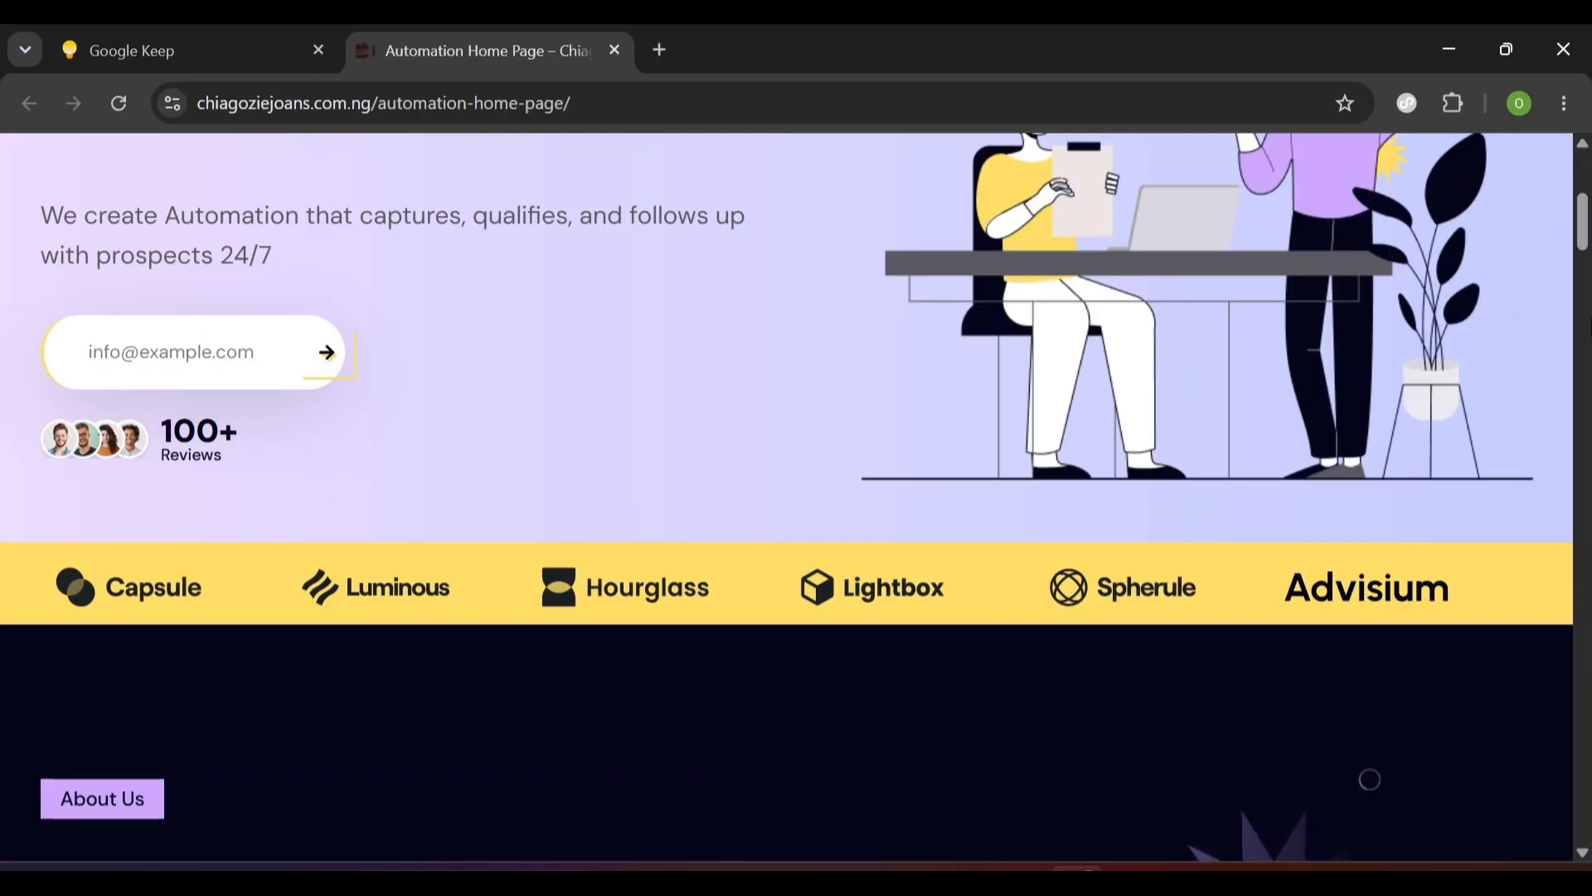
- Scroll through the live Automation Home Page to review its hero and benefits sections
{"action": "scroll", "coordinate": [1584, 247], "scroll_direction": "down", "scroll_amount": 1}
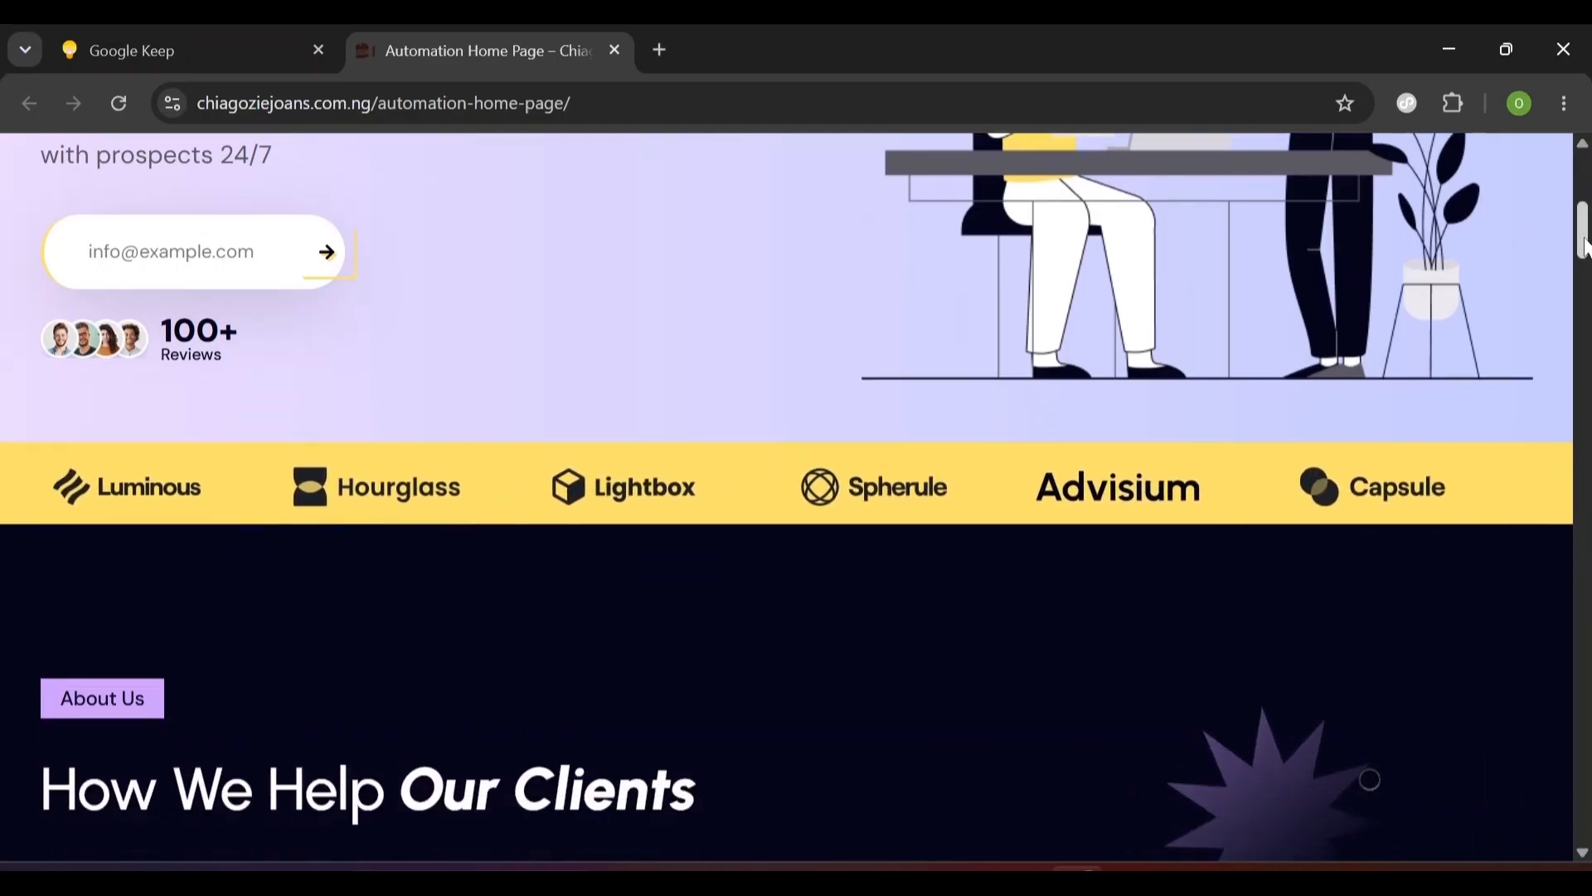
{"action": "scroll", "coordinate": [1584, 246], "scroll_direction": "down", "scroll_amount": 5}
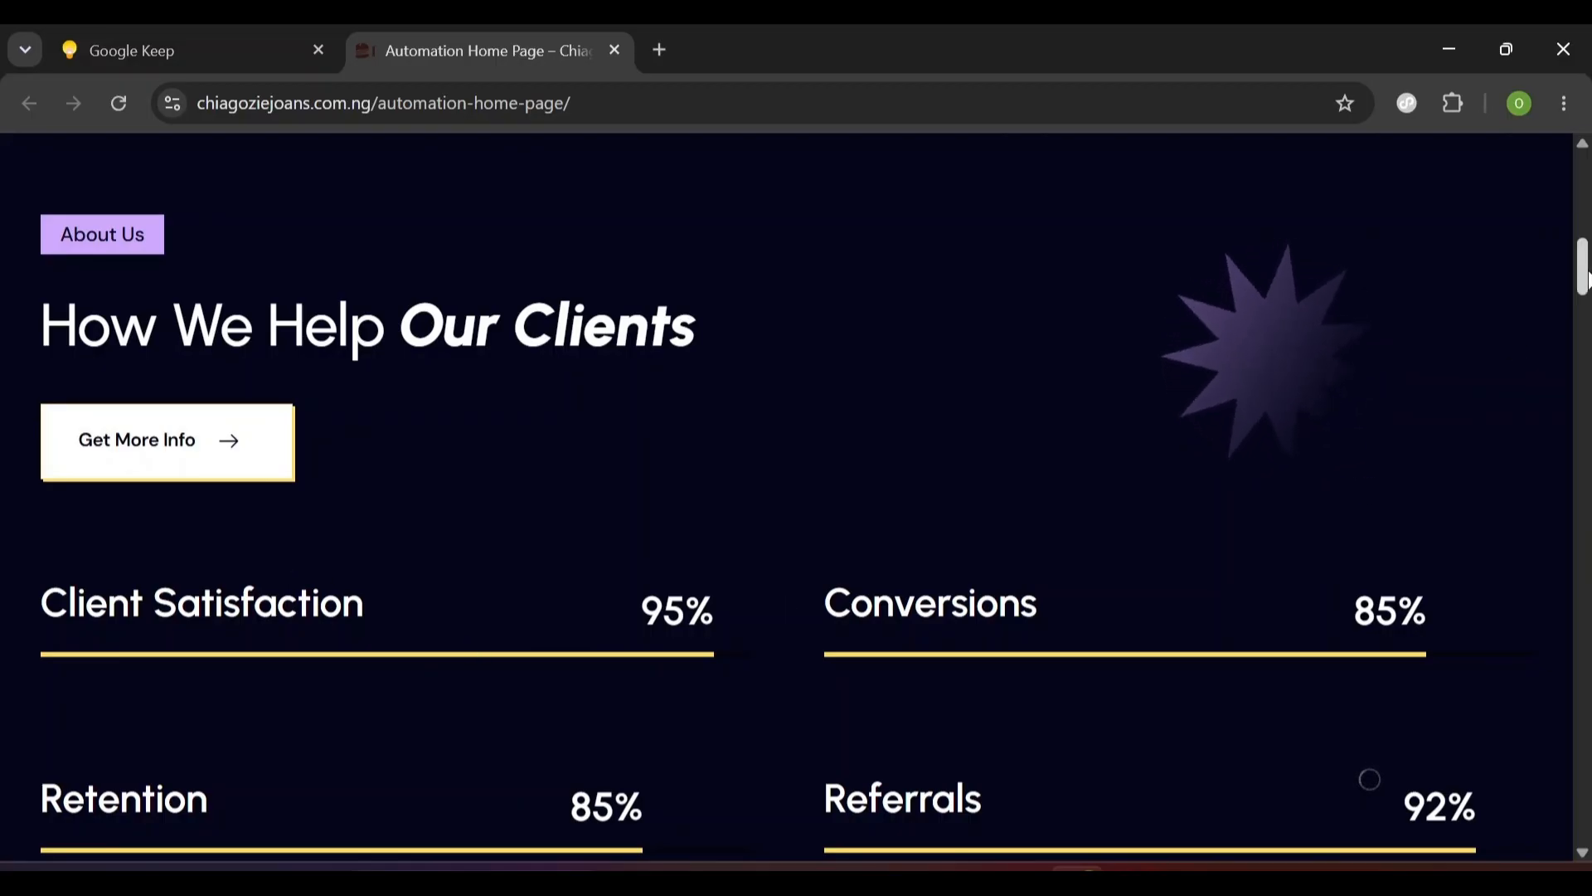
{"action": "left_click_drag", "start_coordinate": [1586, 276], "coordinate": [1585, 378]}
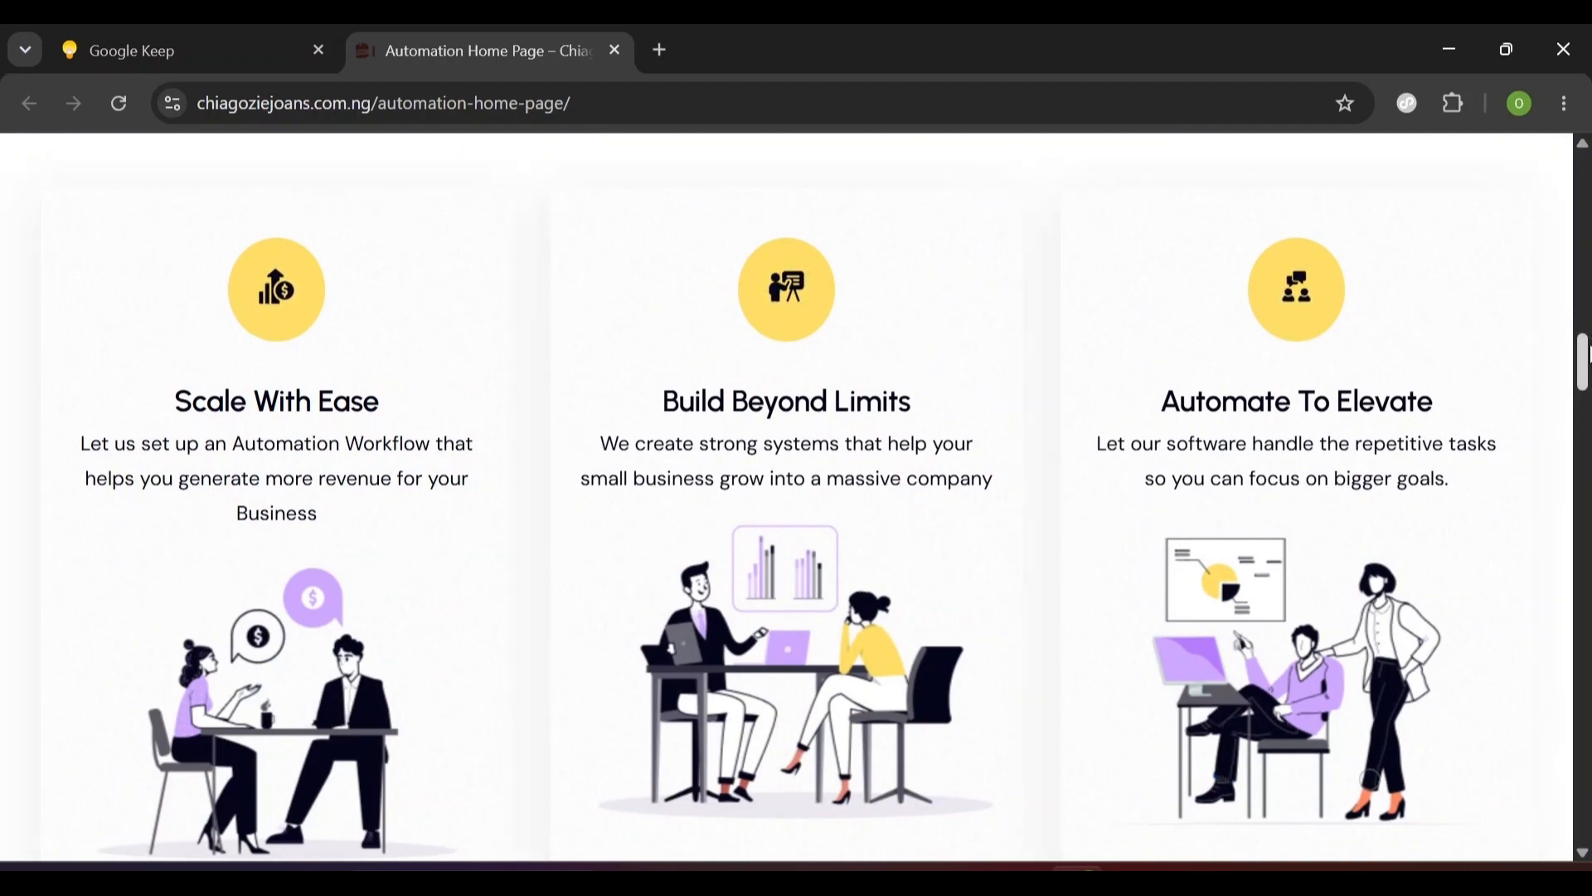
{"action": "left_click_drag", "start_coordinate": [1586, 354], "coordinate": [1587, 504]}
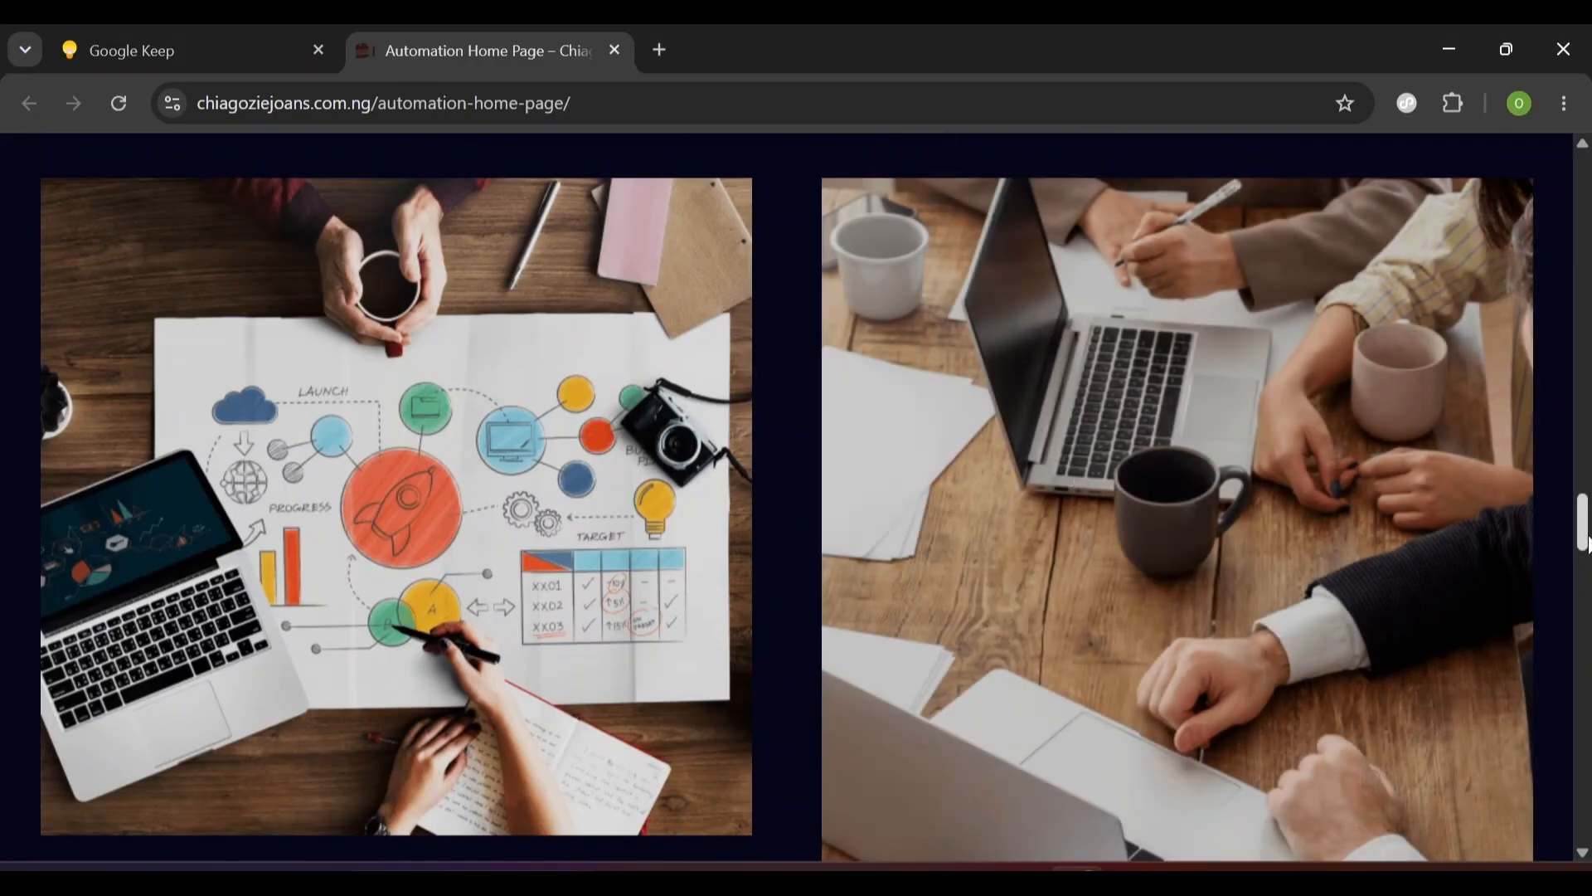
{"action": "left_click_drag", "start_coordinate": [1584, 531], "coordinate": [1583, 724]}
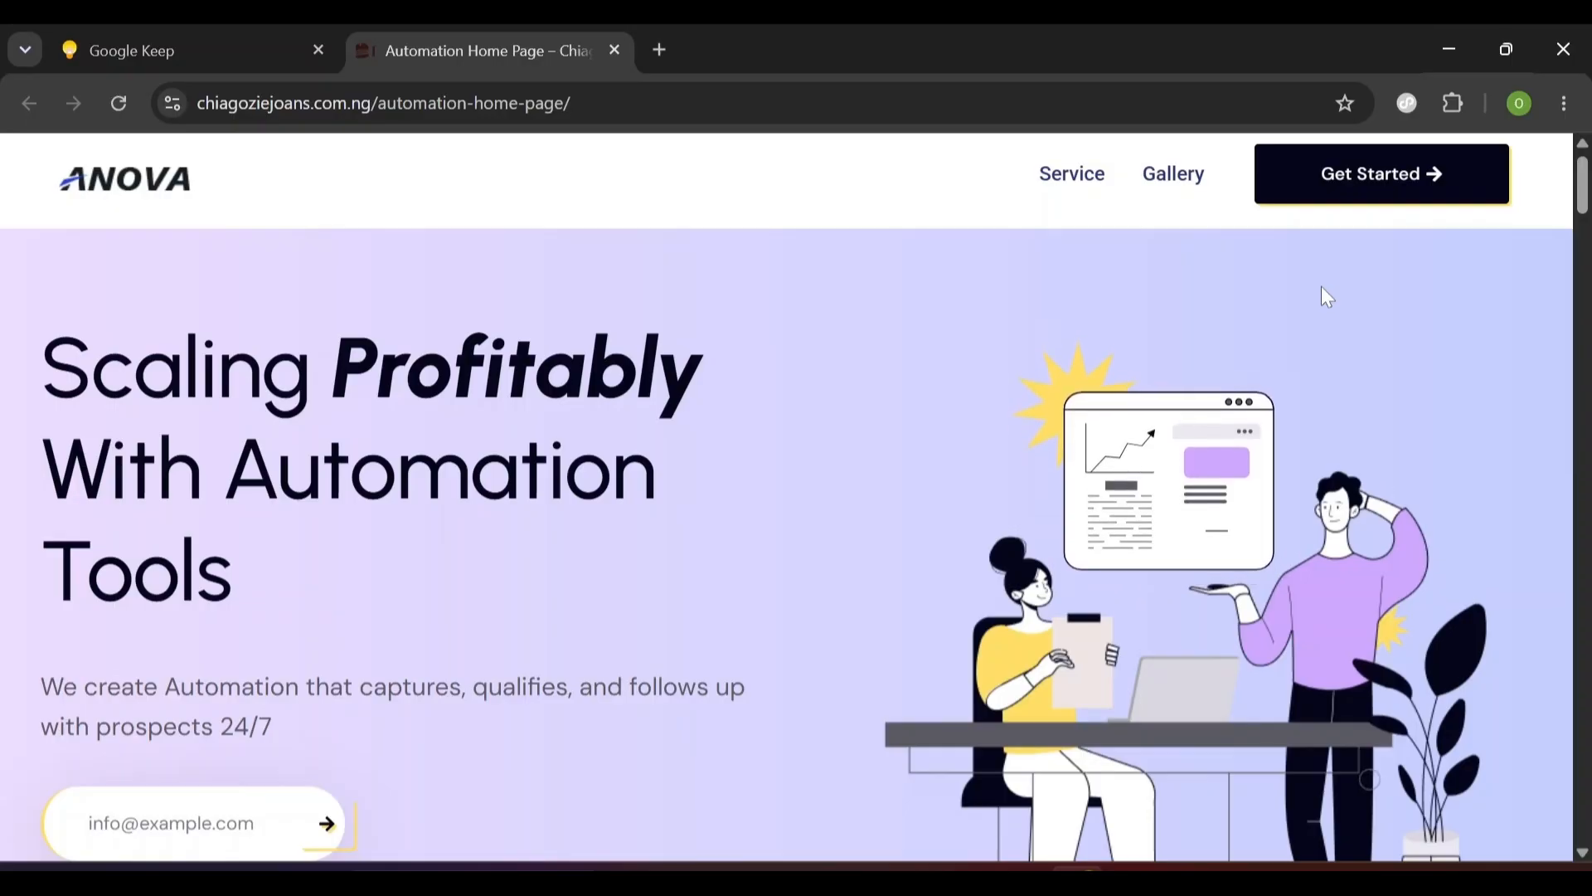
{"action": "left_click_drag", "start_coordinate": [1583, 199], "coordinate": [1582, 149]}
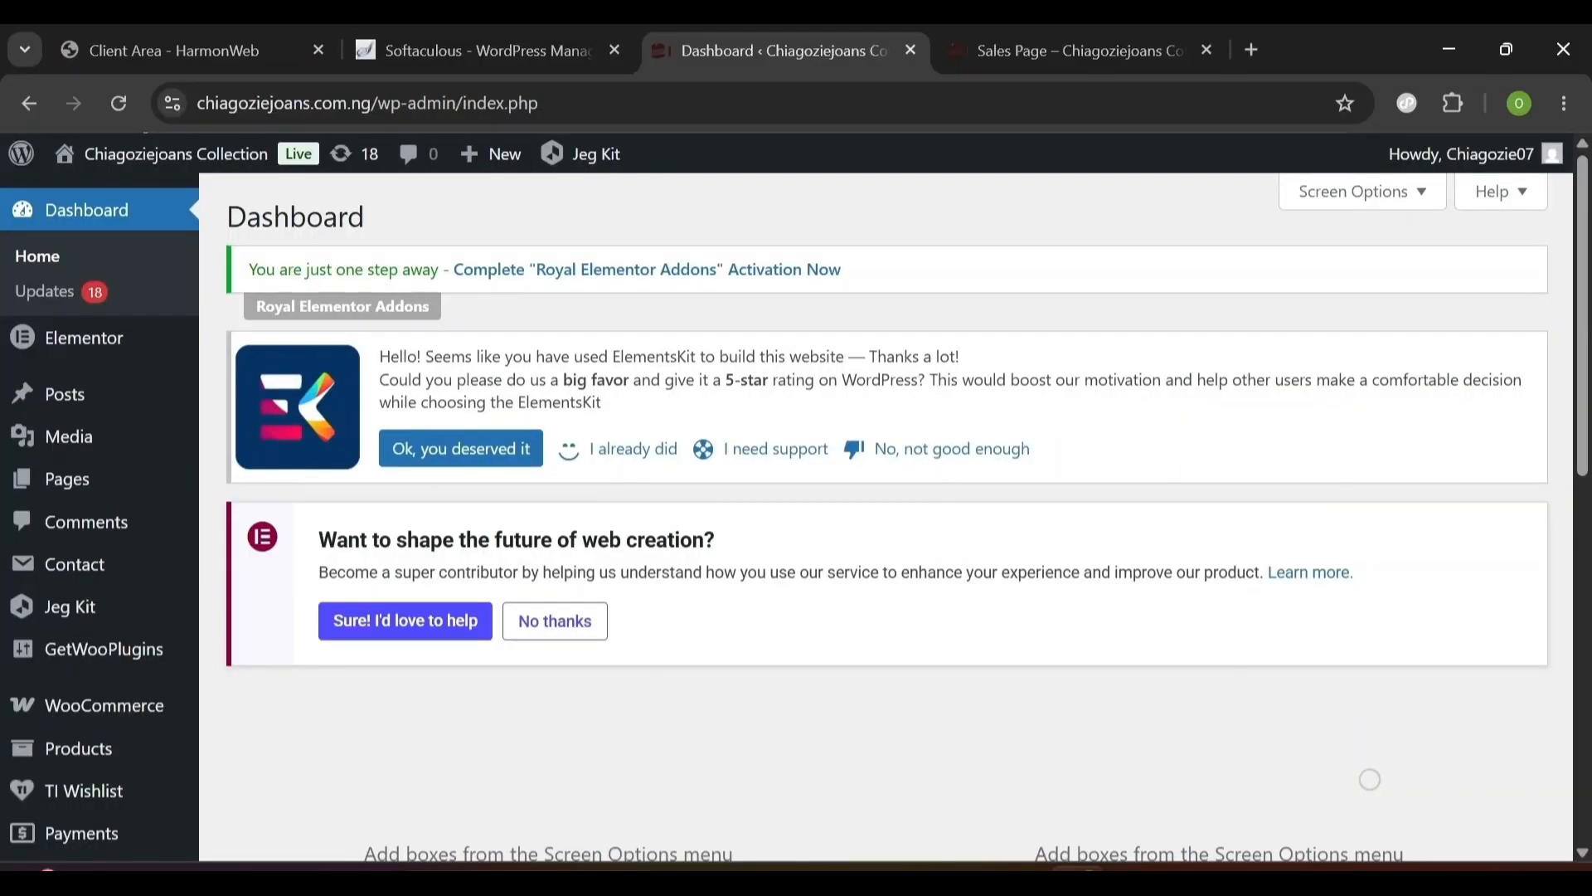
- From Appearance > Themes, search new themes for 'he' and install Hello Elementor
{"action": "mouse_move", "coordinate": [83, 337]}
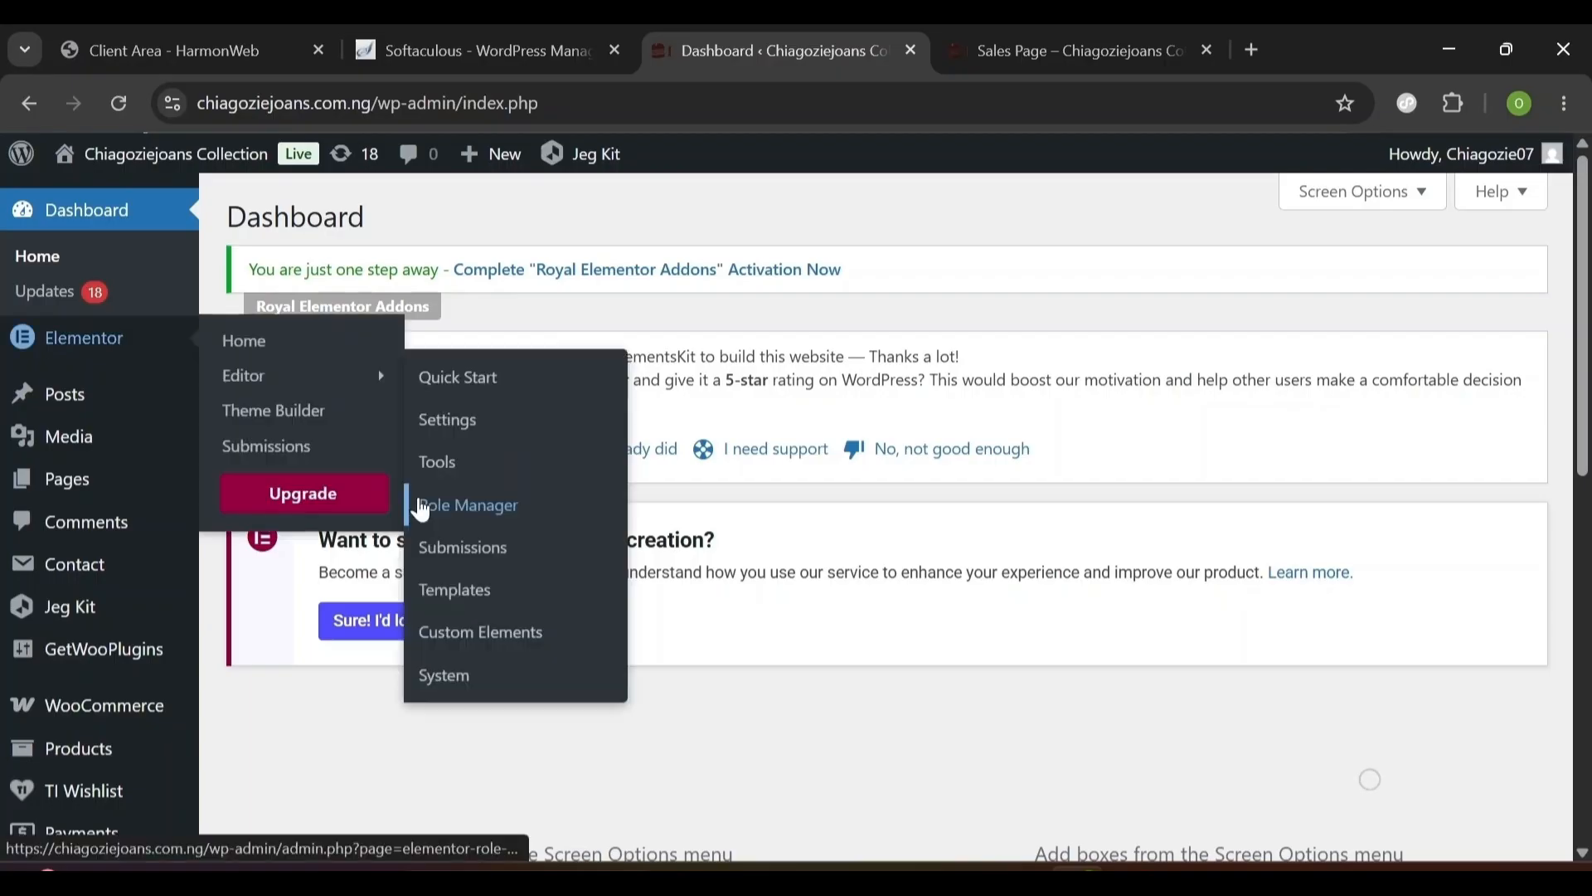
{"action": "scroll", "coordinate": [415, 504], "scroll_direction": "down", "scroll_amount": 5}
{"action": "scroll", "coordinate": [414, 498], "scroll_direction": "down", "scroll_amount": 2}
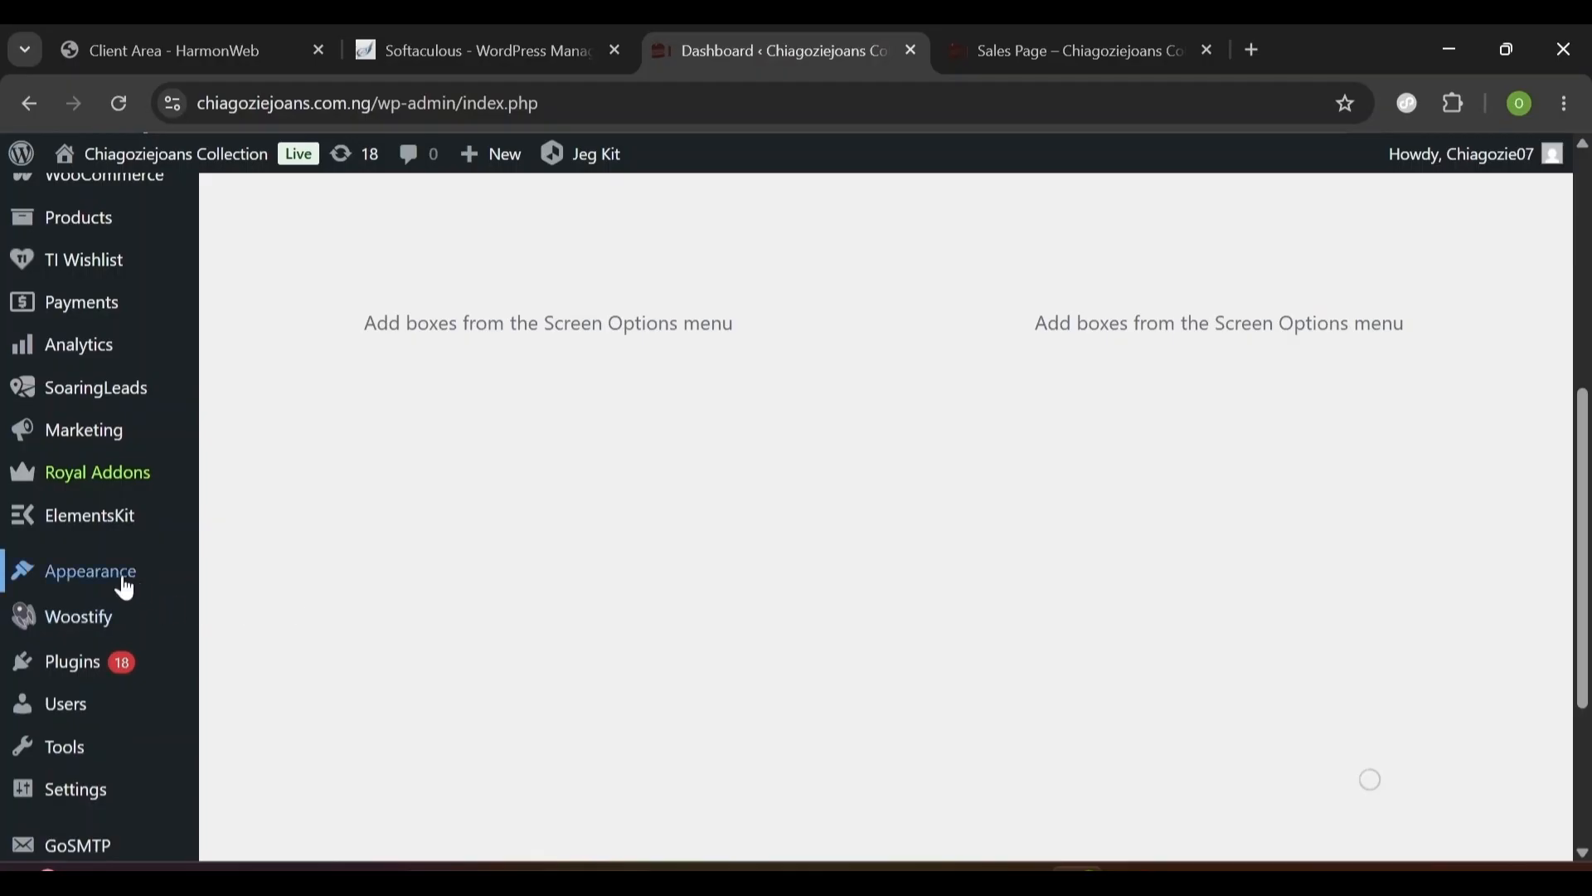
{"action": "mouse_move", "coordinate": [124, 589]}
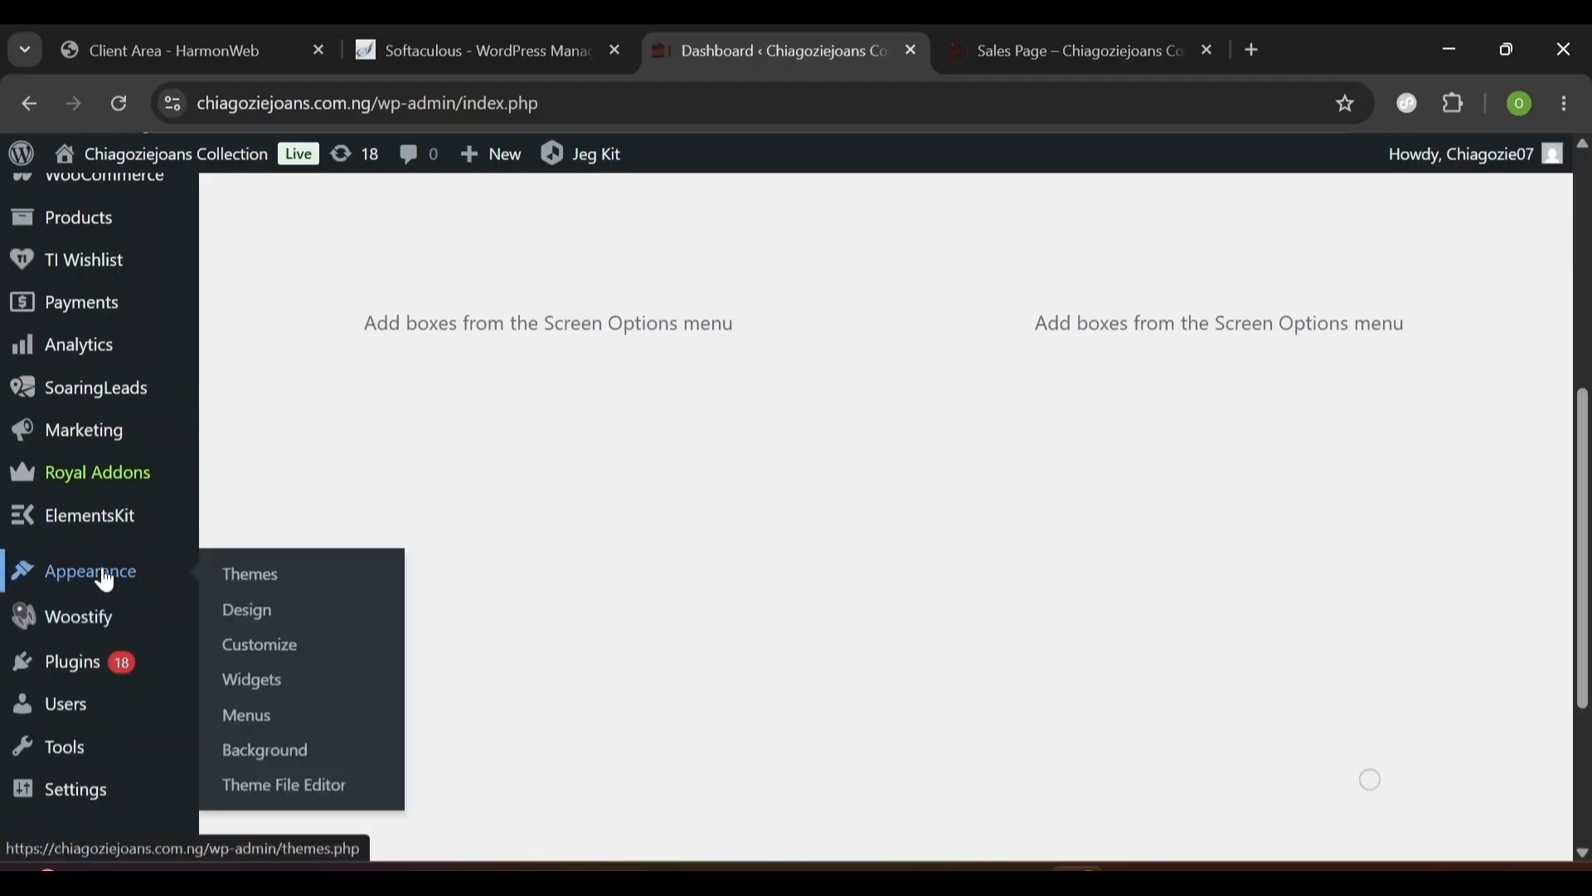
{"action": "left_click", "coordinate": [241, 588]}
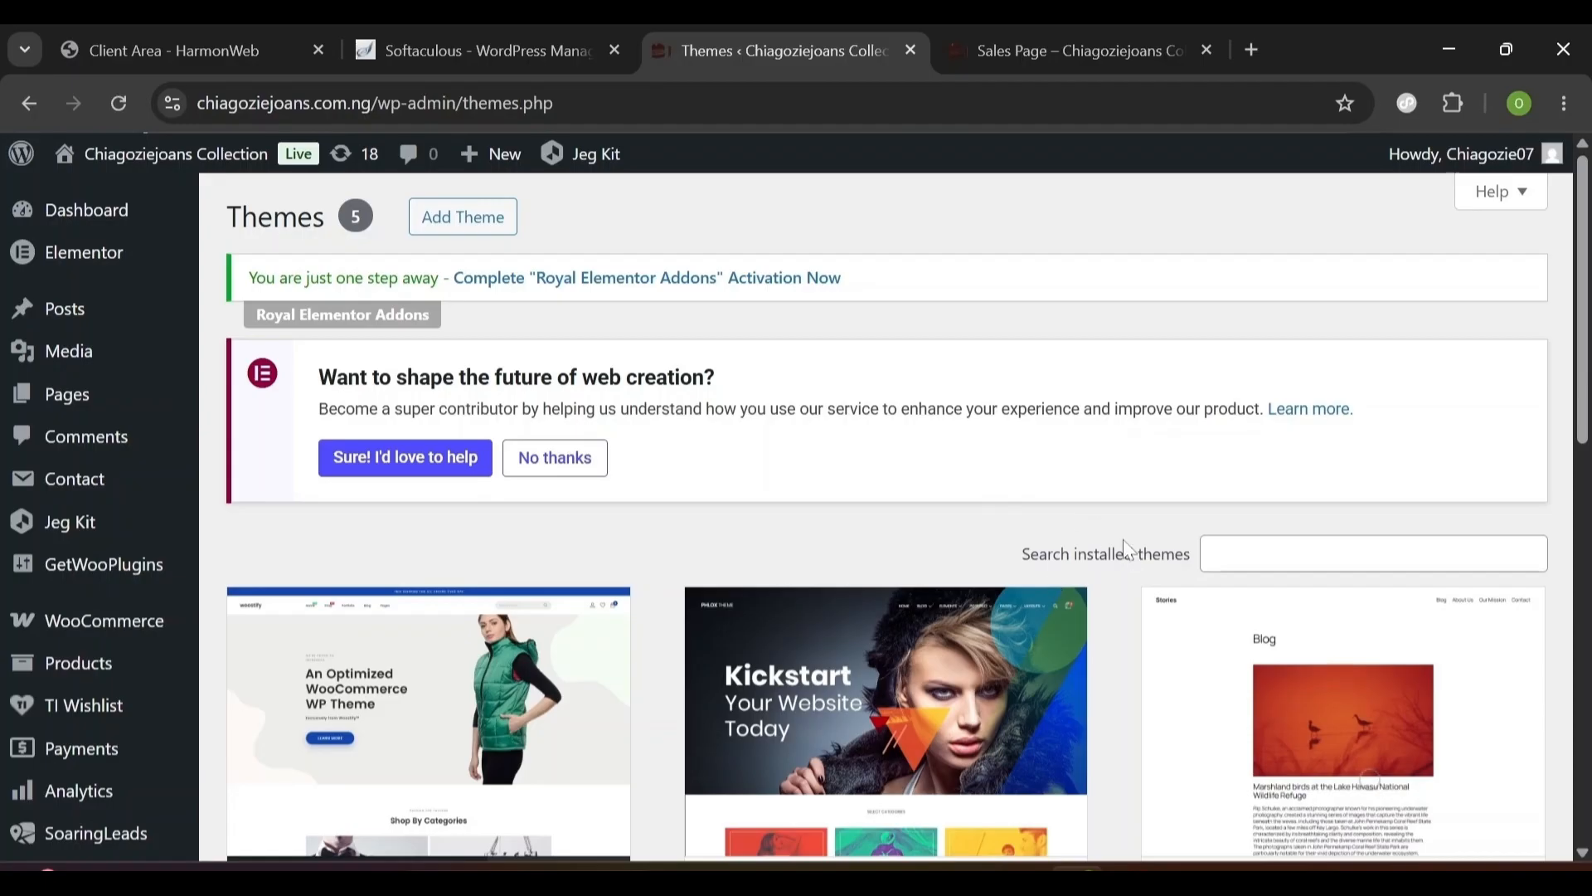
{"action": "left_click", "coordinate": [1373, 554]}
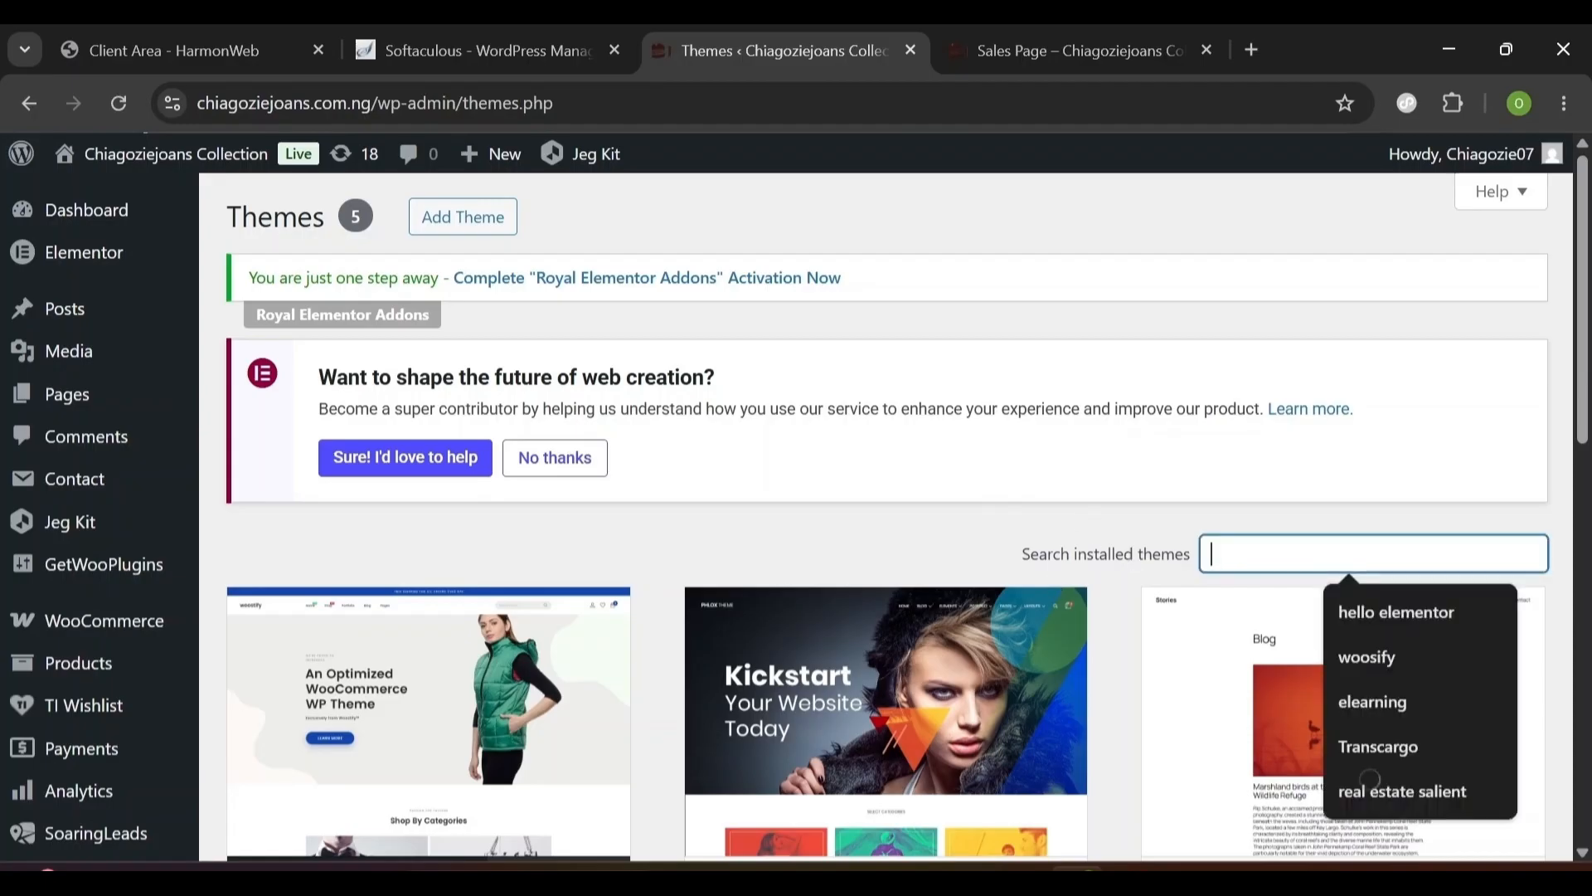
{"action": "left_click", "coordinate": [461, 225]}
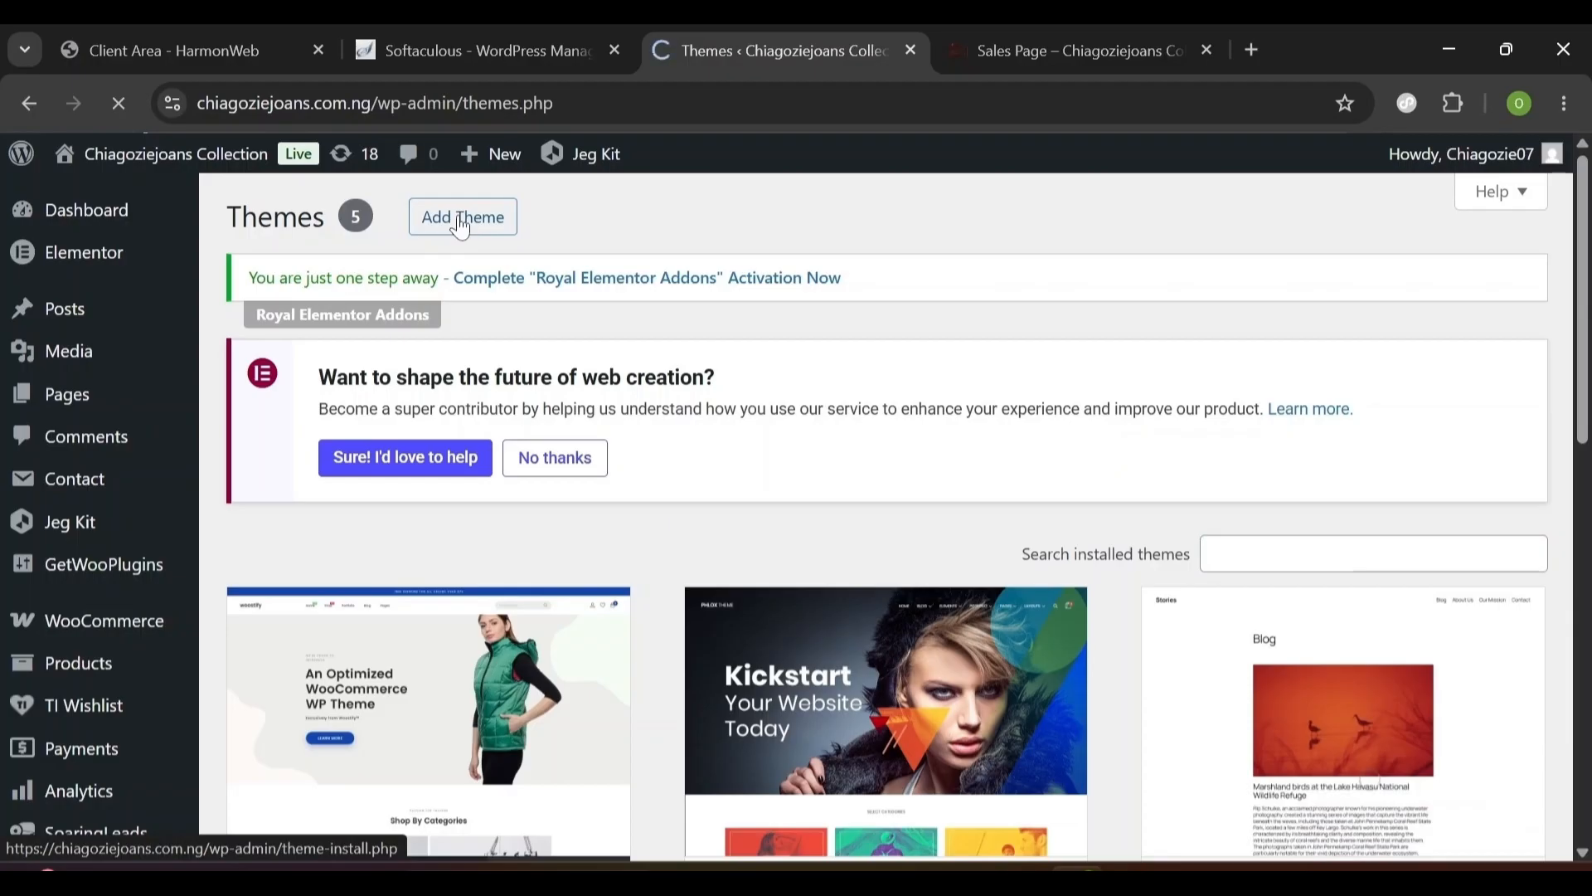
{"action": "type", "text": "he"}
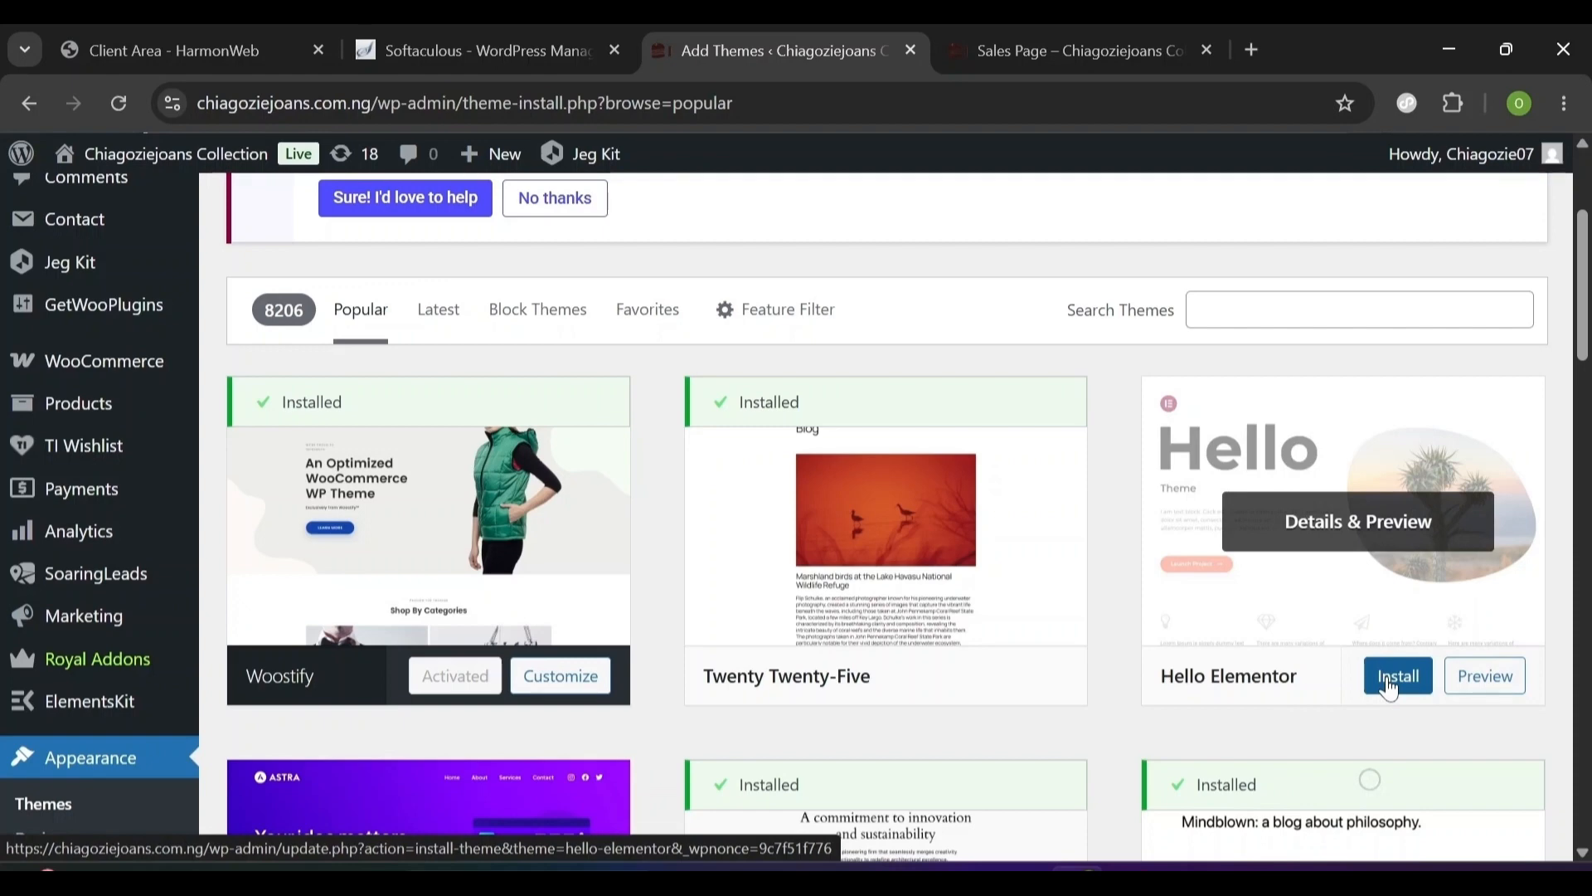
{"action": "left_click", "coordinate": [1391, 688]}
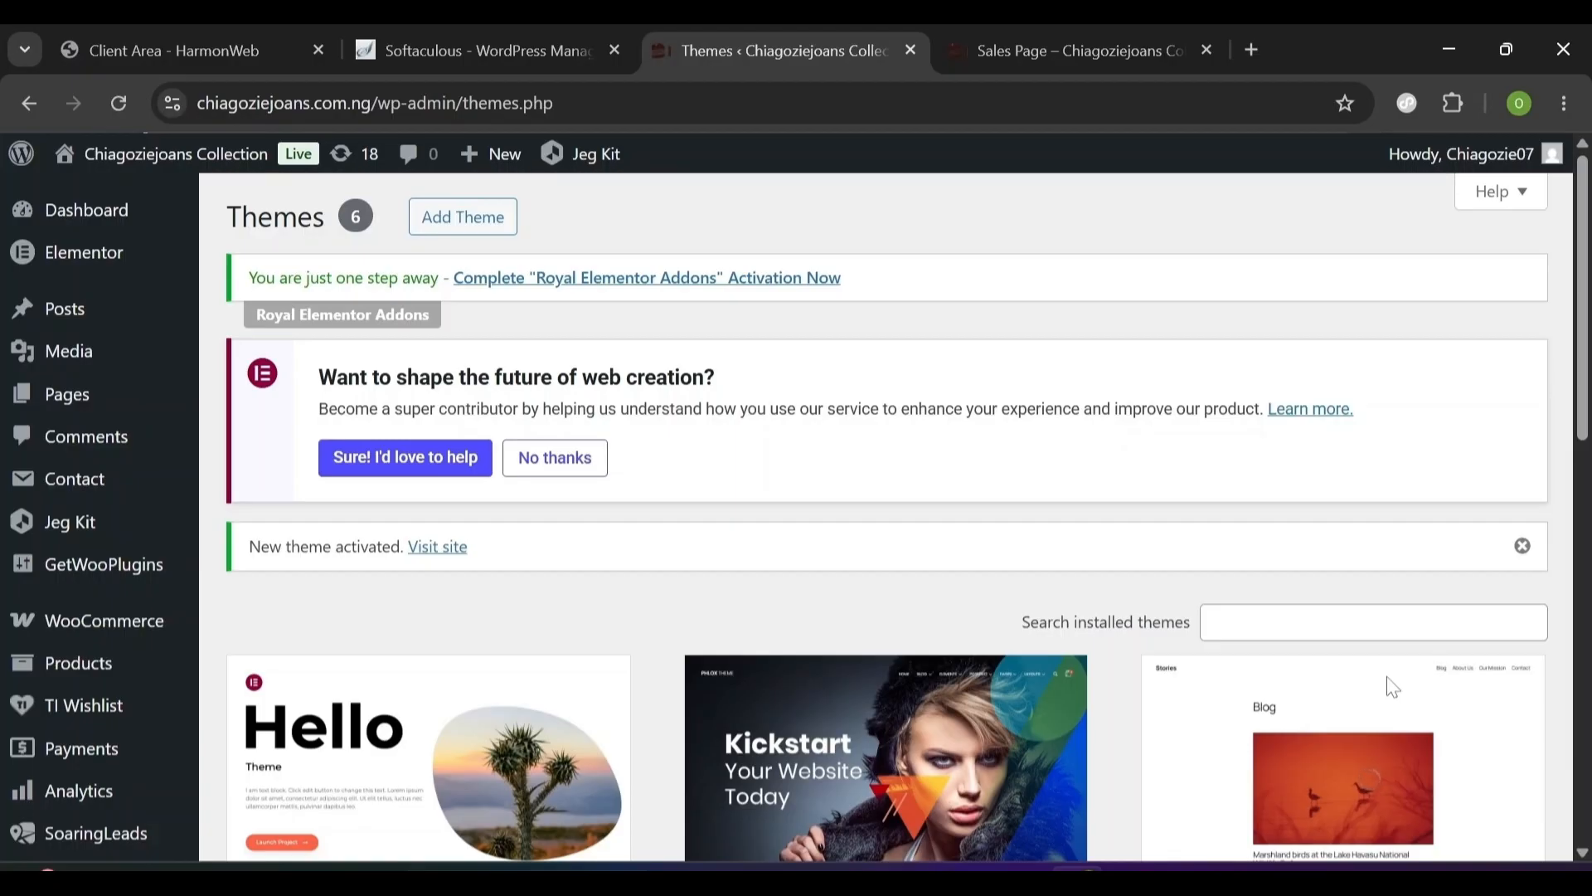
{"action": "scroll", "coordinate": [1393, 688], "scroll_direction": "down", "scroll_amount": 5}
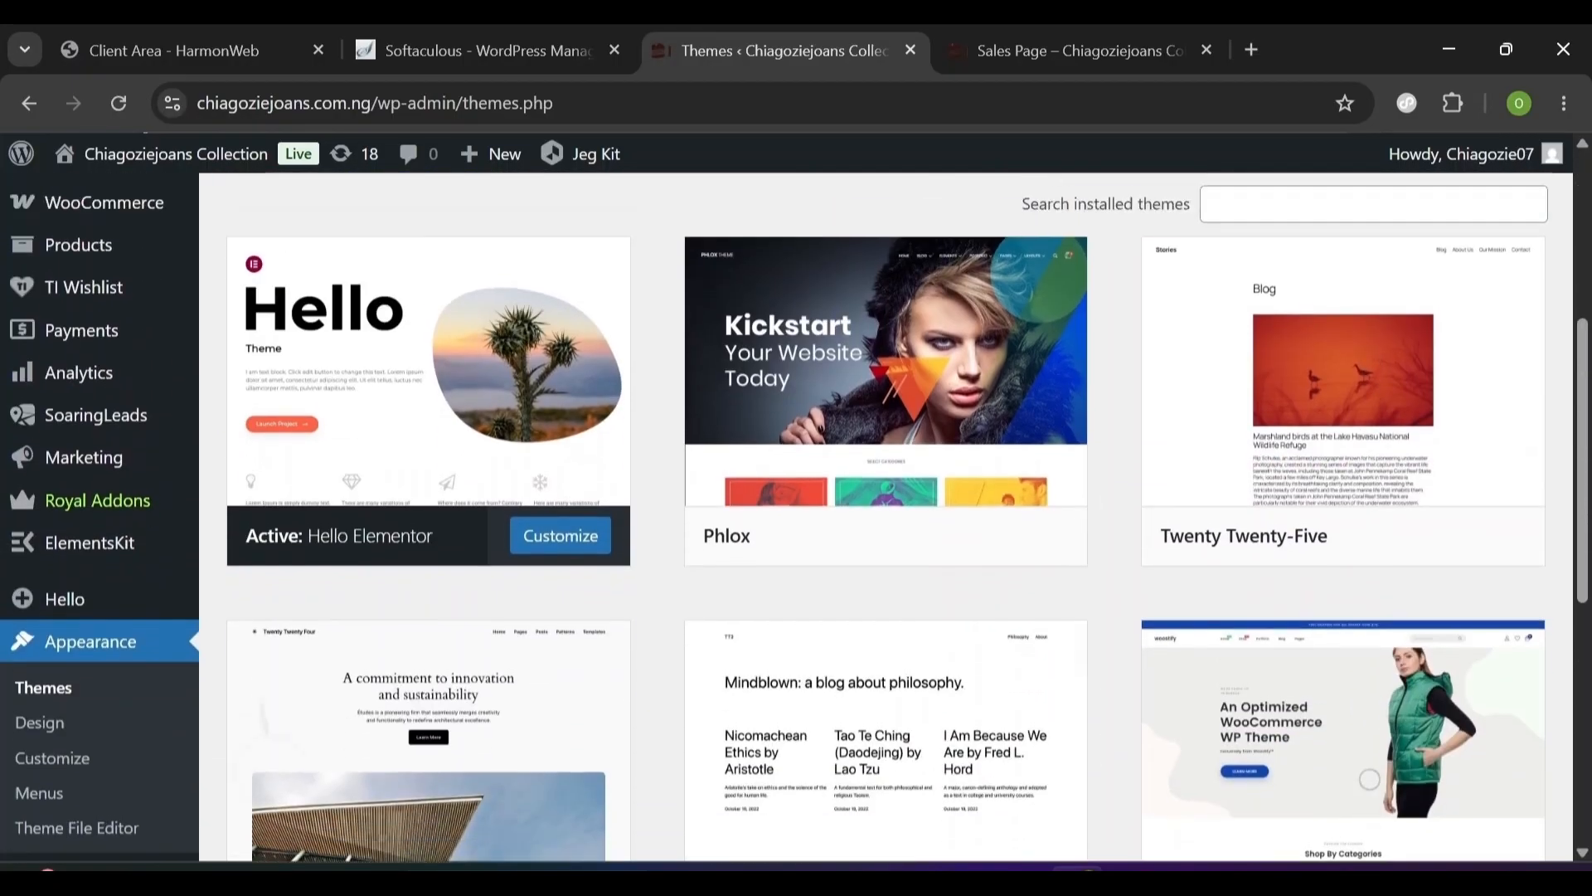
{"action": "scroll", "coordinate": [1369, 779], "scroll_direction": "up", "scroll_amount": 5}
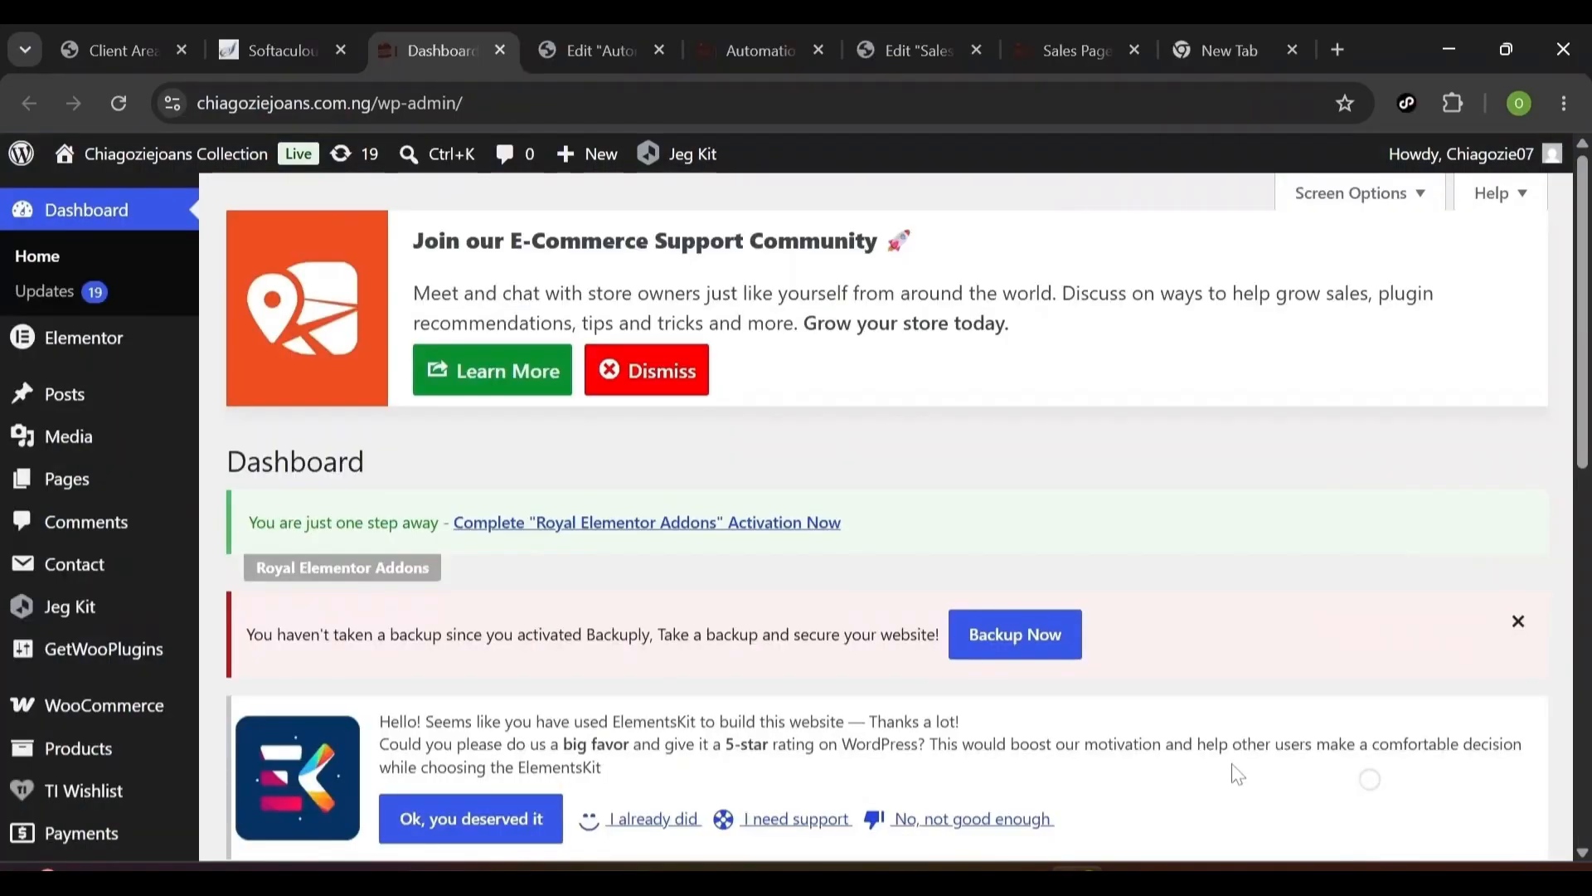
- Search the plugin directory for 'Elementor'
{"action": "scroll", "coordinate": [1237, 774], "scroll_direction": "down", "scroll_amount": 6}
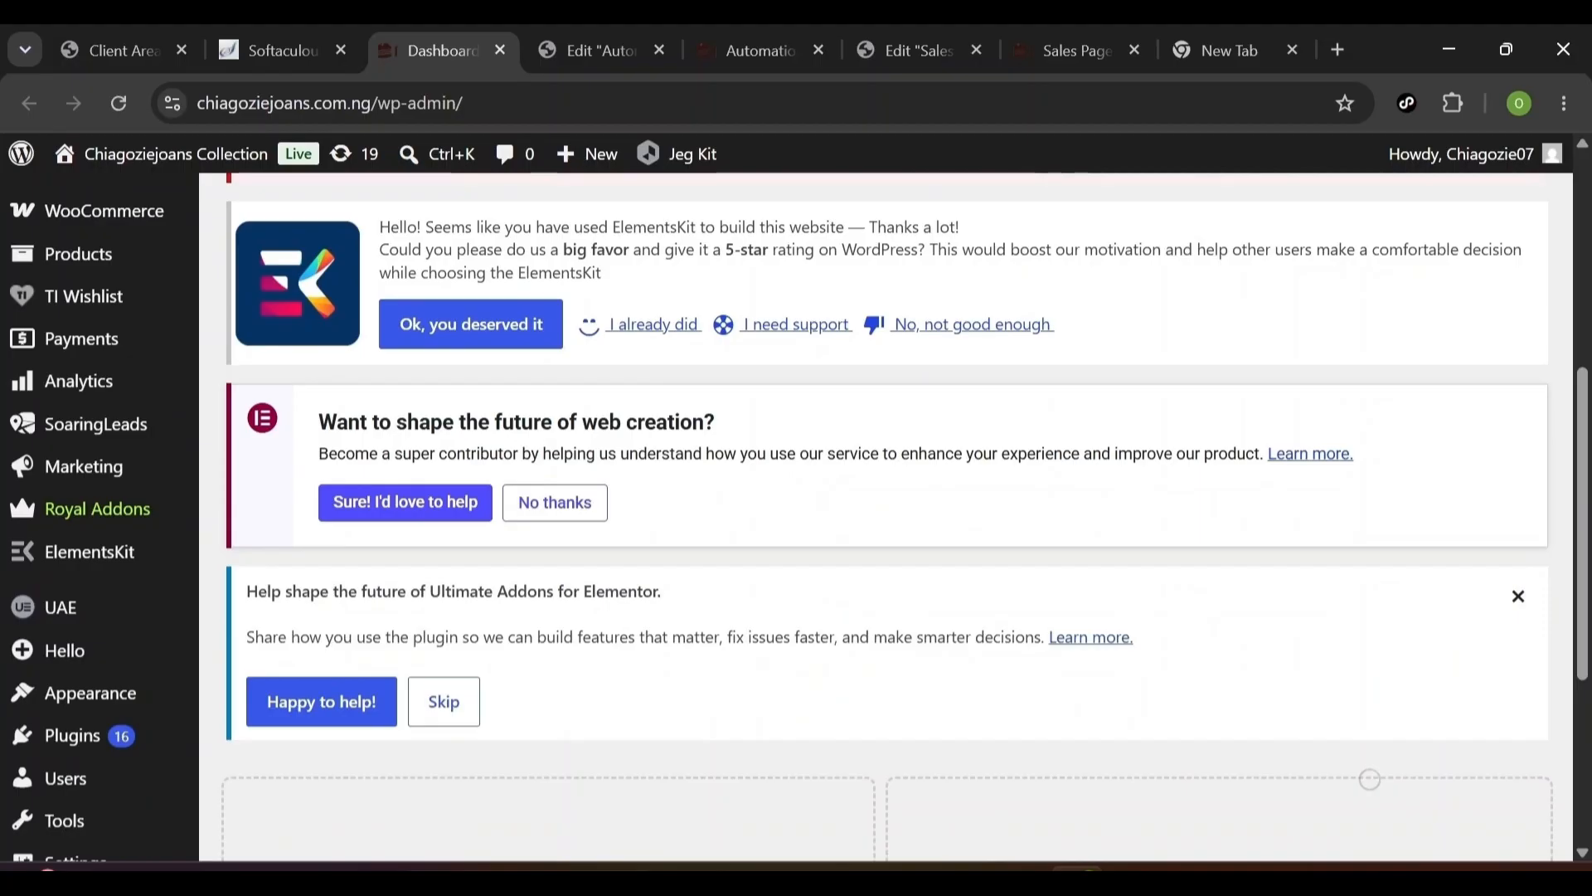
{"action": "scroll", "coordinate": [108, 663], "scroll_direction": "down", "scroll_amount": 1}
{"action": "mouse_move", "coordinate": [83, 651]}
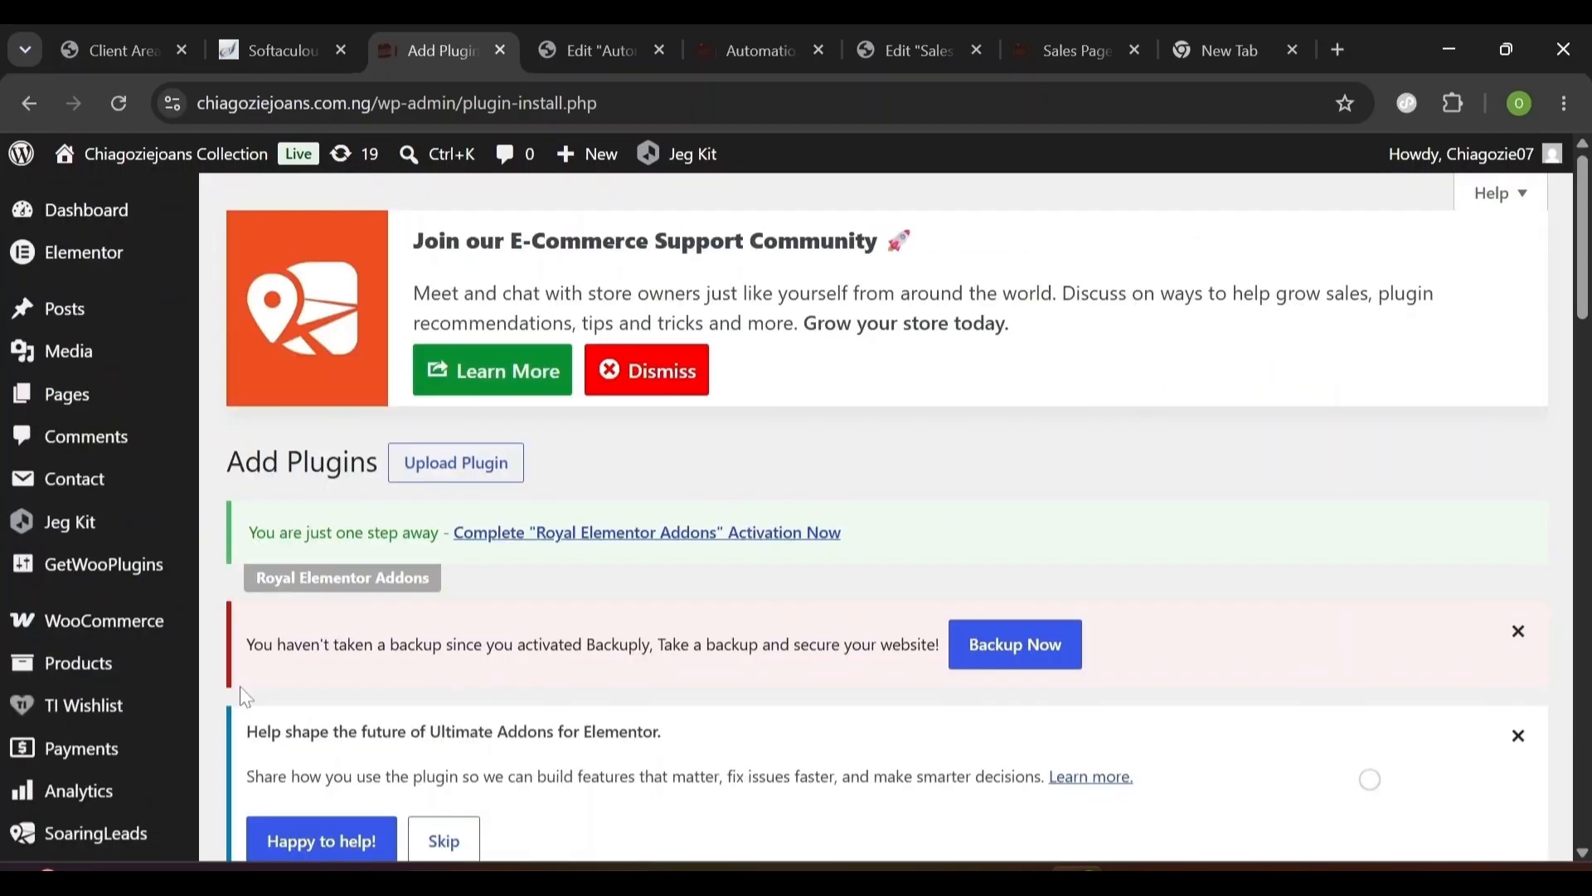
{"action": "scroll", "coordinate": [241, 685], "scroll_direction": "down", "scroll_amount": 9}
{"action": "scroll", "coordinate": [241, 684], "scroll_direction": "up", "scroll_amount": 1}
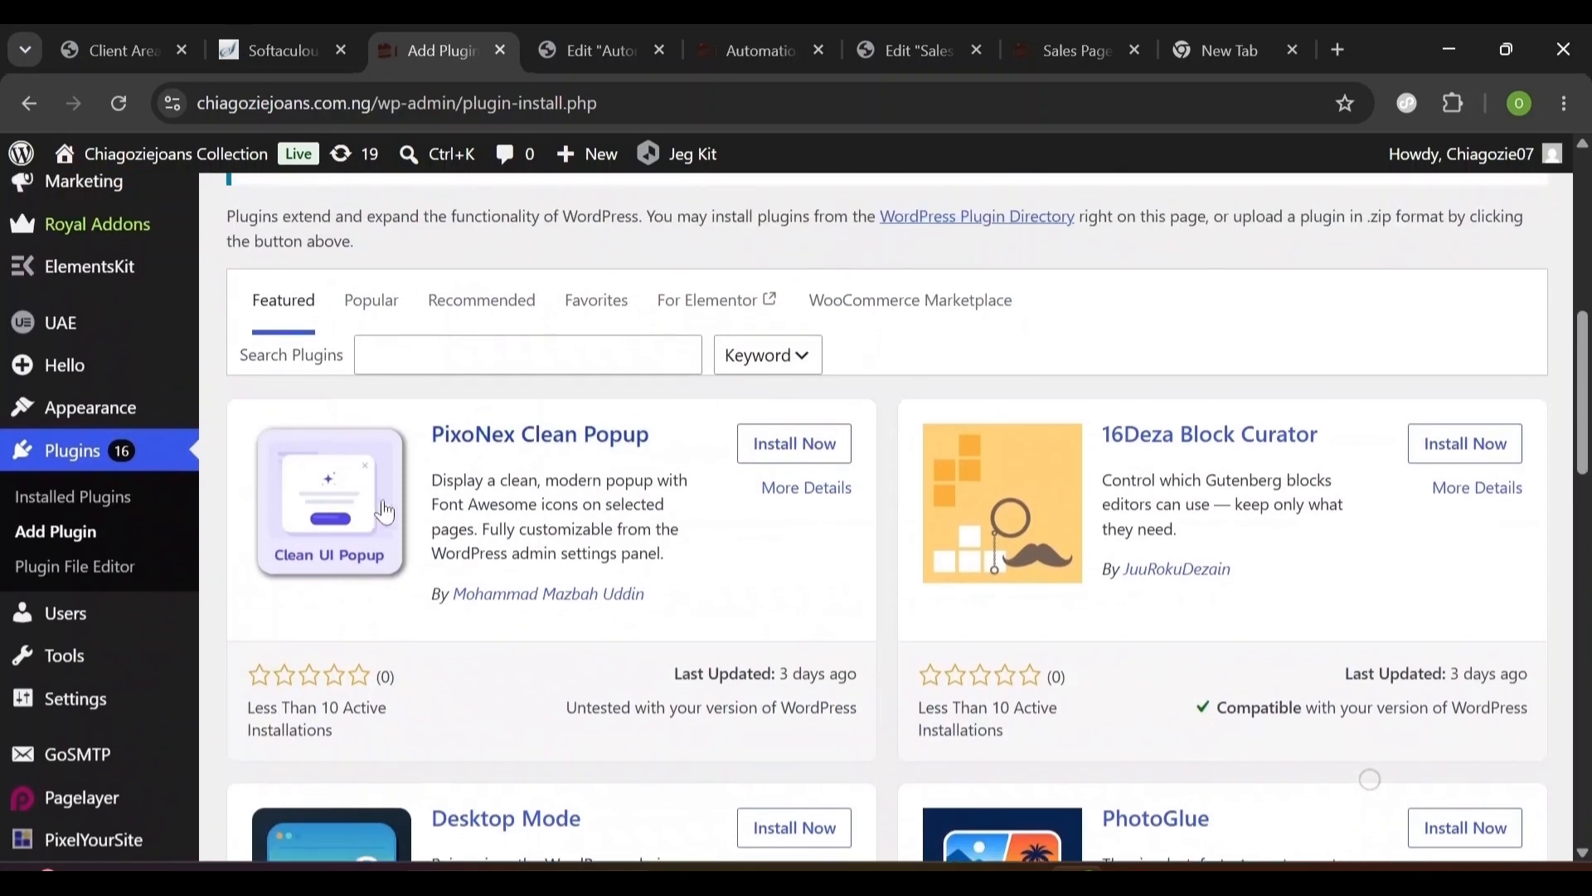
{"action": "left_click", "coordinate": [528, 355]}
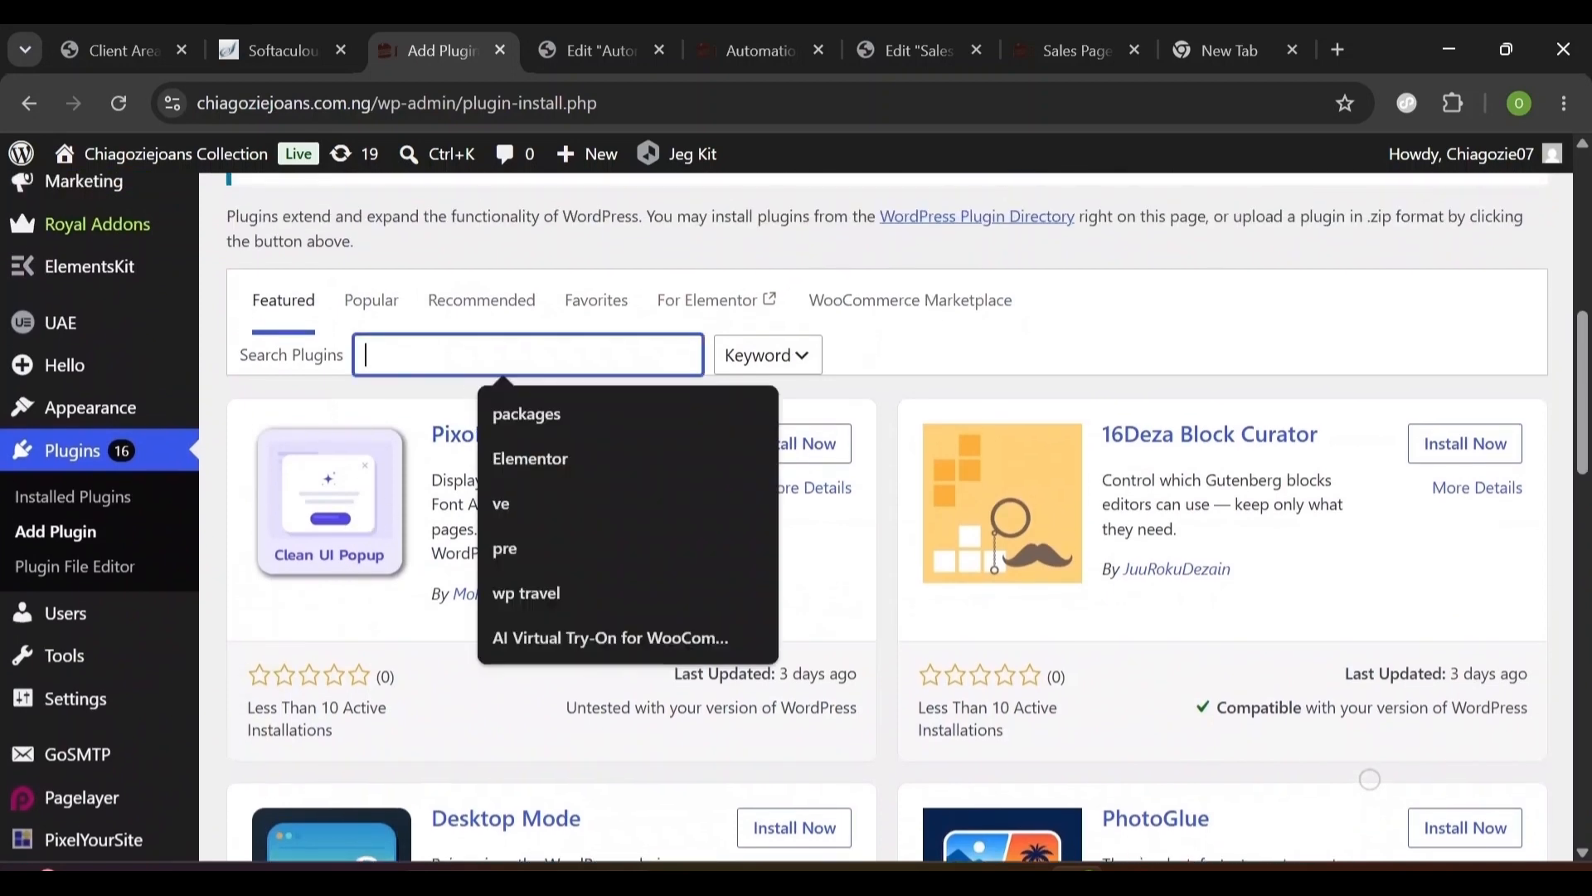
{"action": "type", "text": "Elementor"}
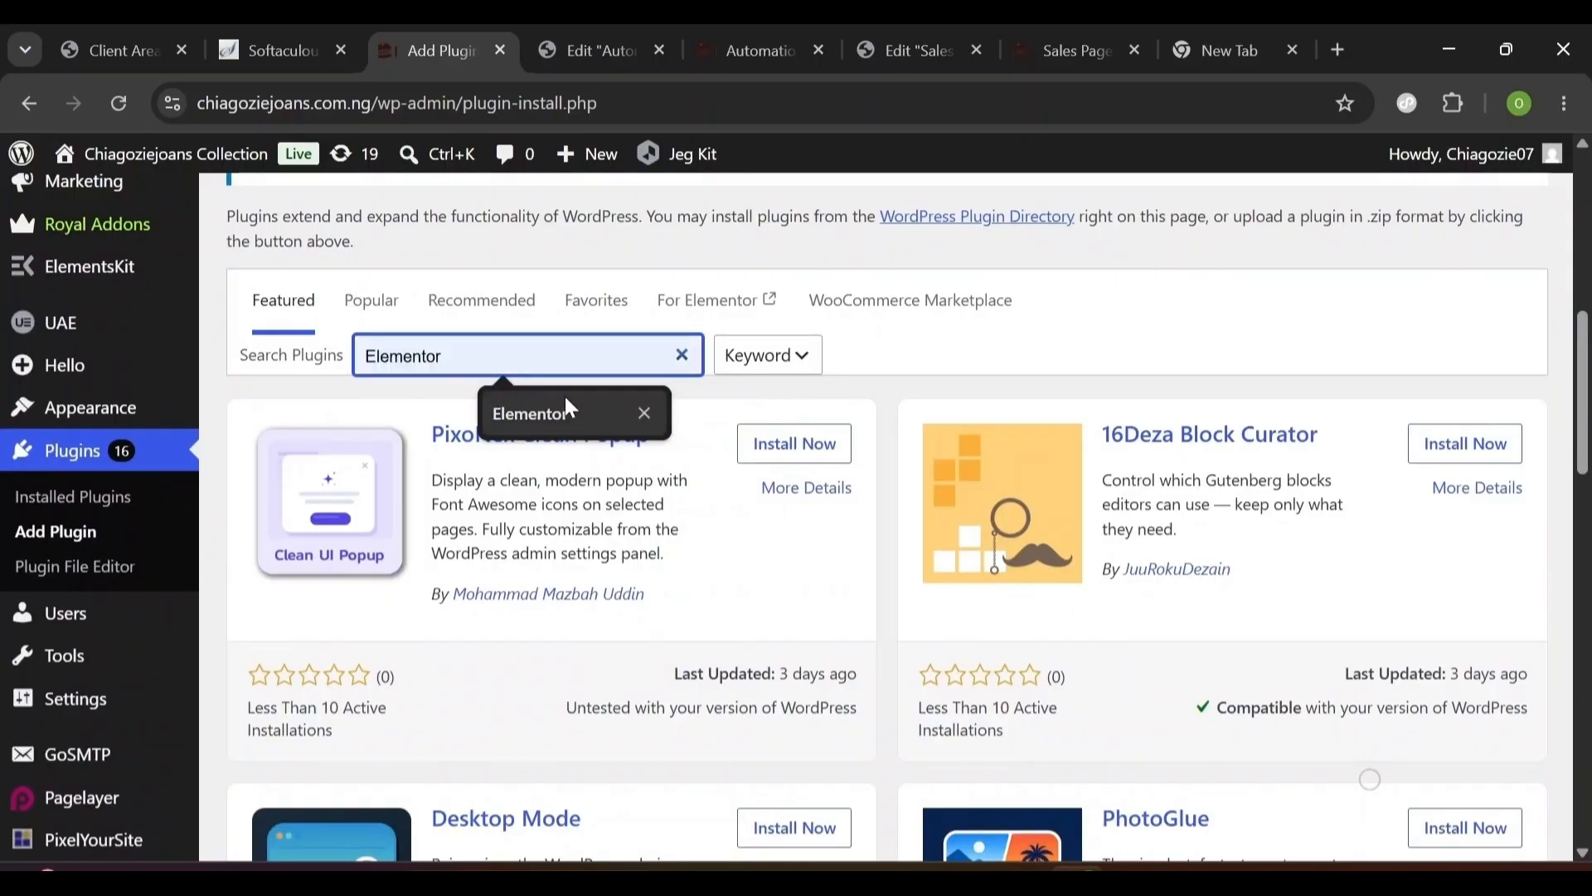
{"action": "left_click", "coordinate": [567, 408]}
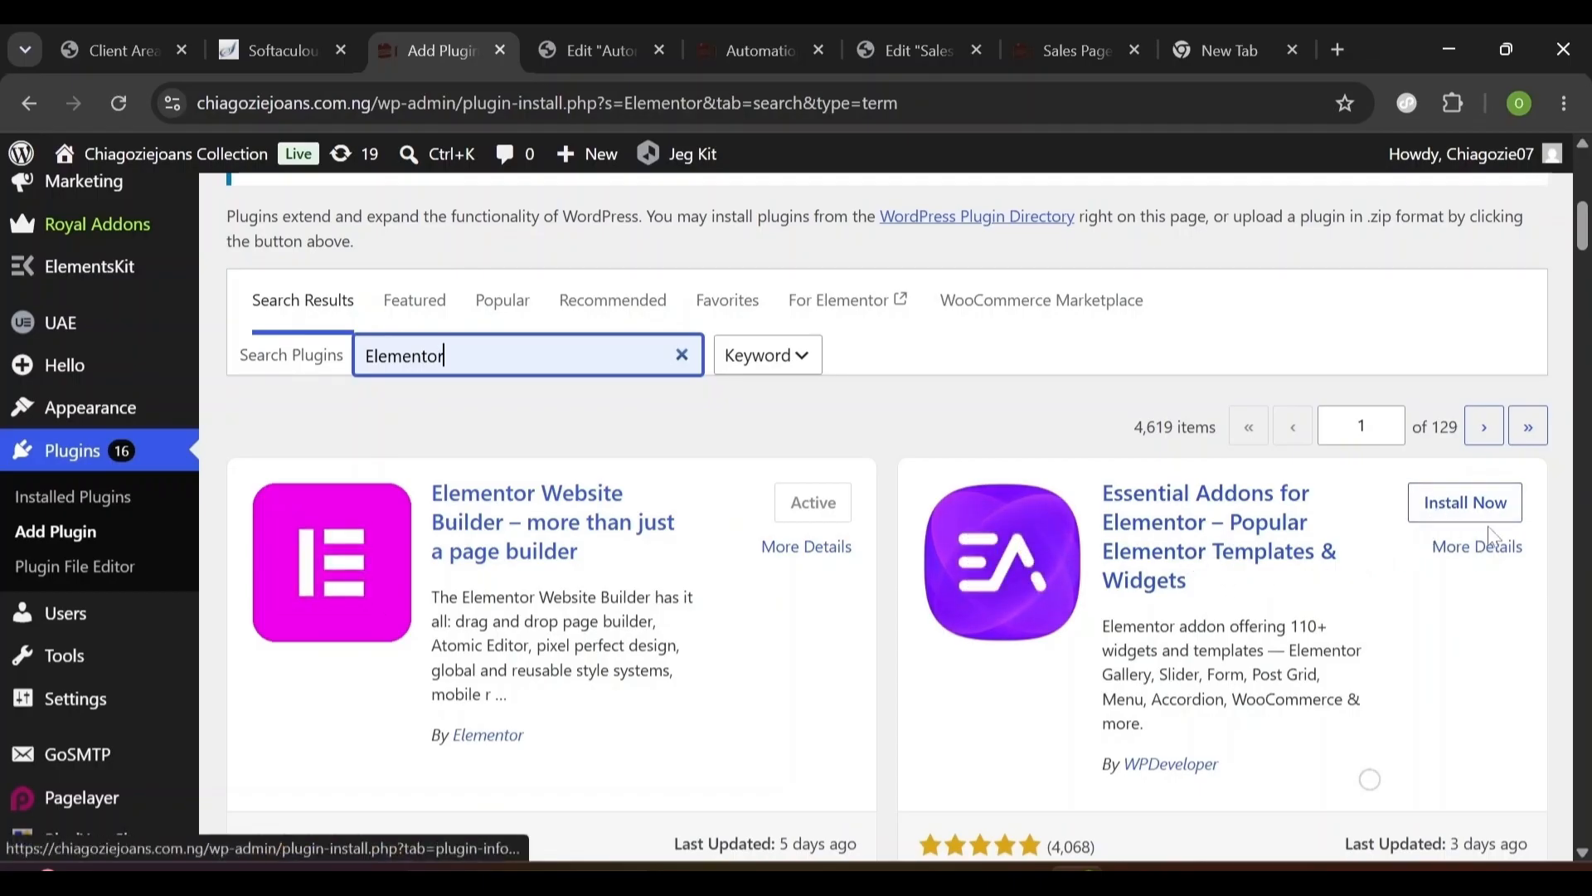
- Install Essential Addons for Elementor from the search results
{"action": "left_click", "coordinate": [799, 509]}
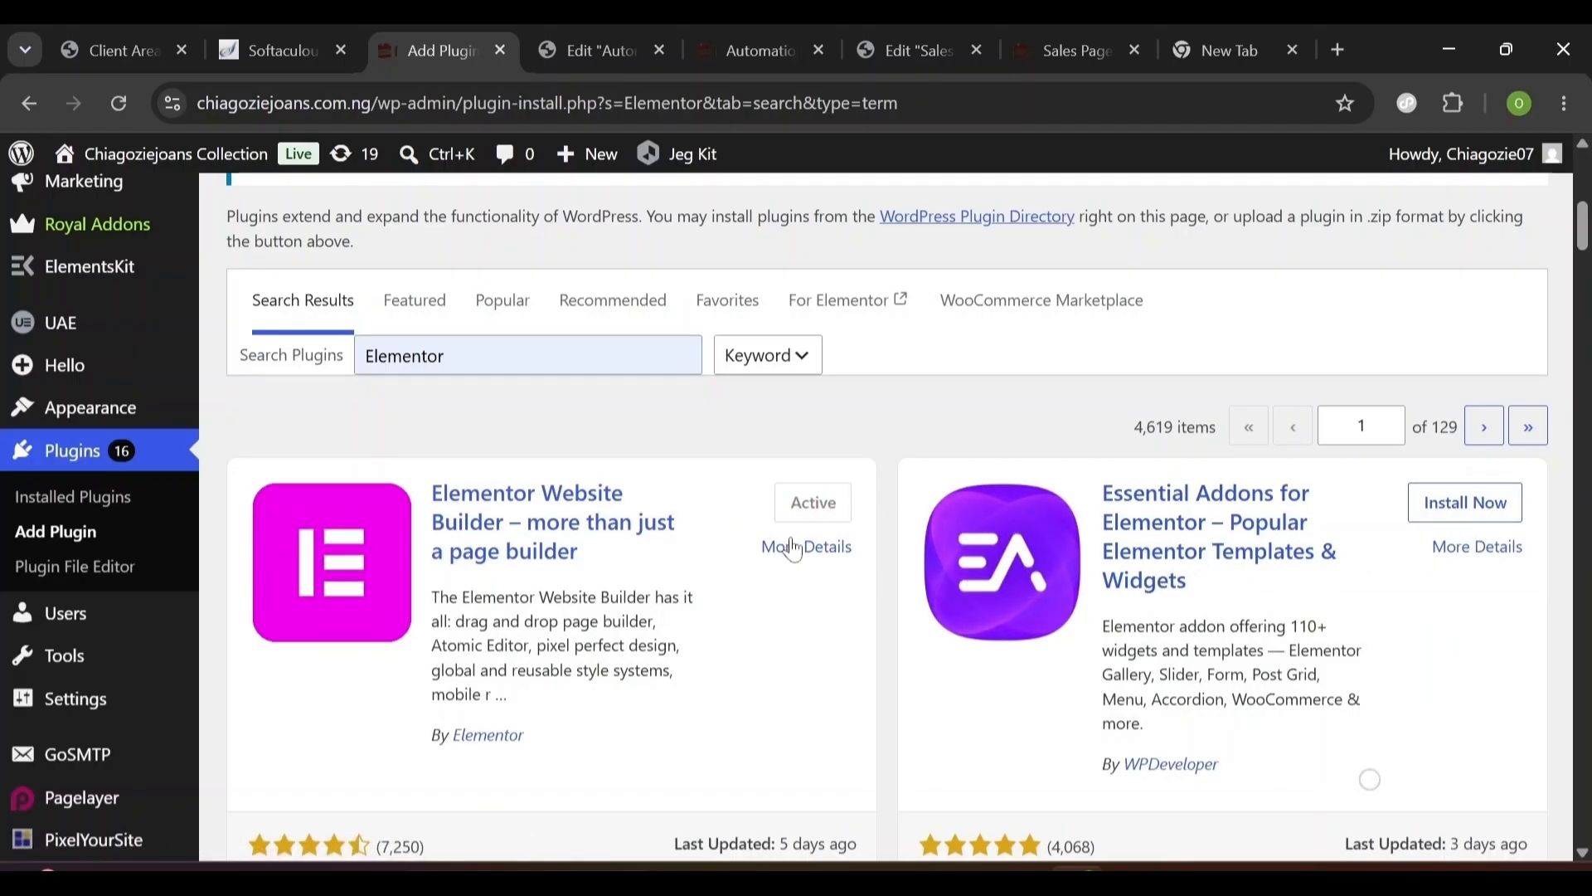
{"action": "left_click", "coordinate": [1421, 518]}
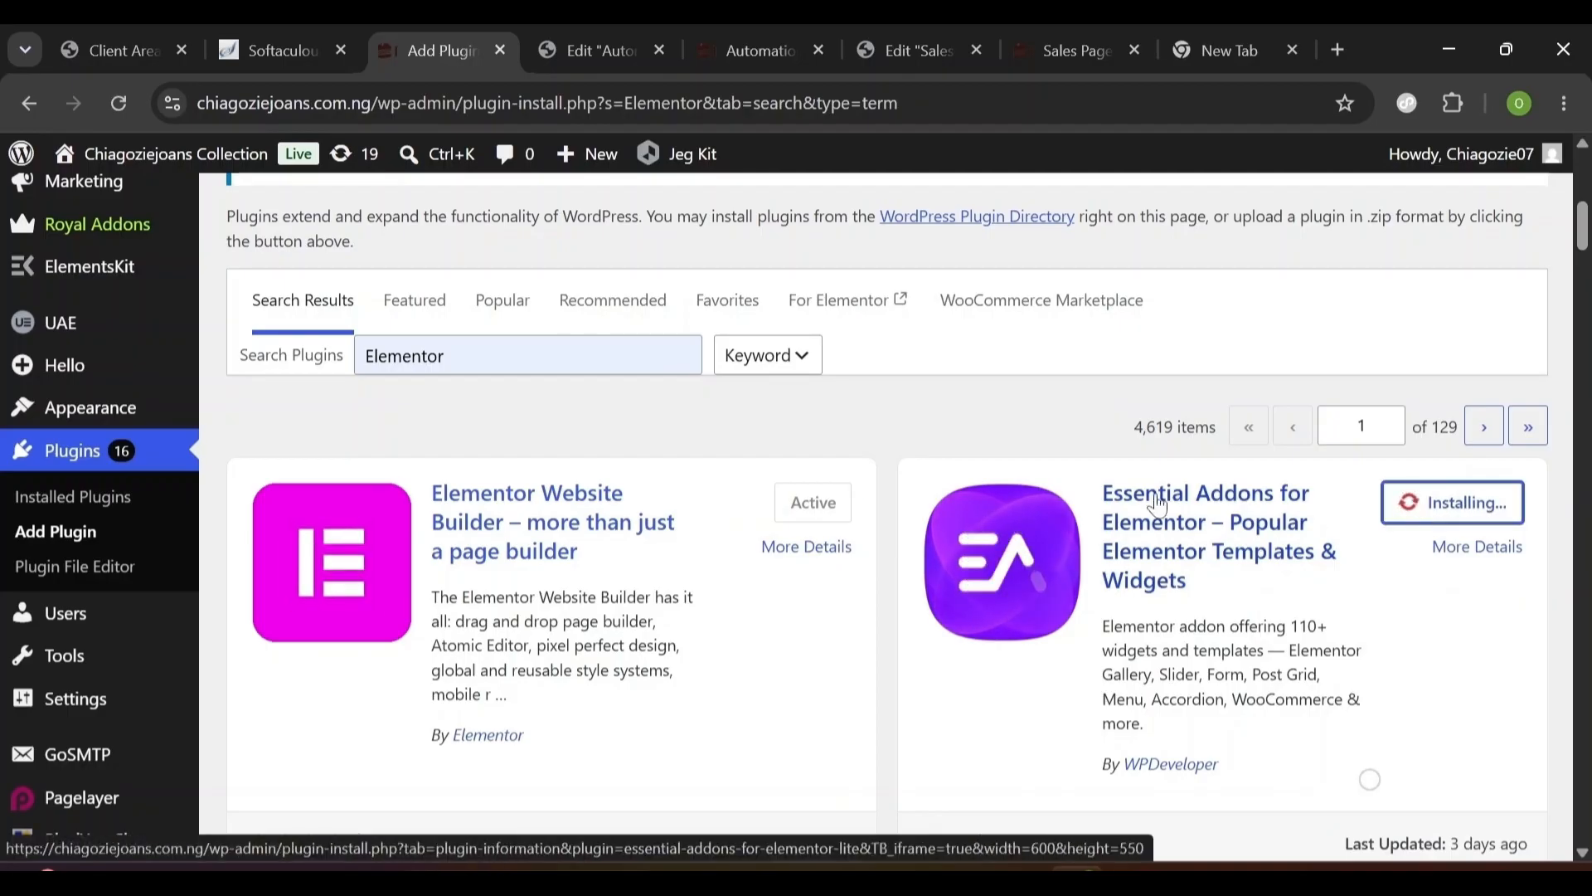
{"action": "left_click_drag", "start_coordinate": [1066, 506], "coordinate": [1094, 494]}
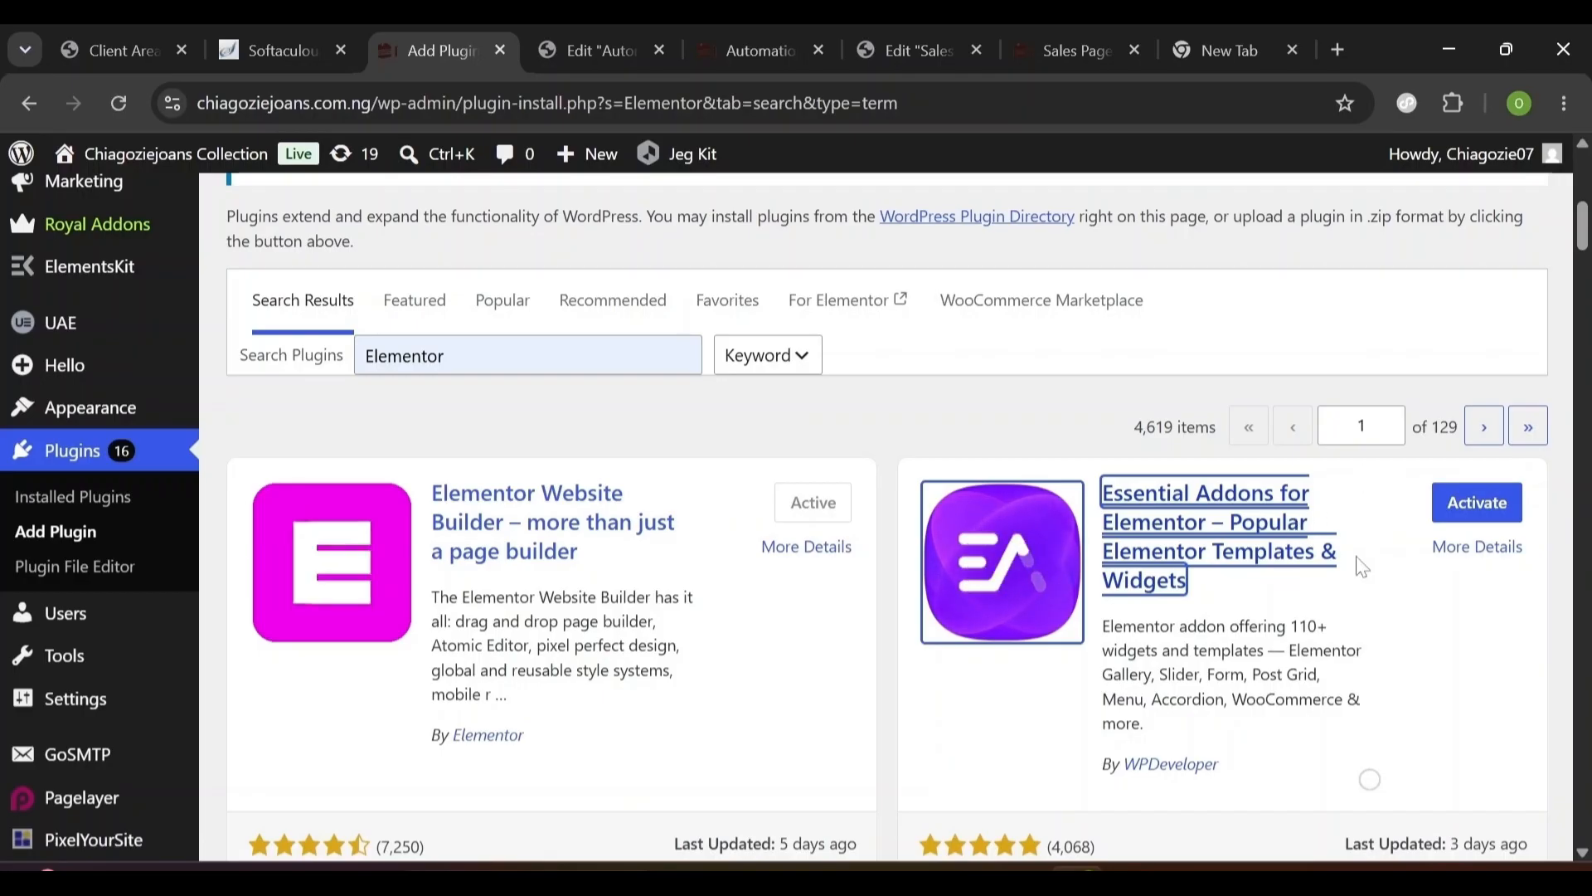
{"action": "scroll", "coordinate": [1363, 567], "scroll_direction": "down", "scroll_amount": 3}
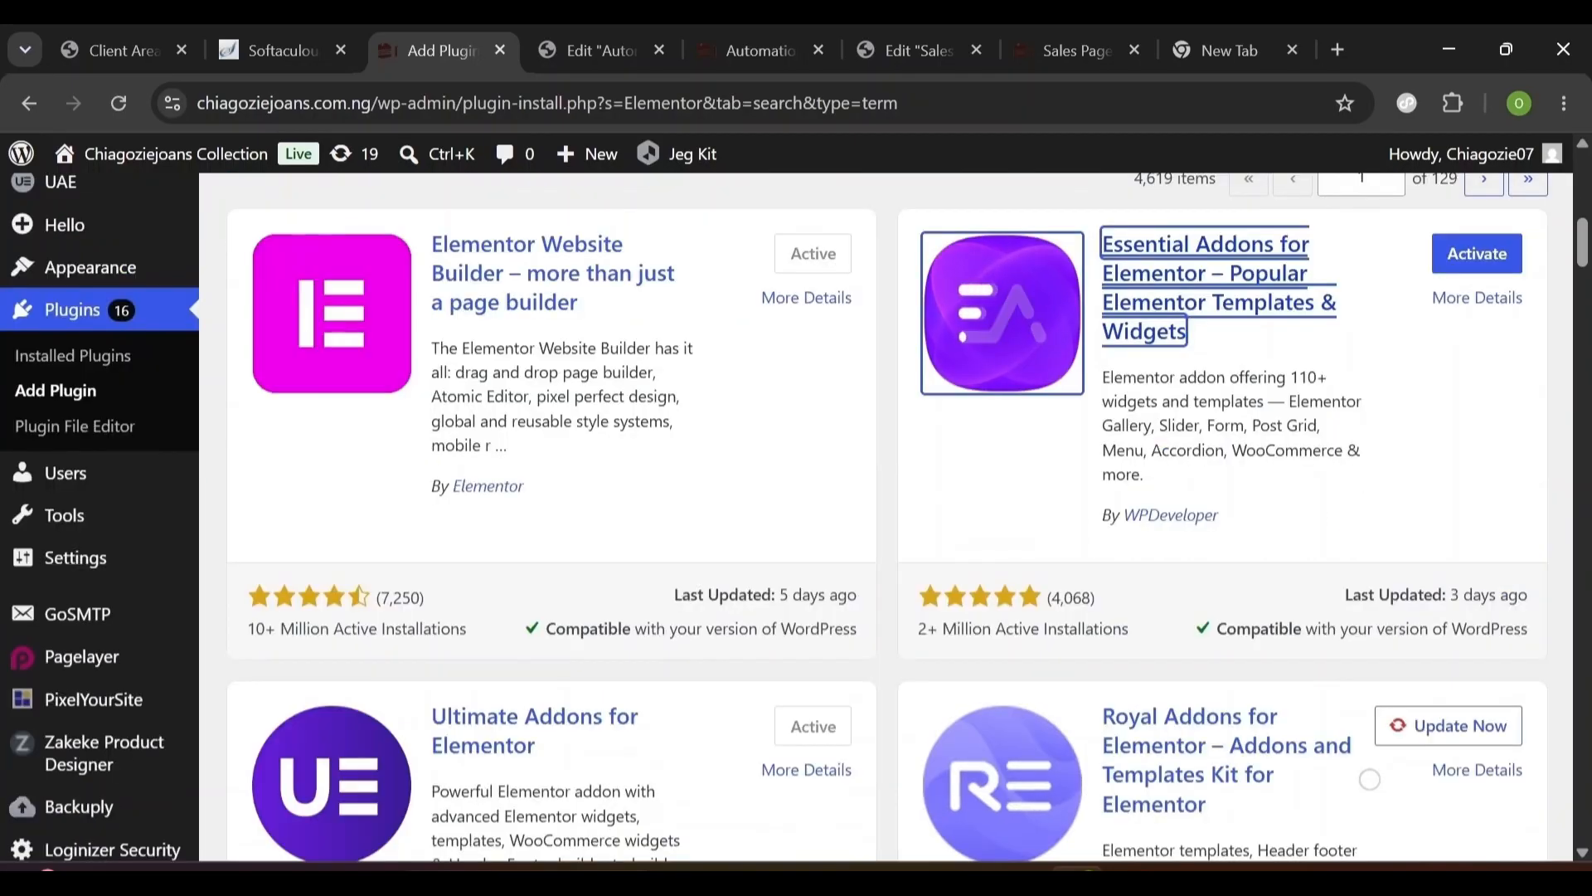
{"action": "scroll", "coordinate": [1362, 567], "scroll_direction": "up", "scroll_amount": 1}
{"action": "scroll", "coordinate": [1369, 779], "scroll_direction": "up", "scroll_amount": 2}
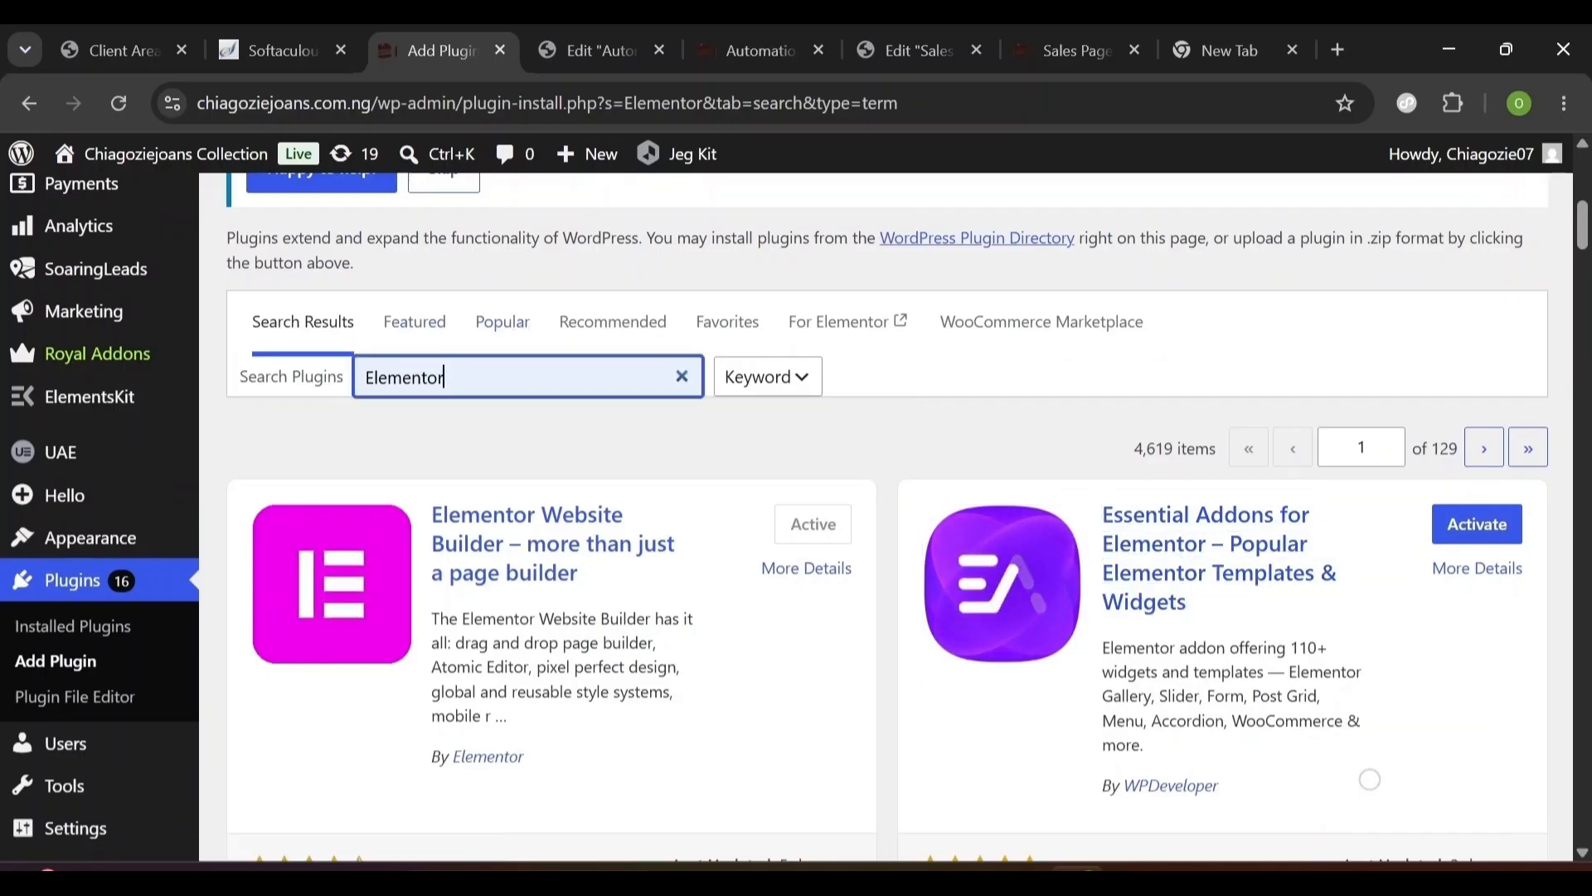
- Replace the plugin search with 'Elements kit' and install ElementsKit Elementor Addons
{"action": "double_click", "coordinate": [445, 367]}
{"action": "type", "text": "El"}
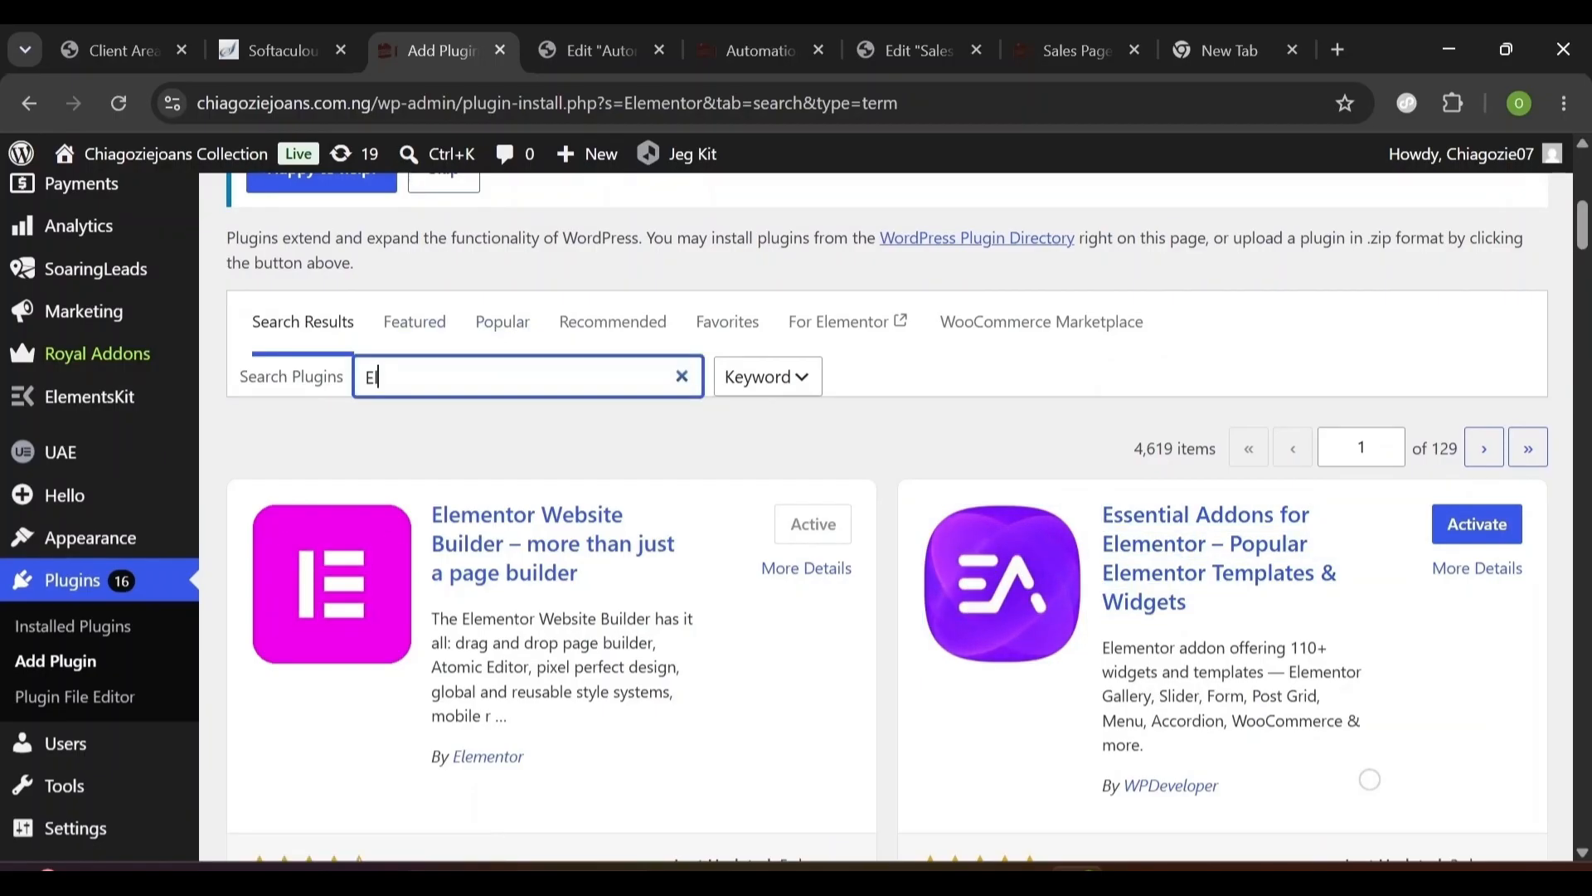
{"action": "type", "text": "ements ki"}
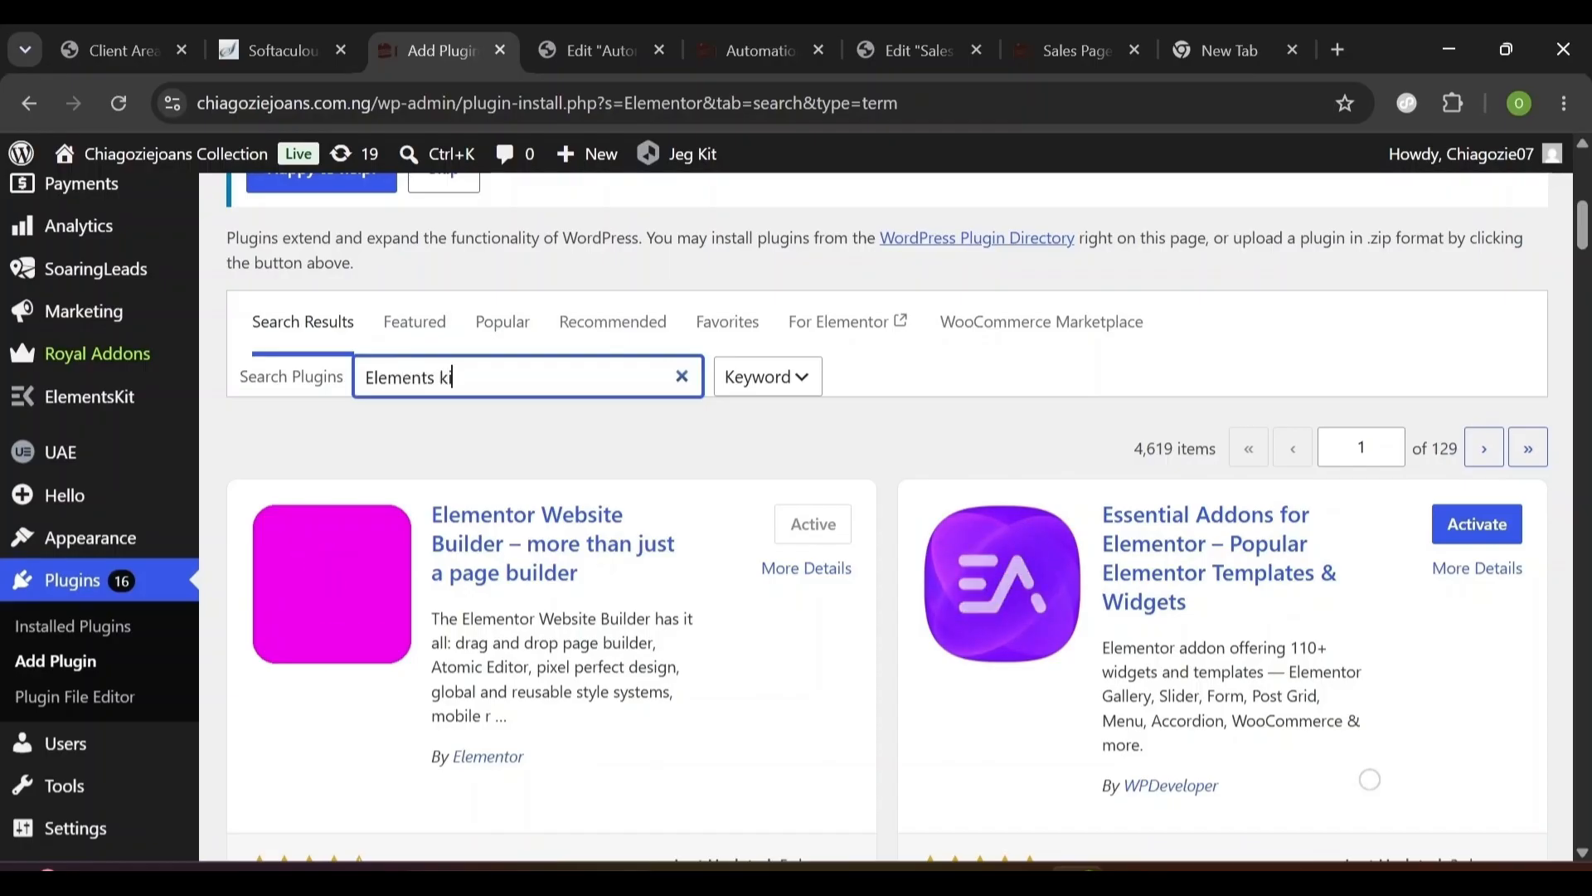
{"action": "type", "text": "t"}
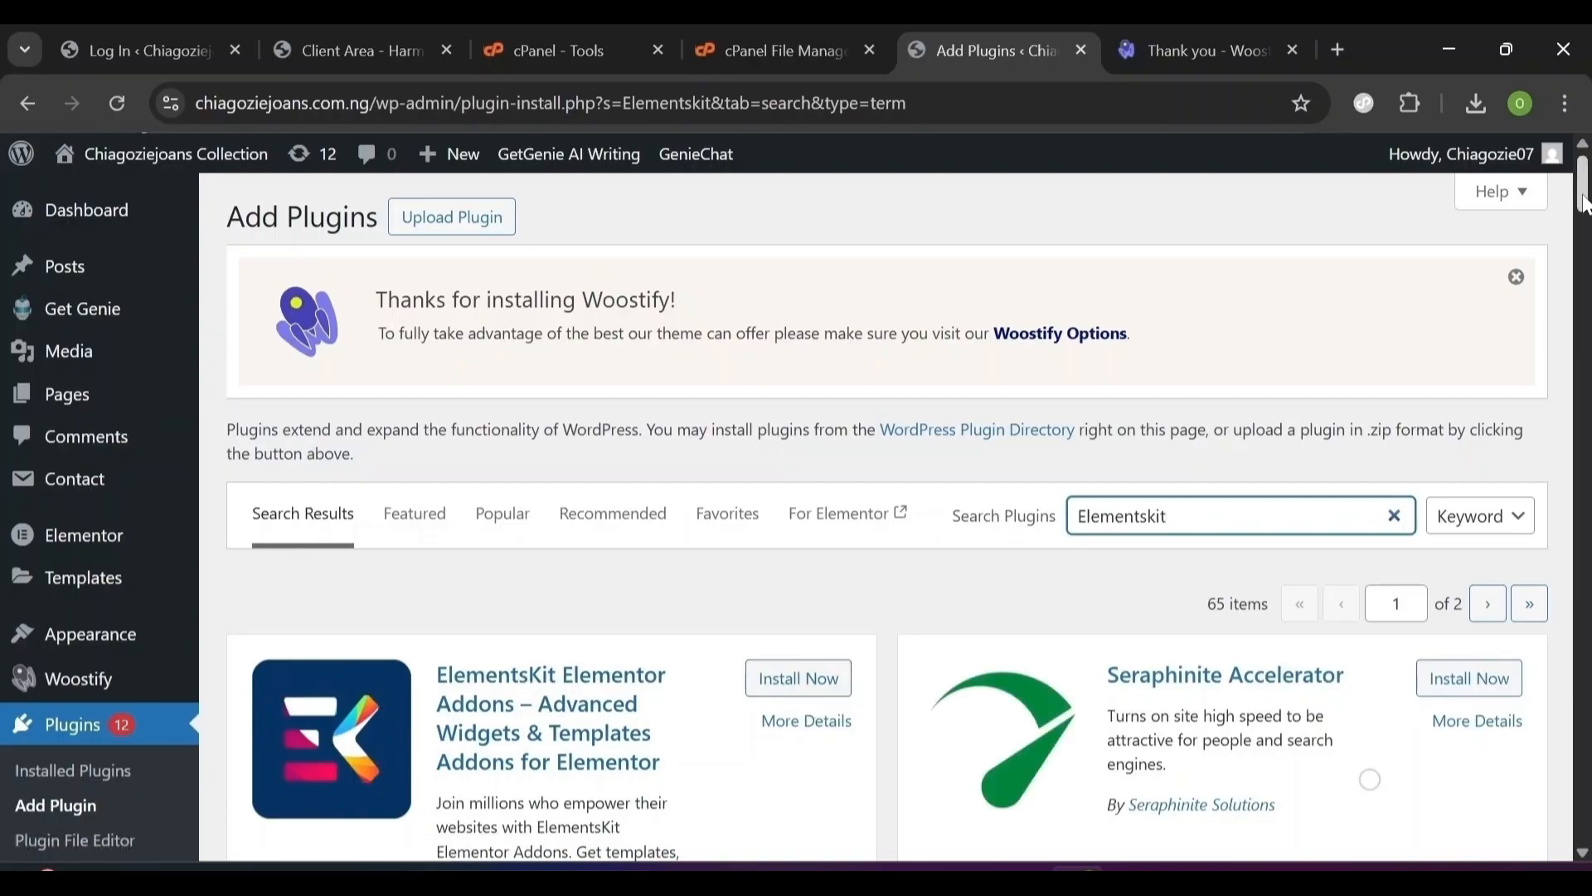
{"action": "scroll", "coordinate": [1584, 203], "scroll_direction": "down", "scroll_amount": 3}
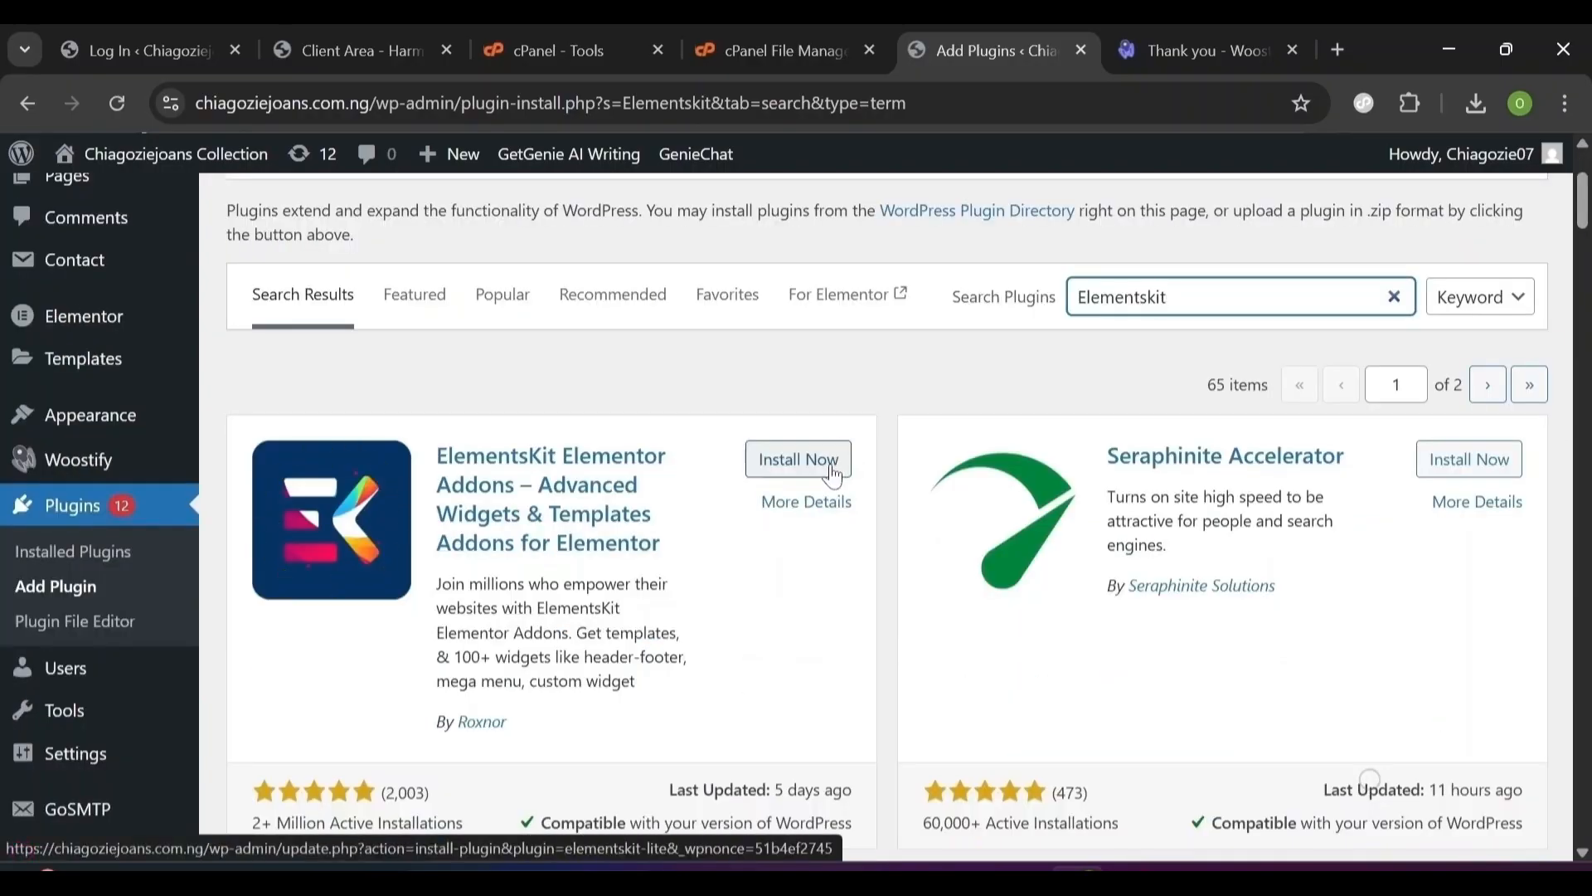
{"action": "left_click", "coordinate": [798, 458]}
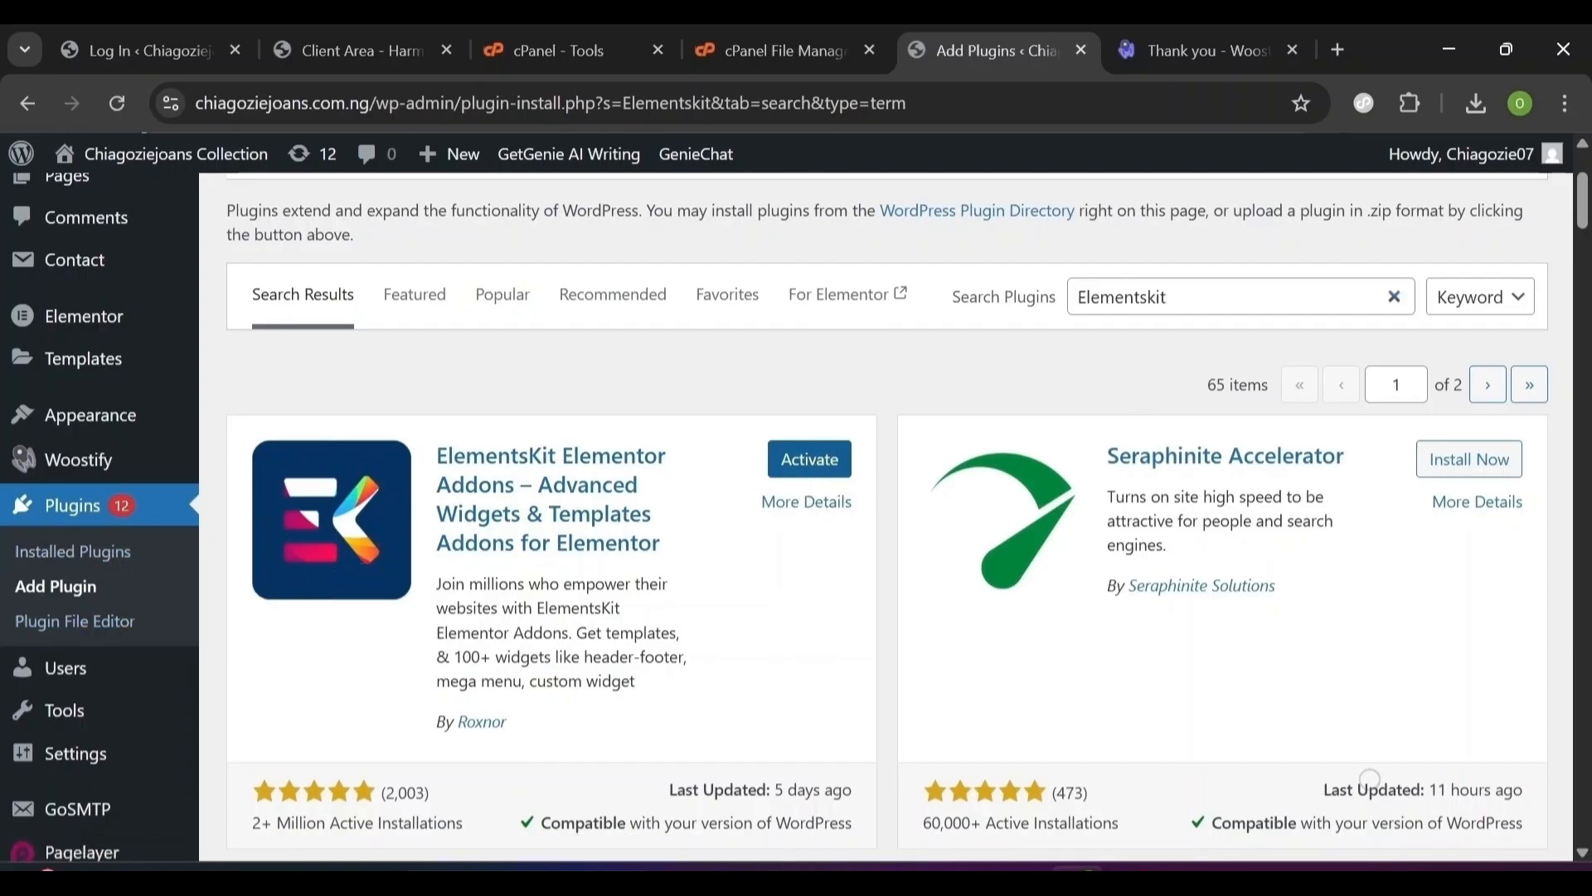
{"action": "double_click", "coordinate": [1122, 297]}
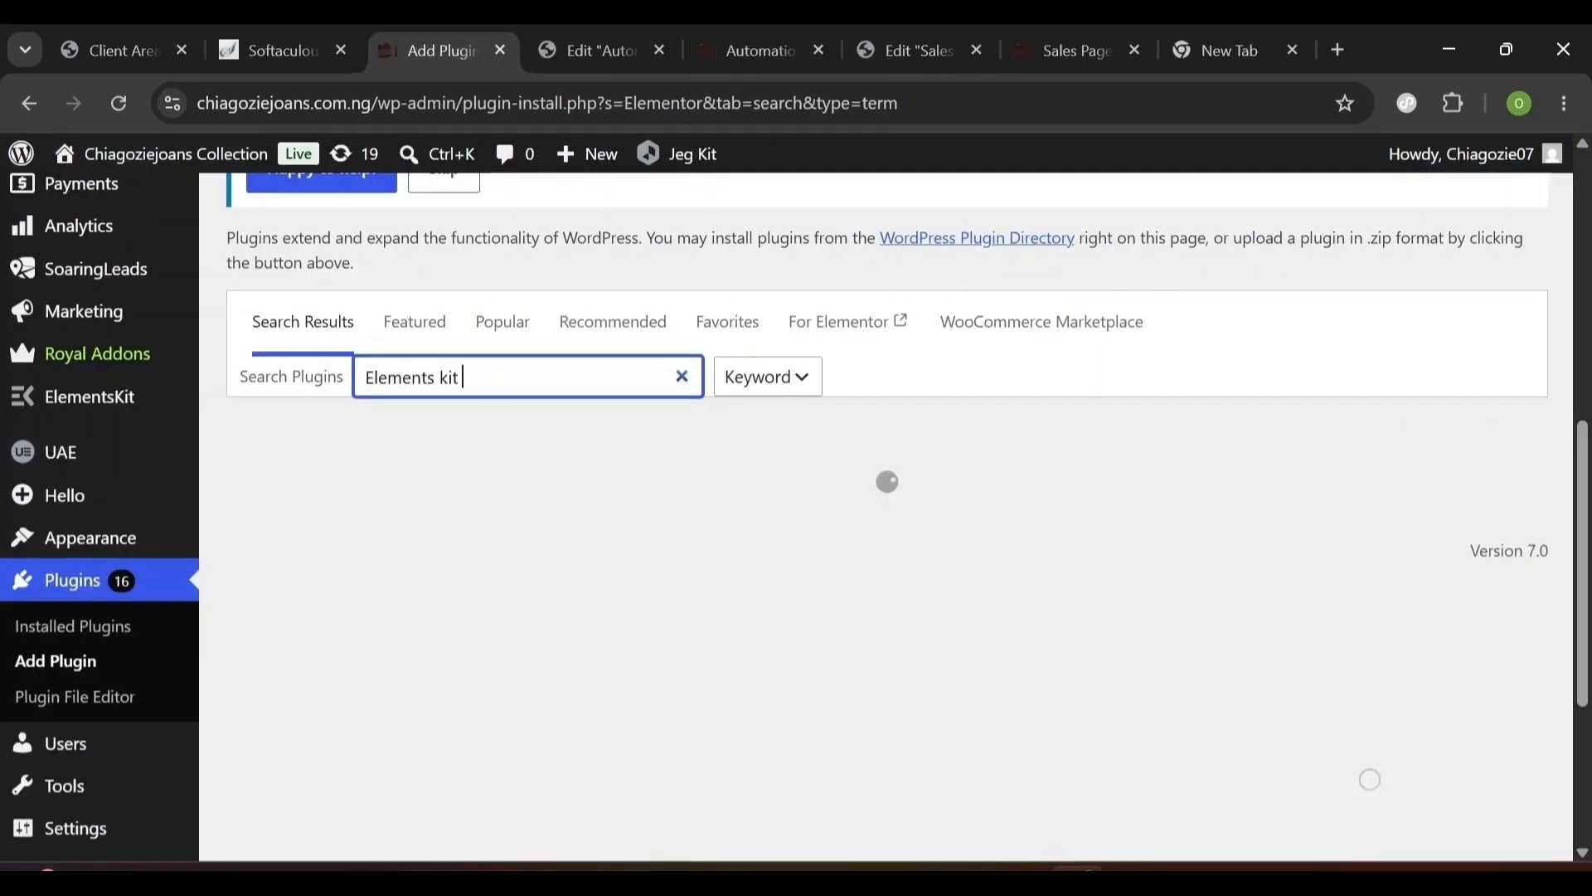
{"action": "scroll", "coordinate": [1225, 462], "scroll_direction": "down", "scroll_amount": 1}
{"action": "scroll", "coordinate": [1225, 462], "scroll_direction": "down", "scroll_amount": 2}
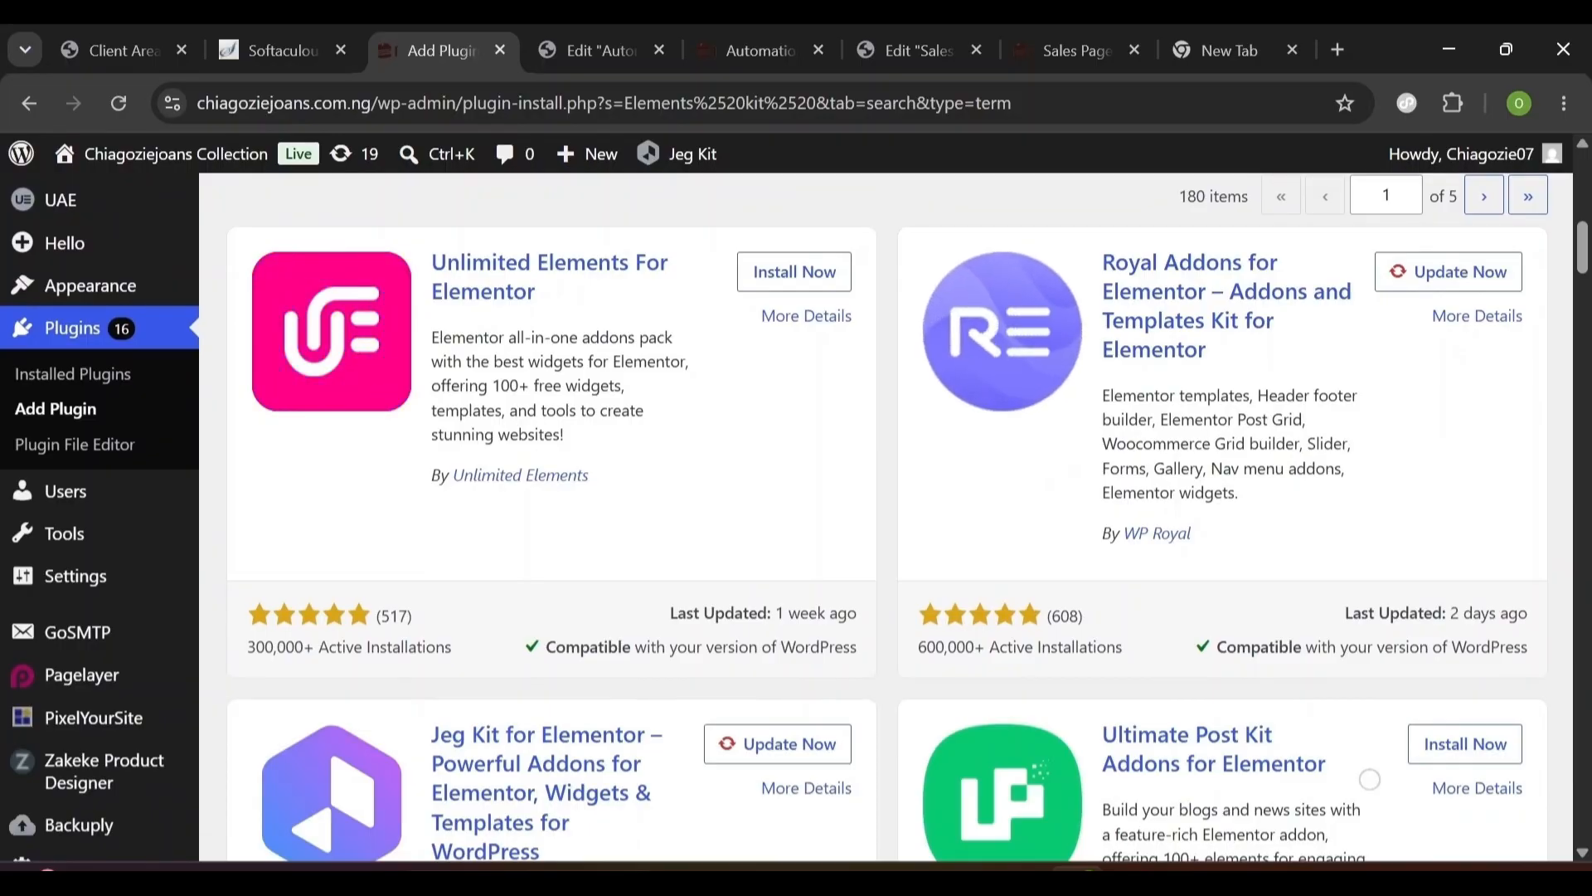
- Update the Jeg Kit for Elementor and Royal Addons for Elementor plugins
{"action": "scroll", "coordinate": [701, 603], "scroll_direction": "down", "scroll_amount": 1}
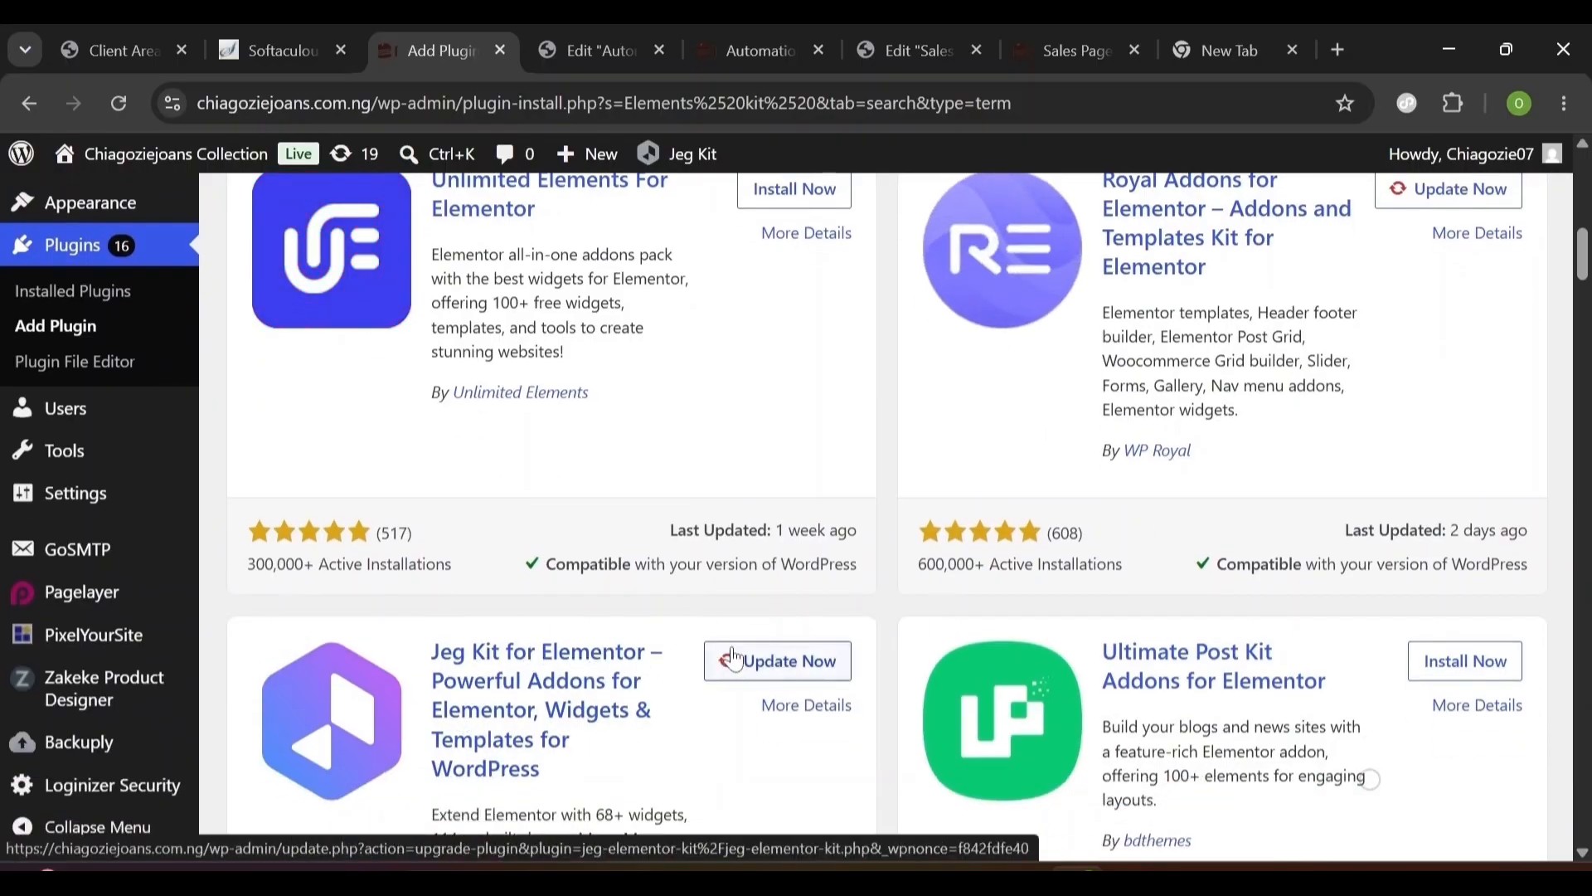
{"action": "scroll", "coordinate": [752, 668], "scroll_direction": "down", "scroll_amount": 1}
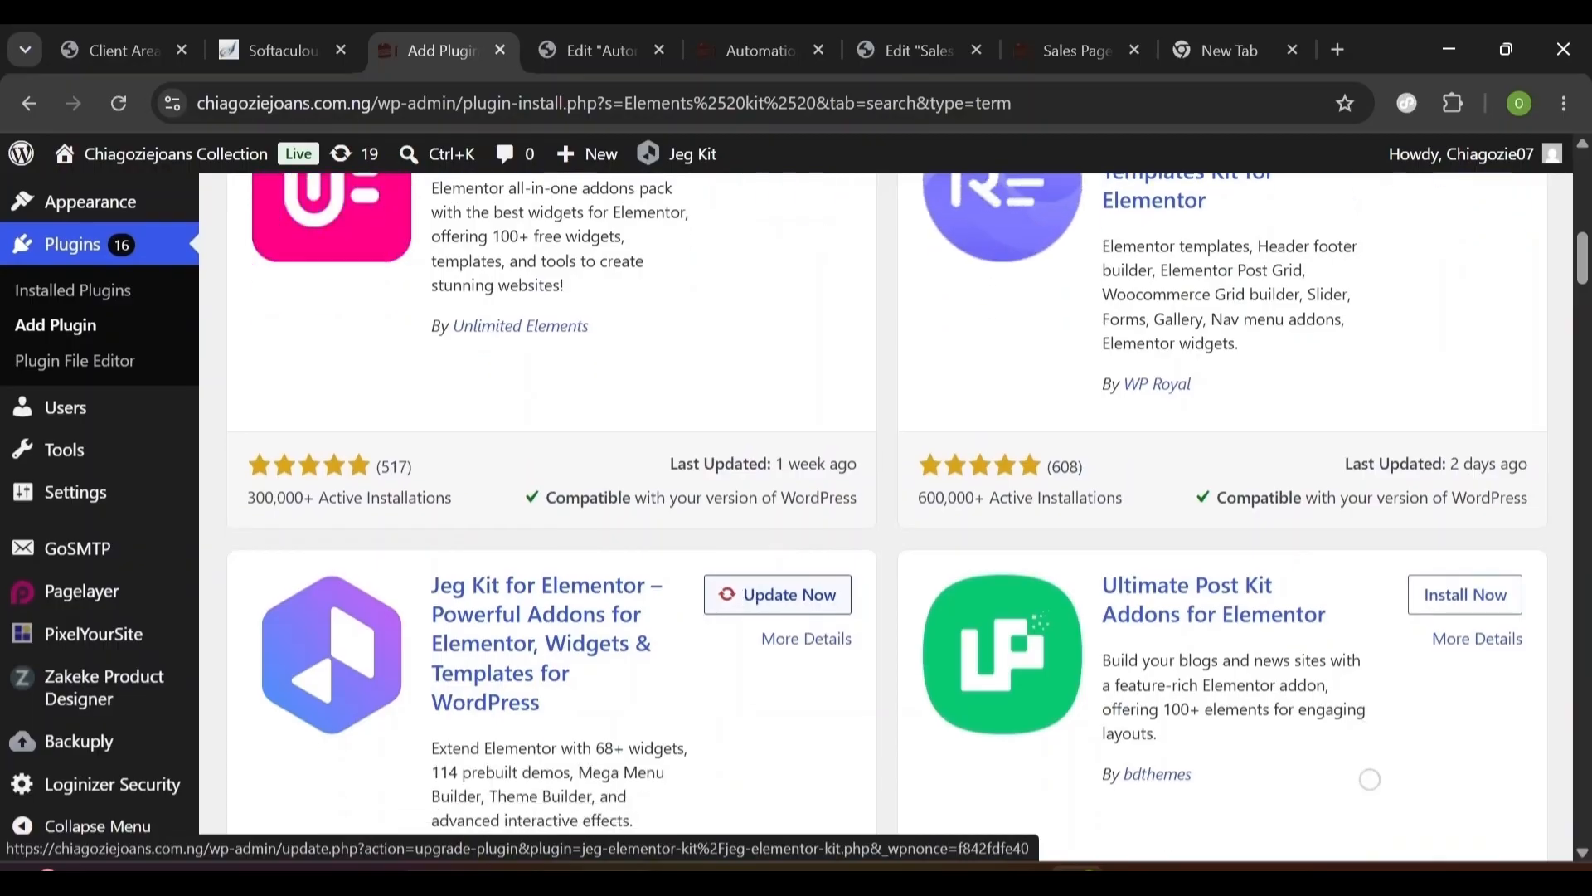
{"action": "left_click", "coordinate": [786, 603]}
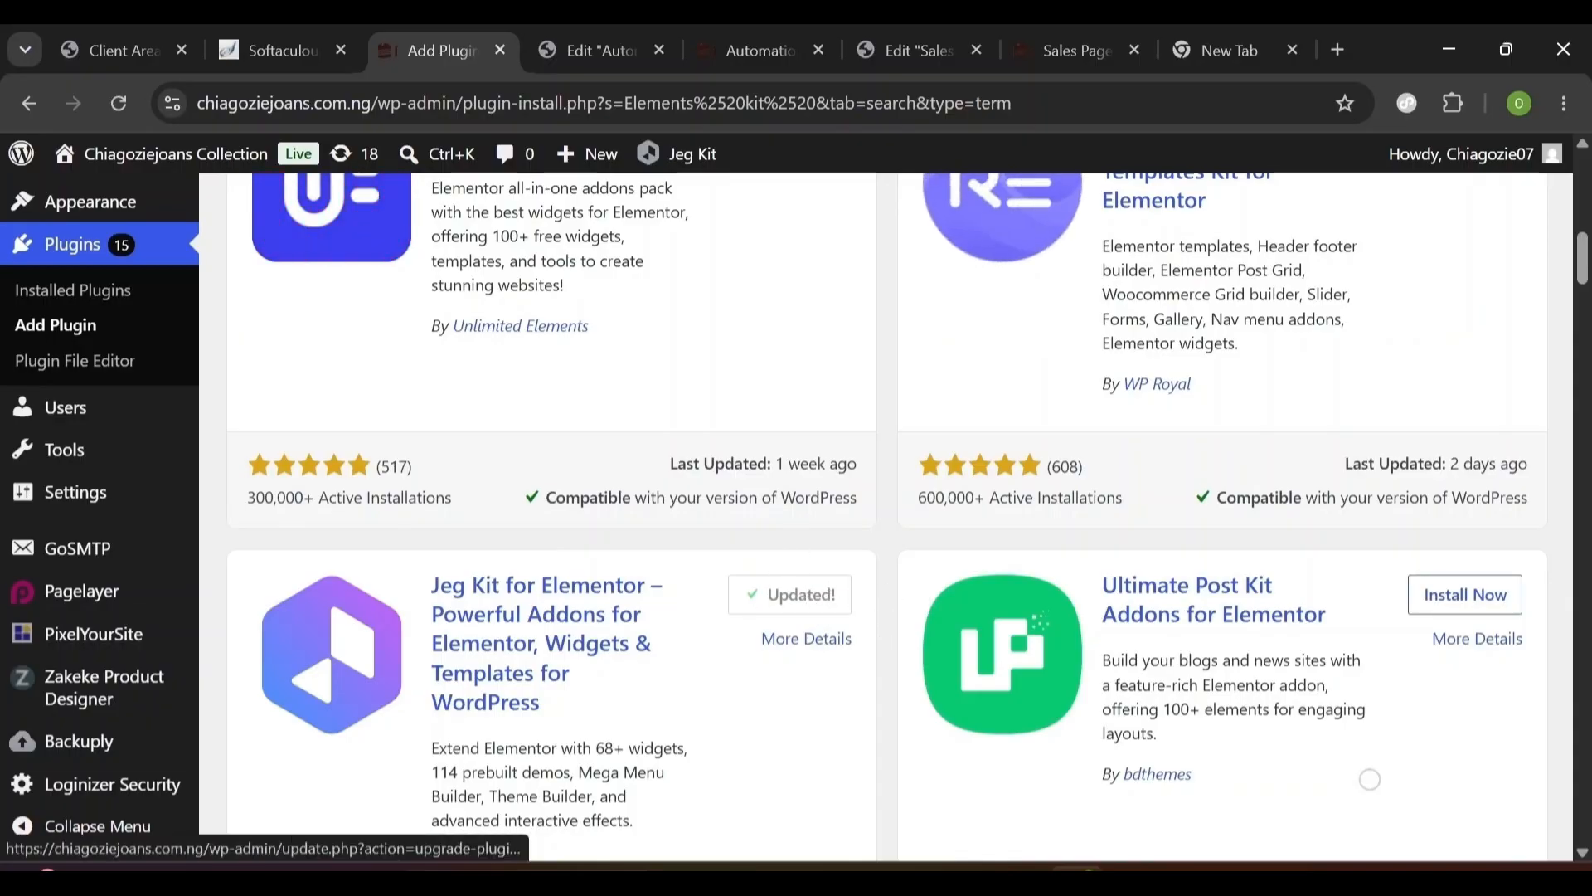
{"action": "scroll", "coordinate": [817, 606], "scroll_direction": "up", "scroll_amount": 6}
{"action": "scroll", "coordinate": [1090, 610], "scroll_direction": "down", "scroll_amount": 3}
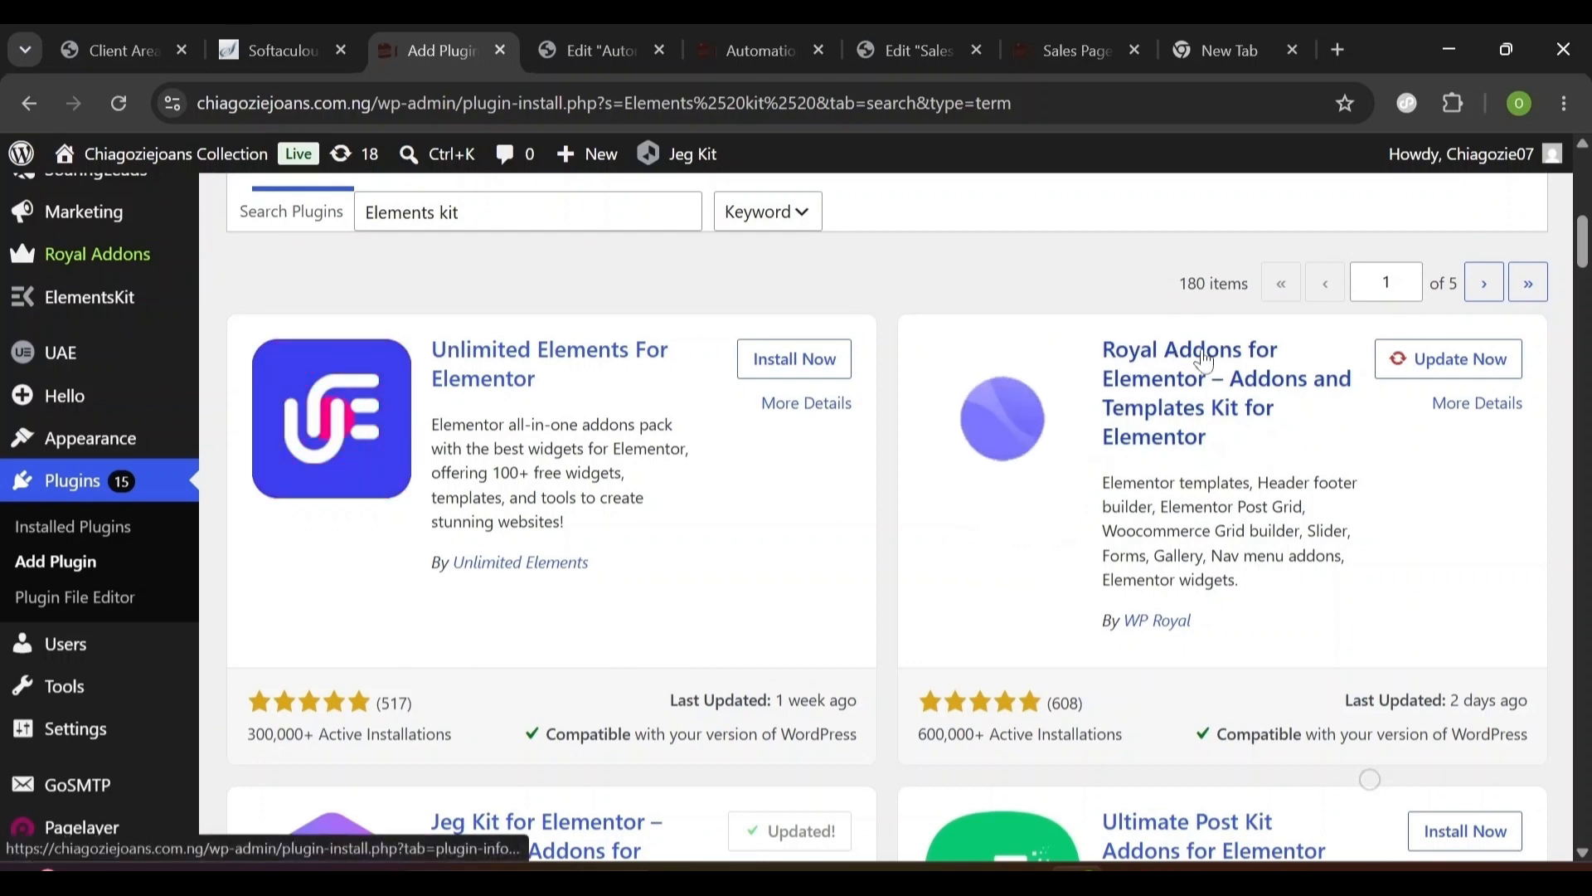
{"action": "left_click_drag", "start_coordinate": [1100, 352], "coordinate": [1267, 484]}
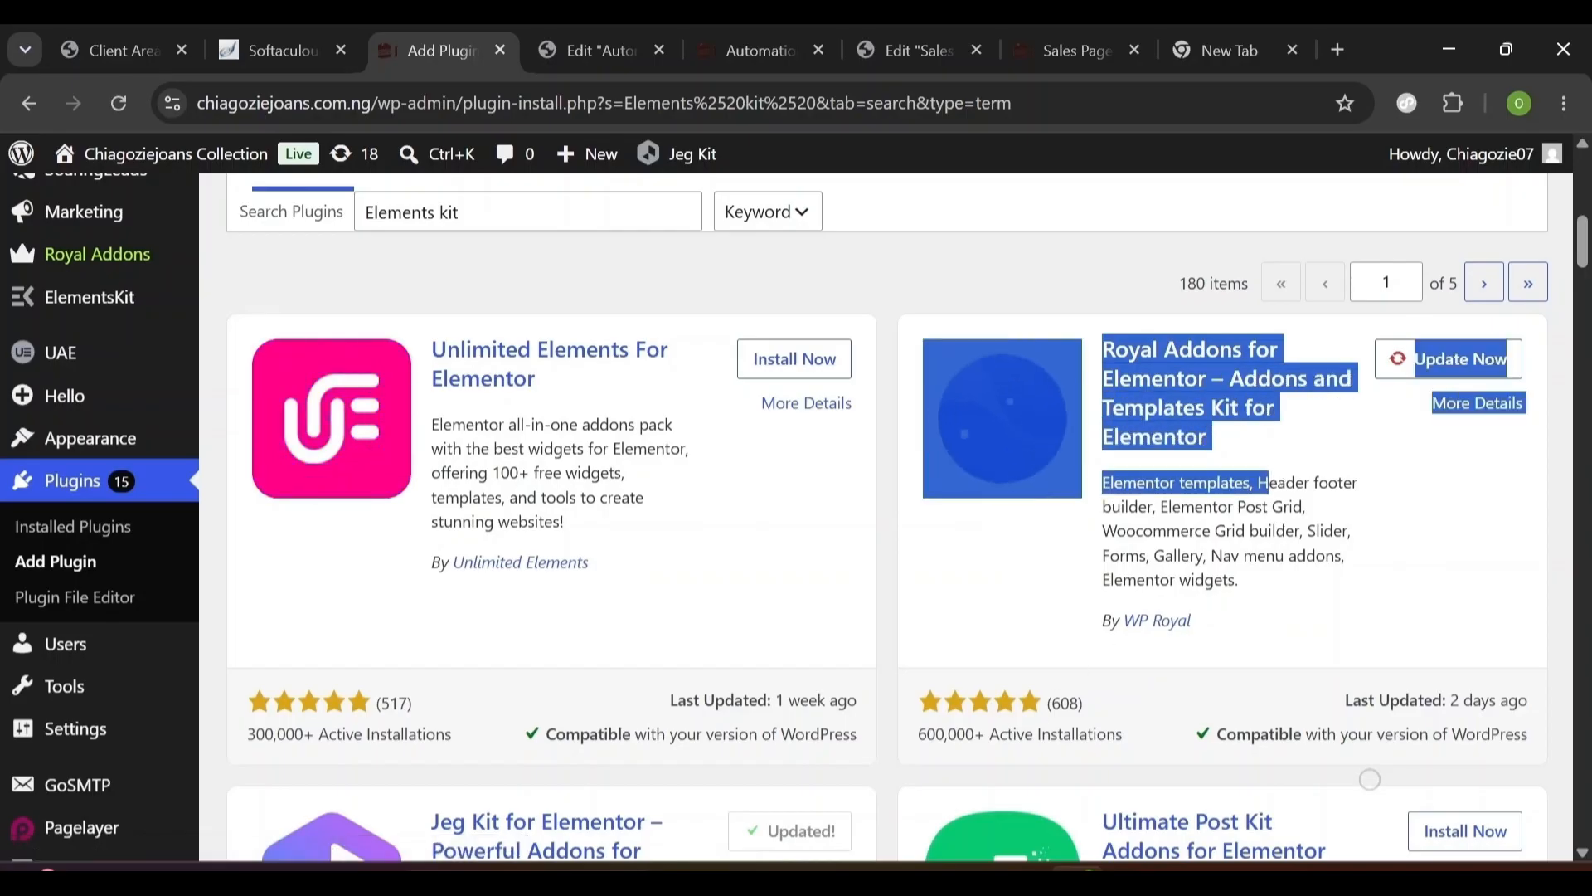
{"action": "left_click_drag", "start_coordinate": [918, 735], "coordinate": [1117, 734]}
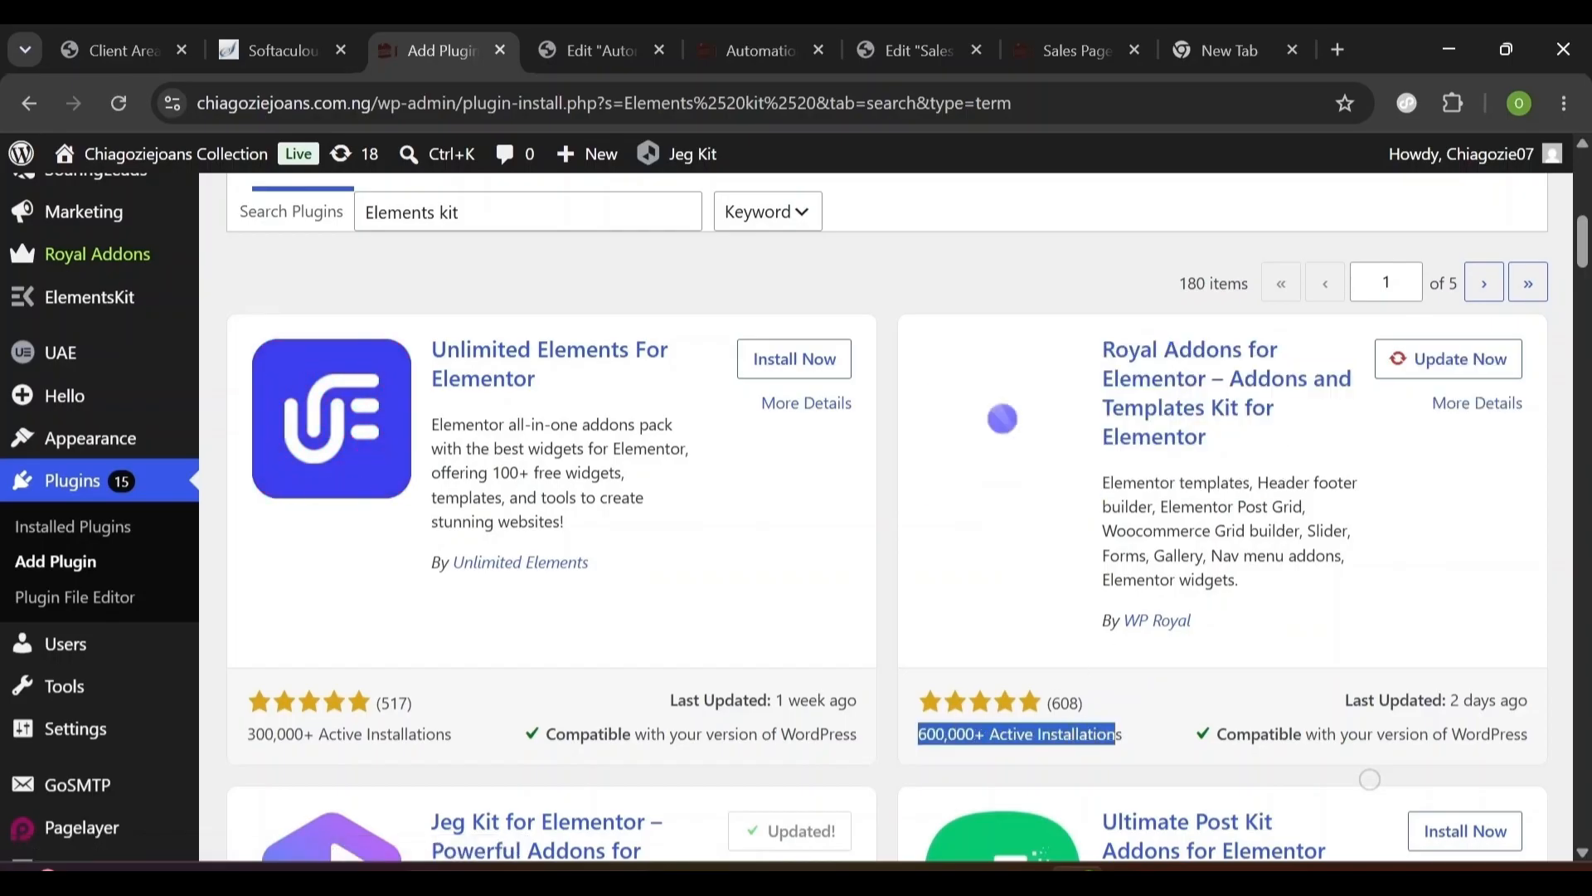
{"action": "left_click", "coordinate": [1480, 373]}
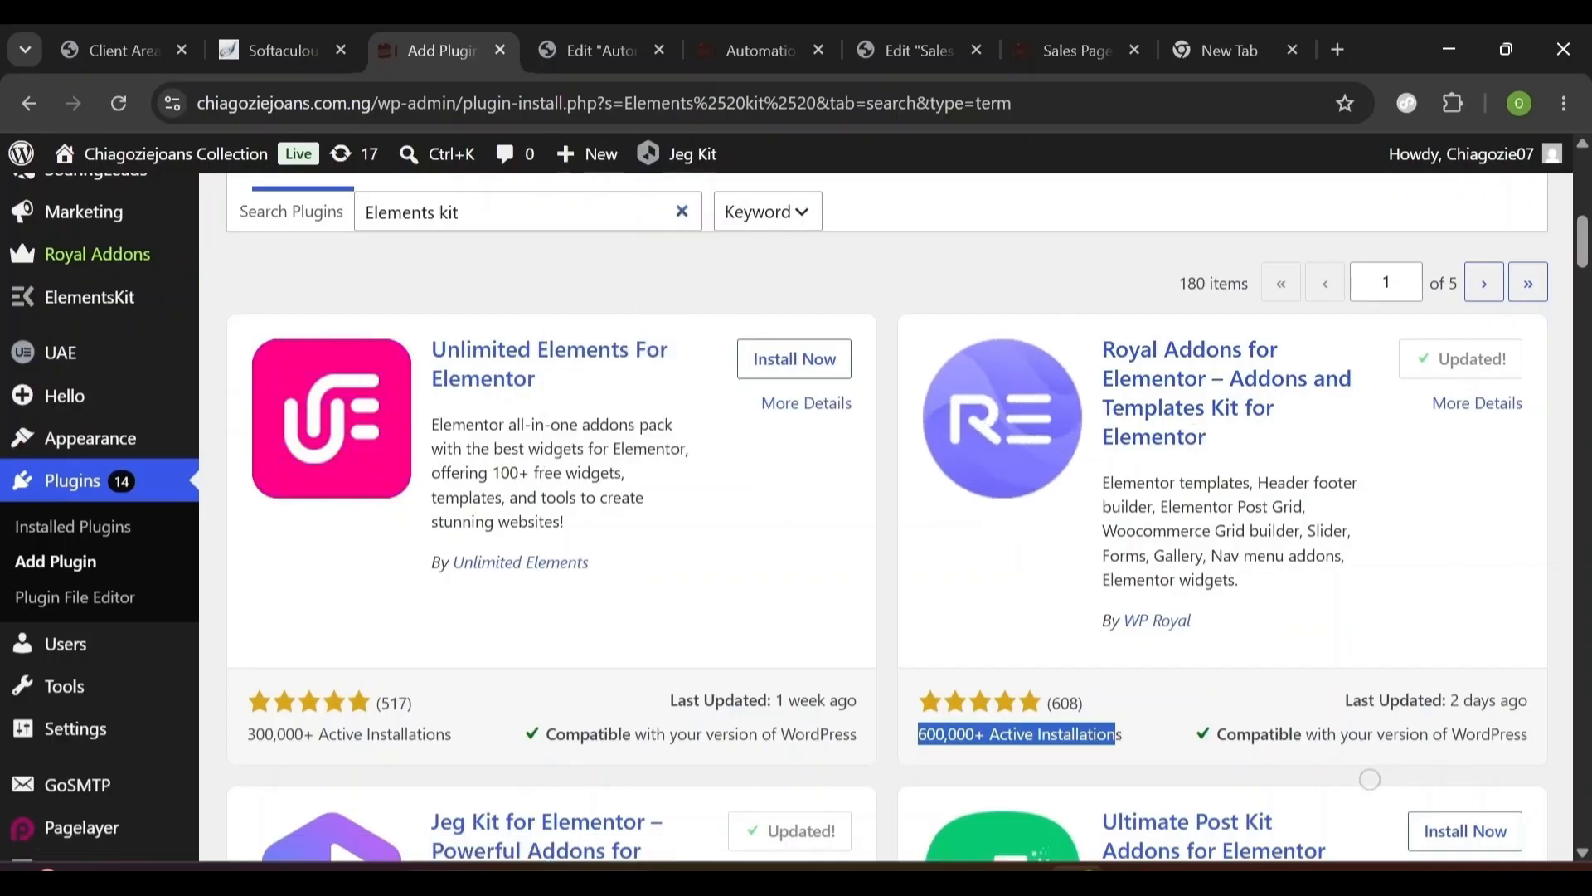
- Search plugins for 'metform', then install and activate MetForm
{"action": "triple_click", "coordinate": [431, 212]}
{"action": "type", "text": "m"}
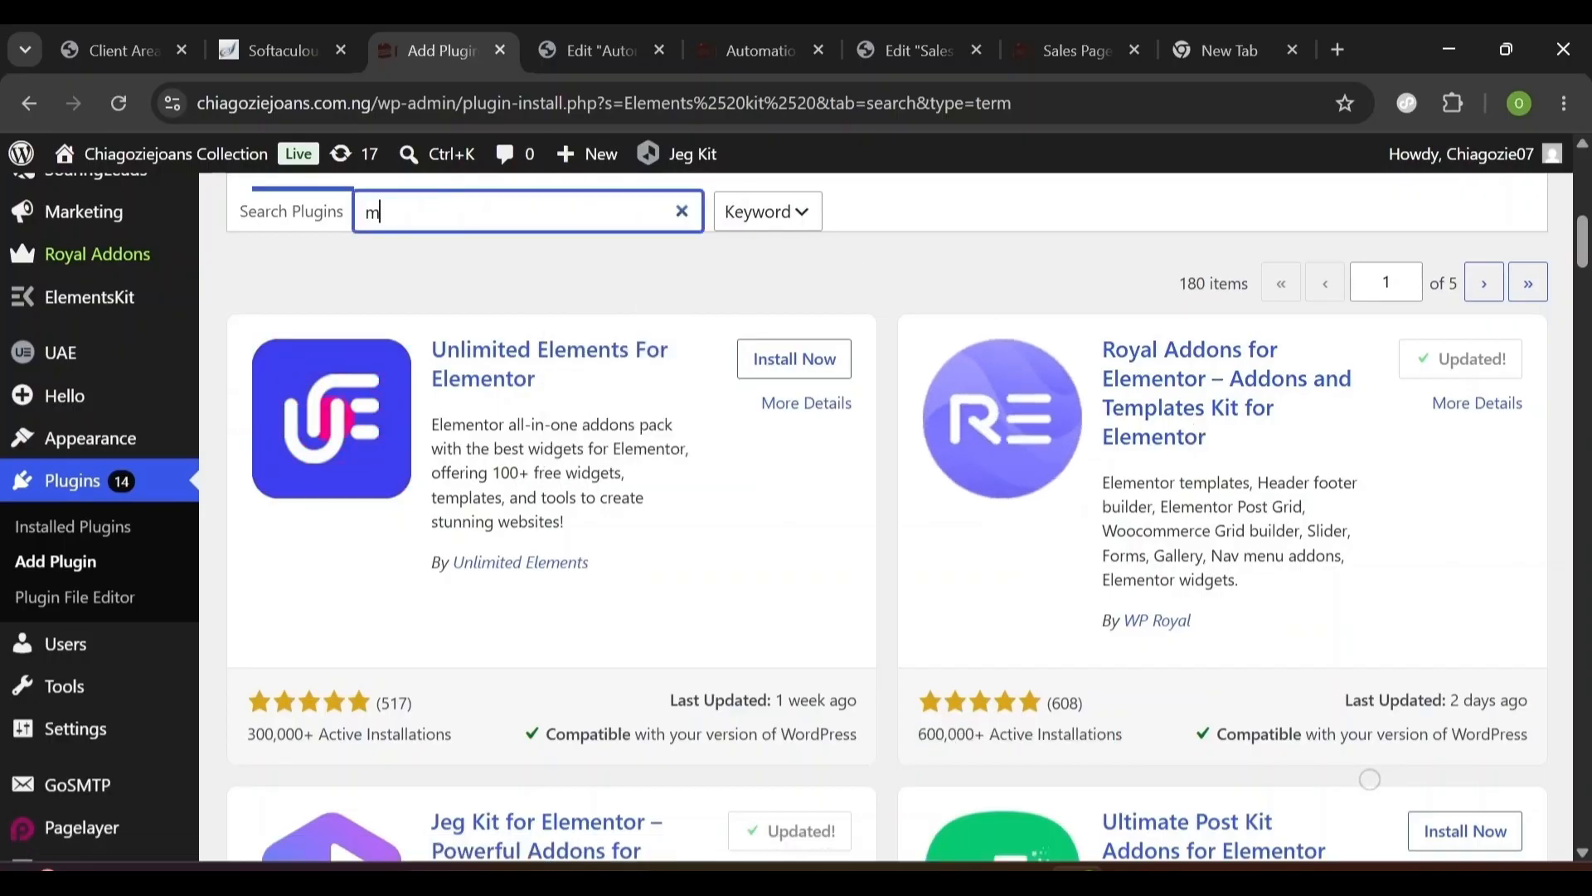
{"action": "type", "text": "etform"}
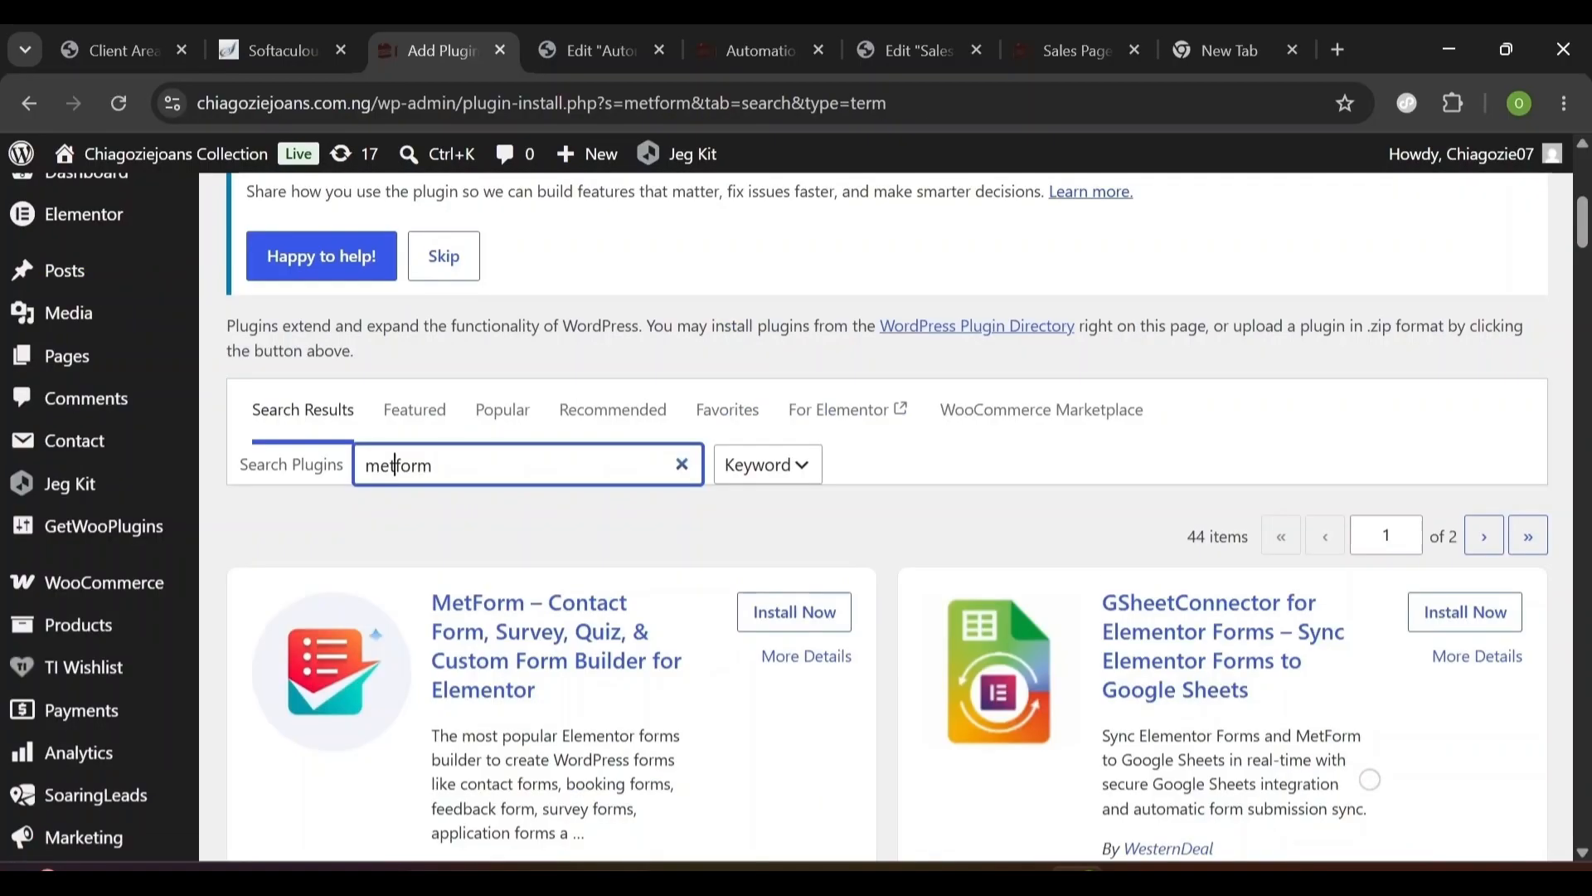
{"action": "scroll", "coordinate": [388, 698], "scroll_direction": "down", "scroll_amount": 2}
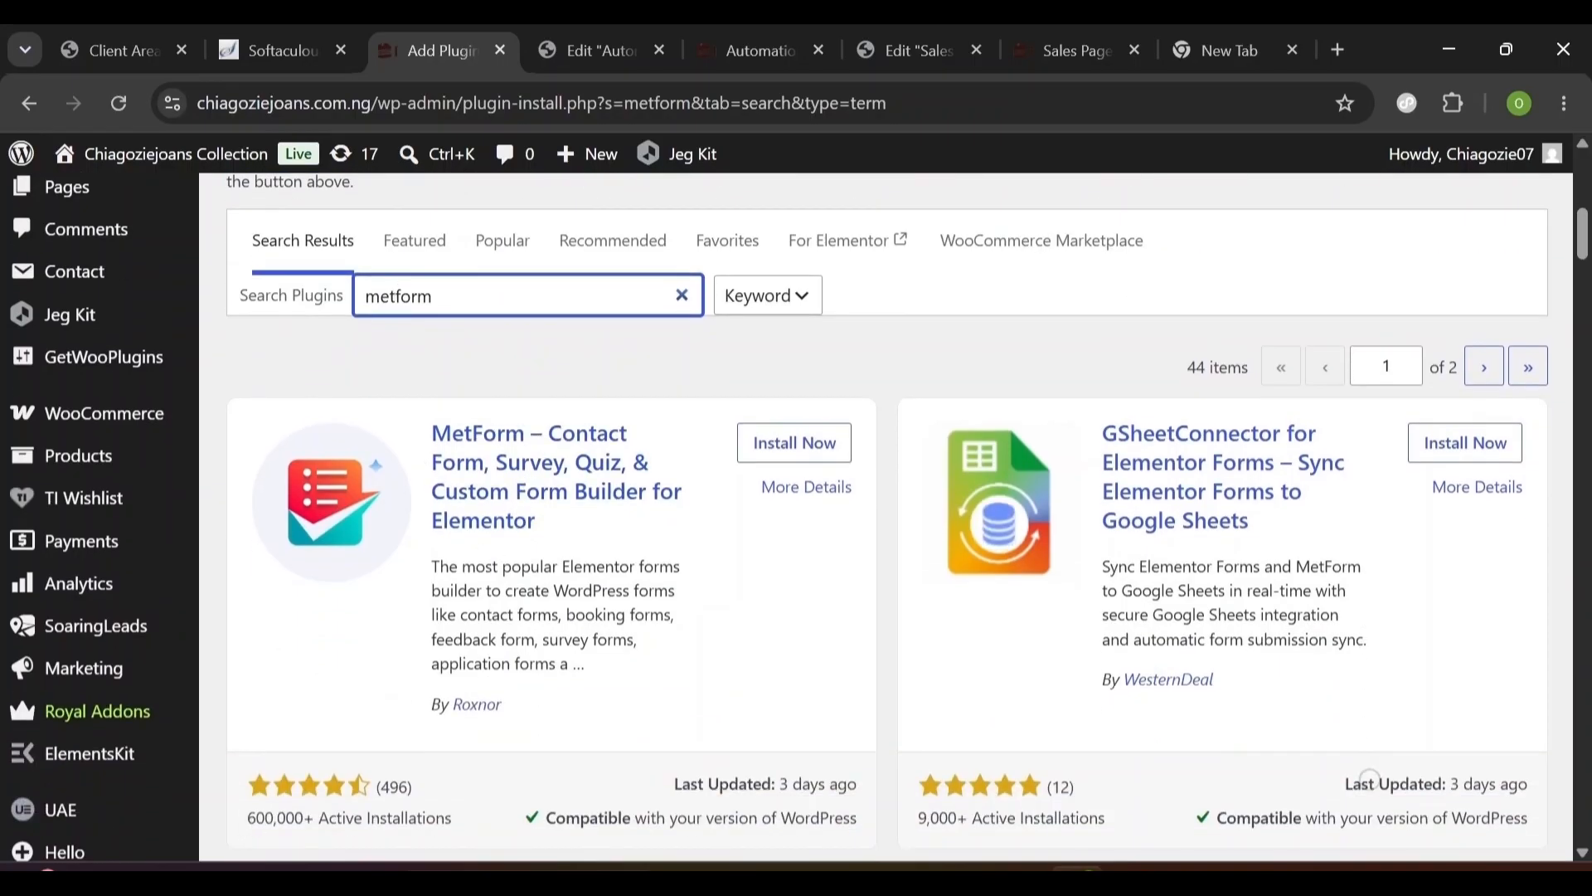
{"action": "left_click_drag", "start_coordinate": [445, 817], "coordinate": [247, 818]}
{"action": "left_click", "coordinate": [771, 455]}
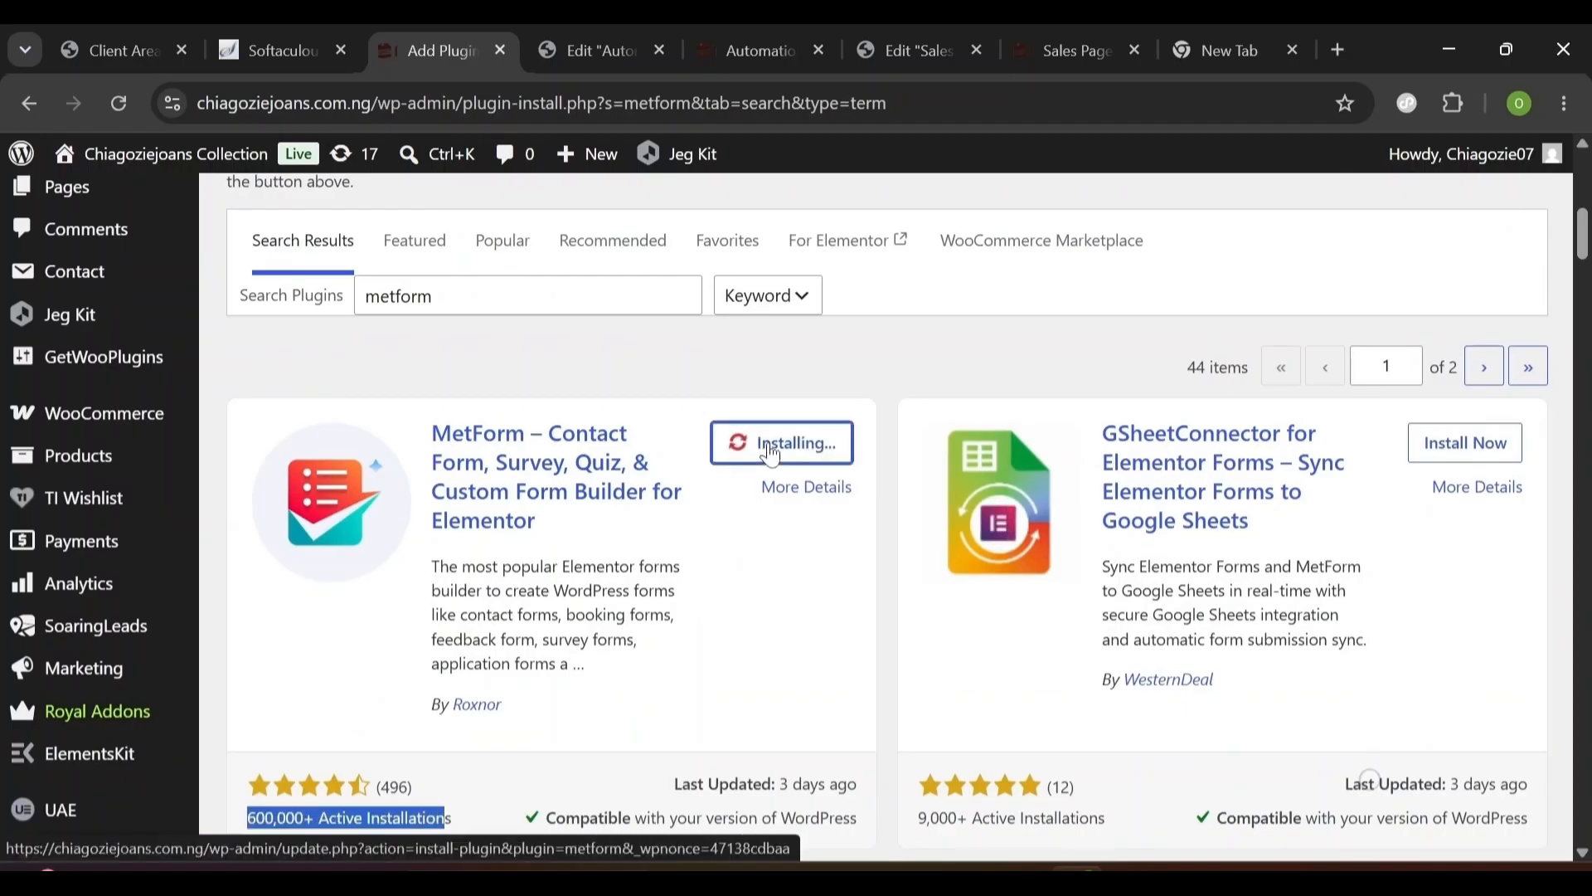
{"action": "scroll", "coordinate": [611, 504], "scroll_direction": "down", "scroll_amount": 1}
{"action": "left_click", "coordinate": [817, 384]}
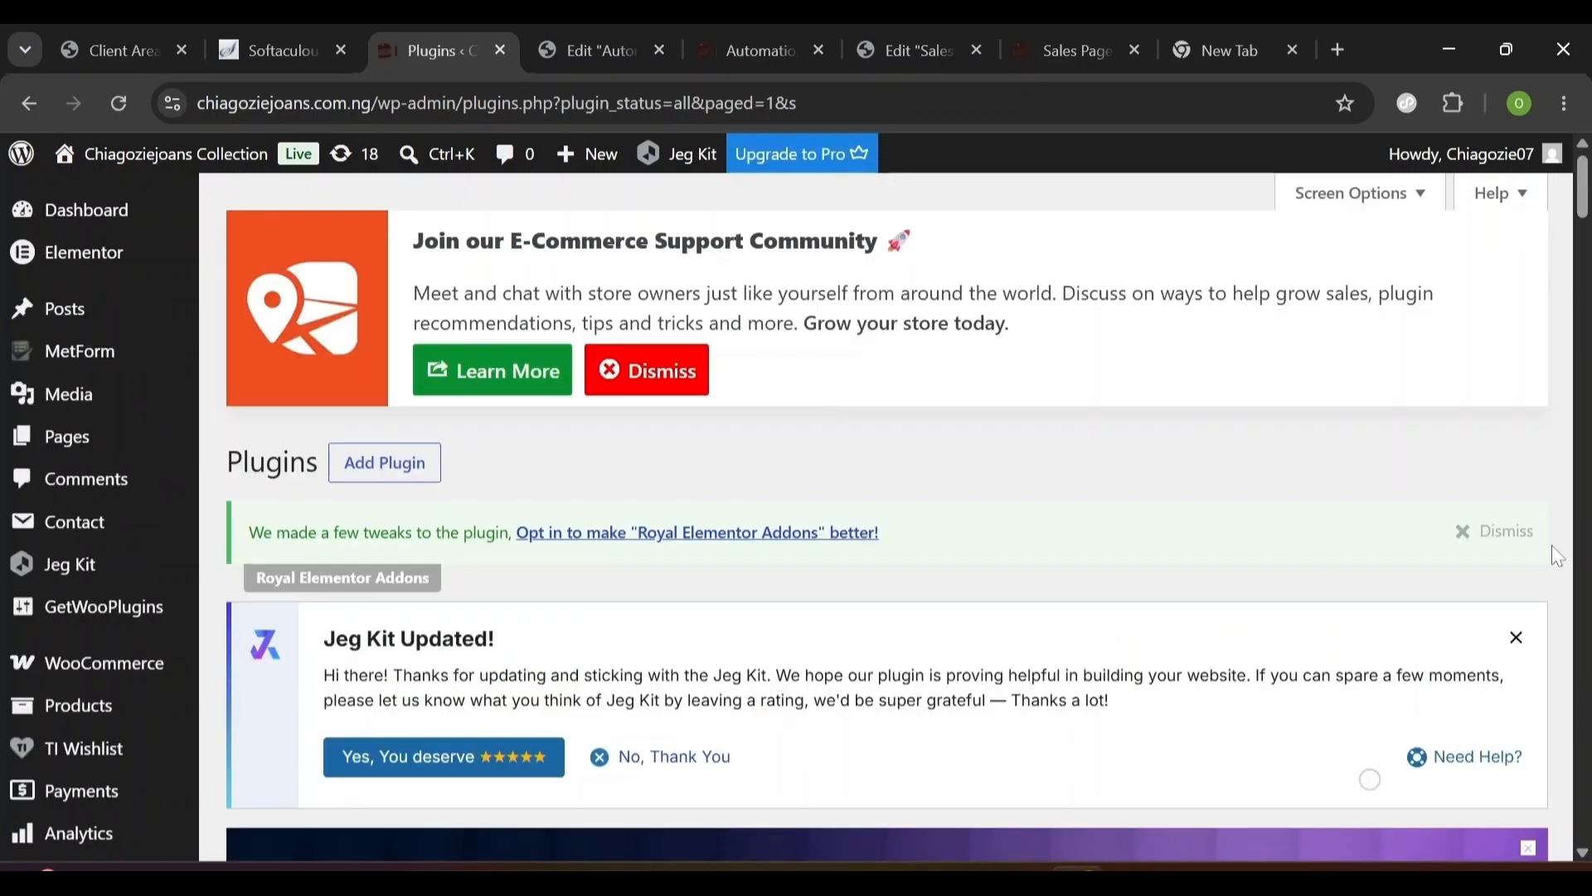
- Dismiss the Royal Elementor Addons and Jeg Kit notices on the Plugins list
{"action": "left_click", "coordinate": [1463, 530]}
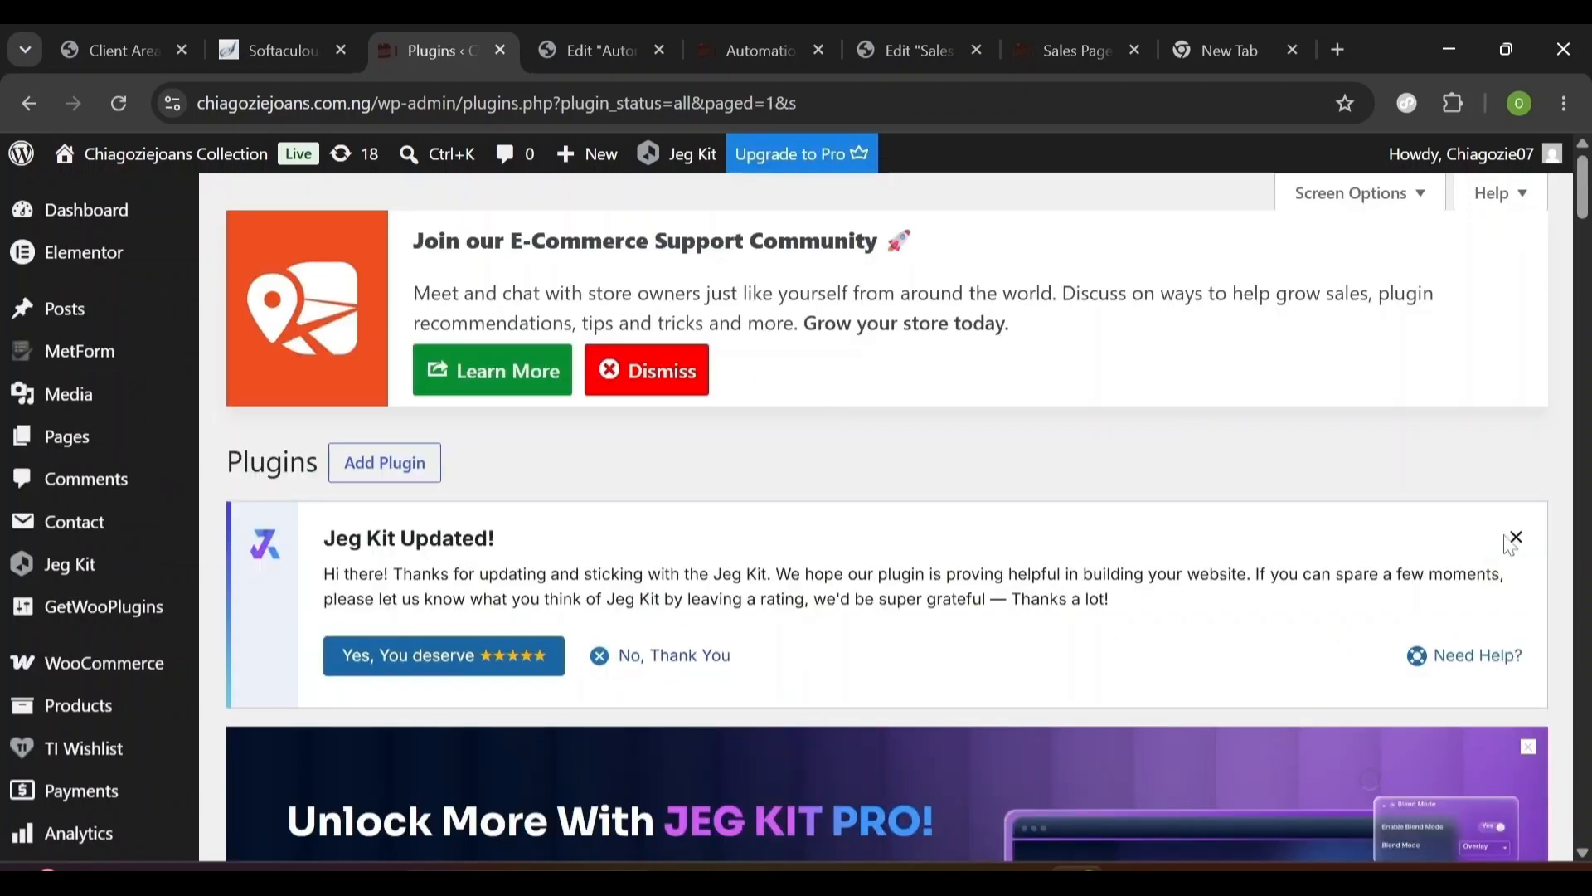
{"action": "left_click", "coordinate": [1516, 538]}
{"action": "scroll", "coordinate": [1370, 780], "scroll_direction": "down", "scroll_amount": 2}
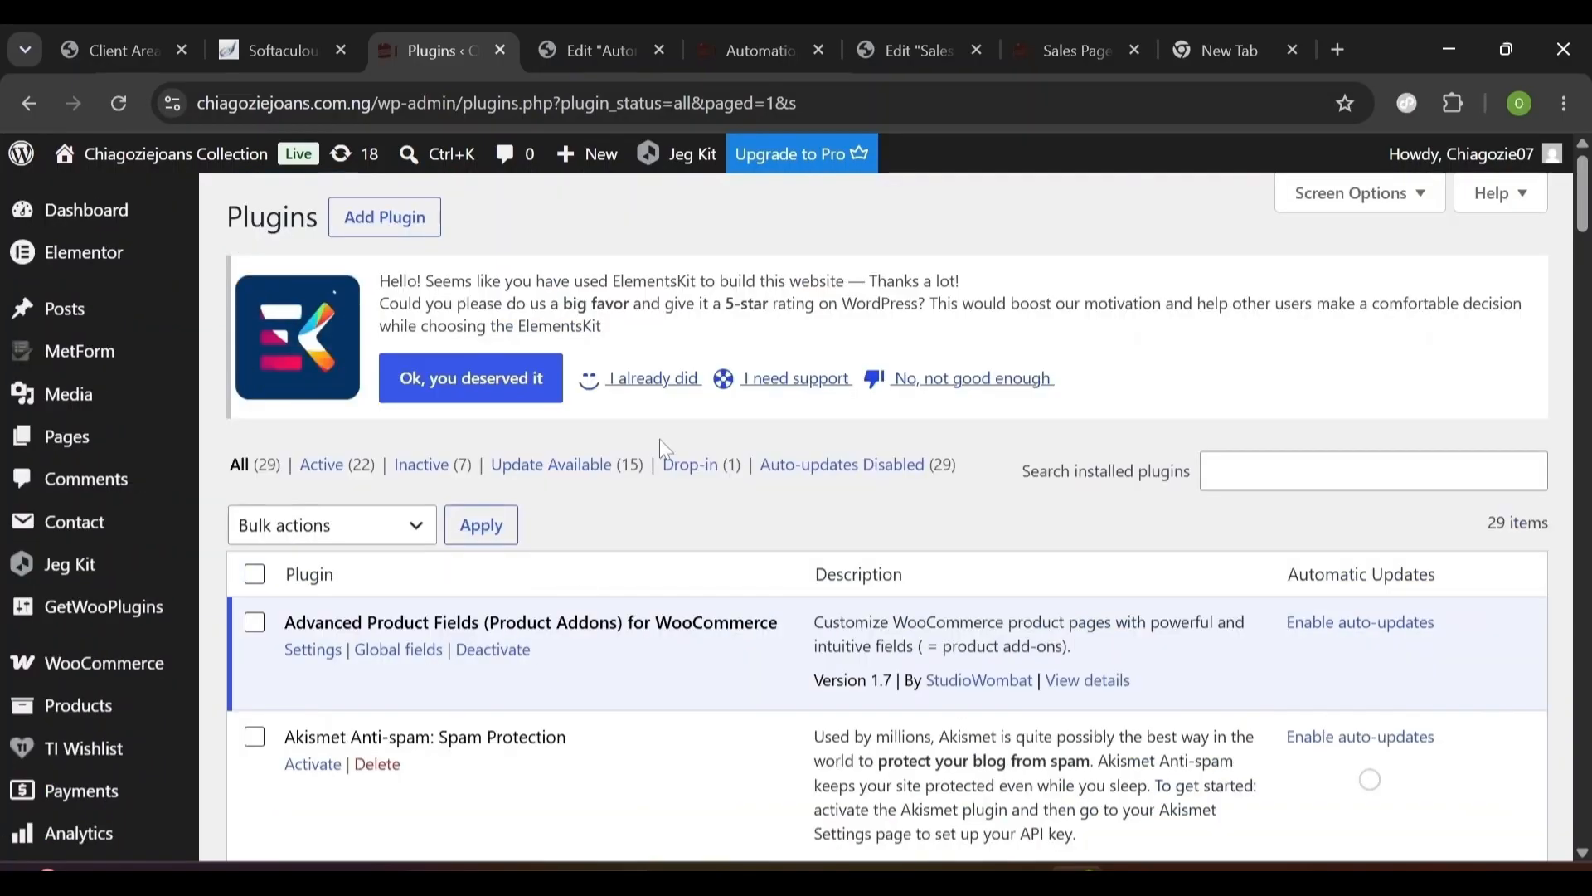
{"action": "scroll", "coordinate": [659, 439], "scroll_direction": "down", "scroll_amount": 9}
{"action": "scroll", "coordinate": [1370, 779], "scroll_direction": "up", "scroll_amount": 9}
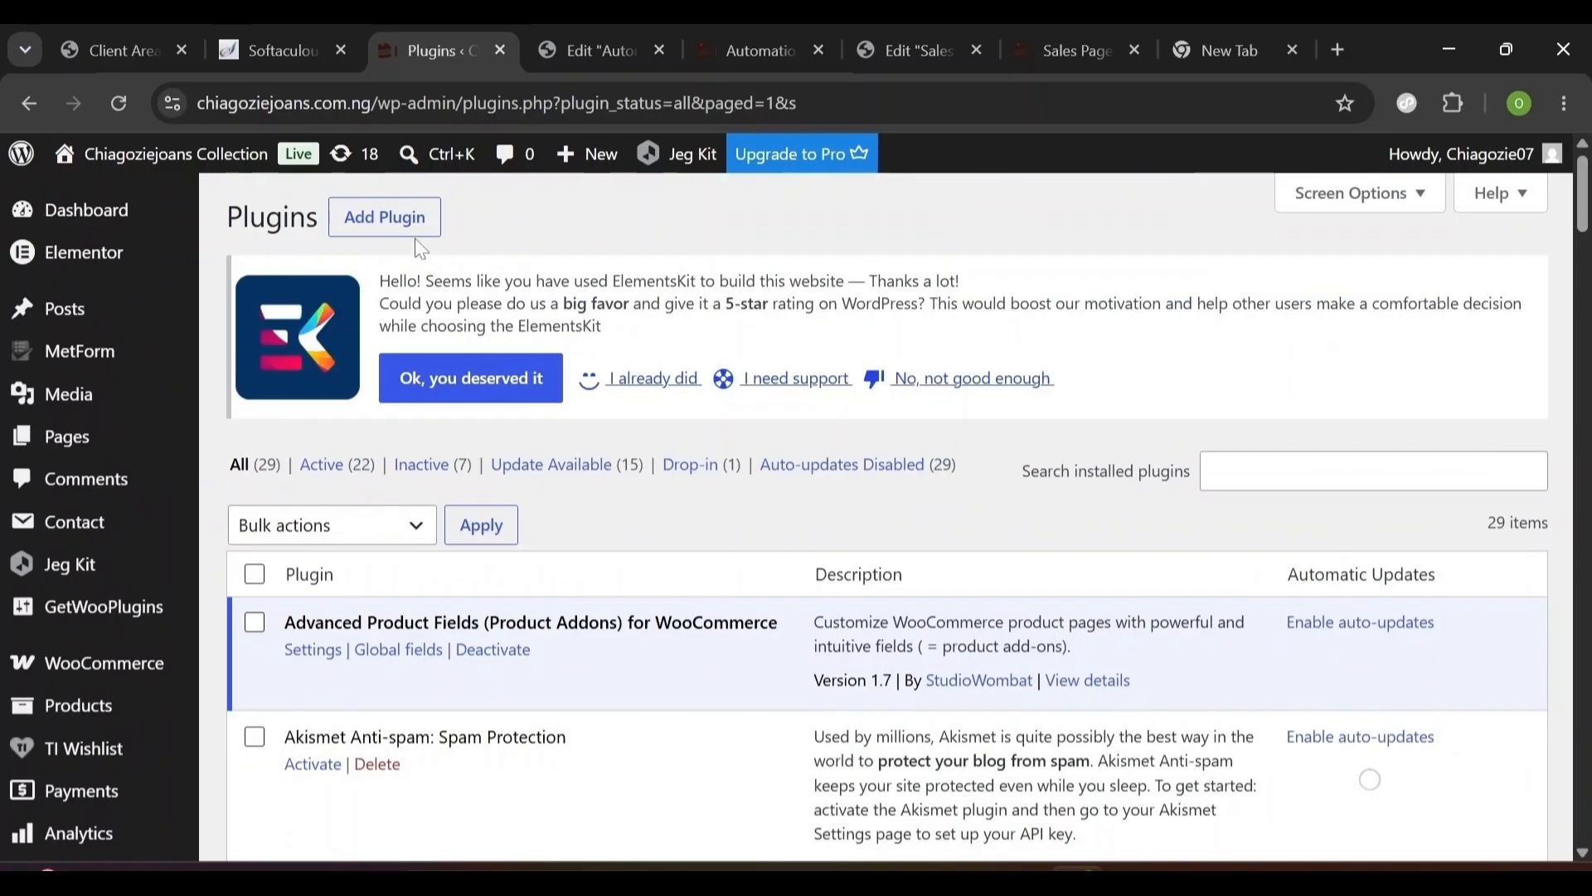
- Upload the elementor-pro_4.zip plugin file via Add Plugin > Upload Plugin
{"action": "left_click", "coordinate": [407, 231]}
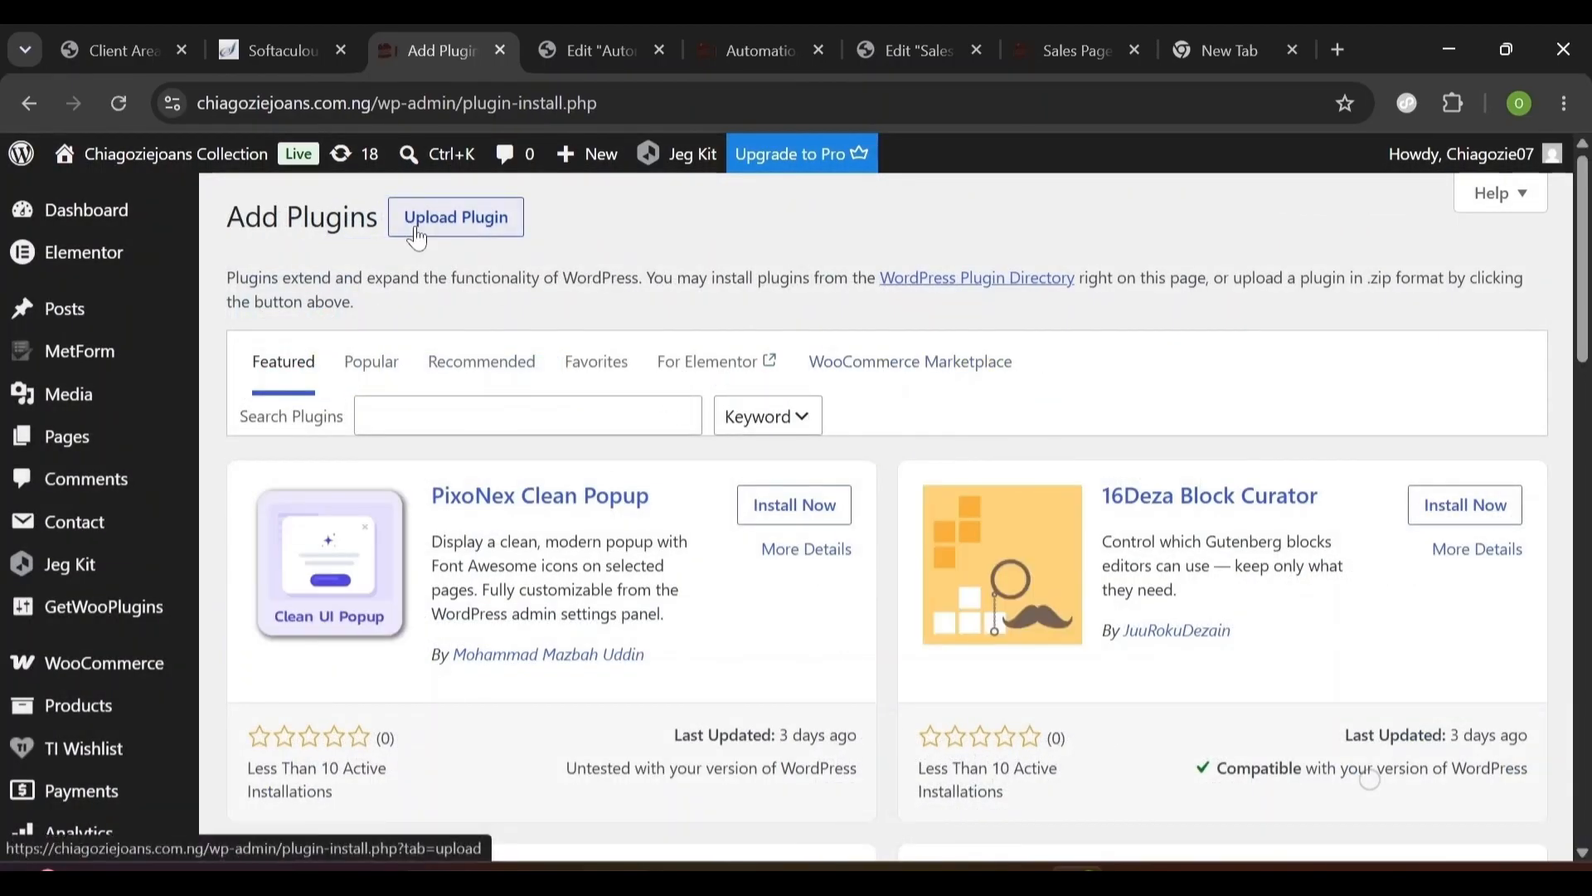
{"action": "left_click", "coordinate": [419, 238]}
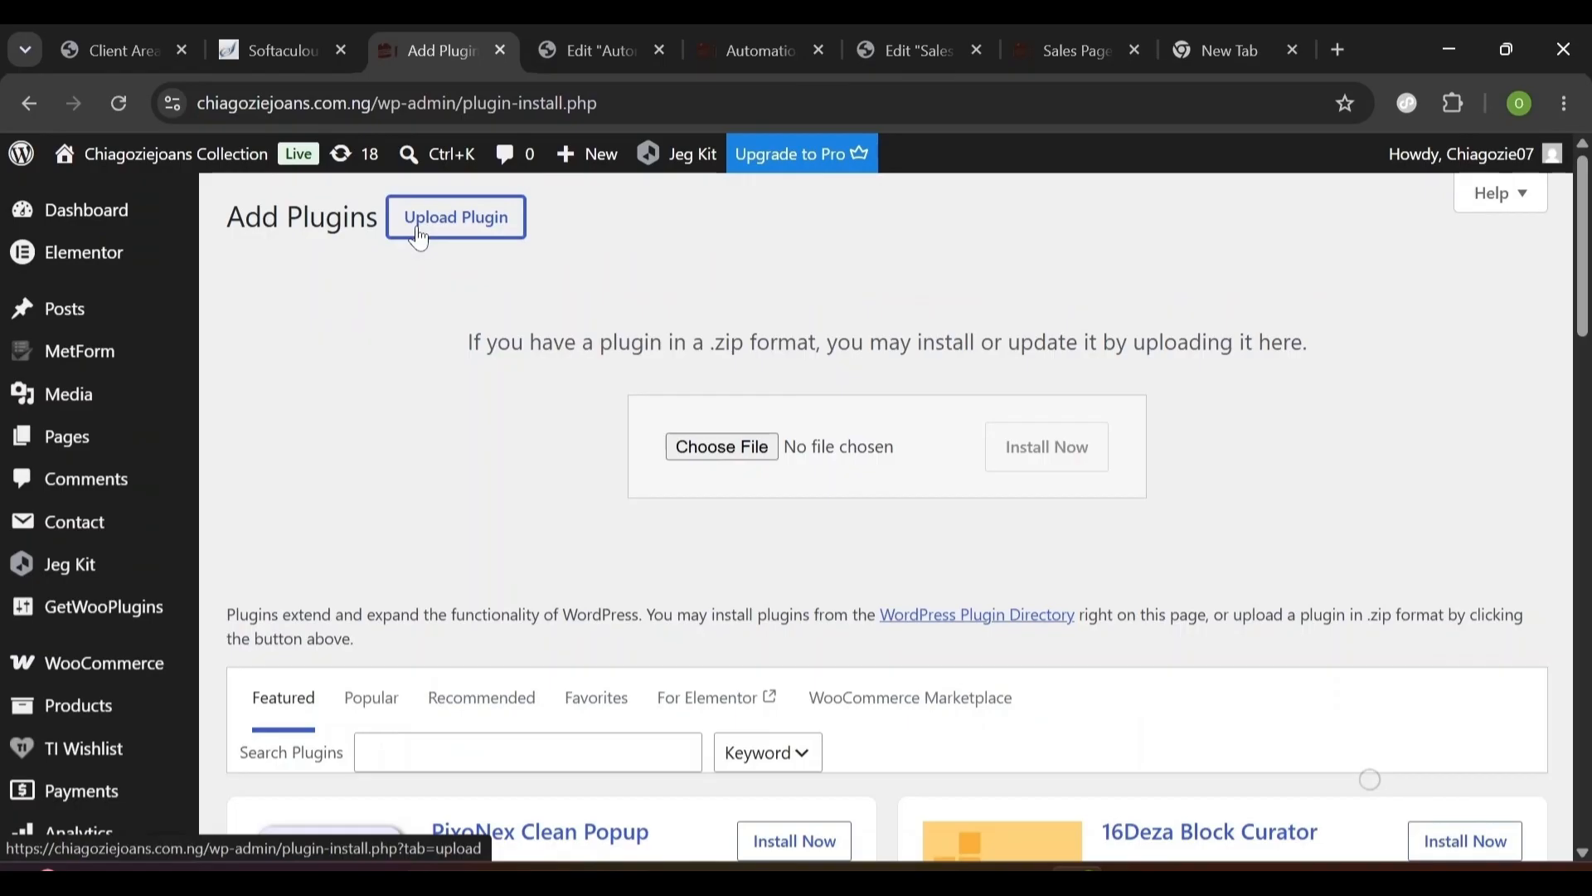
{"action": "left_click", "coordinate": [688, 454]}
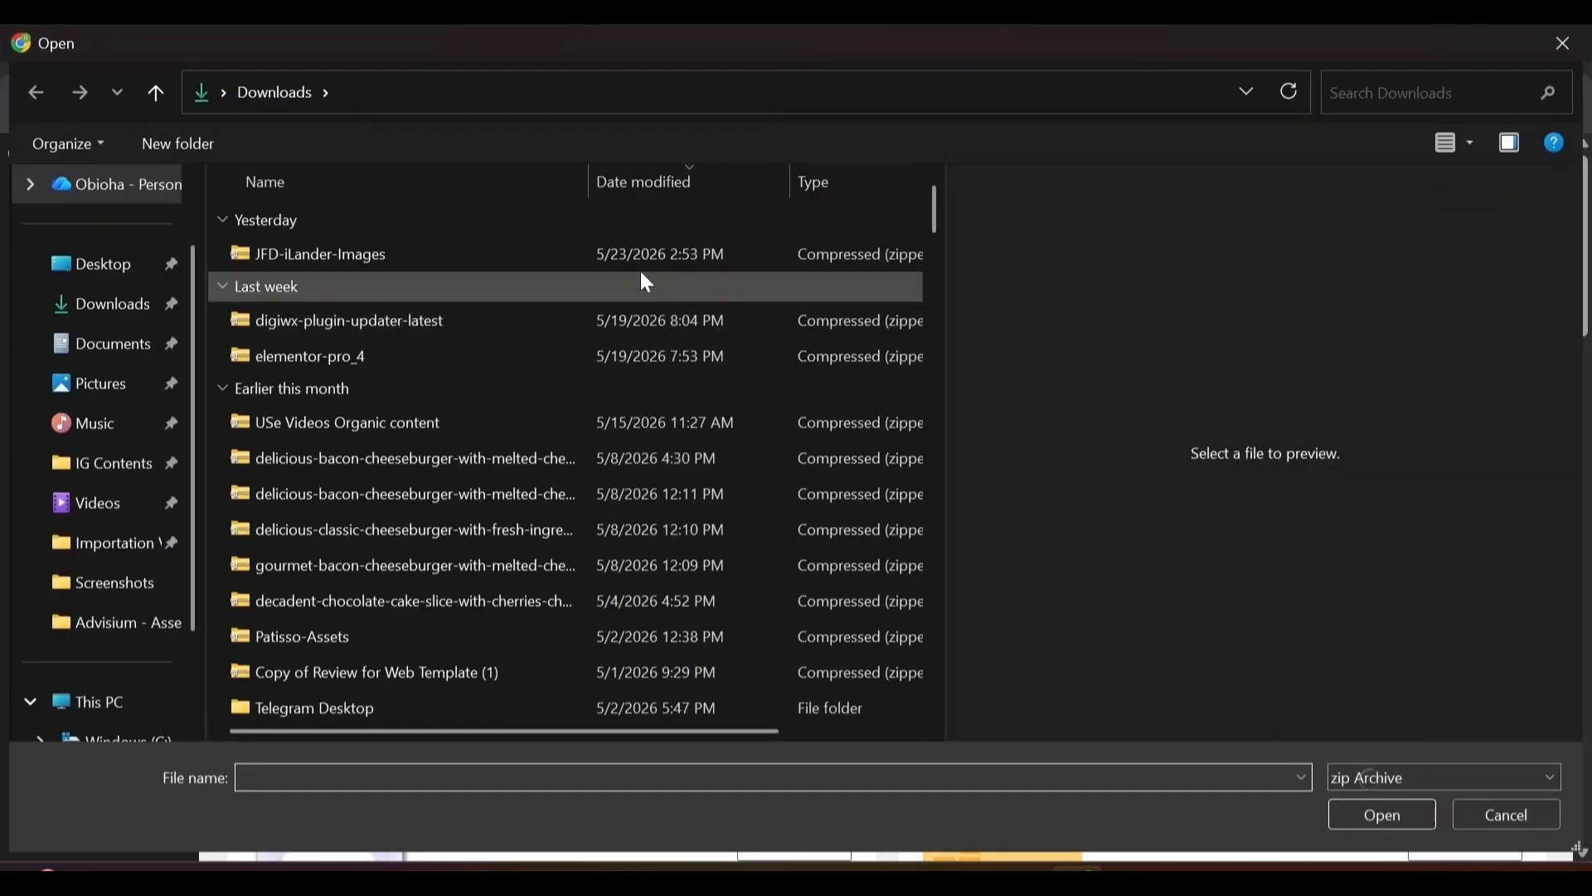
{"action": "left_click", "coordinate": [559, 362]}
{"action": "left_click", "coordinate": [1370, 817]}
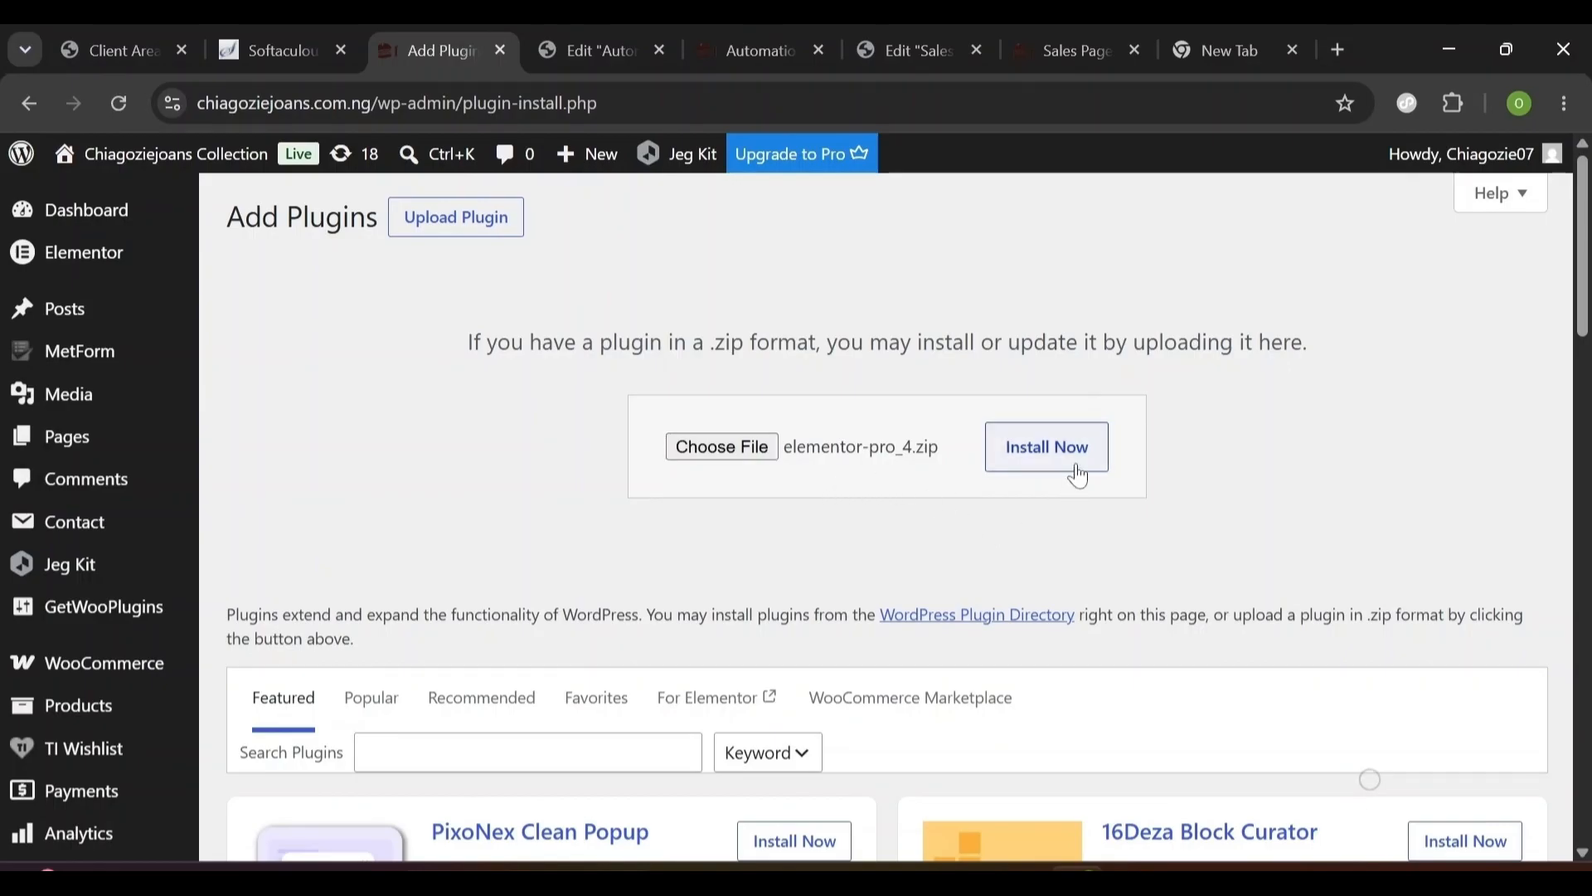
{"action": "scroll", "coordinate": [1078, 477], "scroll_direction": "down", "scroll_amount": 10}
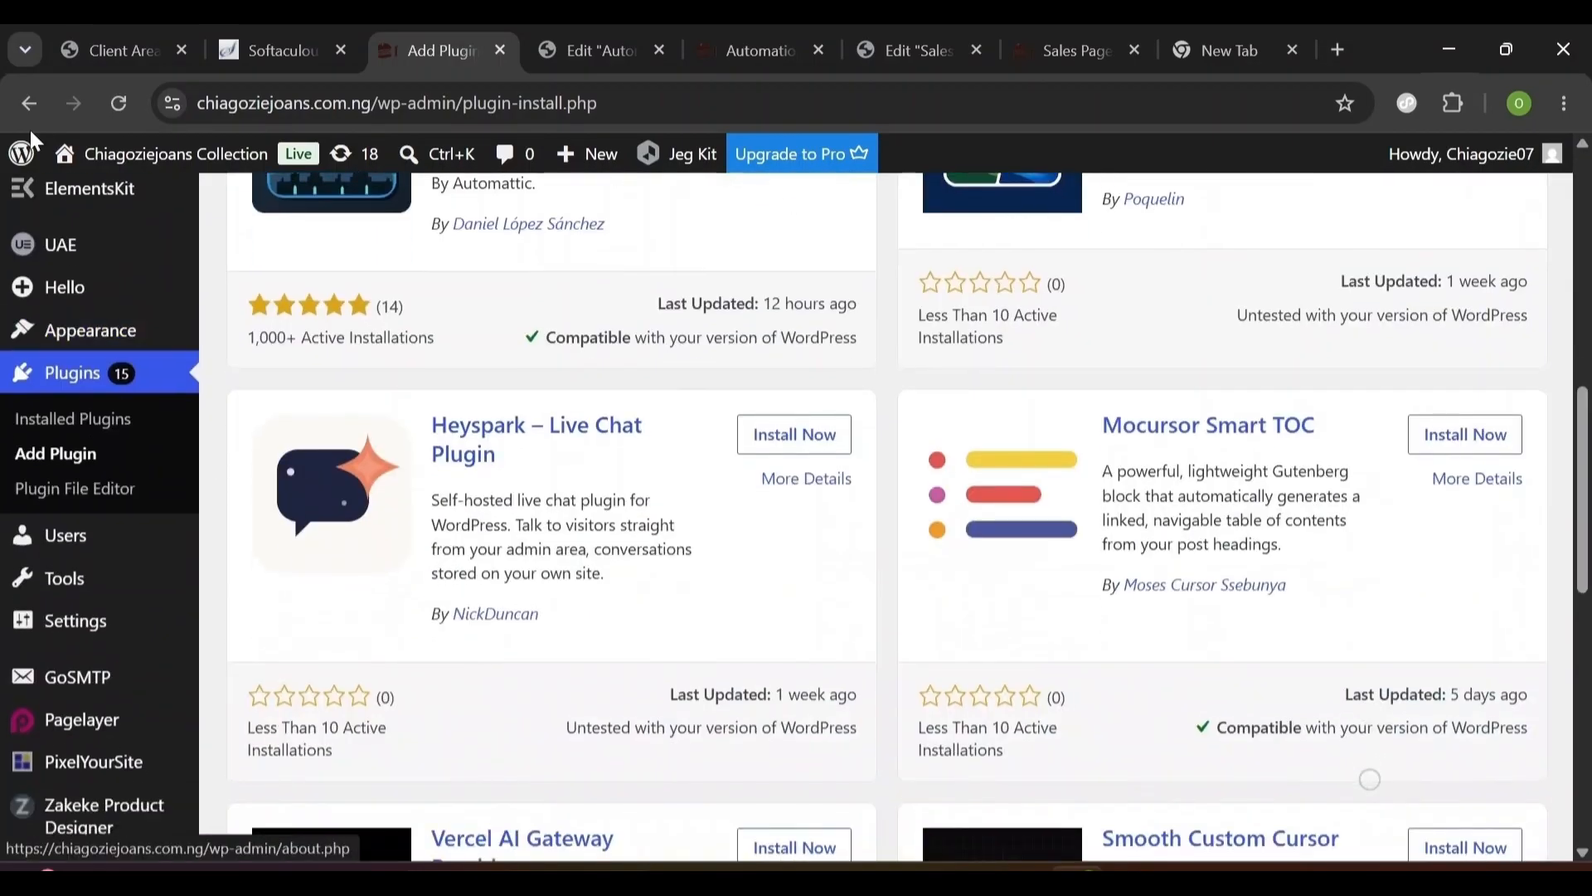
- Check Installed Plugins to confirm Elementor and Elementor Pro are active
{"action": "left_click", "coordinate": [66, 433]}
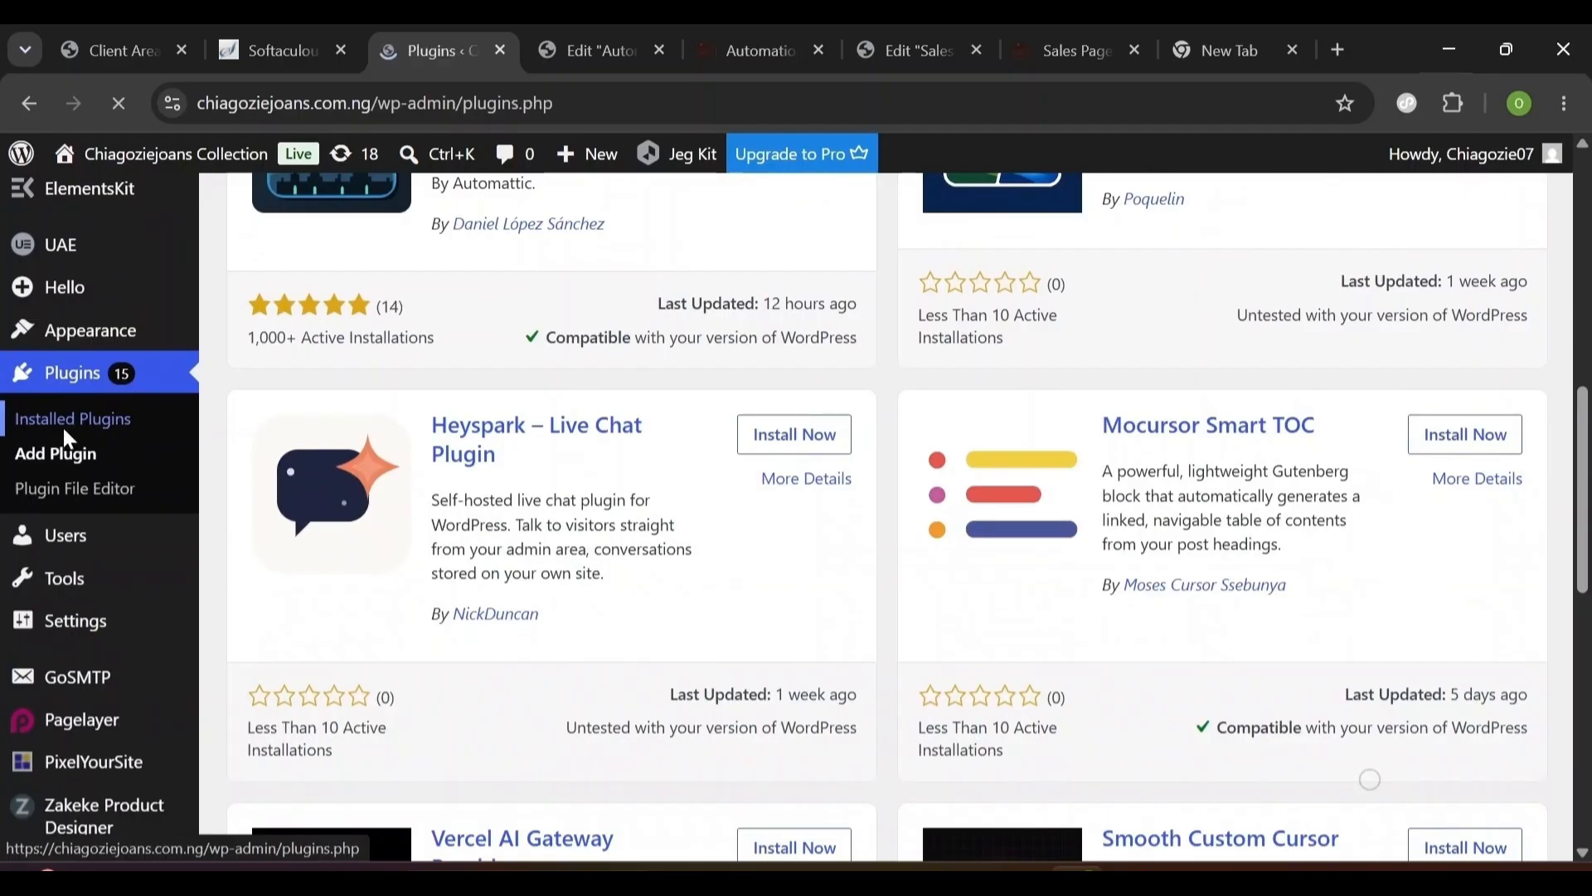
{"action": "scroll", "coordinate": [63, 431], "scroll_direction": "down", "scroll_amount": 6}
{"action": "scroll", "coordinate": [203, 452], "scroll_direction": "down", "scroll_amount": 10}
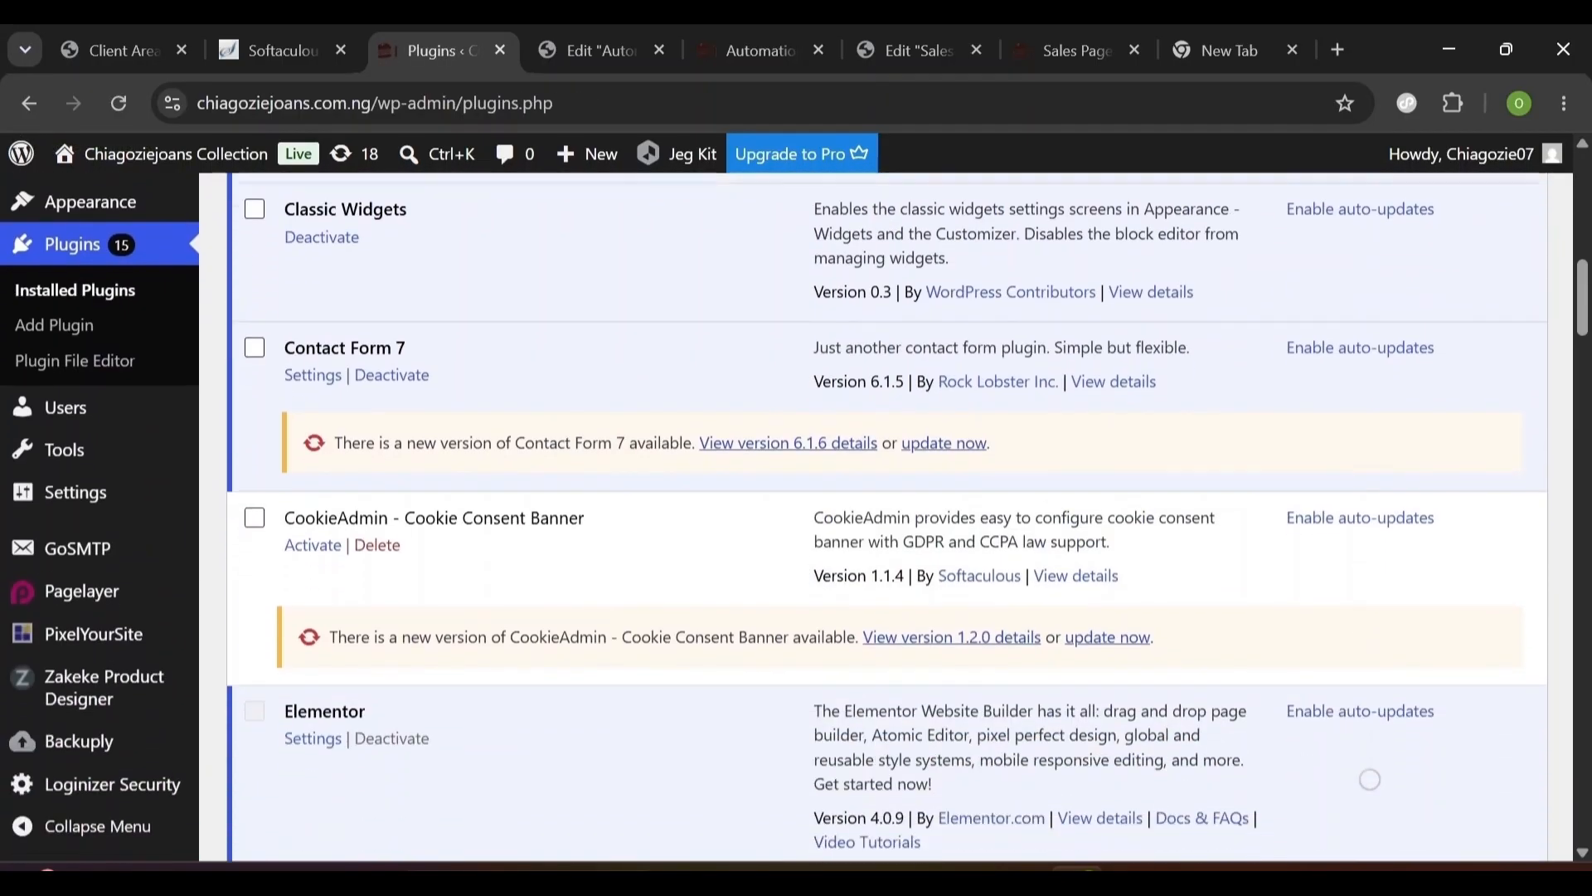
{"action": "scroll", "coordinate": [203, 452], "scroll_direction": "up", "scroll_amount": 5}
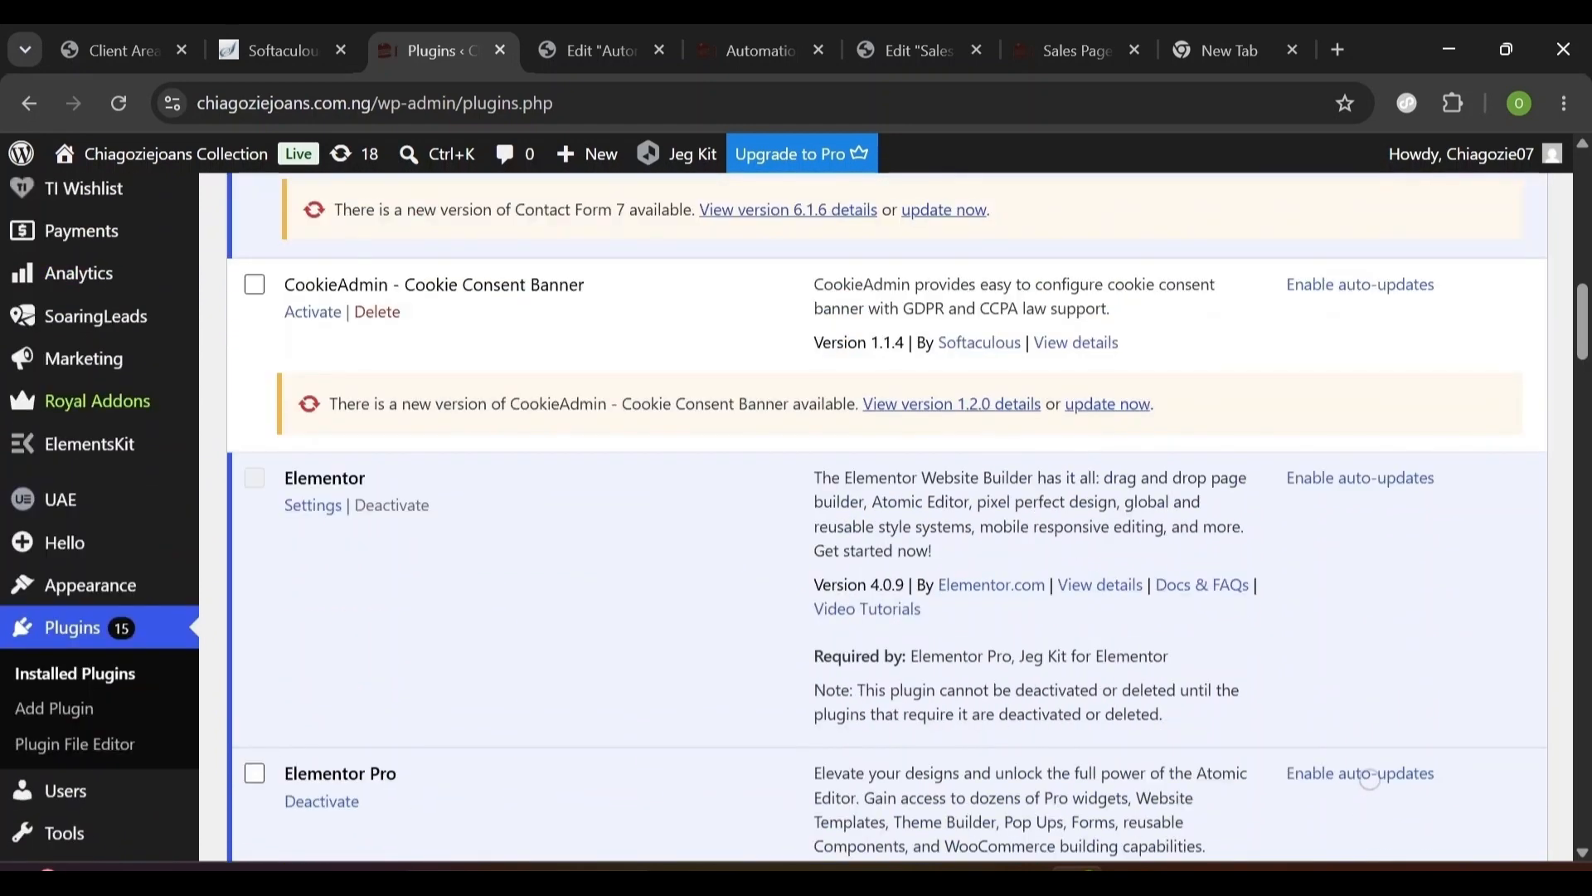
{"action": "left_click_drag", "start_coordinate": [307, 772], "coordinate": [430, 753]}
{"action": "left_click", "coordinate": [405, 634]}
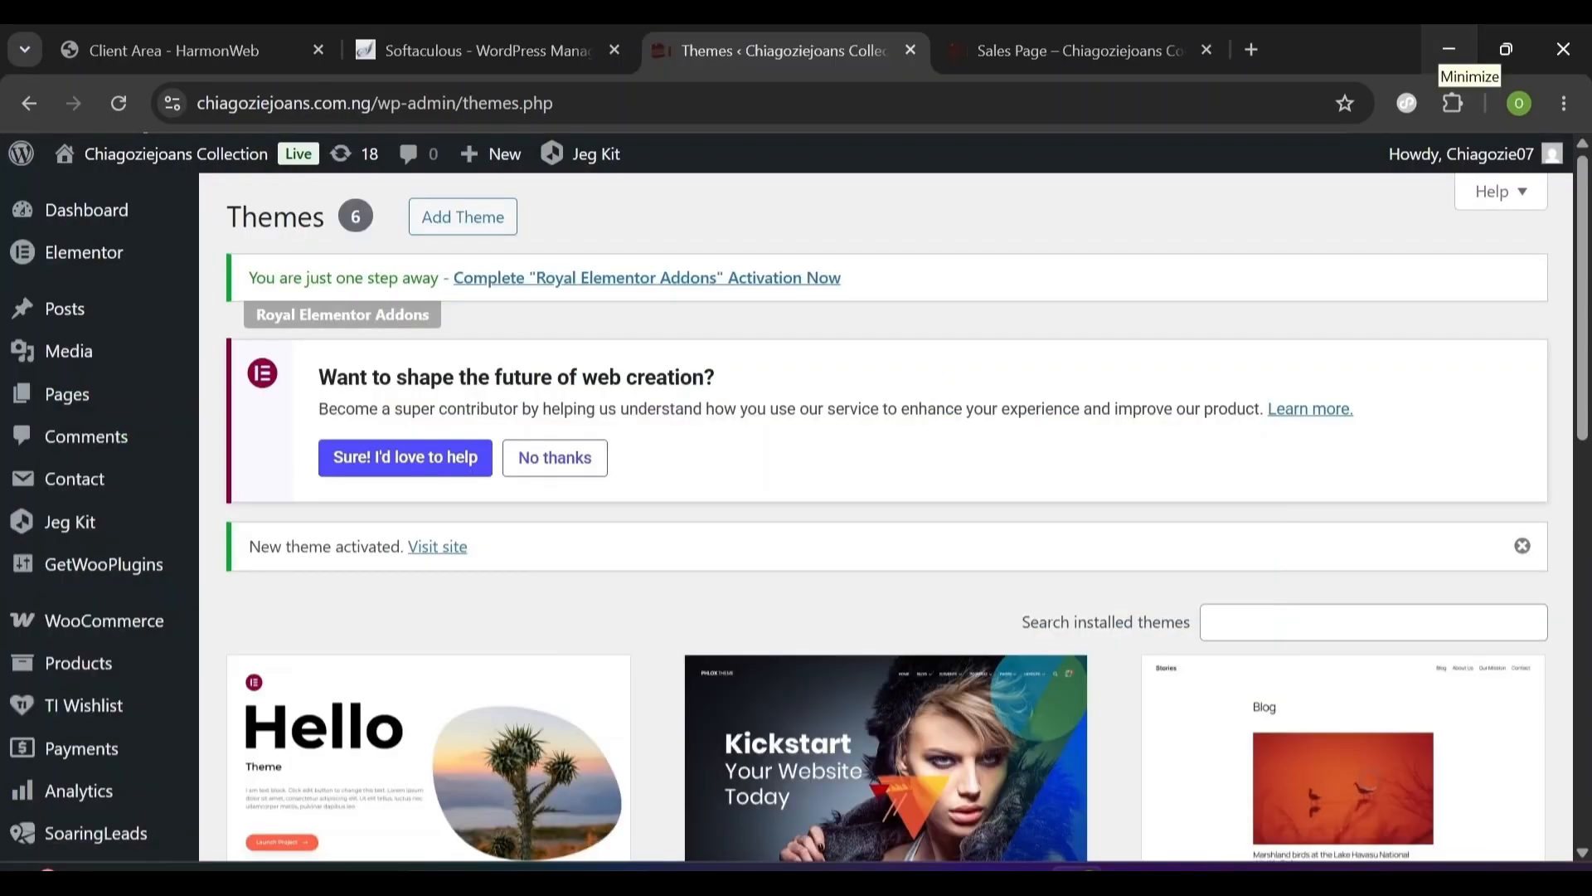
- Glance over the live Sales Page, then return to the admin and start a new page
{"action": "mouse_move", "coordinate": [62, 407]}
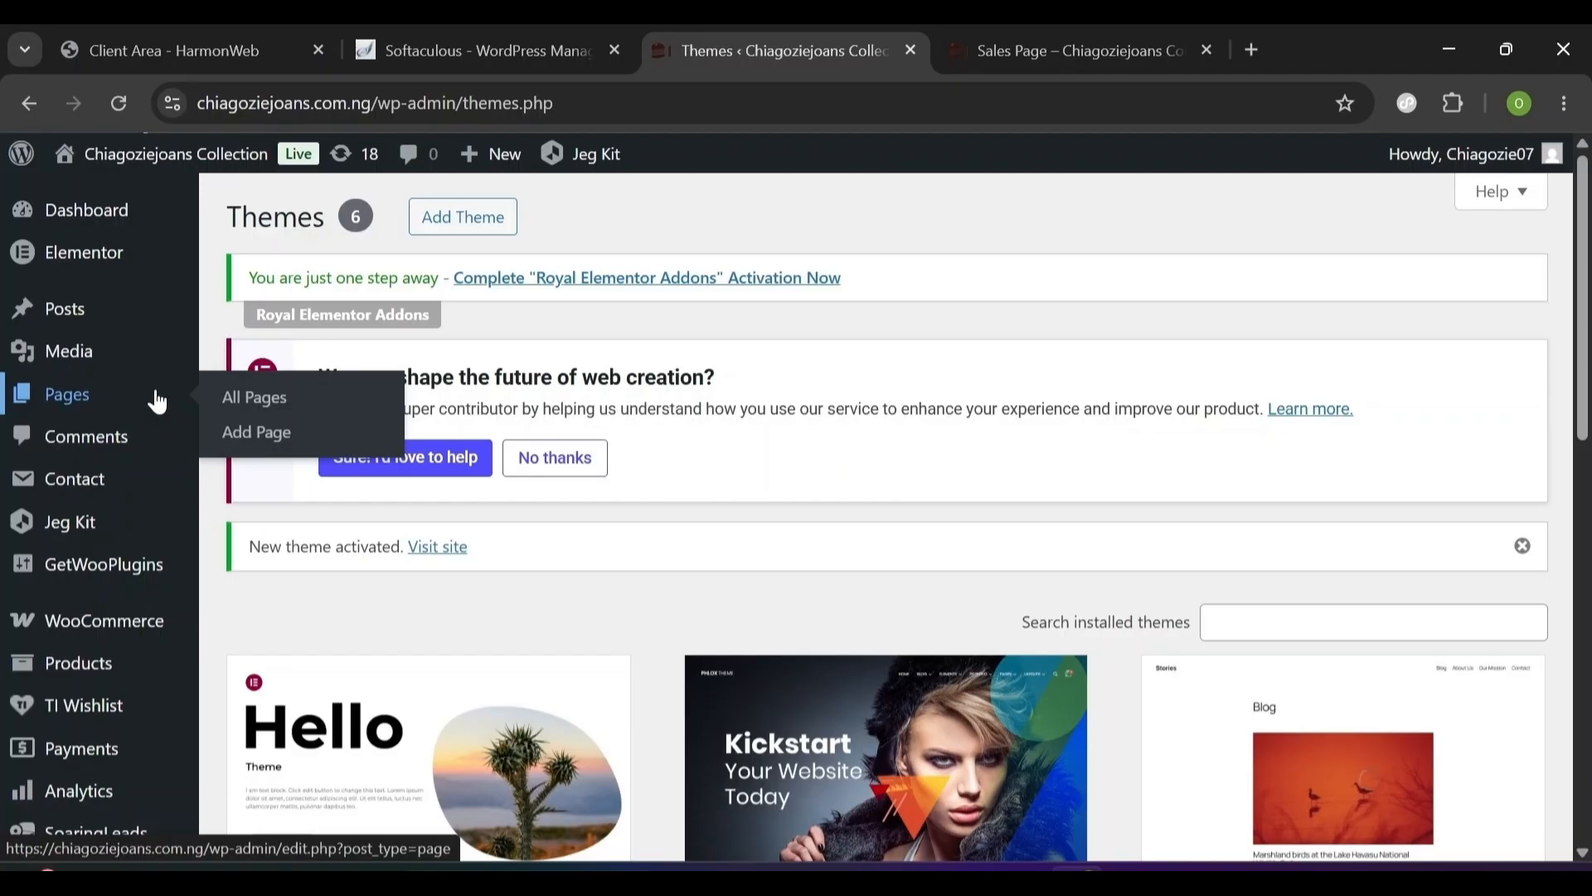
{"action": "left_click", "coordinate": [1028, 24]}
{"action": "scroll", "coordinate": [796, 514], "scroll_direction": "down", "scroll_amount": 2}
{"action": "scroll", "coordinate": [796, 514], "scroll_direction": "down", "scroll_amount": 10}
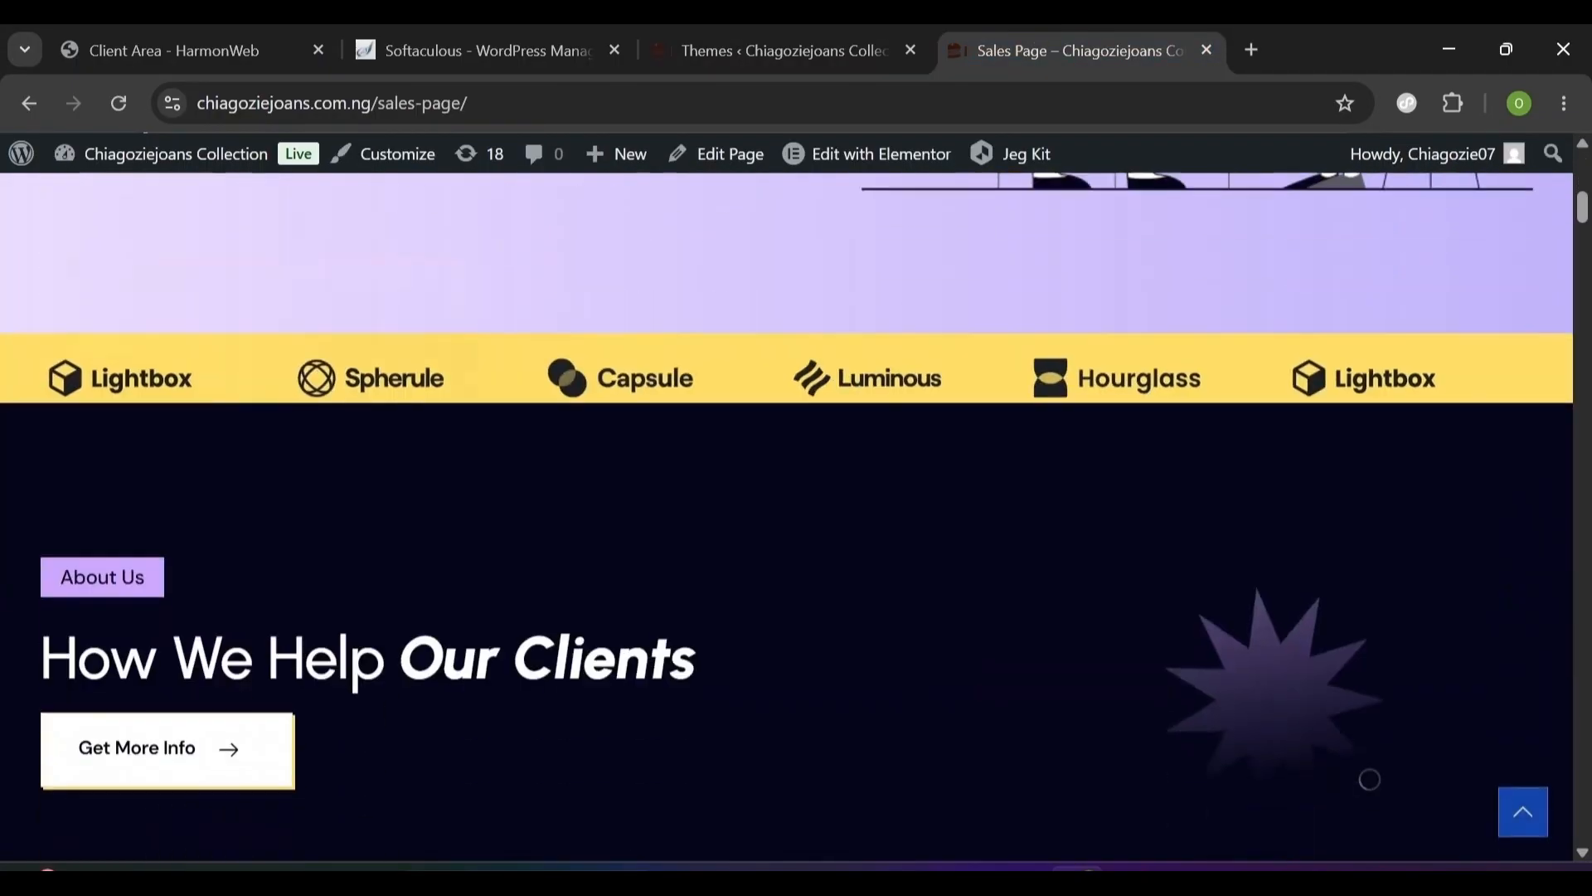
{"action": "scroll", "coordinate": [796, 514], "scroll_direction": "up", "scroll_amount": 12}
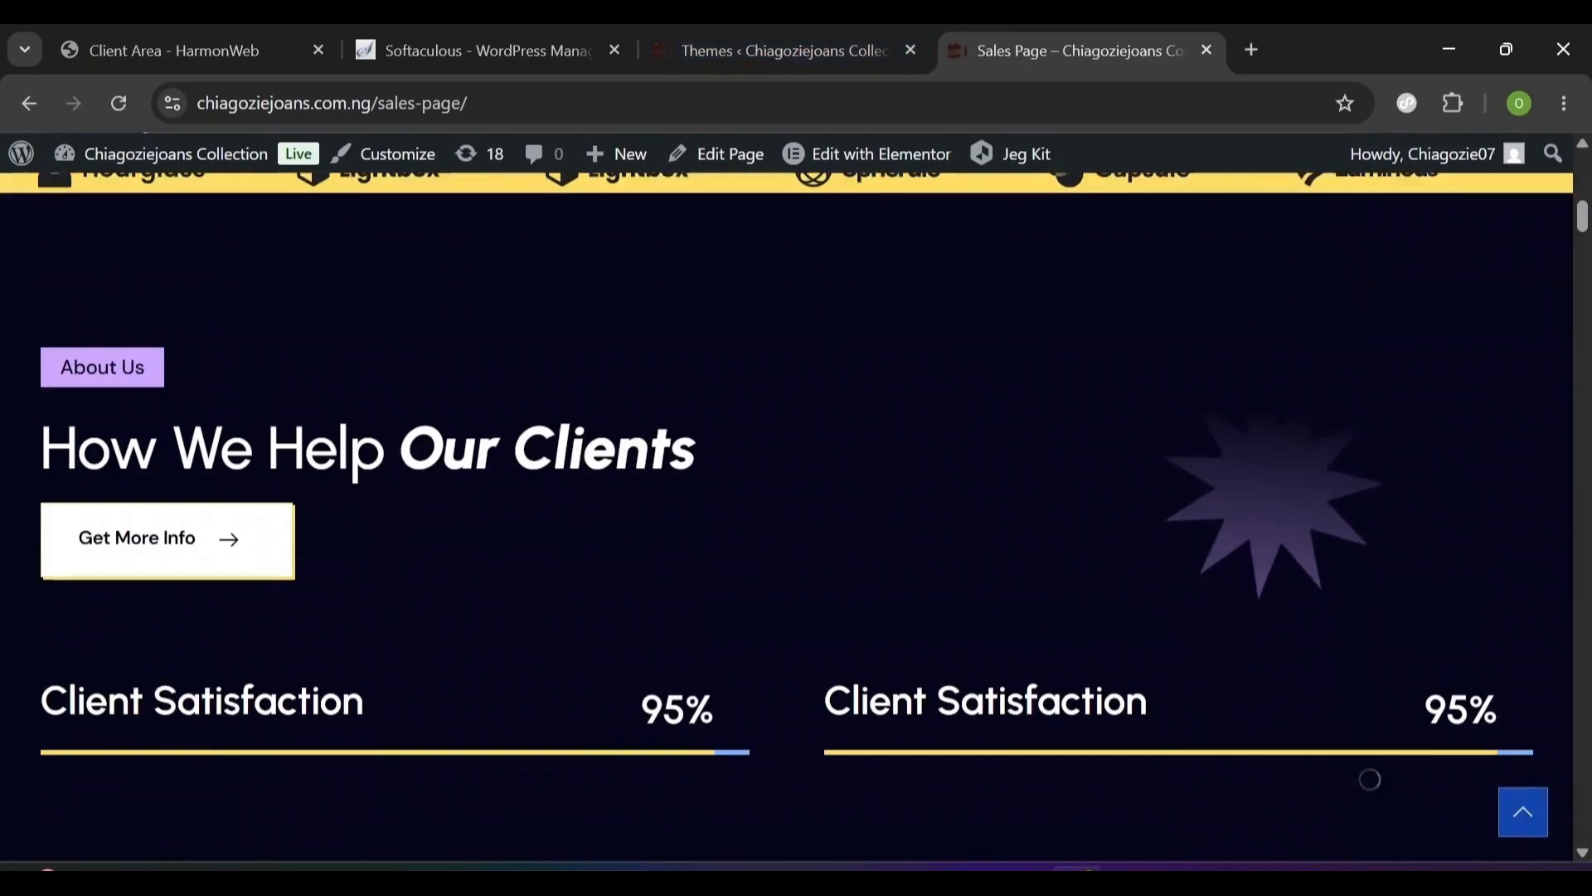
{"action": "left_click", "coordinate": [852, 52]}
{"action": "mouse_move", "coordinate": [73, 421]}
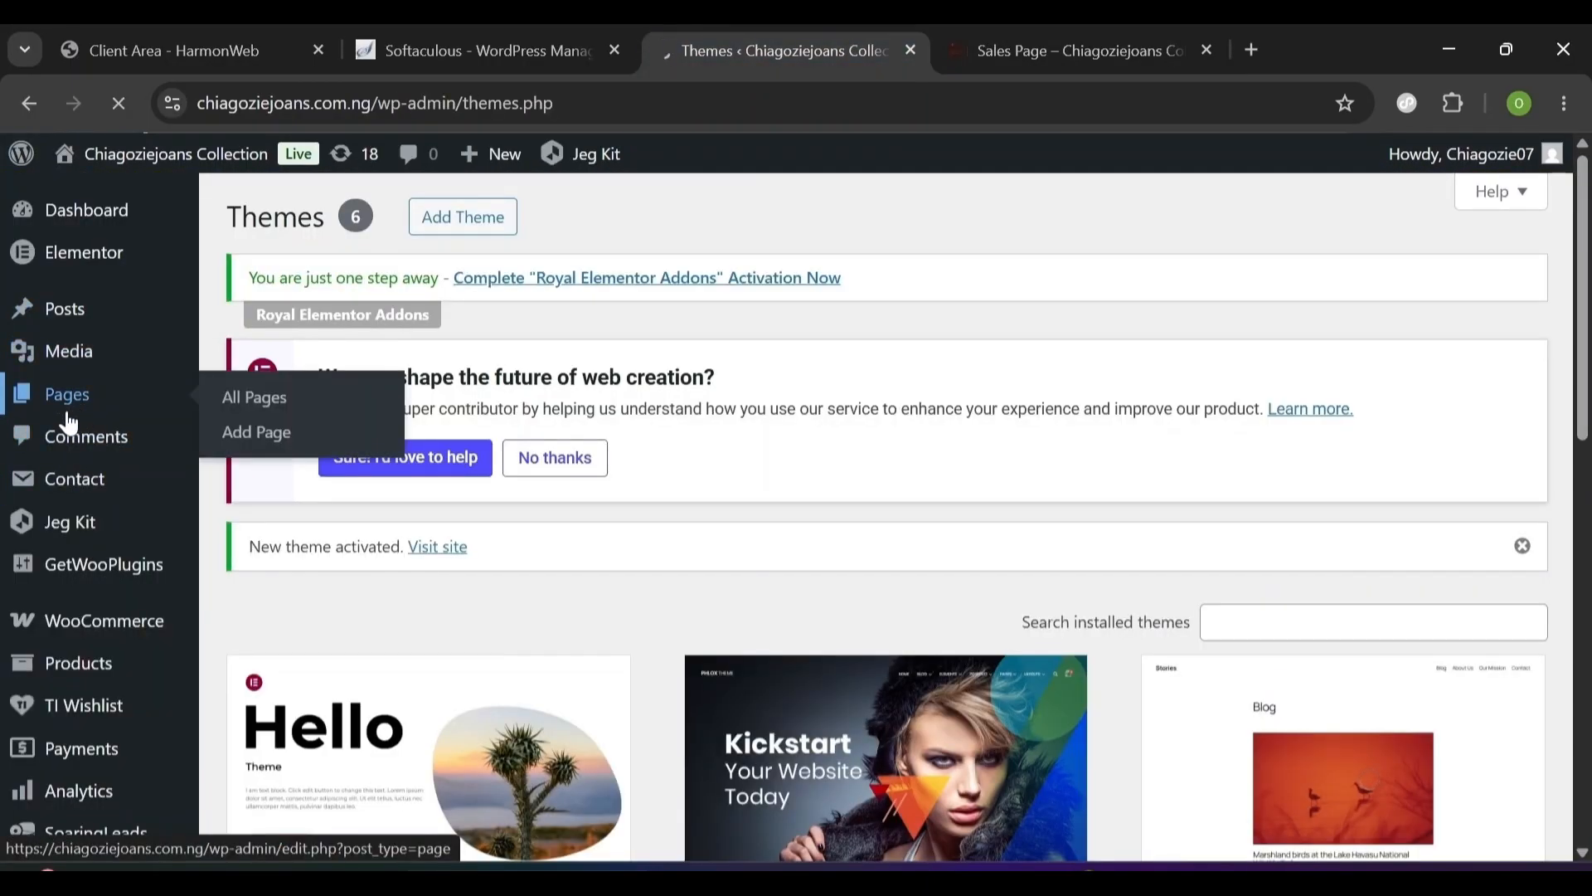
{"action": "left_click", "coordinate": [378, 233]}
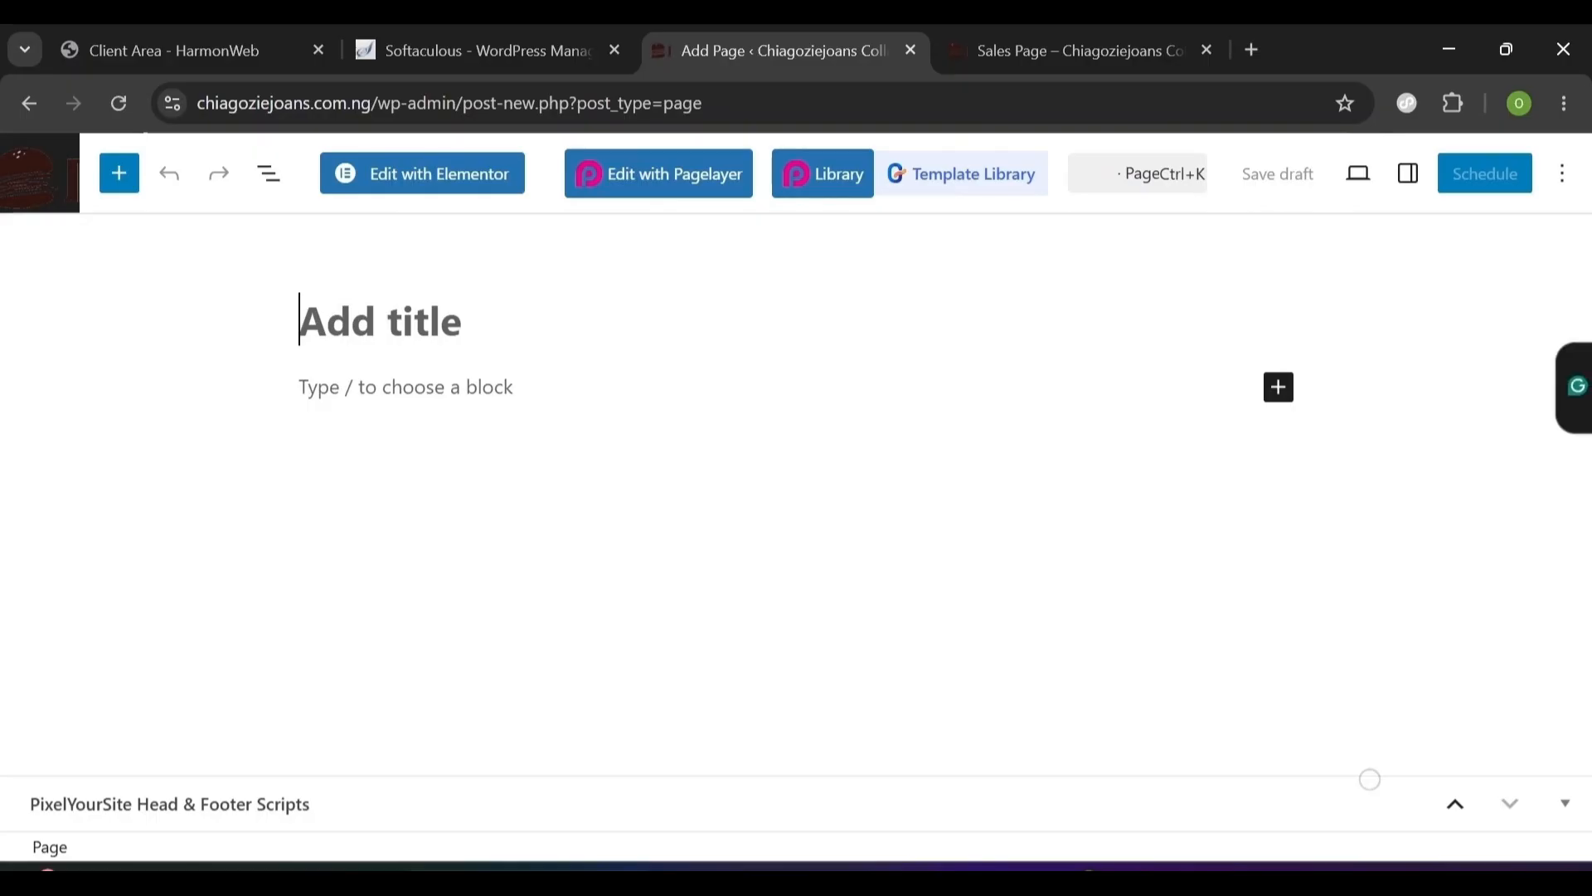
- Title the new page 'Automation Home Page' and open it in Elementor
{"action": "left_click", "coordinate": [1495, 335]}
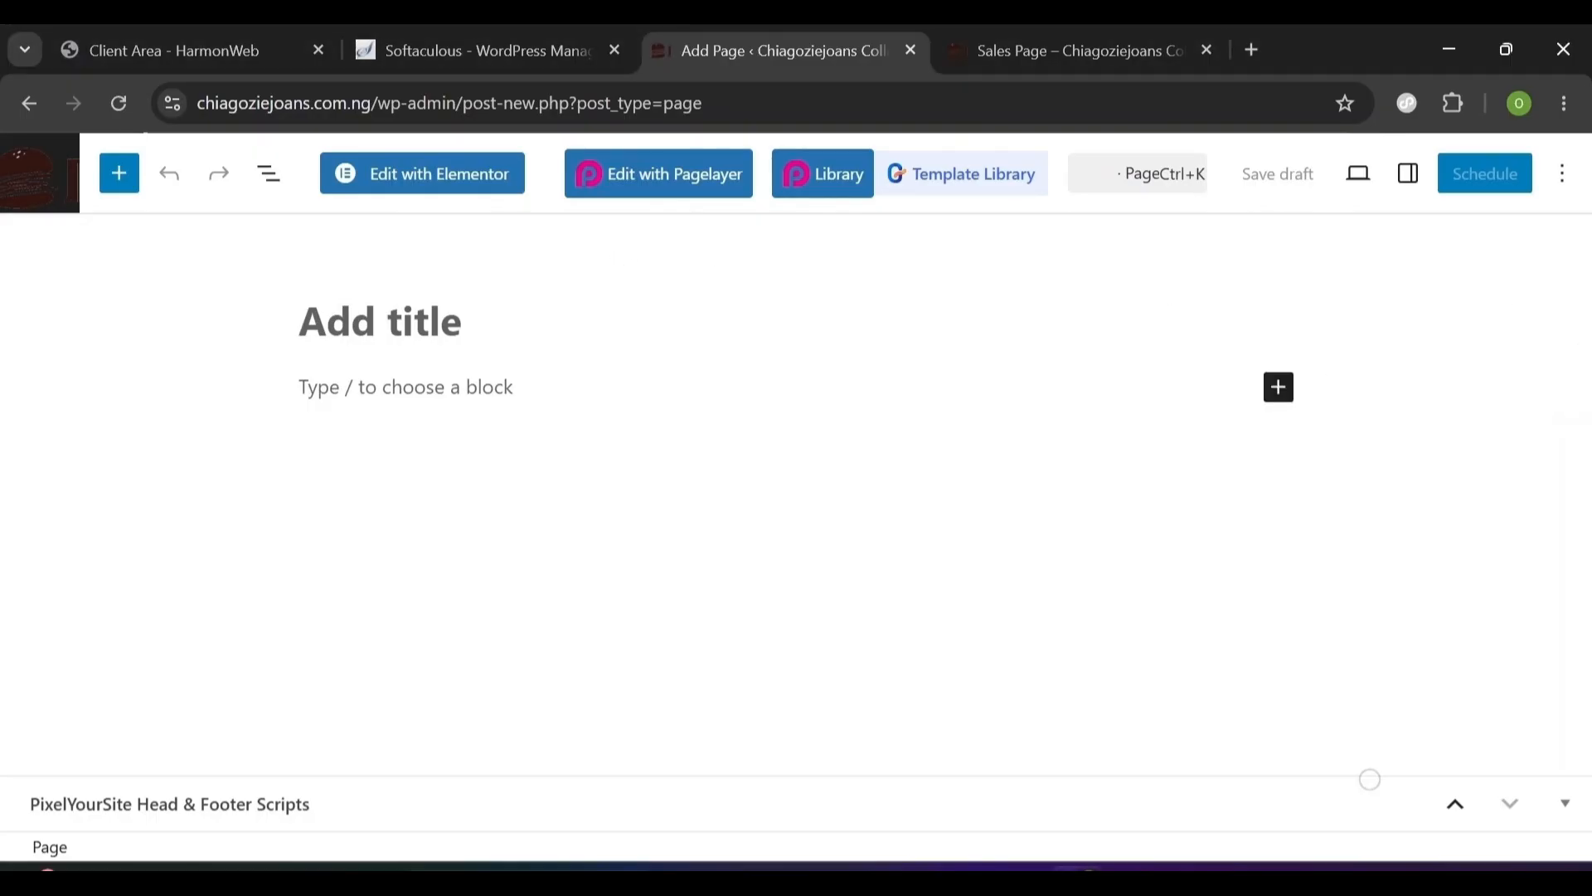
{"action": "type", "text": "Automation Home Page"}
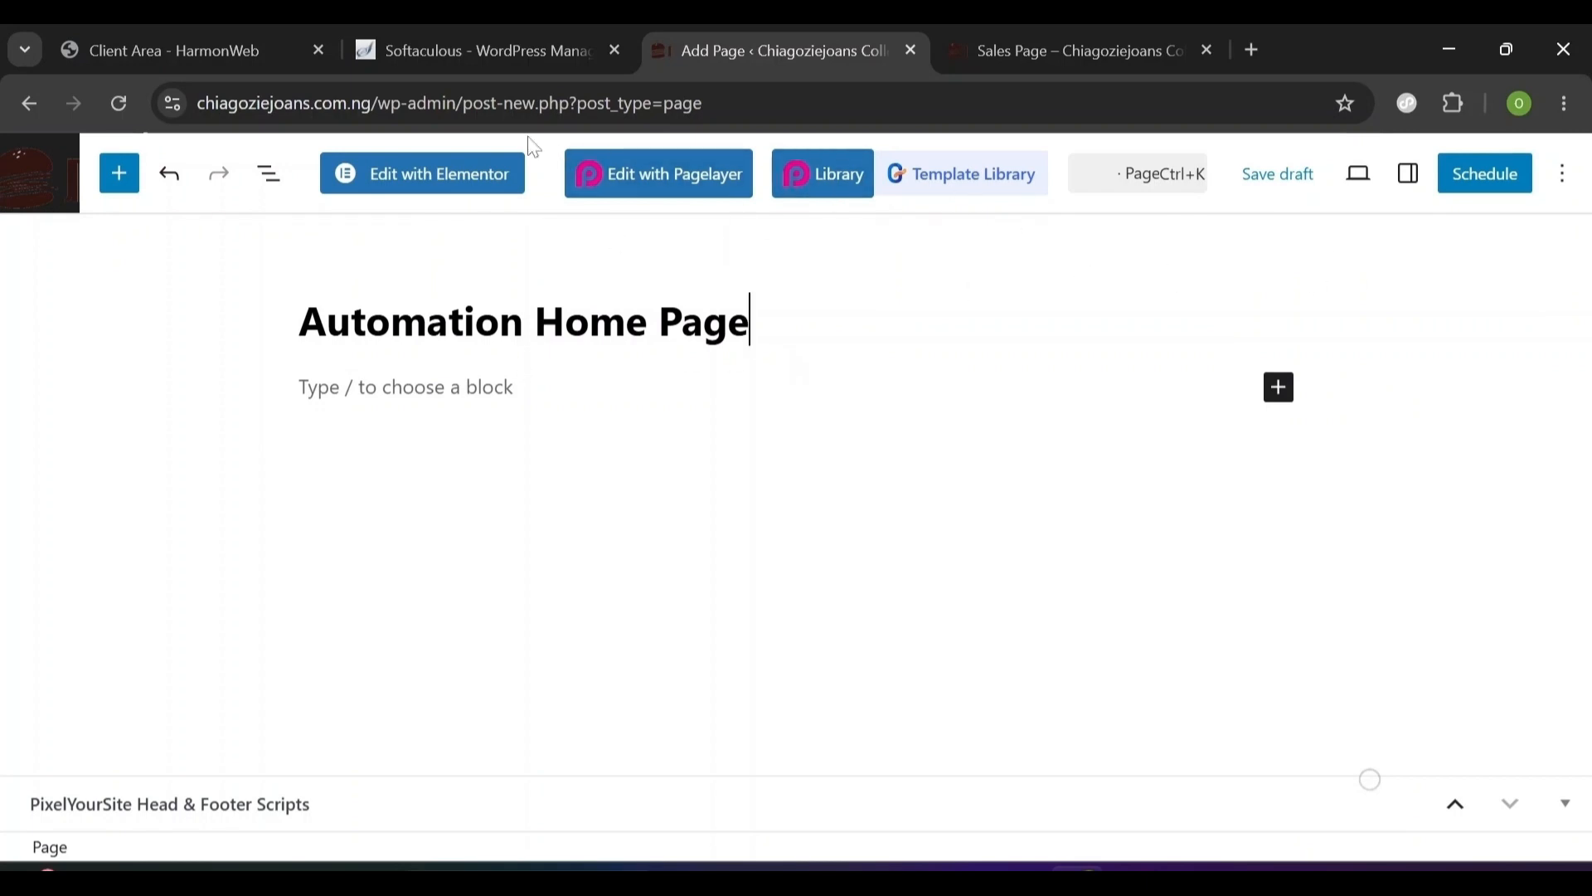
{"action": "left_click", "coordinate": [435, 197]}
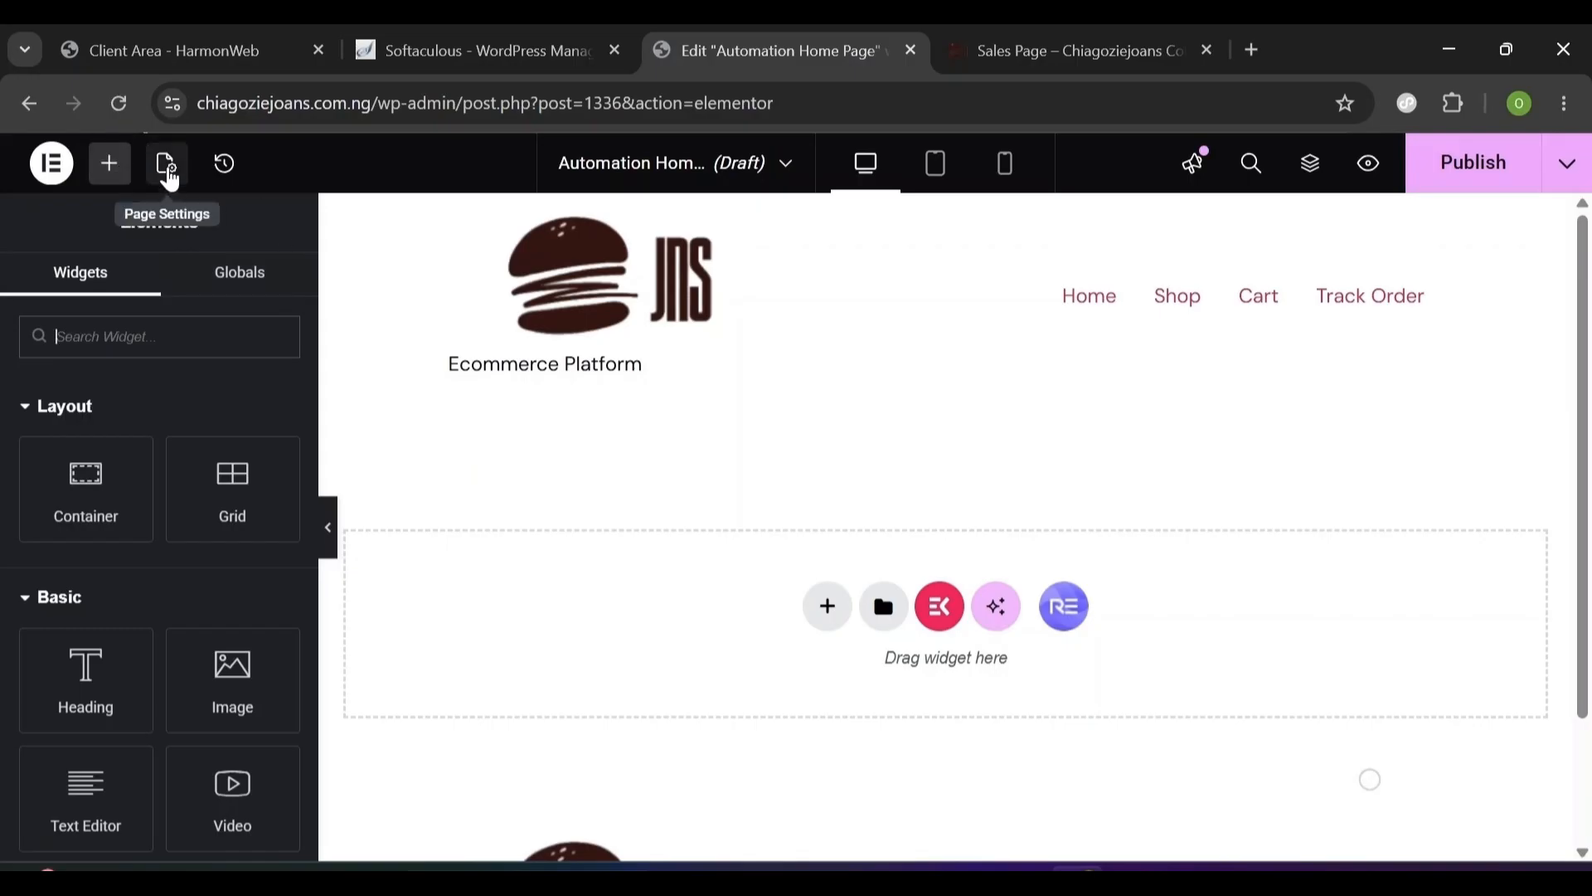
- Set the page layout to Elementor Canvas, then view the live Sales Page
{"action": "left_click", "coordinate": [168, 170]}
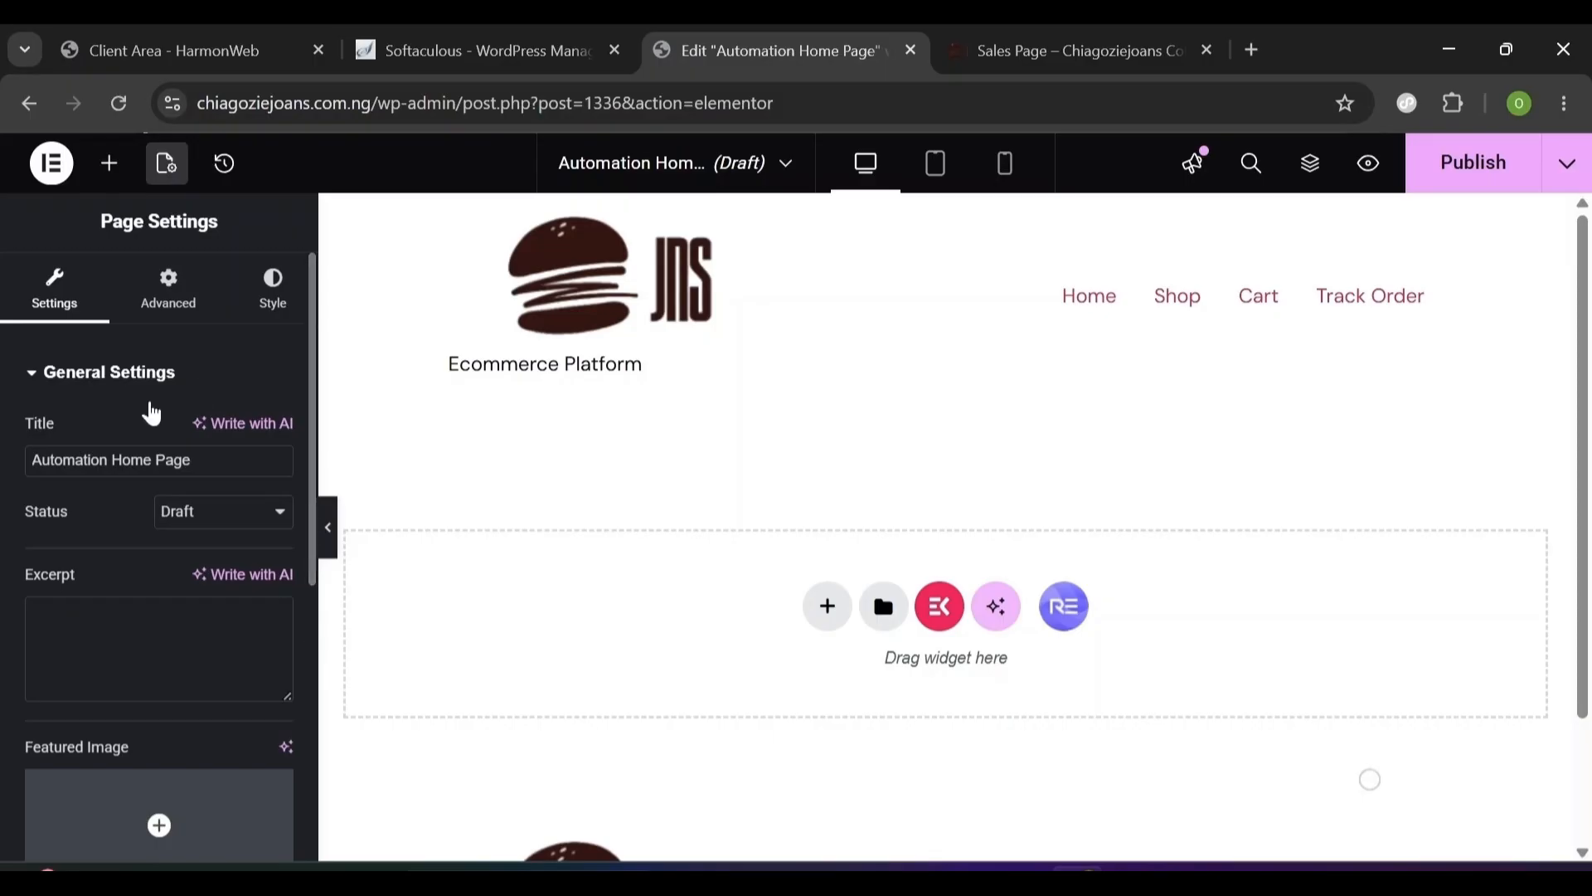
{"action": "scroll", "coordinate": [316, 623], "scroll_direction": "down", "scroll_amount": 6}
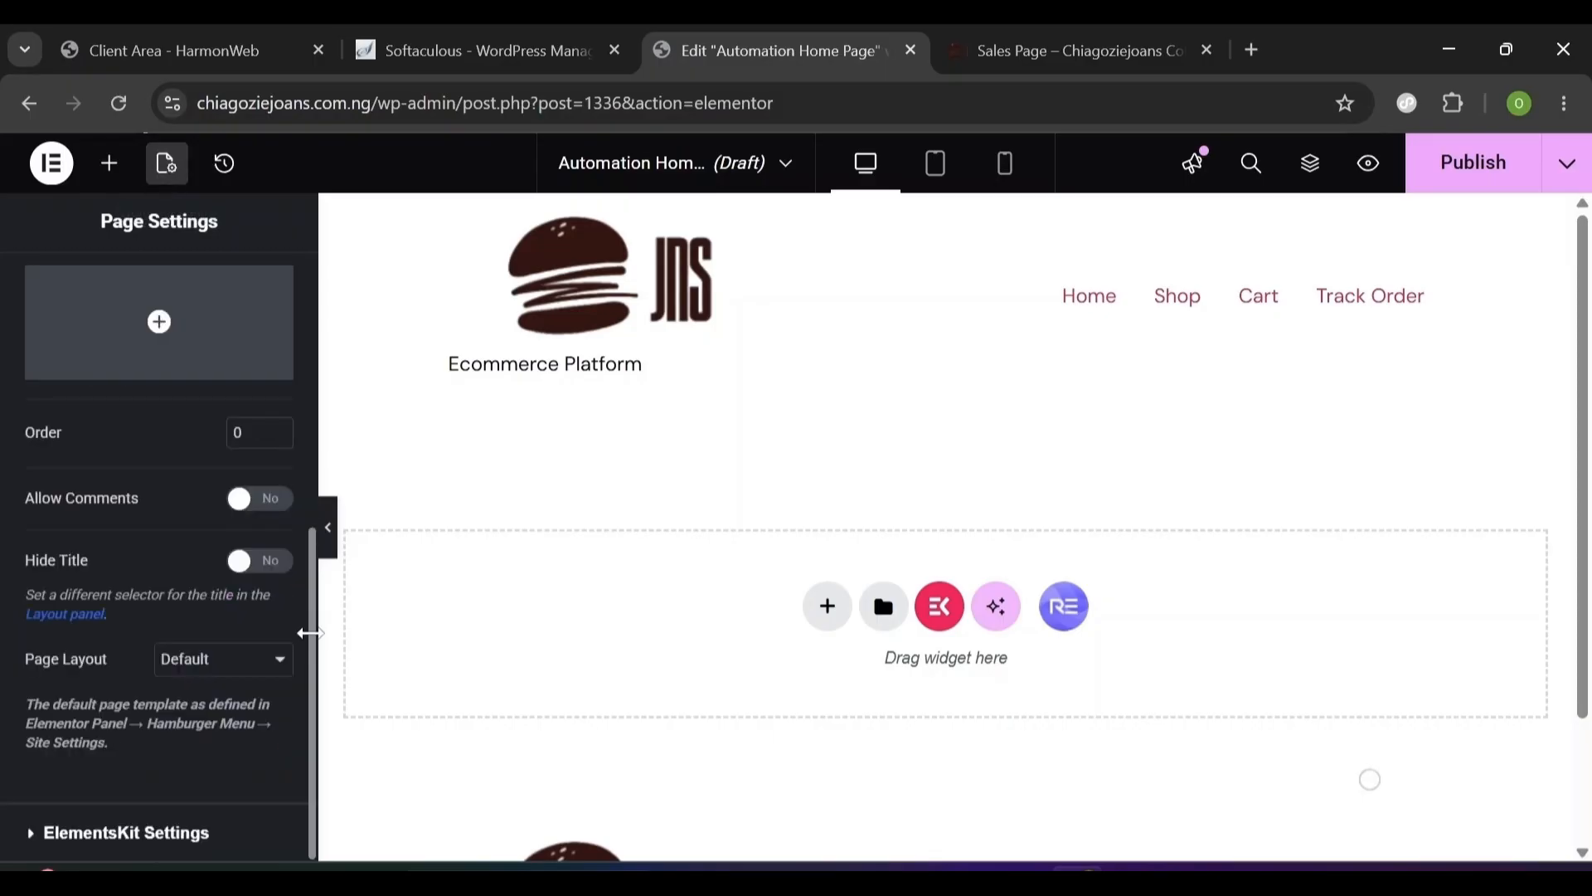
{"action": "left_click", "coordinate": [218, 670]}
{"action": "left_click", "coordinate": [219, 720]}
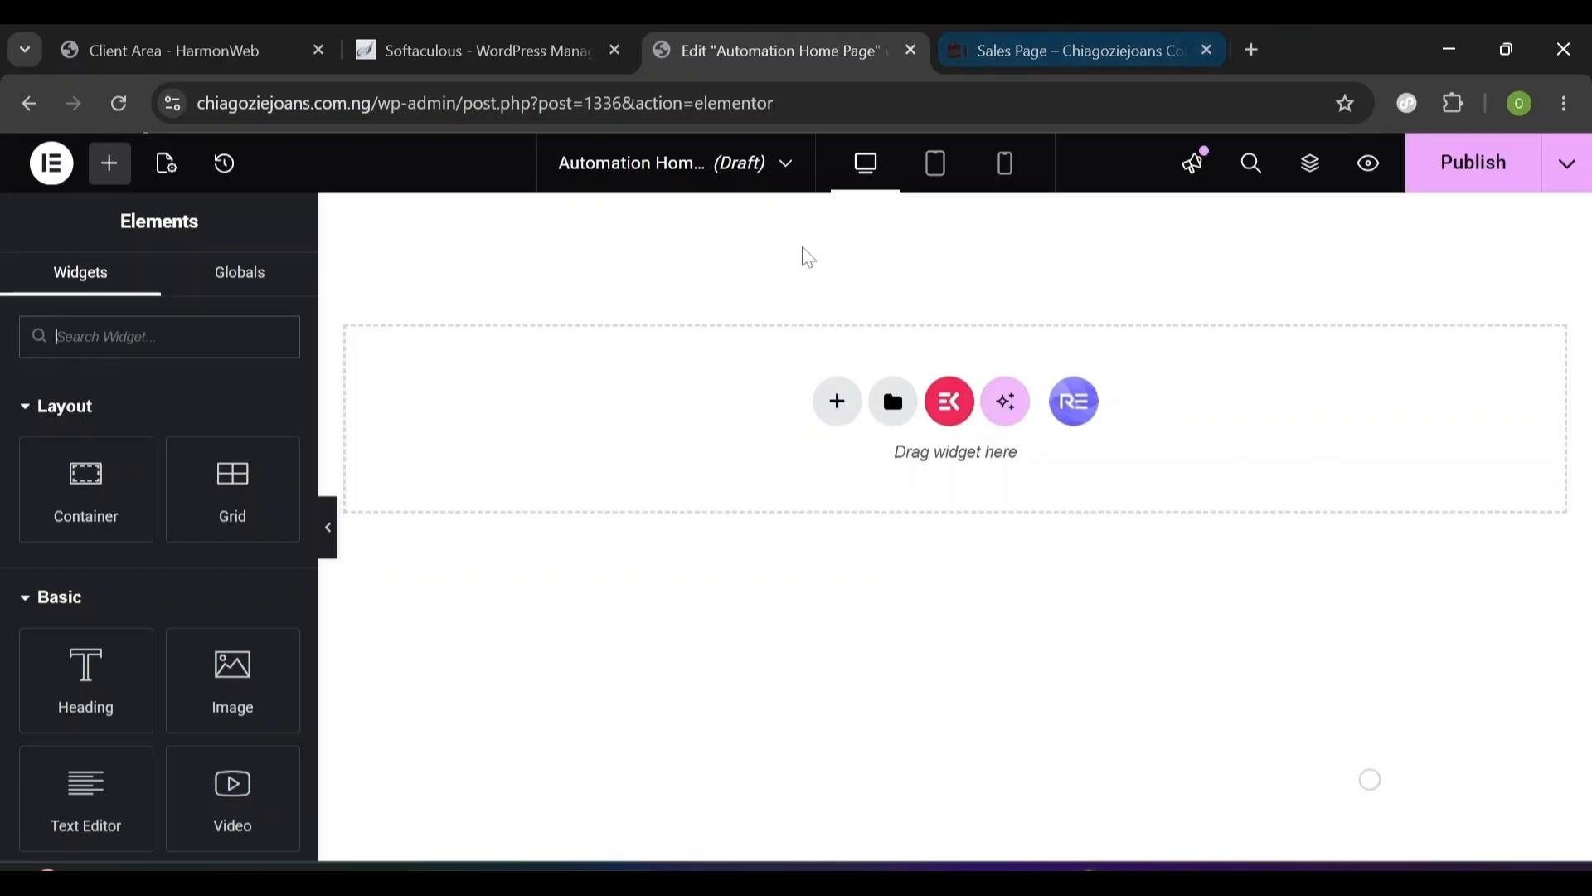
{"action": "left_click", "coordinate": [1117, 35]}
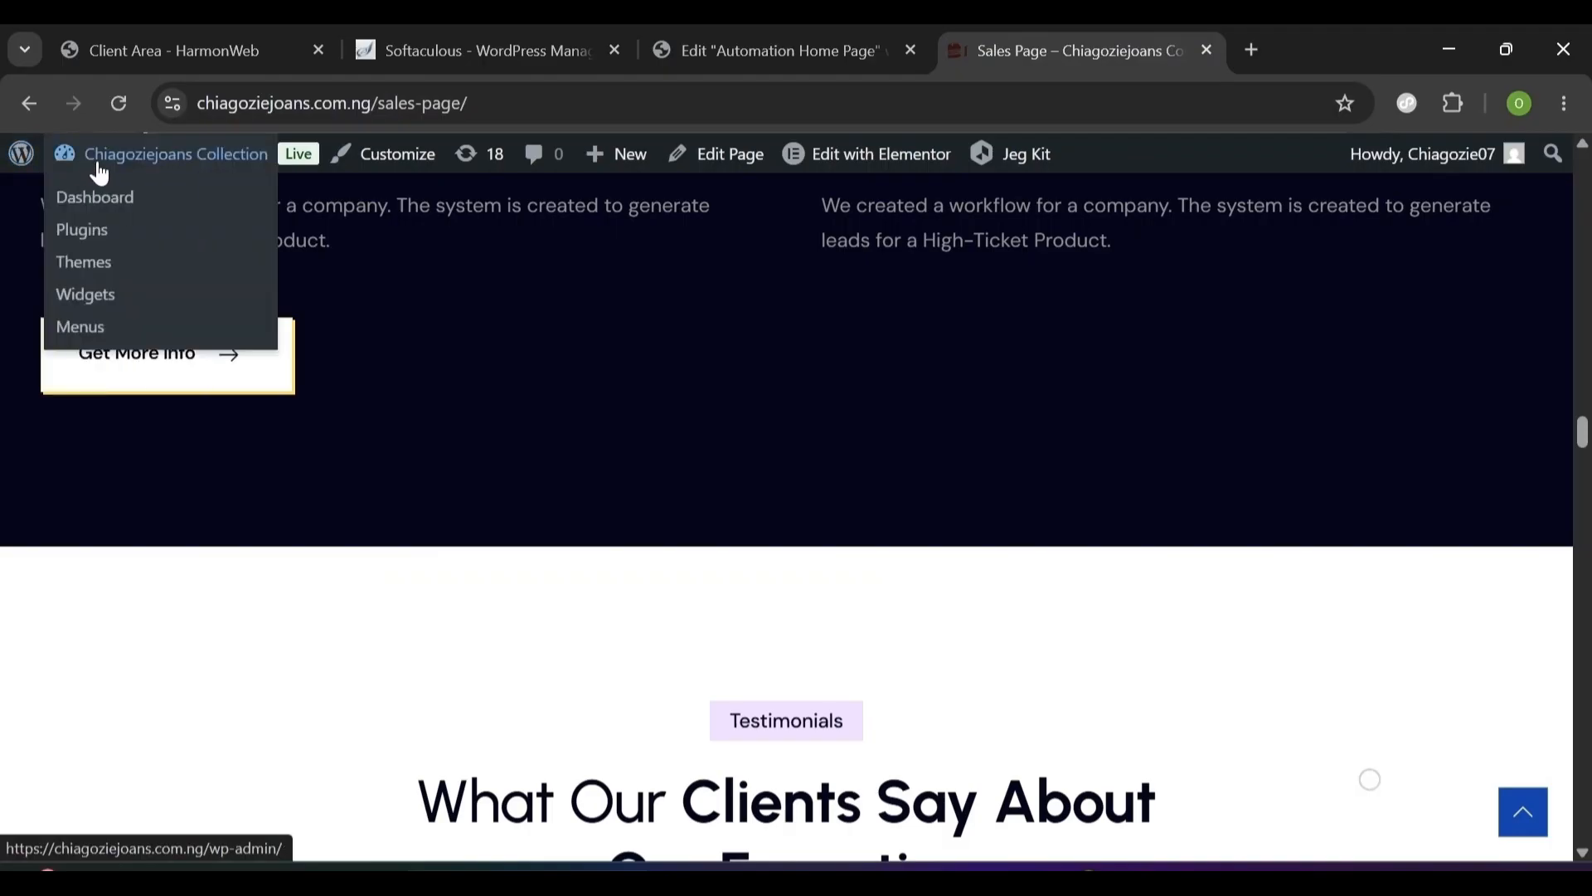
- Go to Elementor's Settings in the WordPress dashboard and show the Features settings
{"action": "left_click", "coordinate": [102, 197]}
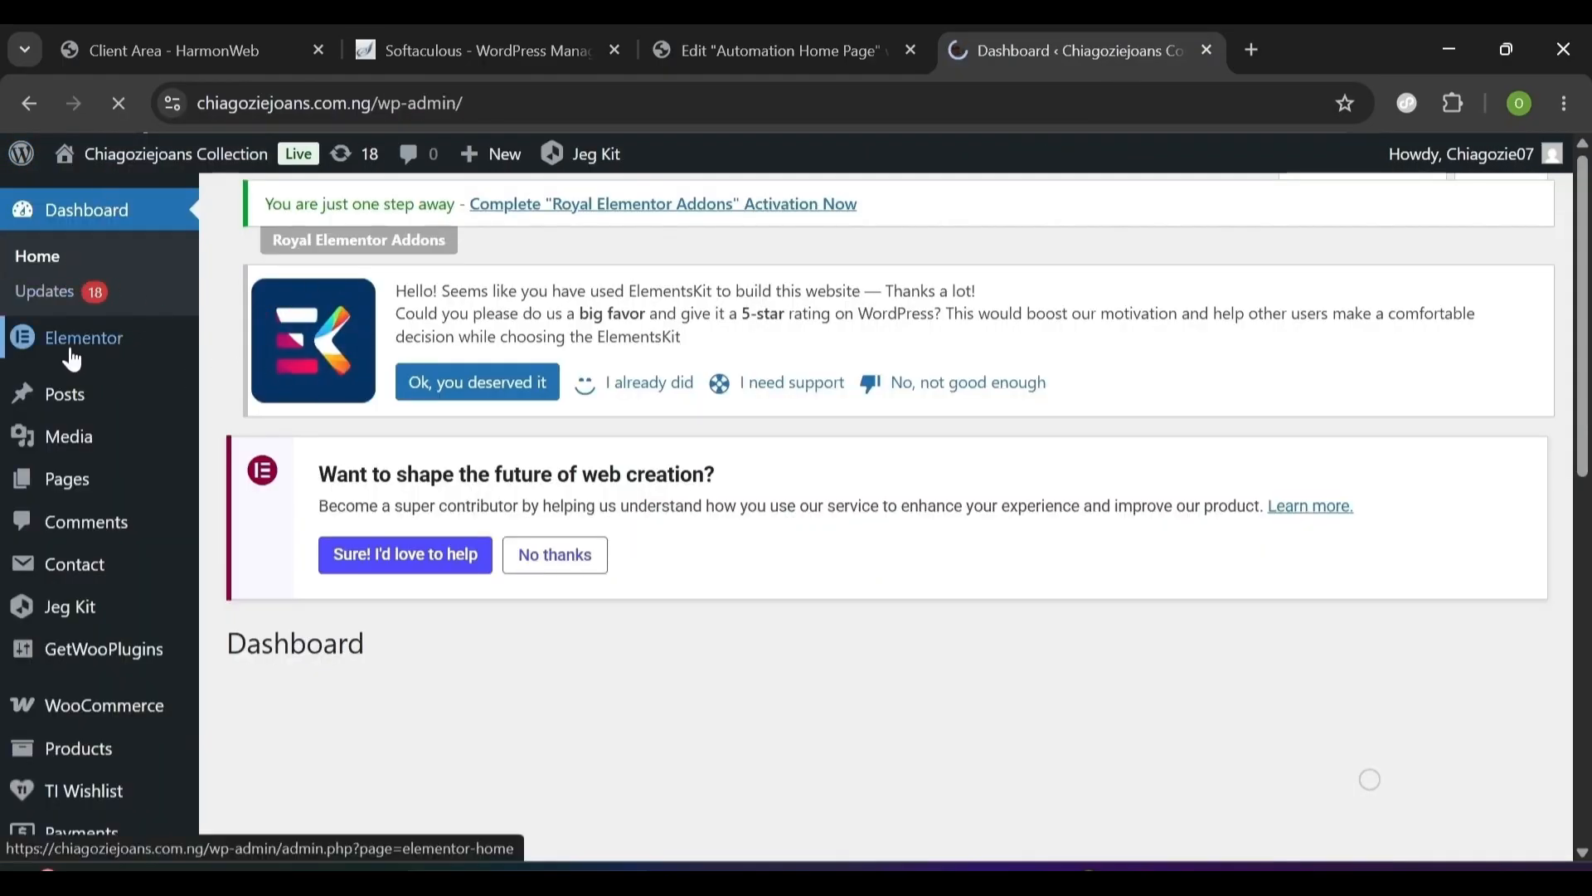
{"action": "mouse_move", "coordinate": [73, 359]}
{"action": "mouse_move", "coordinate": [242, 399]}
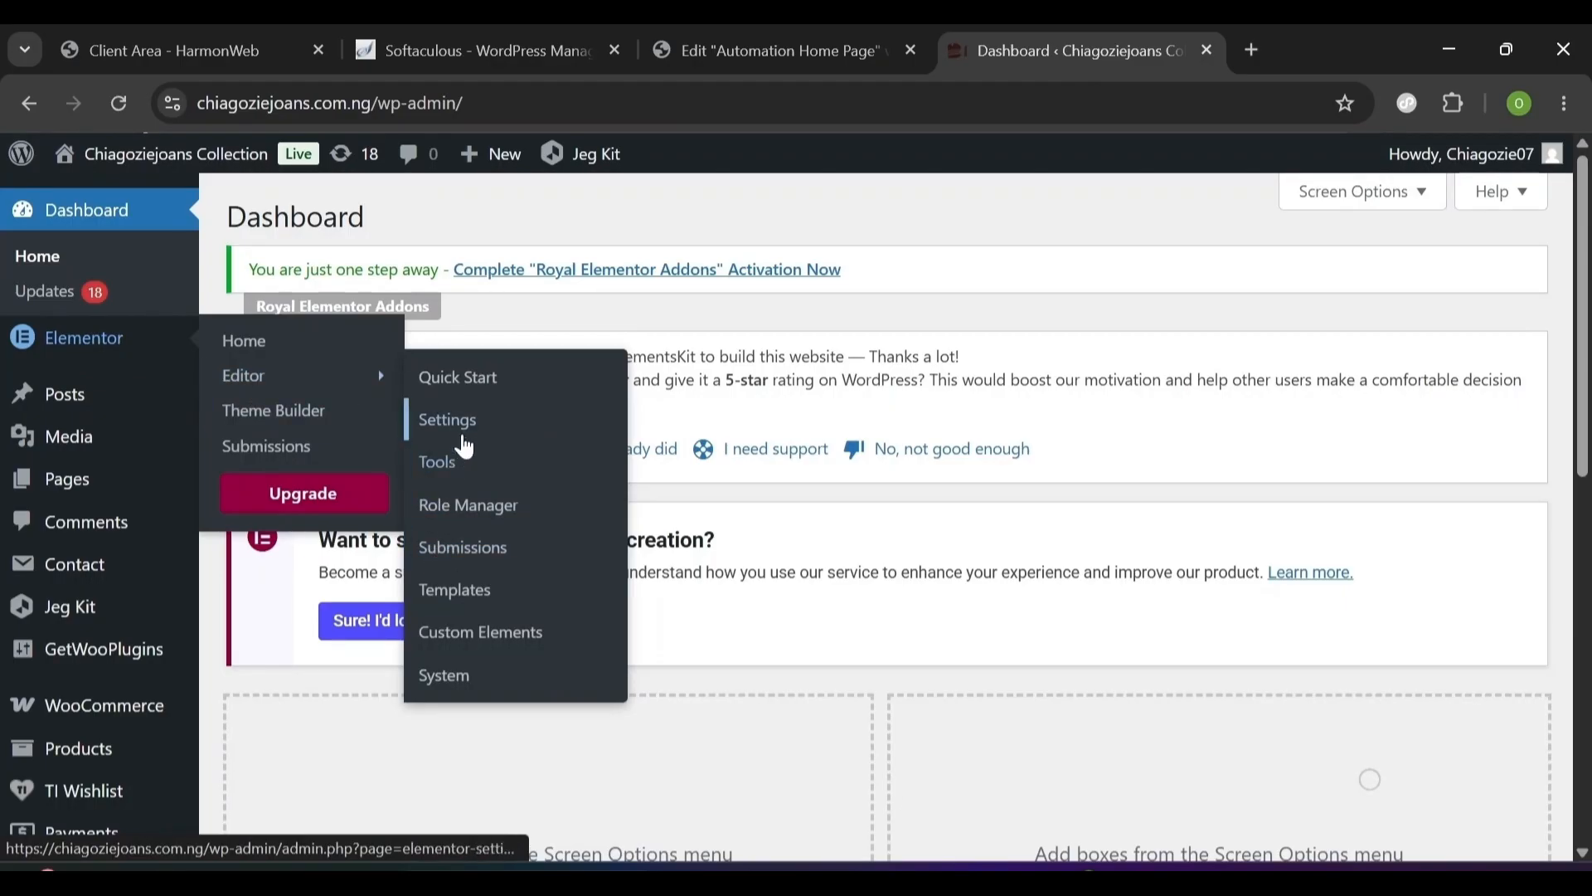
{"action": "left_click", "coordinate": [465, 437]}
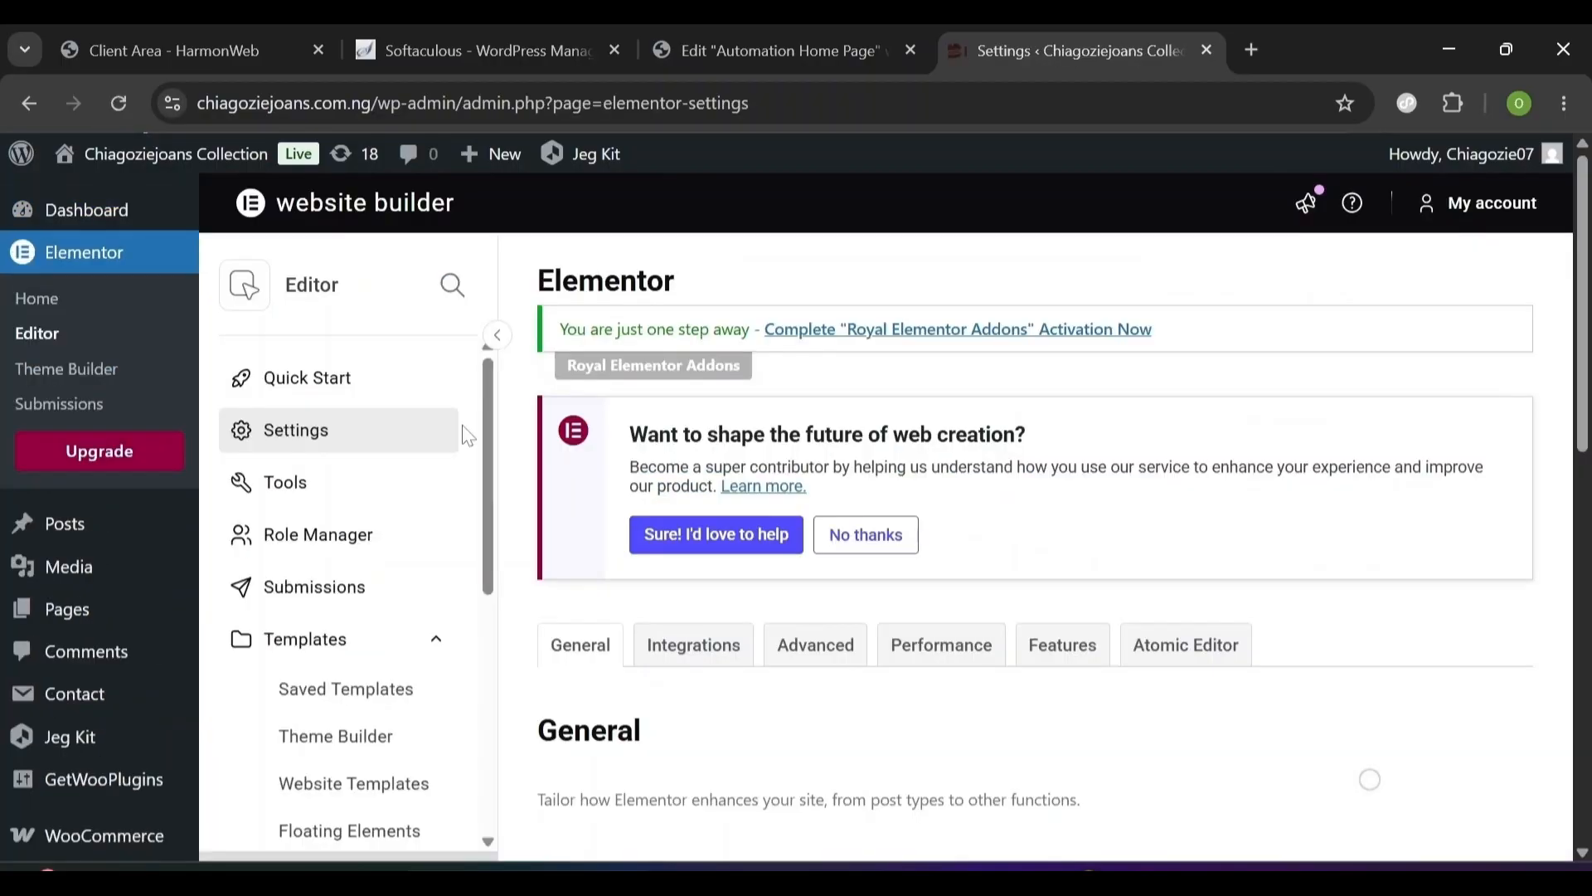
{"action": "scroll", "coordinate": [1037, 581], "scroll_direction": "down", "scroll_amount": 8}
{"action": "scroll", "coordinate": [1037, 581], "scroll_direction": "up", "scroll_amount": 8}
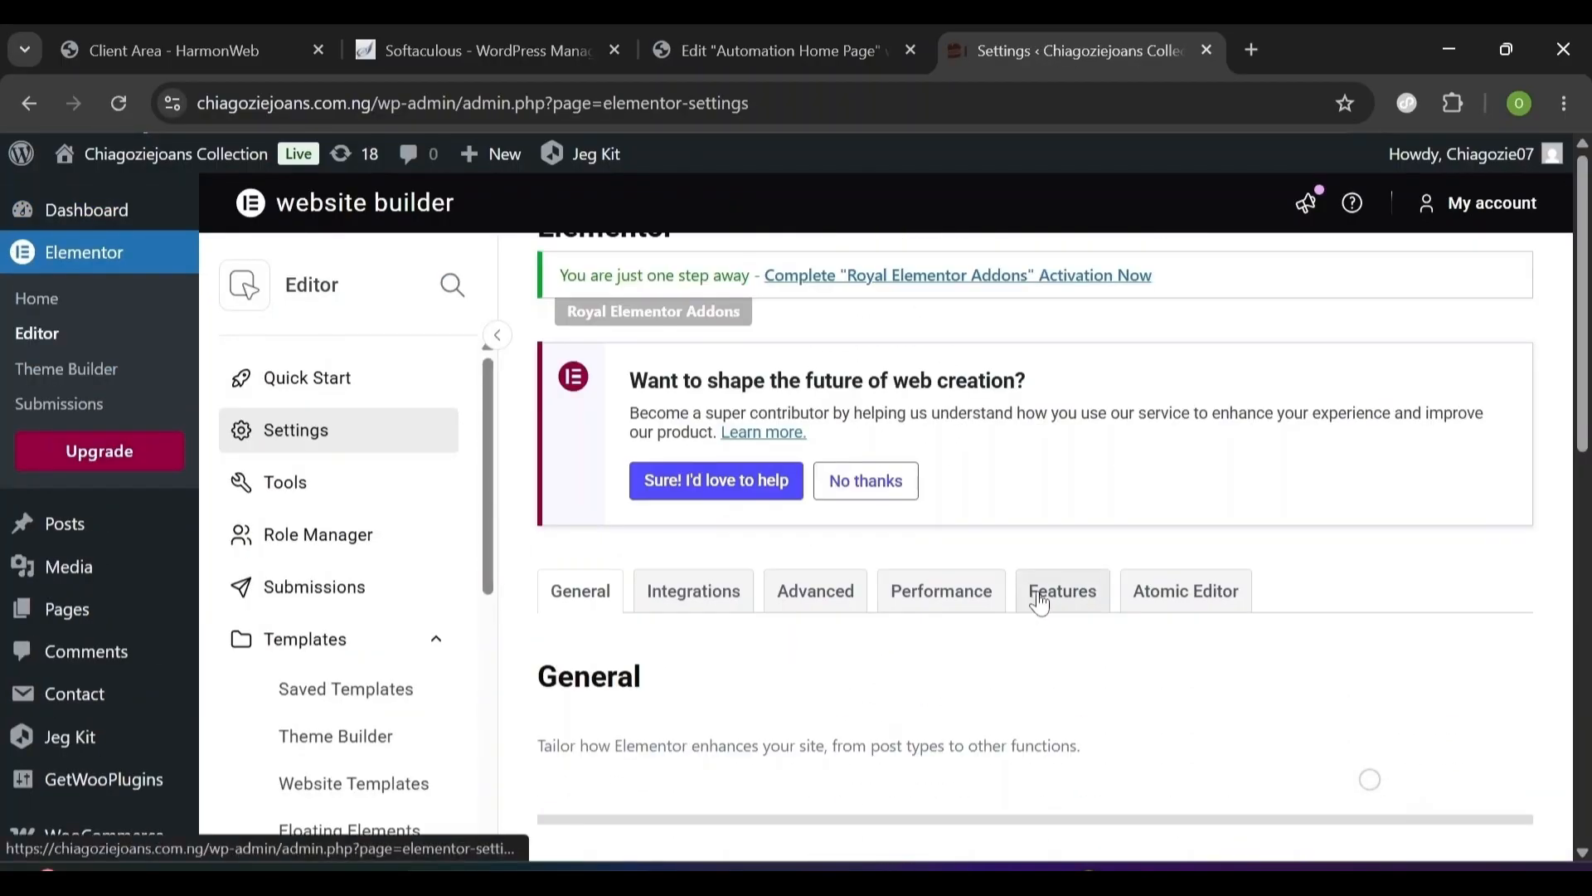
{"action": "left_click", "coordinate": [1040, 602]}
- Set the Container feature to Active, save changes, and return to the Automation Home Page editor
{"action": "scroll", "coordinate": [667, 664], "scroll_direction": "down", "scroll_amount": 2}
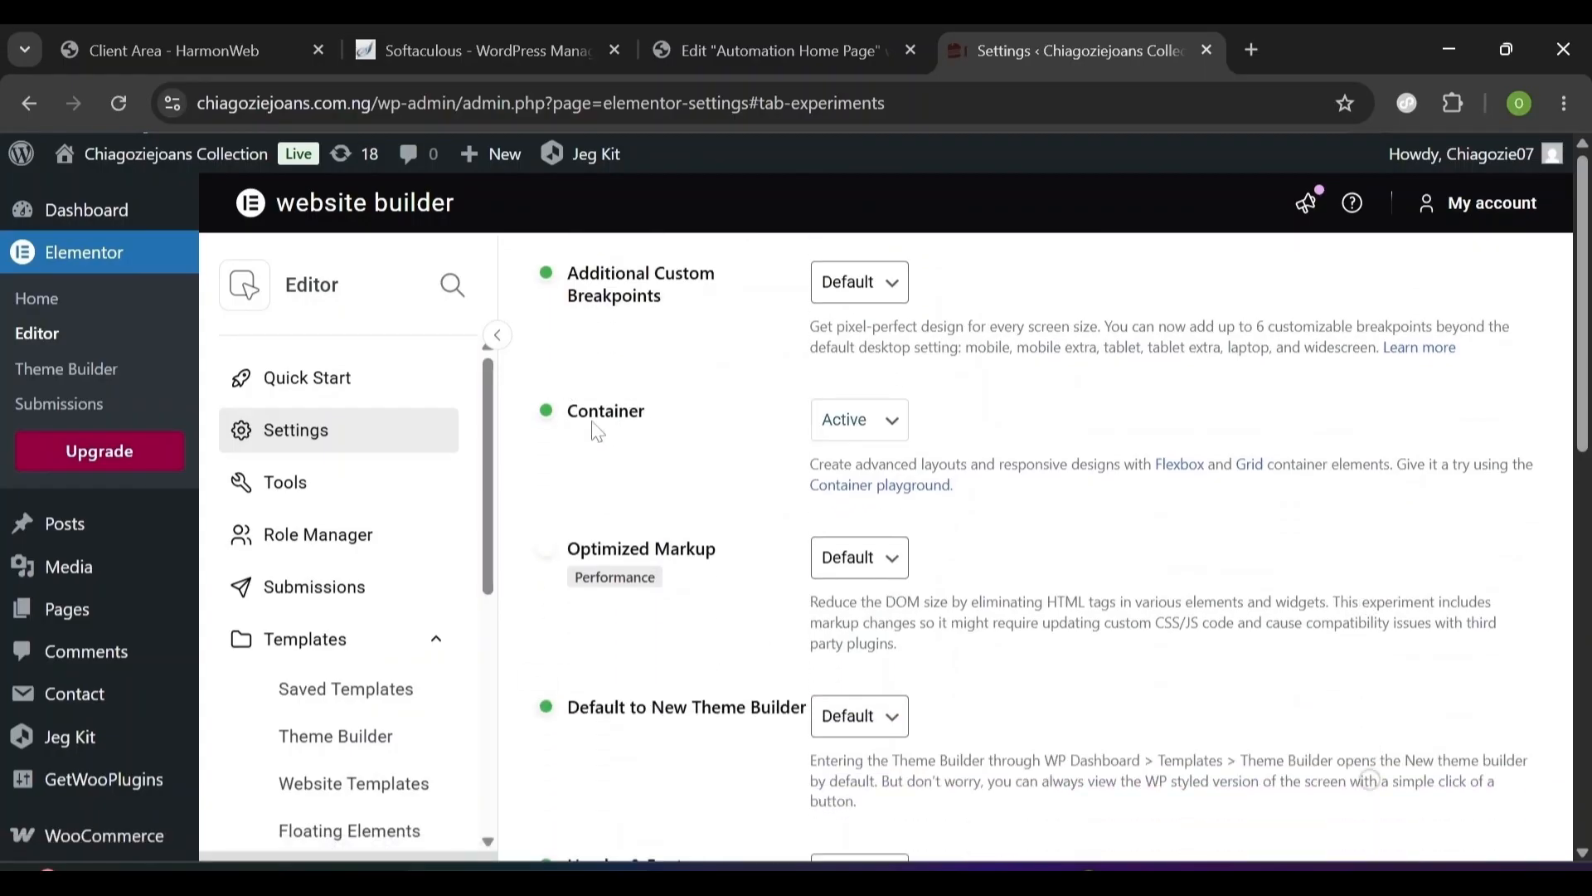
{"action": "left_click", "coordinate": [856, 425]}
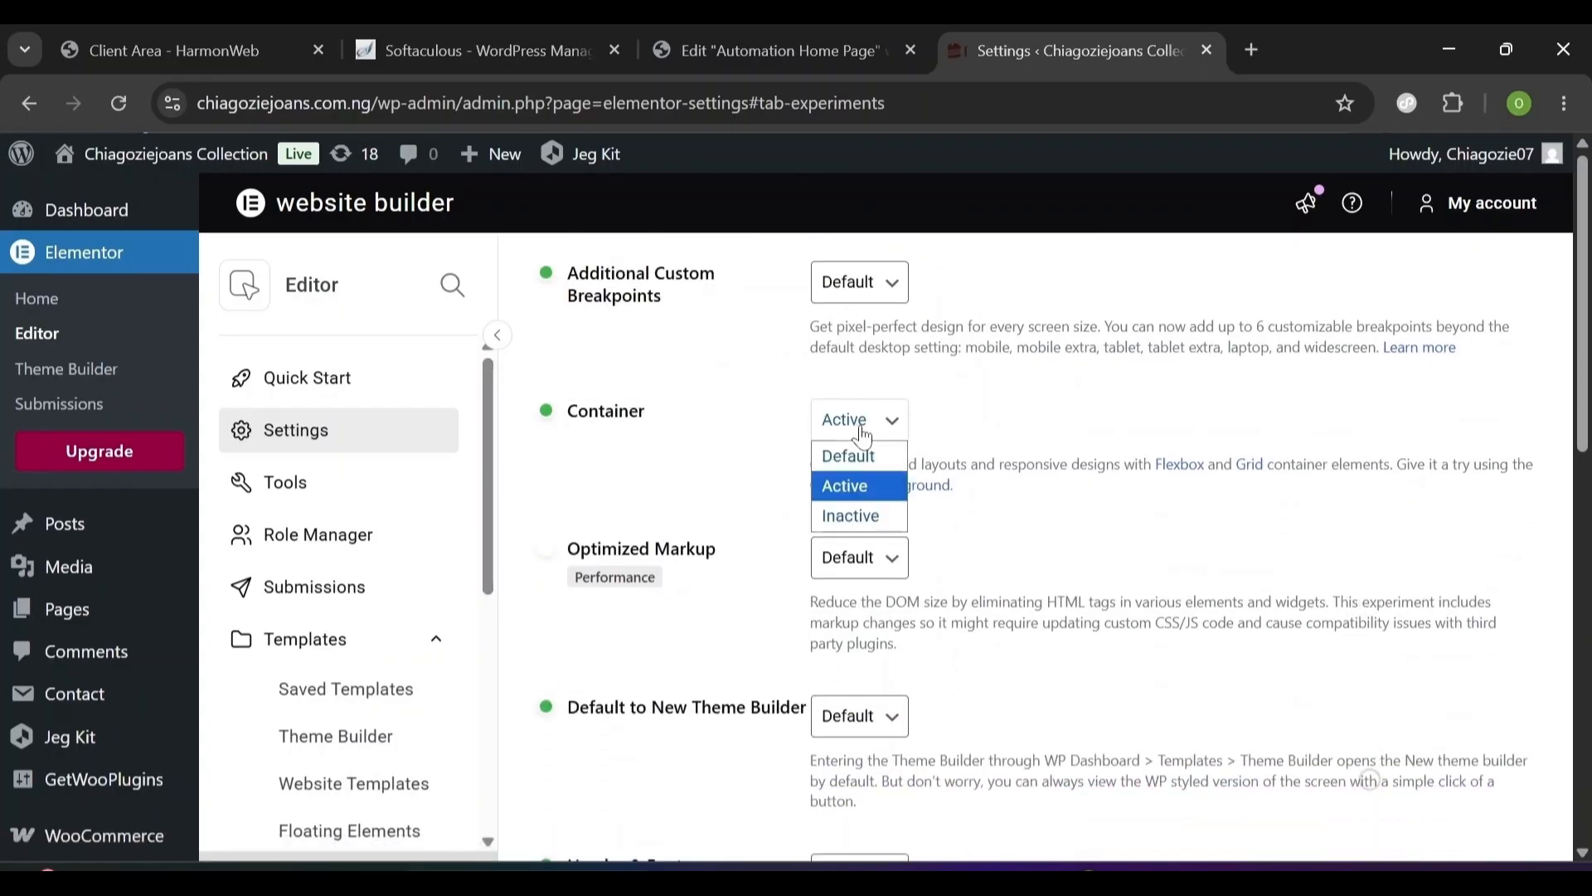
{"action": "left_click", "coordinate": [879, 488]}
{"action": "scroll", "coordinate": [844, 431], "scroll_direction": "down", "scroll_amount": 7}
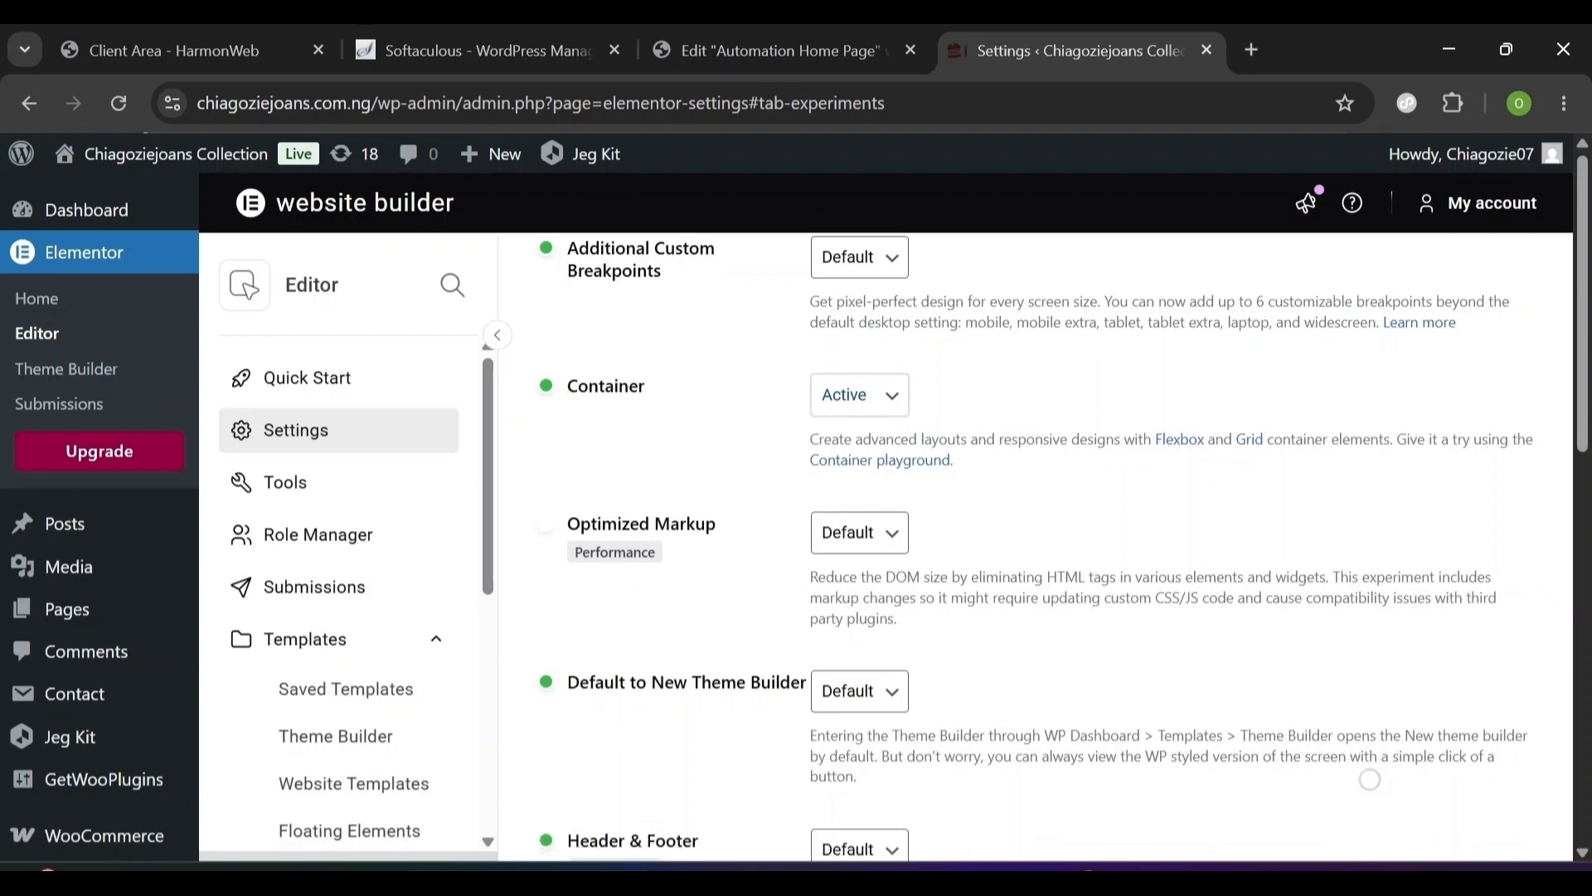
{"action": "scroll", "coordinate": [843, 498], "scroll_direction": "up", "scroll_amount": 2}
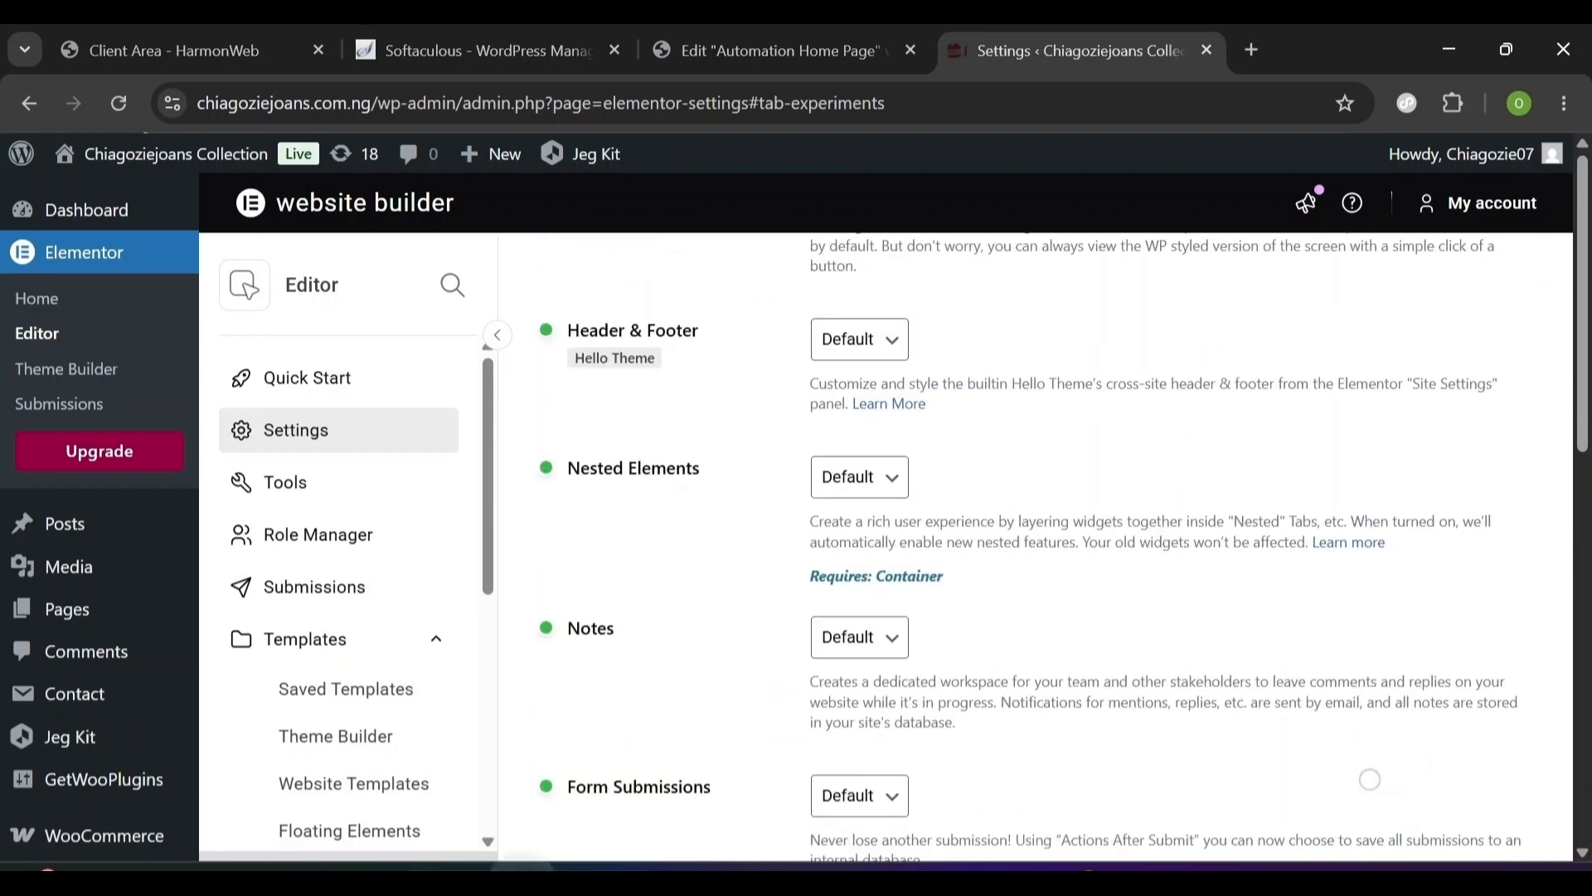
{"action": "scroll", "coordinate": [635, 730], "scroll_direction": "down", "scroll_amount": 5}
{"action": "left_click", "coordinate": [633, 742]}
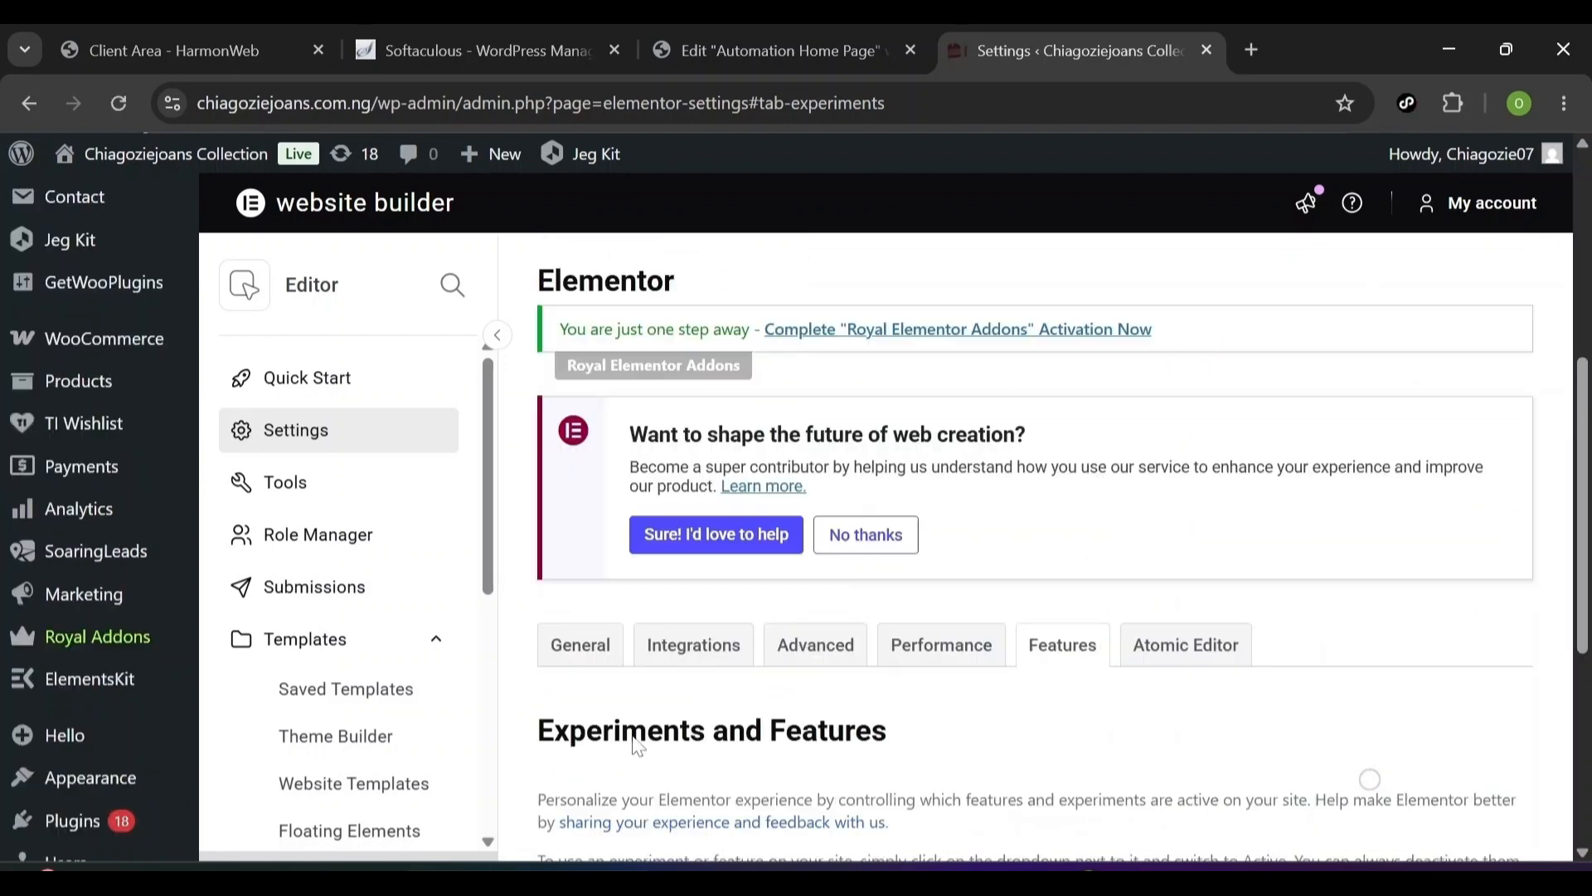
{"action": "left_click", "coordinate": [766, 56]}
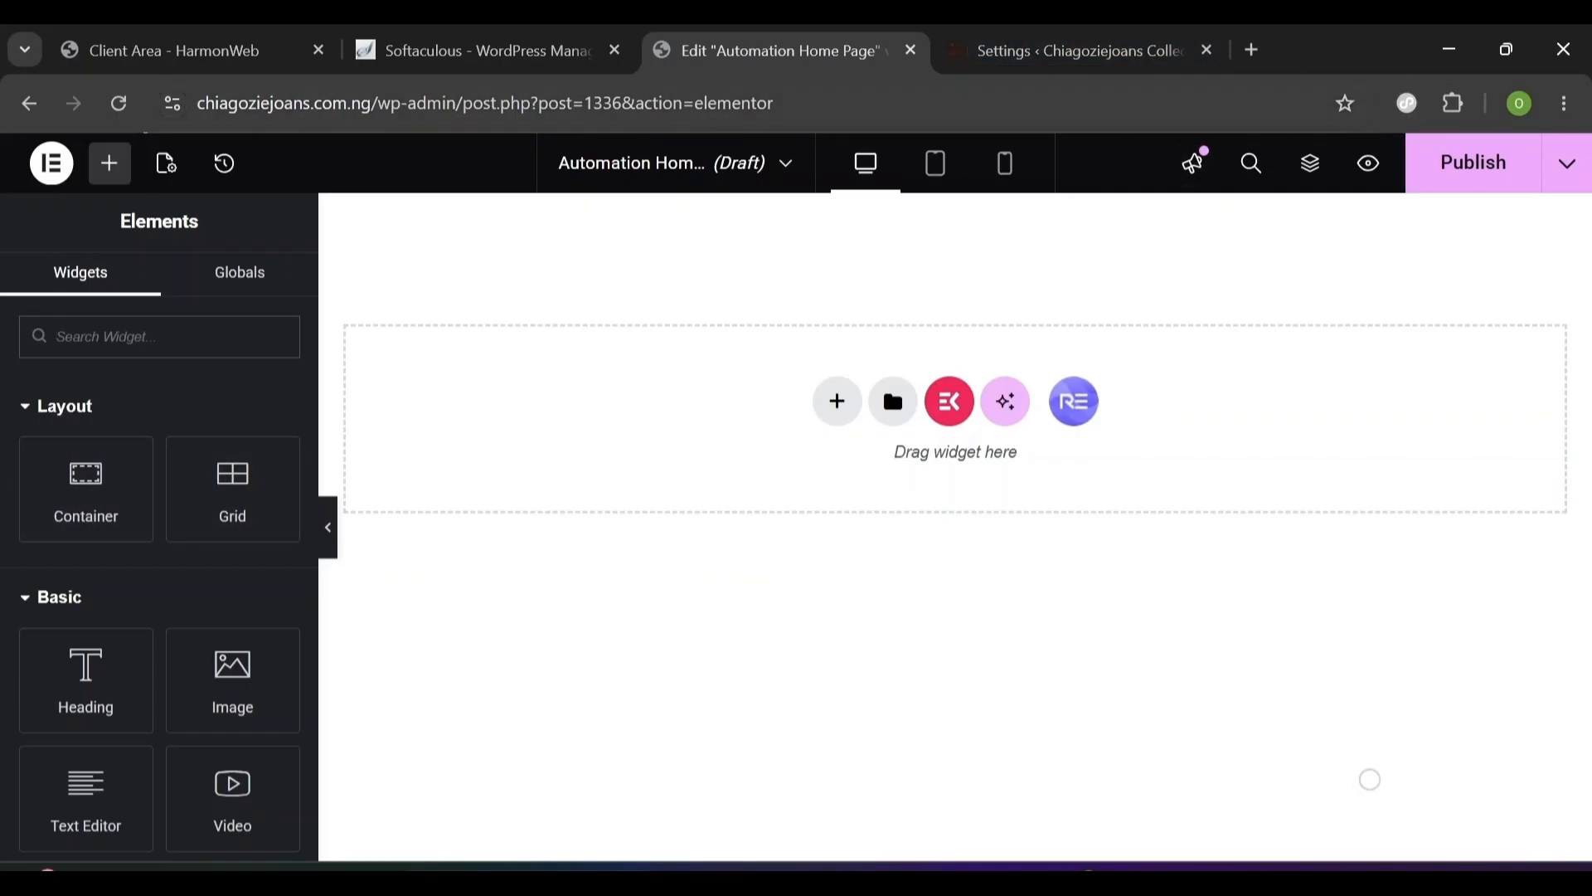
- Reload the editor and add a new flexbox container with a row structure
{"action": "left_click", "coordinate": [118, 102]}
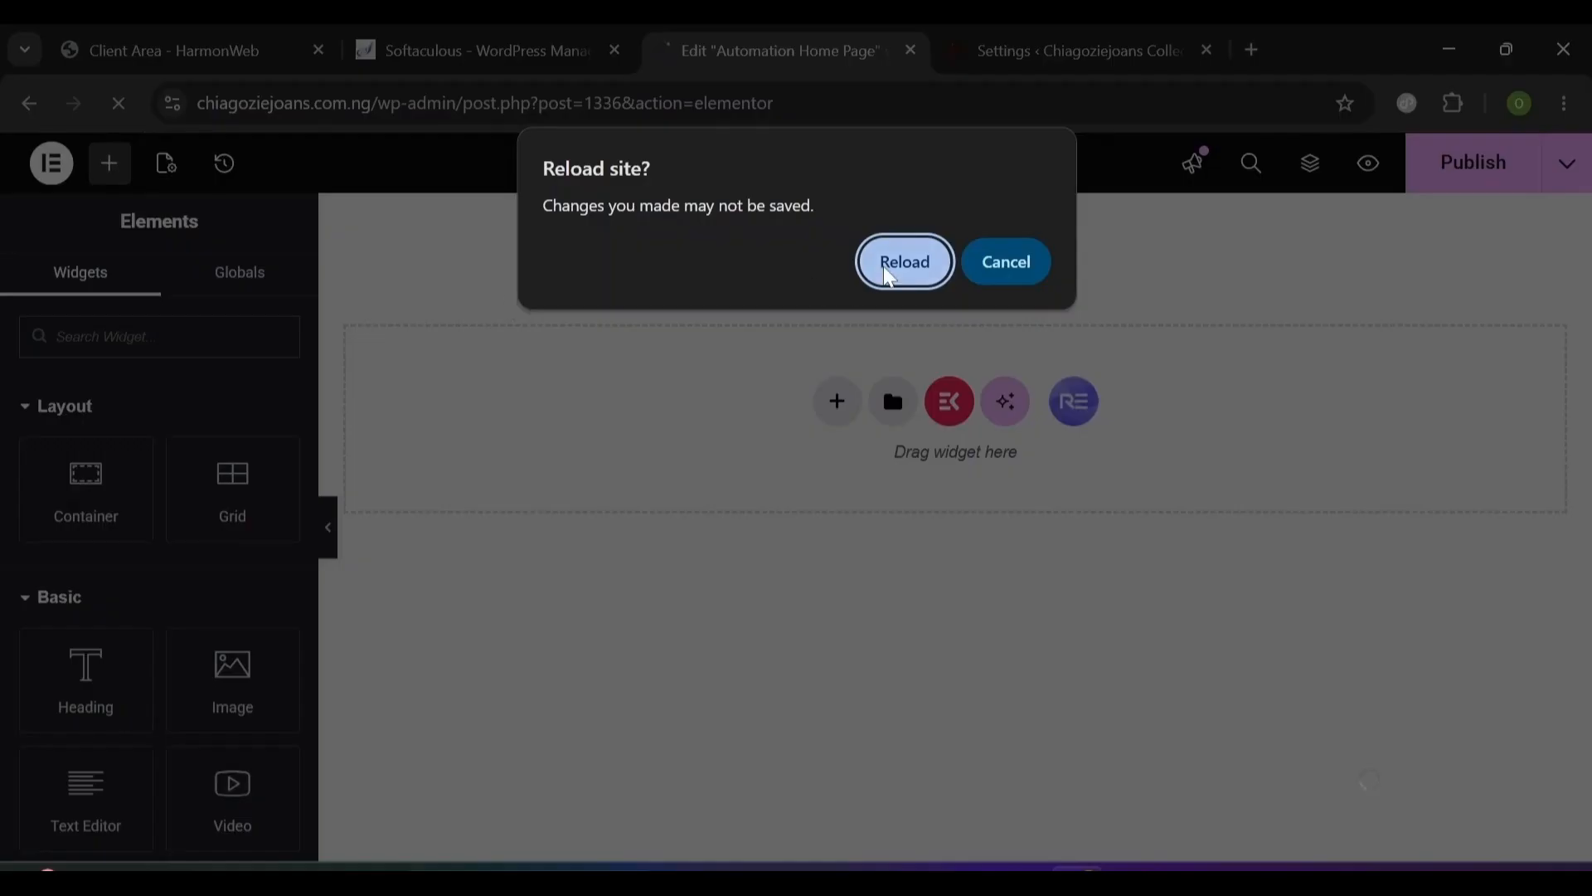
{"action": "left_click", "coordinate": [889, 274]}
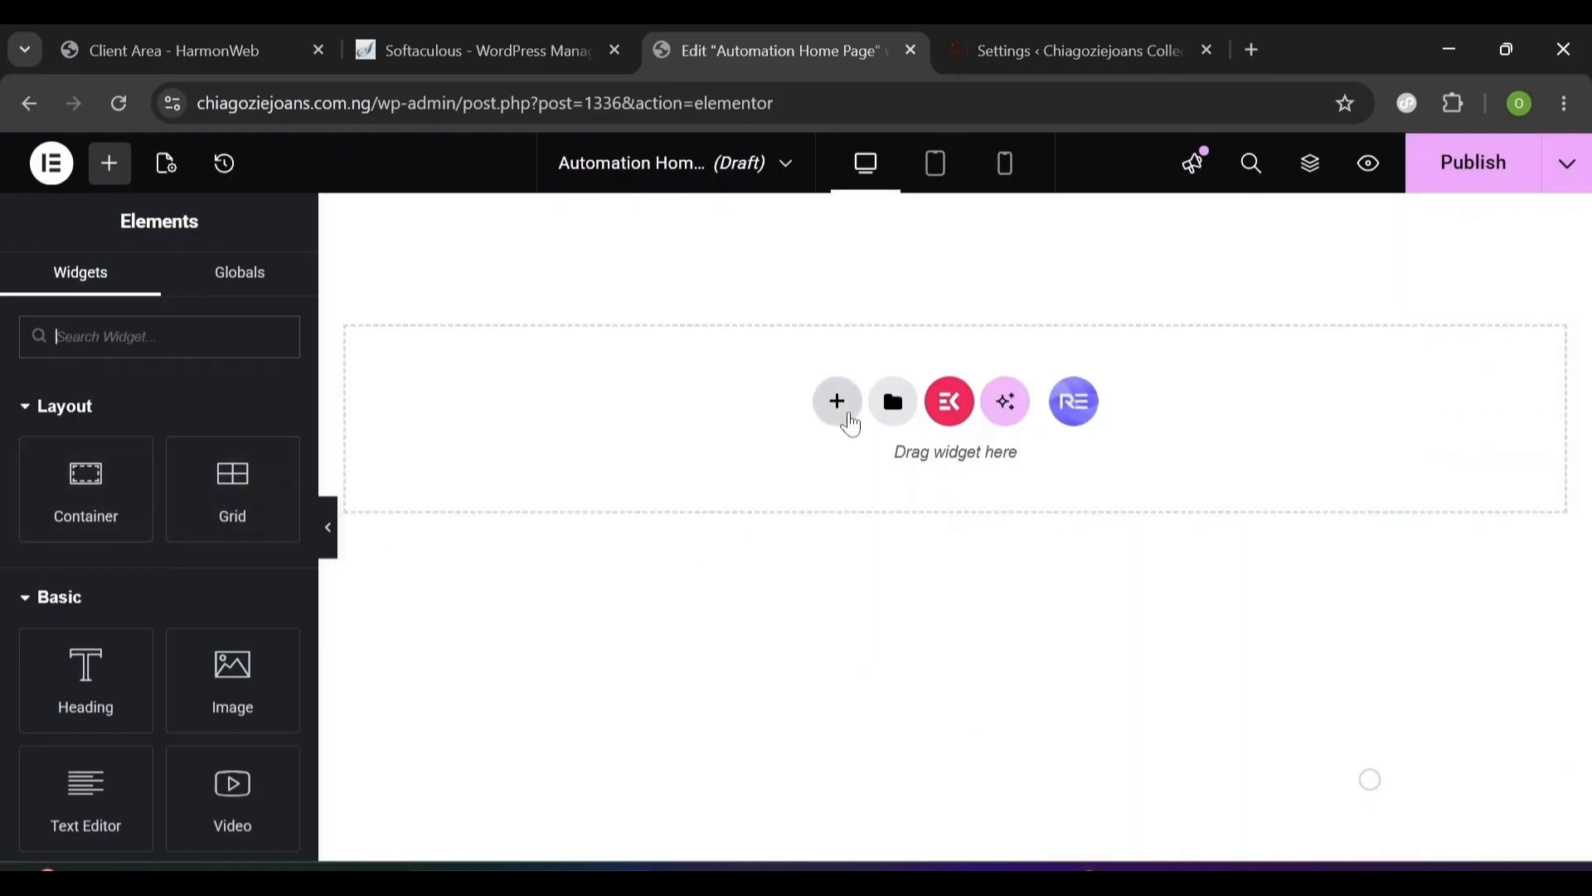
{"action": "left_click", "coordinate": [849, 417]}
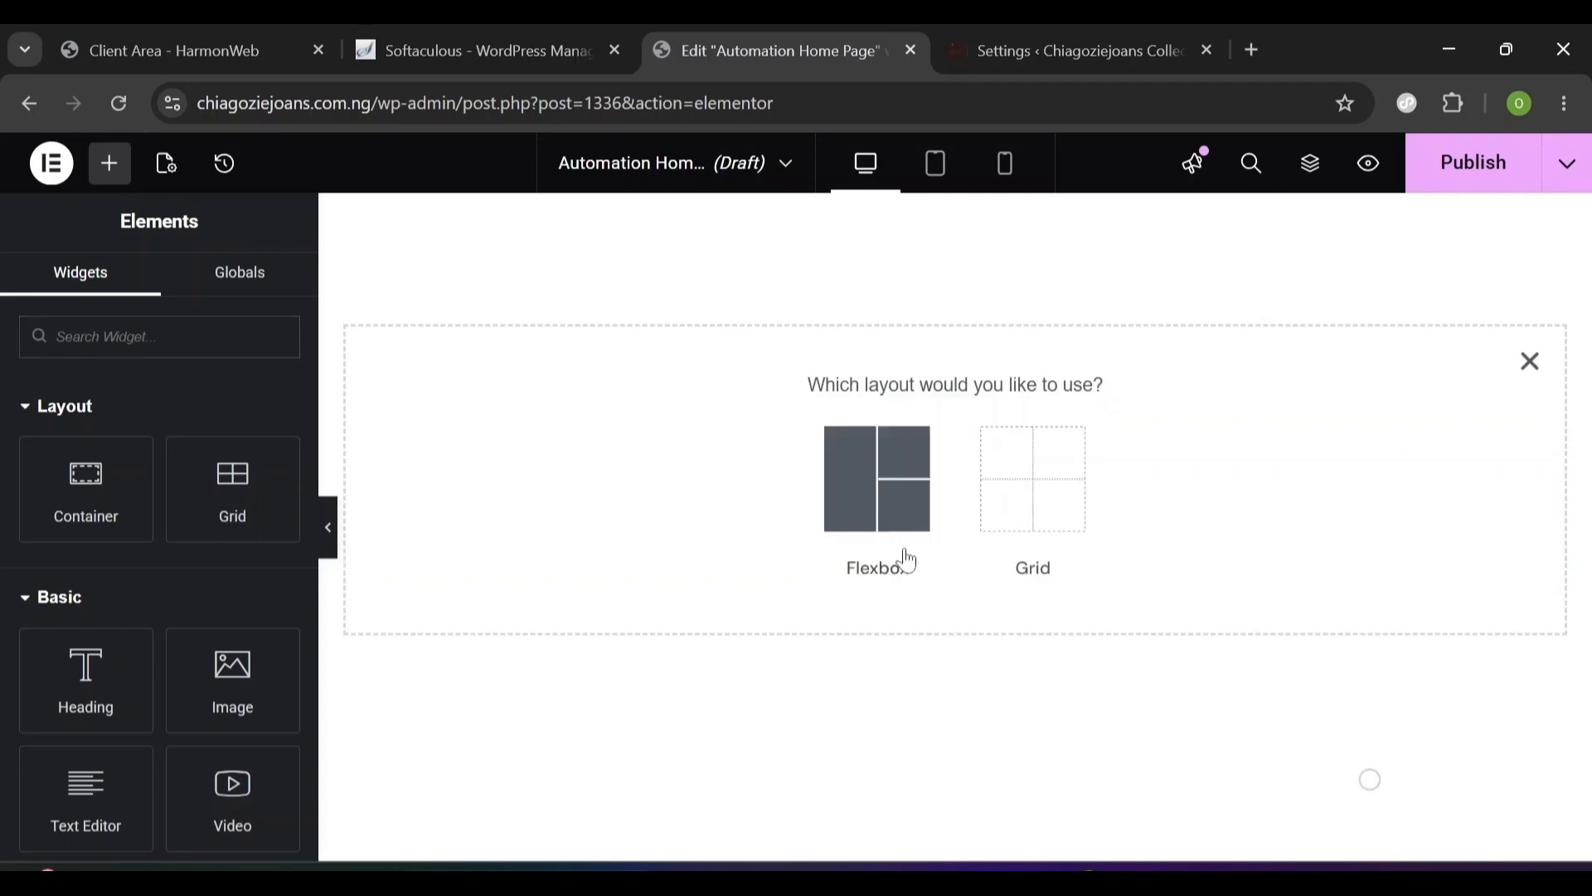
{"action": "left_click", "coordinate": [876, 497]}
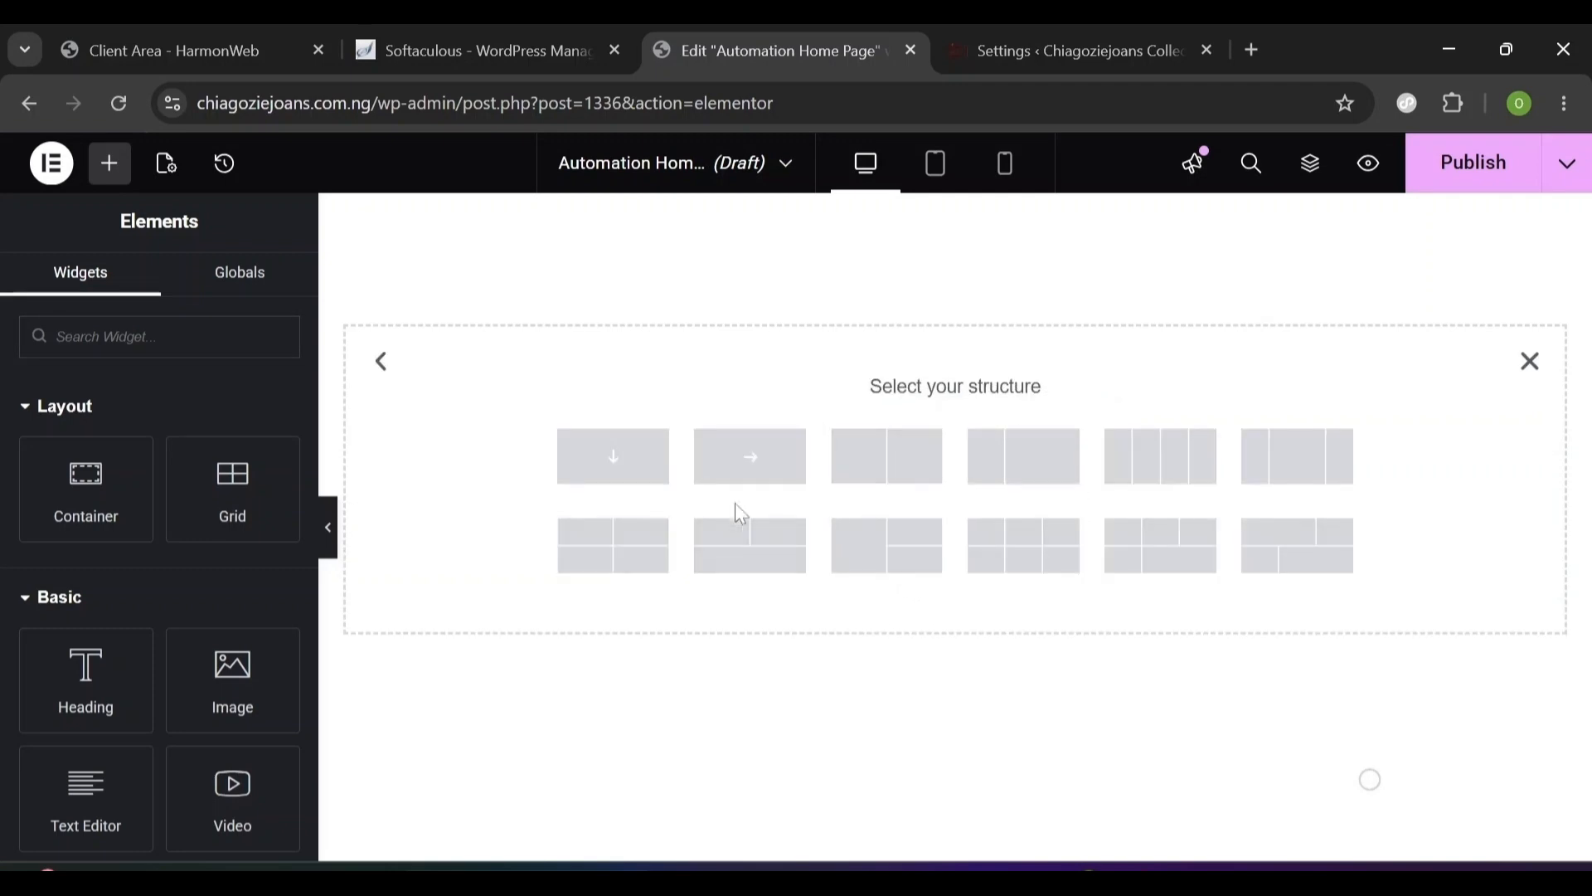
{"action": "left_click", "coordinate": [755, 483]}
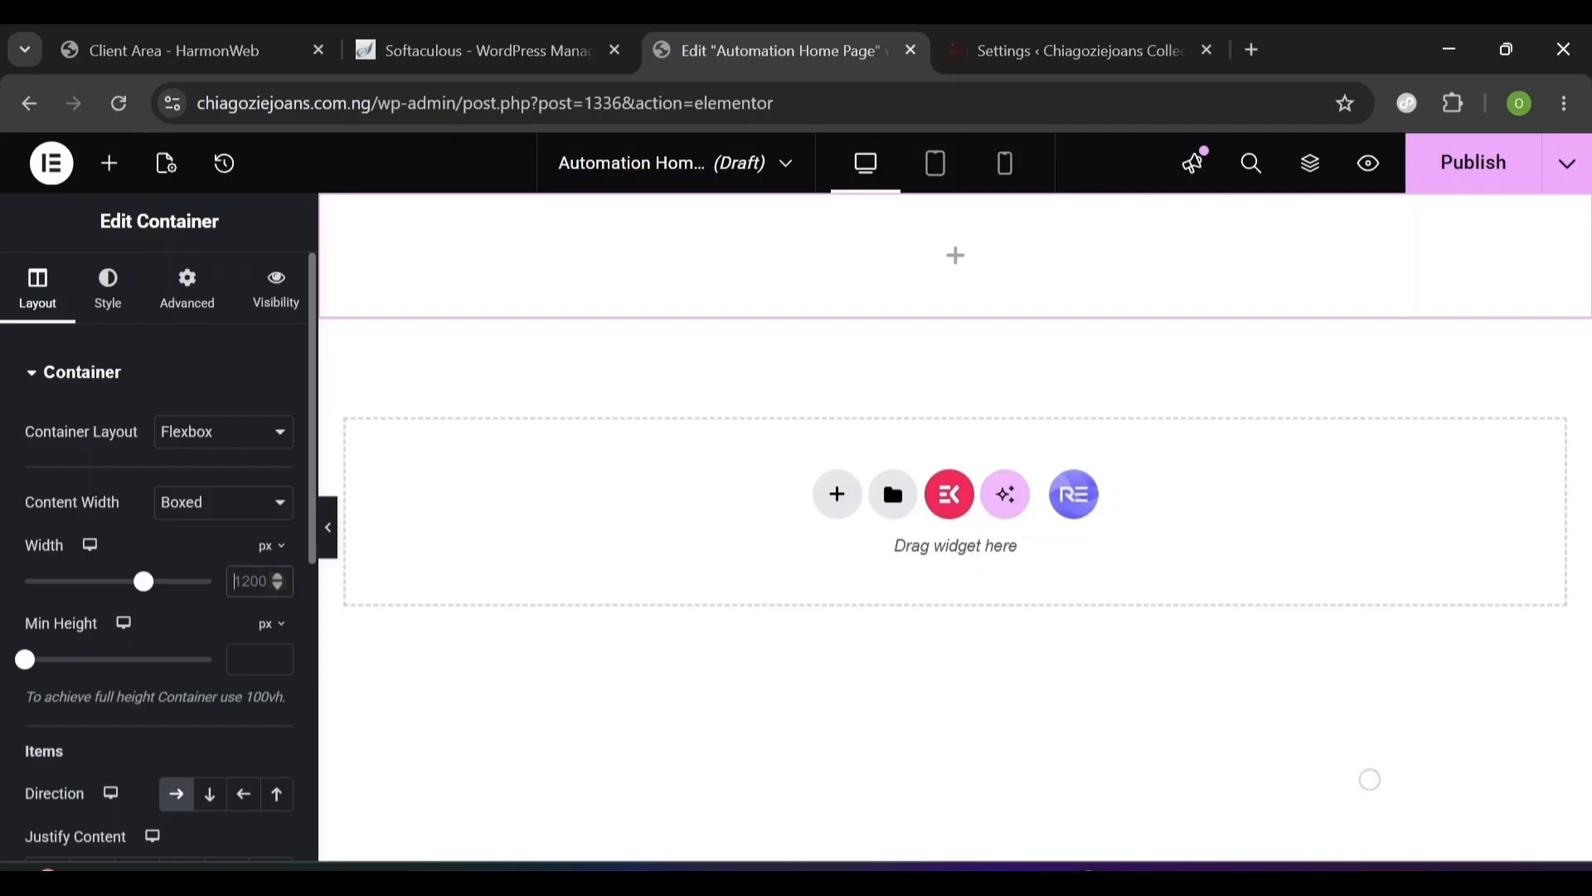
- Set the container to width 1200, min height 400, space-between, centred items and 0 gaps
{"action": "type", "text": "1200"}
{"action": "left_click", "coordinate": [251, 659]}
{"action": "type", "text": "400"}
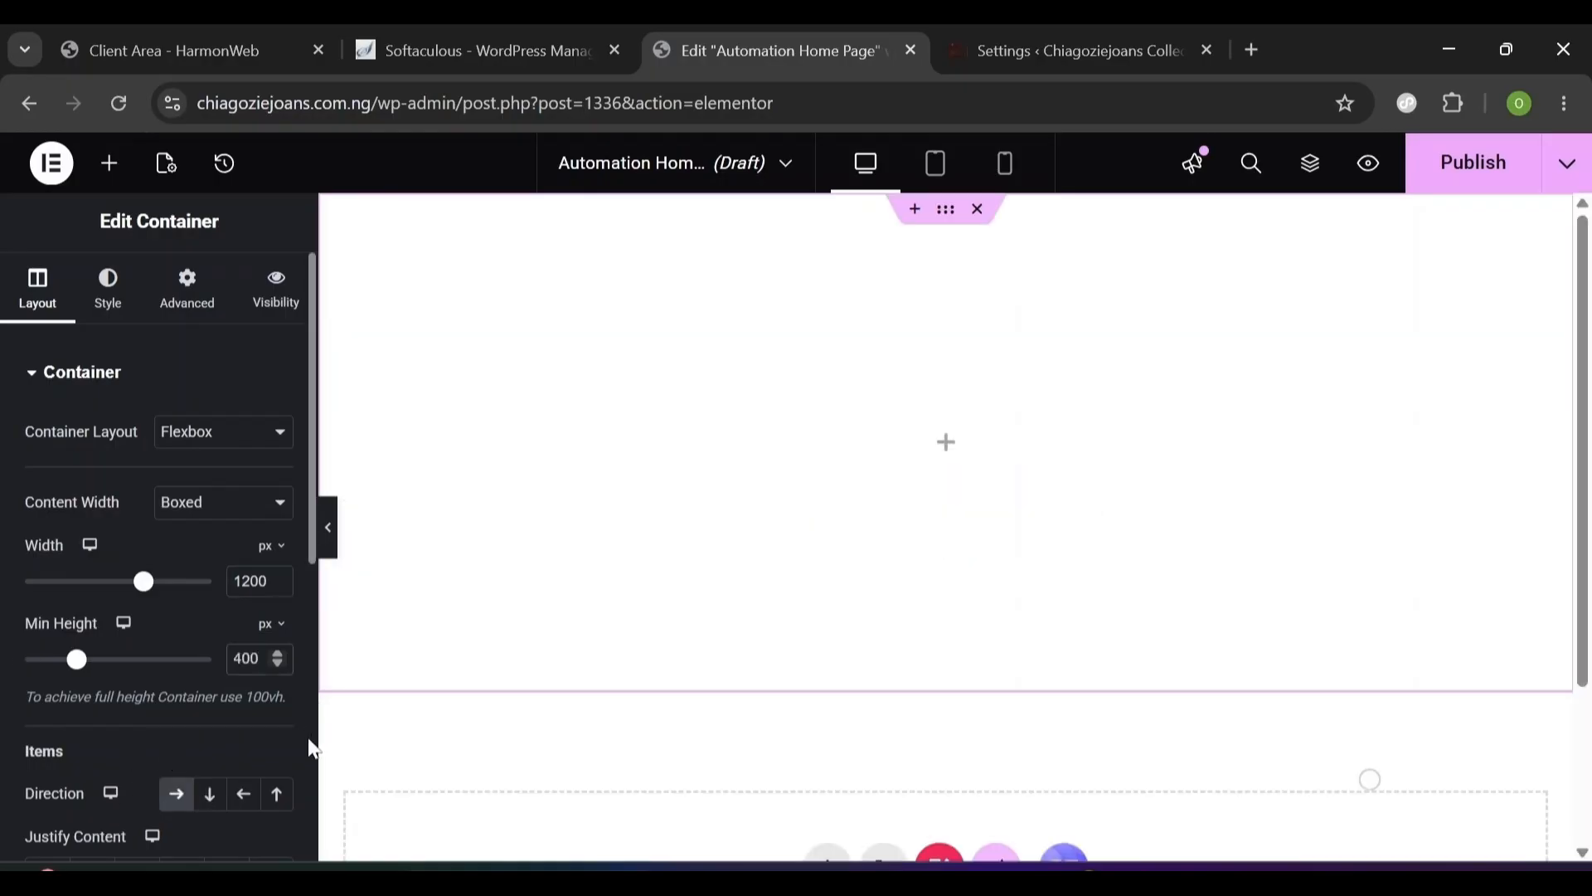
{"action": "scroll", "coordinate": [303, 662], "scroll_direction": "down", "scroll_amount": 5}
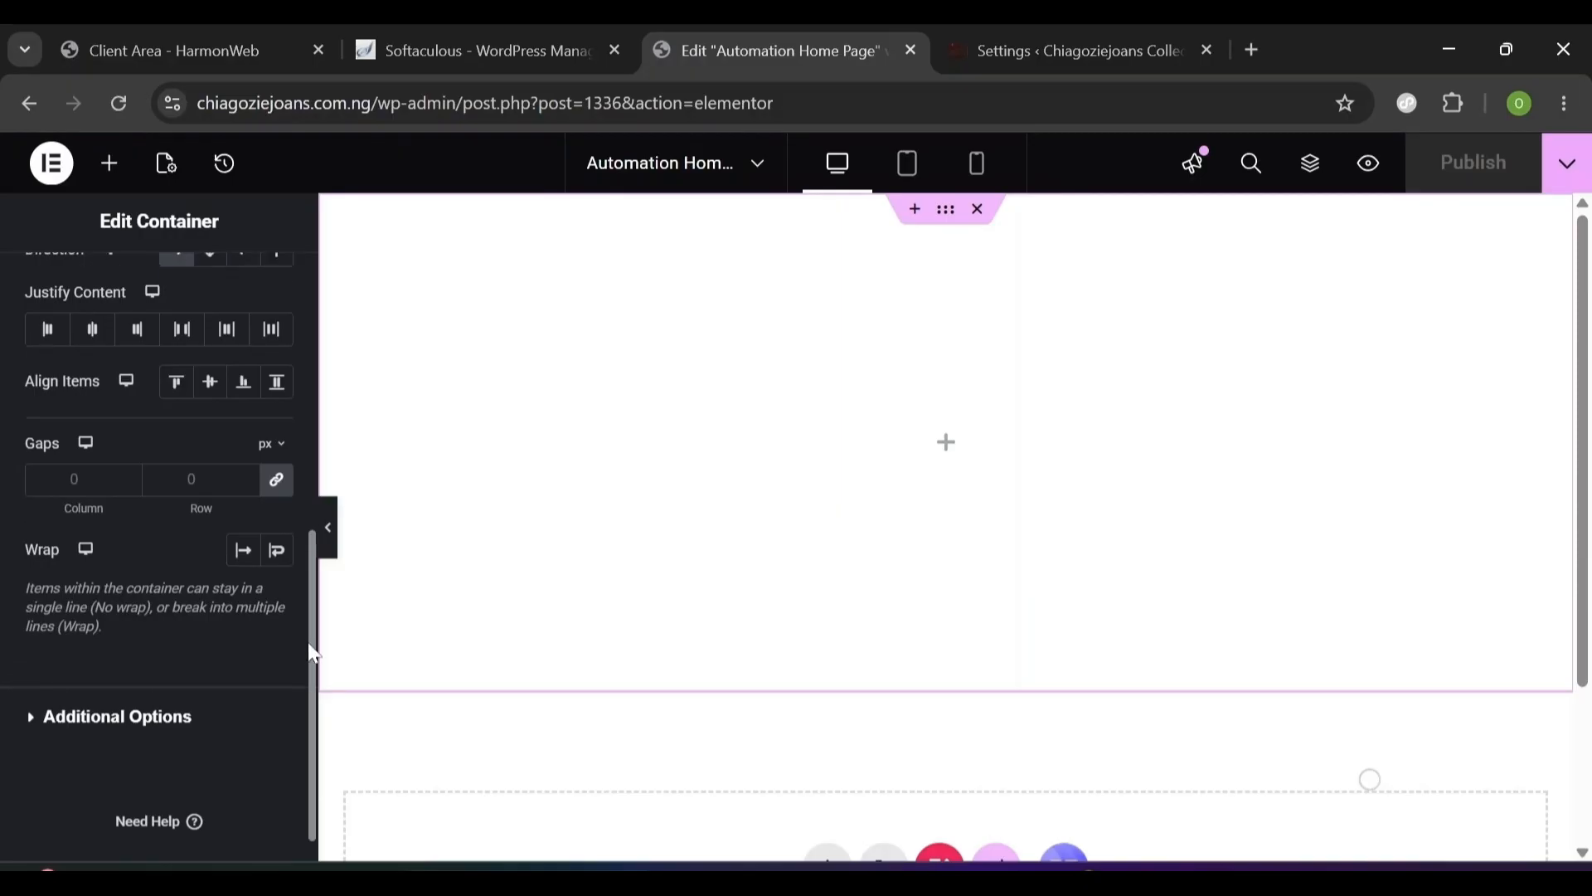
{"action": "scroll", "coordinate": [306, 597], "scroll_direction": "up", "scroll_amount": 1}
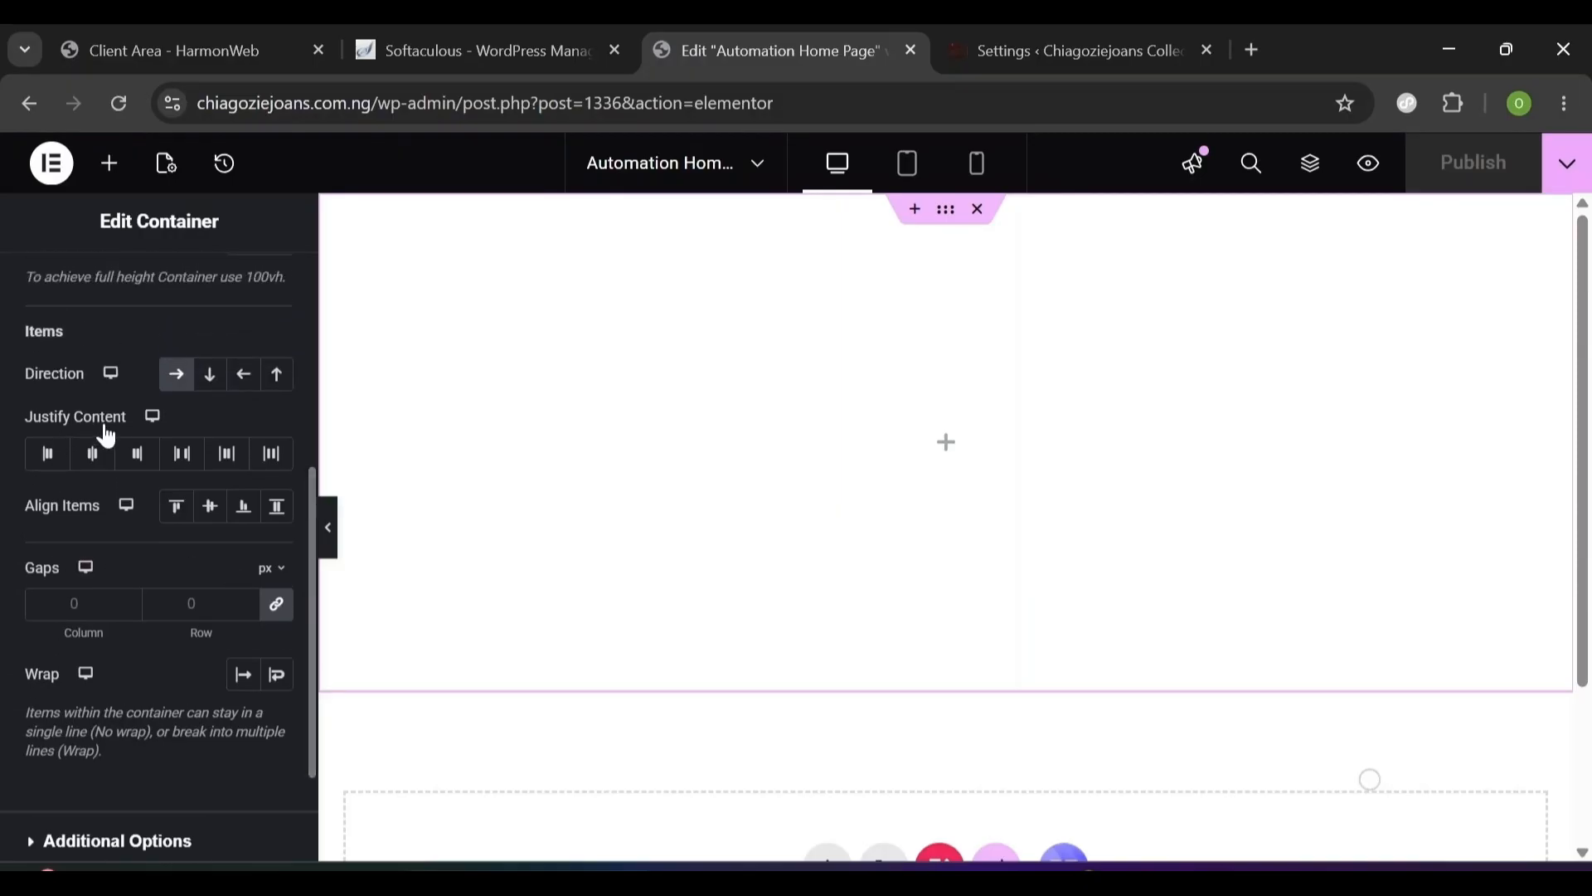
{"action": "left_click", "coordinate": [182, 455]}
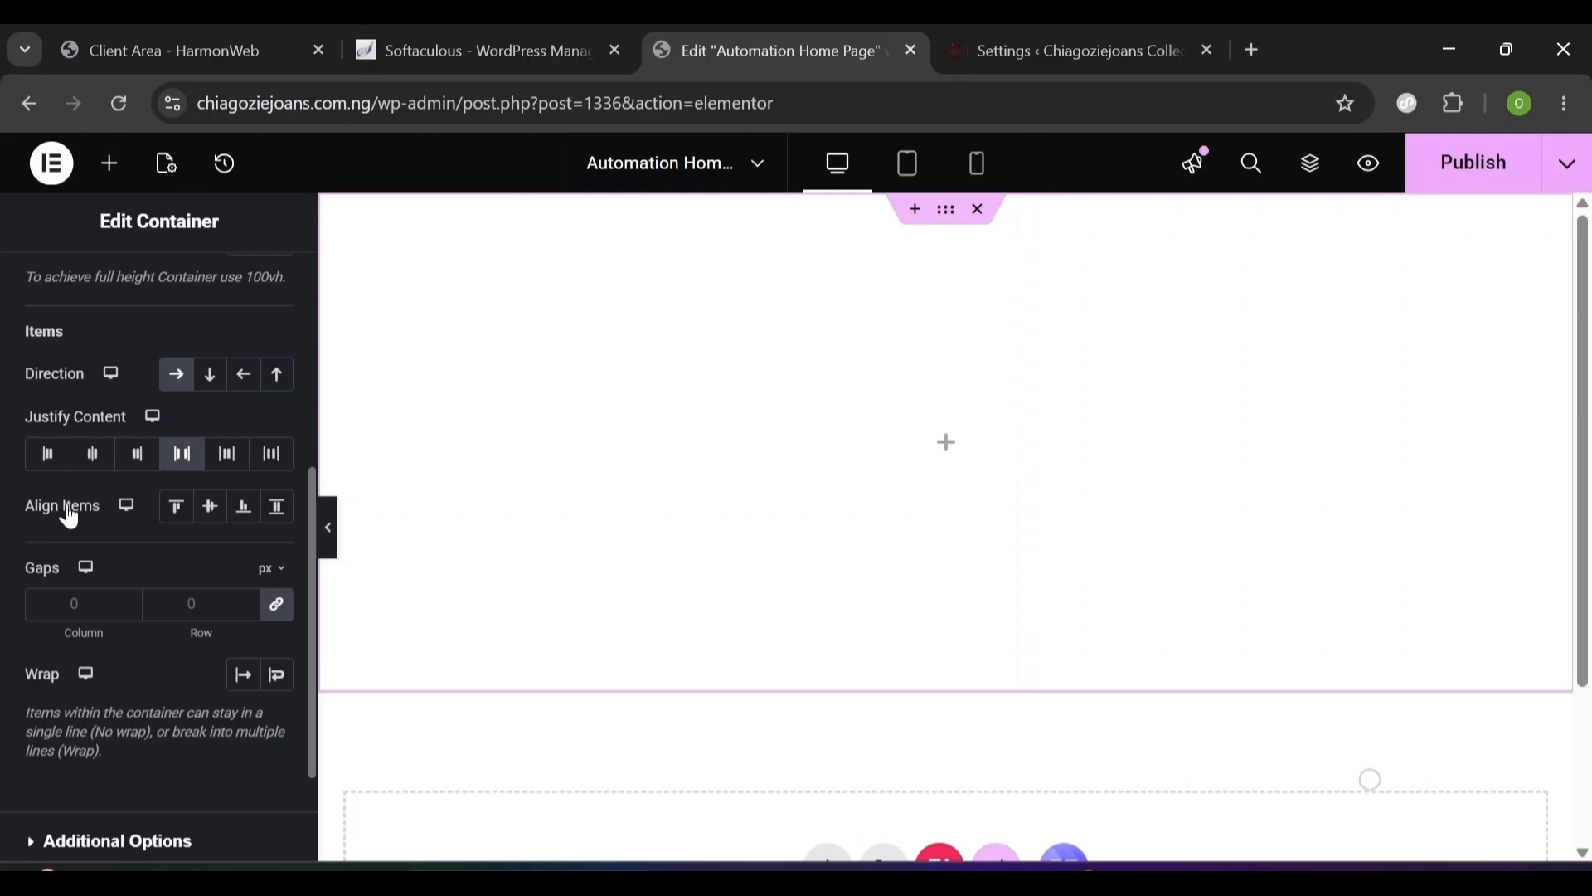
{"action": "left_click", "coordinate": [210, 505]}
{"action": "left_click", "coordinate": [88, 606]}
{"action": "type", "text": "0"}
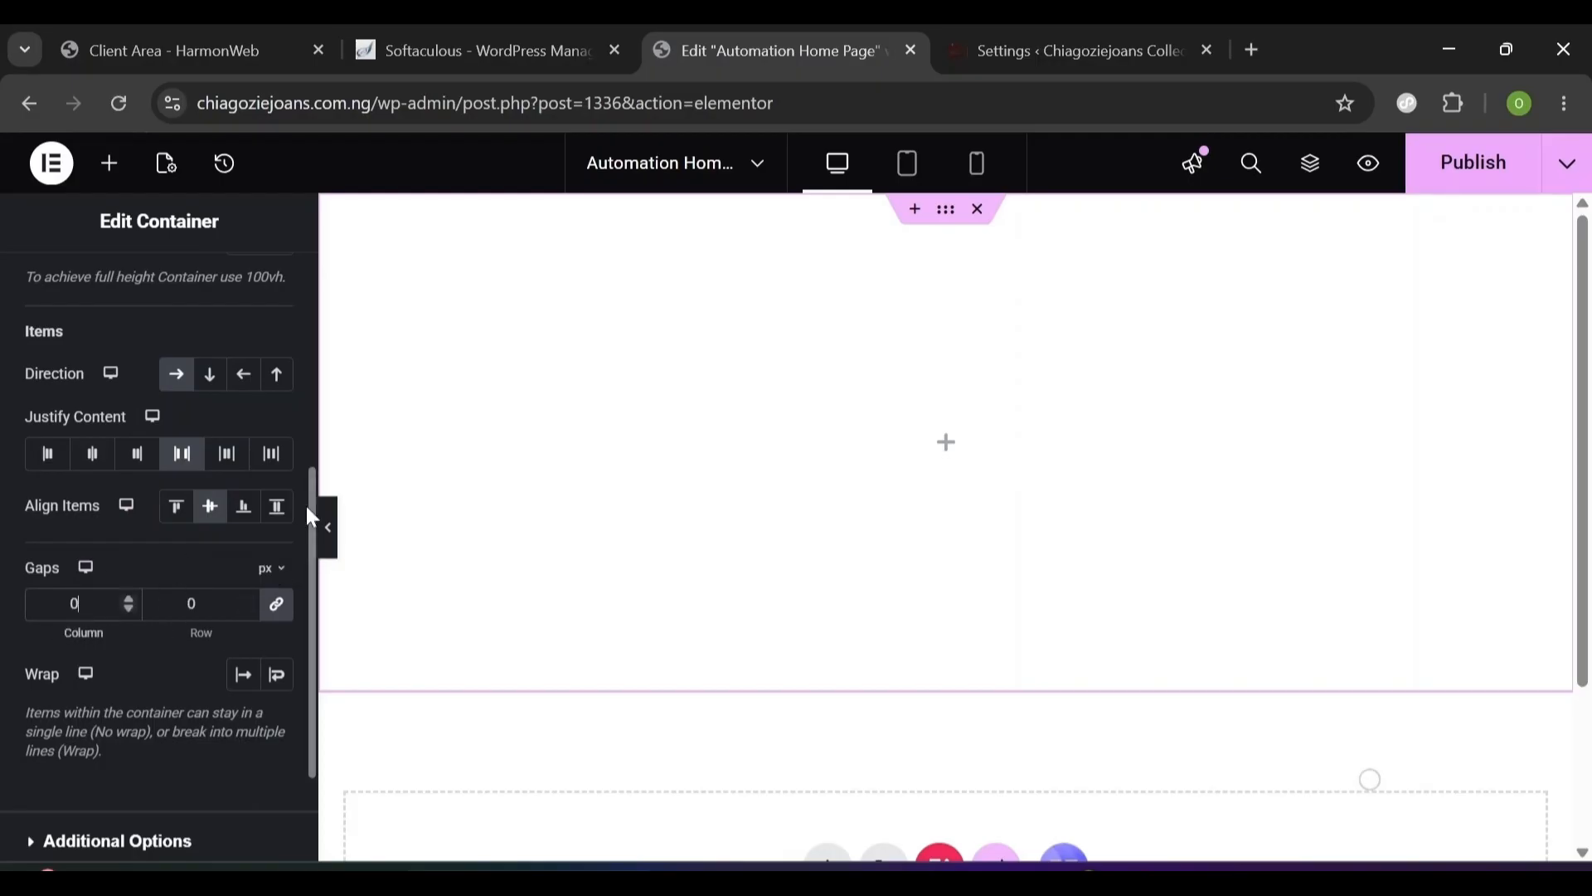
{"action": "scroll", "coordinate": [300, 413], "scroll_direction": "up", "scroll_amount": 5}
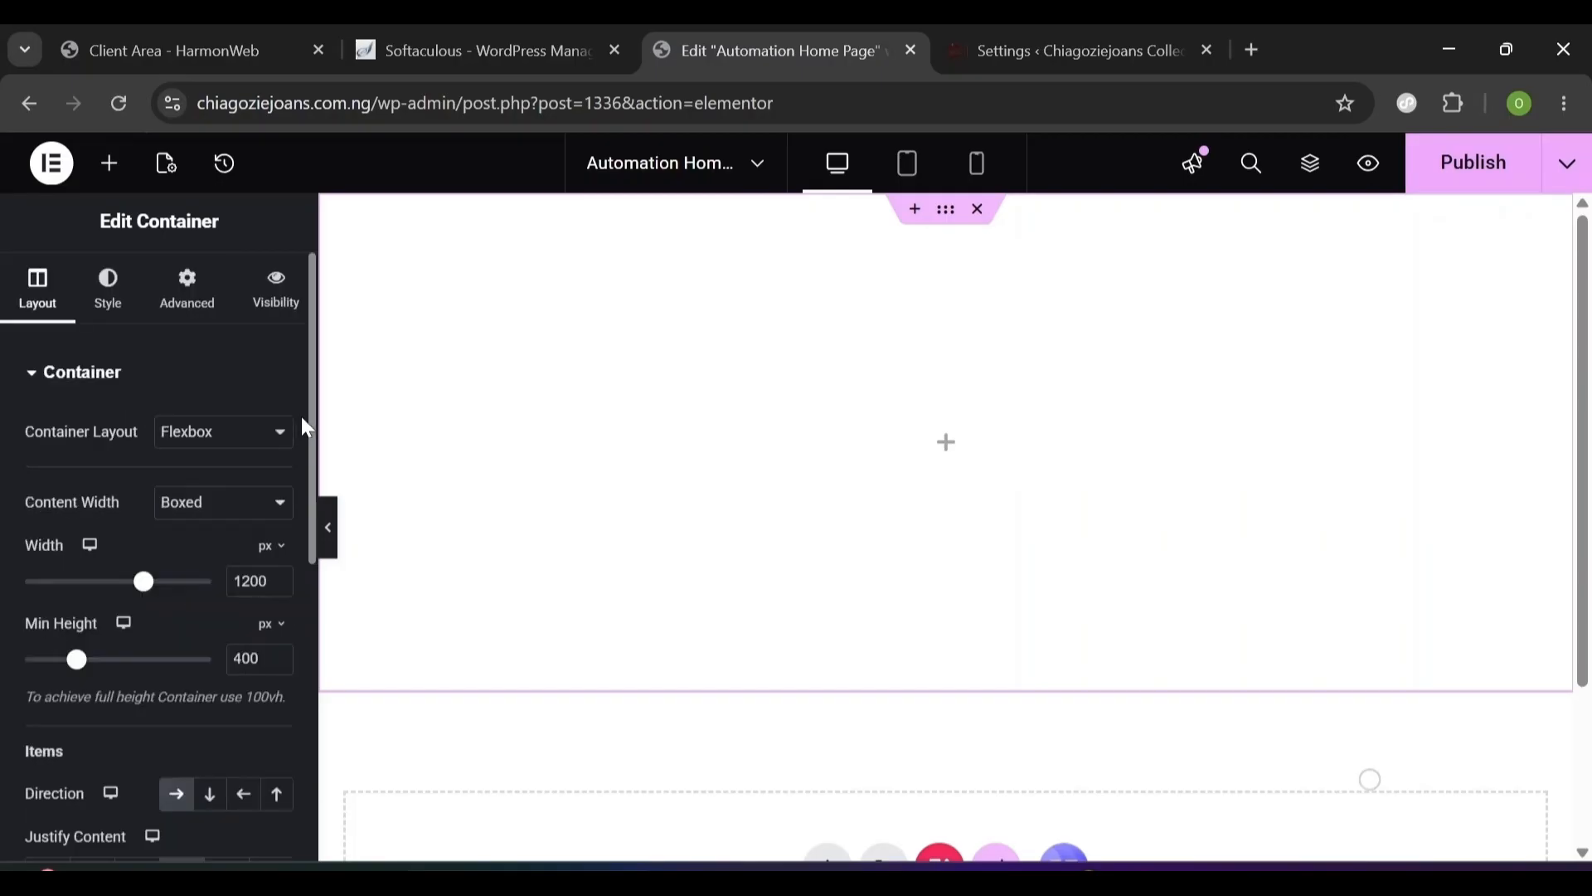
- Give the container a gradient background whose first colour is semi-transparent blue #546FEC73
{"action": "left_click", "coordinate": [111, 299]}
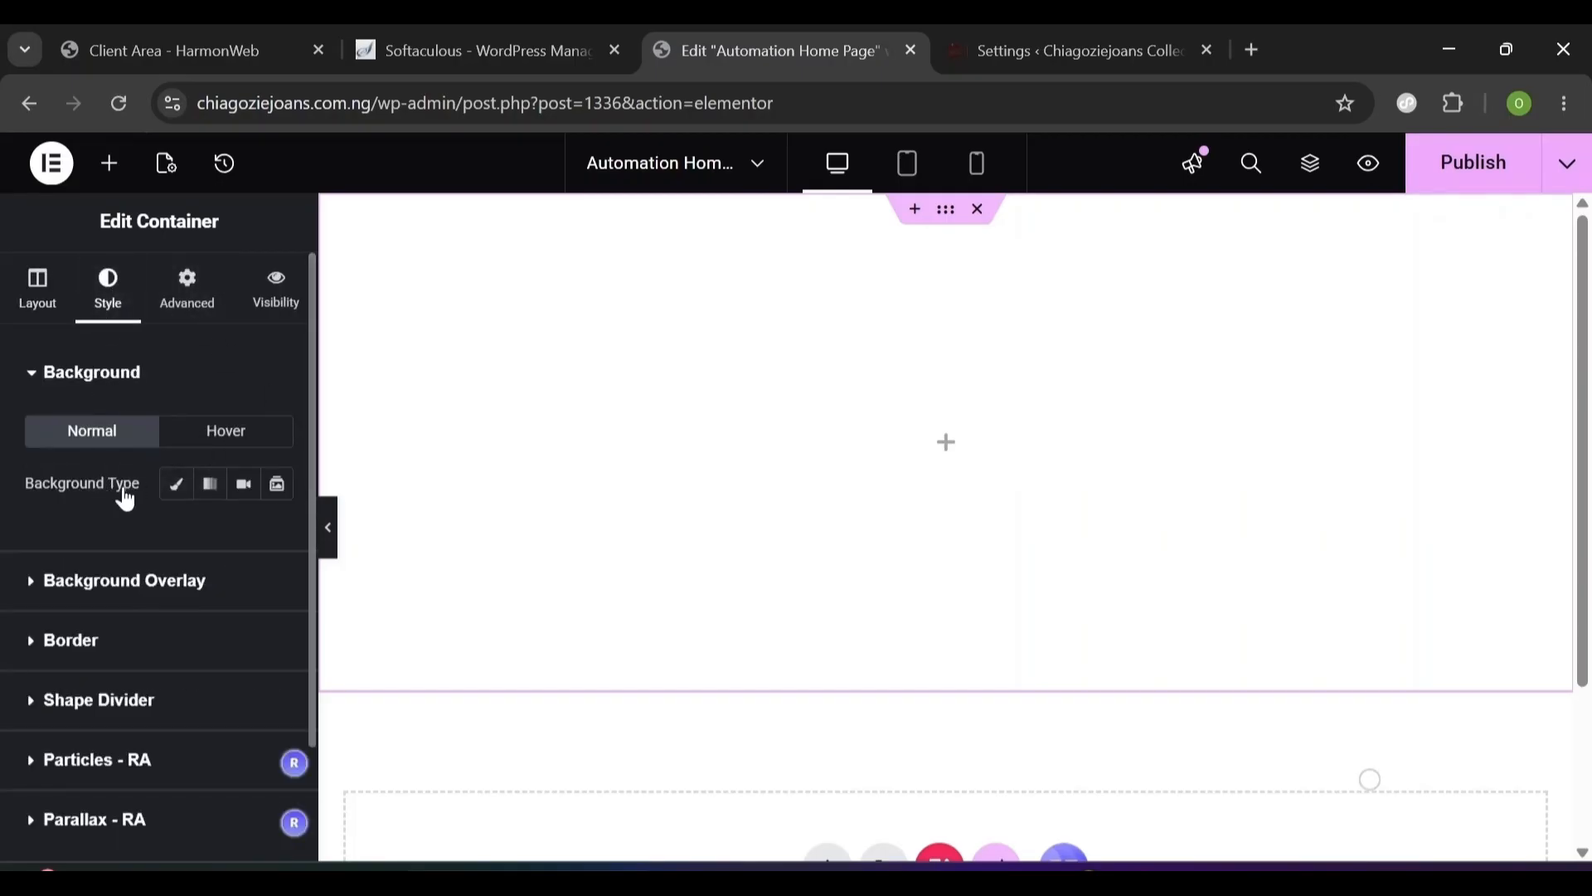
{"action": "left_click", "coordinate": [177, 488]}
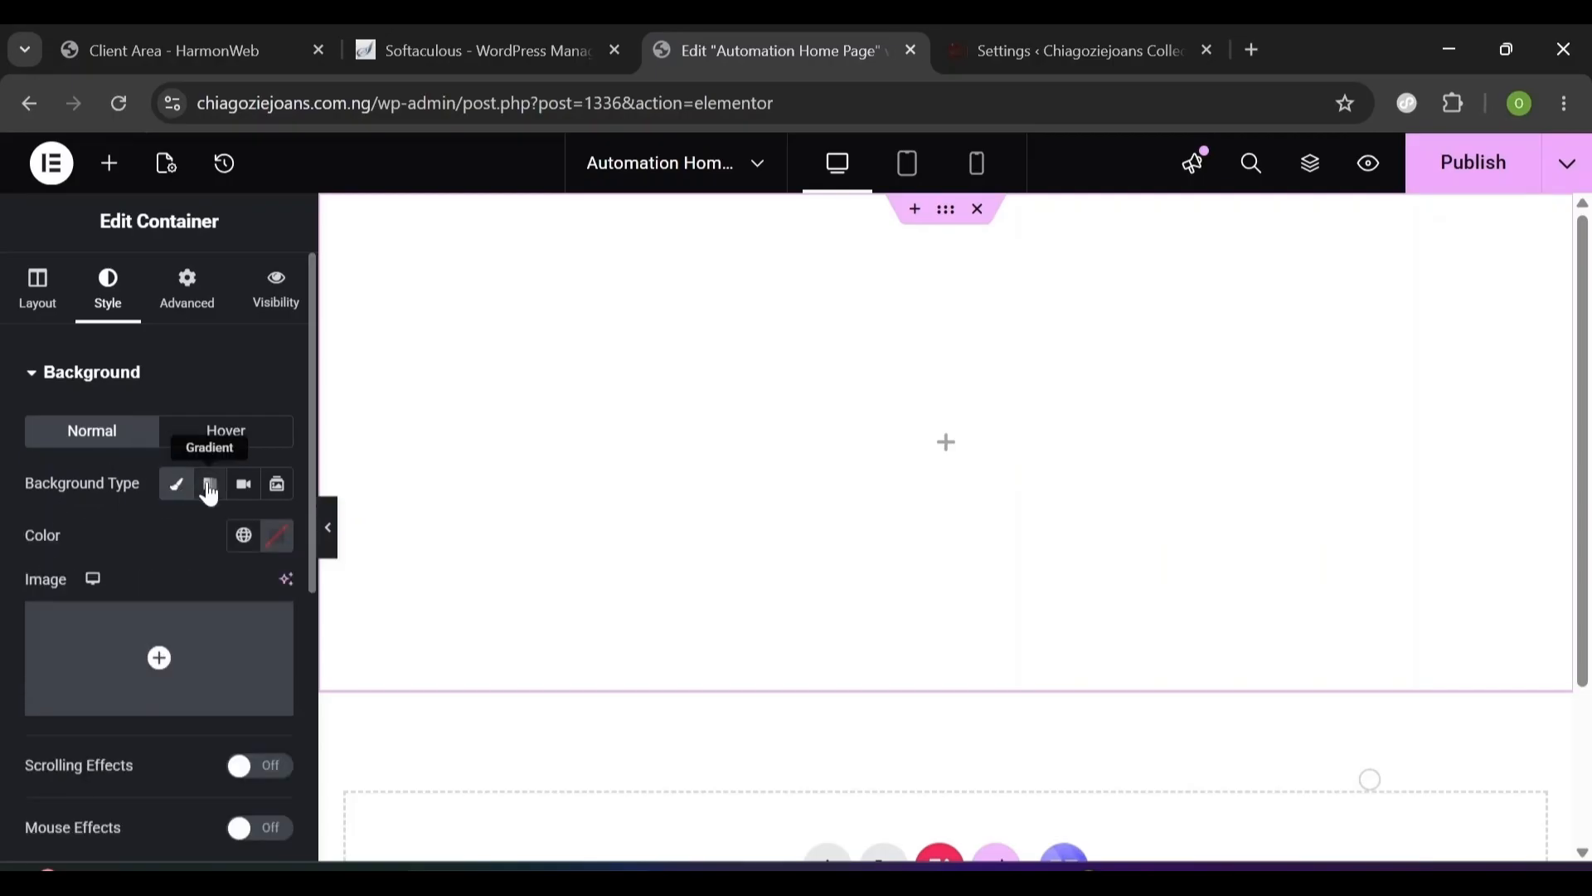
{"action": "left_click", "coordinate": [211, 490]}
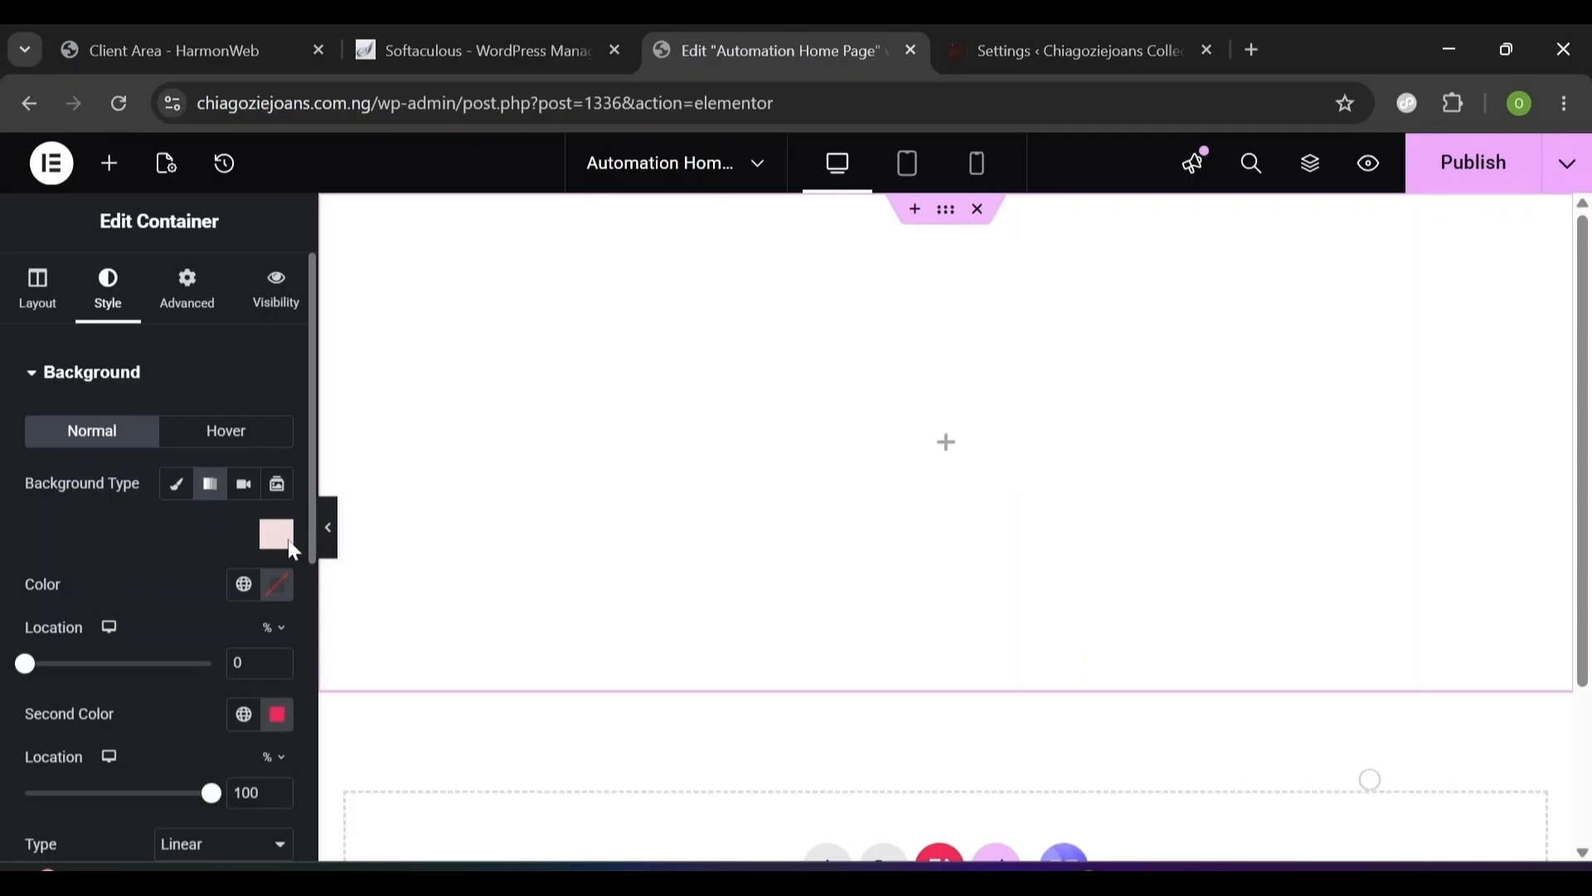
{"action": "left_click", "coordinate": [278, 595]}
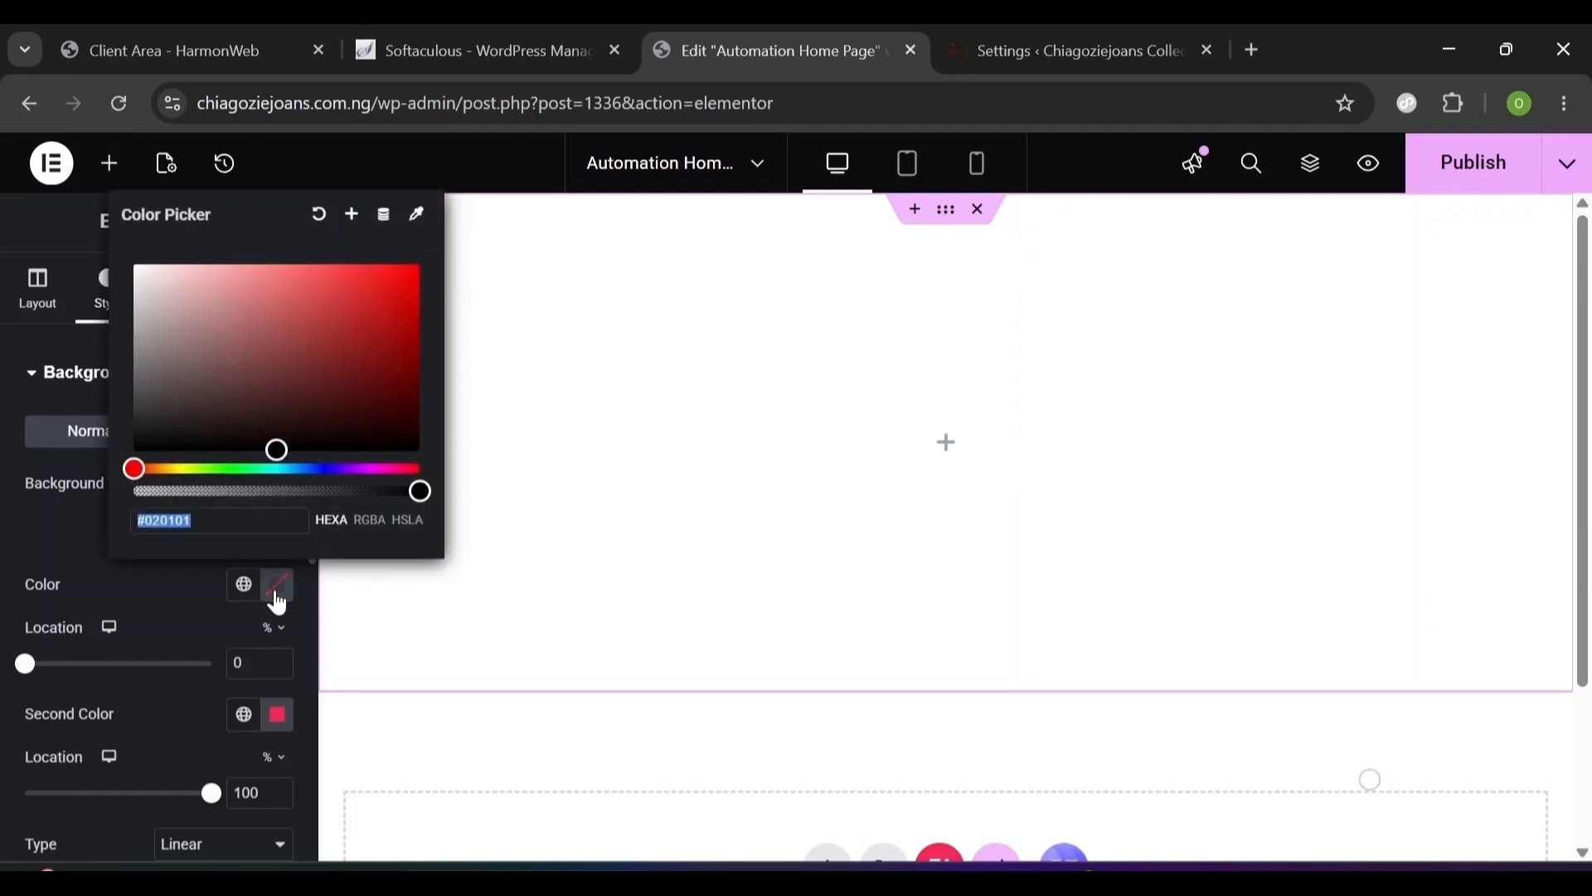
{"action": "left_click_drag", "start_coordinate": [311, 467], "coordinate": [317, 468]}
{"action": "left_click_drag", "start_coordinate": [362, 349], "coordinate": [318, 277]}
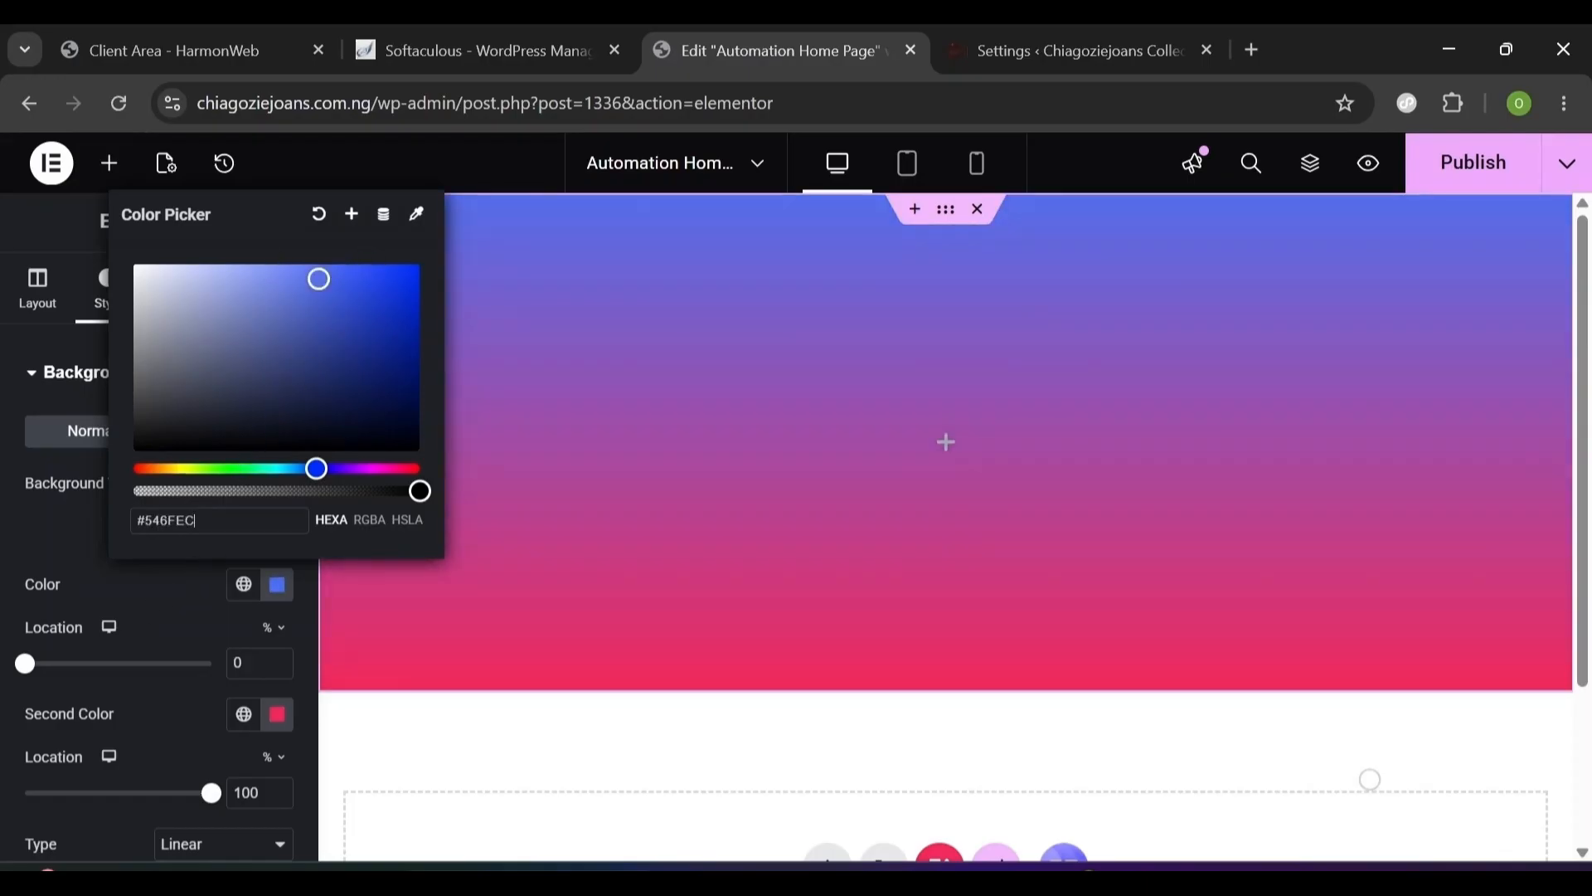
{"action": "mouse_move", "coordinate": [245, 491]}
{"action": "left_mouse_down"}
{"action": "mouse_move", "coordinate": [114, 516]}
{"action": "mouse_move", "coordinate": [262, 493]}
{"action": "left_mouse_up"}
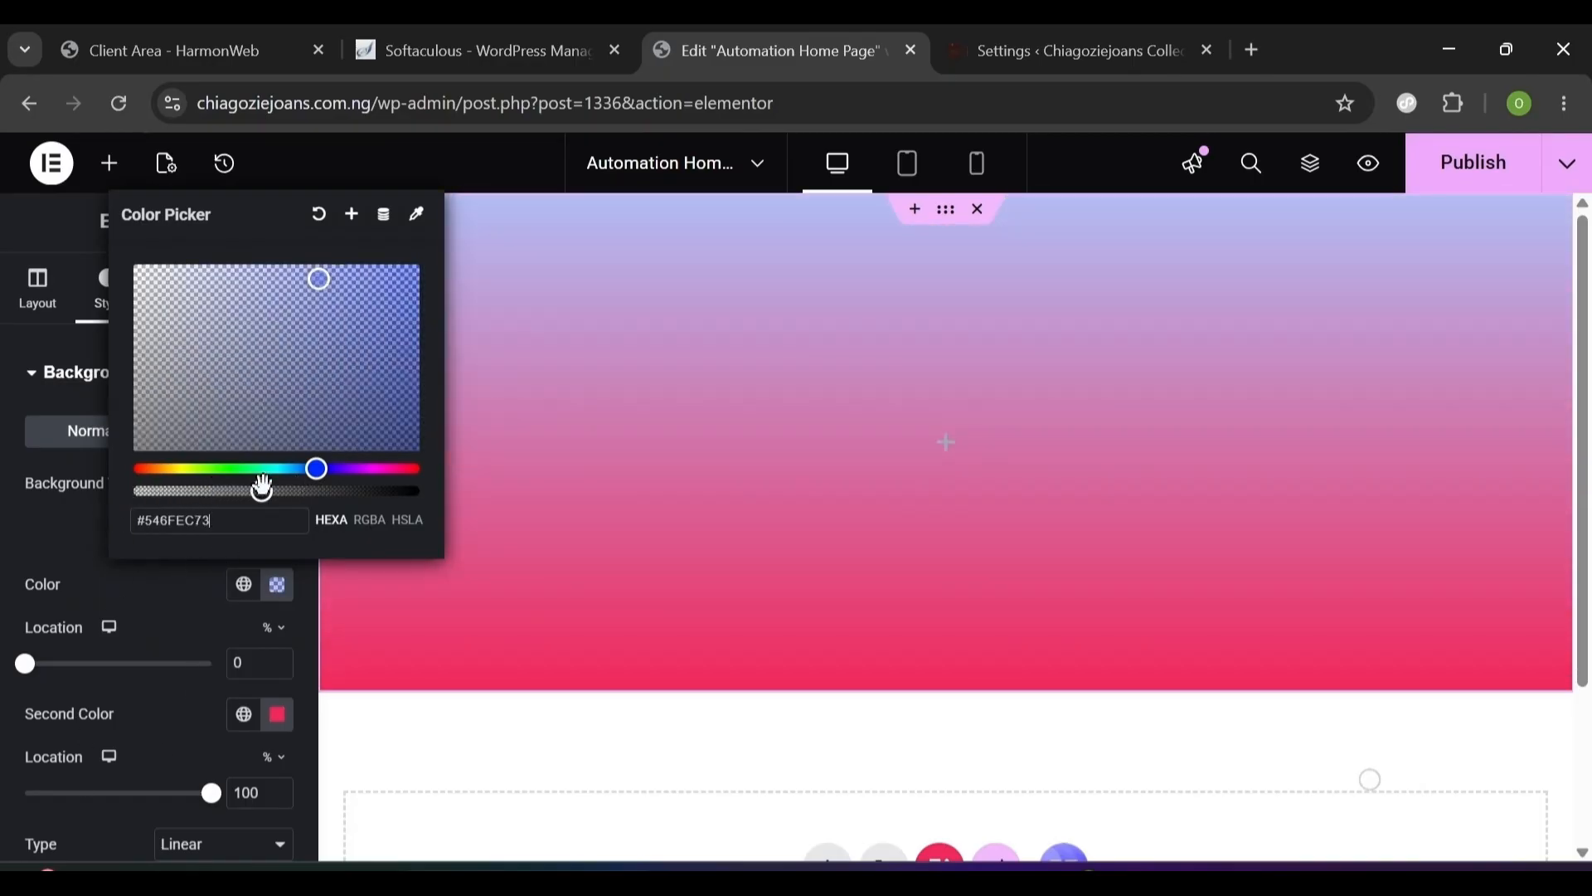
{"action": "left_click_drag", "start_coordinate": [260, 492], "coordinate": [264, 492]}
{"action": "left_click", "coordinate": [163, 701]}
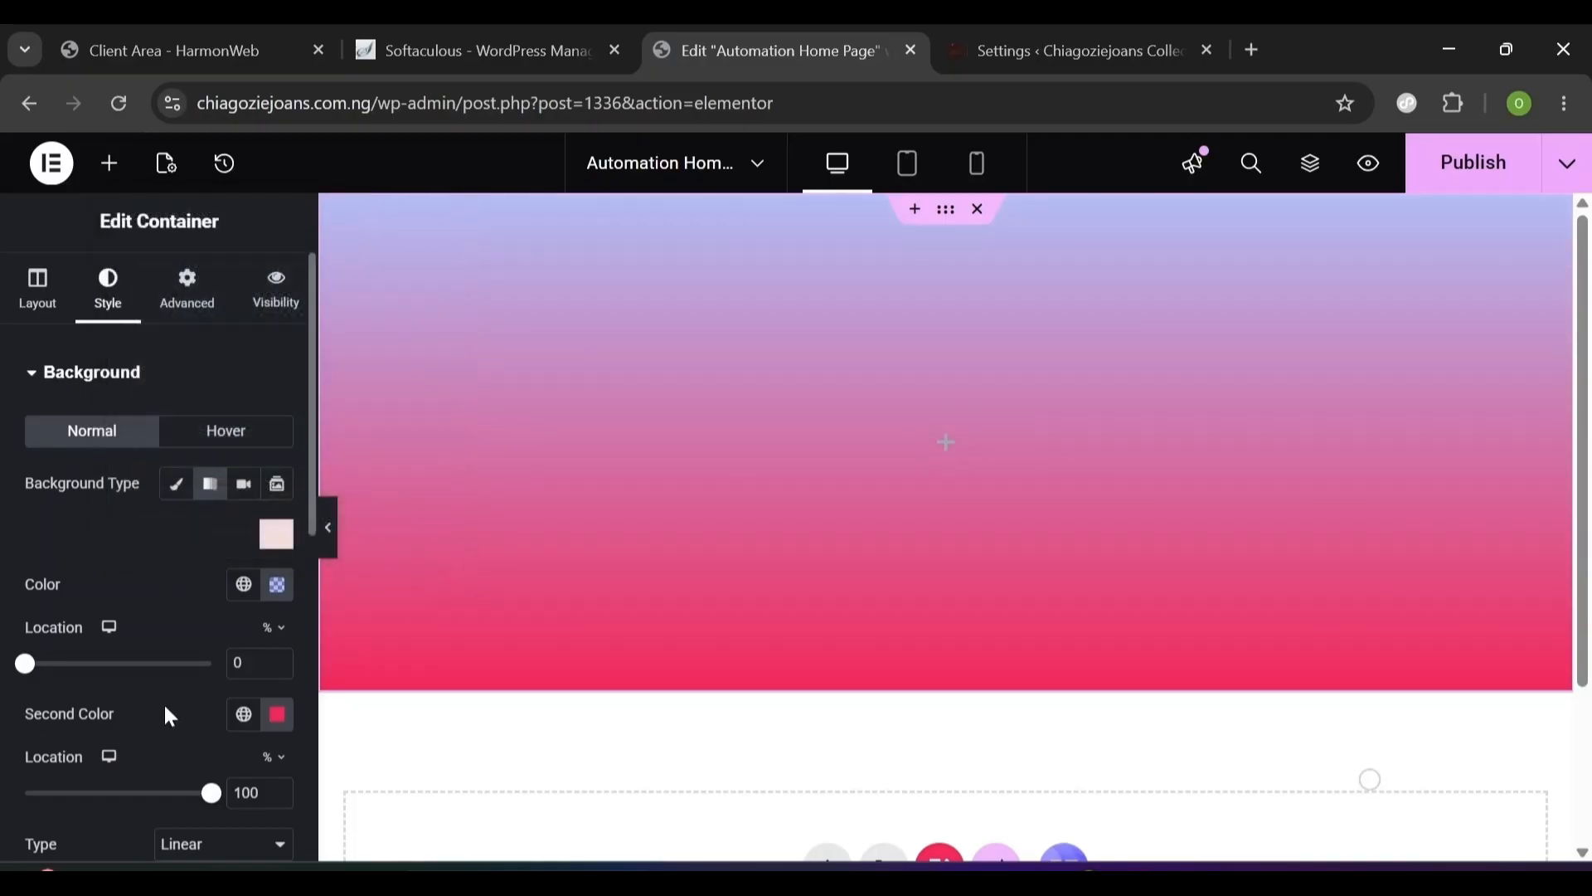
- Set the second gradient colour to lavender #CFA9FF66 and fine-tune the first colour's shade
{"action": "left_click", "coordinate": [277, 715]}
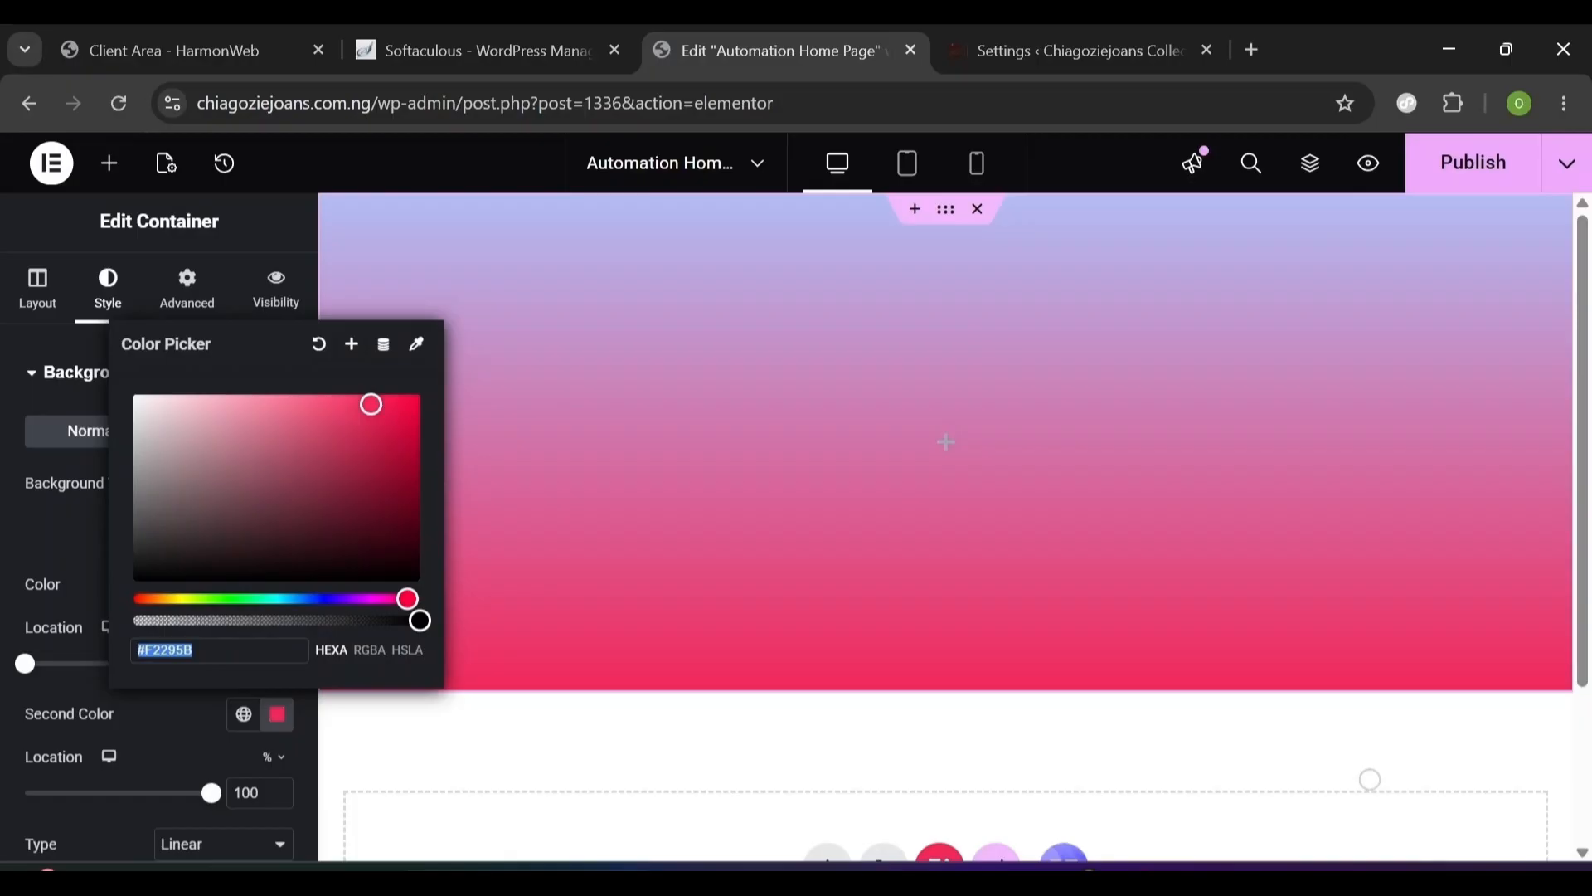
{"action": "type", "text": "cfa"}
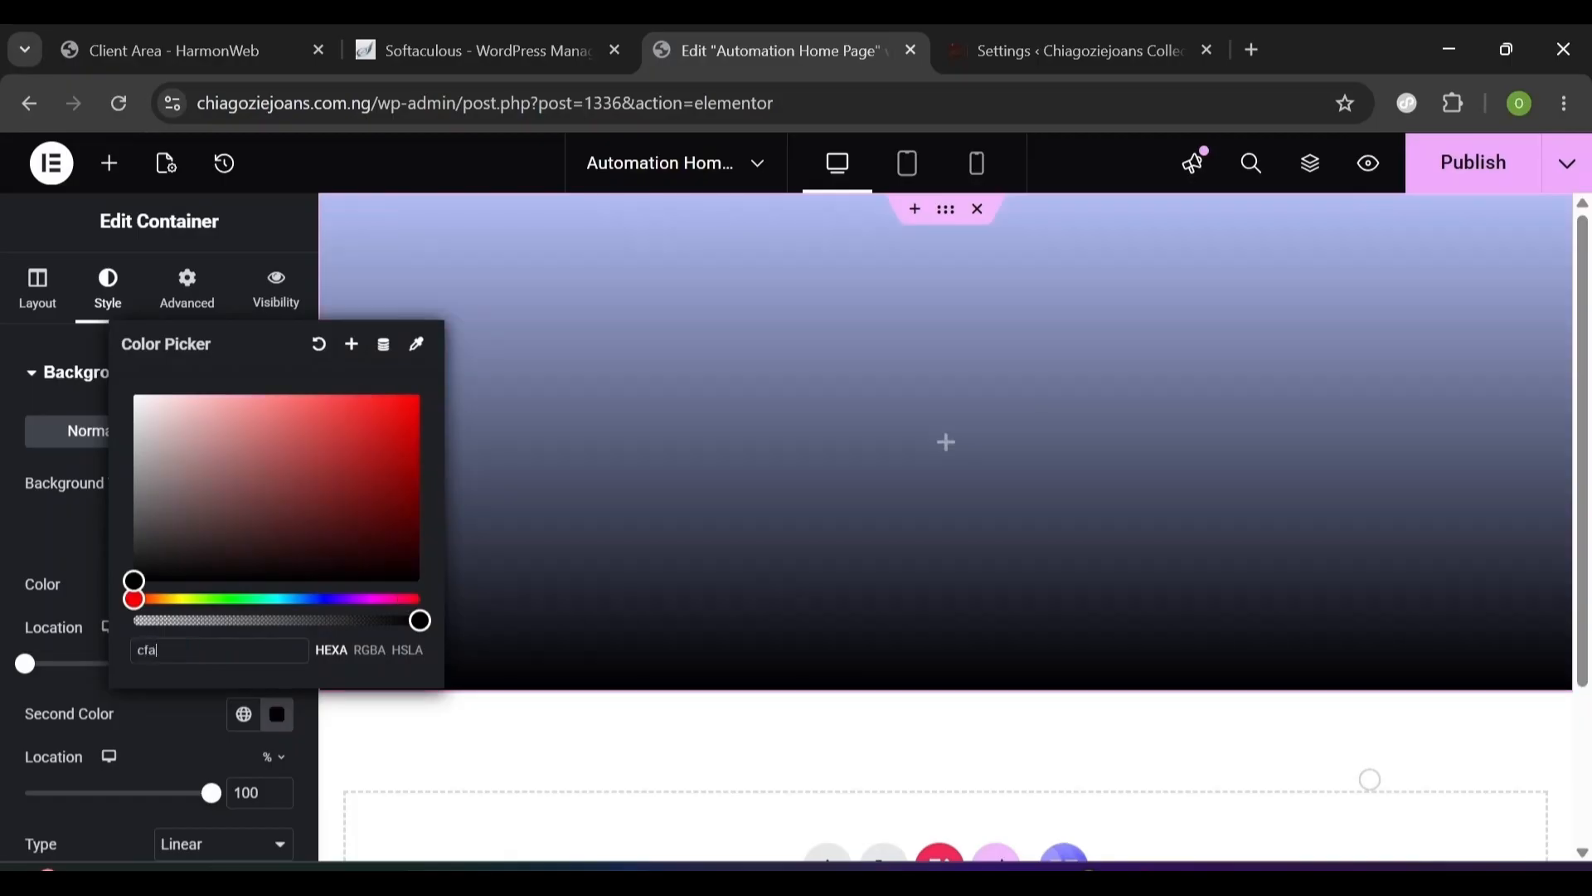
{"action": "type", "text": "9f"}
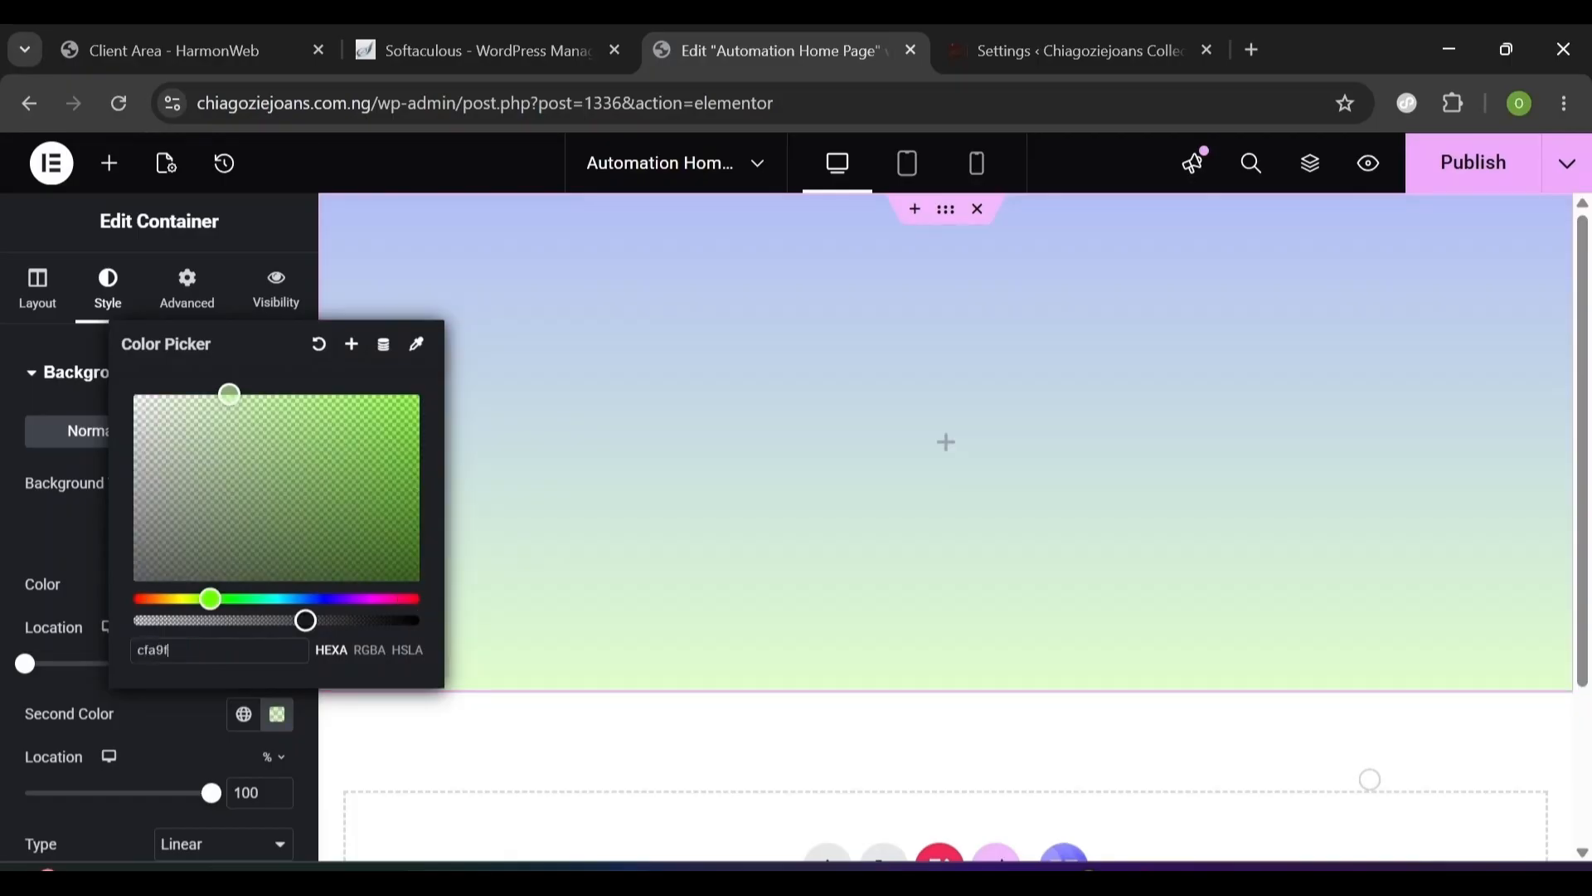
{"action": "type", "text": "f6"}
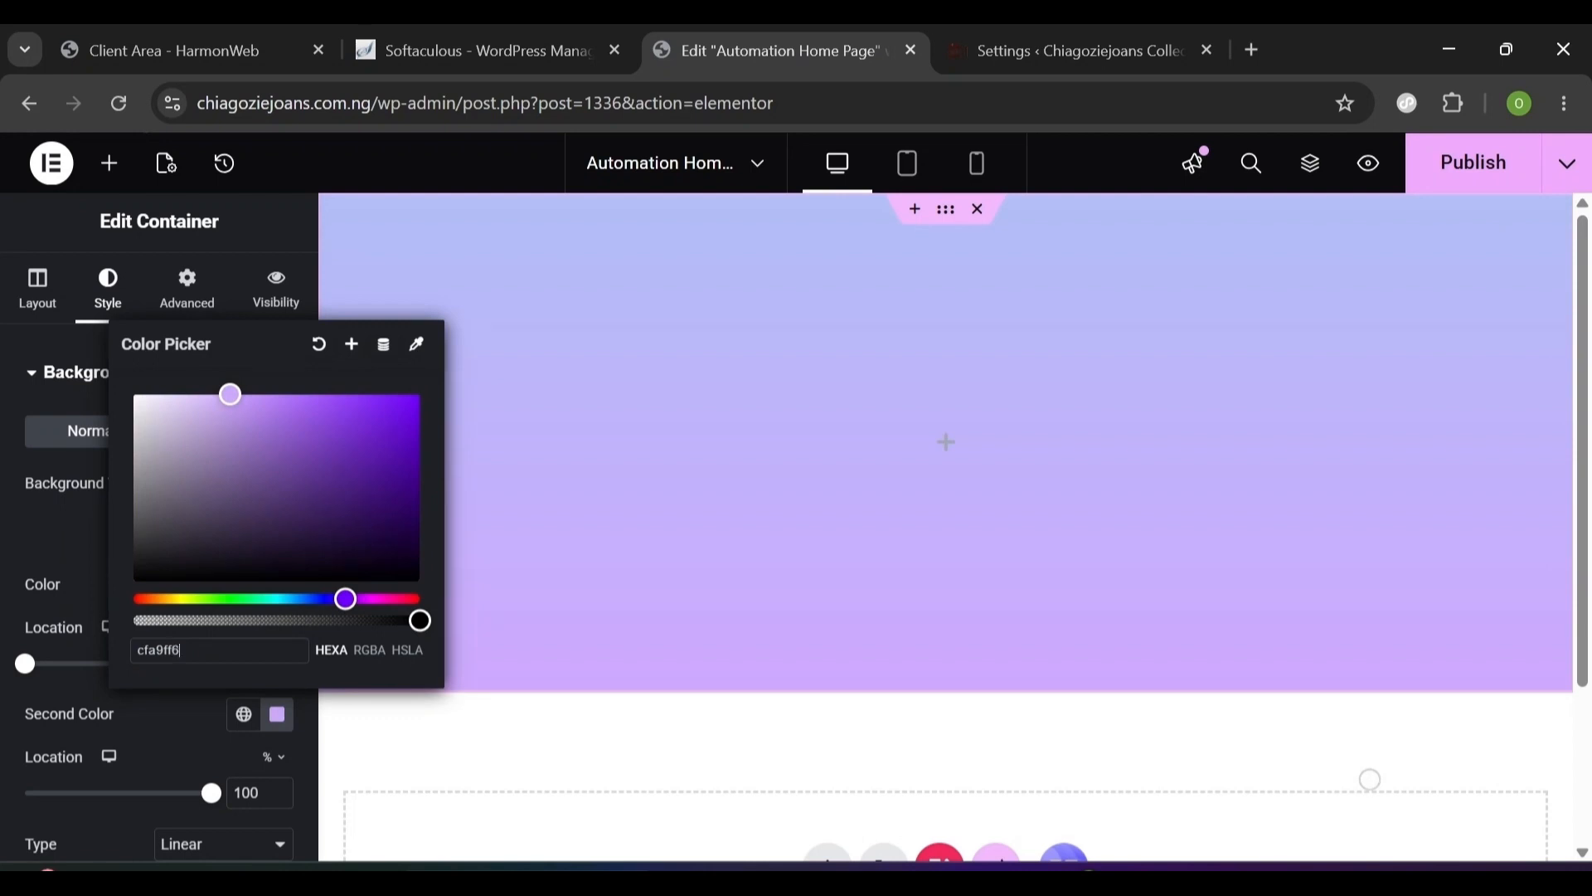
{"action": "type", "text": "6"}
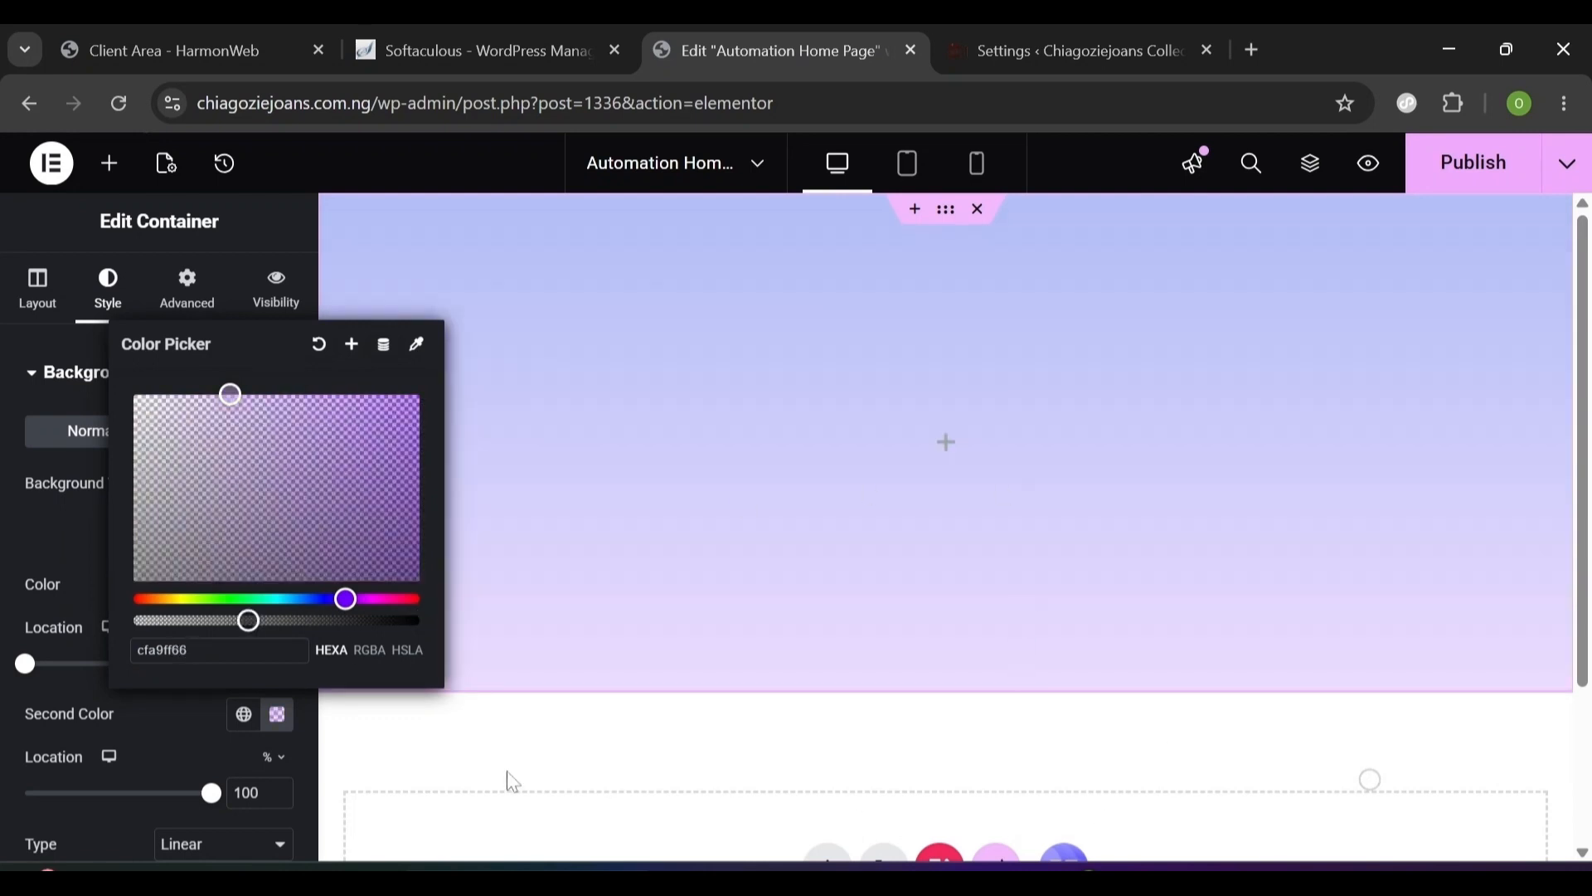
{"action": "left_click", "coordinate": [199, 742]}
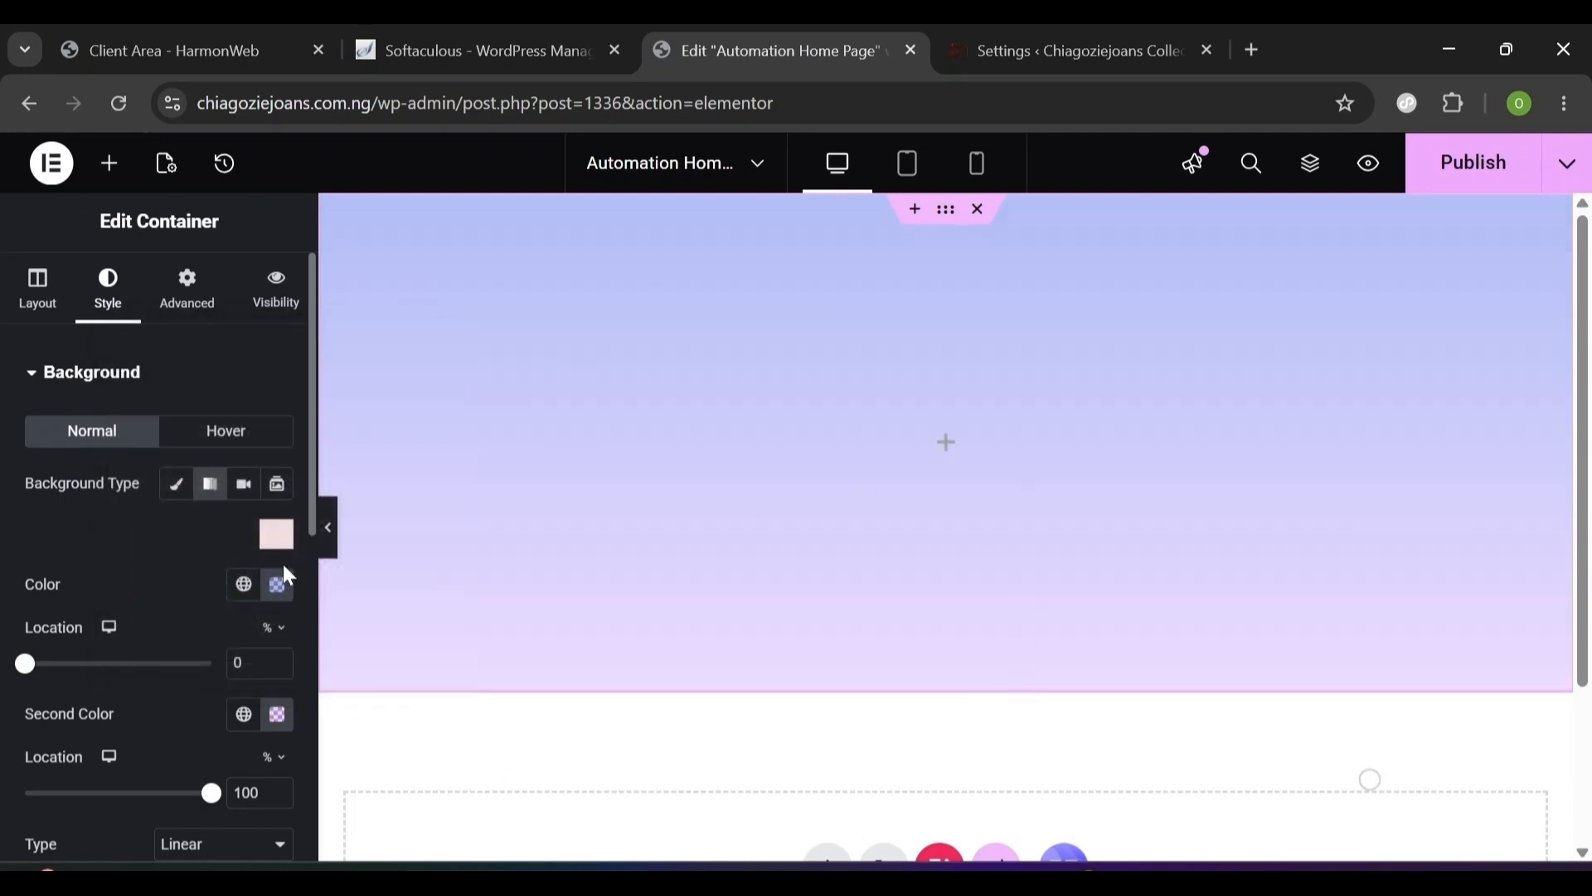
{"action": "left_click", "coordinate": [279, 595]}
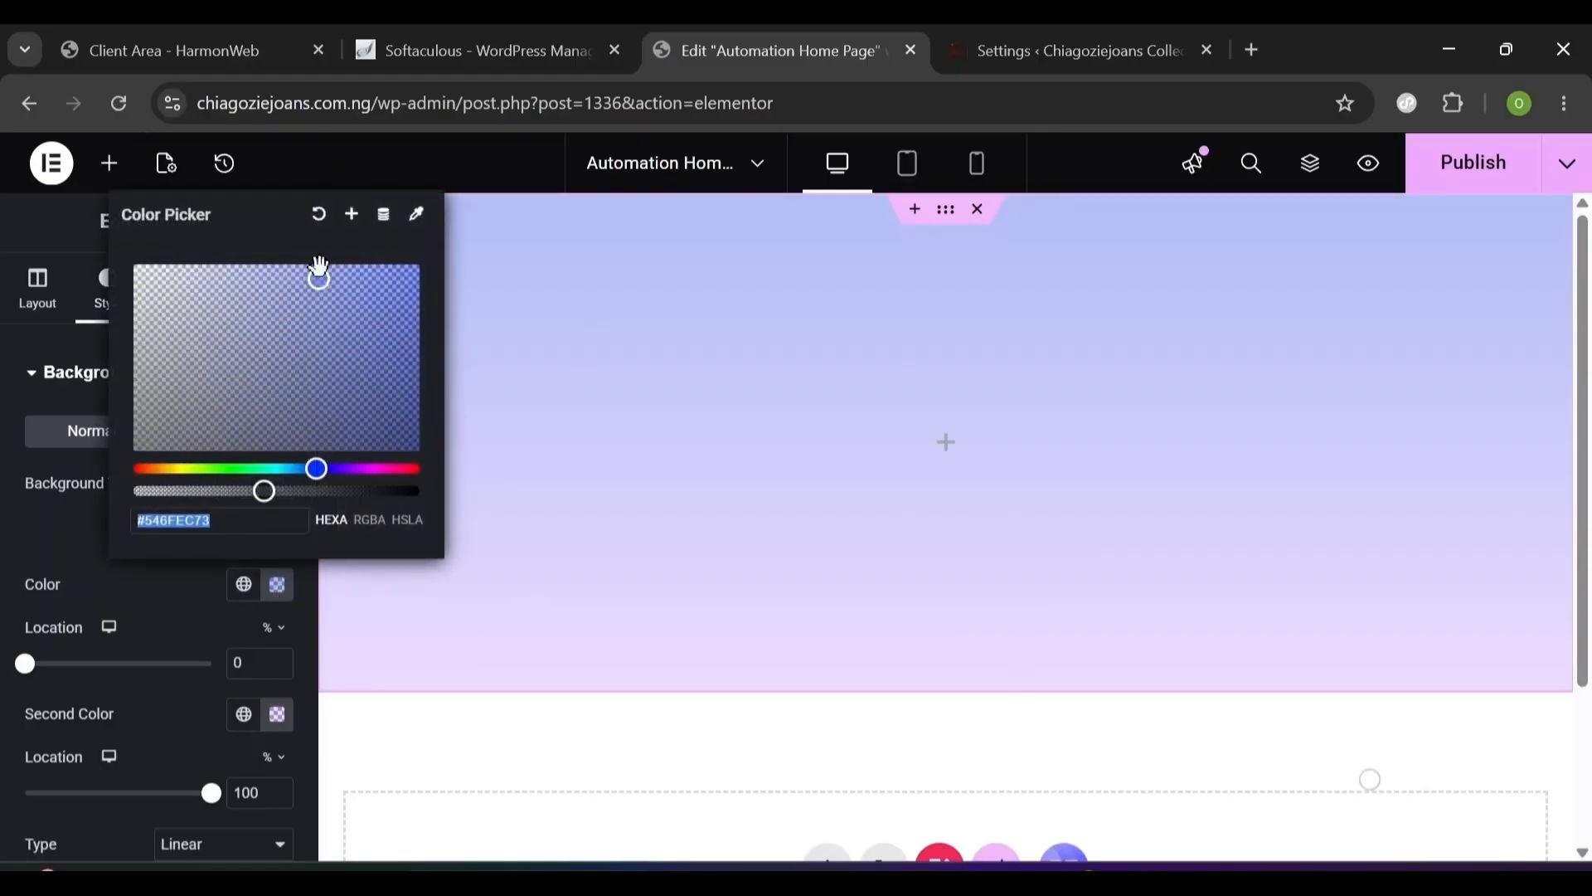
{"action": "left_click_drag", "start_coordinate": [319, 269], "coordinate": [384, 286]}
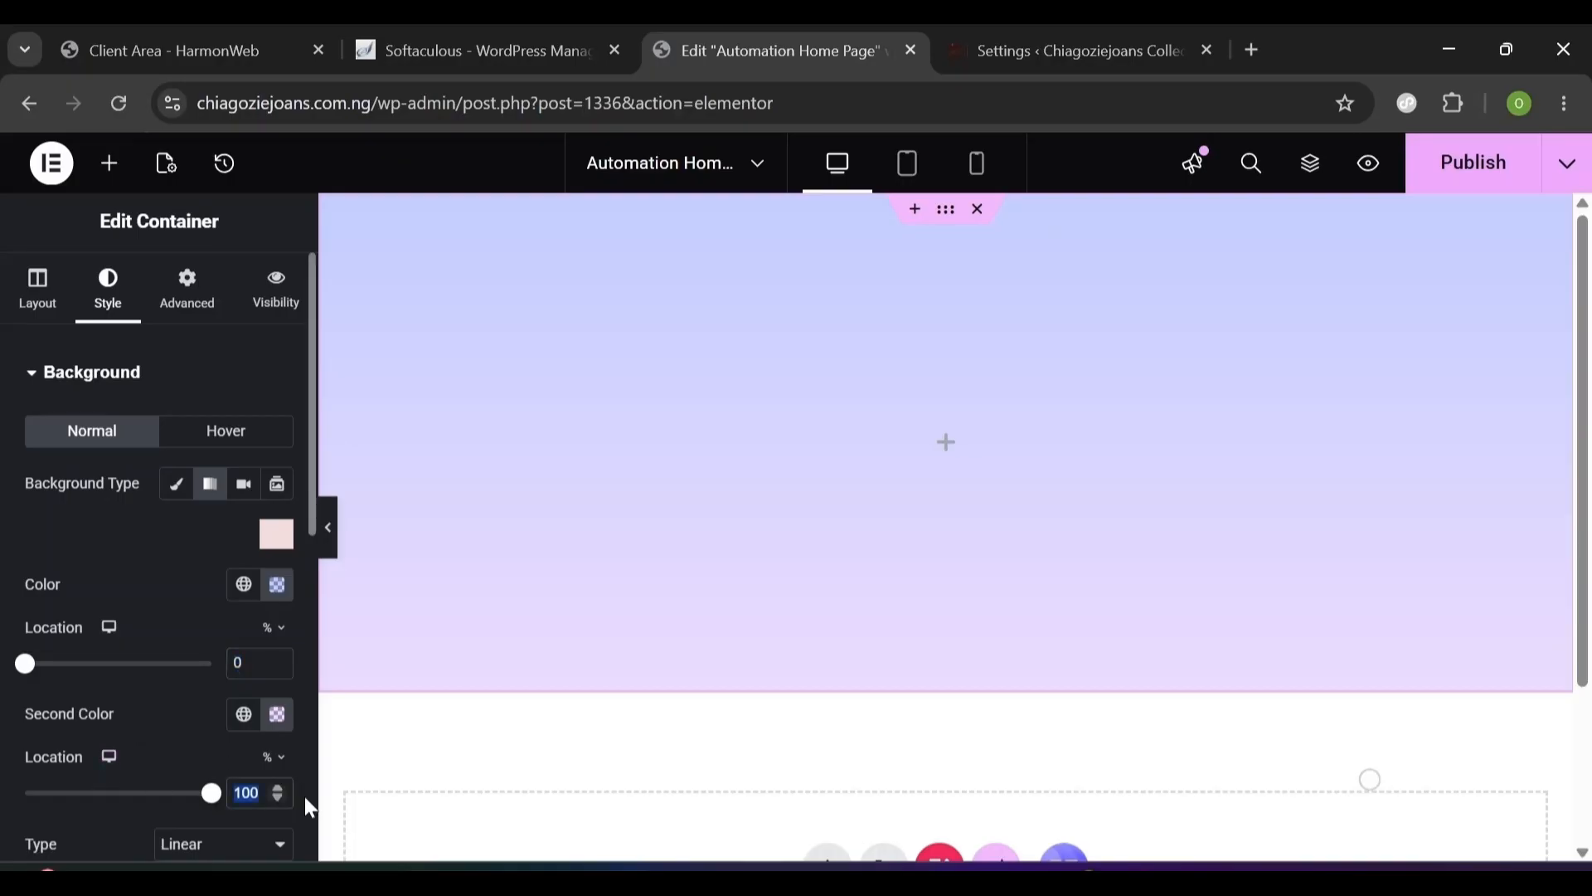
- Change the gradient angle from 180 to 270°
{"action": "scroll", "coordinate": [307, 800], "scroll_direction": "down", "scroll_amount": 10}
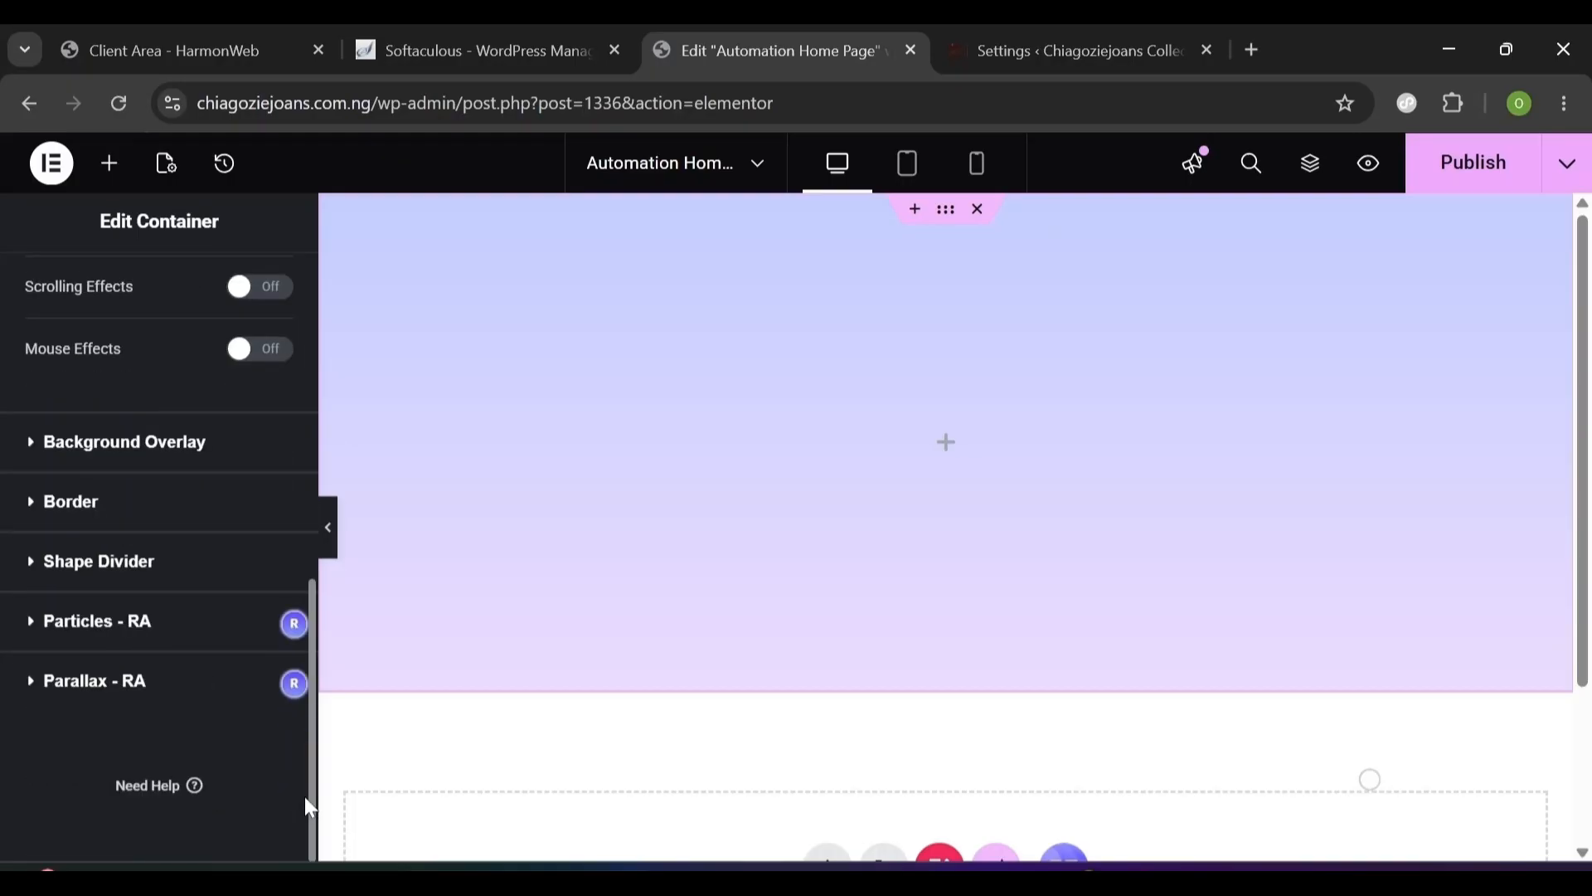
{"action": "left_click", "coordinate": [306, 554]}
{"action": "scroll", "coordinate": [248, 570], "scroll_direction": "down", "scroll_amount": 3}
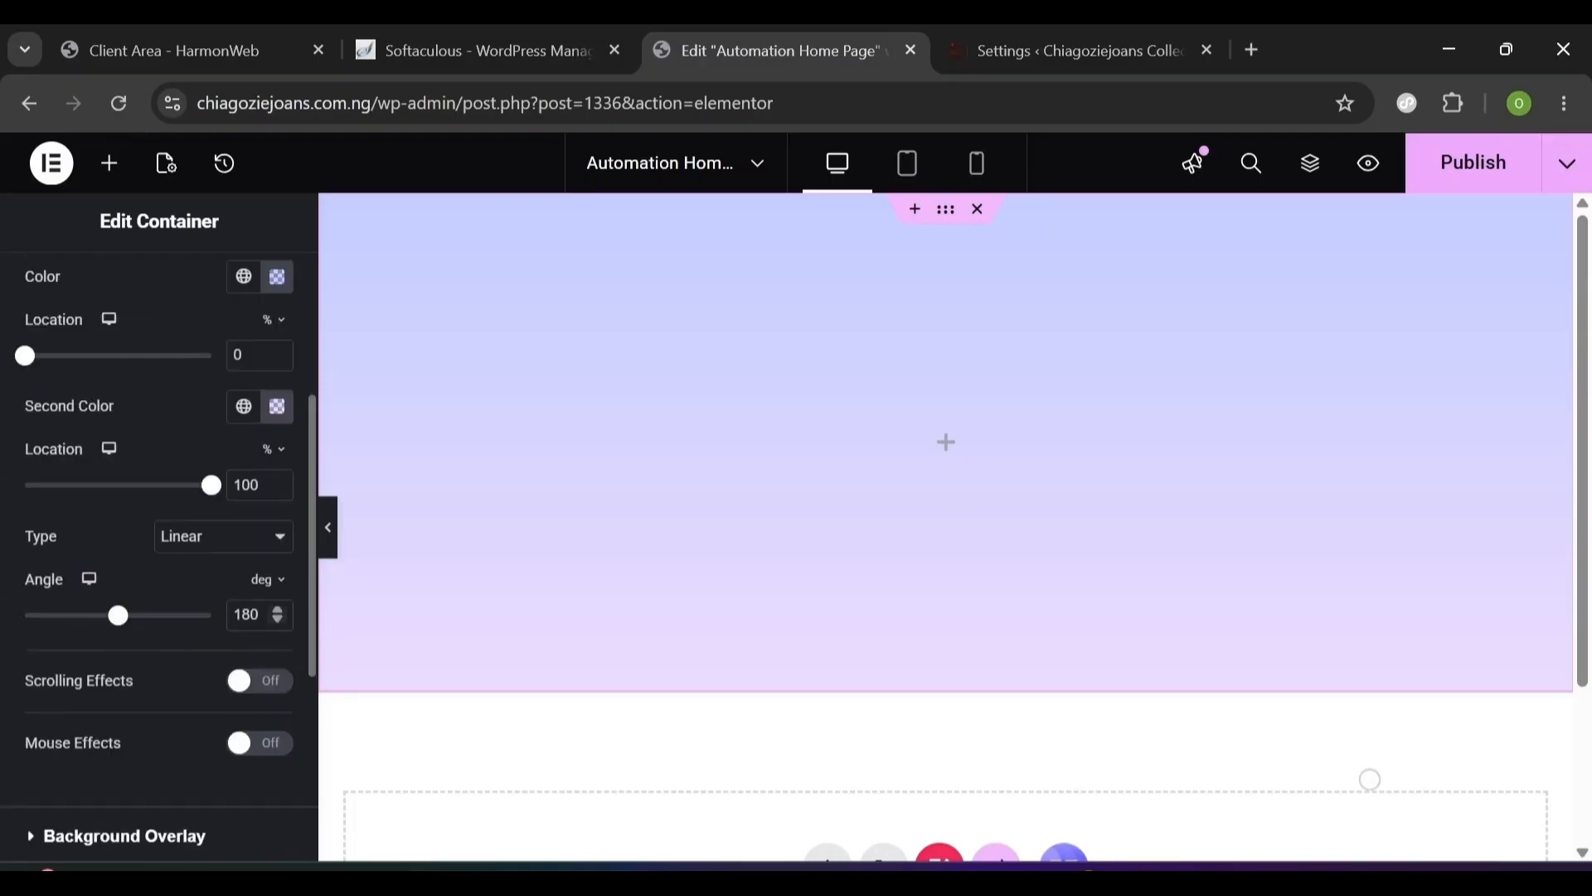
{"action": "double_click", "coordinate": [247, 614]}
{"action": "type", "text": "270"}
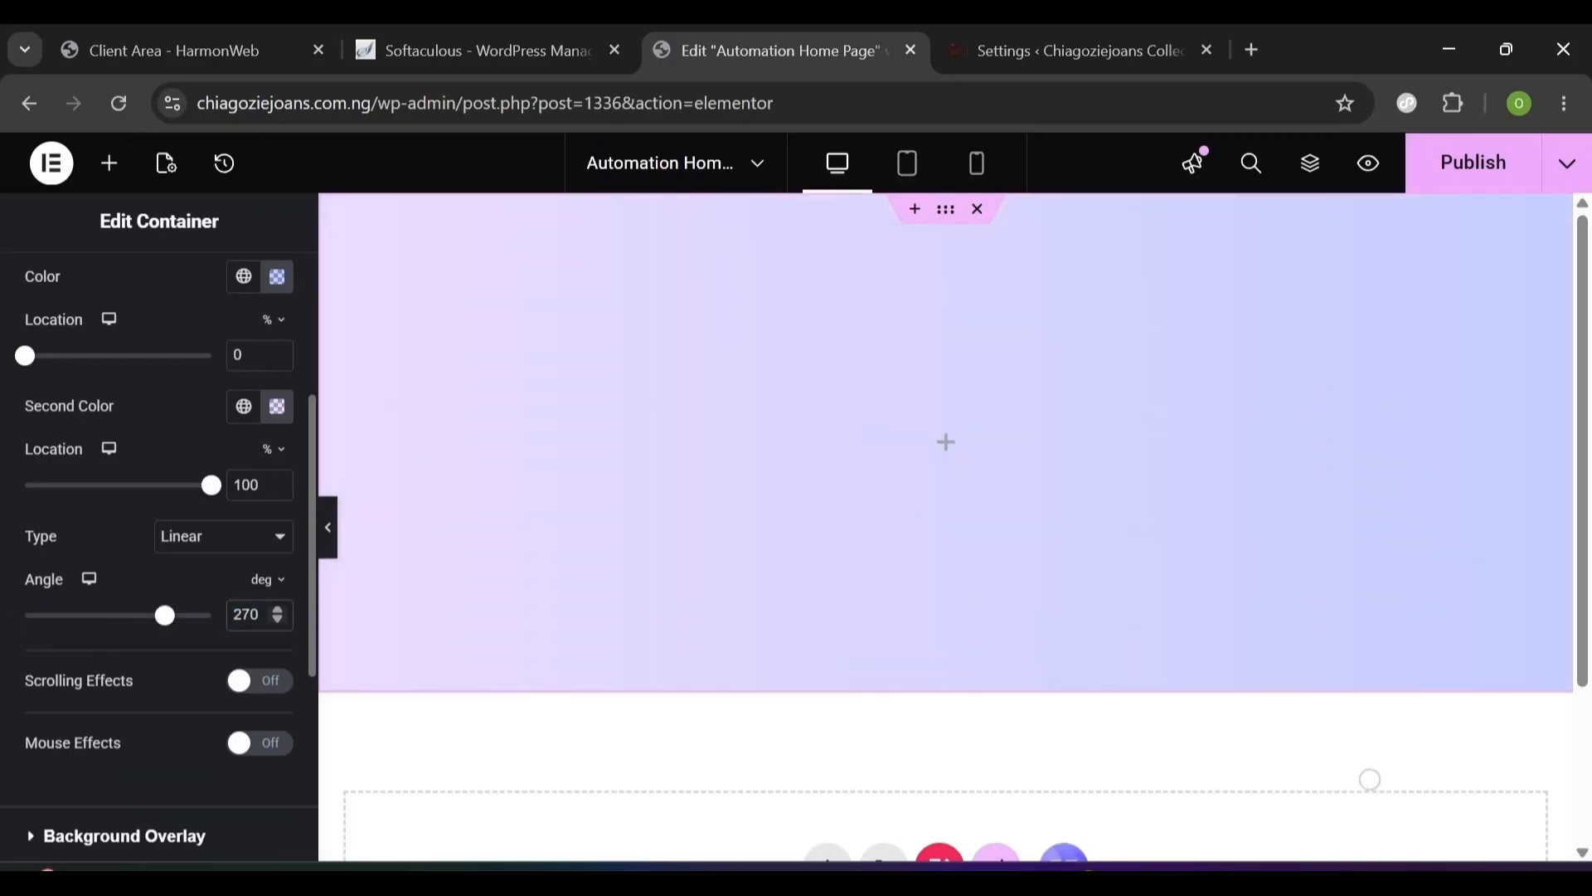
{"action": "left_click", "coordinate": [125, 836]}
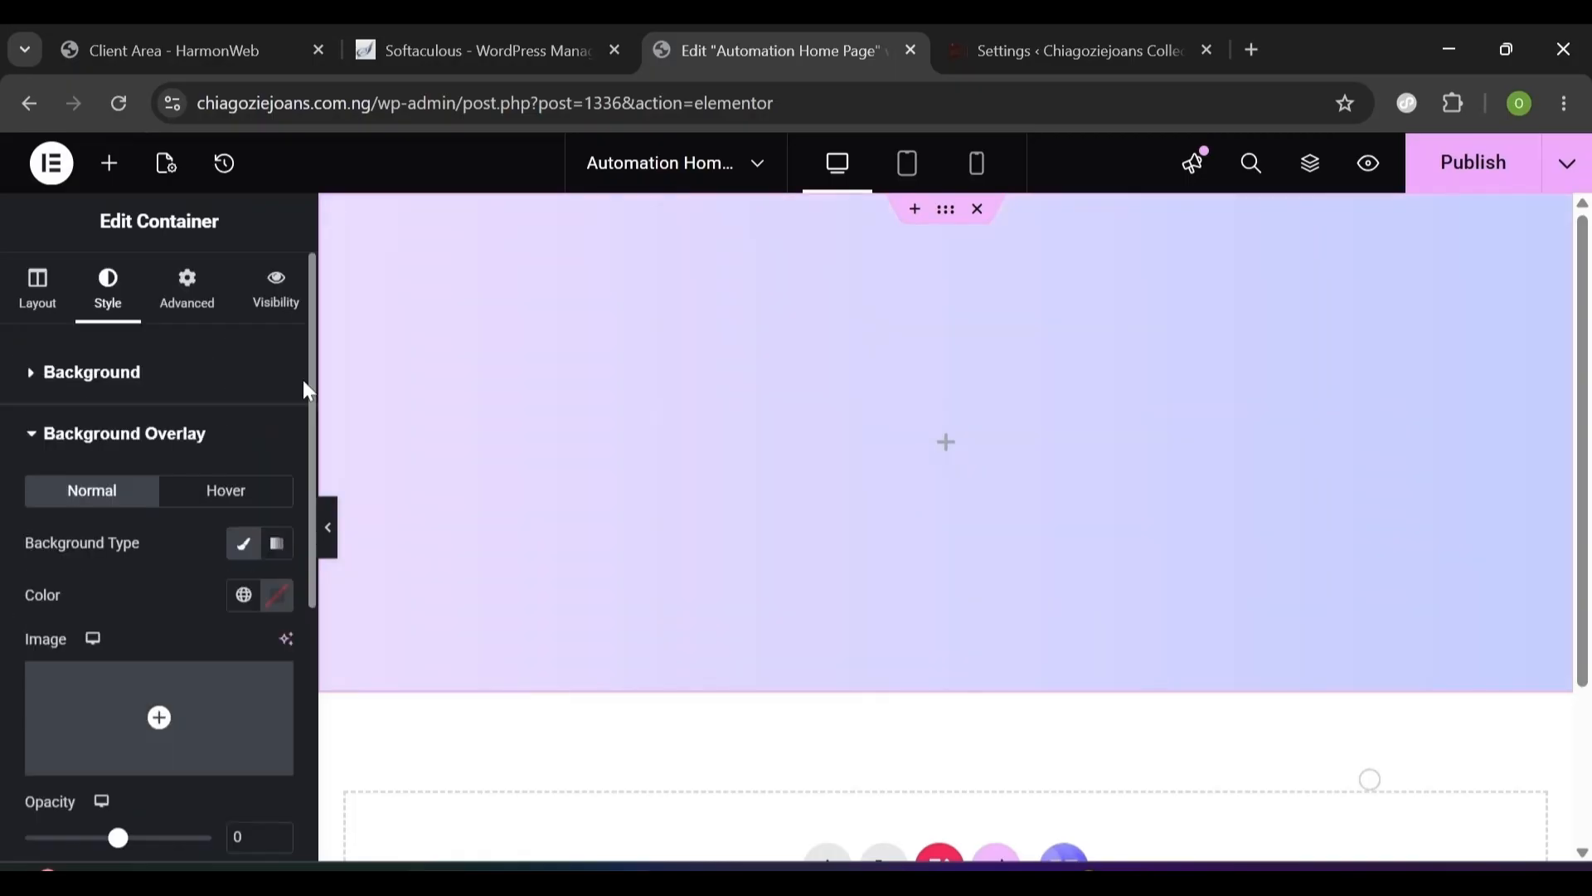
- Unlink the container padding and set it to 152 top, 20 right, 115 bottom, 20 left px
{"action": "left_click", "coordinate": [35, 382]}
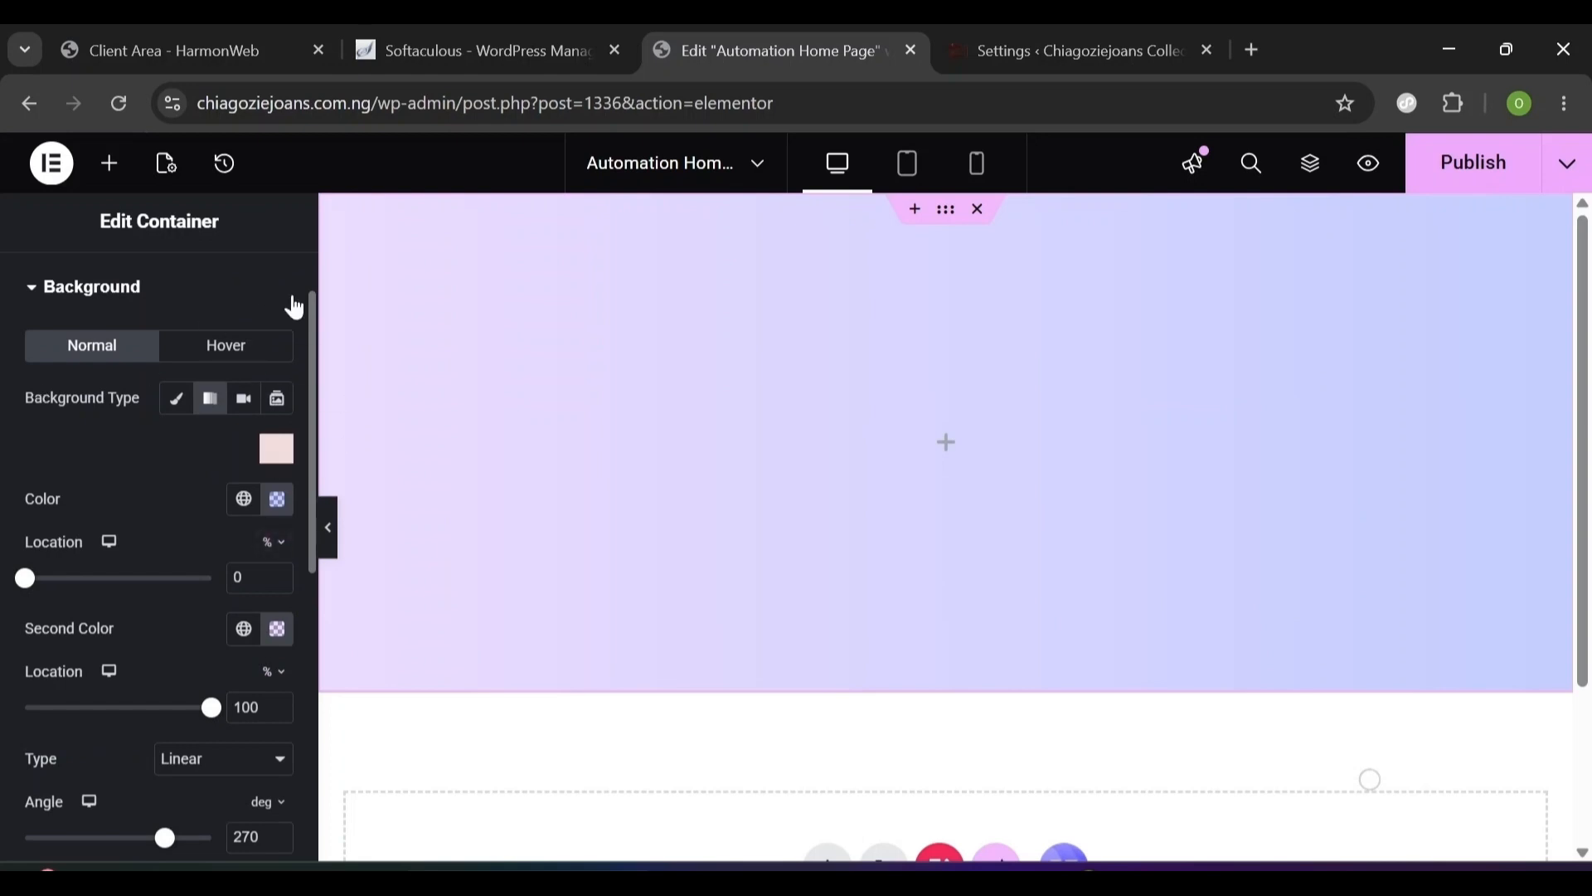
{"action": "scroll", "coordinate": [315, 288], "scroll_direction": "up", "scroll_amount": 1}
{"action": "left_click", "coordinate": [186, 308]}
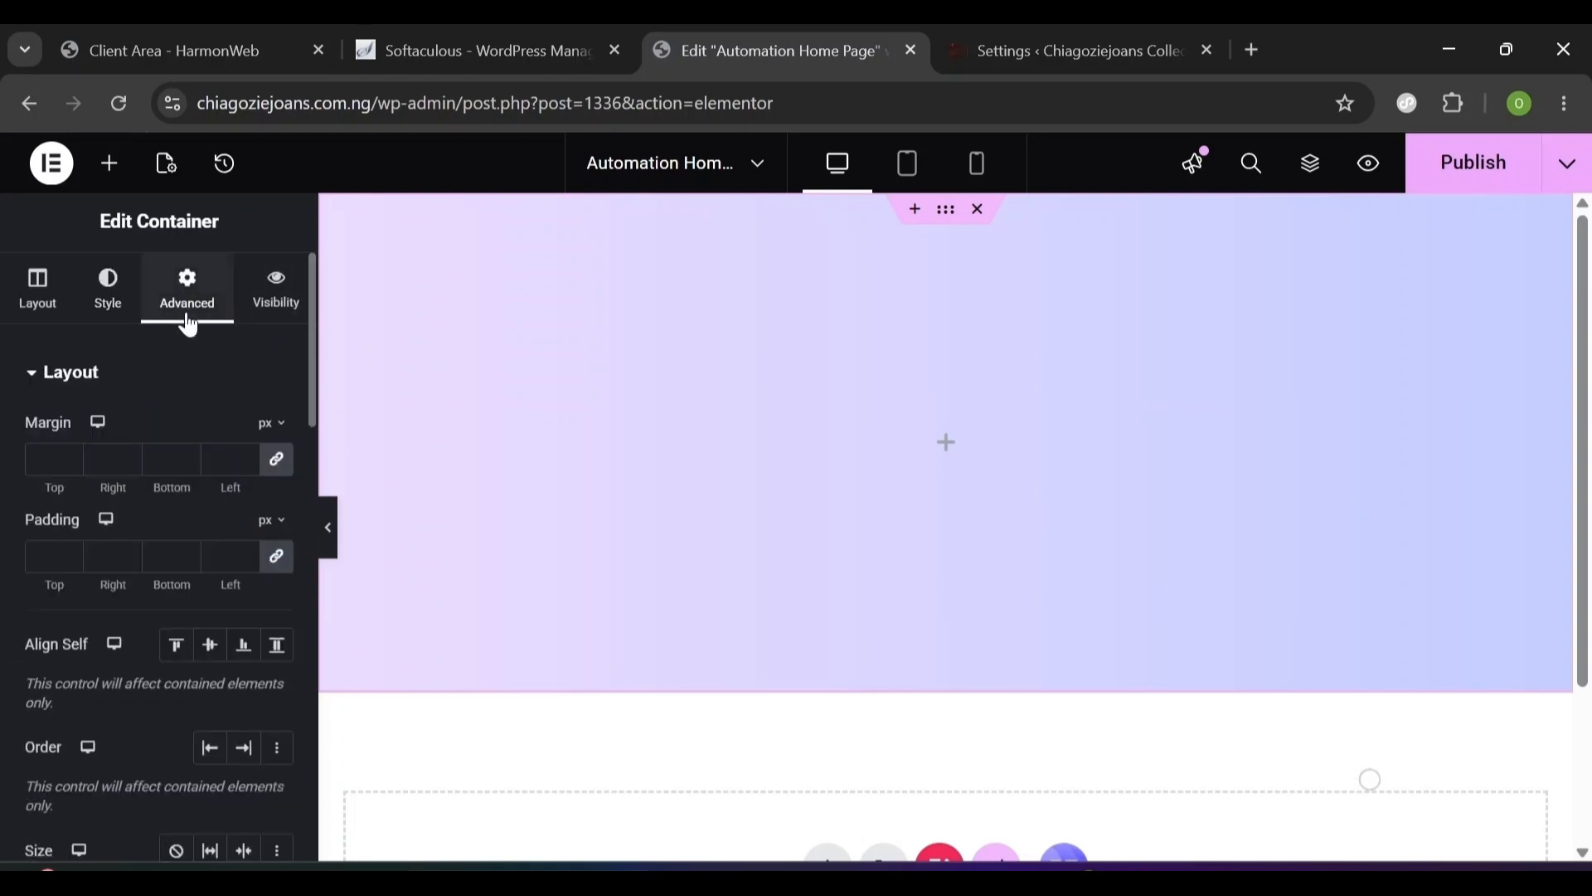
{"action": "left_click", "coordinate": [281, 564]}
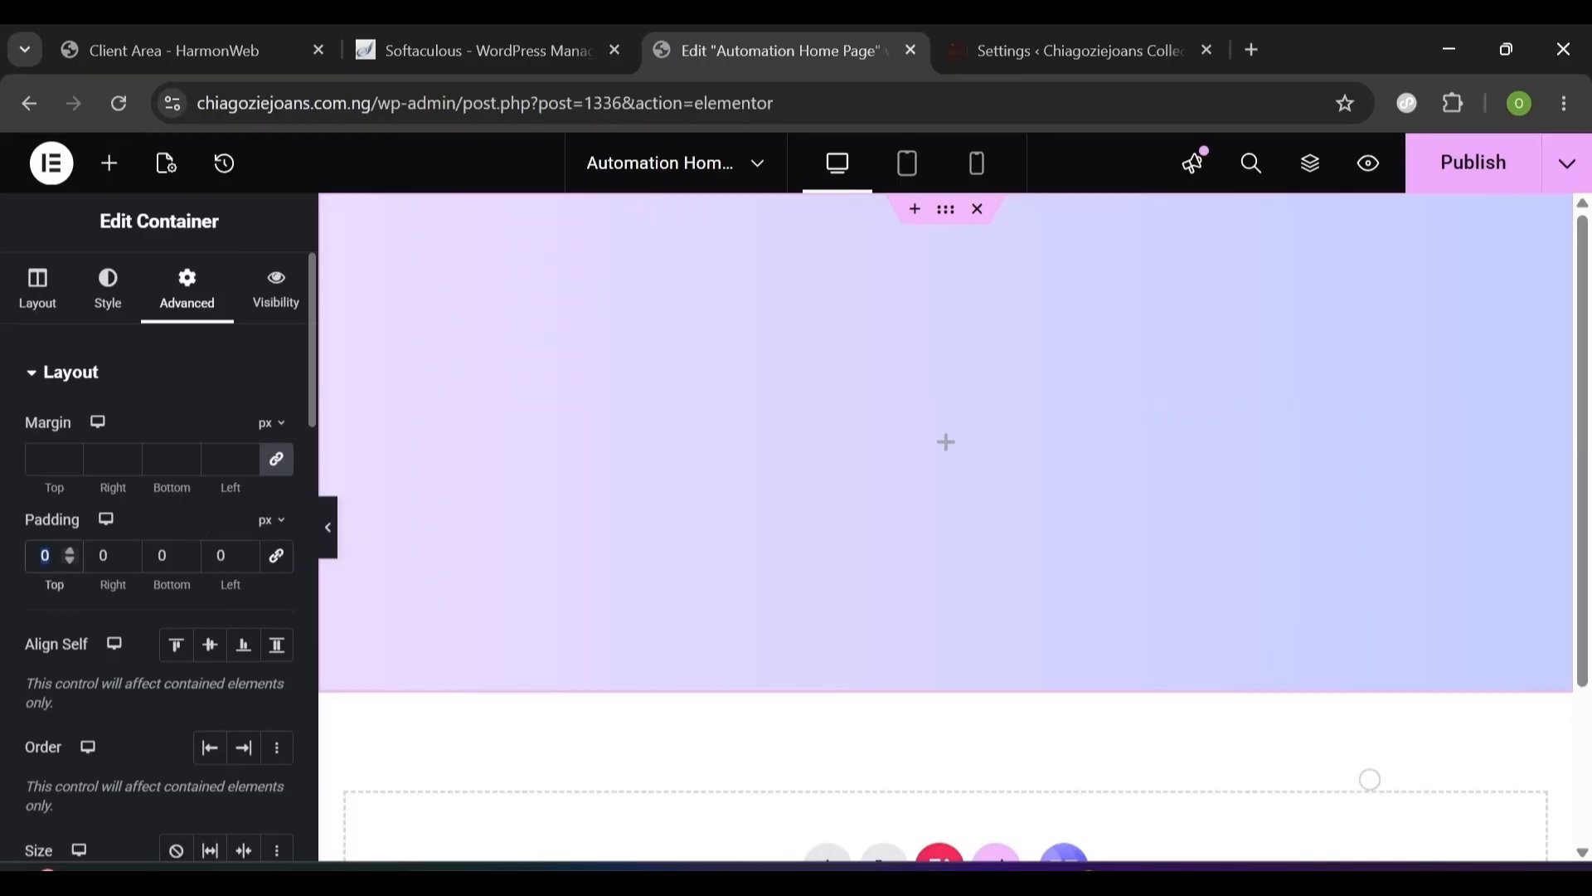
{"action": "type", "text": "152"}
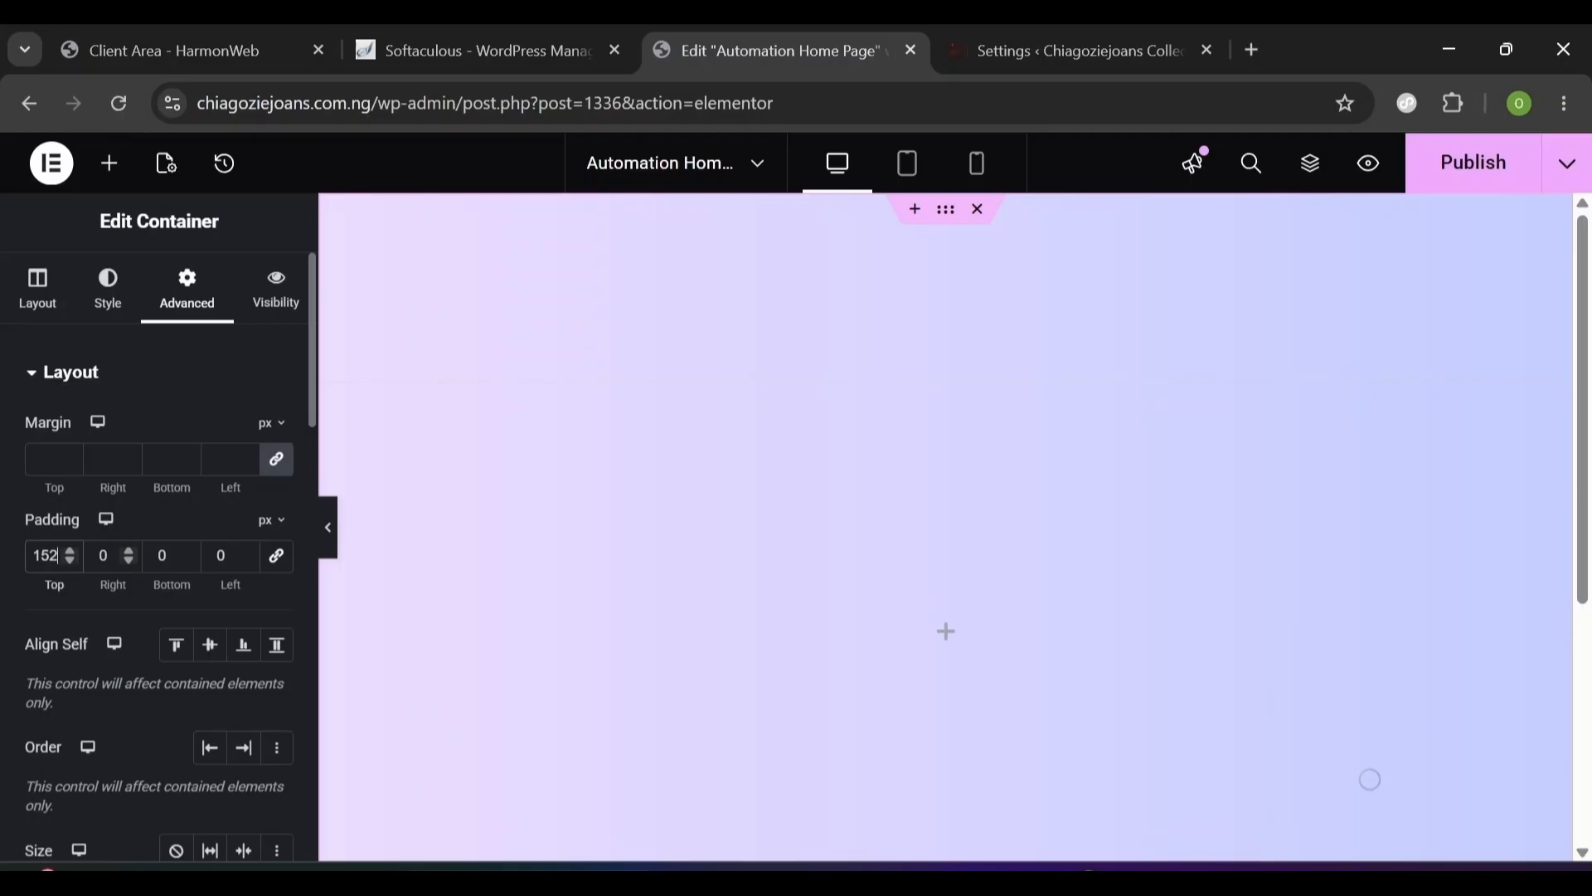
{"action": "double_click", "coordinate": [104, 556]}
{"action": "type", "text": "20"}
{"action": "double_click", "coordinate": [163, 556]}
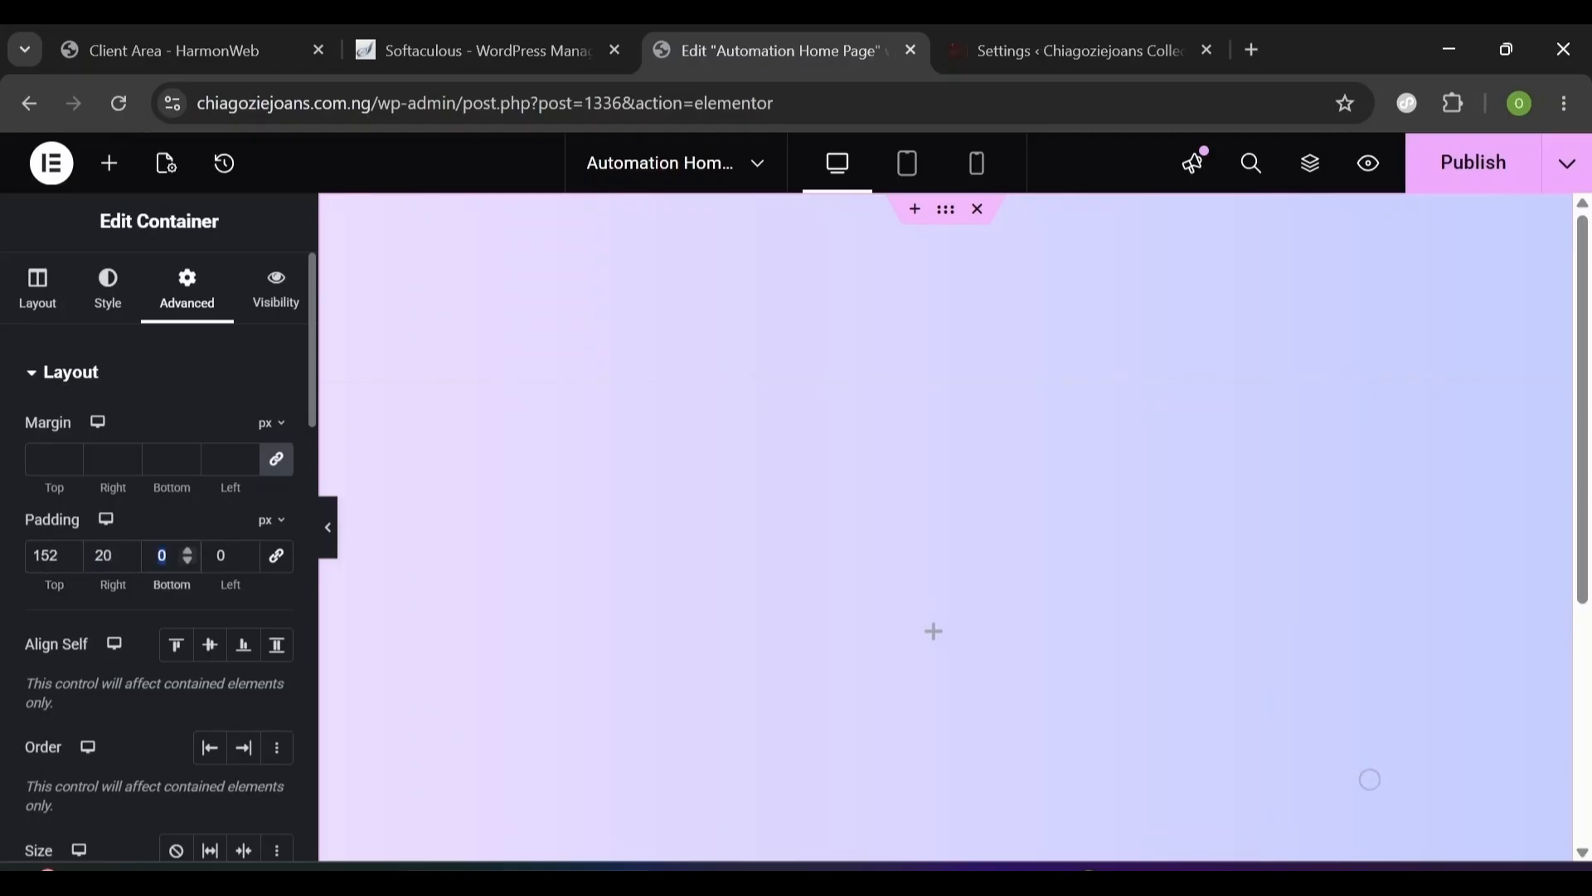
{"action": "type", "text": "115"}
{"action": "double_click", "coordinate": [220, 556]}
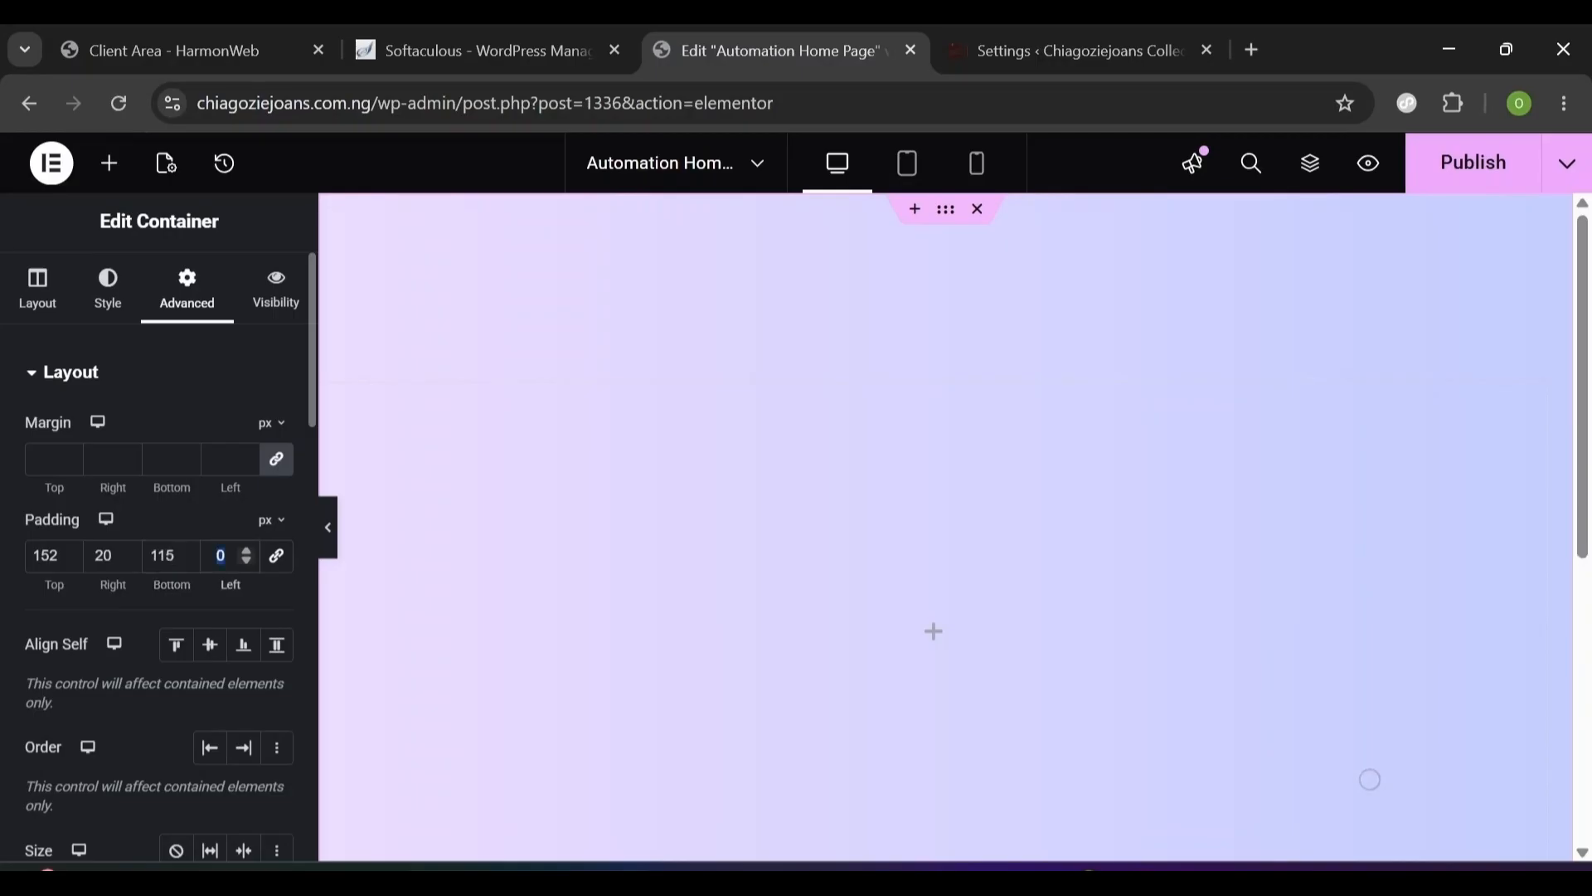
{"action": "type", "text": "20"}
- Drag a Container element into the hero and set its width to 51%
{"action": "left_click_drag", "start_coordinate": [73, 498], "coordinate": [41, 453]}
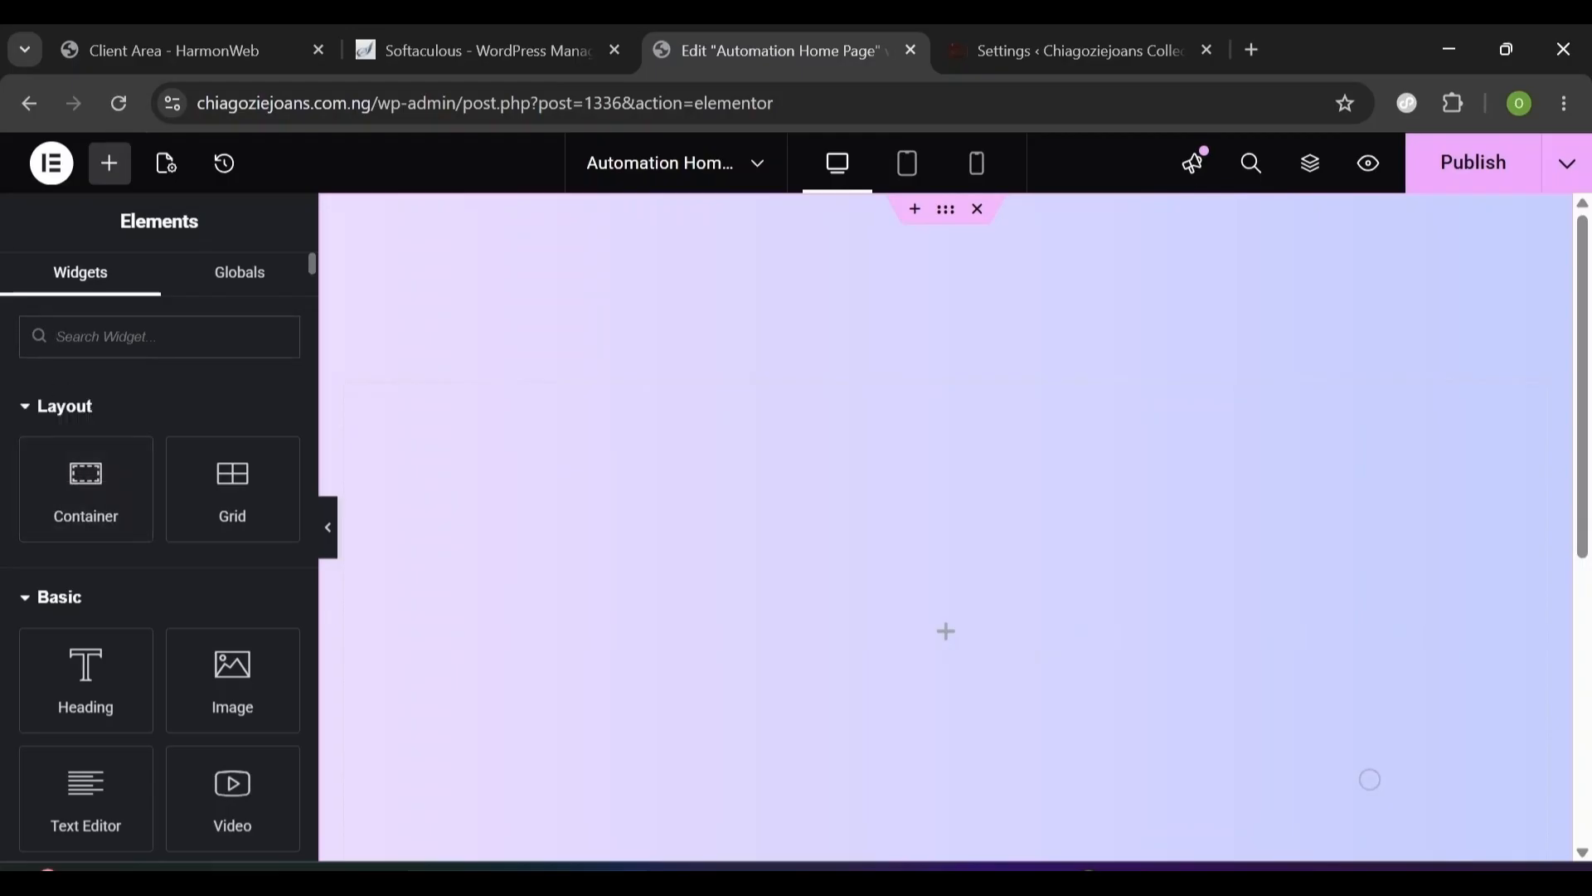
{"action": "type", "text": "container"}
{"action": "left_click_drag", "start_coordinate": [89, 432], "coordinate": [562, 526]}
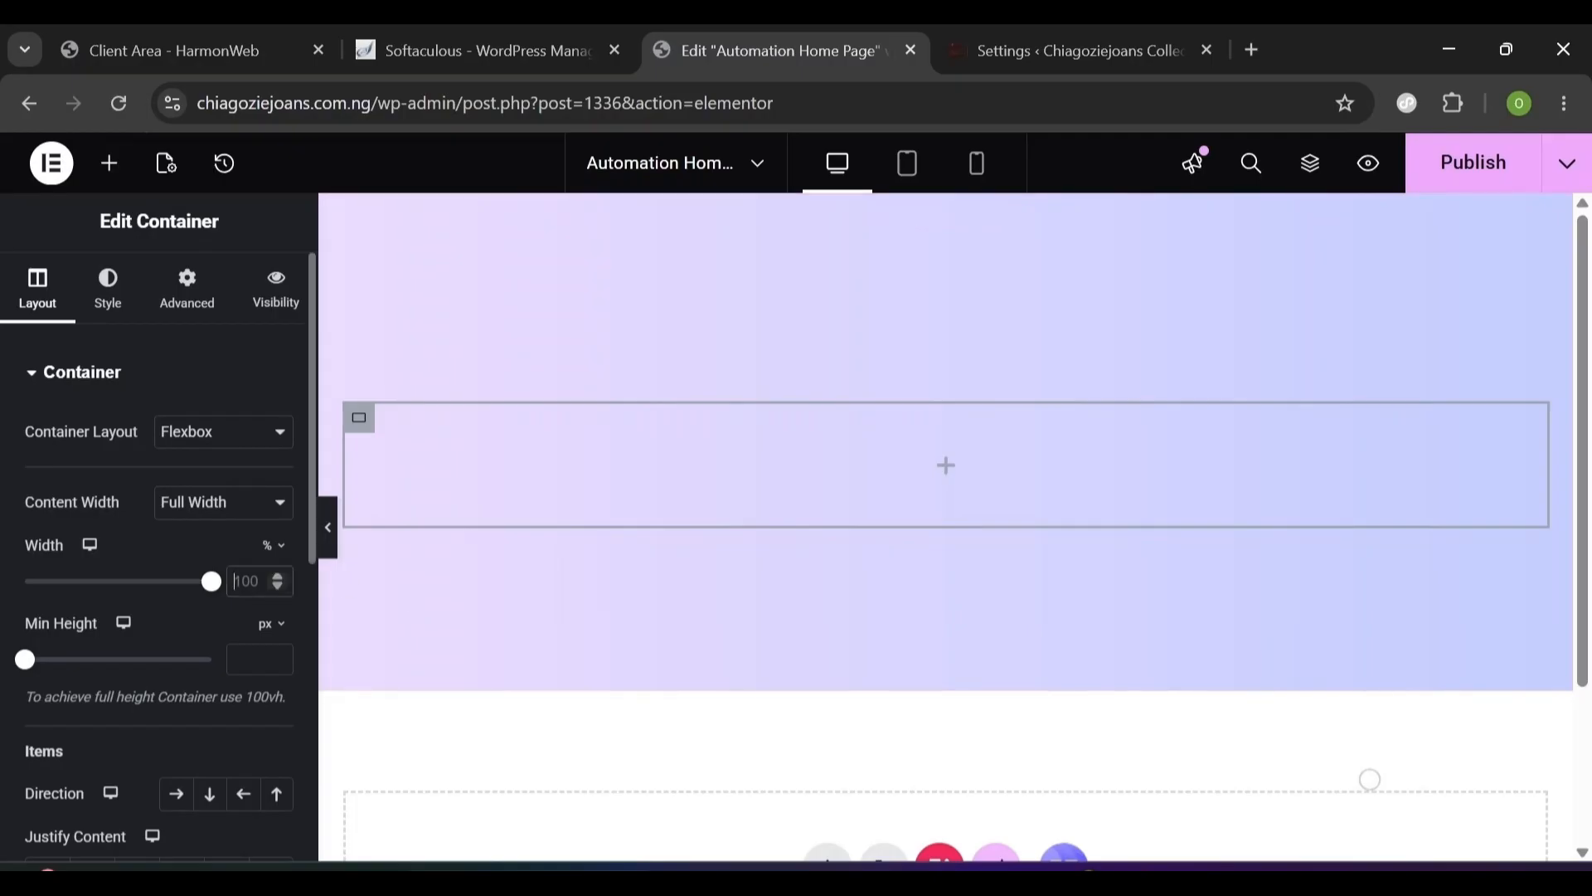
{"action": "type", "text": "51"}
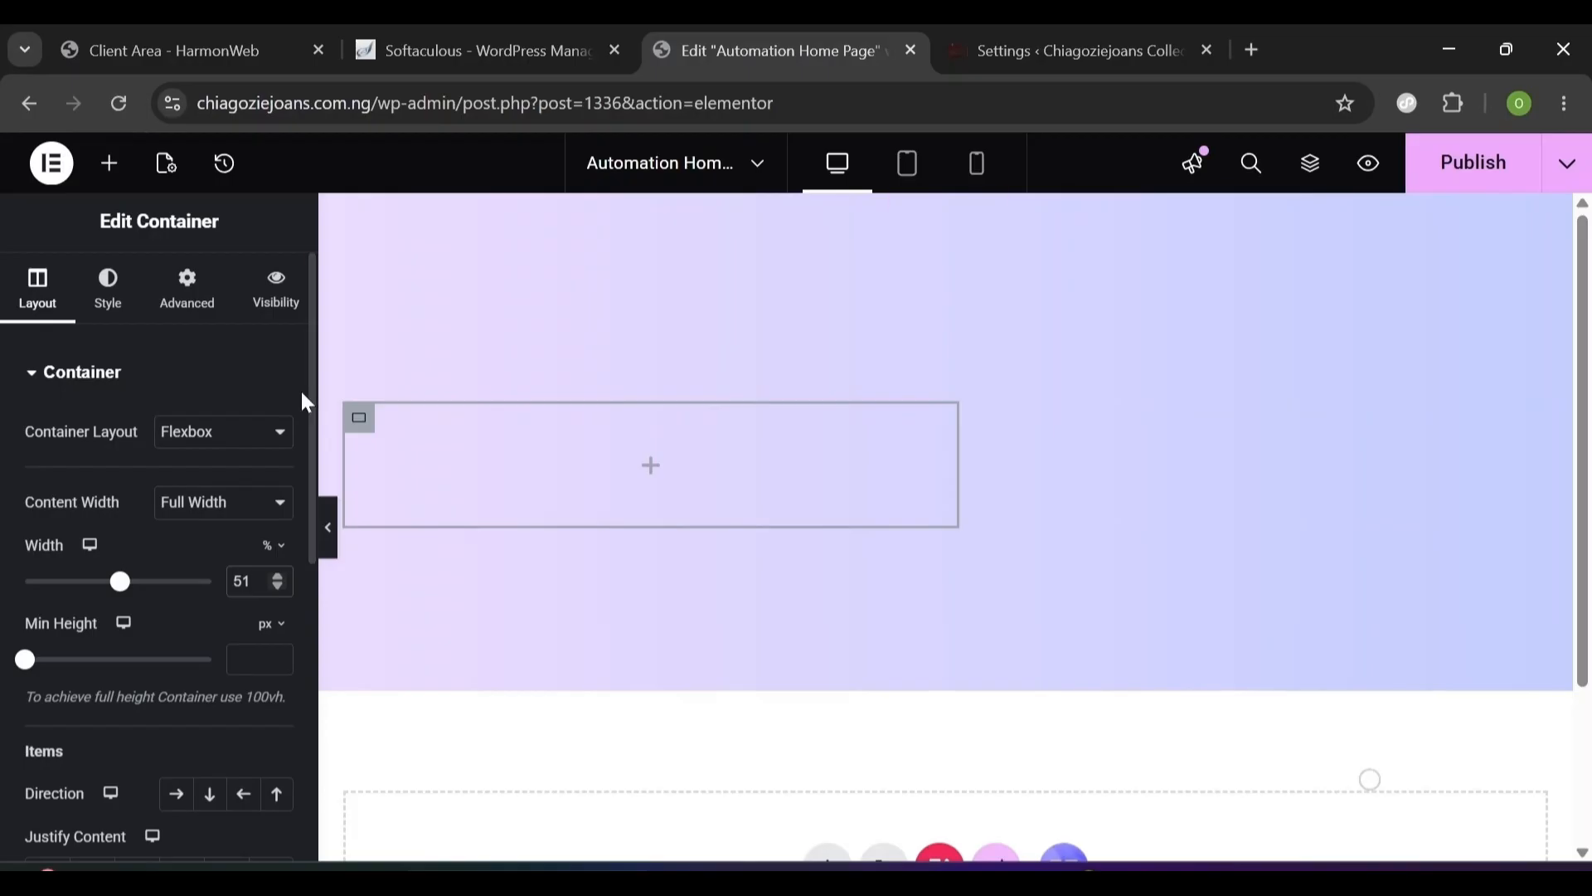
- Set all of the inner container's margins and paddings to 0
{"action": "left_click", "coordinate": [197, 308]}
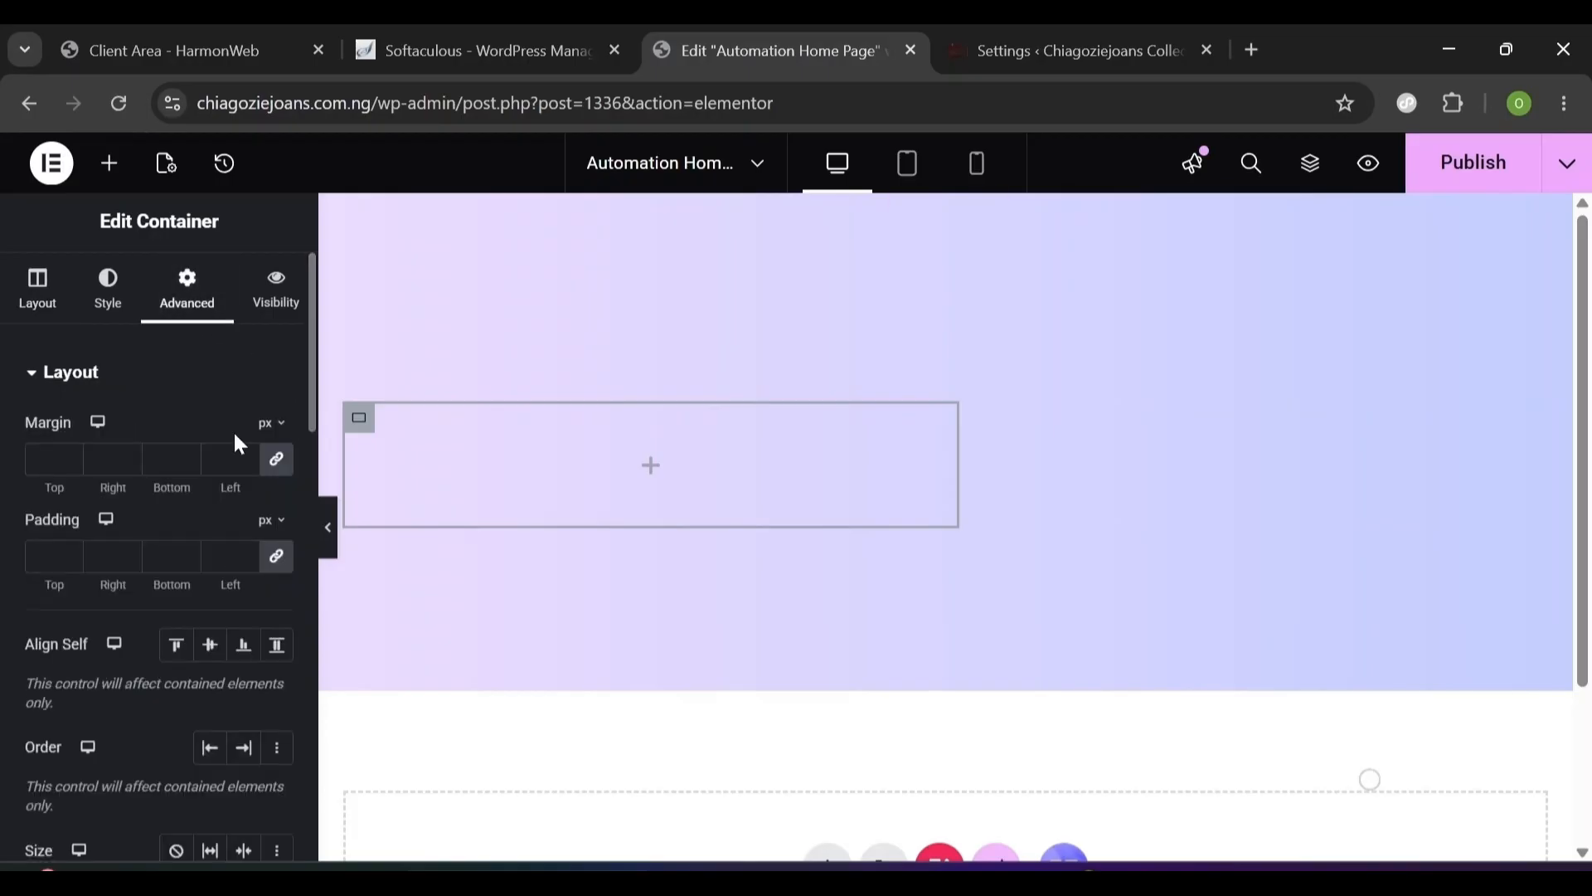
{"action": "left_click", "coordinate": [50, 458]}
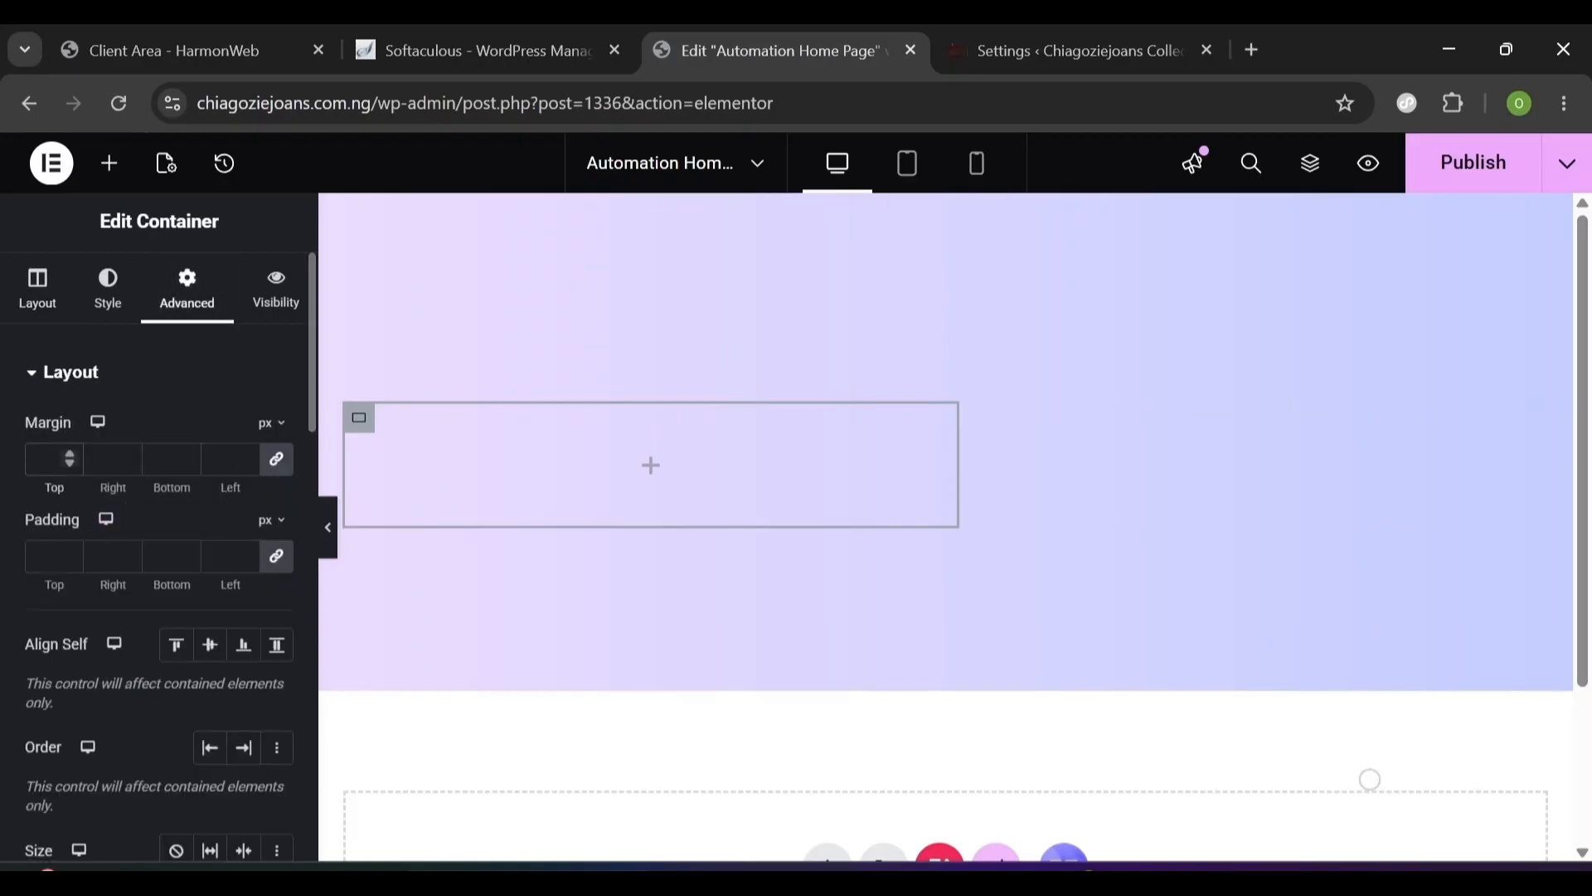
{"action": "left_click", "coordinate": [277, 461]}
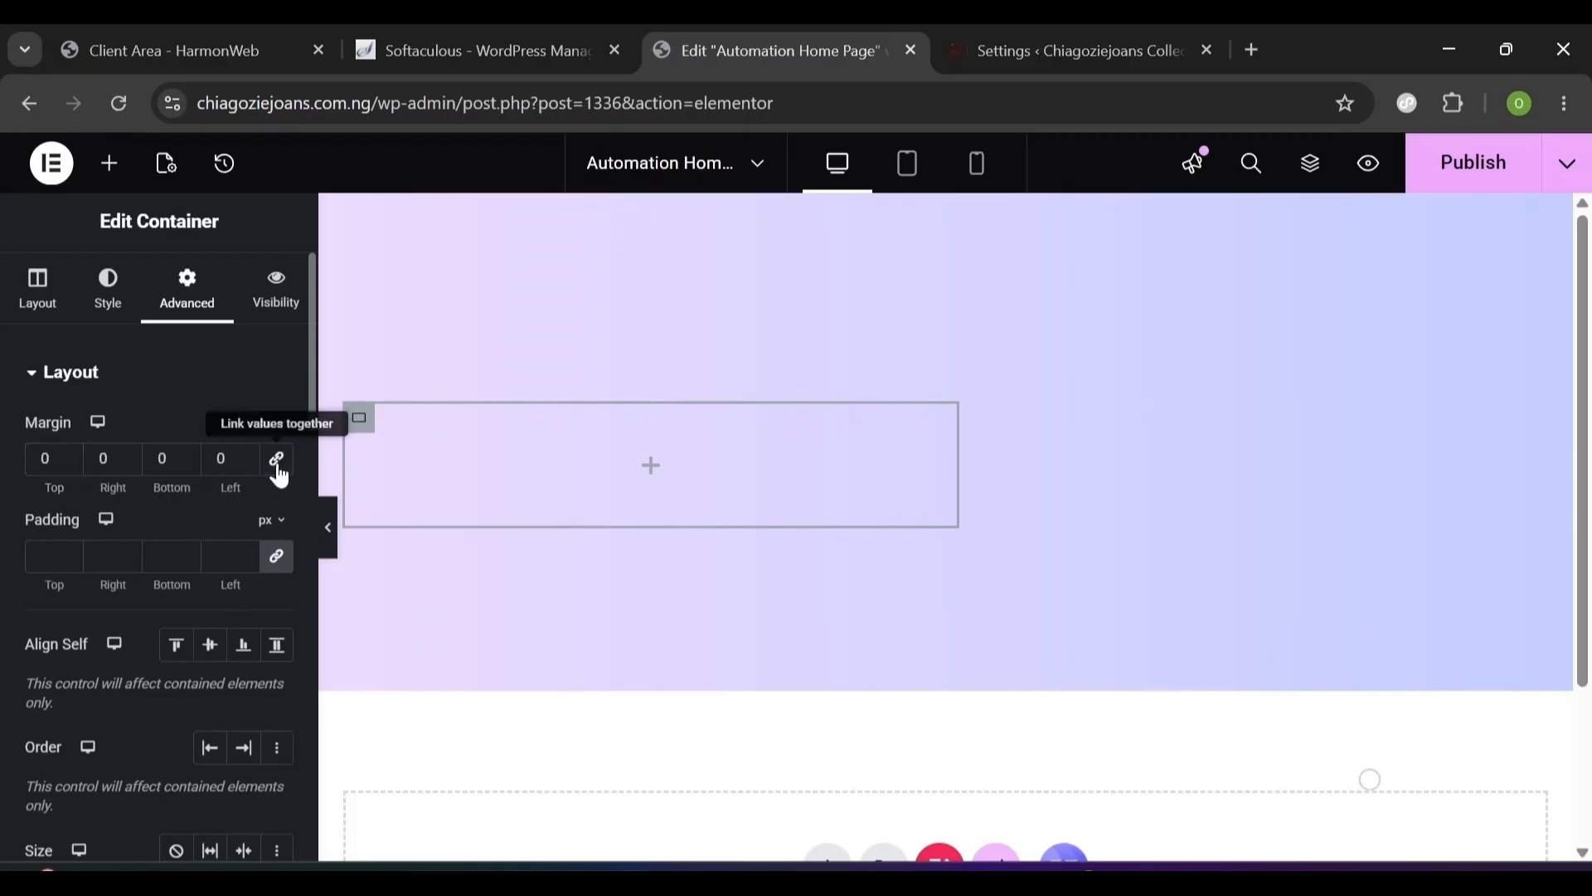
{"action": "left_click", "coordinate": [282, 568]}
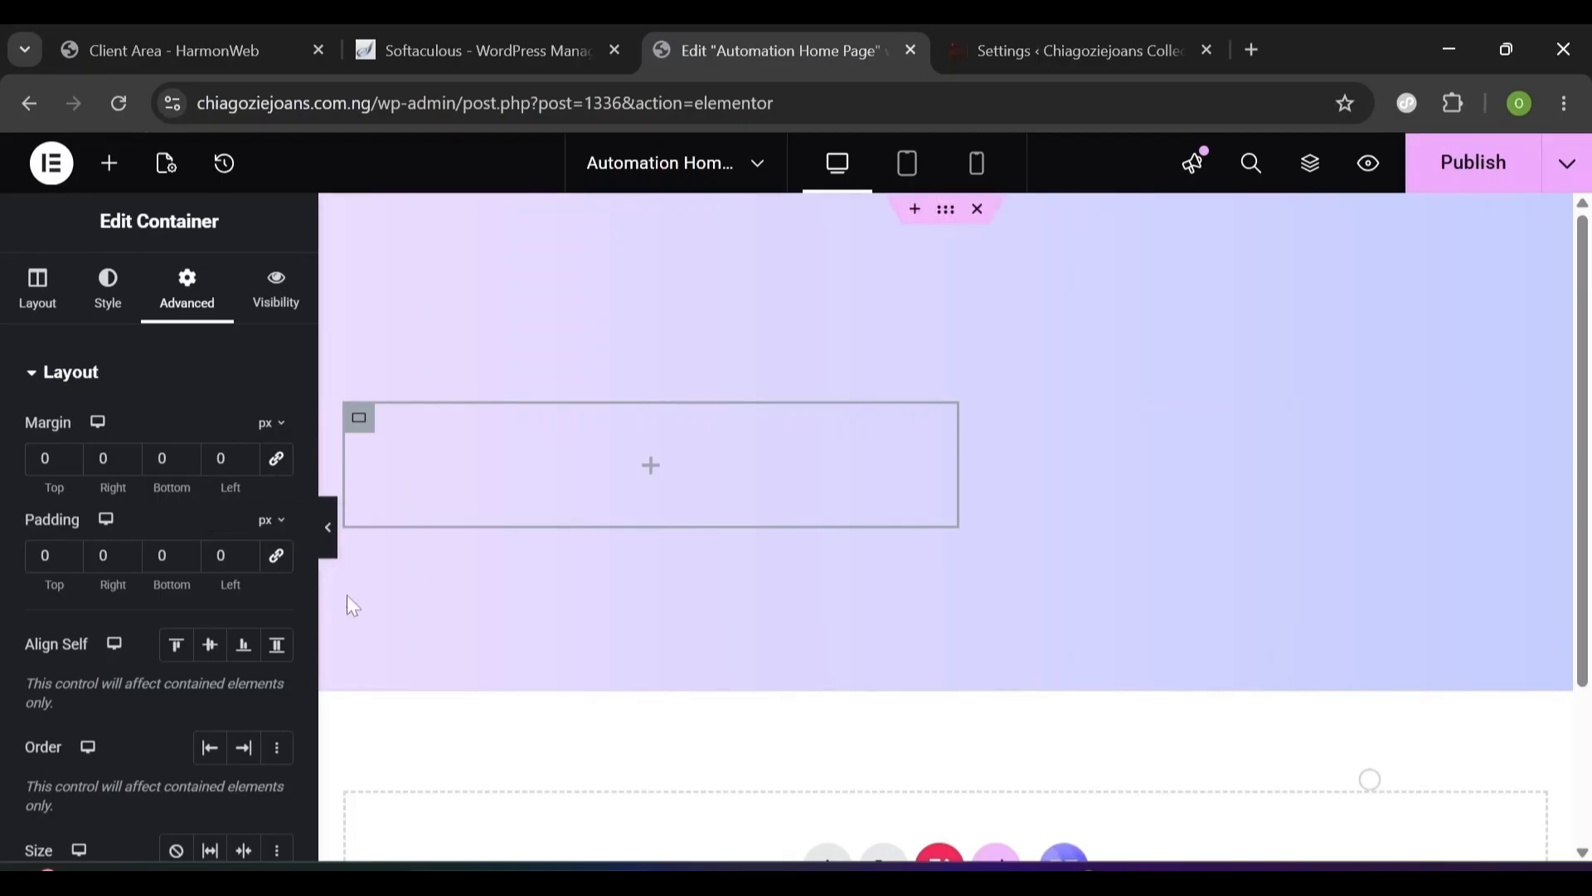
- Add a Jeg Kit Heading widget inside the inner container
{"action": "left_click", "coordinate": [116, 181]}
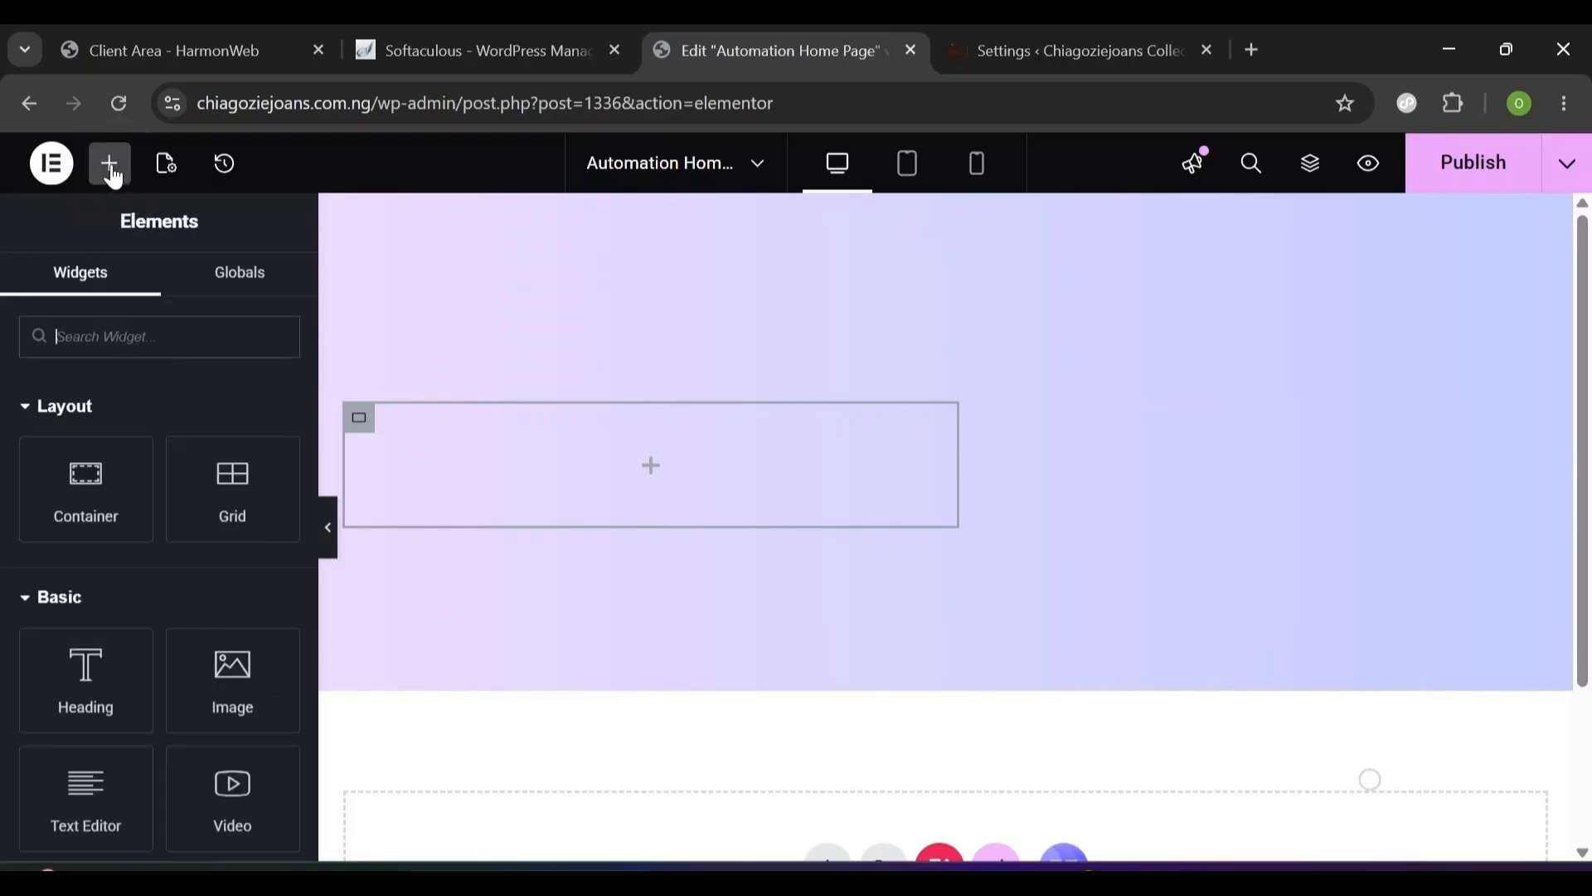
{"action": "type", "text": "Heading"}
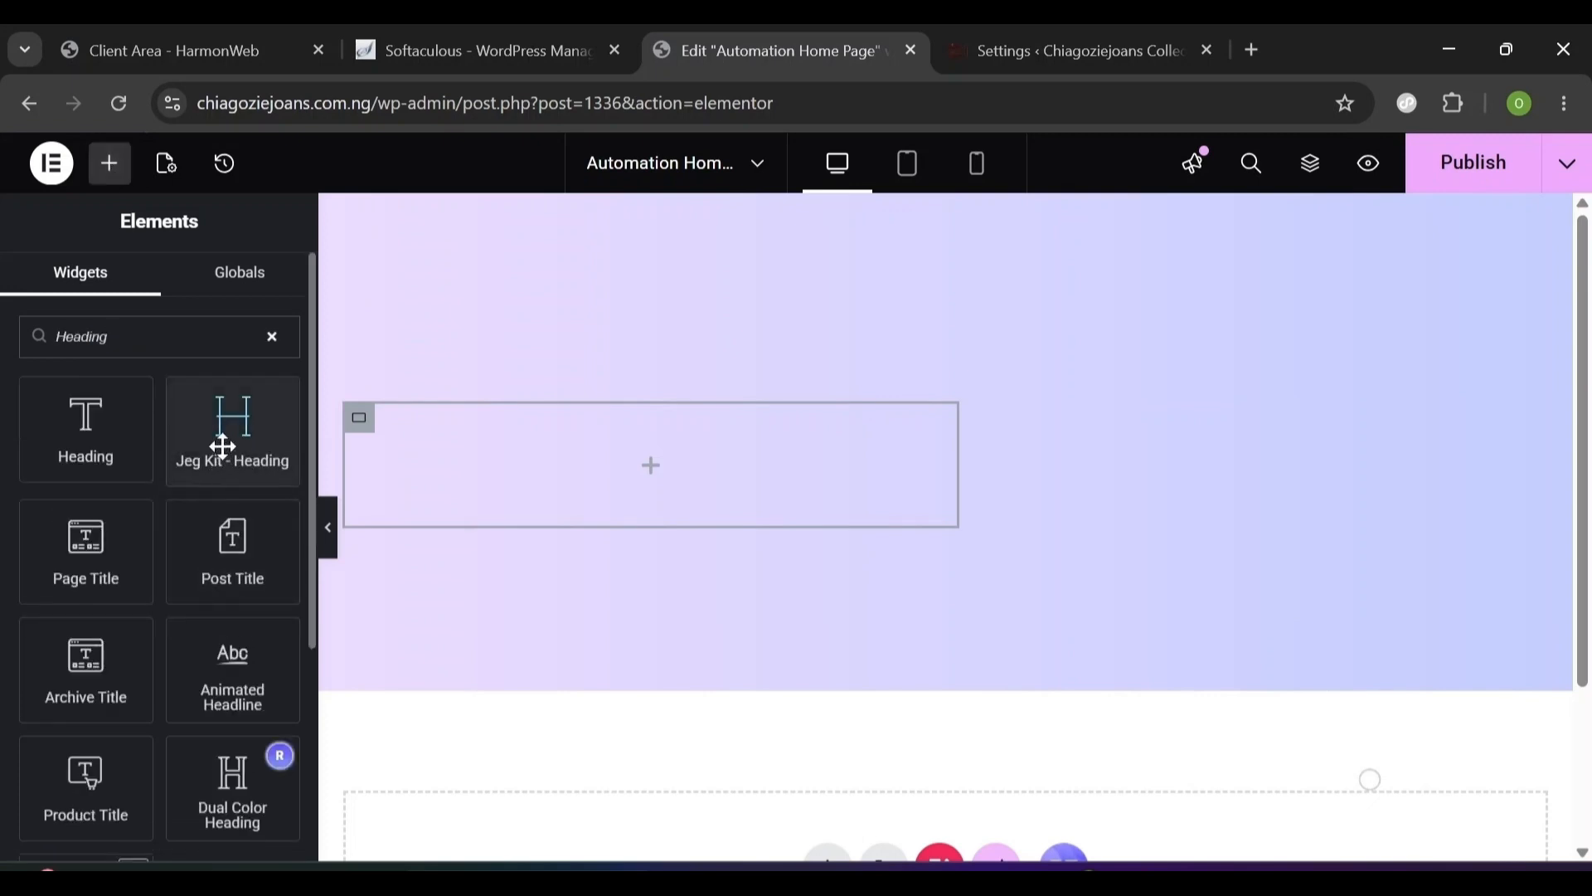
{"action": "left_click_drag", "start_coordinate": [222, 446], "coordinate": [514, 442]}
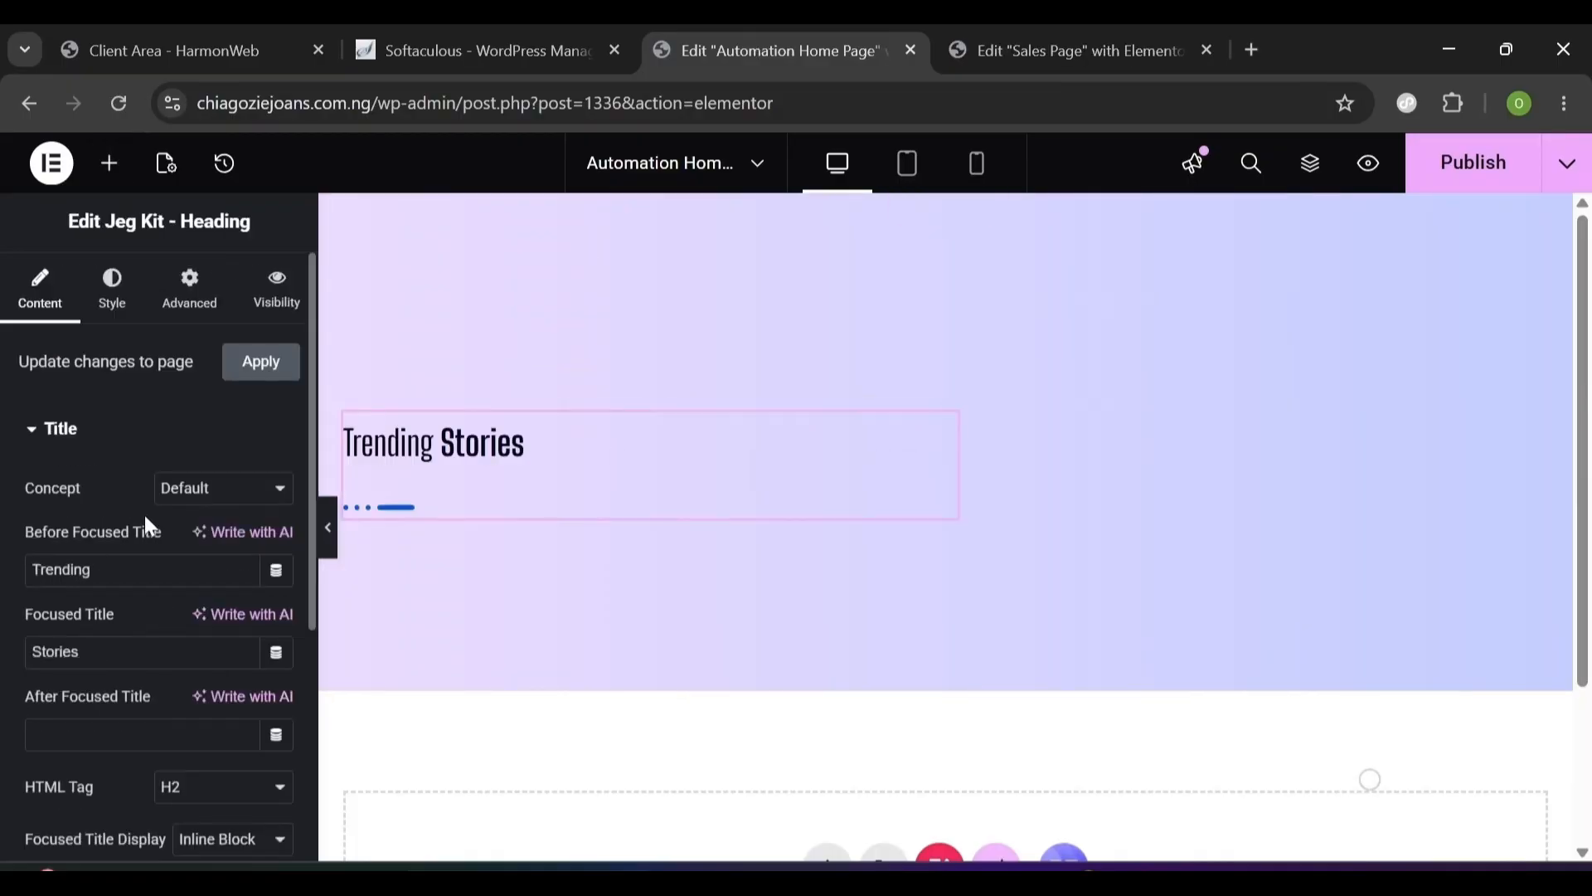
- Fill the heading with 'Scaling' before, 'Profitably' as focus word, and 'With Automation Tools' after
{"action": "triple_click", "coordinate": [148, 538]}
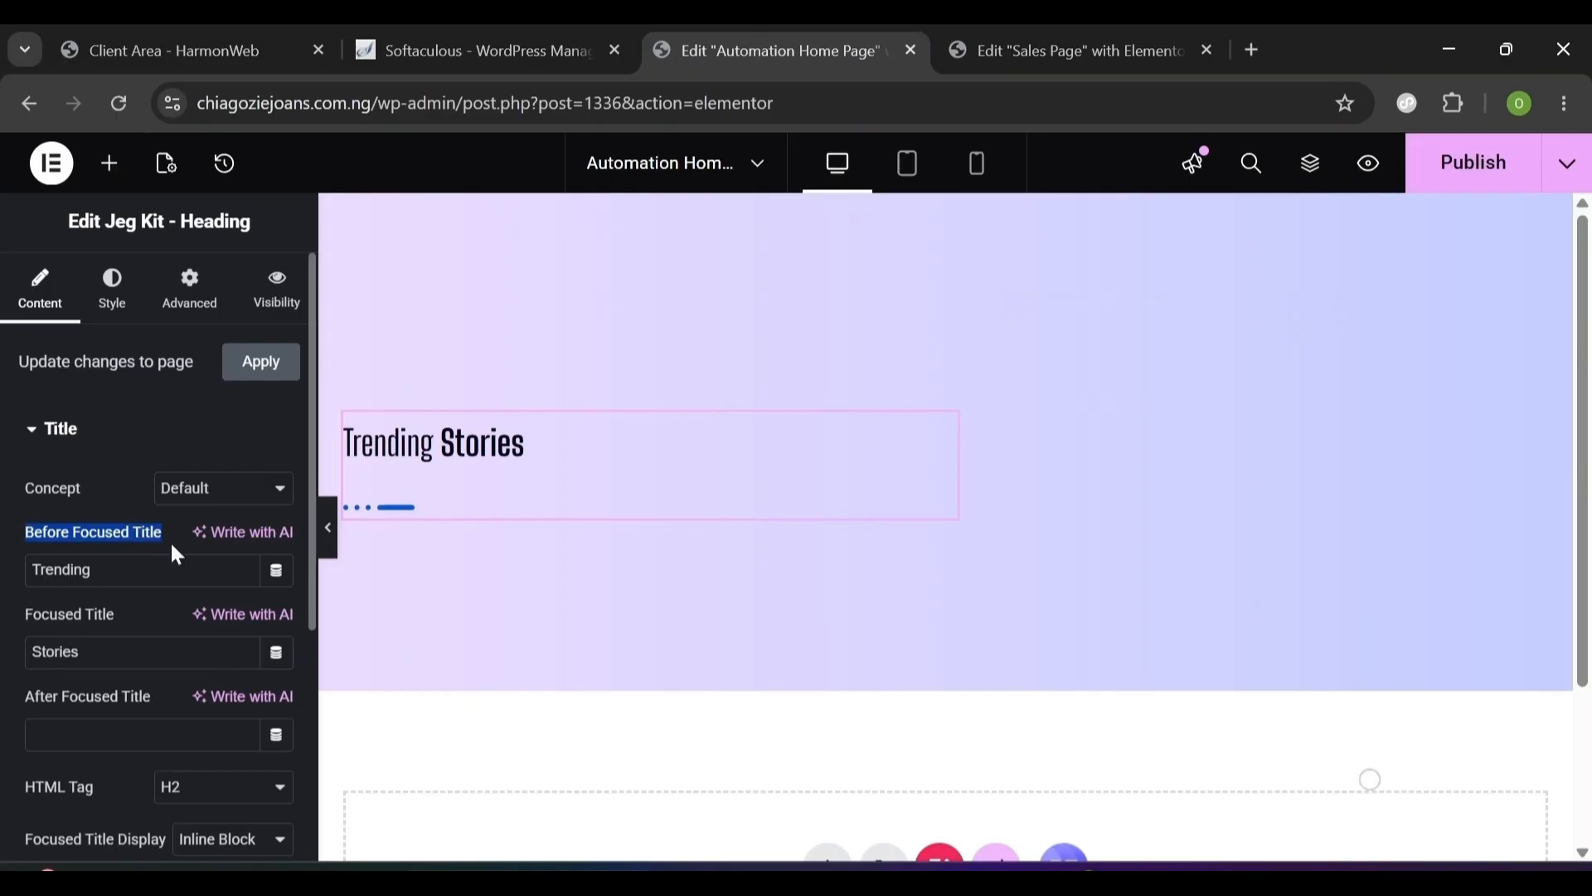
{"action": "triple_click", "coordinate": [148, 571]}
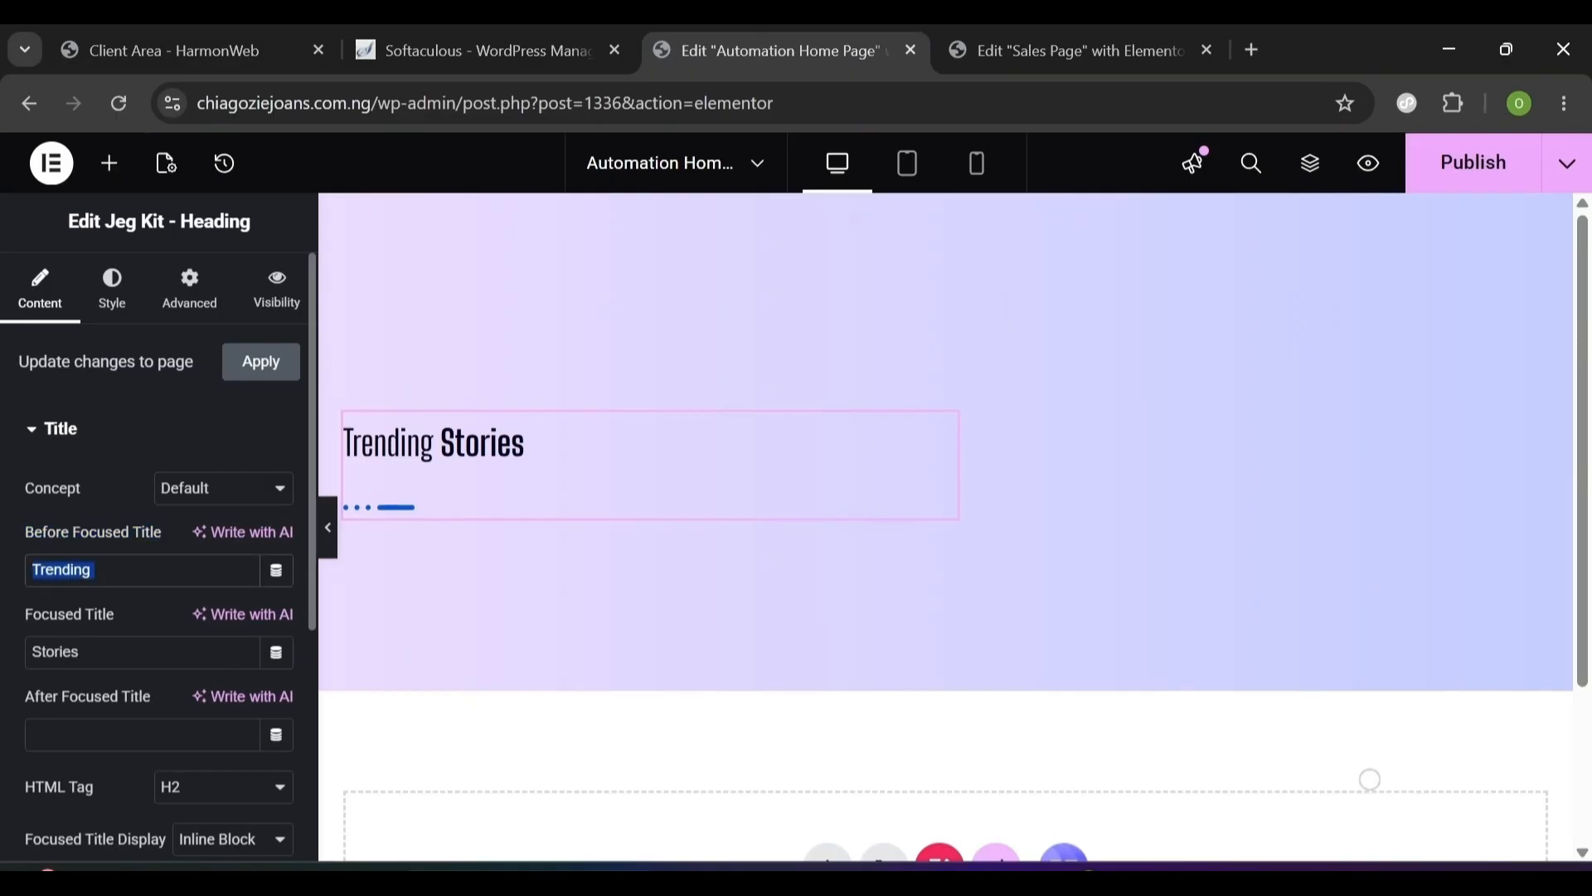
{"action": "type", "text": "Scaling"}
{"action": "key", "text": "Tab"}
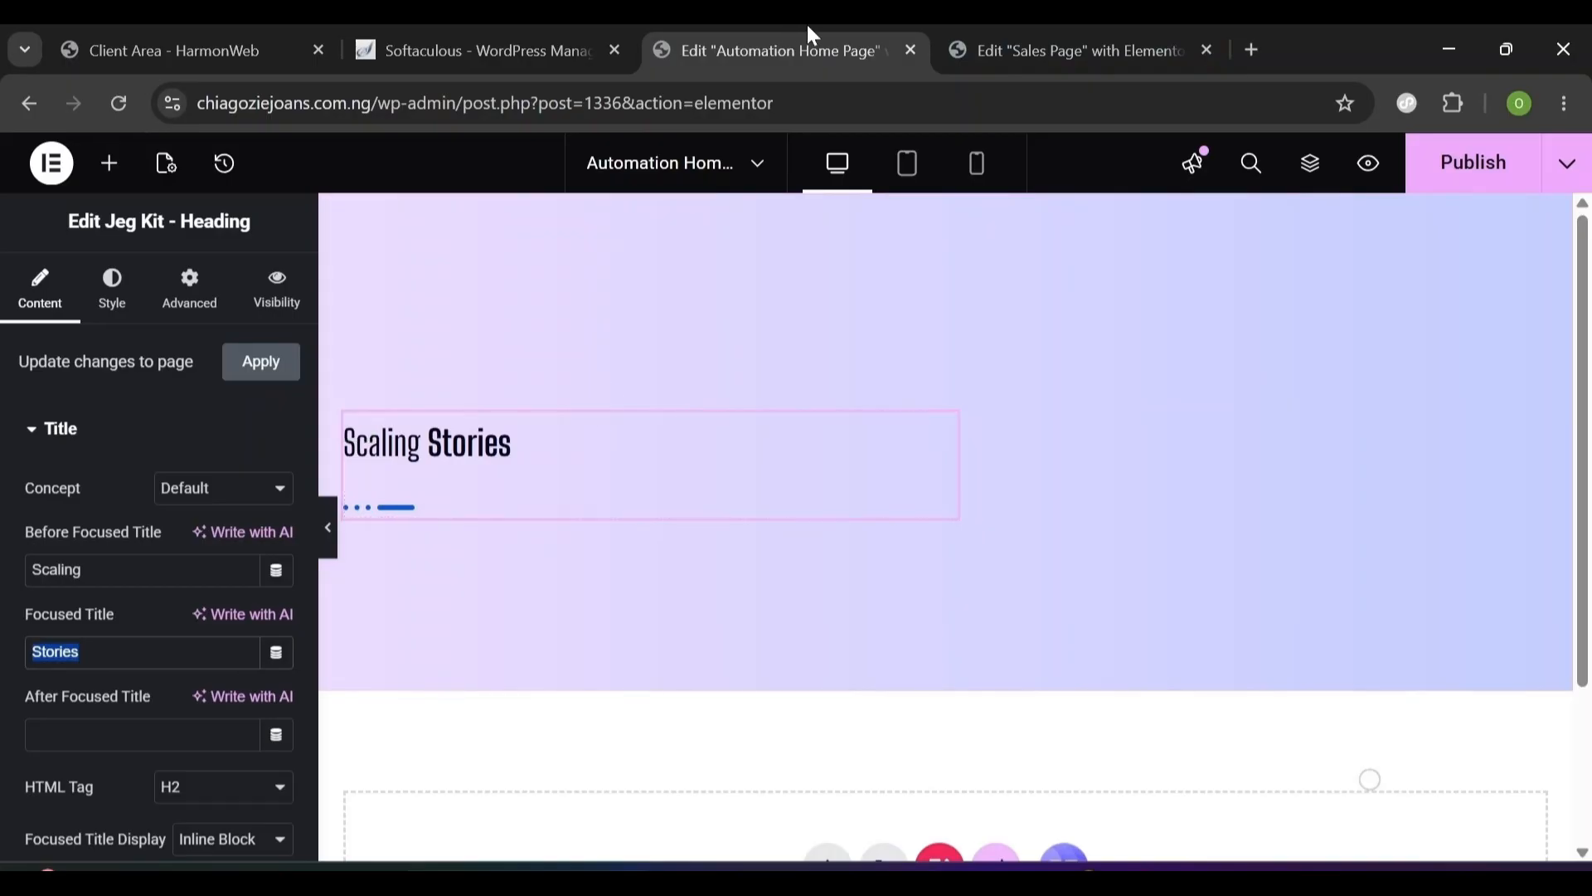
{"action": "left_click", "coordinate": [1066, 25]}
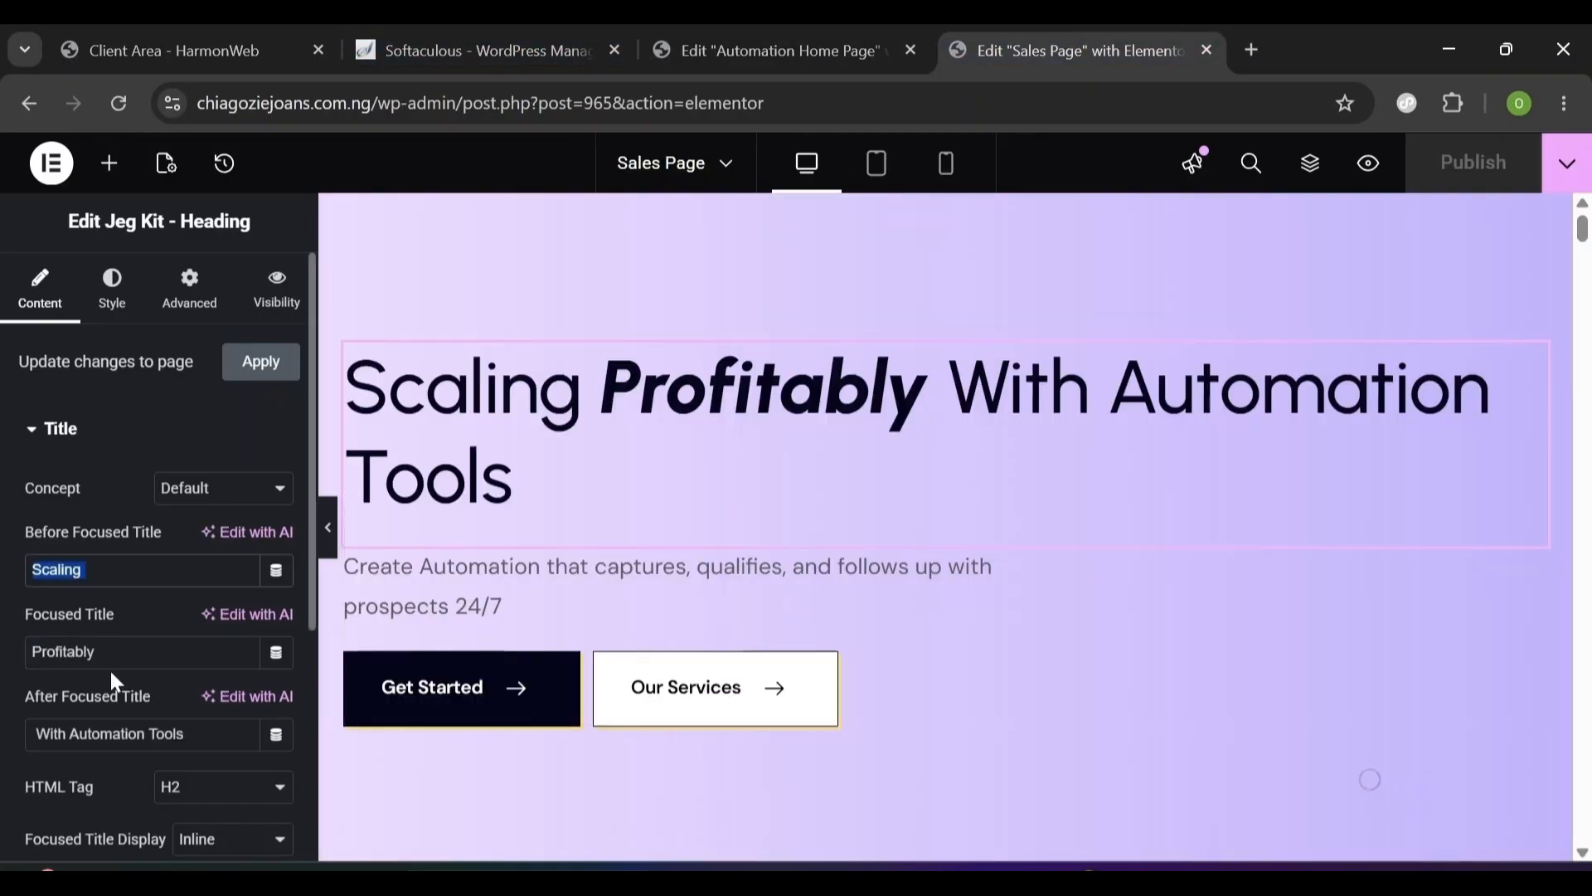
{"action": "left_click", "coordinate": [713, 37]}
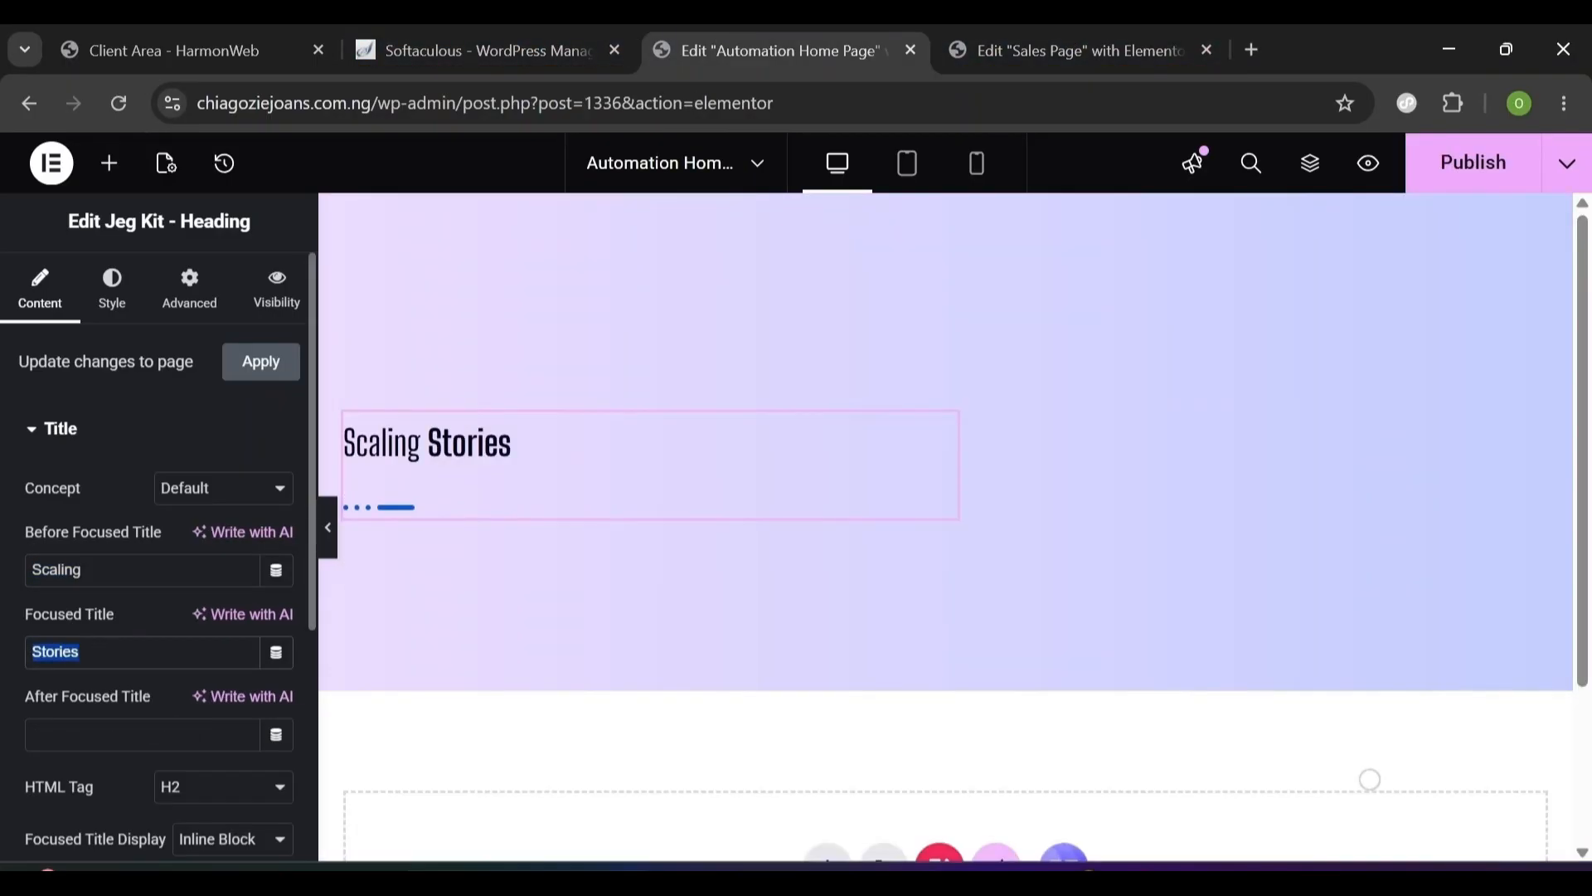
{"action": "type", "text": "Profitably"}
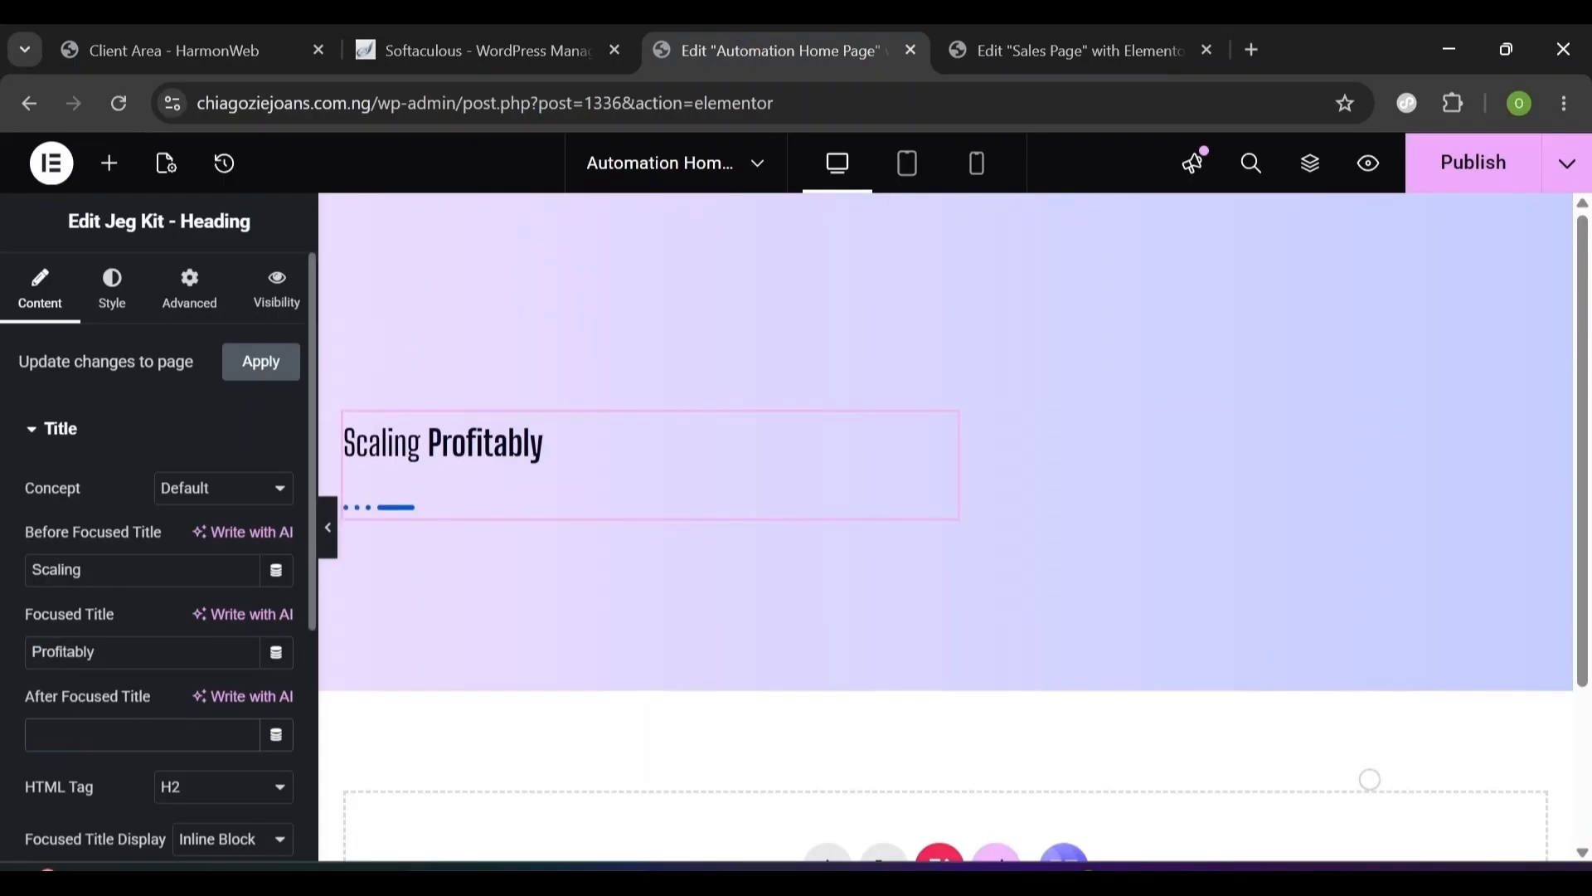
{"action": "type", "text": "With Automation Tools"}
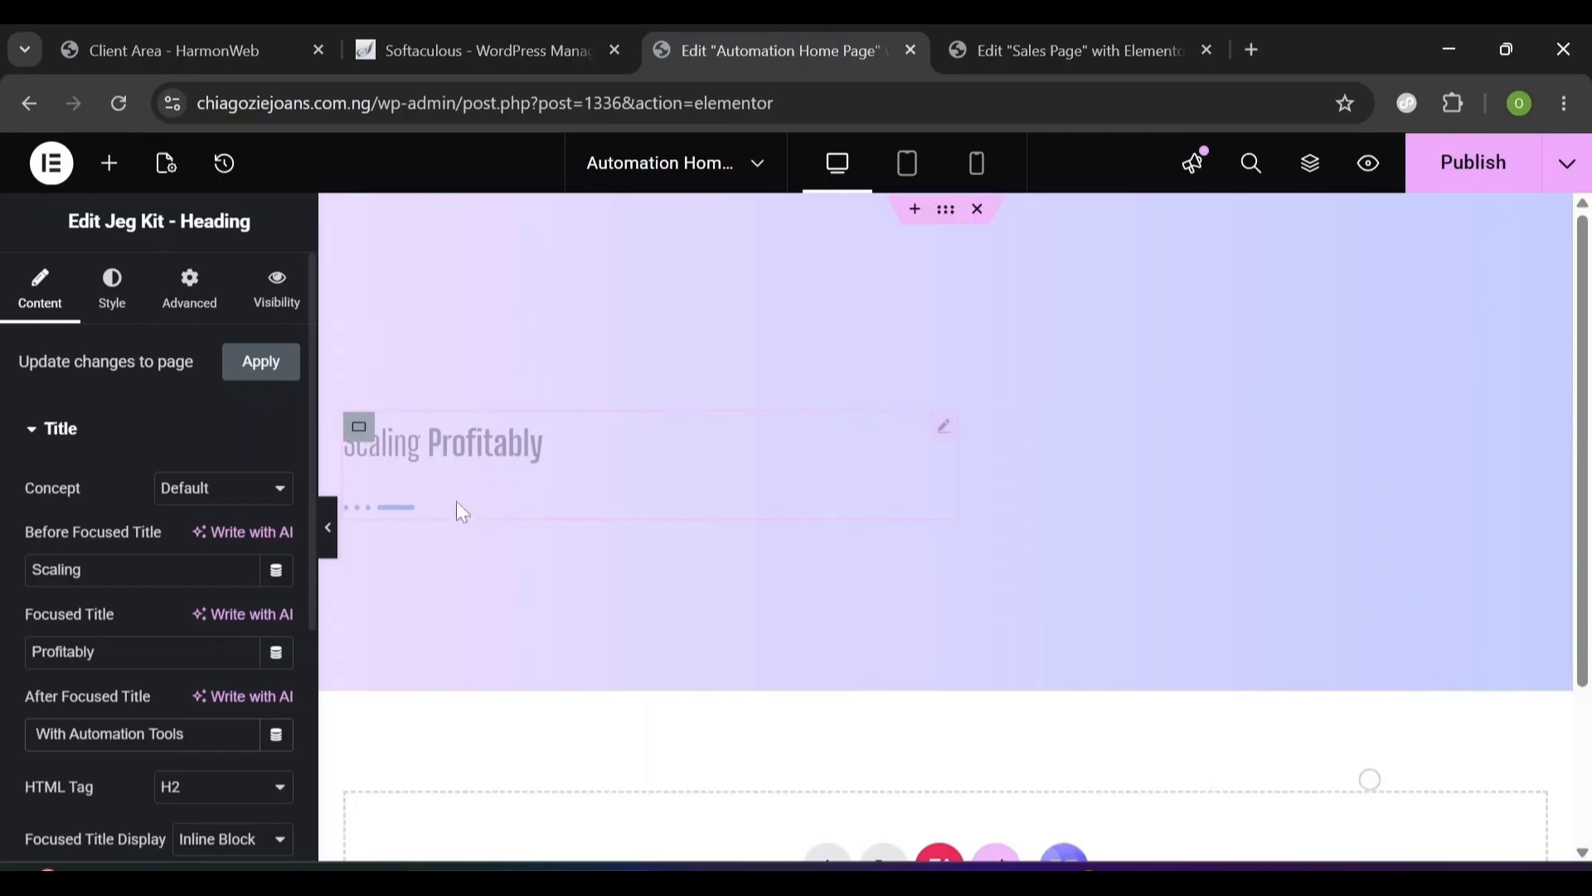
{"action": "key", "text": "shift+Left"}
{"action": "key", "text": "shift+Left"}
{"action": "key", "text": "shift+Left"}
{"action": "key", "text": "shift+Left"}
{"action": "key", "text": "shift+Left"}
{"action": "key", "text": "shift+Left"}
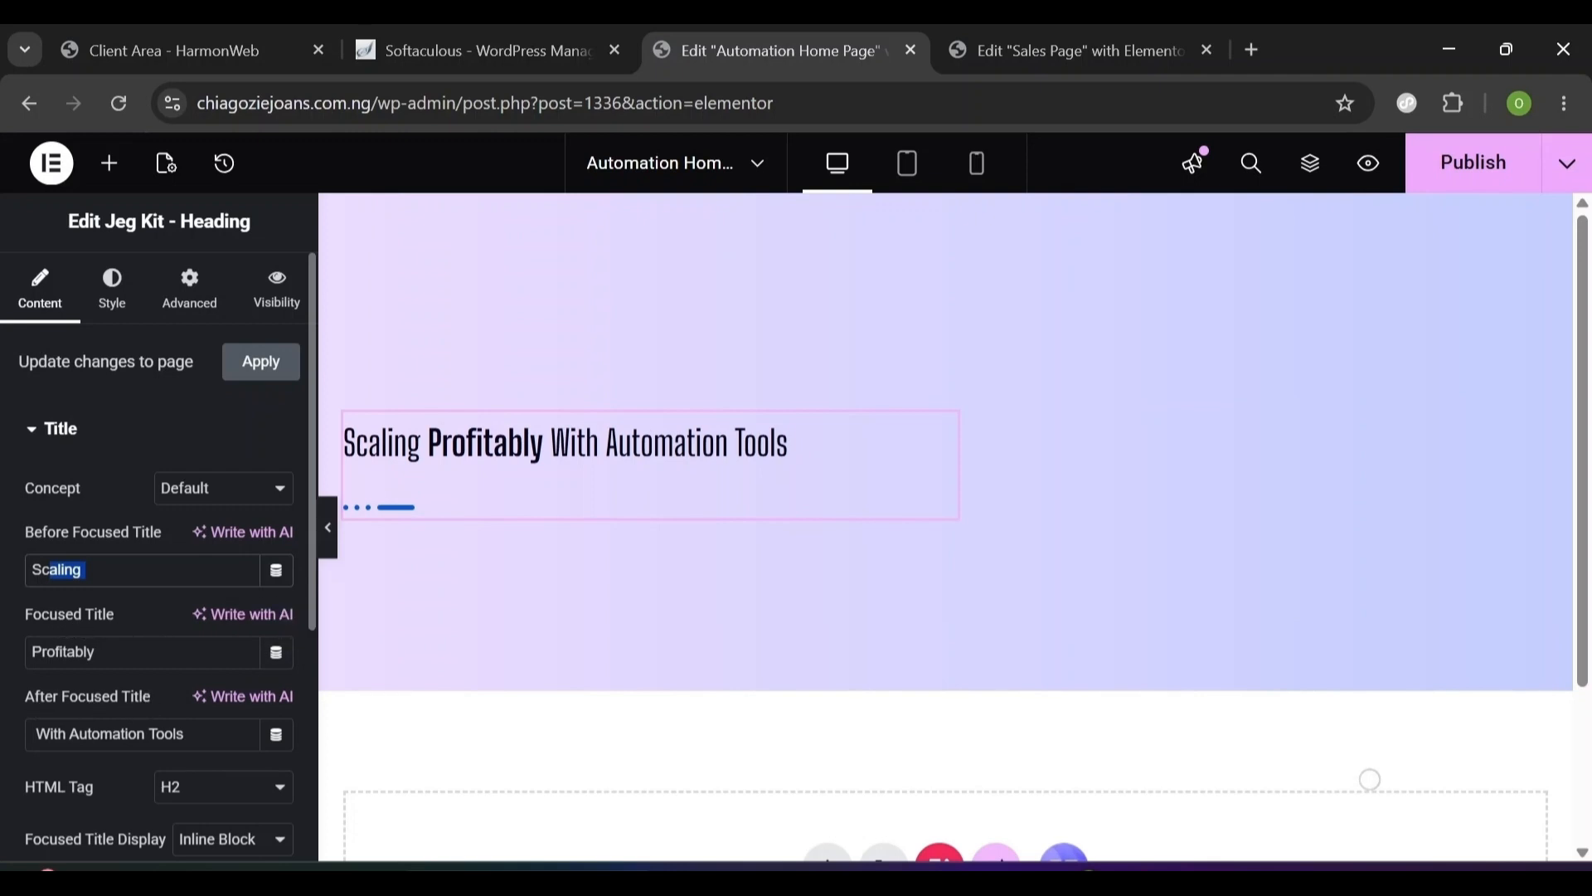
{"action": "left_click_drag", "start_coordinate": [101, 652], "coordinate": [3, 652]}
{"action": "left_click", "coordinate": [523, 445]}
{"action": "left_click_drag", "start_coordinate": [312, 531], "coordinate": [299, 661]}
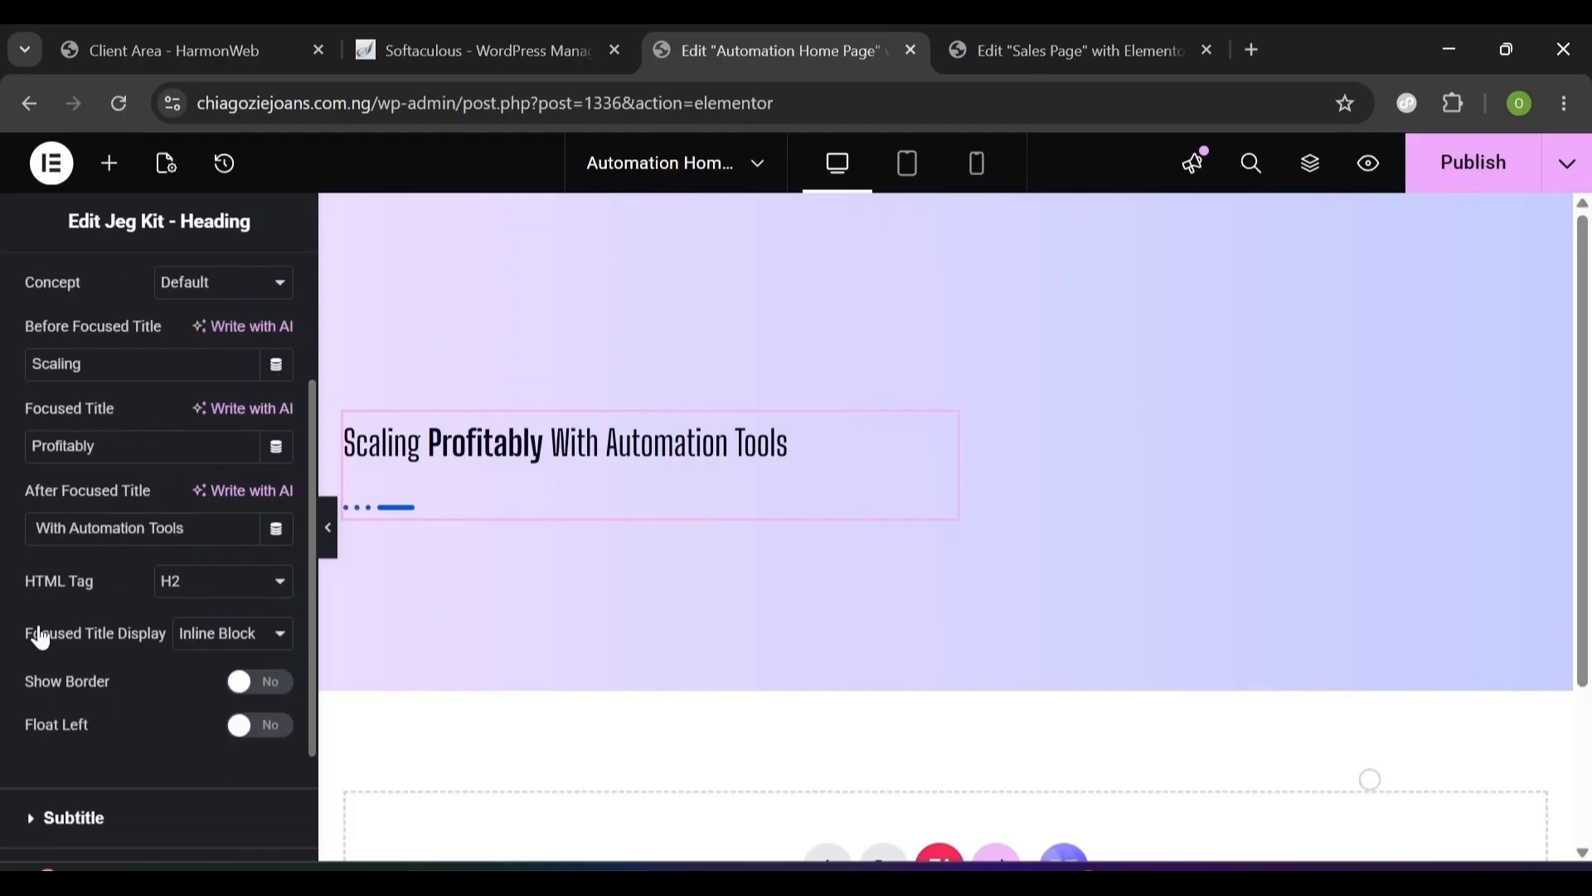
- Display the focus word inline and turn off the heading's dotted separator
{"action": "left_click", "coordinate": [213, 643]}
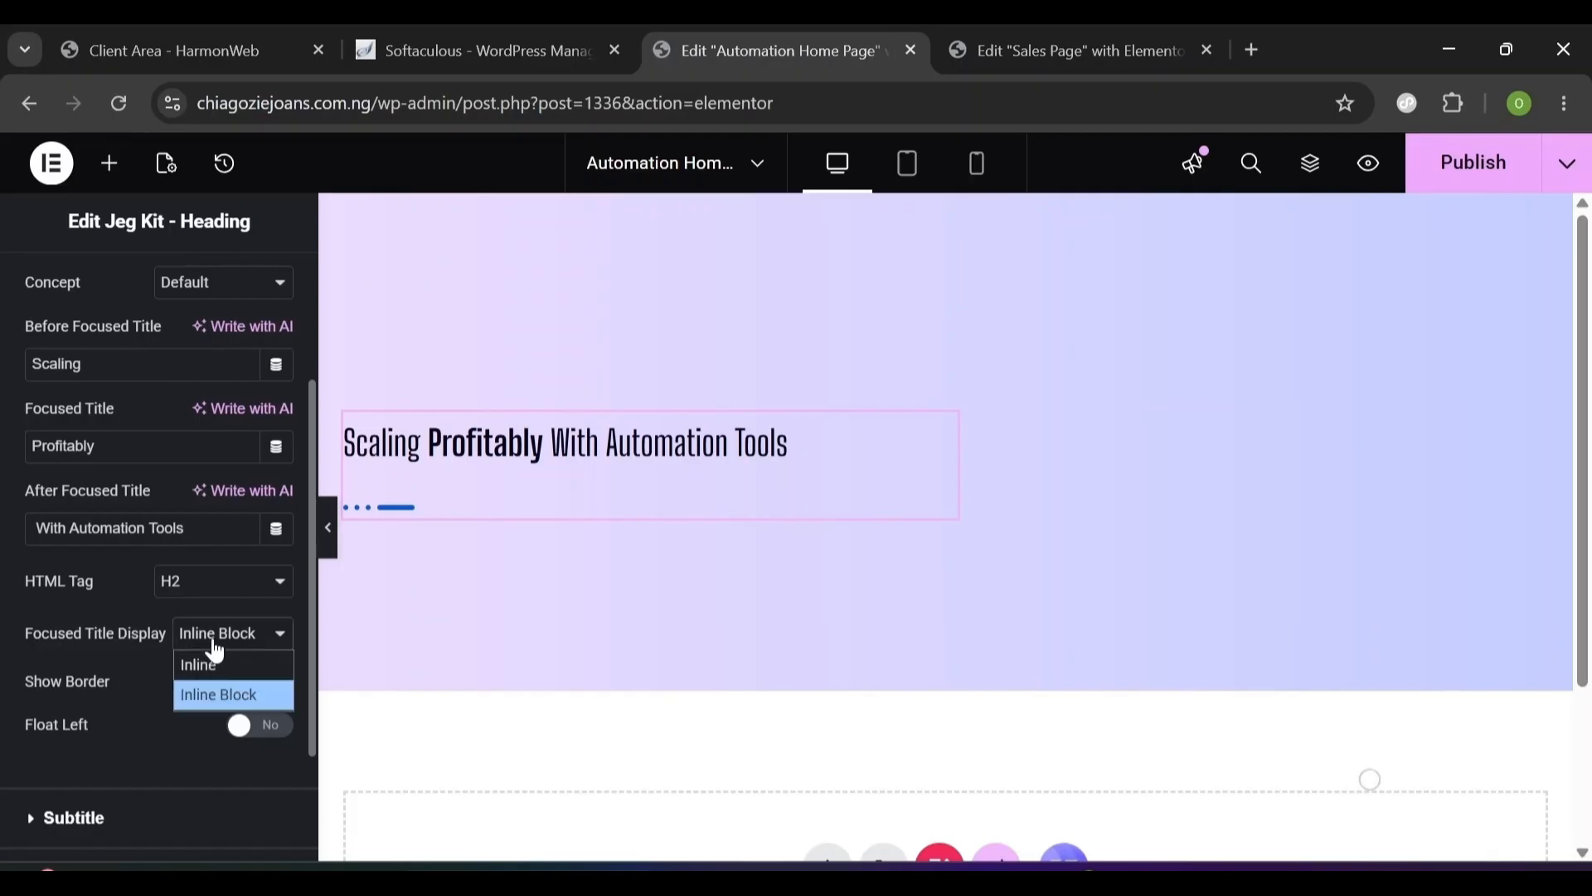
{"action": "left_click", "coordinate": [217, 665]}
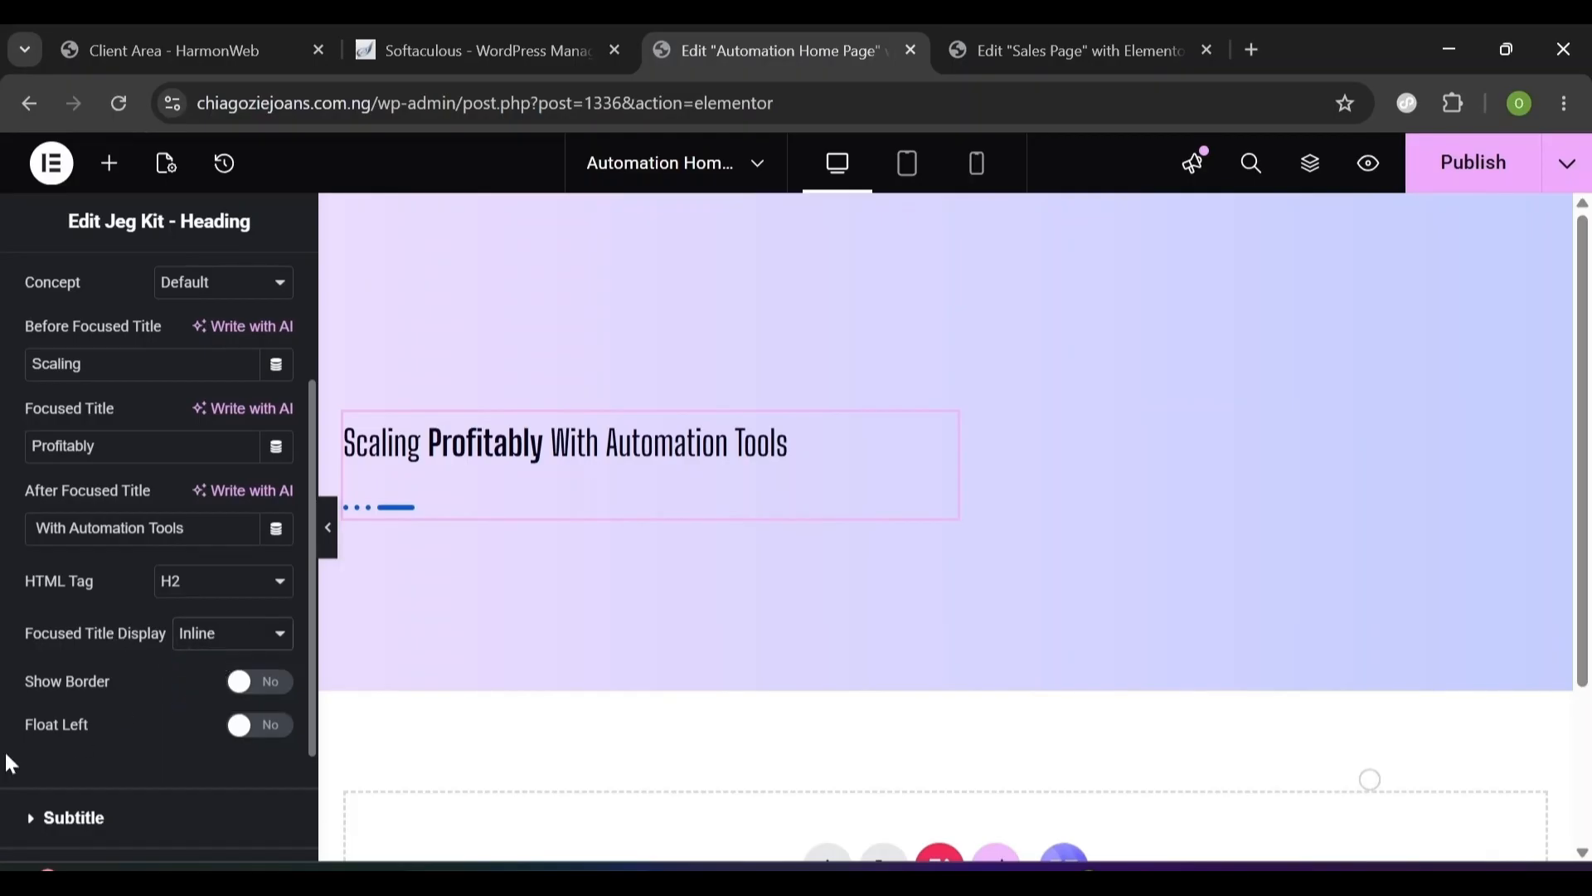
{"action": "scroll", "coordinate": [302, 779], "scroll_direction": "down", "scroll_amount": 2}
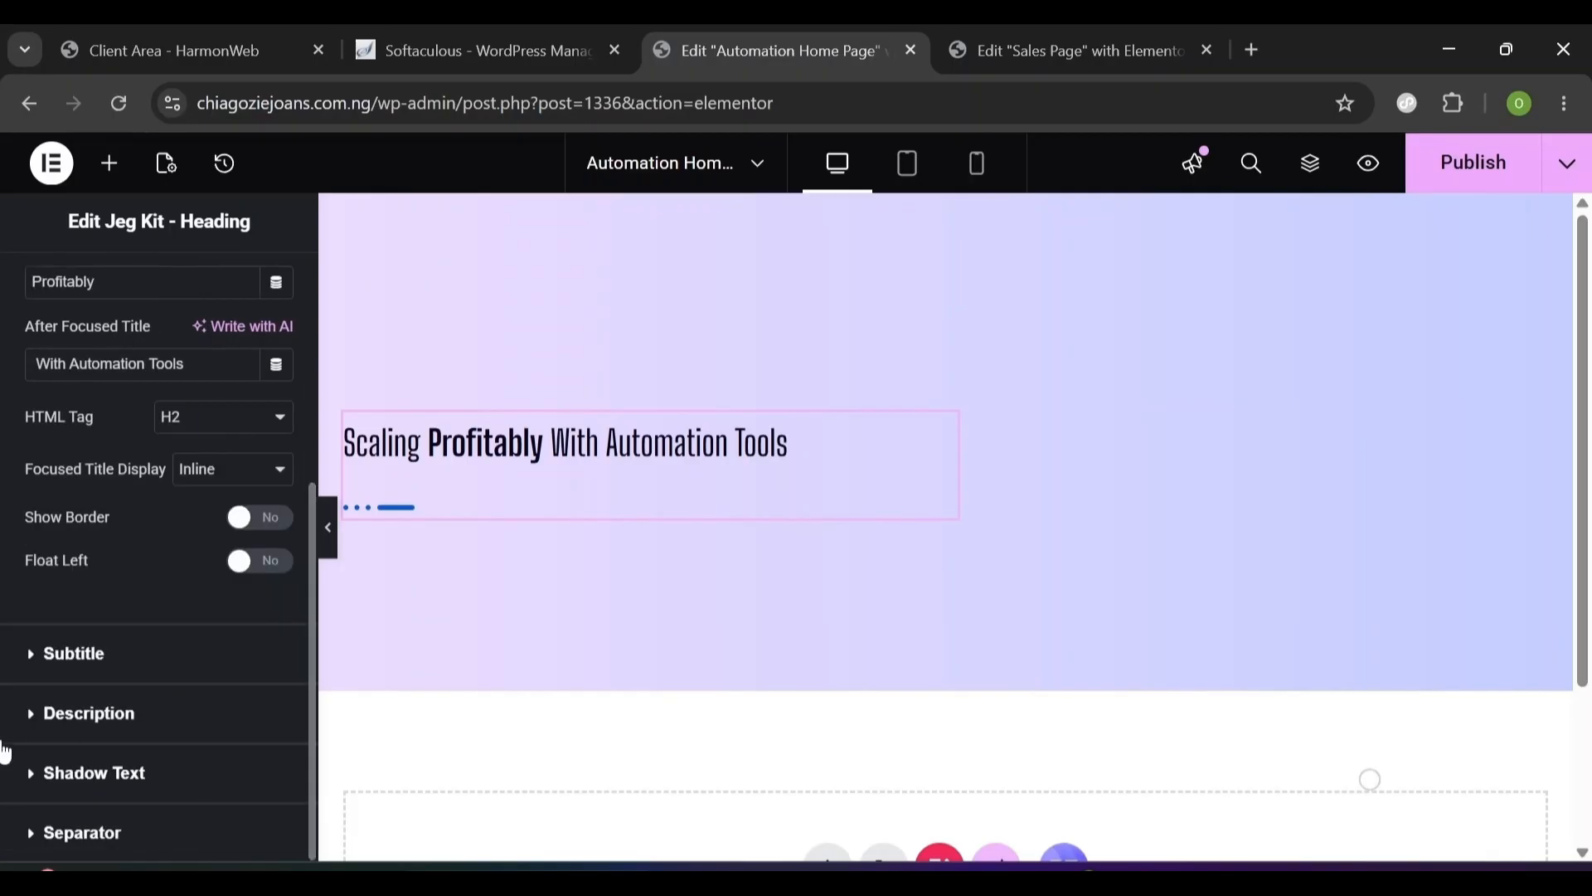
{"action": "left_click", "coordinate": [37, 833]}
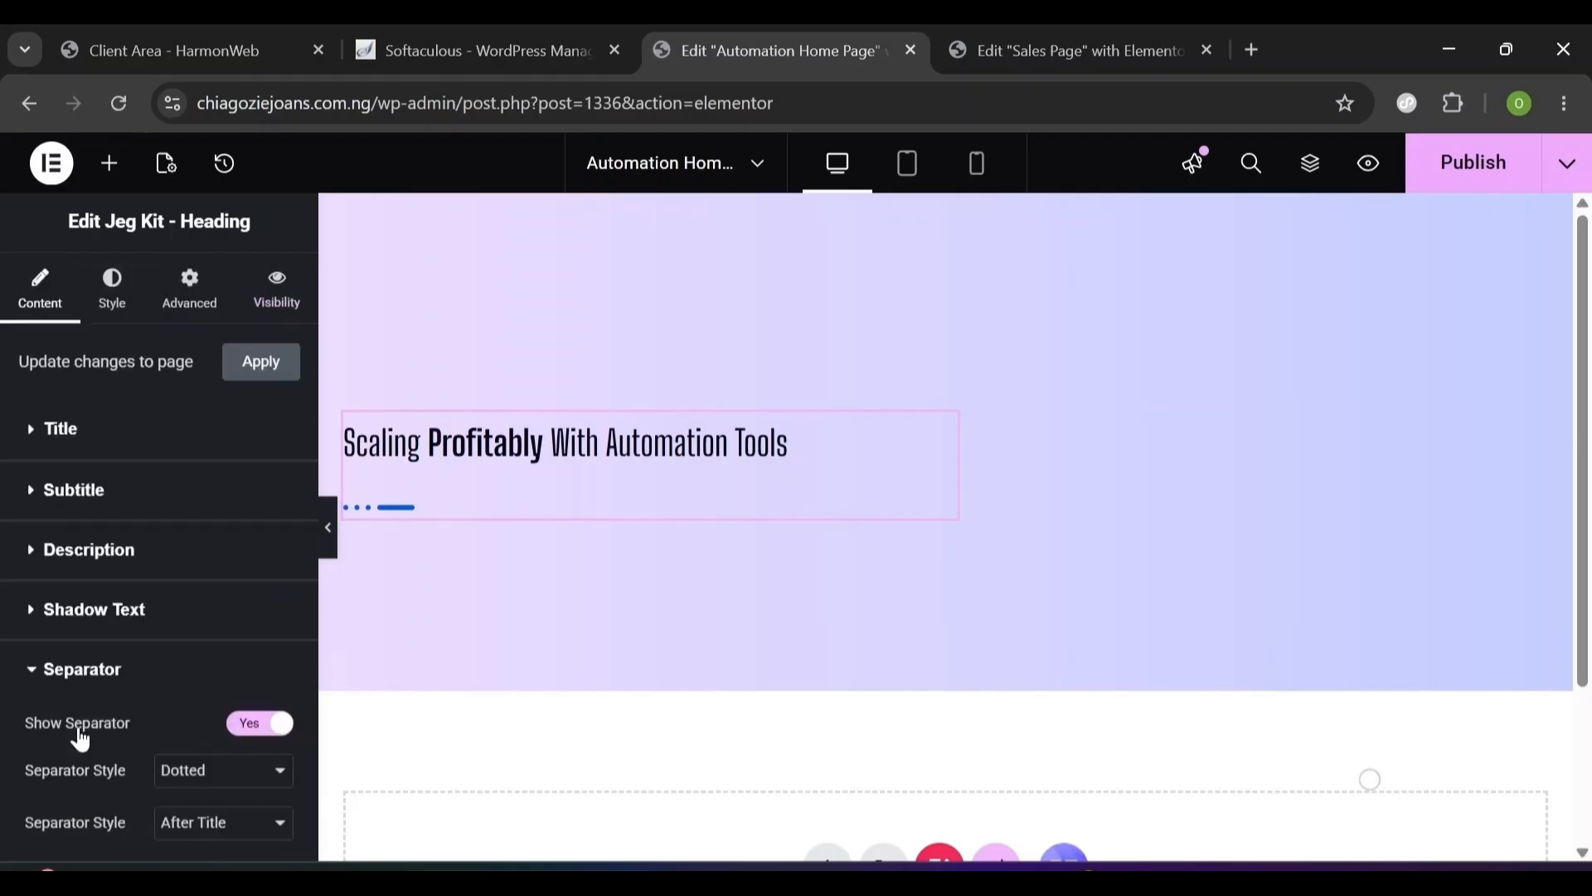
{"action": "left_click", "coordinate": [243, 733]}
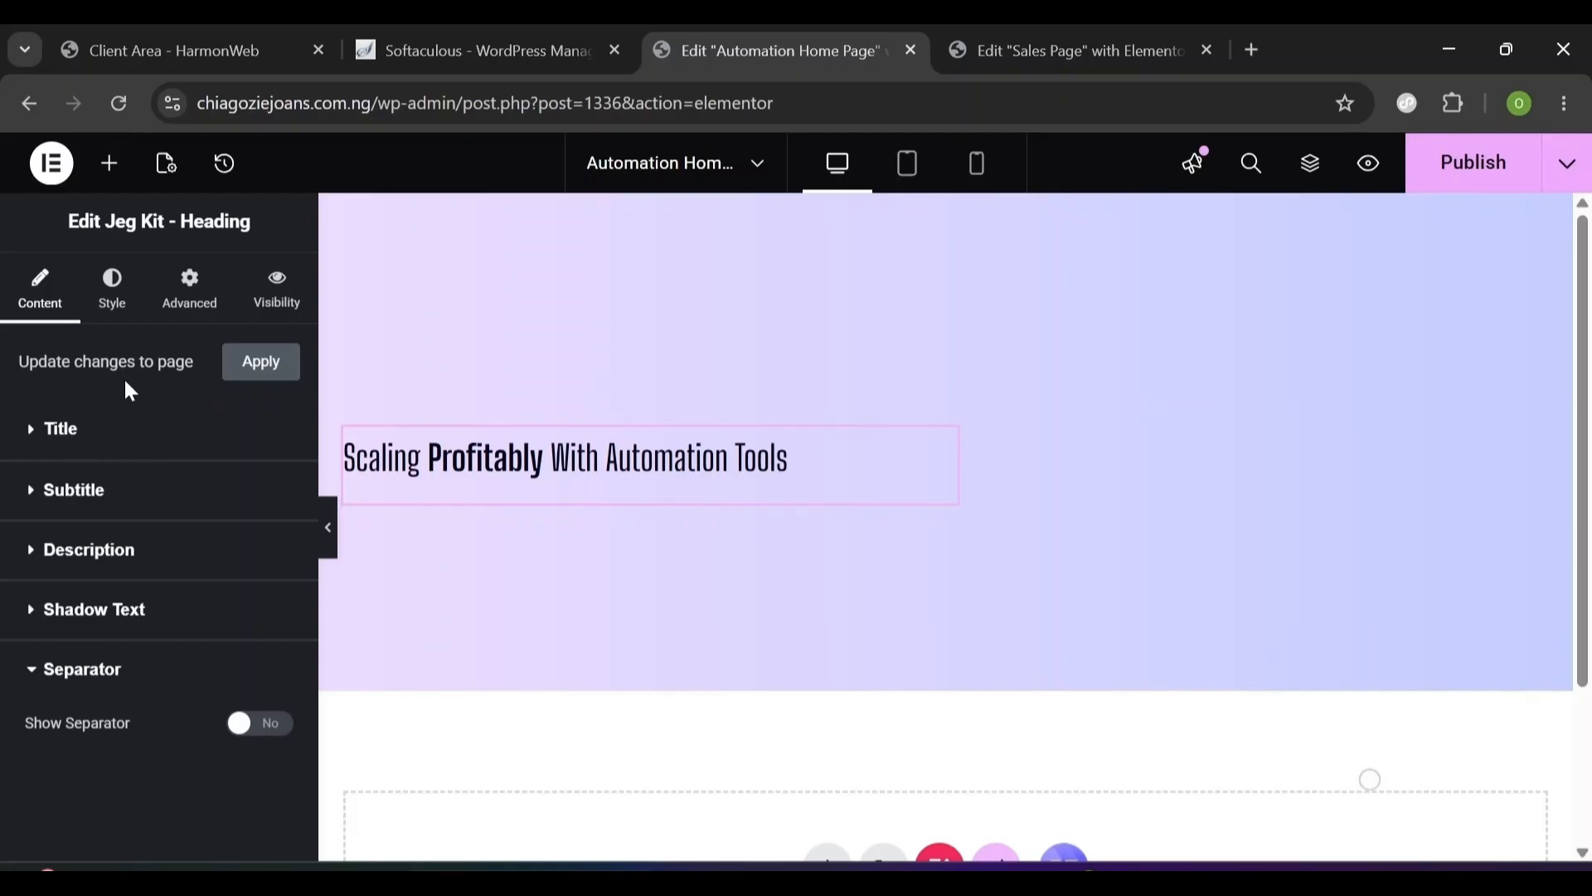
{"action": "left_click", "coordinate": [118, 308]}
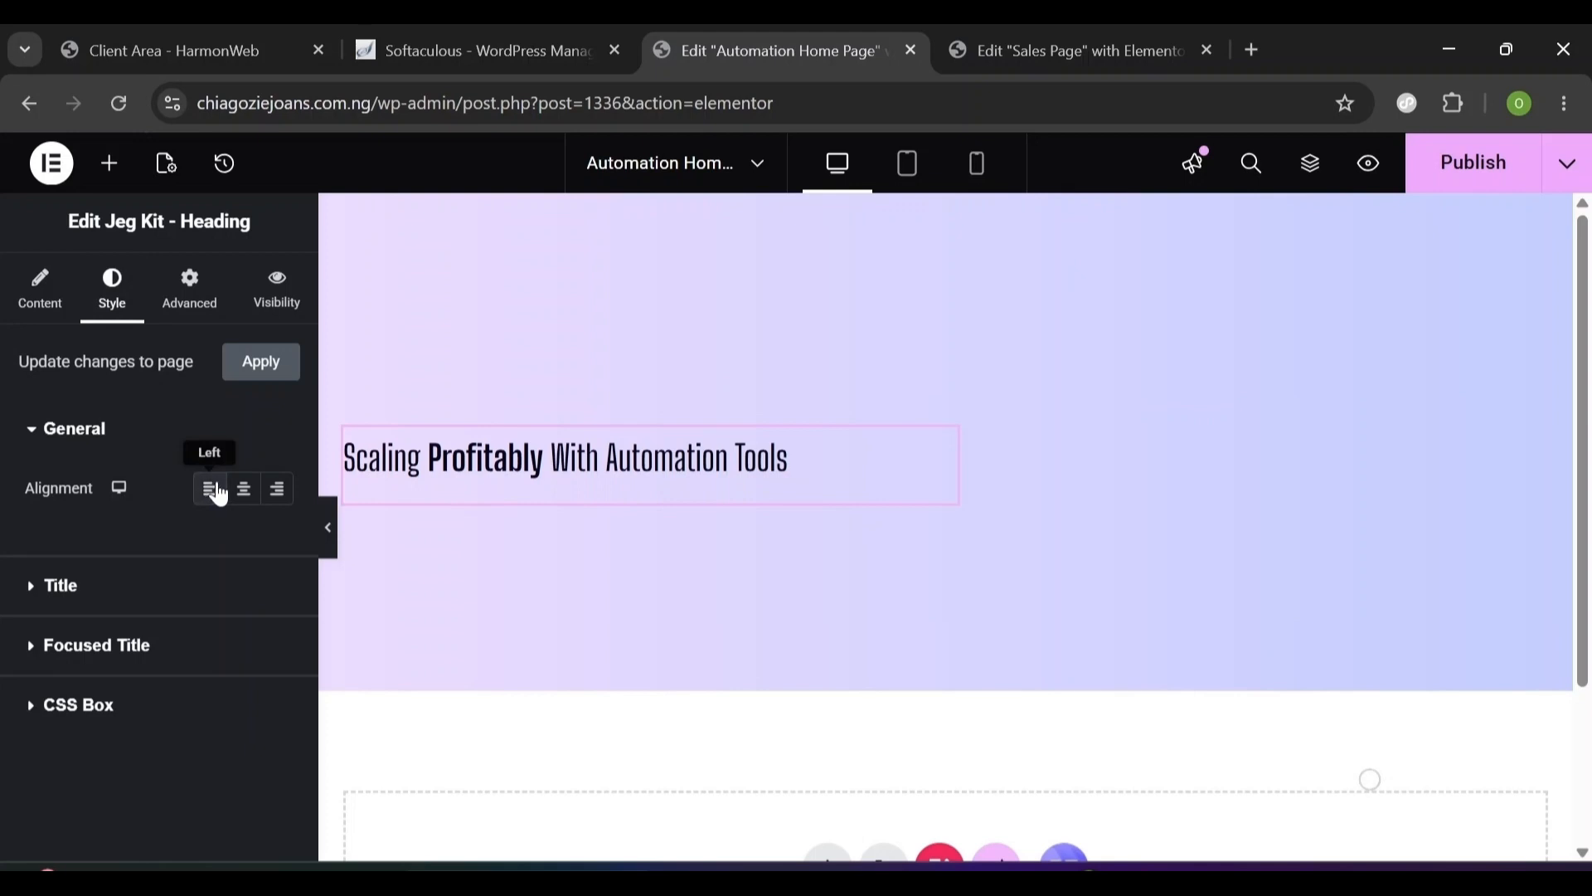
- Set the heading title's typography to Urbanist at 68 px
{"action": "left_click", "coordinate": [31, 590]}
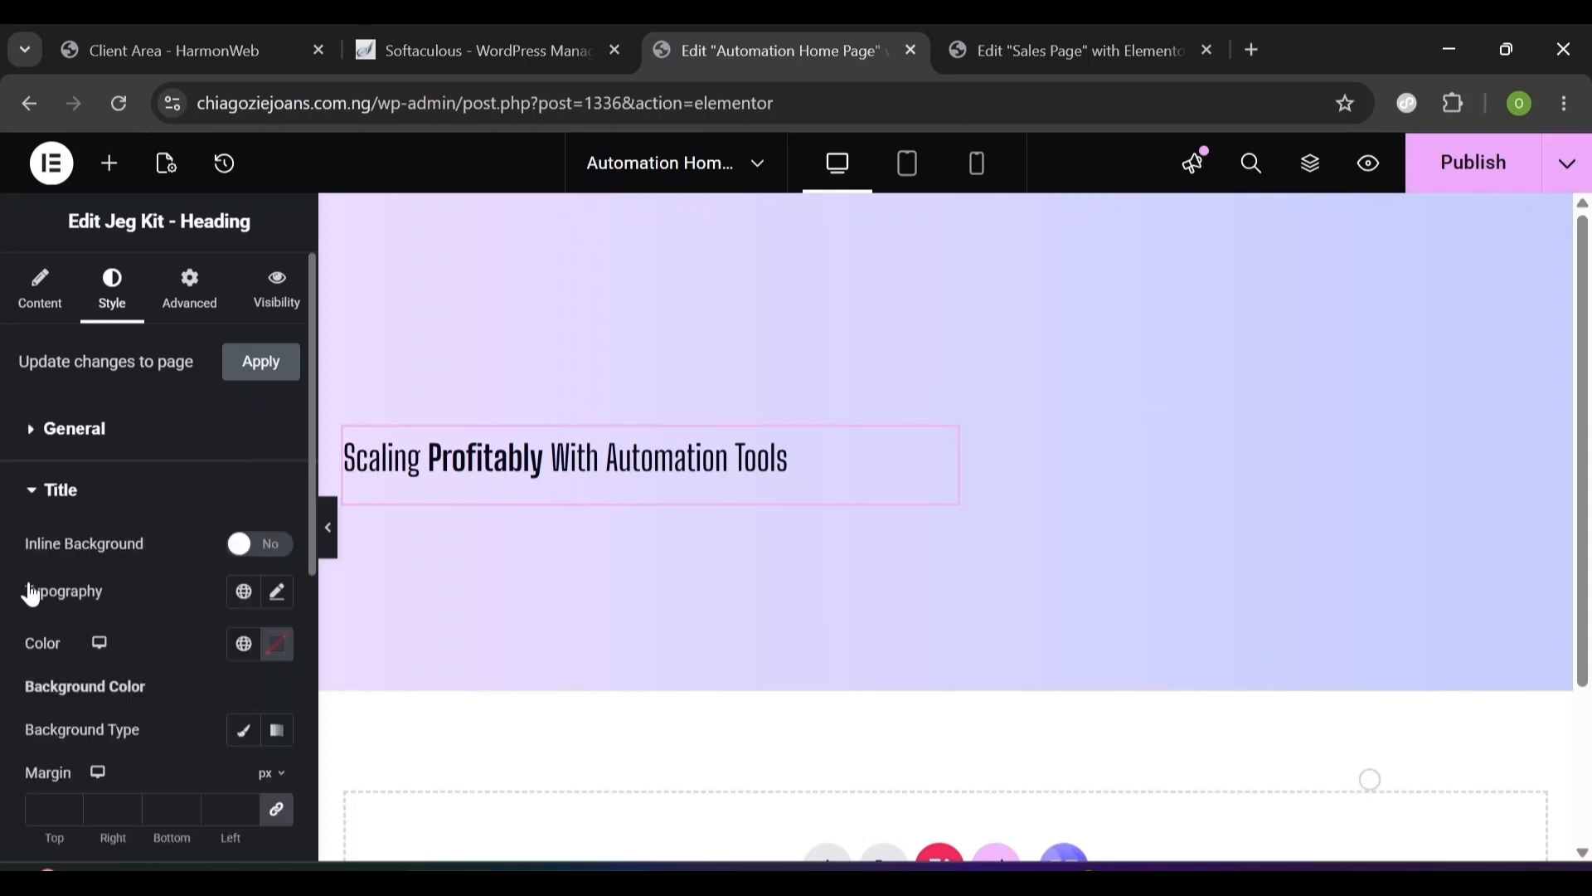
{"action": "left_click", "coordinate": [274, 596]}
{"action": "left_click", "coordinate": [214, 719]}
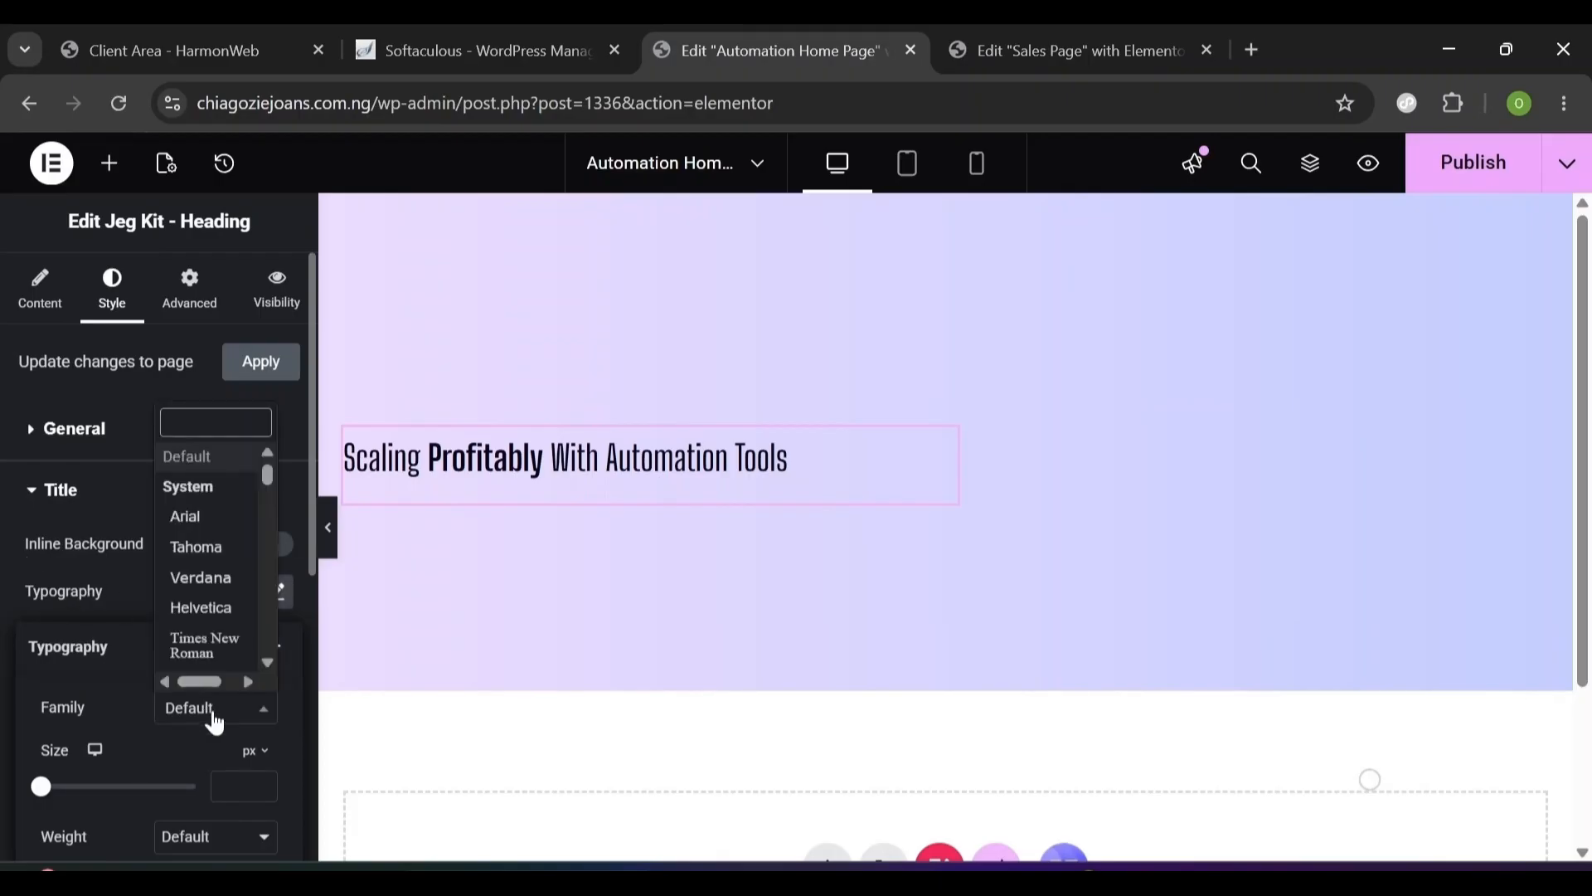
{"action": "type", "text": "urbanist"}
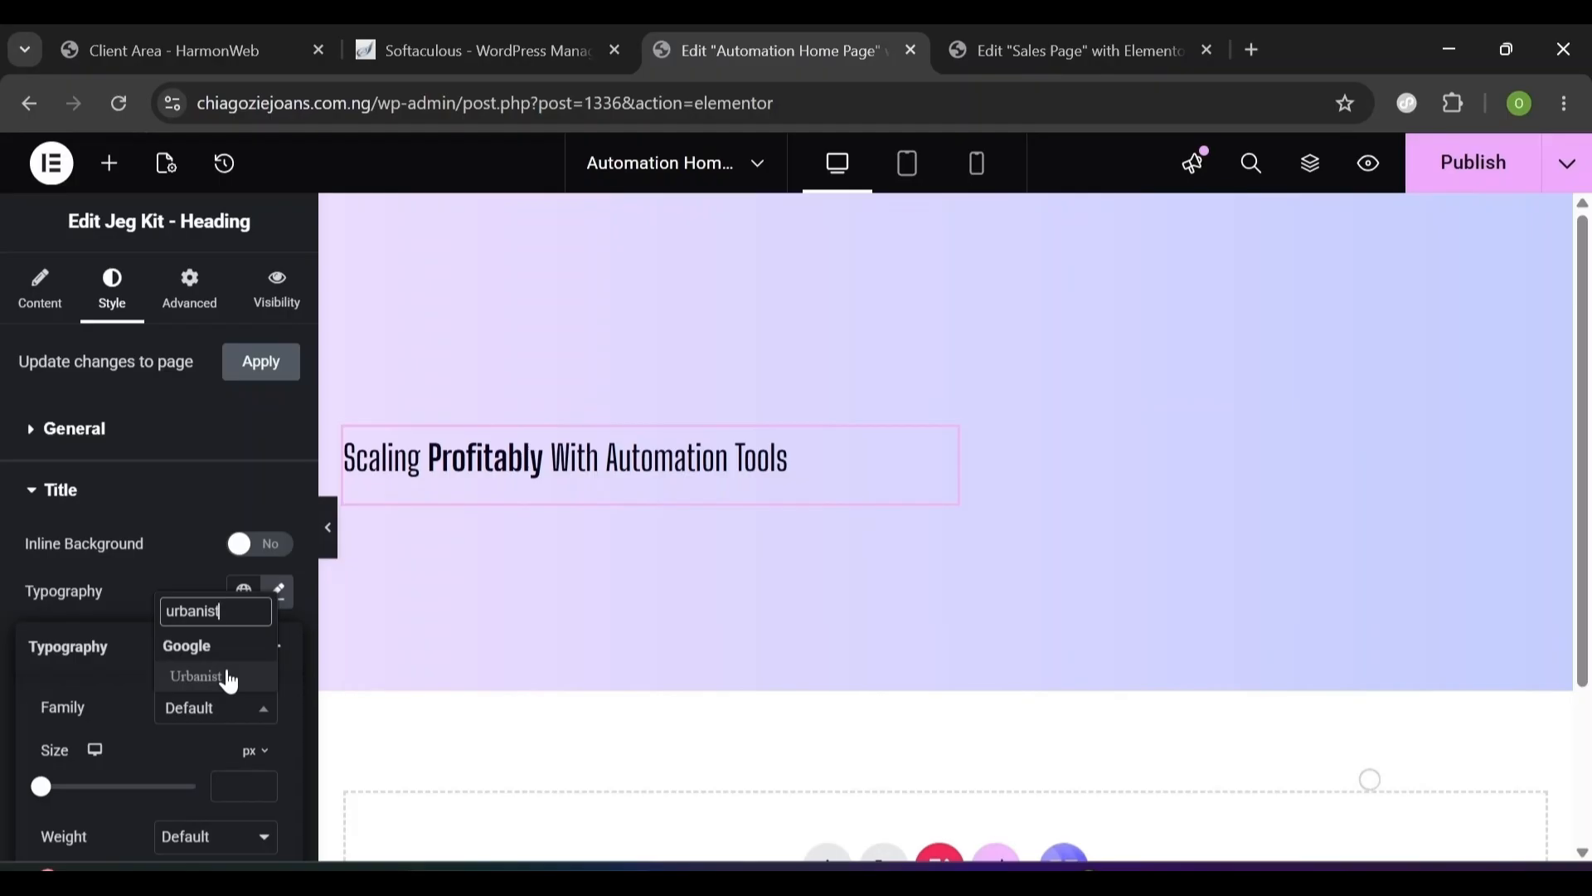
{"action": "left_click", "coordinate": [217, 677]}
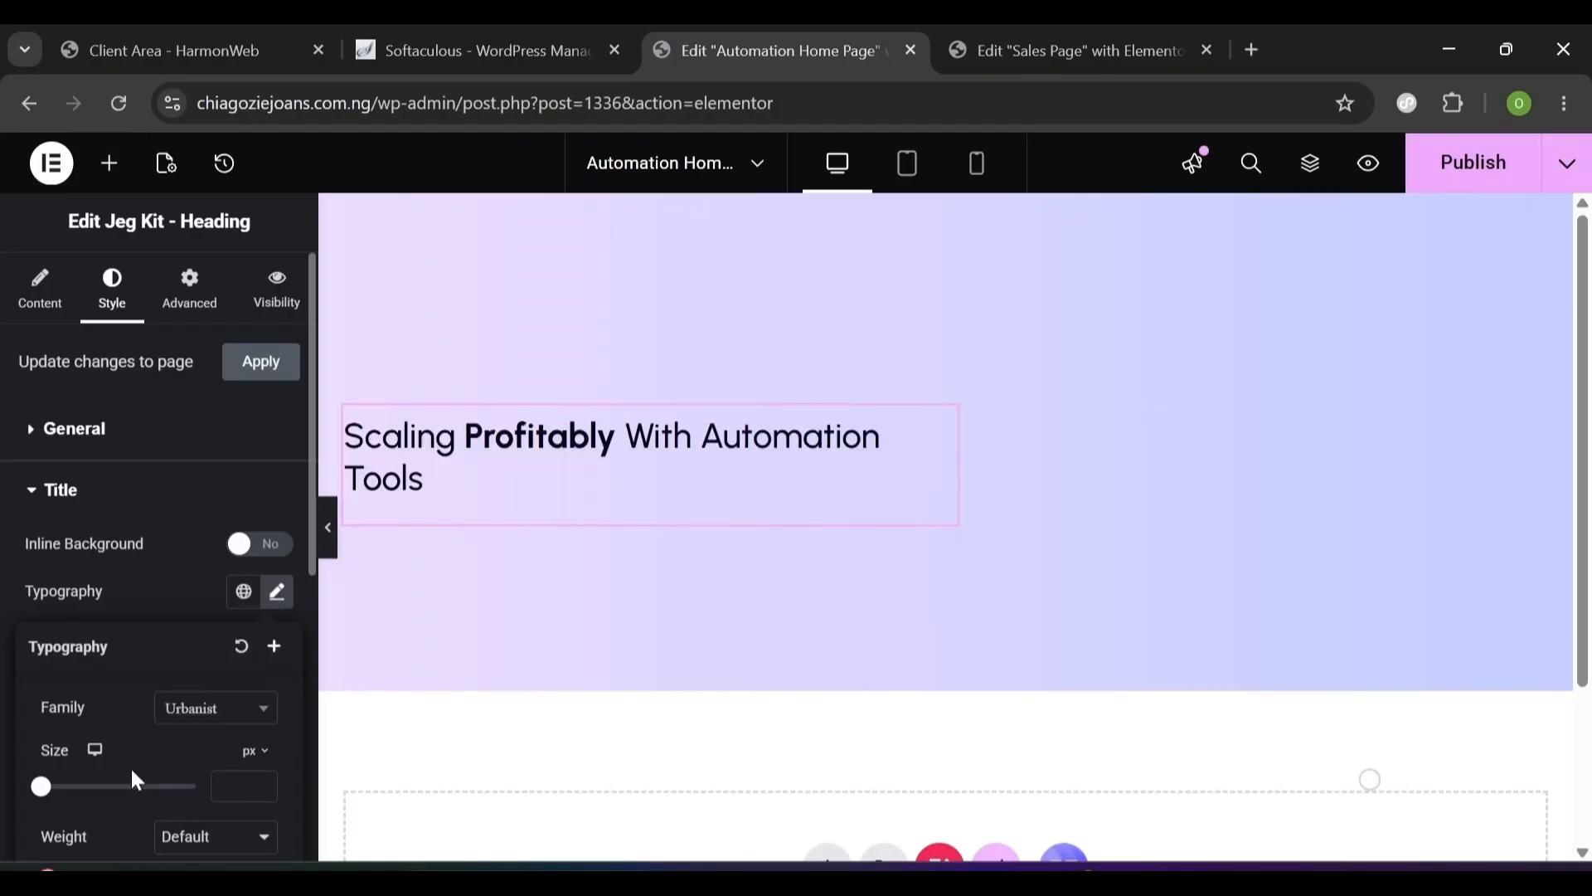
{"action": "left_click", "coordinate": [225, 786]}
{"action": "type", "text": "68"}
- Give the title 1.2 em line height and -0.2 px letter spacing
{"action": "scroll", "coordinate": [288, 778], "scroll_direction": "down", "scroll_amount": 3}
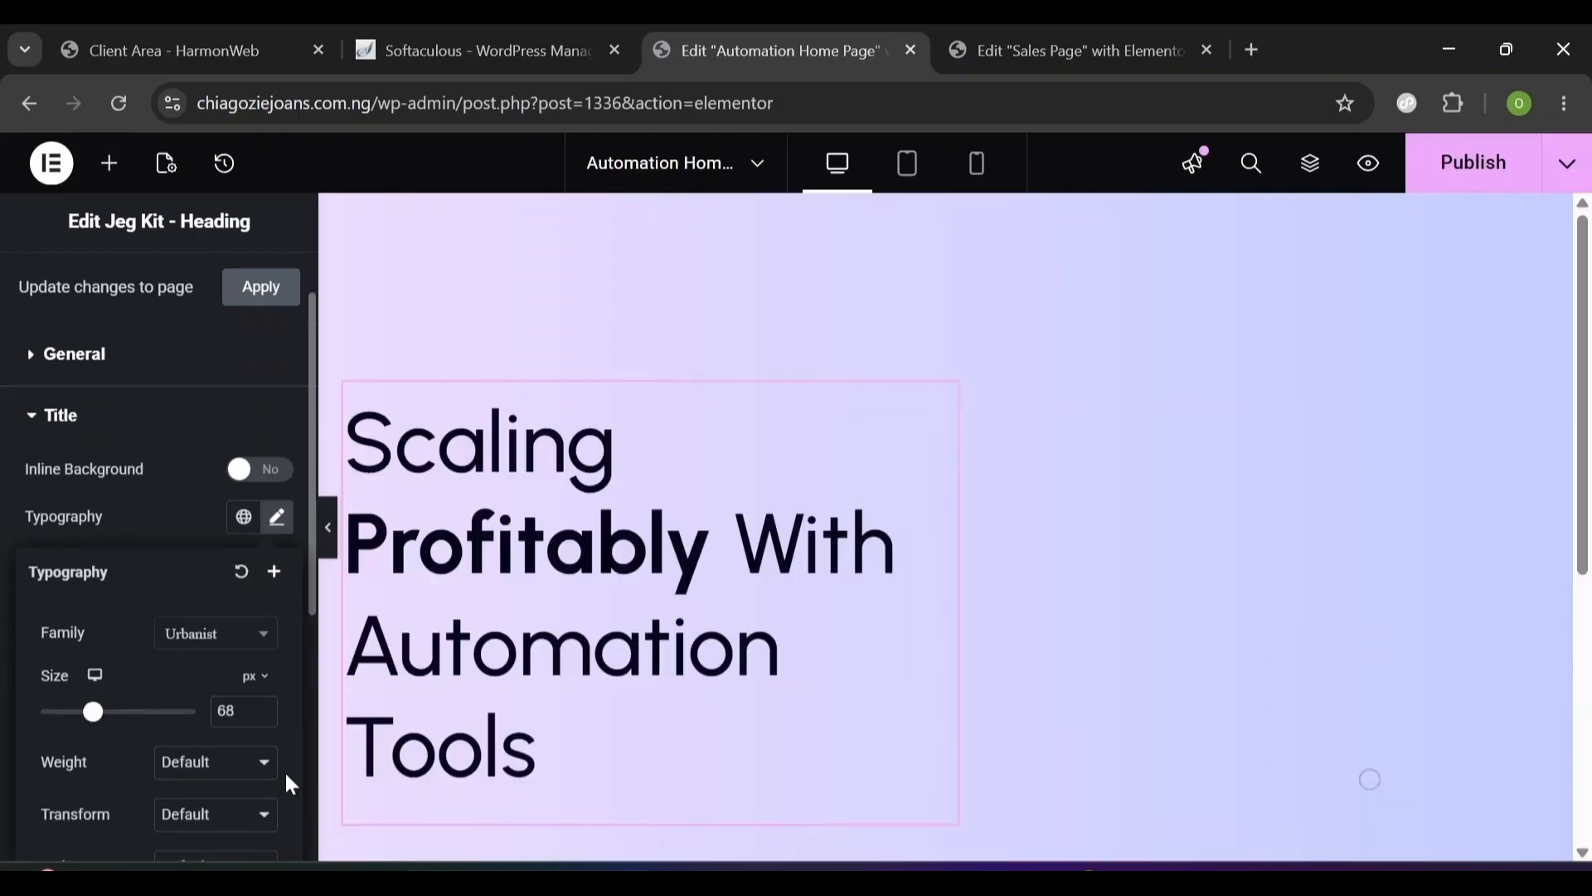
{"action": "scroll", "coordinate": [291, 783], "scroll_direction": "down", "scroll_amount": 1}
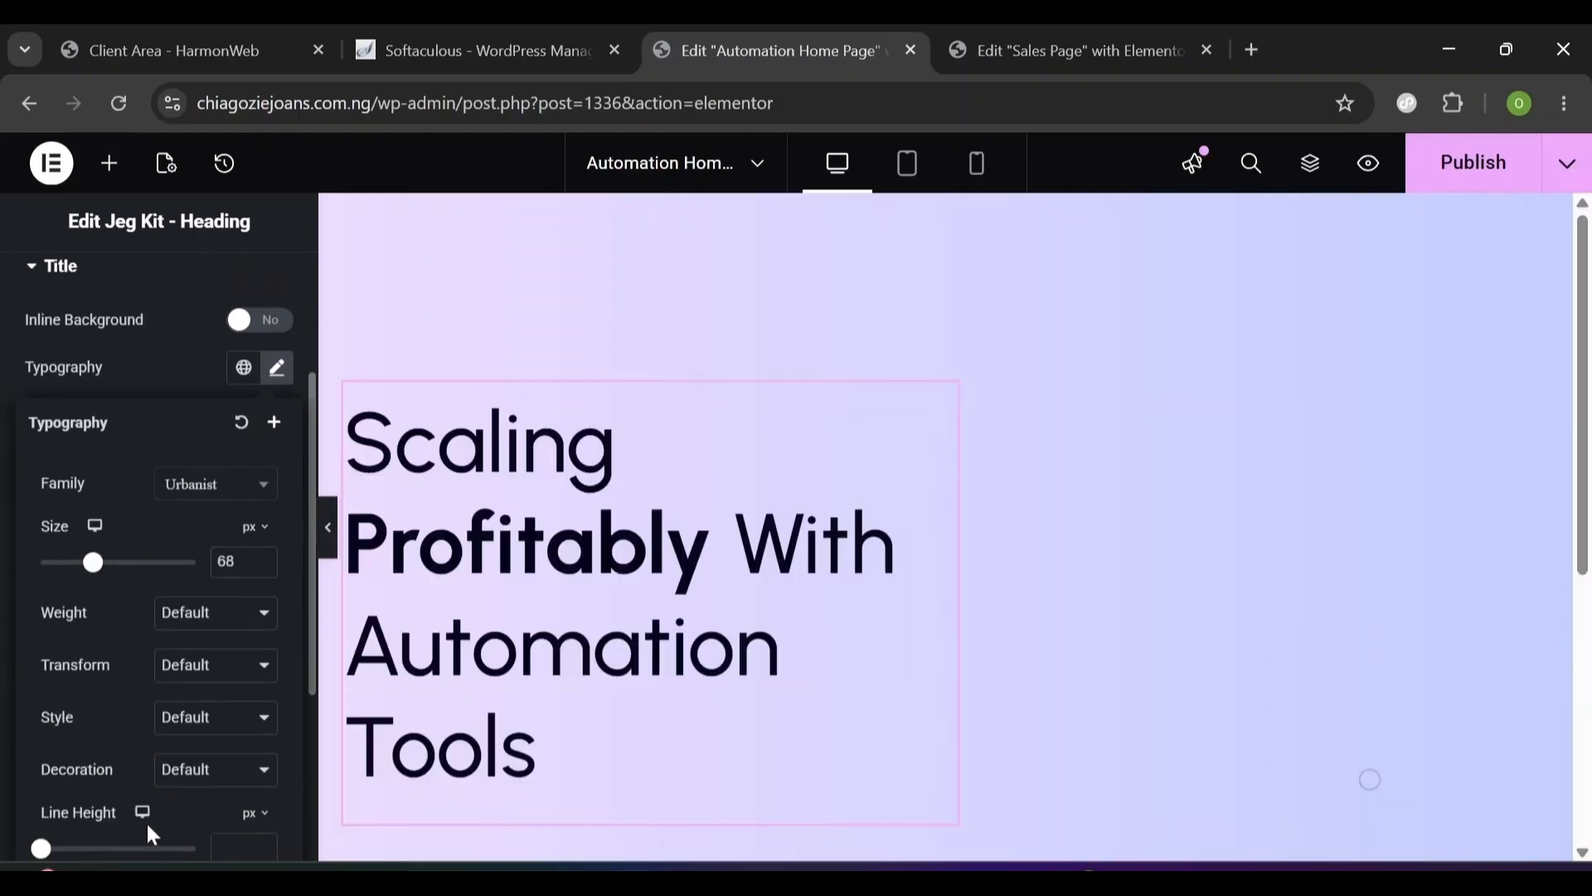
{"action": "scroll", "coordinate": [290, 794], "scroll_direction": "down", "scroll_amount": 2}
{"action": "left_click", "coordinate": [236, 699]}
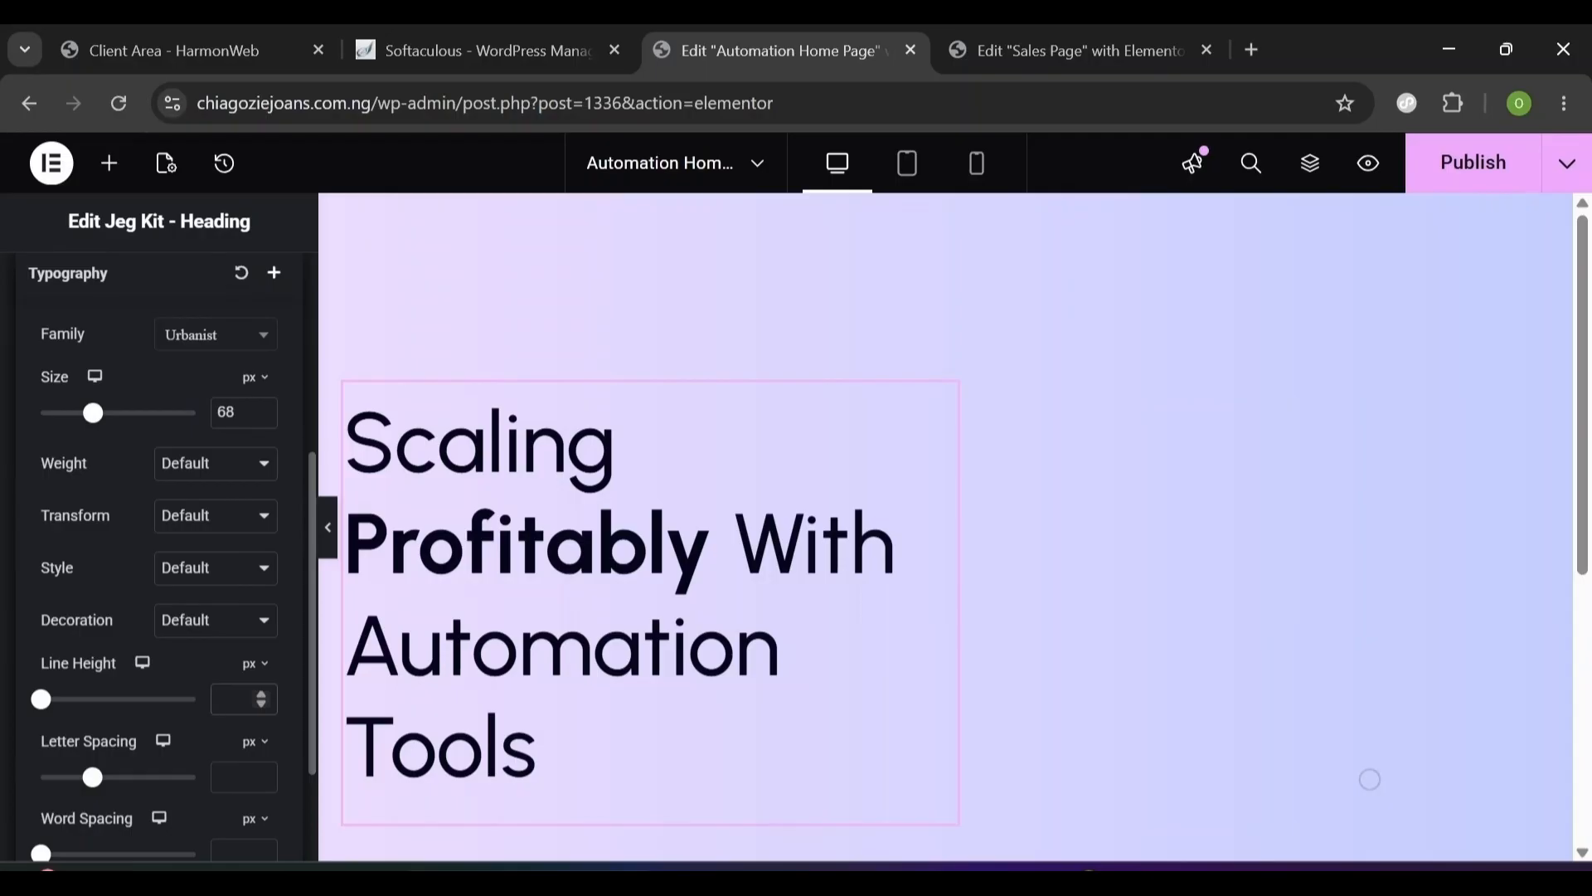
{"action": "left_click", "coordinate": [255, 665]}
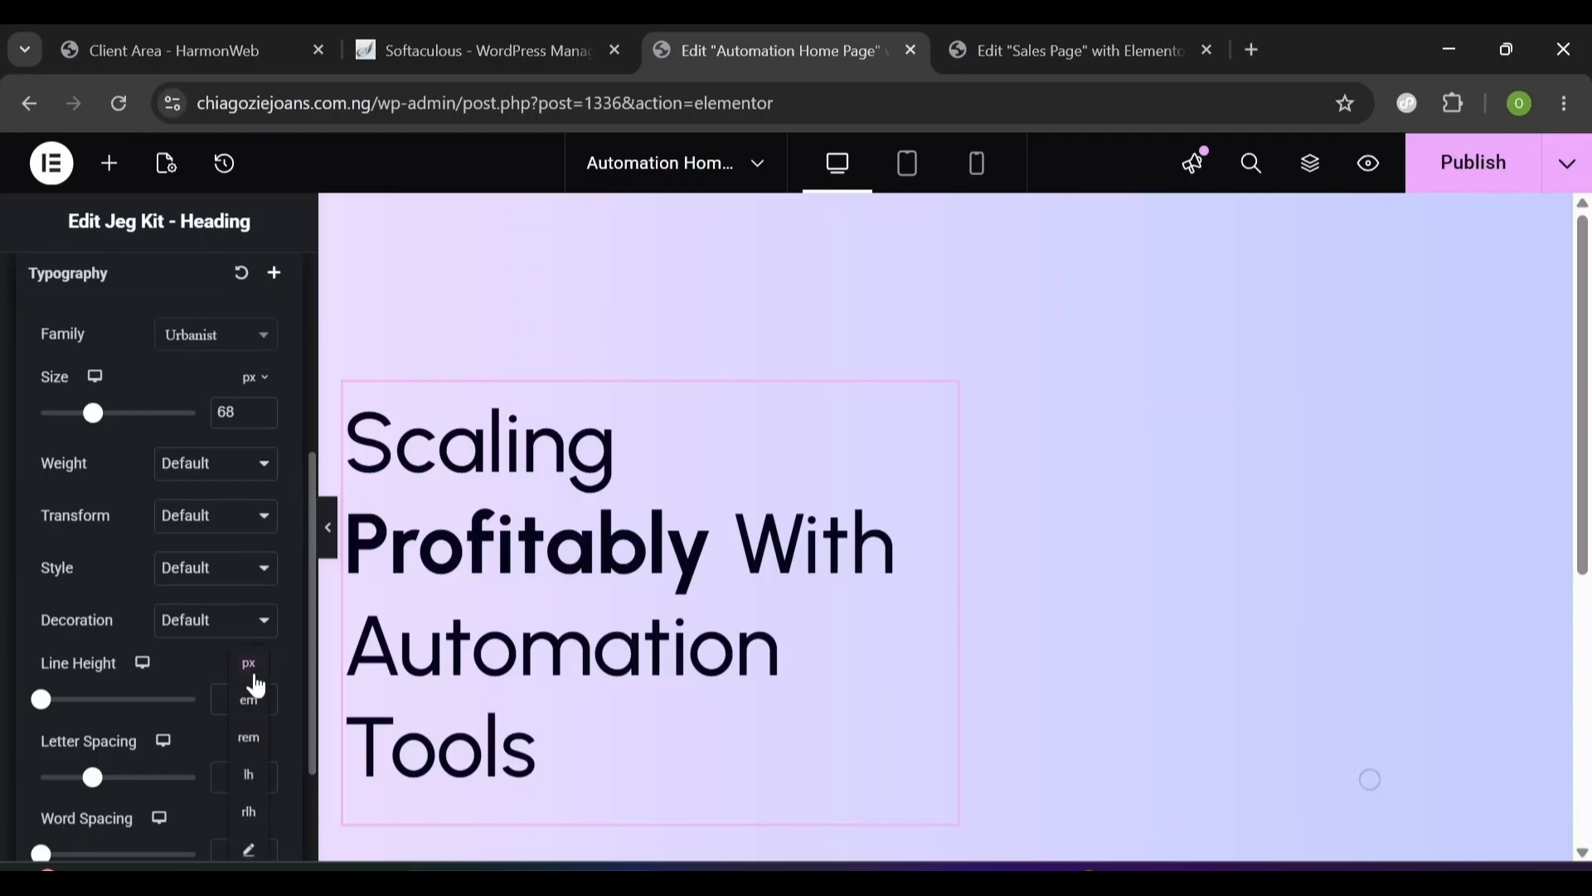
{"action": "left_click", "coordinate": [249, 703]}
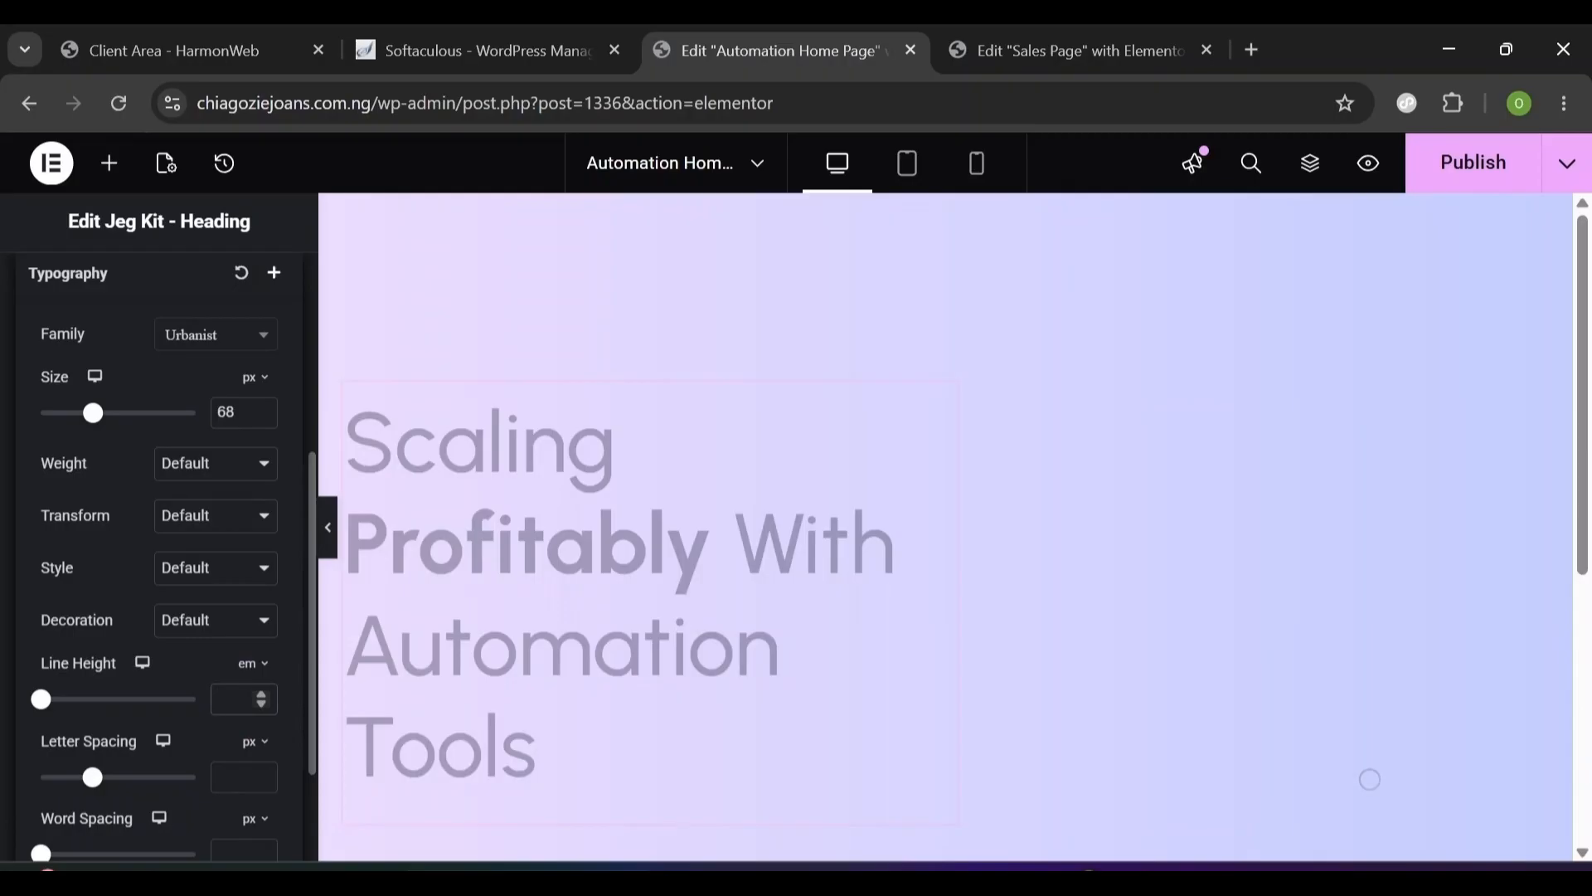
{"action": "type", "text": "1.2"}
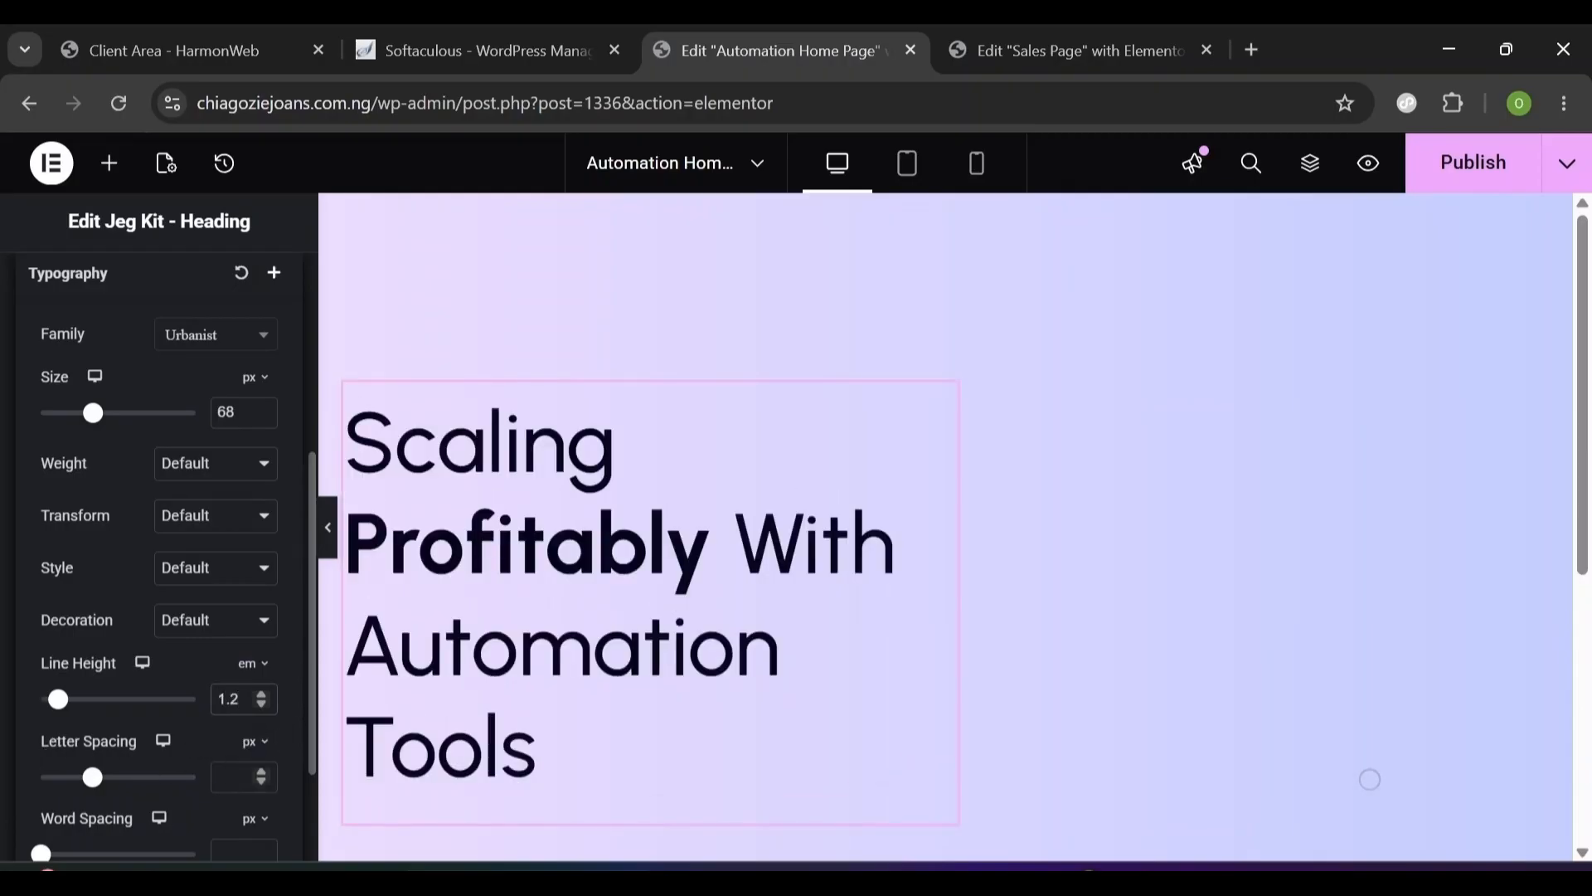
{"action": "left_click", "coordinate": [233, 777]}
{"action": "type", "text": "-0.2"}
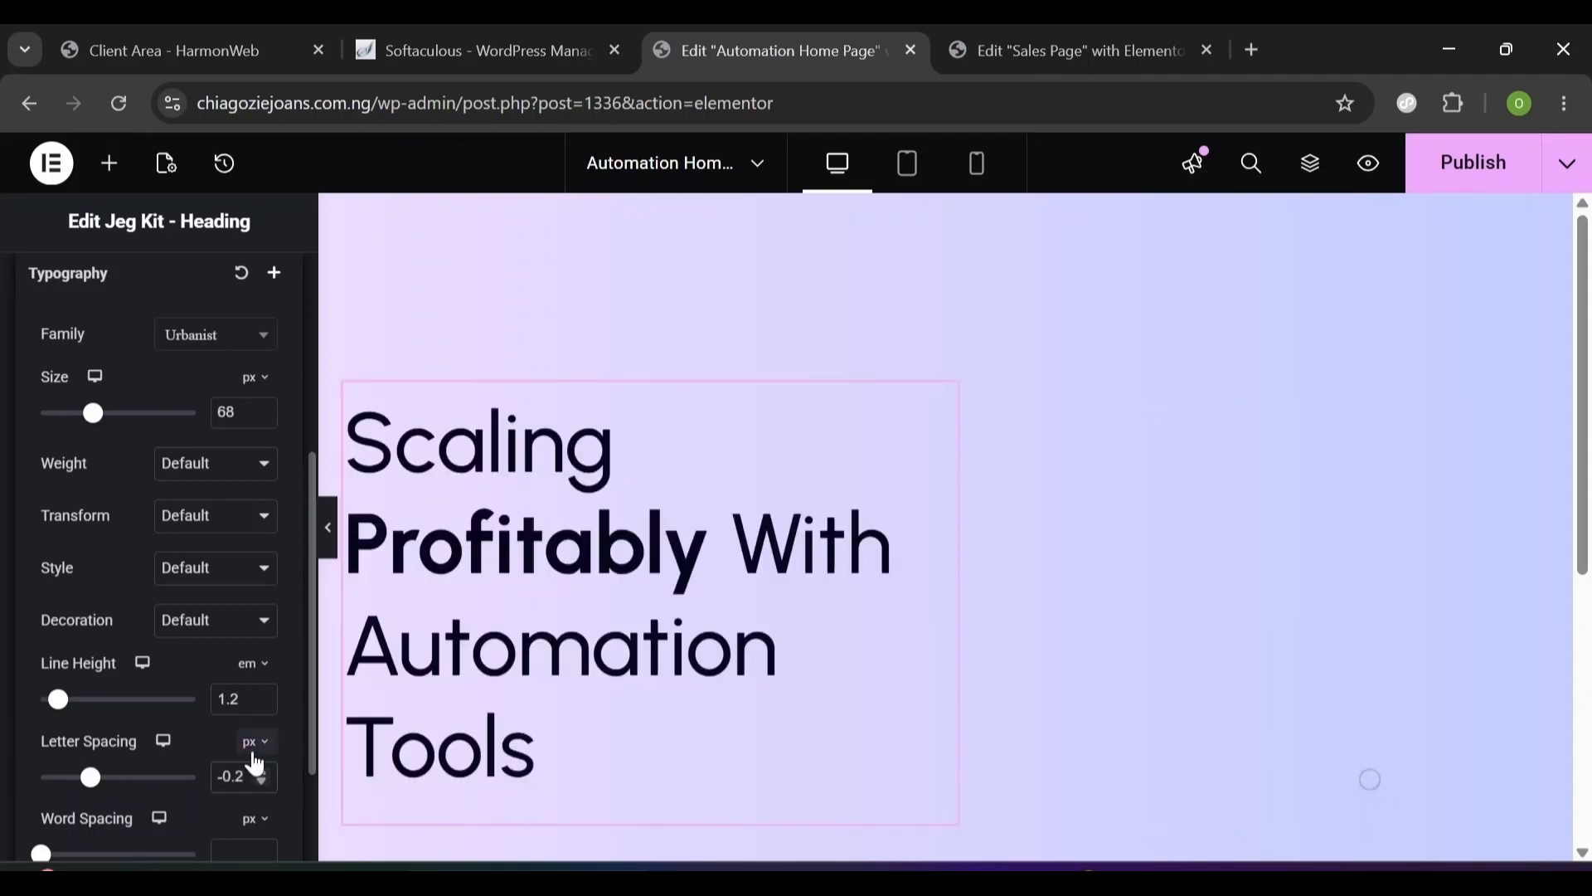
{"action": "left_click", "coordinate": [33, 288]}
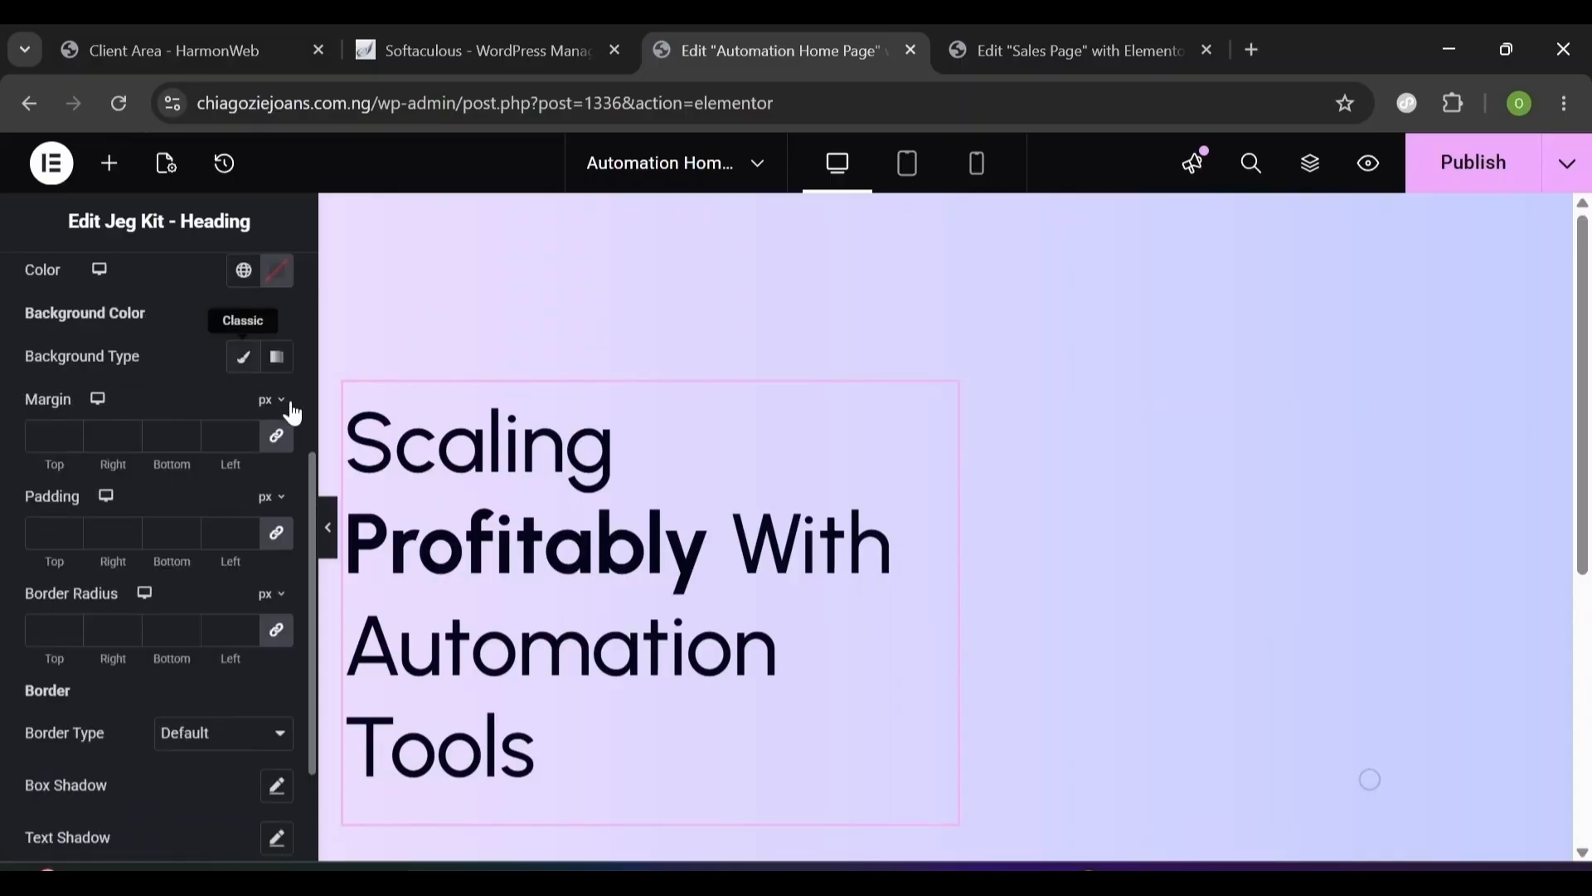
{"action": "left_click_drag", "start_coordinate": [311, 464], "coordinate": [294, 340]}
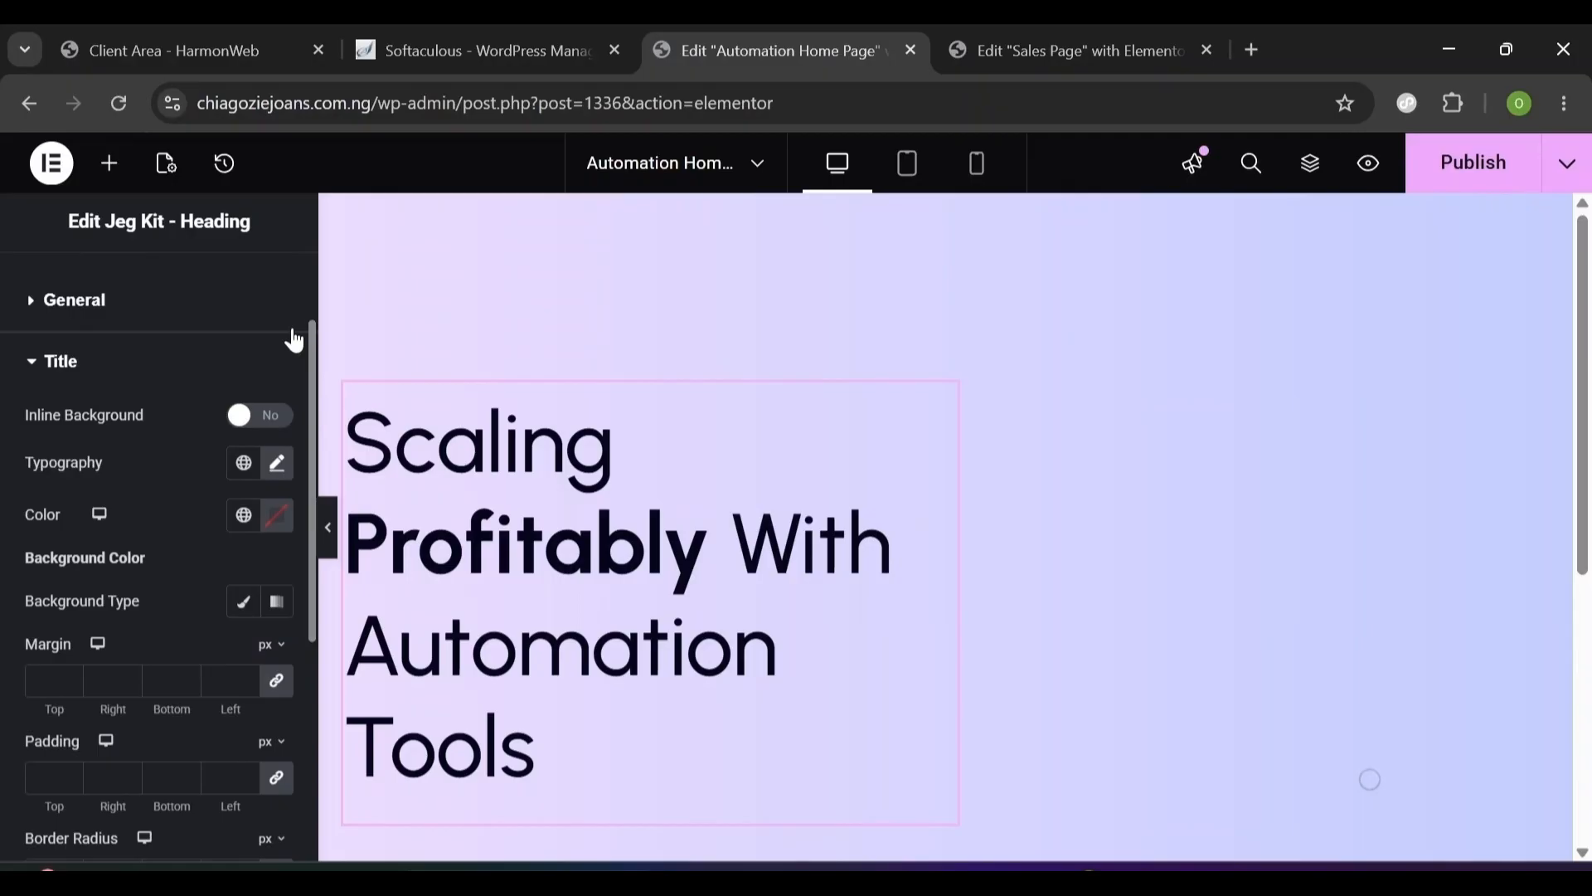
{"action": "left_click_drag", "start_coordinate": [308, 539], "coordinate": [313, 723]}
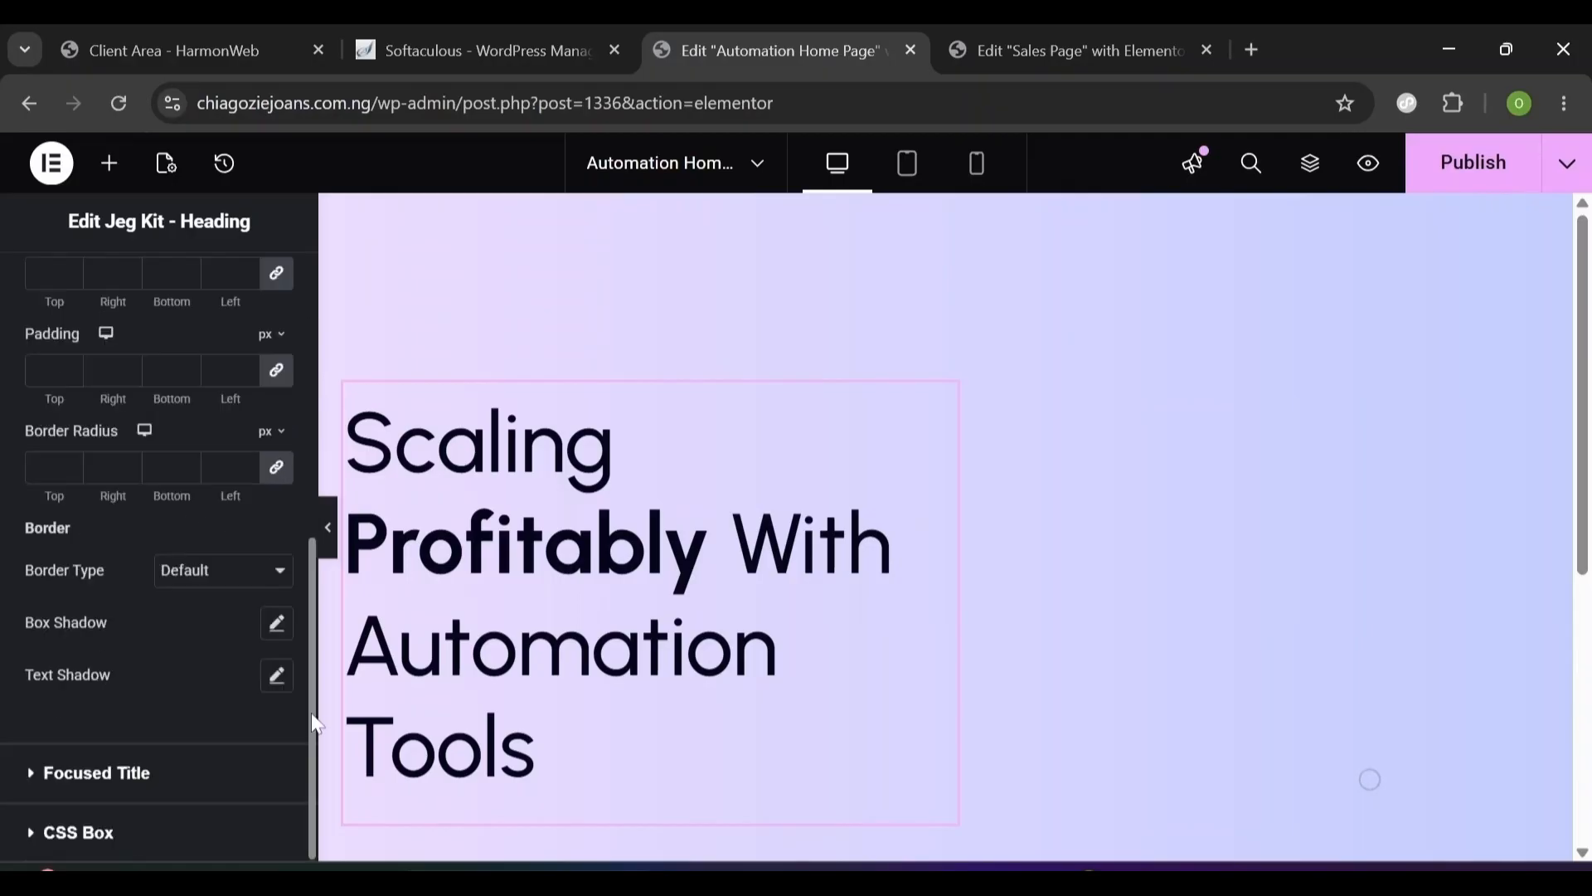
{"action": "left_click", "coordinate": [34, 775]}
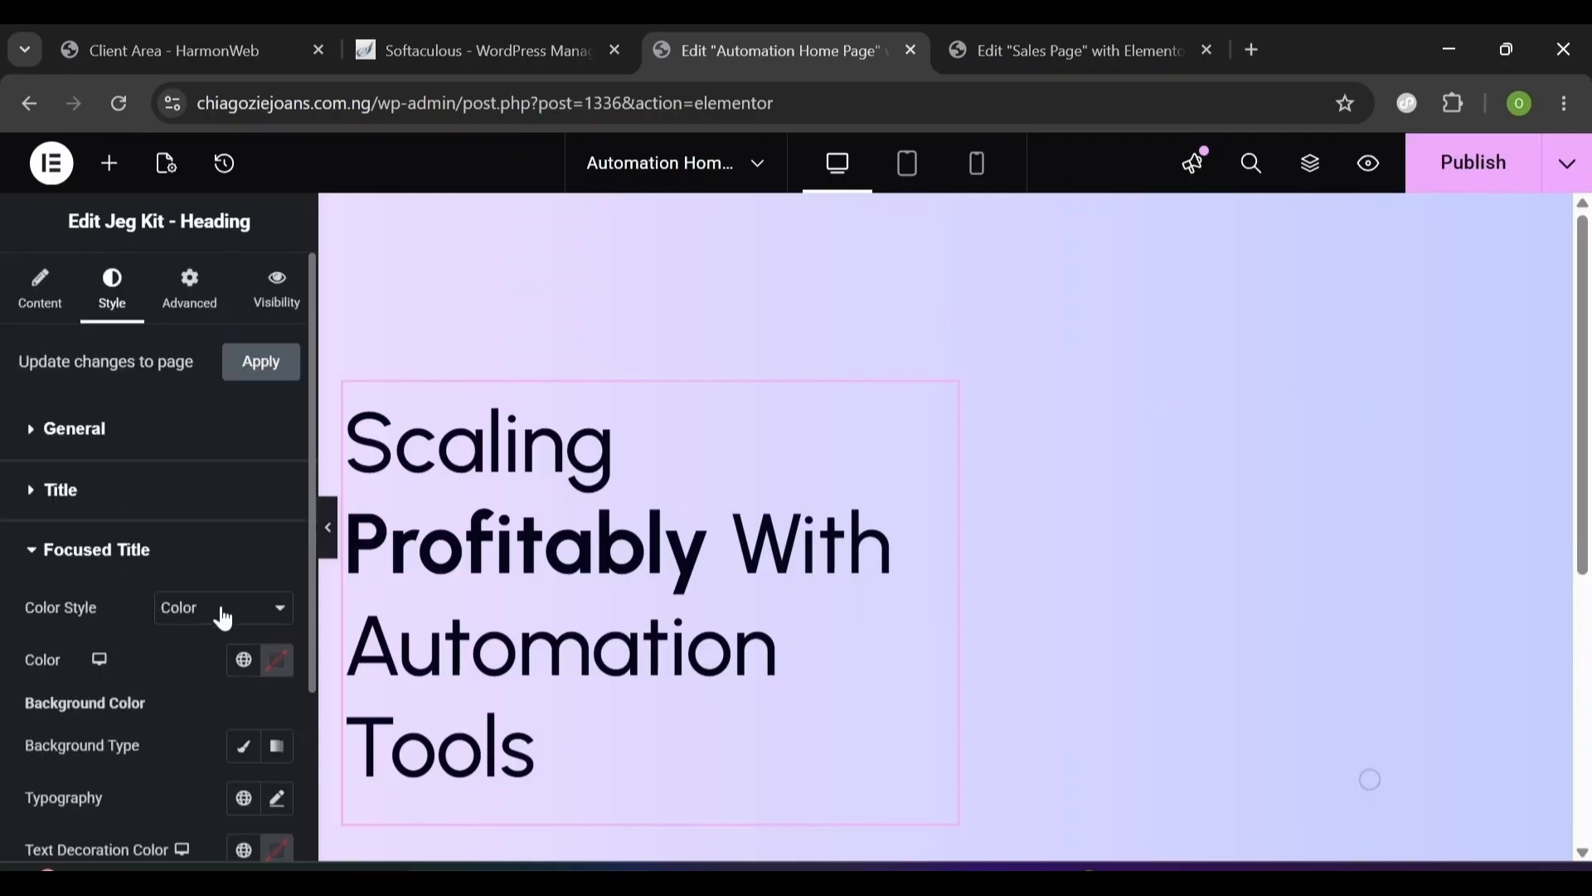
- Set the focus word's typography to Urbanist, 800 extra bold, italic
{"action": "left_click", "coordinate": [280, 805]}
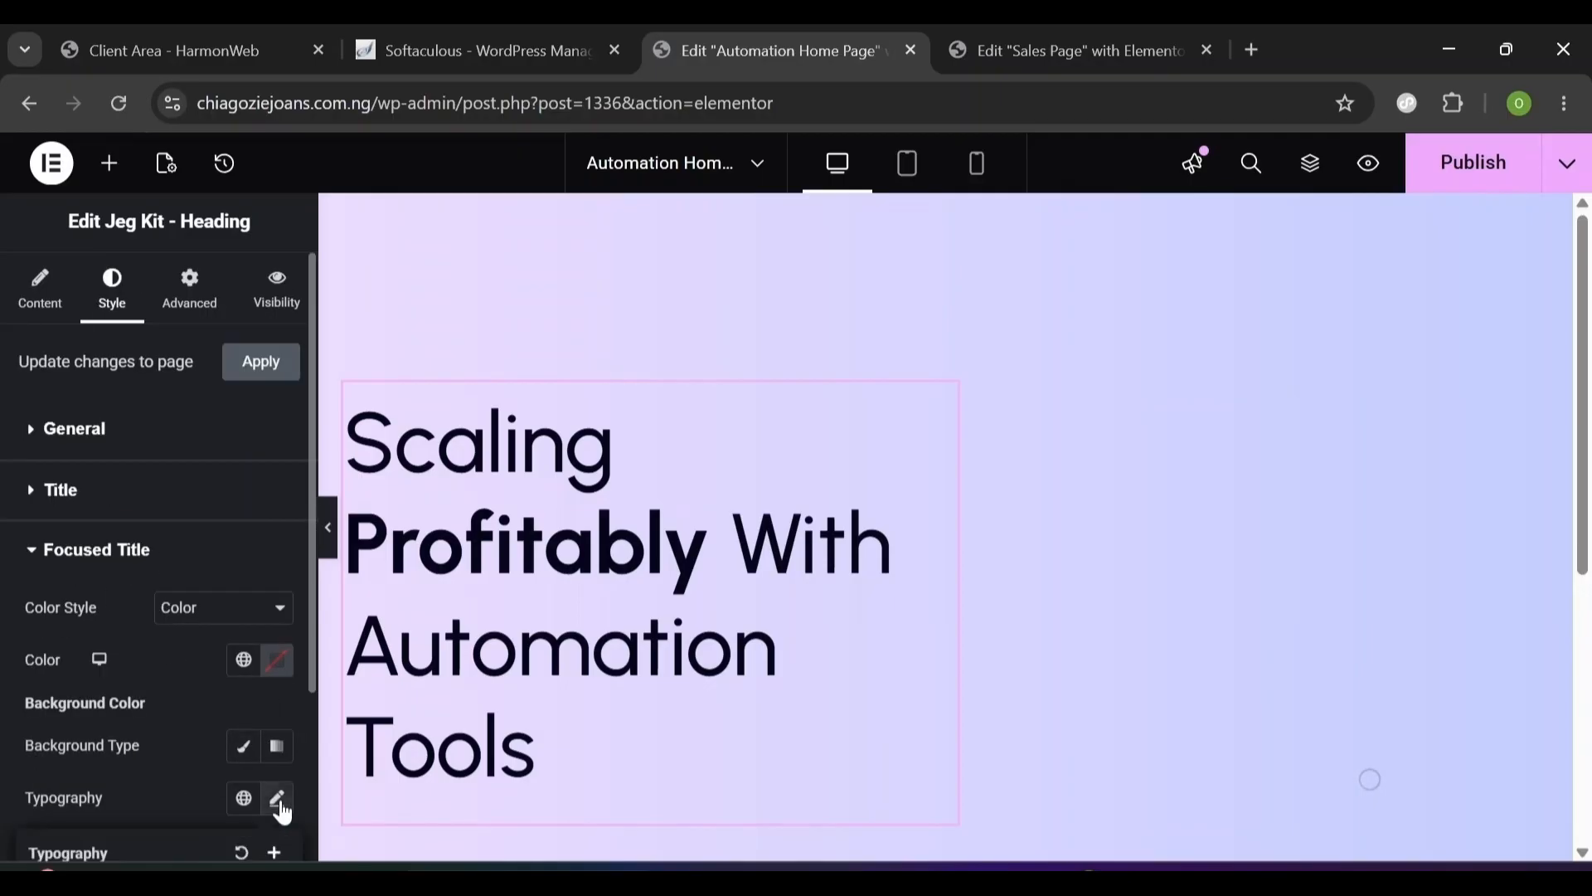
{"action": "scroll", "coordinate": [187, 842], "scroll_direction": "down", "scroll_amount": 5}
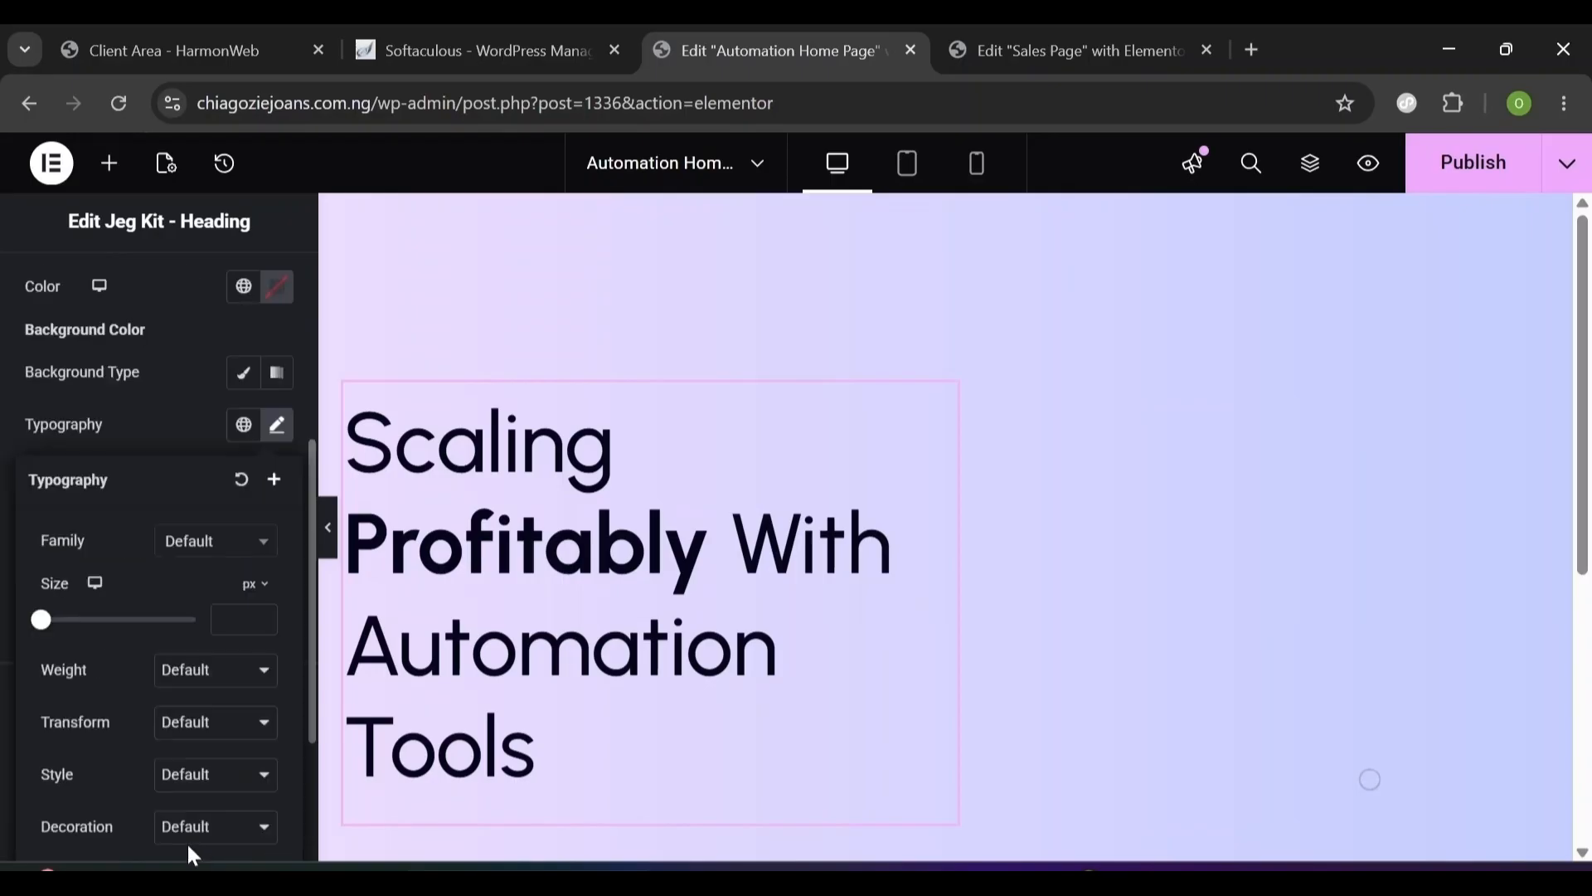
{"action": "left_click", "coordinate": [224, 551]}
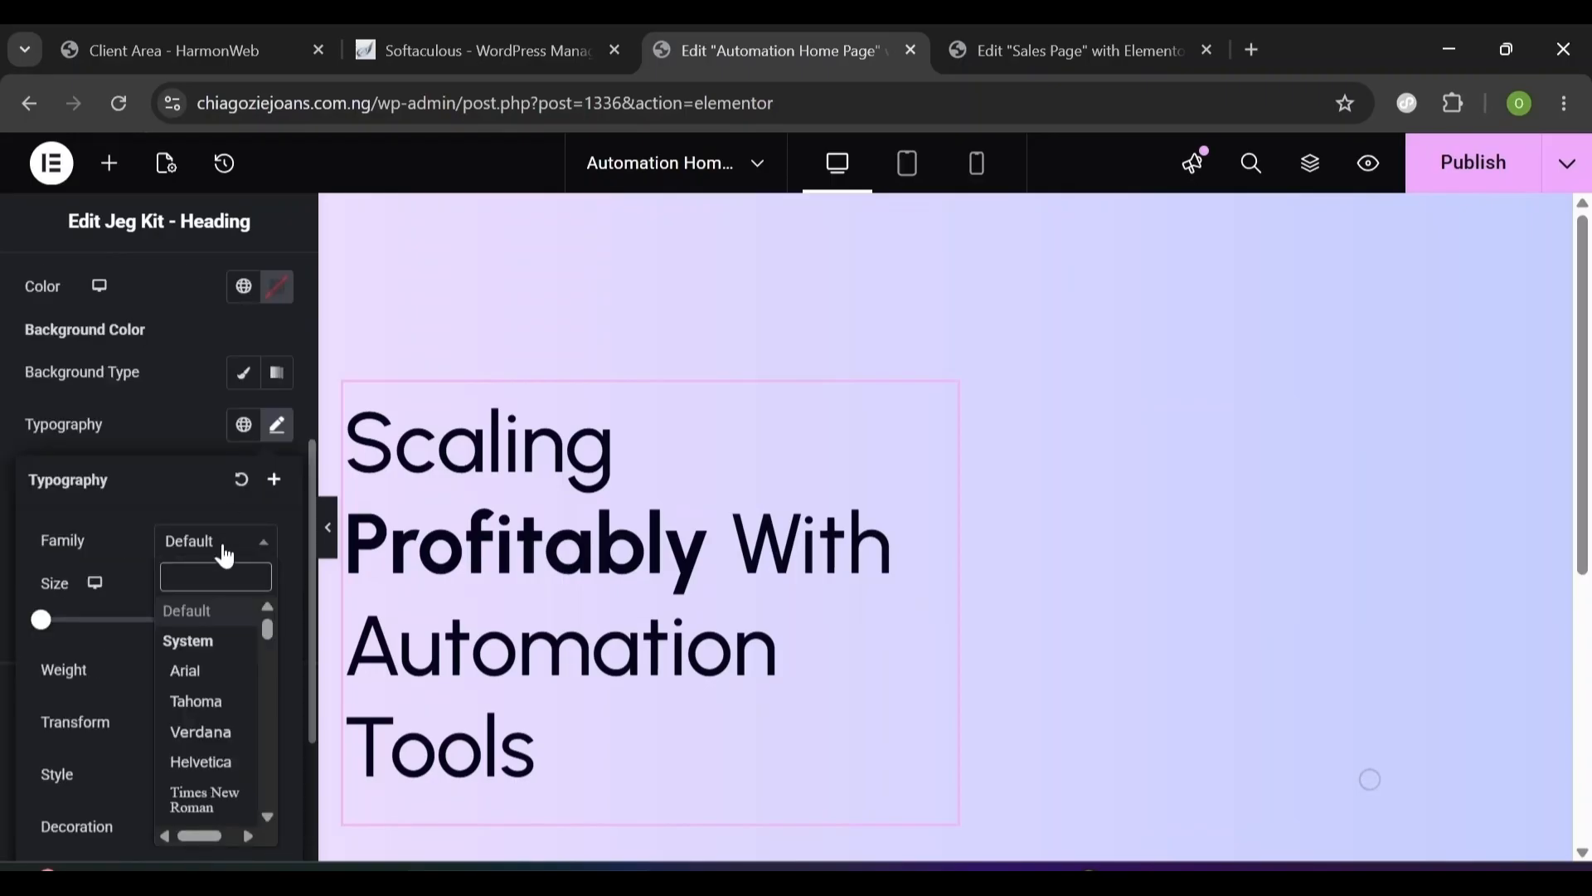
{"action": "type", "text": "urban"}
{"action": "key", "text": "Return"}
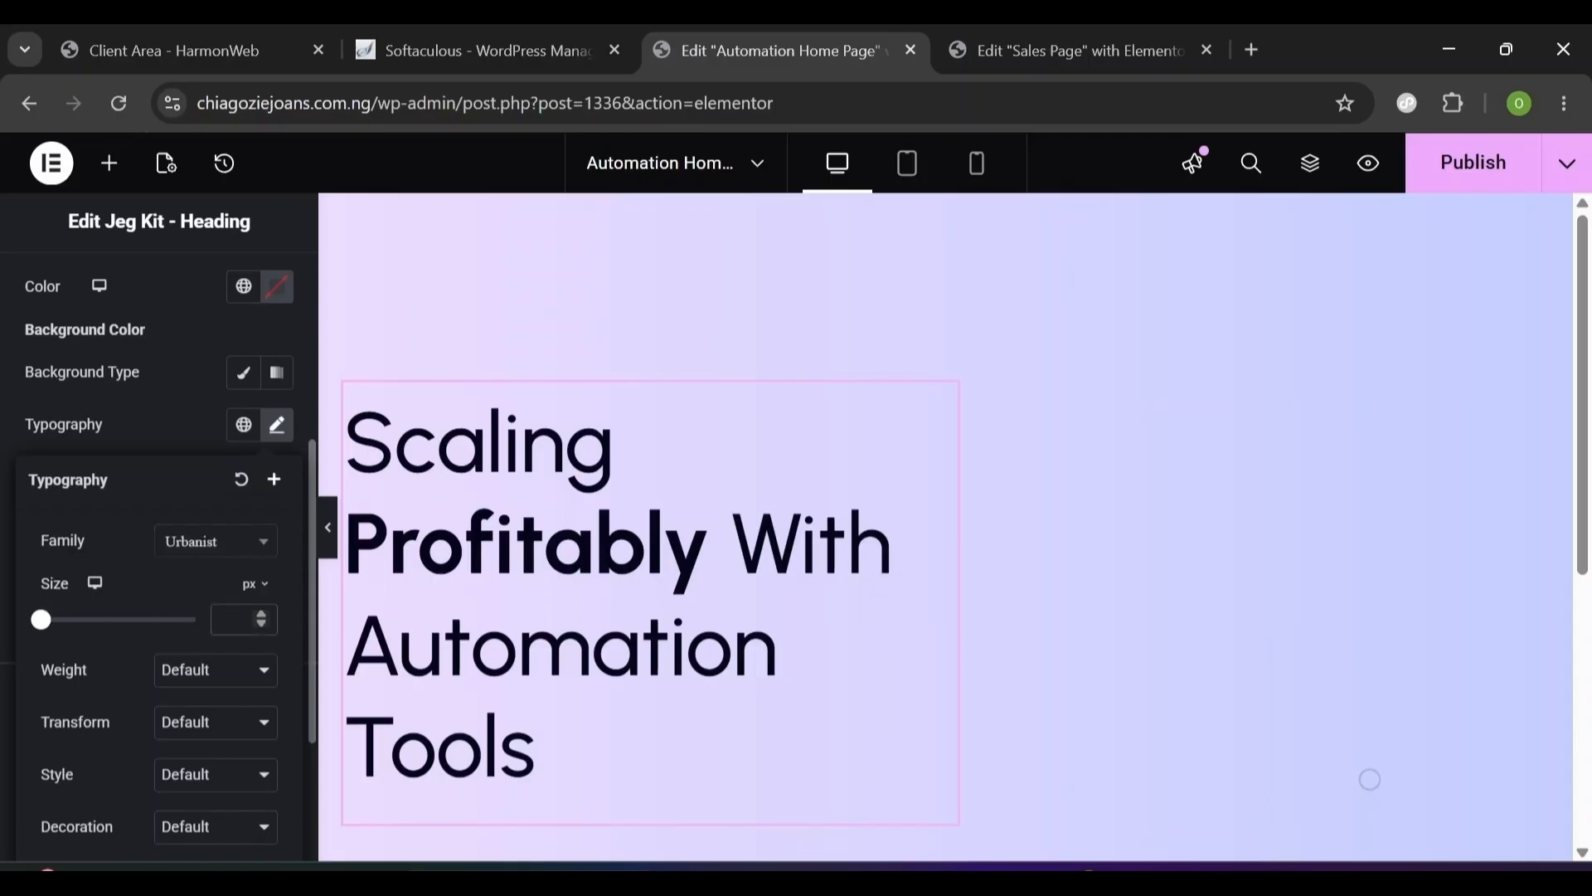
{"action": "type", "text": "100"}
{"action": "left_click", "coordinate": [199, 685]}
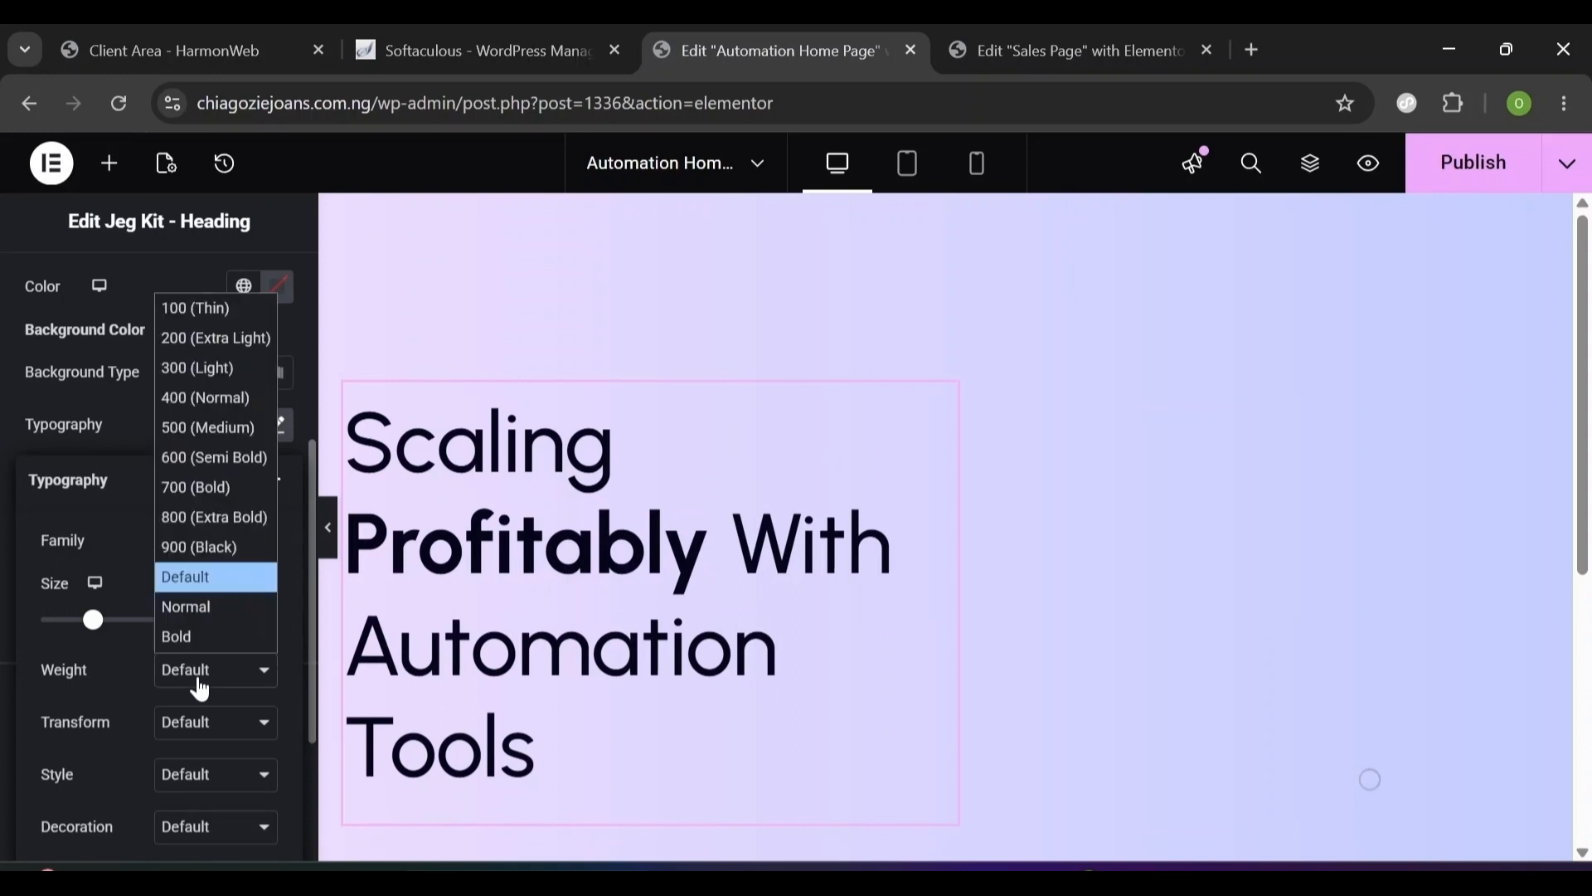
{"action": "left_click", "coordinate": [199, 517]}
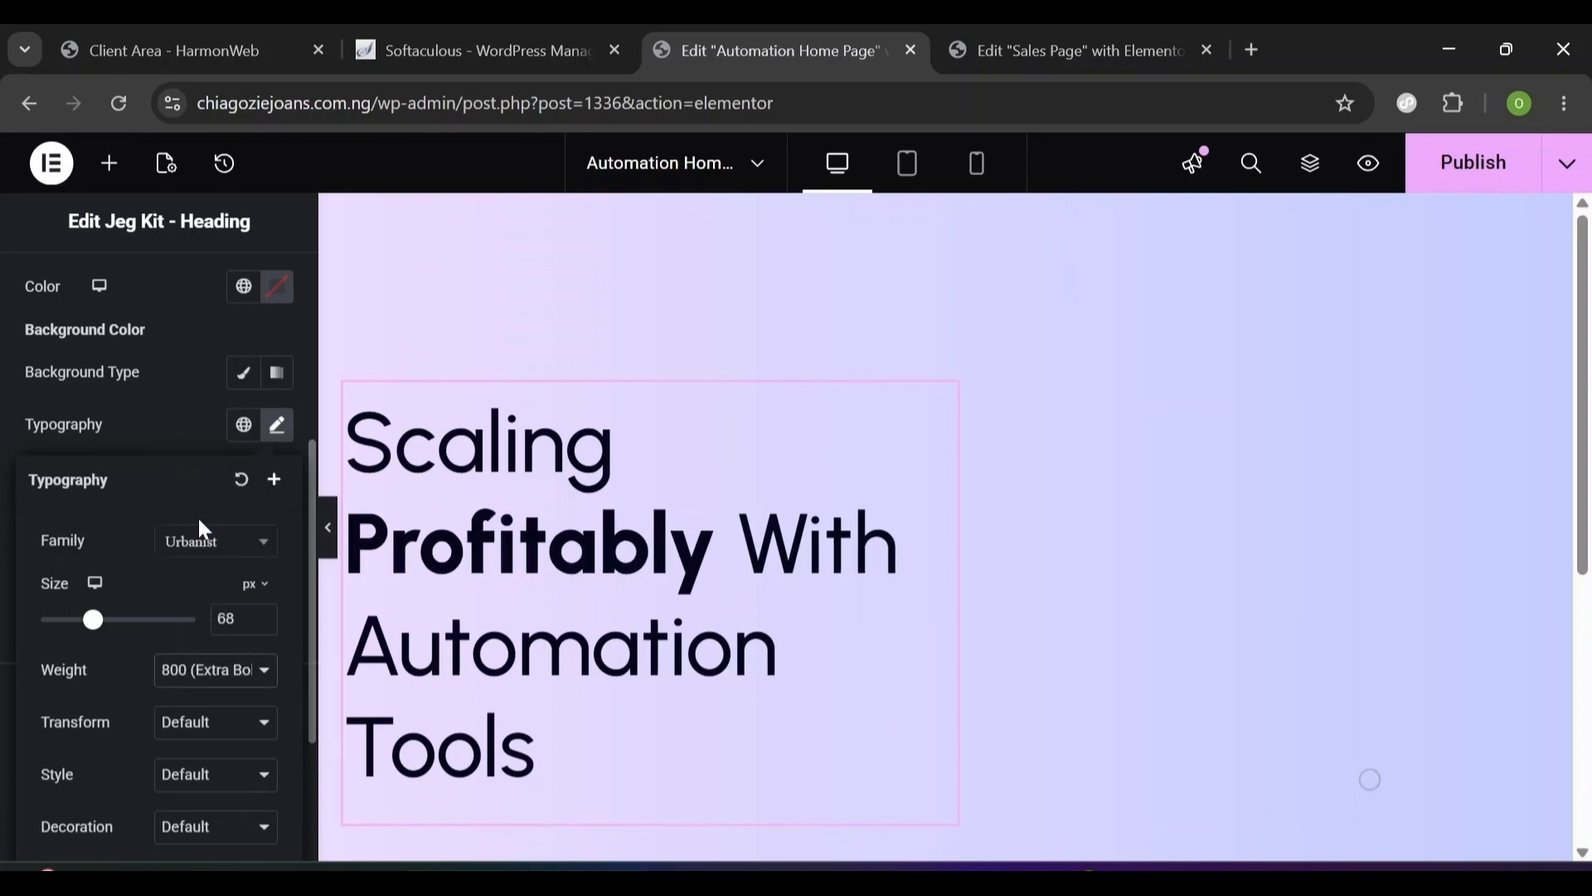
{"action": "left_click", "coordinate": [174, 776]}
{"action": "left_click", "coordinate": [193, 714]}
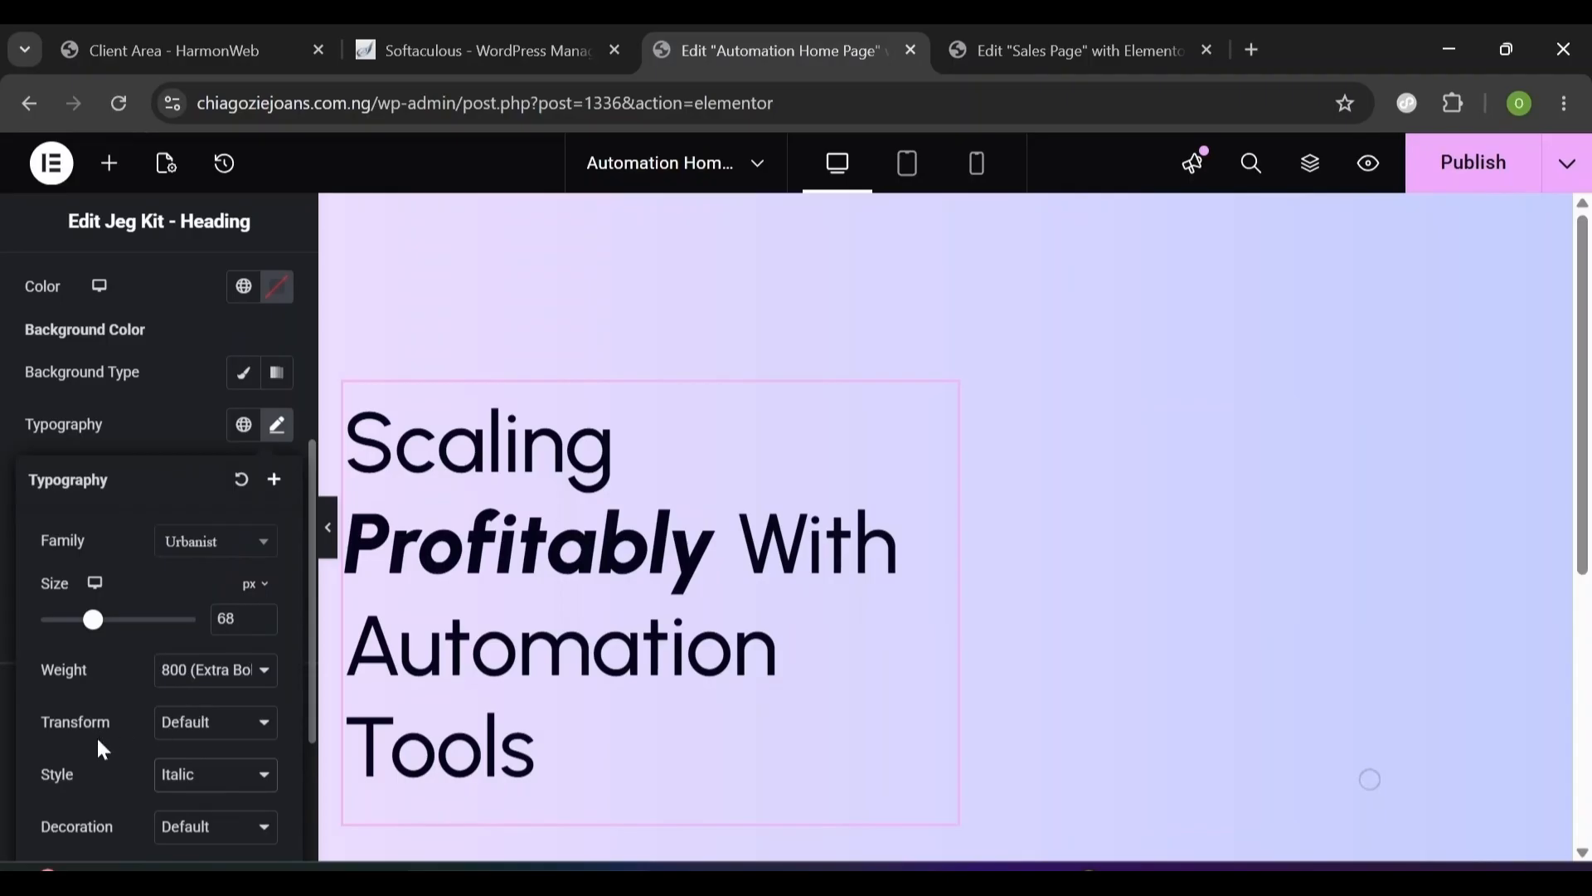
- Give the focus word 1.2 em line height and -0.2 letter spacing
{"action": "scroll", "coordinate": [96, 755], "scroll_direction": "down", "scroll_amount": 3}
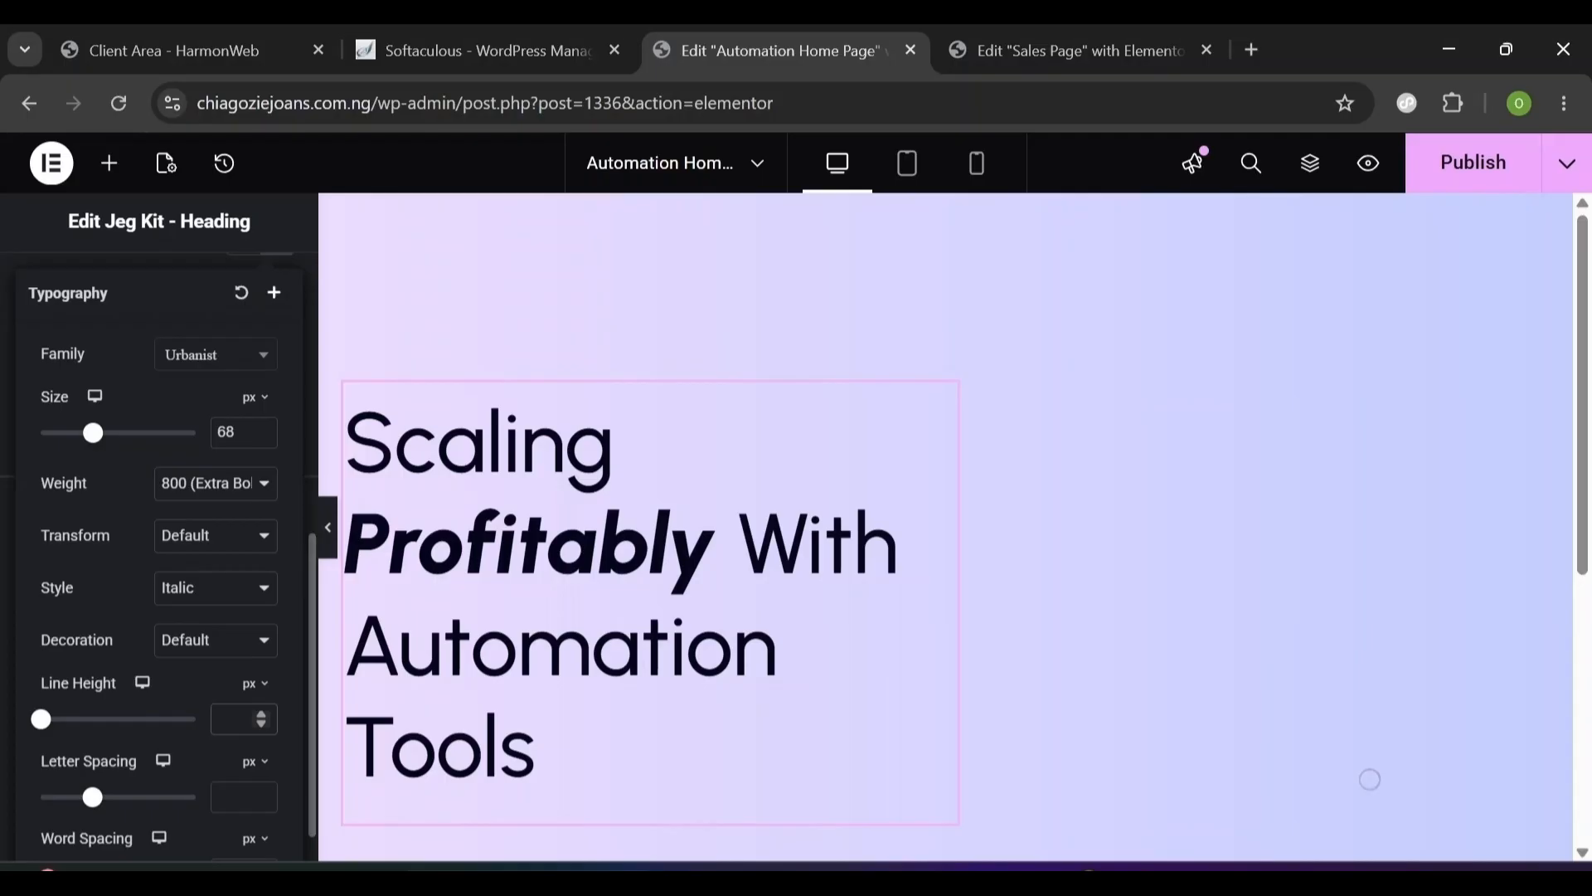
{"action": "left_click", "coordinate": [254, 684]}
{"action": "left_click", "coordinate": [249, 716]}
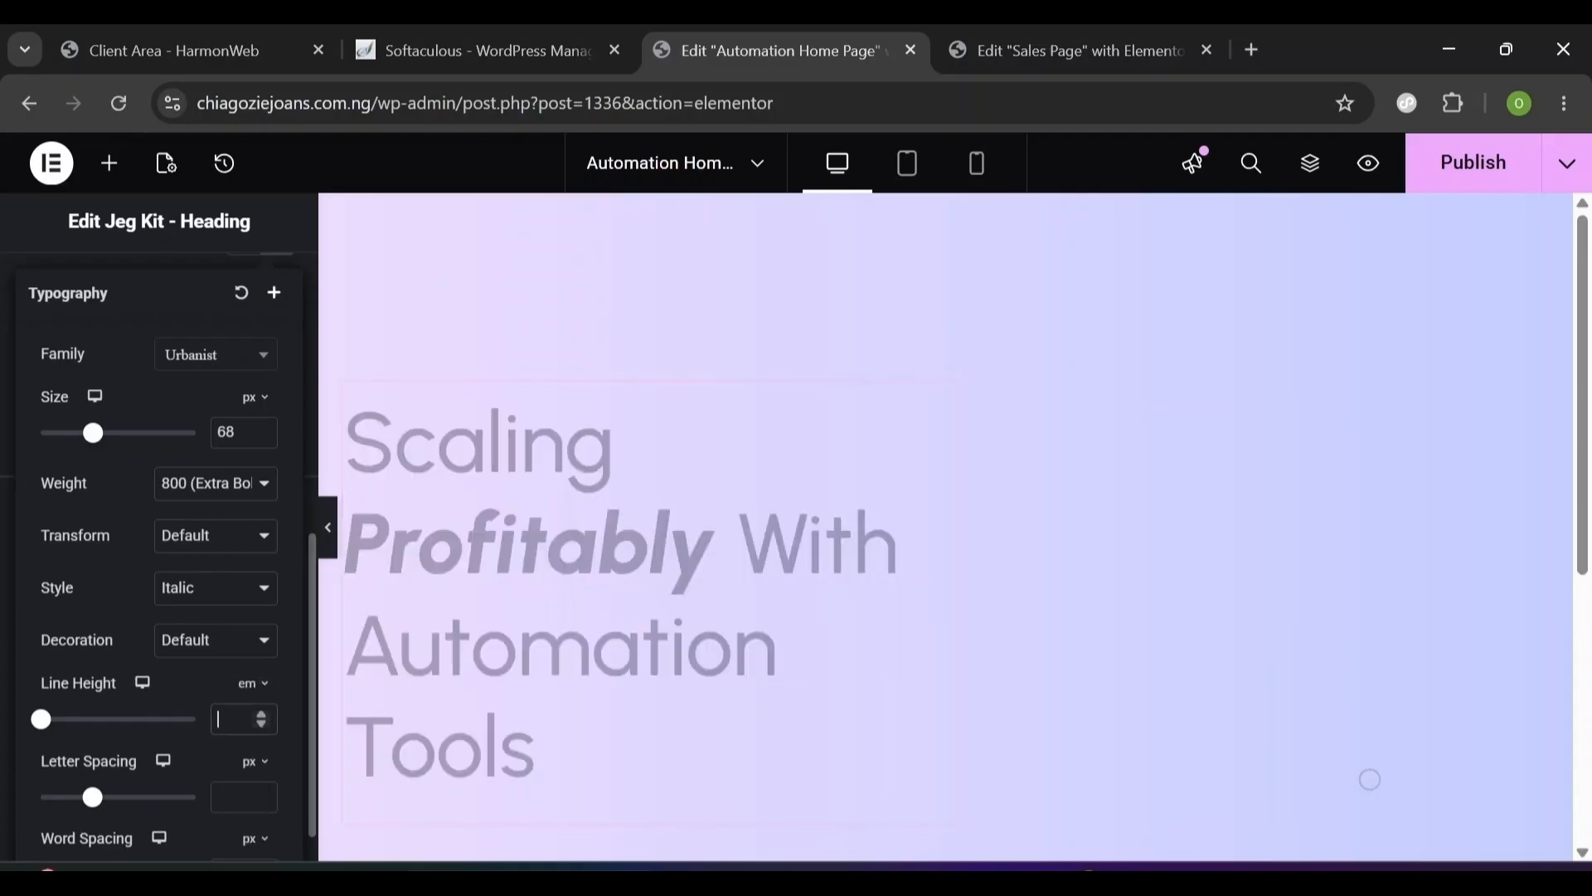
{"action": "left_click", "coordinate": [218, 719]}
{"action": "type", "text": "1.2"}
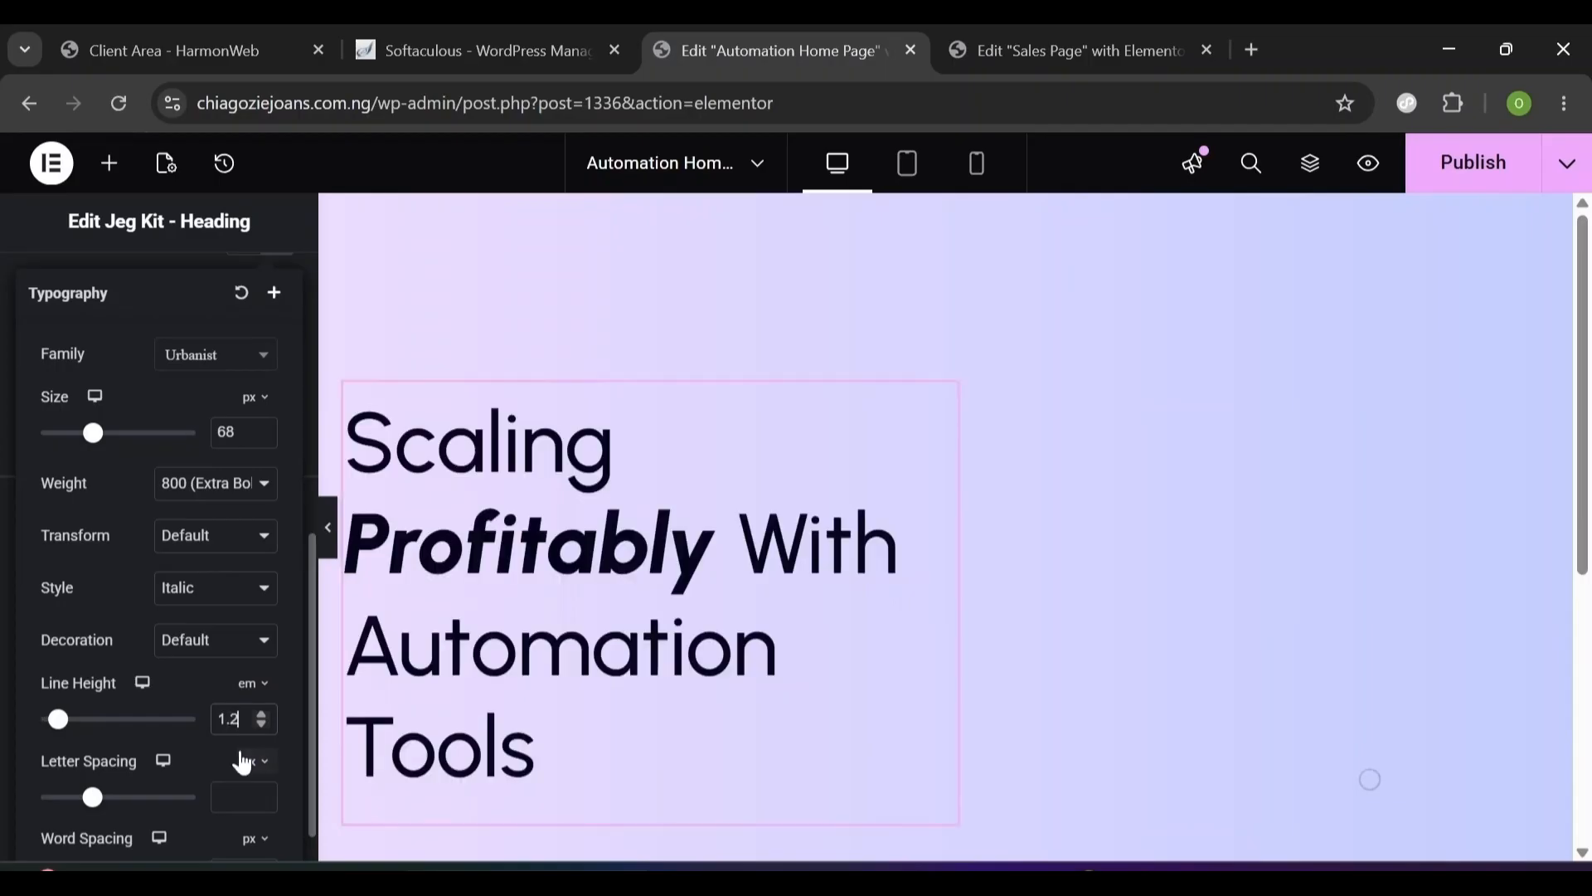
{"action": "left_click", "coordinate": [220, 796]}
{"action": "type", "text": "-0.2"}
{"action": "left_click", "coordinate": [311, 418]}
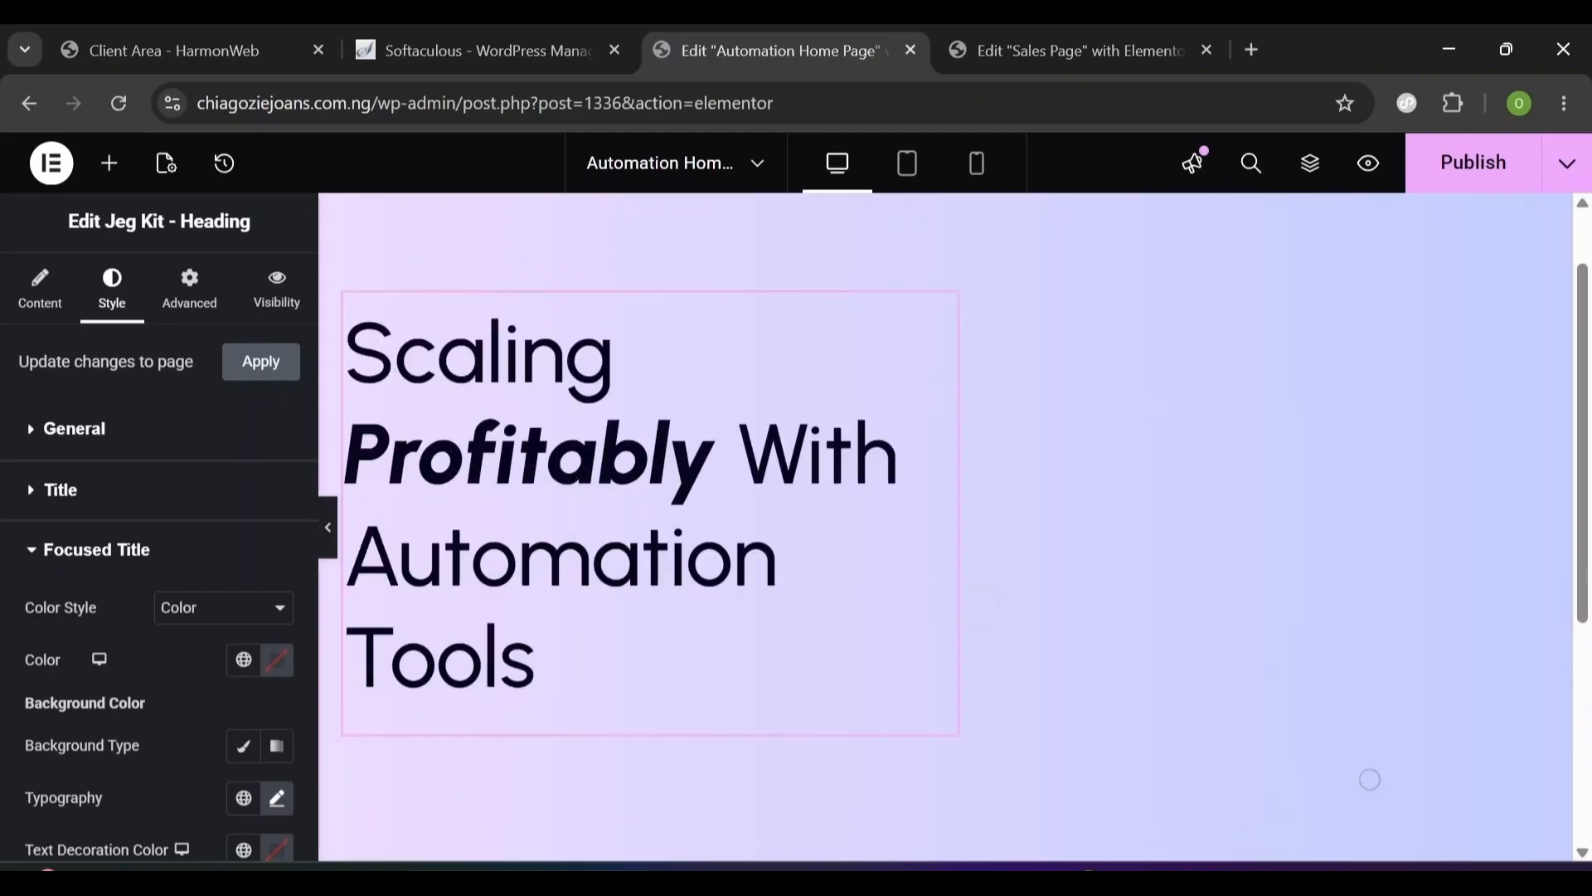
- Add a Text Editor below the heading and replace the Lorem ipsum with the pasted subtitle
{"action": "left_click", "coordinate": [112, 168]}
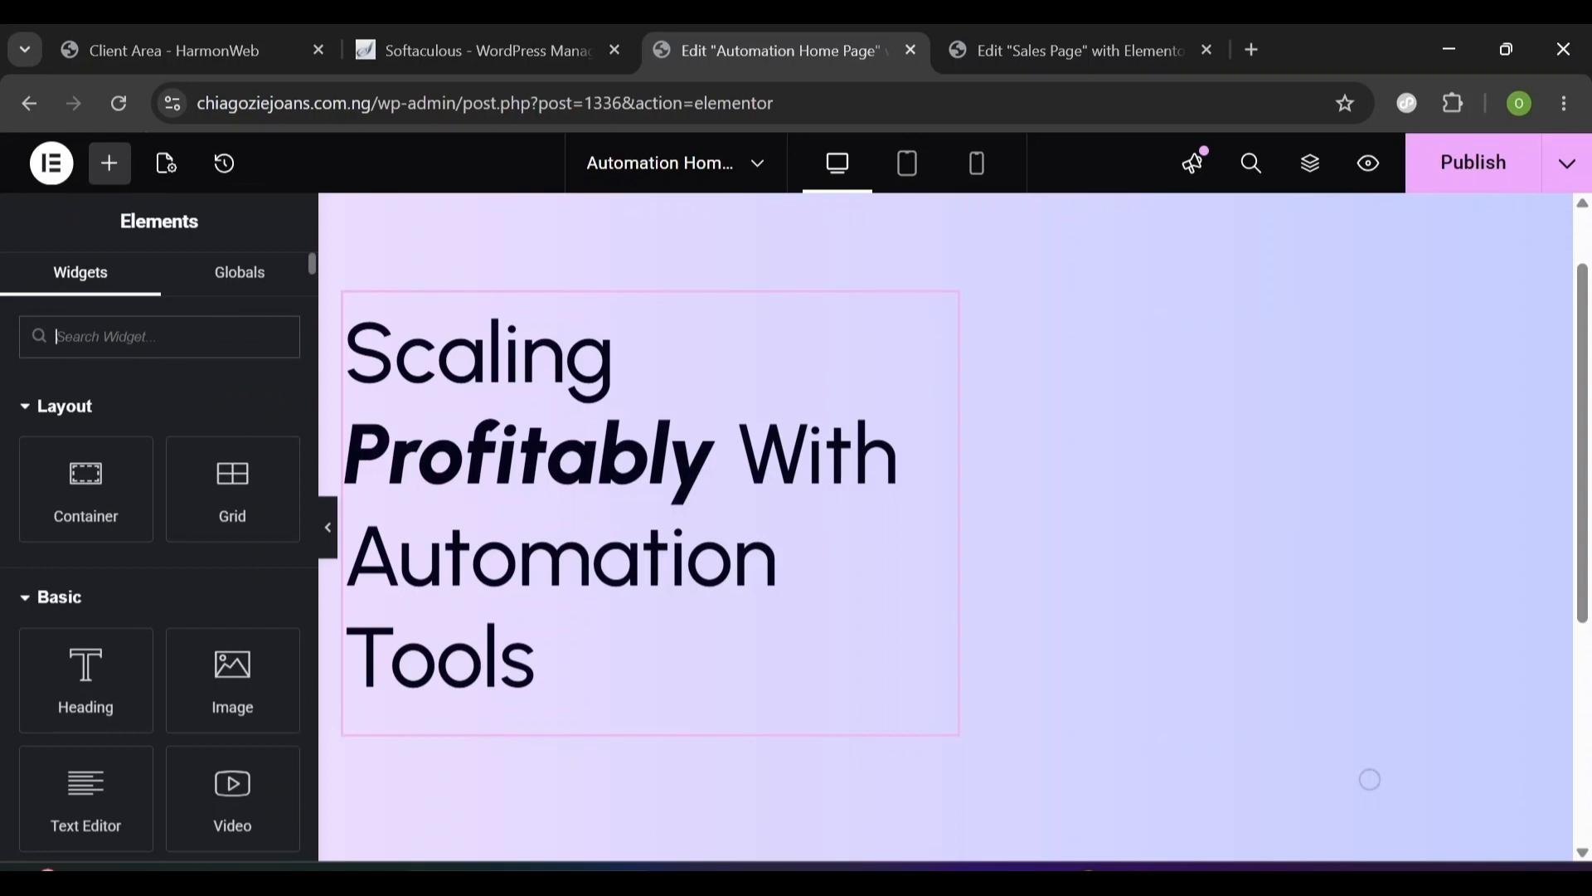
{"action": "type", "text": "text editor"}
{"action": "left_click_drag", "start_coordinate": [86, 406], "coordinate": [510, 699]}
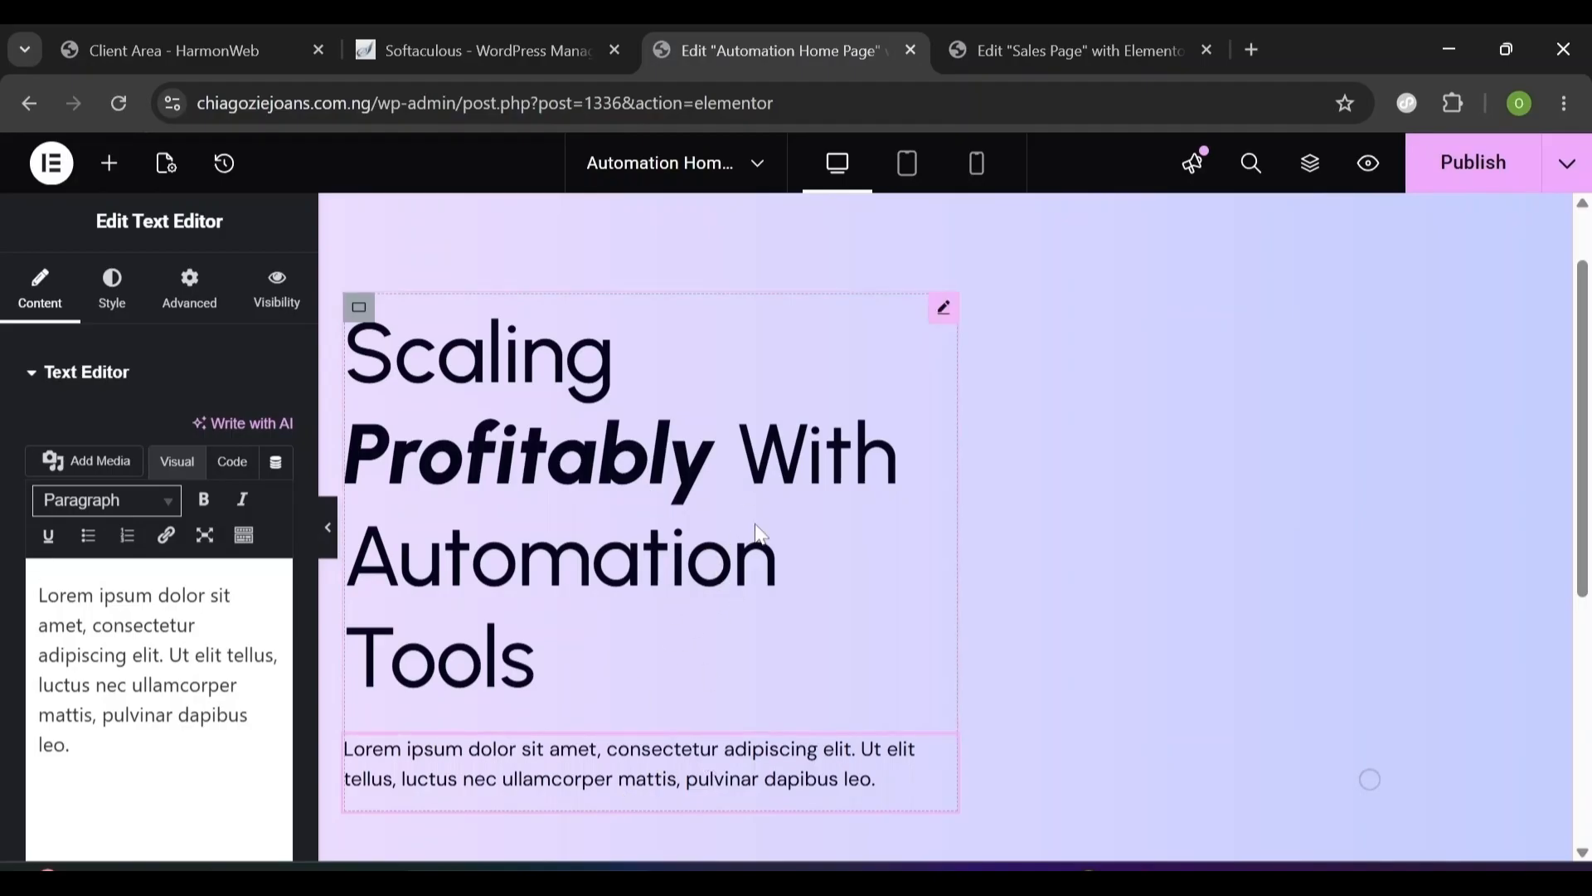
{"action": "left_click_drag", "start_coordinate": [69, 745], "coordinate": [9, 599]}
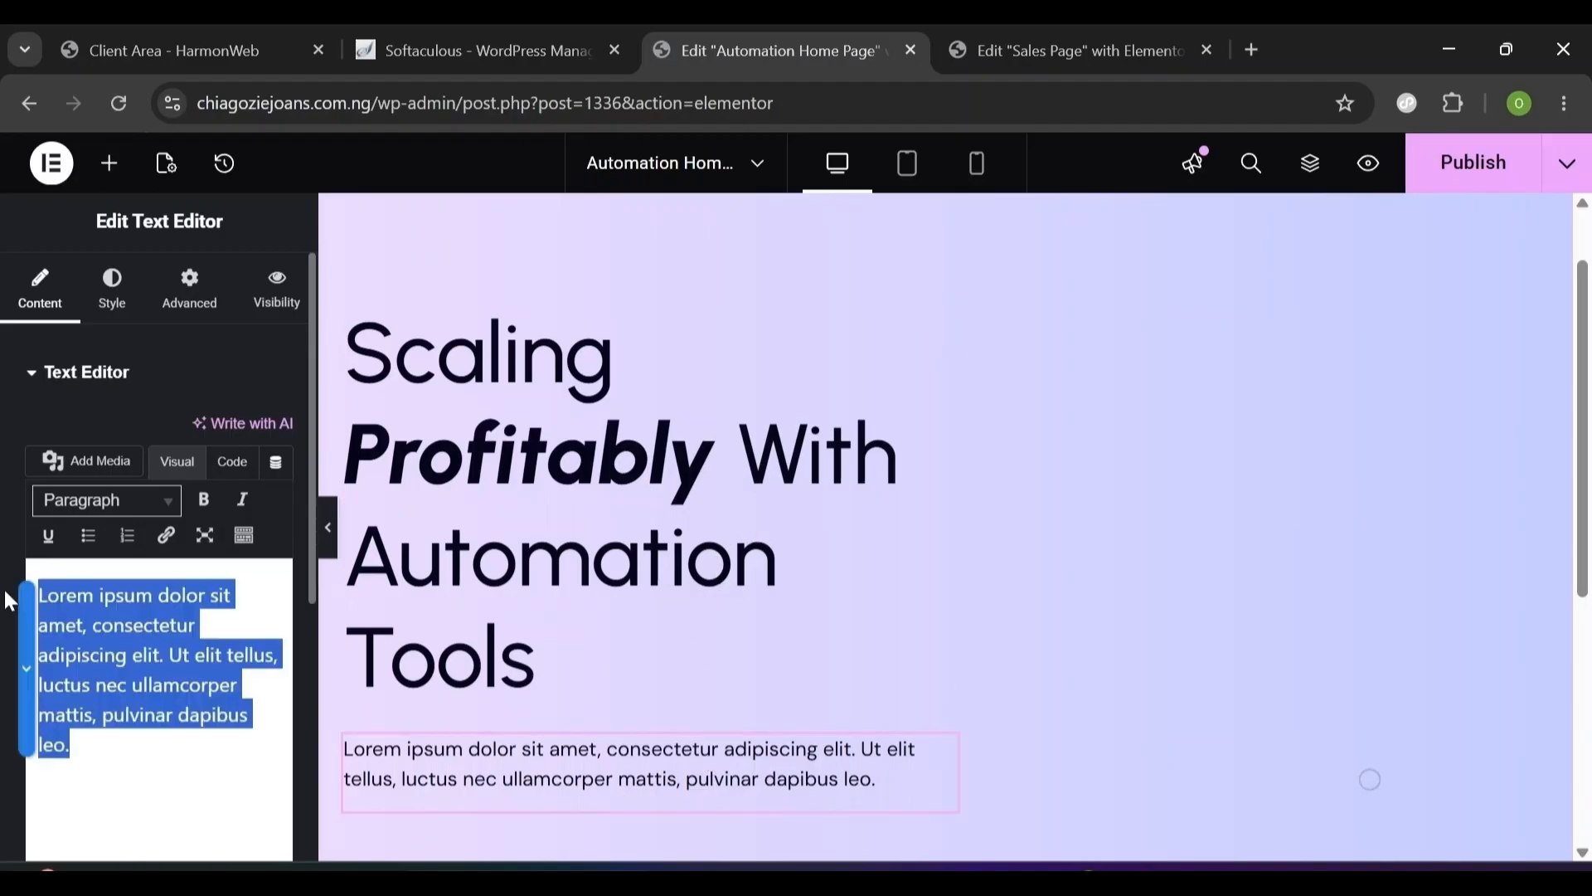
{"action": "type", "text": "Create Automation that captures, qualifies, and follows up with prospects 24/7"}
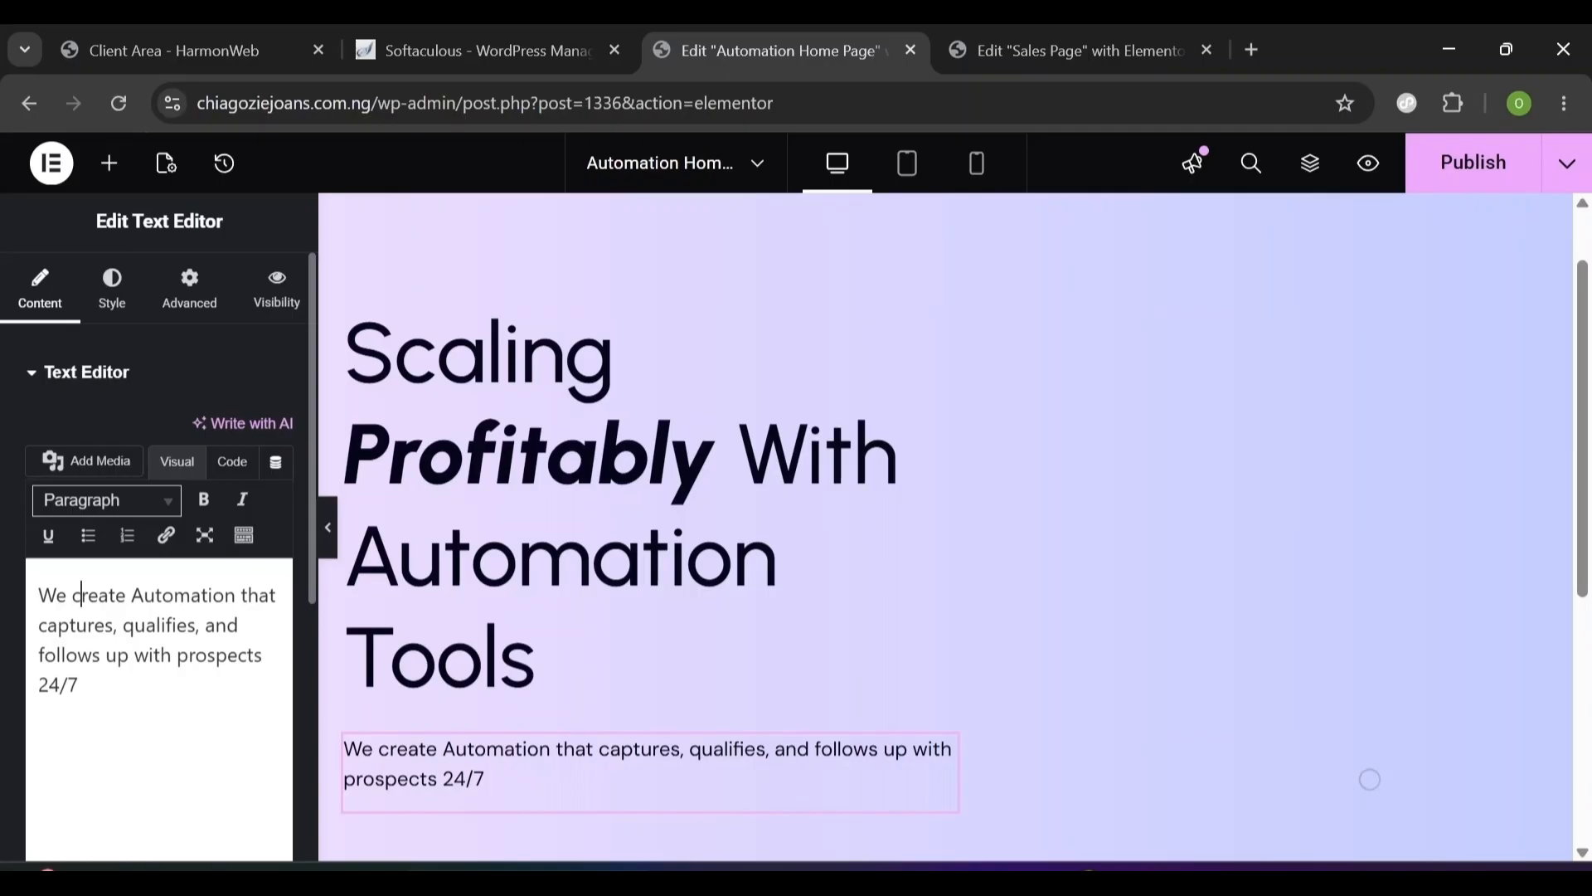
- Begin styling the subtitle typography by searching for the DM Sans font
{"action": "left_click", "coordinate": [120, 310]}
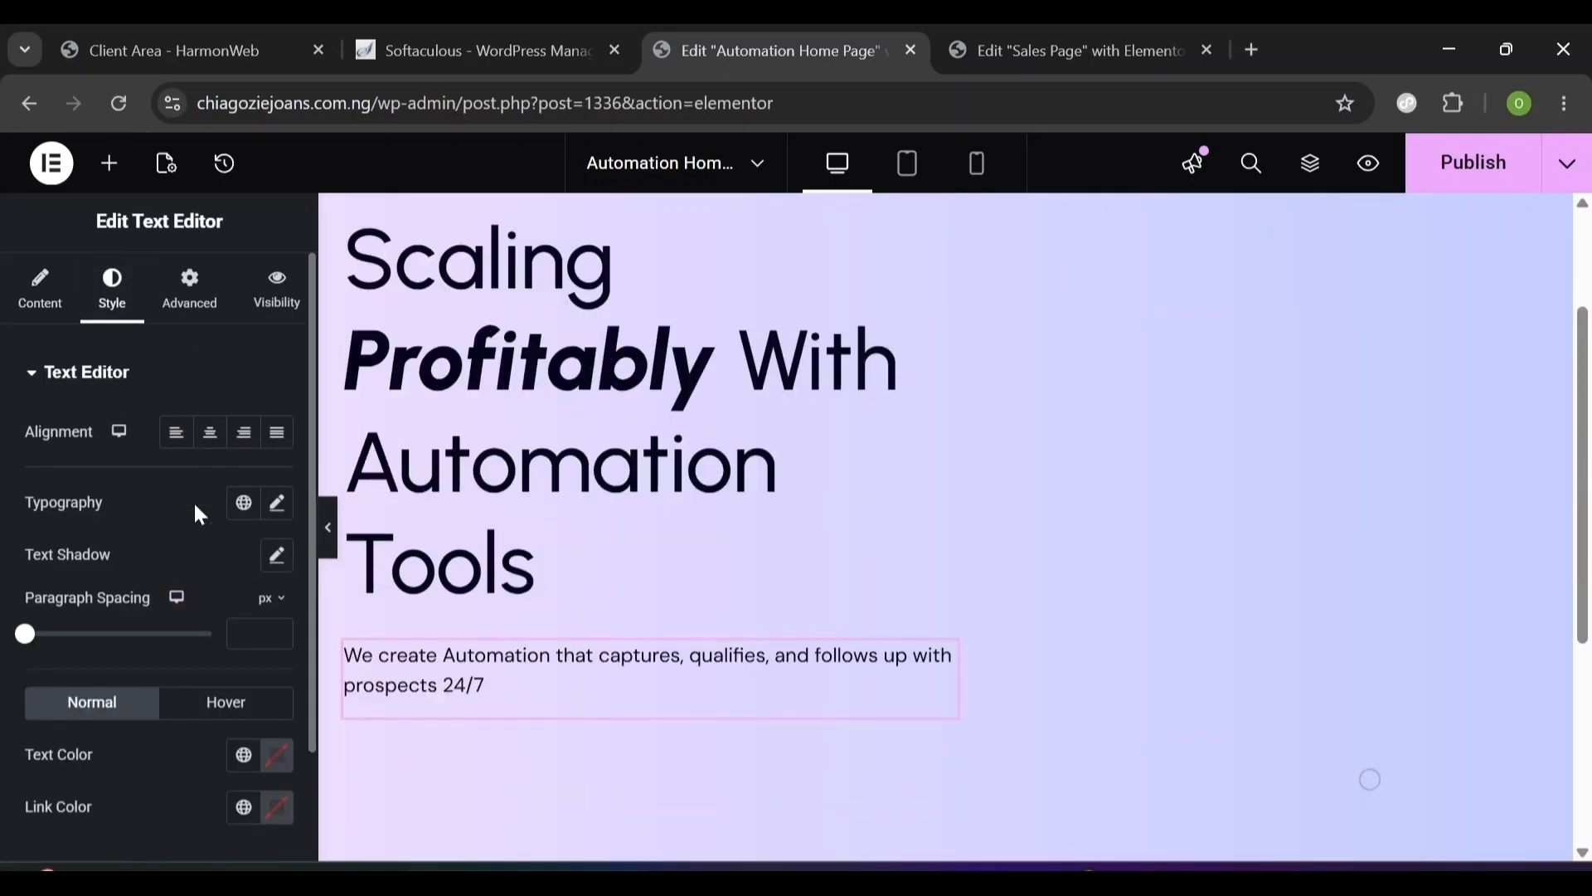
{"action": "left_click", "coordinate": [274, 514]}
{"action": "left_click", "coordinate": [211, 622]}
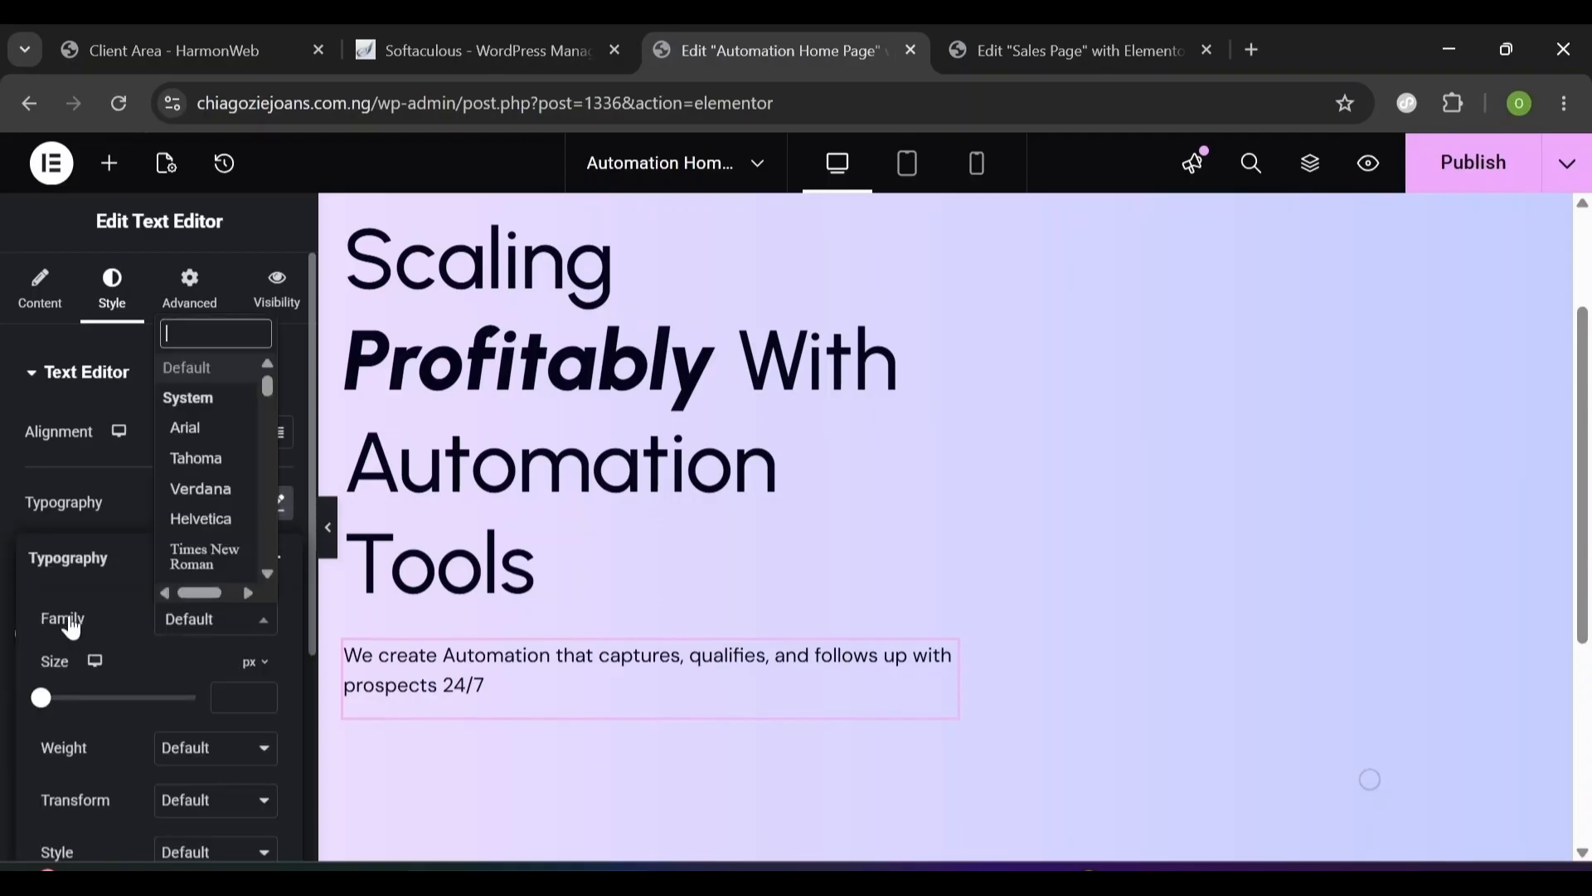
{"action": "type", "text": "dm sans"}
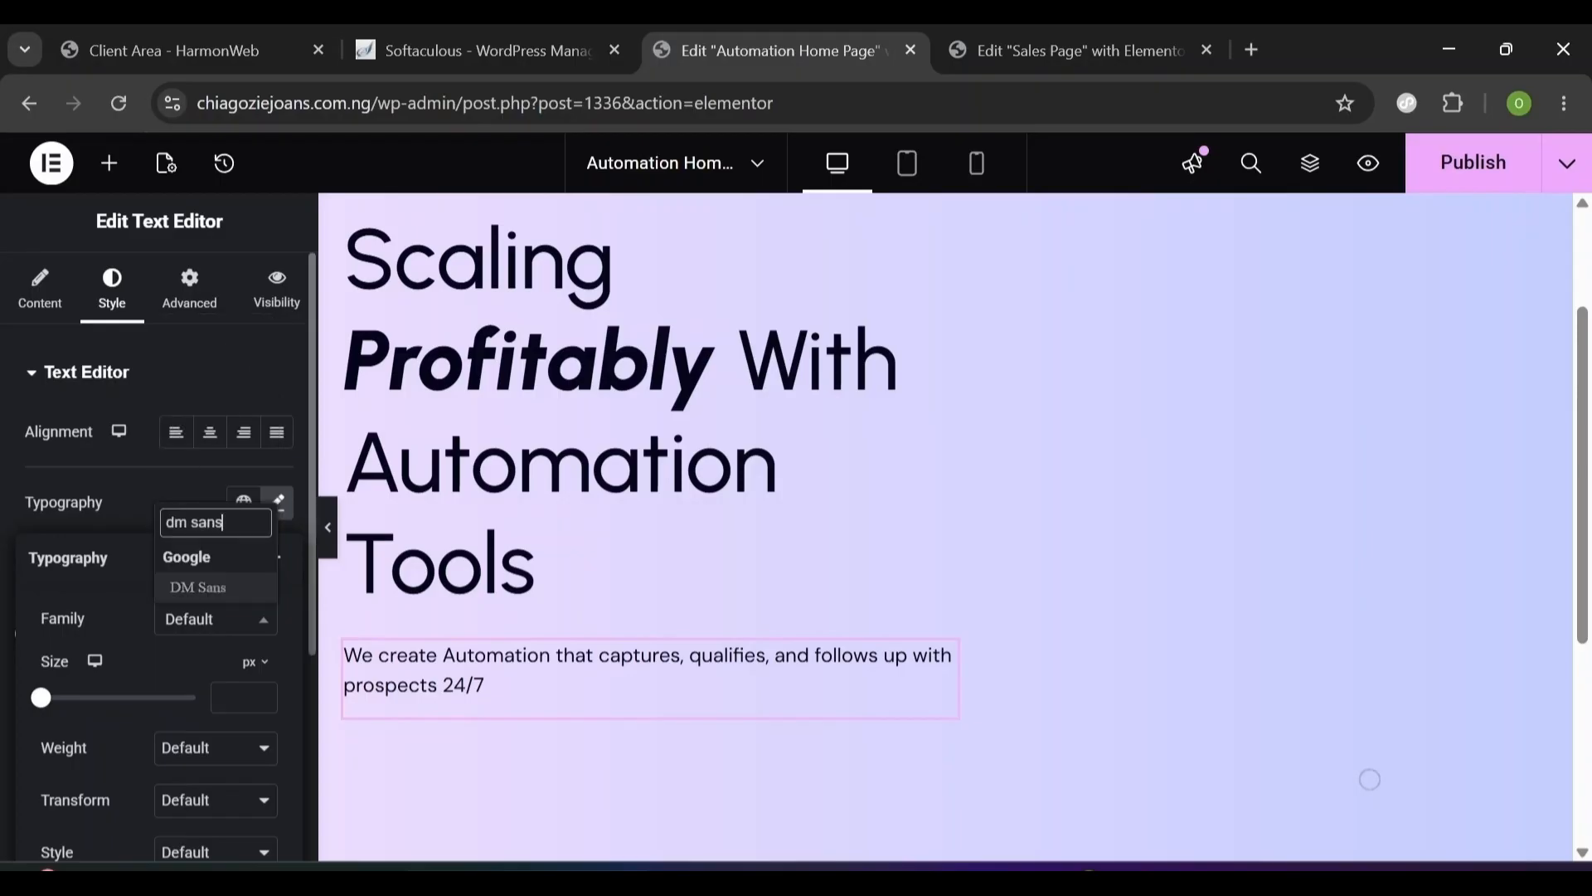
- Style the subtitle in DM Sans 20 px, weight 400 Normal, 32 px line height
{"action": "left_click", "coordinate": [218, 580]}
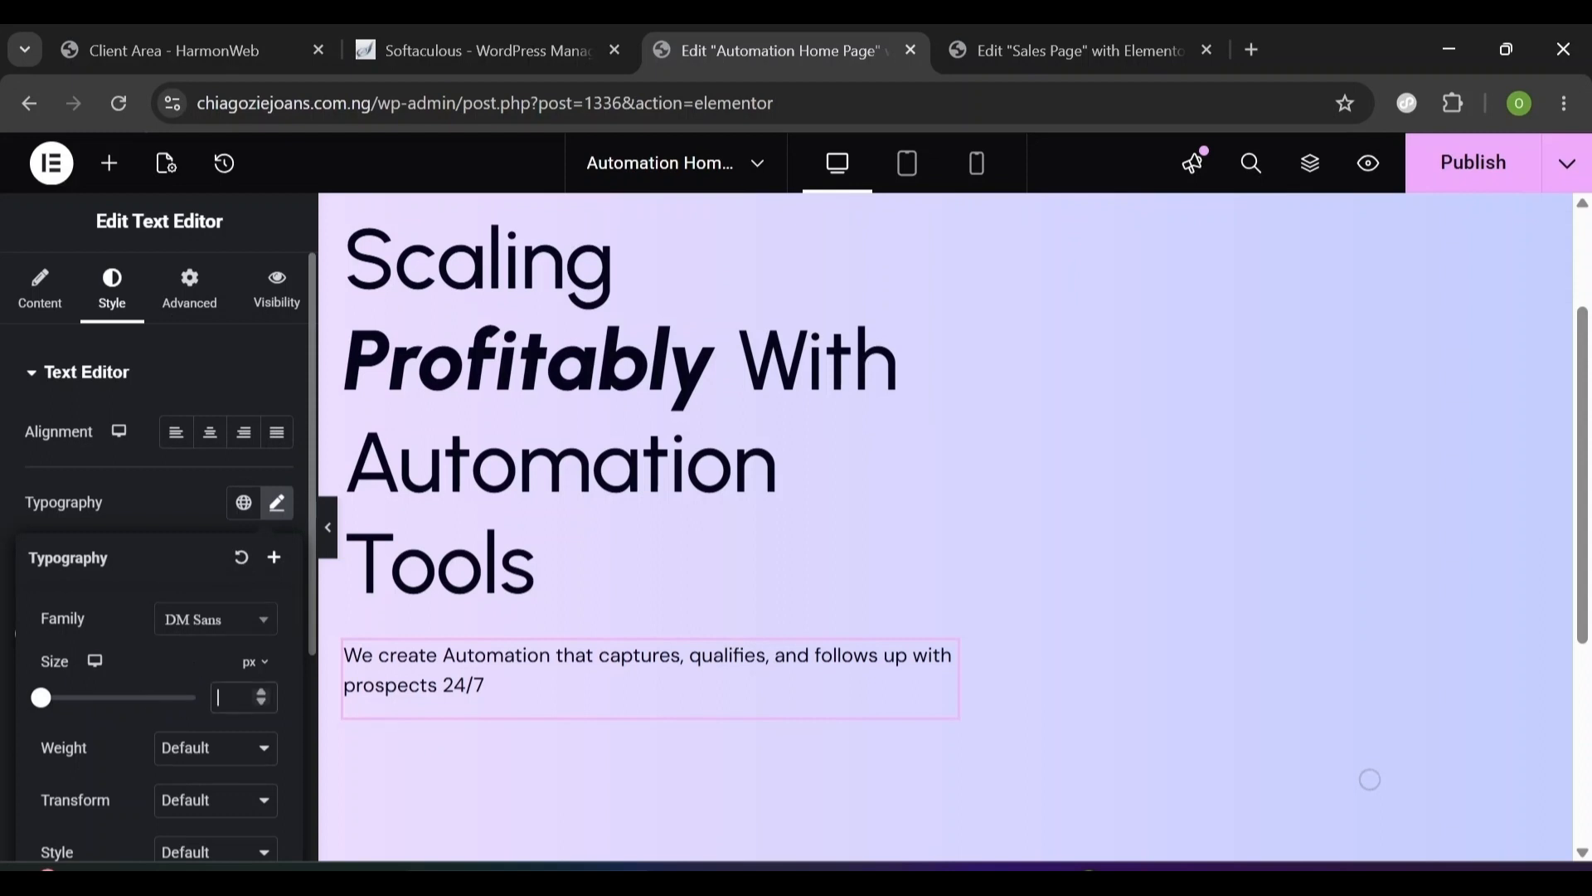
{"action": "type", "text": "20"}
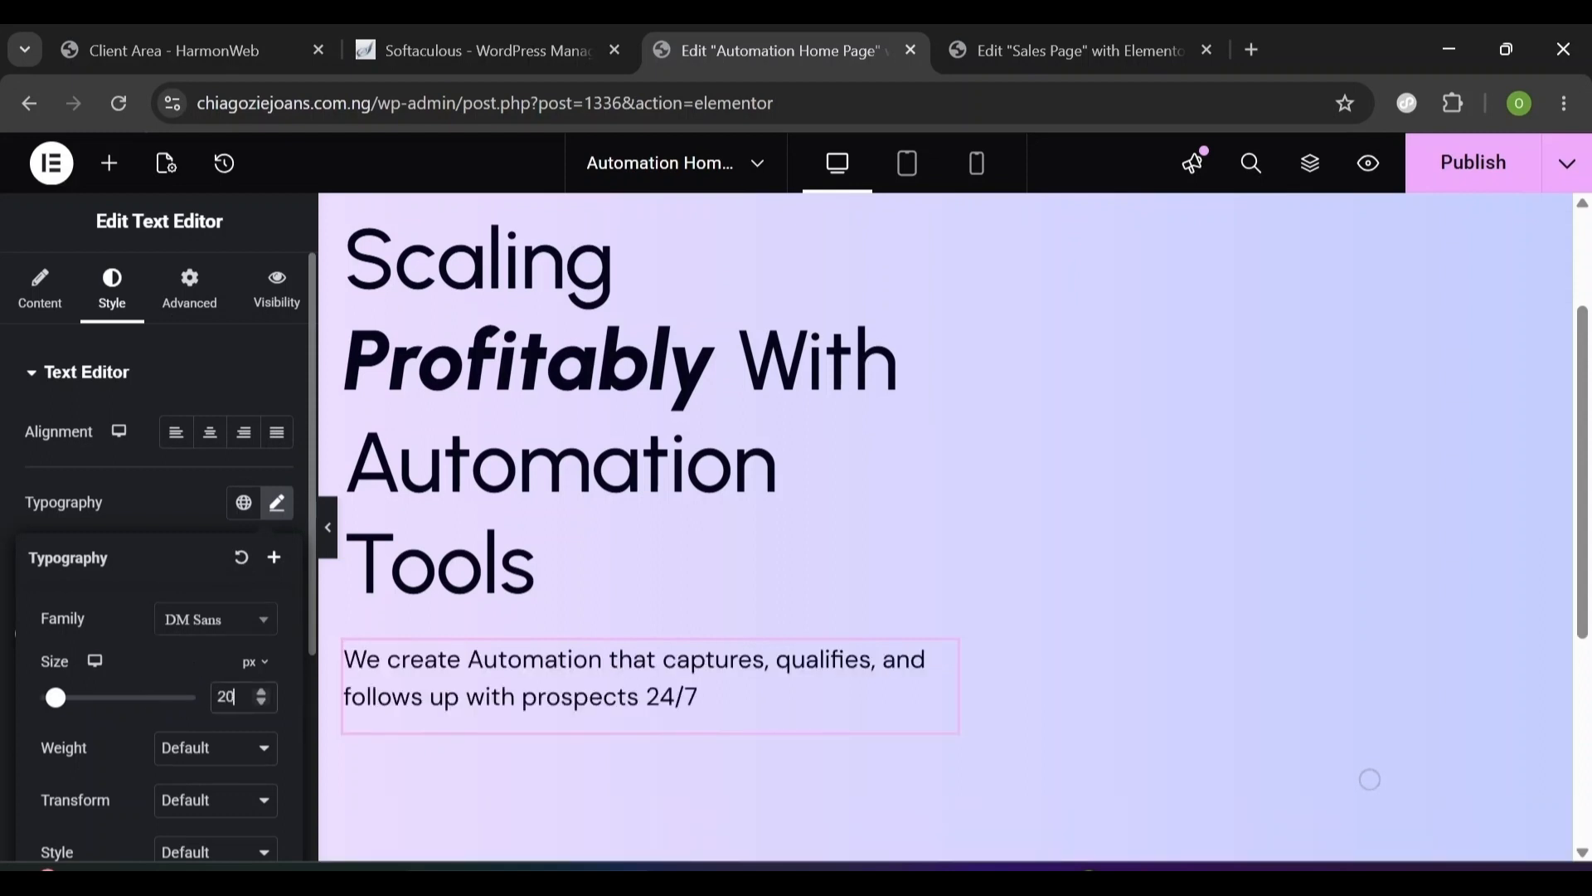
{"action": "left_click", "coordinate": [225, 751]}
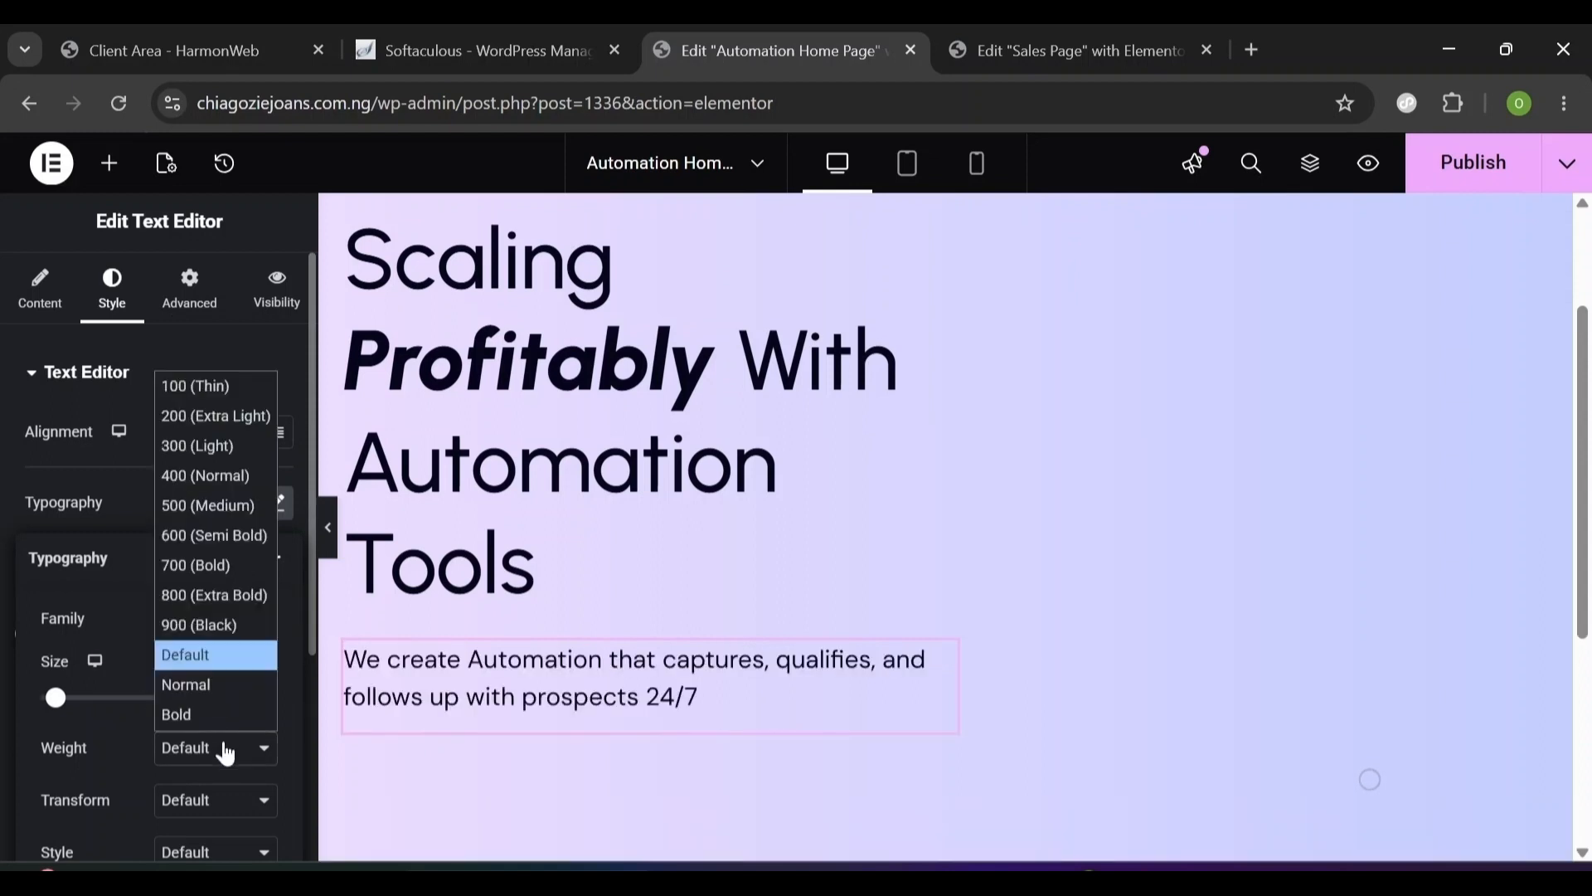
{"action": "left_click", "coordinate": [224, 488]}
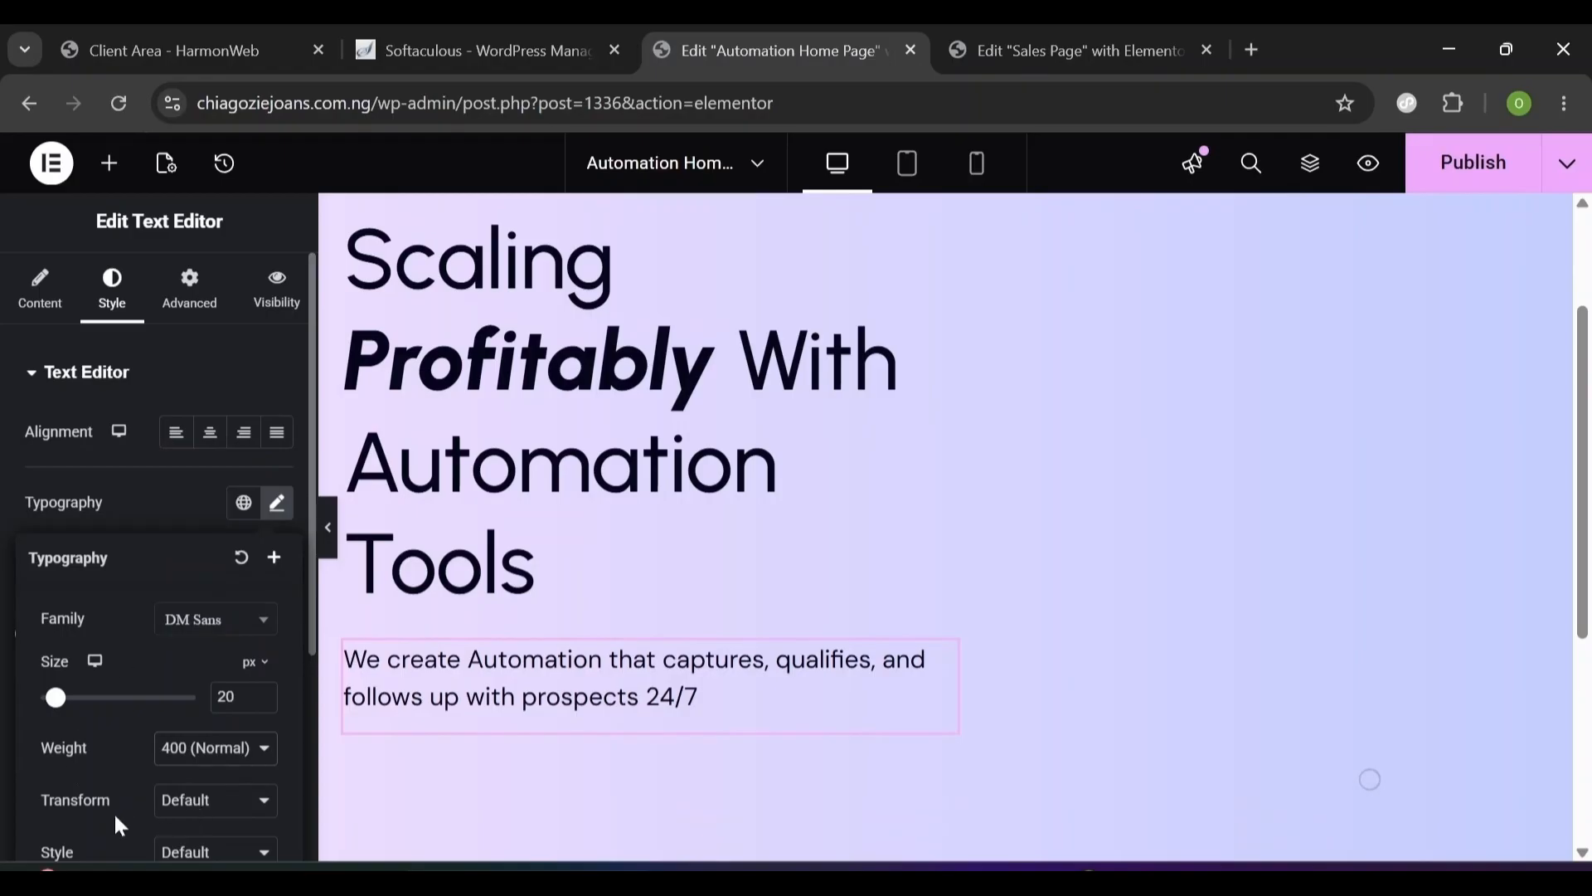
{"action": "scroll", "coordinate": [129, 784], "scroll_direction": "down", "scroll_amount": 2}
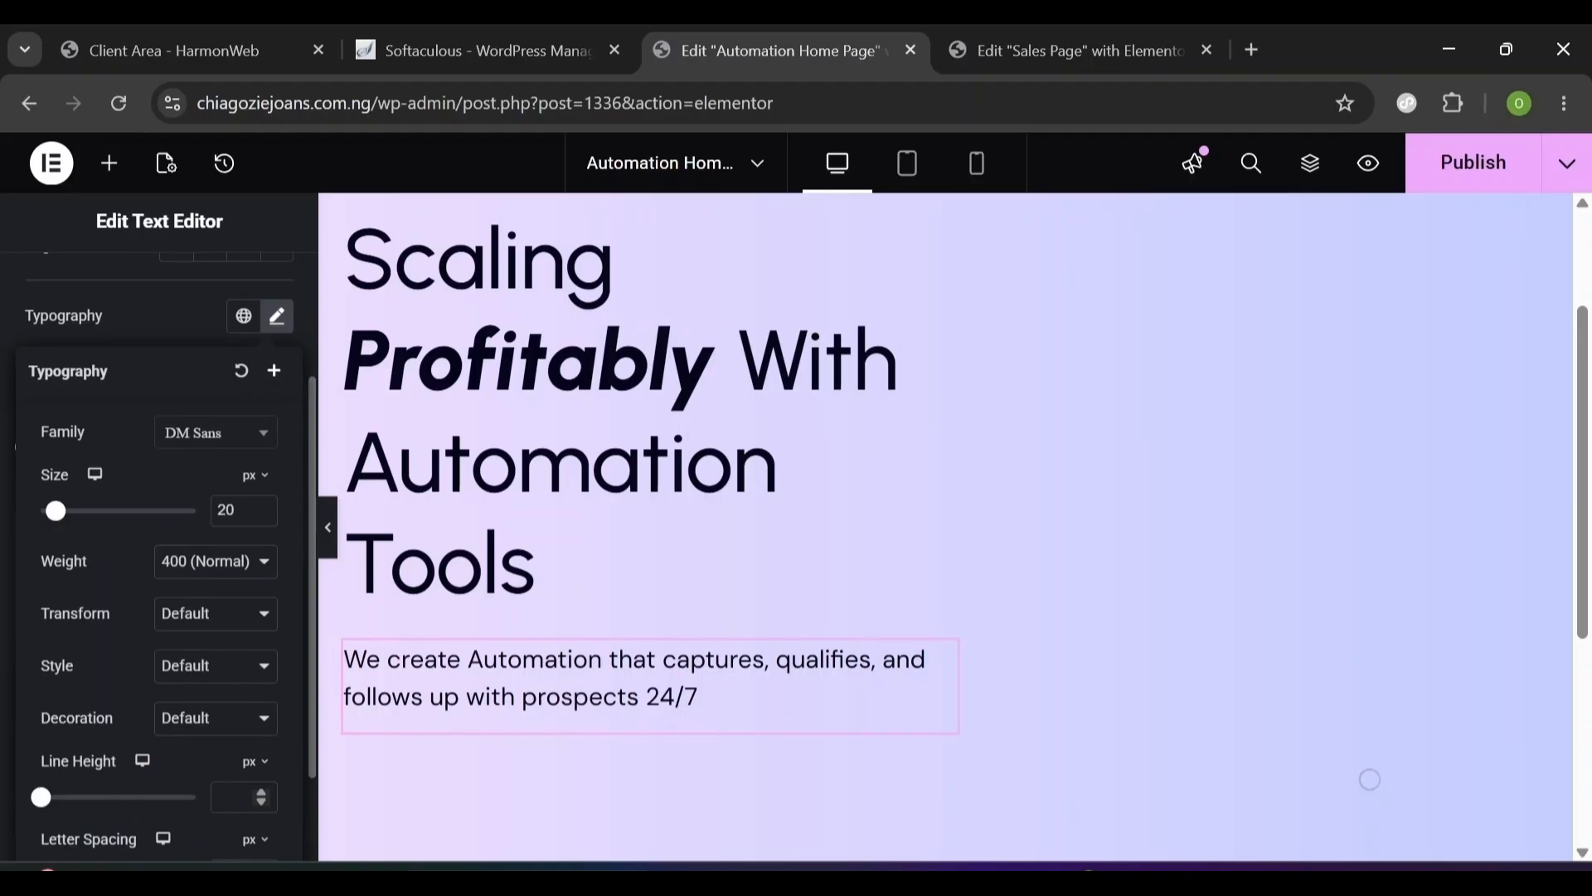
{"action": "type", "text": "32"}
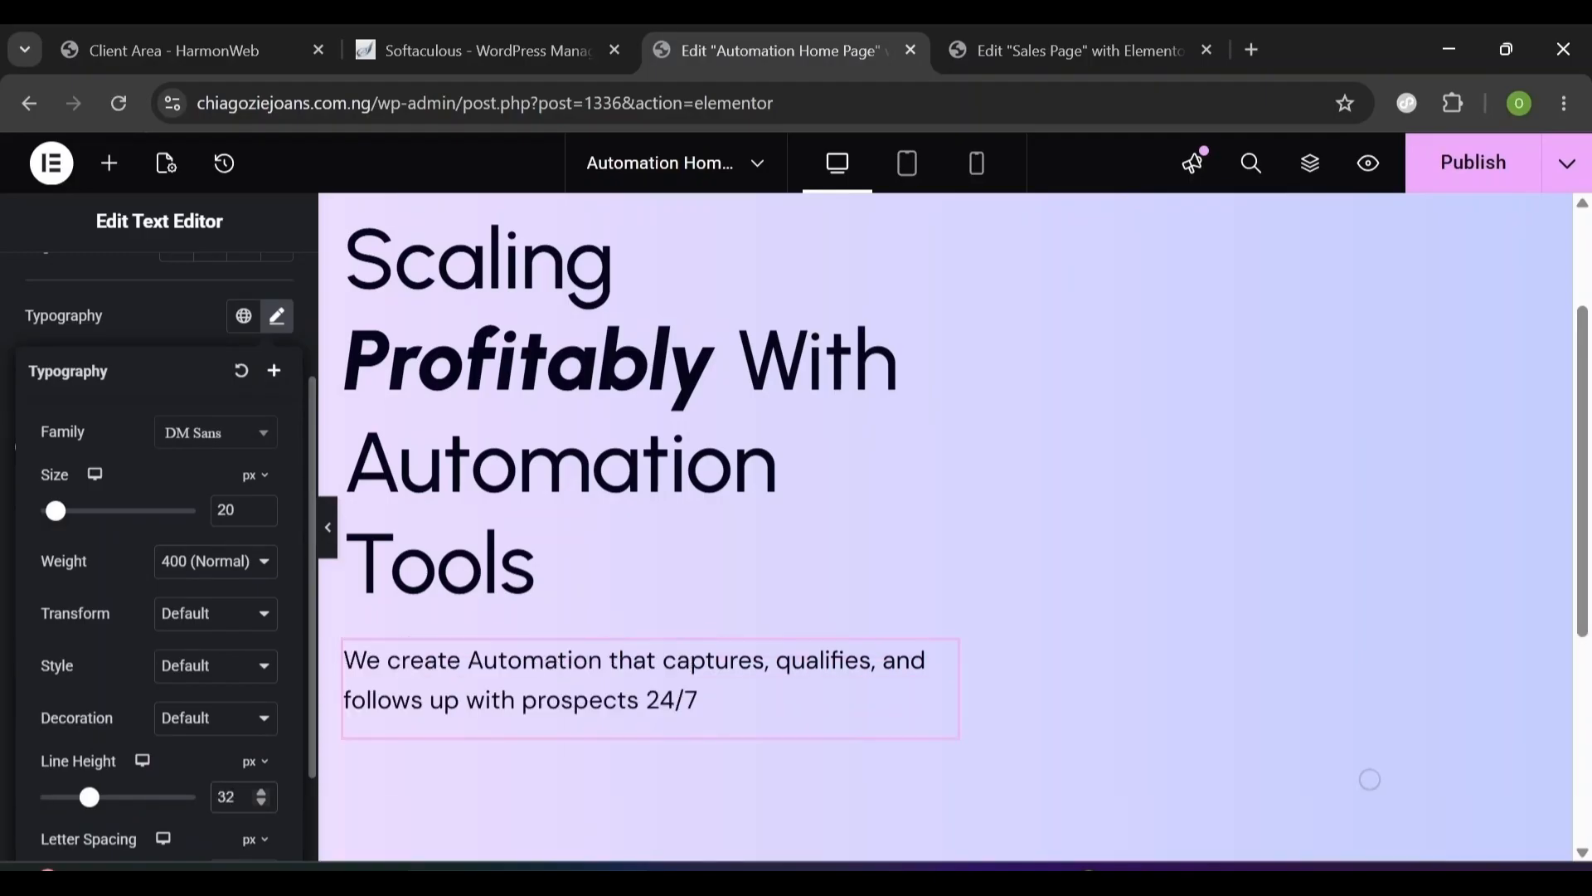
{"action": "left_click", "coordinate": [1070, 50]}
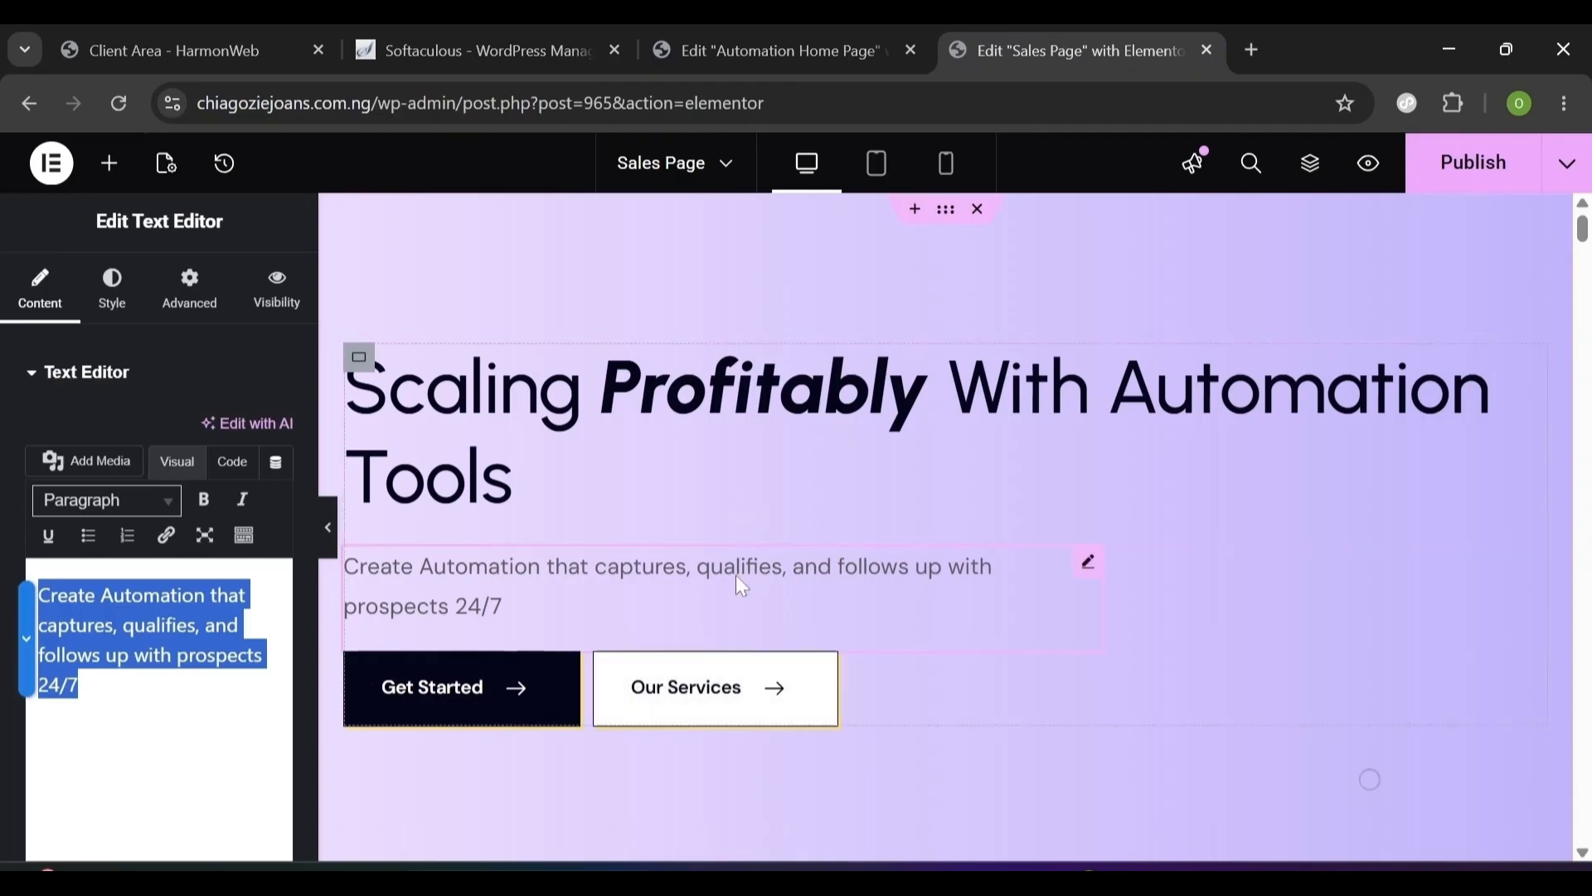
- Preview the Sales Page hero to check its subtitle styling
{"action": "scroll", "coordinate": [771, 485], "scroll_direction": "down", "scroll_amount": 1}
{"action": "scroll", "coordinate": [1036, 472], "scroll_direction": "up", "scroll_amount": 1}
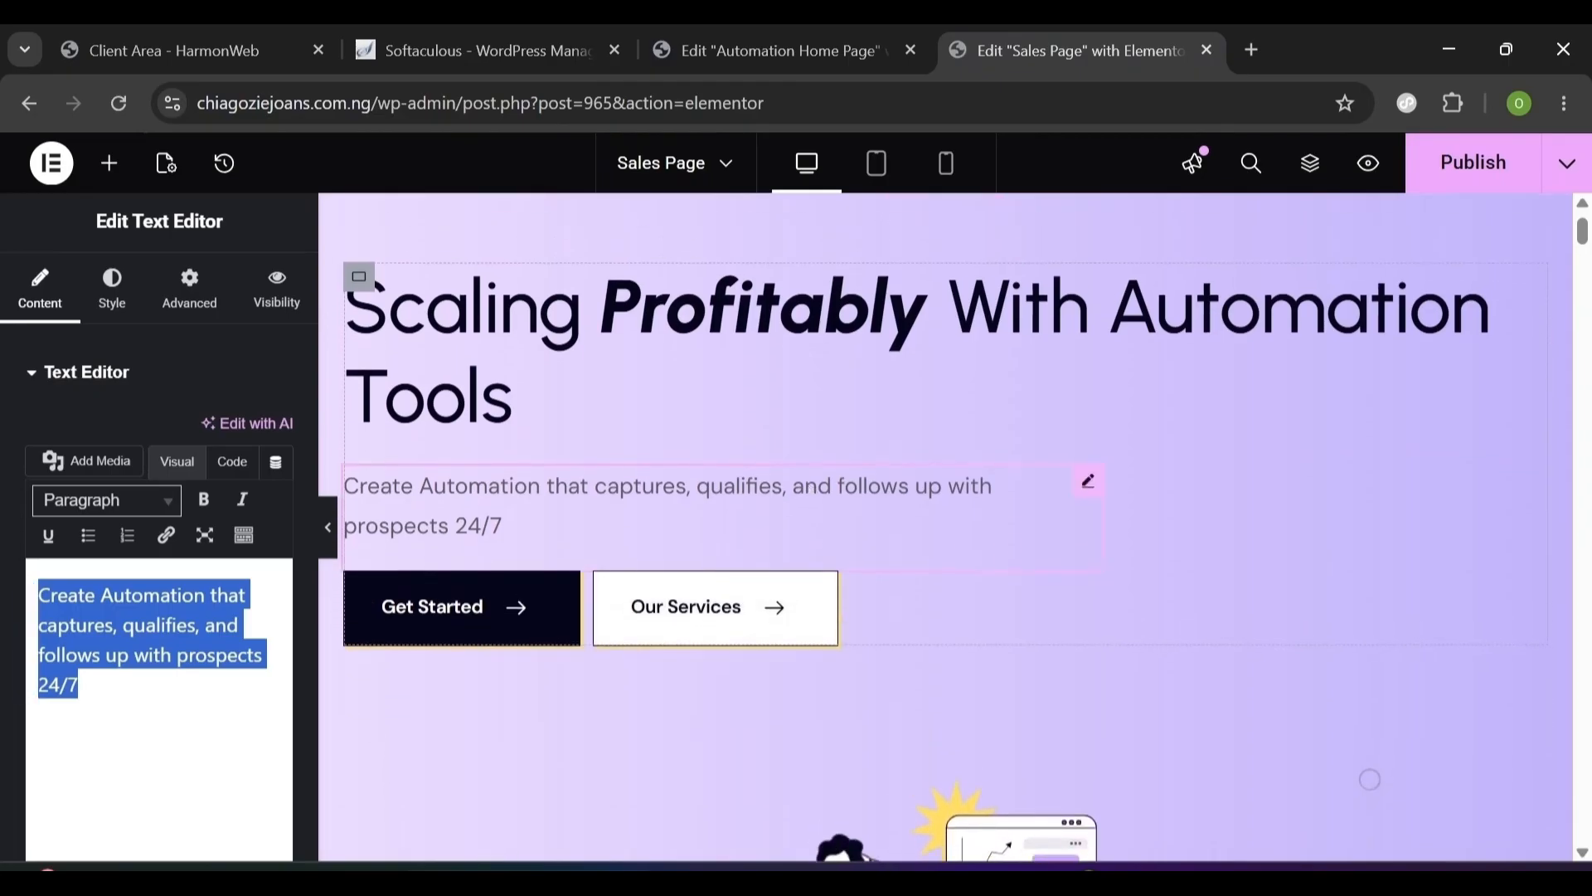
{"action": "left_click", "coordinate": [327, 527]}
{"action": "scroll", "coordinate": [421, 406], "scroll_direction": "down", "scroll_amount": 1}
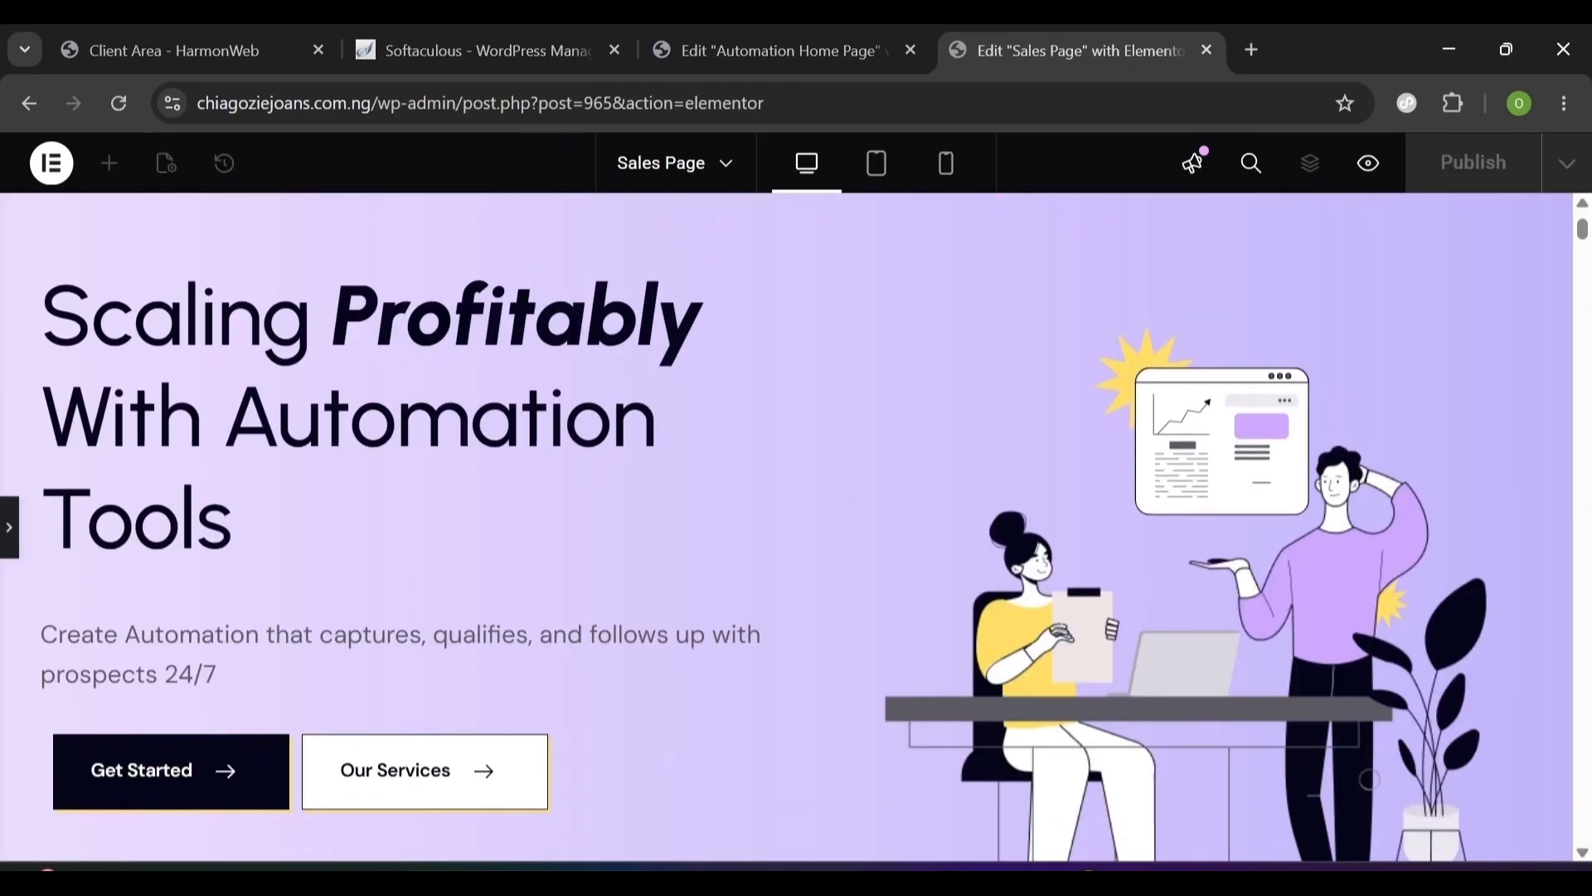
{"action": "scroll", "coordinate": [983, 406], "scroll_direction": "down", "scroll_amount": 1}
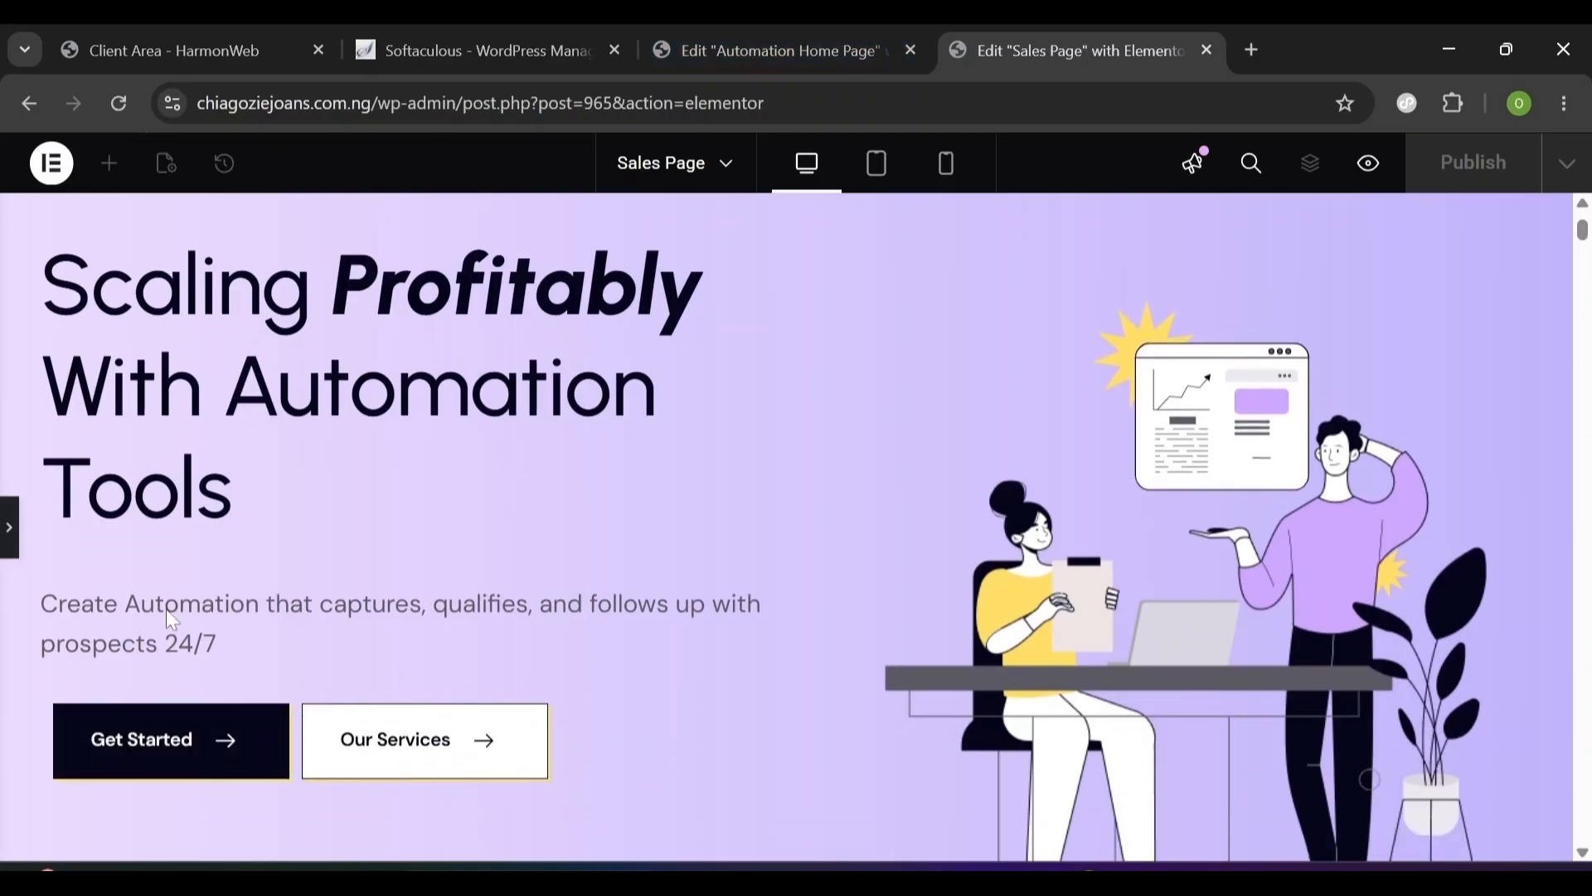
- Back on the Automation Home Page, set the subtitle text colour to grey #5a5a5a
{"action": "left_click", "coordinate": [734, 39]}
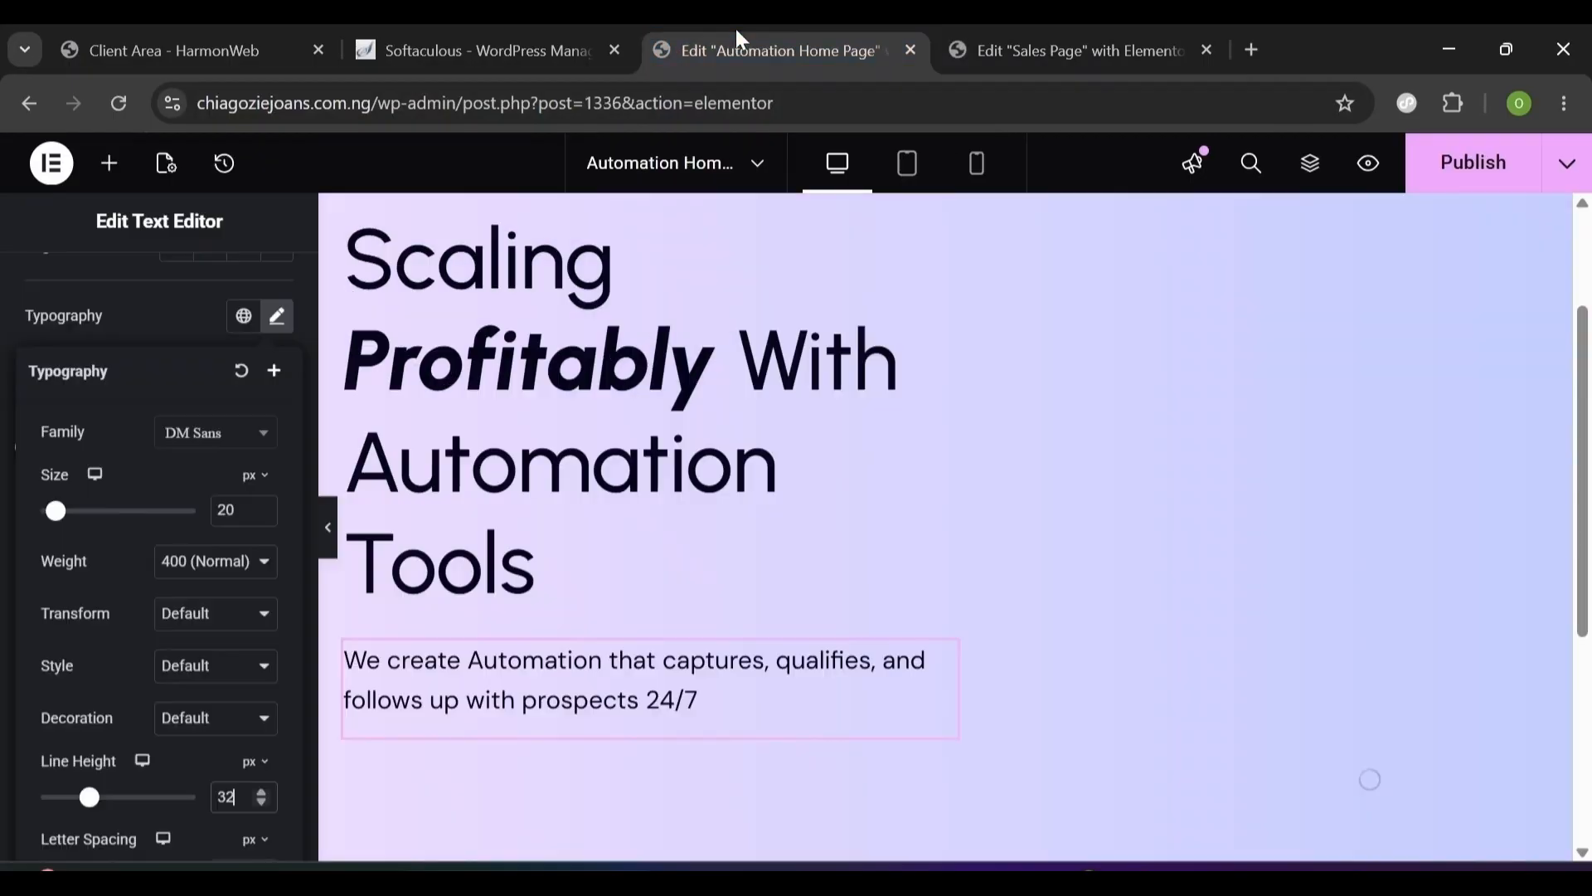
{"action": "left_click", "coordinate": [197, 321]}
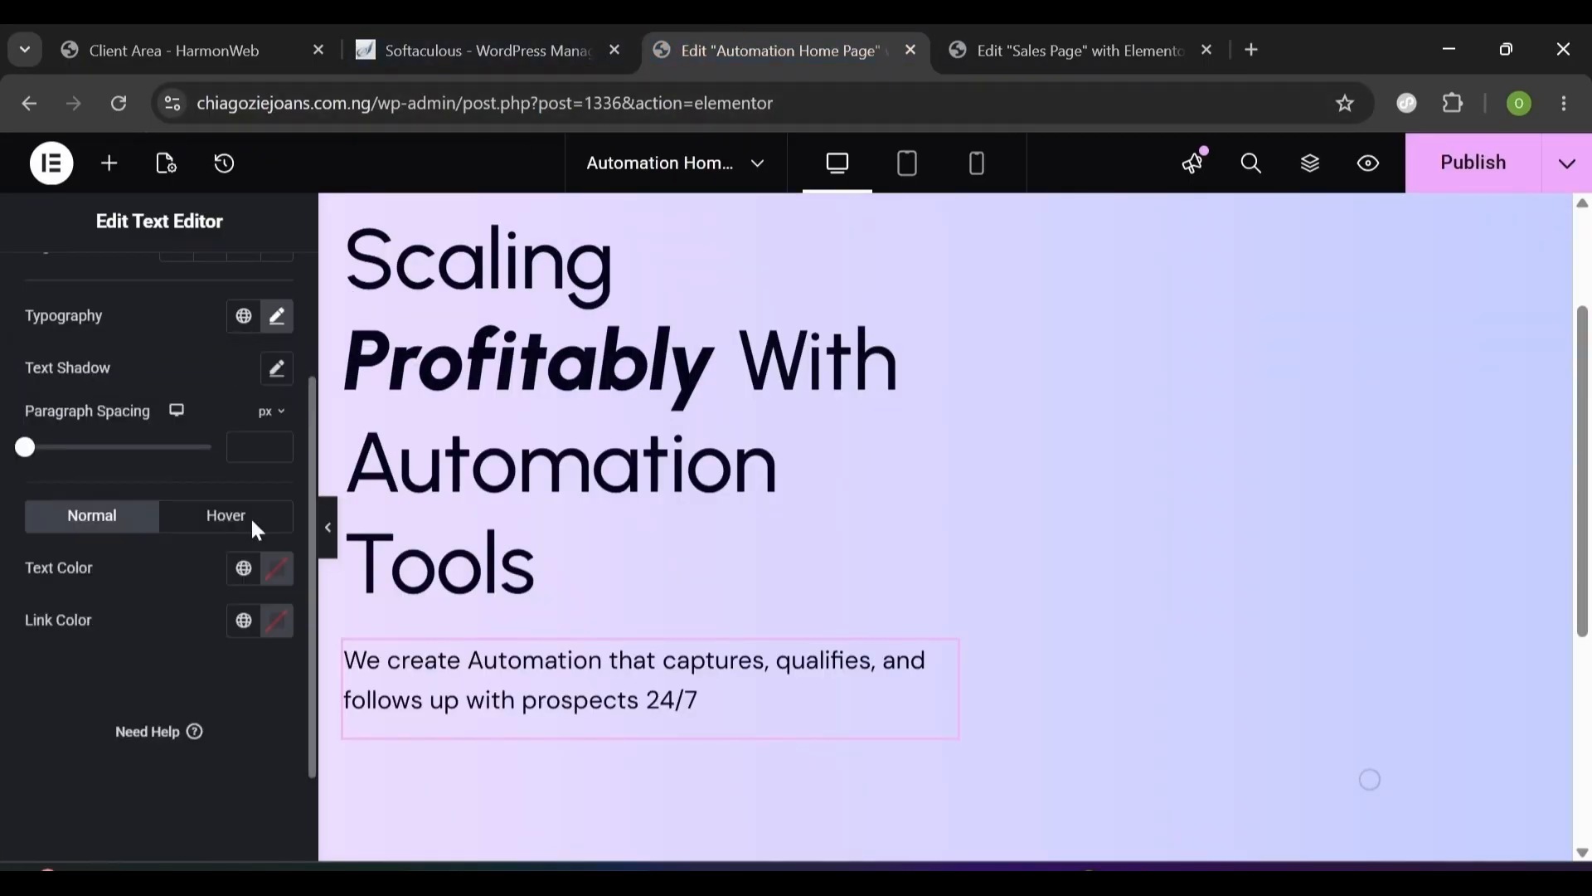
{"action": "left_click", "coordinate": [276, 569]}
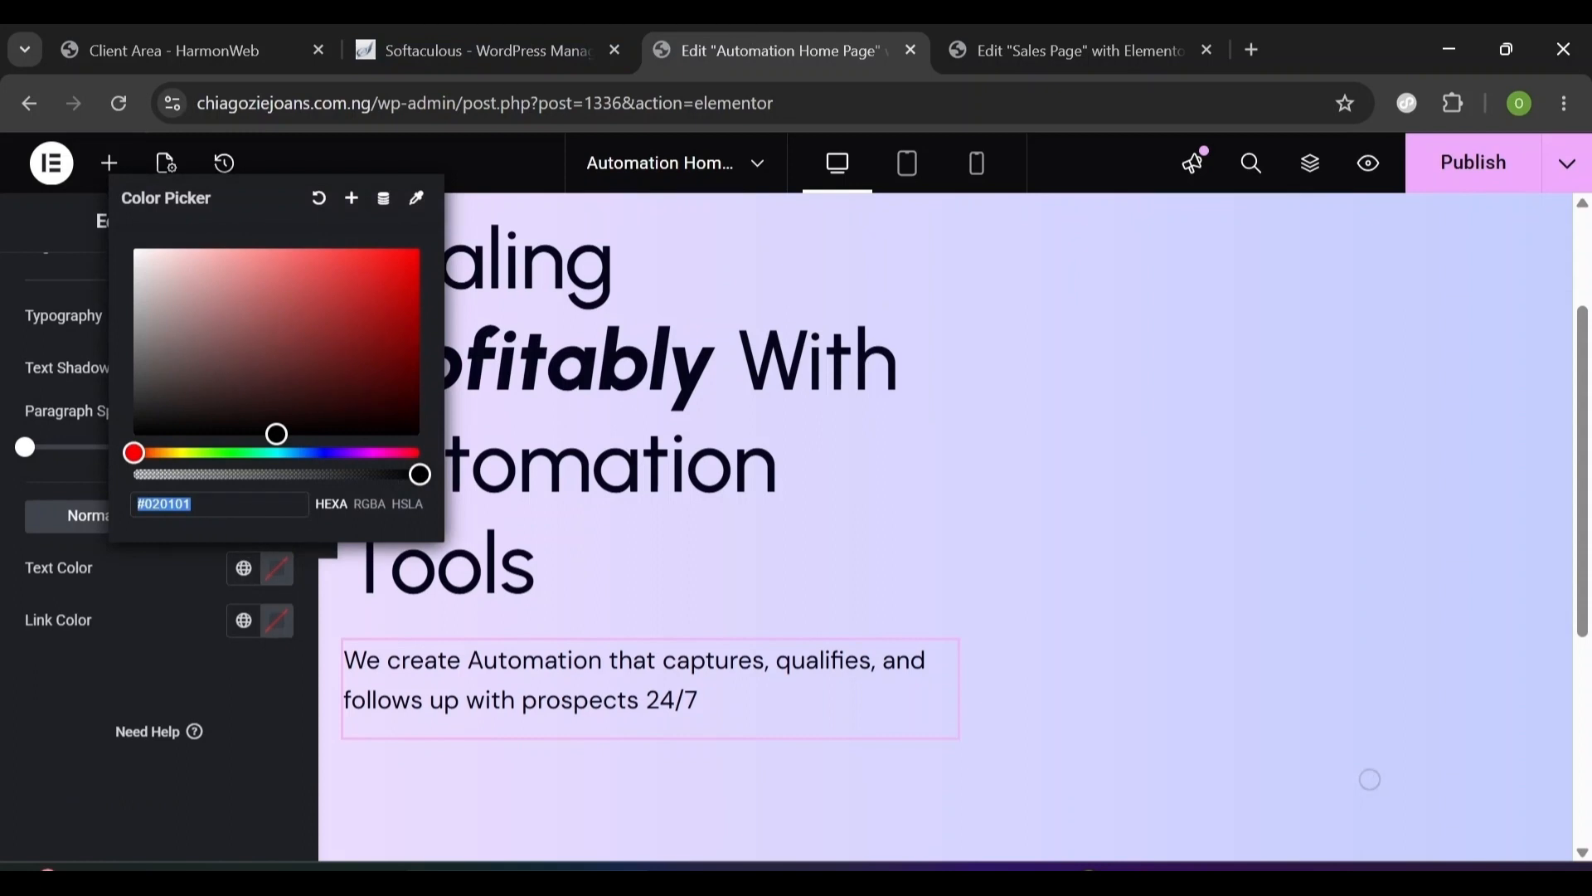
{"action": "type", "text": "5a5a"}
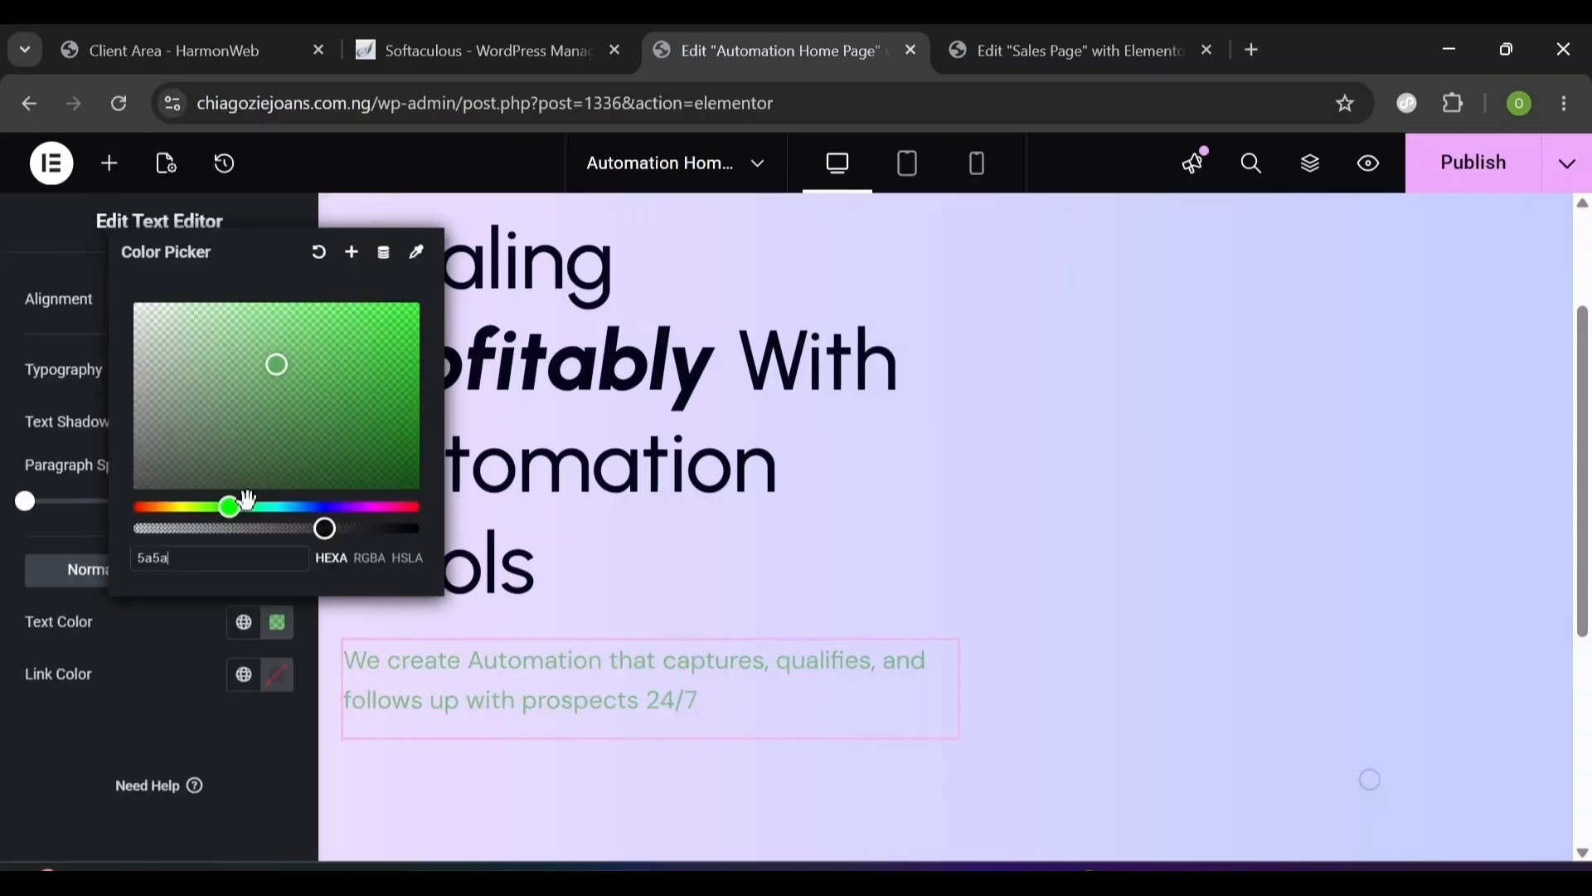
{"action": "left_click", "coordinate": [163, 680]}
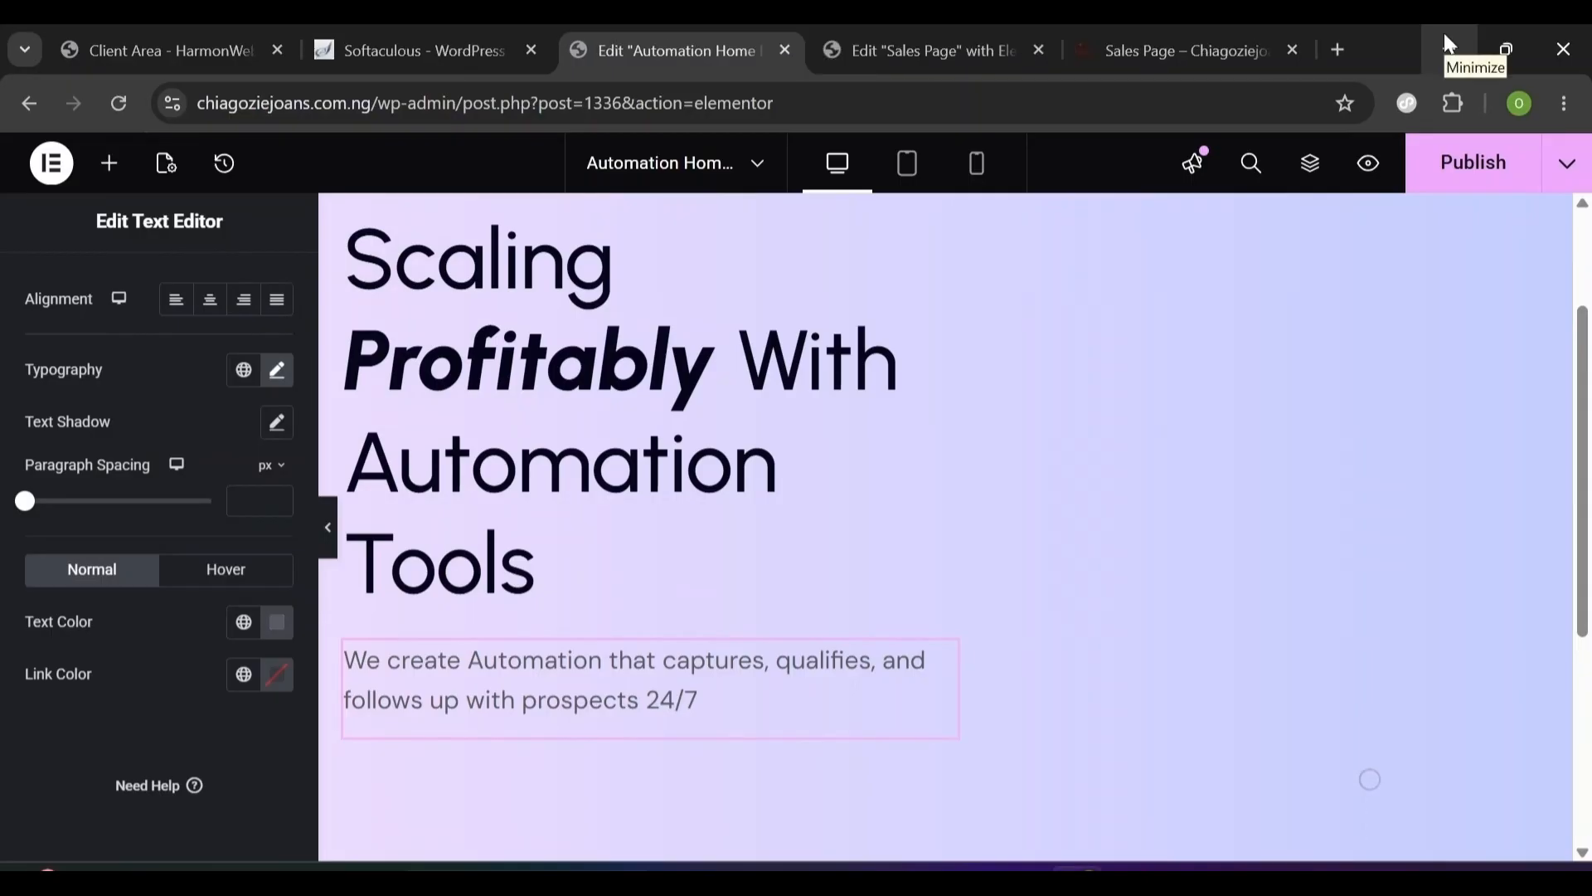
{"action": "scroll", "coordinate": [303, 315], "scroll_direction": "up", "scroll_amount": 2}
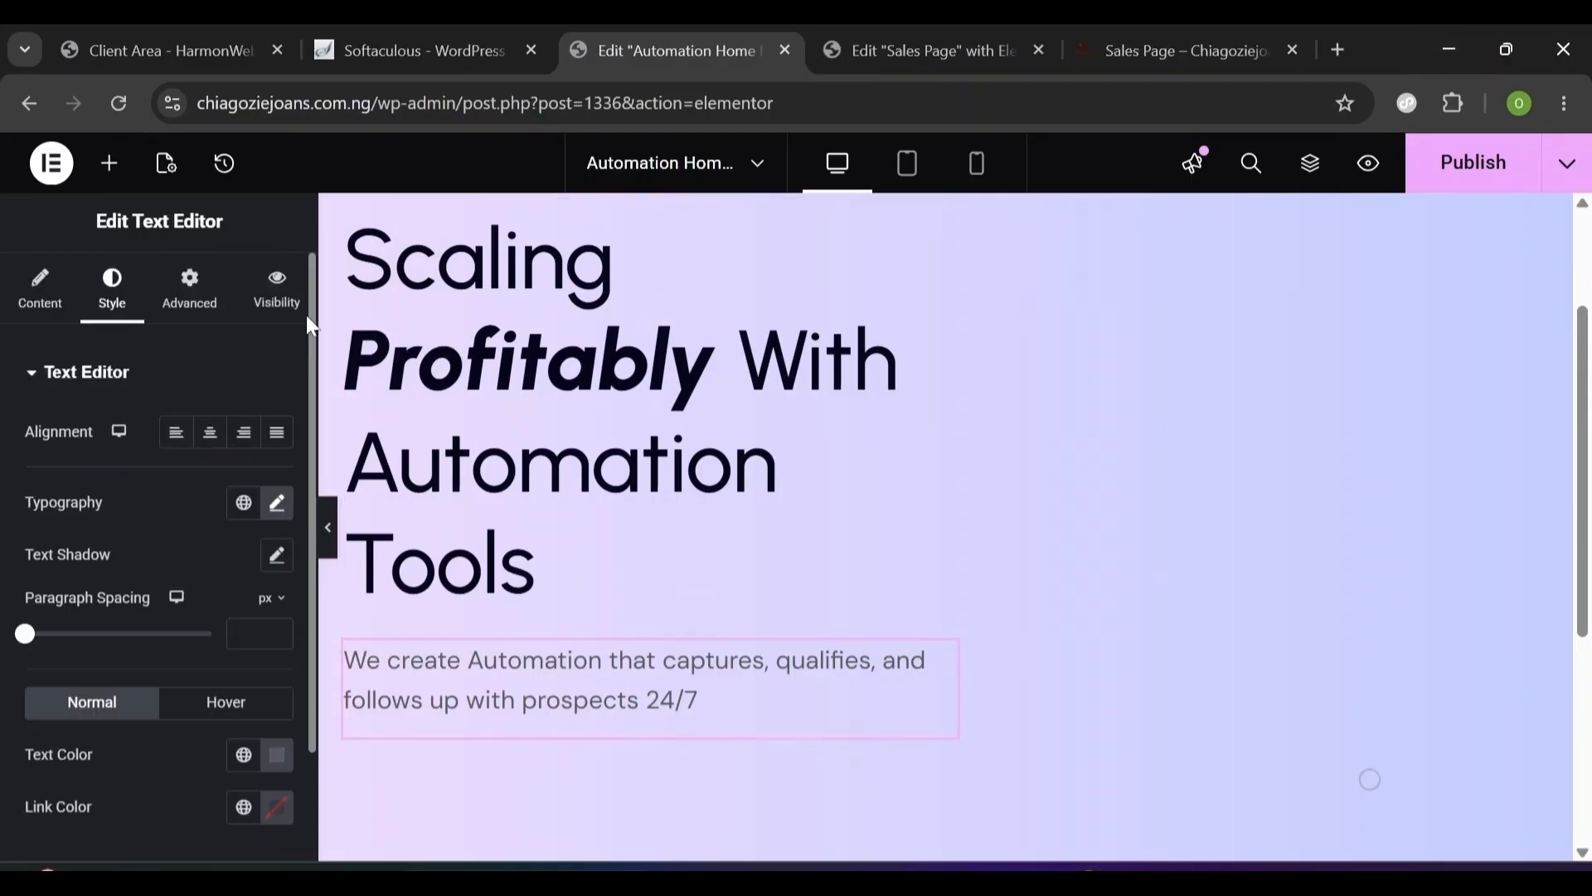
- Give the subtitle a 16 px top margin, 32 px bottom margin and zero padding
{"action": "left_click", "coordinate": [190, 291]}
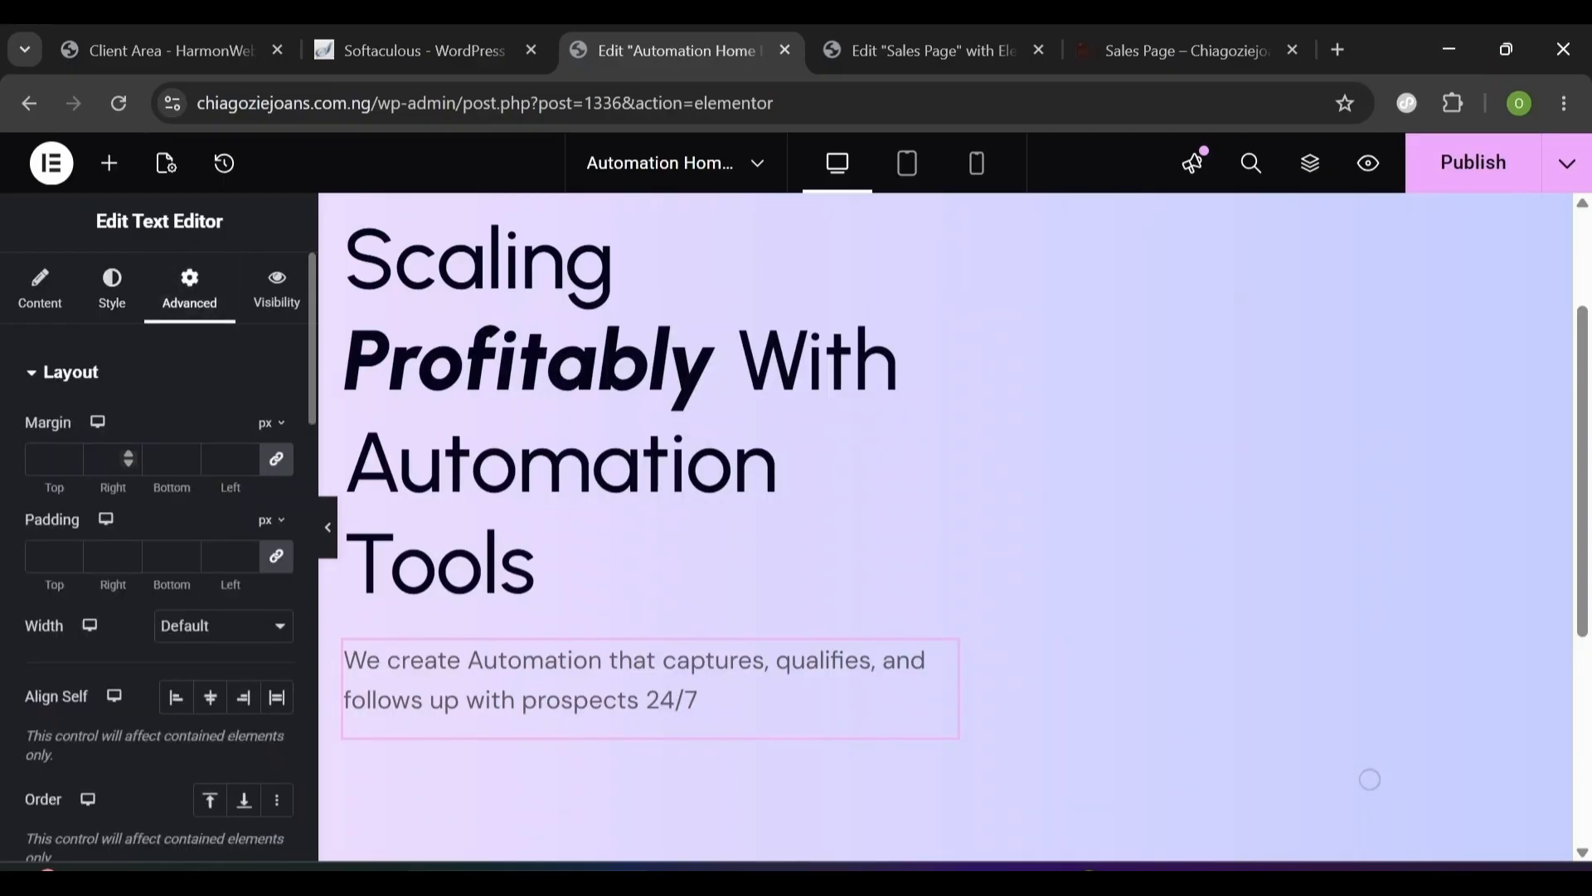
{"action": "left_click", "coordinate": [276, 459]}
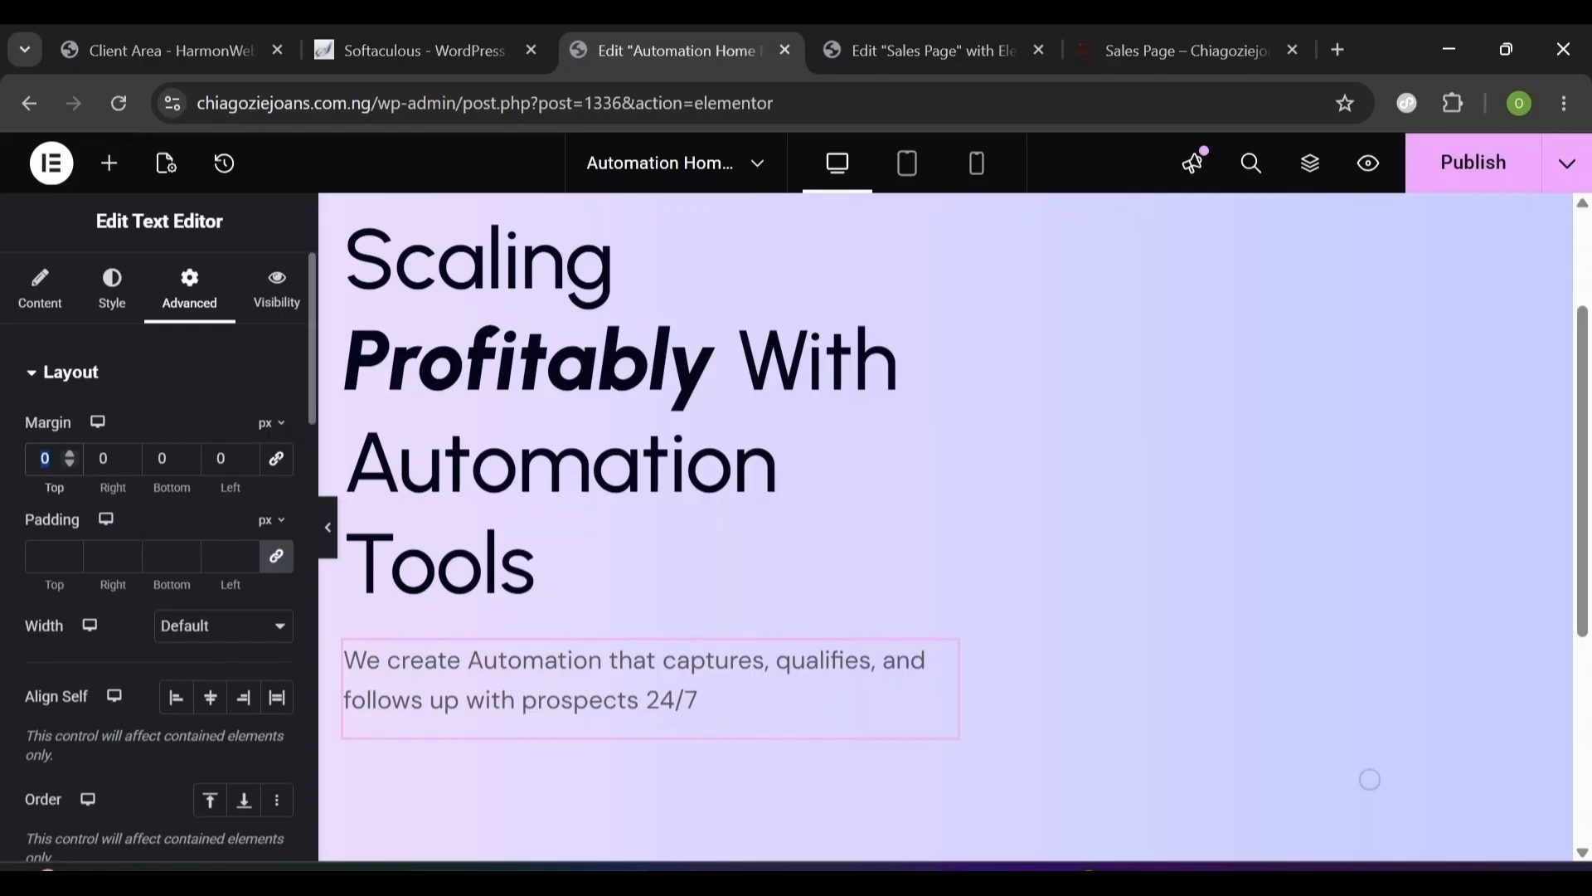
{"action": "type", "text": "16"}
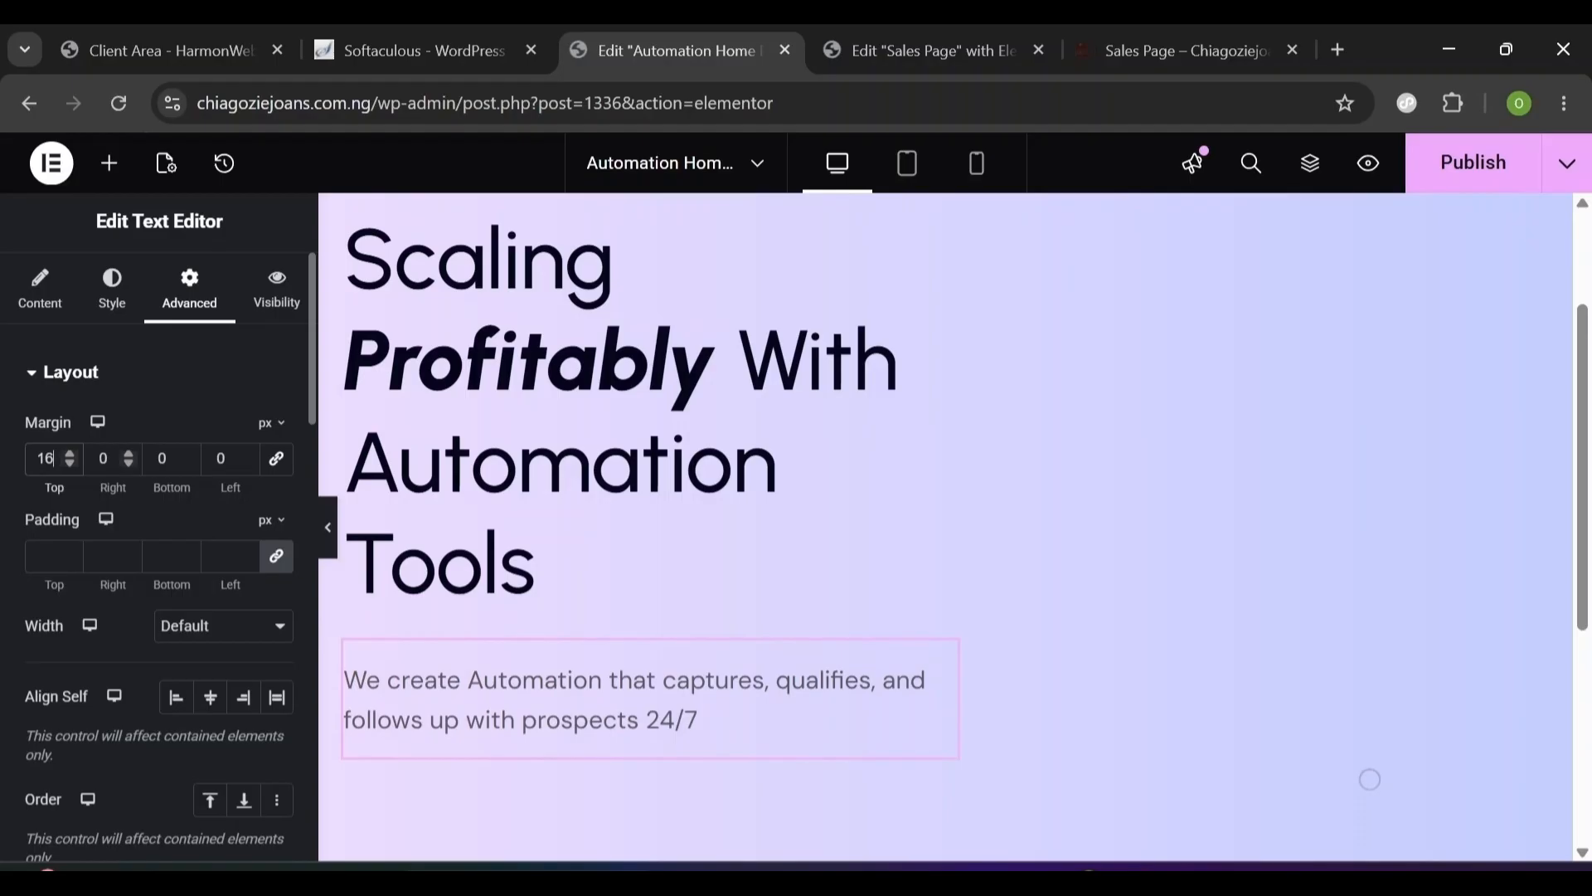
{"action": "key", "text": "Tab"}
{"action": "key", "text": "Tab"}
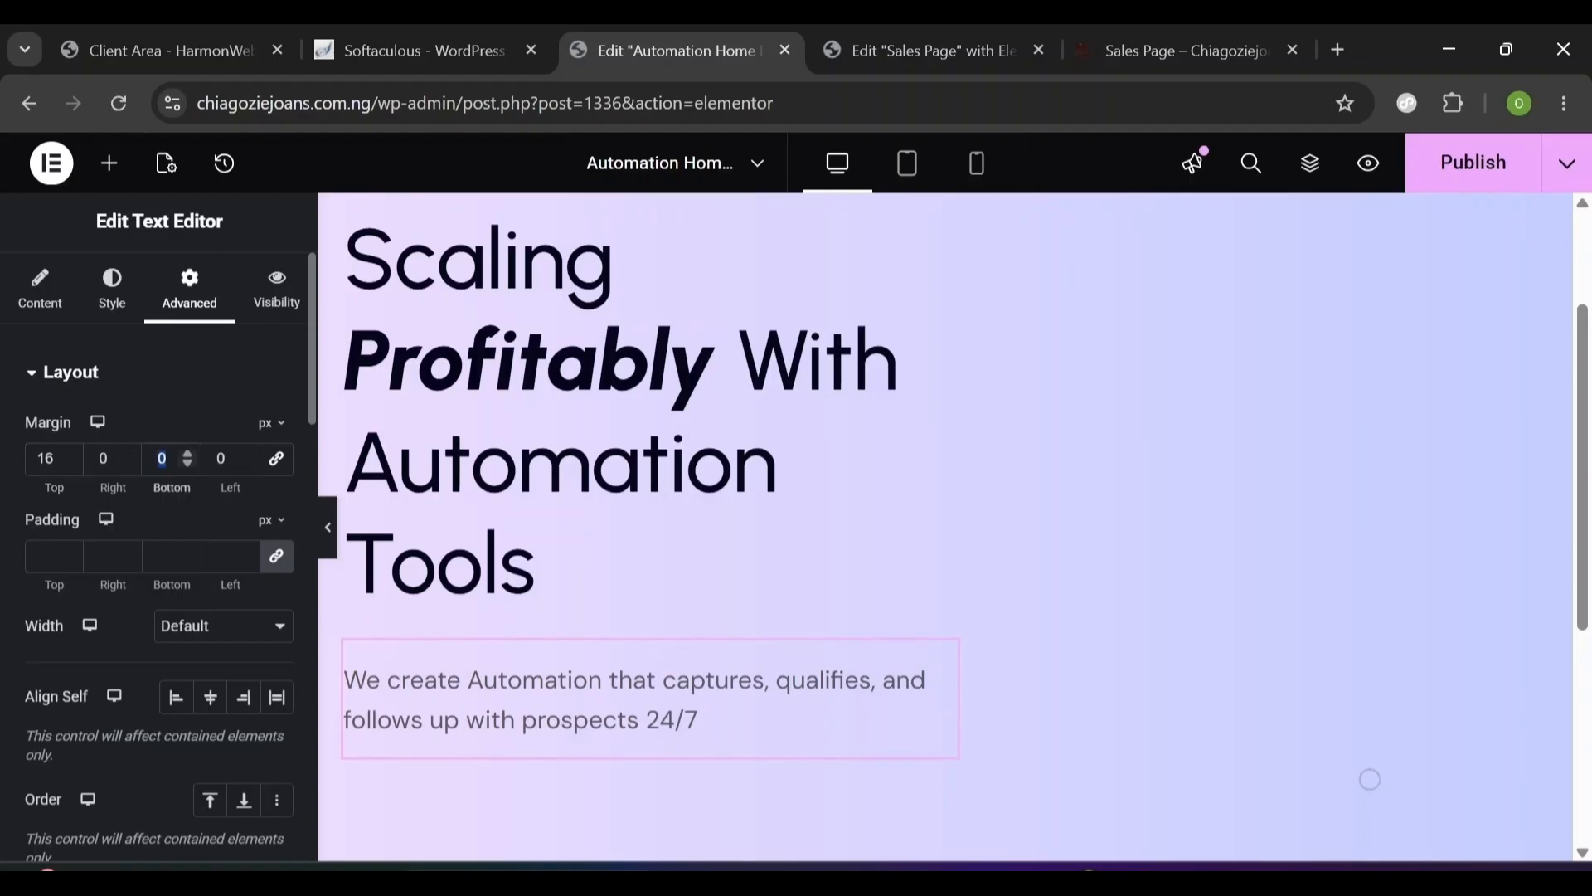
{"action": "type", "text": "32"}
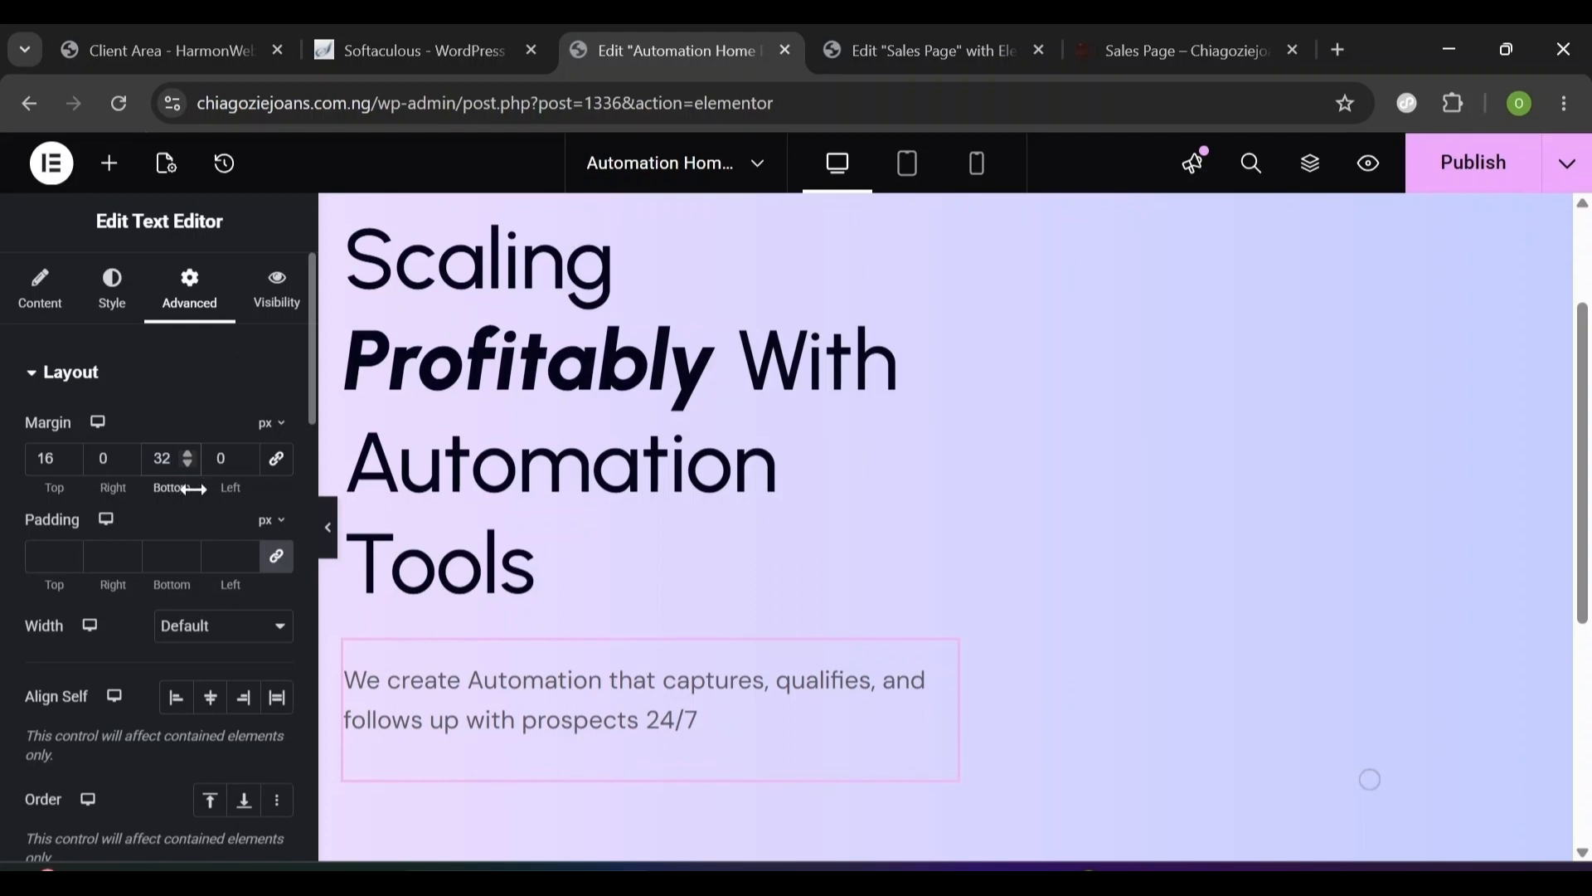
{"action": "left_click", "coordinate": [278, 559]}
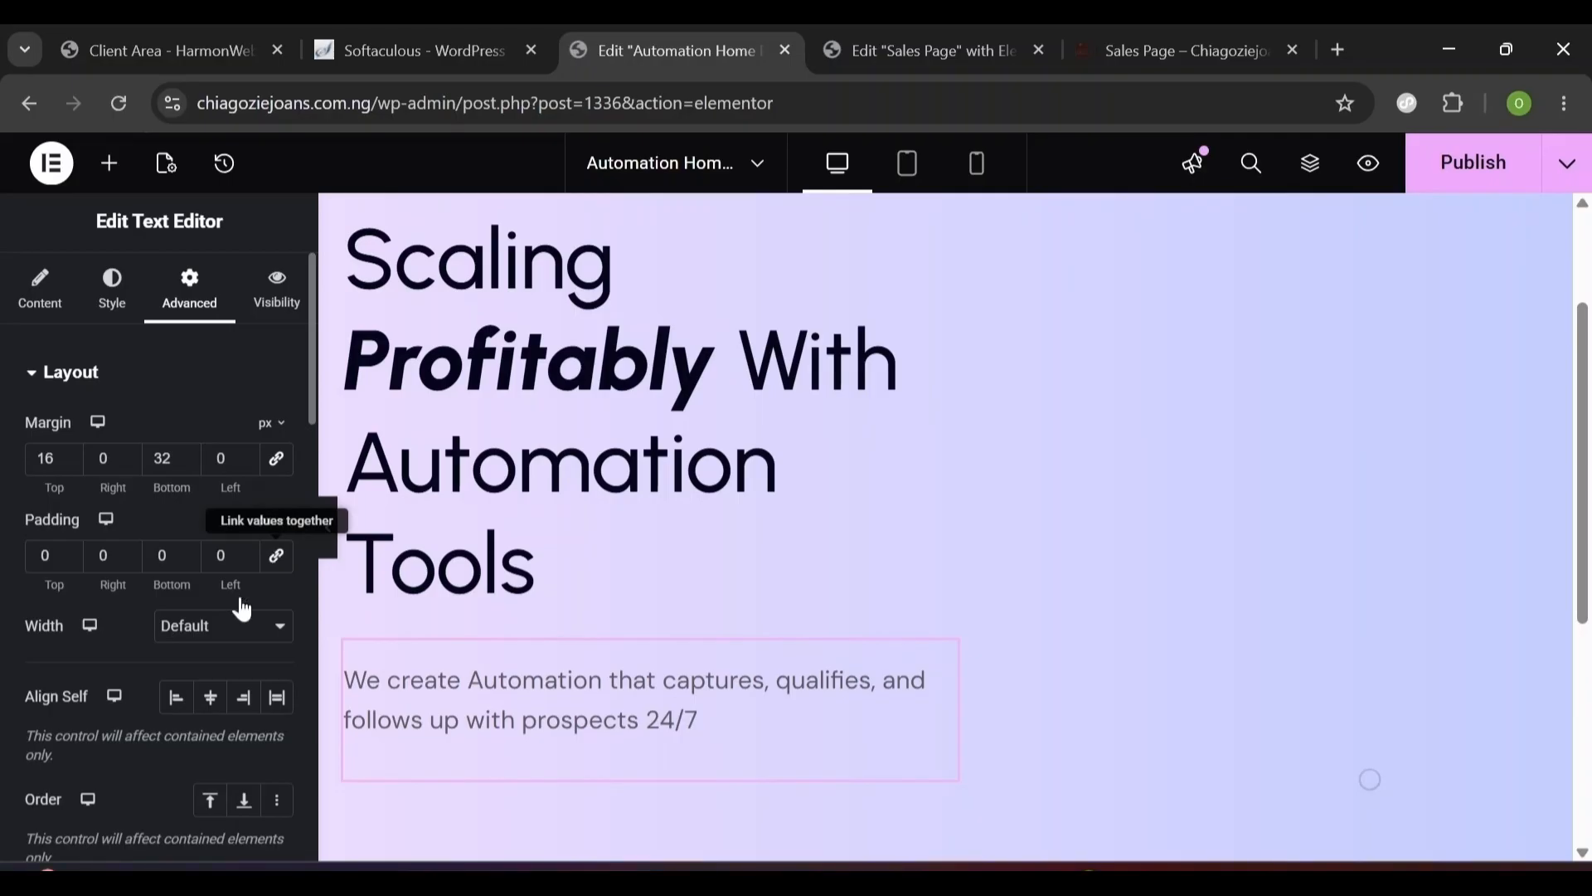
- Set the subtitle to a custom width of 610 px
{"action": "left_click", "coordinate": [210, 644]}
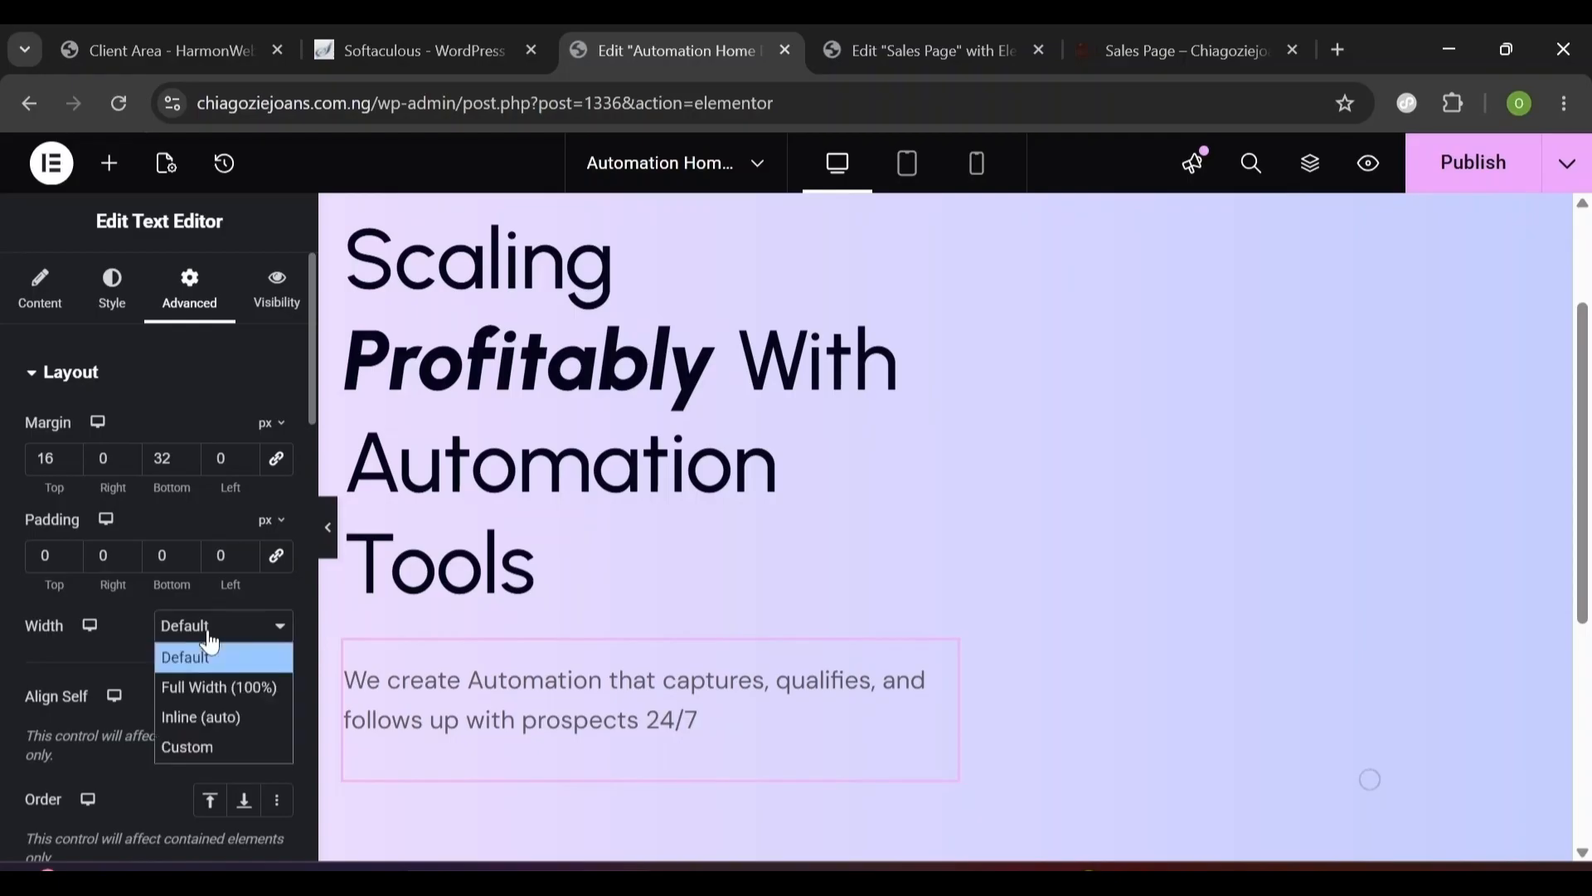
{"action": "left_click", "coordinate": [206, 745]}
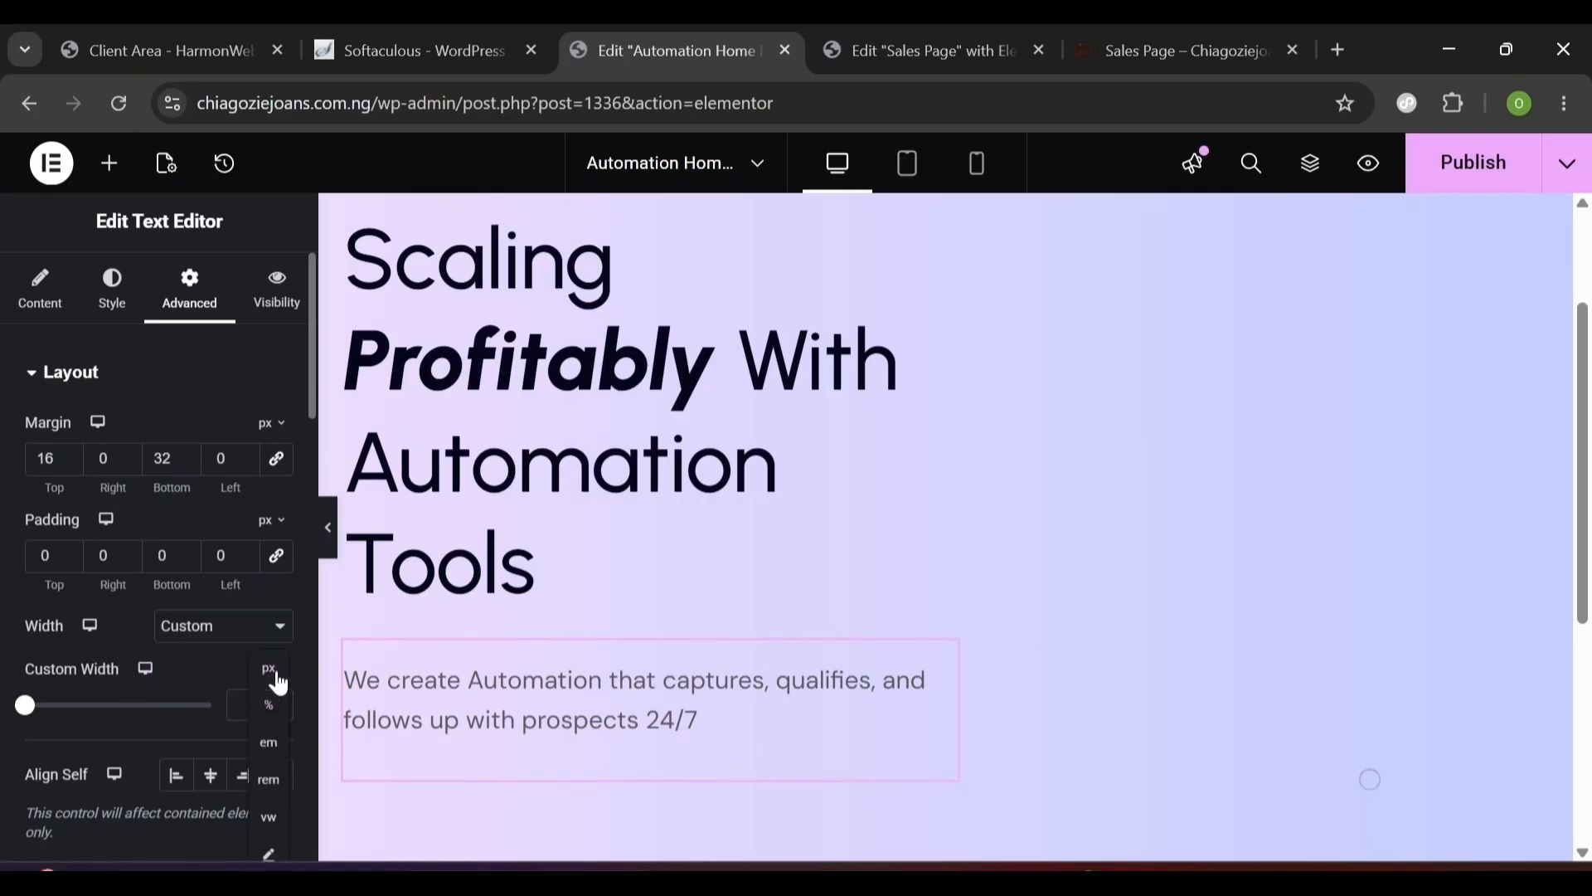
{"action": "left_click", "coordinate": [274, 678]}
{"action": "type", "text": "610"}
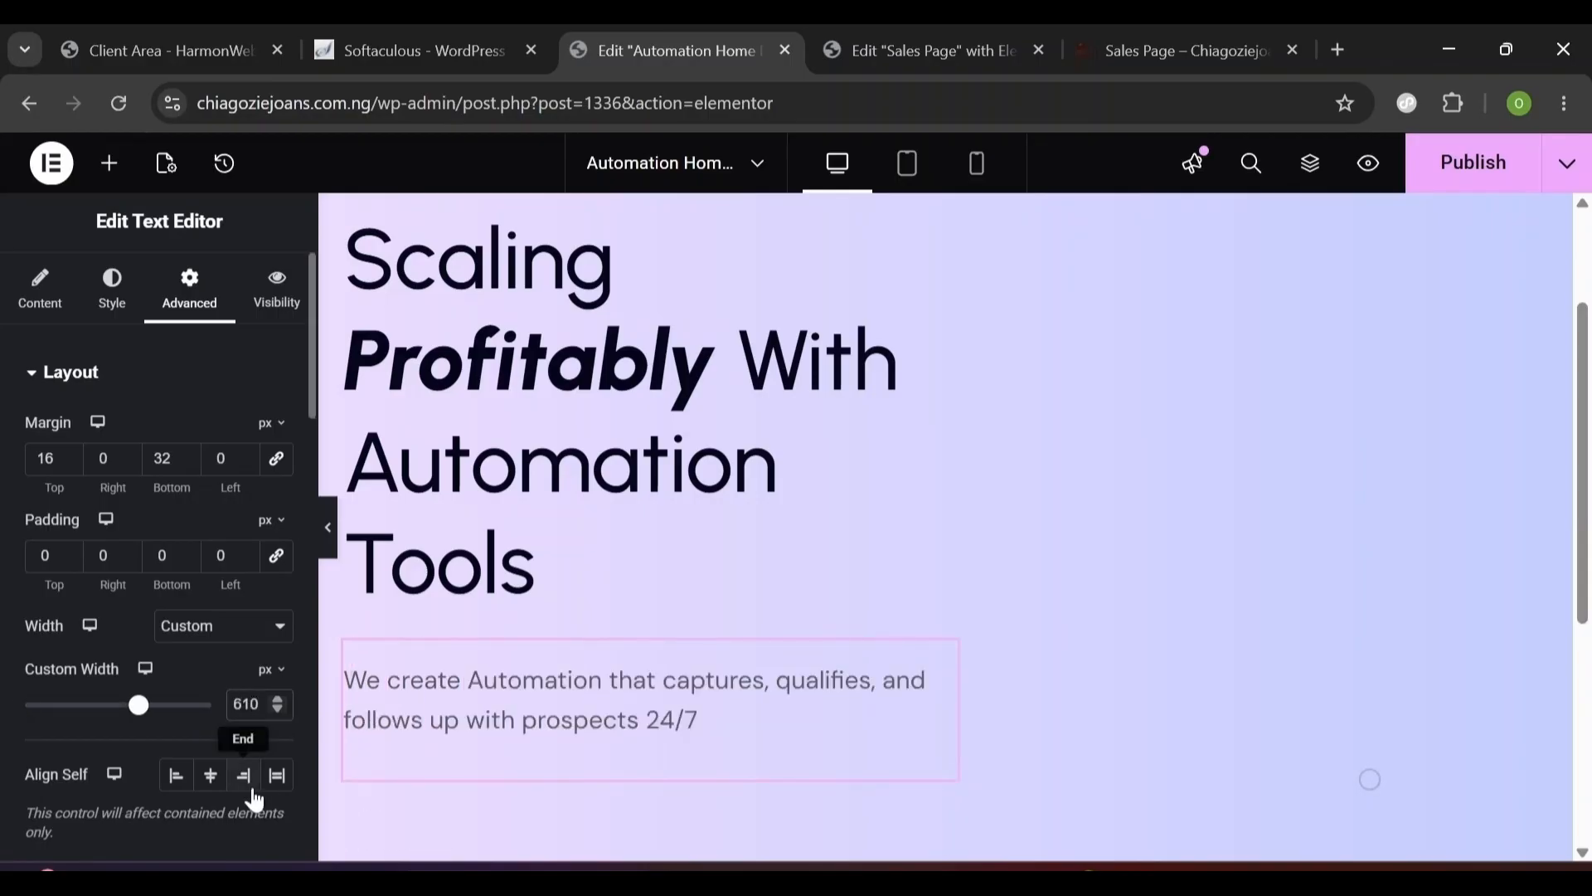
{"action": "left_click", "coordinate": [921, 51]}
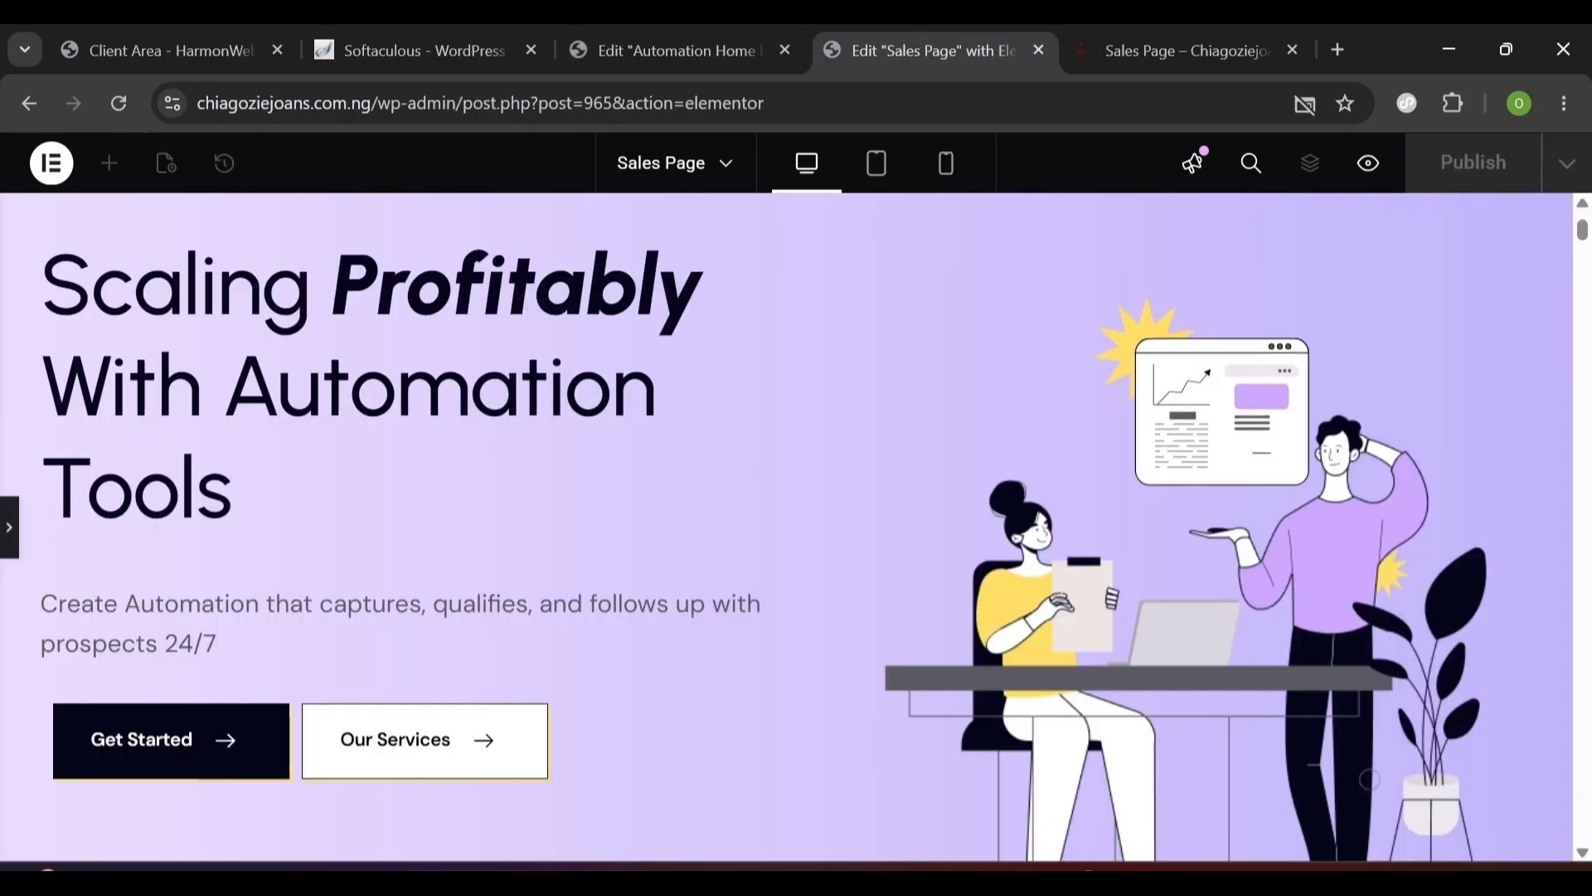
- On the Automation Home Page, add a Button widget beneath the subtitle
{"action": "scroll", "coordinate": [154, 443], "scroll_direction": "down", "scroll_amount": 2}
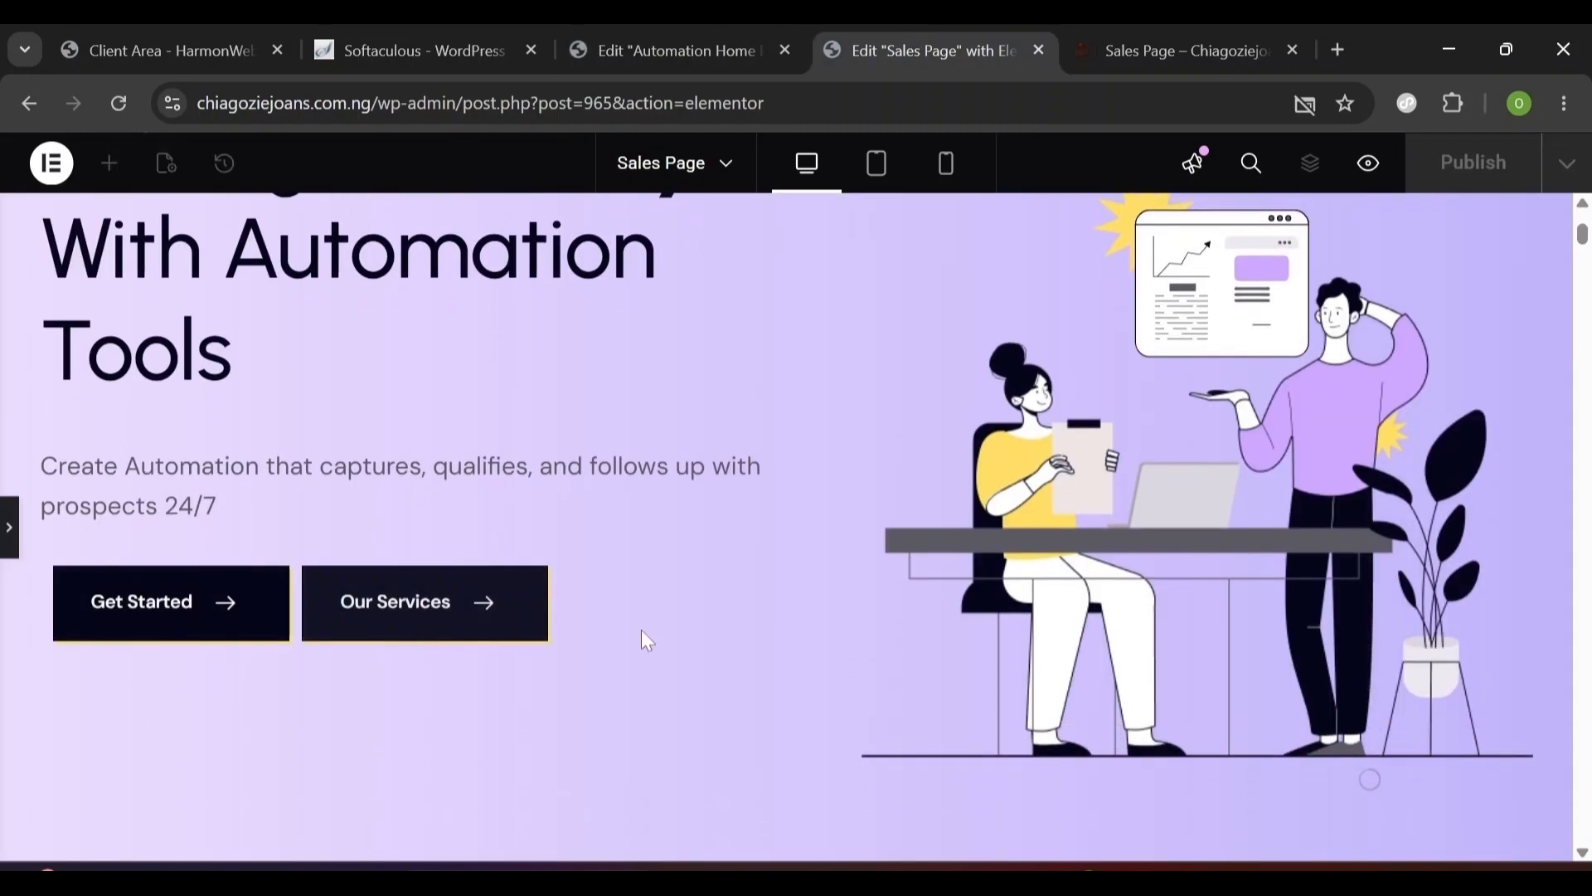
{"action": "scroll", "coordinate": [643, 640], "scroll_direction": "up", "scroll_amount": 3}
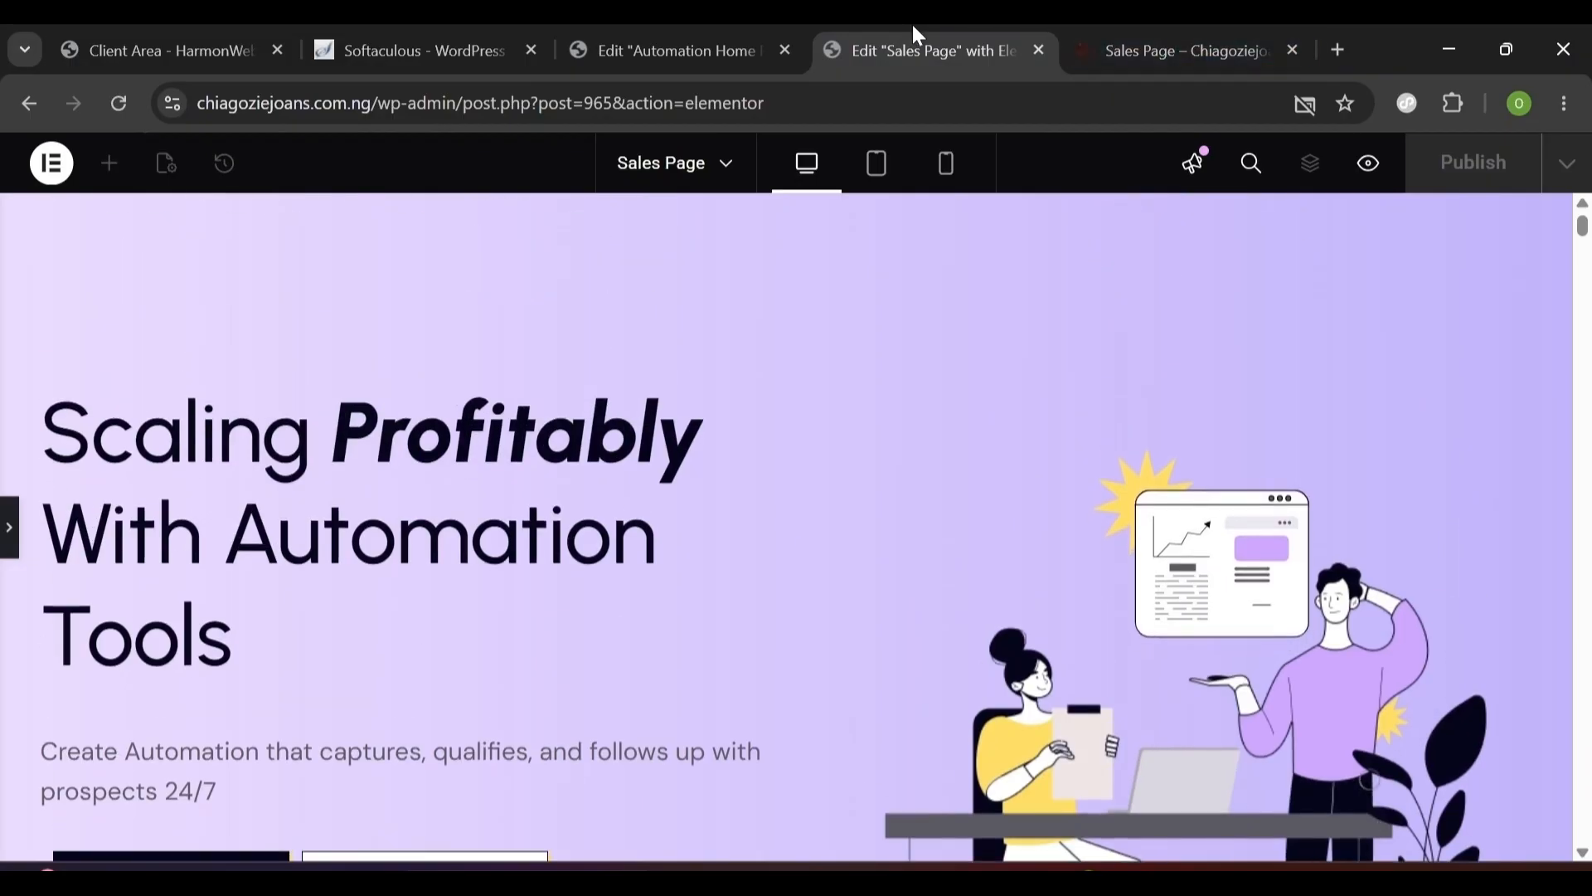
{"action": "left_click", "coordinate": [718, 30]}
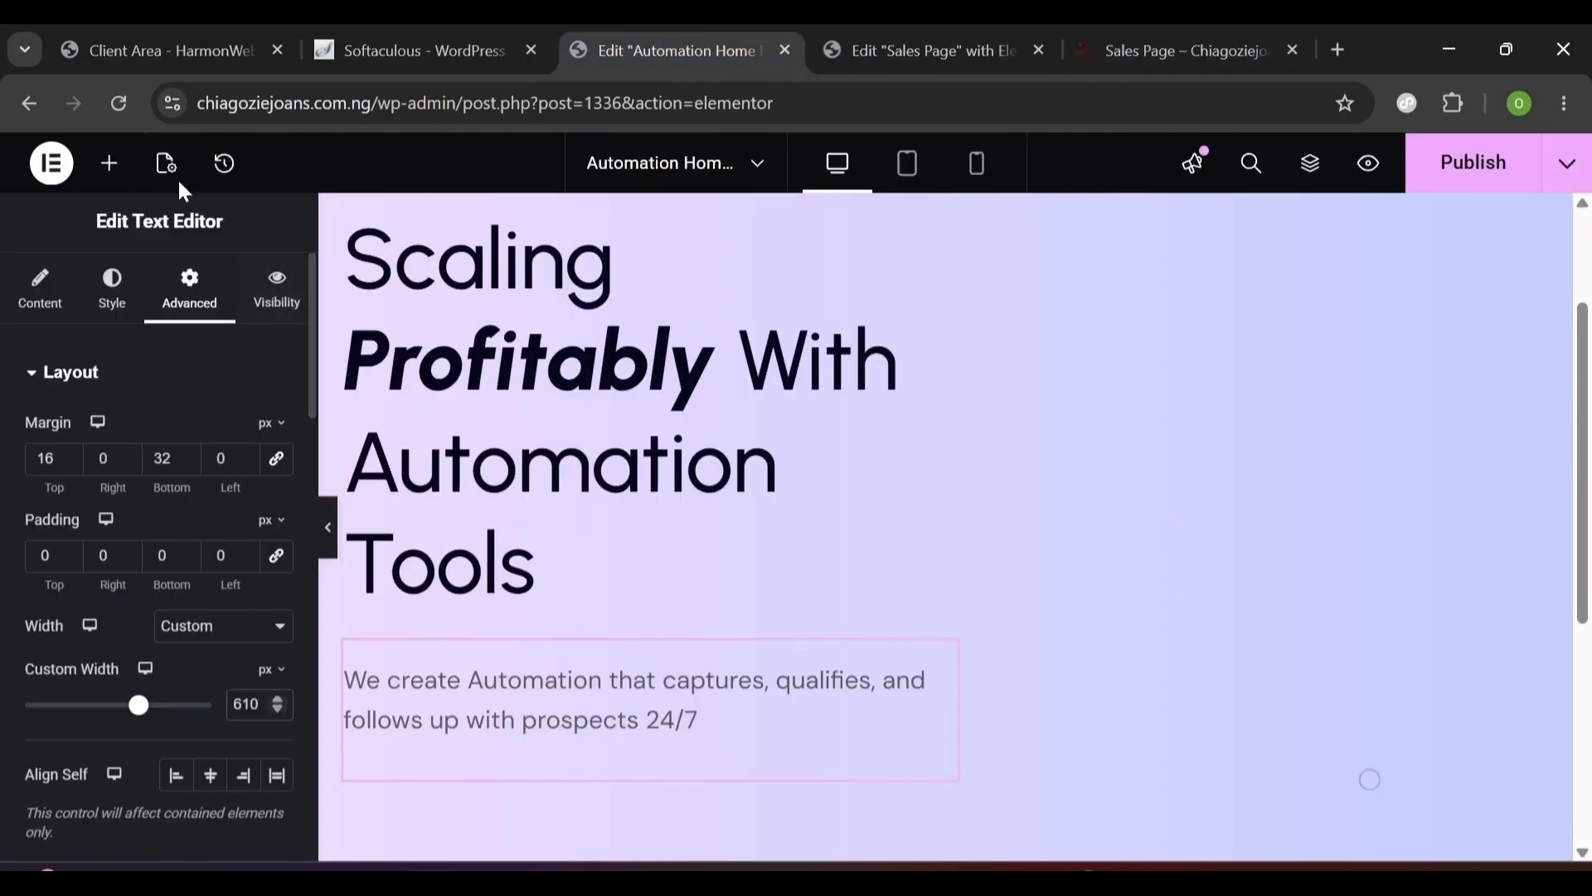
{"action": "left_click", "coordinate": [110, 170]}
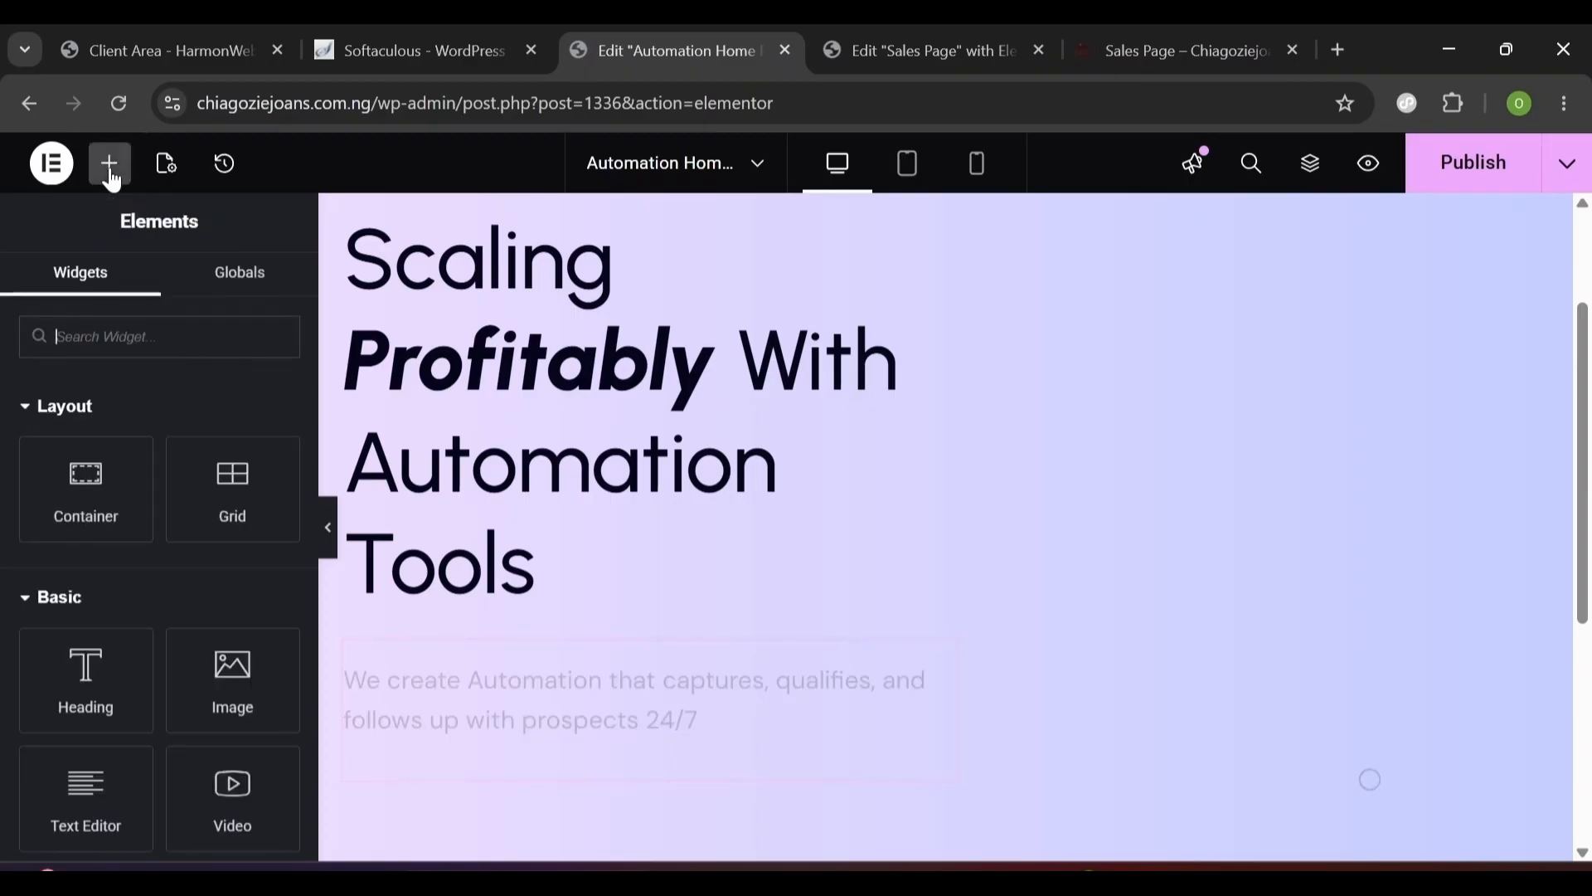
{"action": "type", "text": "button"}
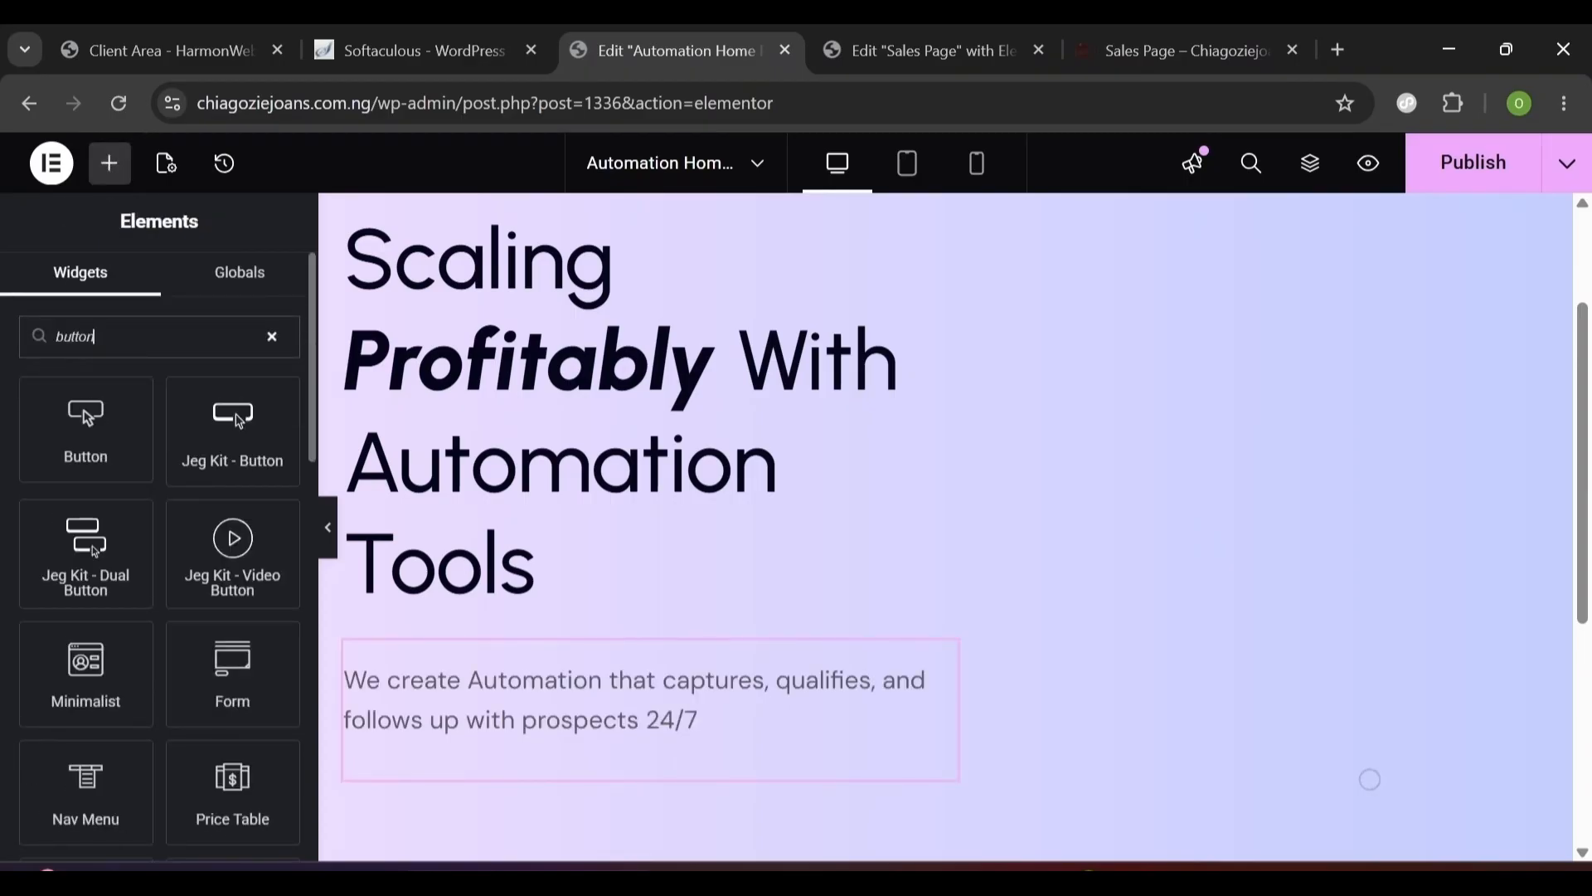
{"action": "scroll", "coordinate": [1370, 780], "scroll_direction": "down", "scroll_amount": 1}
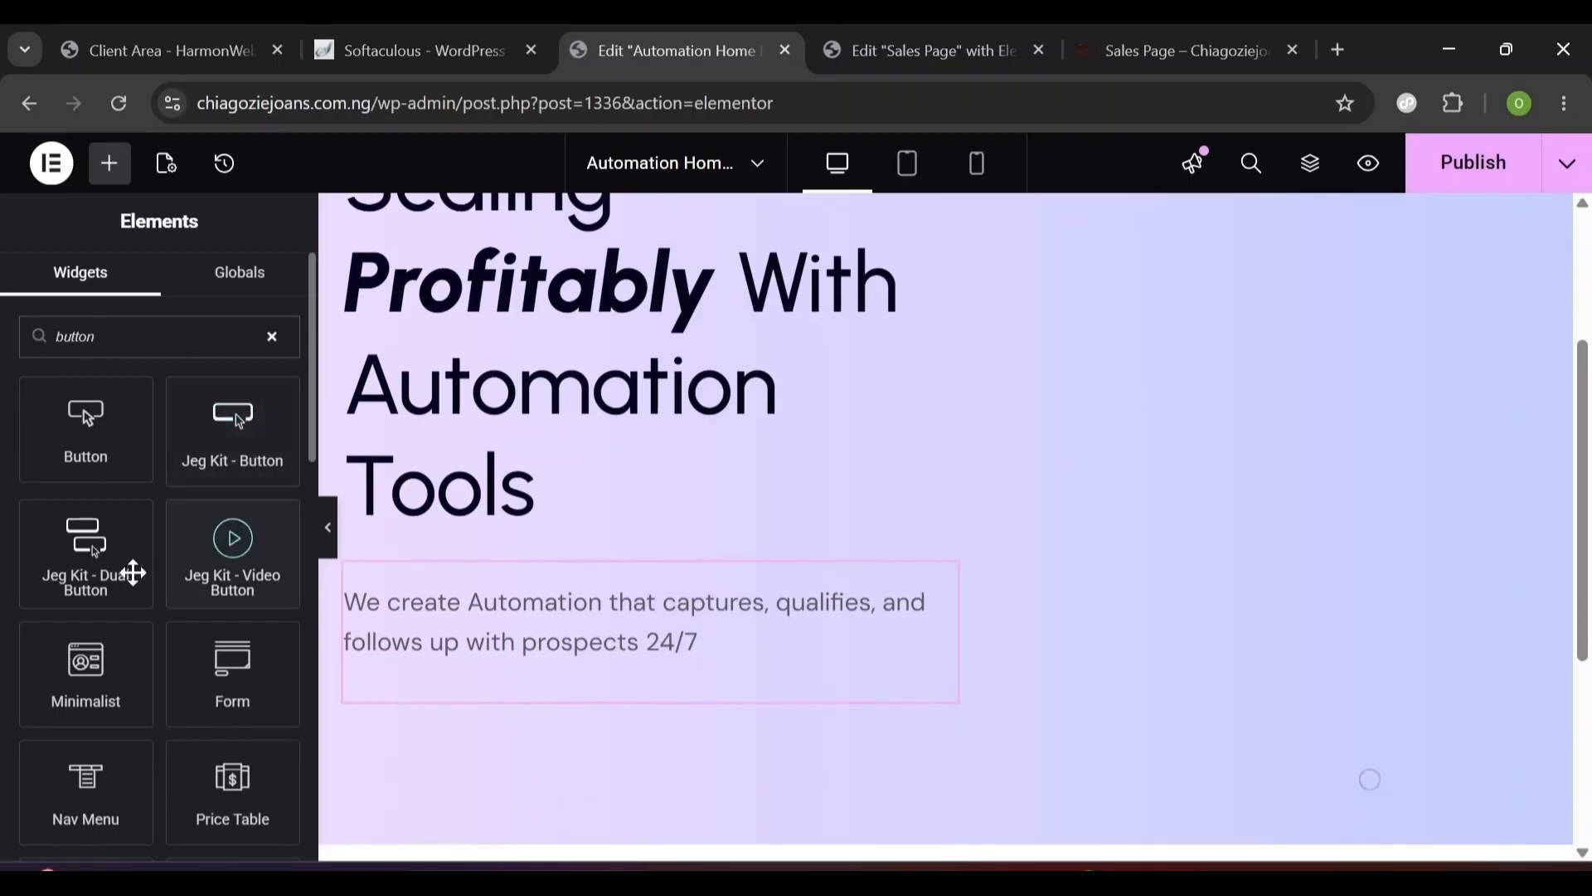
{"action": "left_click_drag", "start_coordinate": [83, 419], "coordinate": [428, 675]}
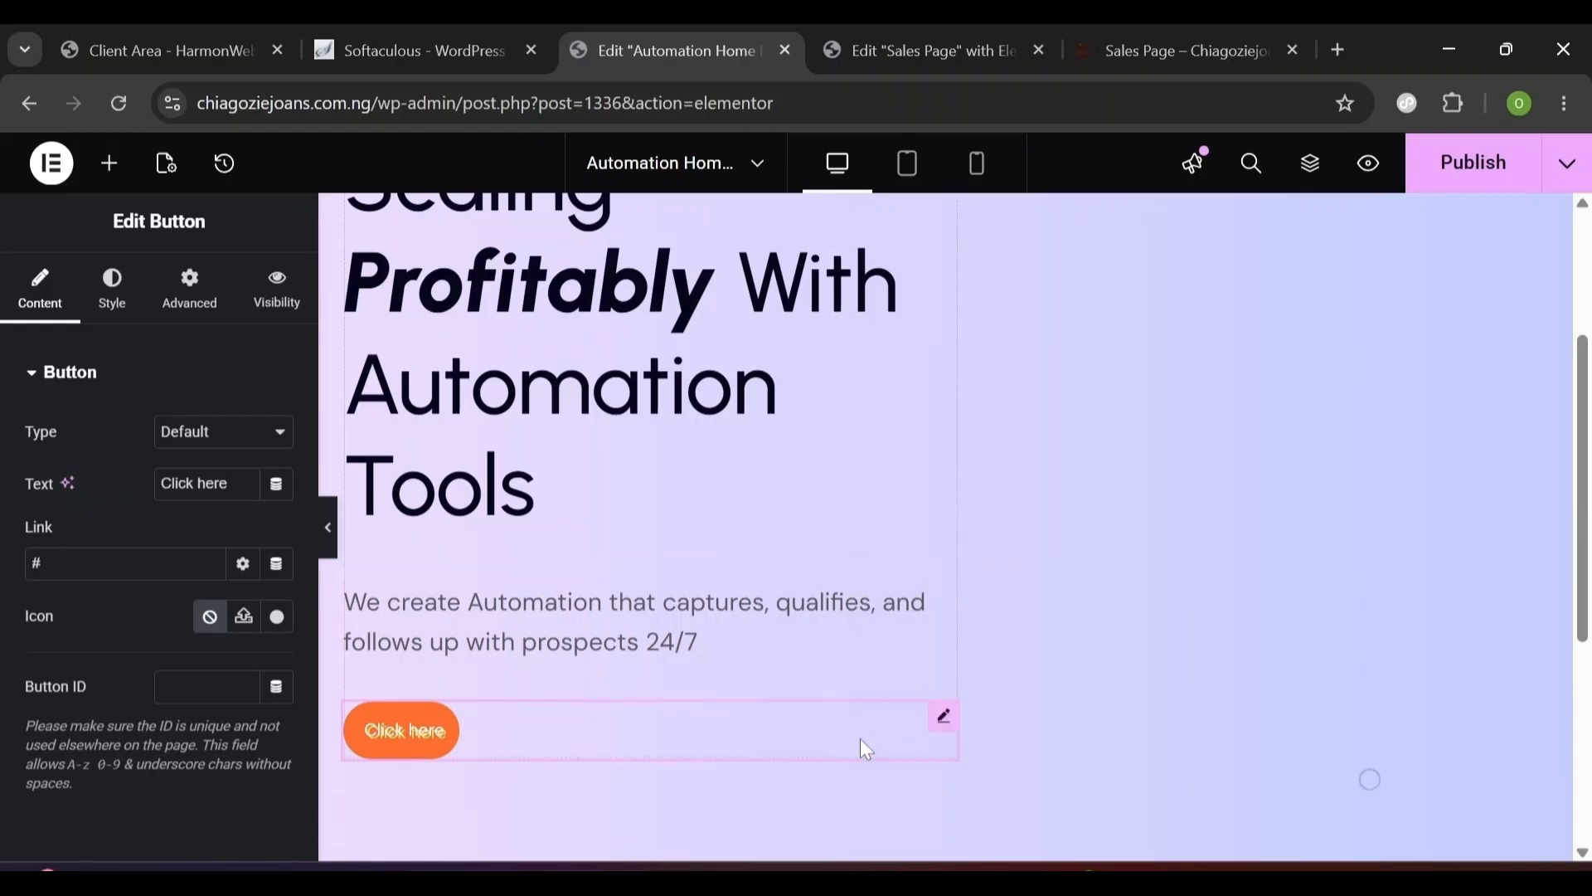
- Replace the orange button with a Jeg Kit Button labelled 'Click Here'
{"action": "right_click", "coordinate": [942, 716]}
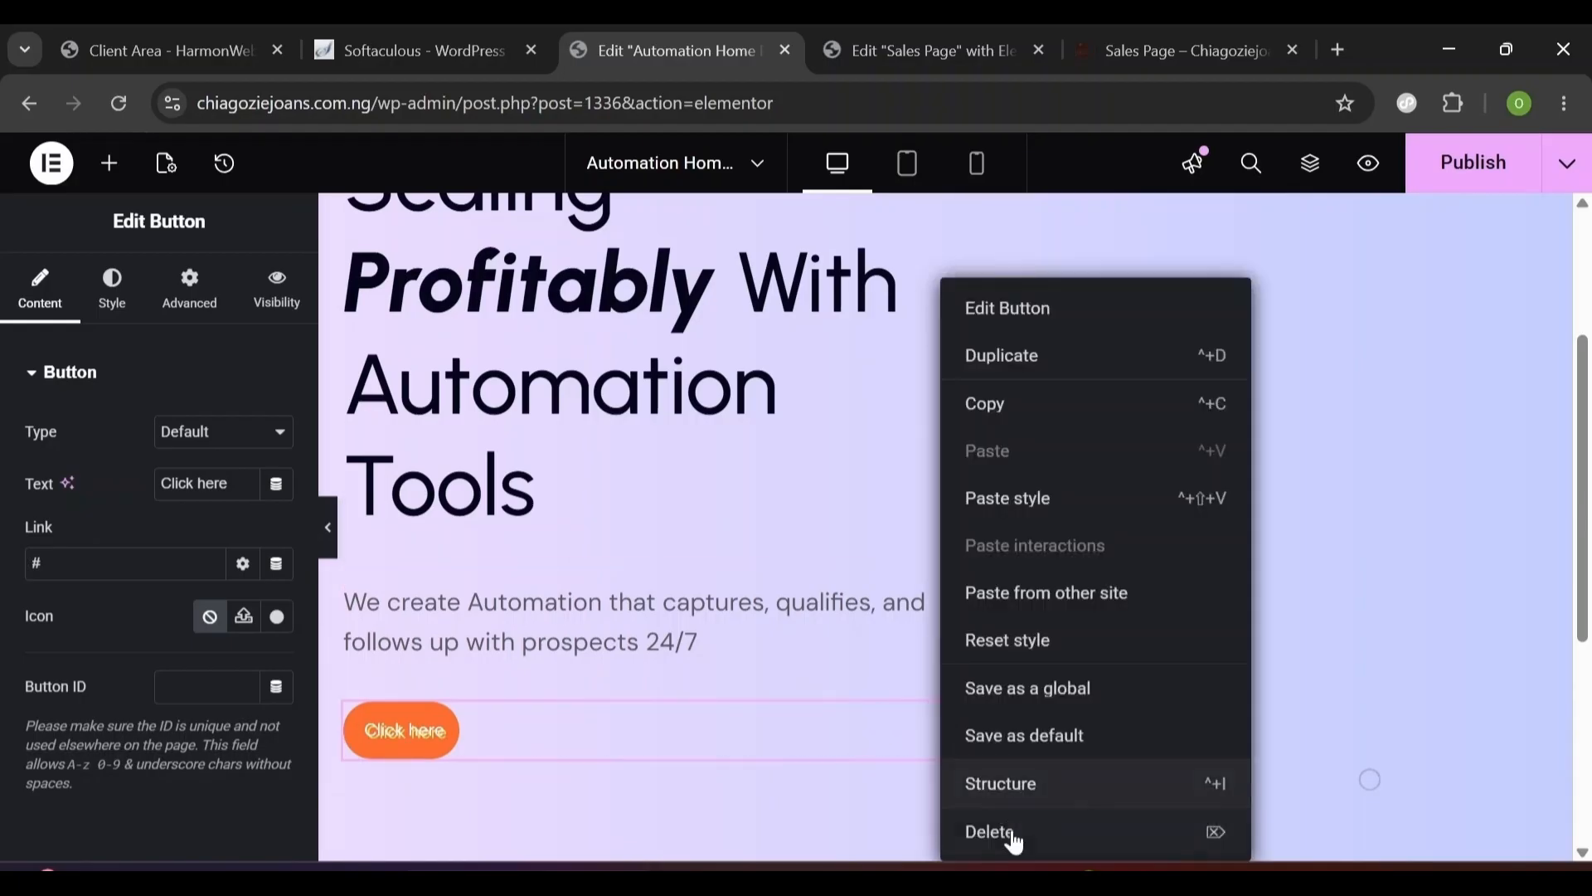
{"action": "left_click", "coordinate": [1015, 836]}
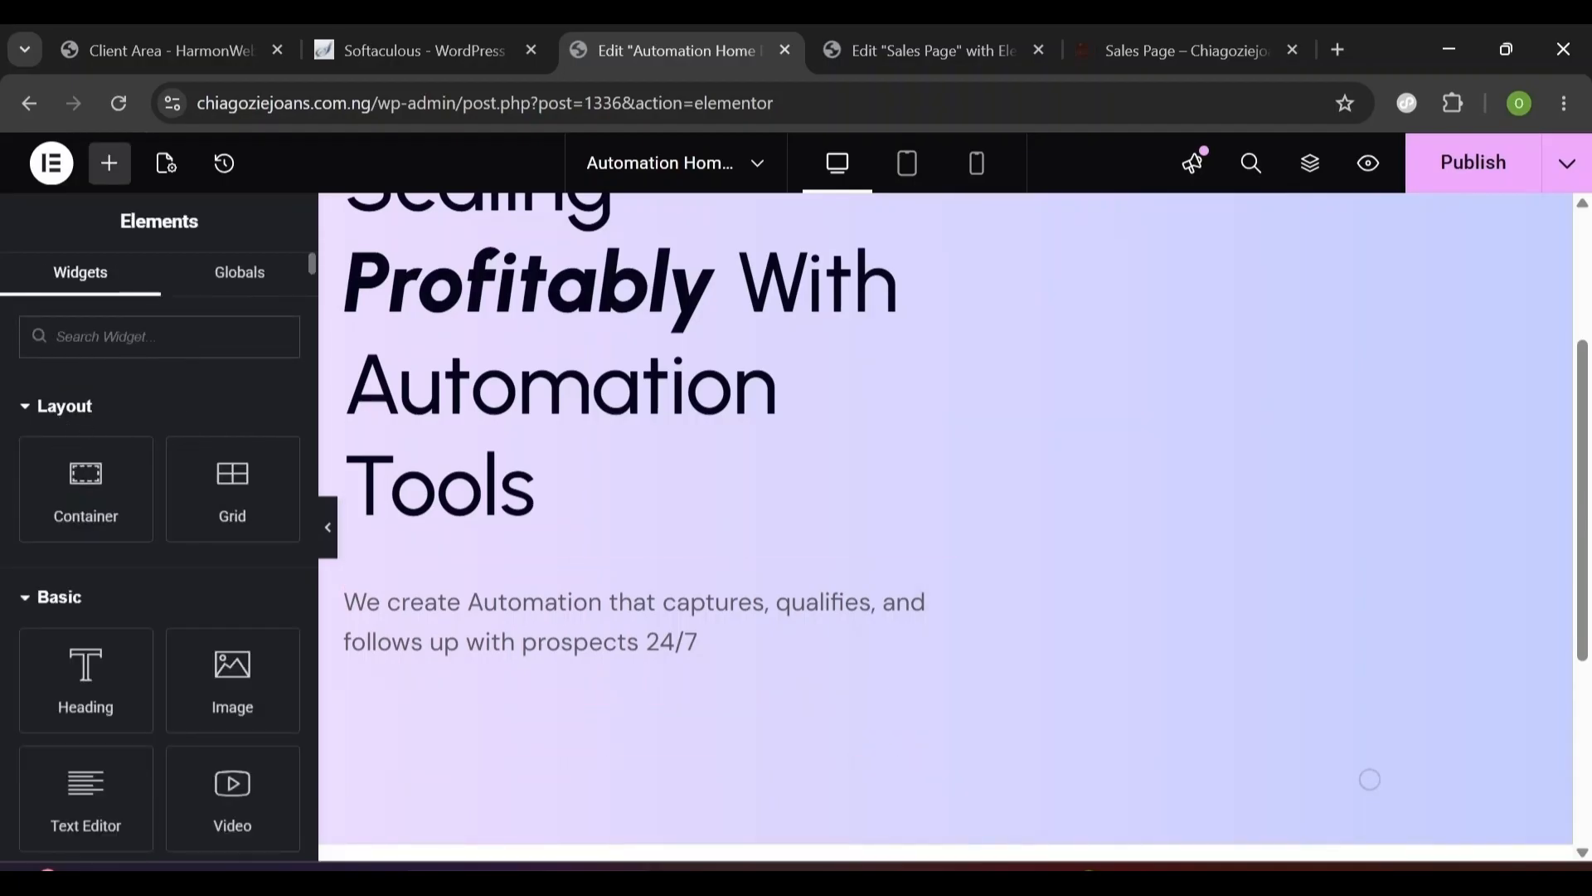
{"action": "type", "text": "bu"}
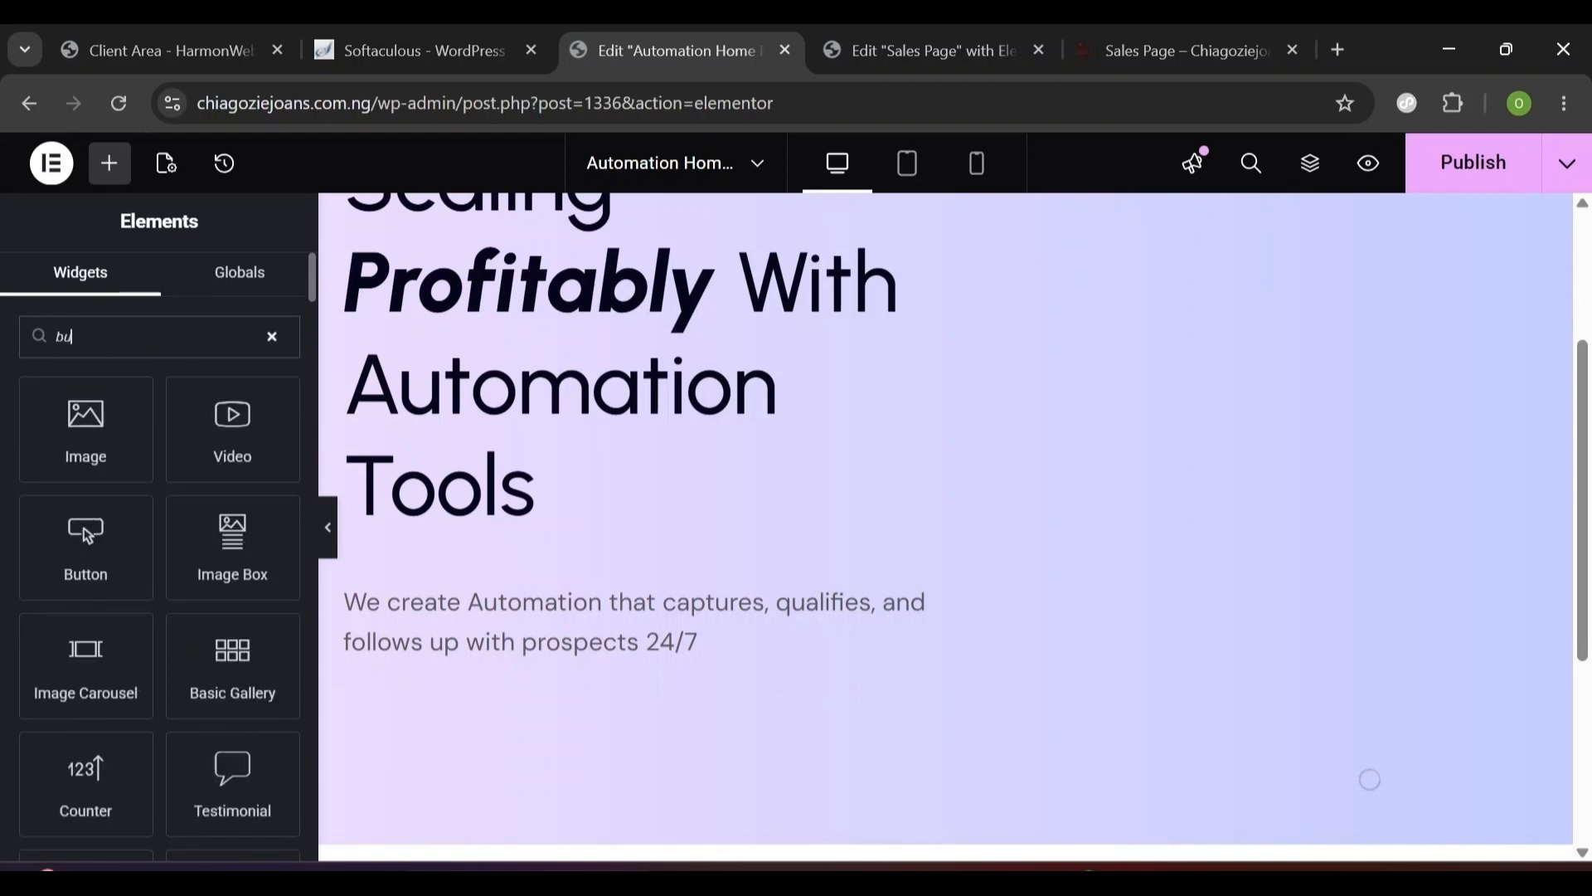
{"action": "type", "text": "tt"}
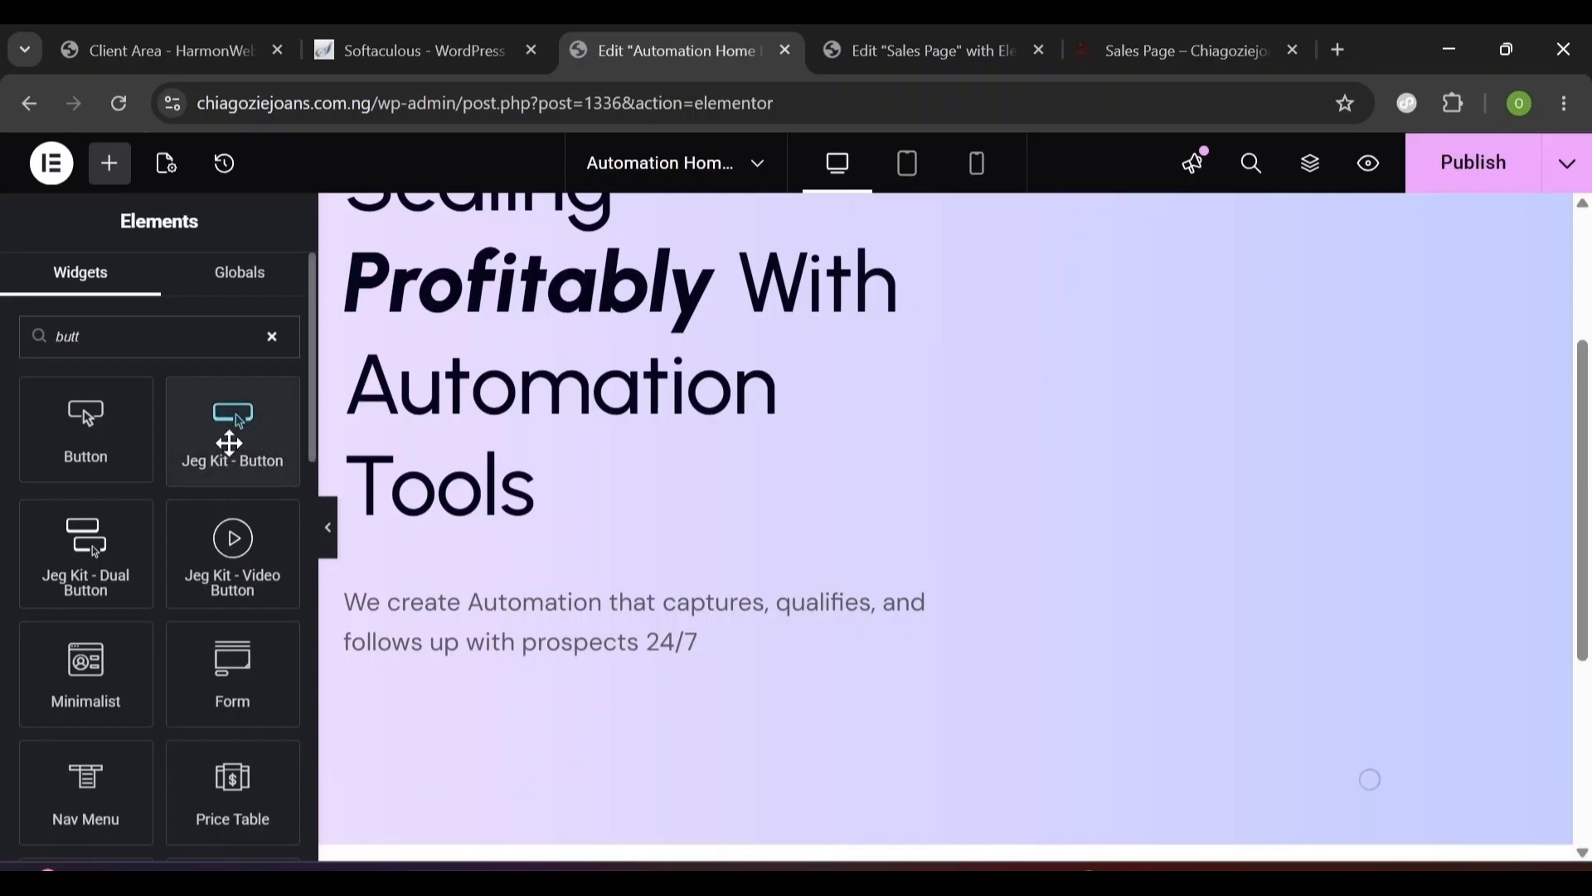
{"action": "left_click_drag", "start_coordinate": [229, 444], "coordinate": [455, 669]}
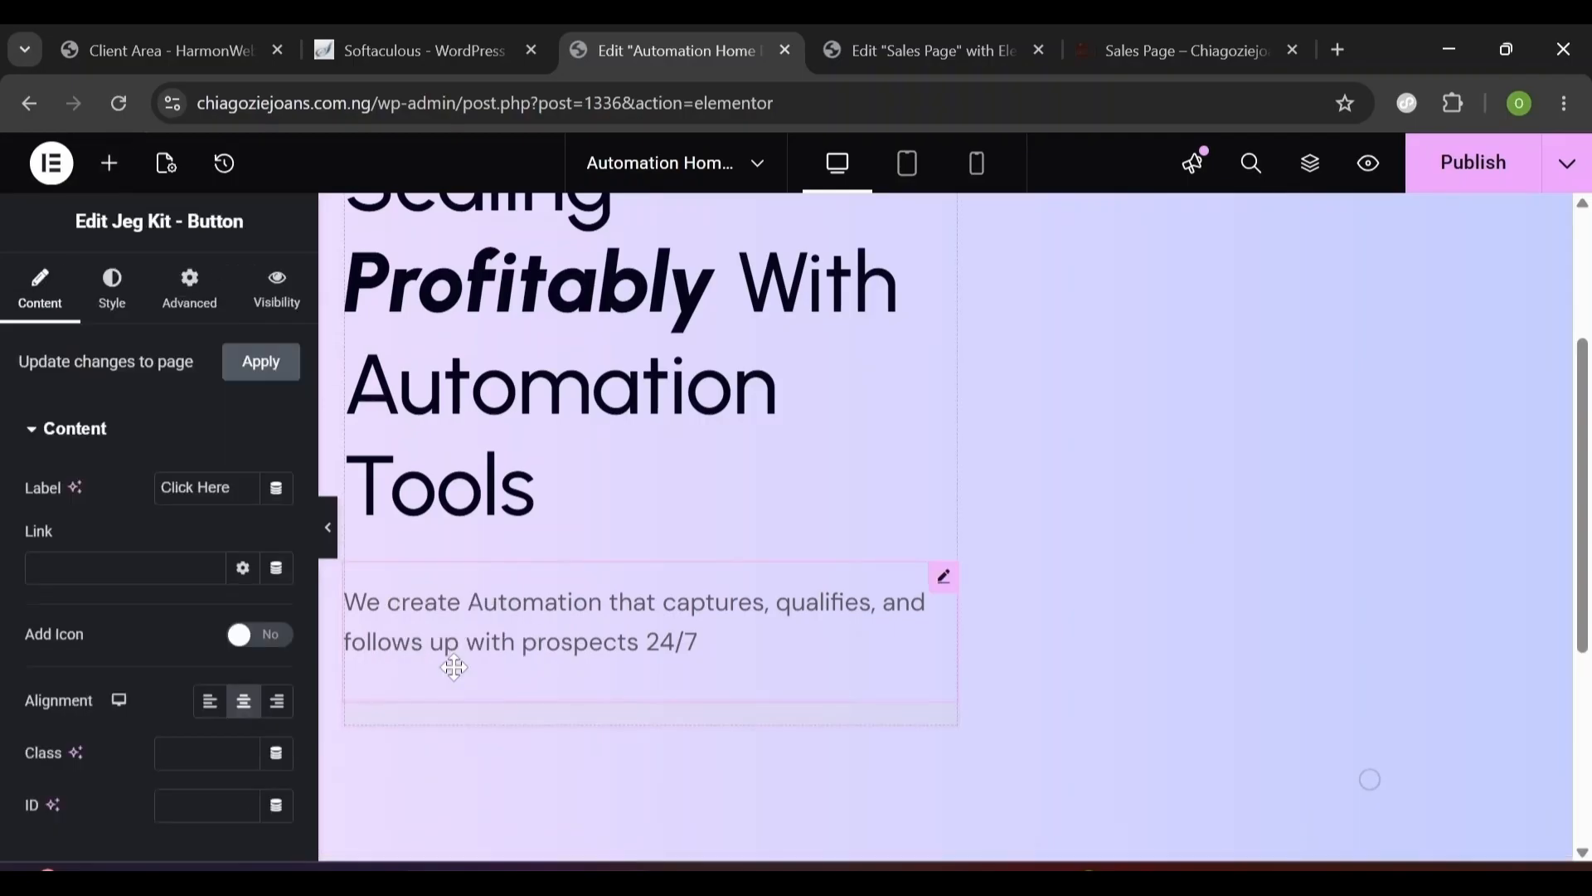
- In the Structure navigator, name the outer container 'Hero Section' and the inner one 'Left Container'
{"action": "left_click", "coordinate": [1309, 170]}
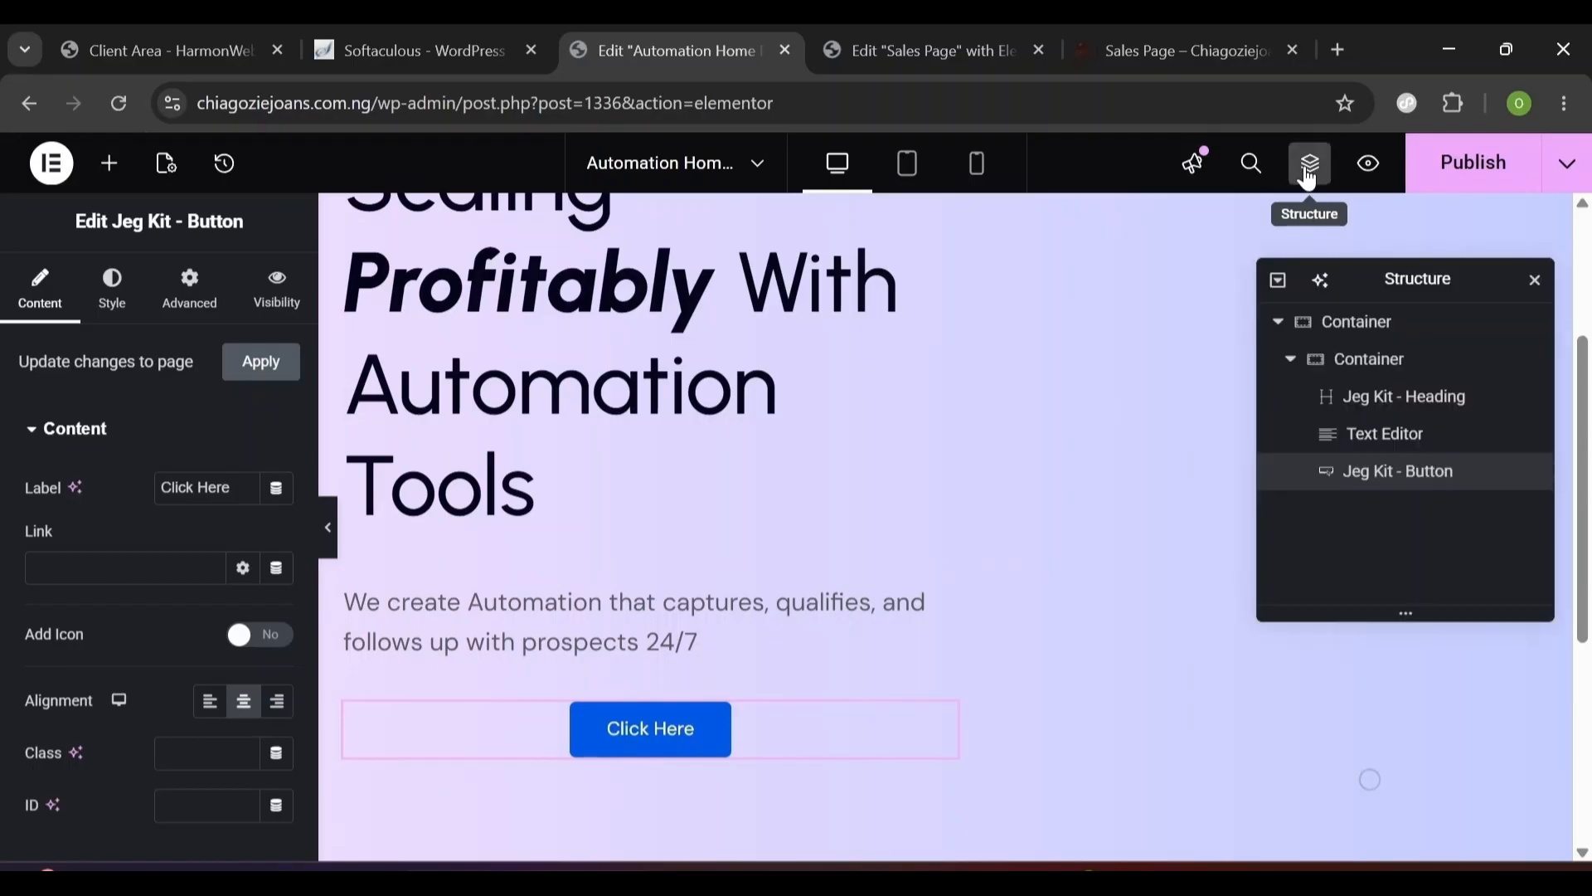
{"action": "double_click", "coordinate": [1337, 341]}
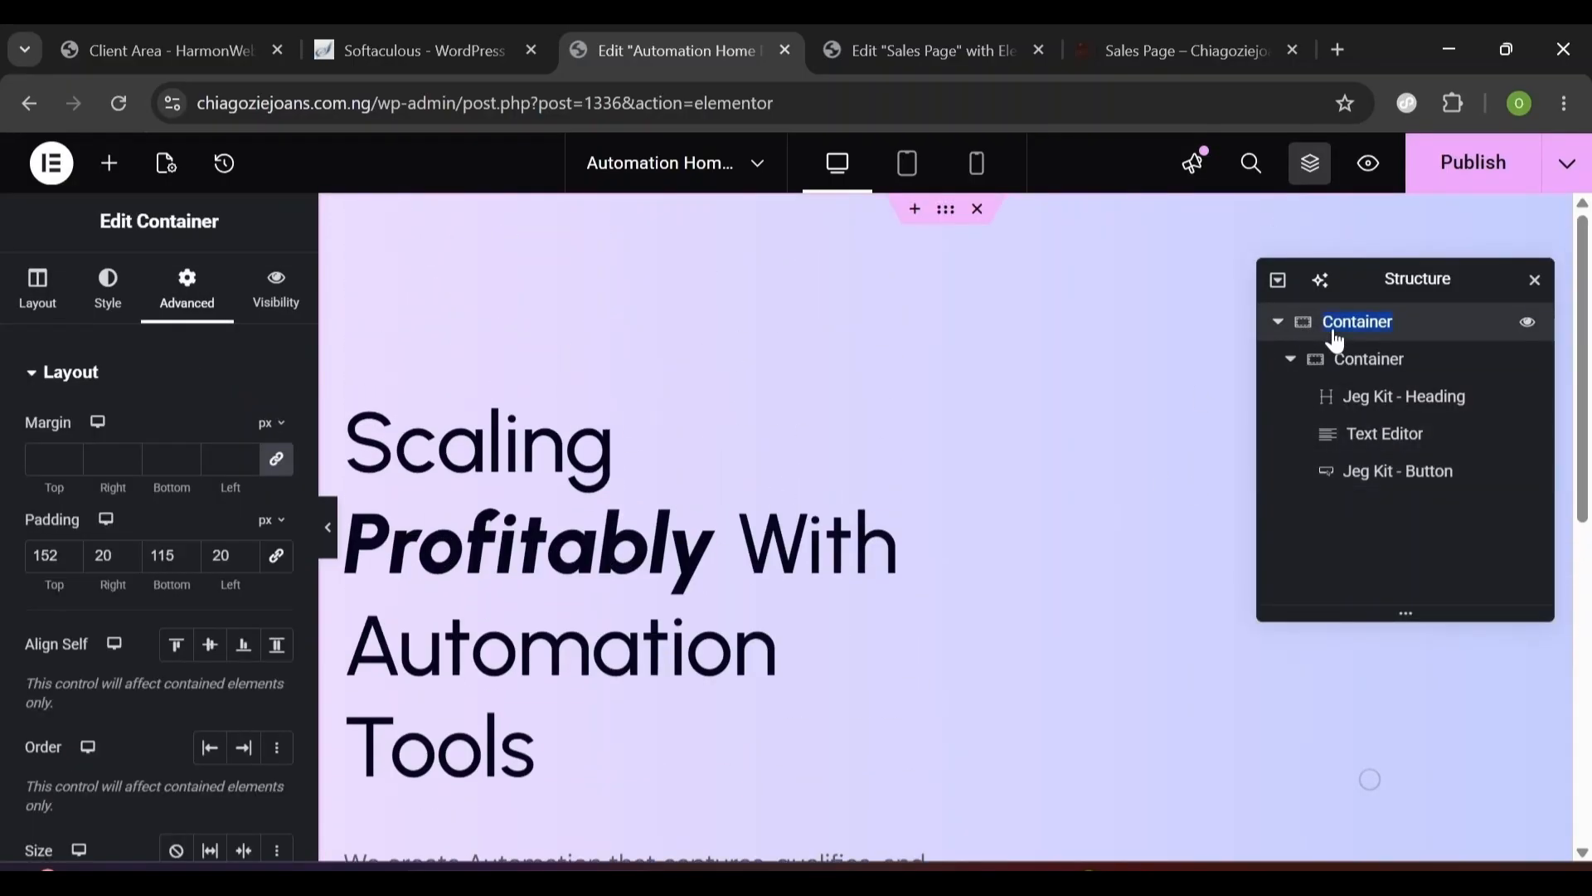
{"action": "type", "text": "Hero Section"}
{"action": "double_click", "coordinate": [1365, 372]}
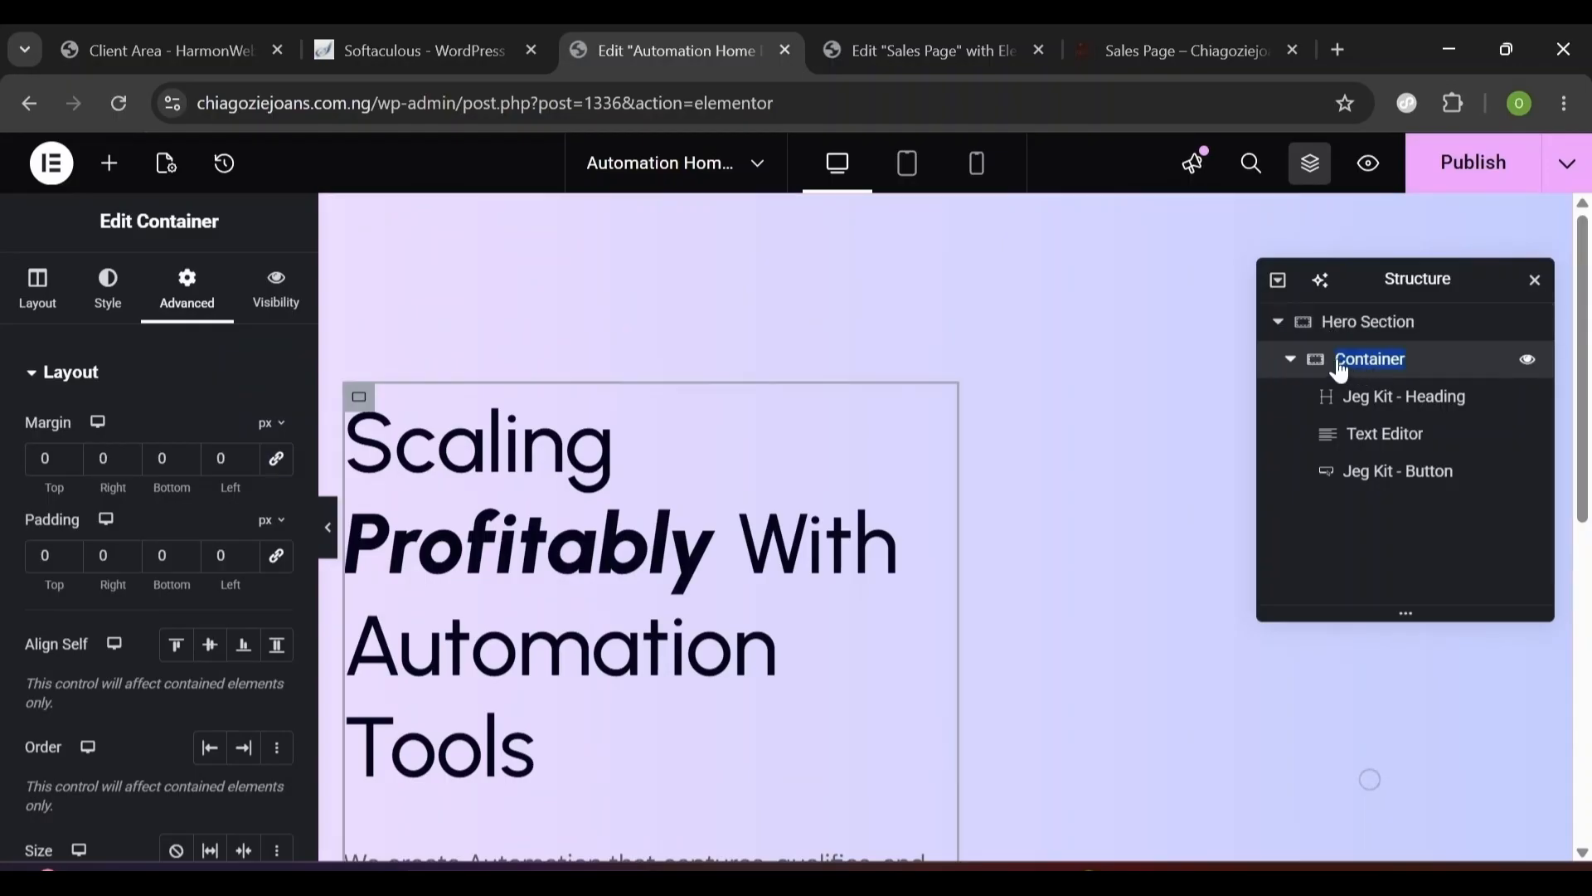
{"action": "left_click", "coordinate": [1339, 362]}
{"action": "type", "text": "Left"}
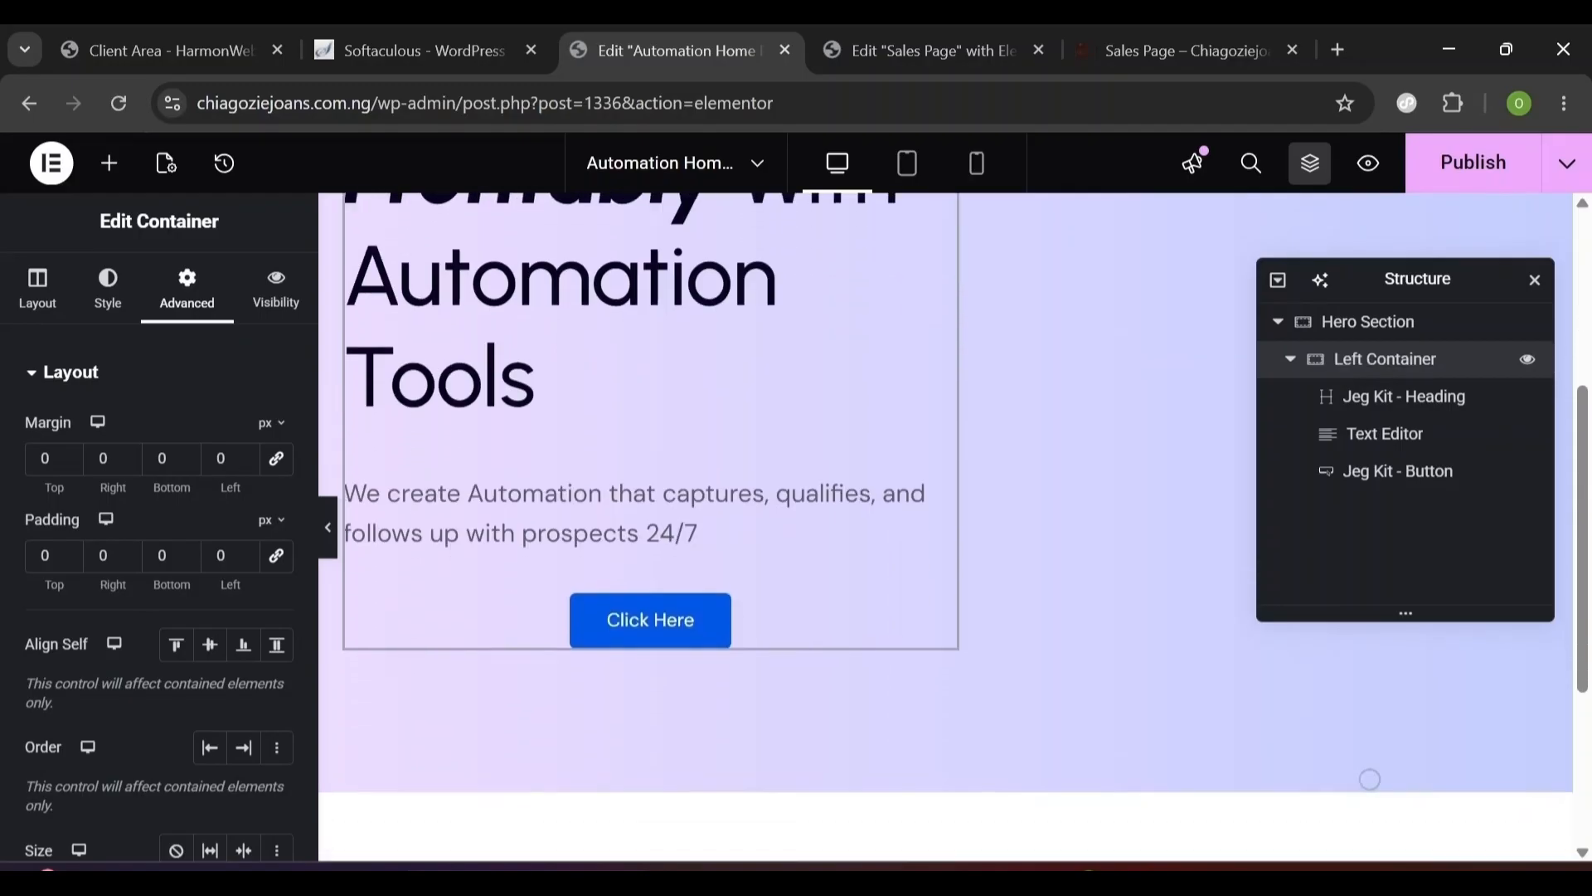
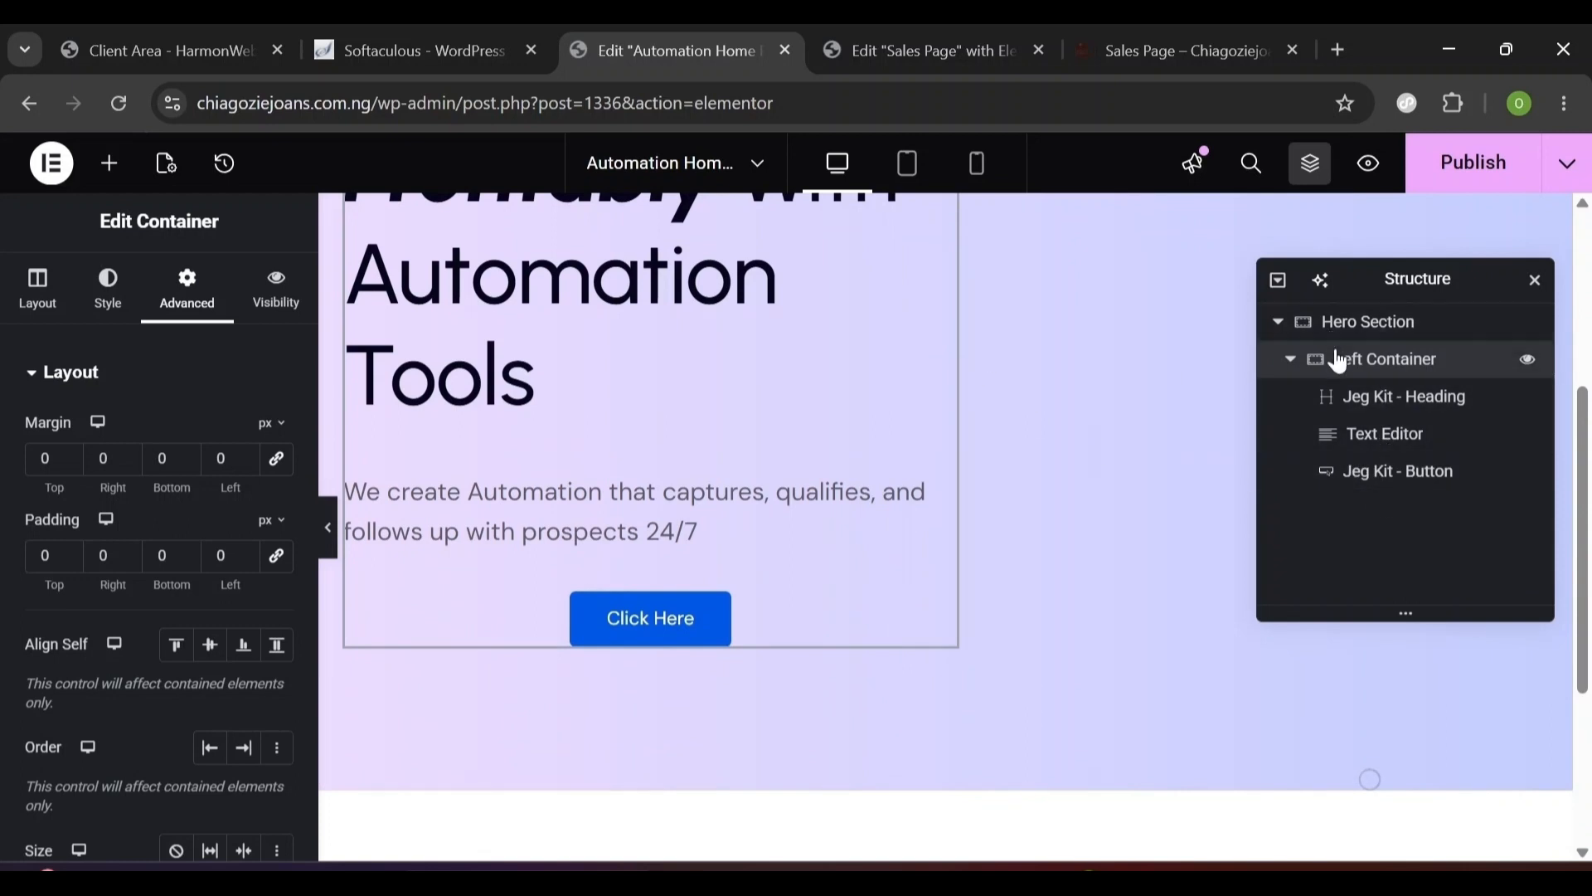
- Select the Jeg Kit - Button item in the Structure navigator to edit the Click Here button
{"action": "left_click", "coordinate": [1372, 487]}
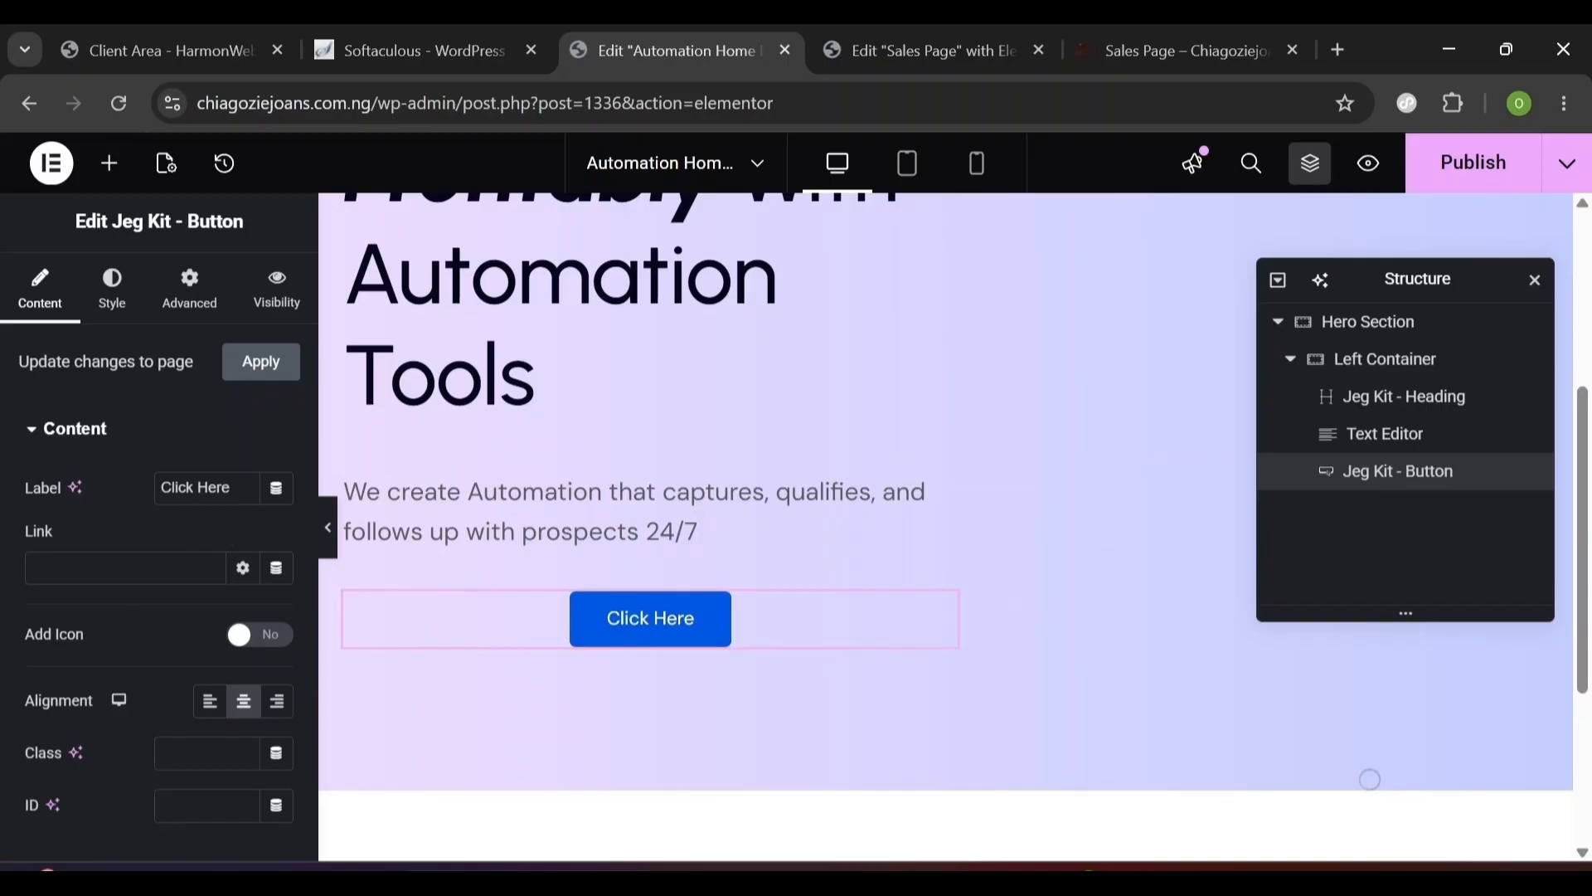
- Left-align the button and change its label to 'Get Started'
{"action": "left_click", "coordinate": [208, 709]}
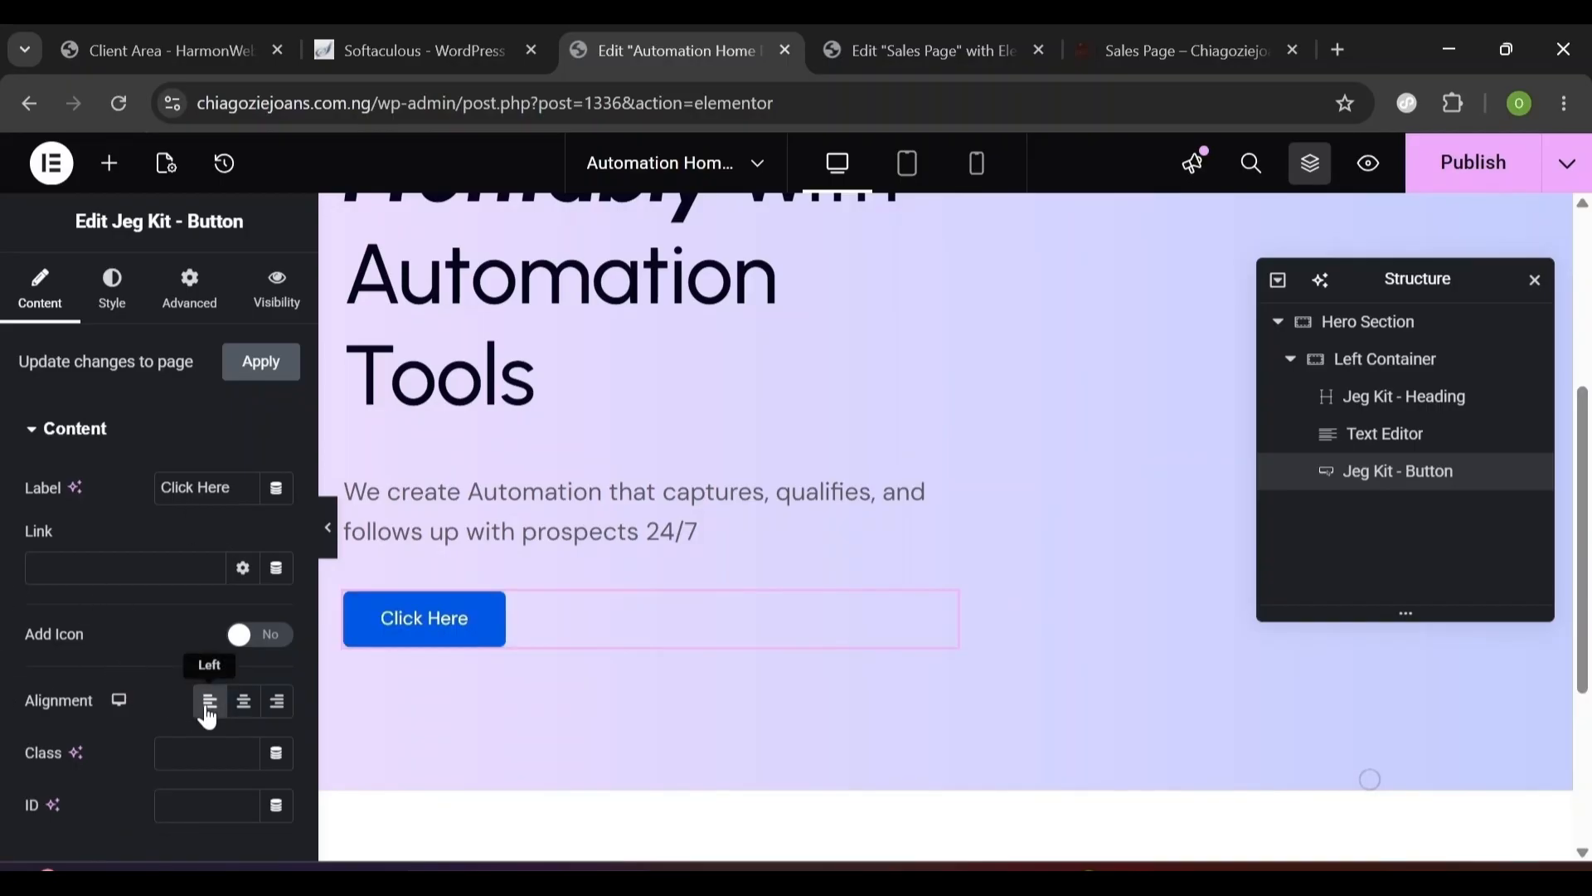
{"action": "triple_click", "coordinate": [195, 487]}
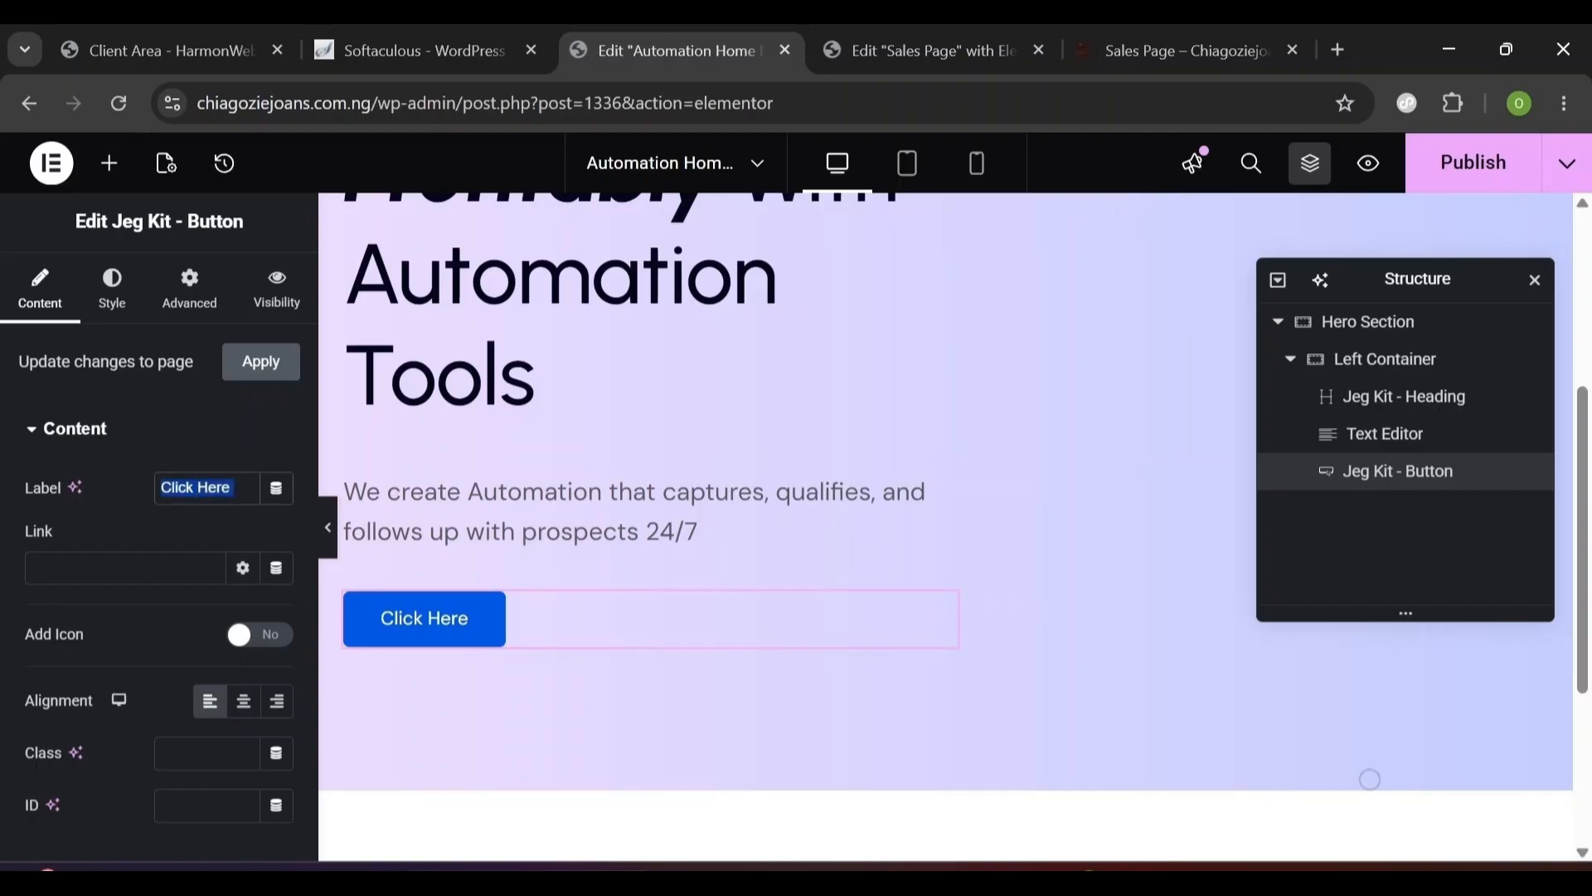
{"action": "type", "text": "Start B"}
{"action": "key", "text": "BackSpace"}
{"action": "key", "text": "BackSpace"}
{"action": "key", "text": "BackSpace"}
{"action": "key", "text": "BackSpace"}
{"action": "key", "text": "BackSpace"}
{"action": "key", "text": "BackSpace"}
{"action": "key", "text": "BackSpace"}
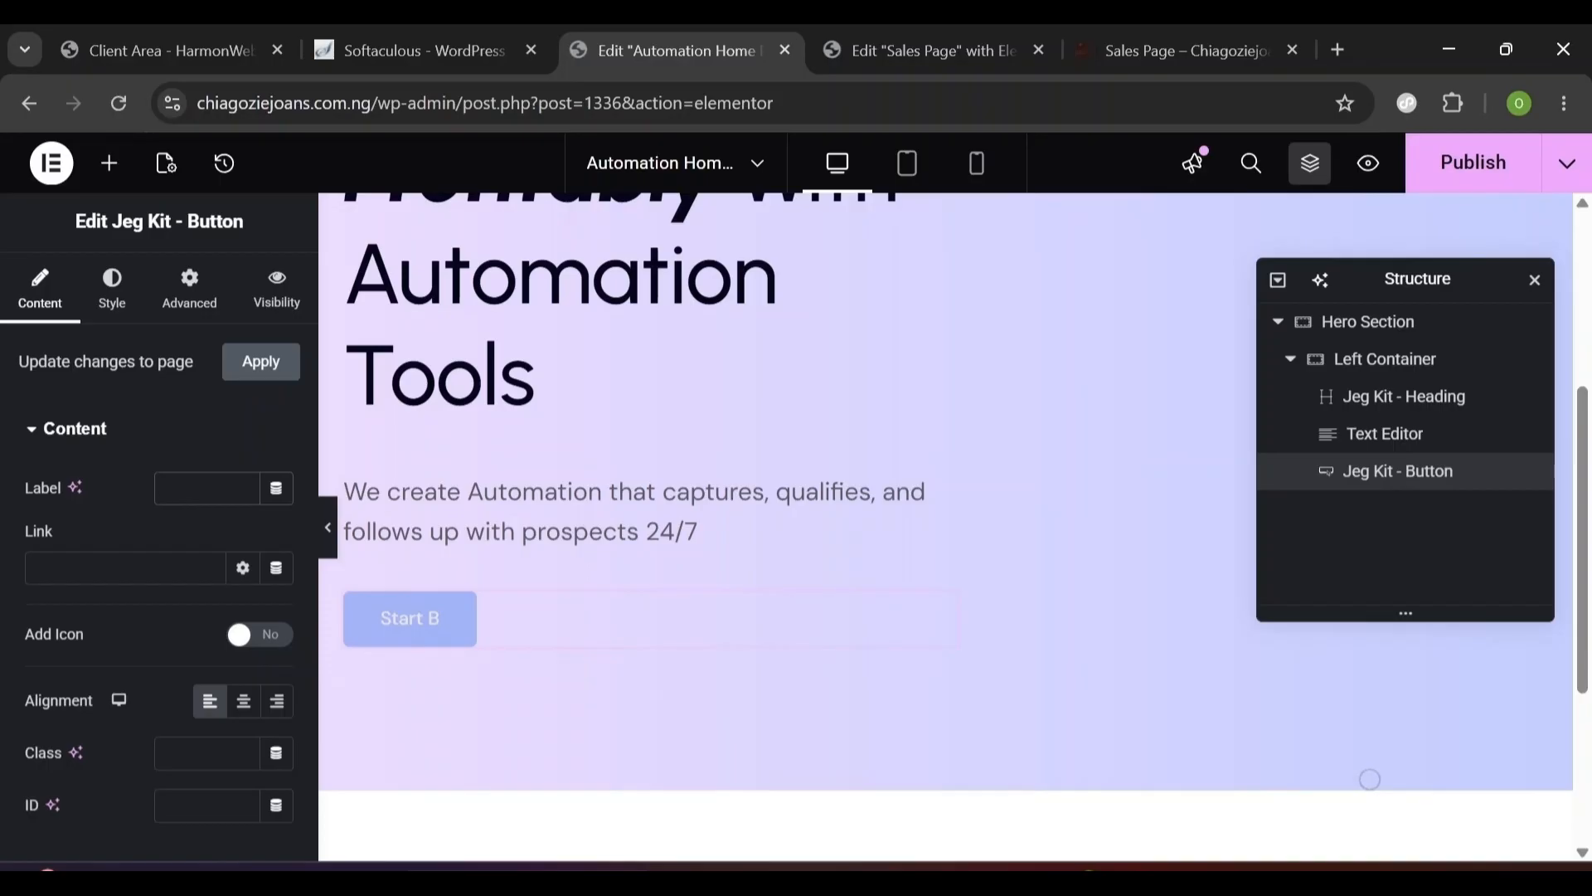
{"action": "type", "text": "Get Started"}
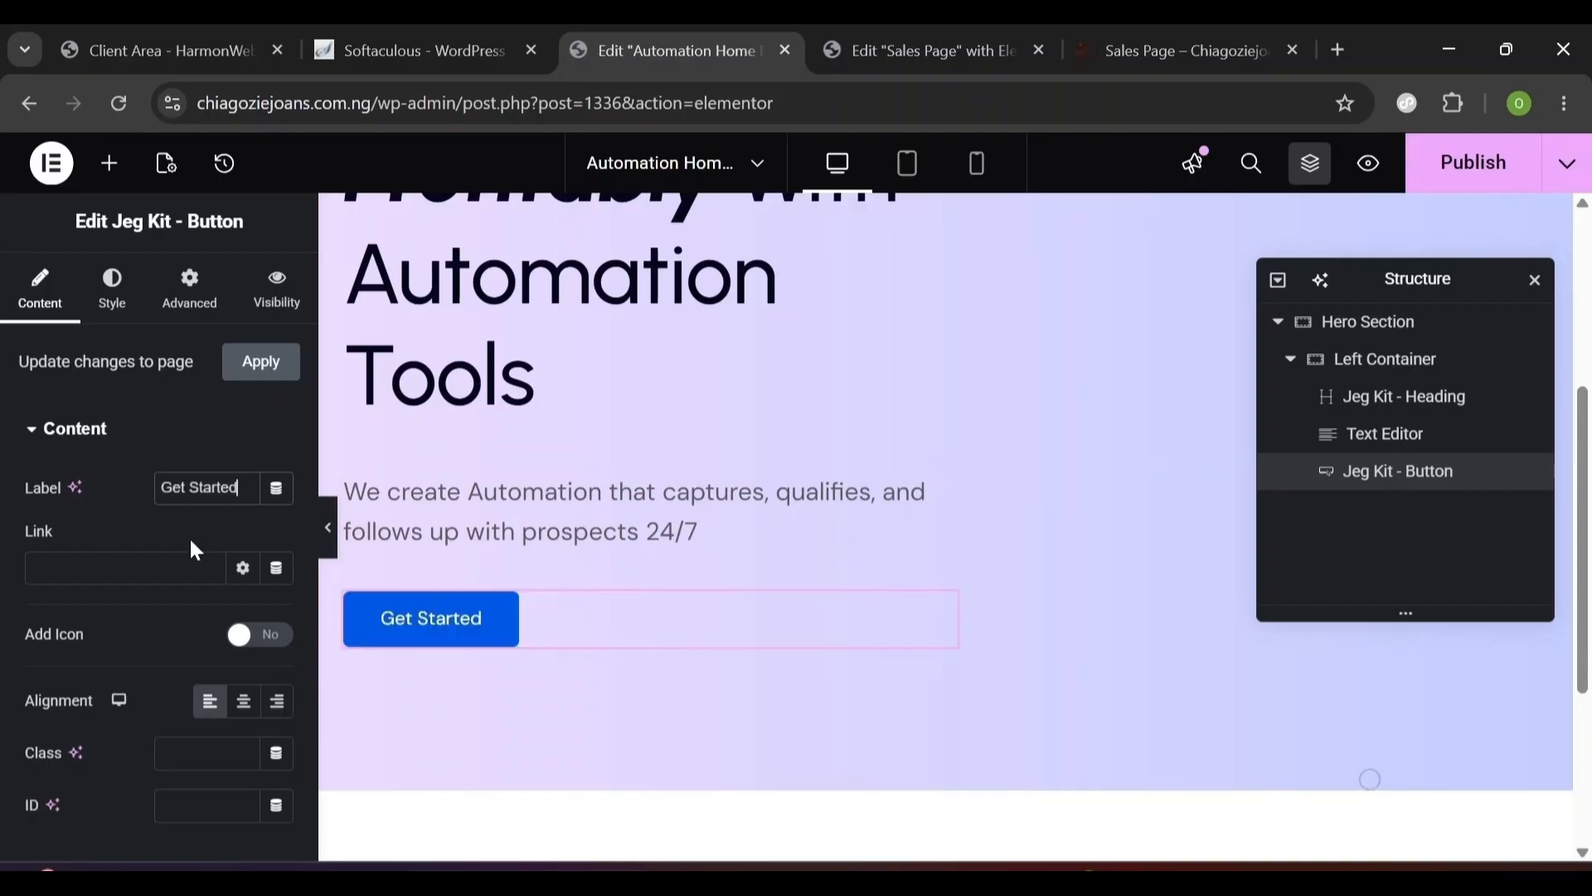
- Enable the button icon and insert a diagonal up-right arrow from the Icon Library
{"action": "left_click", "coordinate": [259, 636]}
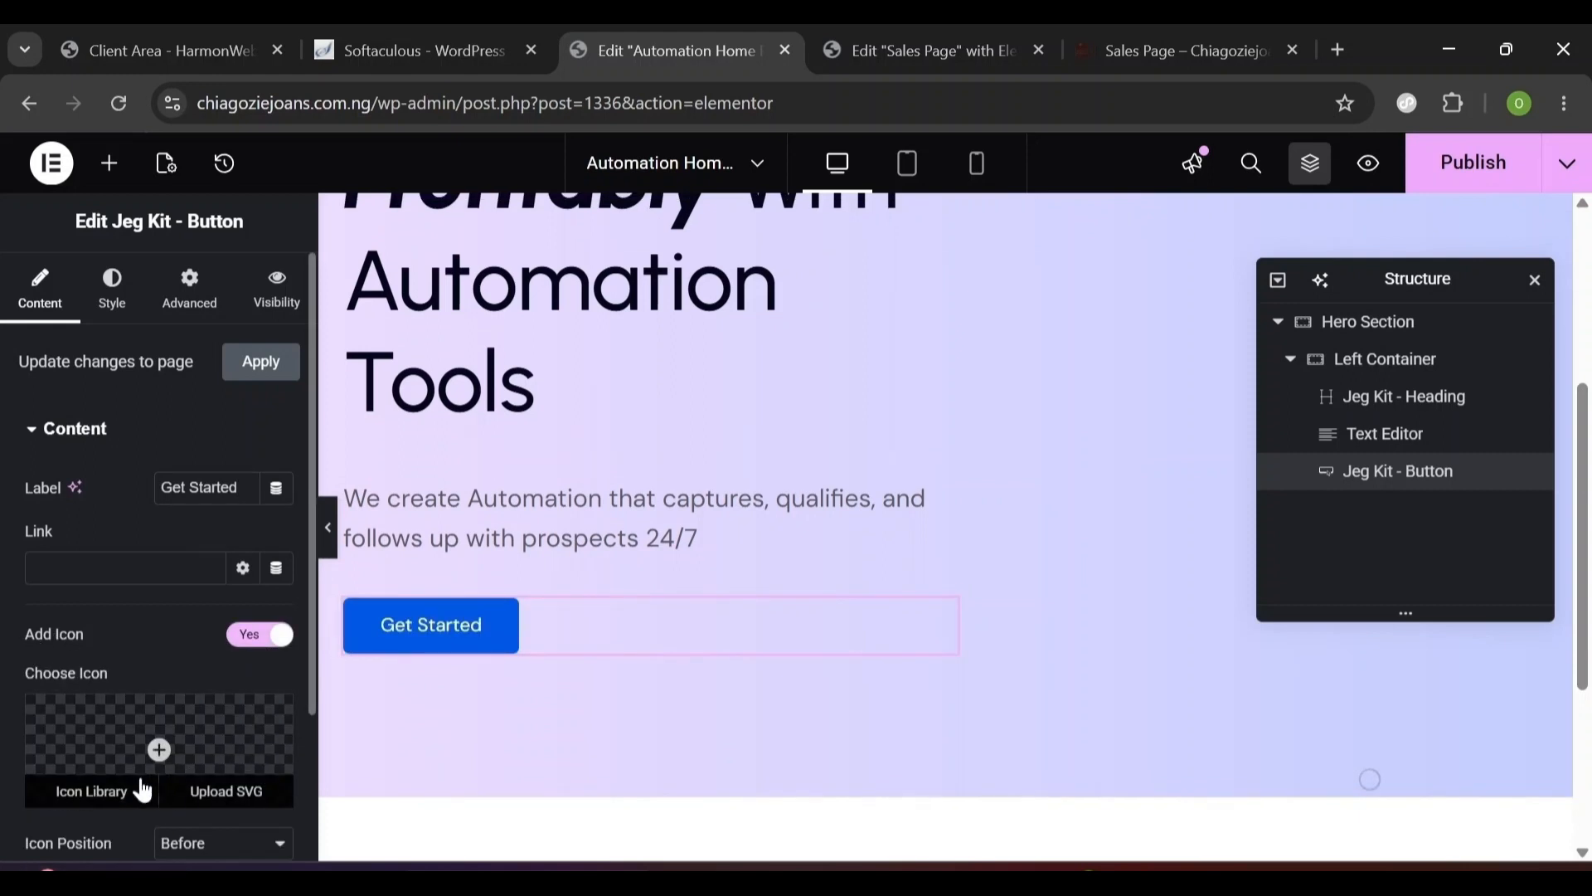
{"action": "left_click", "coordinate": [89, 795]}
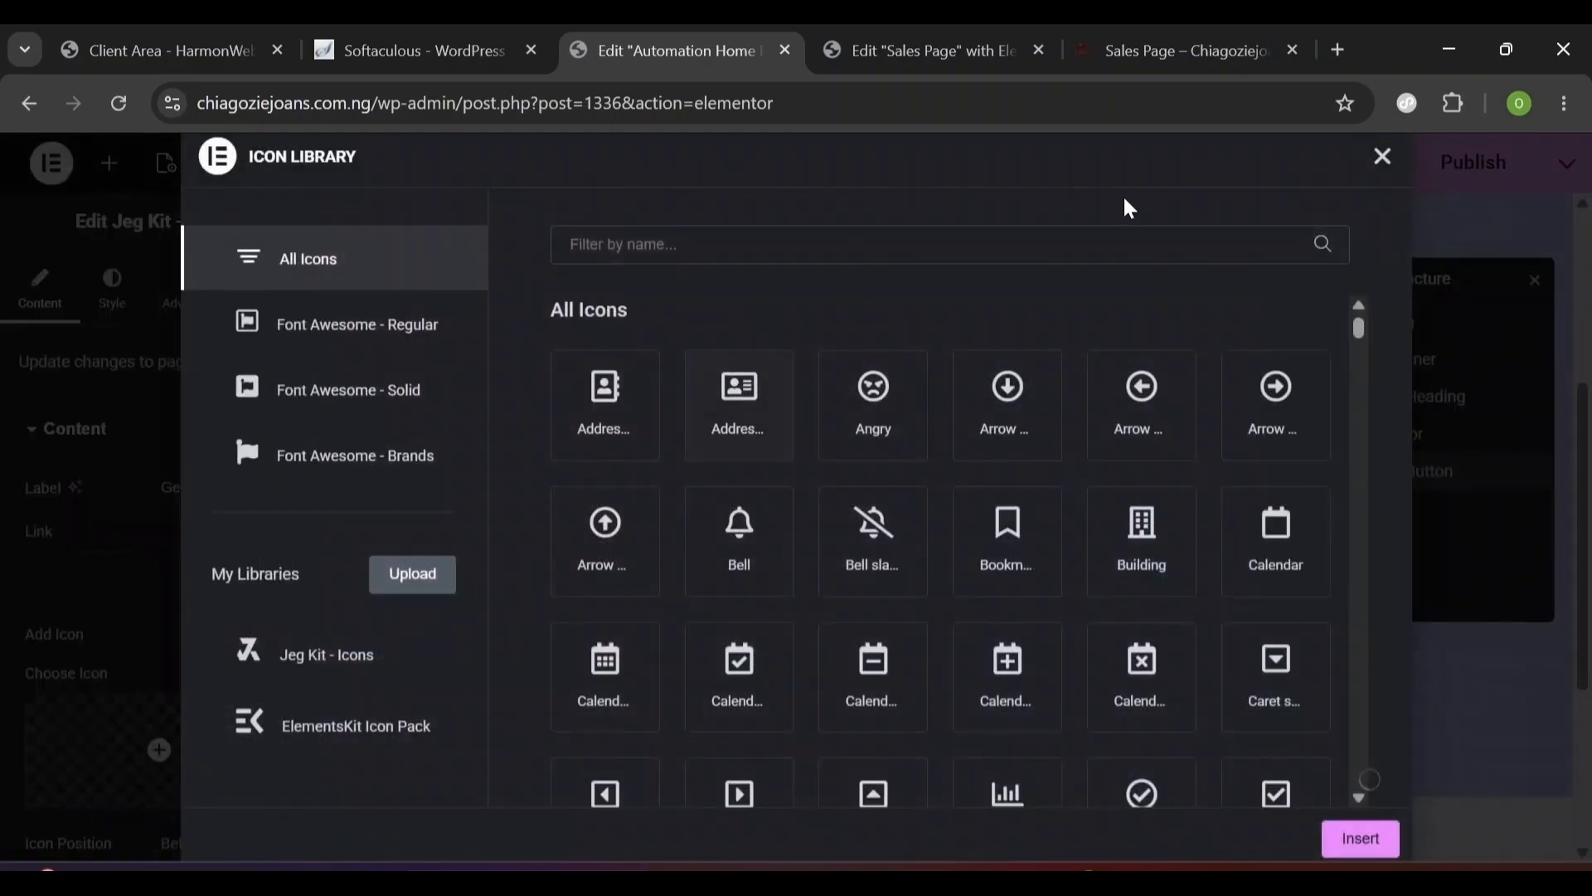
{"action": "left_click_drag", "start_coordinate": [1358, 328], "coordinate": [1360, 363]}
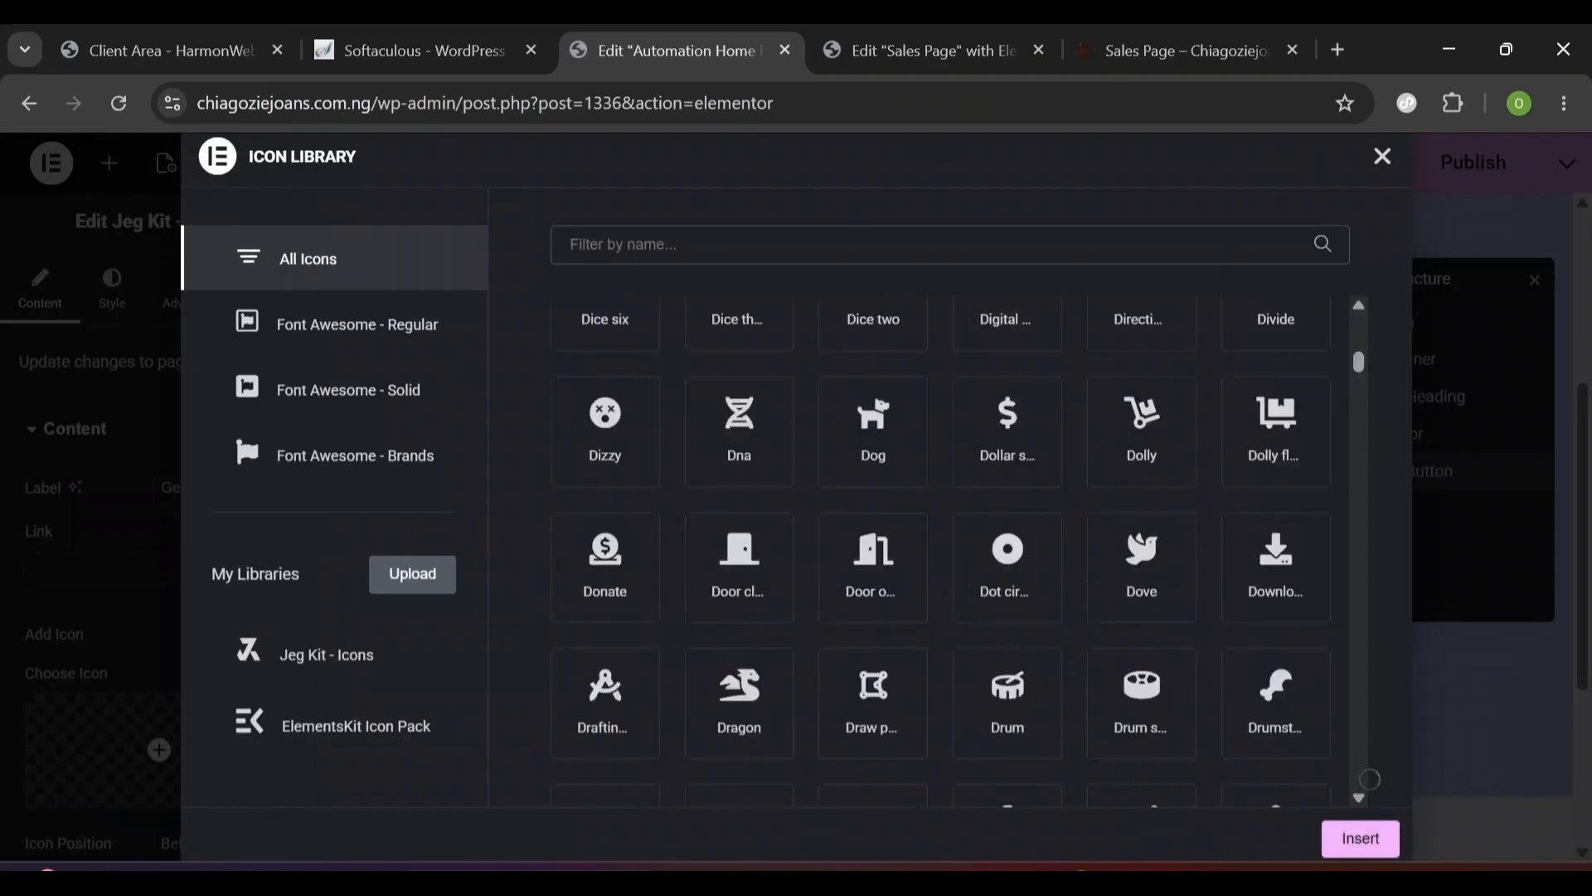
{"action": "type", "text": "arro"}
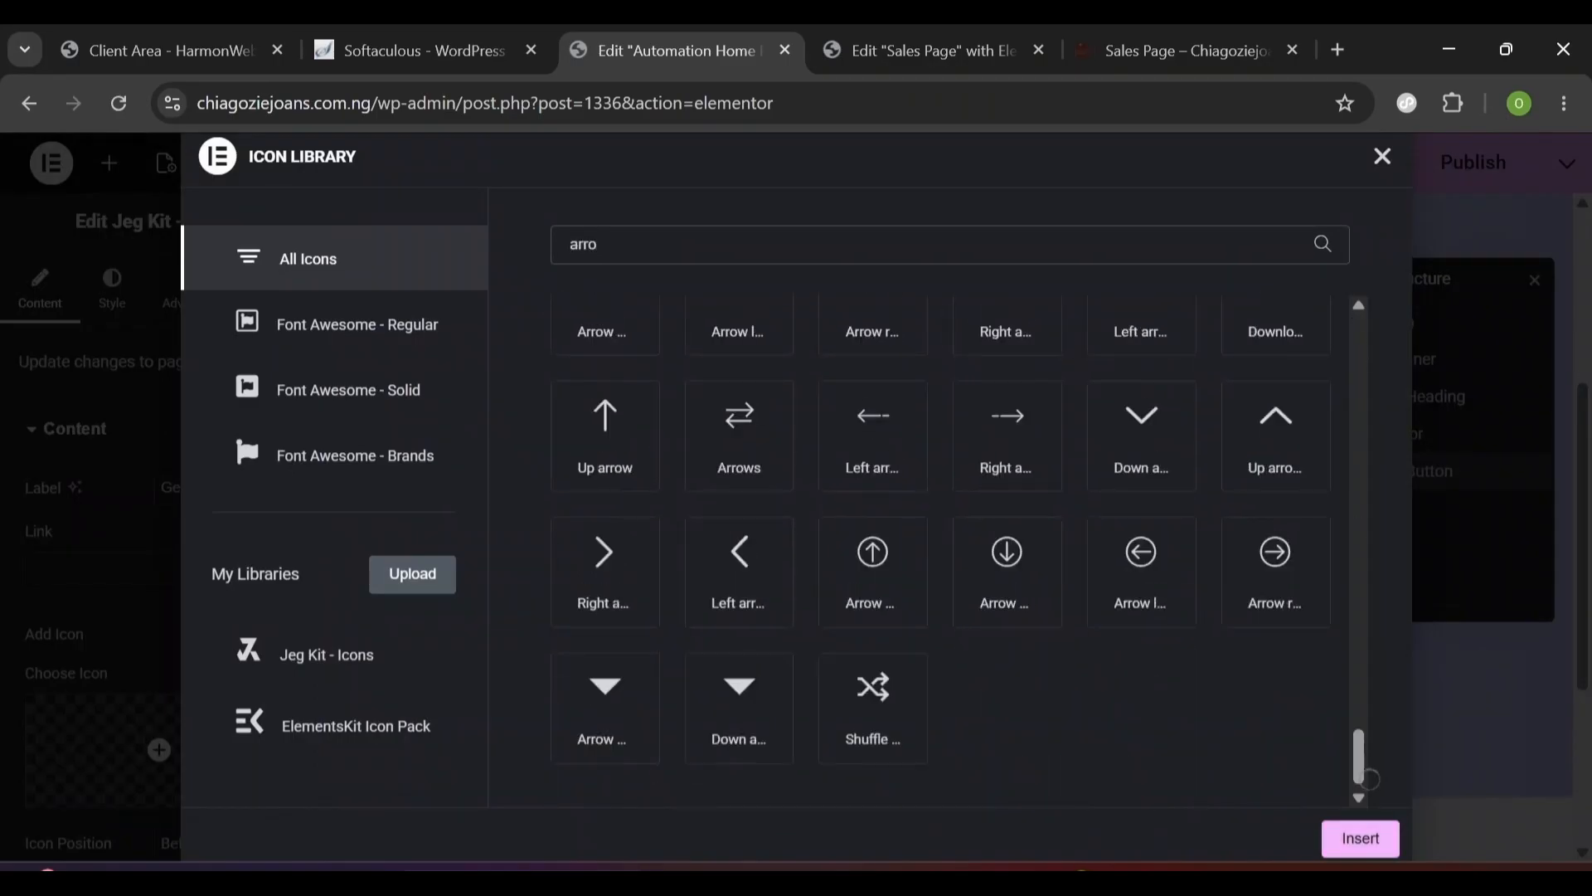
{"action": "type", "text": "w"}
{"action": "scroll", "coordinate": [1356, 340], "scroll_direction": "up", "scroll_amount": 10}
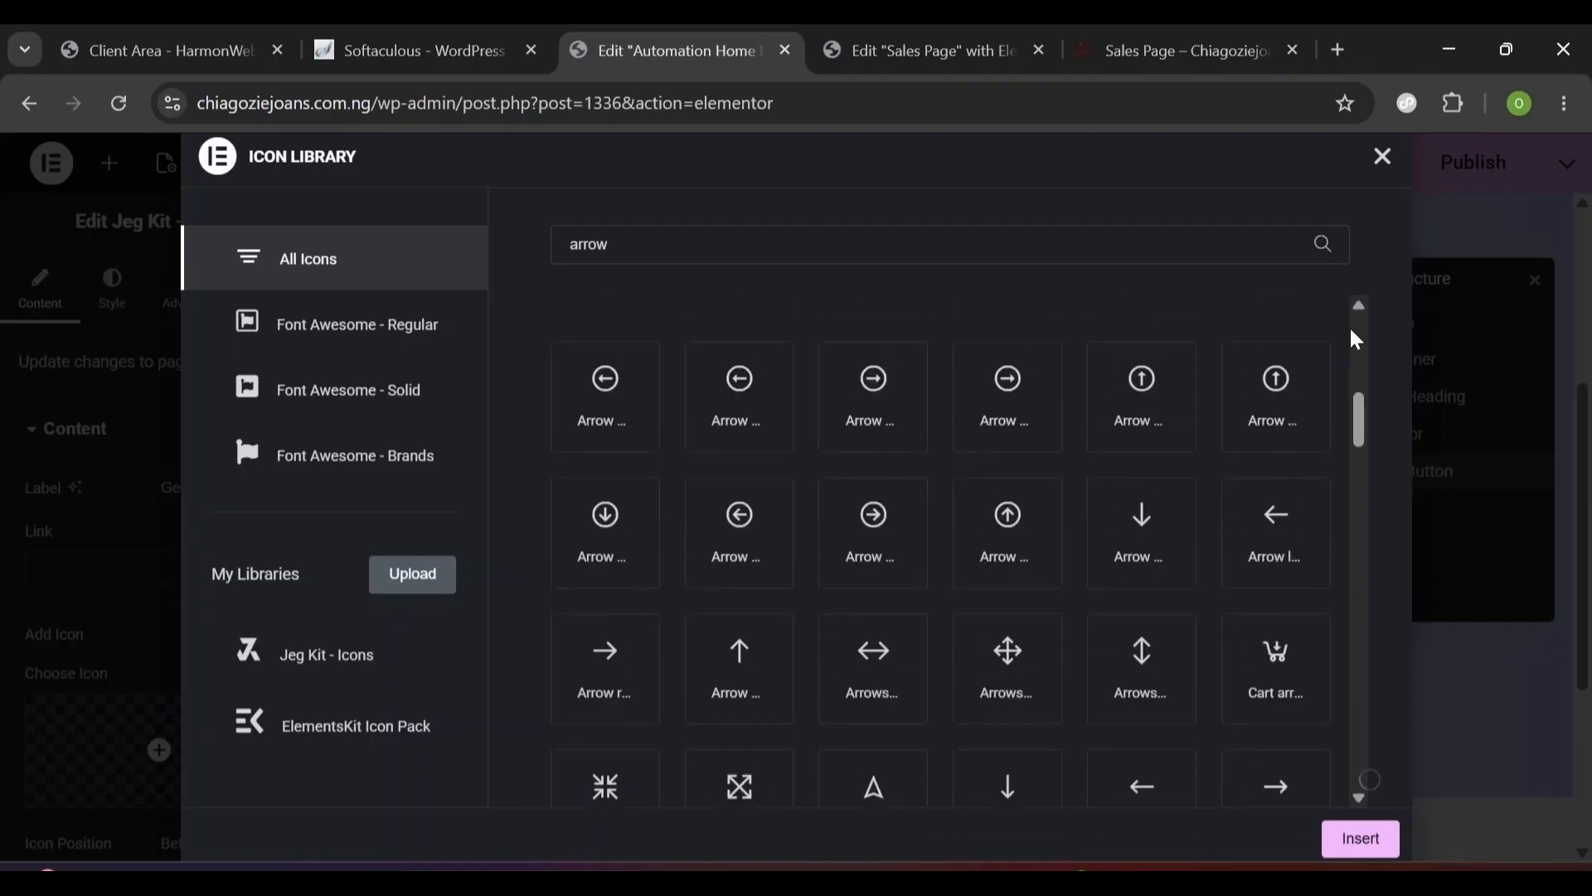
{"action": "scroll", "coordinate": [881, 529], "scroll_direction": "down", "scroll_amount": 2}
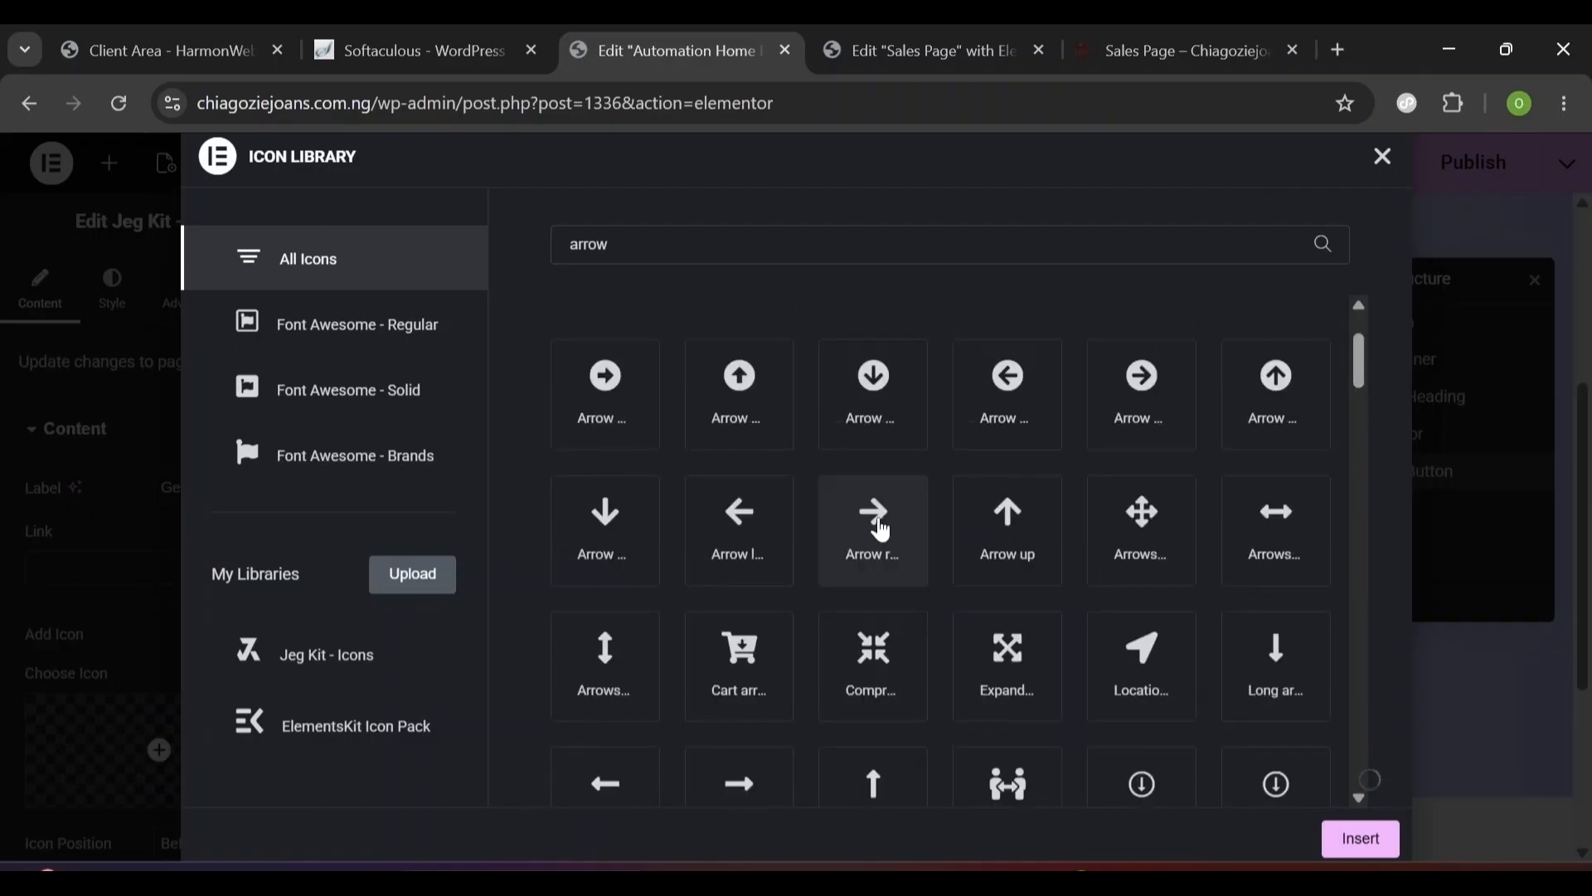
{"action": "left_click", "coordinate": [877, 522]}
{"action": "left_click", "coordinate": [1357, 777]}
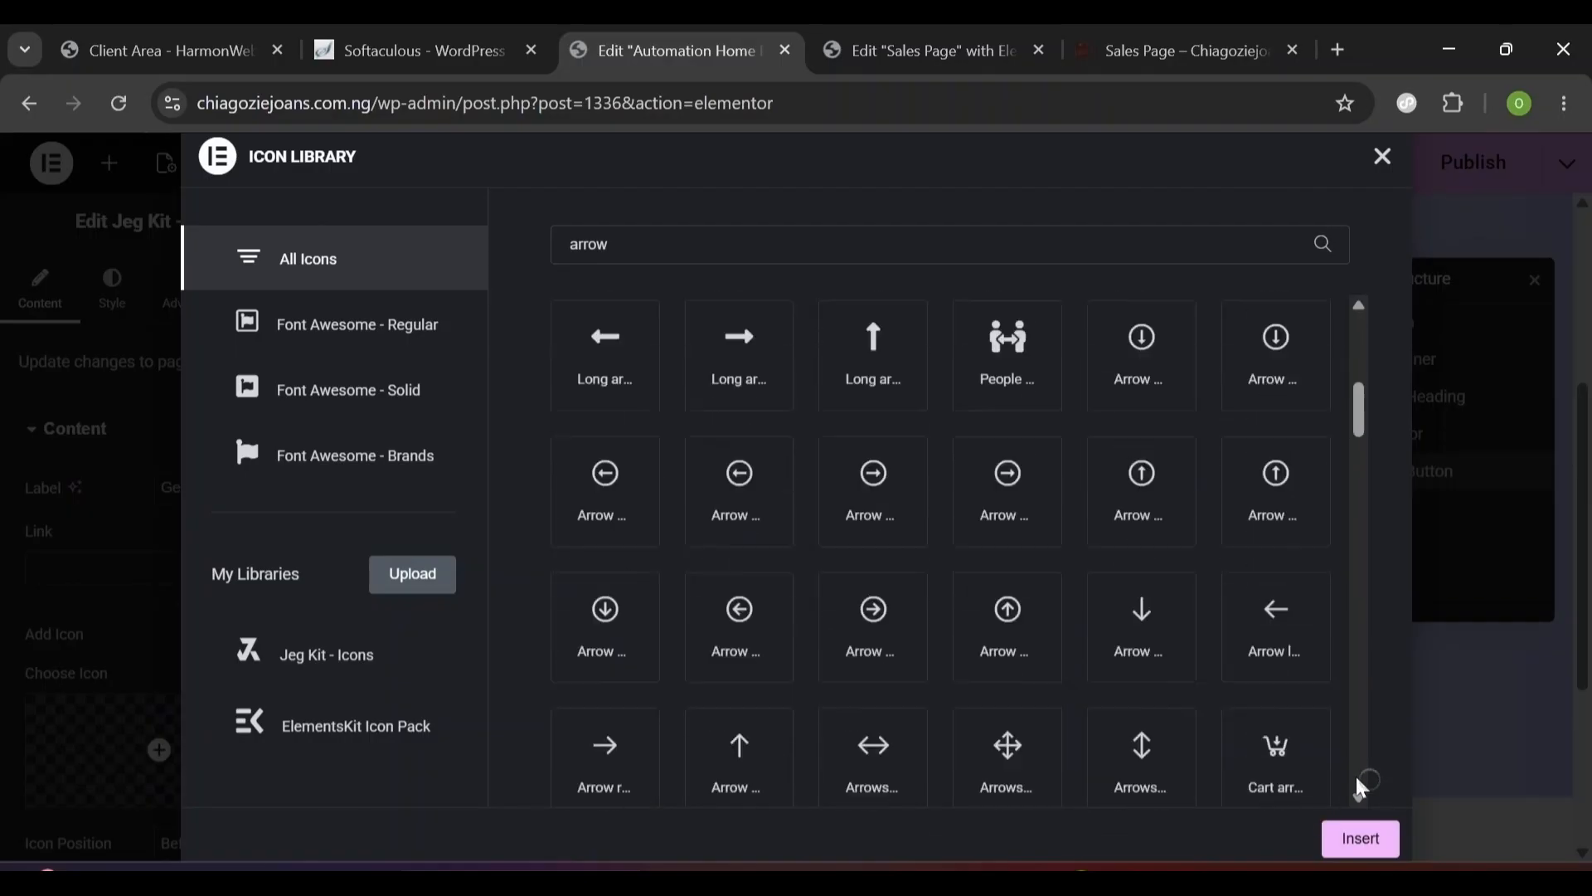
{"action": "left_click", "coordinate": [1360, 787]}
{"action": "scroll", "coordinate": [622, 754], "scroll_direction": "down", "scroll_amount": 1}
{"action": "left_click", "coordinate": [608, 748]}
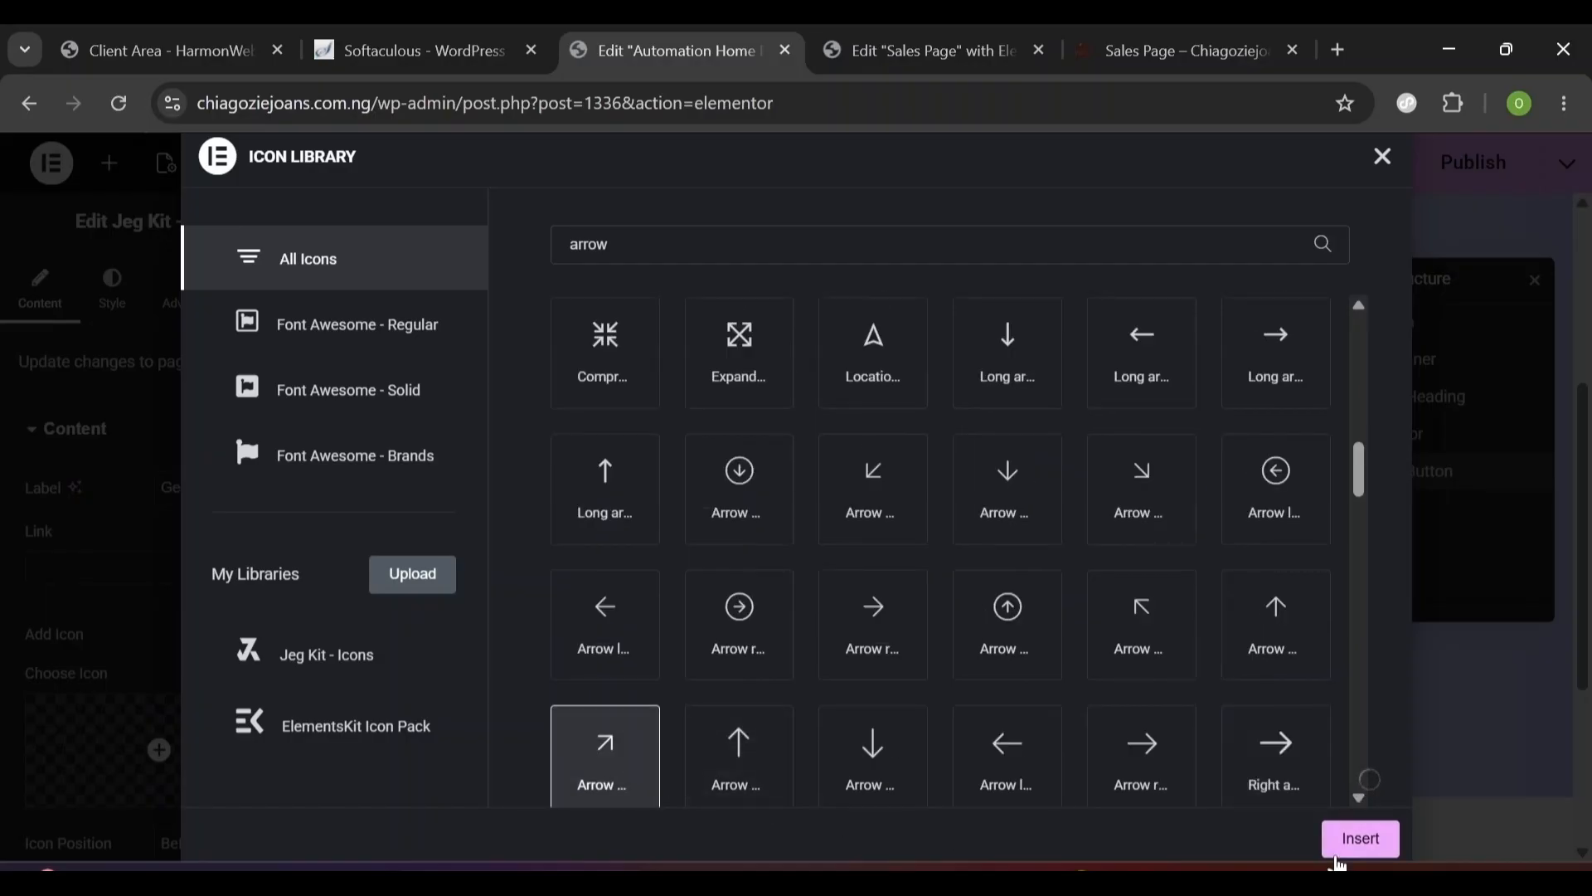
{"action": "left_click", "coordinate": [1360, 840]}
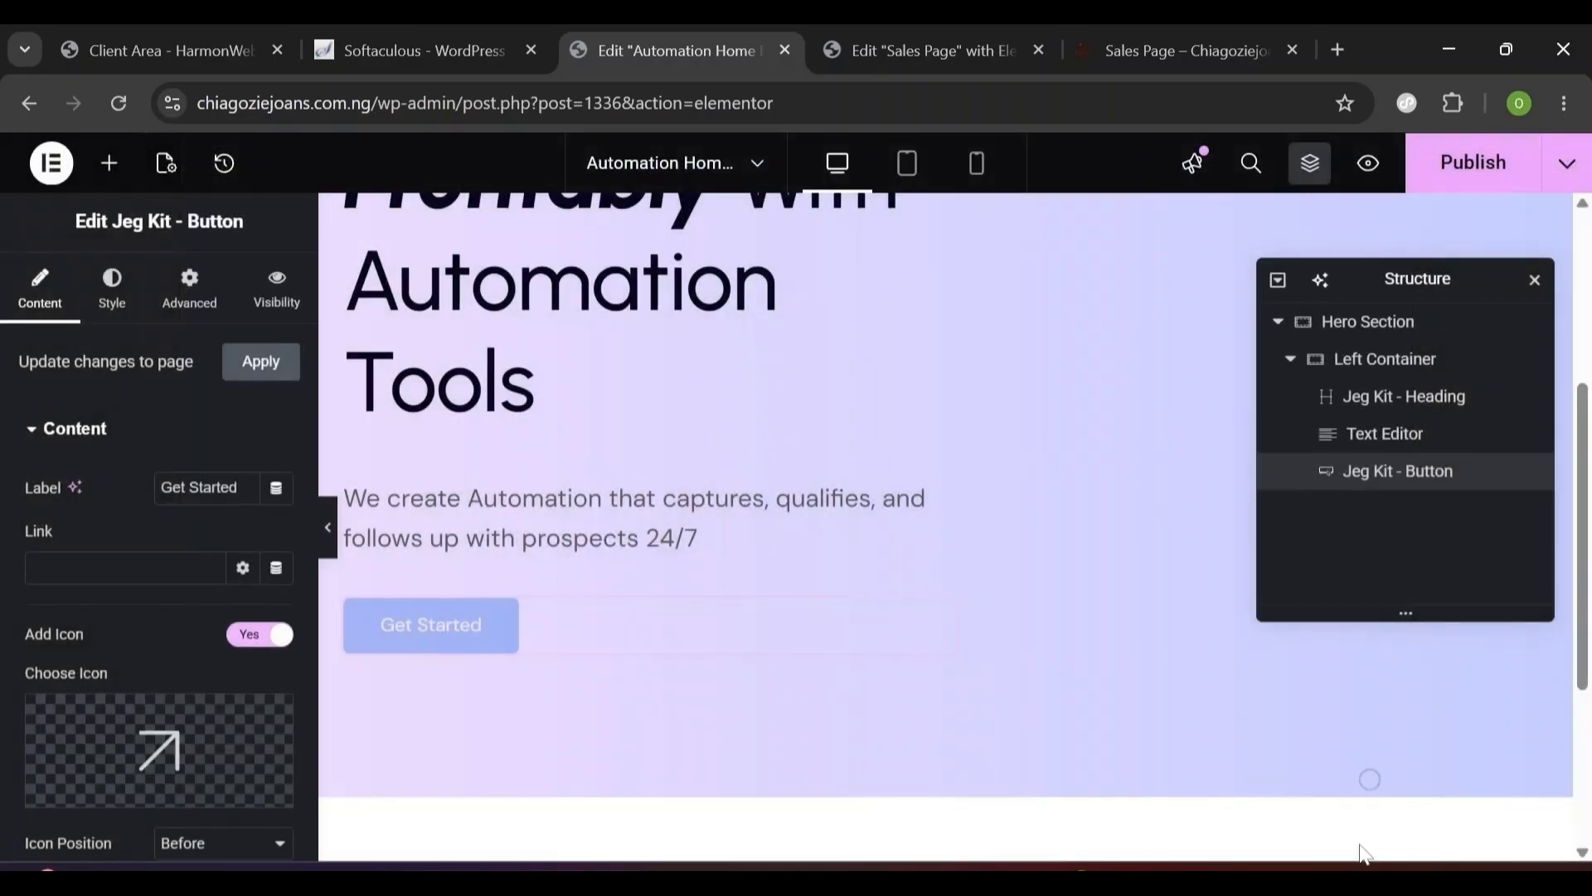
- Set the icon position to After so the arrow follows the label
{"action": "scroll", "coordinate": [166, 647], "scroll_direction": "down", "scroll_amount": 2}
{"action": "left_click", "coordinate": [195, 655]}
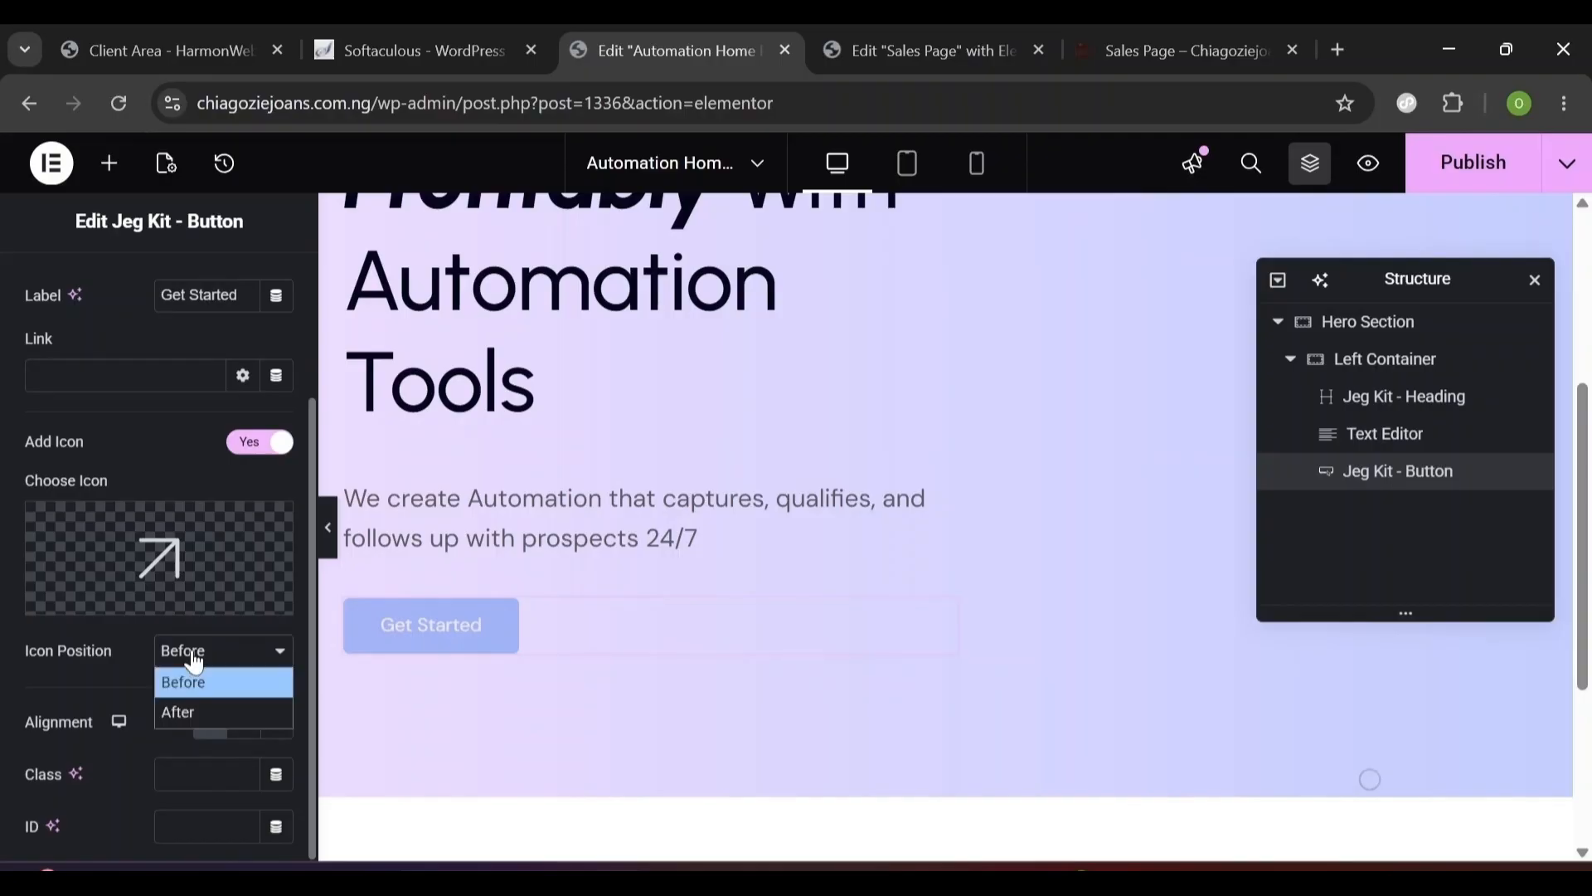
{"action": "left_click", "coordinate": [201, 713]}
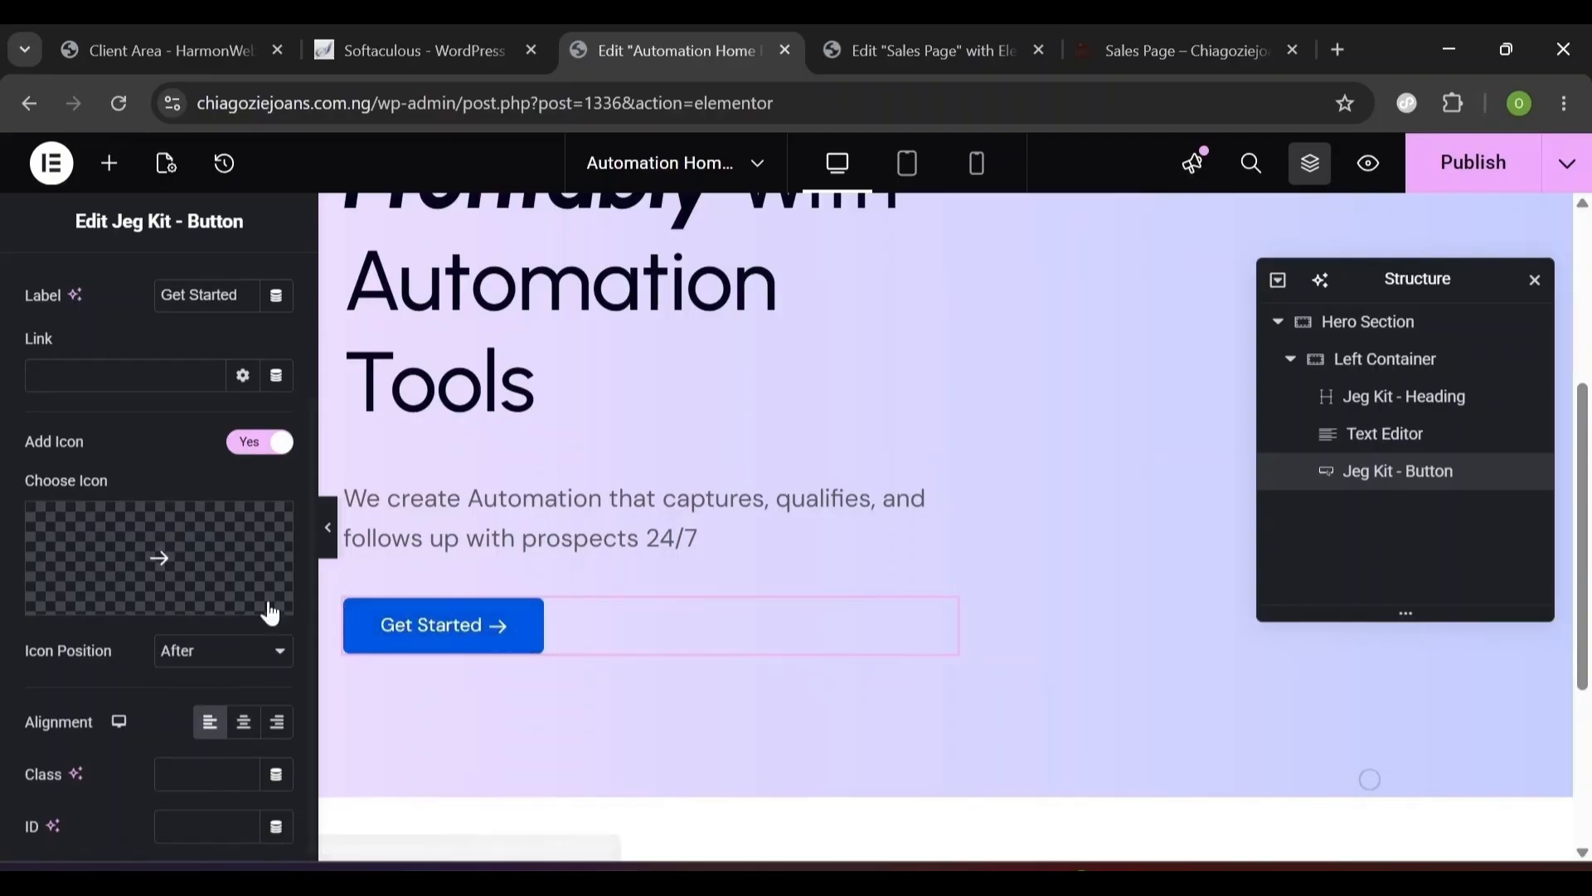
{"action": "scroll", "coordinate": [293, 381], "scroll_direction": "up", "scroll_amount": 2}
{"action": "left_click", "coordinate": [112, 324]}
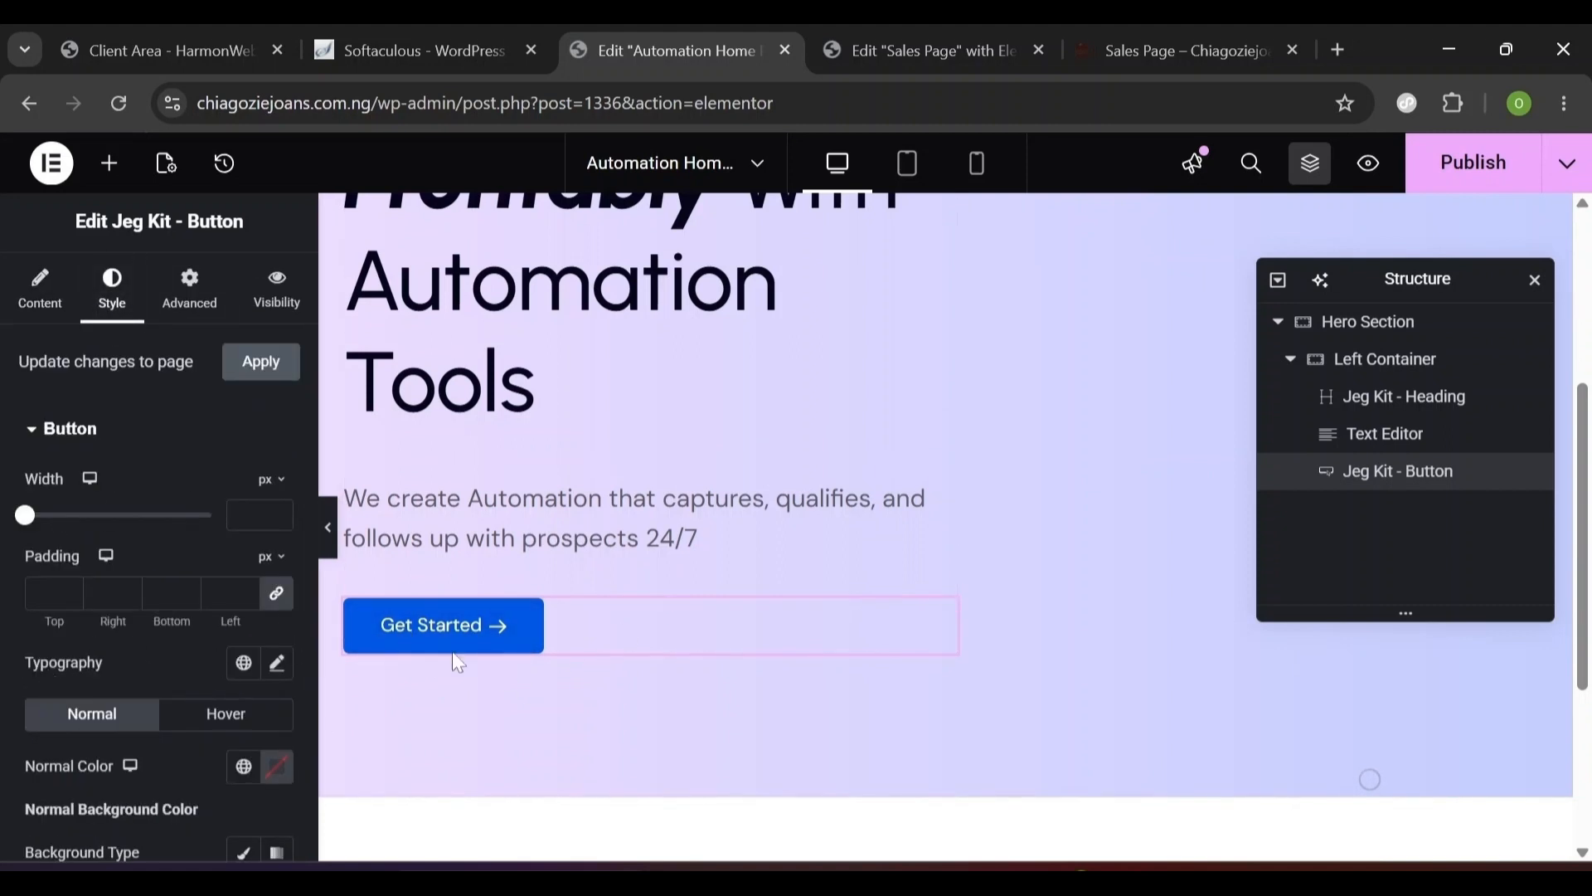
- Set the button typography to DM Sans at weight 600 (Semi Bold)
{"action": "left_click", "coordinate": [276, 667]}
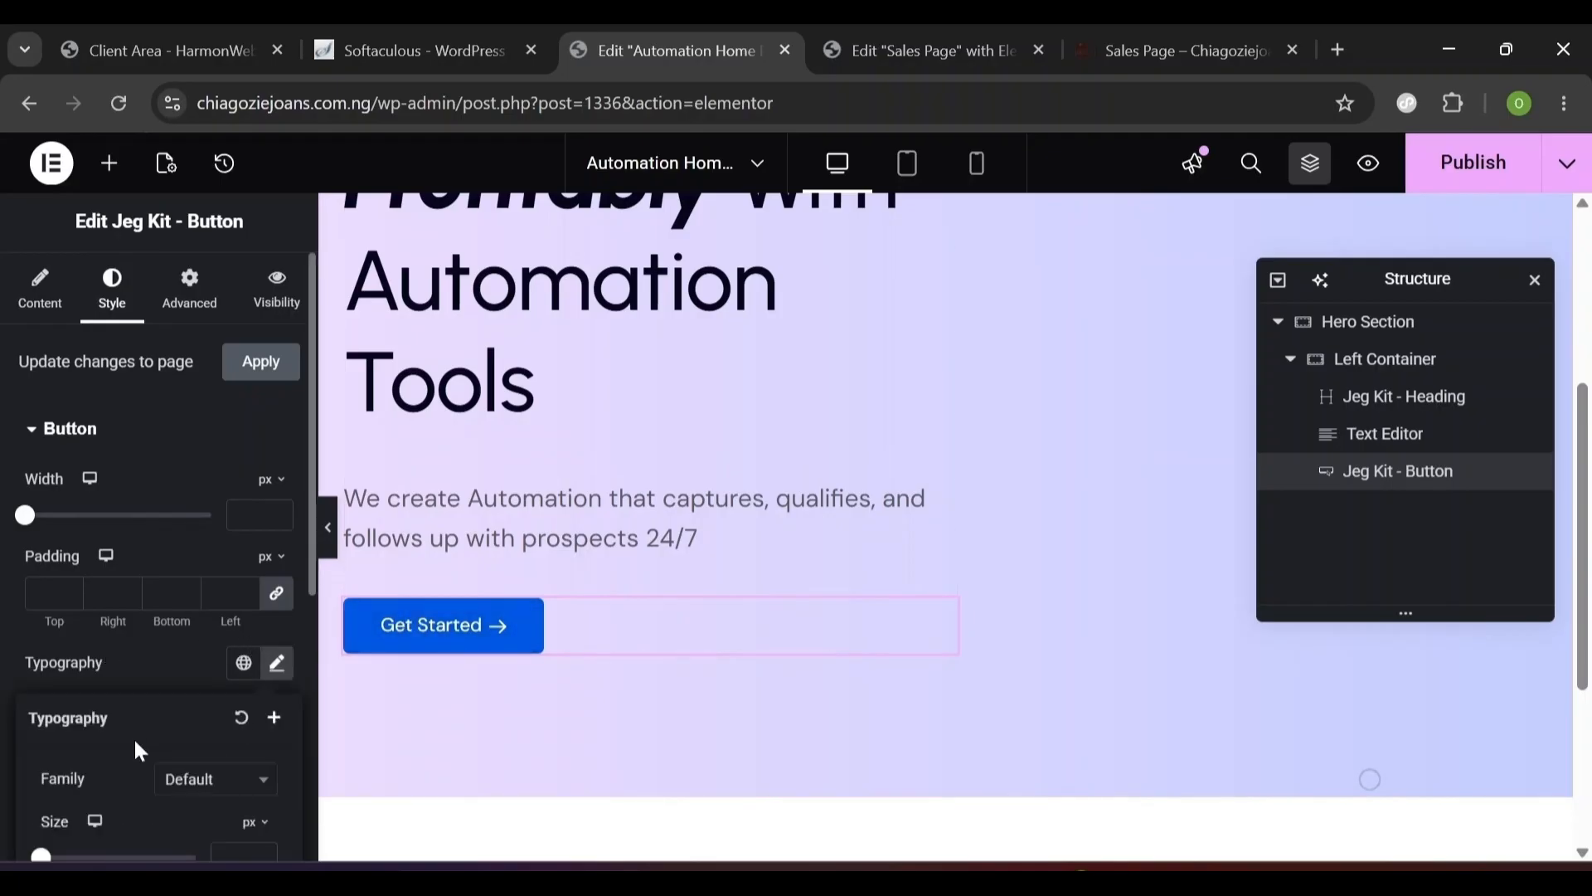
{"action": "scroll", "coordinate": [133, 736], "scroll_direction": "down", "scroll_amount": 3}
{"action": "left_click", "coordinate": [217, 569]}
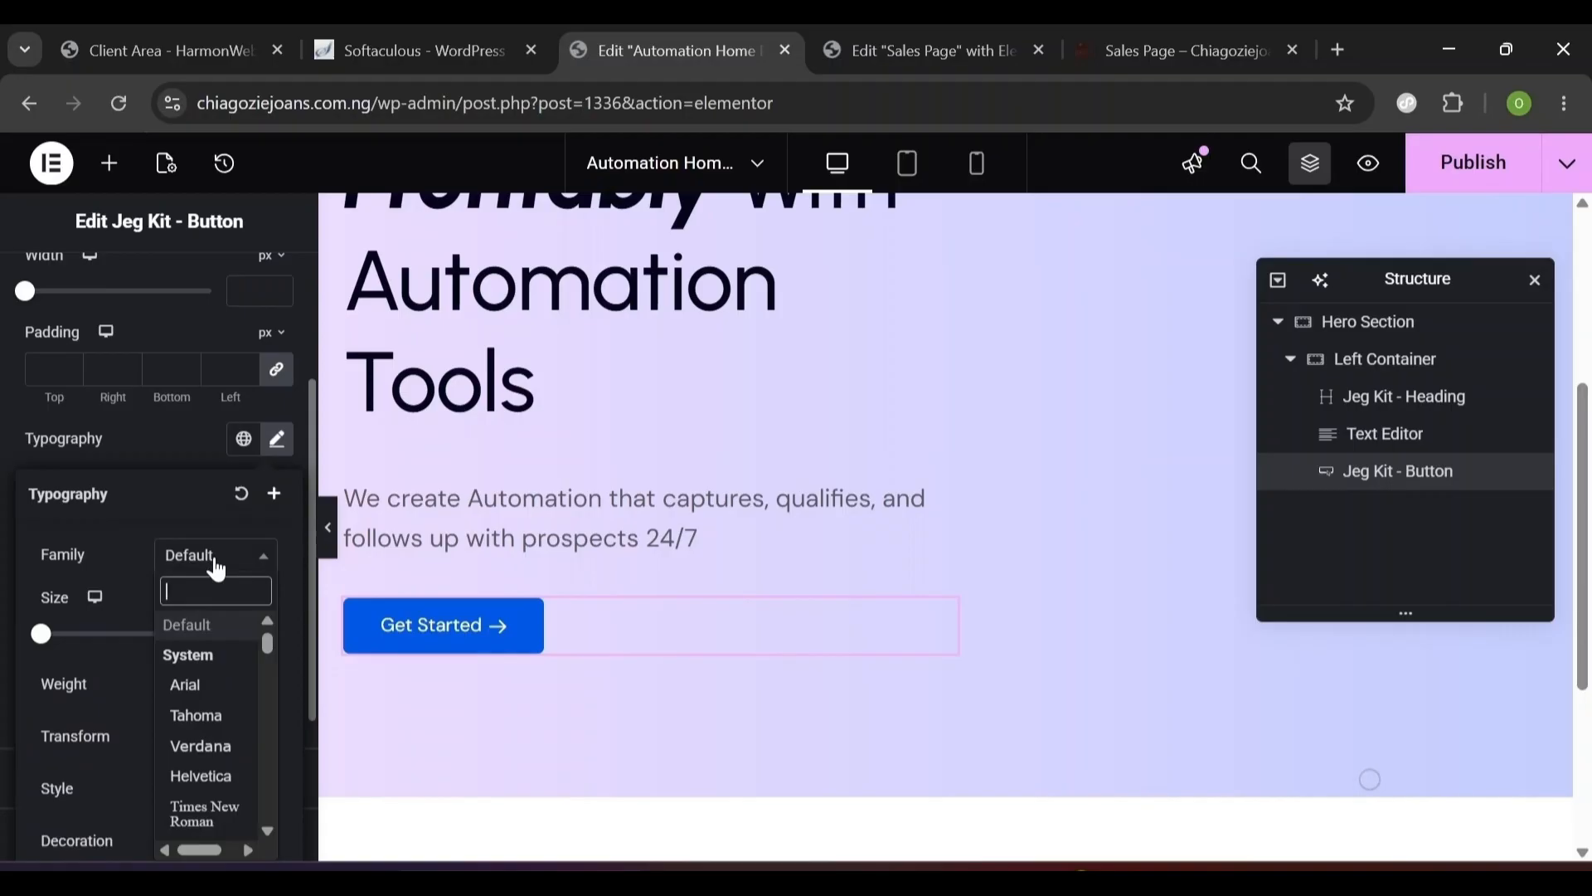
{"action": "type", "text": "dm sans"}
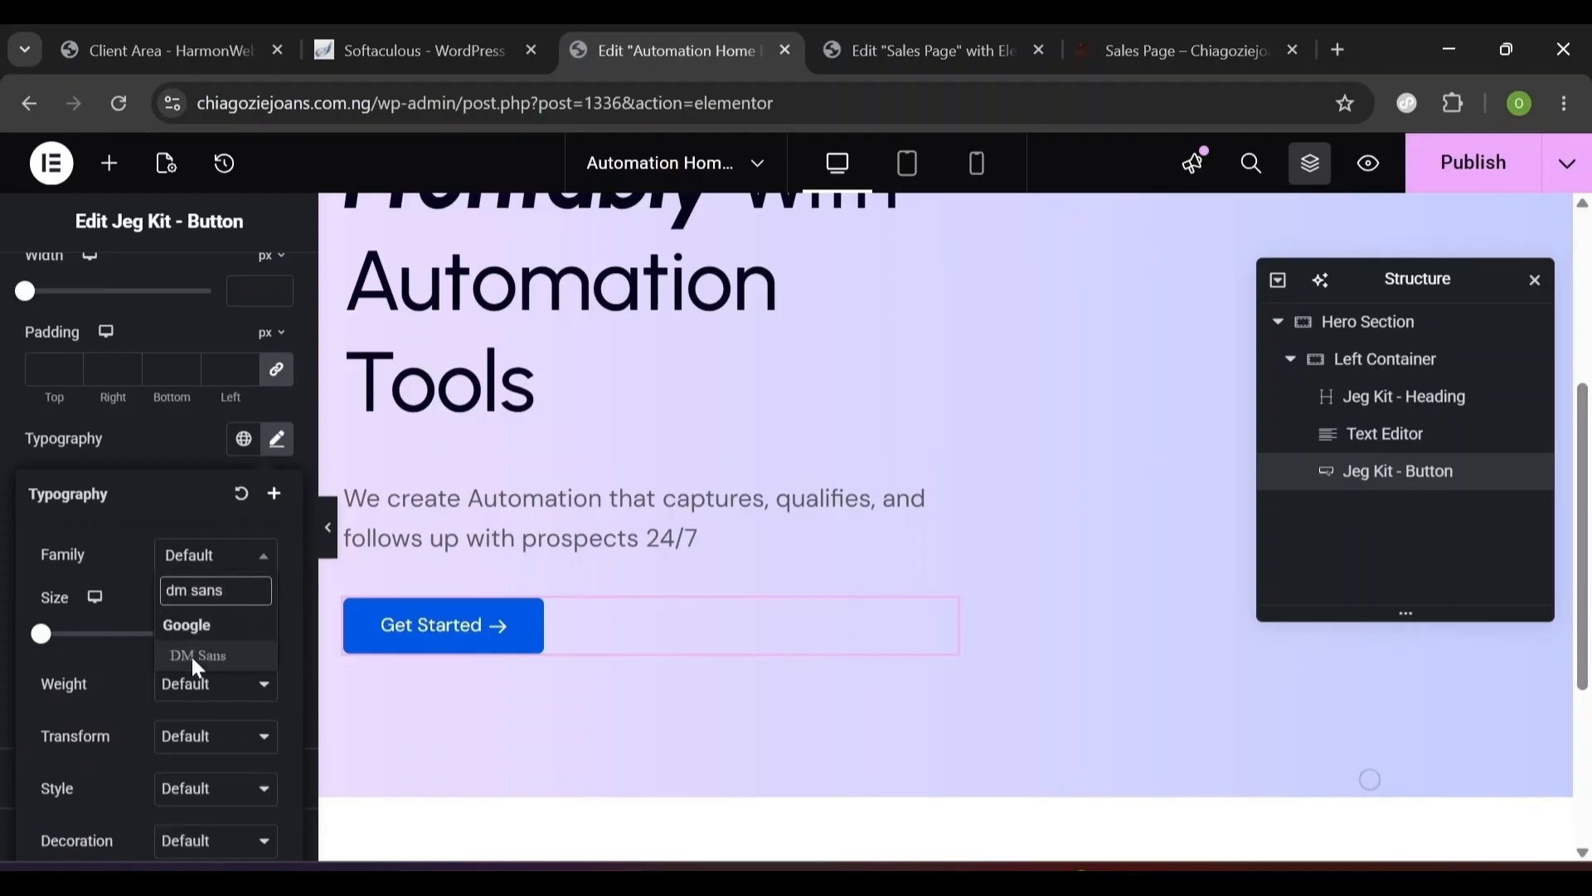
{"action": "left_click", "coordinate": [191, 653]}
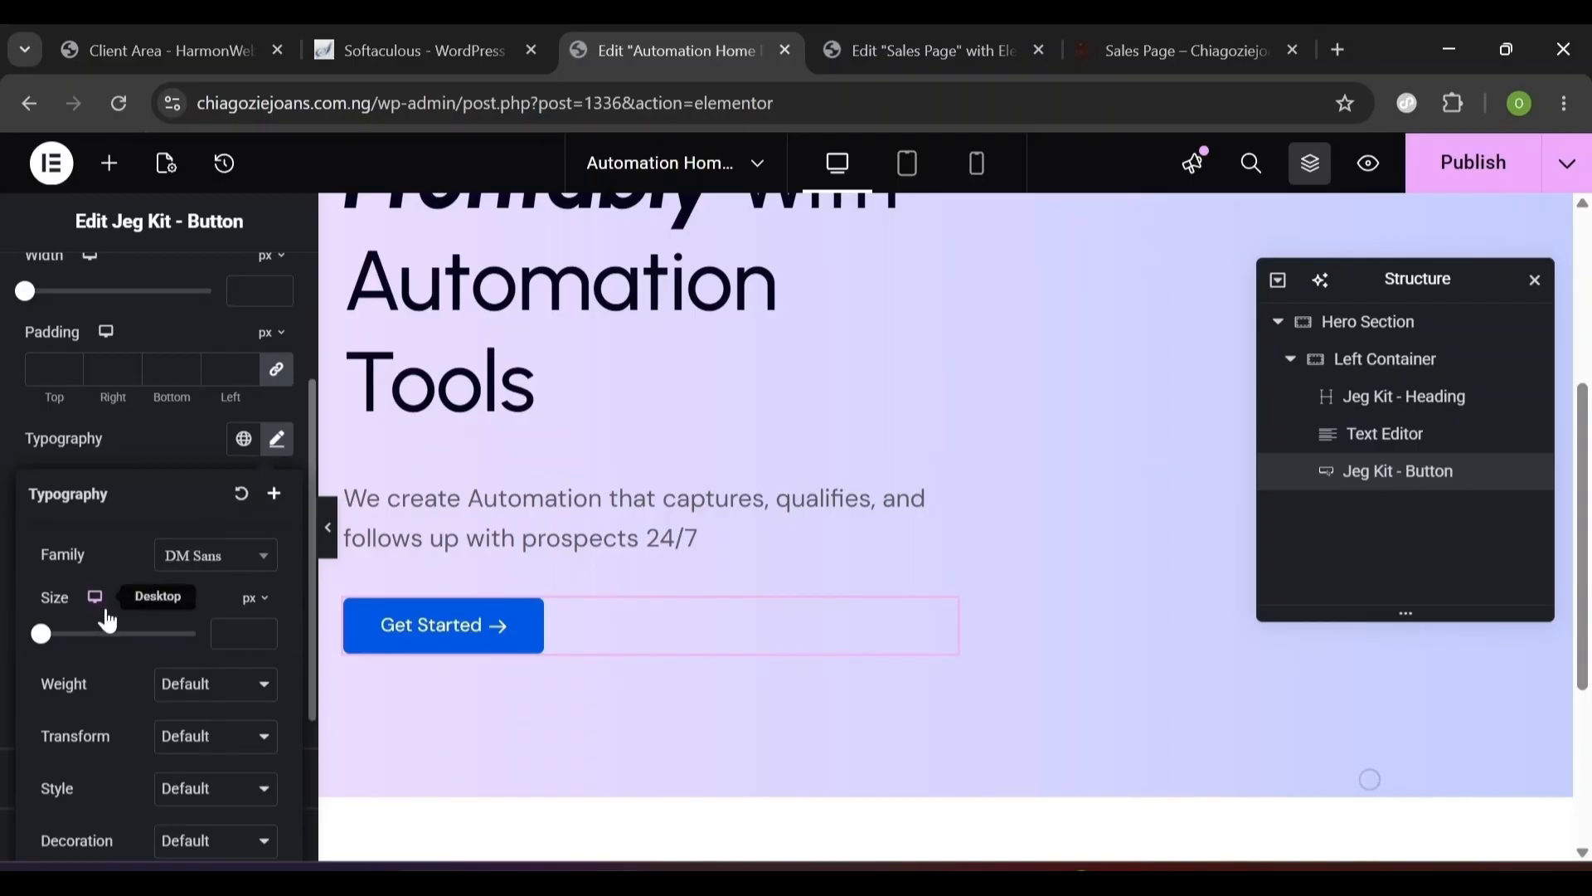
{"action": "left_click", "coordinate": [231, 635]}
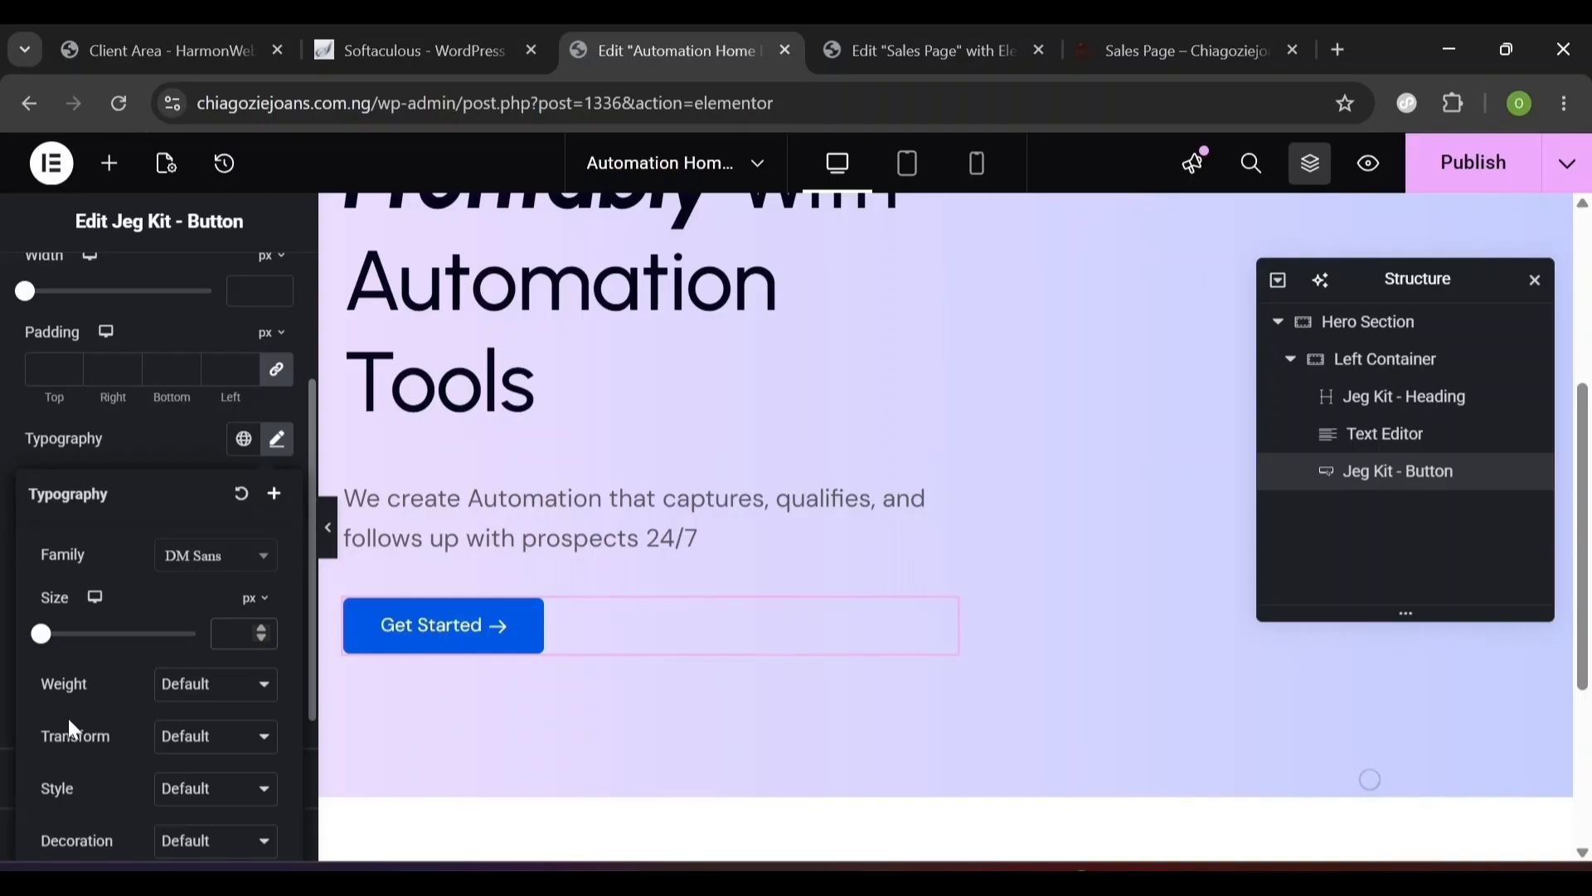
{"action": "left_click", "coordinate": [197, 695]}
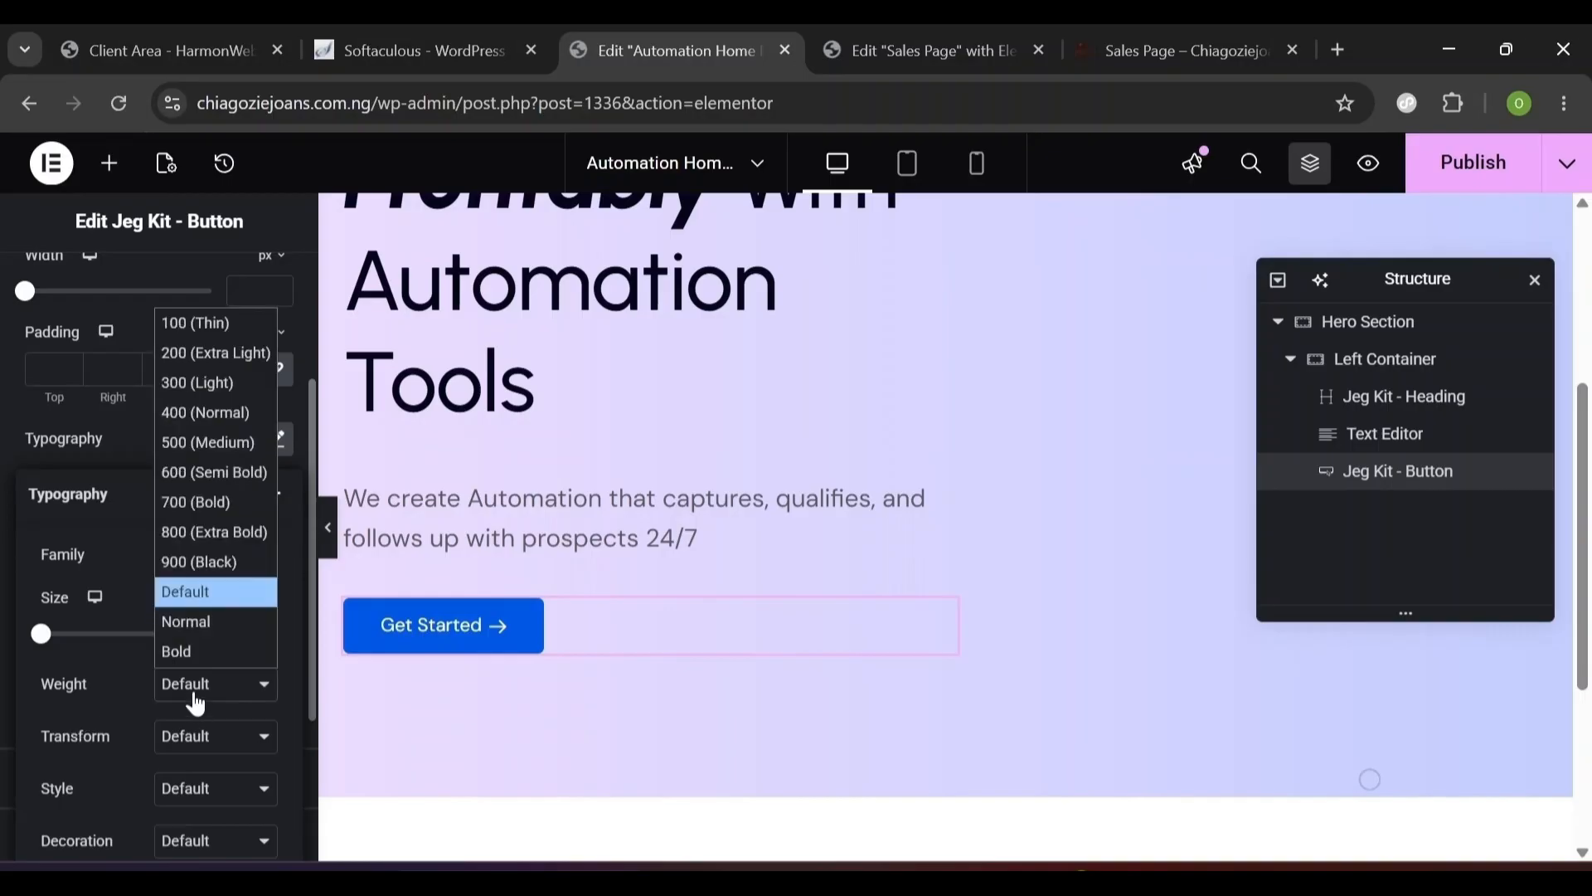
{"action": "left_click", "coordinate": [208, 474]}
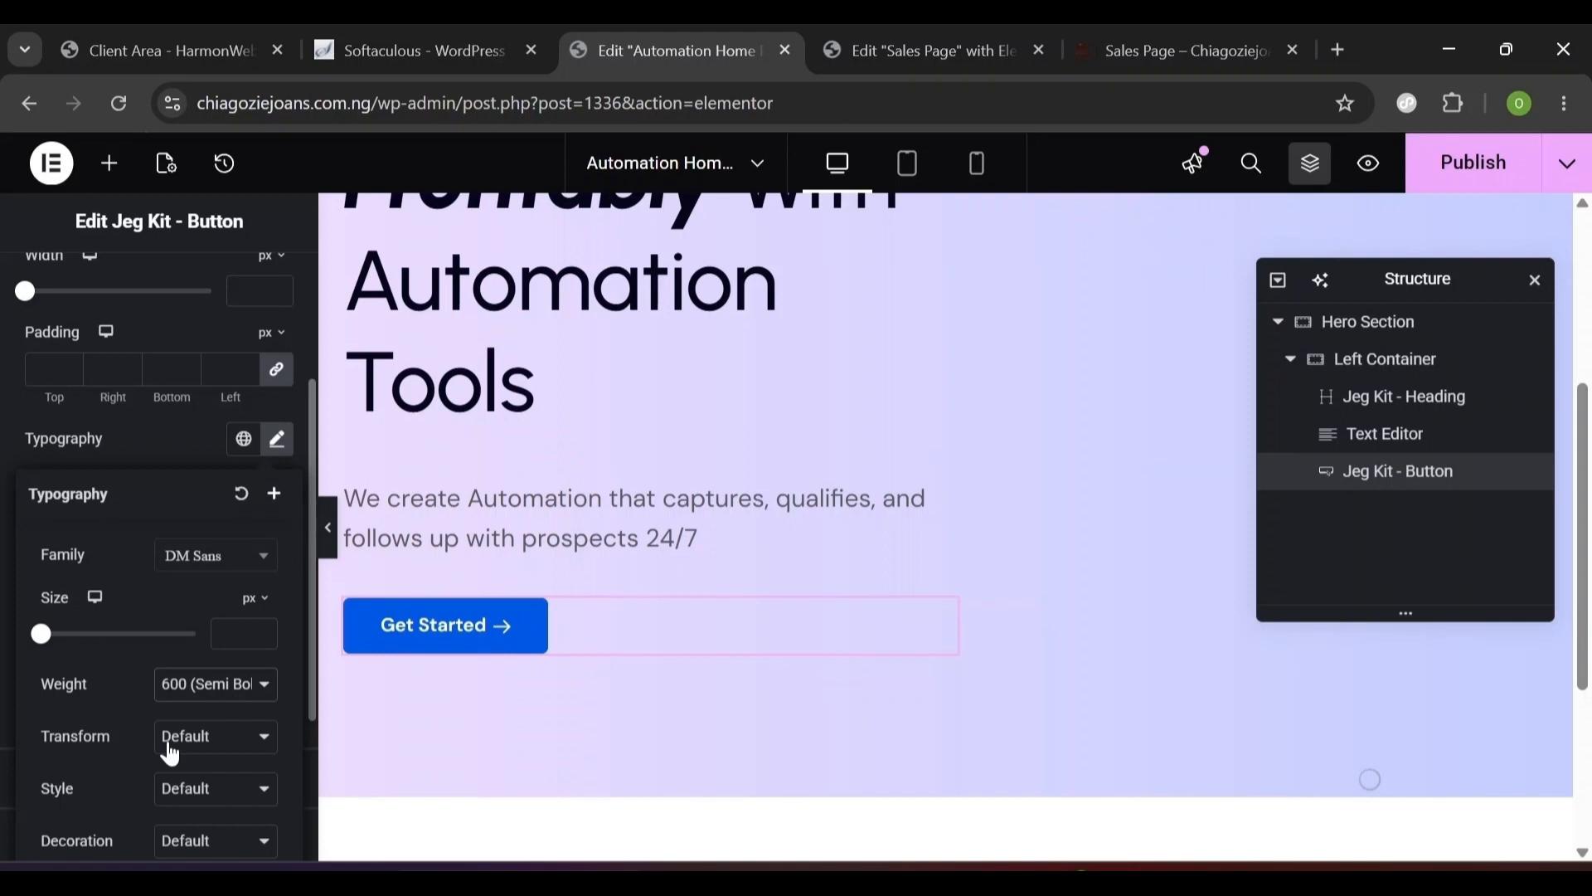
- Give the button text a 24 px line height and -0.02 em letter spacing
{"action": "scroll", "coordinate": [287, 754], "scroll_direction": "down", "scroll_amount": 3}
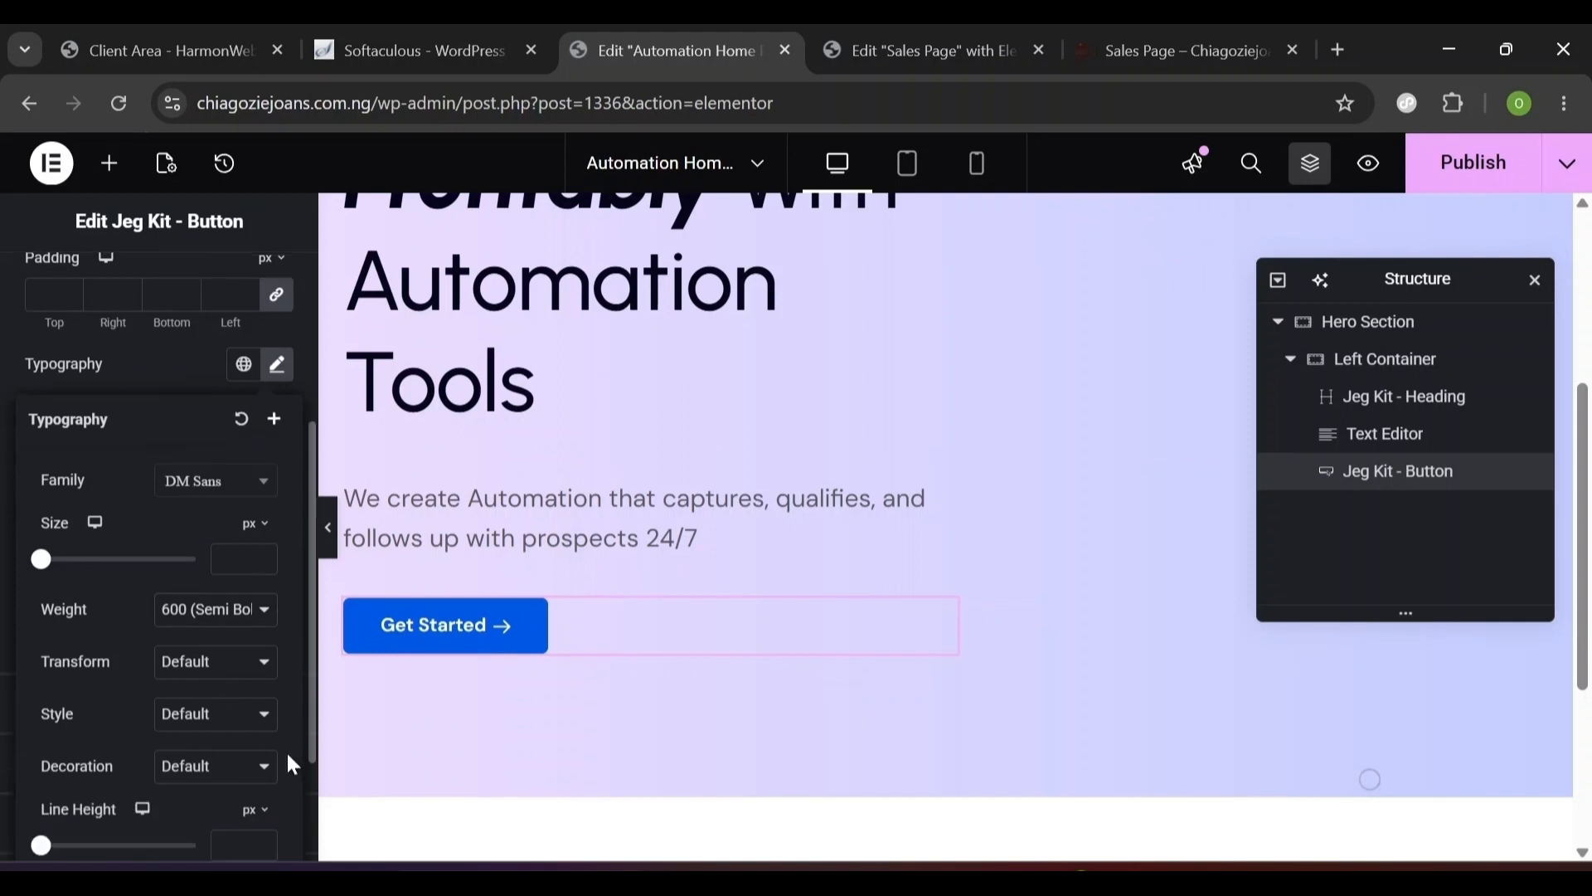
{"action": "type", "text": "24"}
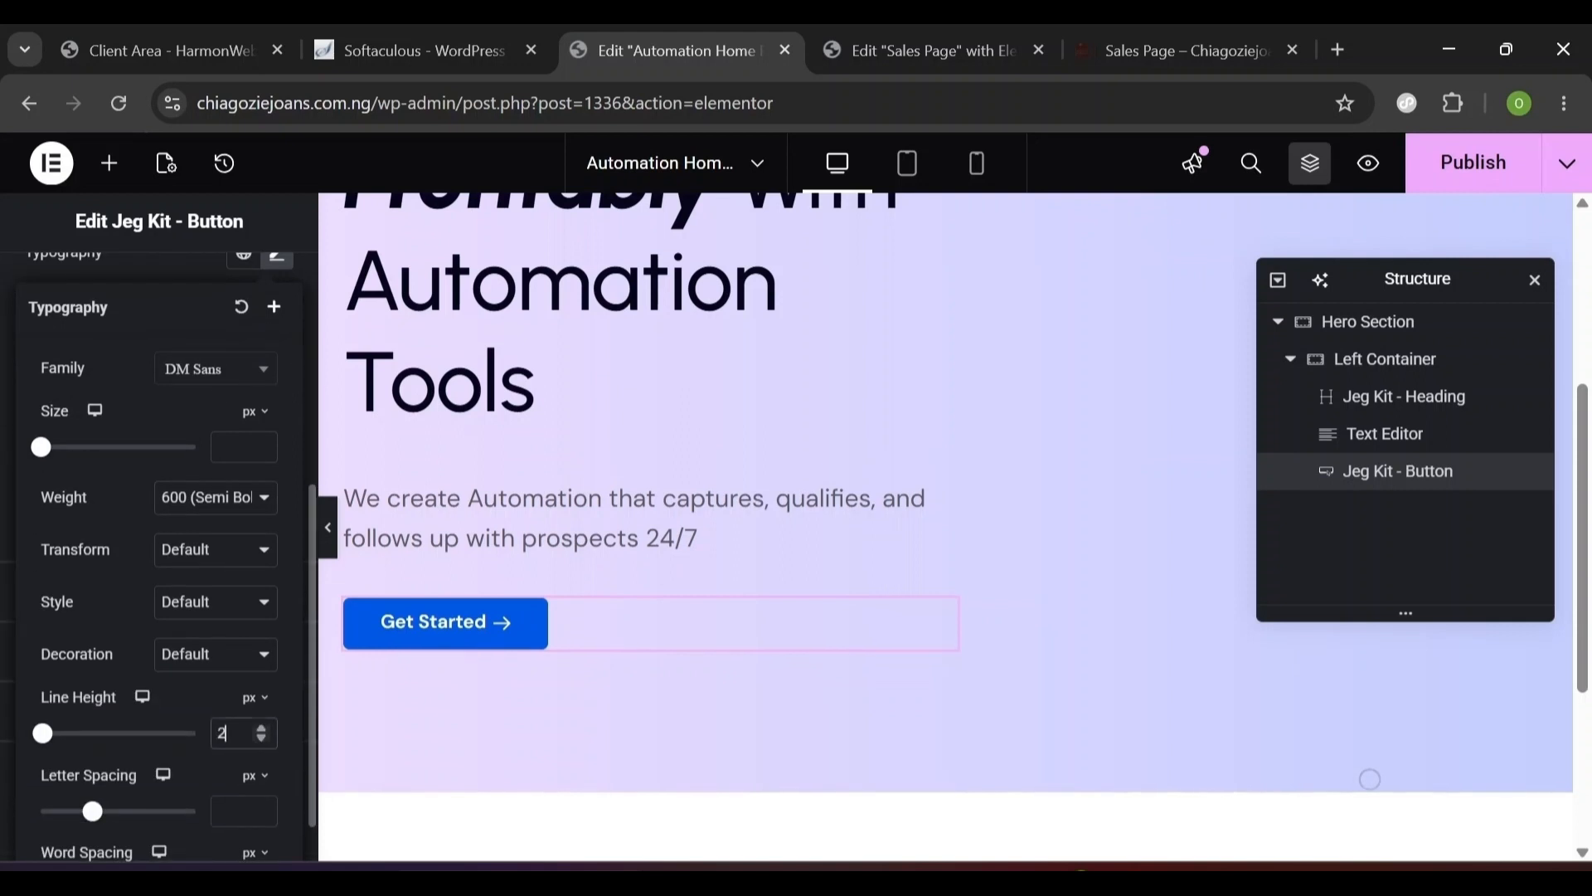
{"action": "left_click", "coordinate": [250, 784]}
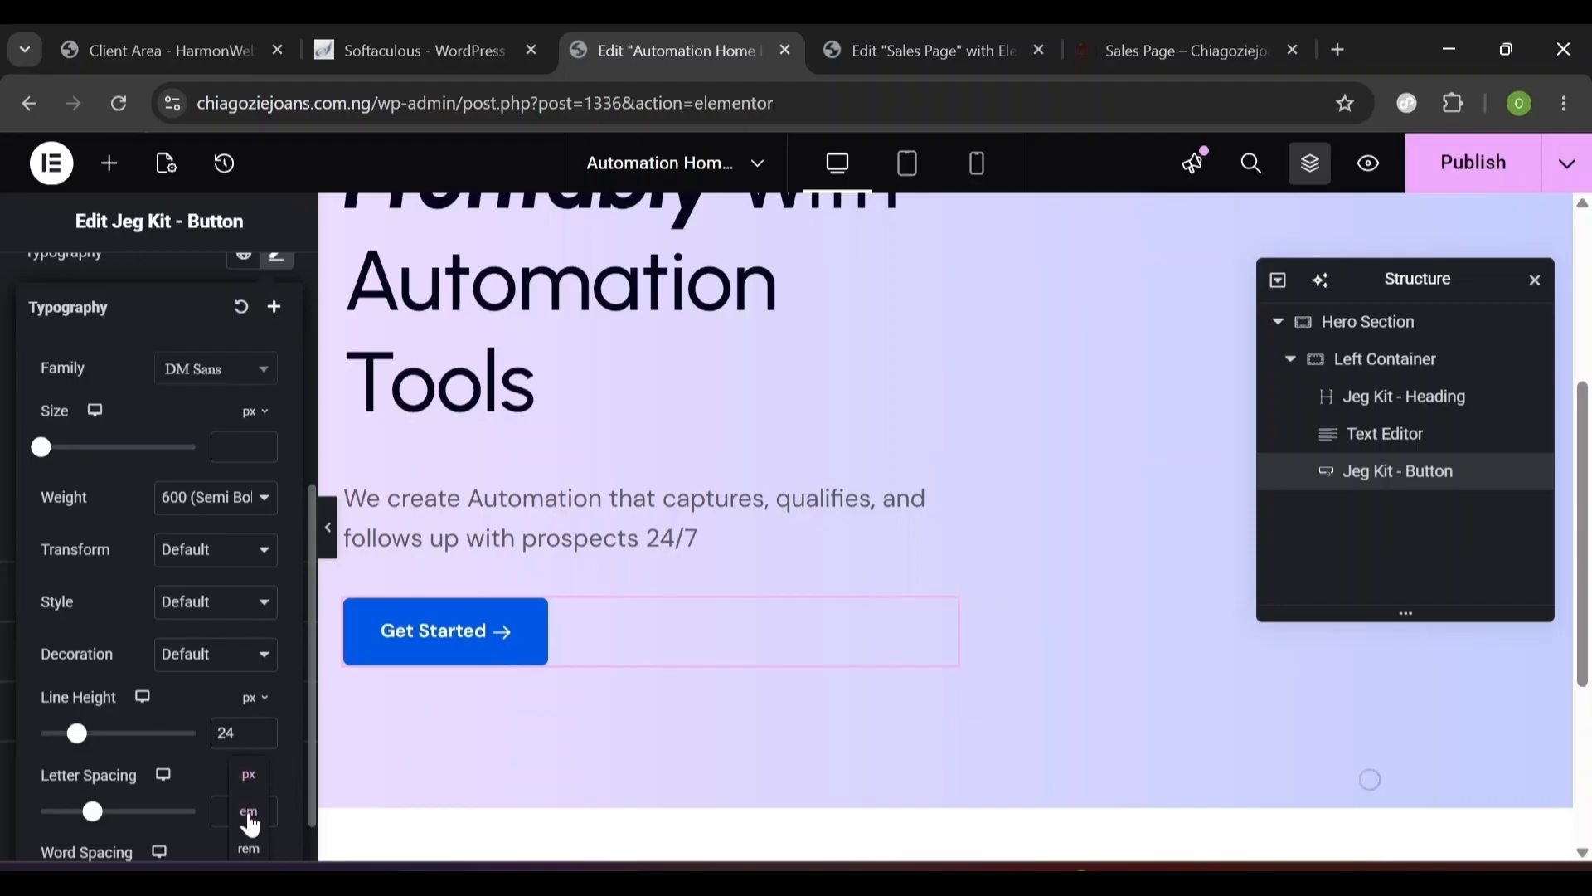
{"action": "left_click", "coordinate": [250, 813]}
{"action": "type", "text": "-0"}
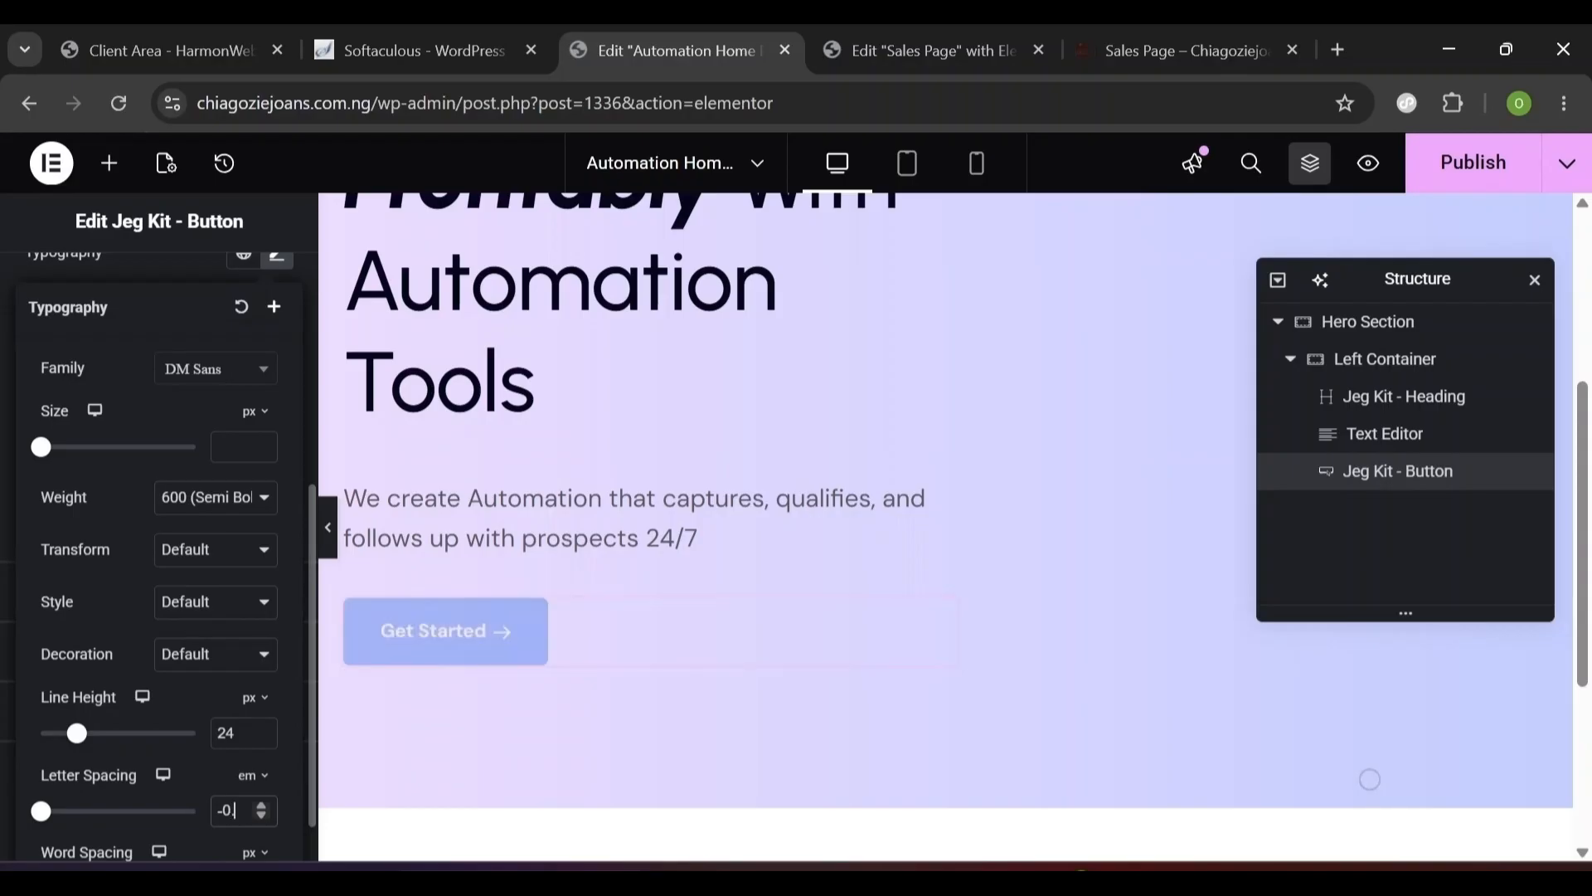
{"action": "type", "text": ".02"}
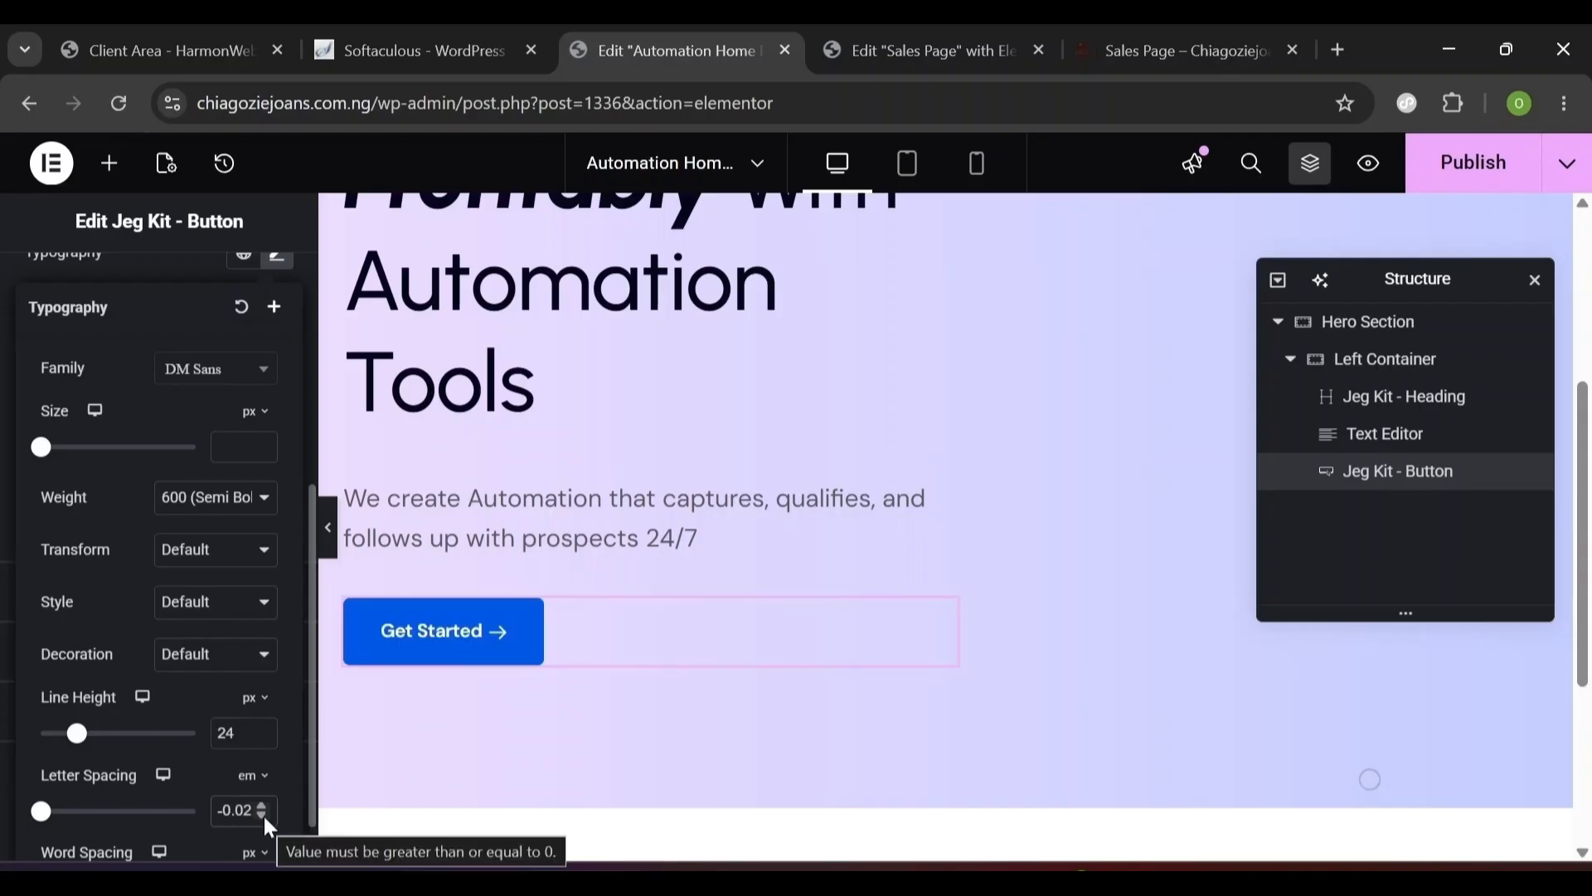
{"action": "left_click", "coordinate": [307, 707]}
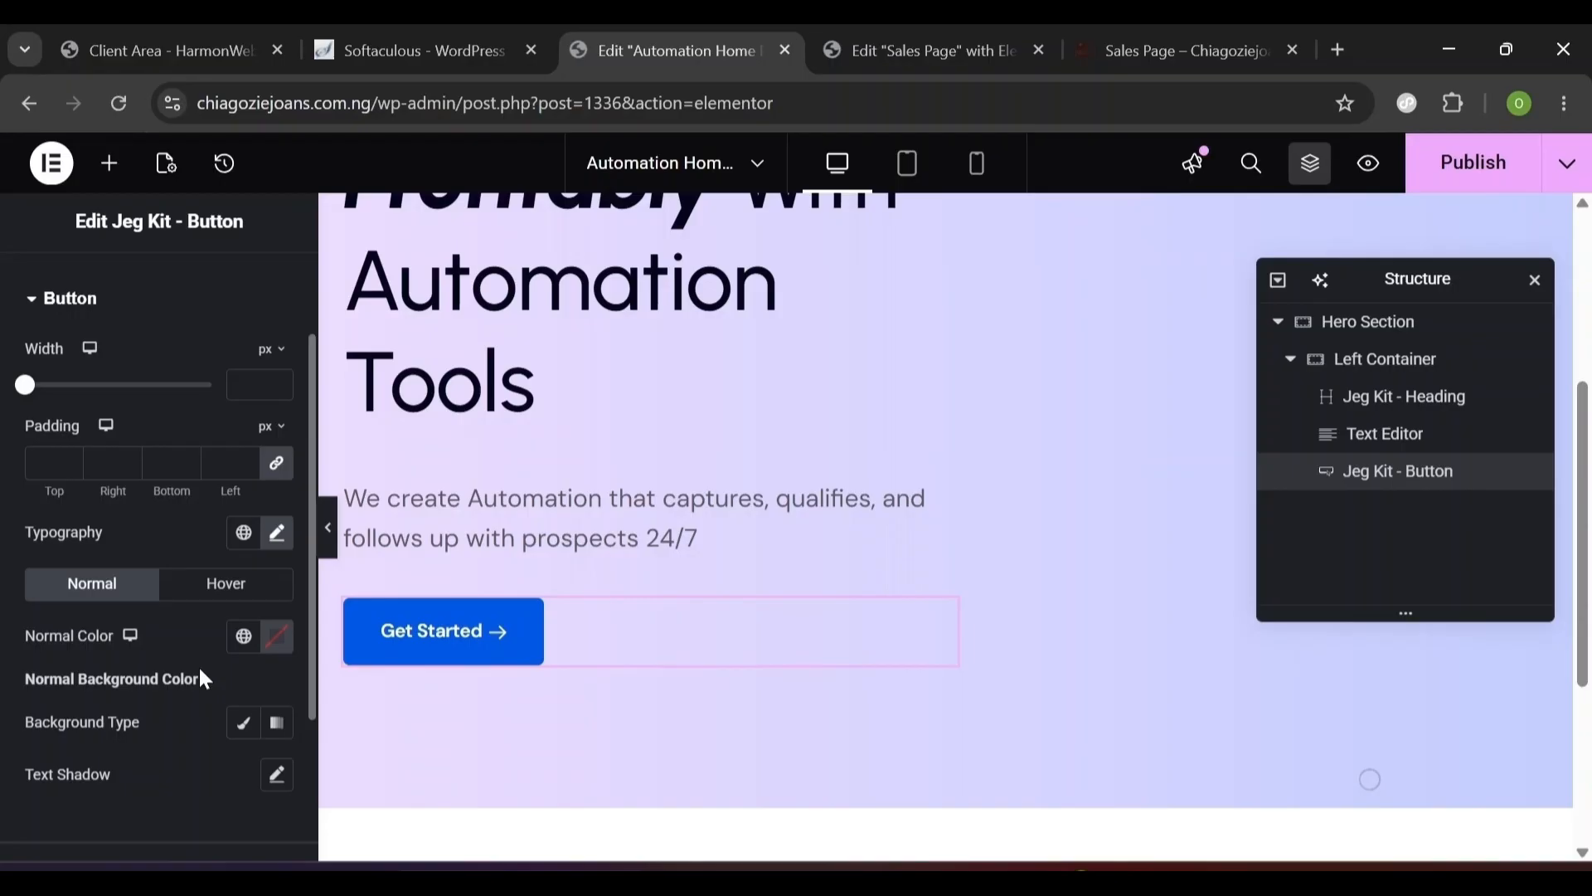
- Give the button a solid #05061a dark navy background
{"action": "left_click", "coordinate": [245, 734]}
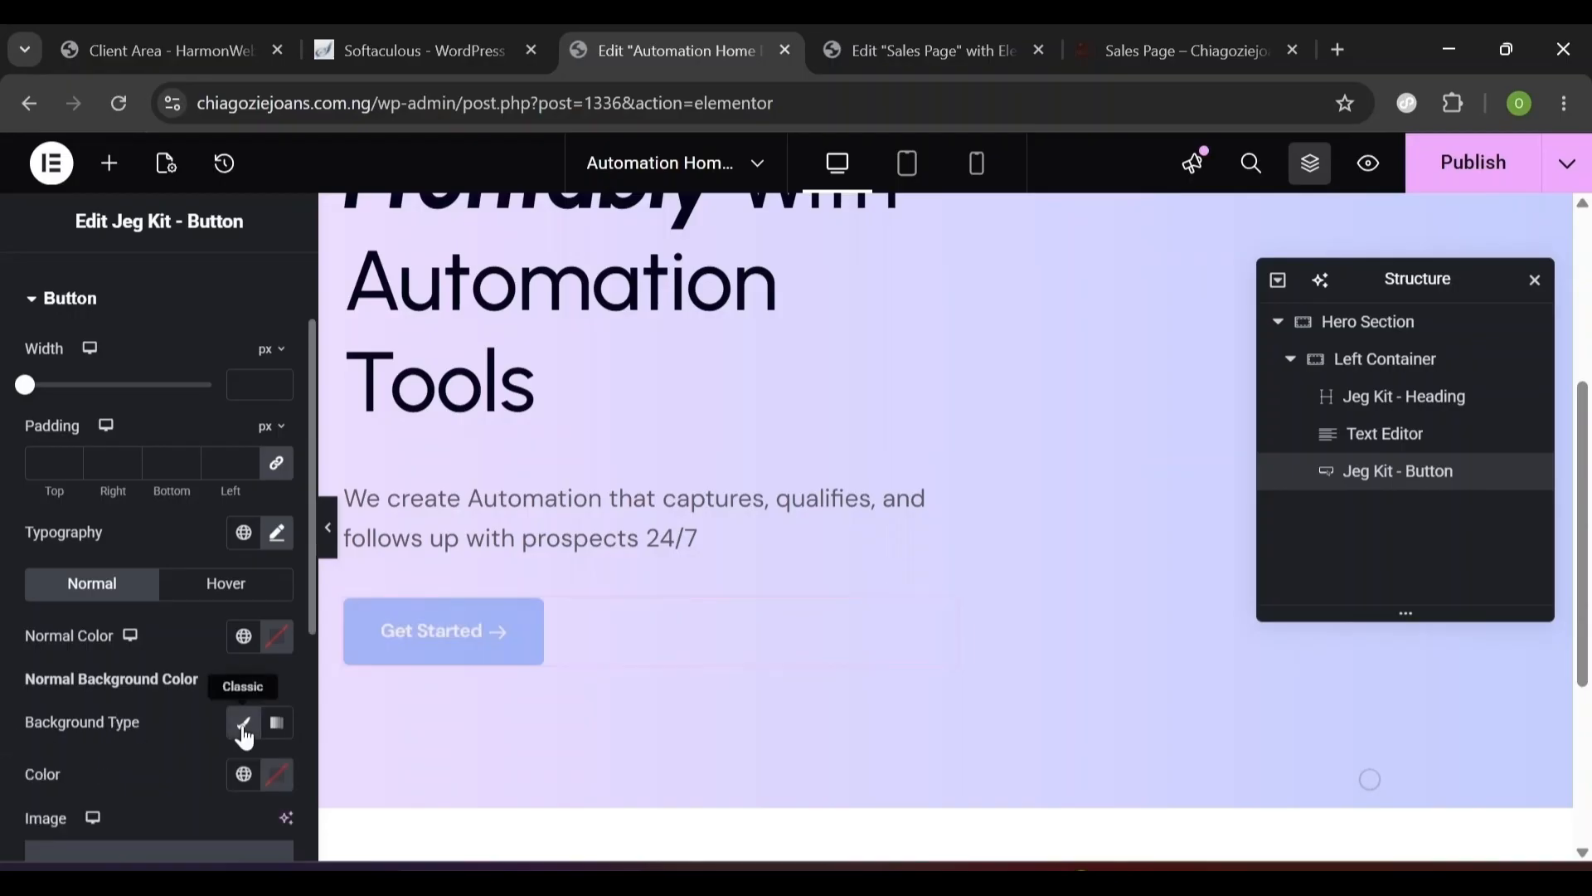
{"action": "left_click", "coordinate": [274, 781]}
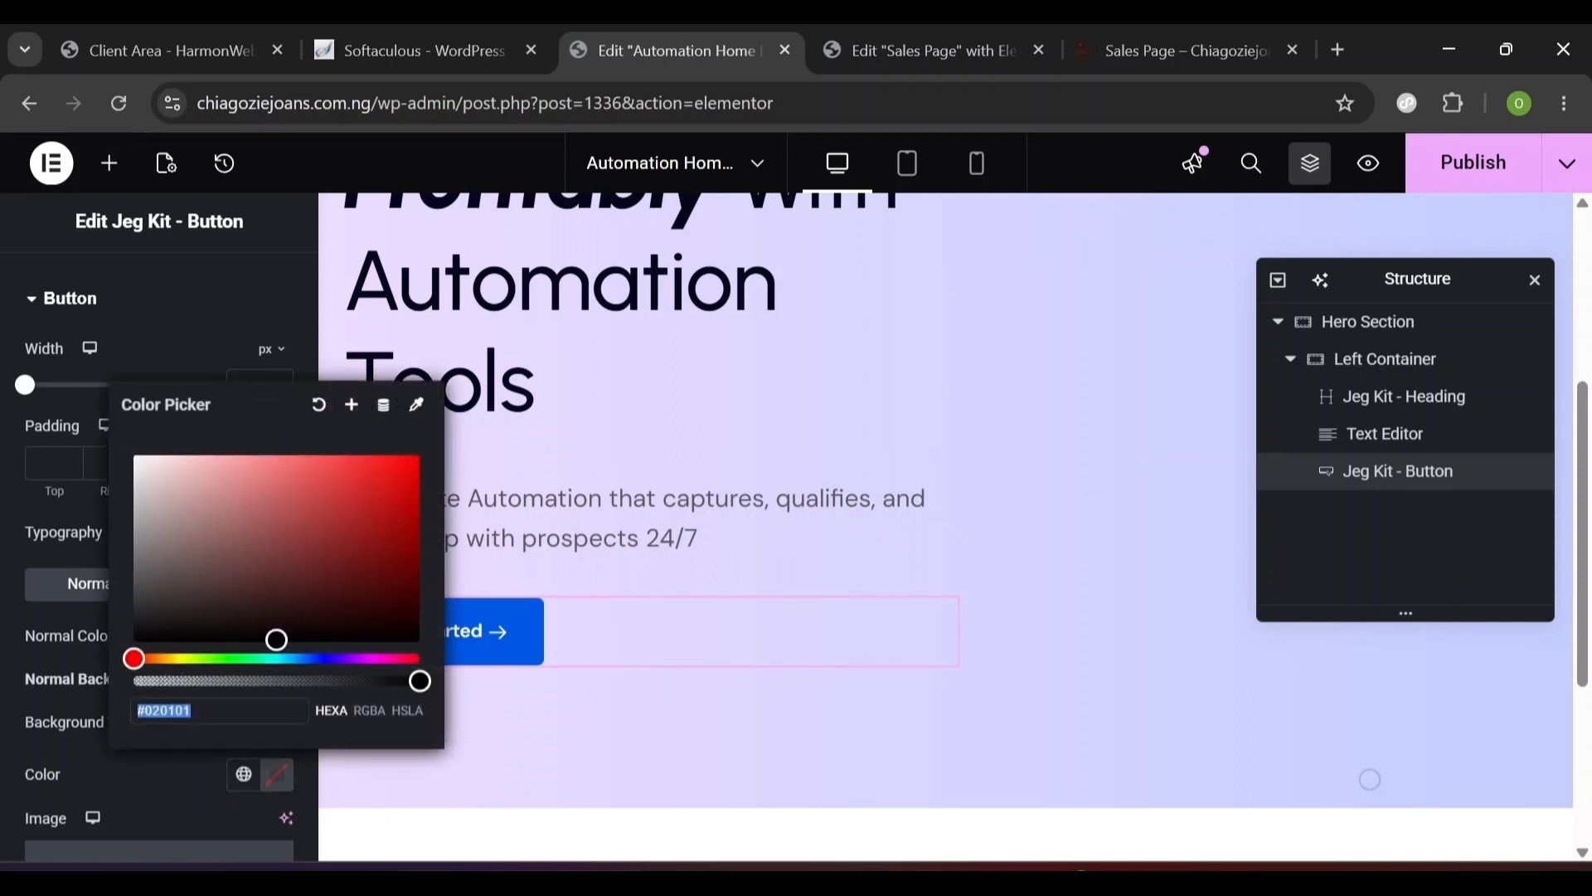
{"action": "type", "text": "050"}
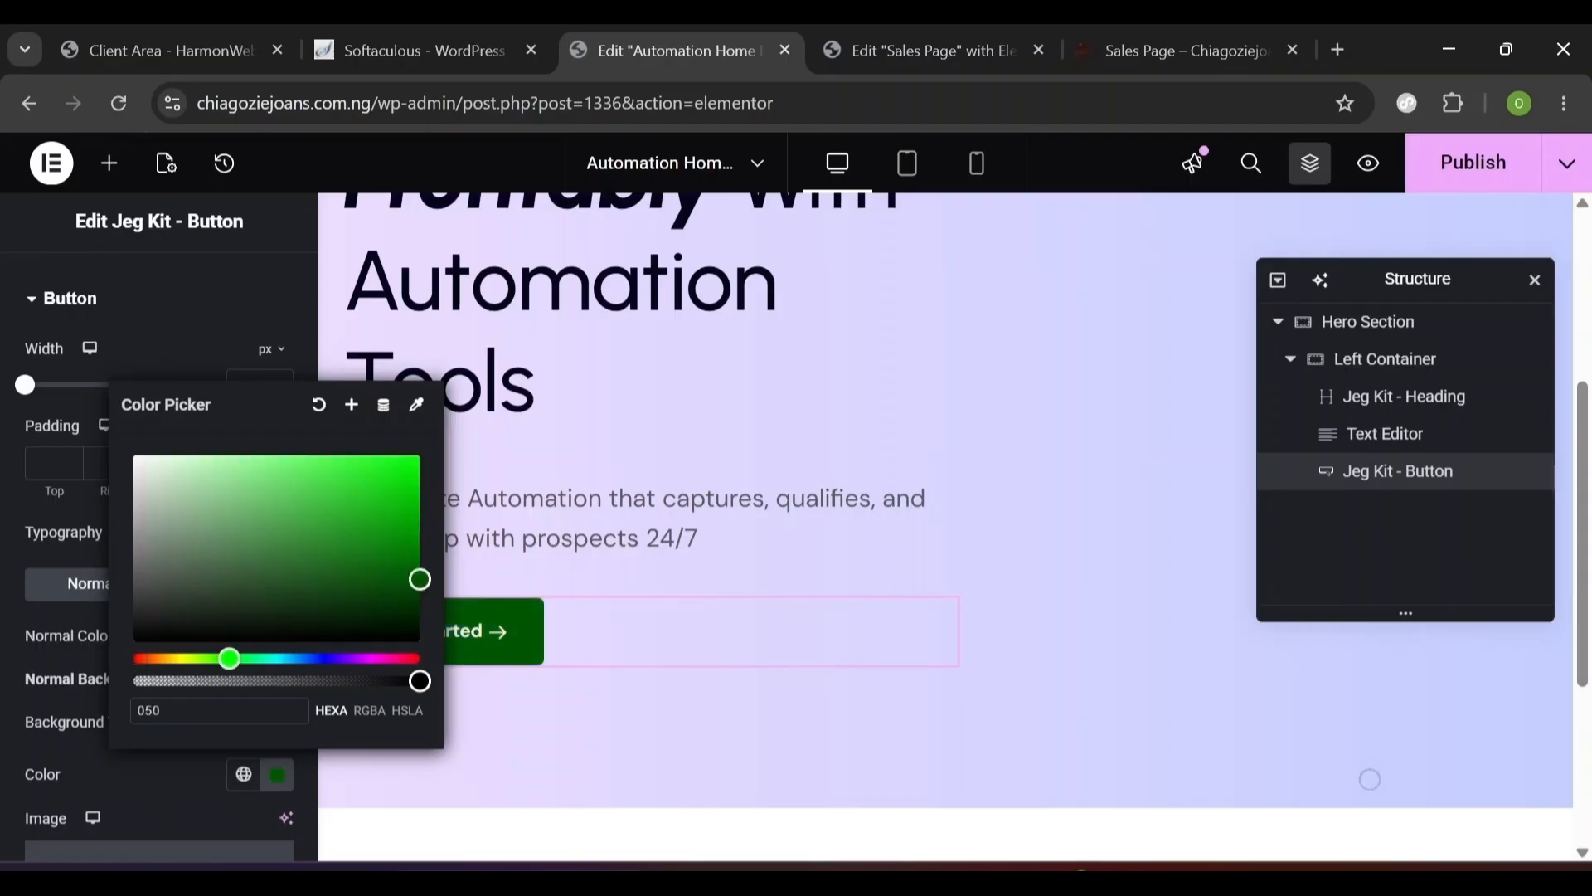
{"action": "type", "text": "61a"}
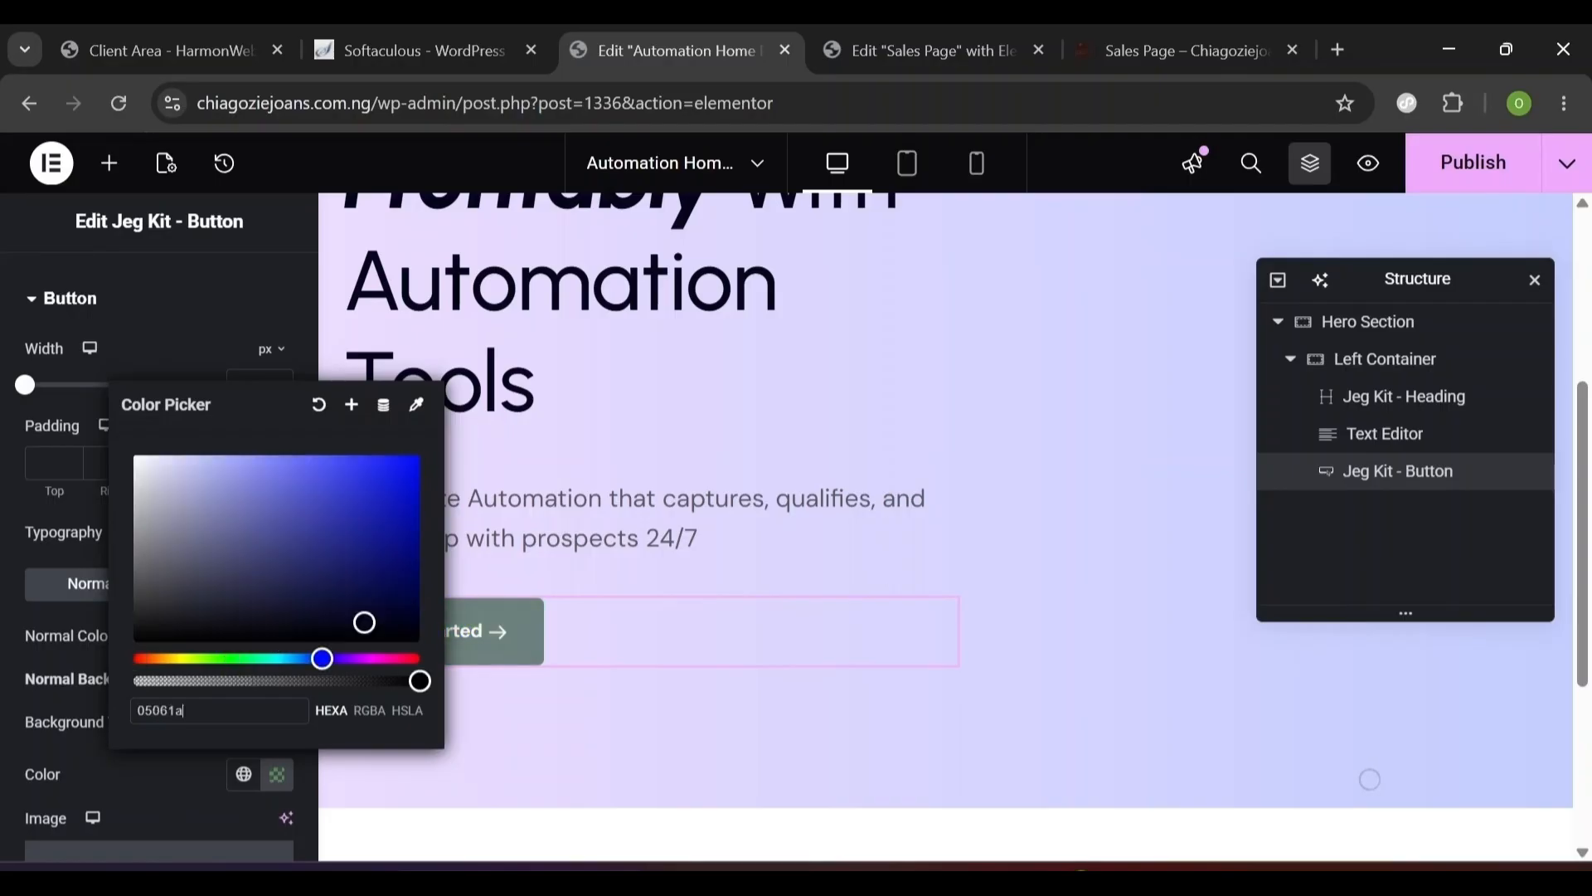
{"action": "left_click", "coordinate": [107, 788]}
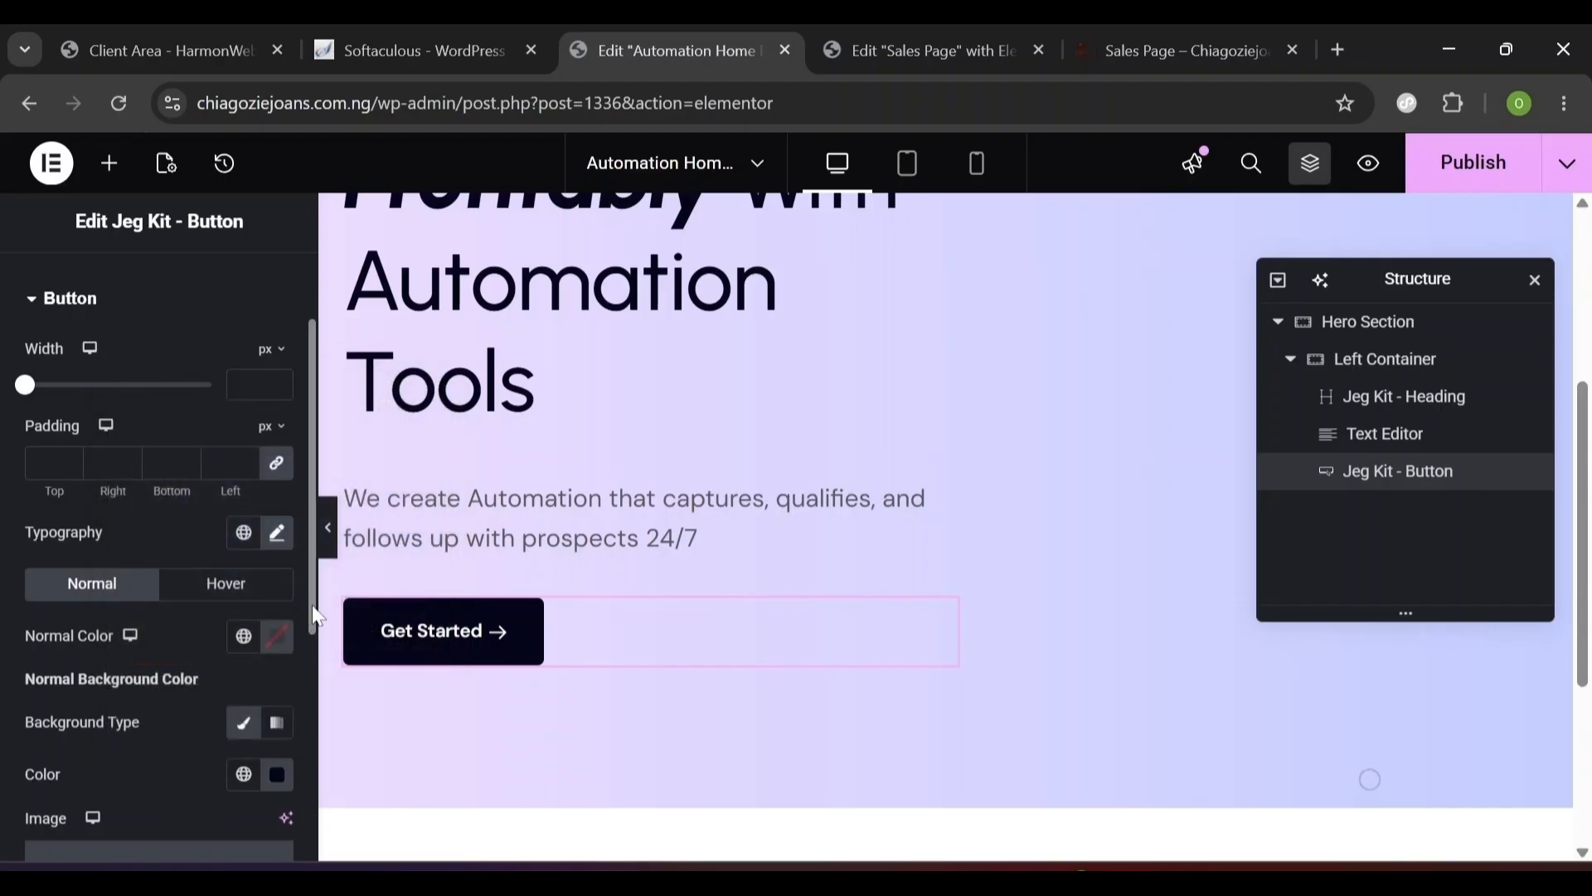
- Unlink the border radius so the button corners stay square at 0
{"action": "scroll", "coordinate": [305, 686], "scroll_direction": "down", "scroll_amount": 3}
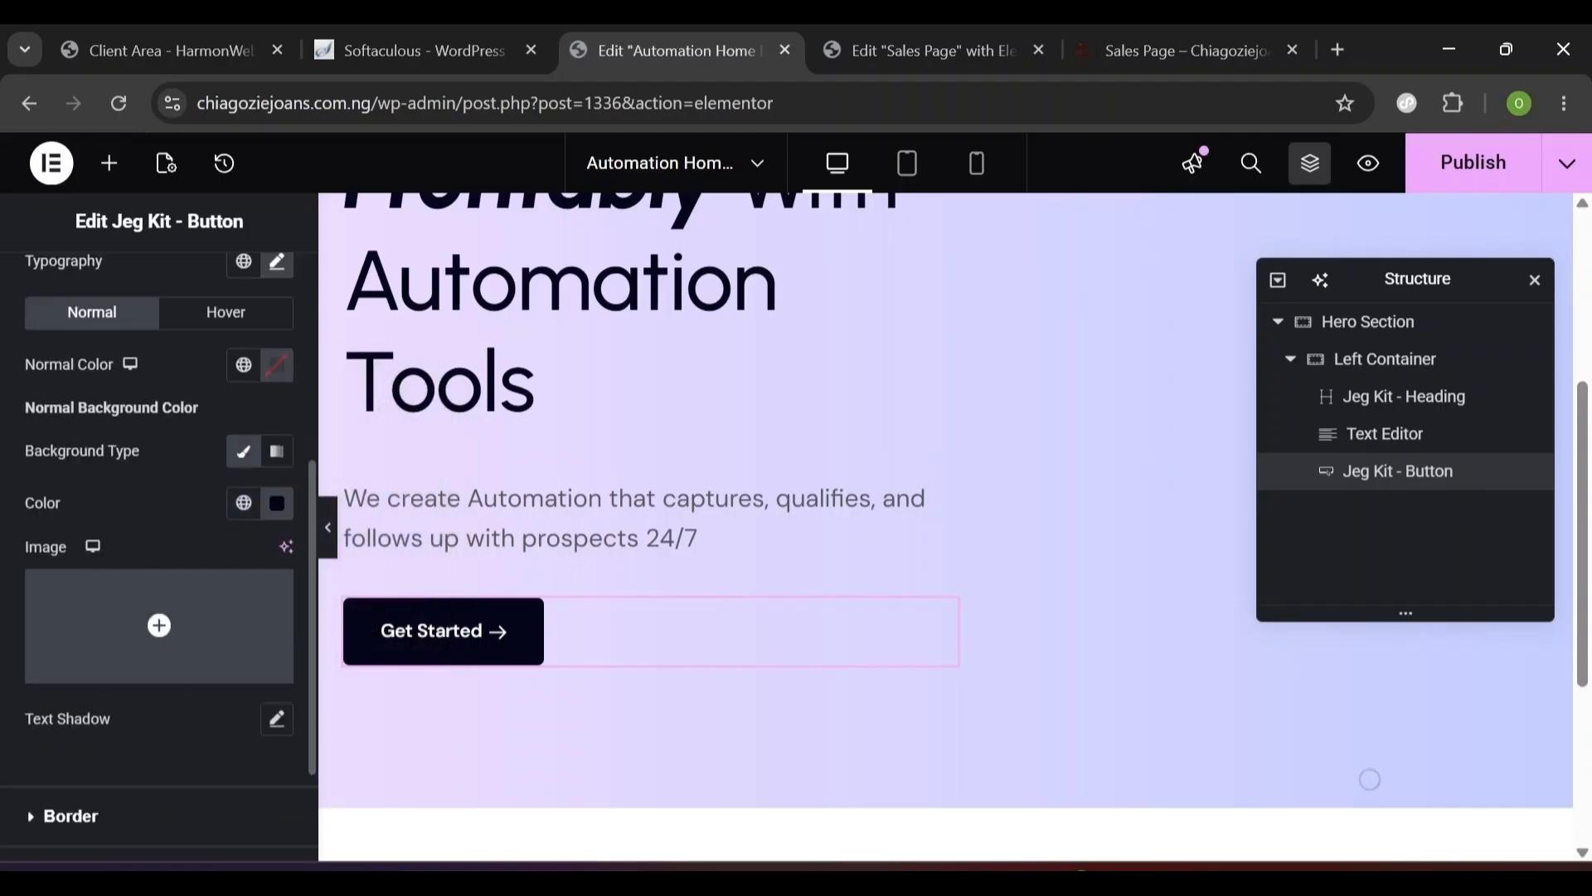
{"action": "left_click", "coordinate": [71, 816]}
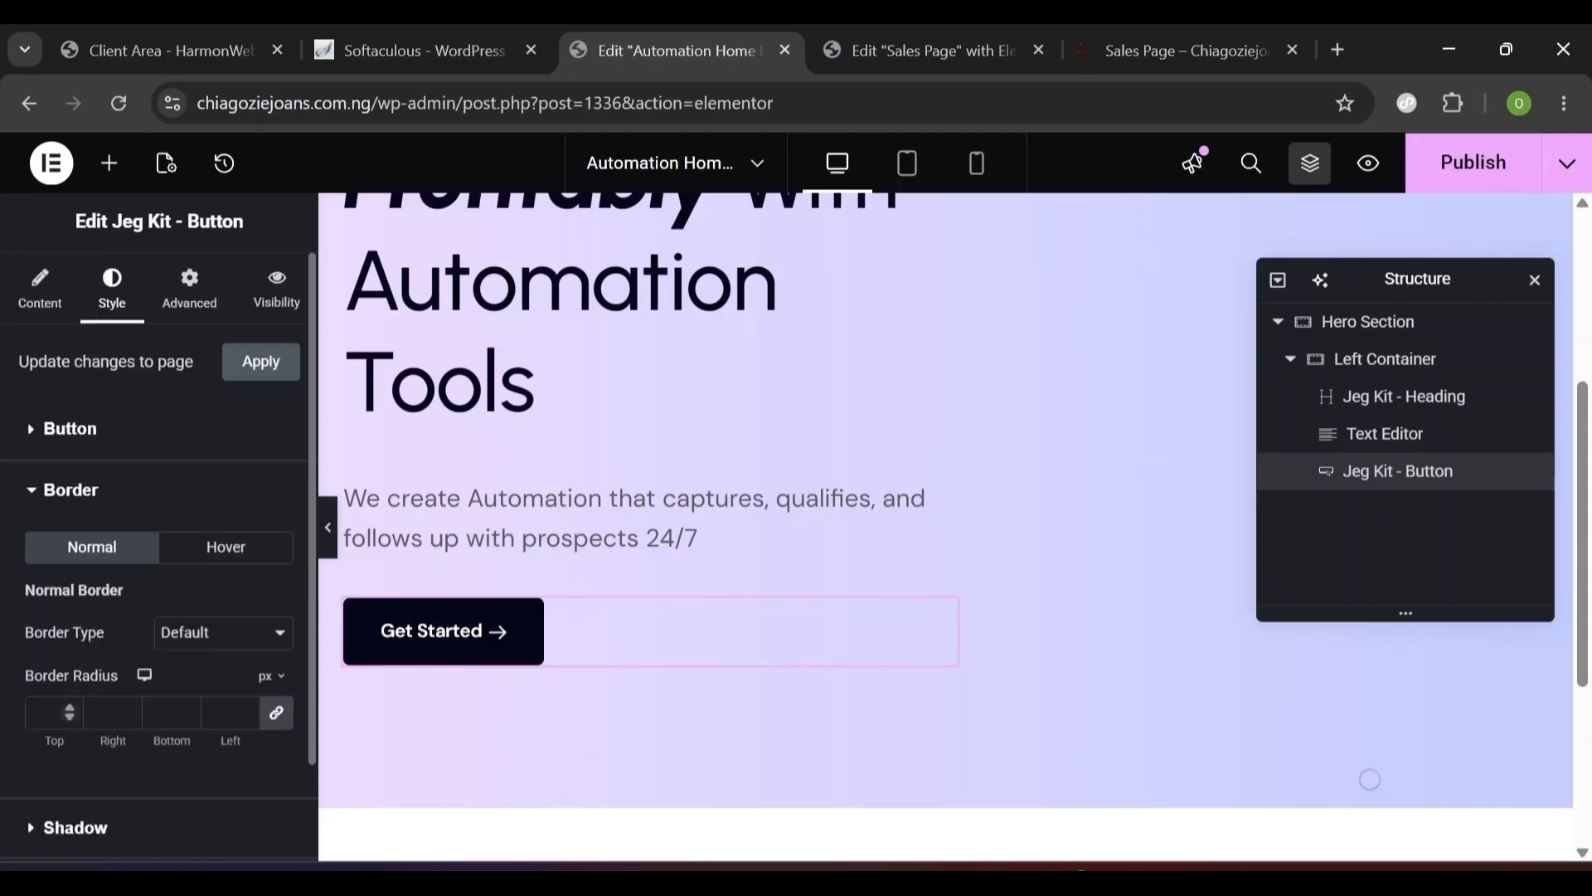
{"action": "left_click", "coordinate": [277, 723]}
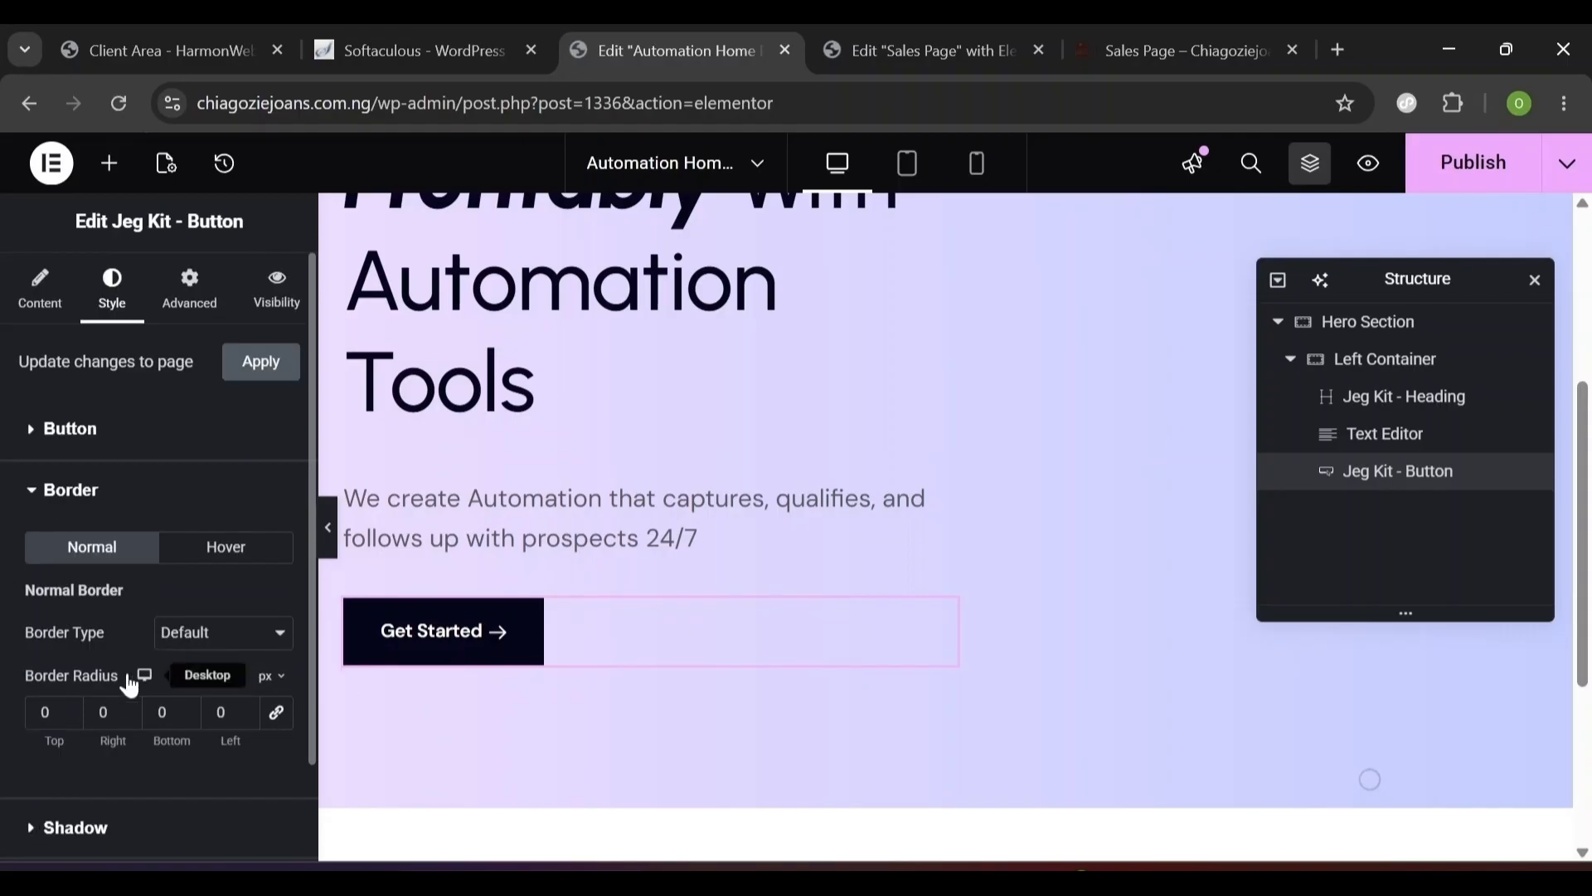
{"action": "left_click", "coordinate": [45, 828]}
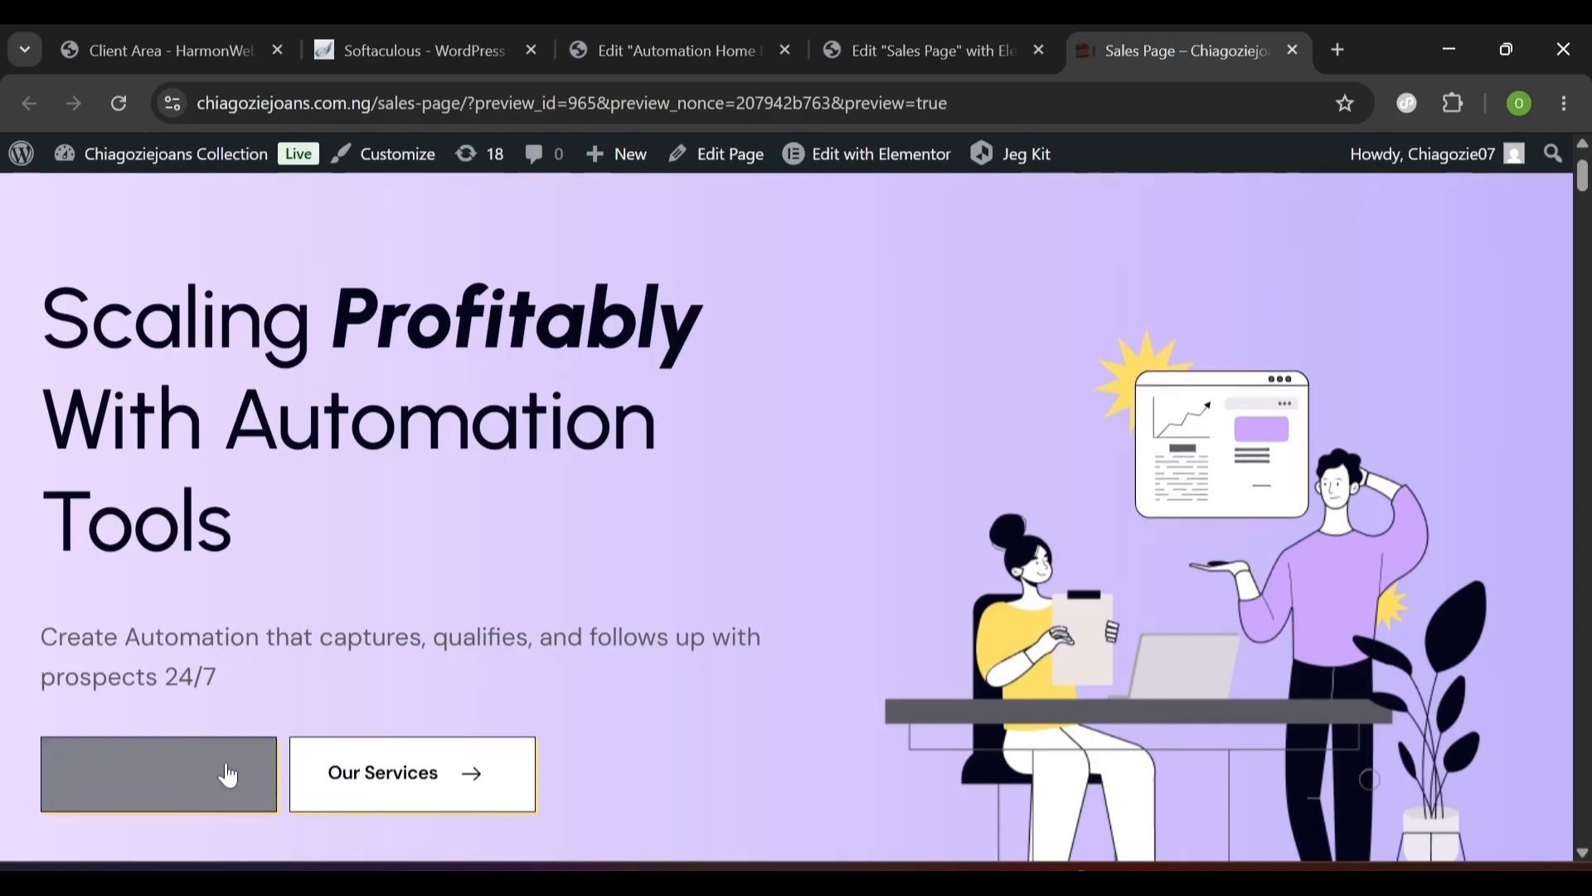
{"action": "scroll", "coordinate": [286, 812], "scroll_direction": "down", "scroll_amount": 1}
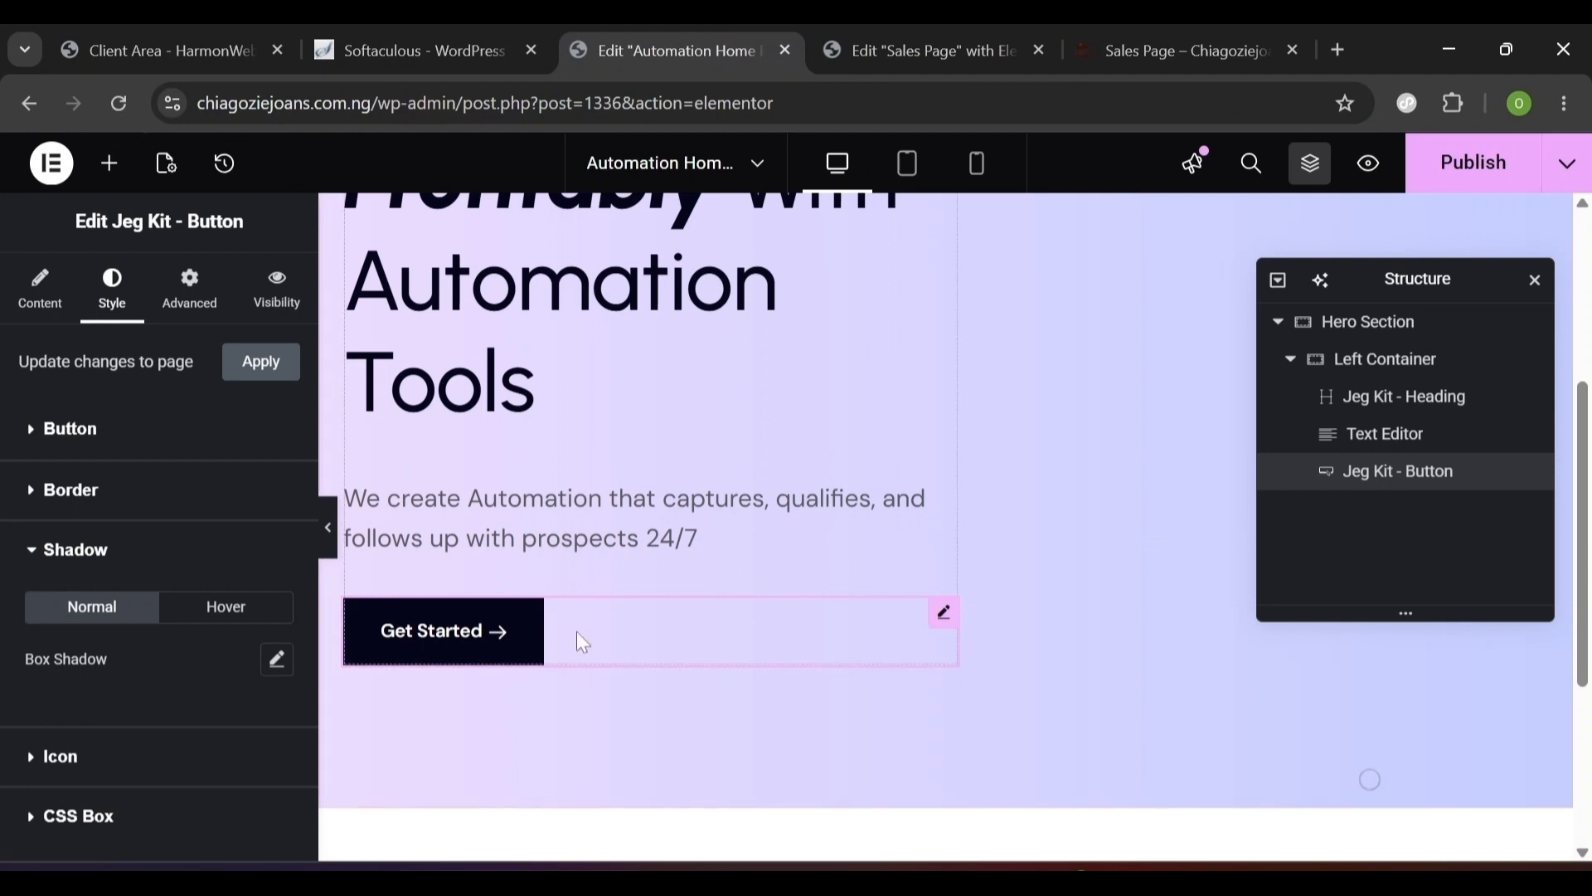
- Set the button's box shadow colour to #fede65 yellow
{"action": "left_click", "coordinate": [278, 662]}
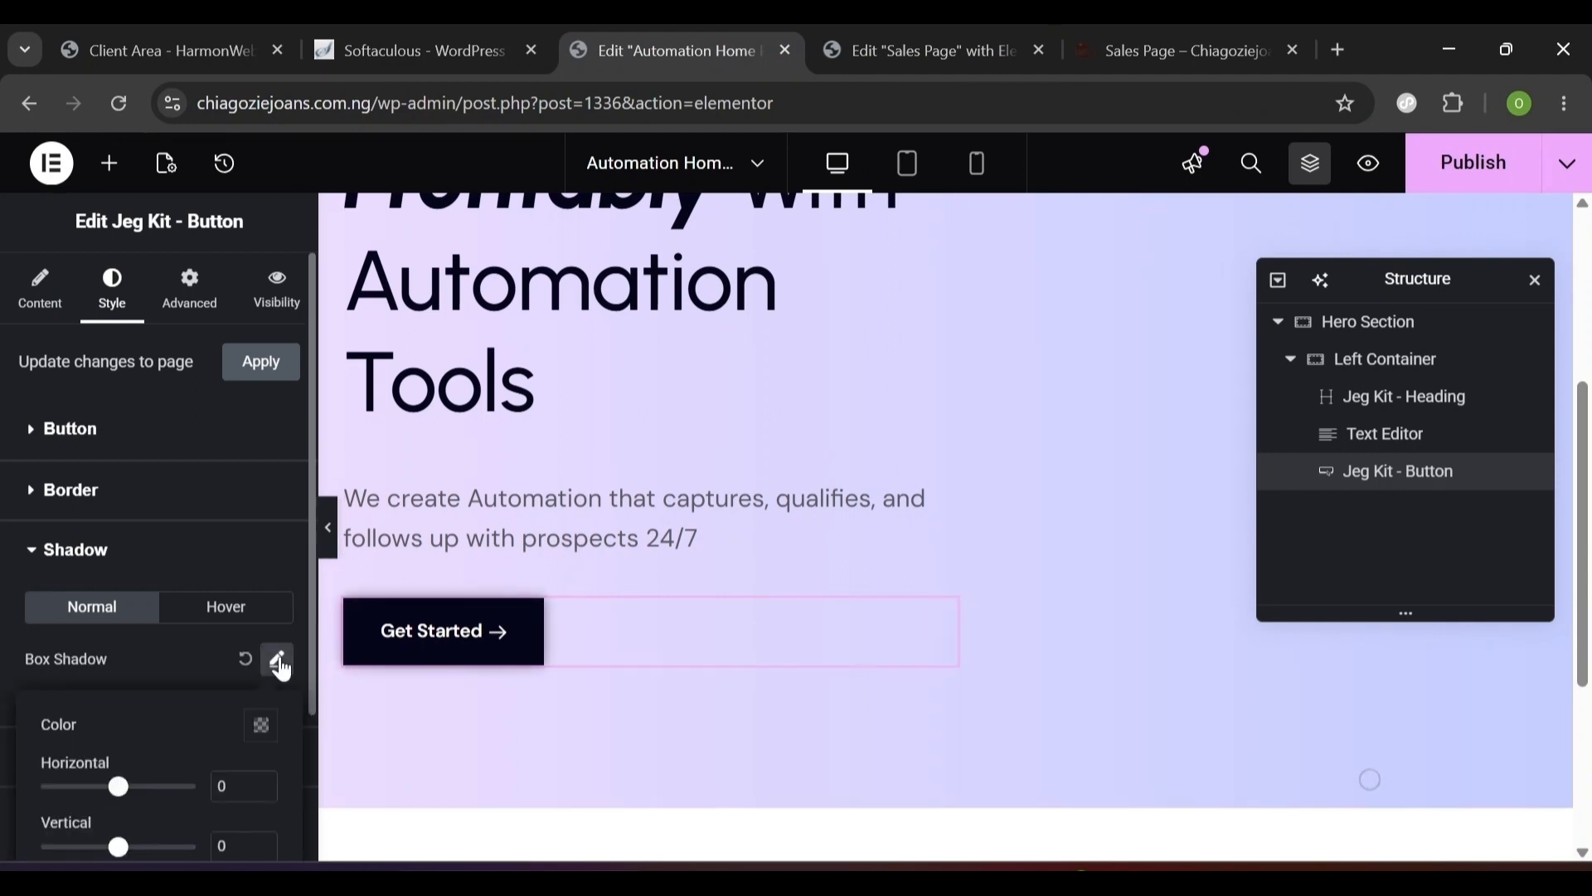
{"action": "left_click", "coordinate": [264, 735]}
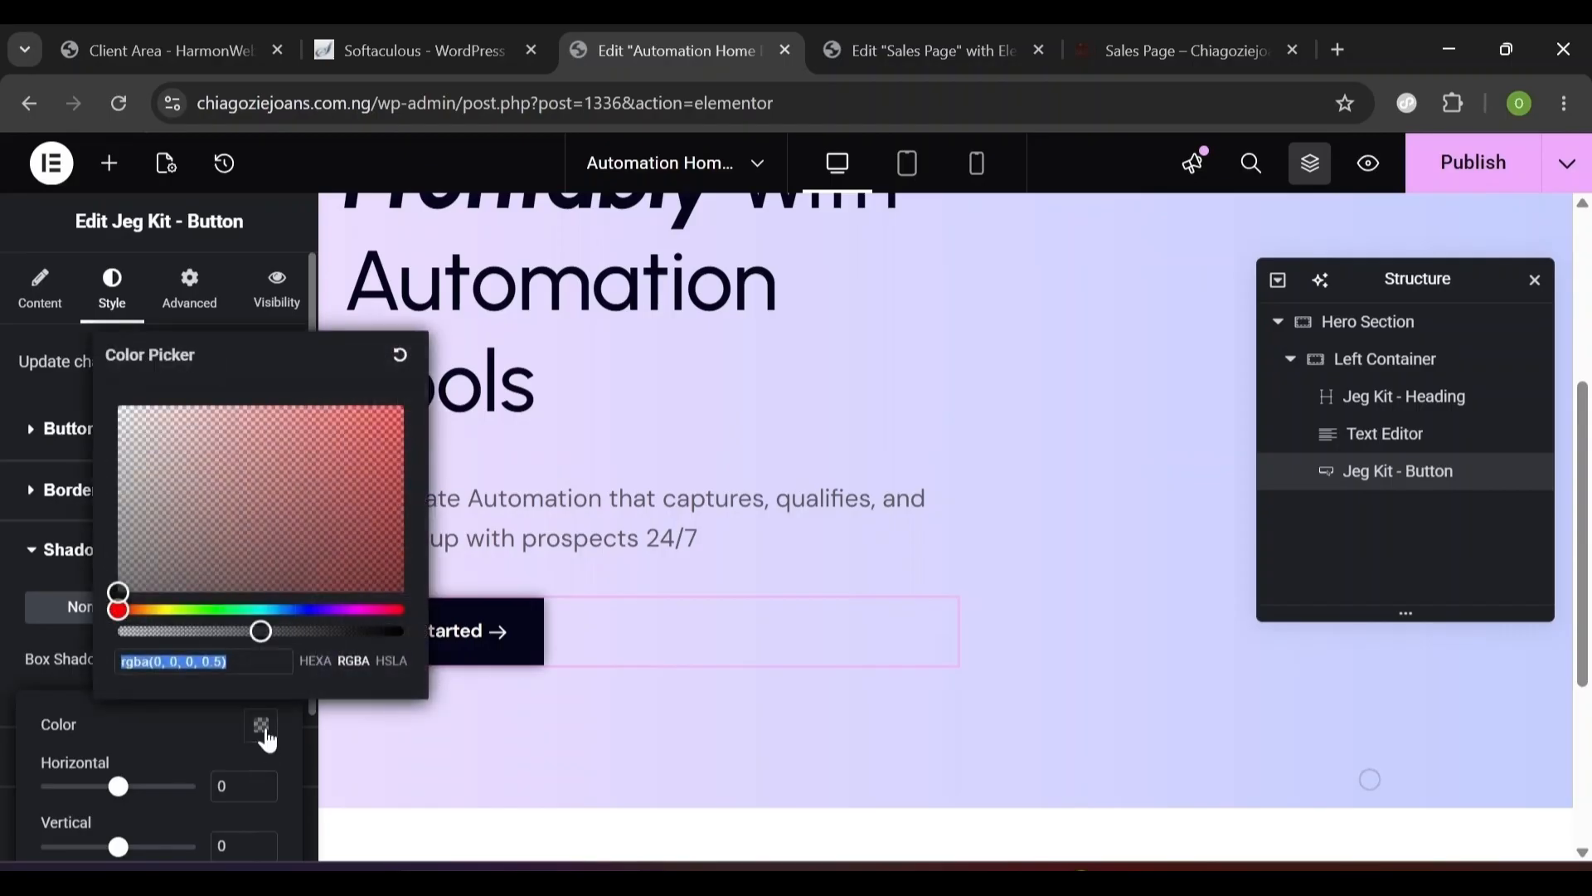
{"action": "left_click", "coordinate": [315, 661]}
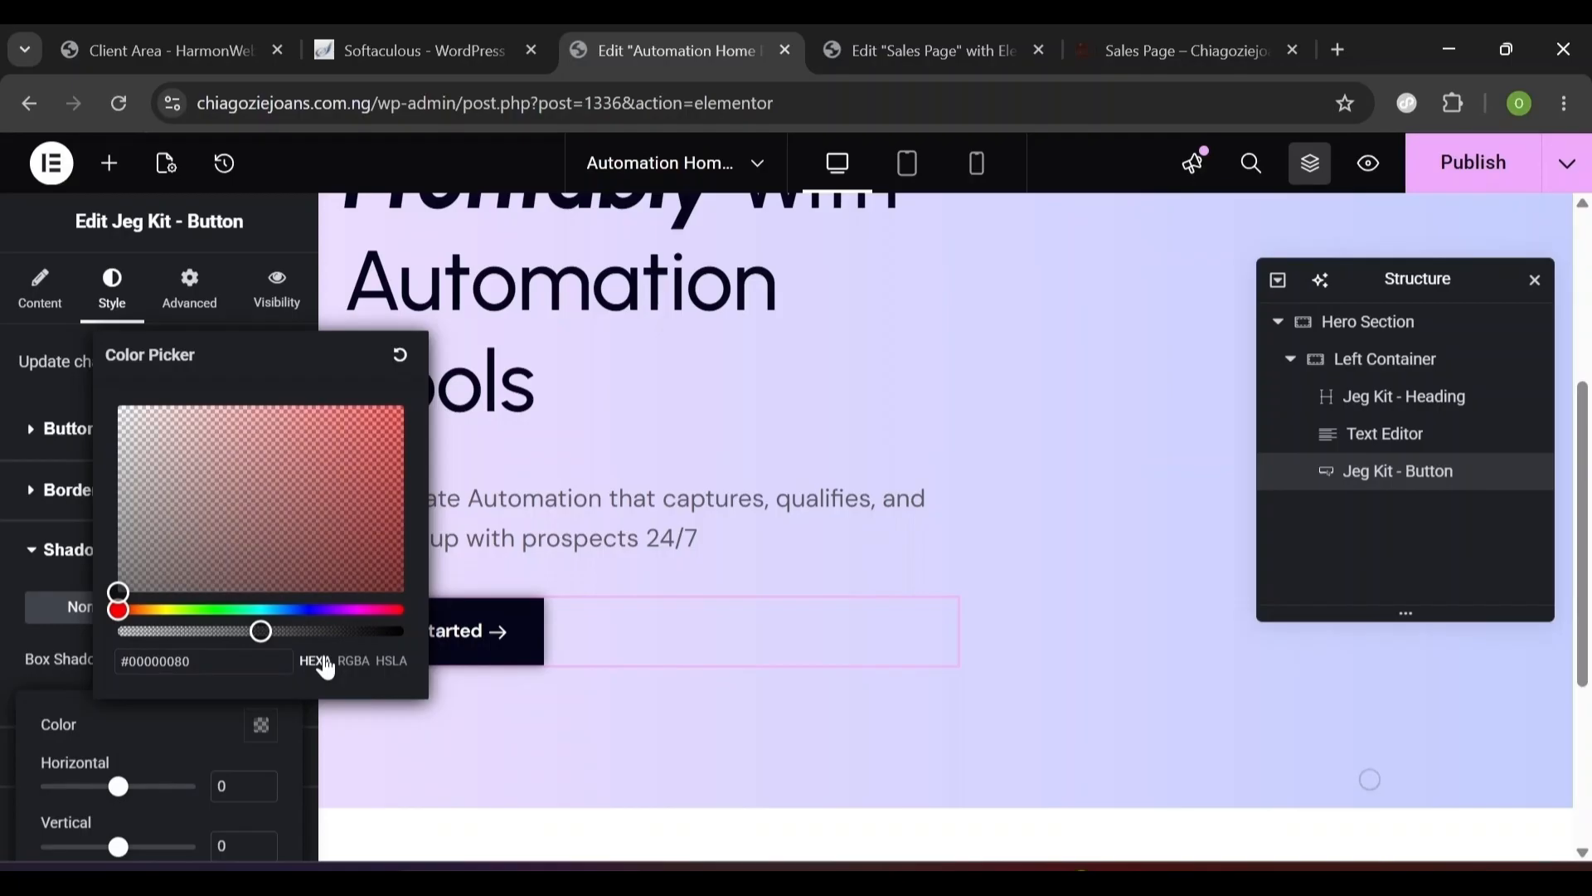
{"action": "triple_click", "coordinate": [166, 661]}
{"action": "type", "text": "fede"}
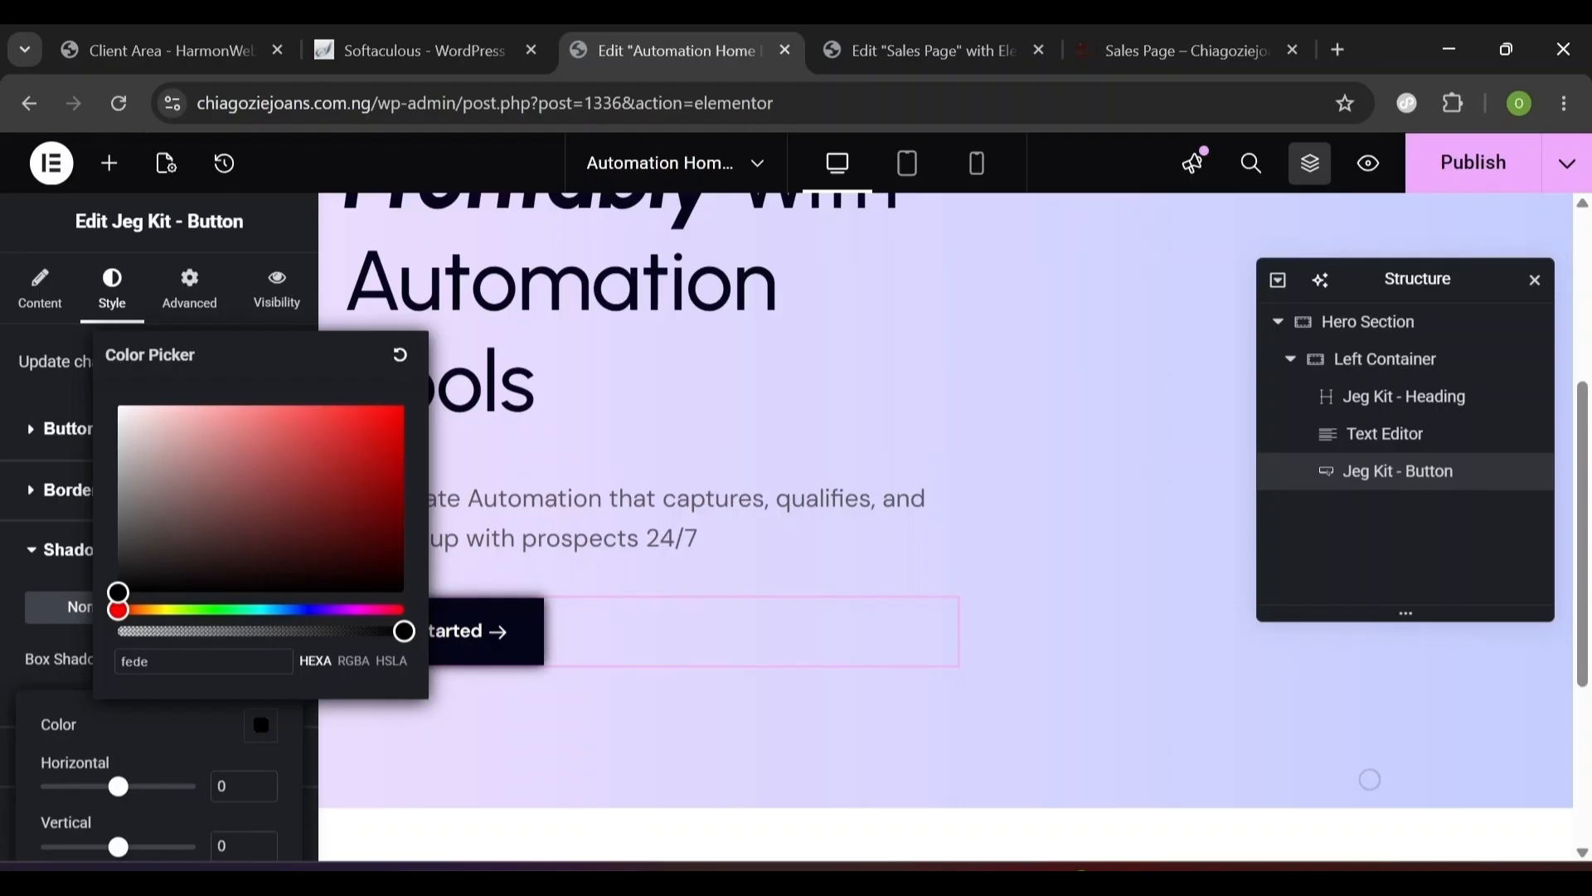
{"action": "type", "text": "65"}
{"action": "key", "text": "Escape"}
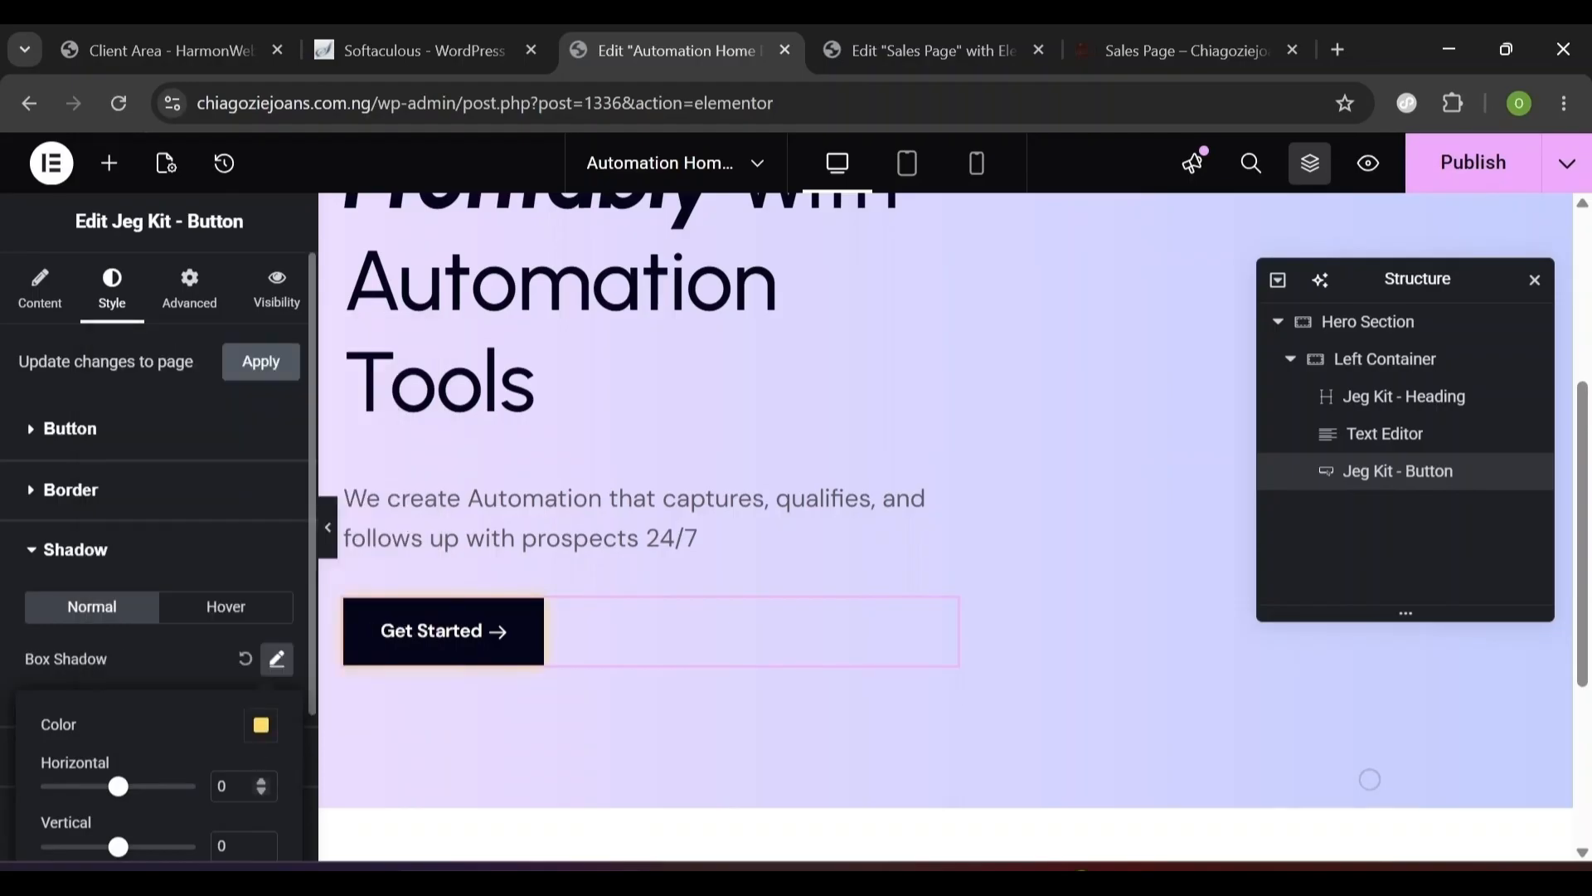
- Set the shadow to Horizontal 2, Vertical 2 and Blur 0
{"action": "double_click", "coordinate": [221, 786]}
{"action": "type", "text": "2"}
{"action": "scroll", "coordinate": [216, 762], "scroll_direction": "down", "scroll_amount": 3}
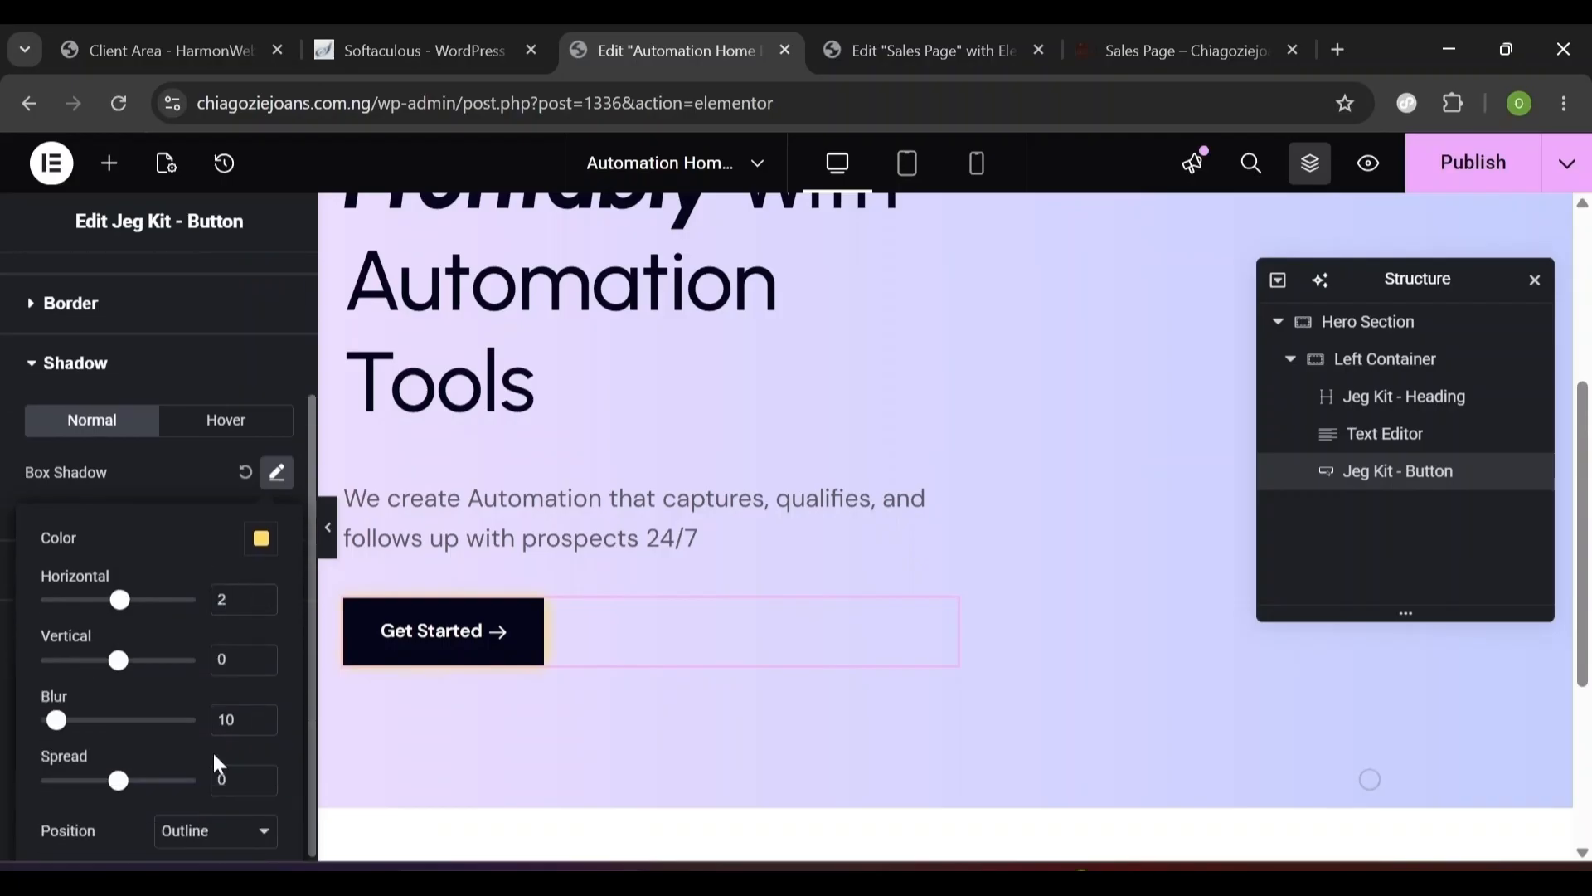
{"action": "double_click", "coordinate": [222, 655]}
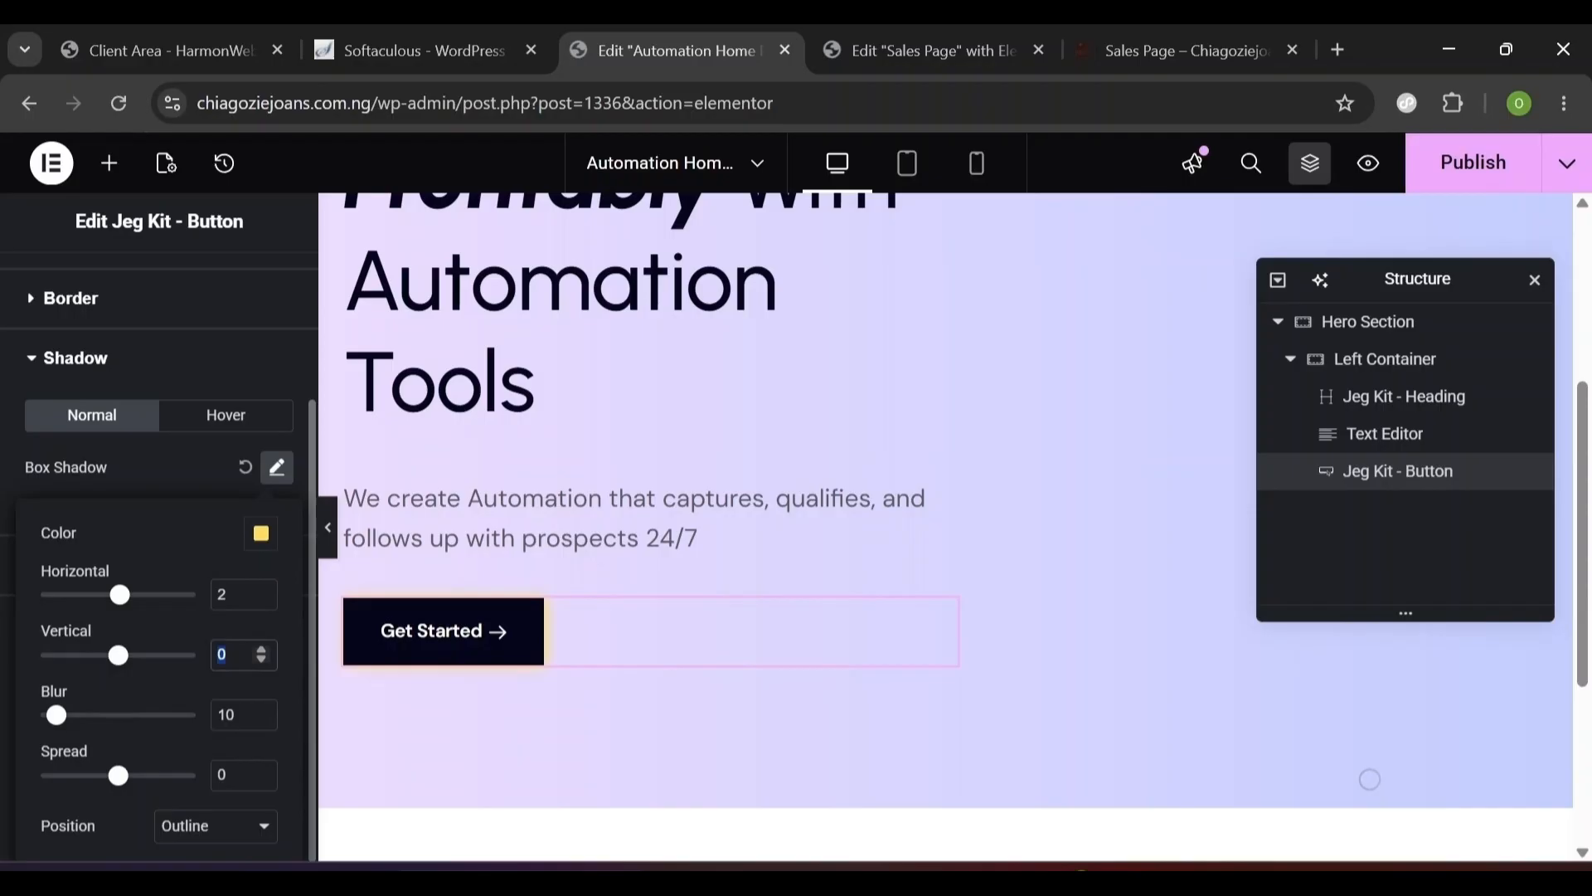
{"action": "type", "text": "2"}
{"action": "key", "text": "Tab"}
{"action": "type", "text": "0"}
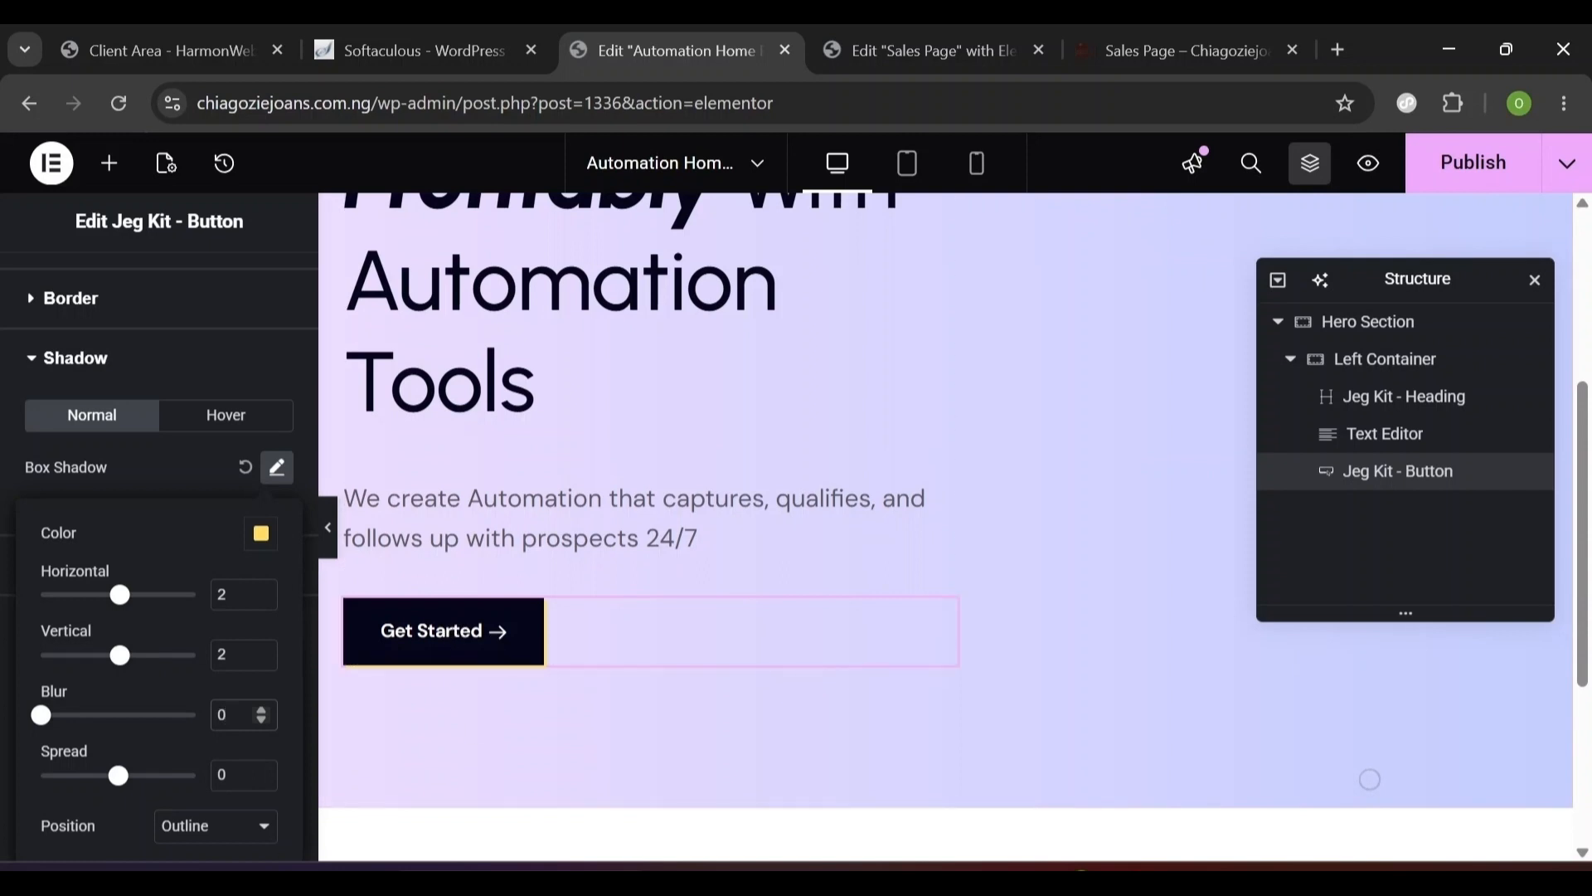
{"action": "left_click", "coordinate": [192, 365]}
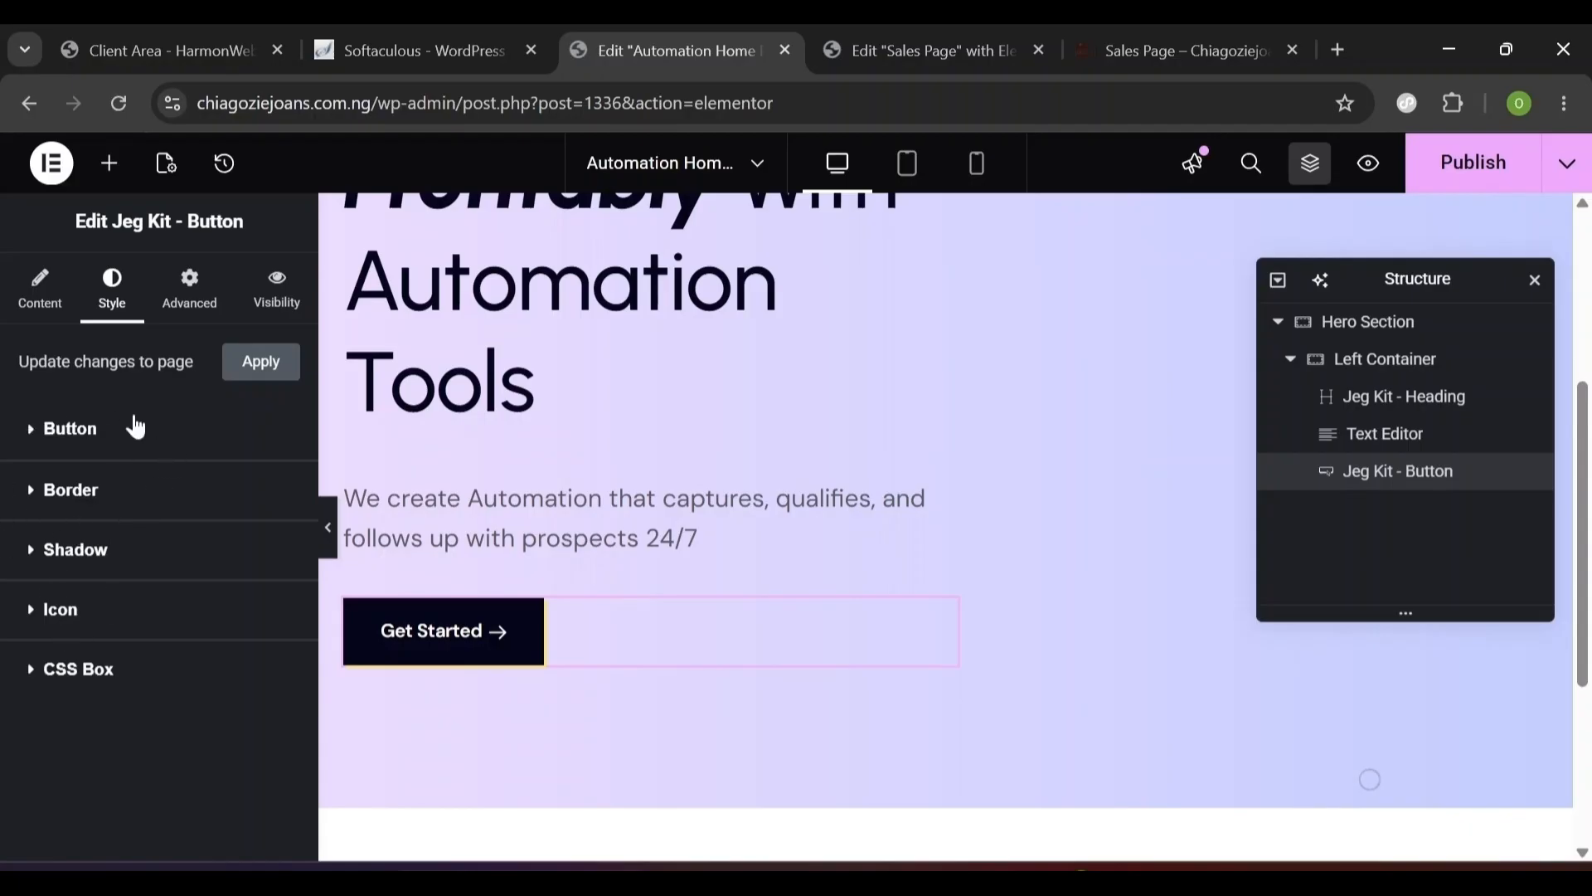
- Set the arrow icon padding to 7, 14, 7, 14 (top, right, bottom, left)
{"action": "left_click", "coordinate": [28, 615]}
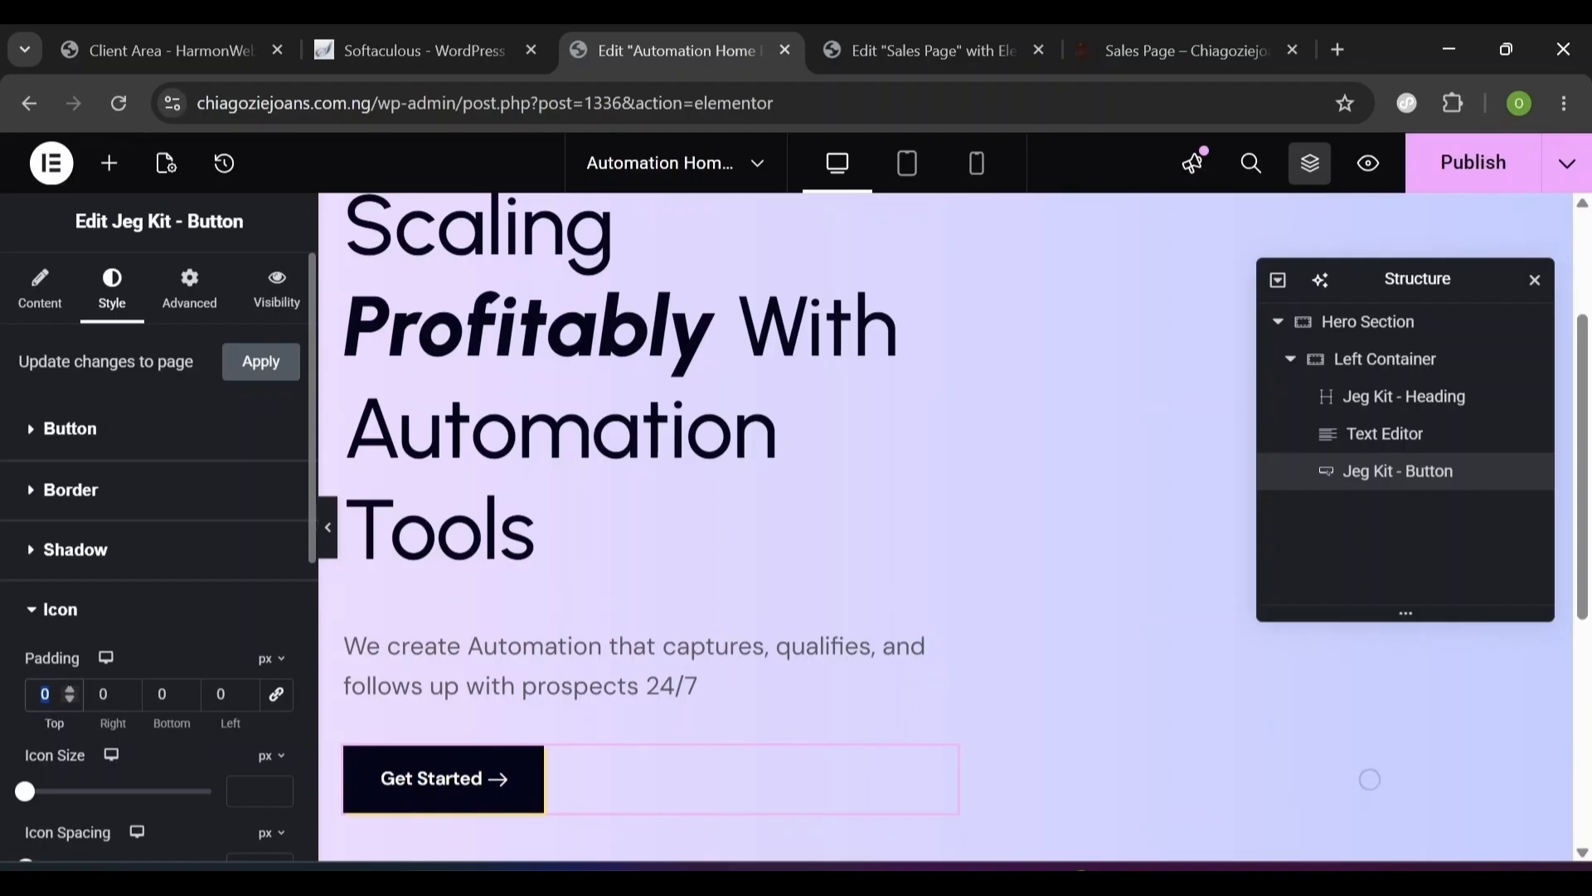
{"action": "type", "text": "7"}
{"action": "key", "text": "Tab"}
{"action": "type", "text": "14"}
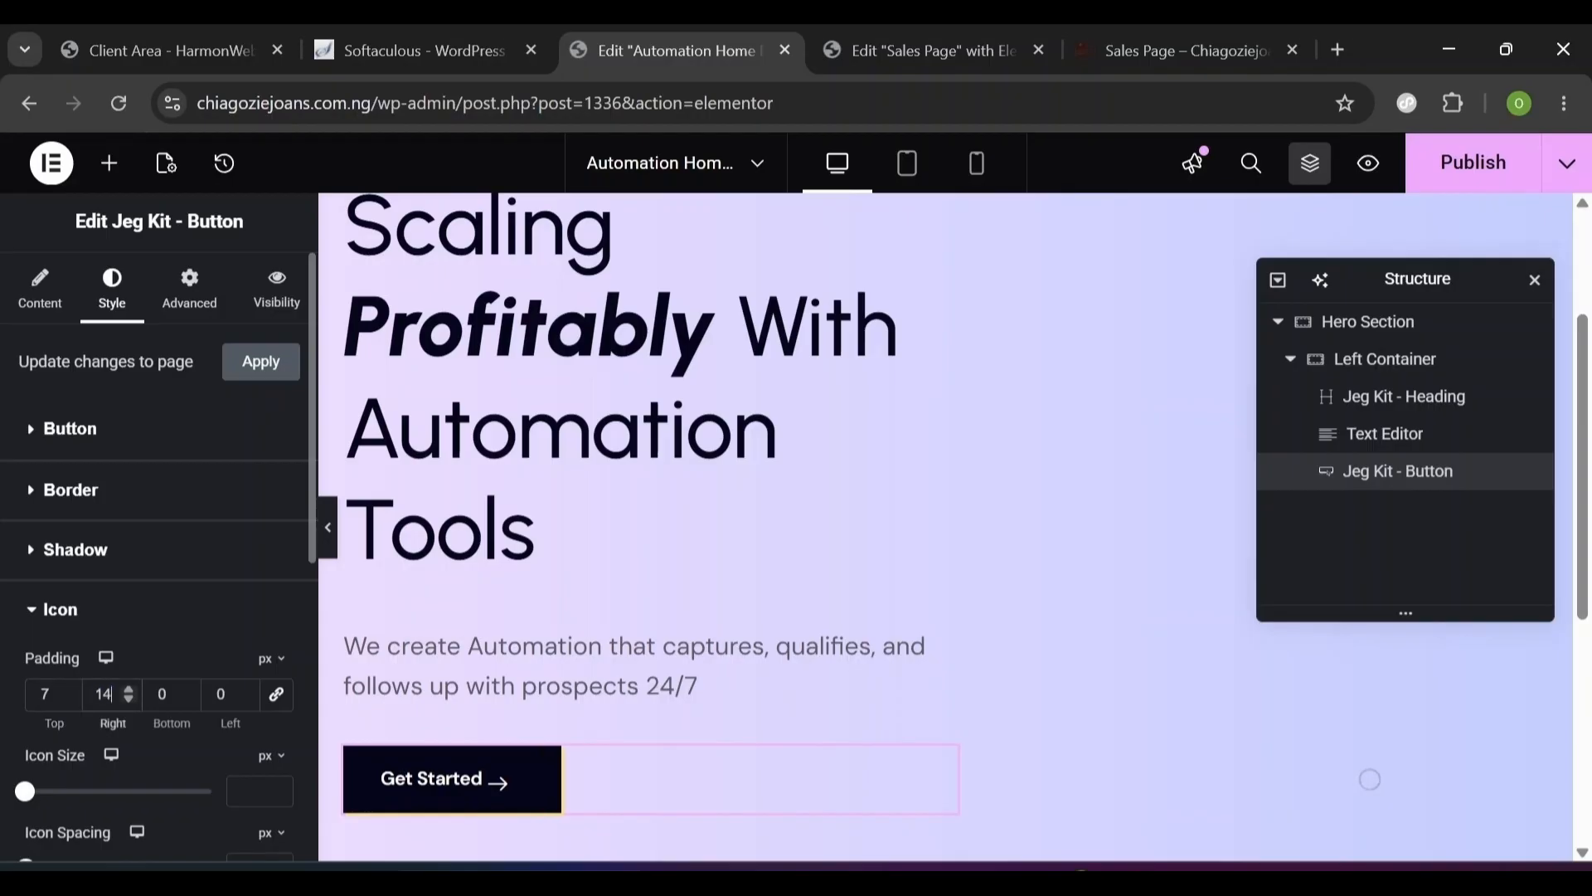
{"action": "key", "text": "Tab"}
{"action": "double_click", "coordinate": [160, 694]}
{"action": "type", "text": "7"}
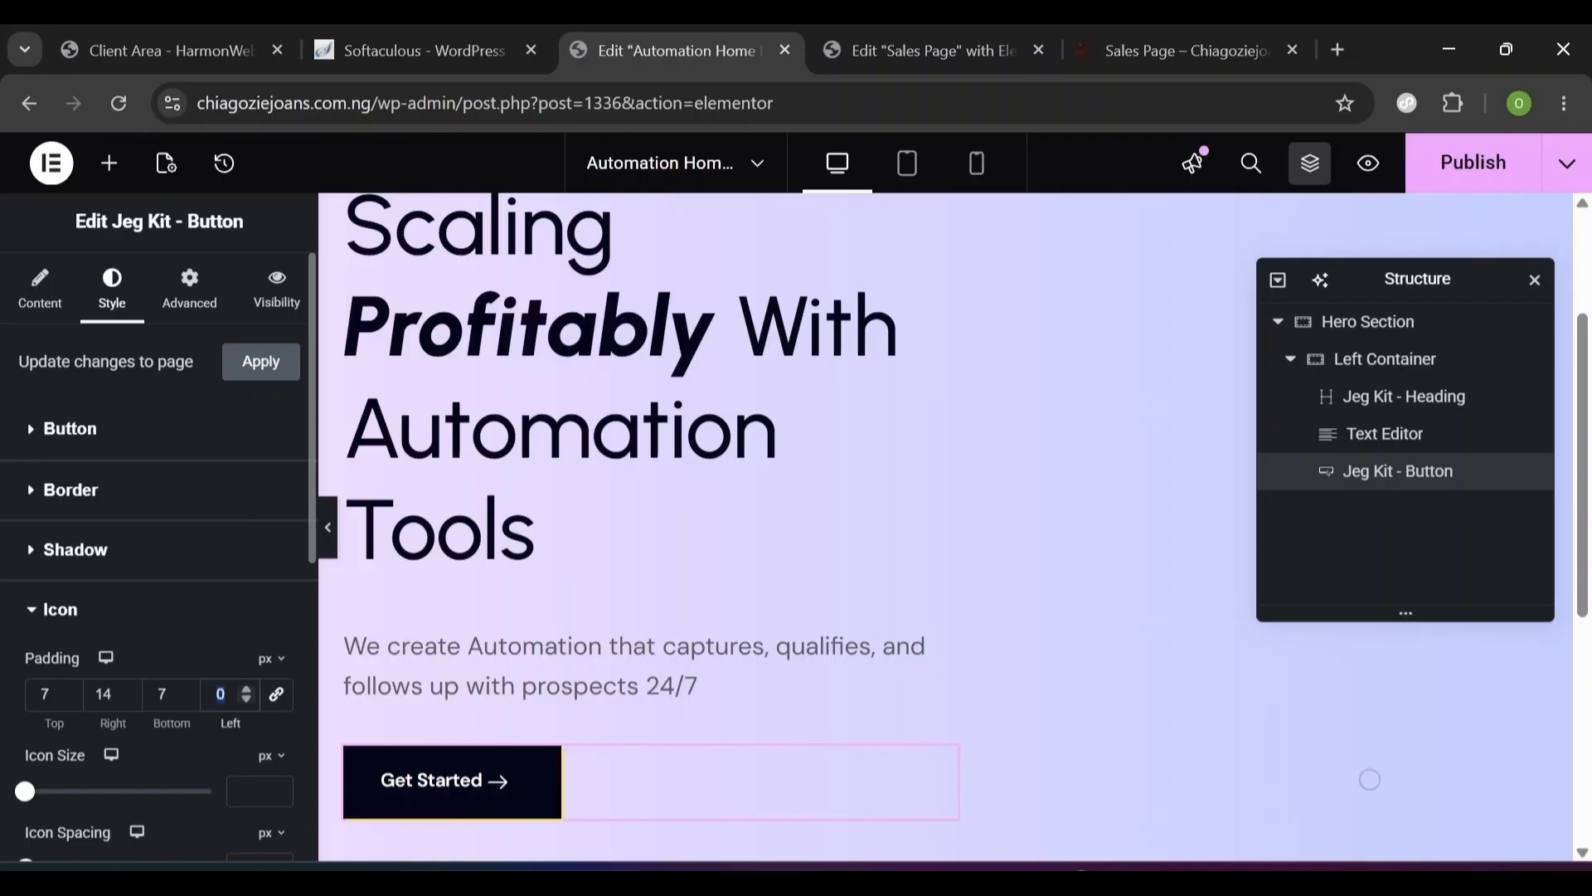
{"action": "type", "text": "14"}
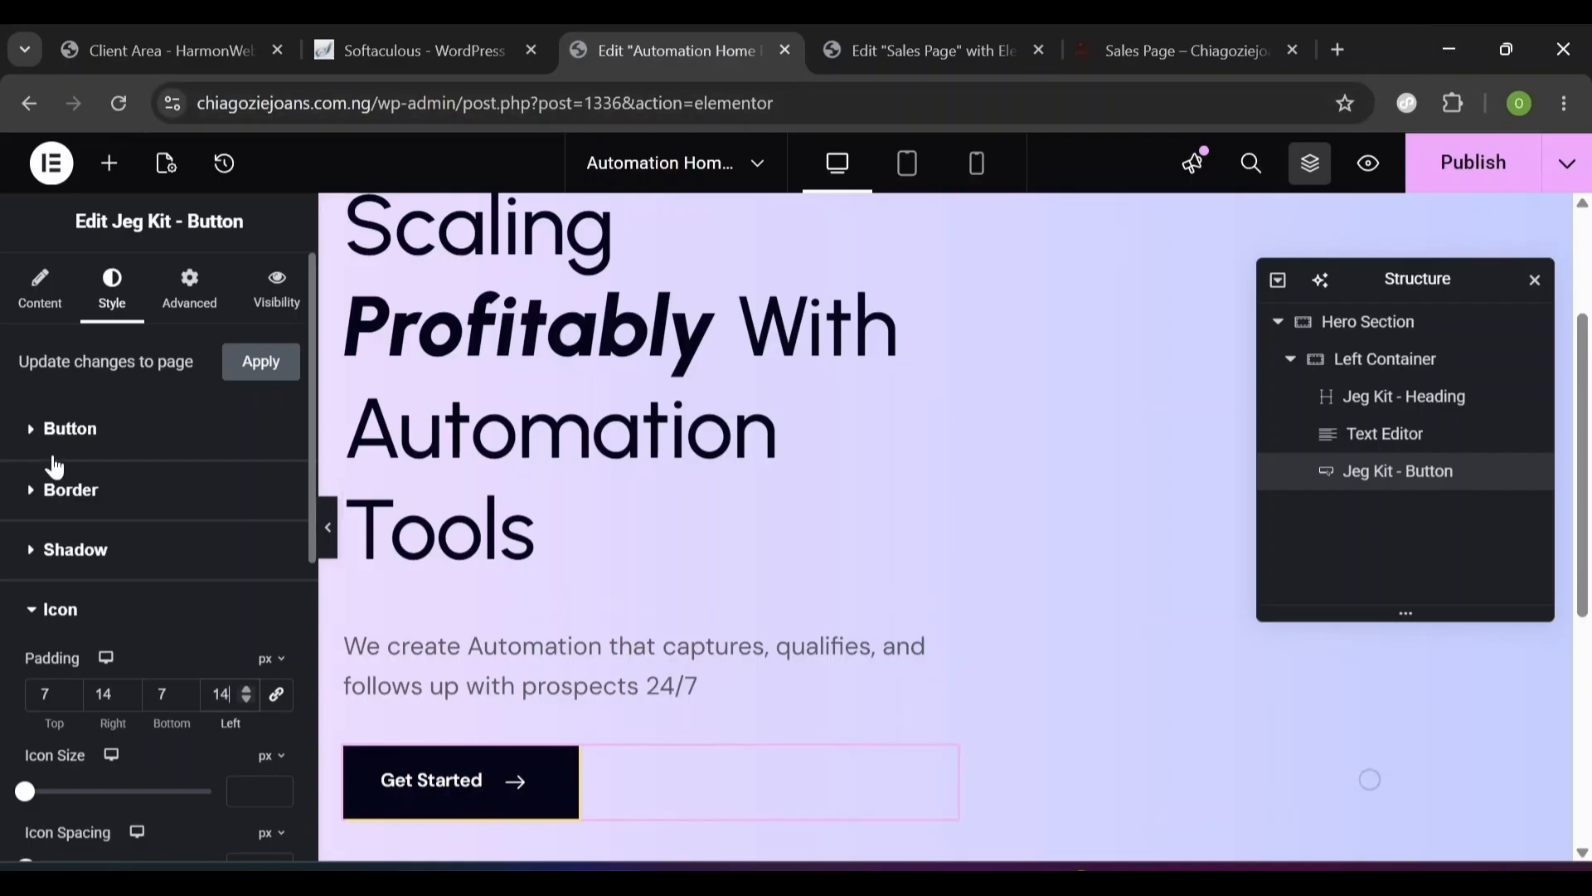
- Give the button a hover state of #05061a text on a white background, checking the Sales Page reference
{"action": "left_click", "coordinate": [43, 447]}
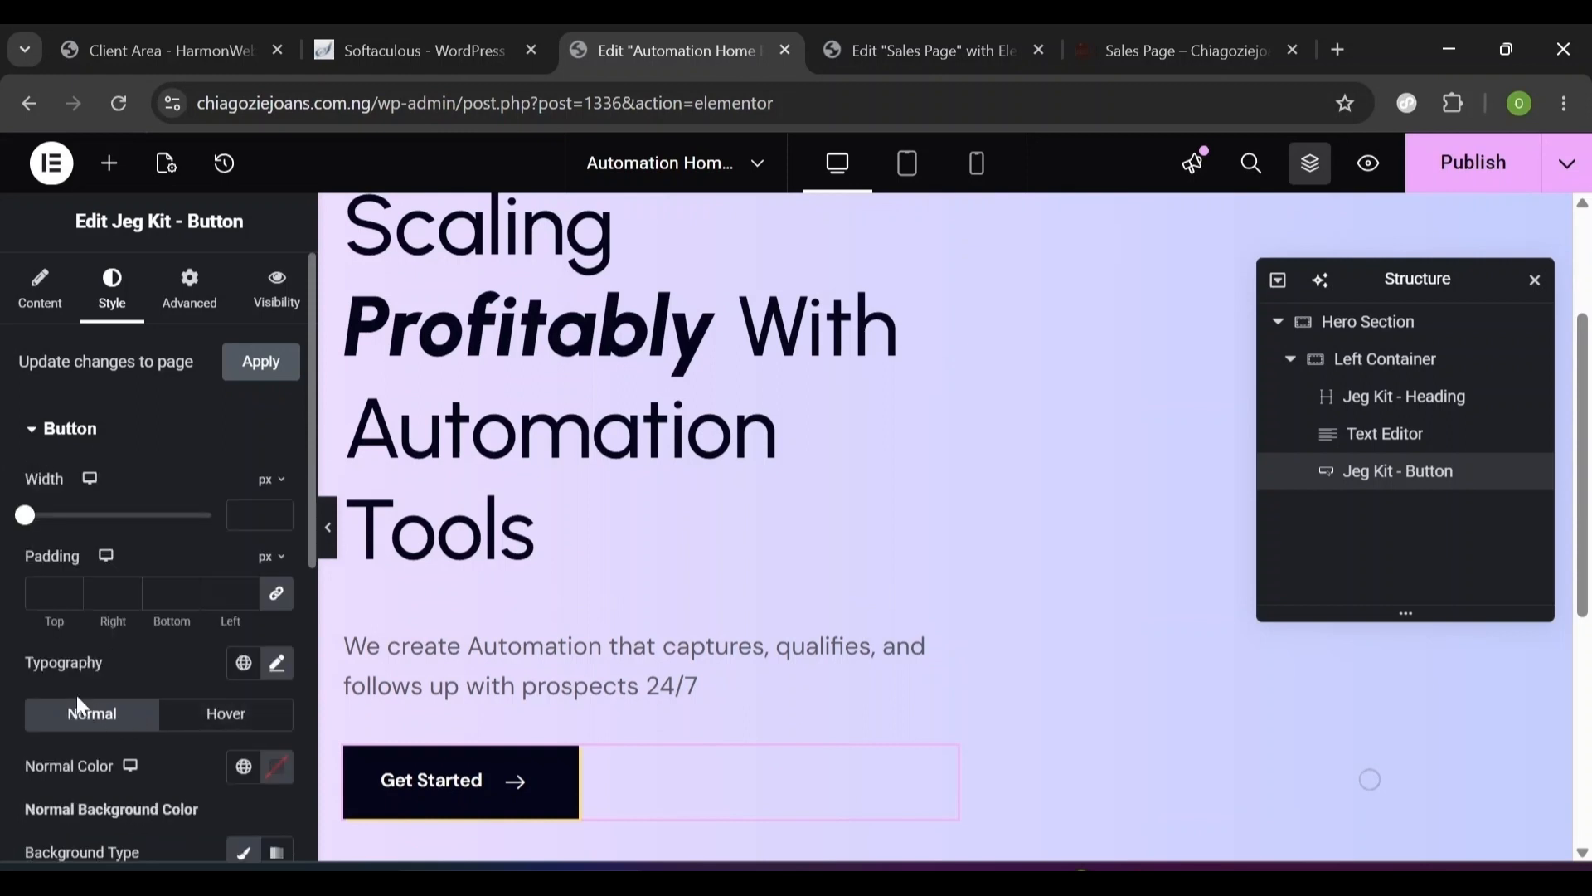
{"action": "left_click", "coordinate": [243, 733]}
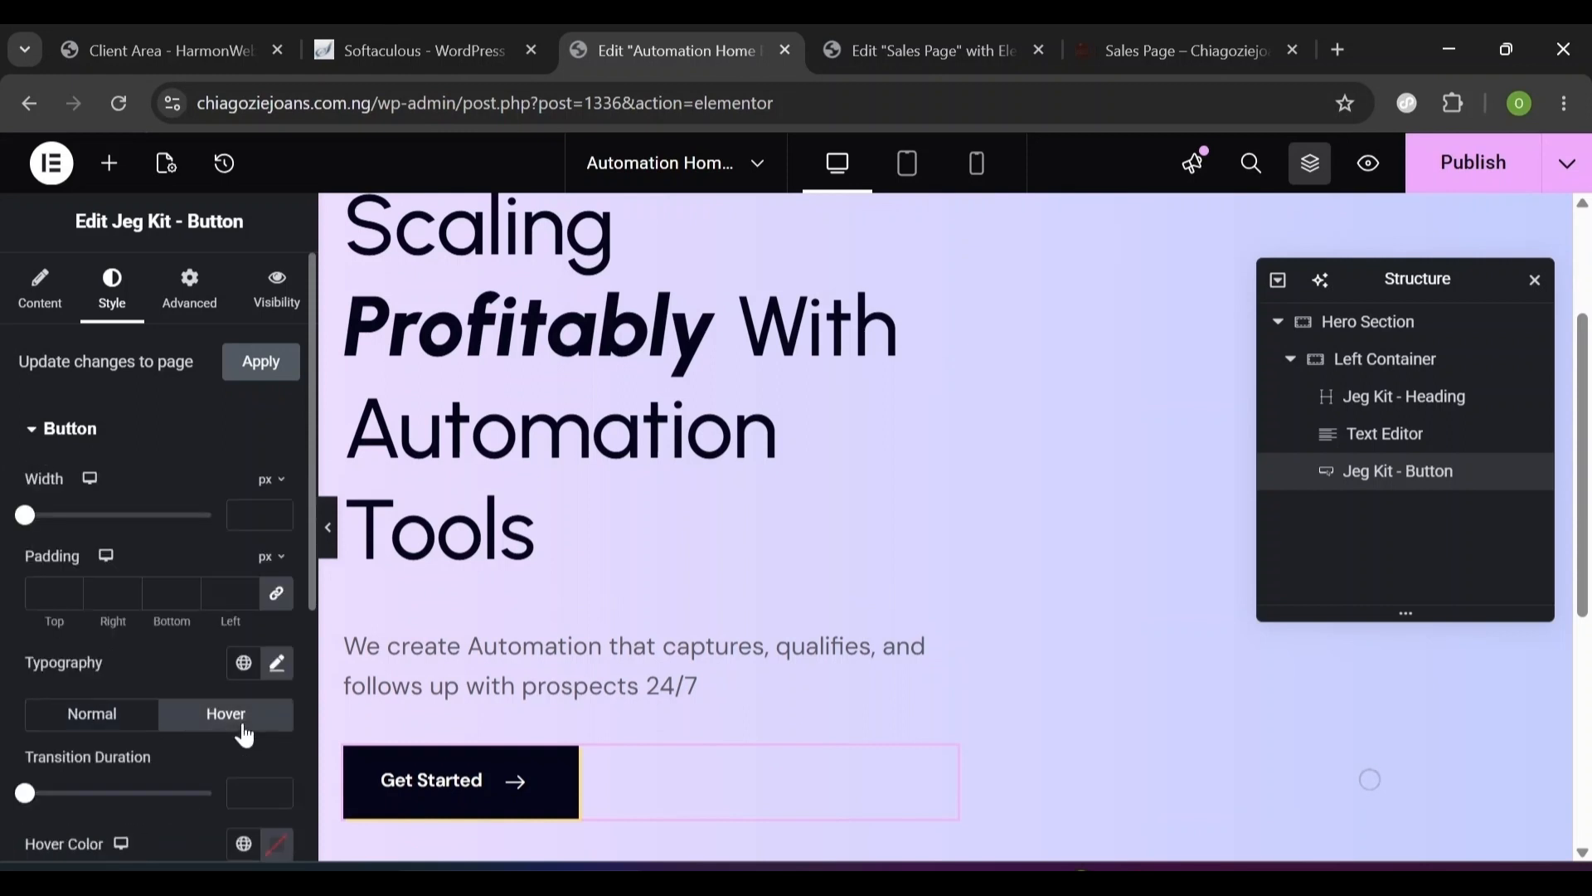
{"action": "left_click_drag", "start_coordinate": [311, 590], "coordinate": [283, 729]}
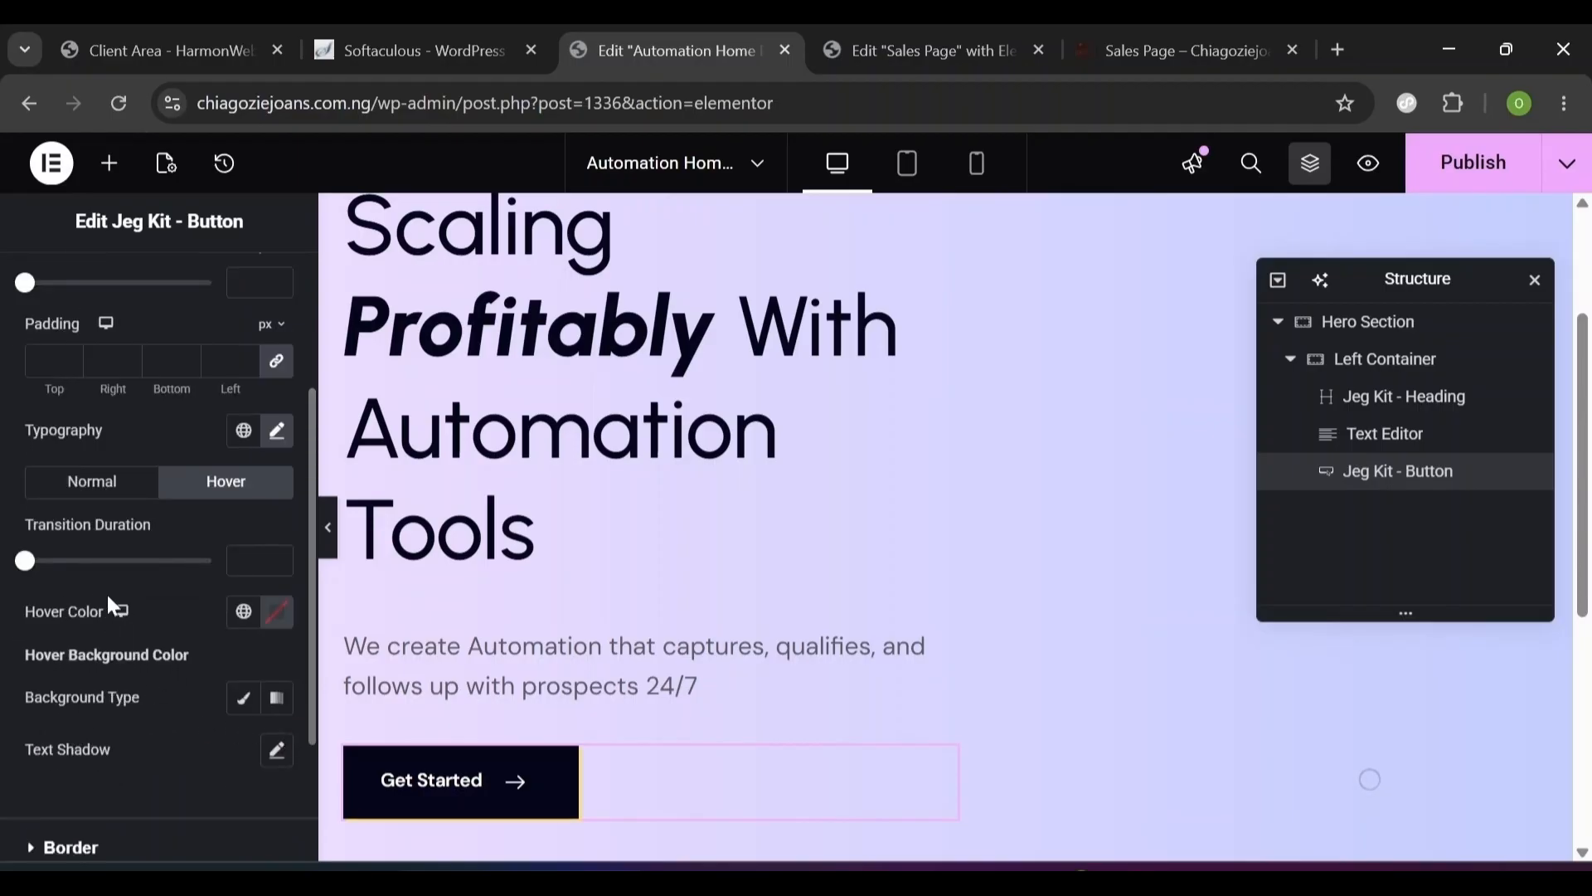
{"action": "left_click", "coordinate": [279, 621]}
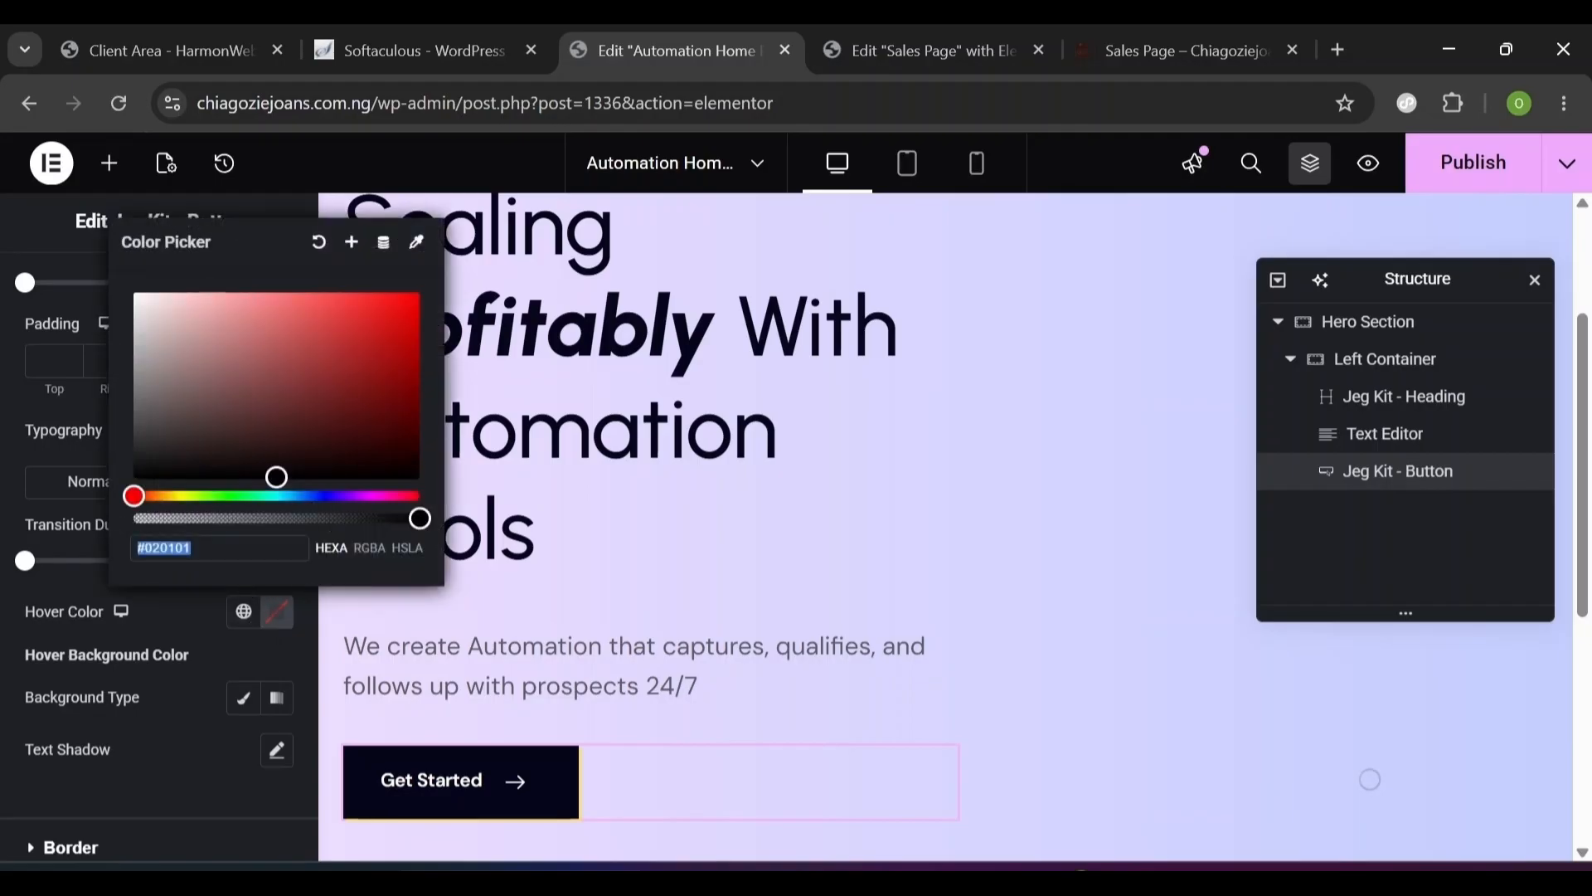
{"action": "type", "text": "050"}
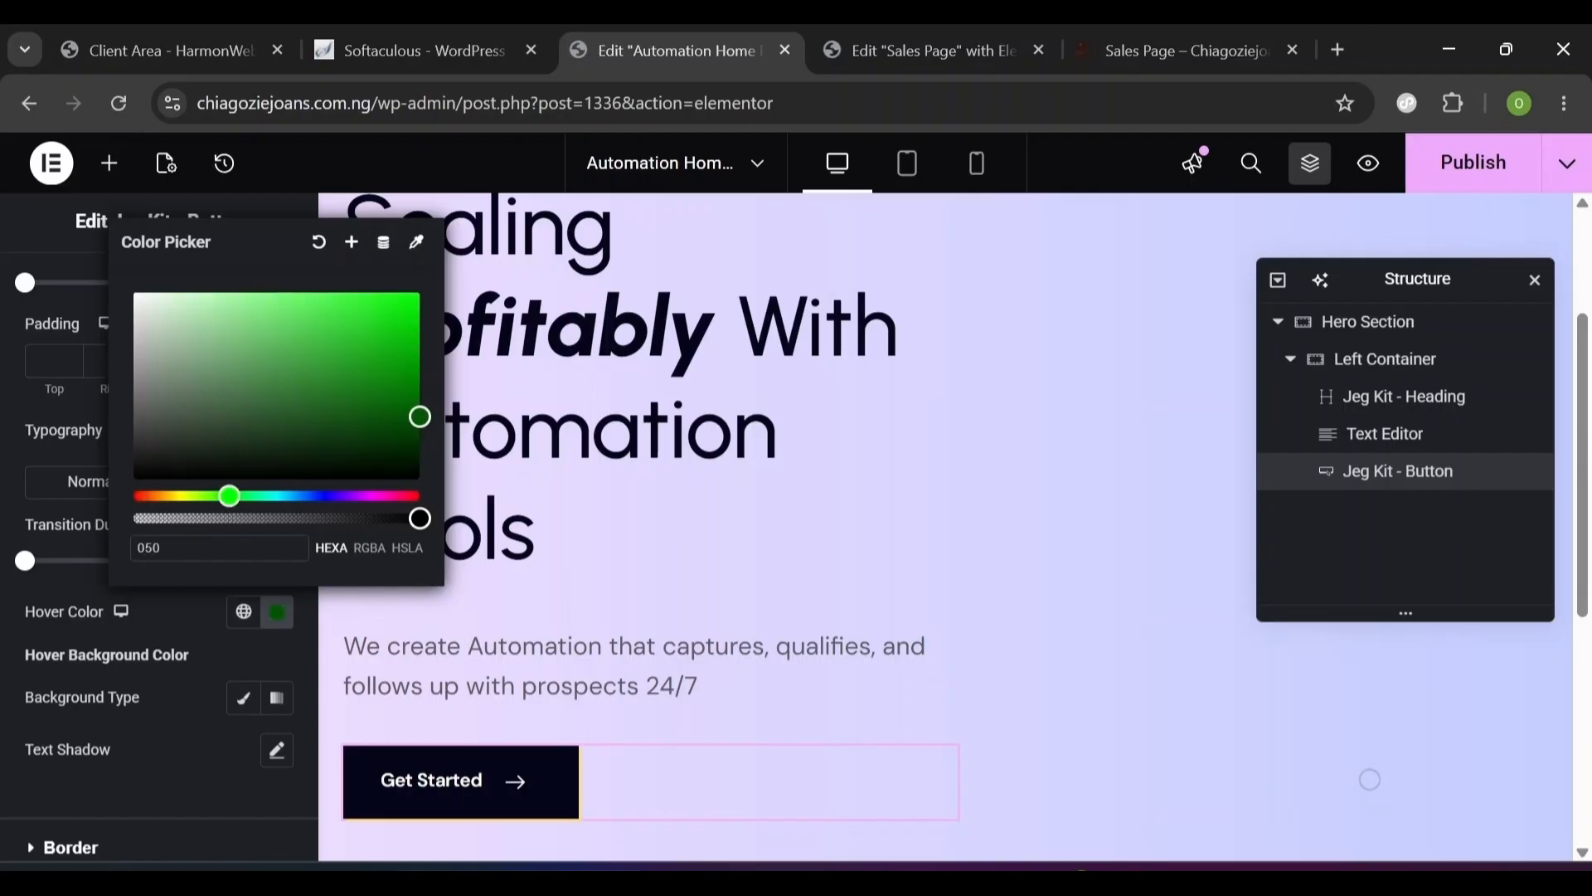
{"action": "type", "text": "61"}
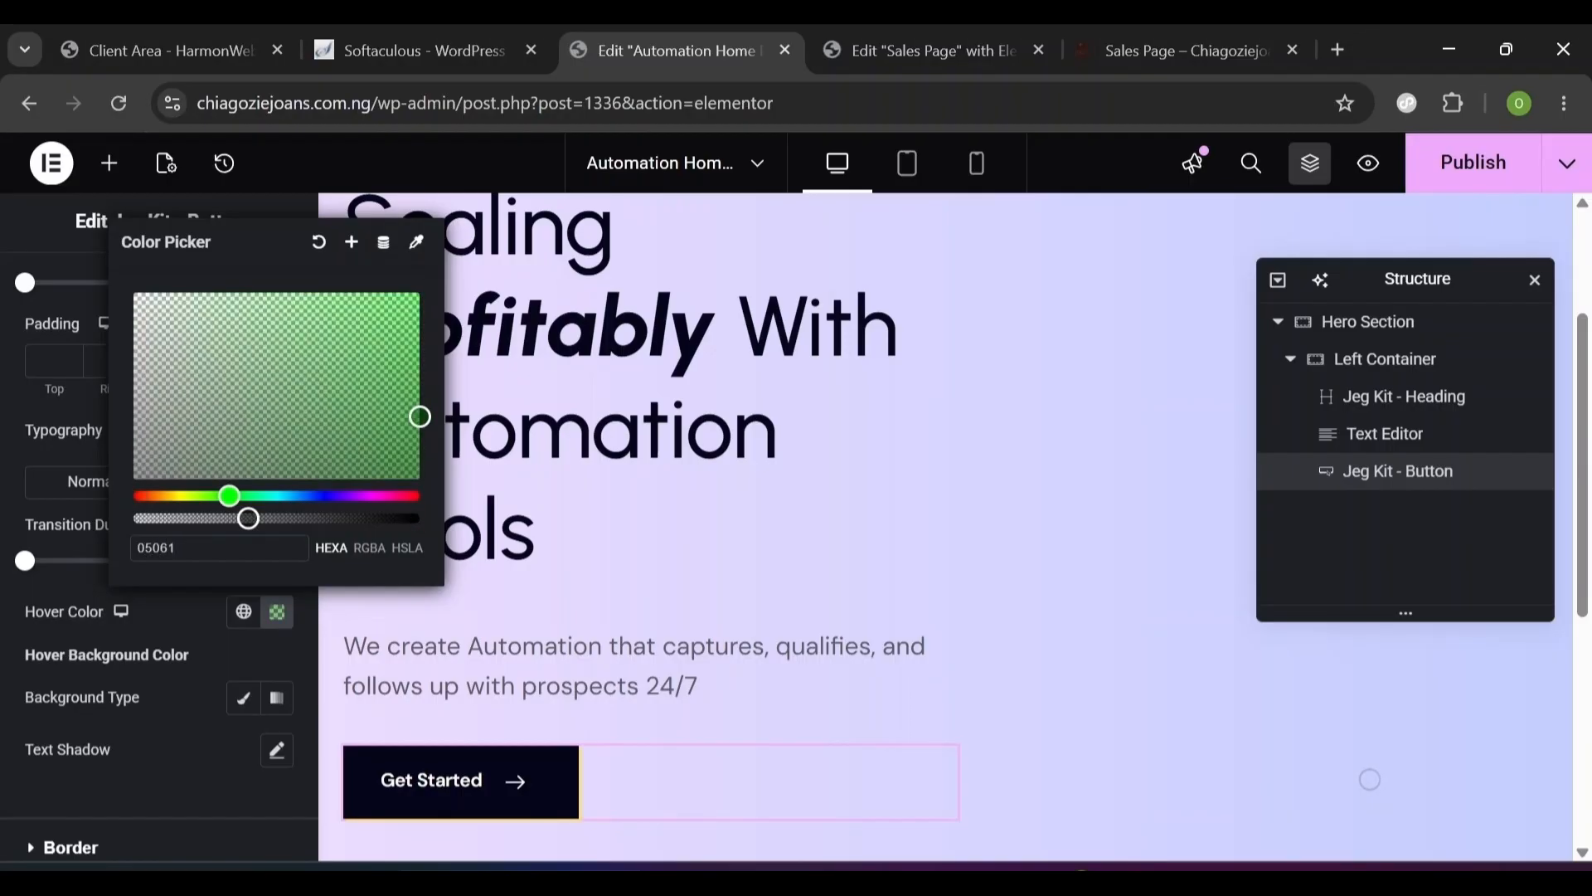
{"action": "type", "text": "a"}
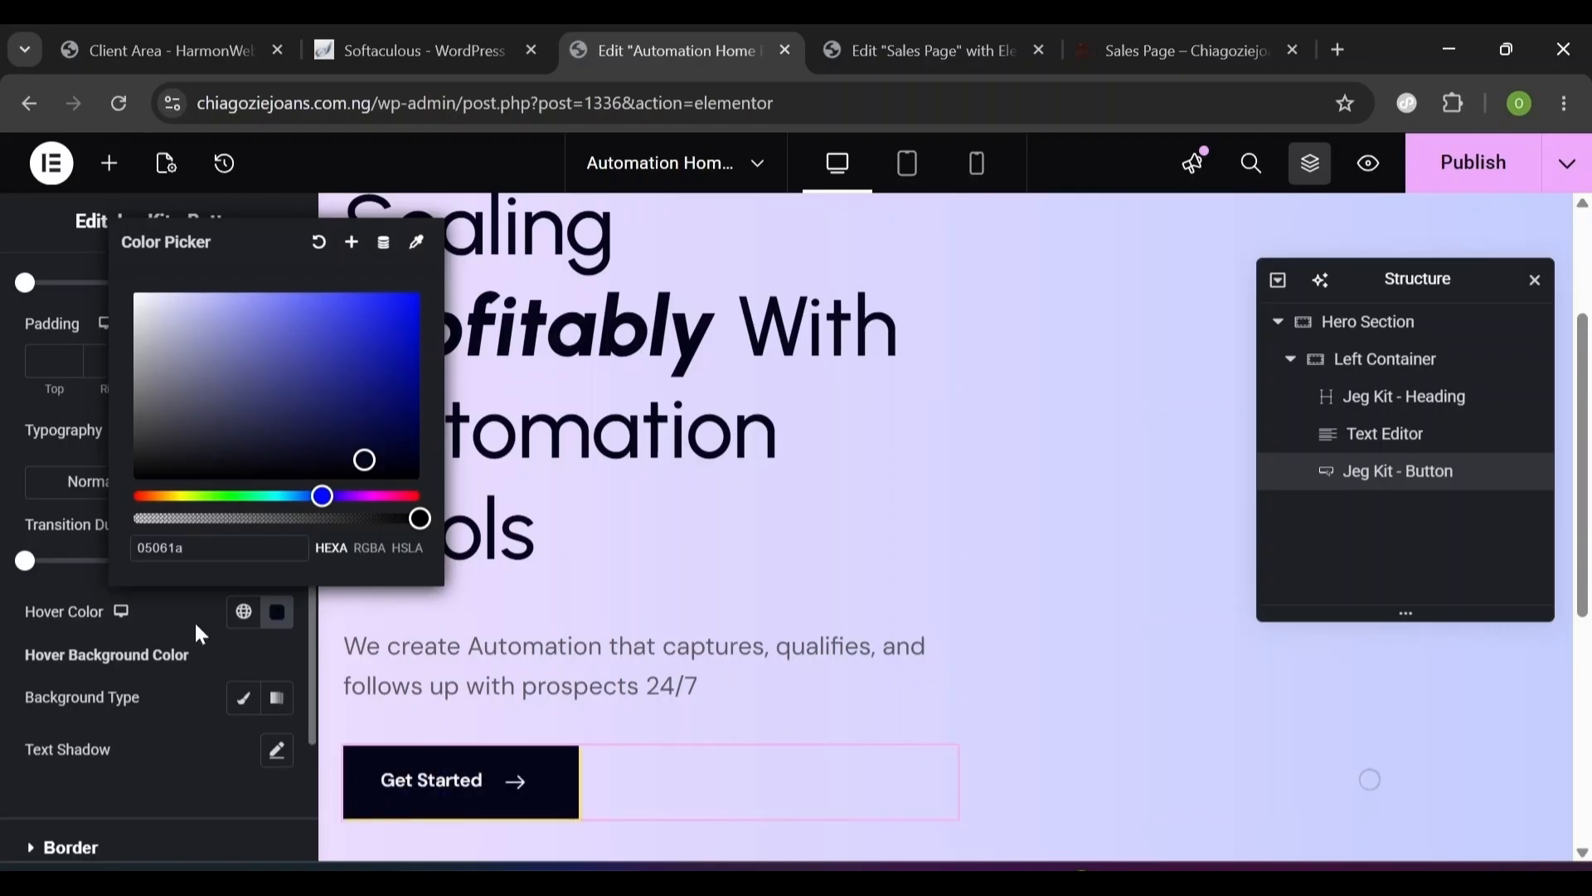
{"action": "left_click", "coordinate": [250, 707]}
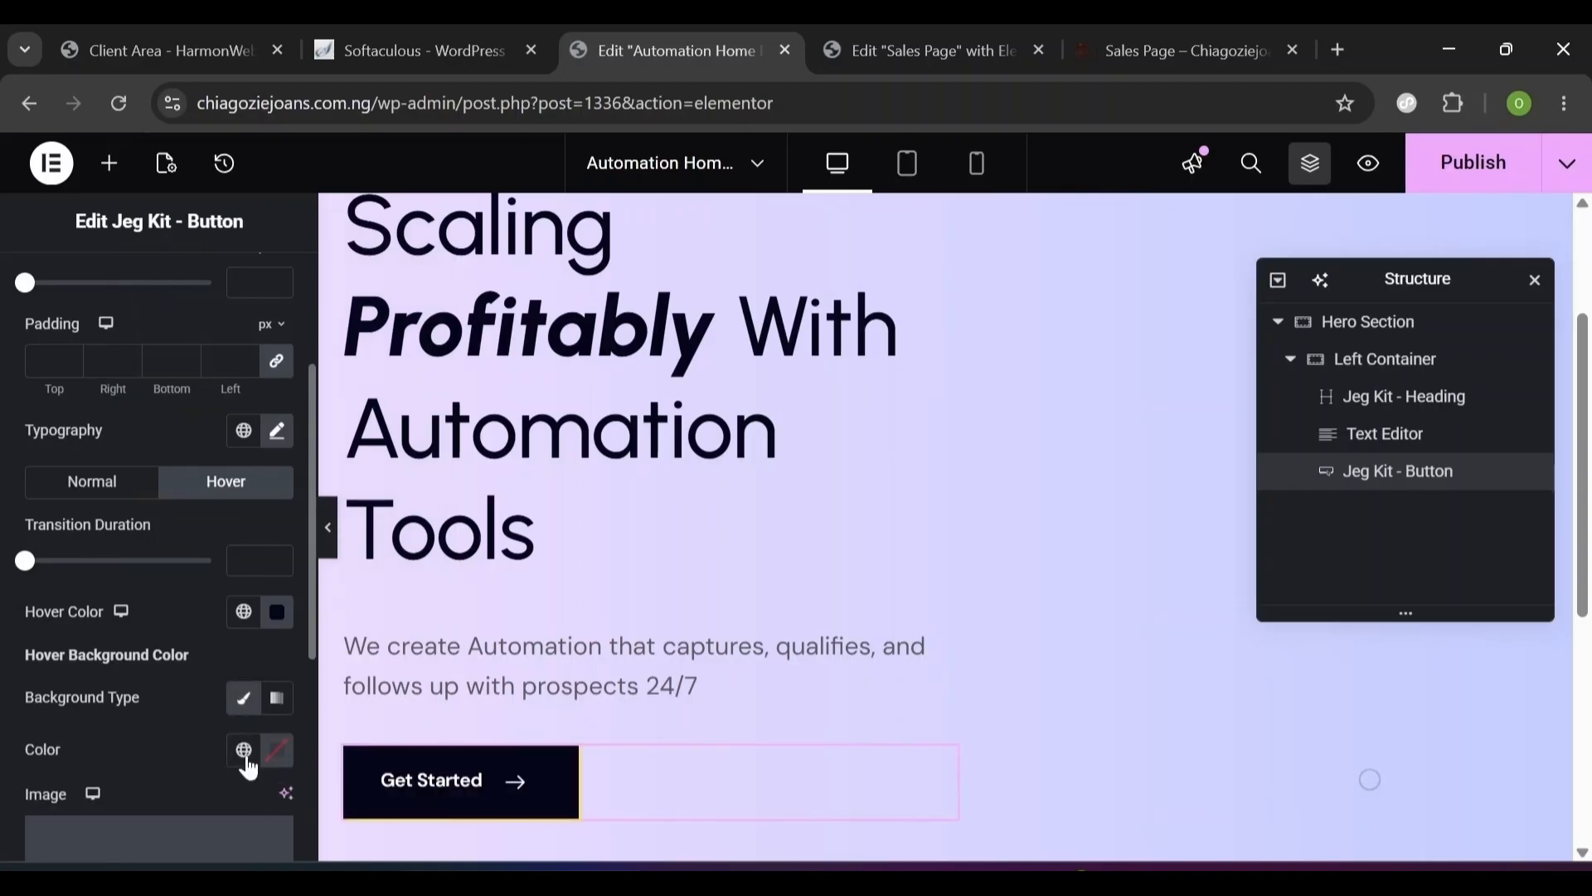
{"action": "left_click", "coordinate": [282, 755]}
{"action": "left_click", "coordinate": [452, 812]}
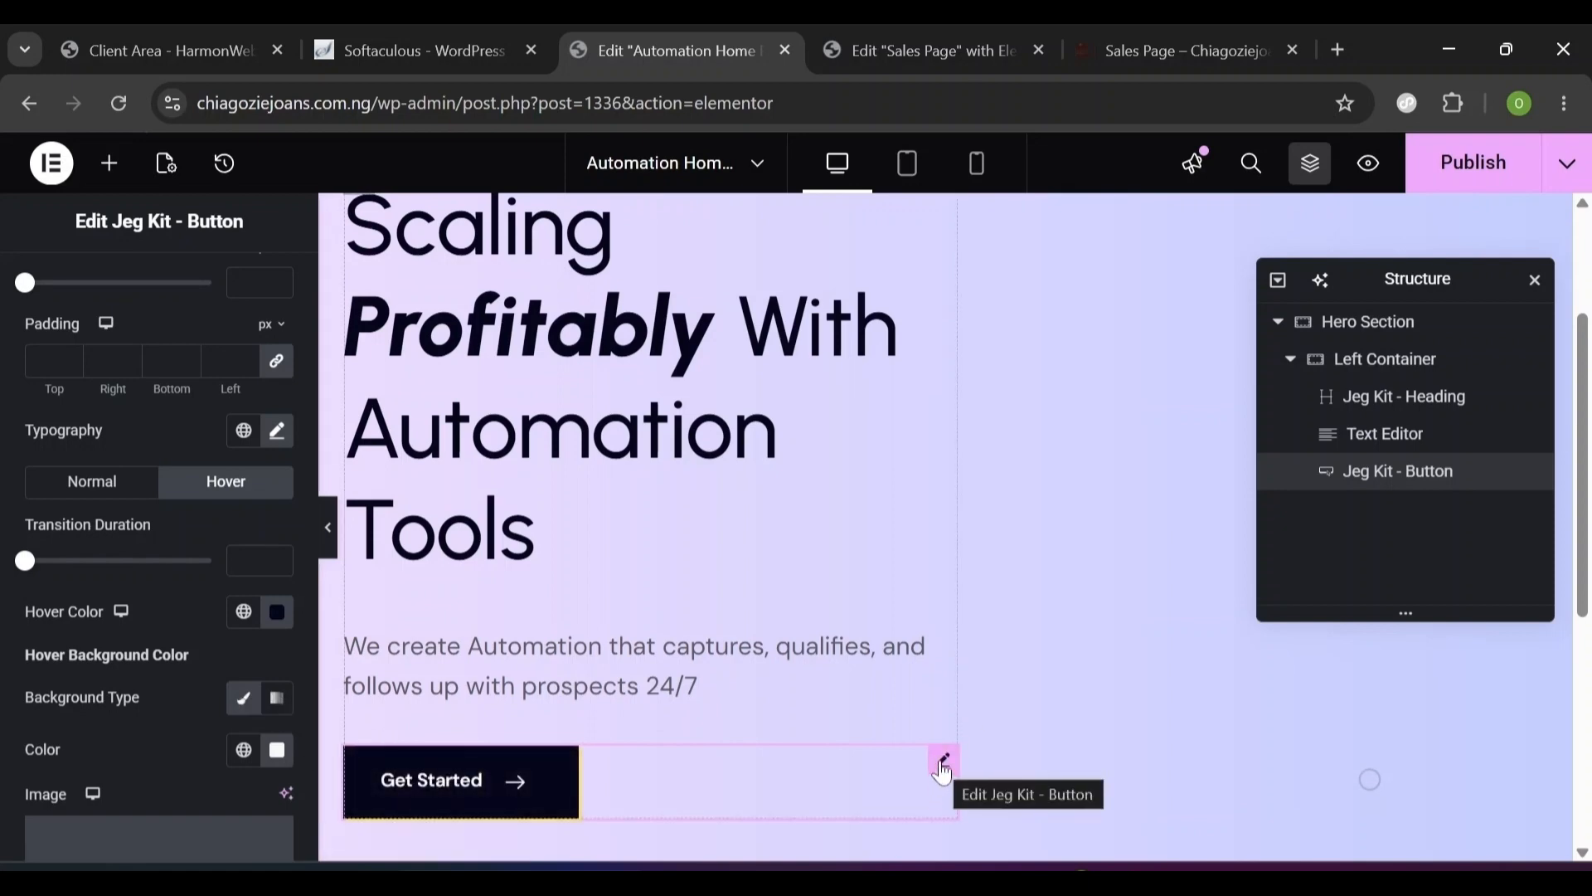
{"action": "left_click", "coordinate": [1310, 37]}
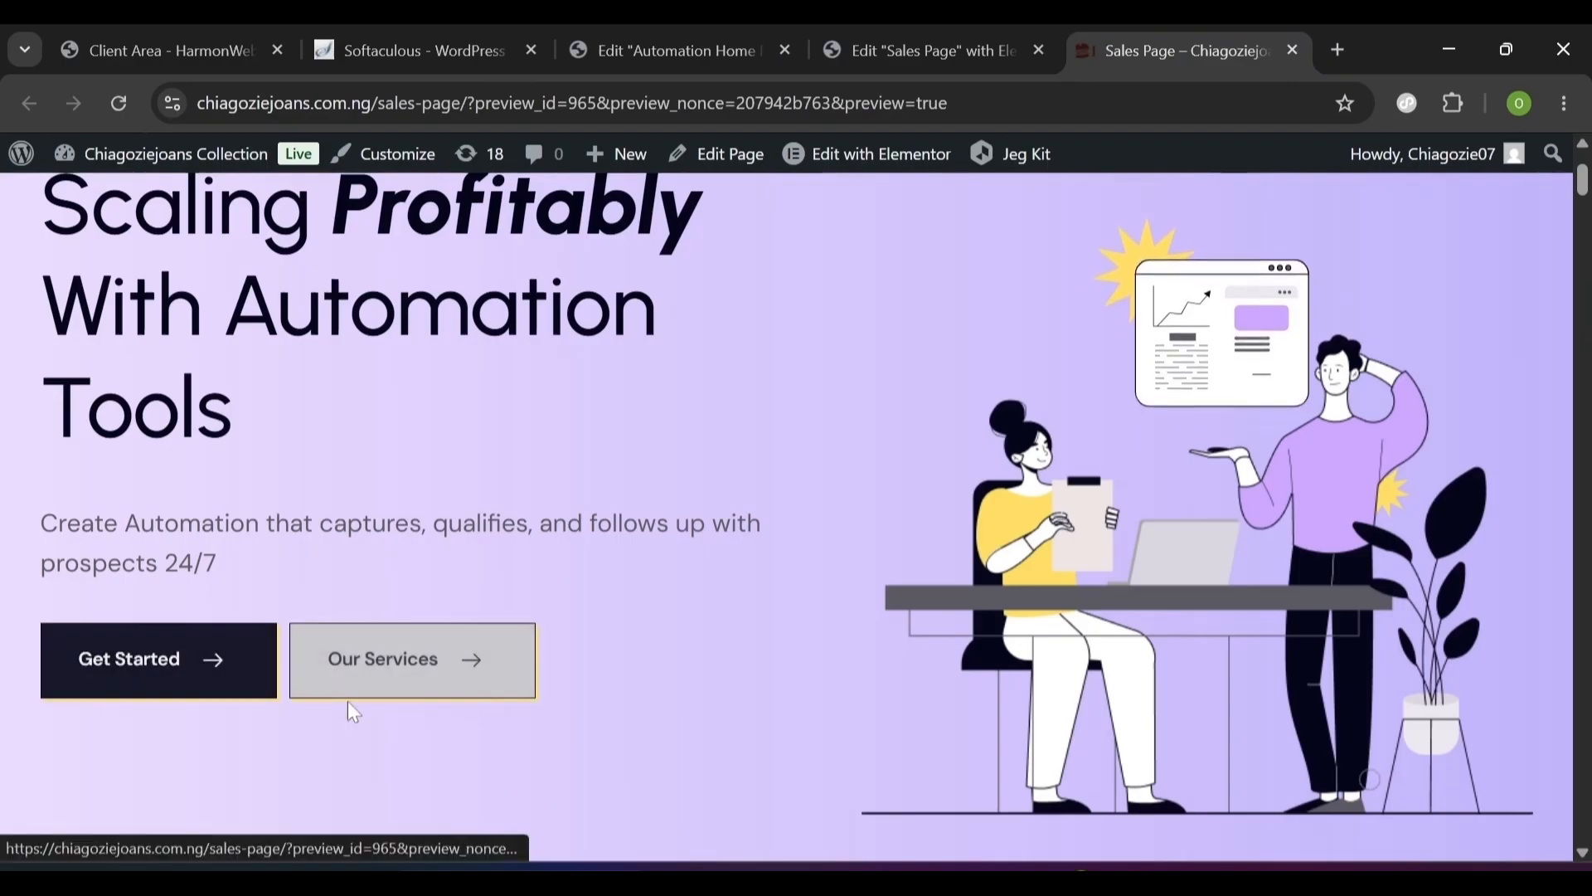
{"action": "left_click", "coordinate": [662, 31]}
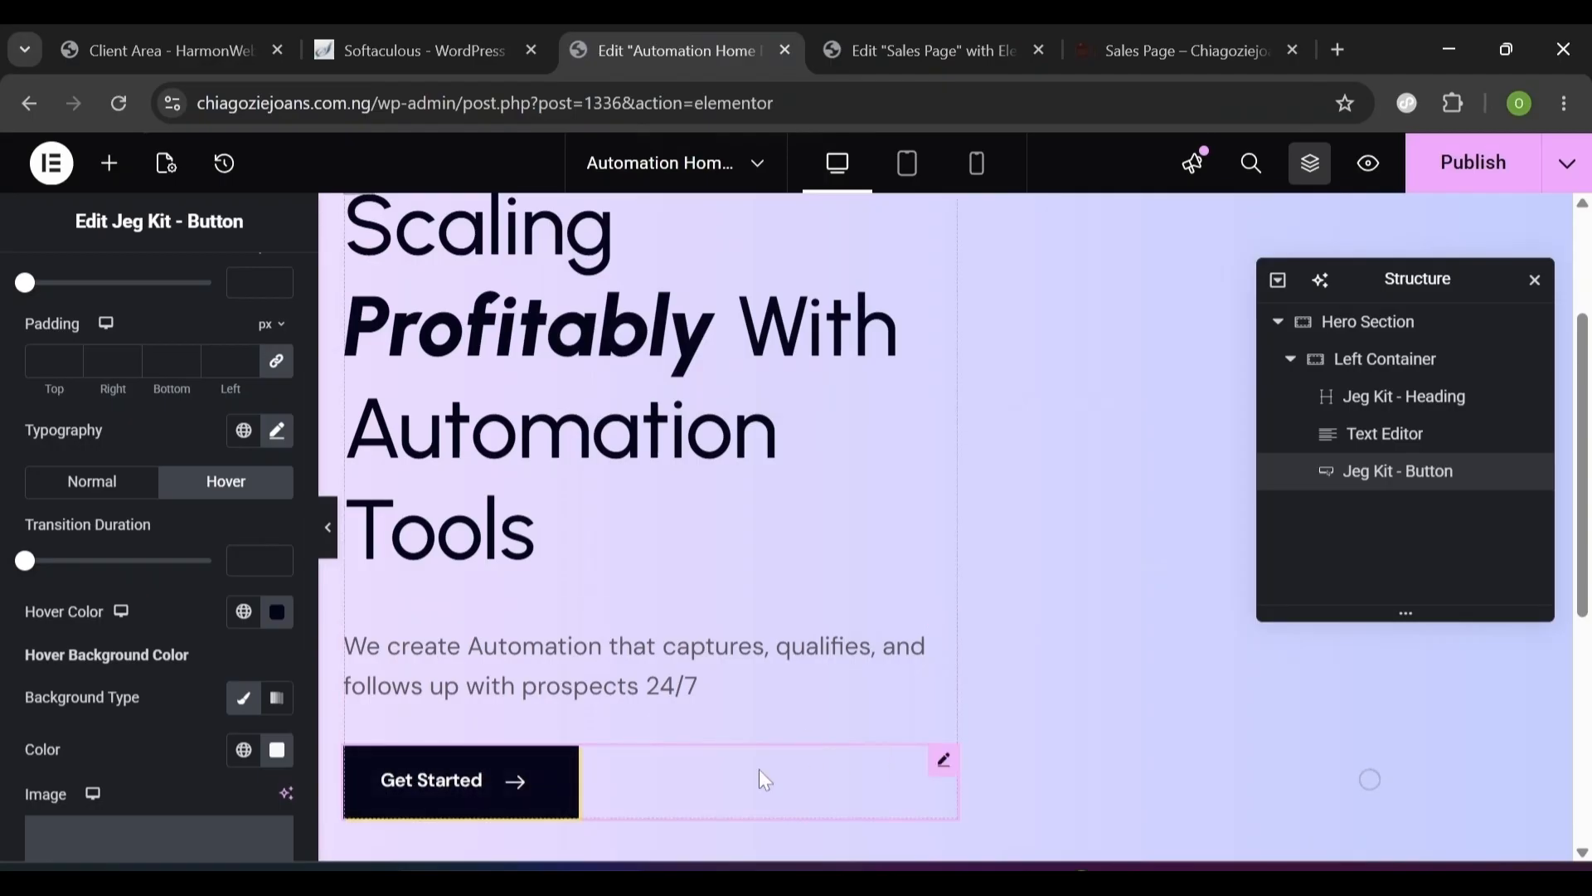
- Duplicate the Get Started button and relabel the copy 'Our Services'
{"action": "right_click", "coordinate": [943, 760]}
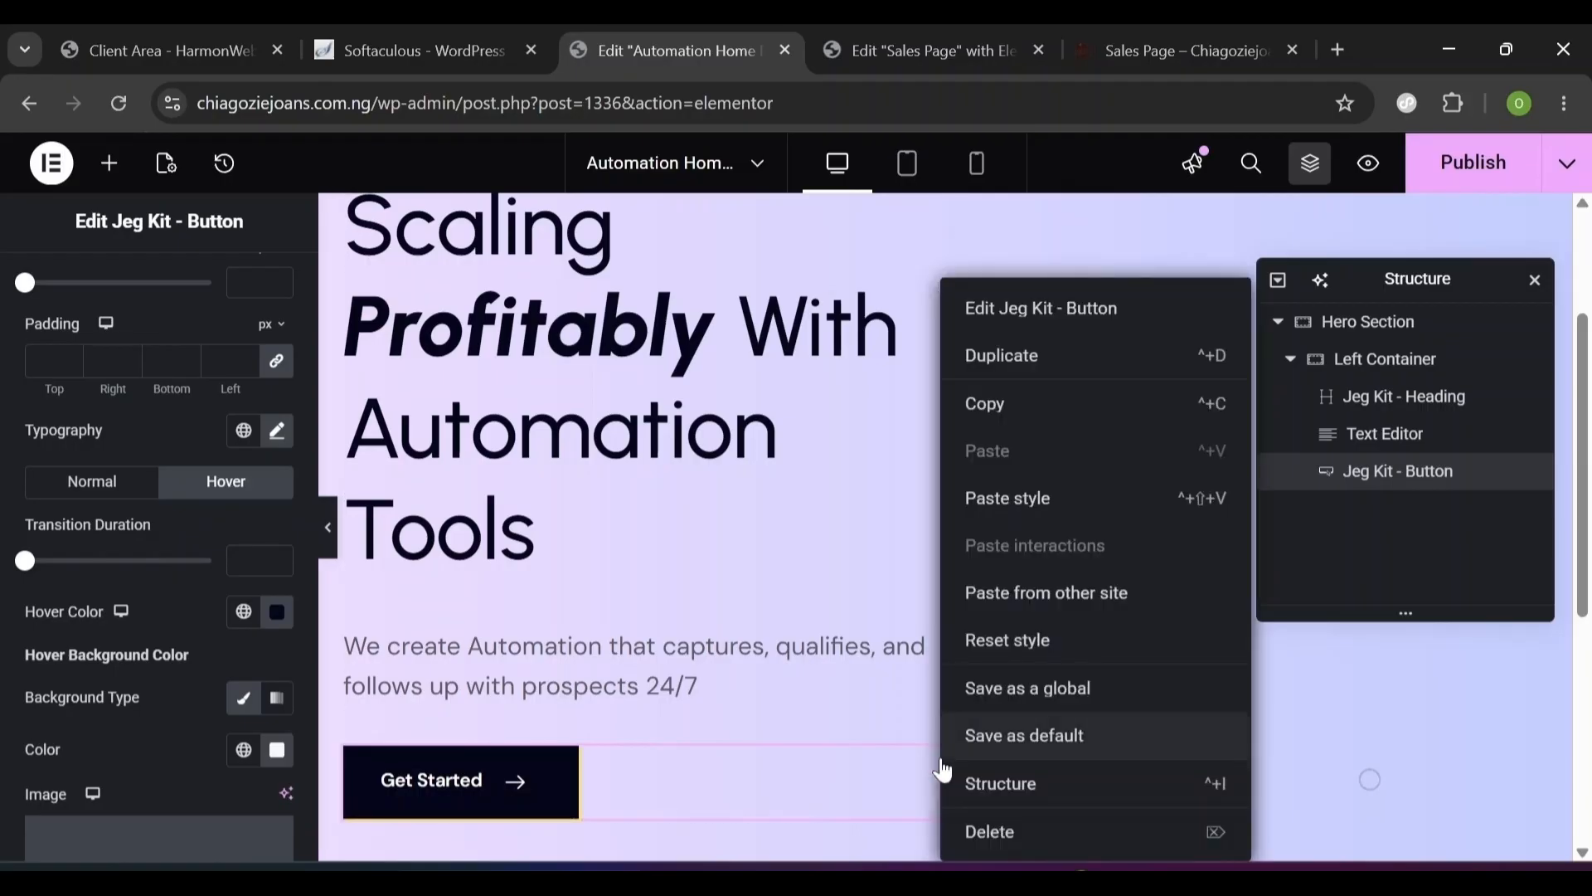
{"action": "left_click", "coordinate": [1020, 358]}
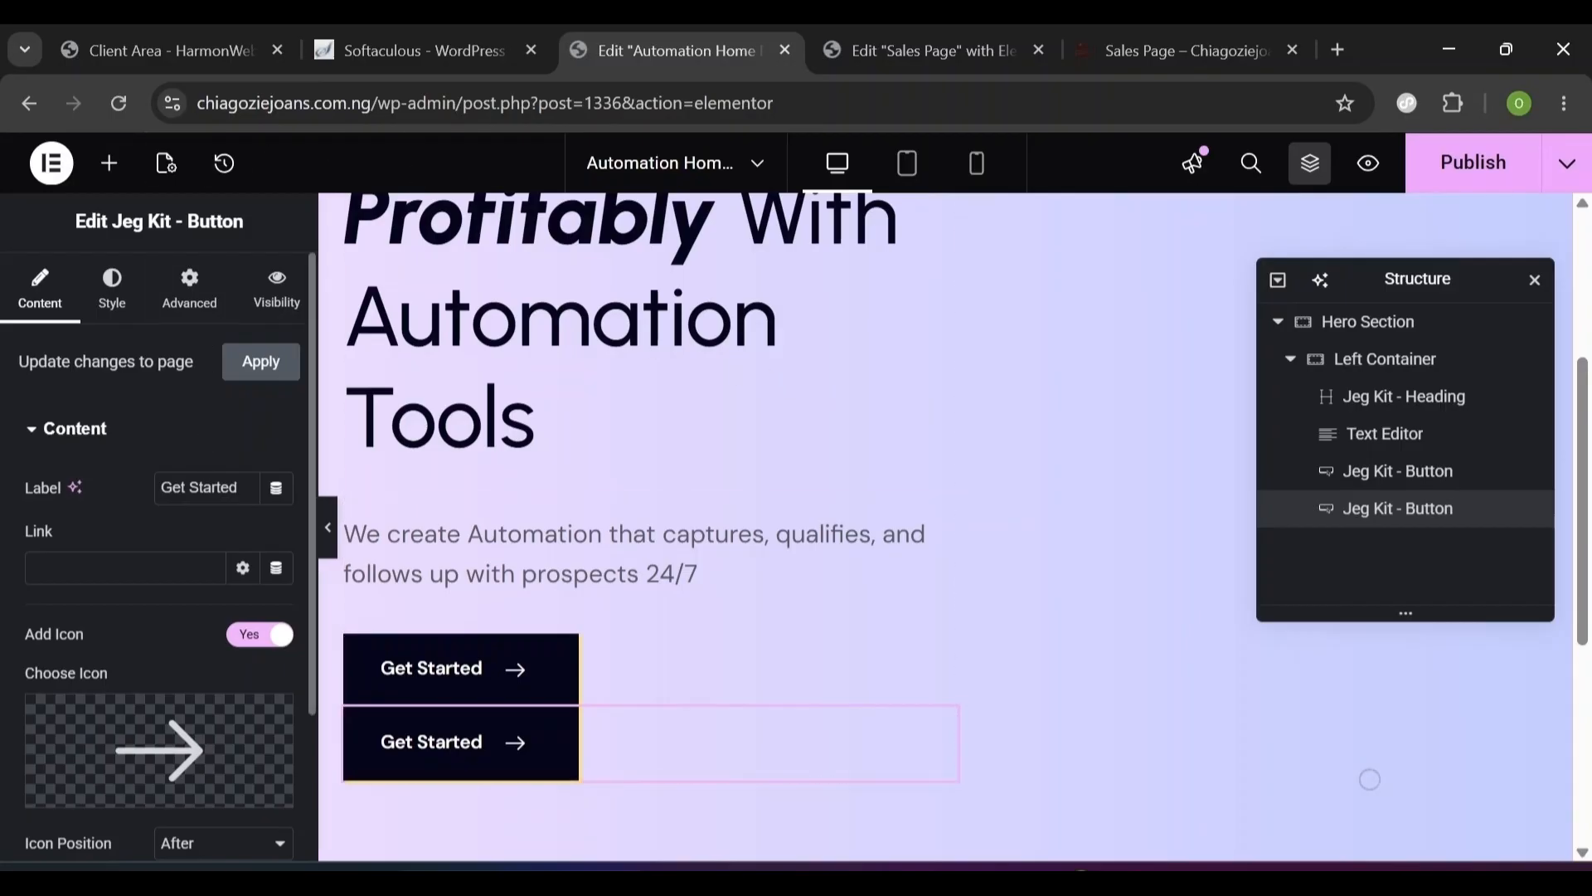
{"action": "triple_click", "coordinate": [199, 487]}
{"action": "type", "text": "O"}
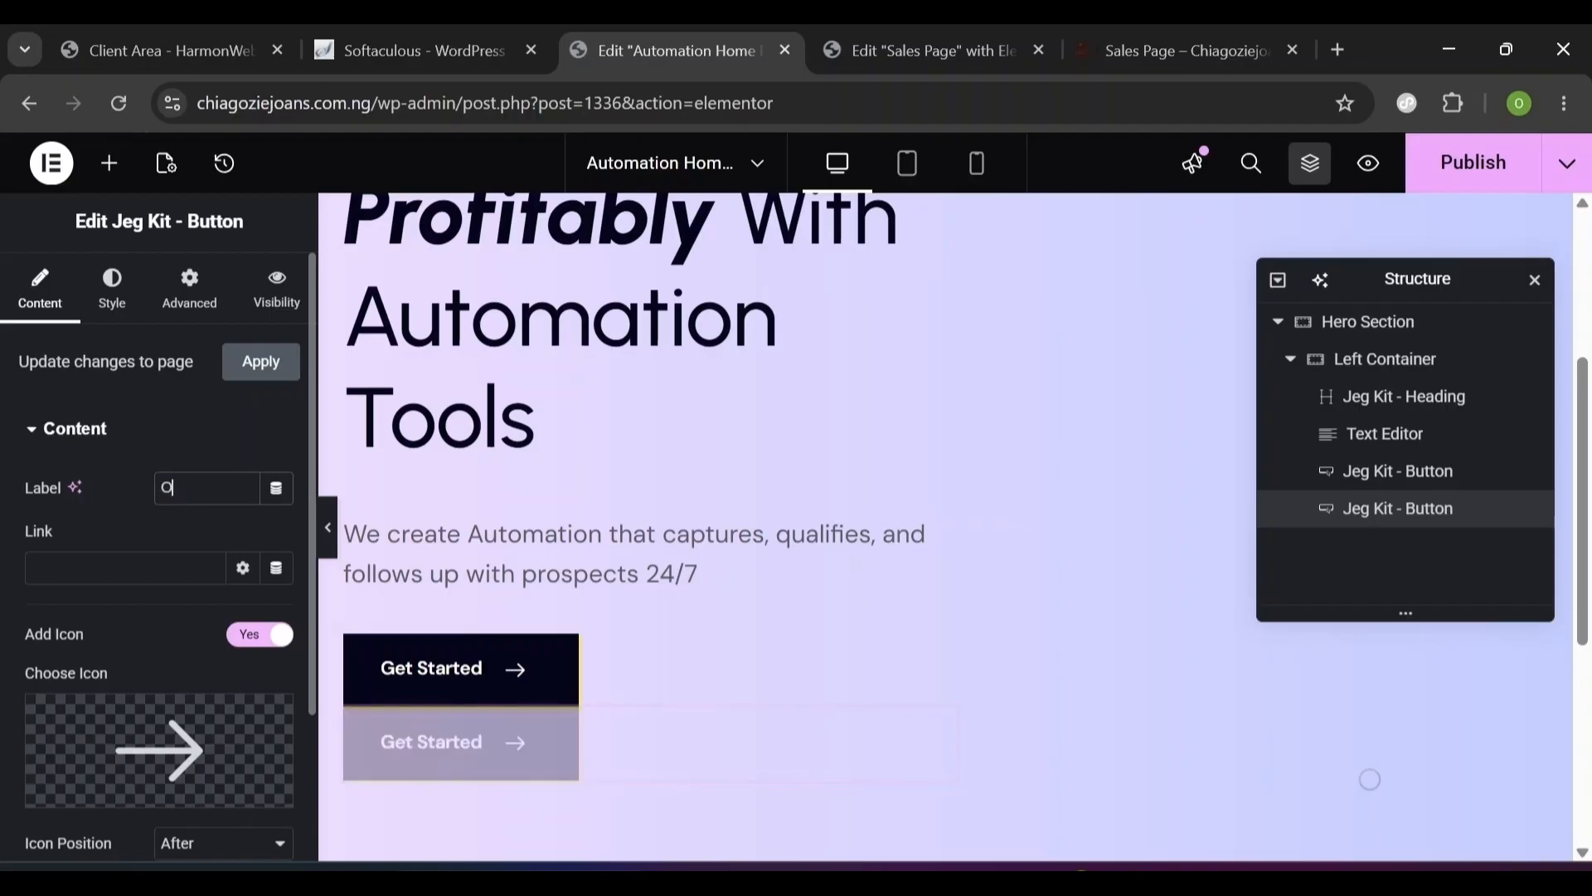
{"action": "type", "text": "ur Services"}
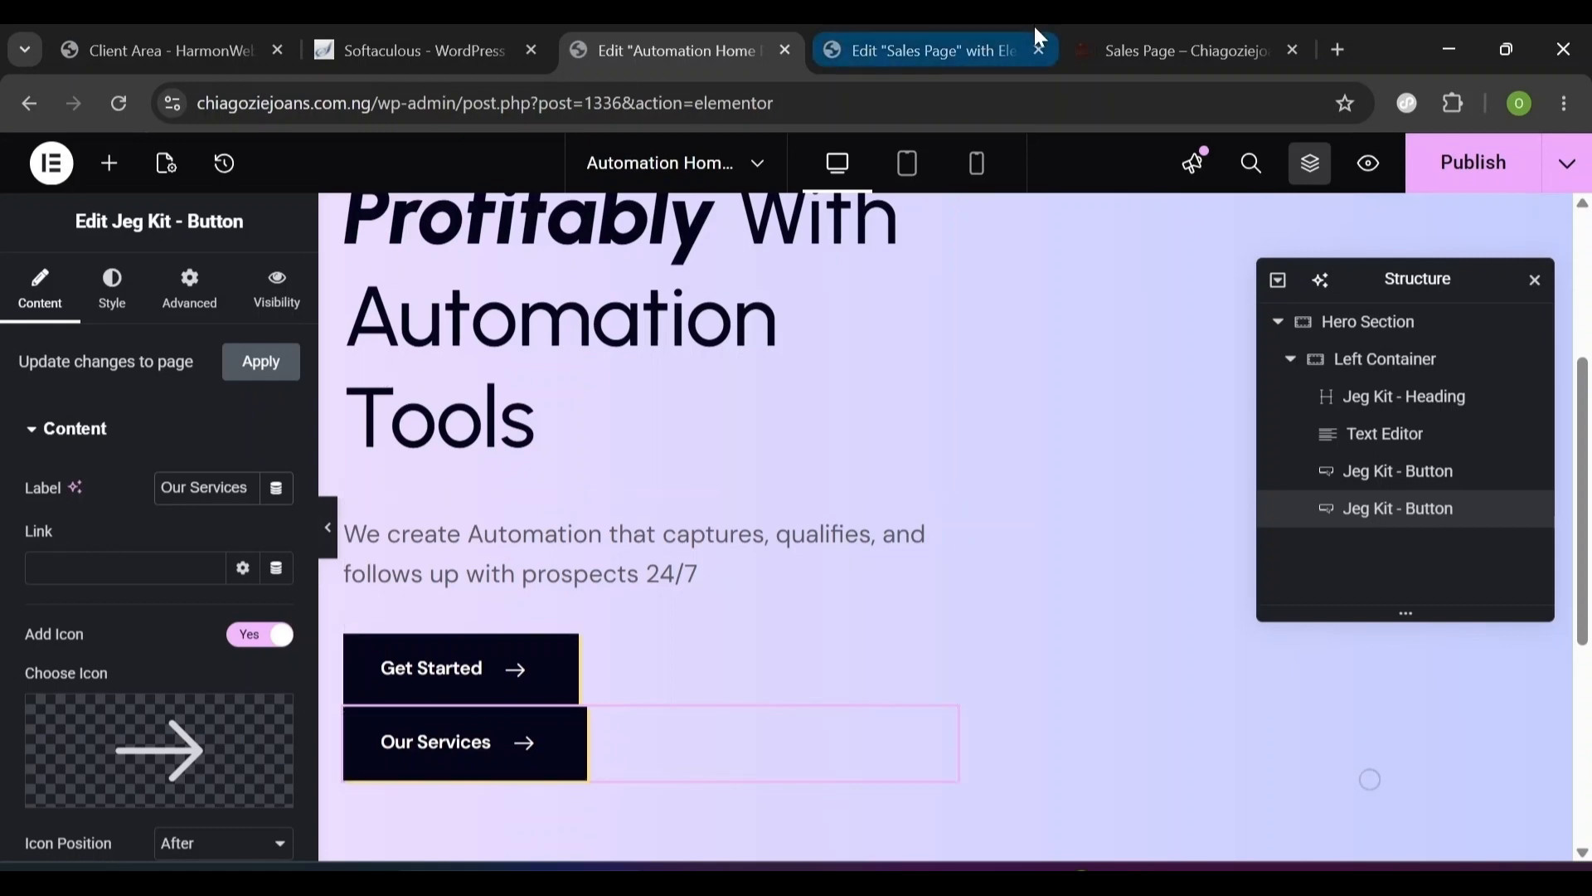
{"action": "left_click", "coordinate": [935, 47]}
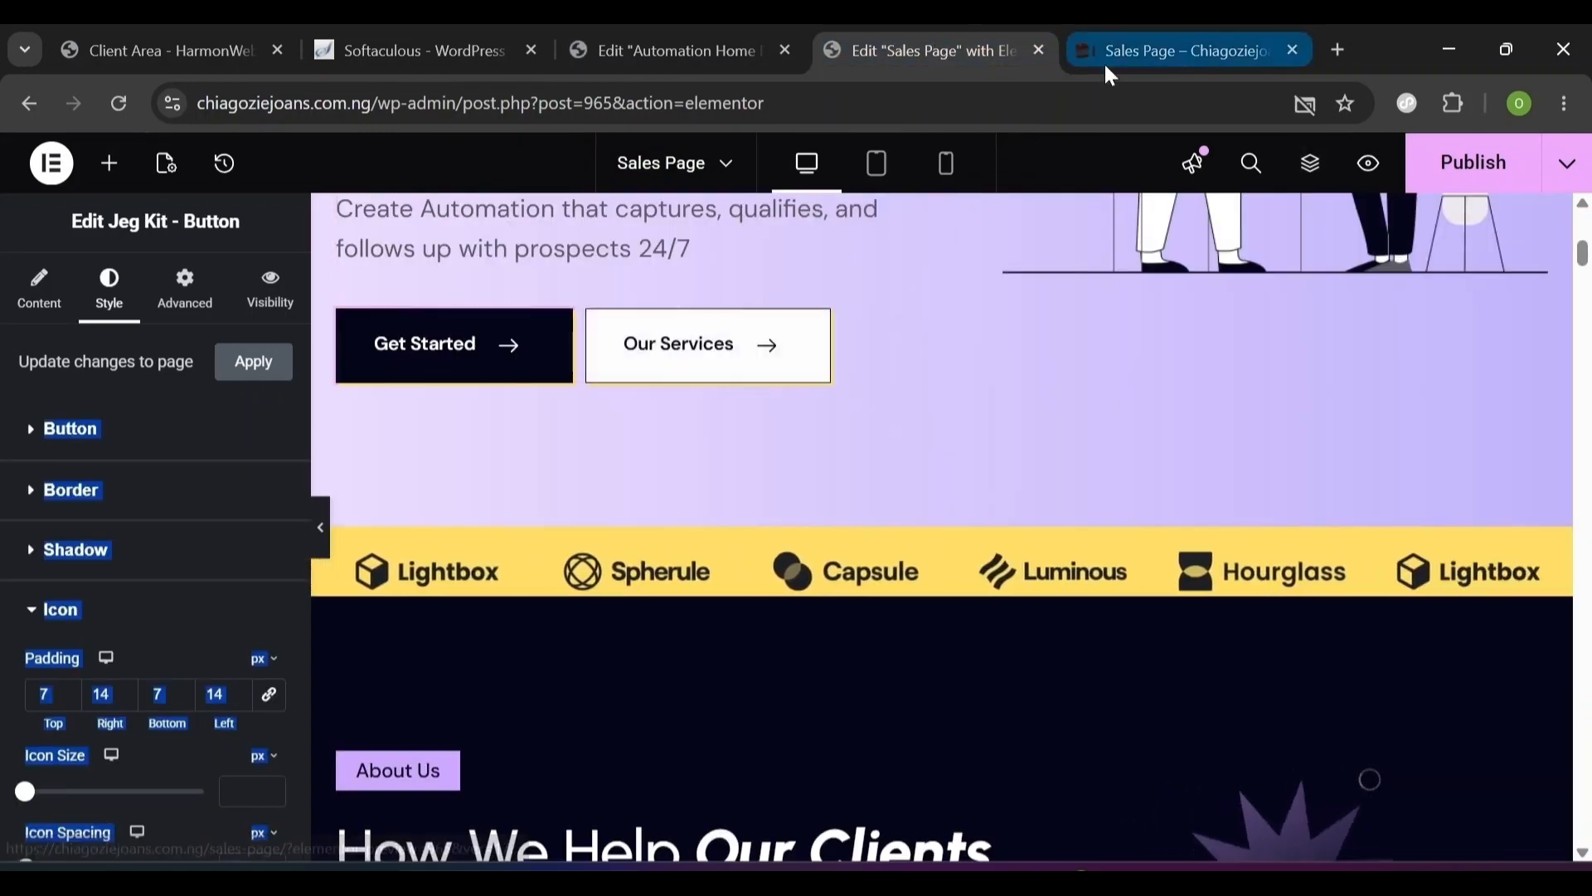
{"action": "left_click", "coordinate": [687, 53]}
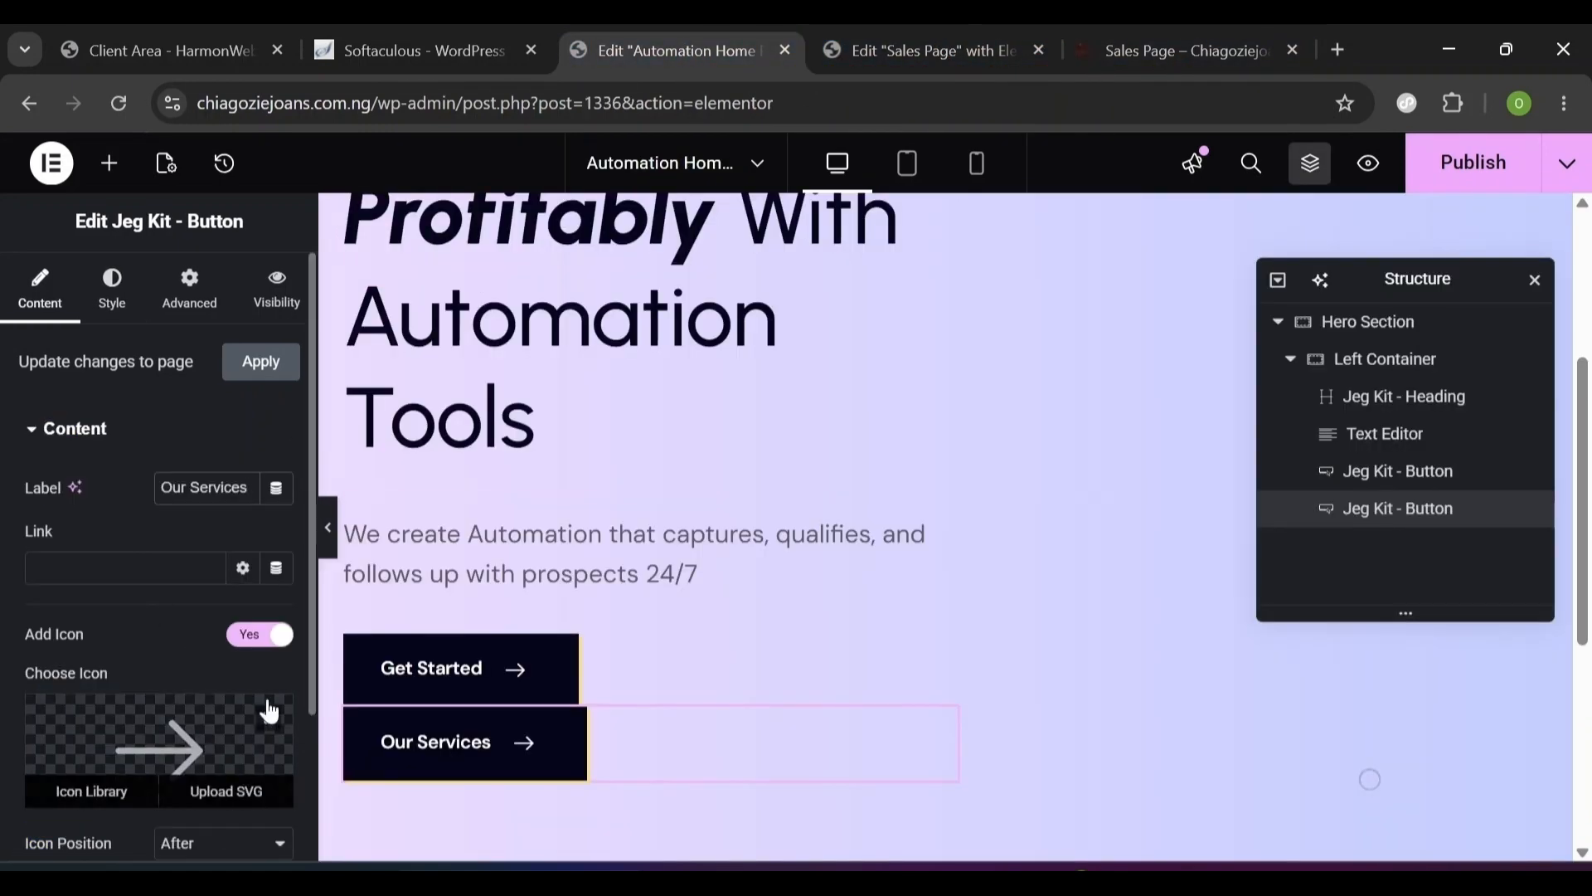
{"action": "scroll", "coordinate": [311, 696], "scroll_direction": "down", "scroll_amount": 2}
{"action": "scroll", "coordinate": [294, 671], "scroll_direction": "up", "scroll_amount": 2}
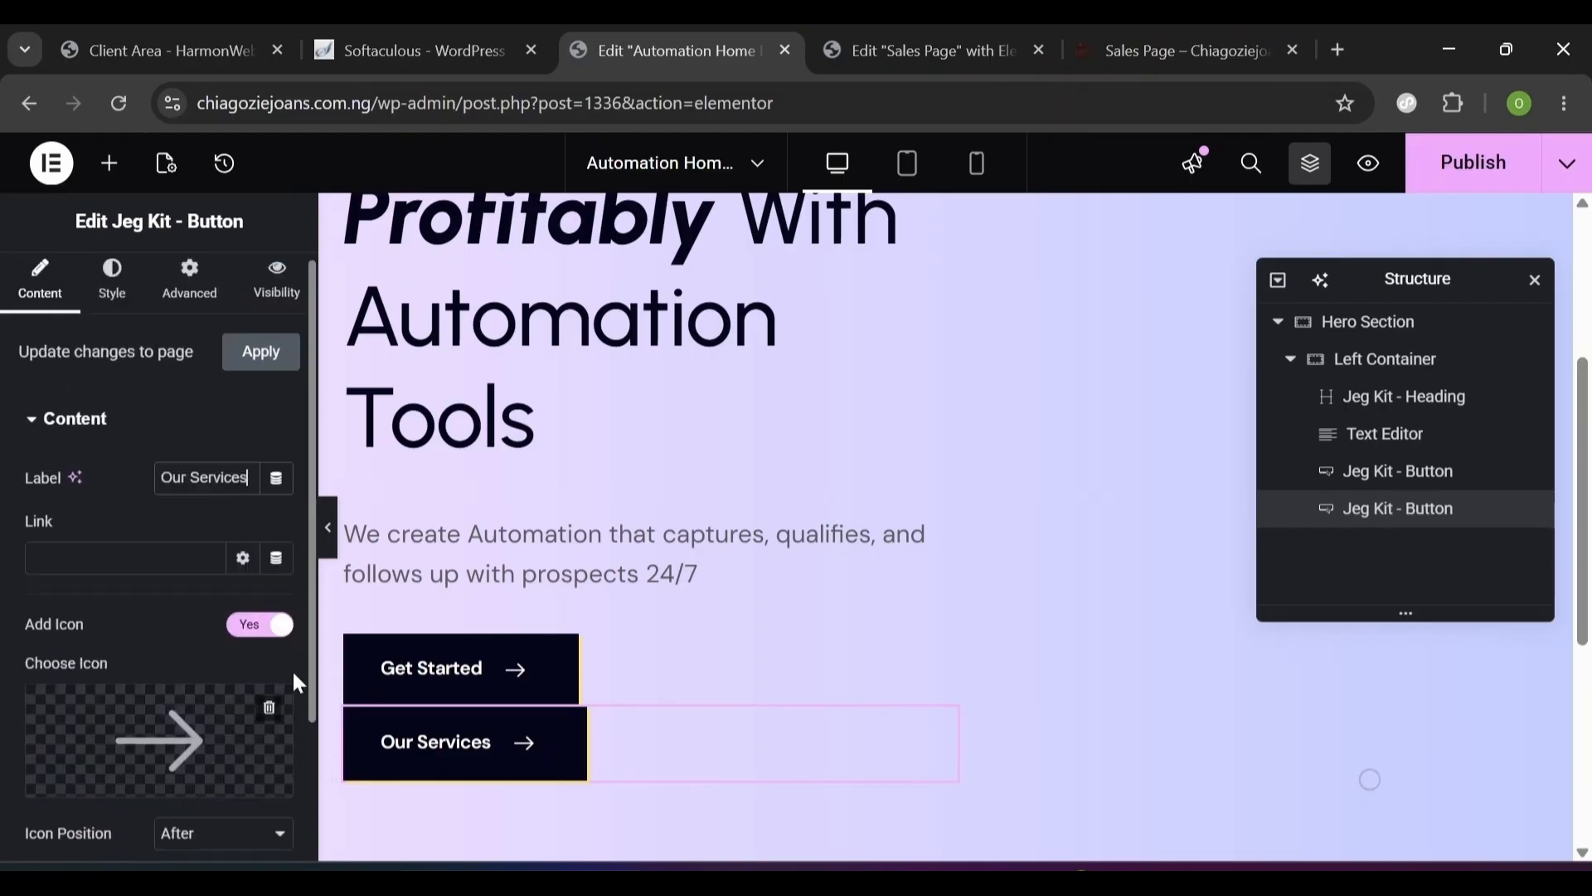
{"action": "left_click", "coordinate": [129, 284]}
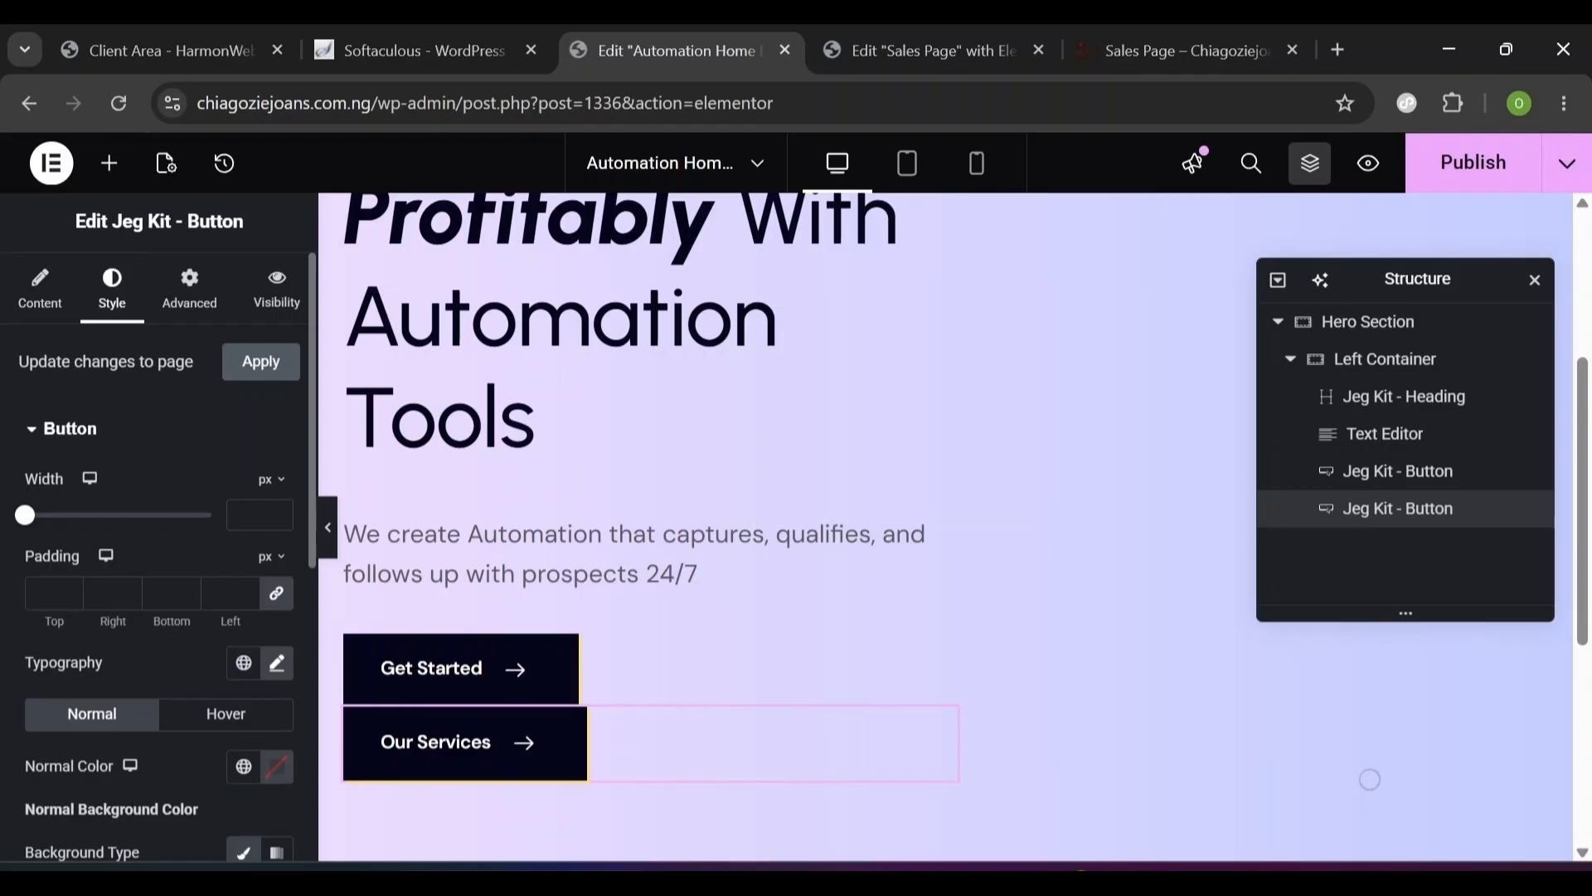
- Set the Our Services button background colour to white
{"action": "scroll", "coordinate": [312, 576], "scroll_direction": "down", "scroll_amount": 5}
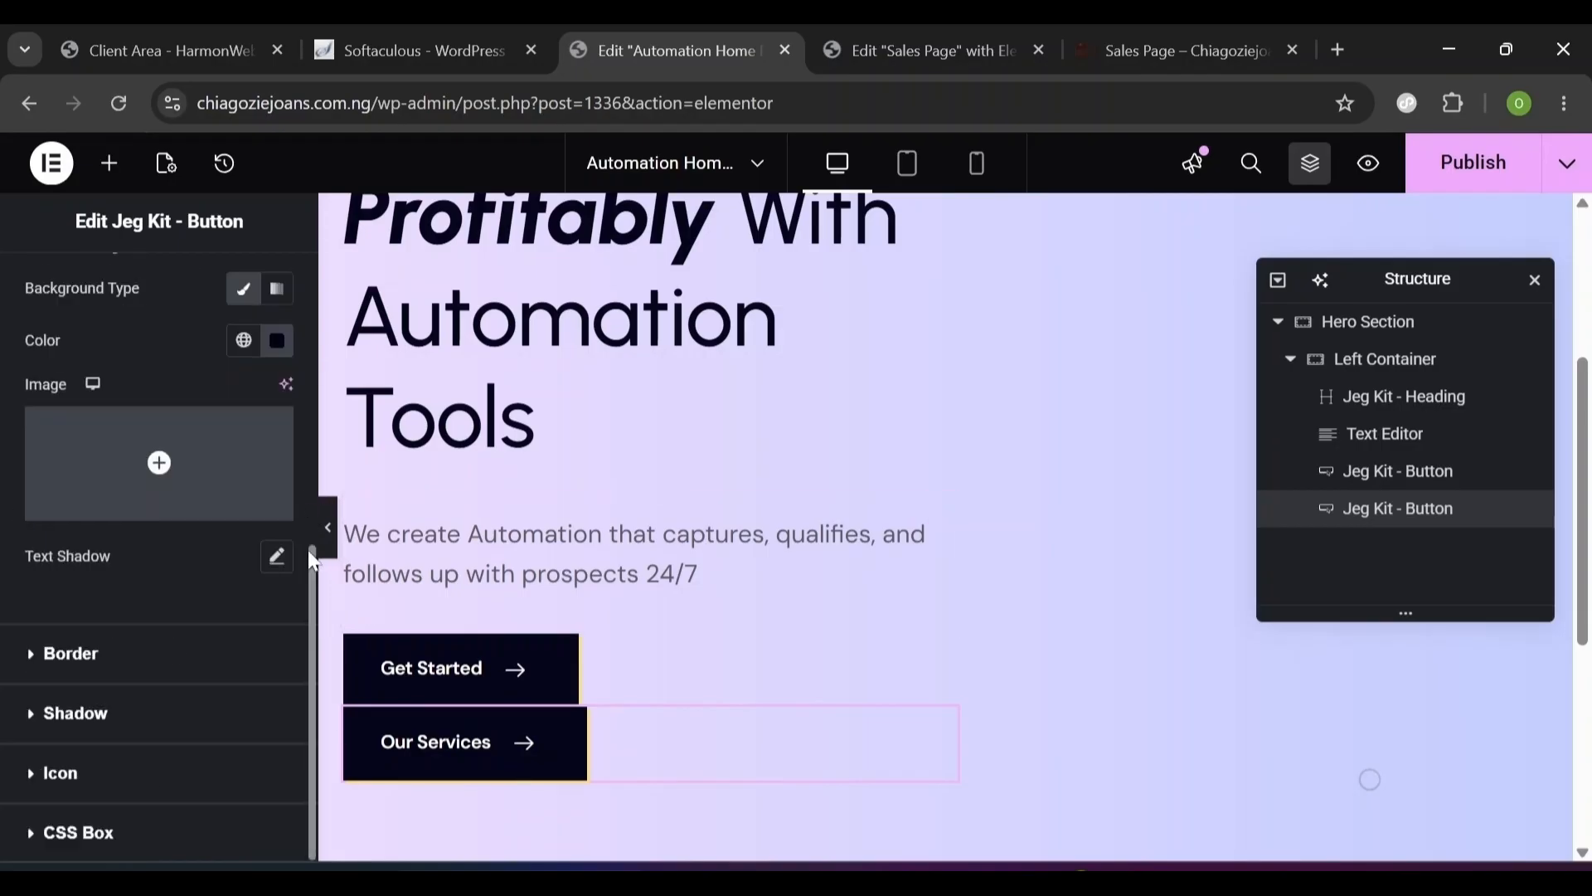
{"action": "left_click", "coordinate": [277, 352]}
{"action": "left_click_drag", "start_coordinate": [199, 490], "coordinate": [117, 437]}
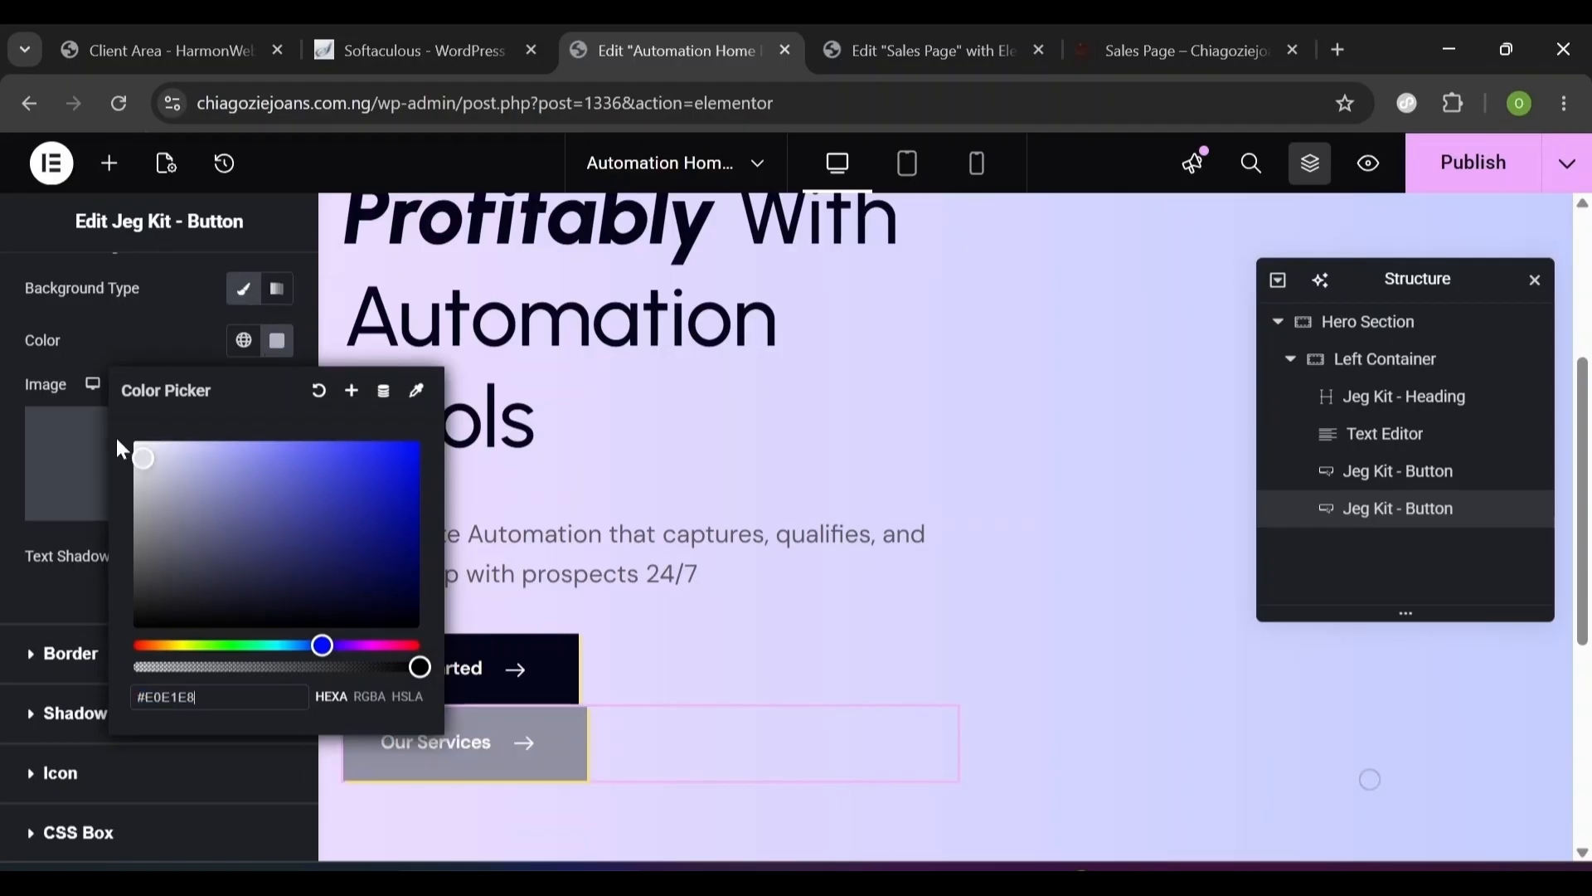
{"action": "left_click", "coordinate": [58, 585]}
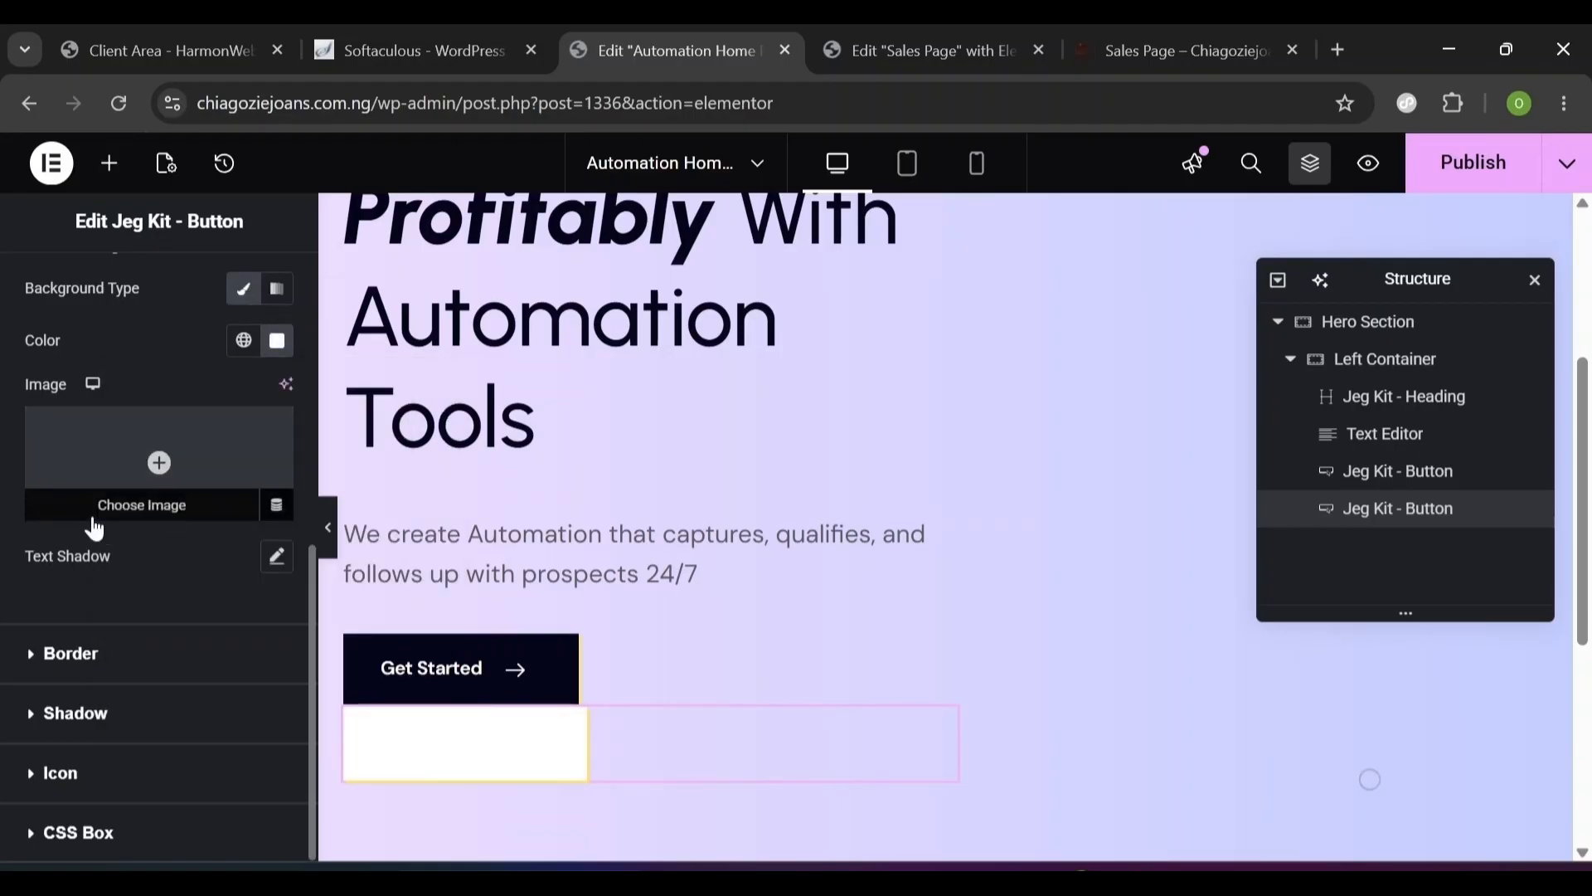
{"action": "left_click", "coordinate": [309, 505]}
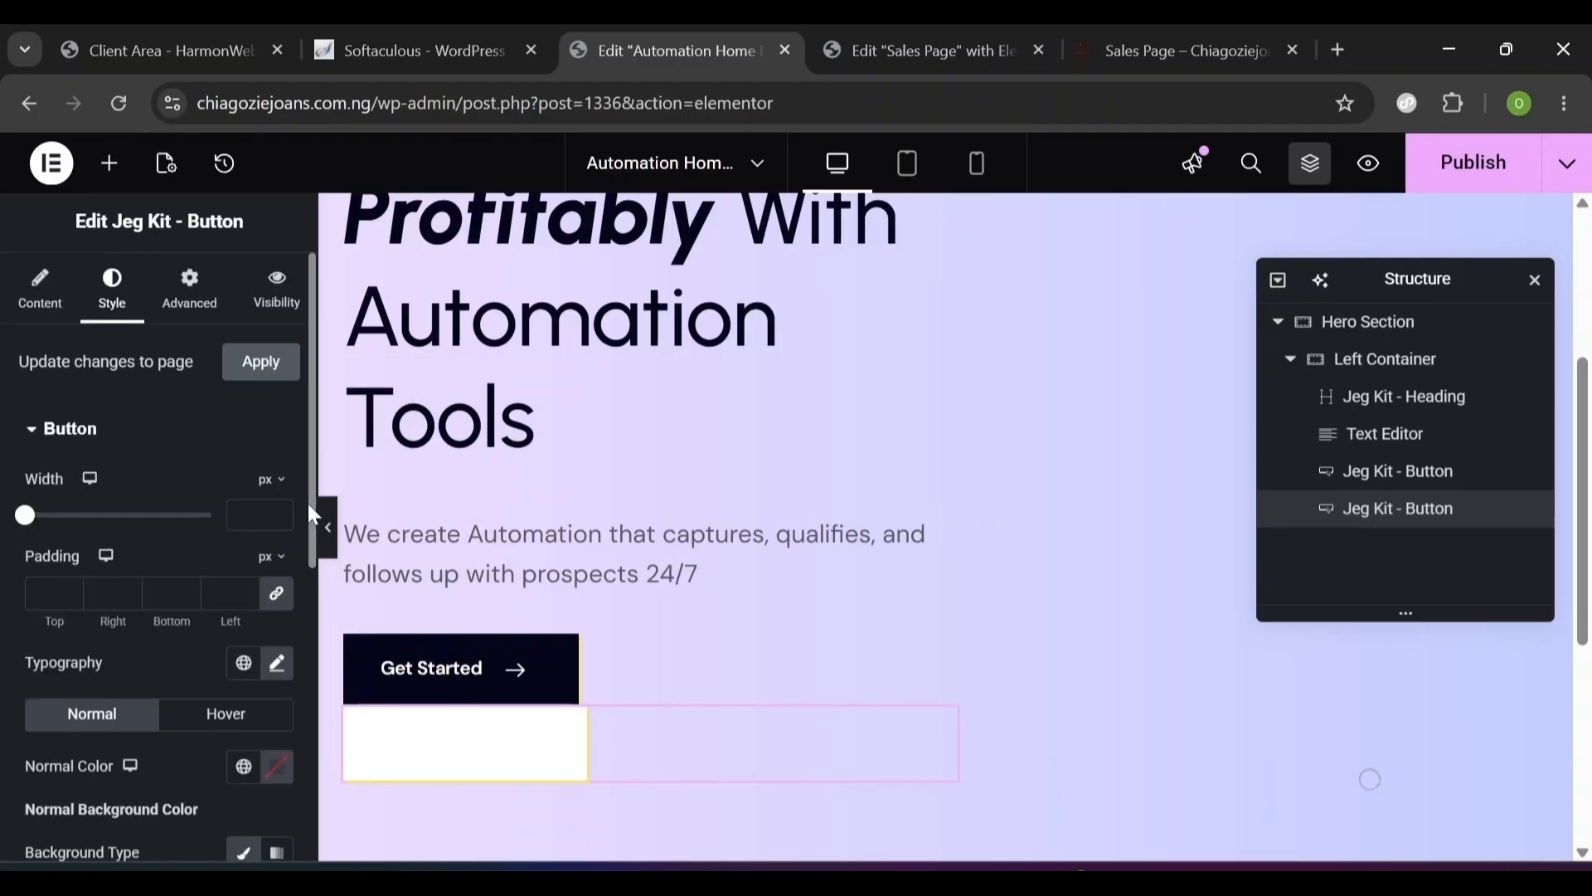
{"action": "left_click", "coordinate": [308, 509]}
{"action": "left_click", "coordinate": [308, 525]}
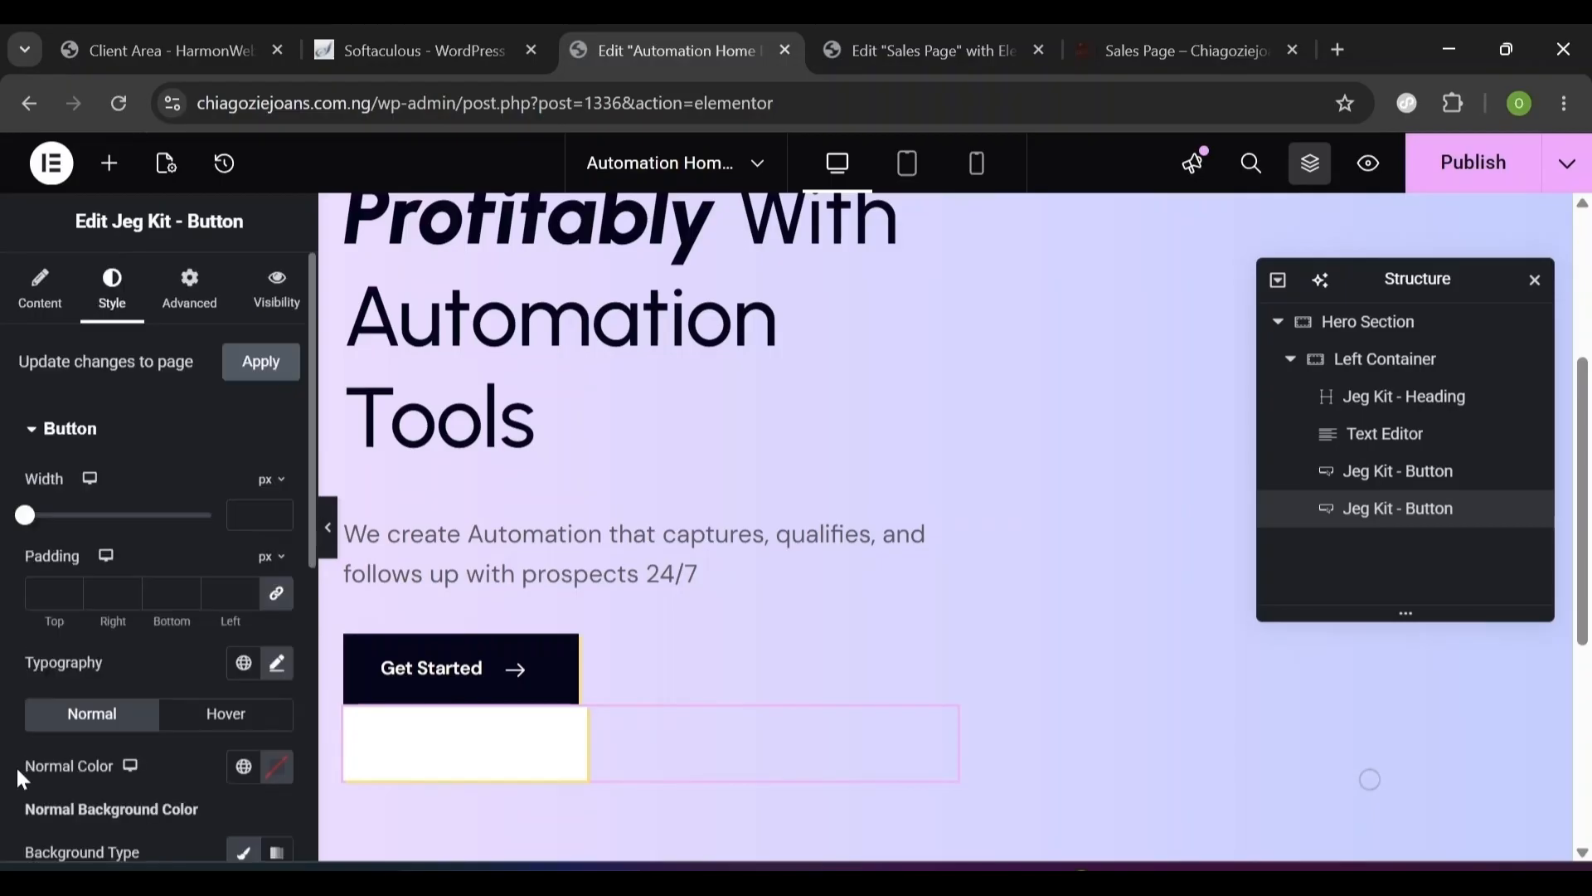
- Set the Our Services button text colour to #05061a
{"action": "left_click", "coordinate": [278, 771]}
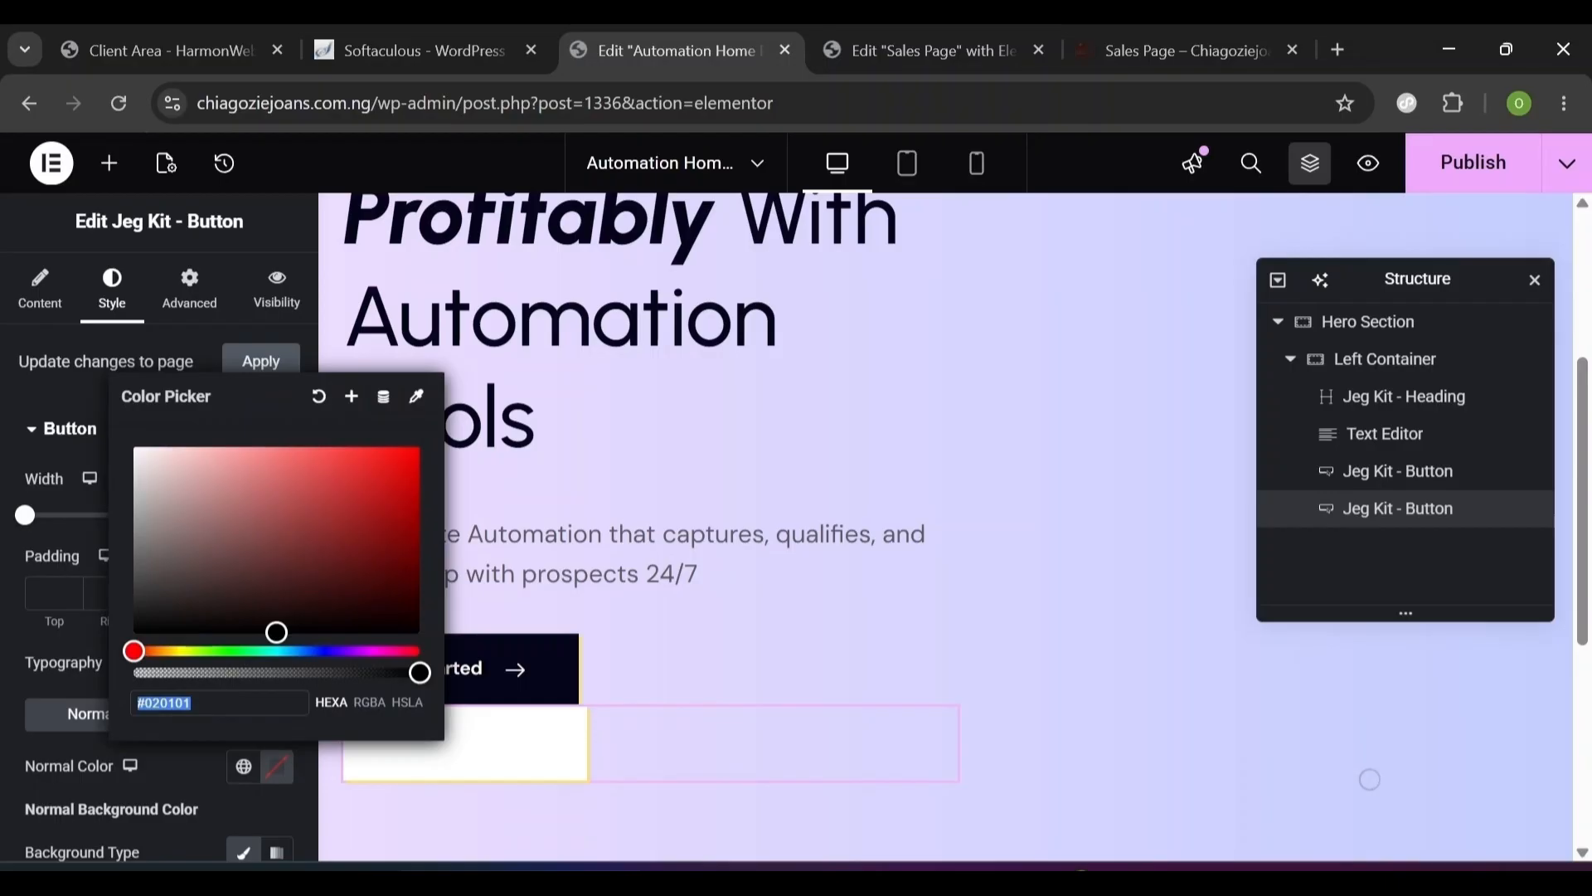
{"action": "type", "text": "050"}
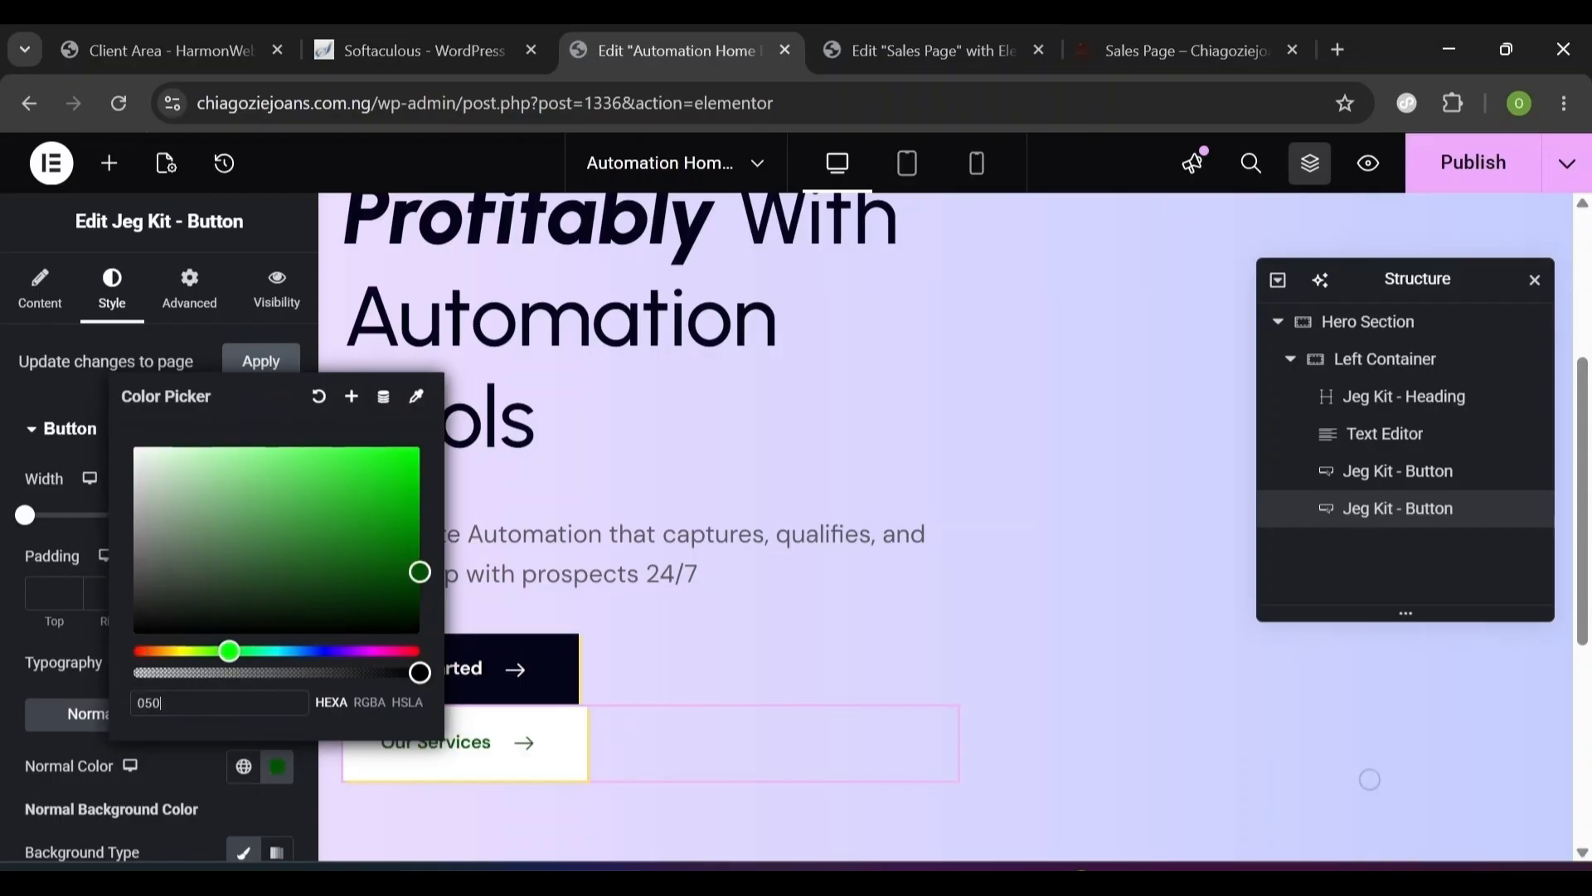
{"action": "type", "text": "61"}
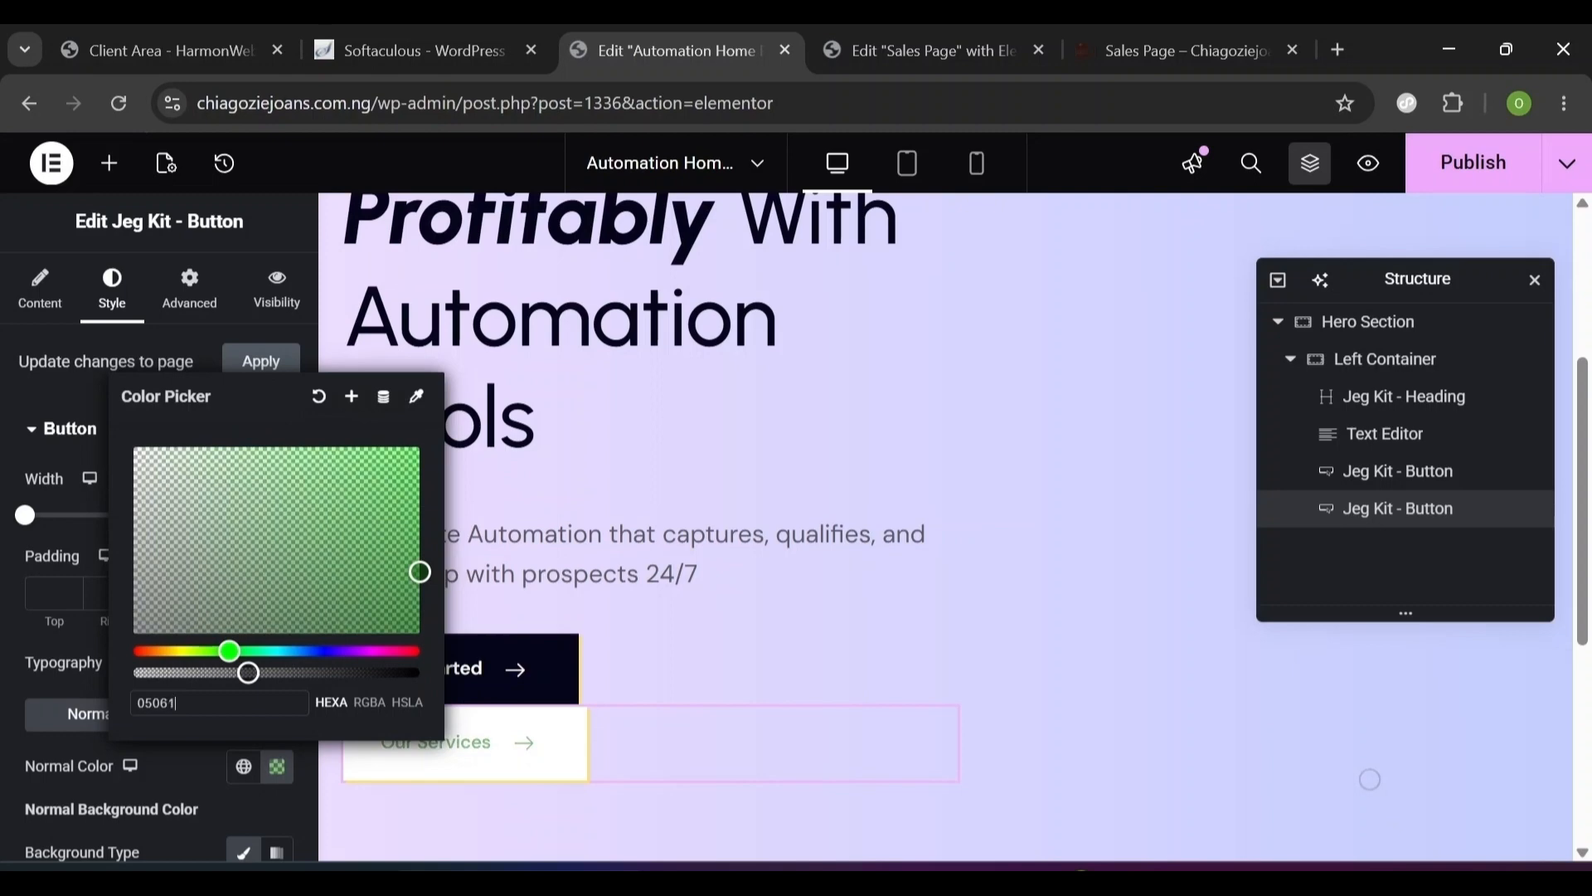
{"action": "type", "text": "a"}
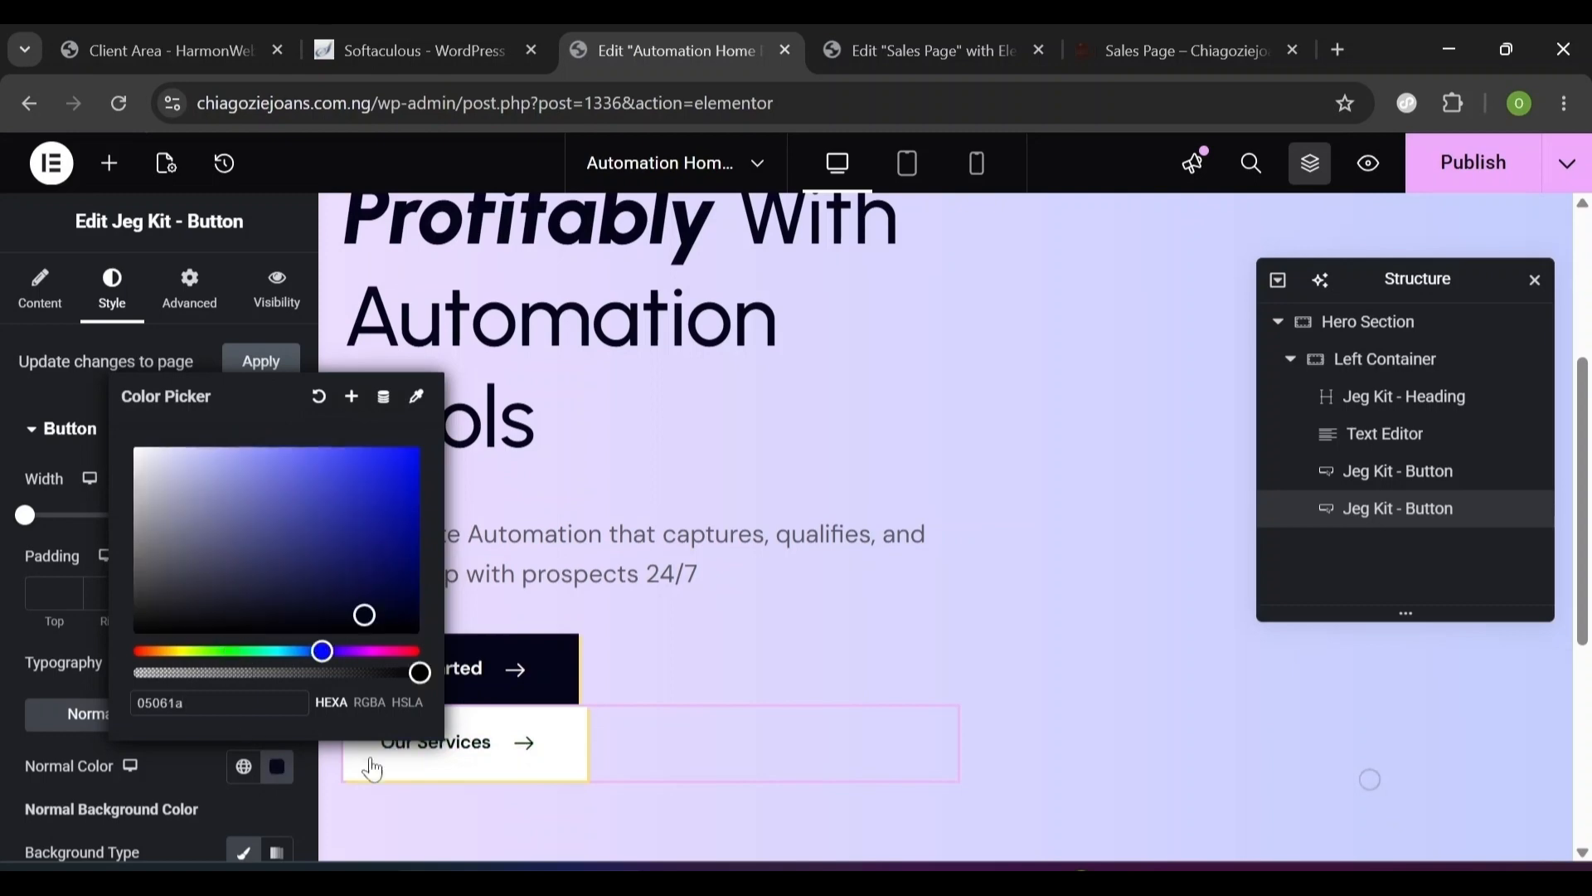
{"action": "left_click", "coordinate": [88, 740]}
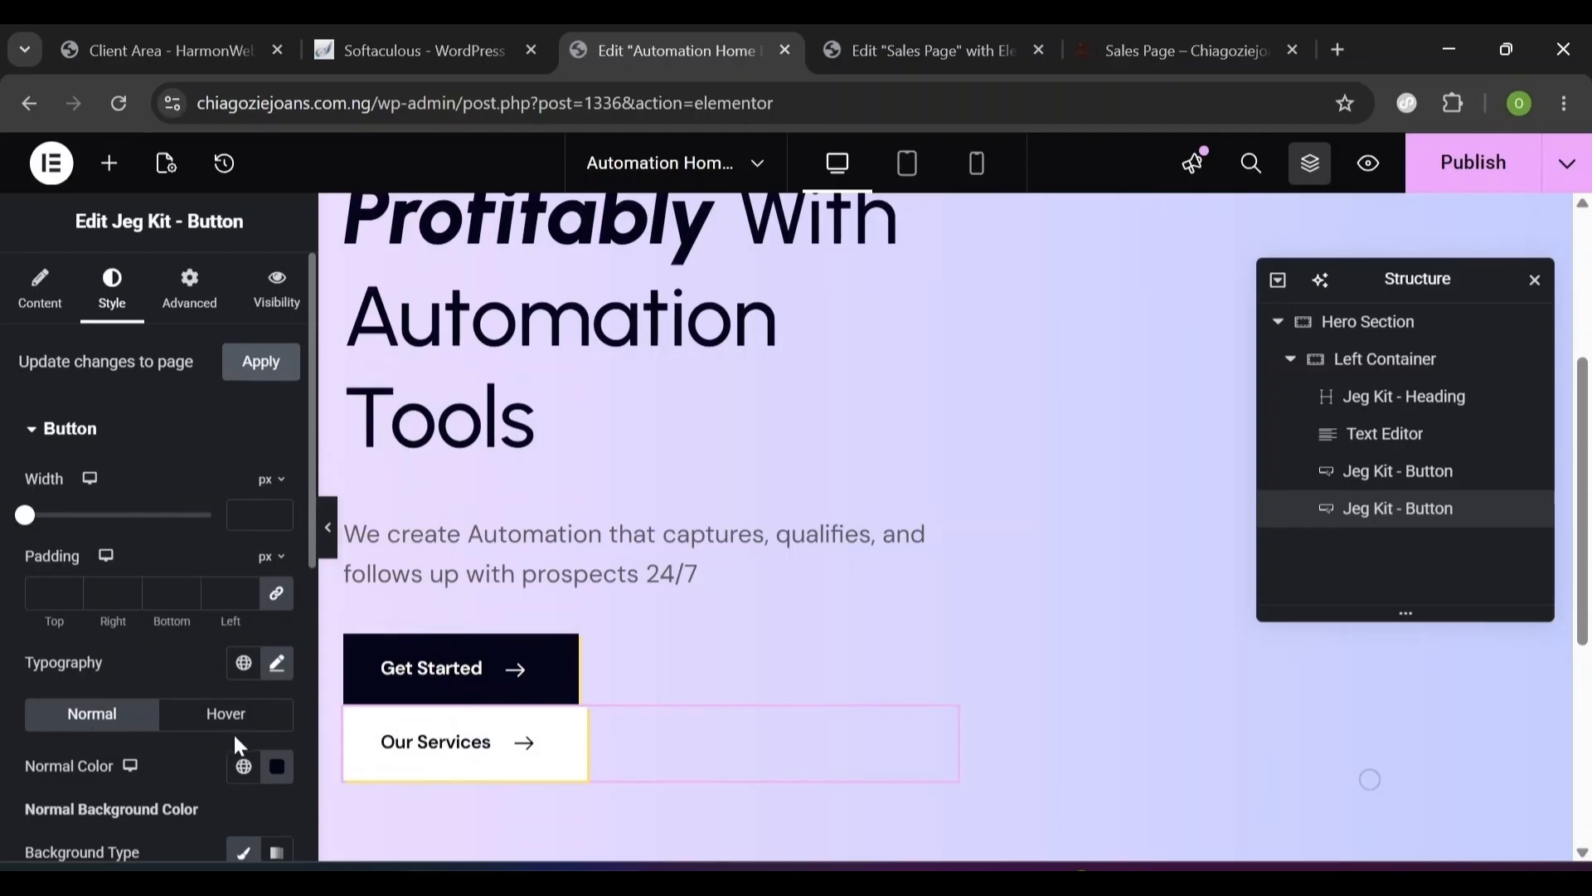
{"action": "scroll", "coordinate": [303, 738], "scroll_direction": "down", "scroll_amount": 7}
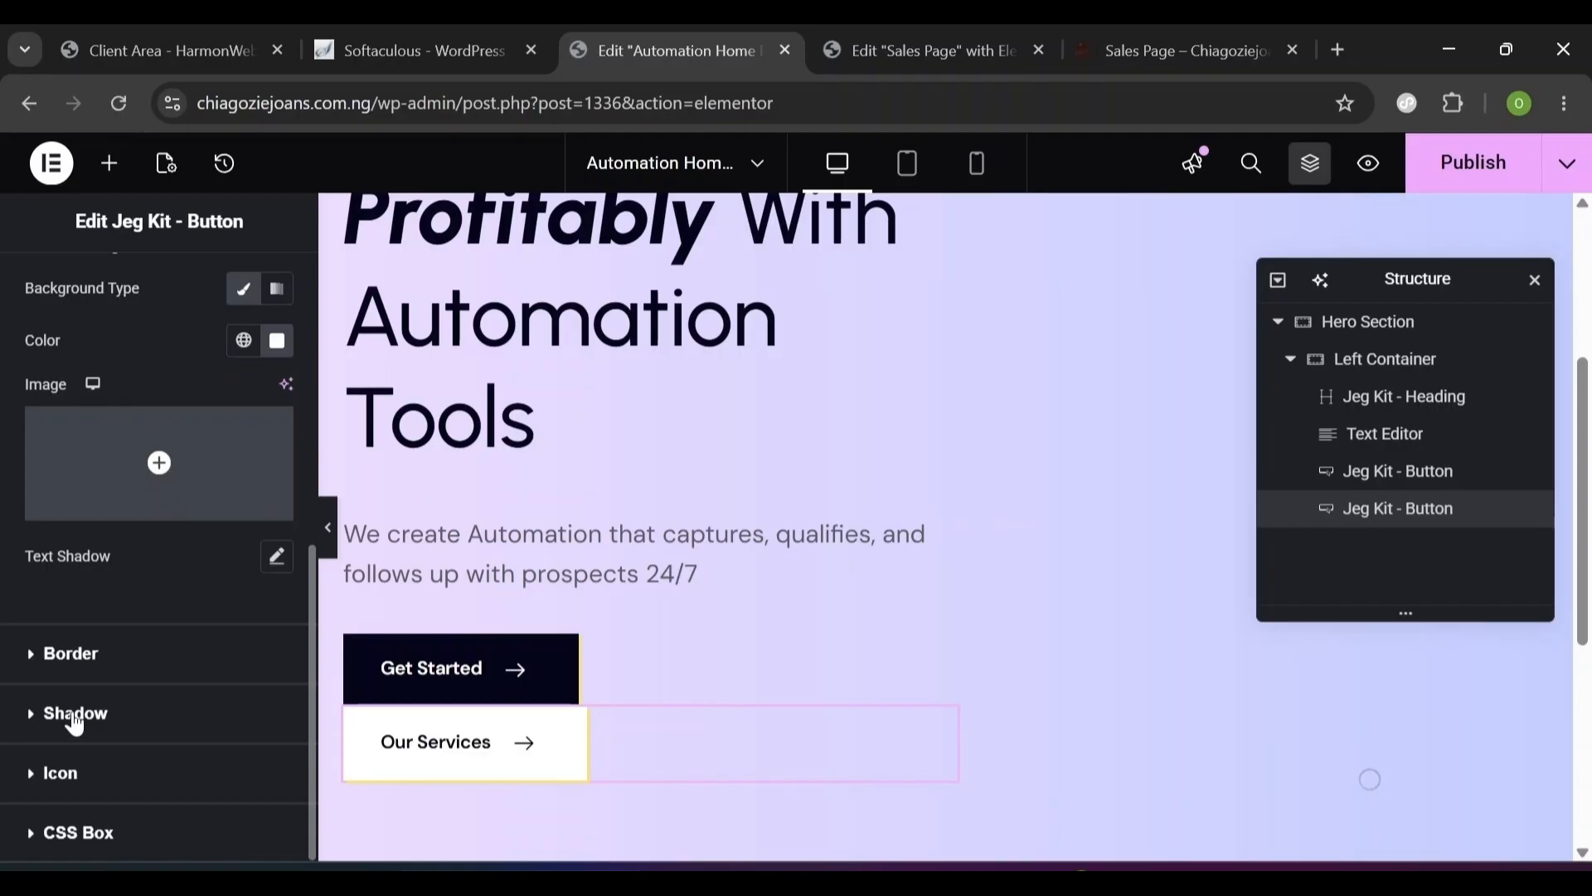
- Lower the yellow shadow's alpha to #FEDE6566, keeping the 2 px horizontal and vertical offsets
{"action": "left_click", "coordinate": [30, 725]}
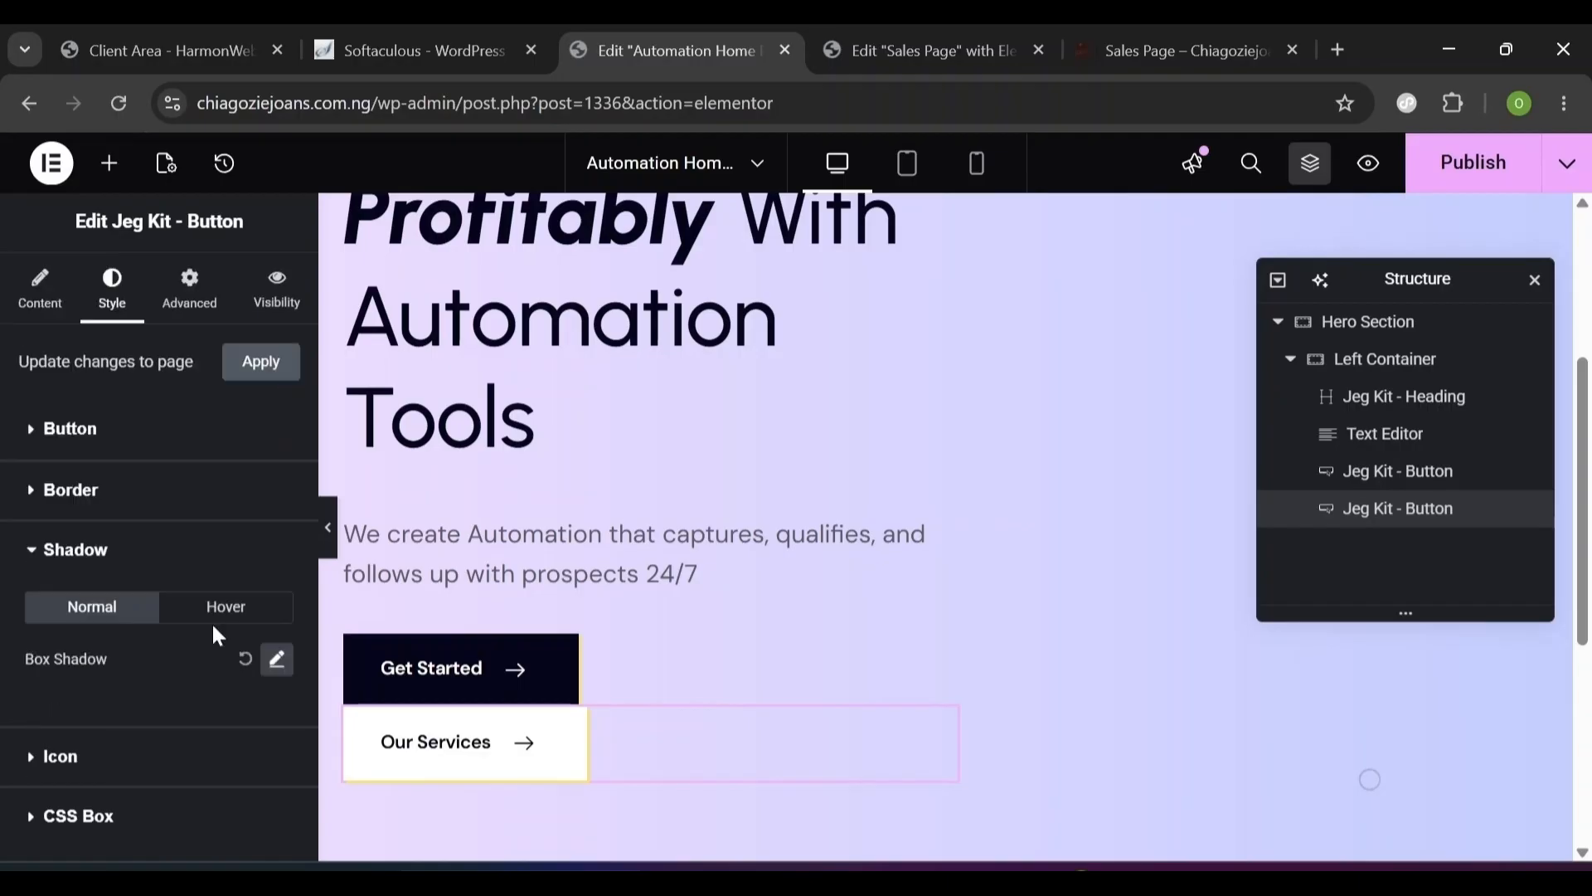
{"action": "left_click", "coordinate": [278, 664]}
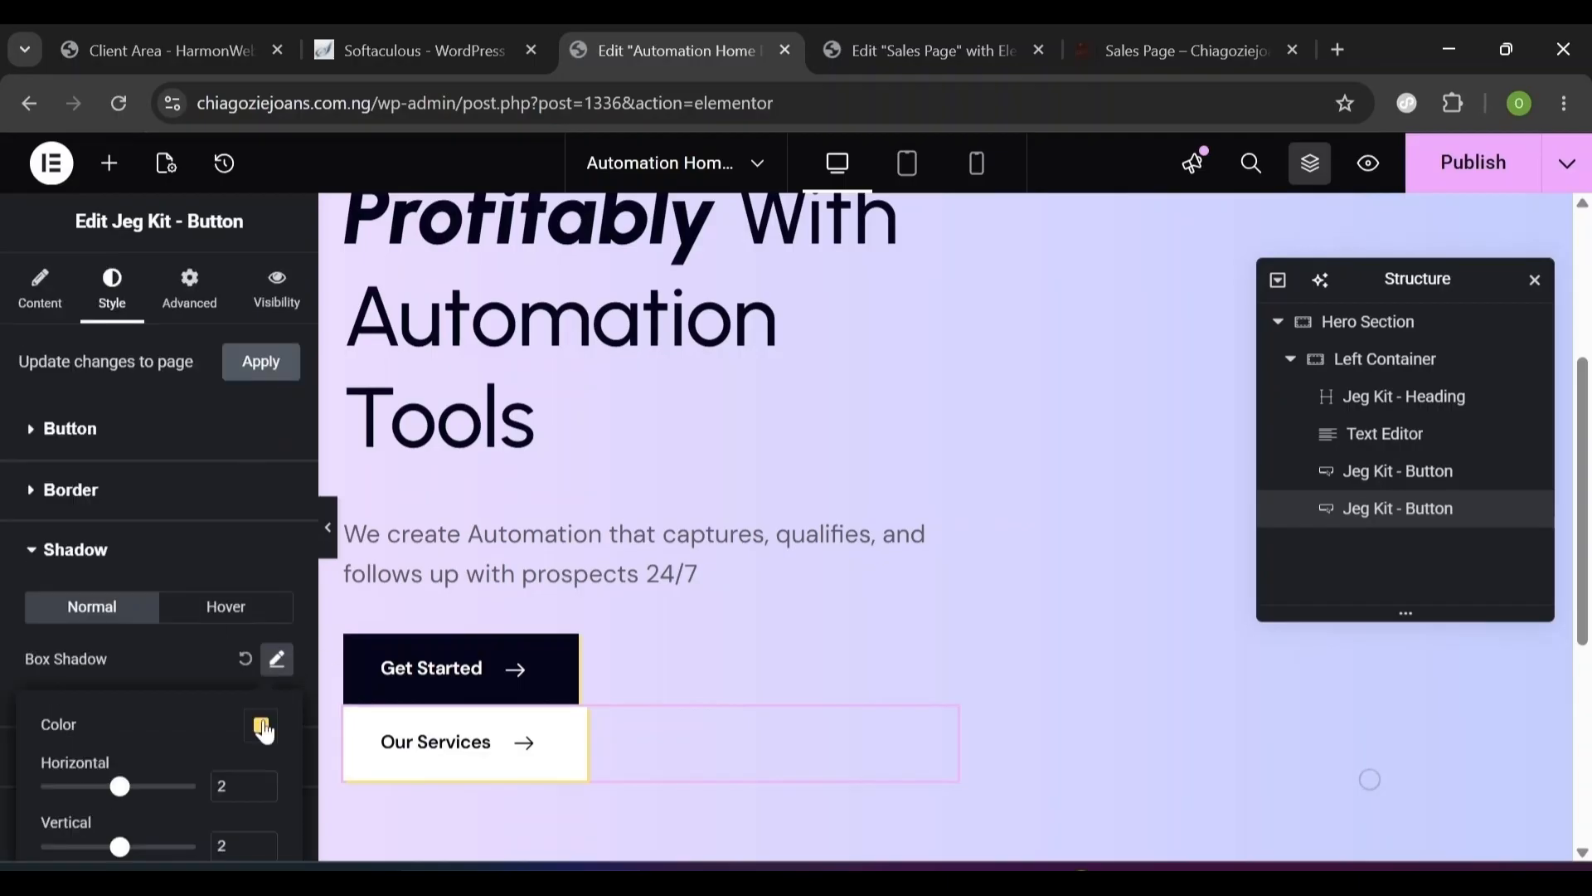
{"action": "left_click", "coordinate": [264, 730]}
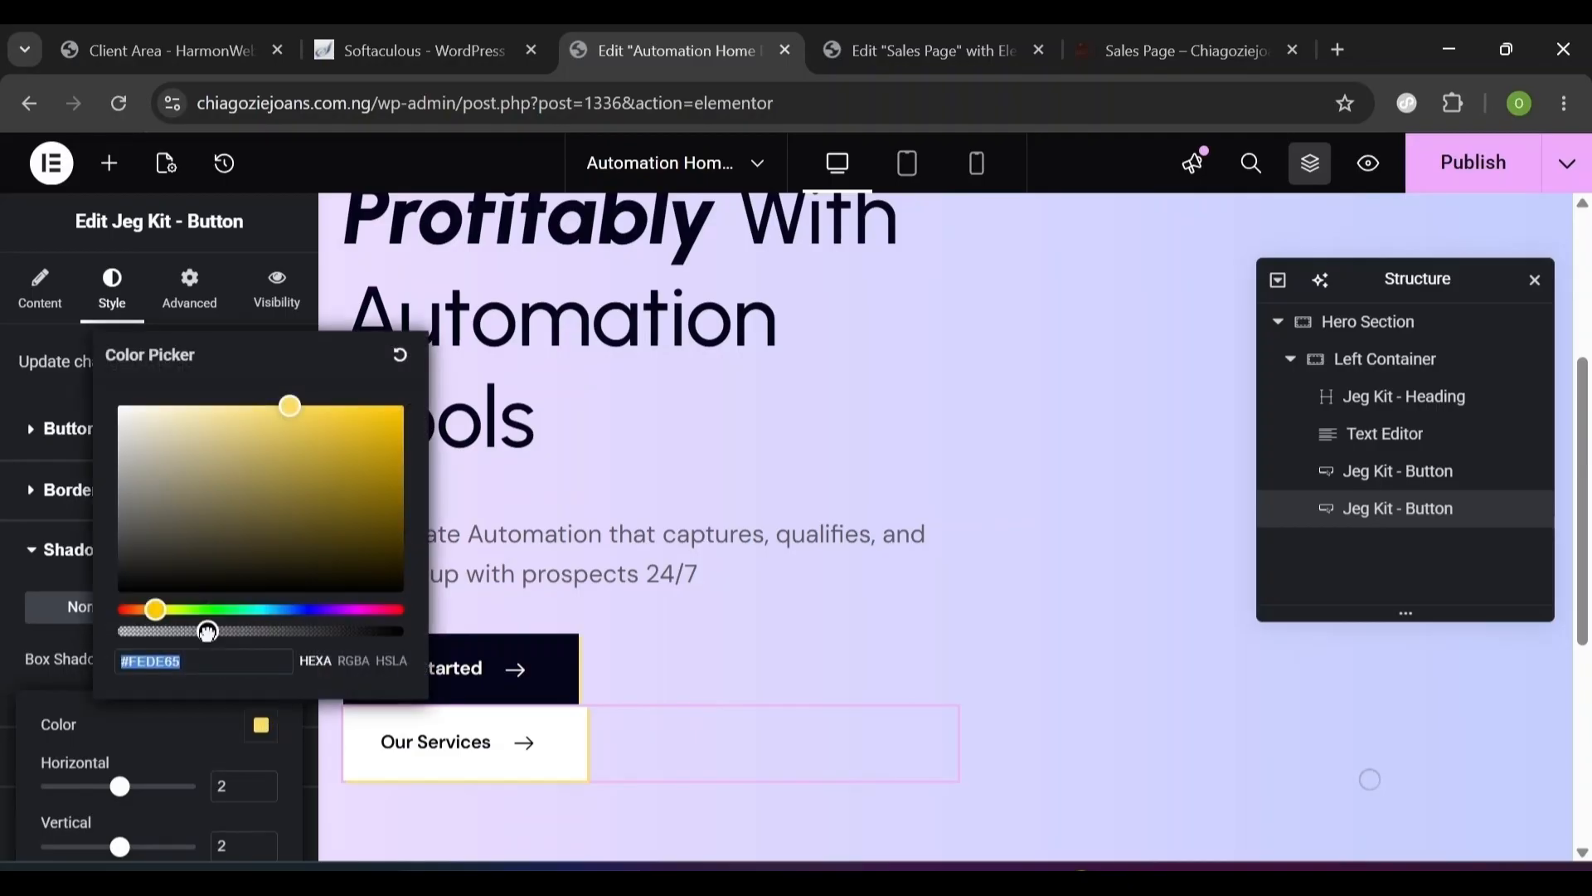
{"action": "mouse_move", "coordinate": [206, 633]}
{"action": "left_mouse_down"}
{"action": "mouse_move", "coordinate": [175, 637]}
{"action": "mouse_move", "coordinate": [233, 635]}
{"action": "left_mouse_up"}
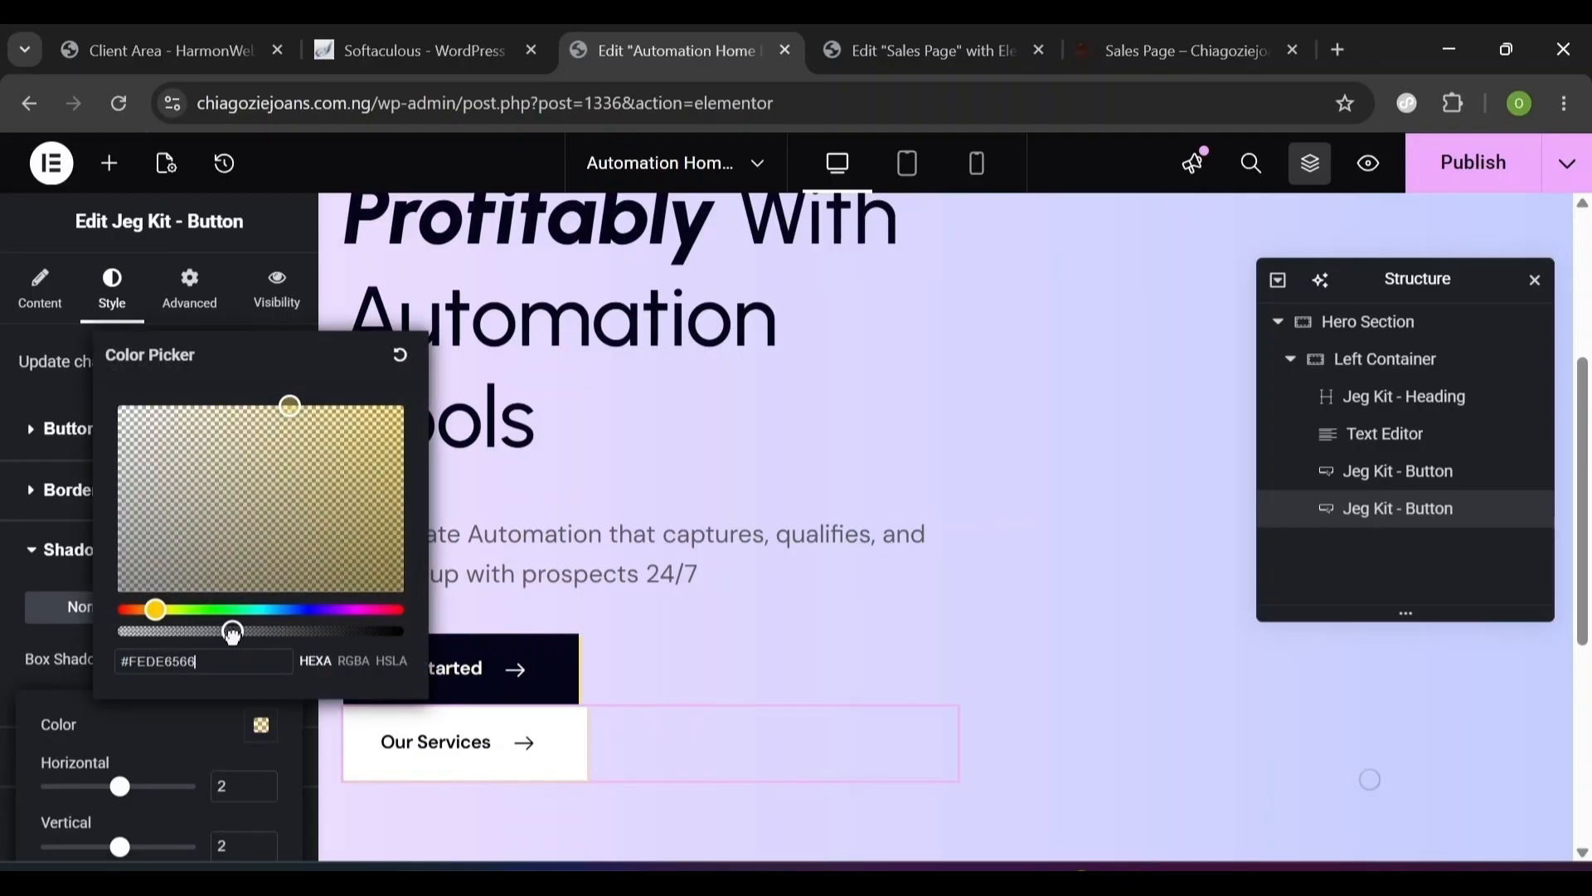
{"action": "left_click", "coordinate": [466, 737]}
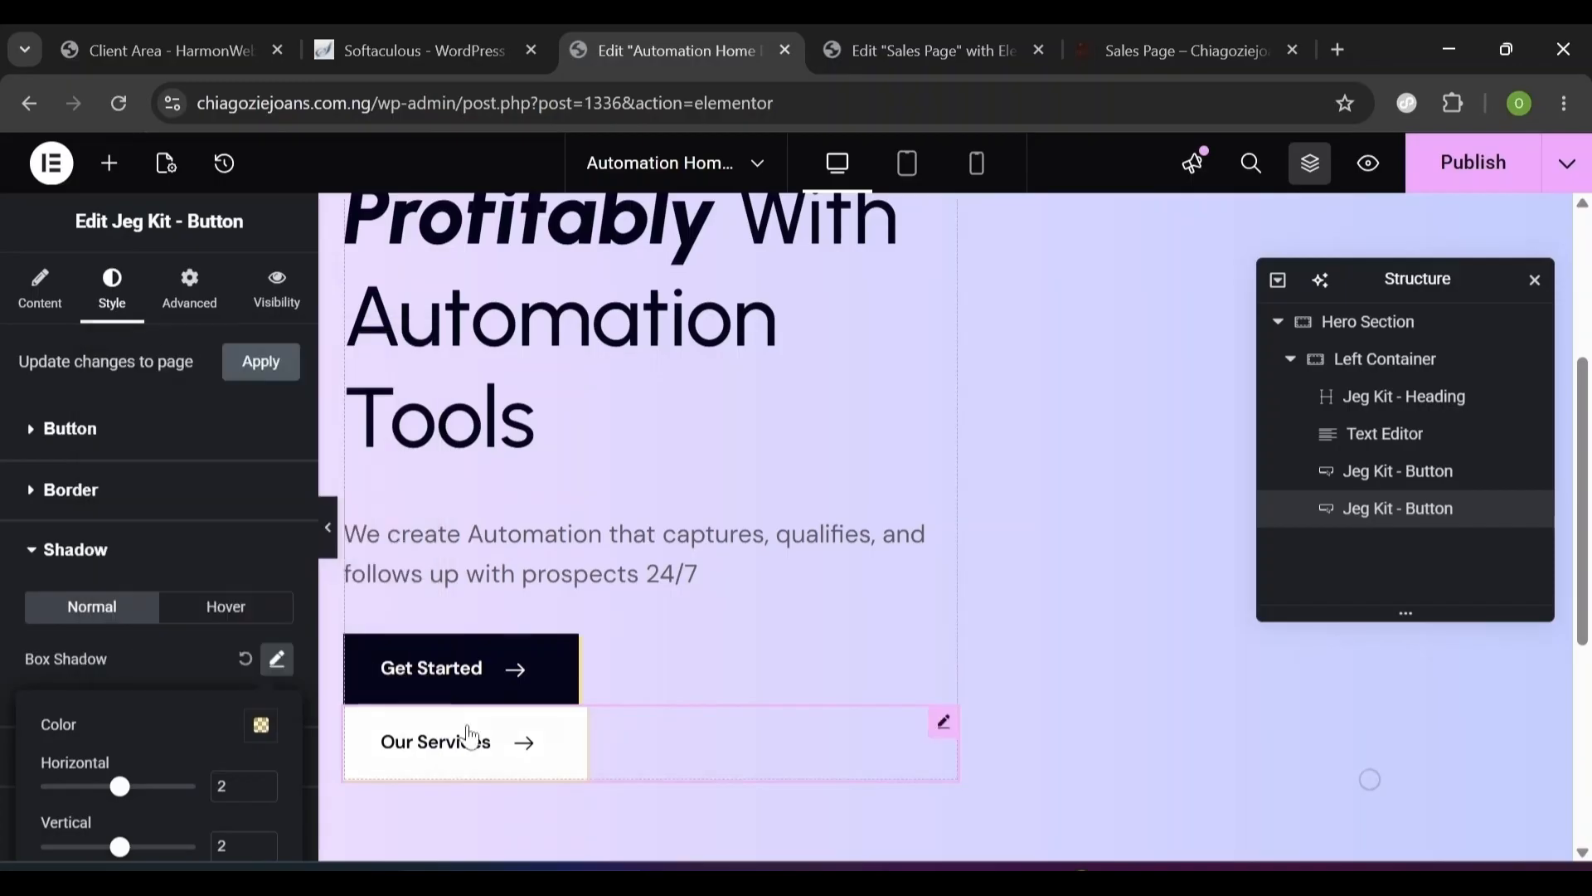
{"action": "left_click", "coordinate": [167, 557]}
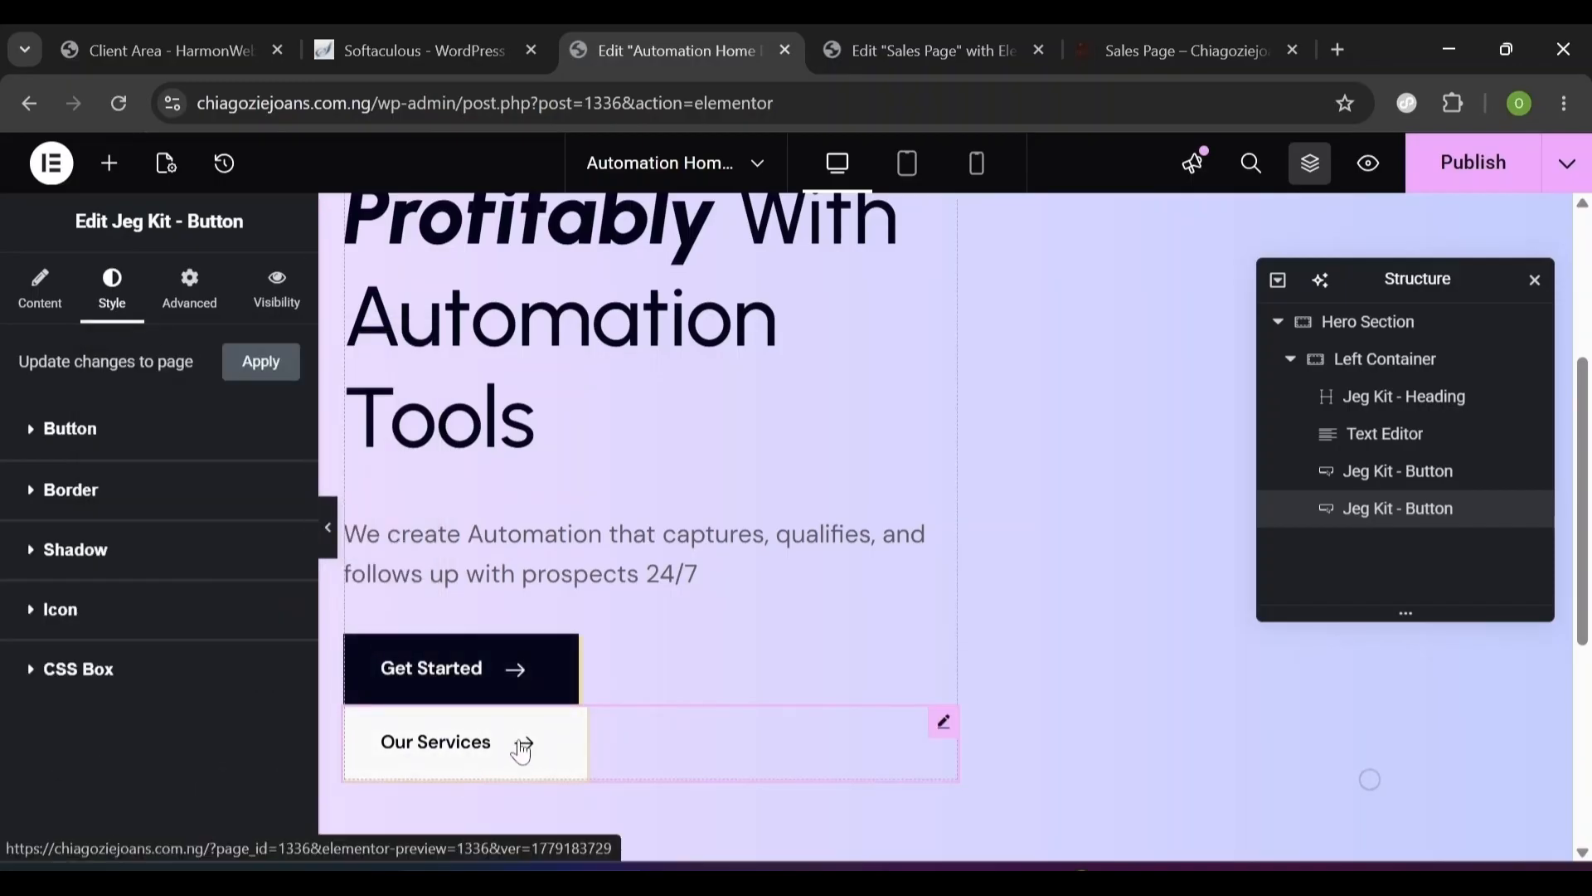
- Expand the button's Icon style settings, then return to its Content settings
{"action": "left_click", "coordinate": [33, 614]}
{"action": "left_click", "coordinate": [45, 298]}
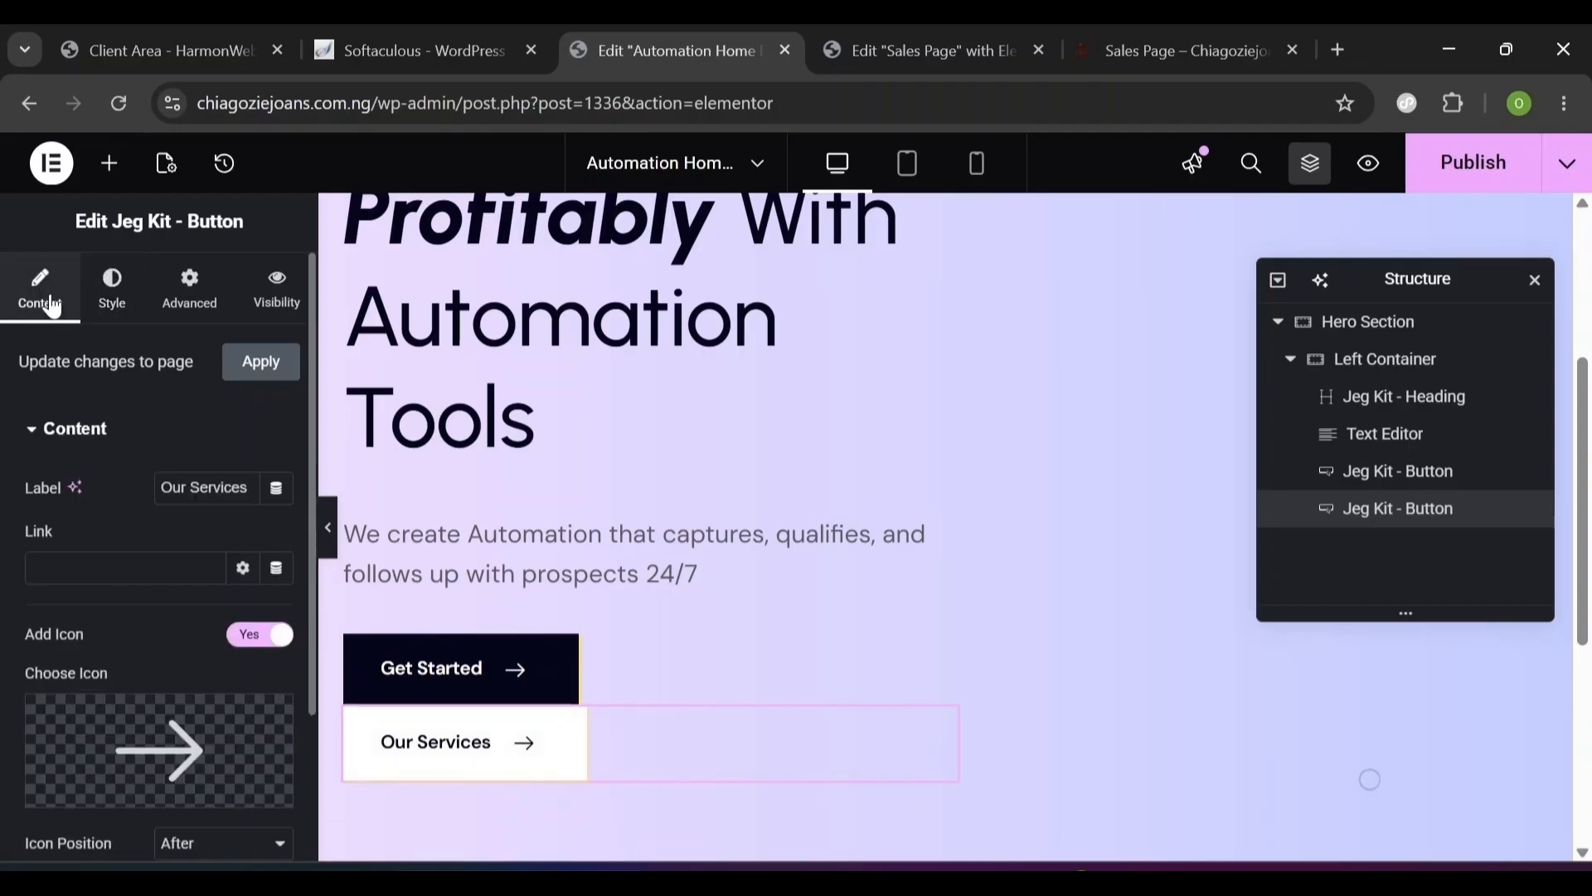
{"action": "mouse_move", "coordinate": [145, 788]}
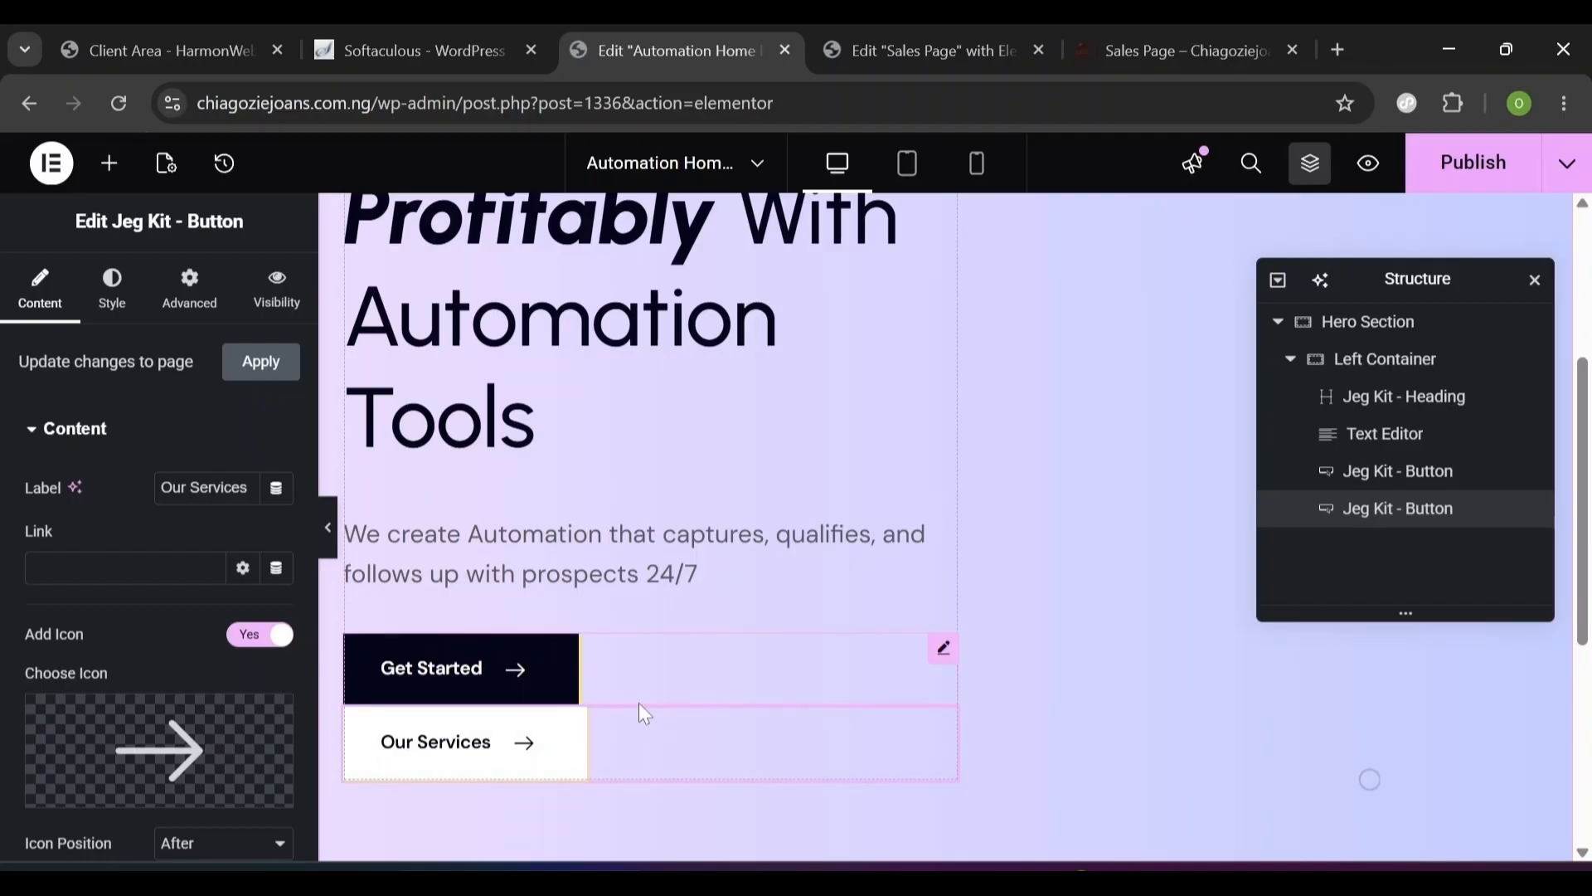
- Compare with the live Sales Page, then open the widget library in the Automation Home editor
{"action": "left_click", "coordinate": [926, 65]}
{"action": "left_click", "coordinate": [1121, 45]}
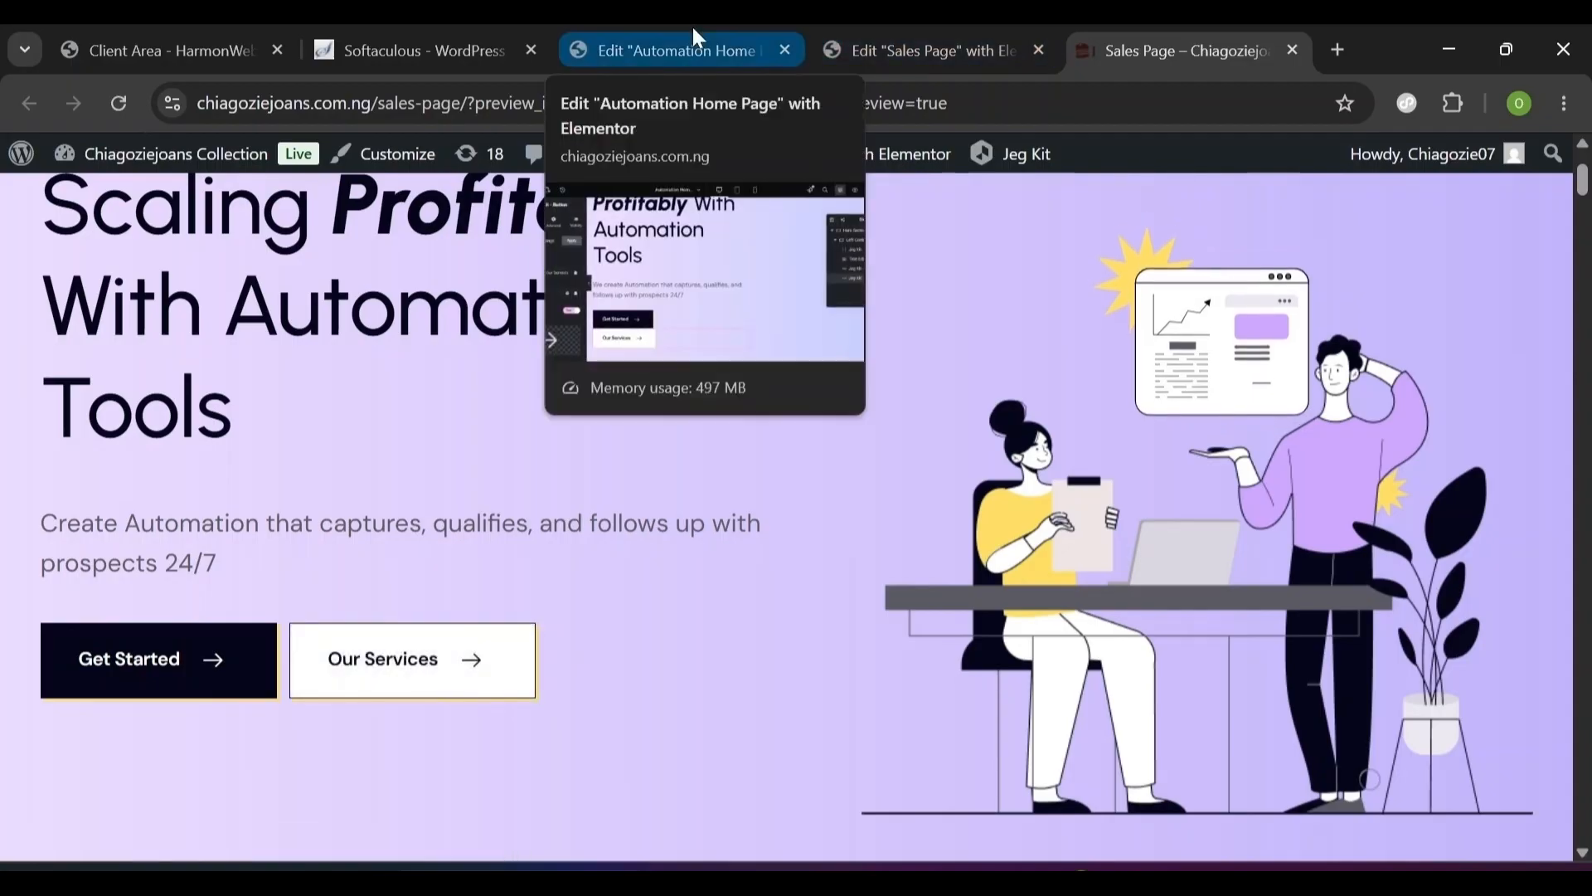
{"action": "left_click", "coordinate": [695, 37]}
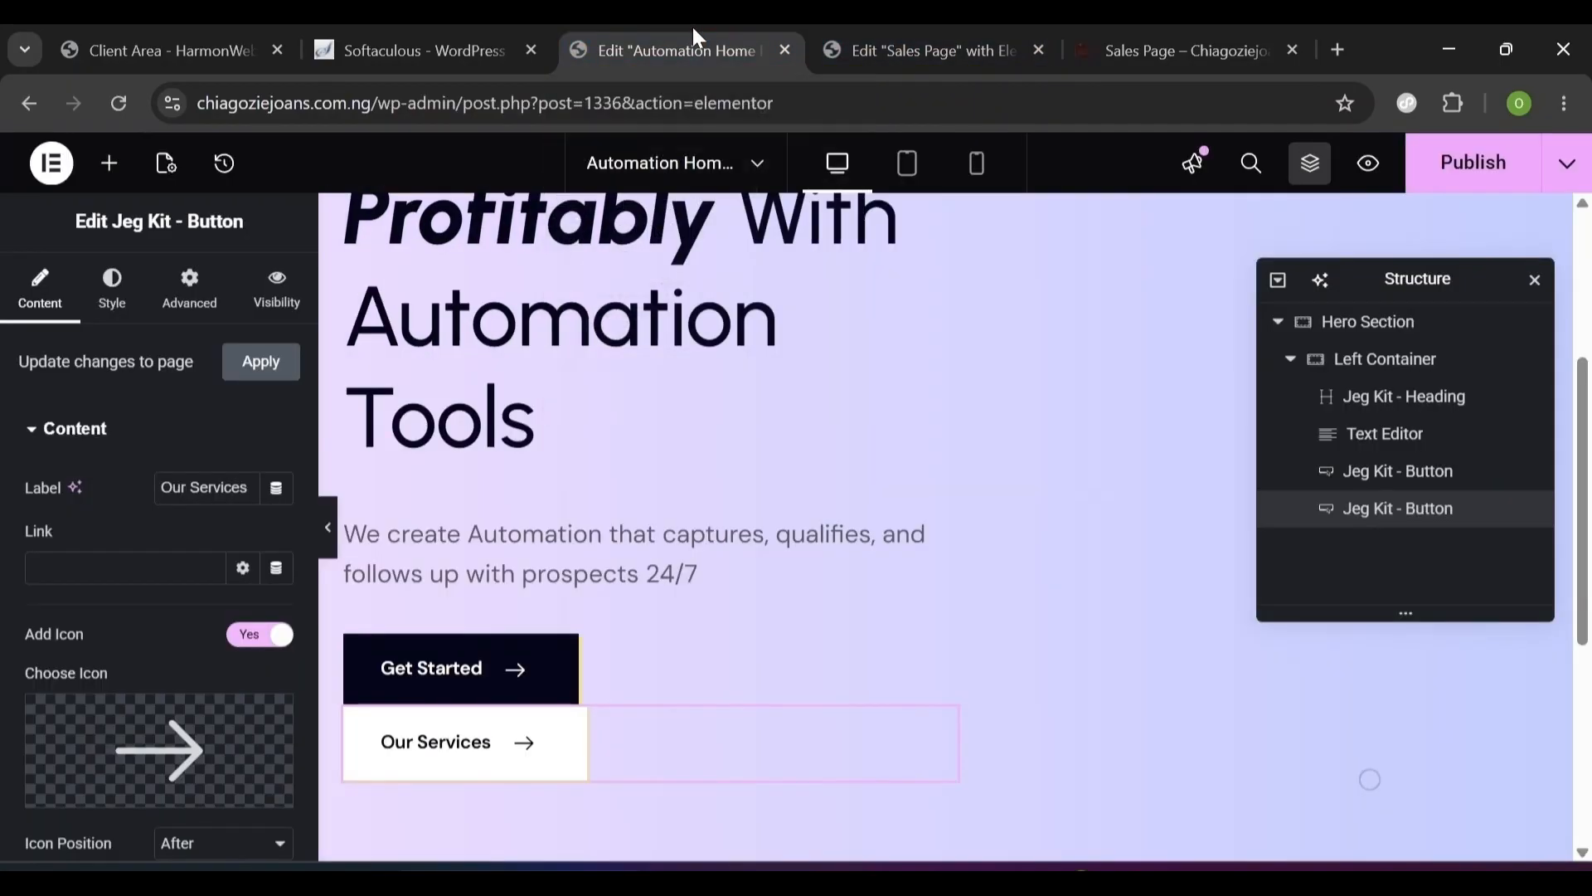
{"action": "left_click", "coordinate": [109, 163]}
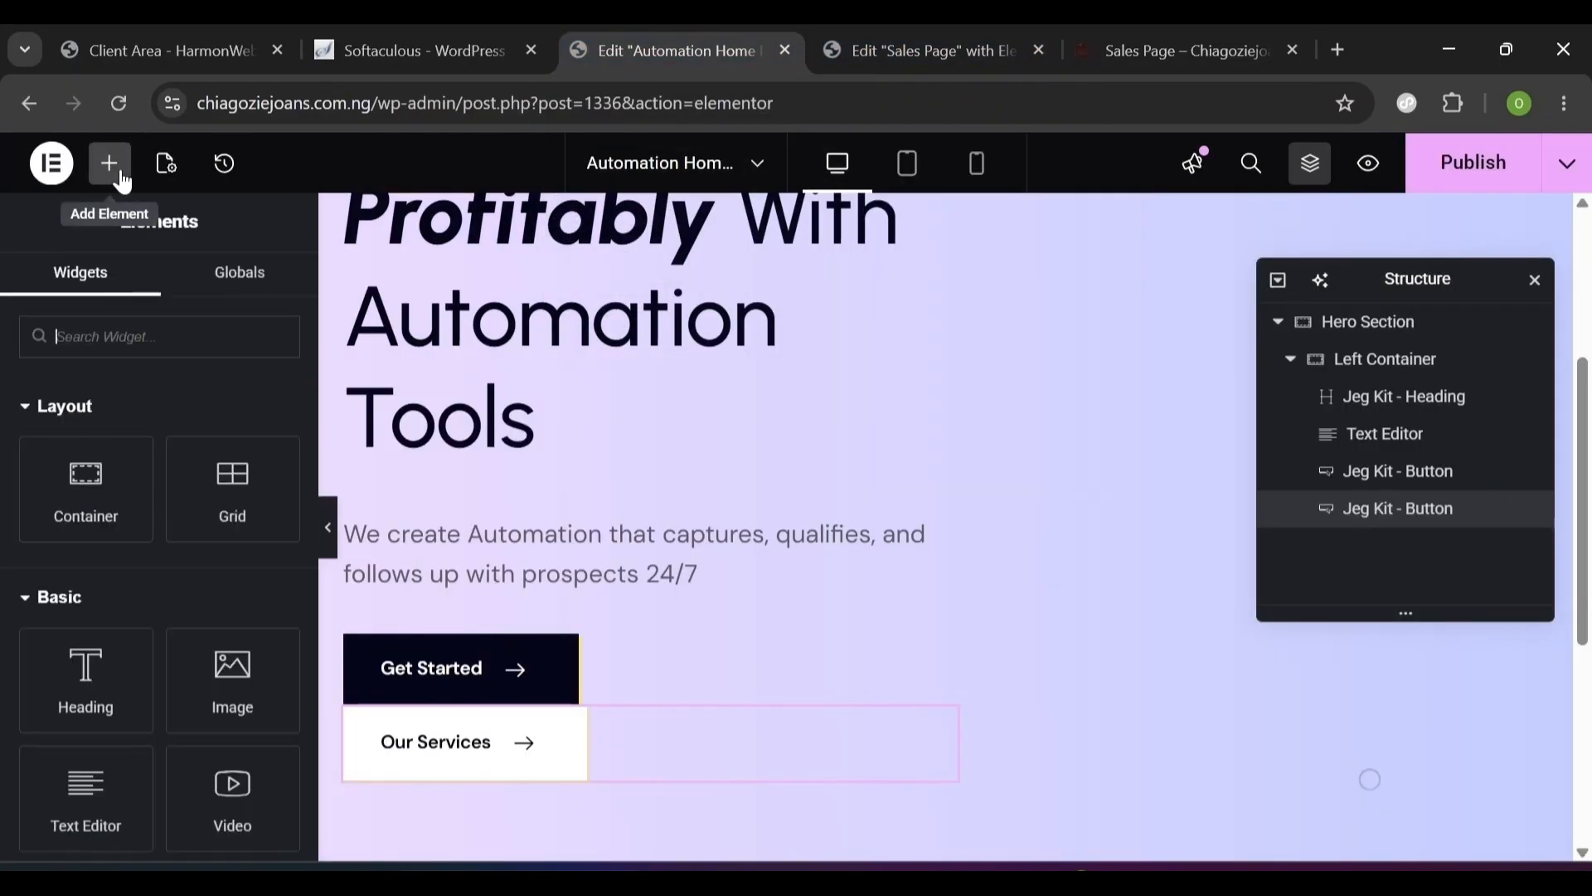
- Add an inner container and move the Get Started and Our Services buttons into it, stacked
{"action": "left_click_drag", "start_coordinate": [43, 532], "coordinate": [448, 634]}
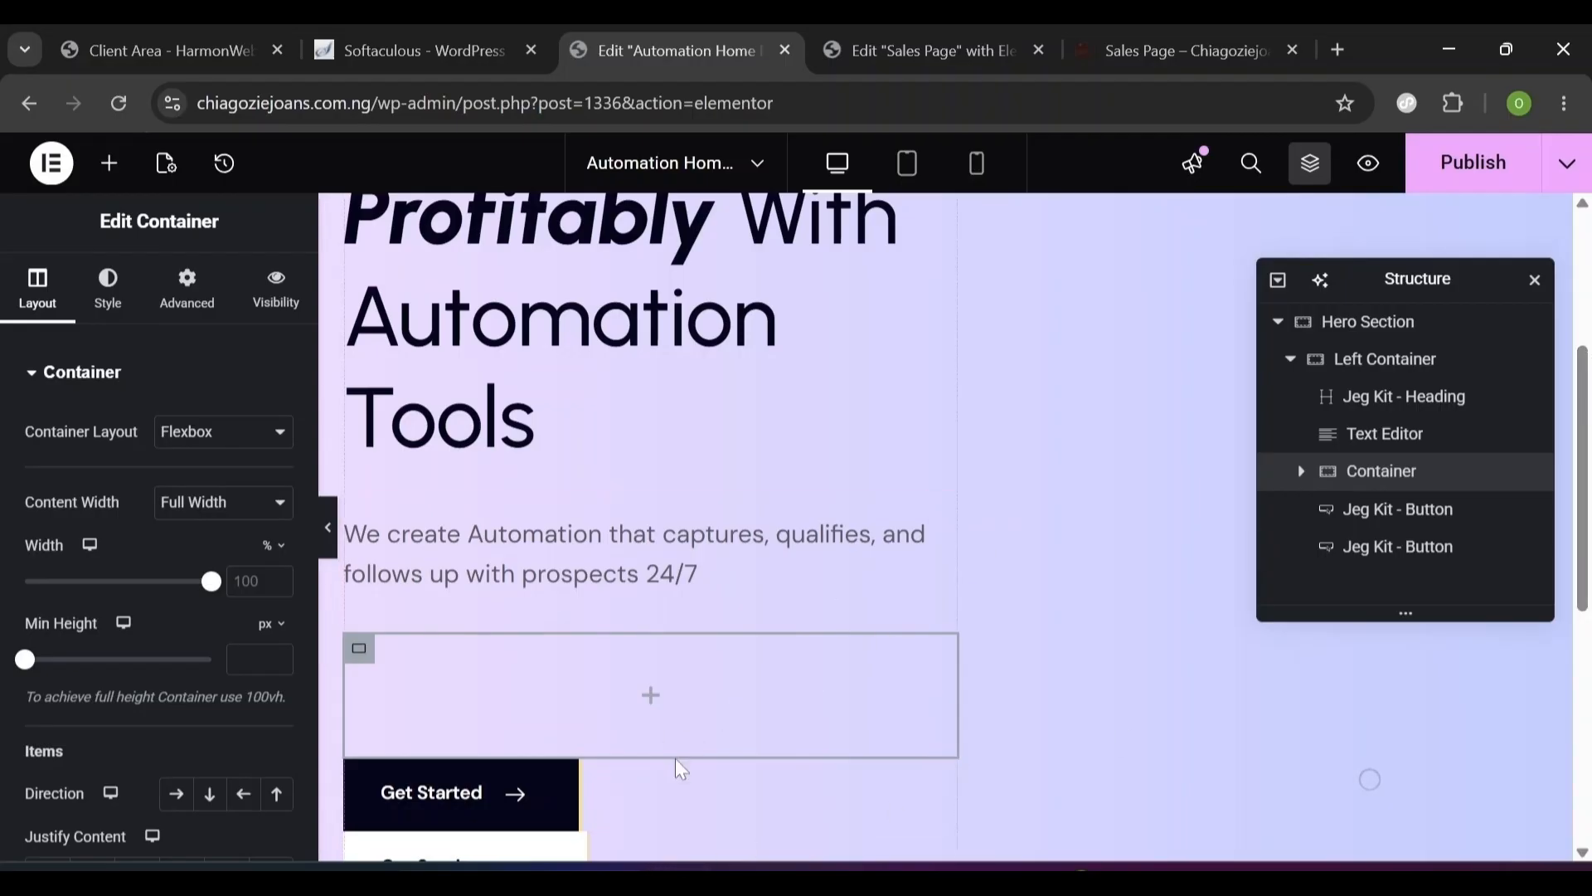
{"action": "scroll", "coordinate": [630, 646], "scroll_direction": "down", "scroll_amount": 2}
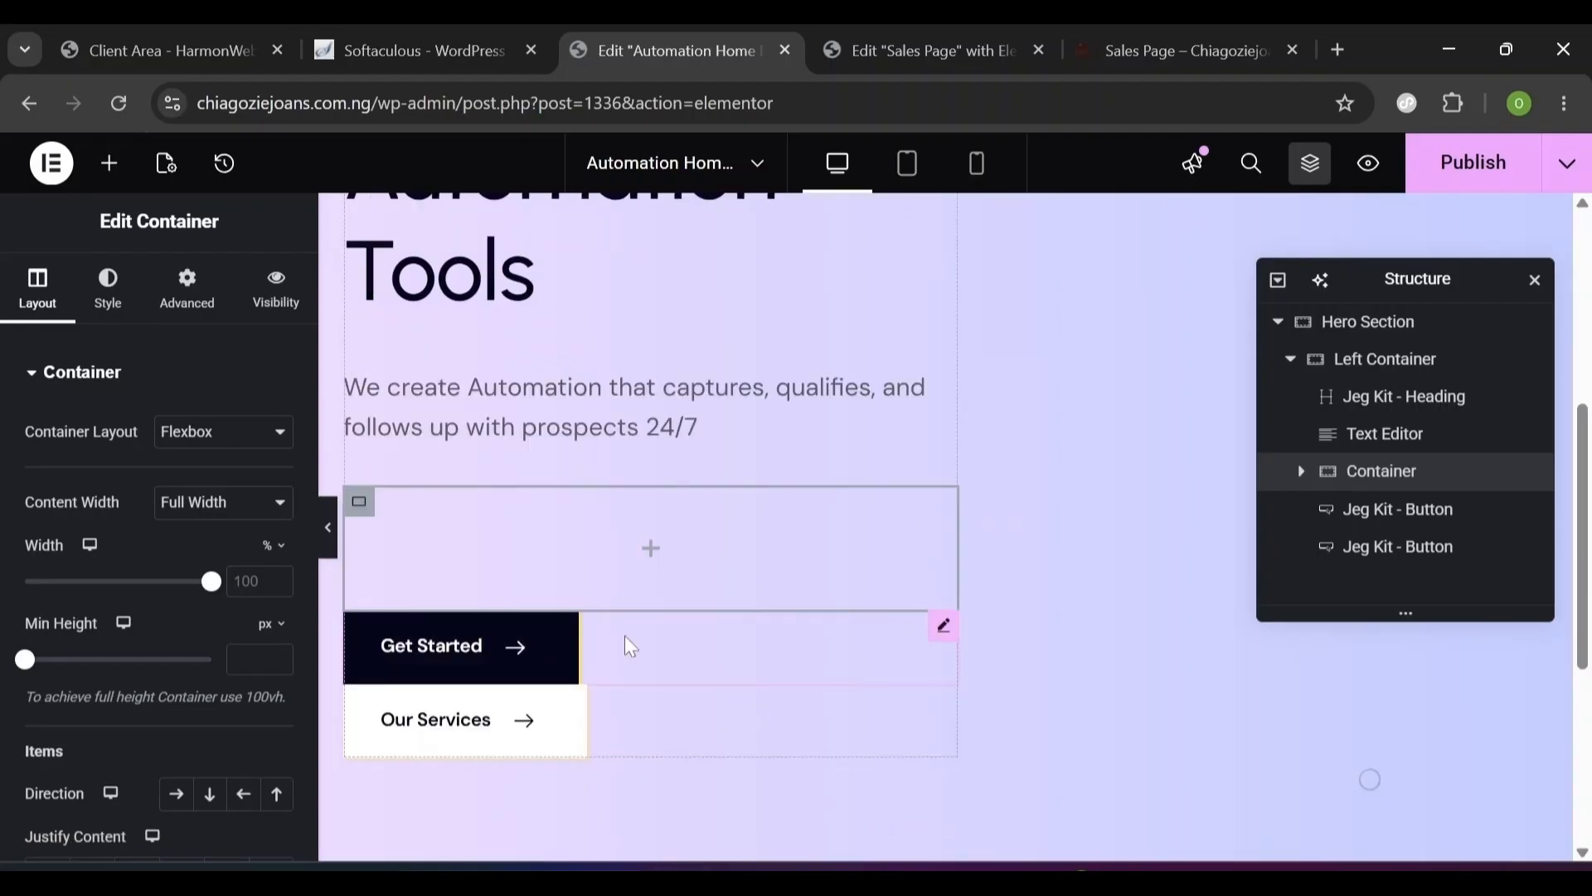
{"action": "left_click", "coordinate": [819, 647]}
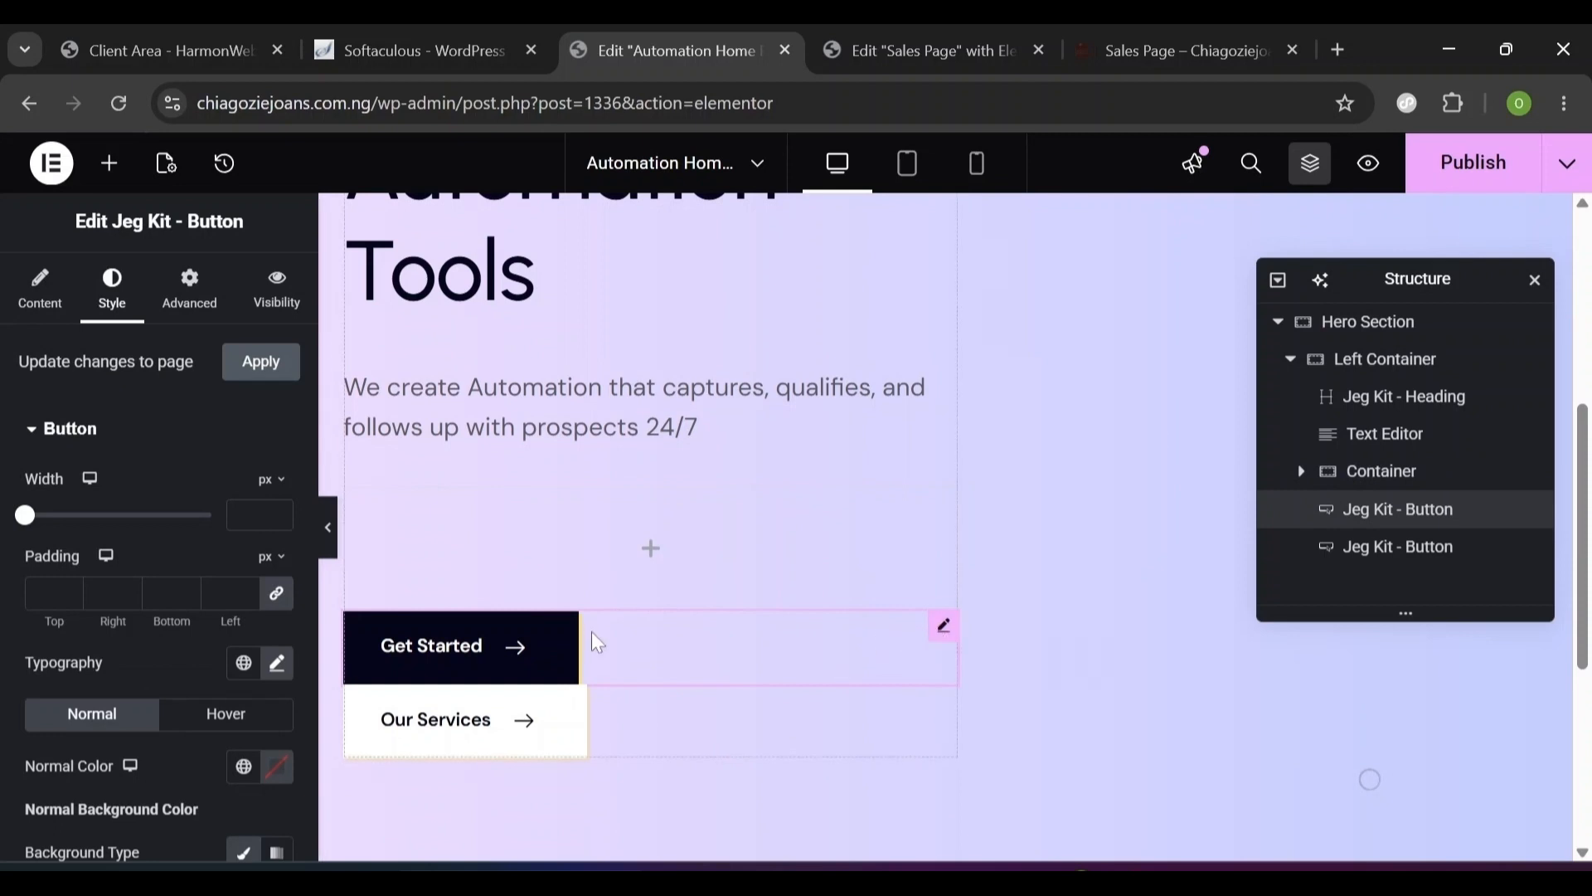
{"action": "left_click_drag", "start_coordinate": [597, 644], "coordinate": [601, 546]}
{"action": "left_click_drag", "start_coordinate": [650, 594], "coordinate": [665, 524]}
{"action": "left_click", "coordinate": [1459, 551]}
{"action": "left_click_drag", "start_coordinate": [1464, 533], "coordinate": [1369, 497]}
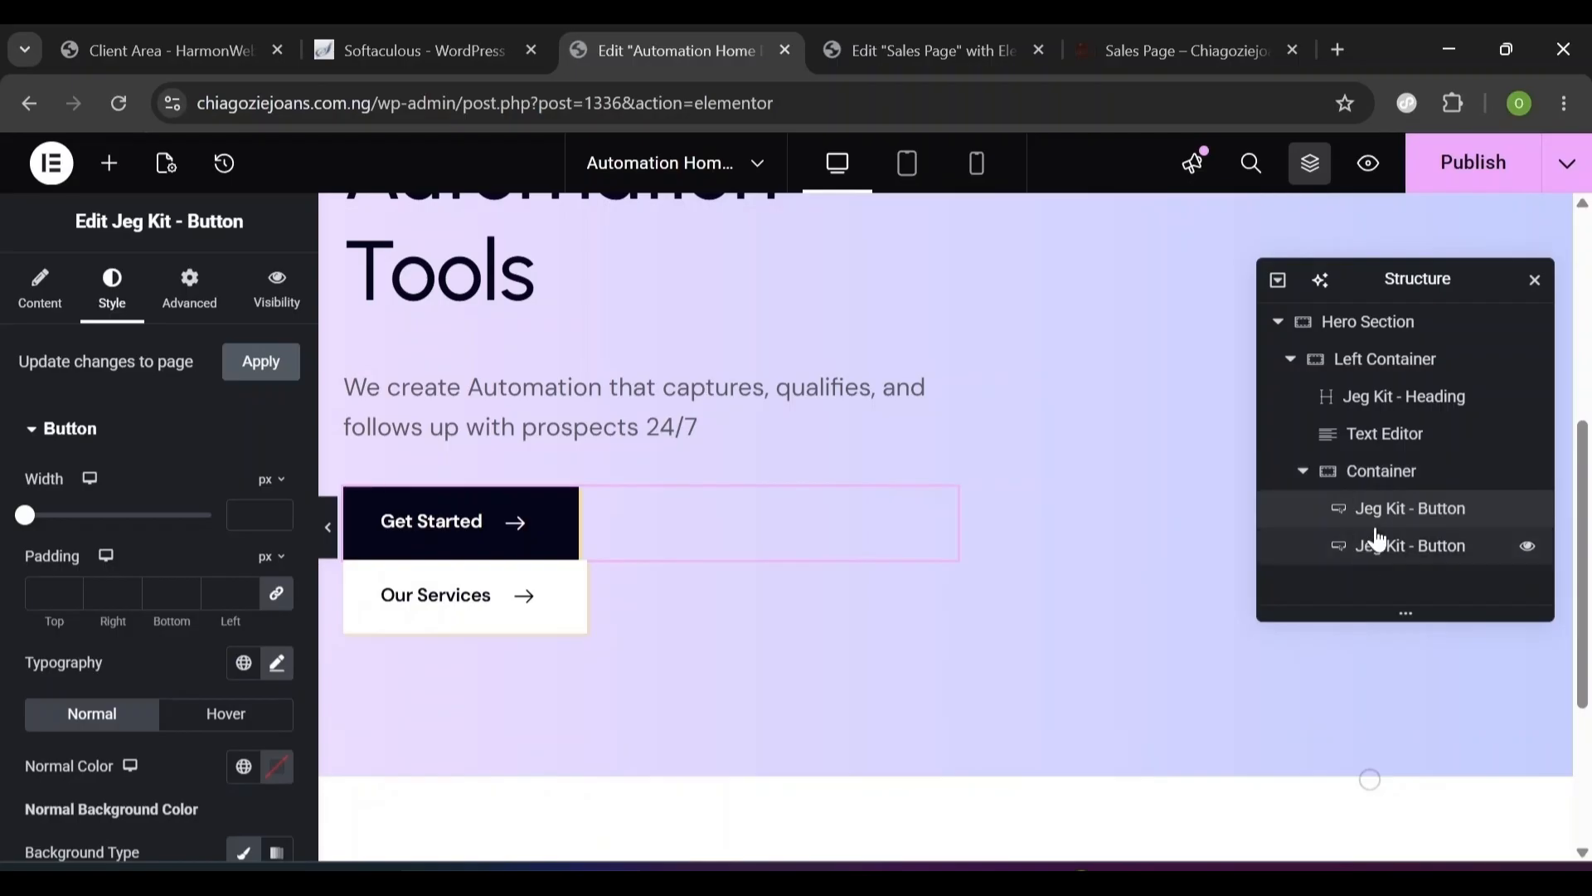
{"action": "left_click", "coordinate": [1414, 489]}
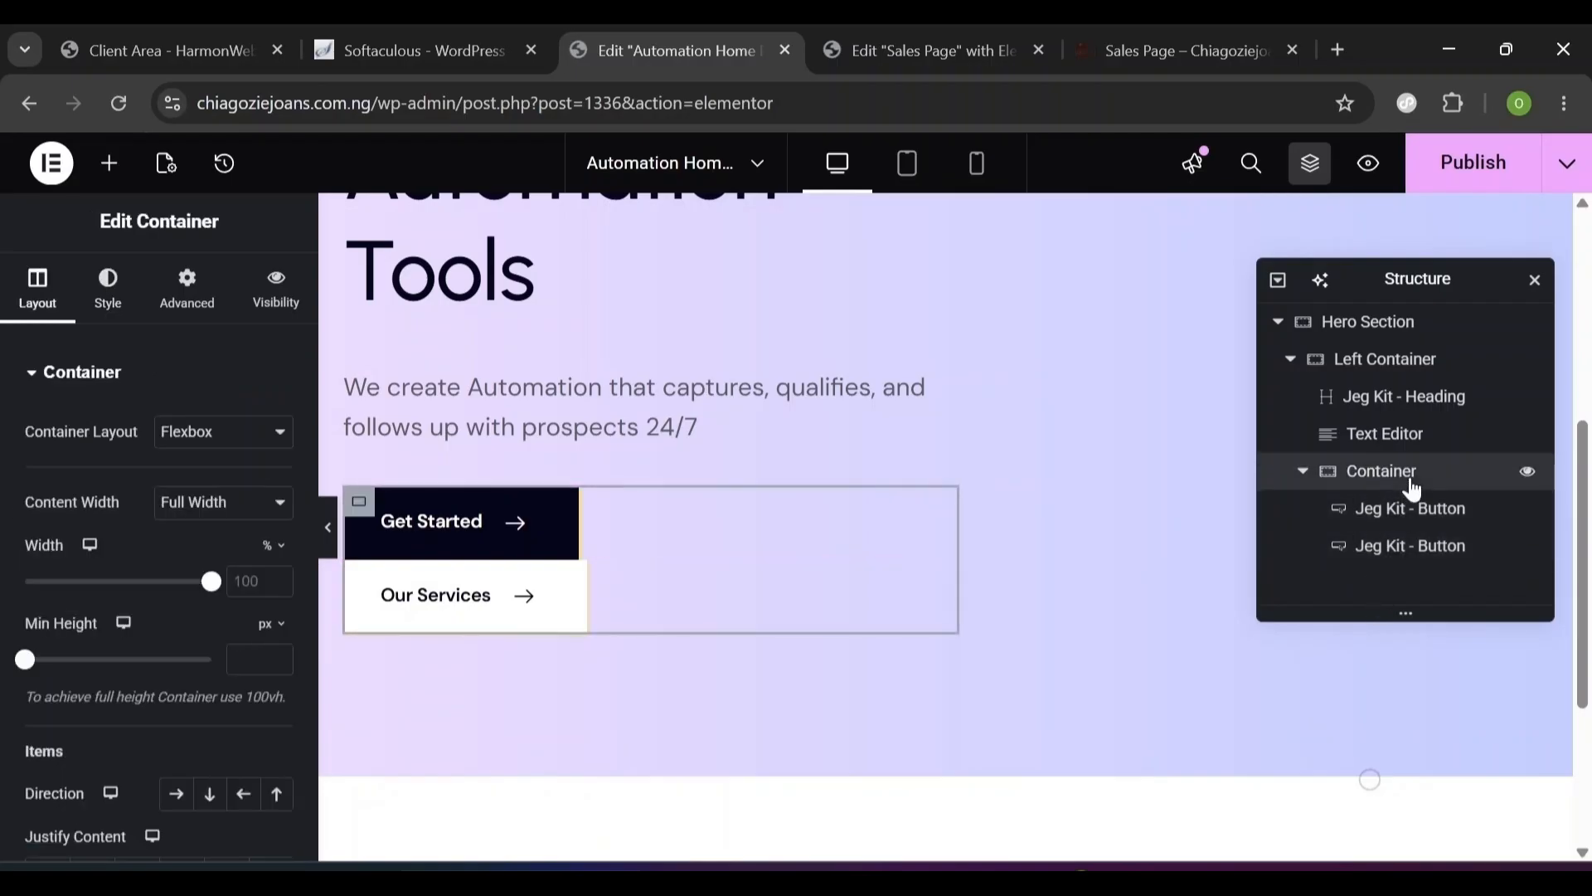
- Set the button container's direction to Row with a 16 px gap
{"action": "left_click", "coordinate": [177, 805]}
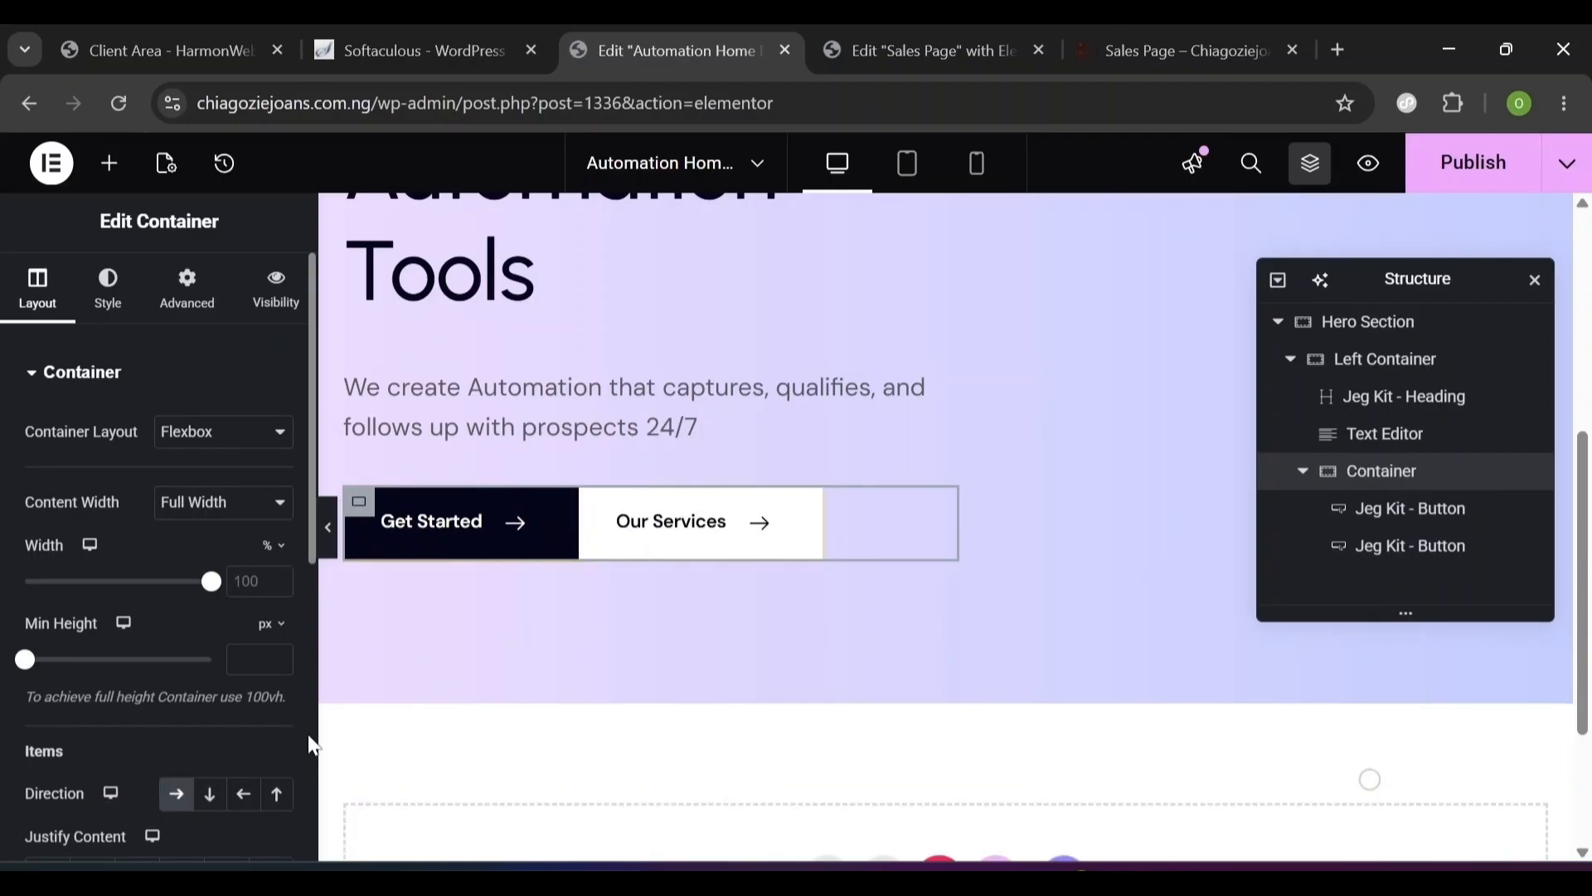
{"action": "scroll", "coordinate": [314, 746], "scroll_direction": "down", "scroll_amount": 7}
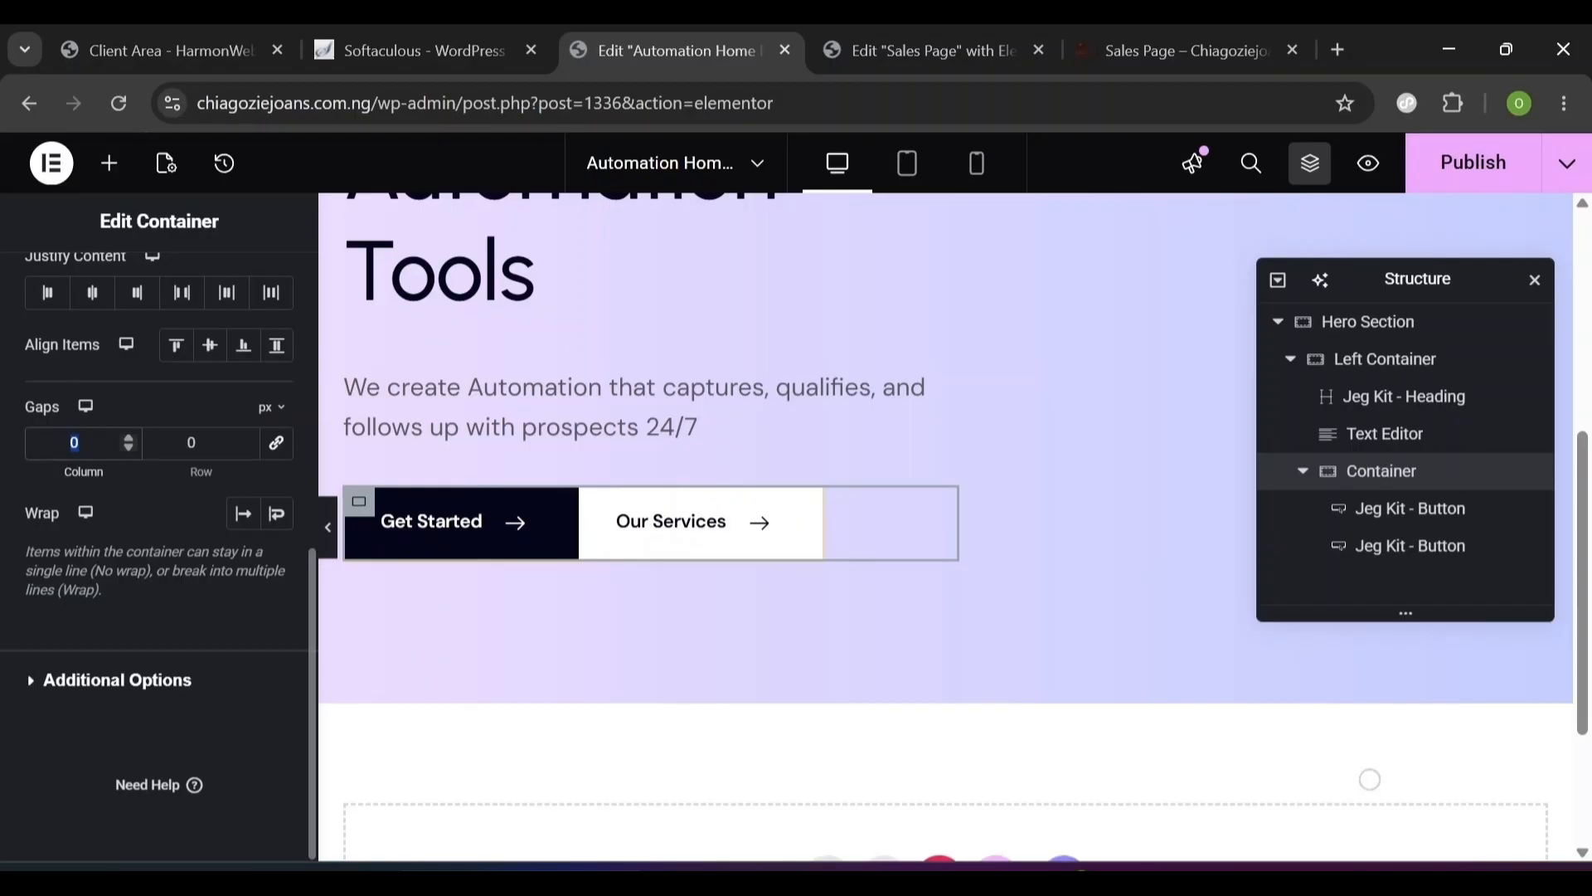
{"action": "type", "text": "16"}
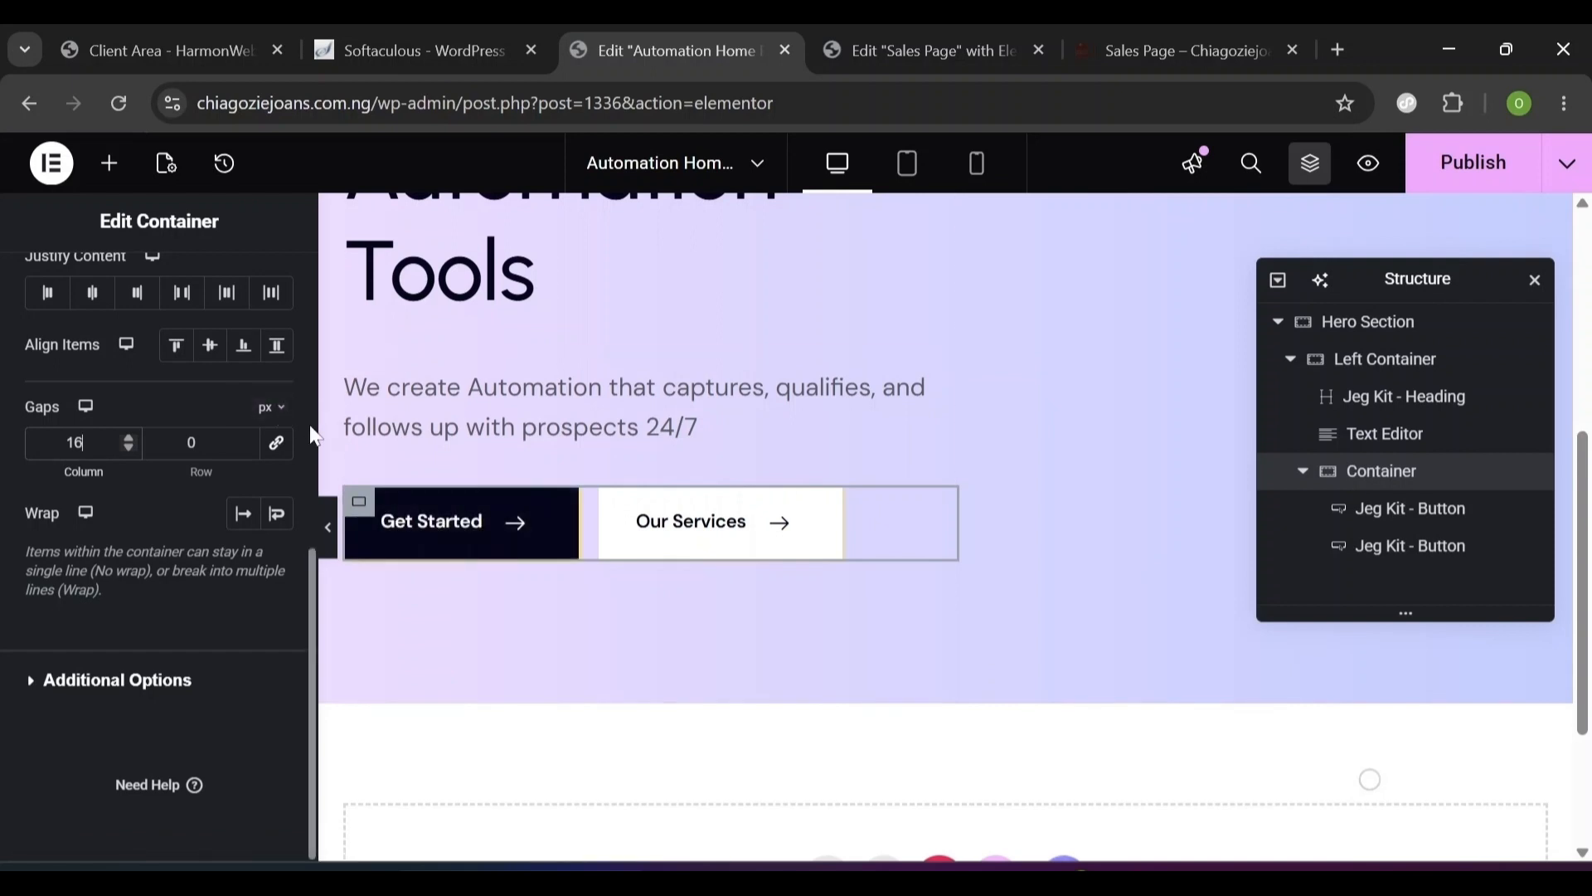
{"action": "scroll", "coordinate": [313, 432], "scroll_direction": "up", "scroll_amount": 7}
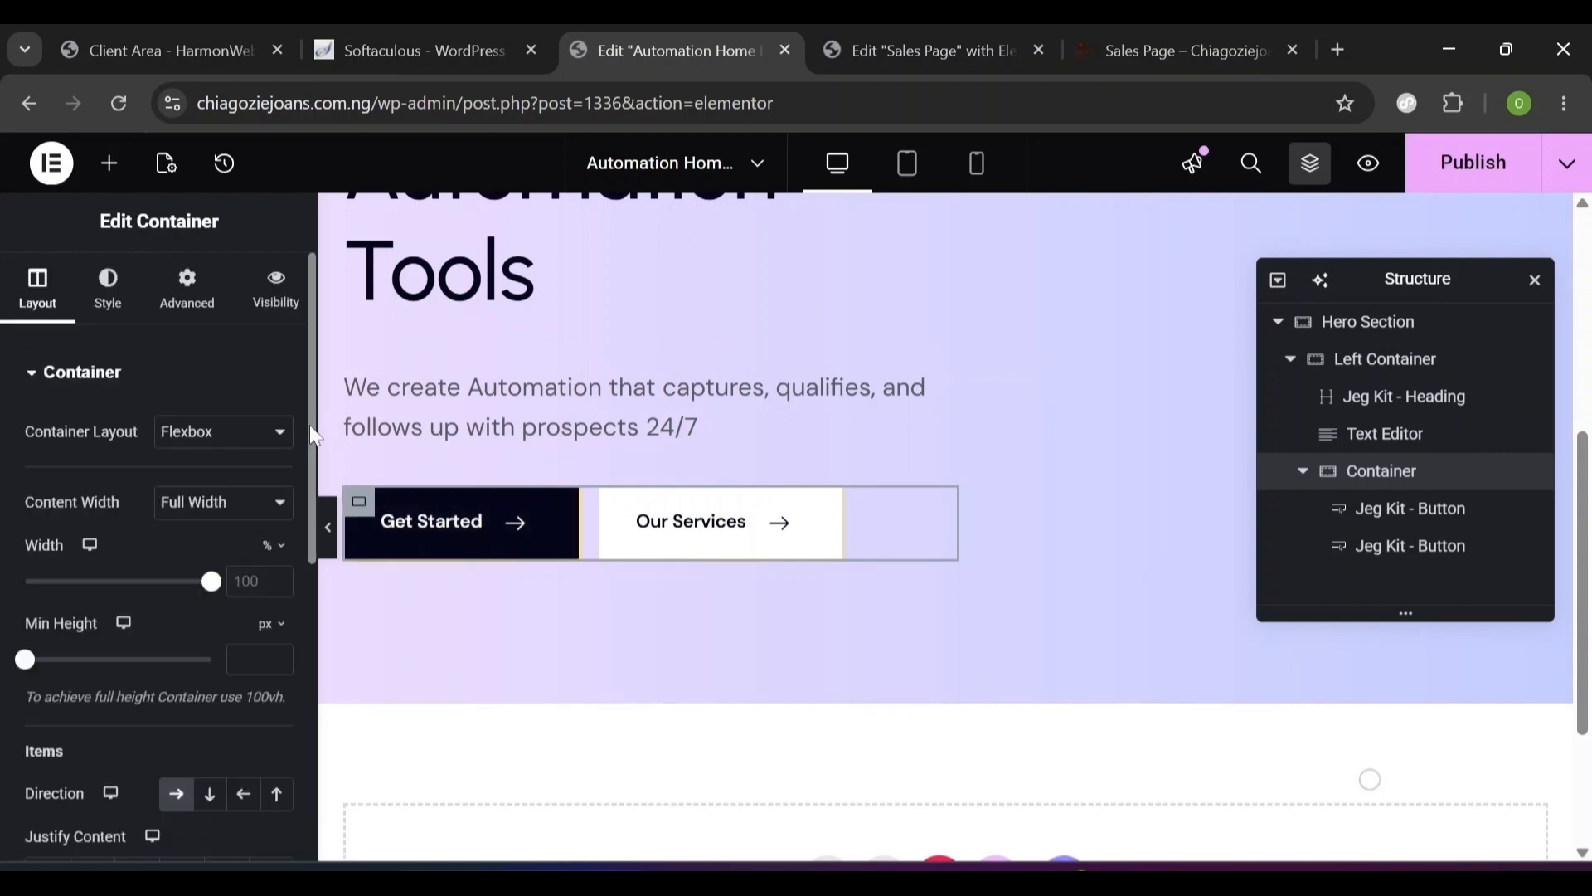
- Set the container's margin and padding to 0 on the Advanced tab
{"action": "left_click", "coordinate": [187, 322]}
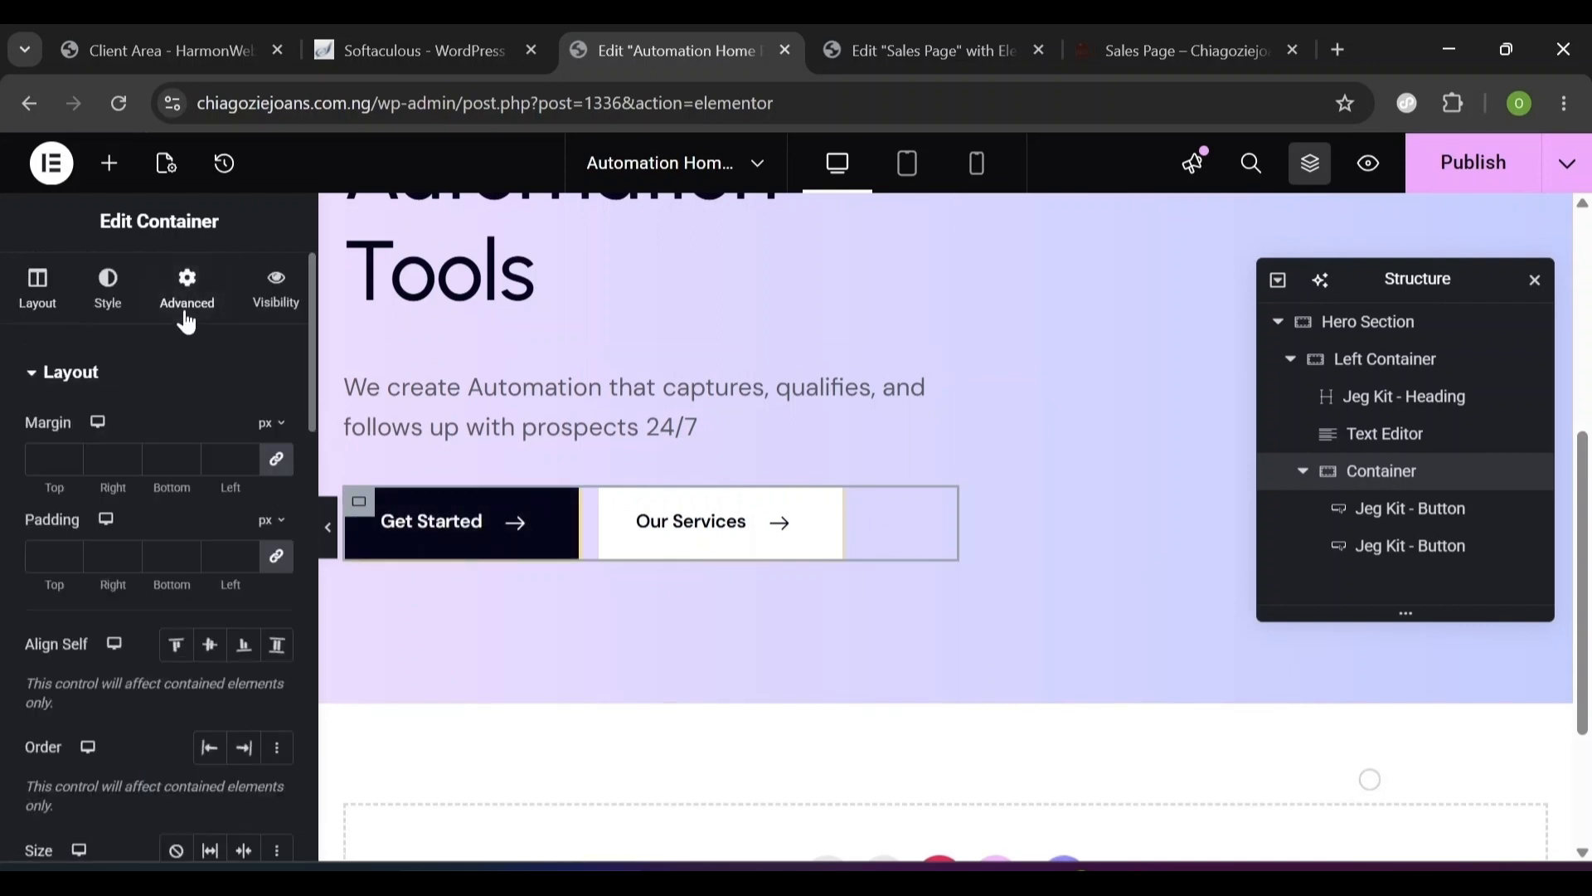
{"action": "left_click", "coordinate": [275, 467]}
{"action": "left_click", "coordinate": [279, 566]}
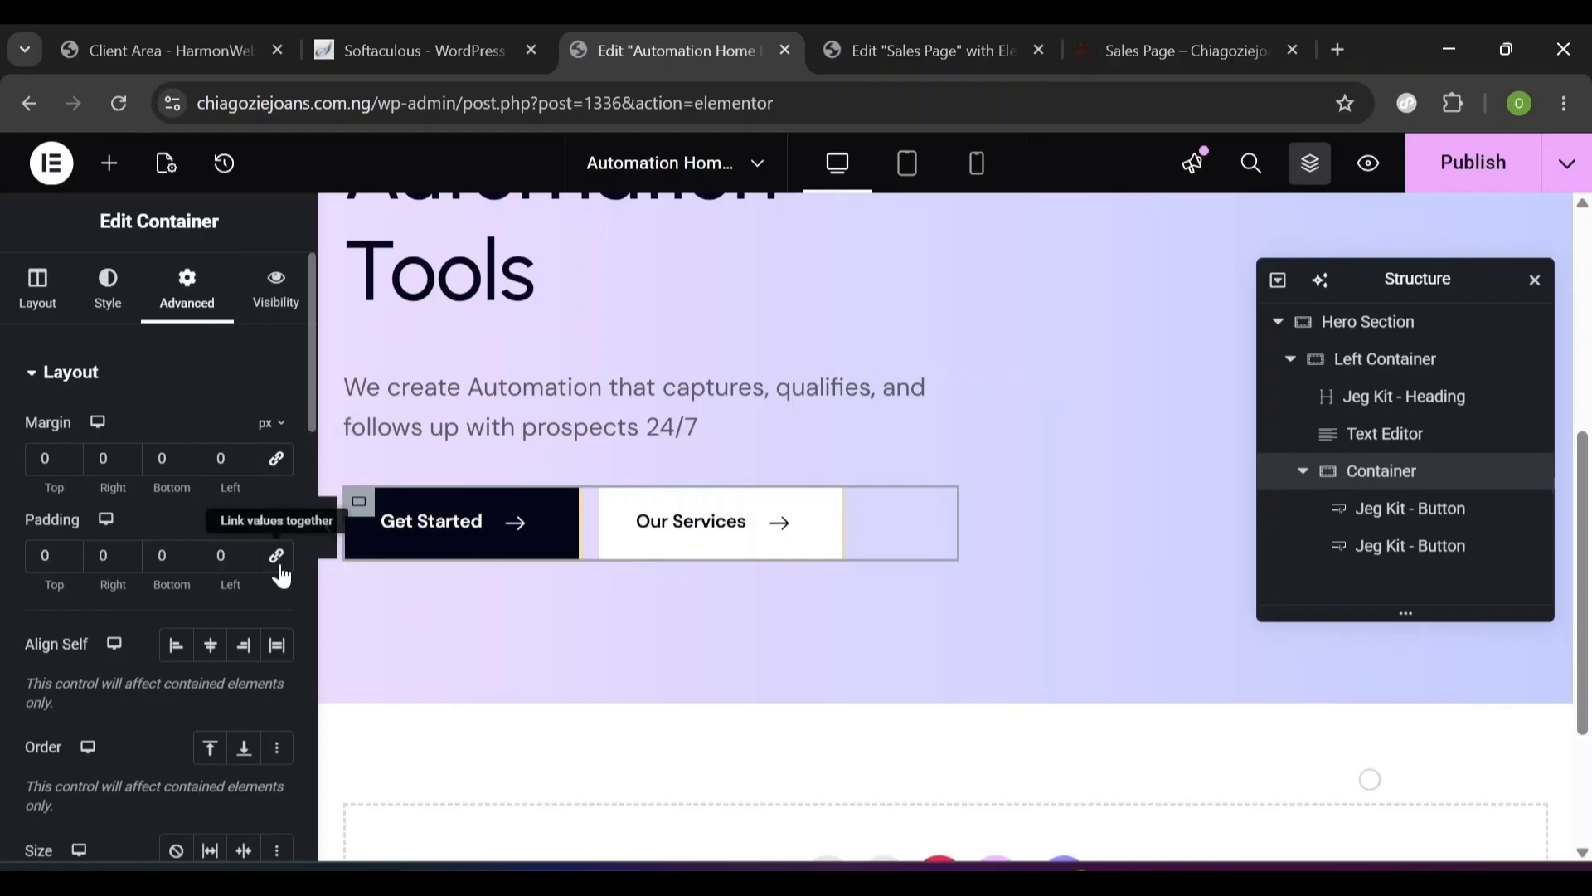
{"action": "scroll", "coordinate": [946, 527], "scroll_direction": "up", "scroll_amount": 4}
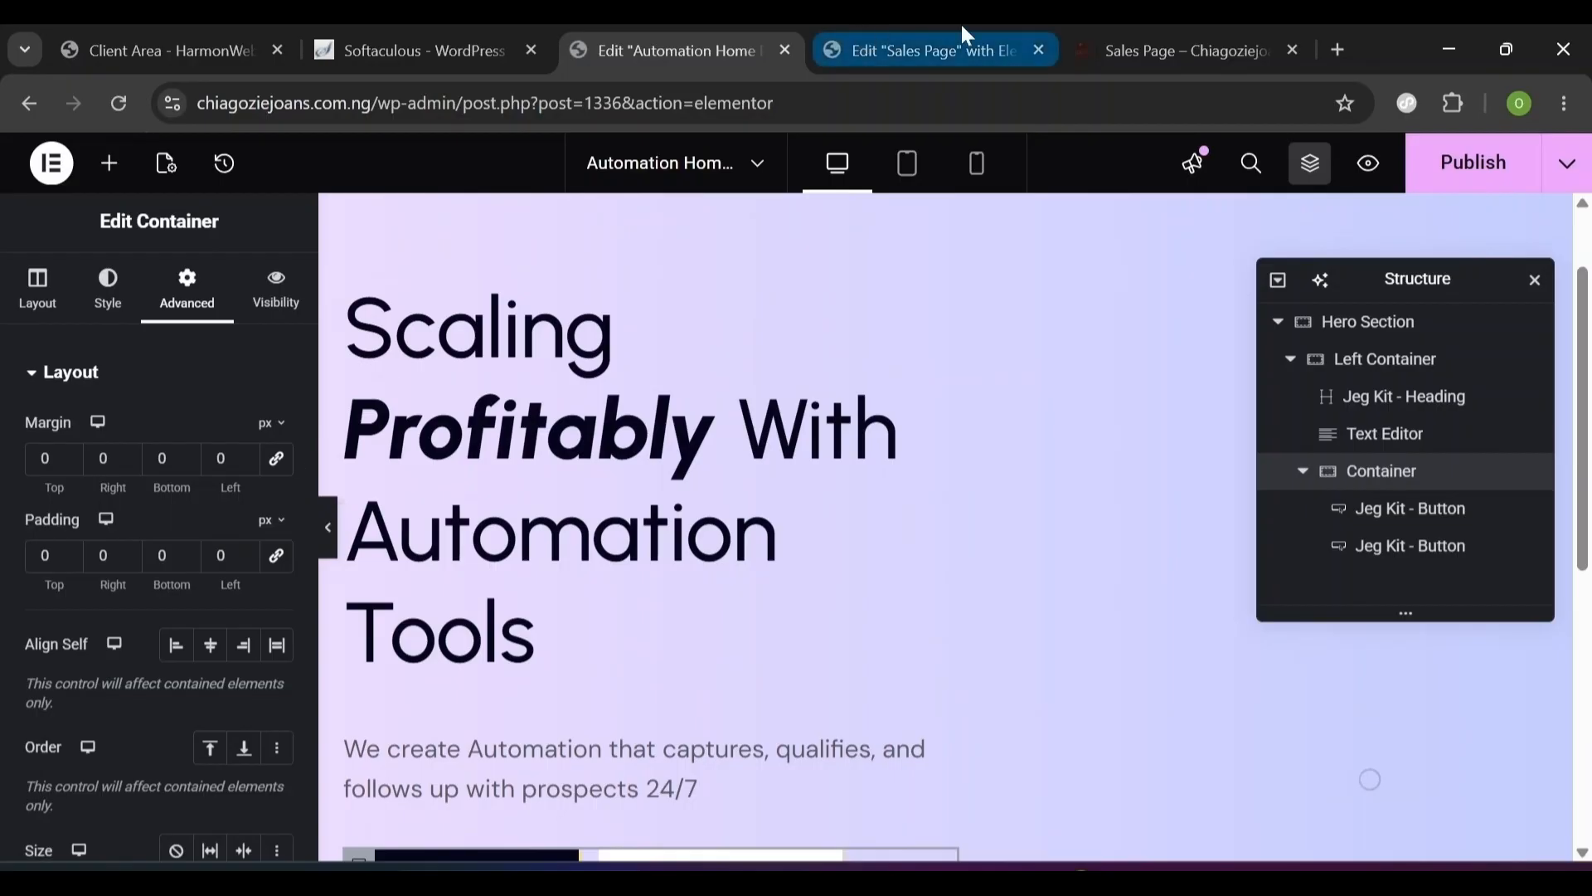
- Compare with the Sales Page preview, then return to the Automation Home editor
{"action": "left_click", "coordinate": [1174, 43]}
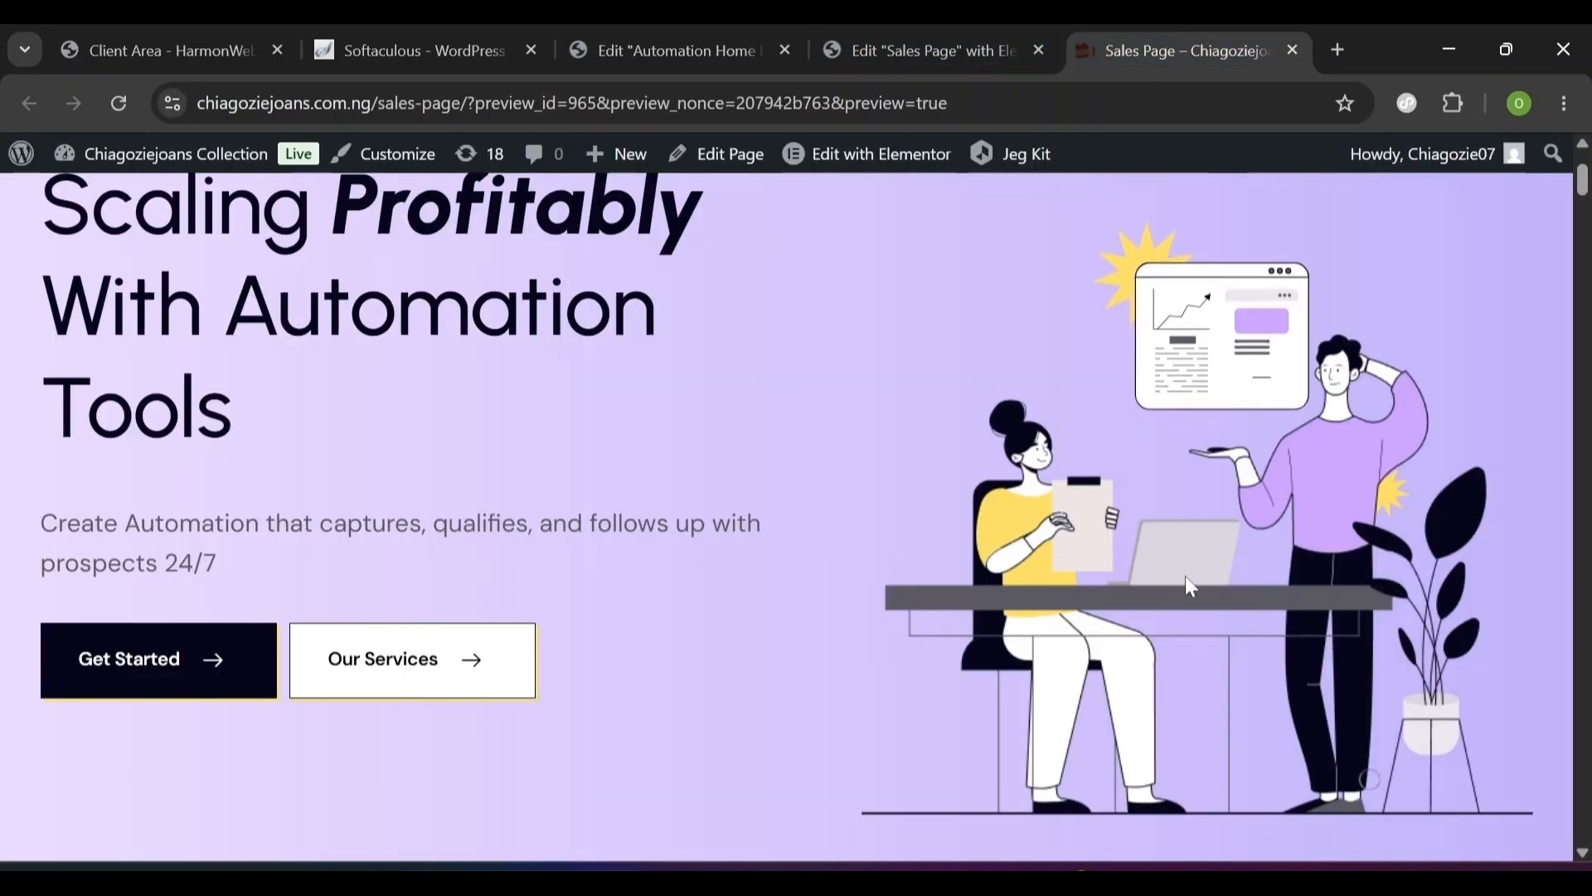
{"action": "scroll", "coordinate": [1186, 575], "scroll_direction": "up", "scroll_amount": 2}
{"action": "scroll", "coordinate": [1185, 576], "scroll_direction": "down", "scroll_amount": 3}
{"action": "scroll", "coordinate": [1106, 447], "scroll_direction": "up", "scroll_amount": 3}
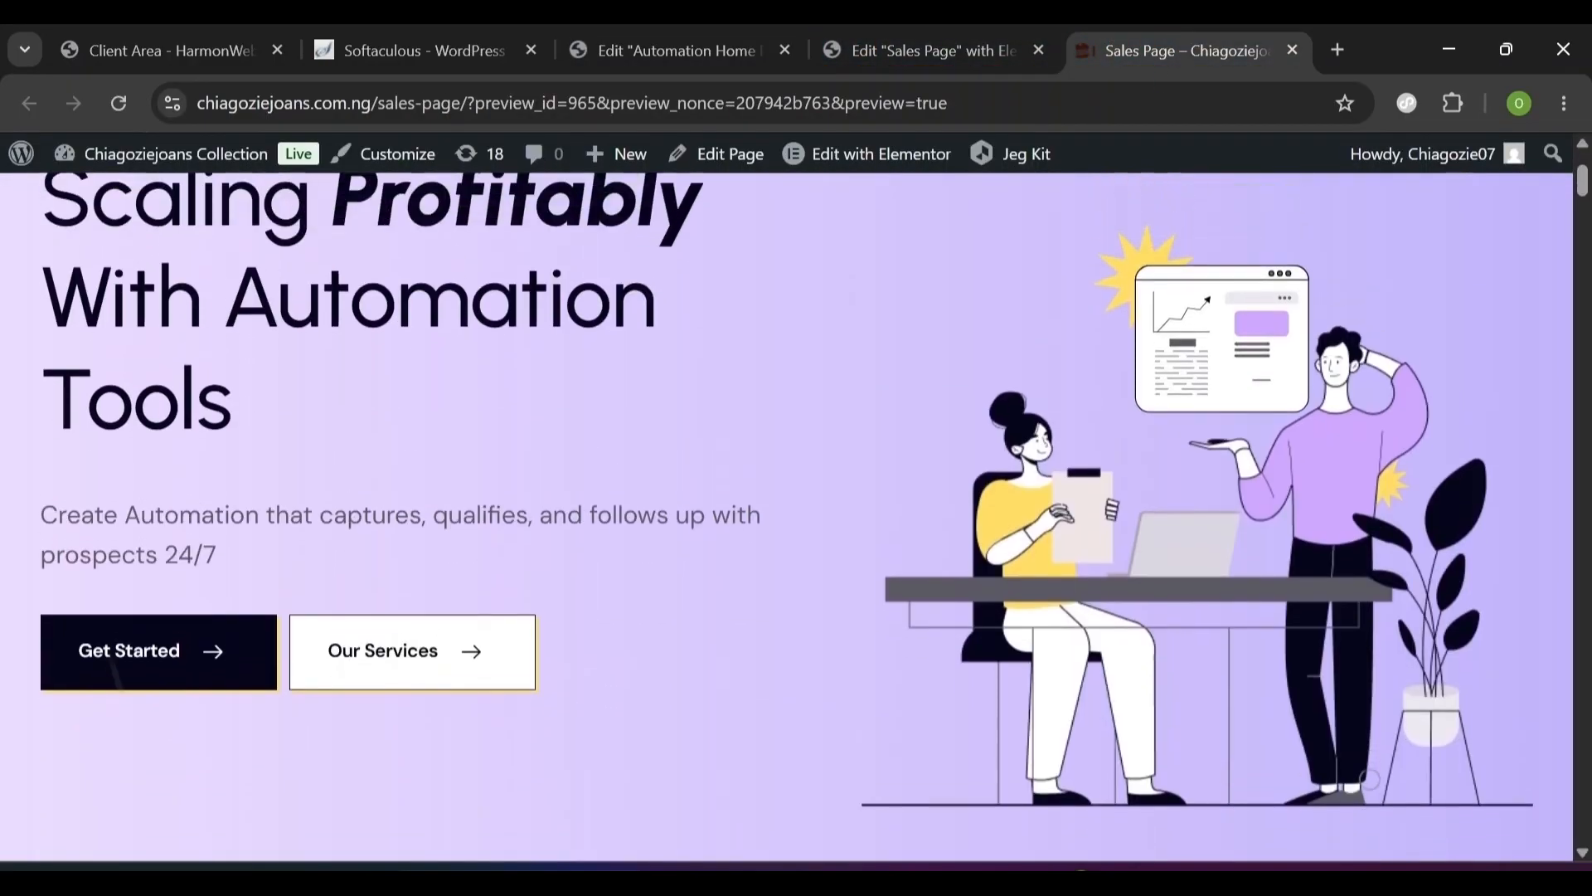
{"action": "left_click", "coordinate": [673, 50]}
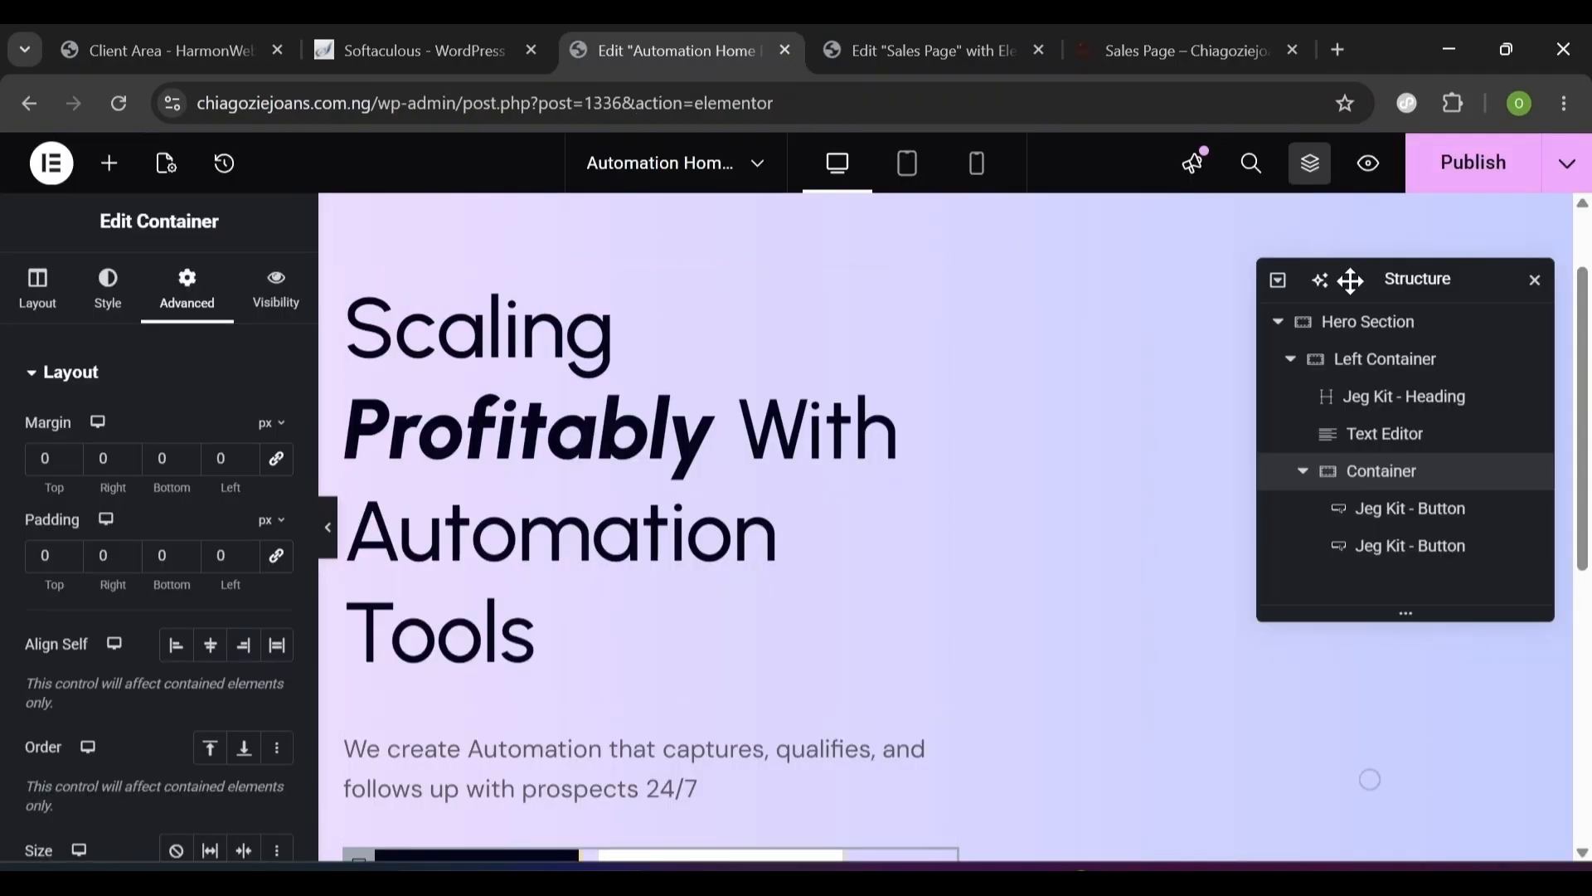
{"action": "left_click_drag", "start_coordinate": [1350, 280], "coordinate": [584, 121]}
- Drag a Container onto the hero, then delete it as misplaced
{"action": "left_click", "coordinate": [38, 290]}
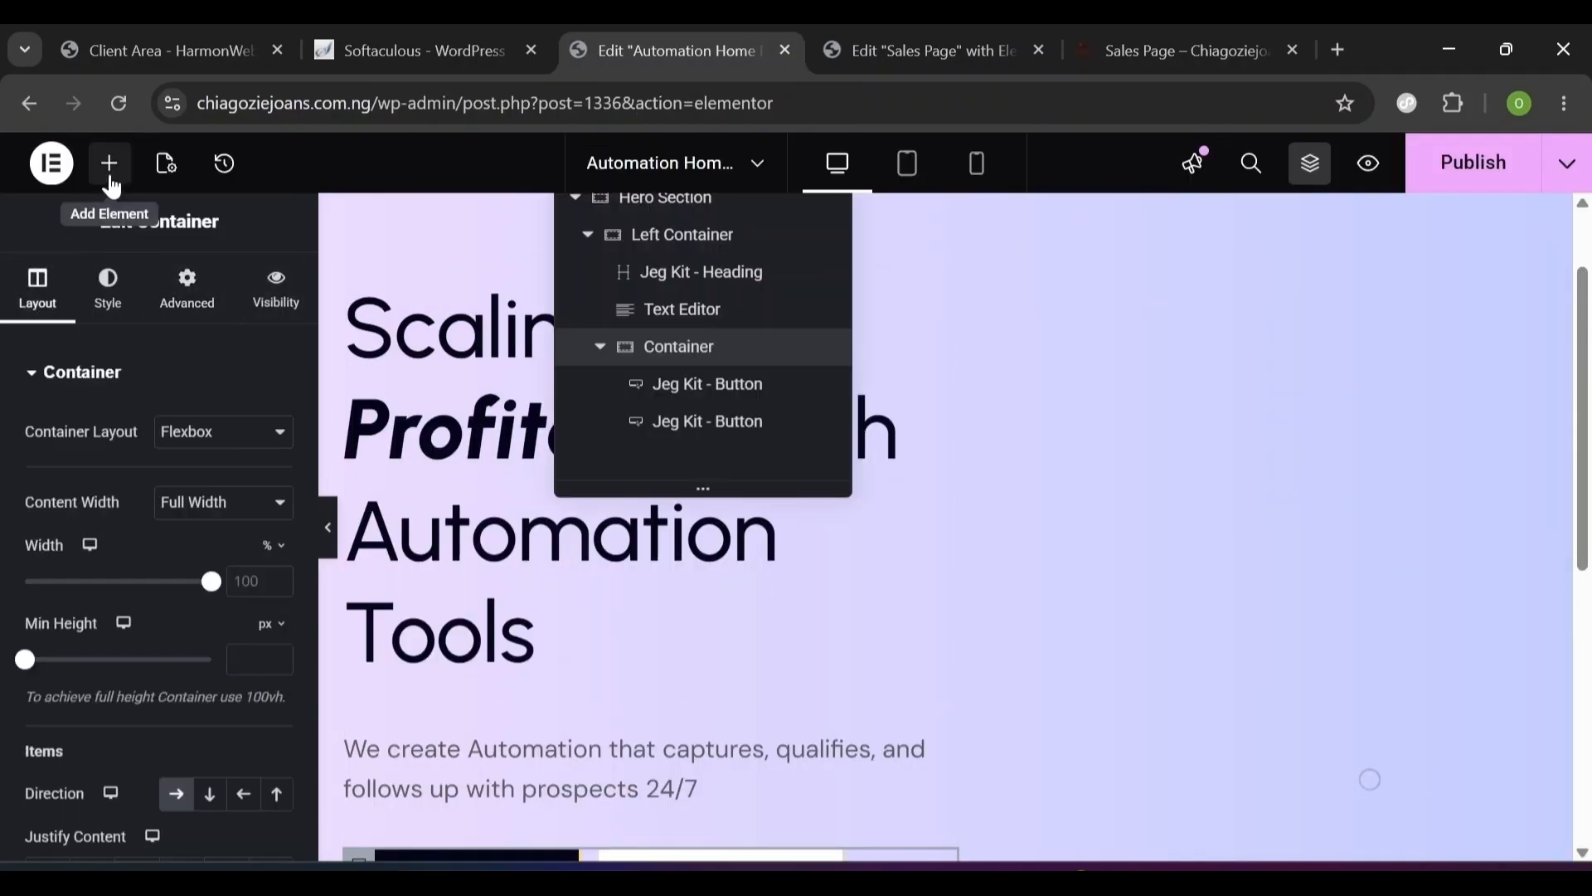
{"action": "left_click", "coordinate": [111, 170]}
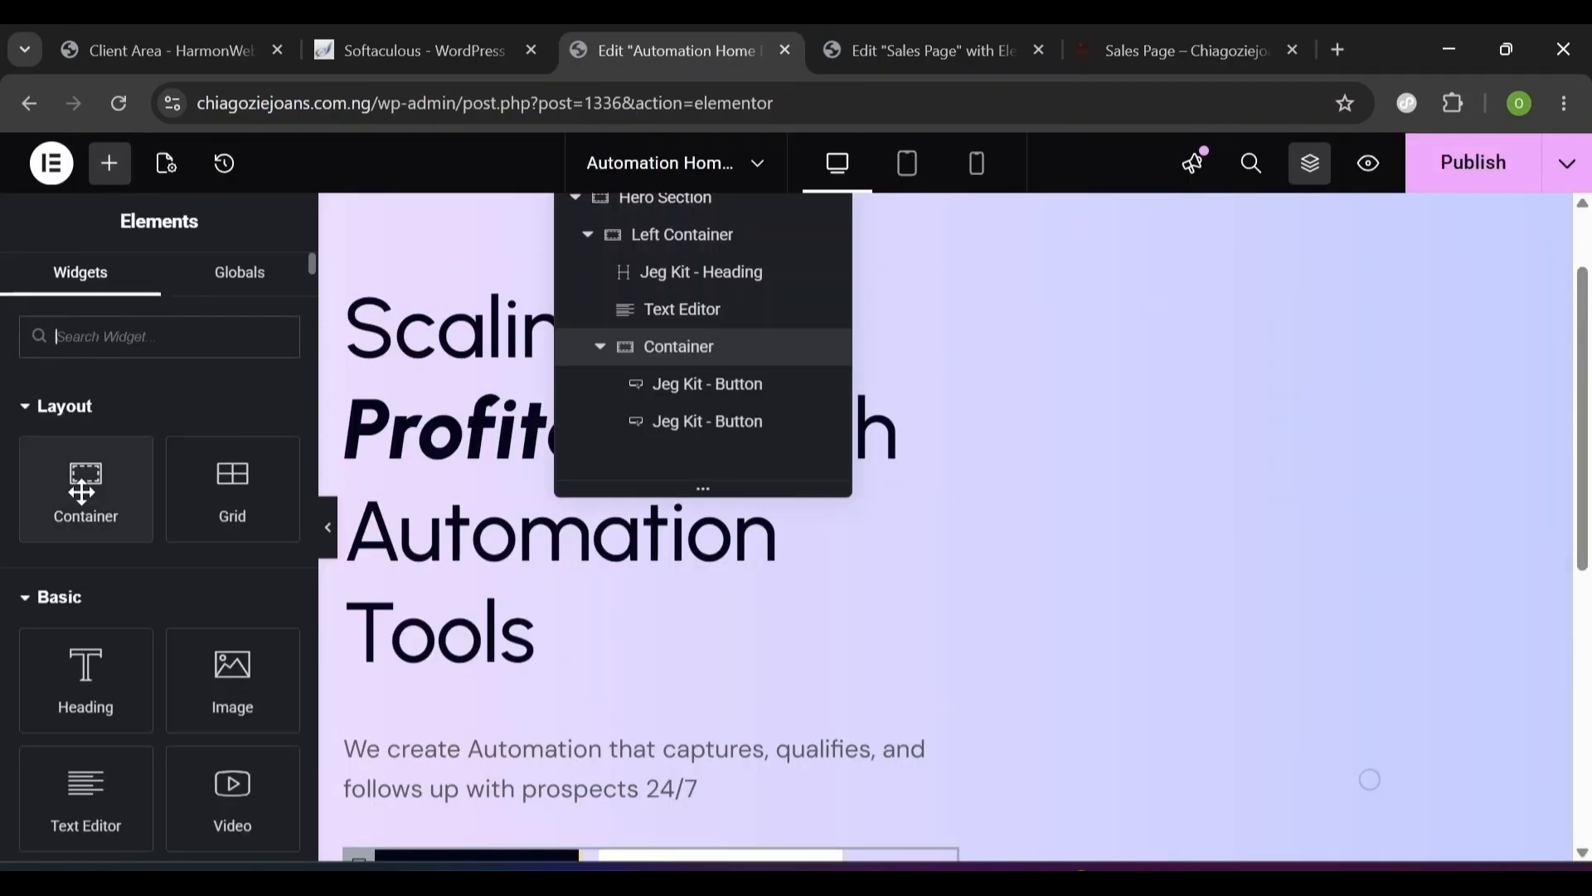
{"action": "left_click_drag", "start_coordinate": [76, 497], "coordinate": [927, 285]}
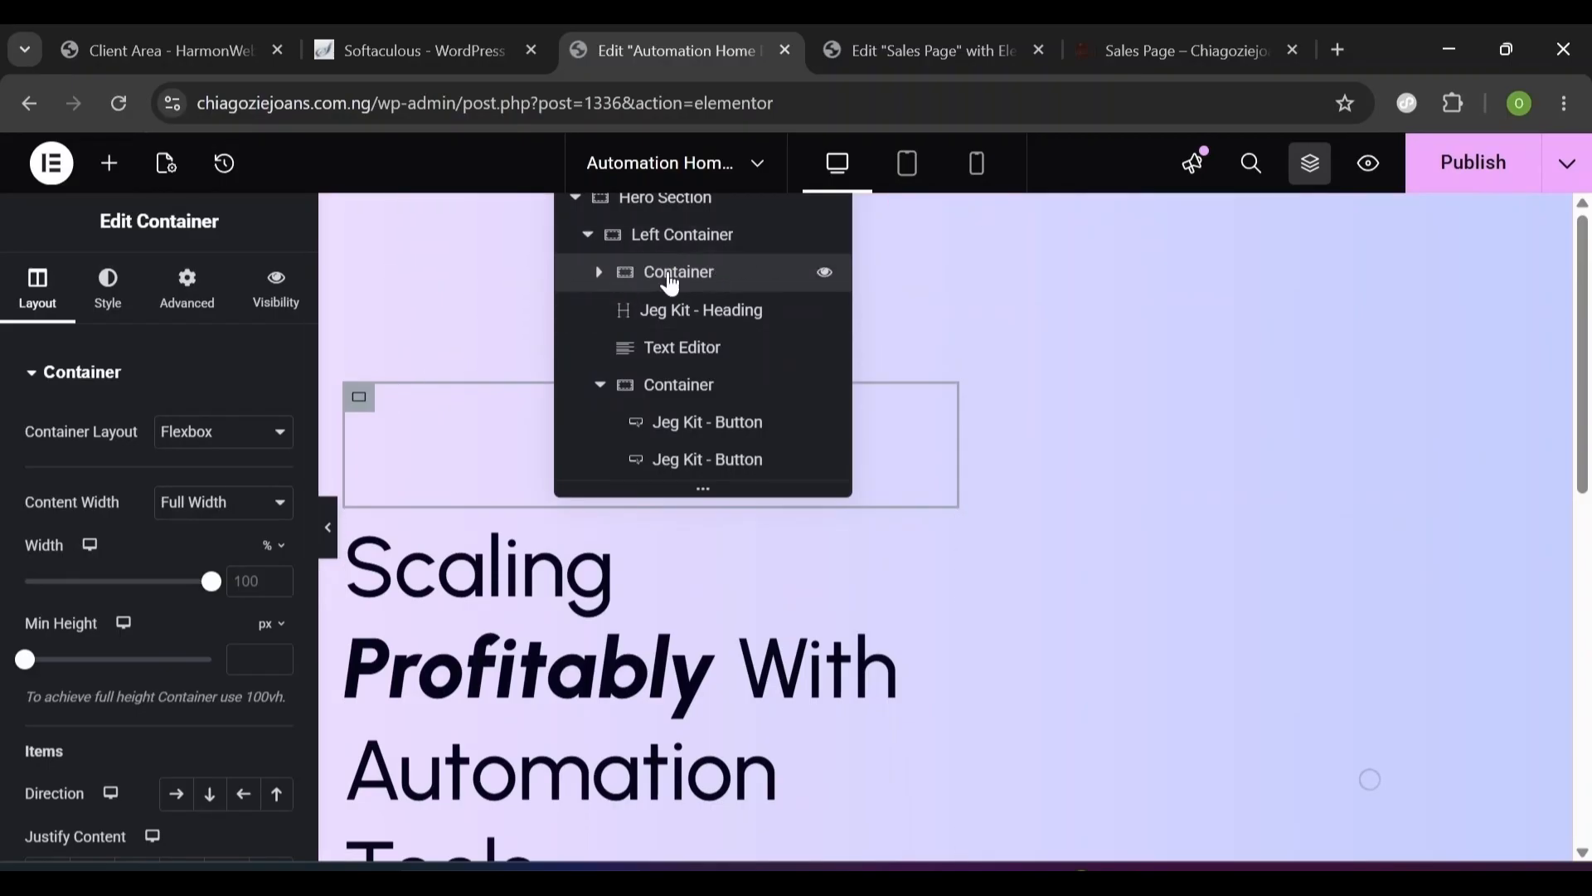
{"action": "right_click", "coordinate": [670, 281]}
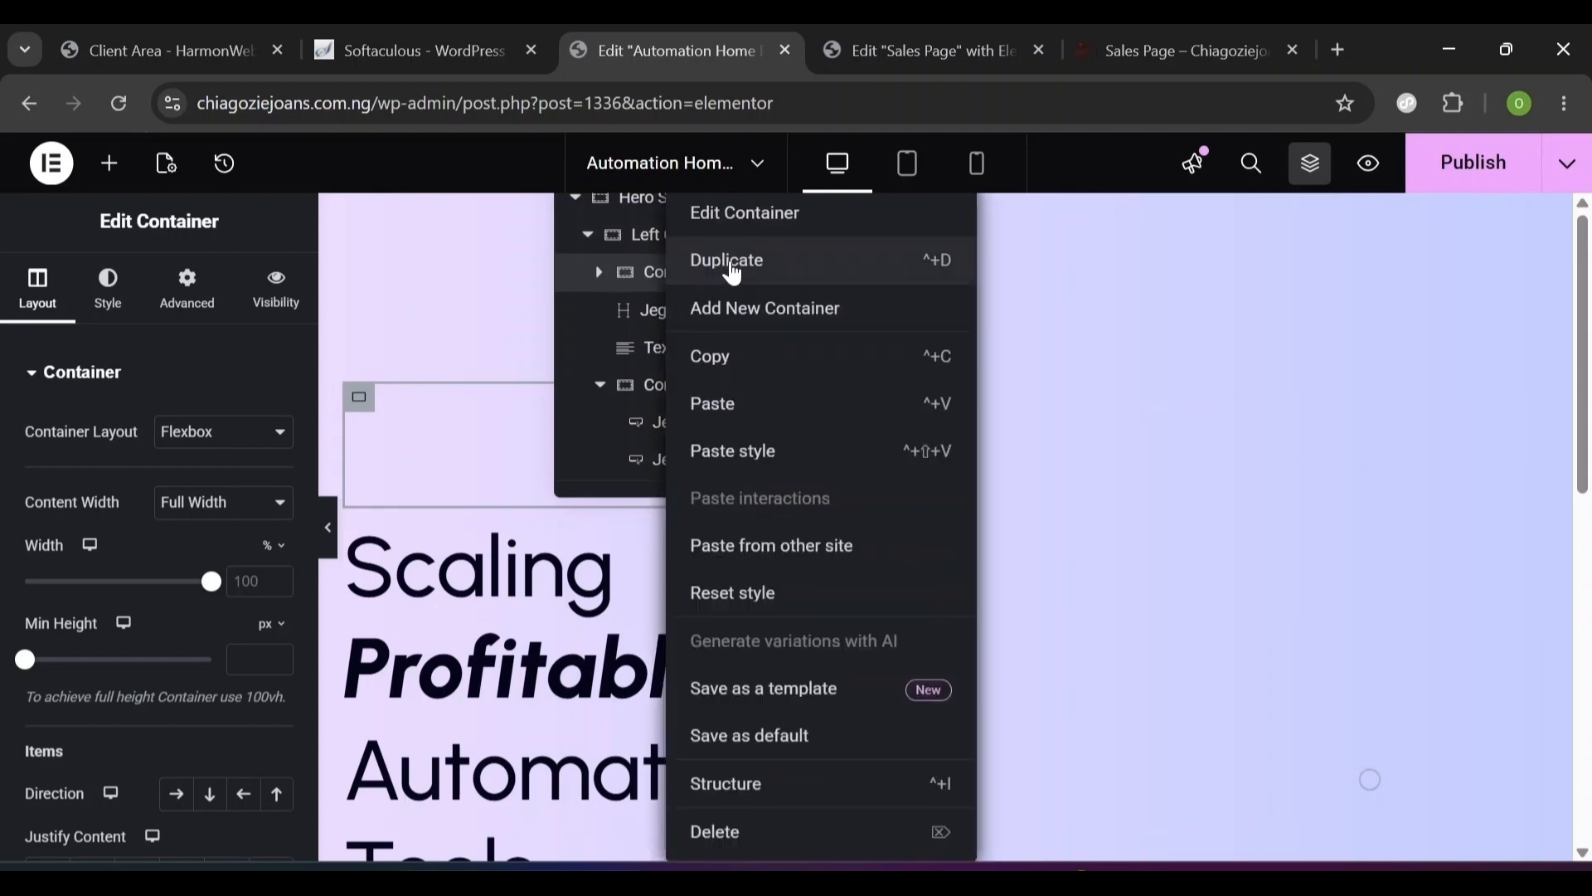
{"action": "left_click", "coordinate": [785, 831]}
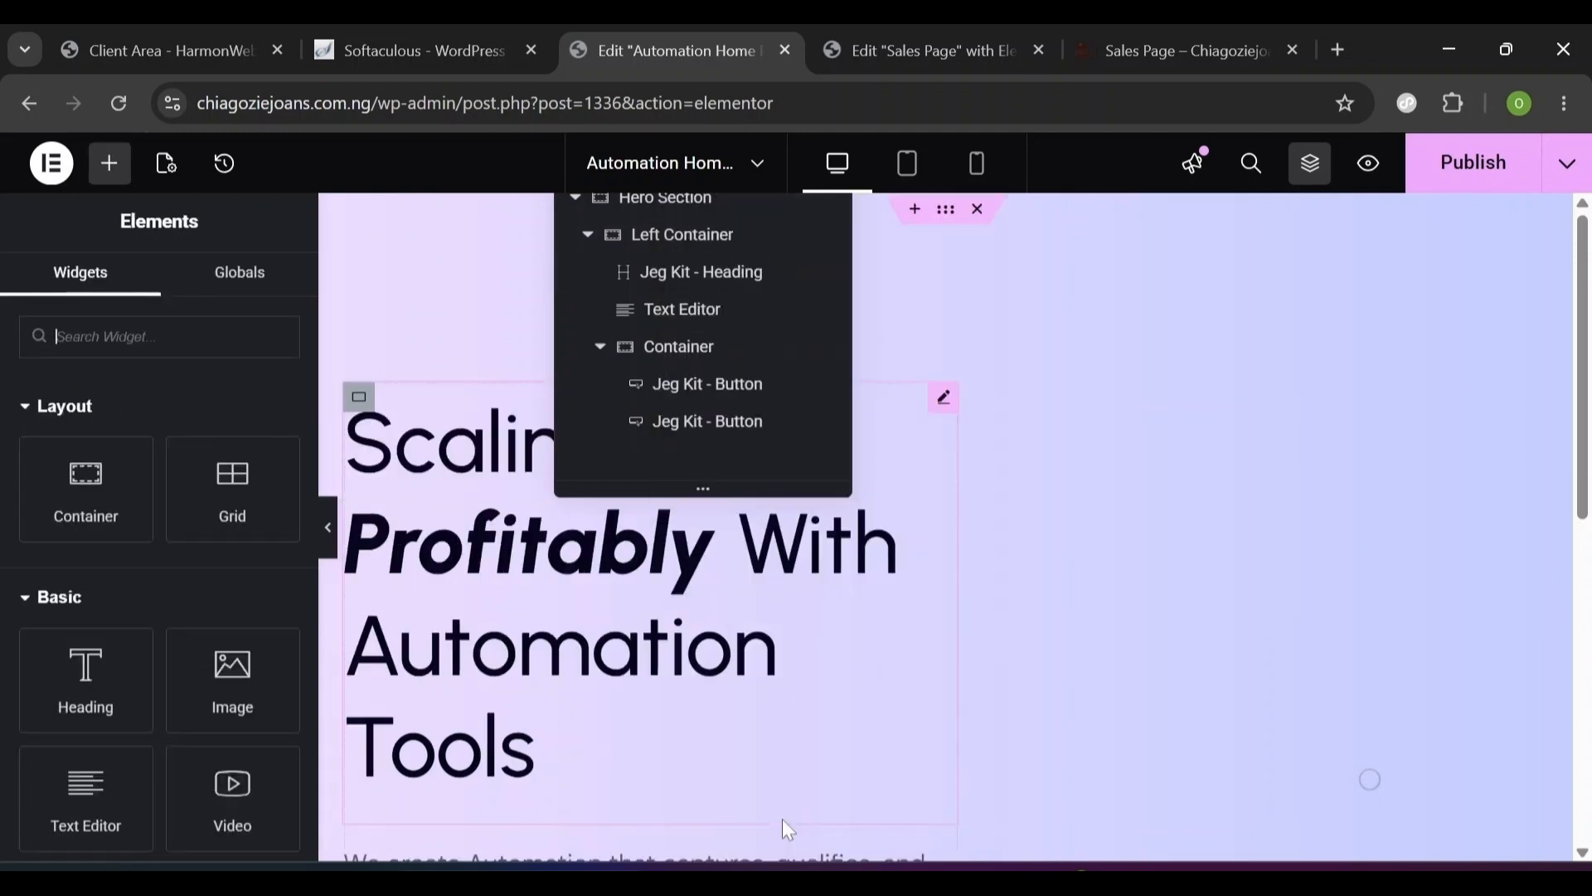
- Add a new empty Container to the Hero Section, moving it out of the Left Container
{"action": "left_click", "coordinate": [580, 240]}
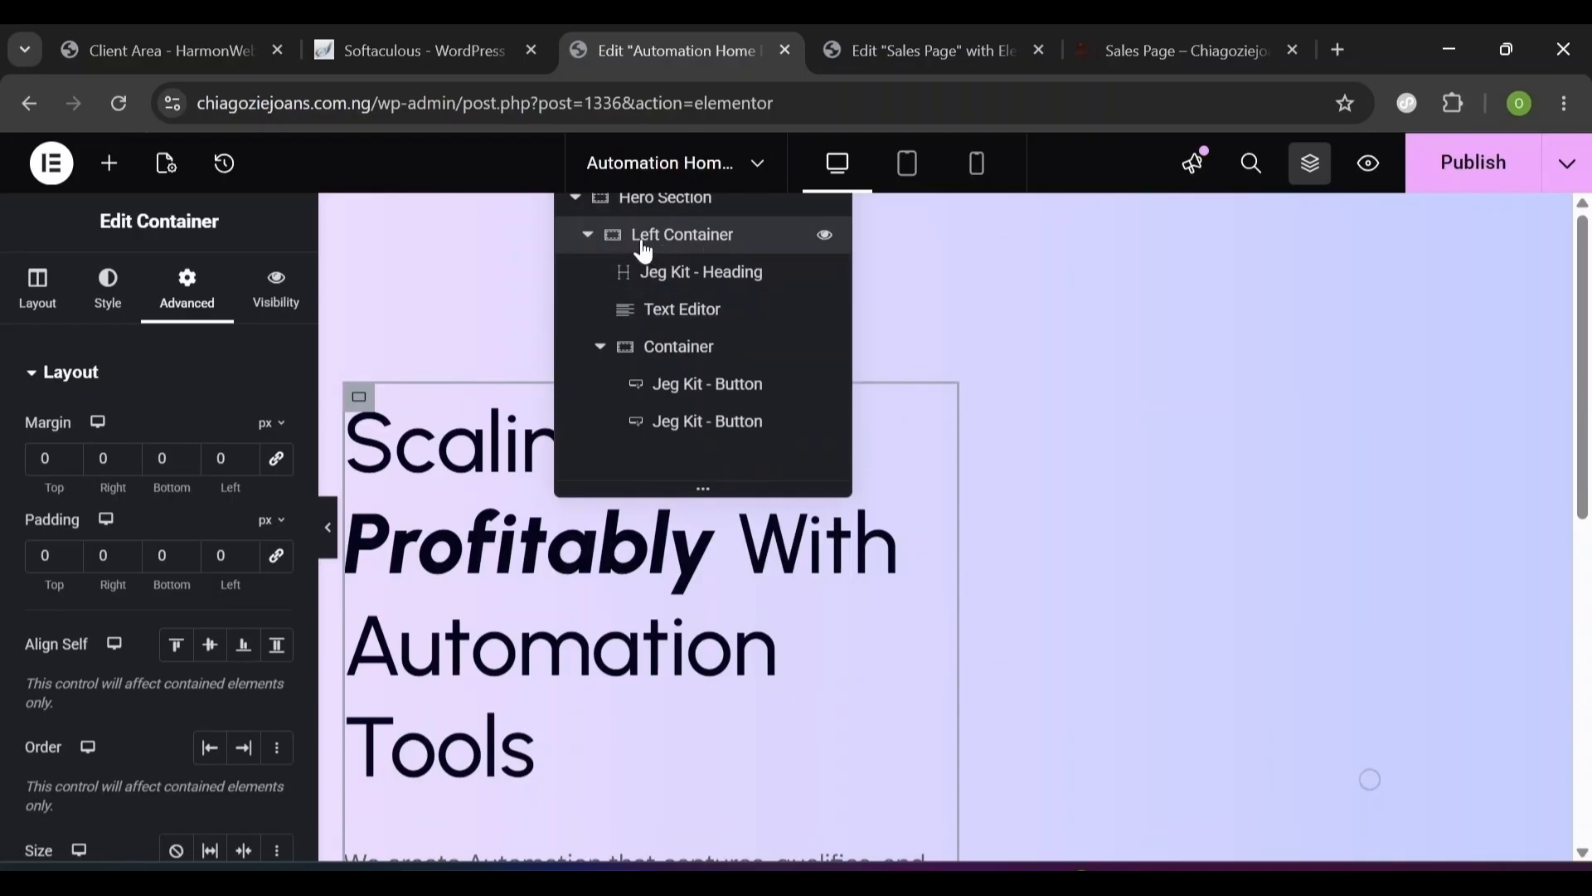
{"action": "left_click", "coordinate": [585, 236]}
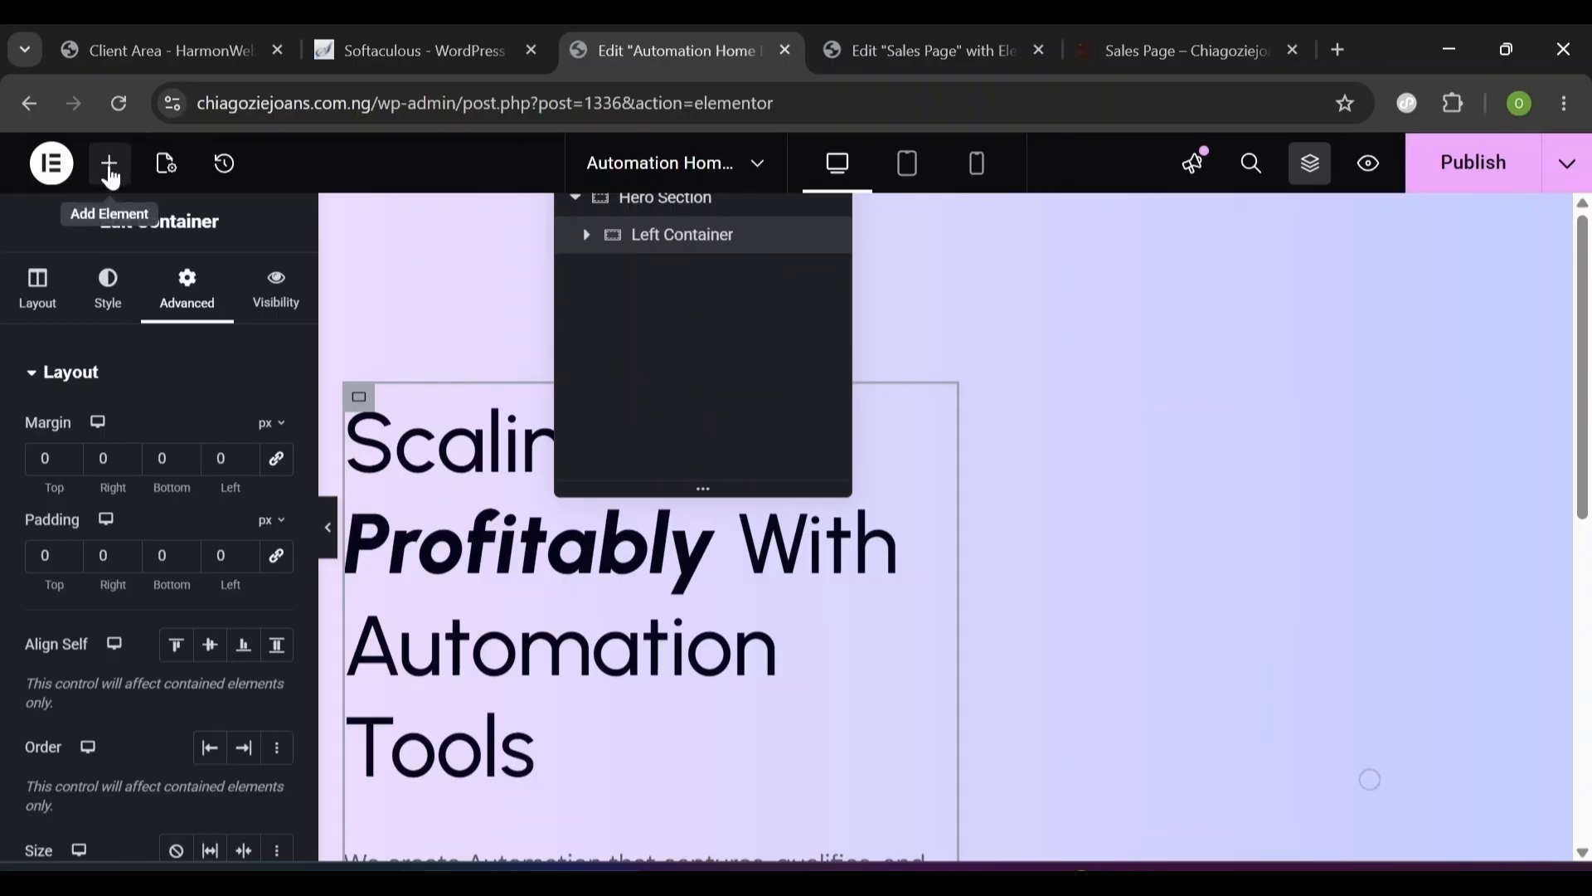
{"action": "left_click", "coordinate": [111, 170]}
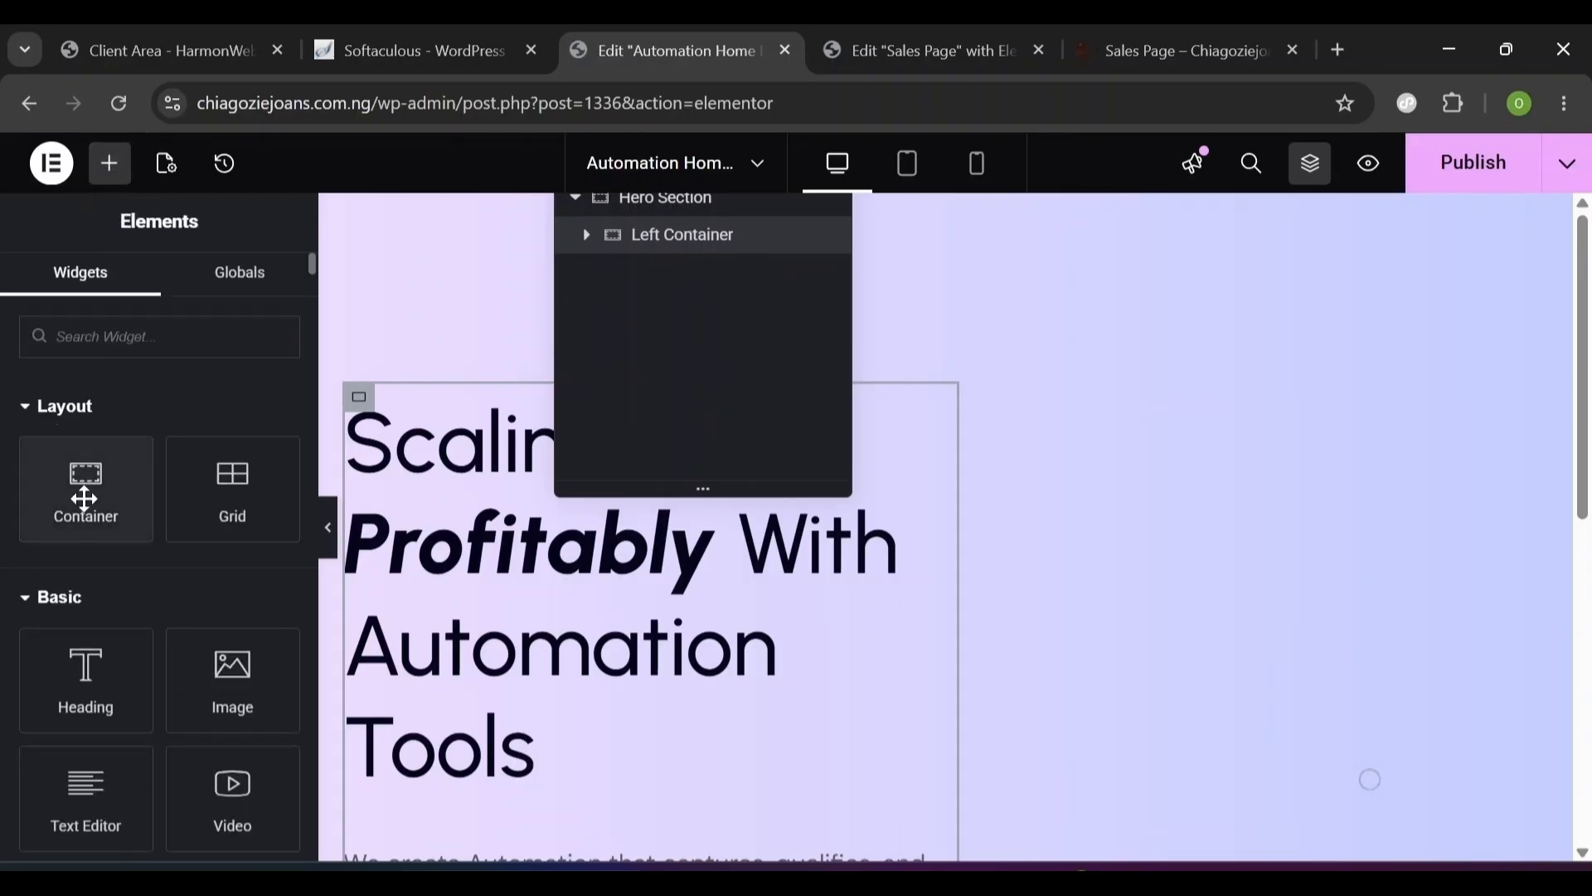
{"action": "left_click_drag", "start_coordinate": [85, 497], "coordinate": [1076, 721]}
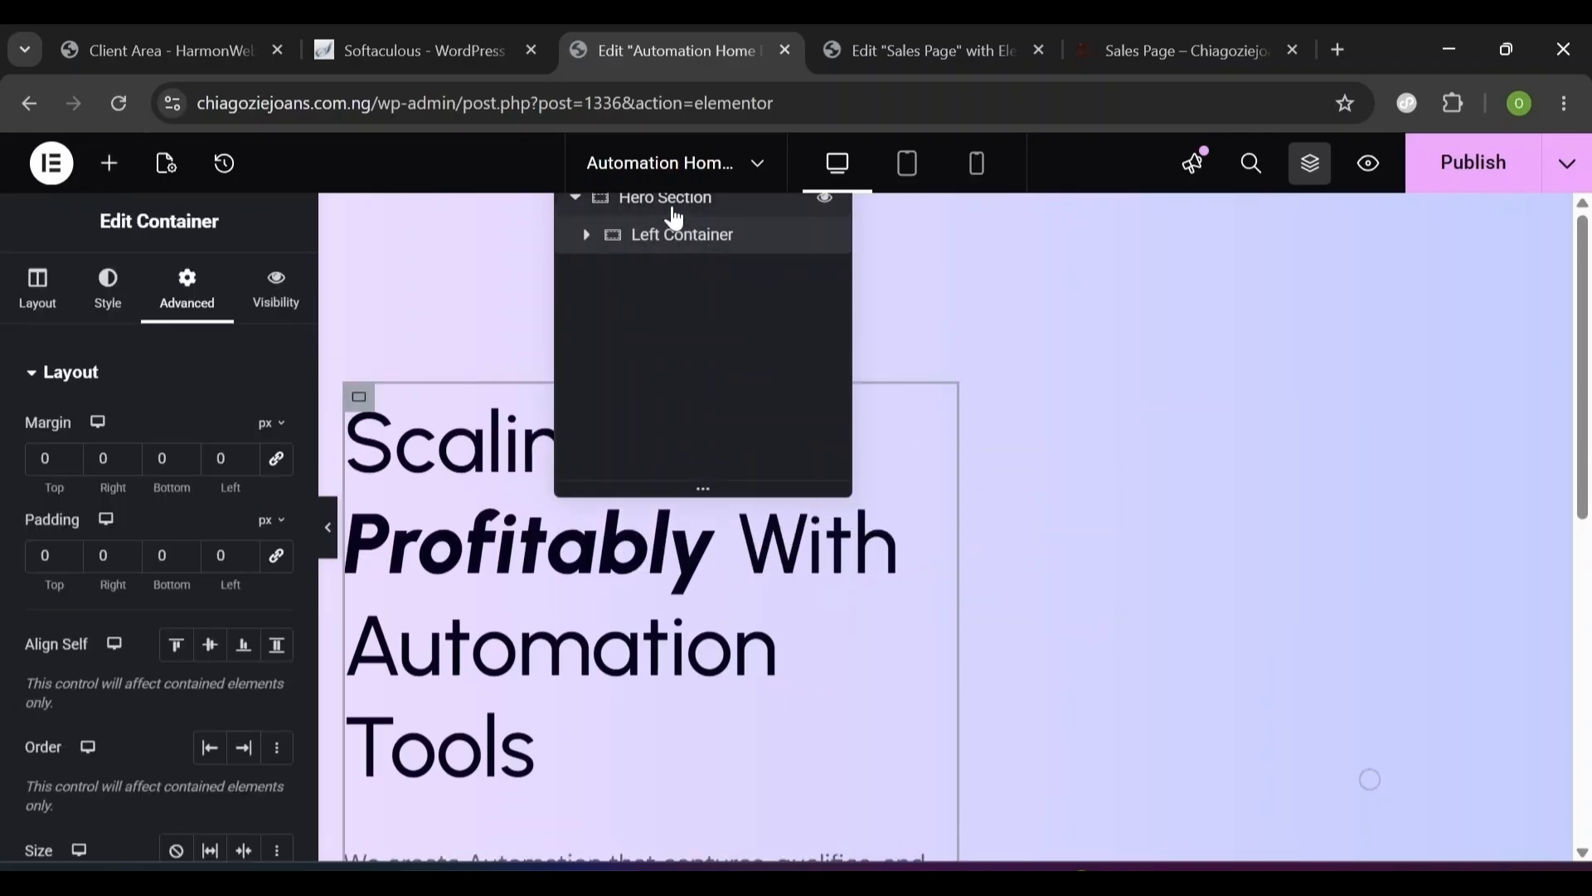
{"action": "left_click", "coordinate": [676, 208]}
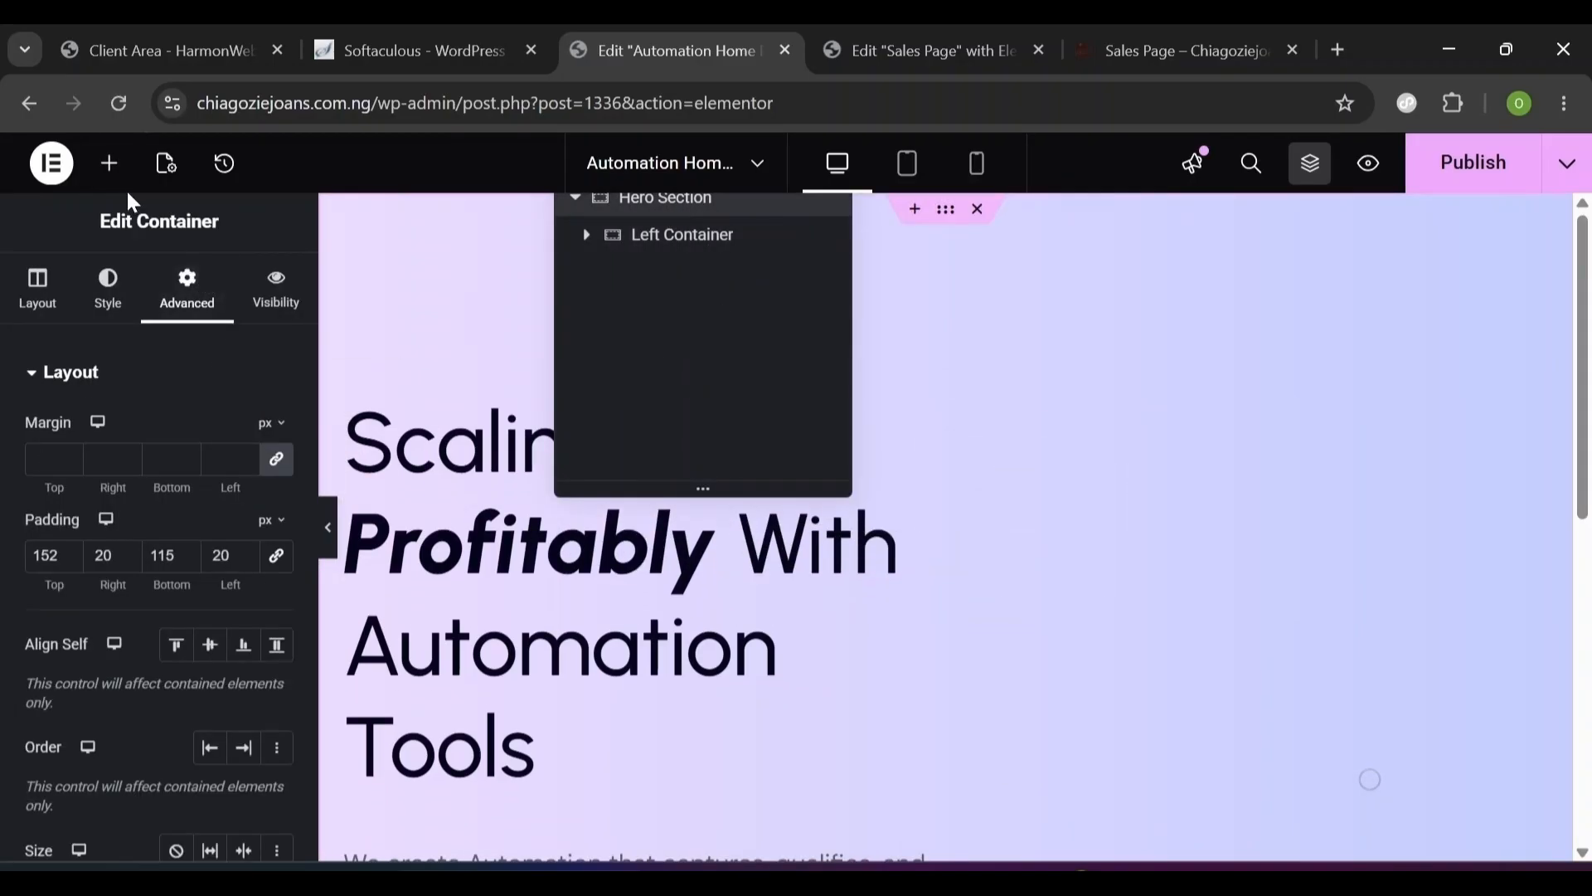
{"action": "left_click", "coordinate": [109, 164]}
{"action": "left_click_drag", "start_coordinate": [107, 504], "coordinate": [910, 402]}
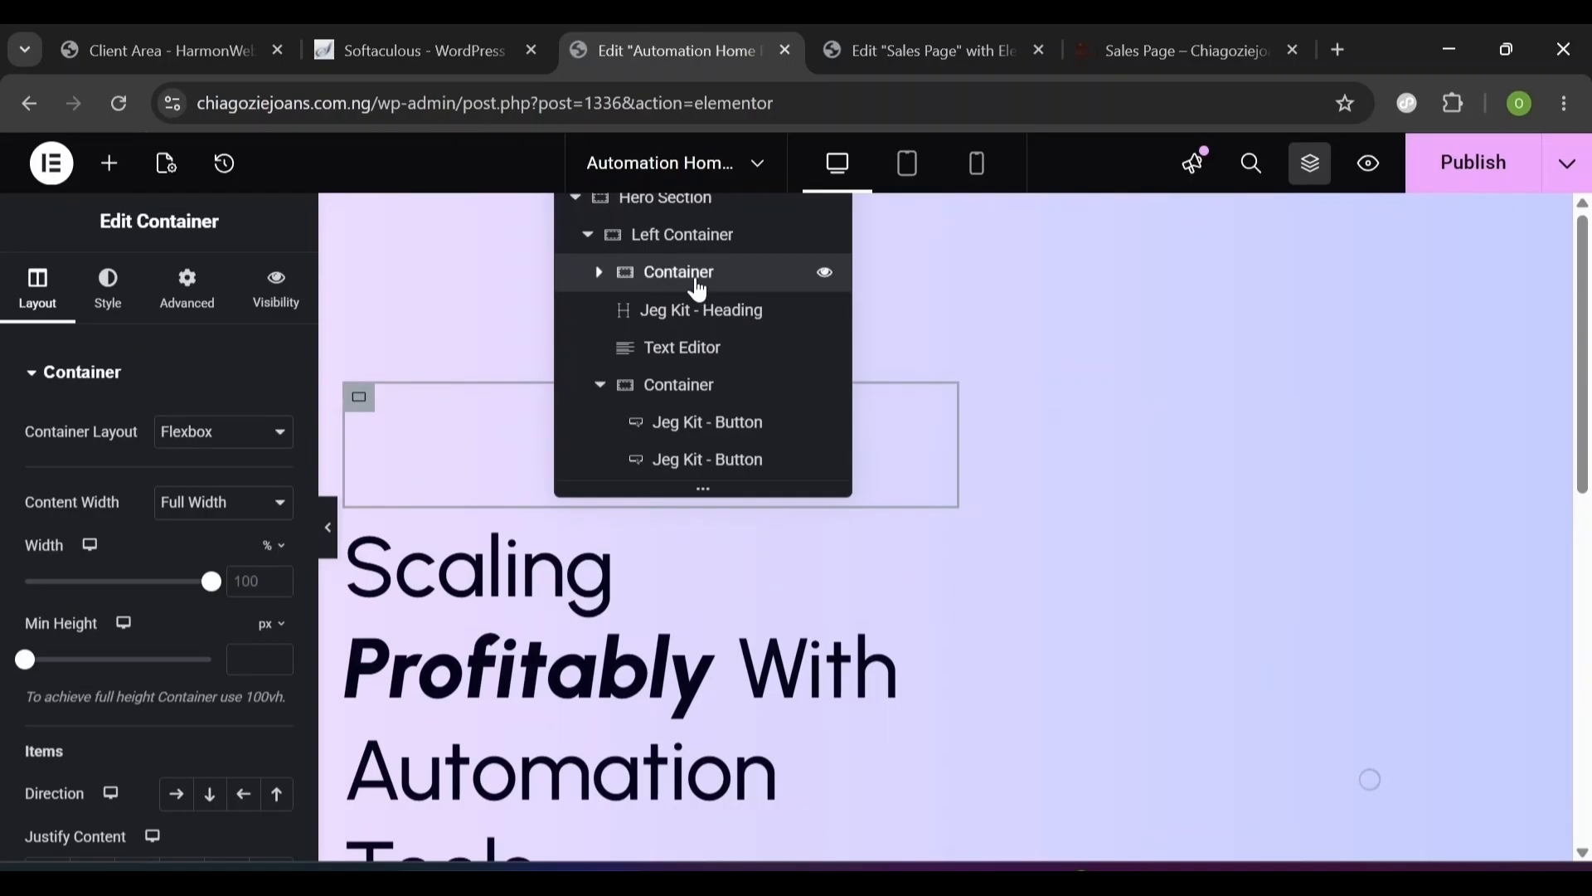
{"action": "left_click_drag", "start_coordinate": [694, 269], "coordinate": [675, 240]}
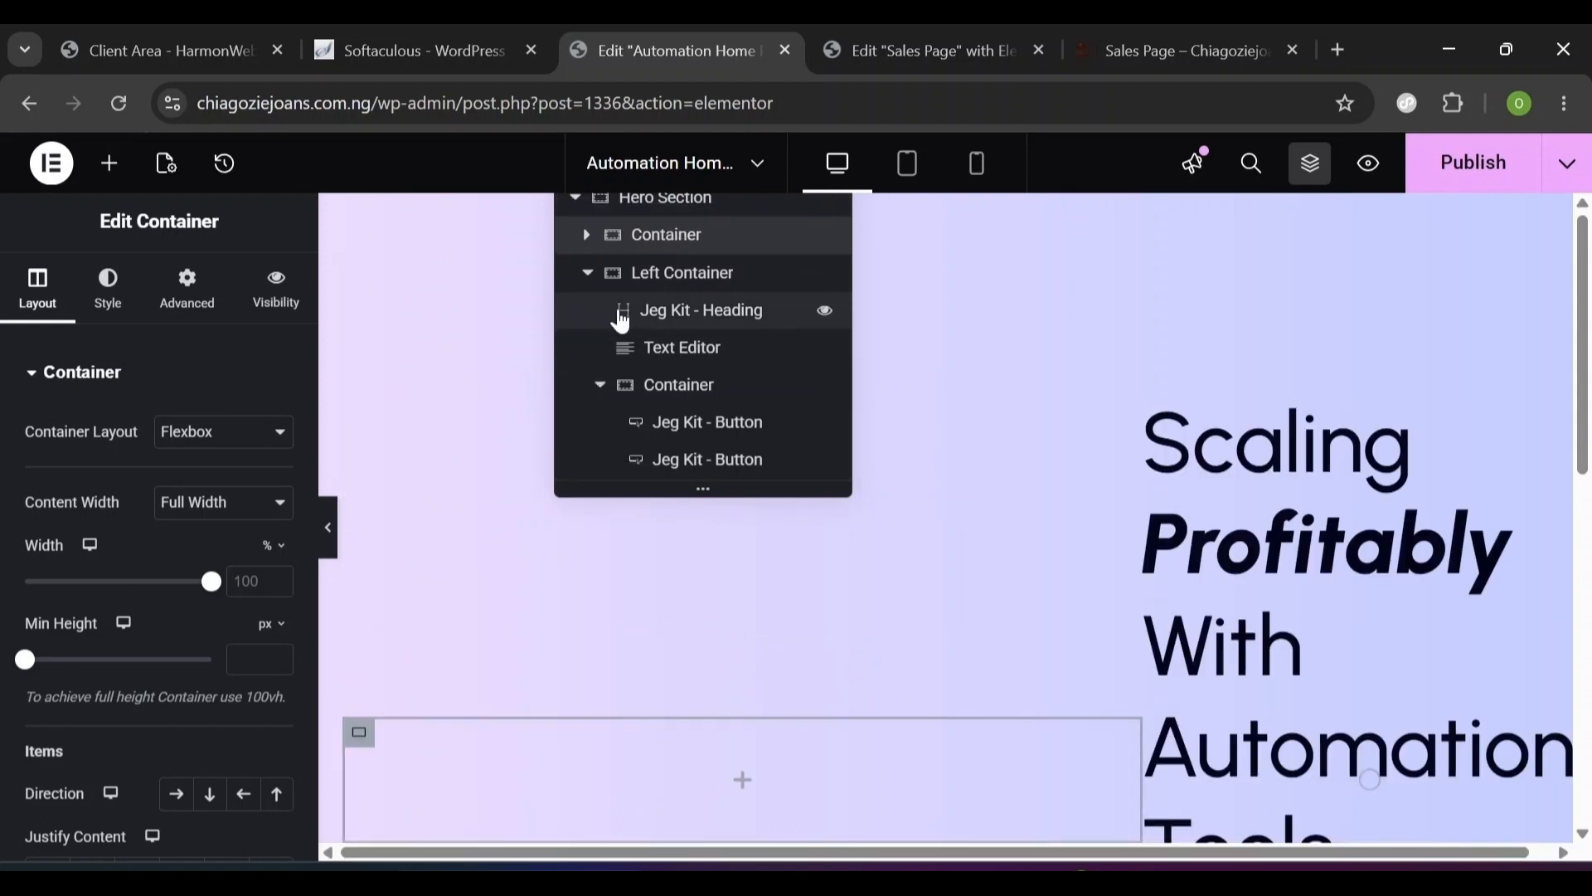
- Move the new container below the Left Container and rename it 'Right Container'
{"action": "left_click", "coordinate": [586, 274]}
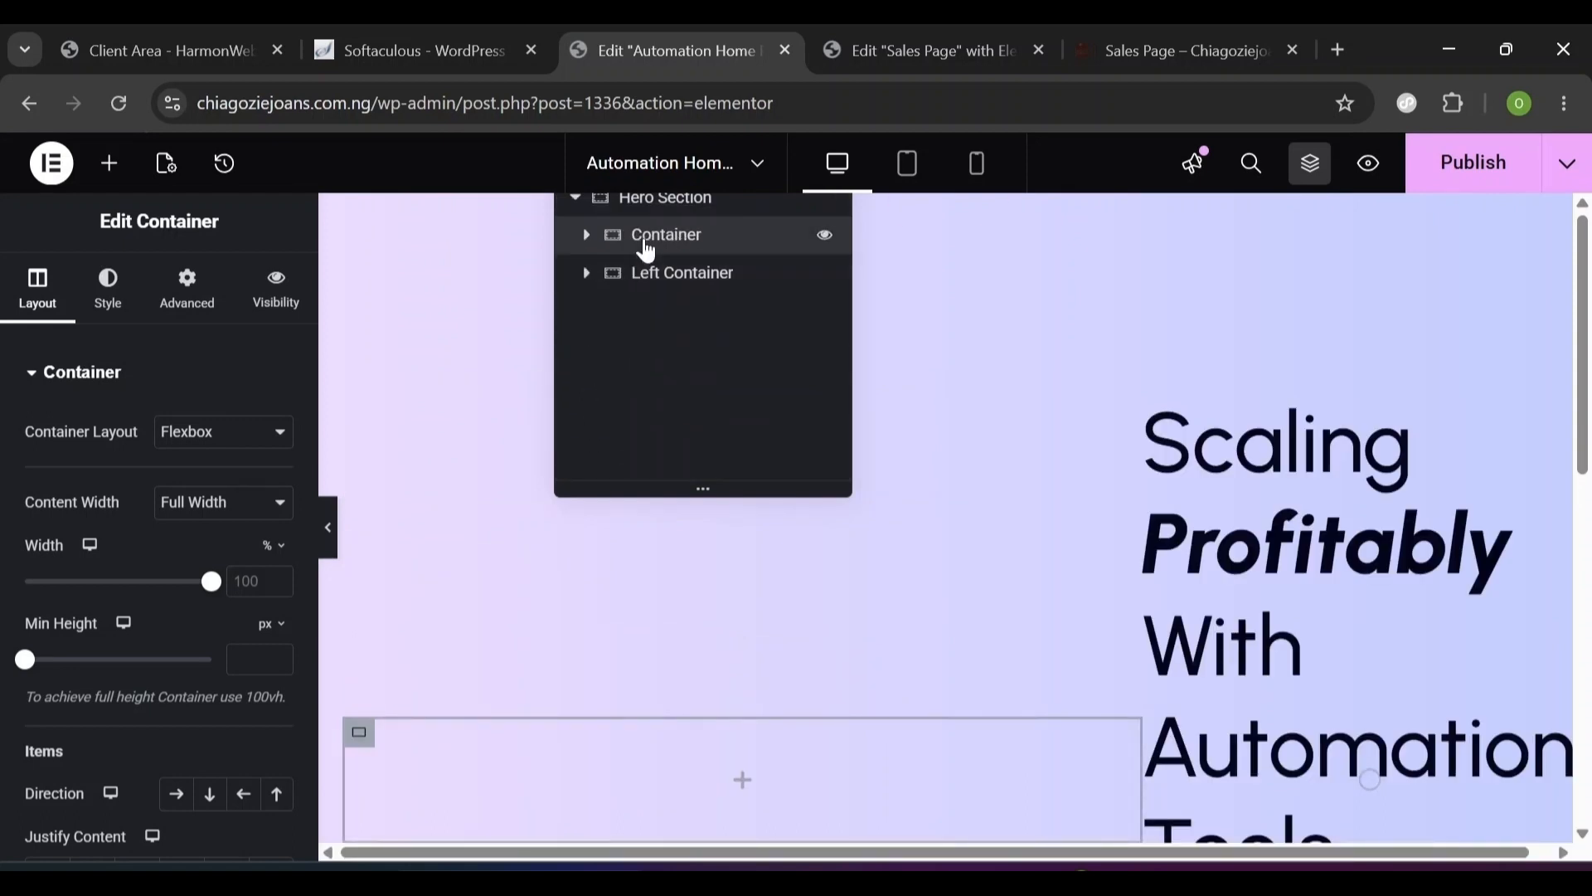
{"action": "left_click_drag", "start_coordinate": [660, 232], "coordinate": [638, 264]}
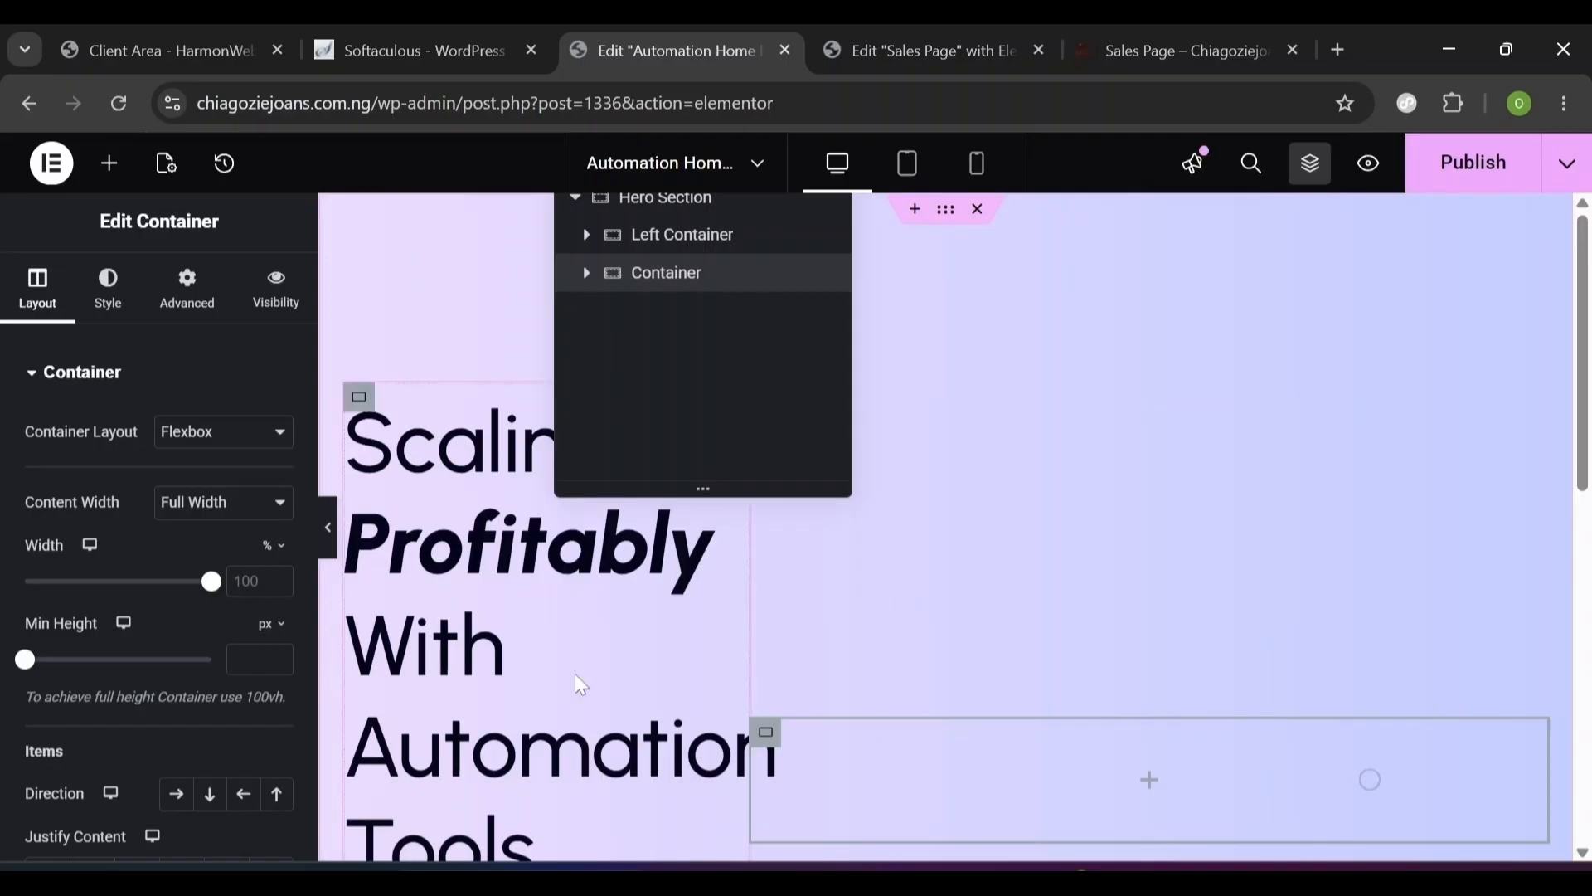
{"action": "double_click", "coordinate": [643, 282]}
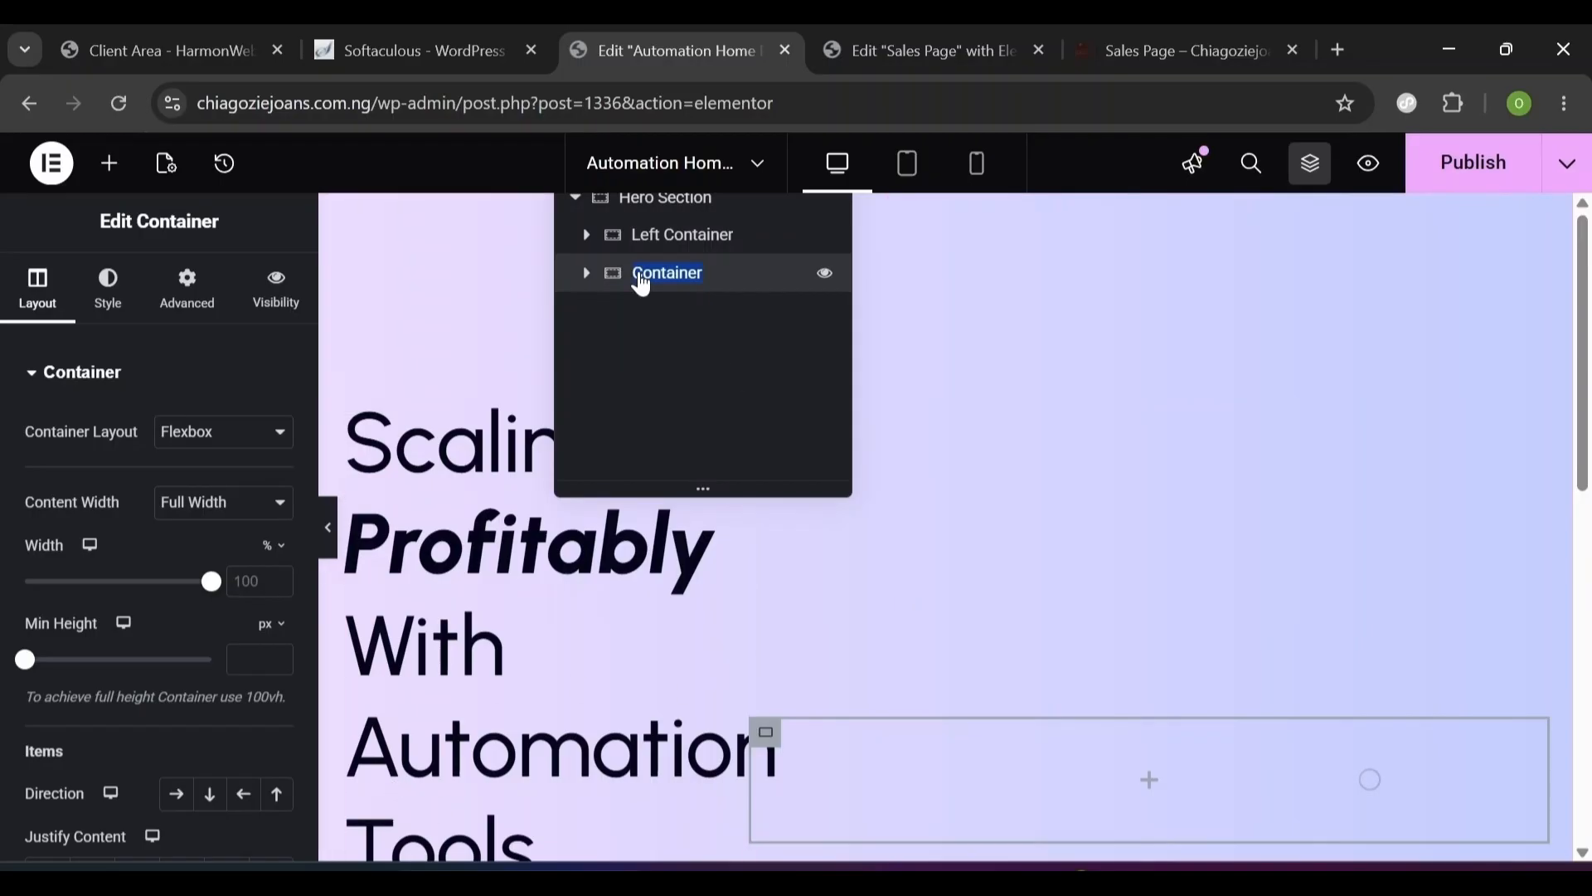
{"action": "type", "text": "Right Container"}
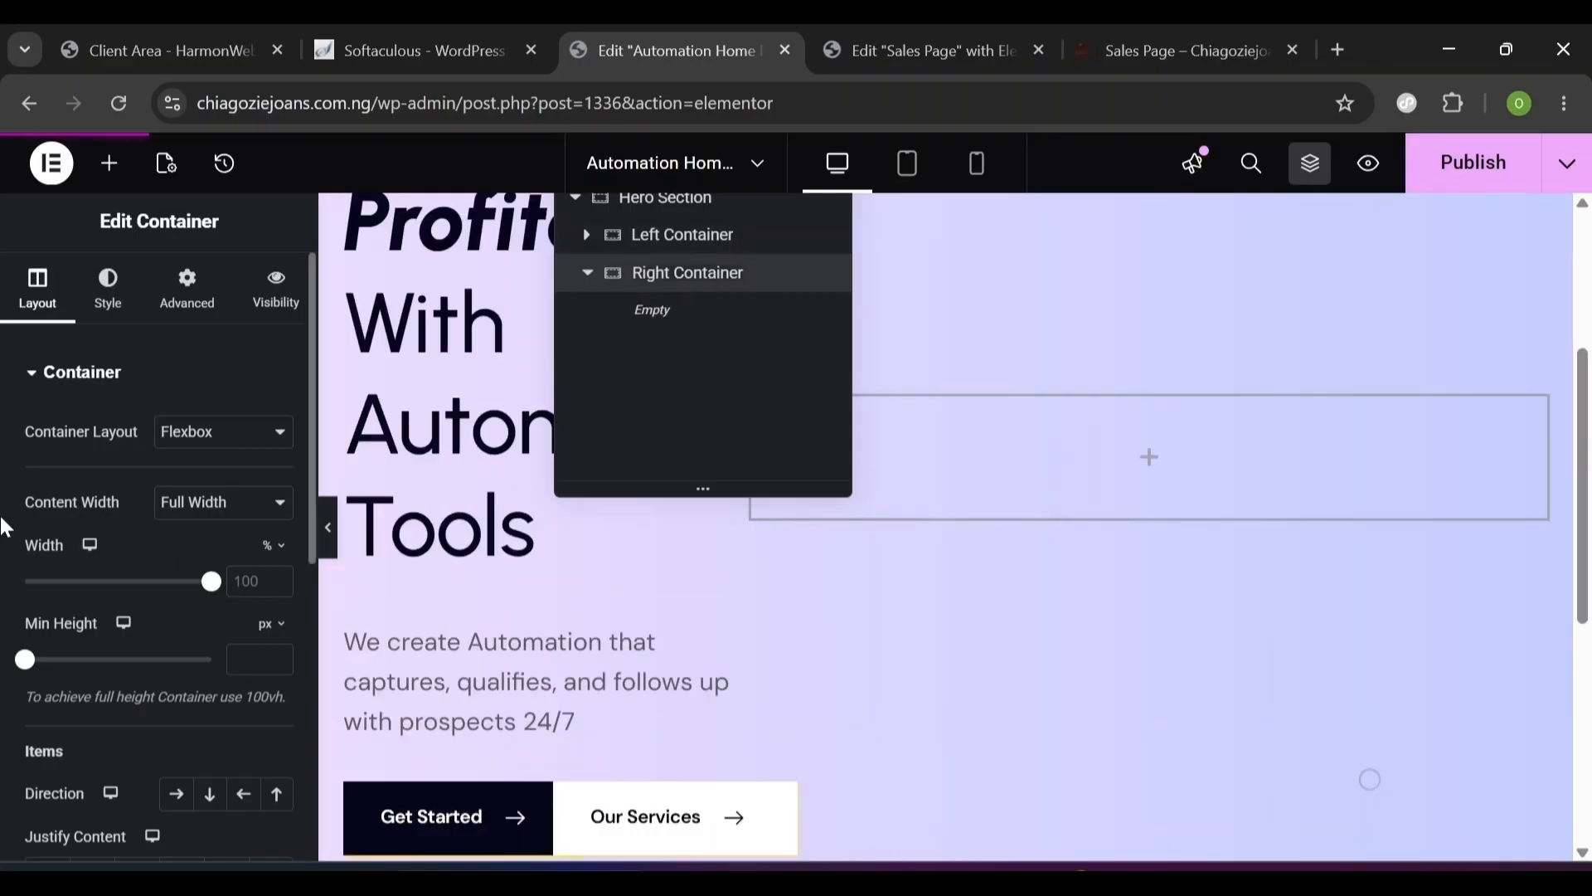
- Enter 6545 in the Right Container's width field
{"action": "left_click", "coordinate": [251, 581]}
{"action": "type", "text": "65"}
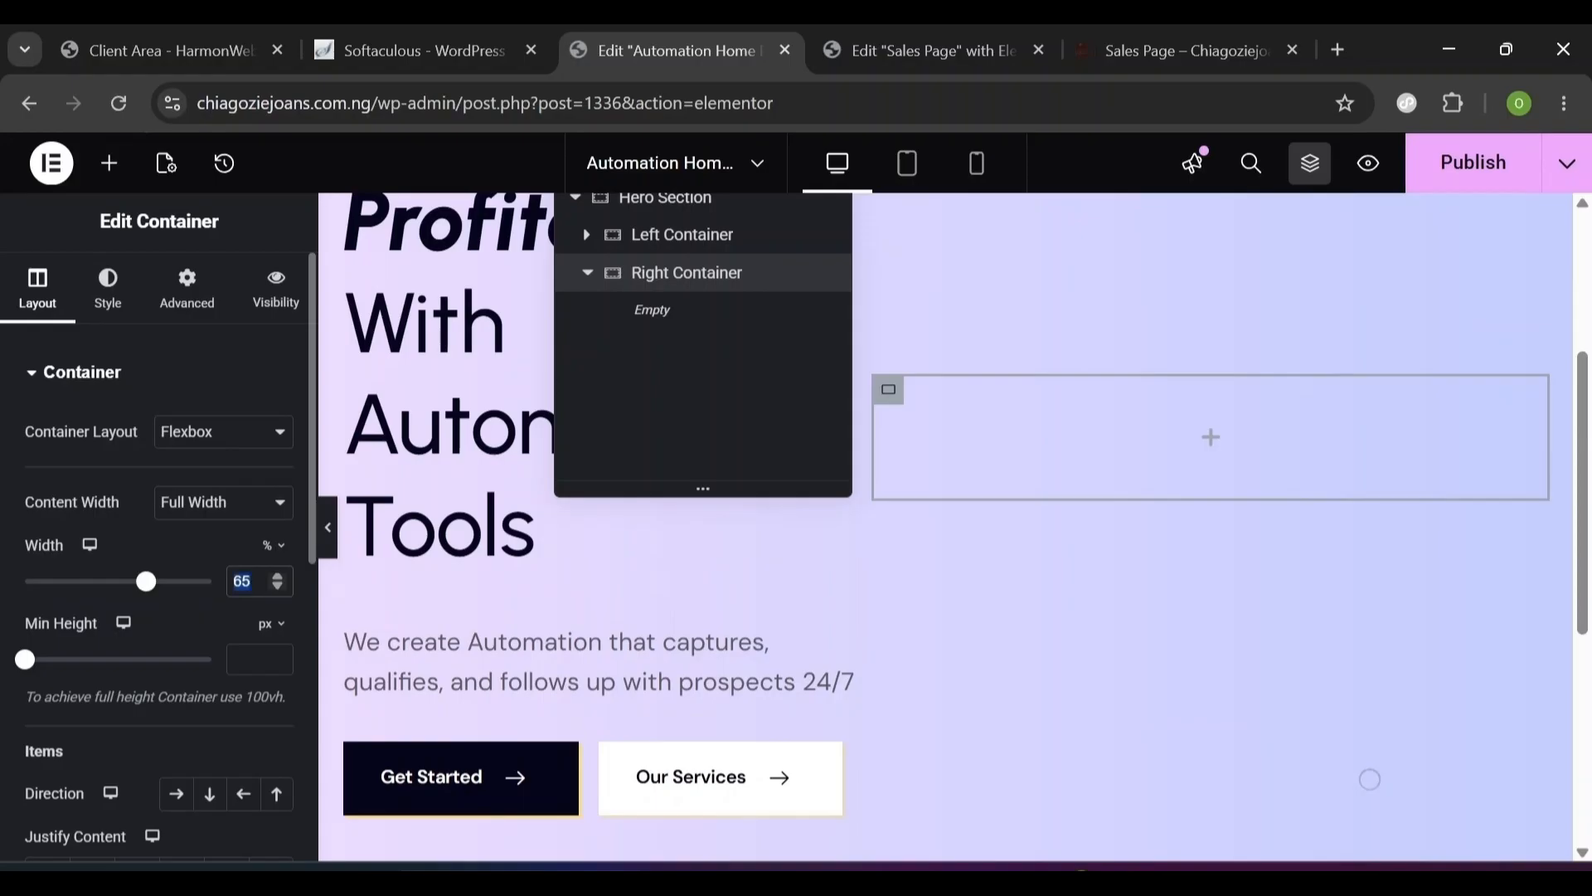
{"action": "type", "text": "45"}
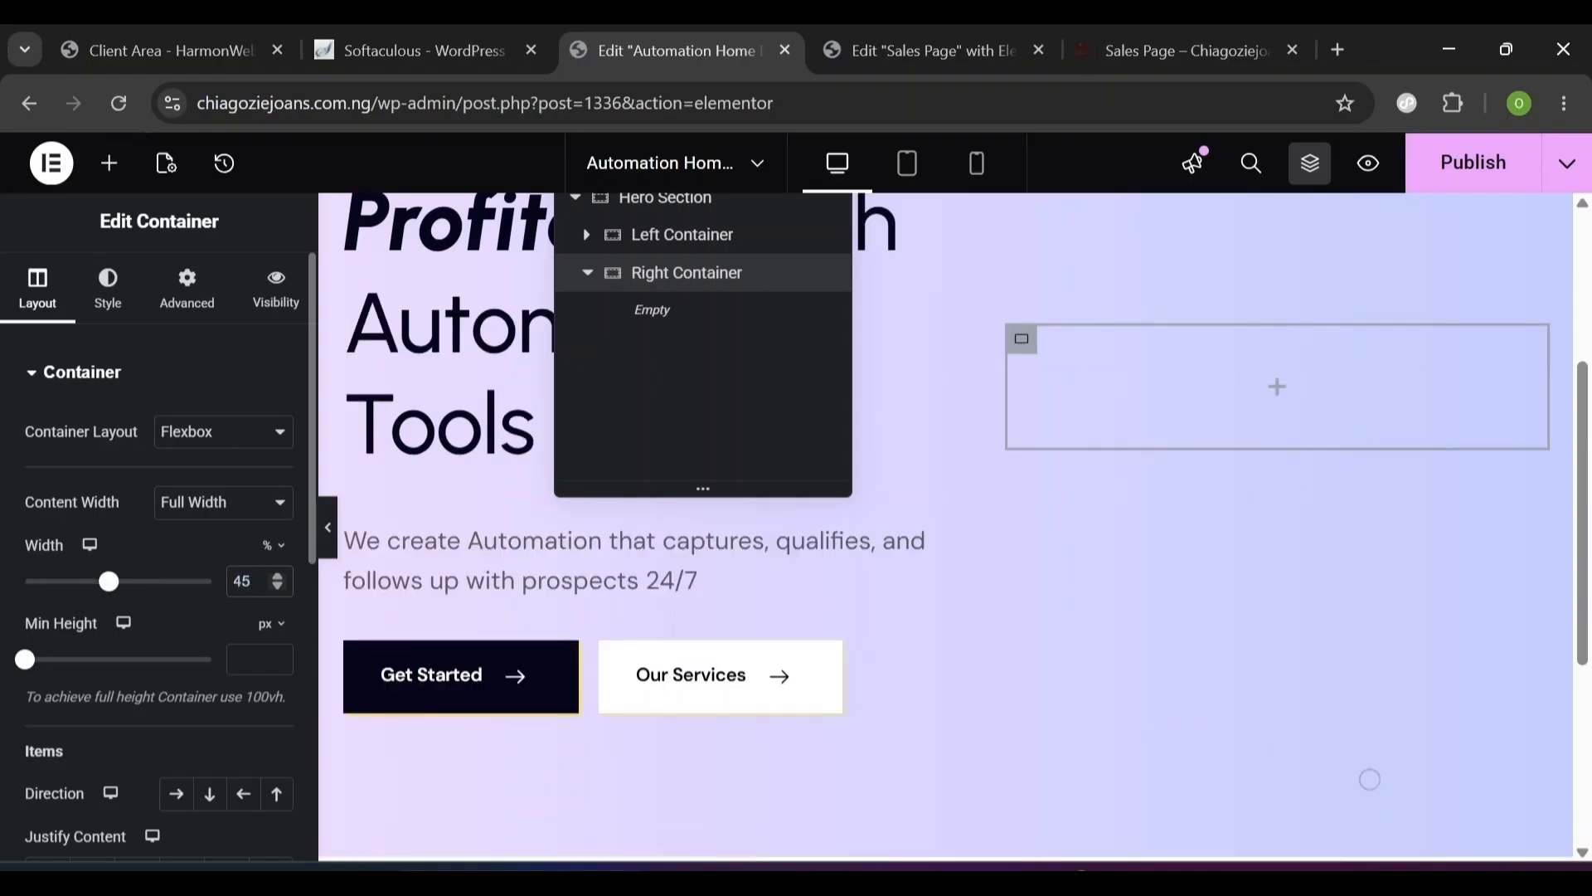
{"action": "scroll", "coordinate": [1370, 779], "scroll_direction": "up", "scroll_amount": 2}
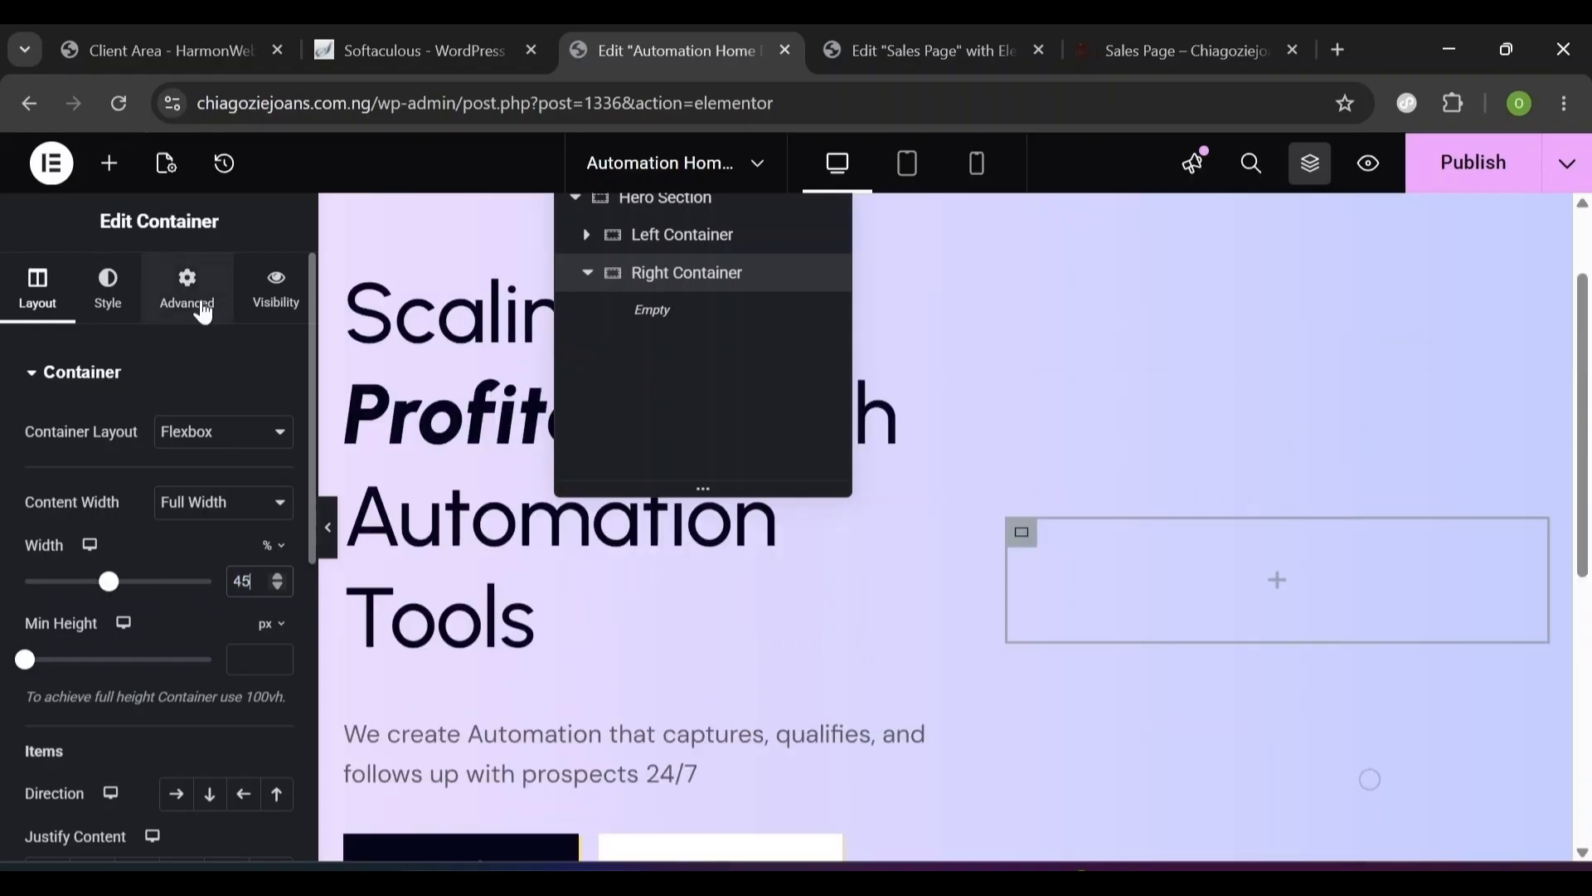
- Set the Right Container's margin and padding to 0 all round, then open the widget library
{"action": "left_click", "coordinate": [199, 304]}
{"action": "scroll", "coordinate": [464, 460], "scroll_direction": "up", "scroll_amount": 2}
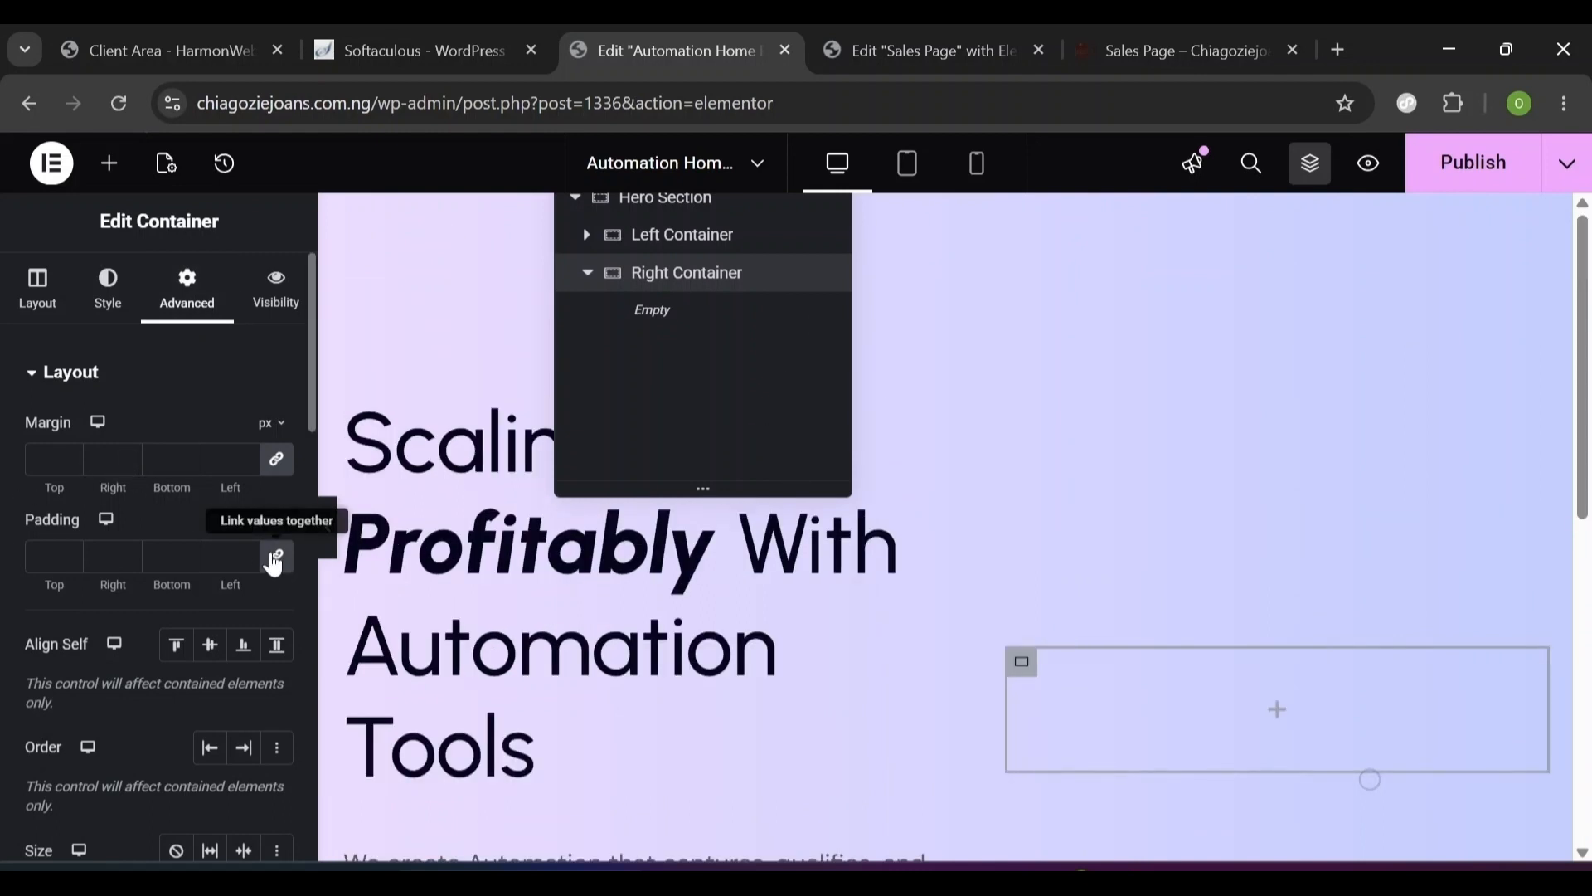
{"action": "left_click", "coordinate": [277, 459]}
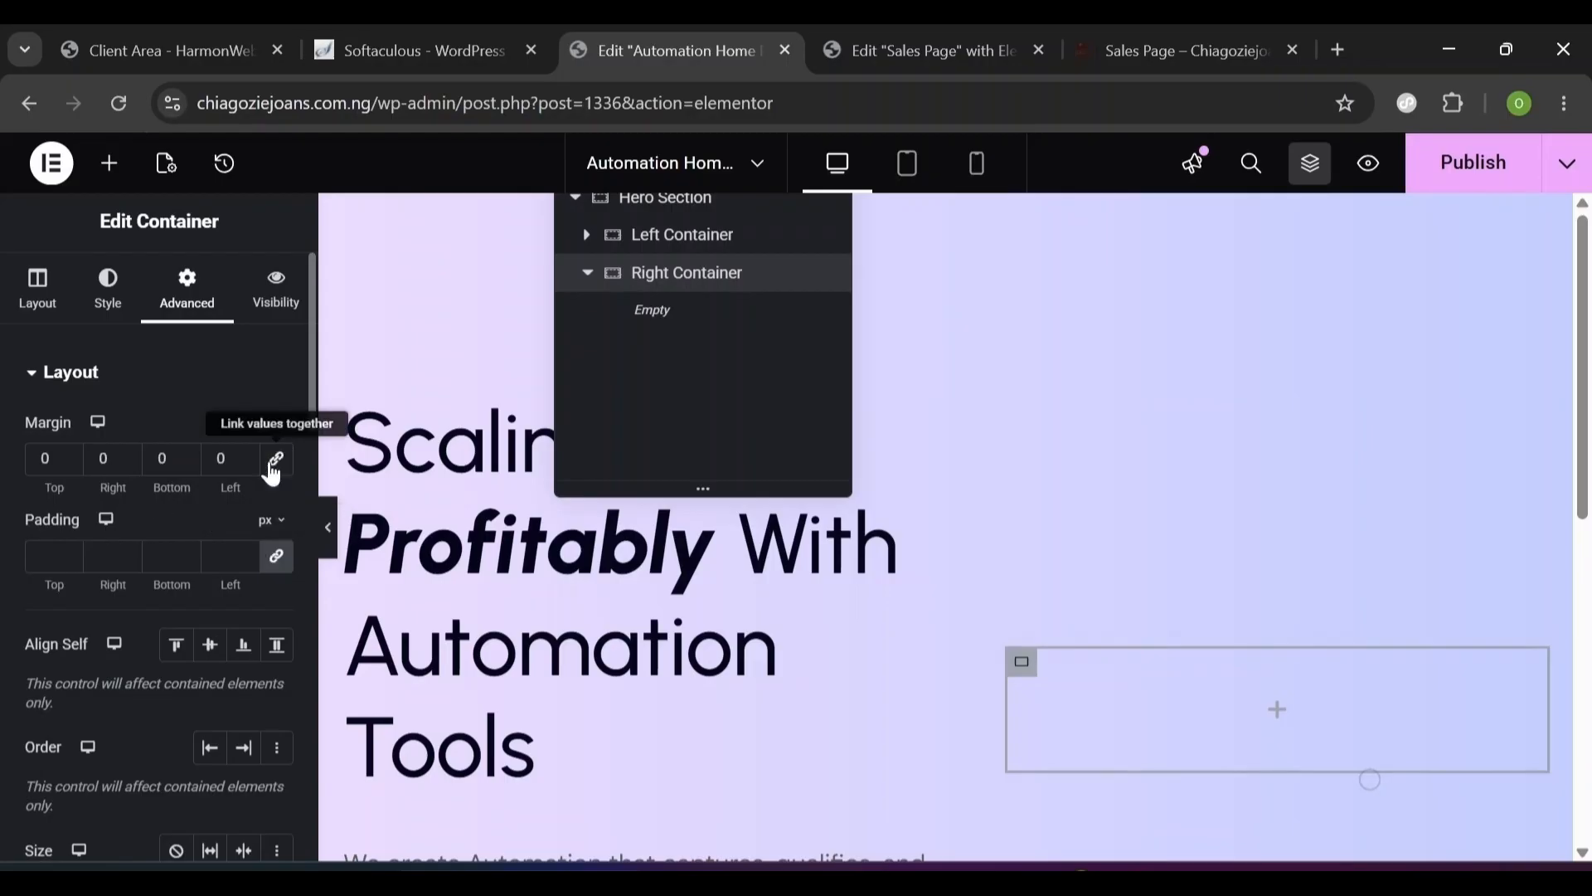
{"action": "left_click", "coordinate": [275, 569]}
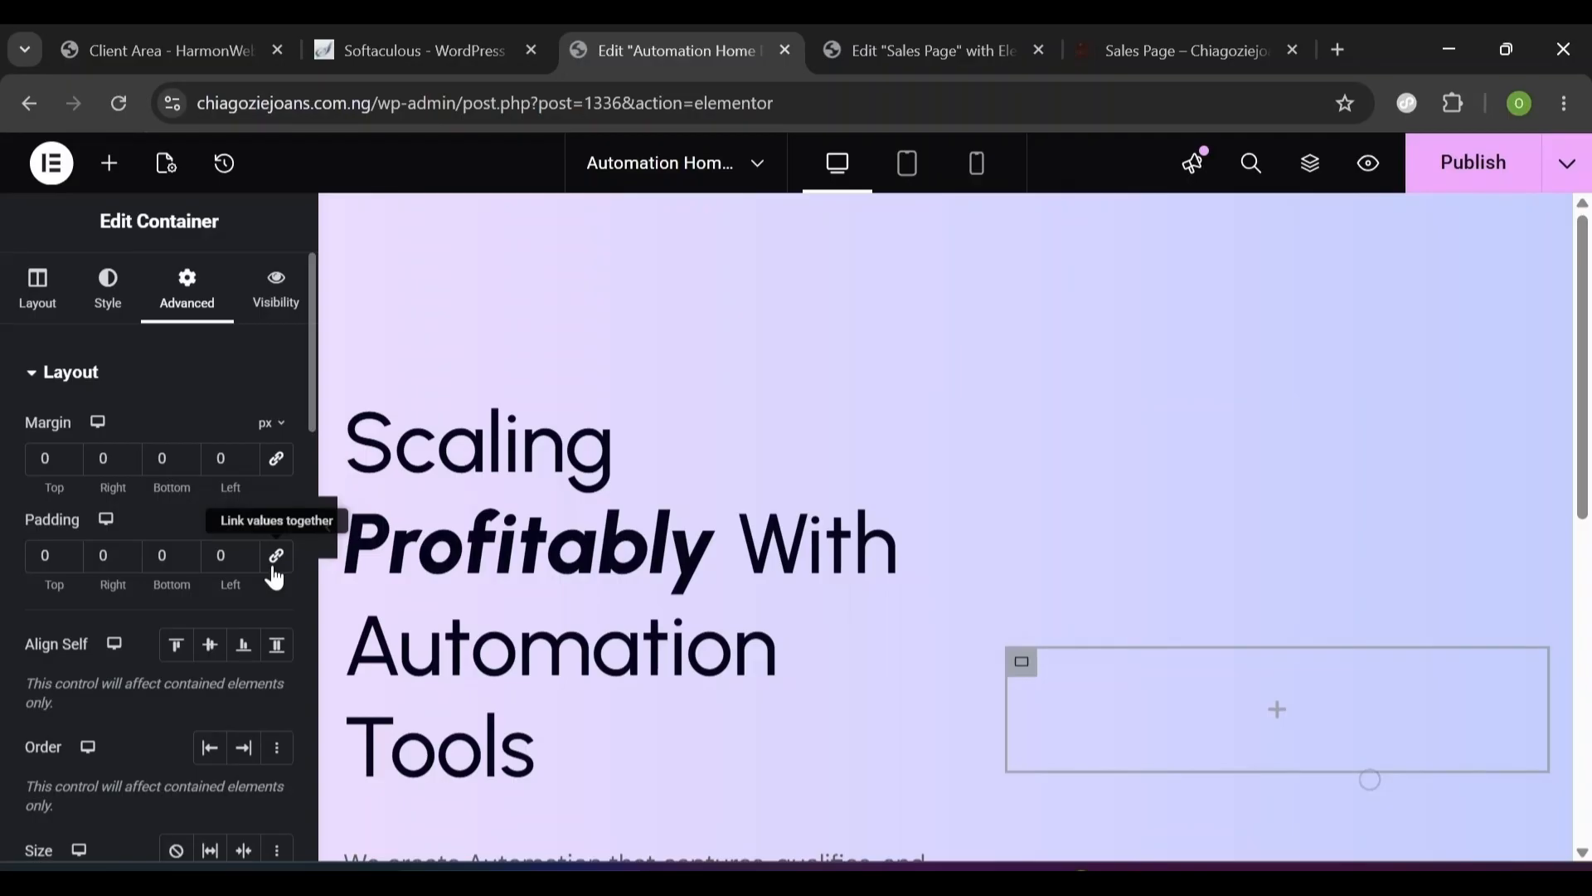
{"action": "left_click", "coordinate": [119, 173]}
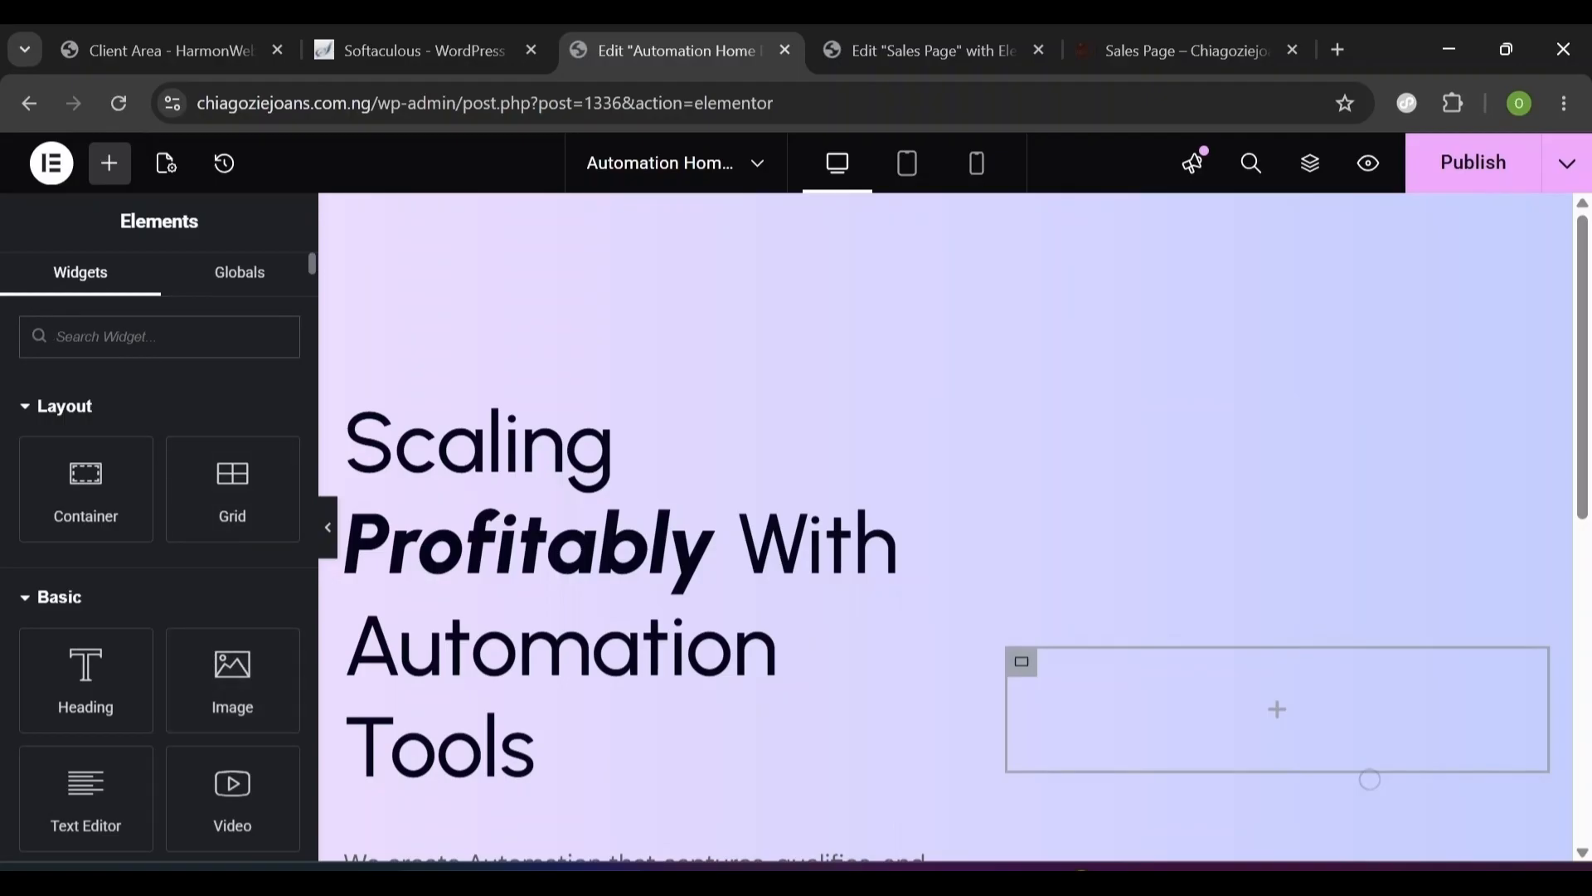
- Add an Image widget to the Right Container showing the Frame-1-1.png desk illustration
{"action": "type", "text": "image"}
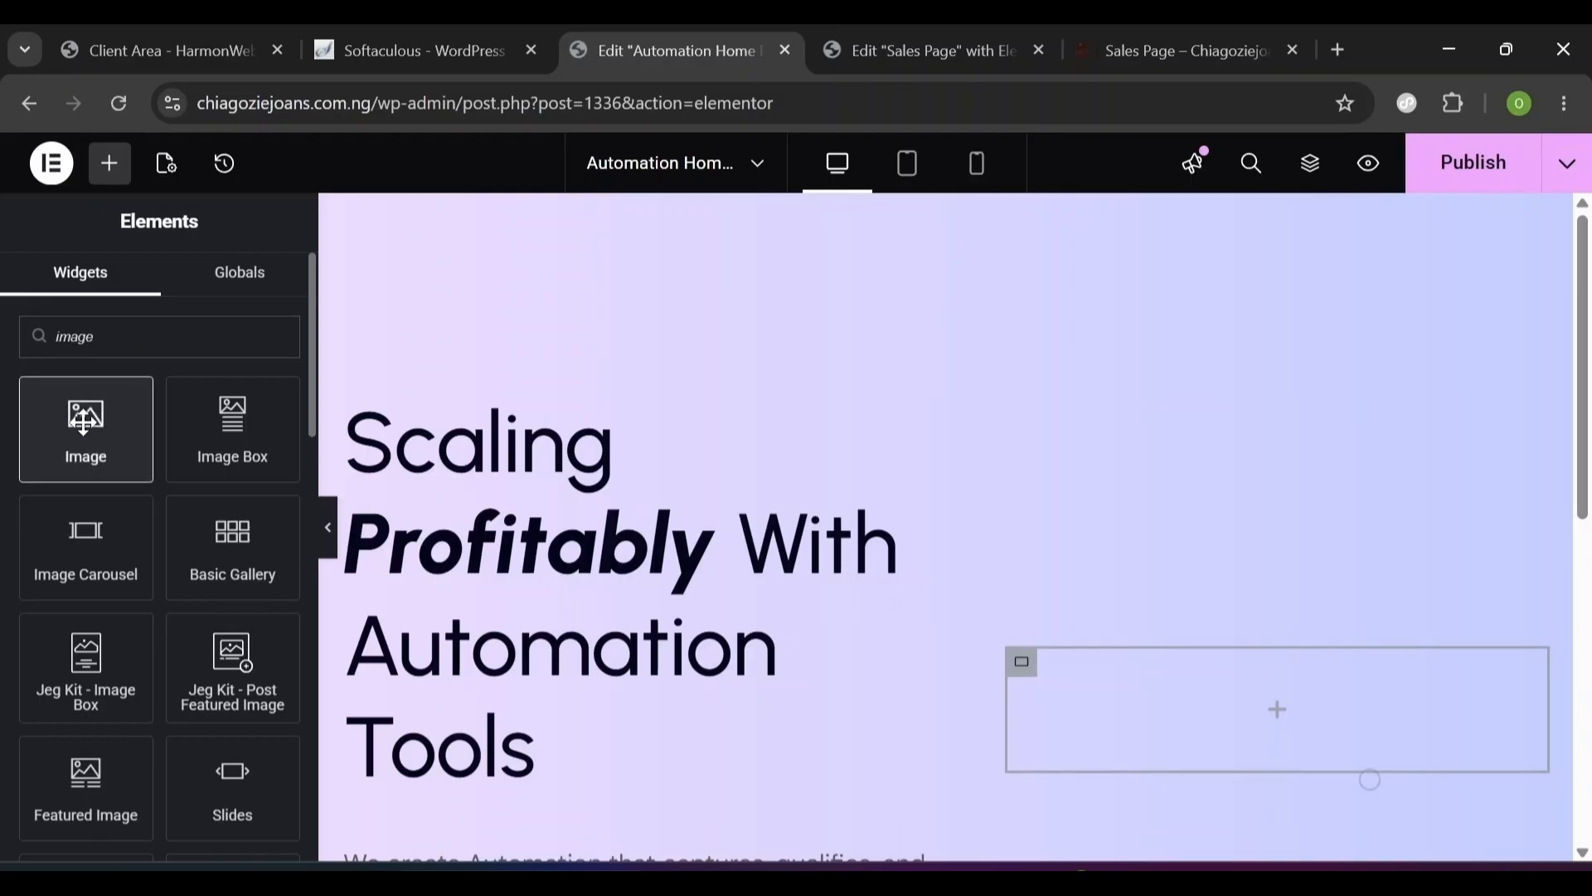
{"action": "left_click_drag", "start_coordinate": [83, 423], "coordinate": [1061, 701]}
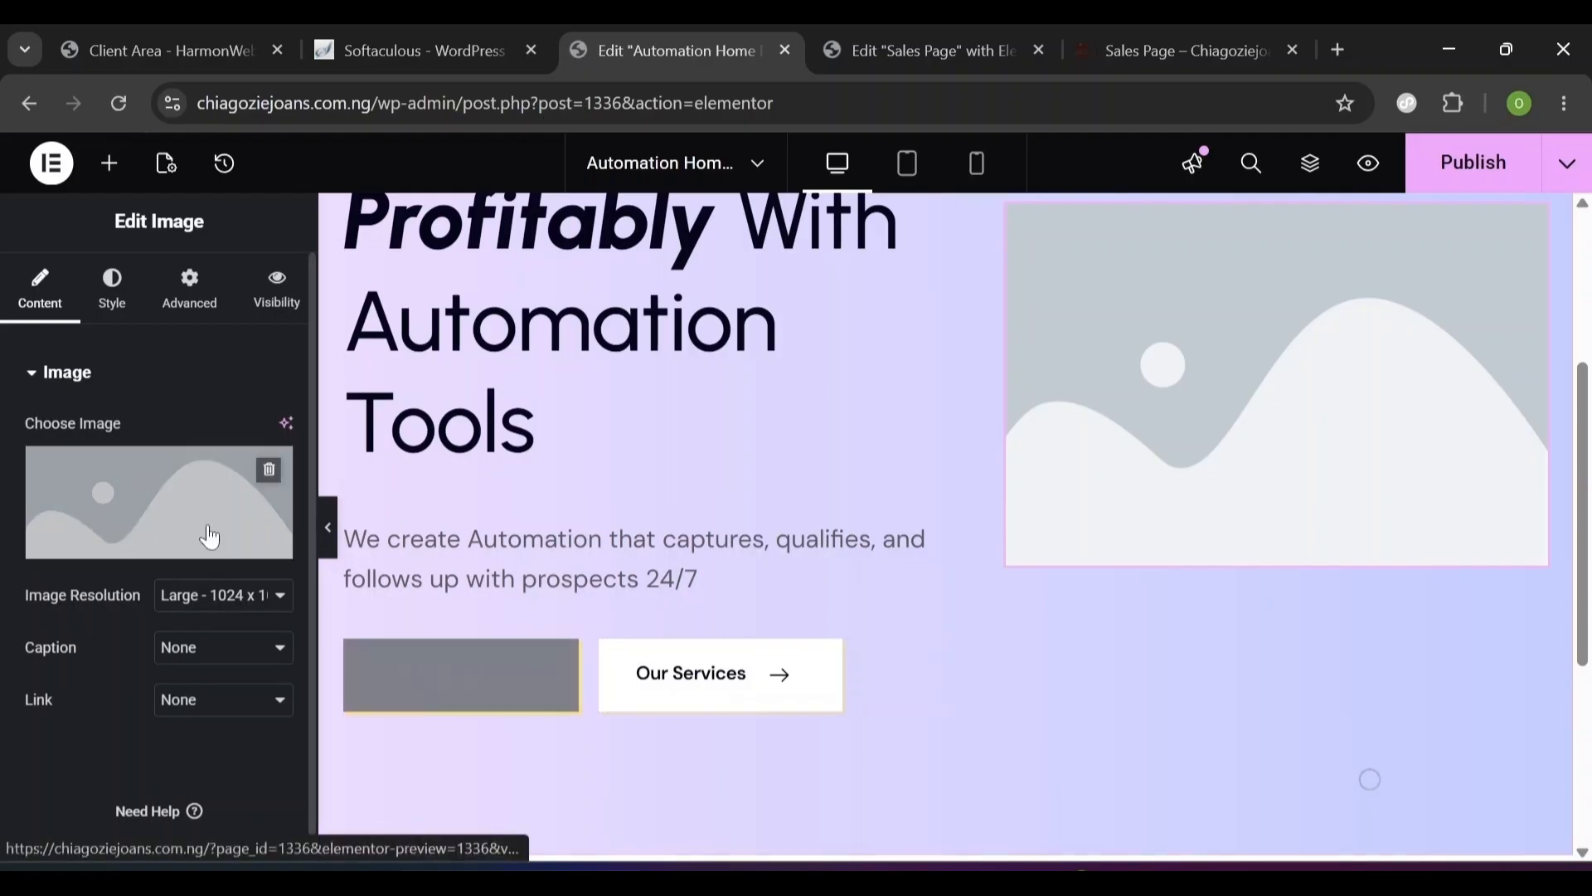
{"action": "left_click", "coordinate": [176, 540]}
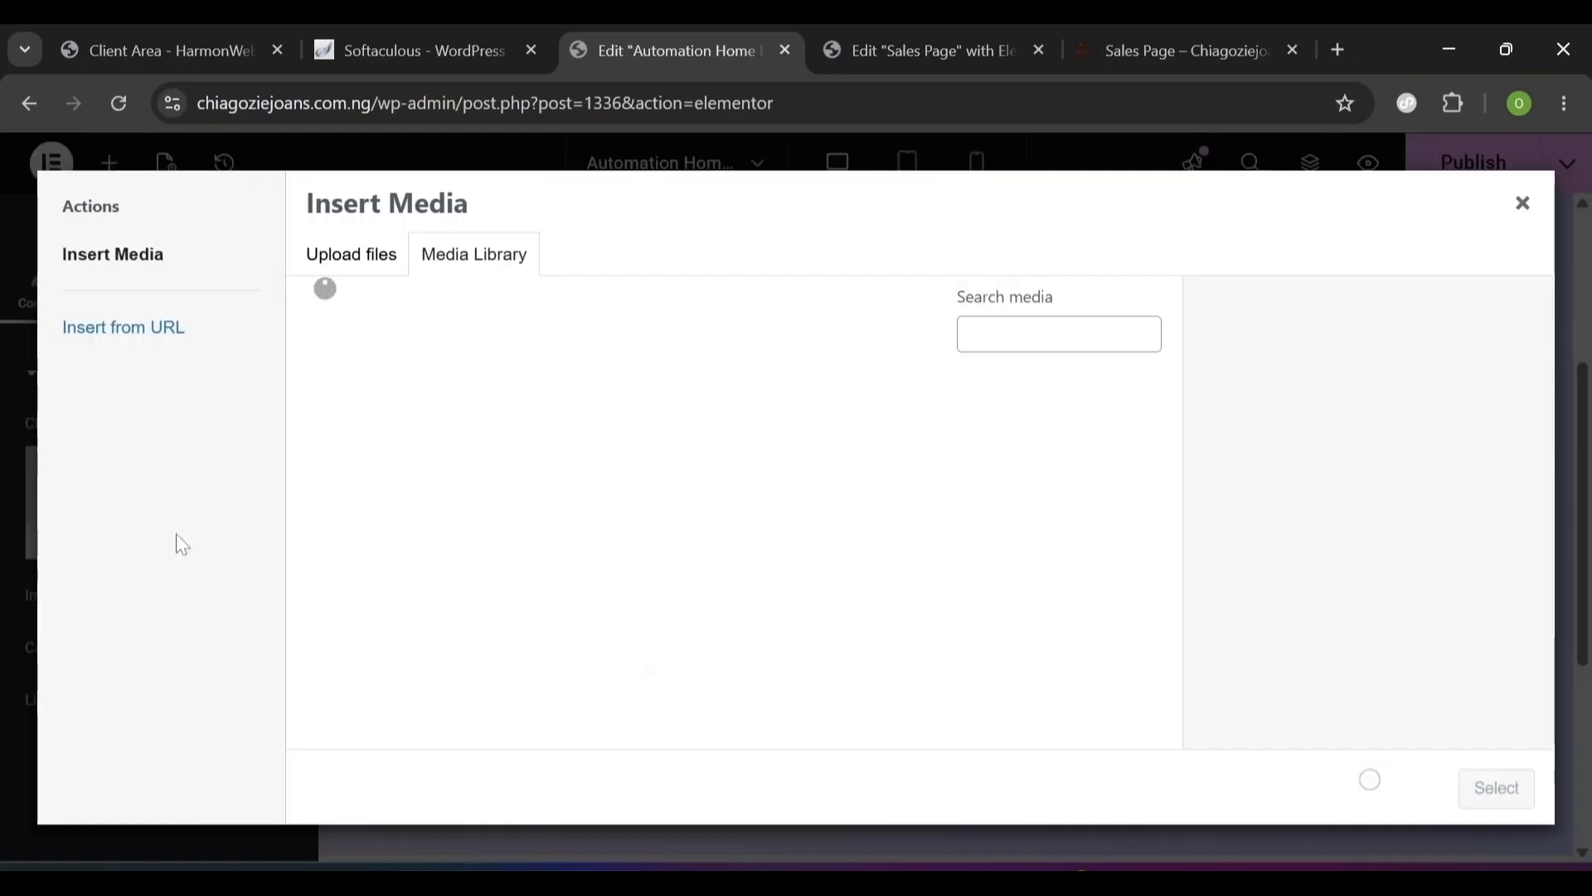
{"action": "scroll", "coordinate": [1158, 525], "scroll_direction": "down", "scroll_amount": 2}
{"action": "left_click", "coordinate": [709, 572]}
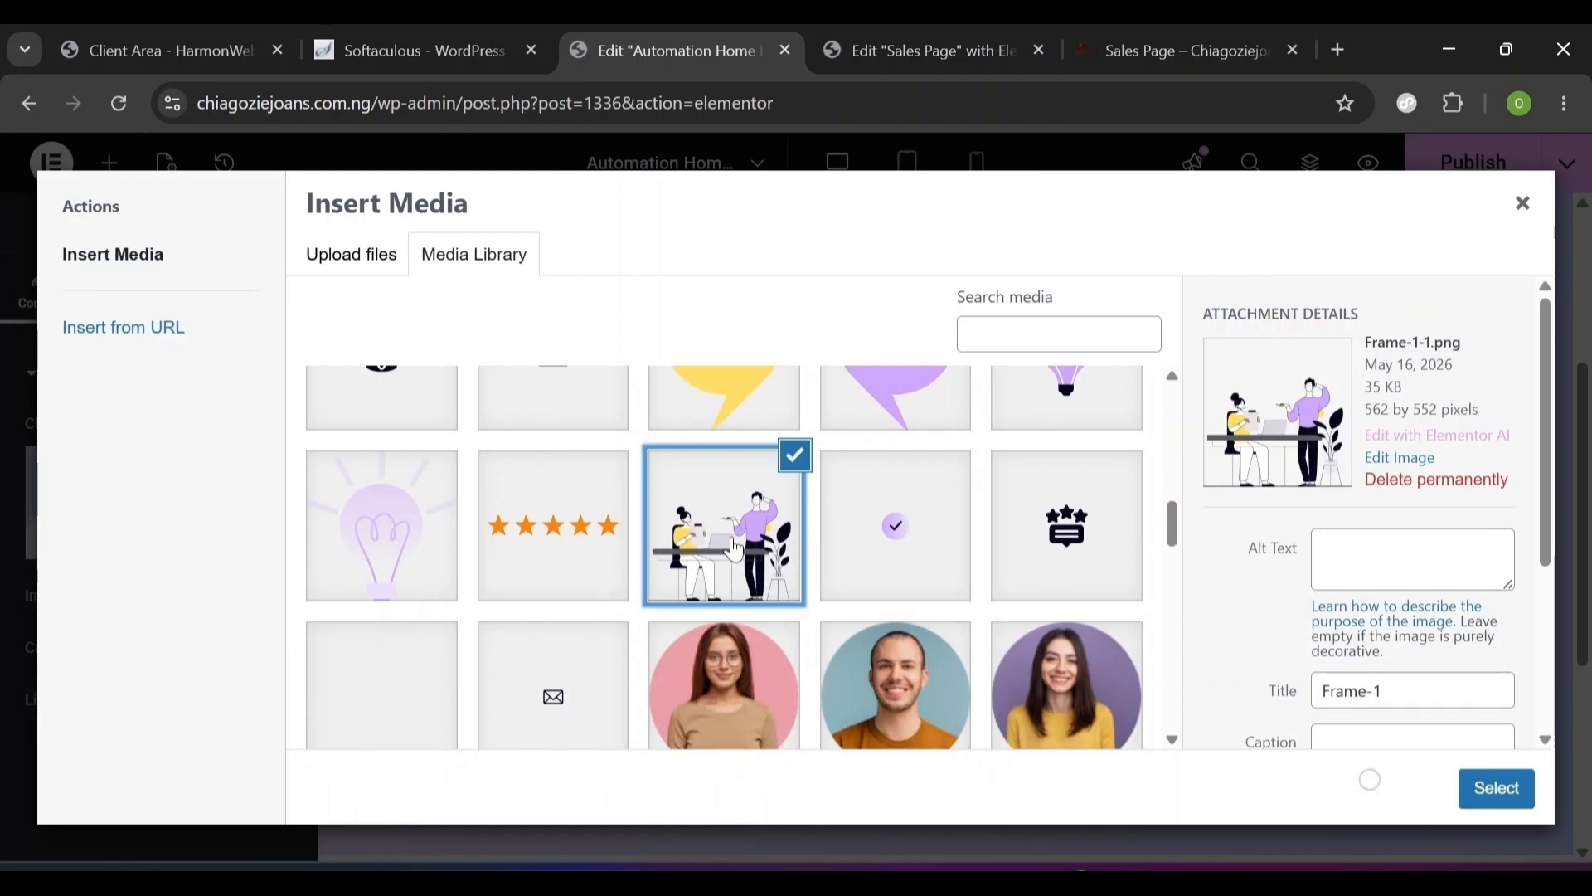
{"action": "left_click", "coordinate": [1508, 792]}
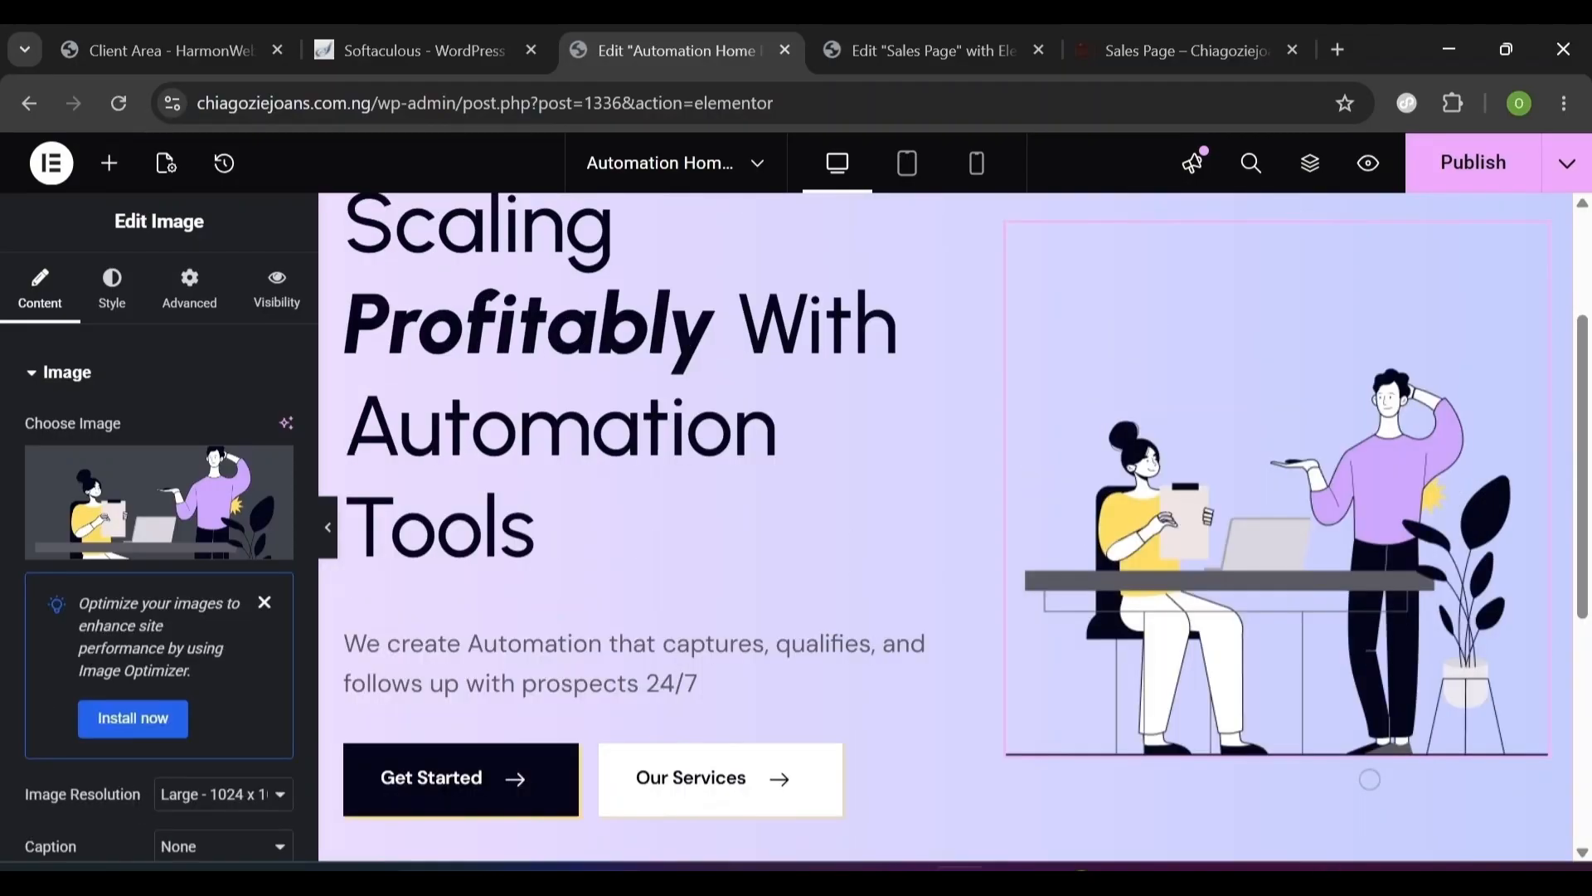
- Add a second Image widget above the illustration using the Group-59.svg chart graphic
{"action": "left_click", "coordinate": [109, 164]}
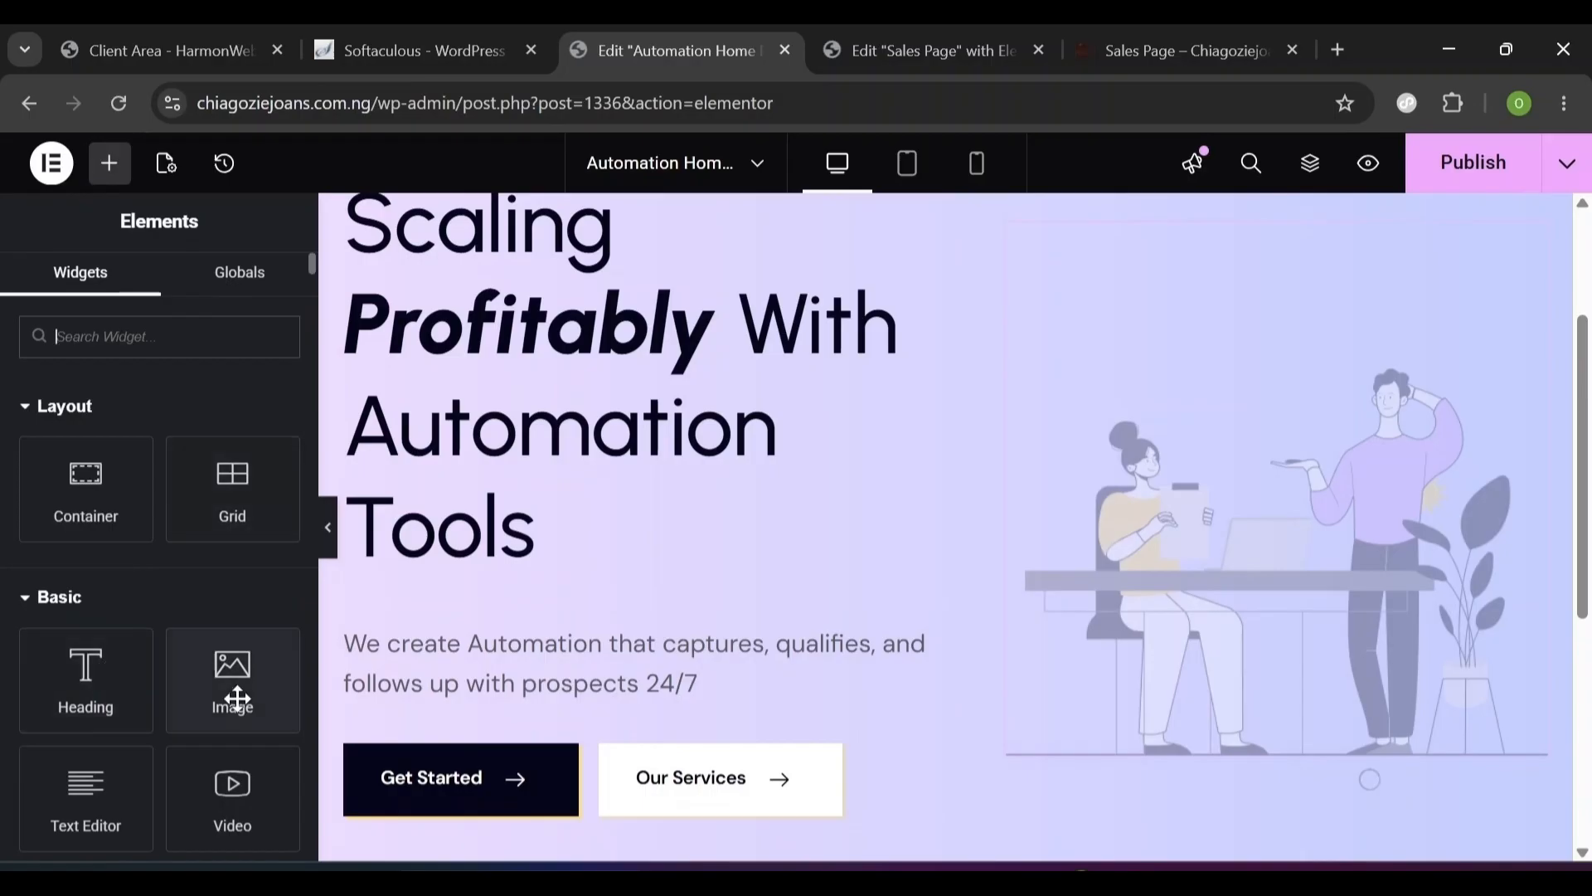
{"action": "left_click_drag", "start_coordinate": [228, 700], "coordinate": [1246, 390]}
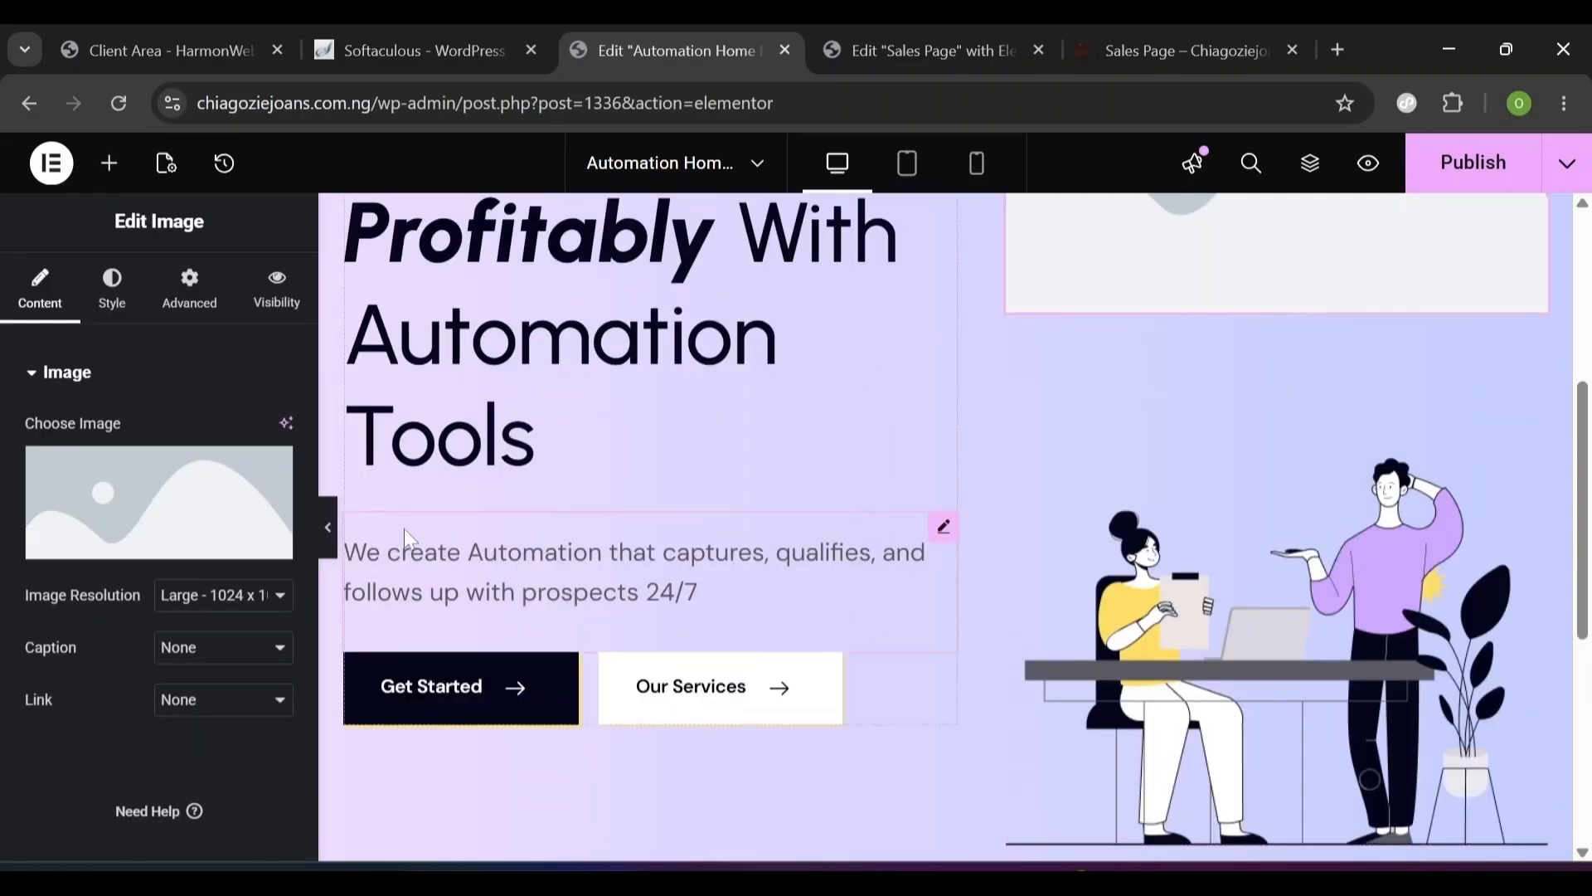
{"action": "left_click", "coordinate": [123, 551]}
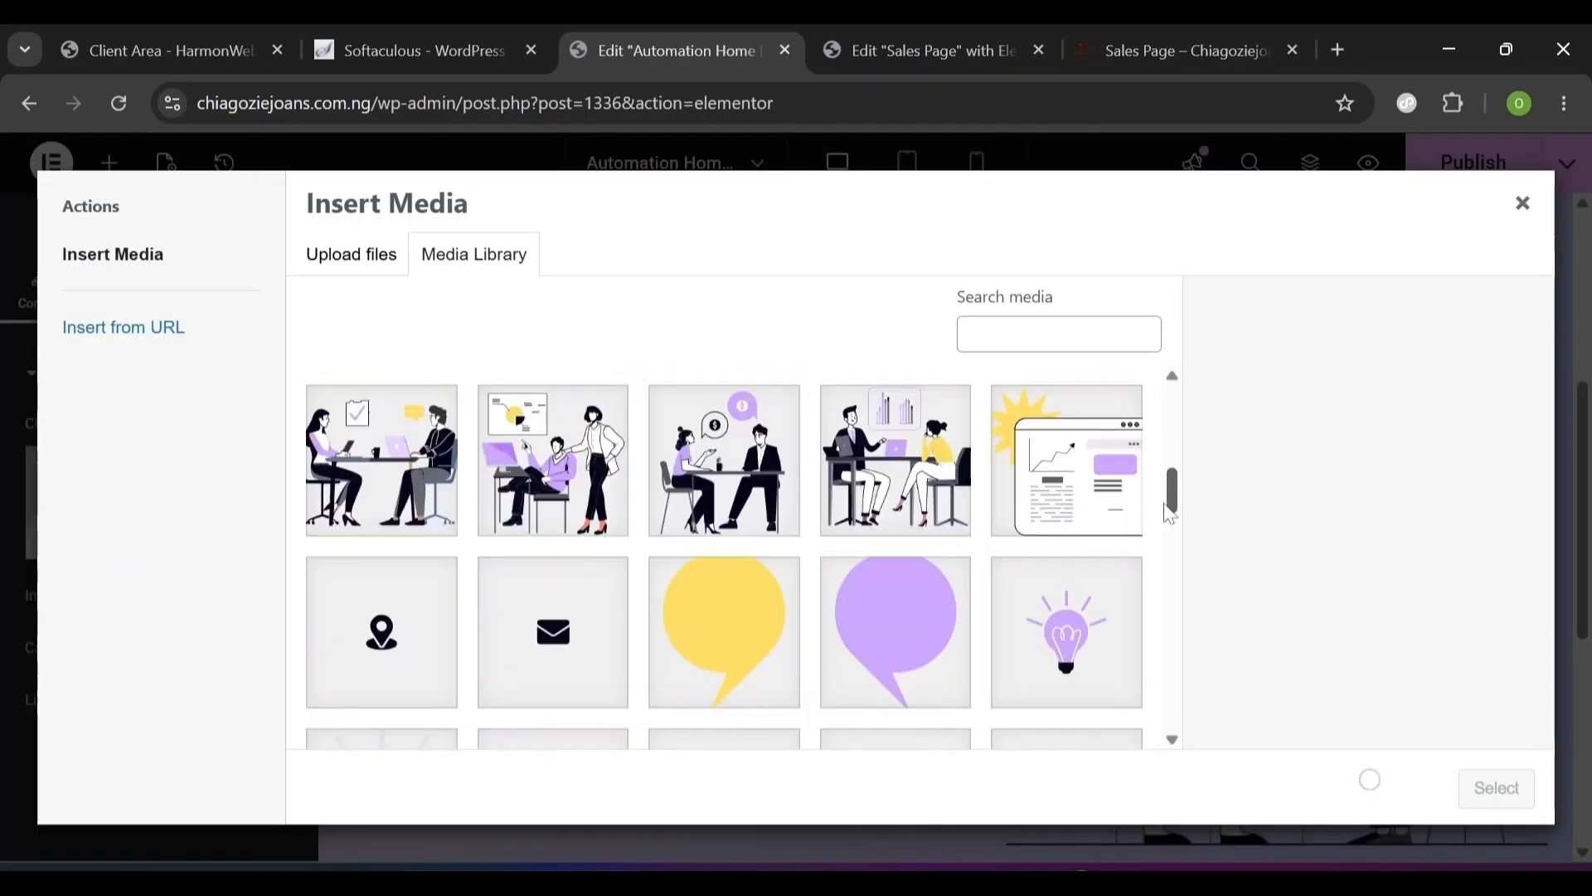
{"action": "left_click", "coordinate": [1059, 495]}
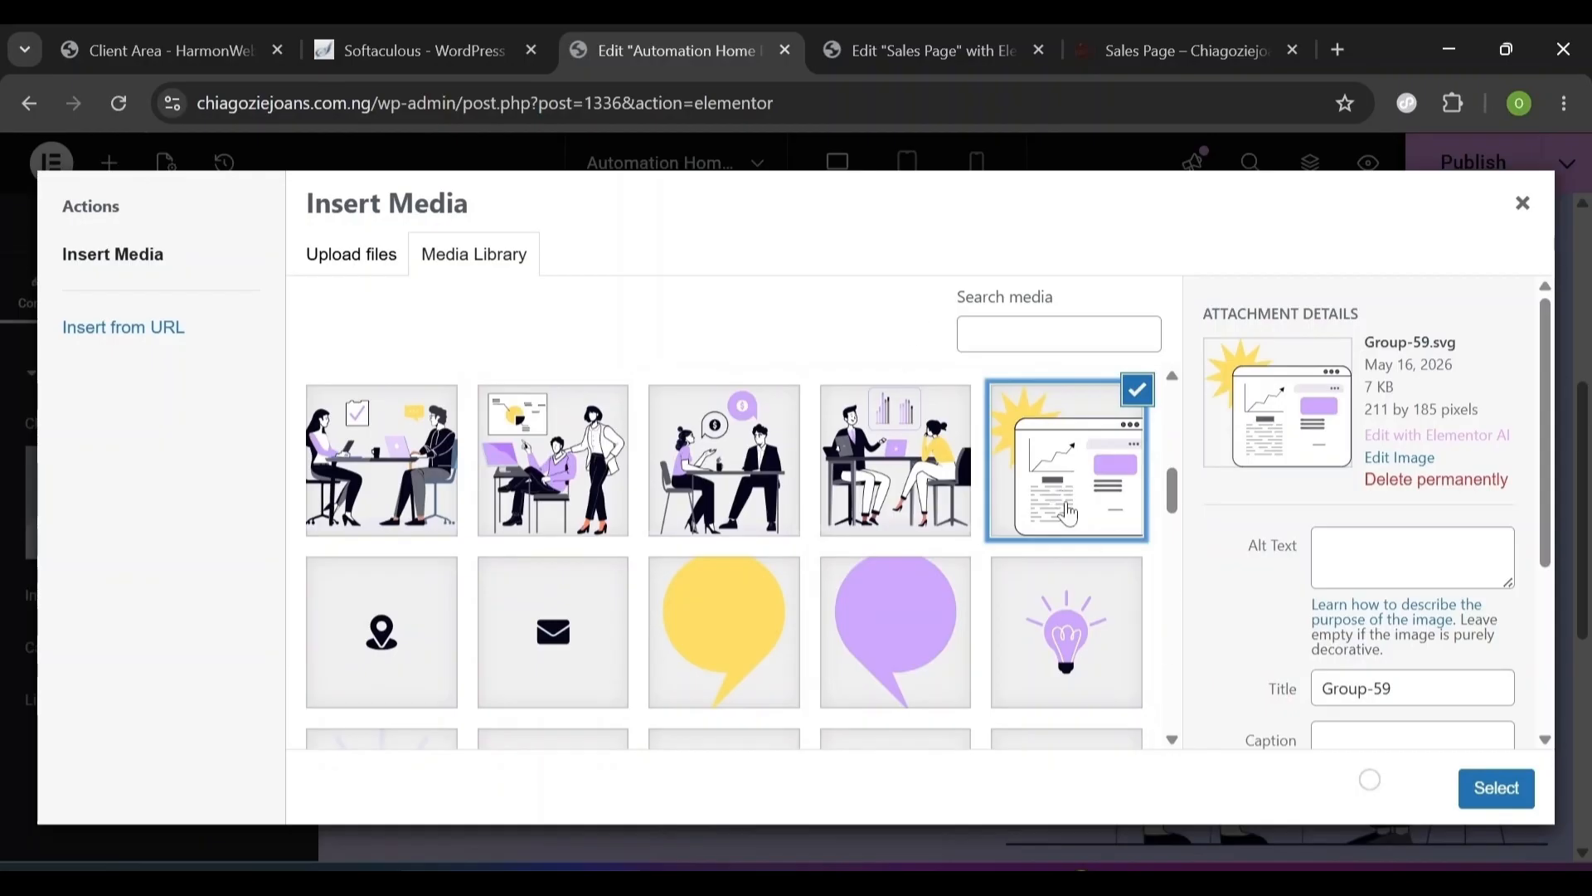
{"action": "left_click", "coordinate": [1493, 797]}
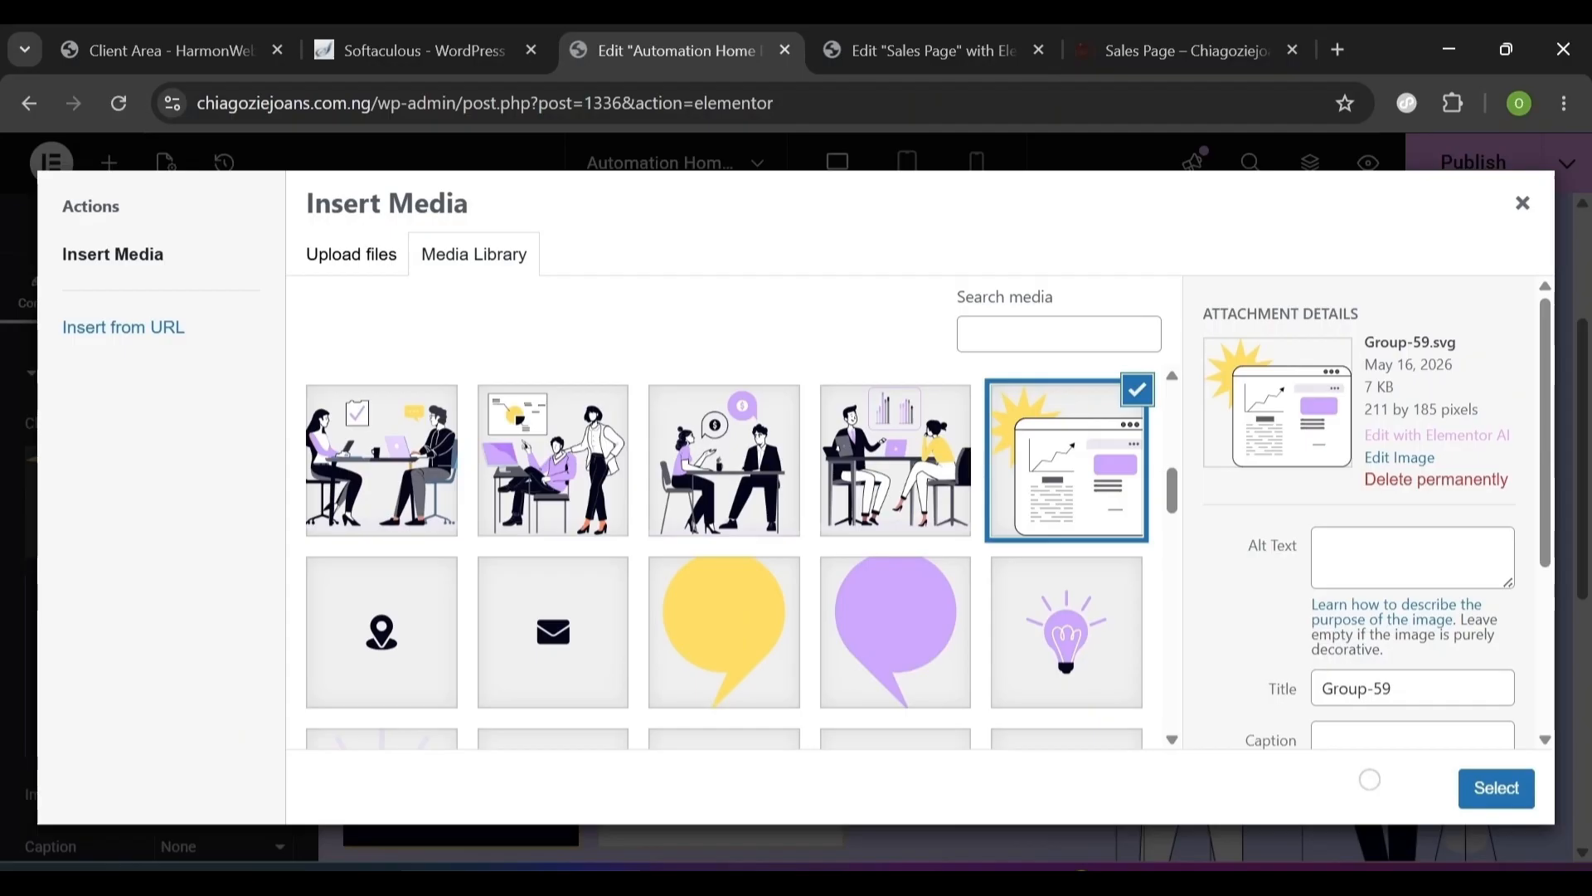
{"action": "left_click_drag", "start_coordinate": [1399, 342], "coordinate": [1364, 340]}
{"action": "left_click", "coordinate": [1410, 306]}
{"action": "left_click", "coordinate": [1496, 788]}
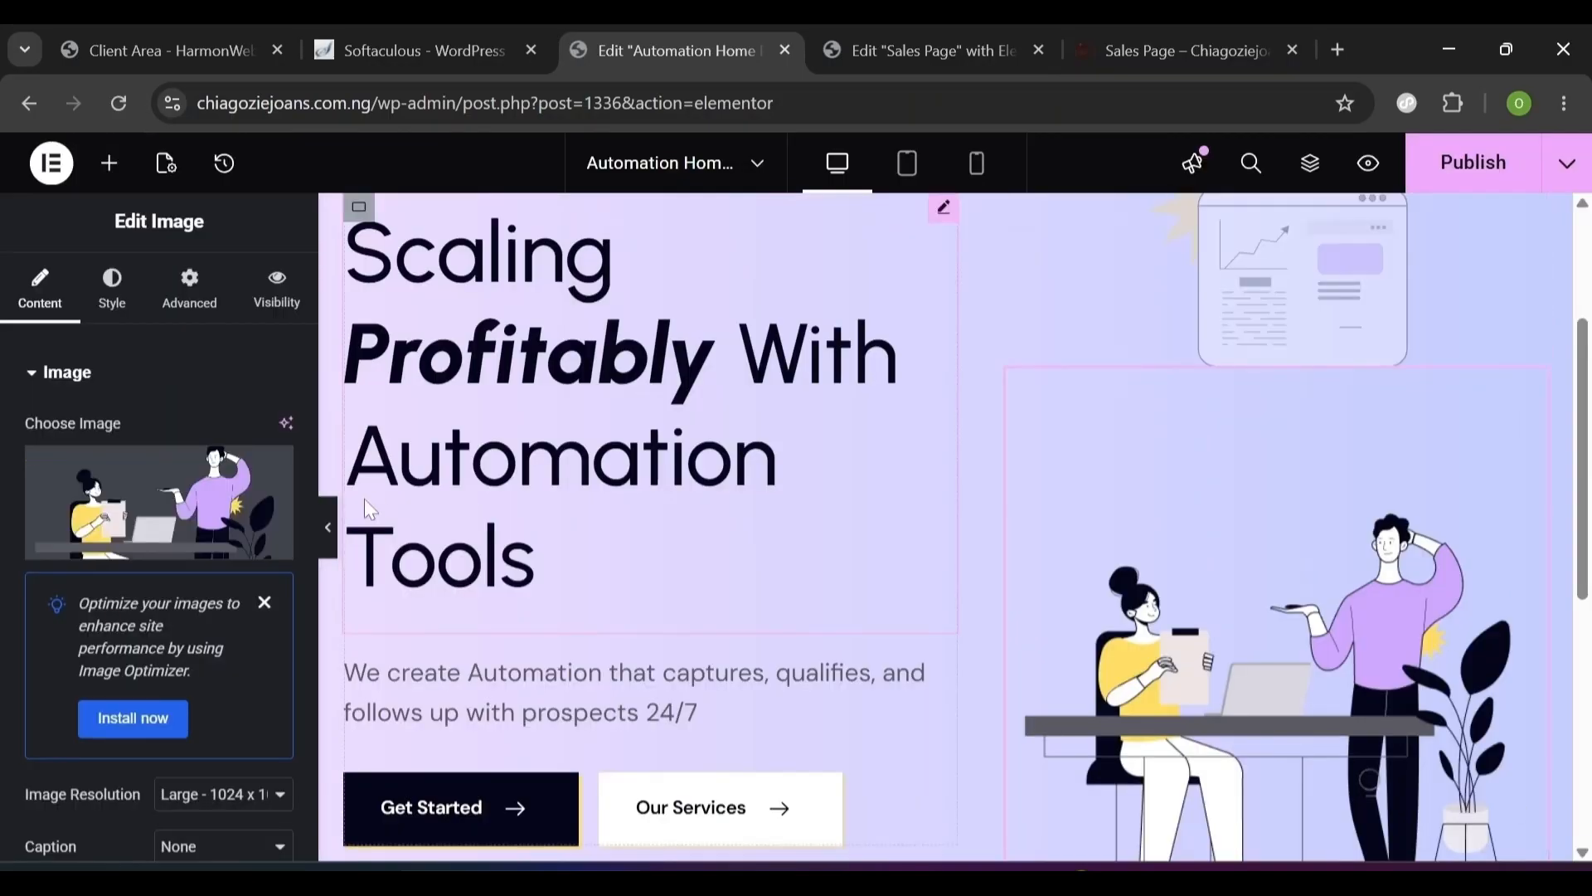
{"action": "left_click", "coordinate": [157, 543]}
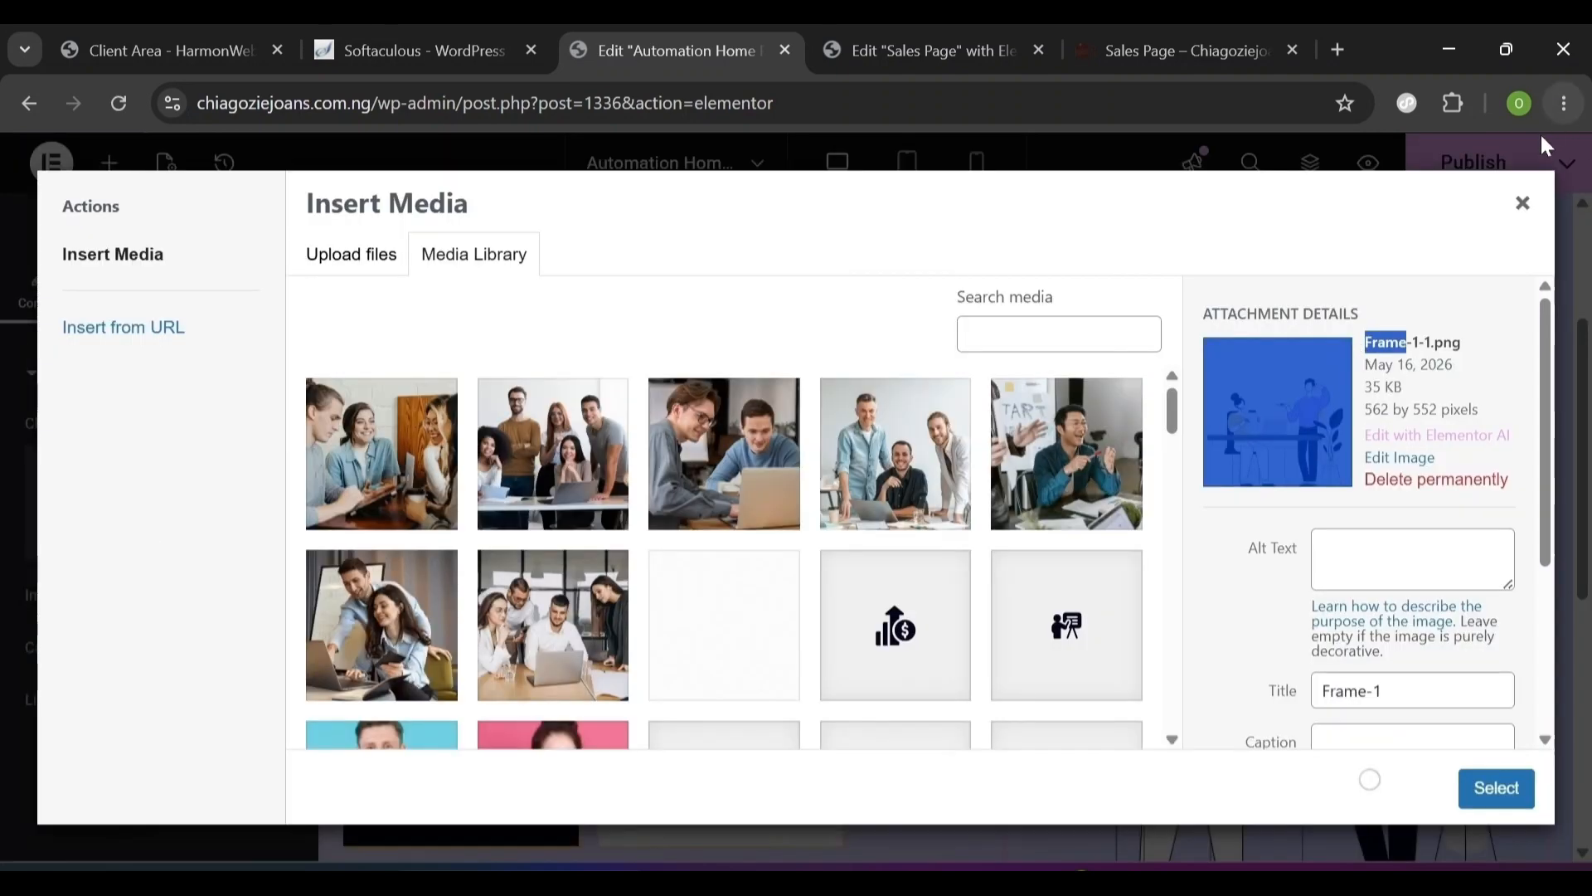
{"action": "left_click", "coordinate": [1523, 204]}
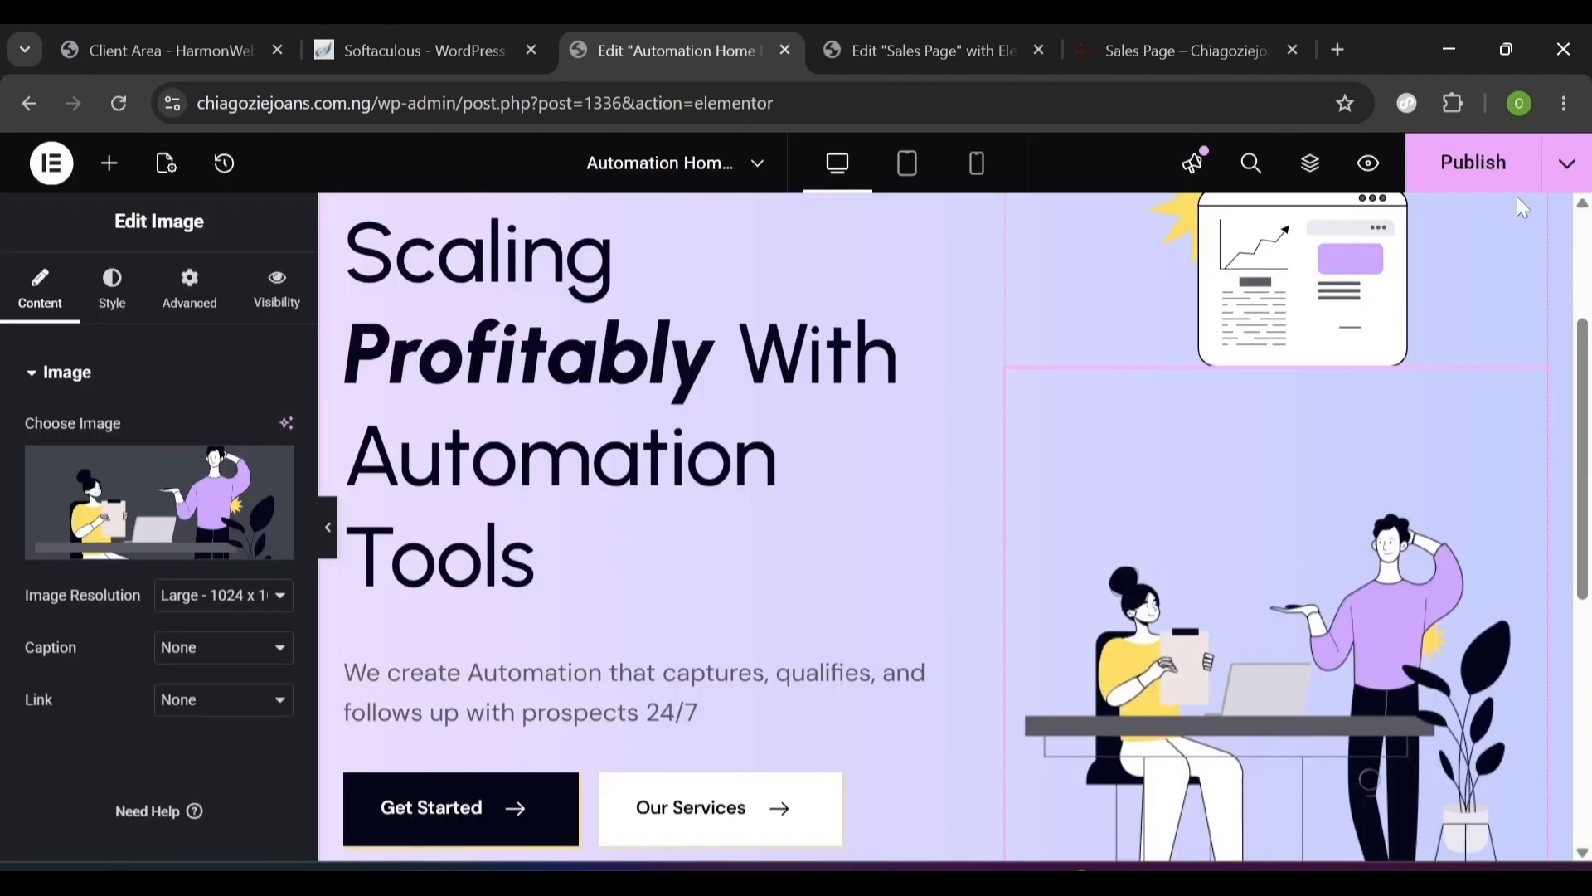
- Set the chart image's Position to Absolute in its Advanced settings
{"action": "scroll", "coordinate": [1517, 197], "scroll_direction": "down", "scroll_amount": 1}
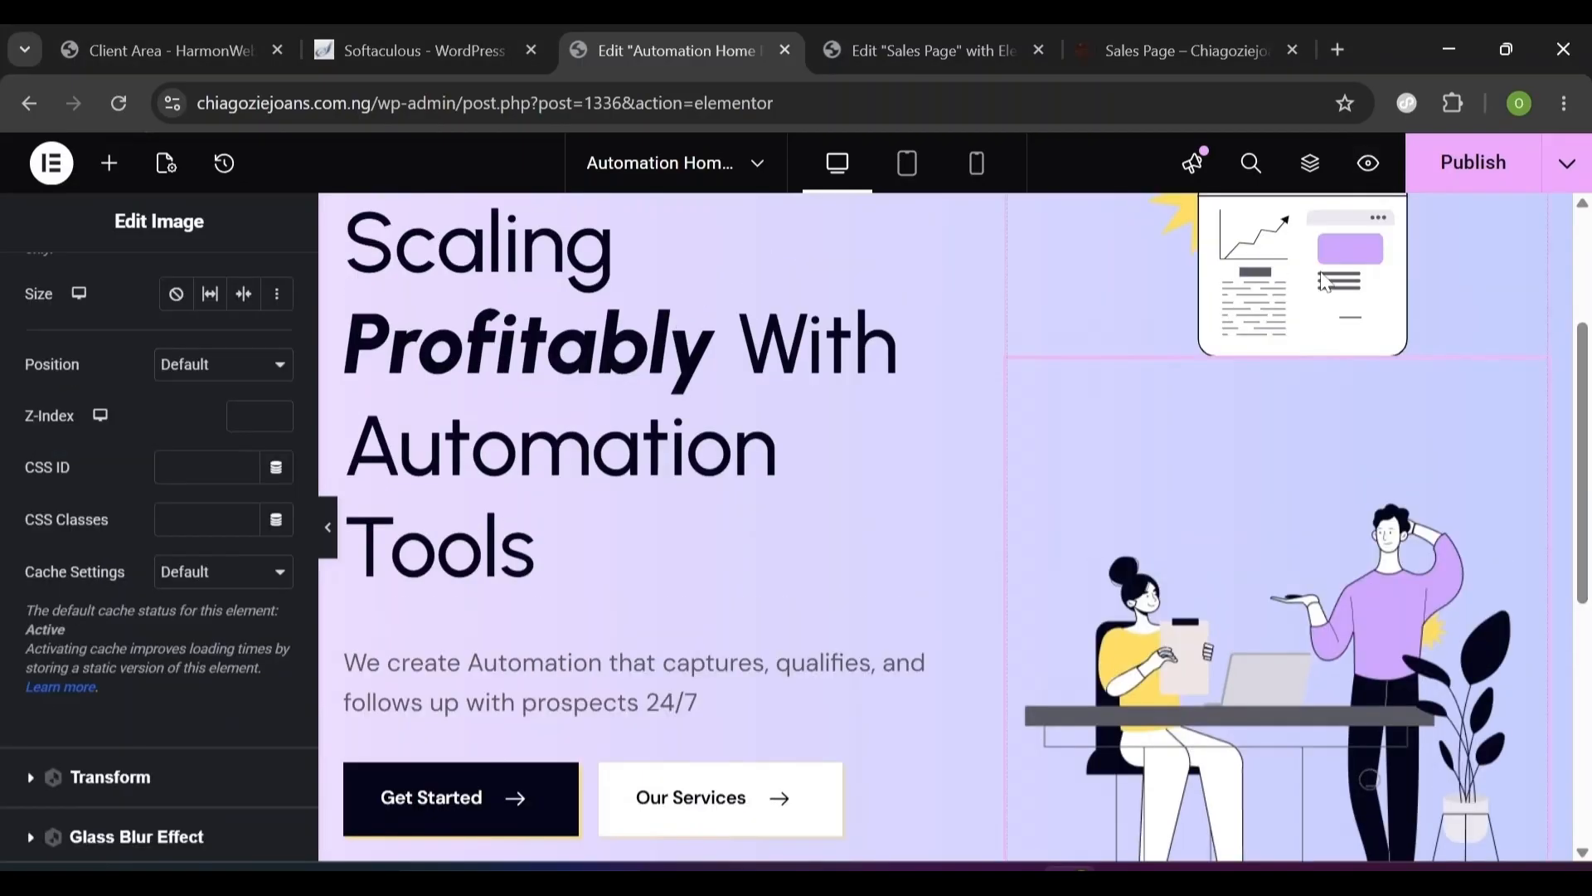
{"action": "left_click", "coordinate": [1324, 283]}
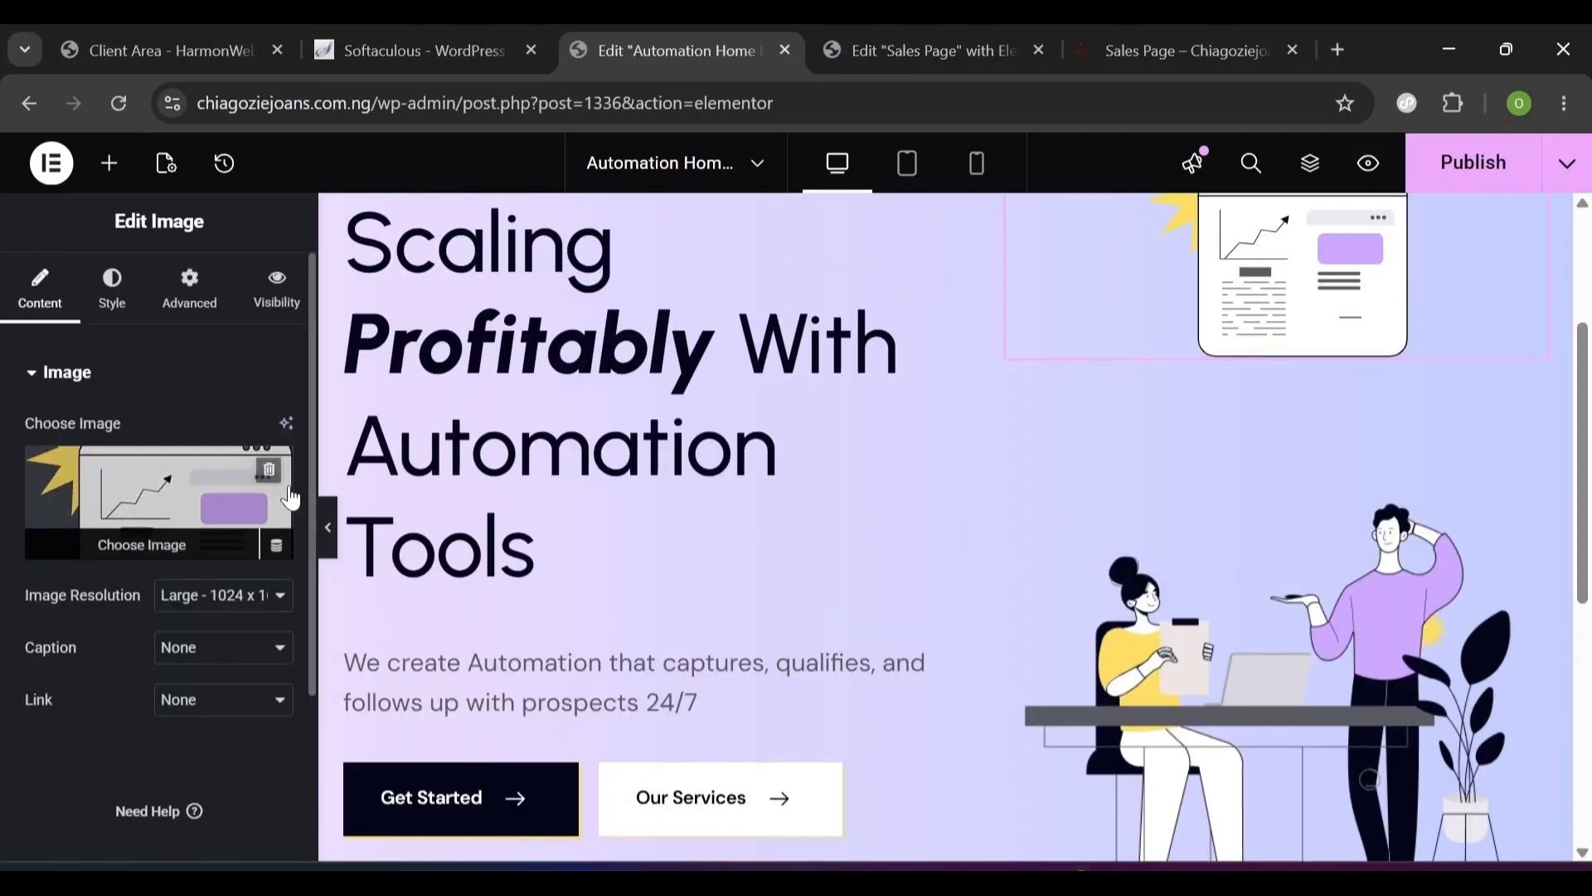
{"action": "left_click", "coordinate": [192, 312]}
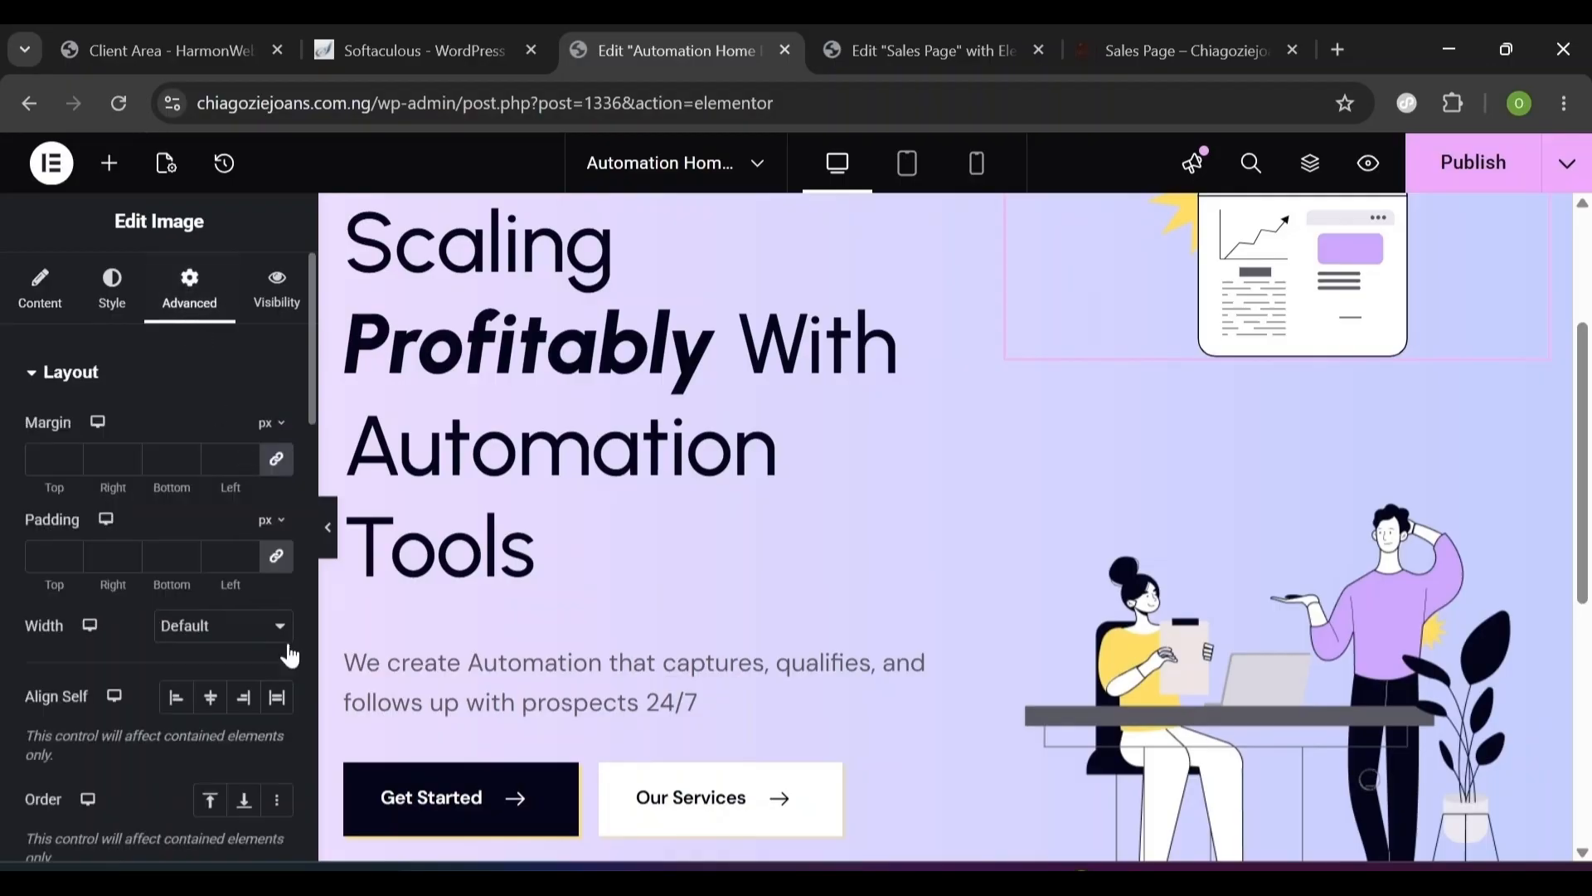
{"action": "scroll", "coordinate": [93, 442], "scroll_direction": "down", "scroll_amount": 7}
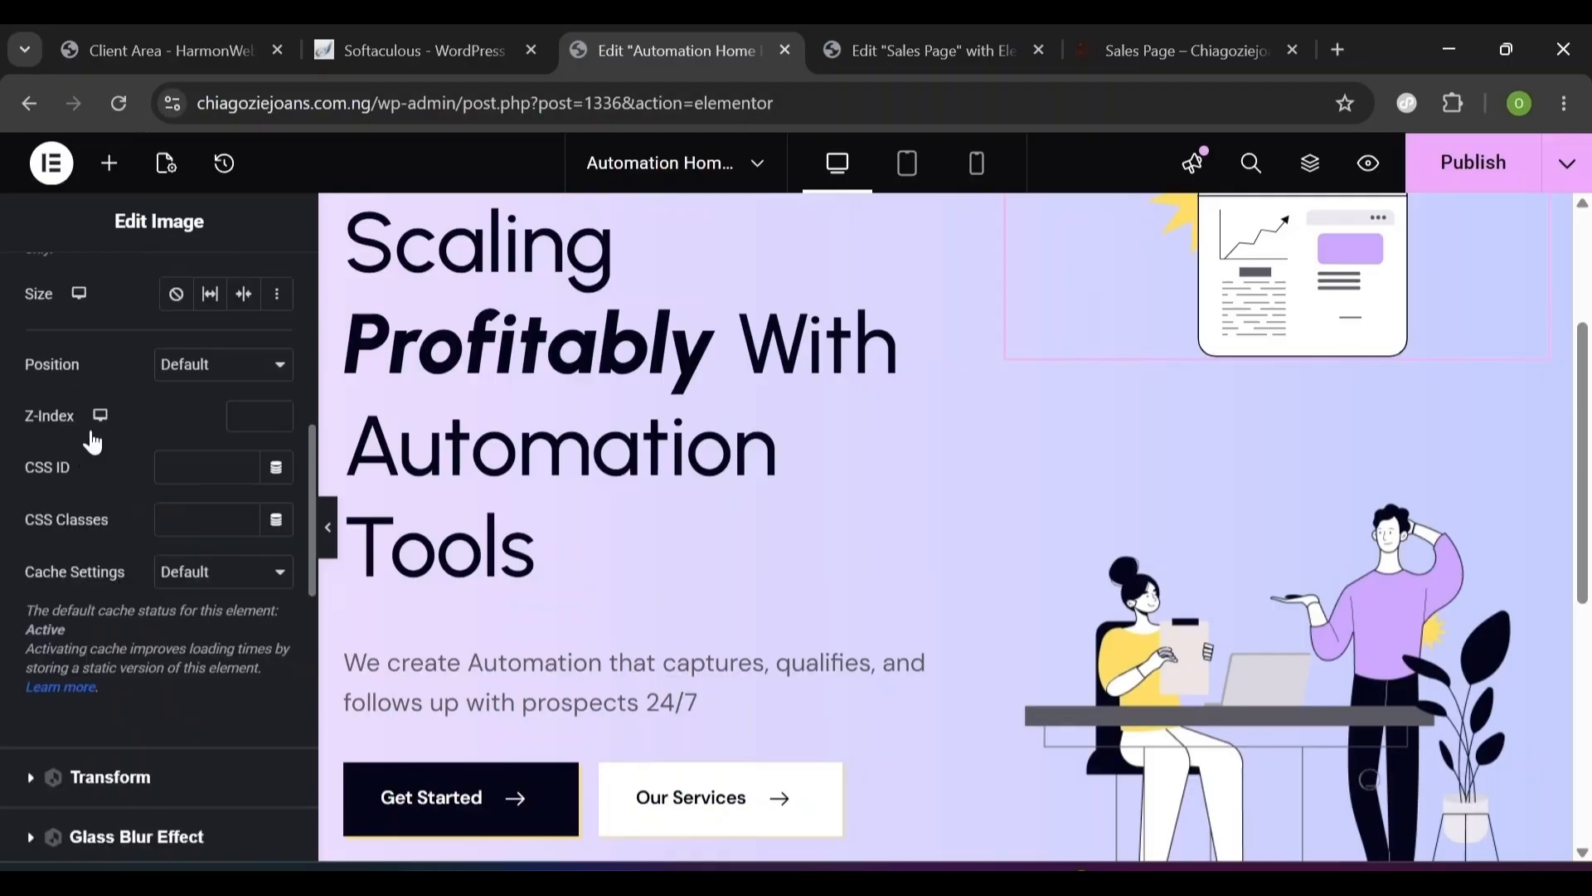
{"action": "left_click", "coordinate": [172, 373]}
{"action": "left_click", "coordinate": [178, 428]}
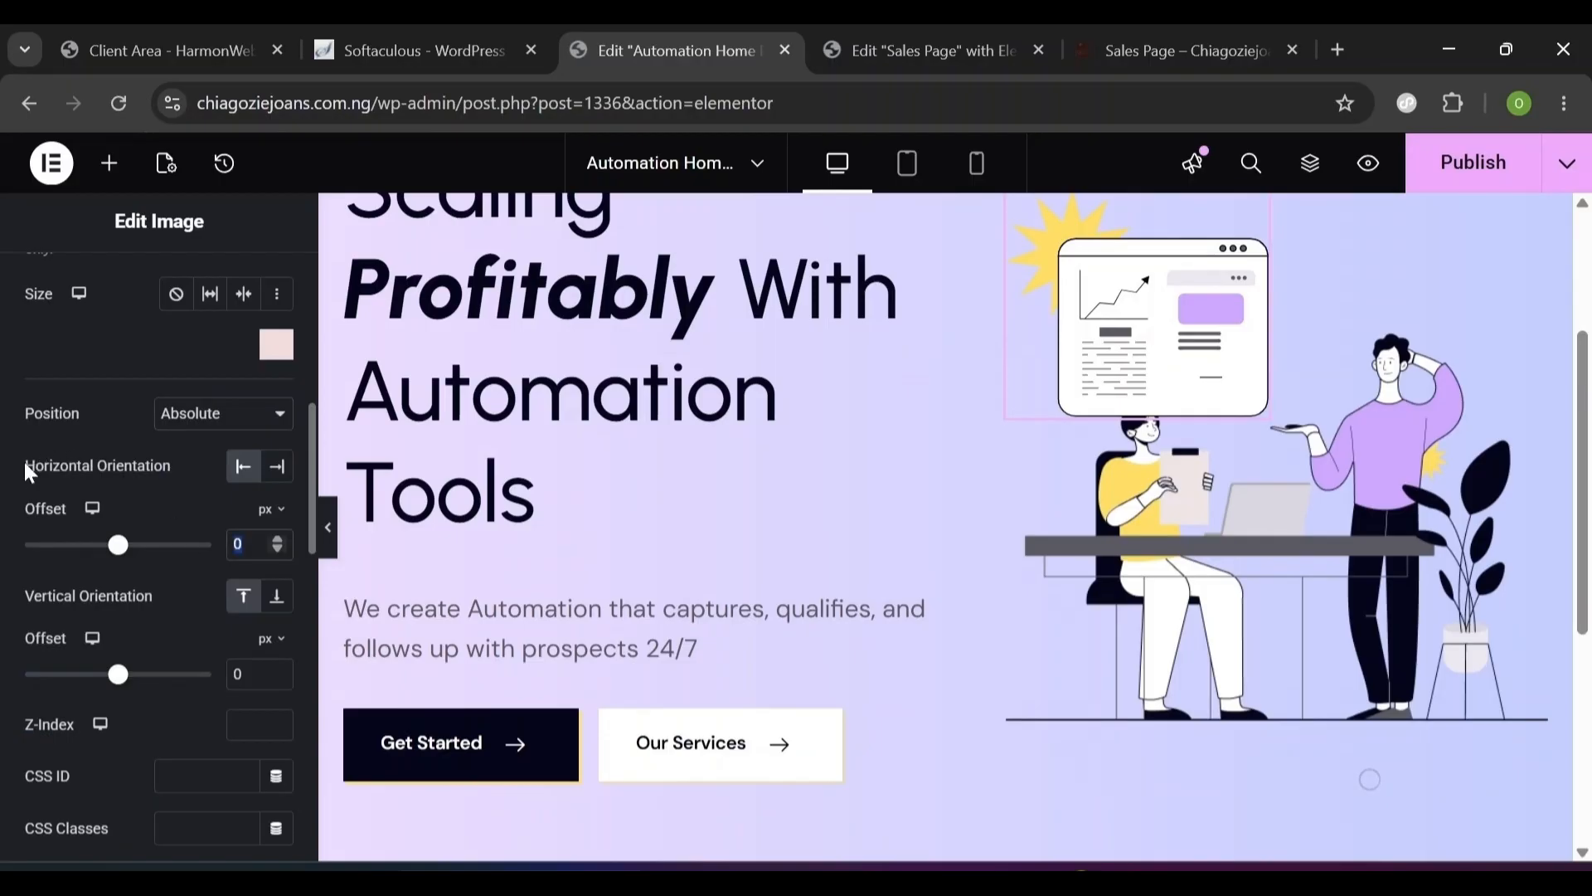
{"action": "left_click_drag", "start_coordinate": [27, 471], "coordinate": [185, 462]}
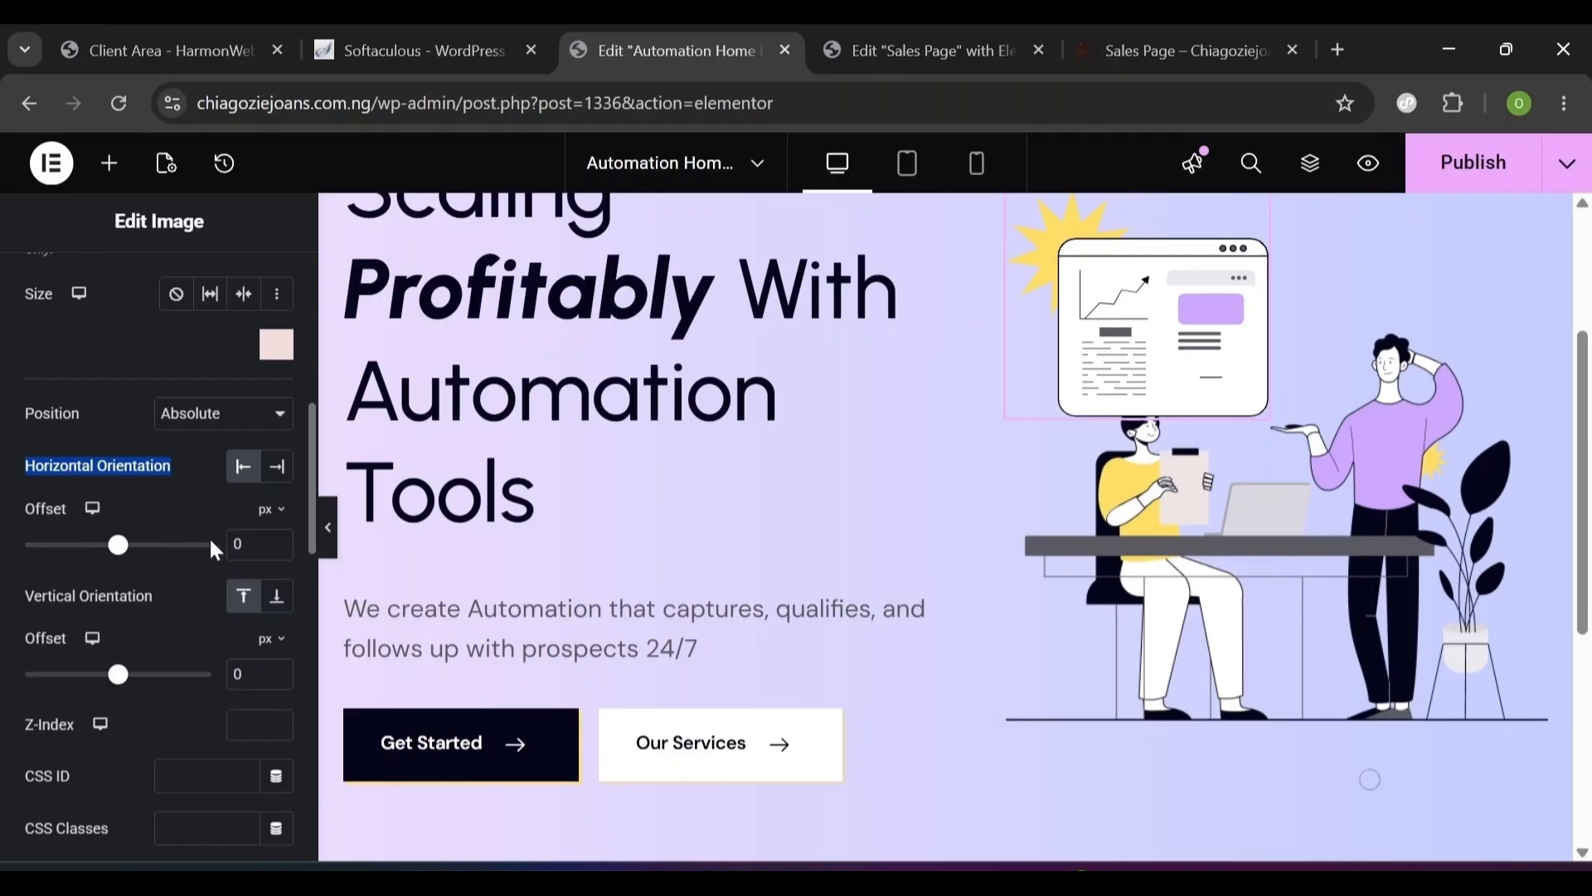
- Give the chart a 115 px horizontal offset and preview with the panel collapsed
{"action": "double_click", "coordinate": [239, 544]}
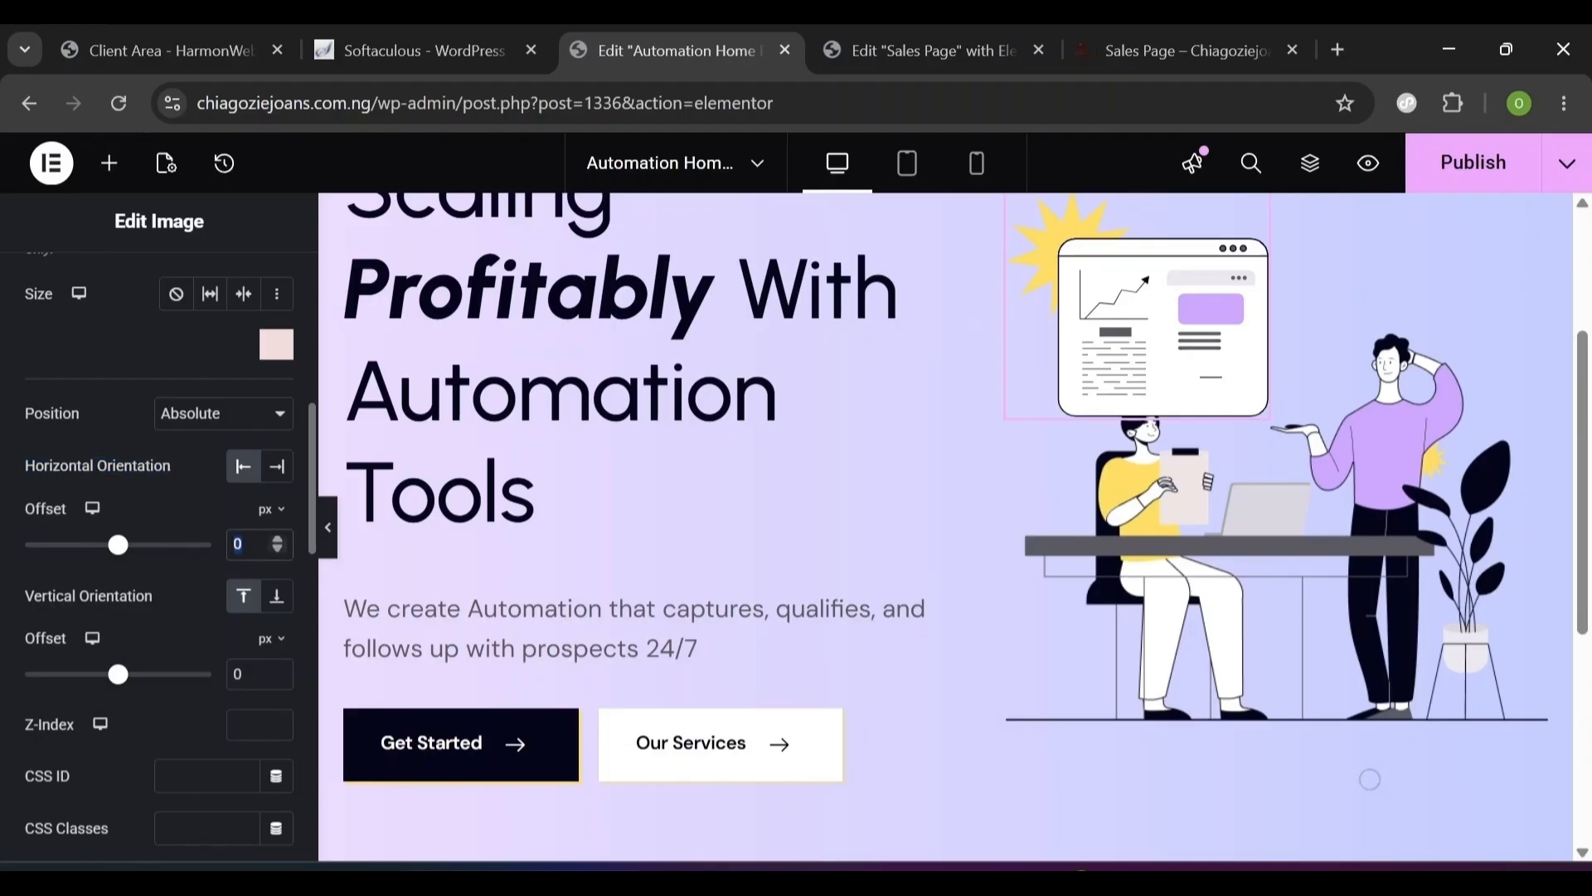
{"action": "type", "text": "115"}
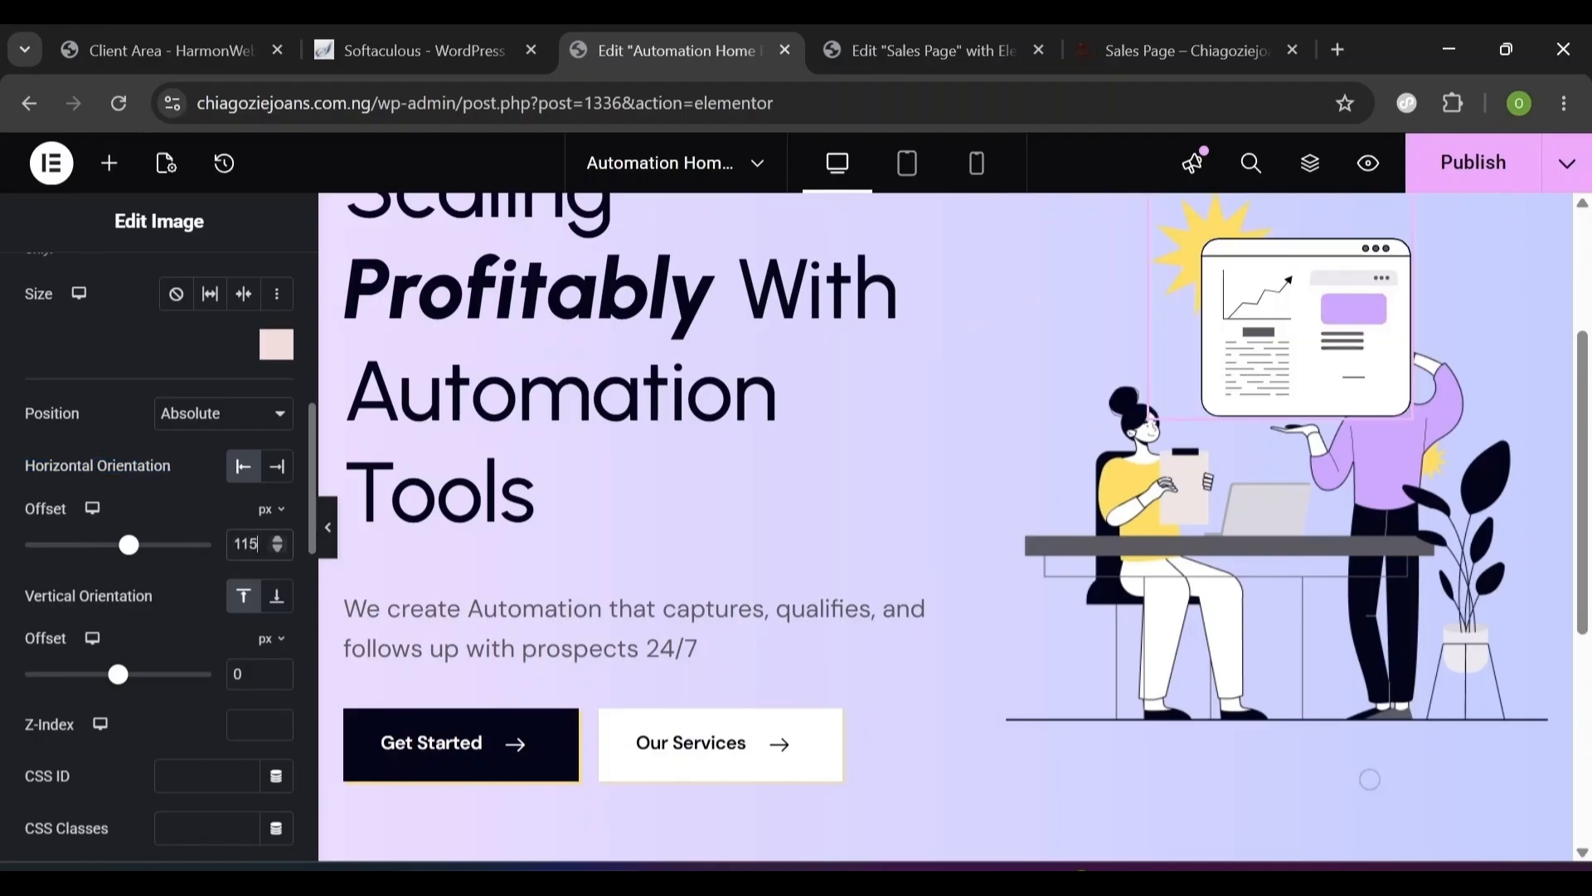
{"action": "left_click", "coordinate": [328, 528]}
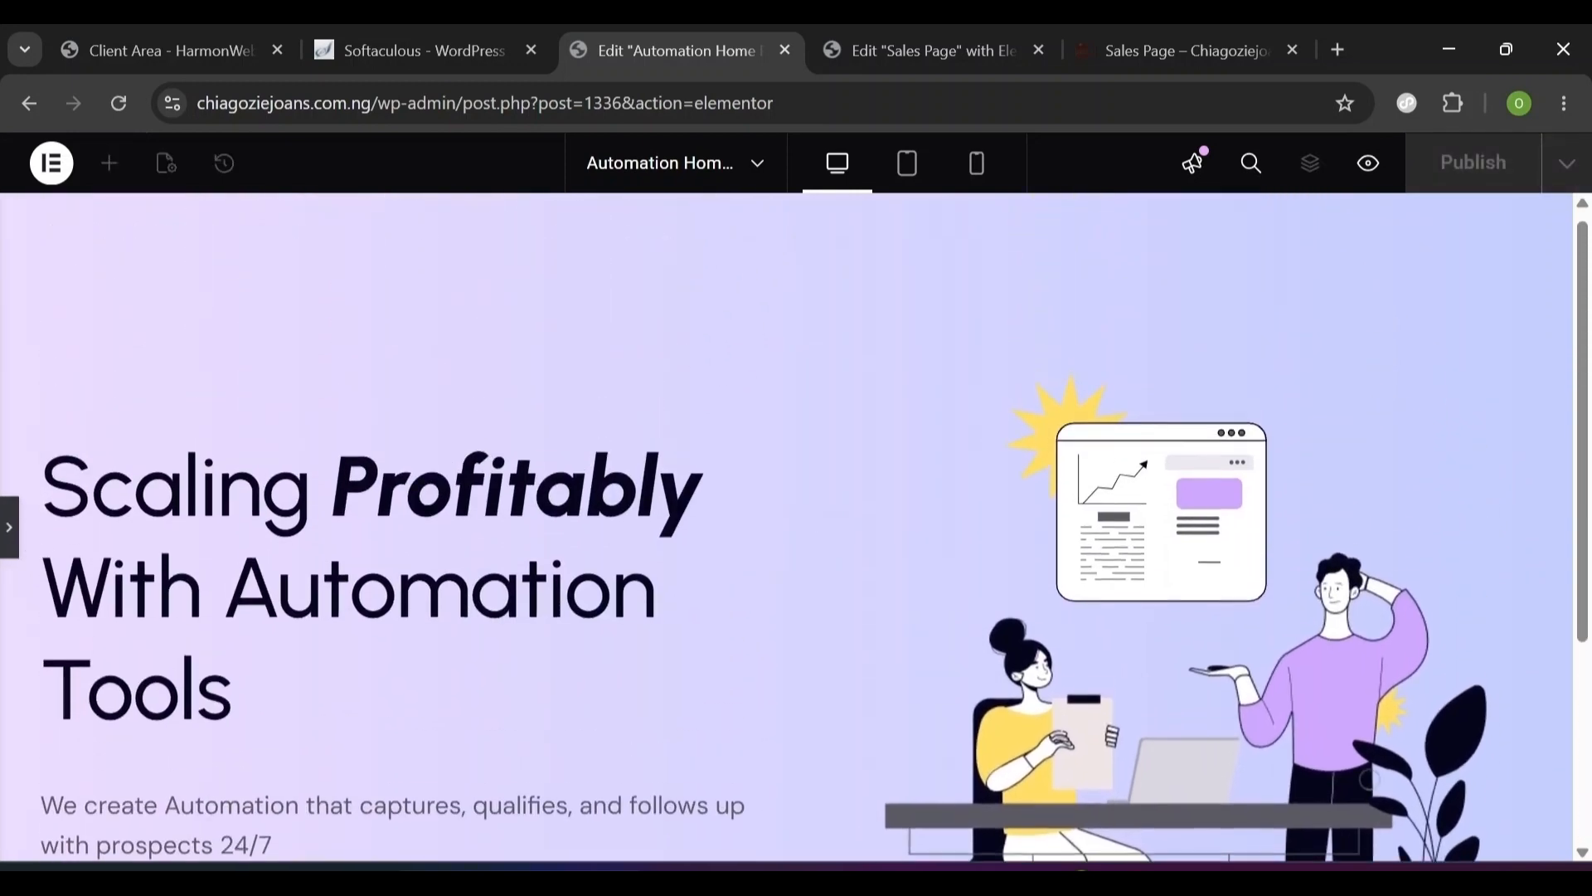
- Restore the editor panel, check the Sales Page for reference, and shrink the chart graphic slightly
{"action": "left_click", "coordinate": [9, 528]}
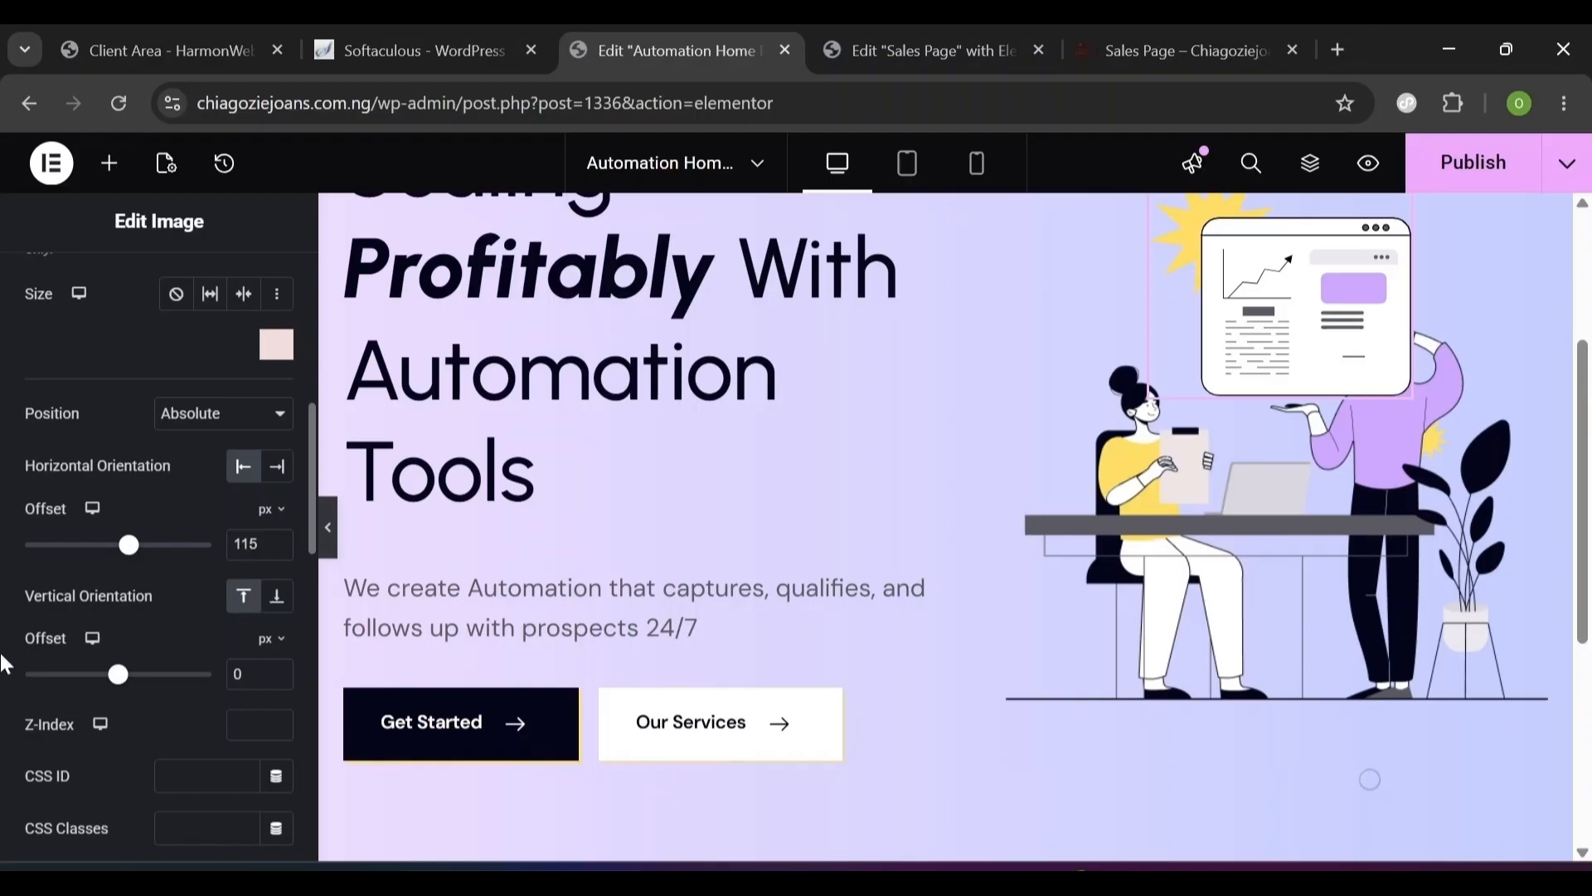
{"action": "left_click", "coordinate": [240, 673]}
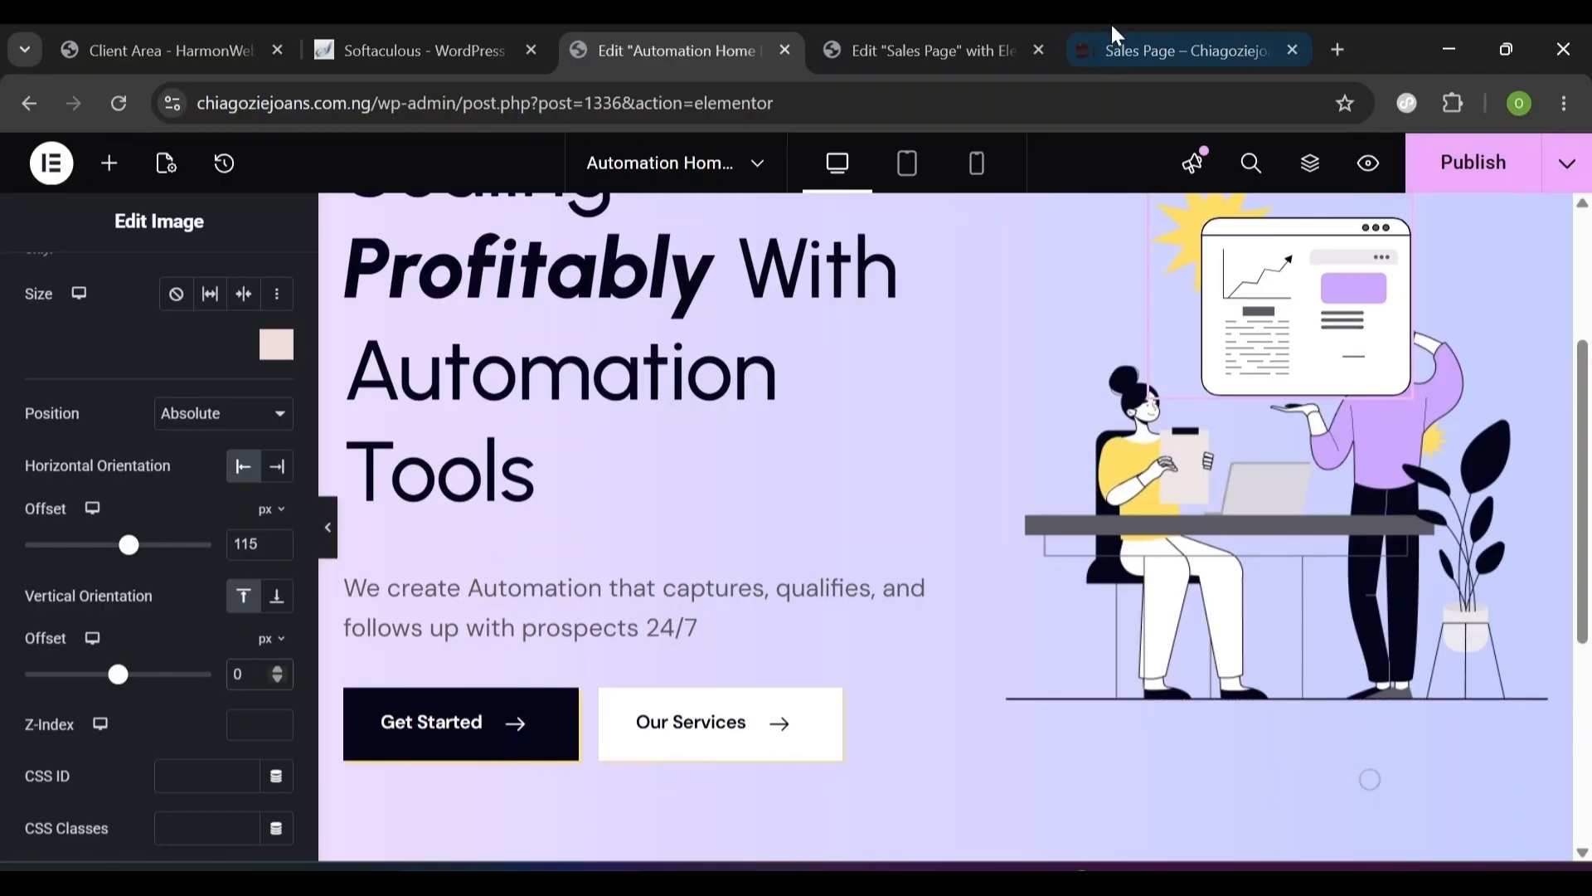
{"action": "left_click", "coordinate": [975, 49]}
{"action": "left_click", "coordinate": [1182, 32]}
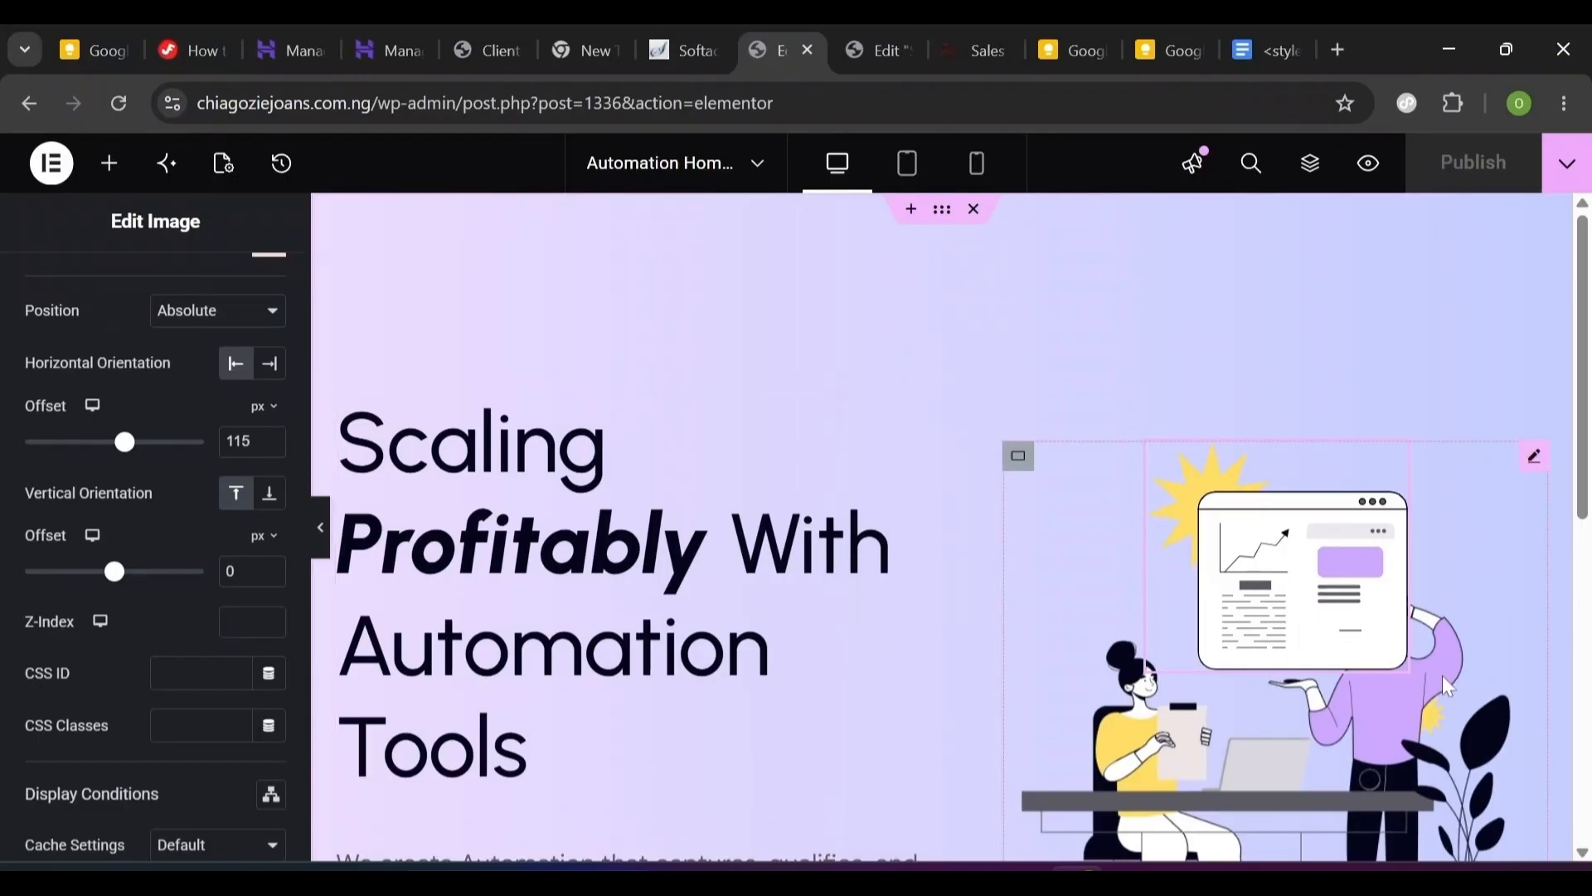
{"action": "left_click_drag", "start_coordinate": [1403, 663], "coordinate": [1373, 638]}
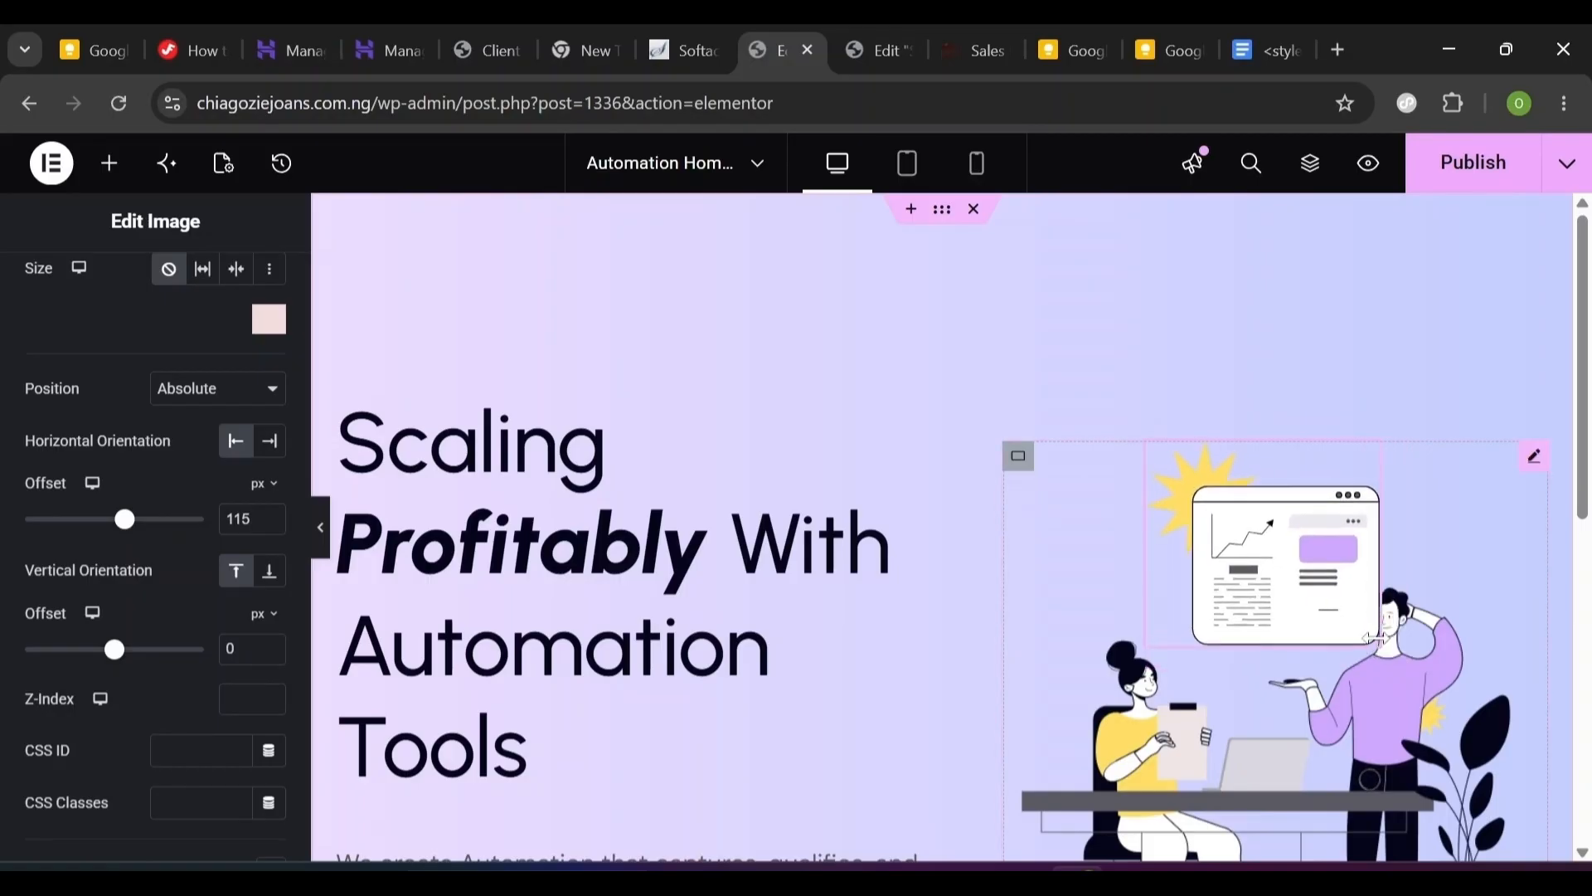
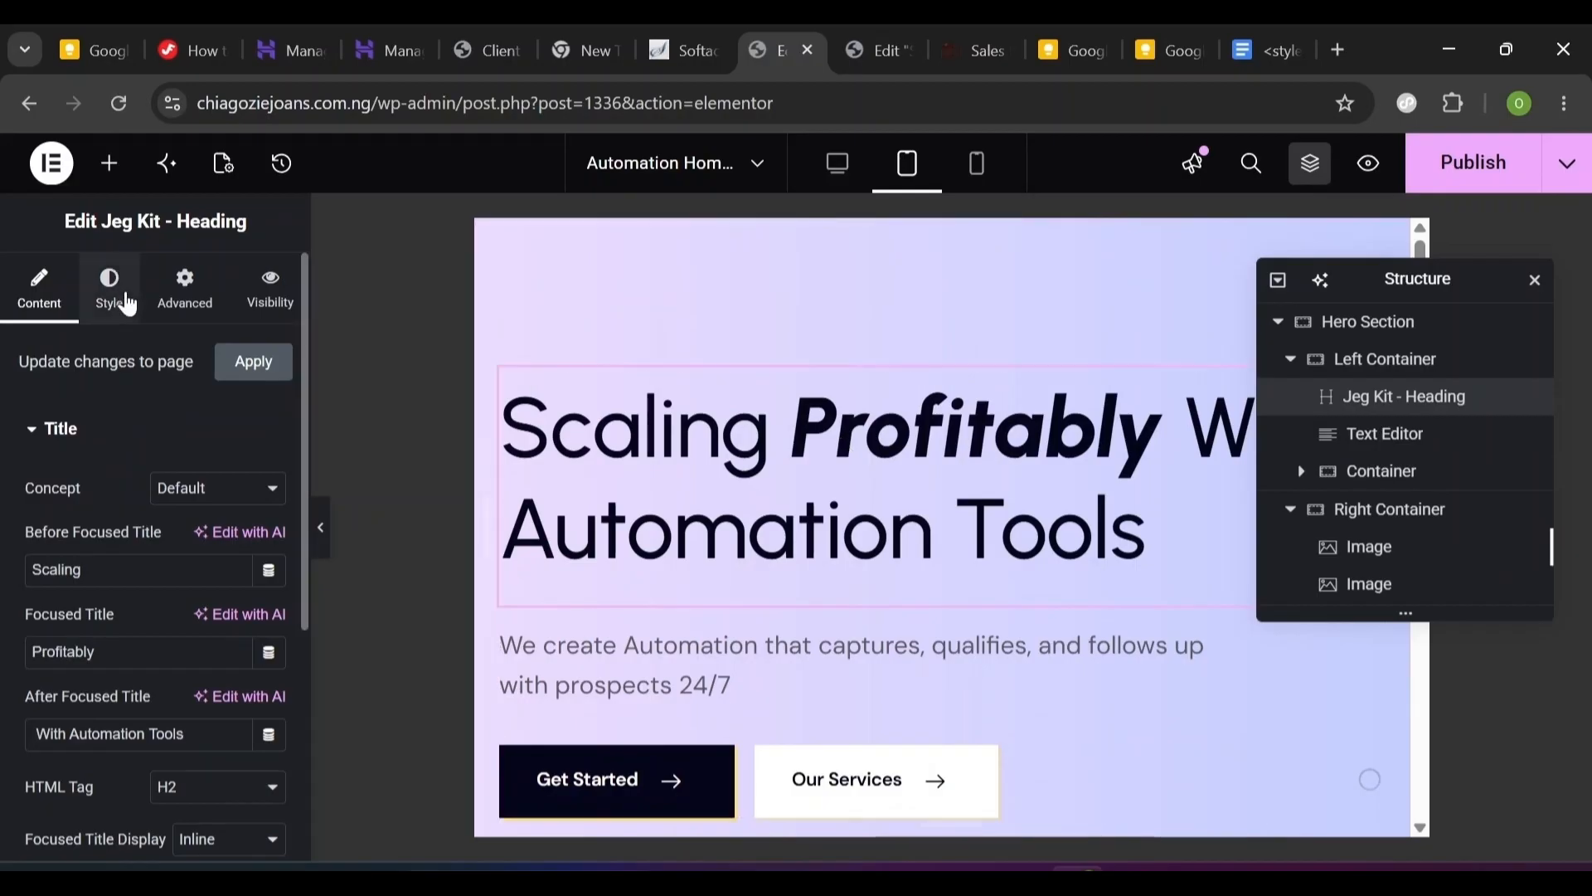
- In the Jeg Kit Heading's Style tab, set the Focused Title typography size to 60 px for tablet
{"action": "left_click", "coordinate": [109, 290]}
{"action": "left_click", "coordinate": [44, 603]}
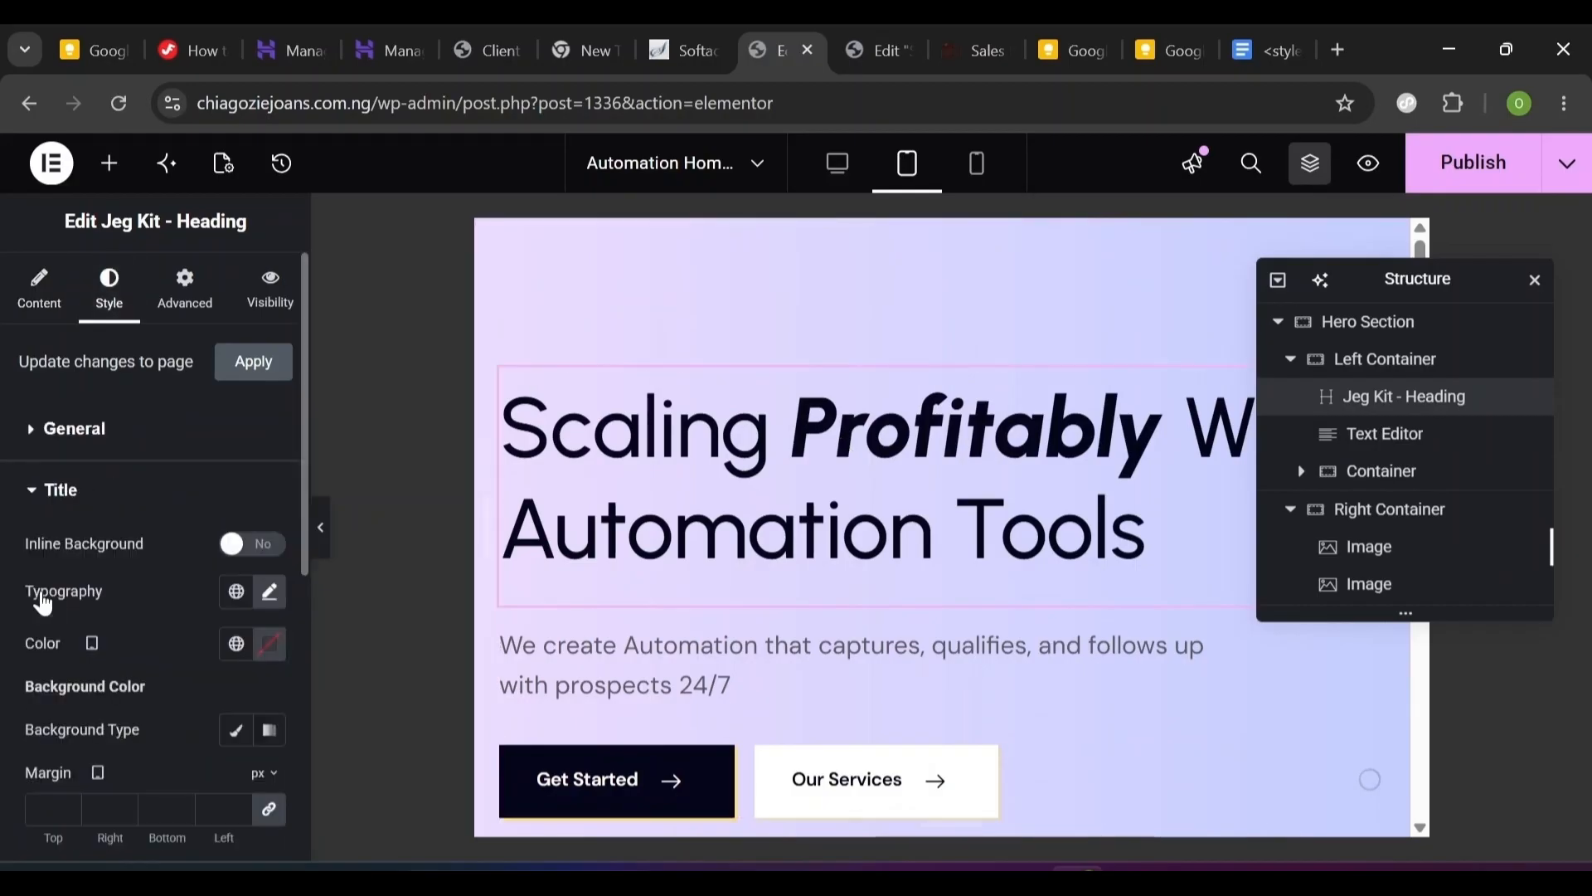
{"action": "left_click", "coordinate": [270, 592]}
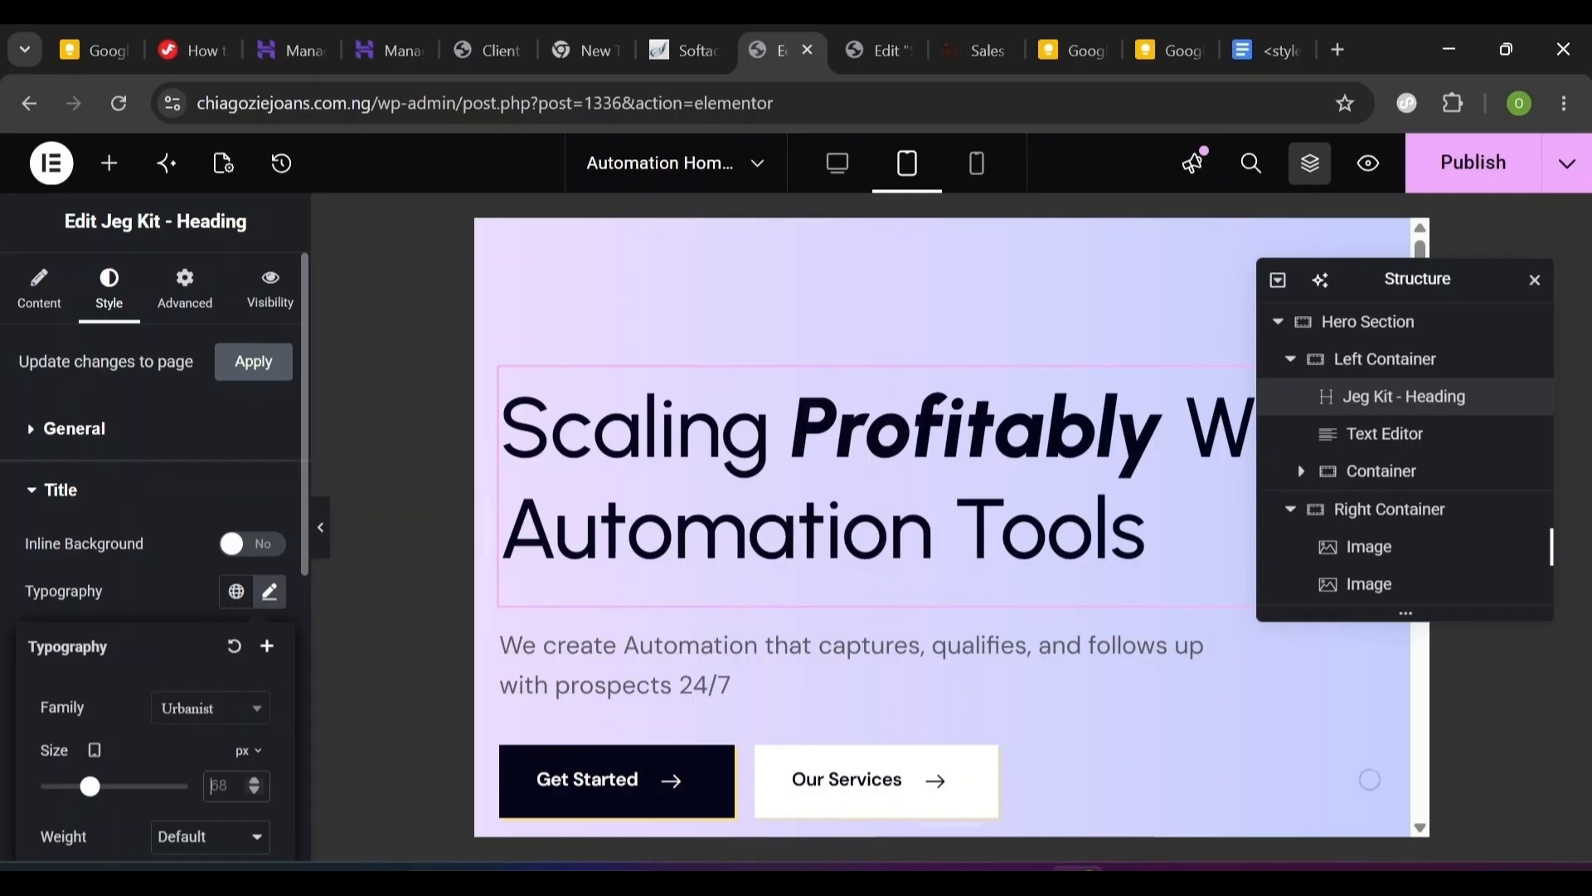
{"action": "left_click", "coordinate": [25, 489]}
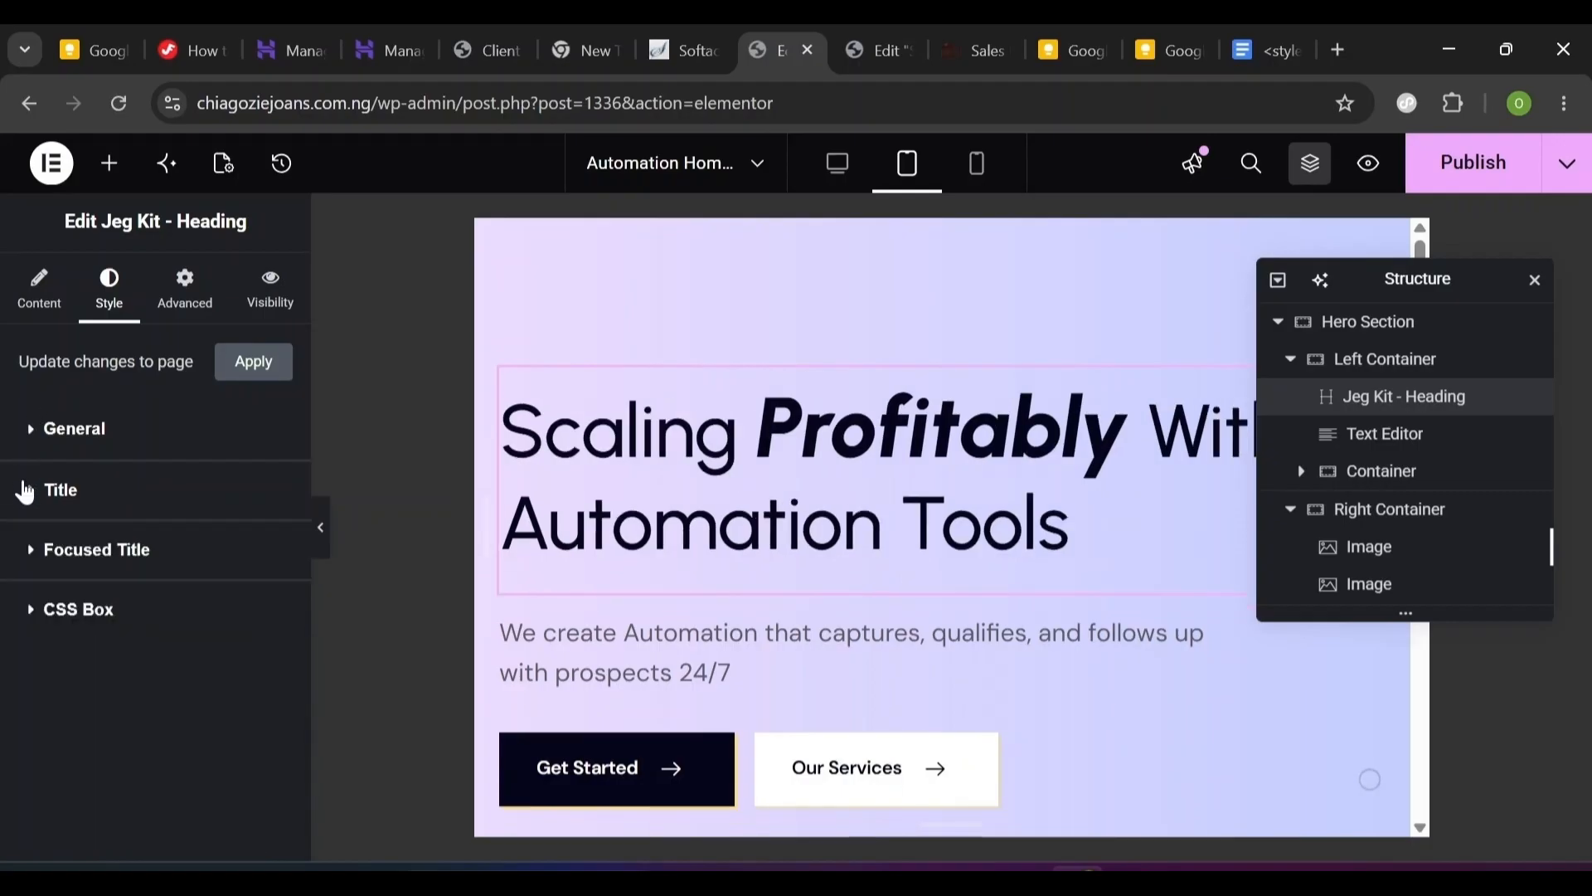
{"action": "left_click", "coordinate": [34, 571]}
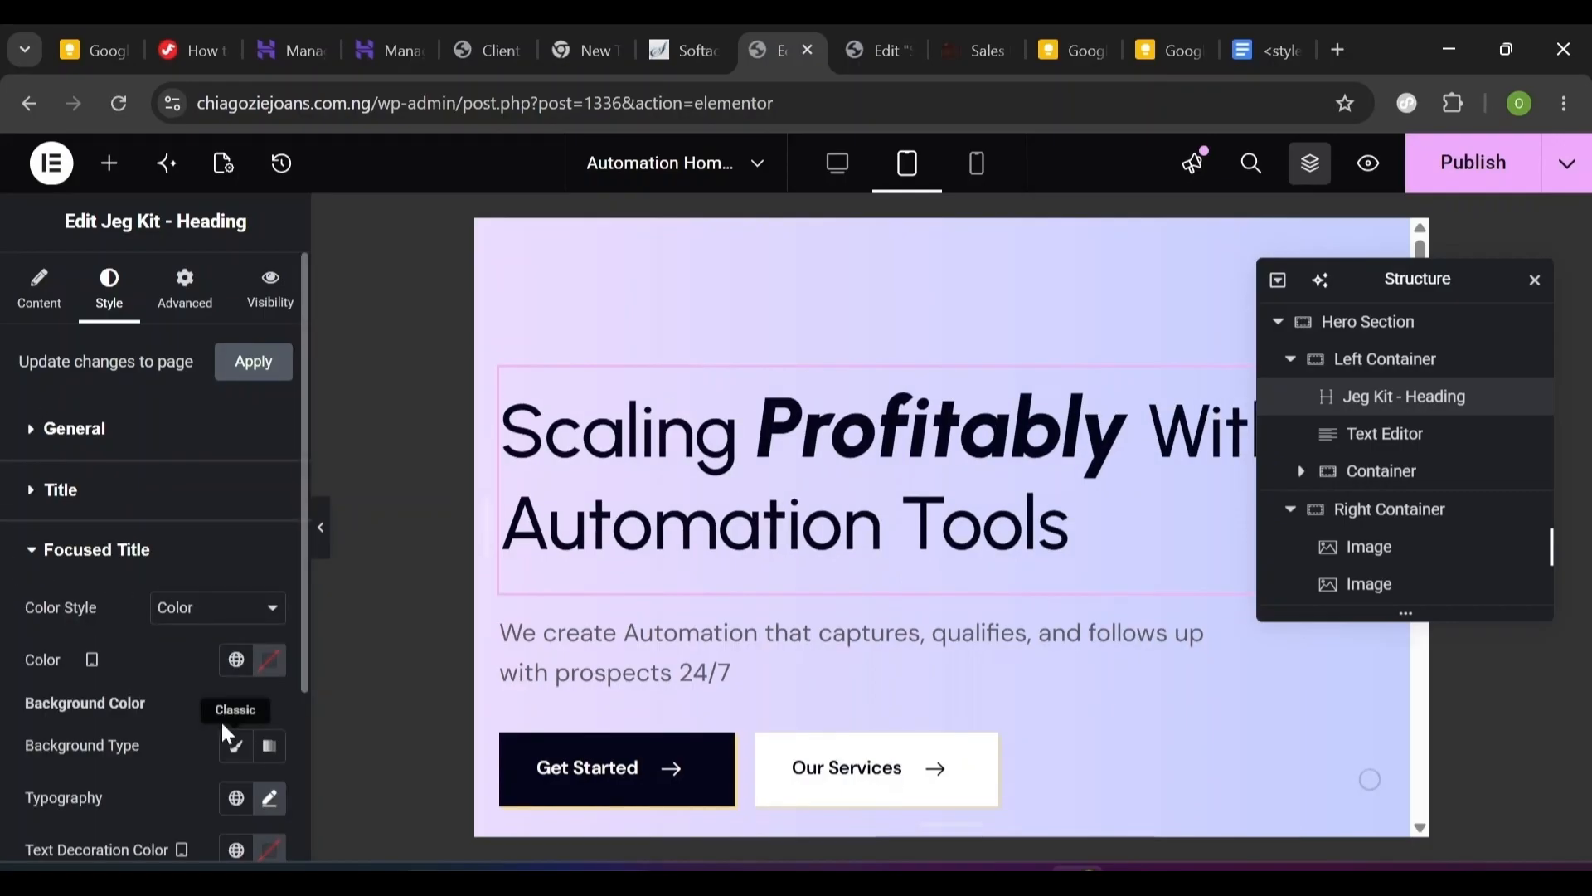
{"action": "left_click", "coordinate": [270, 797]}
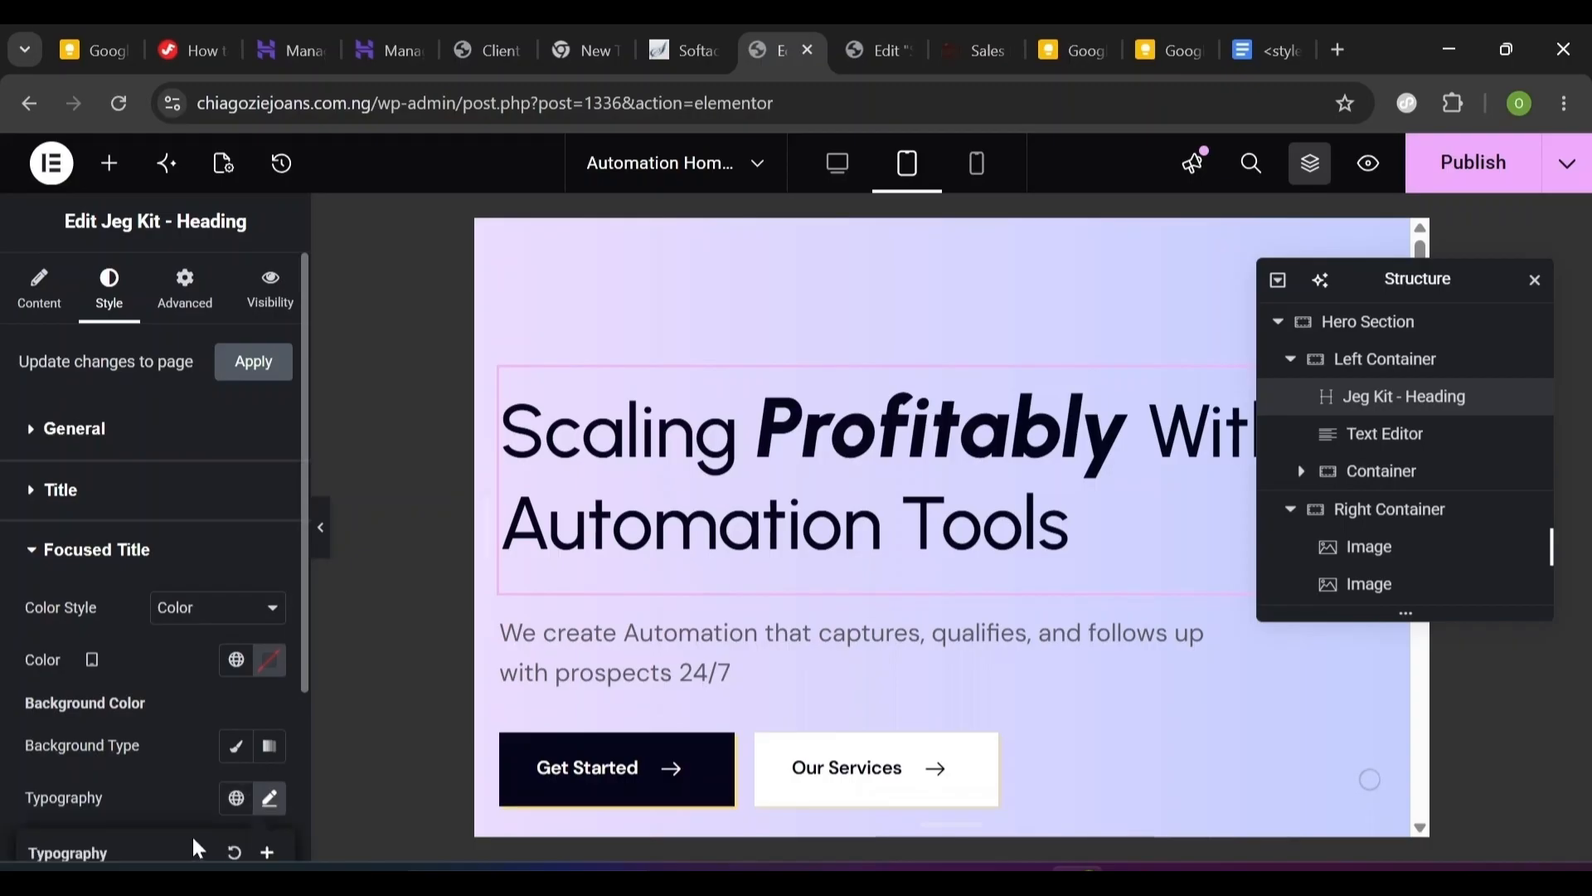
{"action": "scroll", "coordinate": [157, 832], "scroll_direction": "down", "scroll_amount": 4}
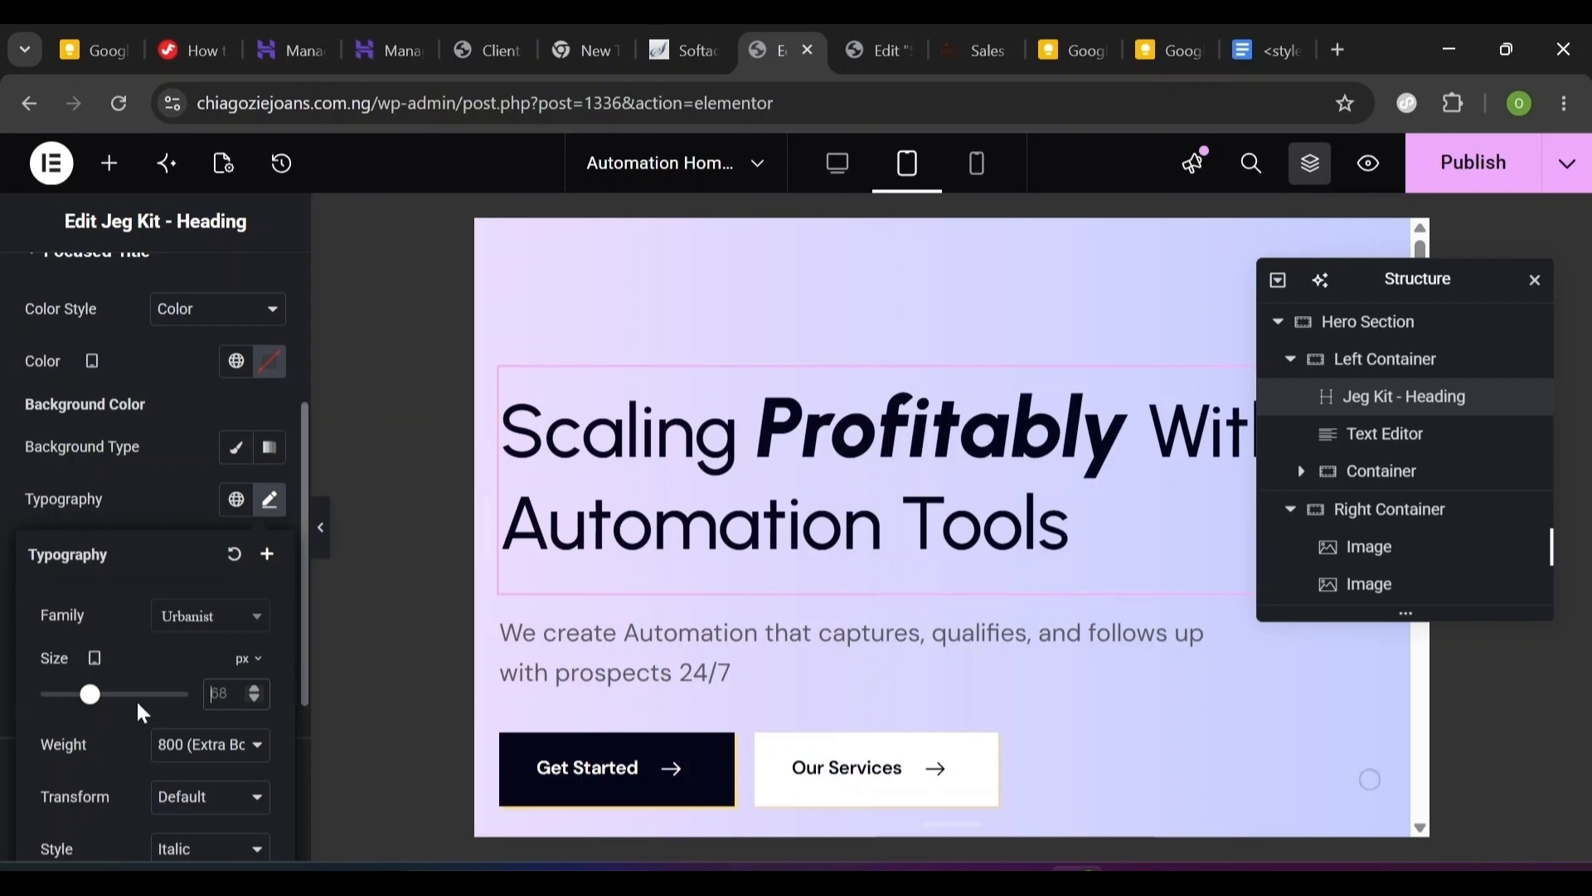
{"action": "type", "text": "60"}
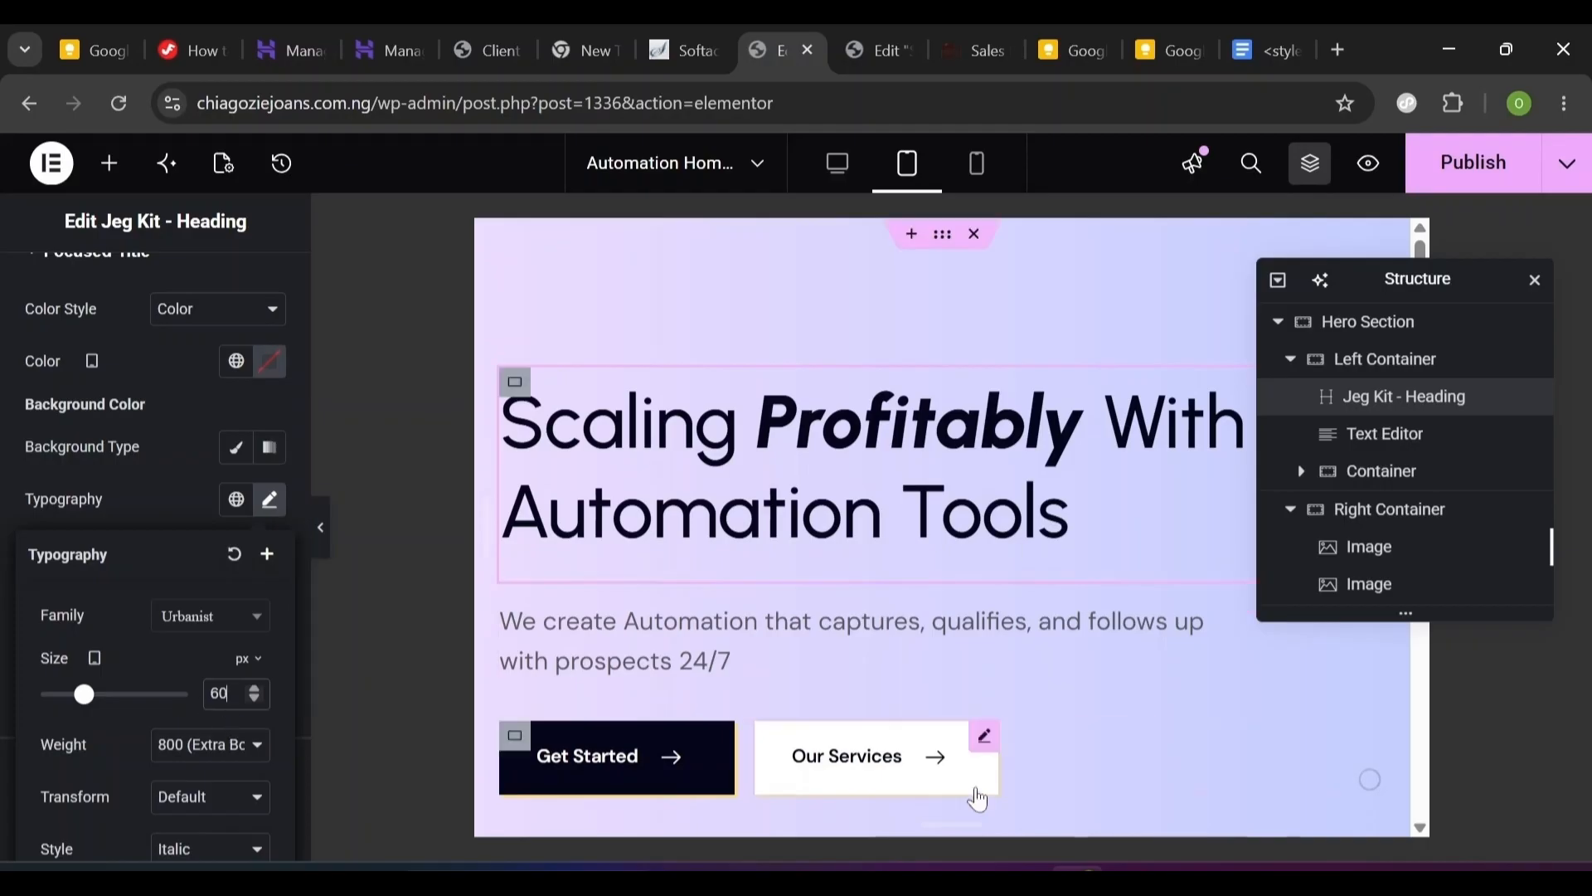
{"action": "left_click", "coordinate": [816, 623]}
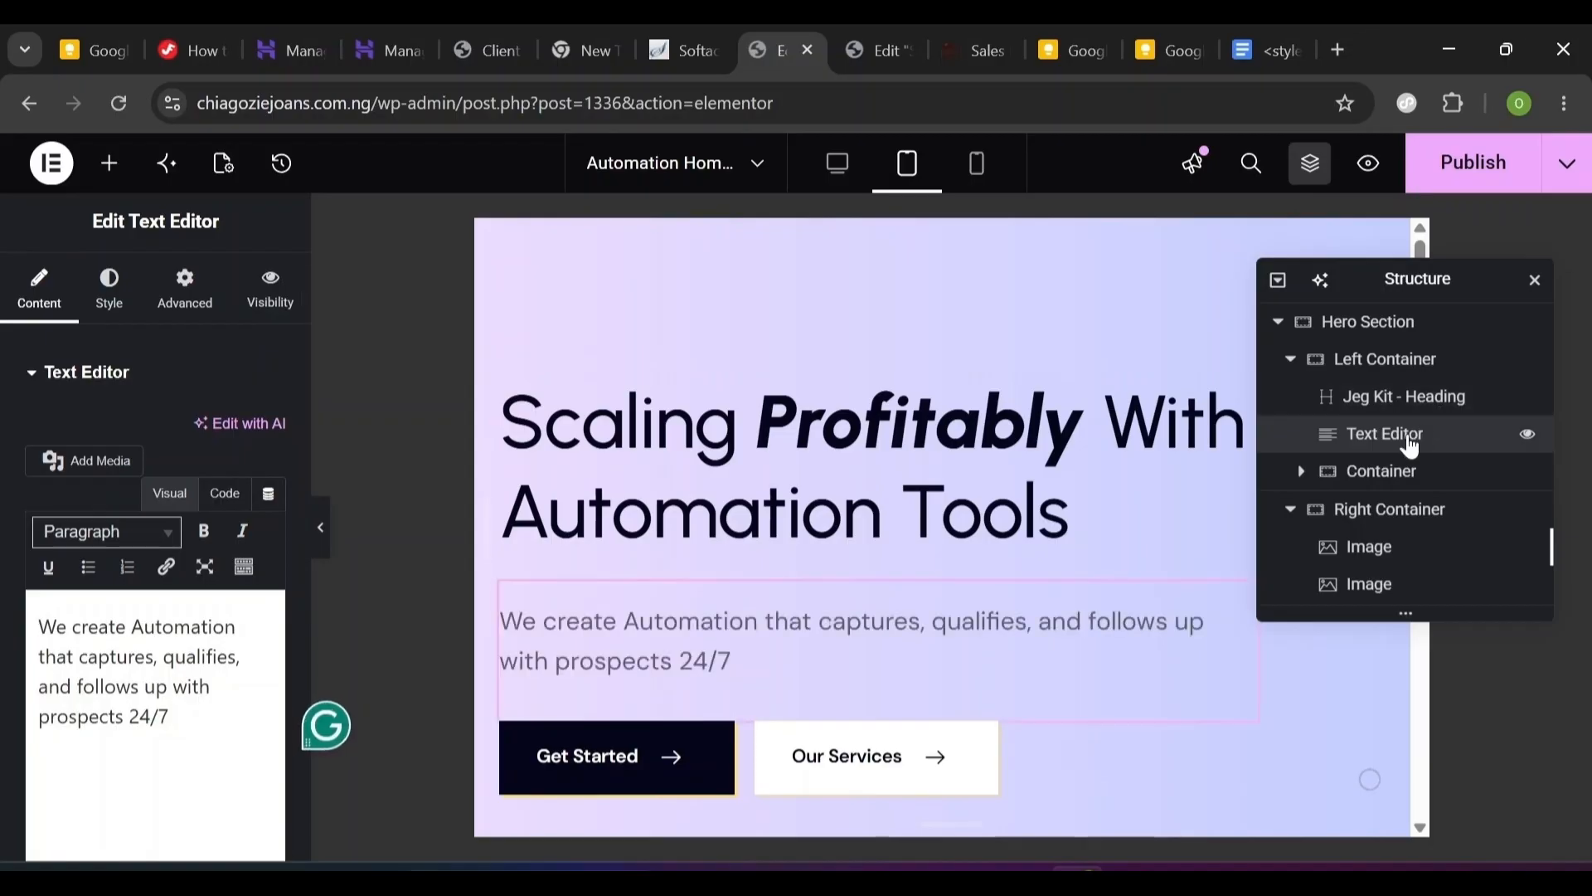
- Set the hero paragraph's typography size to 18 px
{"action": "left_click", "coordinate": [110, 300]}
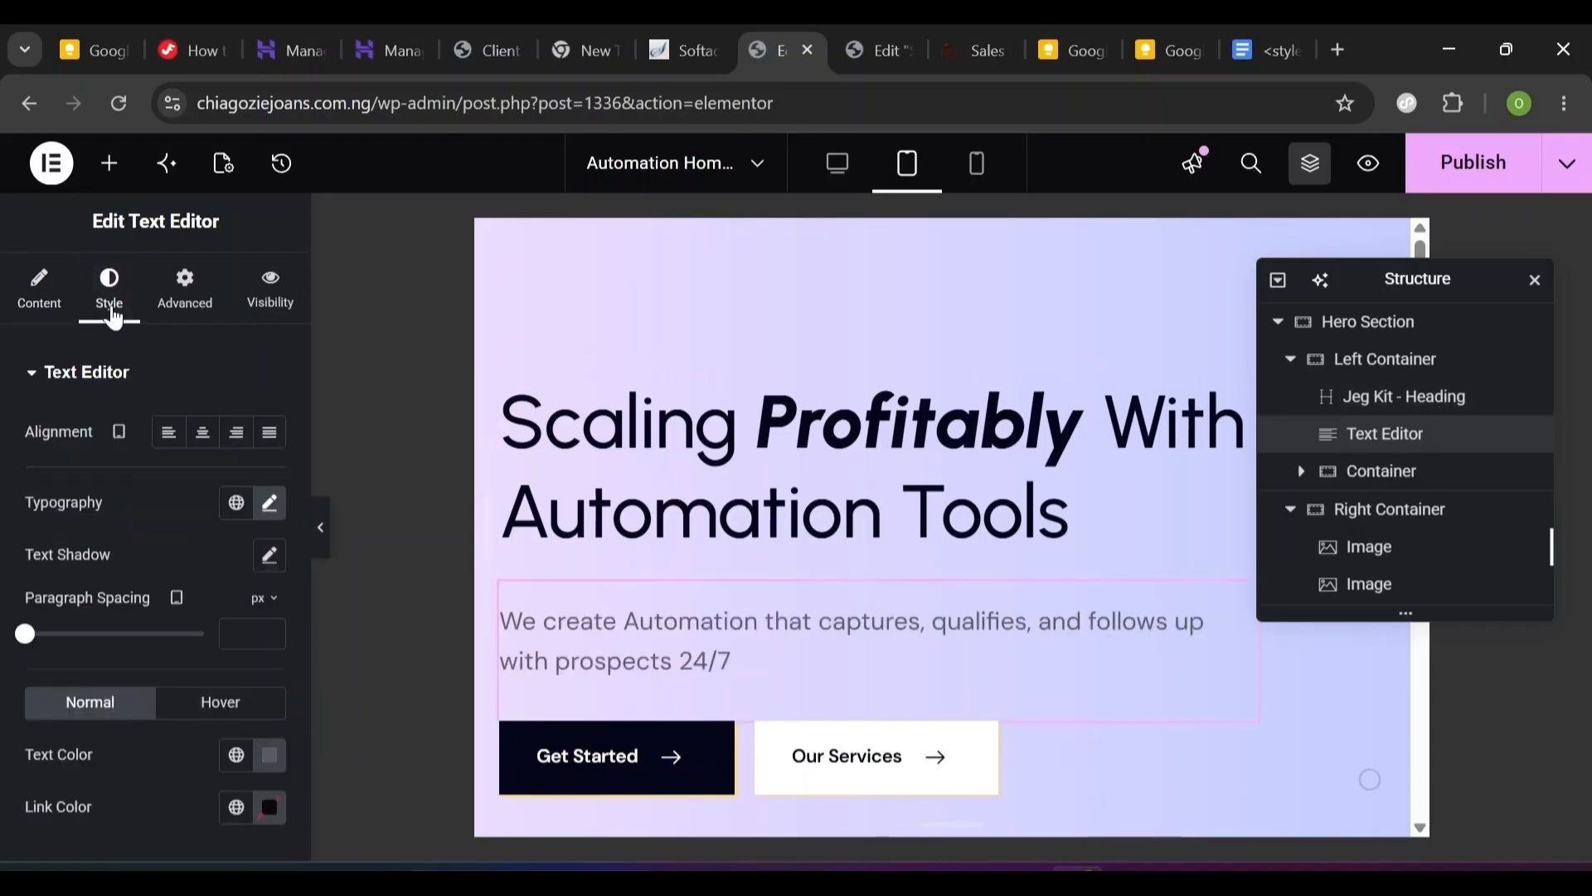
{"action": "left_click", "coordinate": [270, 503]}
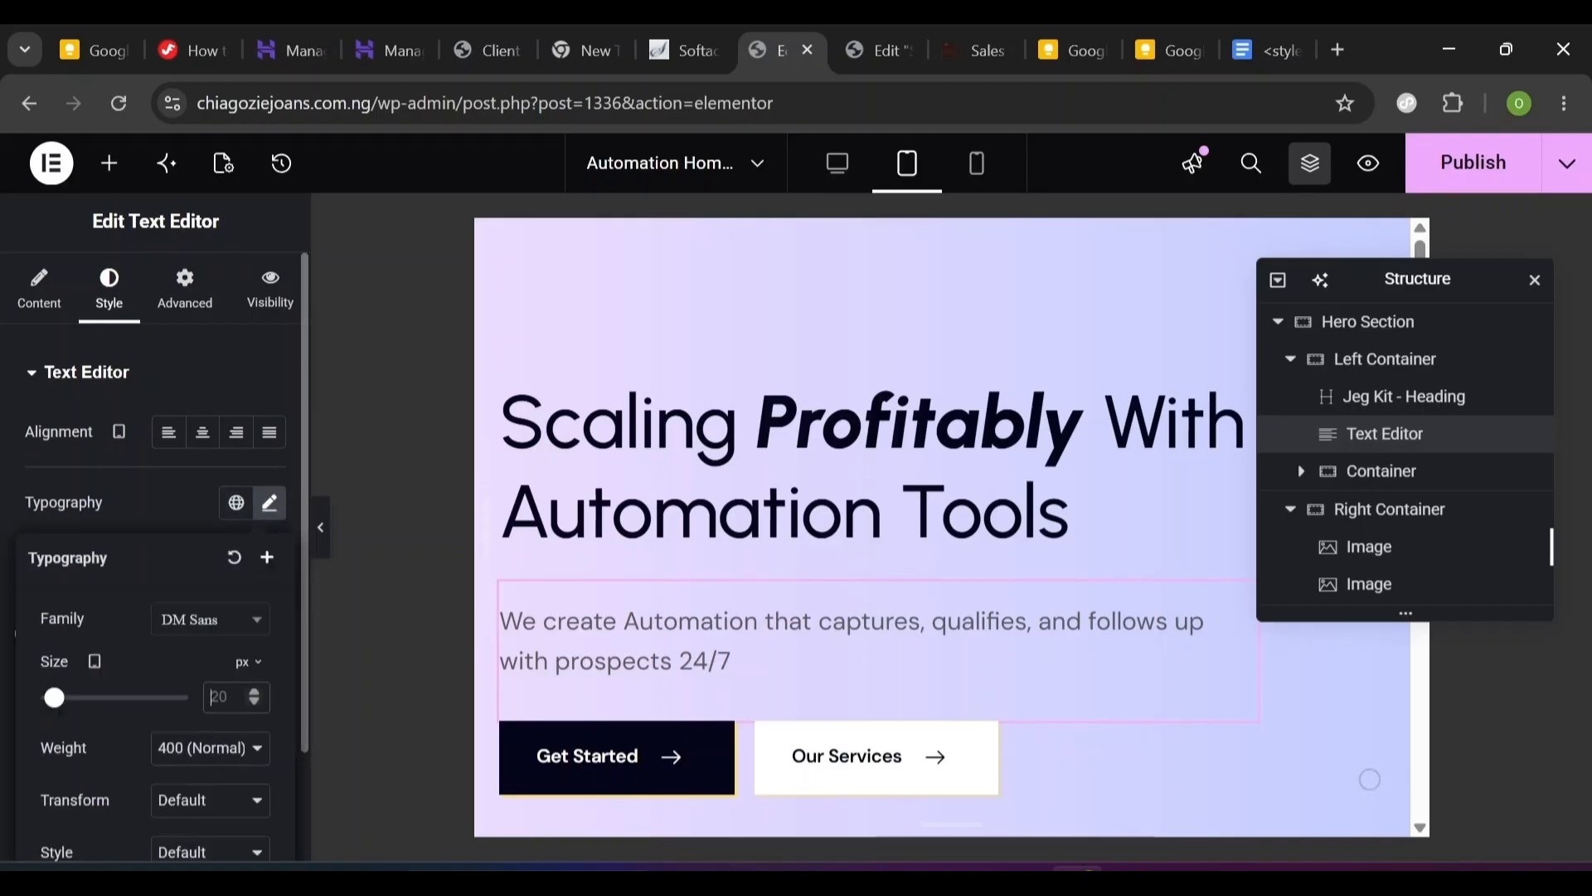
{"action": "type", "text": "18"}
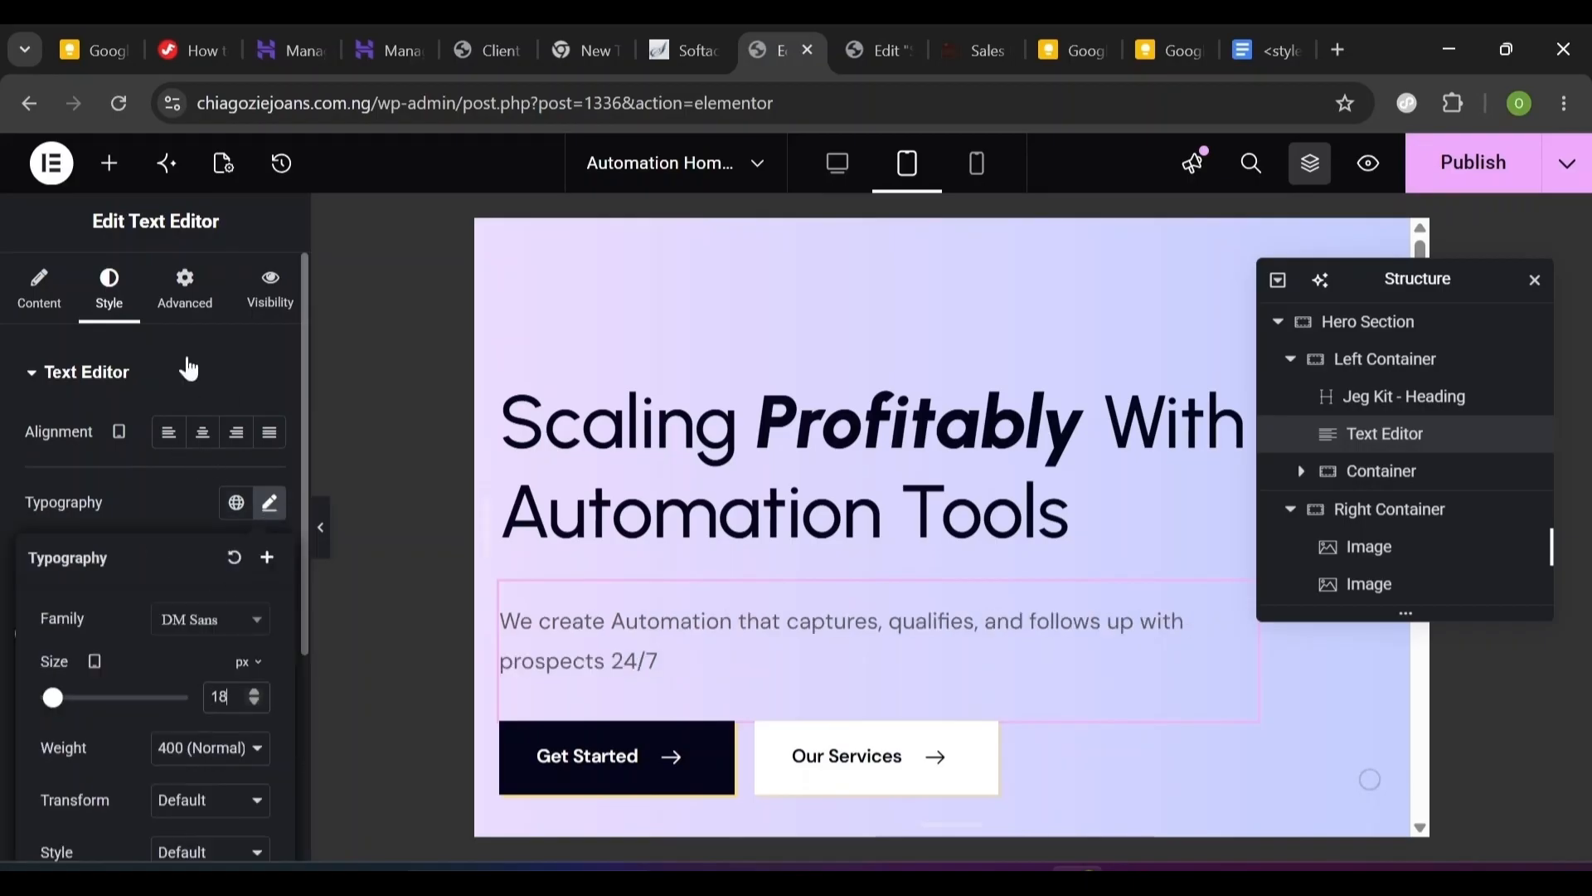
- Set the paragraph's margins to 0/0/20/0 and switch to the Mobile Portrait preview
{"action": "left_click", "coordinate": [202, 297]}
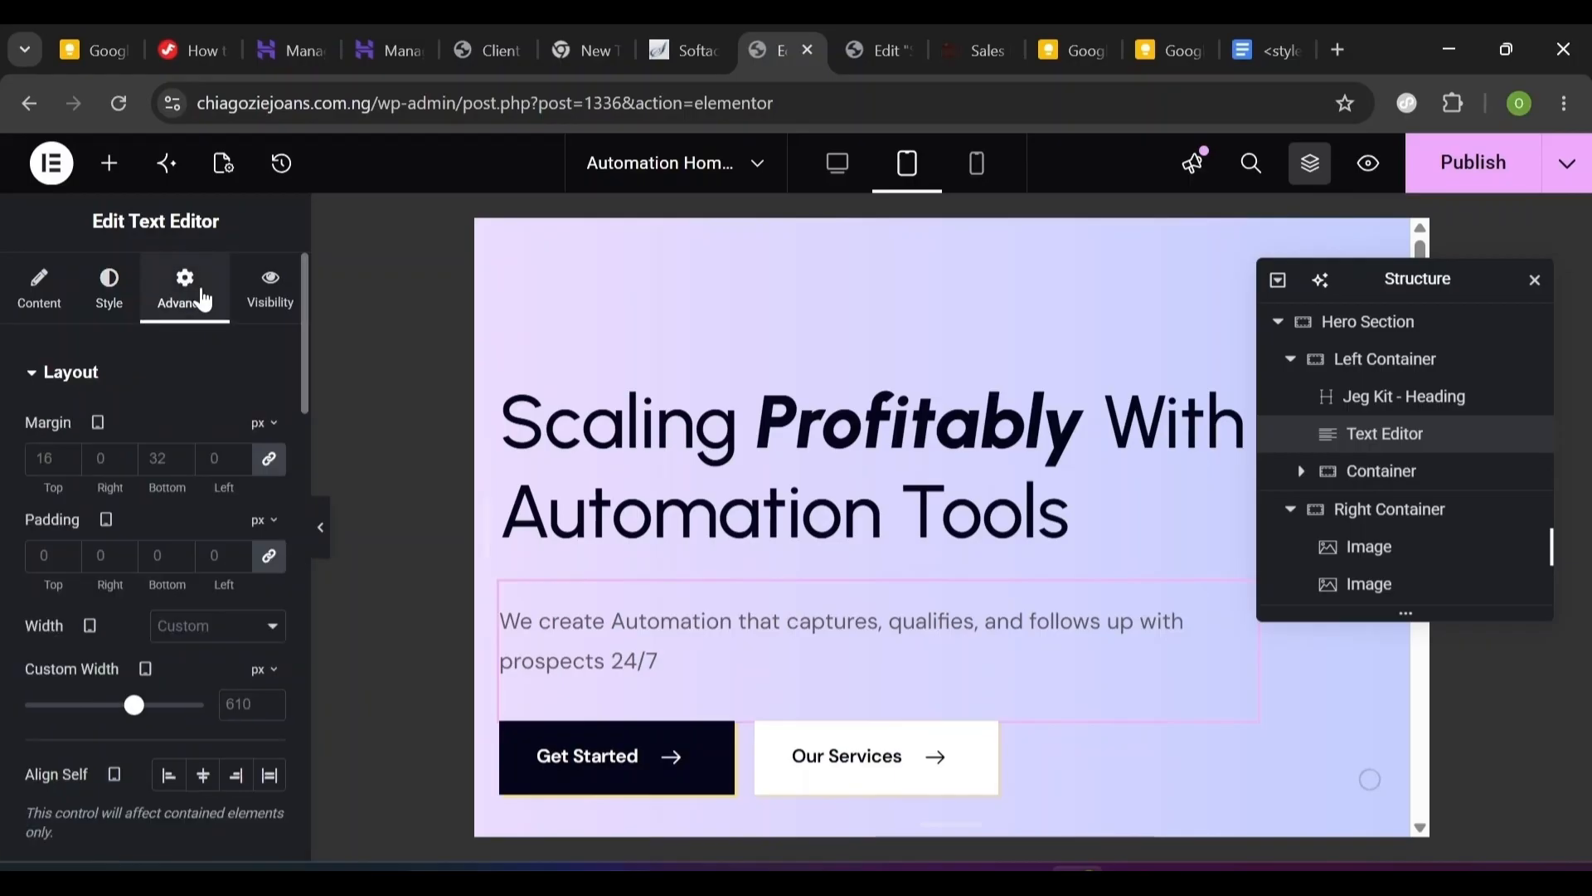
{"action": "left_click", "coordinate": [269, 458]}
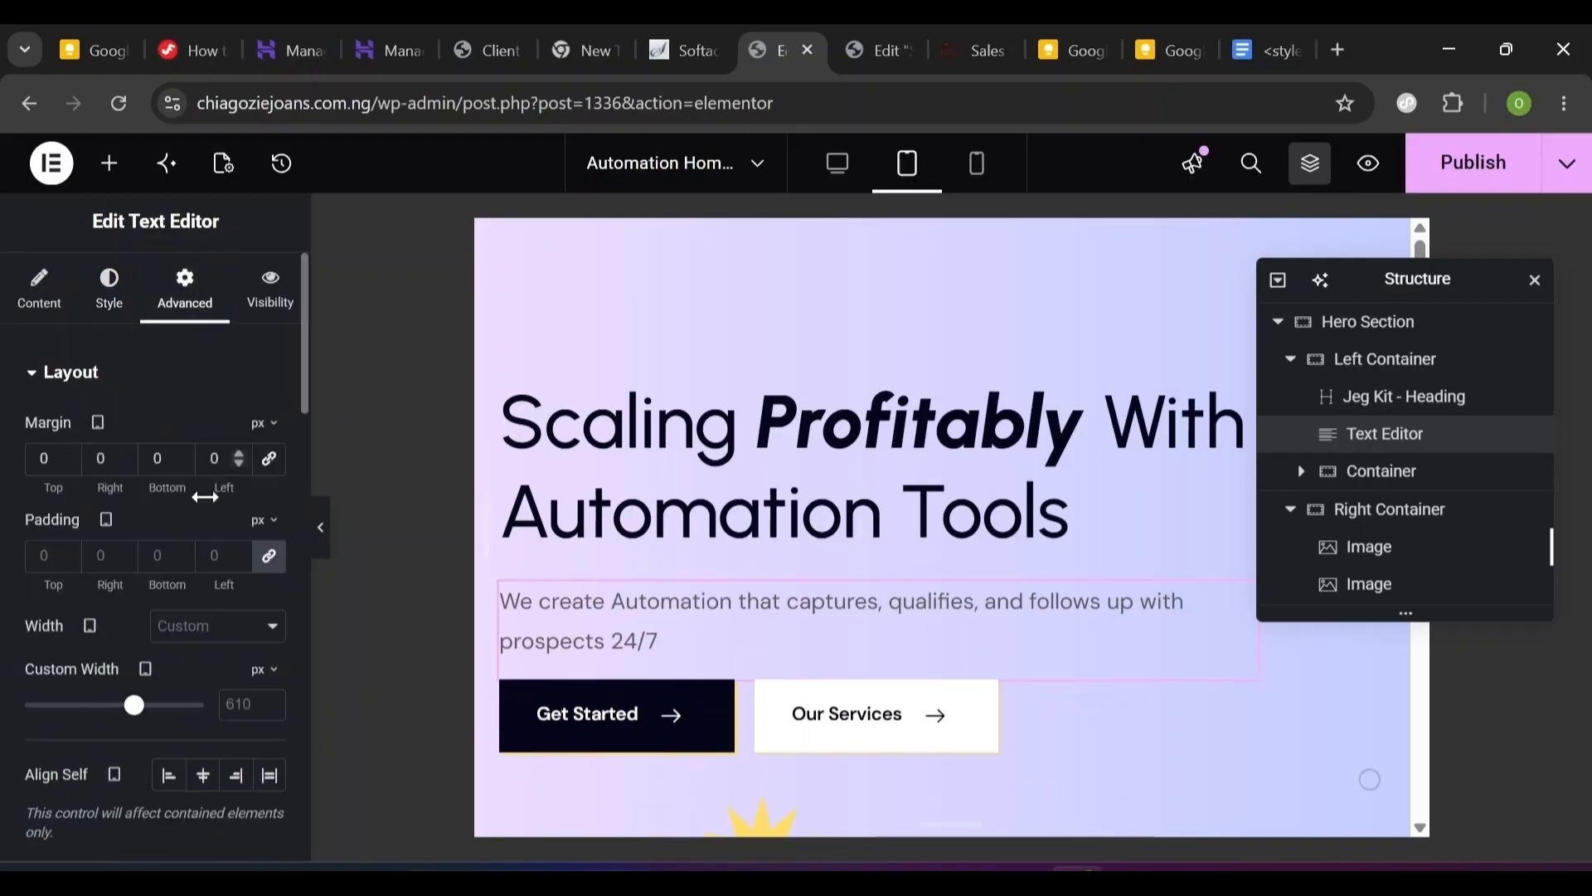
{"action": "double_click", "coordinate": [158, 459]}
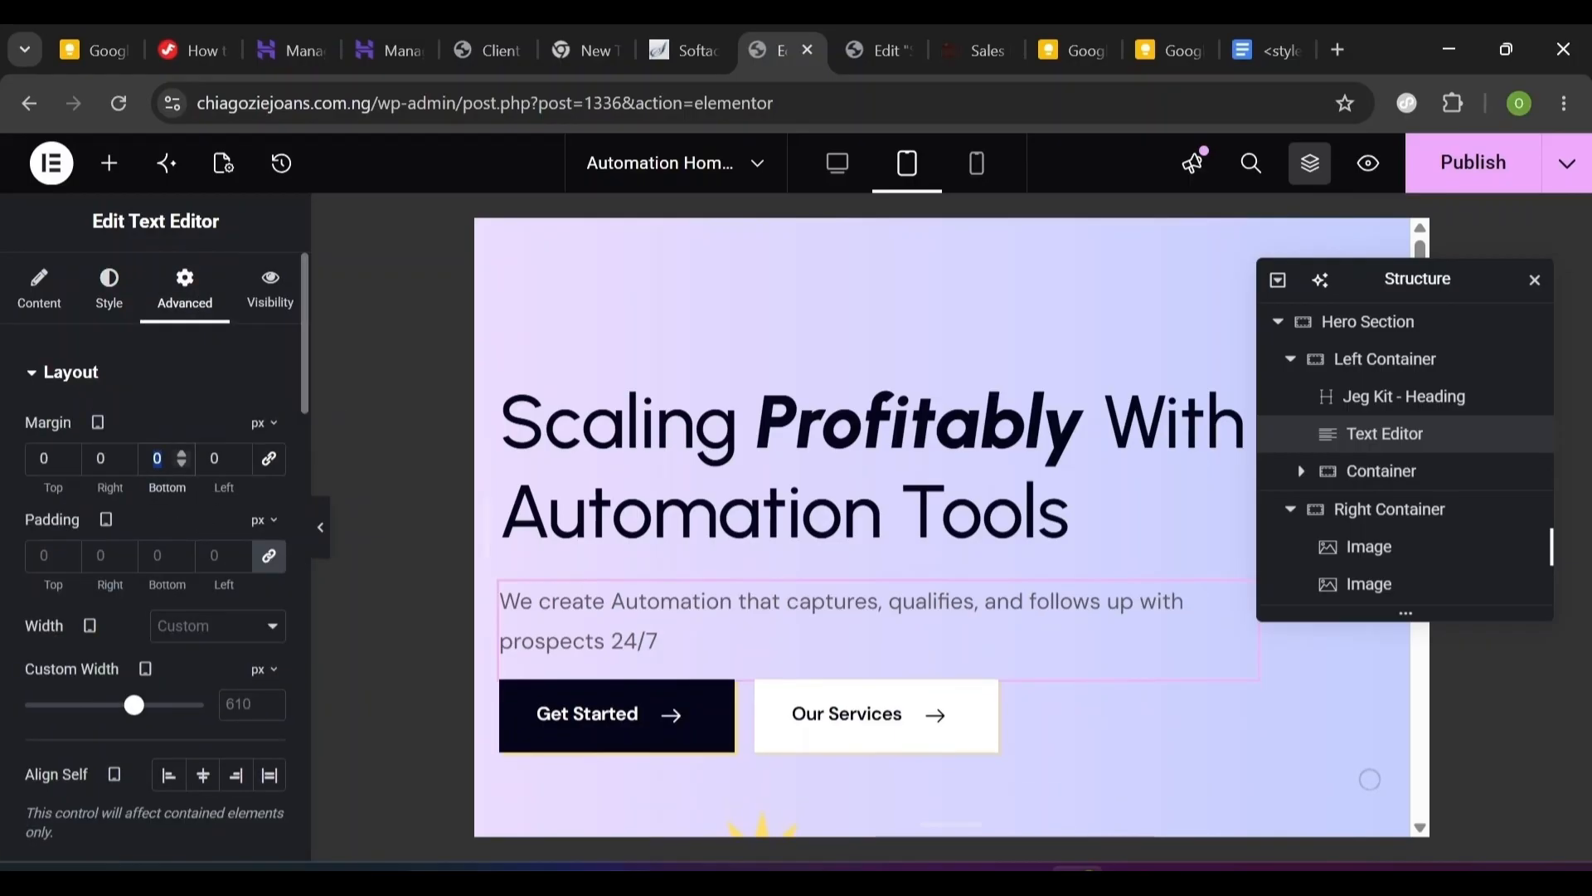
{"action": "type", "text": "20"}
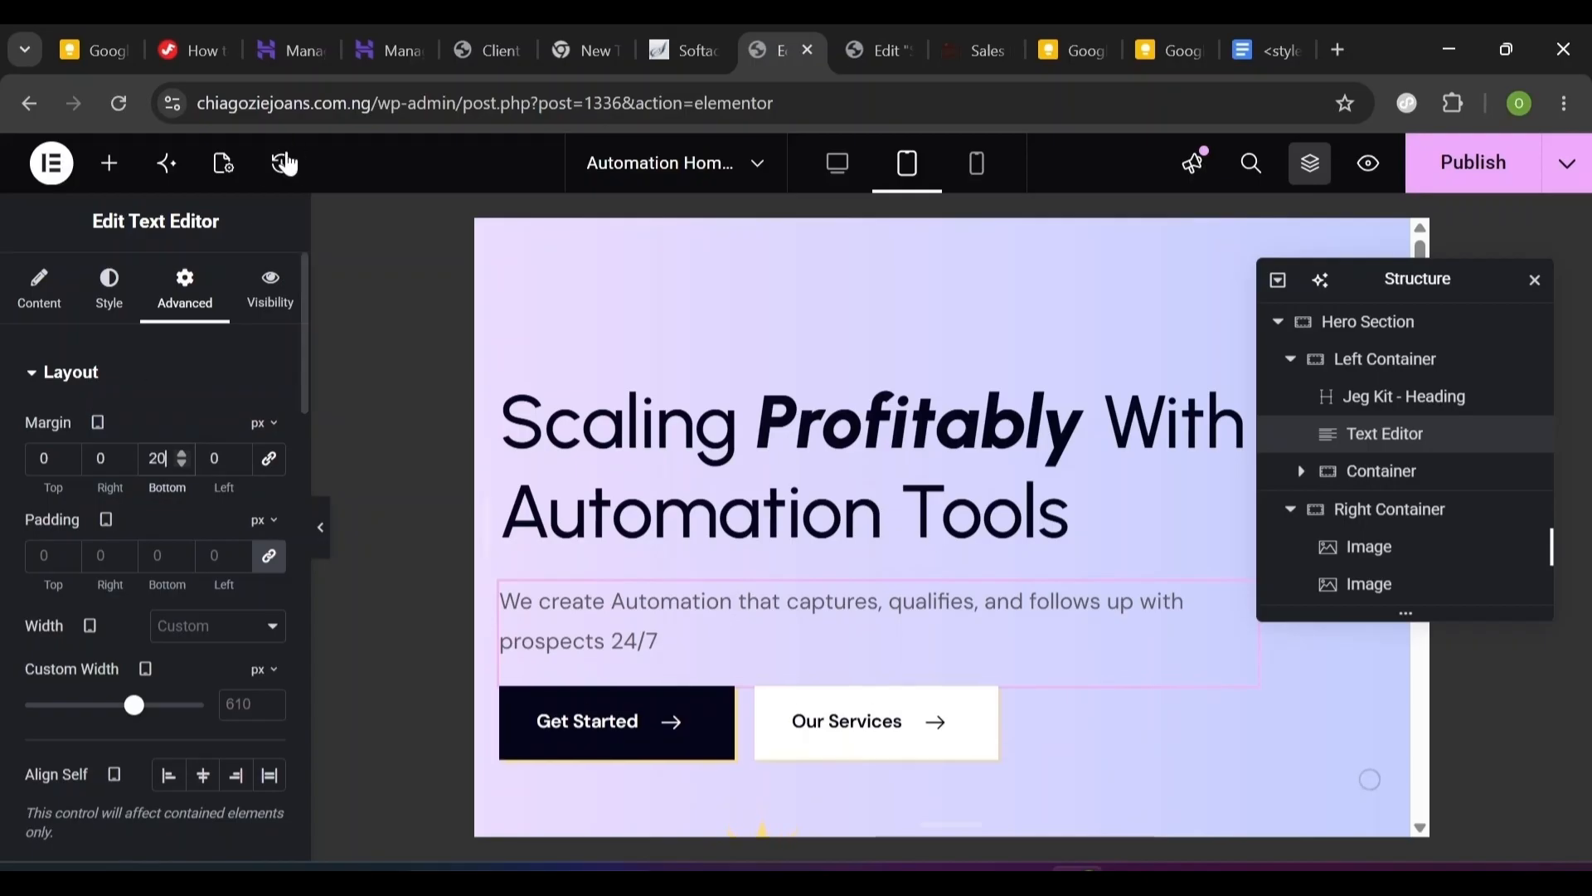
{"action": "left_click", "coordinate": [976, 170]}
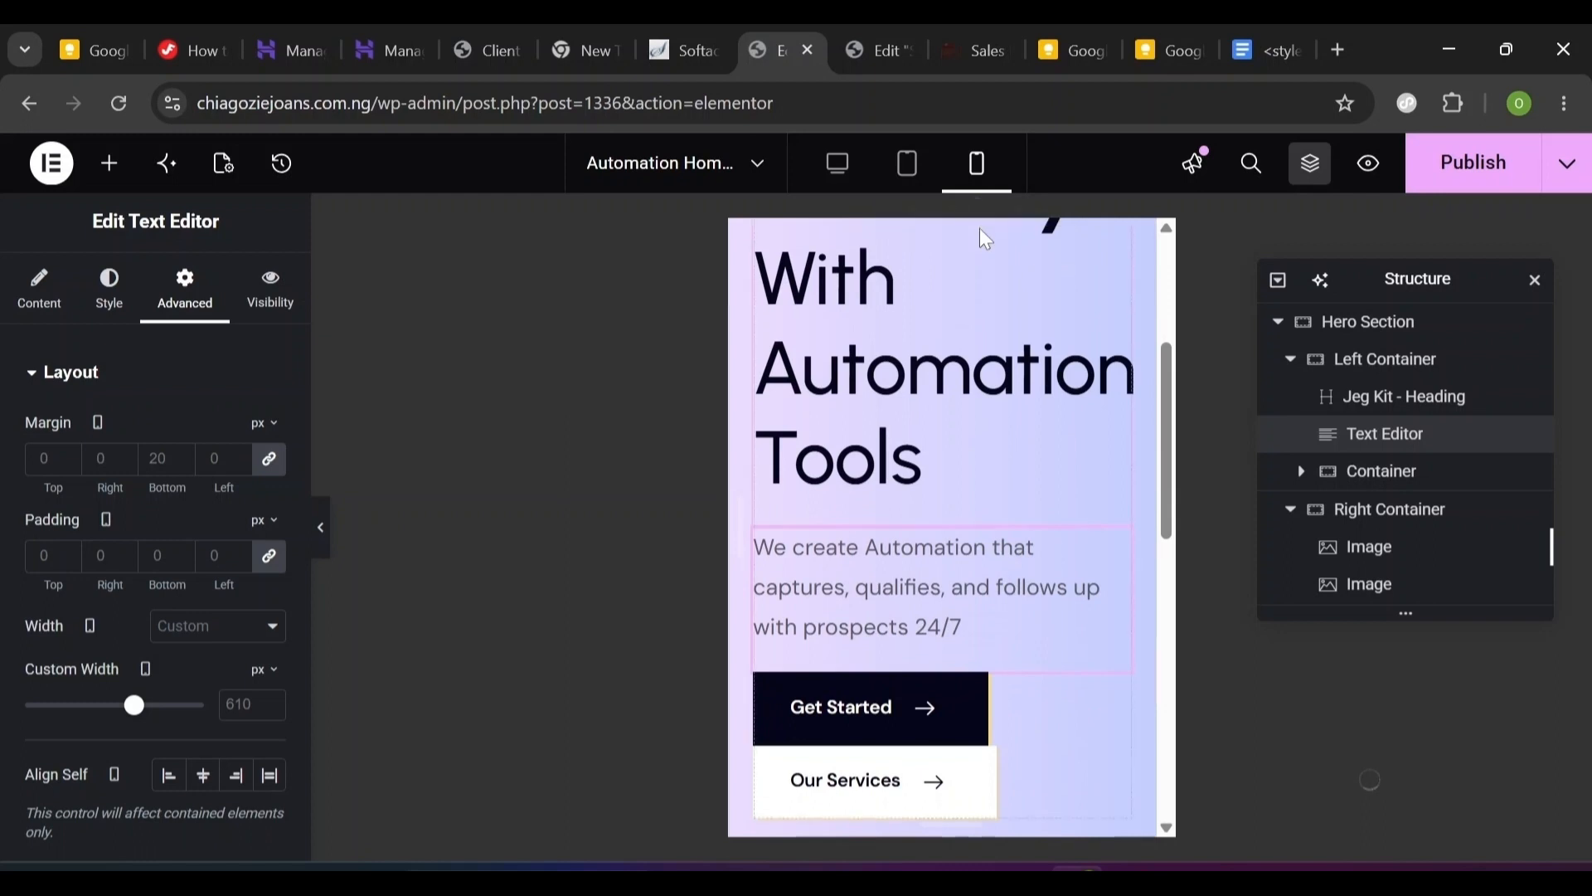
- Set the Hero Section's mobile padding to 120 top, 20 right, 80 bottom, 20 left
{"action": "left_click", "coordinate": [1430, 331]}
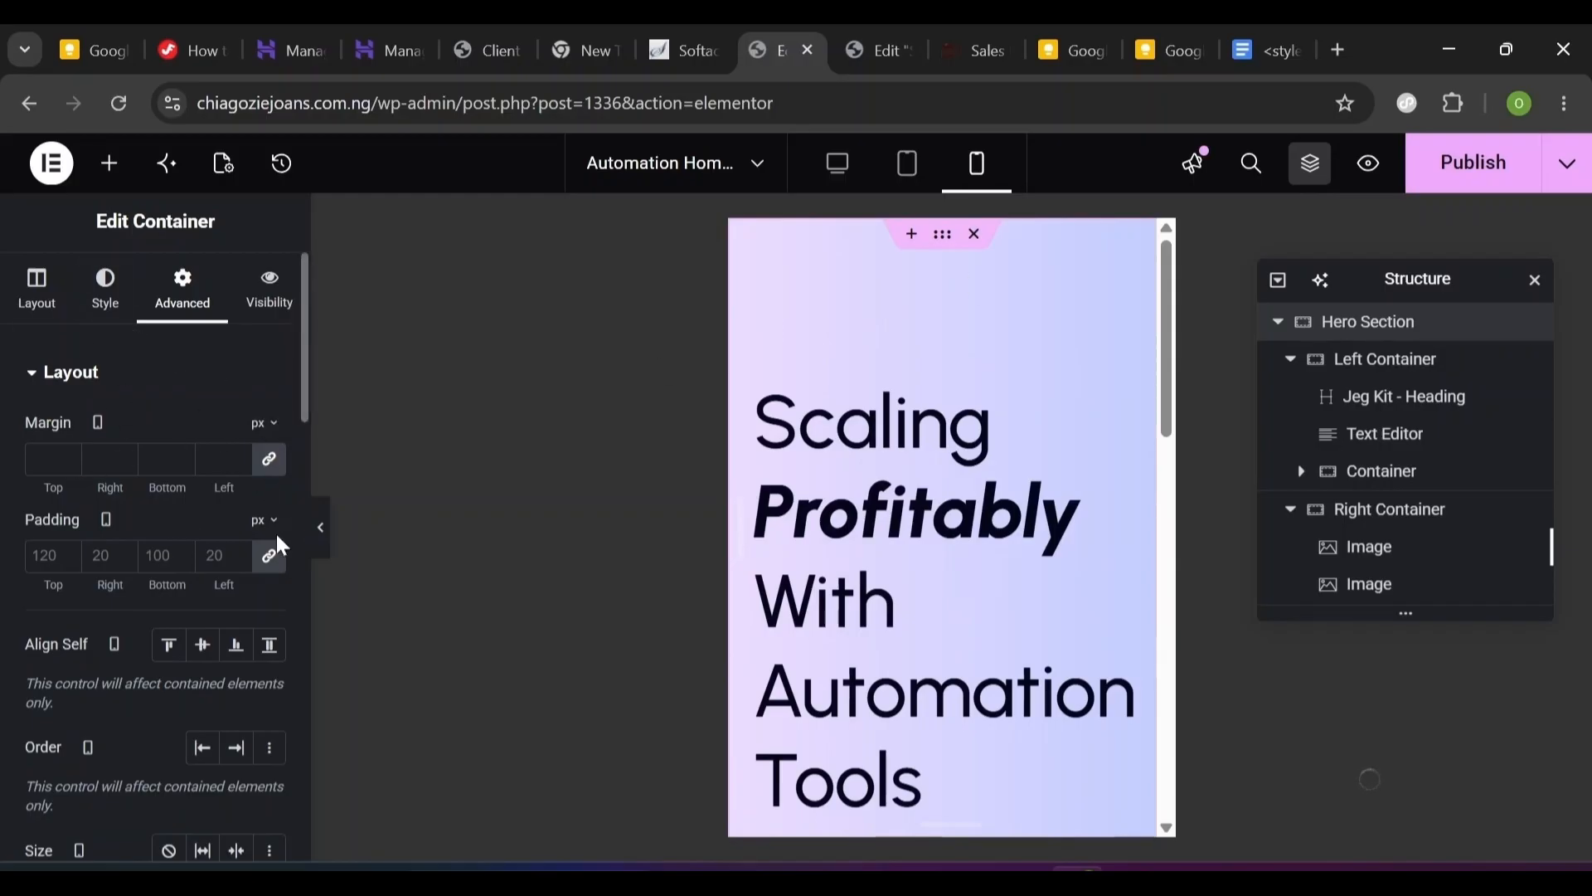
{"action": "left_click", "coordinate": [270, 556]}
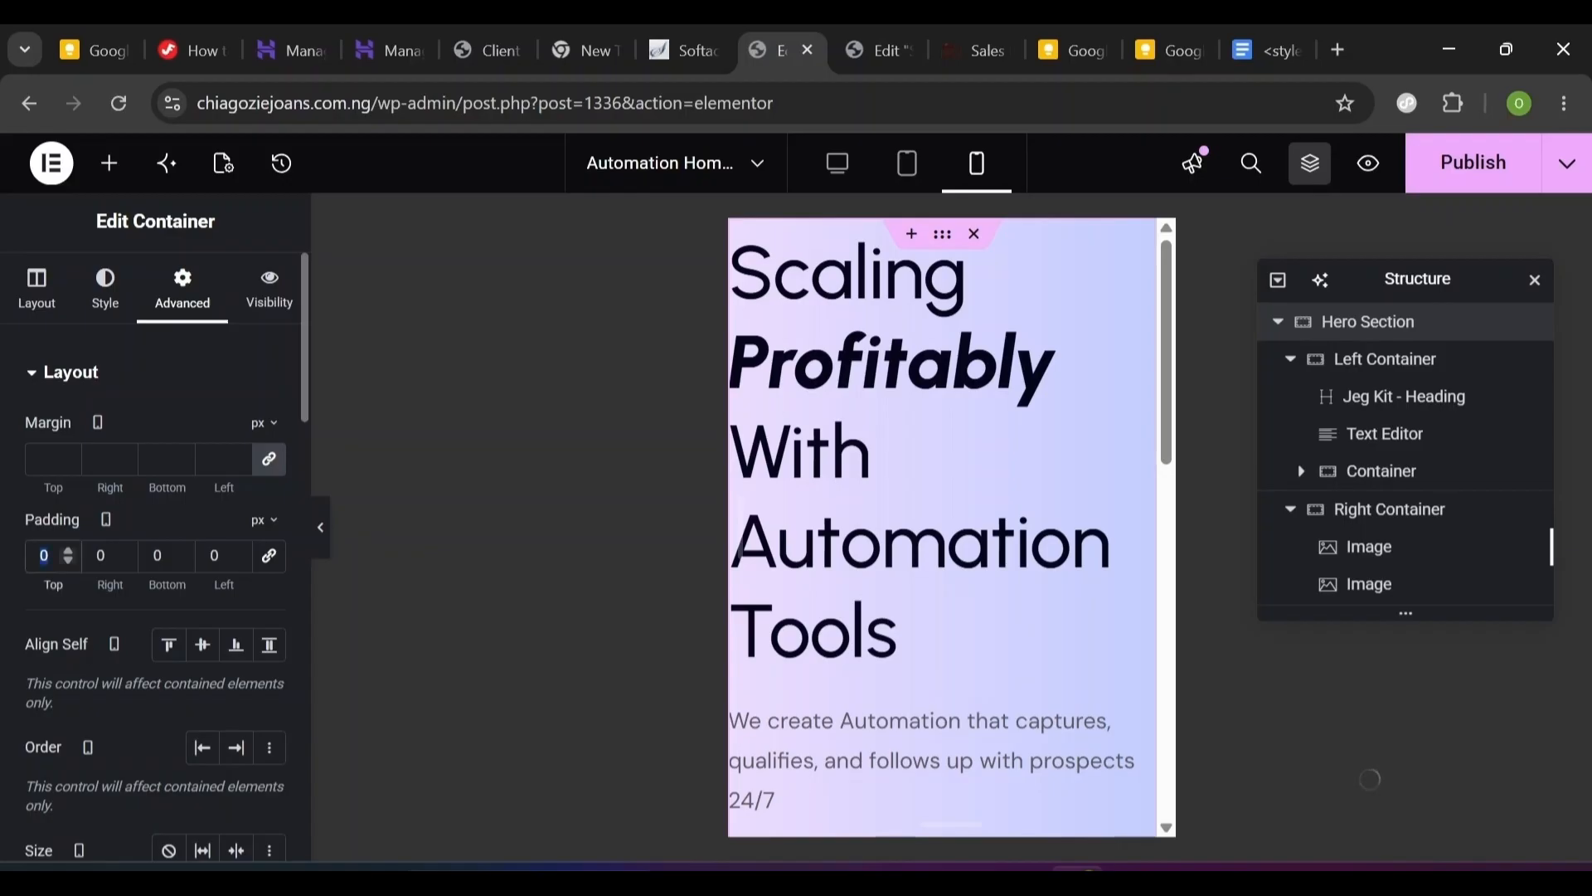
{"action": "type", "text": "120"}
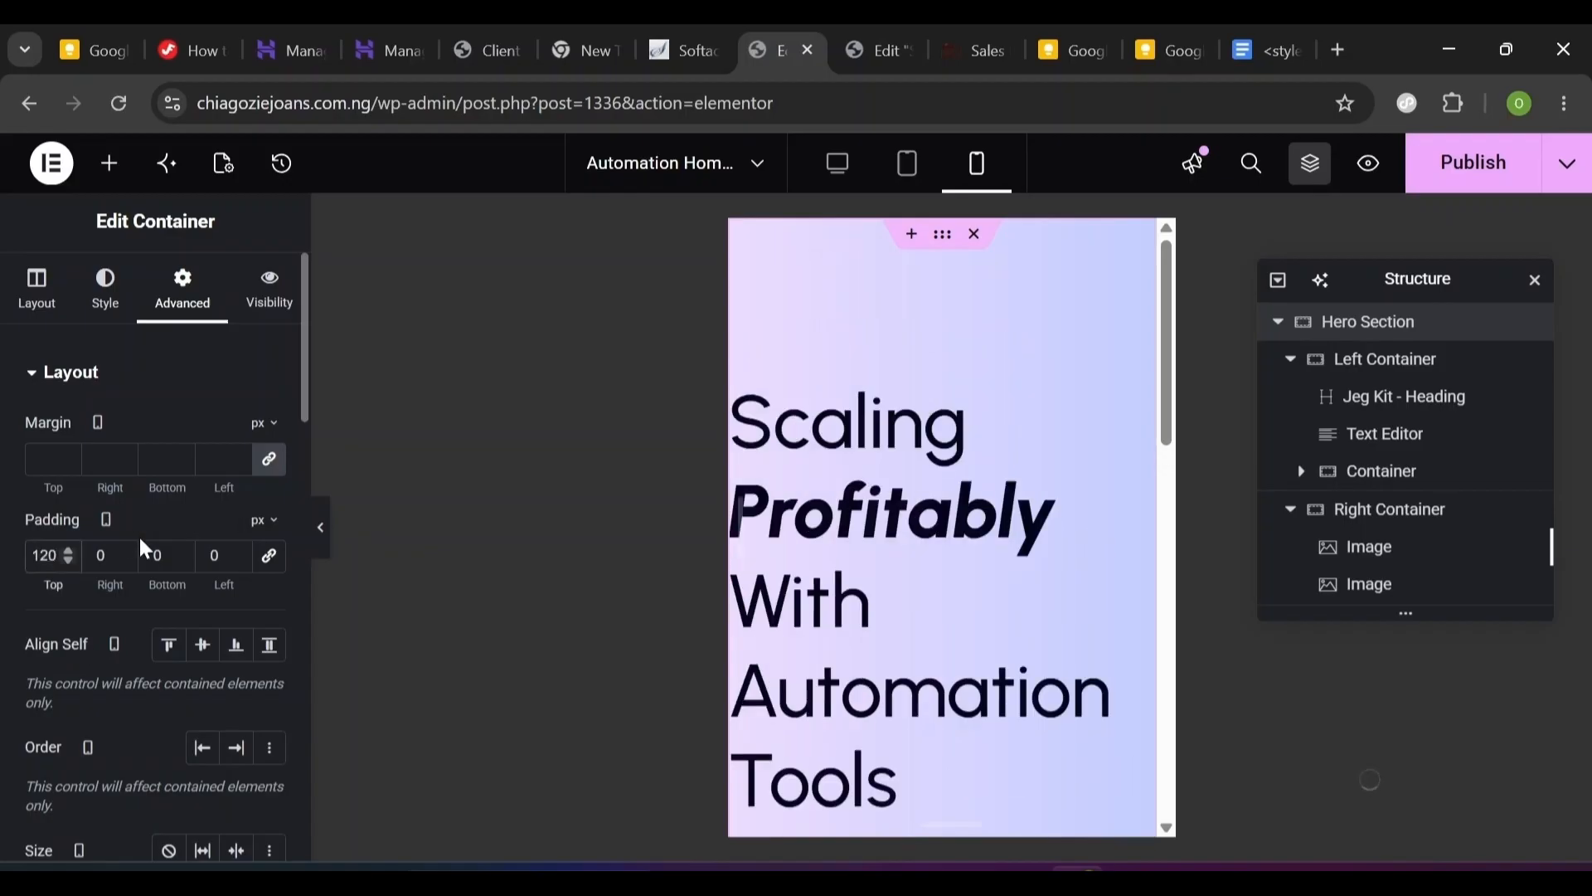
{"action": "left_click", "coordinate": [100, 555]}
{"action": "type", "text": "20"}
{"action": "key", "text": "Tab"}
{"action": "type", "text": "80"}
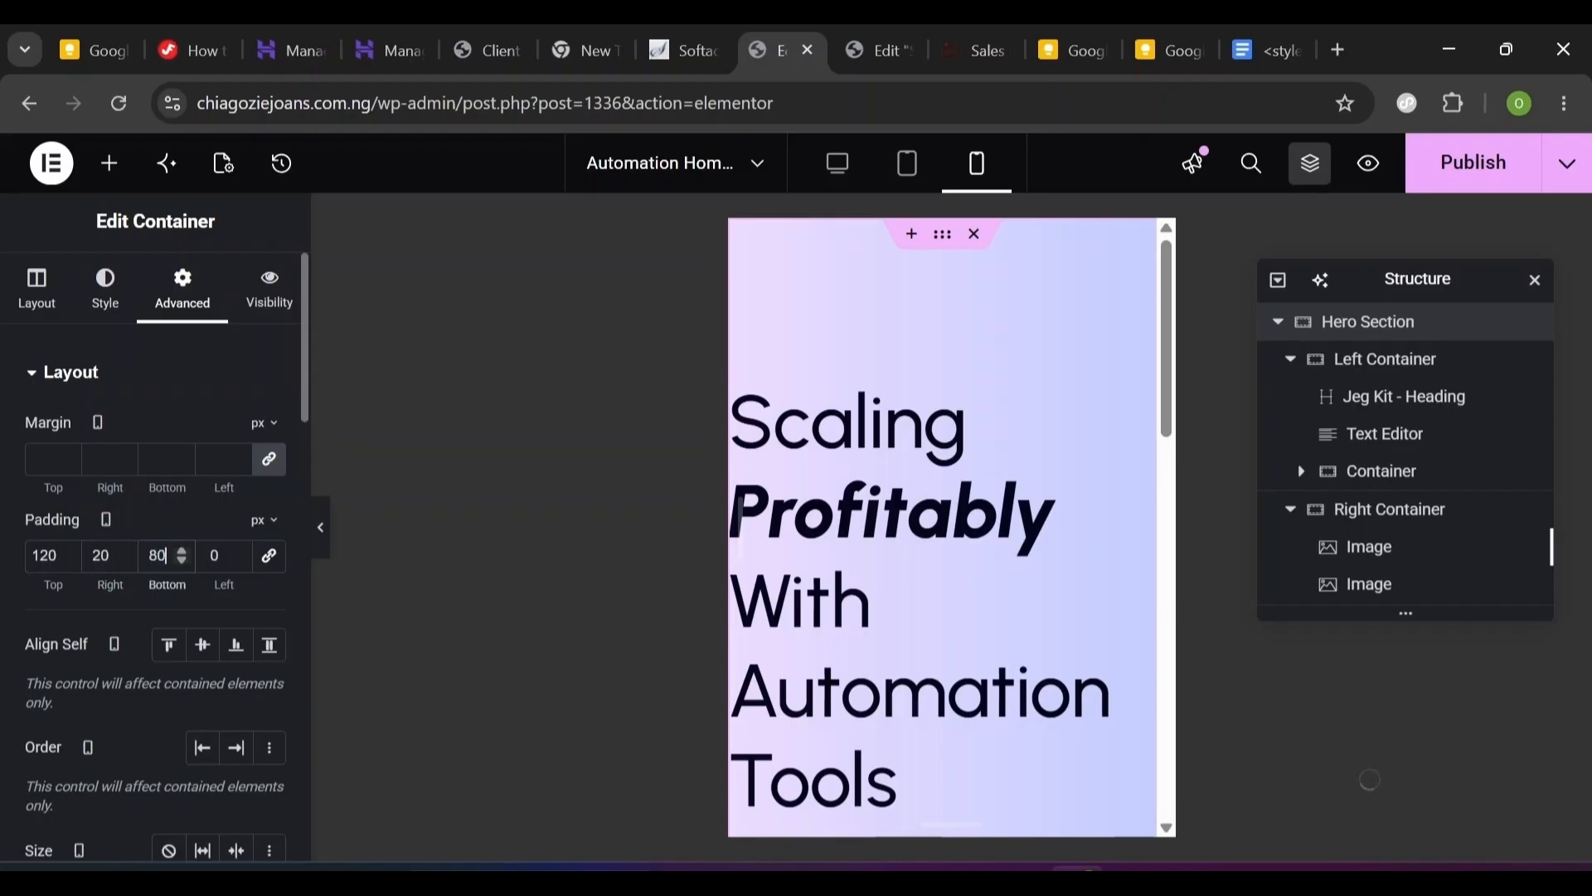
{"action": "left_click", "coordinate": [219, 556]}
{"action": "type", "text": "20"}
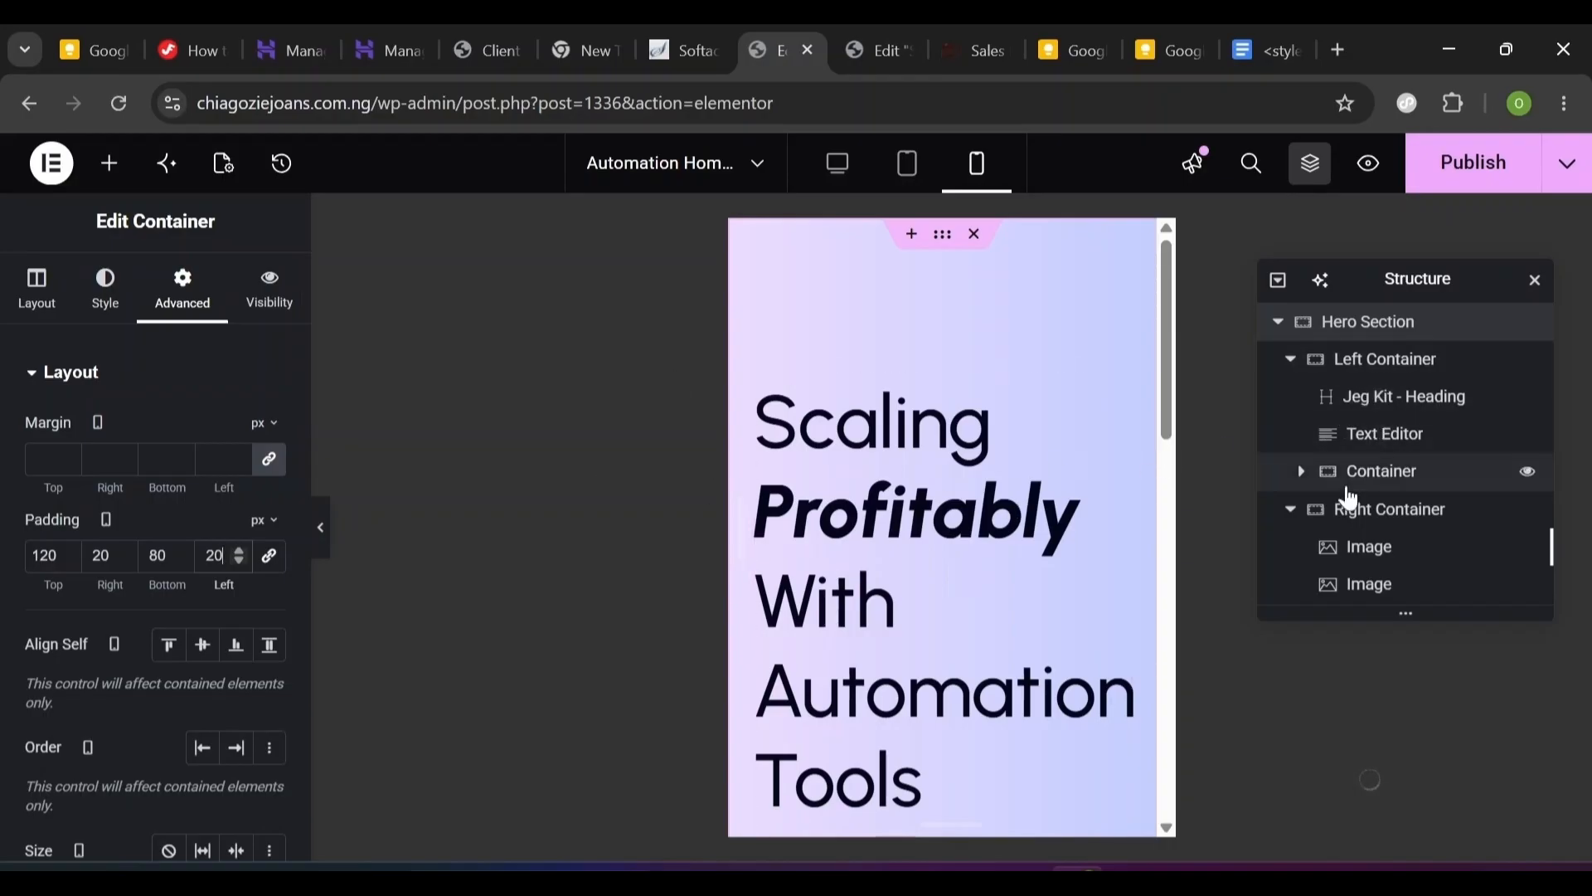
{"action": "left_click", "coordinate": [1396, 413]}
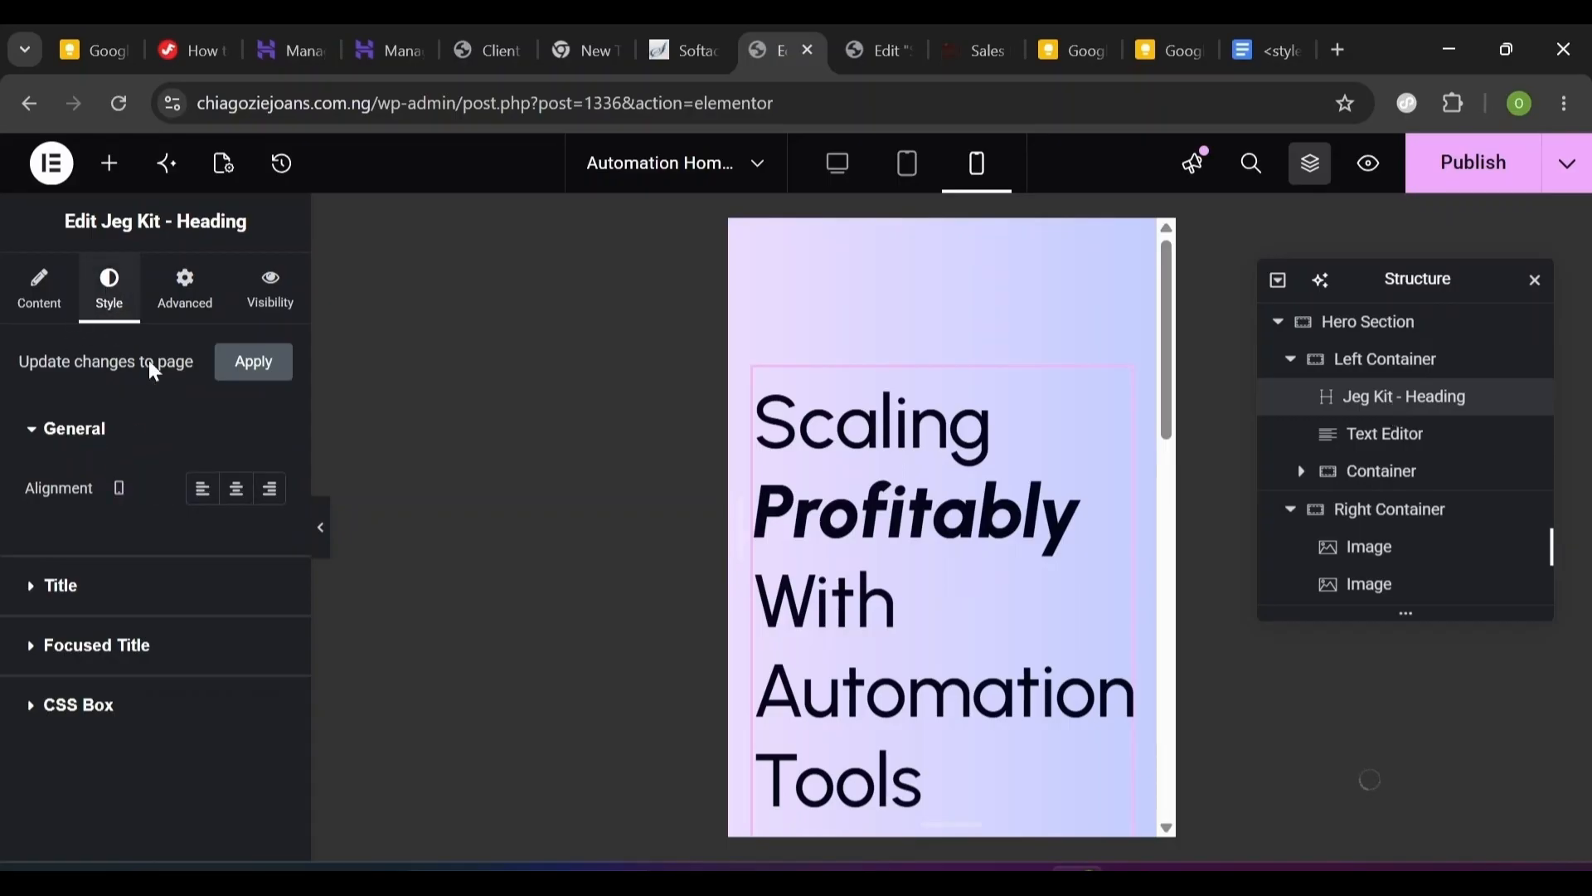
- Set the heading's Title typography size to 50 px on mobile
{"action": "left_click", "coordinate": [28, 595]}
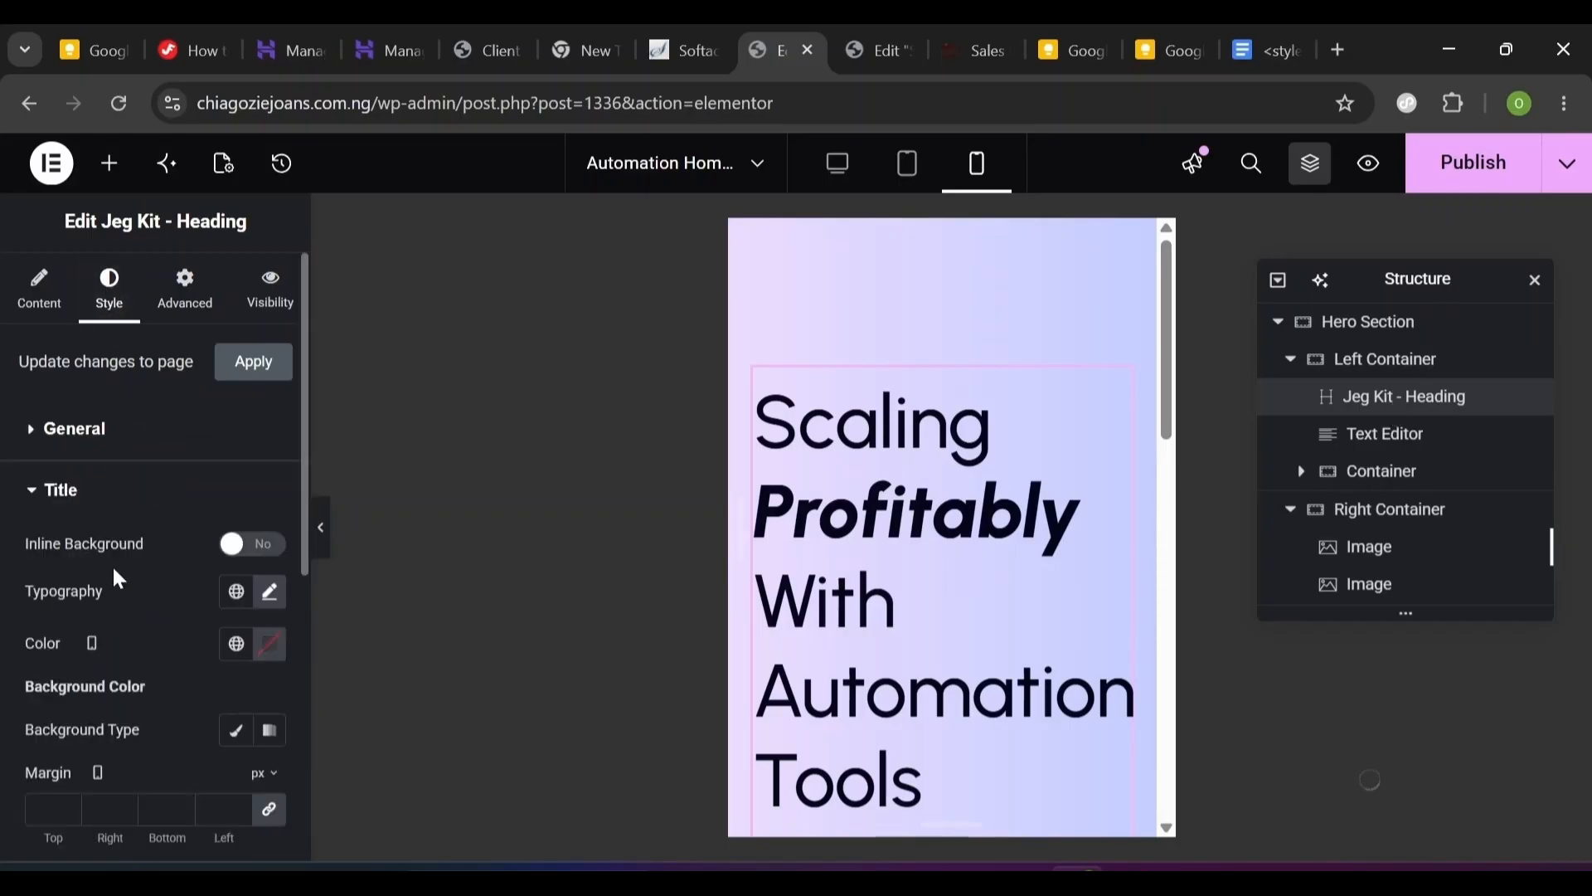
{"action": "left_click", "coordinate": [269, 593]}
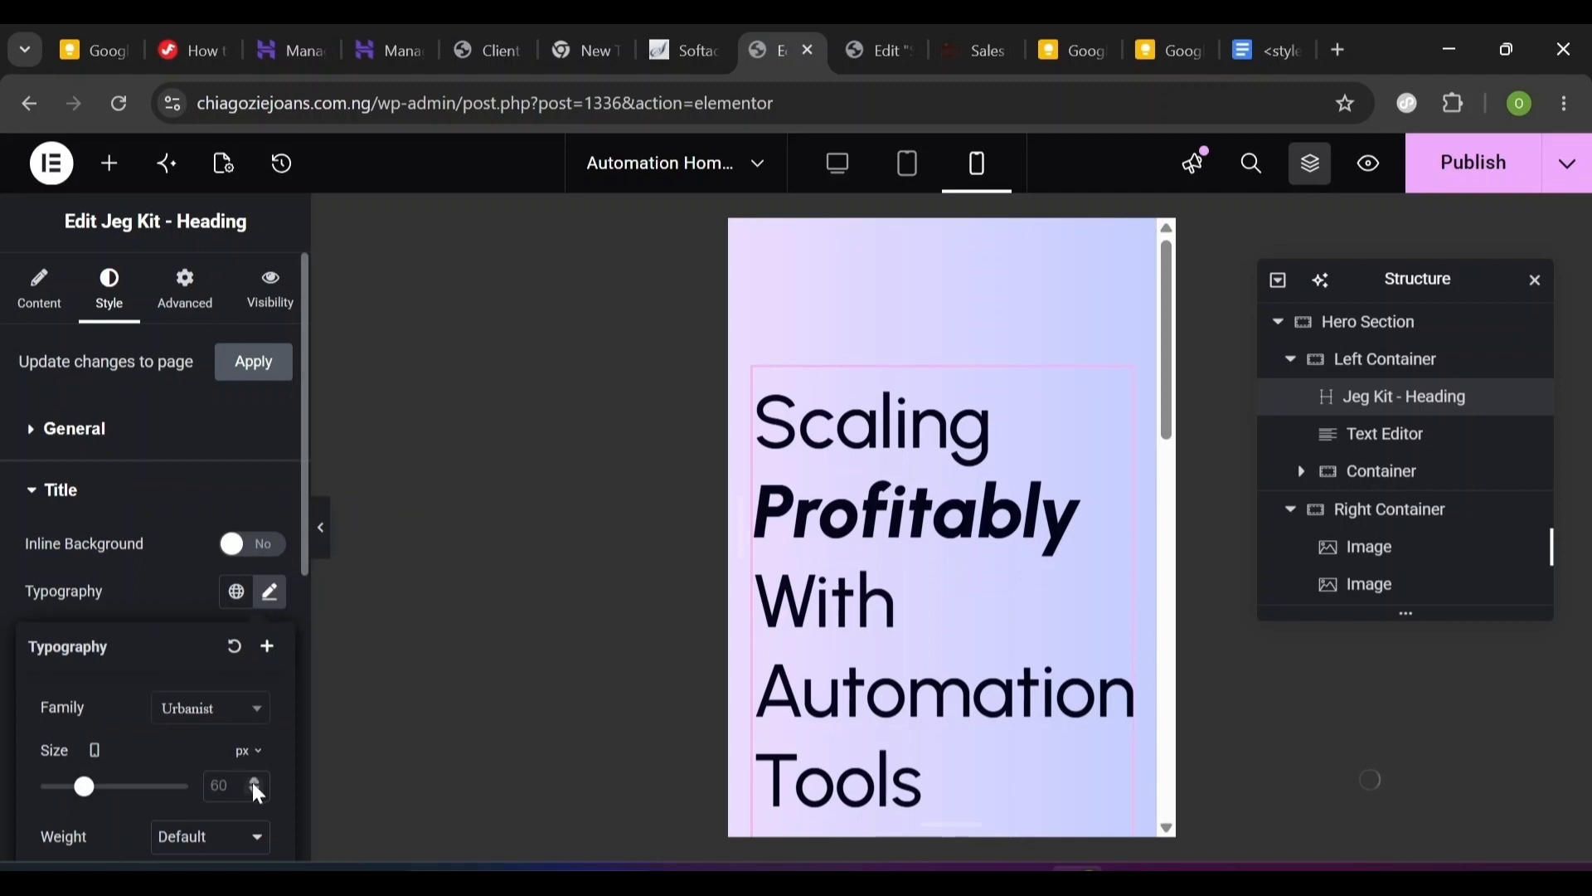
{"action": "type", "text": "50"}
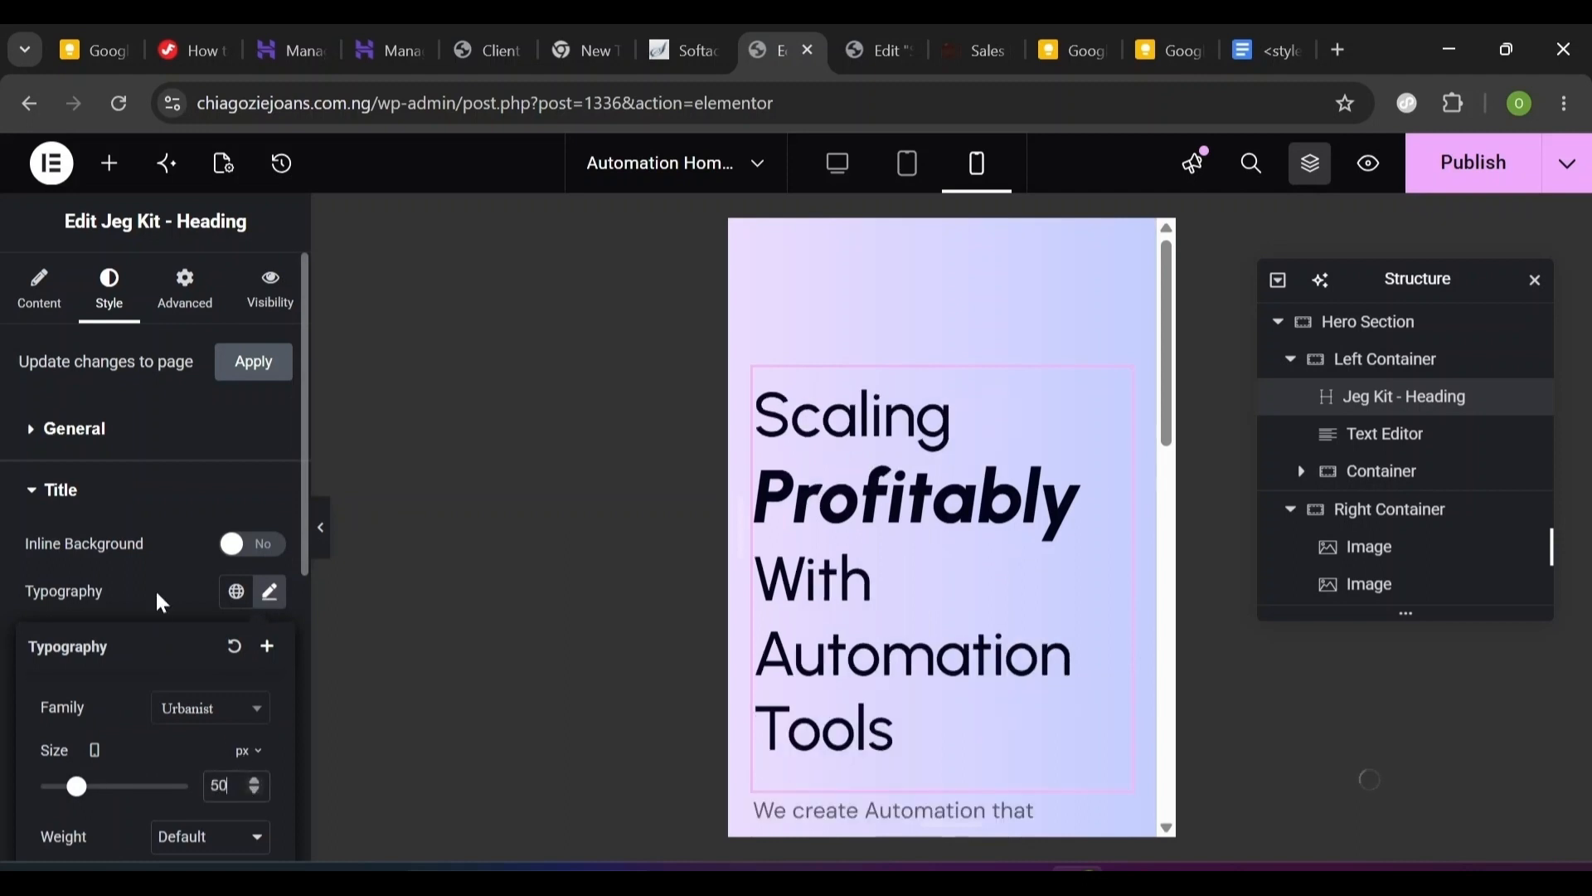
{"action": "left_click", "coordinate": [156, 589]}
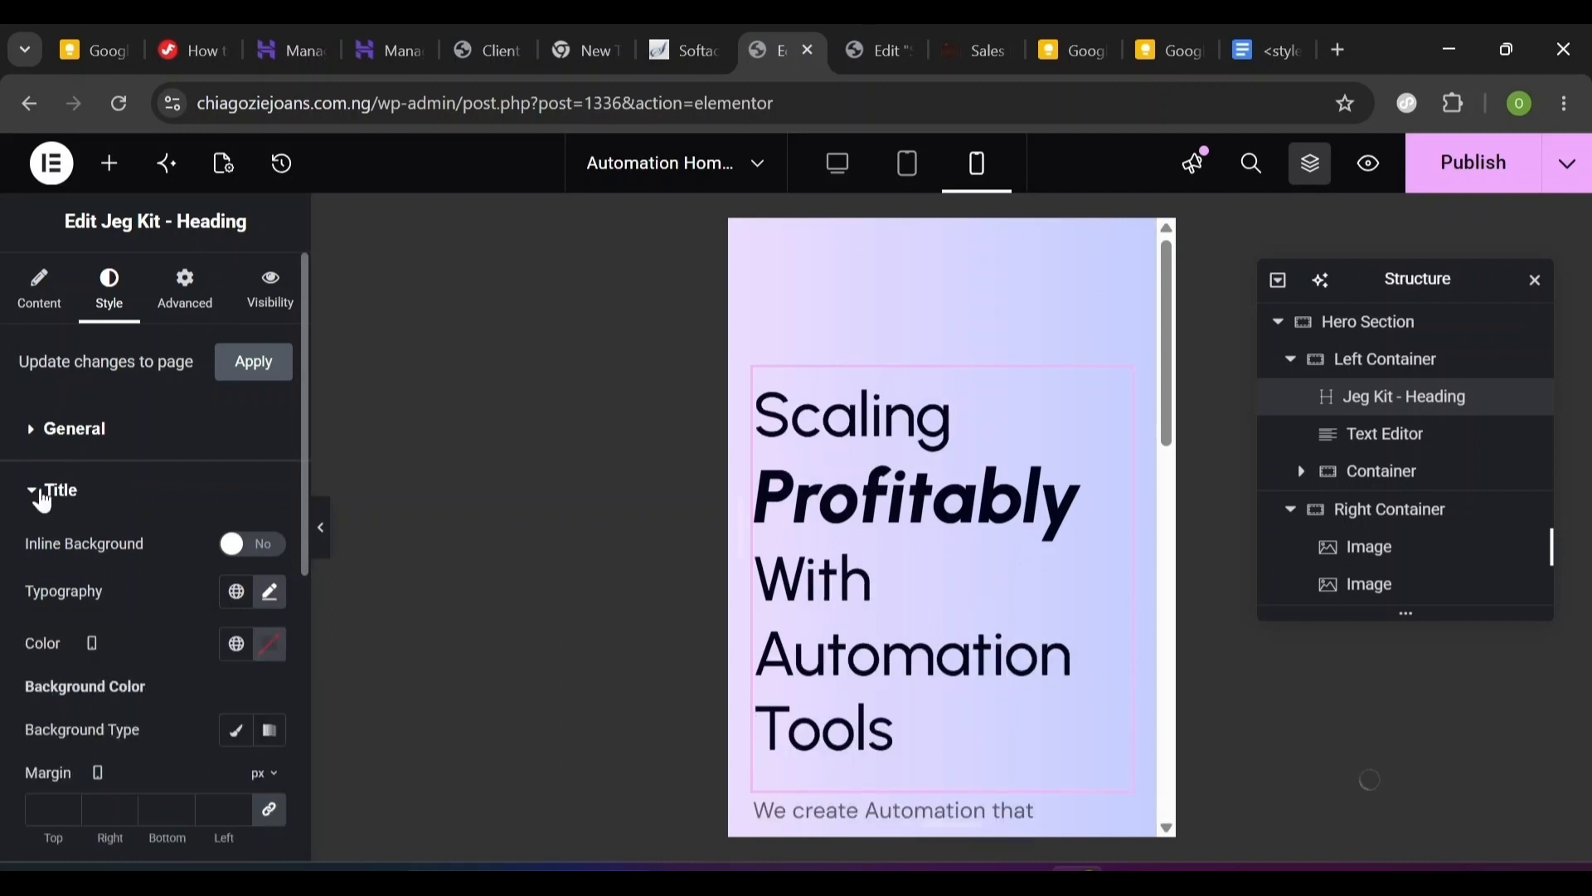
{"action": "left_click", "coordinate": [42, 495]}
- Set the Focused Title 'Profitably' typography size to 50 px on mobile as well
{"action": "left_click", "coordinate": [131, 558]}
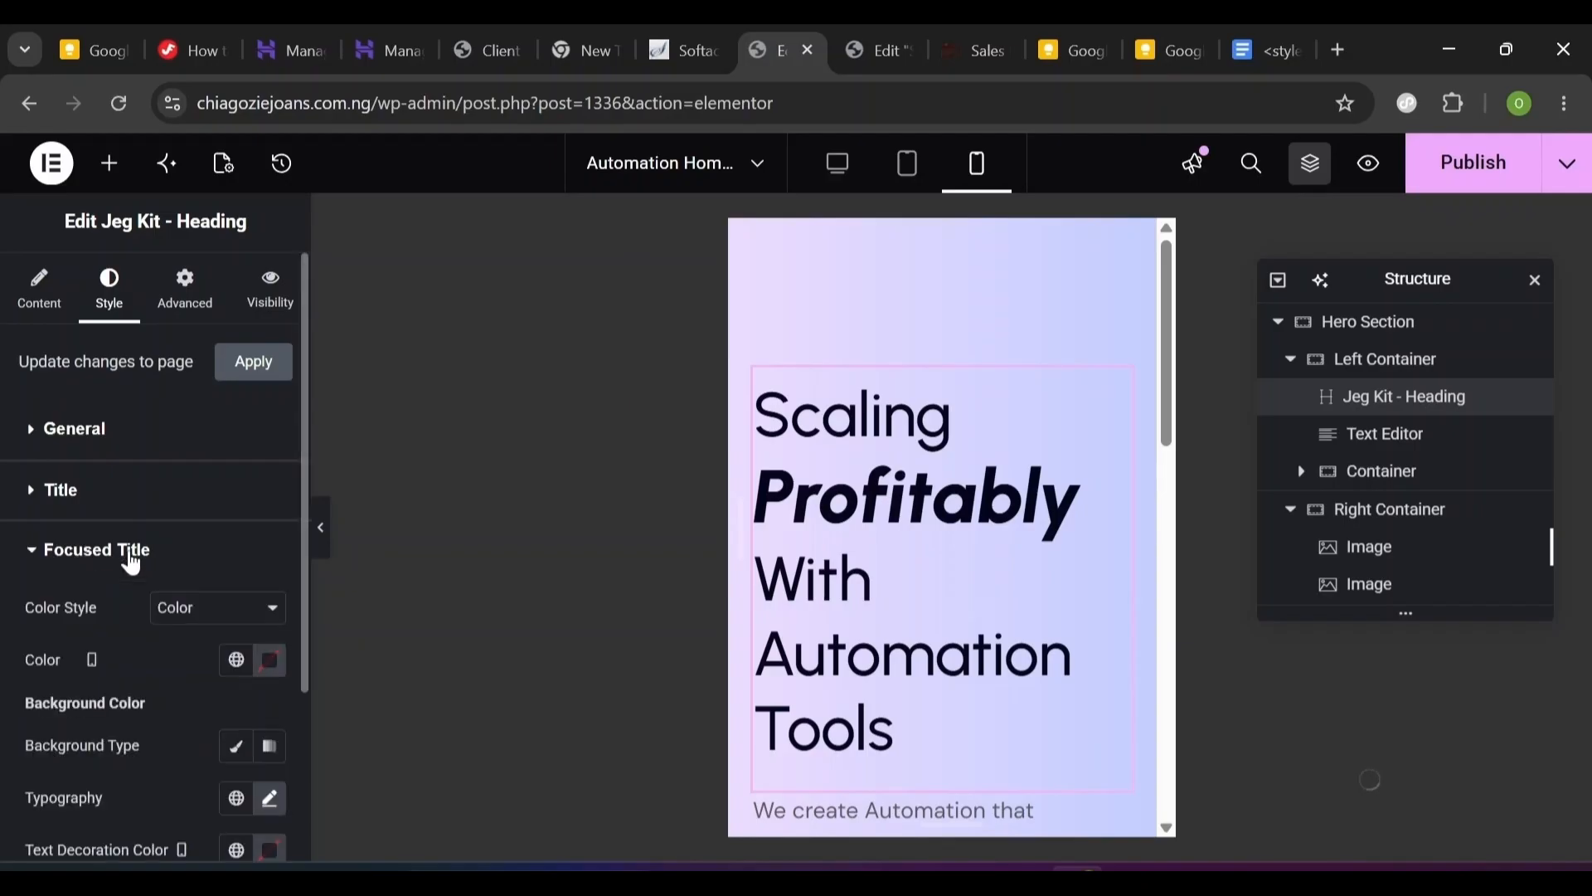
{"action": "left_click", "coordinate": [271, 801]}
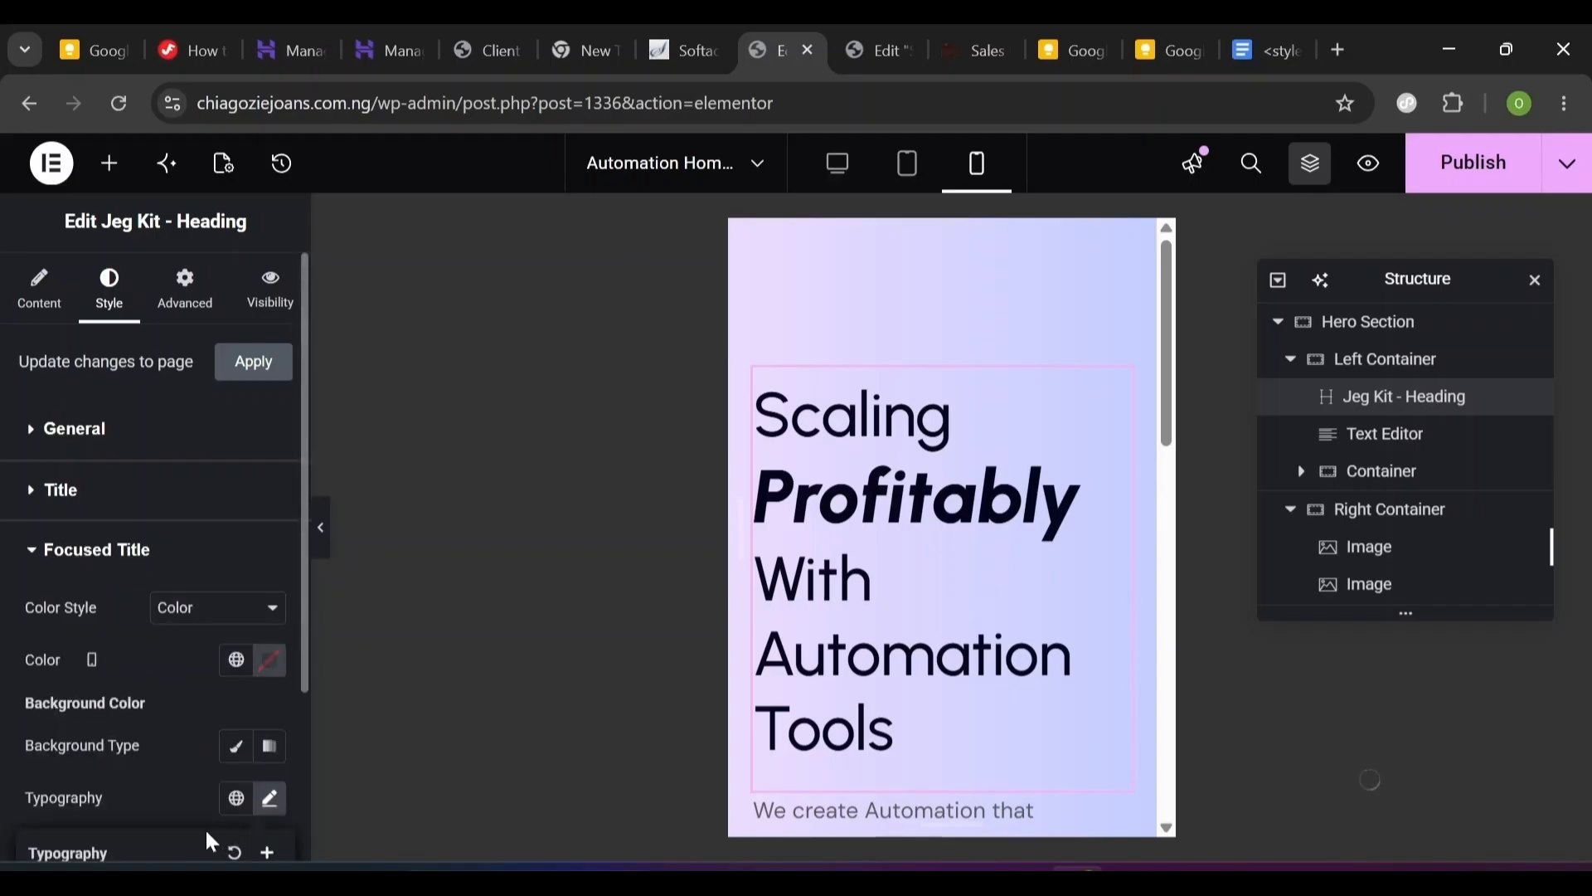
{"action": "scroll", "coordinate": [206, 828], "scroll_direction": "down", "scroll_amount": 5}
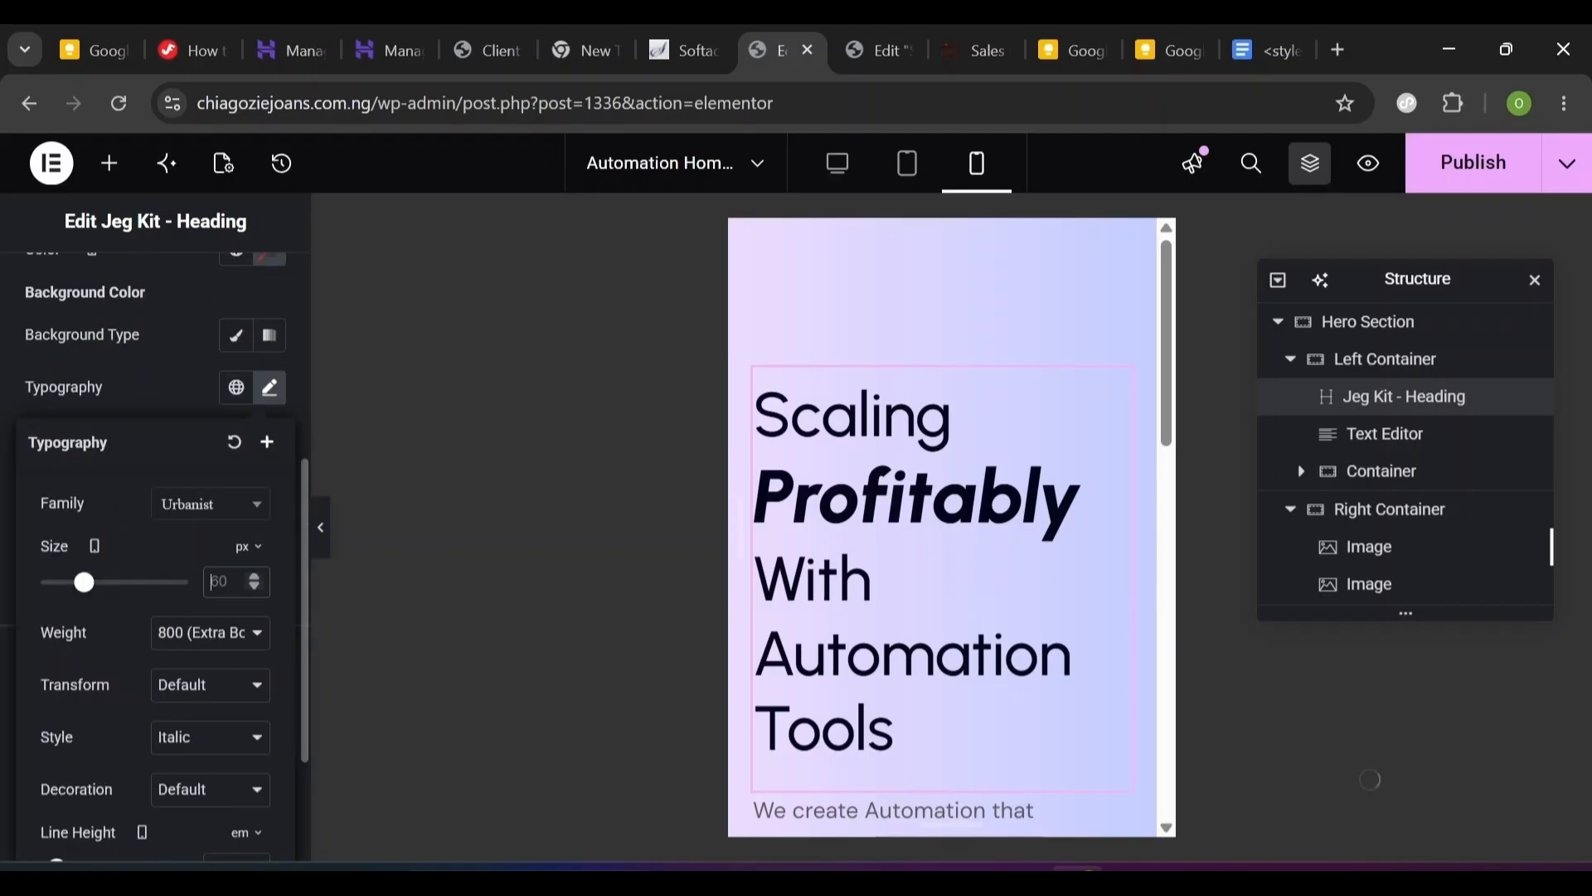
{"action": "type", "text": "50"}
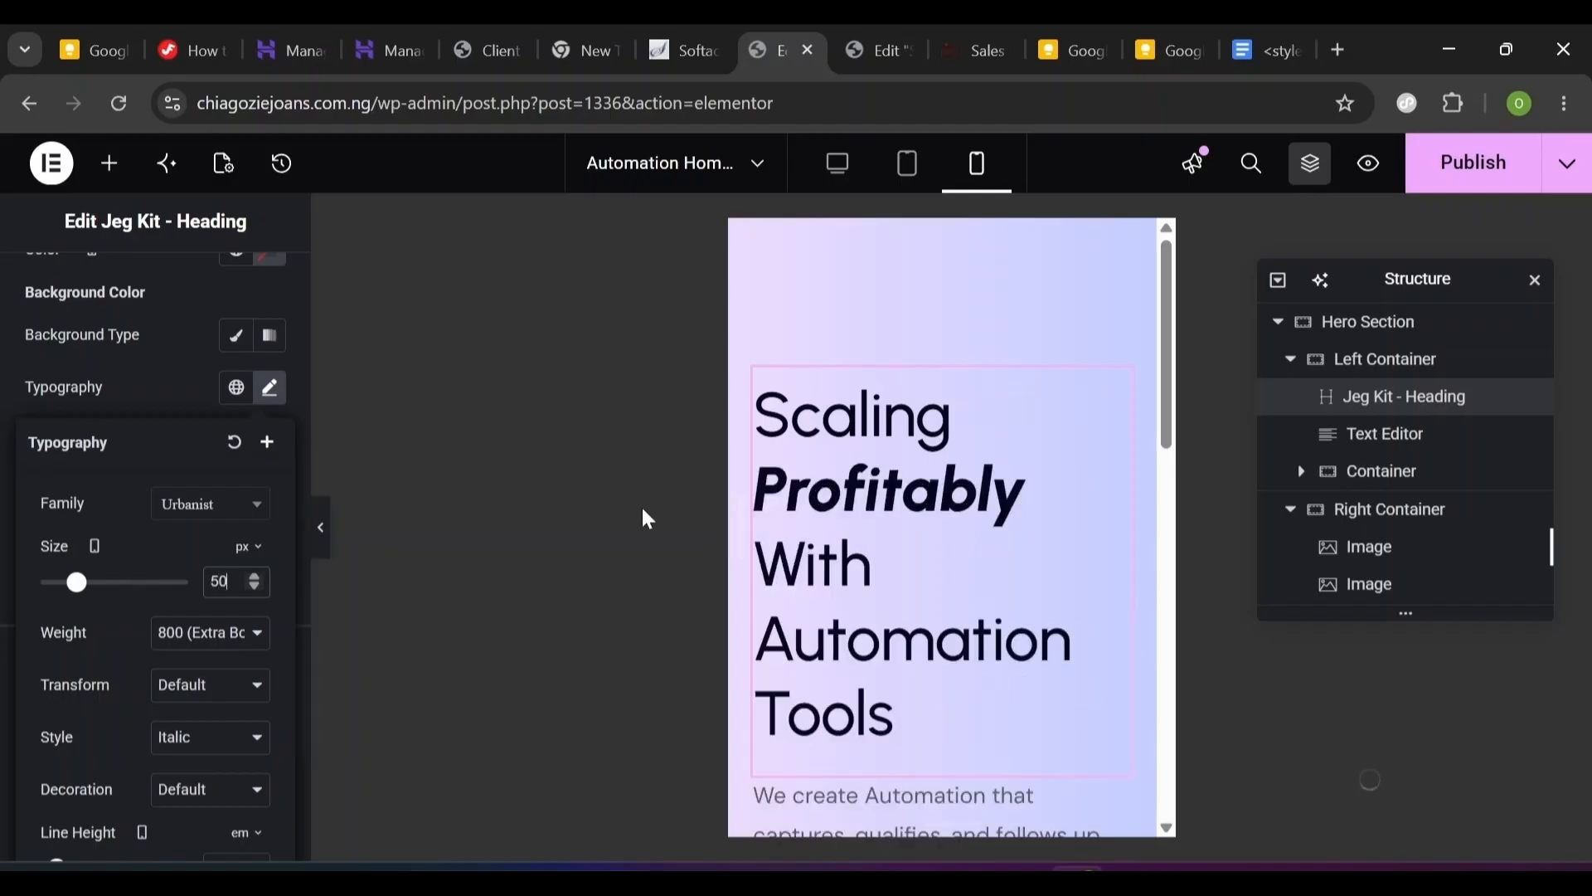
{"action": "left_click_drag", "start_coordinate": [1166, 435], "coordinate": [1165, 529]}
- Give the Get Started button mobile padding of 10, 14, 10, 14 px
{"action": "left_click", "coordinate": [982, 674]}
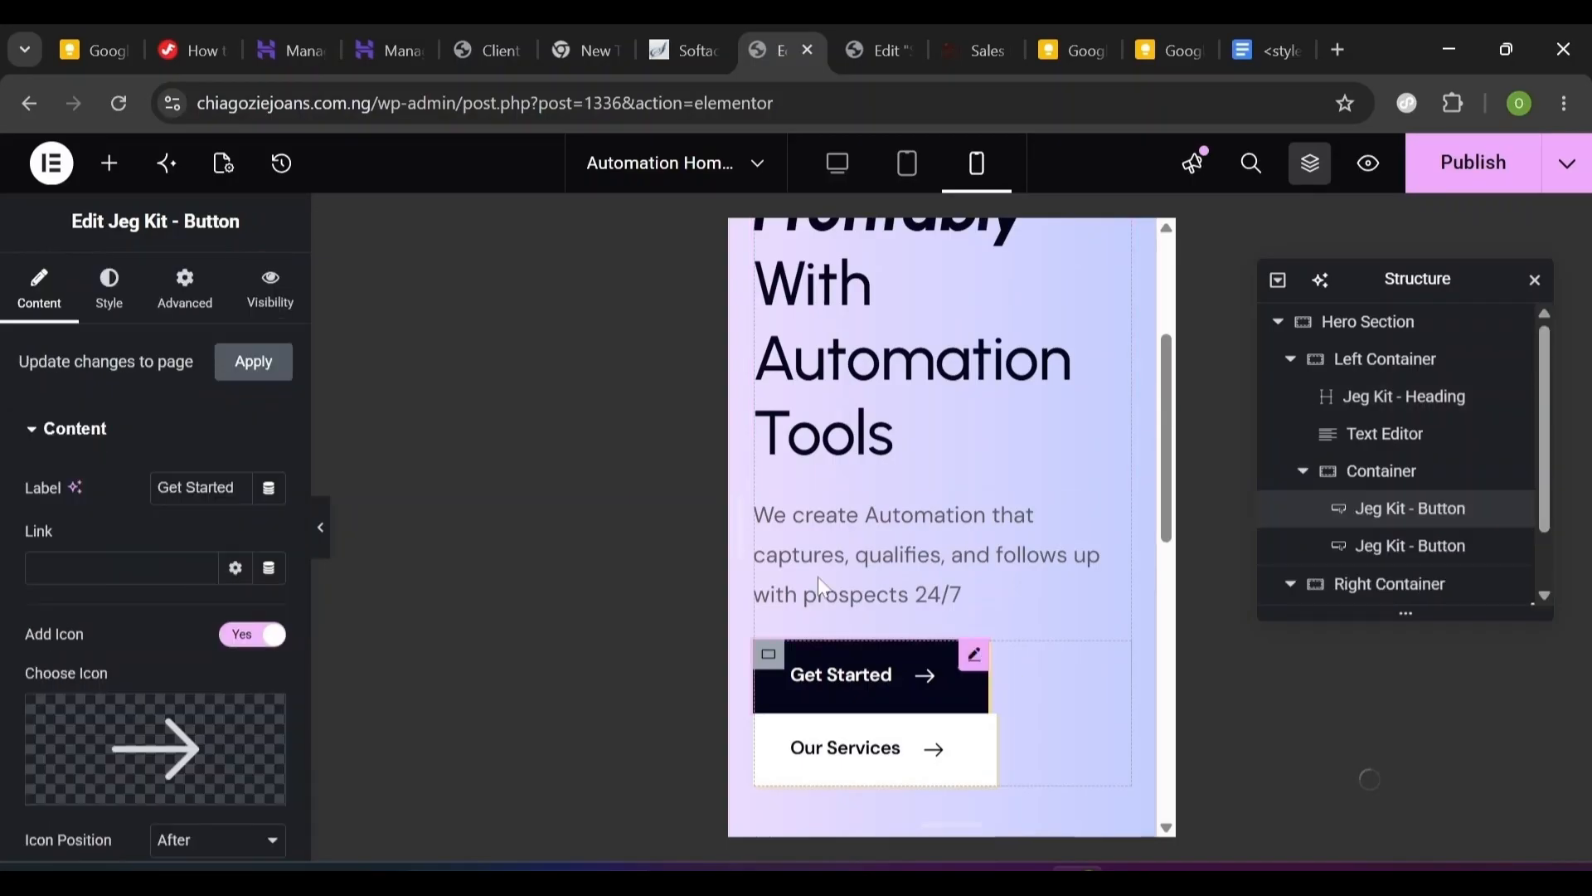
{"action": "left_click", "coordinate": [116, 314]}
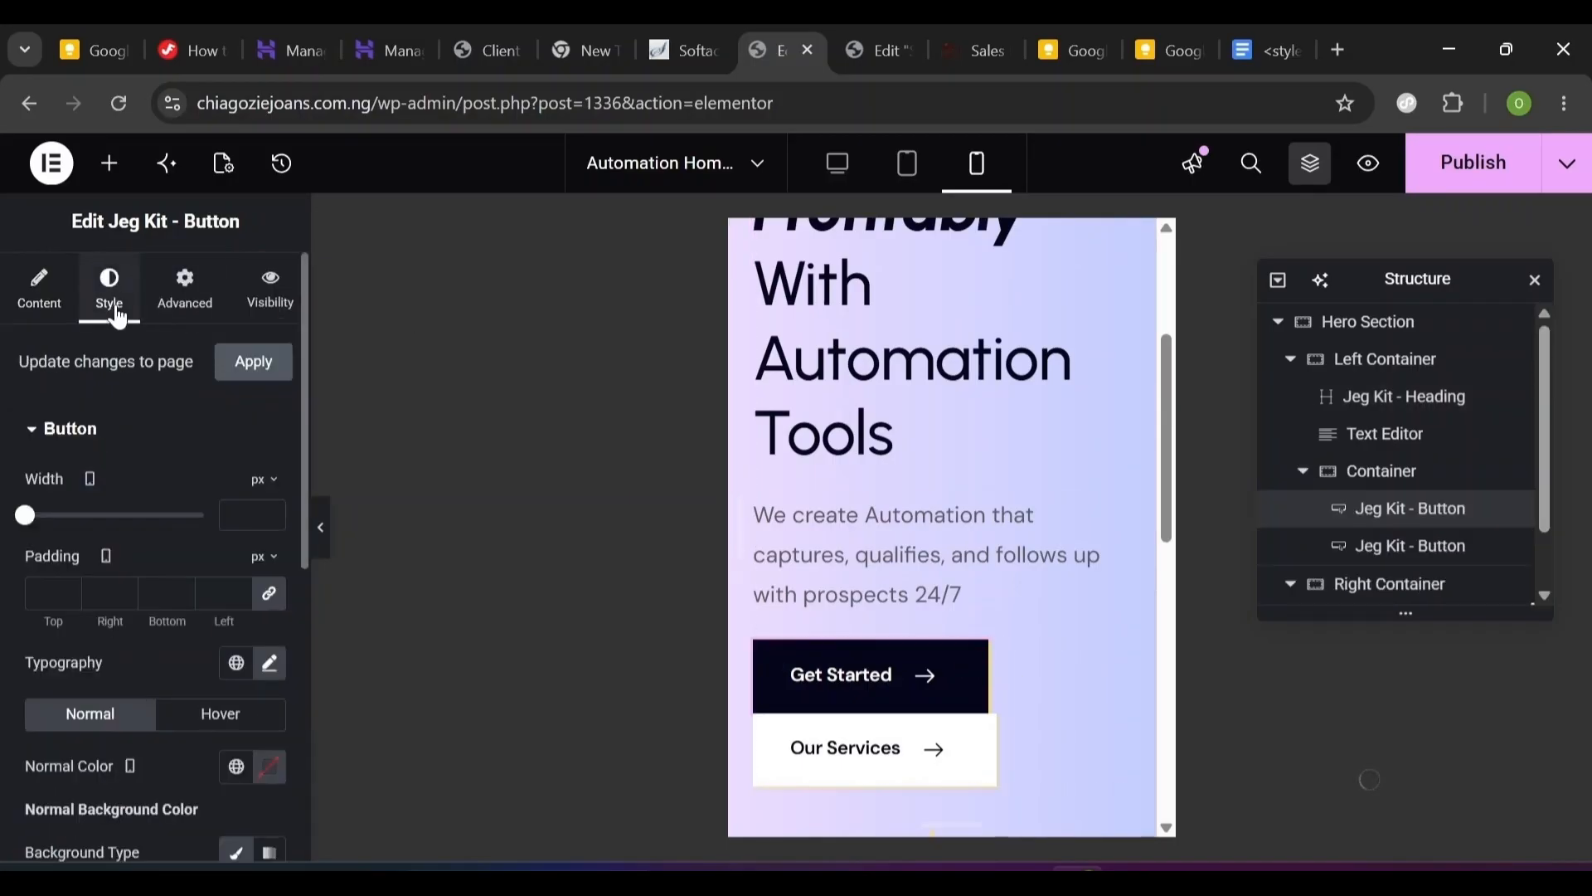
{"action": "left_click", "coordinate": [269, 613]}
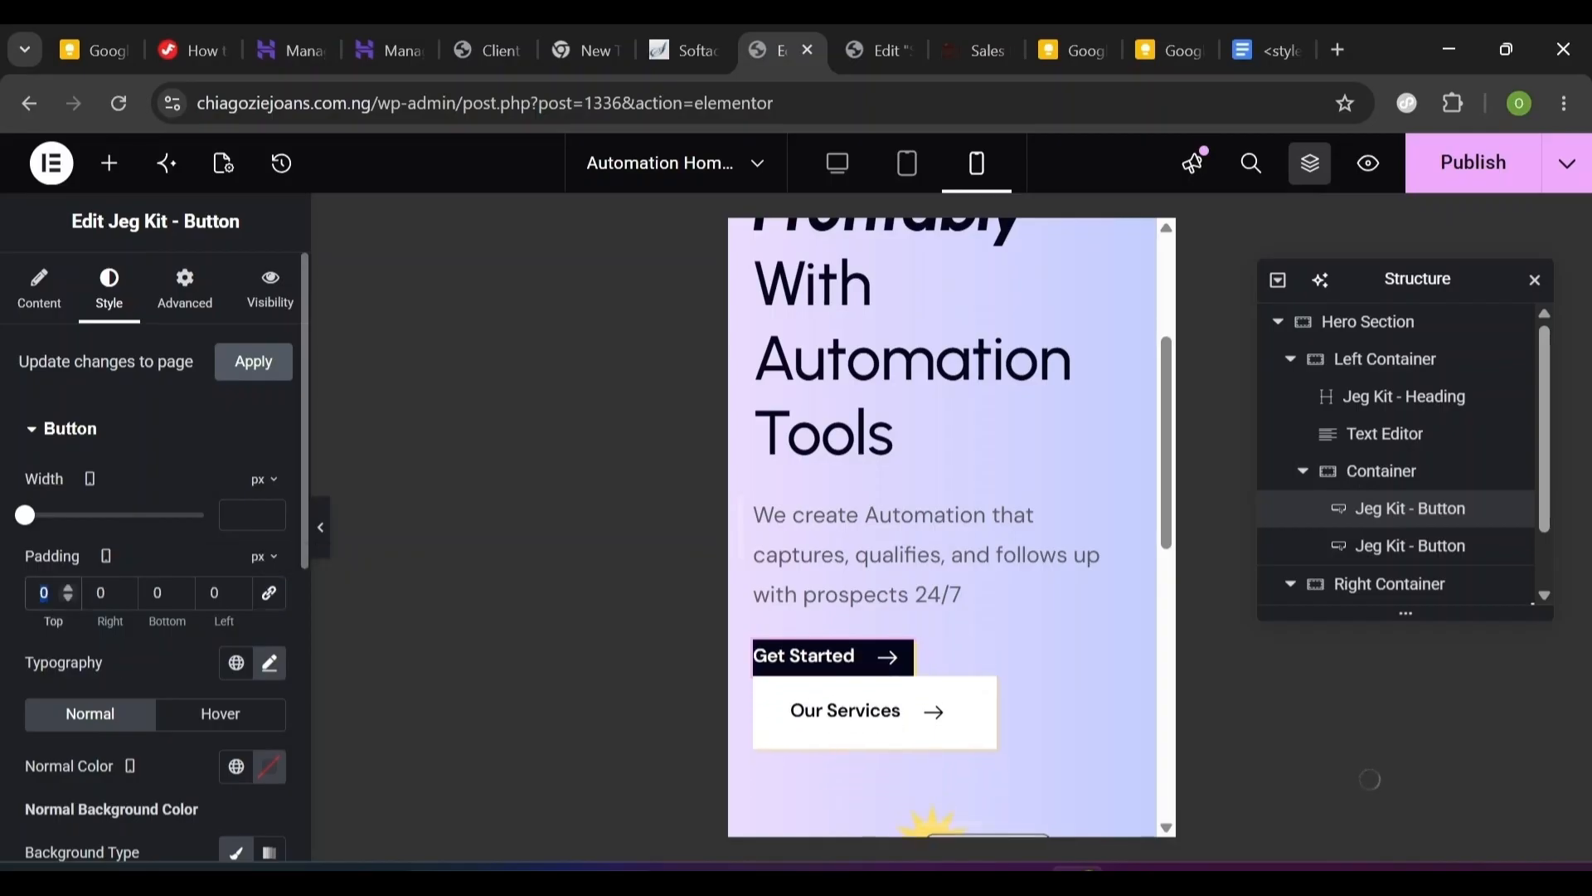
{"action": "type", "text": "10"}
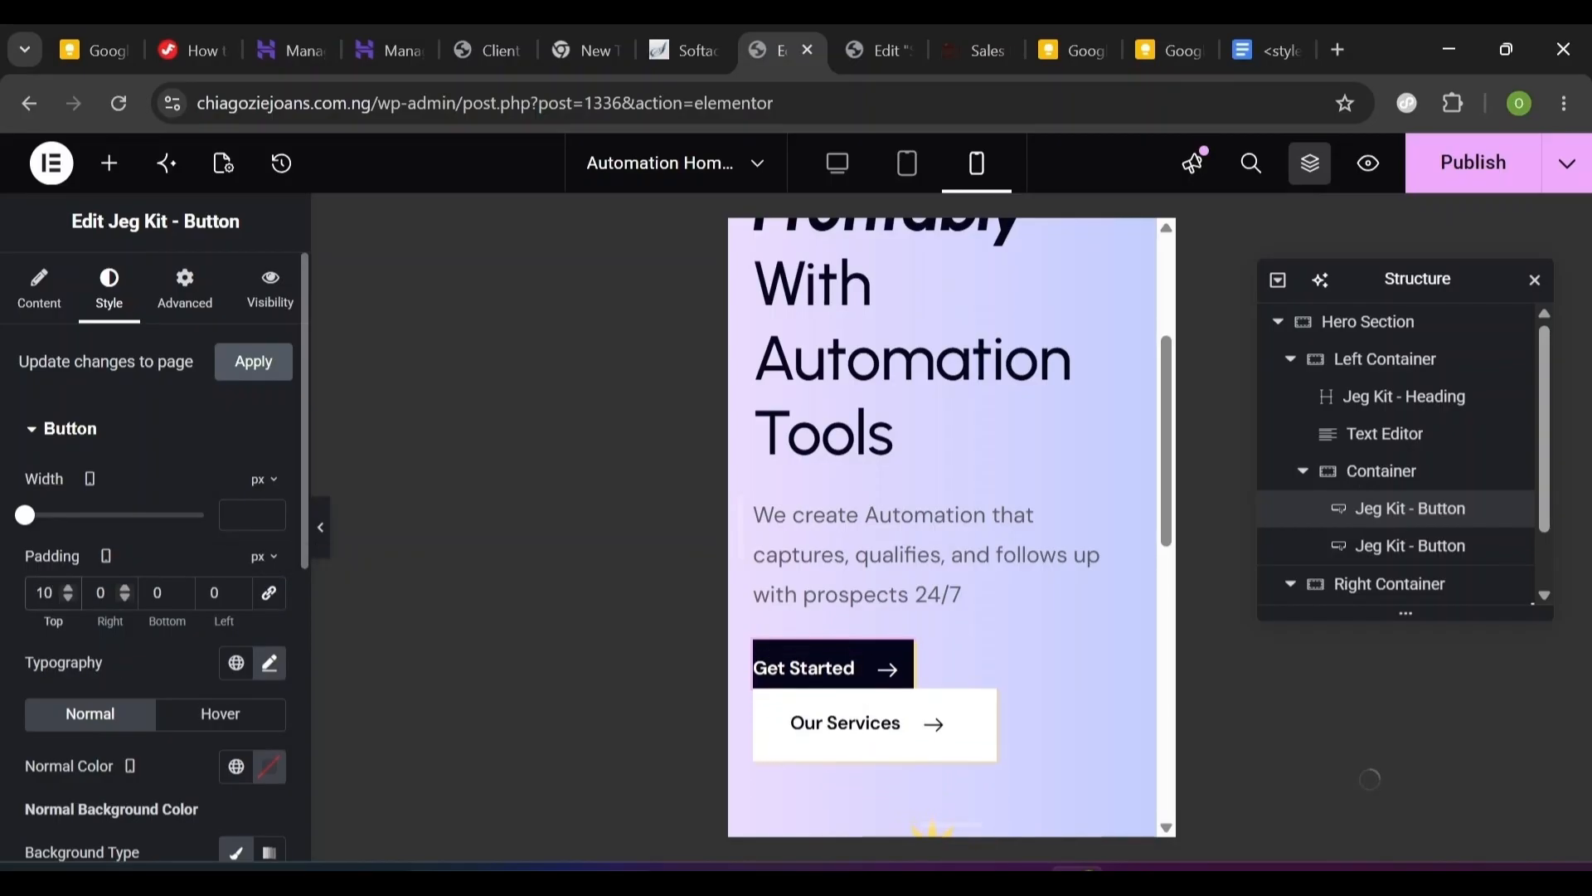
{"action": "left_click", "coordinate": [105, 593]}
{"action": "key", "text": "BackSpace"}
{"action": "type", "text": "14"}
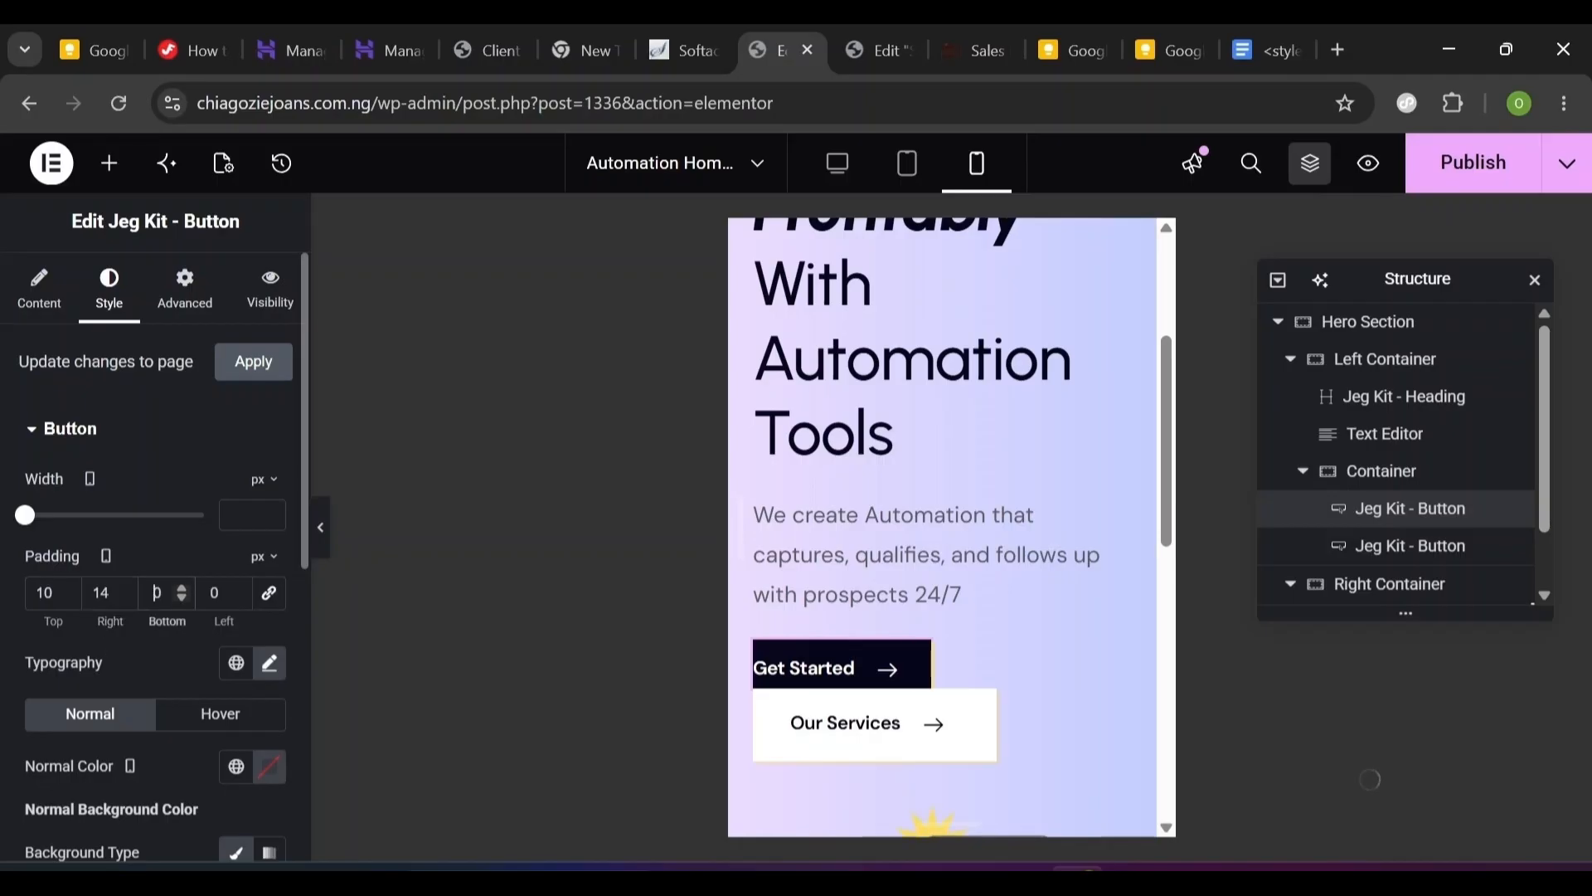
{"action": "key", "text": "Tab"}
{"action": "type", "text": "10"}
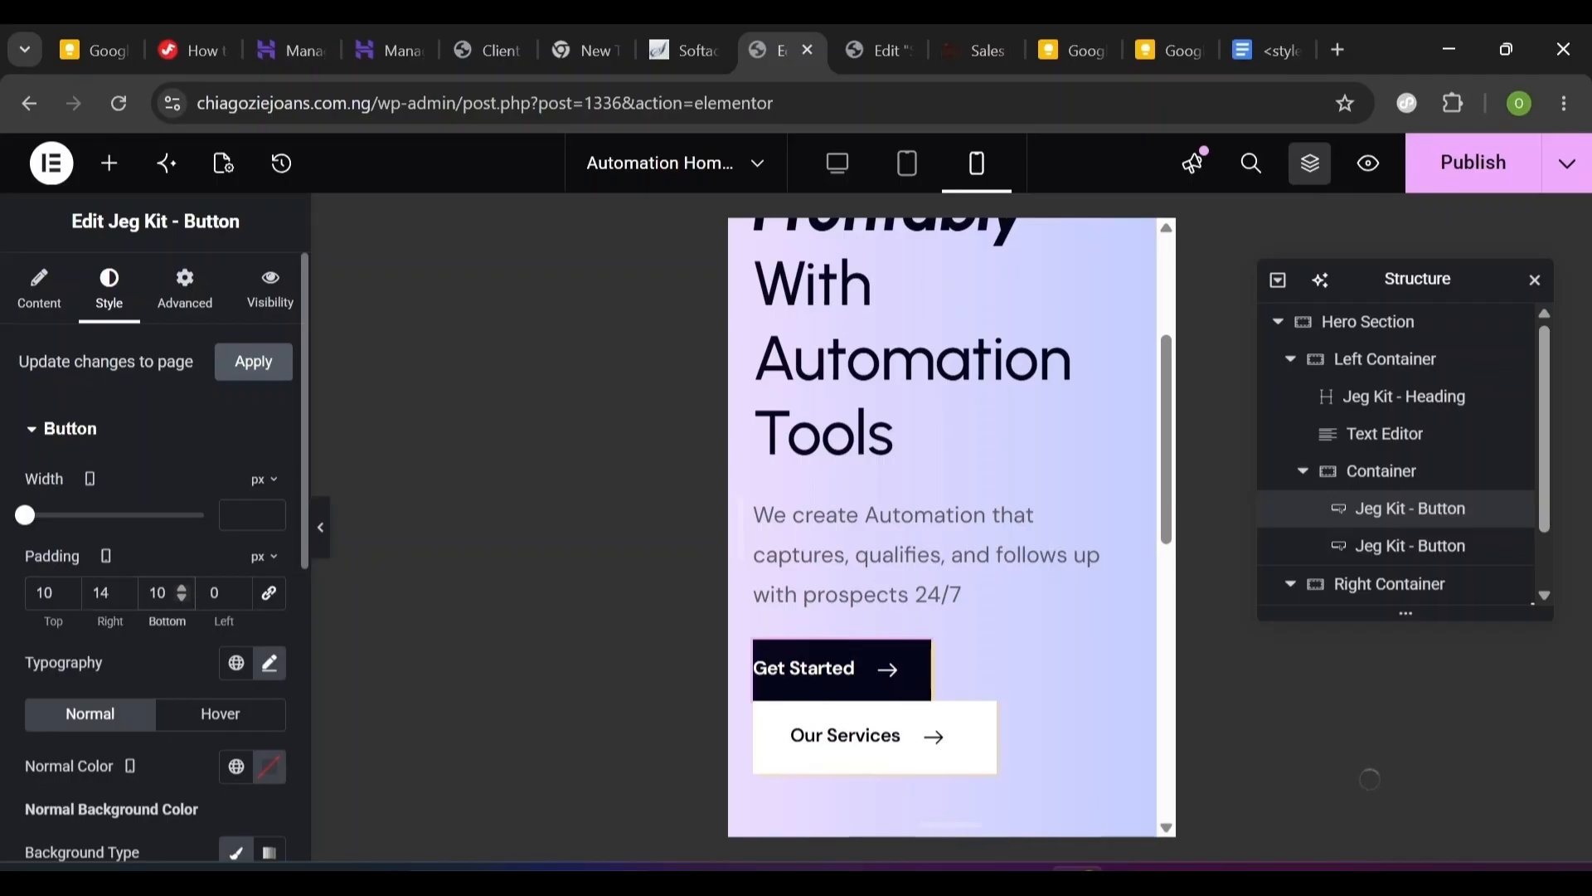
{"action": "key", "text": "Tab"}
{"action": "type", "text": "14"}
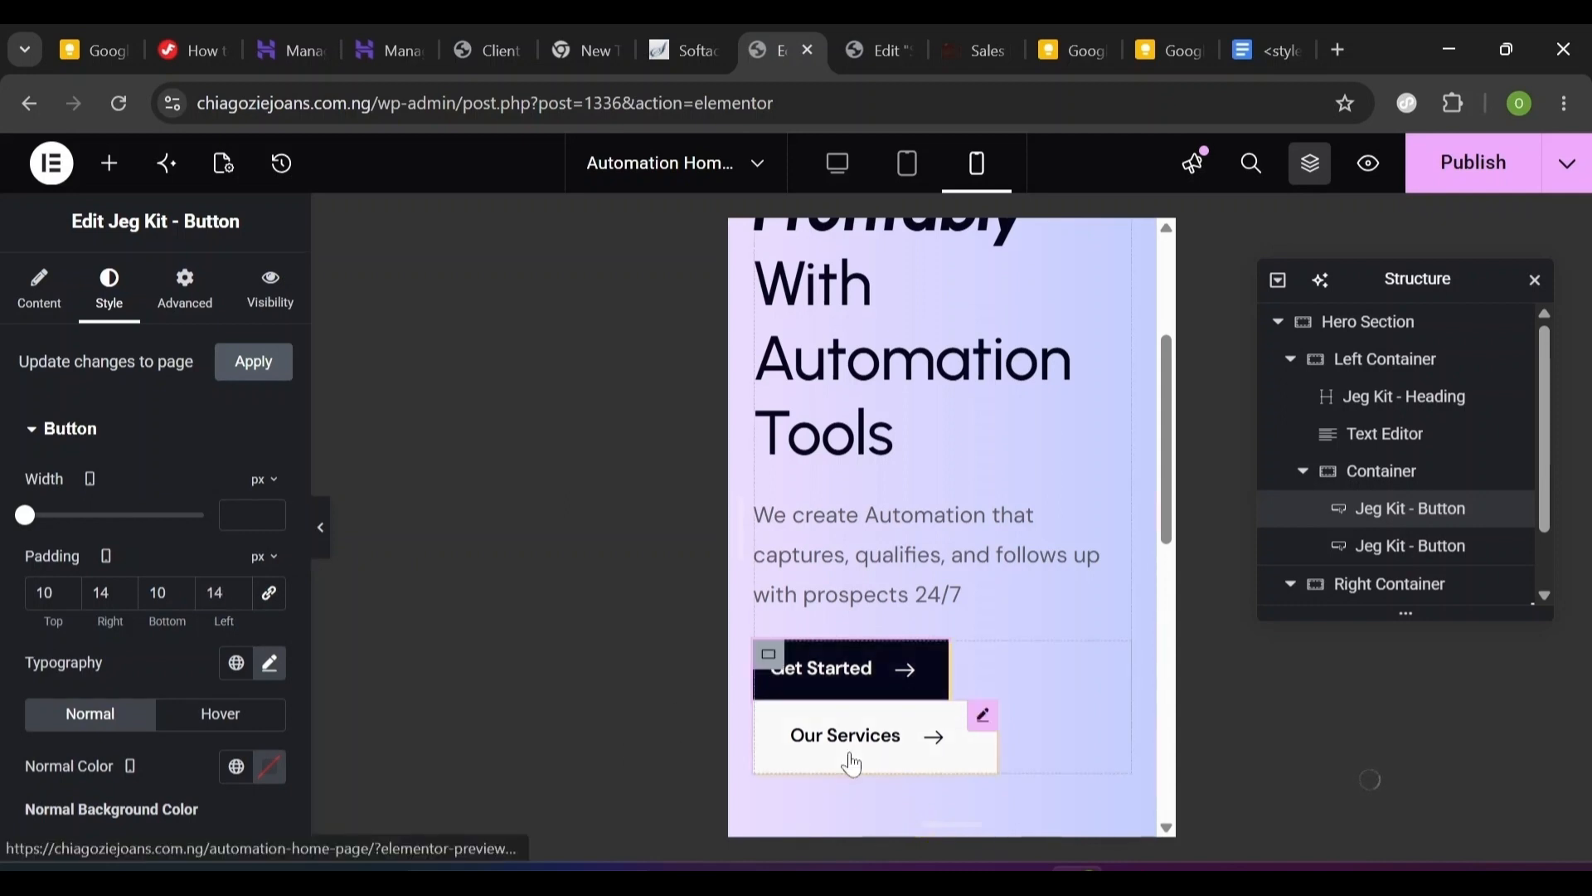
- Give the Our Services button the same 10, 14, 10, 14 px mobile padding
{"action": "left_click", "coordinate": [851, 763]}
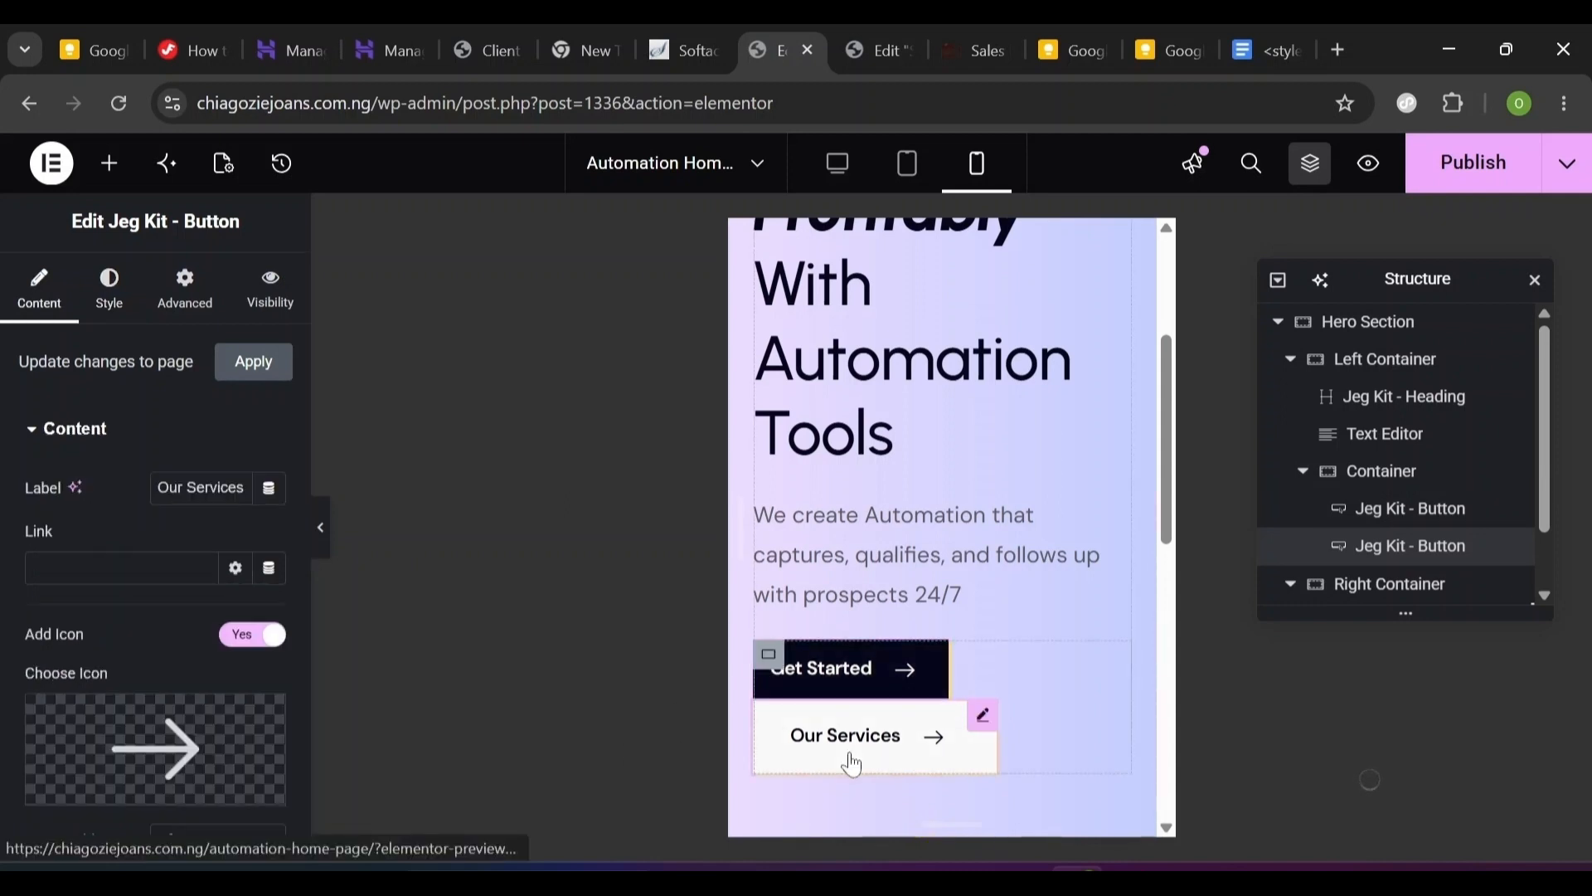
{"action": "left_click", "coordinate": [185, 284]}
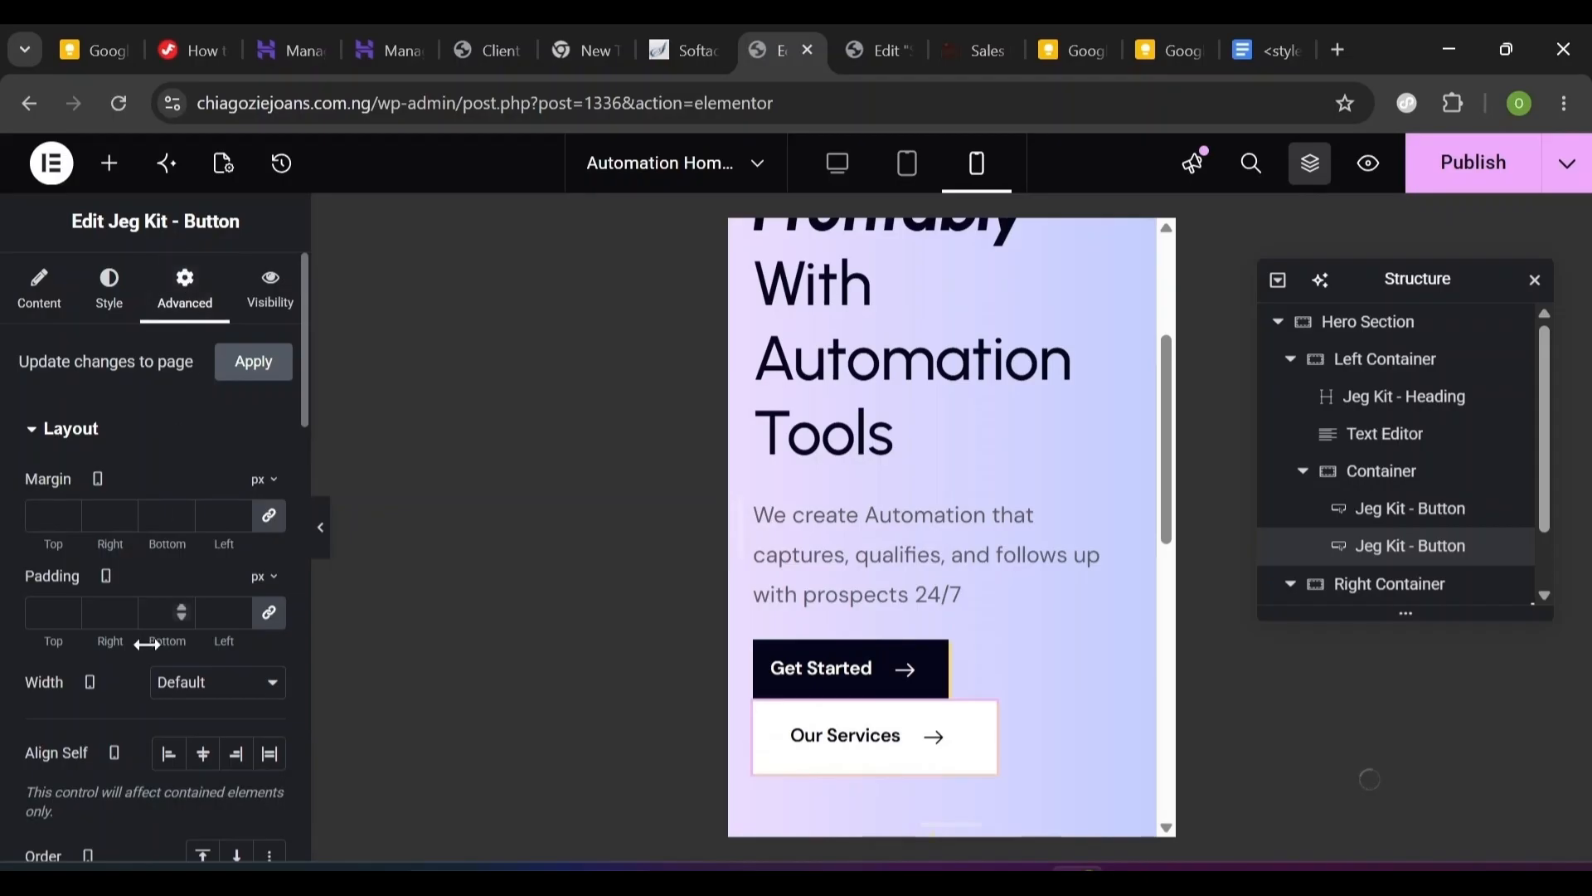
{"action": "left_click", "coordinate": [110, 320]}
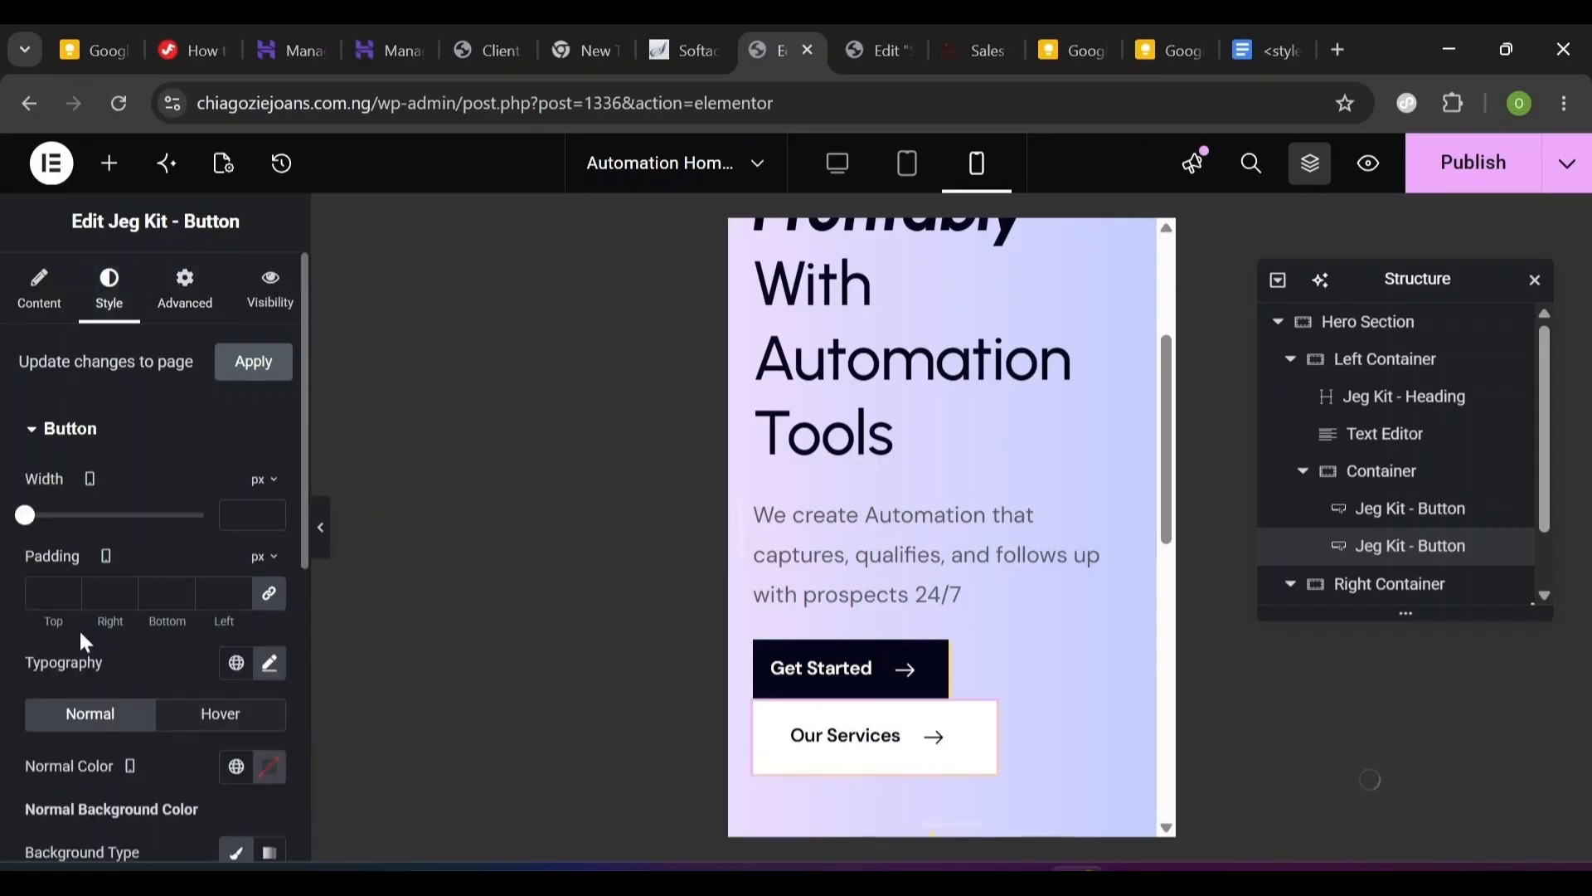
{"action": "left_click", "coordinate": [50, 592]}
{"action": "type", "text": "10"}
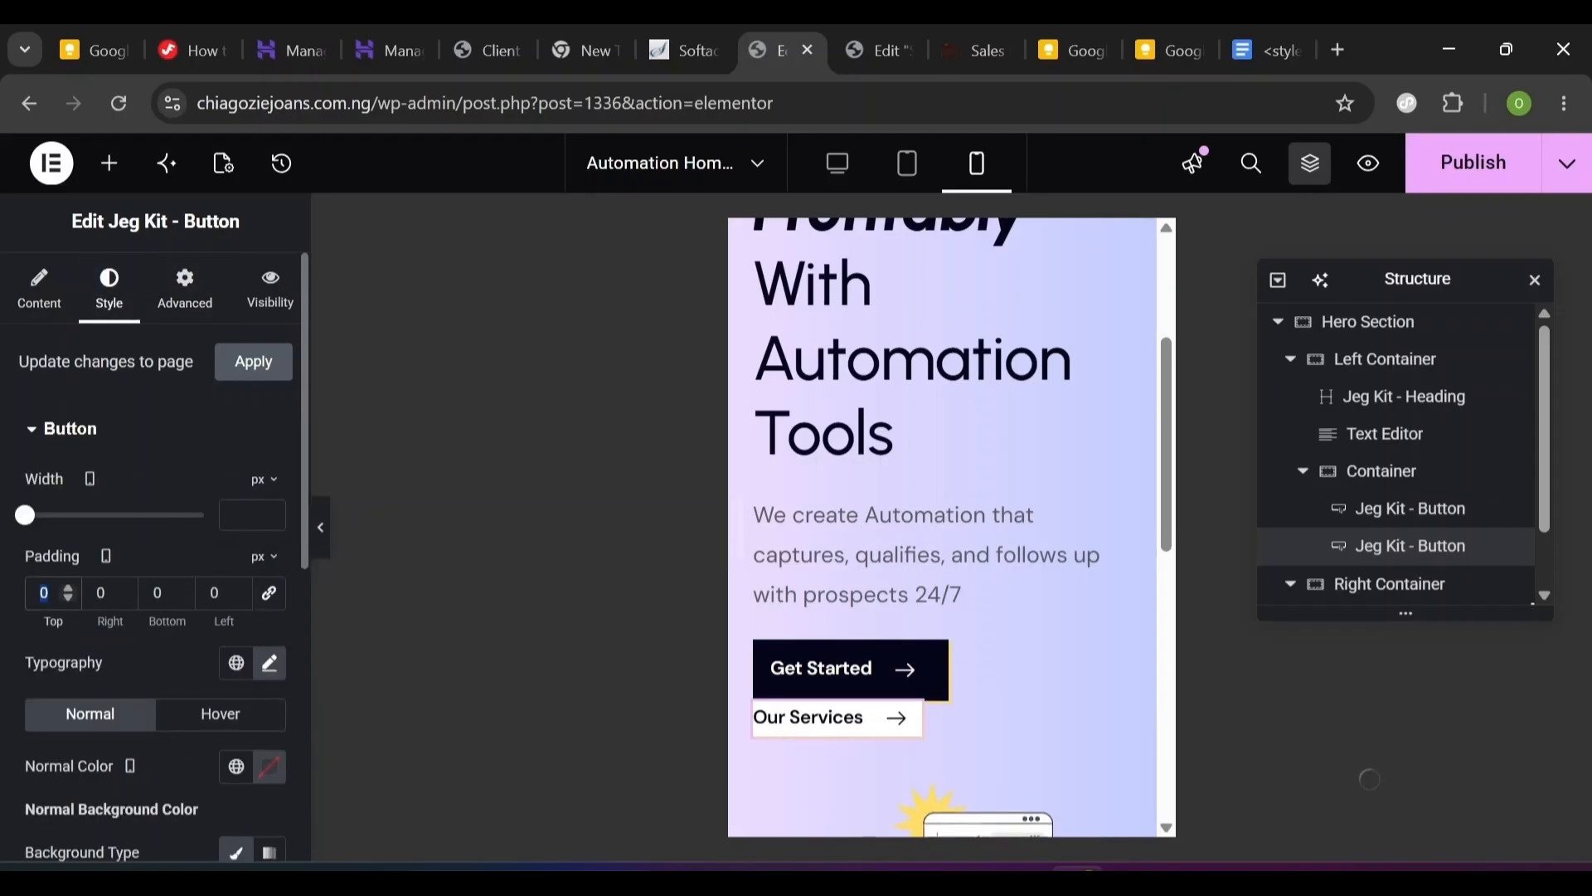
{"action": "left_click", "coordinate": [102, 593]}
{"action": "key", "text": "BackSpace"}
{"action": "type", "text": "14"}
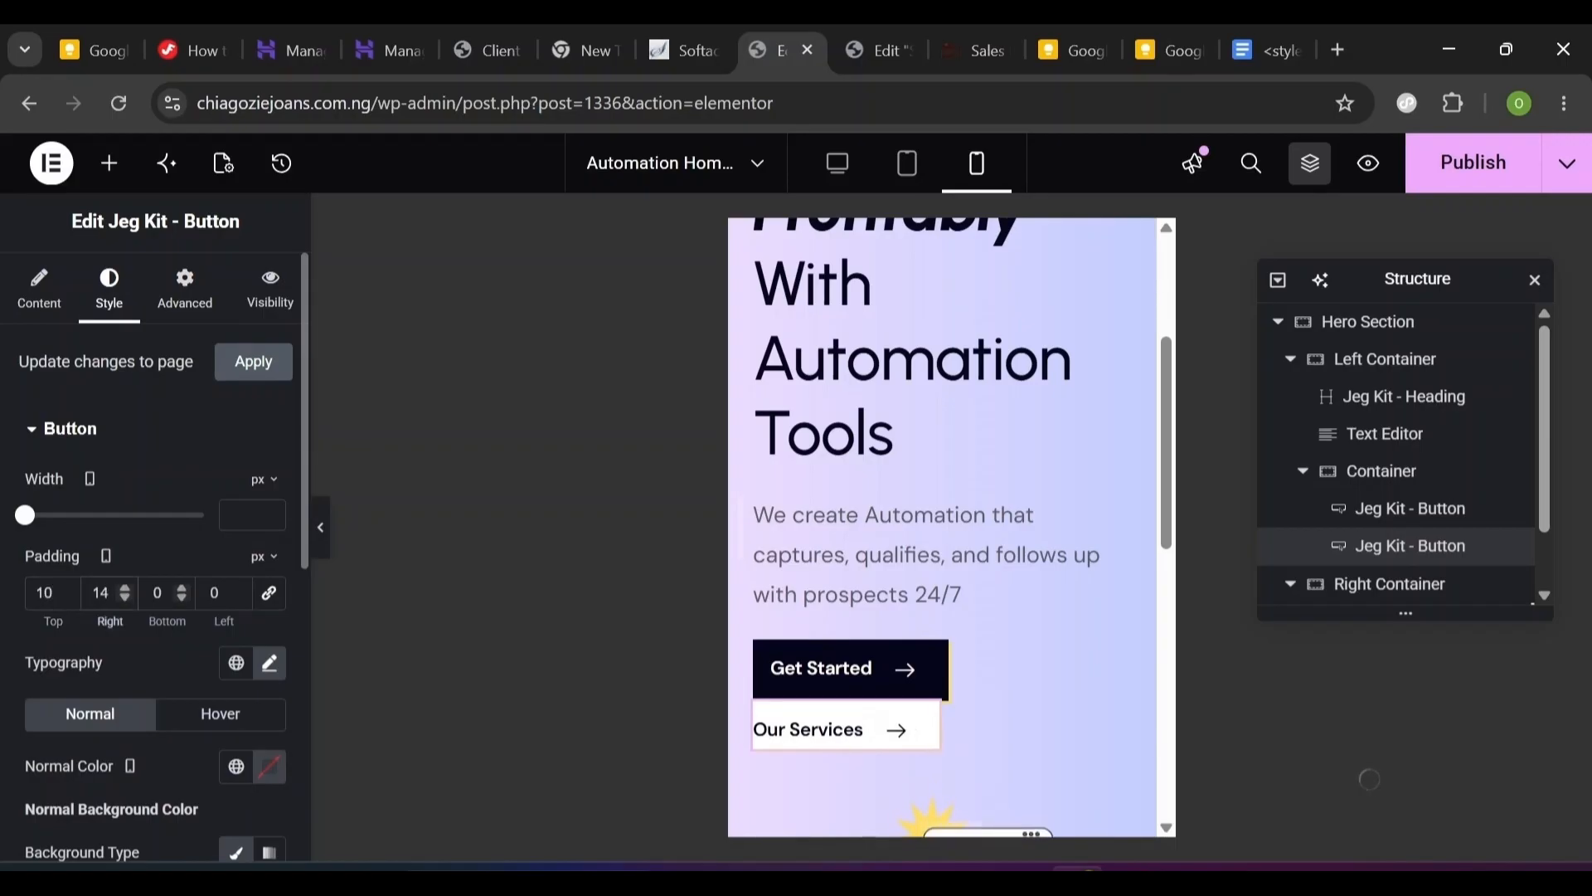
{"action": "key", "text": "Tab"}
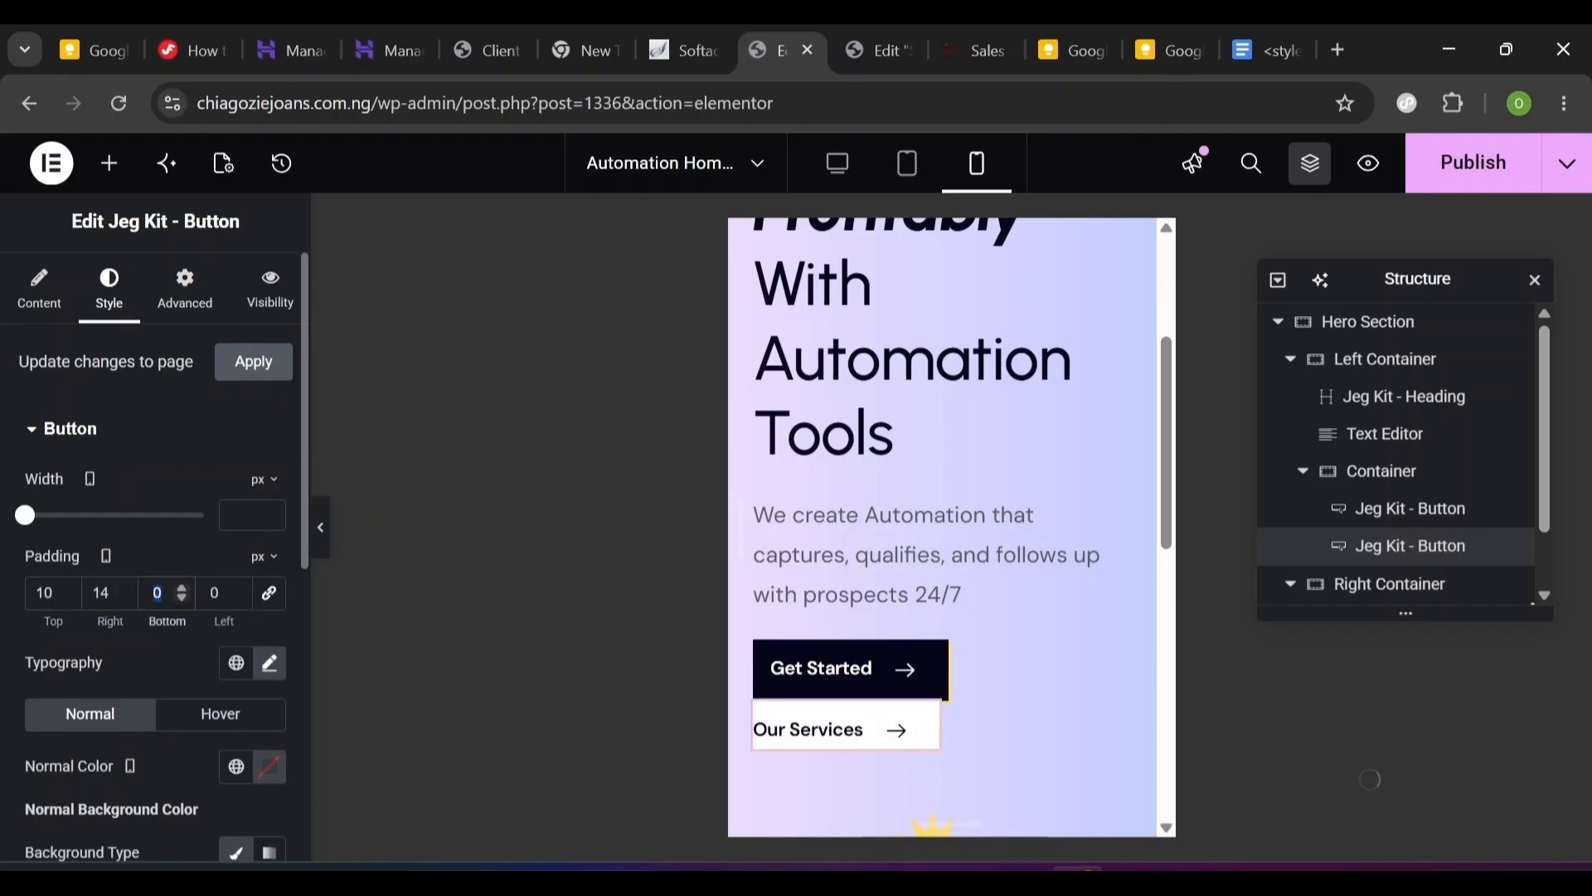
{"action": "type", "text": "10"}
{"action": "key", "text": "Tab"}
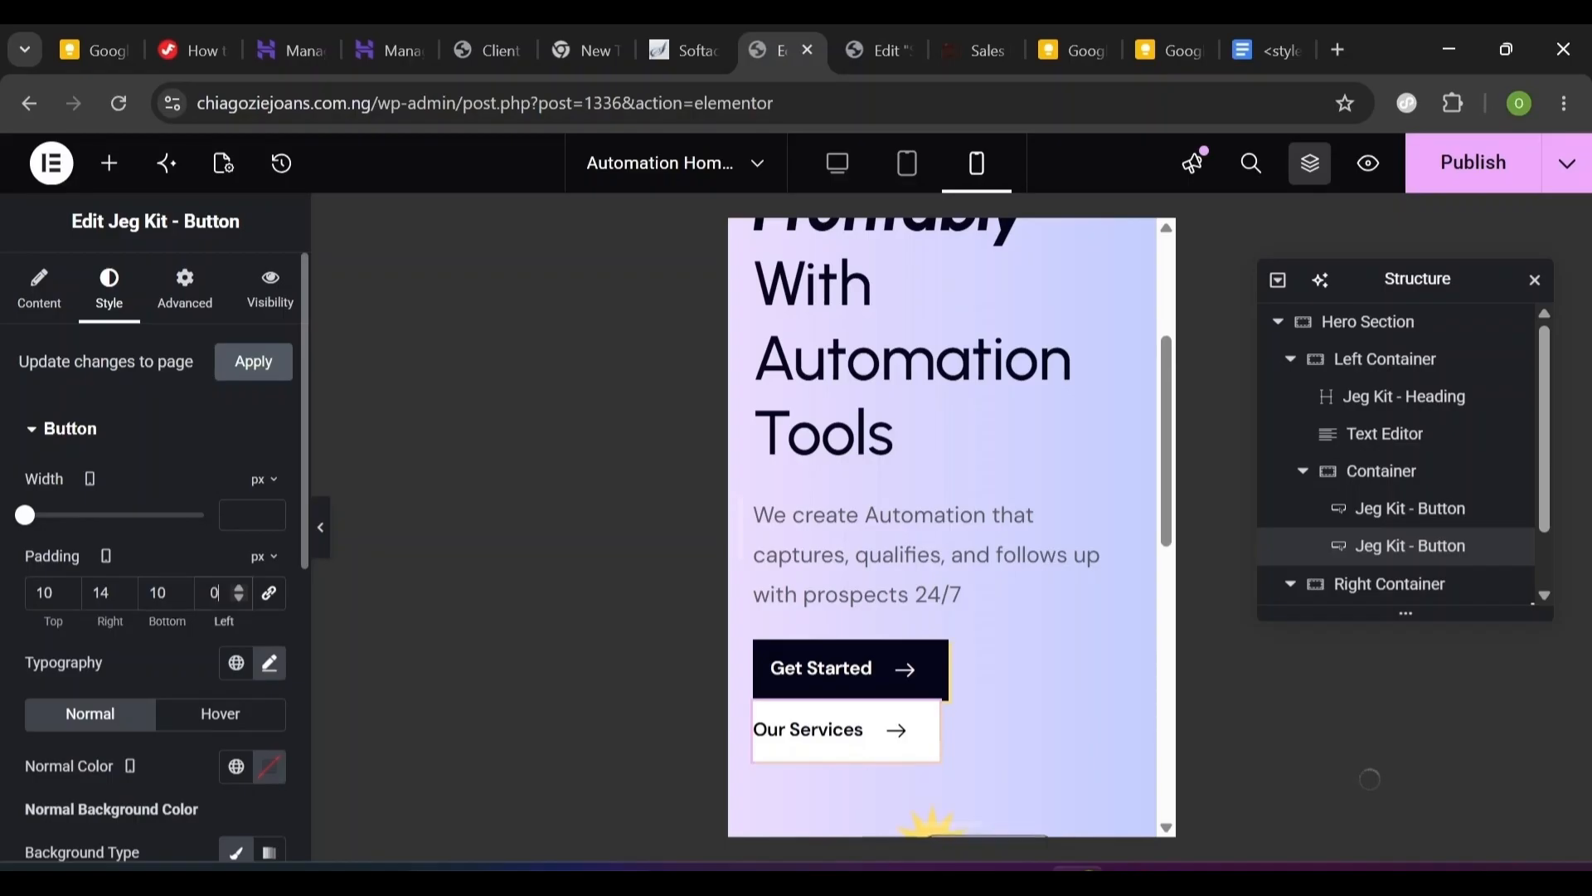
{"action": "type", "text": "14"}
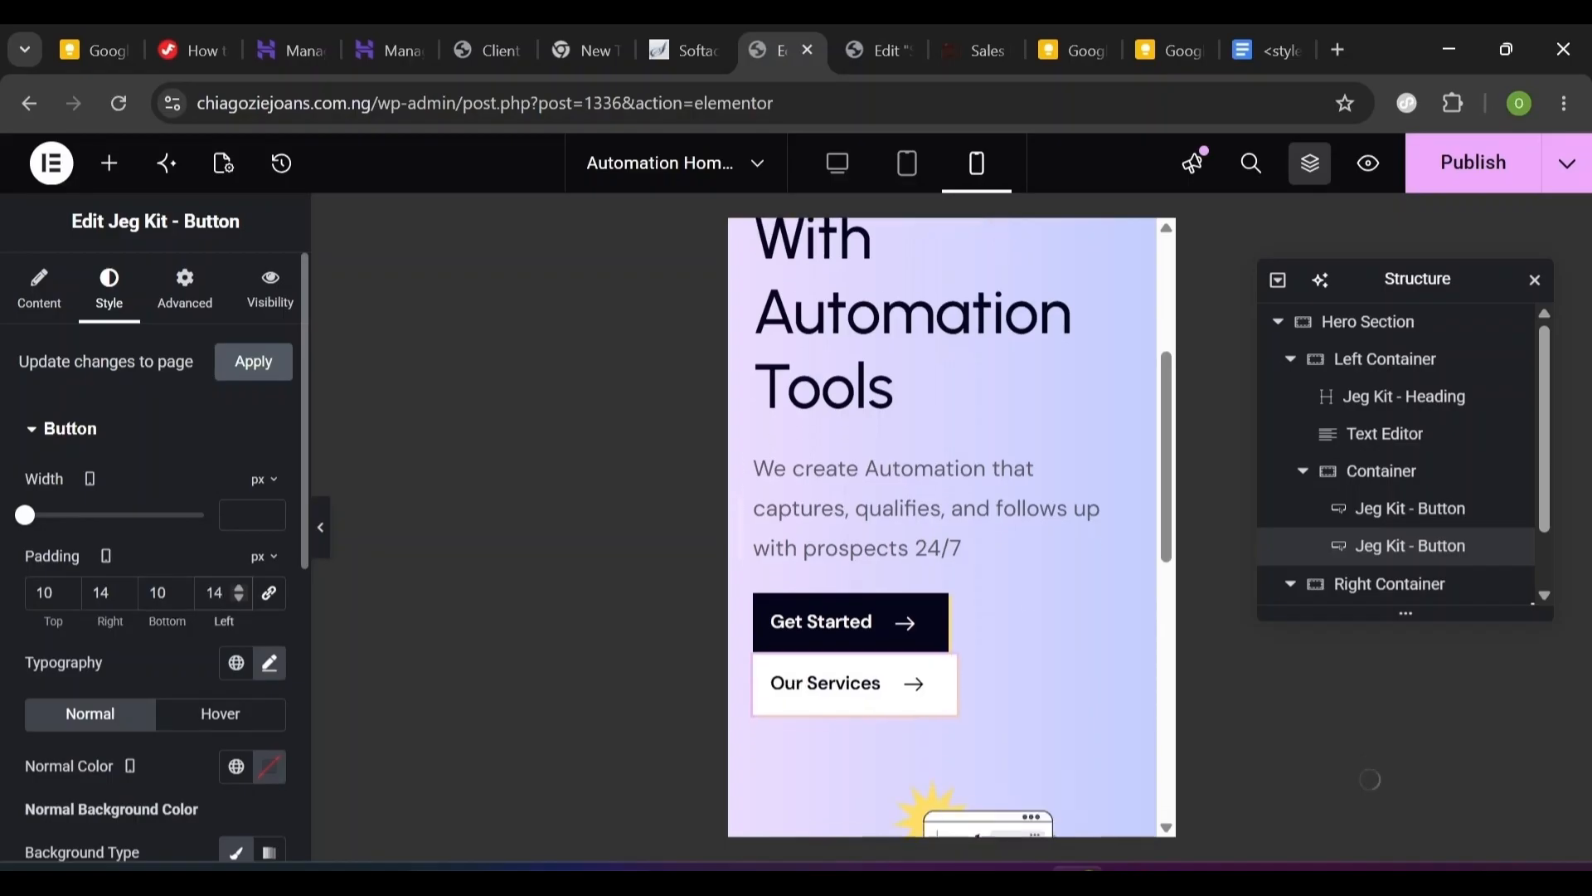
- Set the floating chart illustration's width to 70% on mobile
{"action": "scroll", "coordinate": [952, 527], "scroll_direction": "down", "scroll_amount": 3}
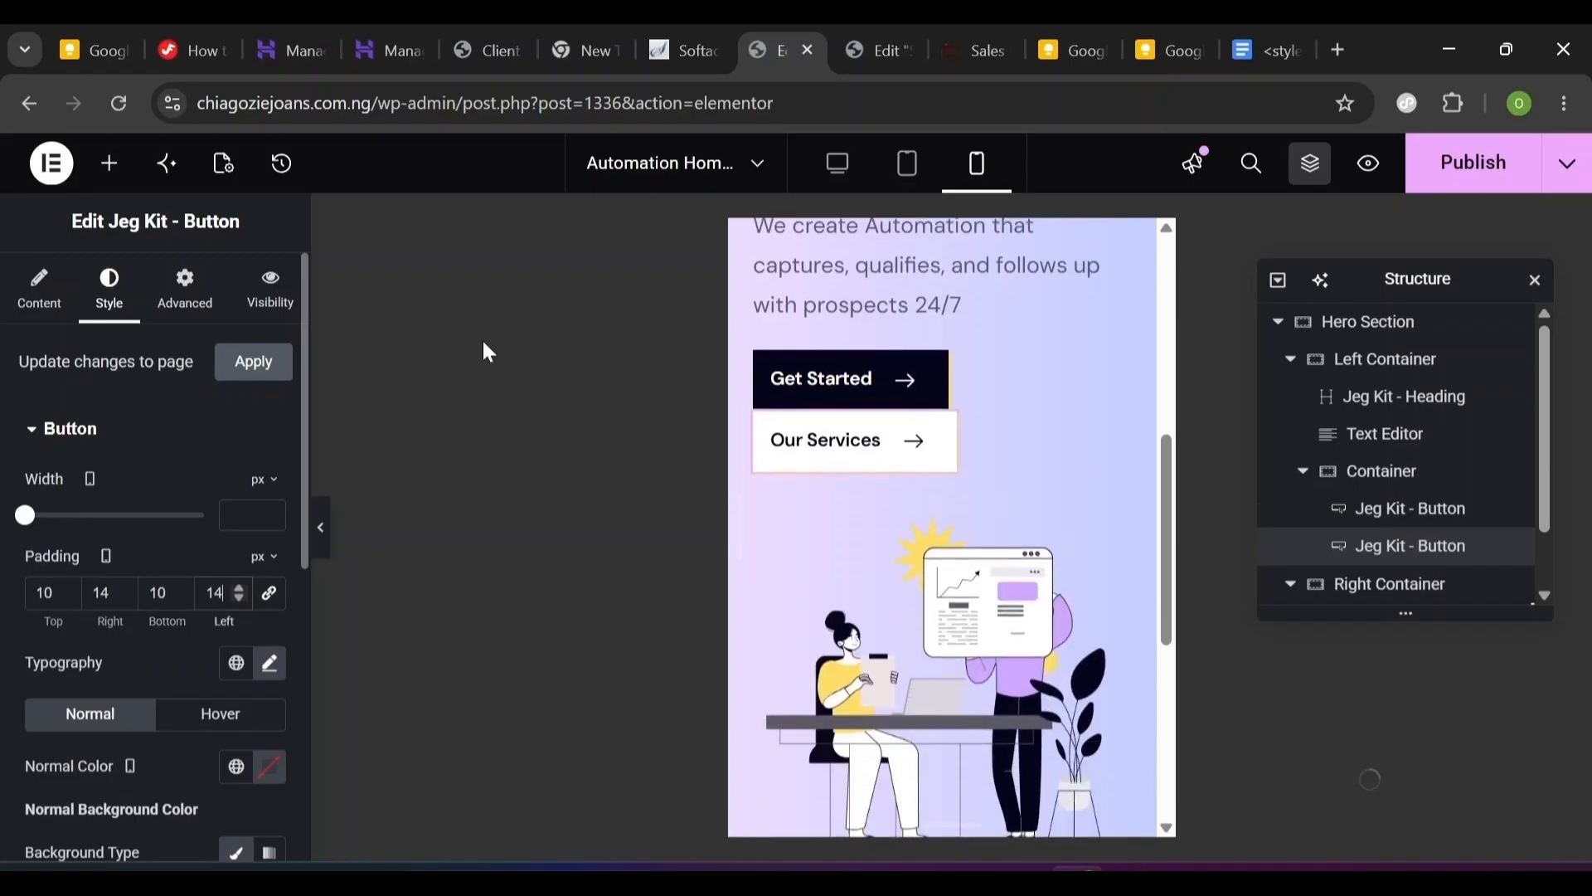
{"action": "left_click", "coordinate": [988, 607]}
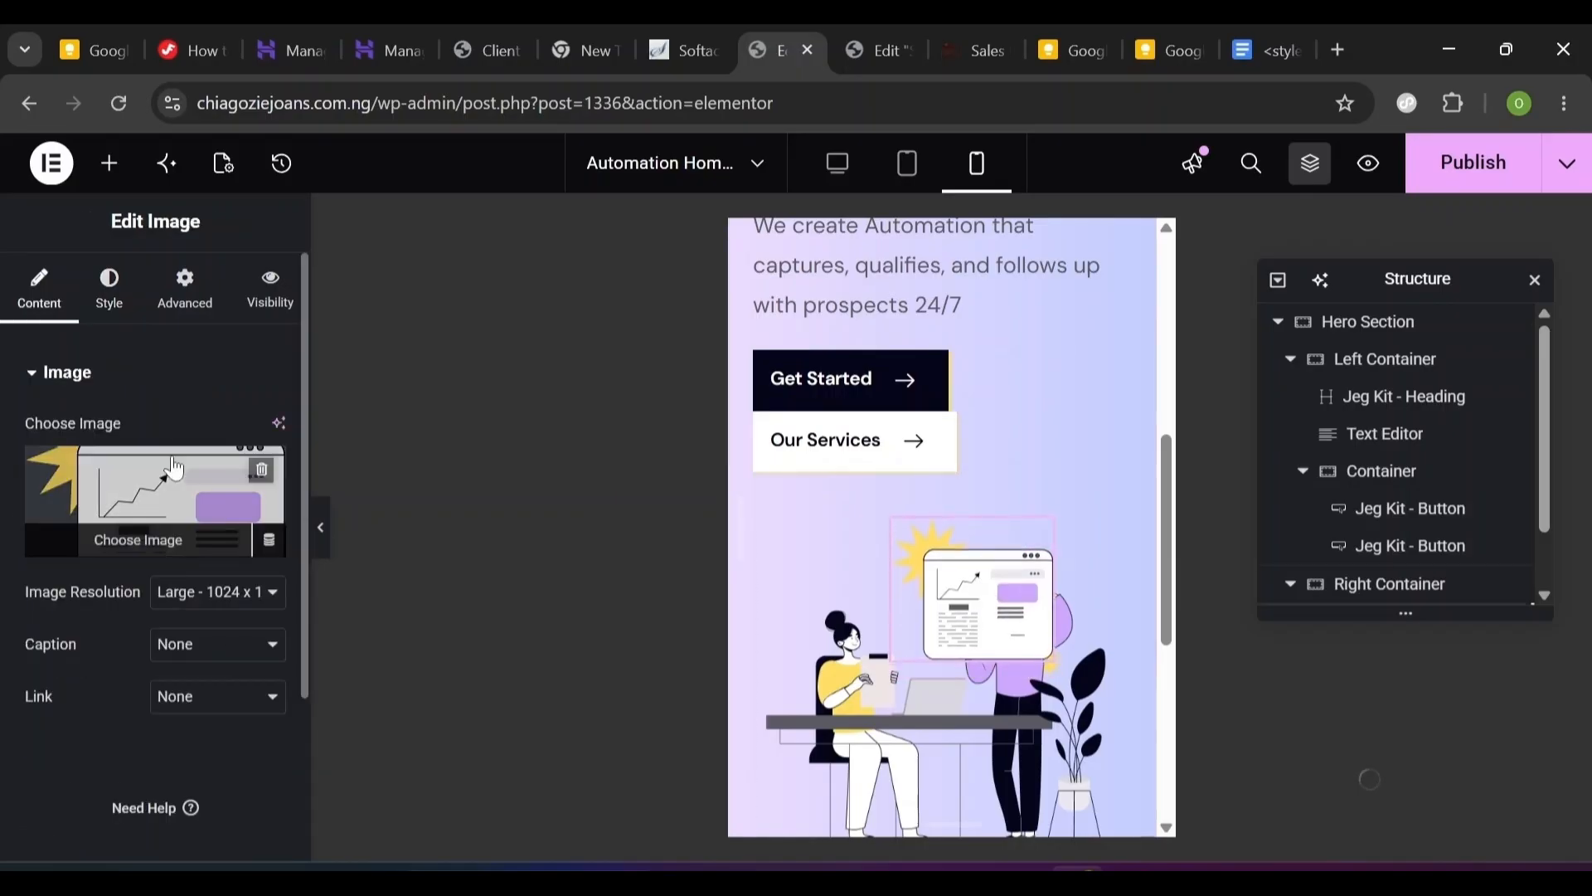
{"action": "left_click", "coordinate": [110, 291]}
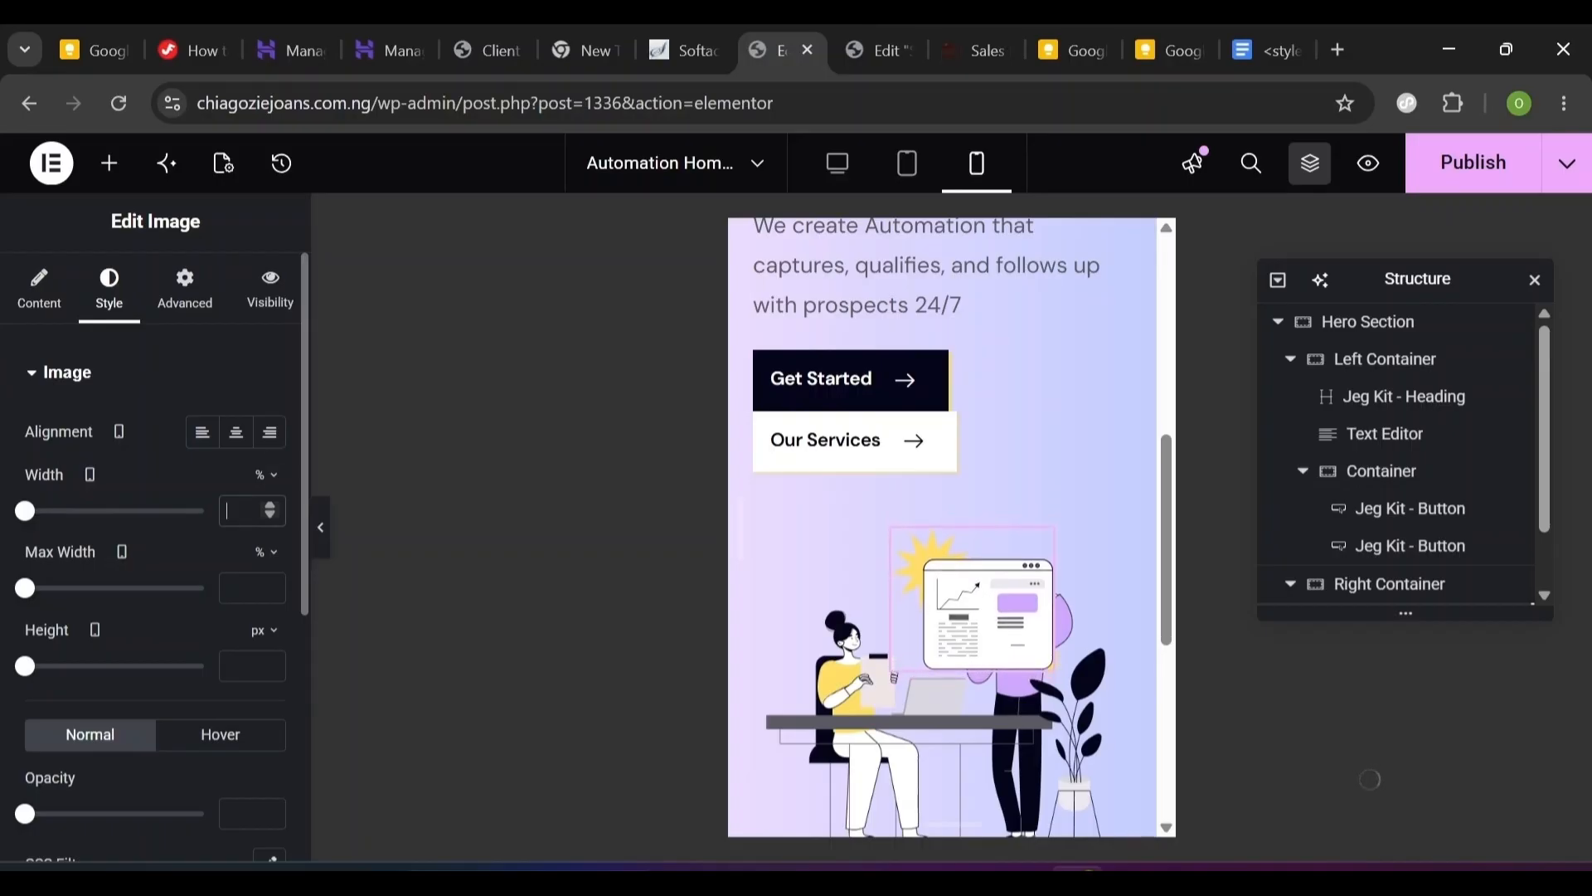
{"action": "type", "text": "70"}
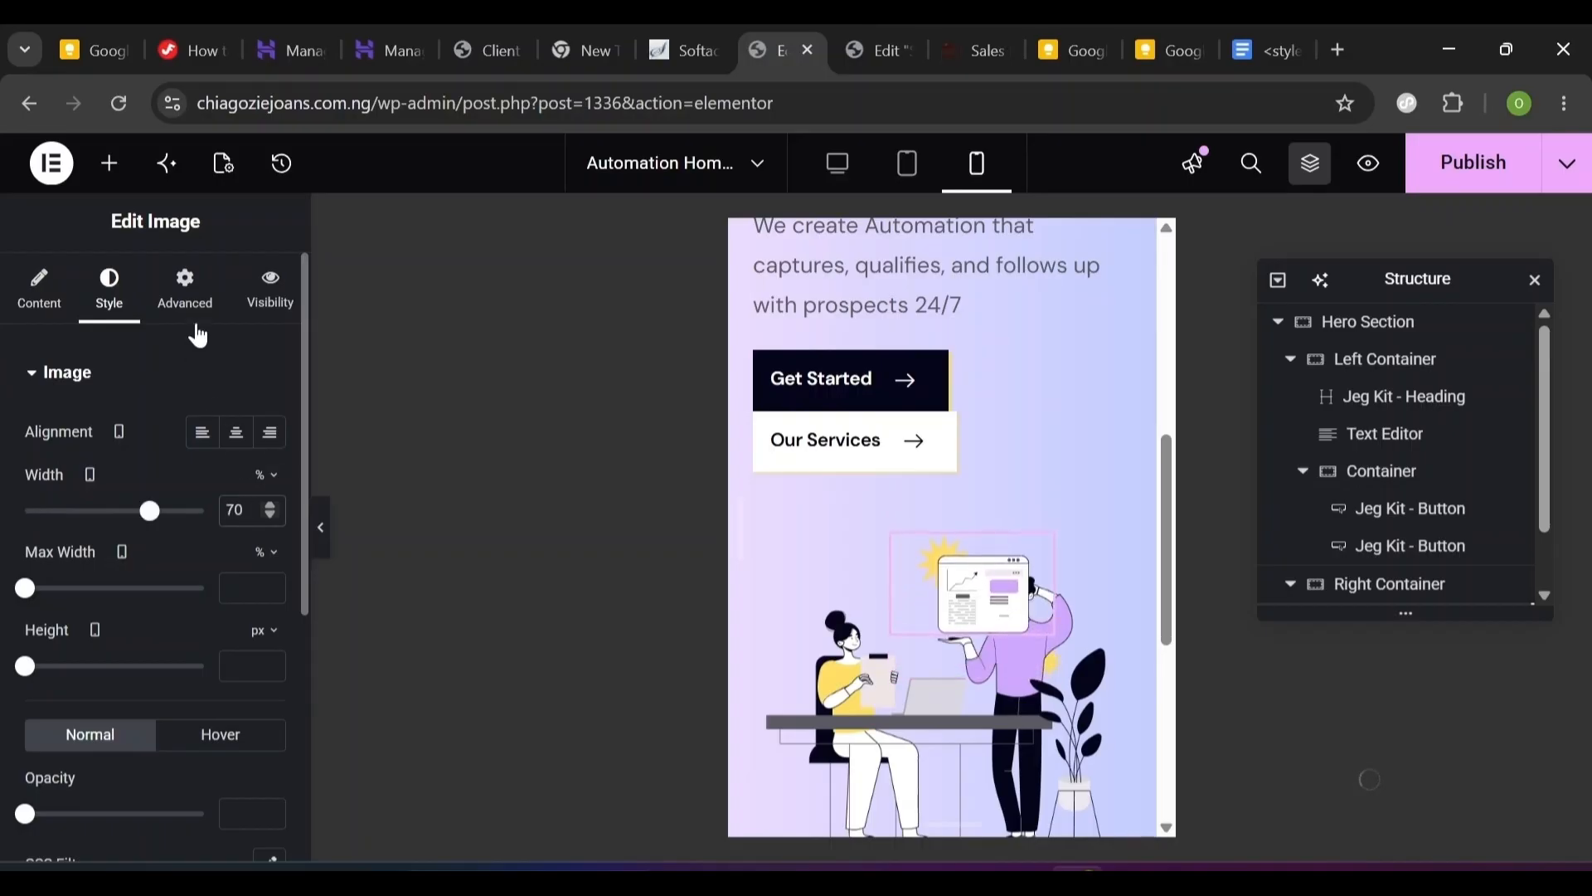
- Set the illustration's mobile horizontal offset to 70 and vertical offset to 35
{"action": "left_click", "coordinate": [187, 297]}
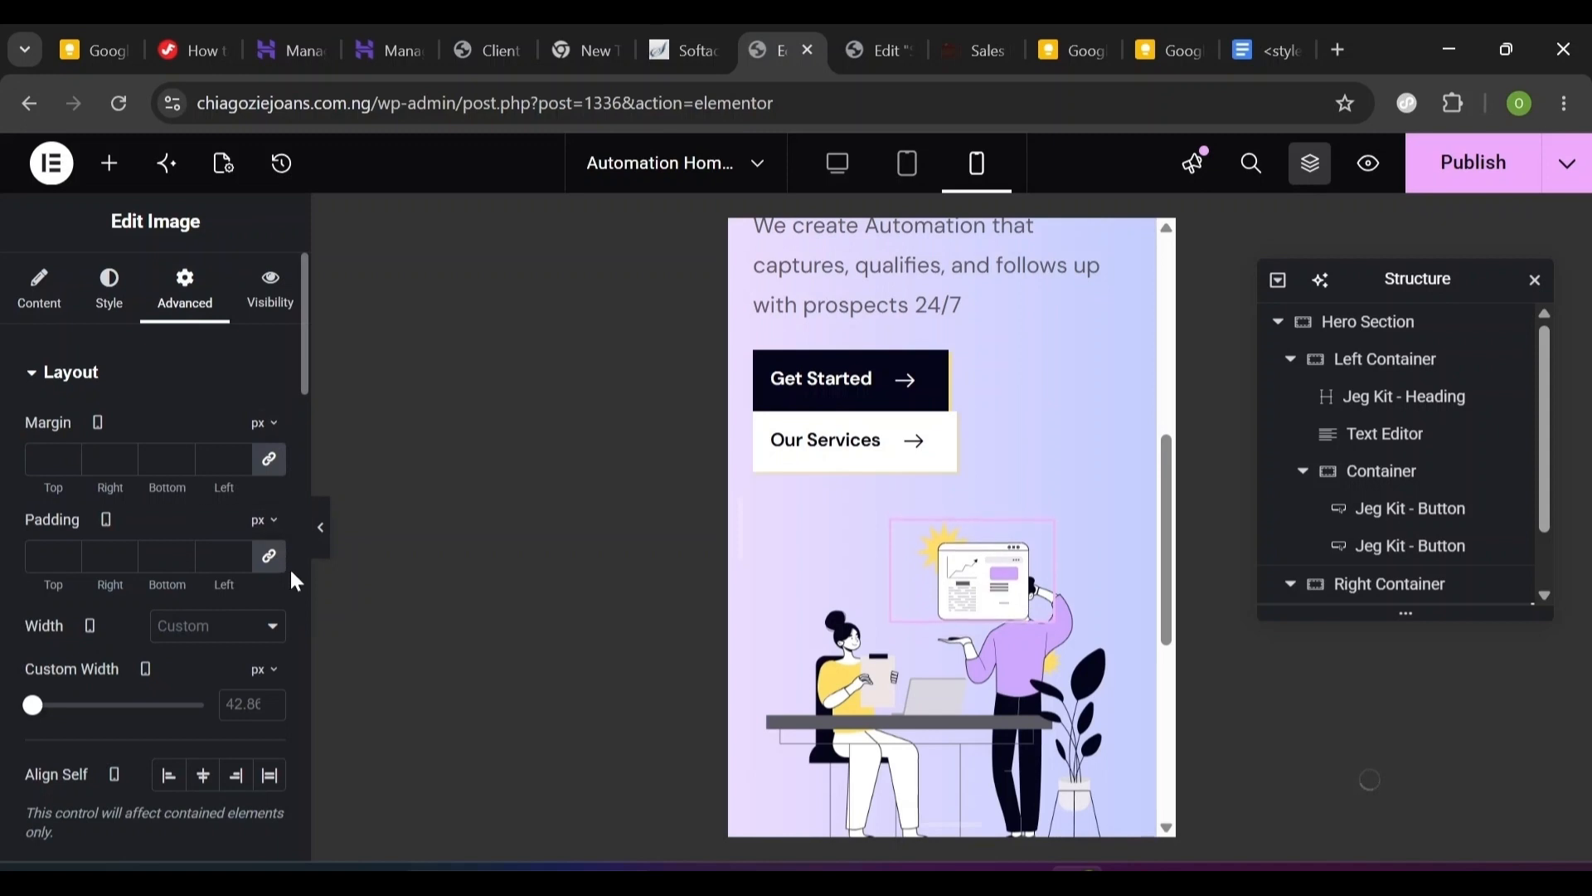
{"action": "scroll", "coordinate": [294, 569], "scroll_direction": "down", "scroll_amount": 7}
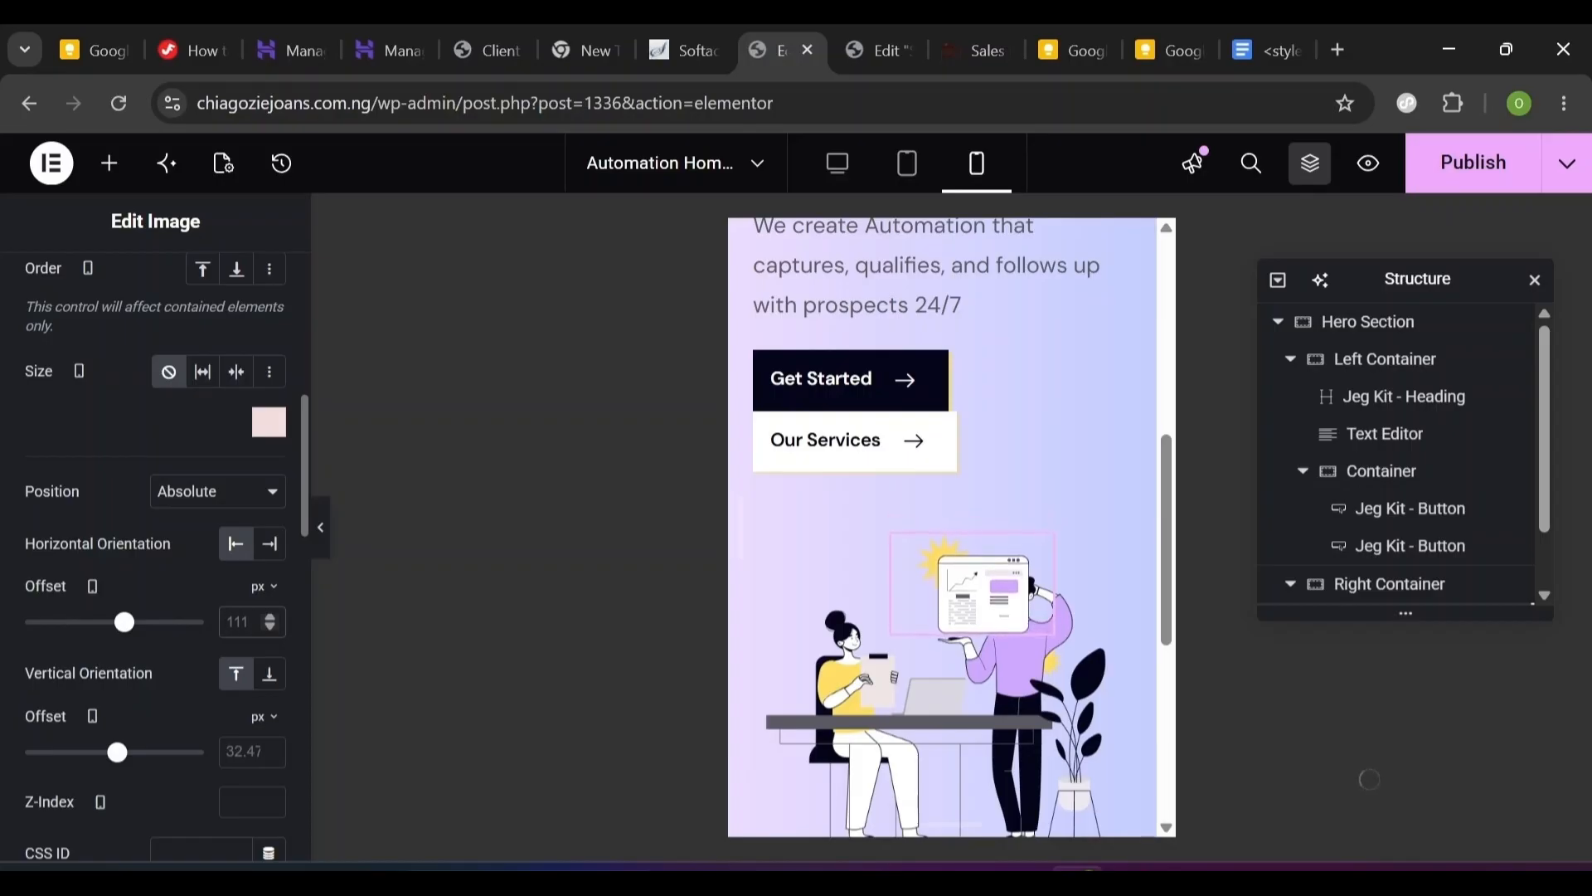
{"action": "type", "text": "15"}
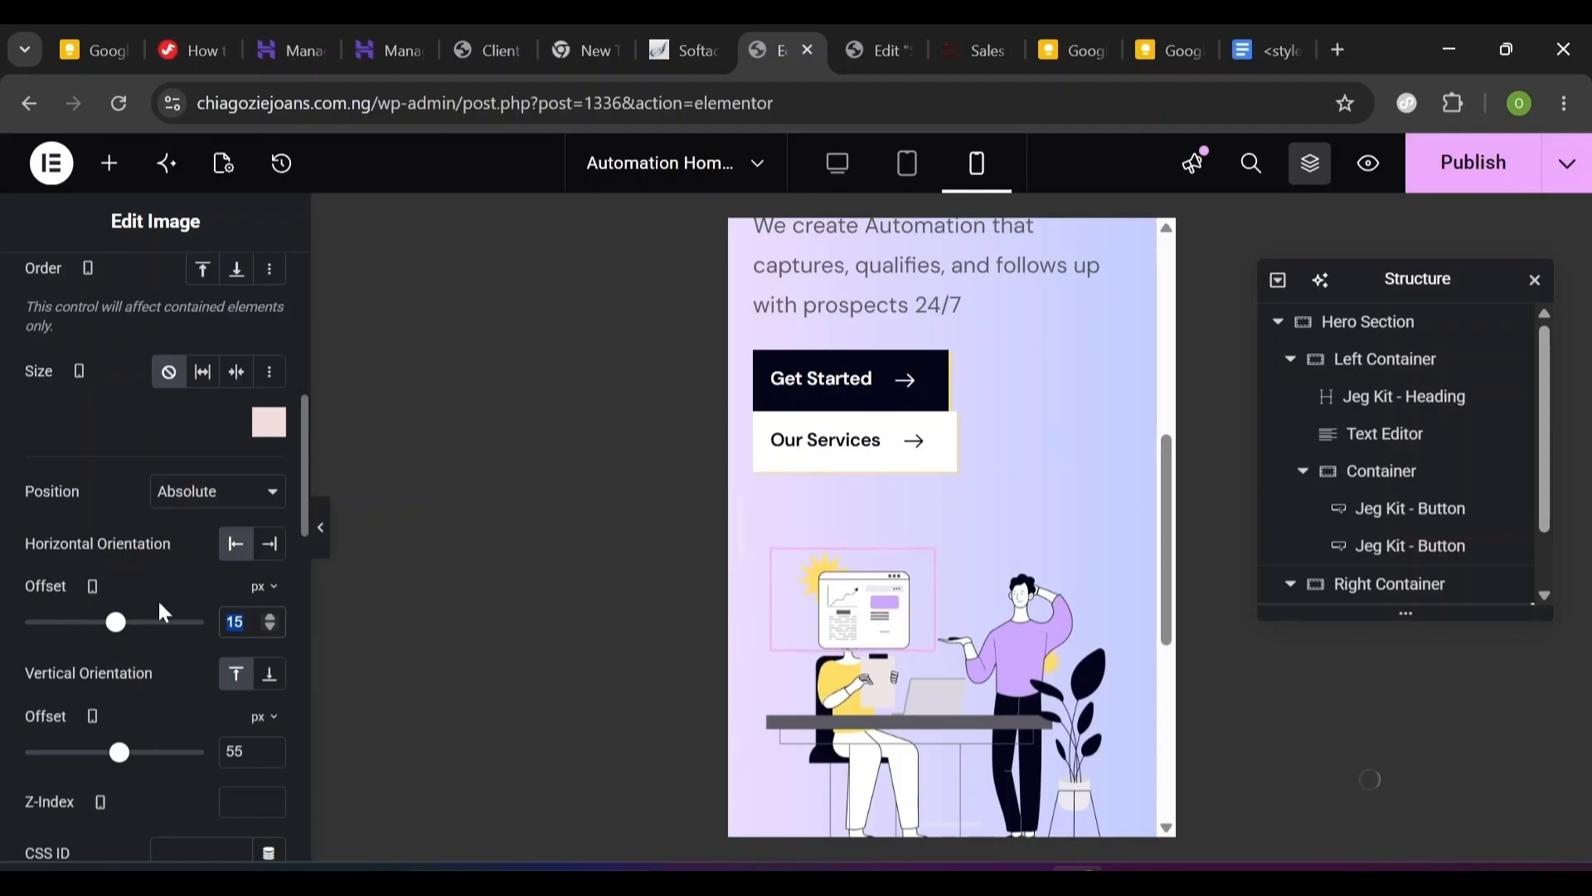
{"action": "type", "text": "60"}
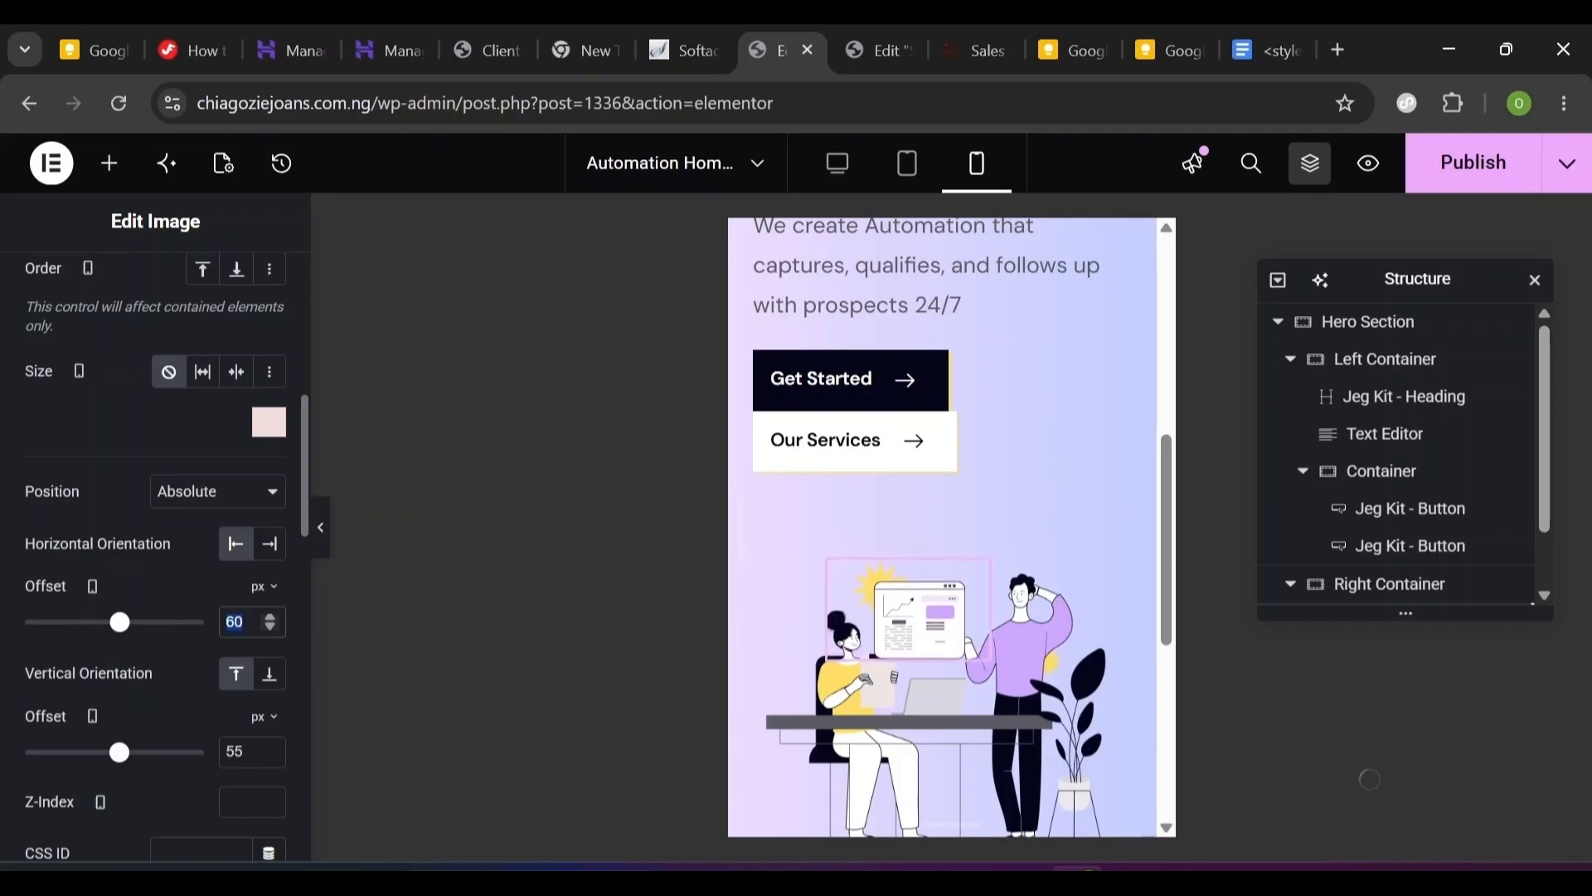
{"action": "type", "text": "70"}
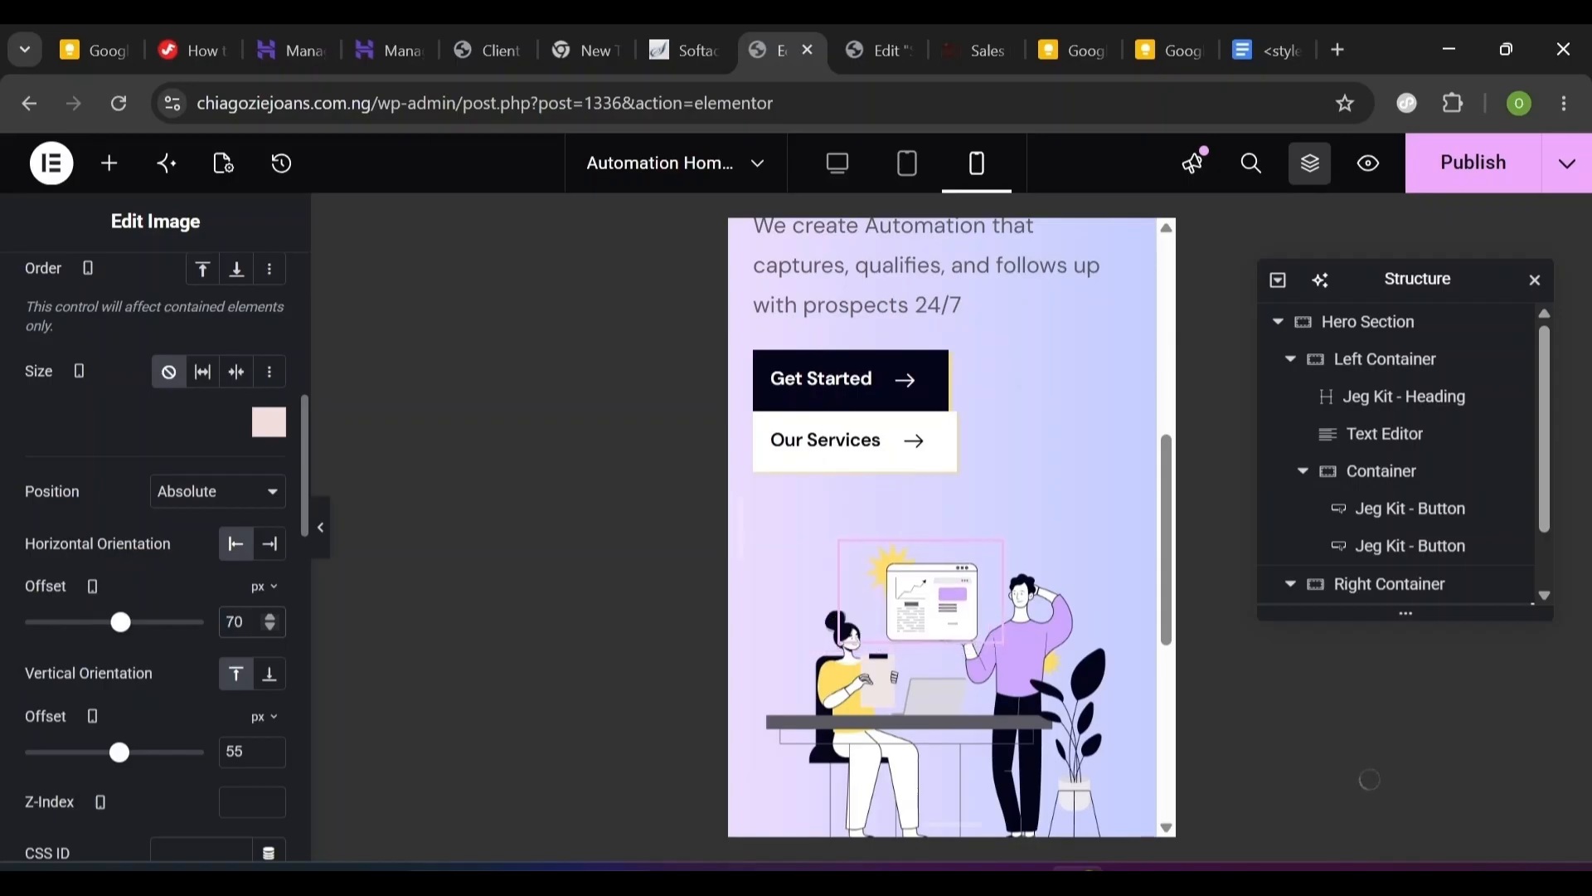
{"action": "double_click", "coordinate": [234, 751]}
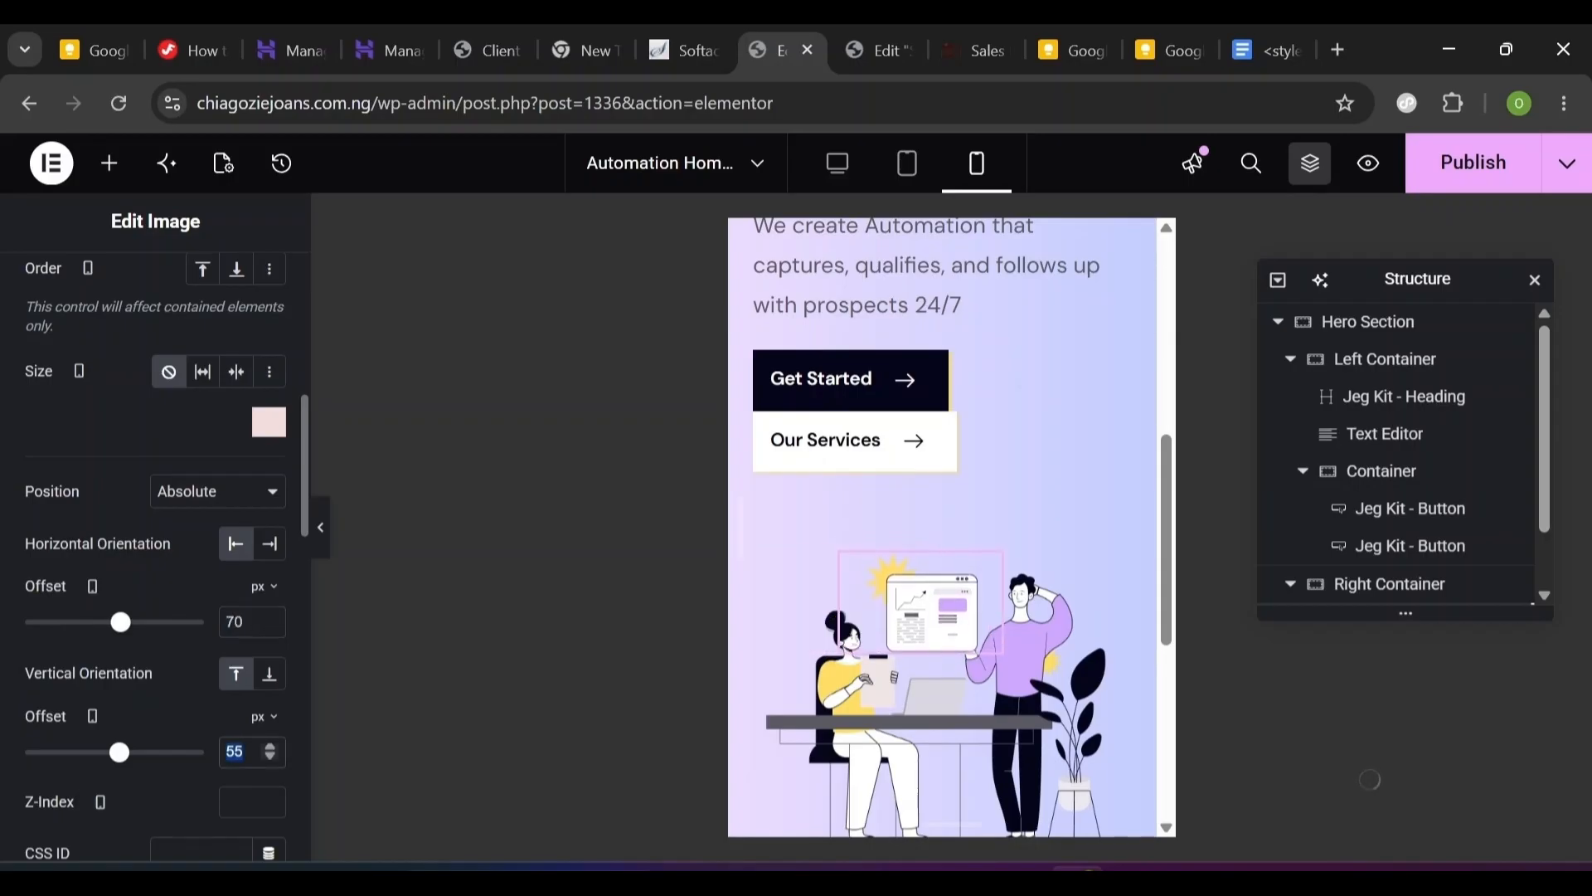
{"action": "type", "text": "45"}
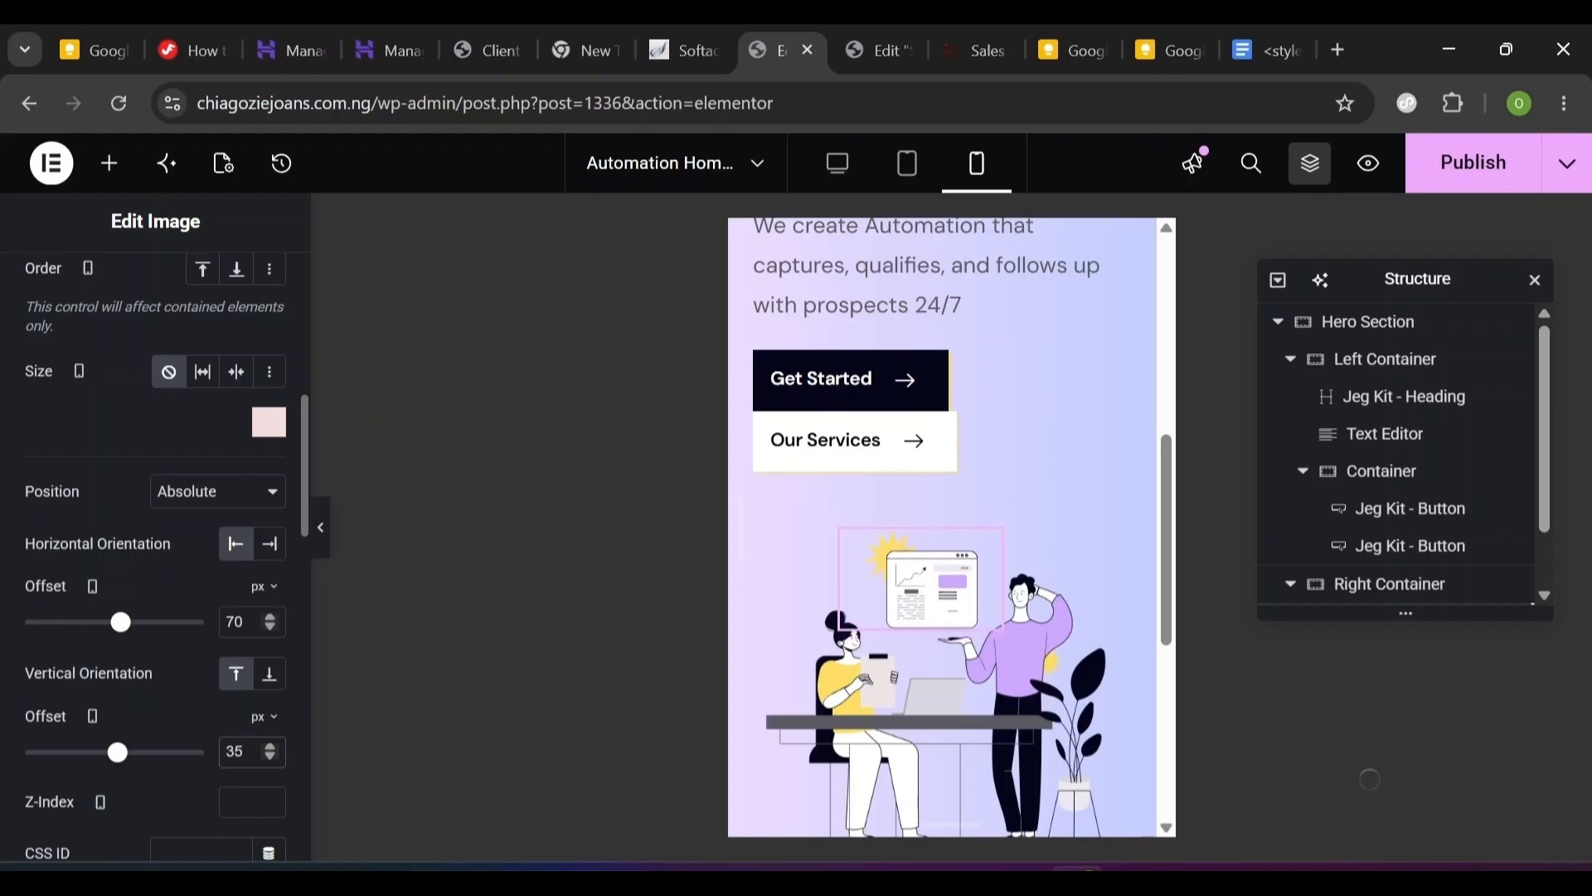
{"action": "left_click", "coordinate": [240, 622]}
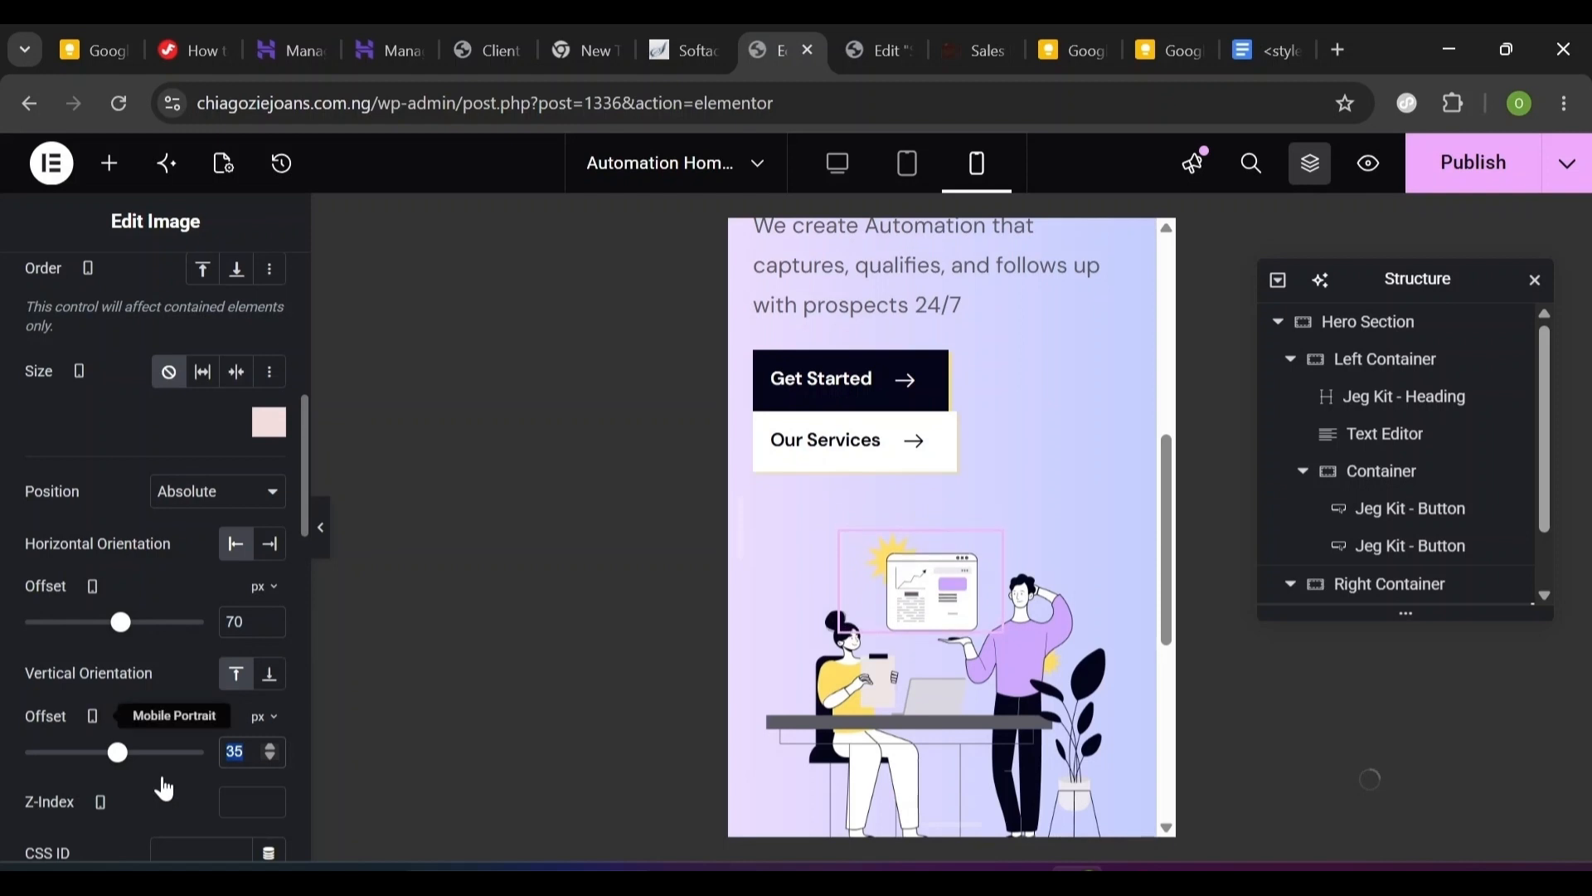
{"action": "type", "text": "35"}
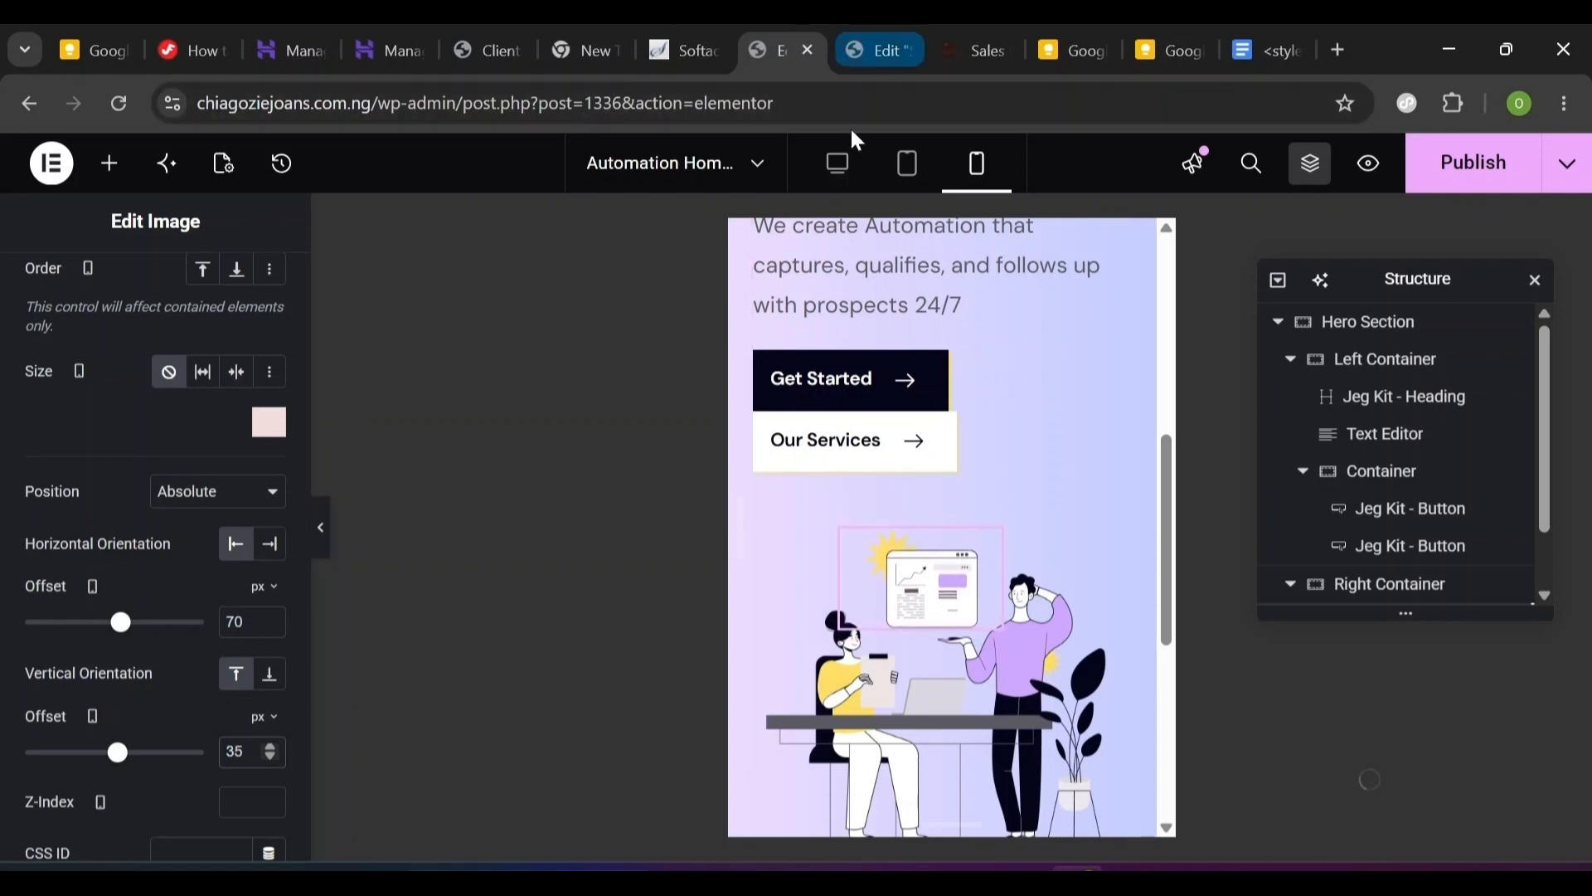
- Switch the preview back to desktop and compare against the live Sales page
{"action": "left_click", "coordinate": [848, 181]}
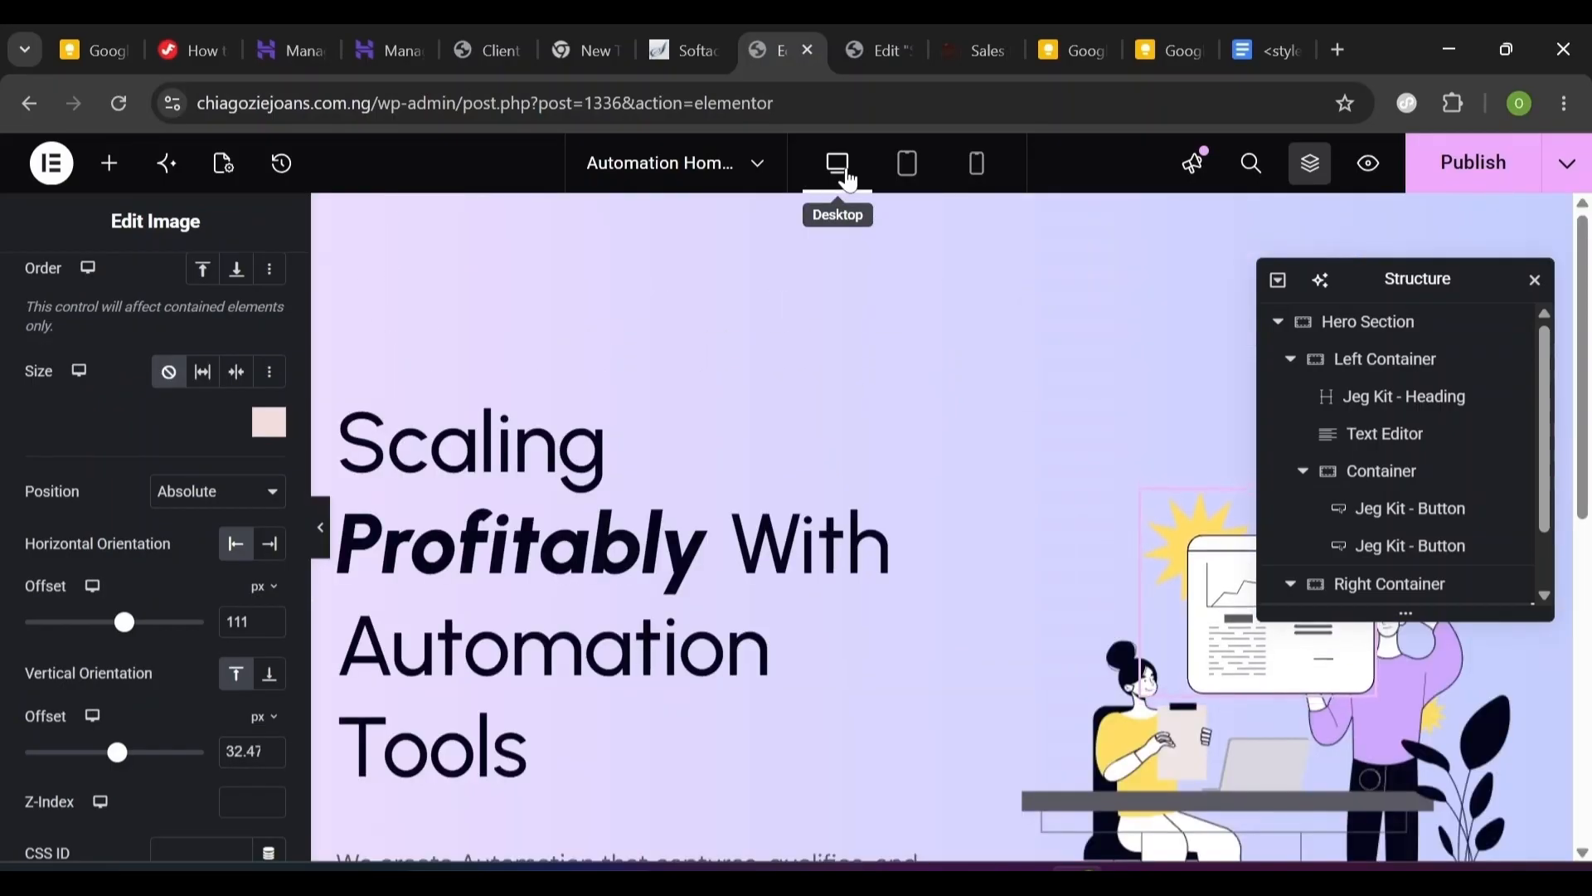
{"action": "left_click", "coordinate": [883, 50]}
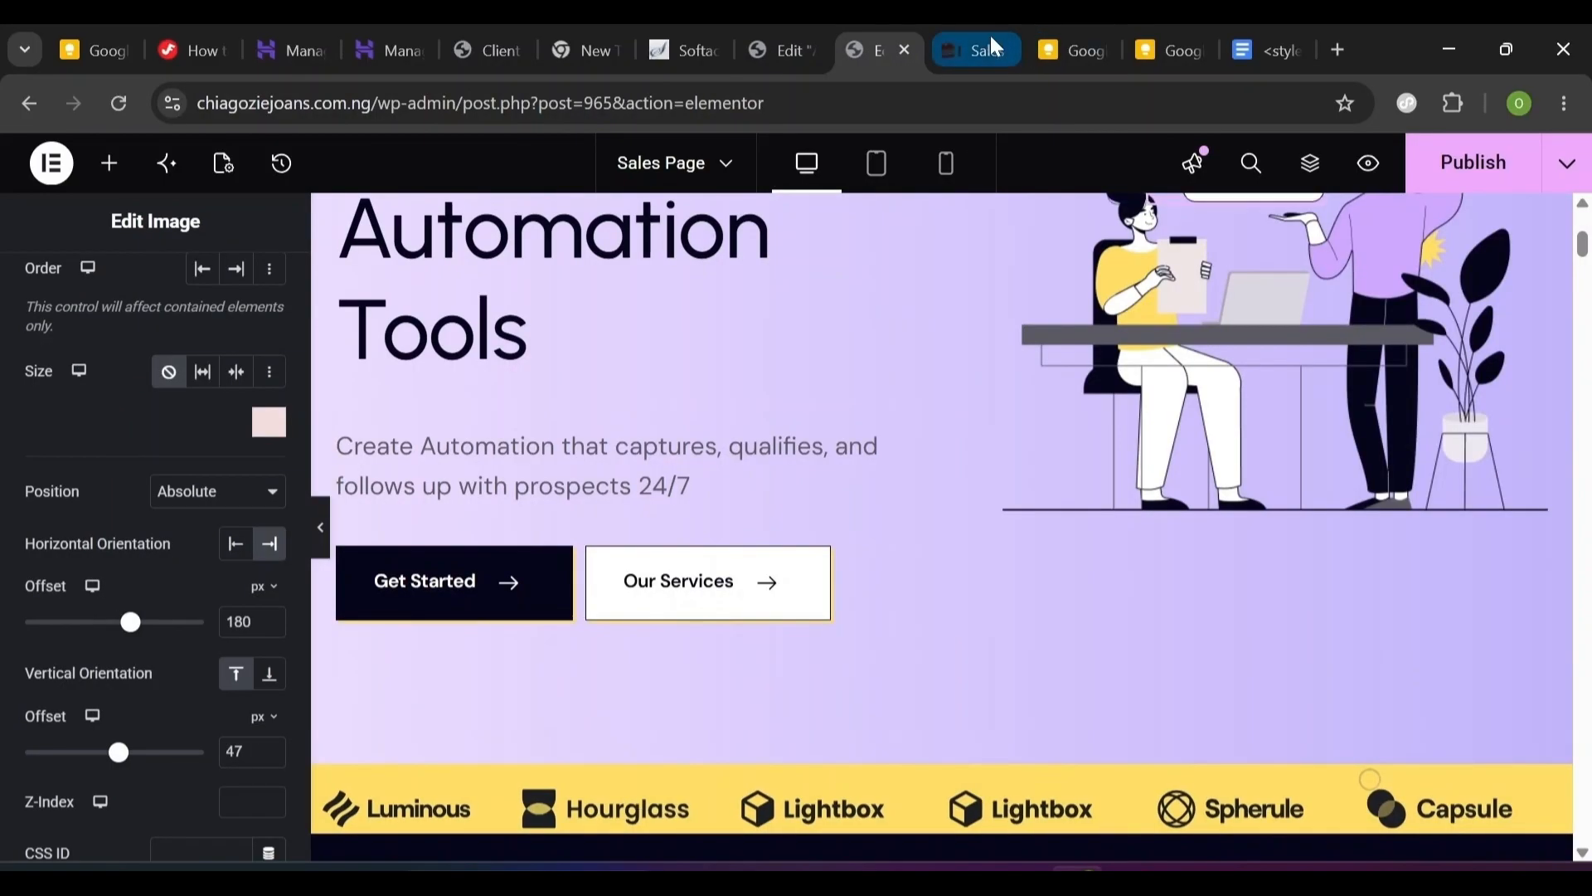
{"action": "left_click", "coordinate": [988, 36]}
{"action": "scroll", "coordinate": [788, 514], "scroll_direction": "down", "scroll_amount": 5}
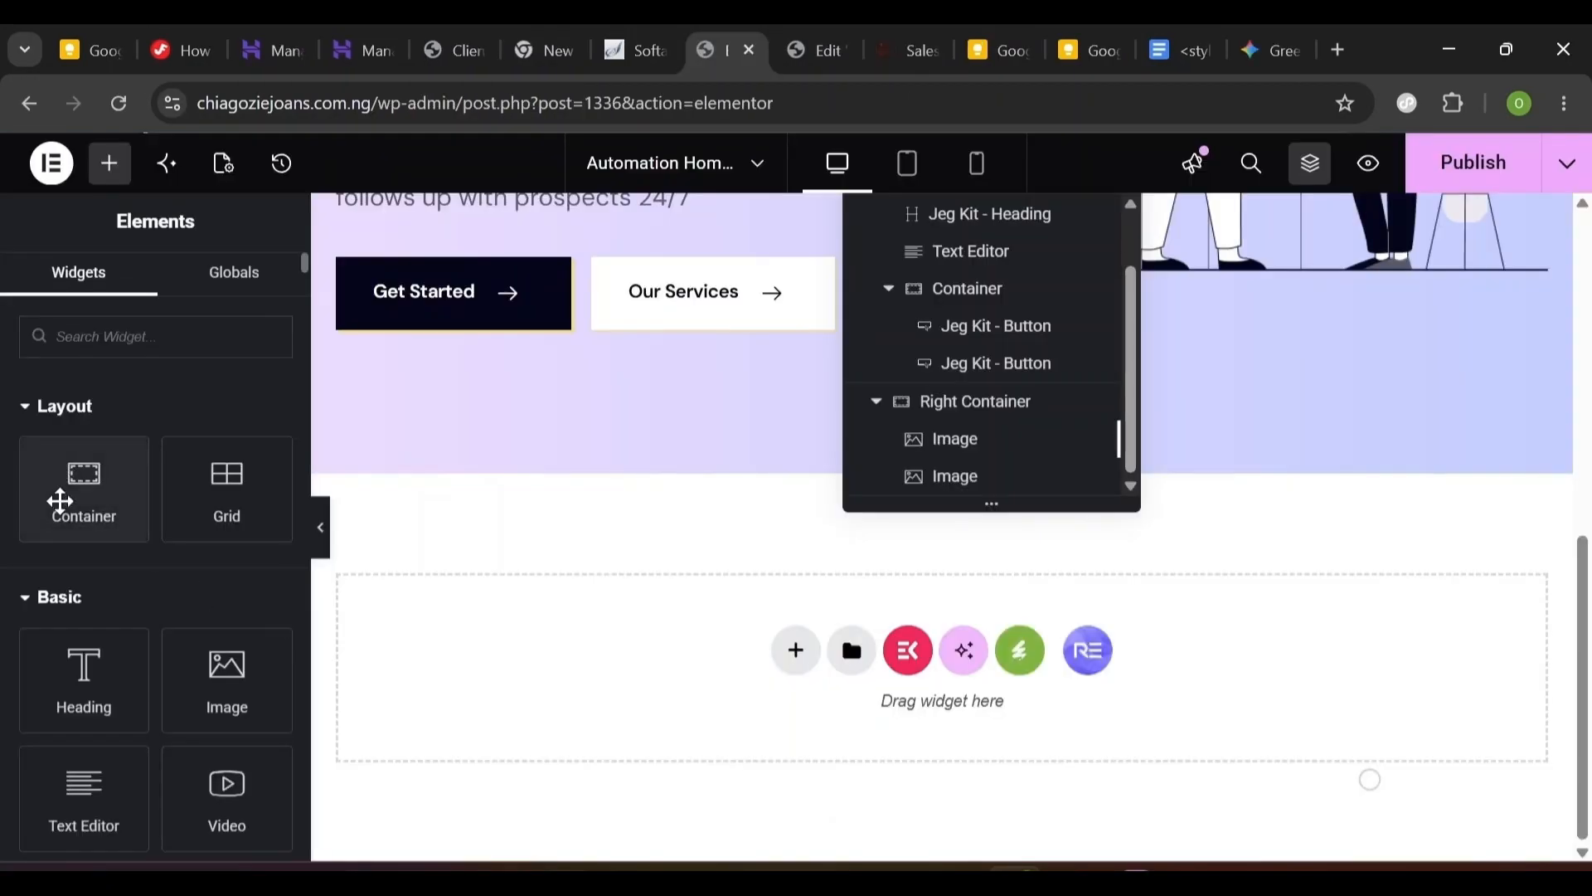
- Add a new container below the Hero Section and name it 'Client Section'
{"action": "left_click_drag", "start_coordinate": [60, 500], "coordinate": [124, 459]}
{"action": "scroll", "coordinate": [1137, 249], "scroll_direction": "up", "scroll_amount": 1}
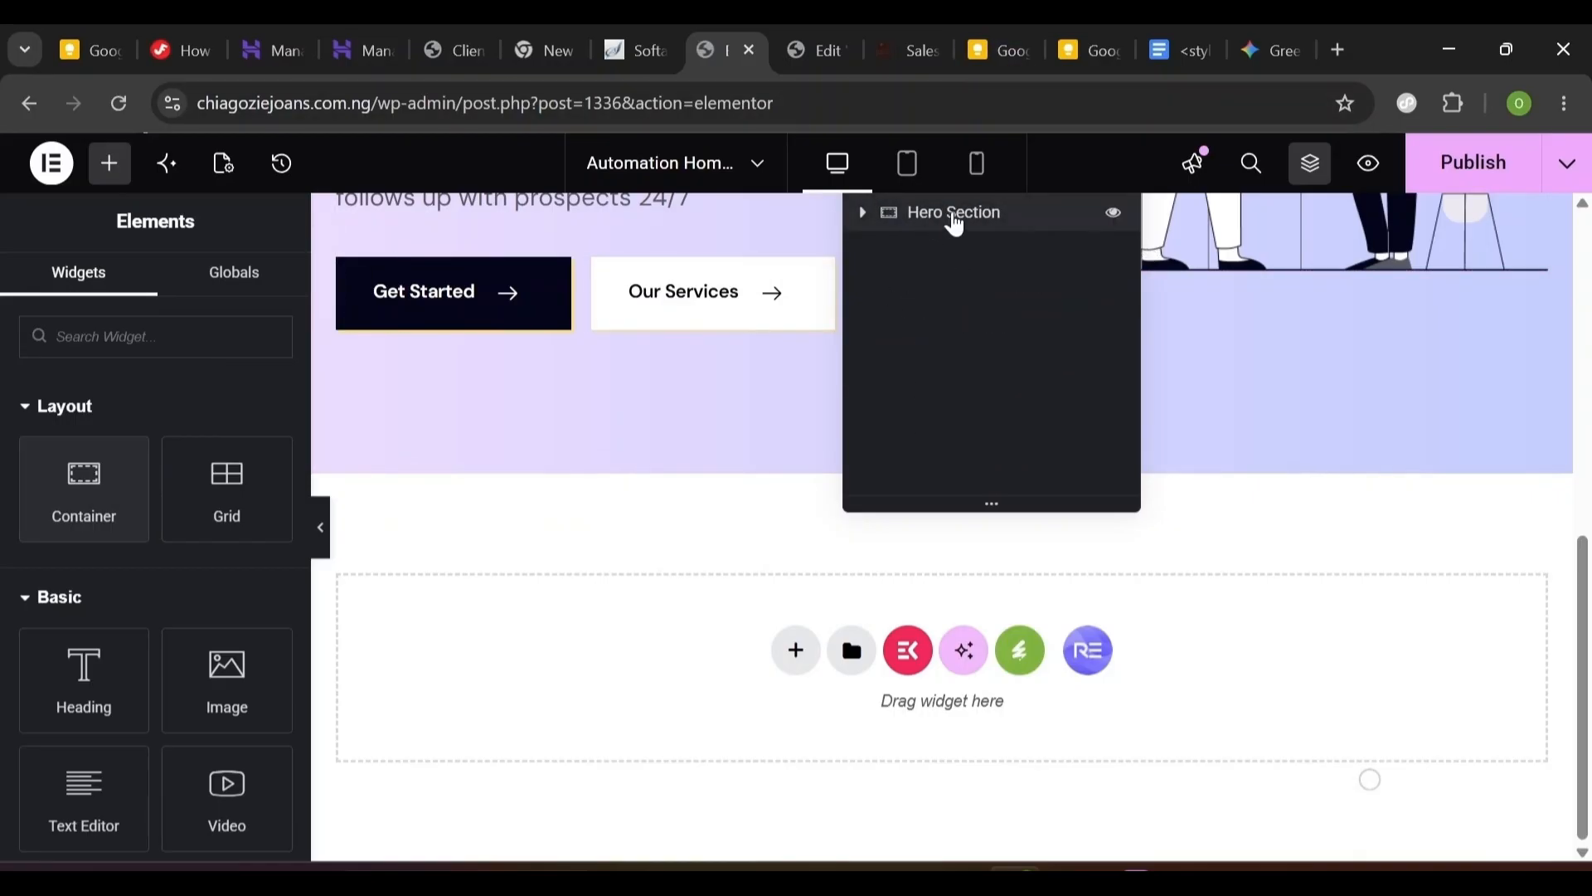
{"action": "left_click_drag", "start_coordinate": [74, 520], "coordinate": [772, 663]}
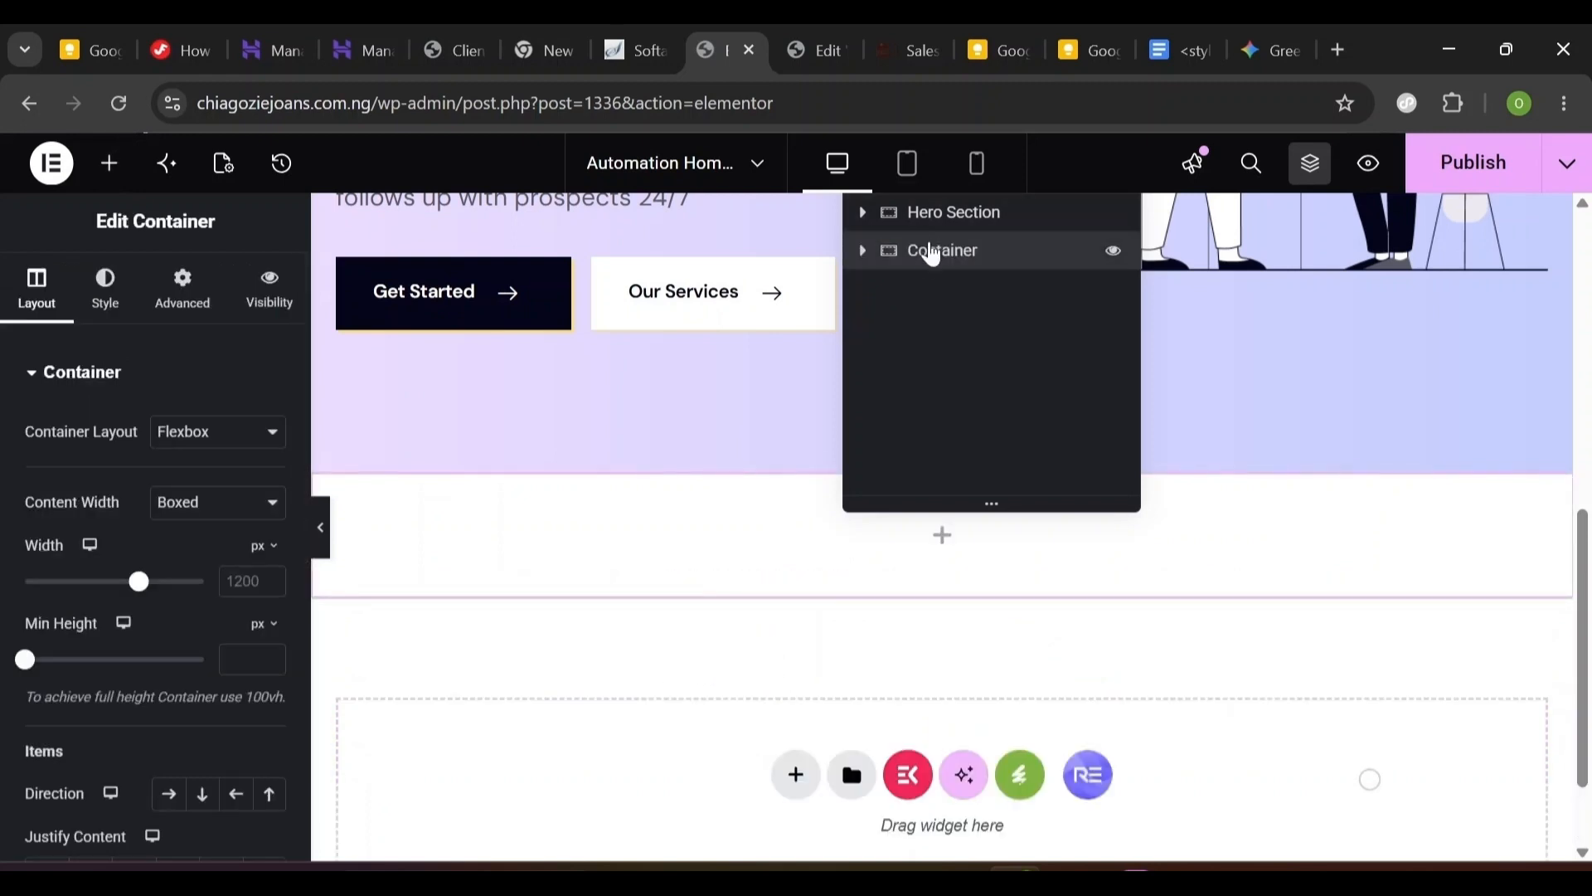
{"action": "double_click", "coordinate": [929, 264]}
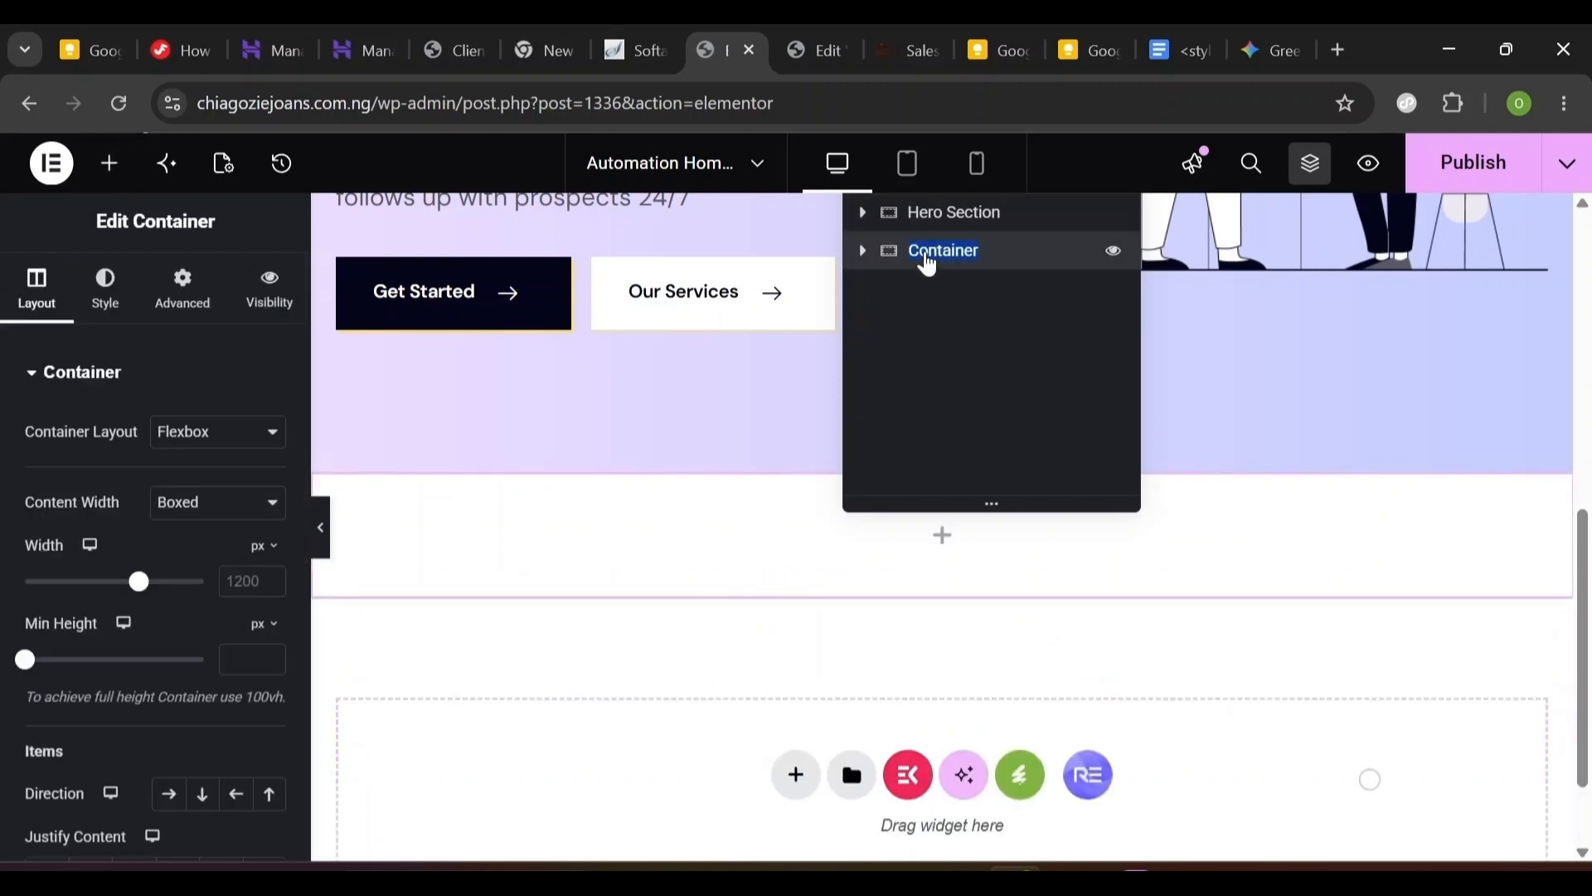
{"action": "type", "text": "Client Sectio"}
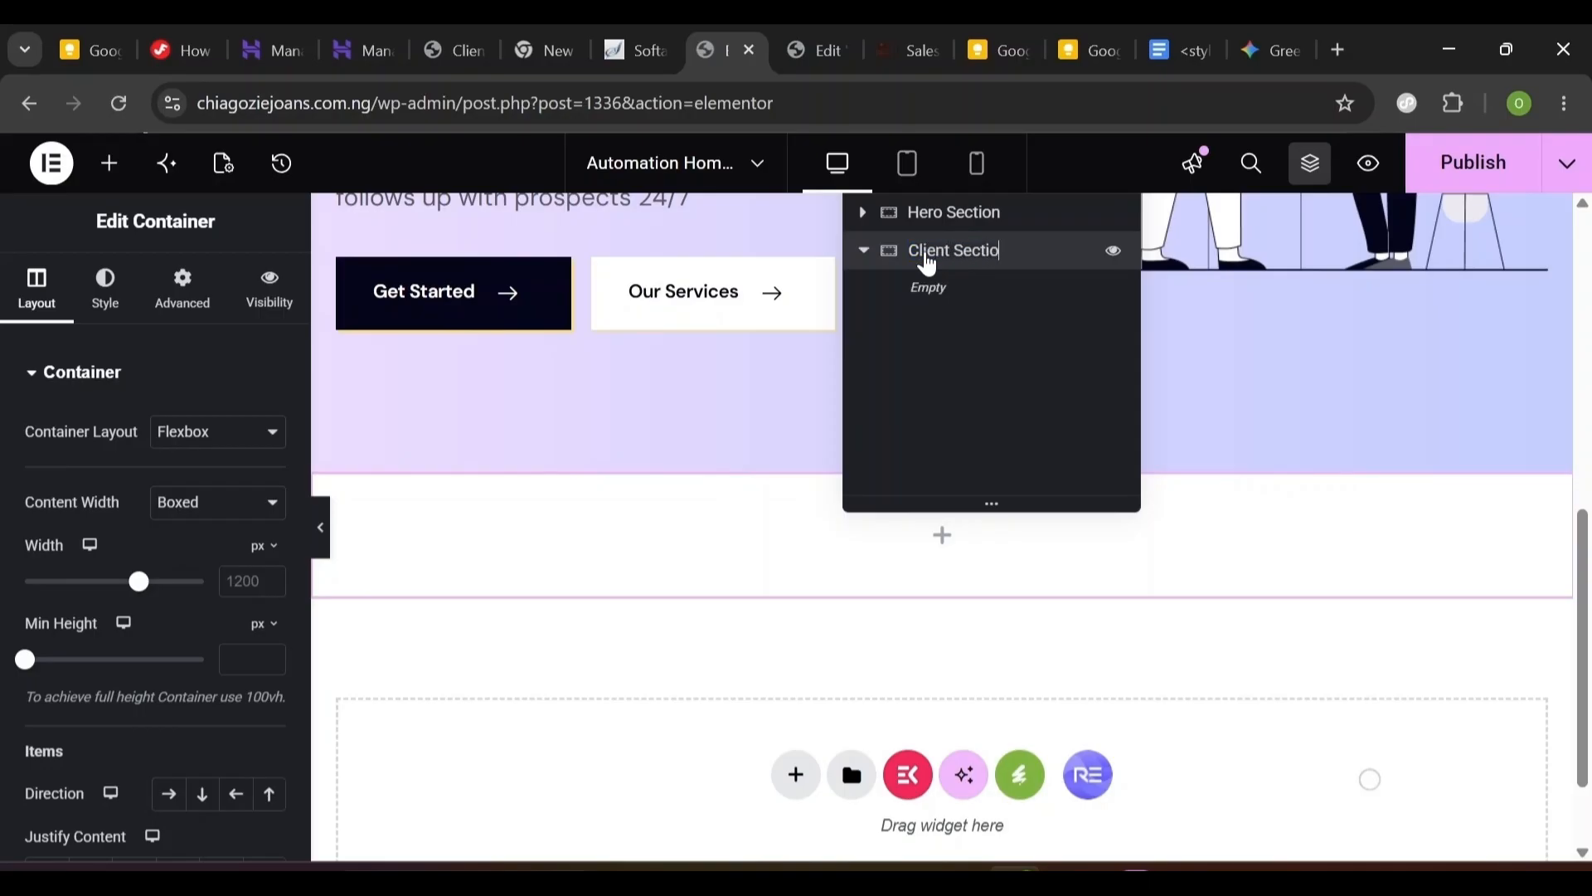
{"action": "type", "text": "n"}
{"action": "key", "text": "Return"}
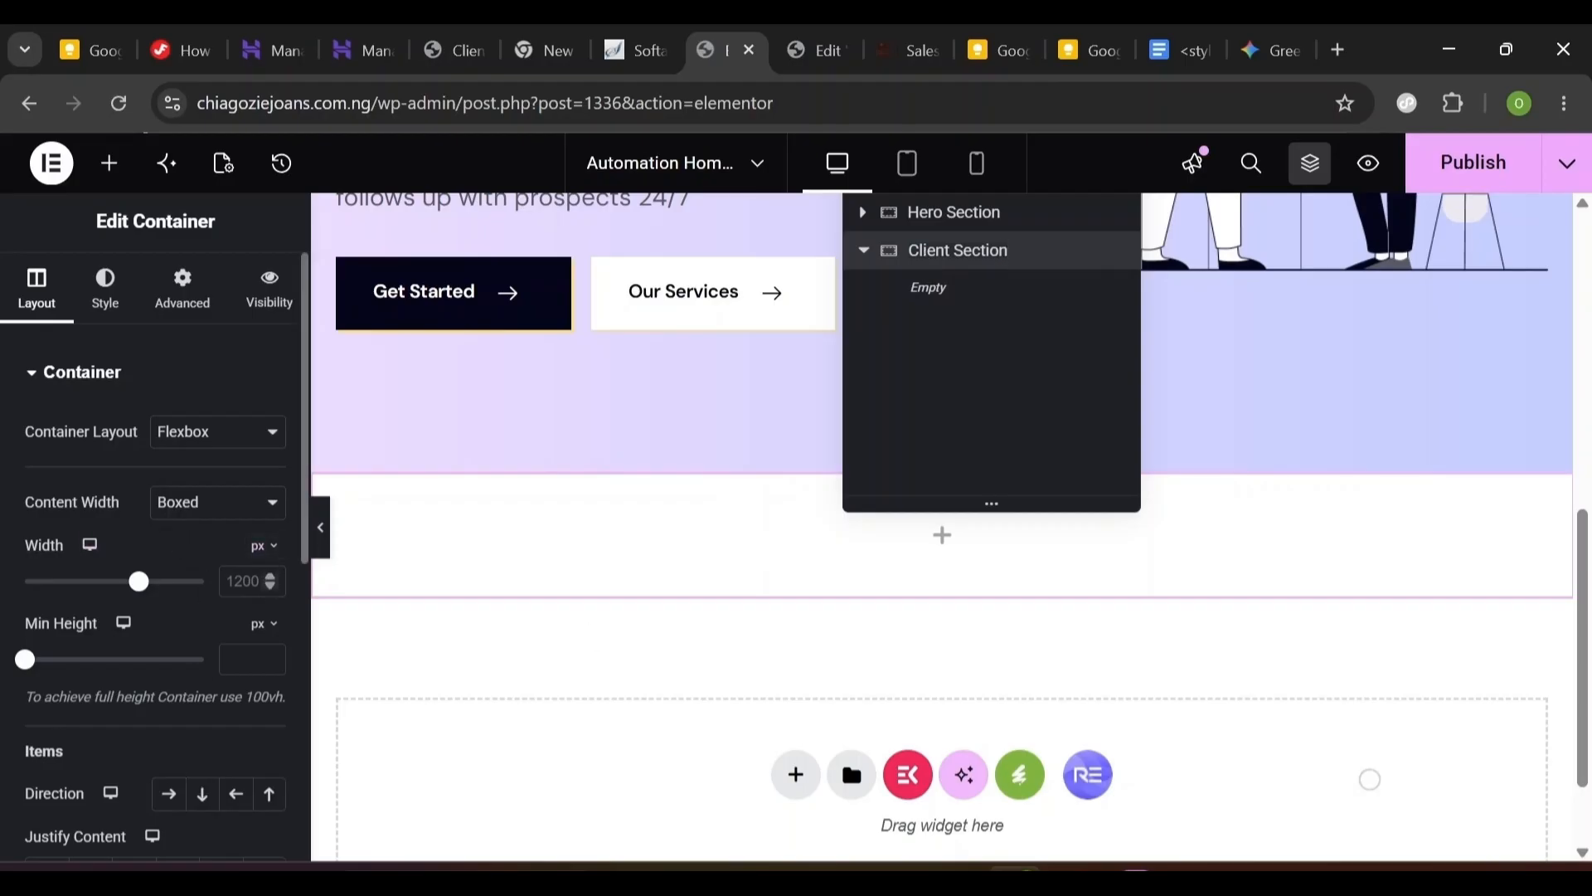
- Set the Client Section width to 1200 px and its direction to Column - vertical
{"action": "left_click", "coordinate": [249, 582]}
{"action": "type", "text": "12"}
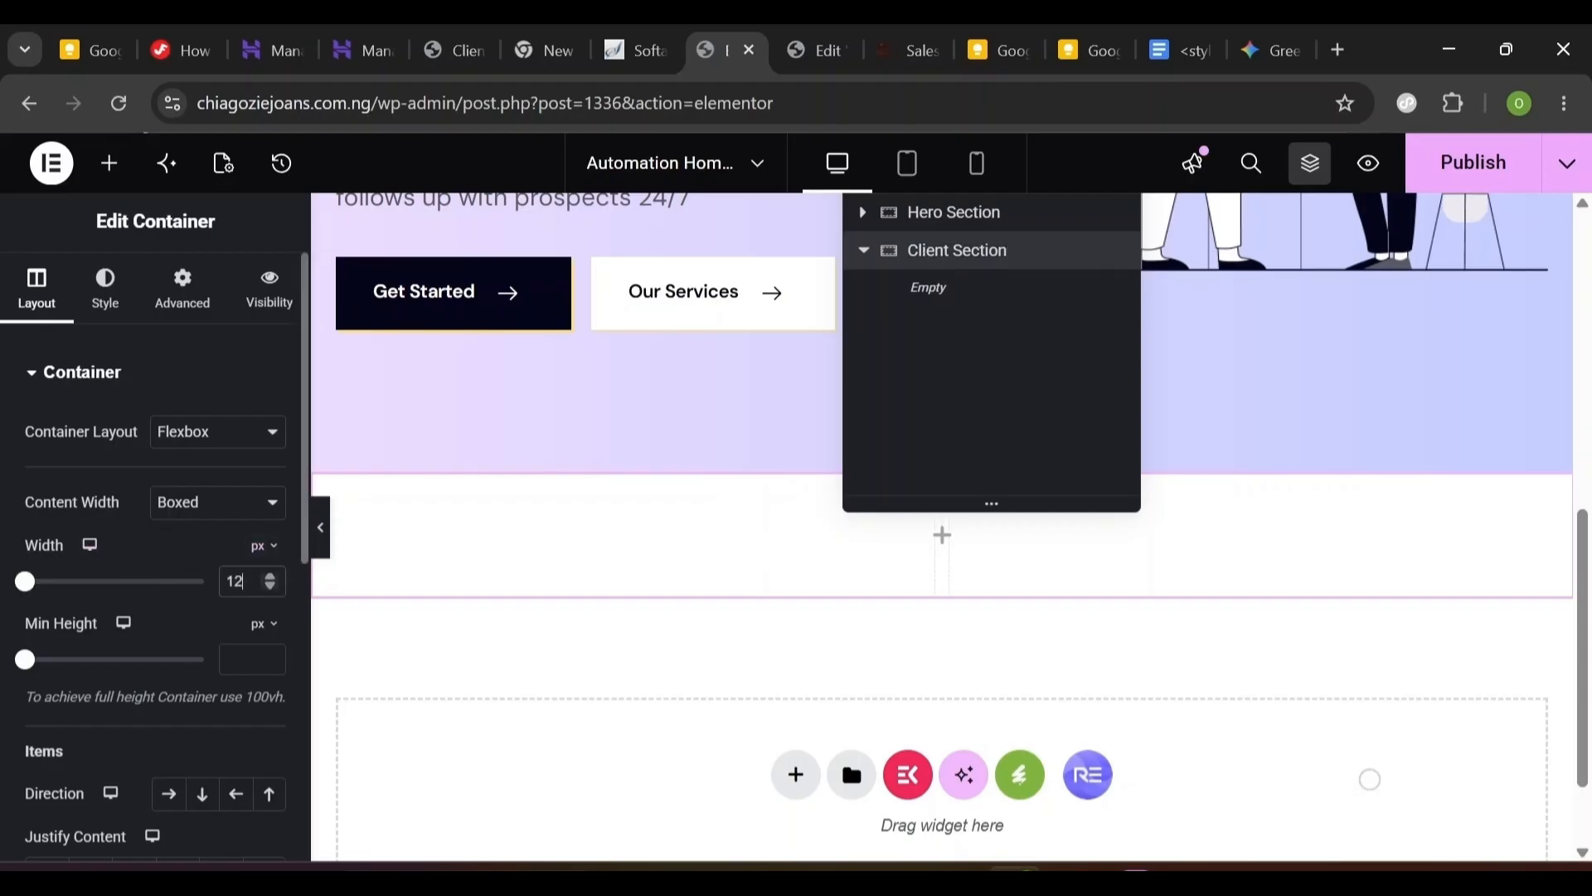
{"action": "type", "text": "00"}
{"action": "left_click", "coordinate": [261, 566]}
{"action": "left_click", "coordinate": [260, 565]}
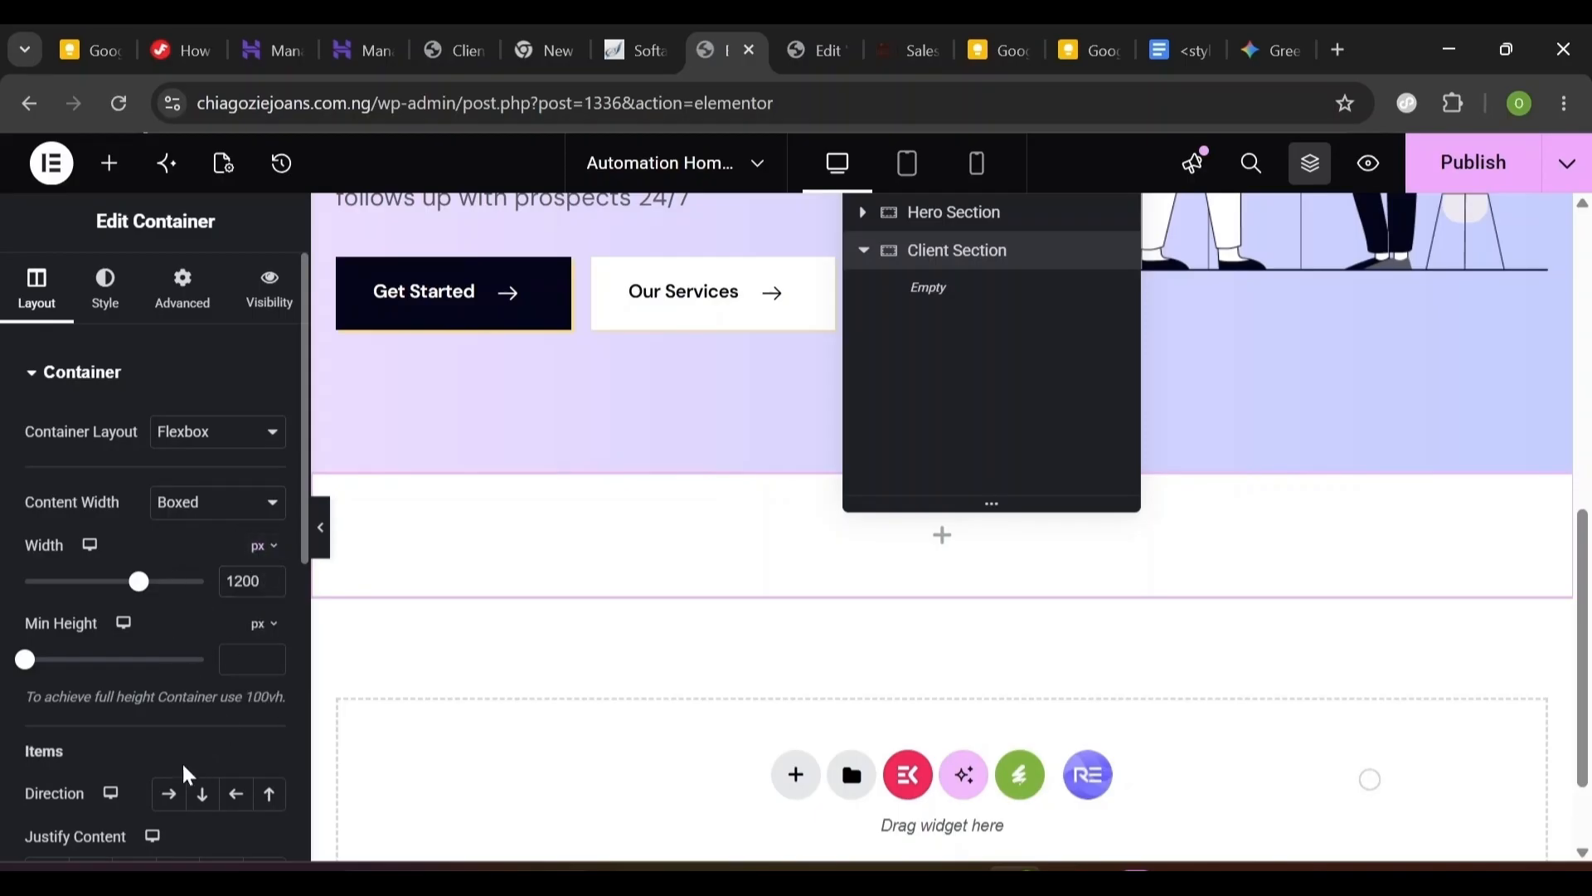
{"action": "left_click", "coordinate": [205, 798]}
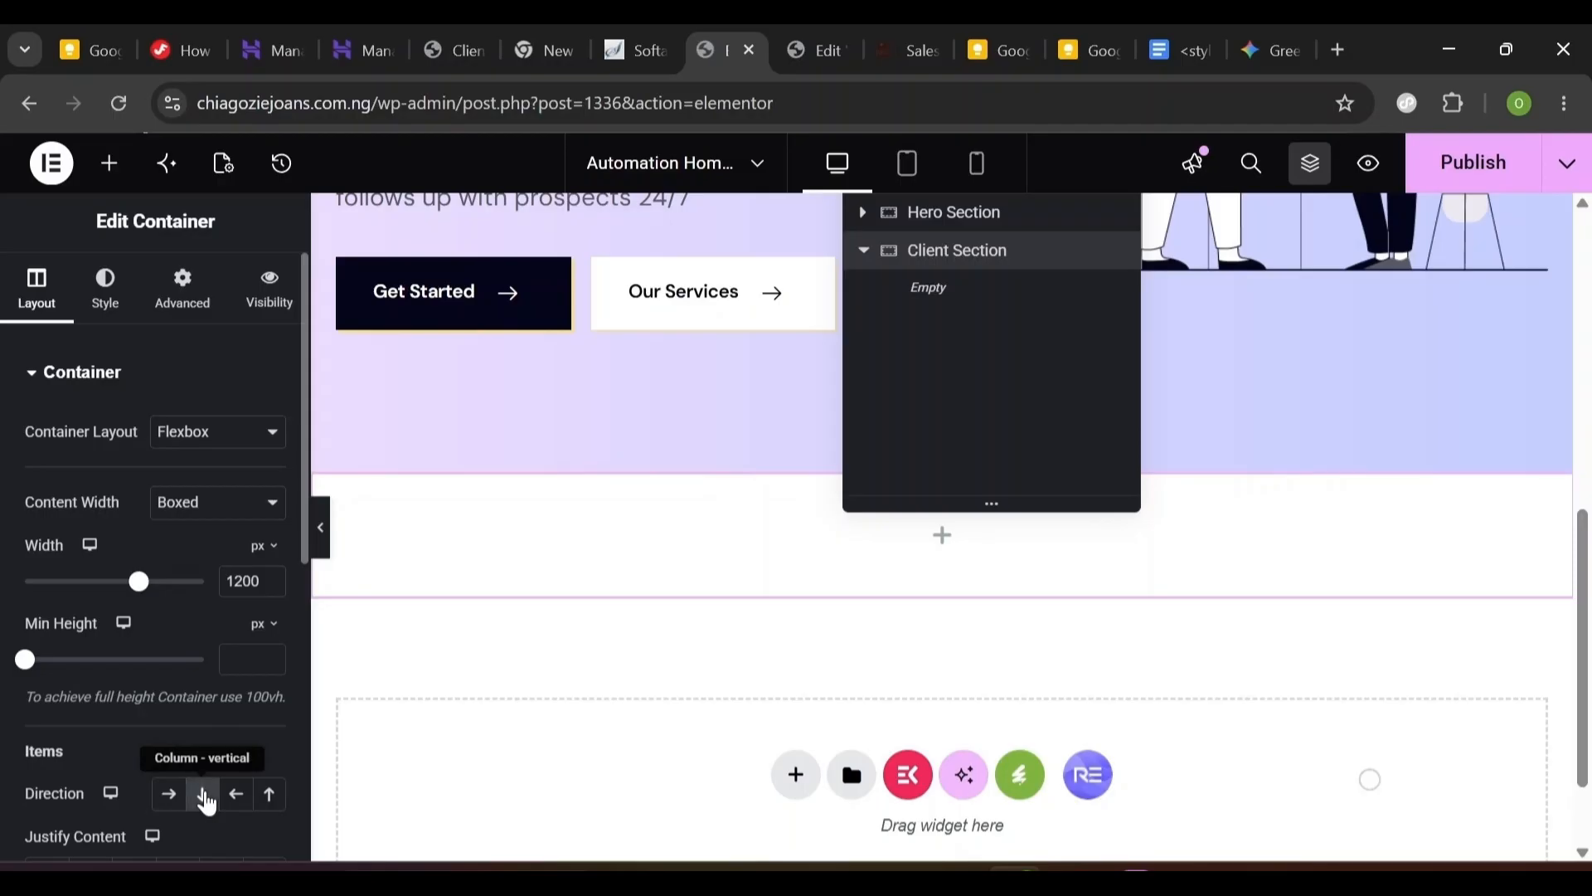
{"action": "left_click", "coordinate": [301, 786]}
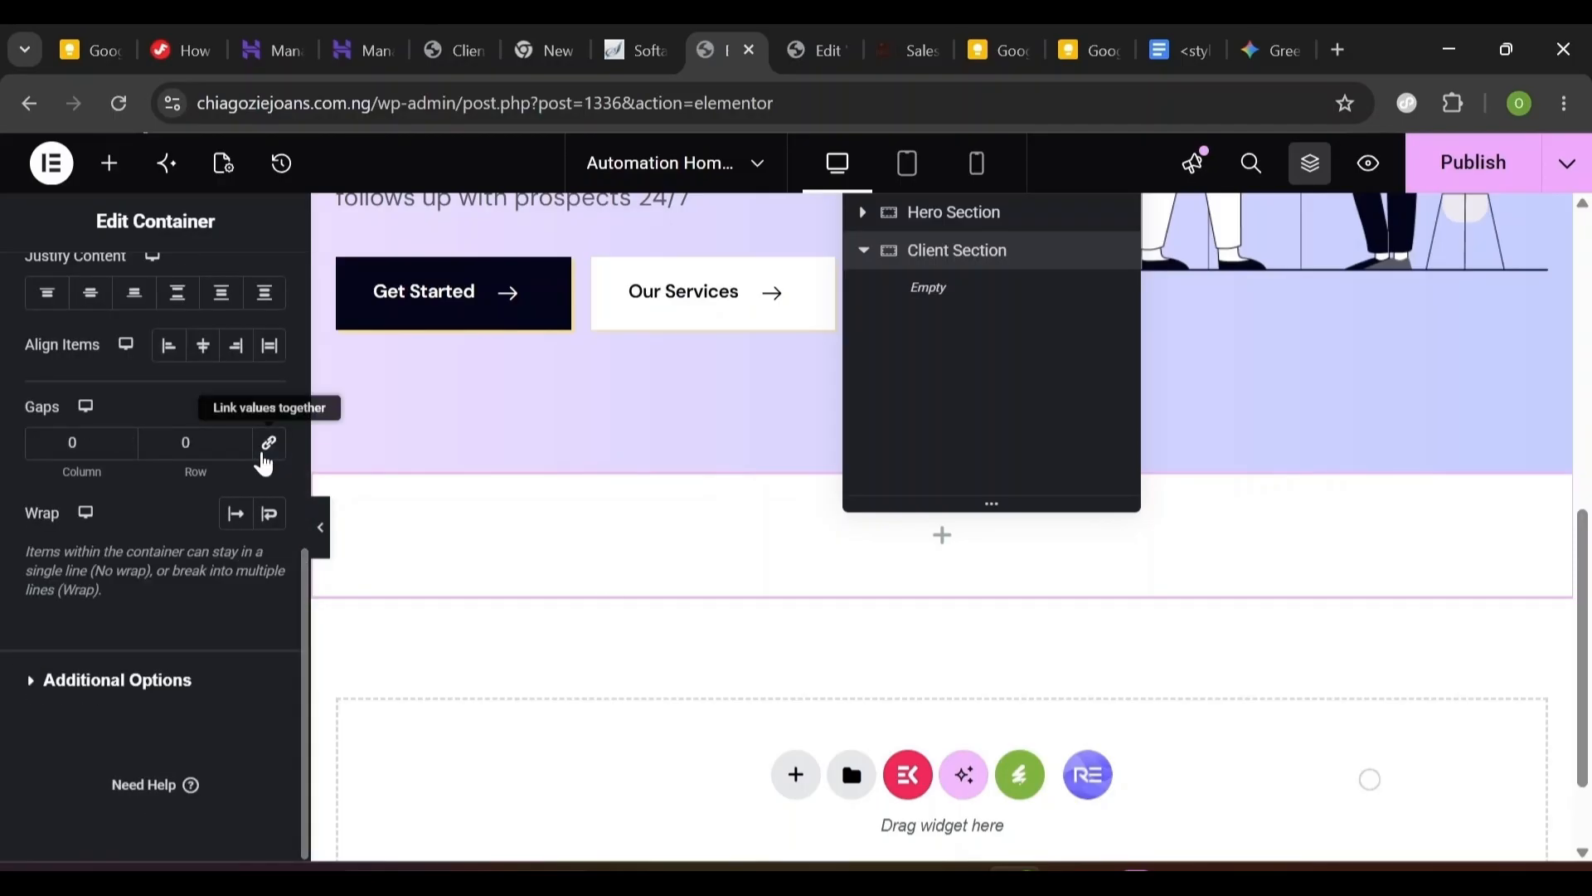
{"action": "left_click", "coordinate": [301, 346]}
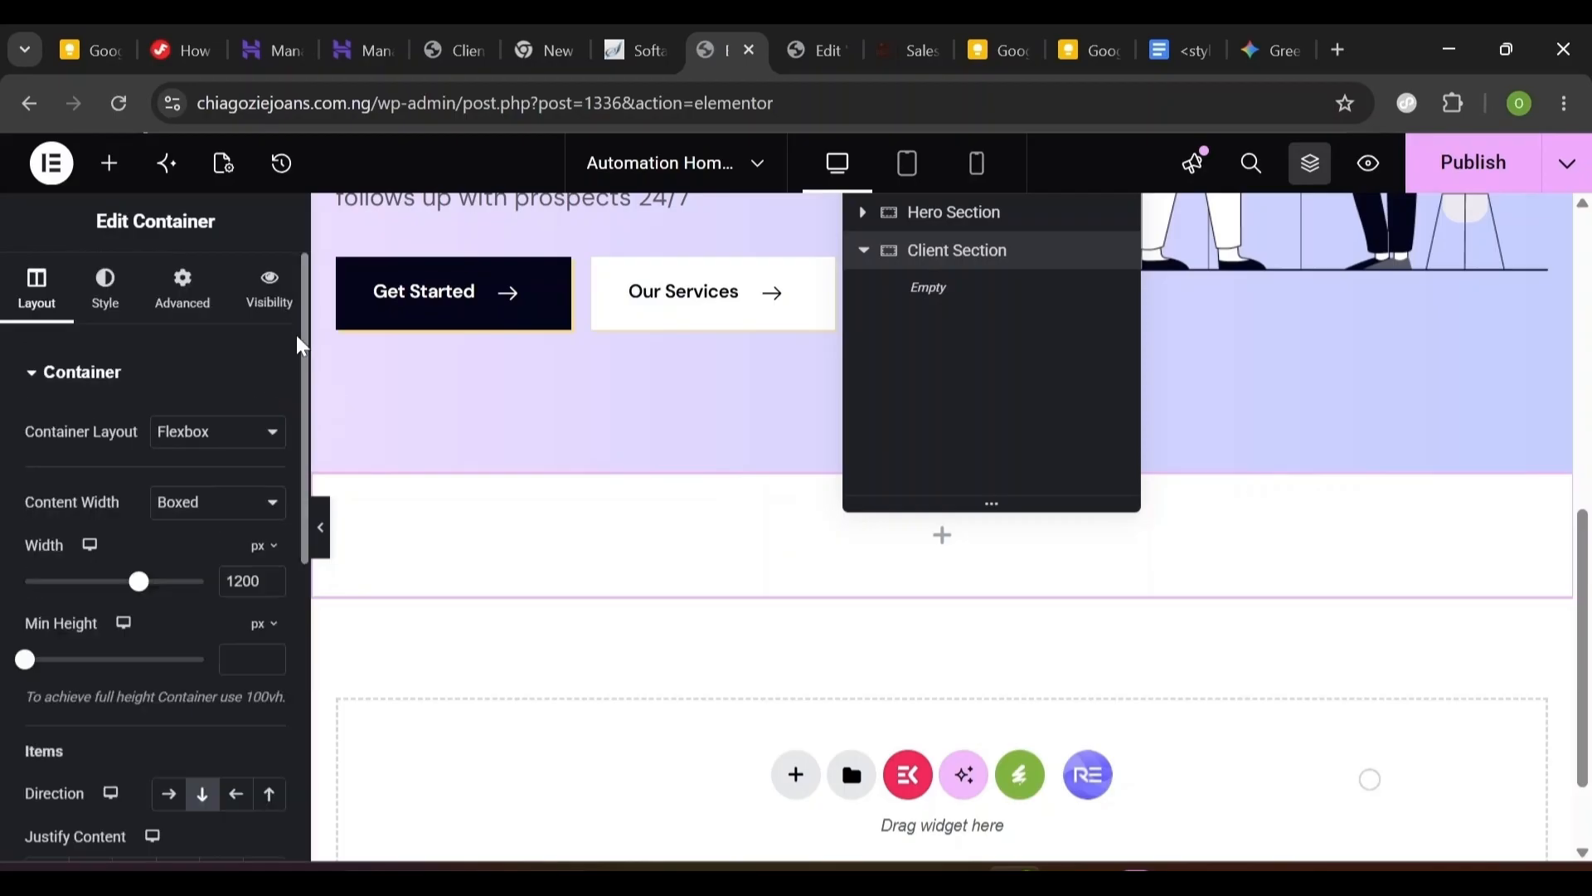
- Give the Client Section a classic #Fede46 yellow background
{"action": "left_click", "coordinate": [122, 318]}
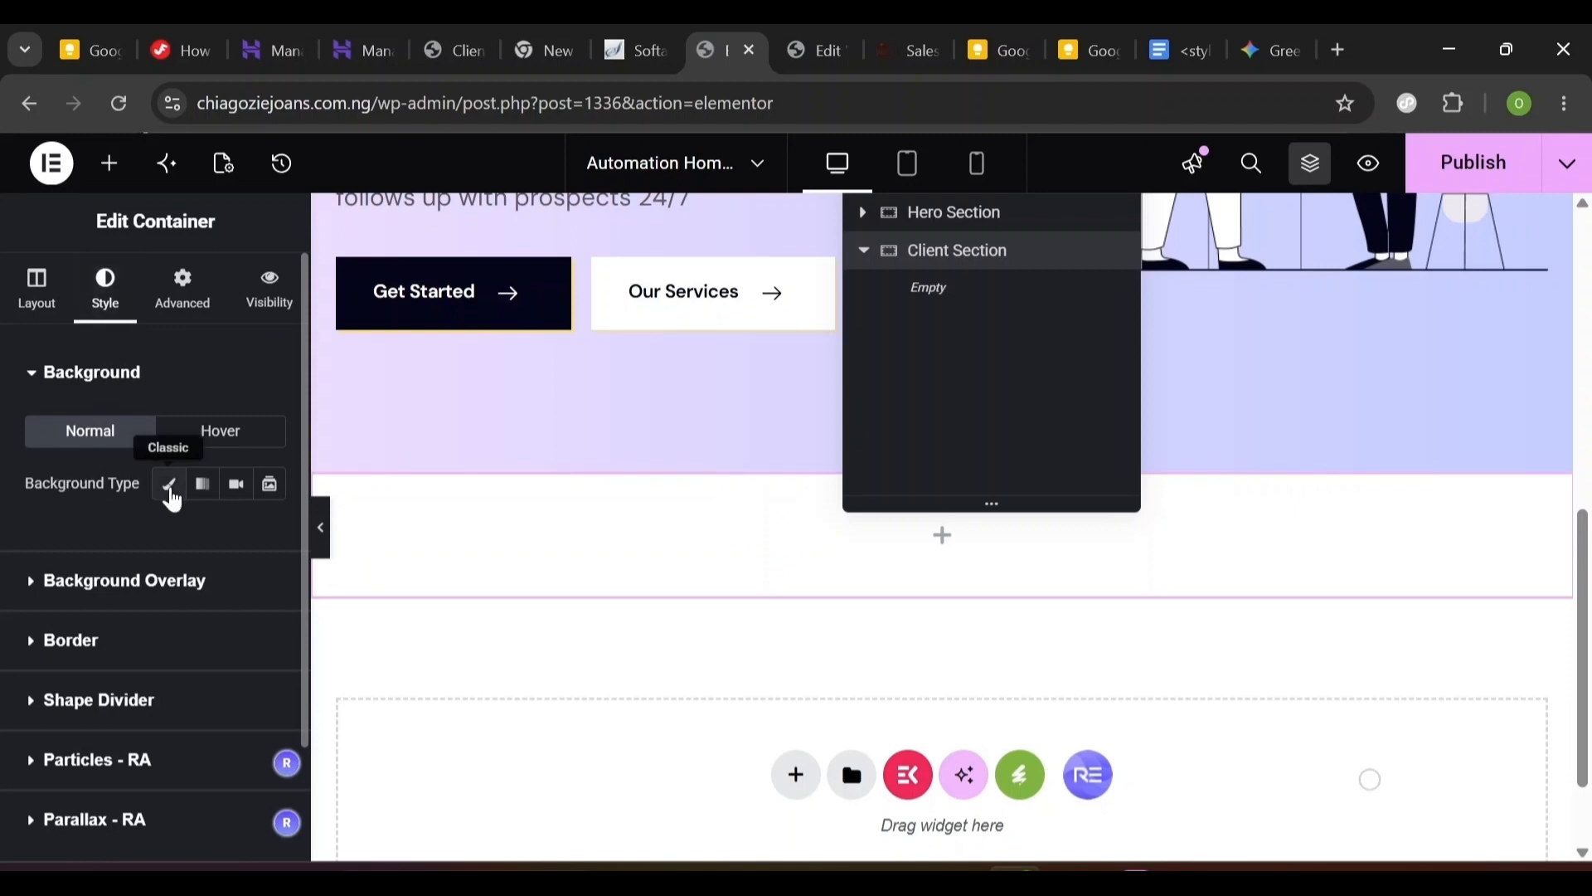
{"action": "left_click", "coordinate": [170, 487]}
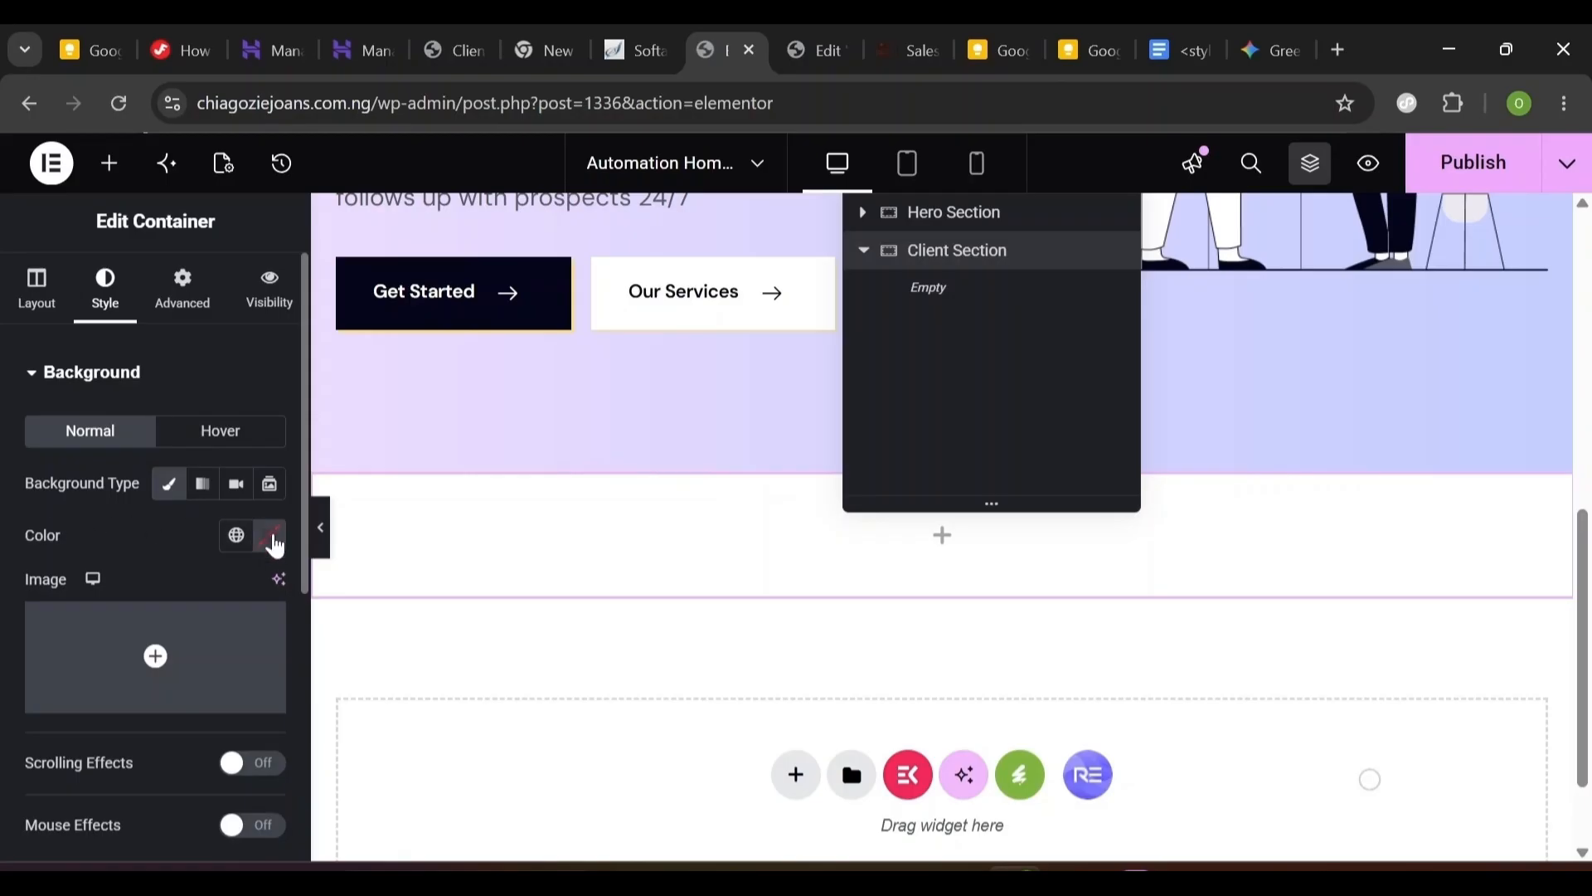
{"action": "left_click", "coordinate": [270, 538]}
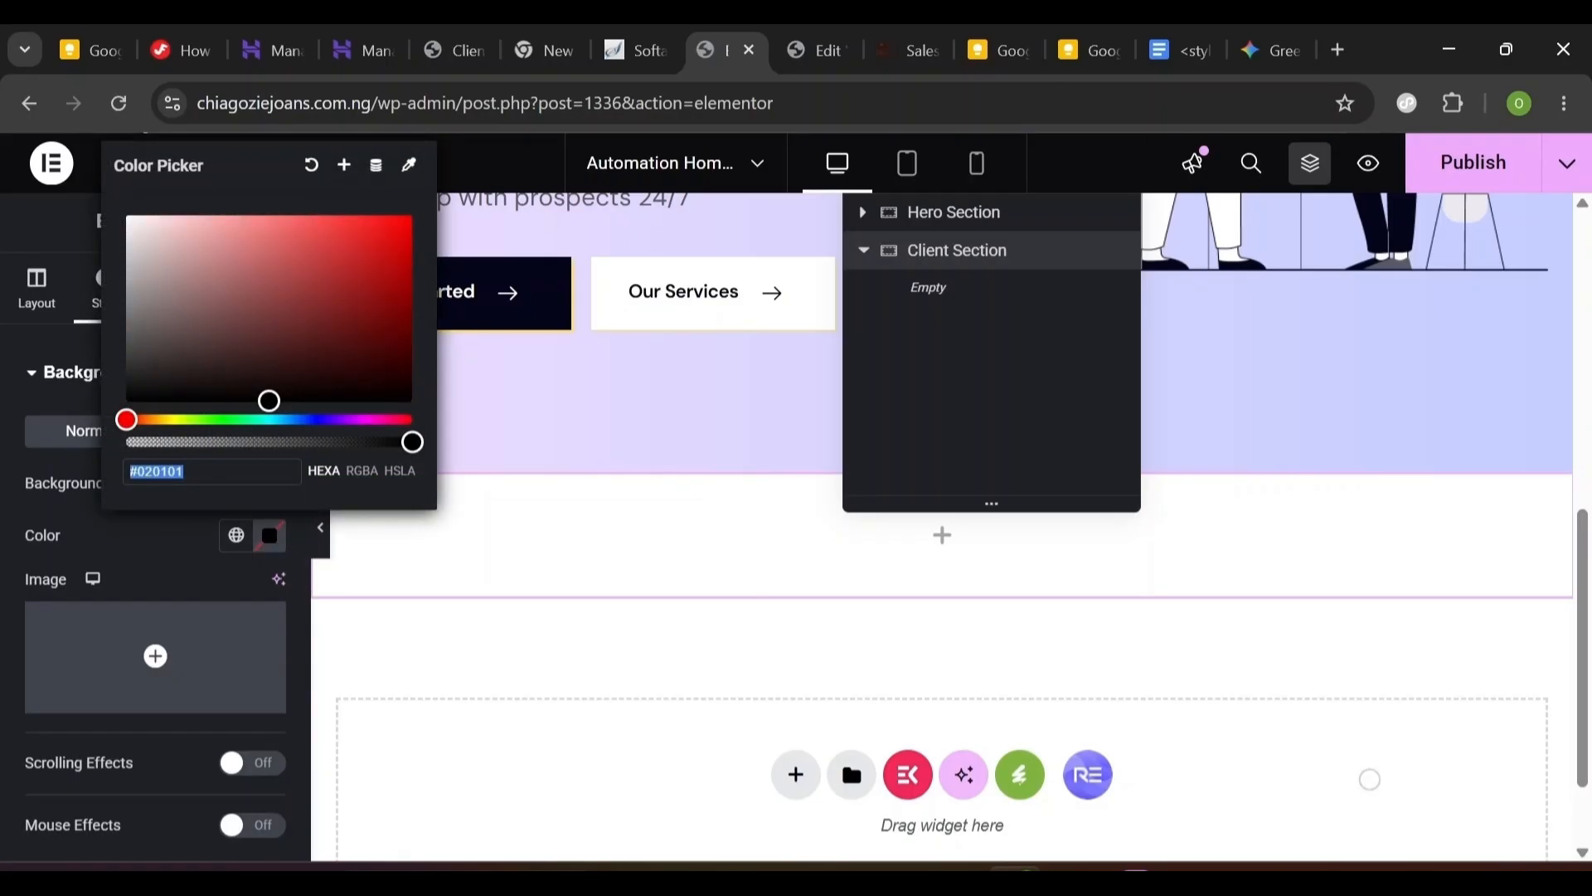
{"action": "type", "text": "Fede"}
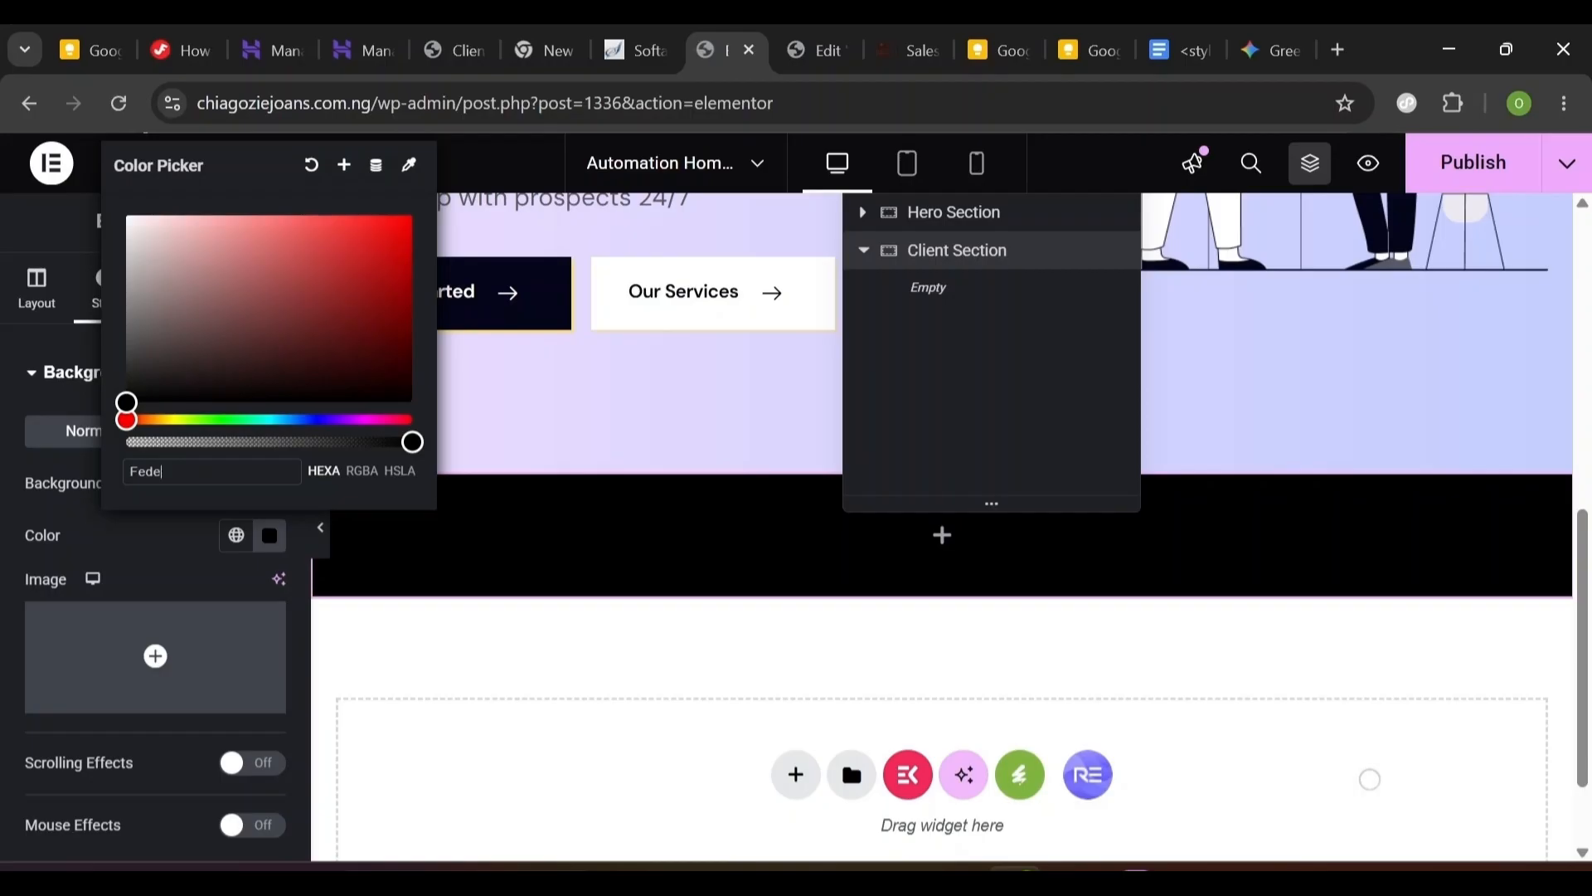
{"action": "type", "text": "46"}
{"action": "left_click", "coordinate": [154, 576]}
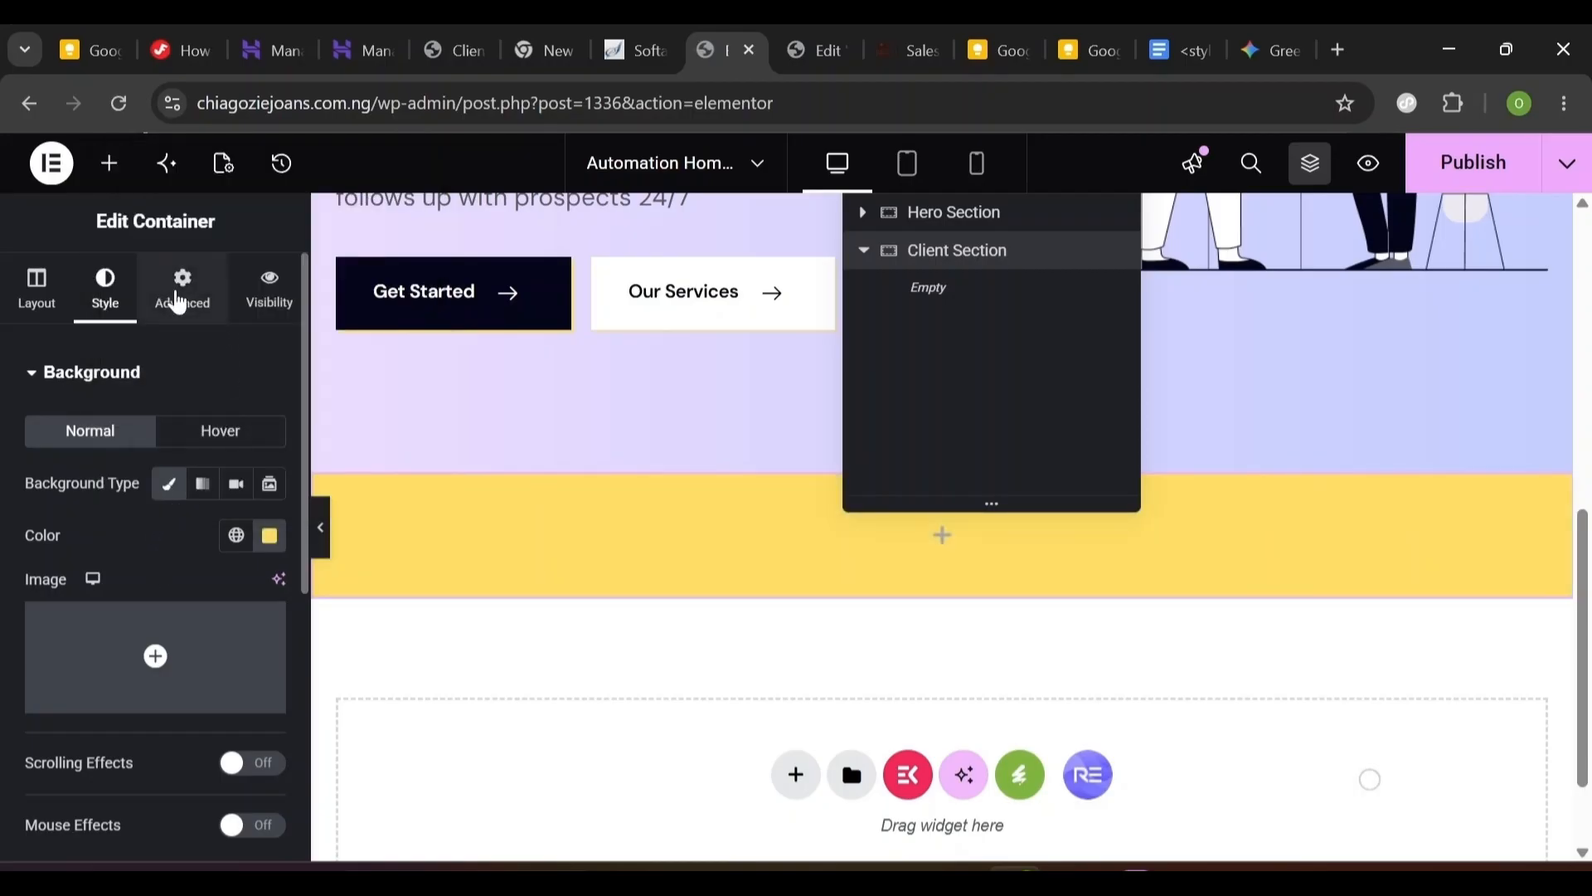
- Set its margins to 0 and padding to 16 px top, 10 px bottom
{"action": "left_click", "coordinate": [178, 303]}
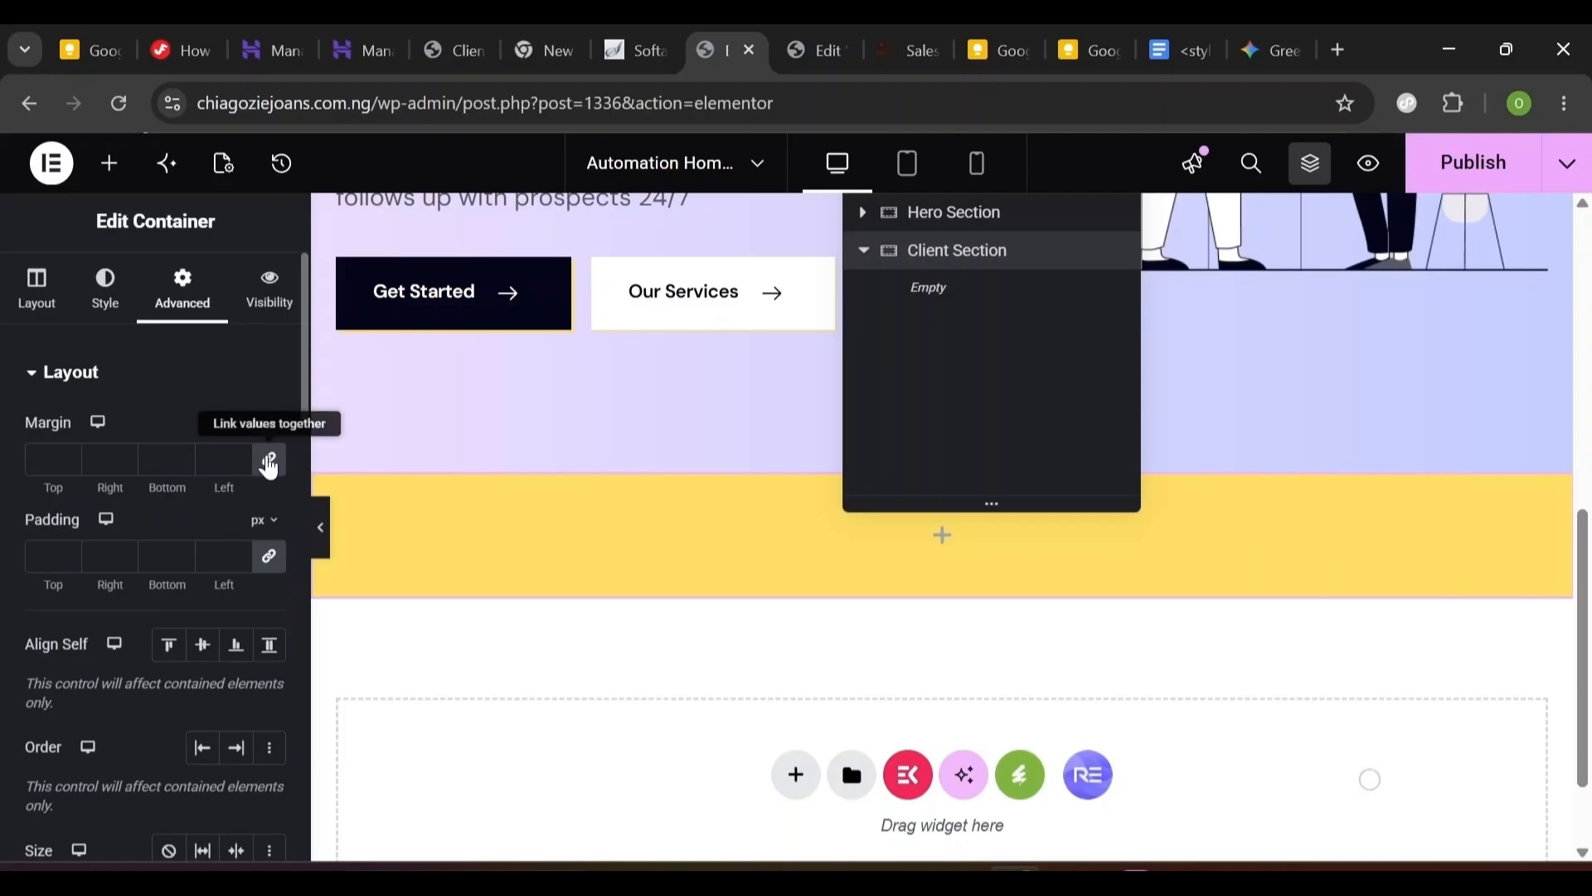
{"action": "left_click", "coordinate": [269, 465]}
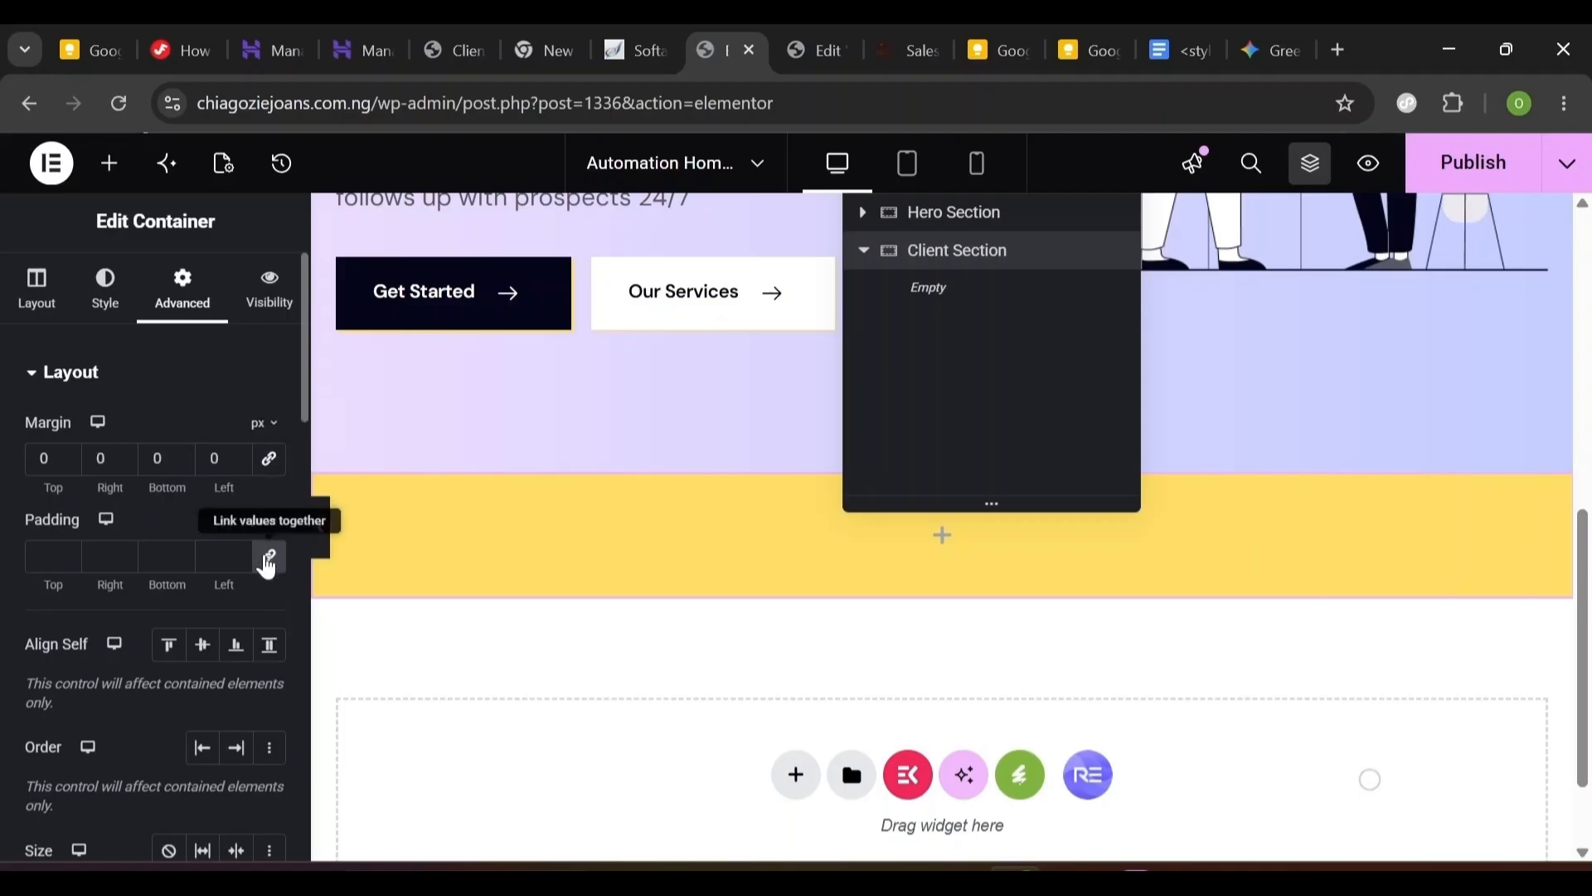
{"action": "left_click", "coordinate": [268, 557]}
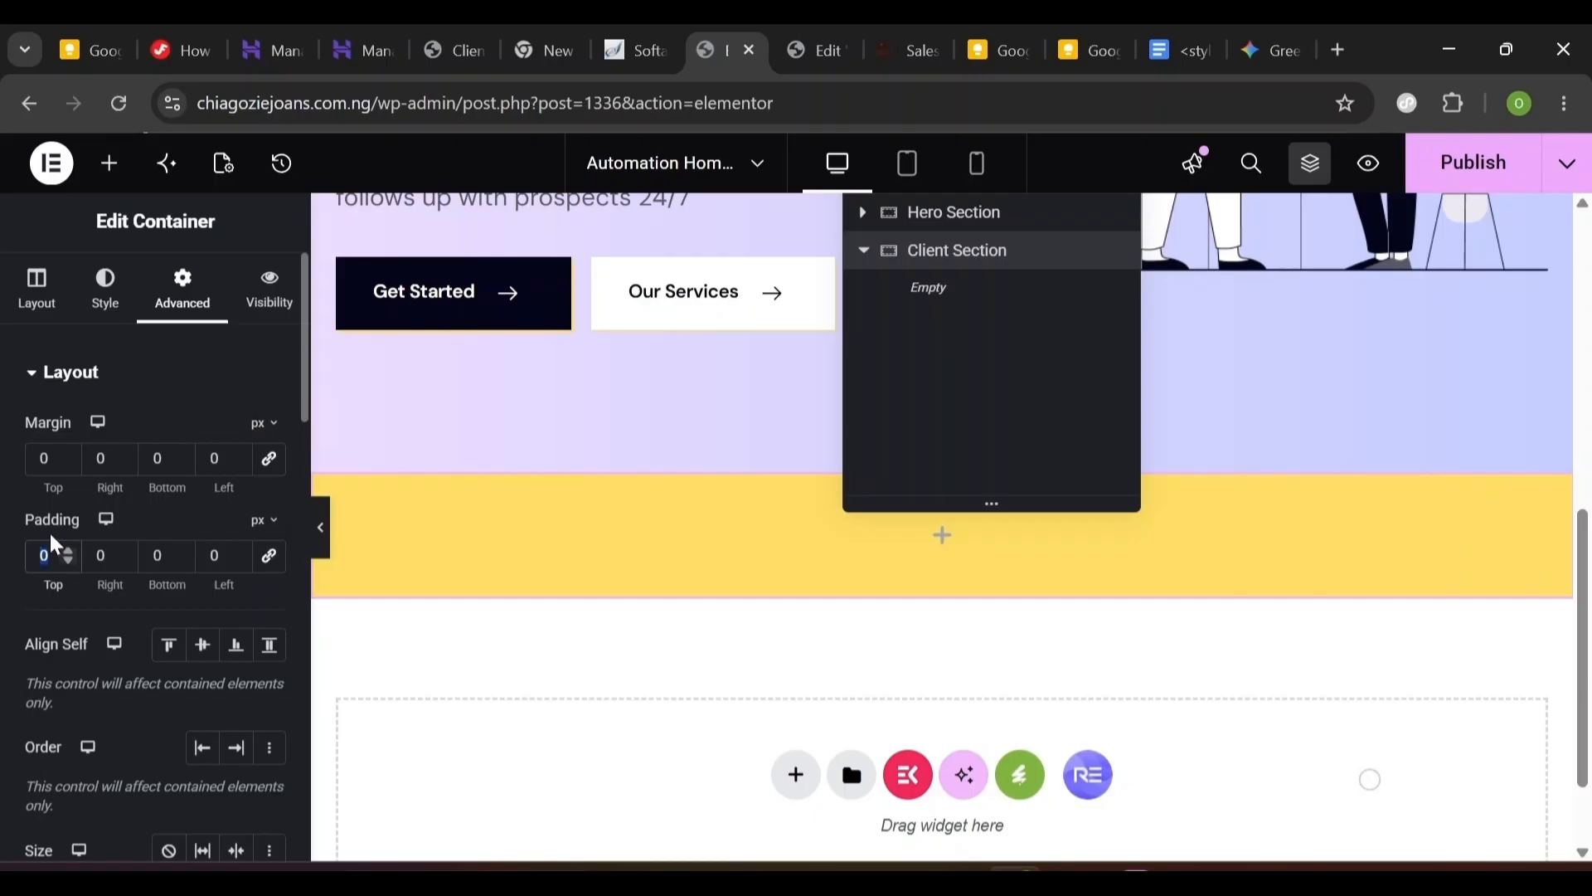
{"action": "type", "text": "16"}
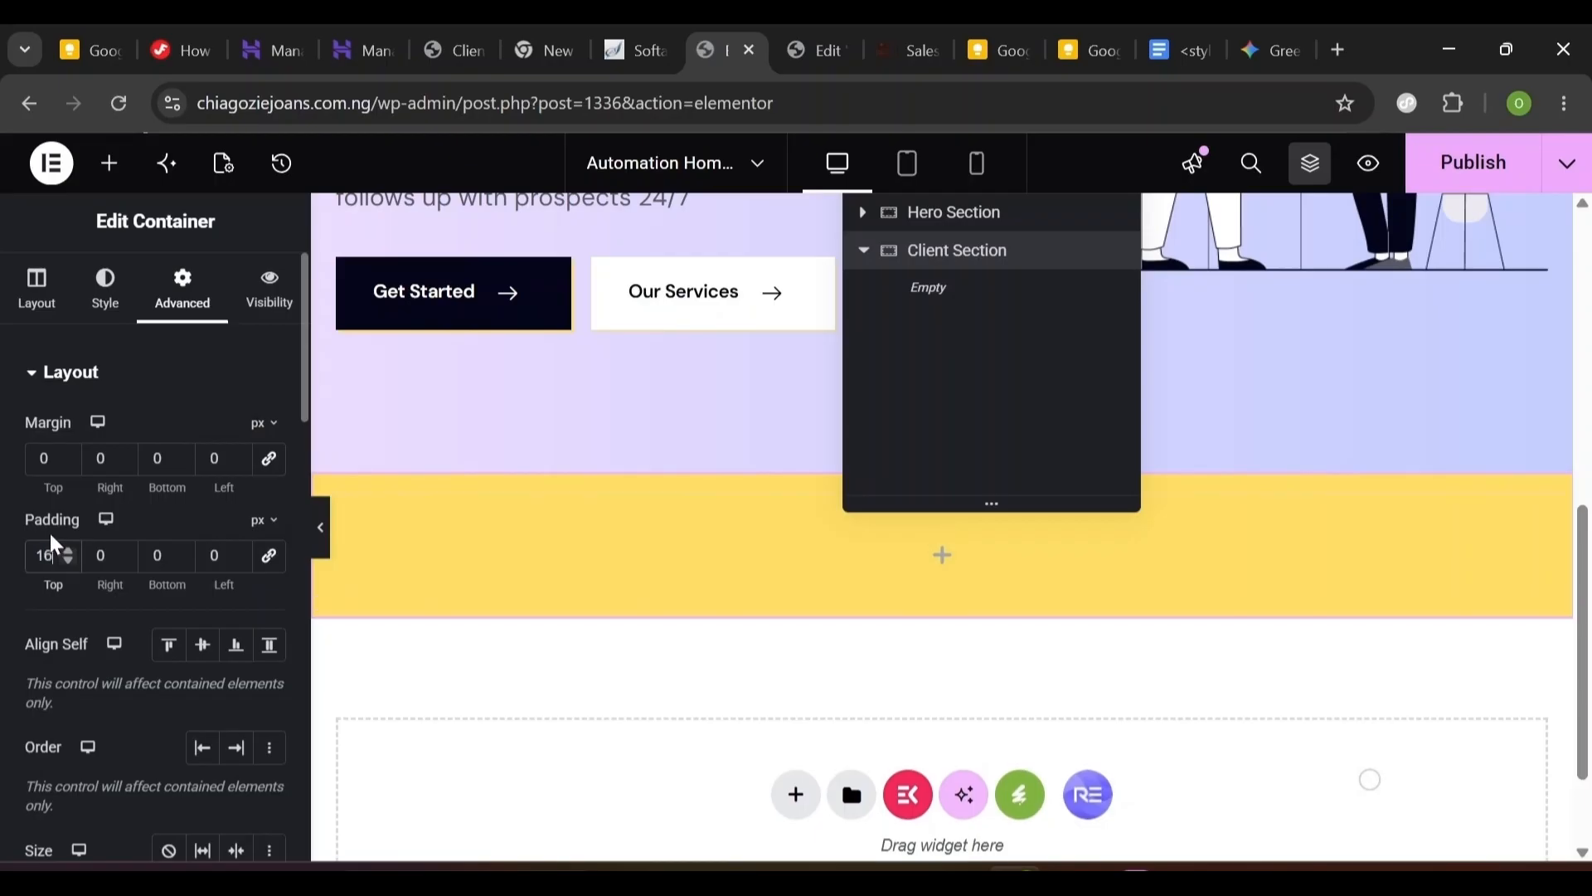
{"action": "double_click", "coordinate": [157, 555]}
{"action": "type", "text": "10"}
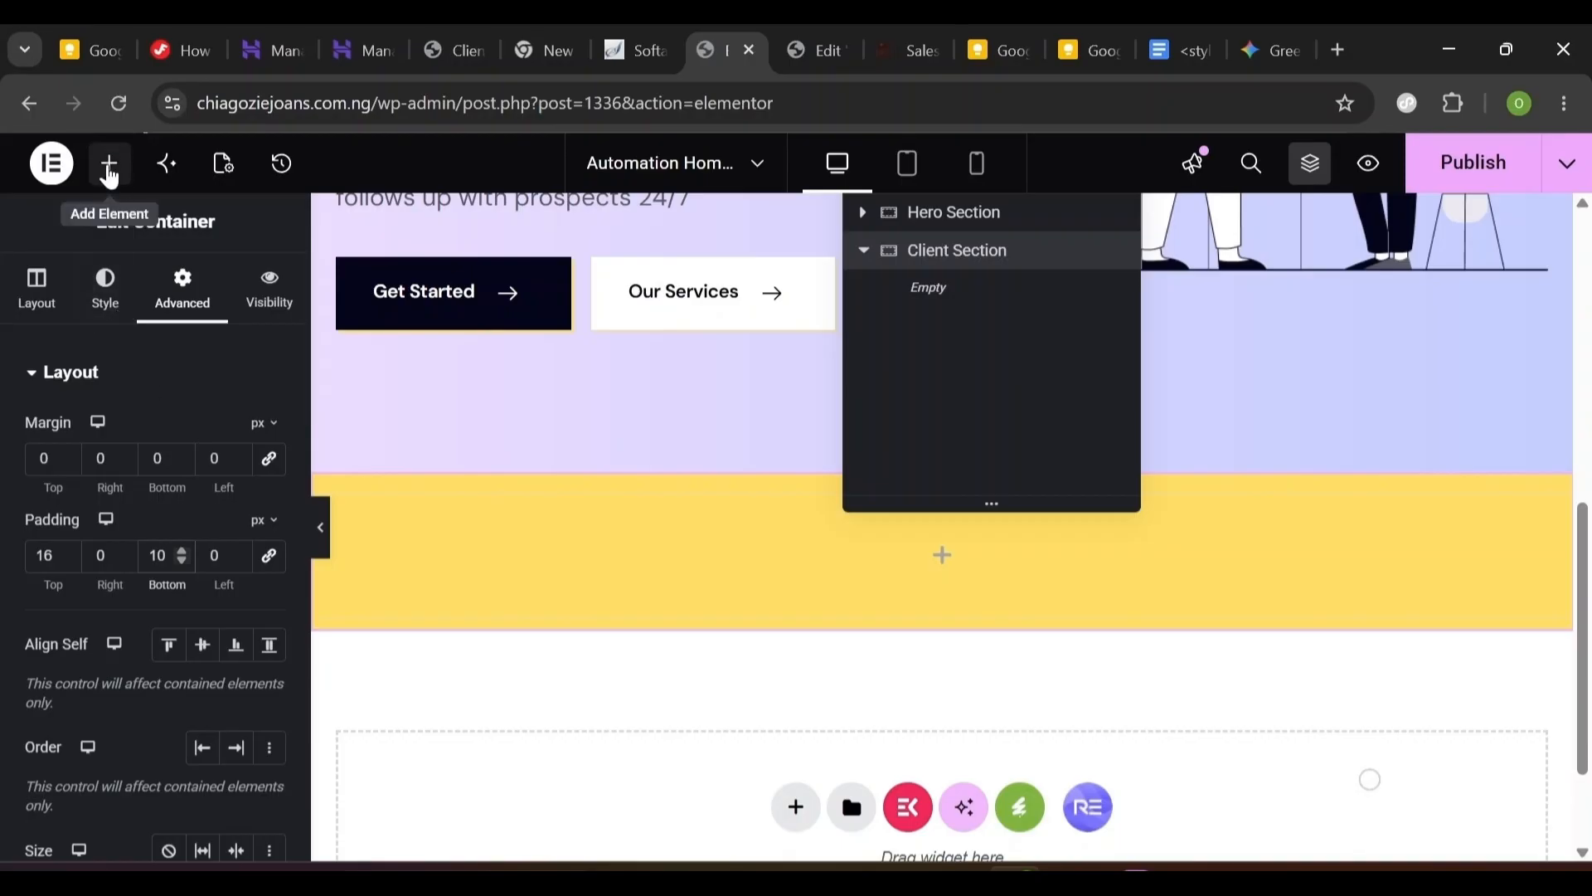
- Search 'Image', drop an Image Carousel into the Client Section and start adding images
{"action": "left_click", "coordinate": [109, 170]}
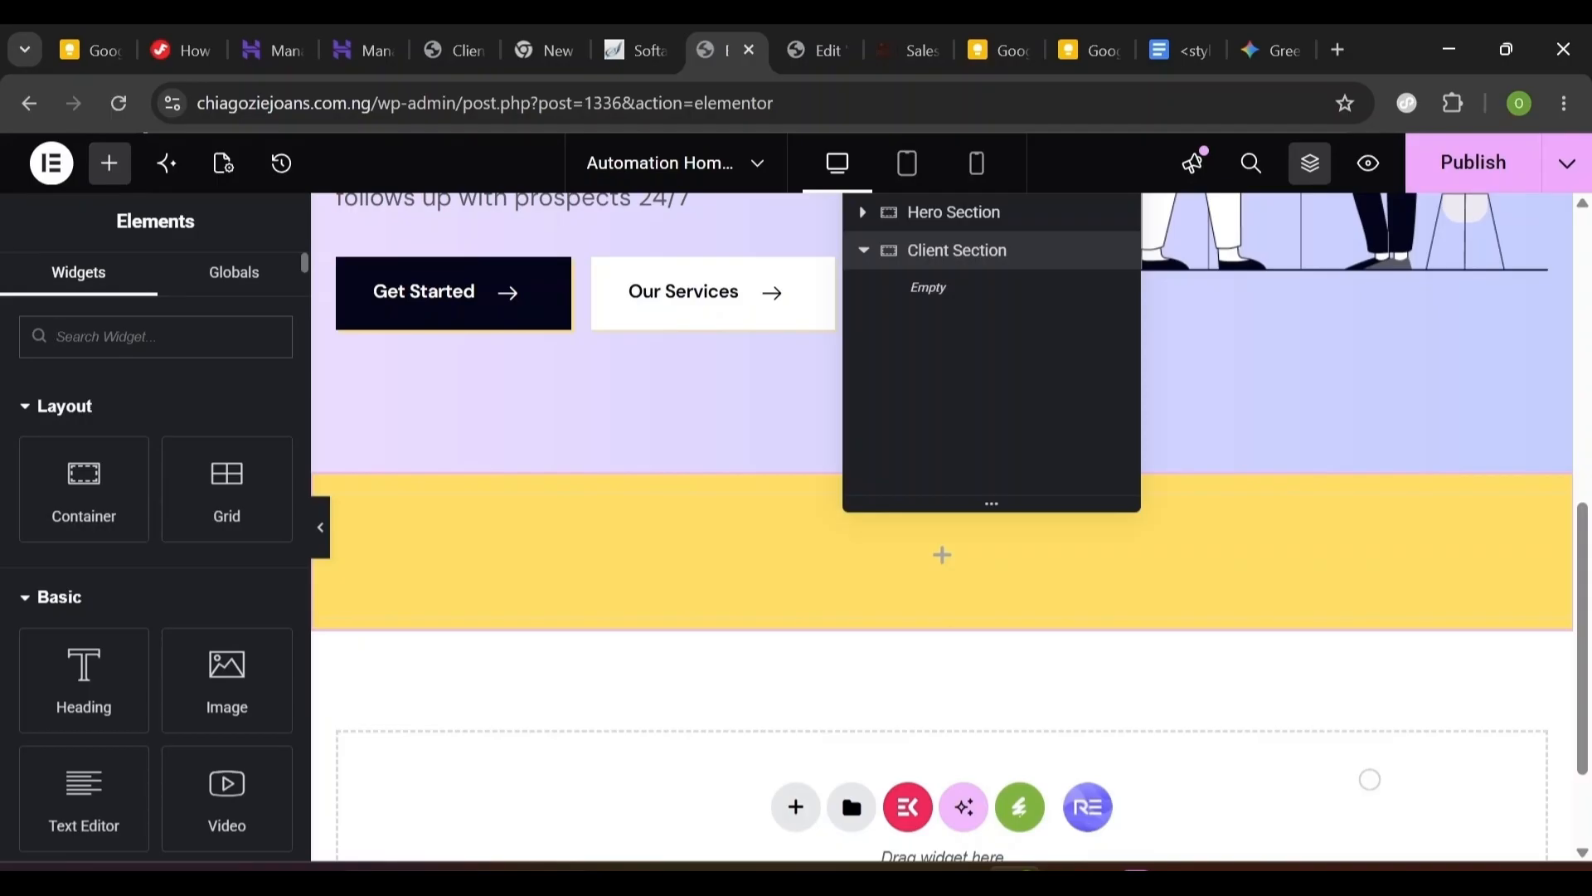
{"action": "type", "text": "Image"}
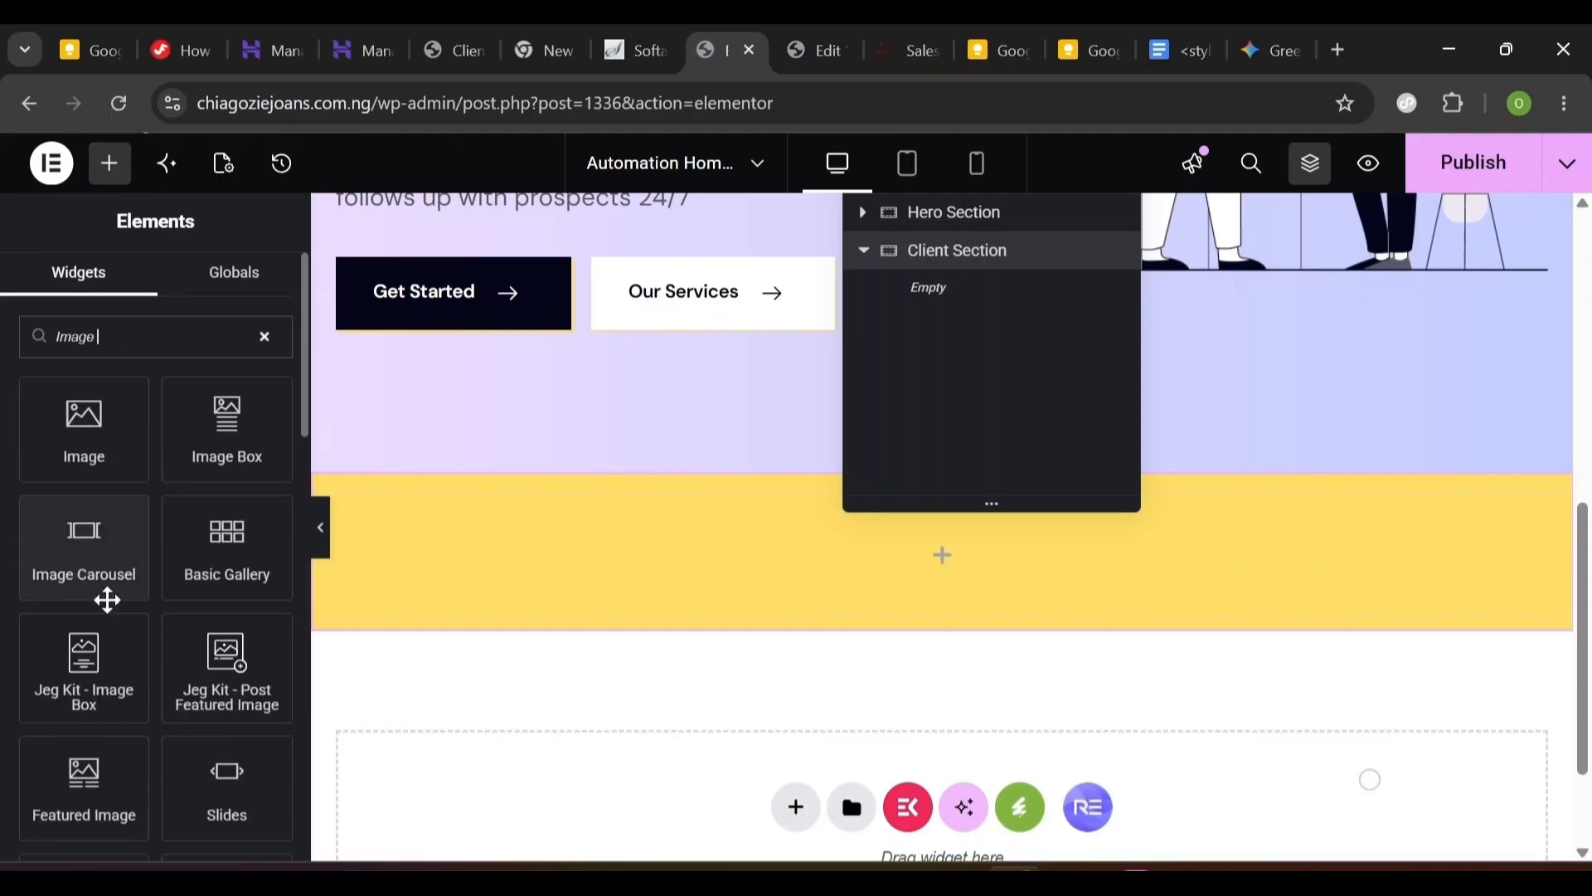
{"action": "left_click_drag", "start_coordinate": [88, 533], "coordinate": [546, 526]}
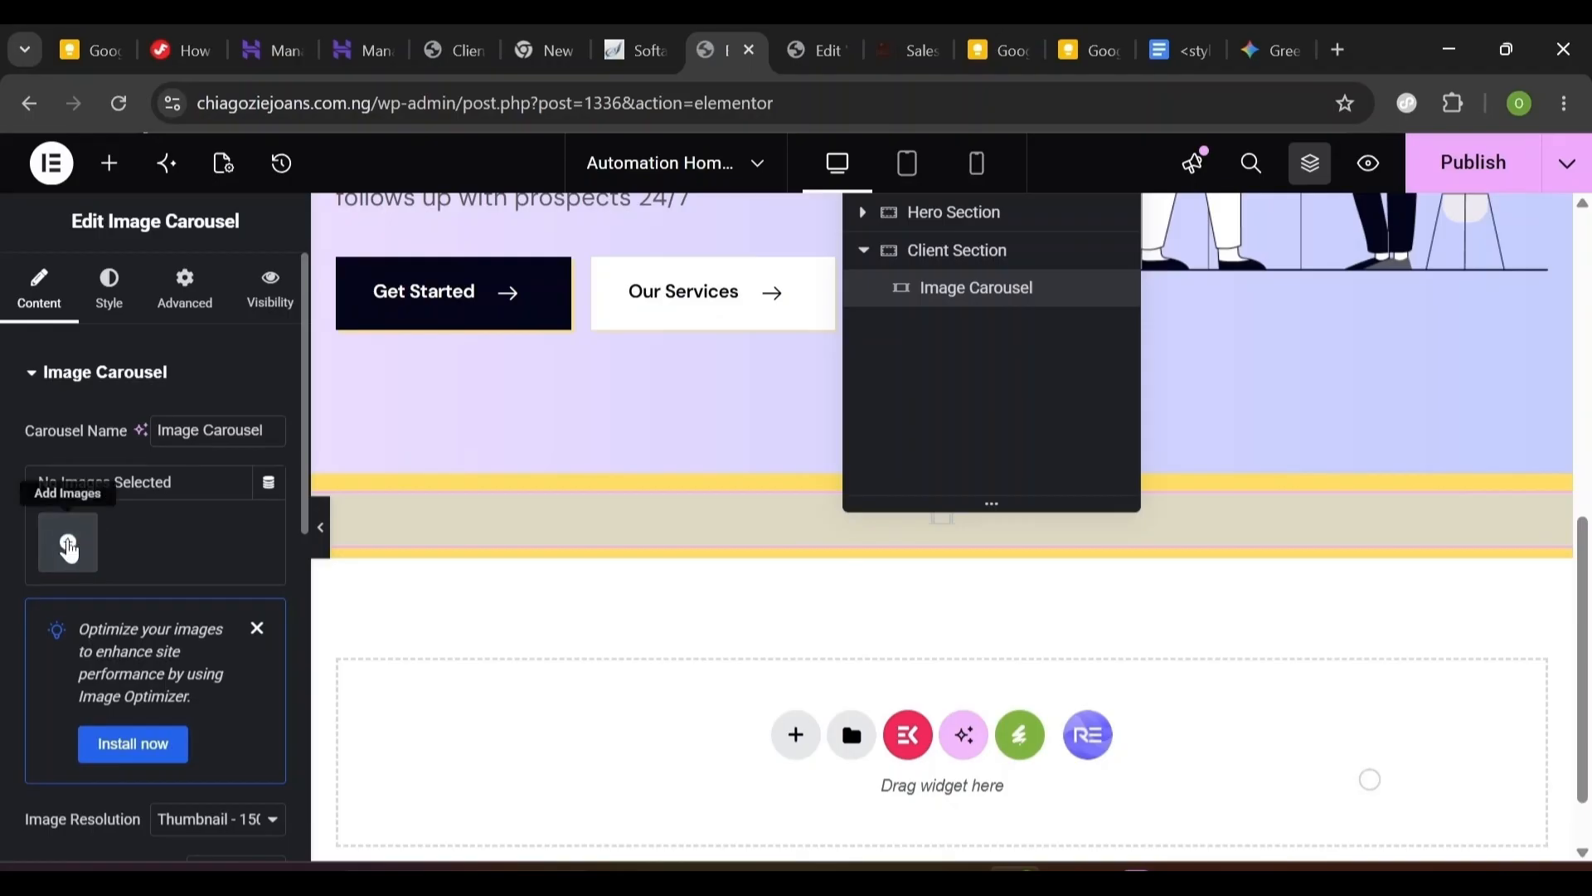
{"action": "left_click", "coordinate": [68, 547]}
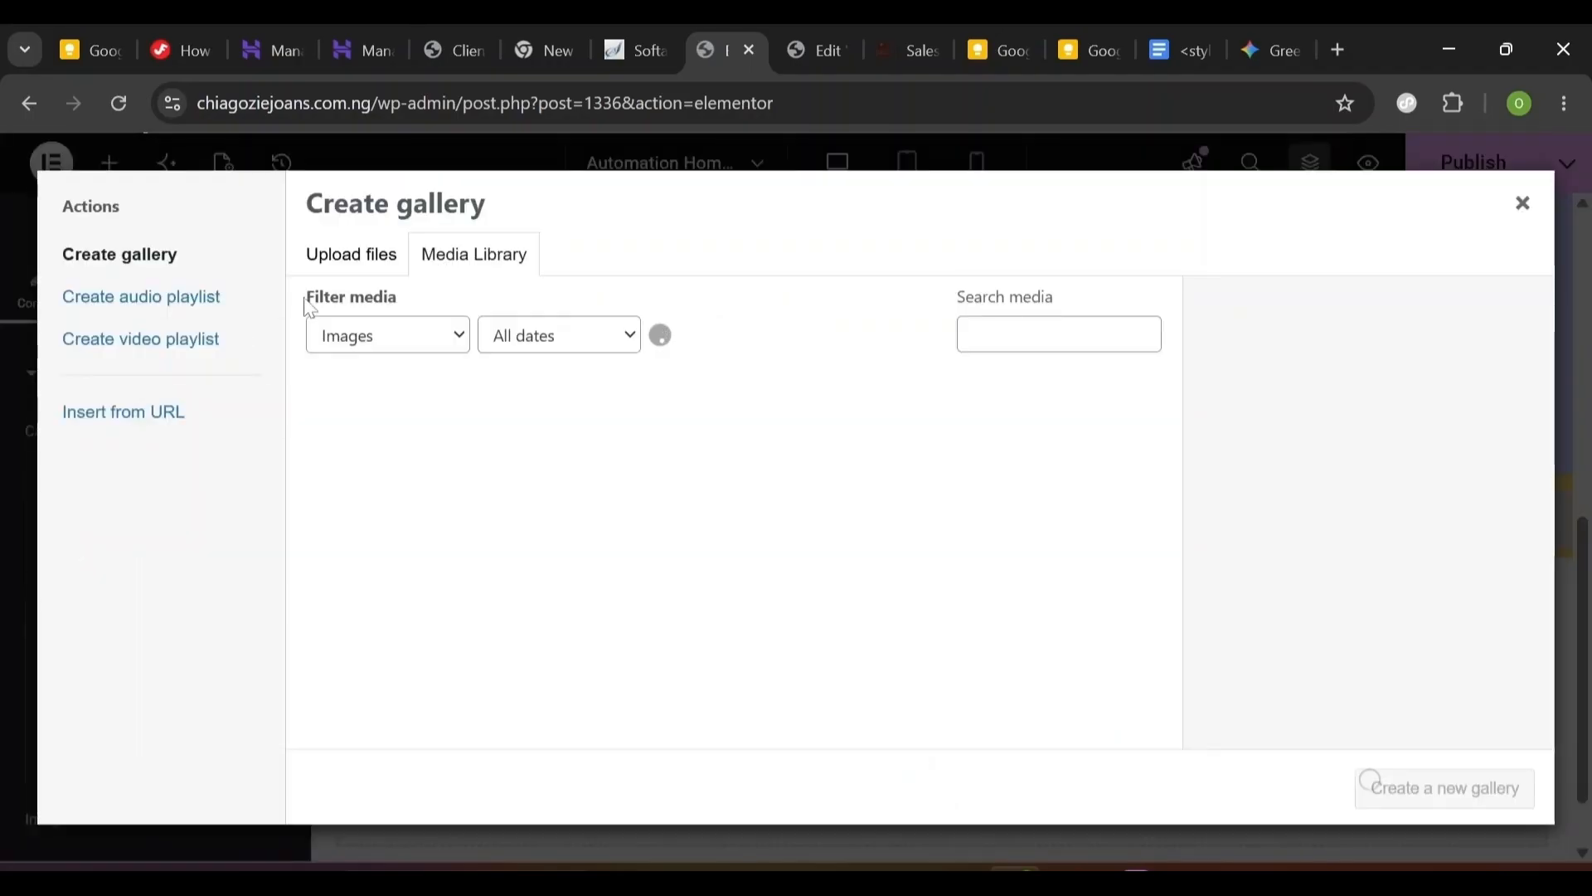
- Pick the Capsule, Luminous, Hourglass, Lightbox, Spherule and Advisium logos and insert them as a gallery
{"action": "left_click_drag", "start_coordinate": [1172, 412], "coordinate": [1161, 655]}
{"action": "left_click", "coordinate": [566, 447]}
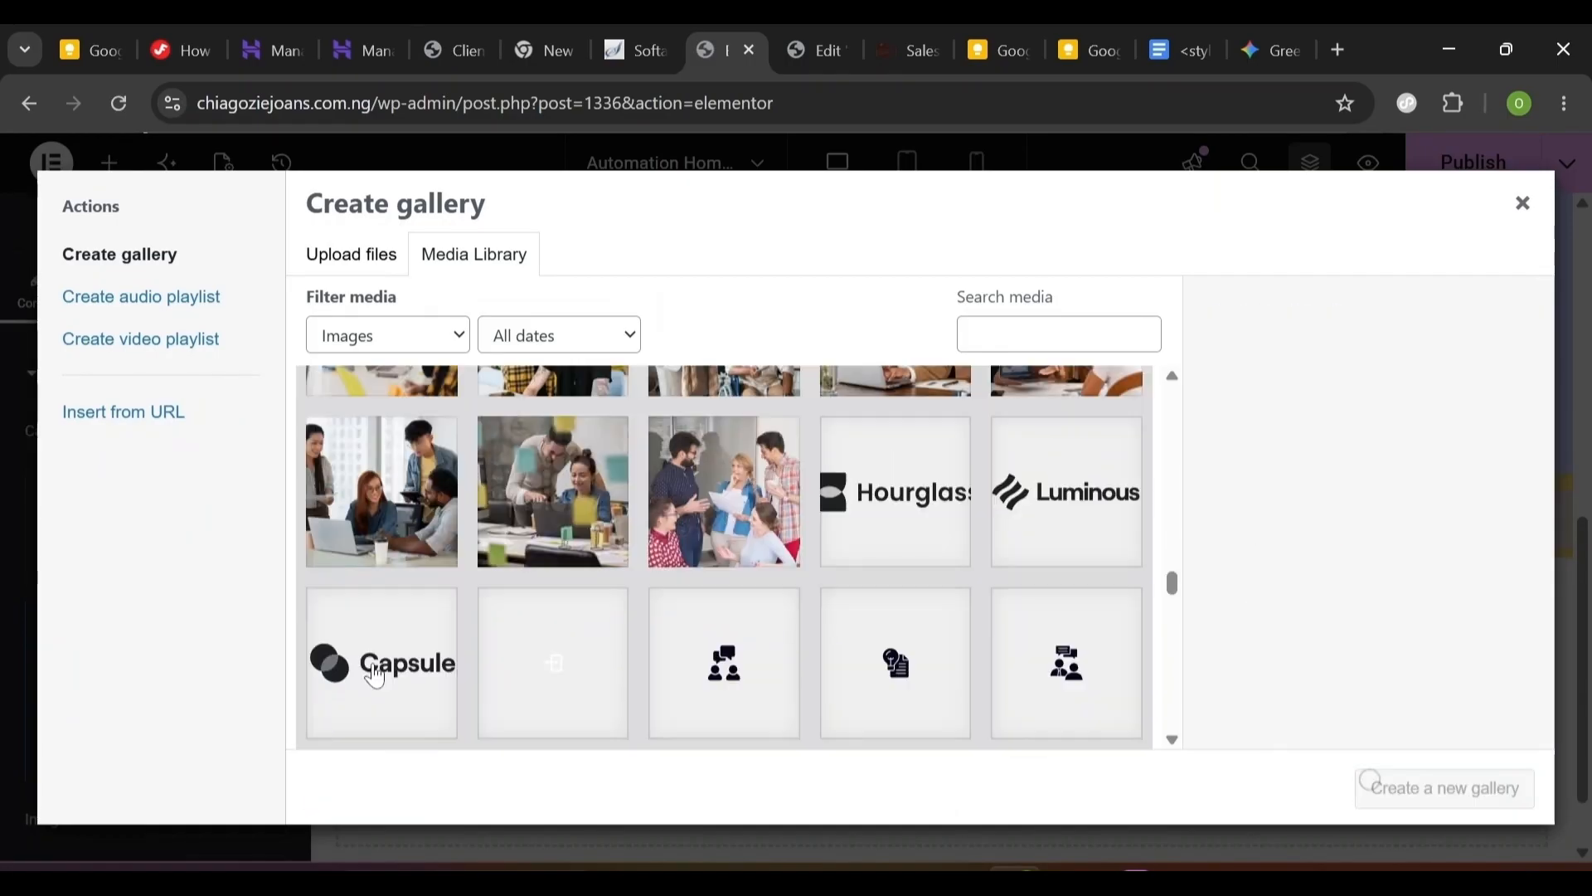
{"action": "left_click", "coordinate": [374, 675]}
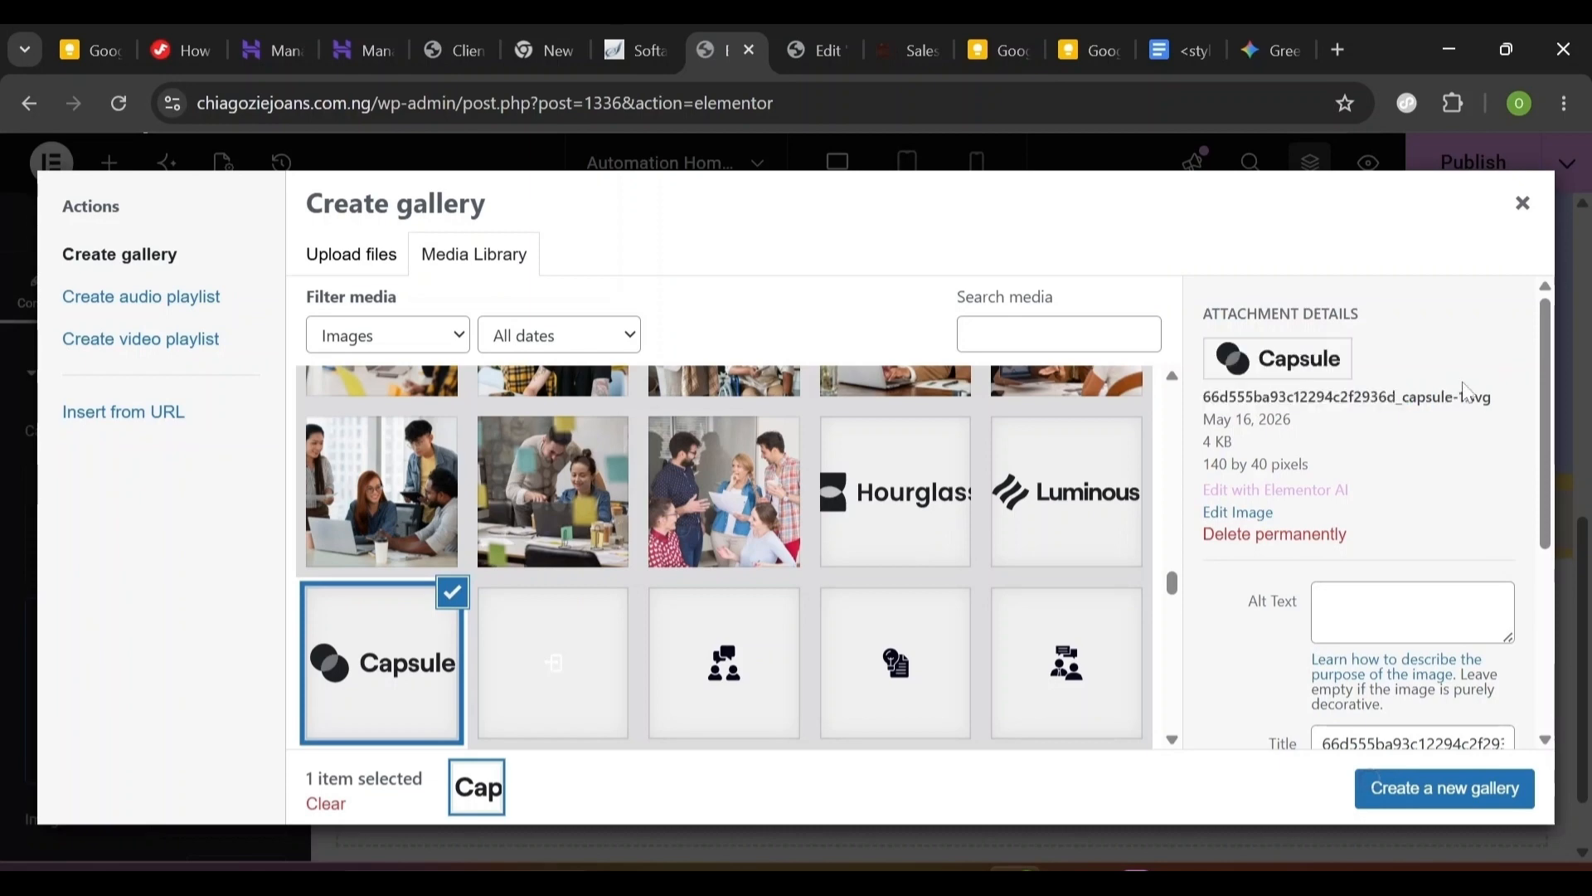
{"action": "left_click_drag", "start_coordinate": [1495, 390], "coordinate": [1086, 489]}
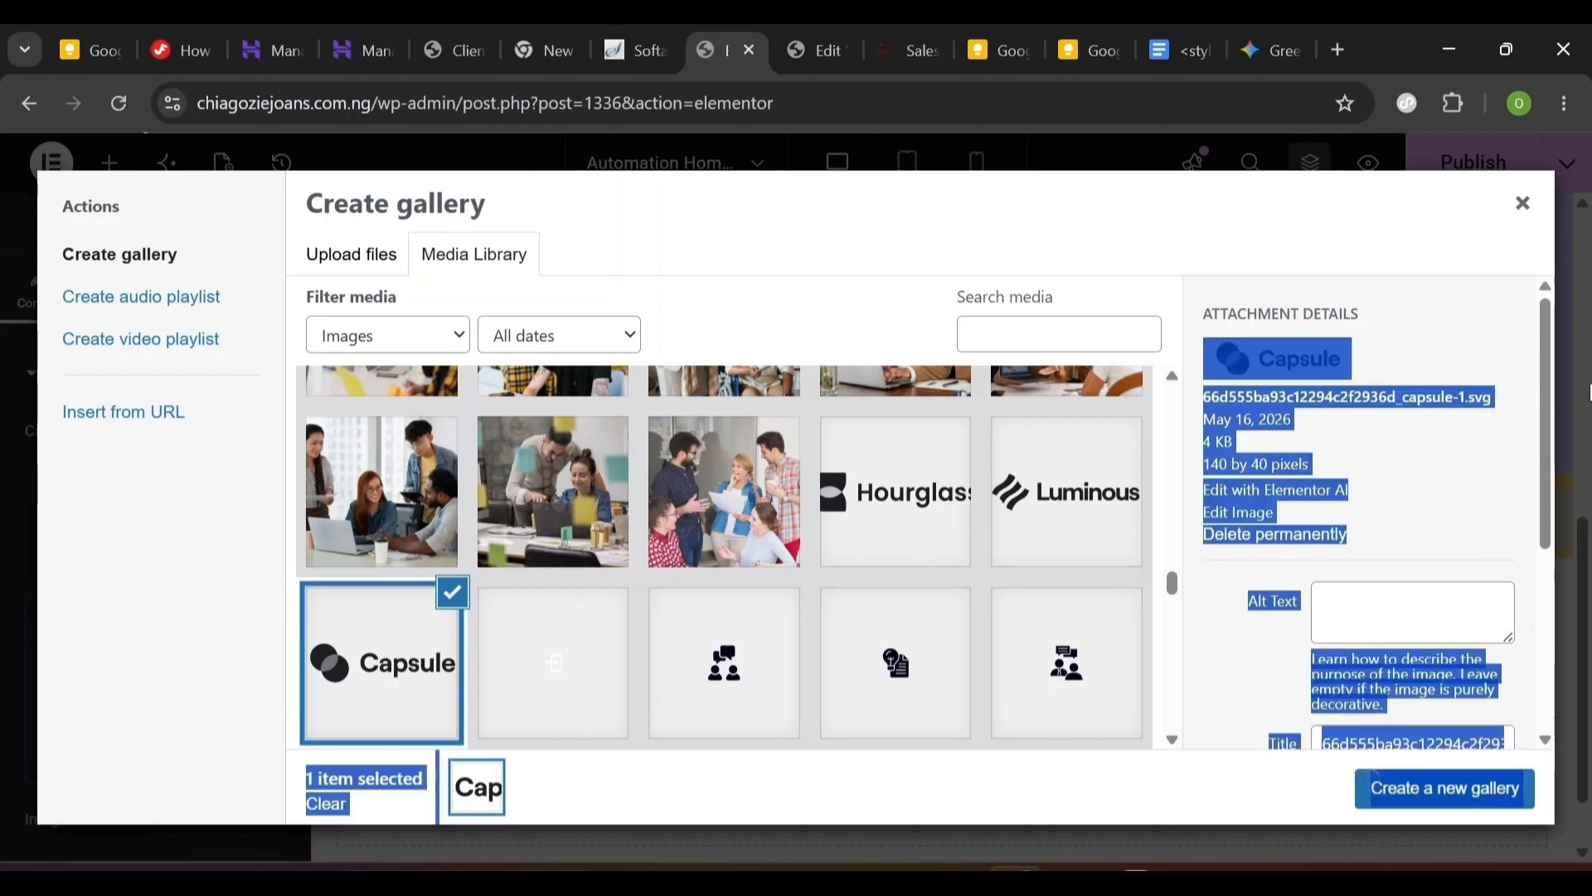
{"action": "left_click", "coordinate": [1075, 495]}
{"action": "left_click", "coordinate": [899, 497]}
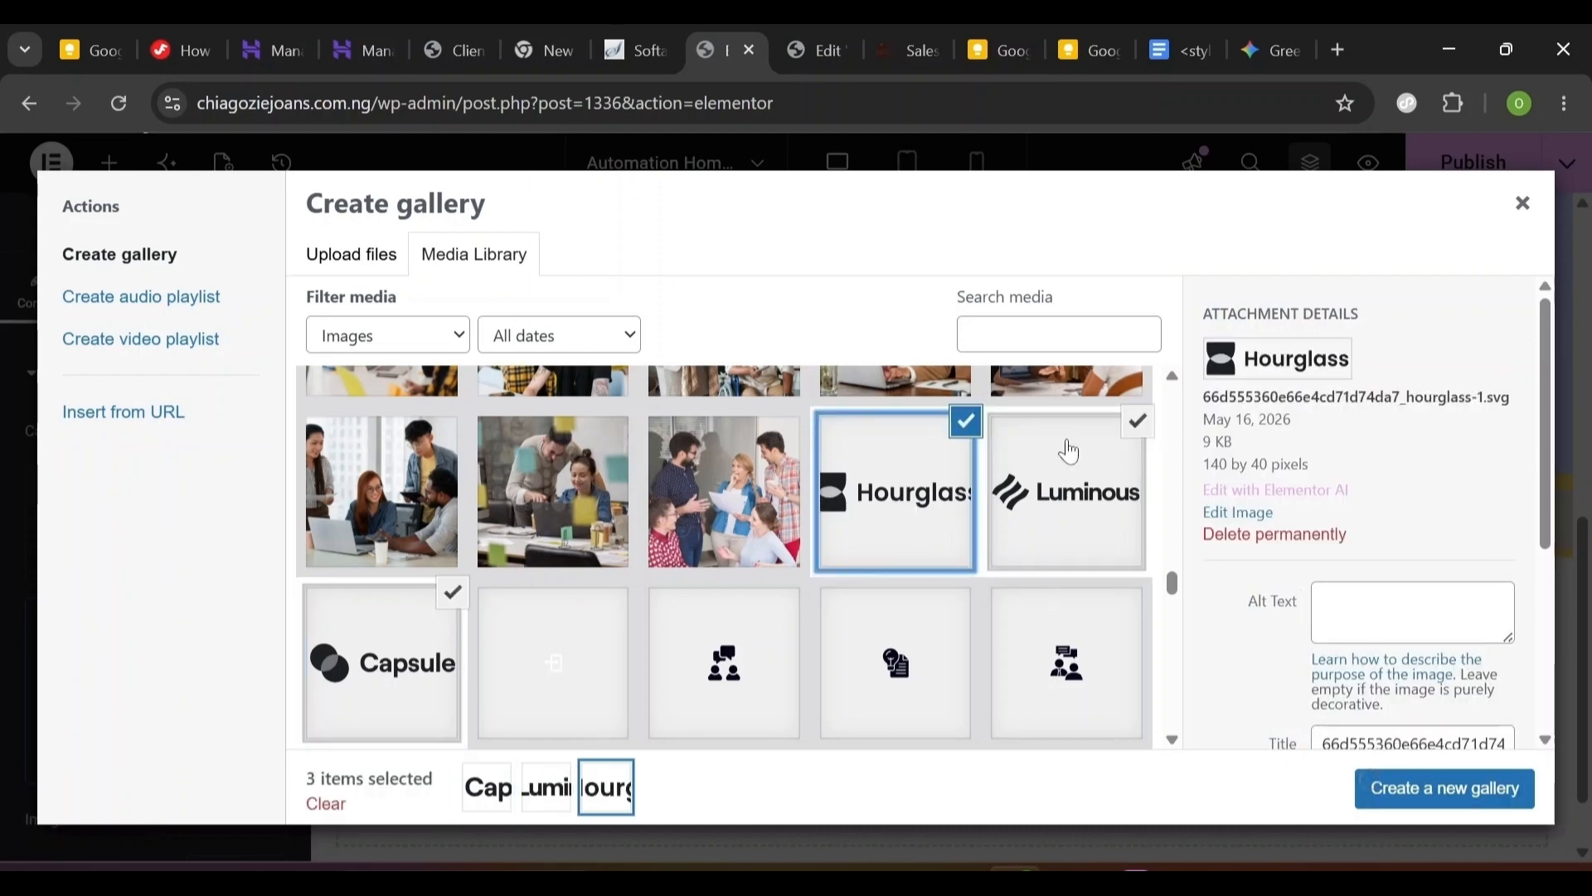
{"action": "scroll", "coordinate": [581, 548], "scroll_direction": "up", "scroll_amount": 5}
{"action": "left_click", "coordinate": [527, 547]}
{"action": "left_click", "coordinate": [396, 564]}
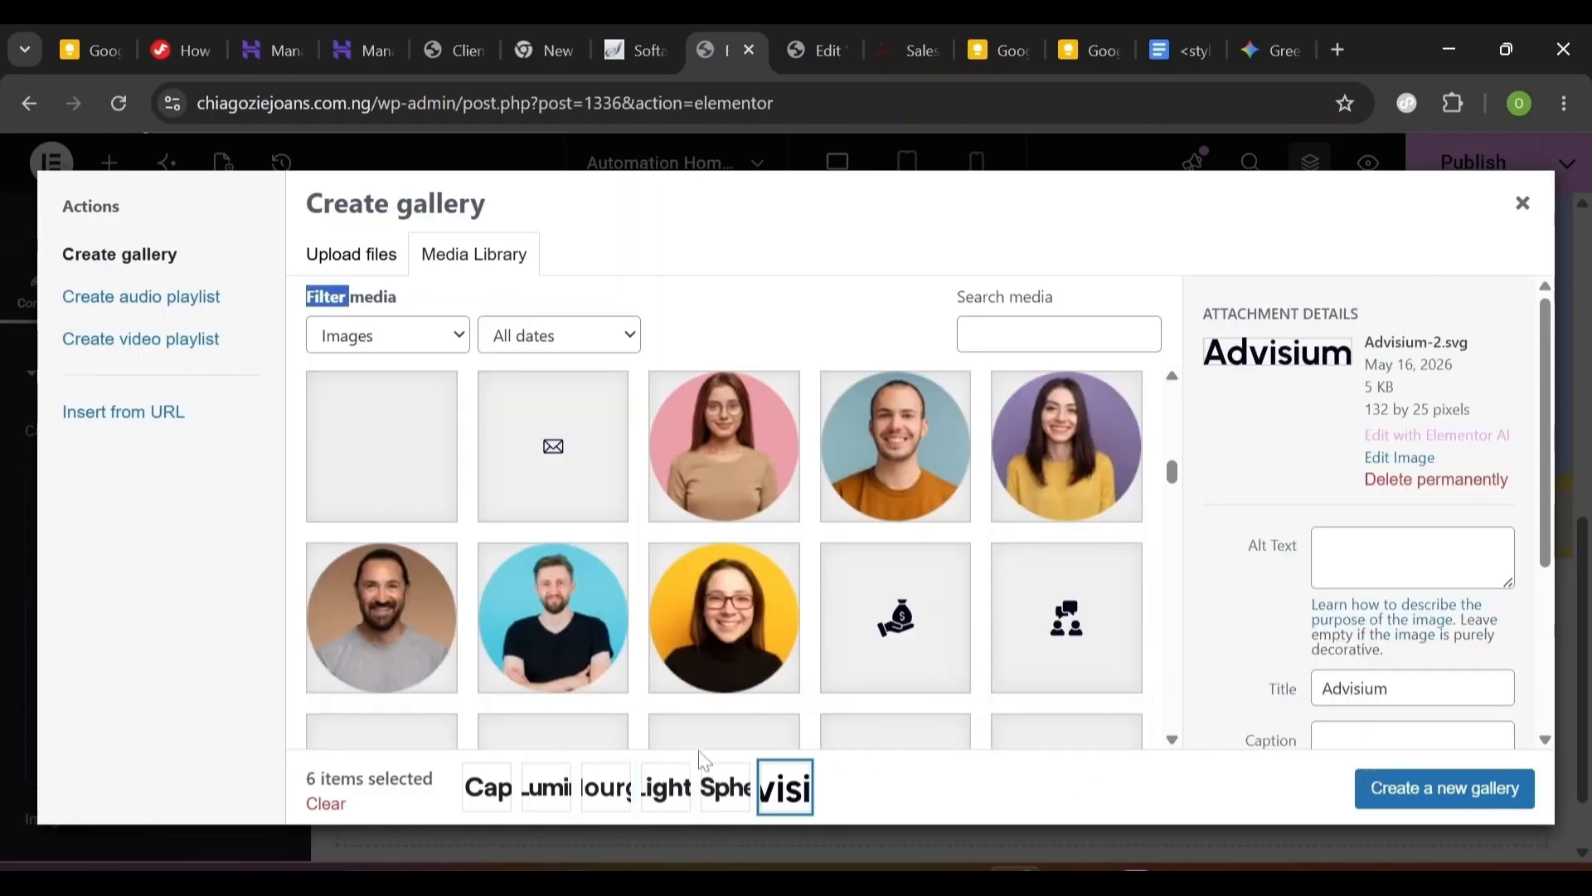
{"action": "left_click", "coordinate": [1407, 800]}
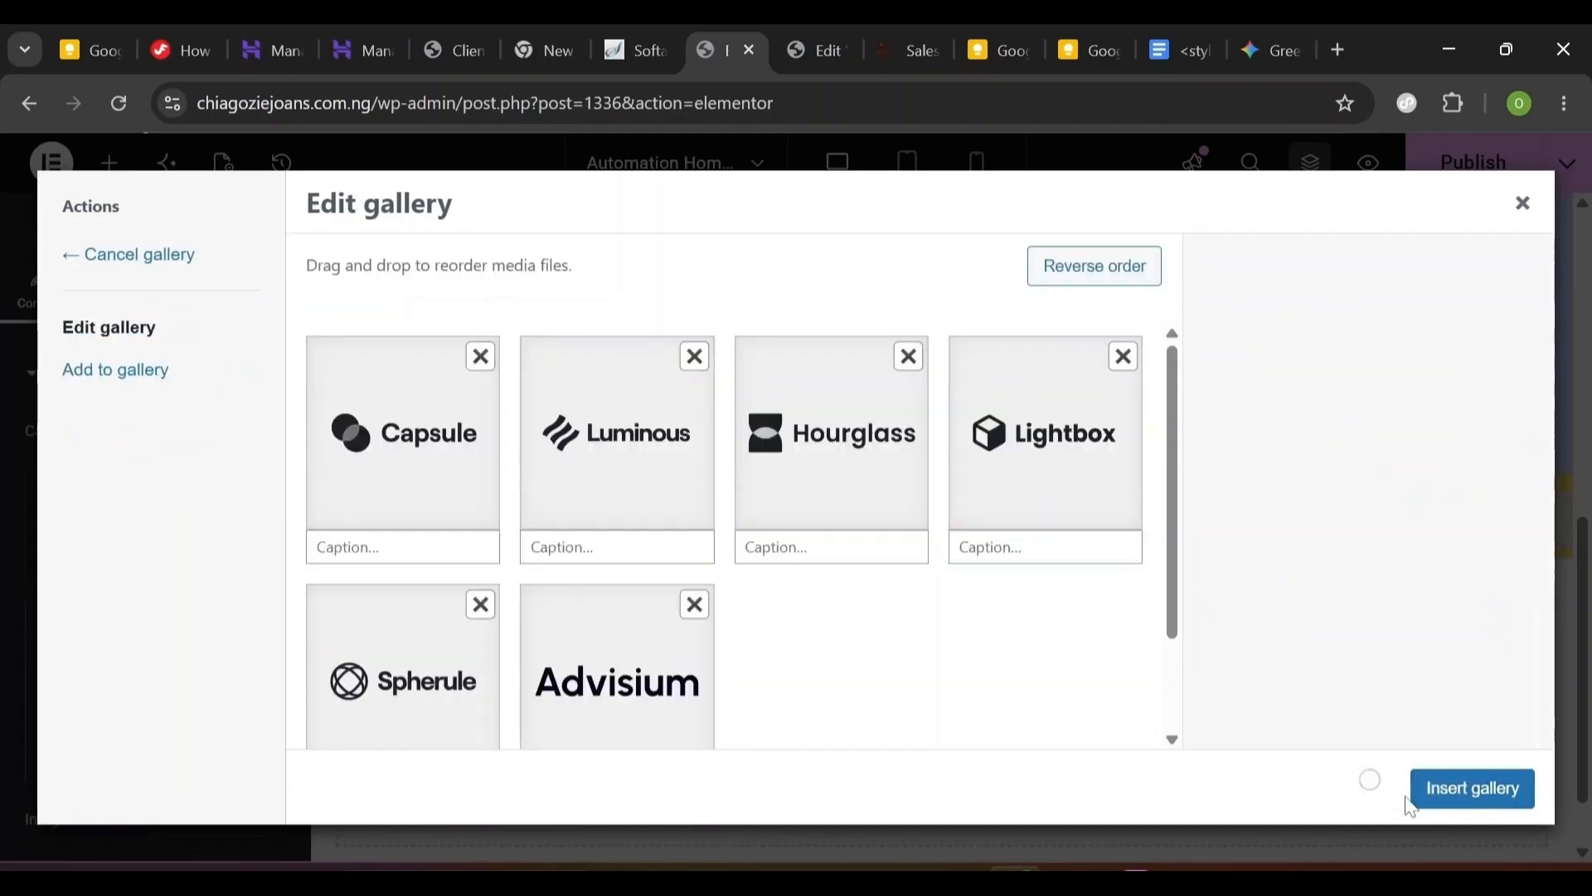
{"action": "left_click", "coordinate": [1521, 798]}
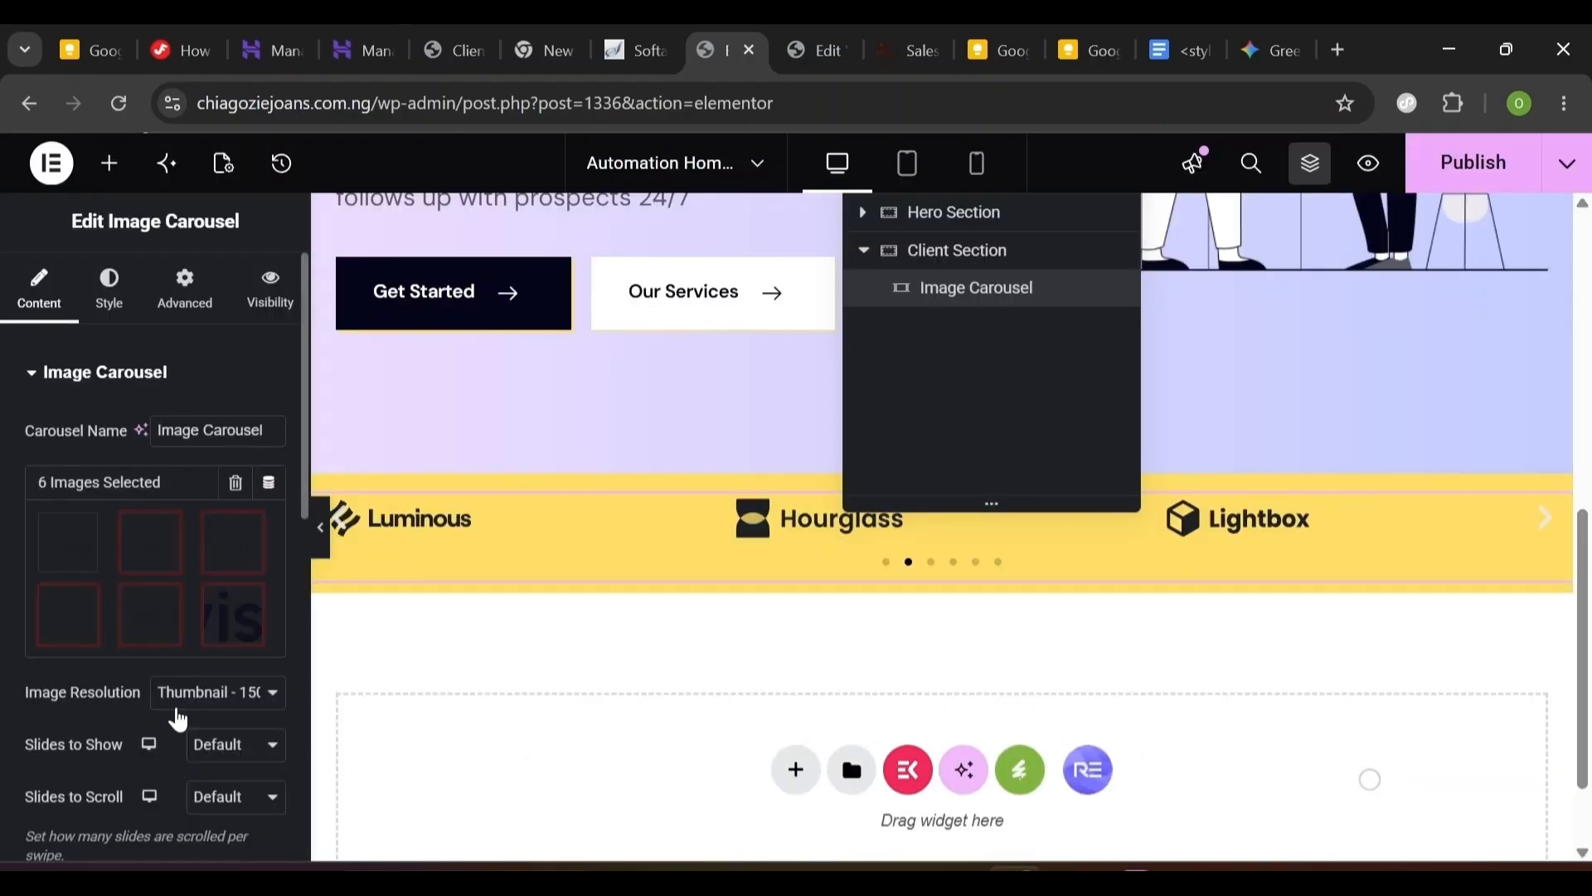
- Set the carousel to full-resolution images, six slides shown and one slide scrolled at a time
{"action": "left_click", "coordinate": [214, 707]}
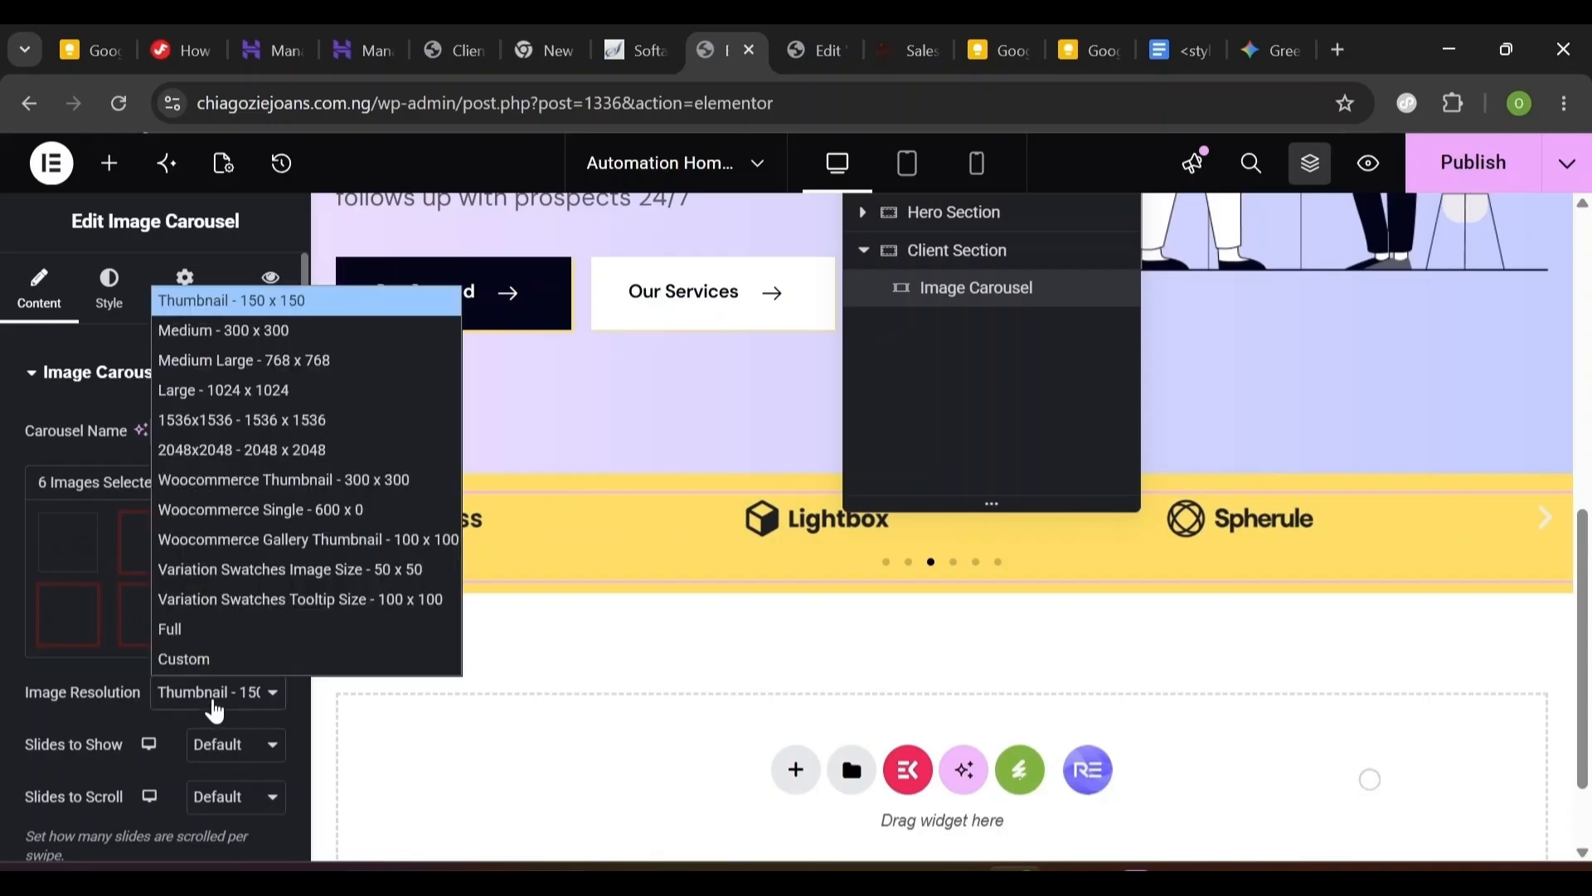
{"action": "left_click", "coordinate": [224, 629]}
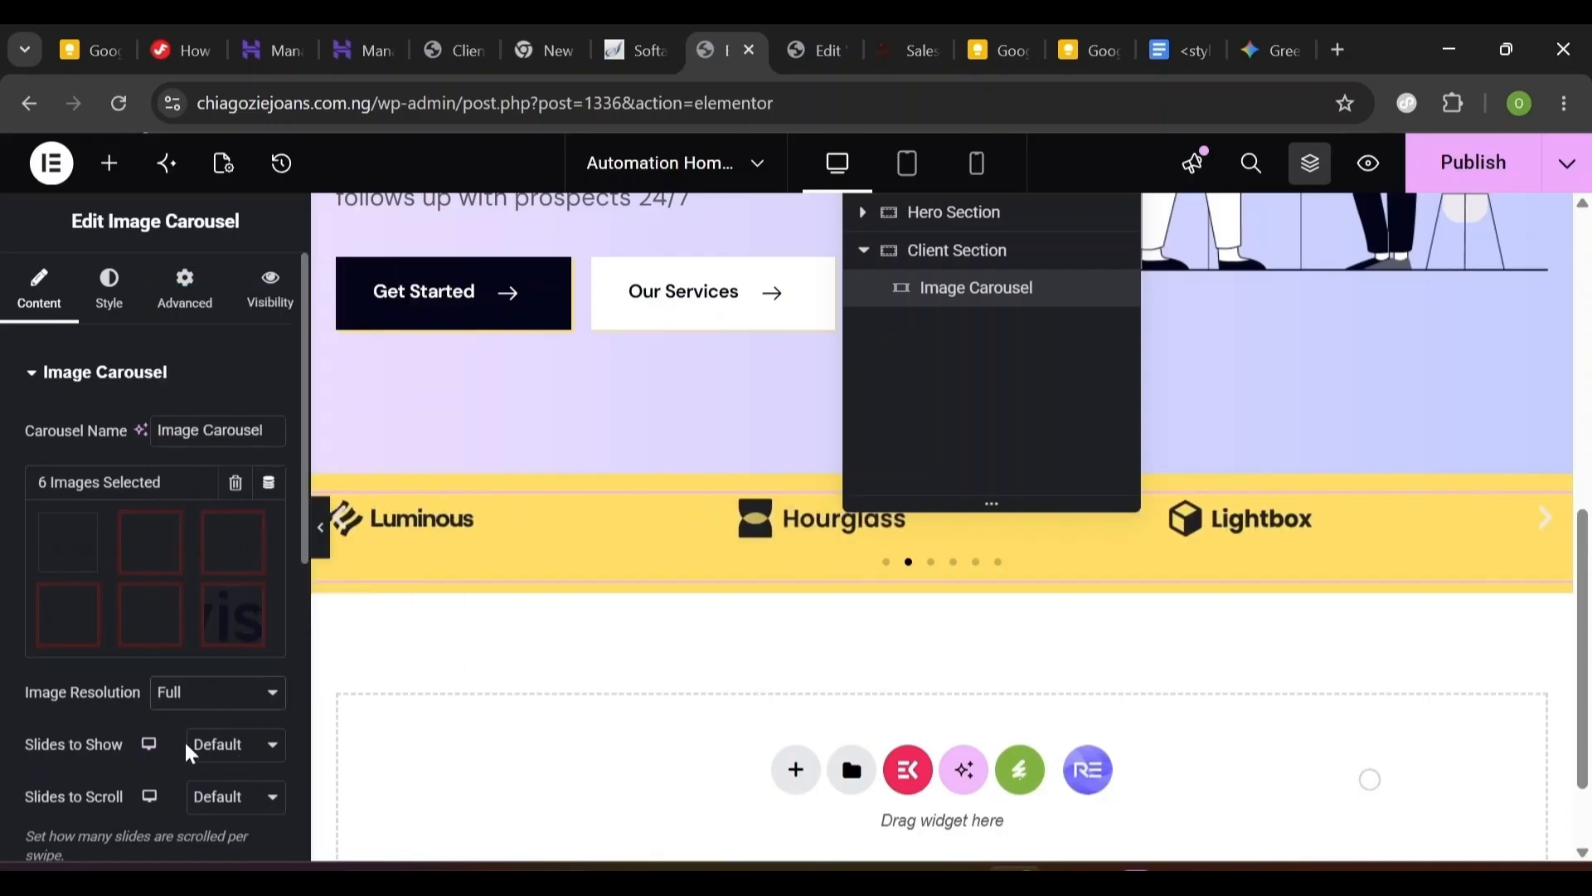
{"action": "left_click", "coordinate": [212, 751]}
{"action": "left_click", "coordinate": [211, 535]}
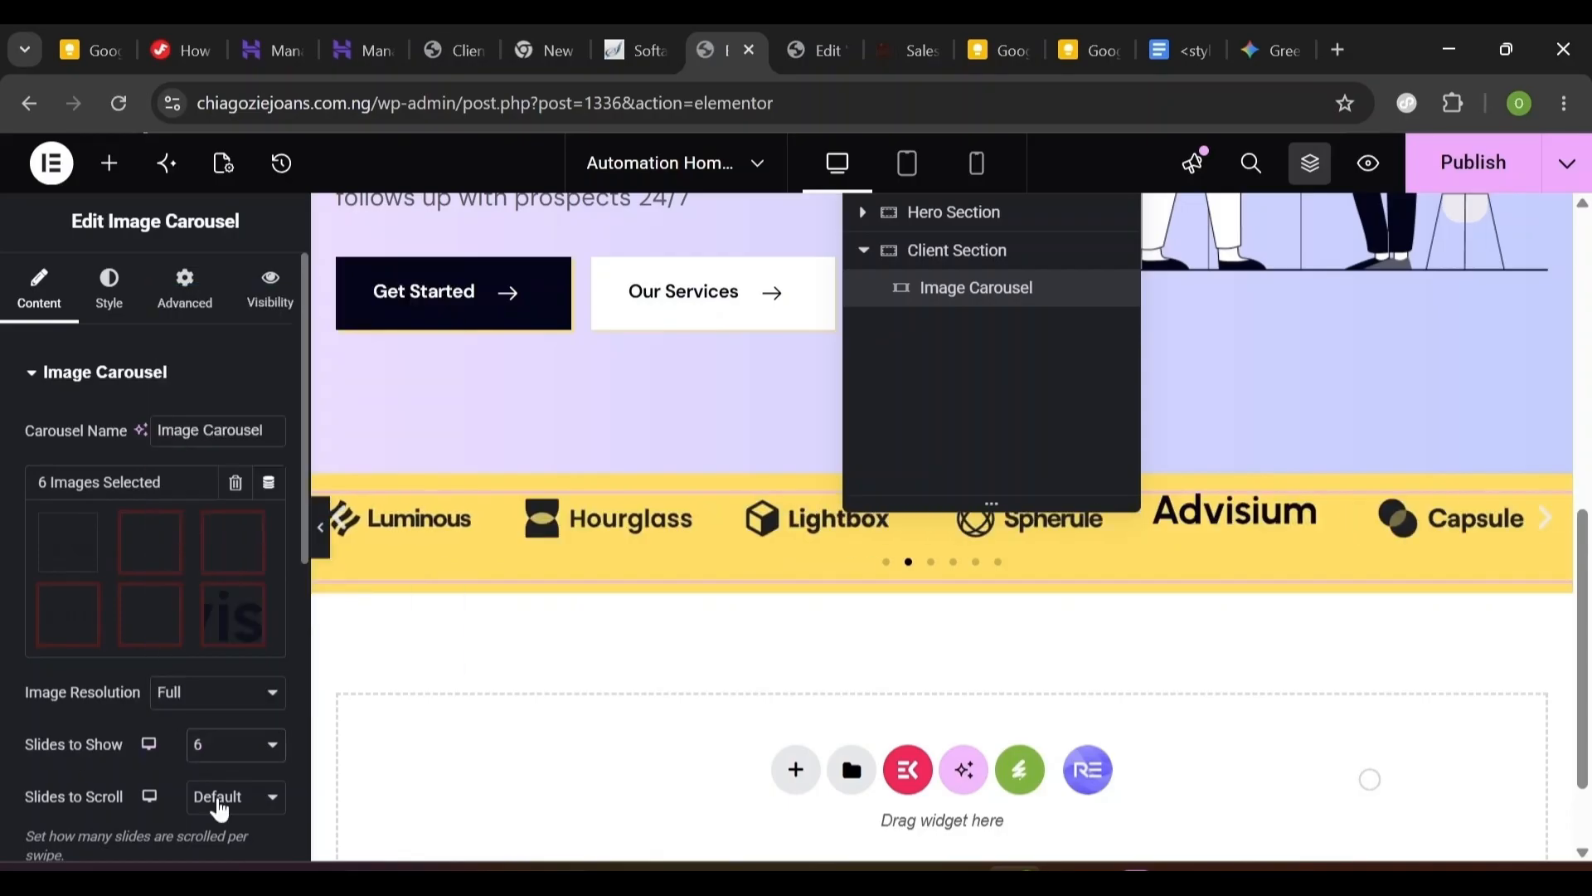
{"action": "left_click", "coordinate": [233, 796]}
{"action": "left_click", "coordinate": [228, 481]}
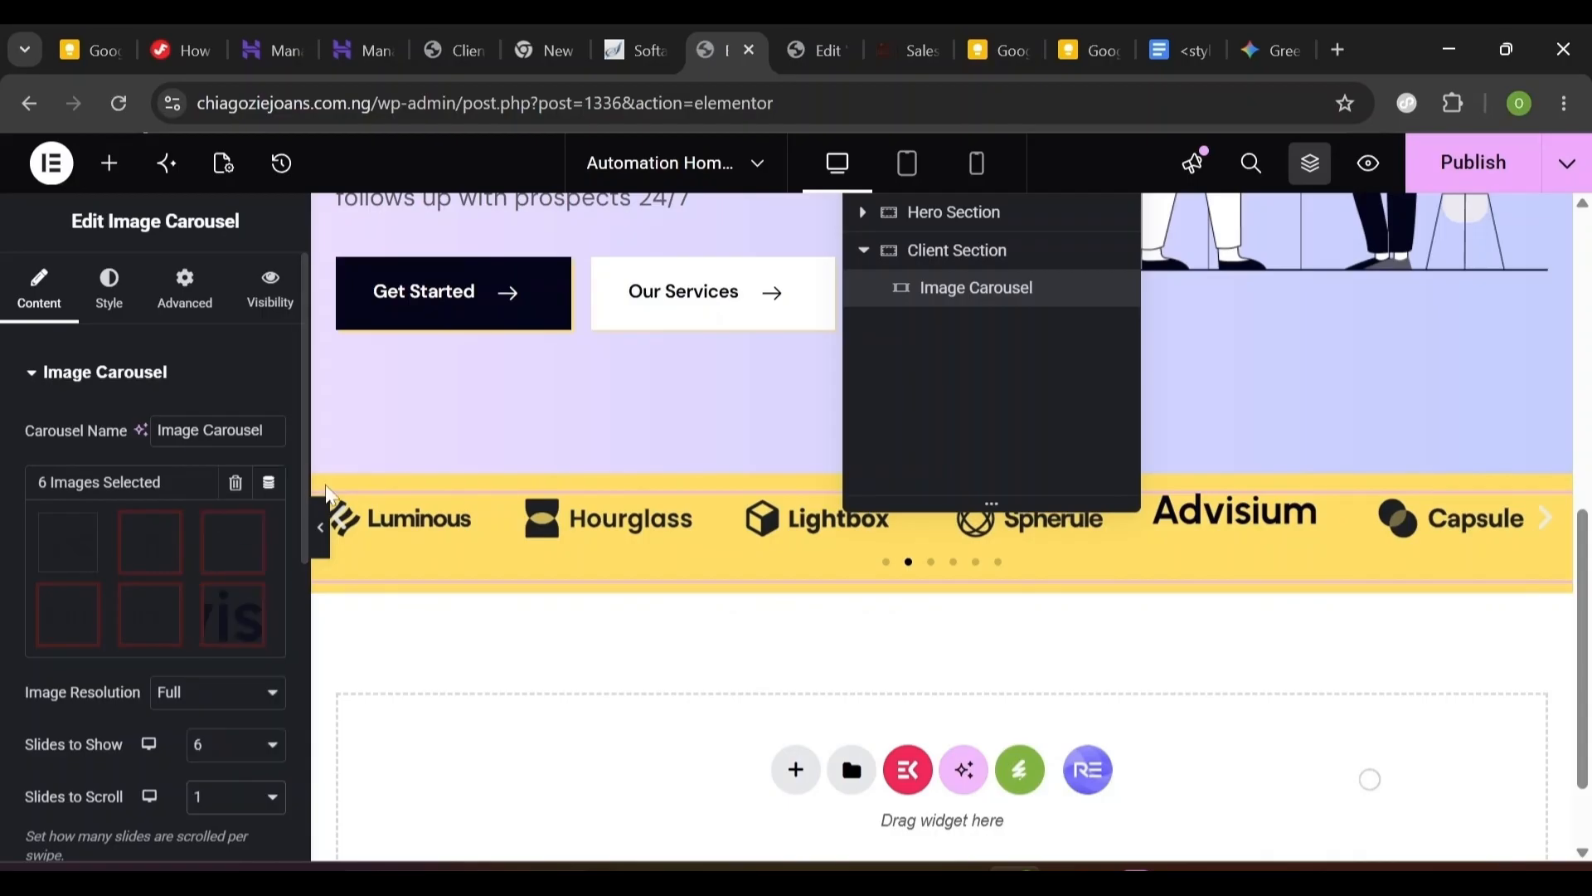
- Set the carousel's Navigation to None, removing arrows and dots
{"action": "scroll", "coordinate": [176, 734], "scroll_direction": "down", "scroll_amount": 3}
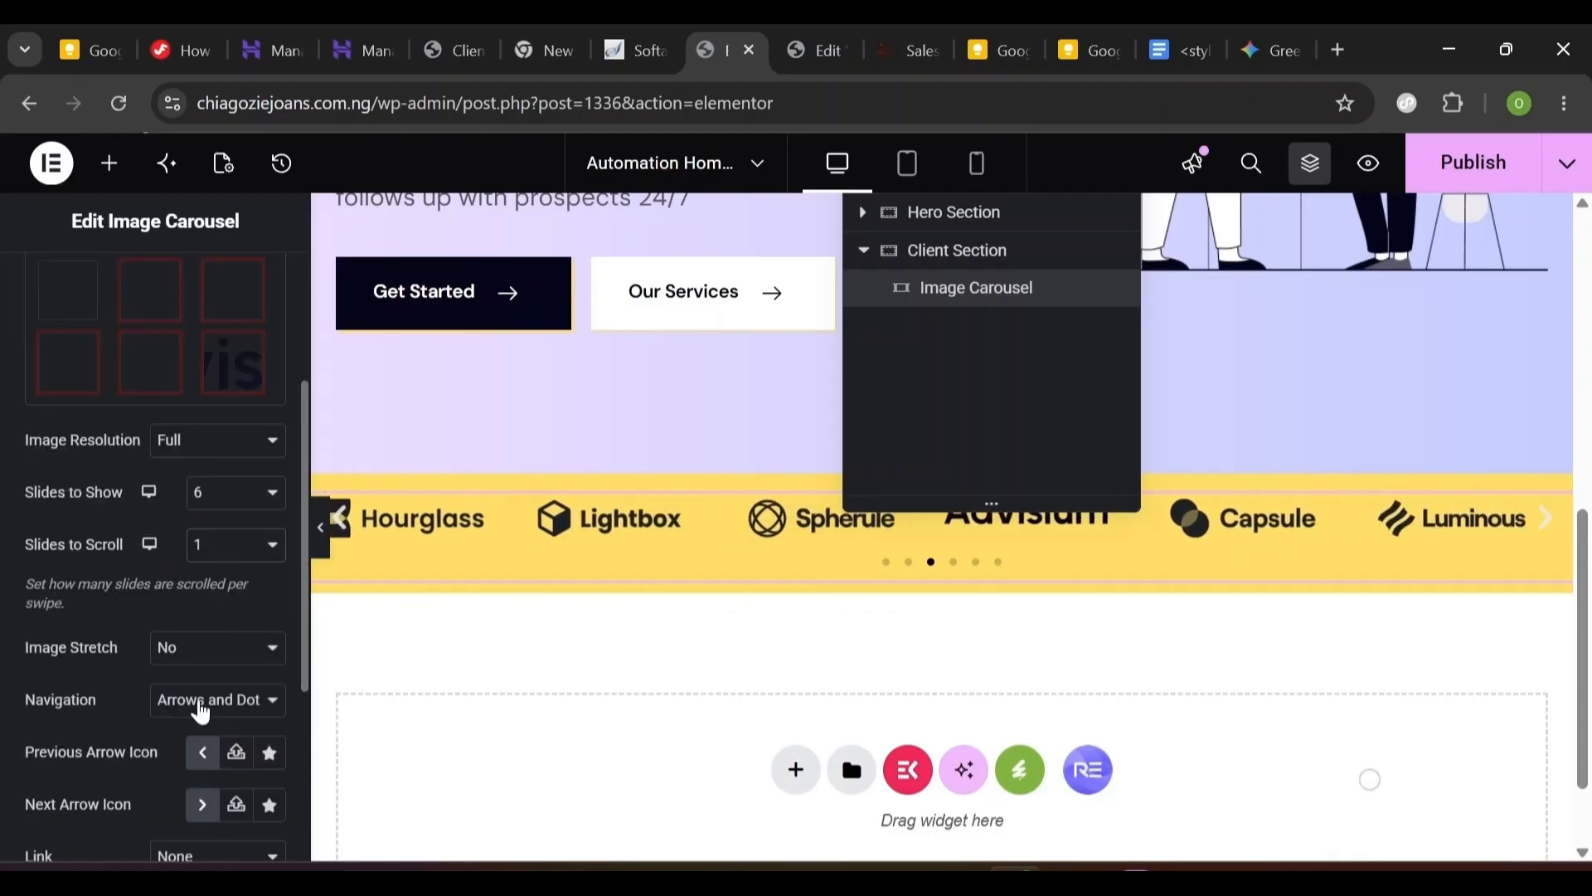
{"action": "left_click", "coordinate": [246, 705]}
{"action": "left_click", "coordinate": [213, 818]}
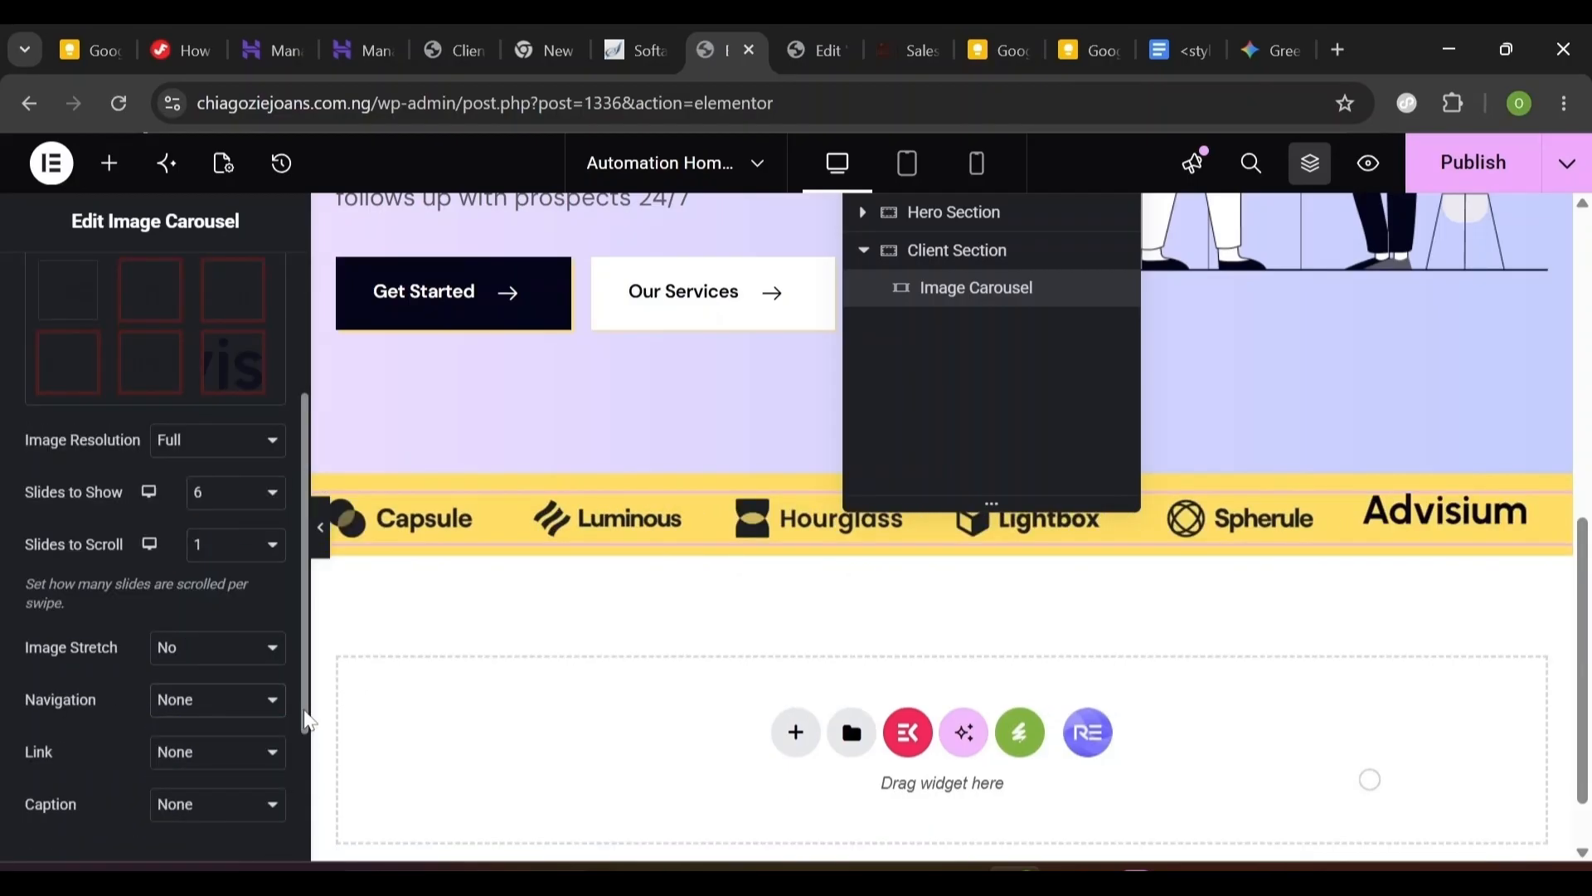
{"action": "left_click_drag", "start_coordinate": [309, 720], "coordinate": [306, 842]}
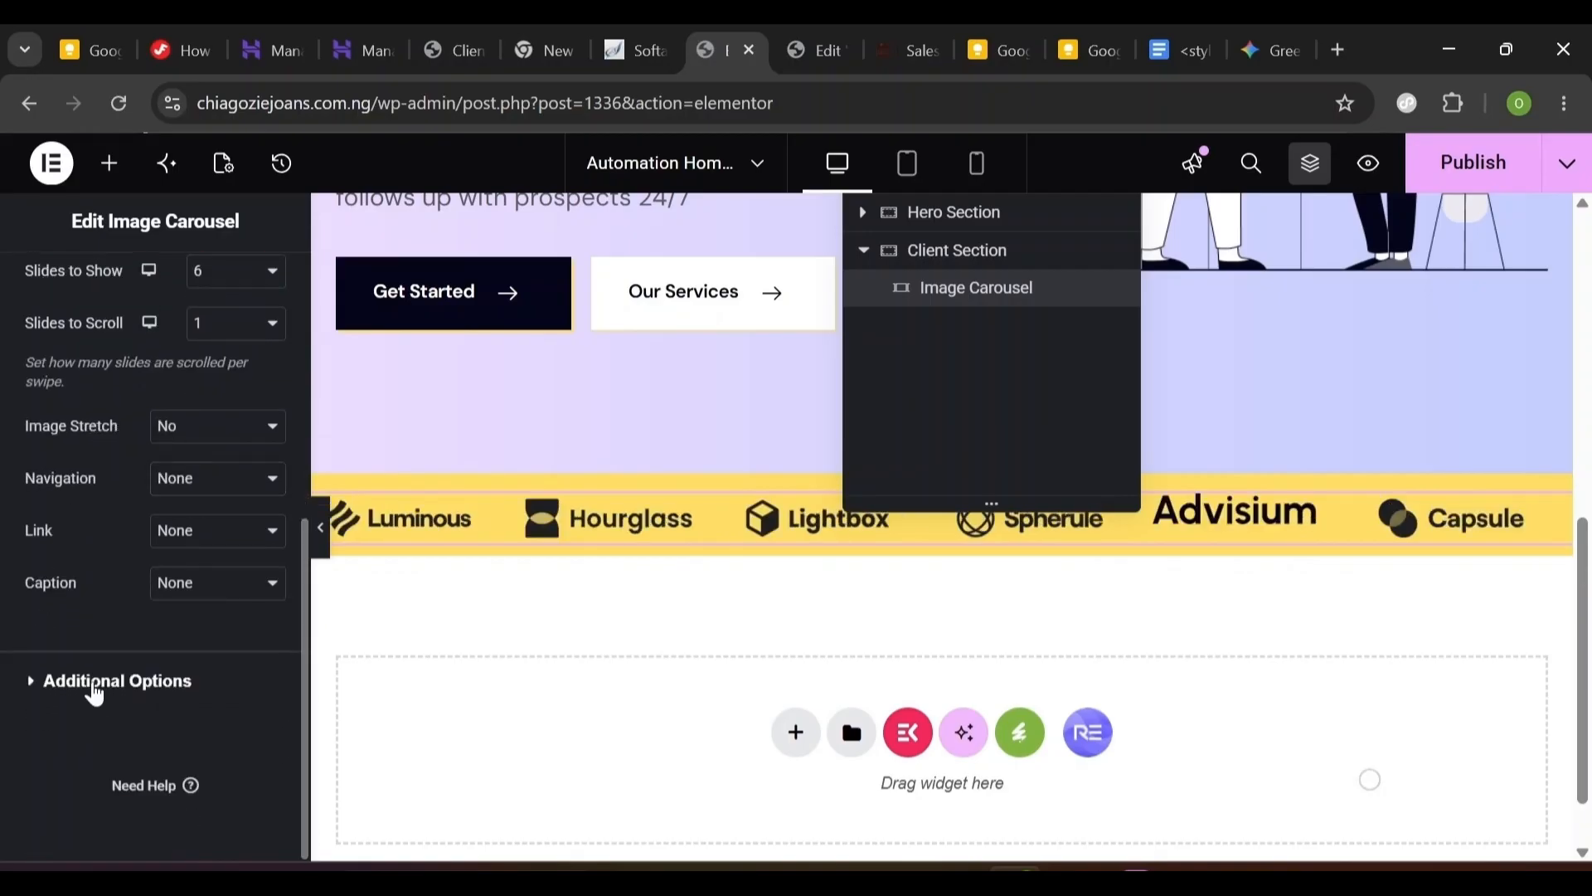
- Under Additional Options, set Autoplay Speed to 500 and Animation Speed to 2000
{"action": "left_click", "coordinate": [116, 681]}
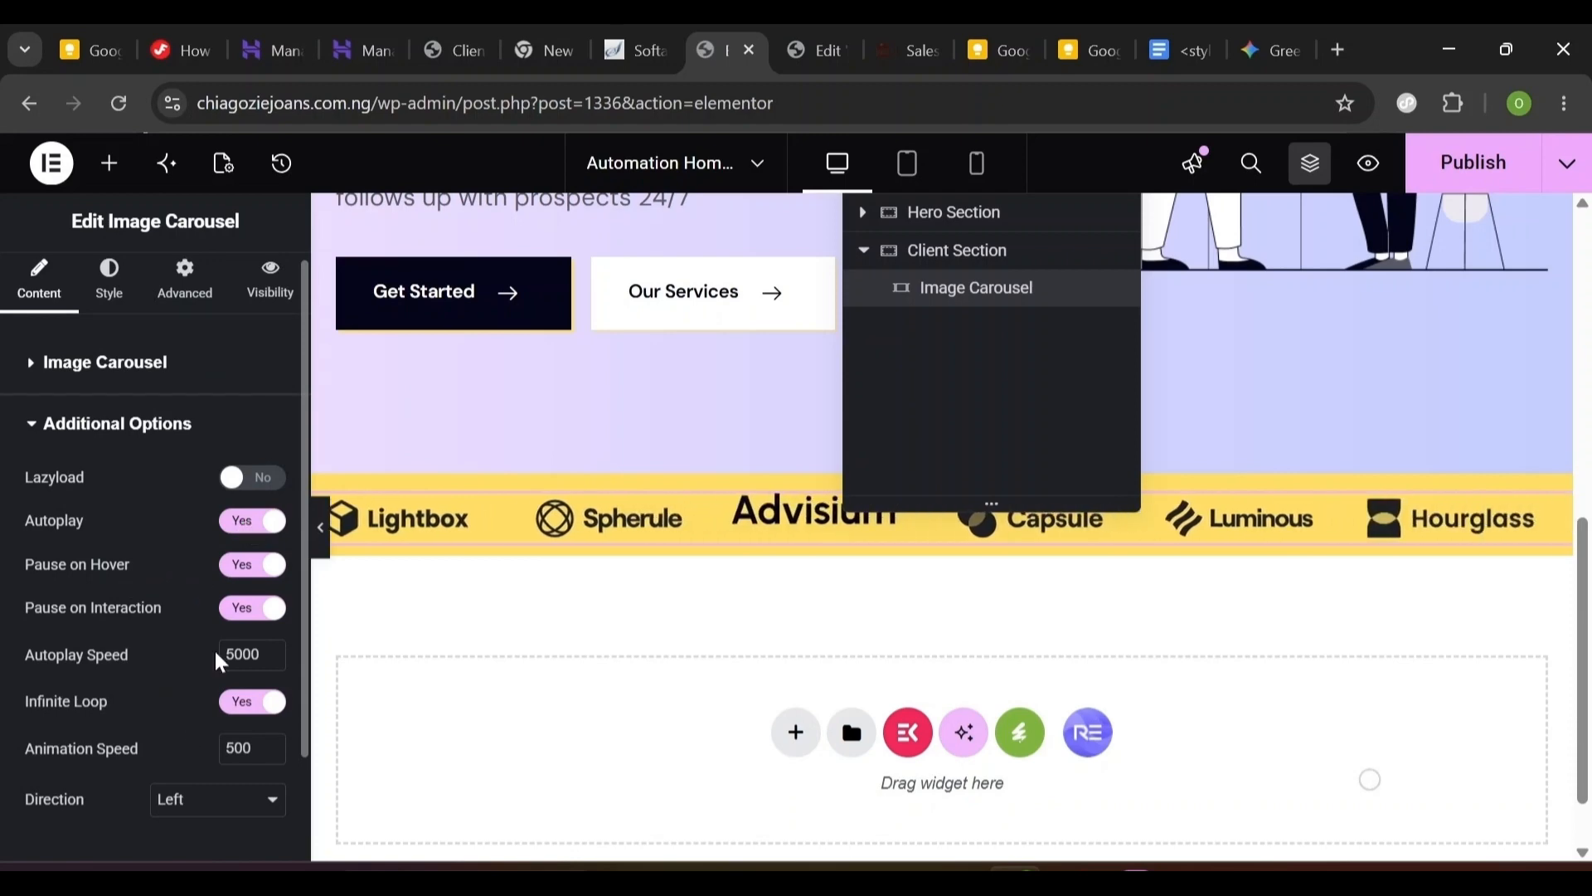
{"action": "double_click", "coordinate": [242, 654]}
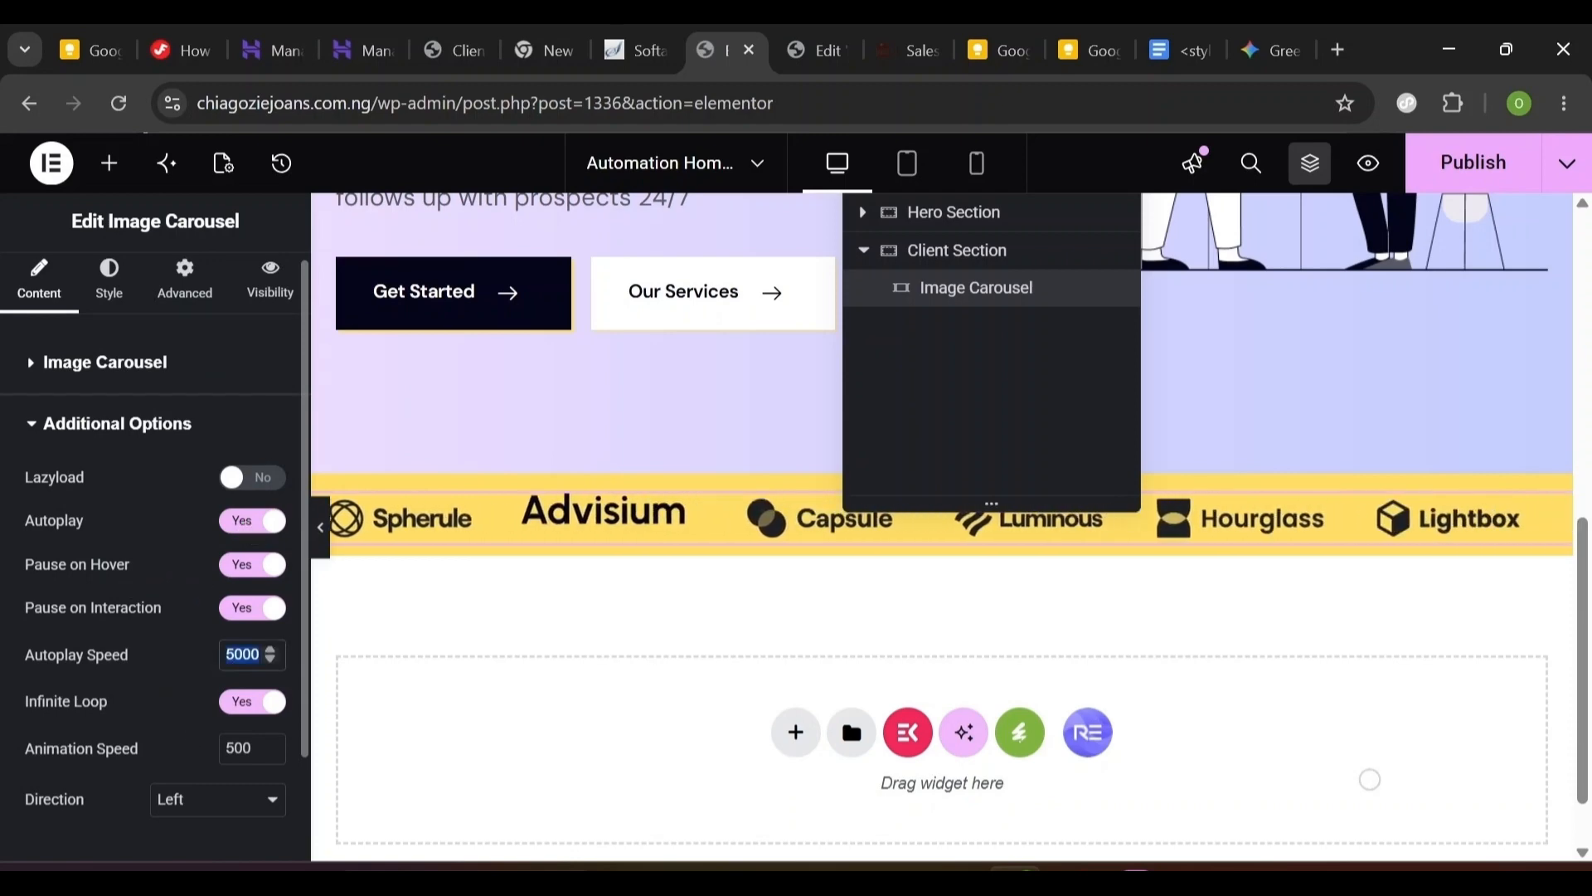
{"action": "type", "text": "500"}
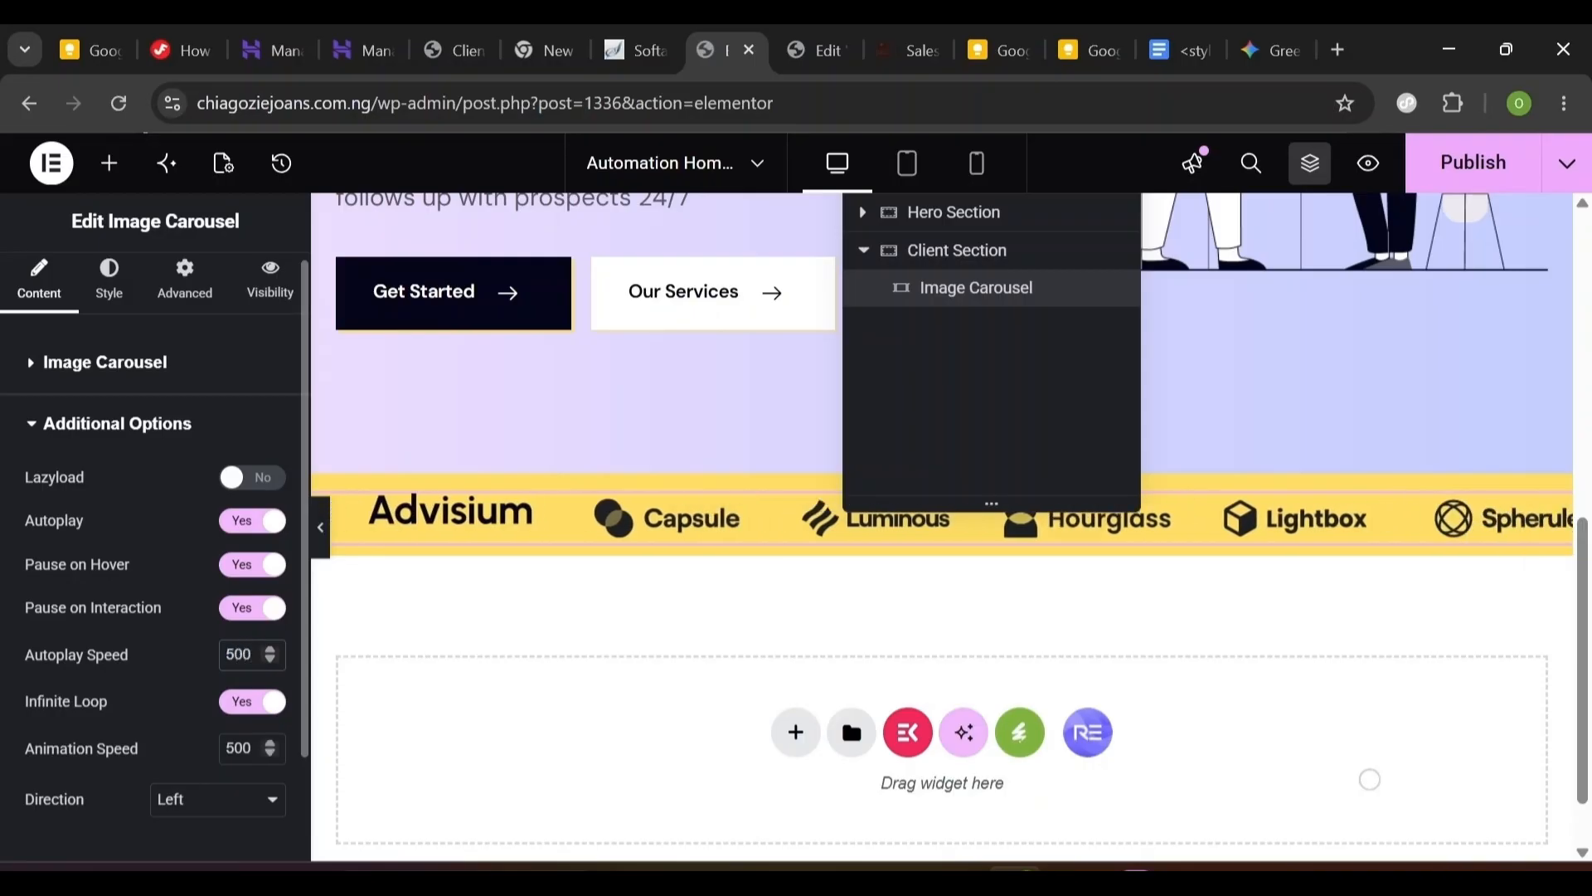
{"action": "key", "text": "Tab"}
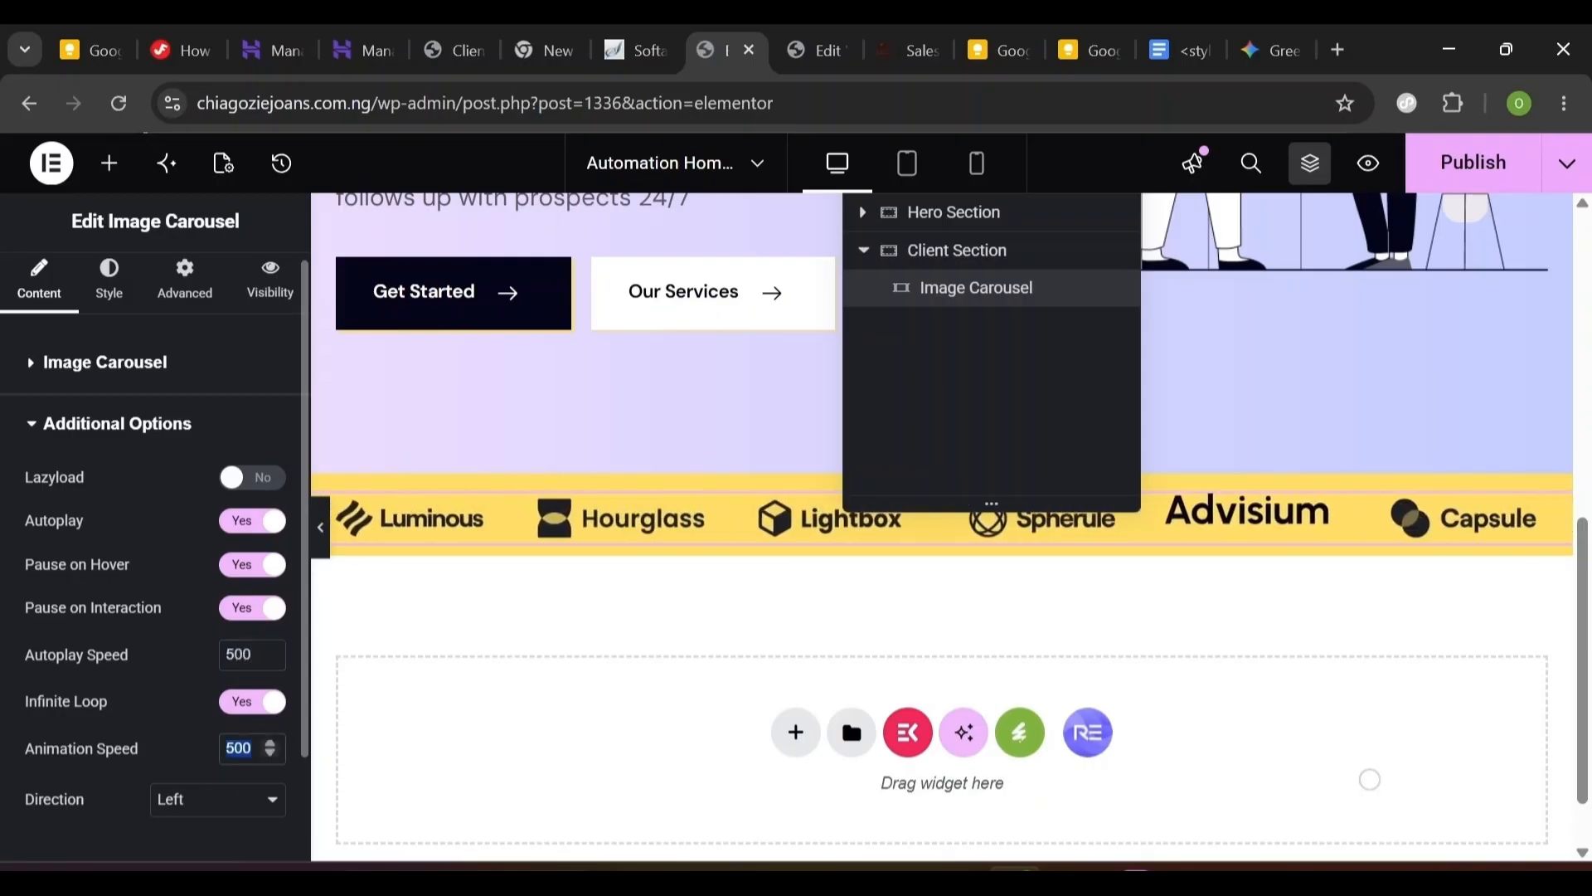
{"action": "type", "text": "2000"}
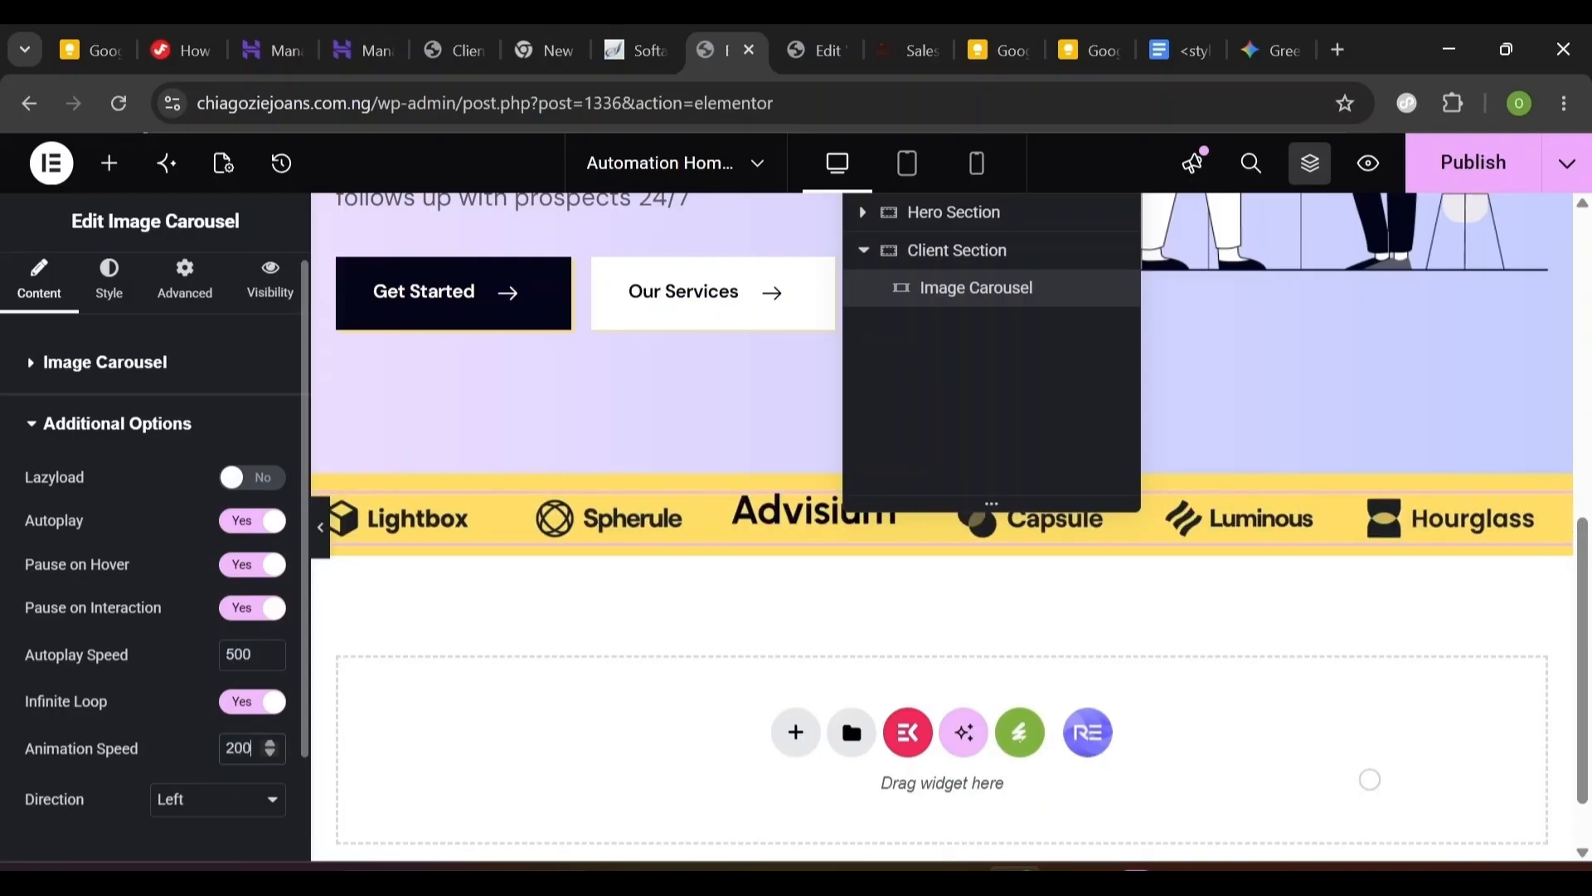
{"action": "left_click", "coordinate": [111, 286]}
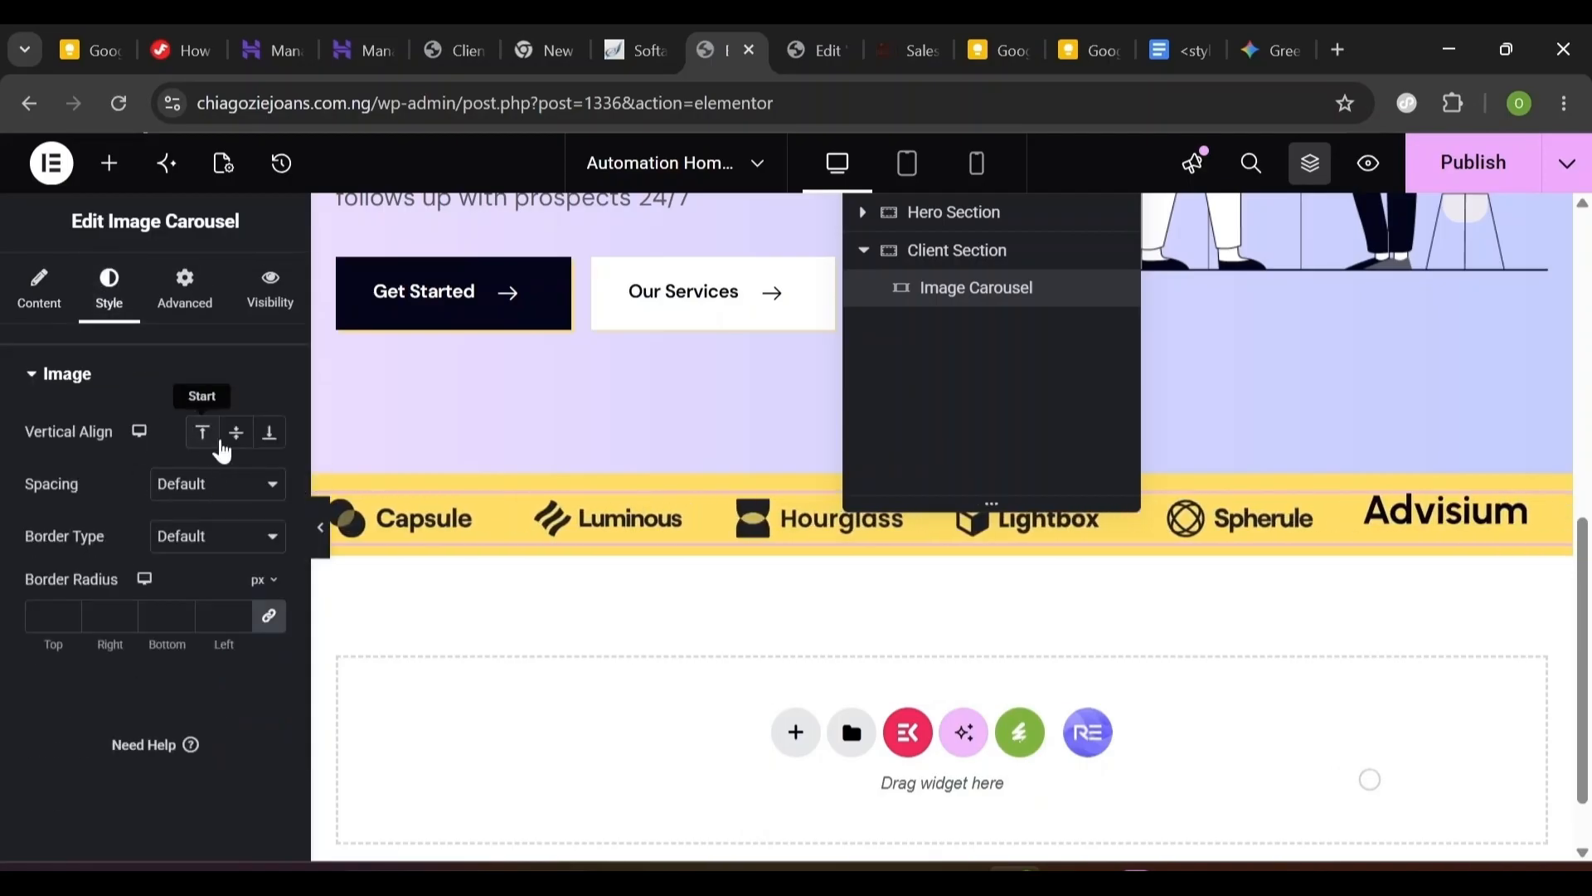
- Center the logos vertically and set Slides to Show to 4 in tablet view
{"action": "left_click", "coordinate": [237, 435]}
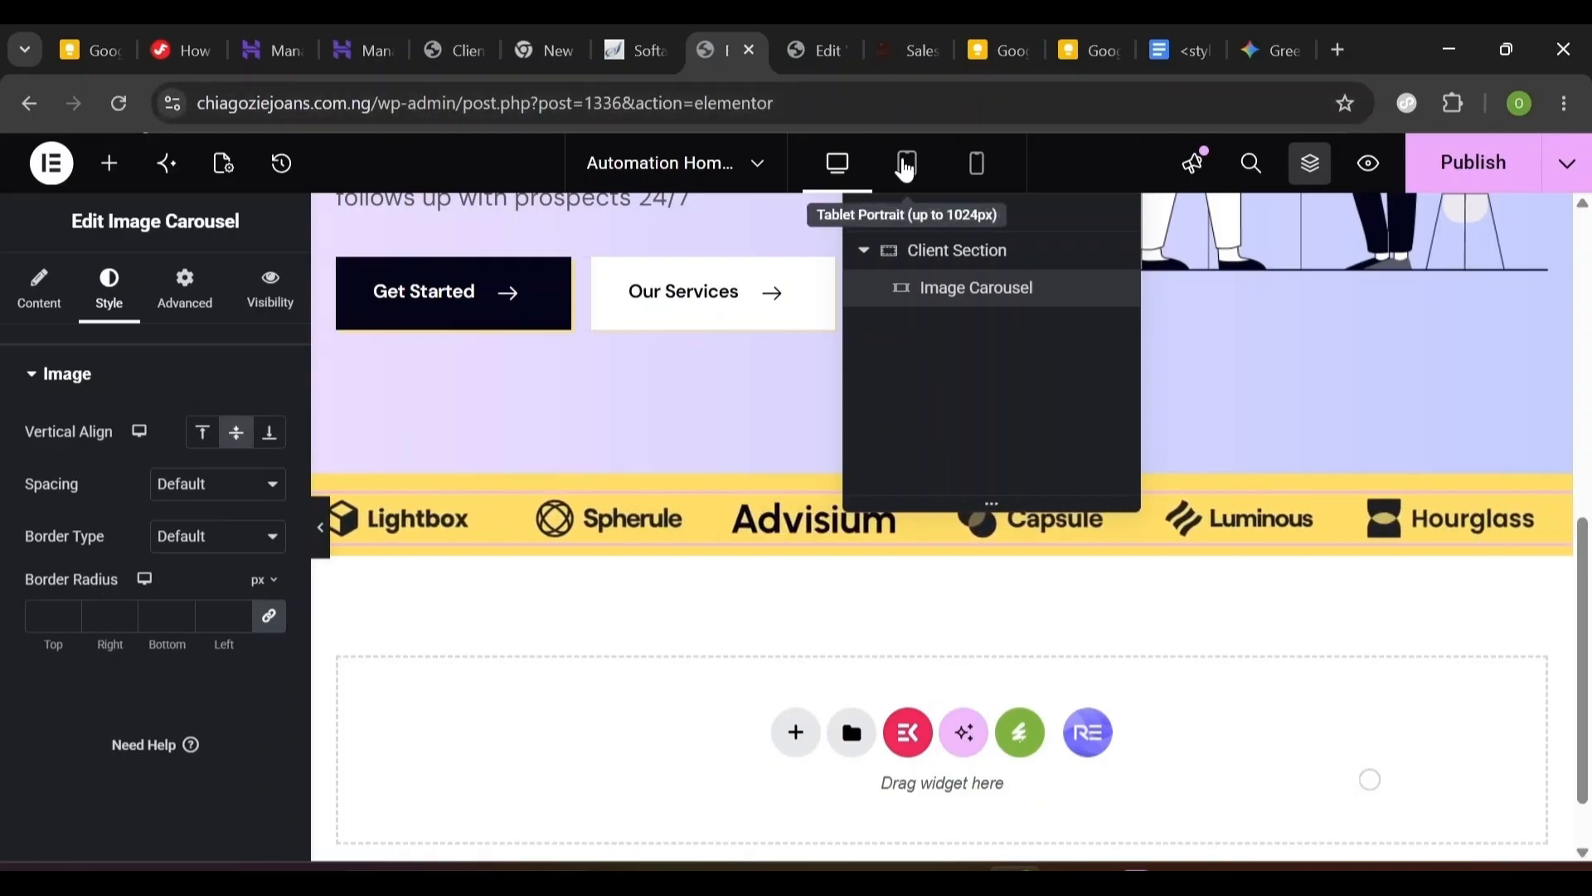
{"action": "left_click", "coordinate": [906, 164]}
{"action": "left_click", "coordinate": [854, 169]}
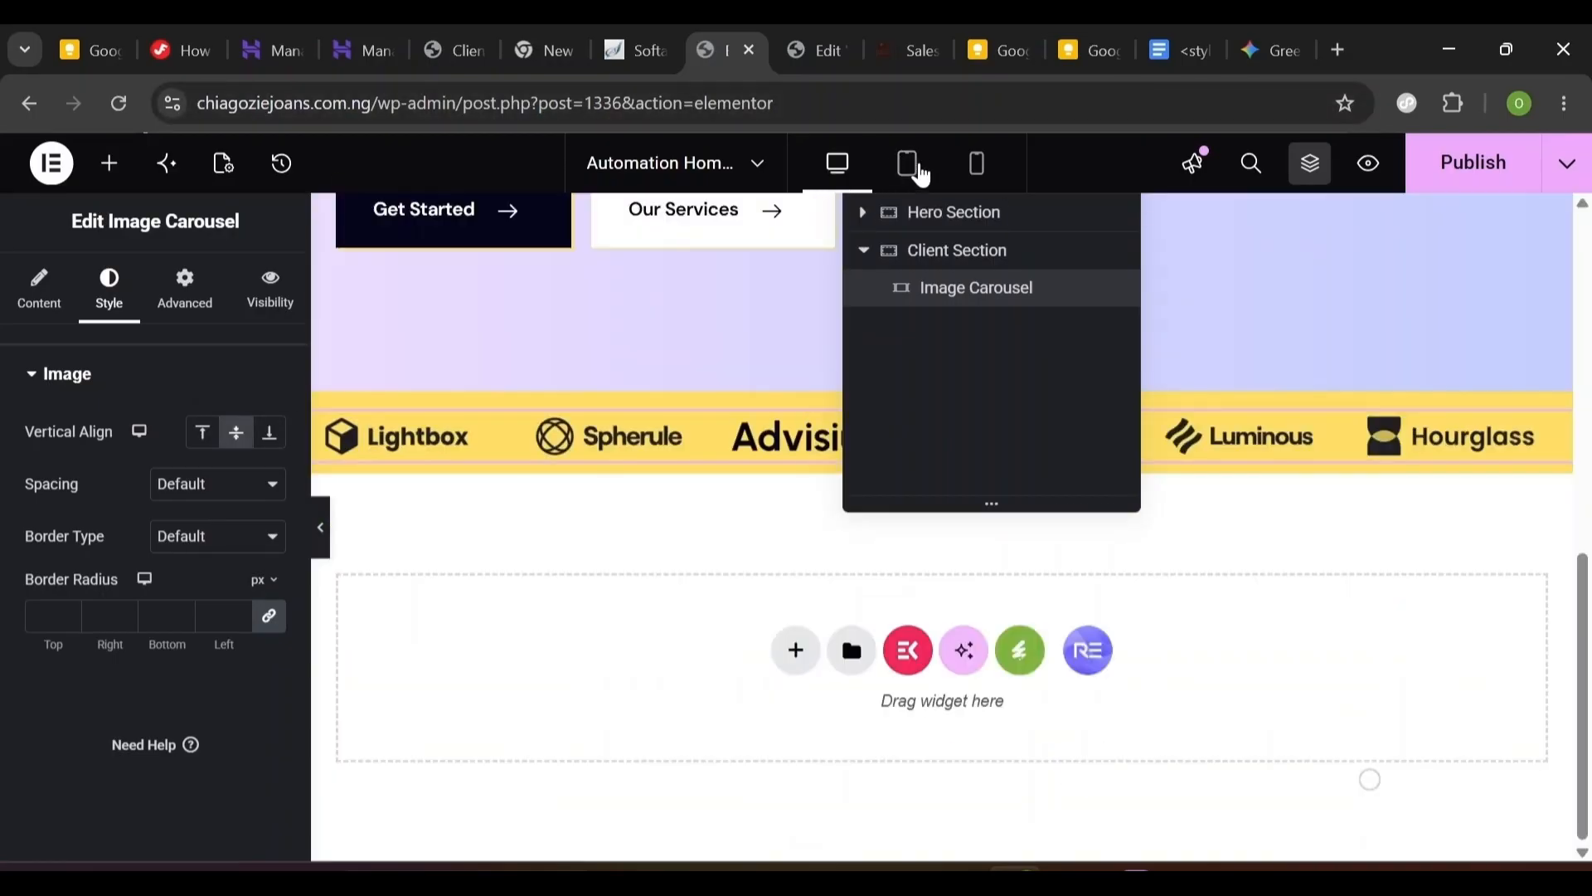
{"action": "left_click", "coordinate": [908, 168]}
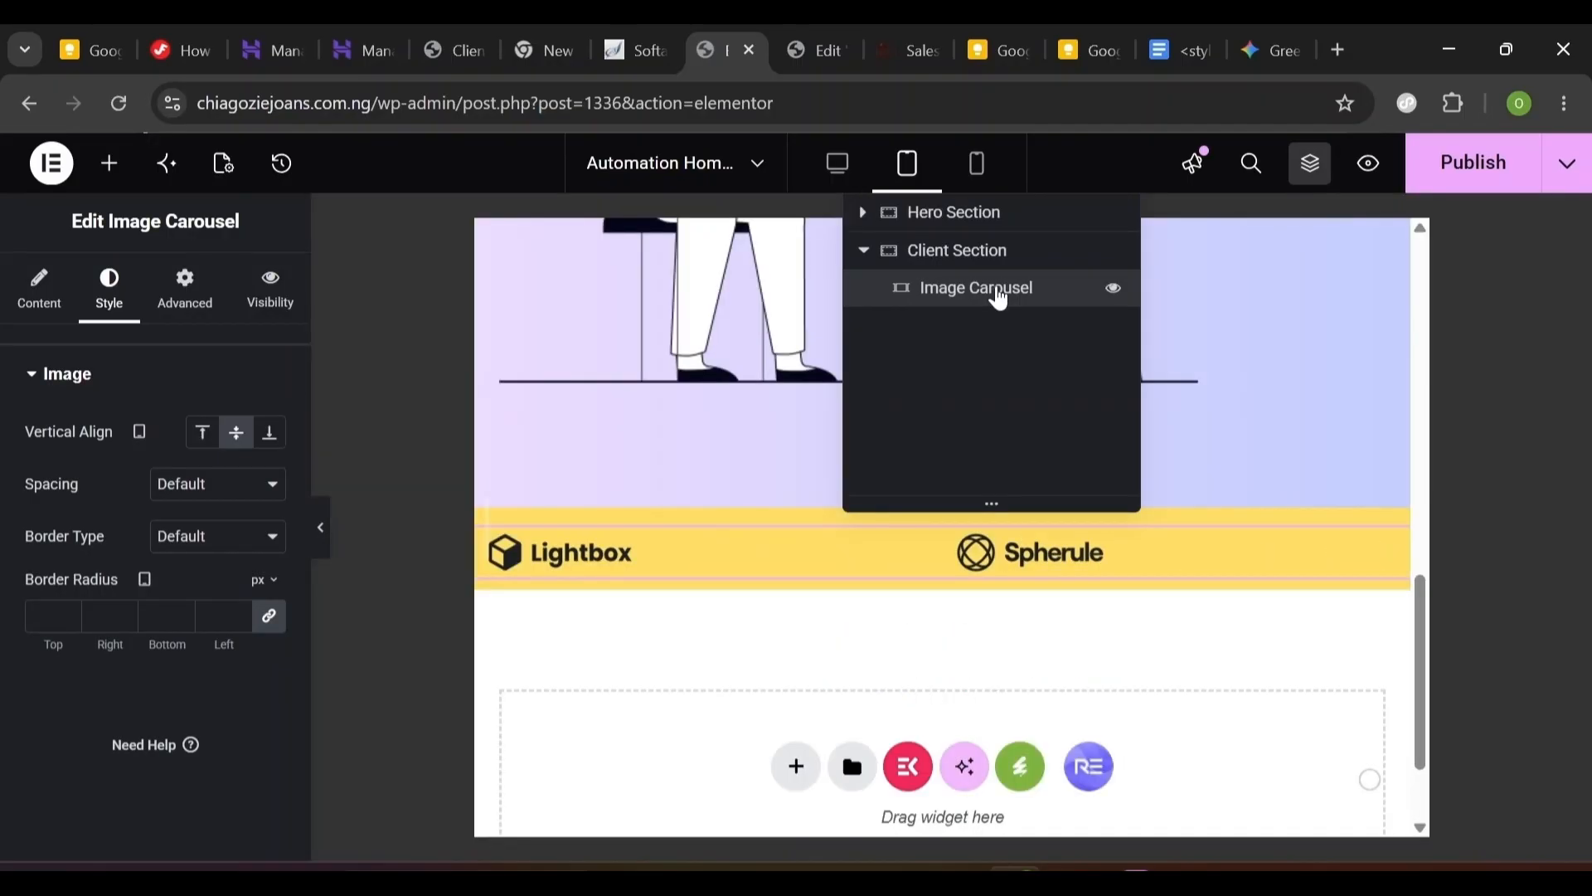
{"action": "left_click", "coordinate": [50, 294]}
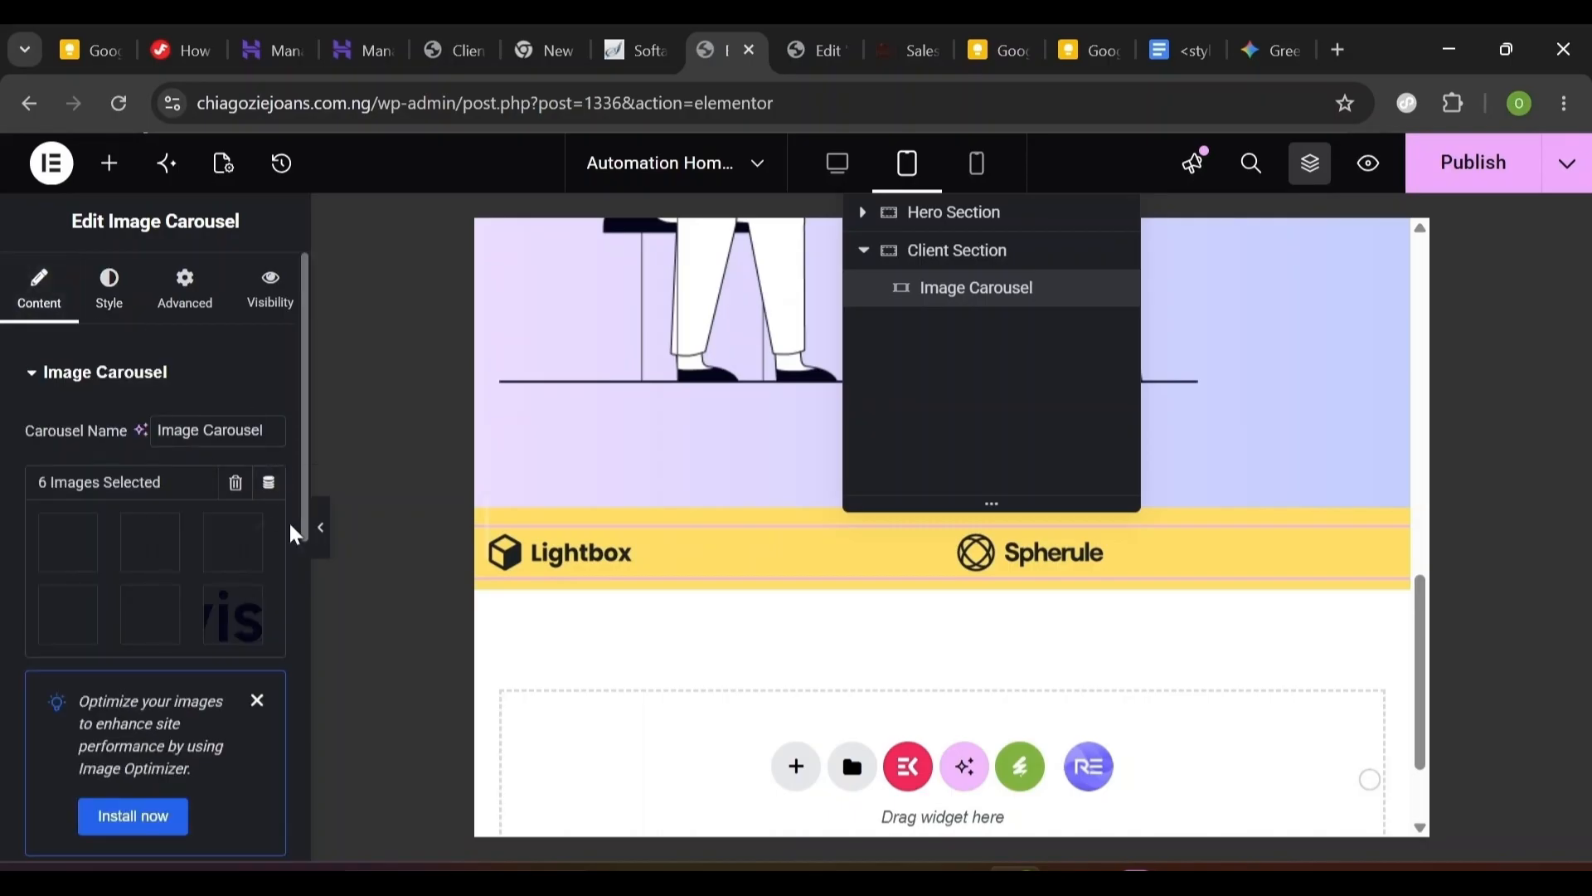
{"action": "scroll", "coordinate": [297, 526], "scroll_direction": "down", "scroll_amount": 5}
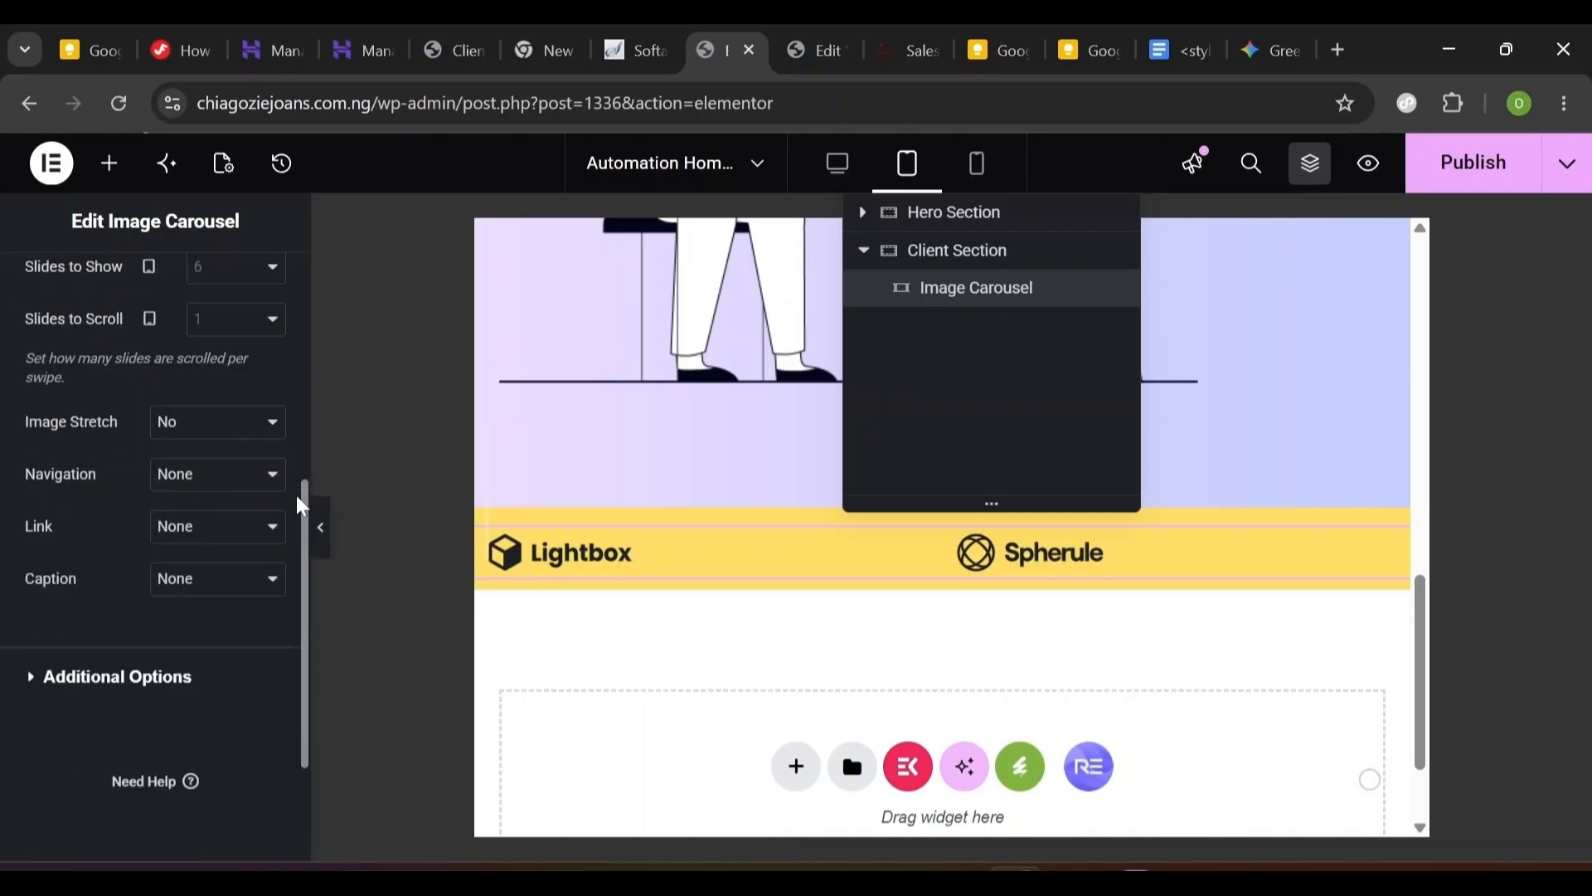
{"action": "scroll", "coordinate": [256, 585], "scroll_direction": "up", "scroll_amount": 4}
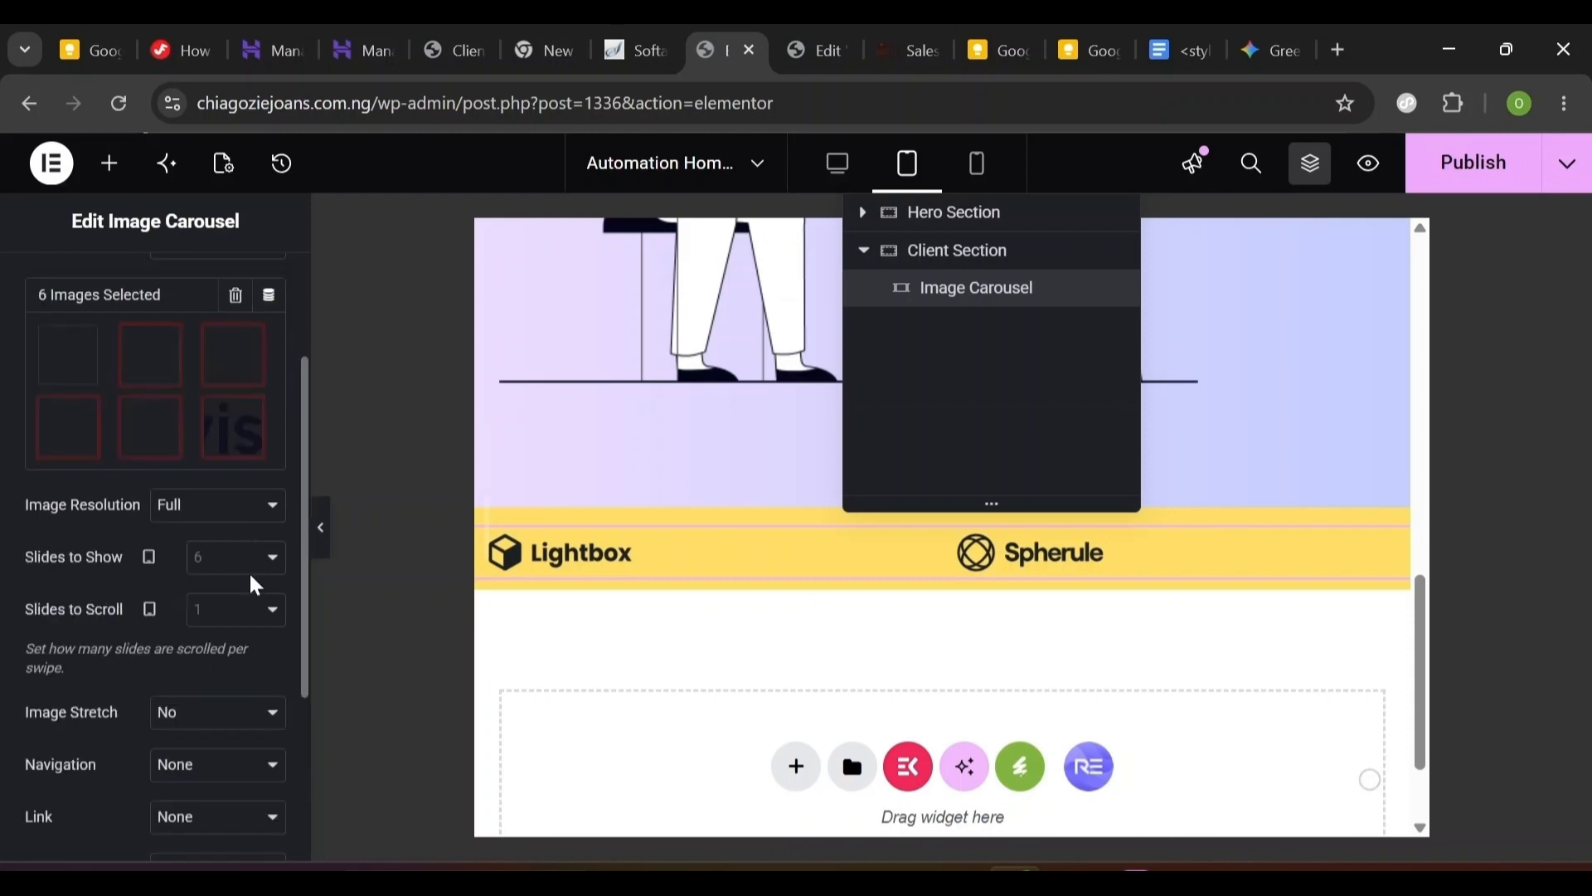
{"action": "left_click", "coordinate": [249, 569]}
{"action": "left_click", "coordinate": [236, 345]}
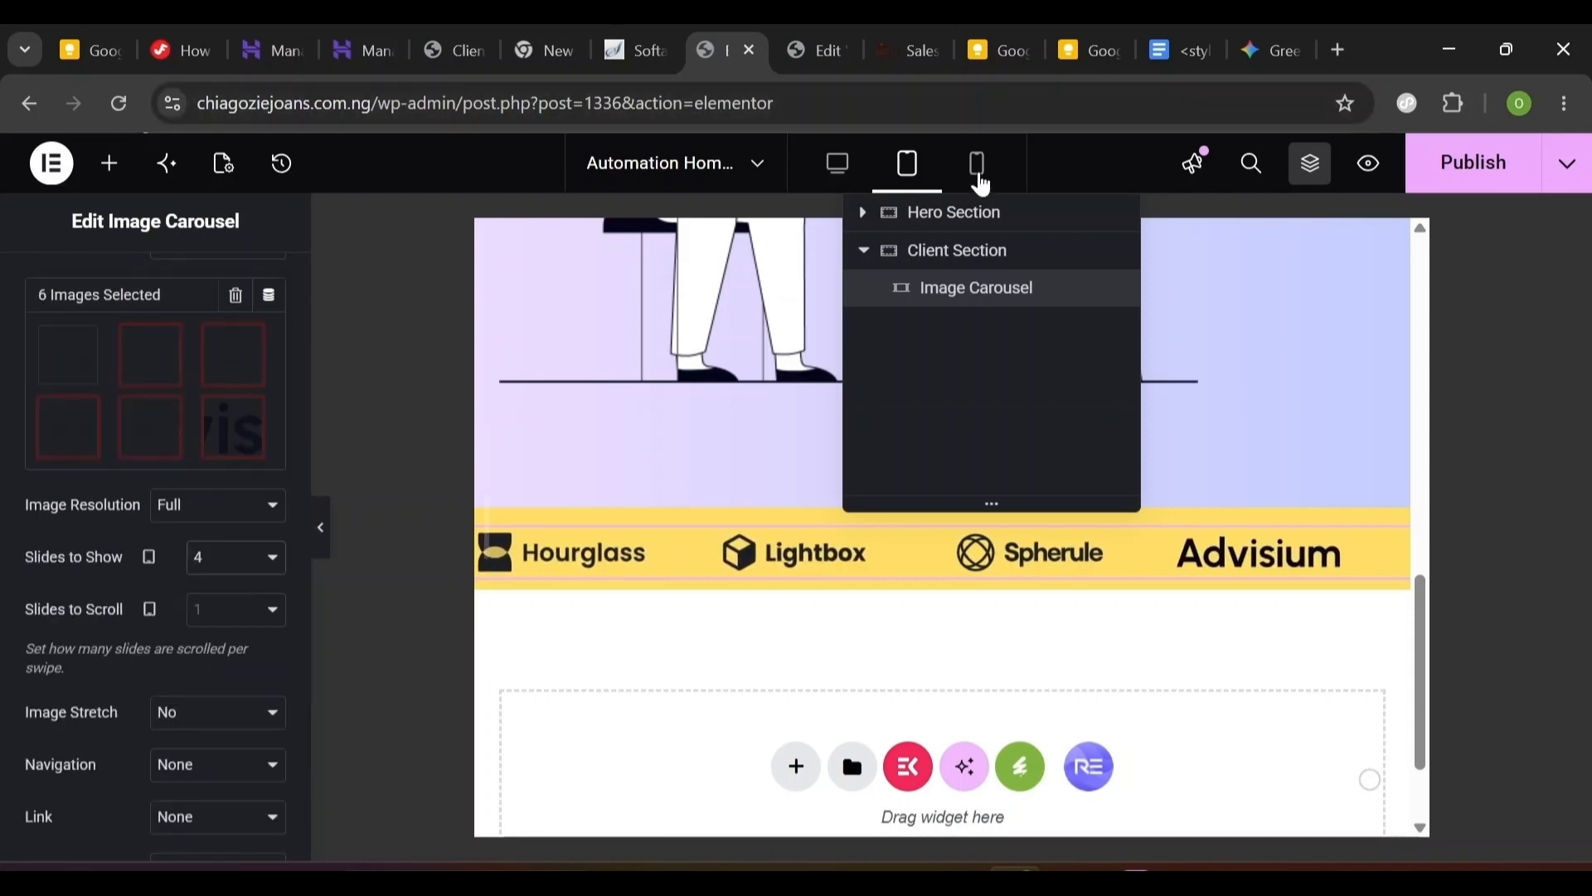
- Set Slides to Show to 2 in mobile view
{"action": "left_click", "coordinate": [978, 170]}
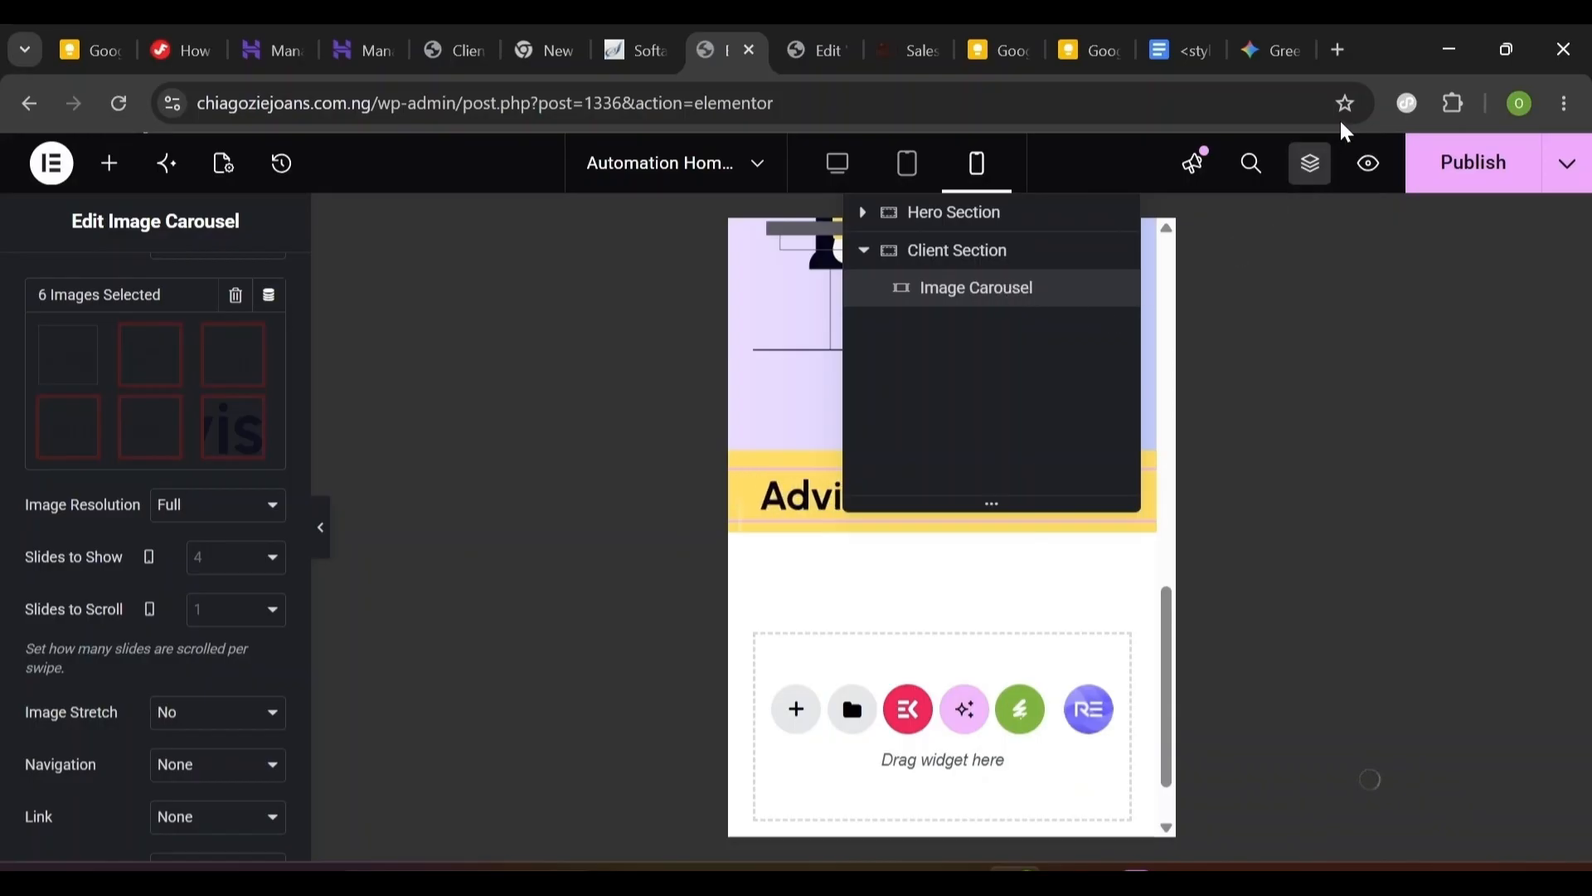
{"action": "left_click", "coordinate": [1310, 163]}
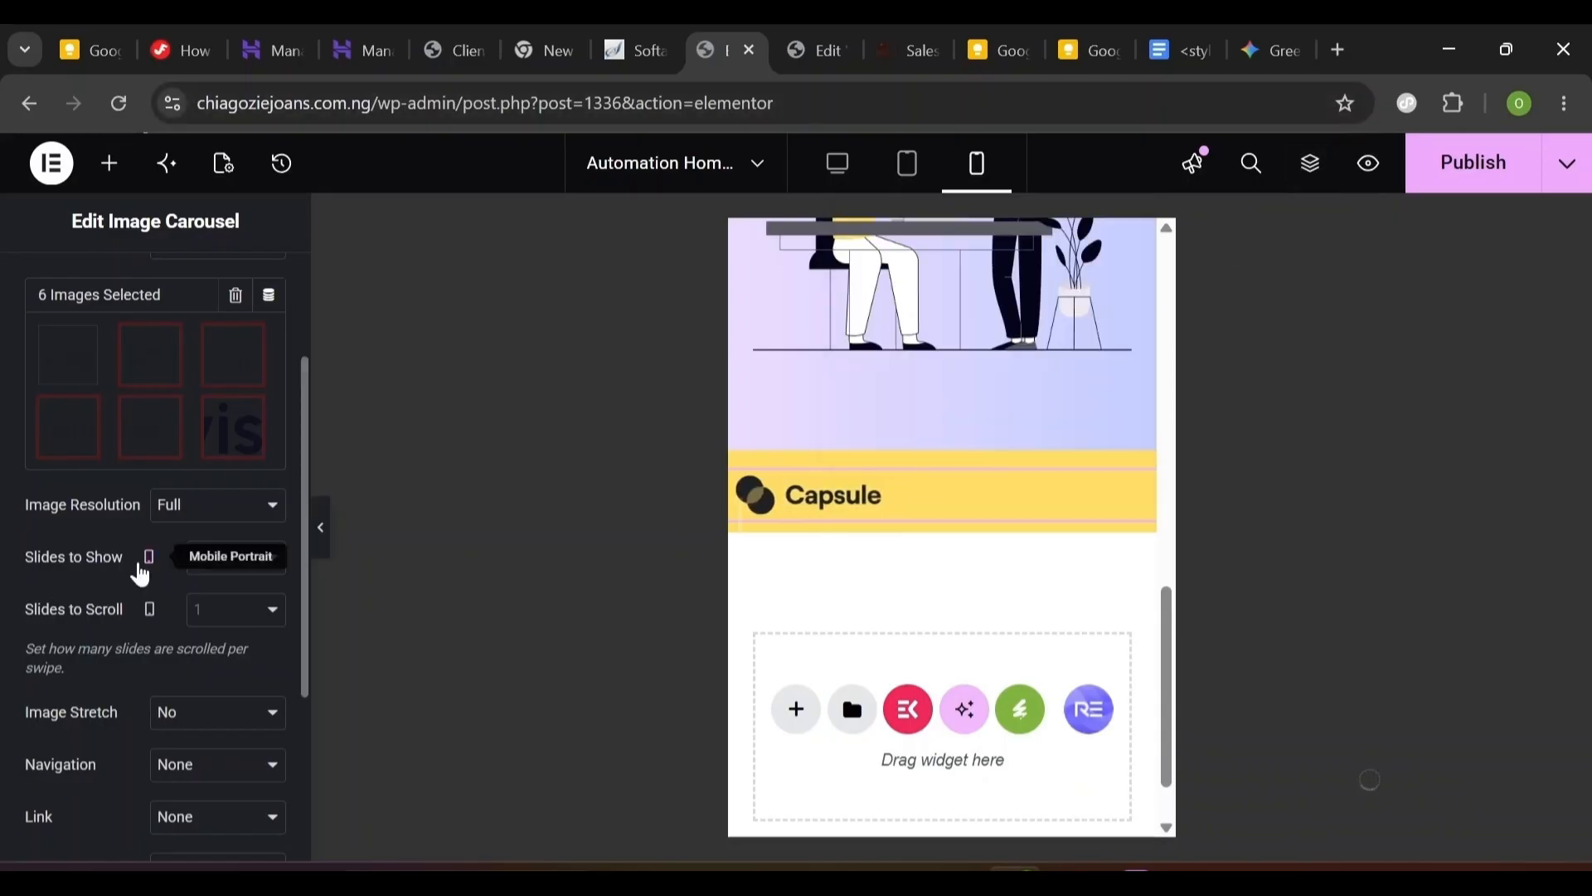
{"action": "left_click", "coordinate": [220, 556]}
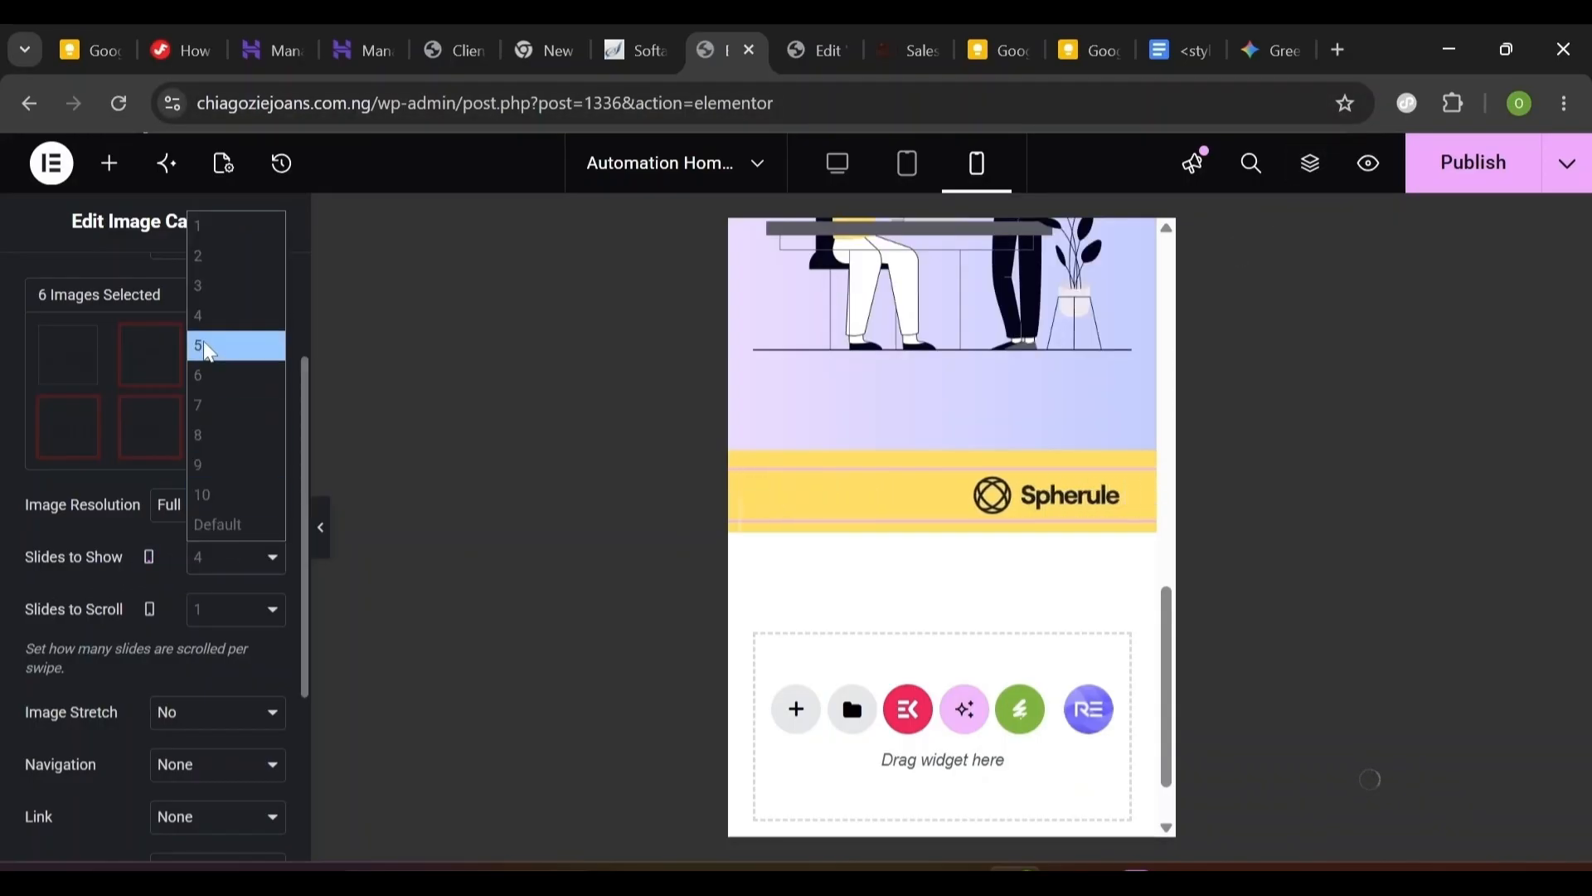
{"action": "left_click", "coordinate": [210, 264]}
{"action": "scroll", "coordinate": [1139, 581], "scroll_direction": "up", "scroll_amount": 5}
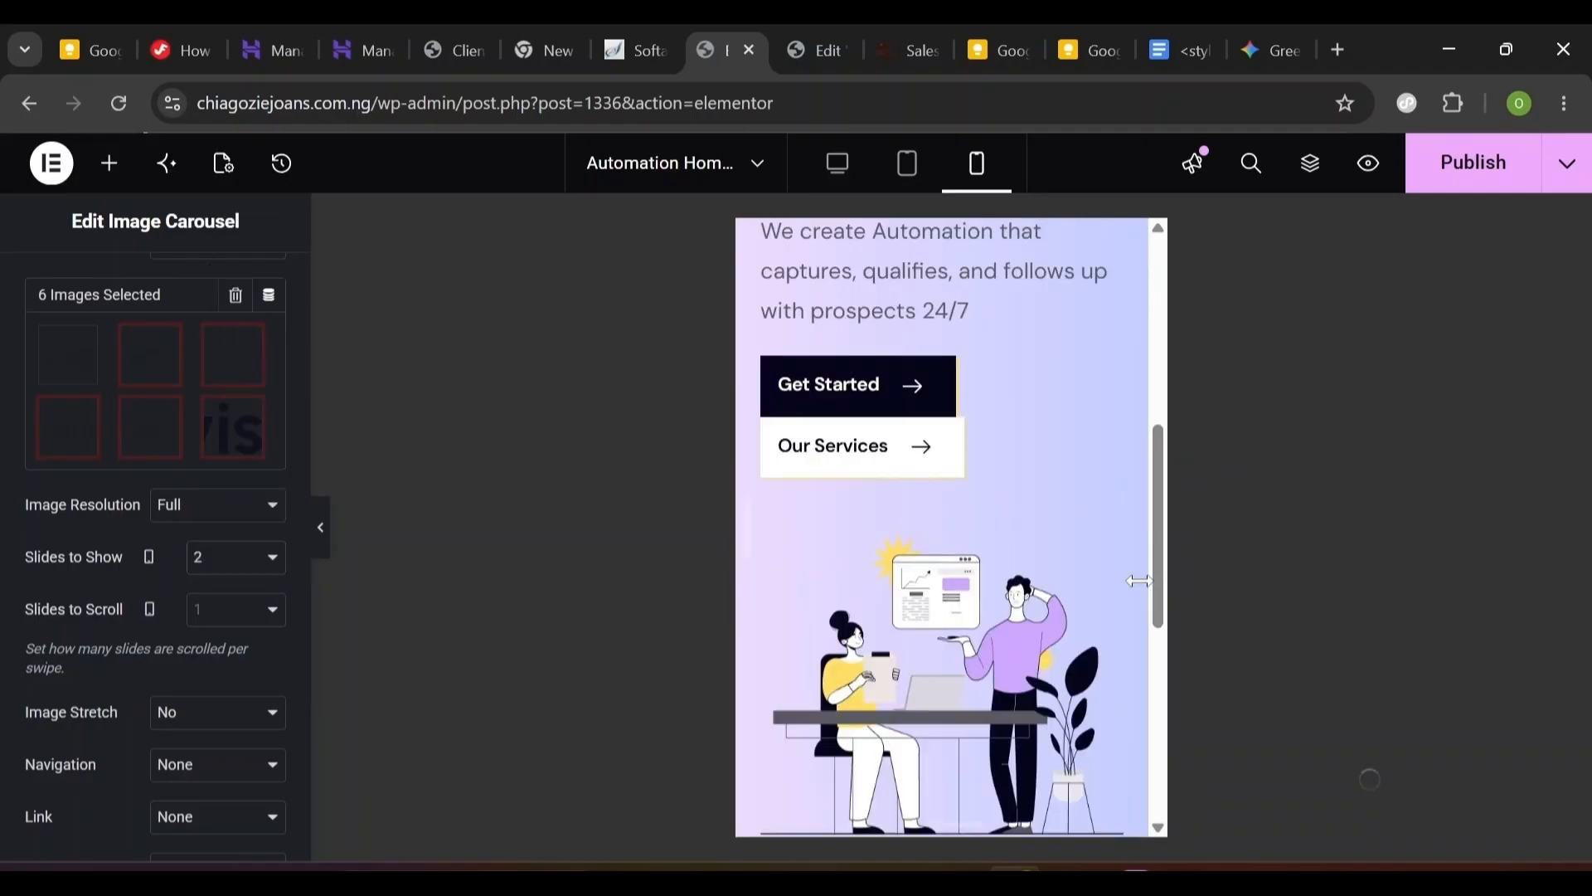
- Give the hero buttons' container a 16 px gap and publish the page
{"action": "left_click", "coordinate": [777, 372]}
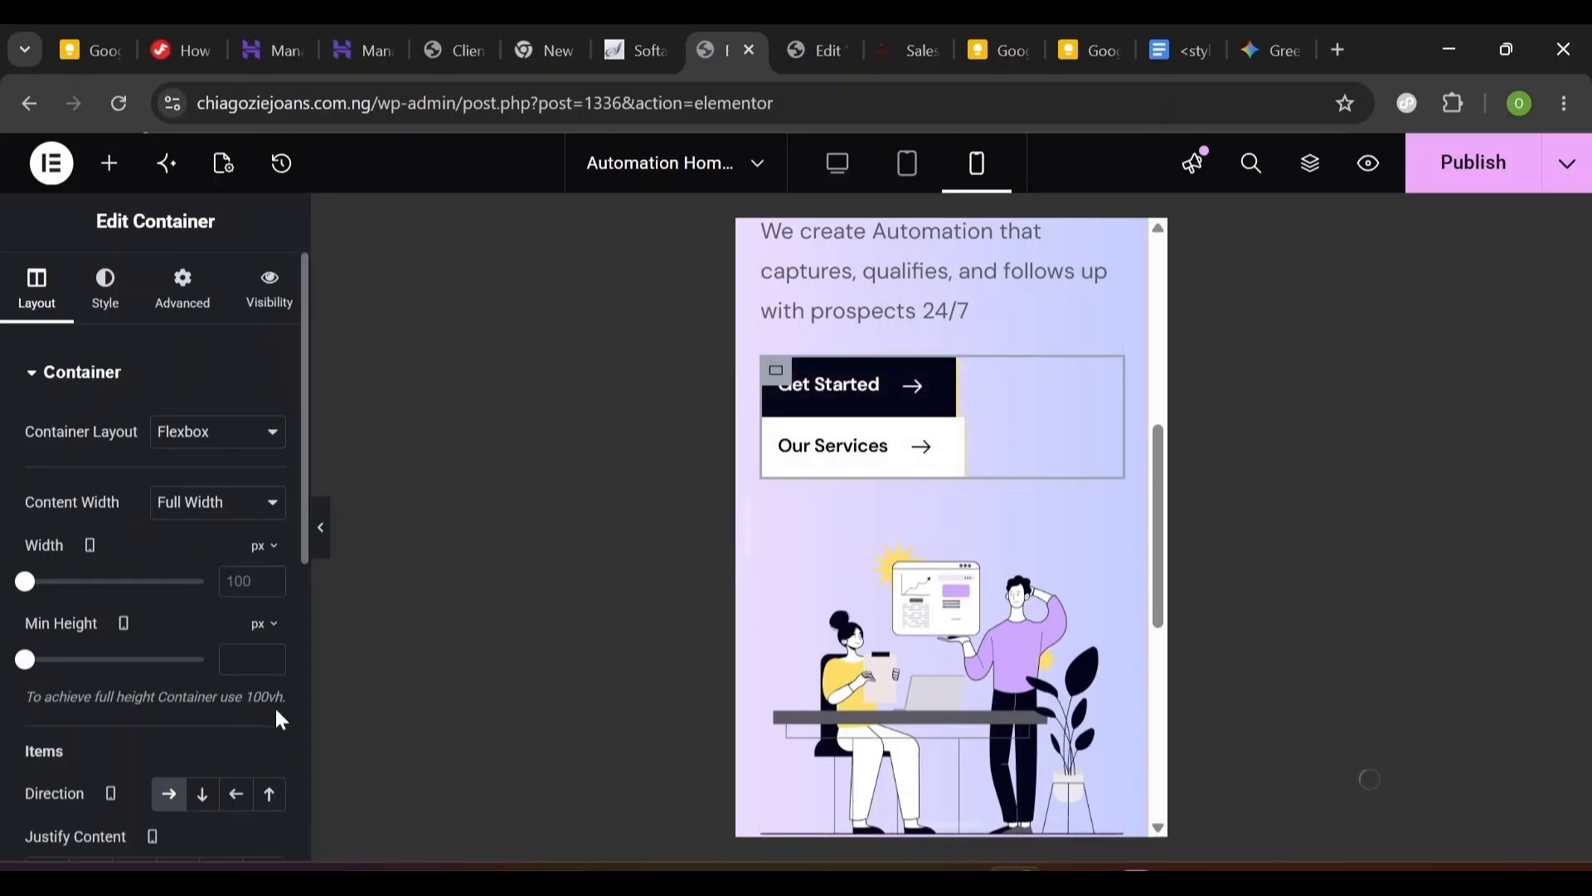
{"action": "scroll", "coordinate": [290, 713], "scroll_direction": "down", "scroll_amount": 7}
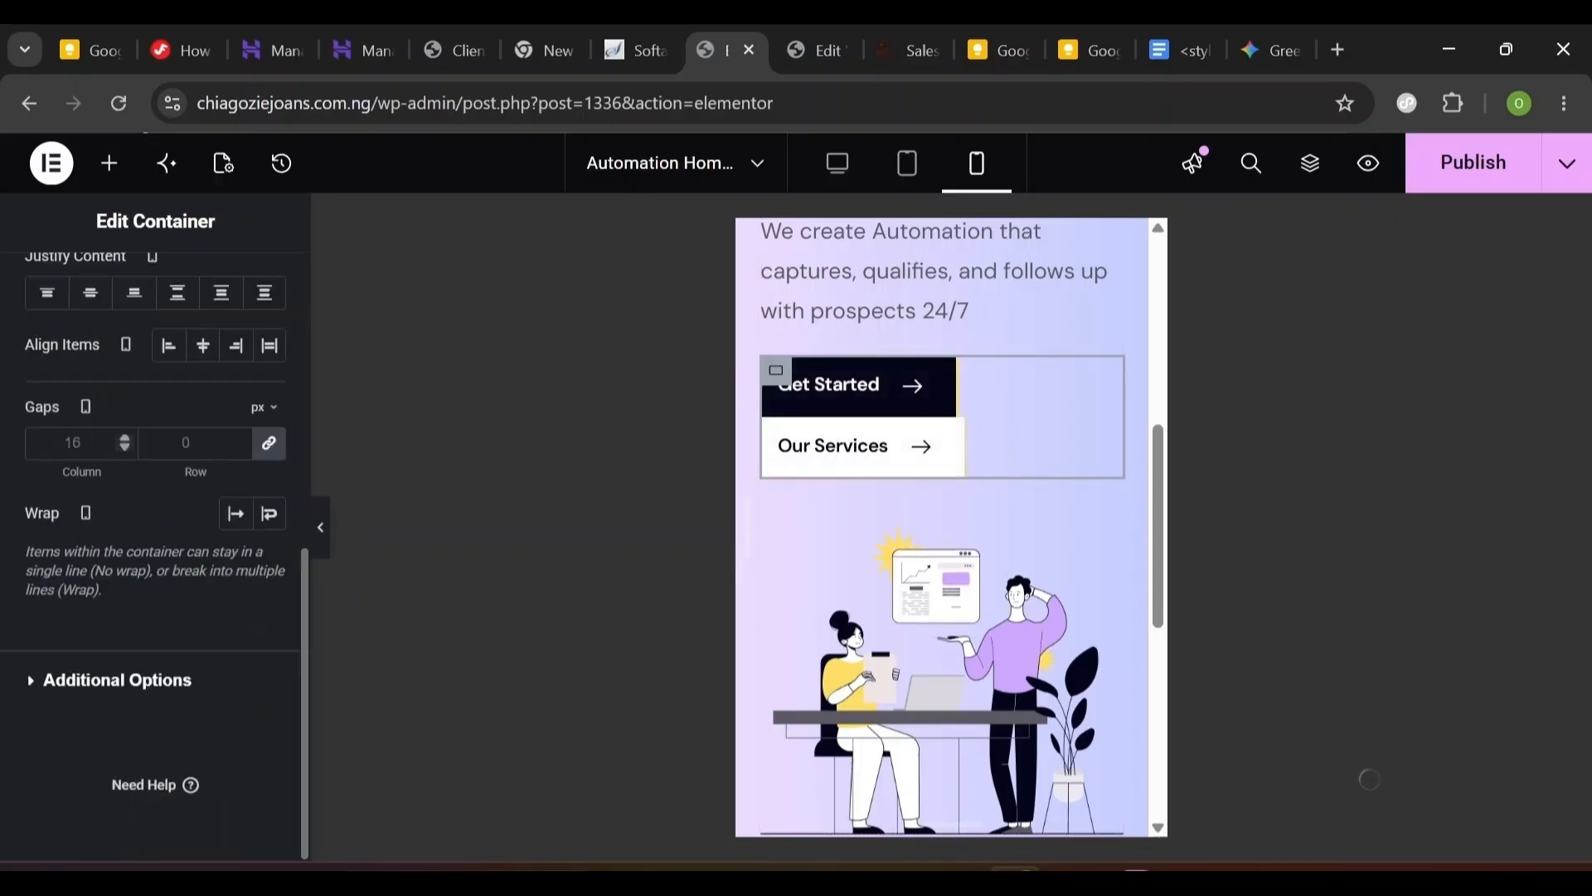
{"action": "left_click", "coordinate": [73, 442]}
{"action": "type", "text": "16"}
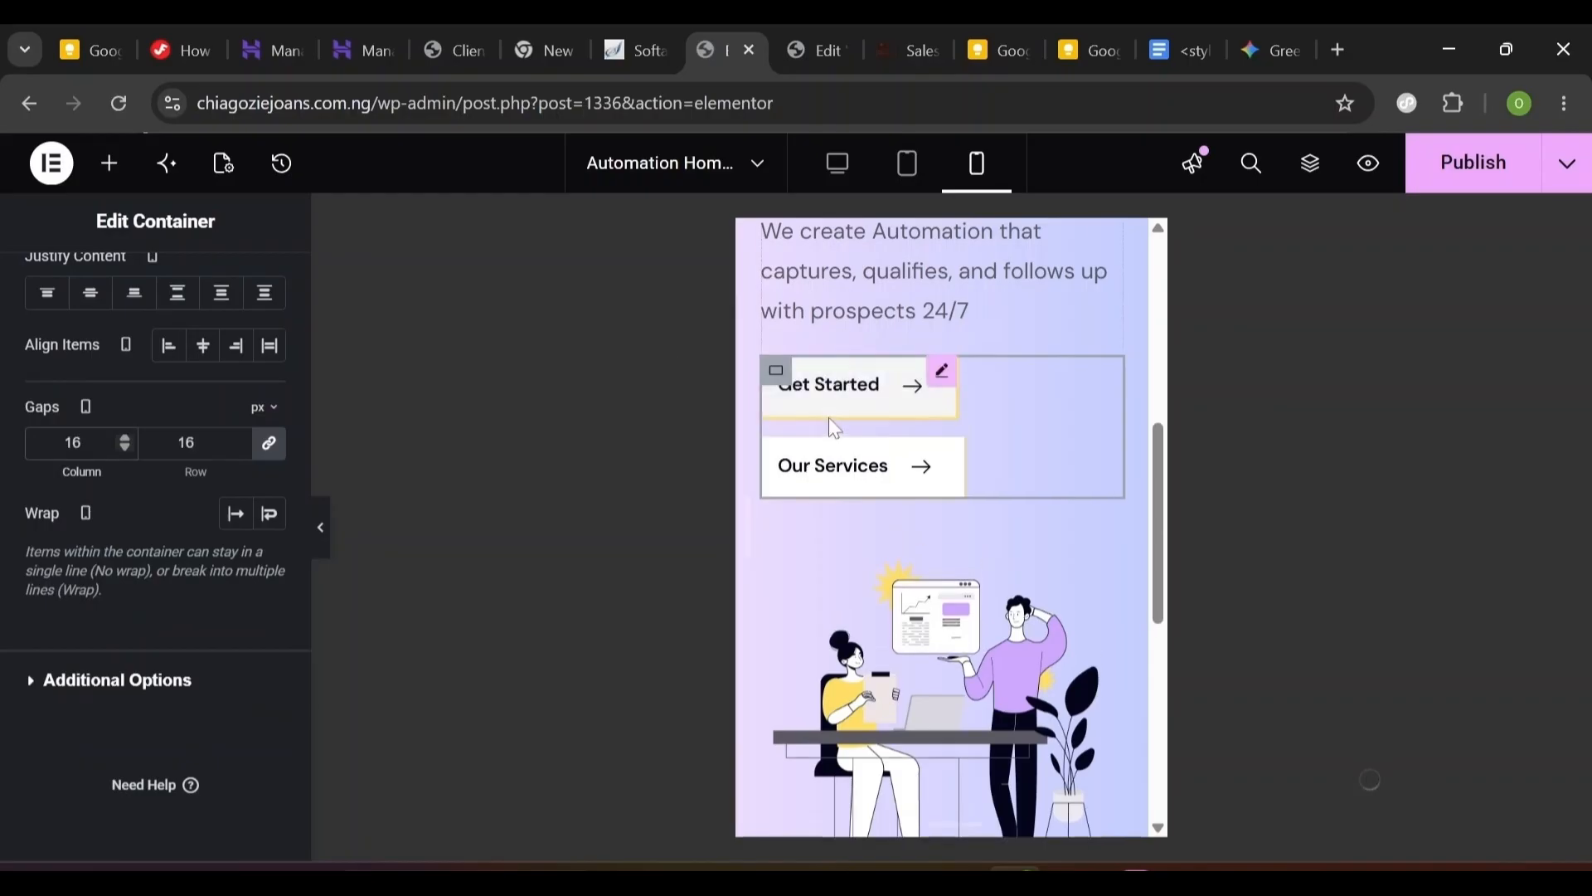
{"action": "left_click_drag", "start_coordinate": [1158, 554], "coordinate": [1157, 598]}
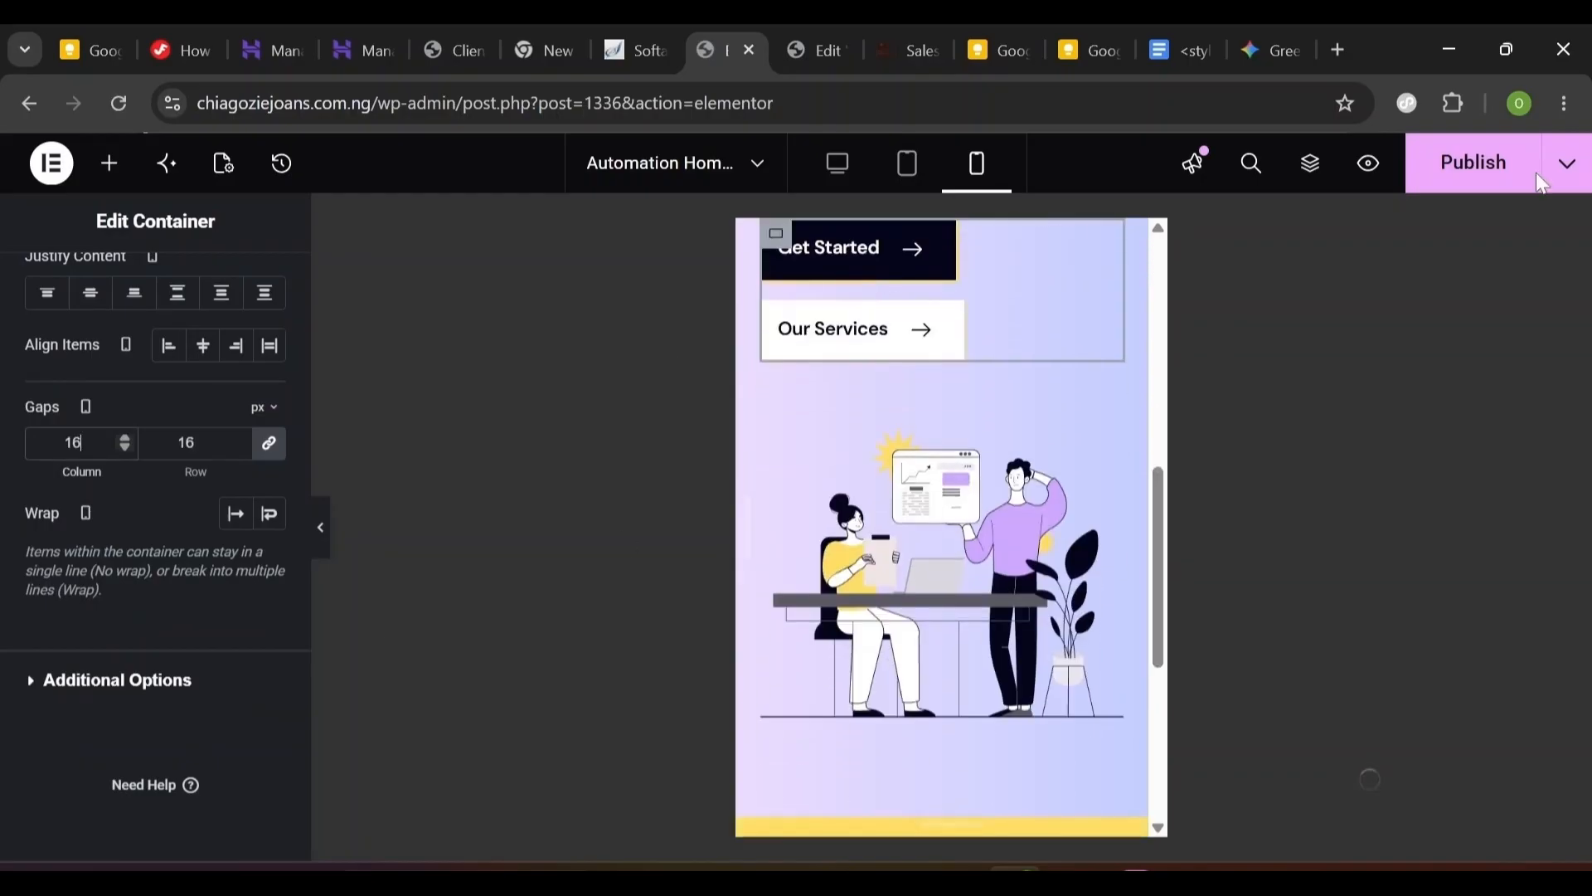
{"action": "left_click", "coordinate": [1475, 162]}
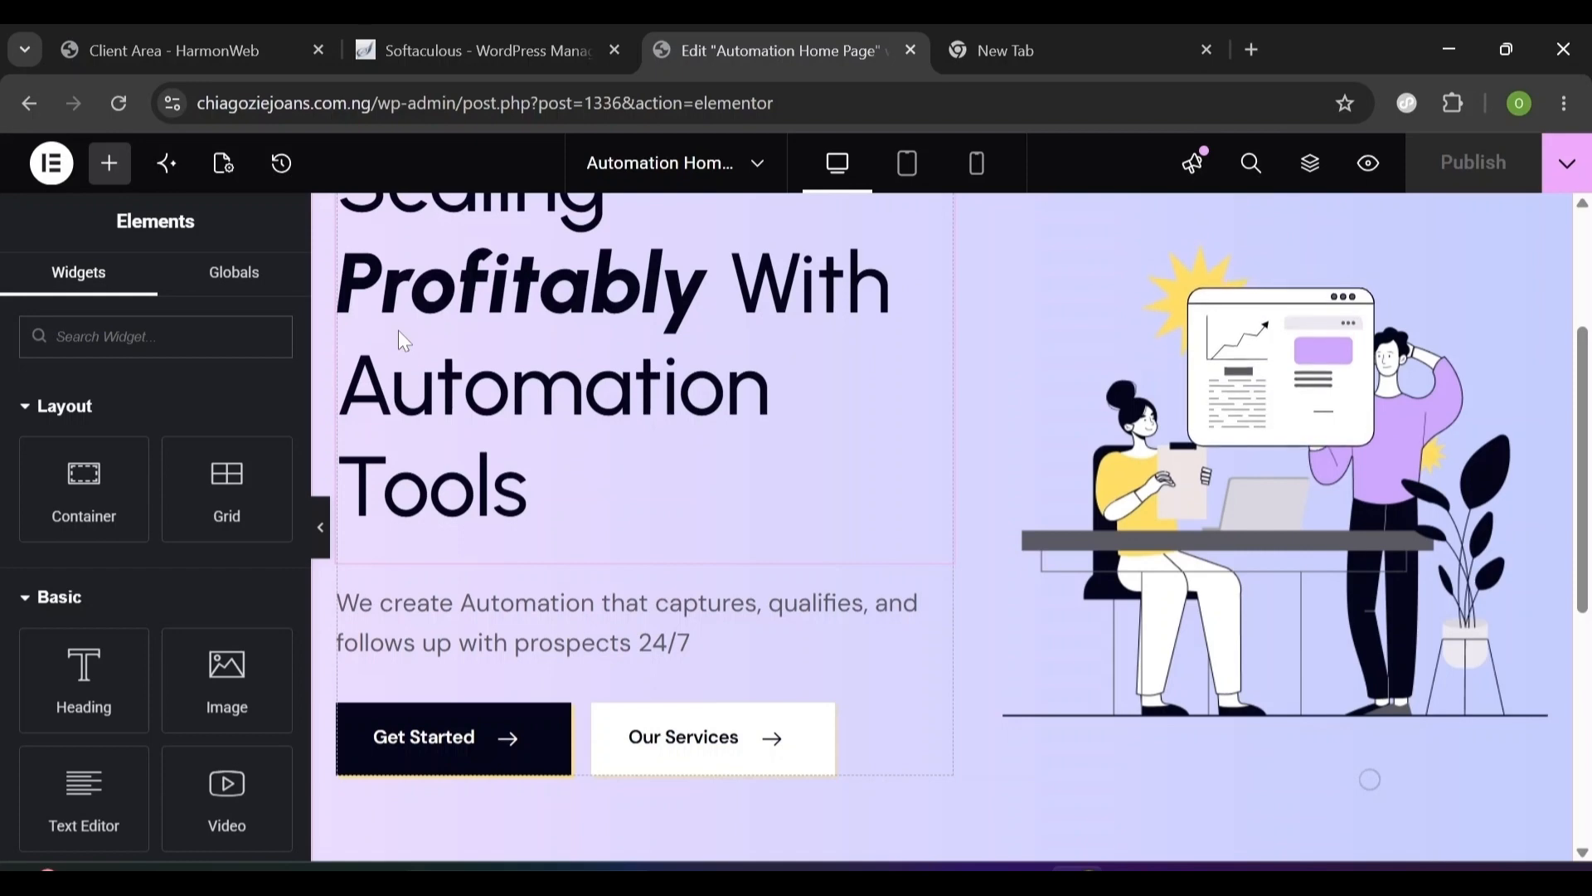
- Scroll the desktop canvas to review the hero, its two buttons and the logo carousel
{"action": "scroll", "coordinate": [504, 423], "scroll_direction": "up", "scroll_amount": 1}
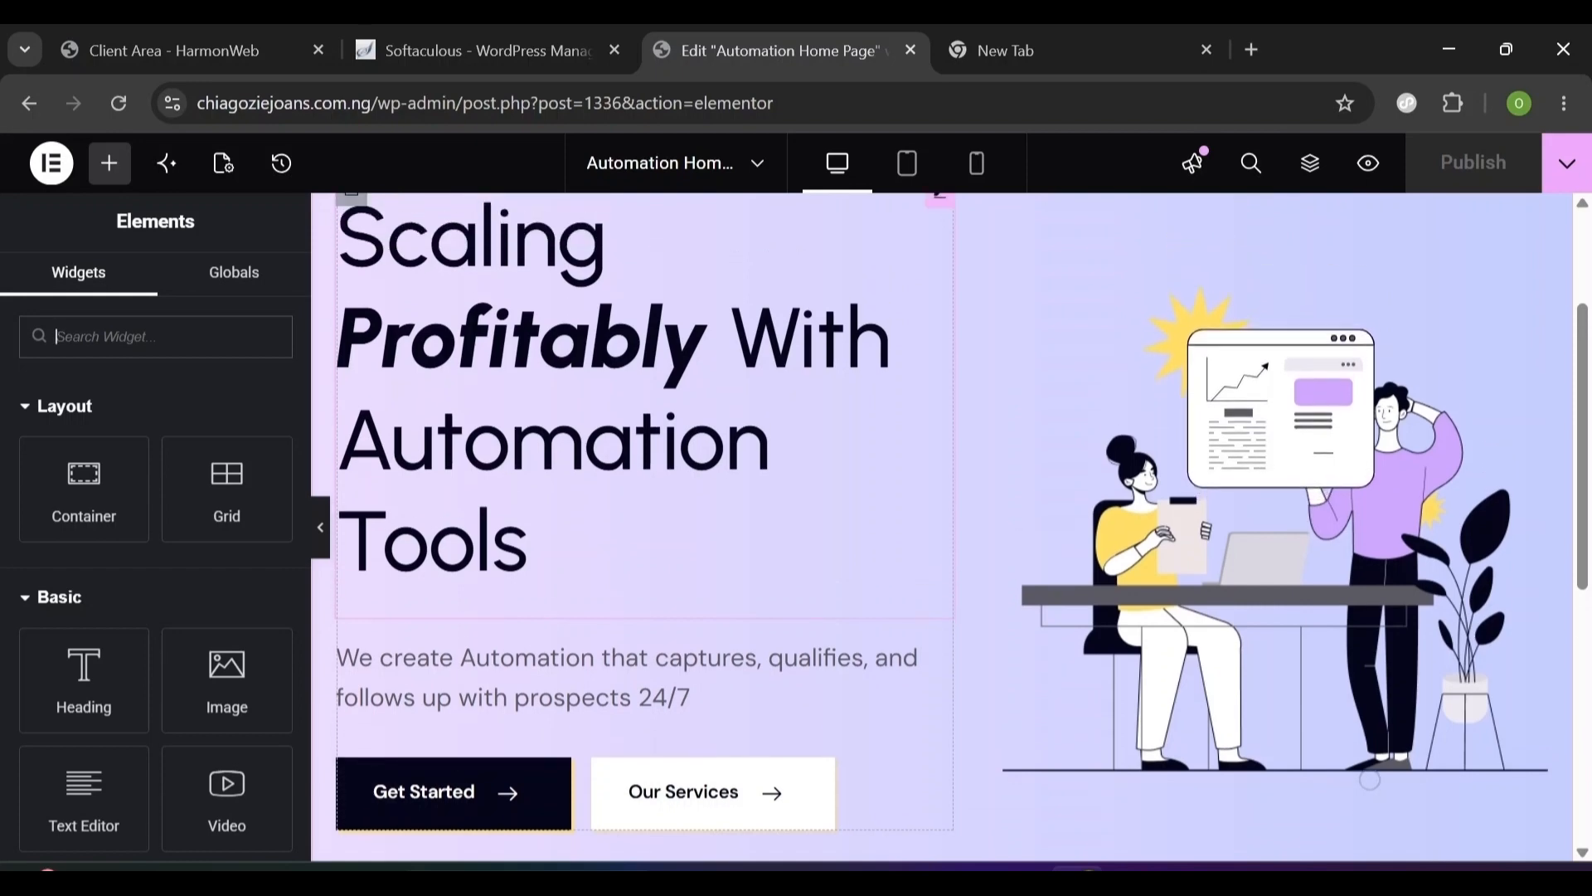
{"action": "scroll", "coordinate": [729, 467], "scroll_direction": "down", "scroll_amount": 2}
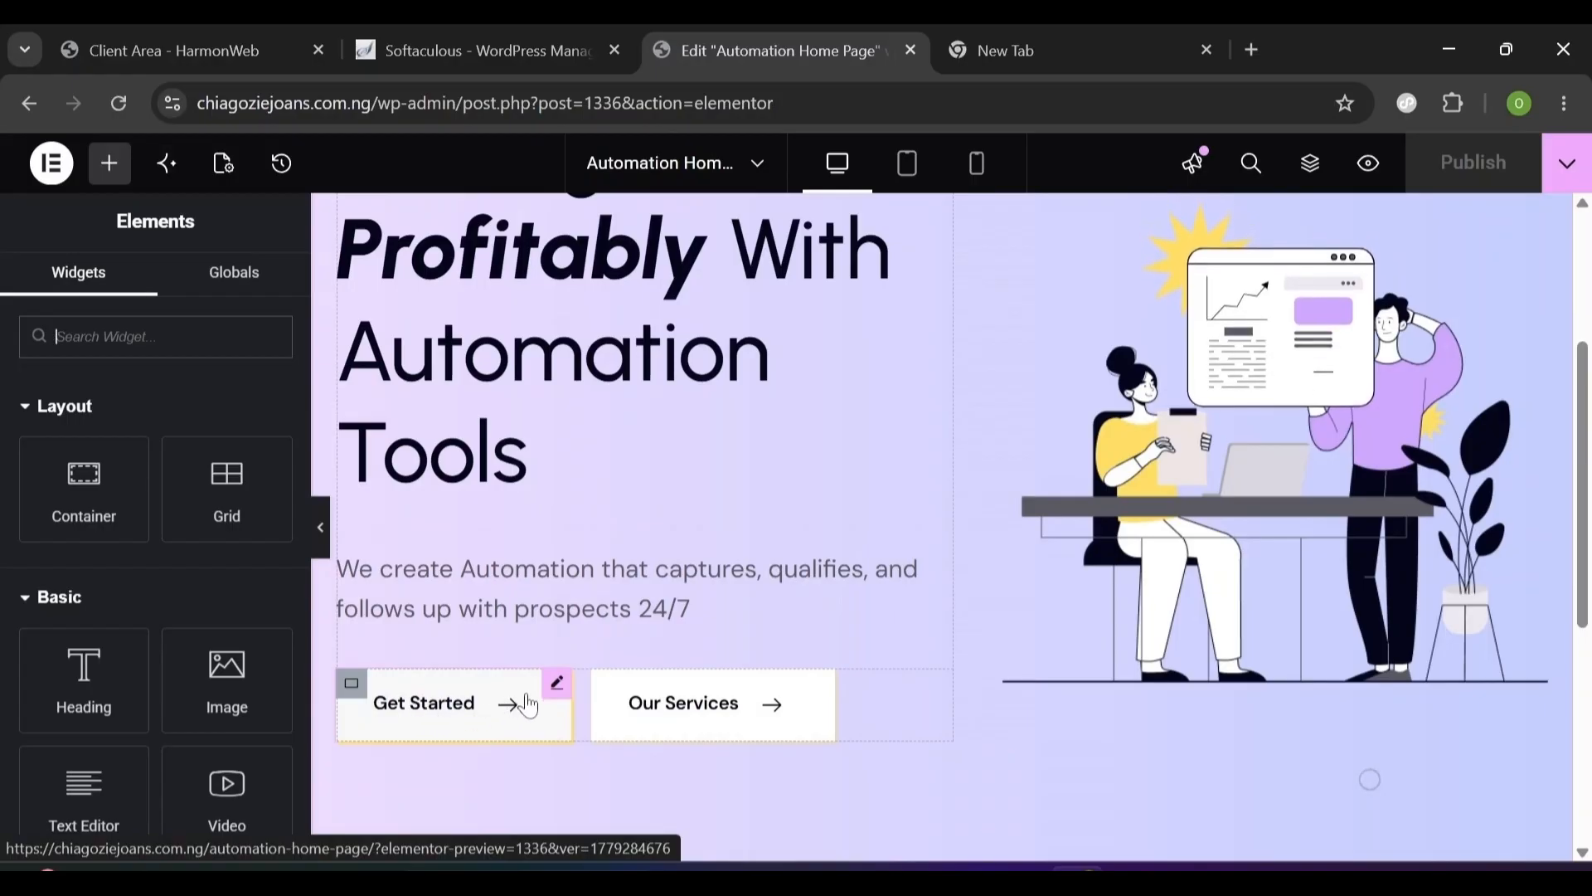
{"action": "scroll", "coordinate": [813, 624], "scroll_direction": "up", "scroll_amount": 1}
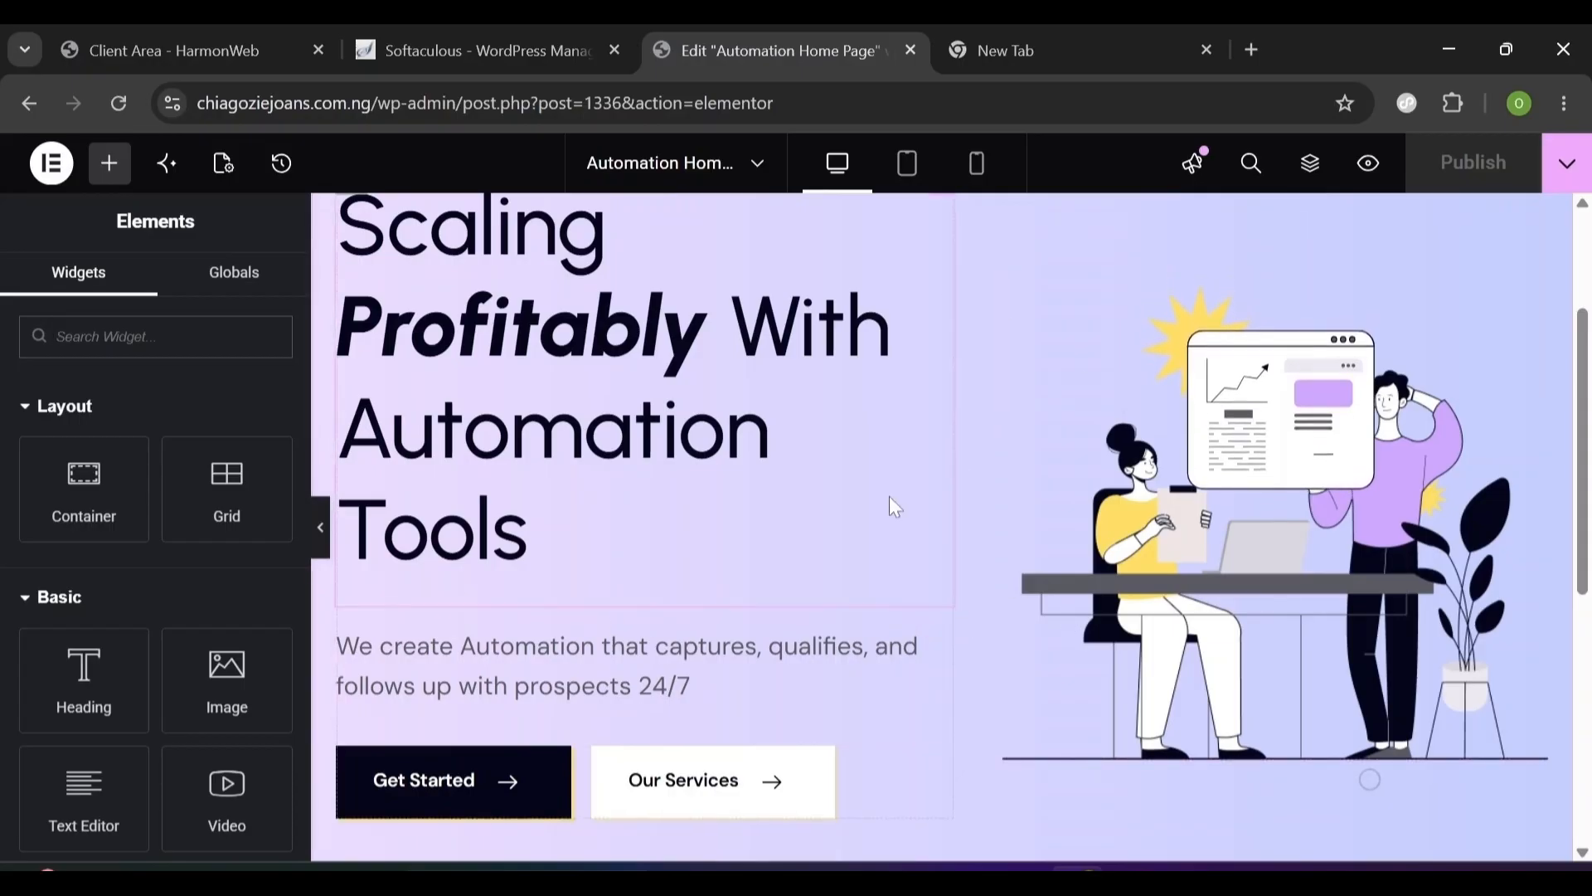
{"action": "scroll", "coordinate": [1043, 680], "scroll_direction": "down", "scroll_amount": 2}
{"action": "scroll", "coordinate": [1042, 680], "scroll_direction": "down", "scroll_amount": 1}
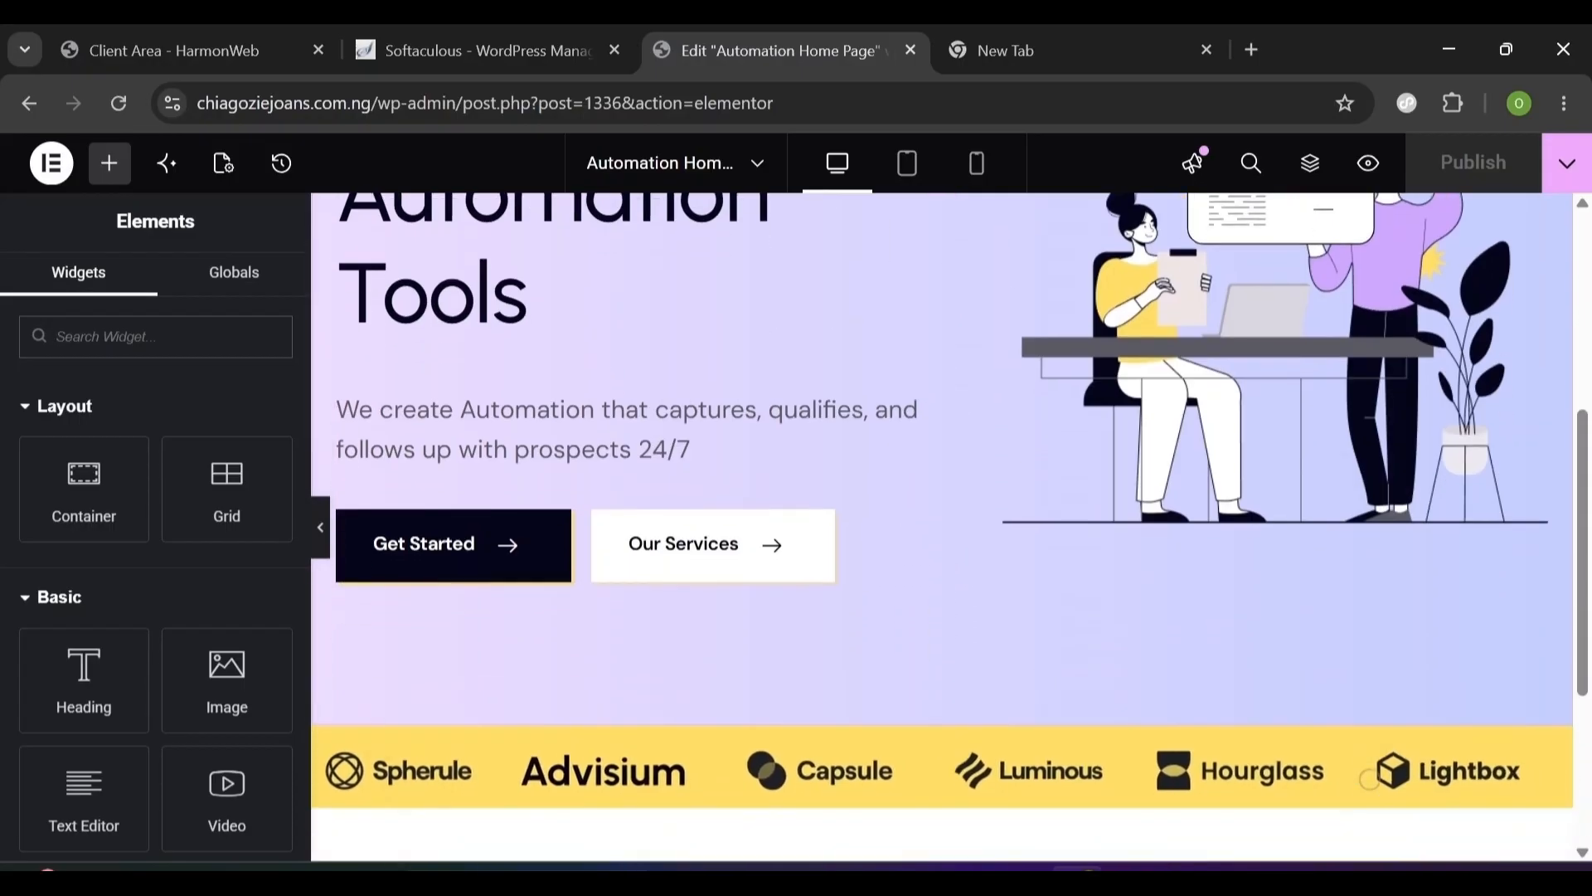
{"action": "scroll", "coordinate": [1042, 680], "scroll_direction": "up", "scroll_amount": 1}
{"action": "scroll", "coordinate": [1370, 779], "scroll_direction": "up", "scroll_amount": 3}
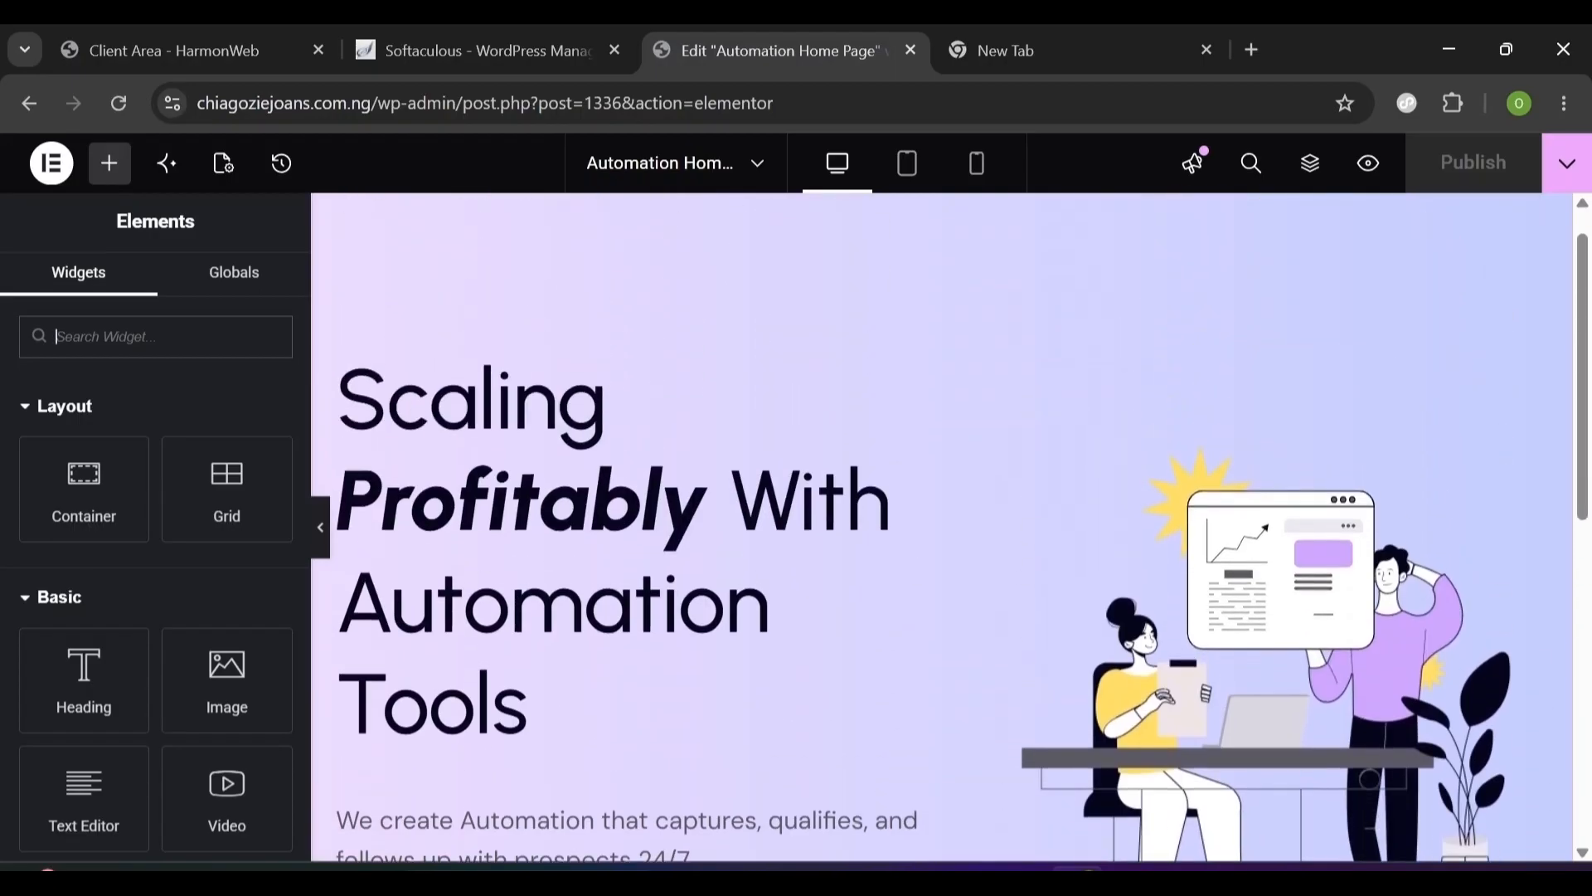
{"action": "scroll", "coordinate": [1370, 779], "scroll_direction": "down", "scroll_amount": 2}
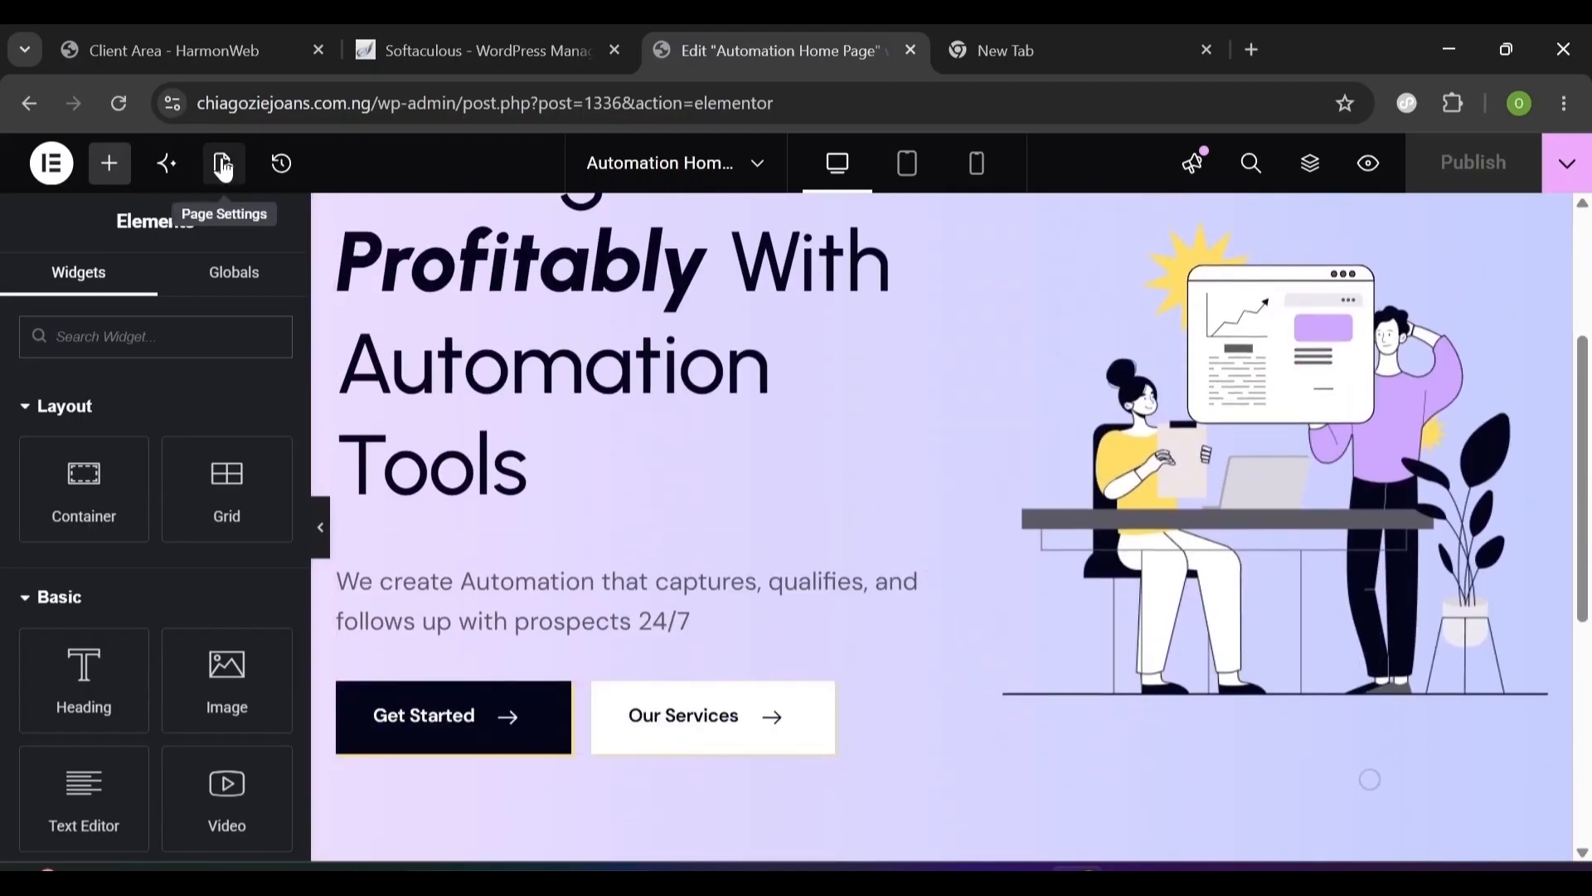
- Set the Primary global colour to #05061A in Site Settings > Global Colors
{"action": "left_click", "coordinate": [222, 166]}
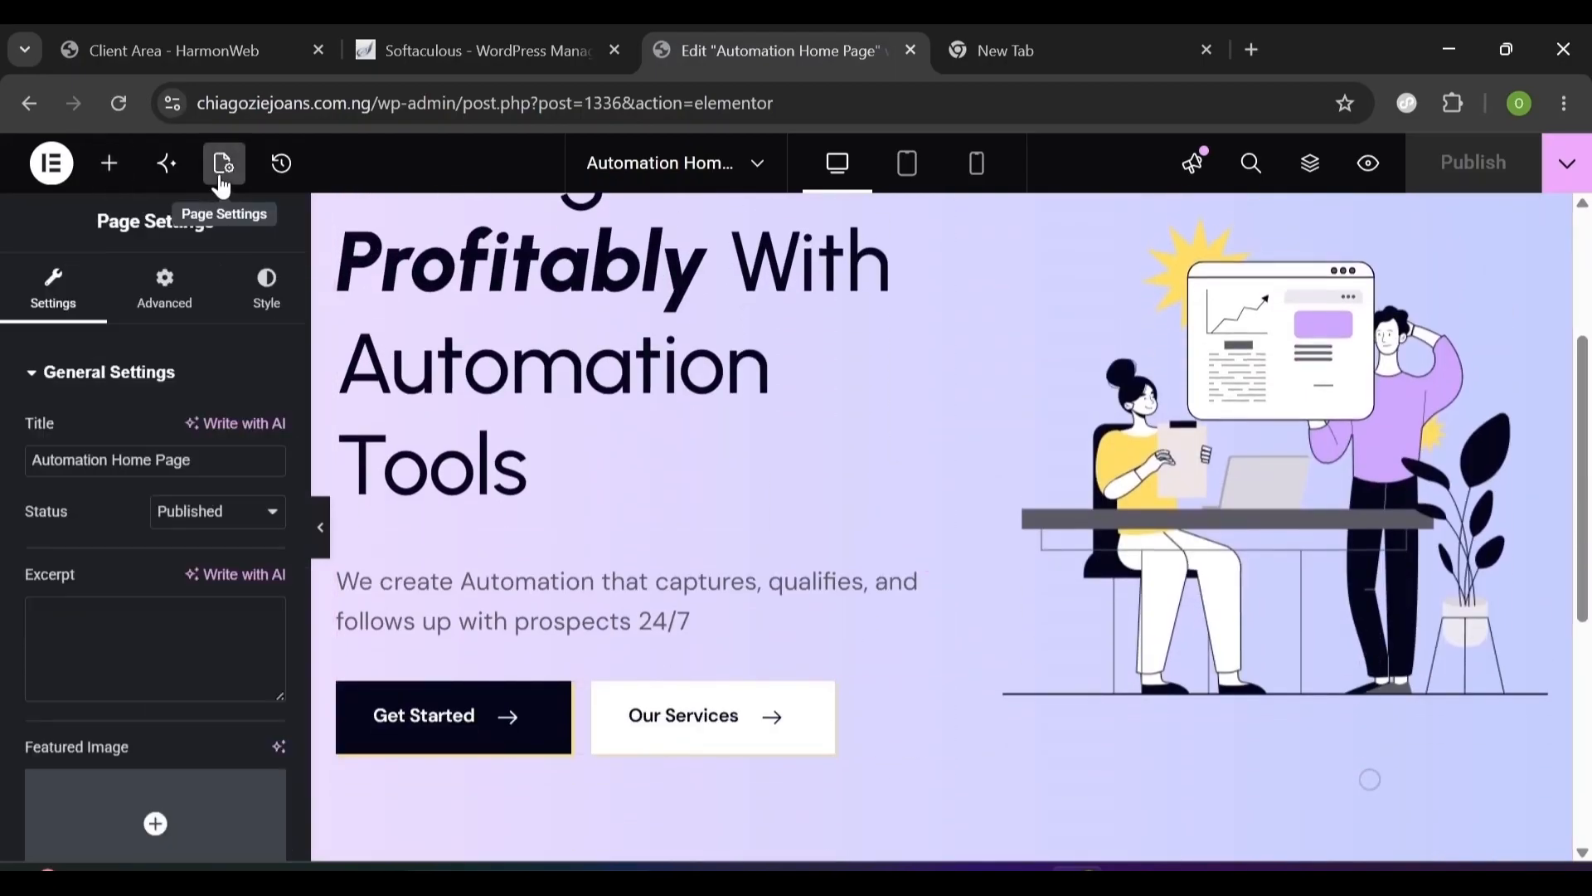
{"action": "left_click", "coordinate": [55, 170]}
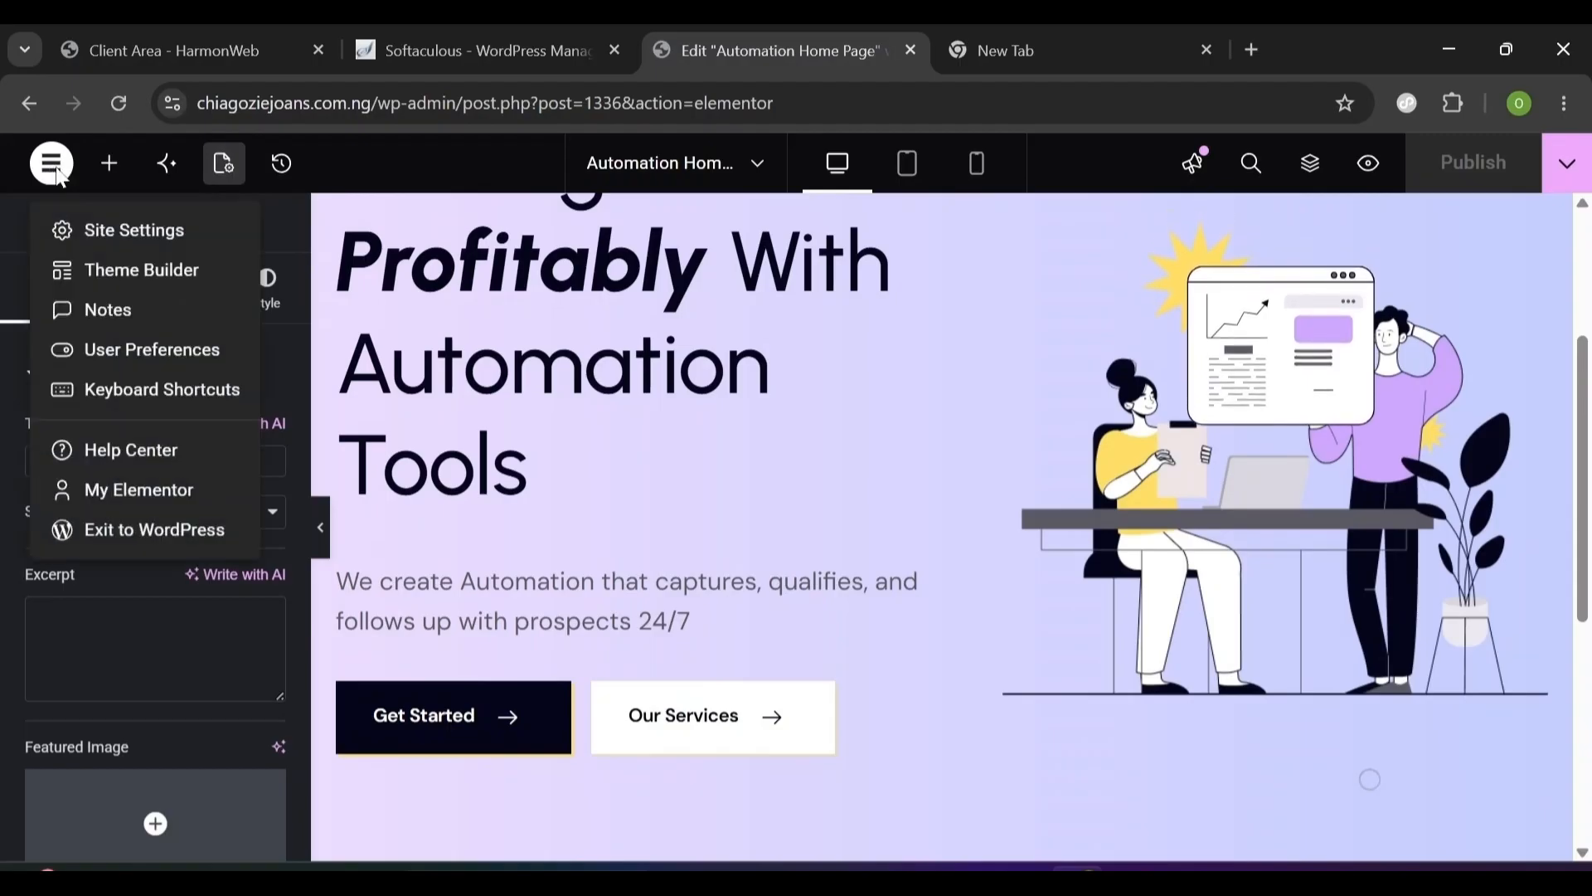
{"action": "left_click", "coordinate": [126, 232]}
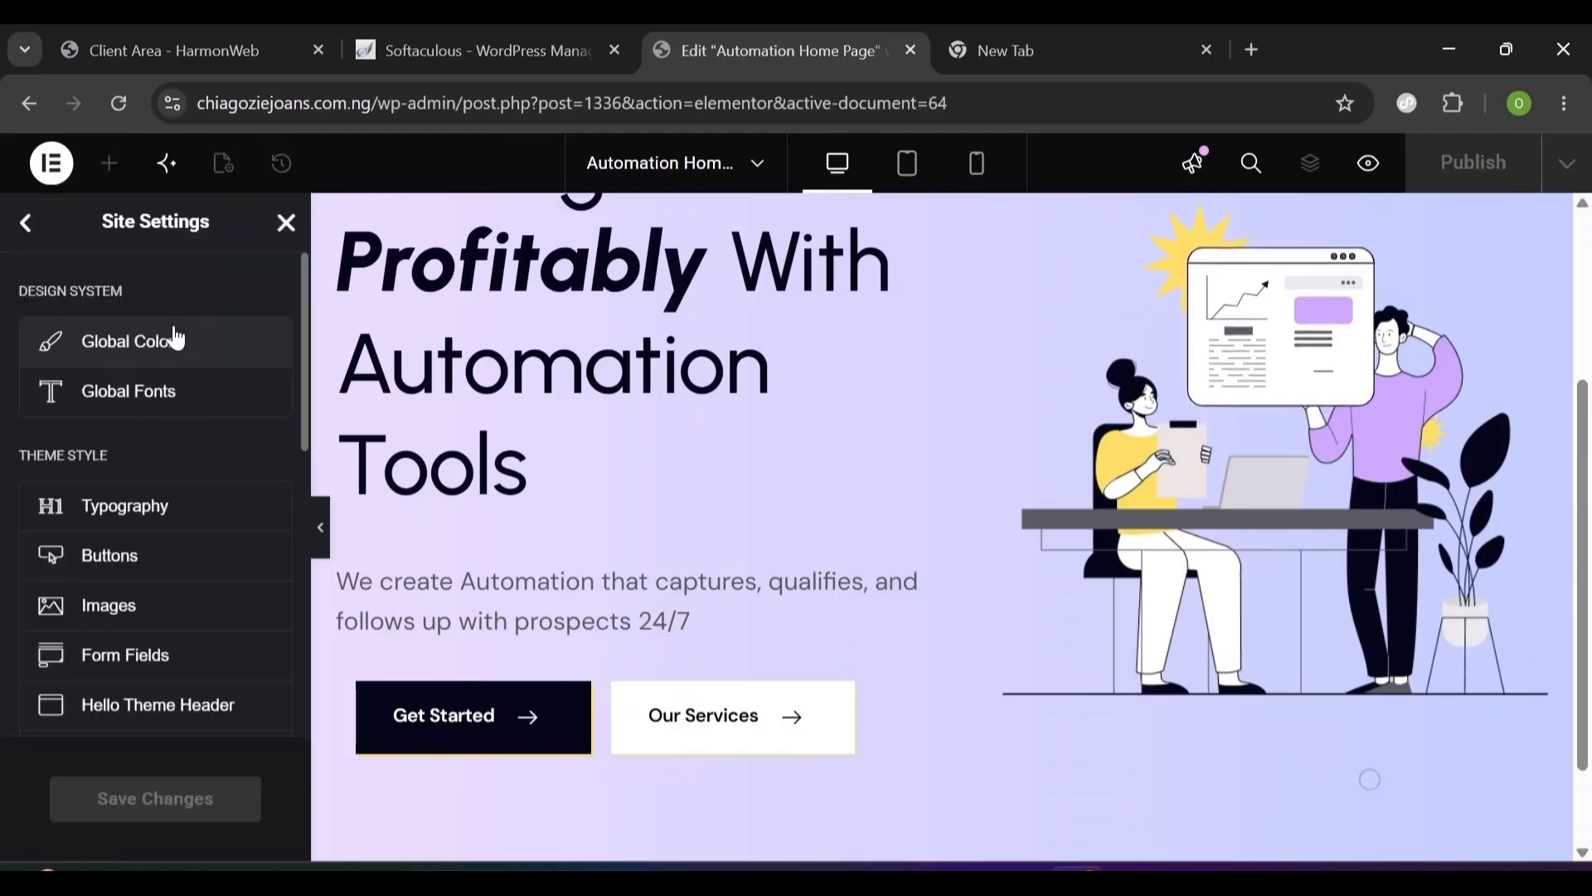
{"action": "left_click", "coordinate": [147, 353]}
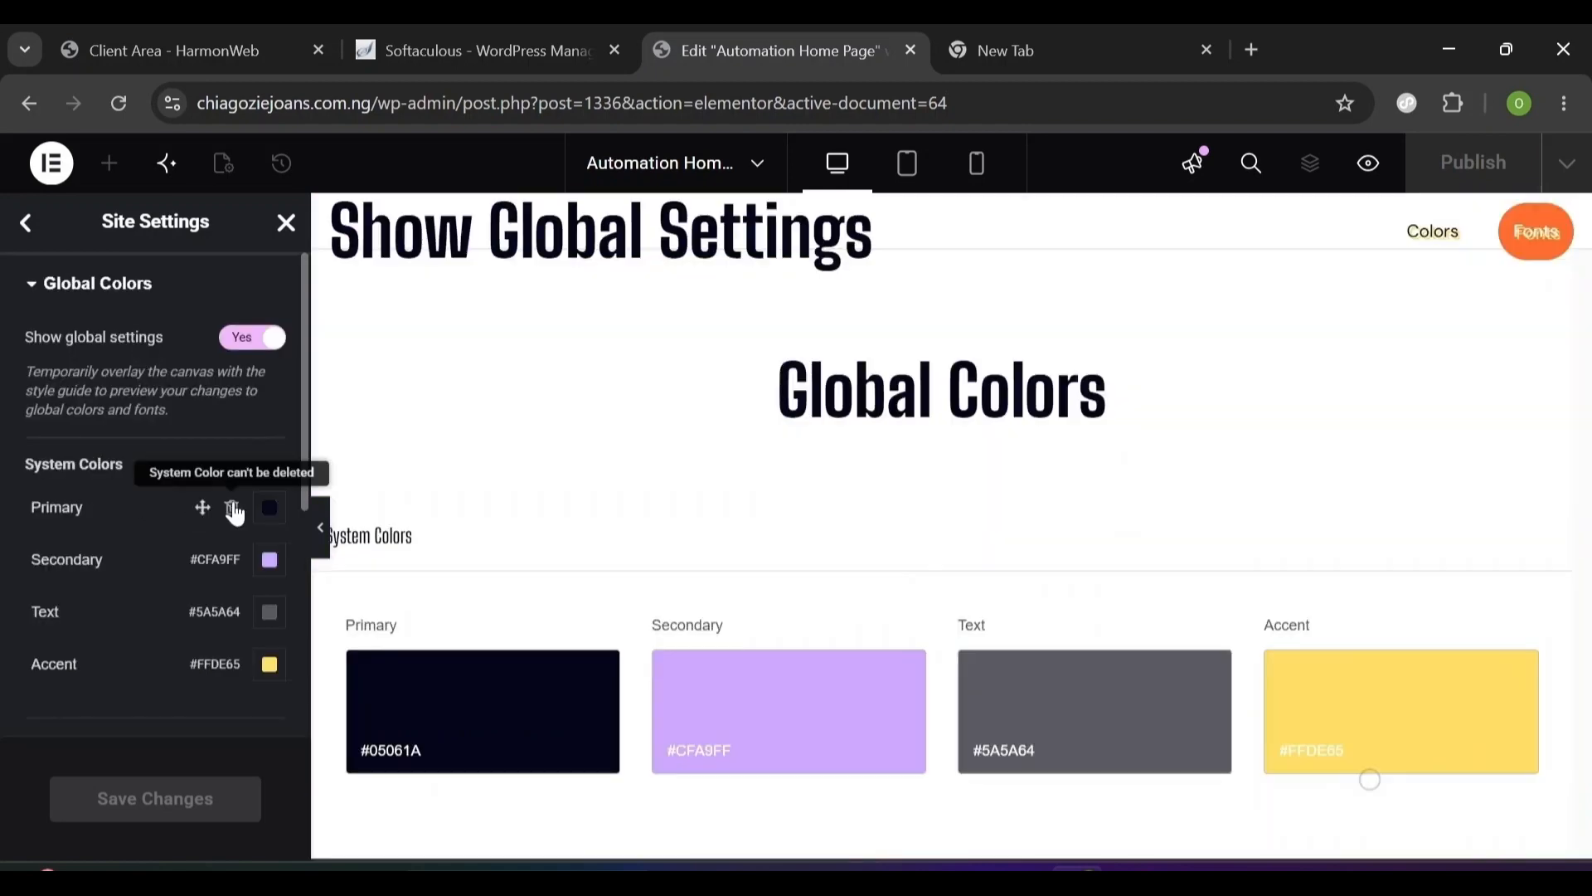
{"action": "left_click", "coordinate": [267, 509]}
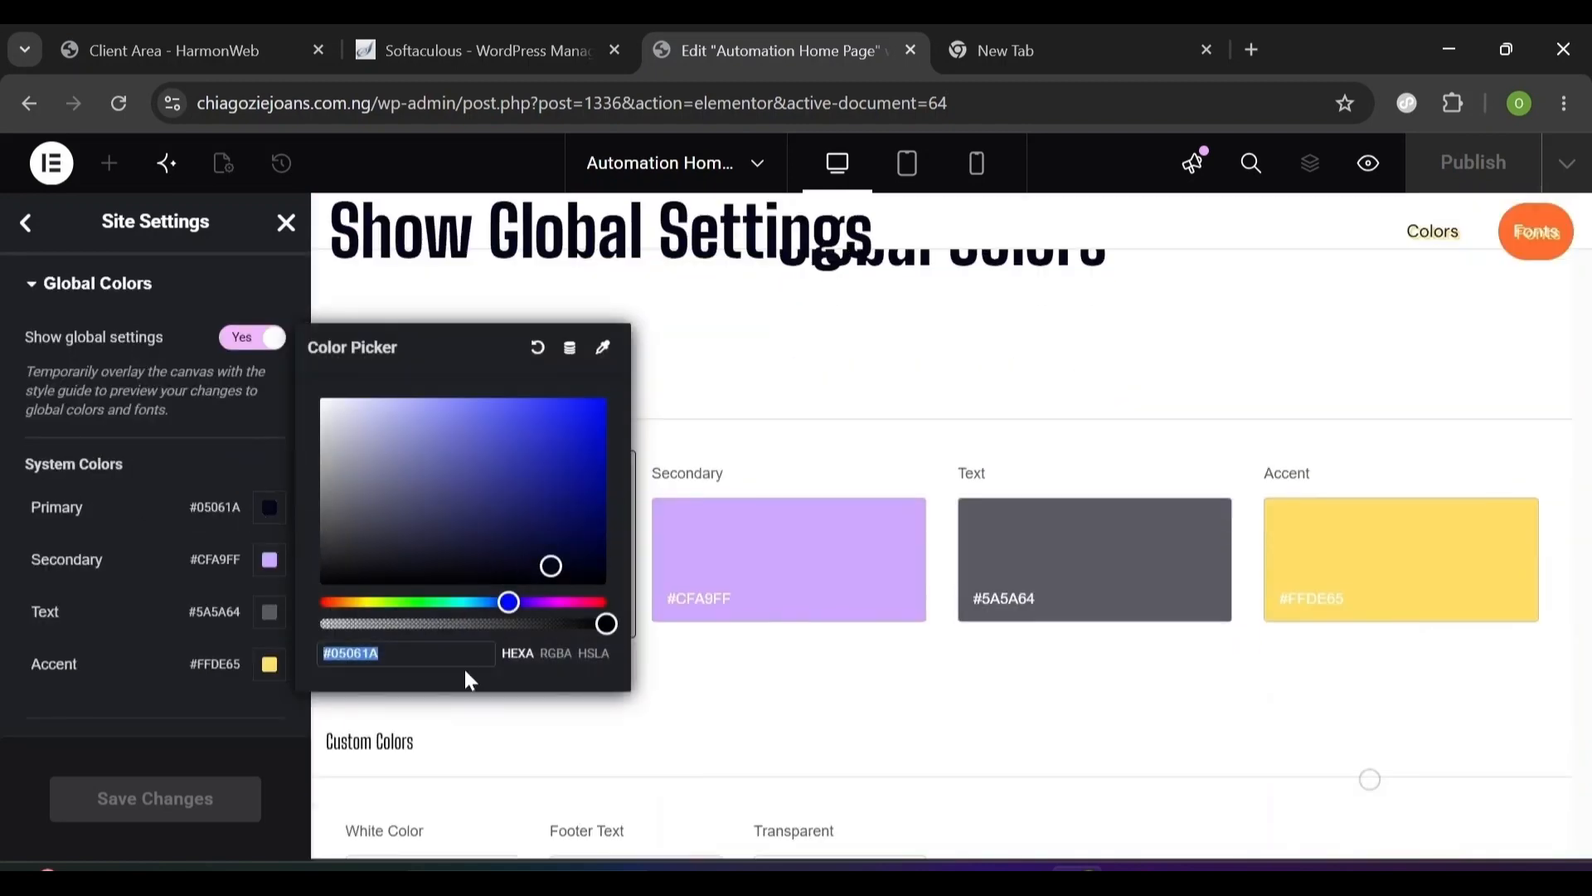
{"action": "left_click", "coordinate": [485, 681]}
{"action": "scroll", "coordinate": [668, 715], "scroll_direction": "up", "scroll_amount": 5}
{"action": "scroll", "coordinate": [733, 699], "scroll_direction": "down", "scroll_amount": 4}
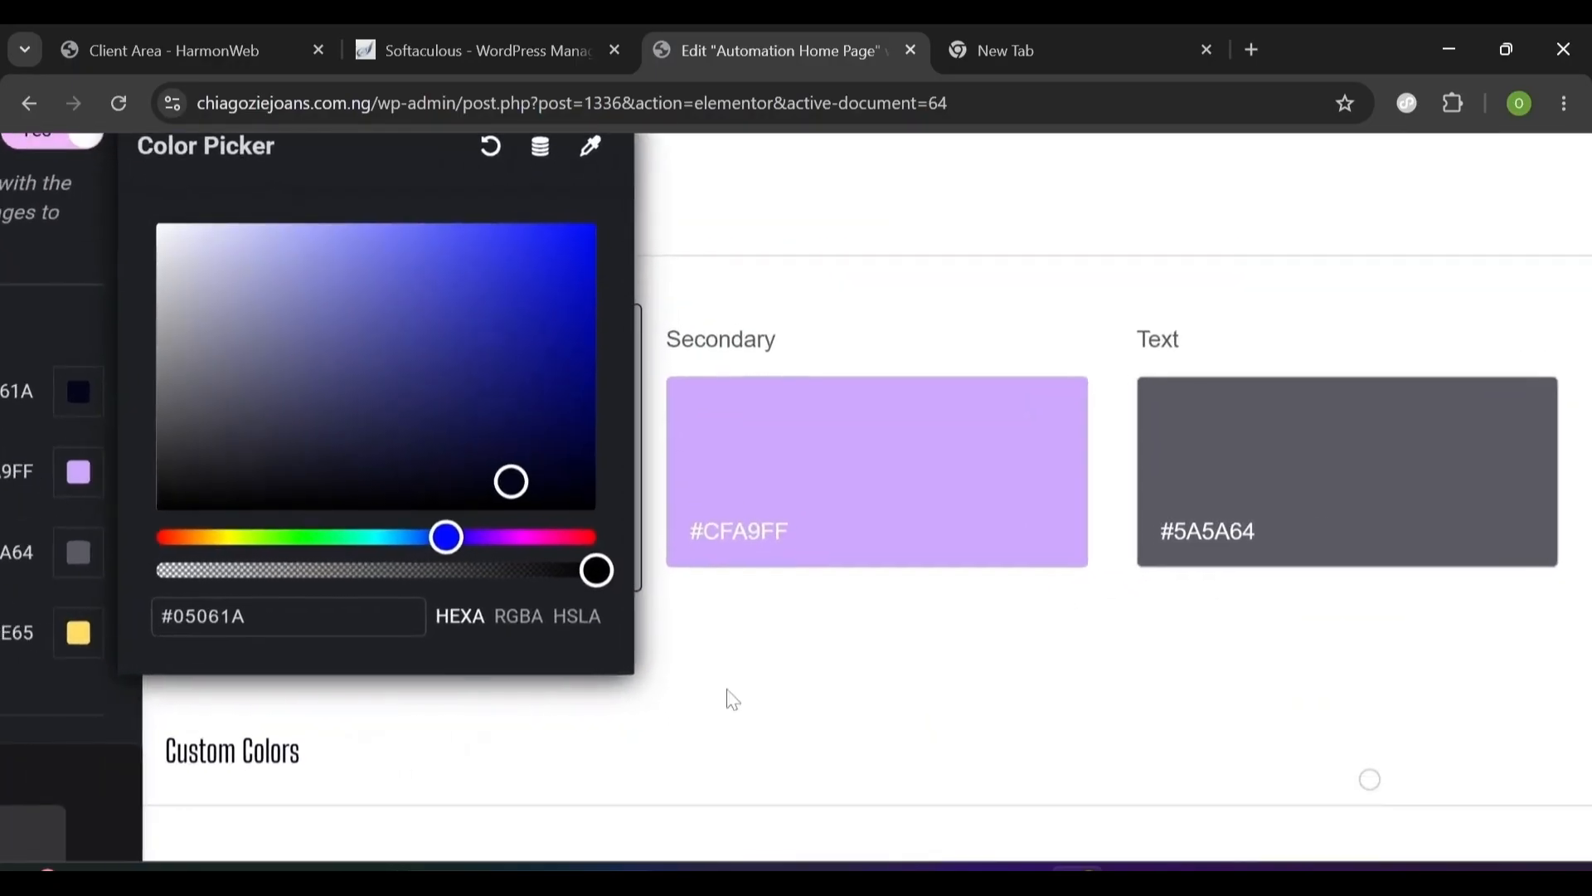
{"action": "type", "text": "0"}
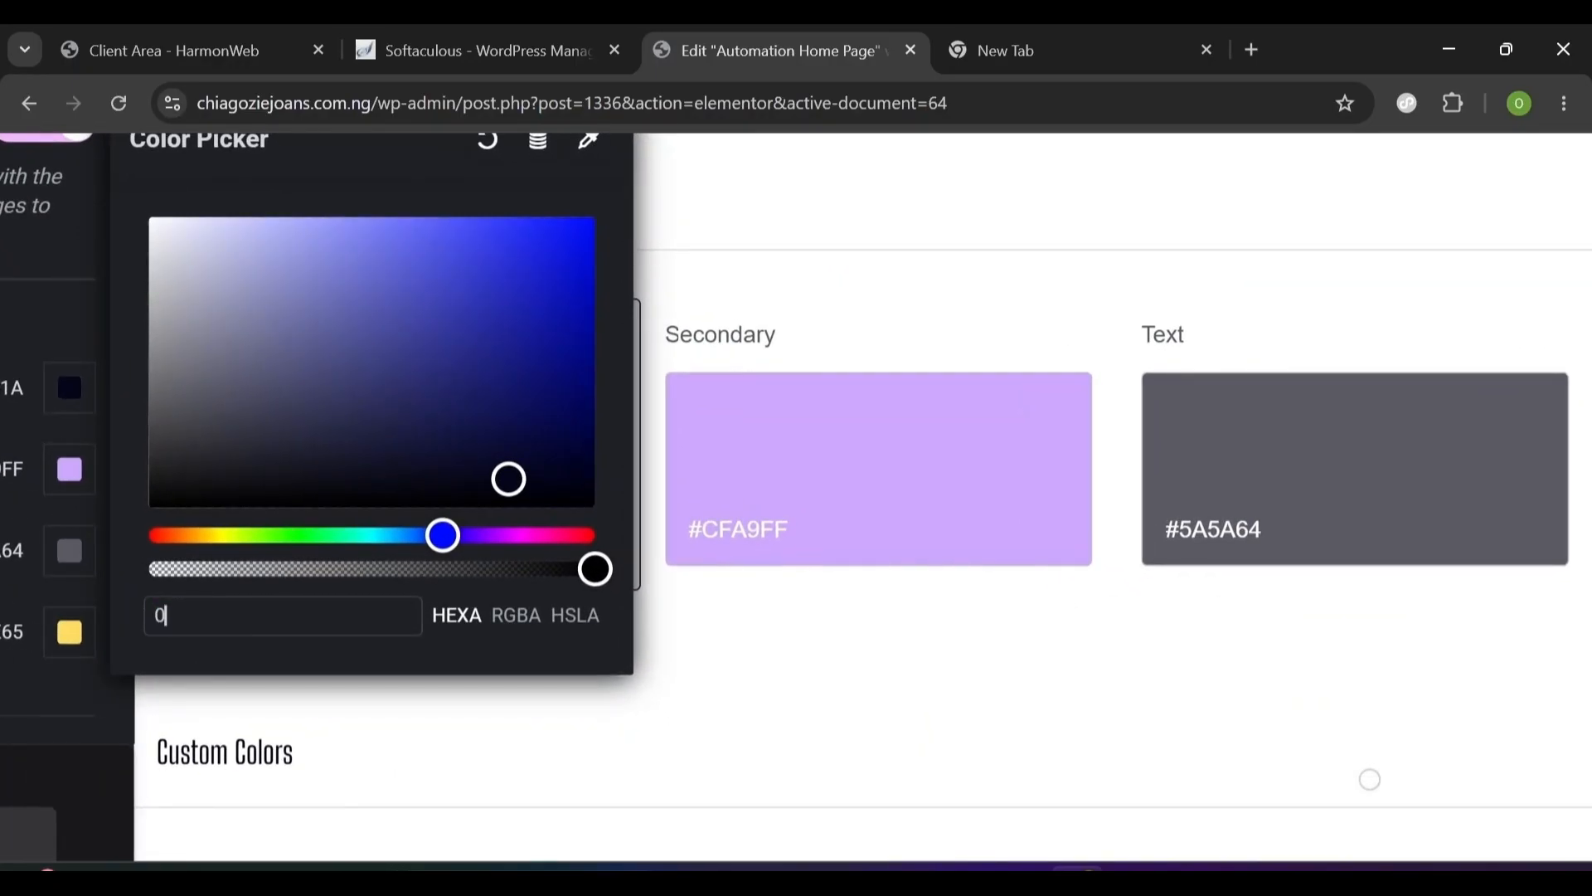
{"action": "type", "text": "5061a"}
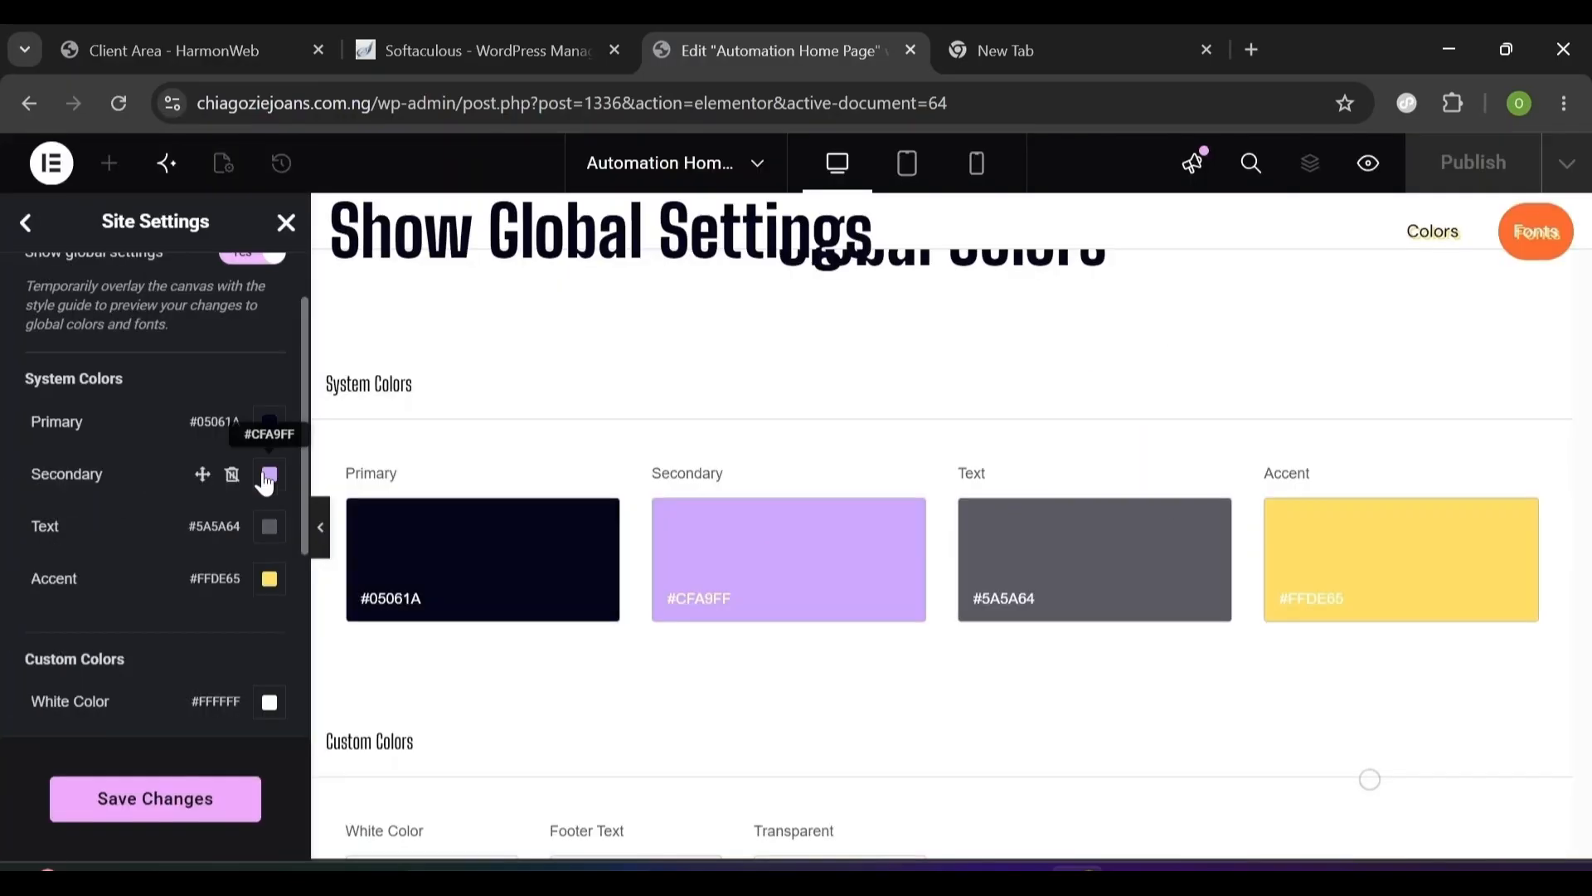
- Set the Secondary colour to #CFA9FF and the Text colour to #5A5A64
{"action": "left_click", "coordinate": [266, 476]}
{"action": "scroll", "coordinate": [529, 670], "scroll_direction": "up", "scroll_amount": 5}
{"action": "type", "text": "C"}
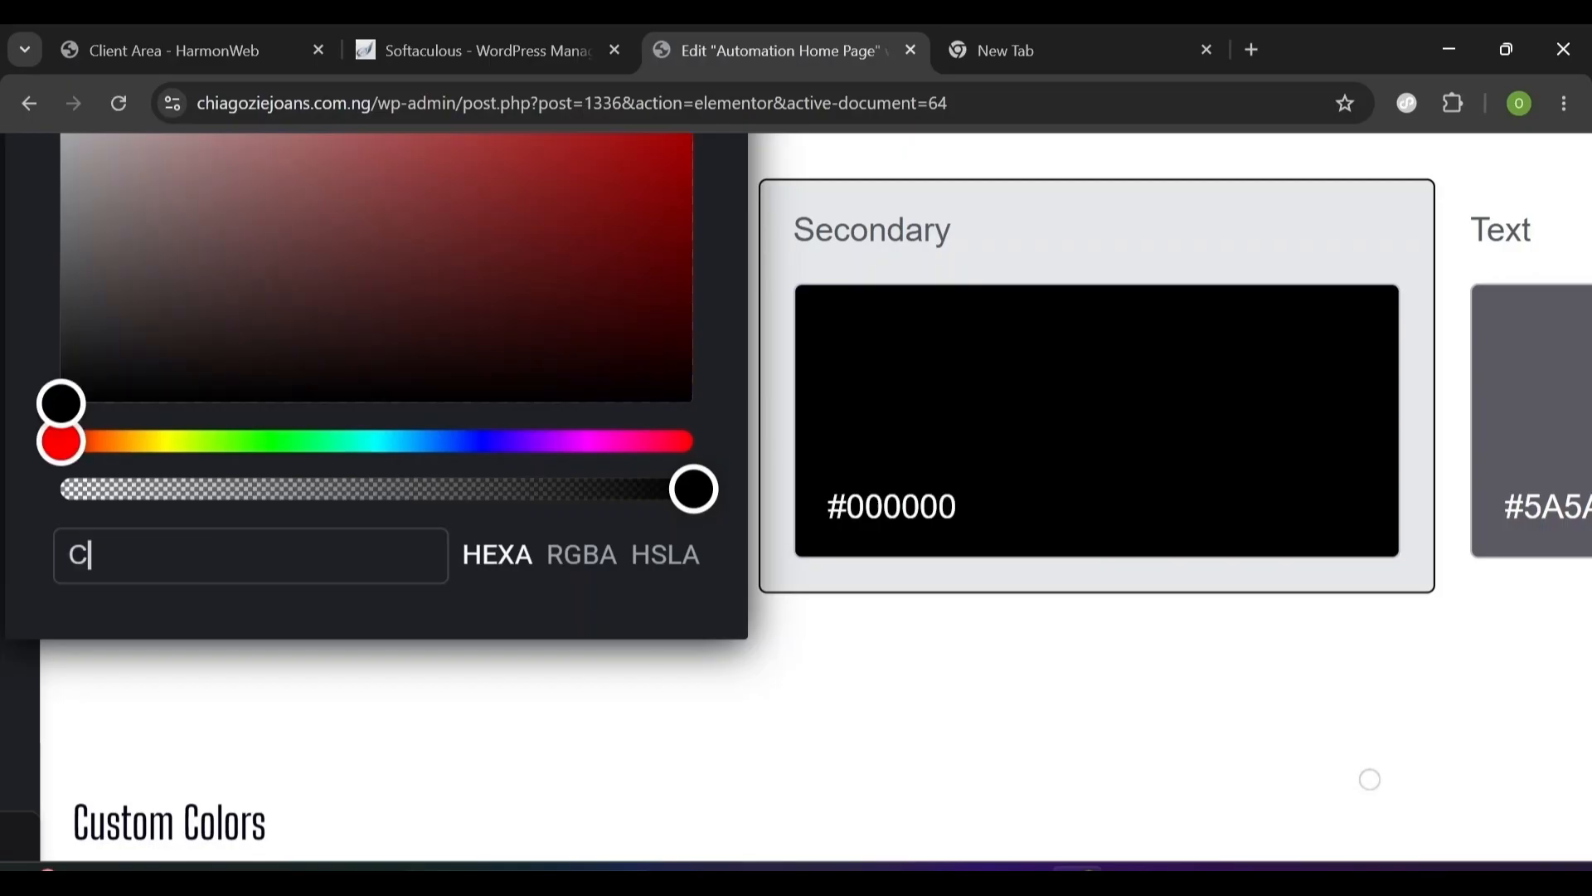
{"action": "type", "text": "FA9ff"}
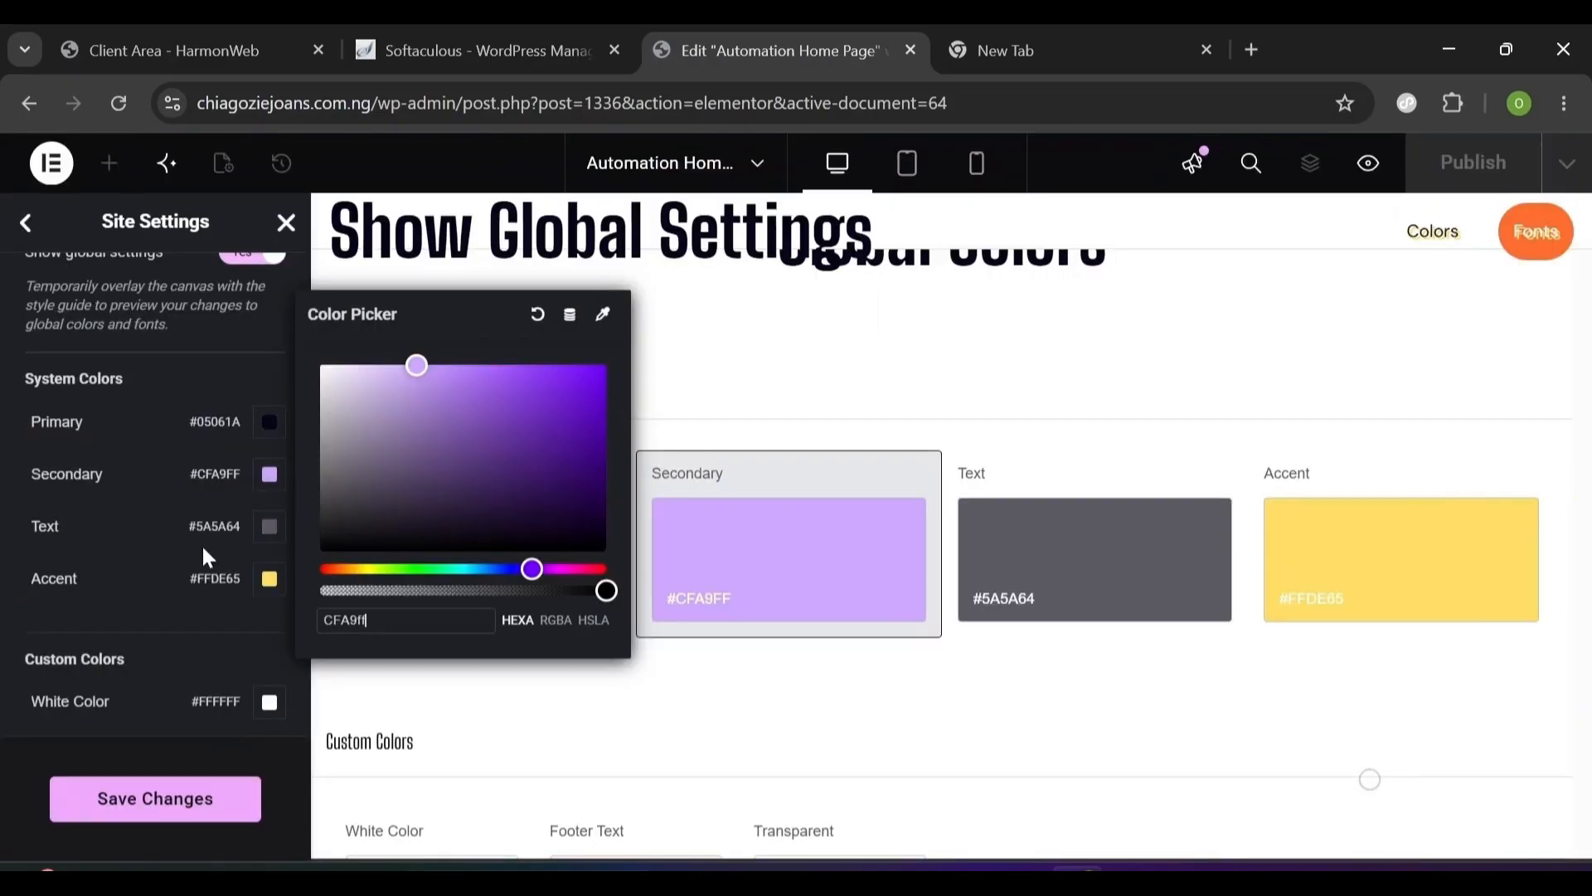
{"action": "left_click", "coordinate": [268, 527]}
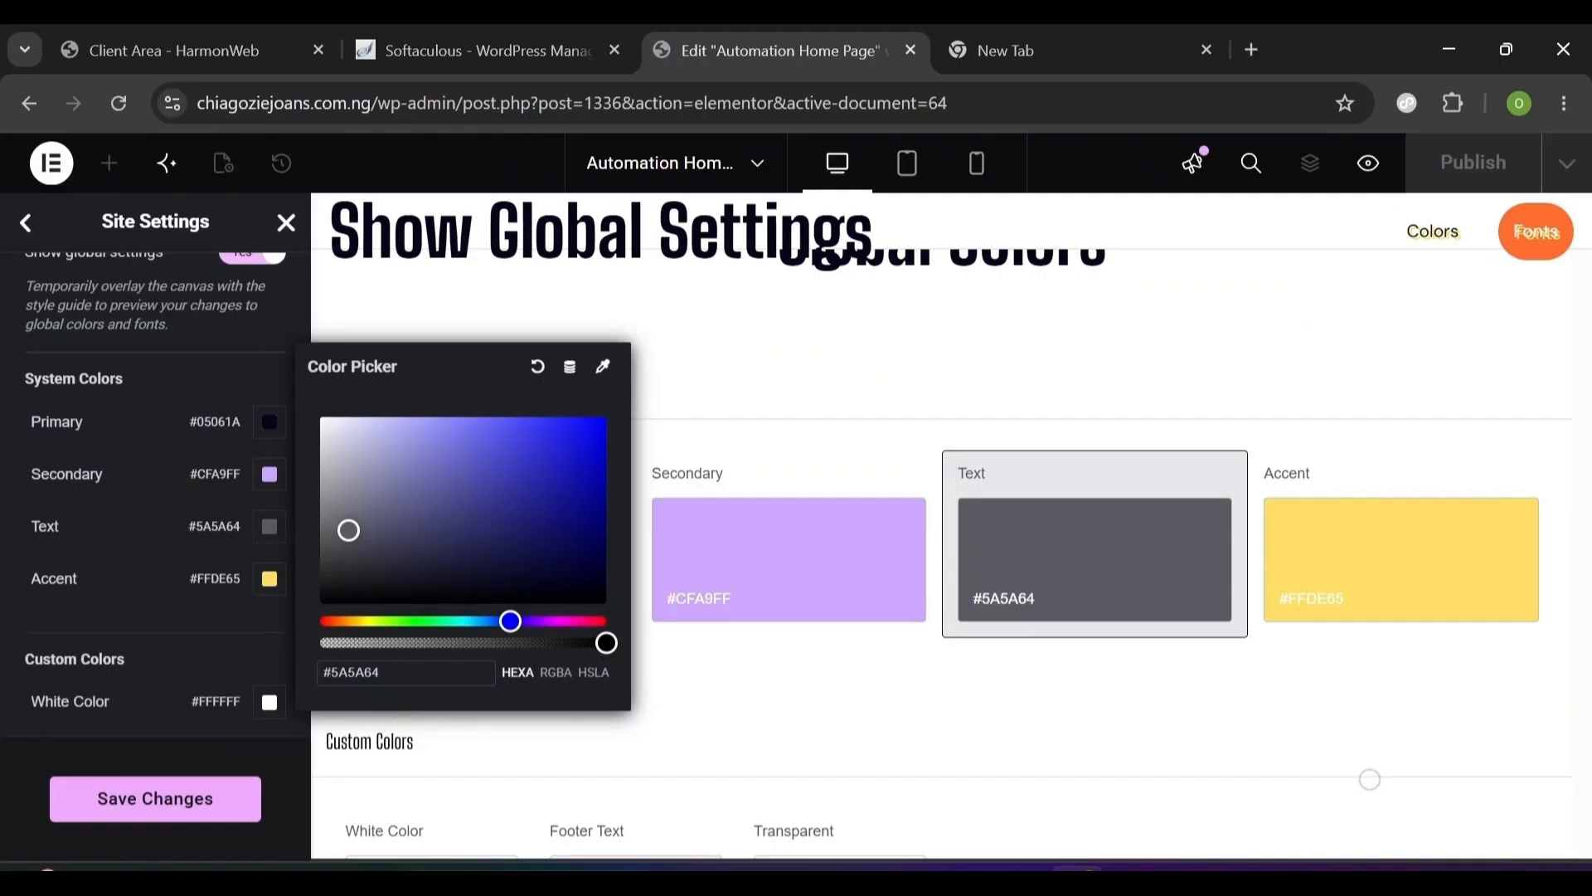
{"action": "left_click", "coordinate": [213, 595]}
- Set the Accent colour to #FFDE65, delete the White Color custom colour, and save
{"action": "left_click", "coordinate": [270, 582]}
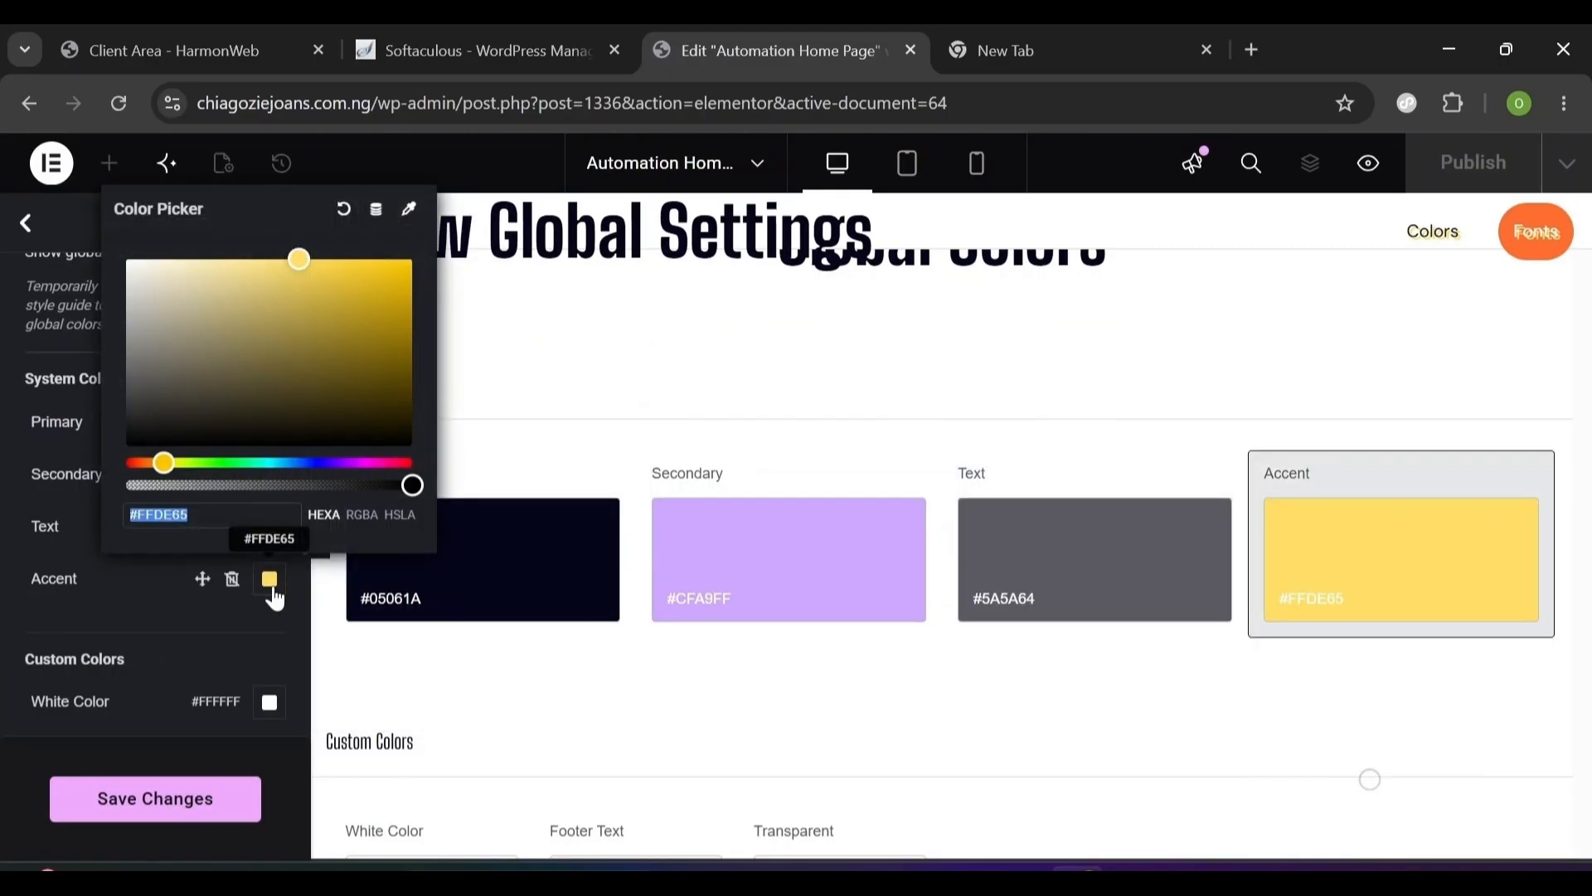
{"action": "left_click", "coordinate": [215, 516]}
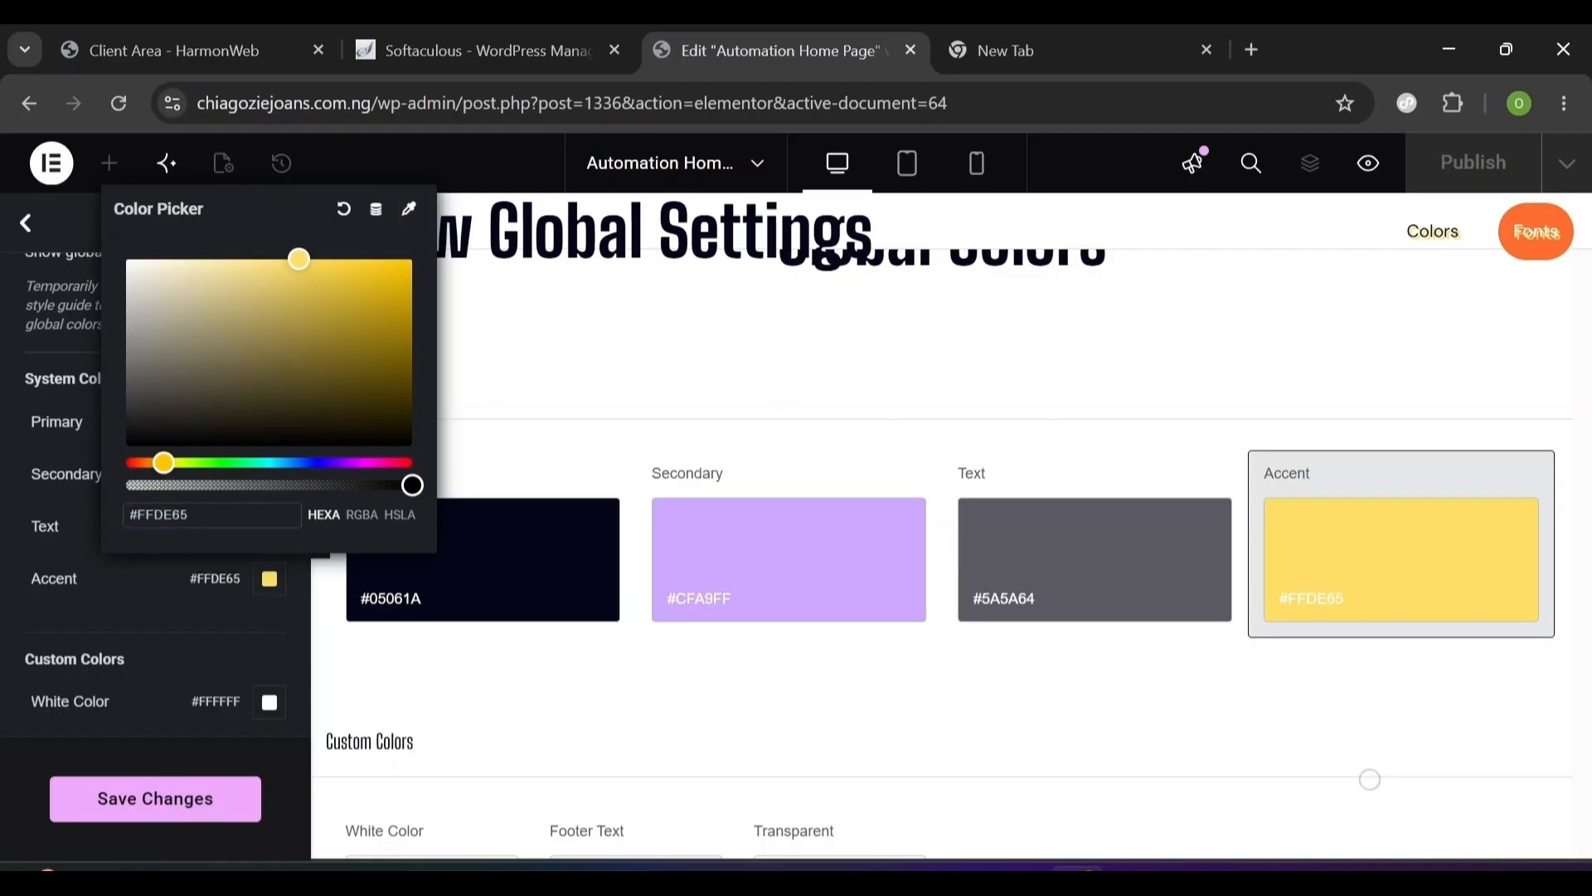
{"action": "left_click", "coordinate": [184, 622]}
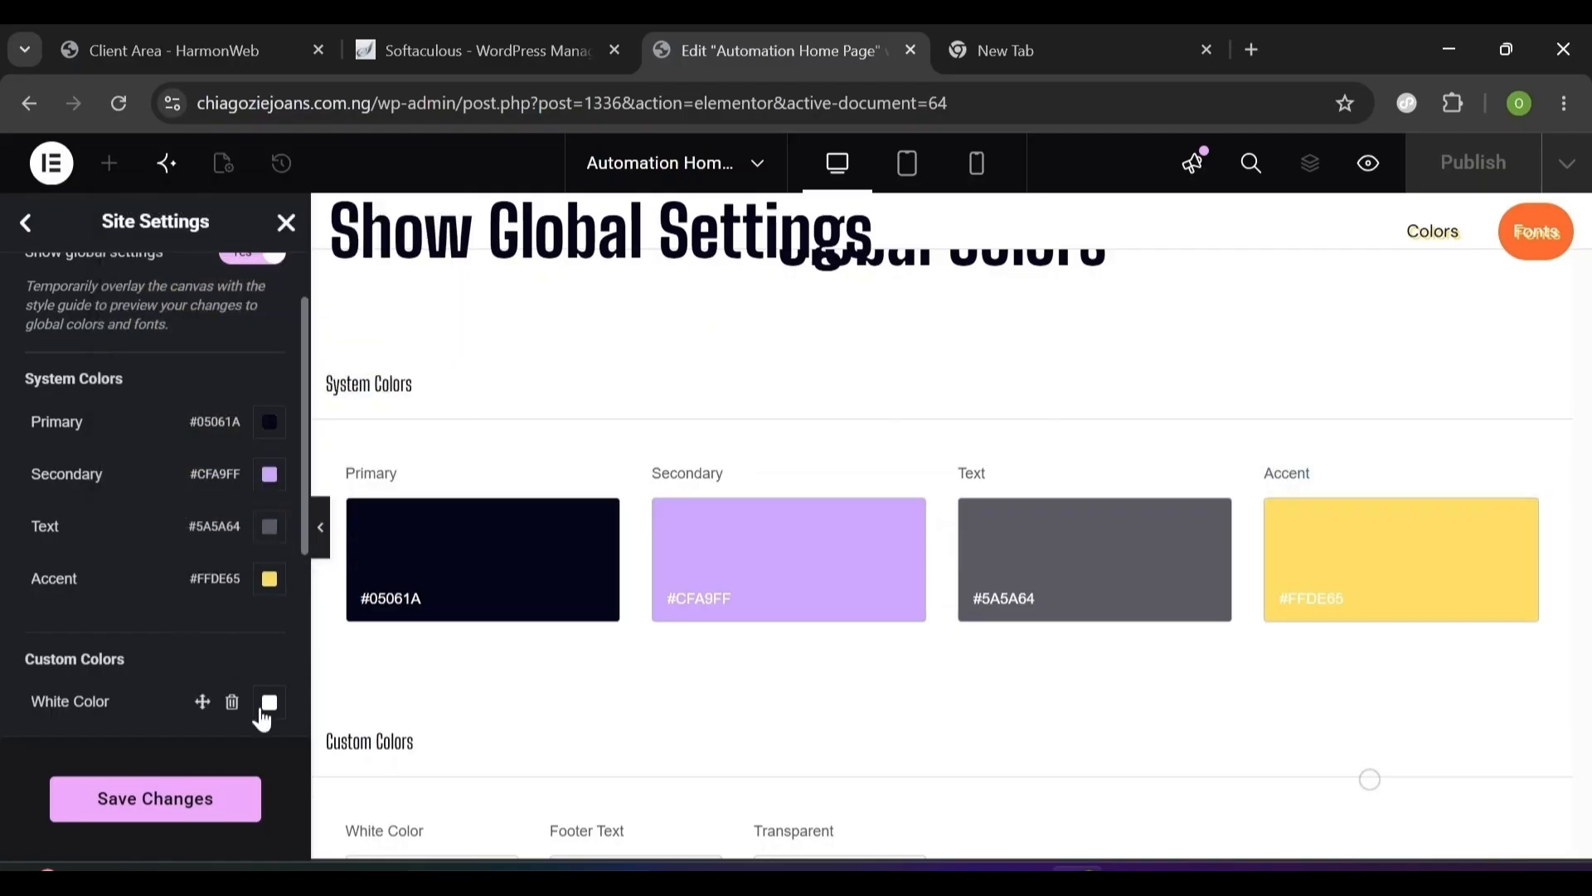
{"action": "left_click", "coordinate": [231, 701]}
{"action": "scroll", "coordinate": [40, 485], "scroll_direction": "up", "scroll_amount": 2}
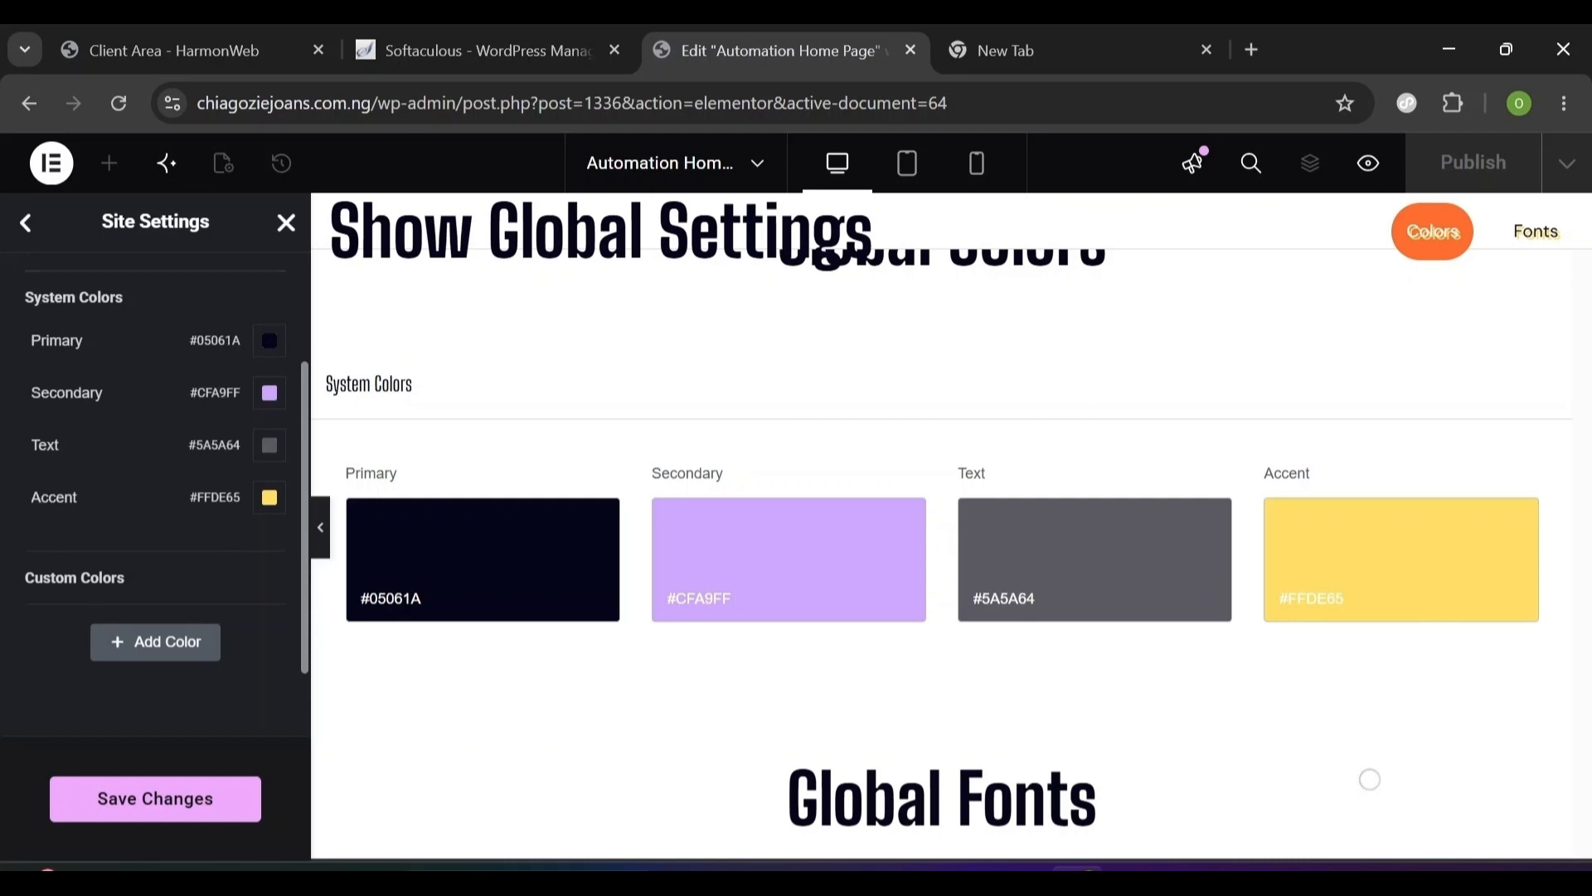
{"action": "scroll", "coordinate": [99, 560], "scroll_direction": "down", "scroll_amount": 2}
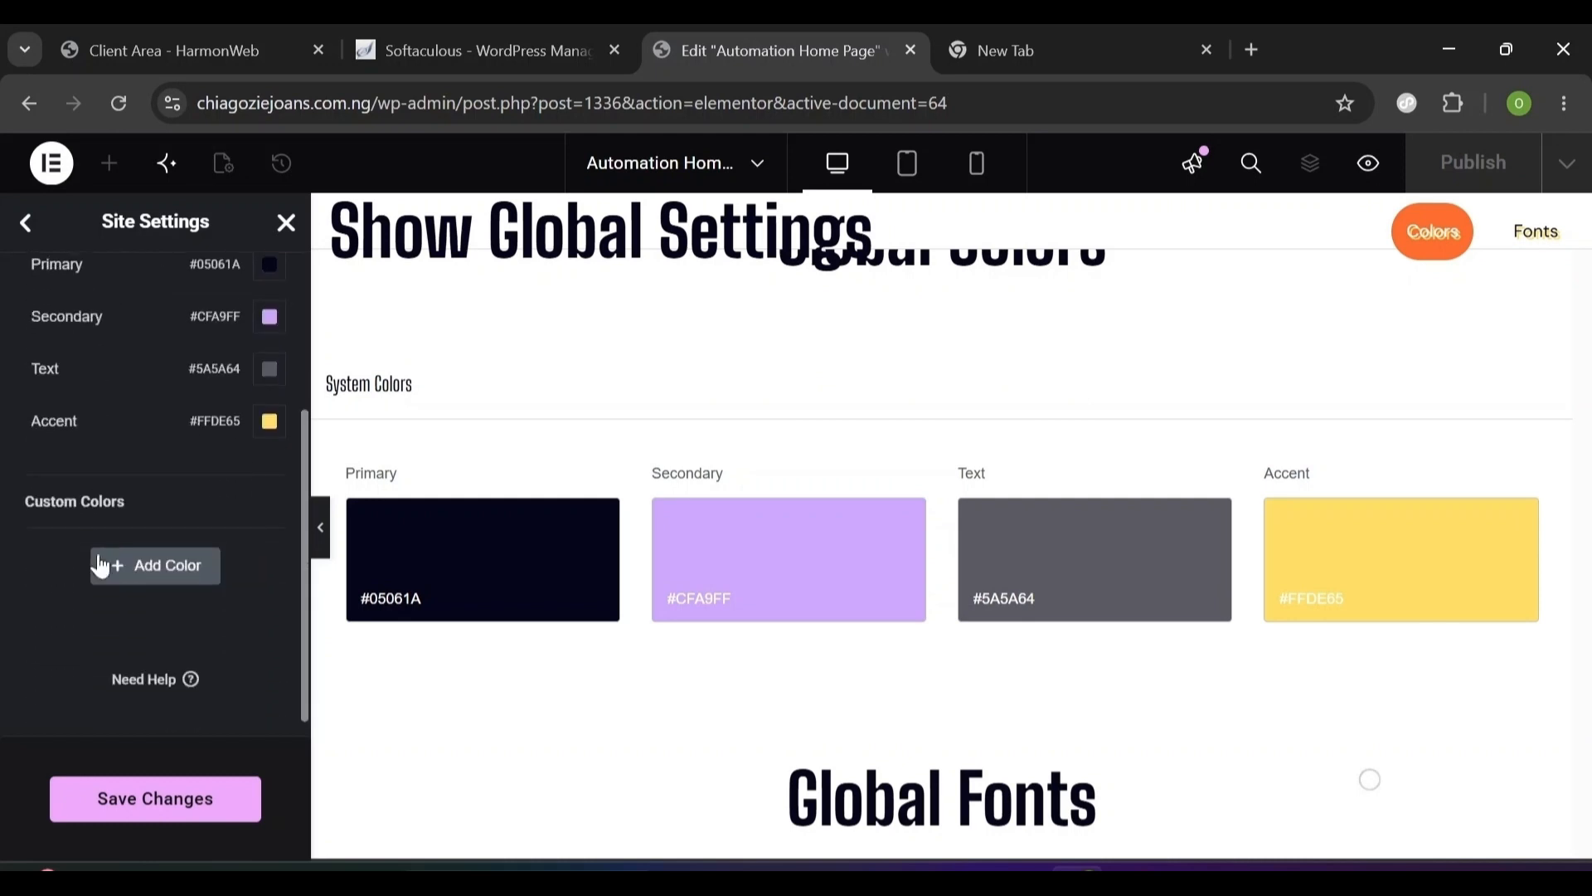
{"action": "left_click", "coordinate": [121, 806]}
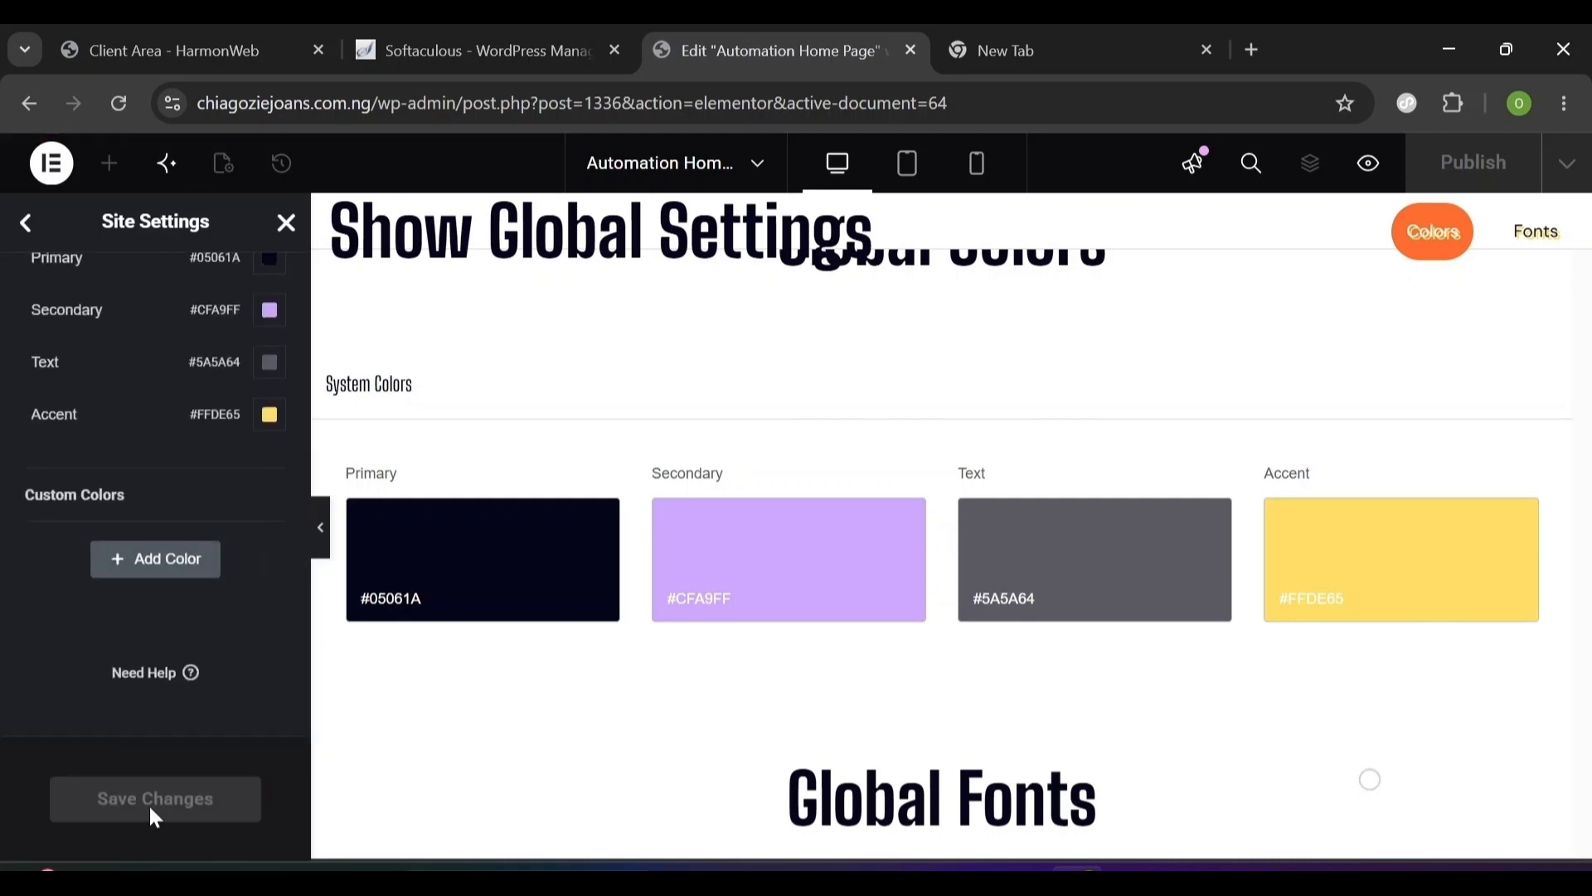
{"action": "left_click", "coordinate": [29, 224]}
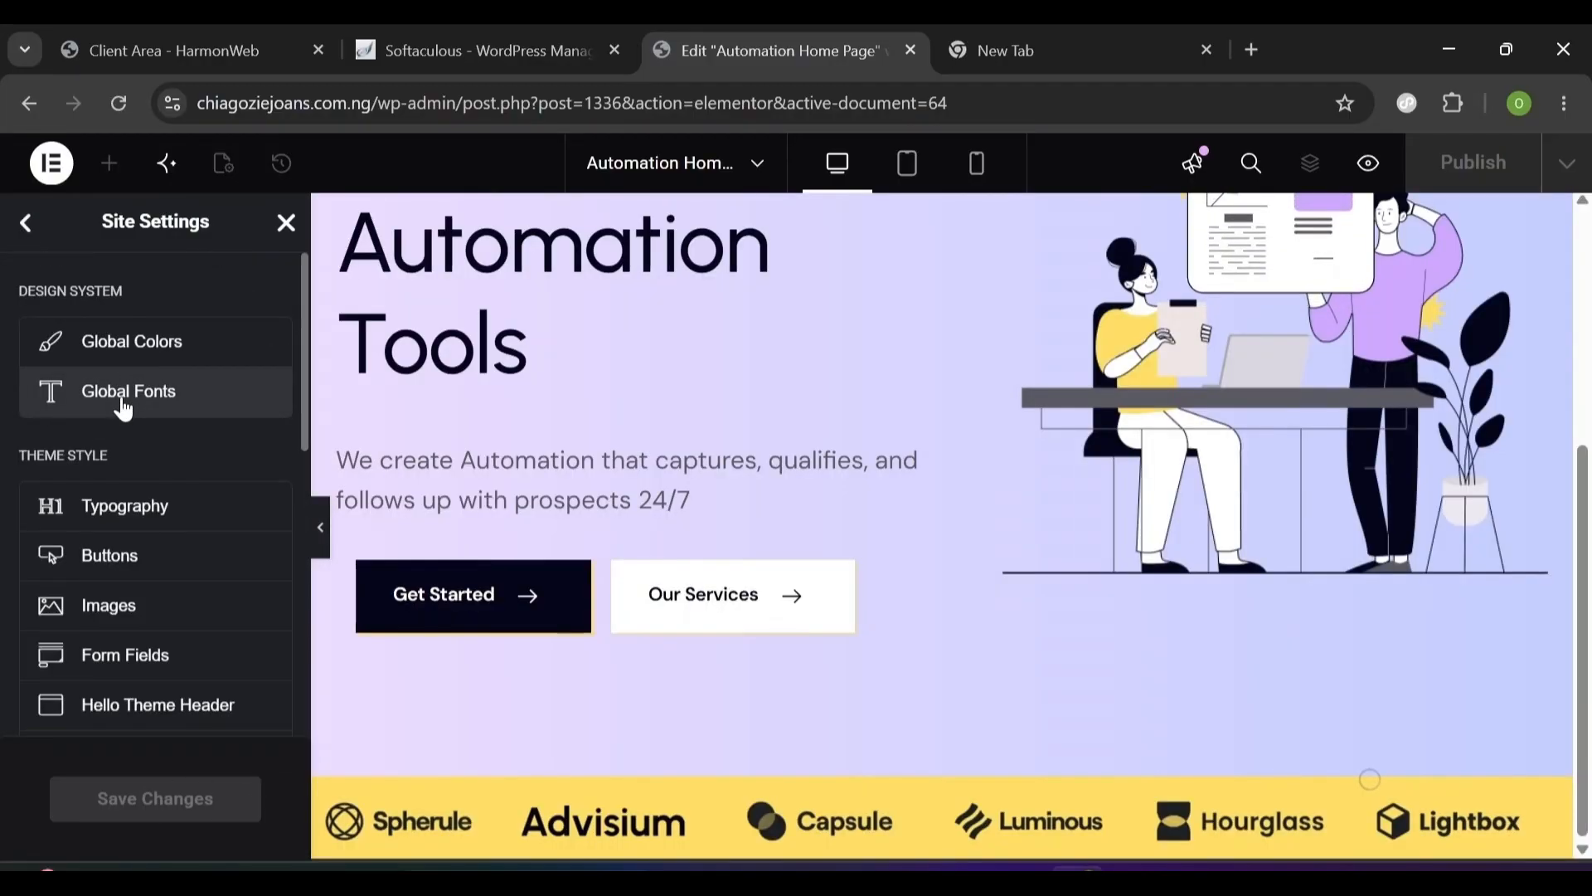
- Set the Primary global font to DM Sans
{"action": "left_click", "coordinate": [125, 402]}
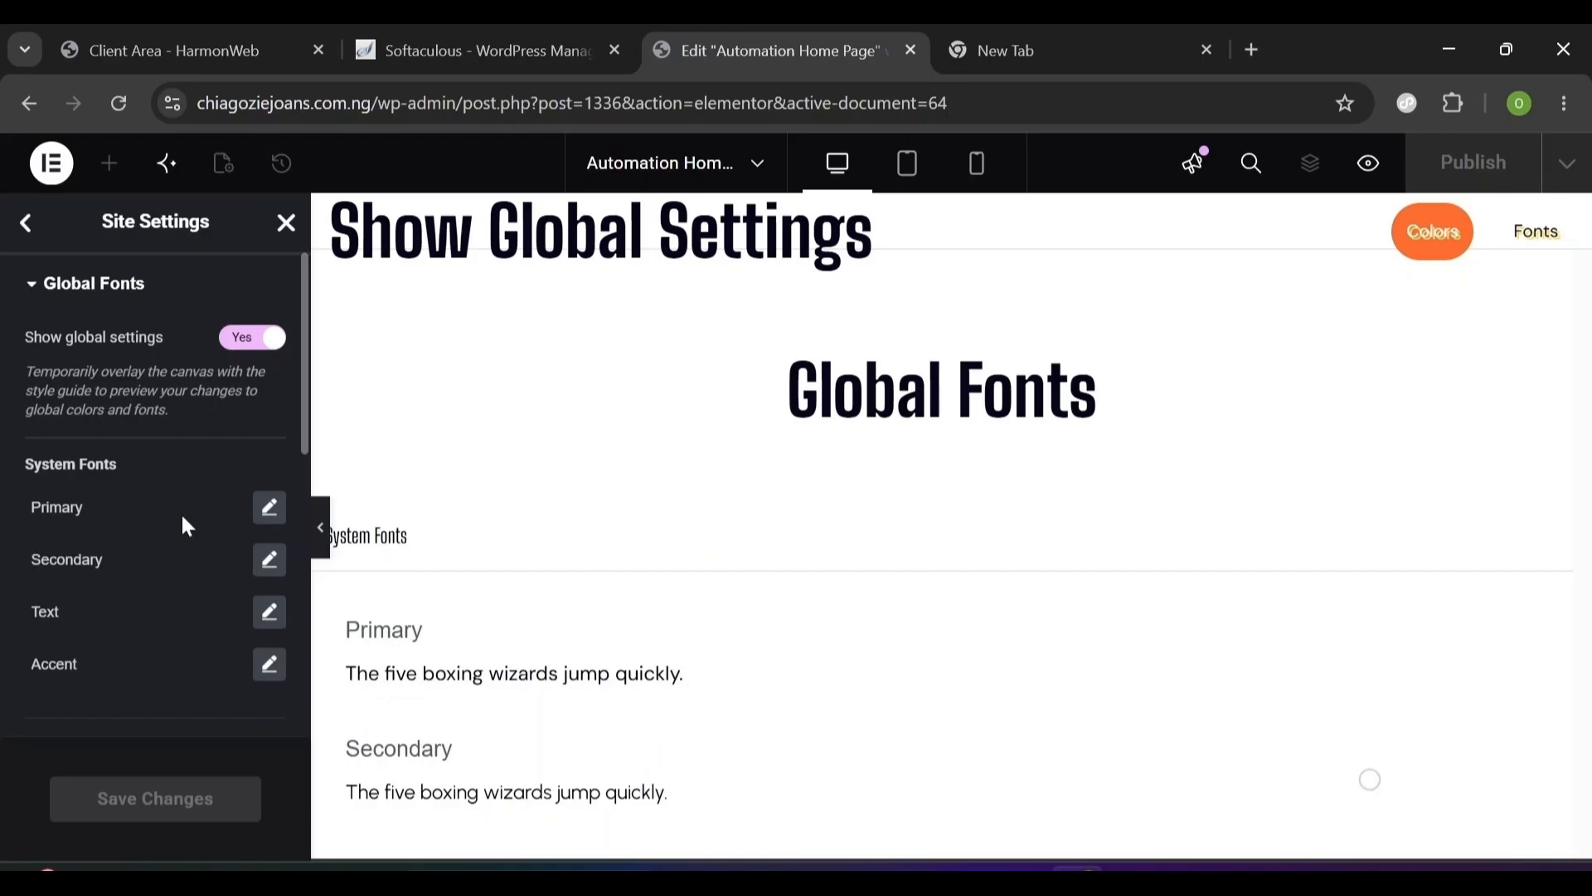
{"action": "left_click", "coordinate": [270, 510]}
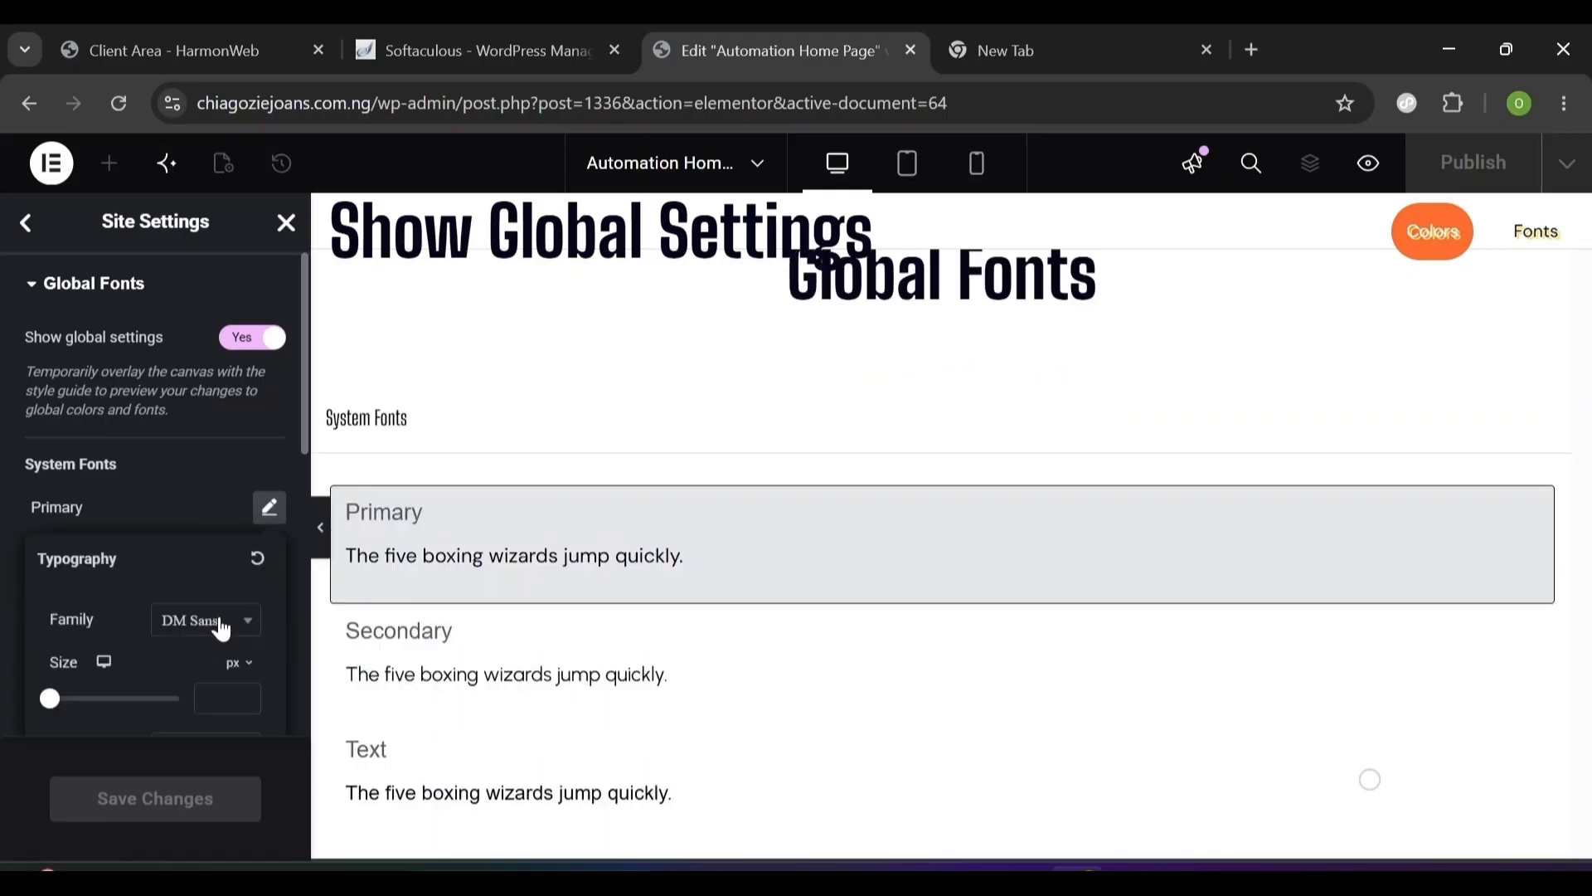
{"action": "left_click", "coordinate": [241, 635]}
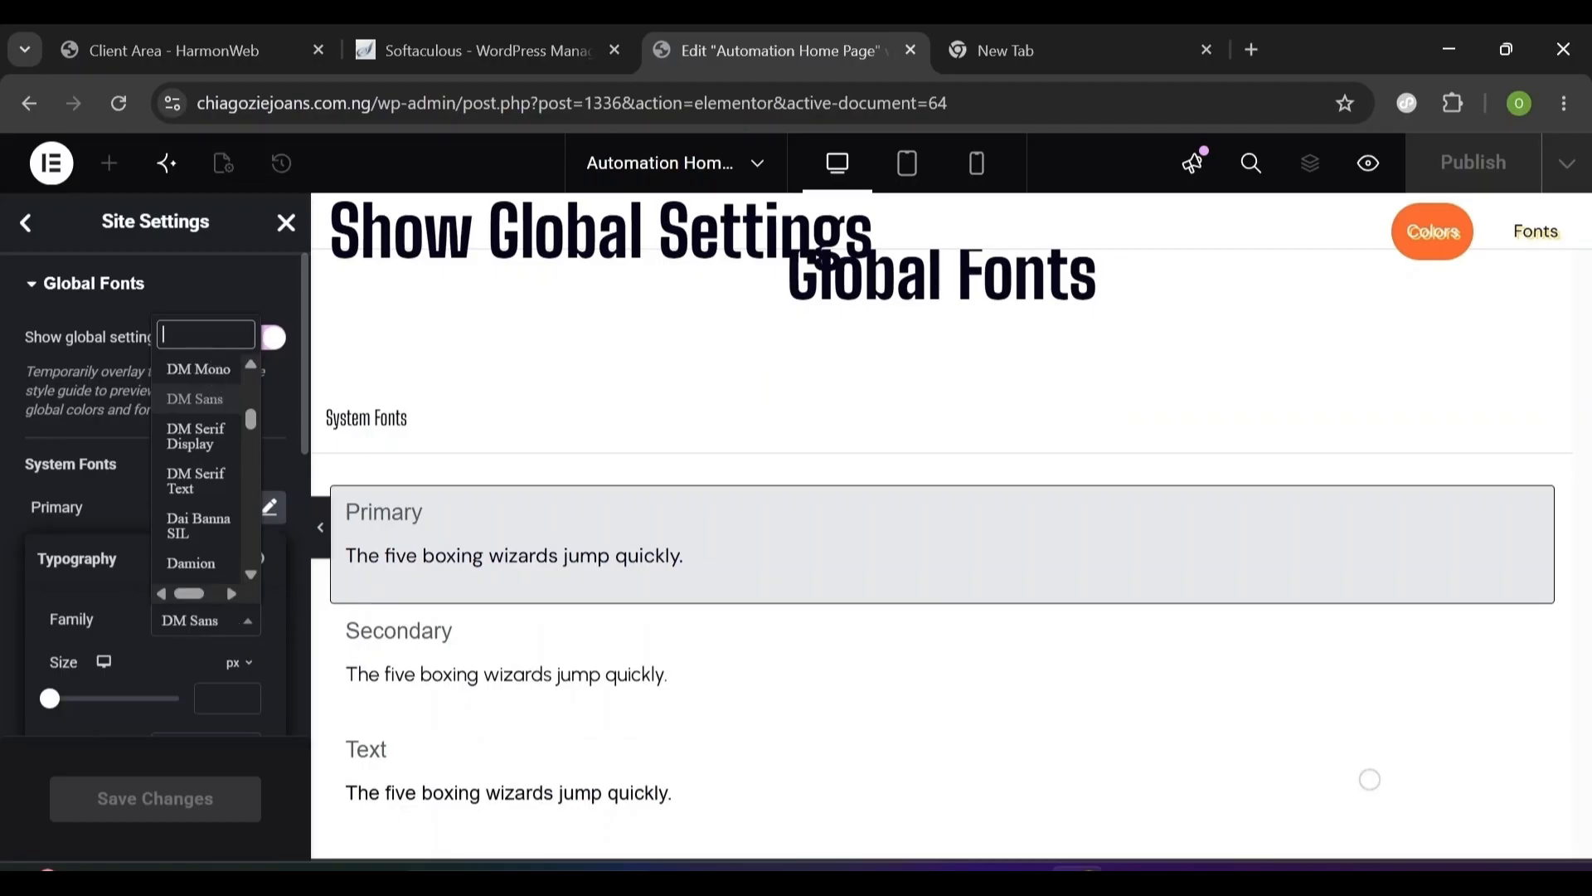
{"action": "type", "text": "D"}
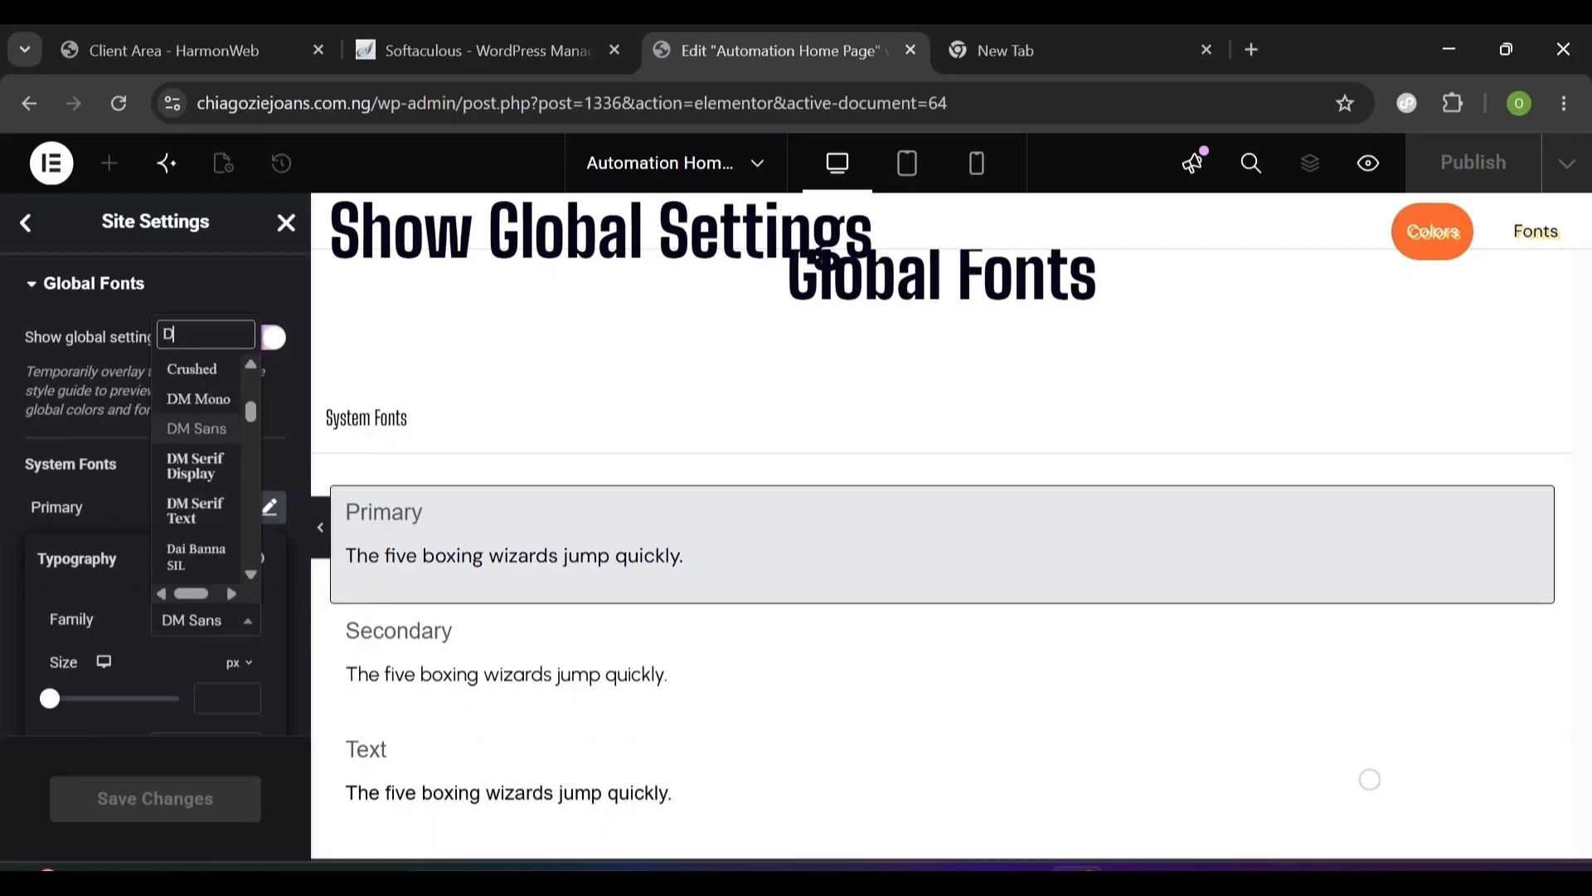
{"action": "type", "text": "M san"}
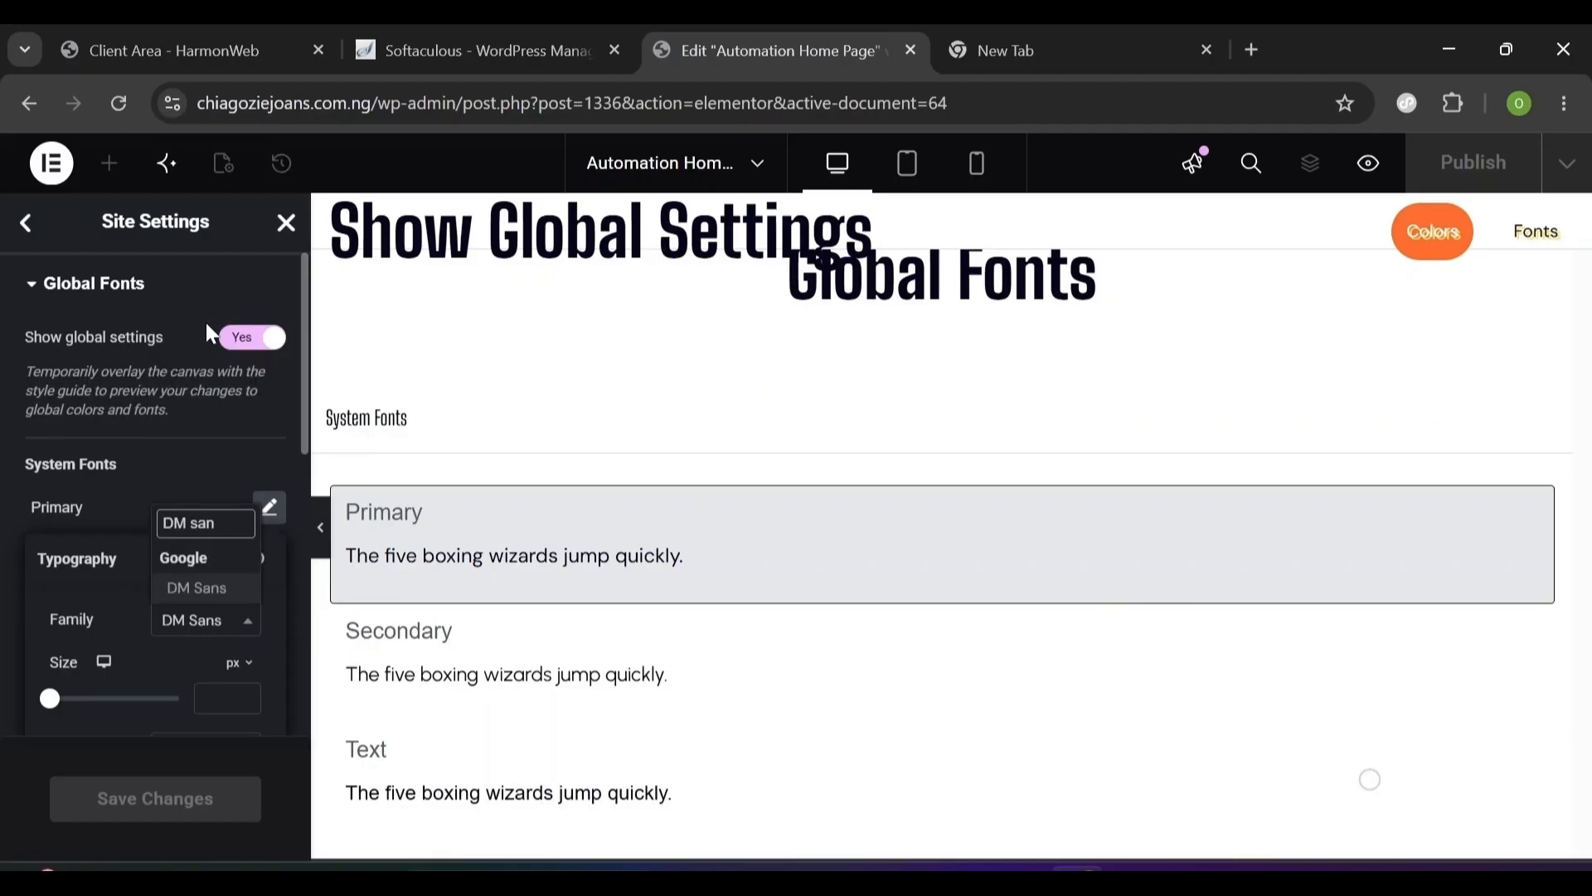
{"action": "left_click", "coordinate": [206, 589]}
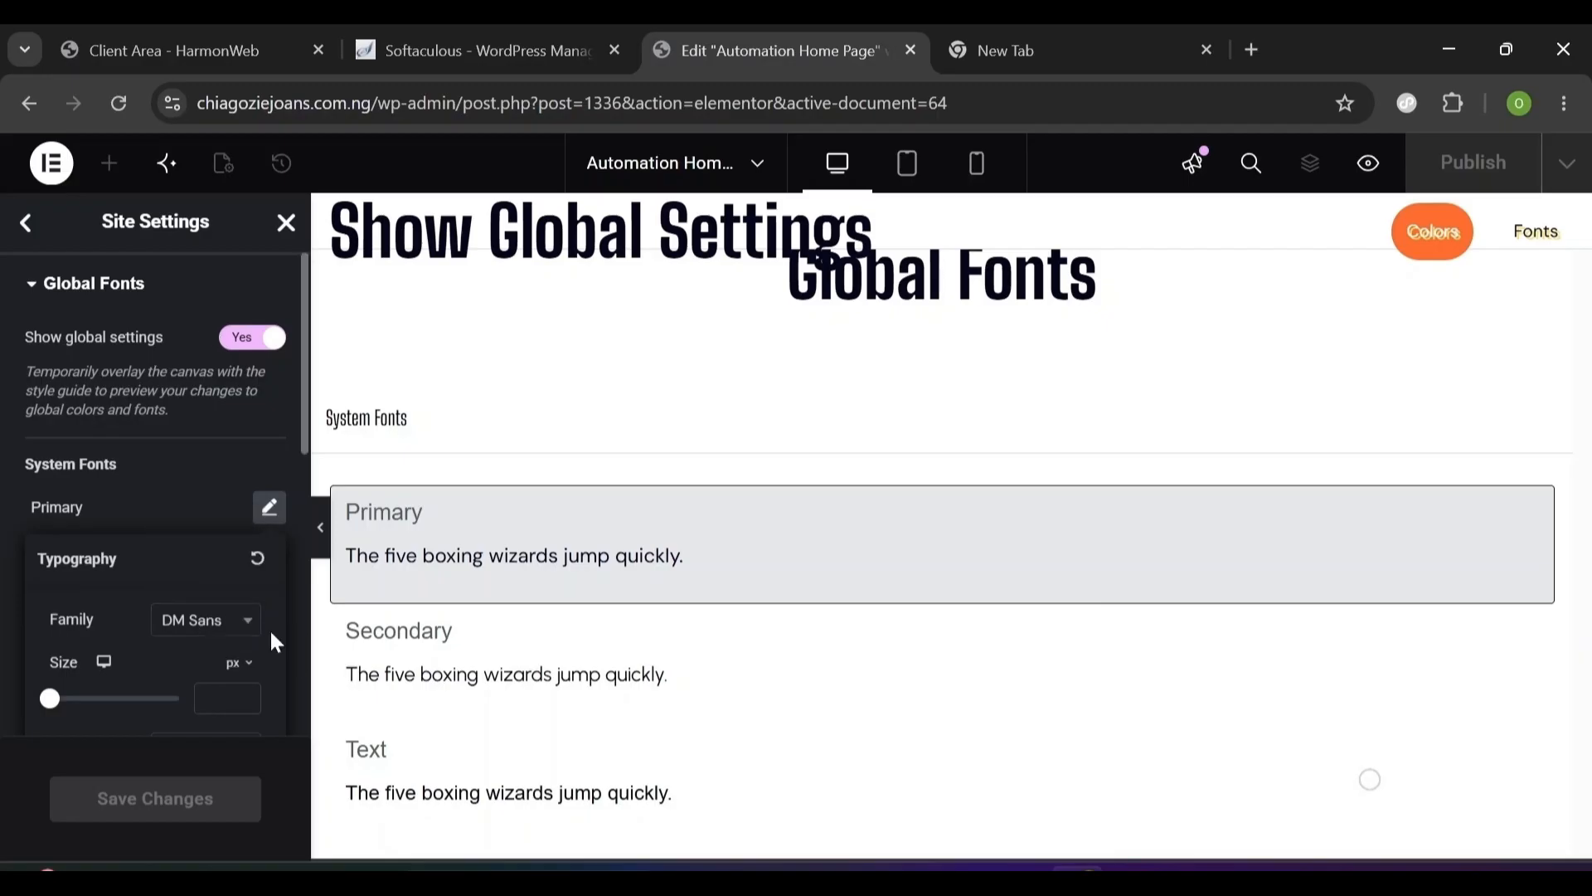
{"action": "scroll", "coordinate": [274, 640], "scroll_direction": "down", "scroll_amount": 1}
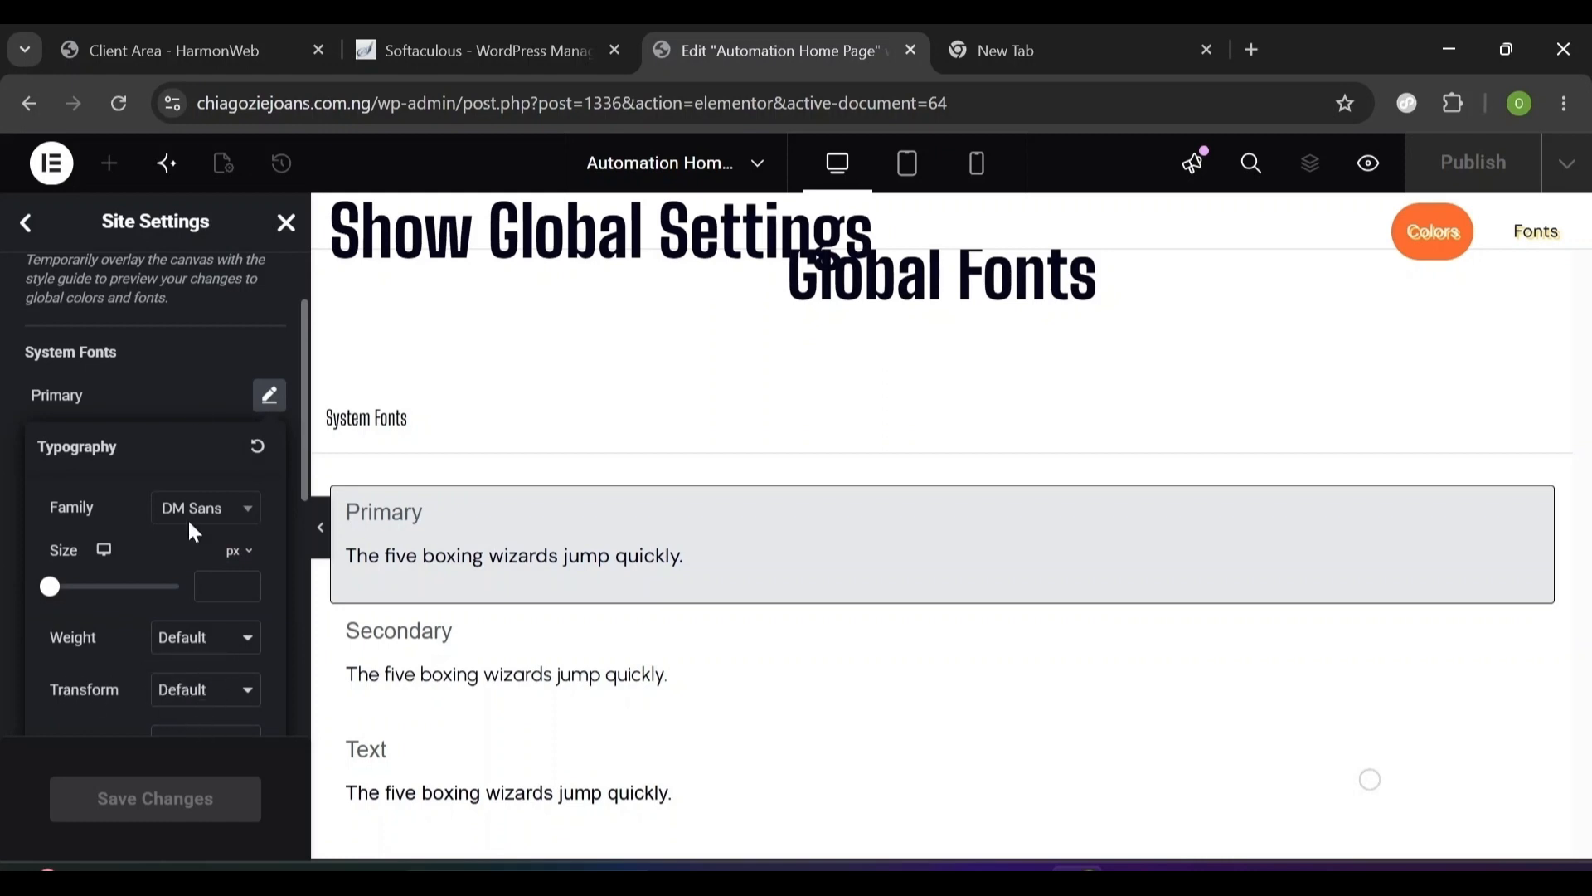
{"action": "left_click", "coordinate": [196, 383]}
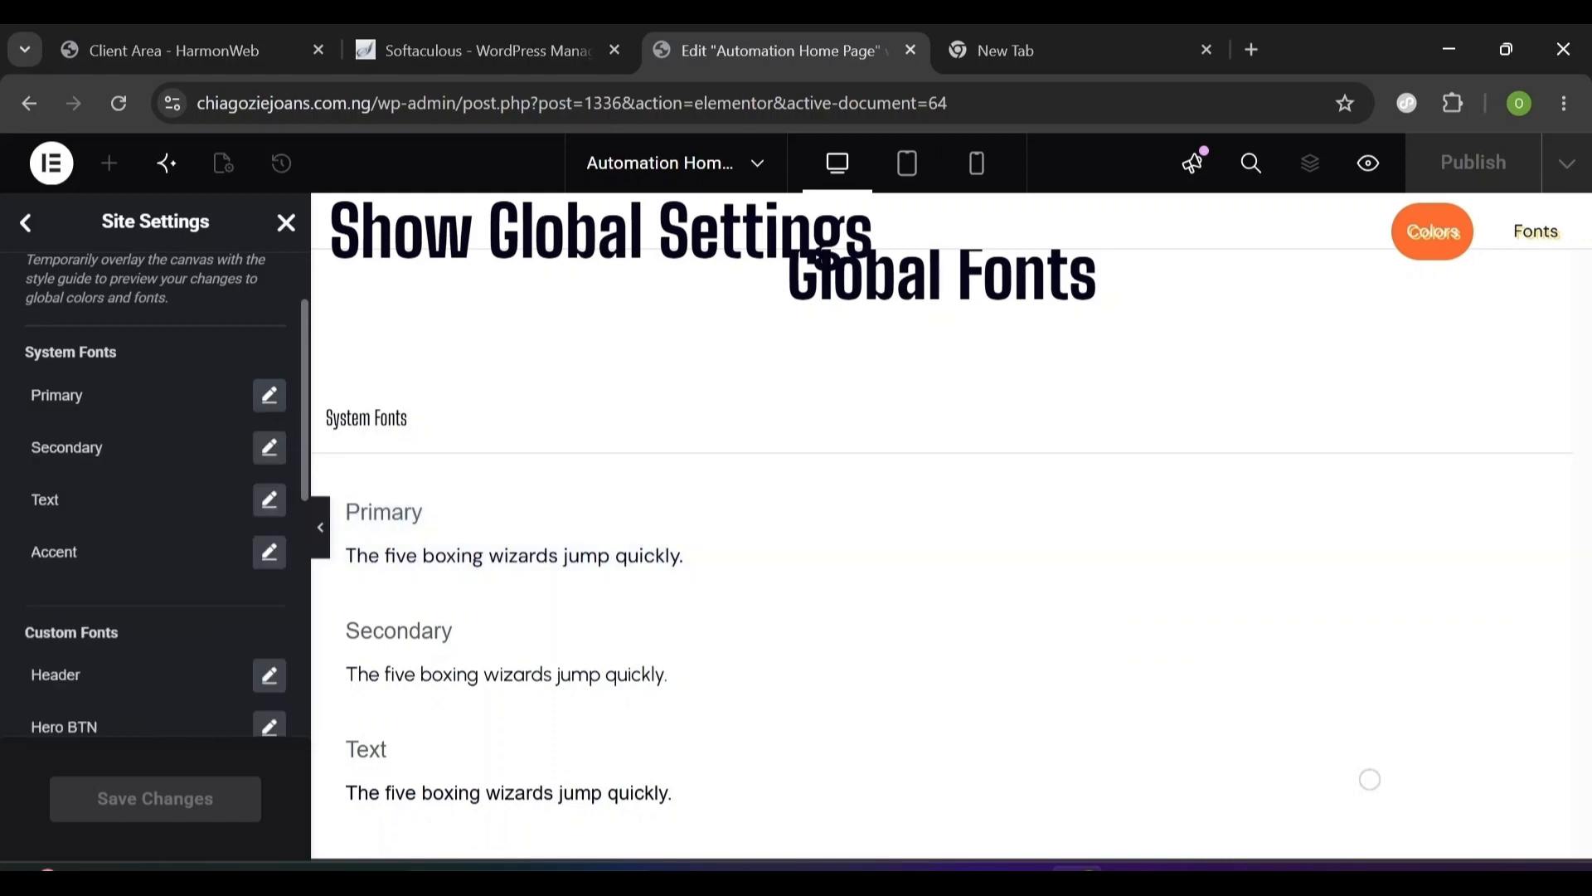
- Set the Secondary global font to Urbanist, clear the custom fonts, and save
{"action": "left_click", "coordinate": [269, 449]}
{"action": "left_click", "coordinate": [206, 562]}
{"action": "left_click", "coordinate": [267, 449]}
{"action": "left_click", "coordinate": [191, 561]}
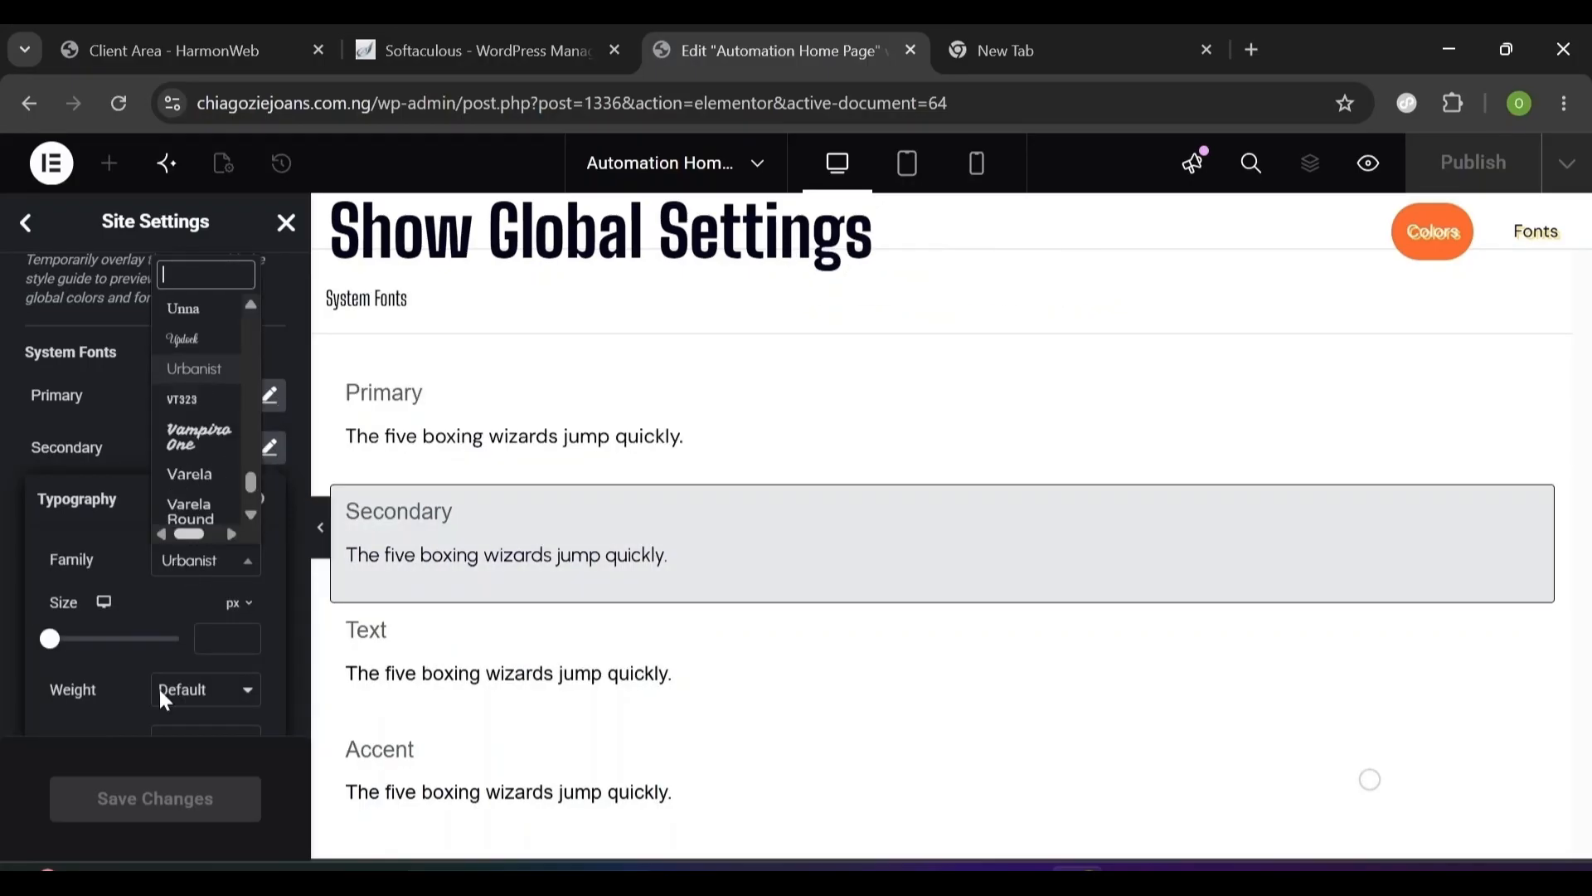
{"action": "left_click", "coordinate": [269, 683]}
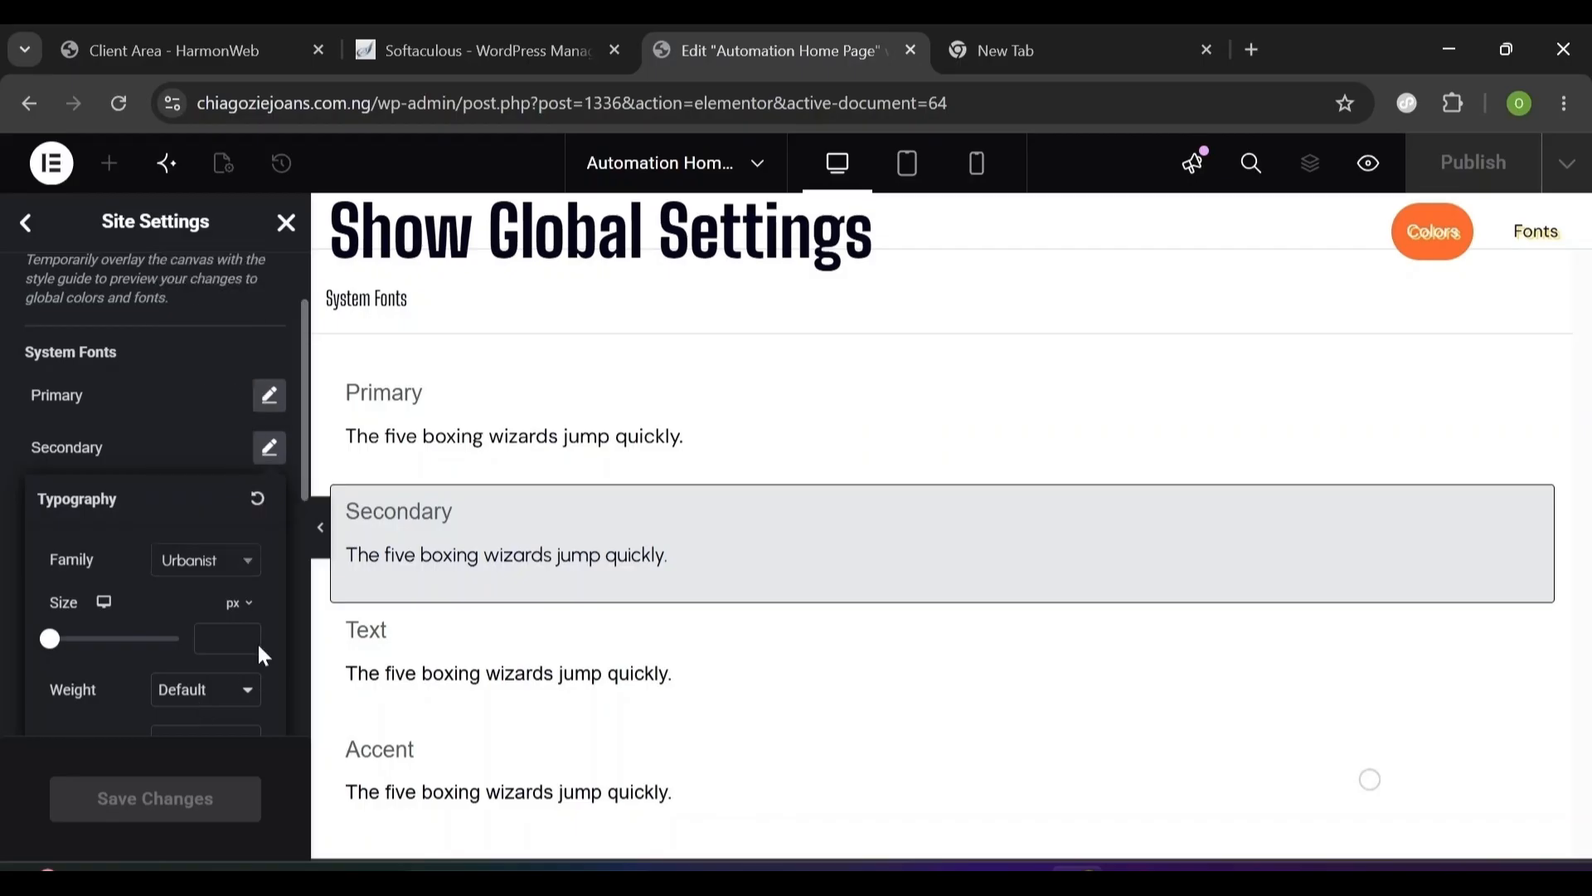
{"action": "left_click", "coordinate": [166, 396]}
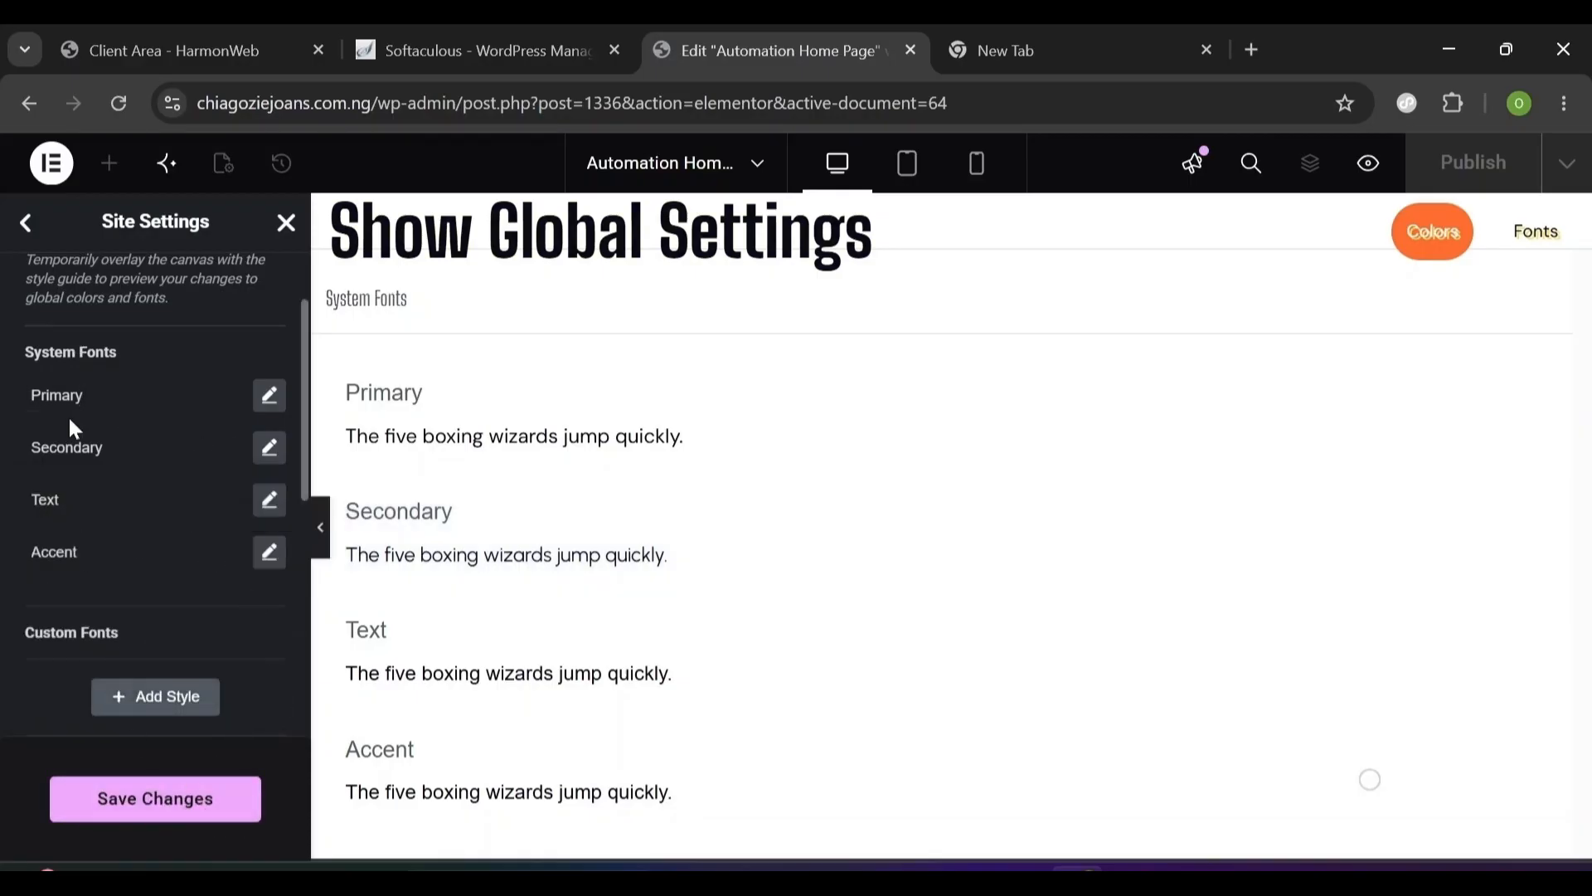
{"action": "left_click", "coordinate": [141, 821]}
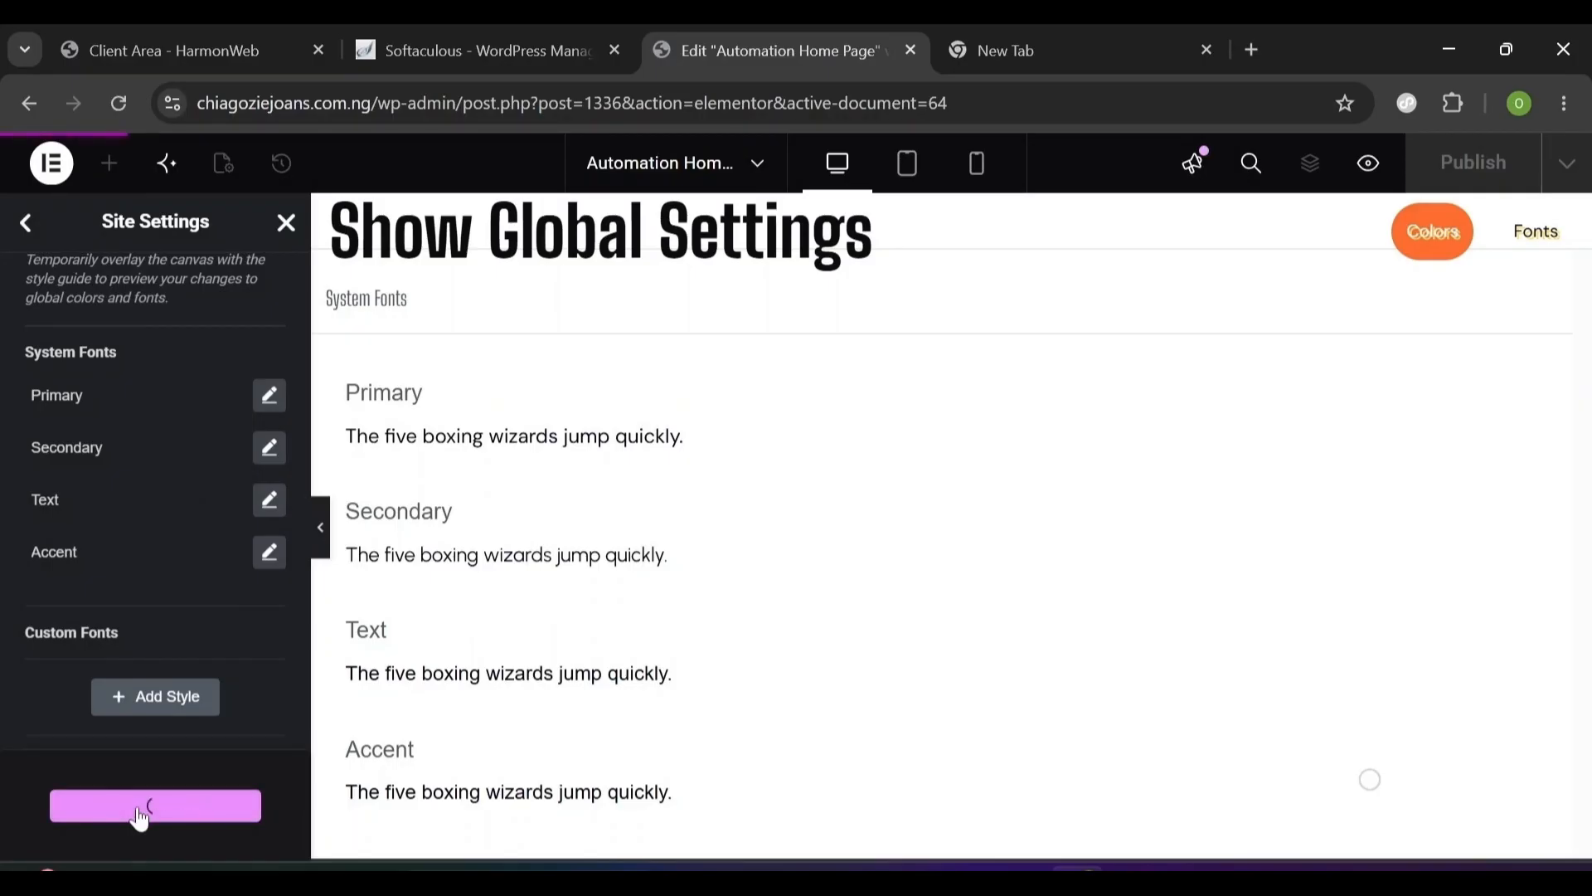
{"action": "left_click", "coordinate": [29, 235]}
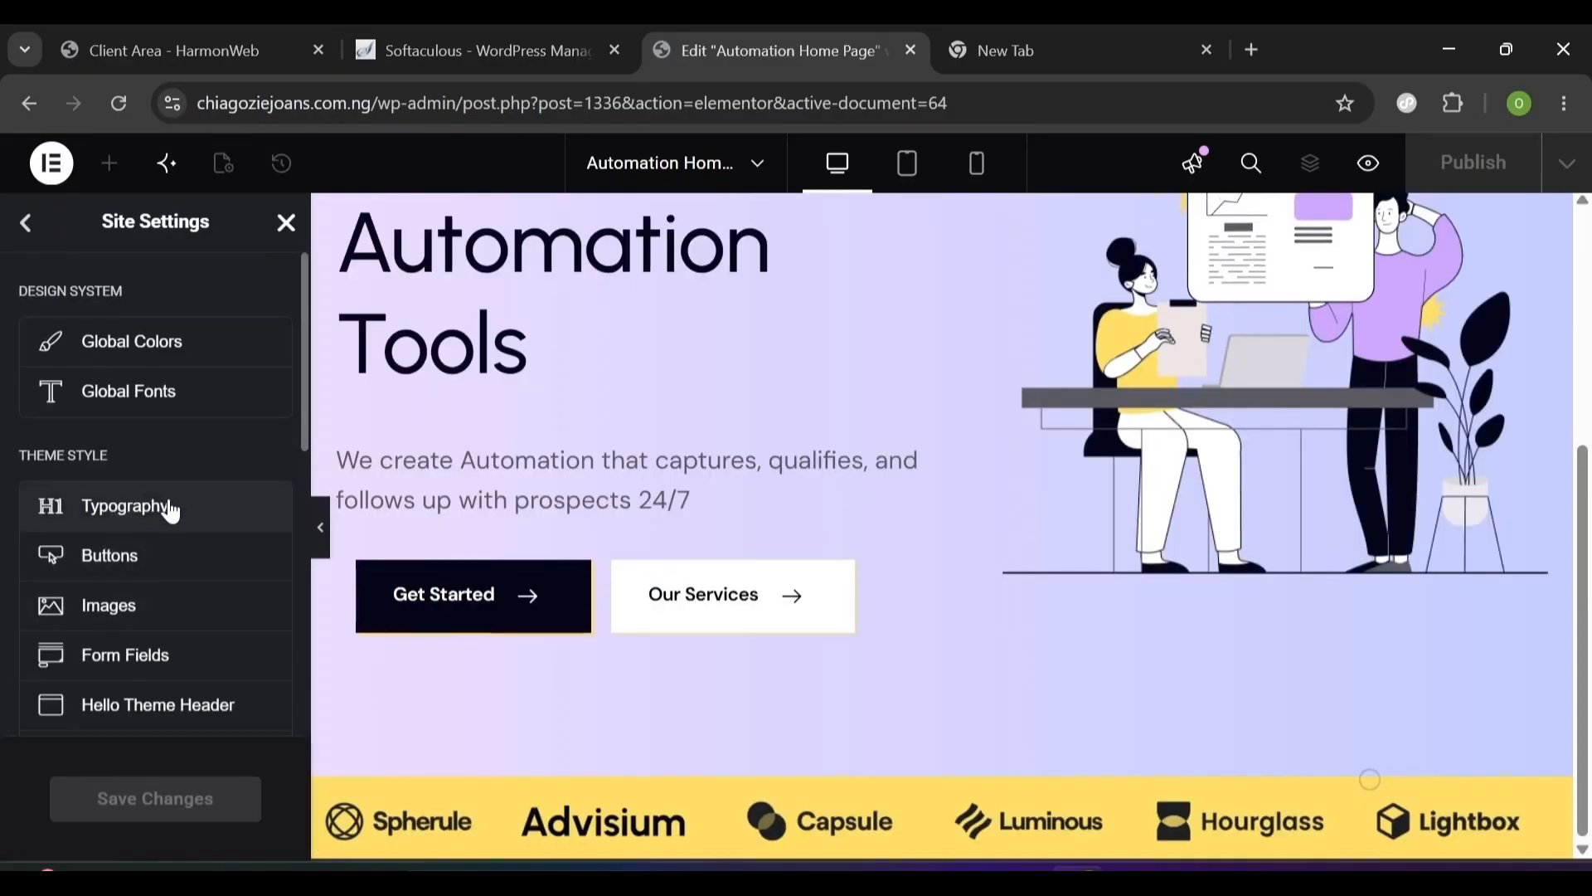
- Enter #05061A as the Body Text Color in Site Settings > Typography
{"action": "left_click", "coordinate": [143, 528]}
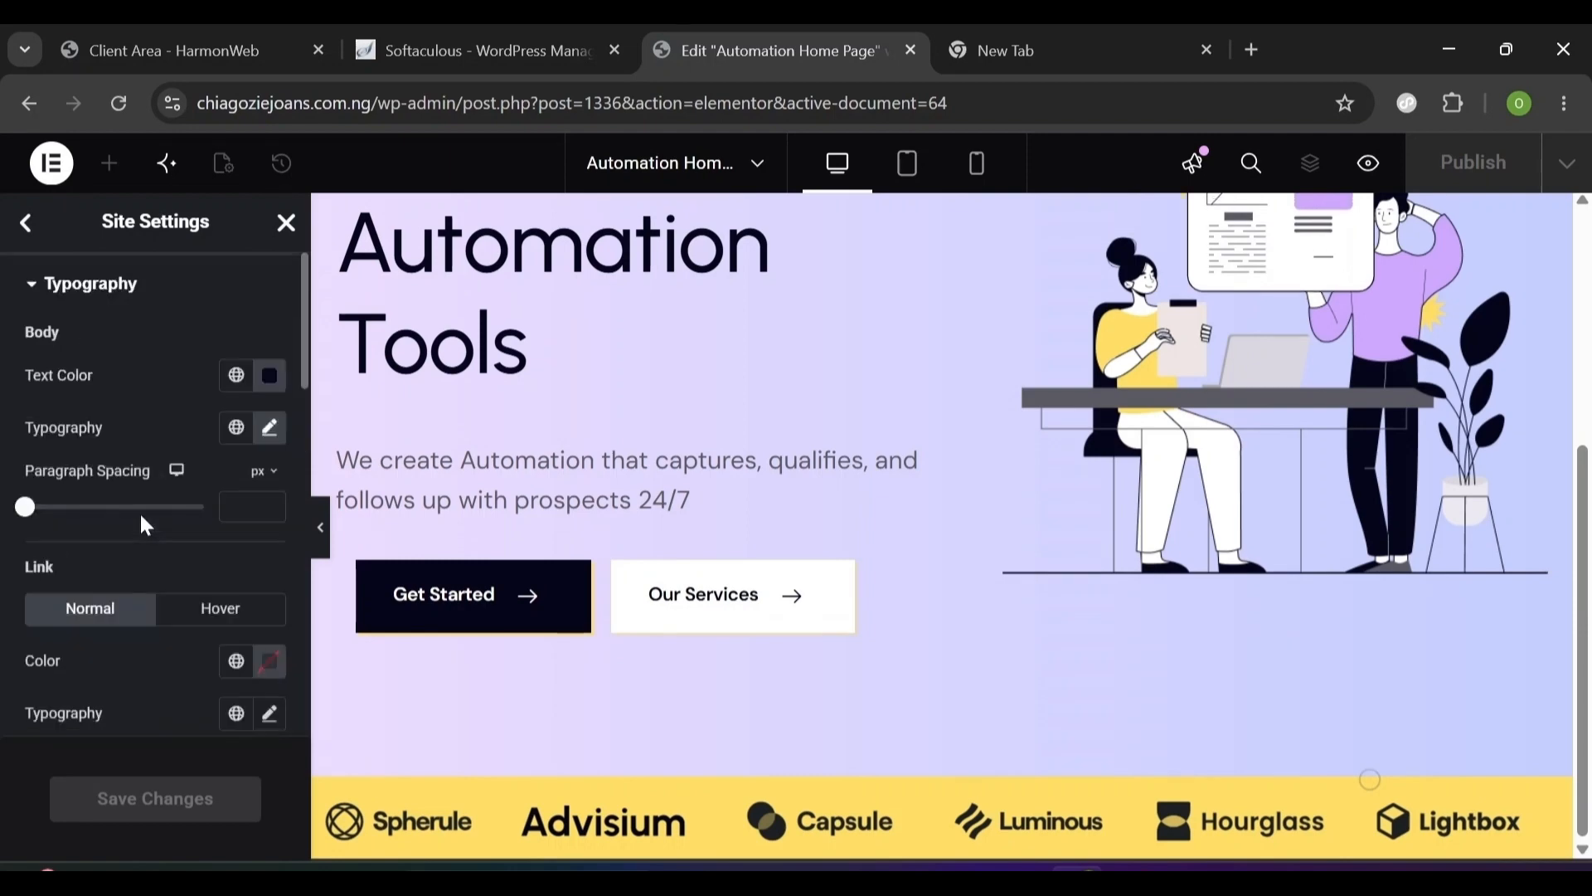
{"action": "left_click", "coordinate": [271, 379]}
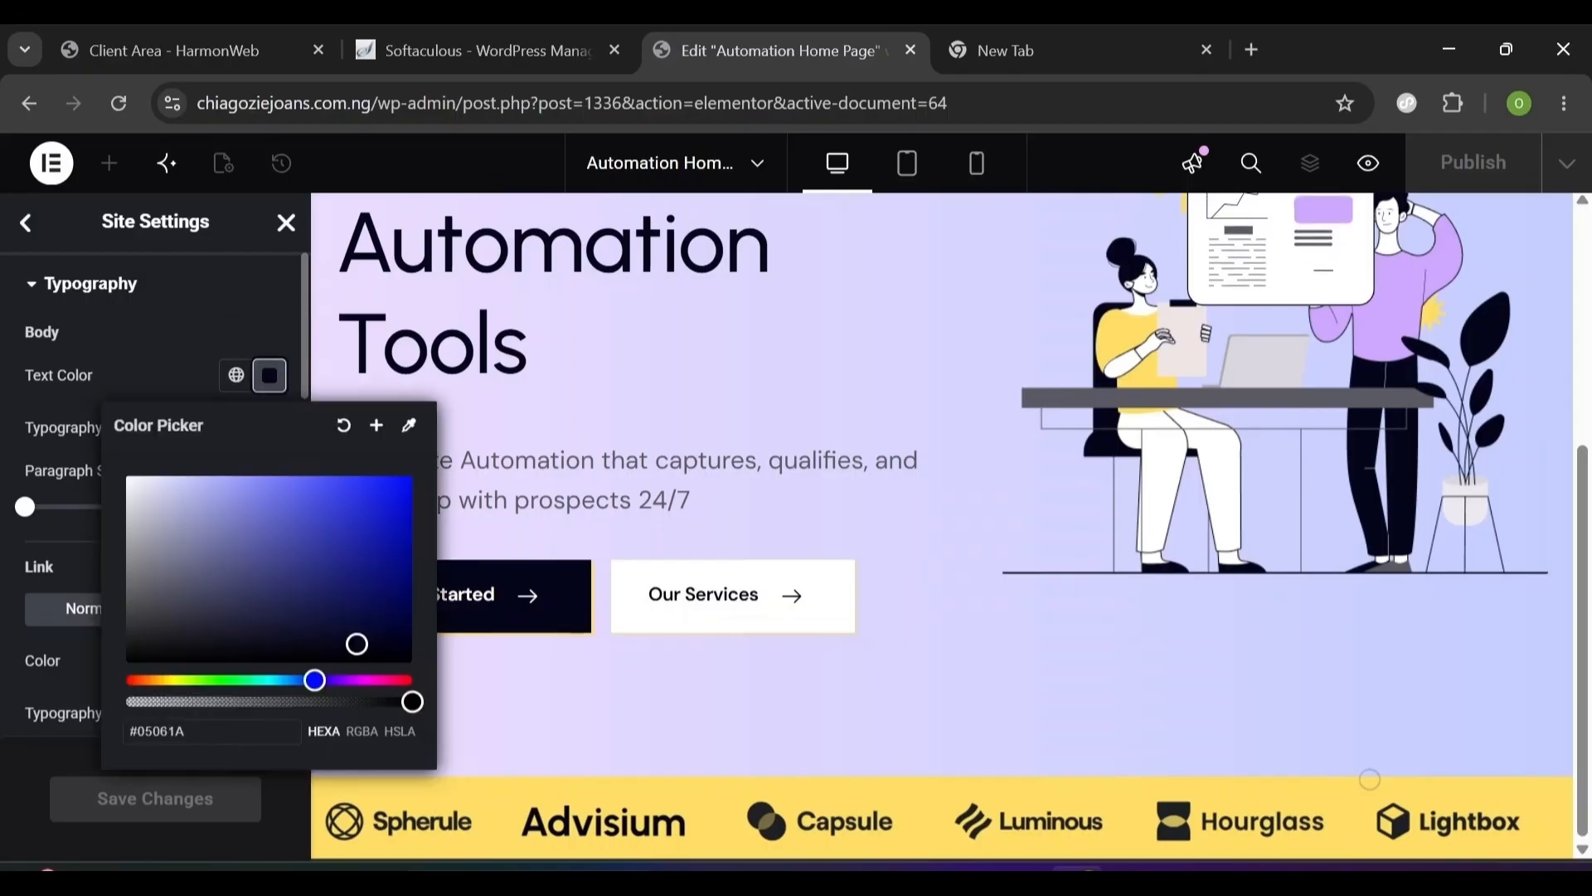
{"action": "triple_click", "coordinate": [157, 731]}
{"action": "type", "text": "0"}
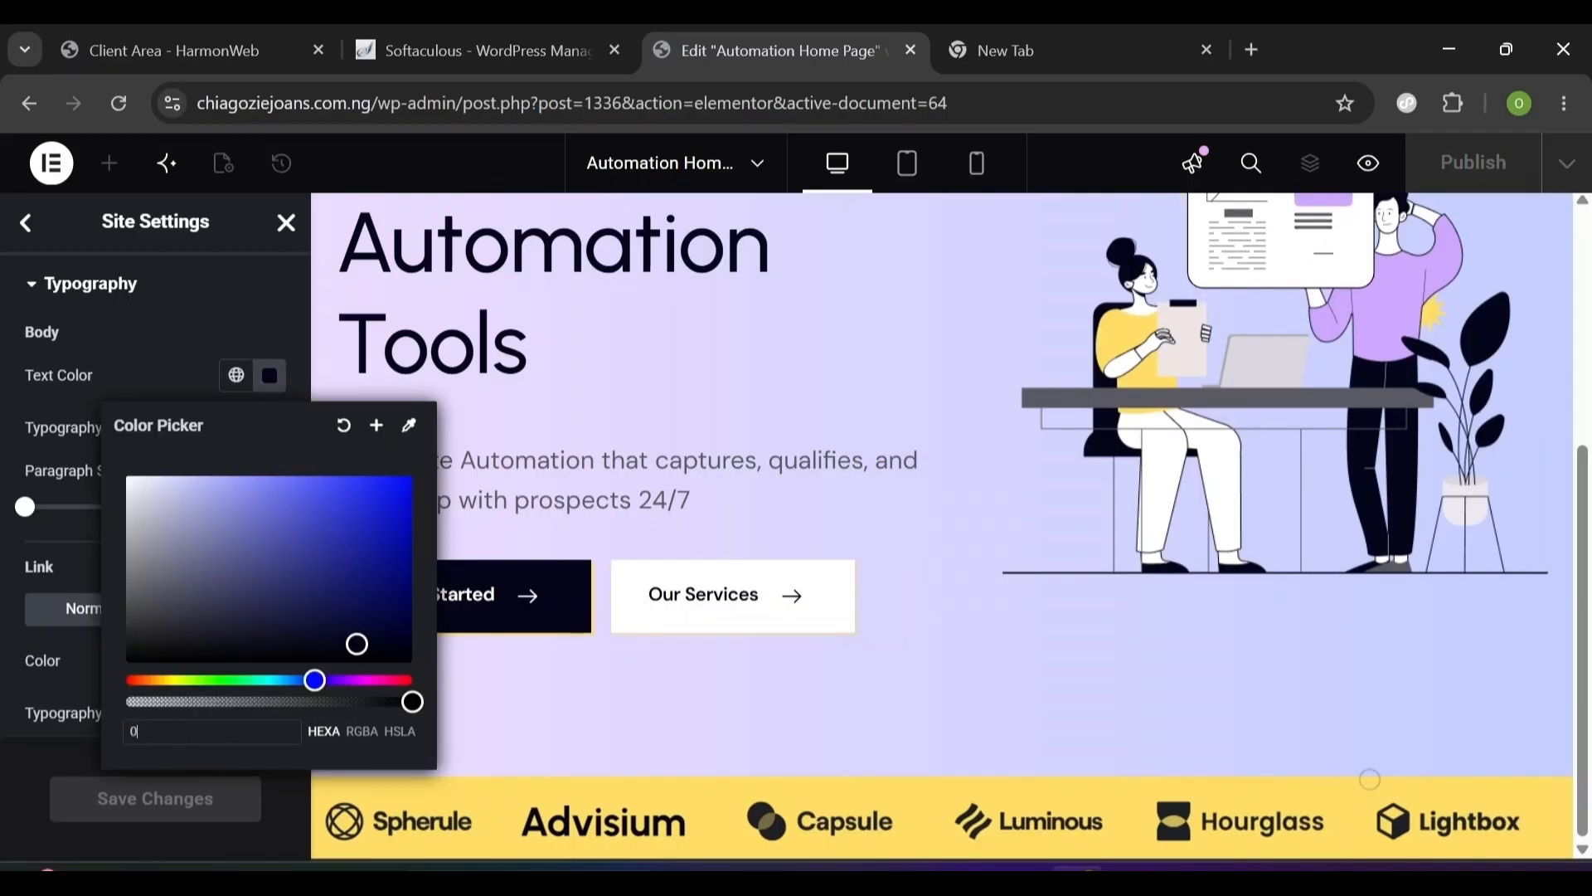
{"action": "type", "text": "5"}
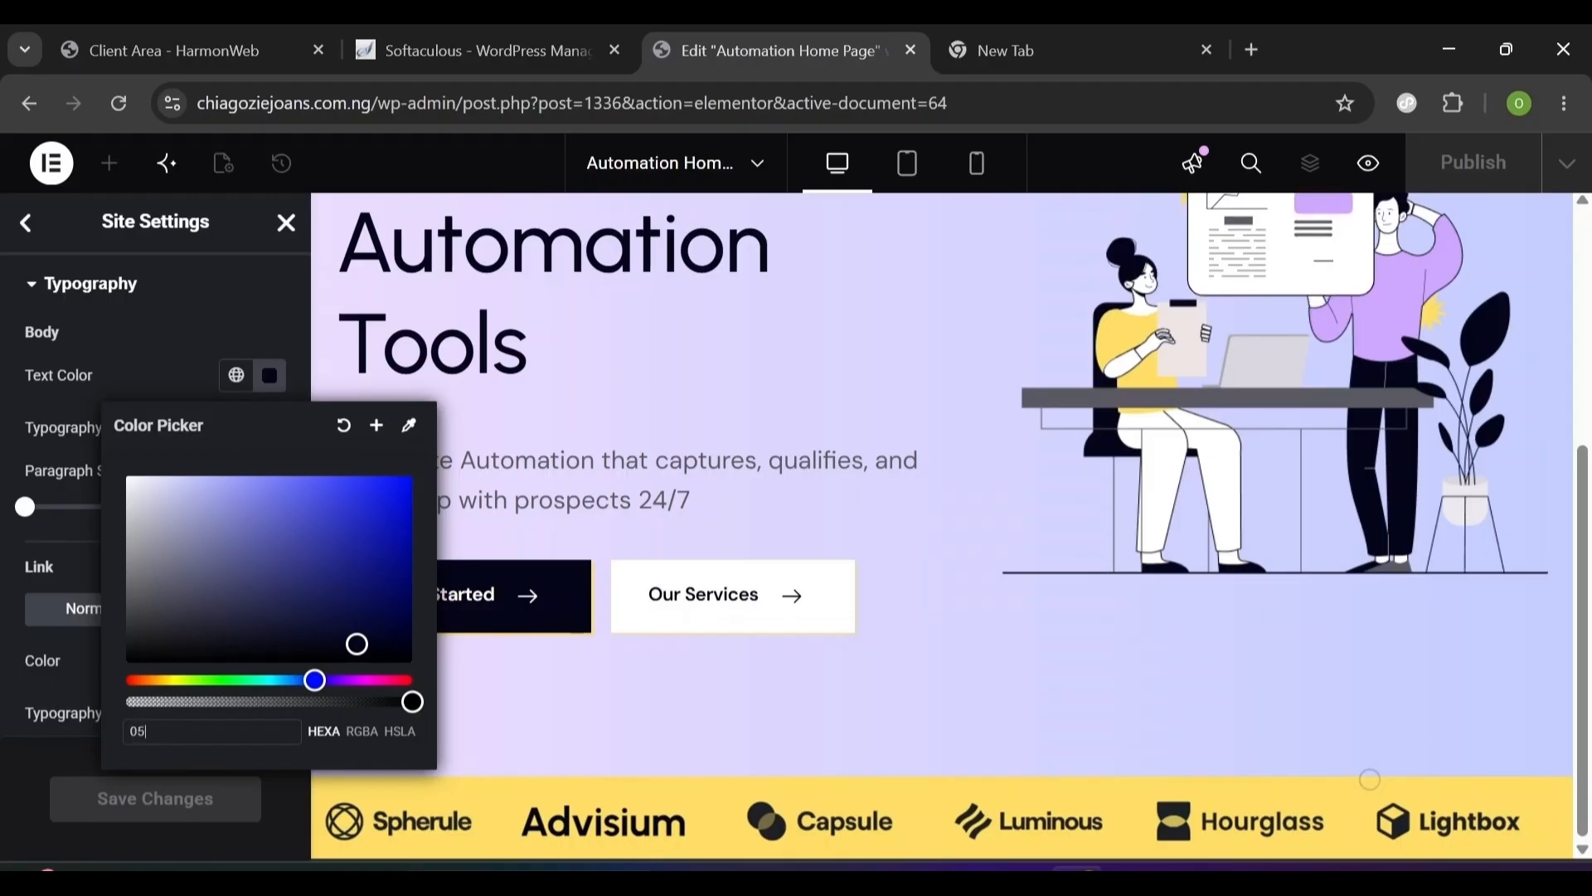
{"action": "type", "text": "061"}
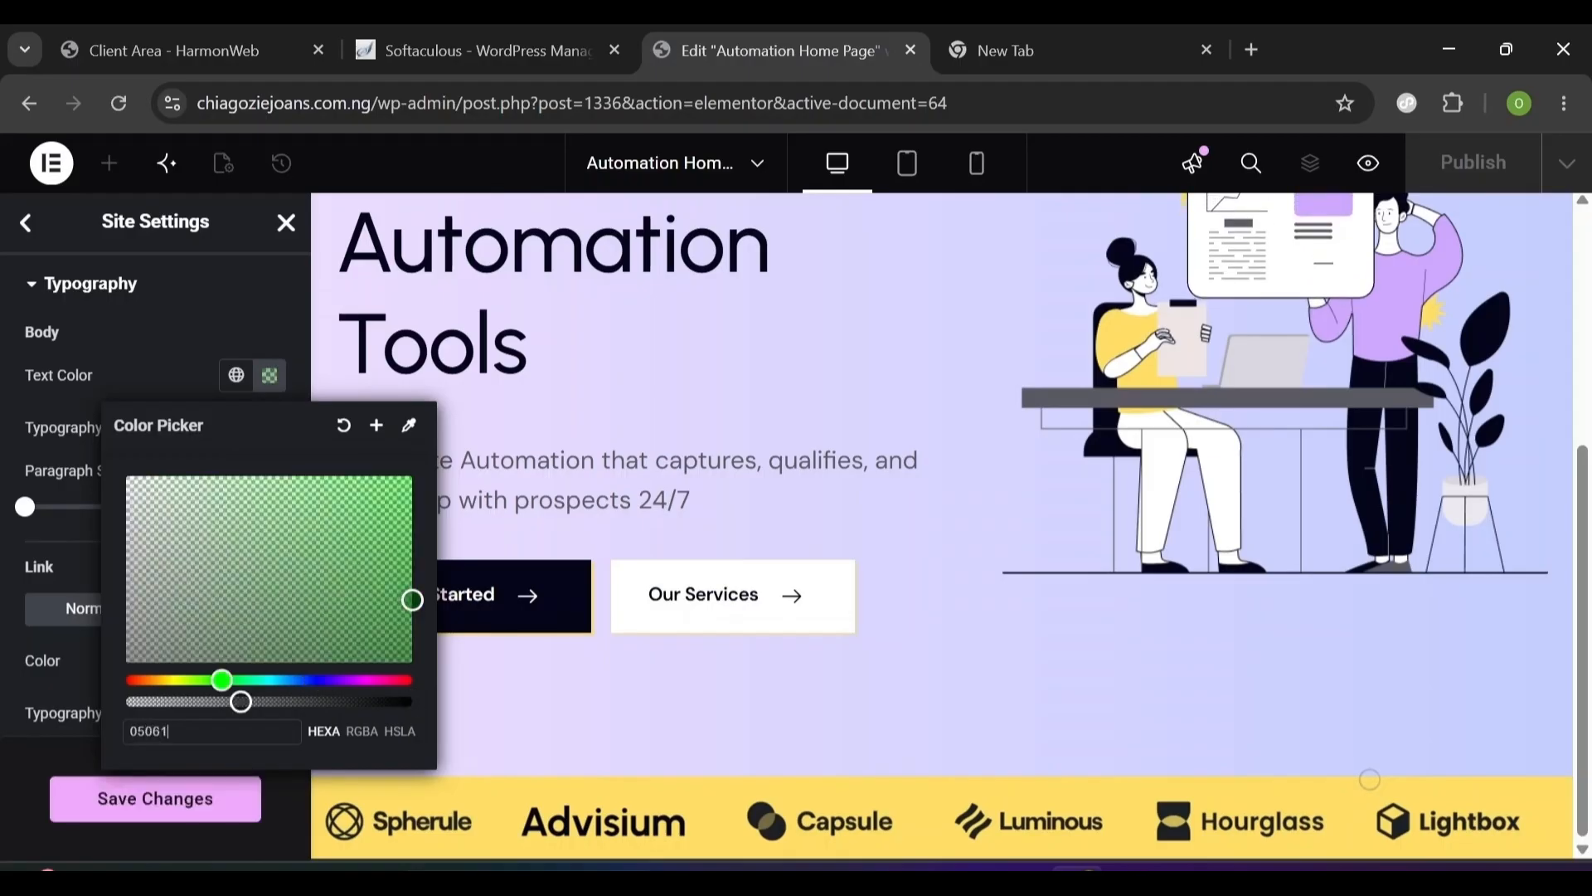
{"action": "type", "text": "A"}
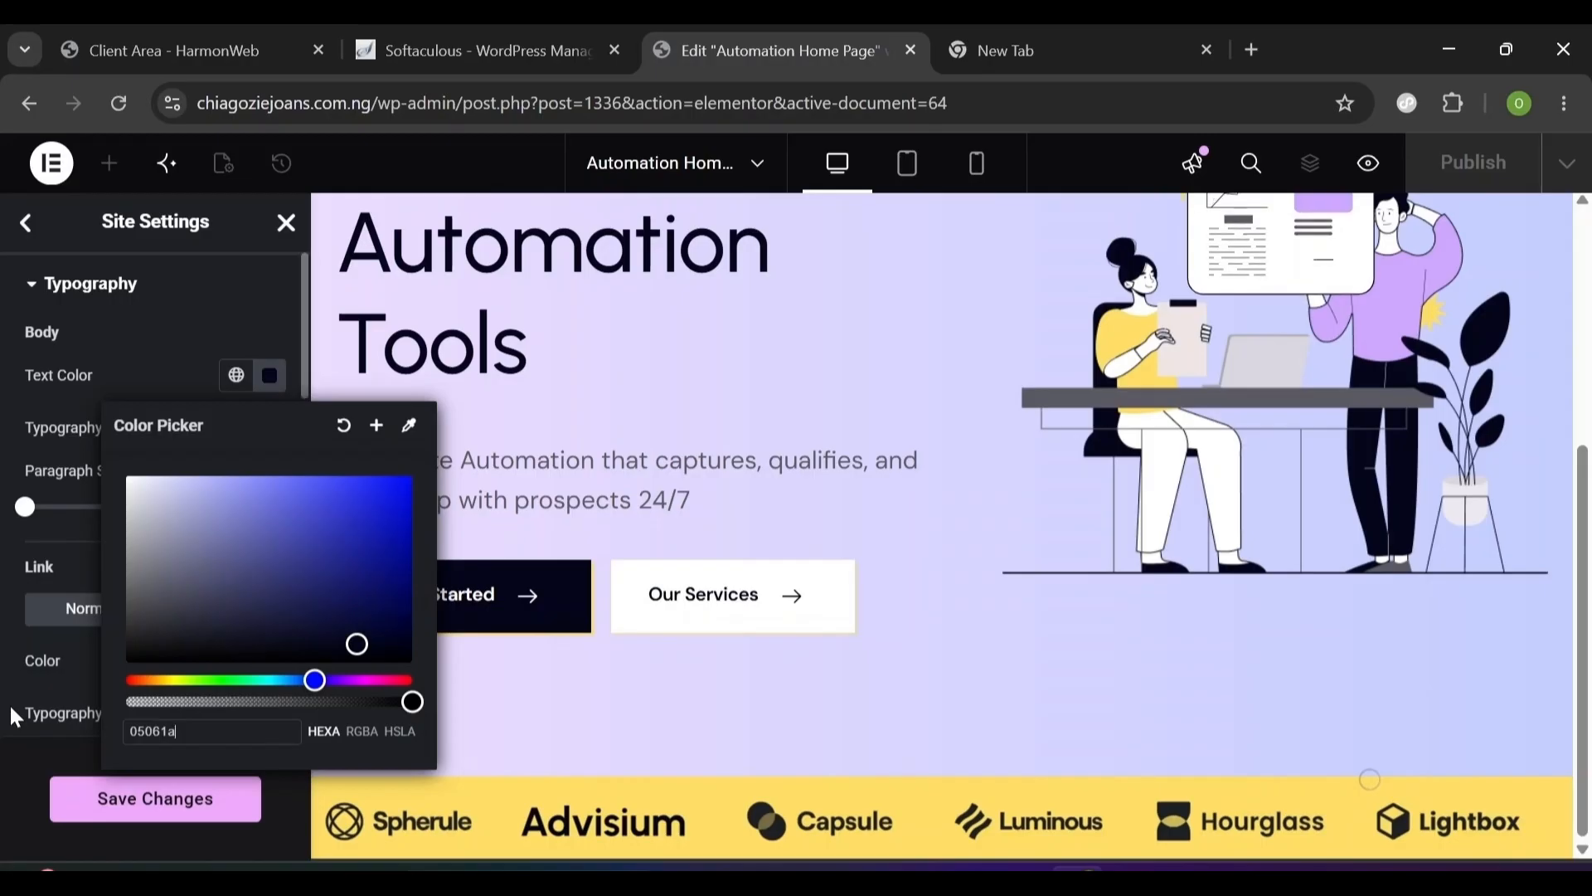
{"action": "left_click", "coordinate": [12, 709]}
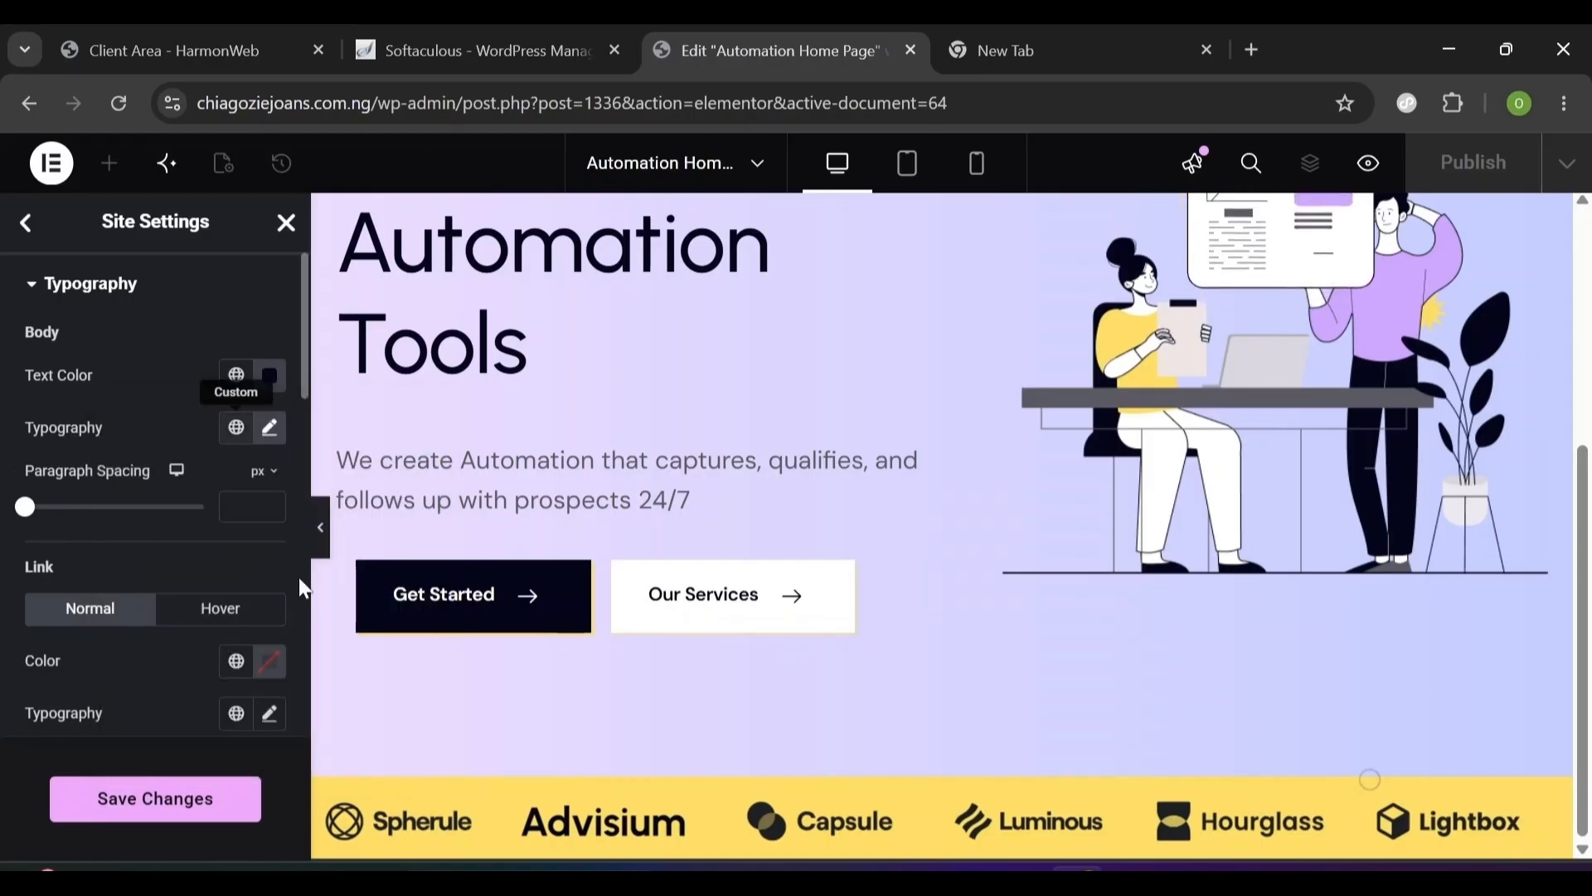
{"action": "scroll", "coordinate": [304, 592], "scroll_direction": "down", "scroll_amount": 7}
{"action": "scroll", "coordinate": [305, 601], "scroll_direction": "up", "scroll_amount": 5}
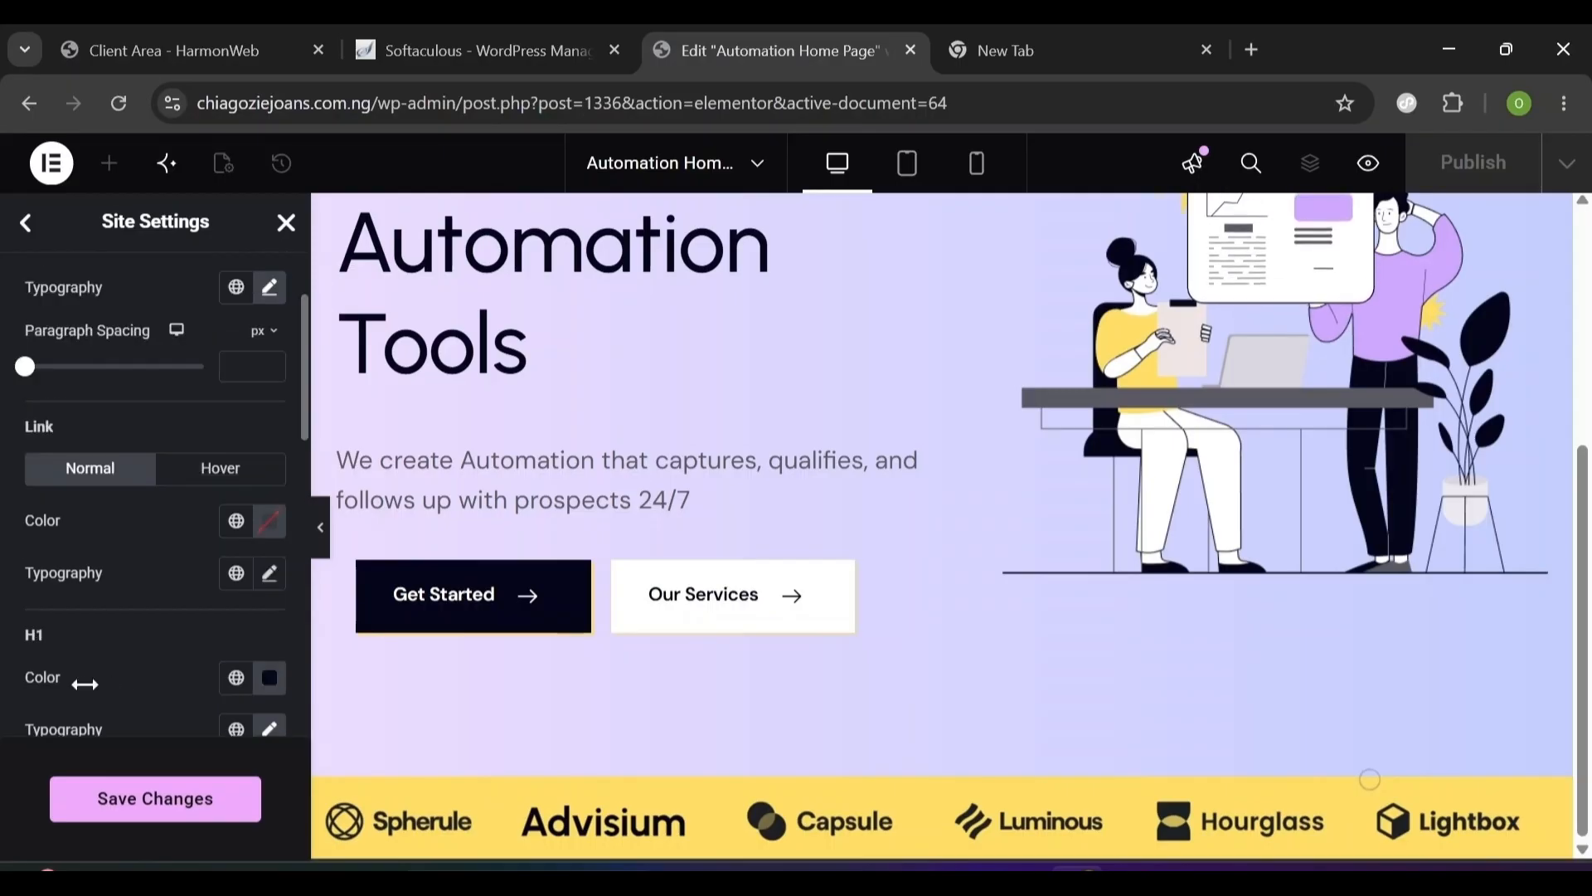
{"action": "scroll", "coordinate": [214, 429], "scroll_direction": "down", "scroll_amount": 3}
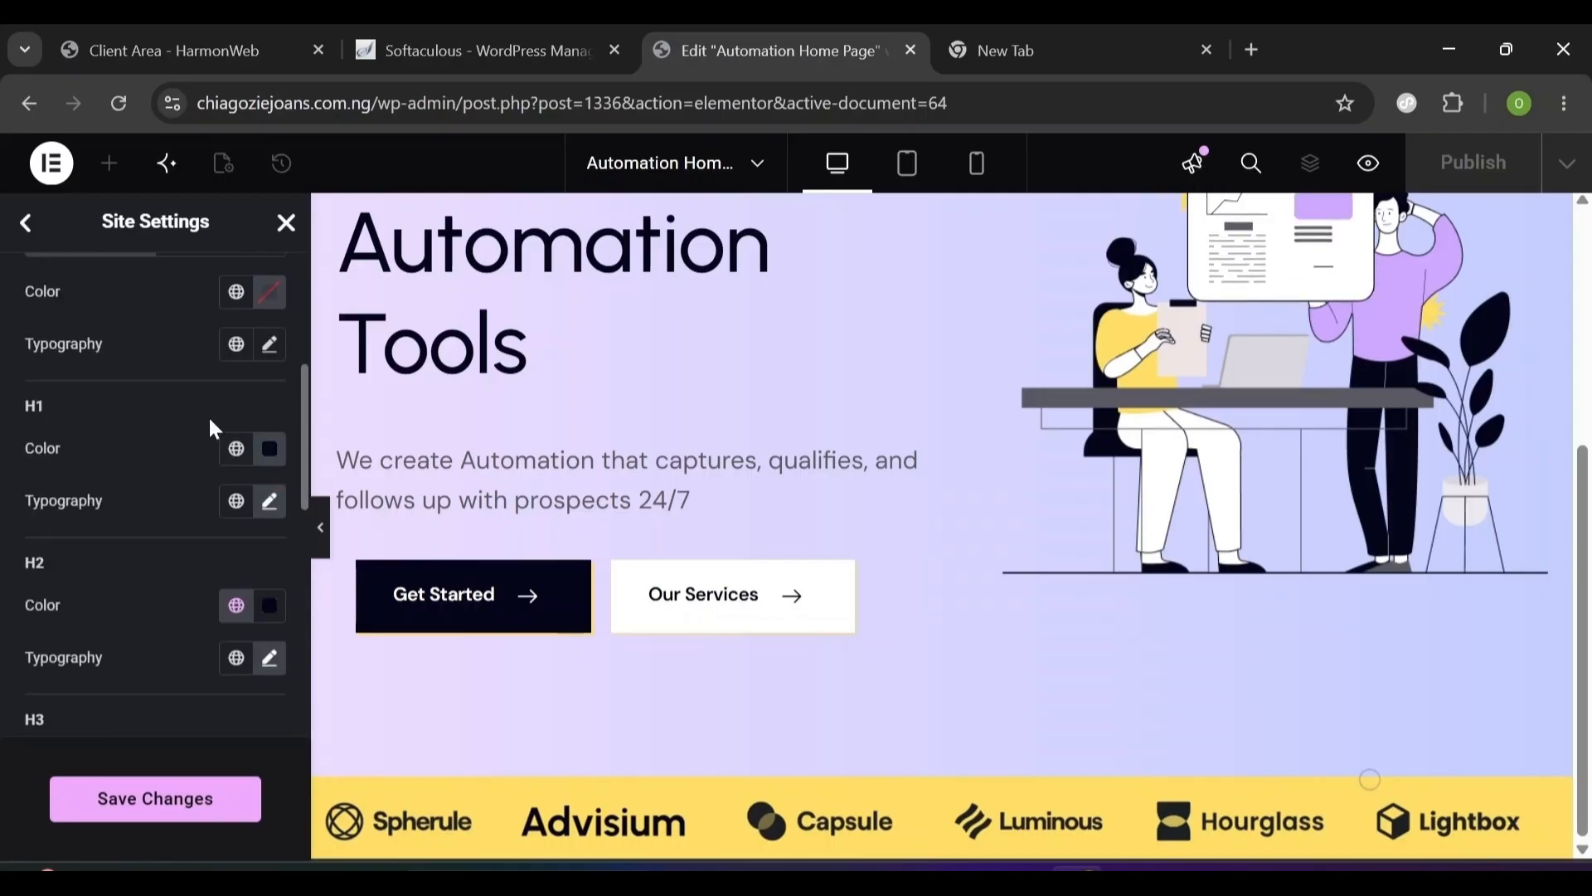
- Set the H1 heading colour to #05061A
{"action": "left_click", "coordinate": [268, 451]}
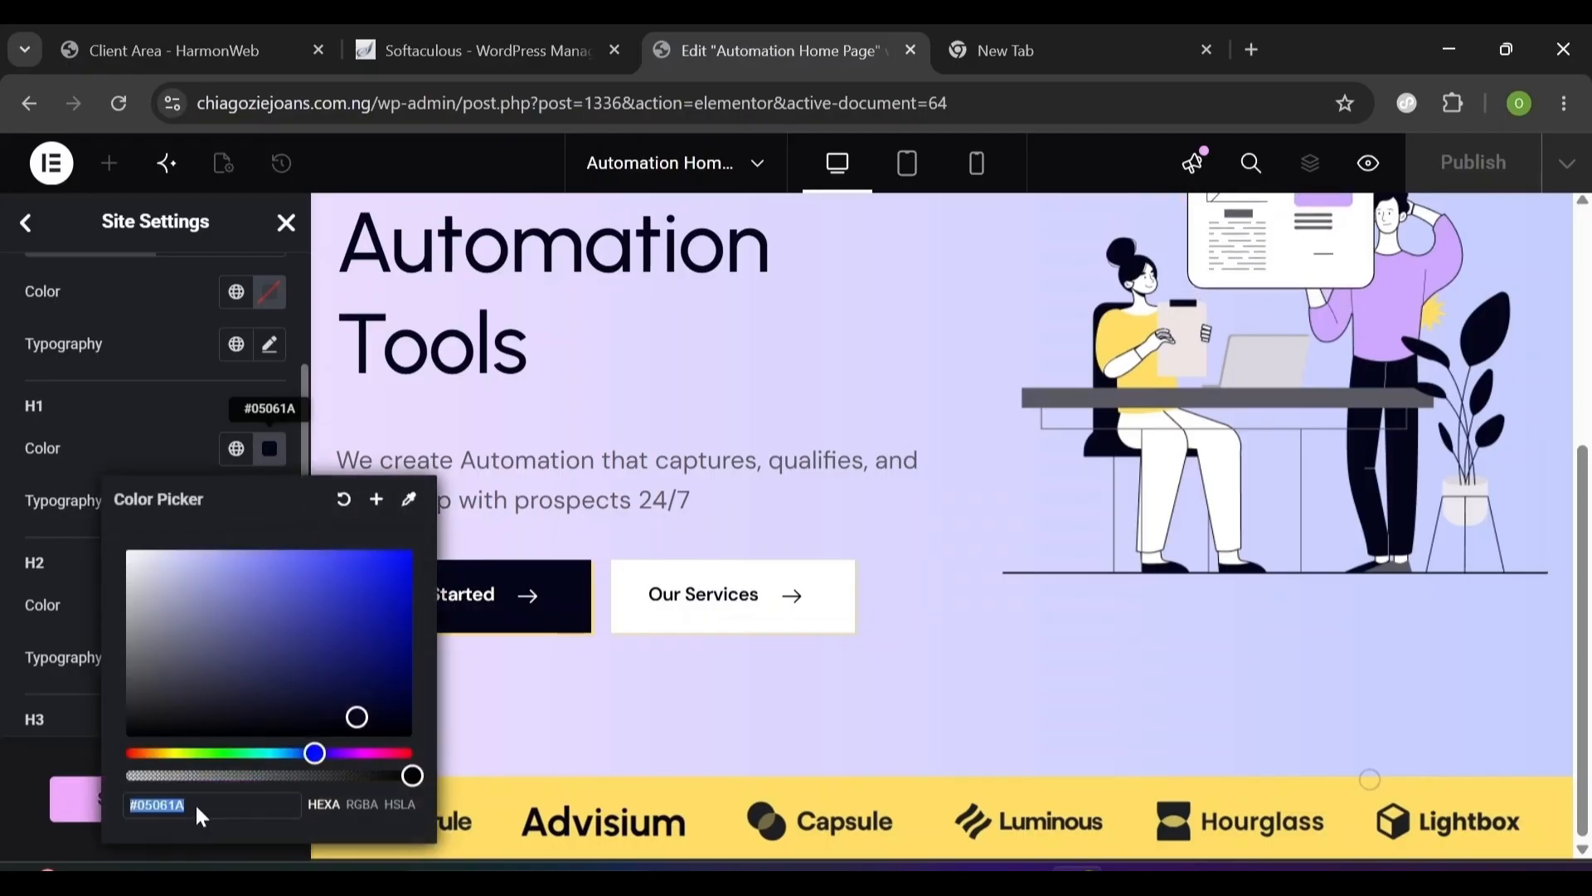
{"action": "type", "text": "05"}
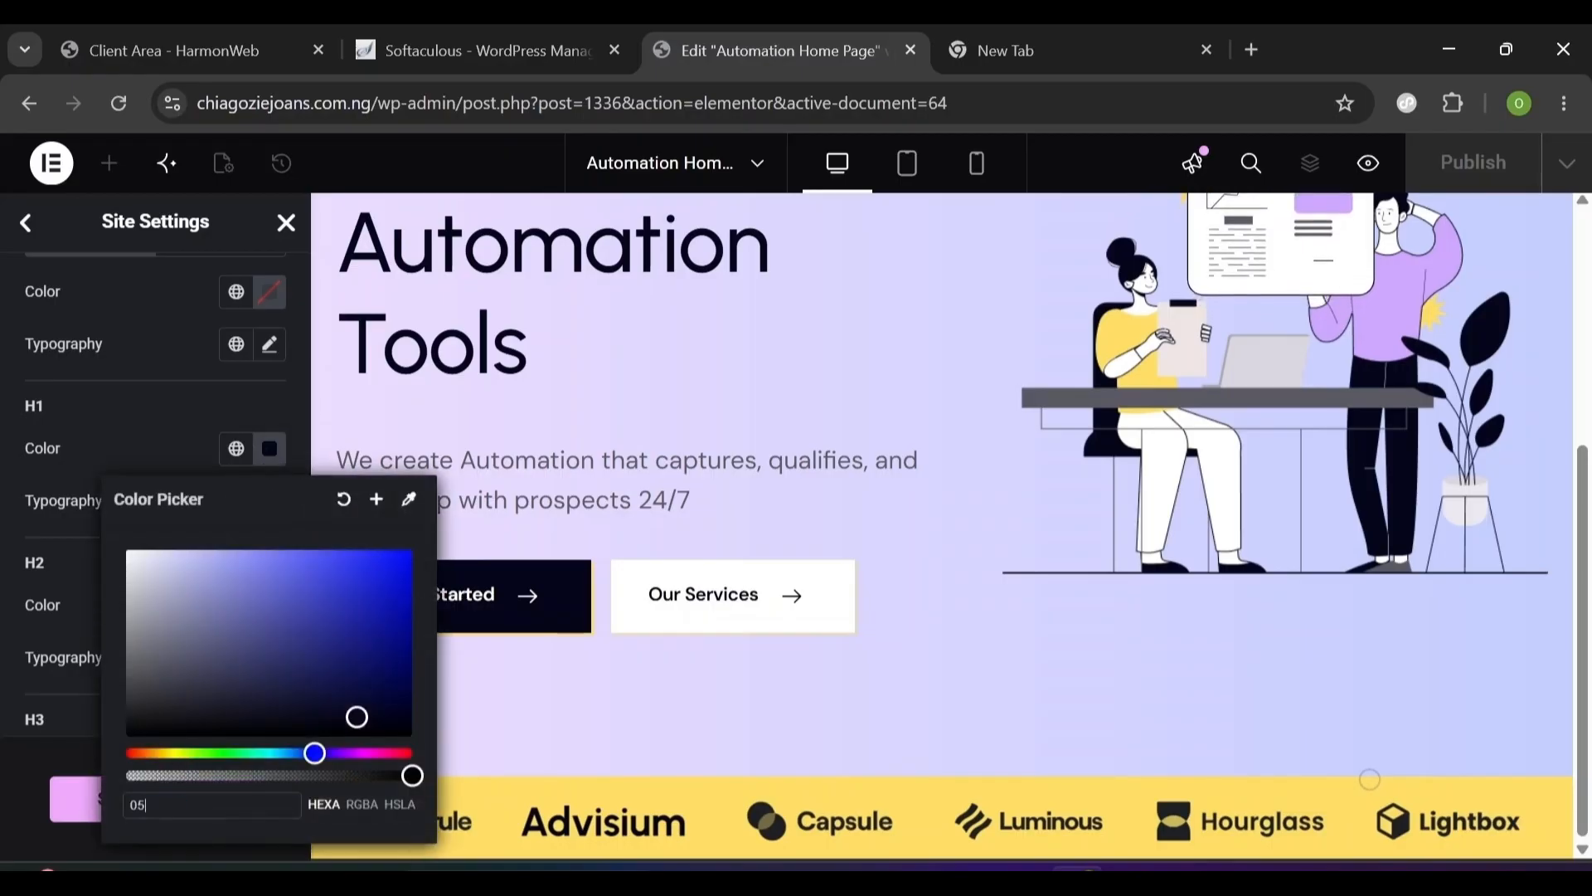
{"action": "type", "text": "061a"}
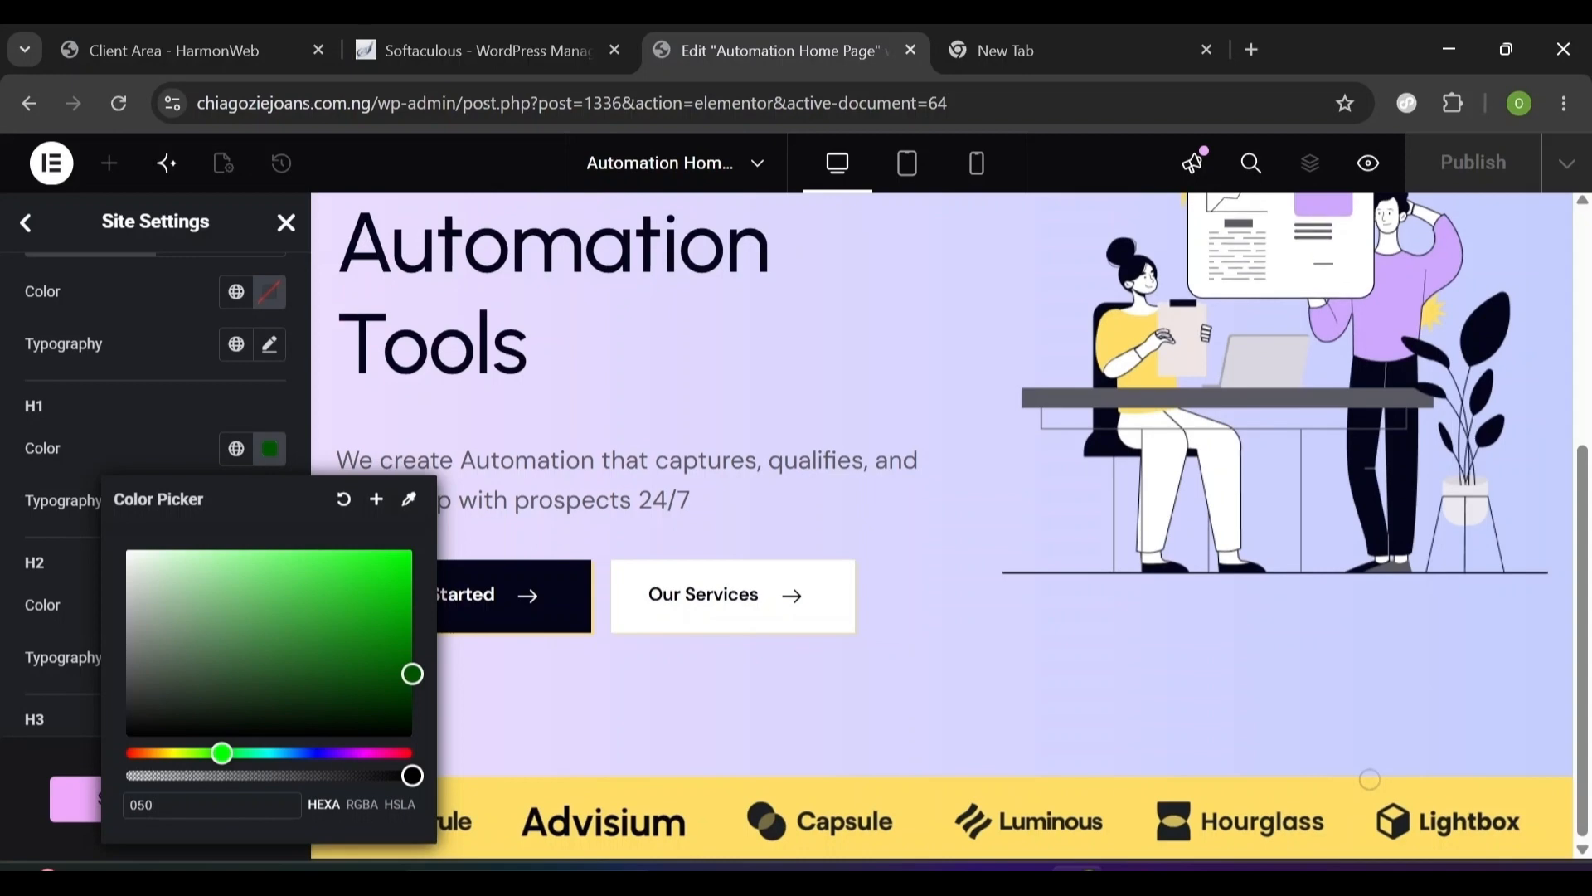
{"action": "left_click", "coordinate": [13, 624]}
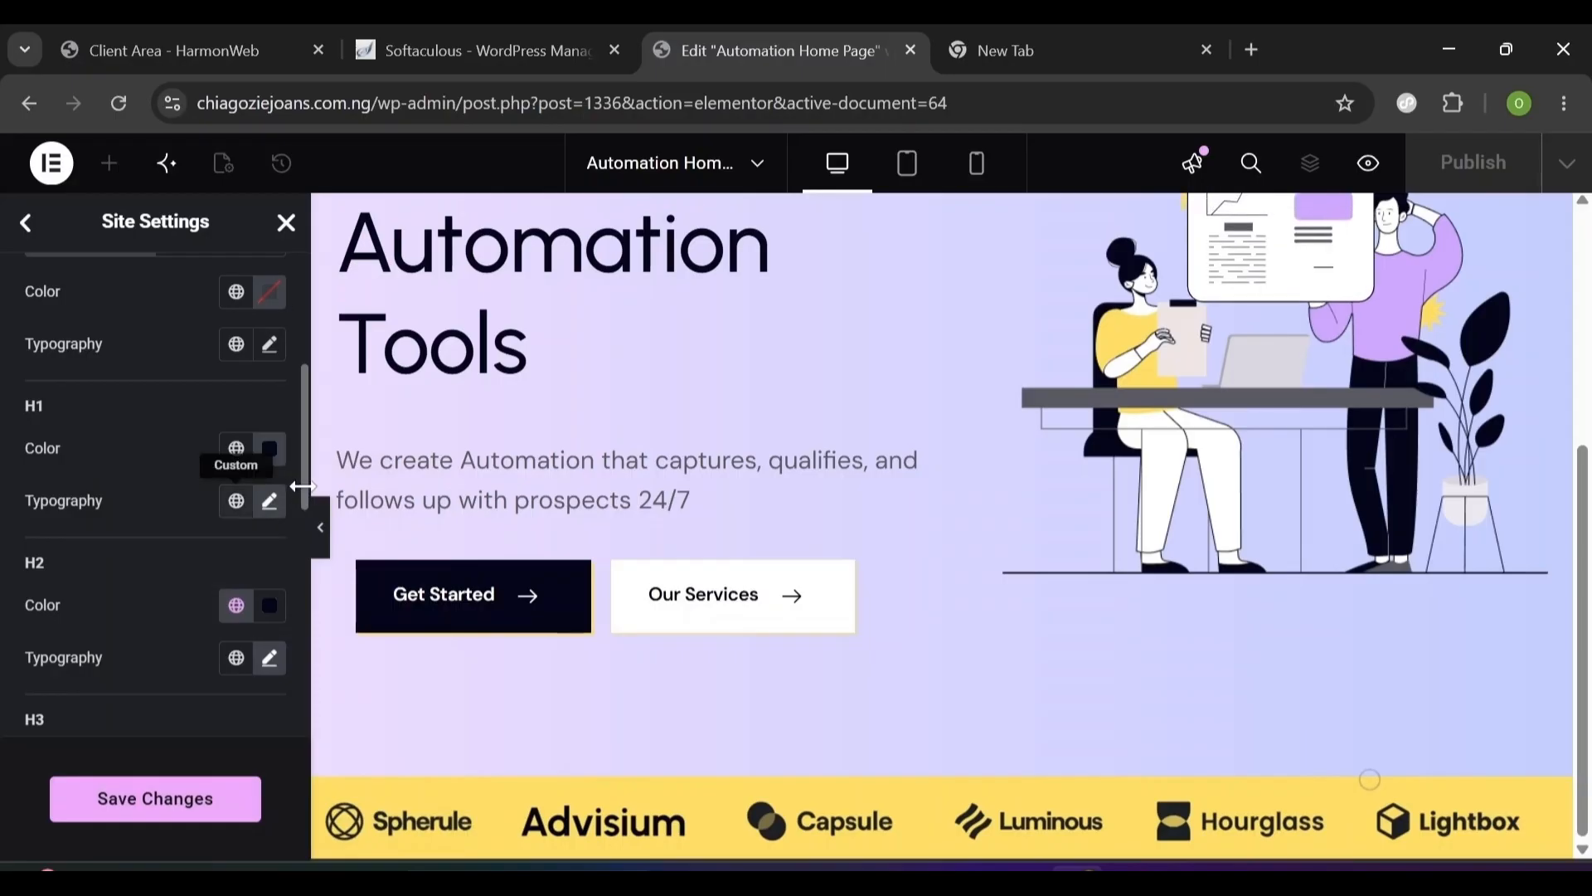
{"action": "scroll", "coordinate": [302, 477], "scroll_direction": "down", "scroll_amount": 5}
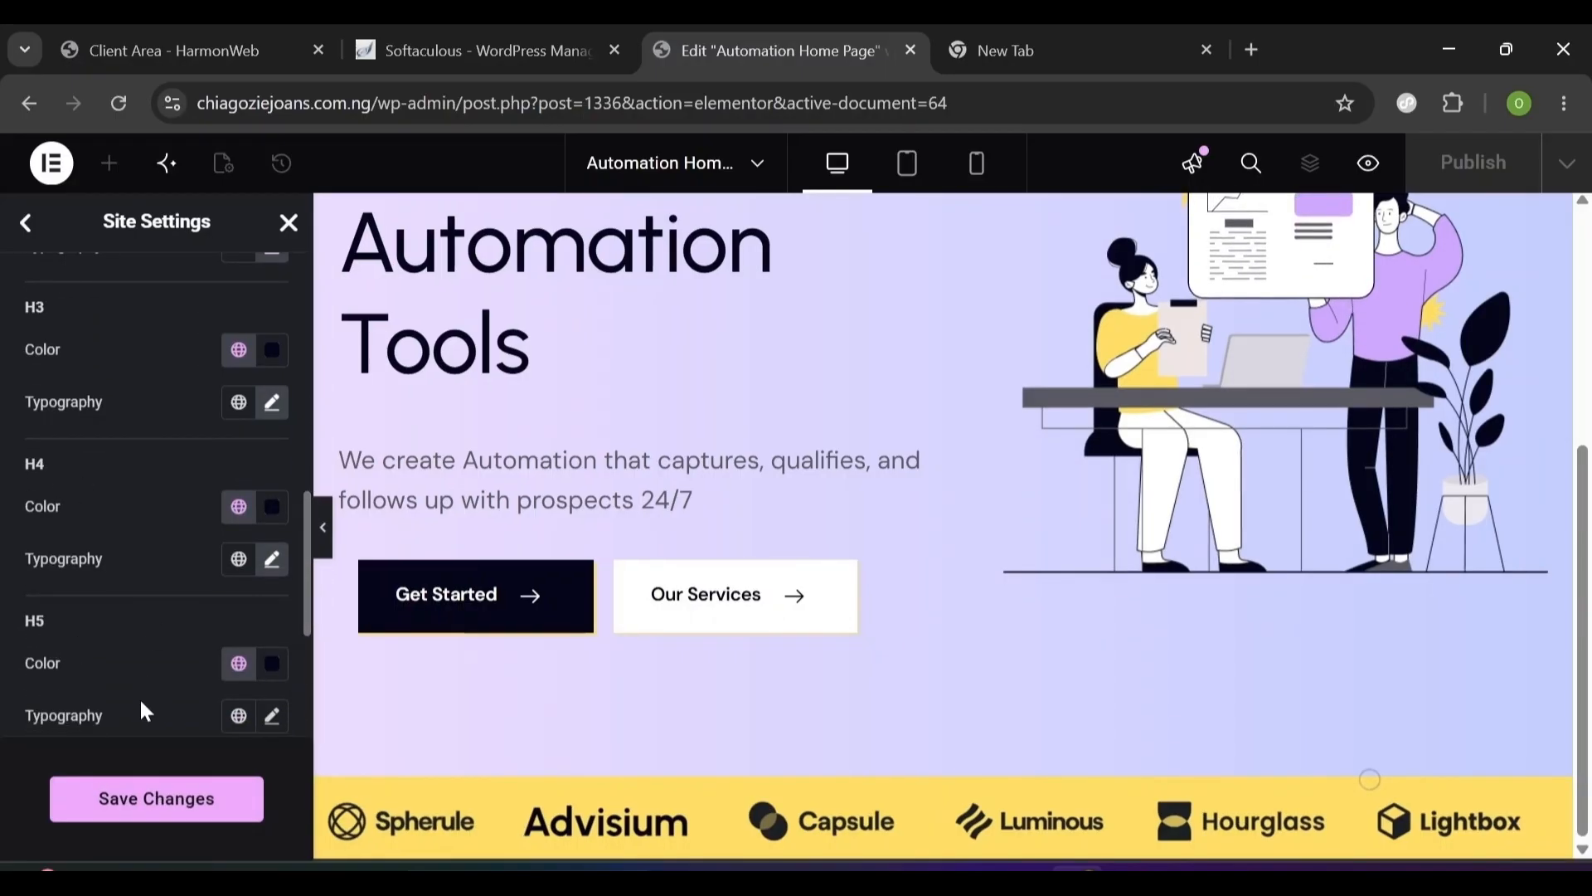
- Link the H3 and H4 colours to the Primary global colour and save the site settings
{"action": "left_click", "coordinate": [239, 356]}
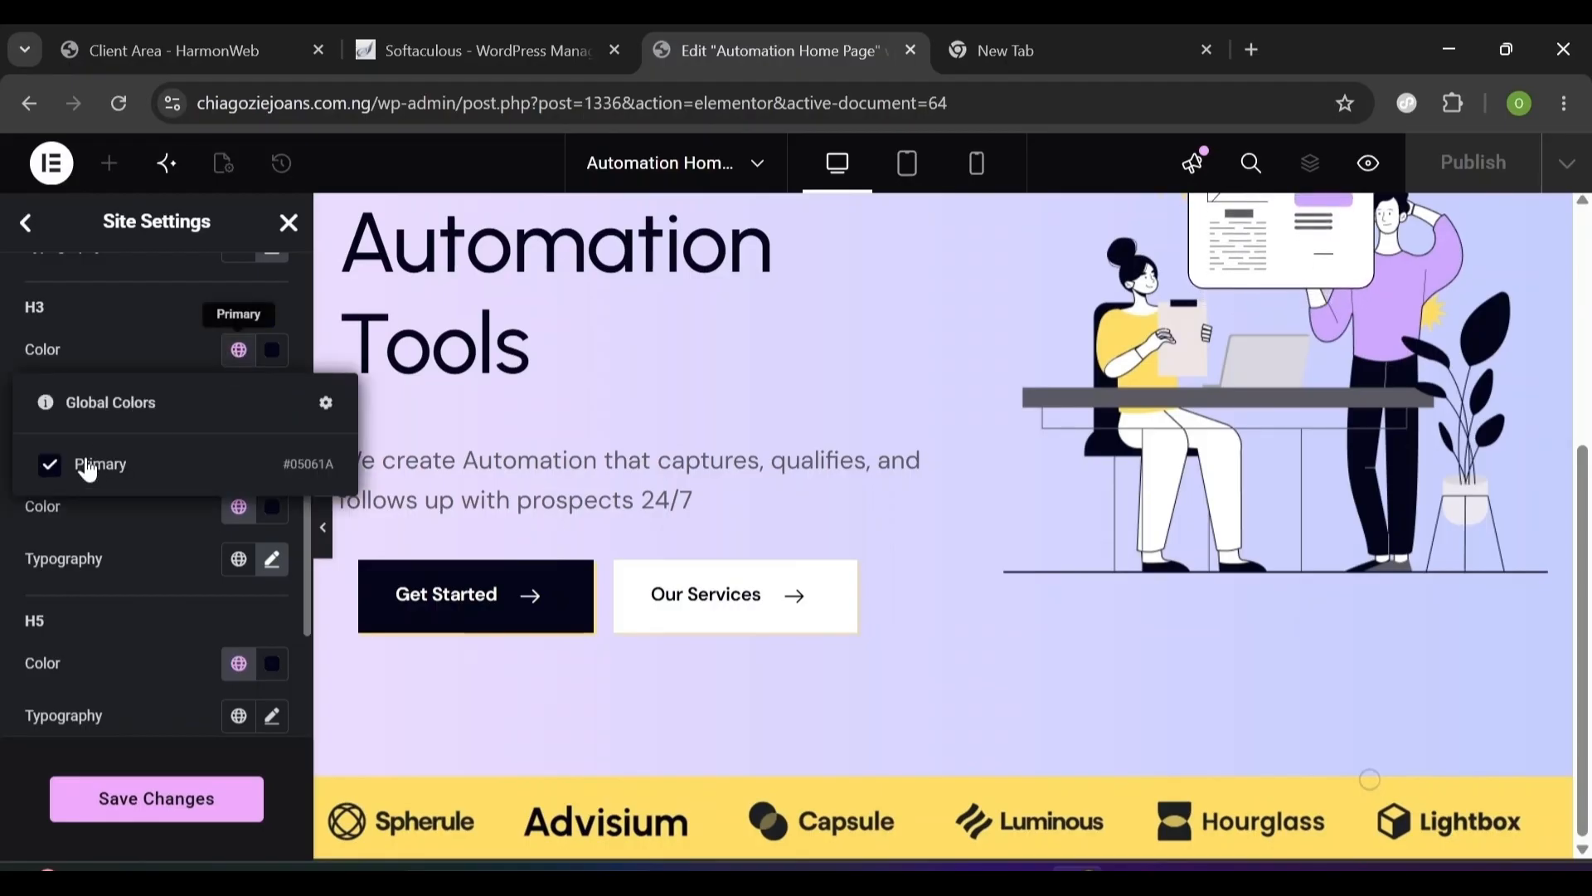
{"action": "left_click", "coordinate": [239, 357]}
{"action": "left_click", "coordinate": [239, 355]}
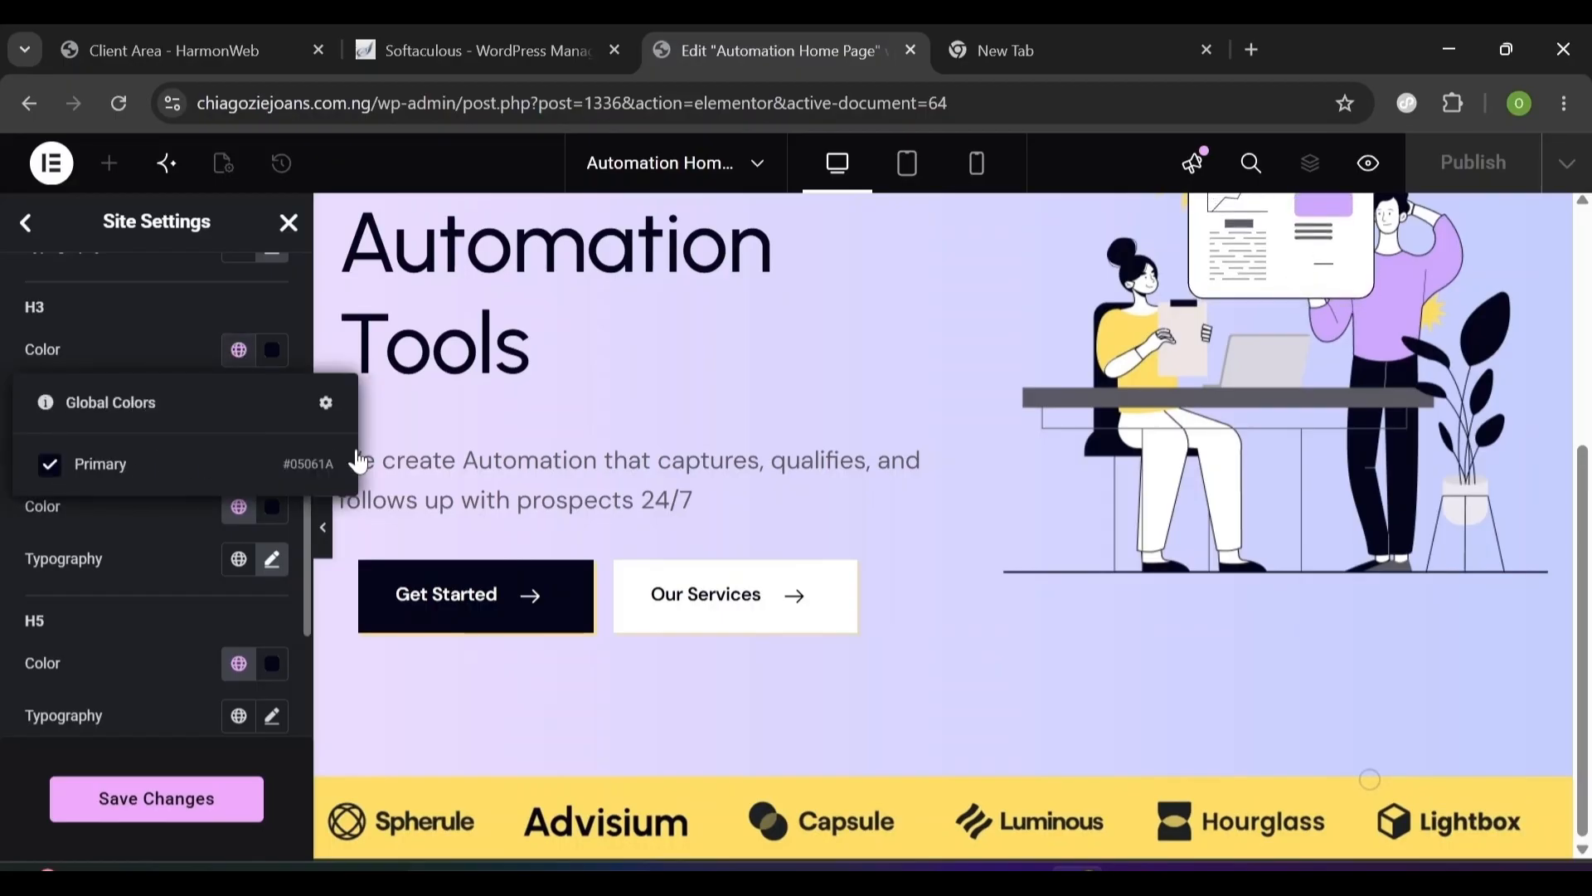
{"action": "left_click", "coordinate": [125, 463]}
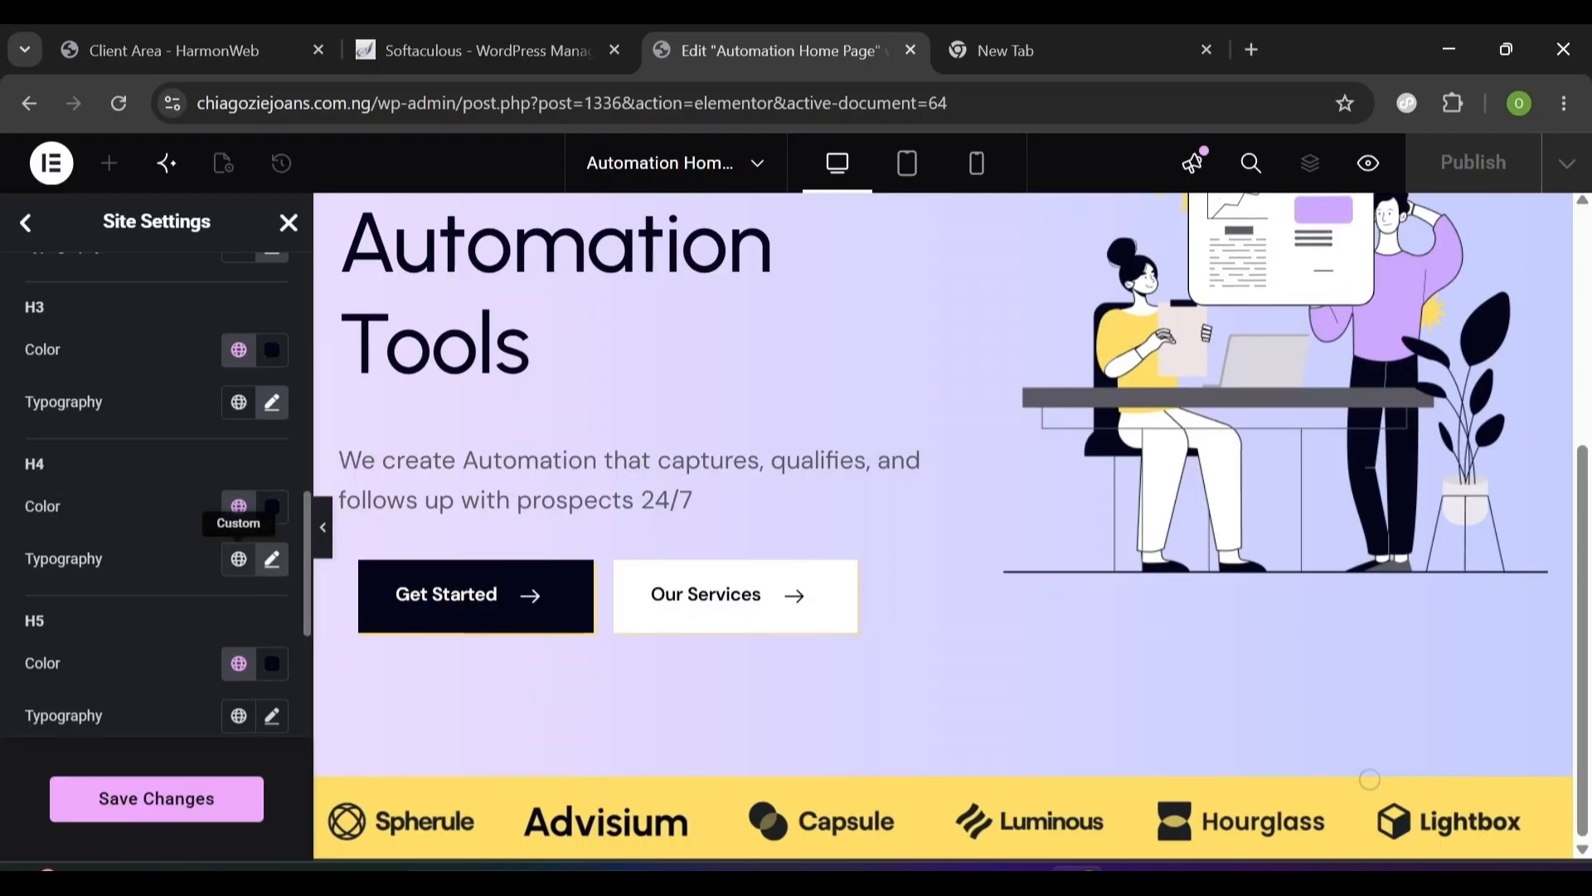
{"action": "left_click", "coordinate": [238, 506]}
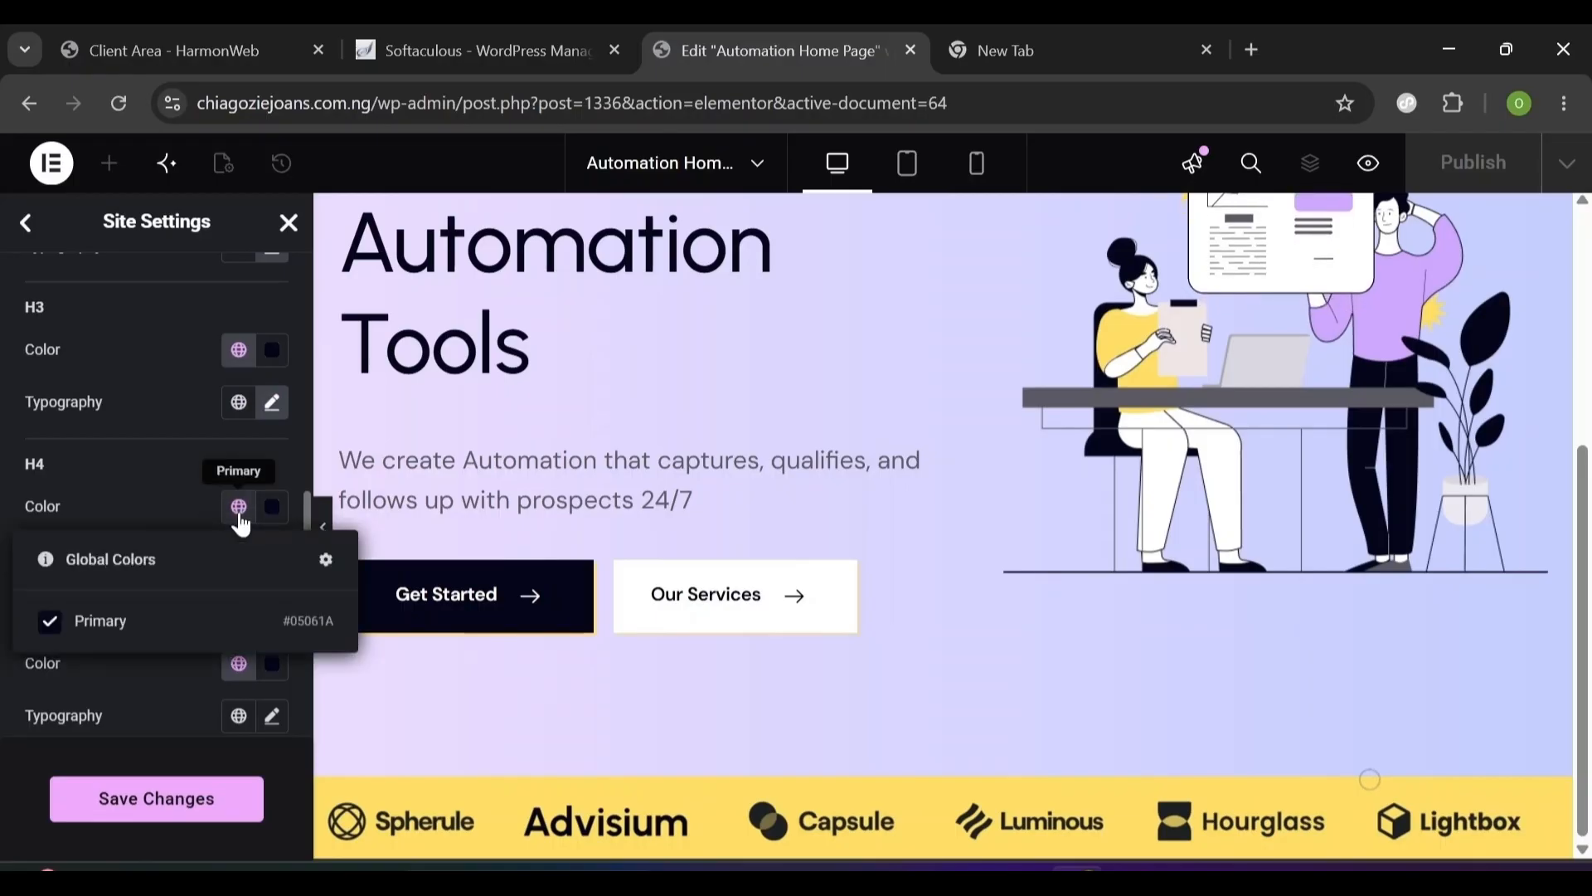
{"action": "left_click", "coordinate": [139, 618]}
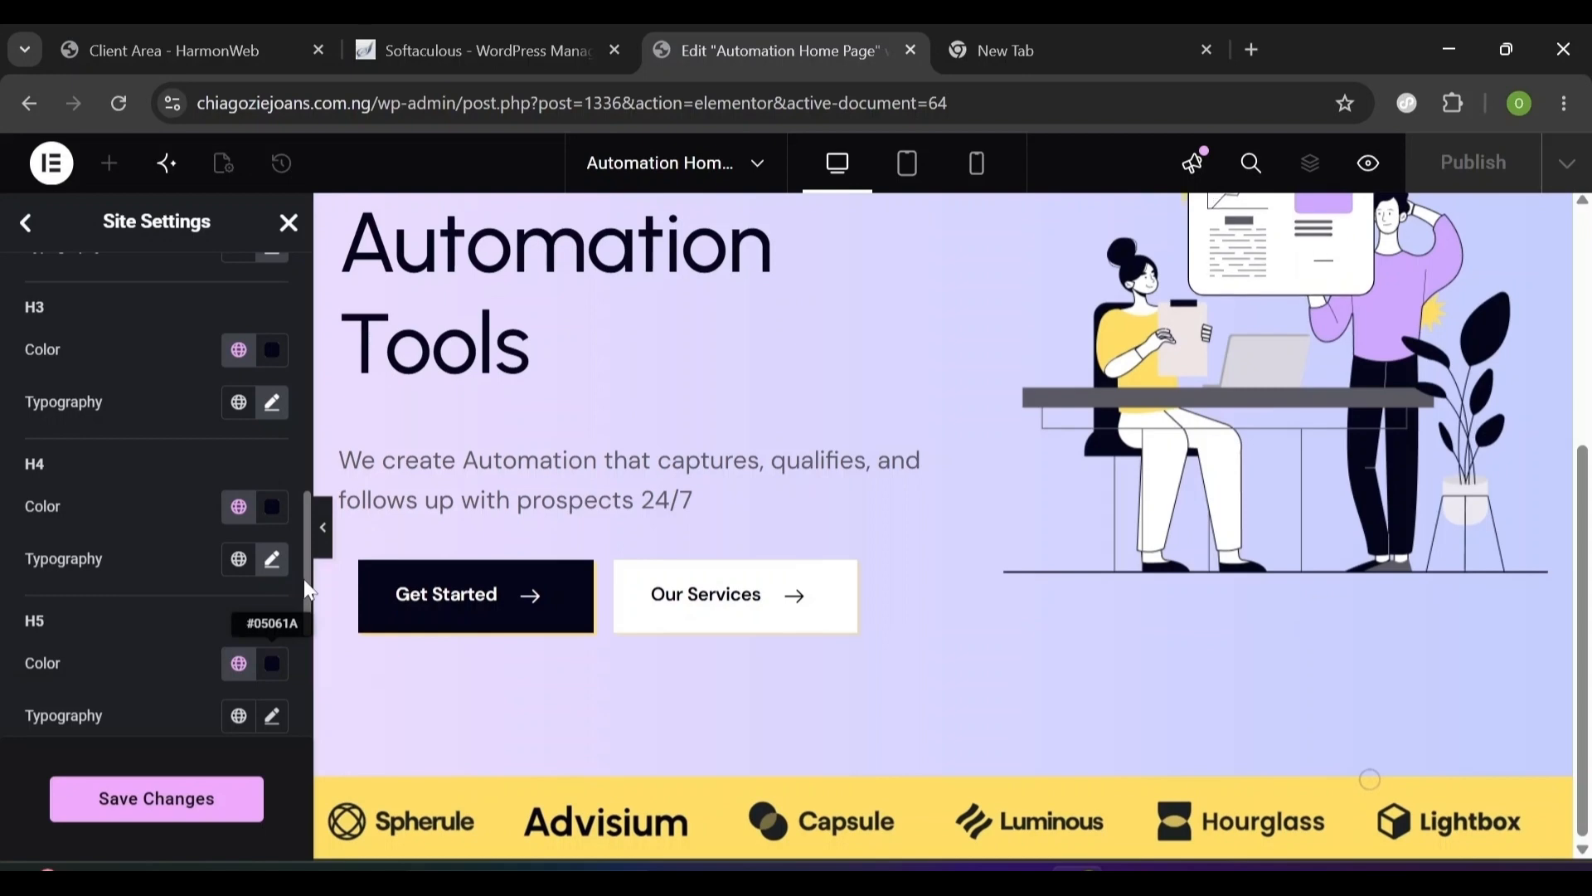
{"action": "scroll", "coordinate": [309, 590], "scroll_direction": "down", "scroll_amount": 3}
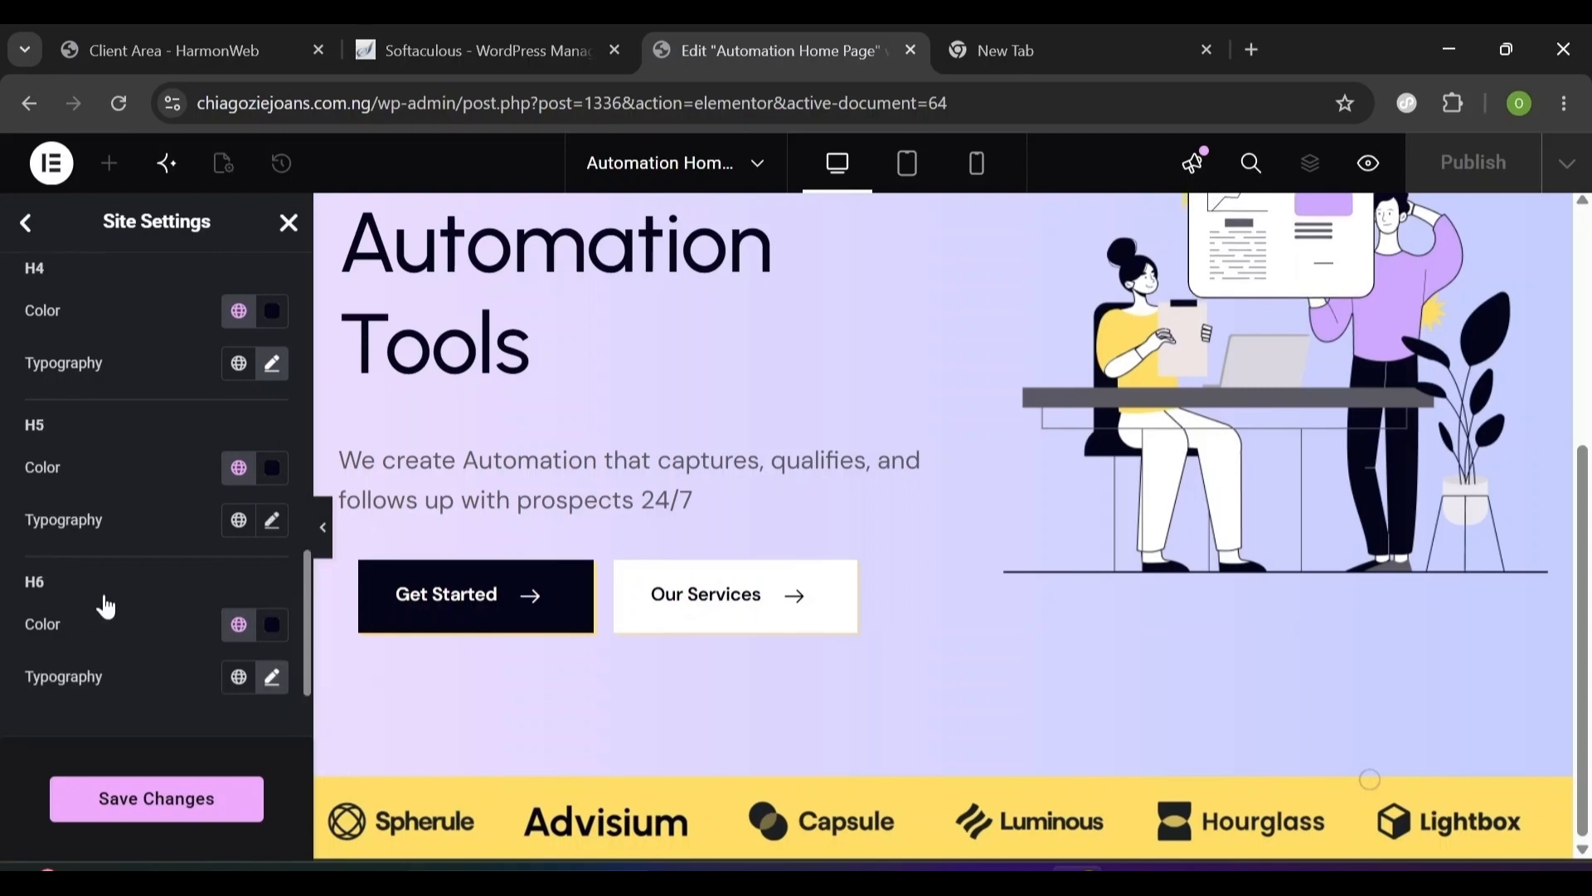
{"action": "left_click", "coordinate": [153, 801]}
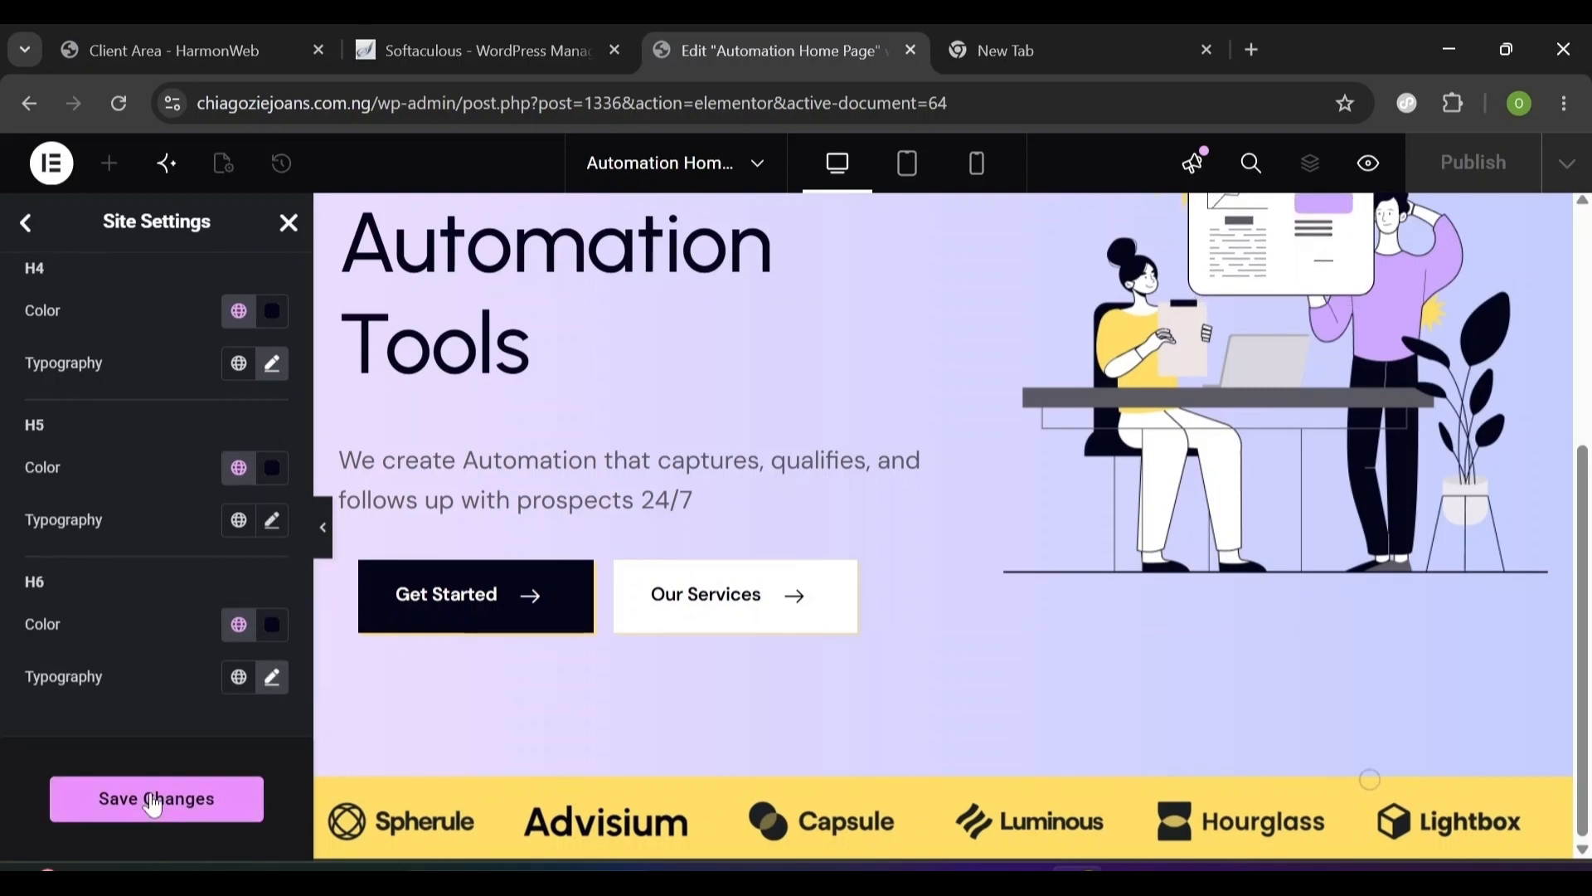
{"action": "left_click", "coordinate": [154, 802]}
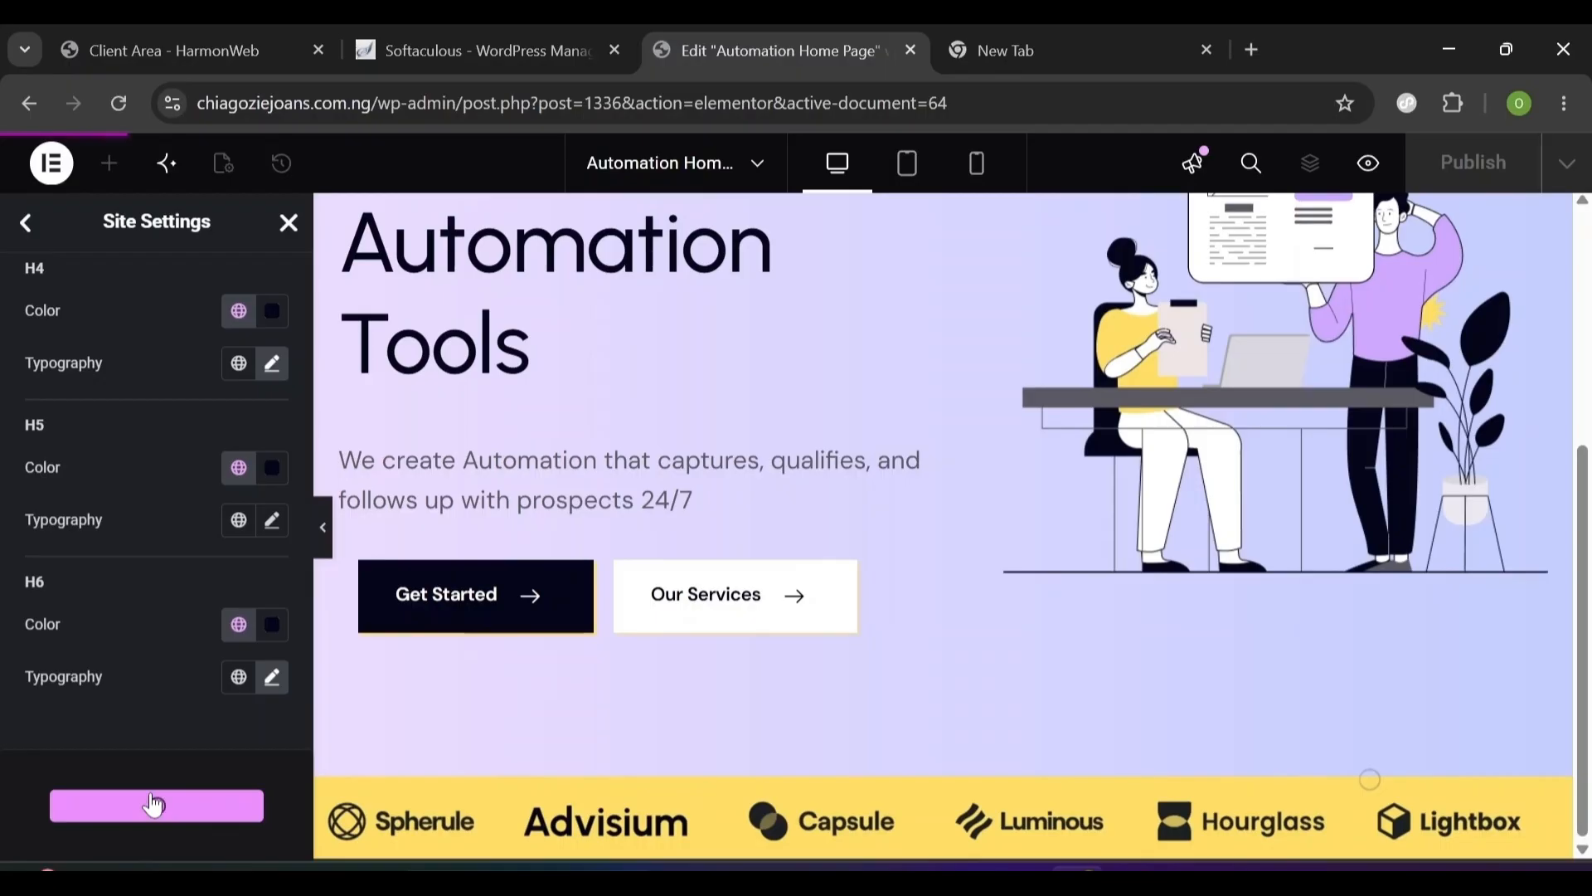
{"action": "left_click", "coordinate": [25, 226]}
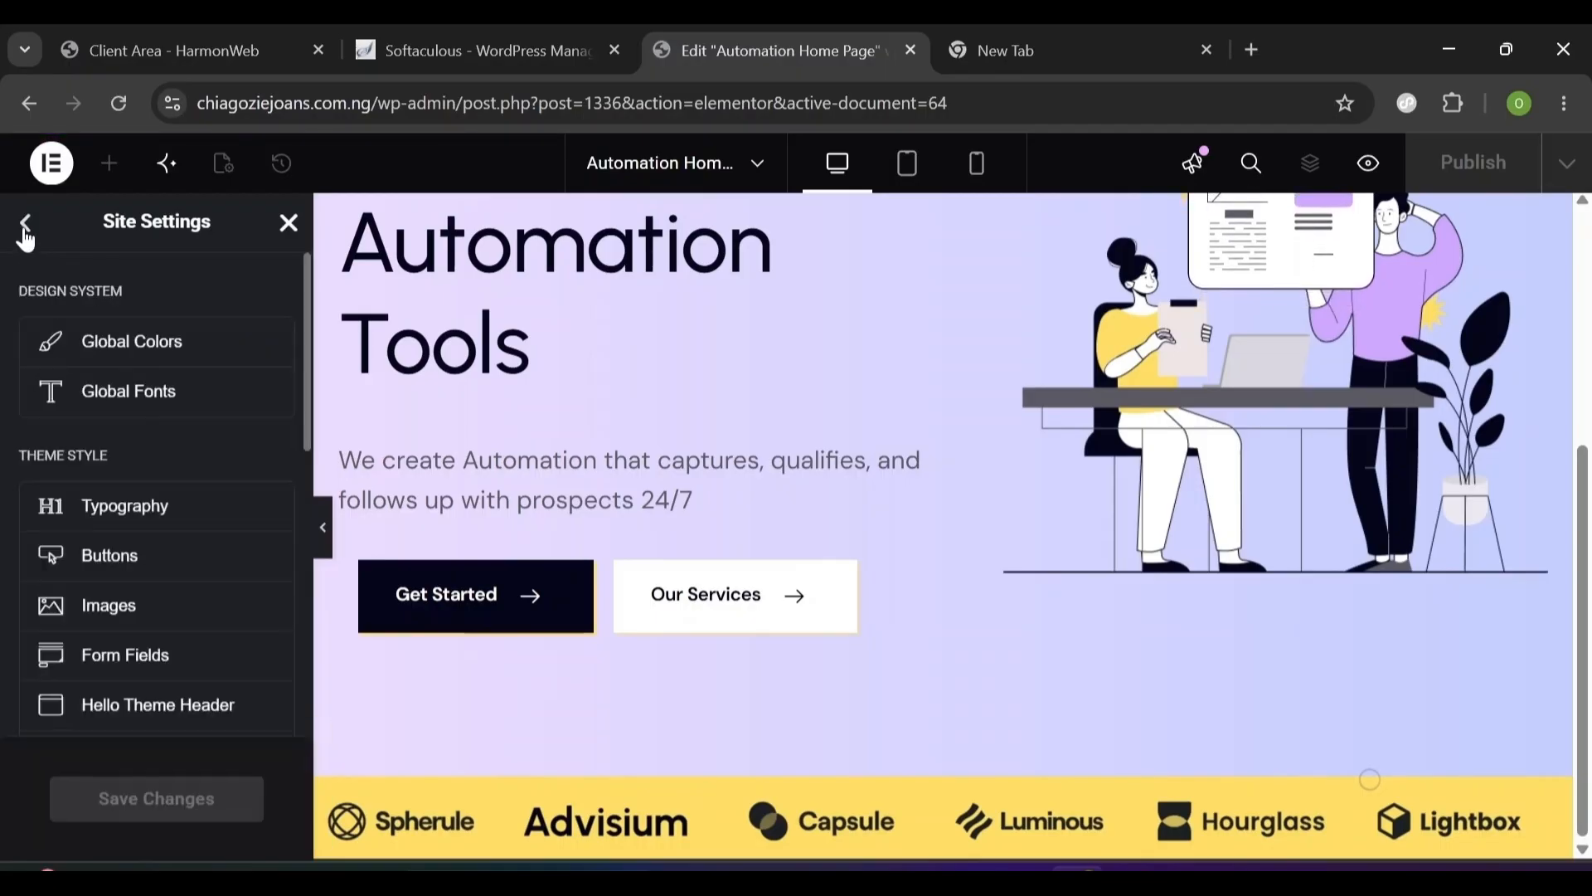
- Set button typography to DM Sans, 14 px, weight 400 (Normal), with 24 px line height
{"action": "left_click", "coordinate": [123, 572]}
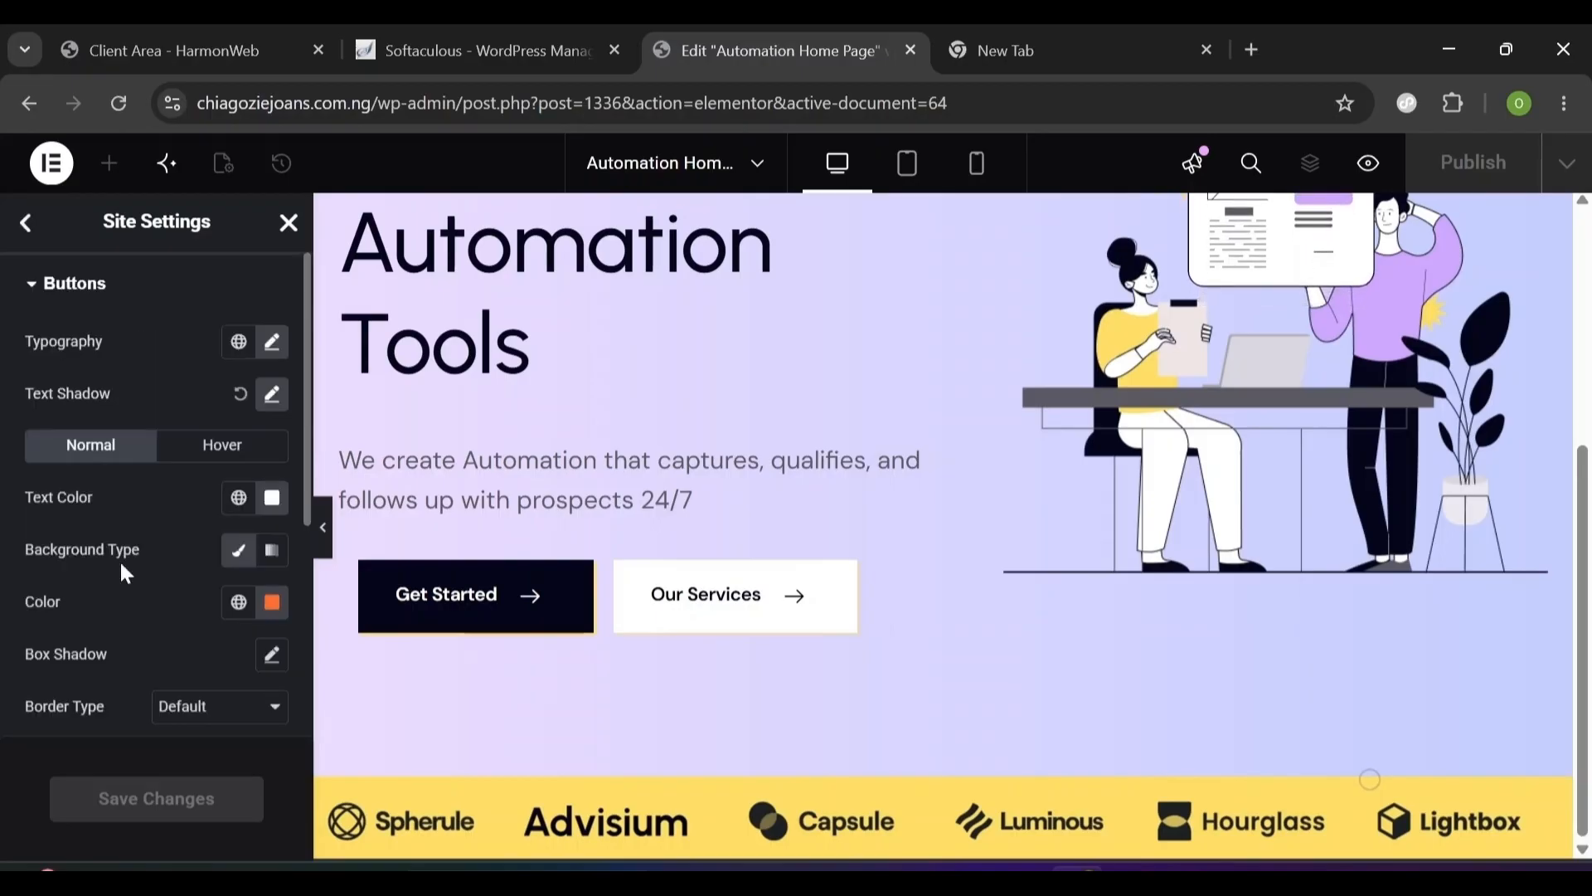
{"action": "left_click", "coordinate": [276, 344]}
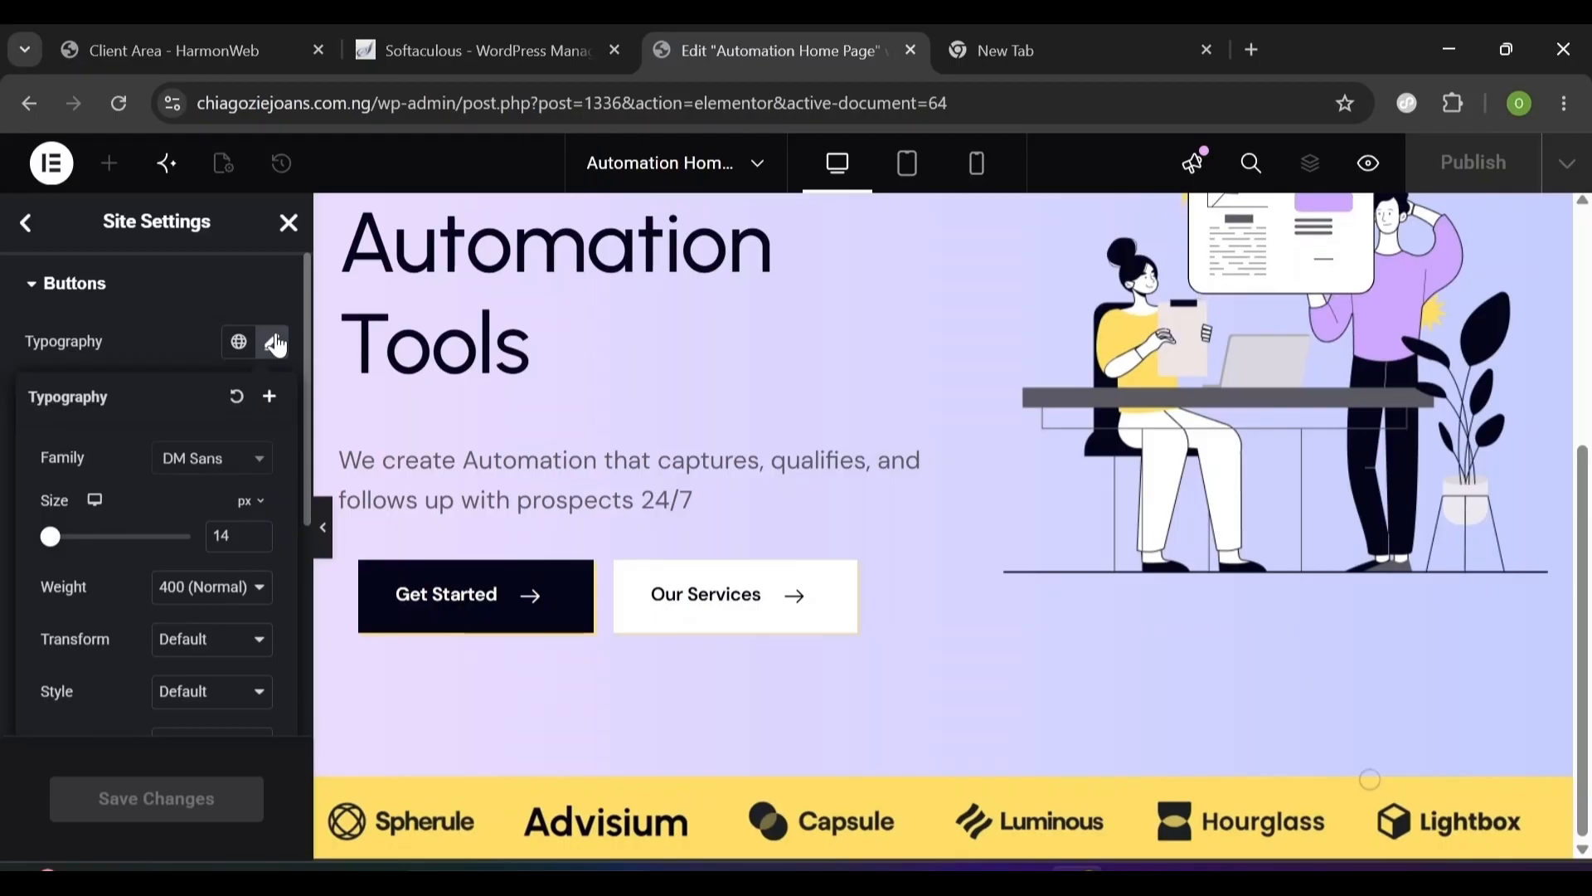
{"action": "left_click", "coordinate": [188, 464]}
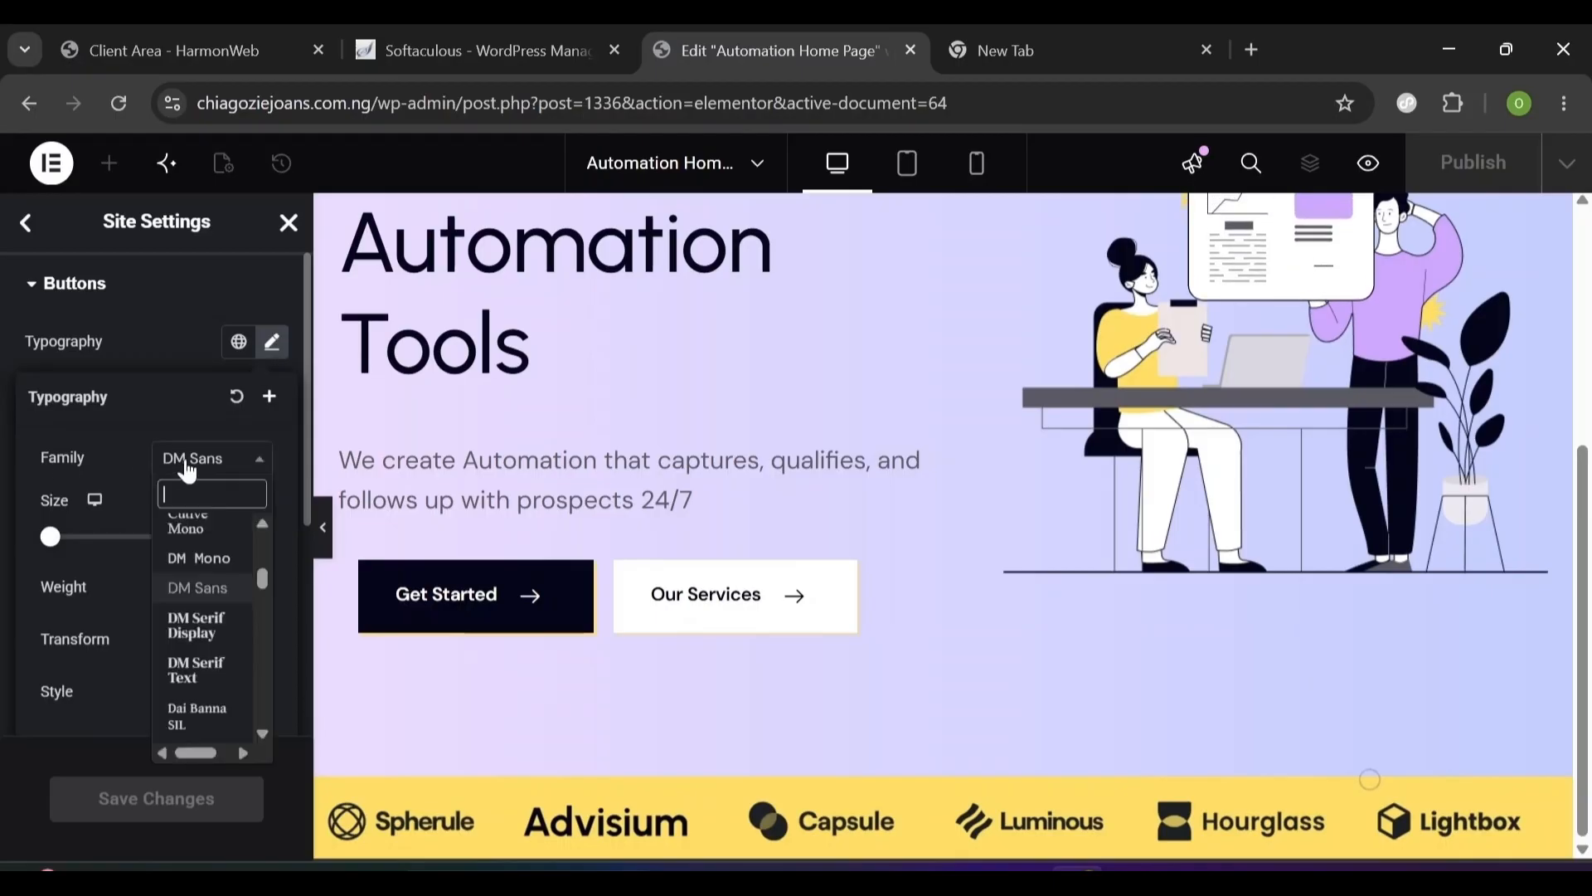
{"action": "left_click", "coordinate": [219, 581]}
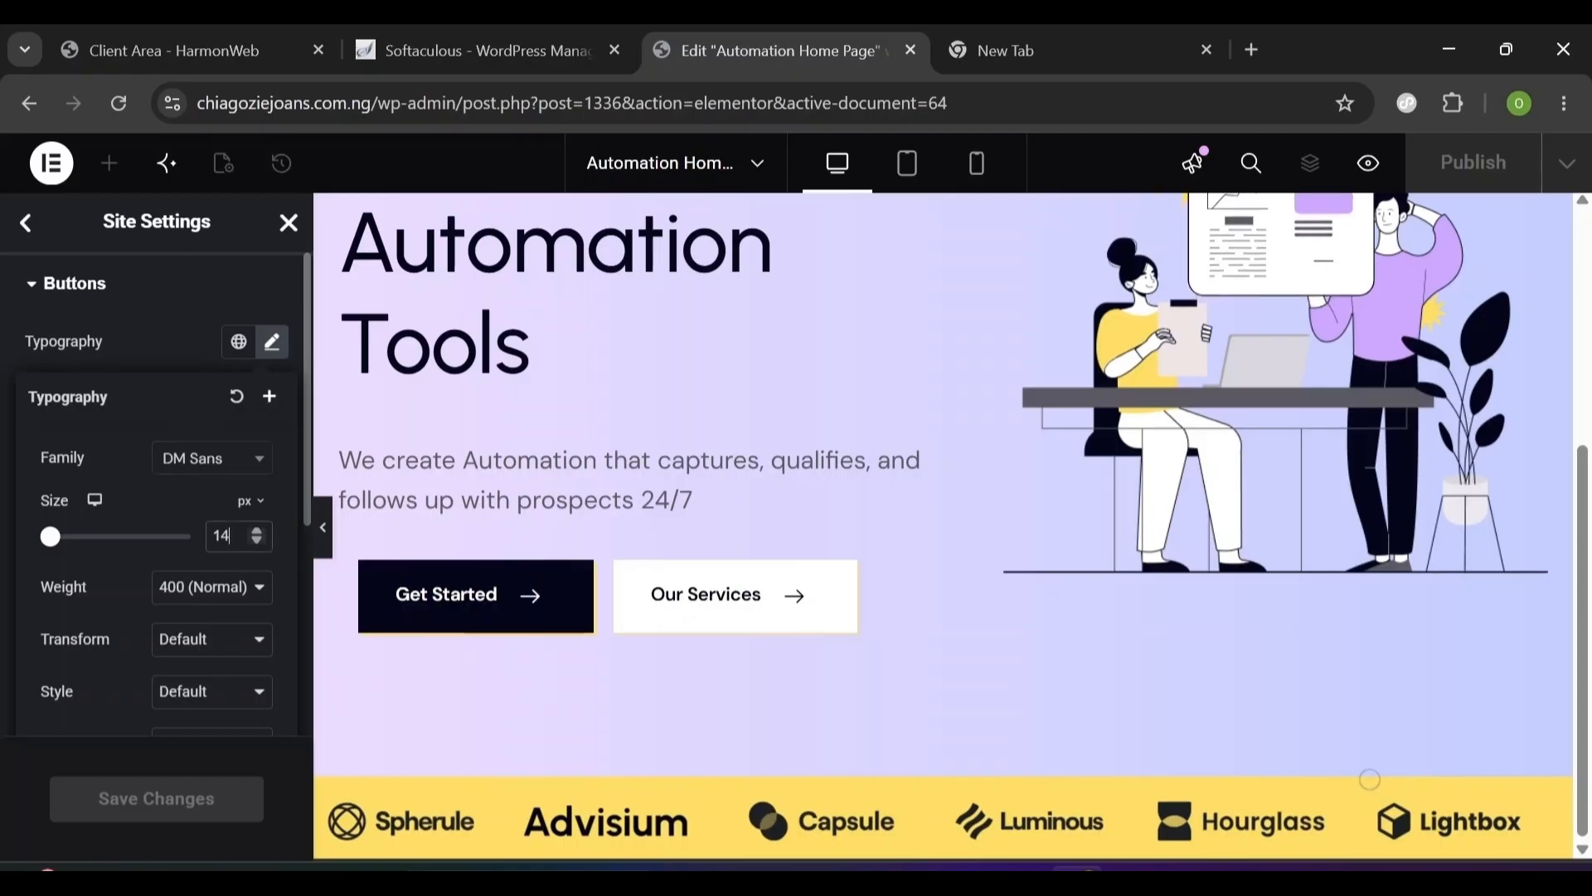
{"action": "type", "text": "14"}
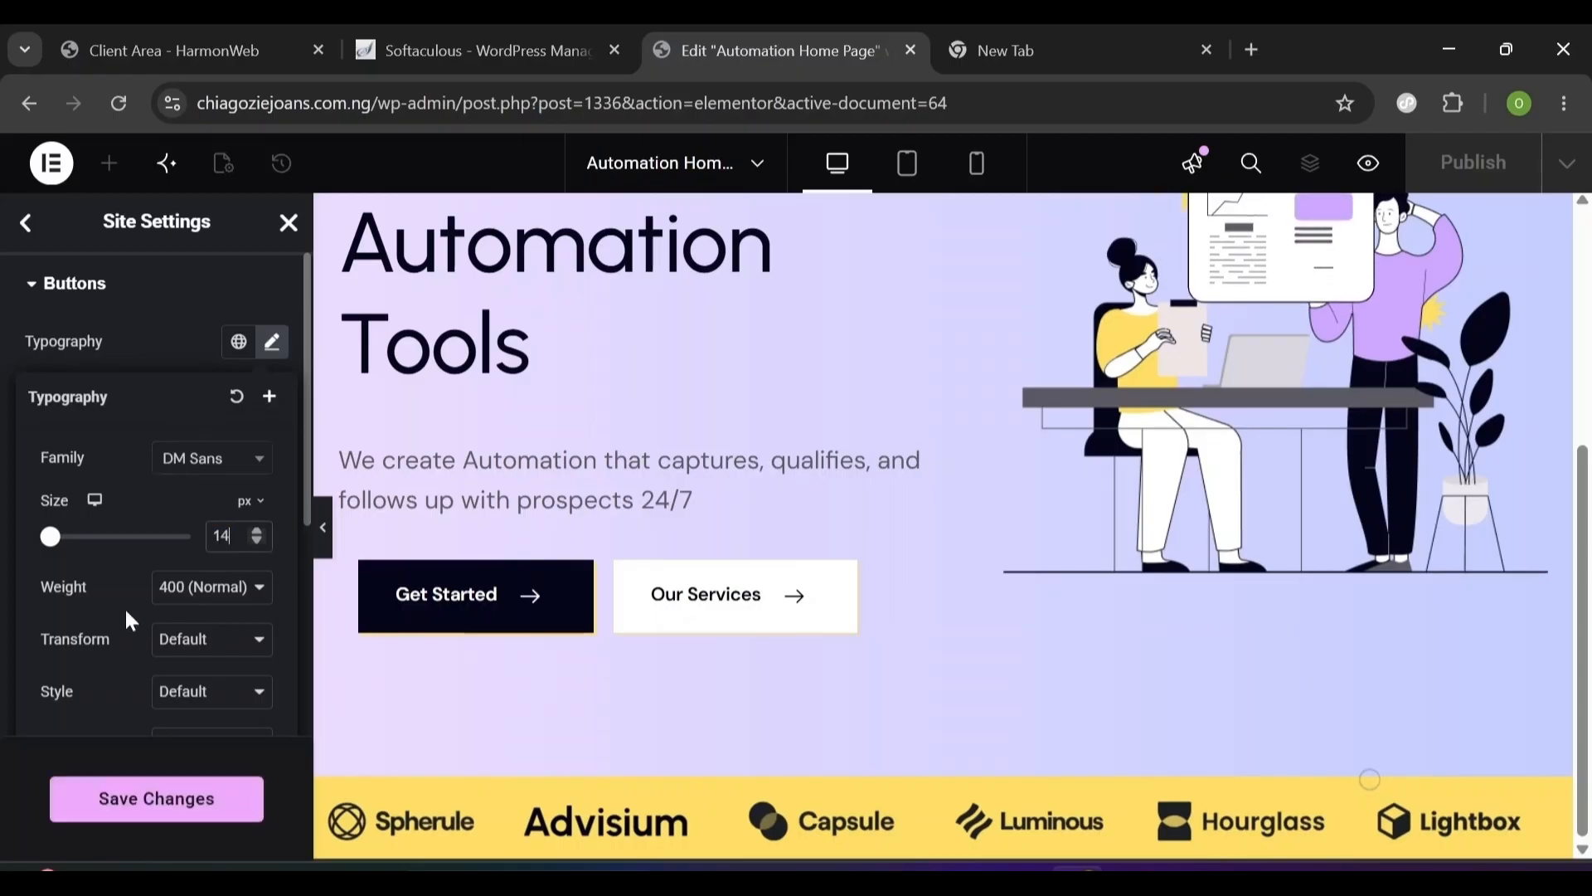
{"action": "left_click", "coordinate": [165, 593]}
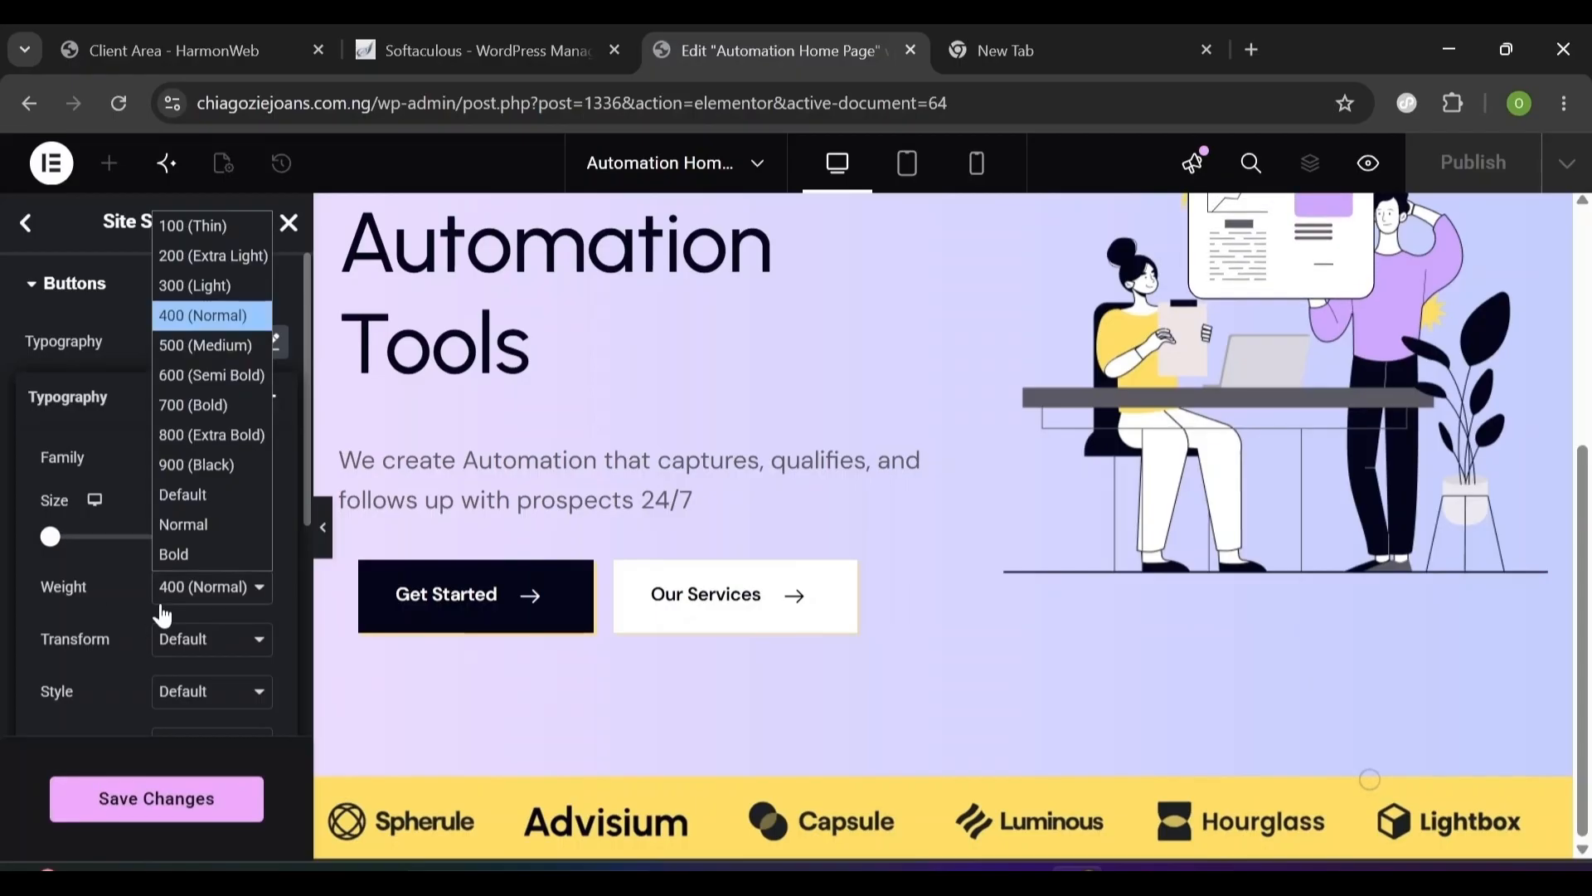
{"action": "left_click", "coordinate": [196, 310]}
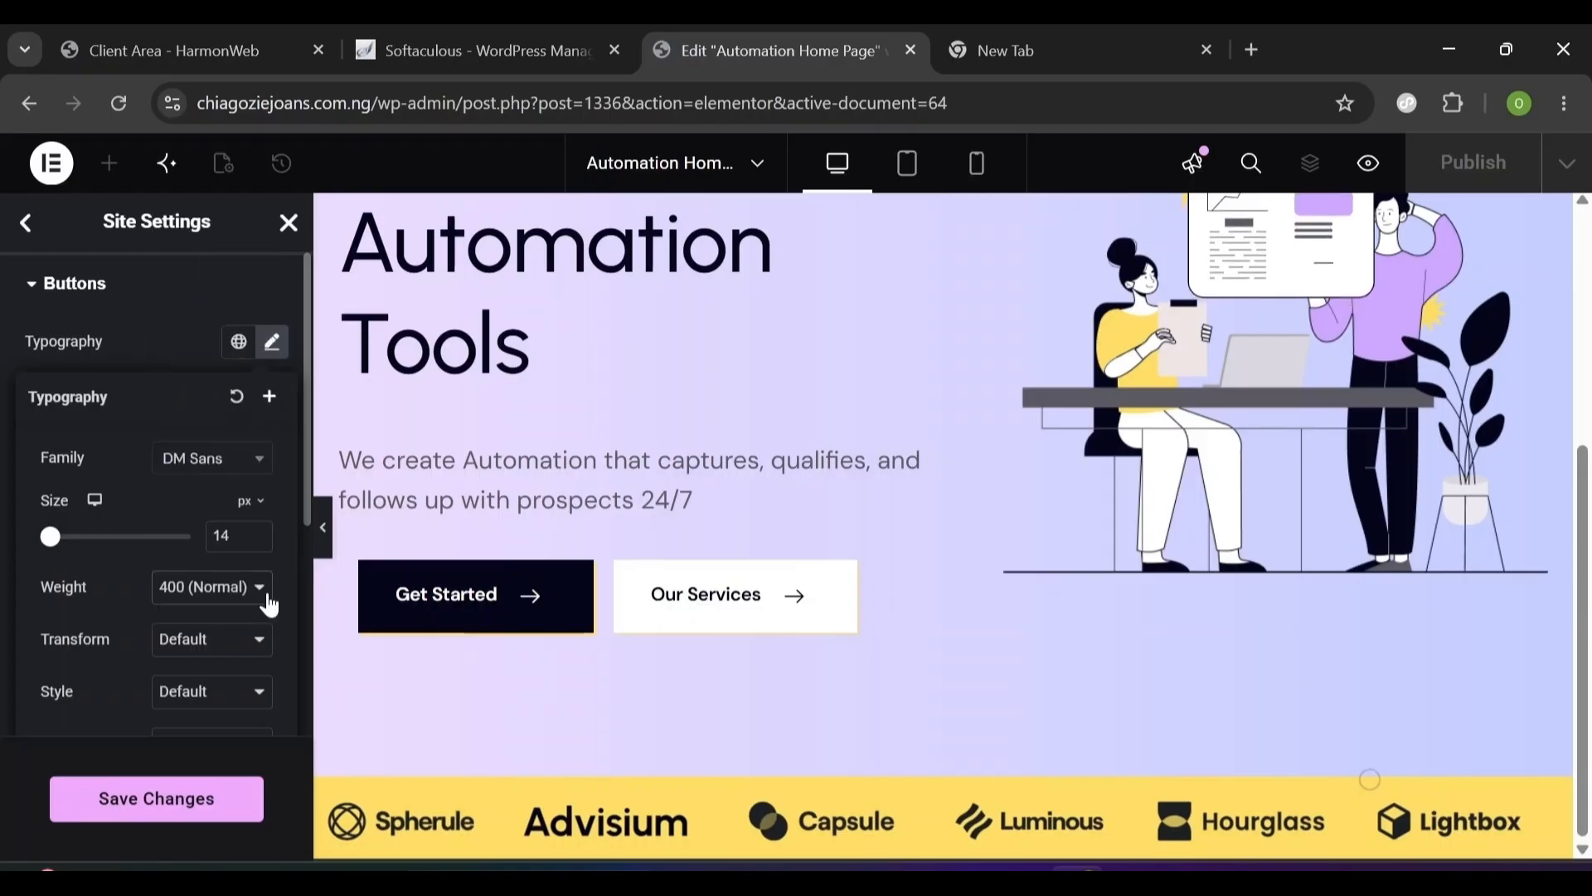
{"action": "scroll", "coordinate": [288, 593], "scroll_direction": "down", "scroll_amount": 3}
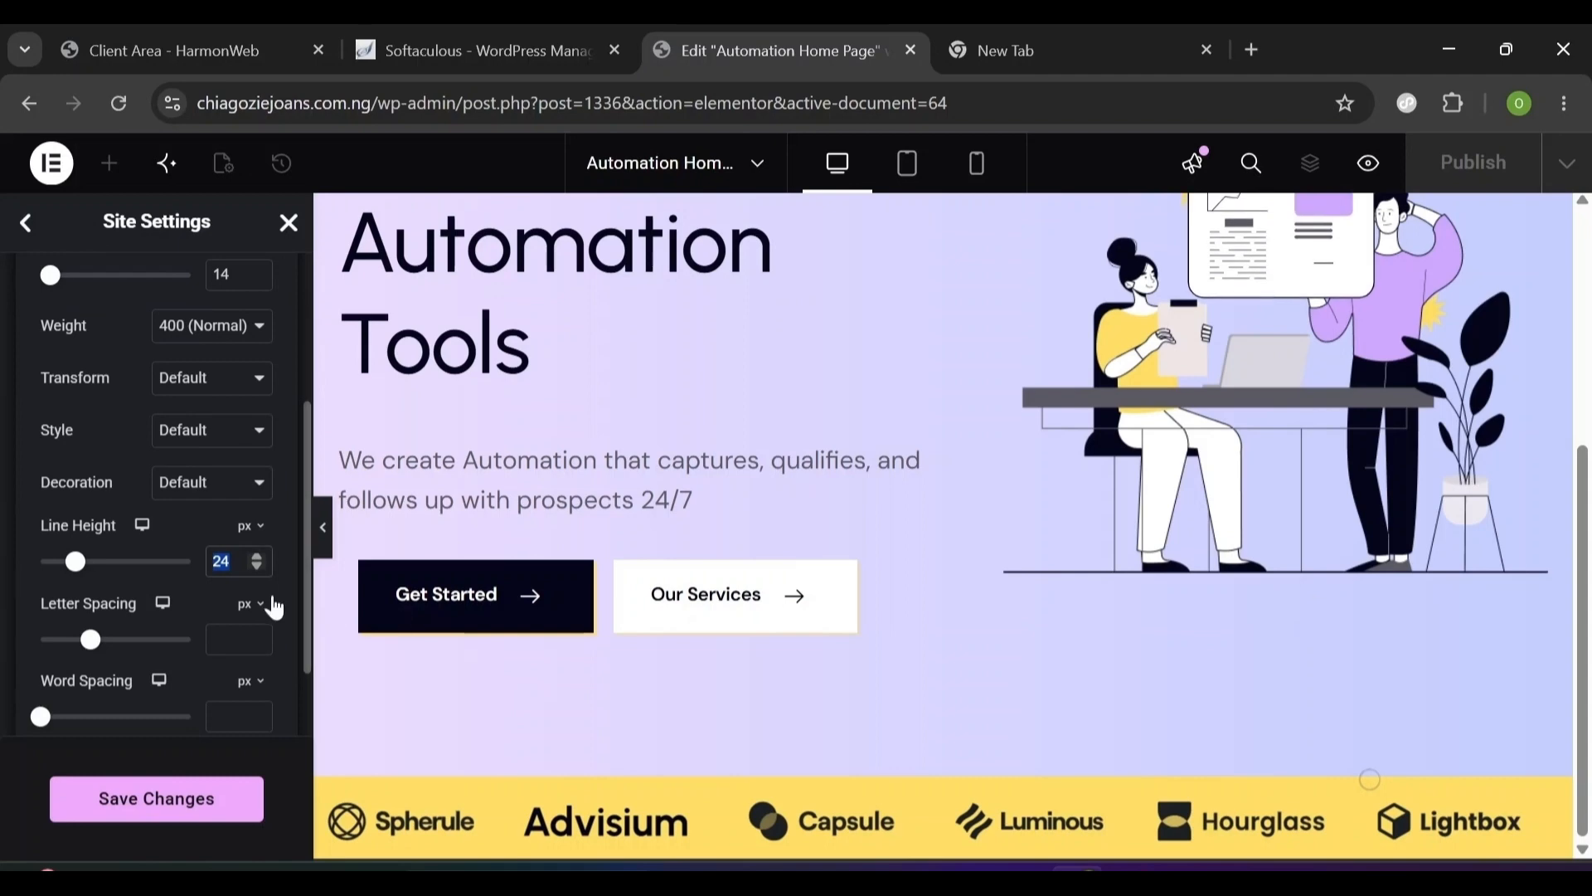
{"action": "left_click", "coordinate": [280, 602]}
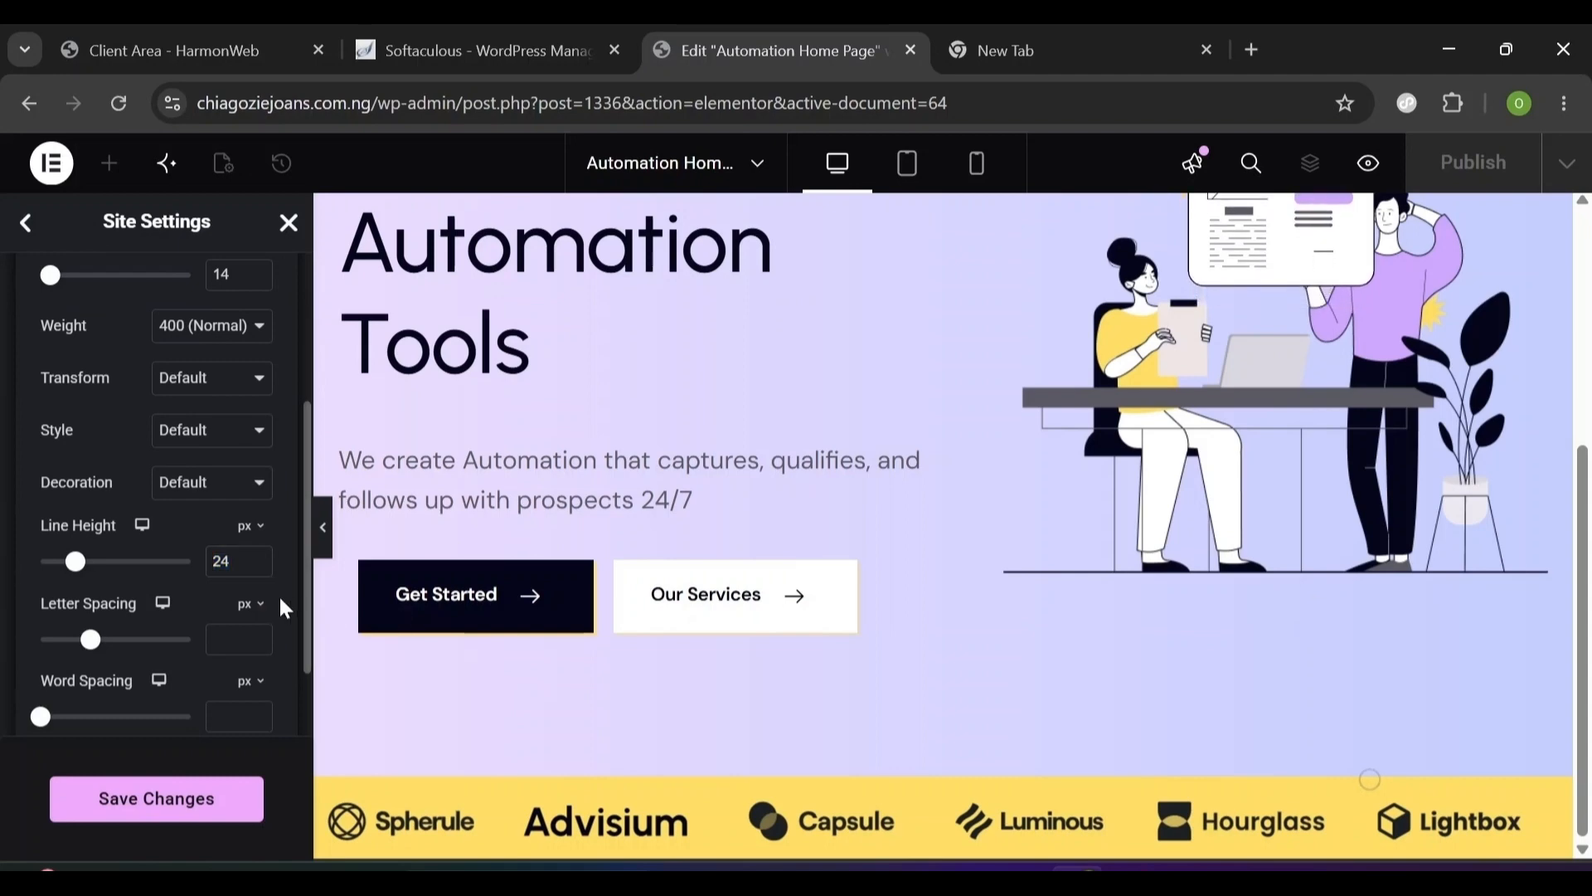
{"action": "left_click", "coordinate": [279, 595]}
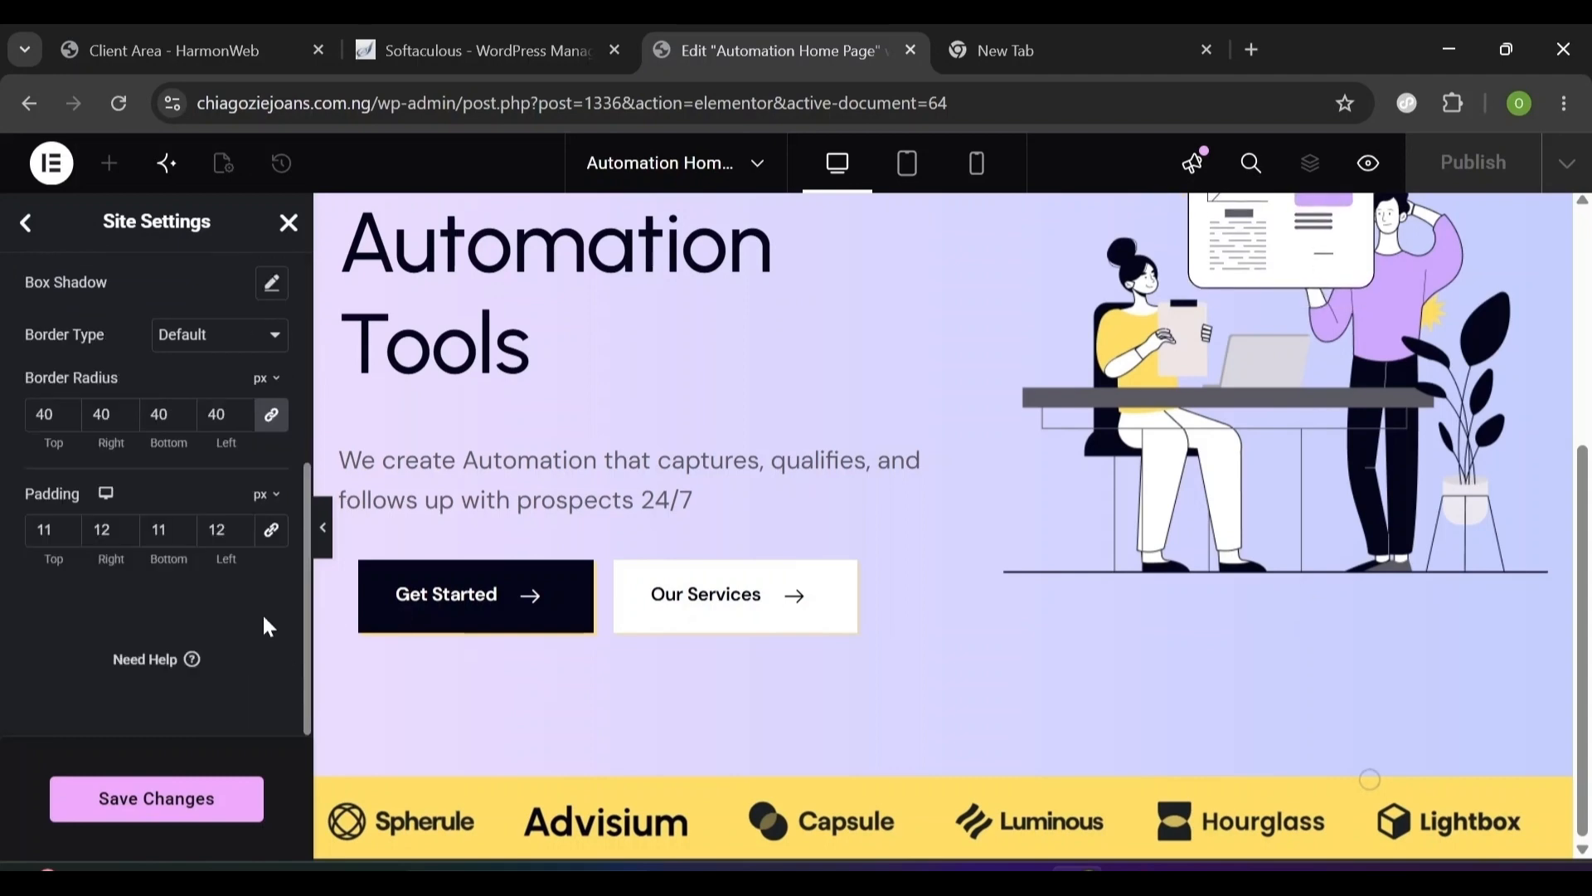
{"action": "scroll", "coordinate": [304, 466], "scroll_direction": "up", "scroll_amount": 4}
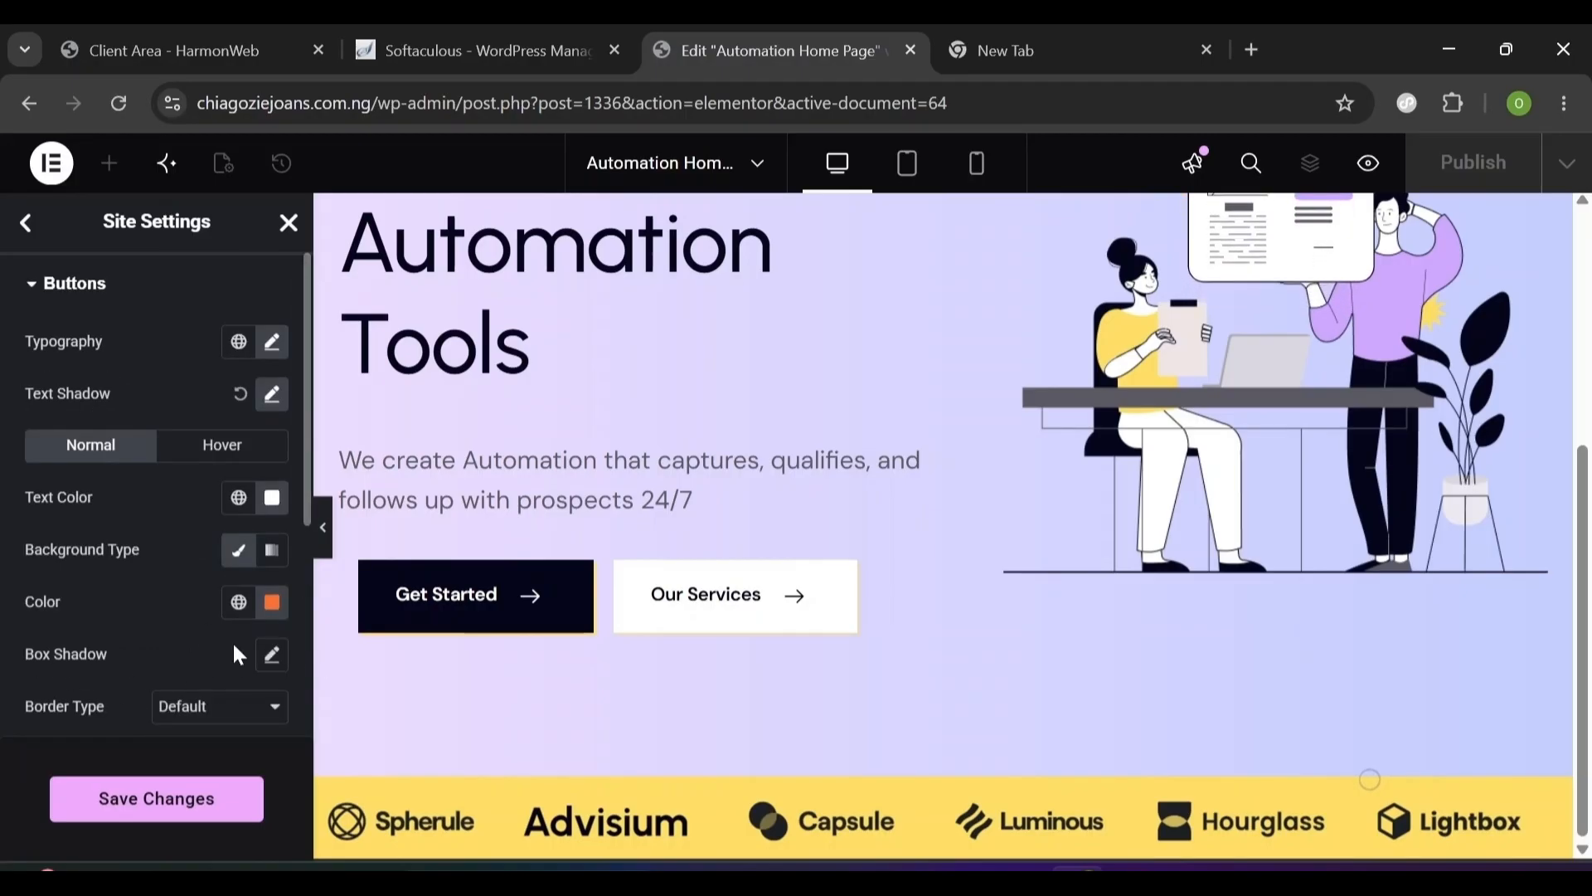
- Give the button box shadow a yellow colour
{"action": "left_click", "coordinate": [273, 656]}
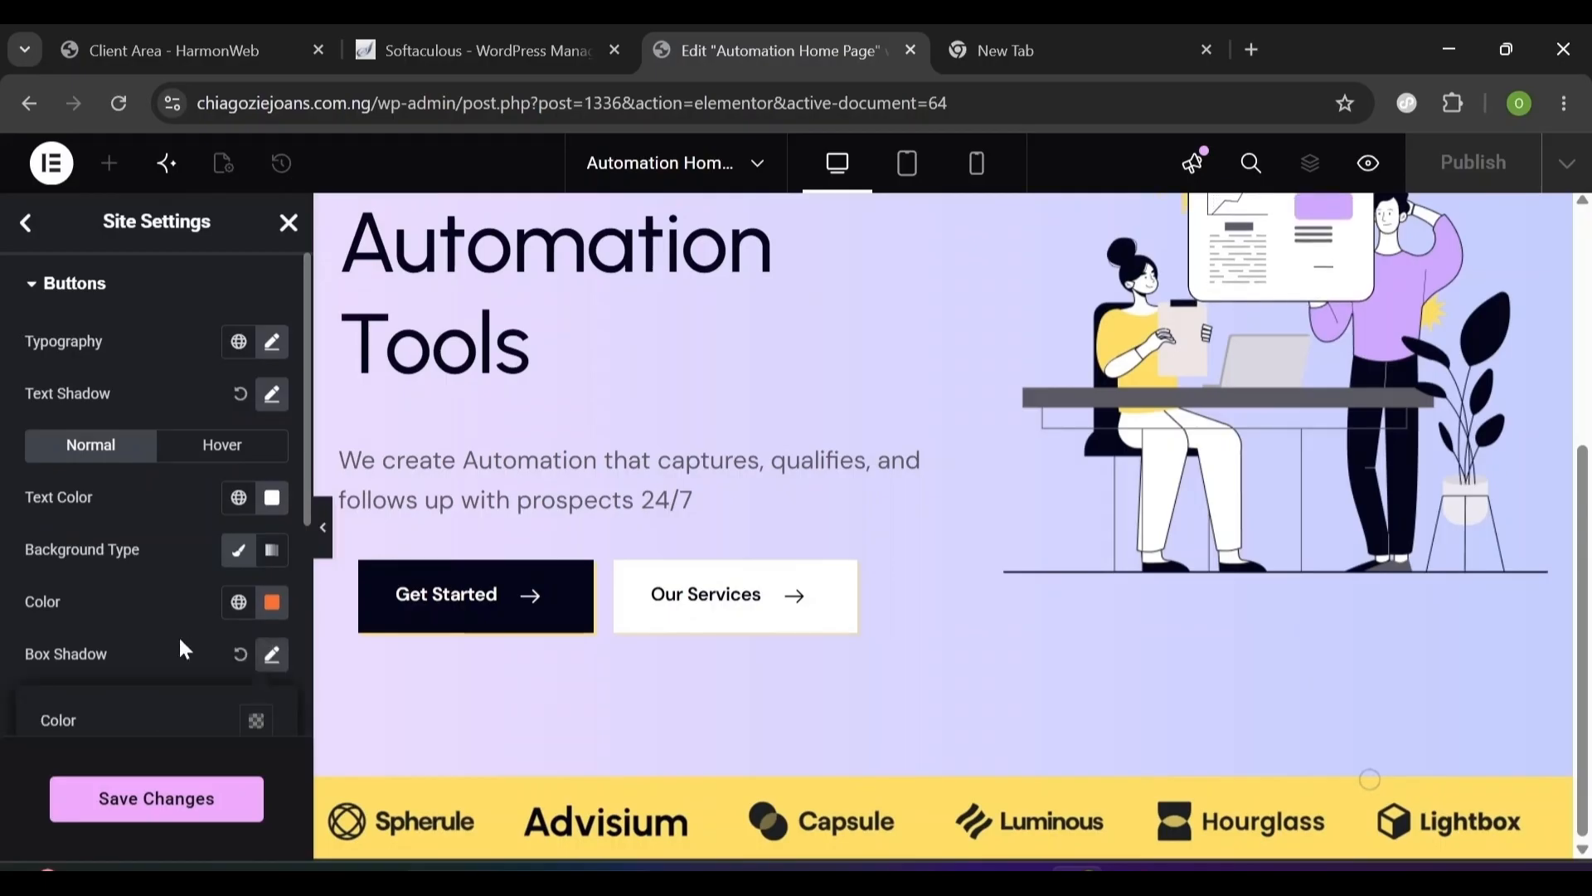
{"action": "scroll", "coordinate": [184, 649], "scroll_direction": "down", "scroll_amount": 4}
{"action": "left_click", "coordinate": [273, 322]}
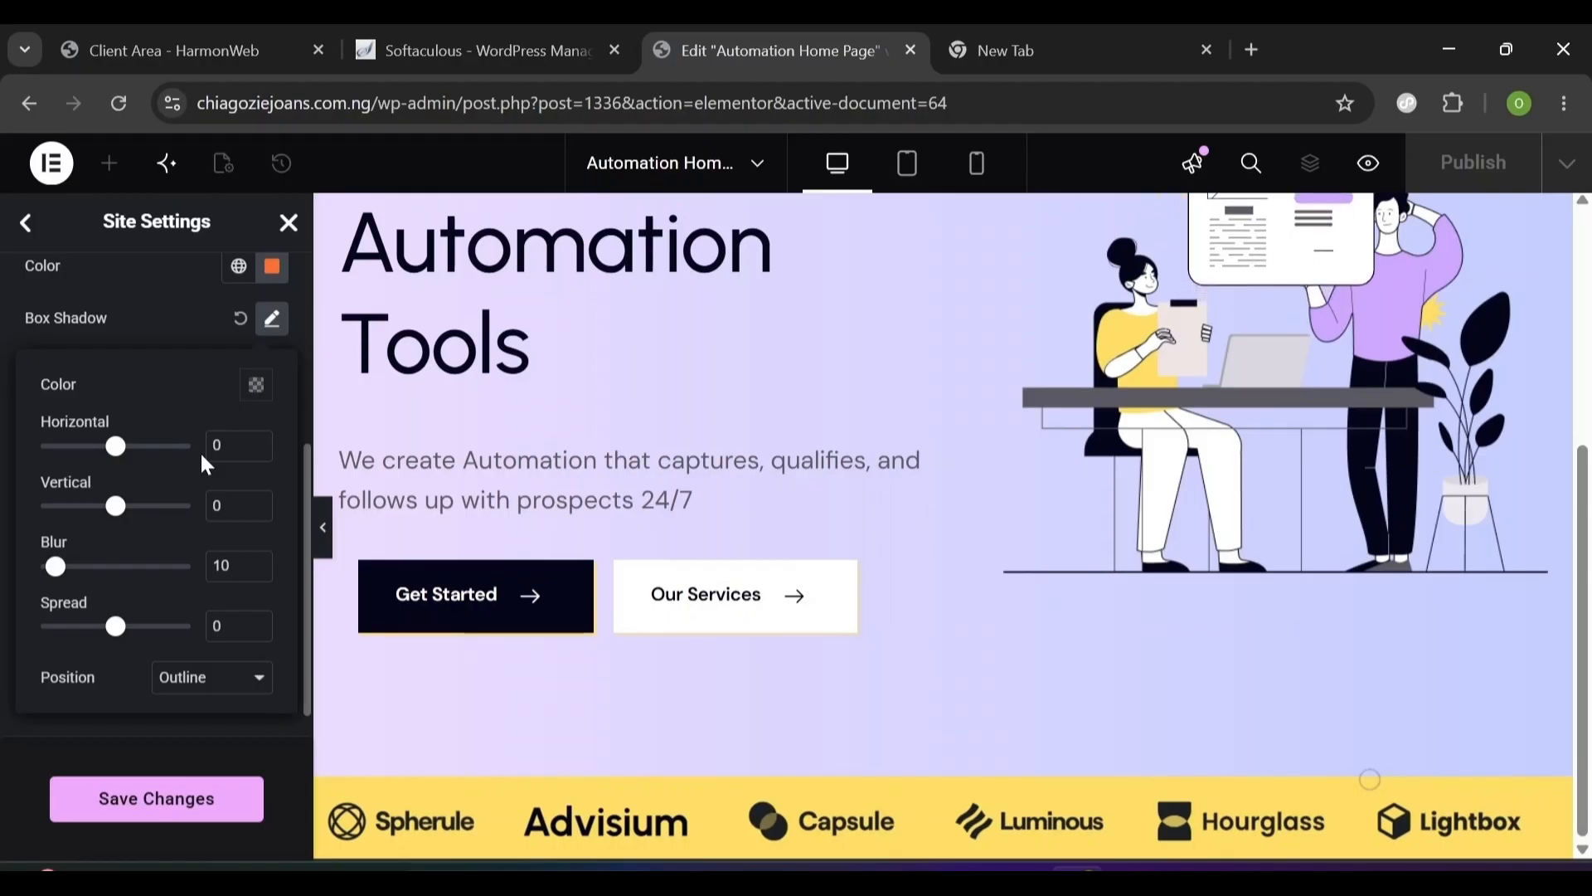
{"action": "left_click", "coordinate": [258, 388]}
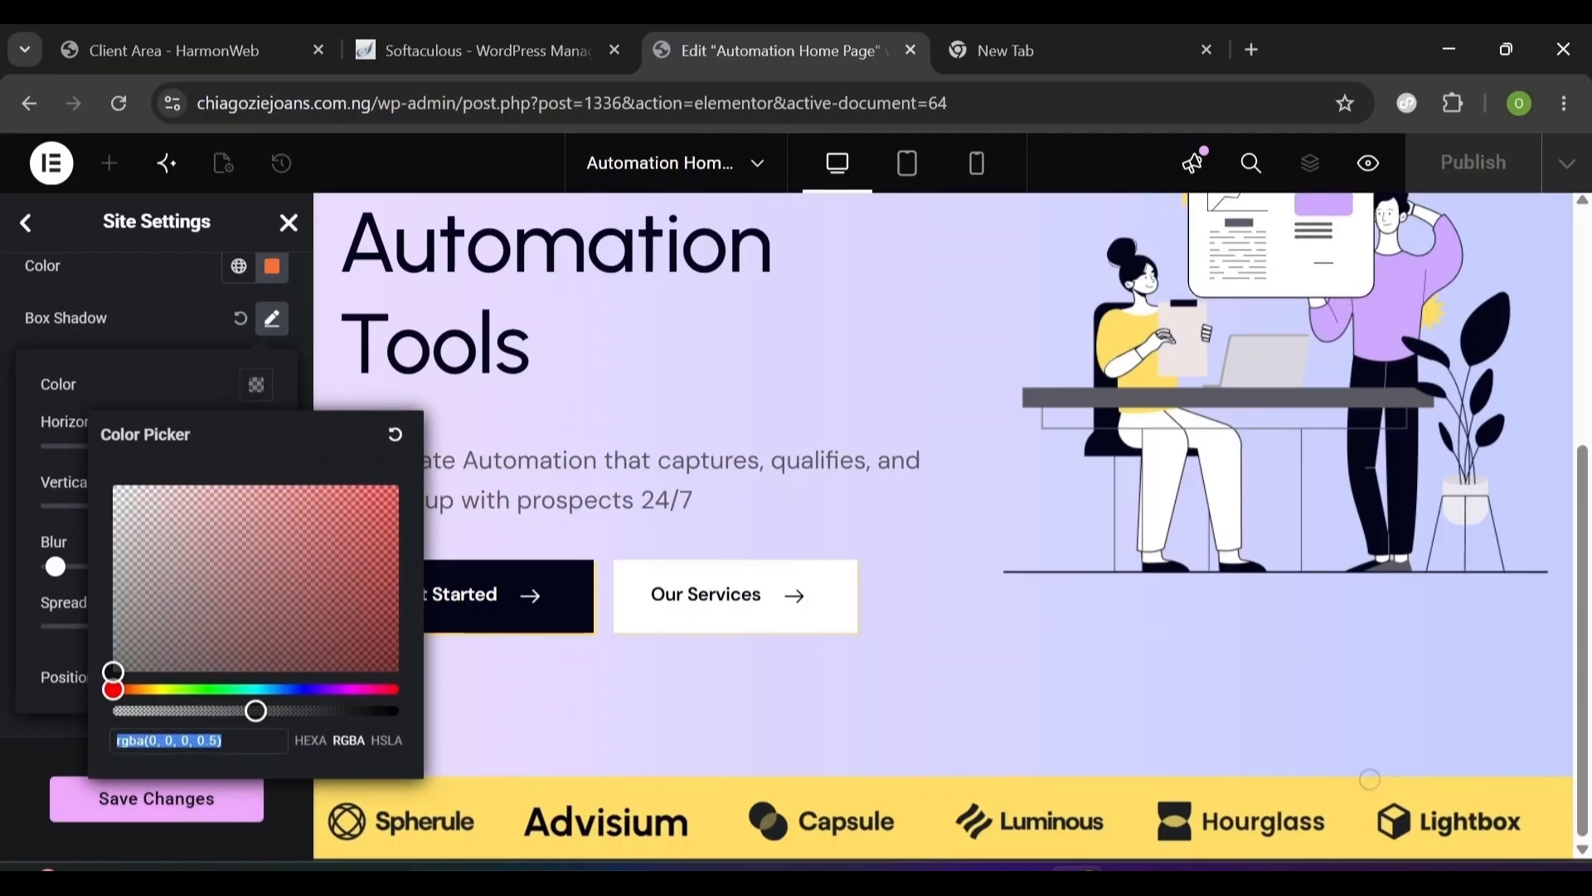
{"action": "type", "text": "ffde6"}
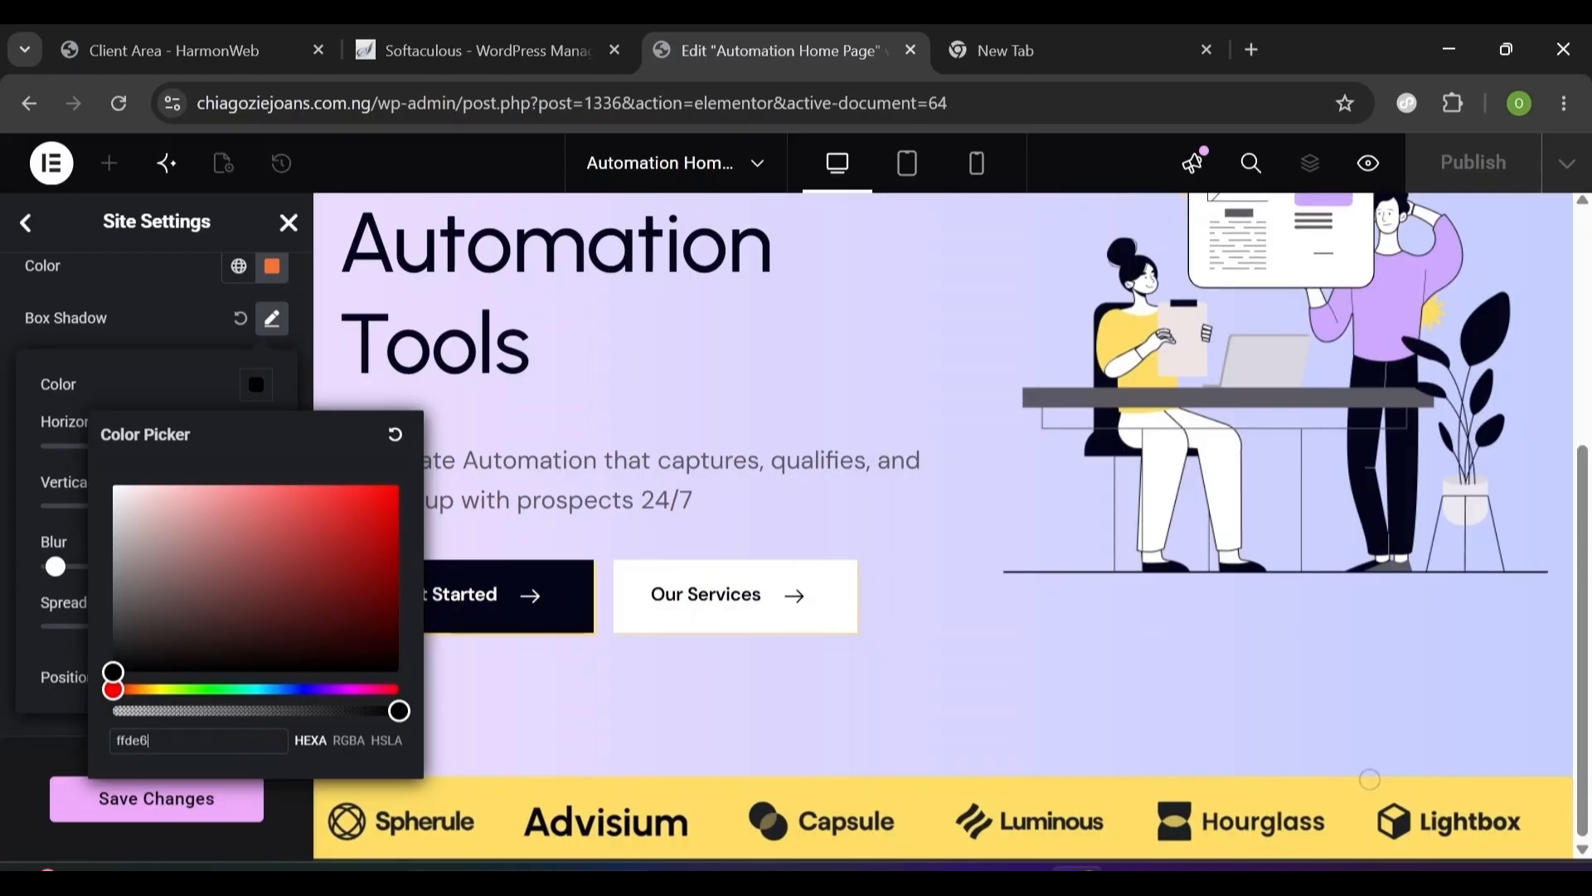
{"action": "left_click", "coordinate": [272, 318]}
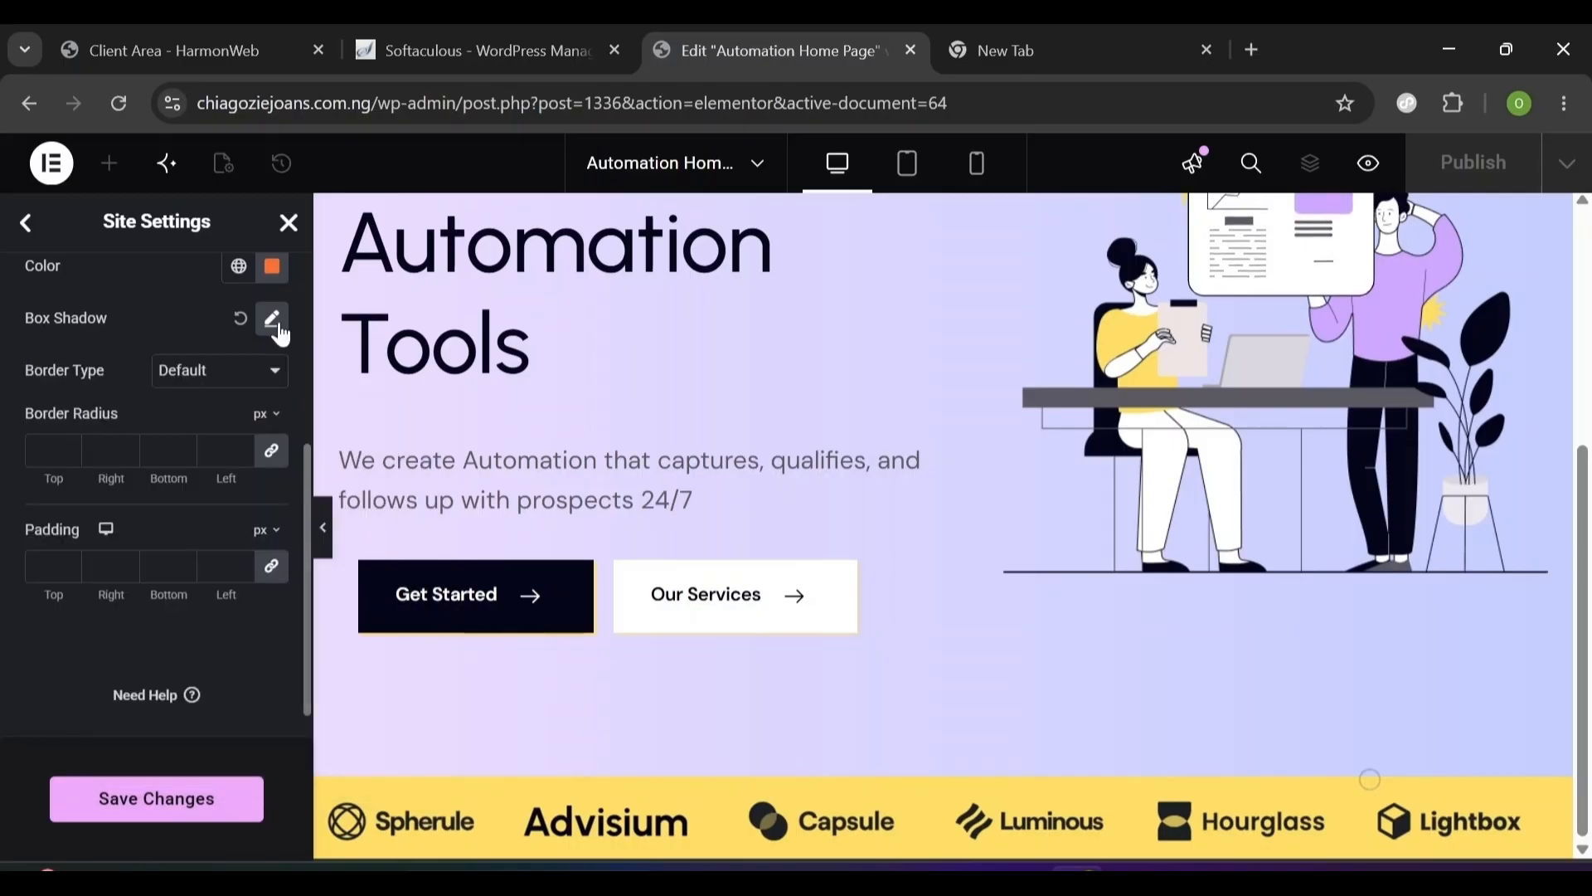
- Set the button shadow to horizontal 2, vertical 2, blur 0, and save the changes
{"action": "left_click", "coordinate": [272, 318]}
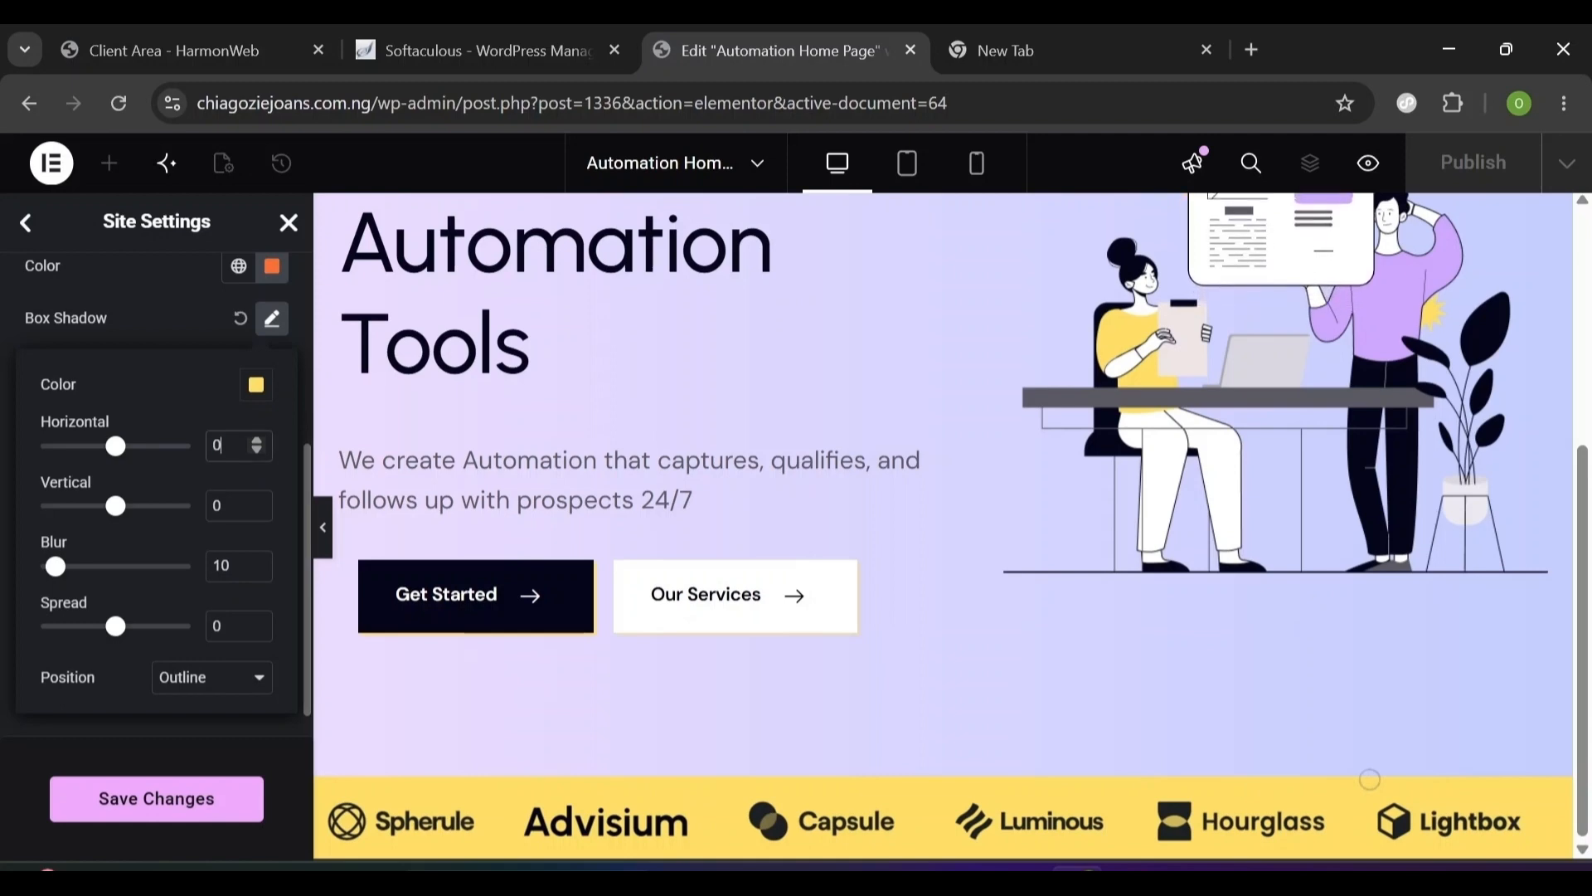
{"action": "type", "text": "2"}
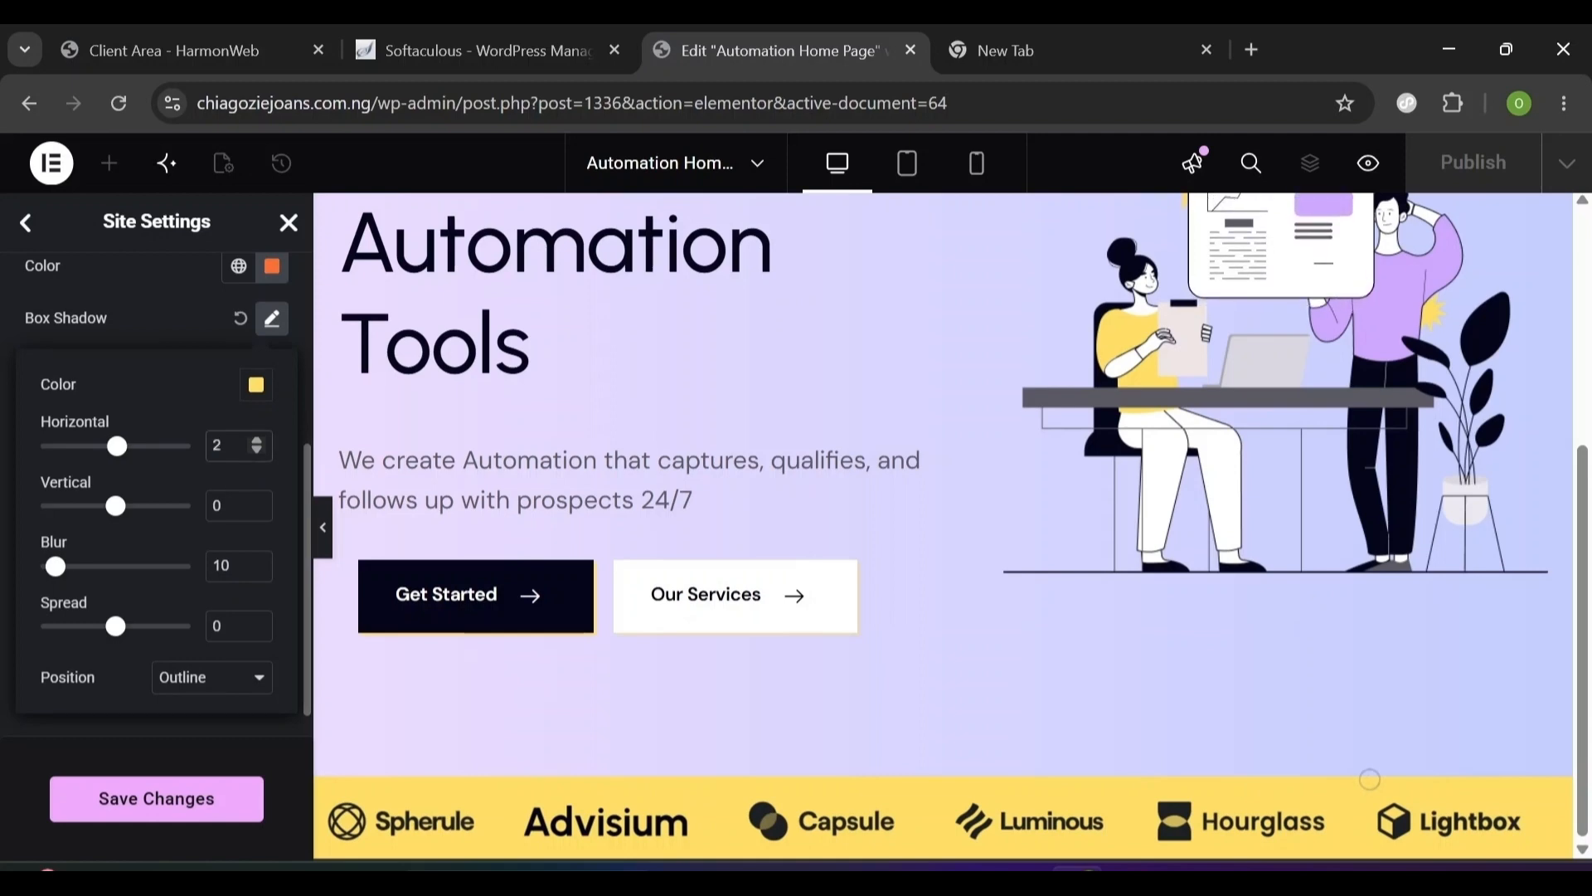
{"action": "key", "text": "Tab"}
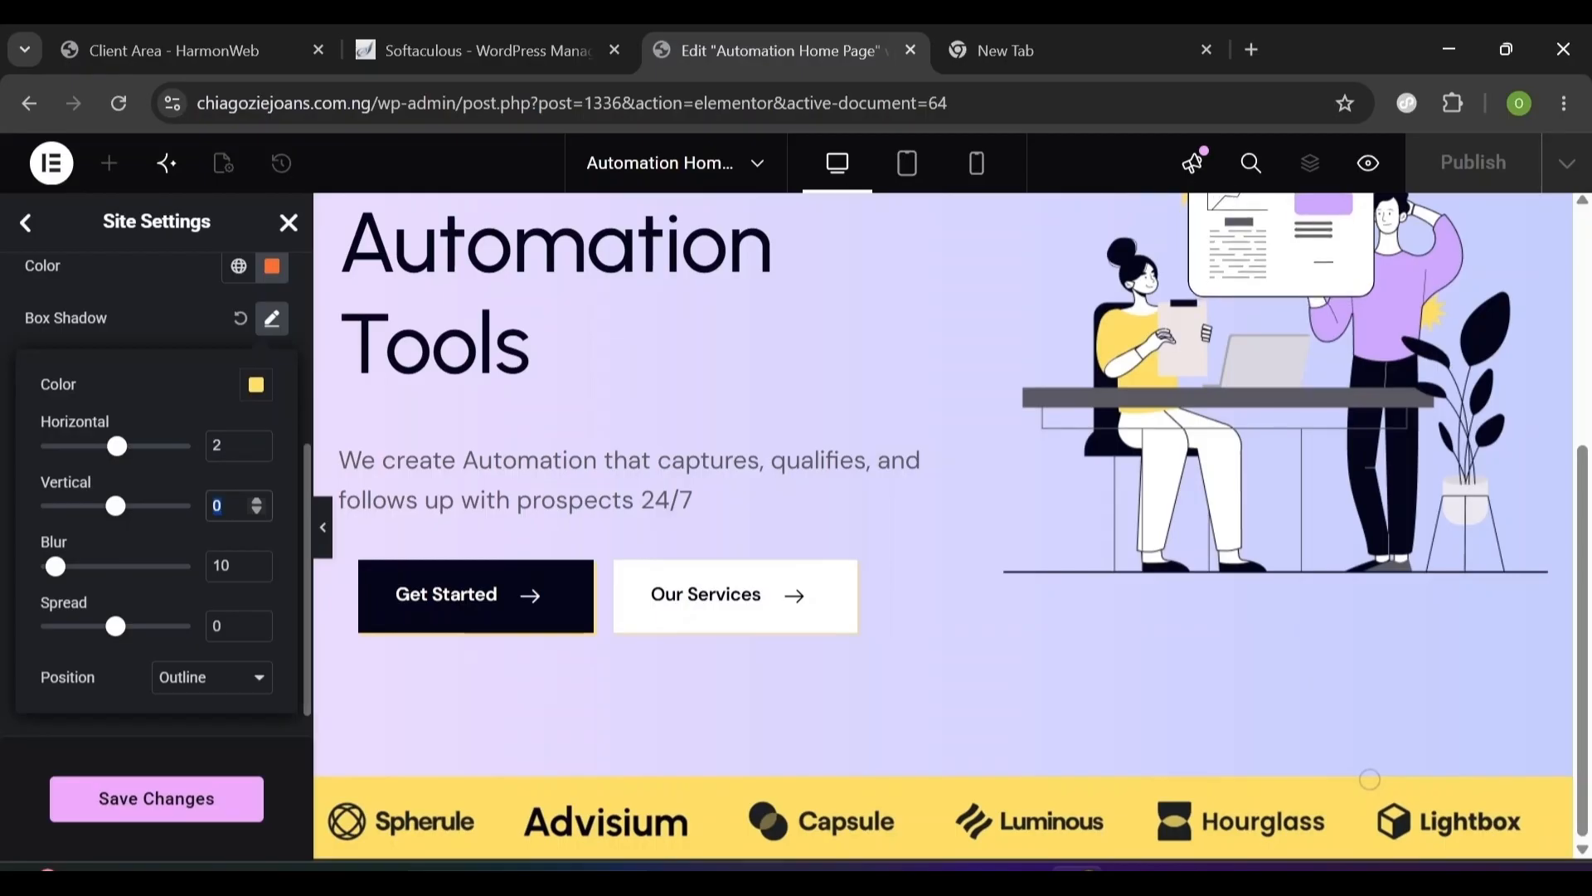
{"action": "key", "text": "Tab"}
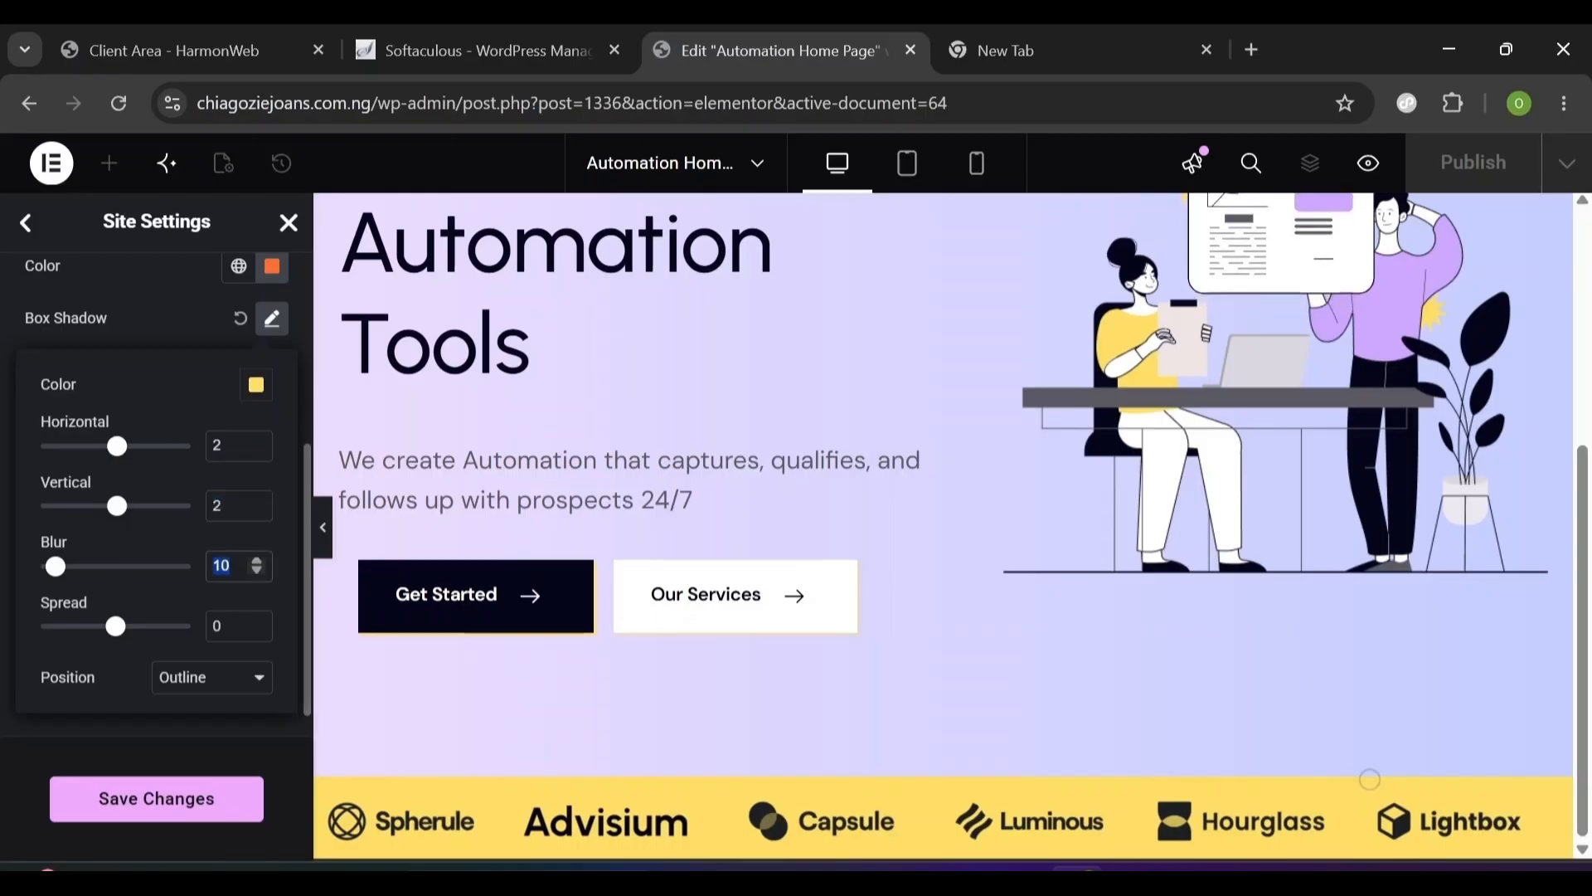
{"action": "type", "text": "0"}
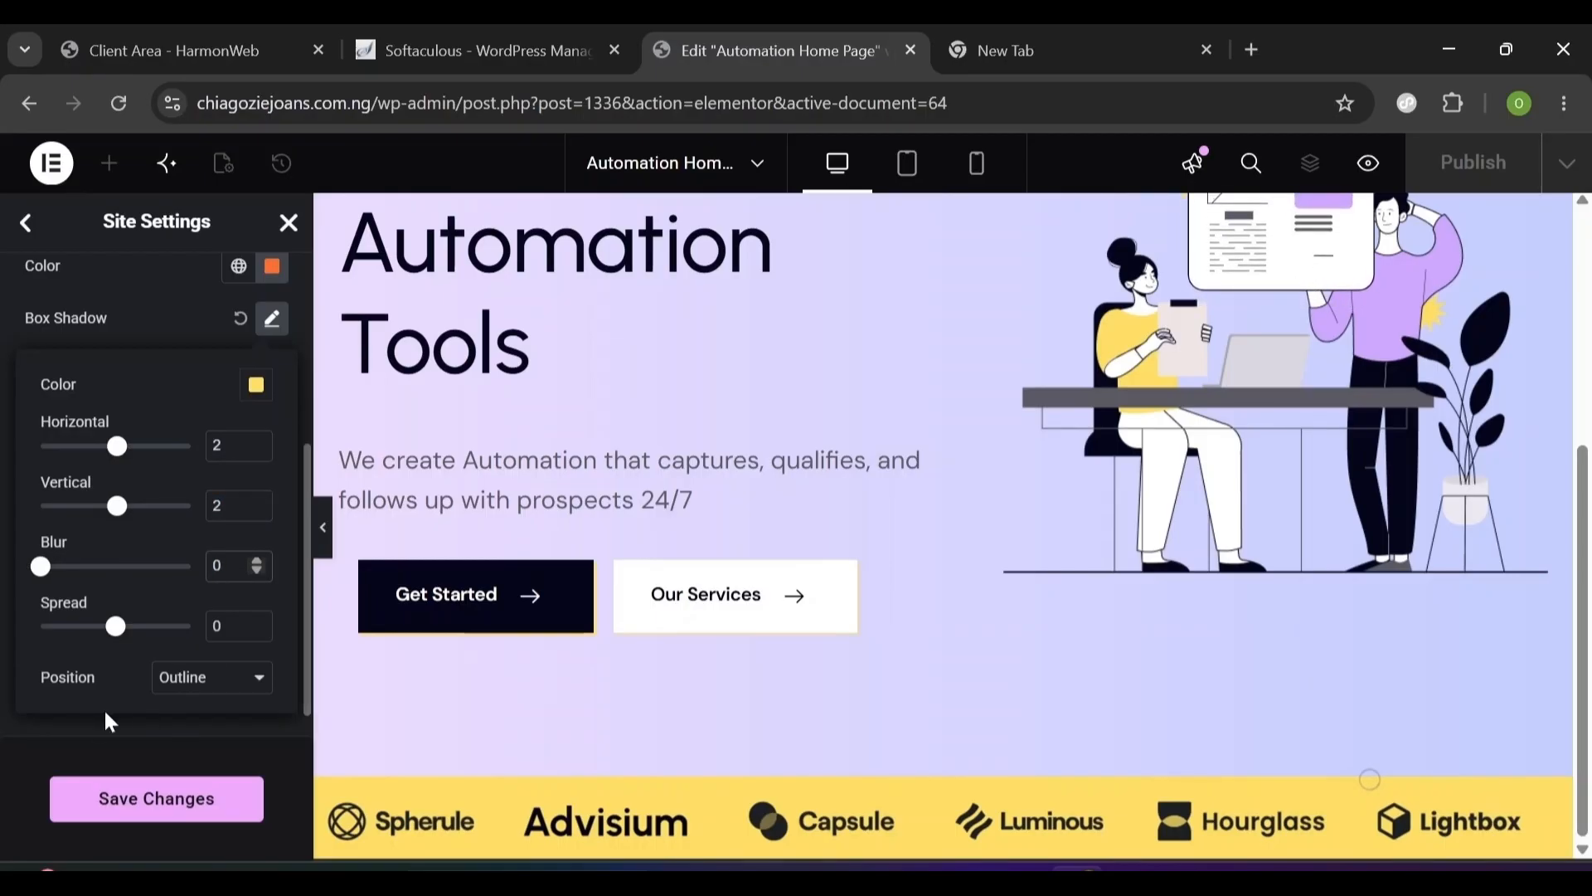
{"action": "left_click", "coordinate": [82, 723]}
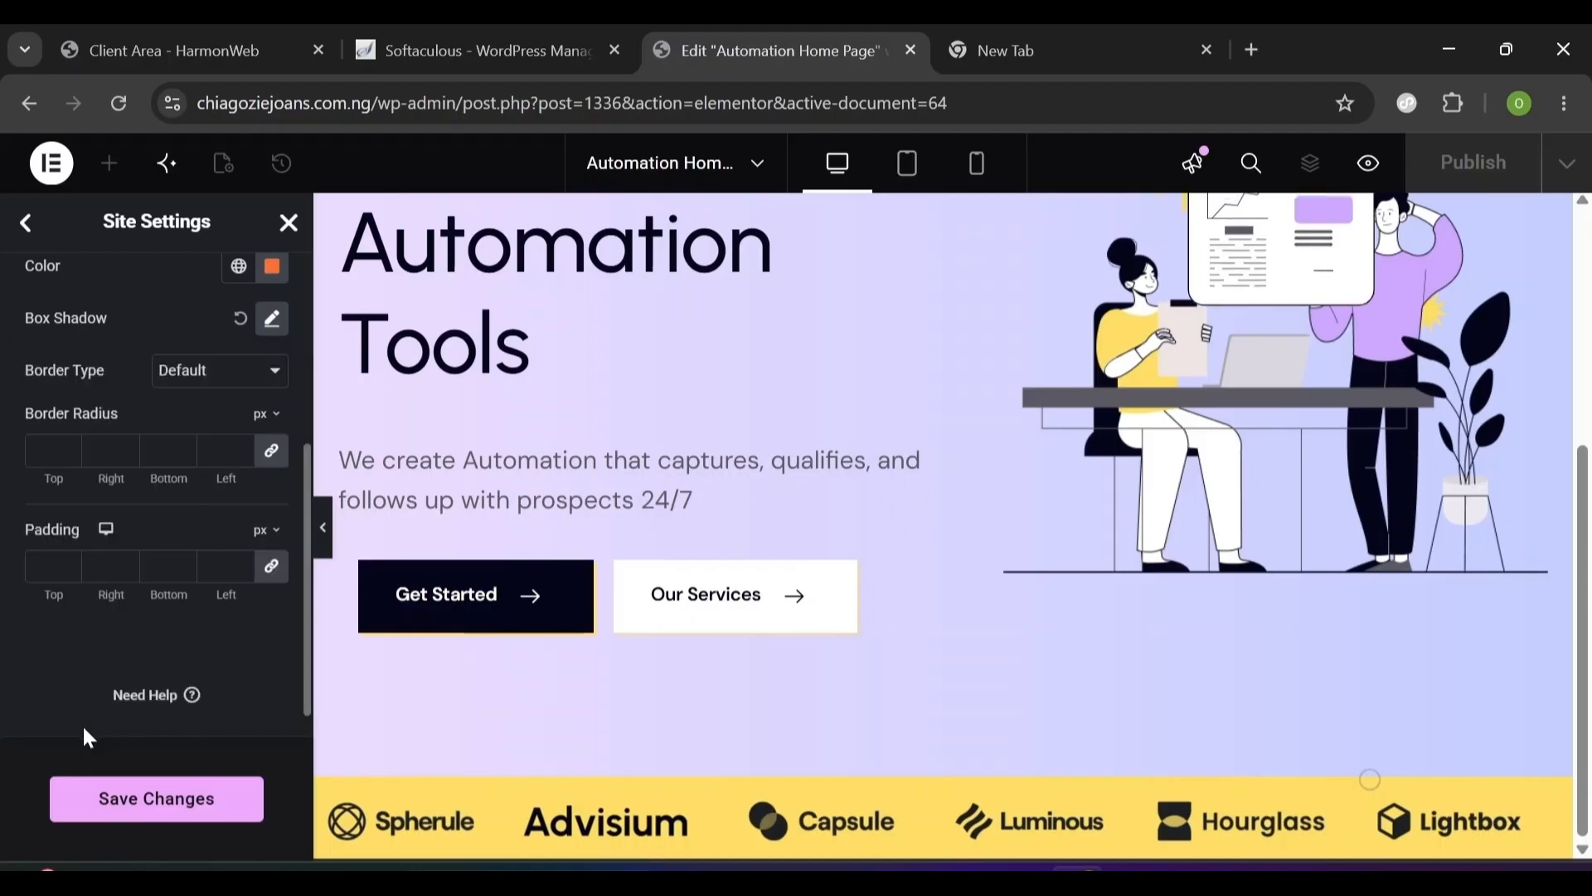
{"action": "left_click", "coordinate": [159, 801]}
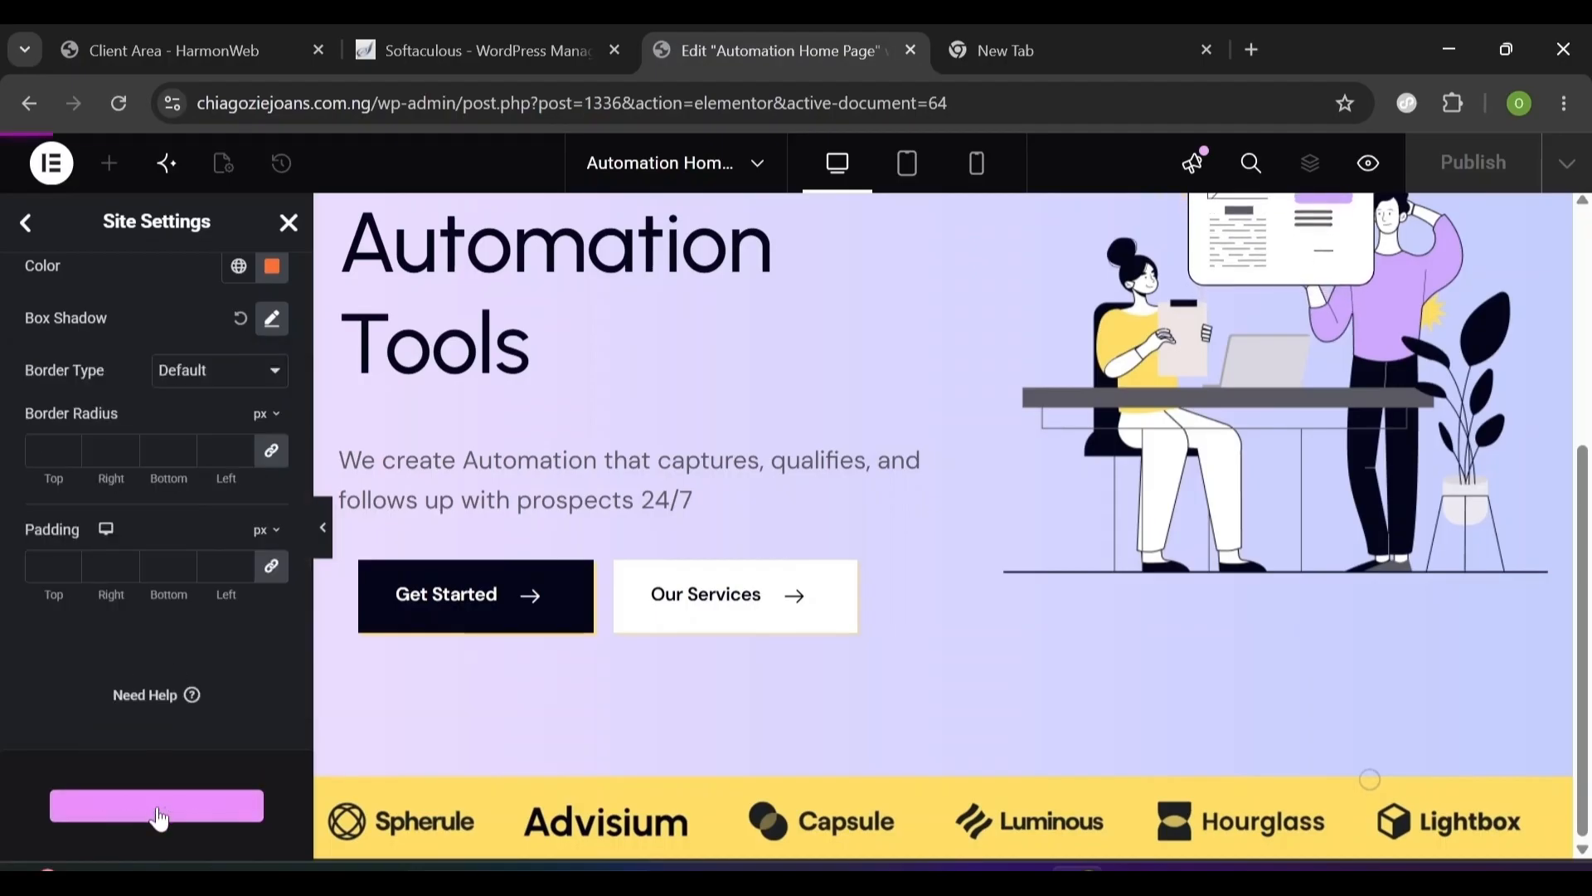
{"action": "left_click", "coordinate": [26, 225]}
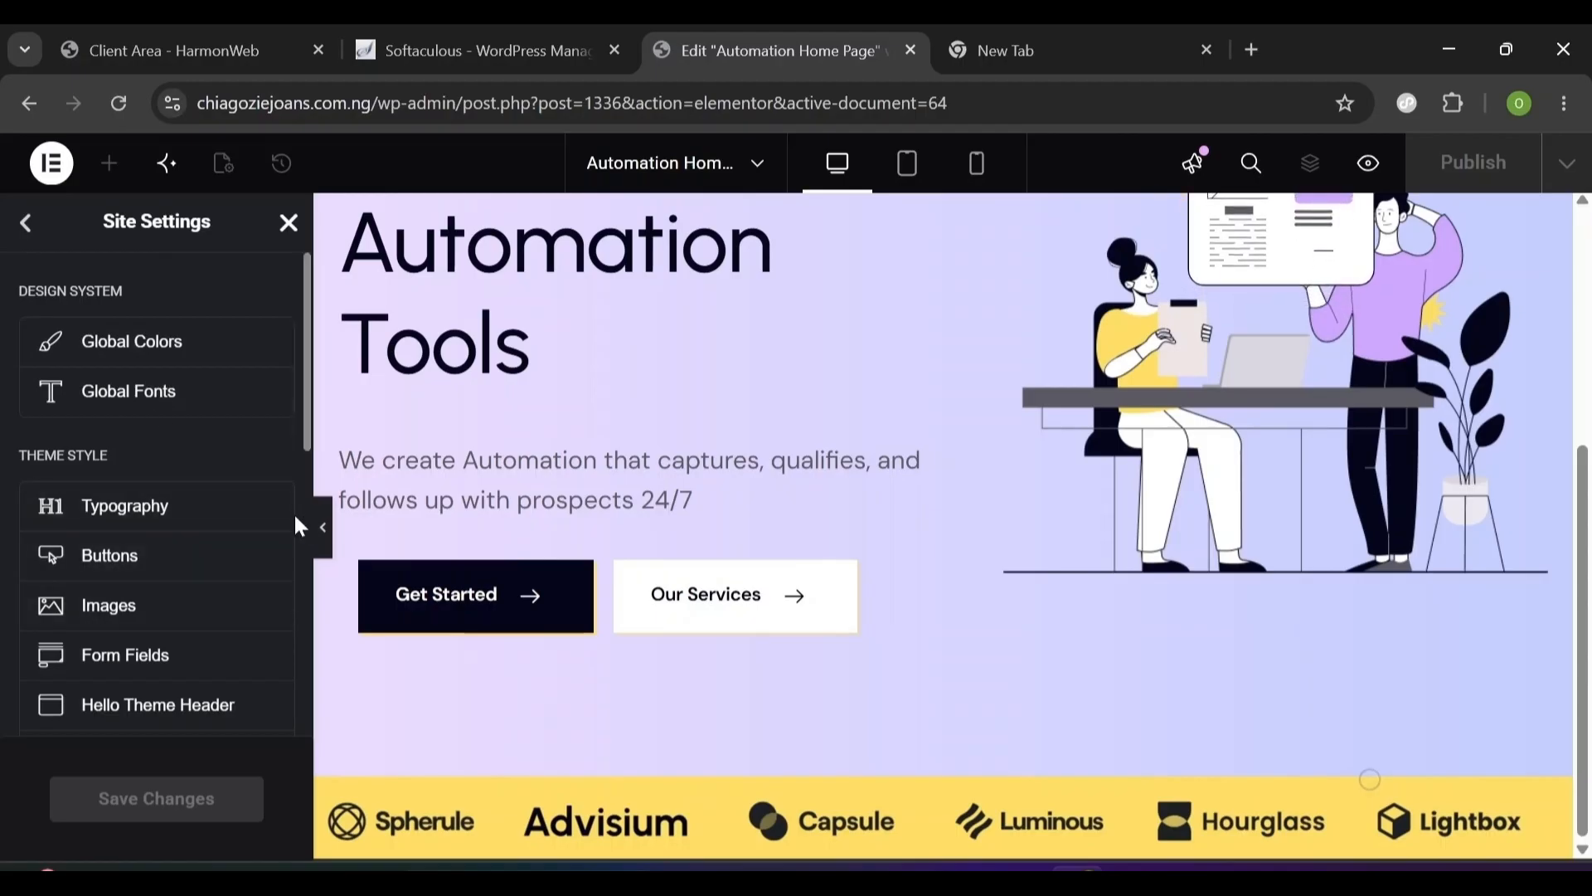
- Change the Layout Content Width to 1200 px and save the layout settings
{"action": "scroll", "coordinate": [110, 503], "scroll_direction": "down", "scroll_amount": 5}
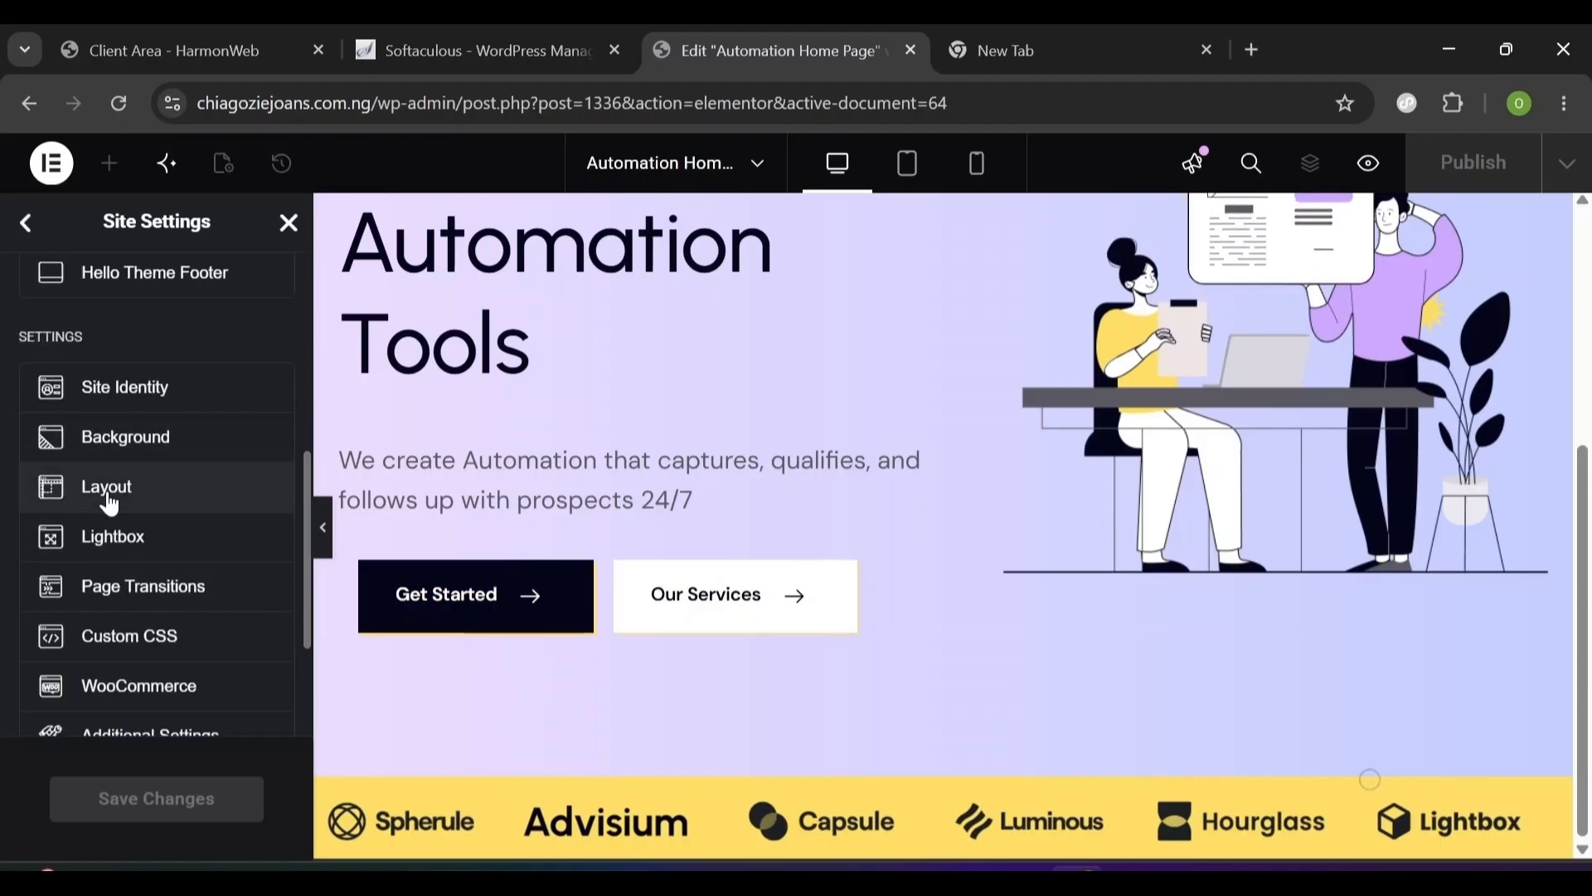
{"action": "left_click", "coordinate": [111, 498]}
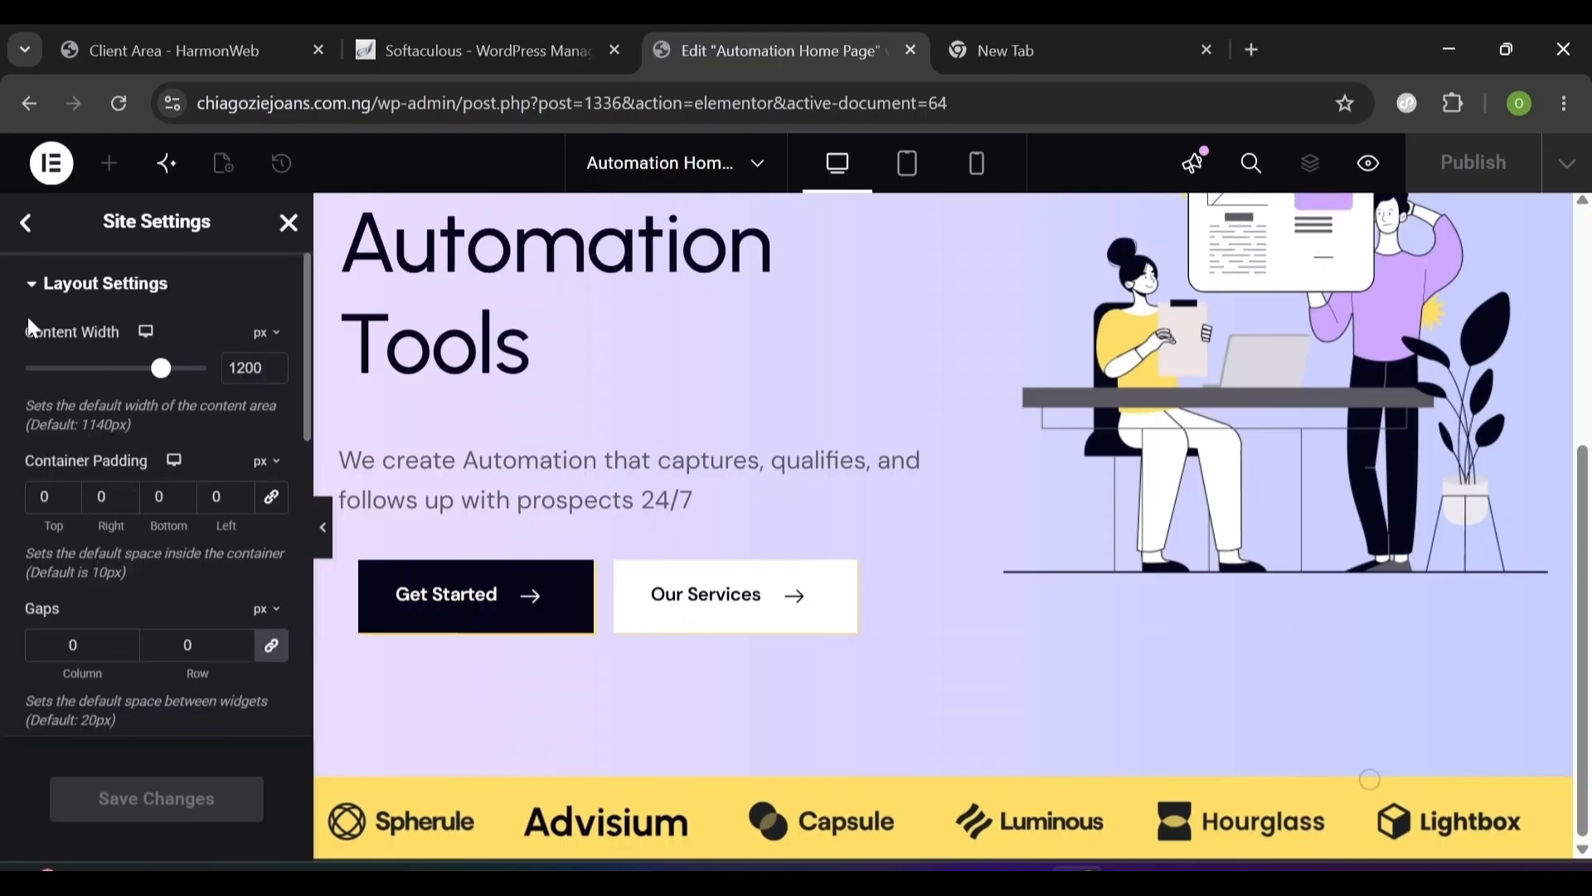
{"action": "double_click", "coordinate": [247, 367]}
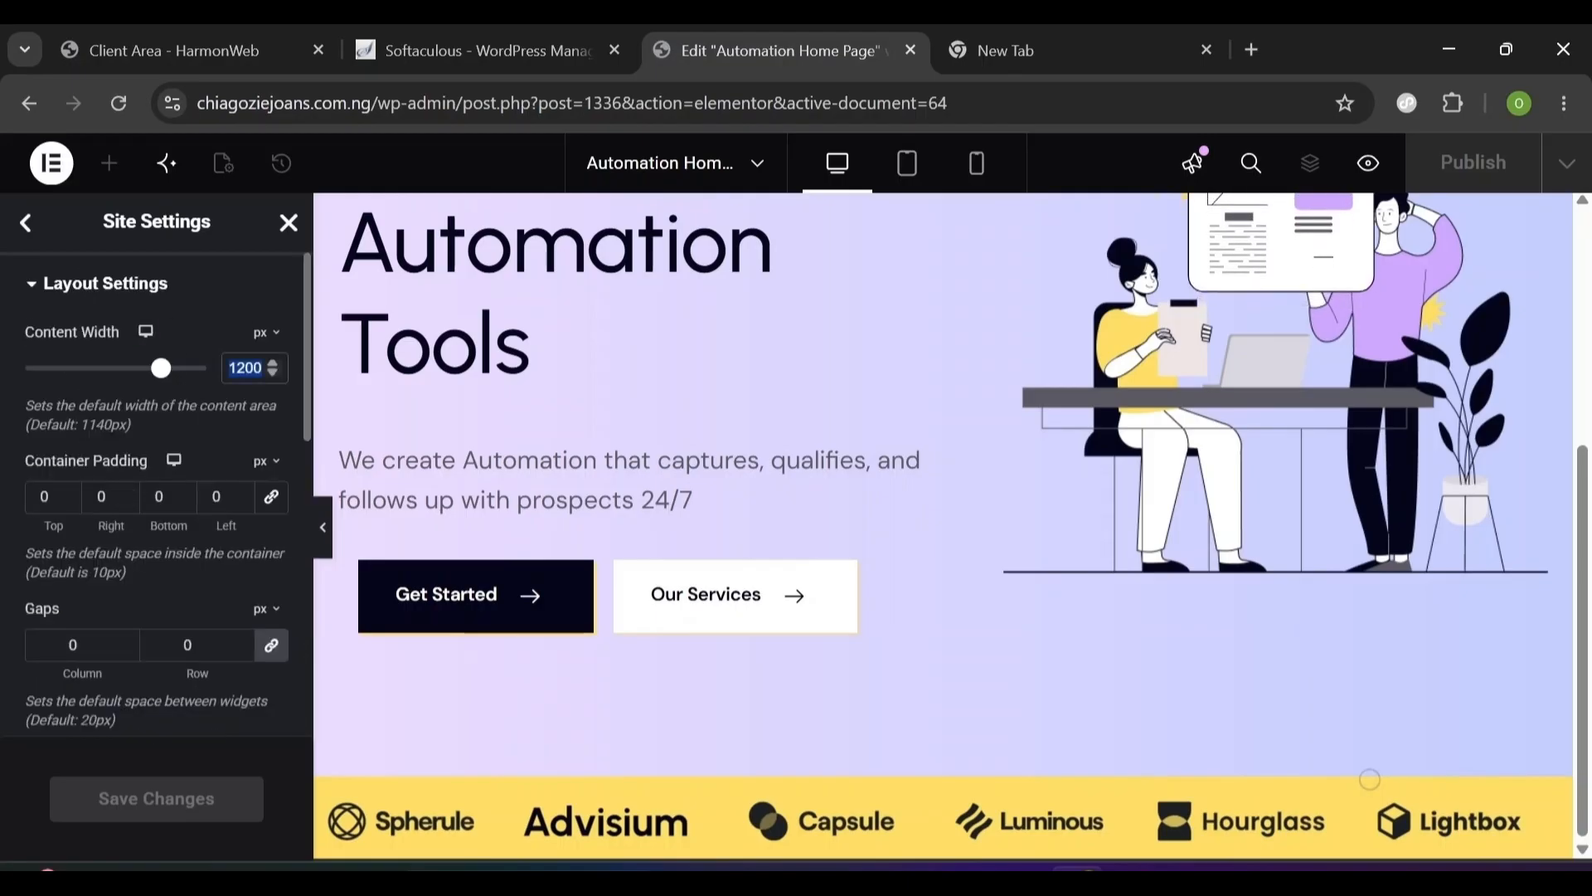
{"action": "type", "text": "12"}
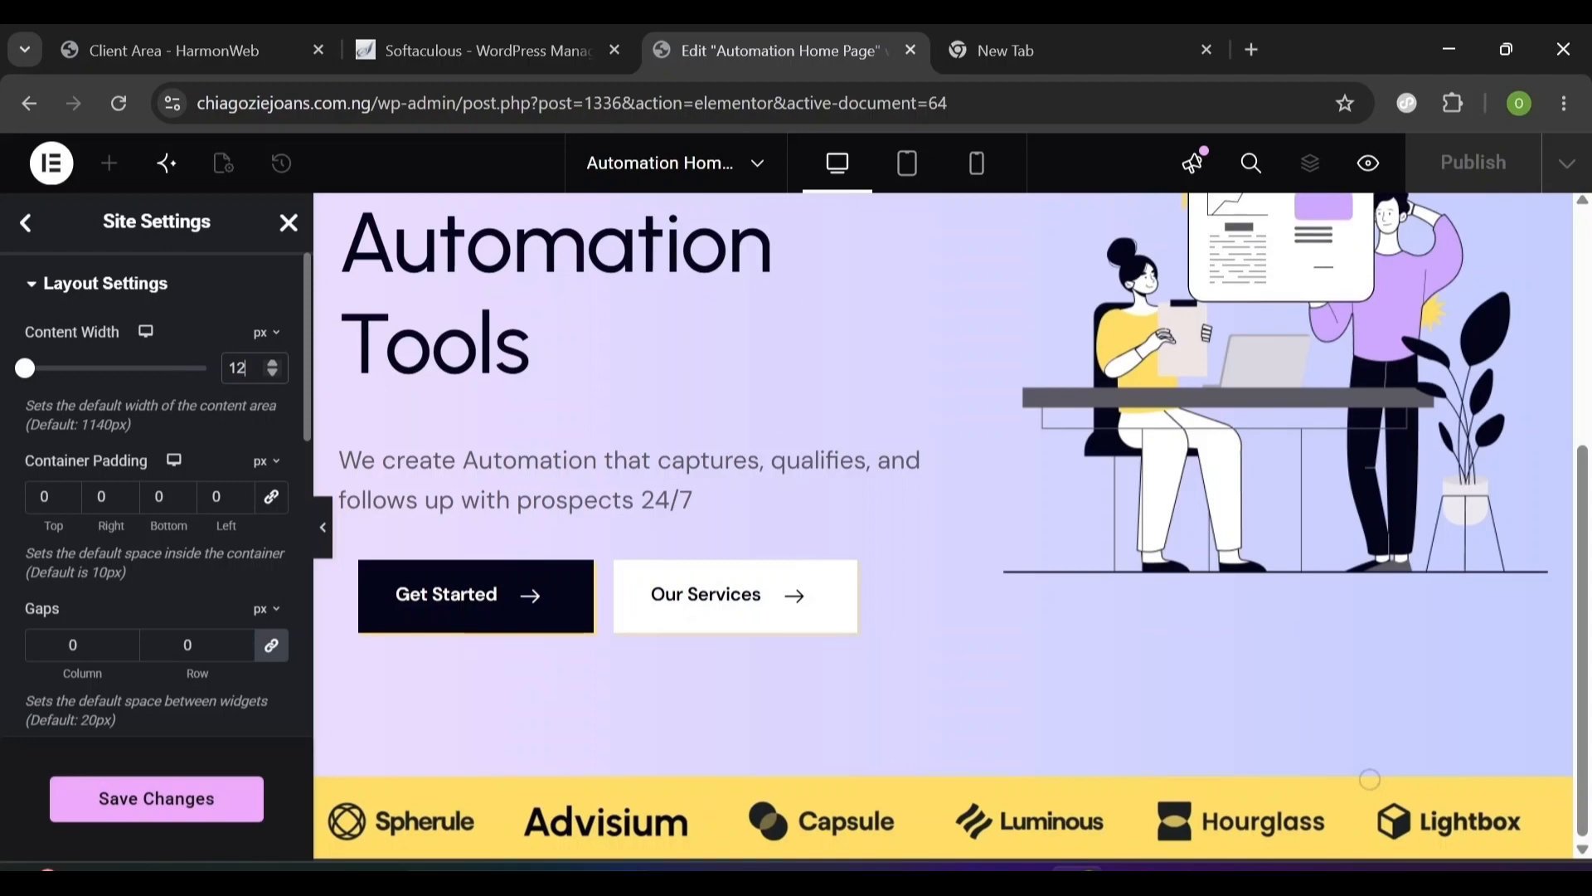
{"action": "type", "text": "00"}
{"action": "left_click", "coordinate": [273, 500]}
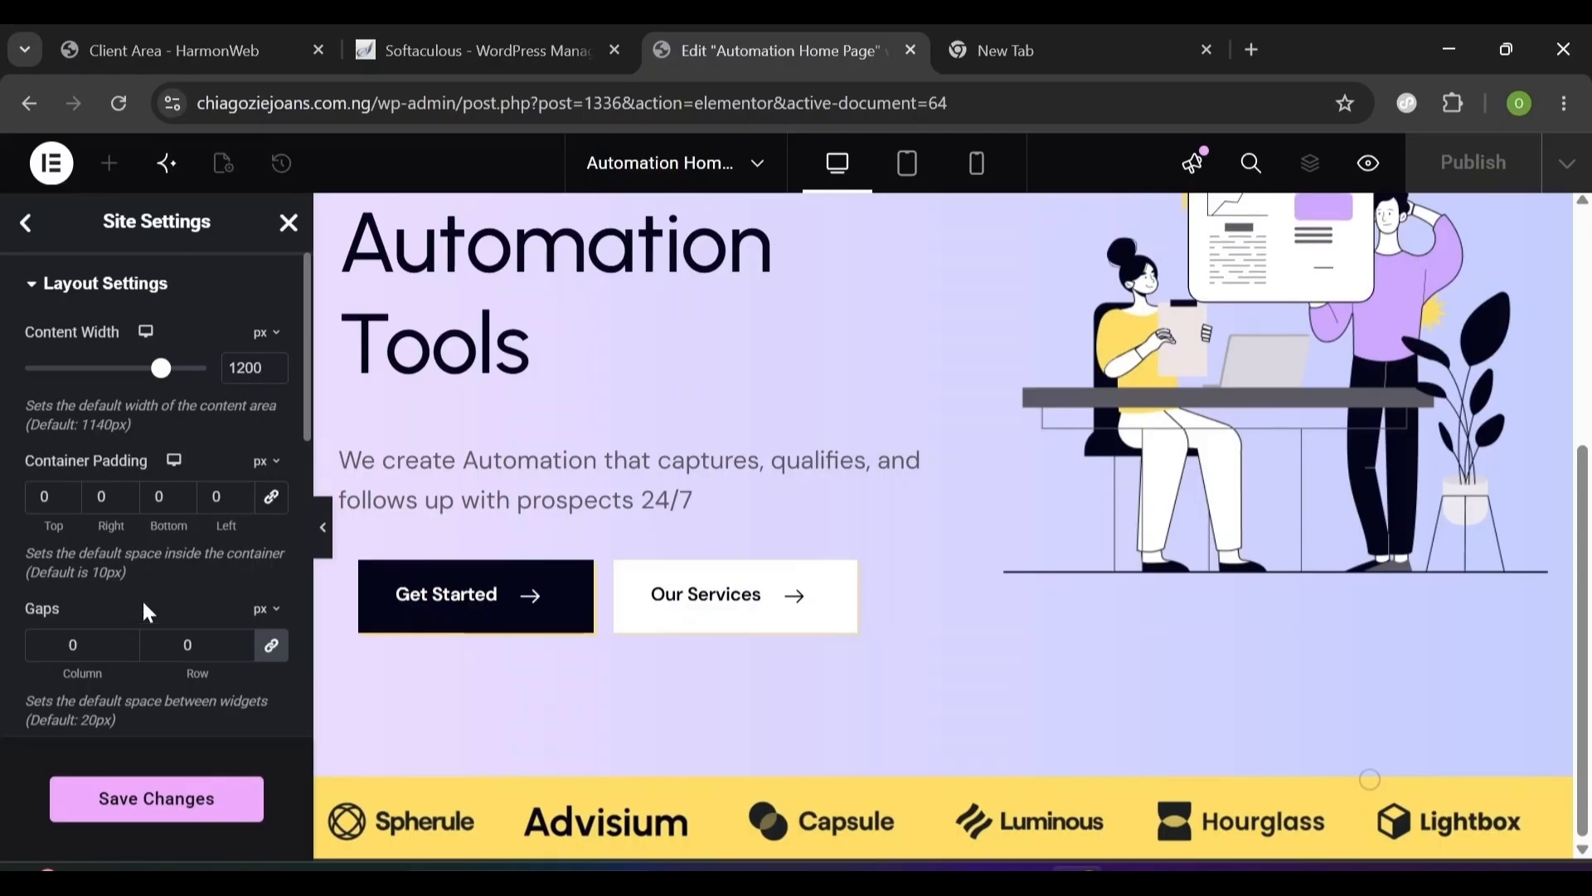
{"action": "left_click", "coordinate": [81, 645]}
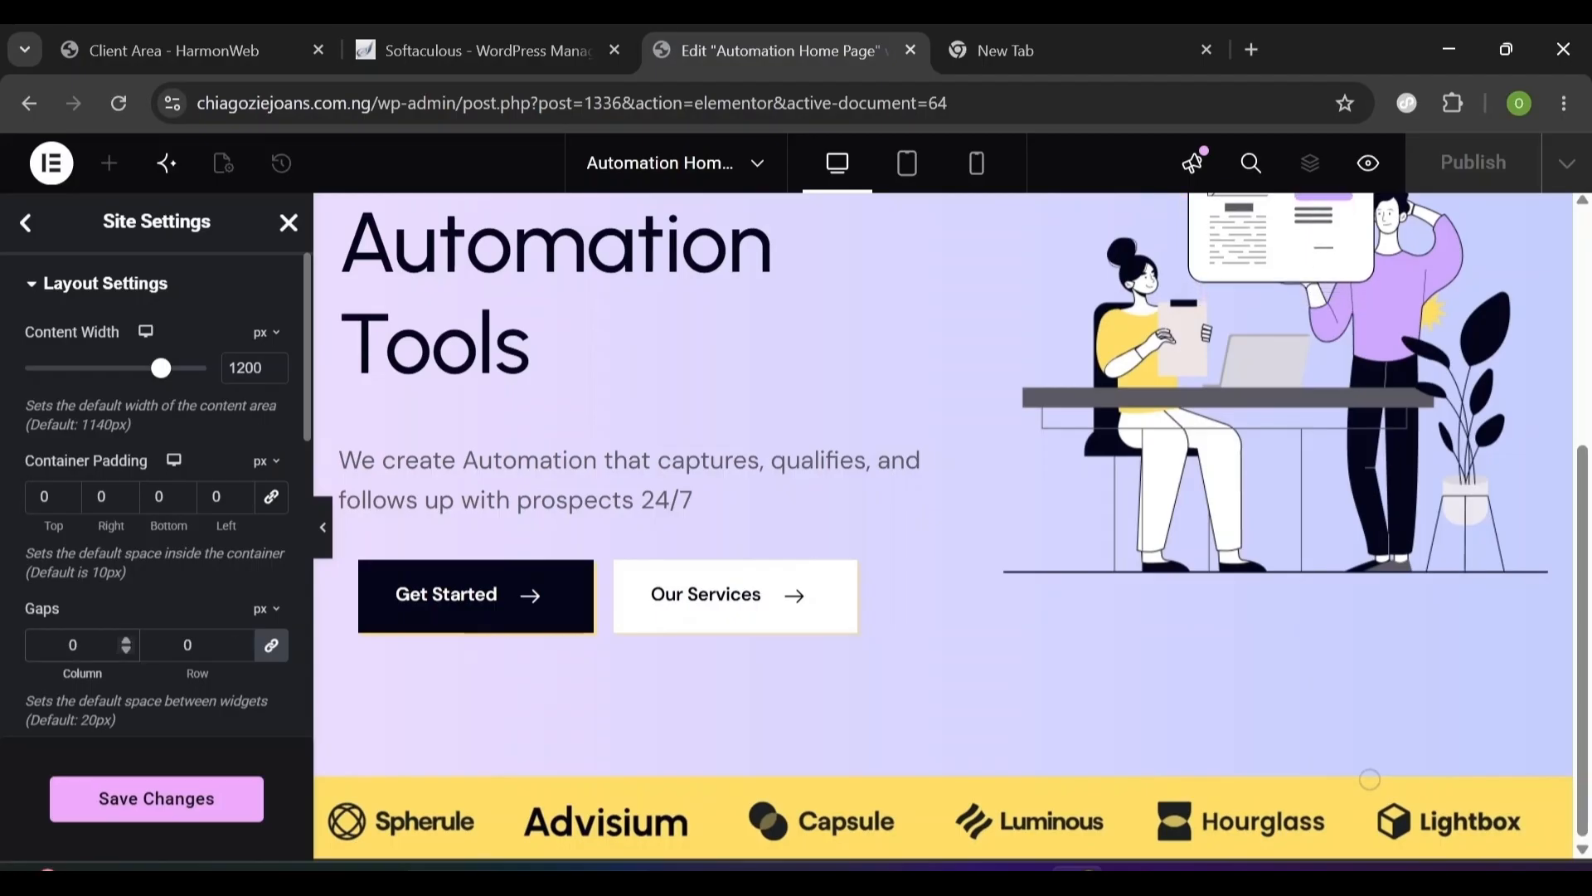
{"action": "left_click", "coordinate": [166, 817]}
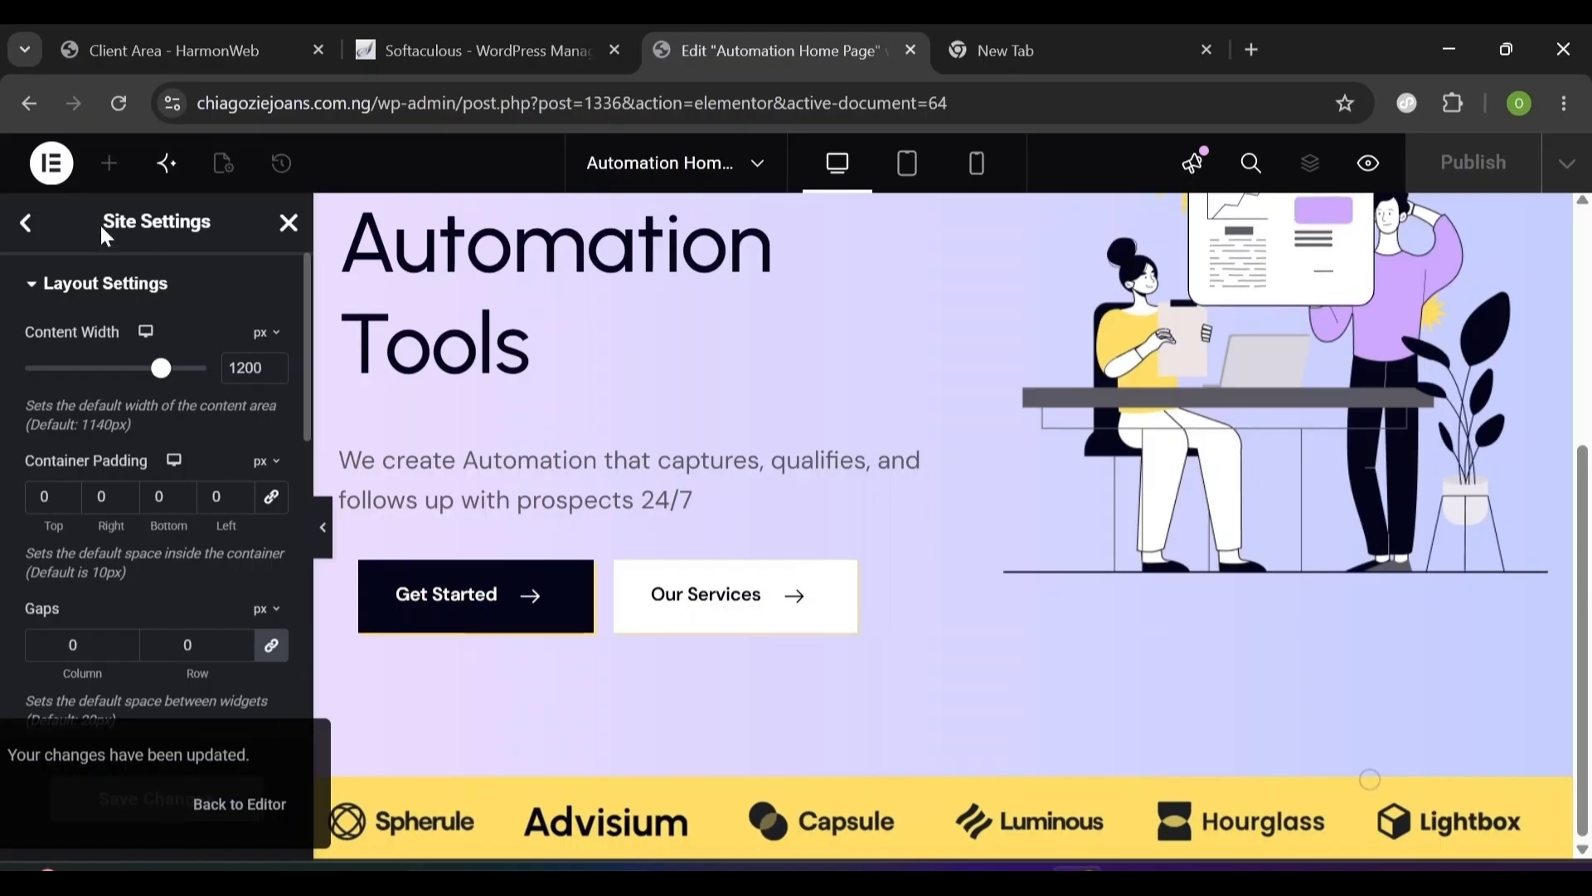
{"action": "left_click", "coordinate": [28, 227]}
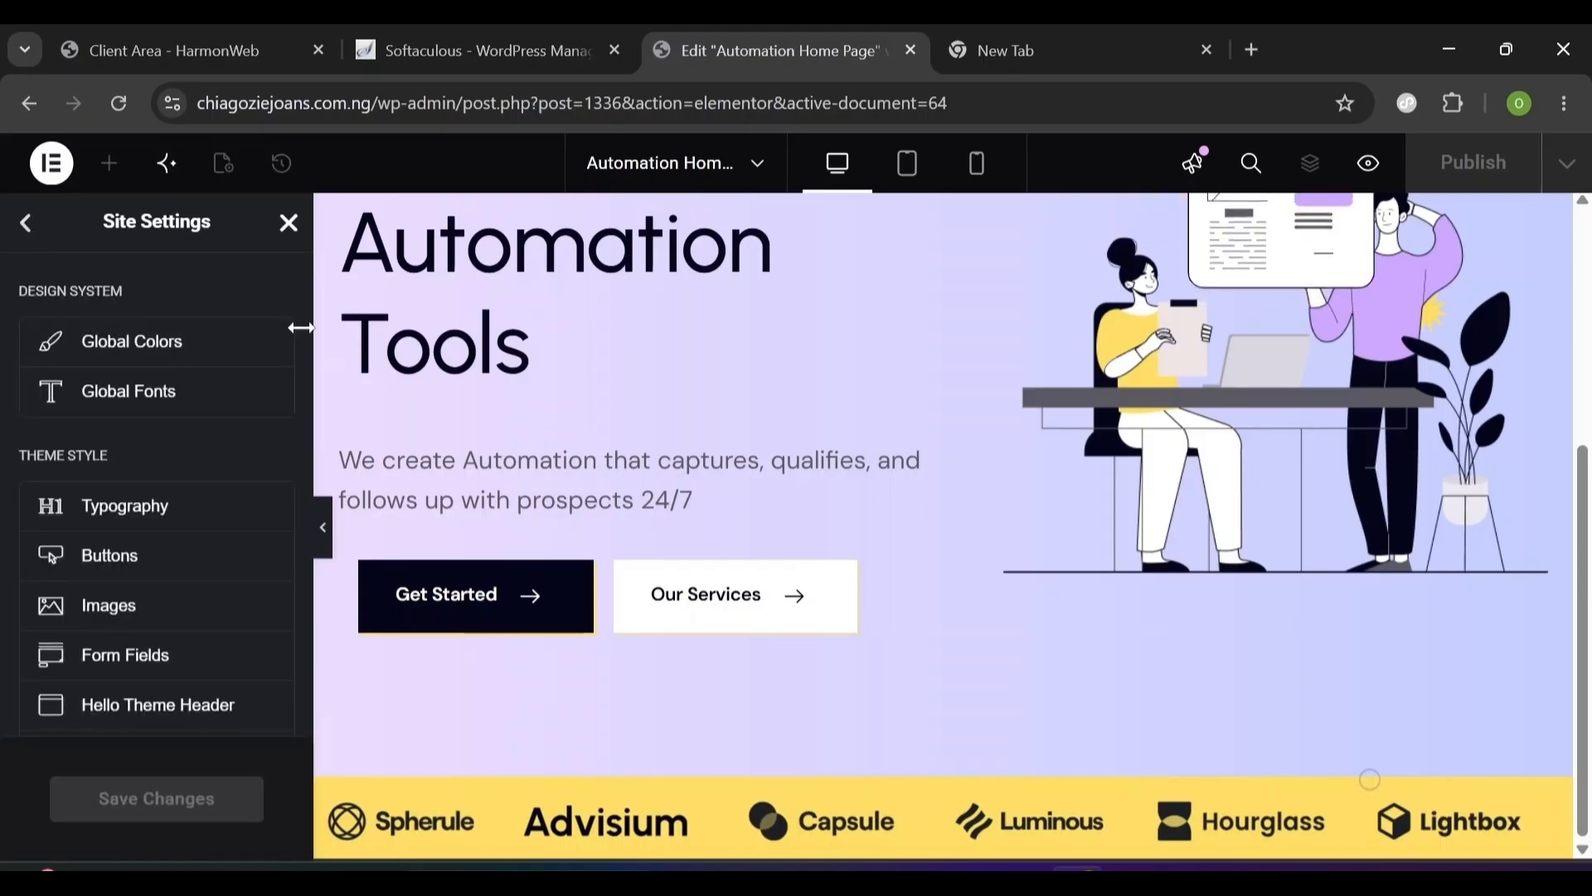
- Close Site Settings and show the Structure navigator listing Hero Section and Client Section
{"action": "left_click", "coordinate": [289, 224]}
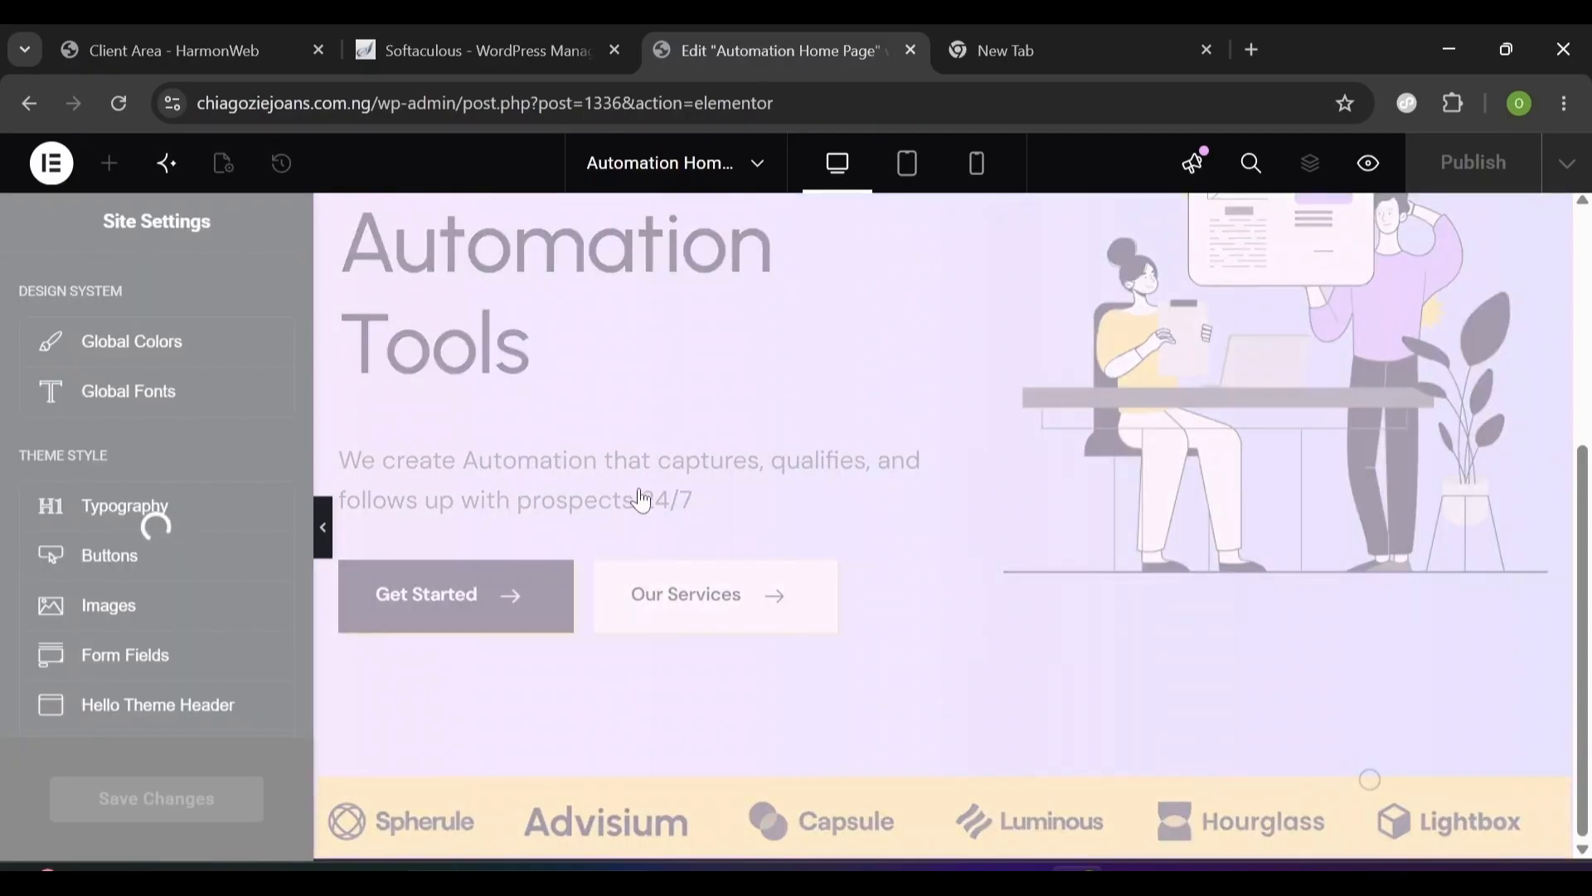
{"action": "scroll", "coordinate": [813, 554], "scroll_direction": "up", "scroll_amount": 5}
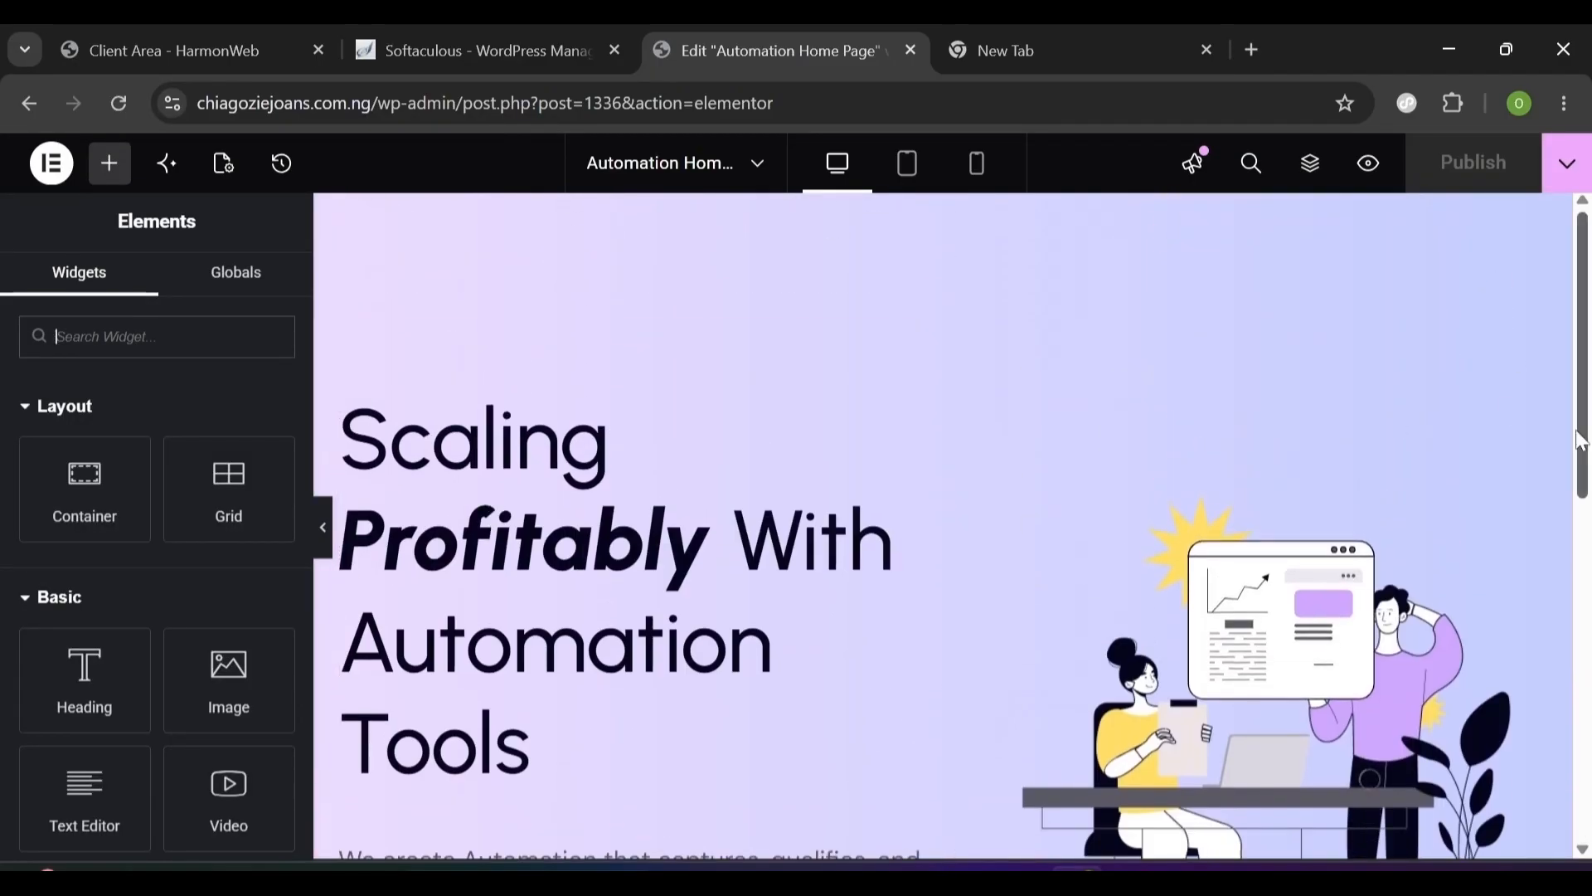
{"action": "scroll", "coordinate": [1586, 512], "scroll_direction": "down", "scroll_amount": 1}
{"action": "scroll", "coordinate": [1585, 512], "scroll_direction": "down", "scroll_amount": 5}
{"action": "scroll", "coordinate": [1579, 489], "scroll_direction": "up", "scroll_amount": 6}
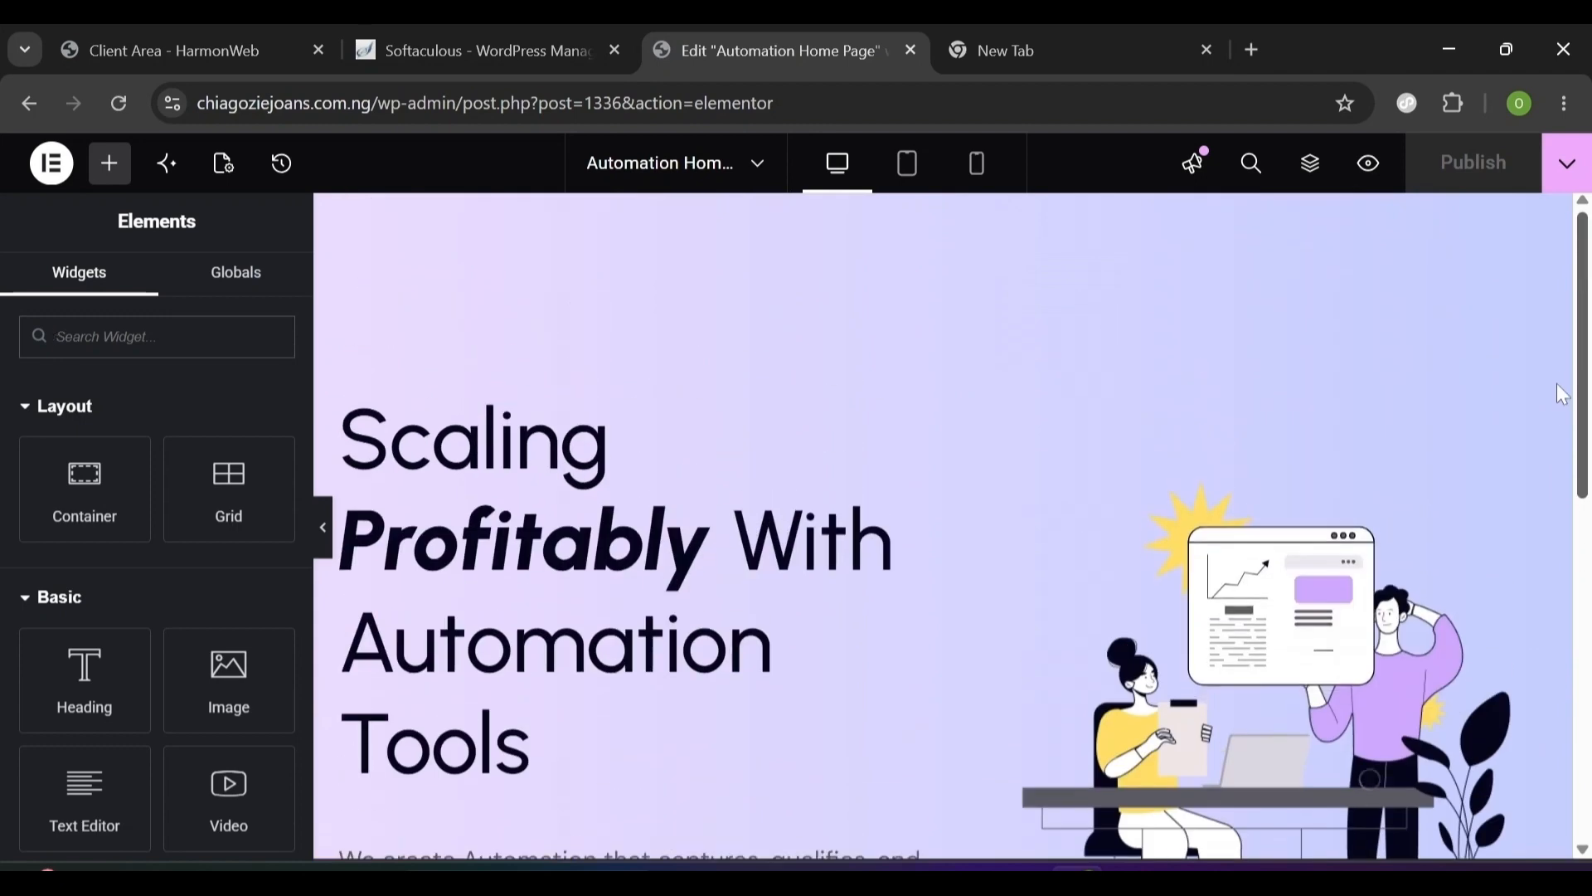
{"action": "left_click_drag", "start_coordinate": [1578, 475], "coordinate": [1585, 390]}
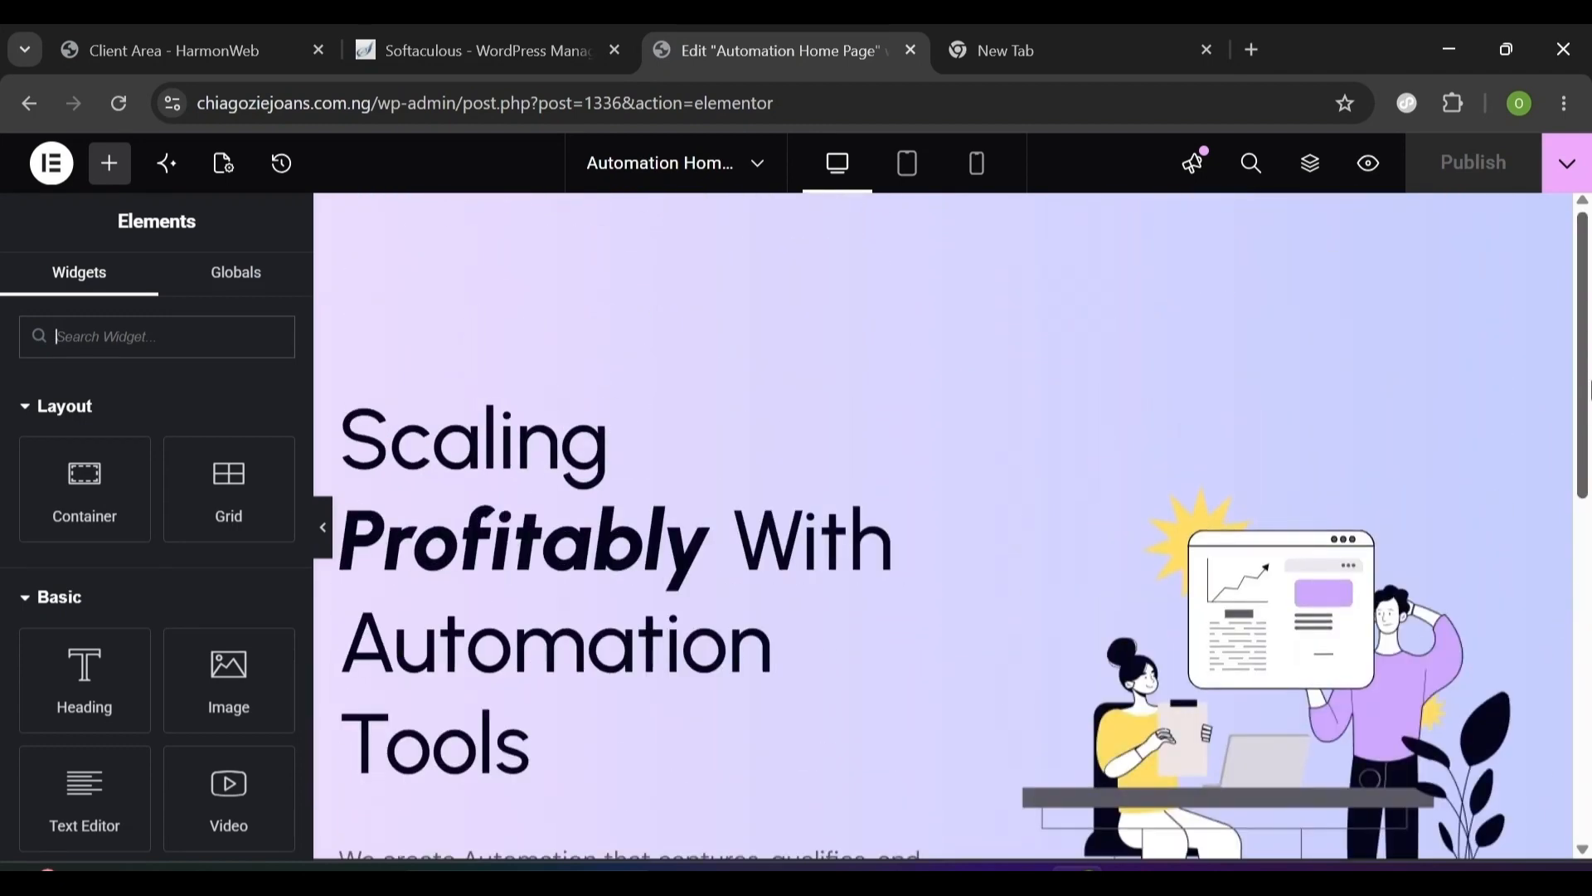
{"action": "scroll", "coordinate": [898, 643], "scroll_direction": "down", "scroll_amount": 10}
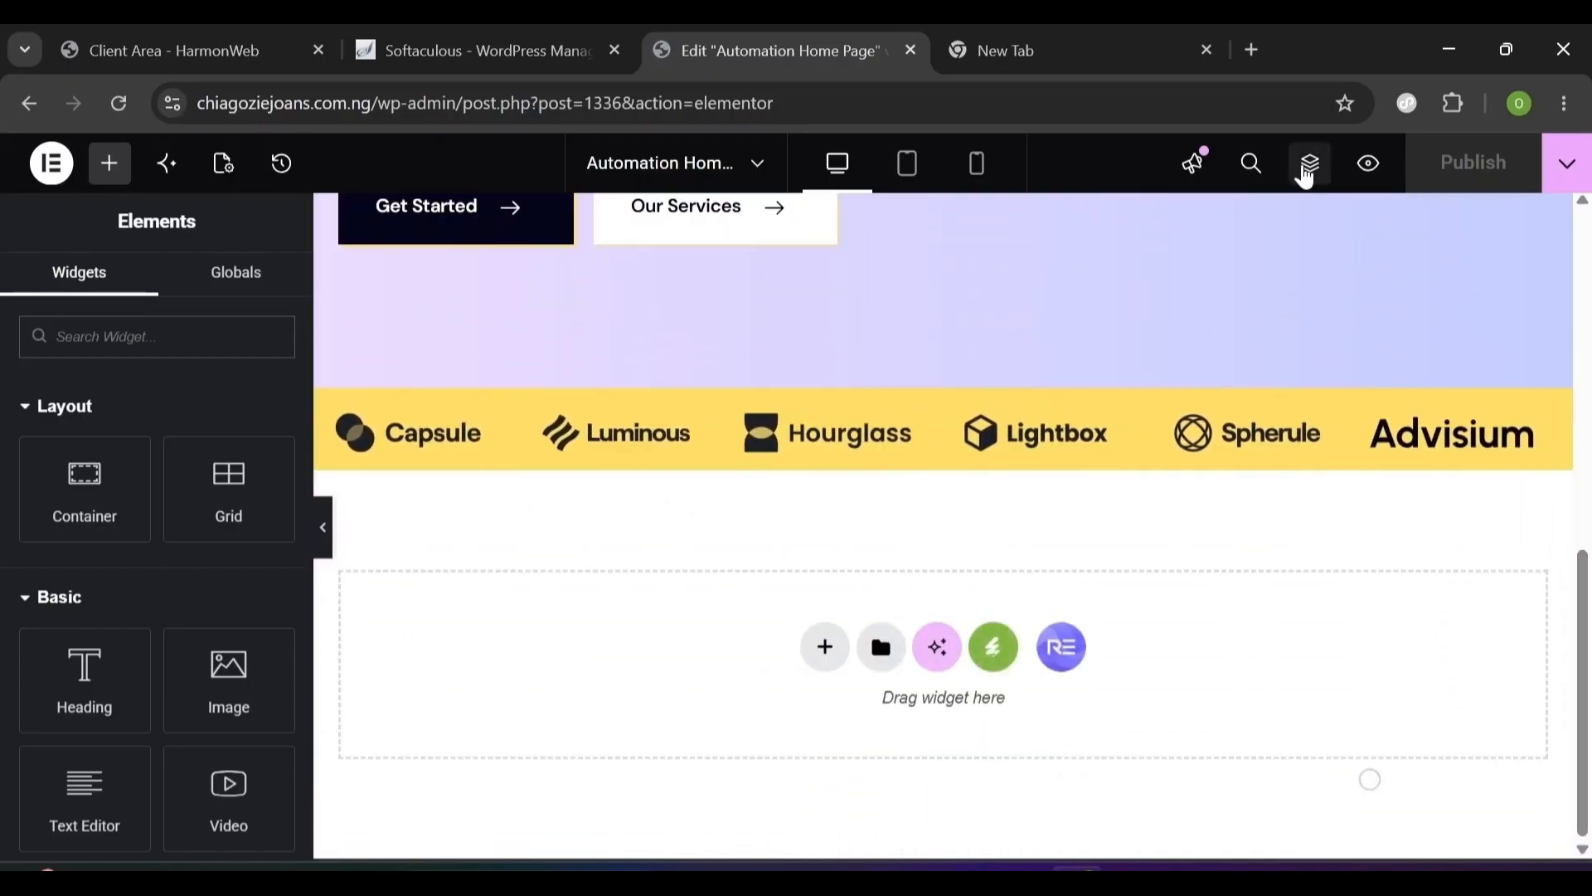
{"action": "left_click", "coordinate": [1310, 170]}
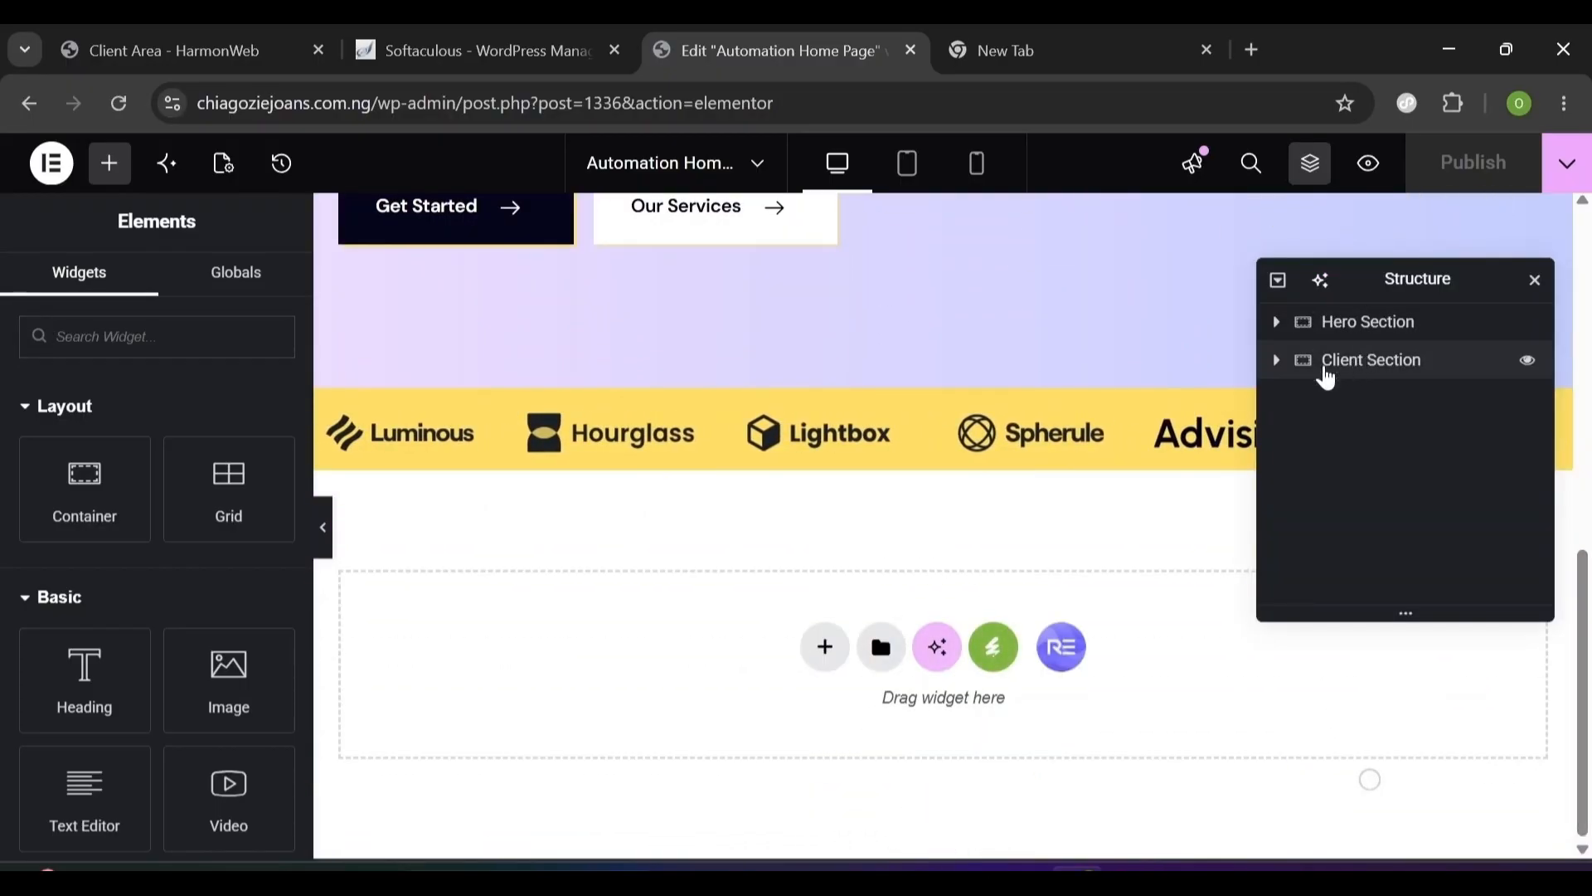
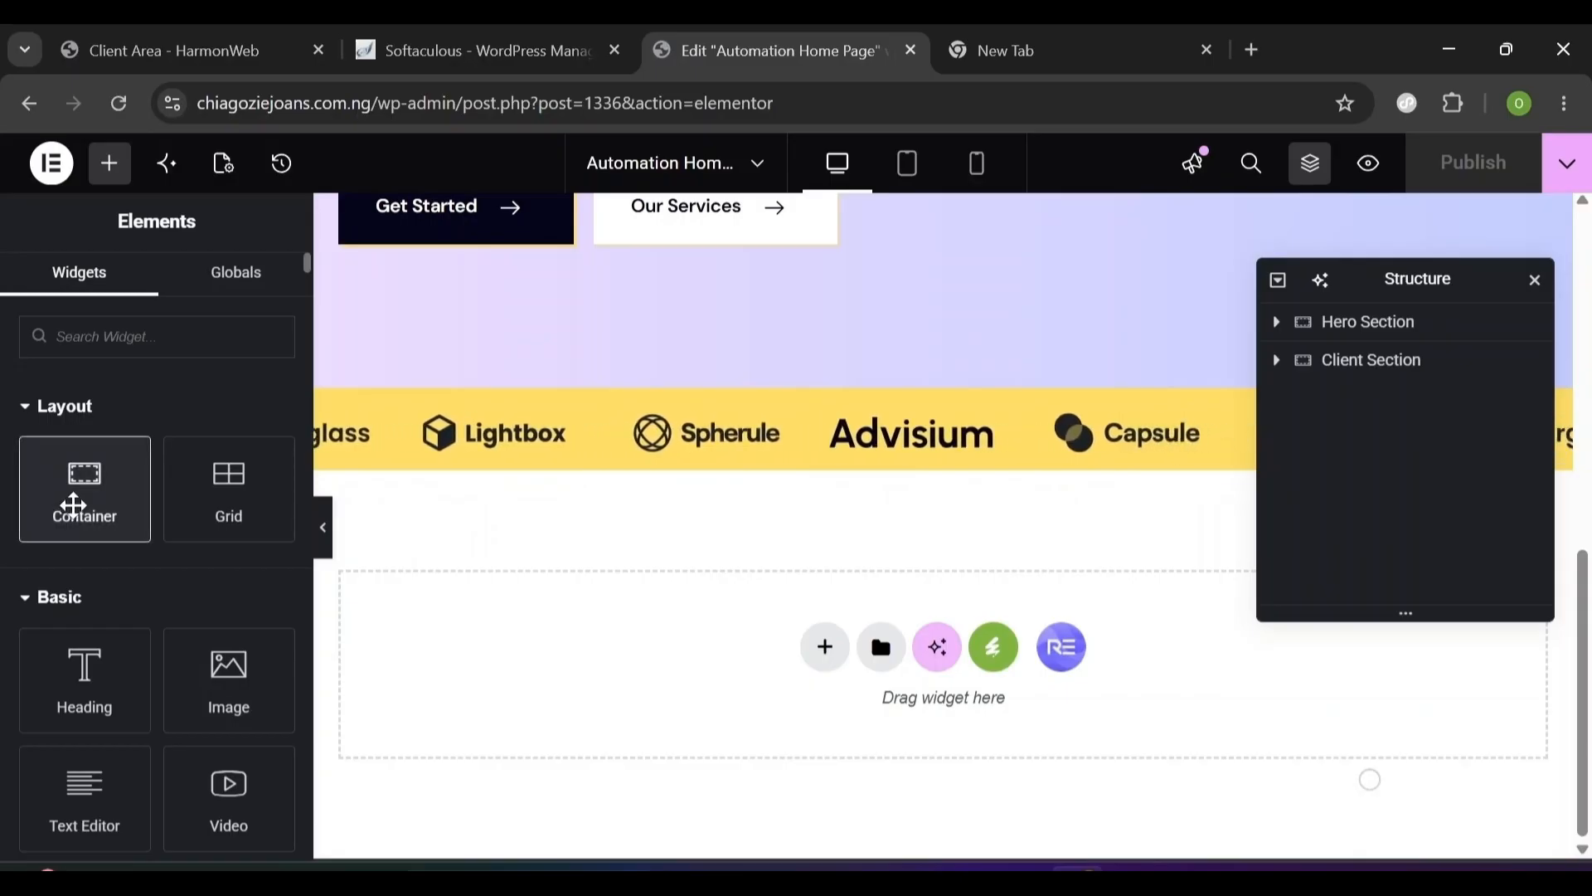
- Add a container below the client logos, name it About Section, and set its direction to column
{"action": "left_click_drag", "start_coordinate": [73, 506], "coordinate": [573, 722]}
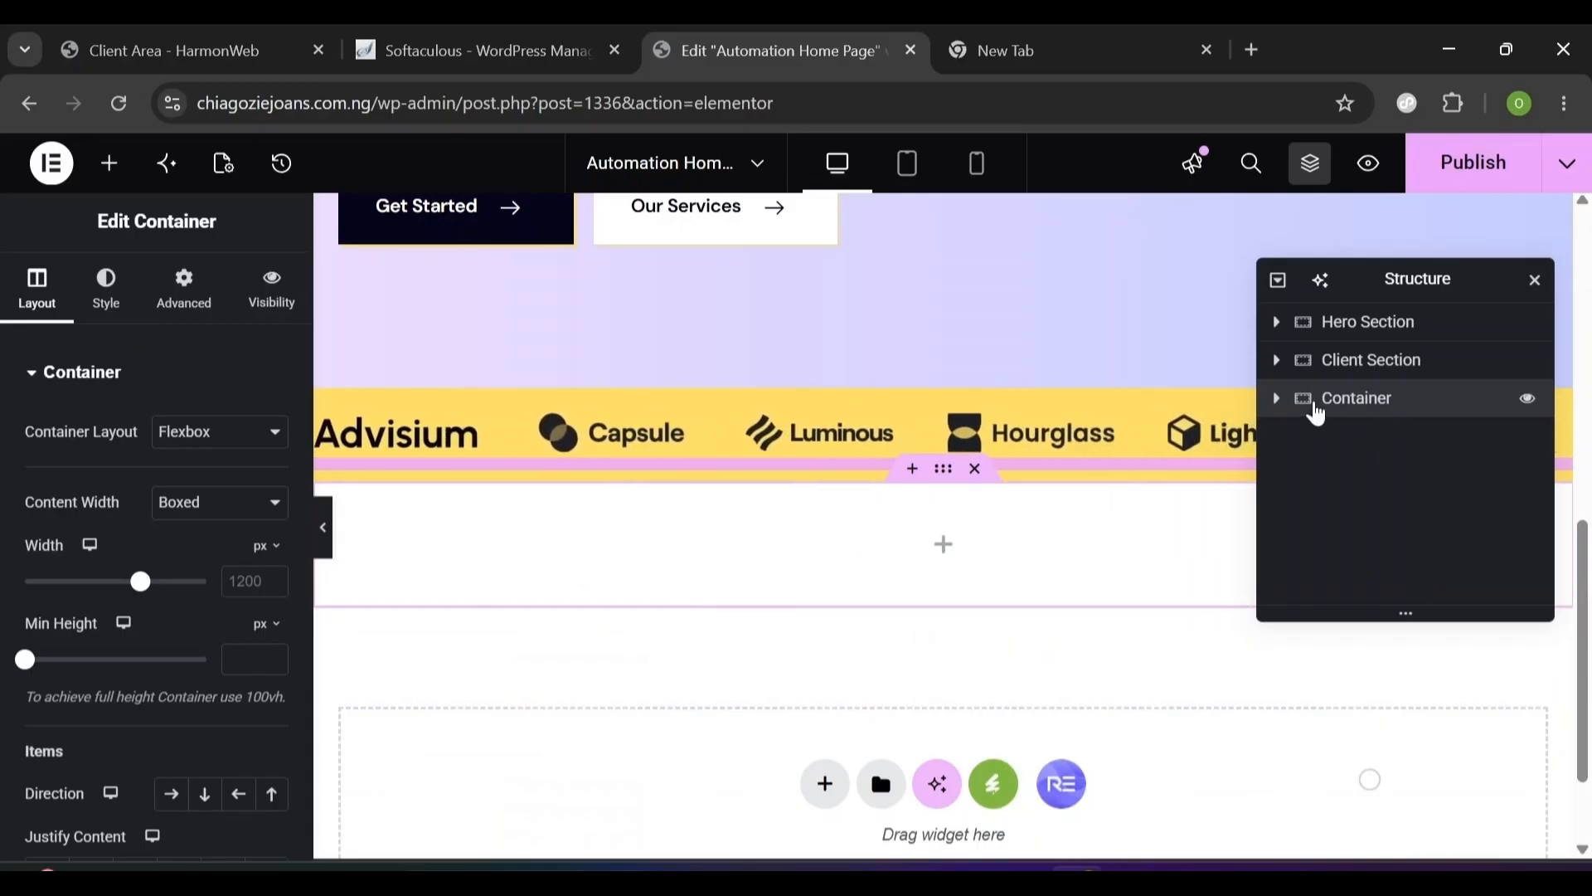
{"action": "double_click", "coordinate": [1327, 411]}
{"action": "type", "text": "About Section"}
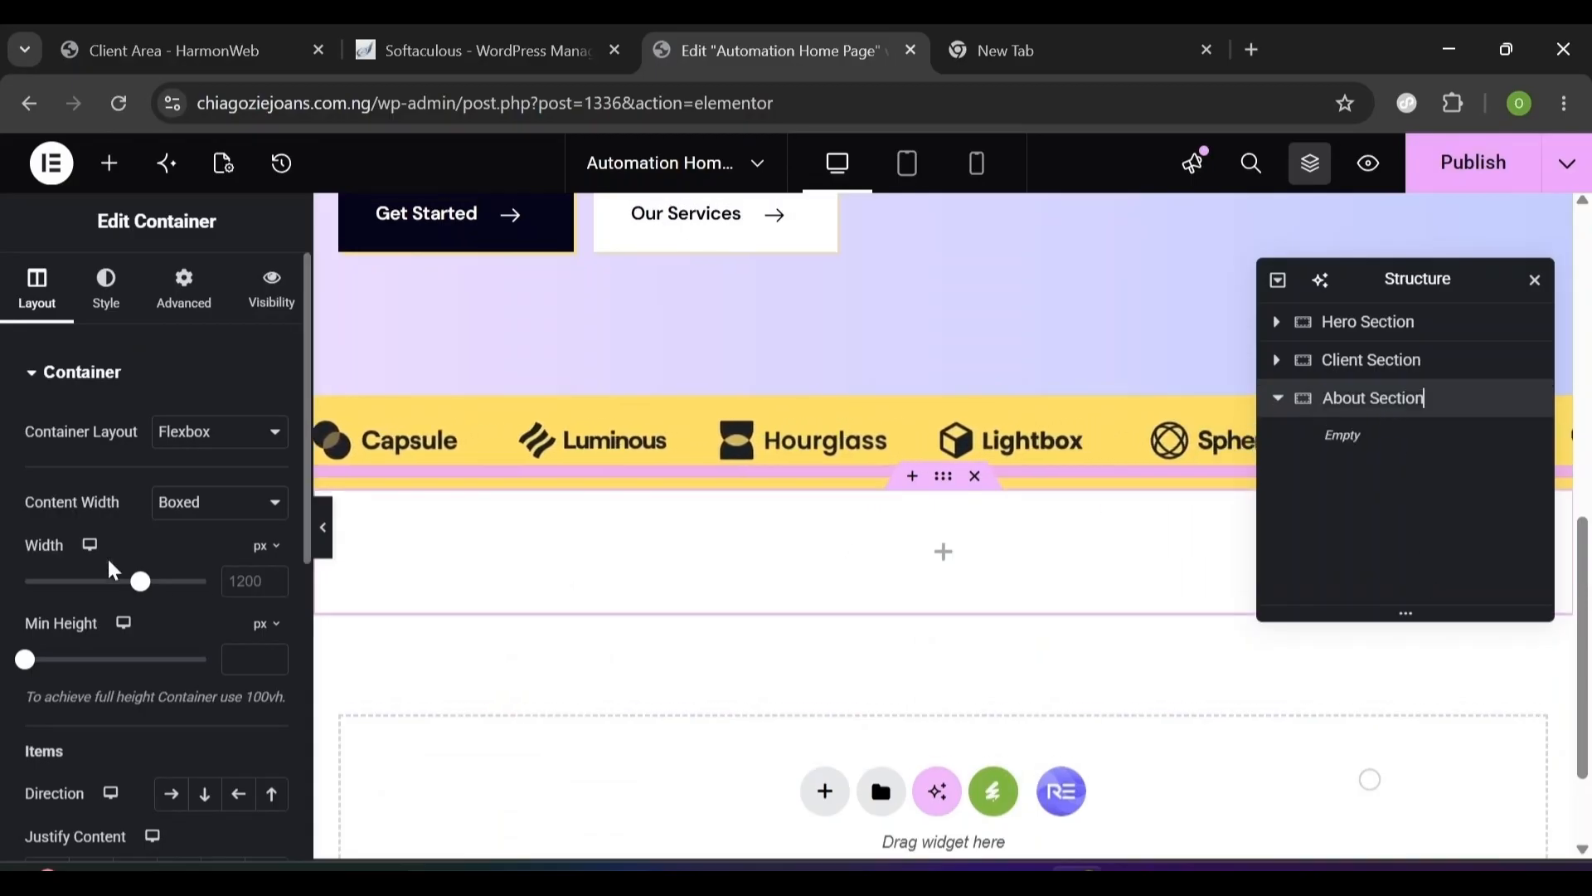
{"action": "key", "text": "Return"}
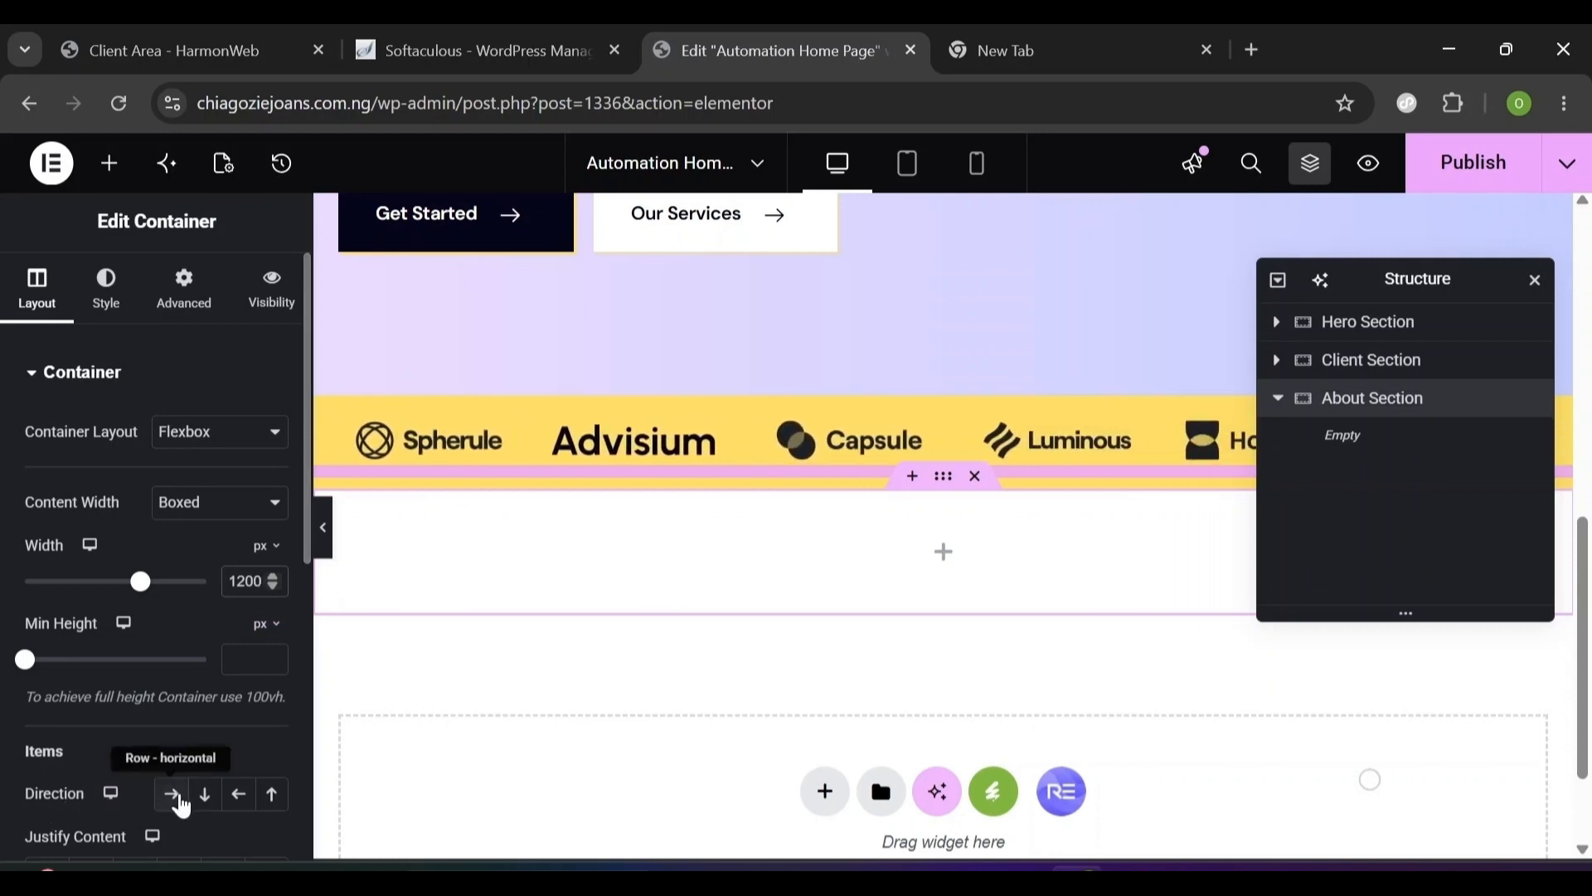
{"action": "left_click", "coordinate": [208, 803]}
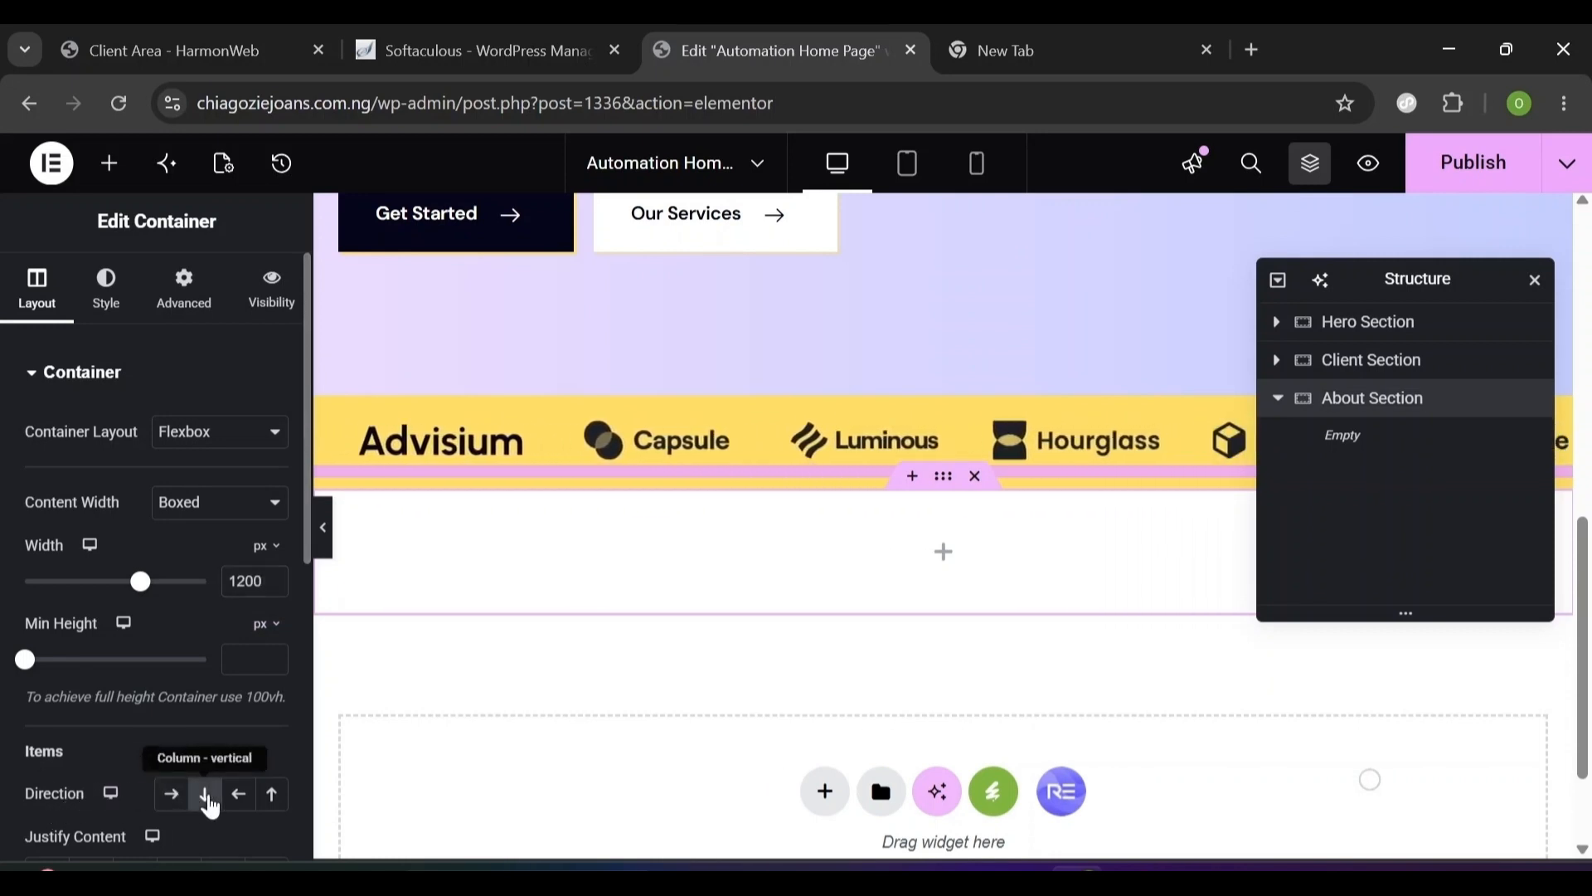
- Give the About Section padding of 124 px top/bottom and 20 px left/right
{"action": "left_click", "coordinate": [189, 322]}
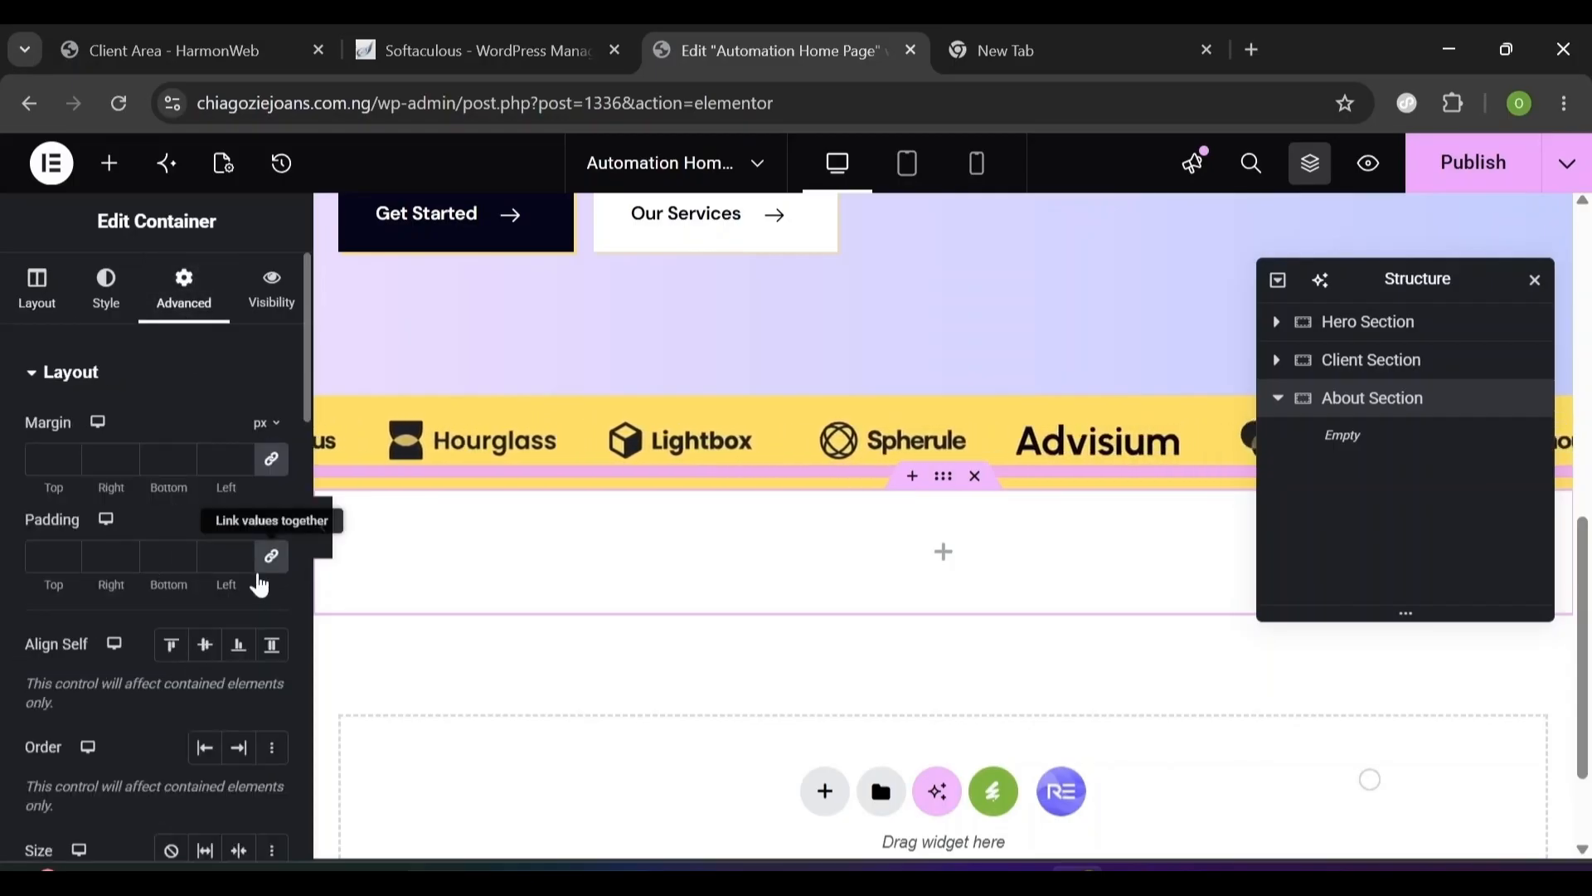
{"action": "left_click", "coordinate": [264, 570]}
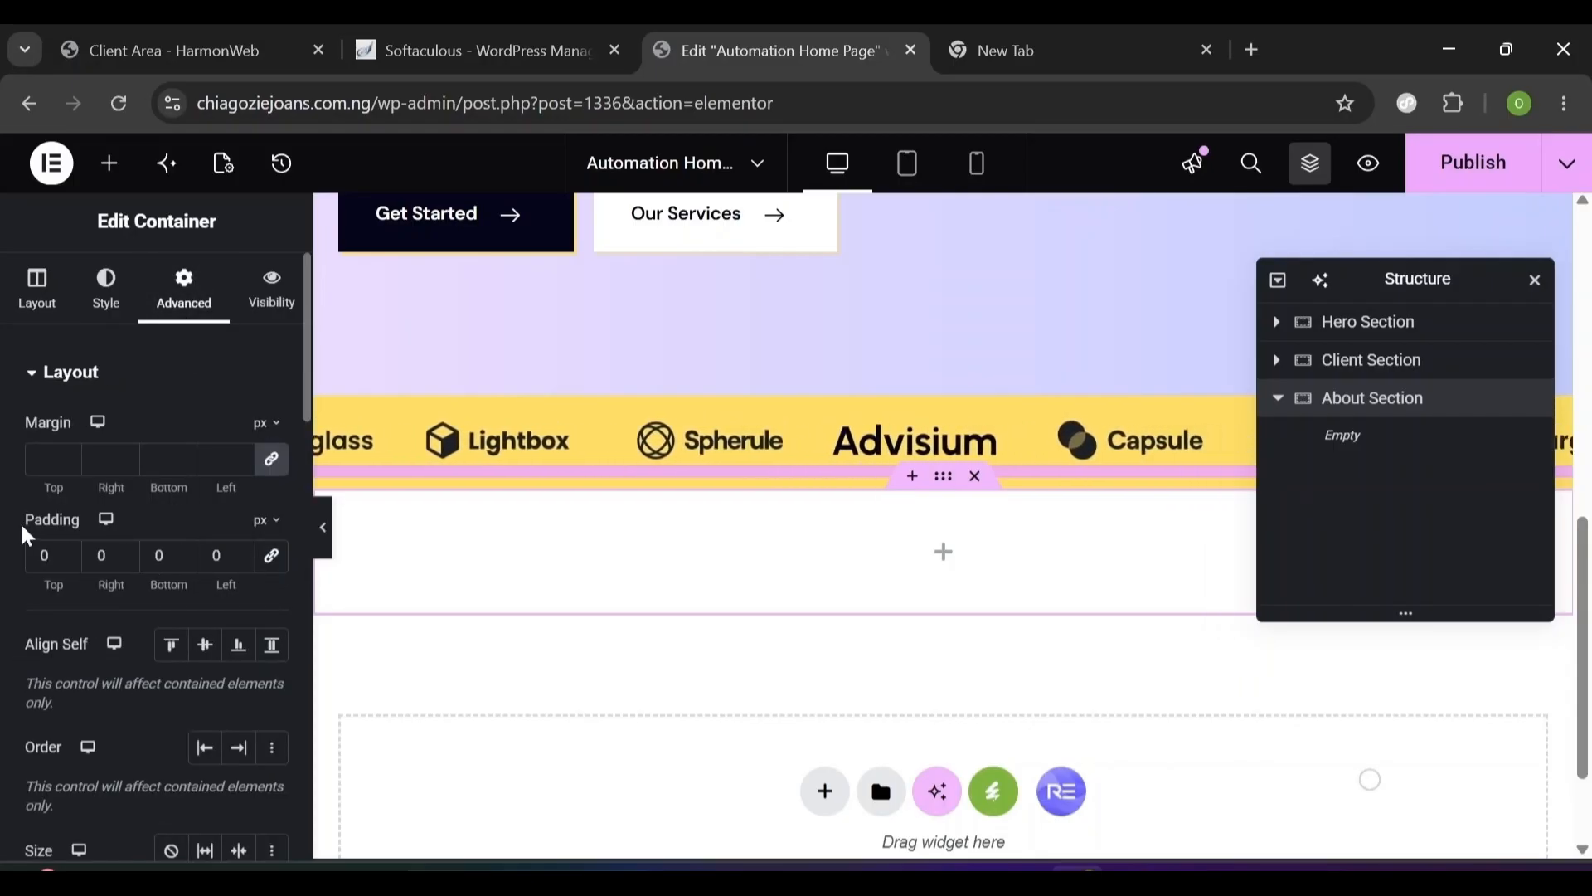
{"action": "type", "text": "124"}
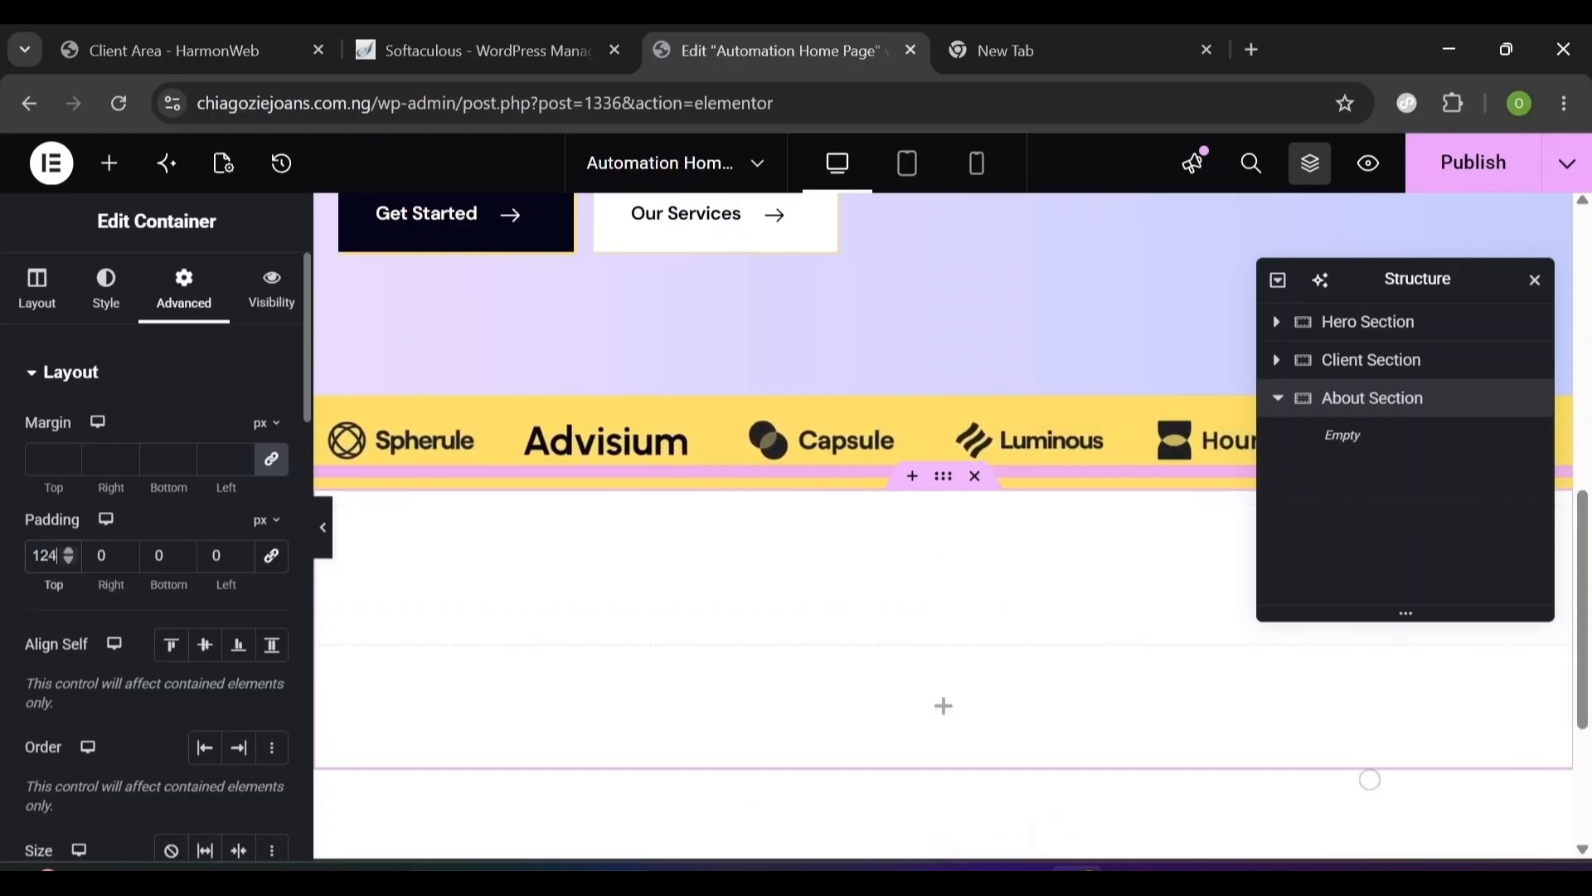
{"action": "key", "text": "Tab"}
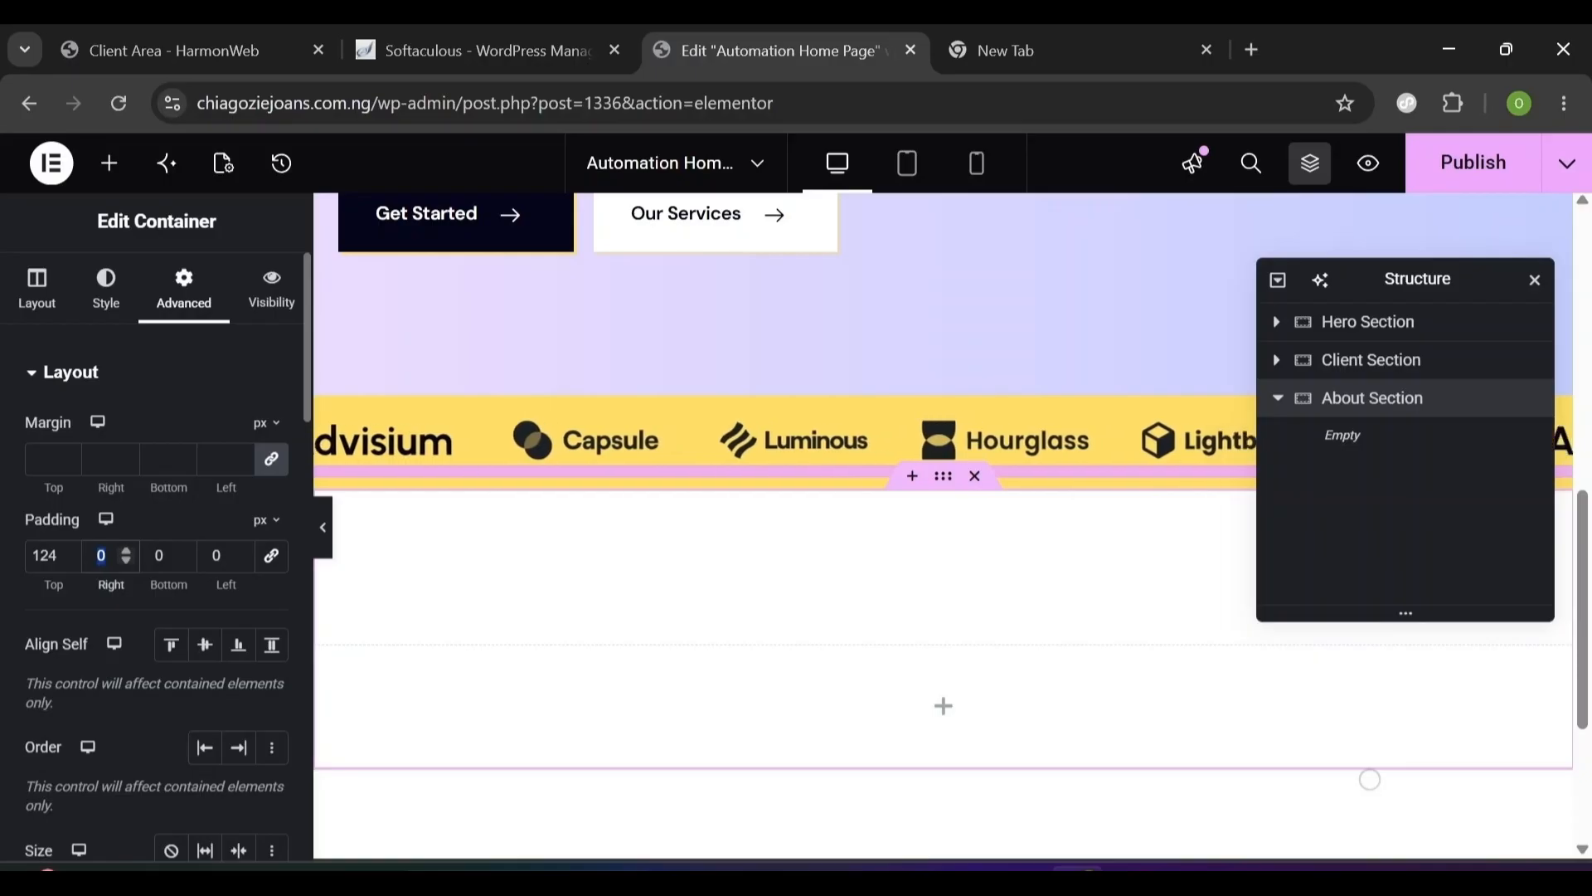
{"action": "type", "text": "20"}
{"action": "key", "text": "Tab"}
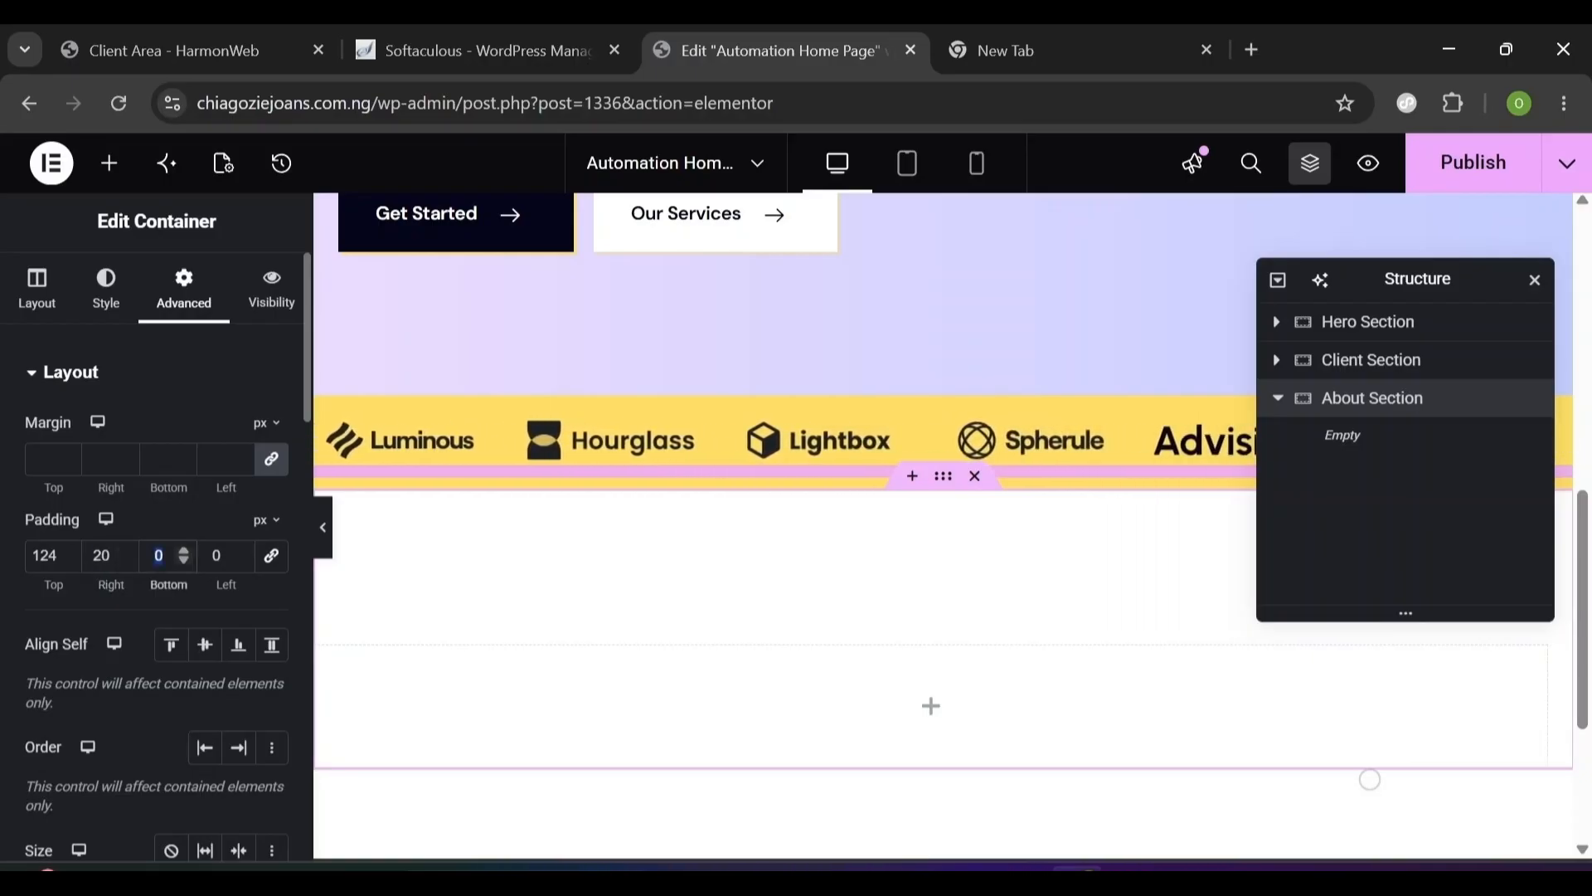
{"action": "type", "text": "124"}
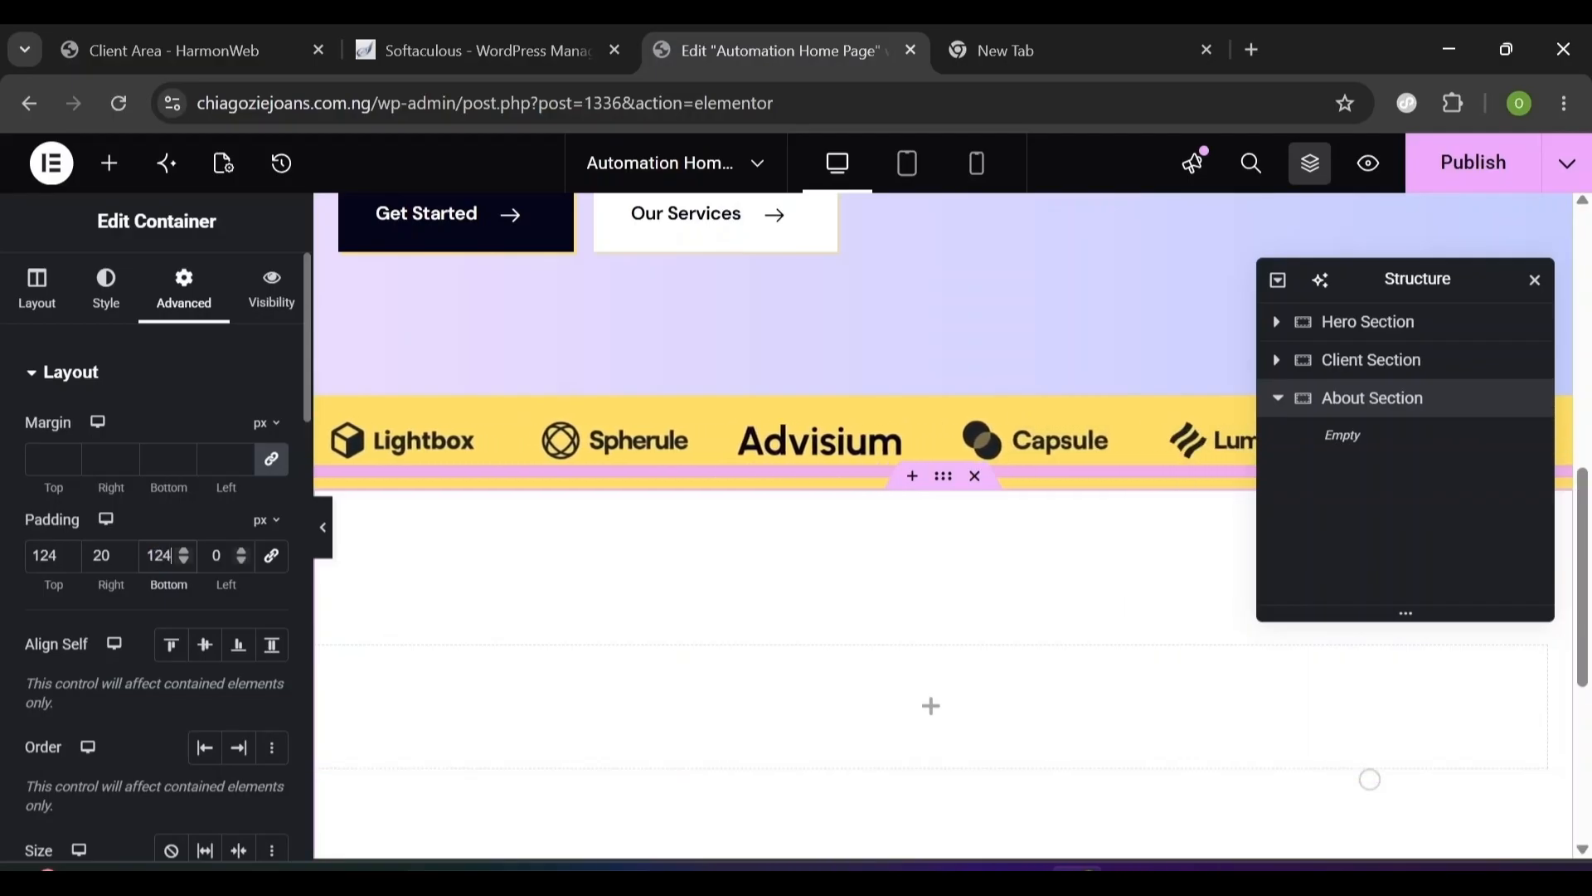
{"action": "key", "text": "Tab"}
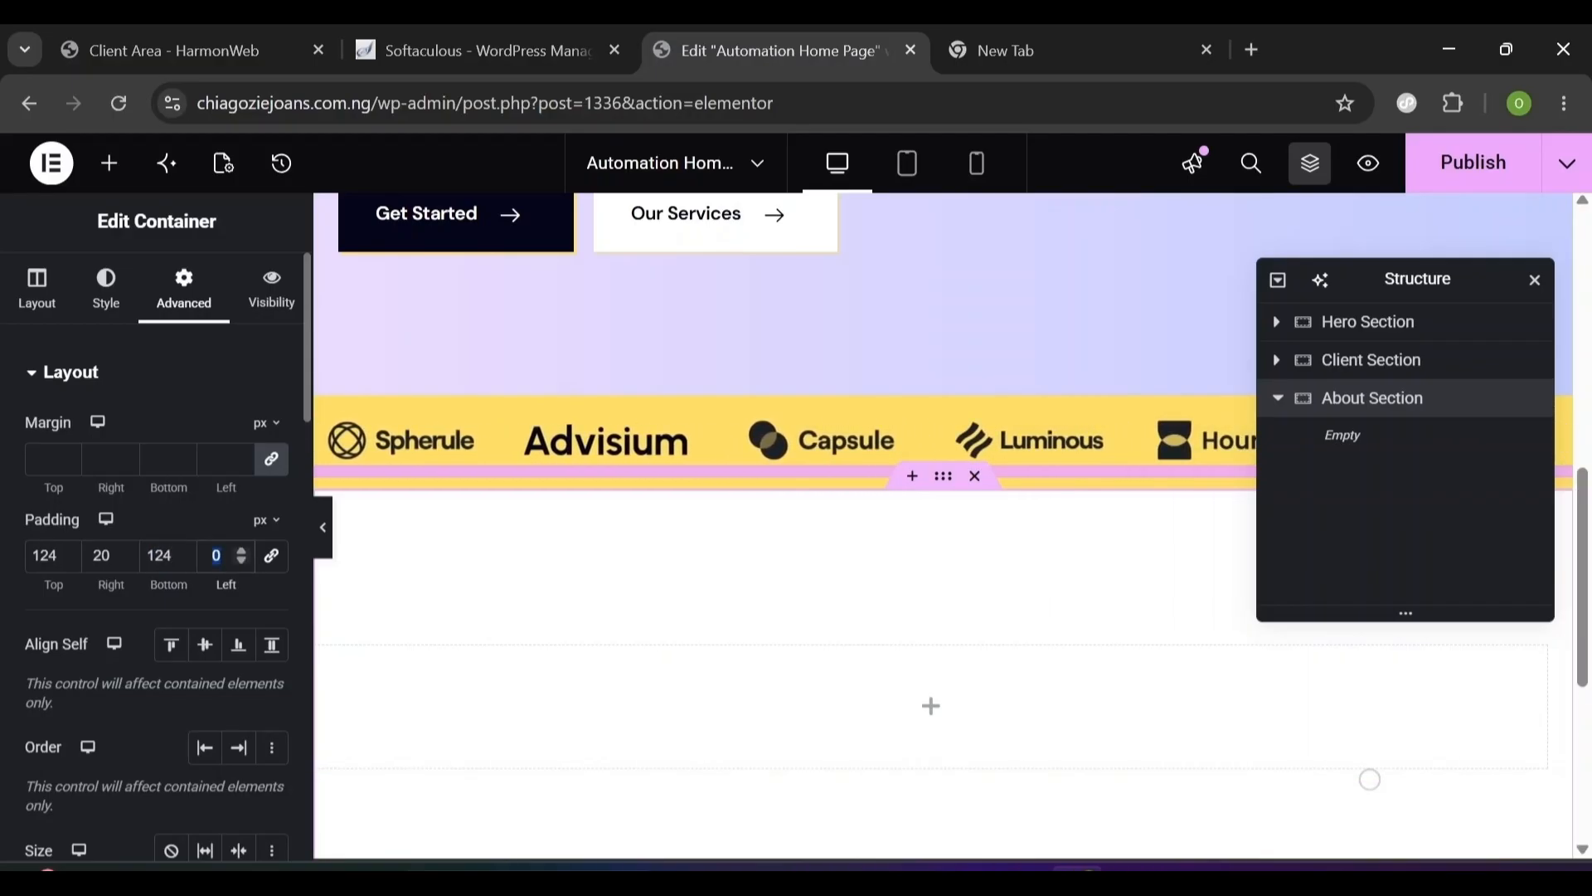
{"action": "type", "text": "20"}
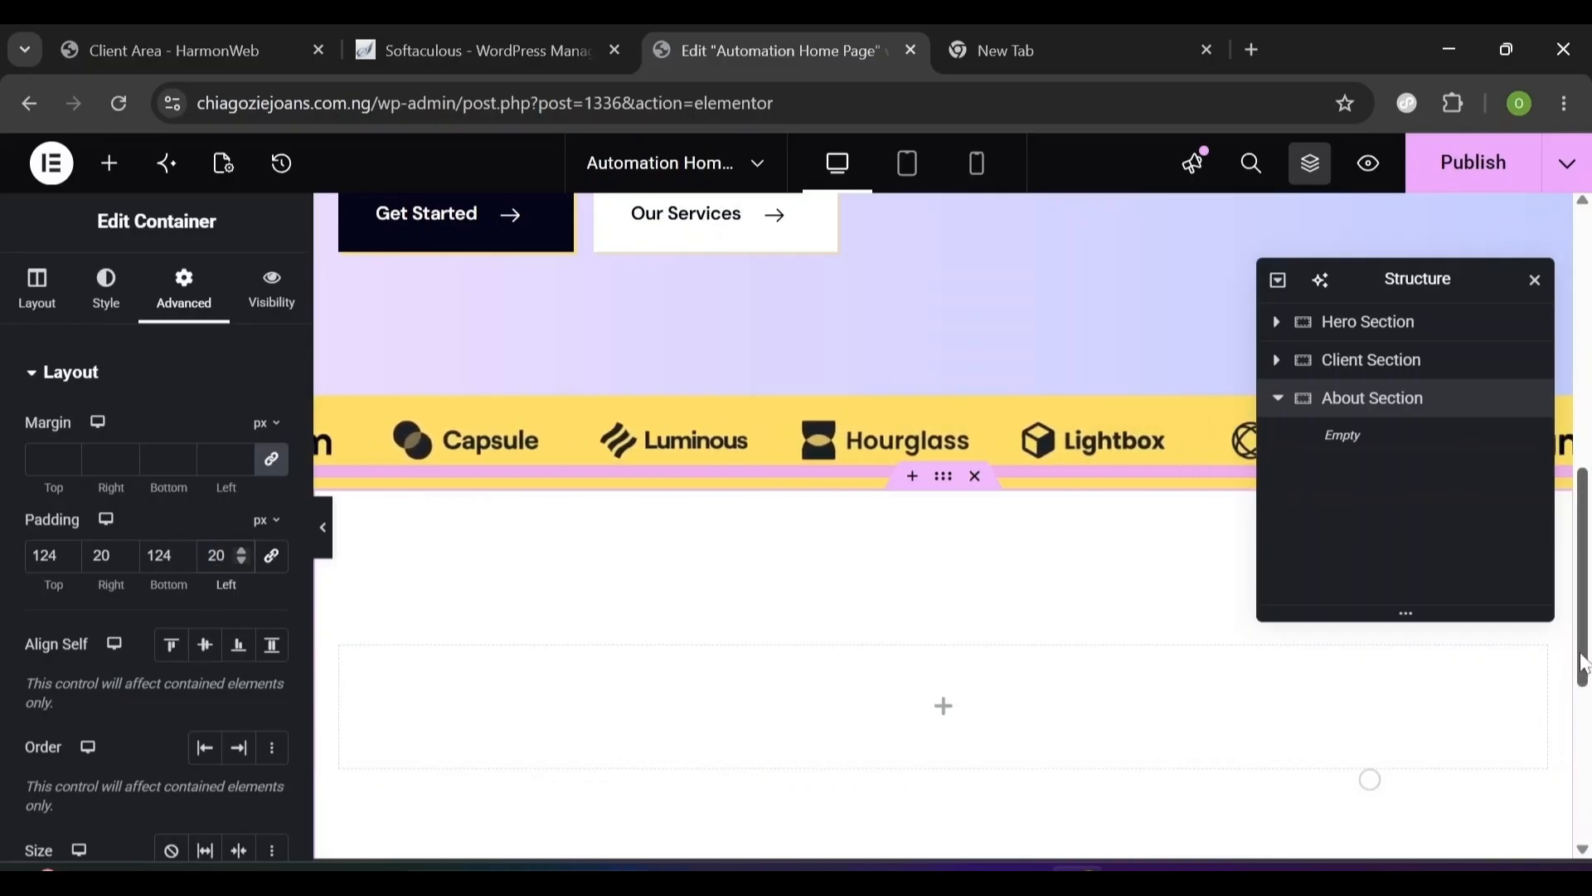
{"action": "scroll", "coordinate": [1283, 664], "scroll_direction": "down", "scroll_amount": 3}
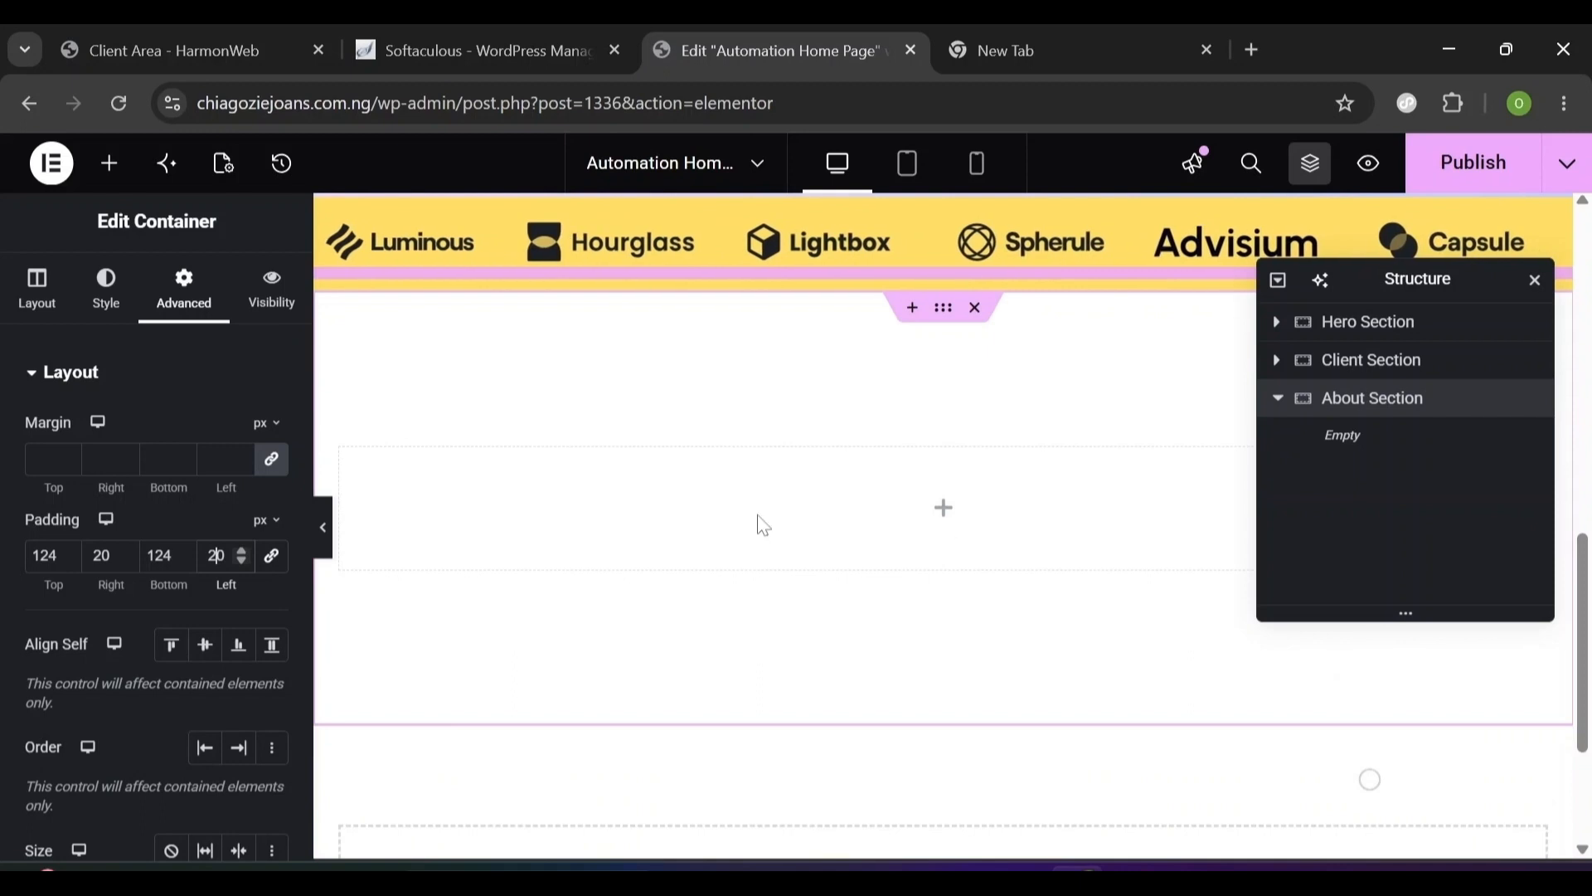
{"action": "left_click", "coordinate": [119, 168]}
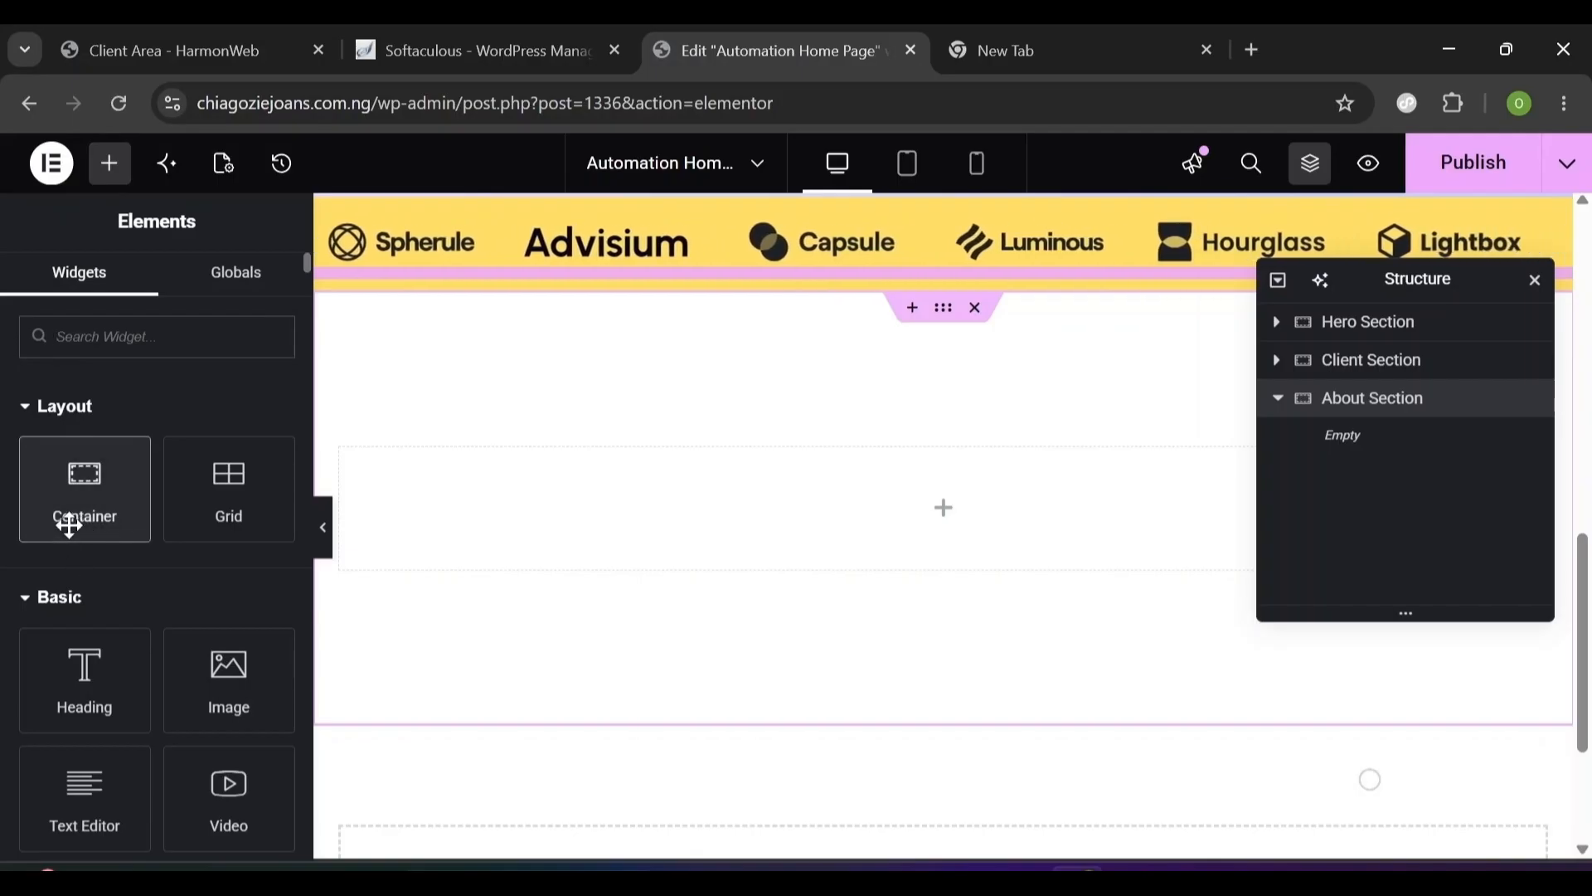
- Nest a Text Container inside About Section and drop a Jeg Kit Heading into it
{"action": "left_click_drag", "start_coordinate": [67, 523], "coordinate": [586, 501]}
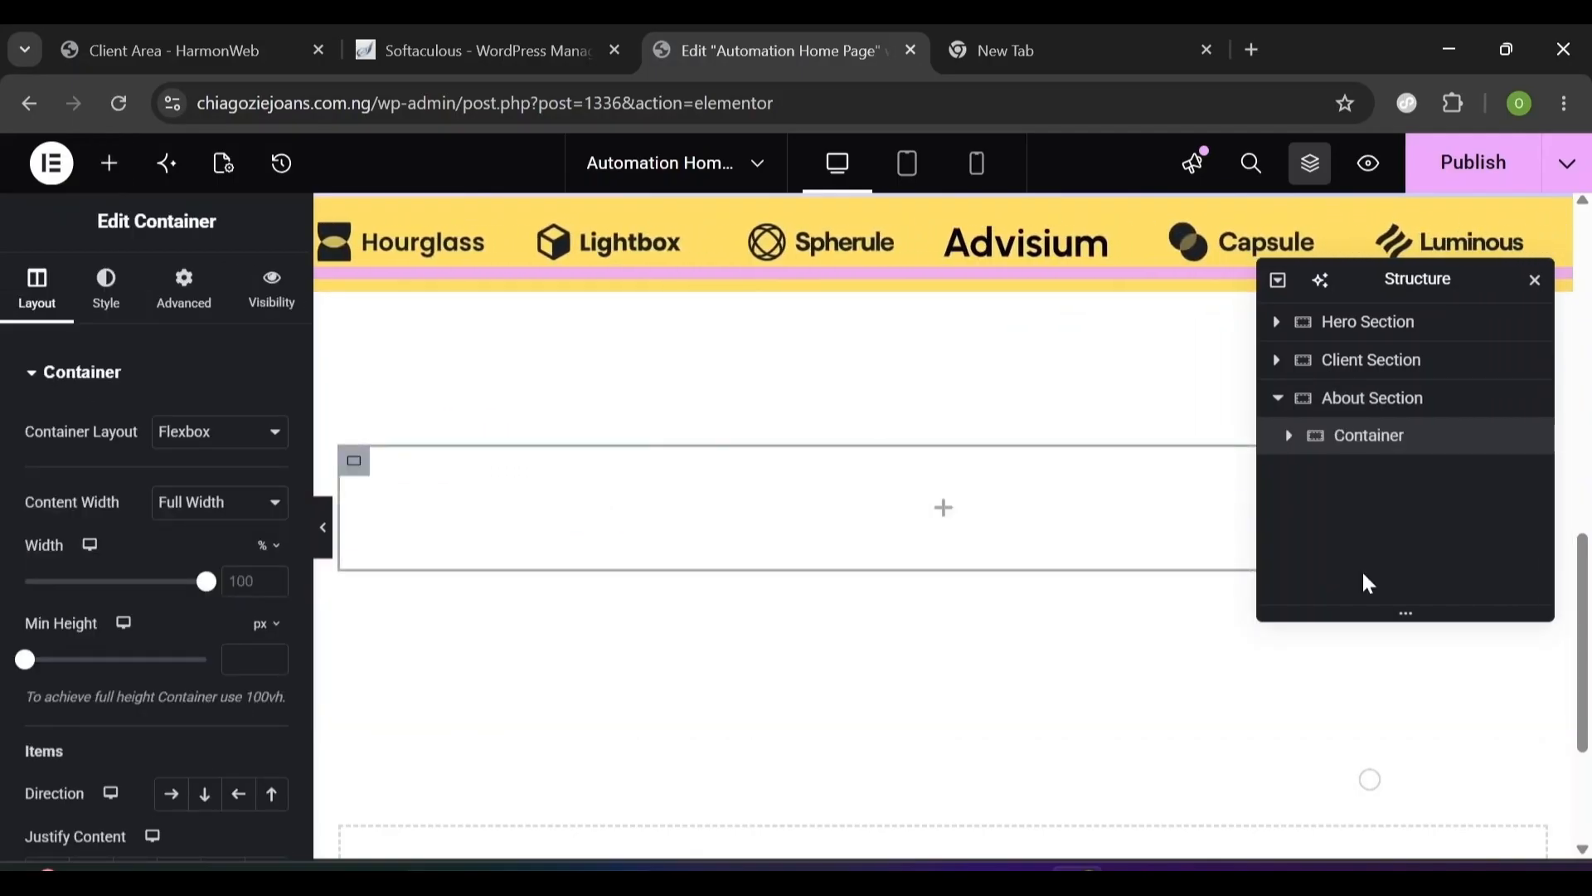
{"action": "double_click", "coordinate": [1352, 439]}
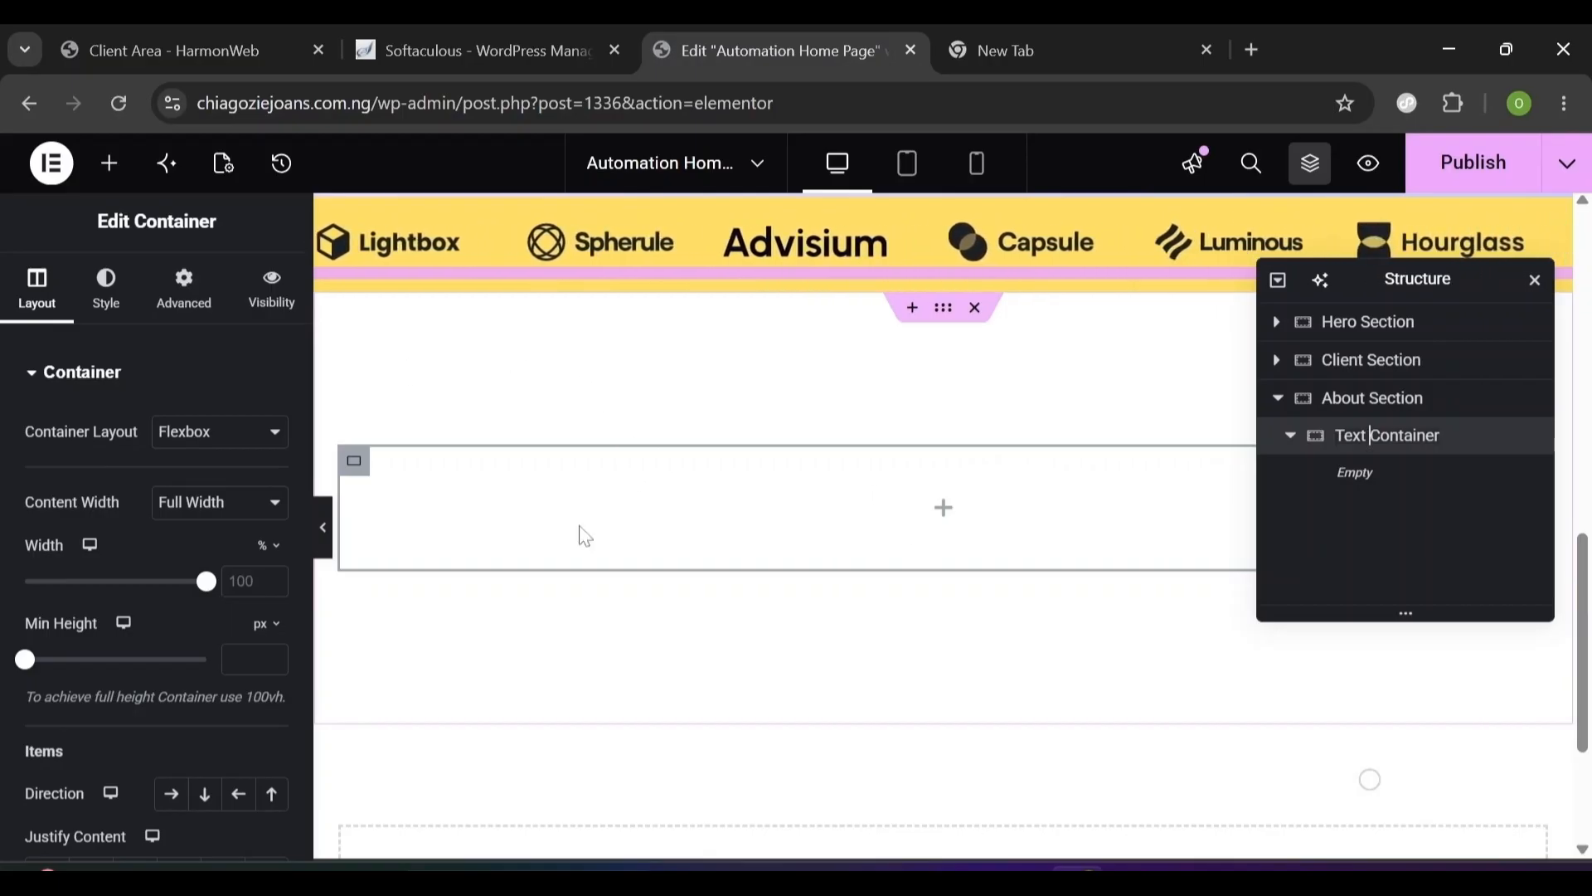
{"action": "left_click", "coordinate": [108, 166]}
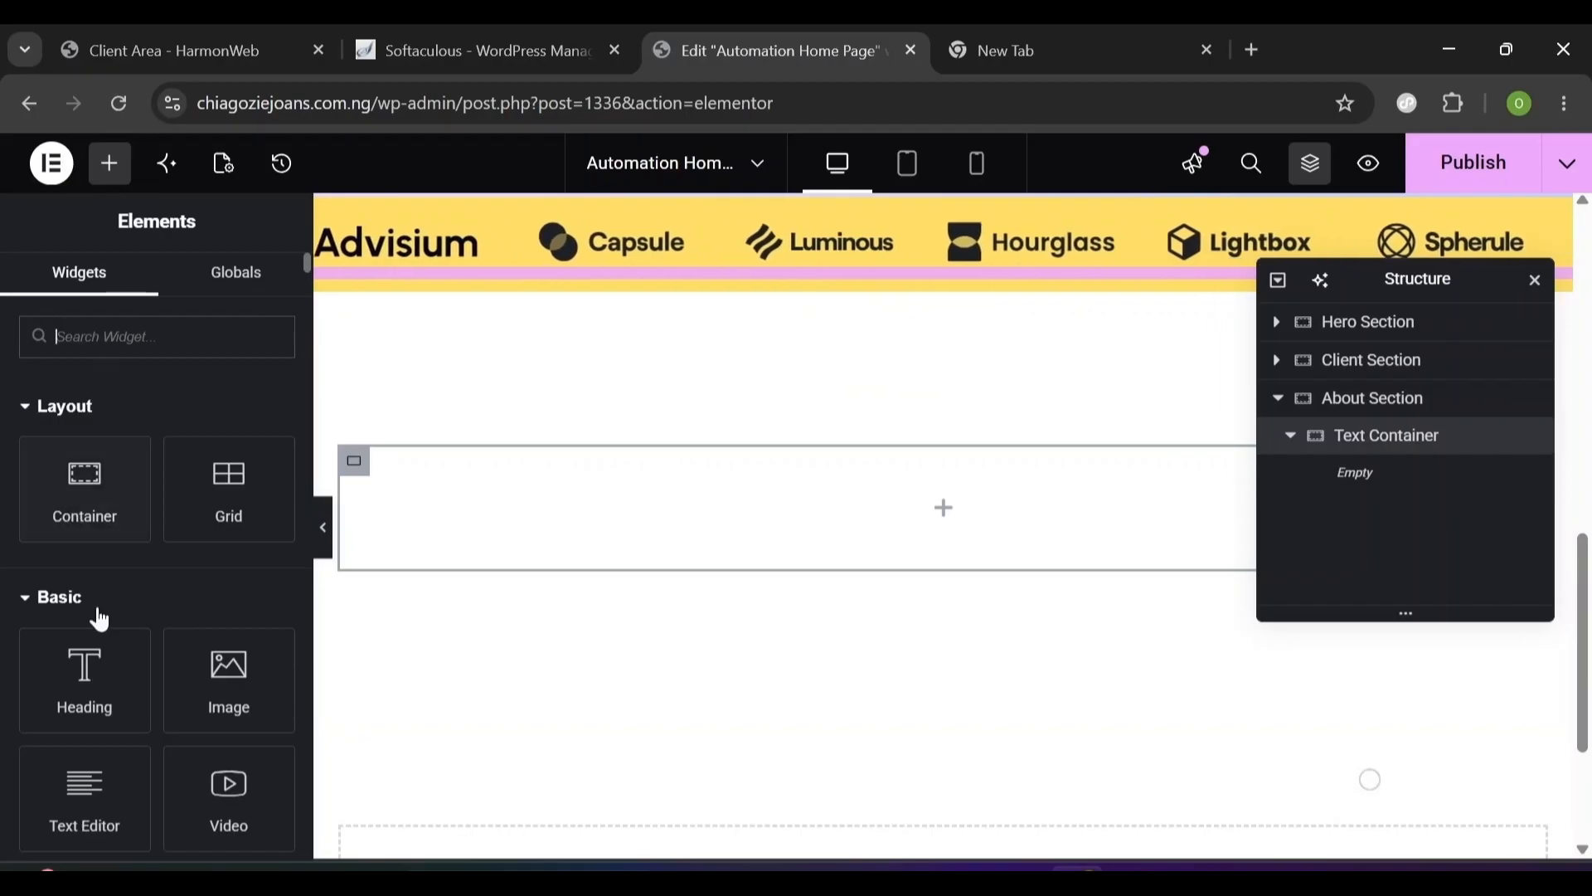
{"action": "type", "text": "heading"}
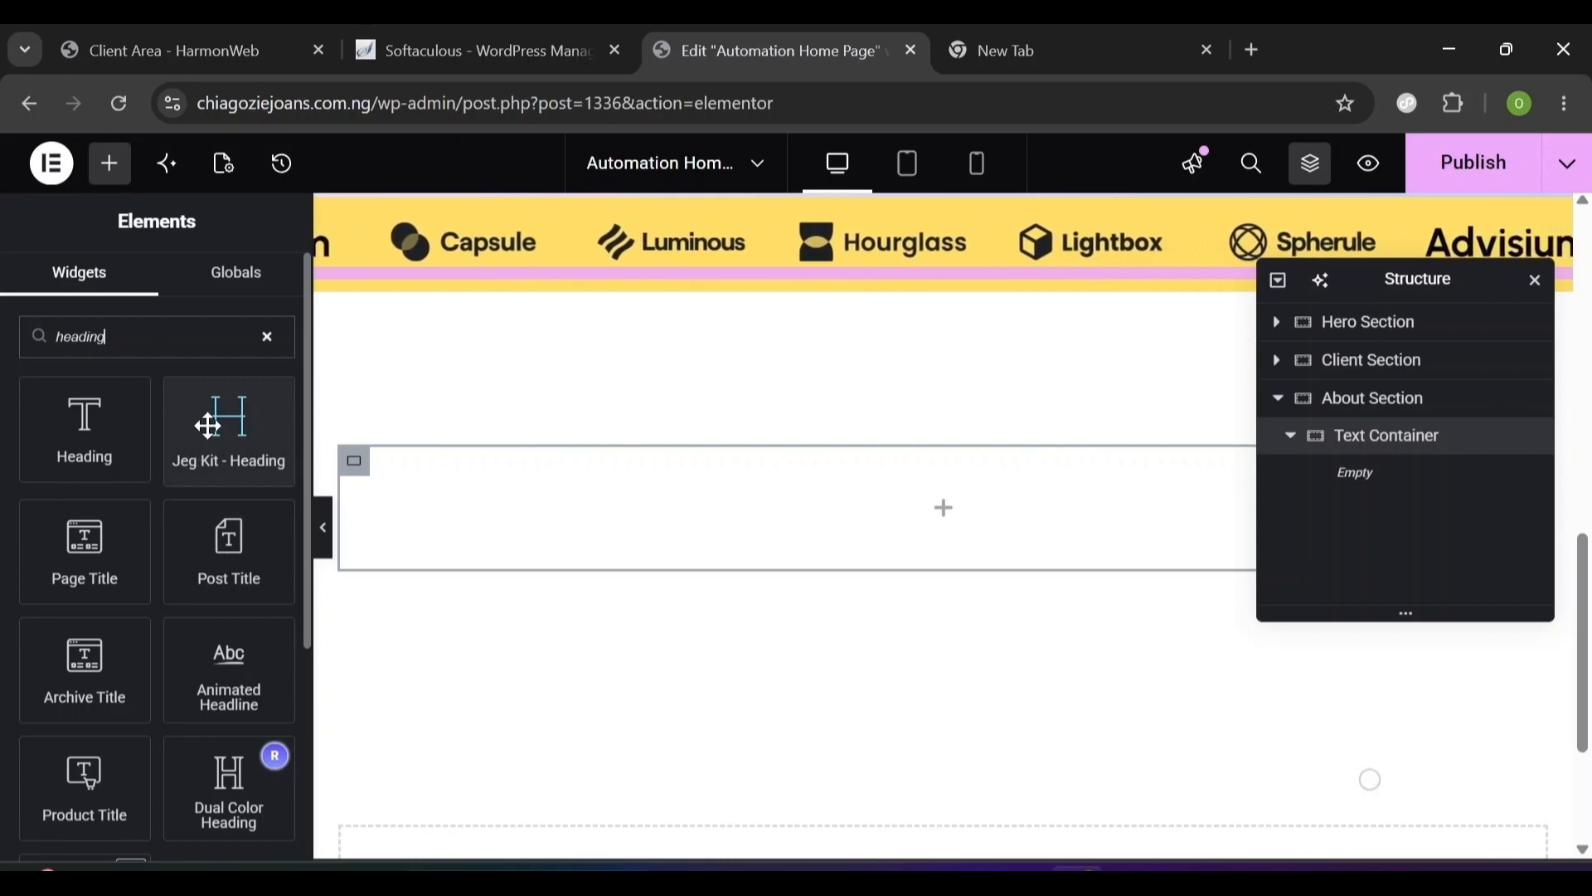
{"action": "left_click_drag", "start_coordinate": [207, 426], "coordinate": [565, 477]}
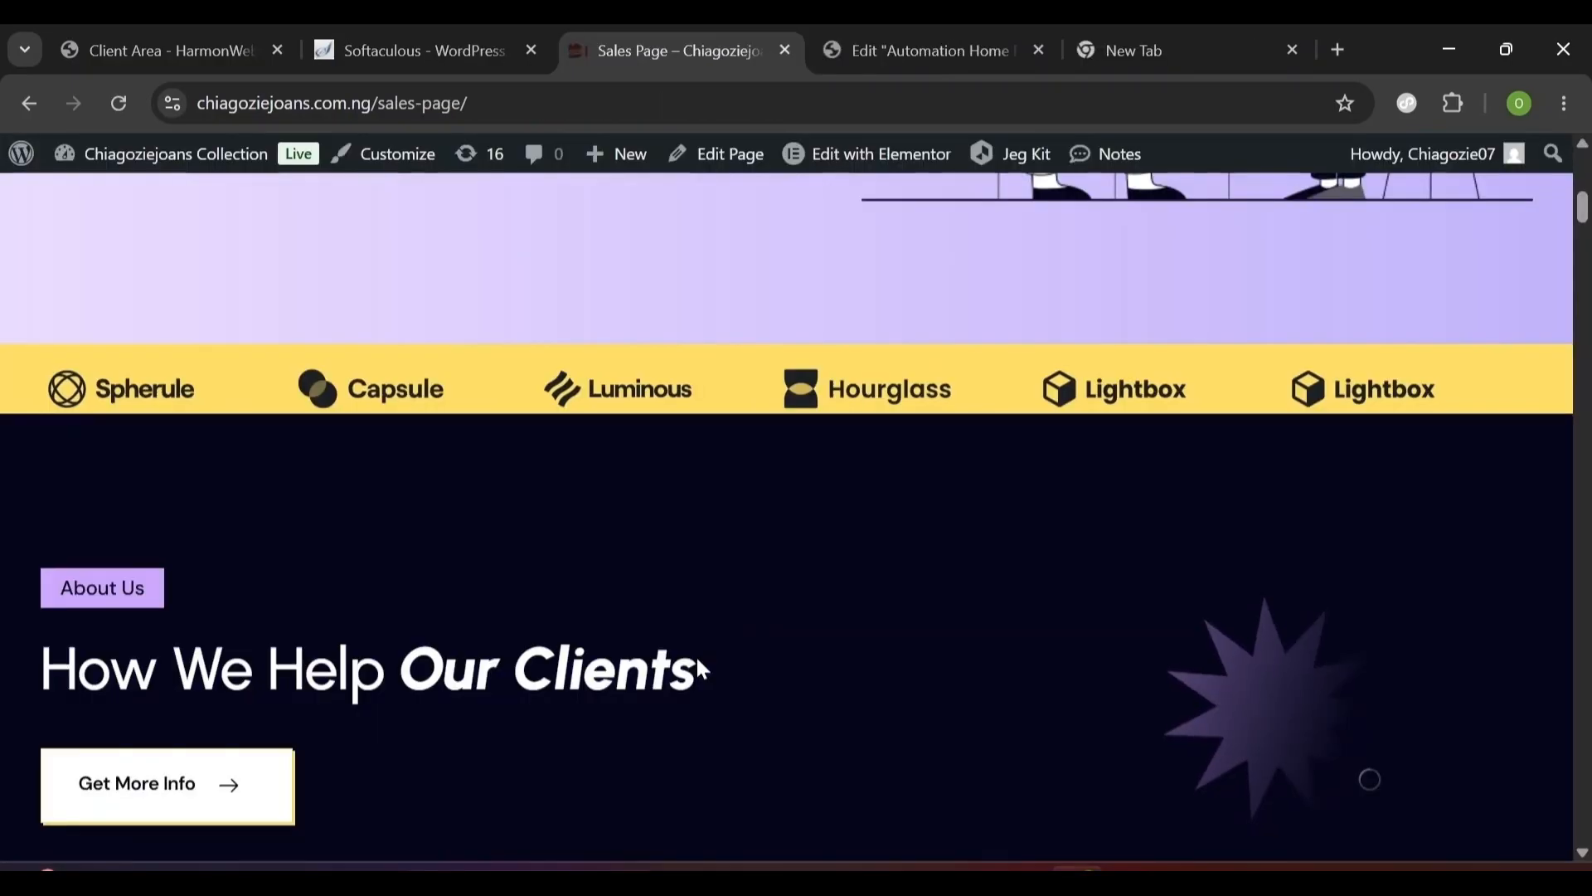
{"action": "scroll", "coordinate": [695, 654], "scroll_direction": "down", "scroll_amount": 2}
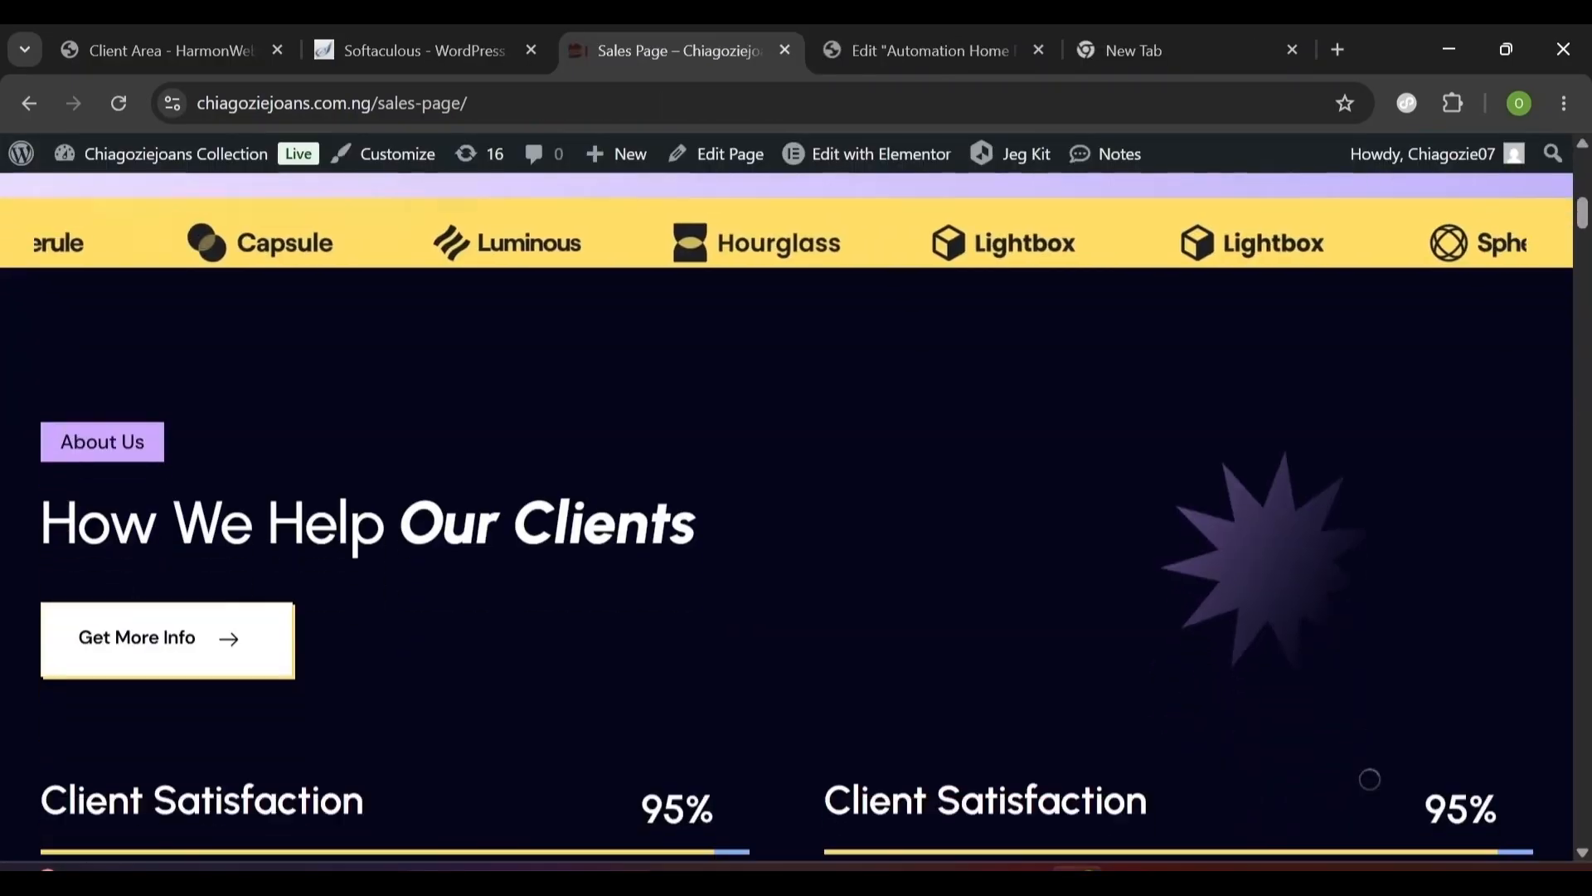
{"action": "scroll", "coordinate": [1369, 778], "scroll_direction": "down", "scroll_amount": 3}
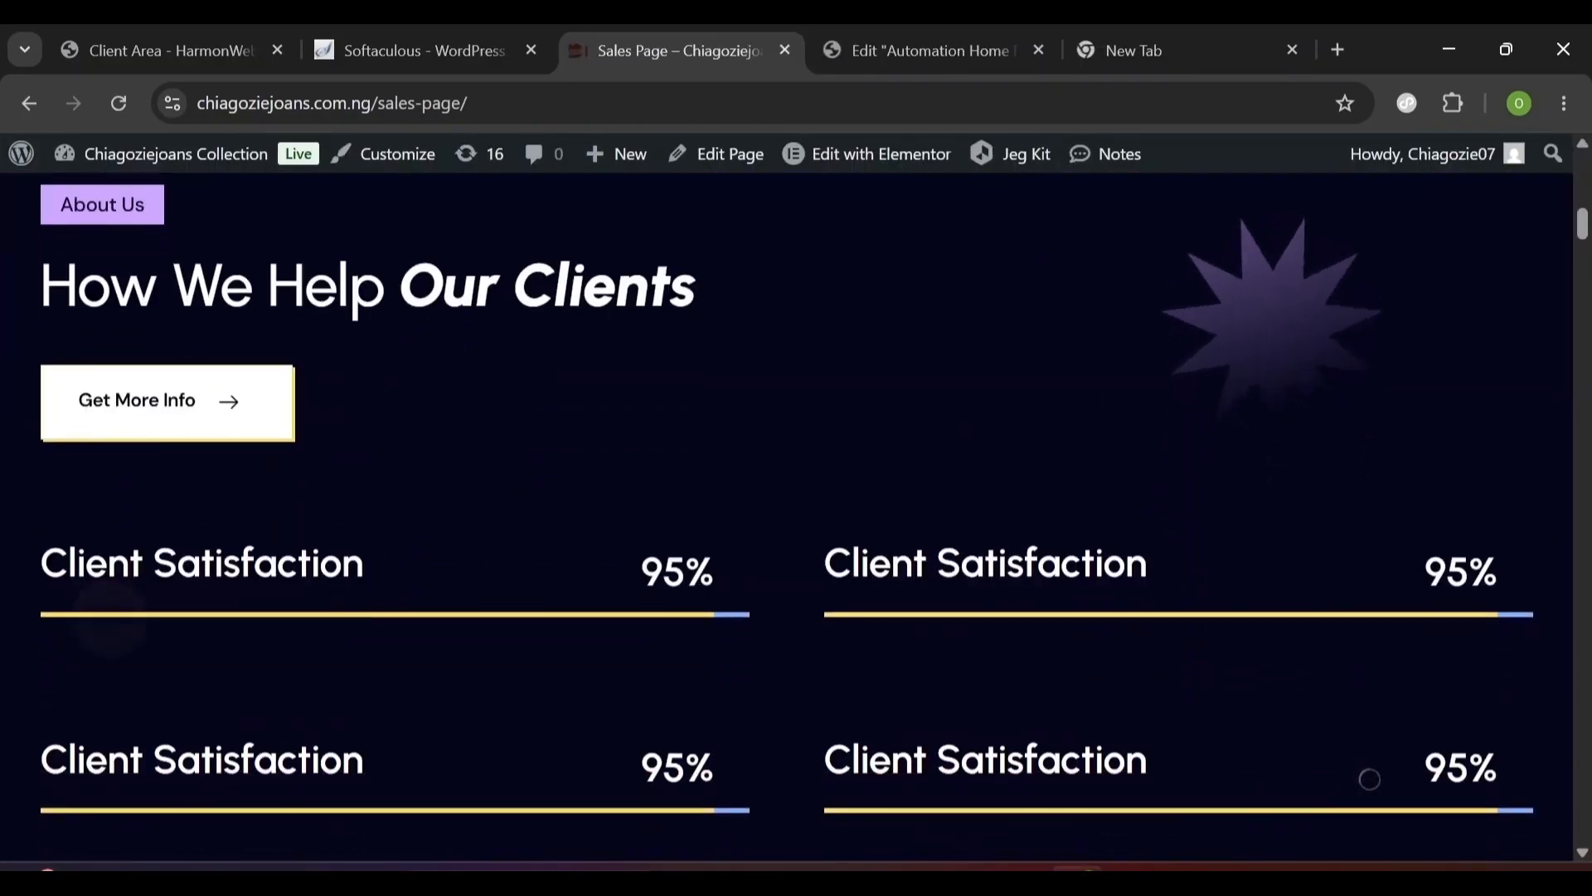
{"action": "scroll", "coordinate": [796, 514], "scroll_direction": "down", "scroll_amount": 1}
{"action": "scroll", "coordinate": [796, 514], "scroll_direction": "up", "scroll_amount": 2}
{"action": "triple_click", "coordinate": [211, 344]}
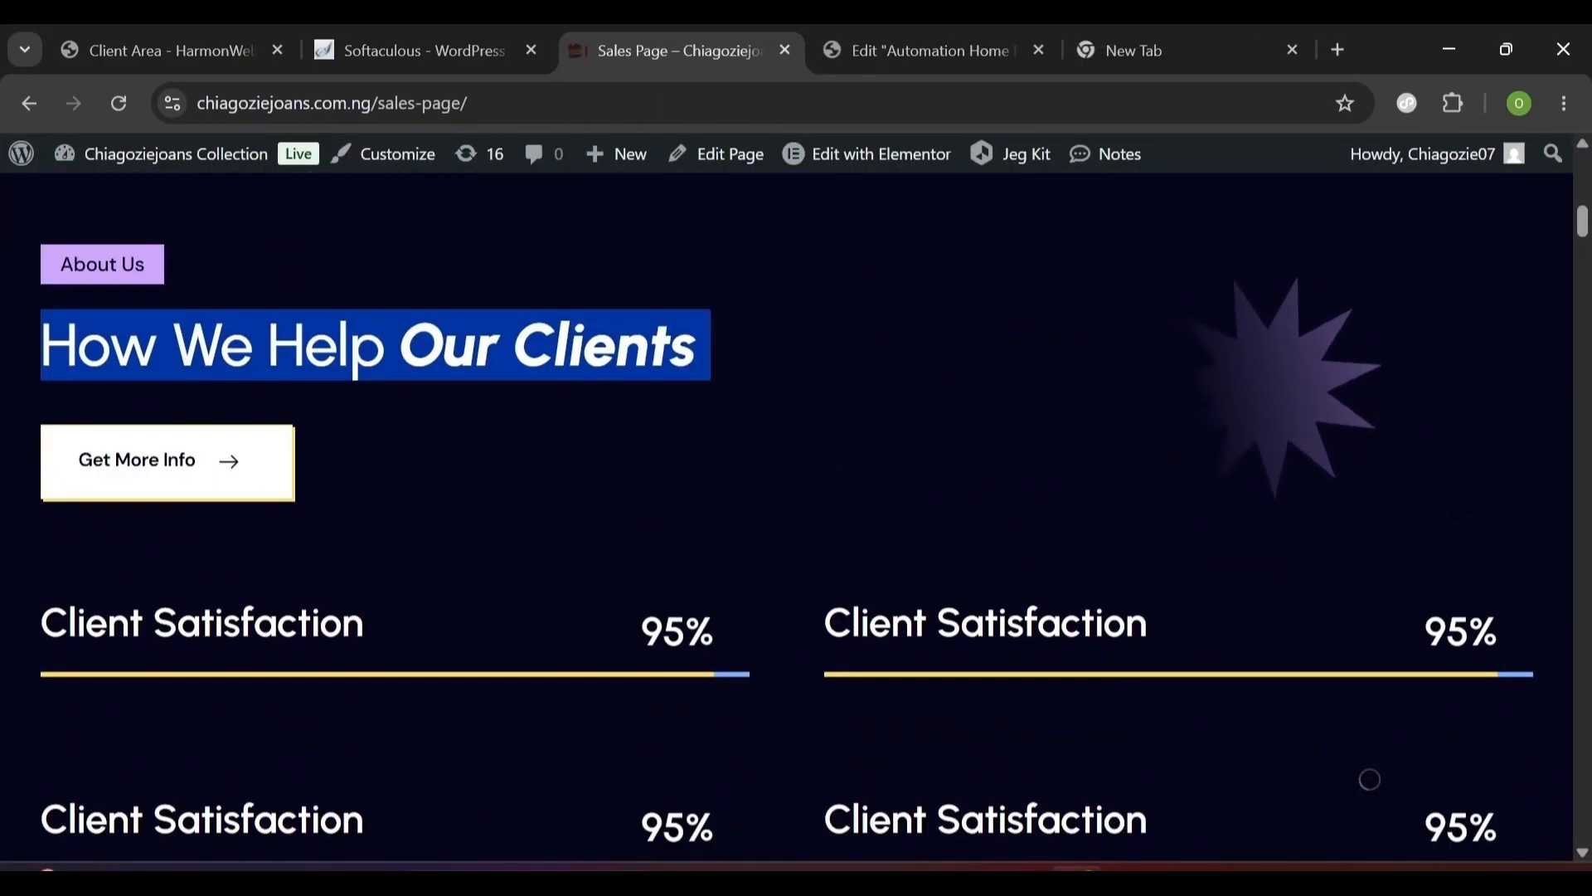
{"action": "key", "text": "ctrl+Tab"}
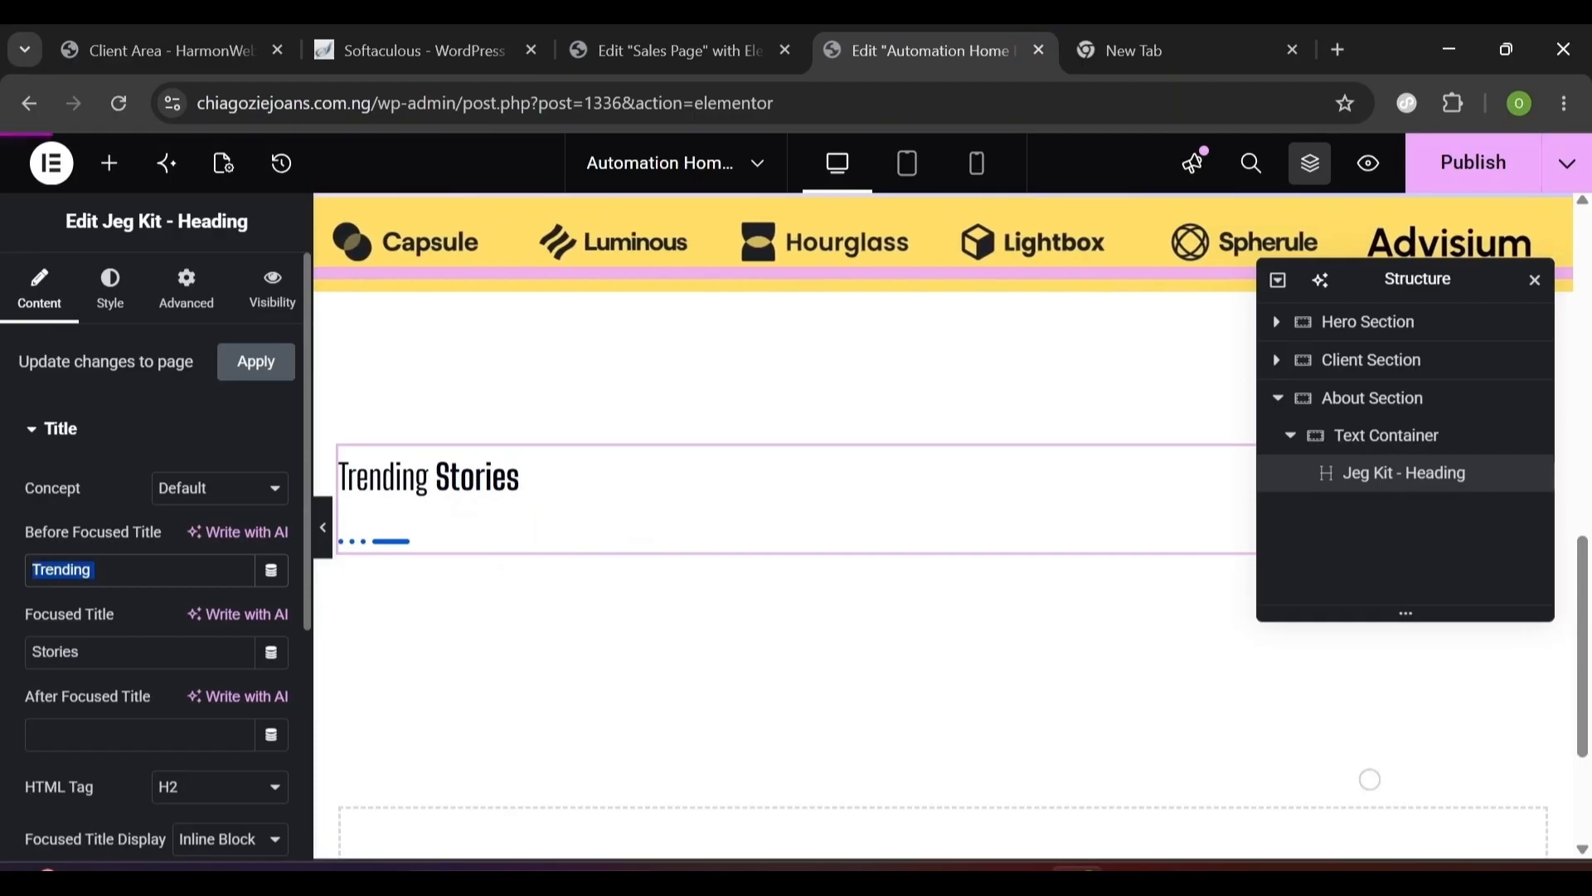
- Set the heading to 'How We Help' with focused title 'Our Clients', and turn off Show Separator
{"action": "type", "text": "How We Help"}
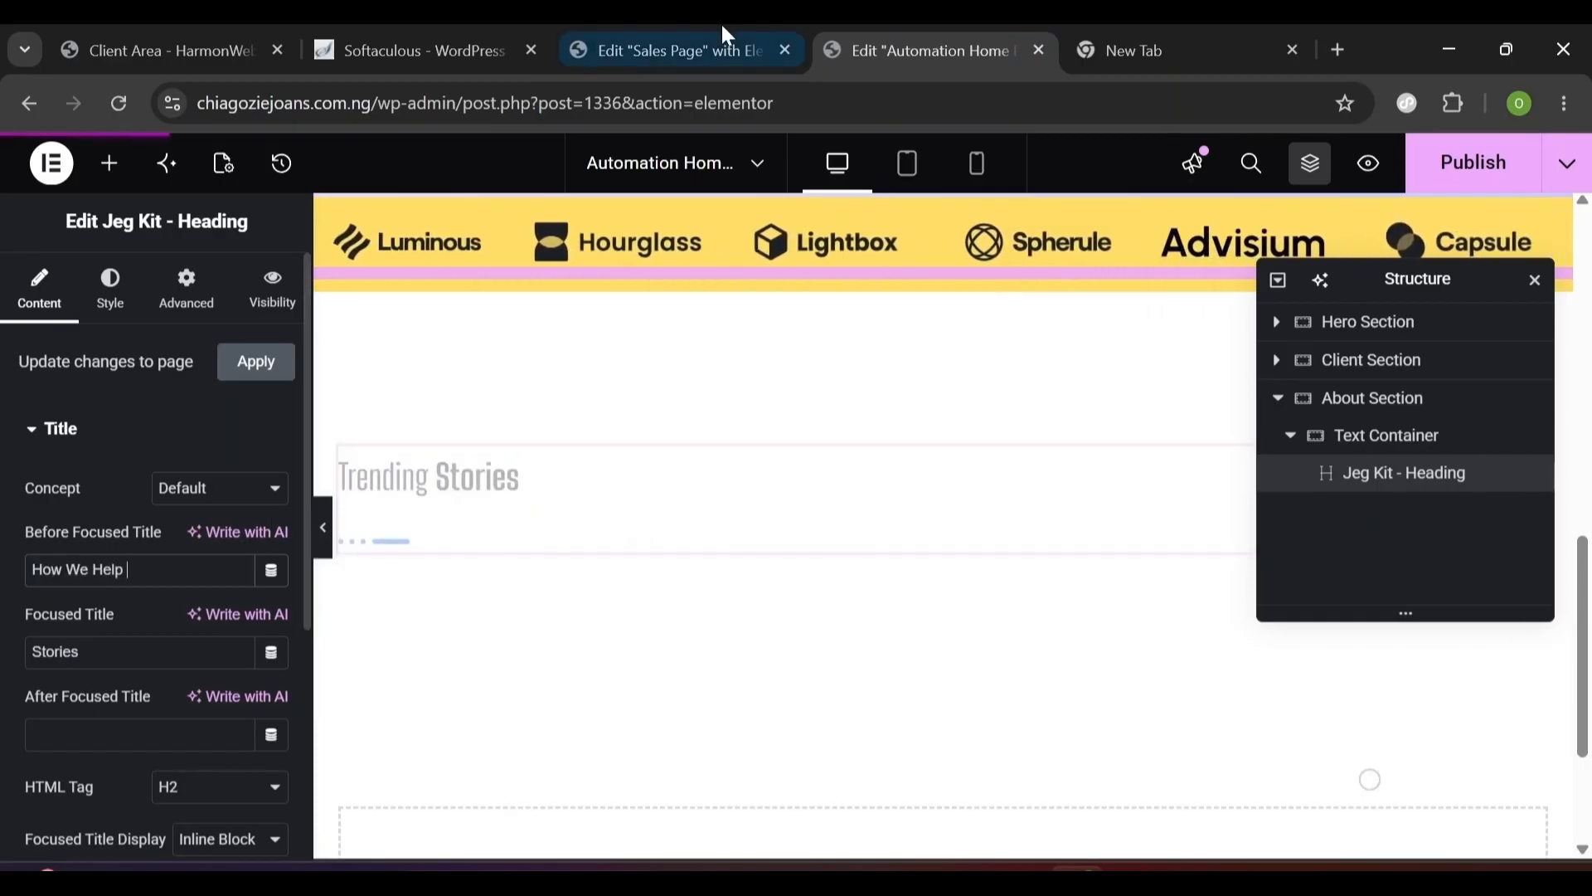
{"action": "key", "text": "Tab"}
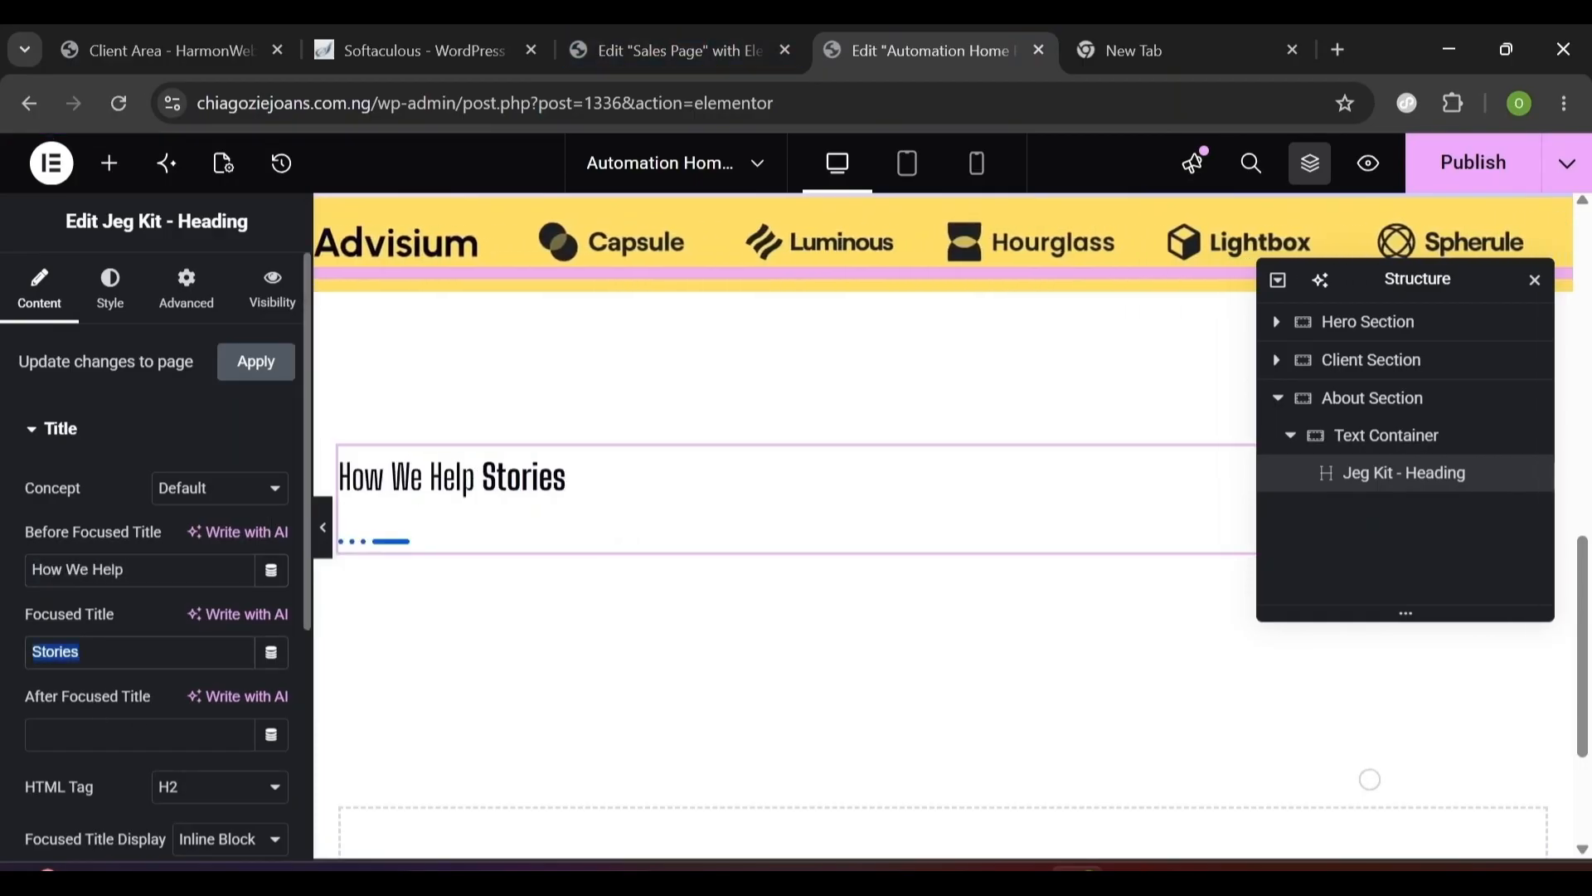
{"action": "type", "text": "Our Clients"}
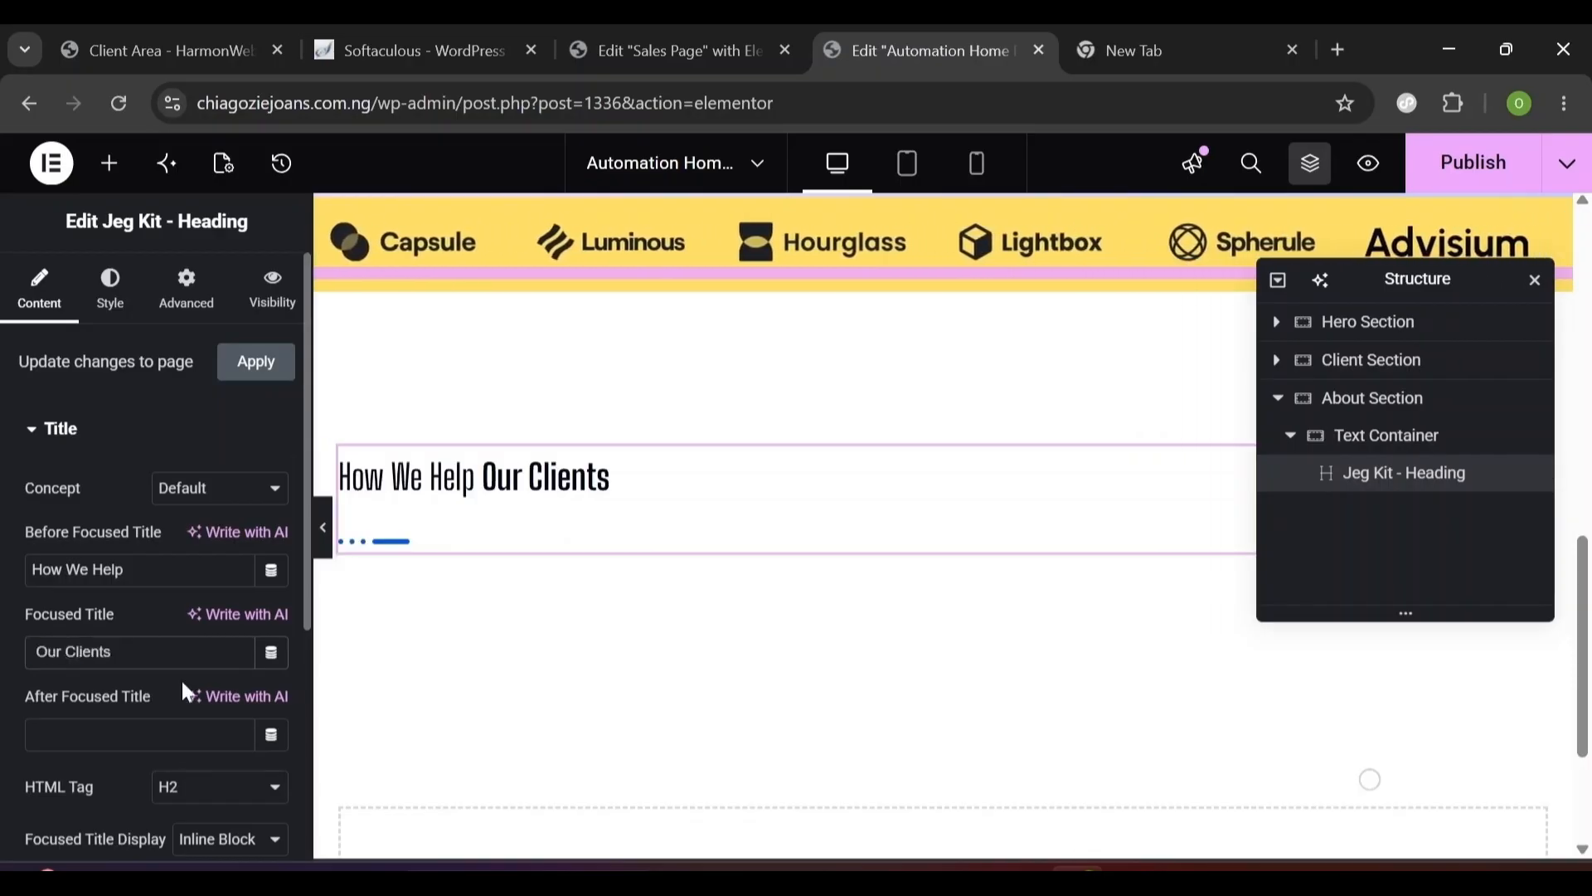
{"action": "left_click_drag", "start_coordinate": [308, 531], "coordinate": [309, 754]}
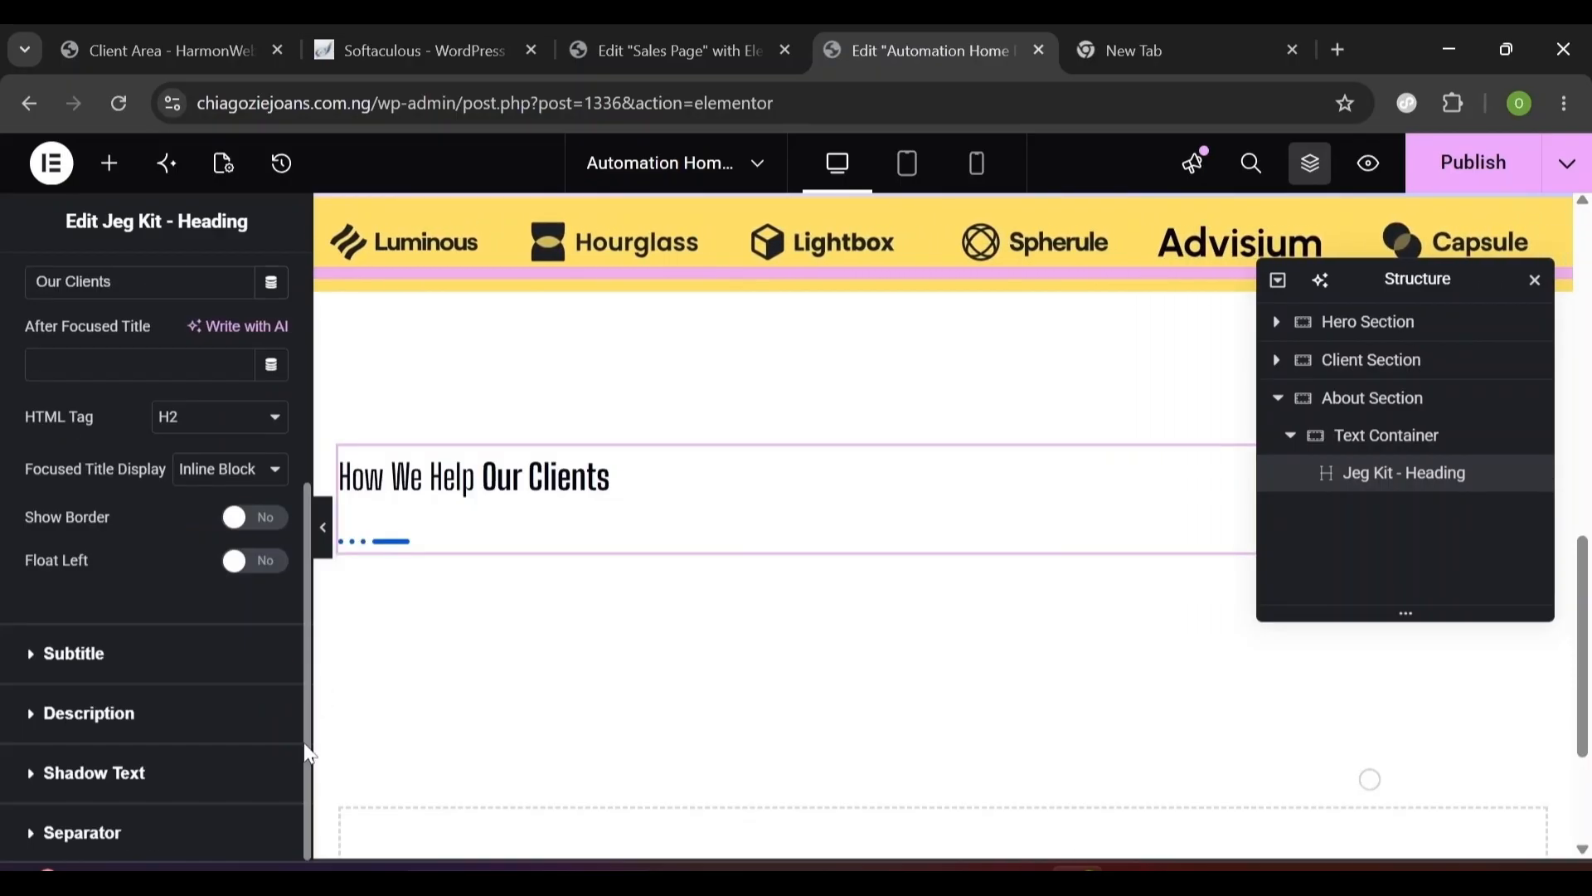
{"action": "left_click", "coordinate": [67, 837]}
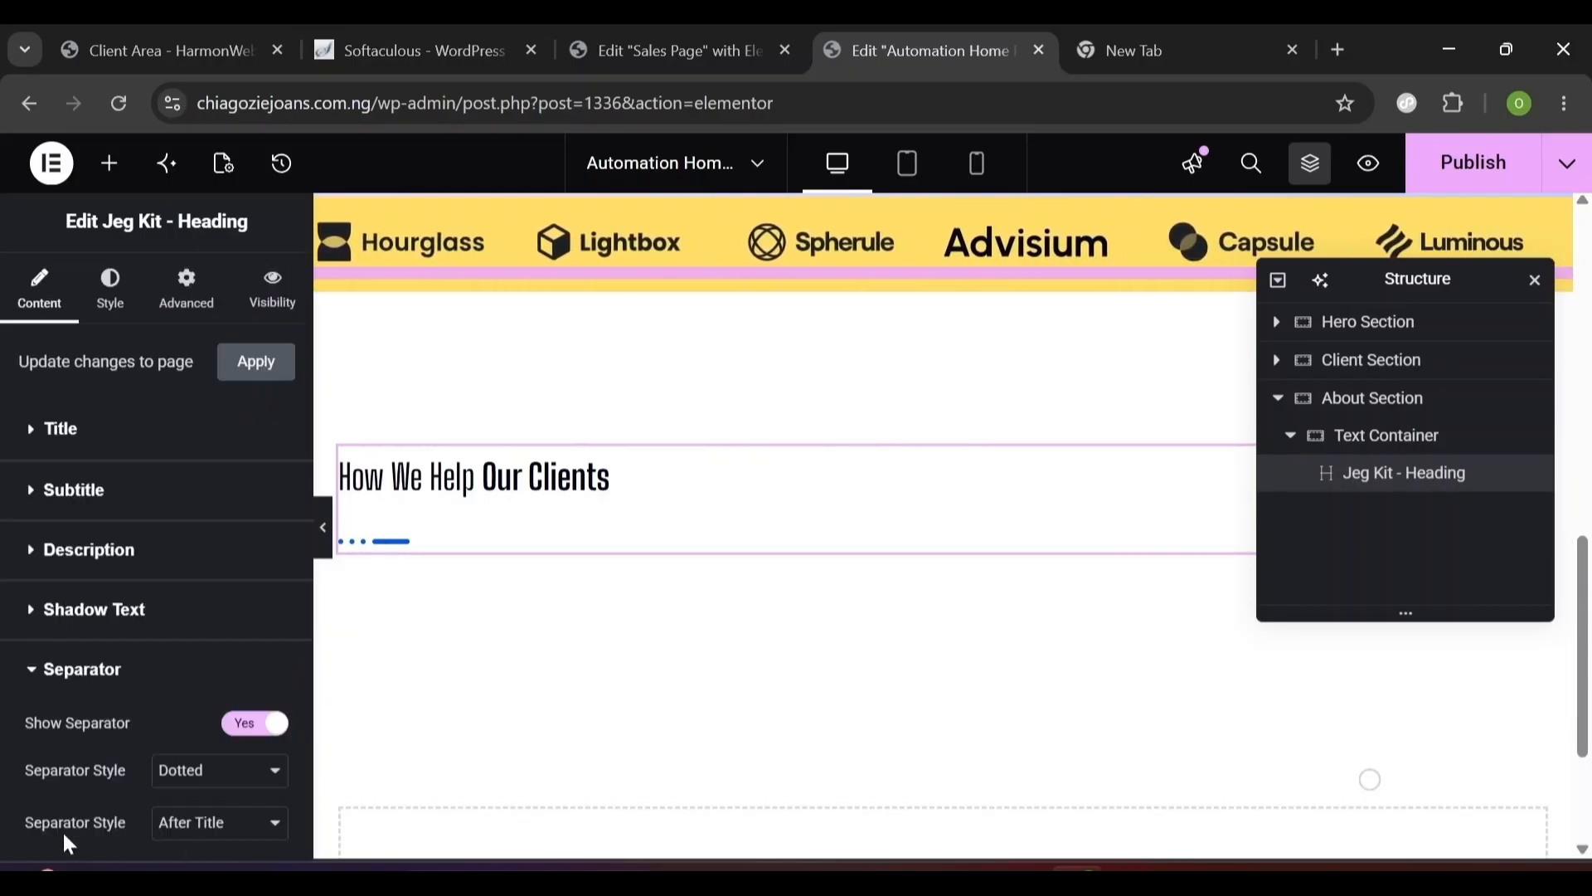
{"action": "left_click", "coordinate": [245, 730]}
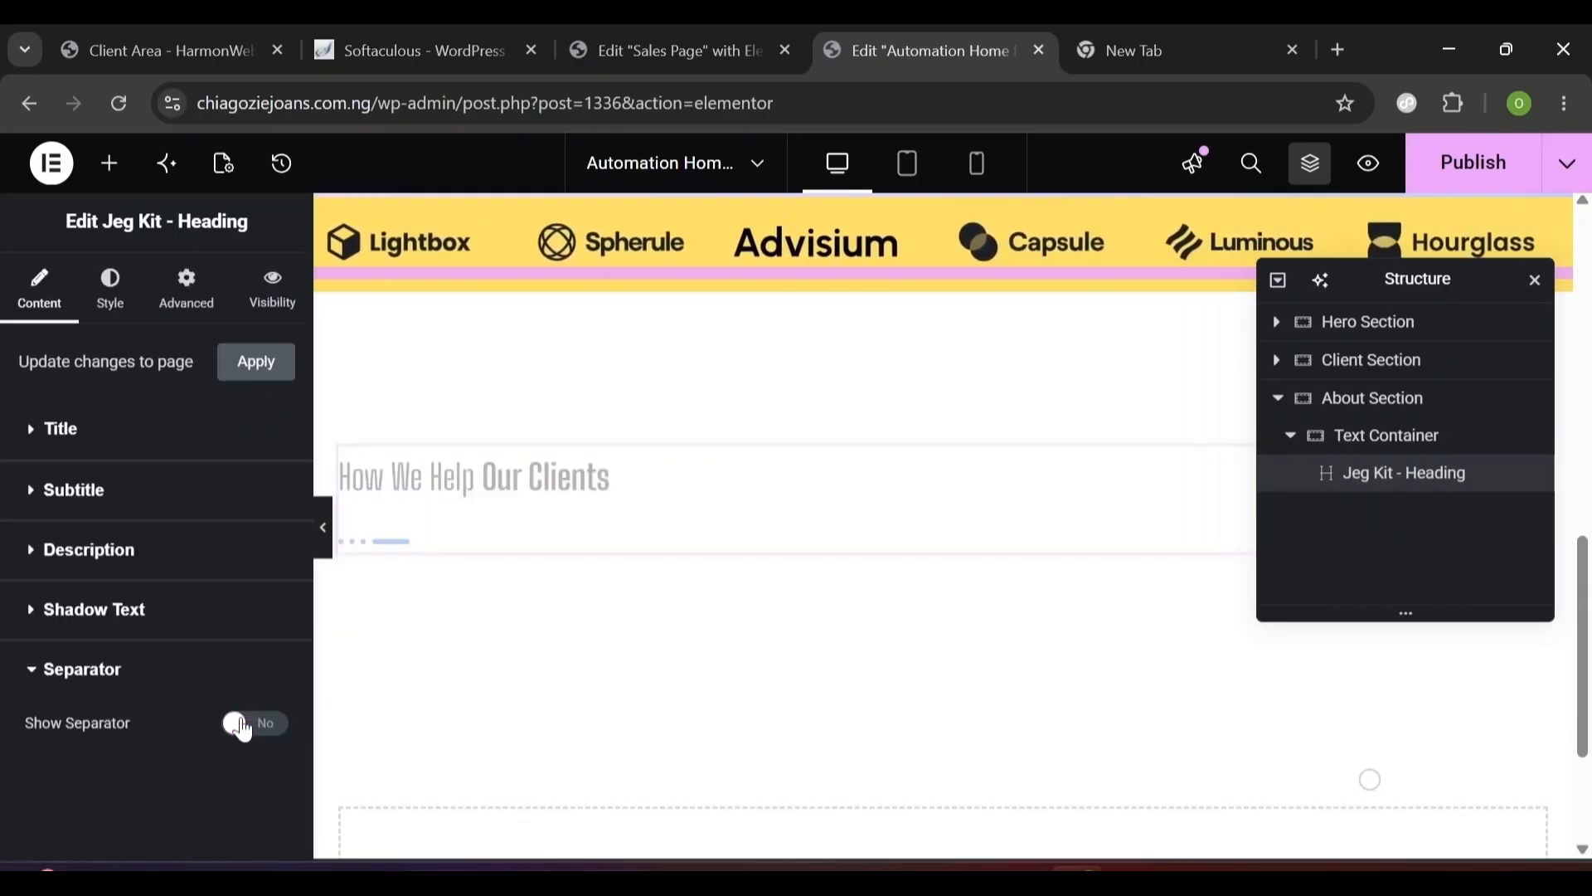
{"action": "left_click", "coordinate": [121, 305]}
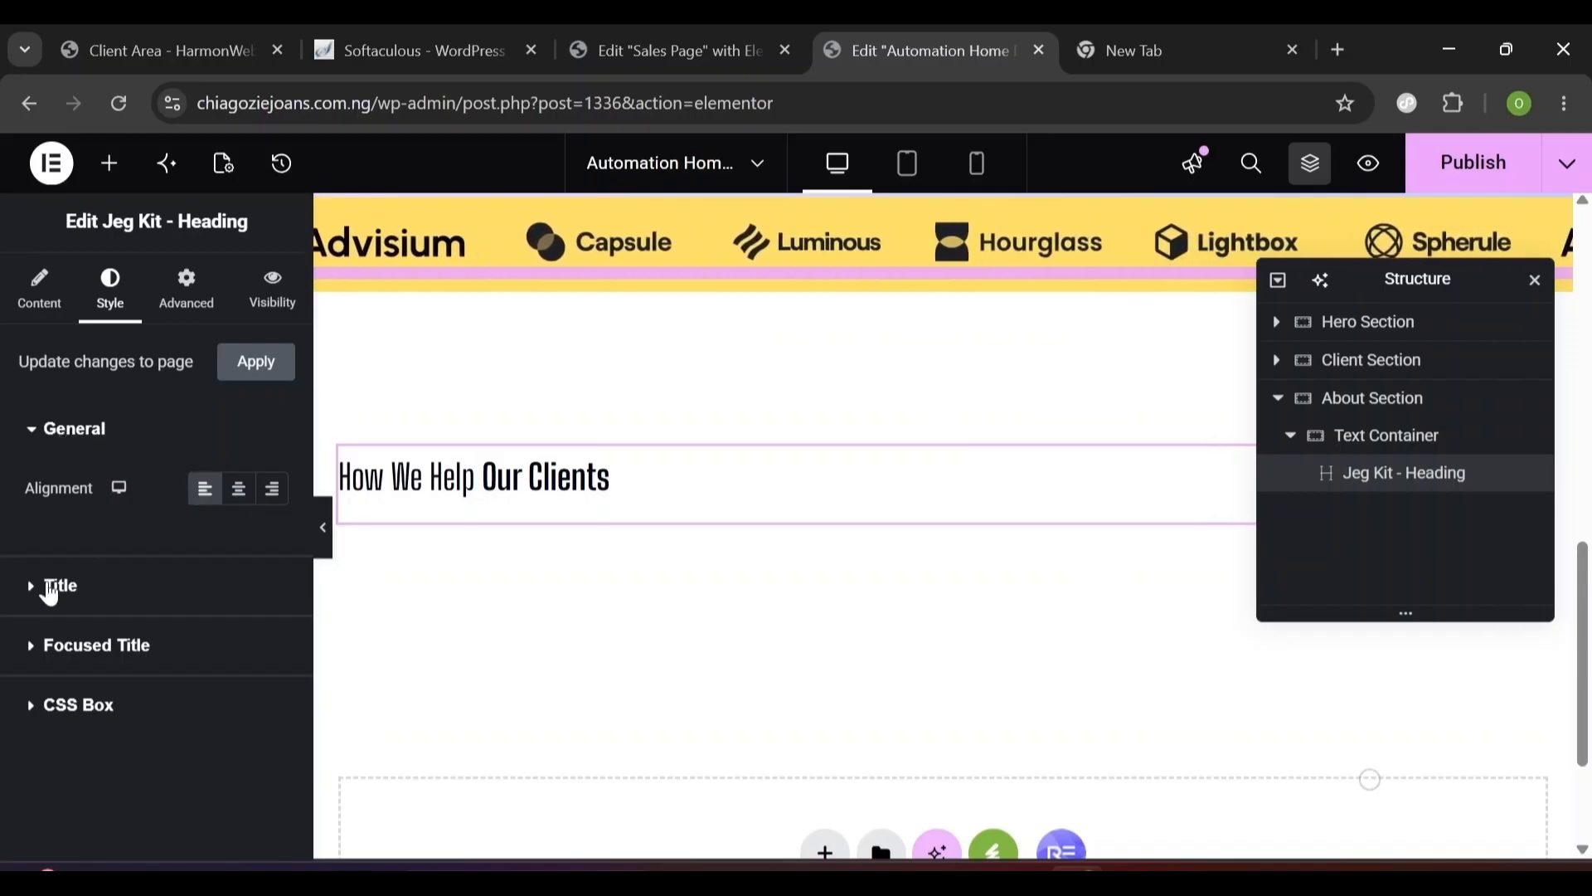
- Set the heading title typography to Urbanist 48px, 1.2em line height, -0.2px letter spacing; undo the colour change
{"action": "left_click", "coordinate": [50, 589]}
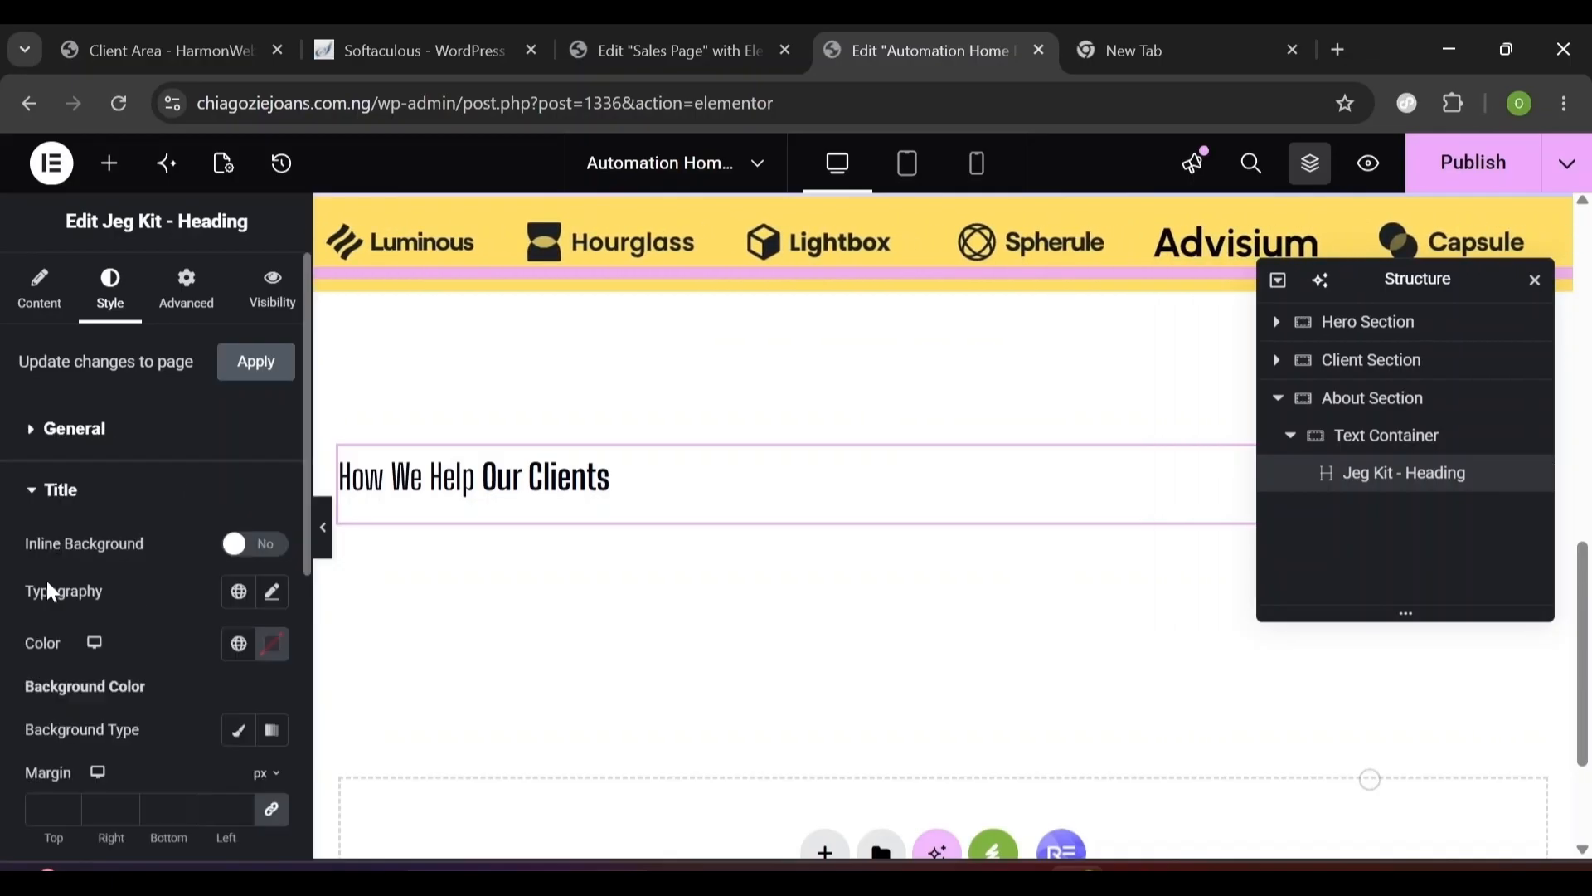
{"action": "left_click", "coordinate": [271, 594]}
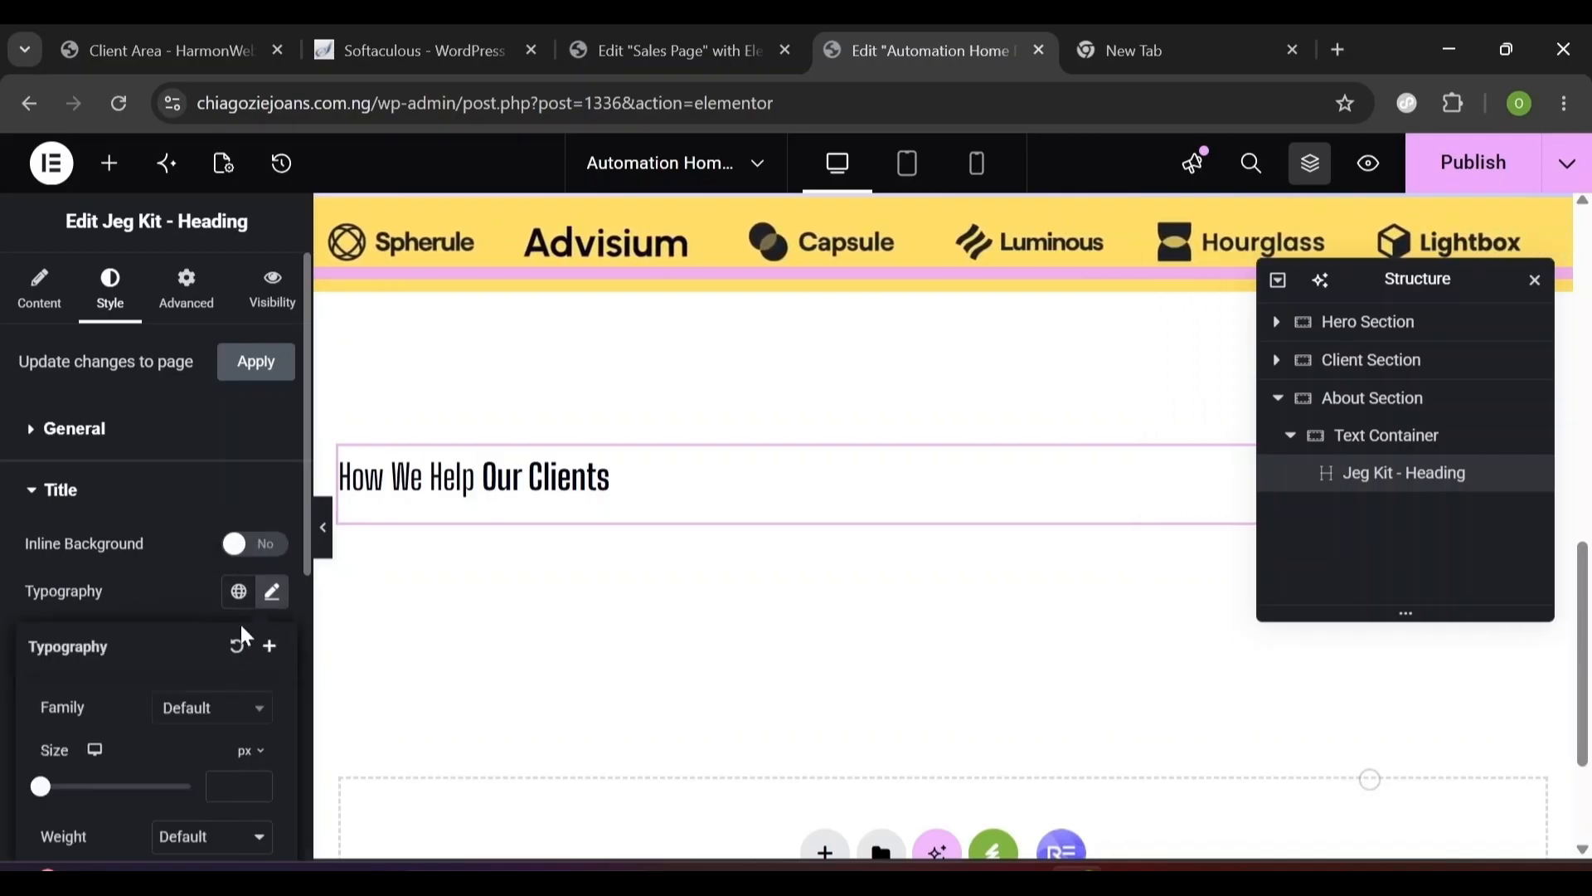
{"action": "left_click", "coordinate": [214, 710]}
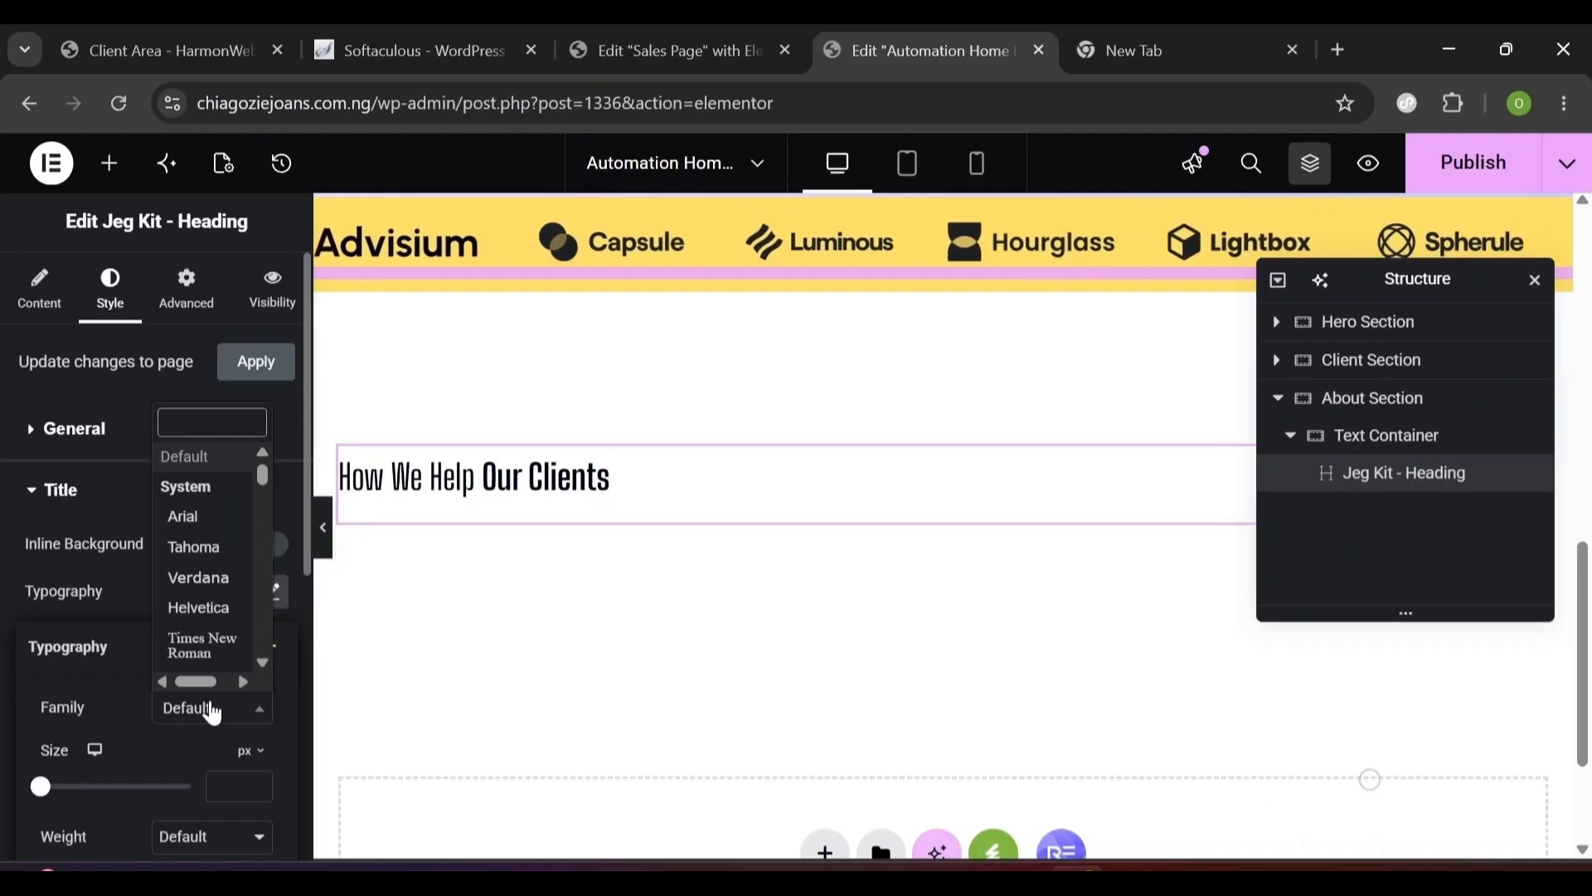
{"action": "type", "text": "urb"}
{"action": "left_click", "coordinate": [186, 672]}
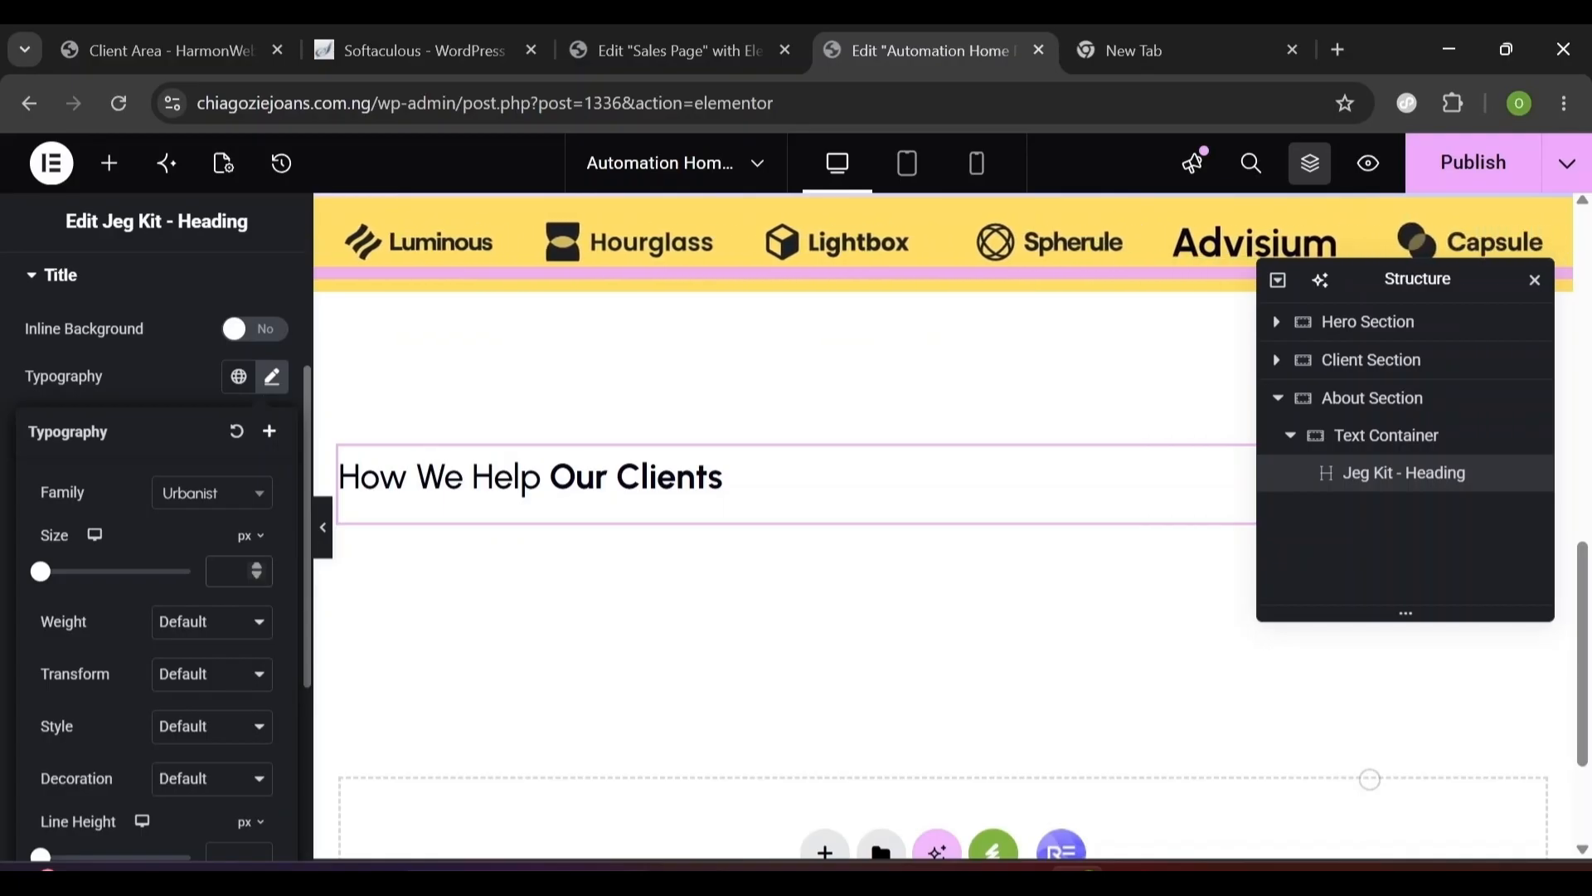
{"action": "type", "text": "48"}
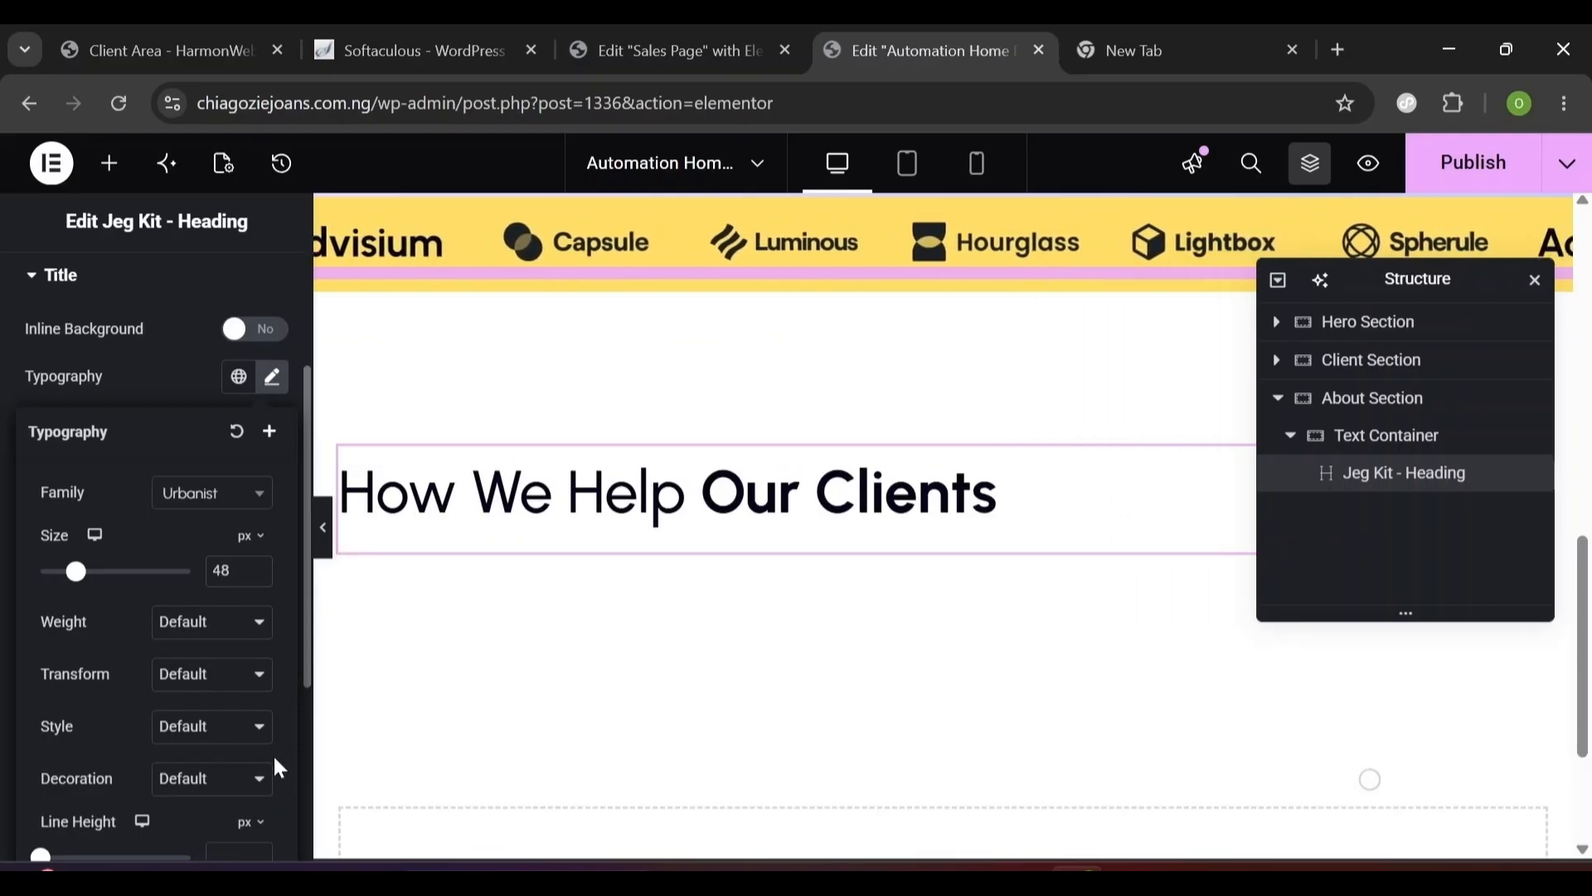
{"action": "scroll", "coordinate": [275, 759], "scroll_direction": "down", "scroll_amount": 2}
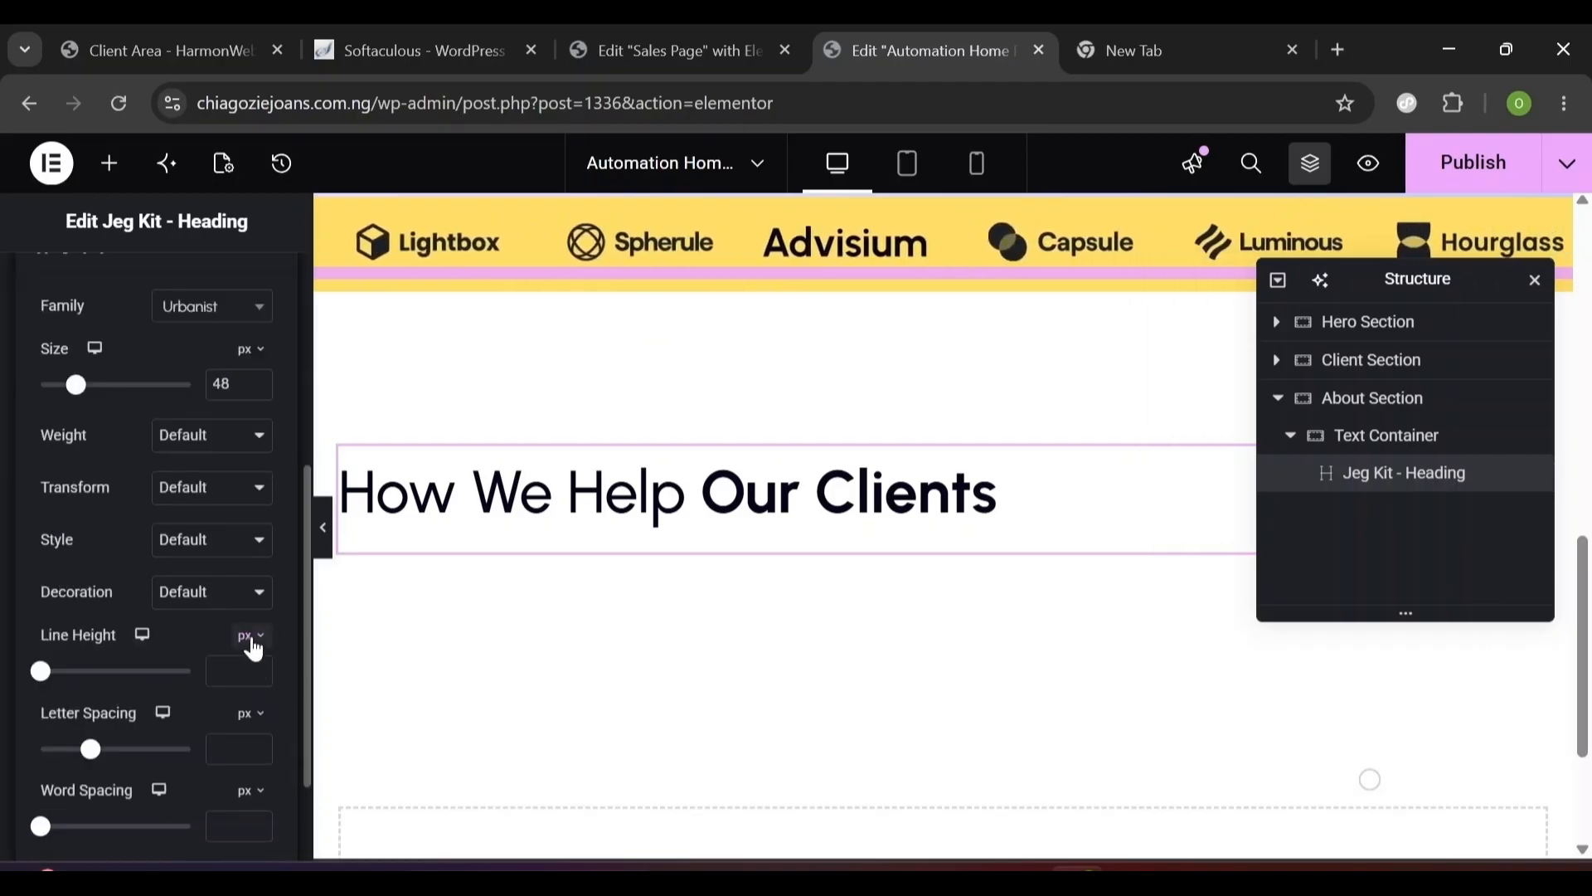
{"action": "left_click", "coordinate": [255, 649]}
{"action": "left_click", "coordinate": [249, 663]}
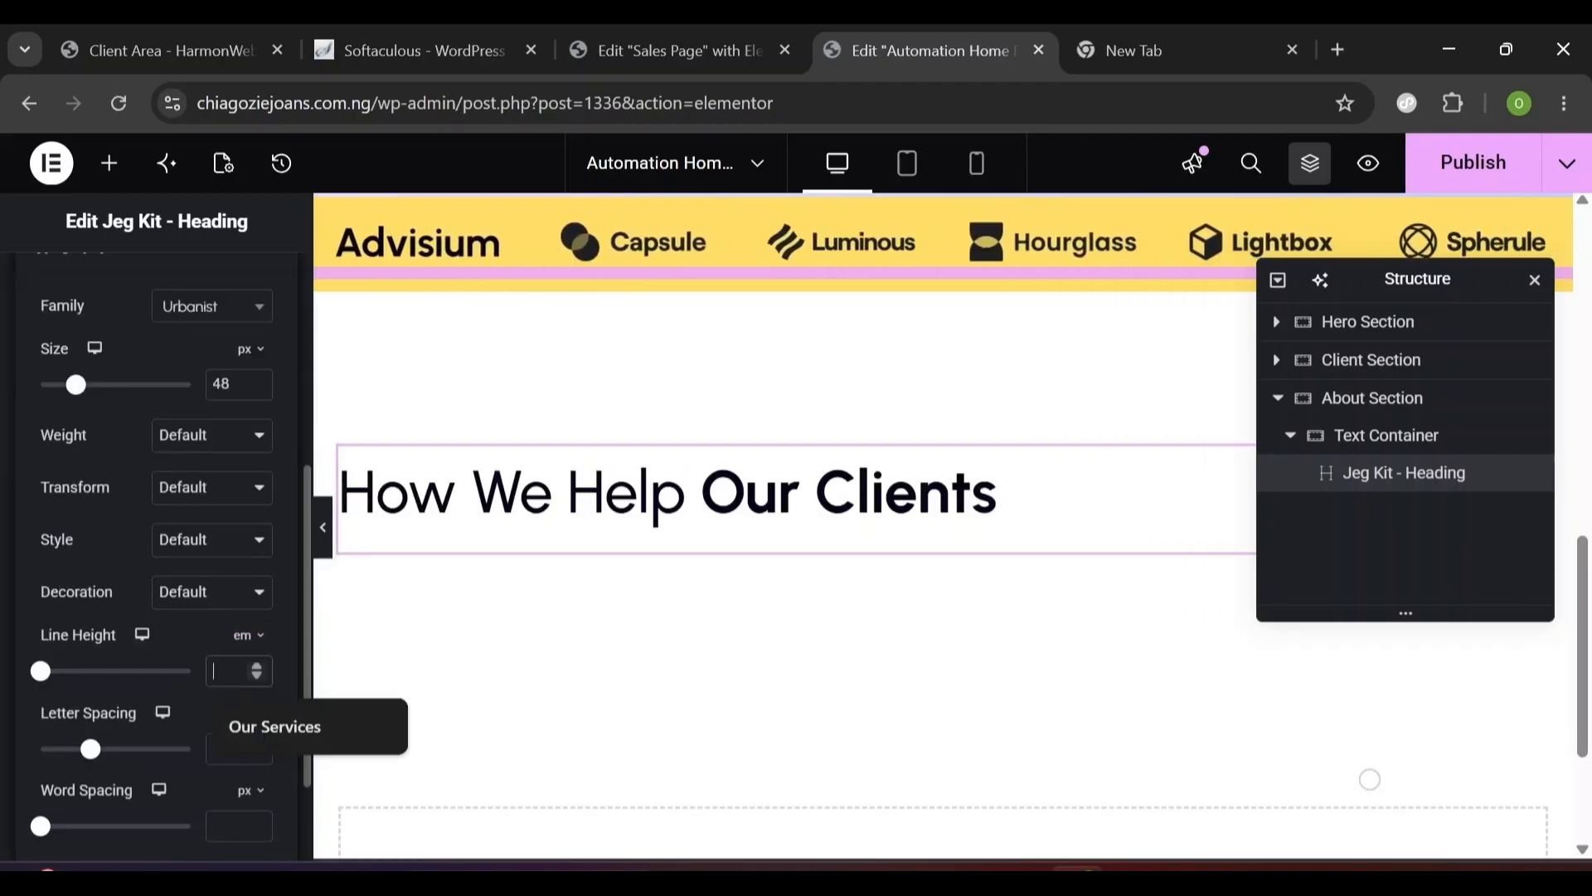
{"action": "type", "text": "1.2"}
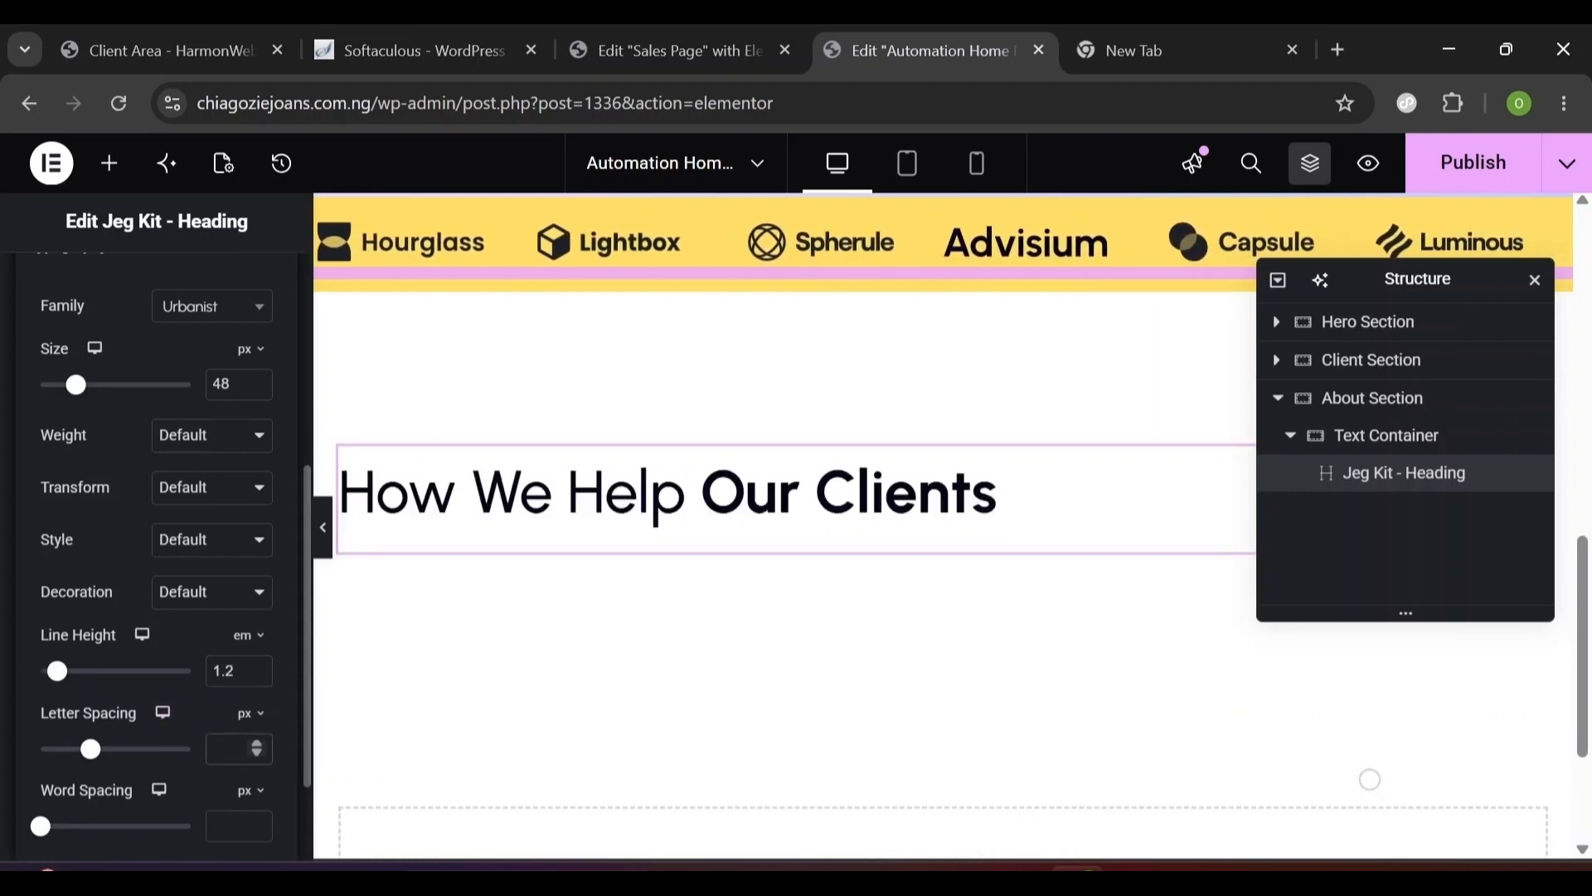
{"action": "type", "text": "-"}
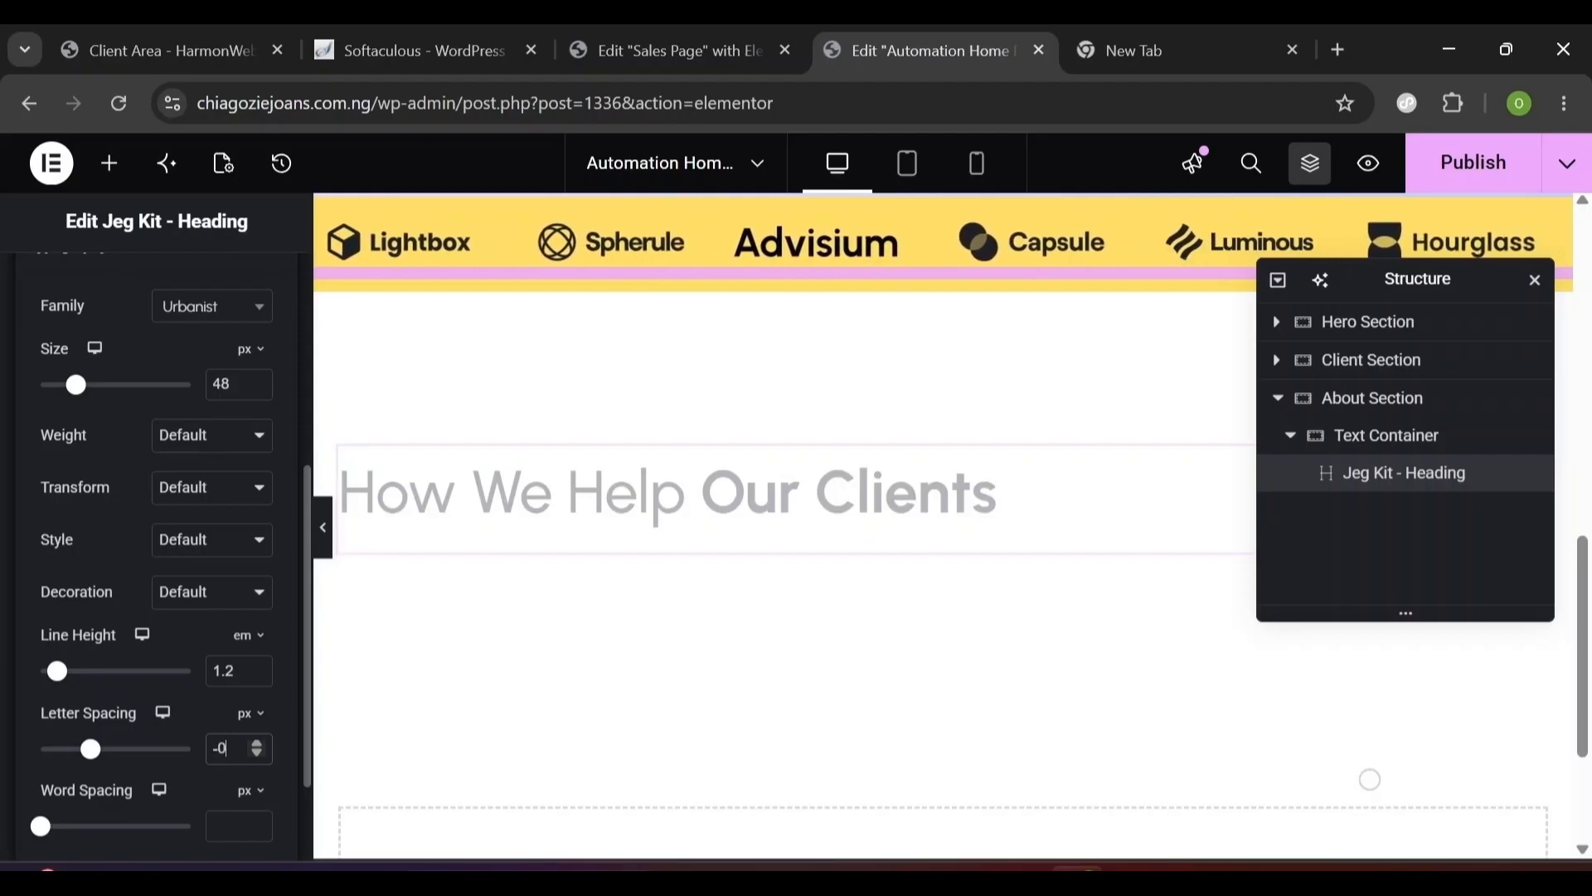
{"action": "type", "text": "0.2"}
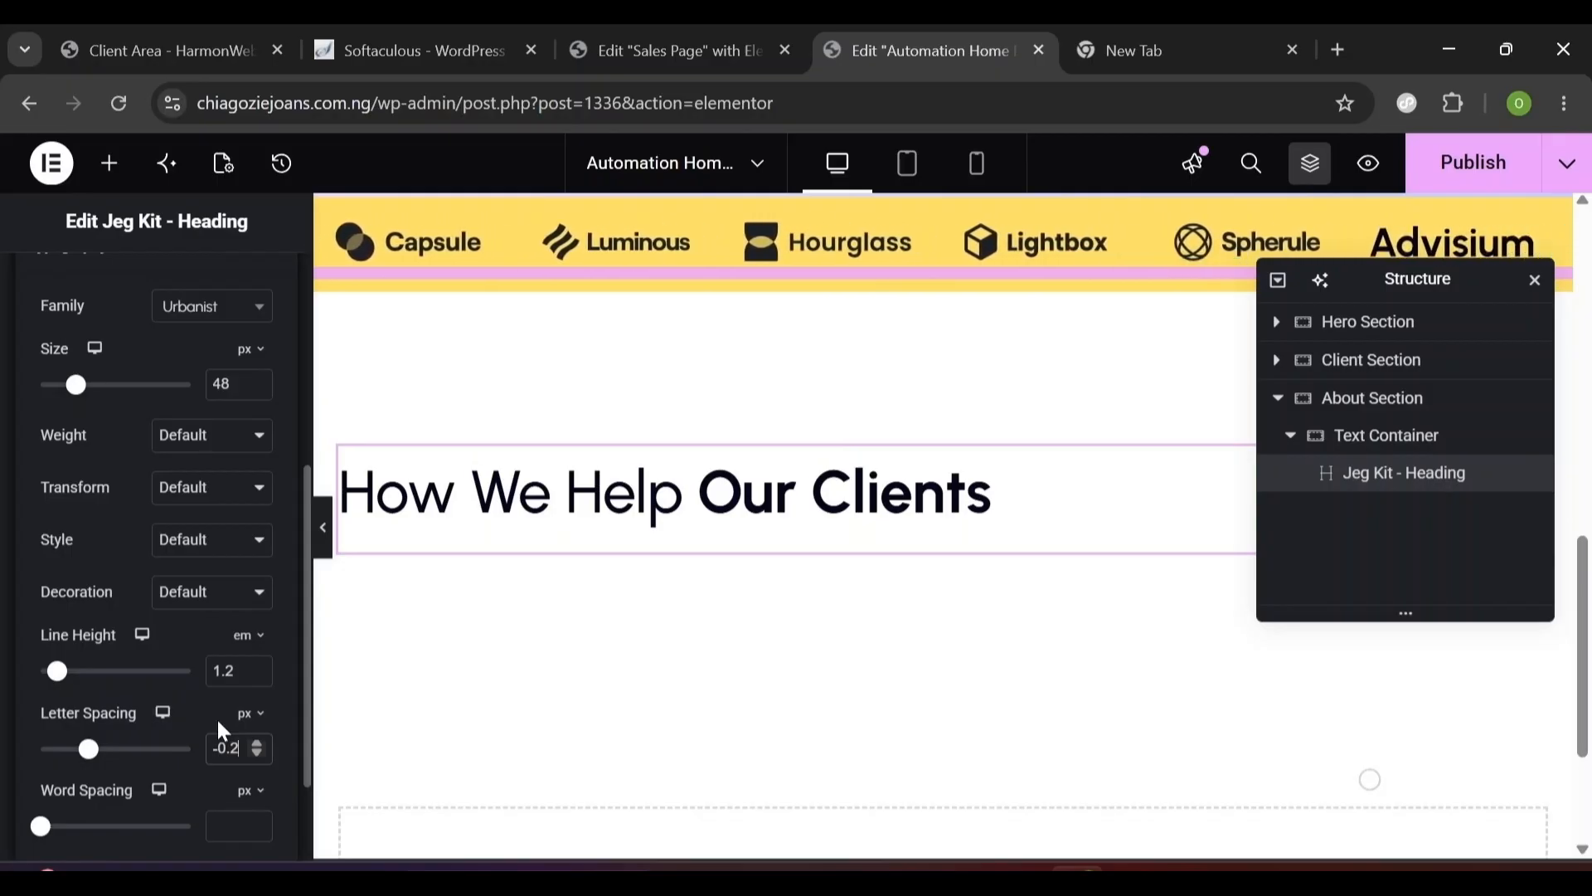
{"action": "left_click", "coordinate": [4, 437]}
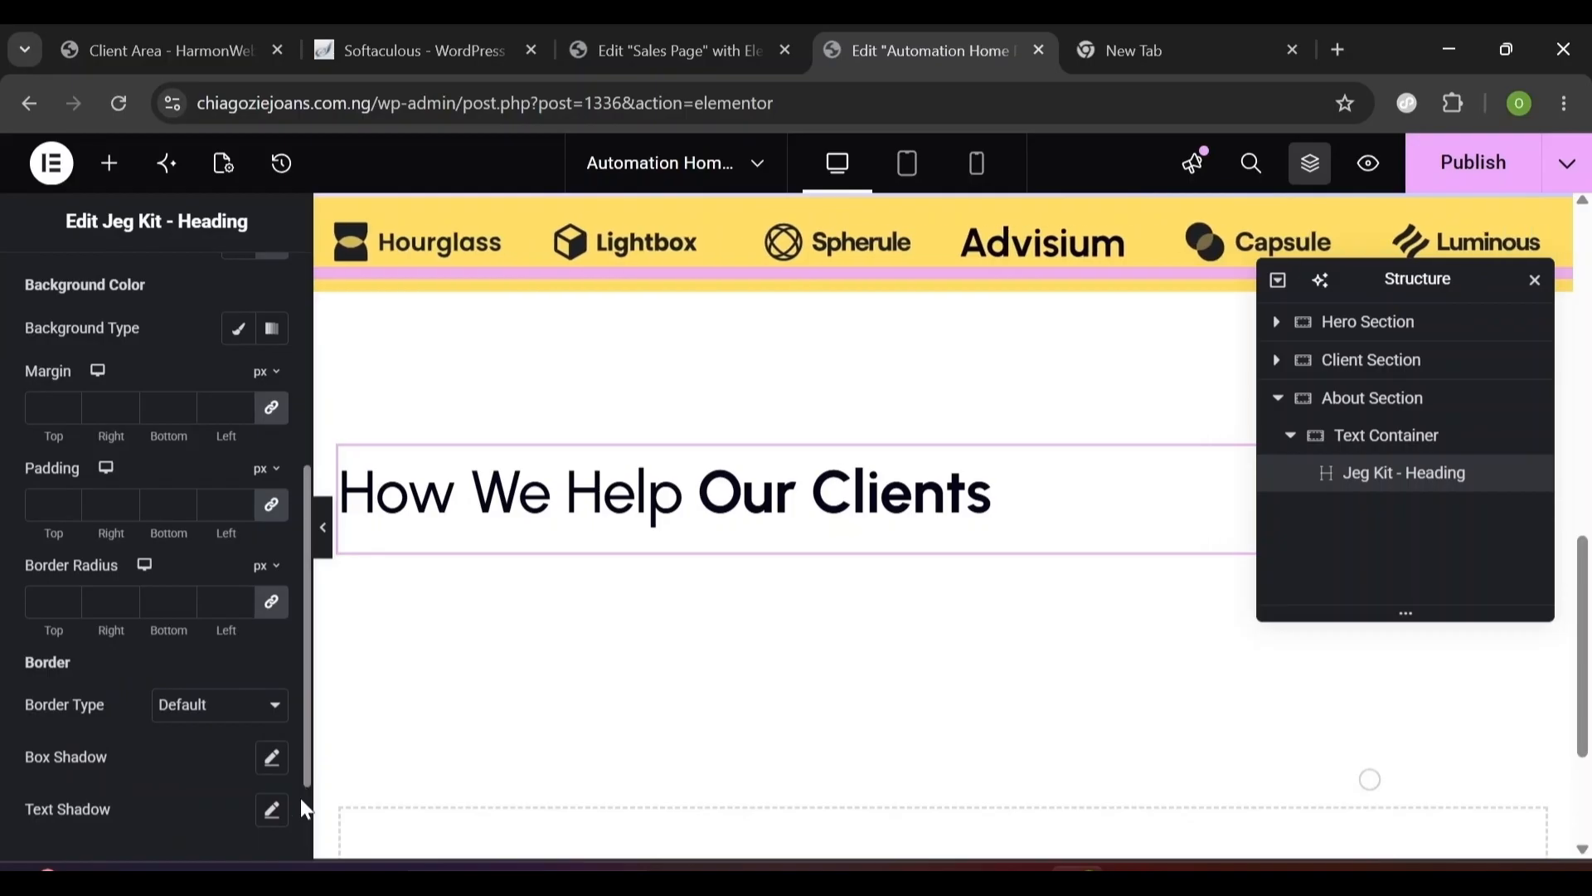
{"action": "scroll", "coordinate": [308, 817], "scroll_direction": "down", "scroll_amount": 2}
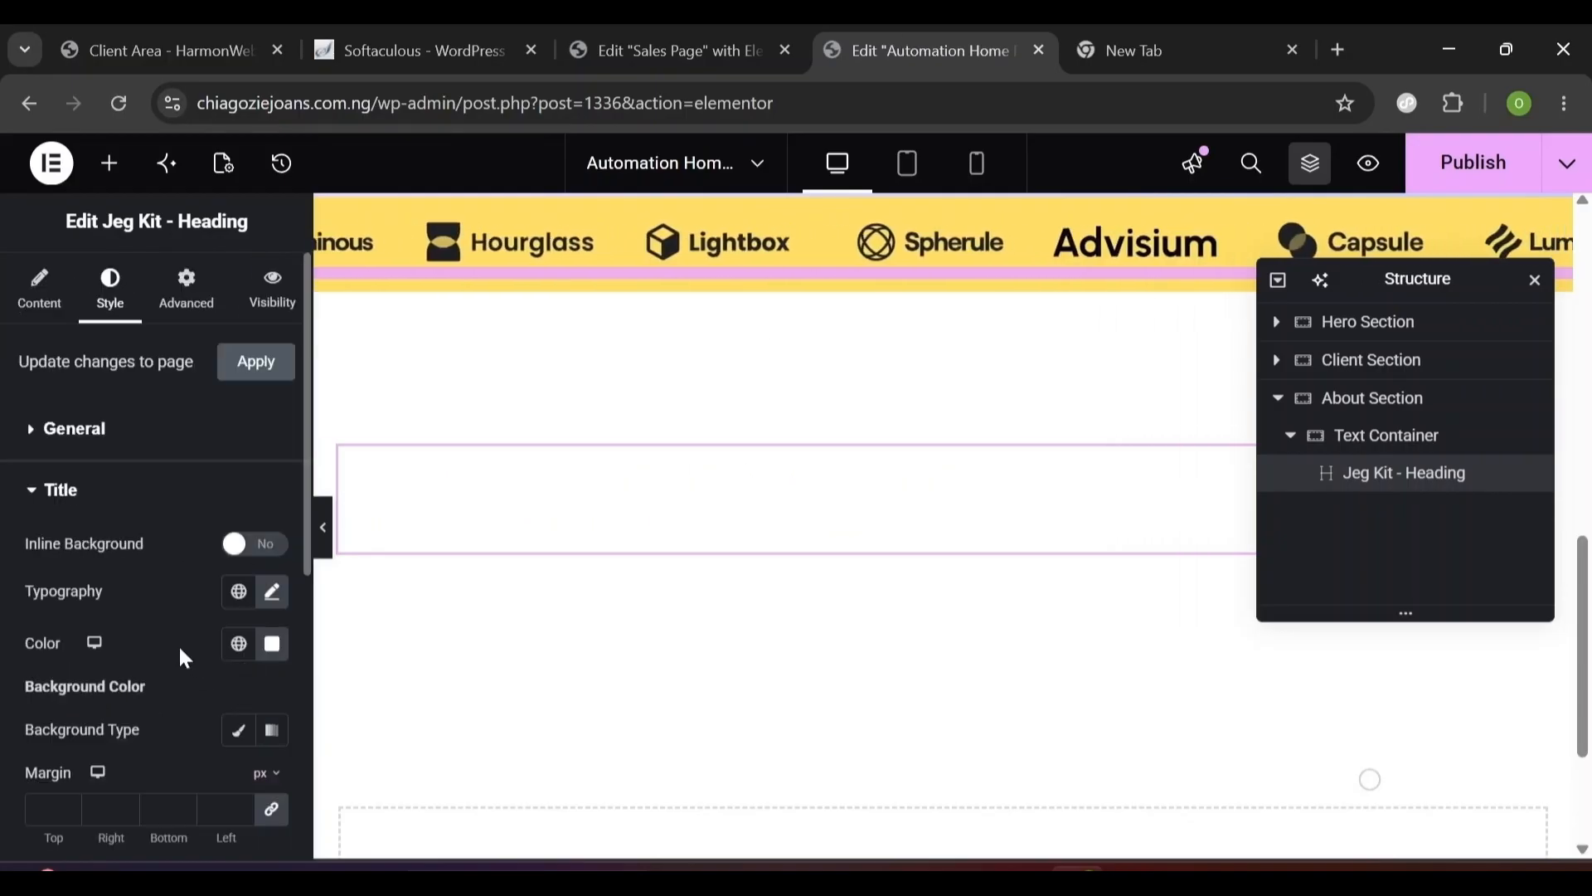
{"action": "key", "text": "ctrl+z"}
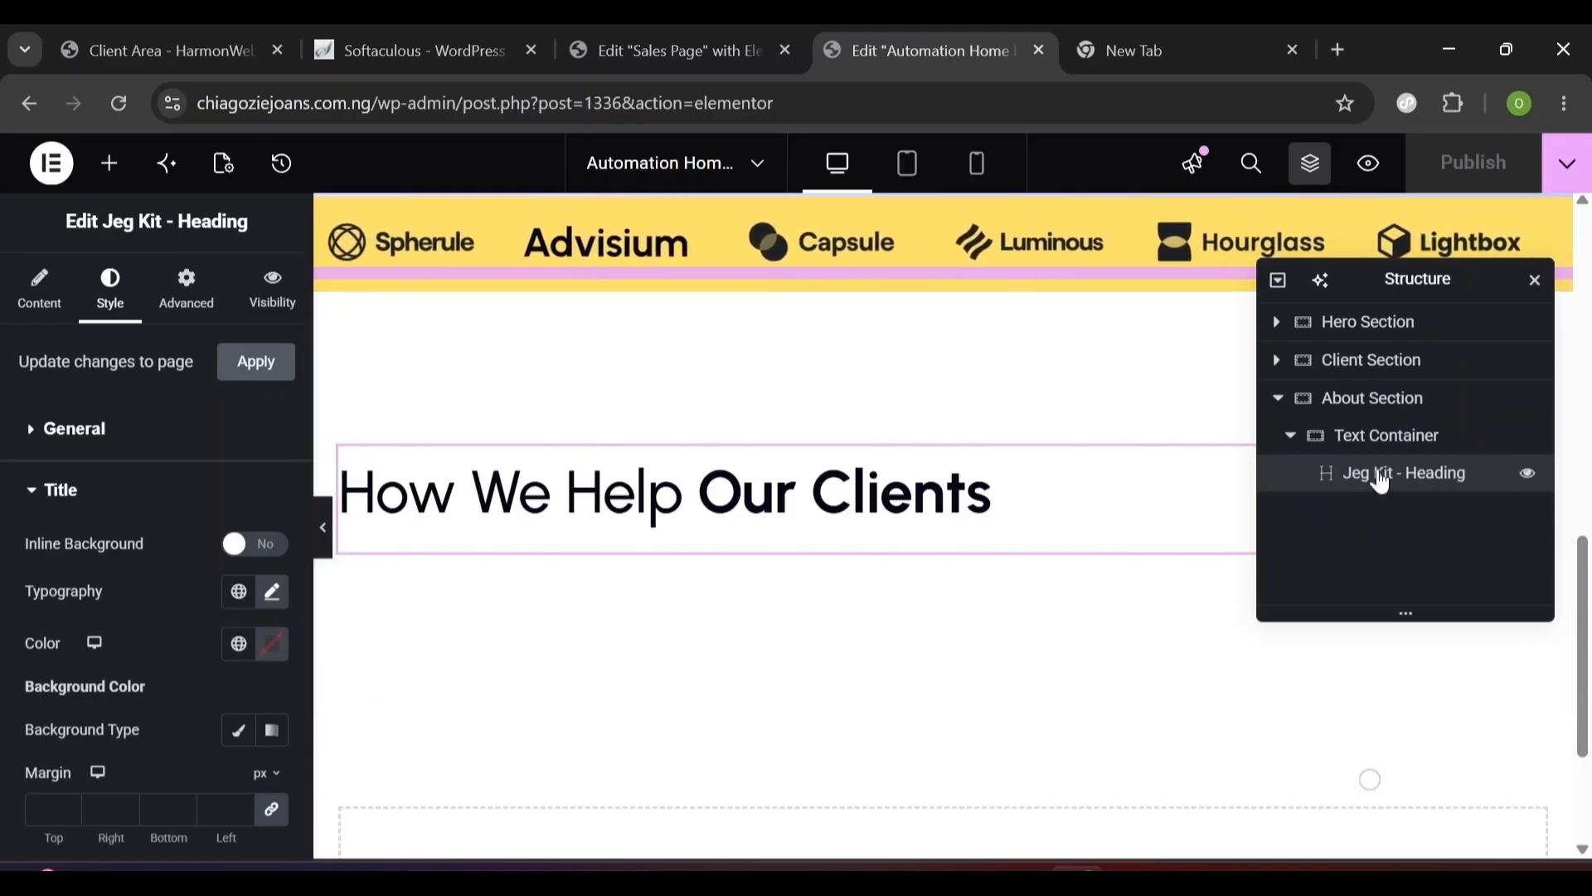
- Give the About Section a classic background using the Primary global colour #05061A
{"action": "left_click", "coordinate": [1349, 410]}
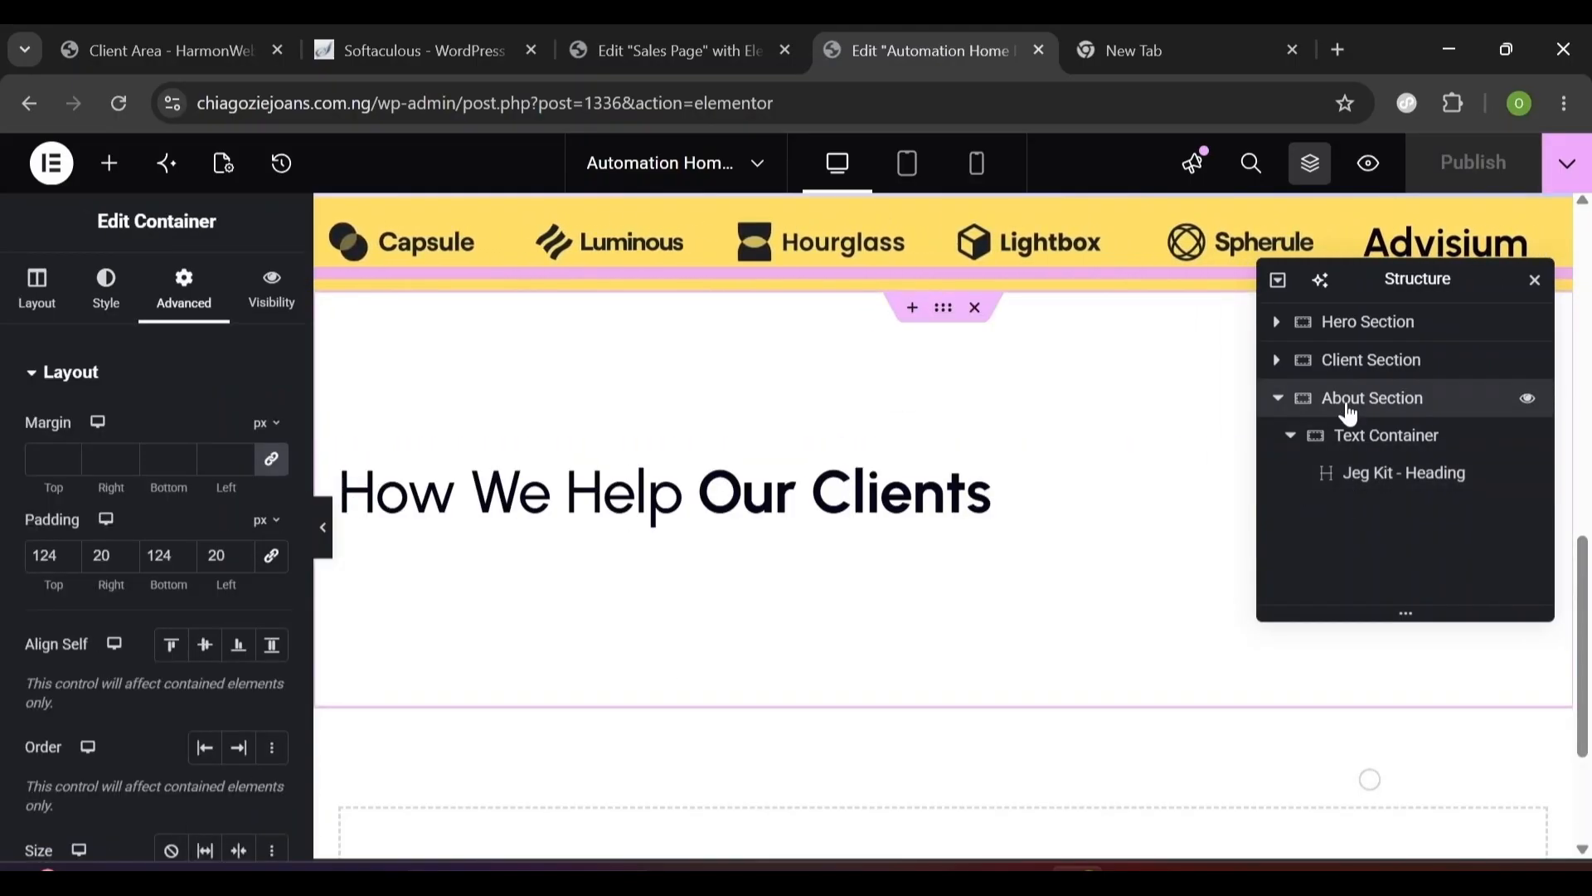
{"action": "left_click", "coordinate": [106, 301]}
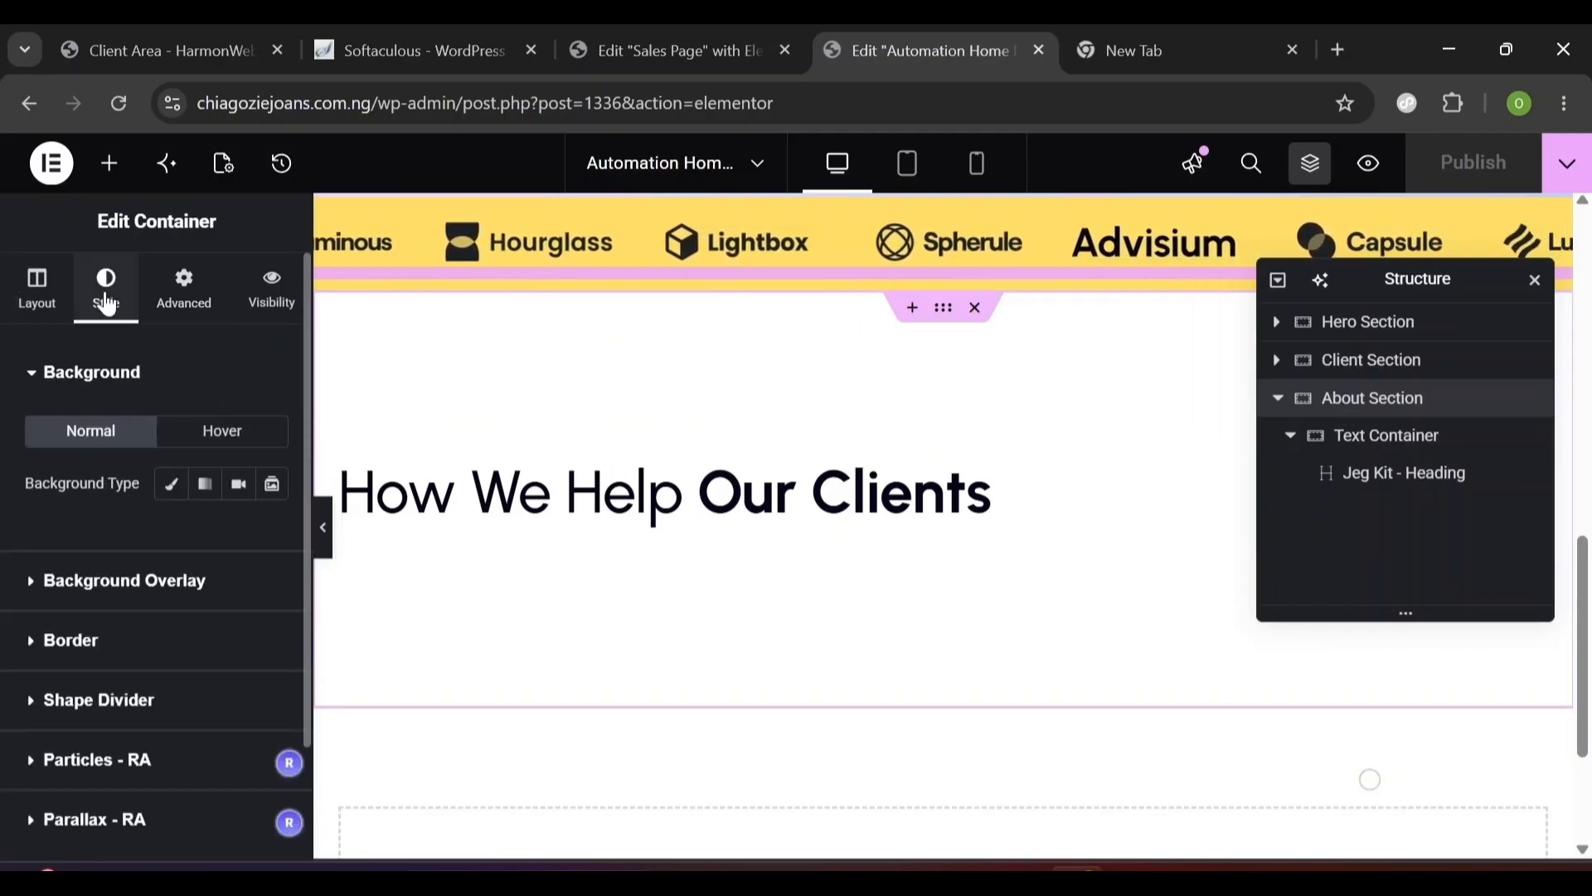
{"action": "left_click", "coordinate": [184, 498]}
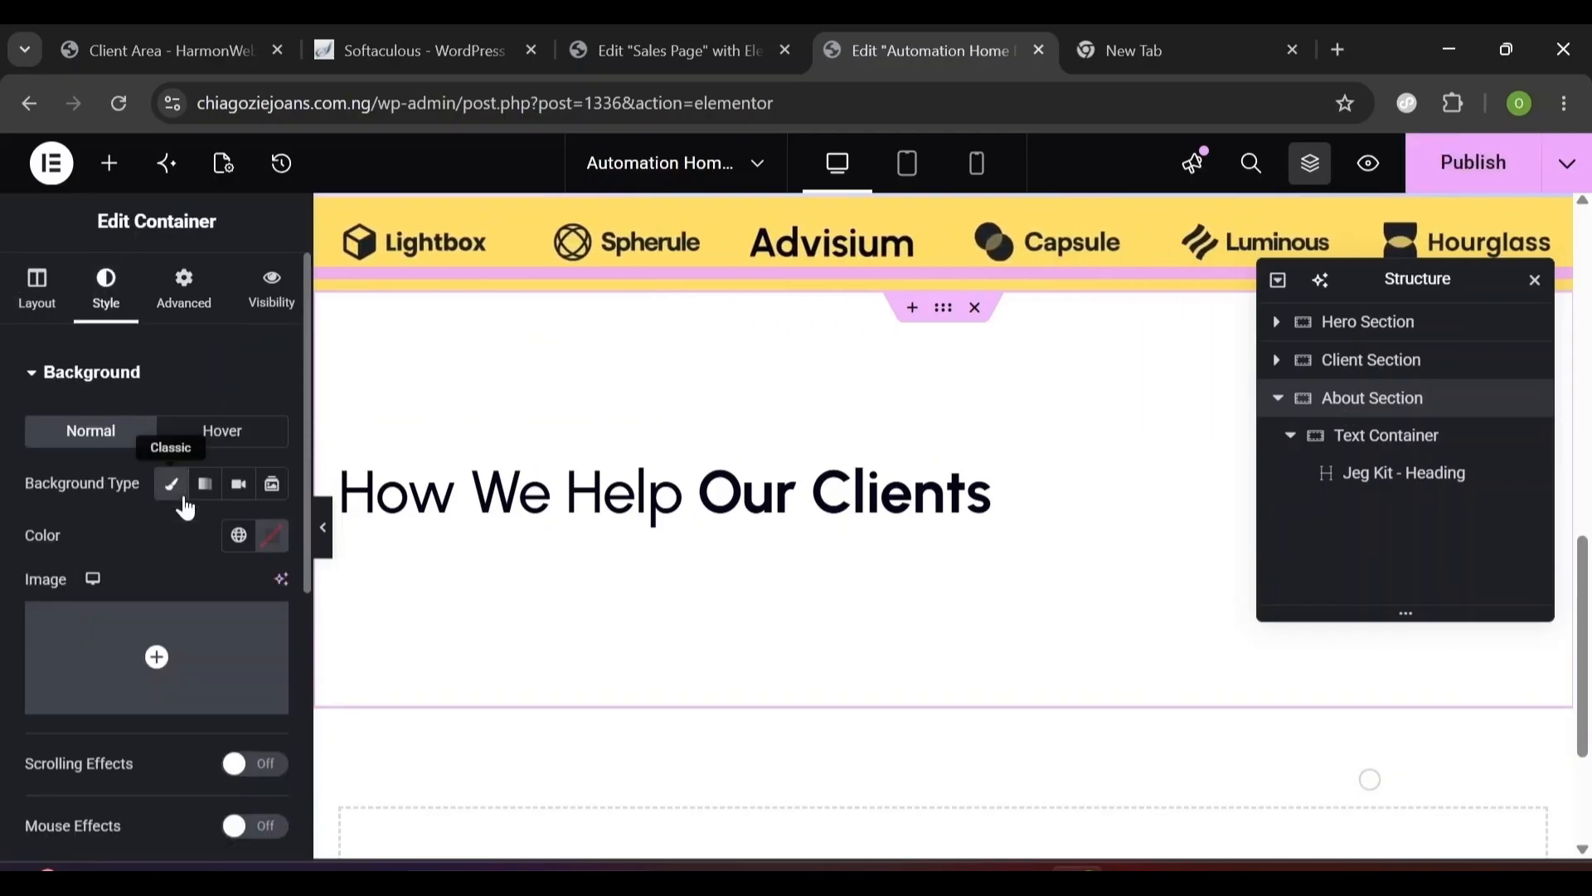
{"action": "left_click", "coordinate": [240, 536]}
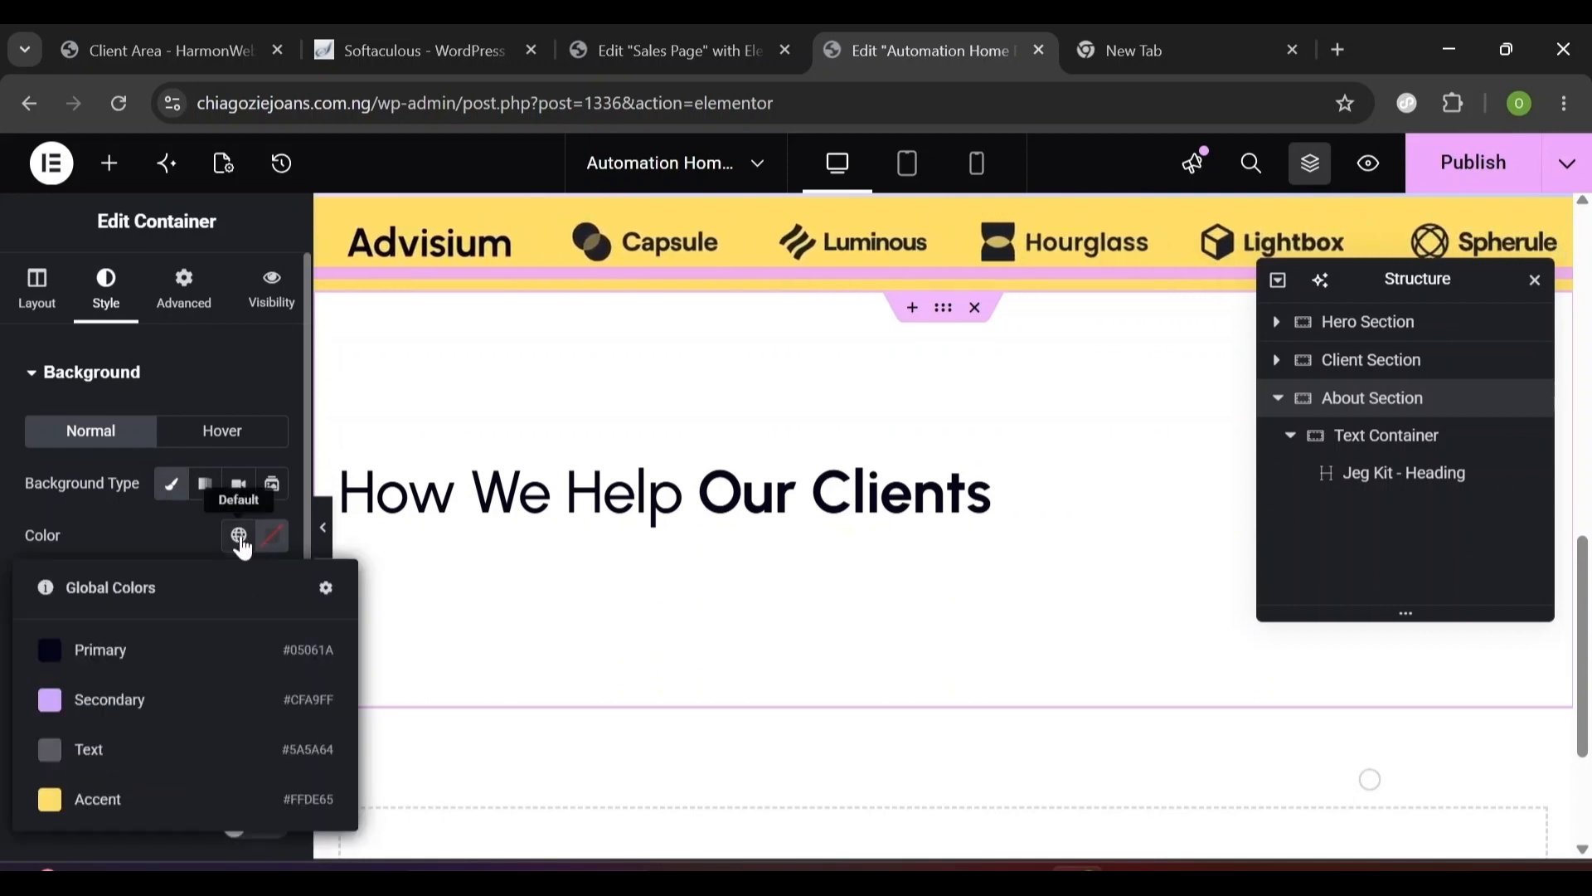
{"action": "left_click", "coordinate": [134, 655]}
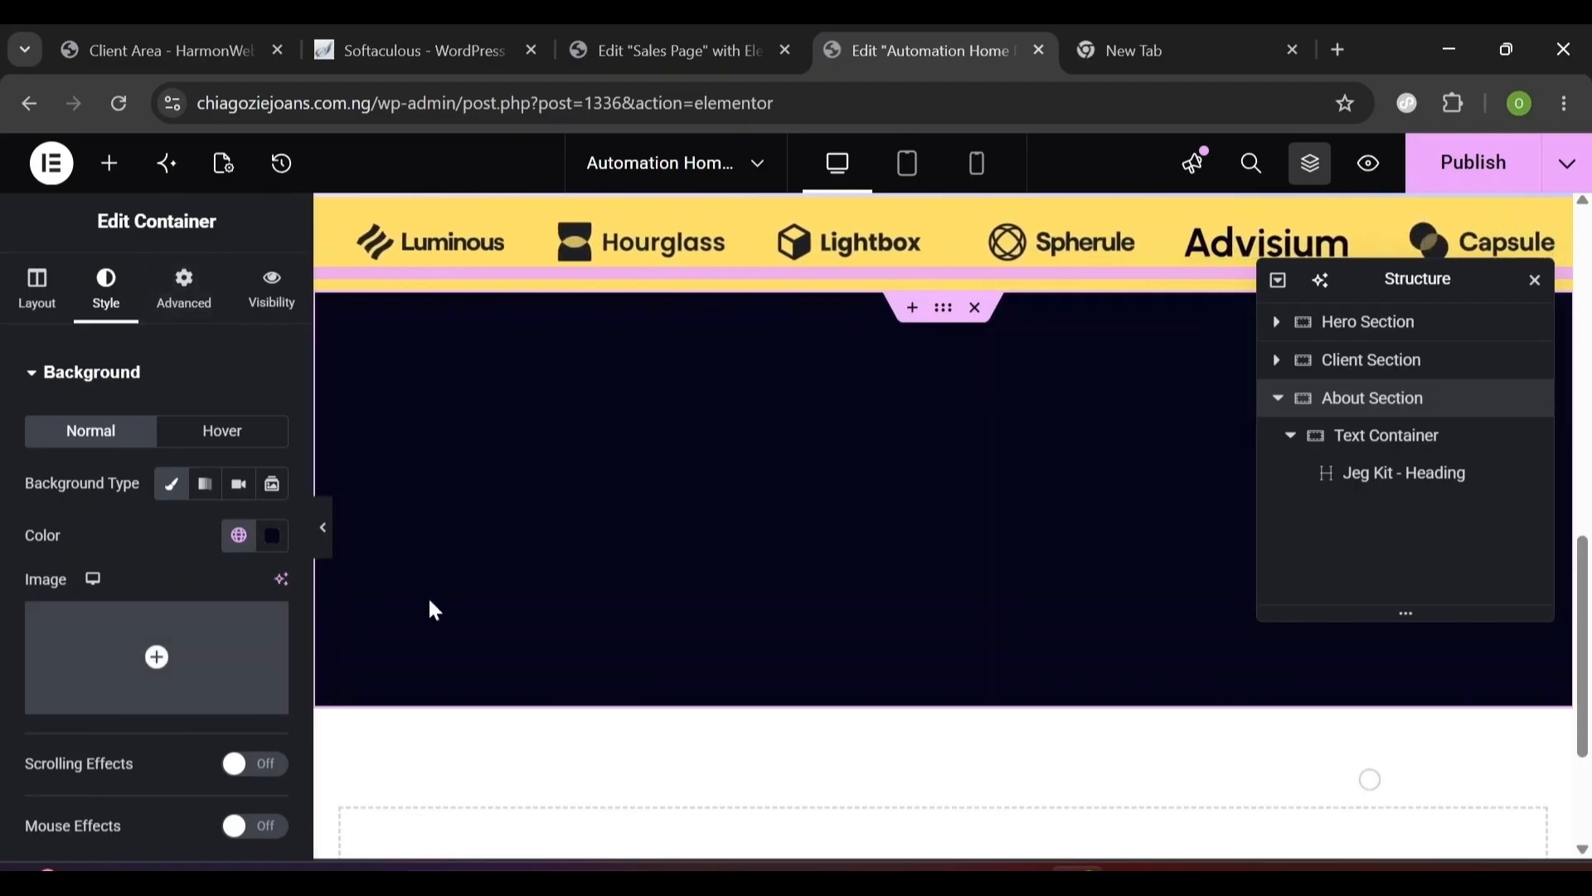
{"action": "left_click", "coordinate": [1407, 489]}
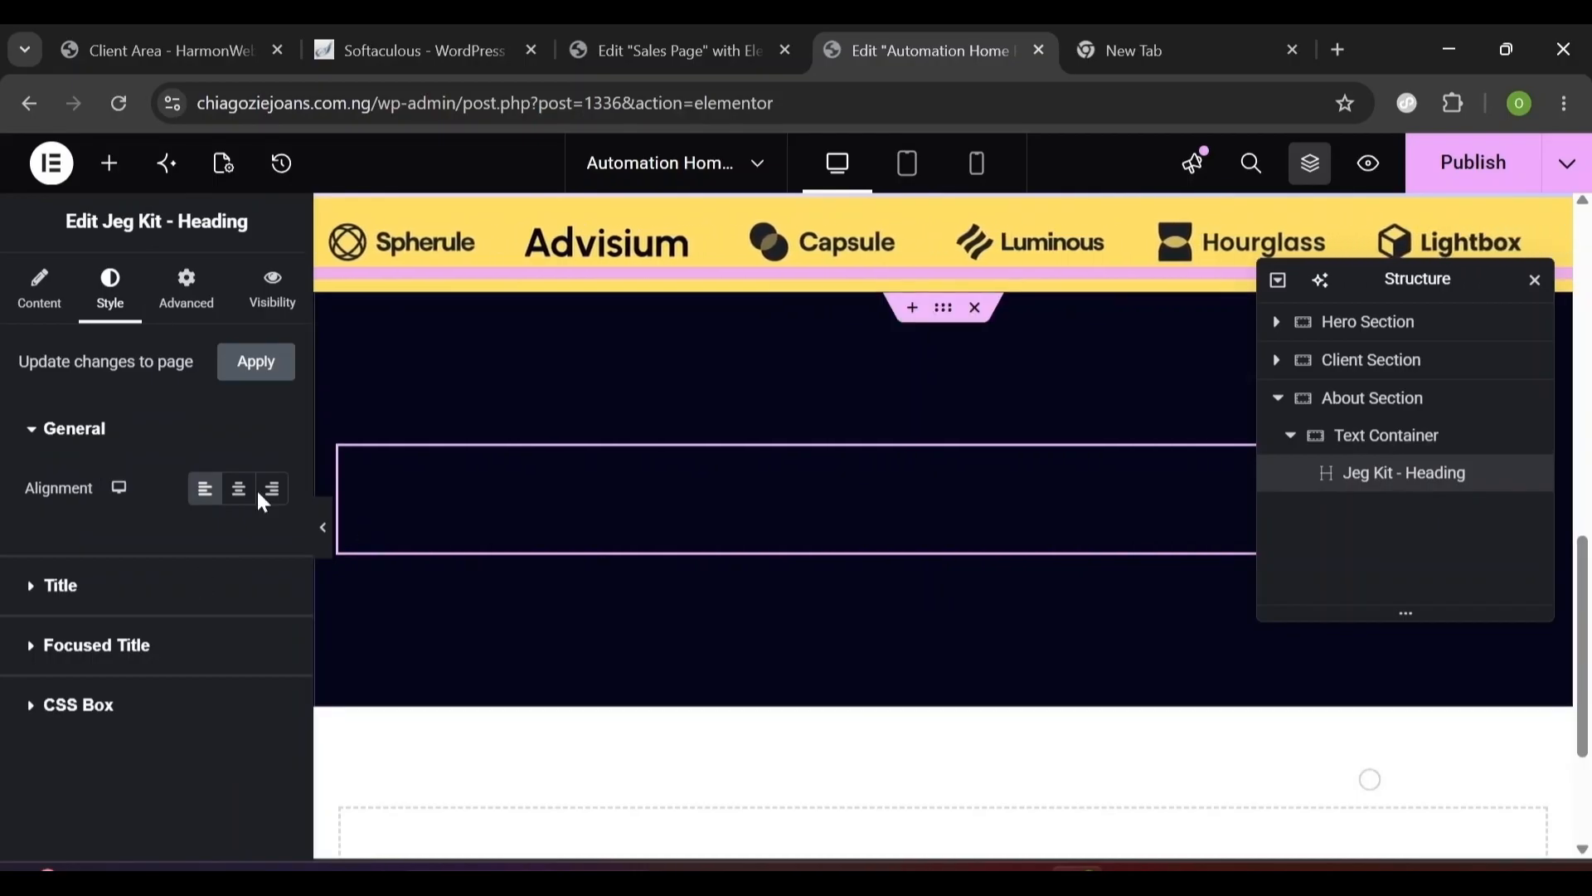
- Set the heading's title colour to white #FFFFFF
{"action": "left_click", "coordinate": [33, 590]}
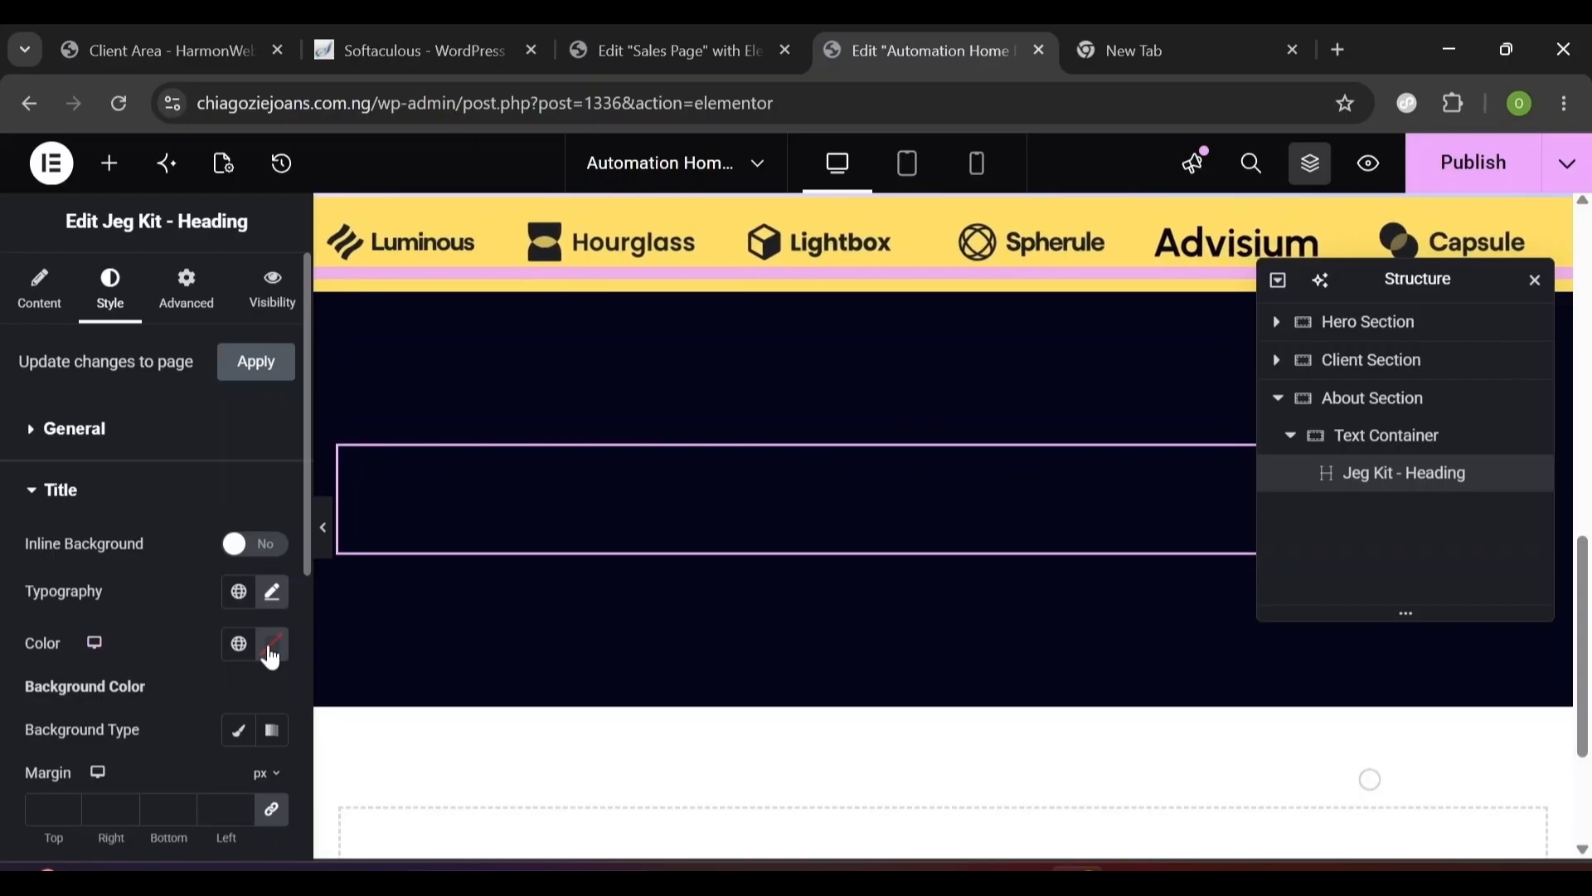
{"action": "left_click", "coordinate": [272, 645]}
{"action": "left_click_drag", "start_coordinate": [196, 417], "coordinate": [117, 313]}
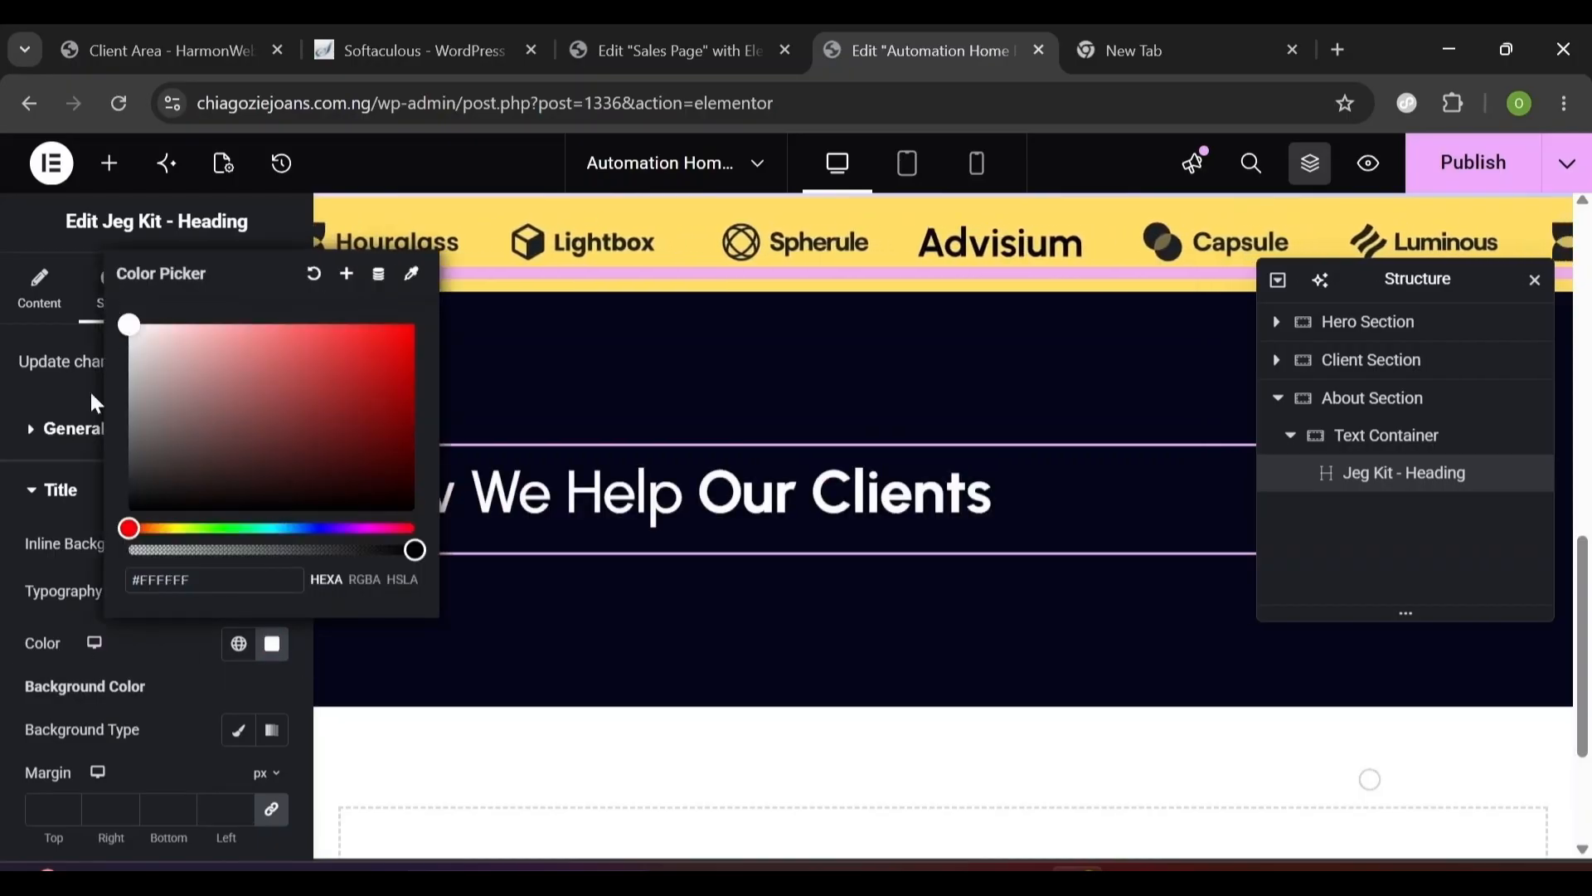
- Rename the Text Container to A2 Container in the Structure panel
{"action": "left_click", "coordinate": [1368, 448]}
{"action": "key", "text": "BackSpace"}
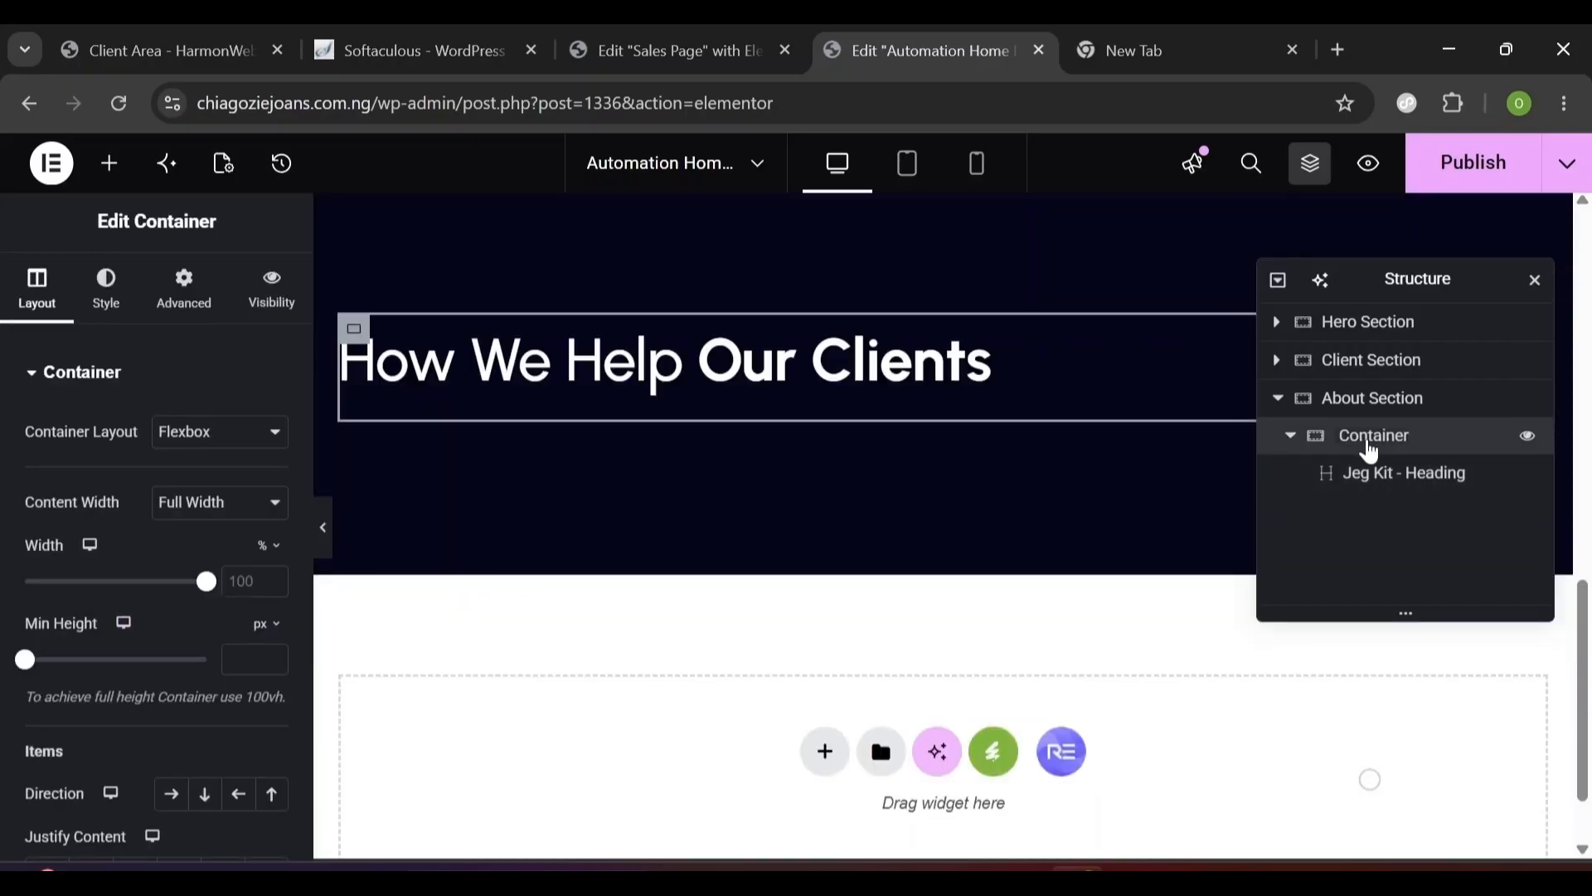
{"action": "type", "text": "A 2"}
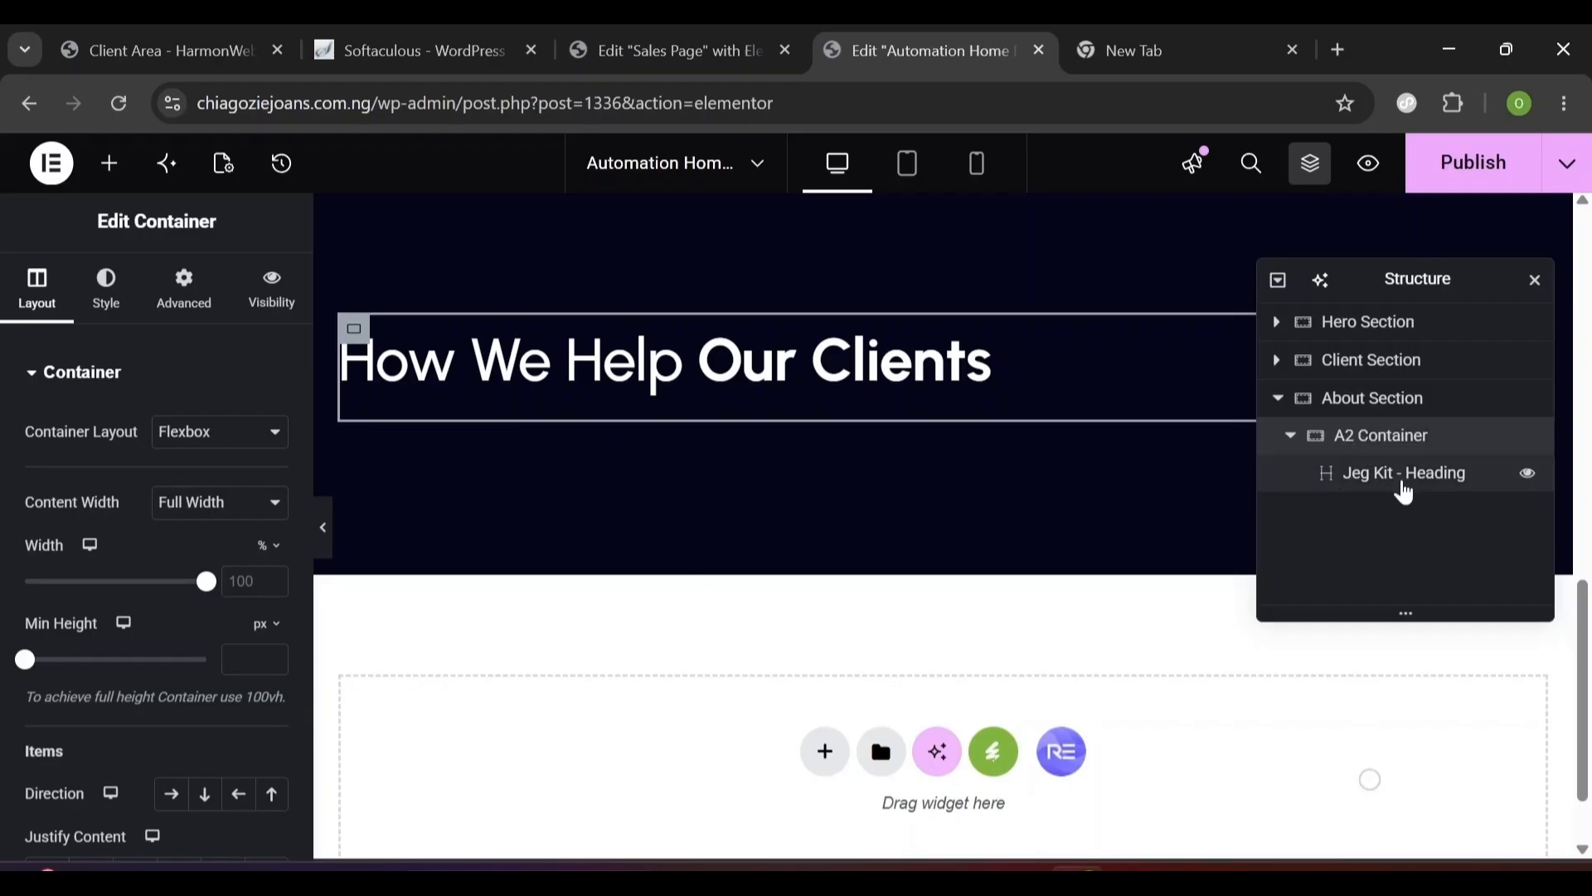
{"action": "left_click", "coordinate": [1405, 490]}
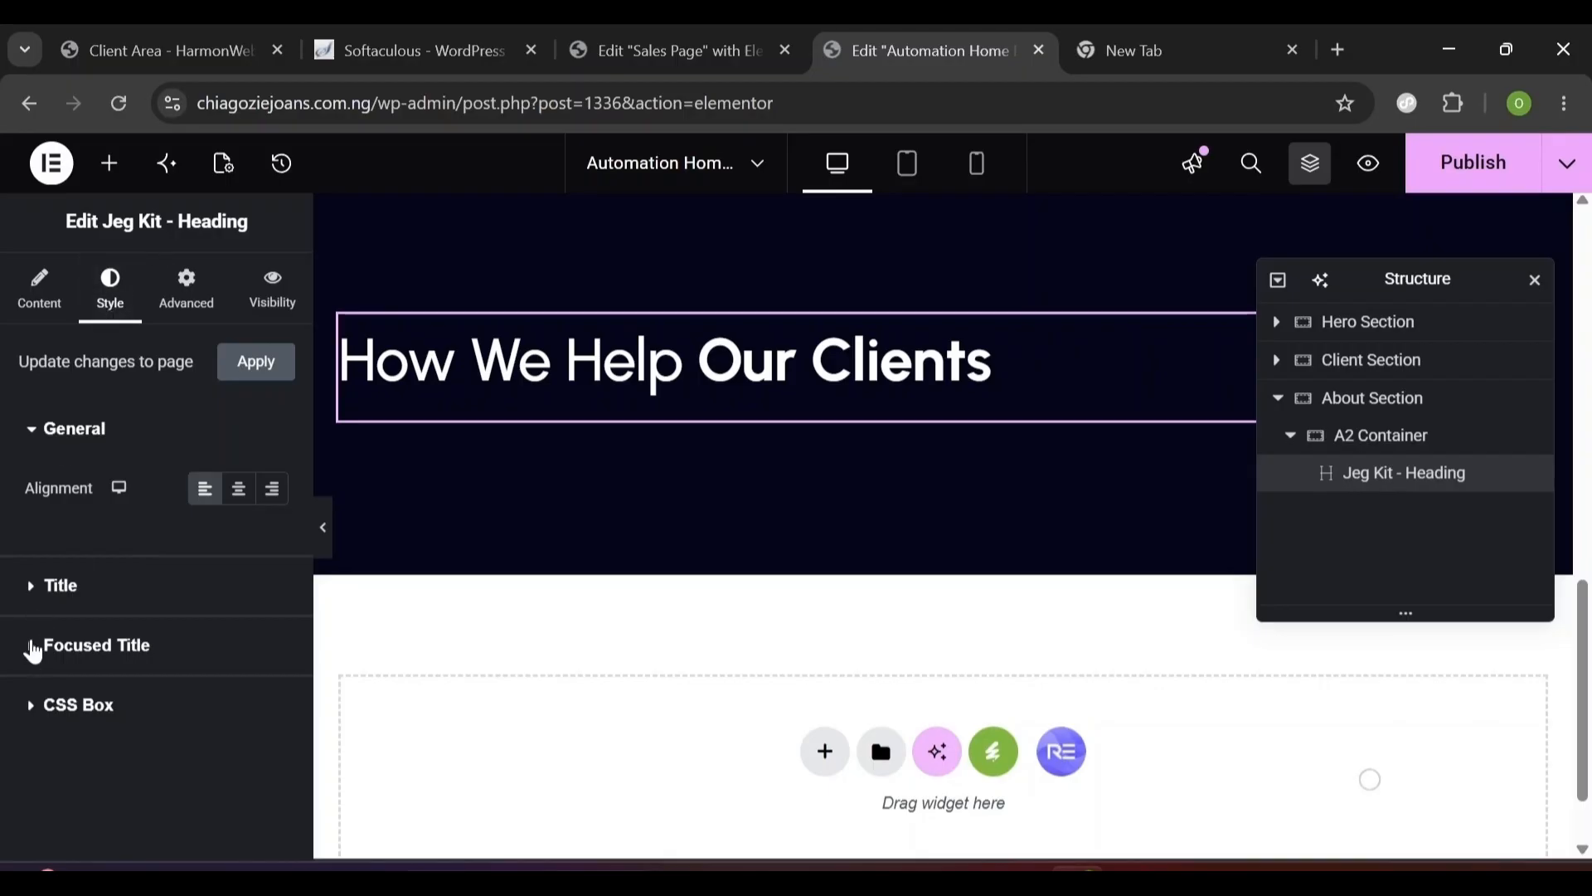
- Set the Focused Title typography to Urbanist at size 48
{"action": "left_click", "coordinate": [33, 651]}
{"action": "left_click", "coordinate": [55, 565]}
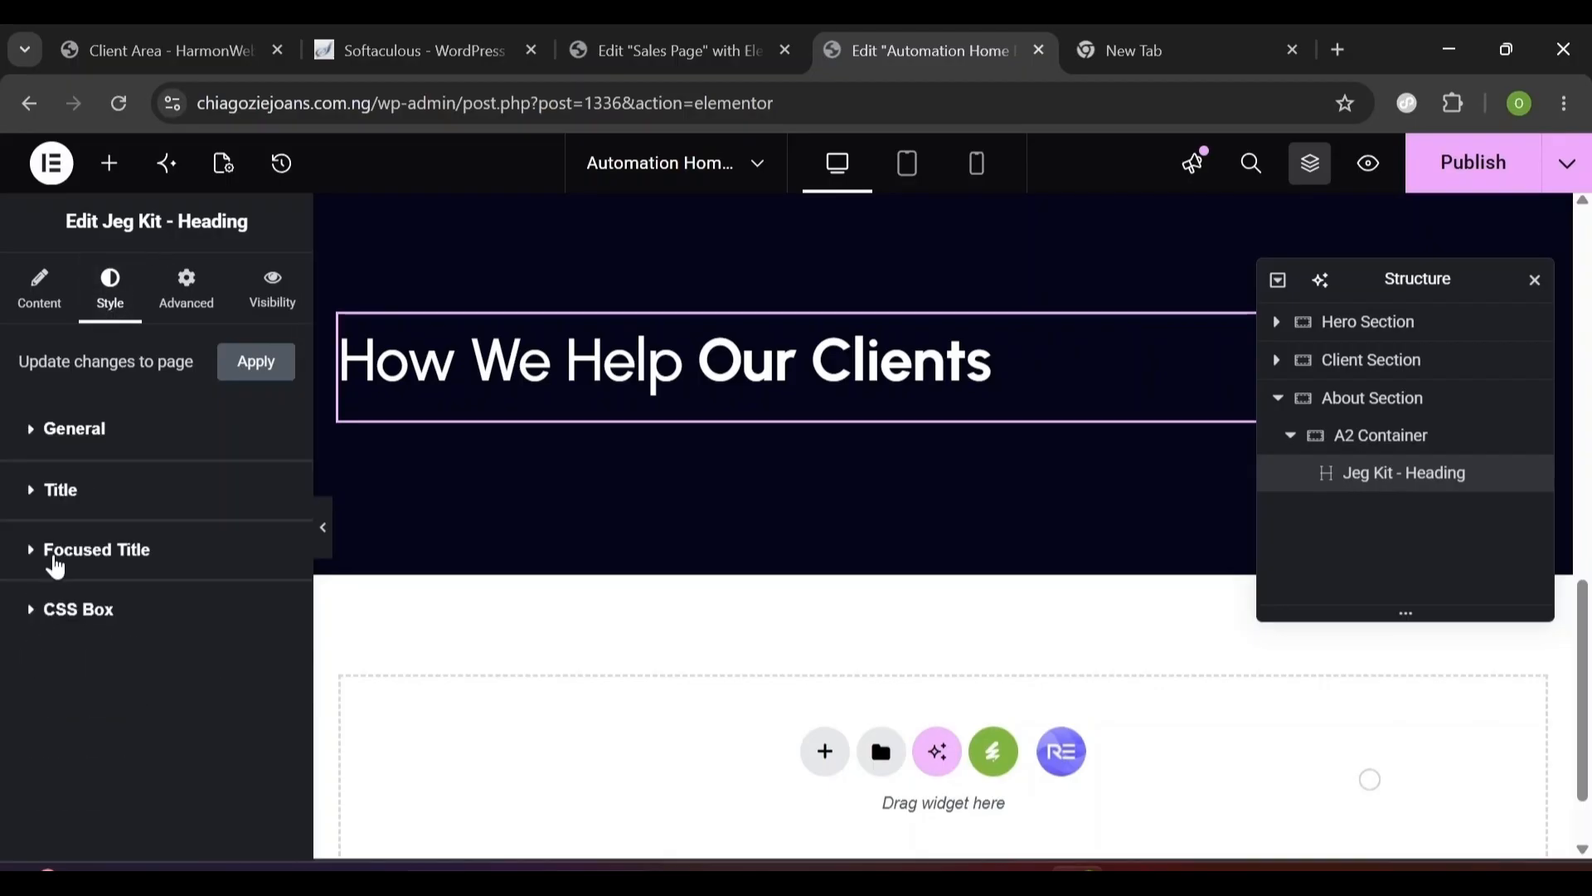
{"action": "left_click", "coordinate": [54, 565]}
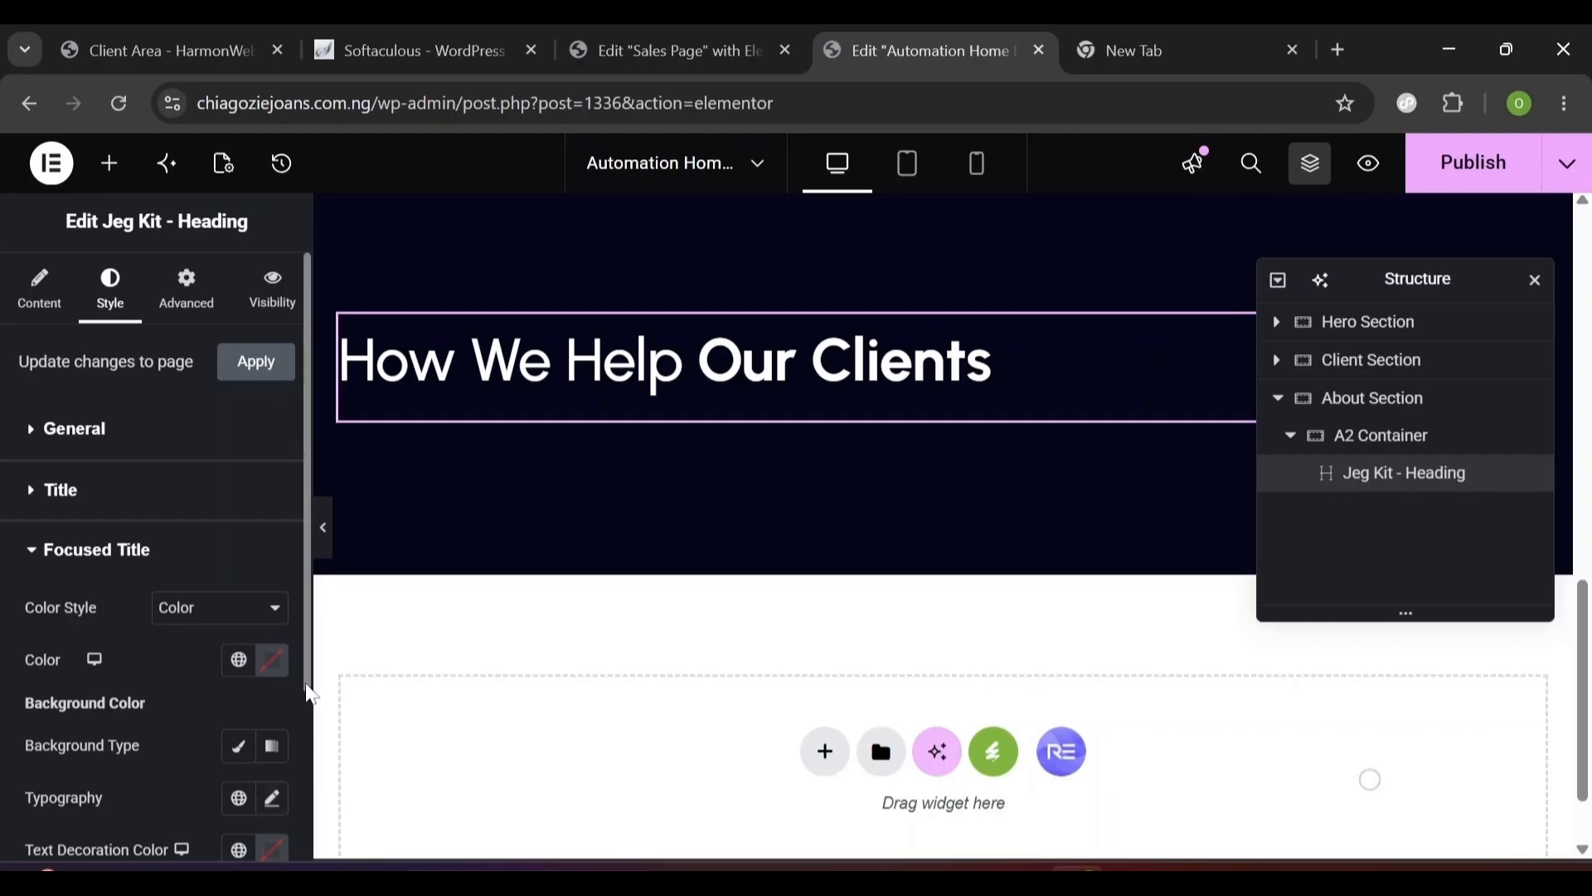
{"action": "scroll", "coordinate": [309, 721], "scroll_direction": "down", "scroll_amount": 1}
{"action": "scroll", "coordinate": [311, 730], "scroll_direction": "down", "scroll_amount": 2}
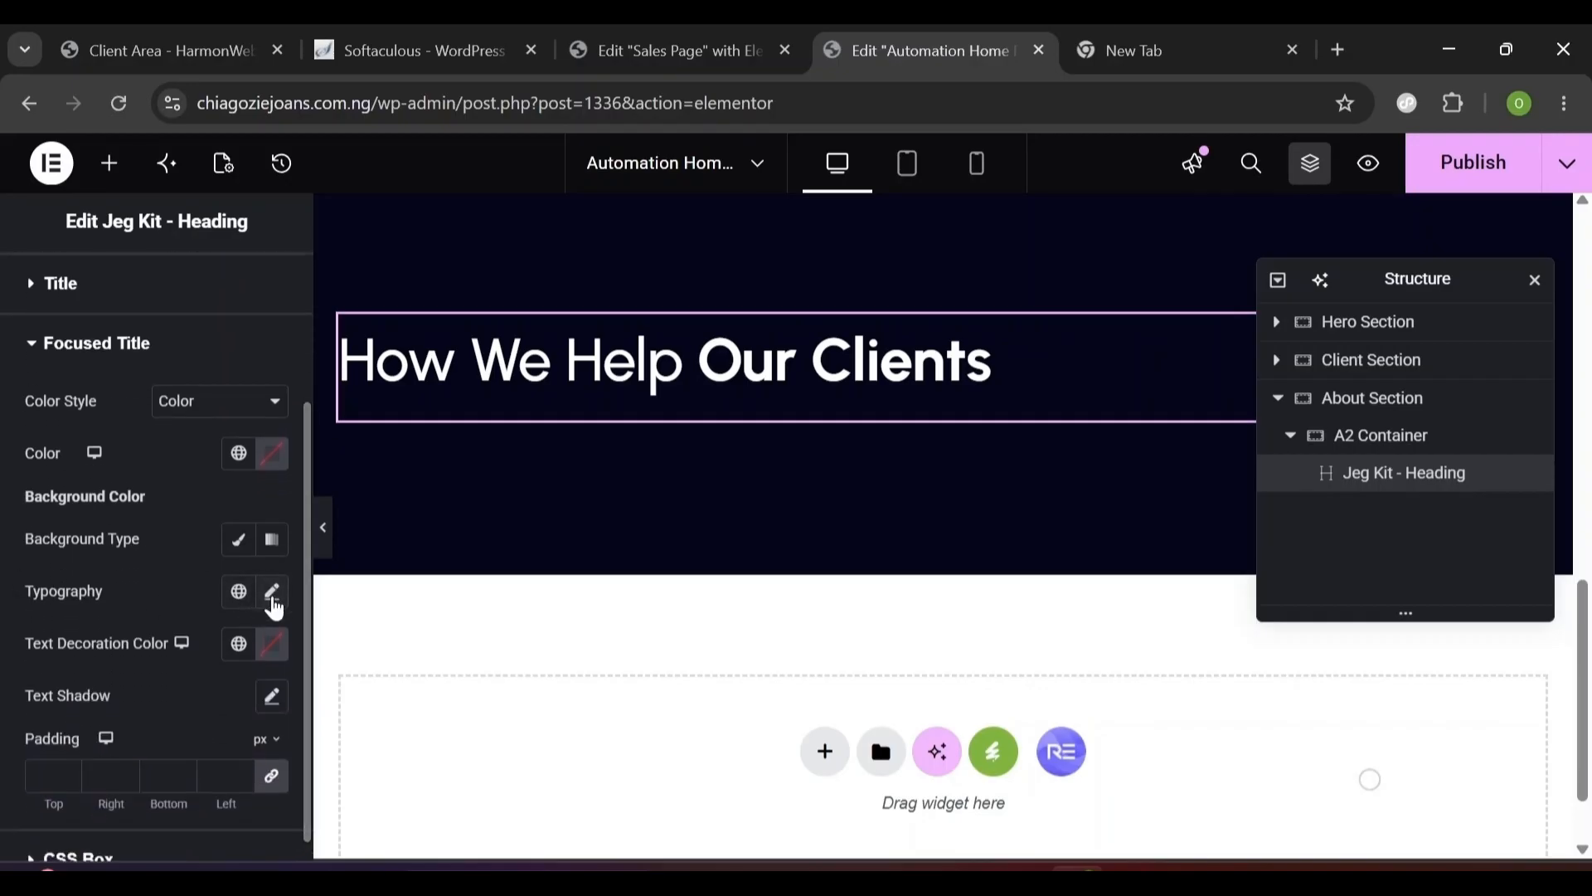
{"action": "left_click", "coordinate": [274, 594]}
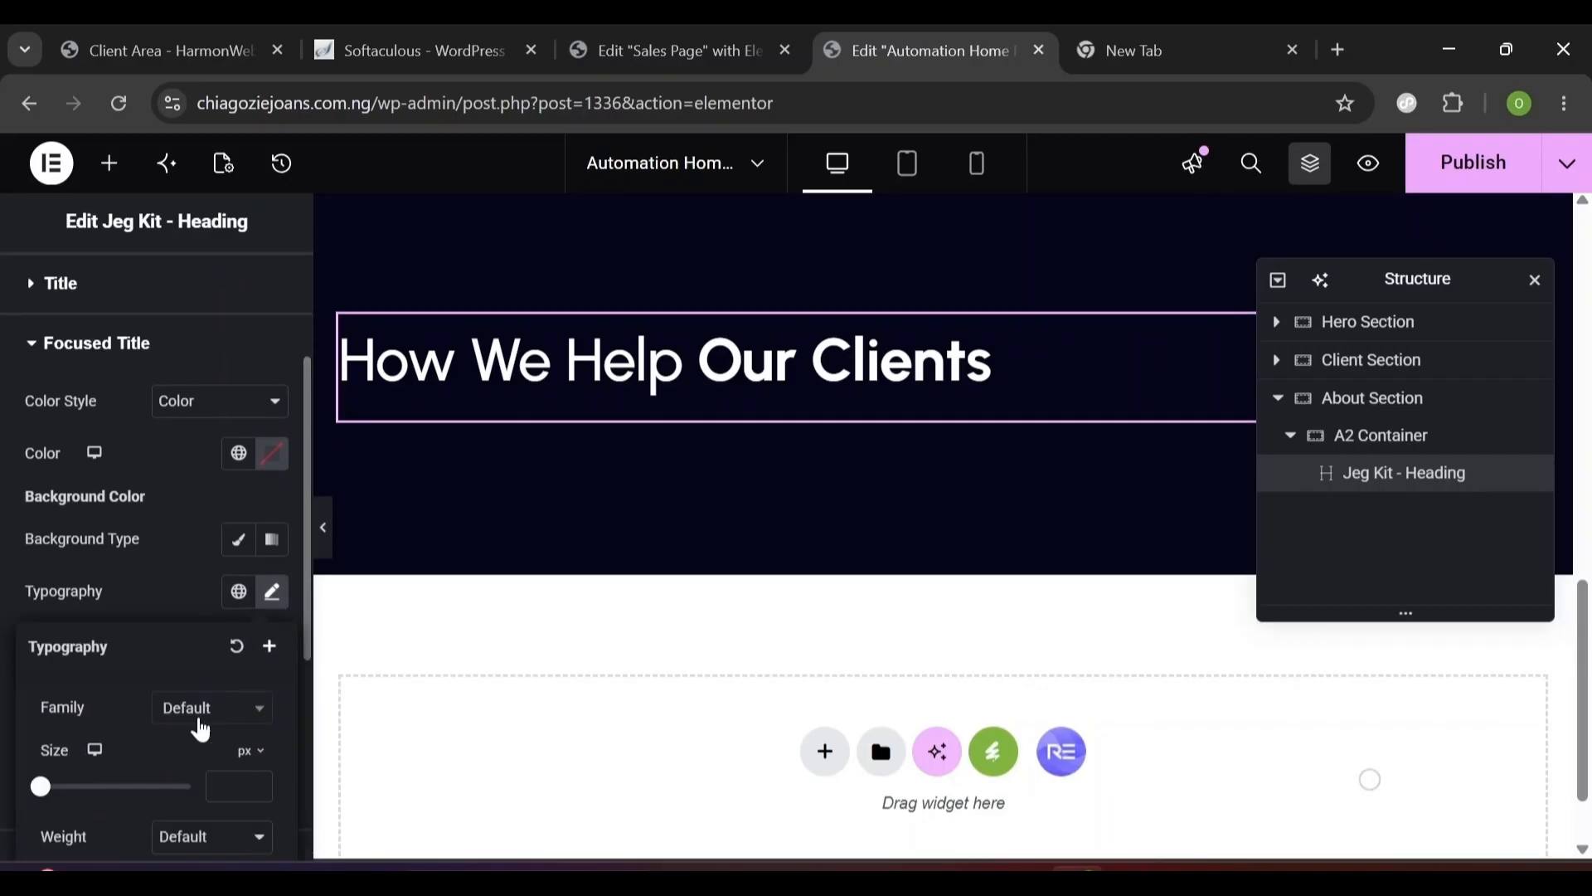
{"action": "left_click", "coordinate": [201, 725]}
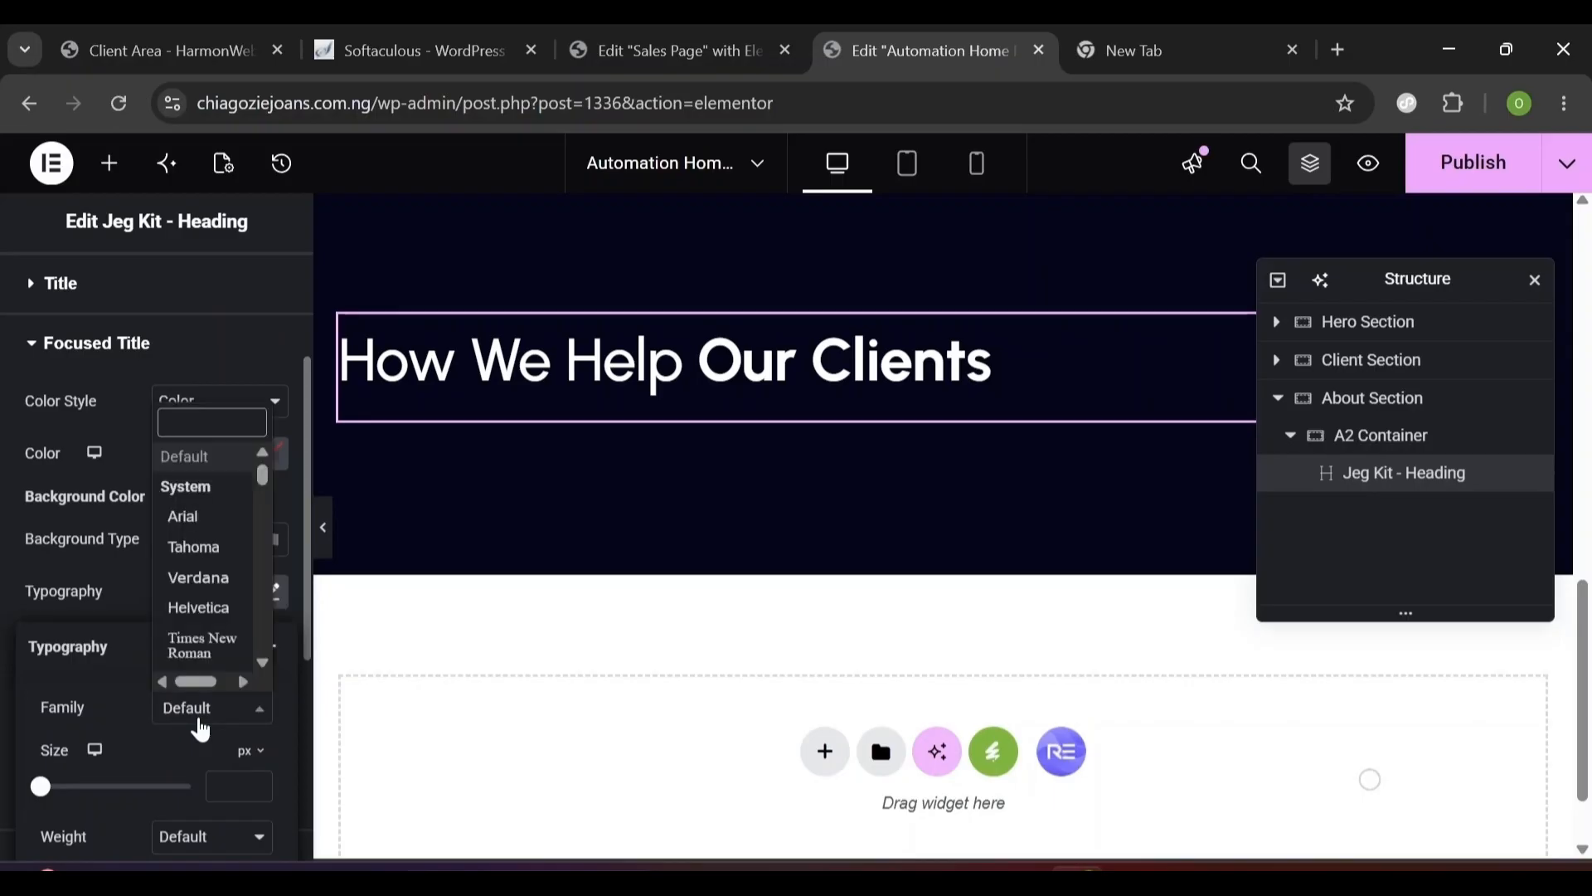
{"action": "type", "text": "u"}
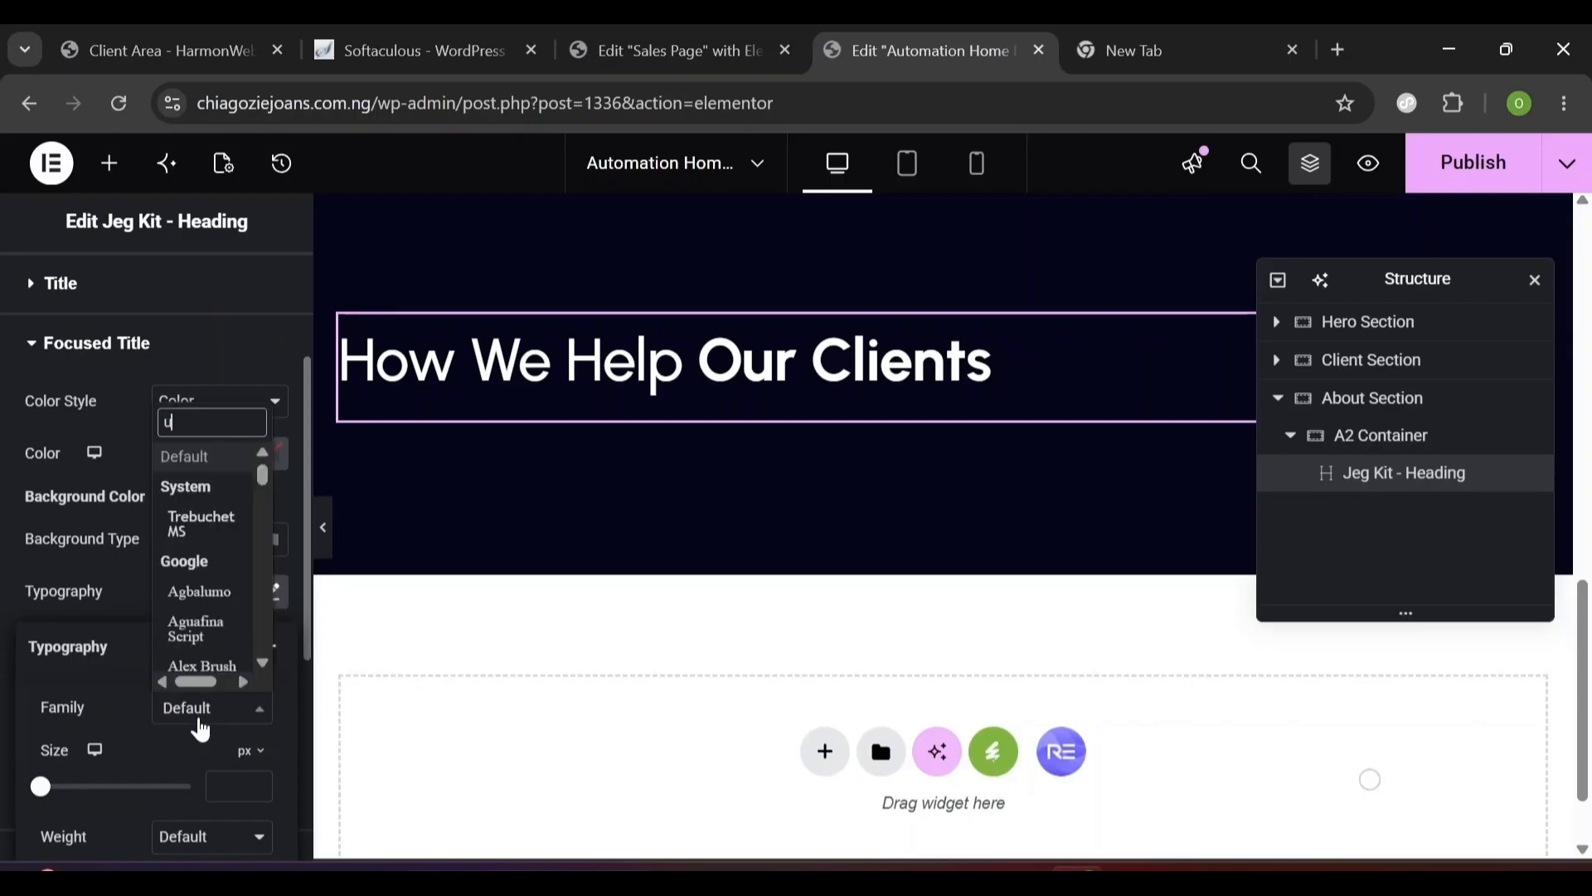
{"action": "type", "text": "rb"}
{"action": "left_click", "coordinate": [199, 675]}
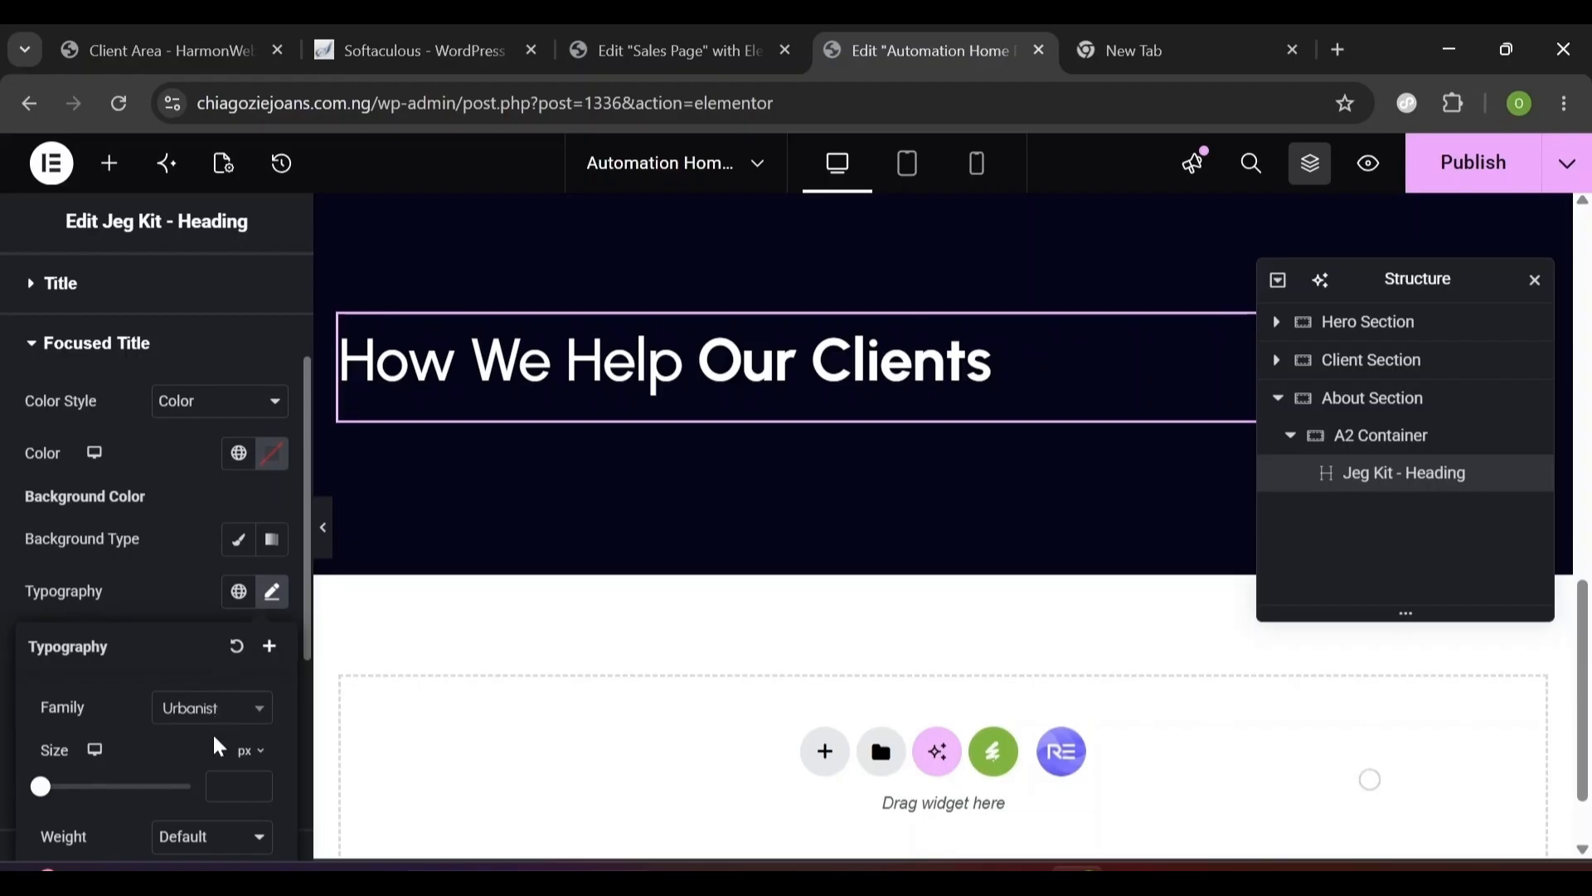
{"action": "left_click", "coordinate": [239, 786]}
{"action": "type", "text": "48"}
- Make the focused title weight 800 italic, with 1.2em line height and -0.2 letter spacing
{"action": "scroll", "coordinate": [203, 485], "scroll_direction": "down", "scroll_amount": 5}
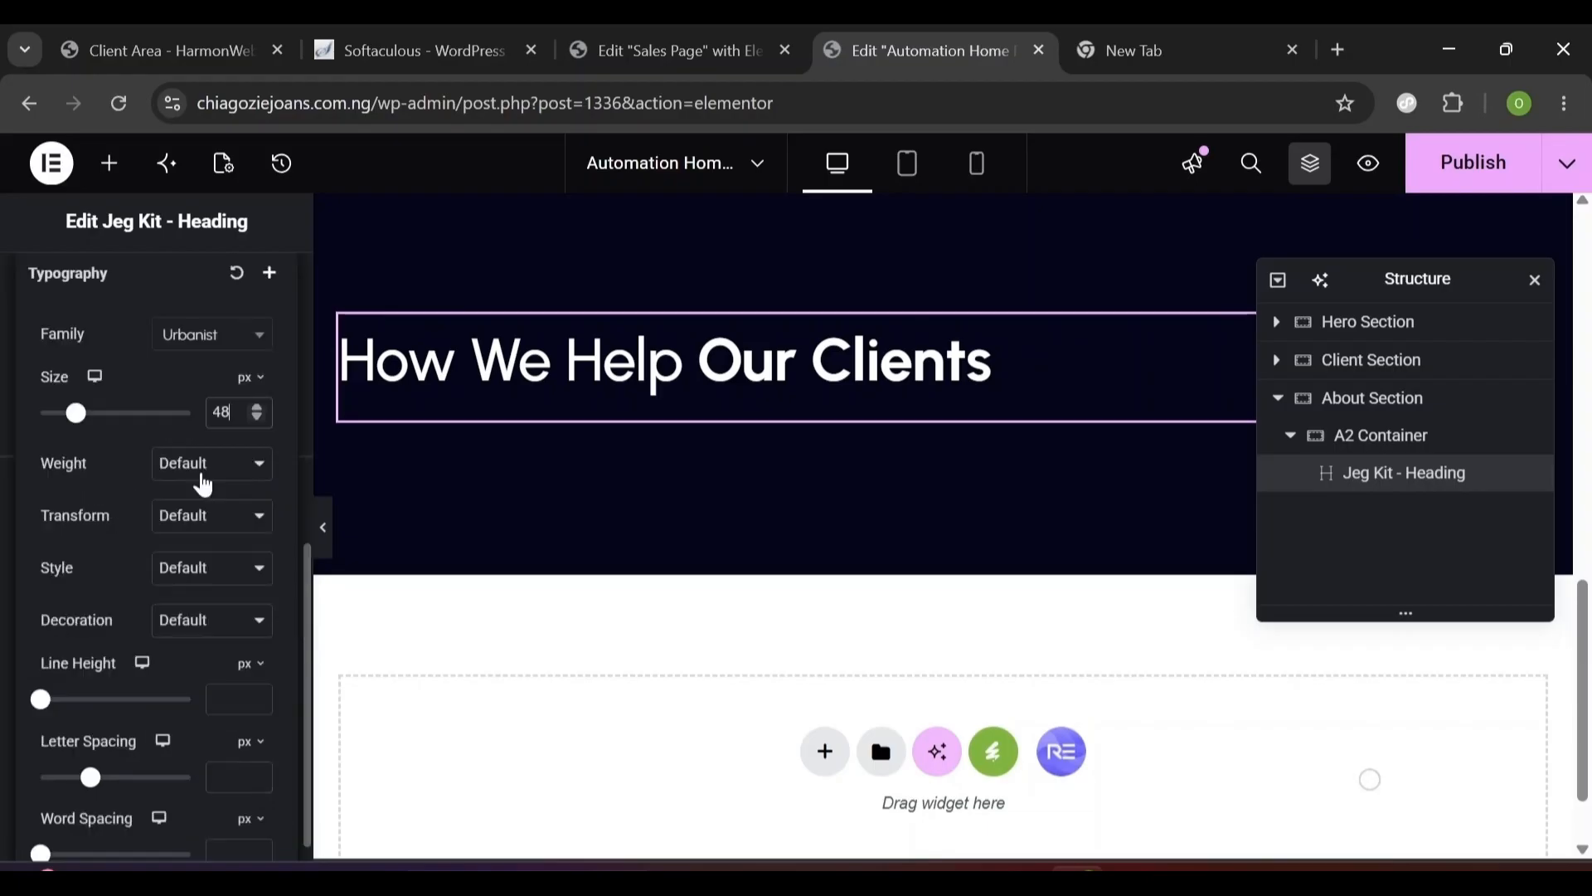
{"action": "left_click", "coordinate": [203, 485]}
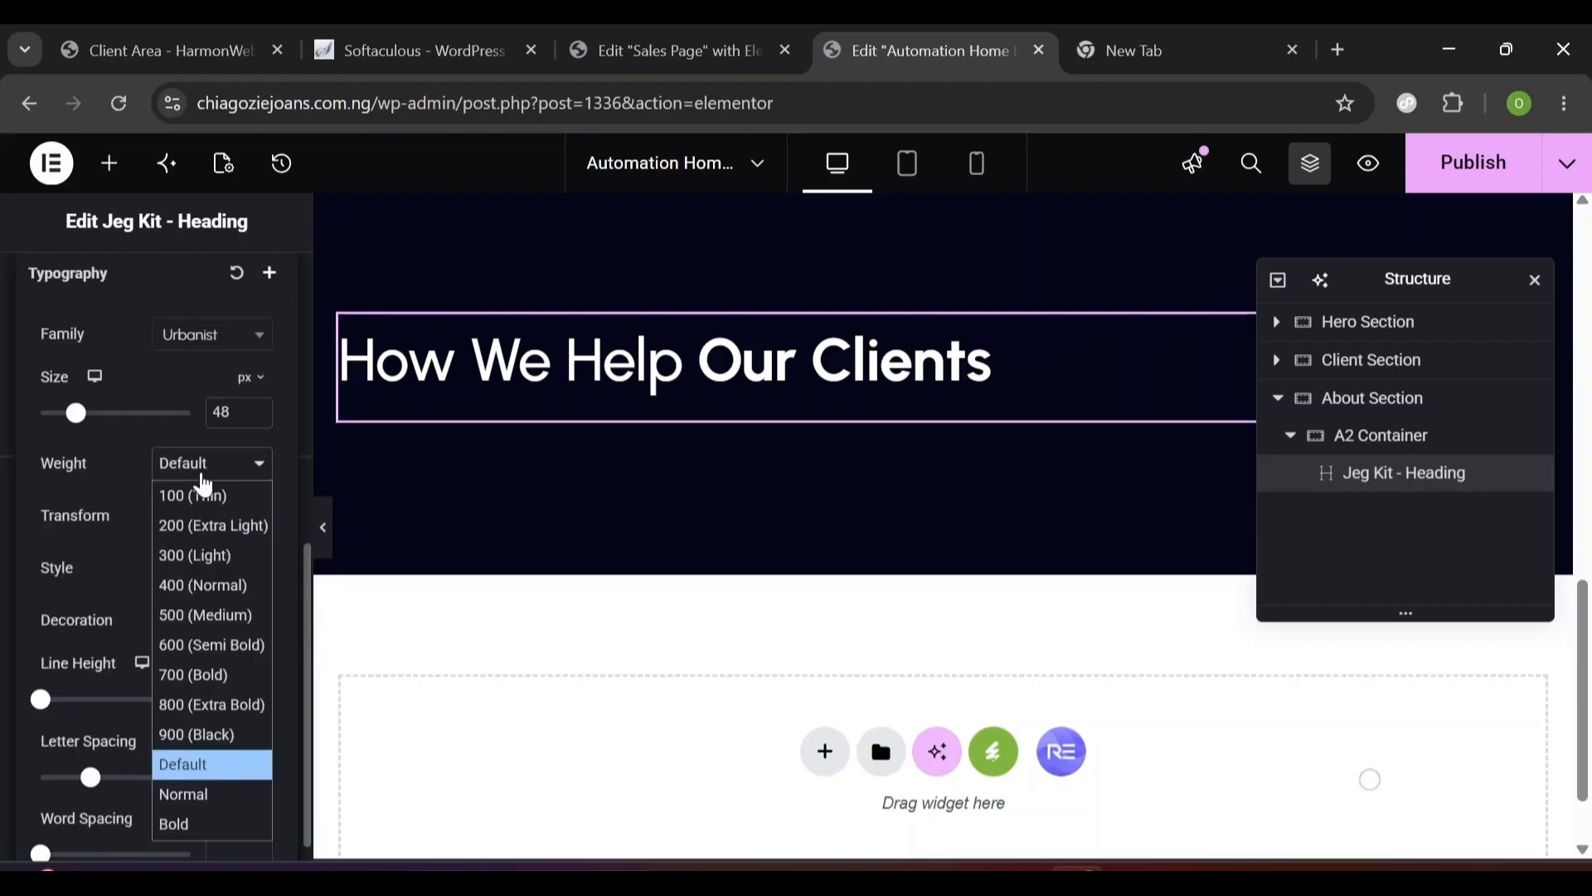
{"action": "left_click", "coordinate": [176, 711]}
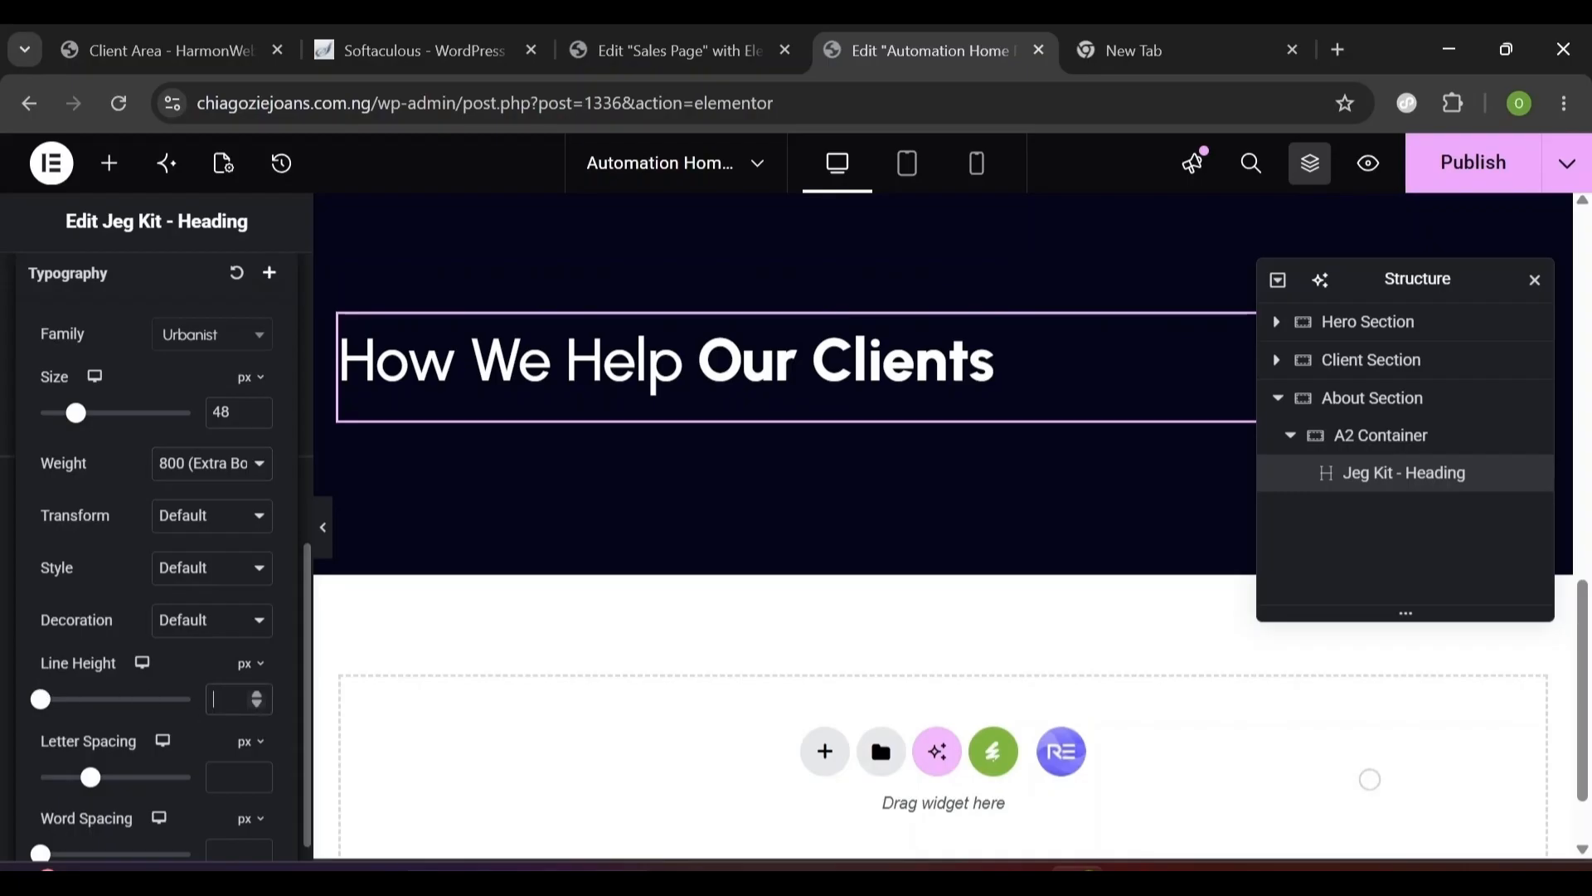
{"action": "left_click", "coordinate": [250, 666]}
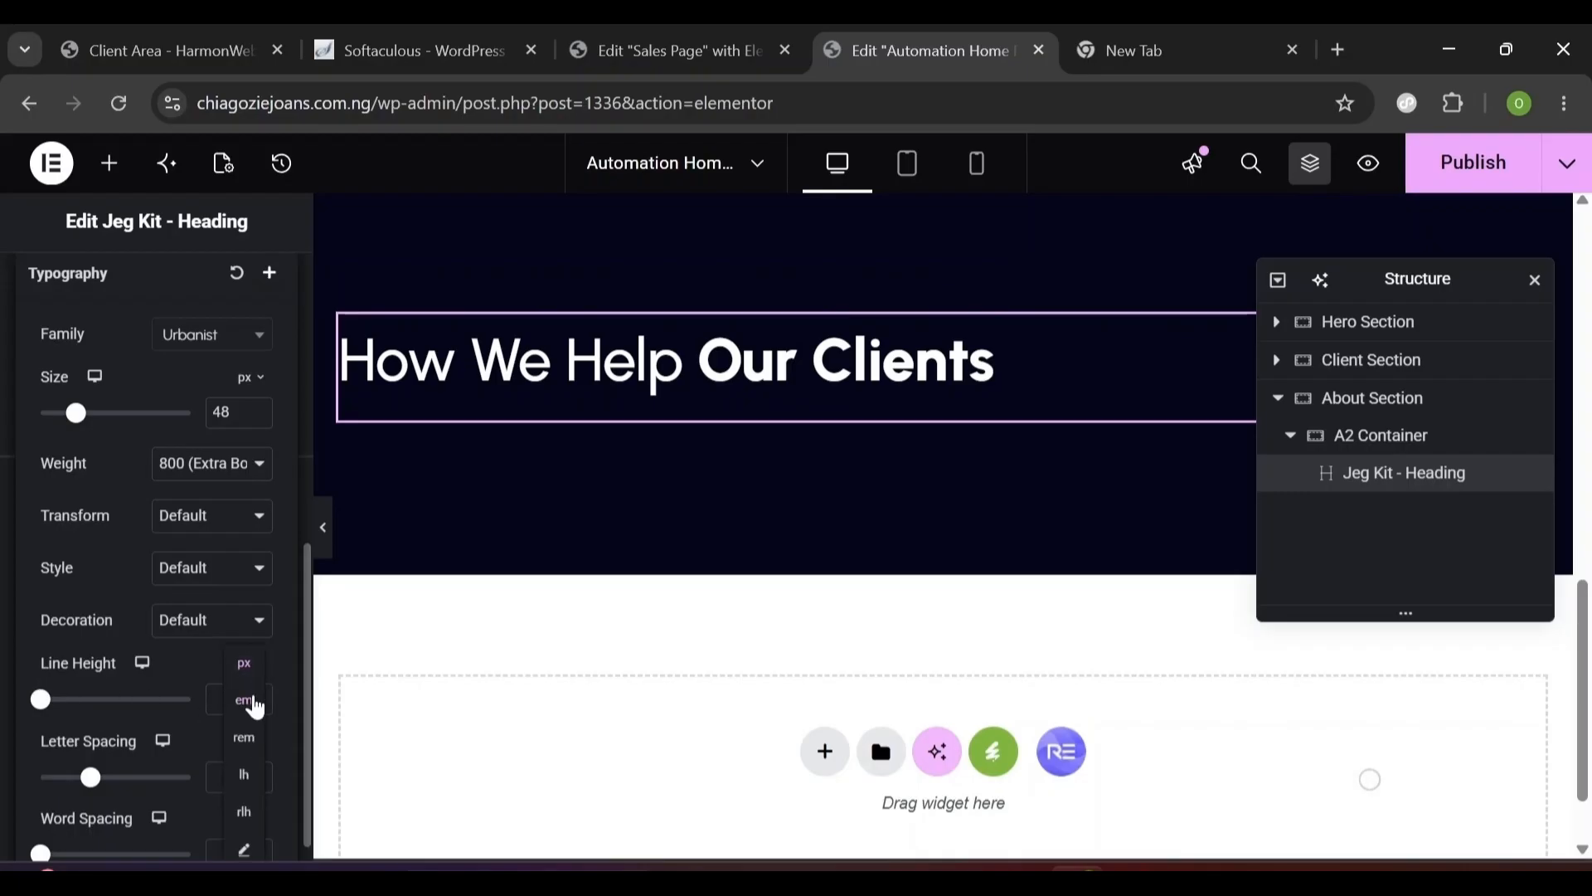
{"action": "left_click", "coordinate": [245, 702]}
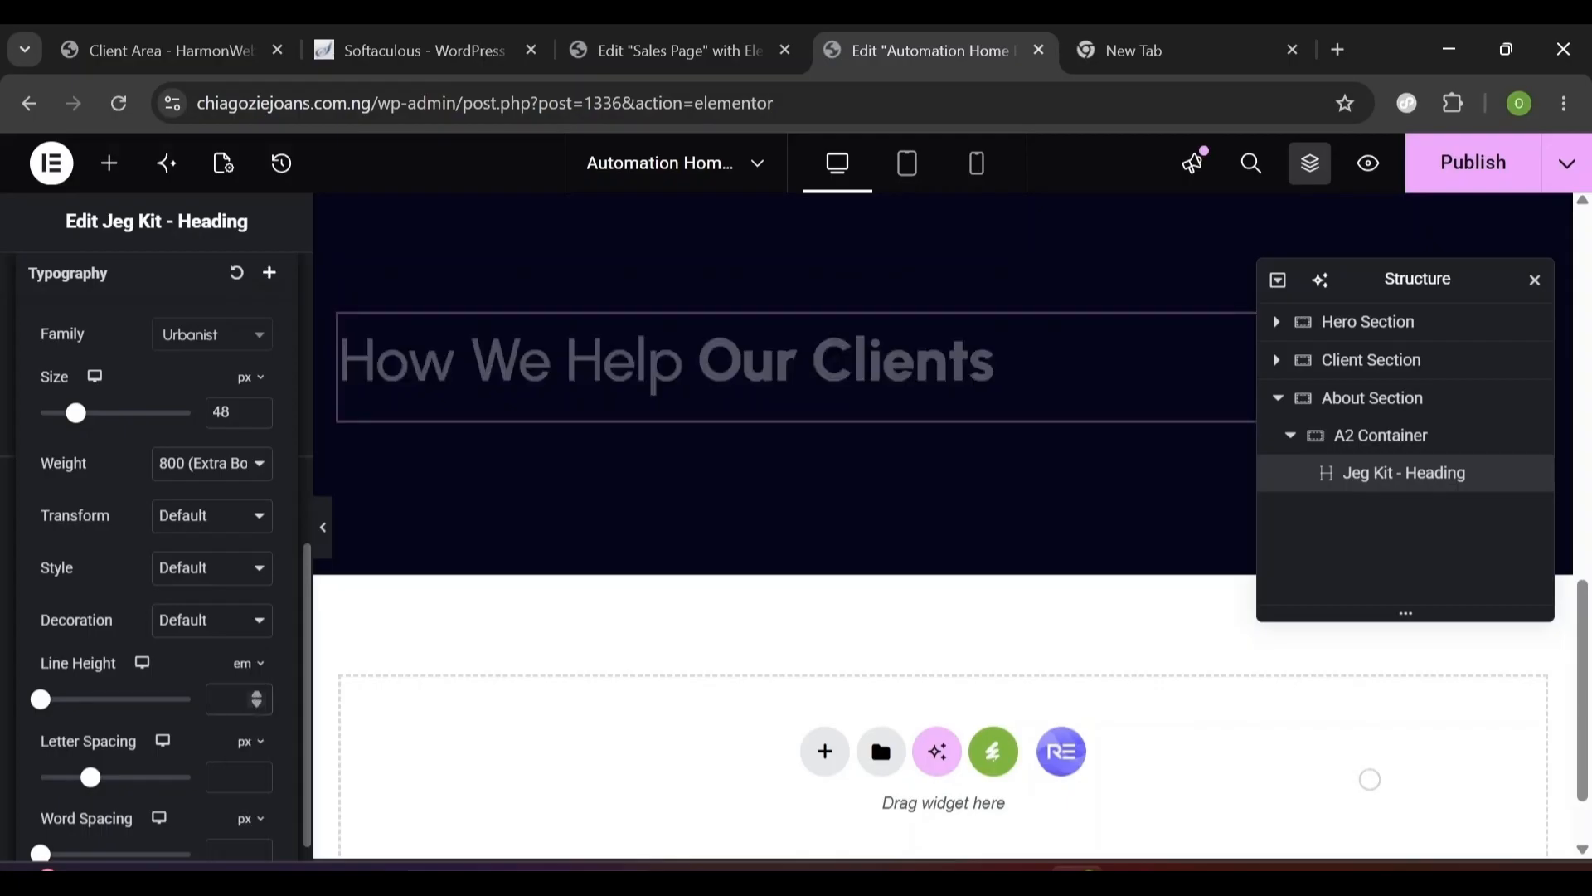
{"action": "type", "text": "1.2"}
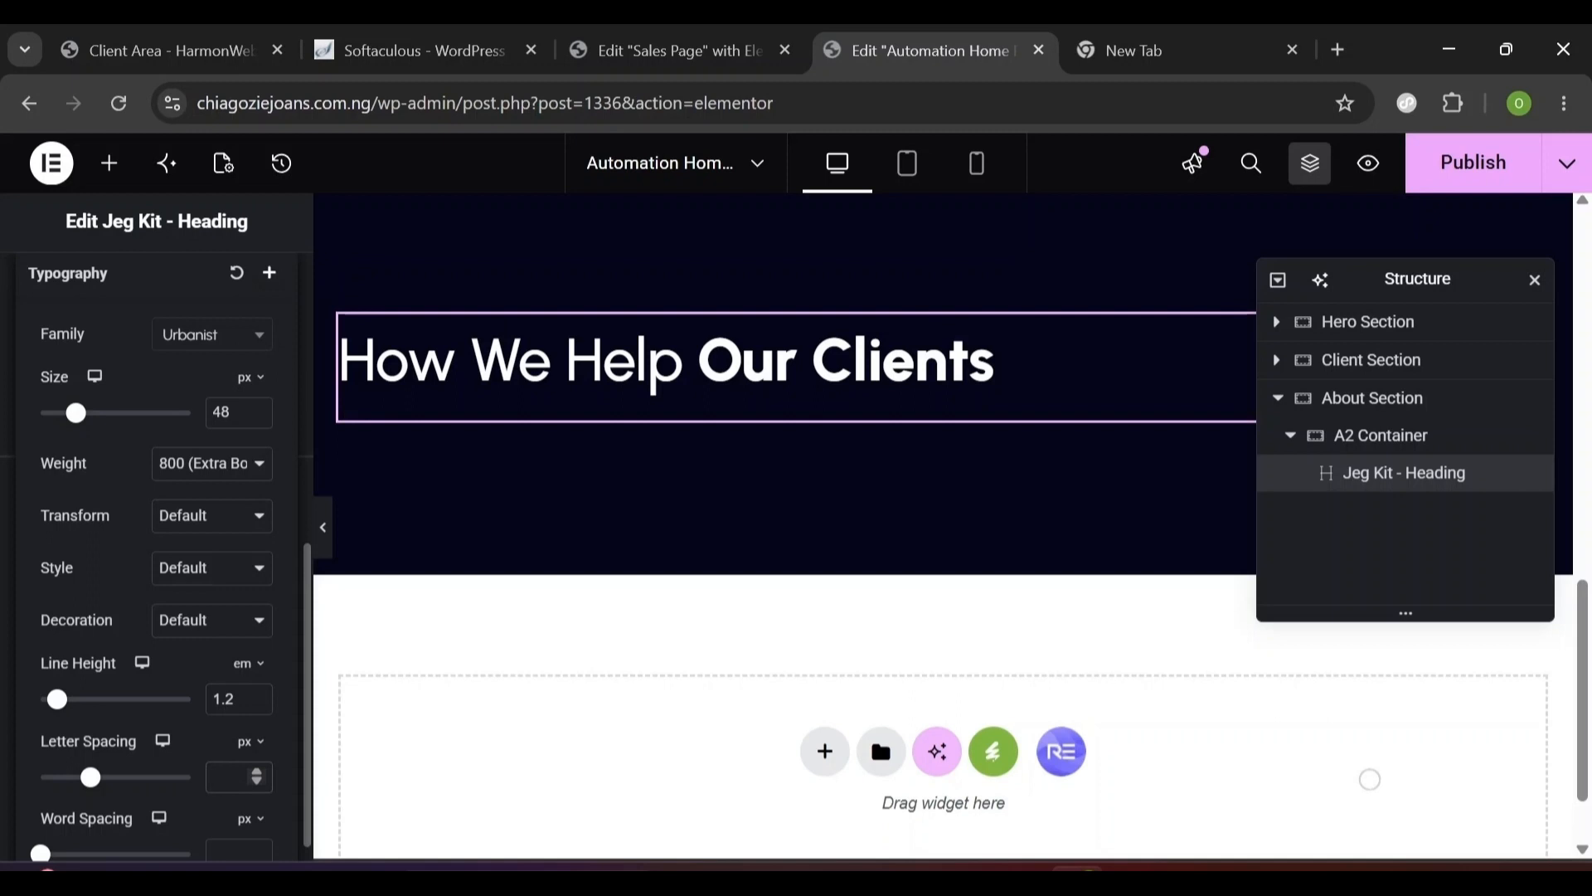
{"action": "type", "text": "-0."}
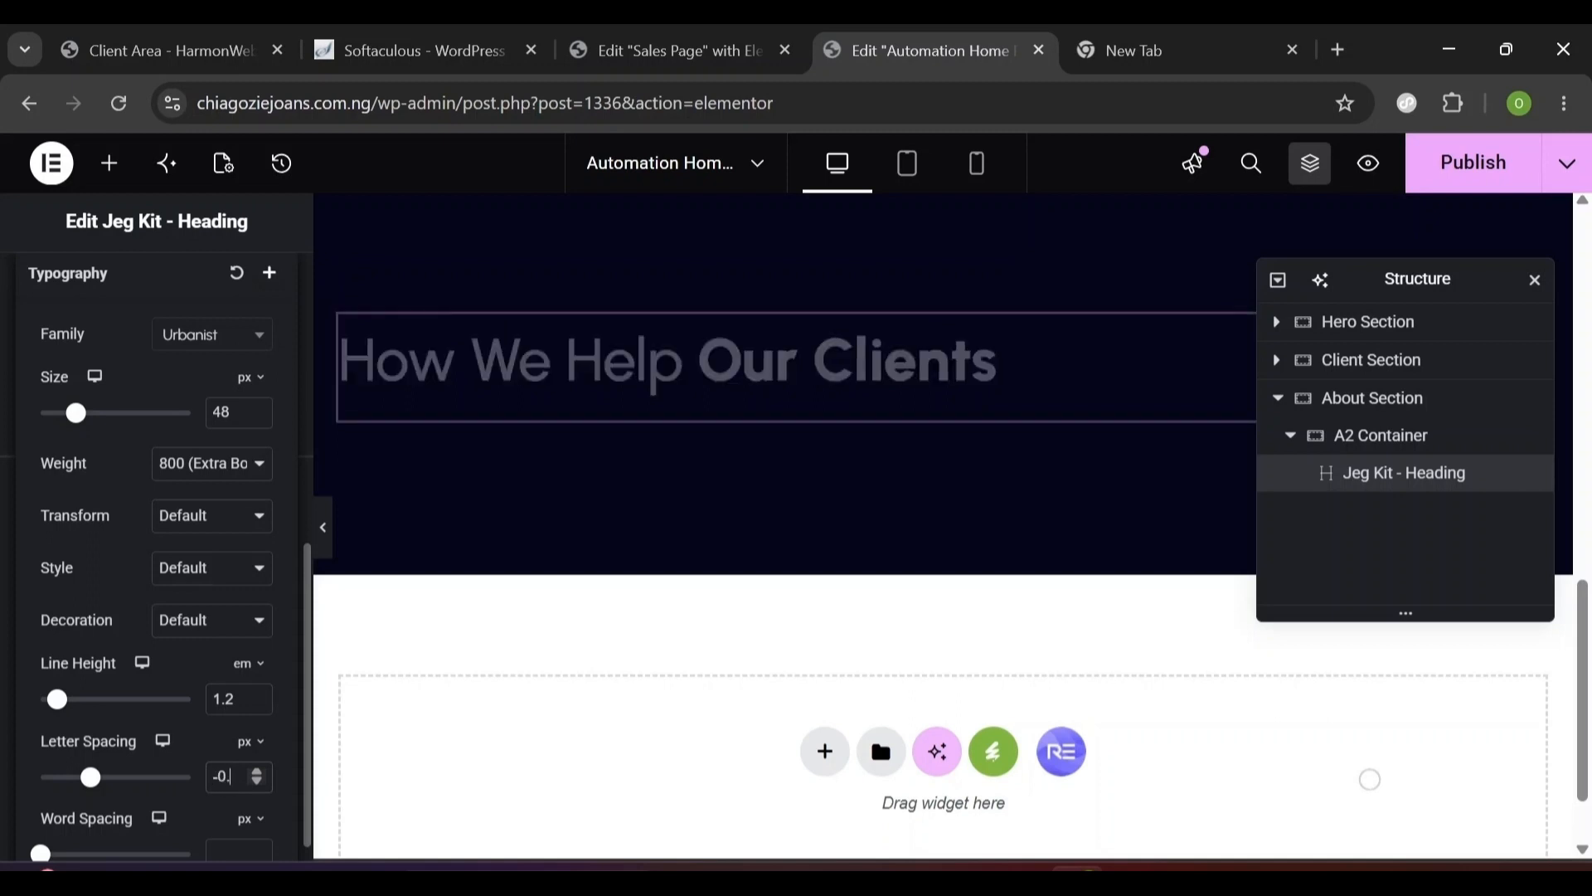
{"action": "type", "text": "2"}
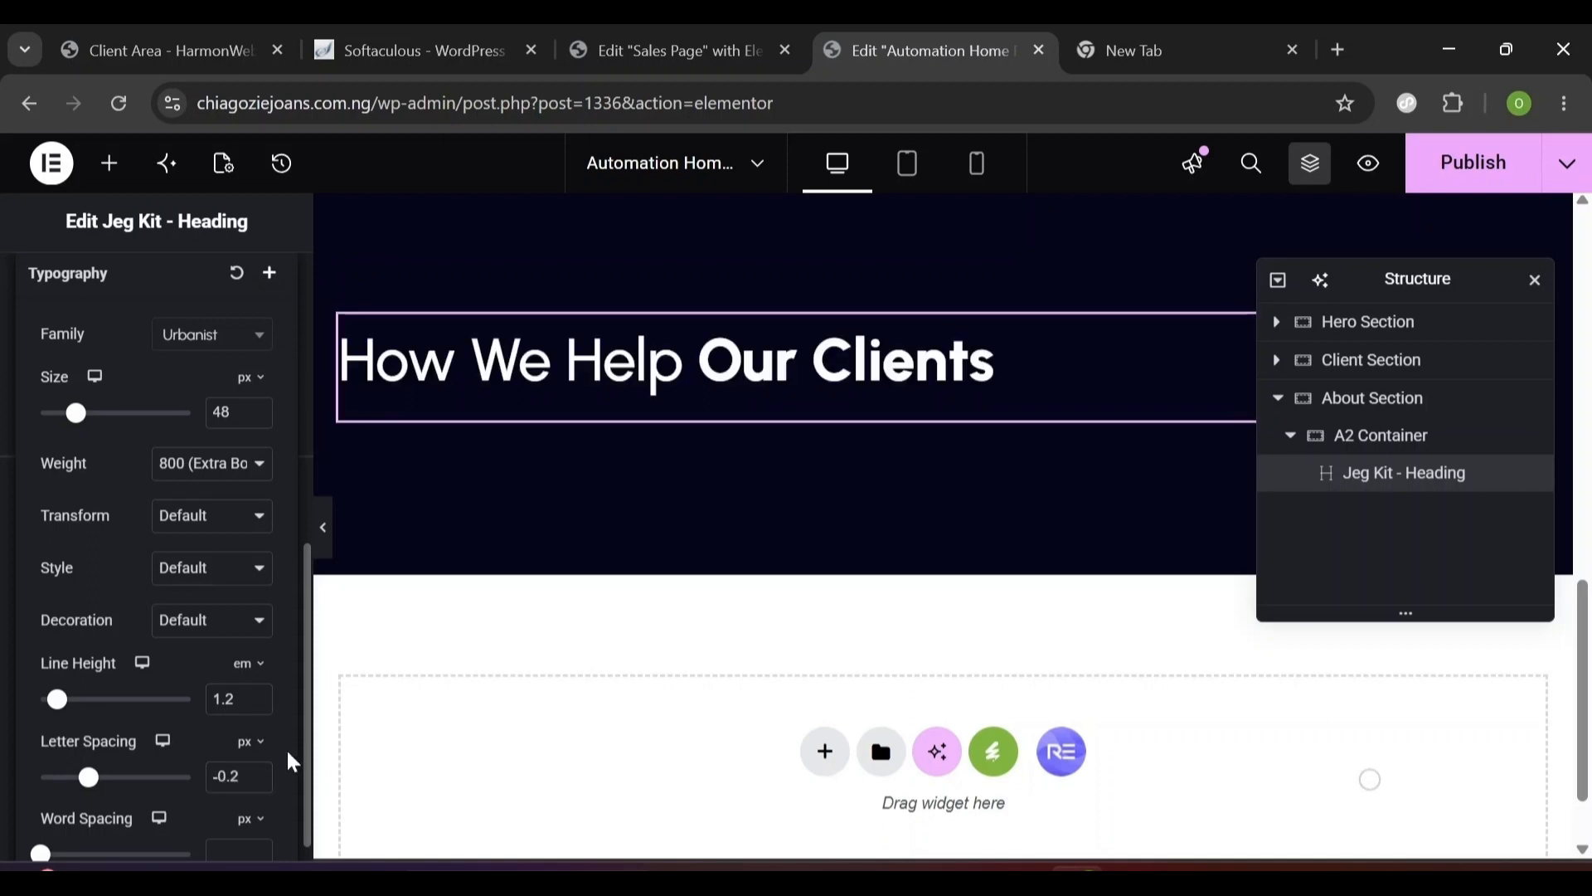
{"action": "scroll", "coordinate": [291, 762], "scroll_direction": "down", "scroll_amount": 1}
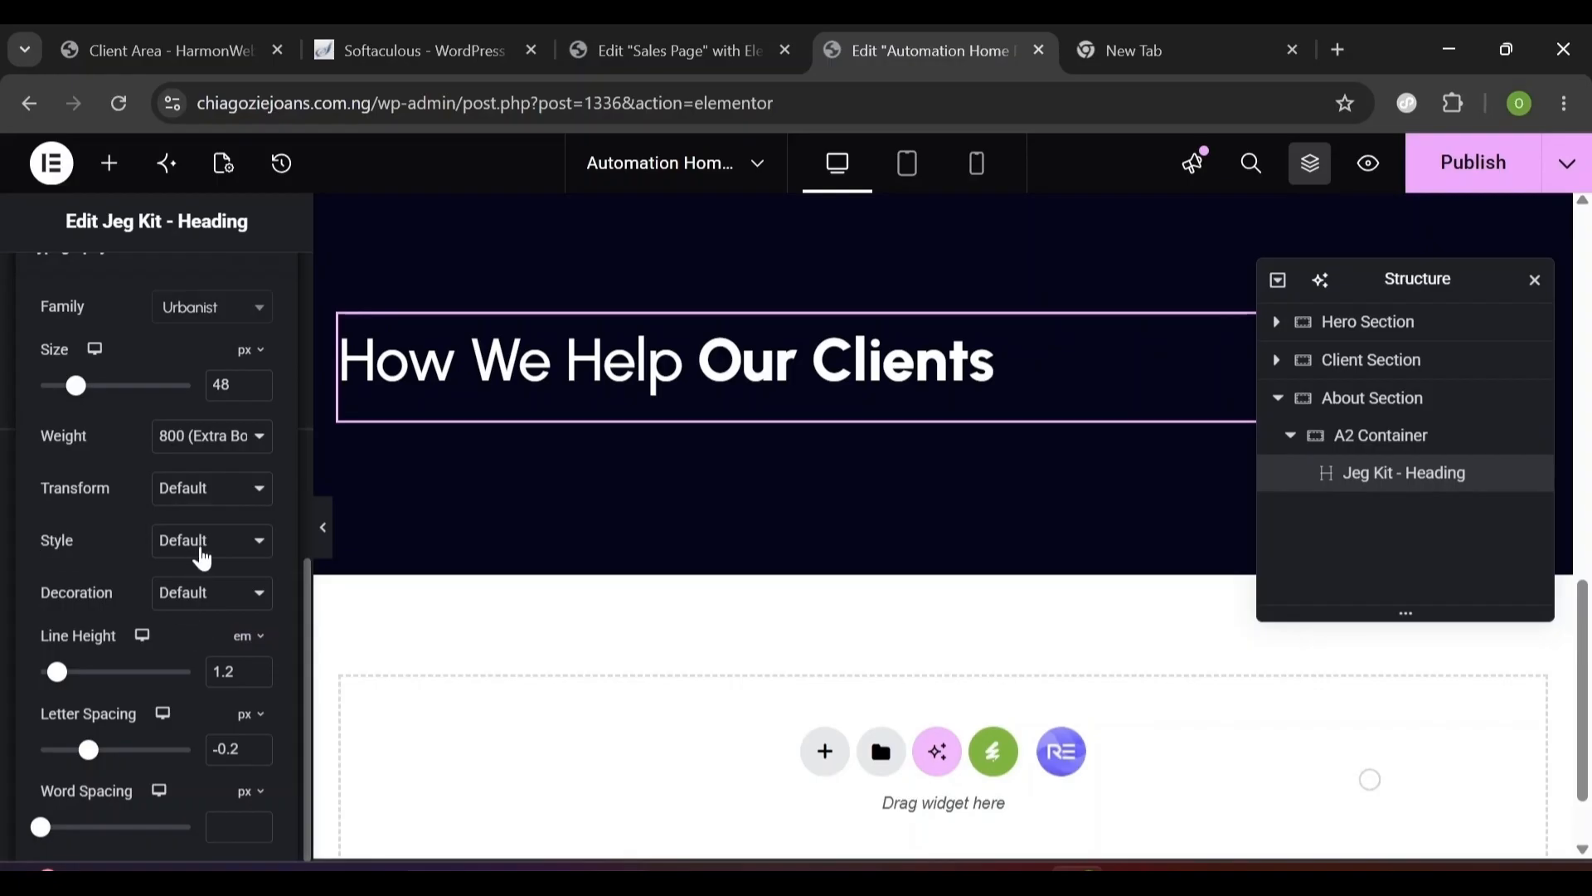
{"action": "left_click", "coordinate": [202, 551]}
{"action": "left_click", "coordinate": [206, 635]}
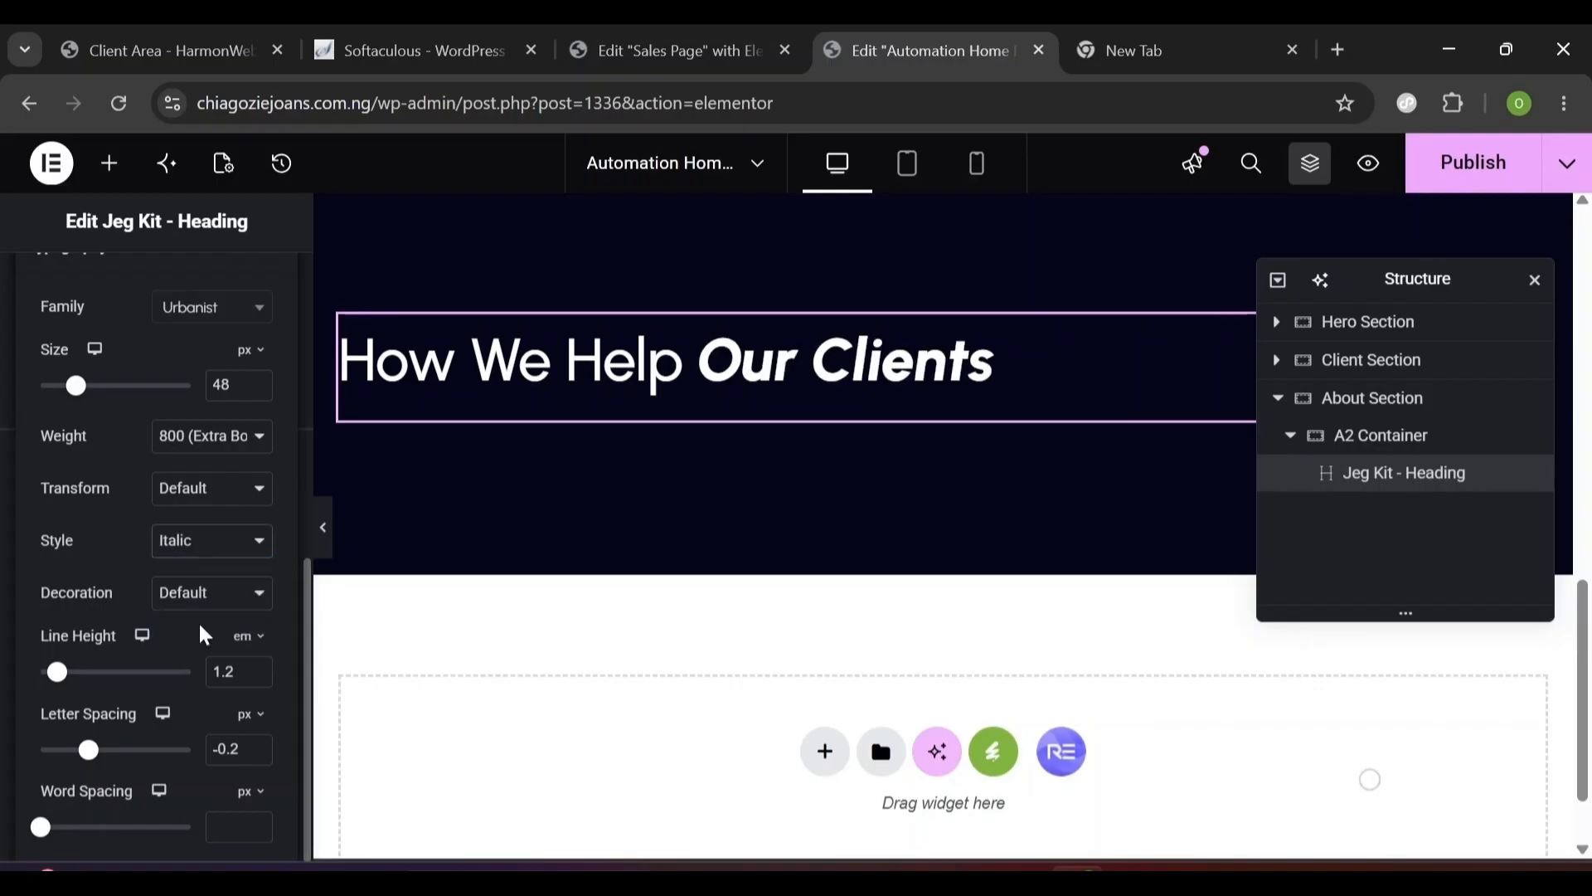
{"action": "left_click", "coordinate": [300, 418]}
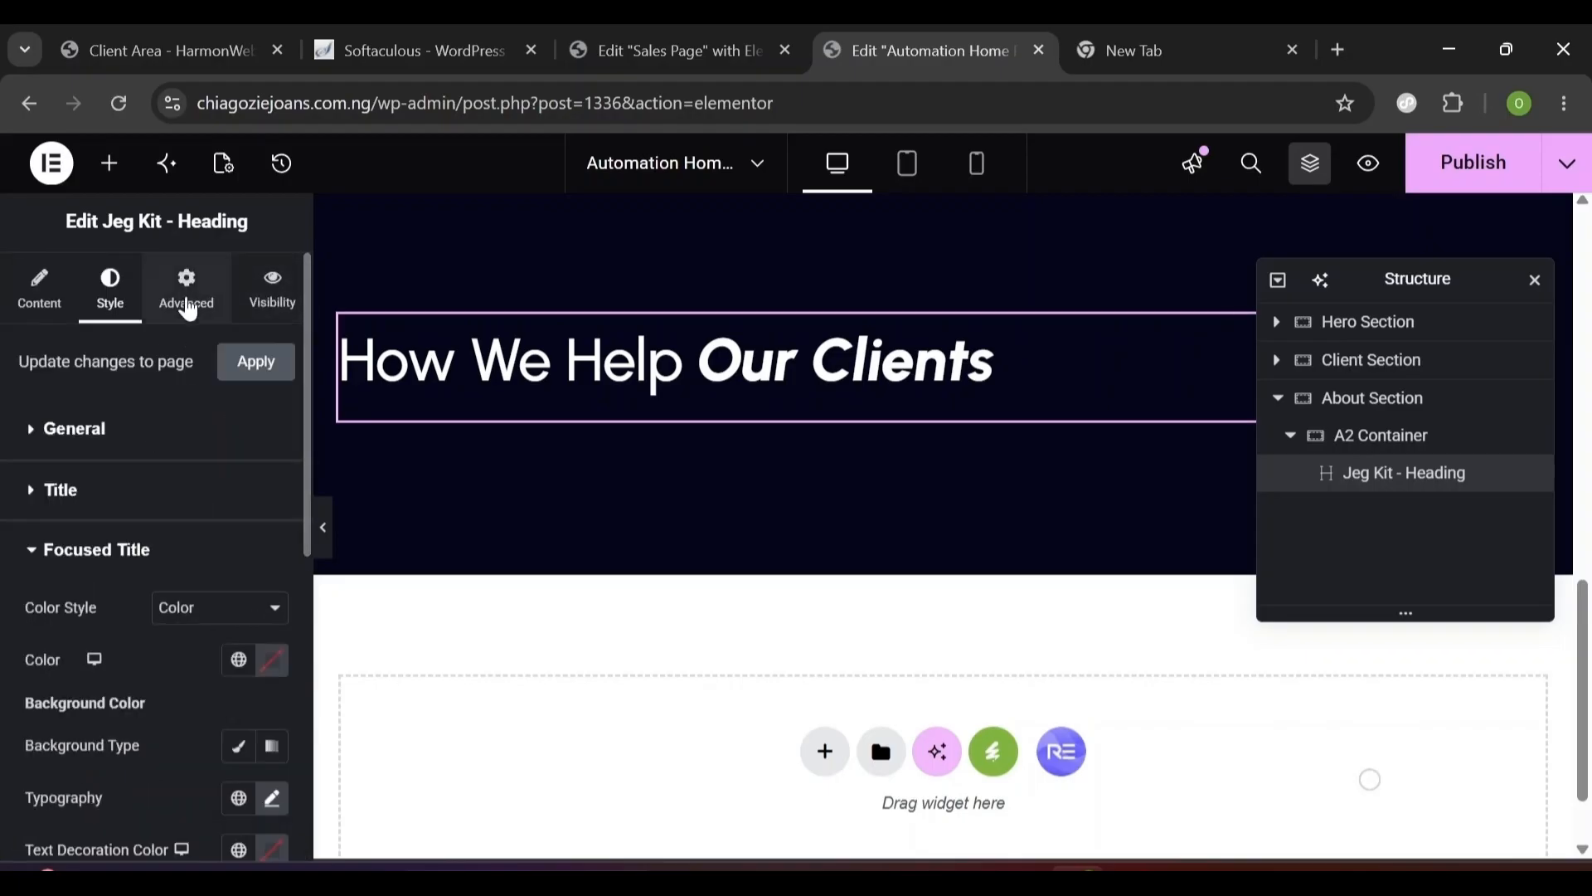
- Give the heading 20 px top padding and 15 px bottom padding
{"action": "left_click", "coordinate": [189, 308]}
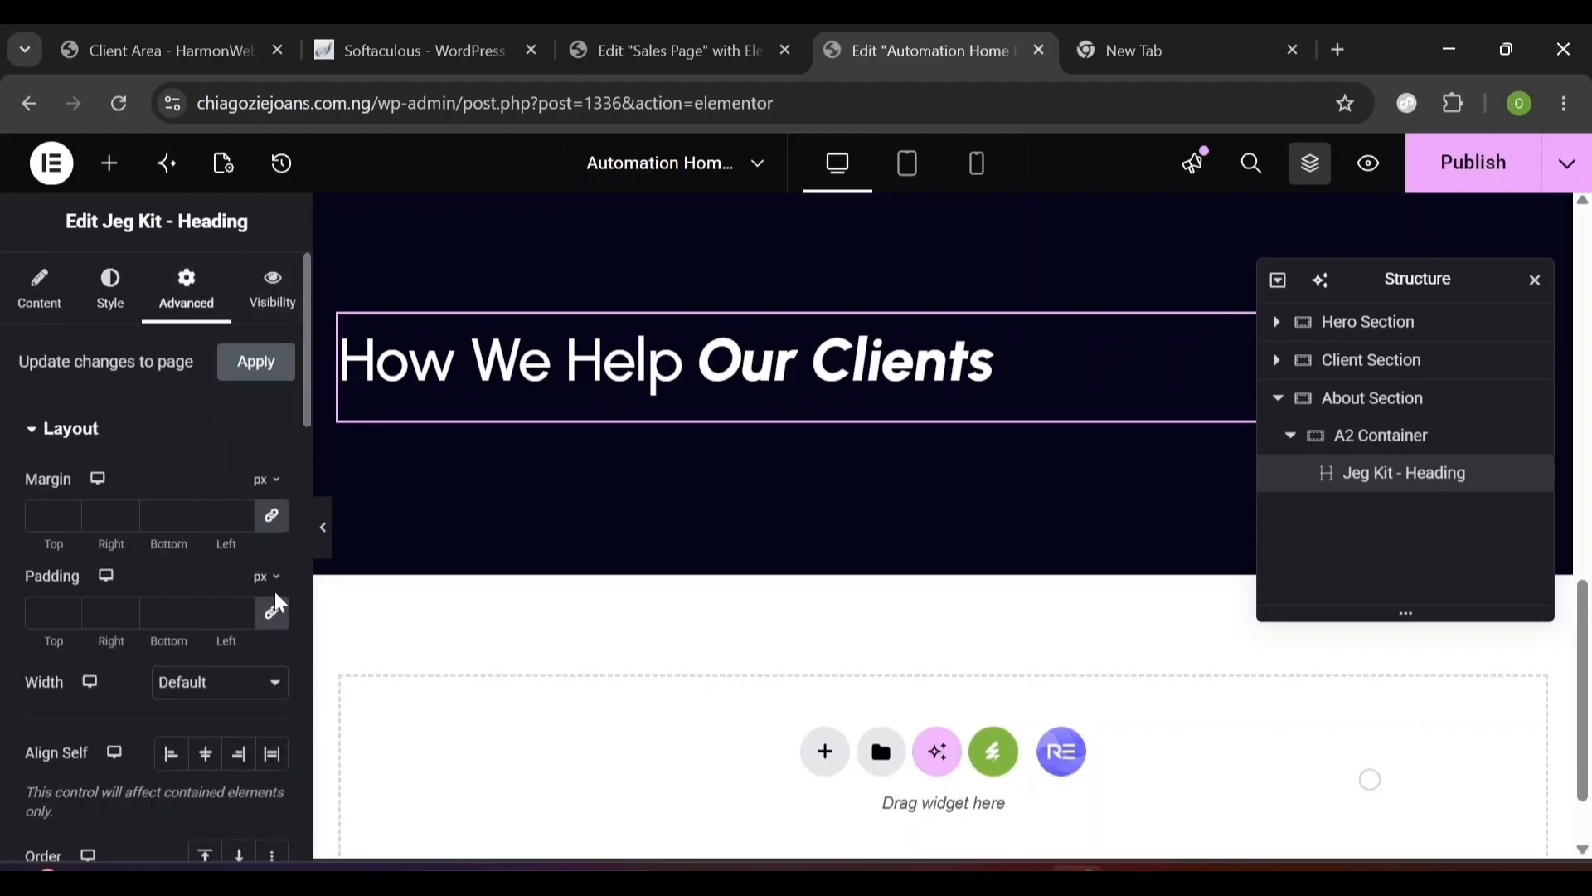
{"action": "left_click", "coordinate": [274, 615]}
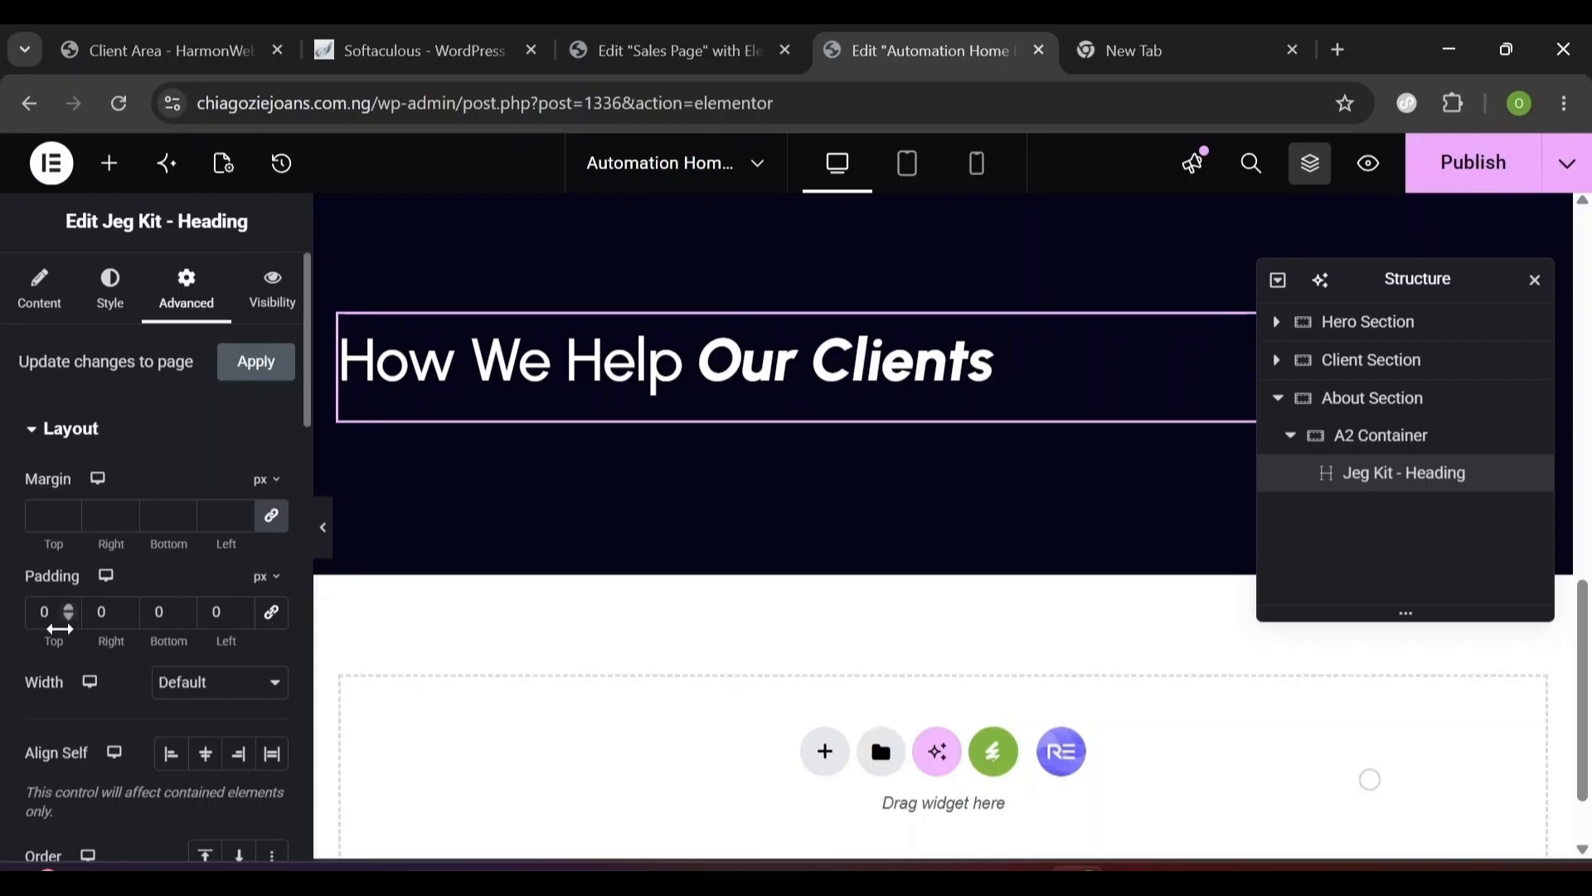
{"action": "type", "text": "20"}
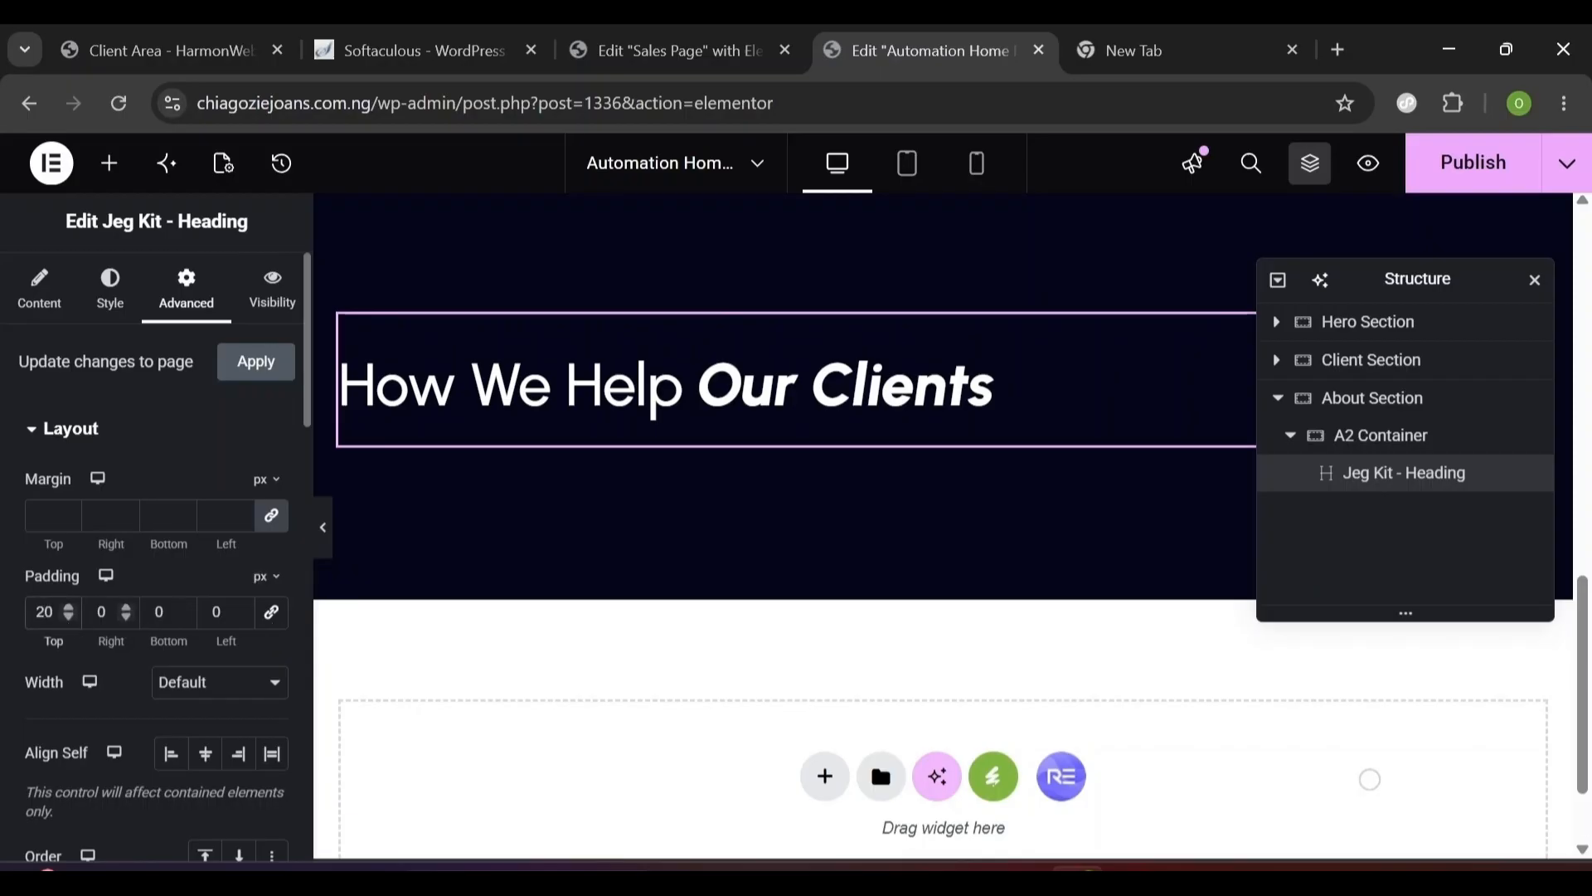
{"action": "left_click", "coordinate": [166, 612]}
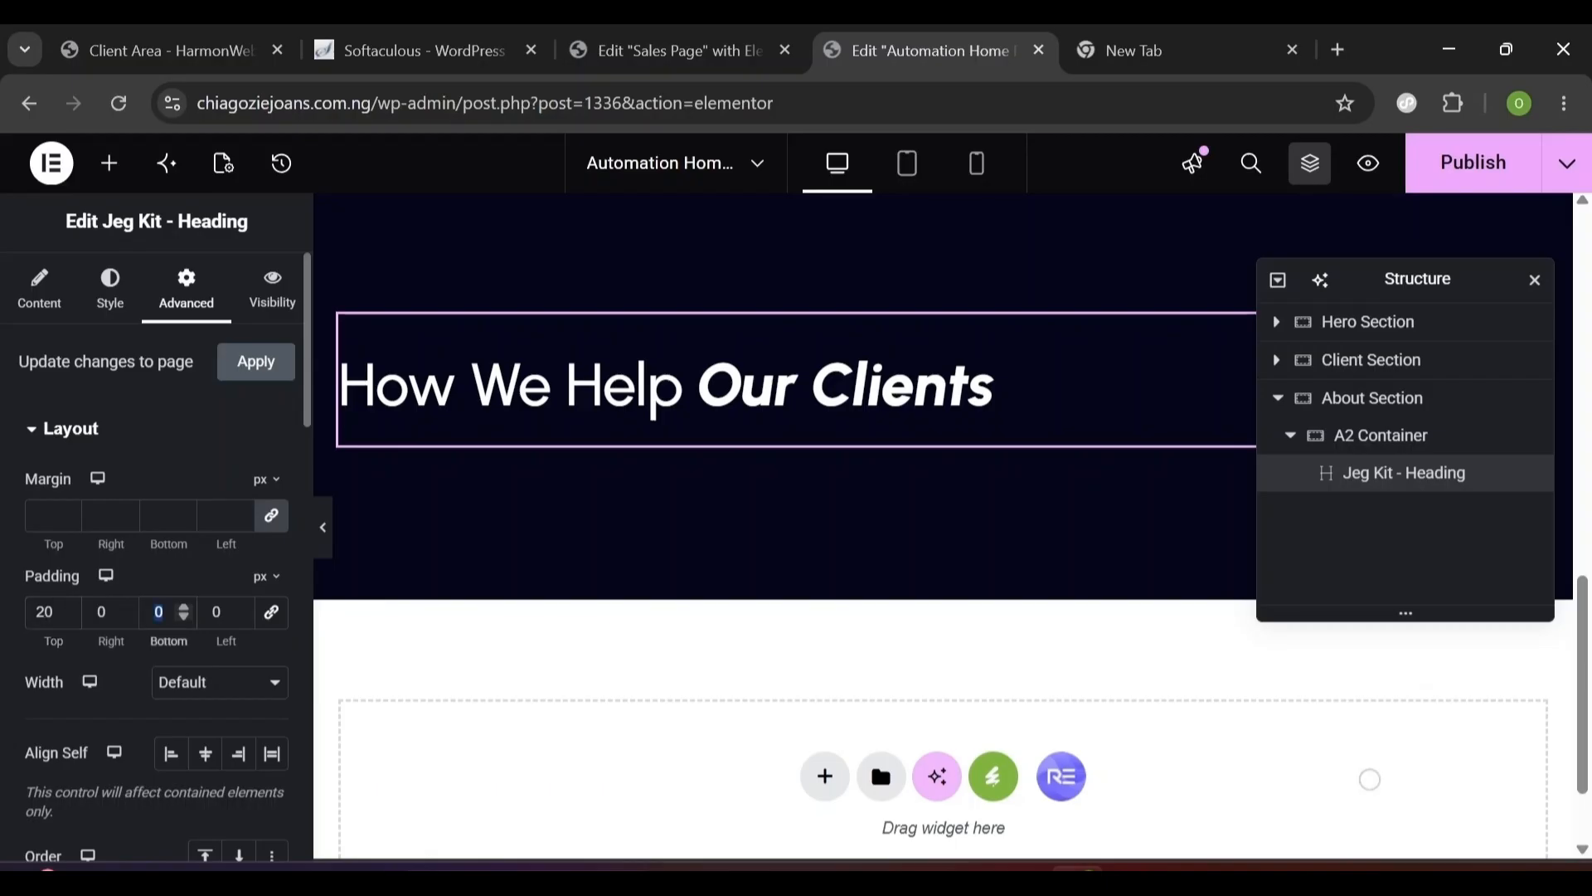
{"action": "type", "text": "15"}
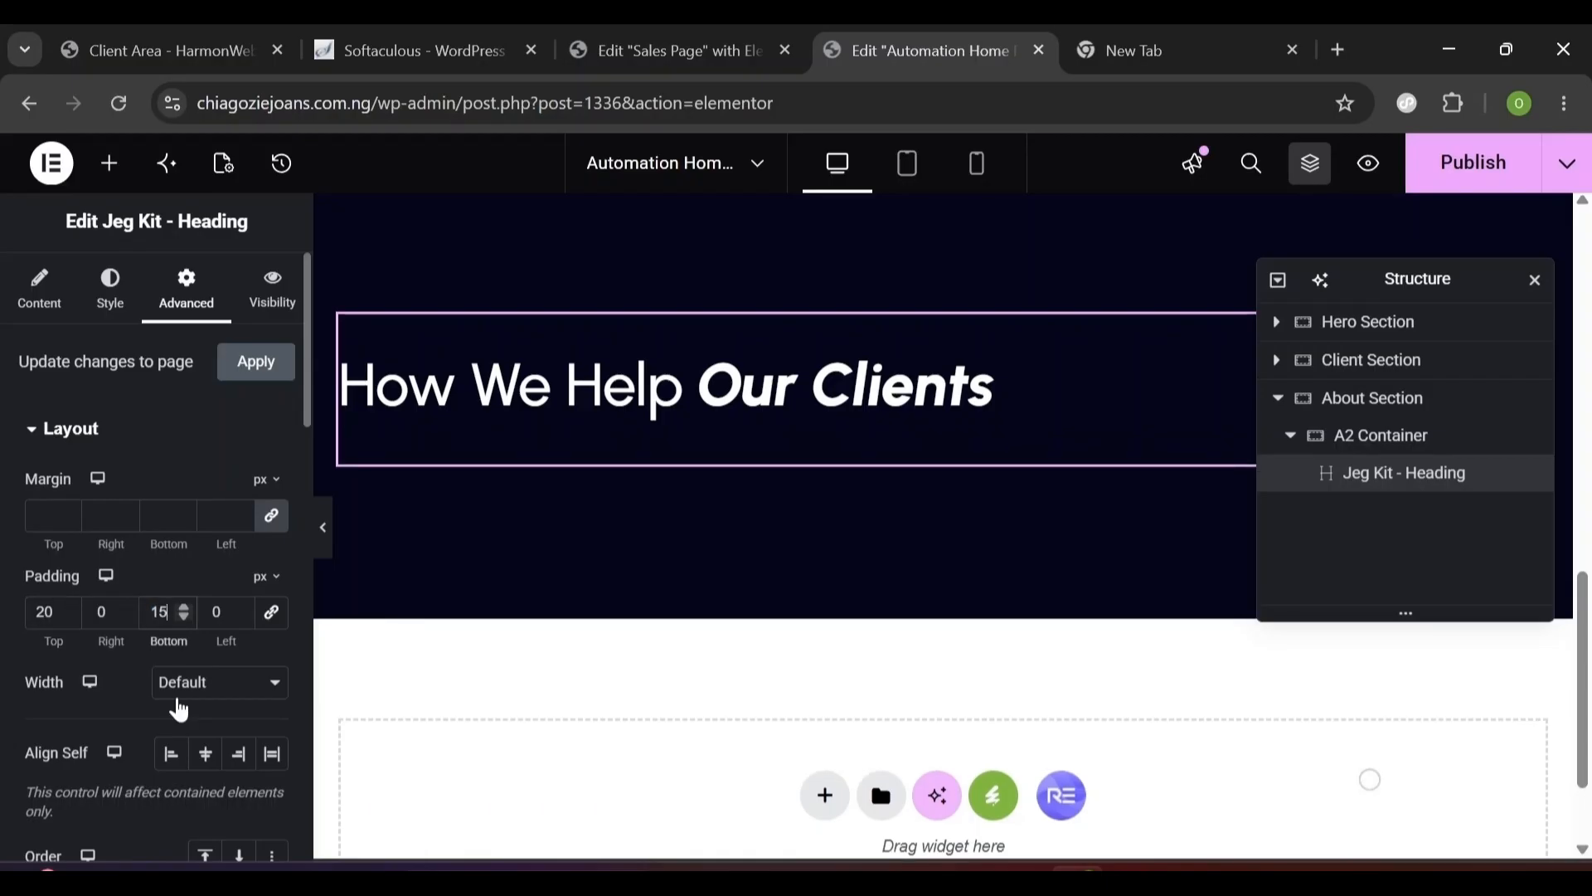
- Set the heading's width to a custom 775 px
{"action": "left_click", "coordinate": [174, 682]}
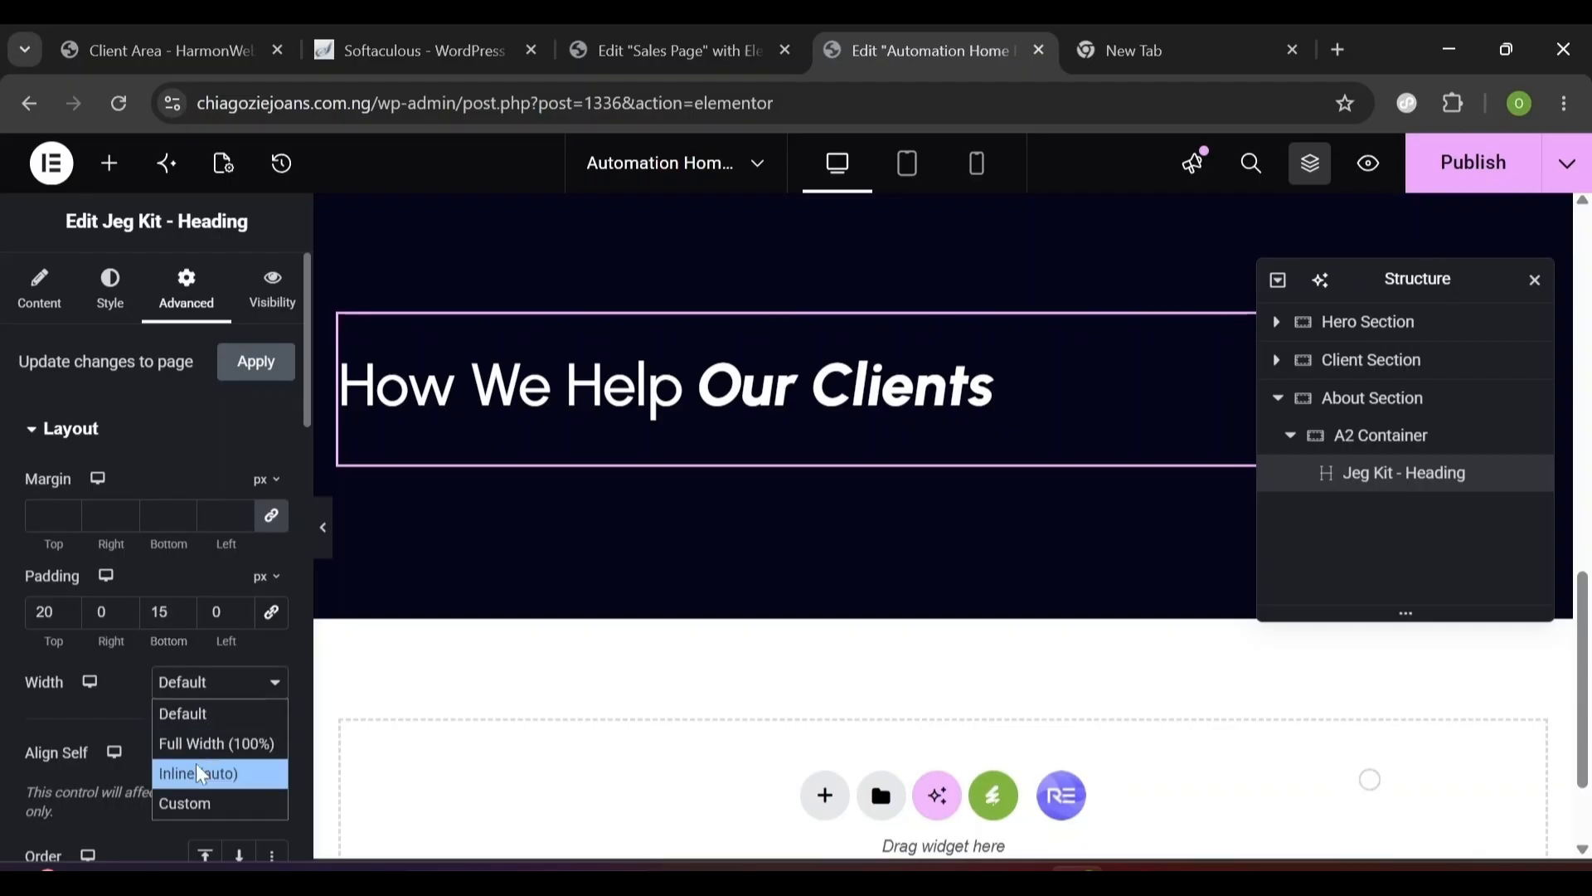
{"action": "left_click", "coordinate": [189, 804]}
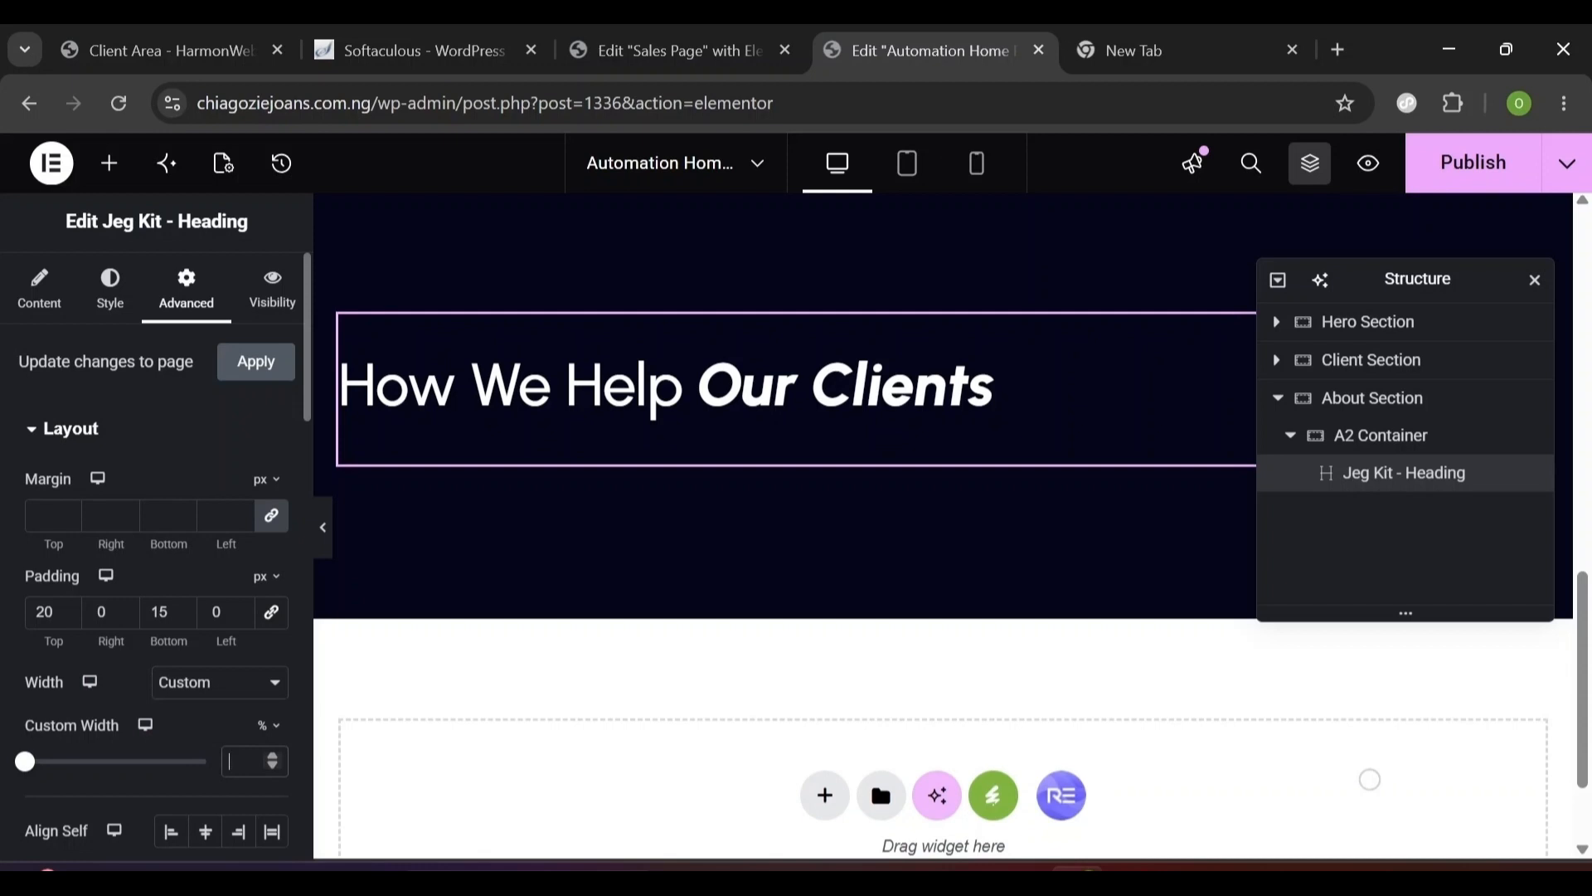
{"action": "left_click_drag", "start_coordinate": [25, 761], "coordinate": [206, 762]}
{"action": "left_click", "coordinate": [266, 759]}
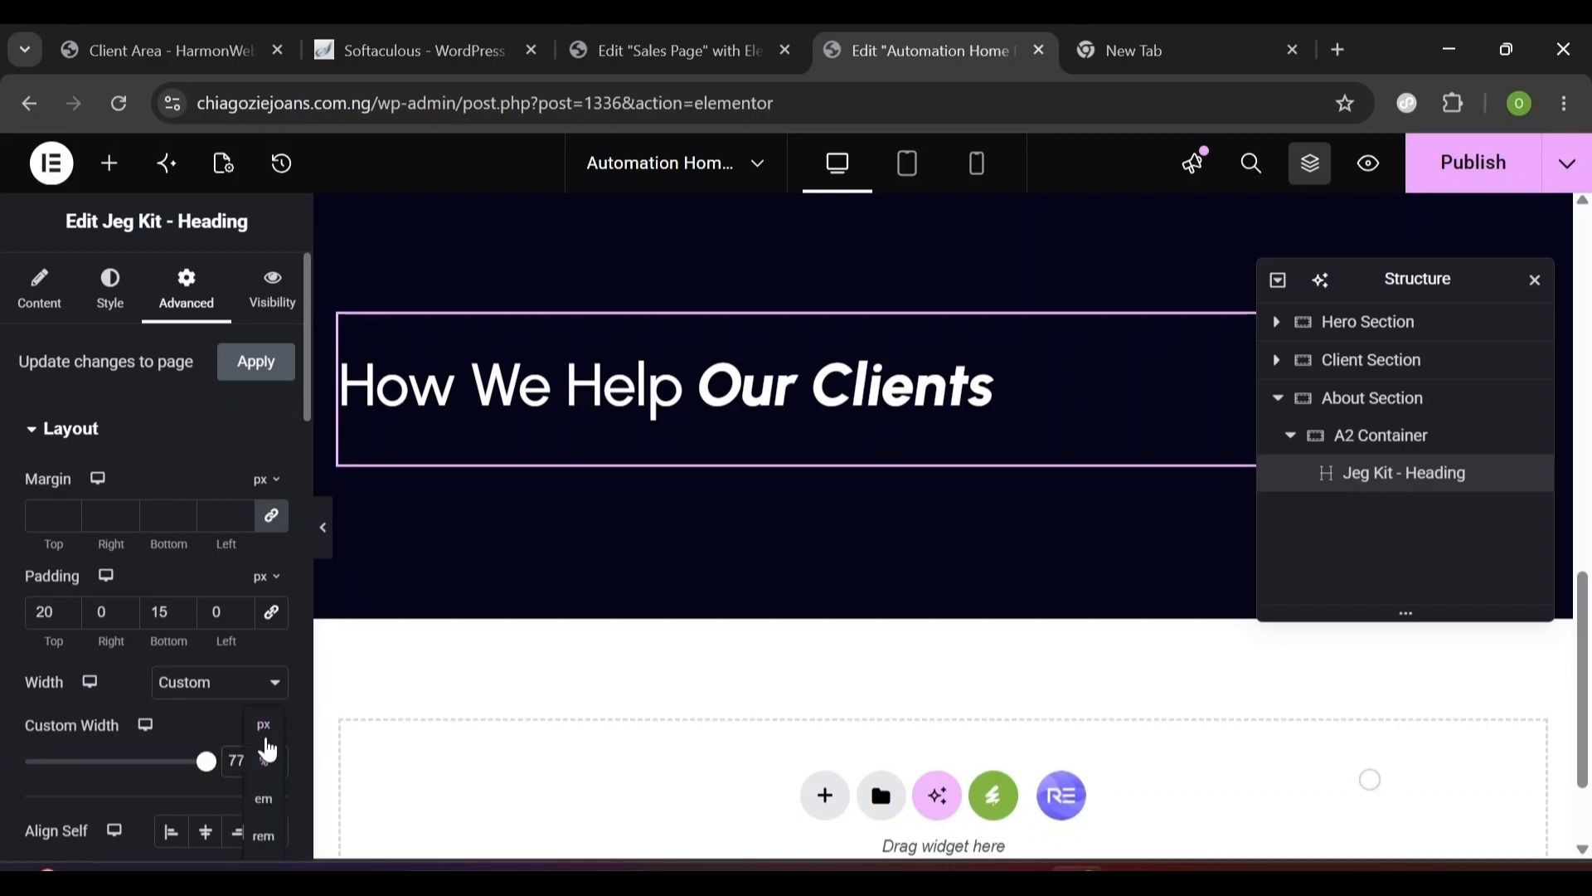
{"action": "left_click", "coordinate": [268, 763]}
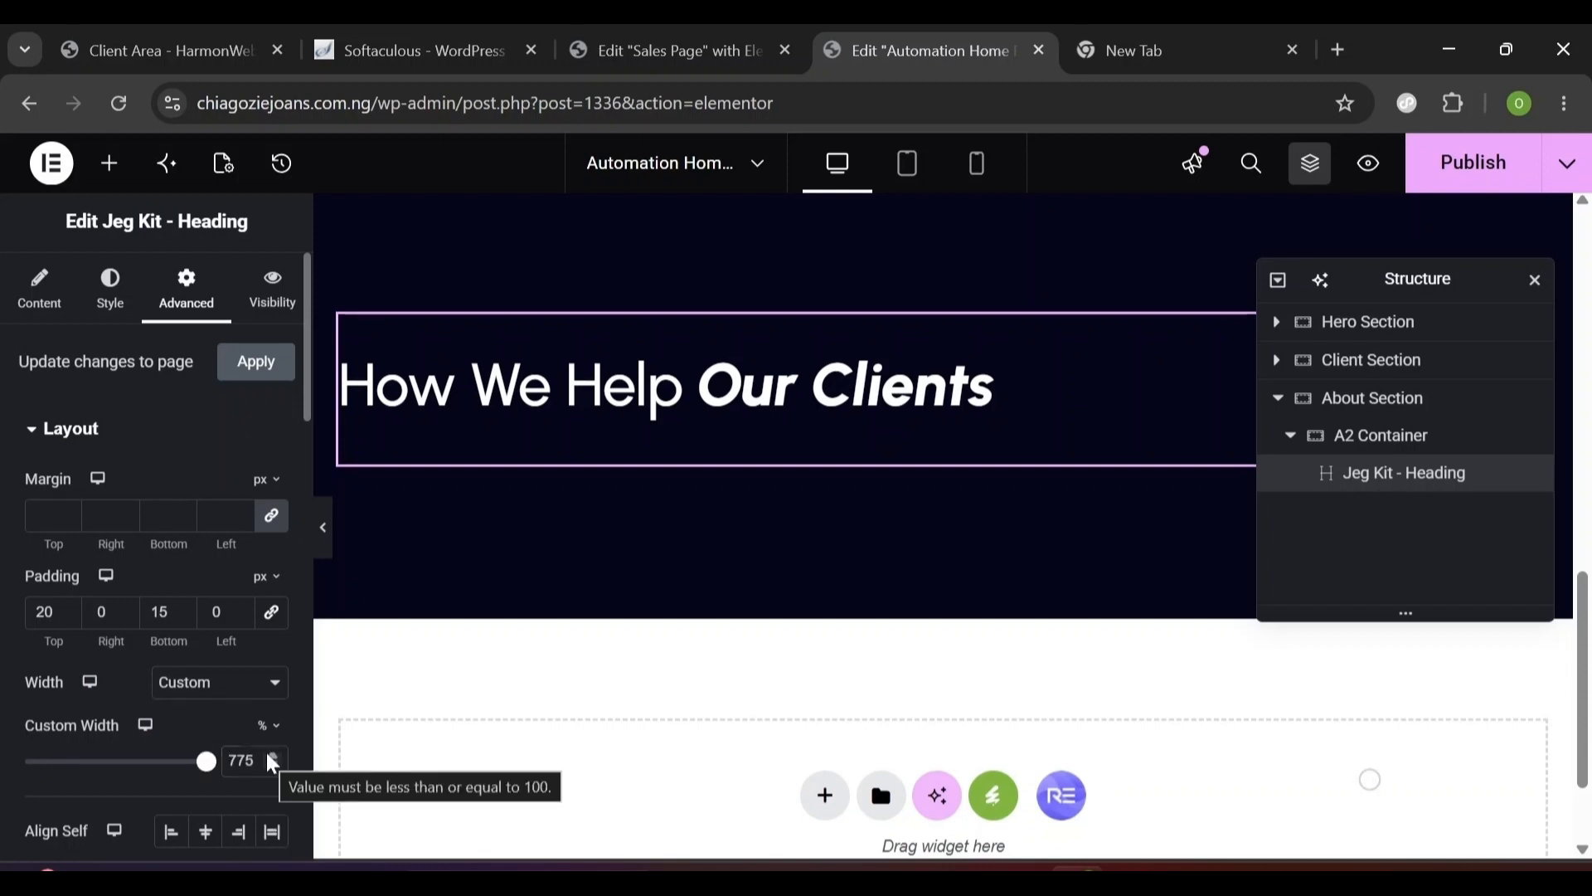
{"action": "left_click", "coordinate": [266, 726]}
{"action": "left_click", "coordinate": [266, 743]}
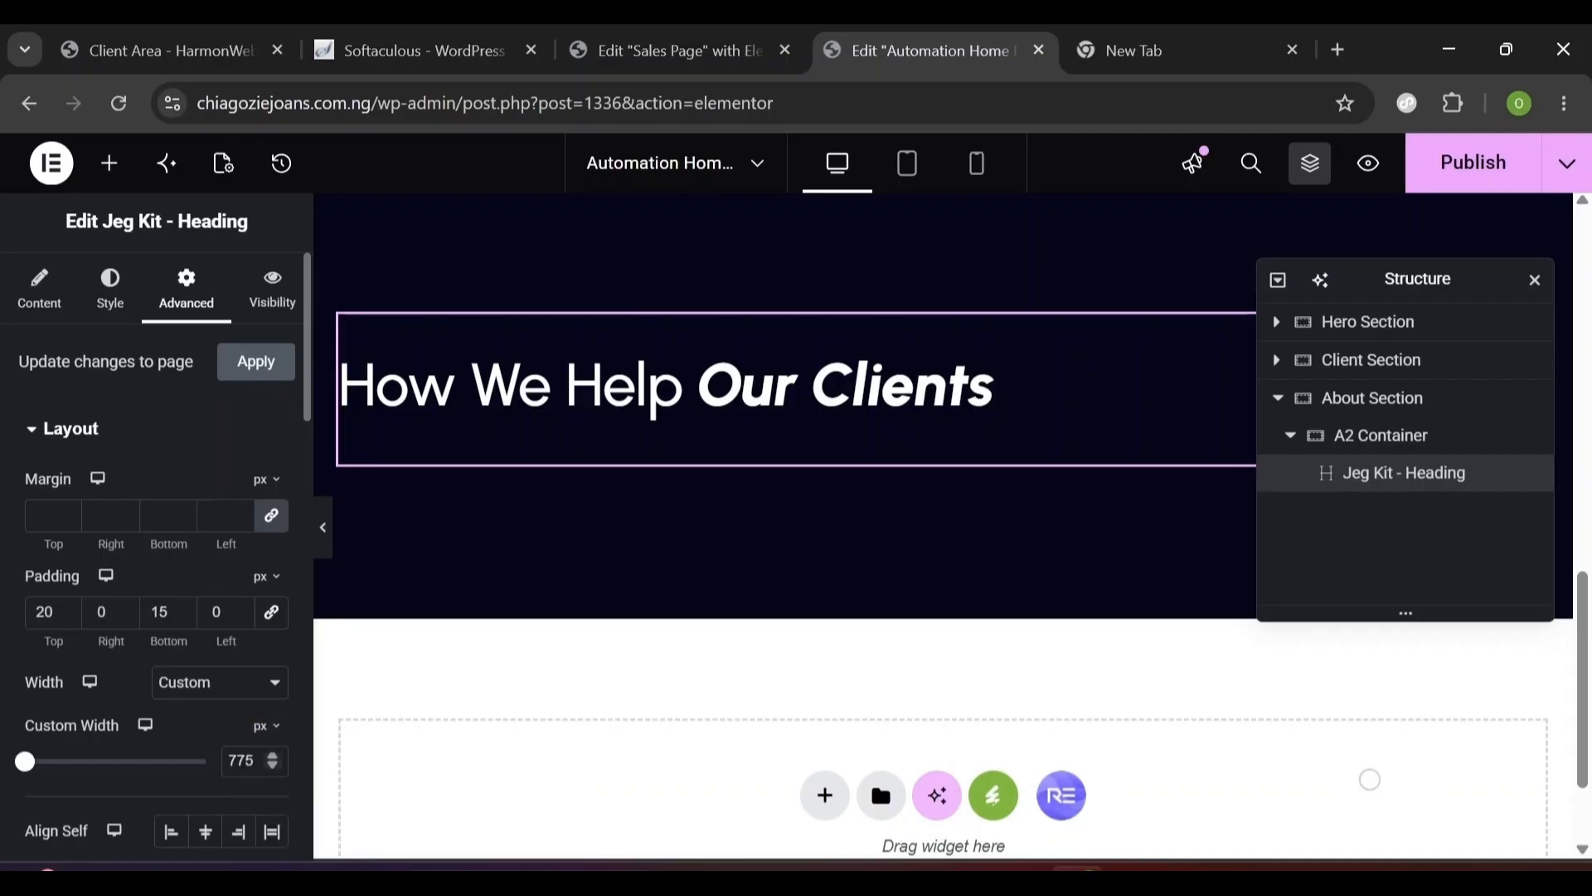
{"action": "type", "text": "7"}
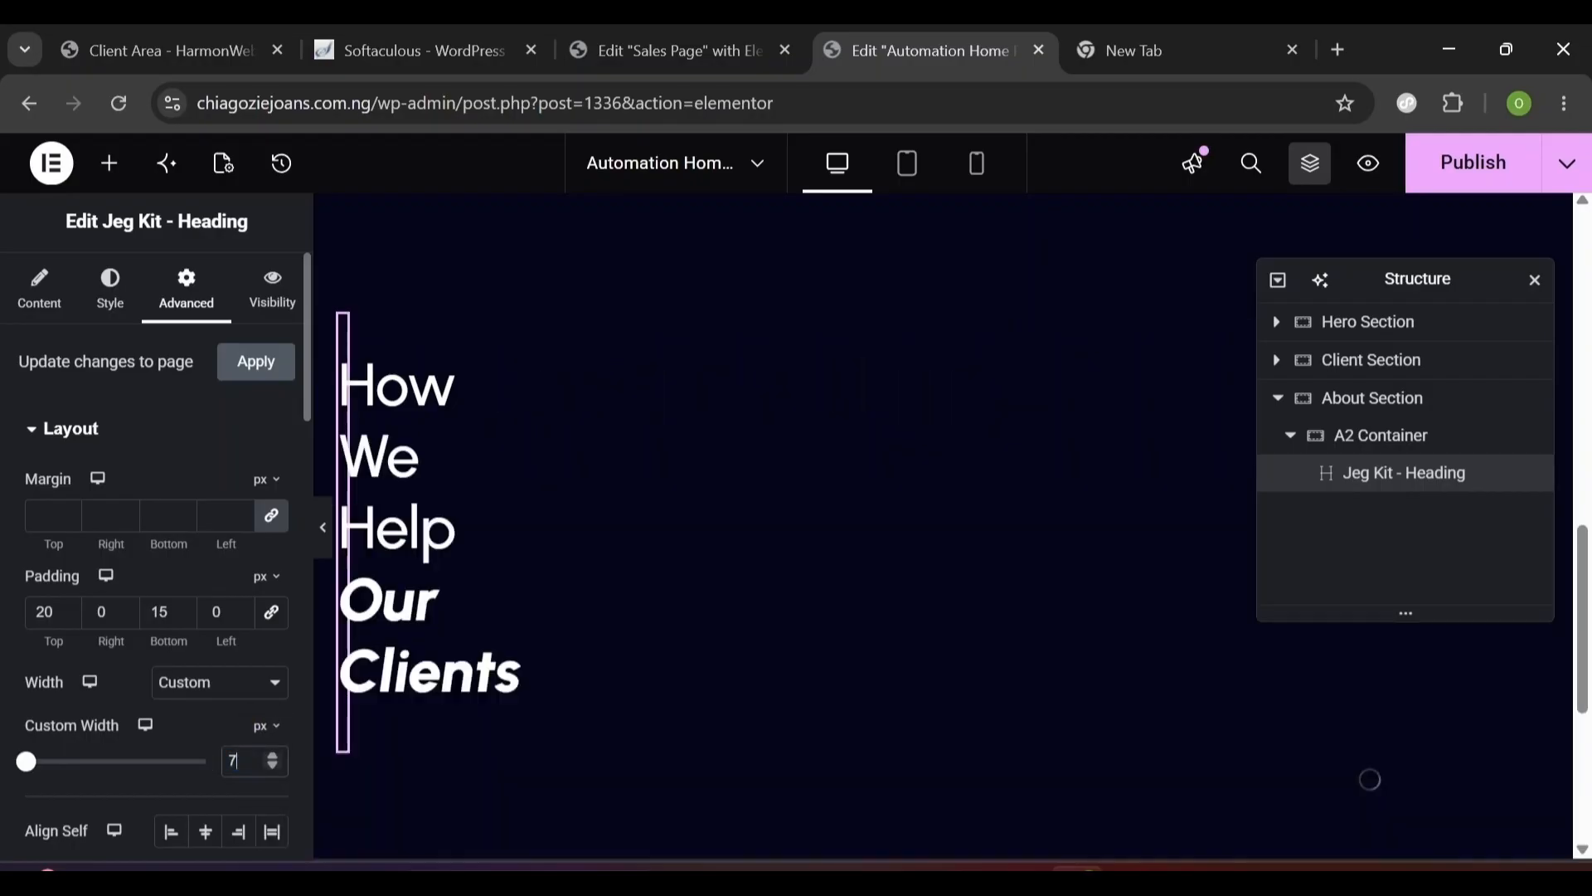
{"action": "type", "text": "75"}
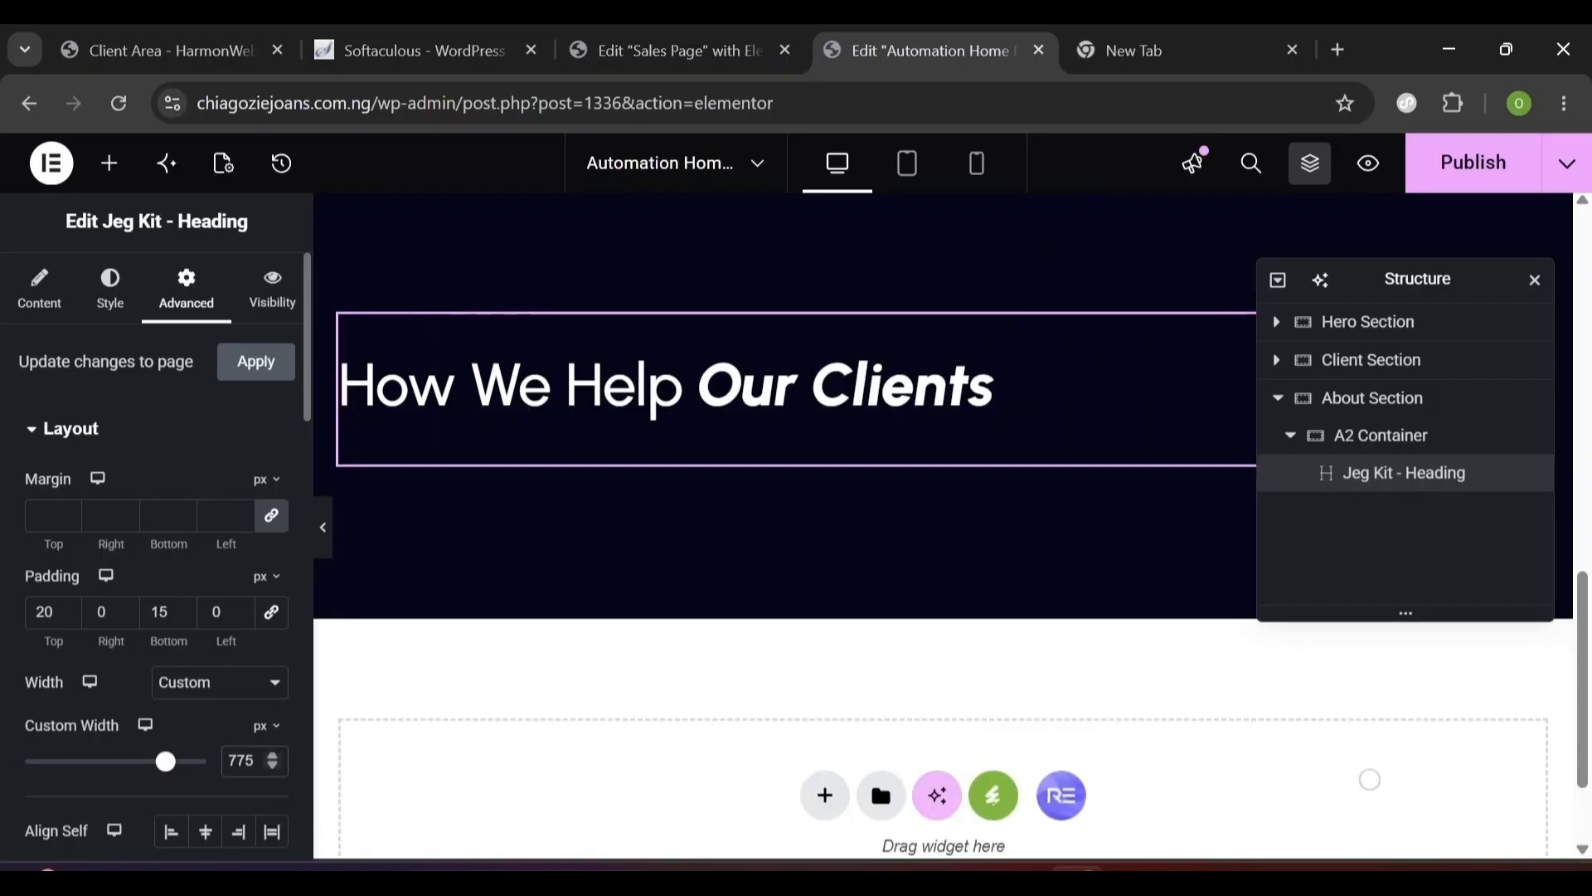
- Set the heading's Focused Title Display to Inline
{"action": "left_click", "coordinate": [111, 290]}
{"action": "left_click", "coordinate": [36, 303]}
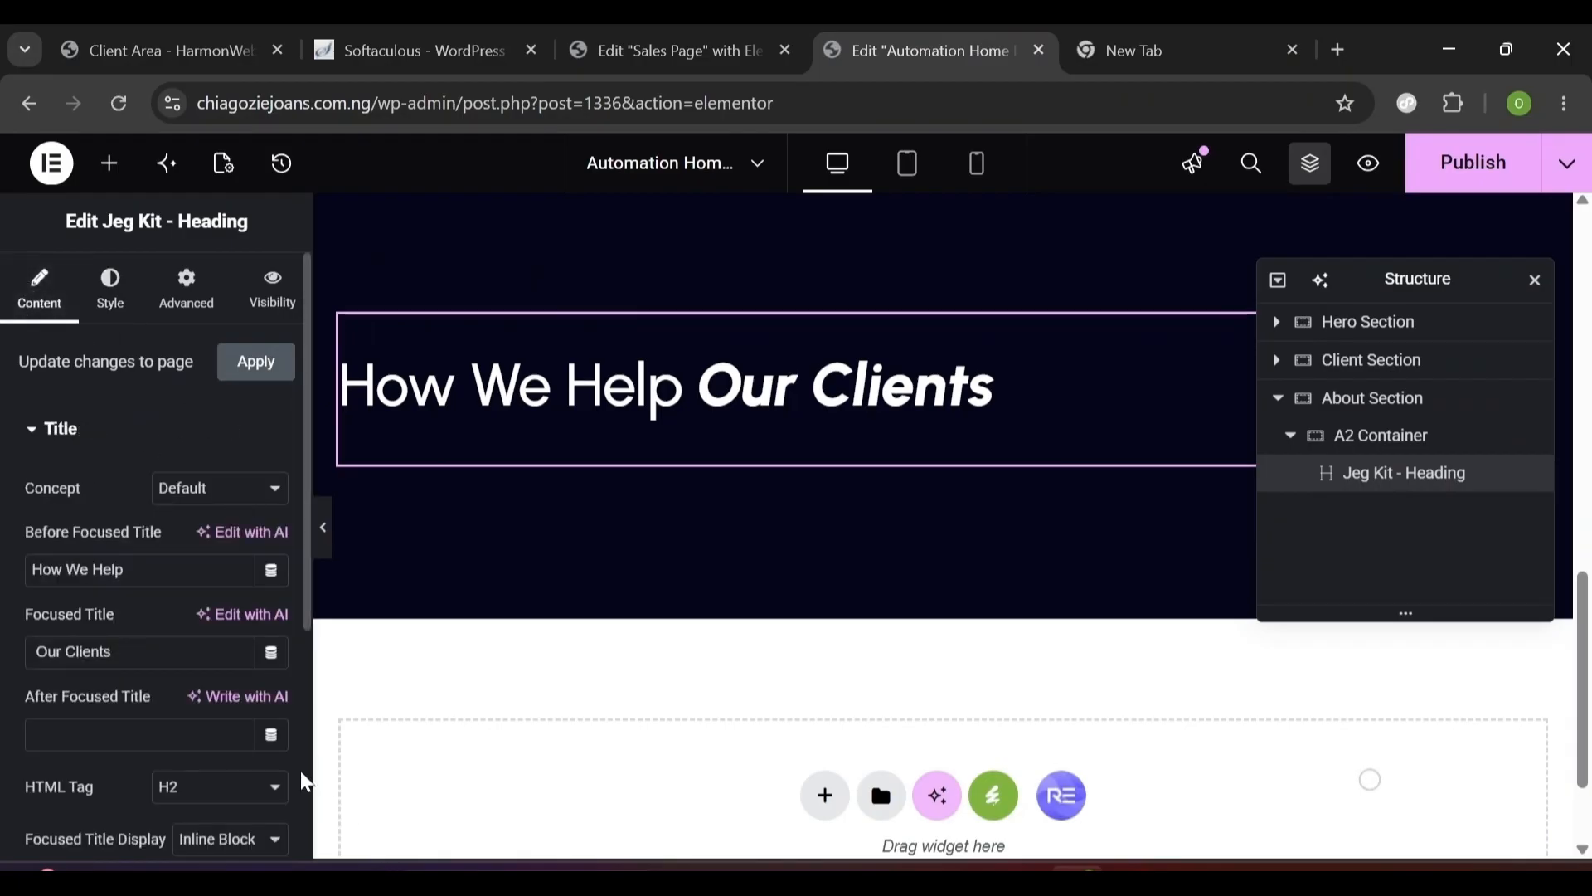
{"action": "scroll", "coordinate": [300, 781], "scroll_direction": "down", "scroll_amount": 5}
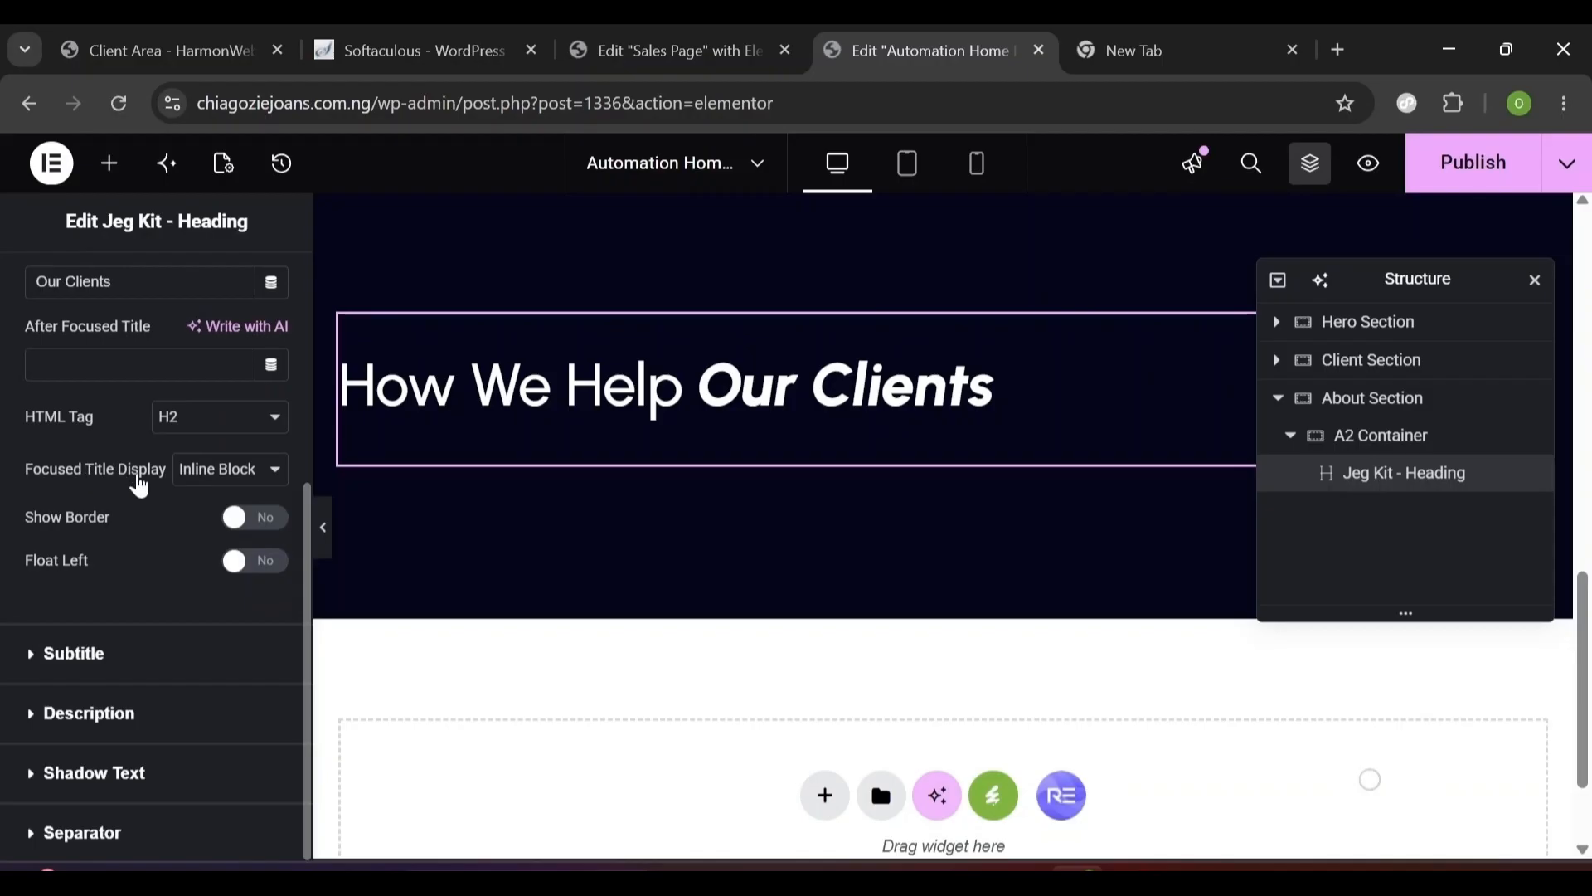
{"action": "left_click", "coordinate": [201, 486]}
{"action": "left_click", "coordinate": [211, 501]}
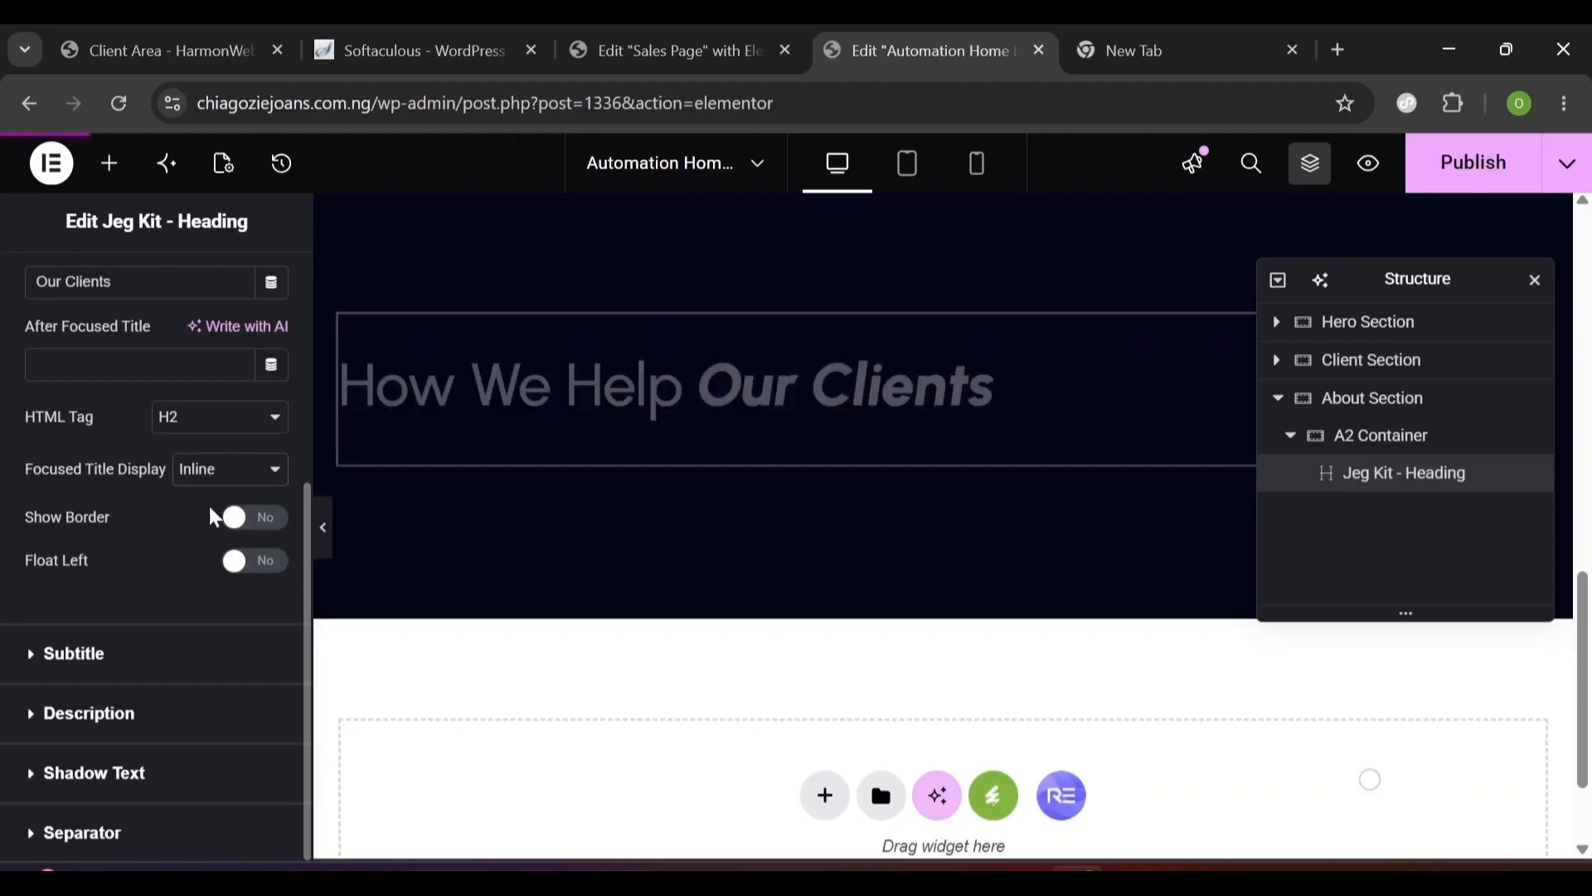
{"action": "left_click", "coordinate": [206, 471]}
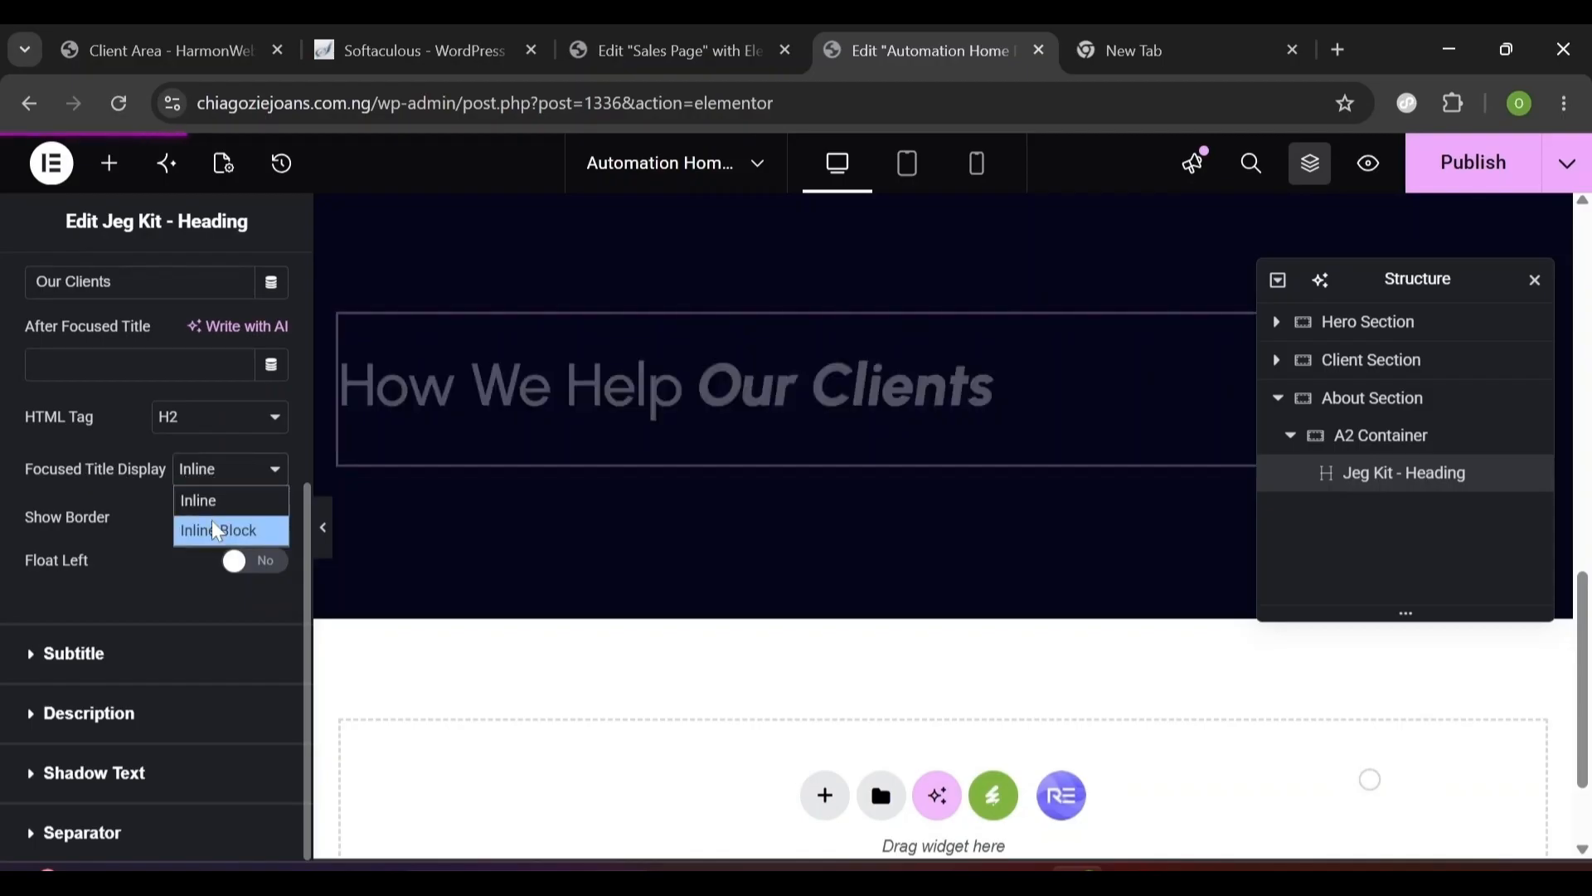
{"action": "left_click", "coordinate": [214, 503]}
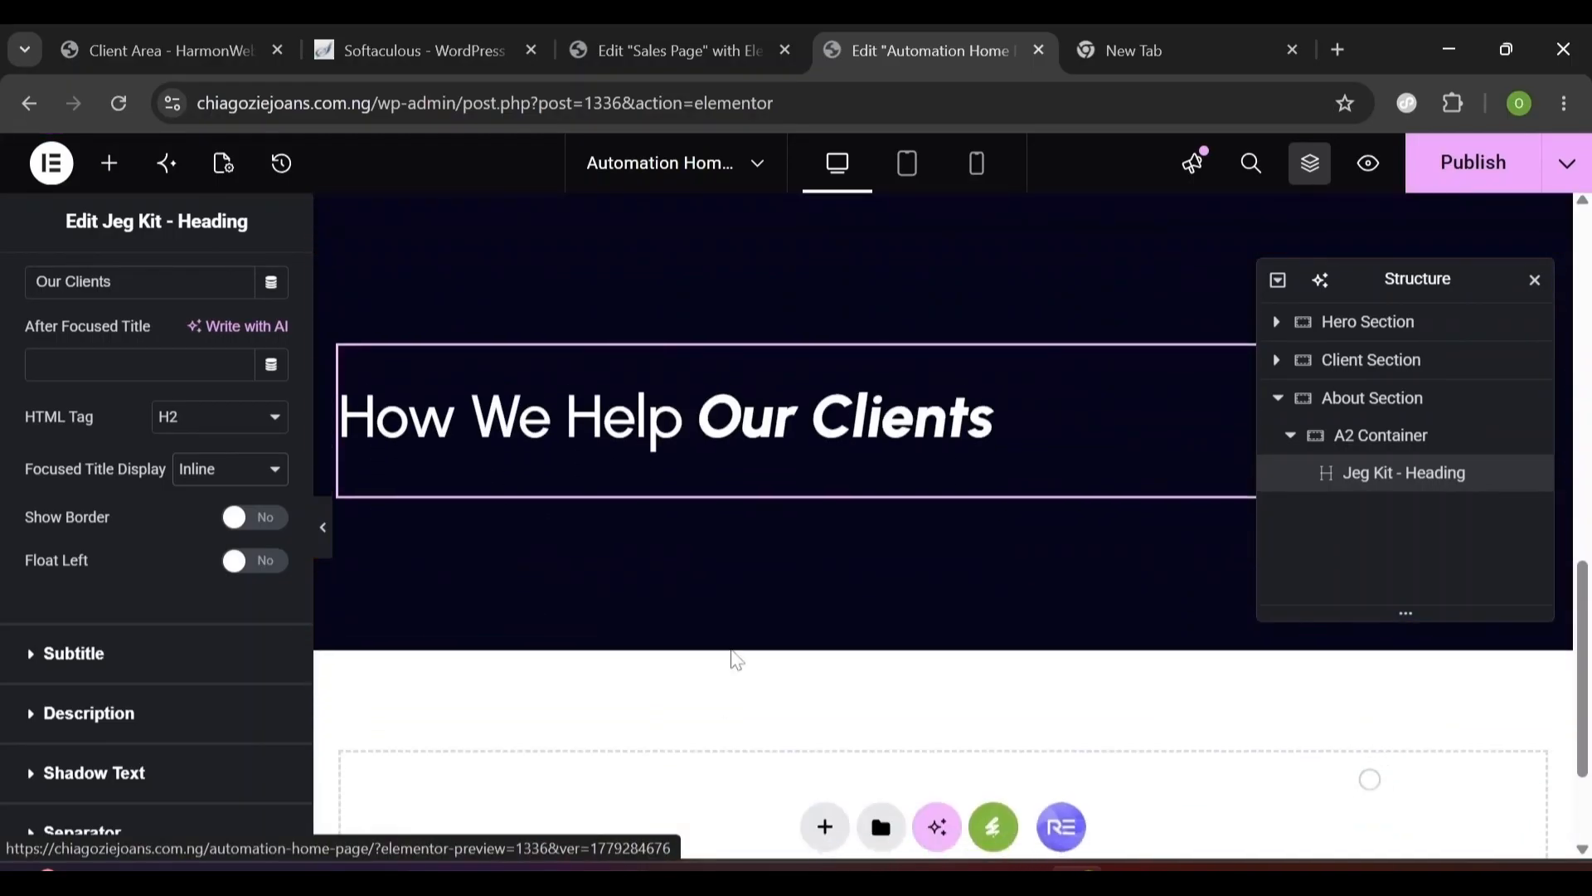
- Copy the hero's Our Services button on the Automation Home page
{"action": "left_click", "coordinate": [613, 25]}
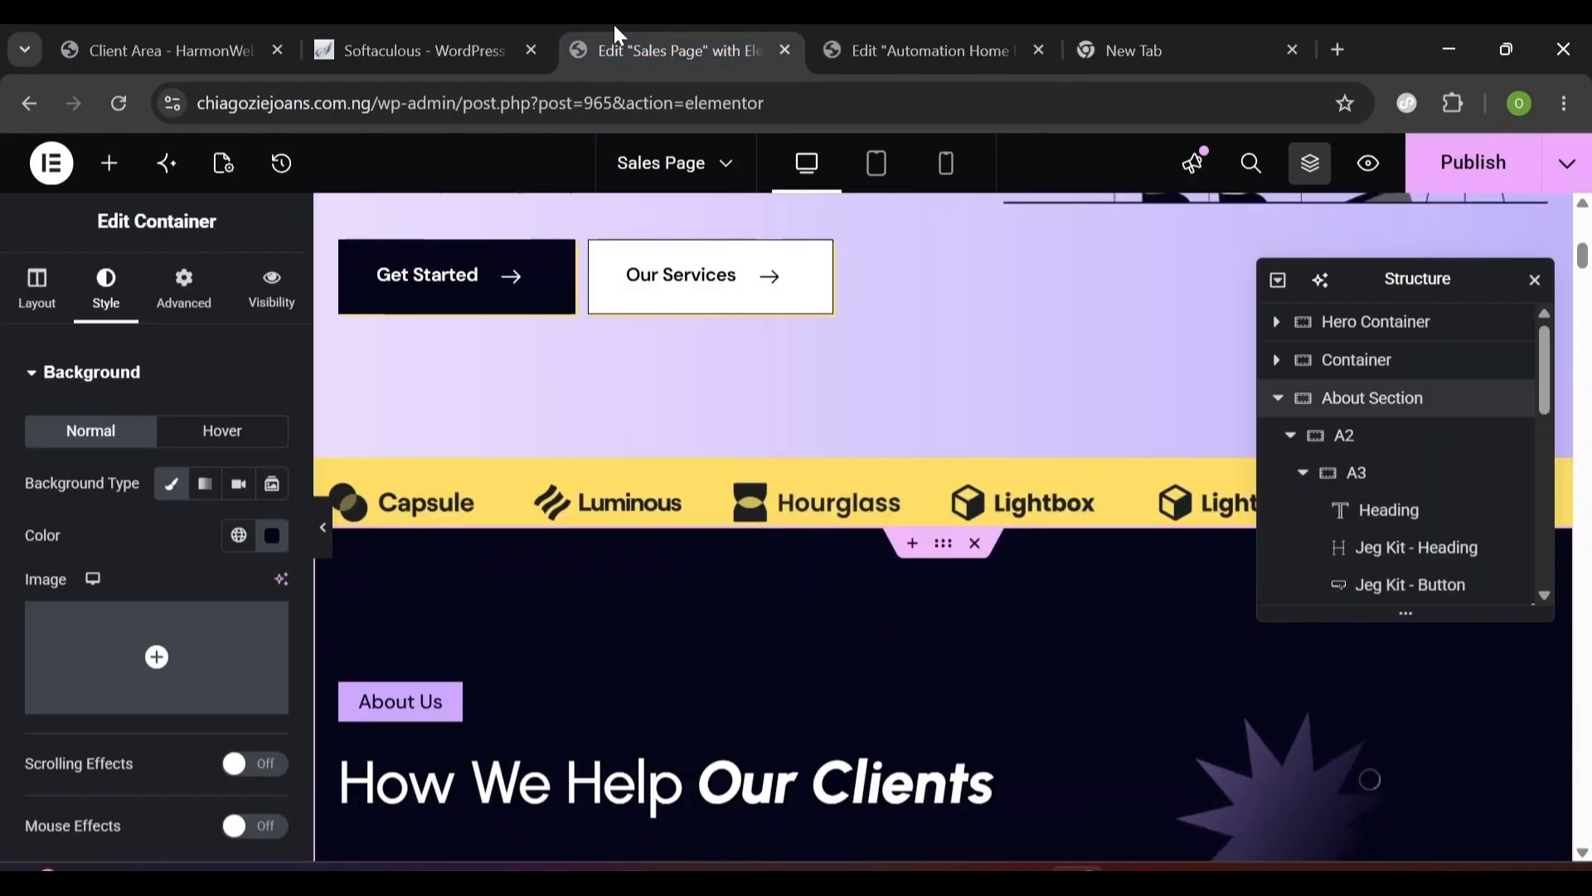
{"action": "scroll", "coordinate": [943, 527], "scroll_direction": "down", "scroll_amount": 5}
{"action": "left_click", "coordinate": [933, 51]}
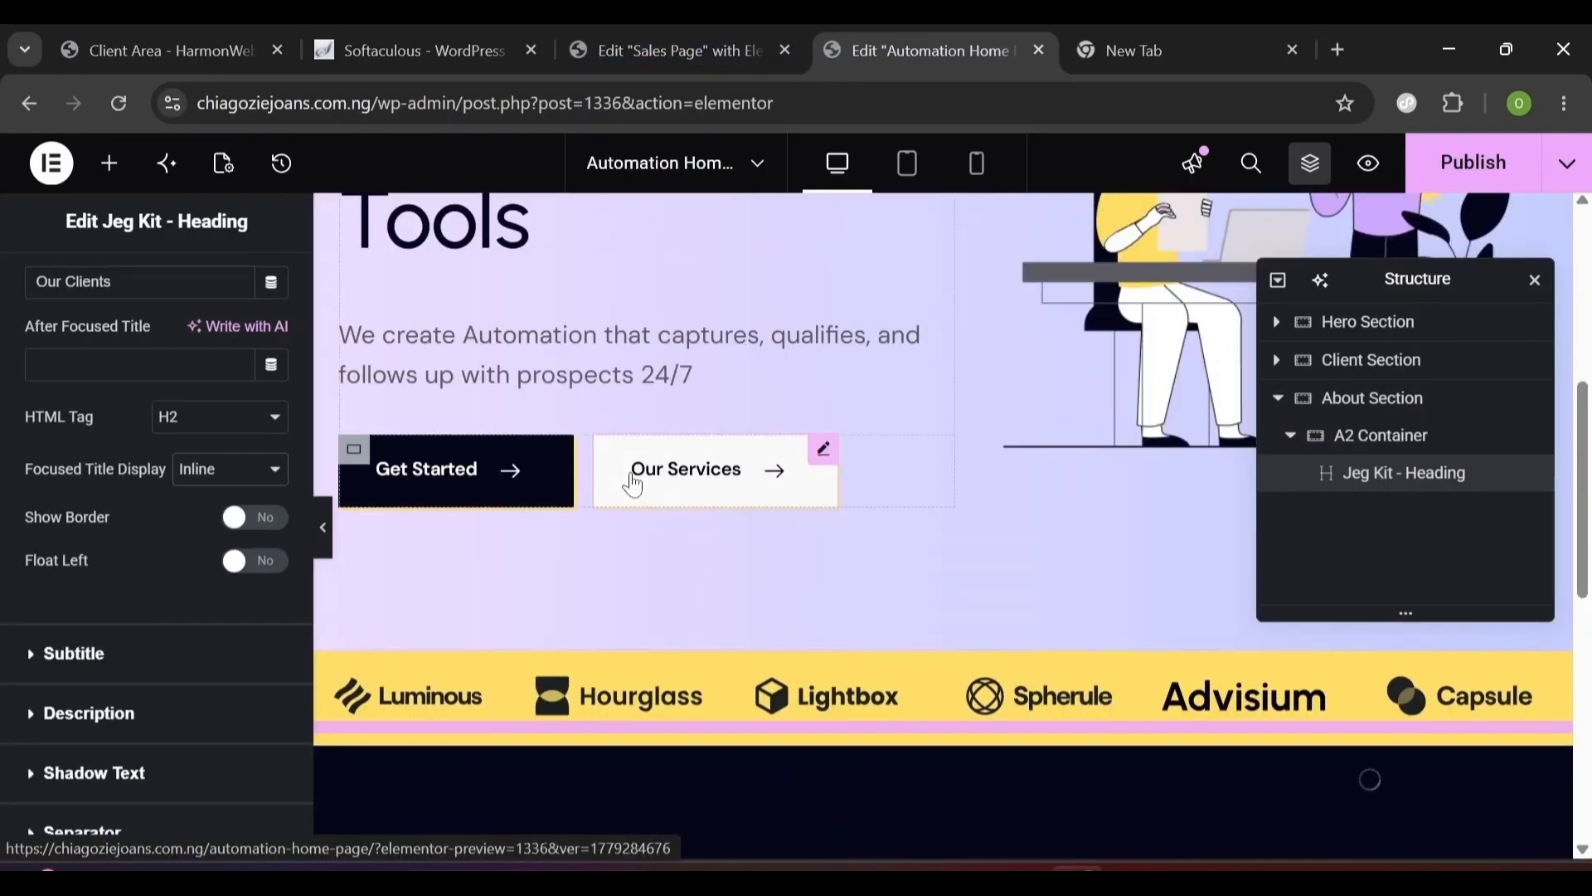
{"action": "left_click", "coordinate": [633, 482]}
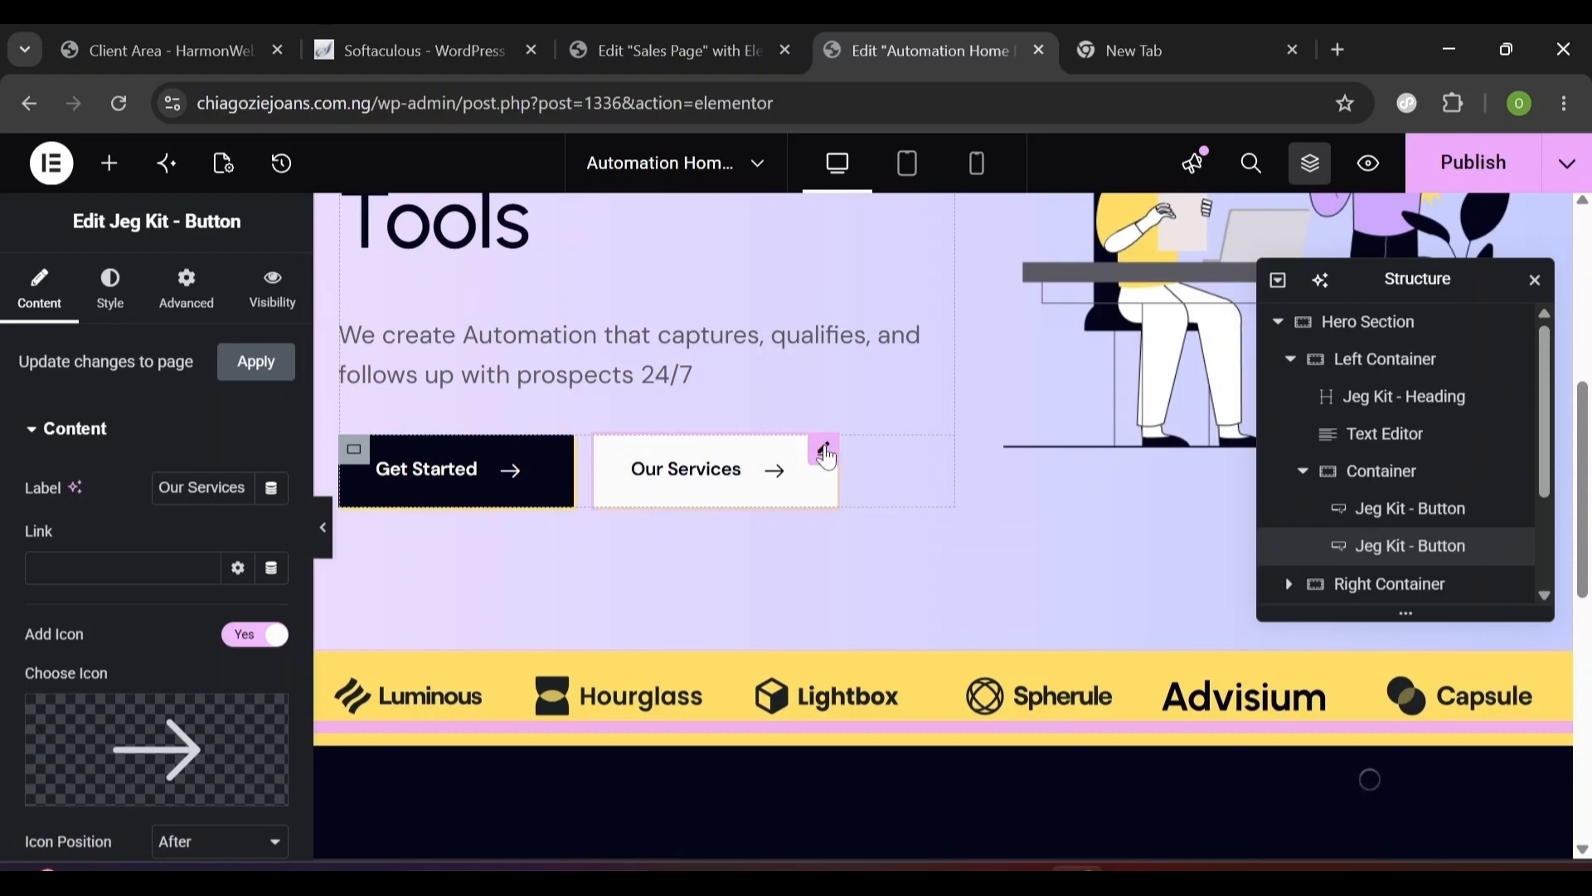
{"action": "right_click", "coordinate": [819, 449]}
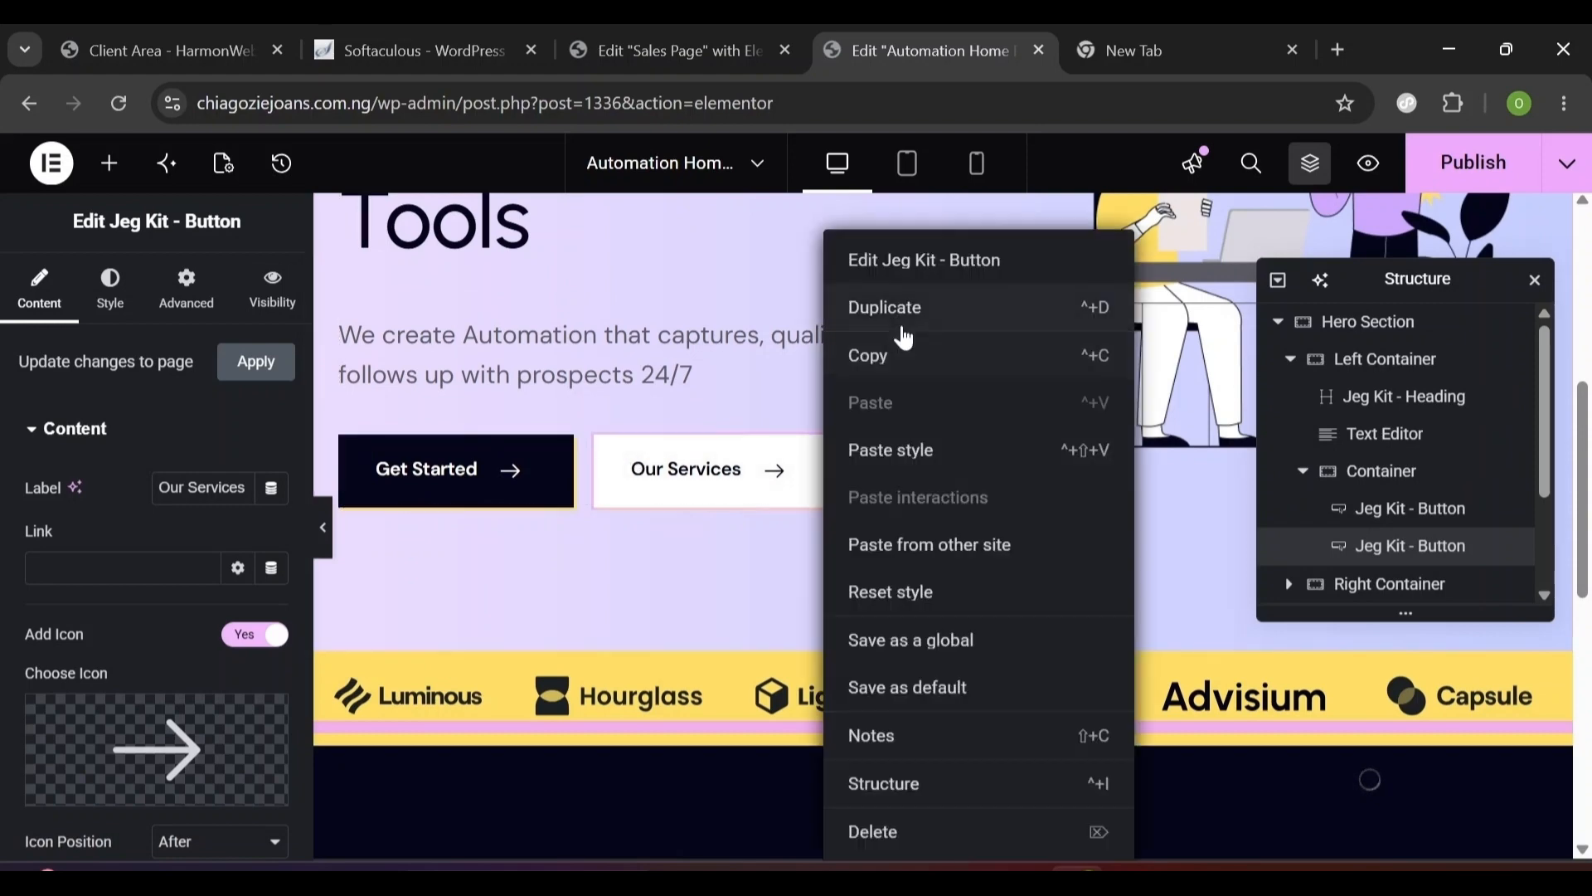
{"action": "left_click", "coordinate": [895, 371]}
{"action": "scroll", "coordinate": [537, 535], "scroll_direction": "down", "scroll_amount": 8}
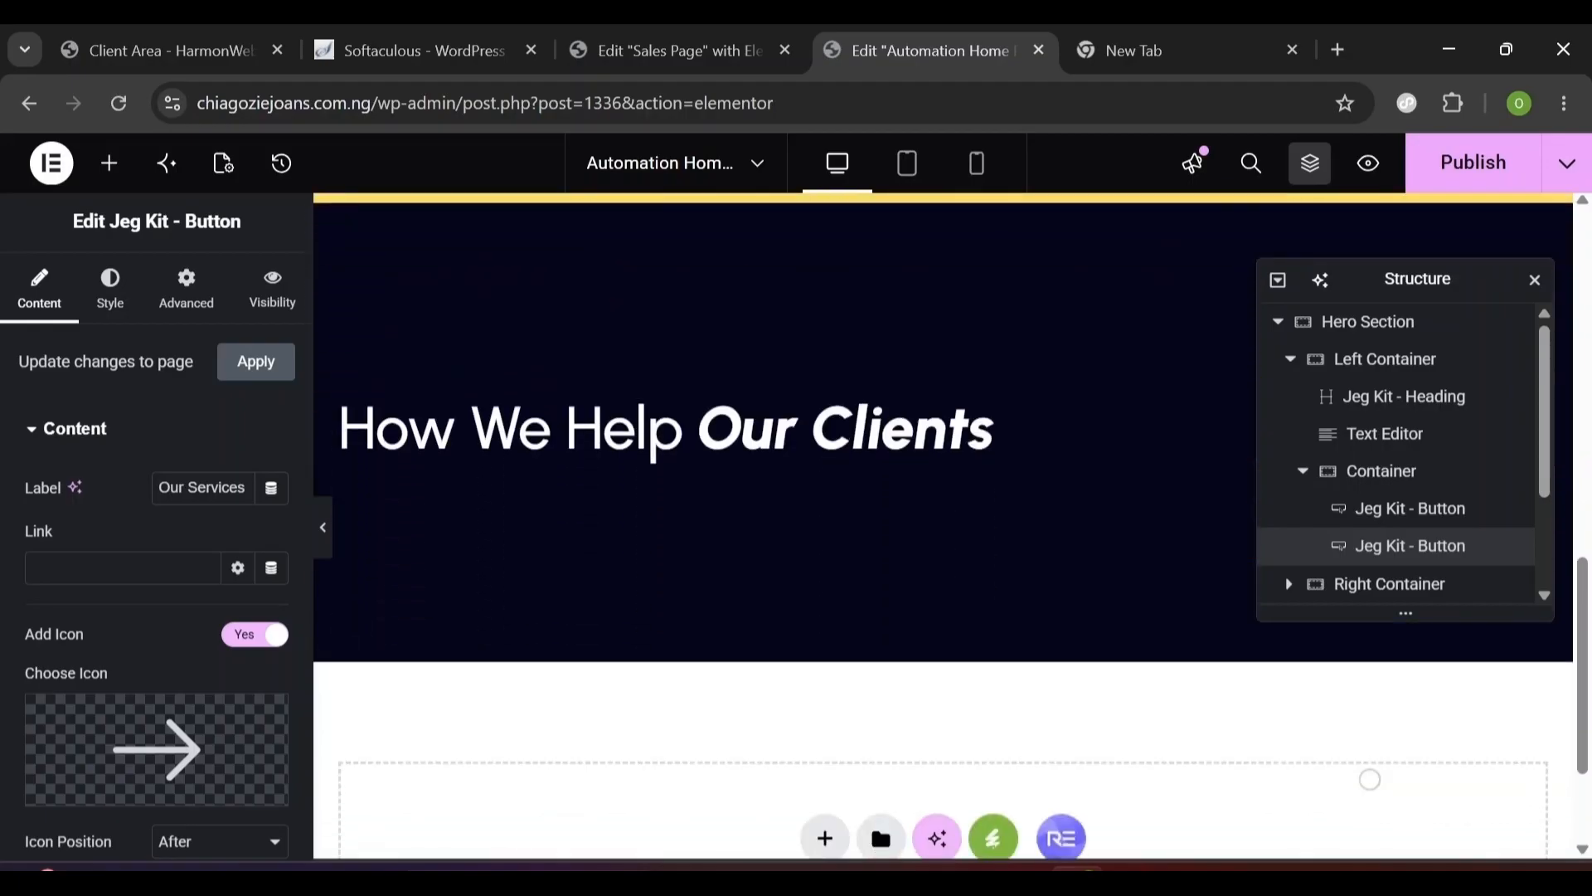
- Paste the button below the heading and change its label to 'Get More Info'
{"action": "right_click", "coordinate": [550, 531]}
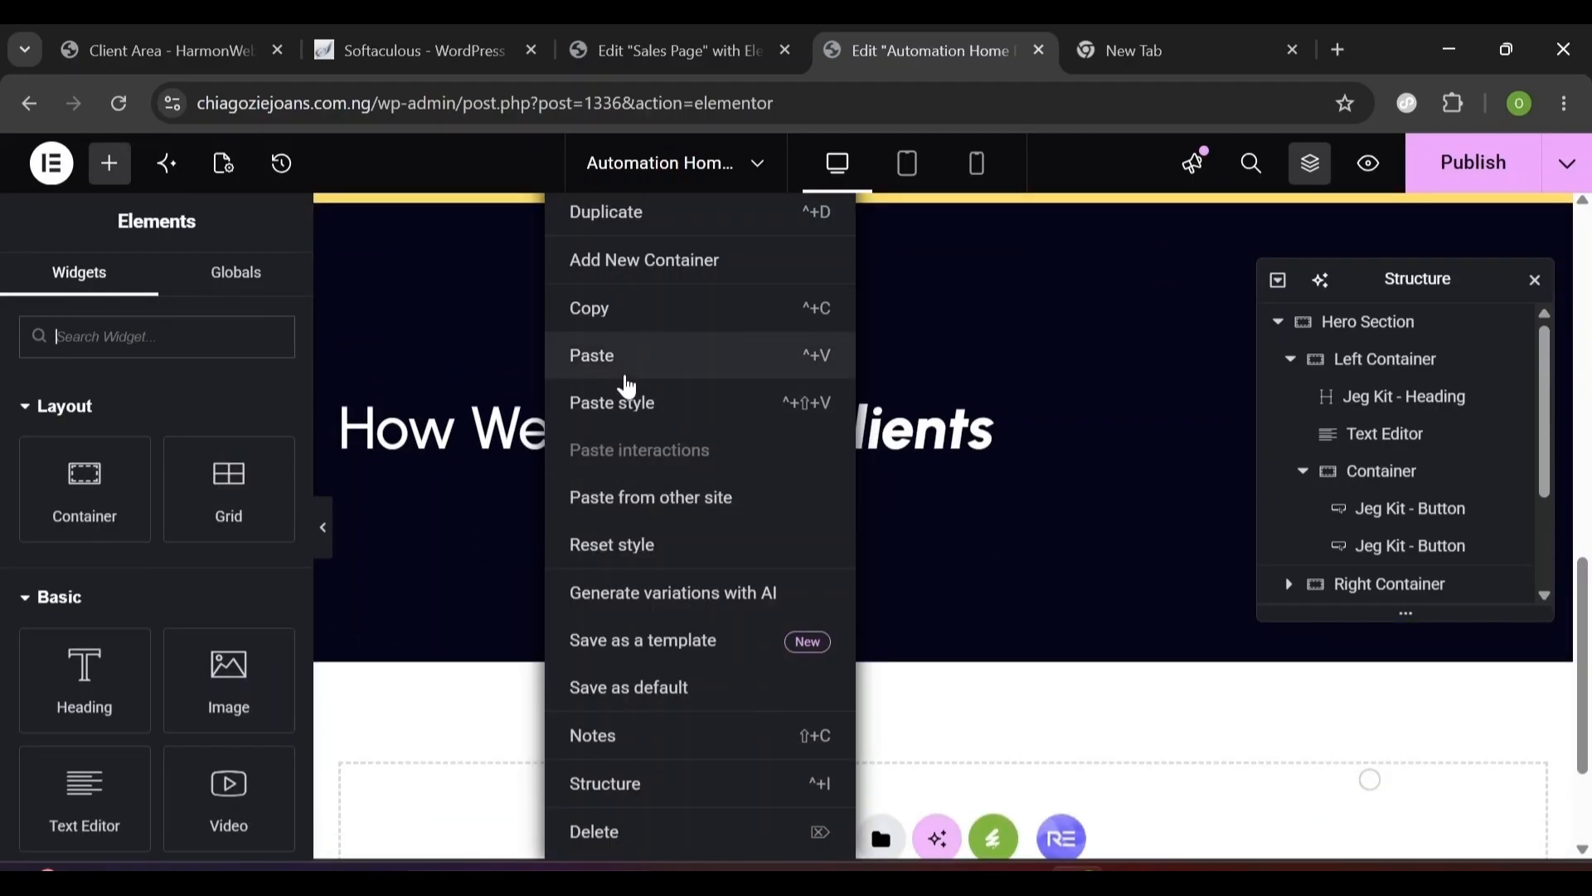
{"action": "left_click", "coordinate": [620, 356]}
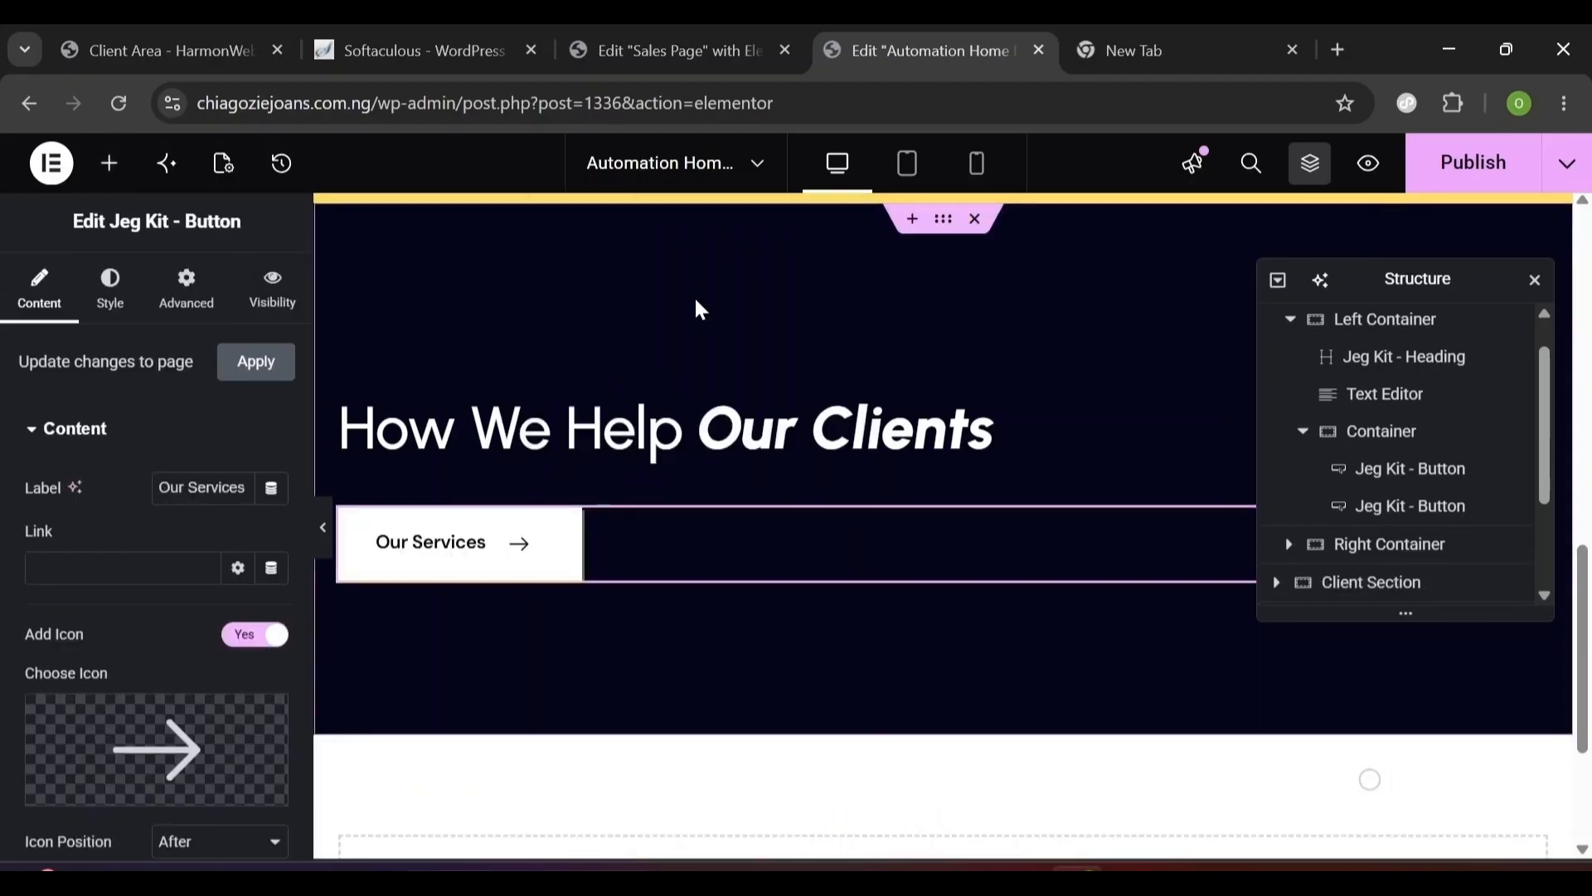
{"action": "scroll", "coordinate": [870, 497], "scroll_direction": "down", "scroll_amount": 1}
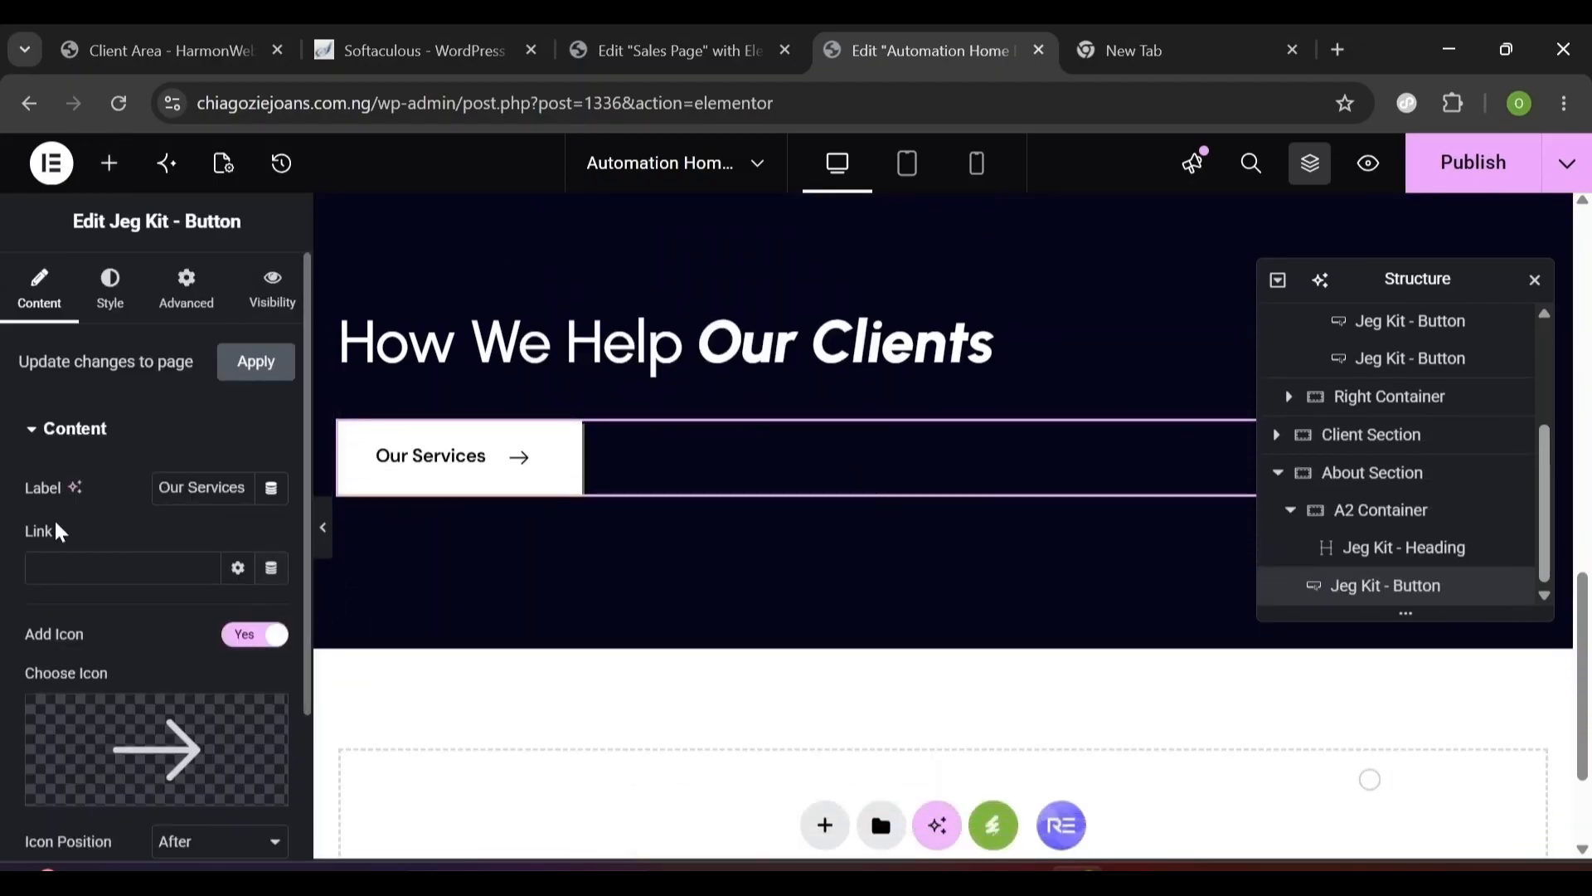
{"action": "left_click_drag", "start_coordinate": [246, 487], "coordinate": [157, 488]}
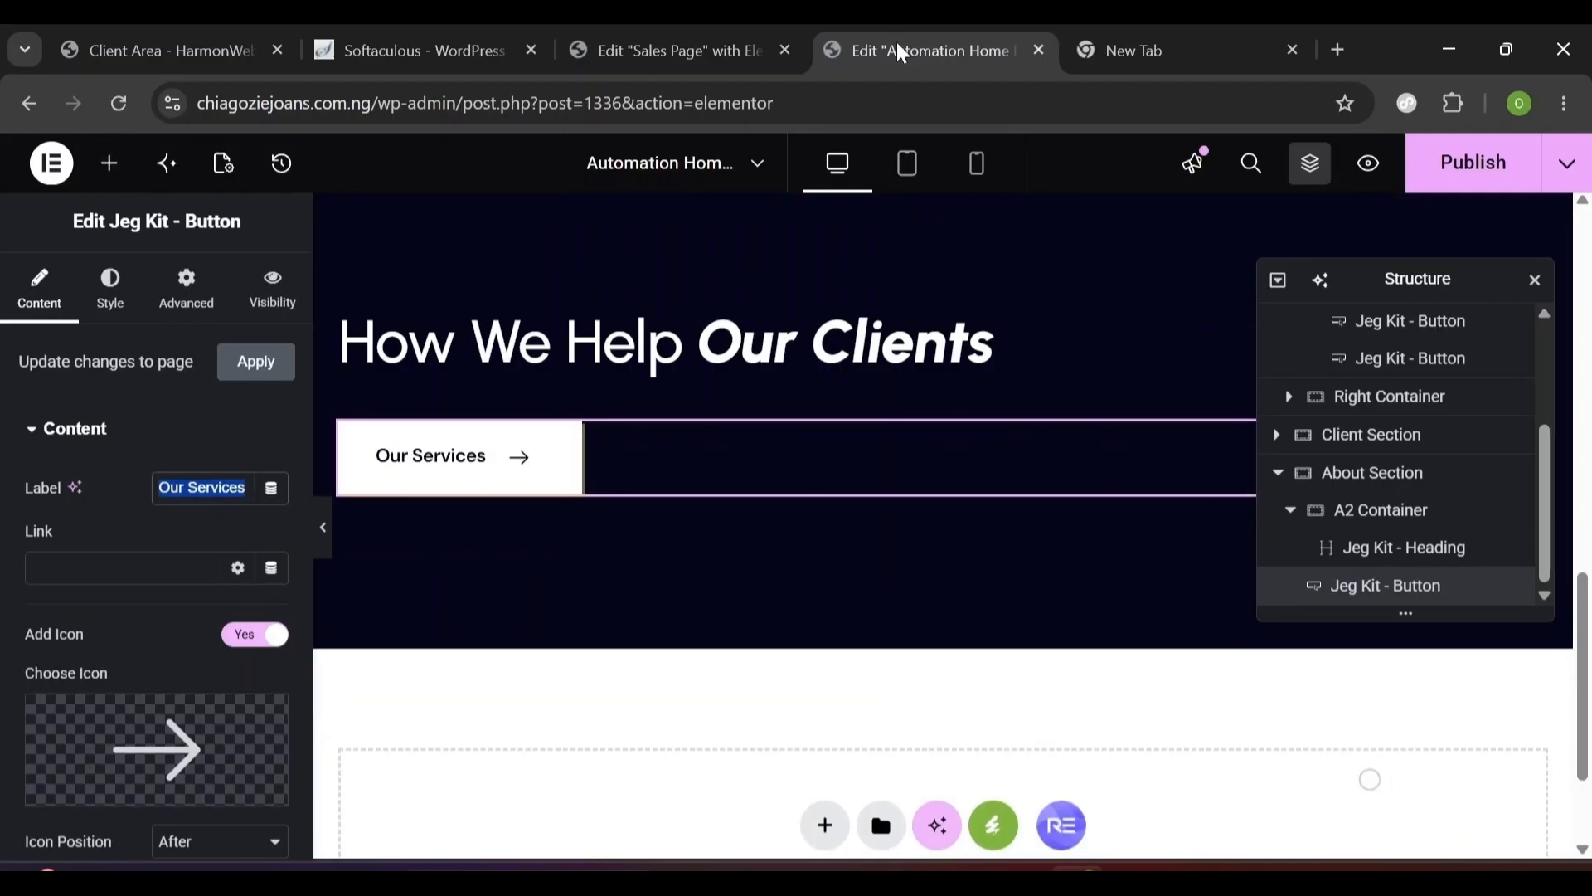
{"action": "type", "text": "Get More Info"}
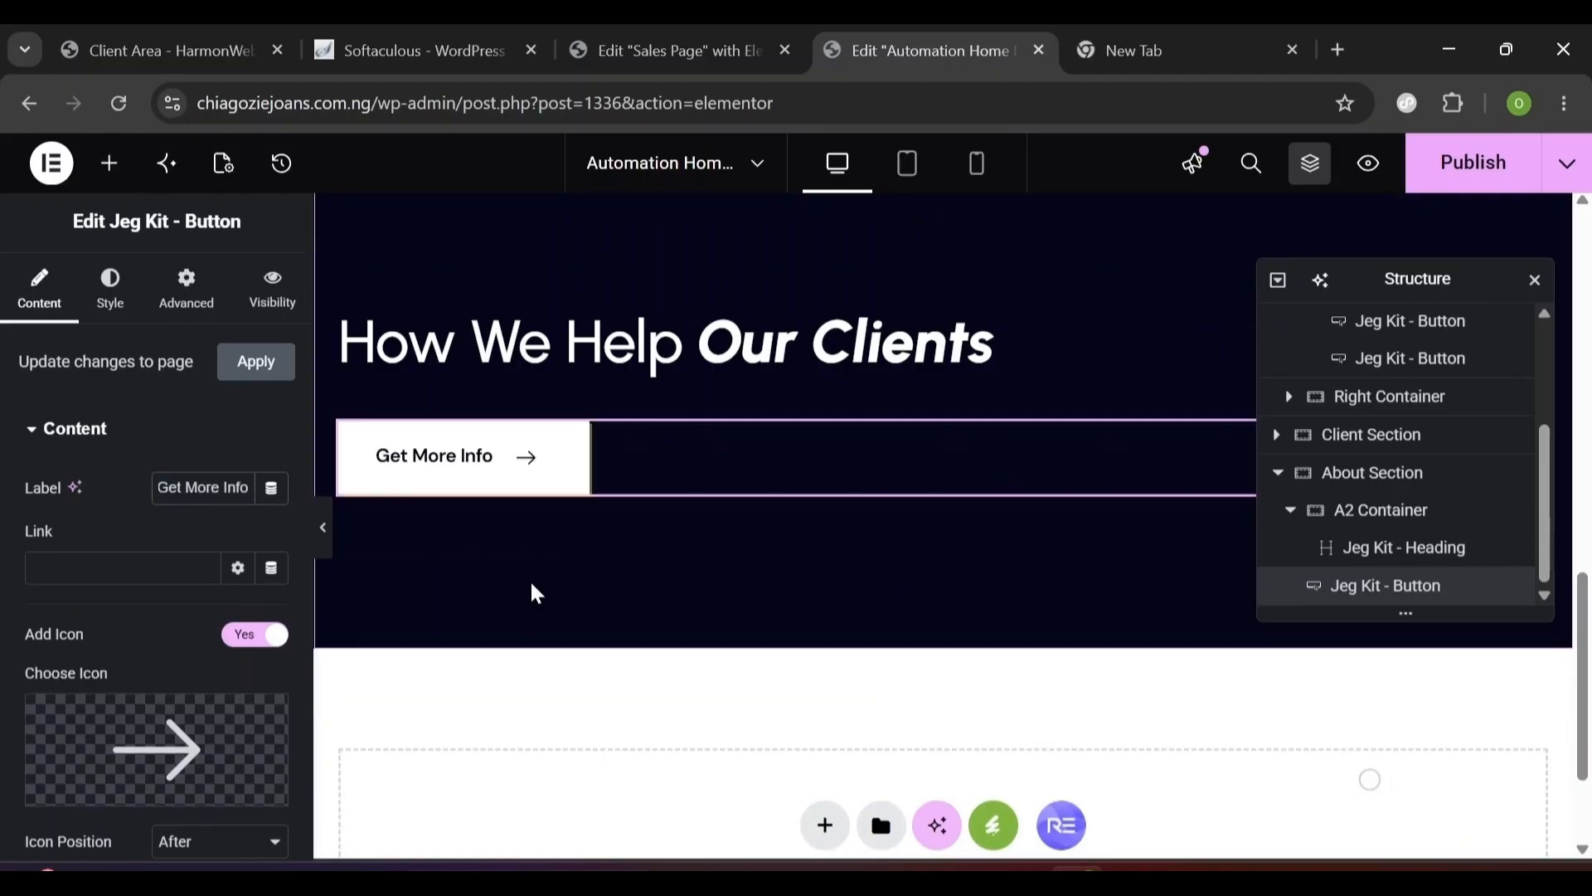
{"action": "left_click", "coordinate": [70, 569]}
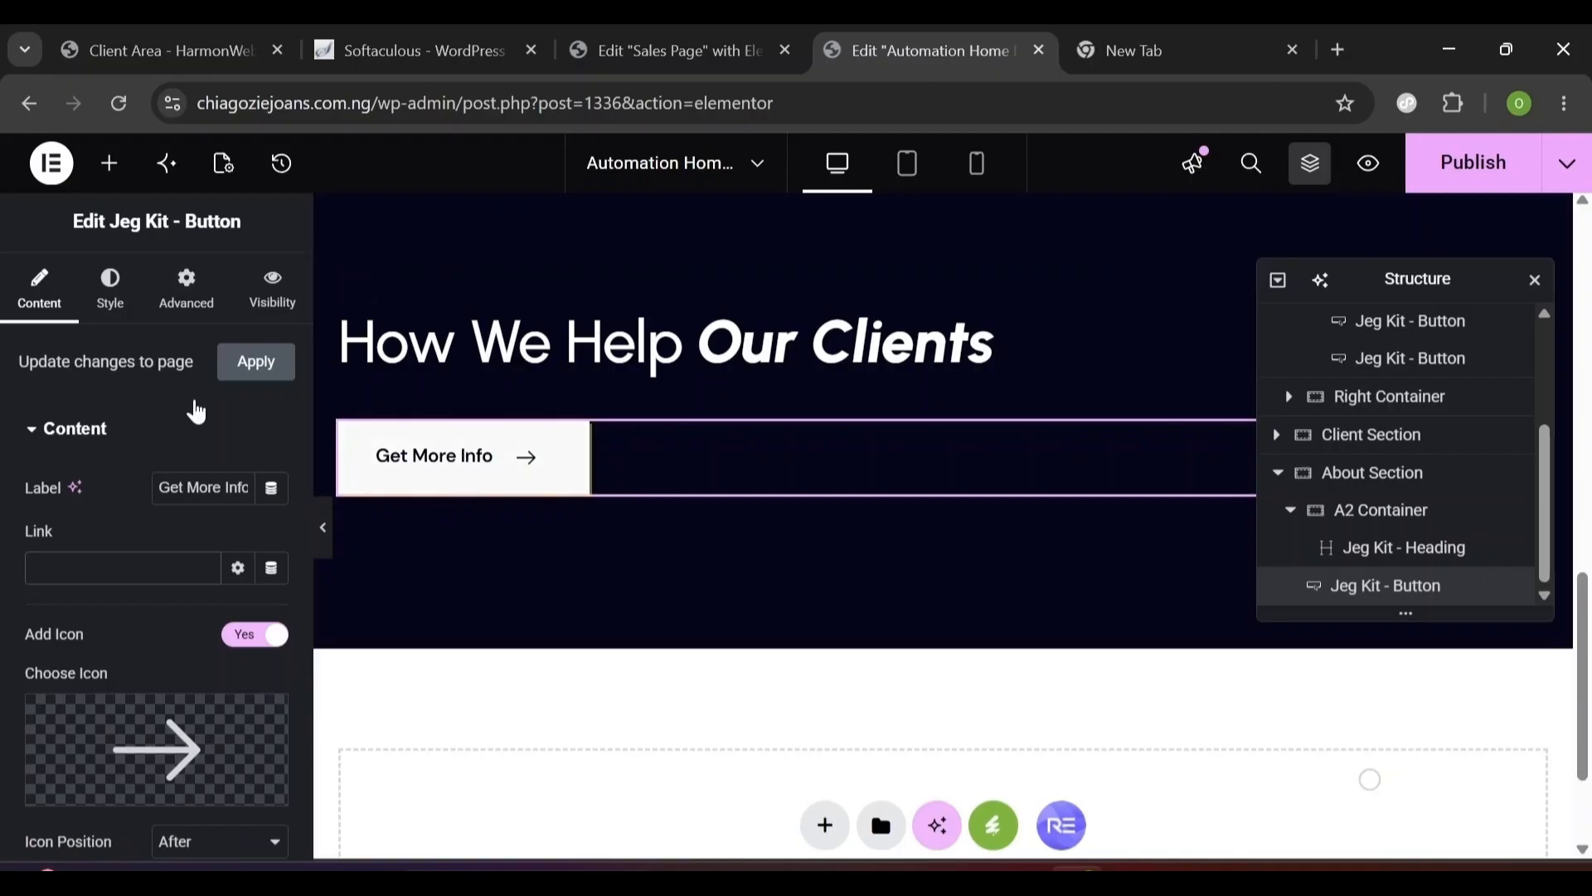
- Change the button's box shadow colour to solid yellow #fede65
{"action": "left_click", "coordinate": [113, 314]}
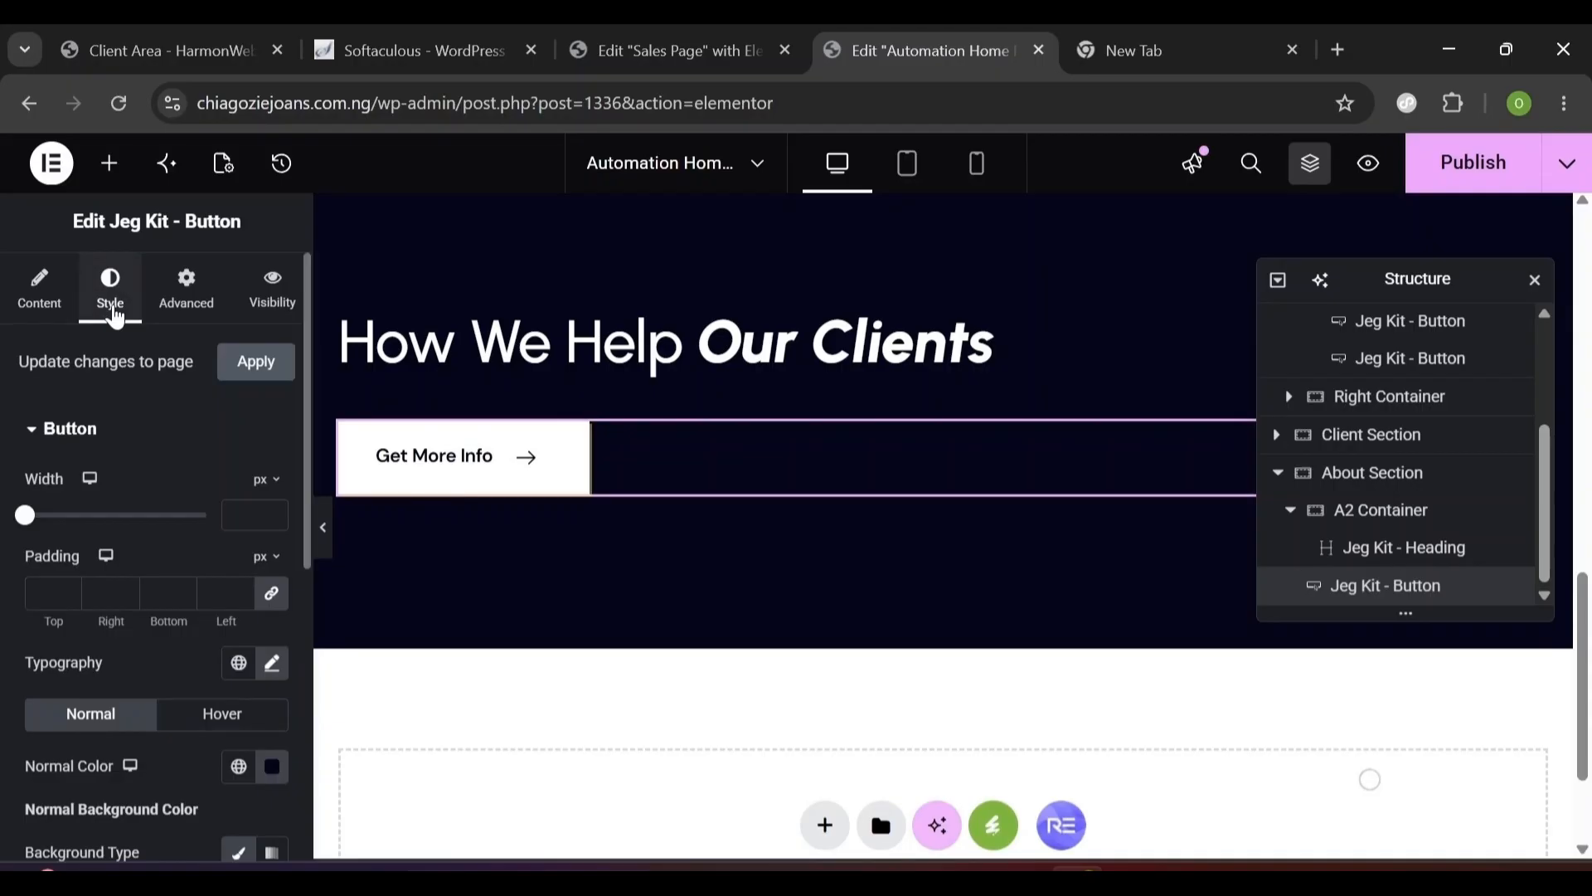
{"action": "scroll", "coordinate": [300, 672], "scroll_direction": "down", "scroll_amount": 6}
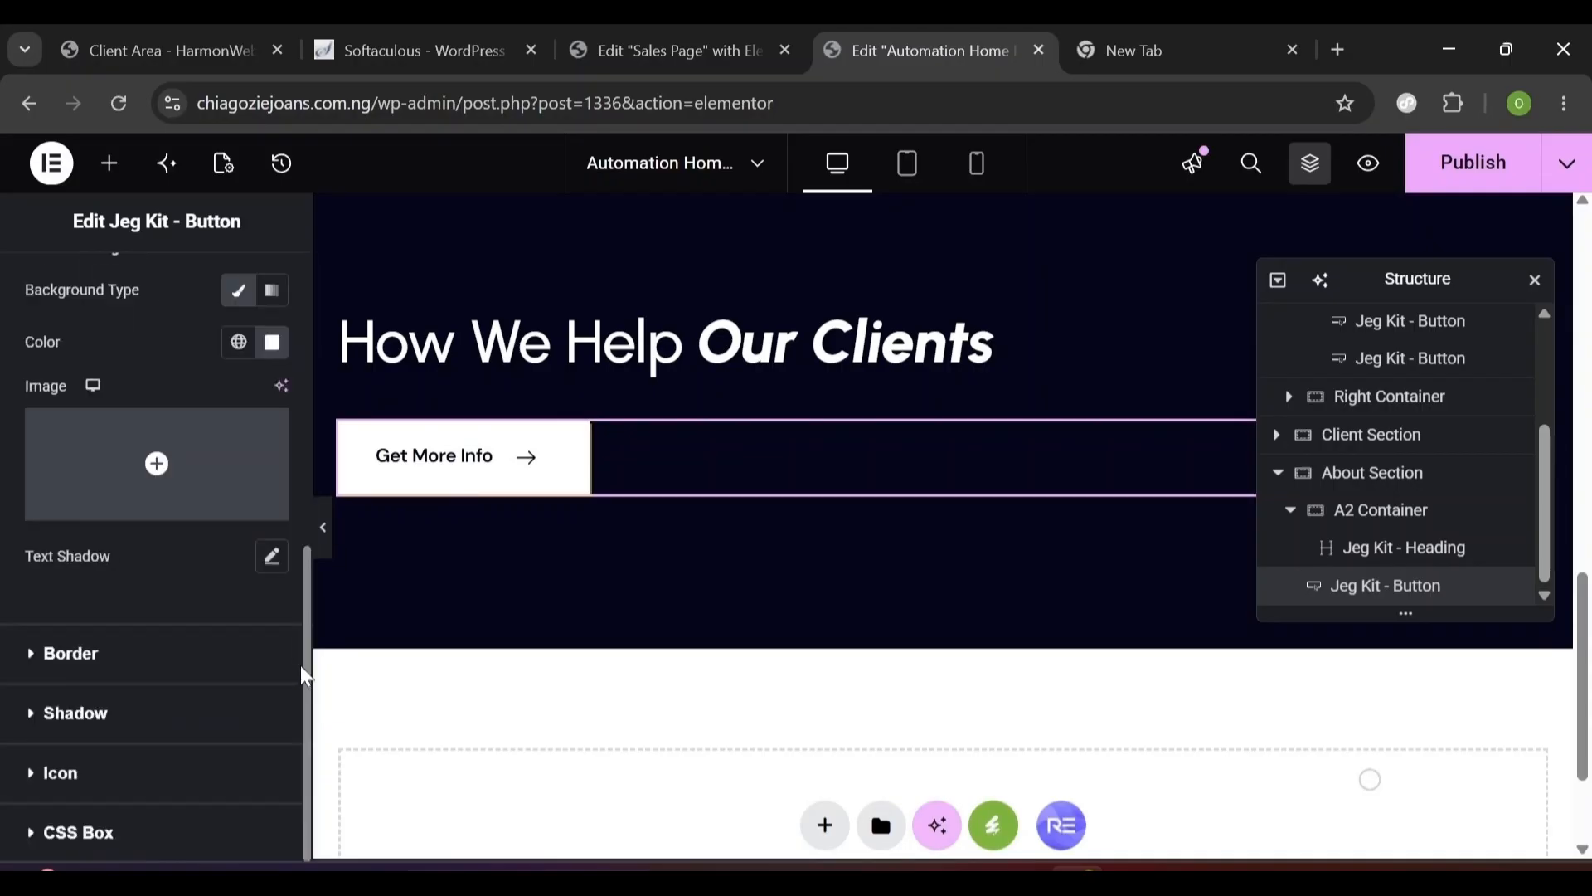
{"action": "left_click", "coordinate": [32, 723]}
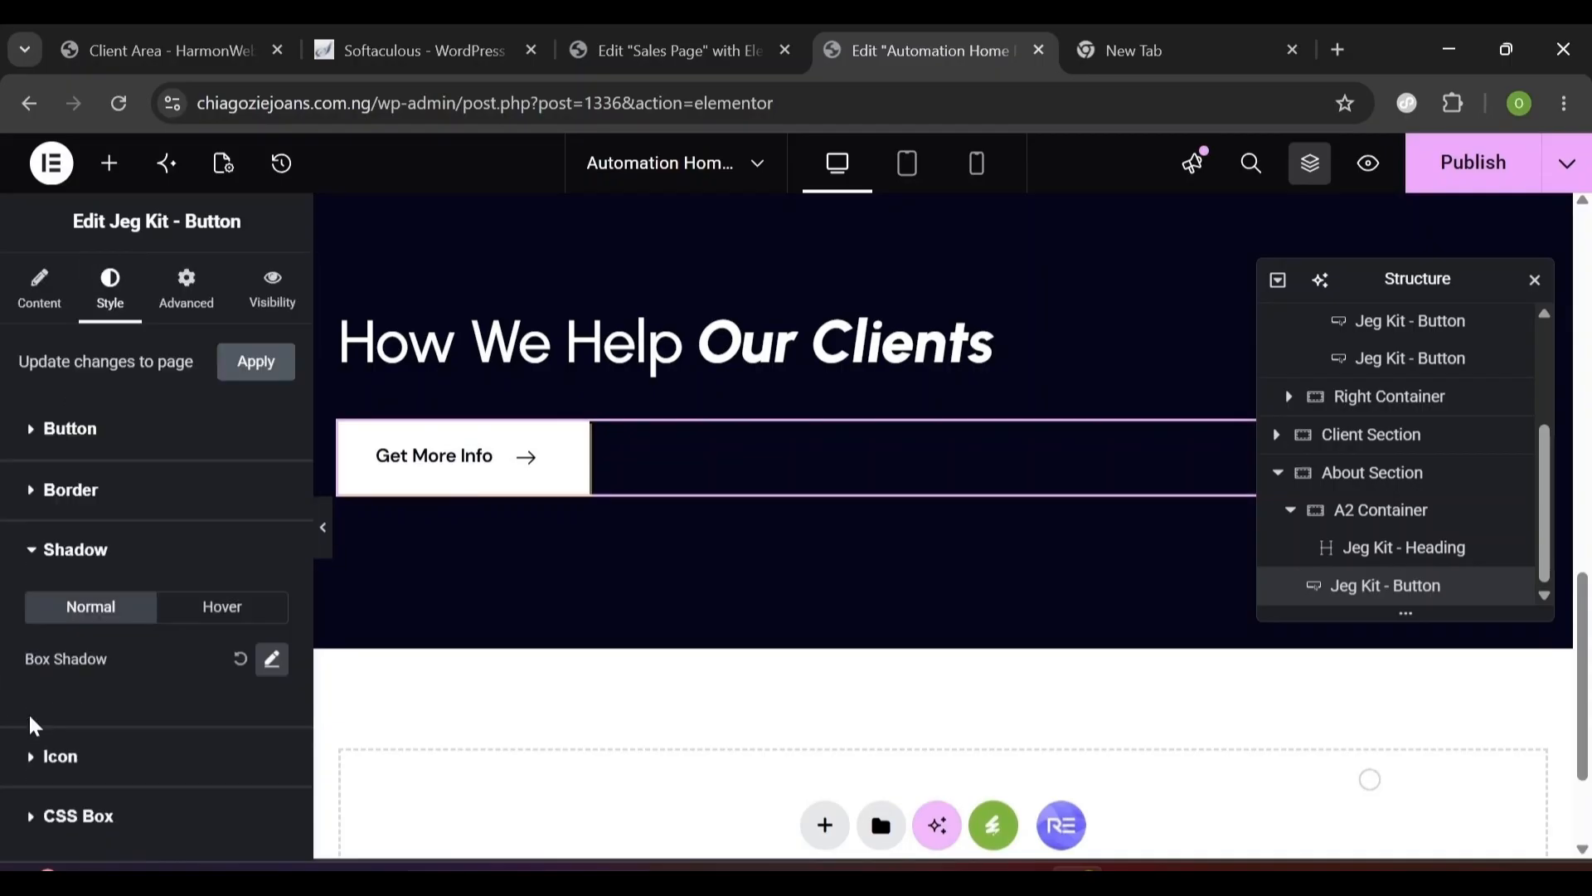
{"action": "left_click", "coordinate": [273, 660]}
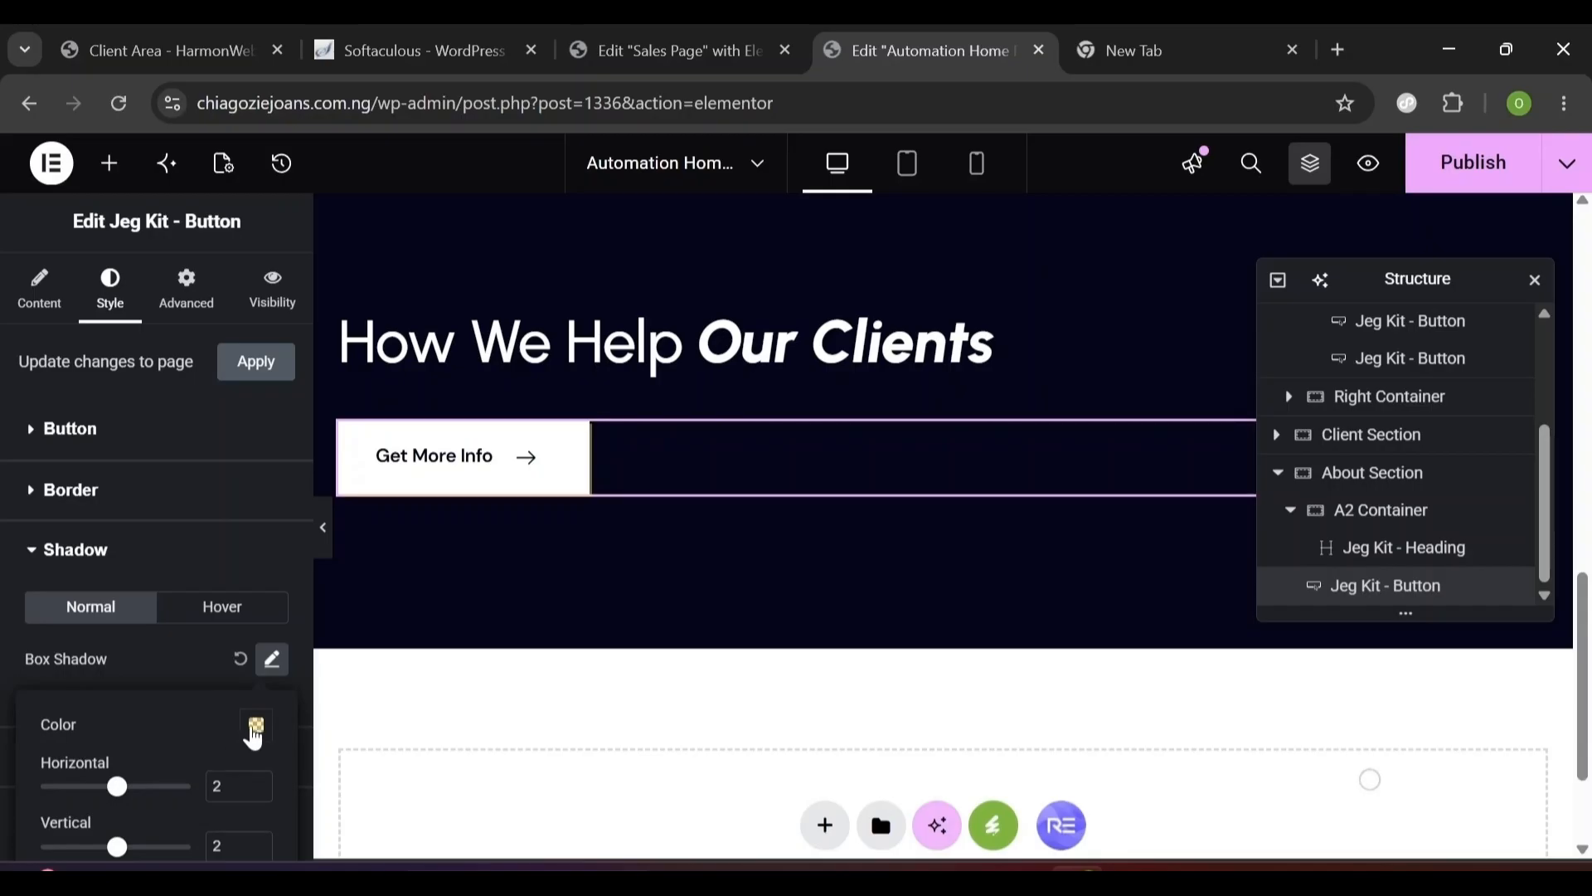
{"action": "left_click", "coordinate": [255, 726]}
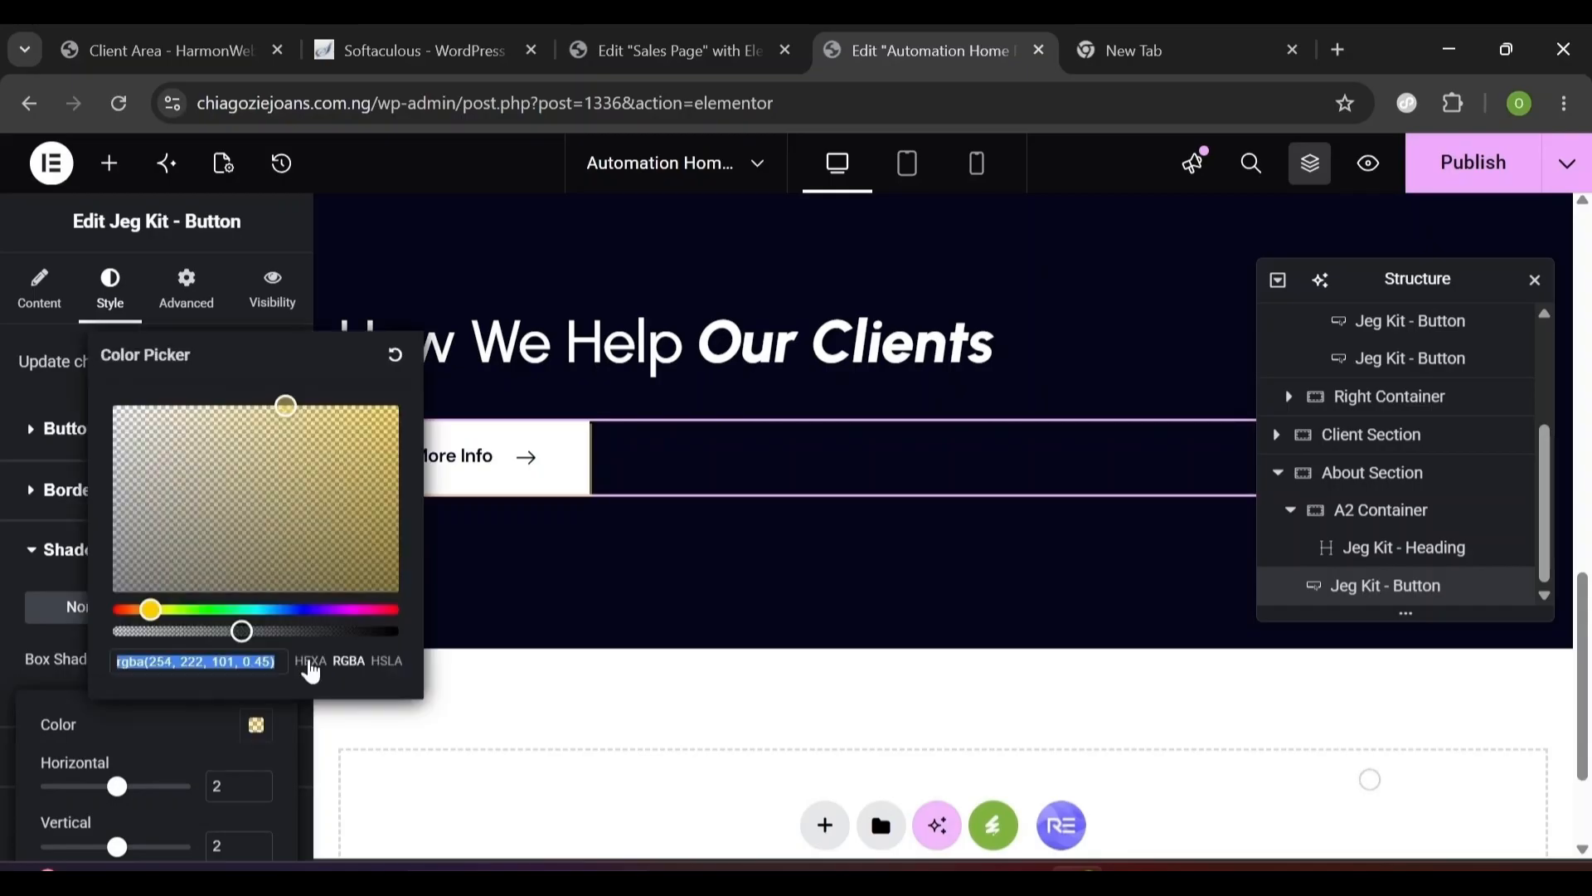
{"action": "type", "text": "de"}
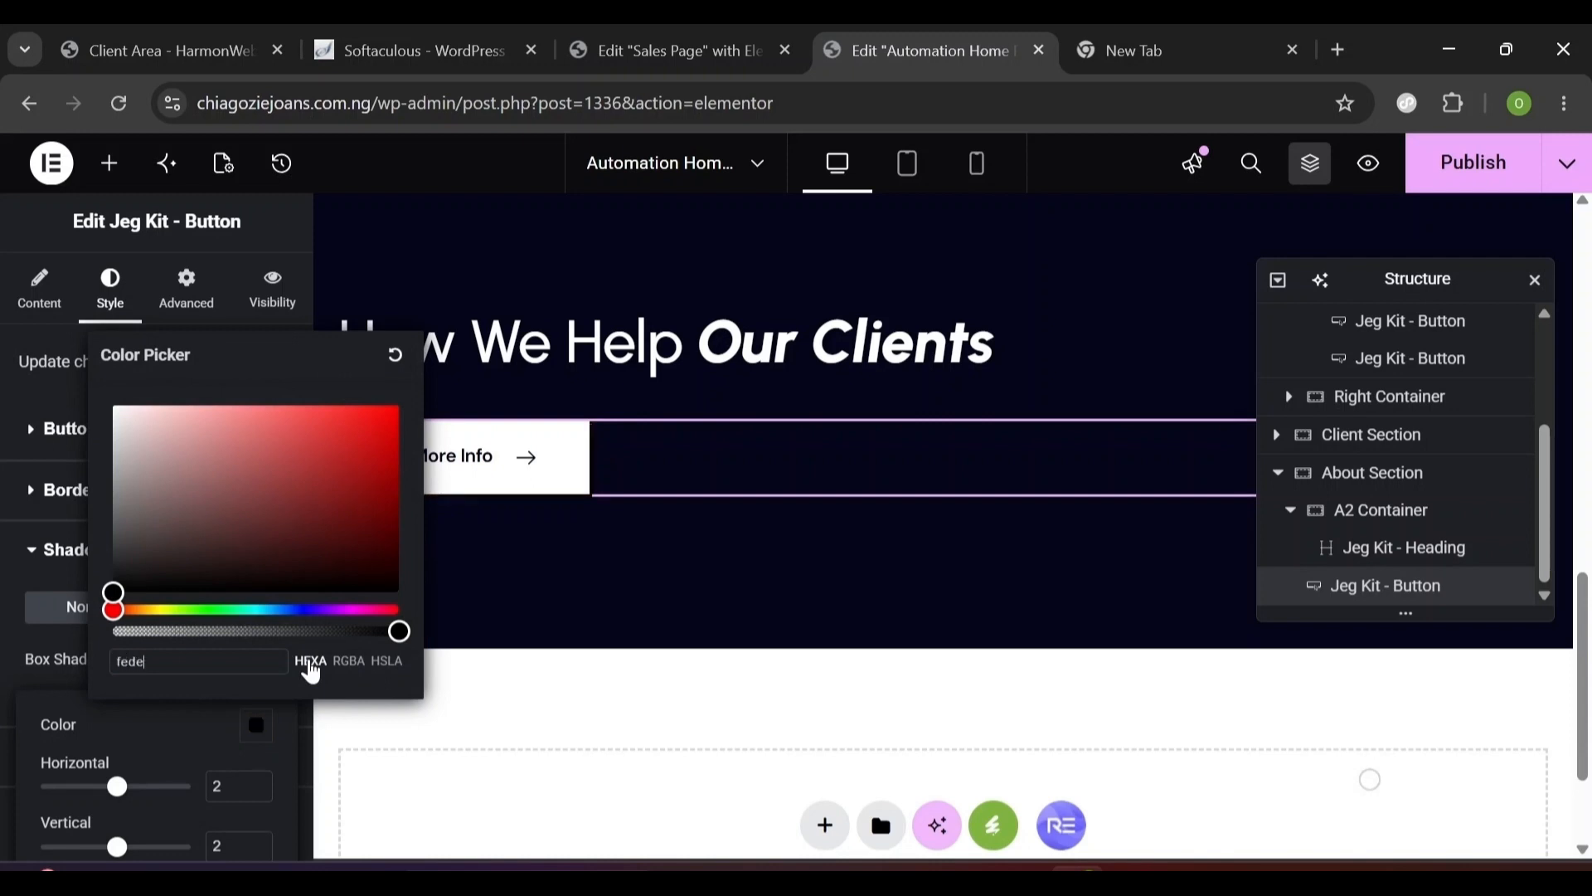
{"action": "type", "text": "5"}
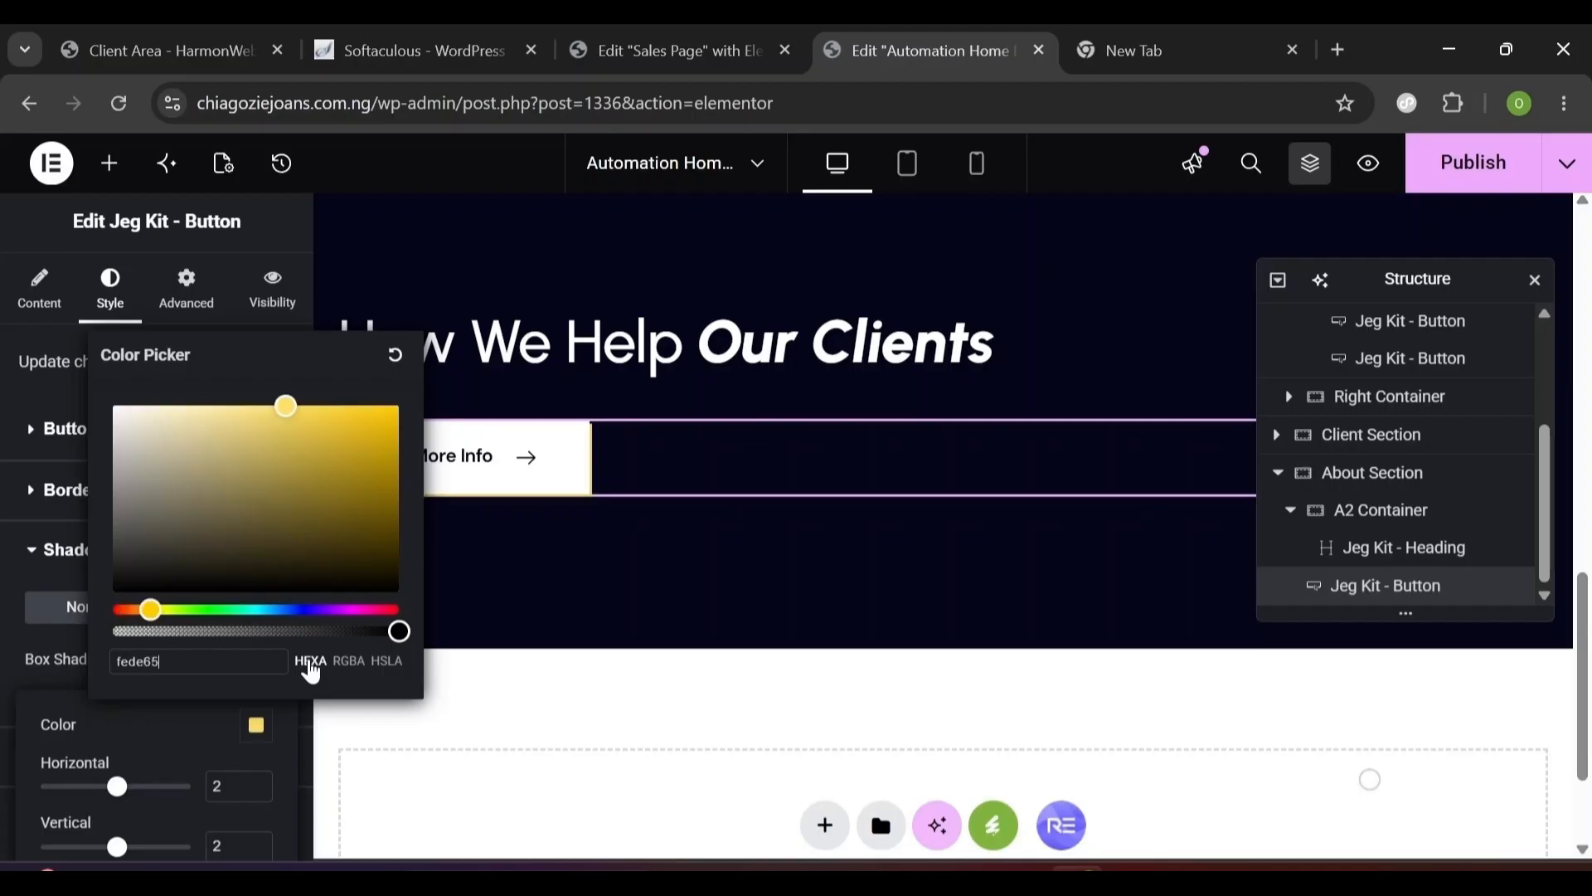
{"action": "left_click", "coordinate": [151, 740]}
{"action": "left_click", "coordinate": [74, 490]}
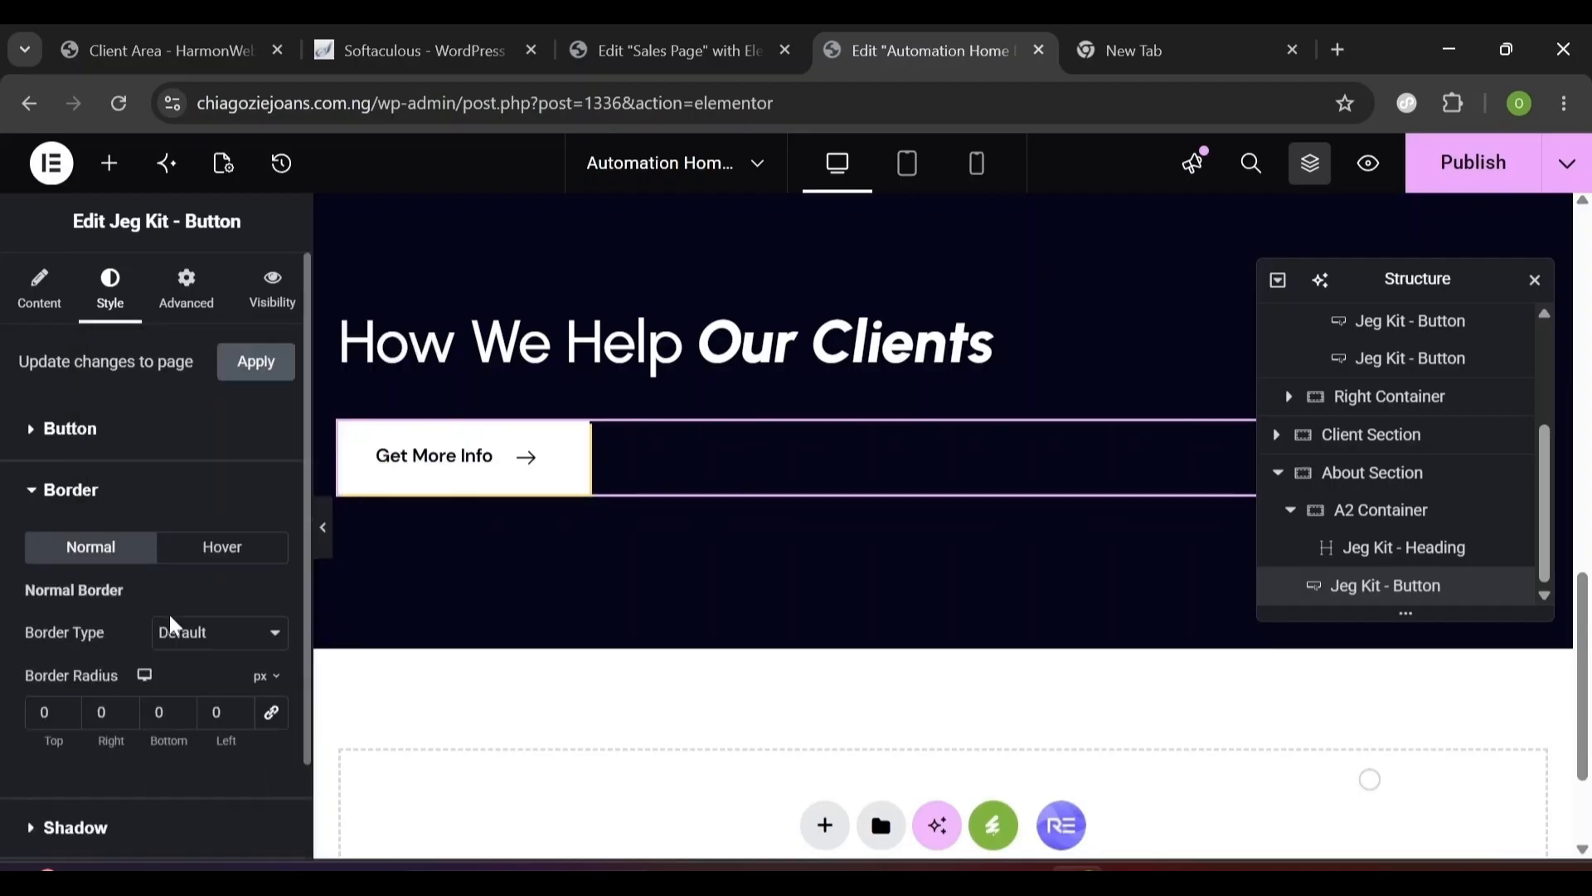
- Give the button a solid 1 px border in the Accent yellow global colour
{"action": "left_click", "coordinate": [182, 647]}
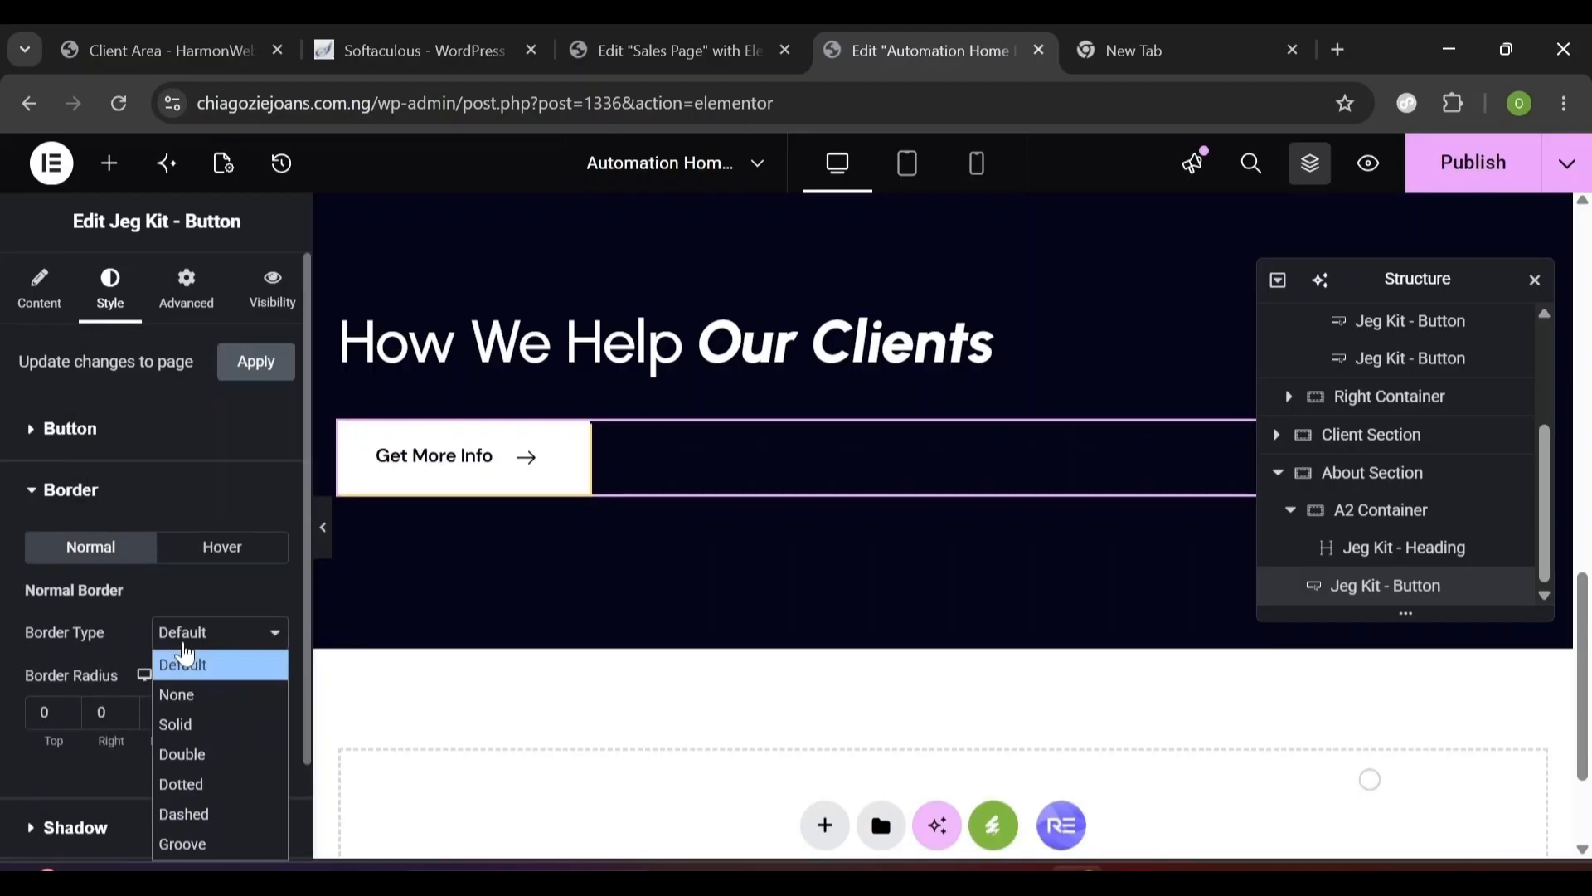
{"action": "left_click", "coordinate": [199, 726]}
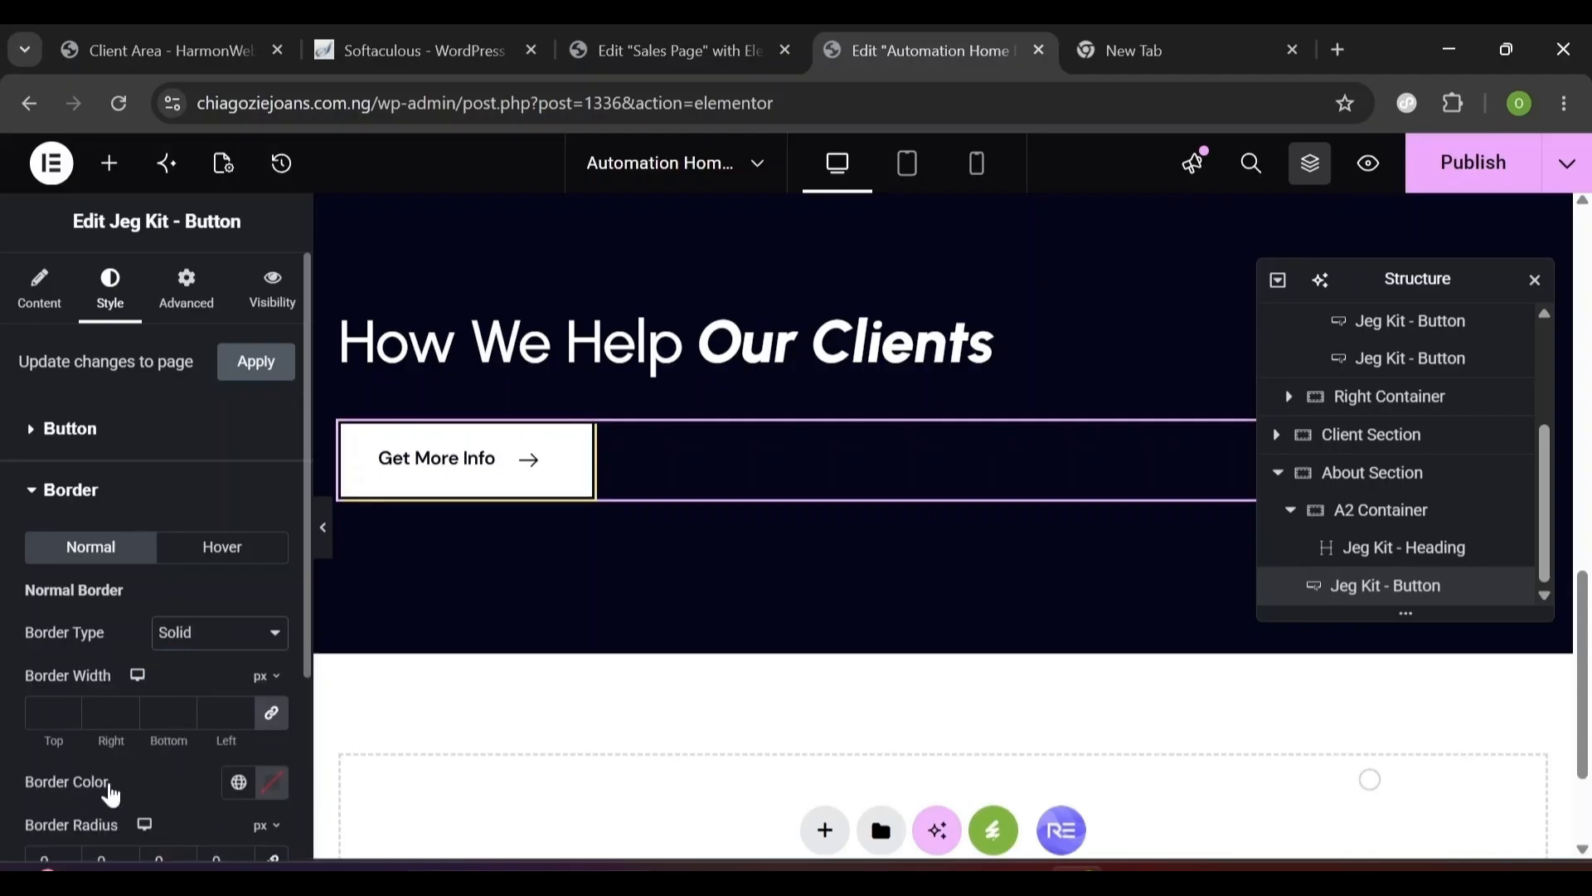
{"action": "left_click", "coordinate": [241, 784]}
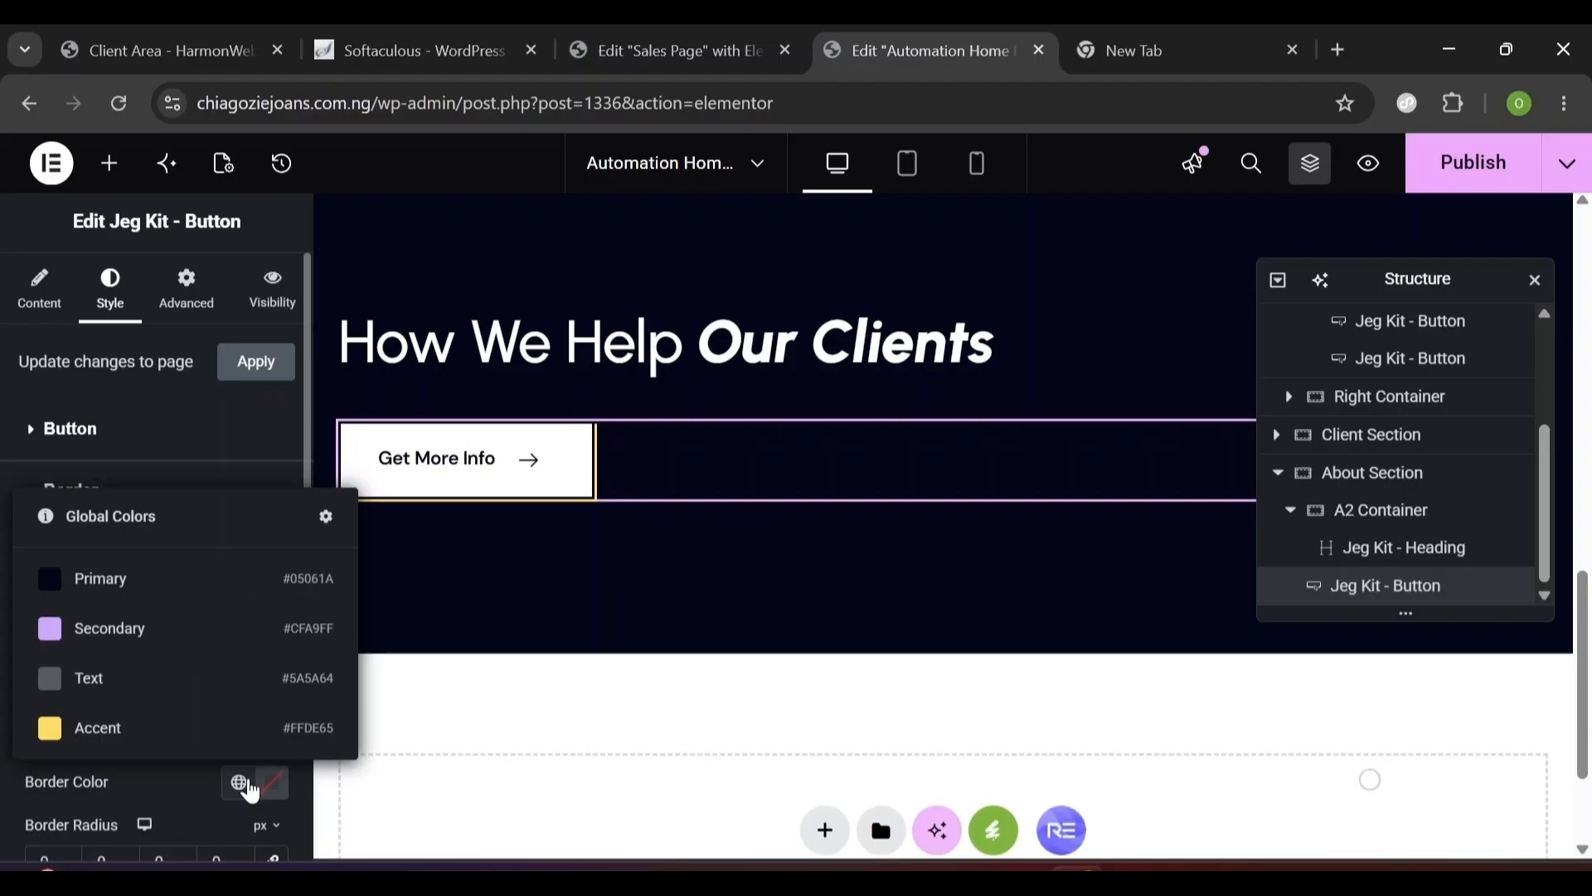
{"action": "left_click", "coordinate": [135, 730]}
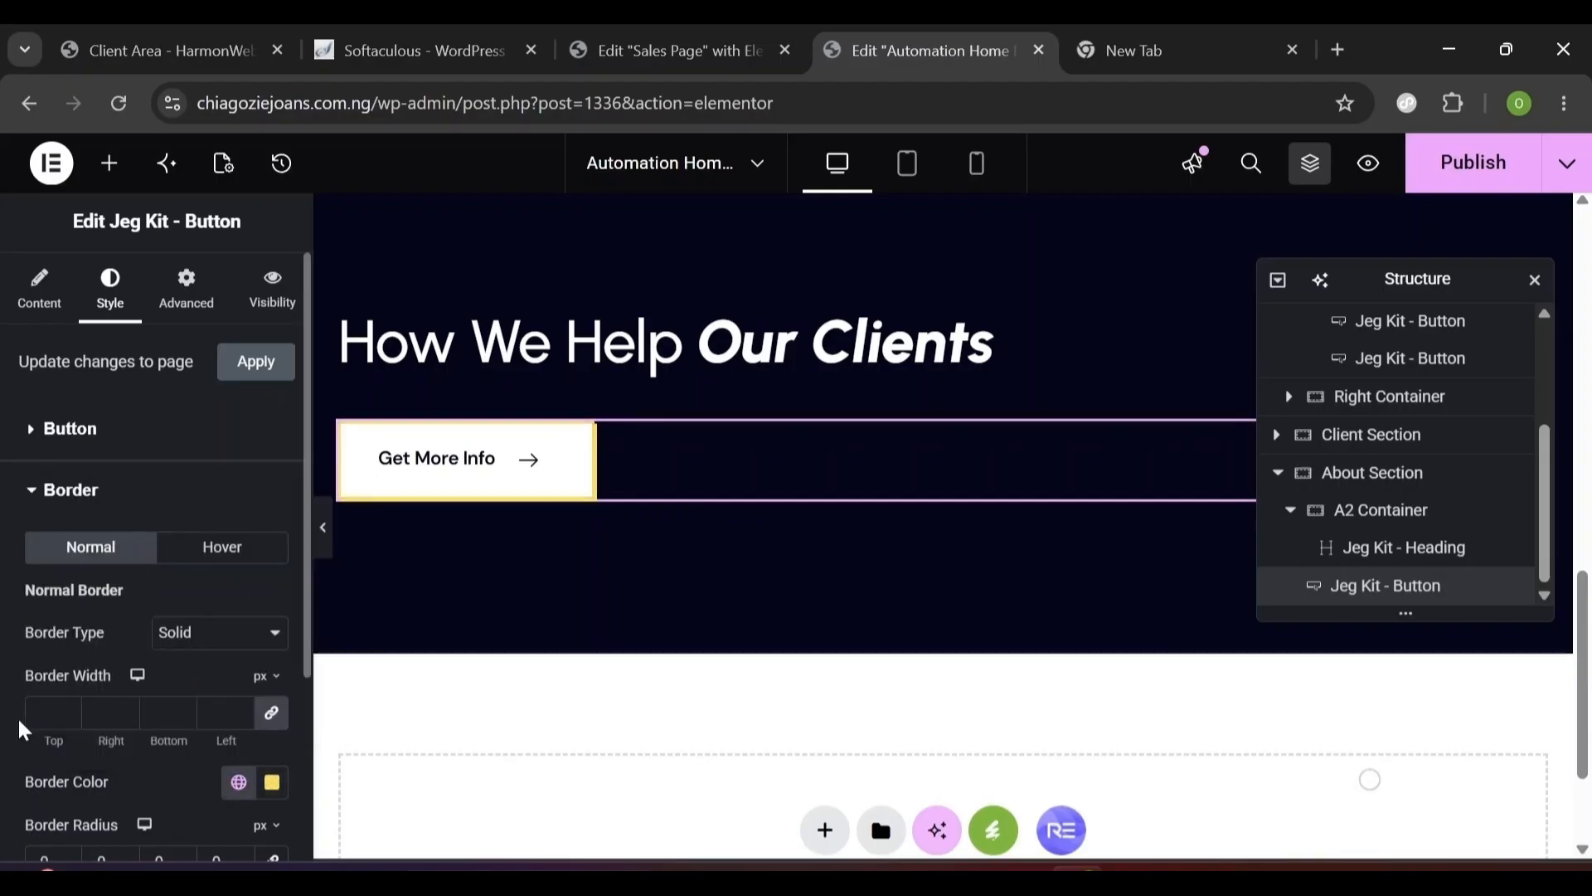
{"action": "type", "text": "1"}
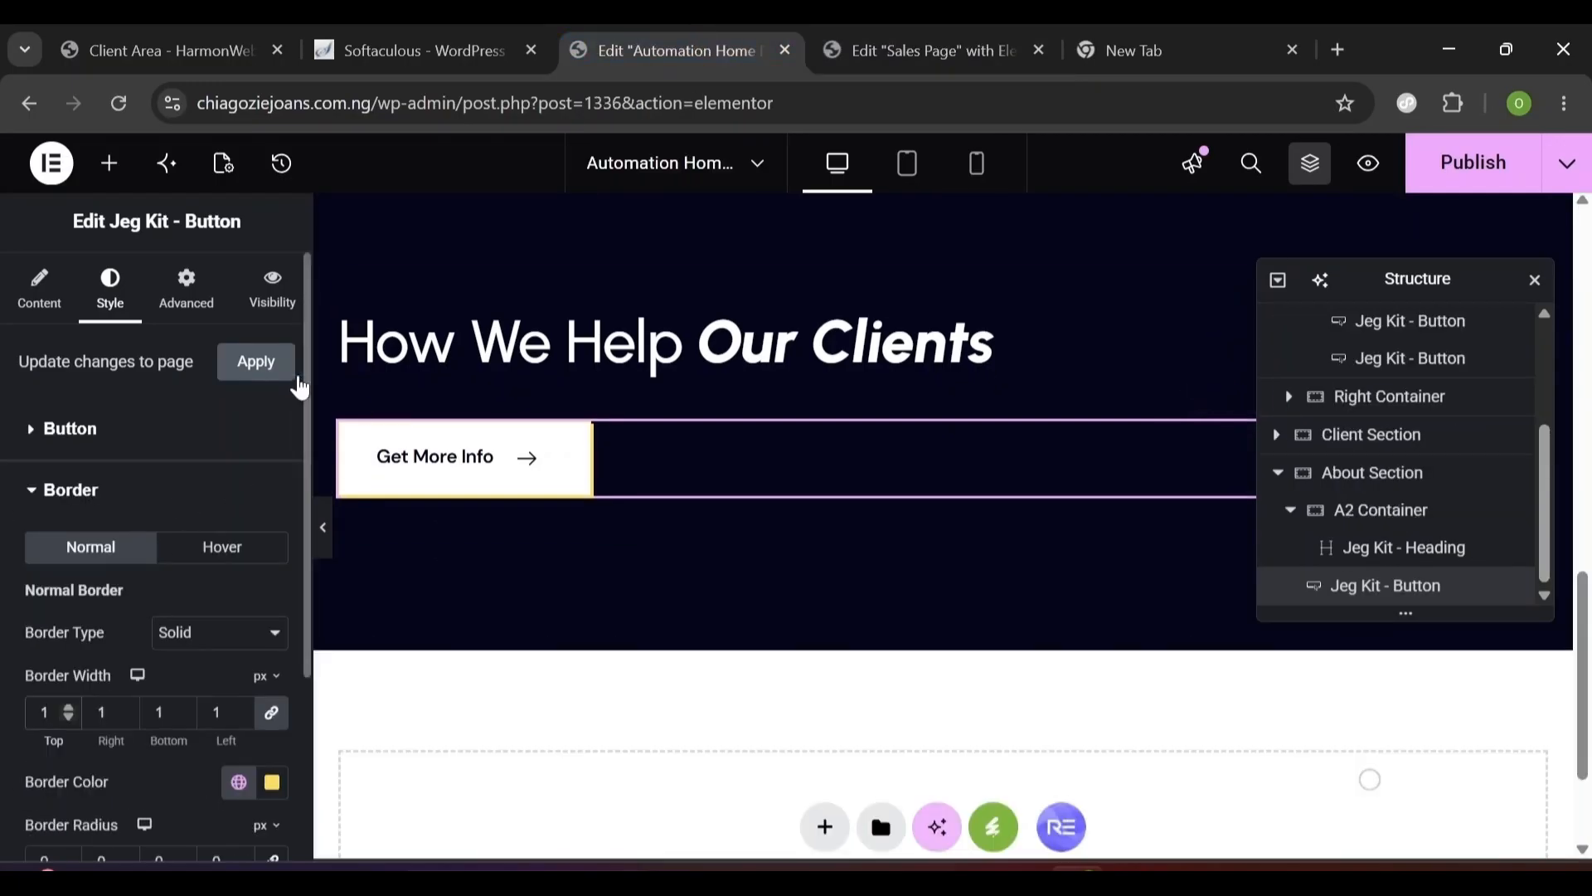
{"action": "left_click", "coordinate": [39, 440]}
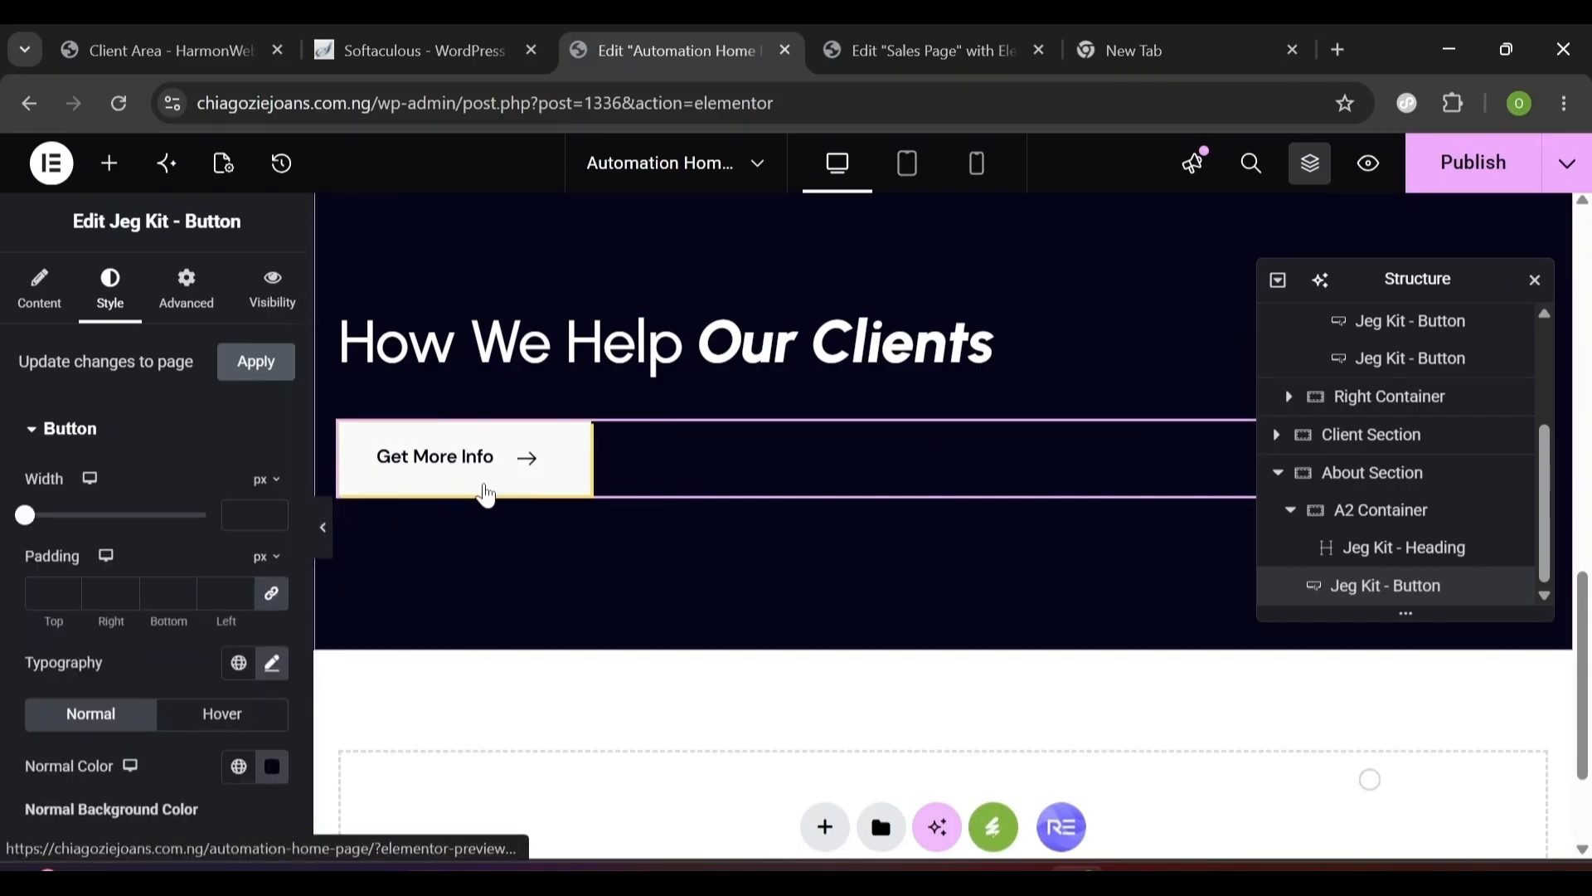
- Set the button's hover text to white and hover background to the Primary navy colour
{"action": "key", "text": "ctrl+Tab"}
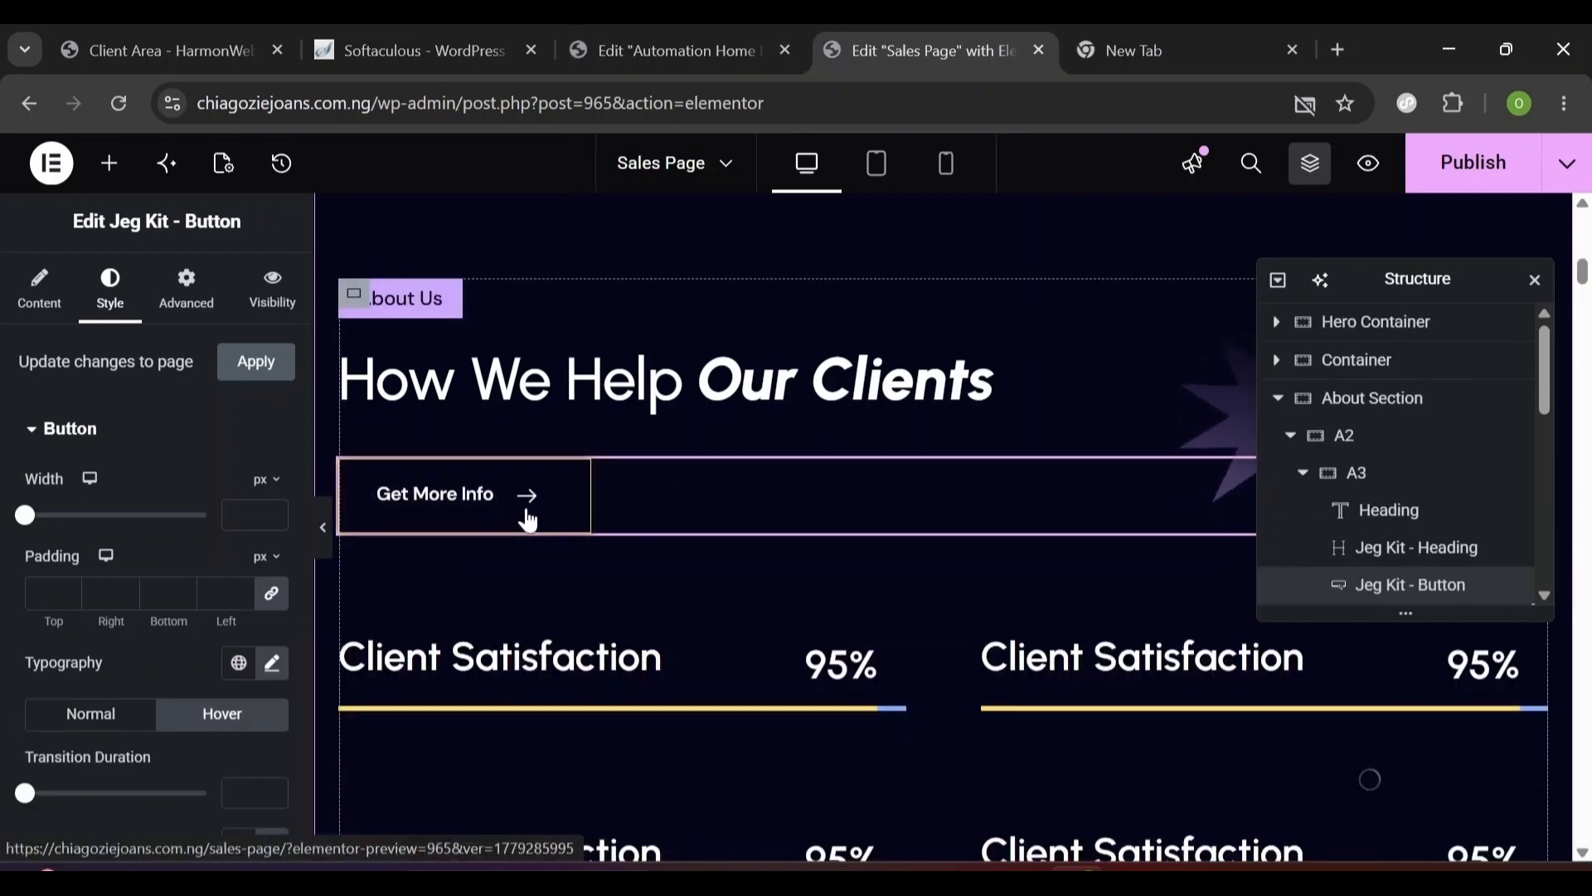
{"action": "mouse_move", "coordinate": [719, 48]}
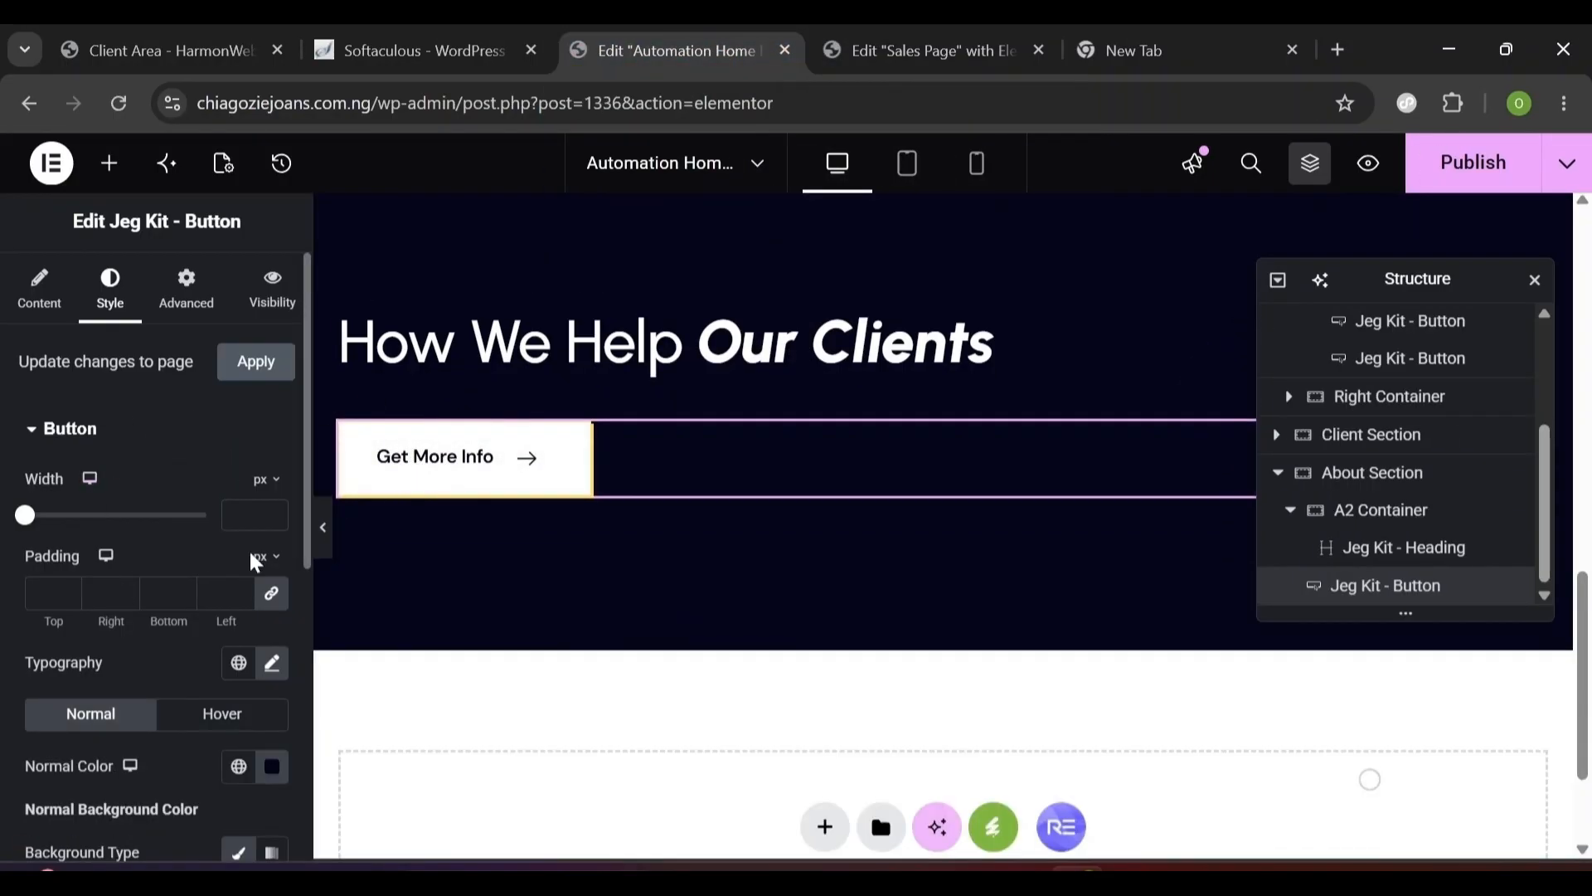
{"action": "left_click", "coordinate": [222, 714]}
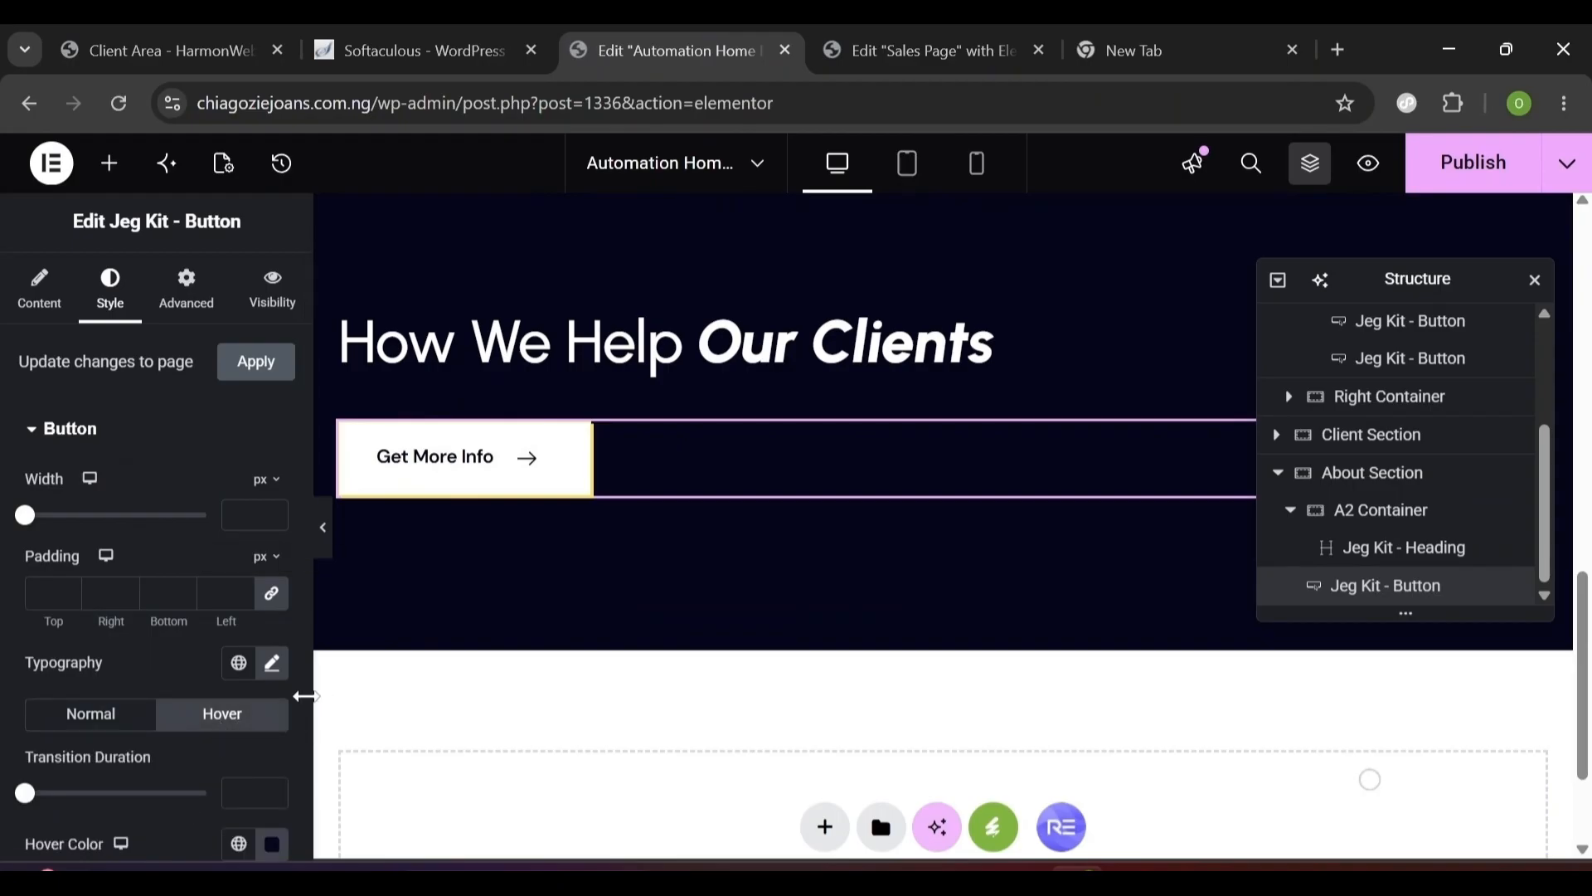
{"action": "scroll", "coordinate": [298, 742], "scroll_direction": "down", "scroll_amount": 6}
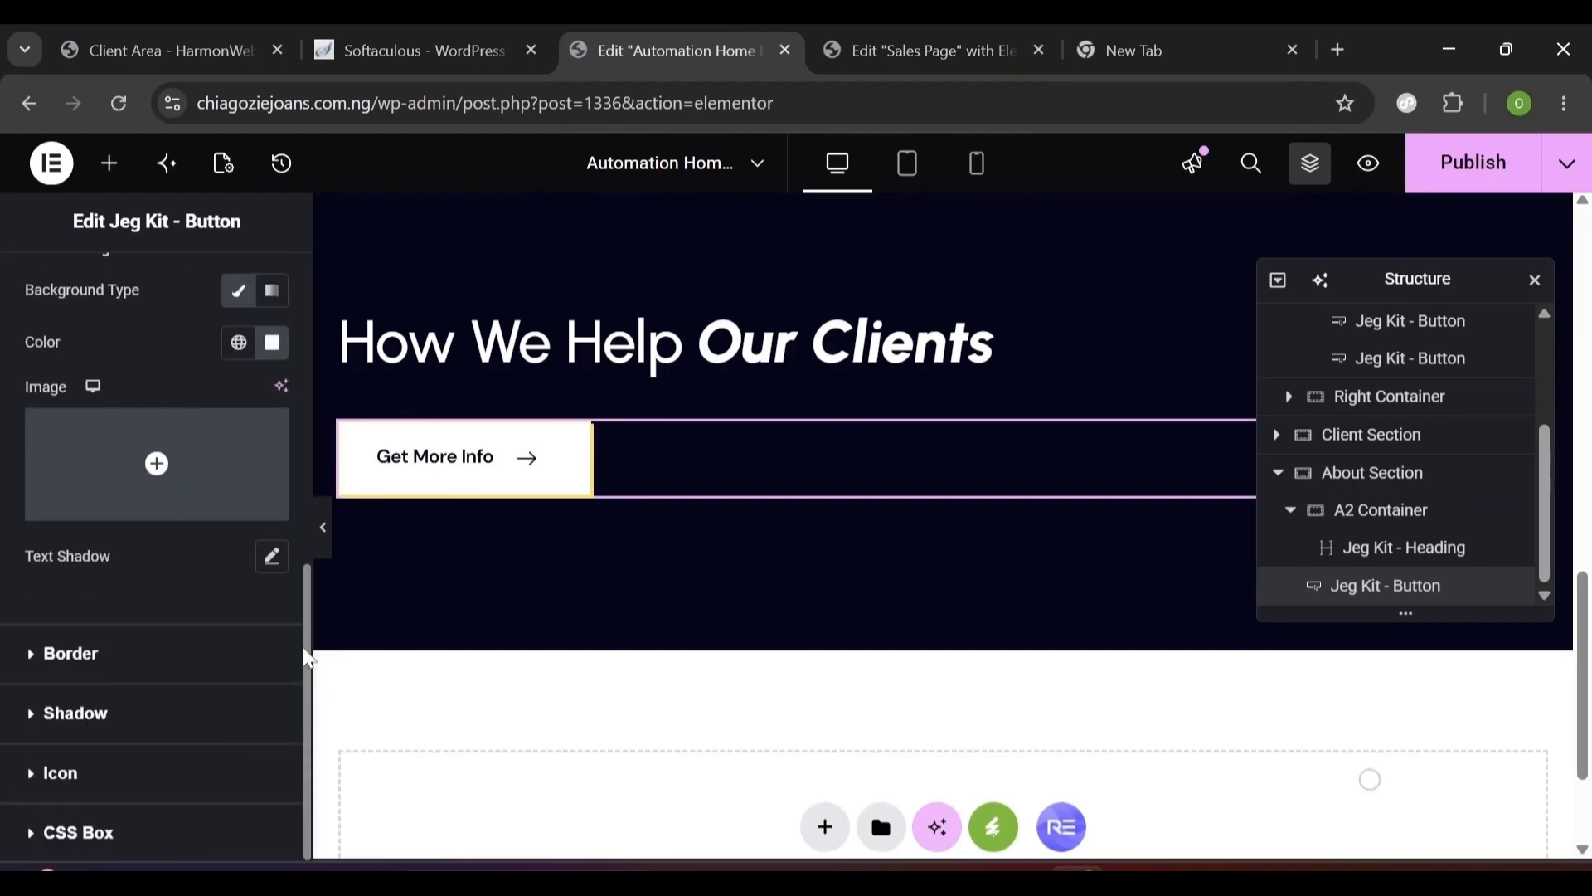
{"action": "scroll", "coordinate": [291, 630], "scroll_direction": "up", "scroll_amount": 5}
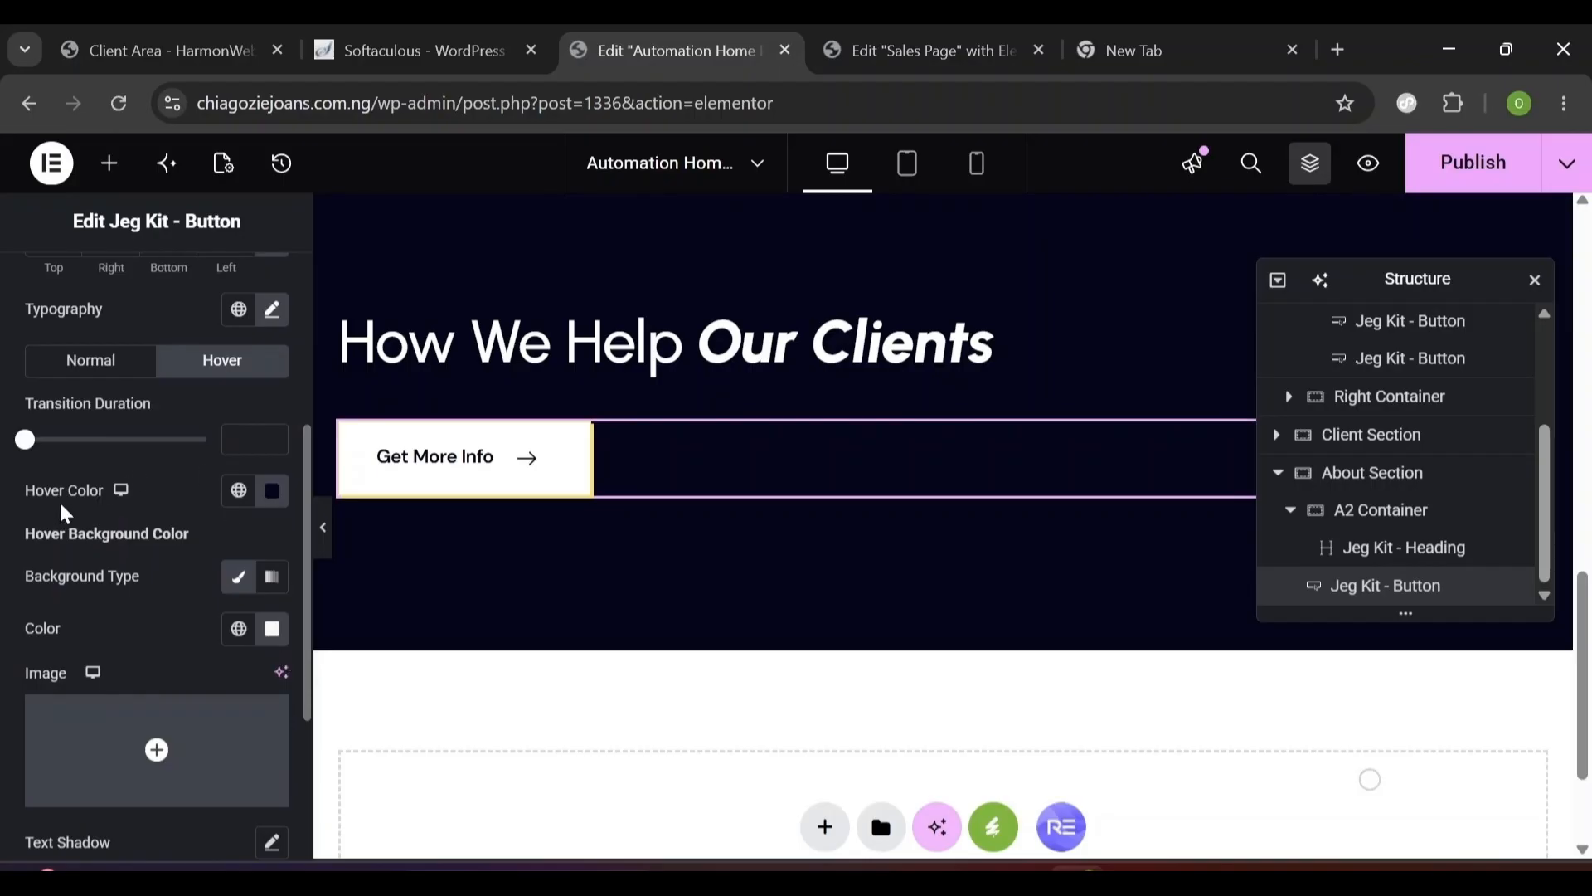
{"action": "left_click", "coordinate": [267, 494]}
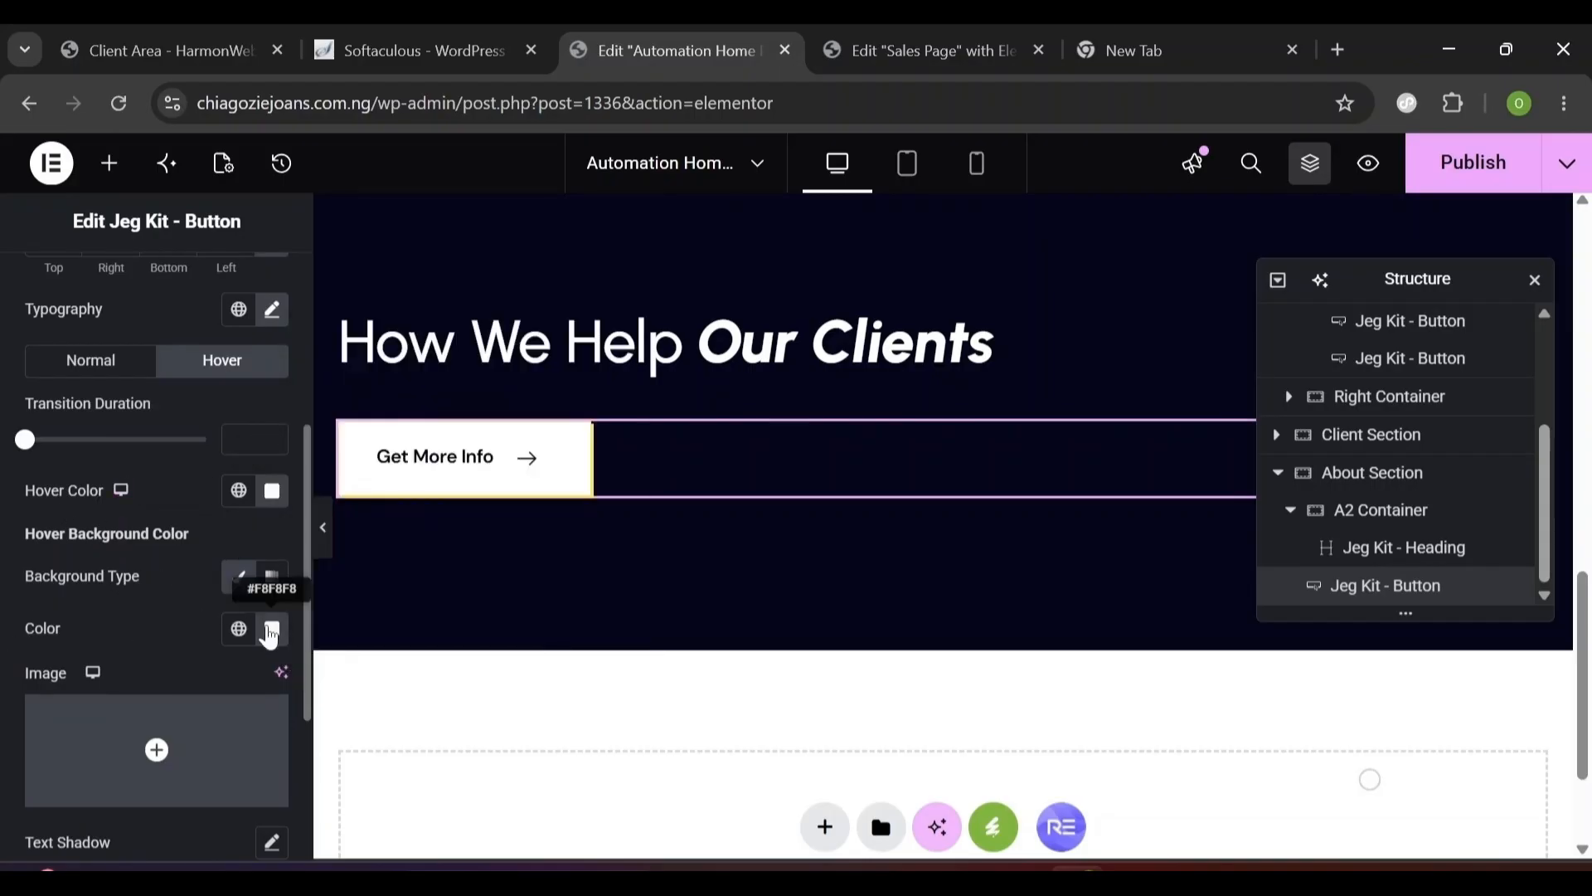
{"action": "left_click", "coordinate": [270, 628]}
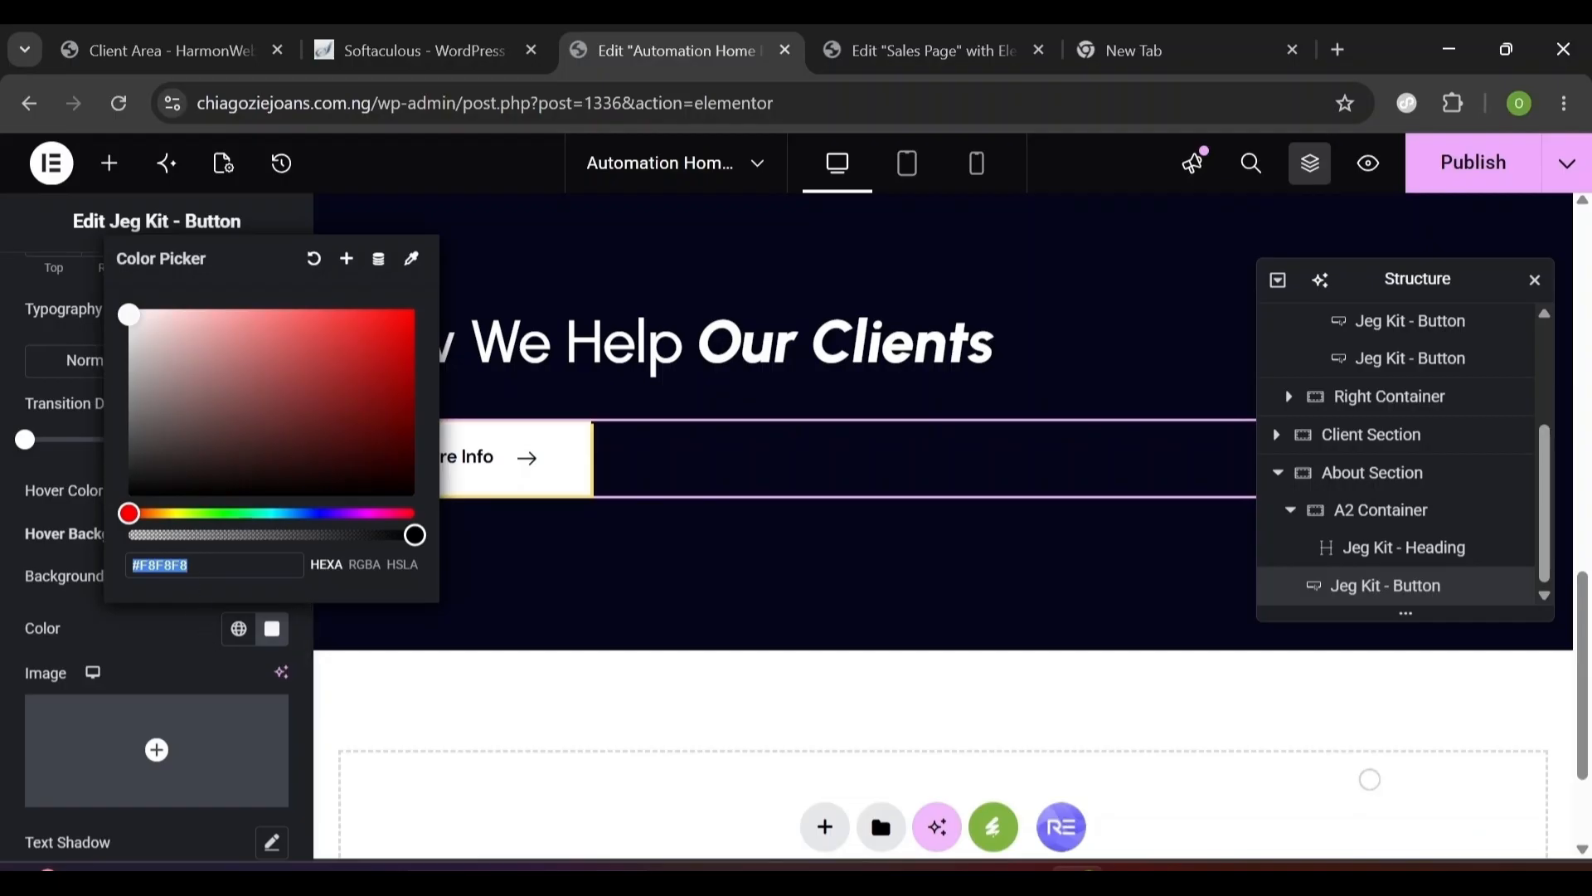
{"action": "left_click", "coordinate": [243, 635]}
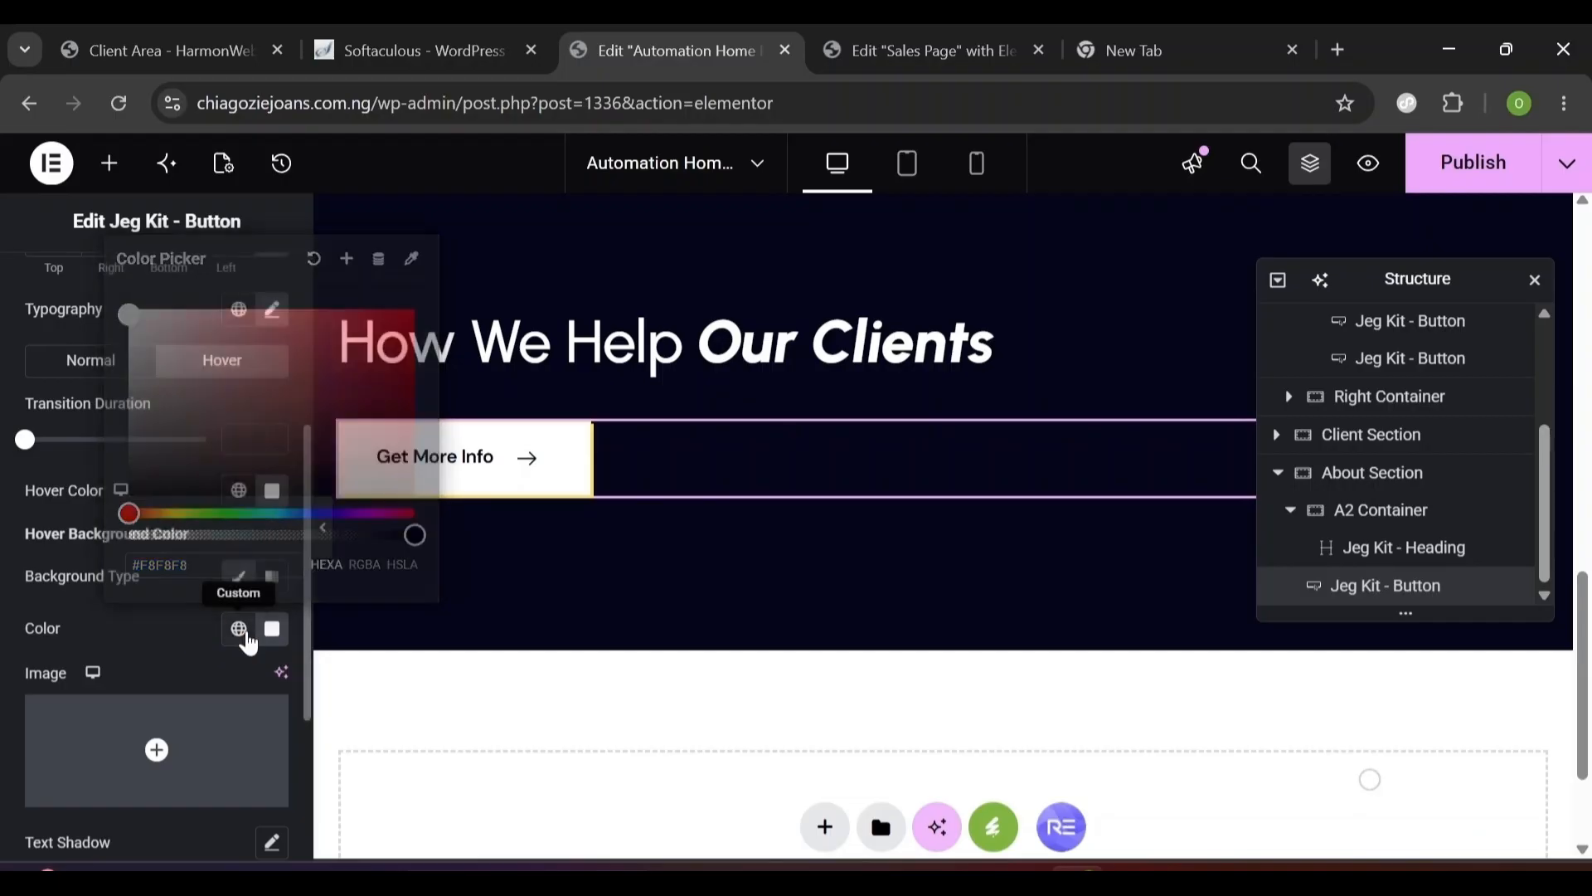
{"action": "left_click", "coordinate": [152, 432]}
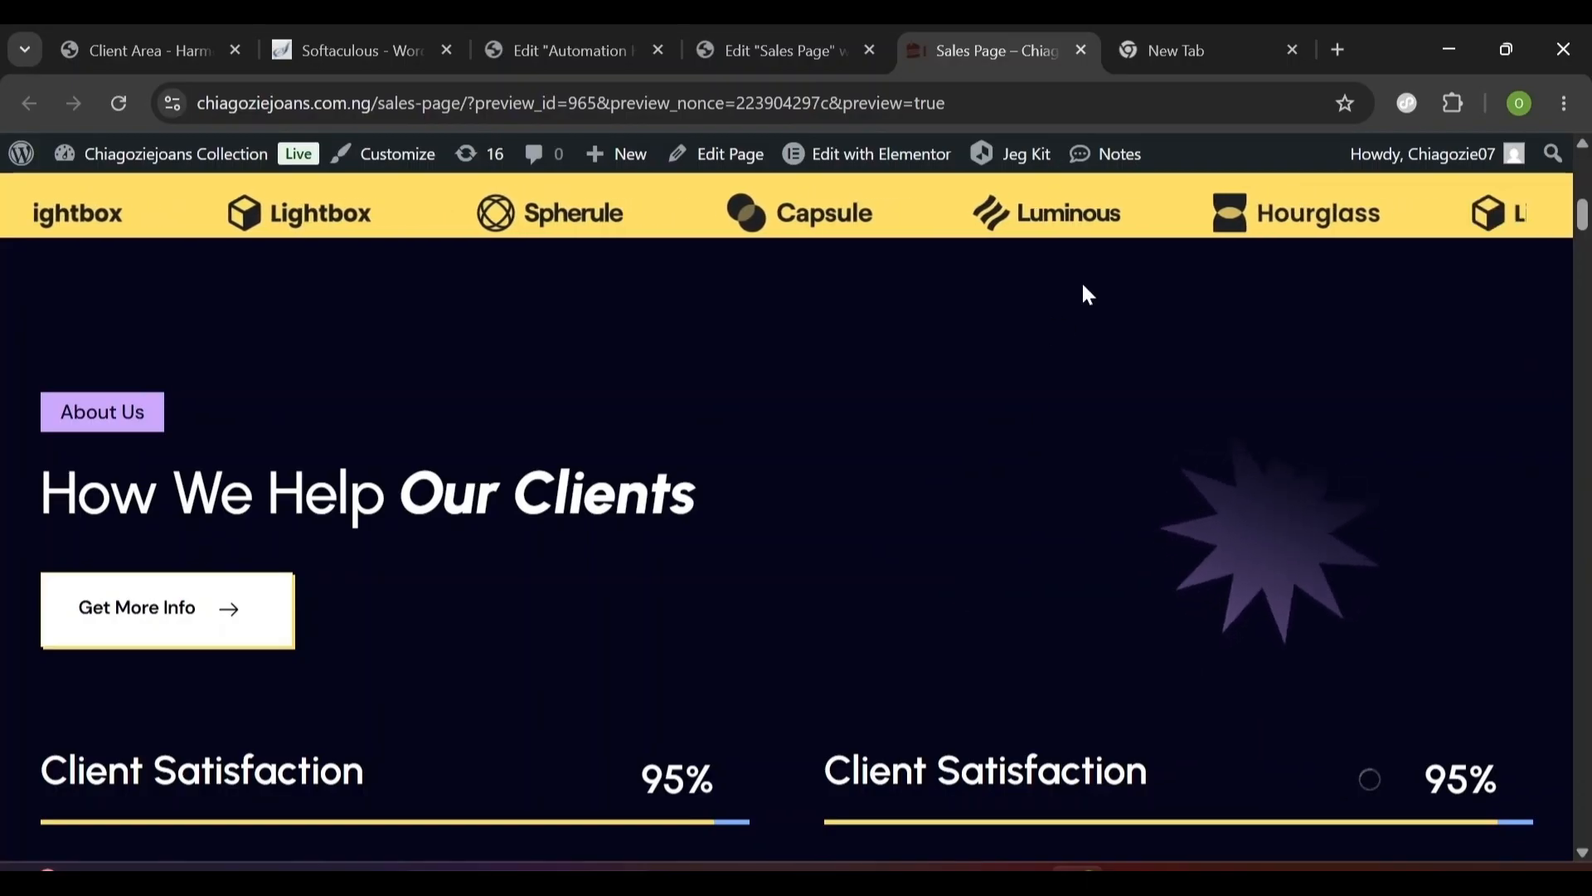
- Add an Image widget below the Get More Info button in the Automation Home page
{"action": "left_click", "coordinate": [571, 50]}
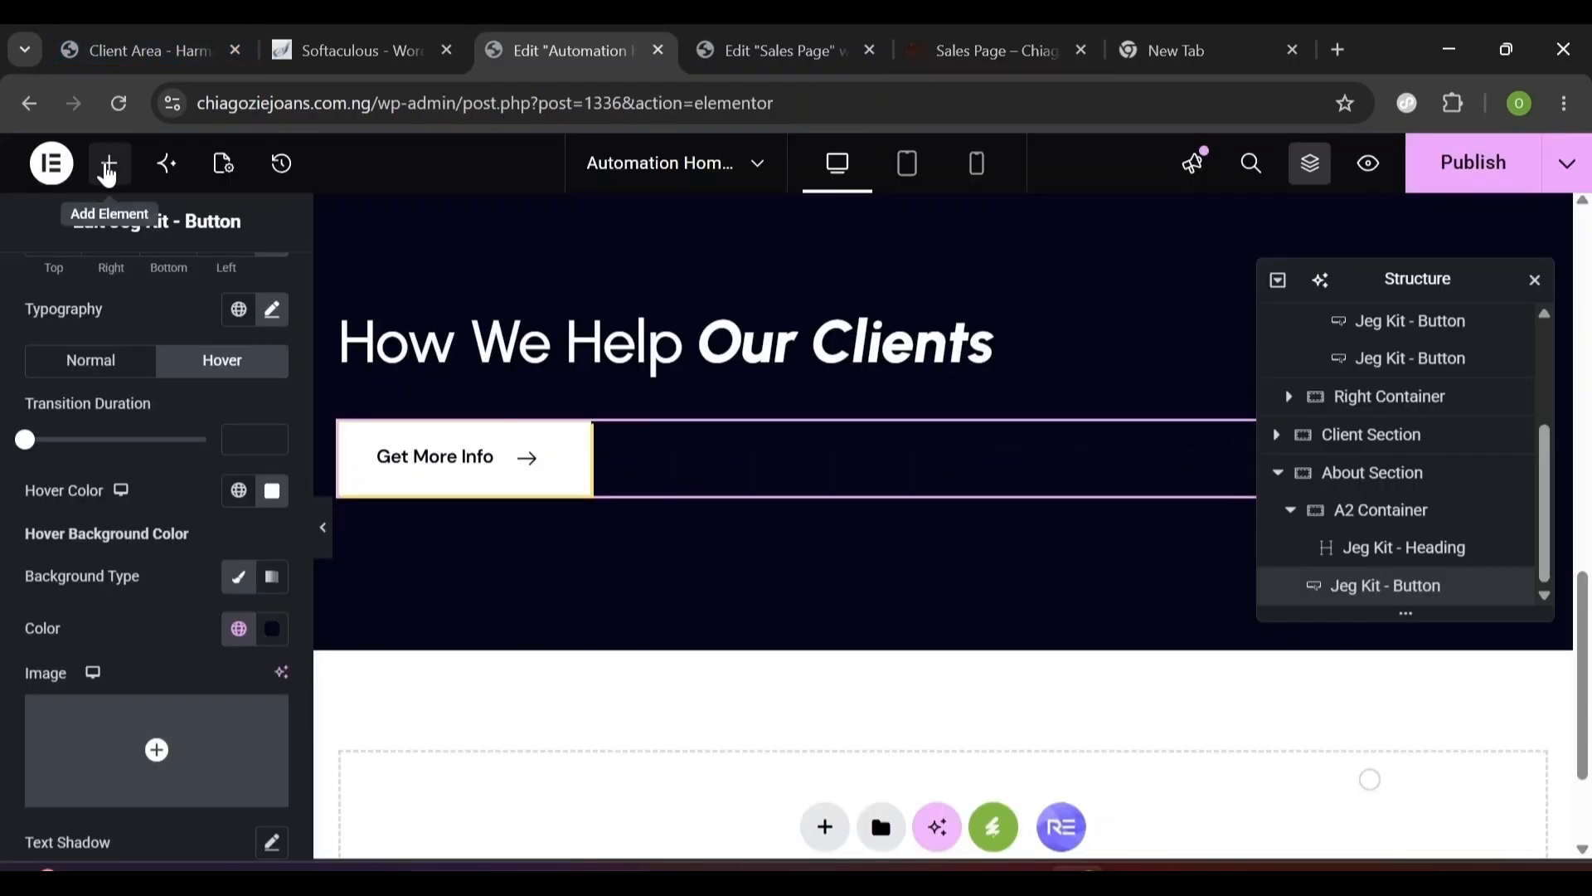
{"action": "left_click", "coordinate": [108, 170]}
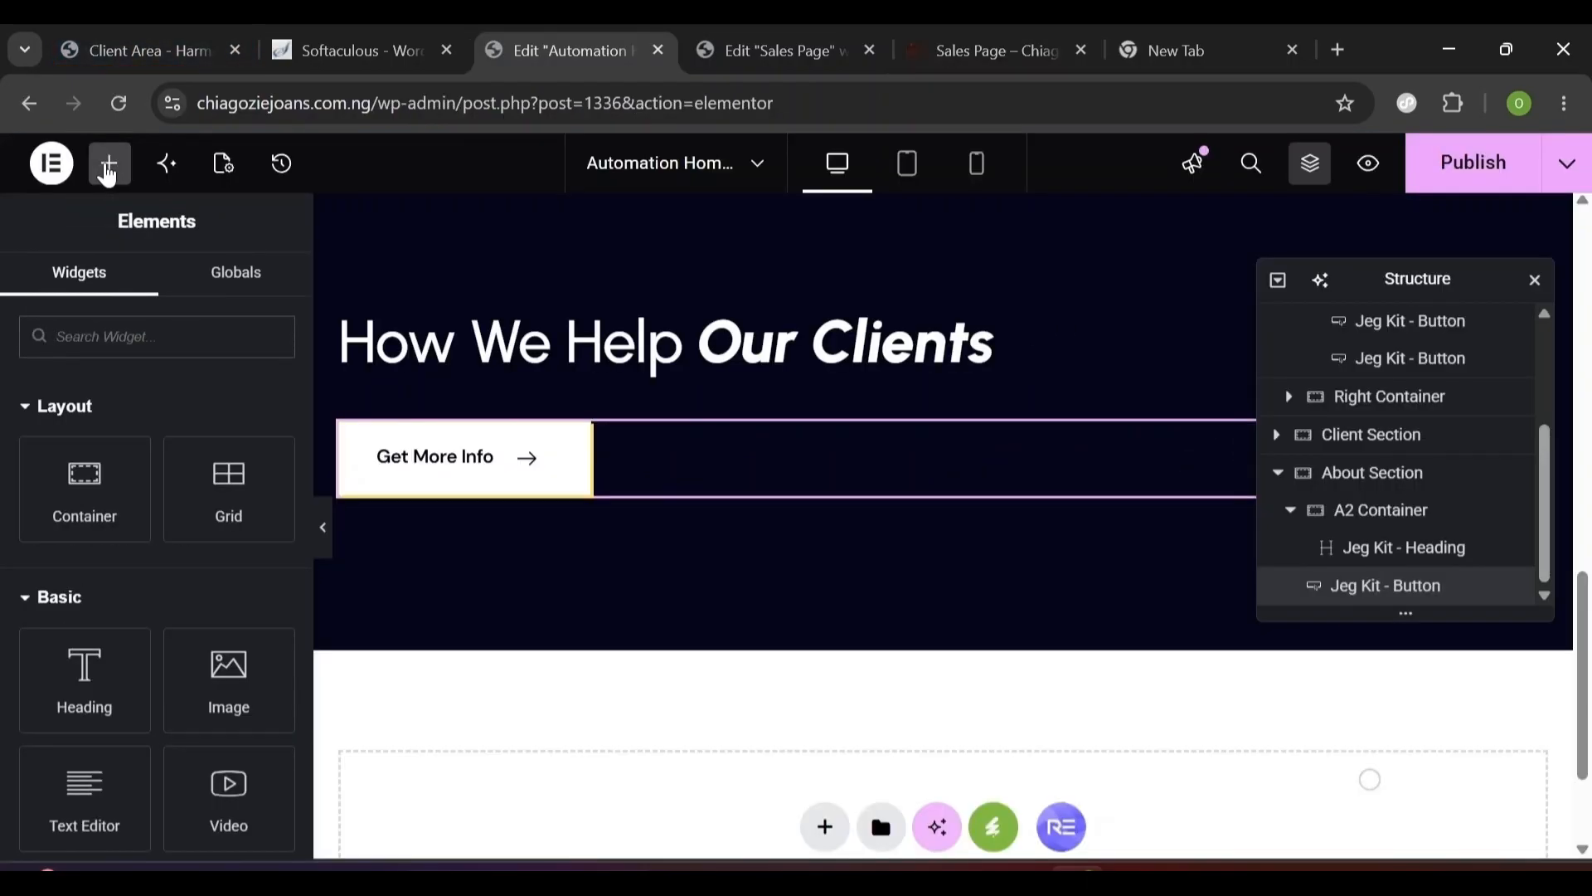
{"action": "type", "text": "image"}
{"action": "left_click_drag", "start_coordinate": [96, 452], "coordinate": [522, 498]}
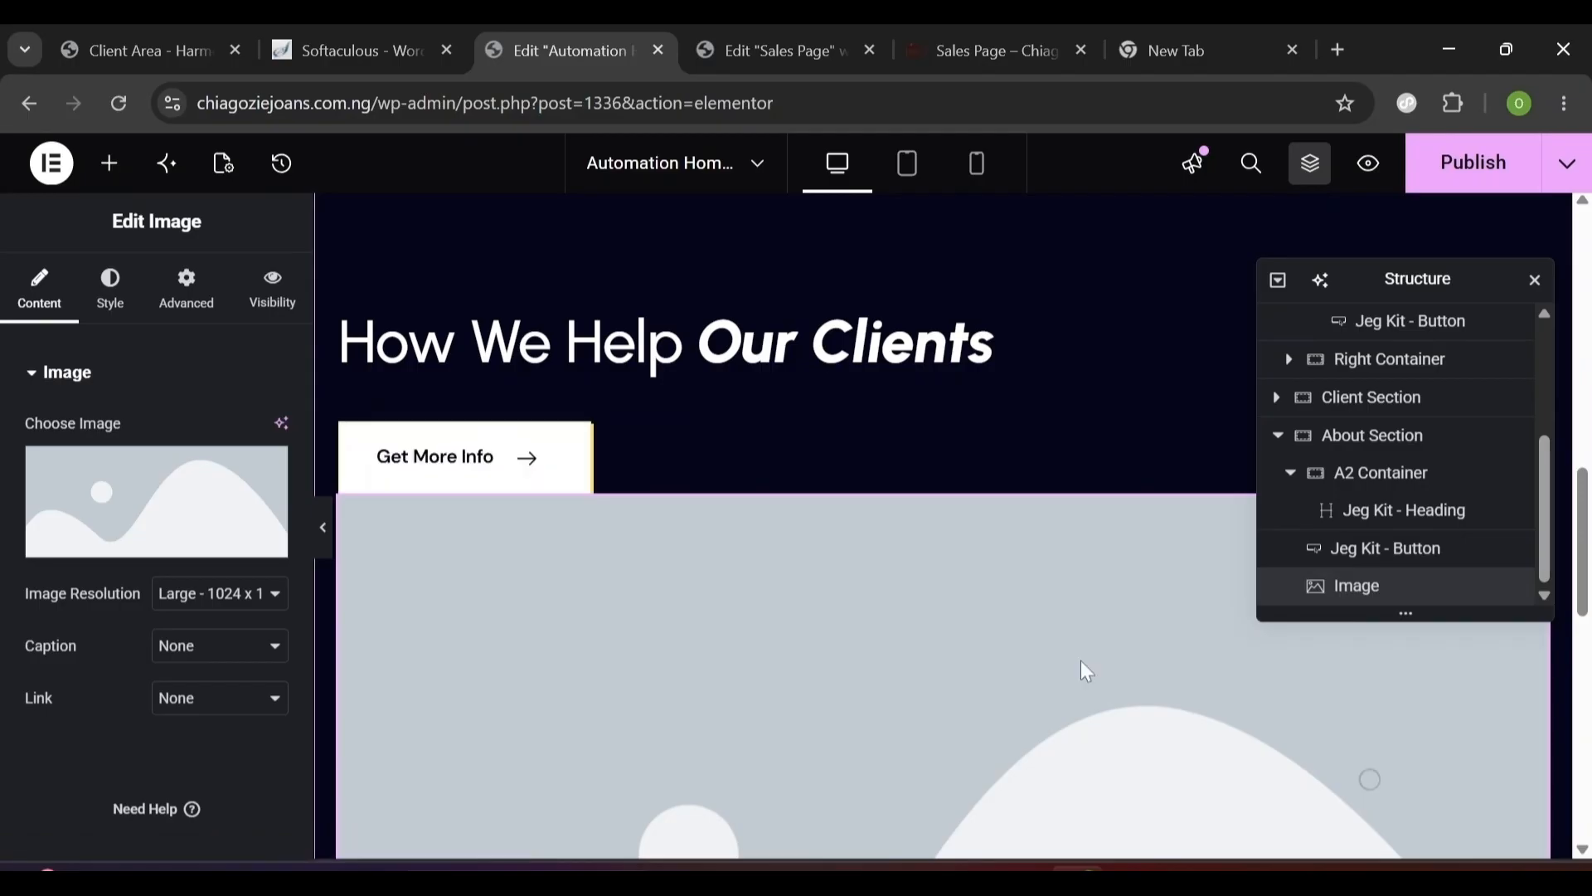
- Set the image's width to 180 px
{"action": "left_click", "coordinate": [110, 307]}
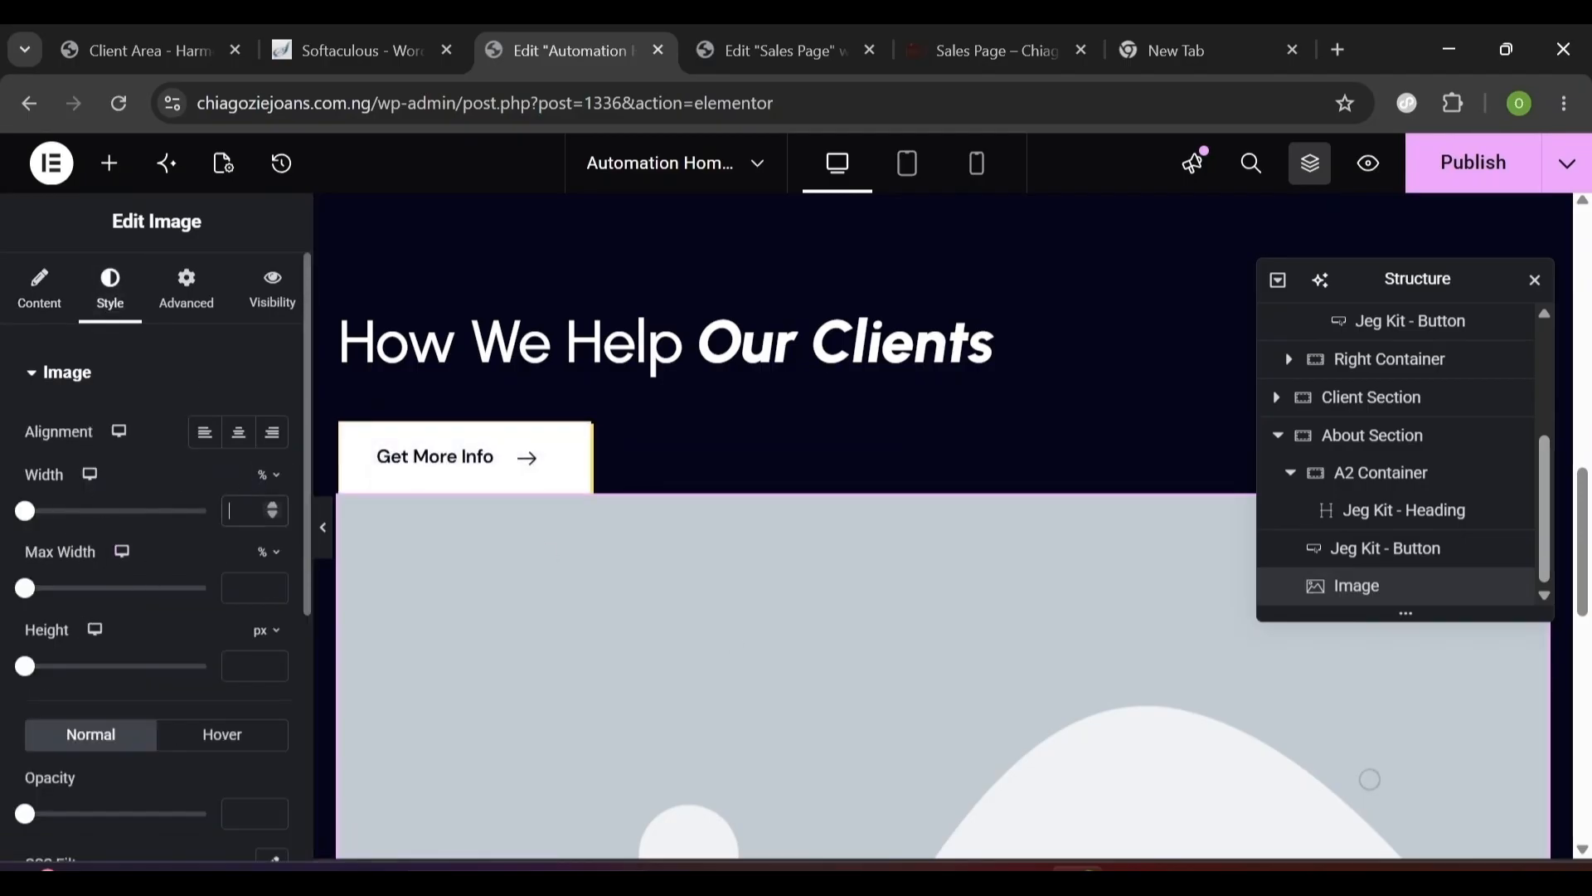
{"action": "mouse_move", "coordinate": [264, 475]}
{"action": "left_click", "coordinate": [264, 475]}
{"action": "type", "text": "180"}
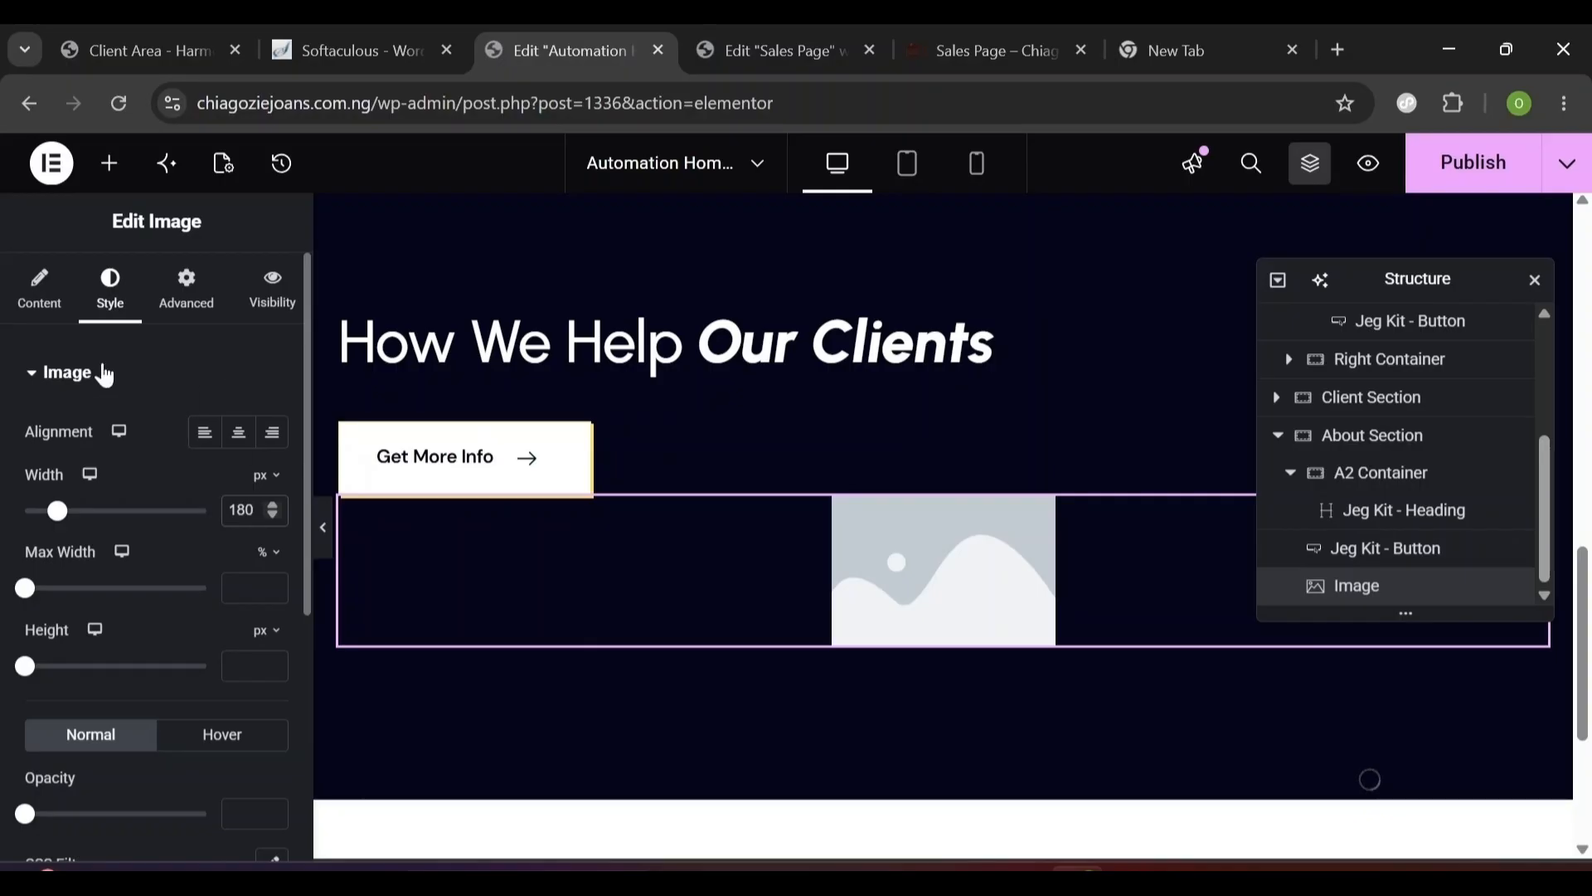
{"action": "left_click", "coordinate": [173, 322]}
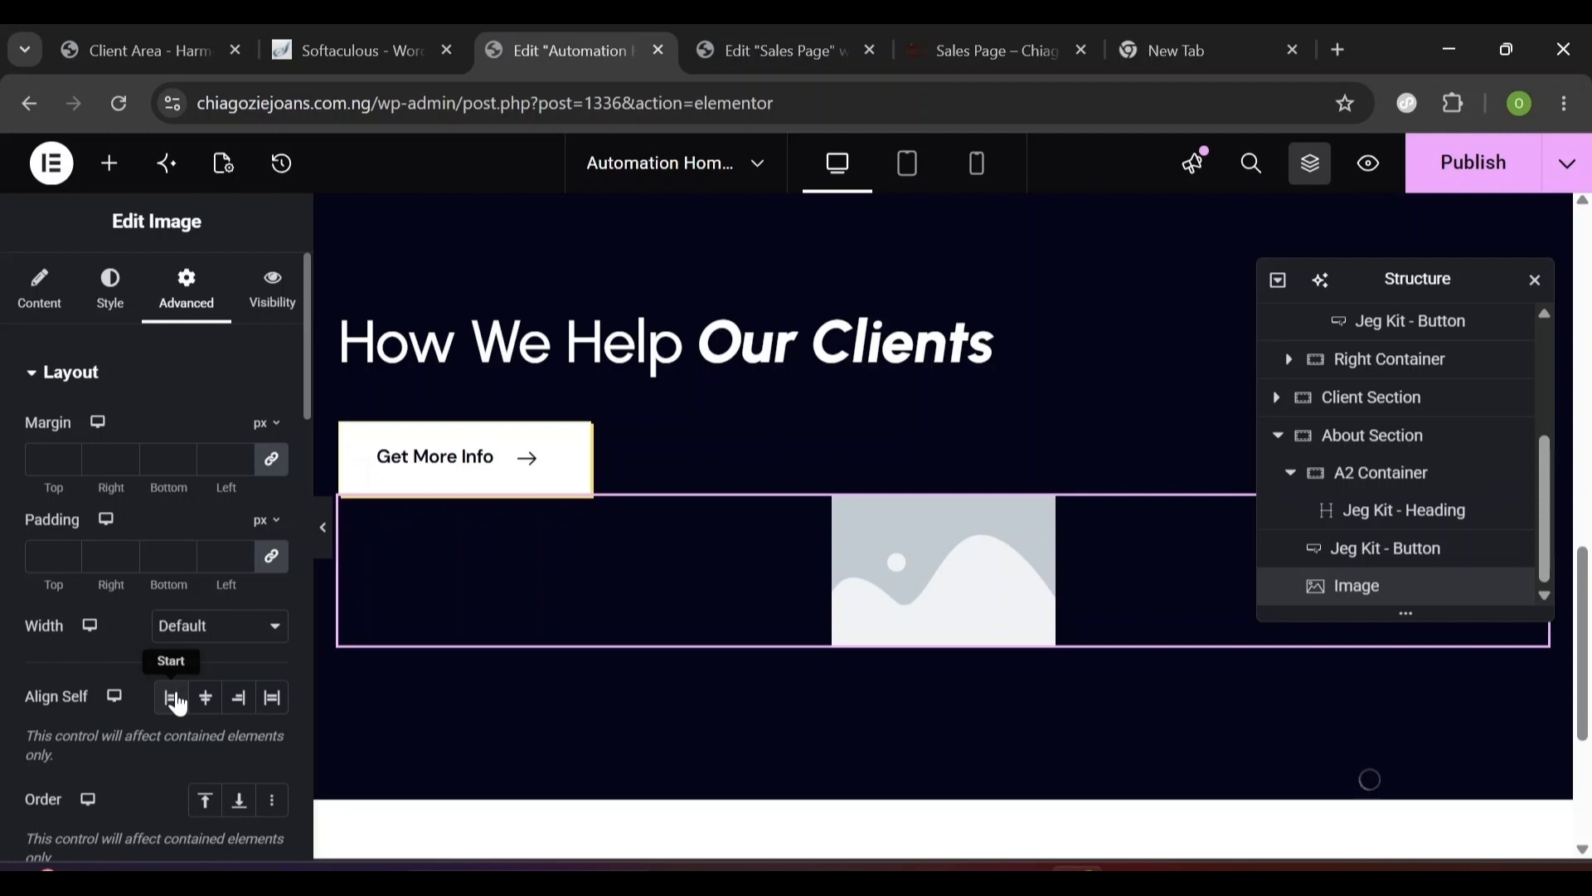
- Align the image to Start and make its position Absolute
{"action": "left_click", "coordinate": [175, 701]}
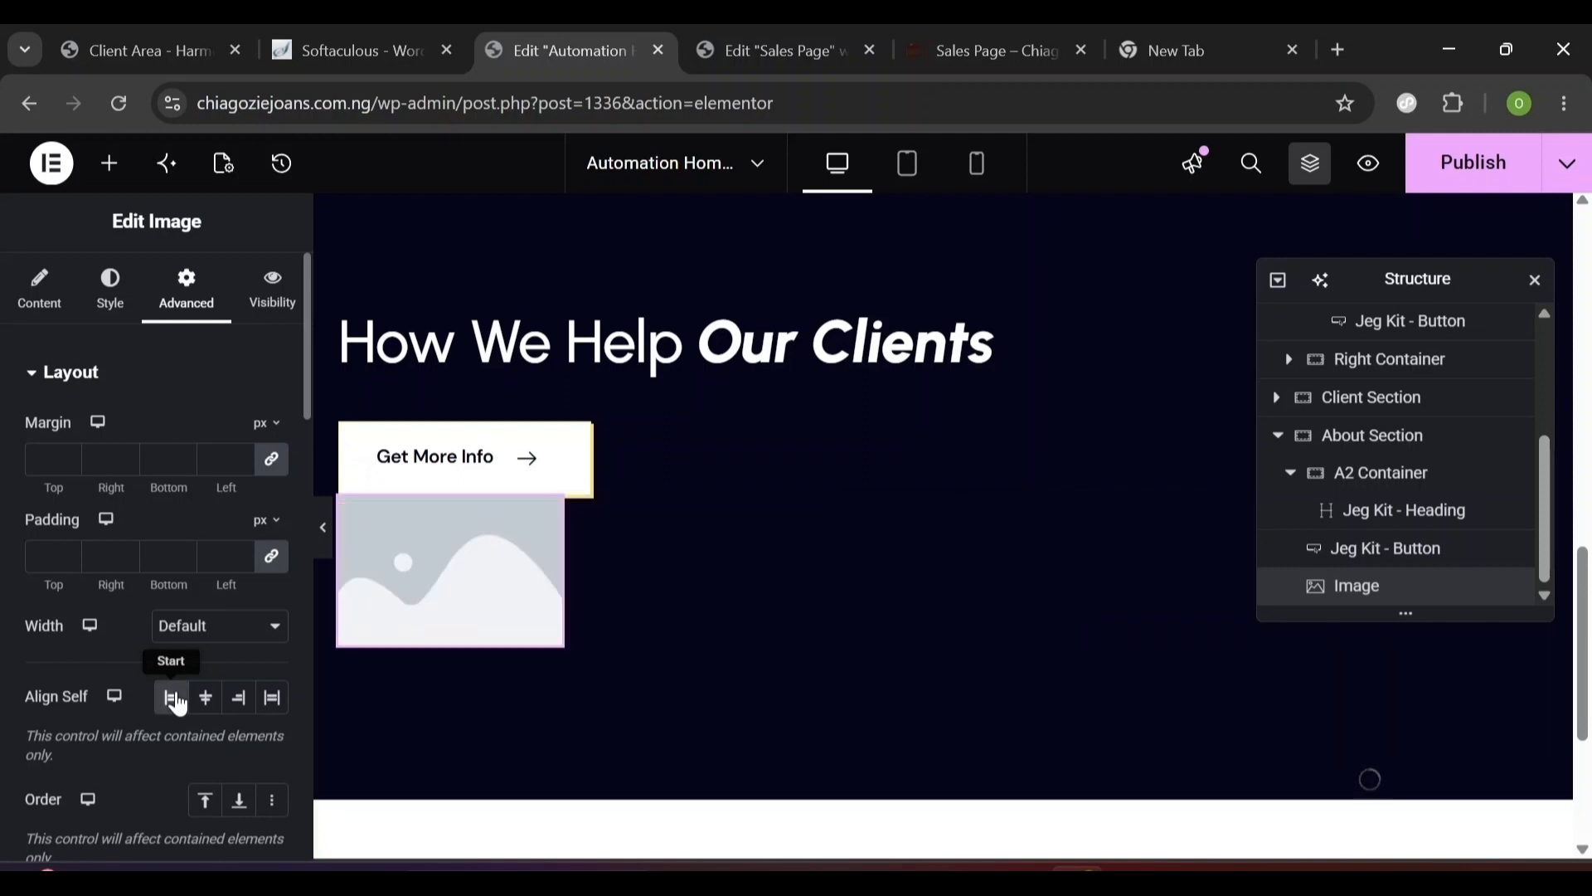
{"action": "scroll", "coordinate": [303, 675], "scroll_direction": "down", "scroll_amount": 5}
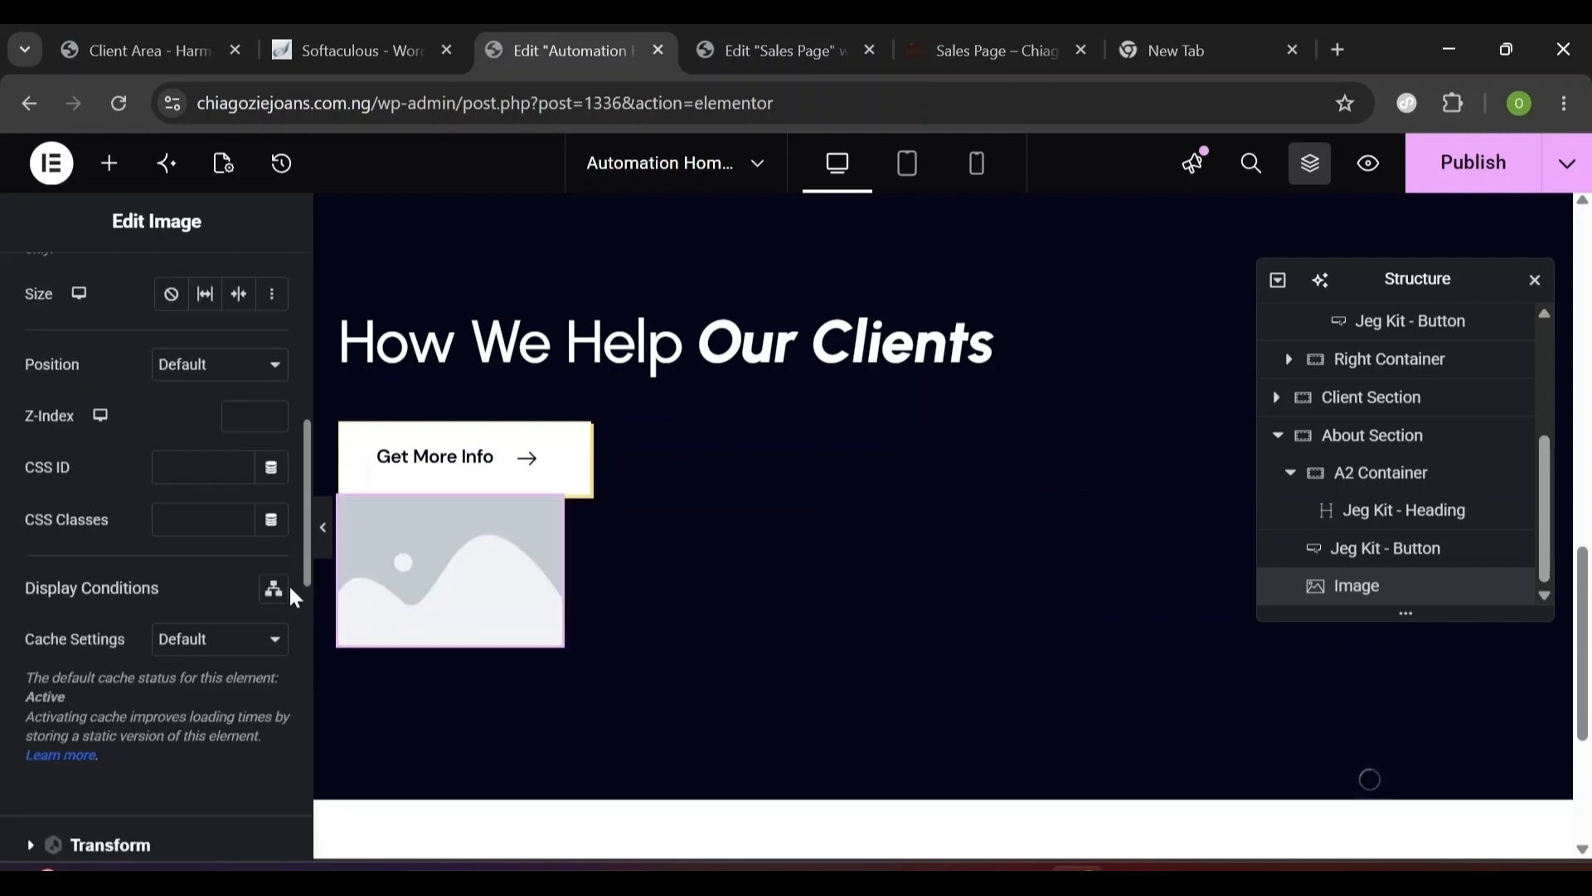
{"action": "left_click", "coordinate": [186, 379]}
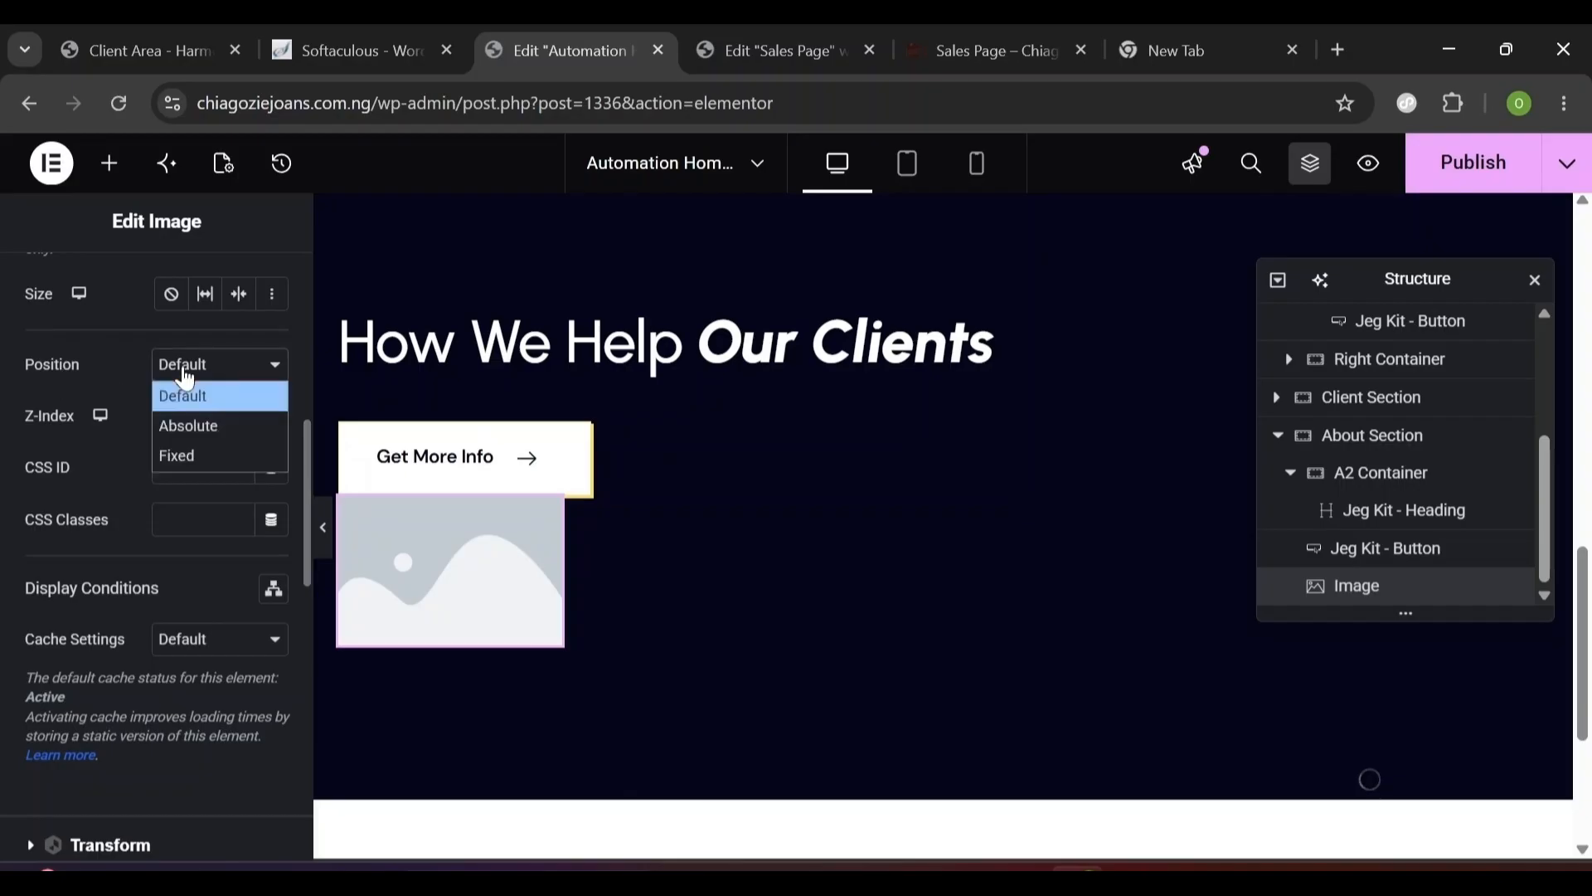
{"action": "left_click", "coordinate": [190, 423]}
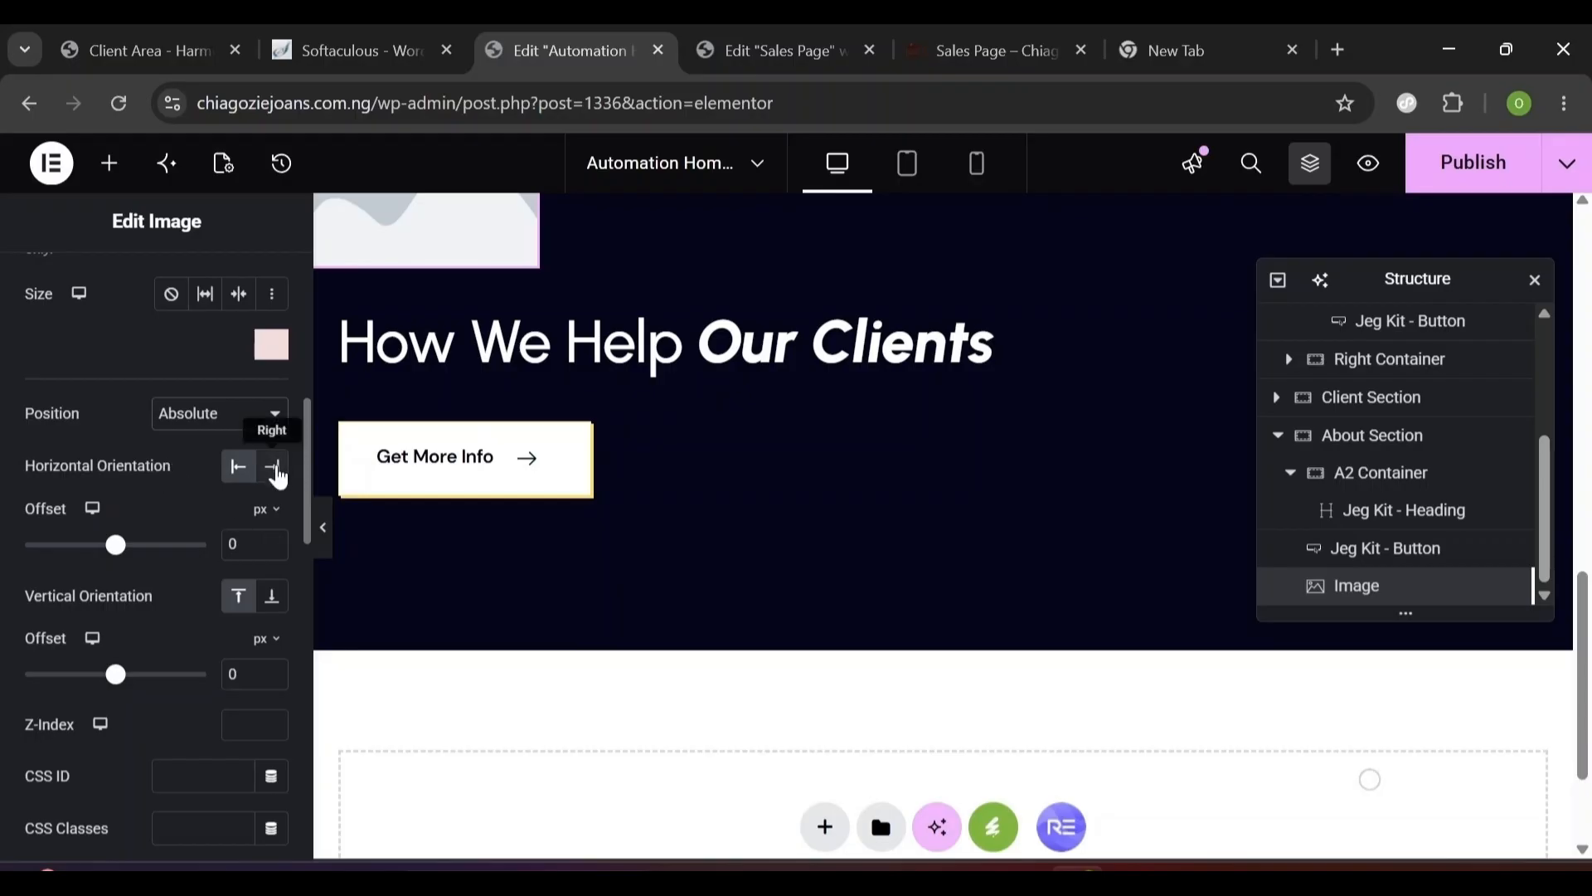
- Anchor the image right with a 120 px offset and 23 px from the top
{"action": "left_click", "coordinate": [276, 469]}
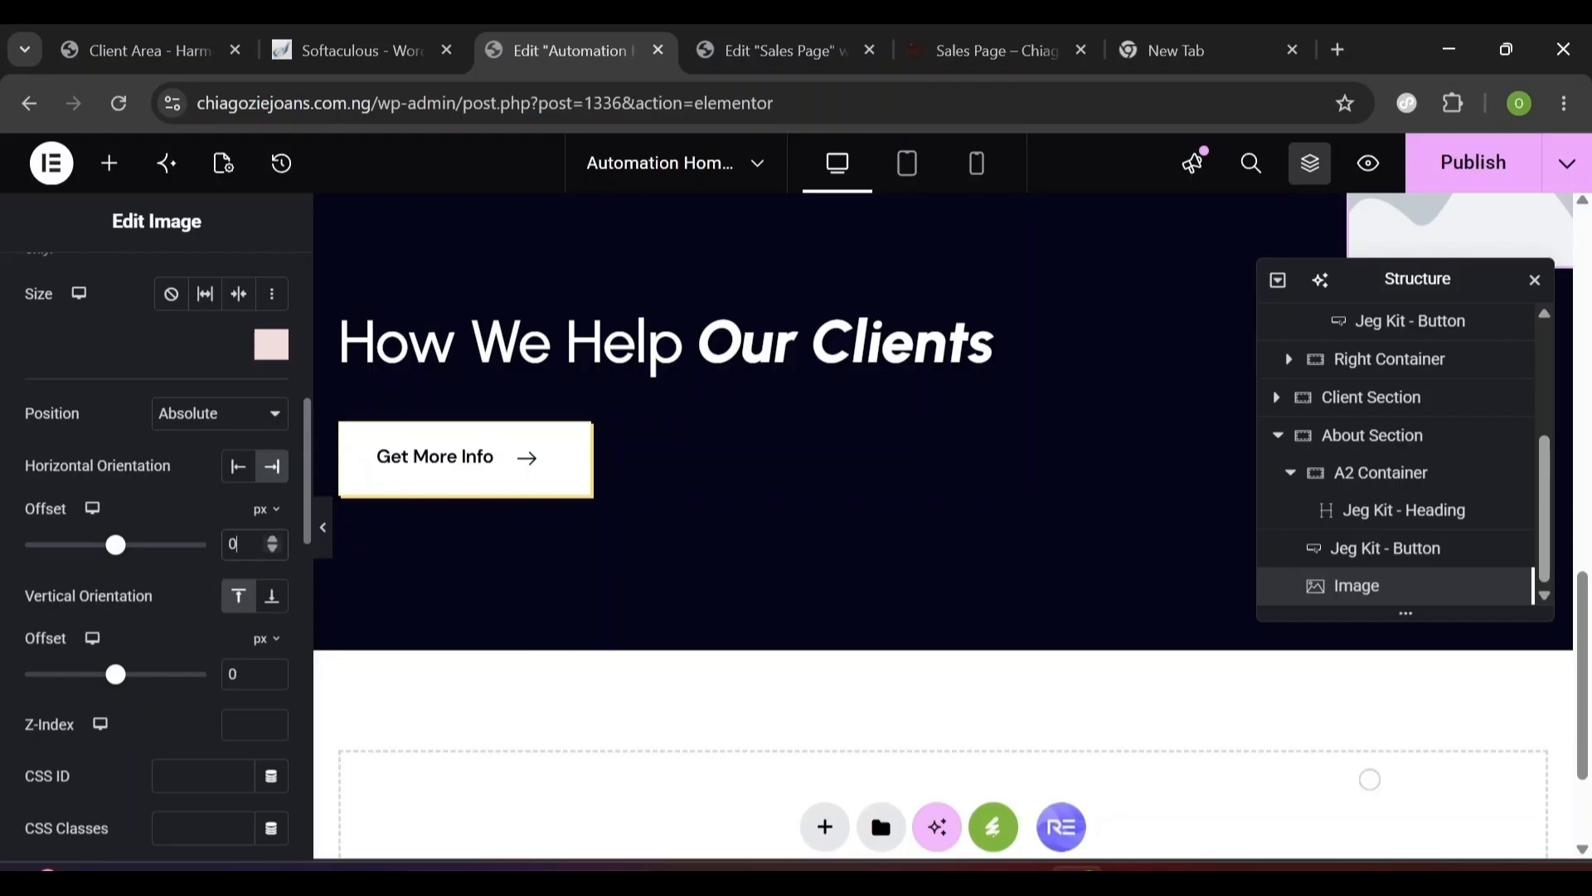
{"action": "type", "text": "120"}
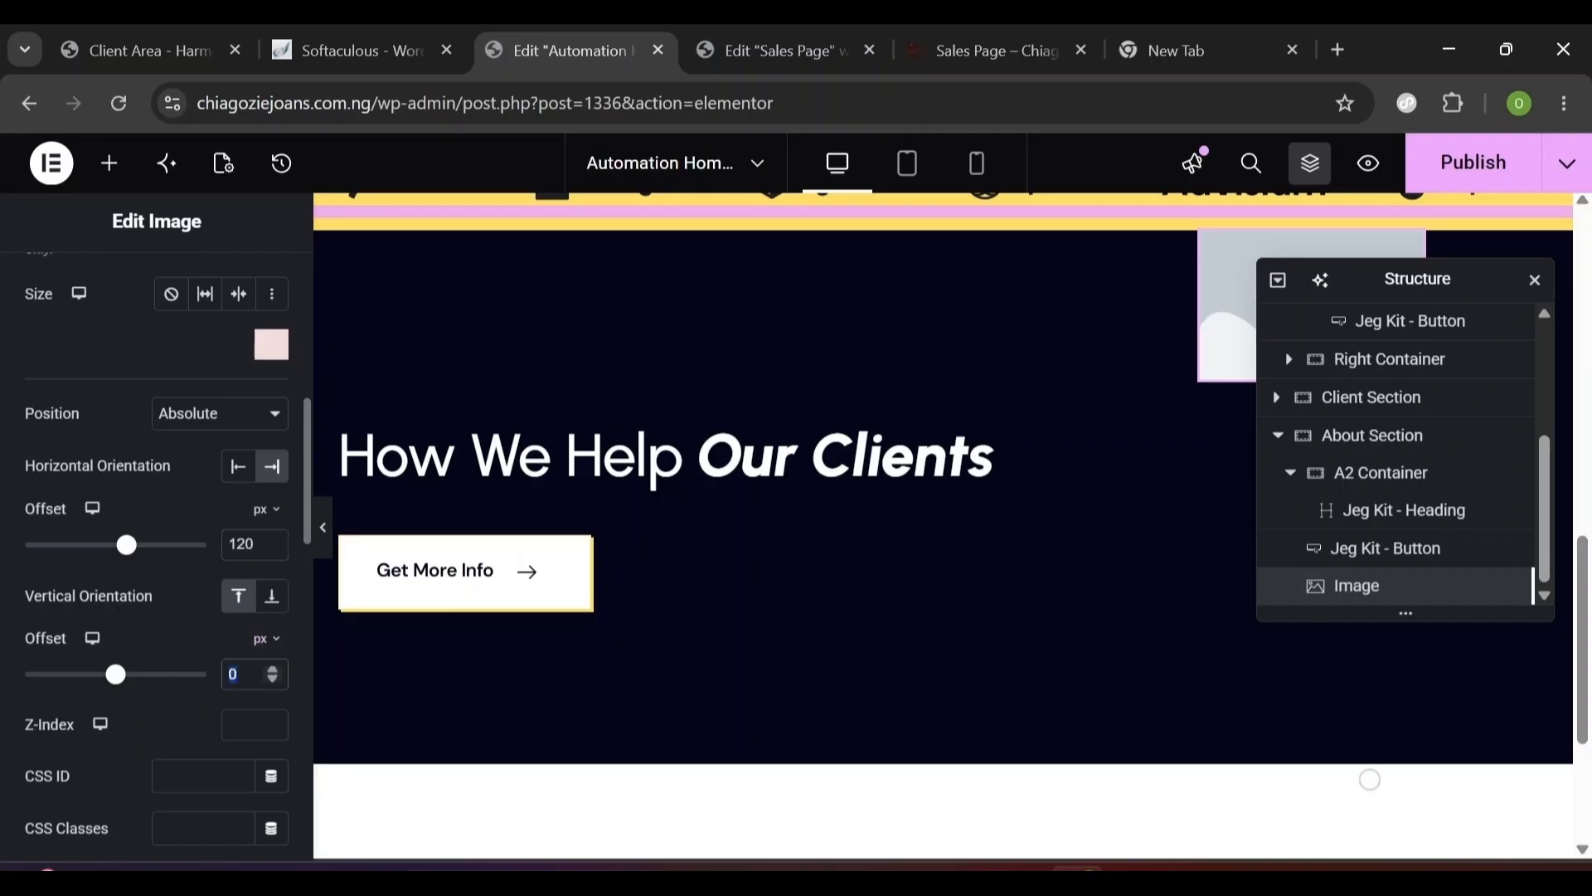
{"action": "type", "text": "23"}
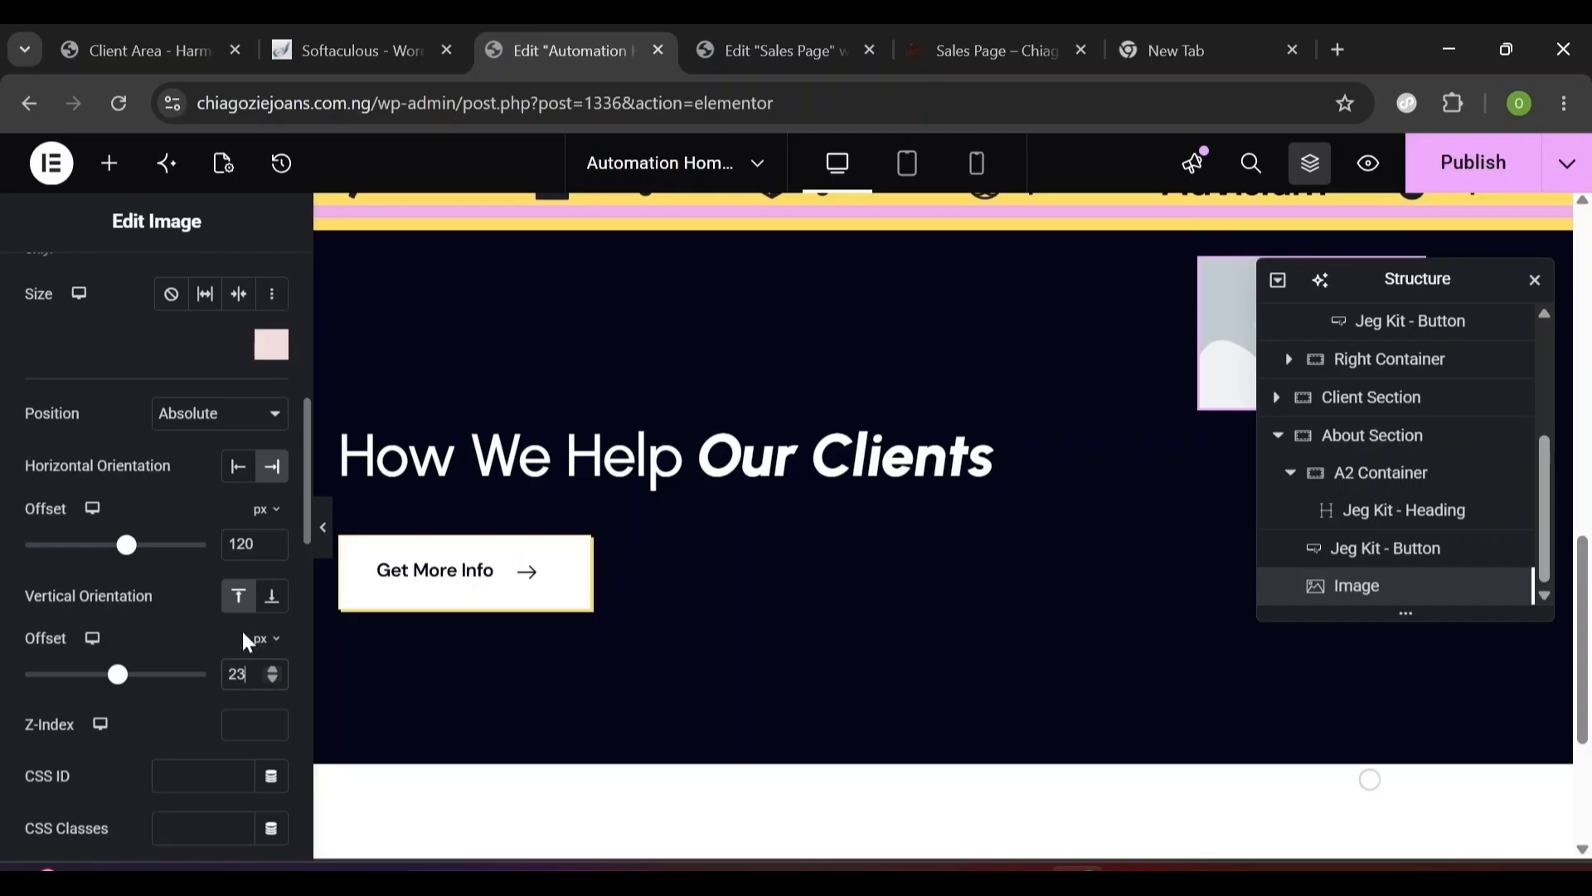
{"action": "left_click", "coordinate": [240, 603]}
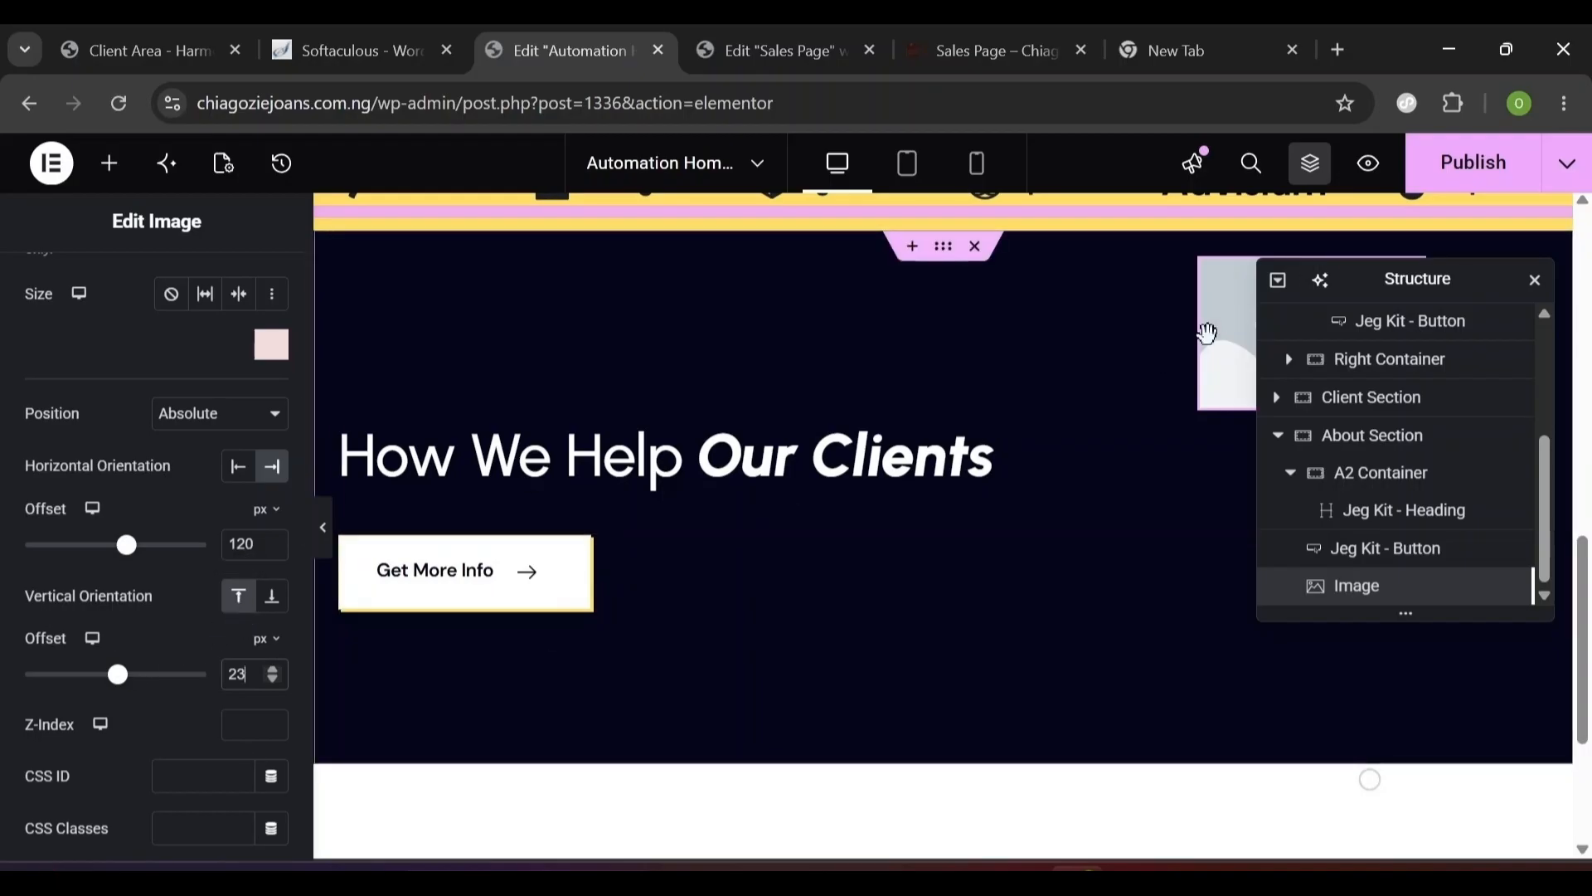
{"action": "scroll", "coordinate": [58, 294], "scroll_direction": "up", "scroll_amount": 5}
{"action": "left_click", "coordinate": [41, 292]}
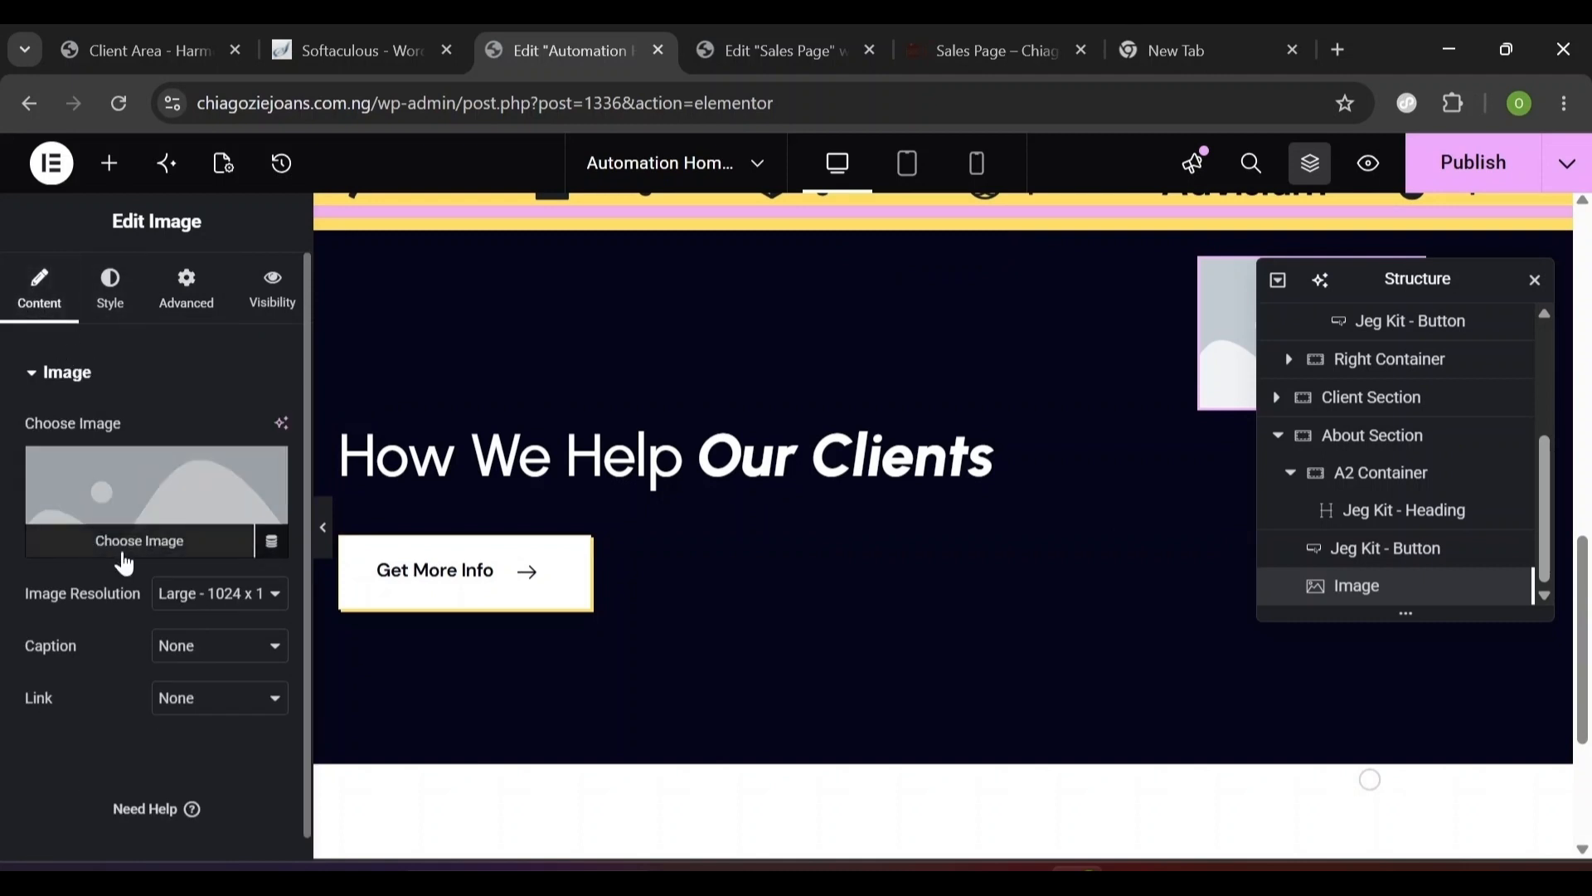
- Replace the placeholder with the Vector-5.svg starburst from the Media Library
{"action": "left_click", "coordinate": [124, 554]}
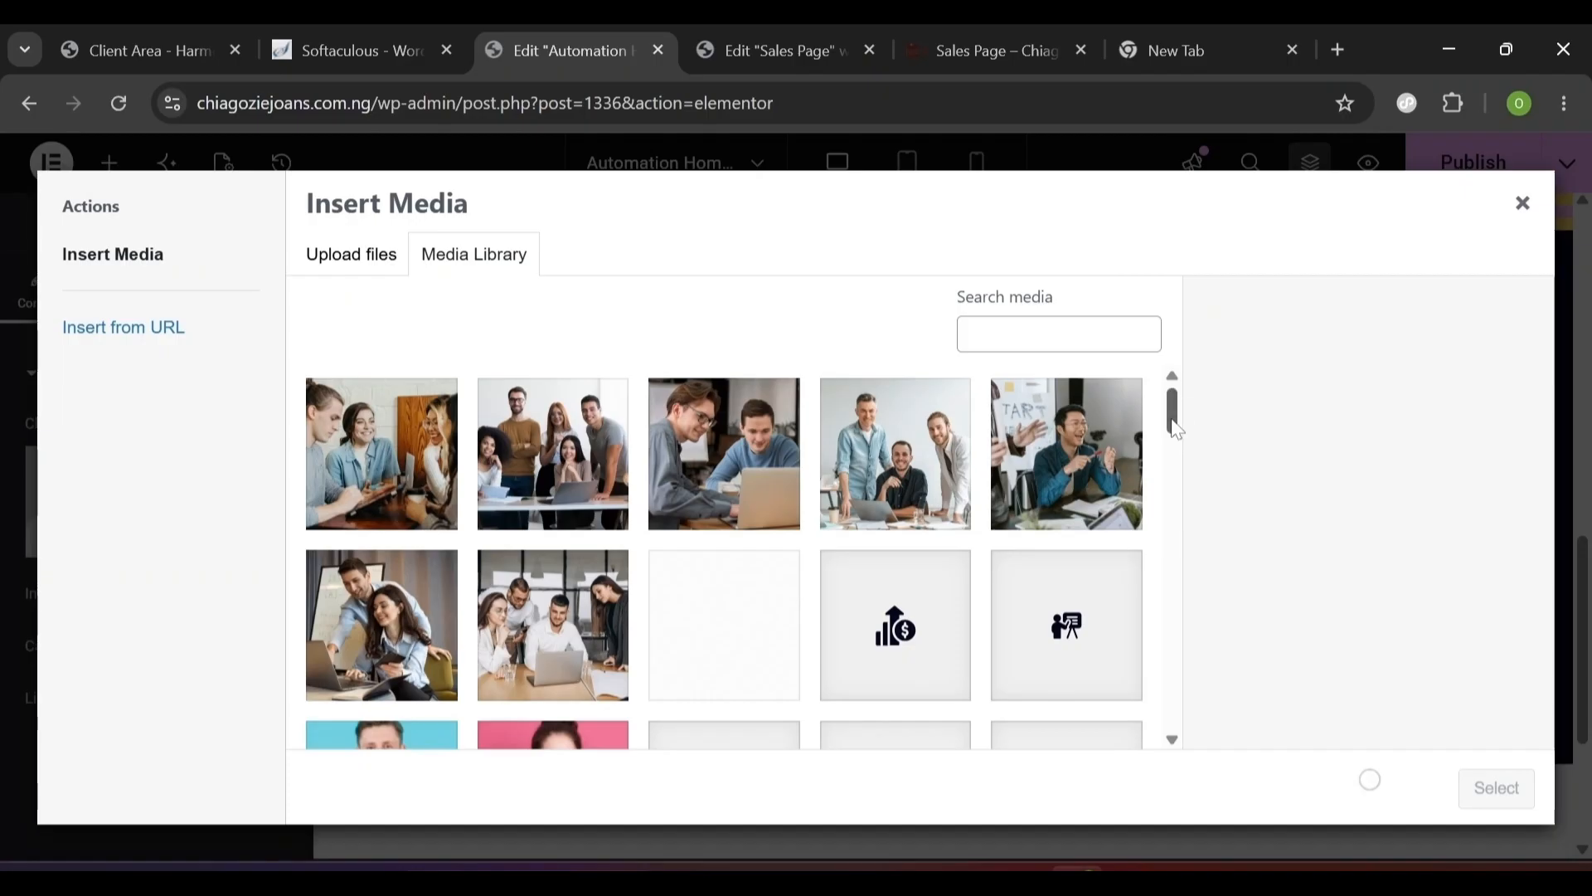
{"action": "left_click_drag", "start_coordinate": [1173, 425], "coordinate": [1123, 693]}
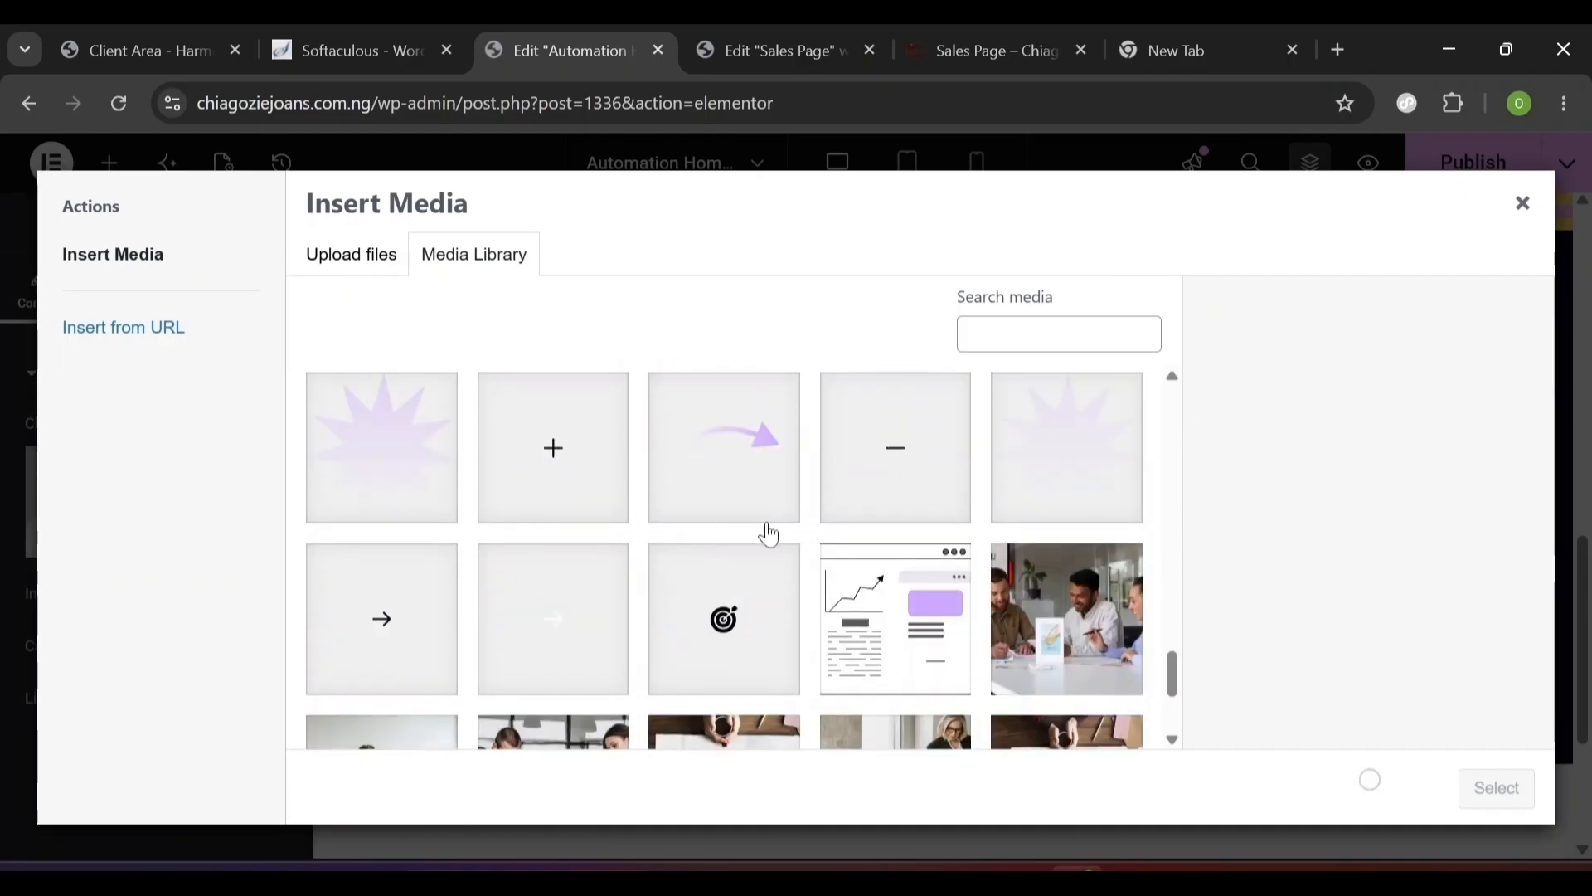
{"action": "left_click", "coordinate": [1036, 455]}
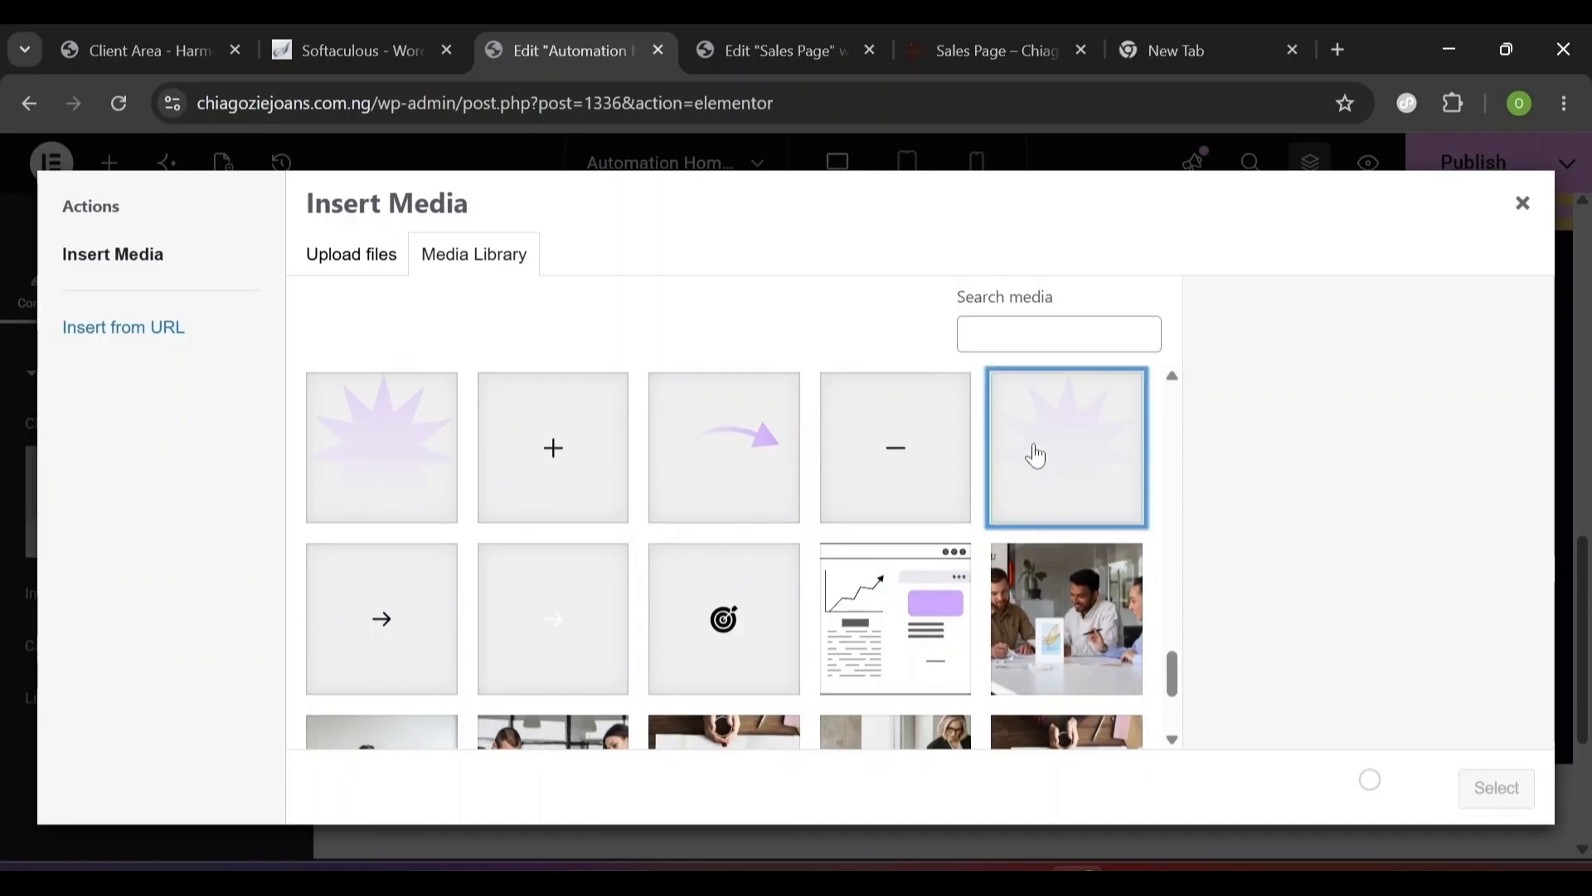
{"action": "left_click", "coordinate": [367, 474]}
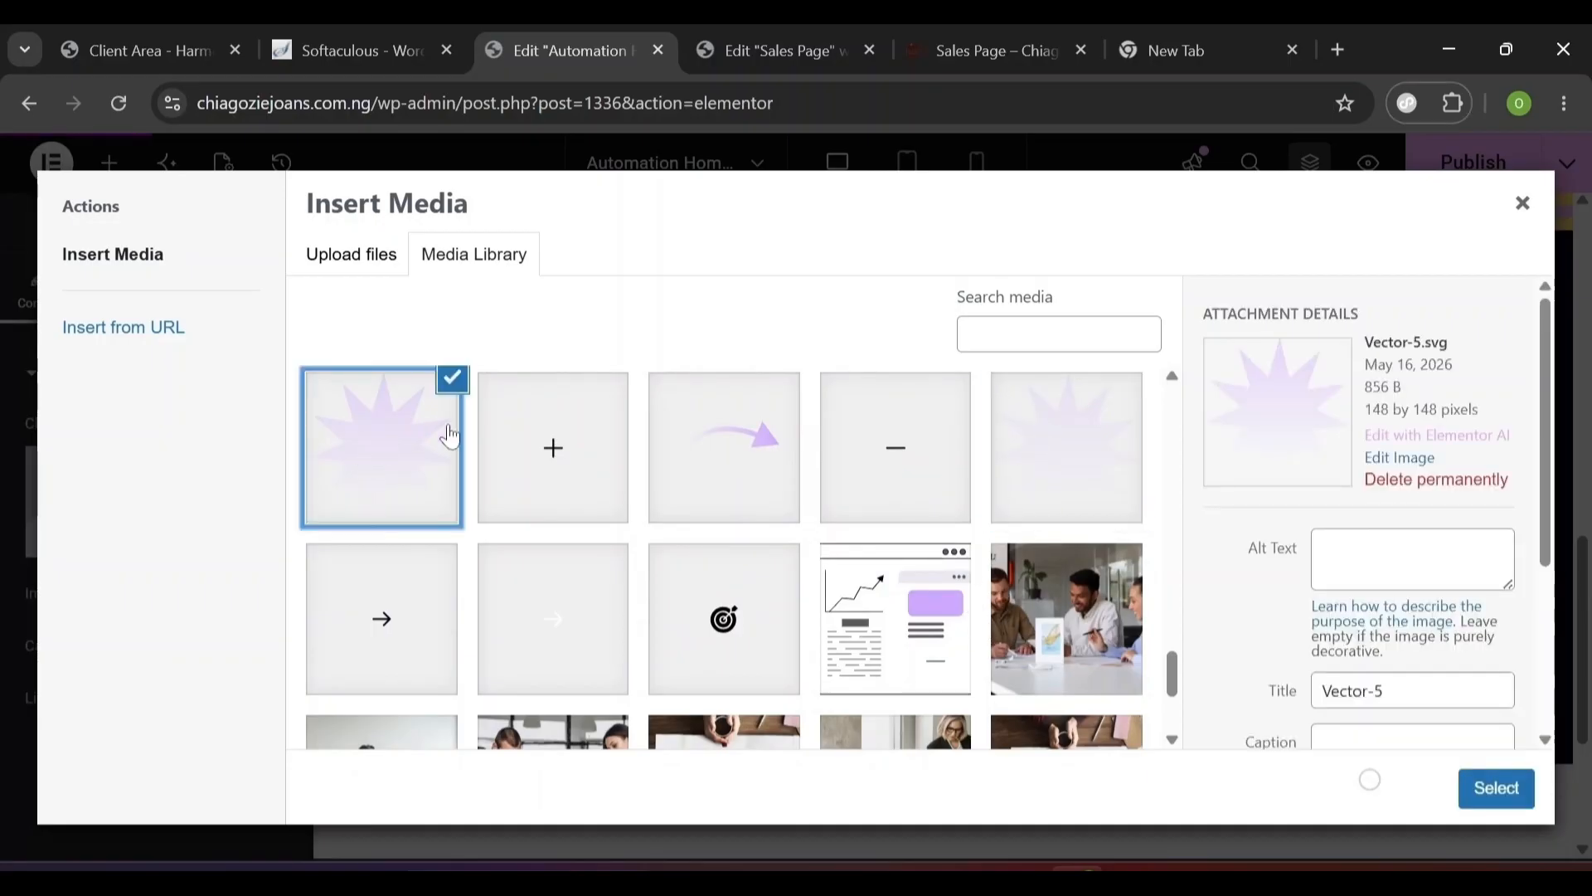
{"action": "left_click_drag", "start_coordinate": [1425, 343], "coordinate": [1354, 344]}
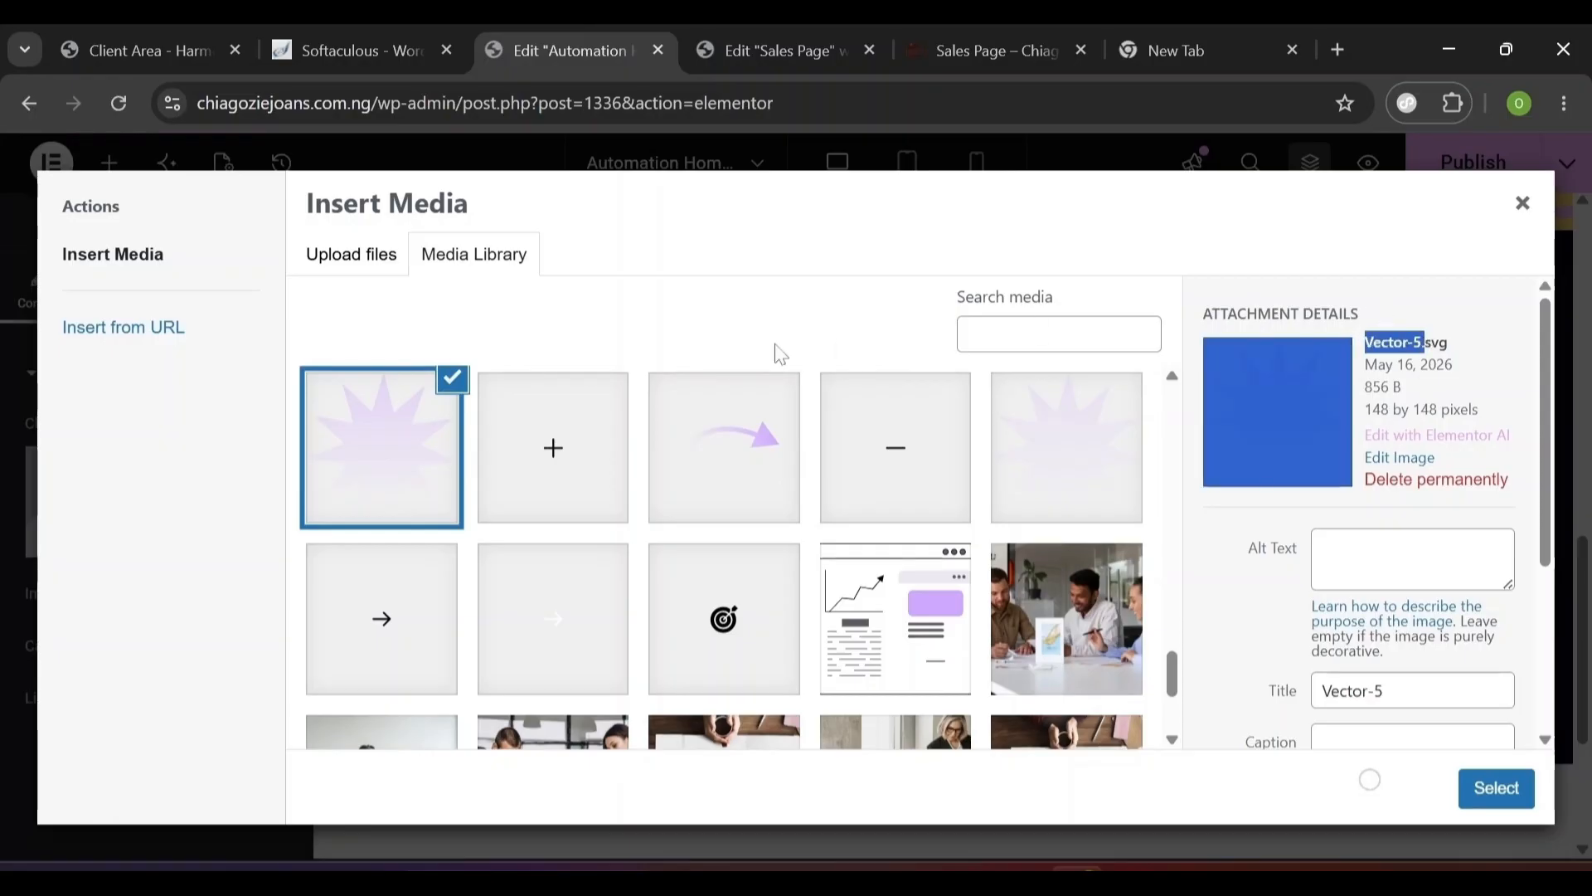
{"action": "left_click", "coordinate": [1472, 788]}
{"action": "left_click_drag", "start_coordinate": [1284, 642], "coordinate": [1440, 685]}
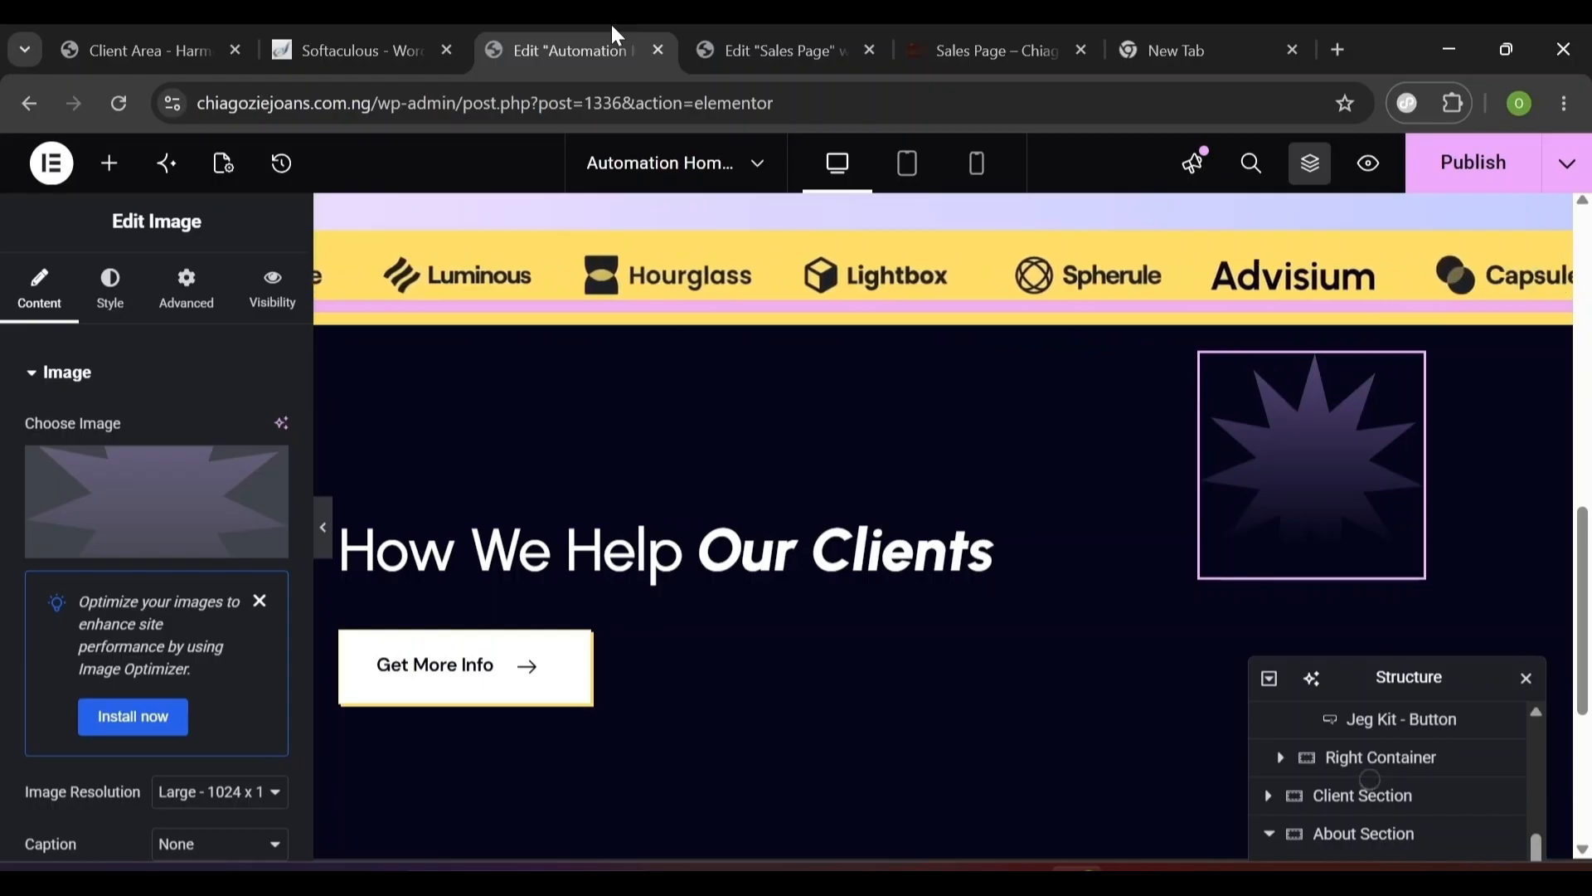
- Compare against the rendered Sales Page, then return to the Automation Home editor
{"action": "left_click", "coordinate": [977, 26]}
{"action": "scroll", "coordinate": [274, 313], "scroll_direction": "down", "scroll_amount": 2}
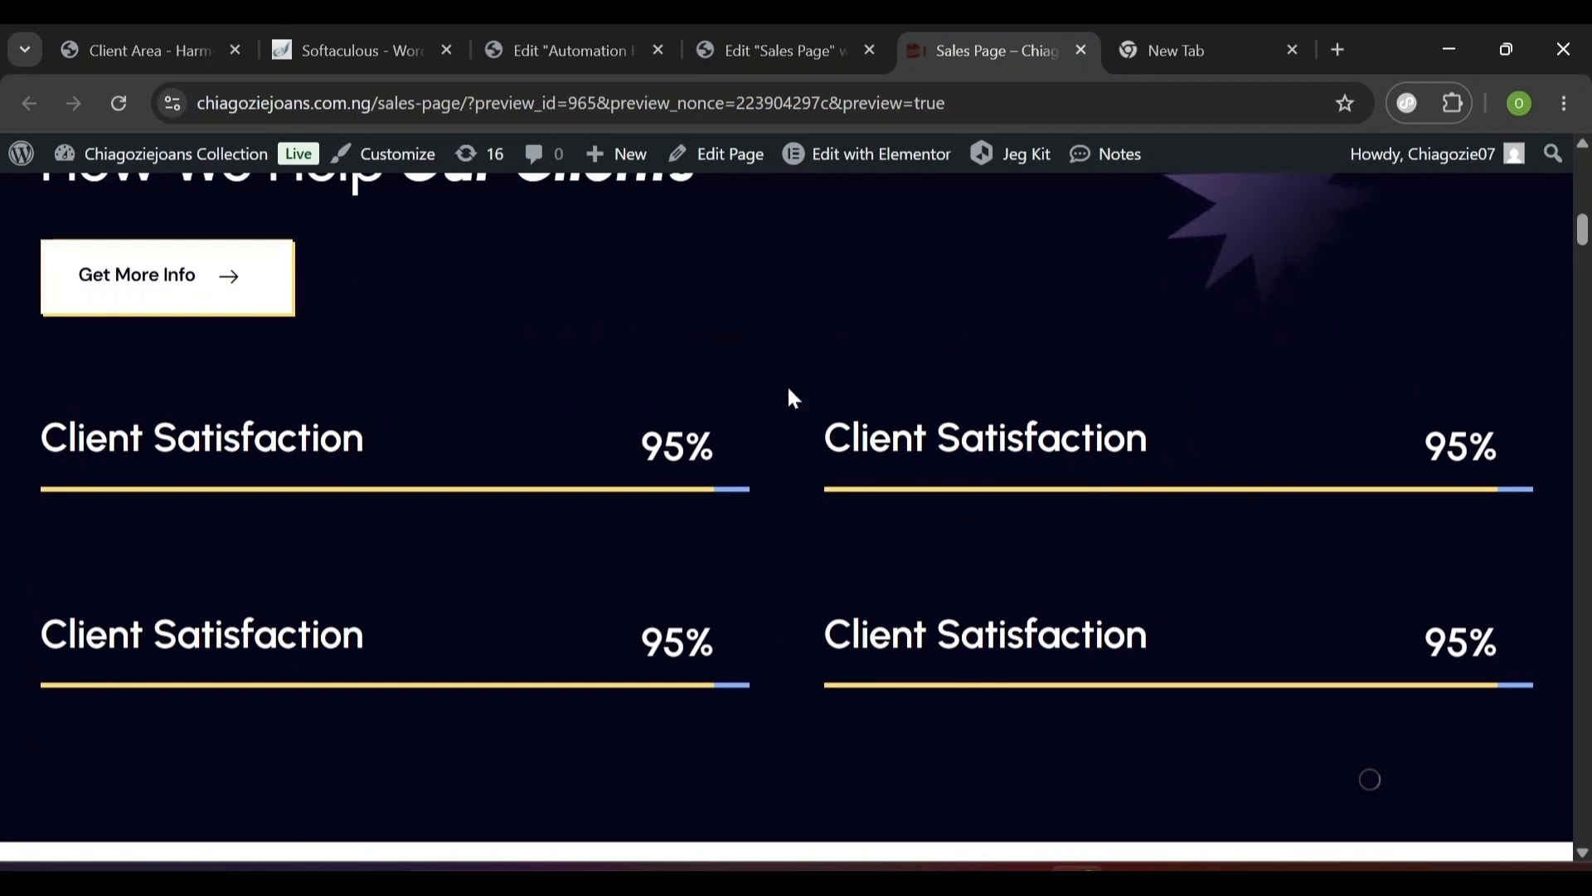
{"action": "left_click", "coordinate": [800, 46]}
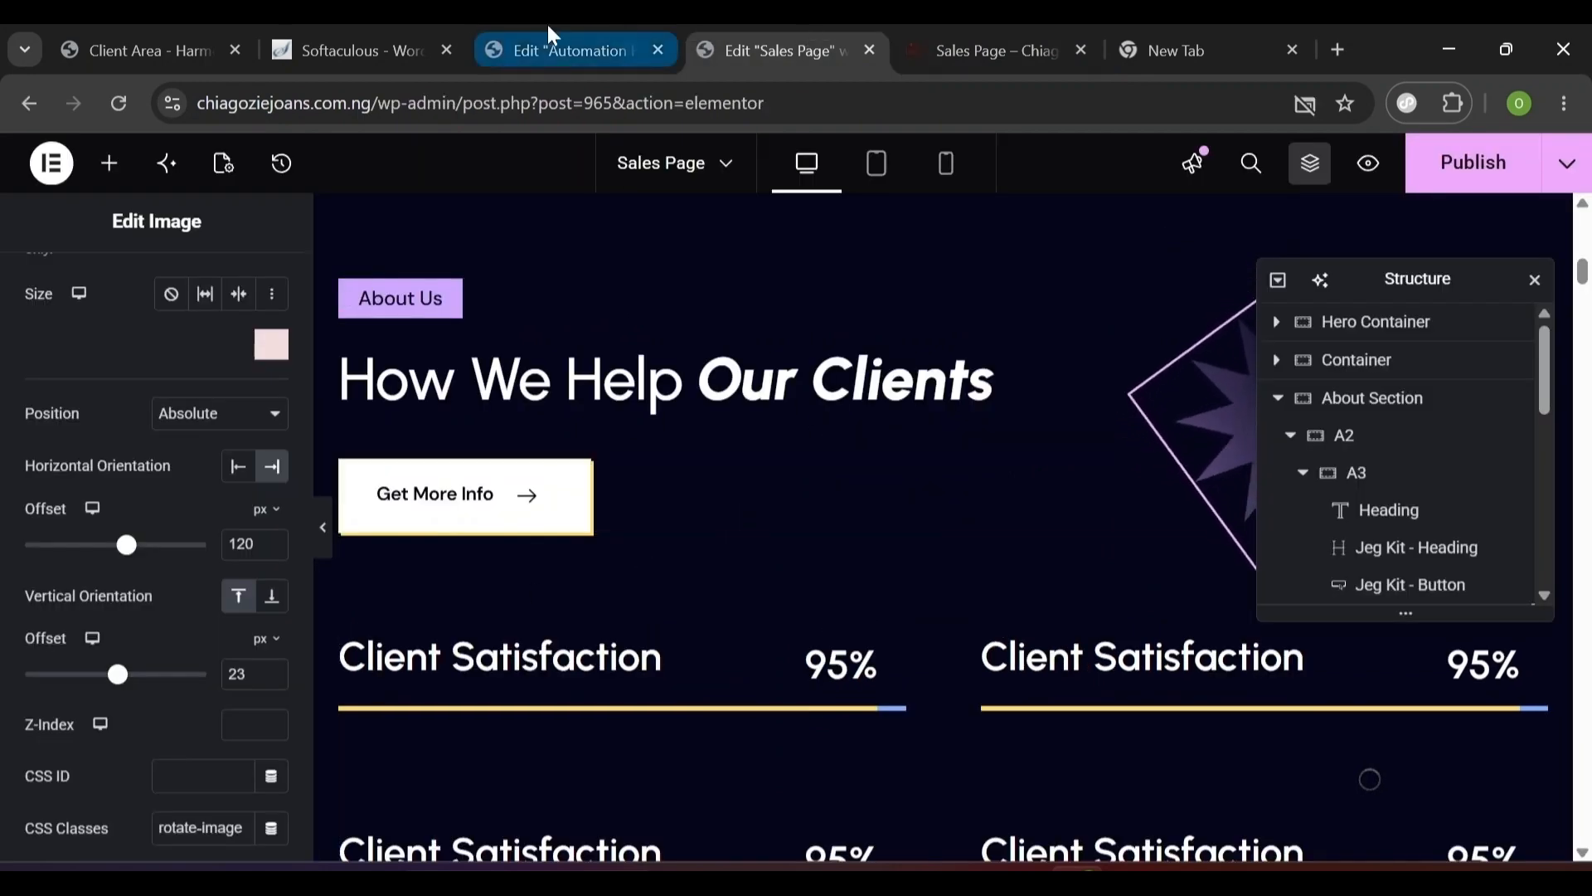
{"action": "left_click", "coordinate": [594, 37]}
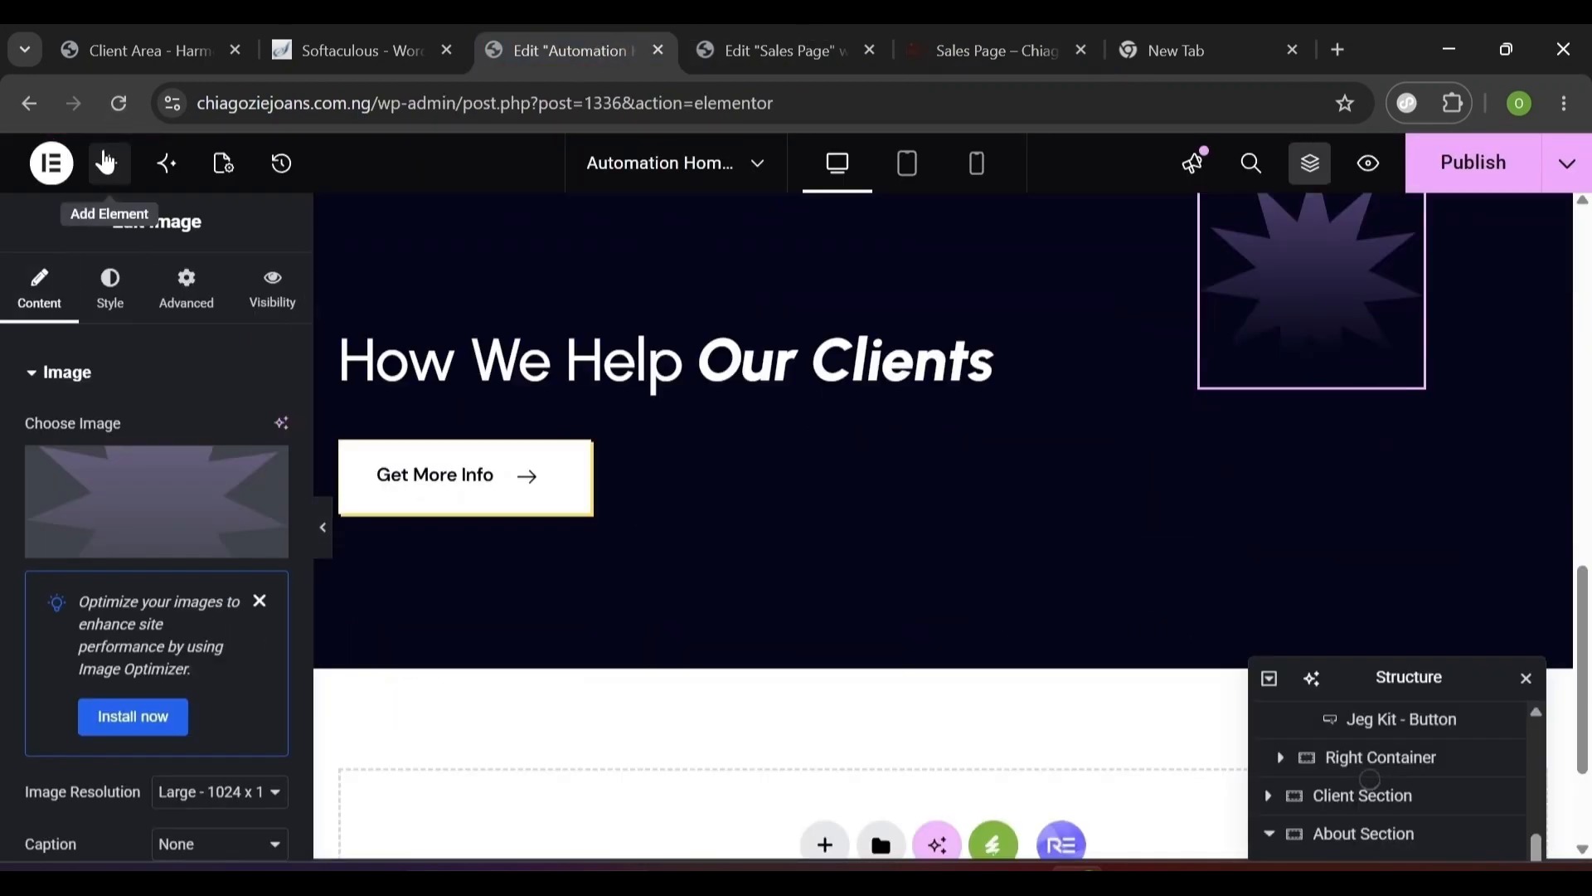
{"action": "left_click", "coordinate": [109, 163]}
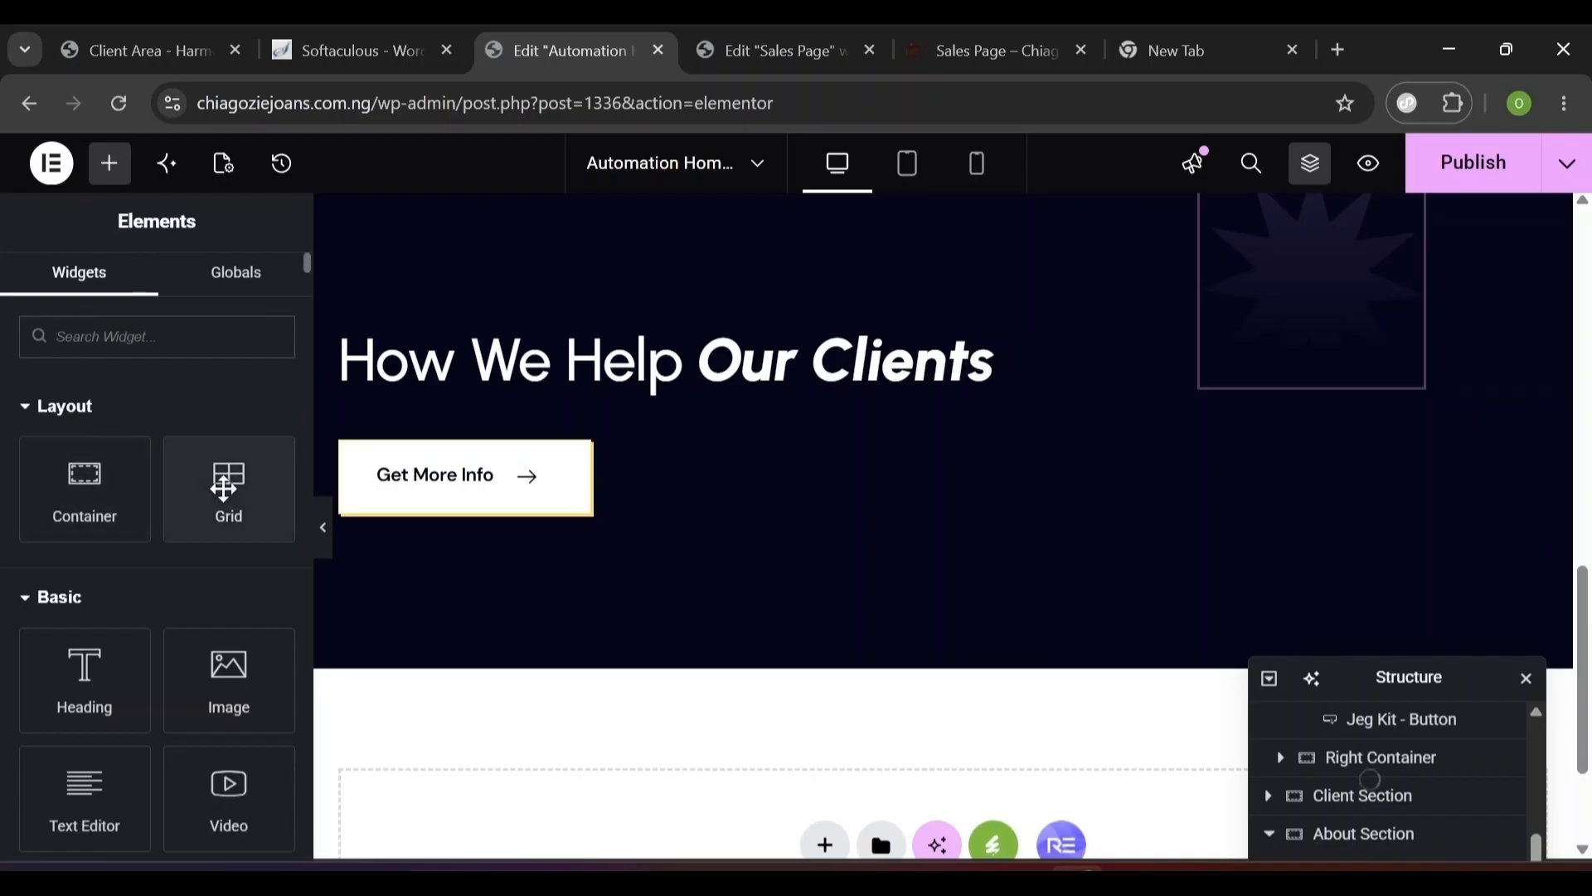
- Add a two-by-two Grid below the button with column gap 60 and row gap 95
{"action": "left_click_drag", "start_coordinate": [210, 512], "coordinate": [515, 561]}
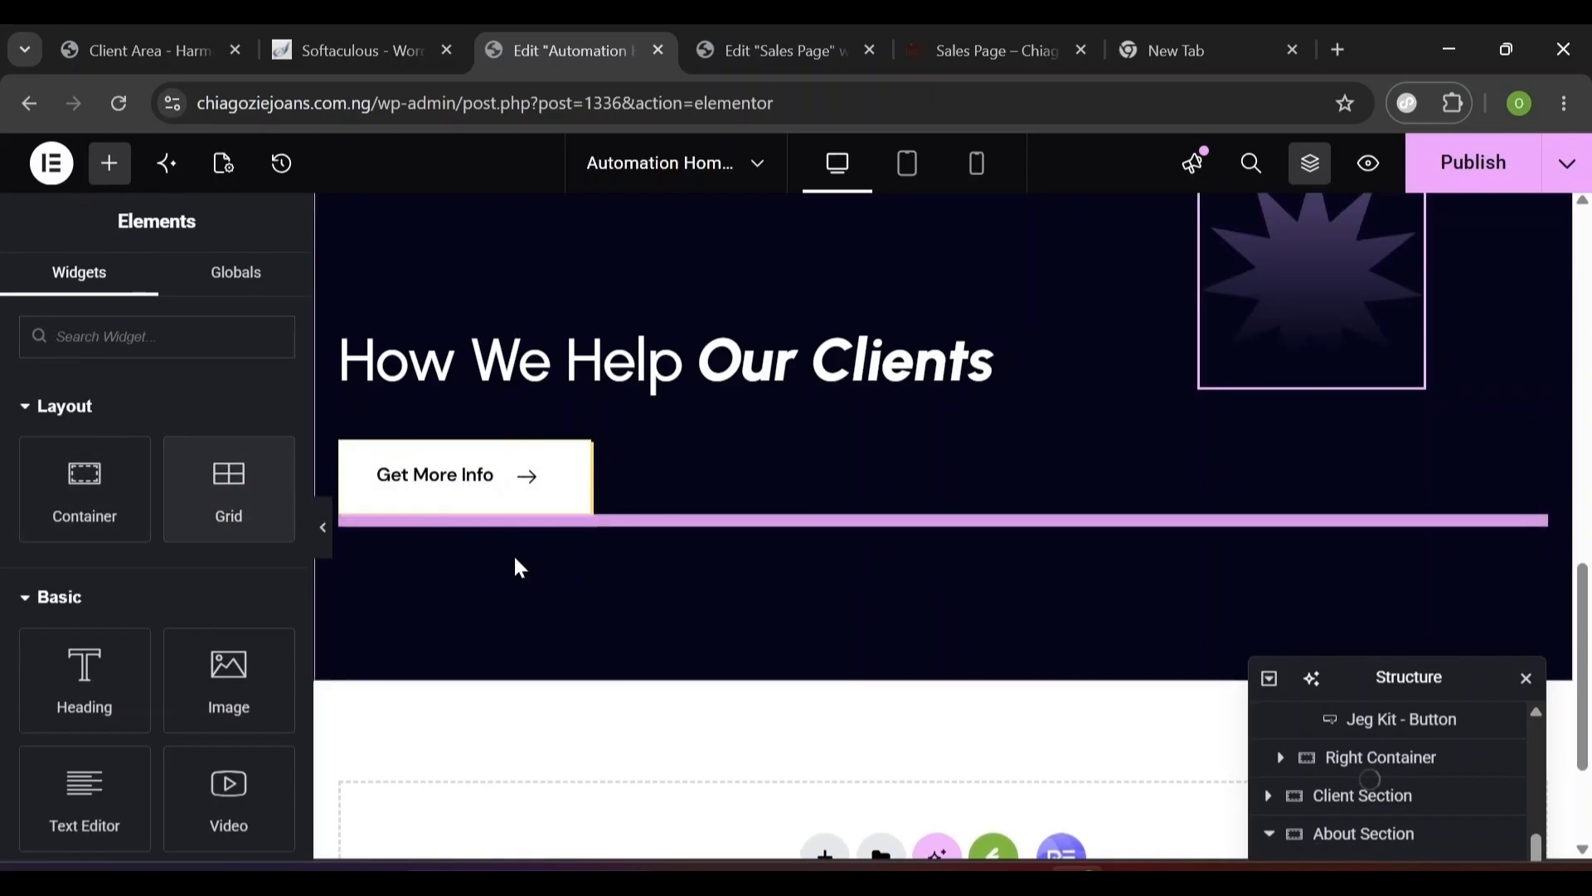
{"action": "left_click_drag", "start_coordinate": [229, 489], "coordinate": [650, 524]}
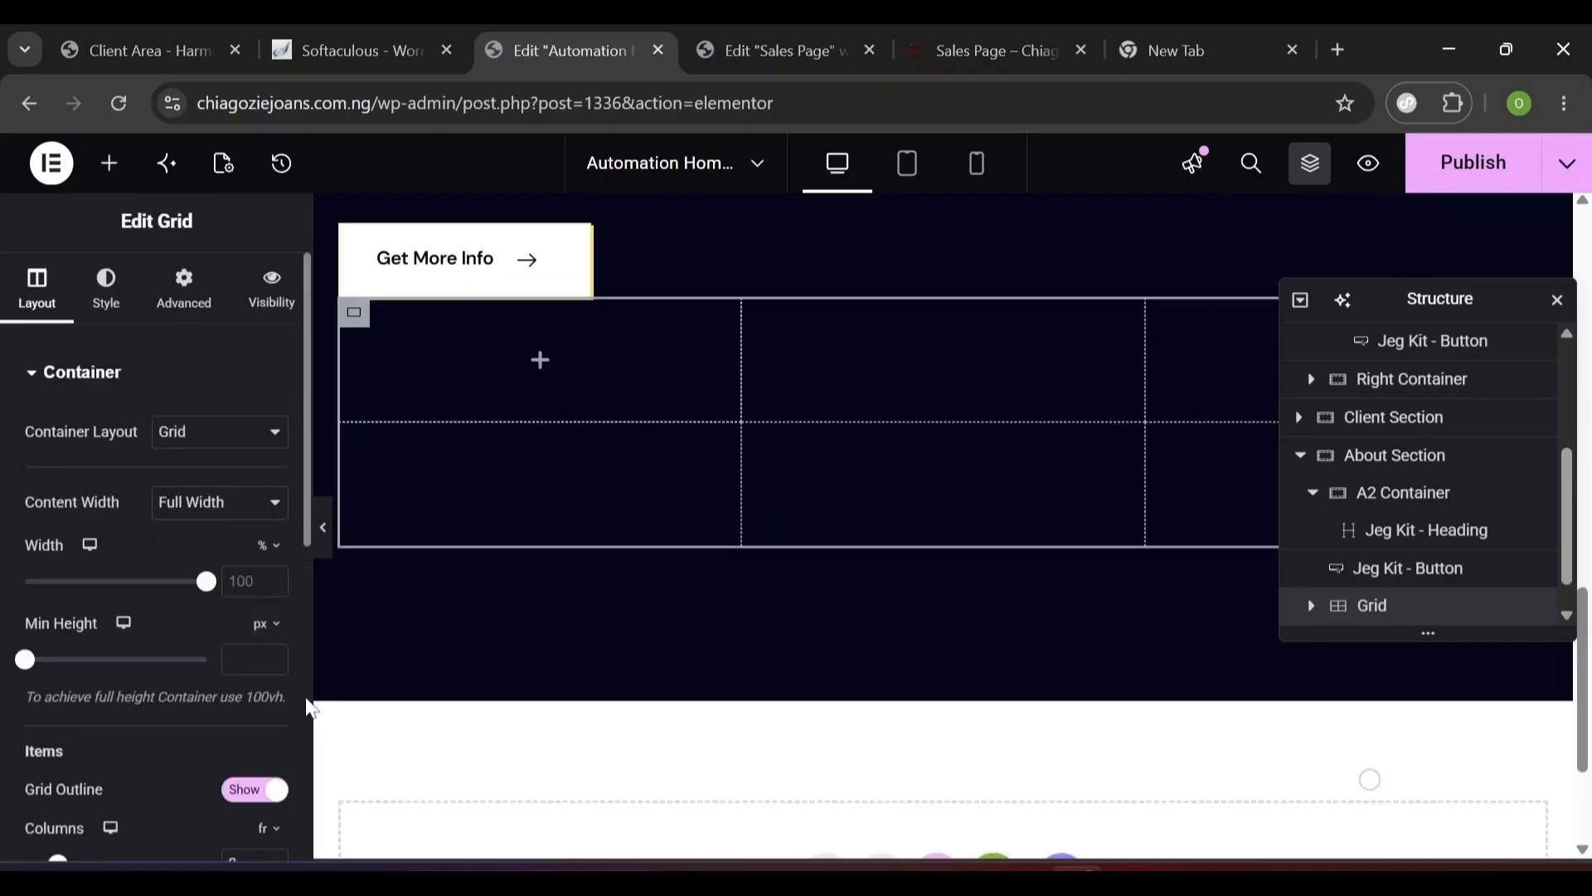
{"action": "scroll", "coordinate": [305, 663], "scroll_direction": "down", "scroll_amount": 7}
{"action": "scroll", "coordinate": [306, 650], "scroll_direction": "up", "scroll_amount": 2}
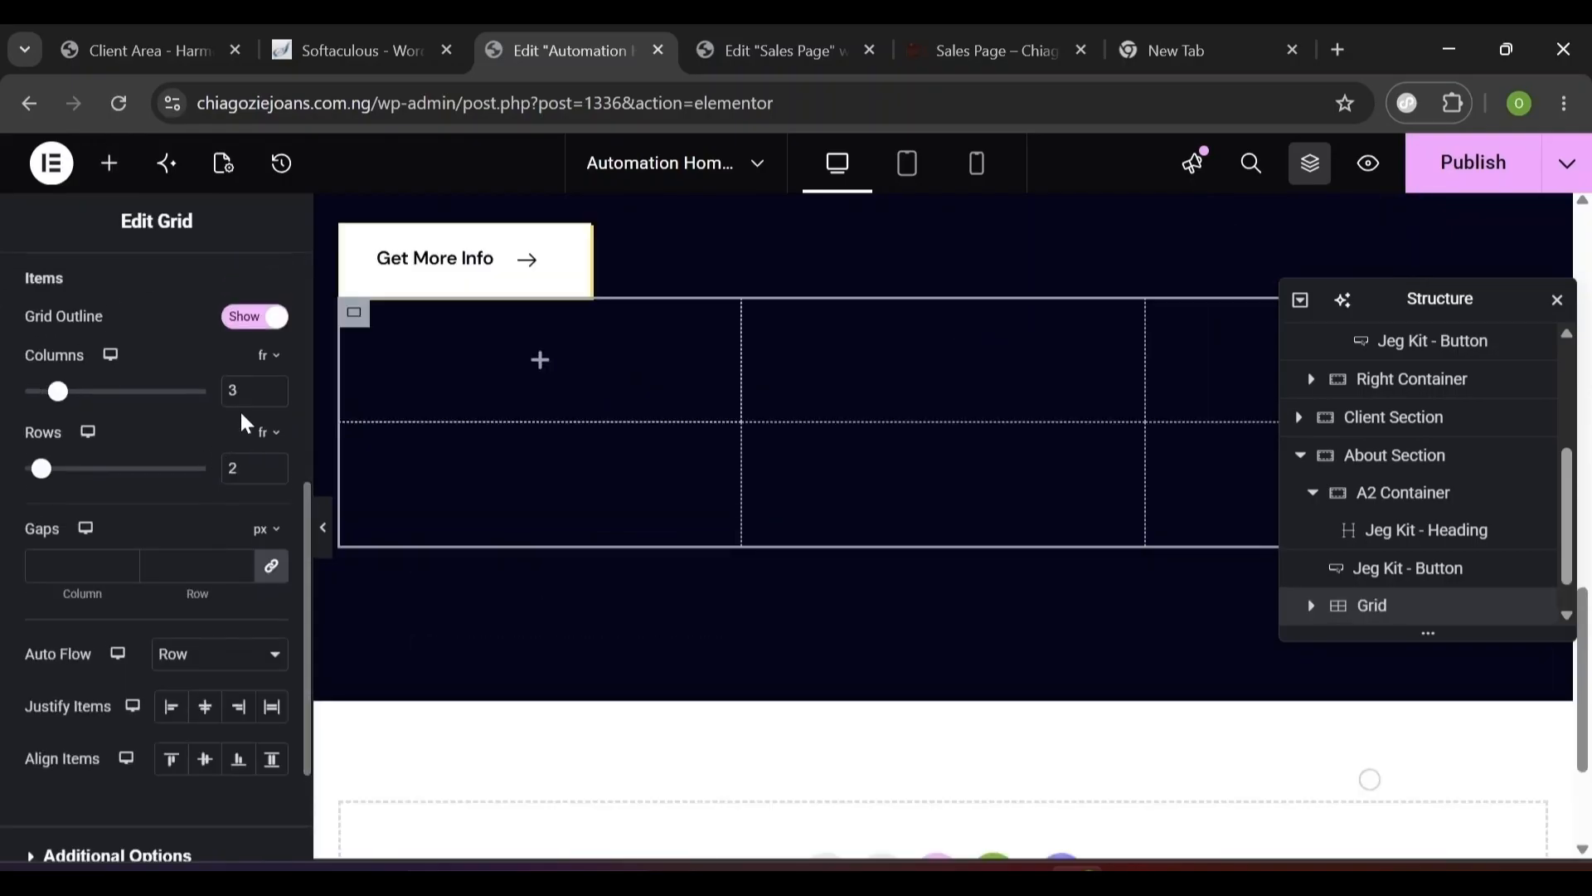
{"action": "type", "text": "2"}
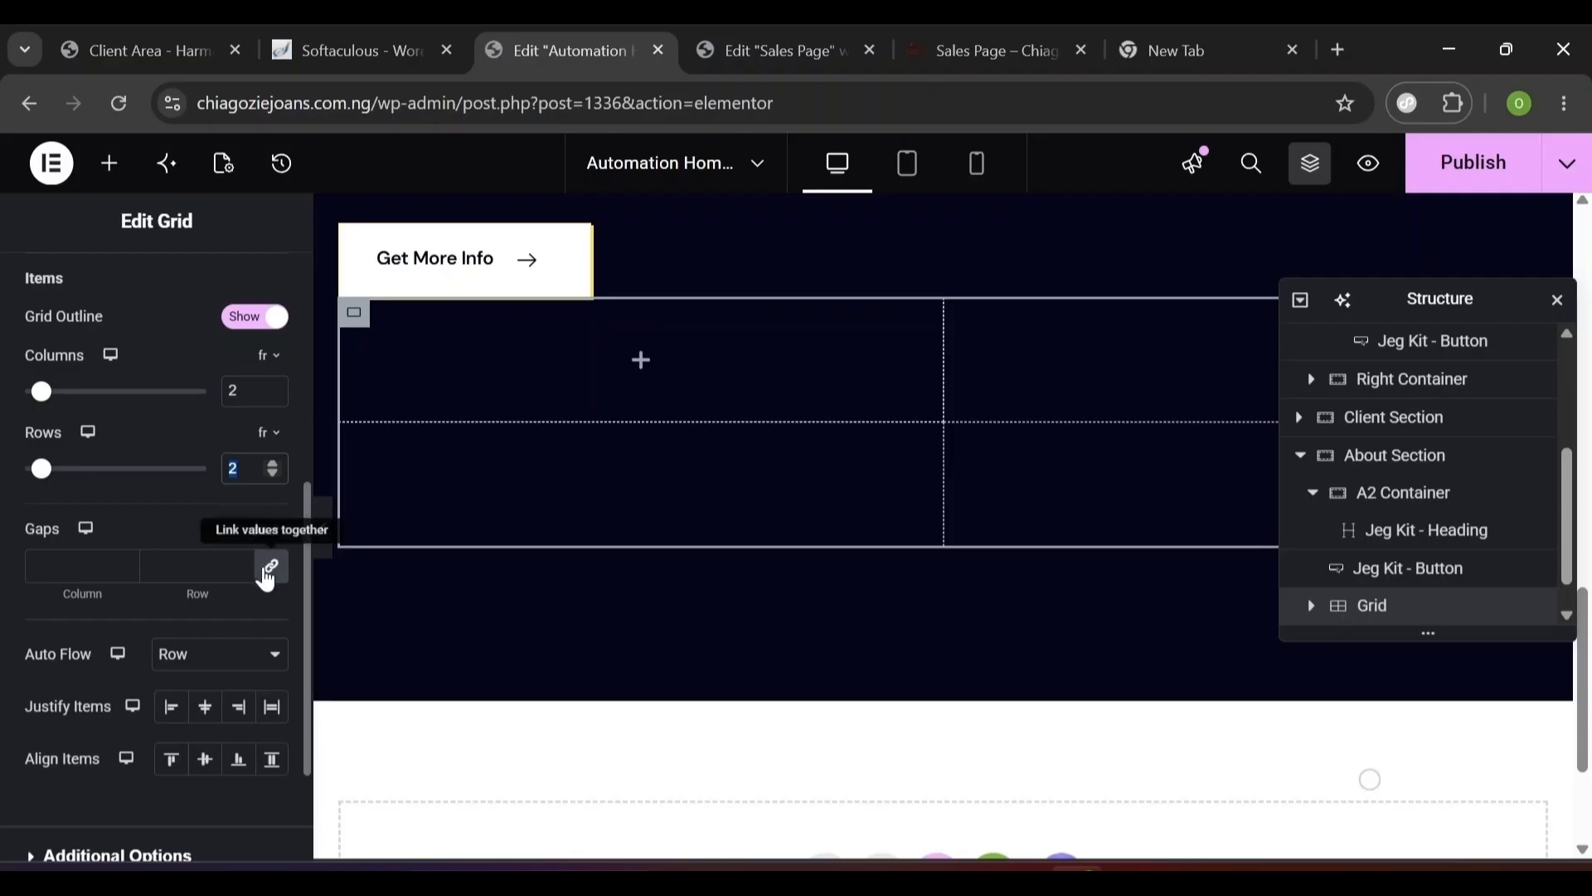
{"action": "left_click", "coordinate": [265, 569]}
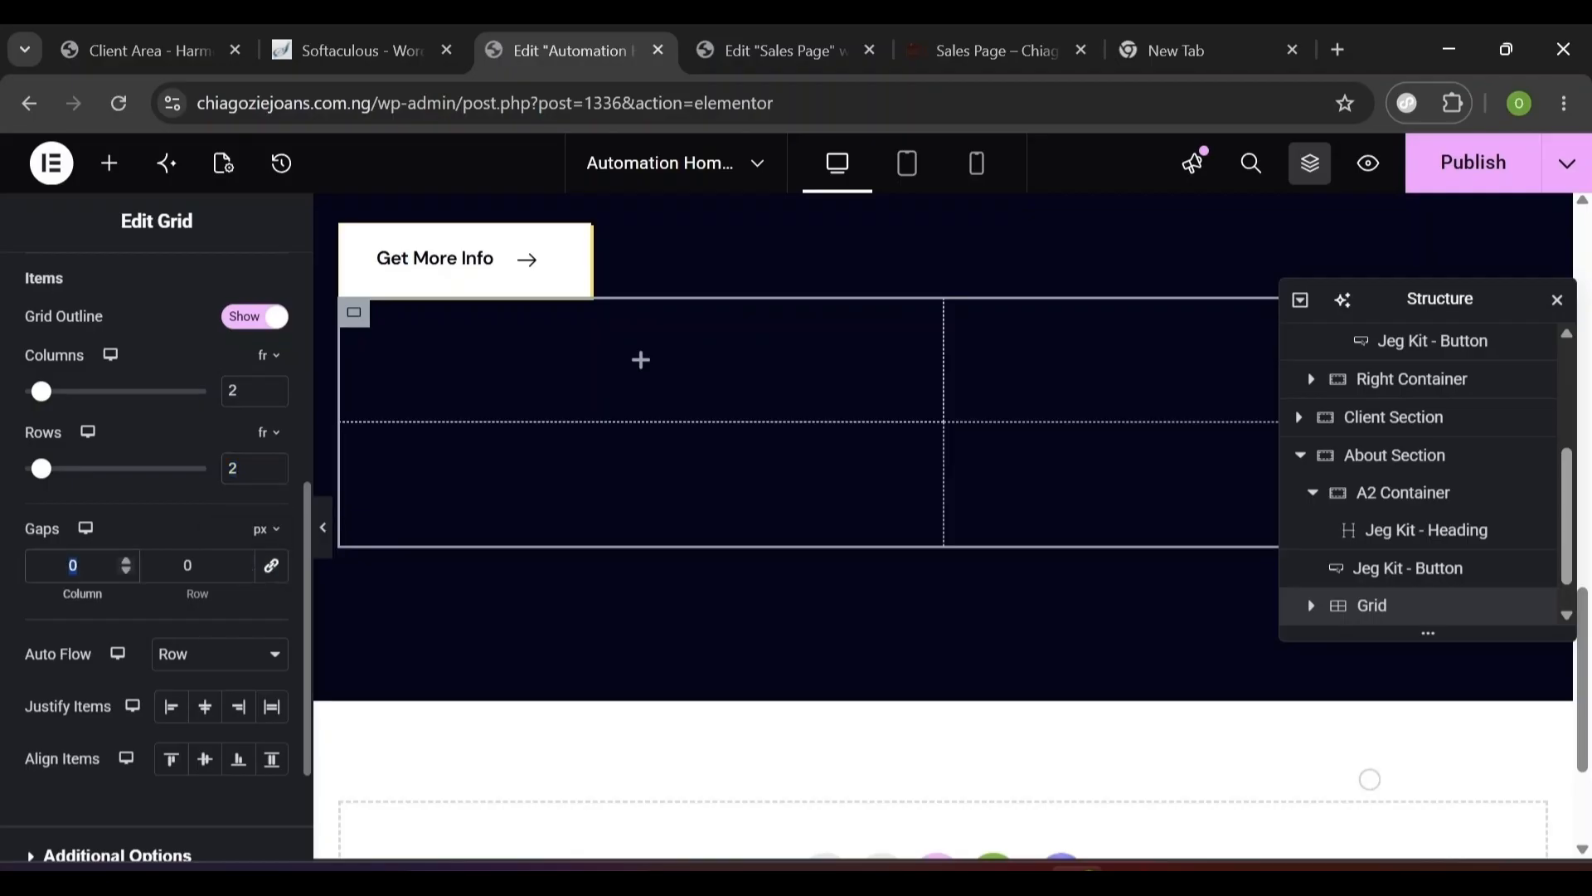
{"action": "type", "text": "60"}
{"action": "key", "text": "Tab"}
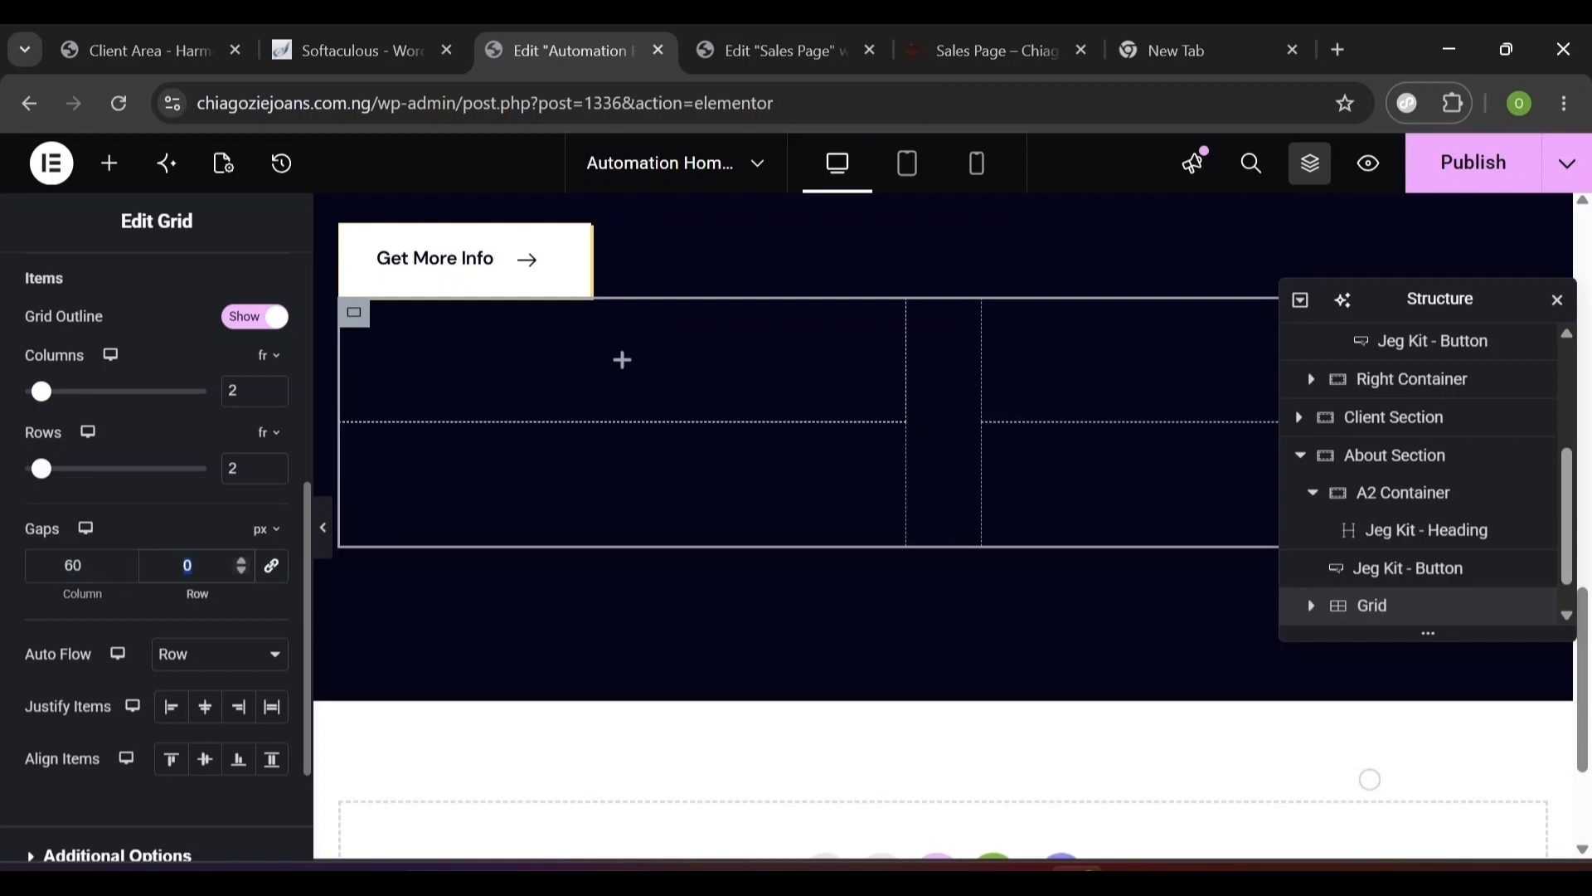
{"action": "type", "text": "95"}
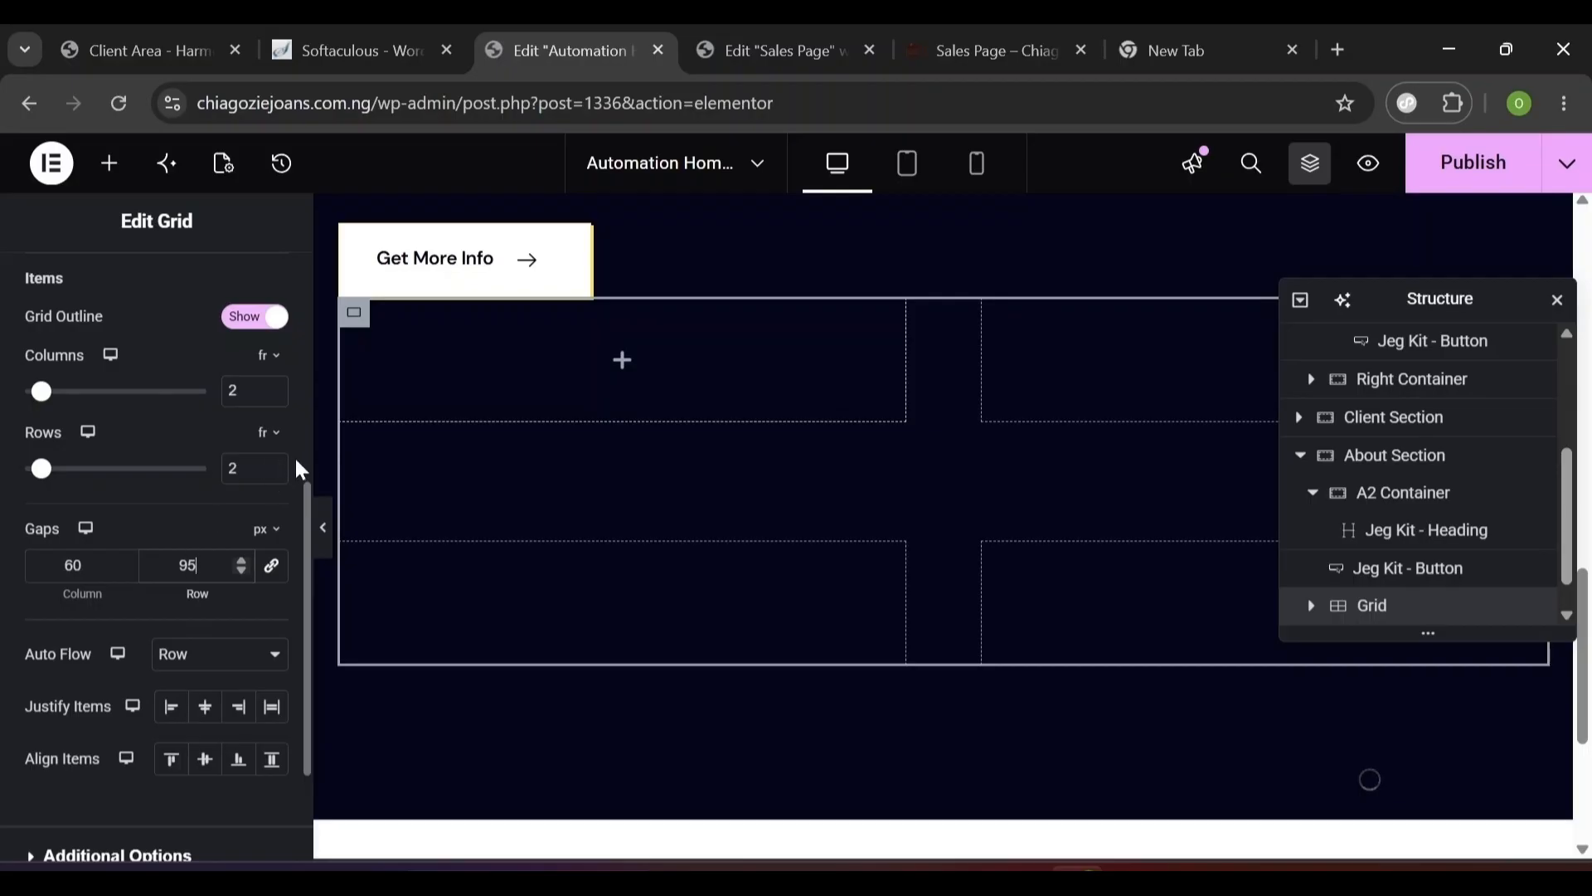
- Unlink the grid's margin and set the top margin to 80 px
{"action": "scroll", "coordinate": [299, 462], "scroll_direction": "up", "scroll_amount": 5}
{"action": "left_click", "coordinate": [186, 307]}
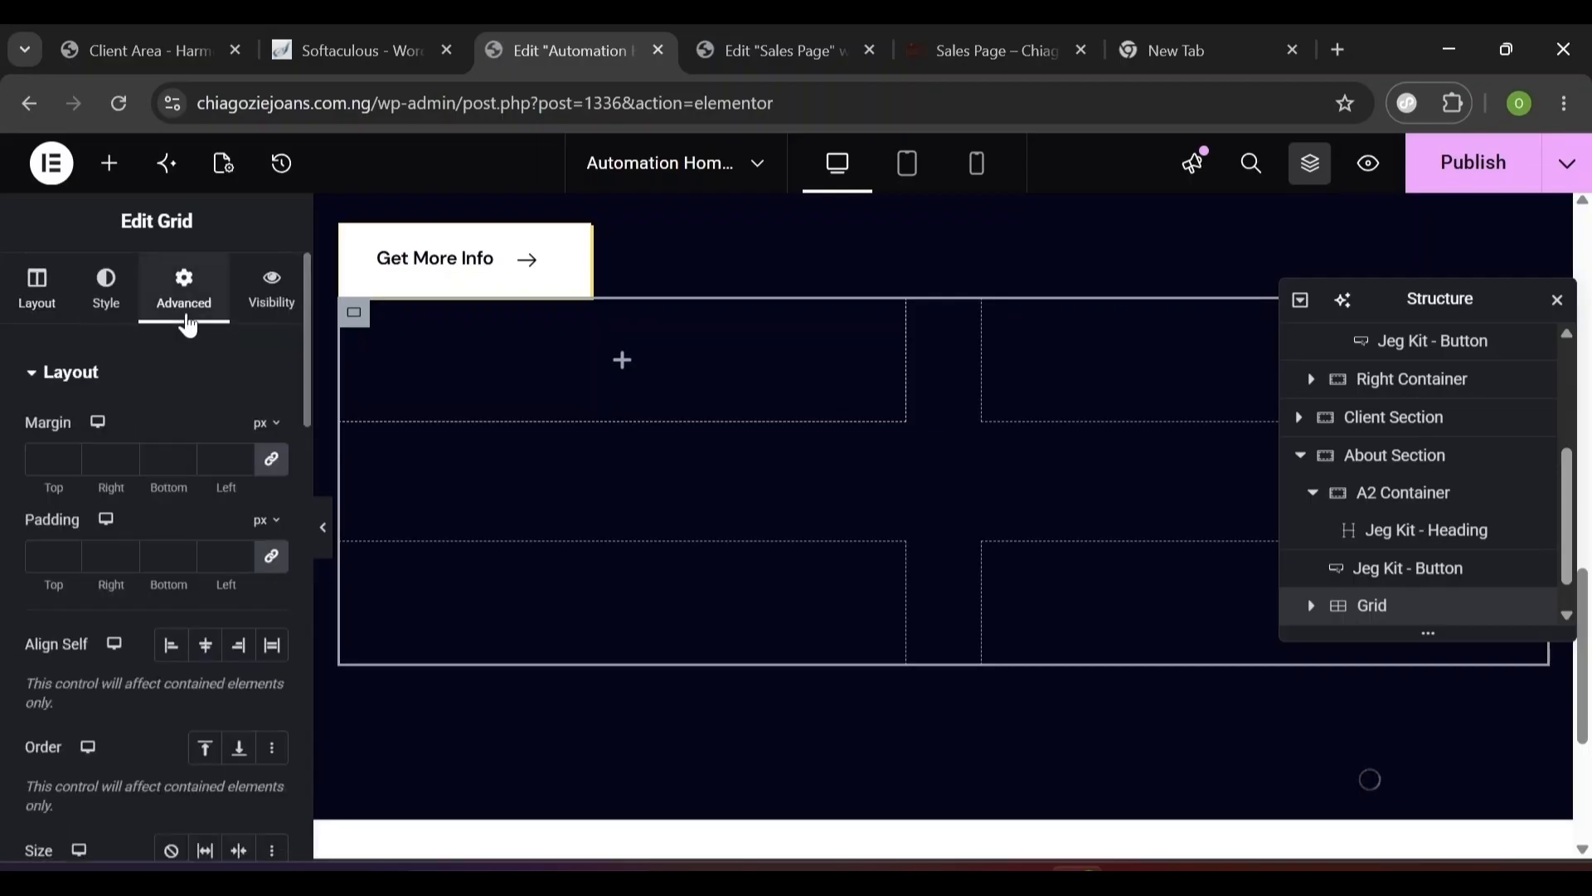
{"action": "left_click", "coordinate": [267, 461]}
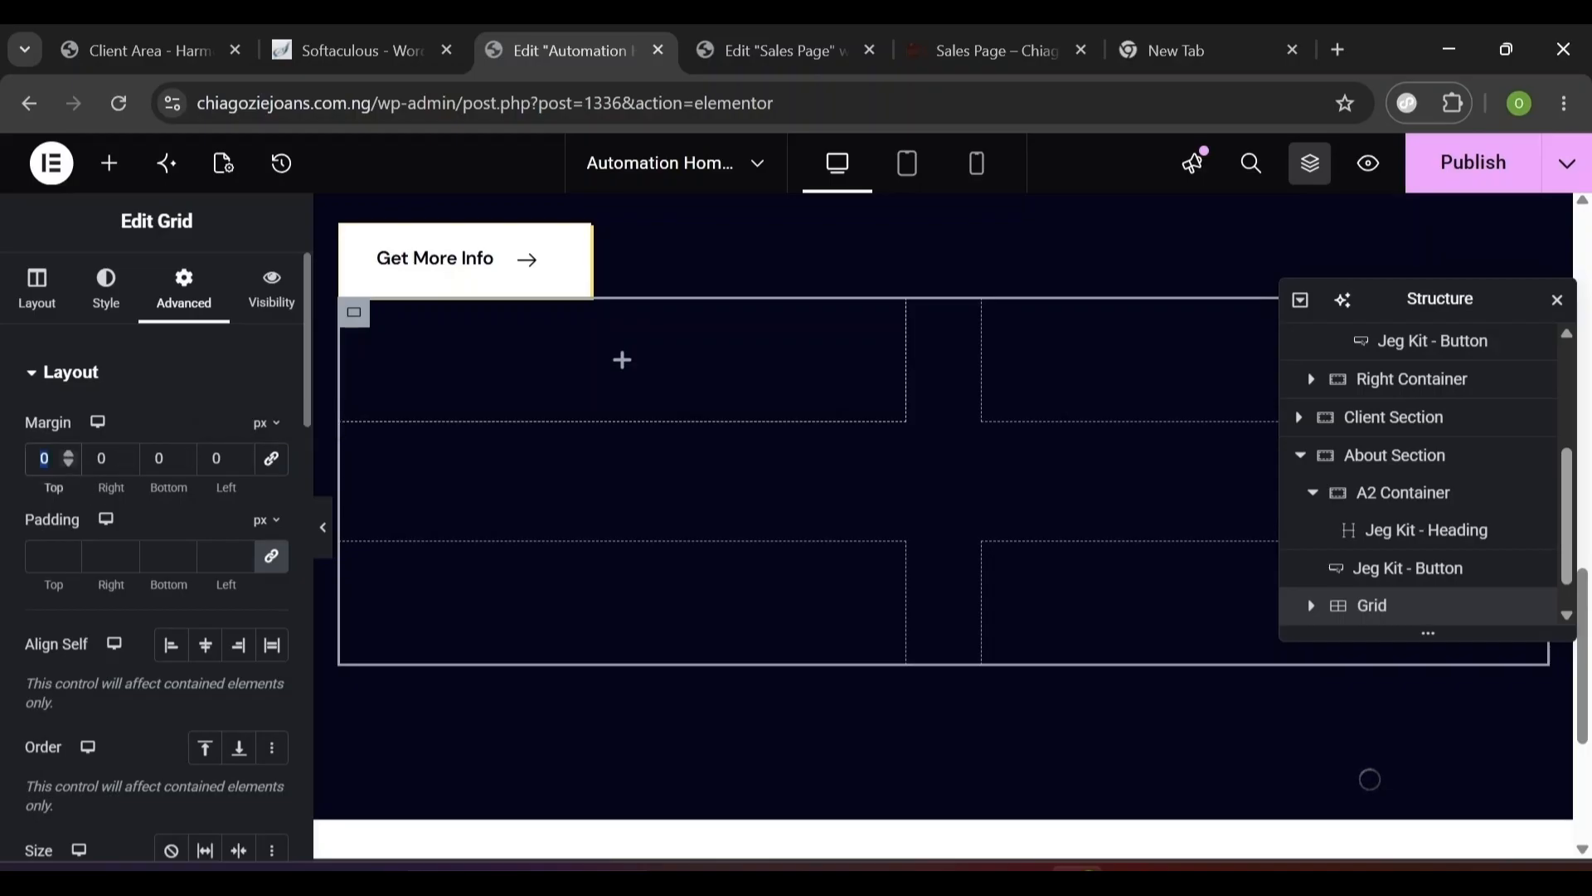
{"action": "type", "text": "80"}
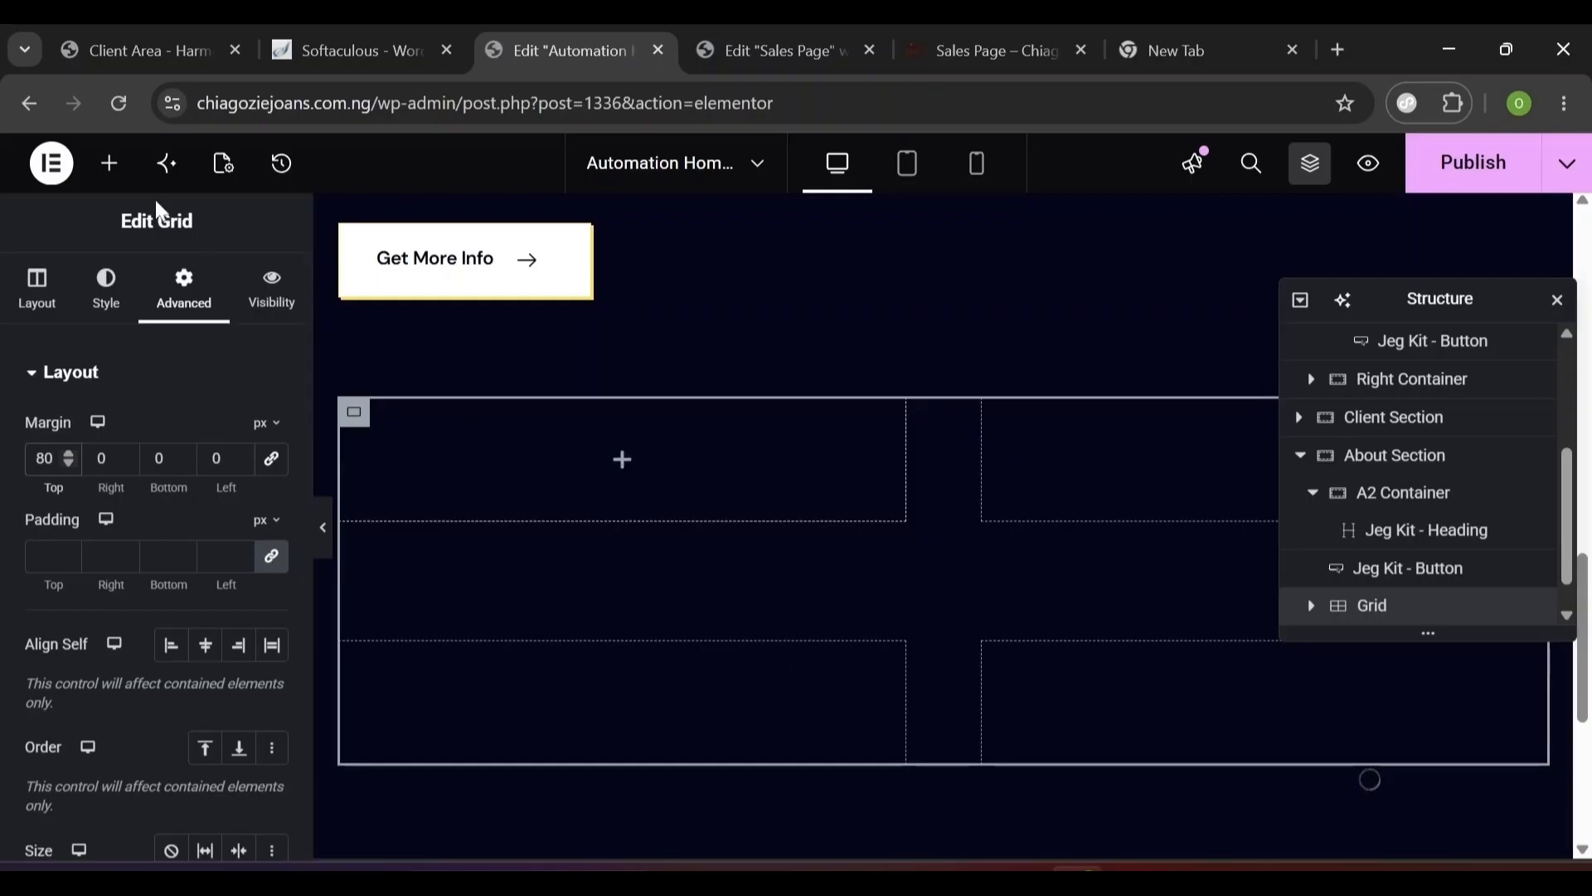
{"action": "left_click", "coordinate": [108, 163]}
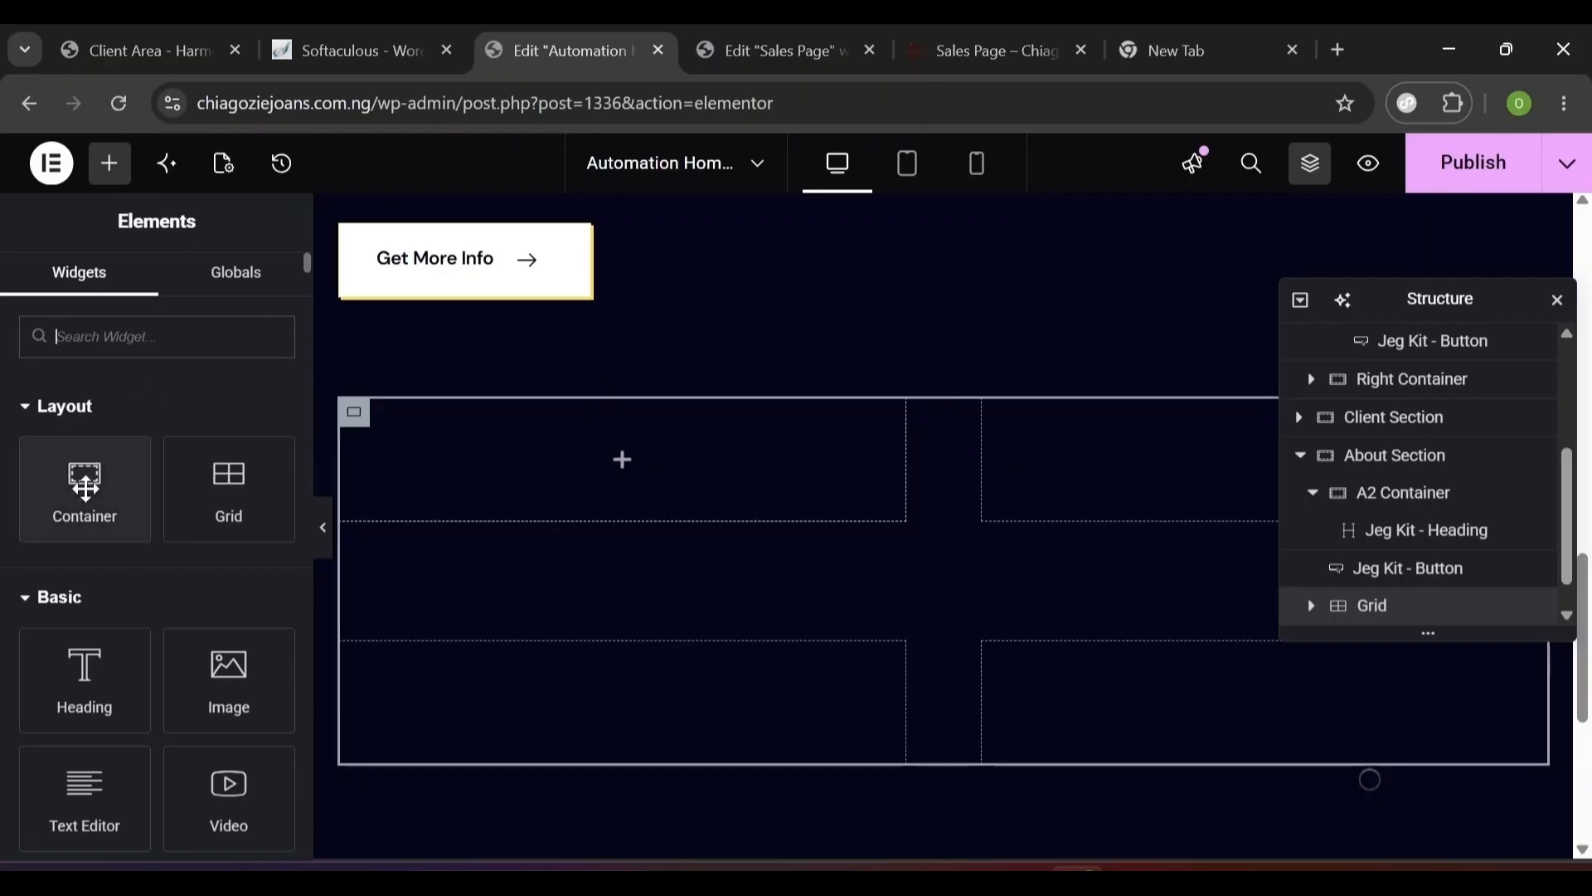
- Add a container to the grid's first cell and drag the star image out of the grid
{"action": "left_click_drag", "start_coordinate": [84, 489], "coordinate": [626, 436]}
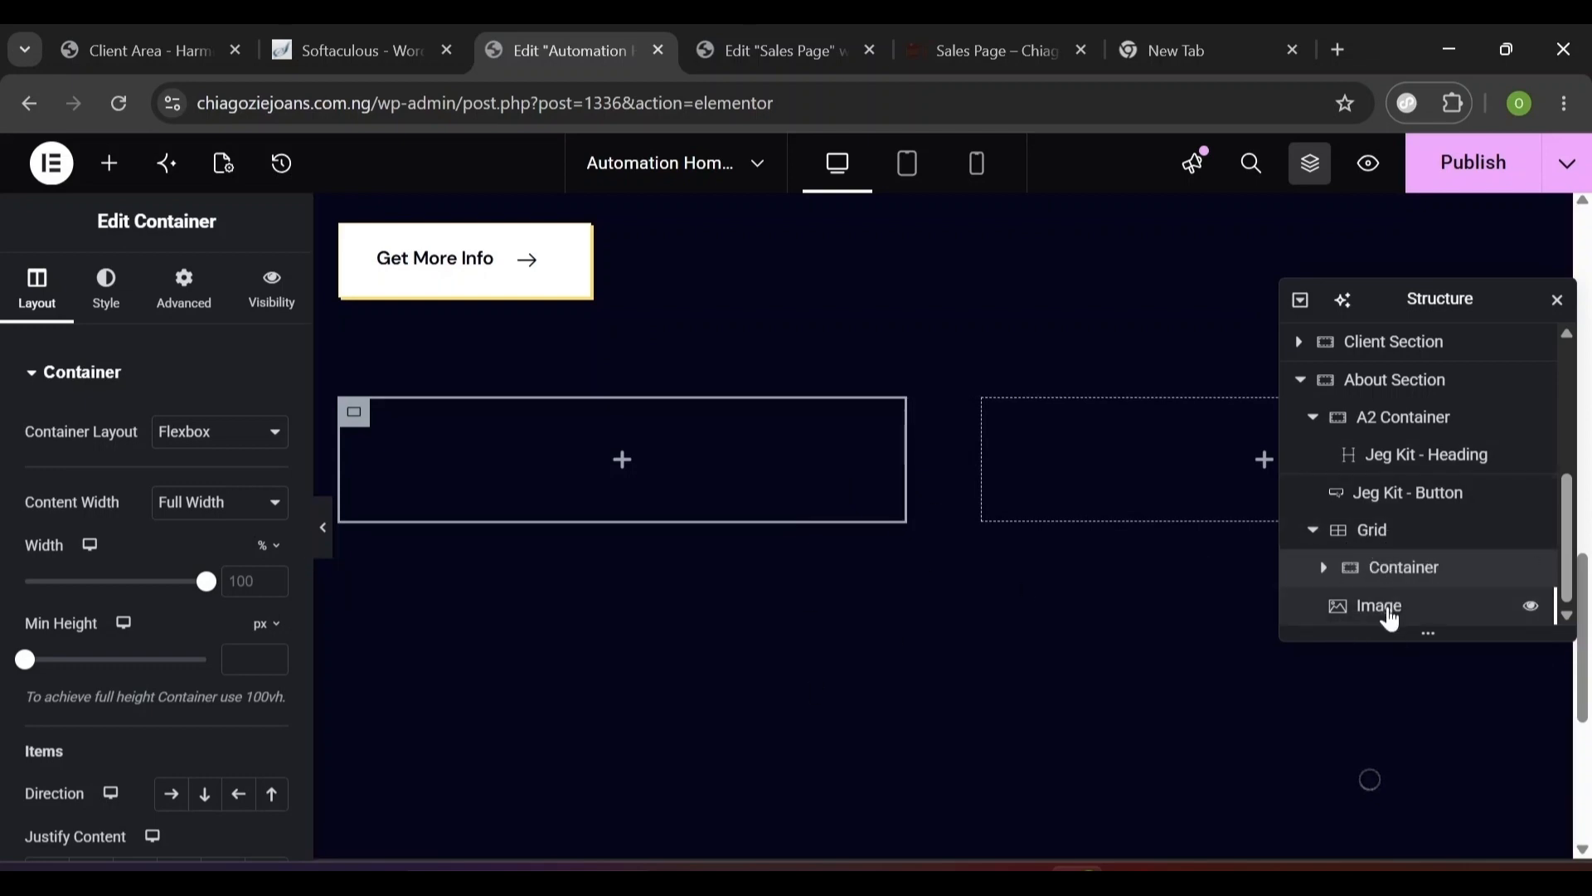
{"action": "left_click", "coordinate": [1391, 615]}
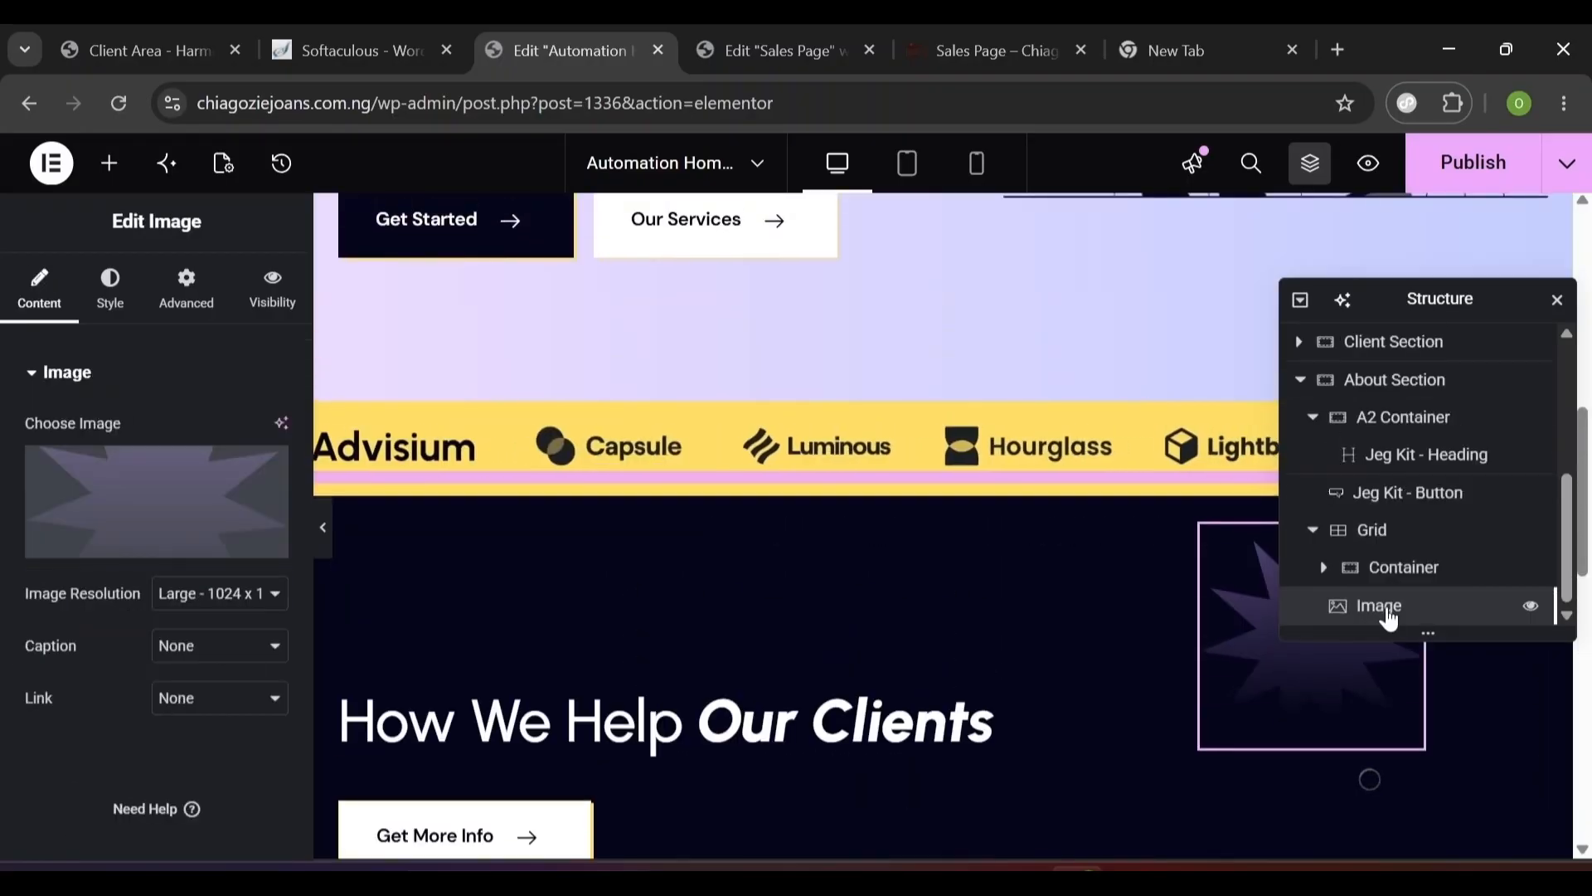
{"action": "left_click_drag", "start_coordinate": [1391, 618], "coordinate": [1380, 513]}
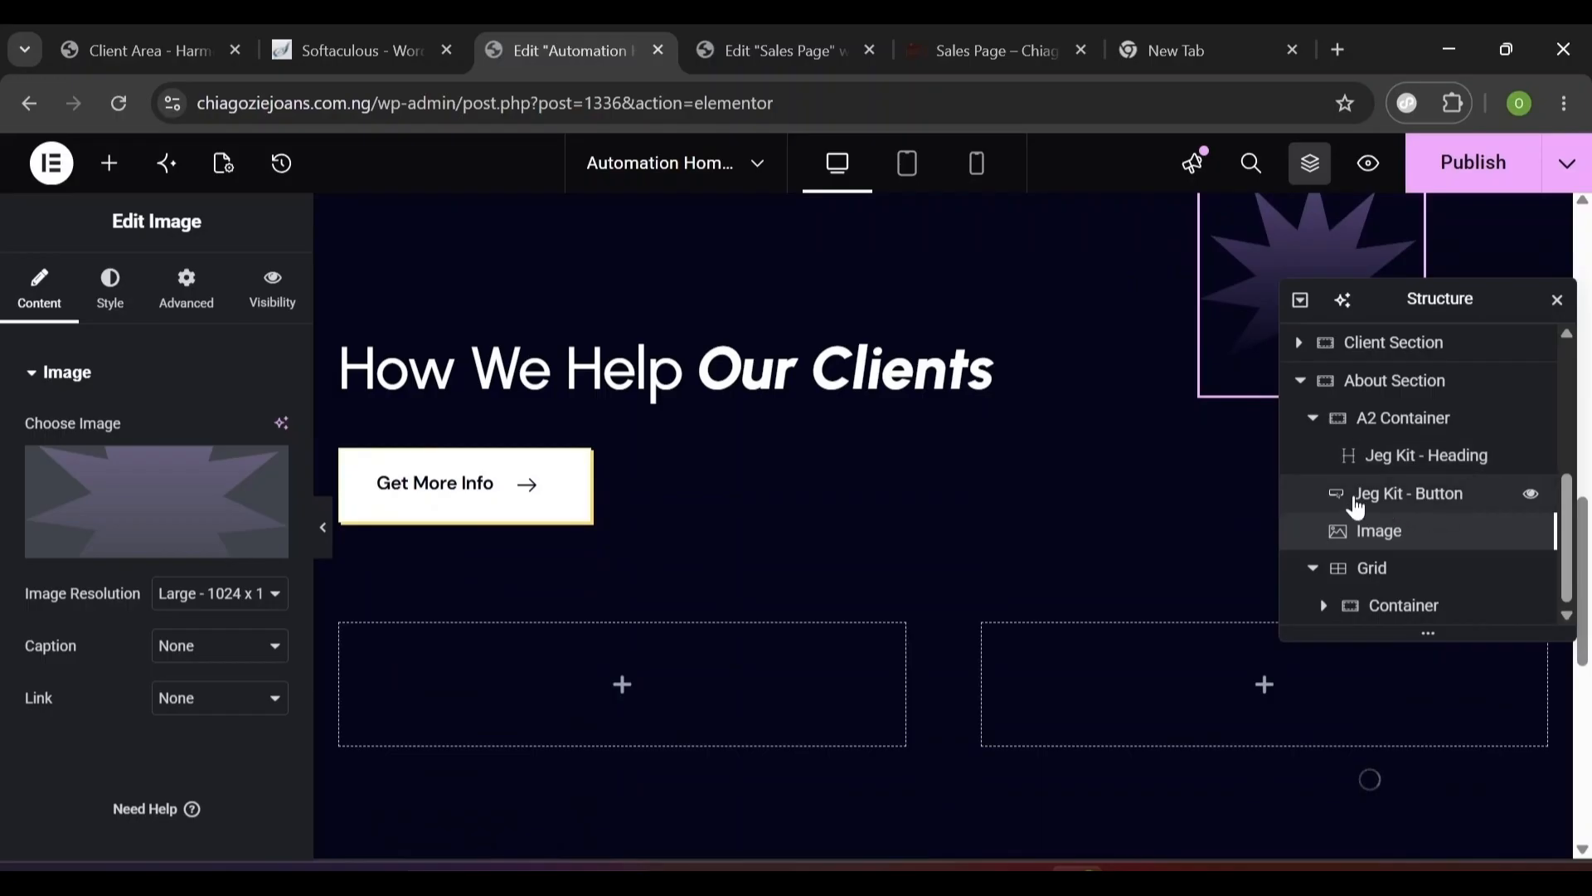
- Reorder A2 Container to heading, button, then star image, and select the grid
{"action": "left_click_drag", "start_coordinate": [1358, 503], "coordinate": [1496, 489]}
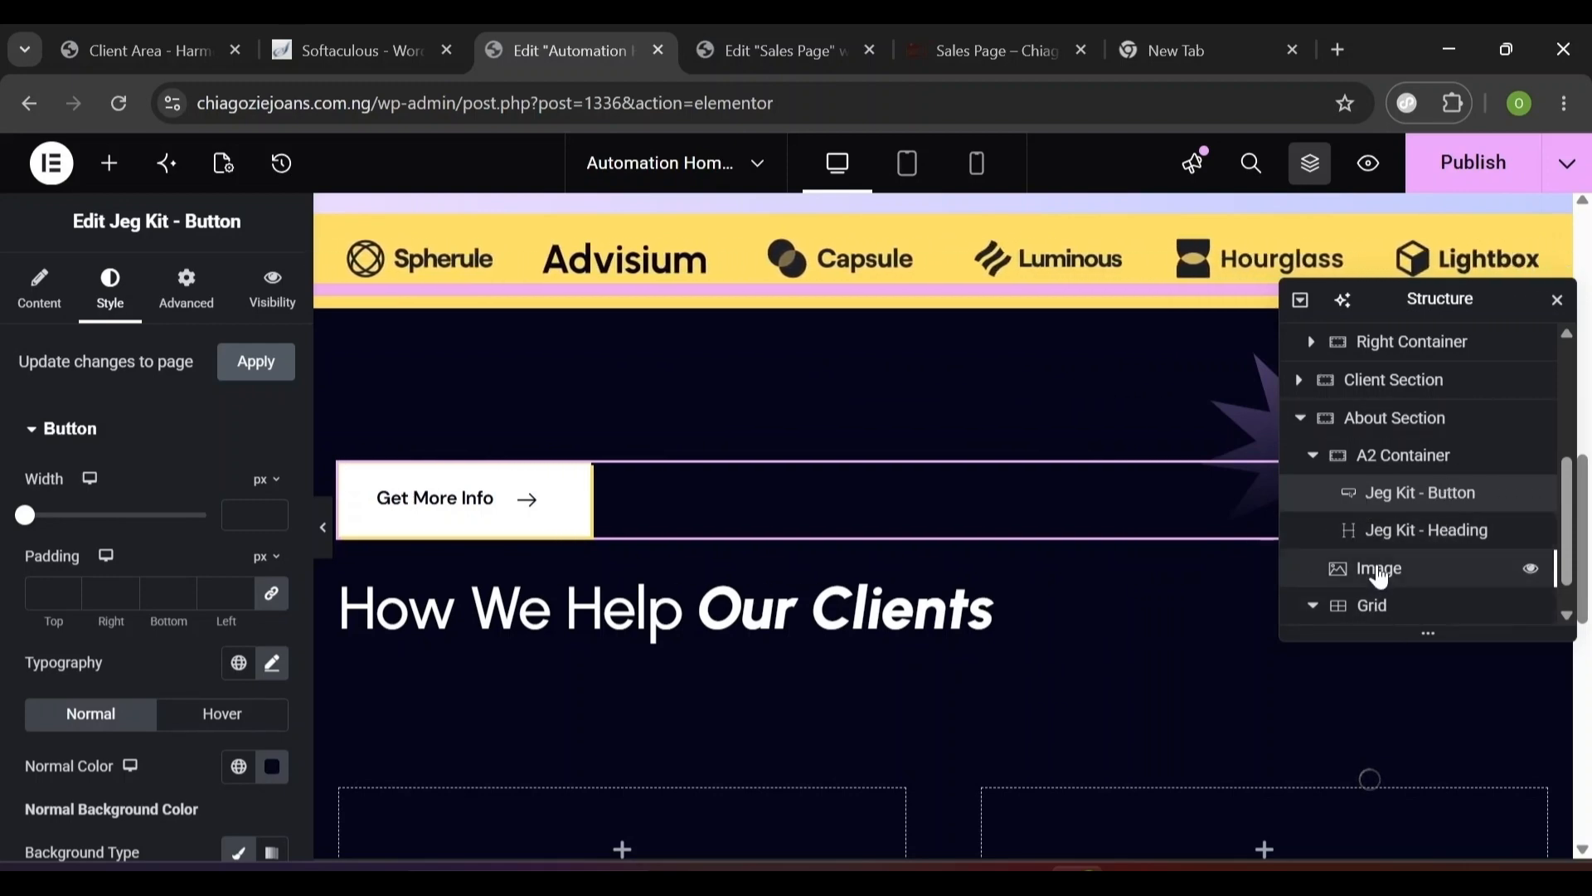
{"action": "left_click_drag", "start_coordinate": [1403, 564], "coordinate": [1510, 551]}
{"action": "mouse_move", "coordinate": [1426, 580]}
{"action": "left_mouse_down"}
{"action": "mouse_move", "coordinate": [1420, 533]}
{"action": "mouse_move", "coordinate": [1430, 572]}
{"action": "left_mouse_up"}
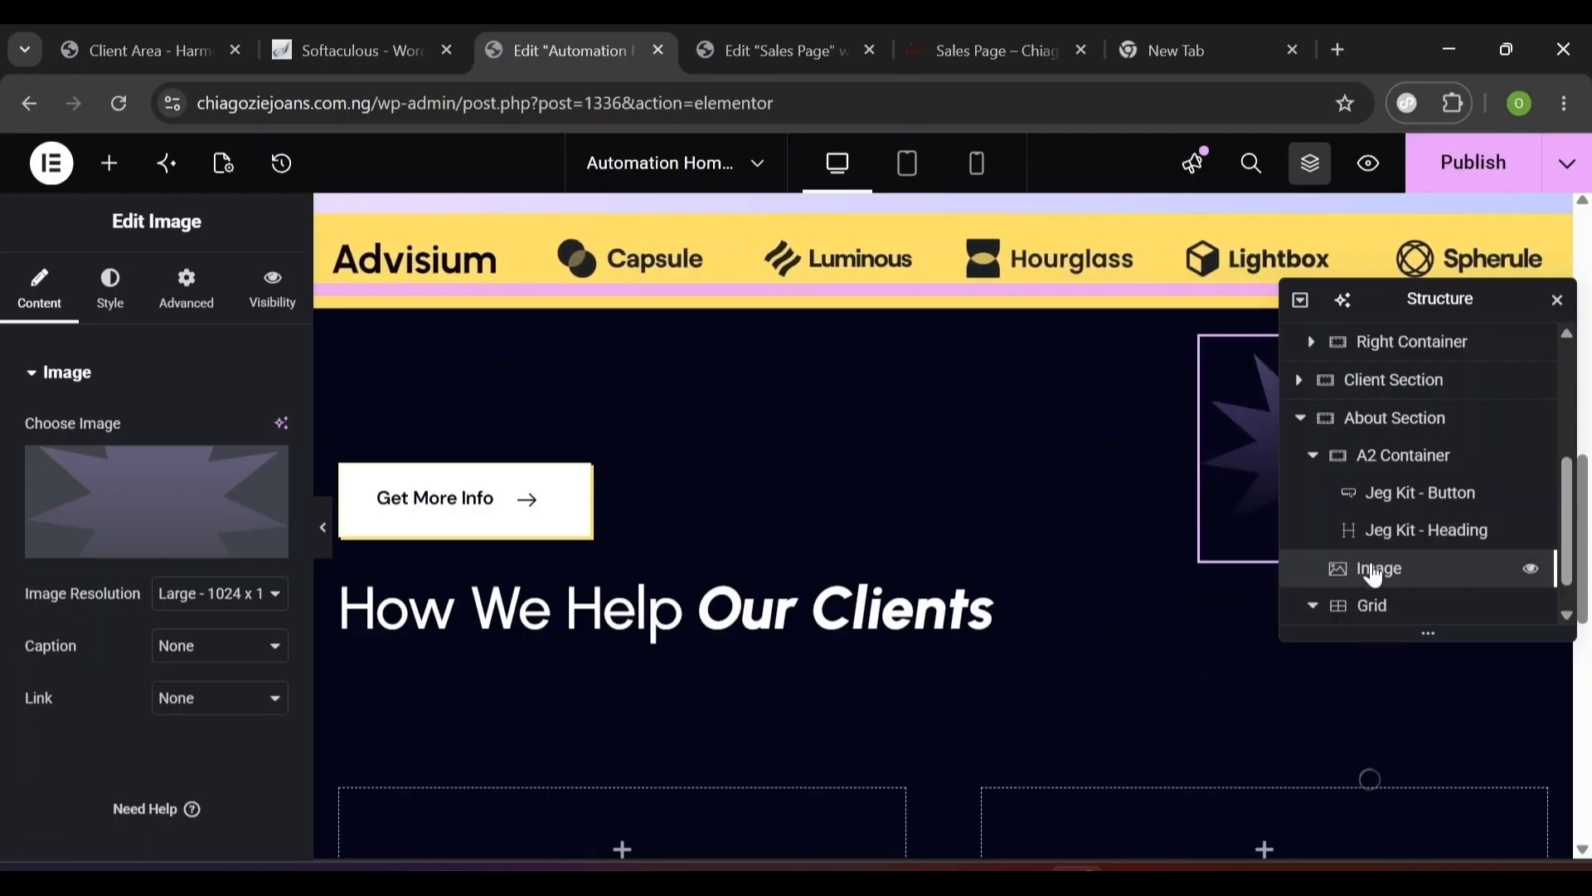
{"action": "left_click_drag", "start_coordinate": [1389, 573], "coordinate": [1422, 489]}
{"action": "scroll", "coordinate": [1567, 551], "scroll_direction": "down", "scroll_amount": 1}
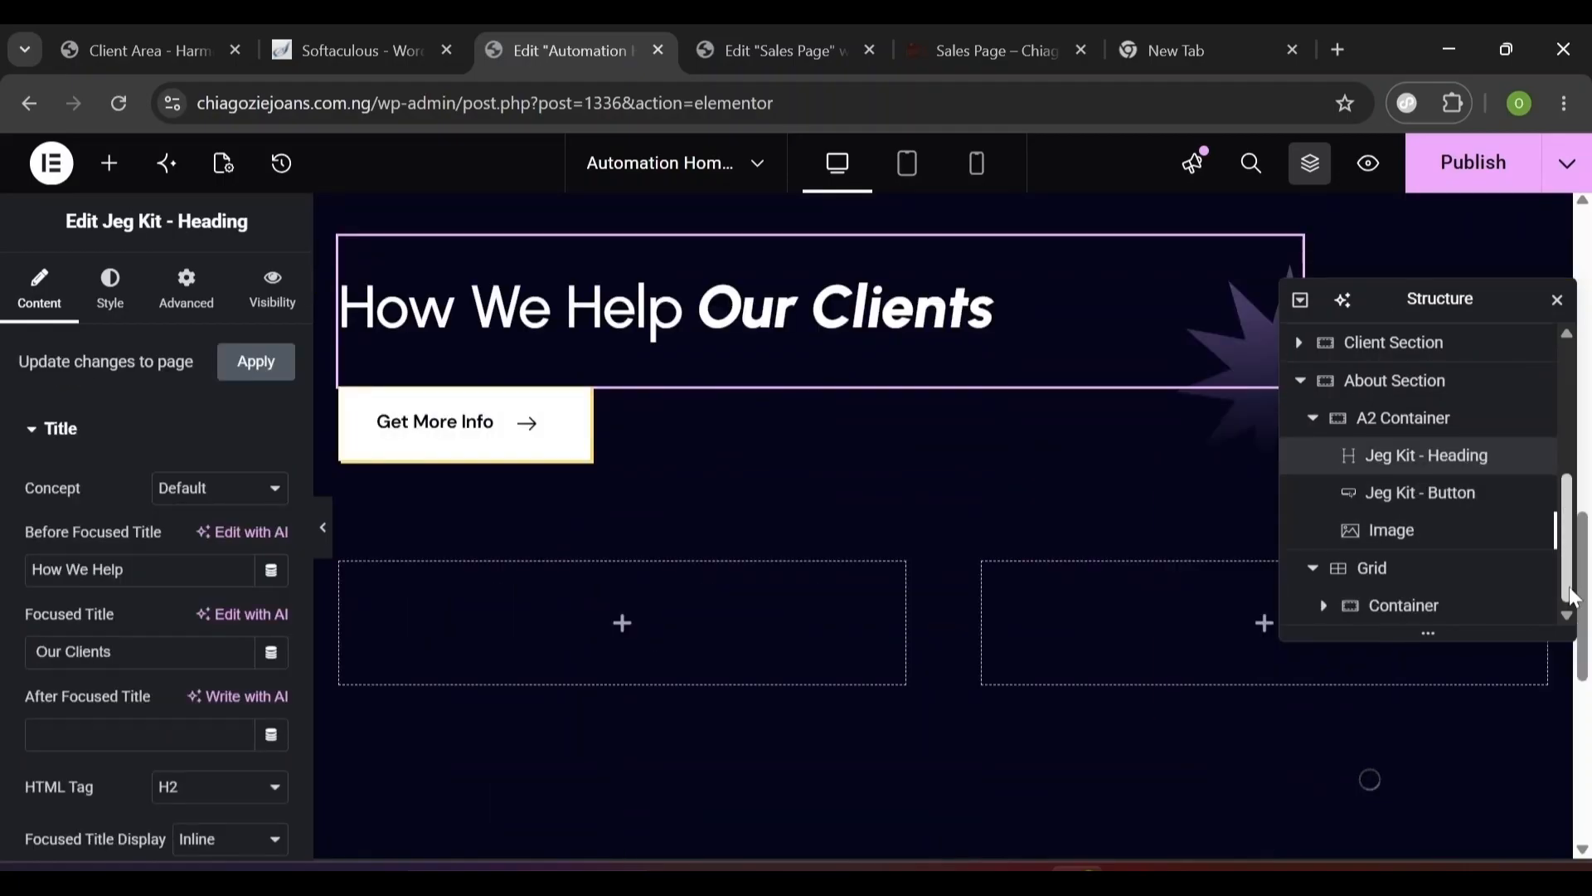
{"action": "left_click", "coordinate": [1407, 578]}
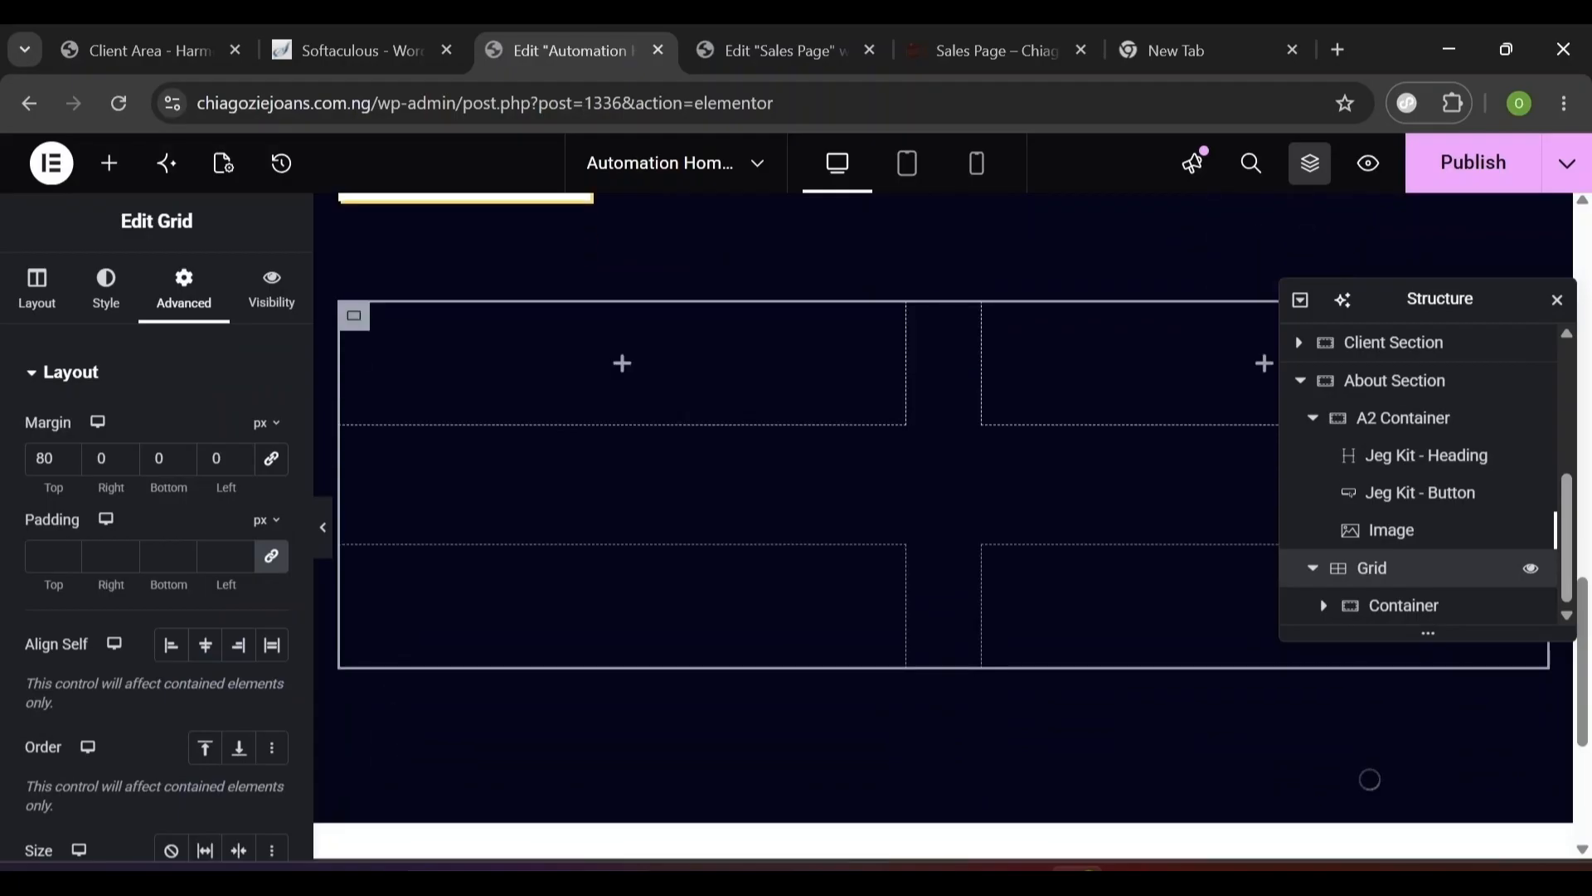
- Rename the grid's first container to 'Card' in the Structure panel
{"action": "left_click", "coordinate": [1390, 606]}
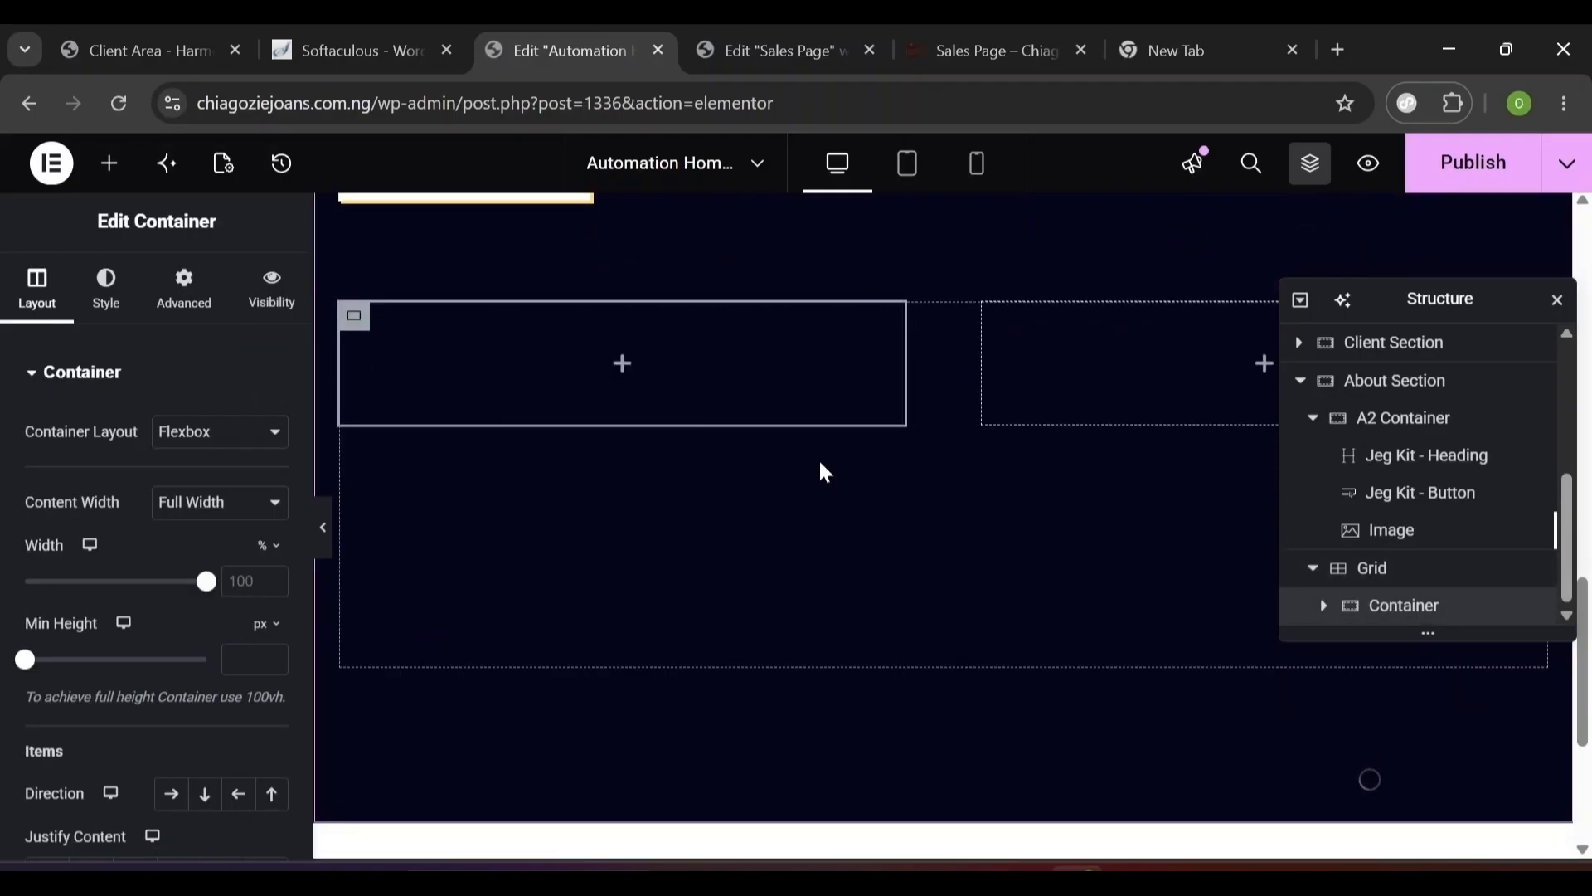
{"action": "double_click", "coordinate": [1393, 608]}
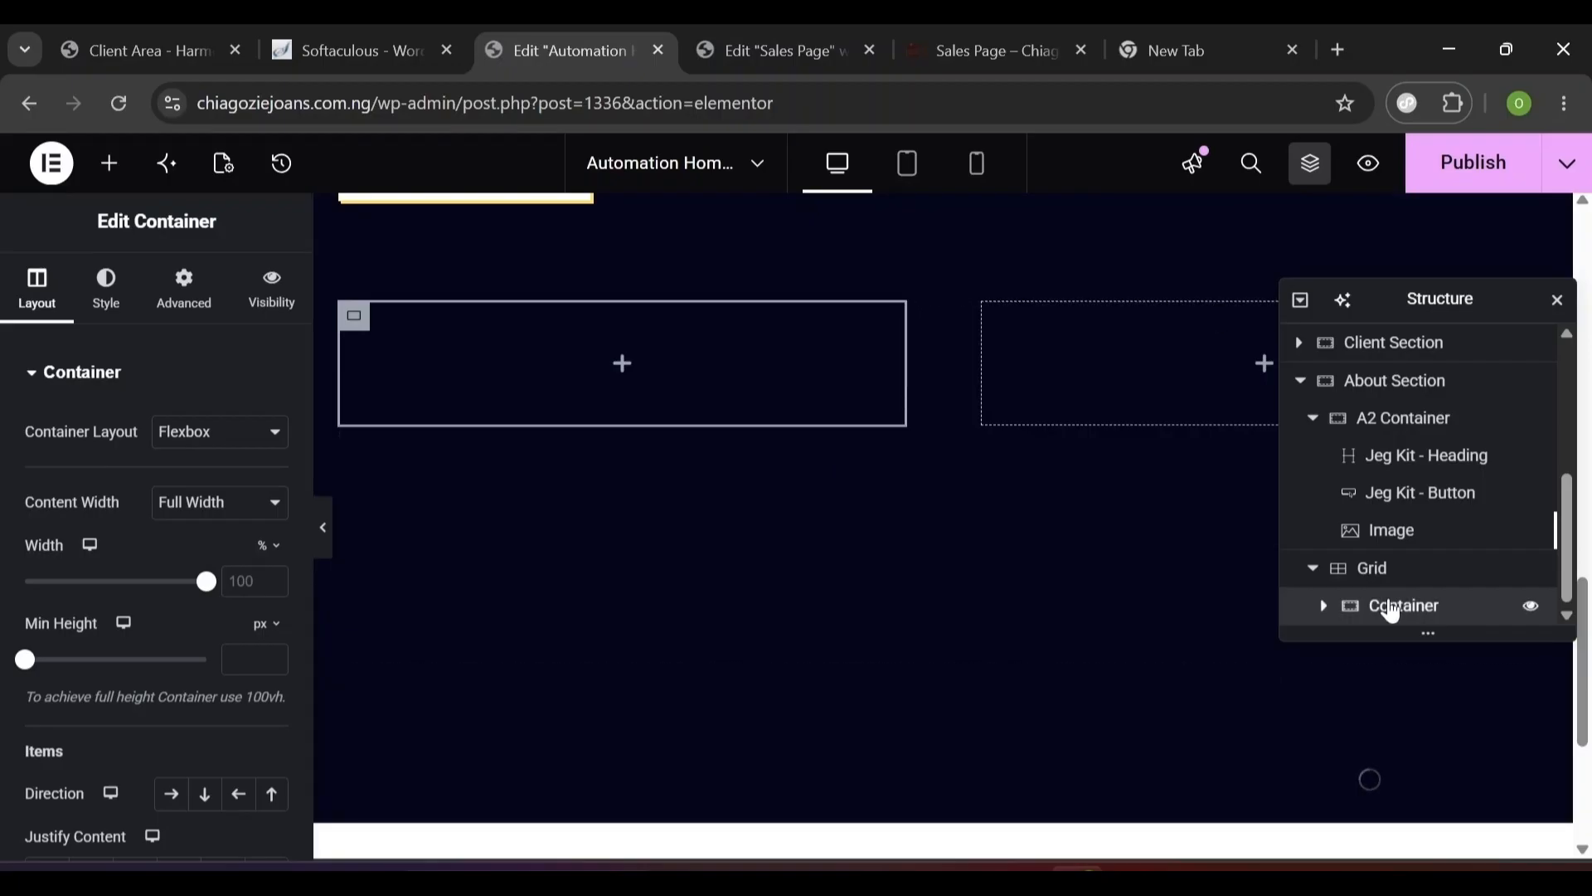
{"action": "type", "text": "Card"}
{"action": "left_click", "coordinate": [1324, 606]}
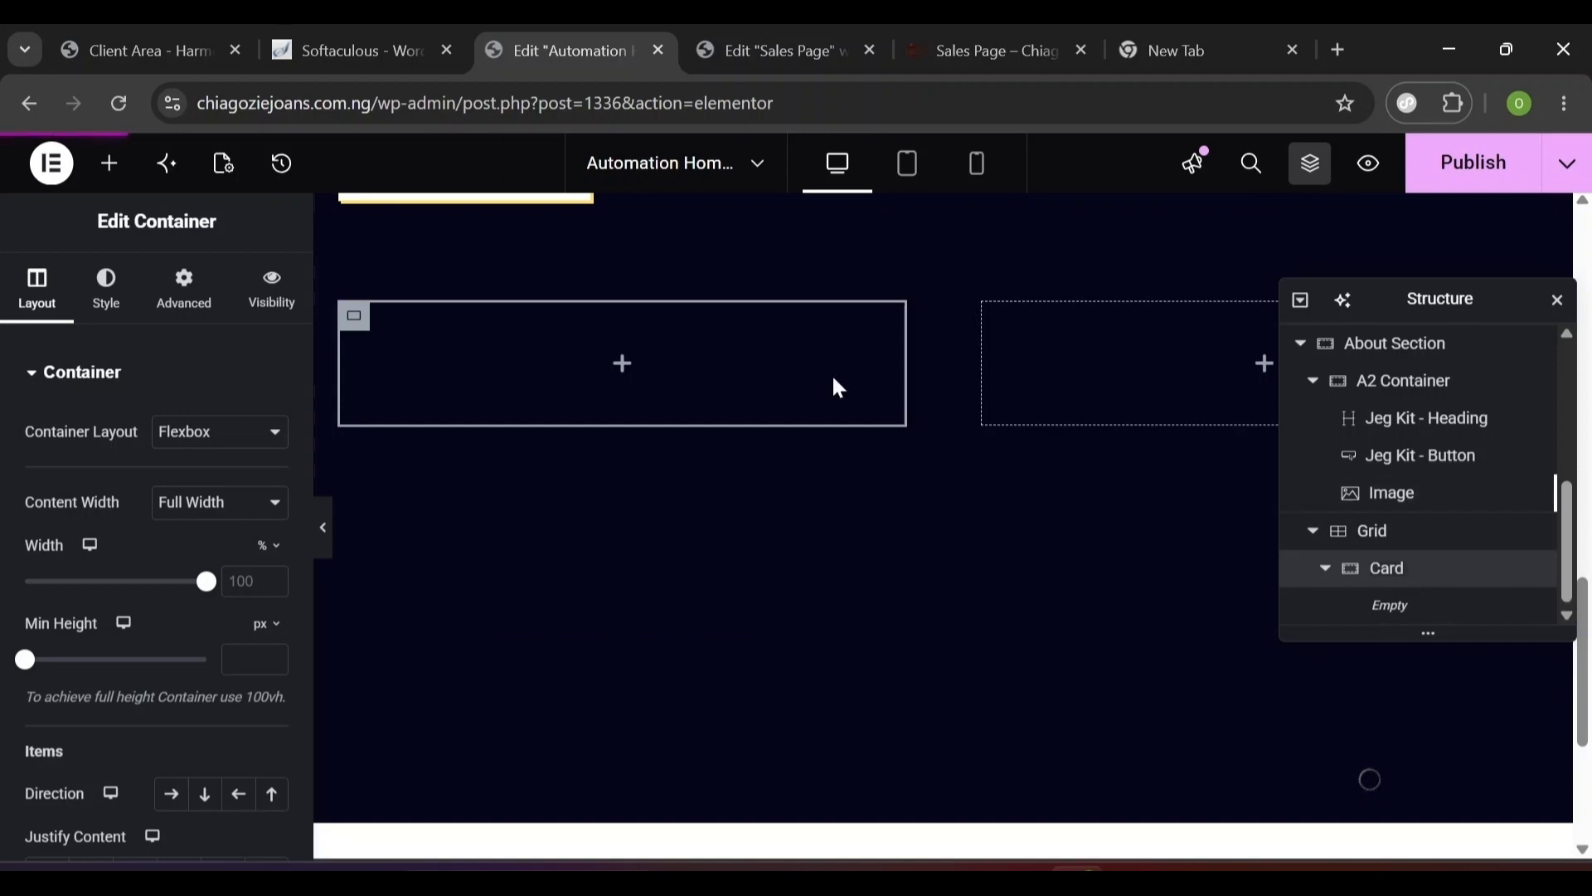
- Search 'progress' and drop a Jeg Kit - Progress Bar widget into the Card container
{"action": "left_click", "coordinate": [105, 164]}
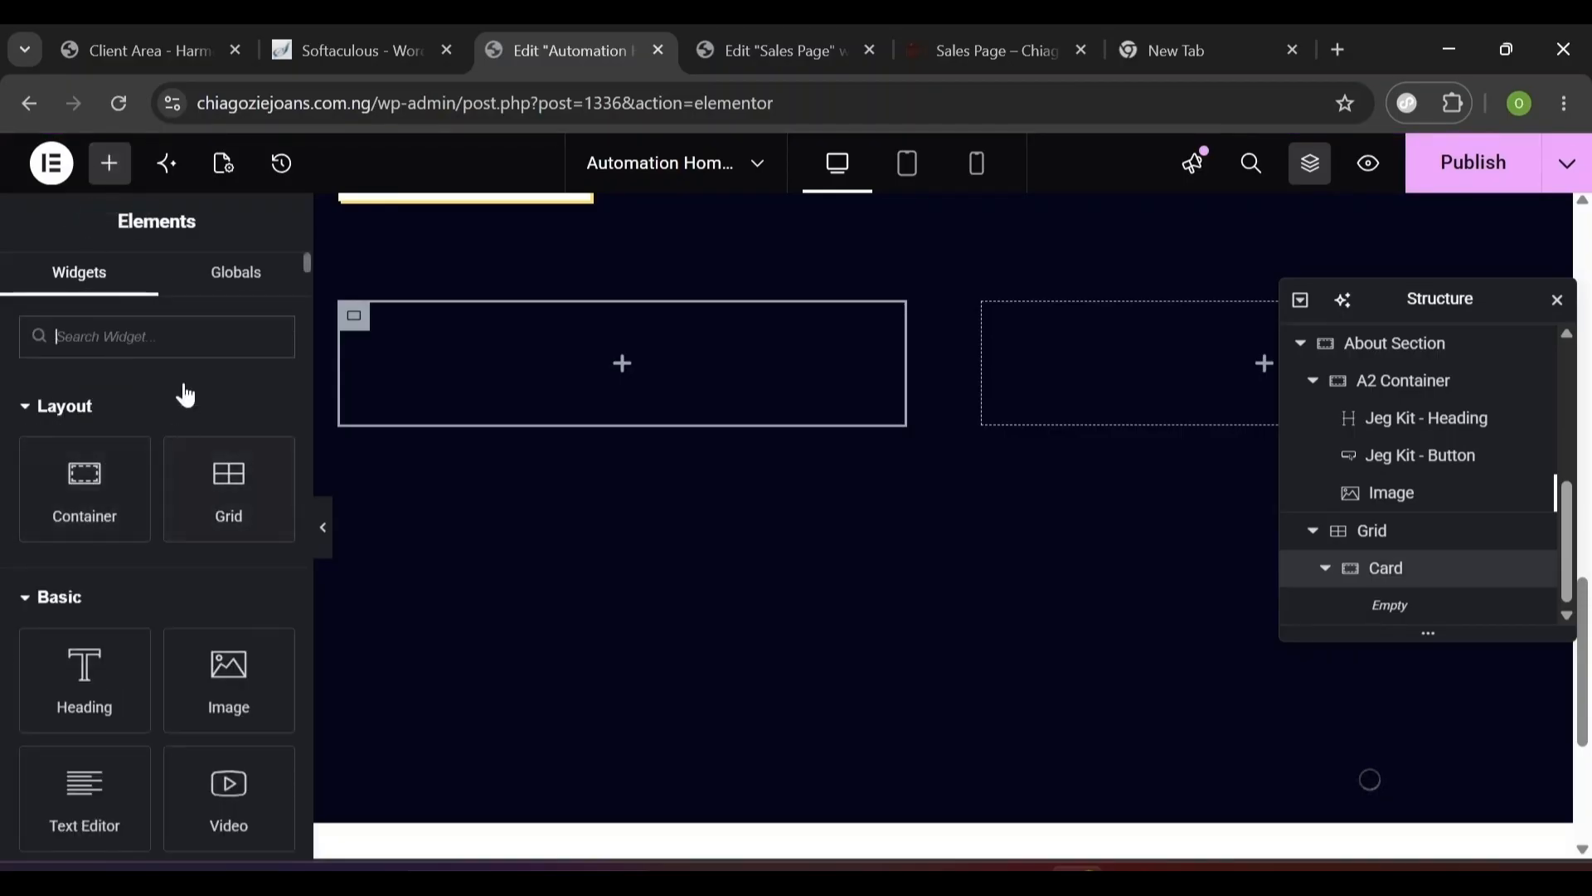
{"action": "type", "text": "progree"}
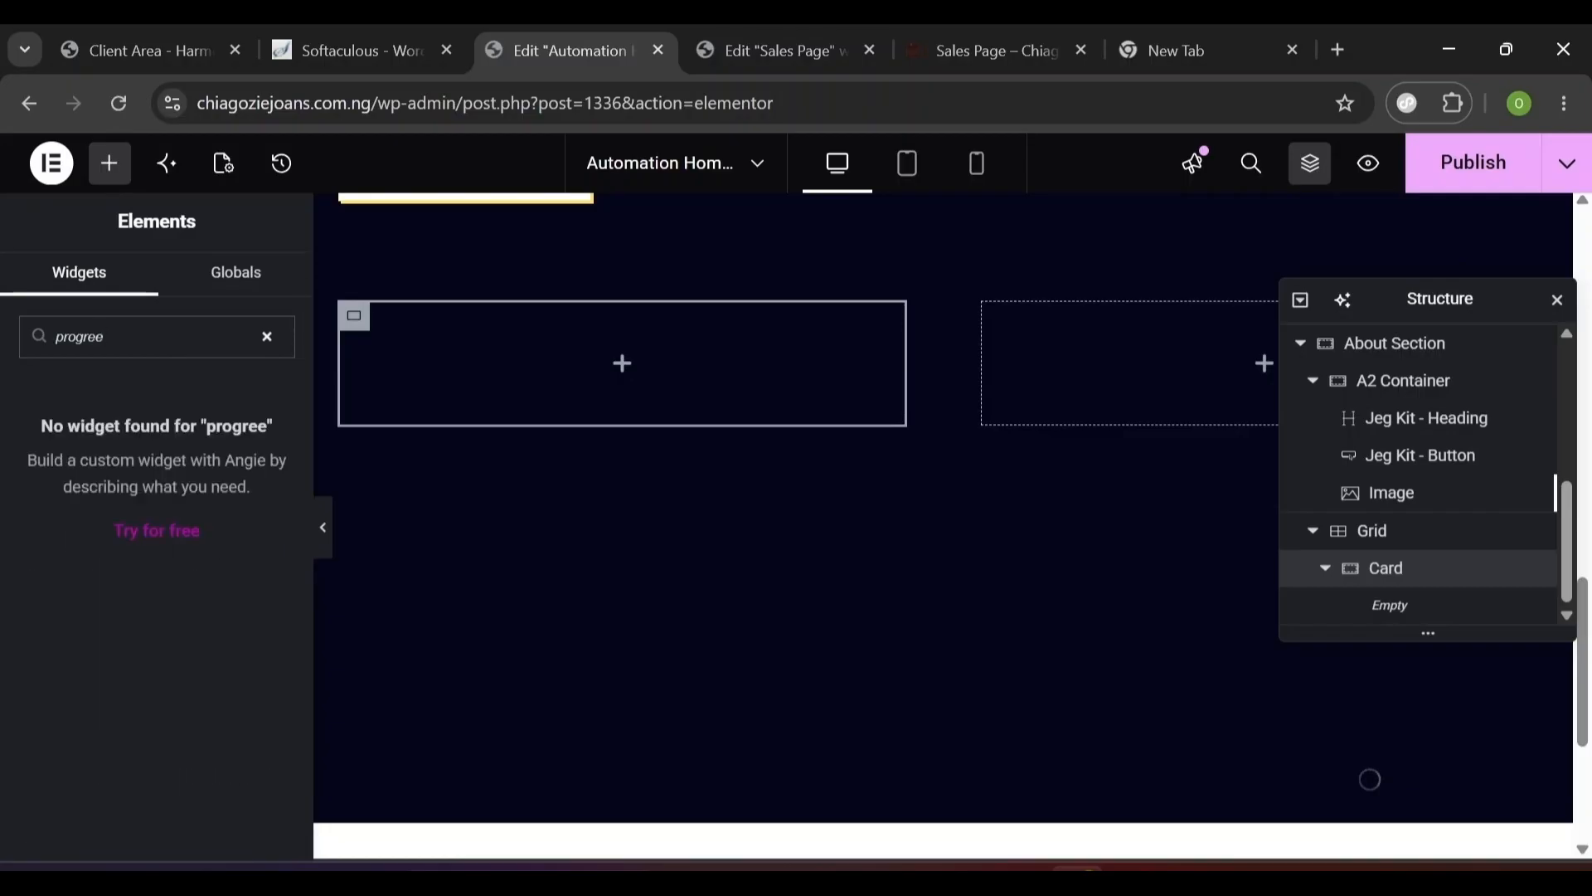
{"action": "key", "text": "BackSpace"}
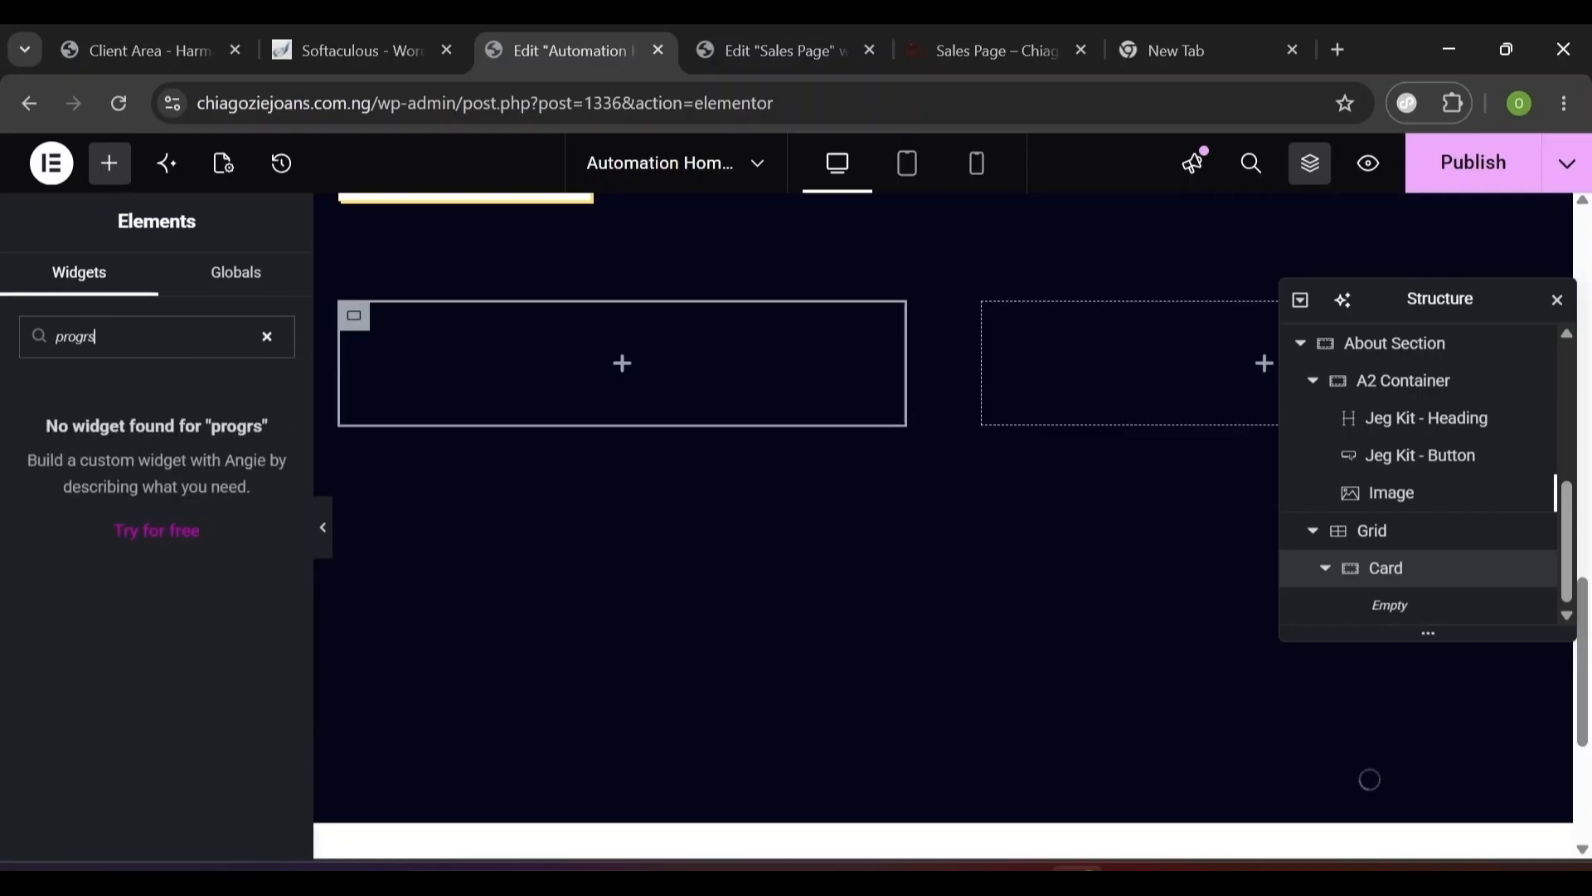
{"action": "type", "text": "s"}
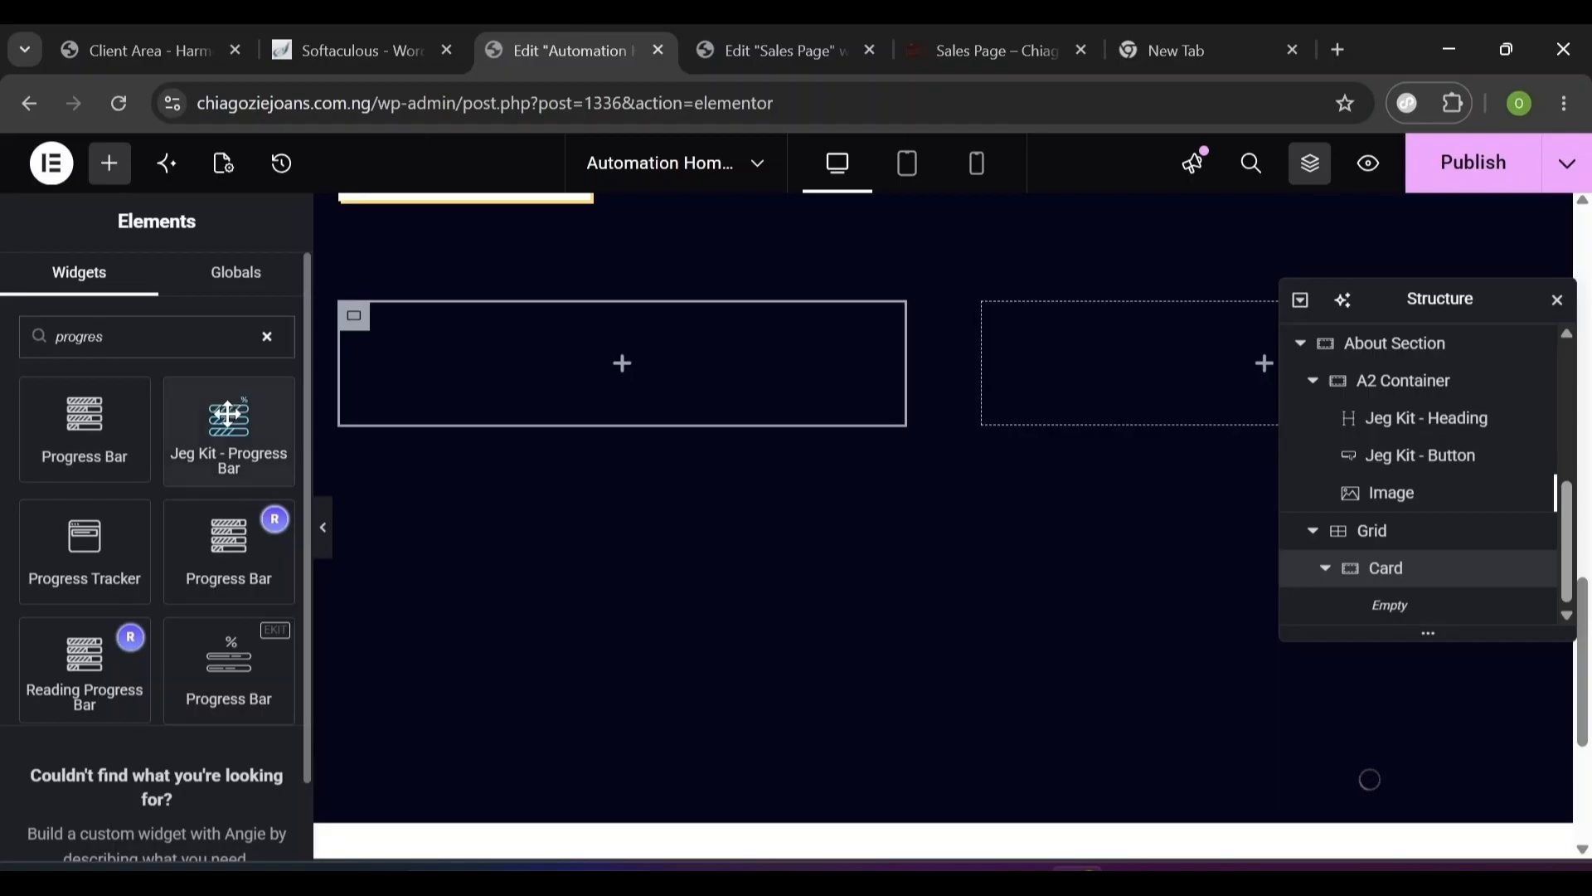
{"action": "left_click_drag", "start_coordinate": [228, 454], "coordinate": [489, 367]}
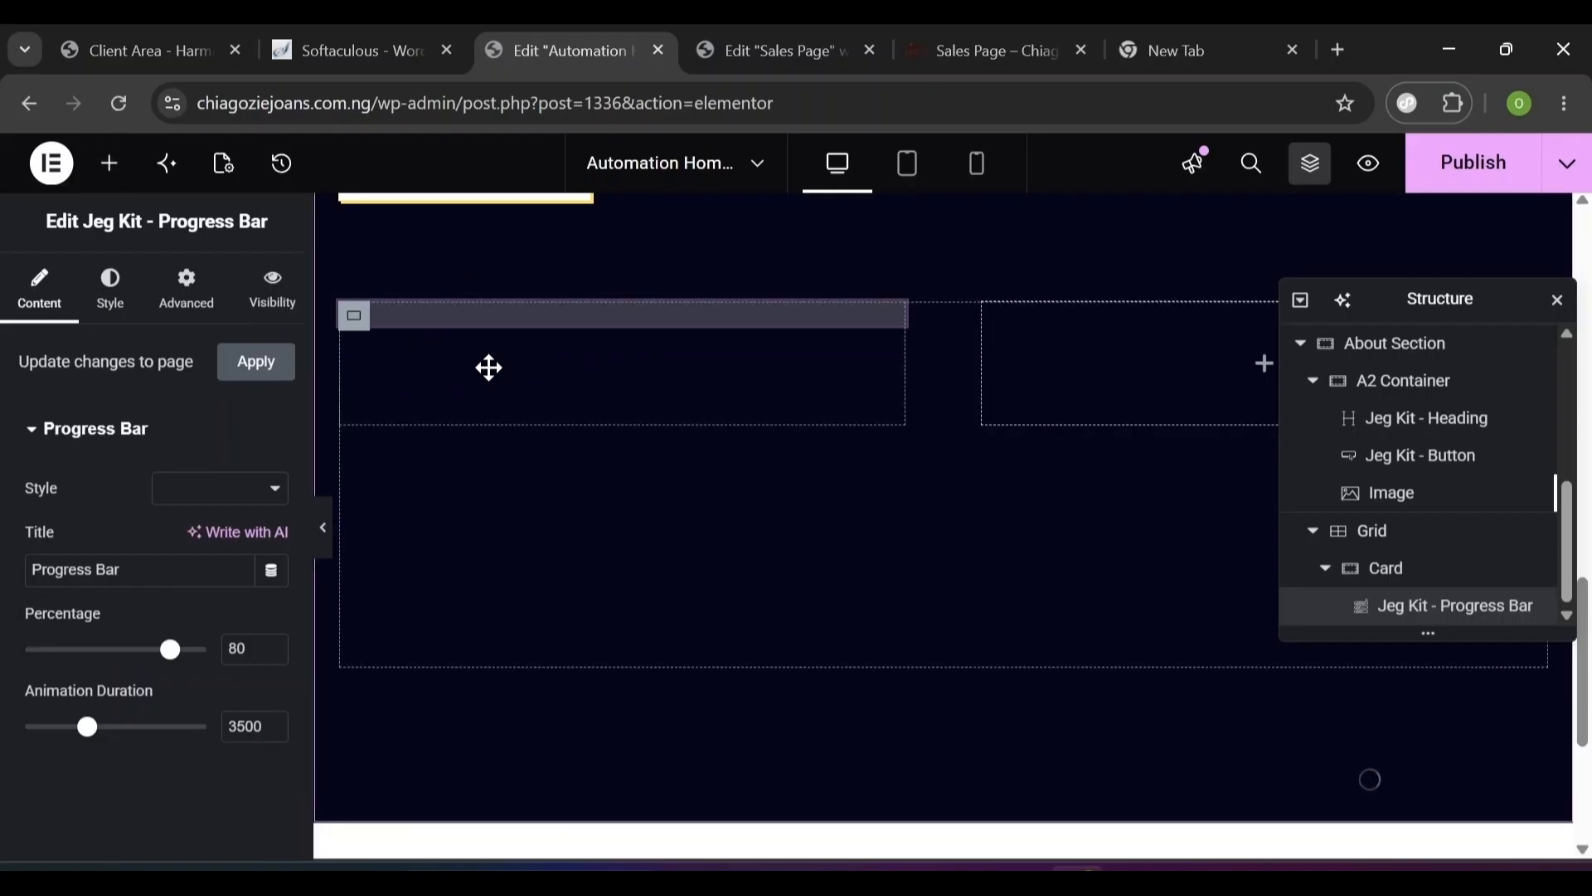
{"action": "scroll", "coordinate": [488, 367], "scroll_direction": "up", "scroll_amount": 3}
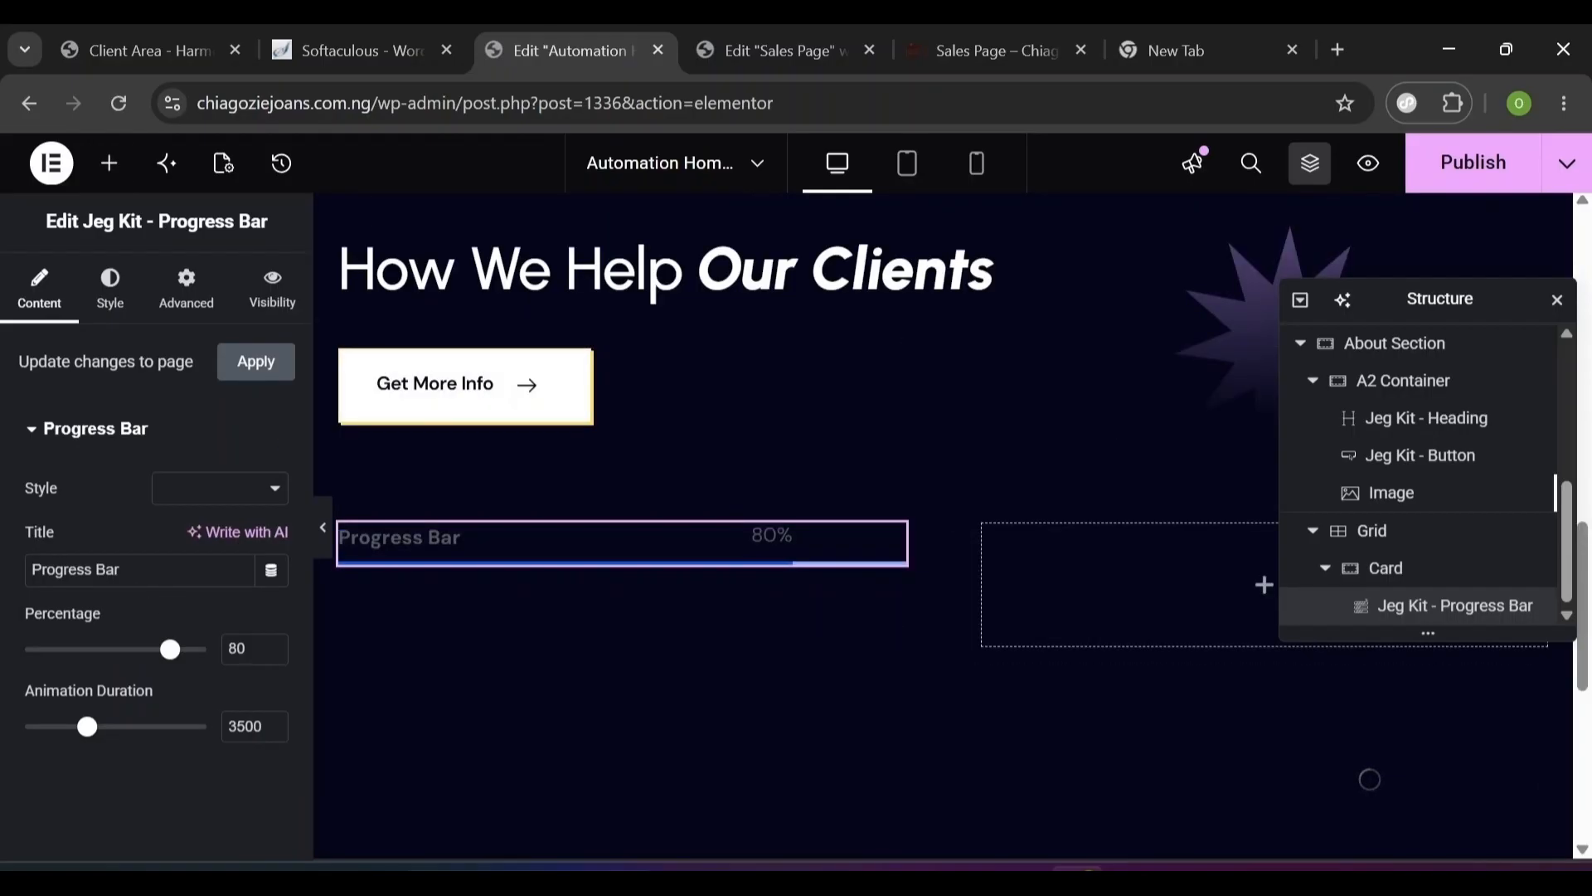
- Rename the progress bar 'Client Satisfaction', set its percentage to 95 and its animation duration to 1500
{"action": "triple_click", "coordinate": [121, 569]}
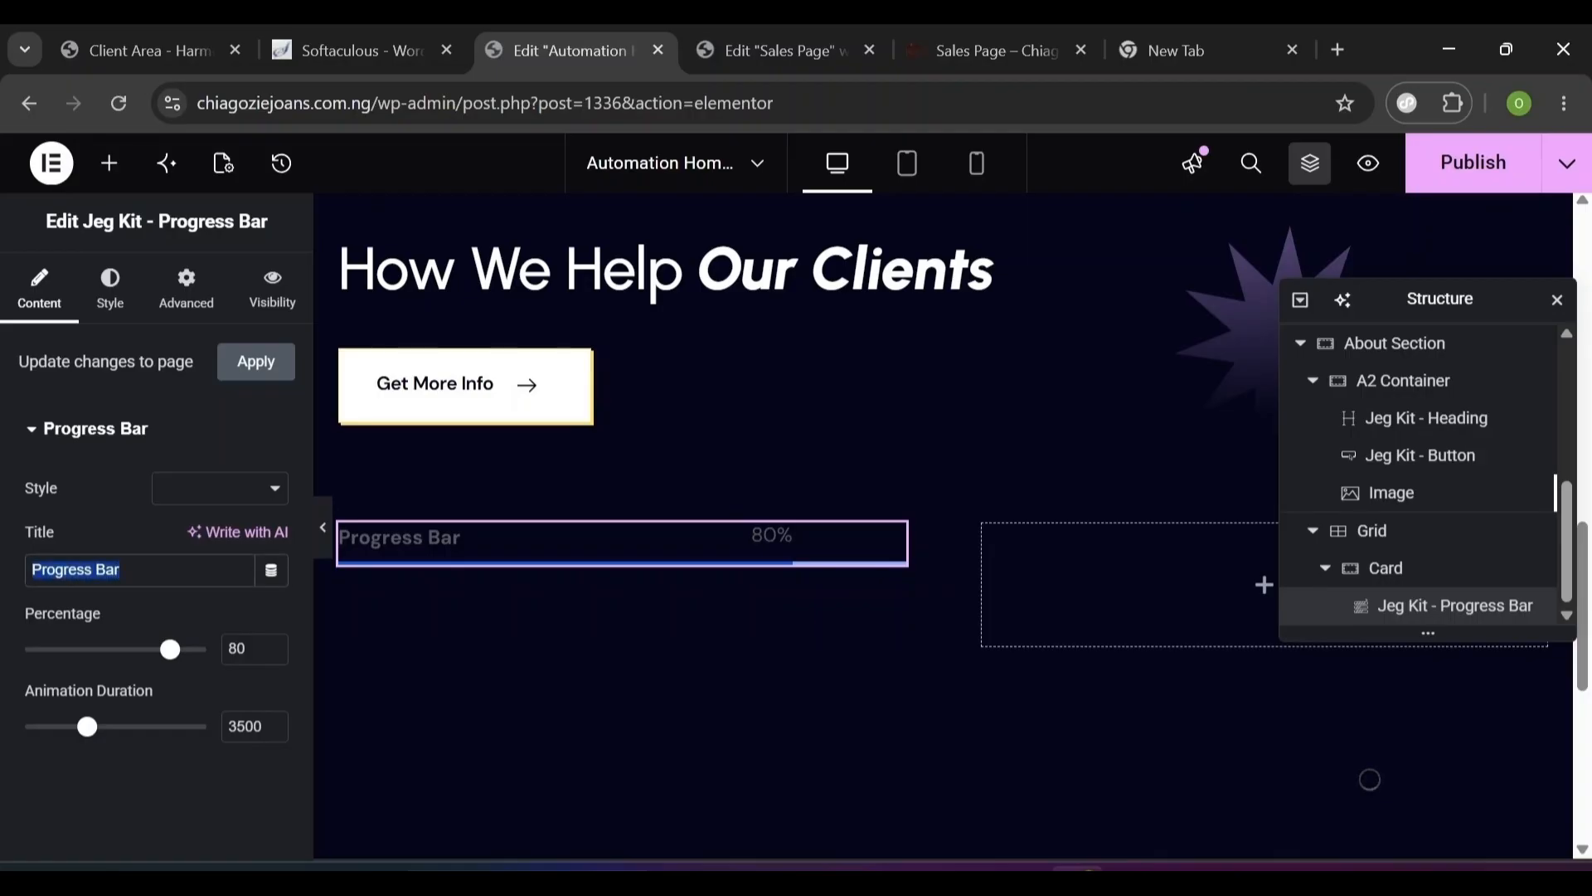
{"action": "type", "text": "Clien"}
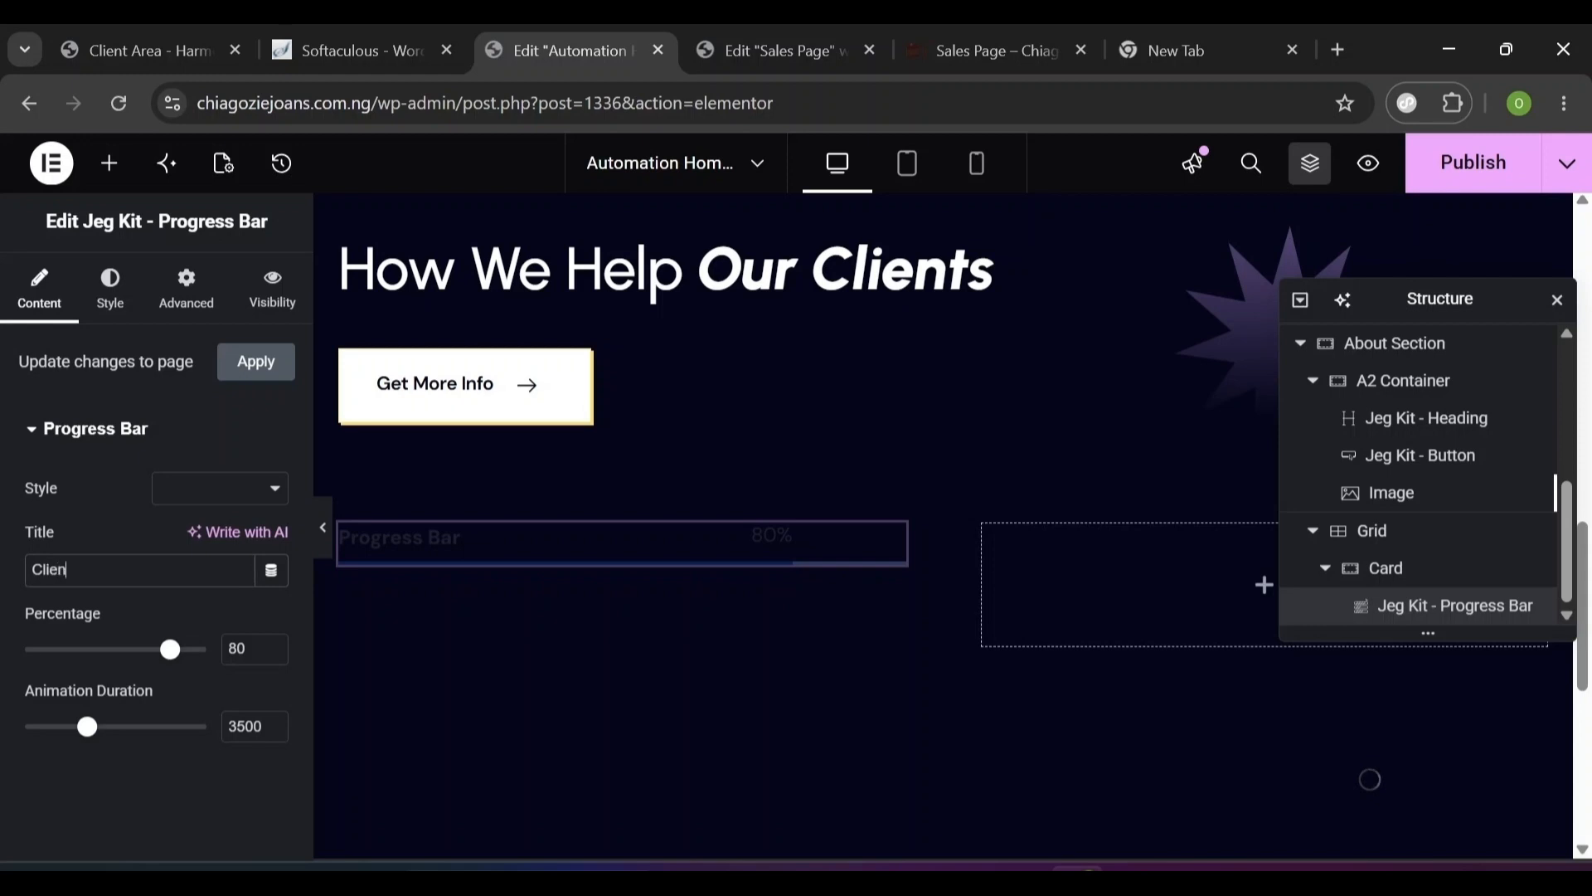
{"action": "type", "text": "t Satisfaction"}
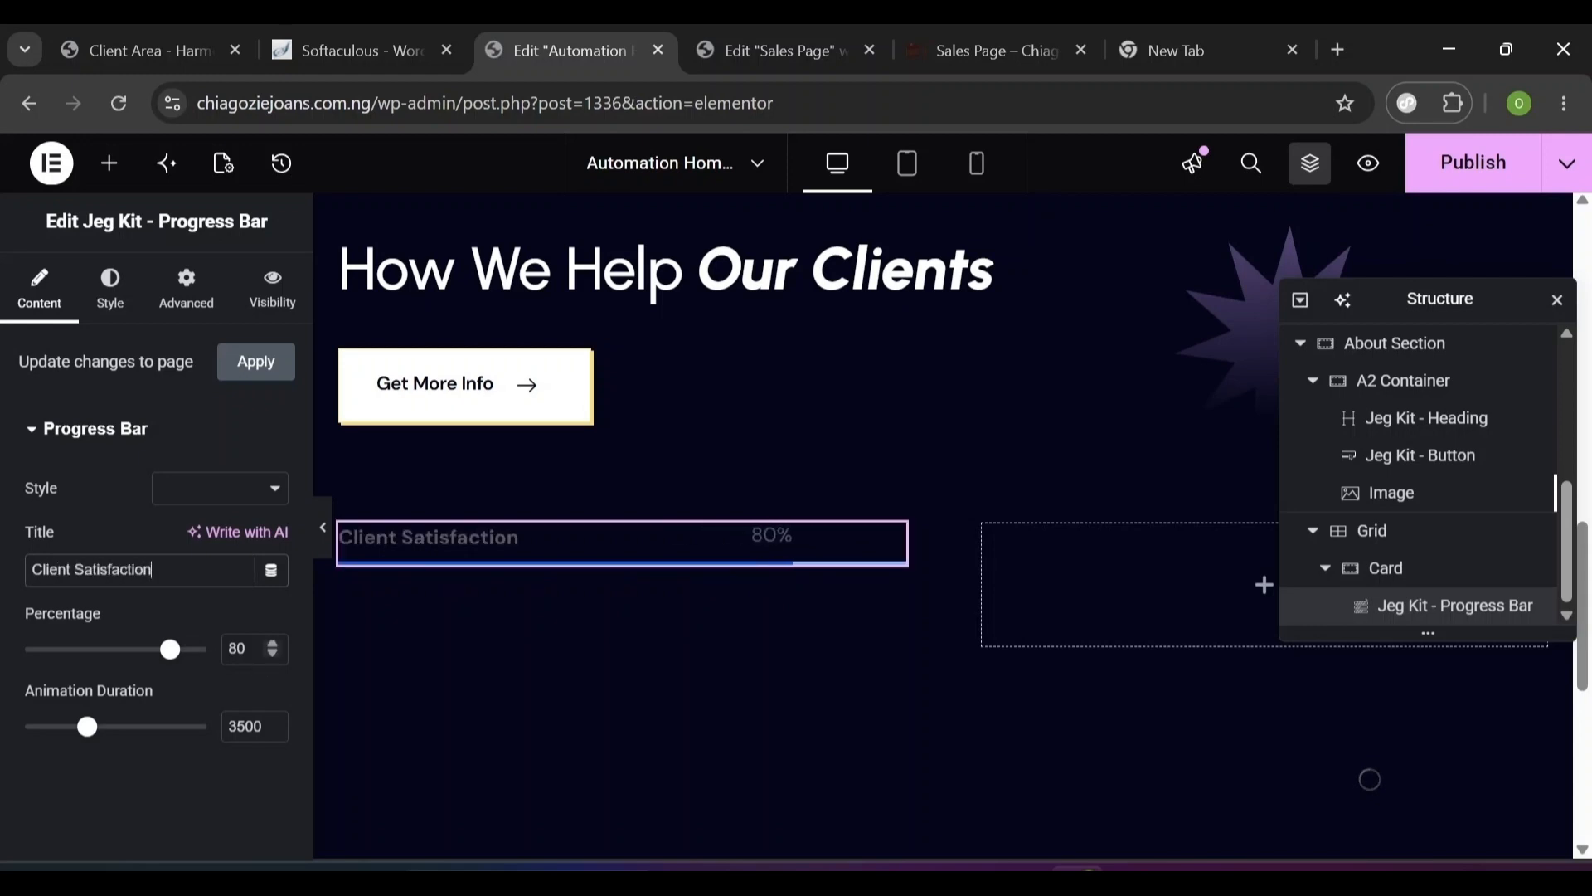
{"action": "double_click", "coordinate": [238, 648]}
{"action": "type", "text": "95"}
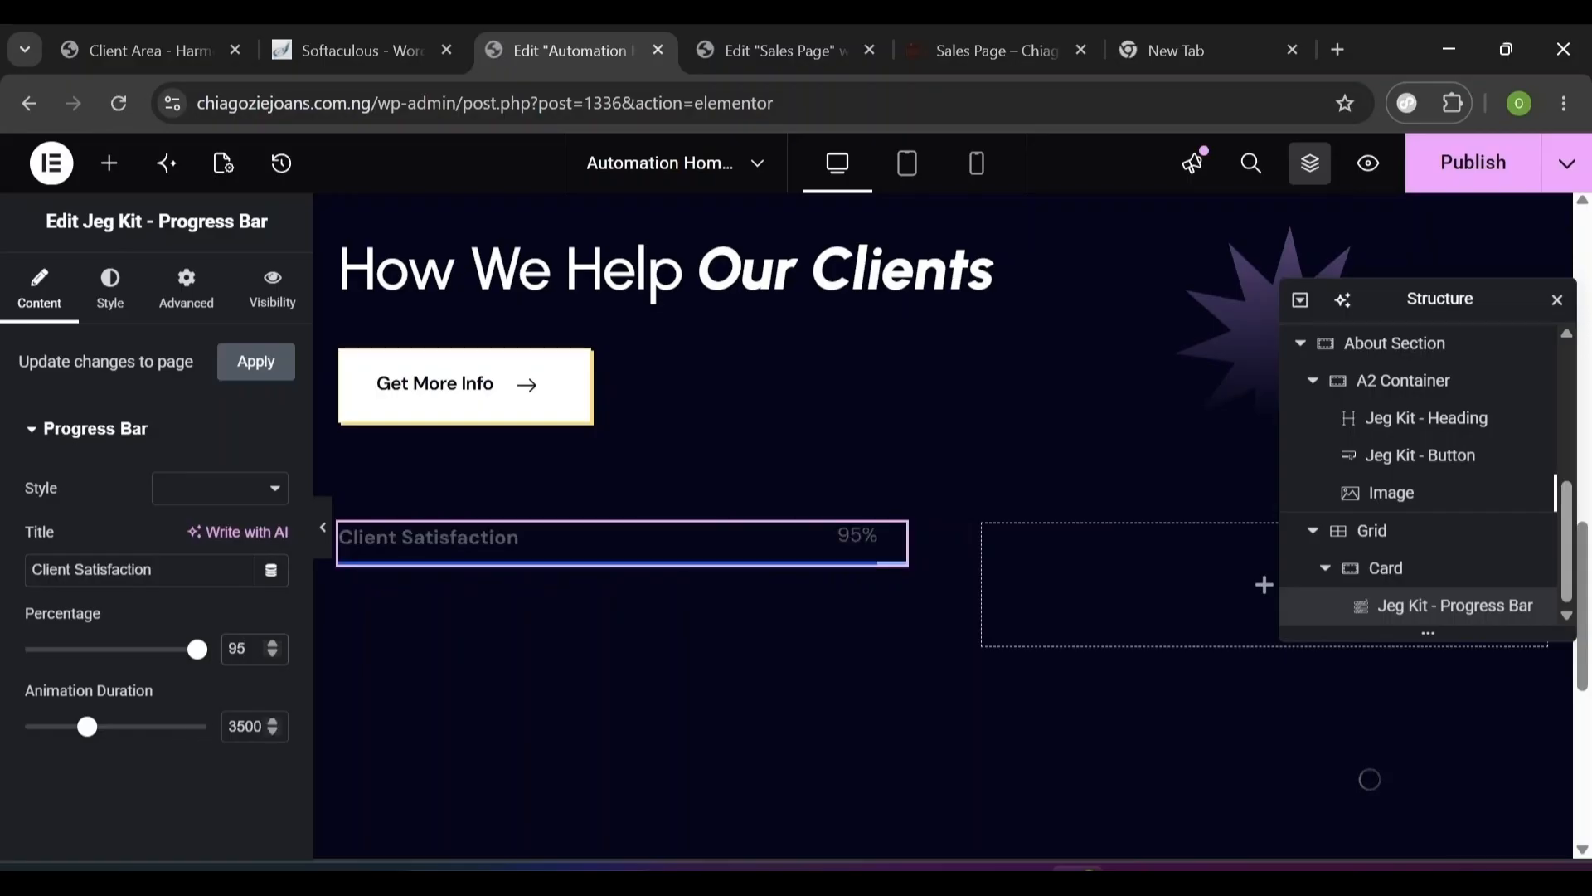
{"action": "double_click", "coordinate": [245, 727]}
{"action": "type", "text": "1500"}
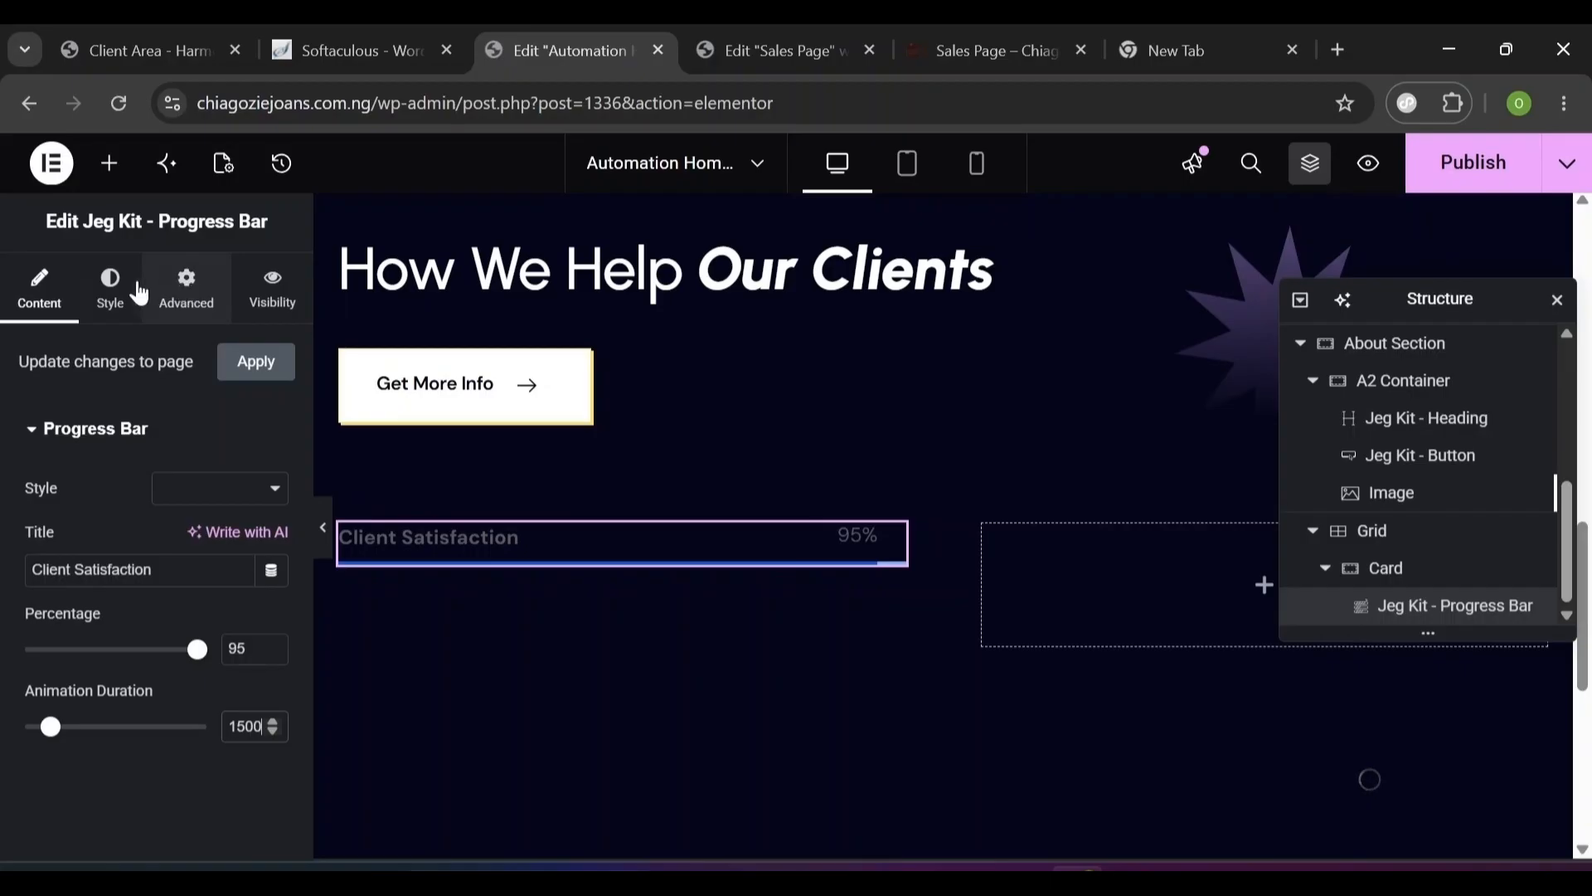
- Give the progress bar a classic background in a mostly transparent colour
{"action": "left_click", "coordinate": [110, 292]}
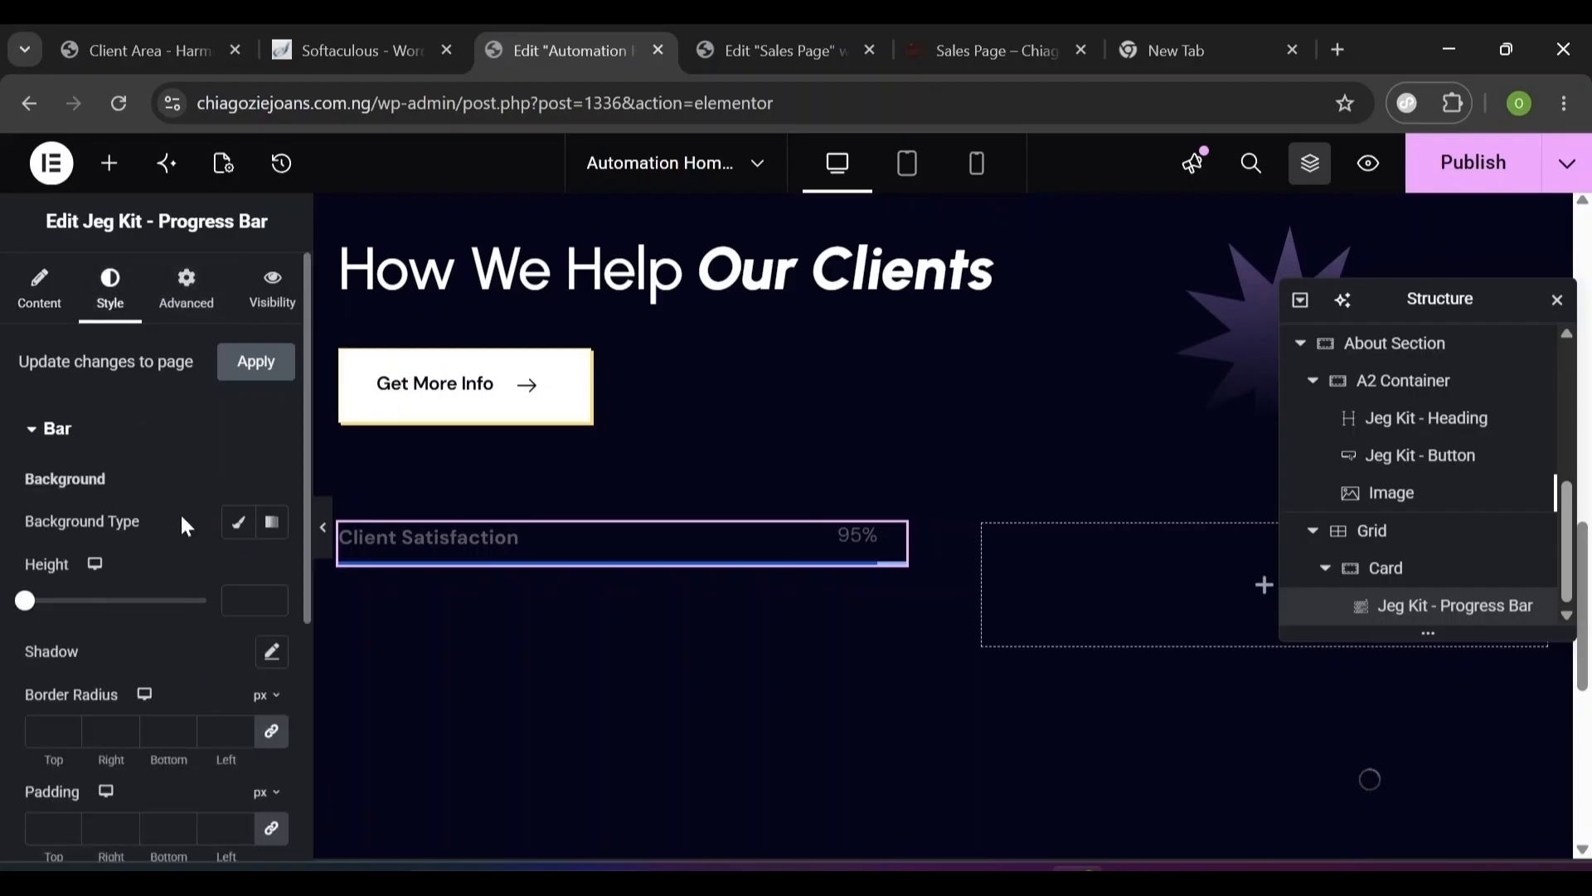
{"action": "left_click", "coordinate": [236, 524]}
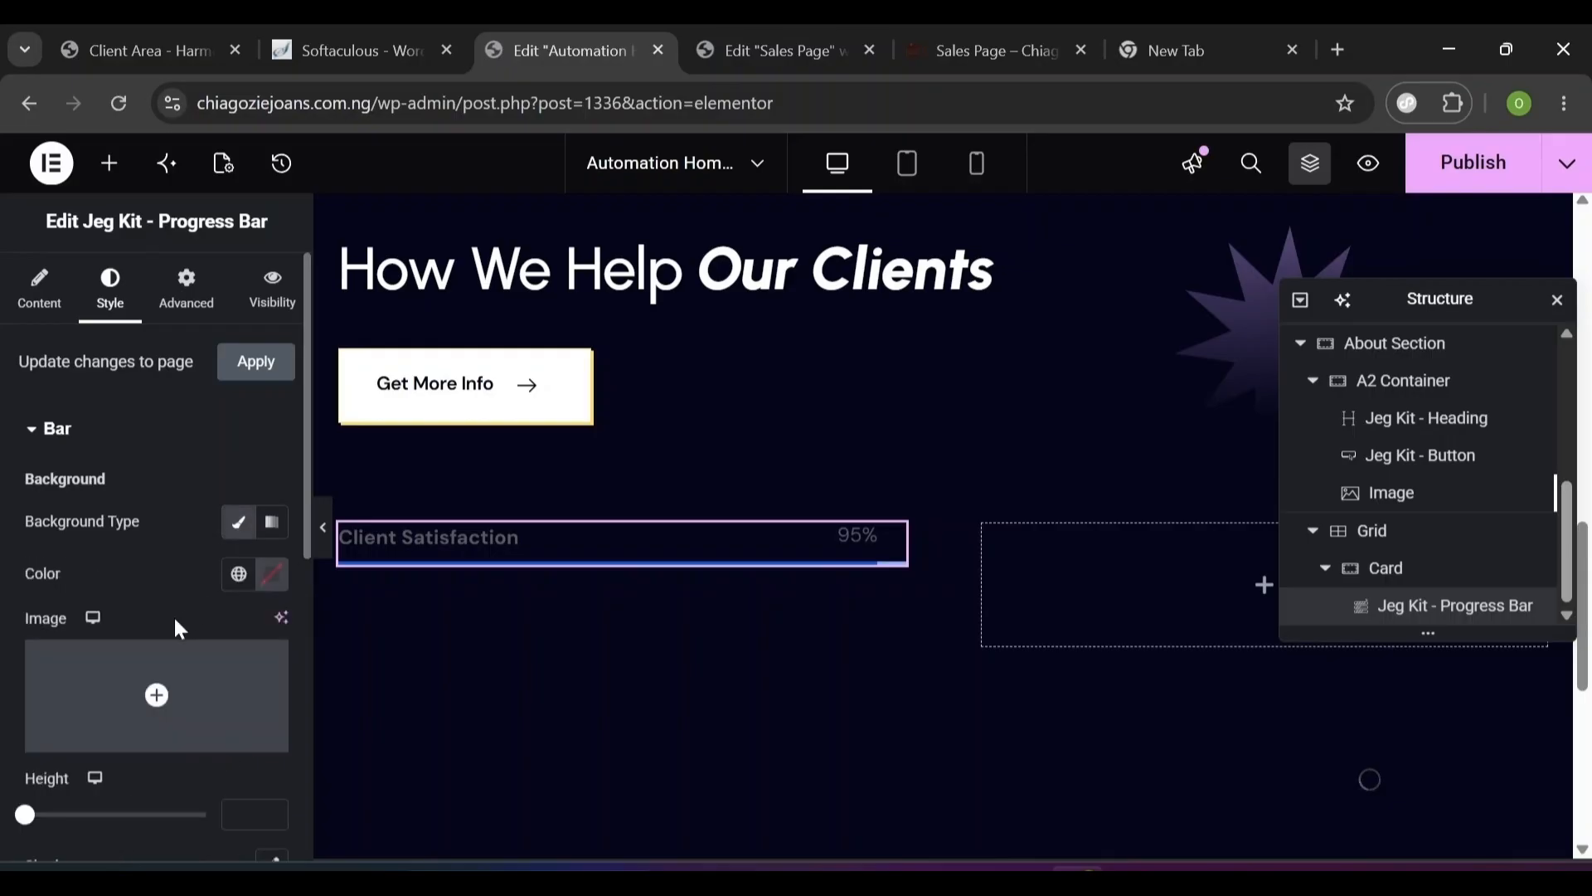
{"action": "left_click", "coordinate": [274, 587]}
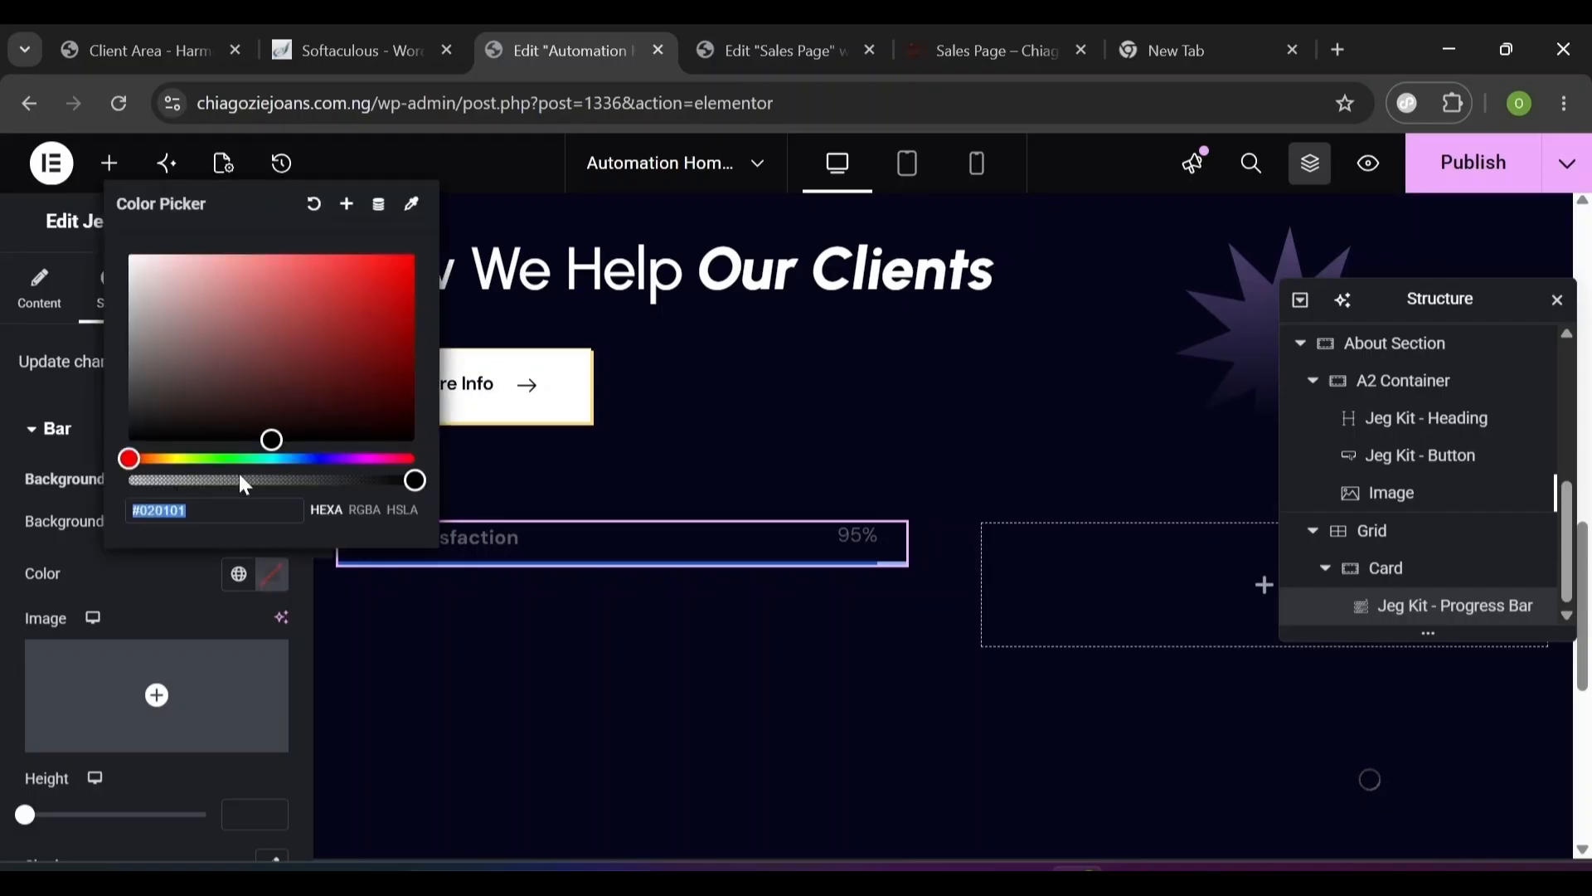
{"action": "left_click", "coordinate": [273, 572]}
{"action": "left_click", "coordinate": [273, 572]}
{"action": "left_click_drag", "start_coordinate": [262, 479], "coordinate": [191, 480]}
{"action": "left_click", "coordinate": [188, 611]}
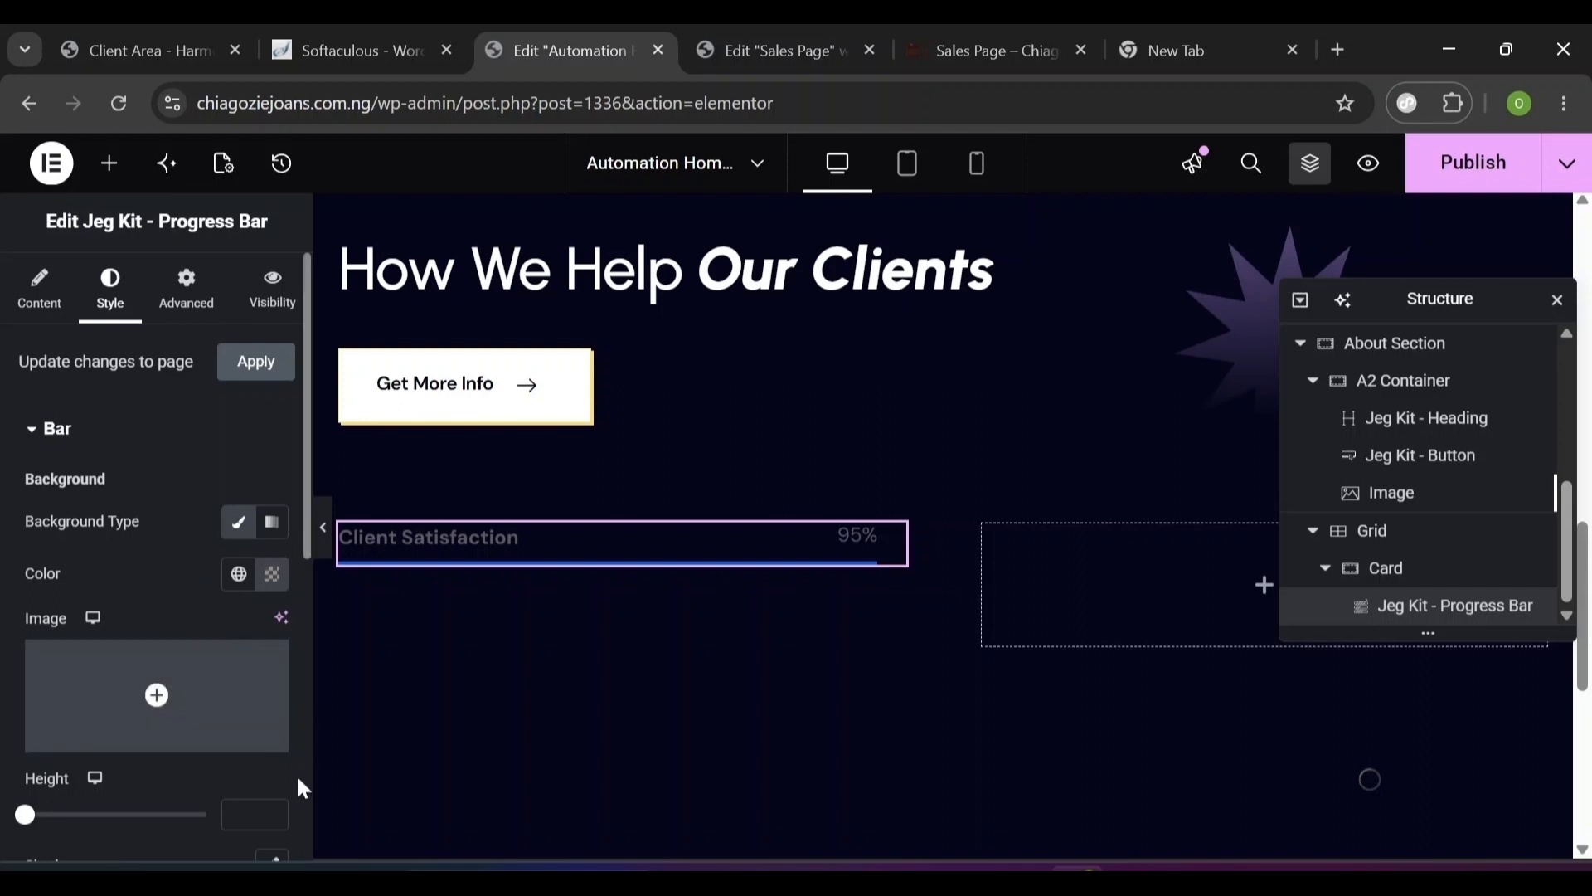
{"action": "scroll", "coordinate": [302, 788], "scroll_direction": "down", "scroll_amount": 10}
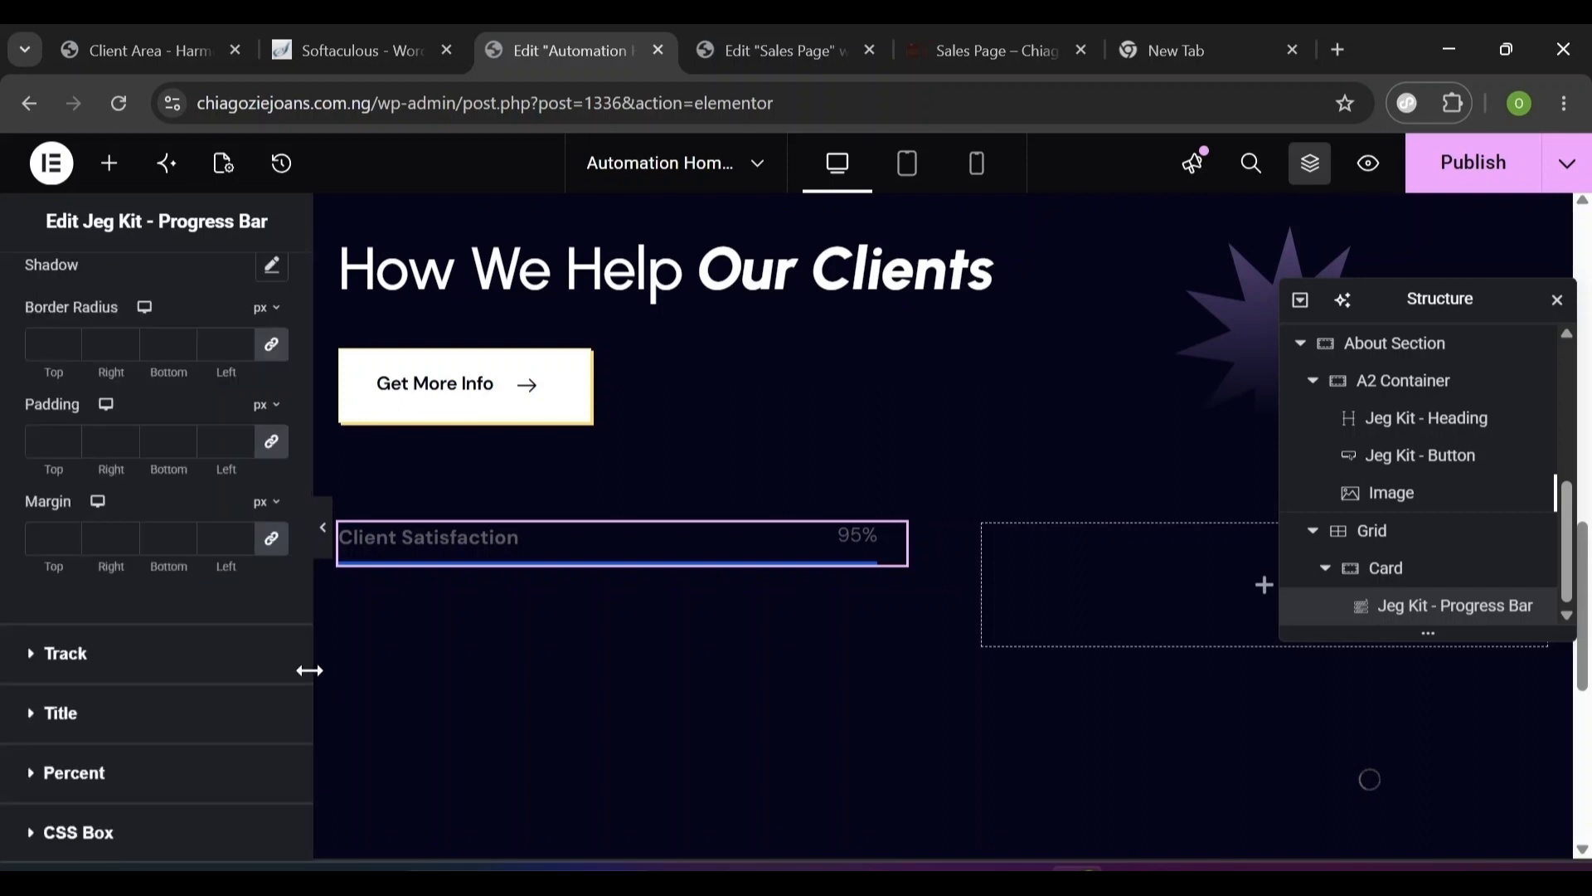
{"action": "scroll", "coordinate": [310, 668], "scroll_direction": "up", "scroll_amount": 3}
{"action": "type", "text": "4"}
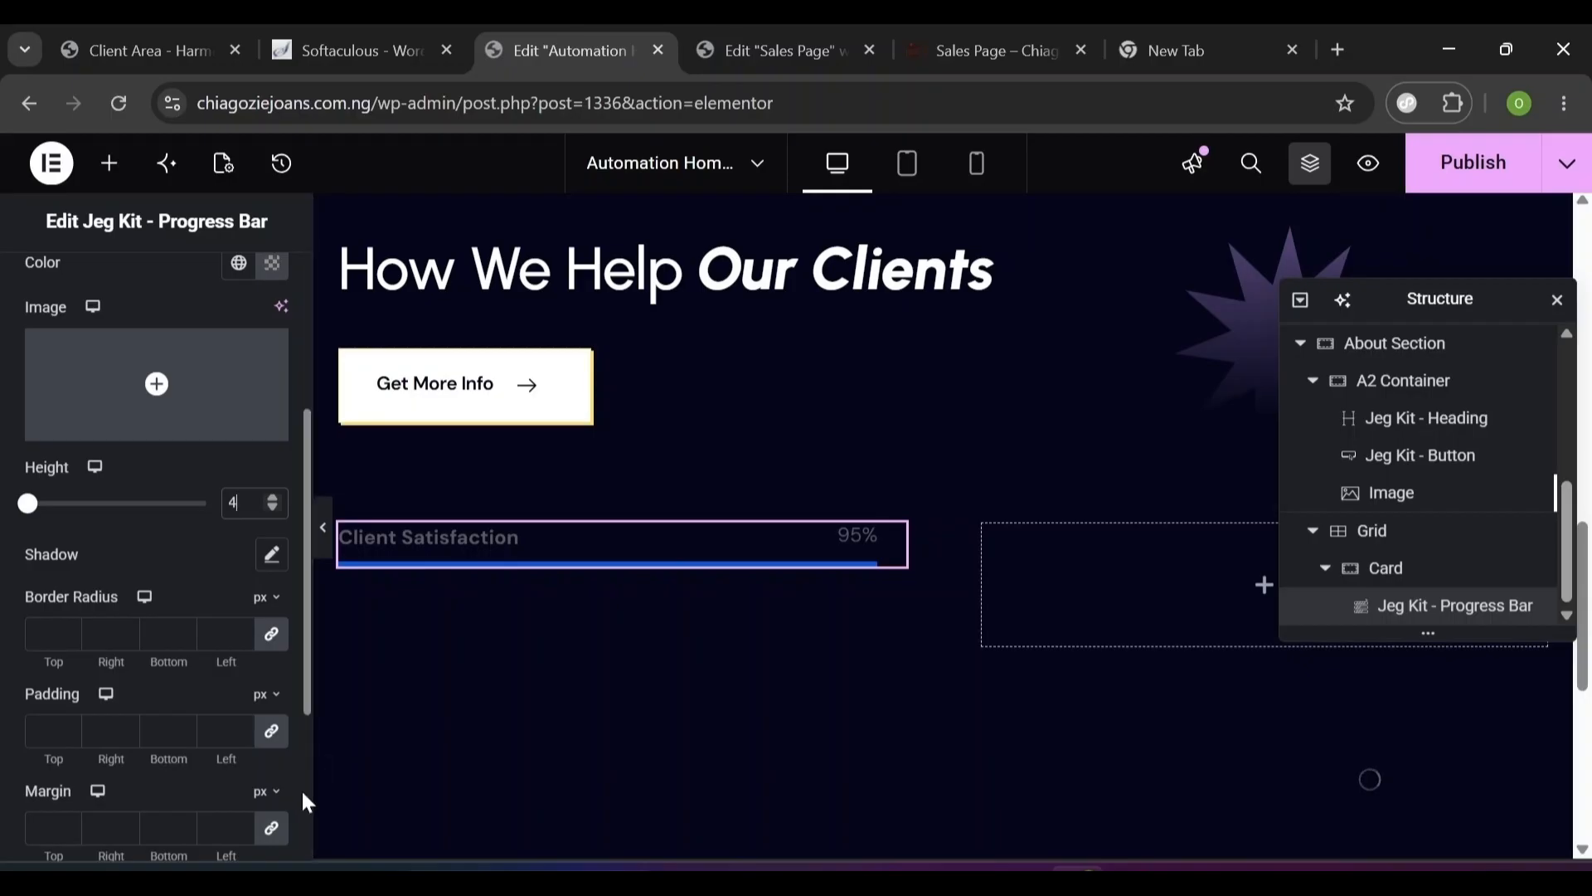
{"action": "scroll", "coordinate": [304, 802], "scroll_direction": "down", "scroll_amount": 3}
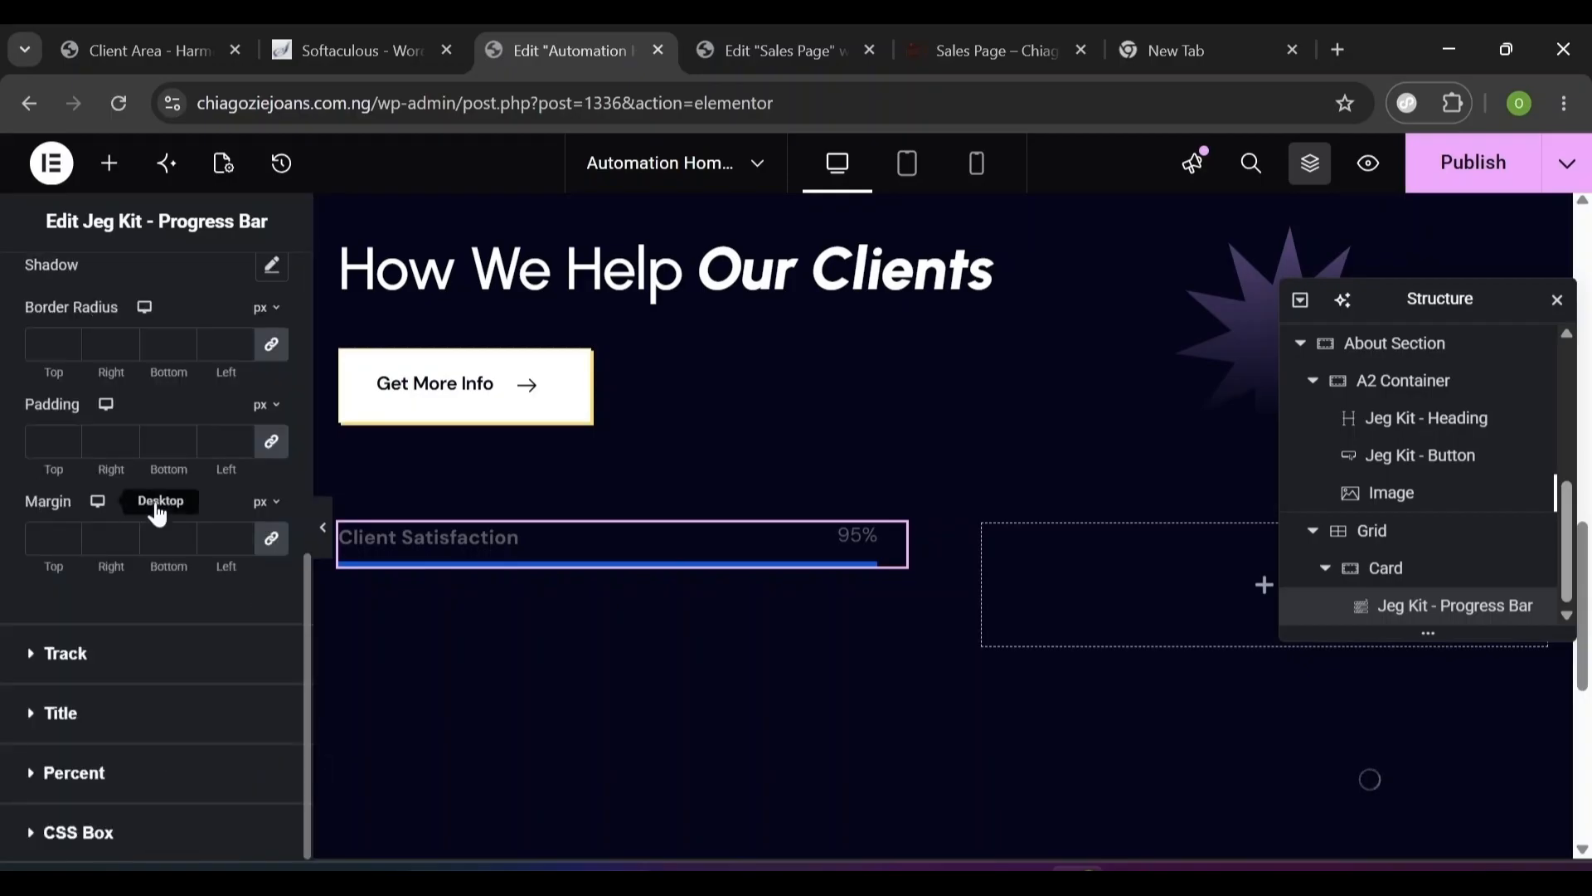
- Set a 20 px top margin and colour the track with the yellow Accent global colour
{"action": "left_click", "coordinate": [274, 543]}
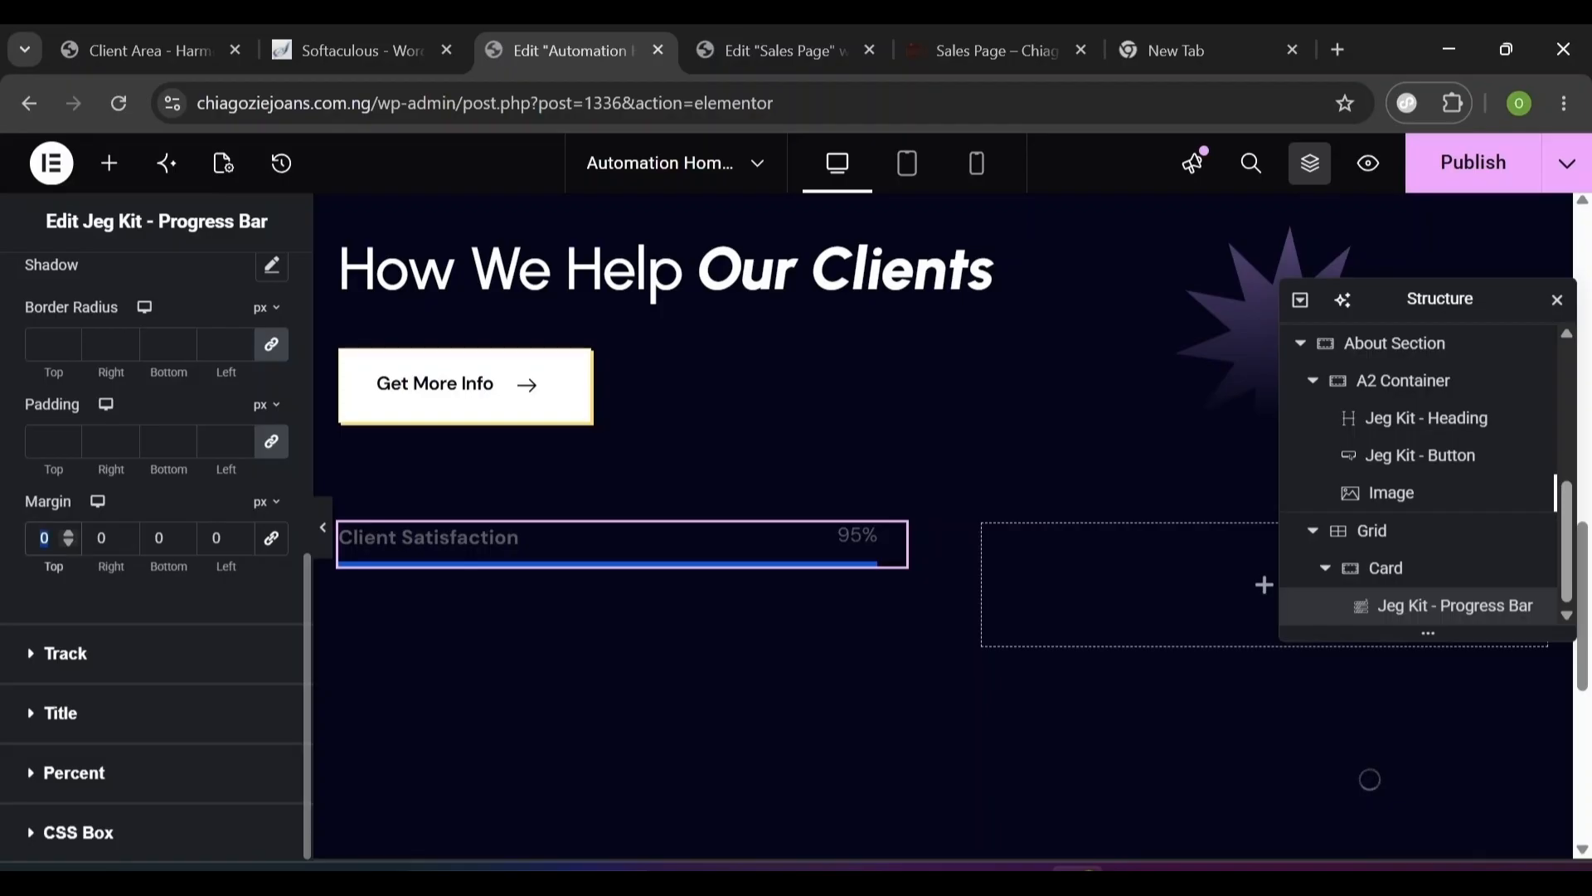
{"action": "type", "text": "20"}
{"action": "left_click", "coordinate": [33, 654]}
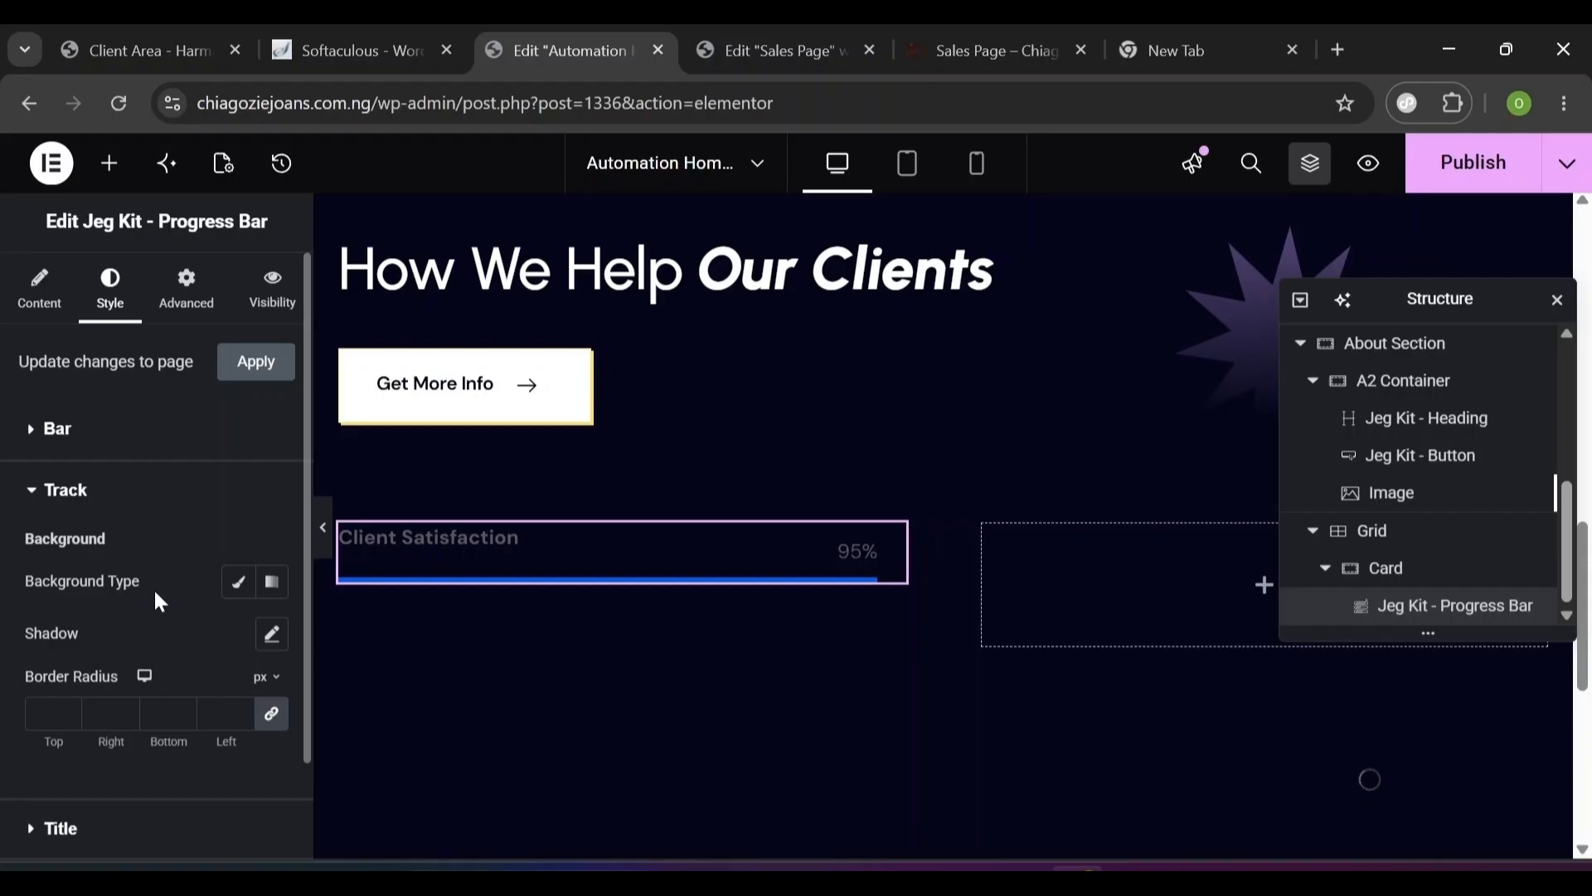
{"action": "left_click", "coordinate": [239, 583]}
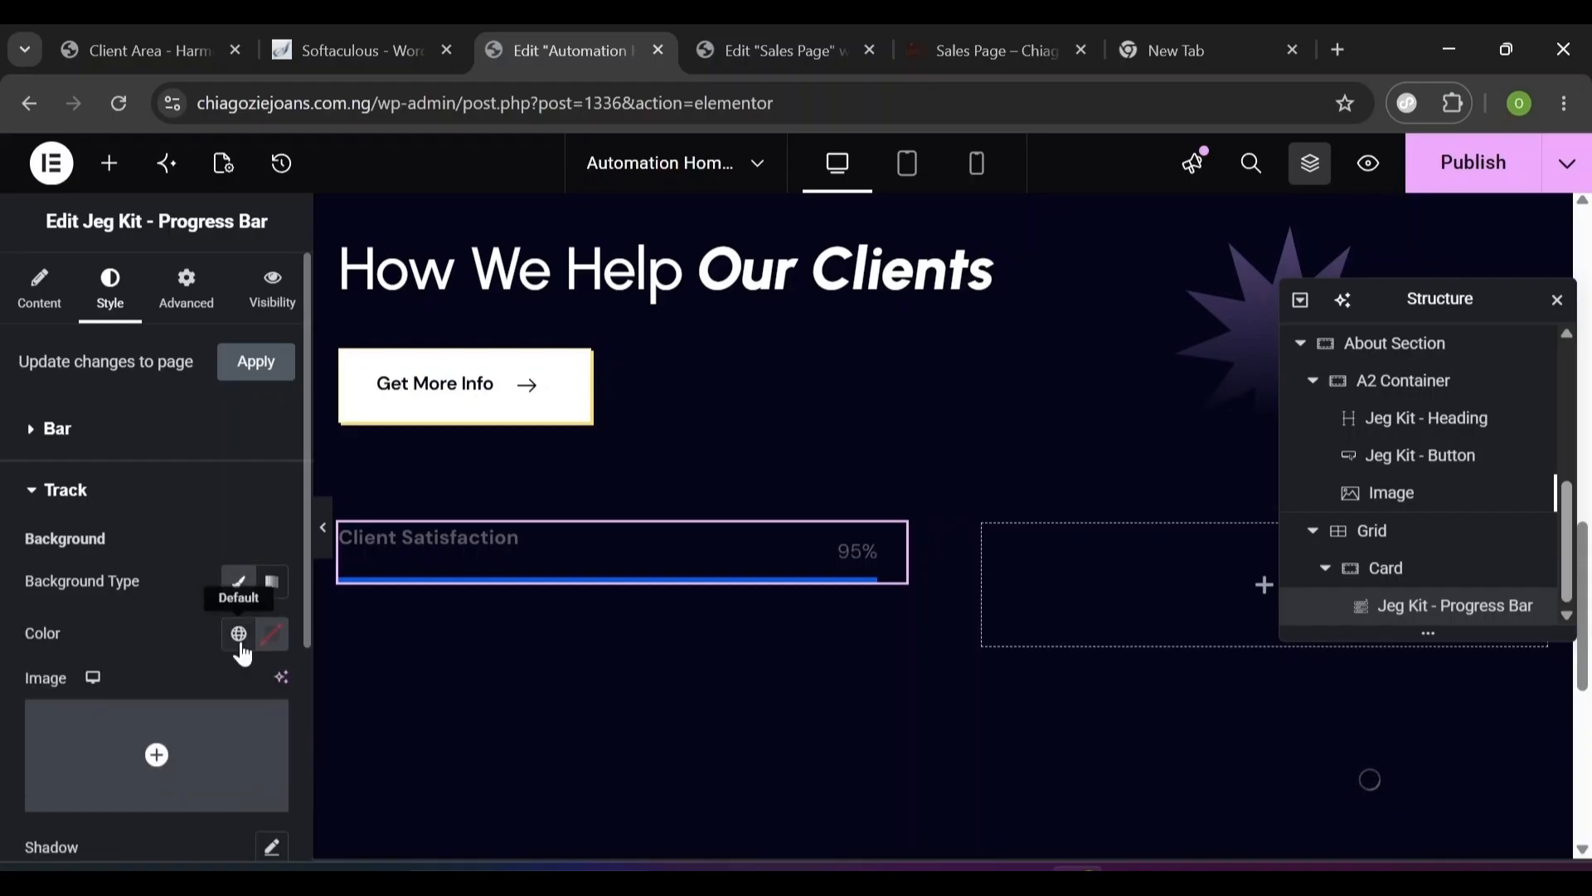
{"action": "left_click", "coordinate": [239, 633]}
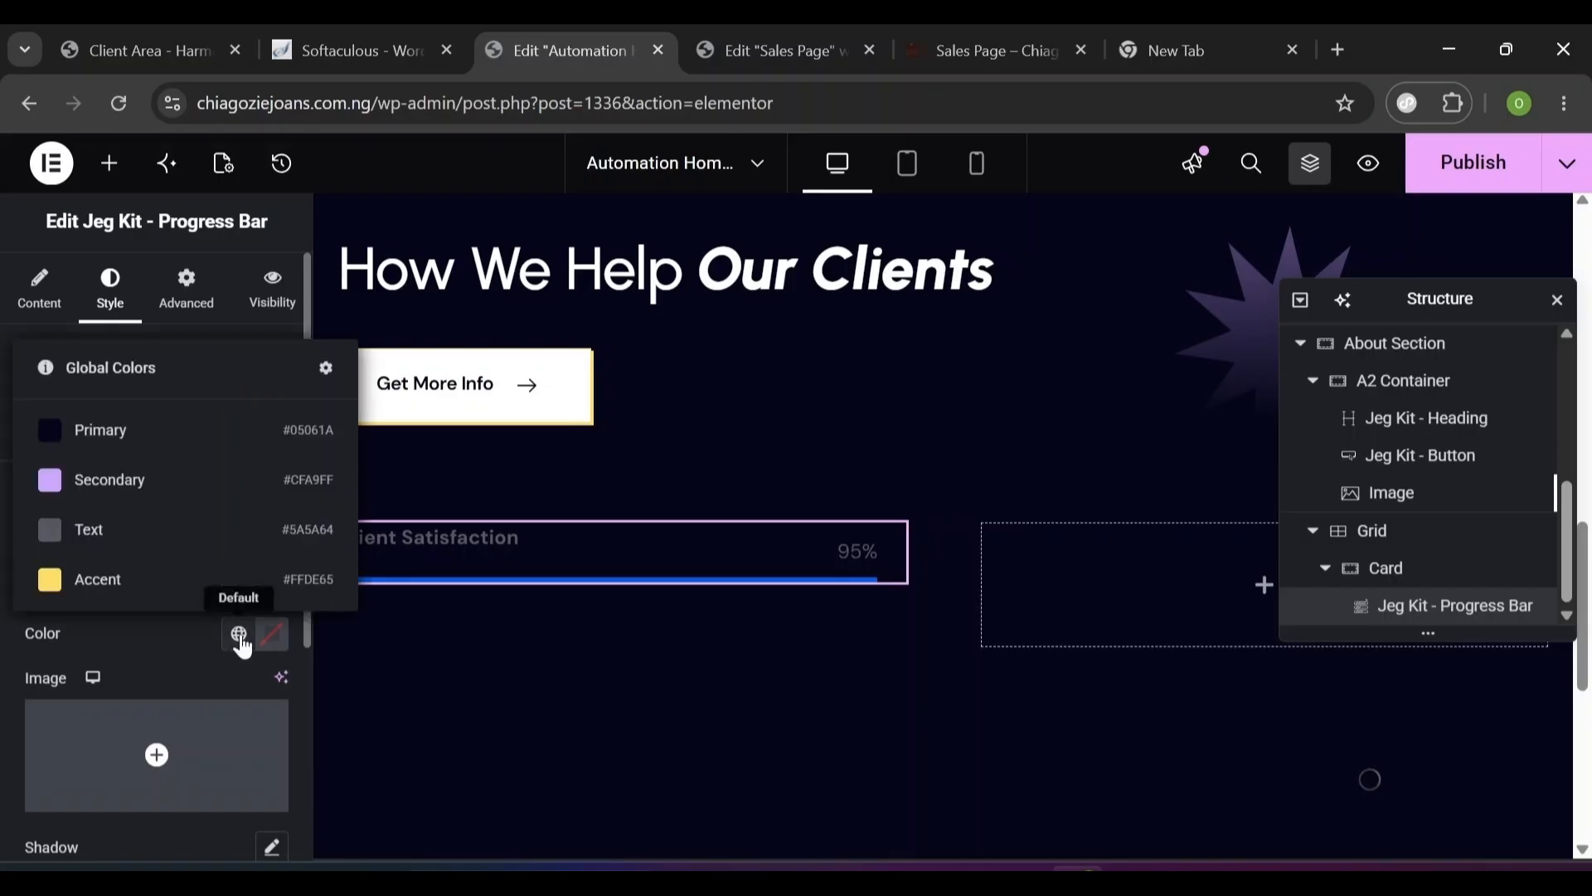
{"action": "left_click", "coordinate": [190, 580]}
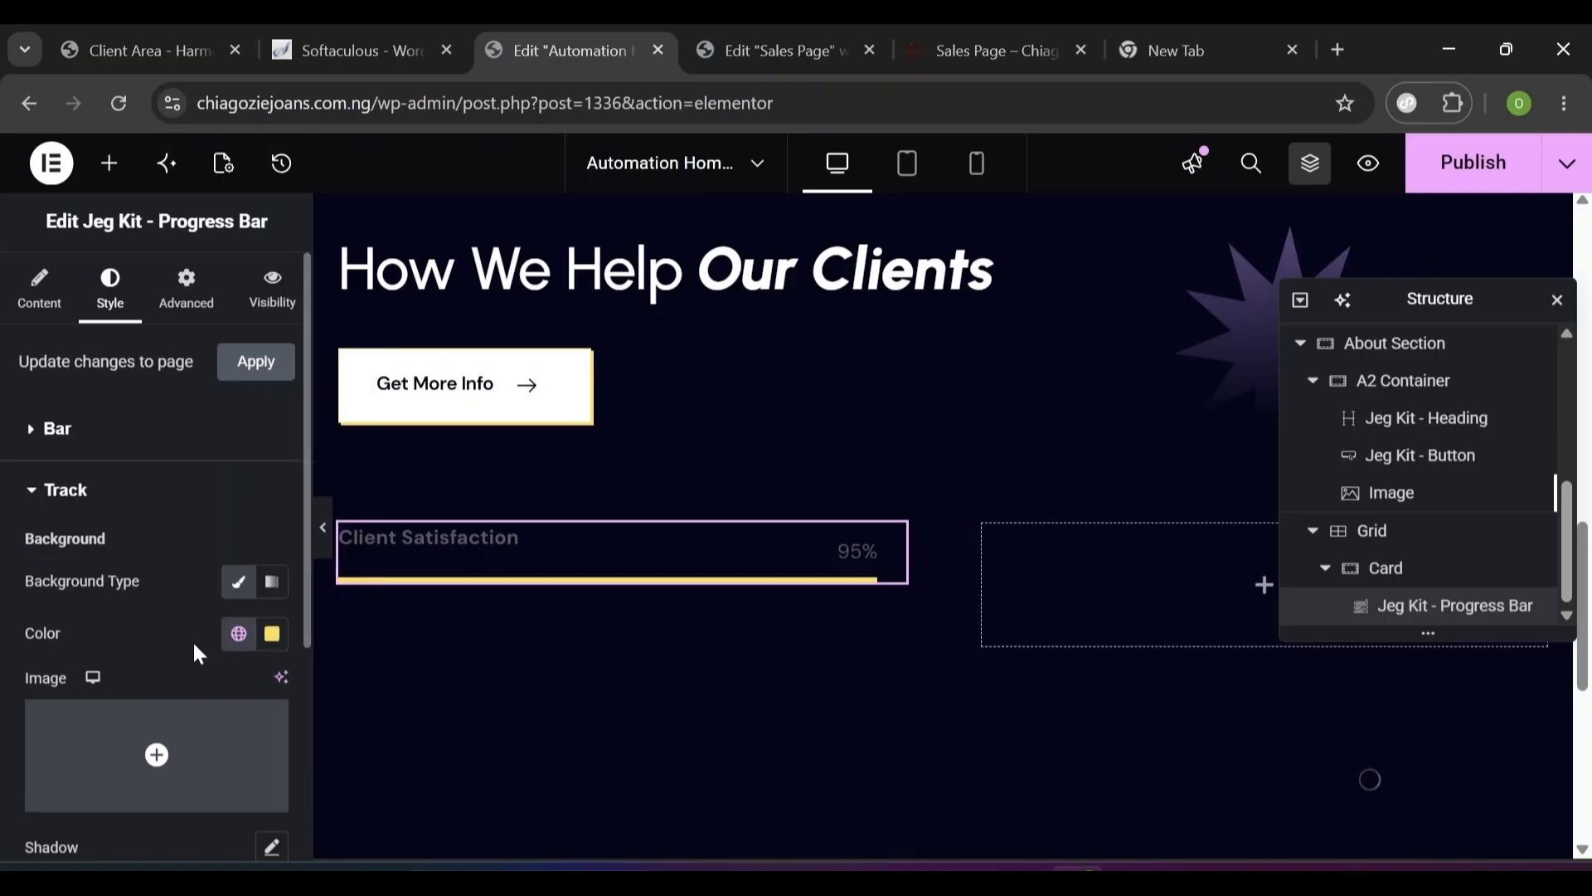
{"action": "left_click", "coordinate": [40, 491]}
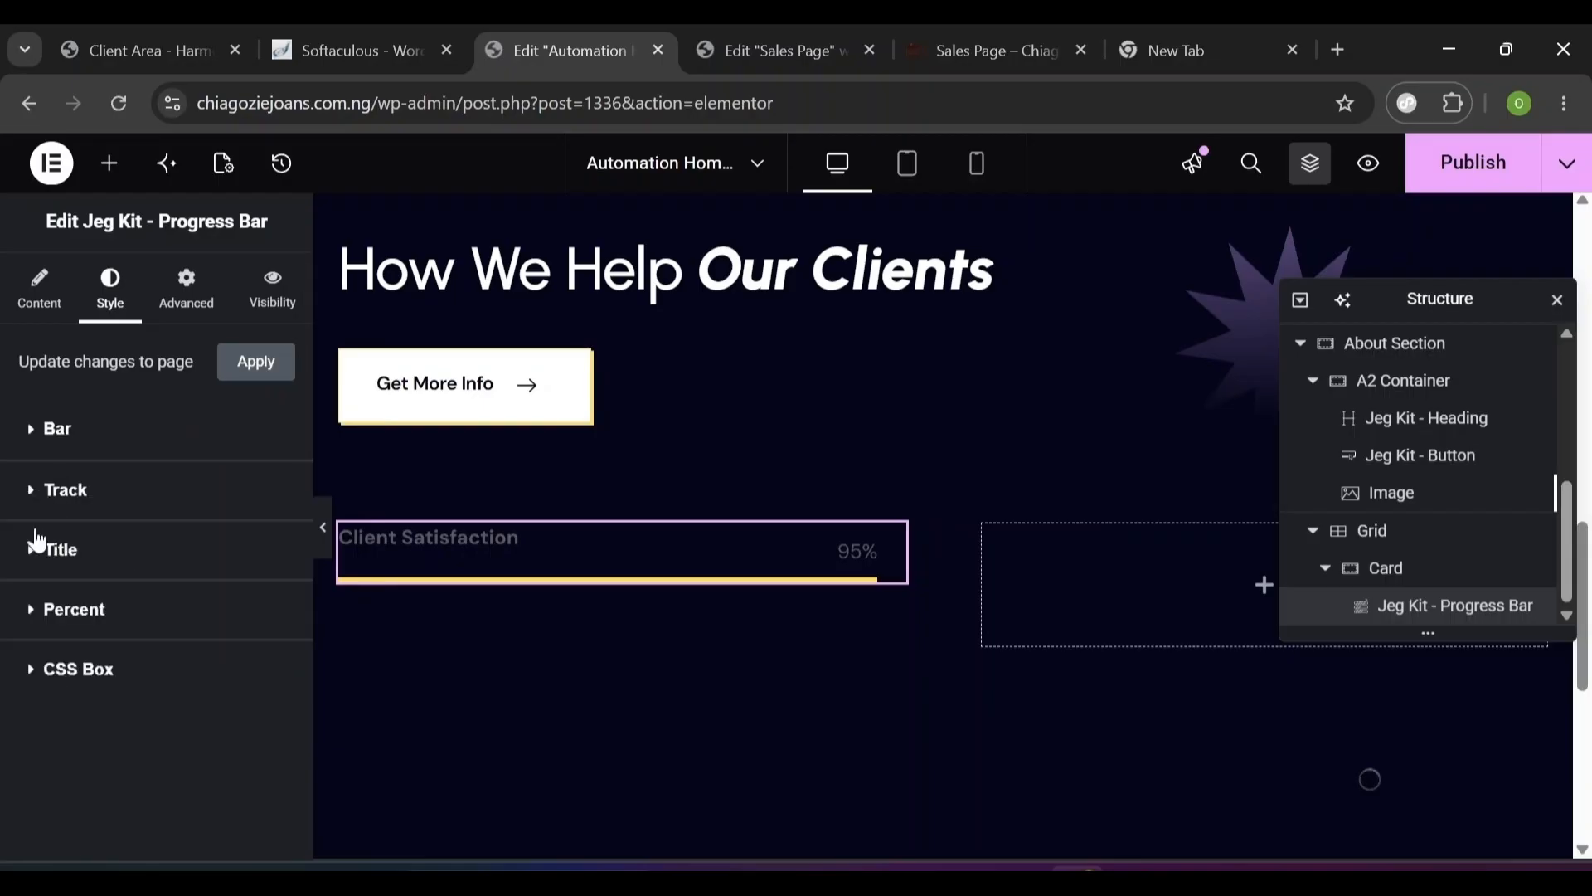
- Make the progress bar title text white (#FFFFFF)
{"action": "left_click", "coordinate": [38, 556]}
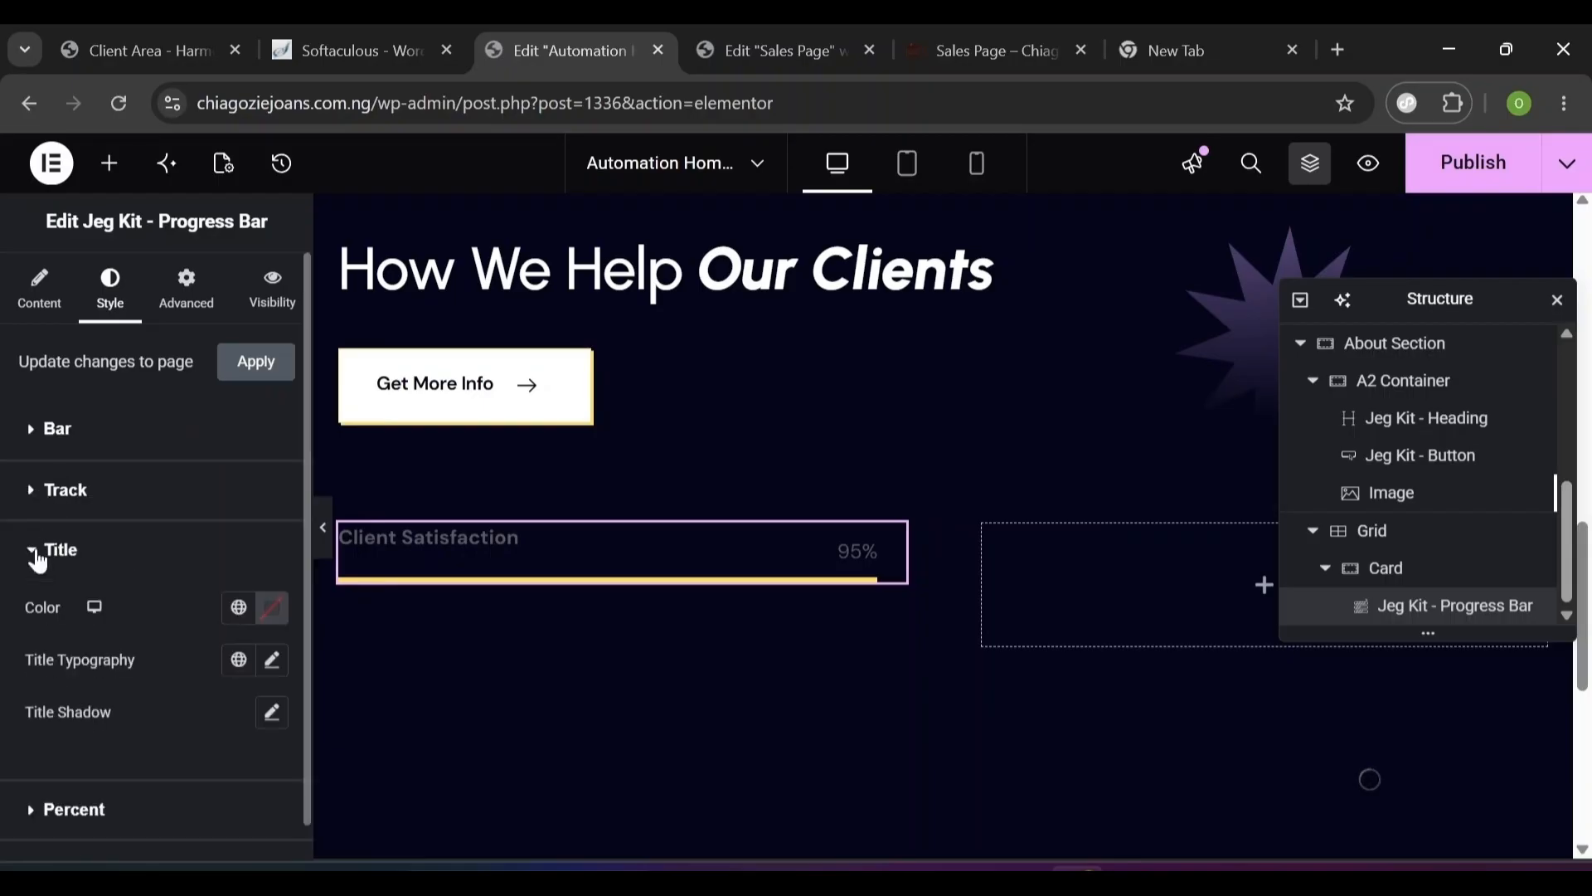
{"action": "left_click", "coordinate": [271, 614]}
{"action": "left_click_drag", "start_coordinate": [160, 330], "coordinate": [107, 282]}
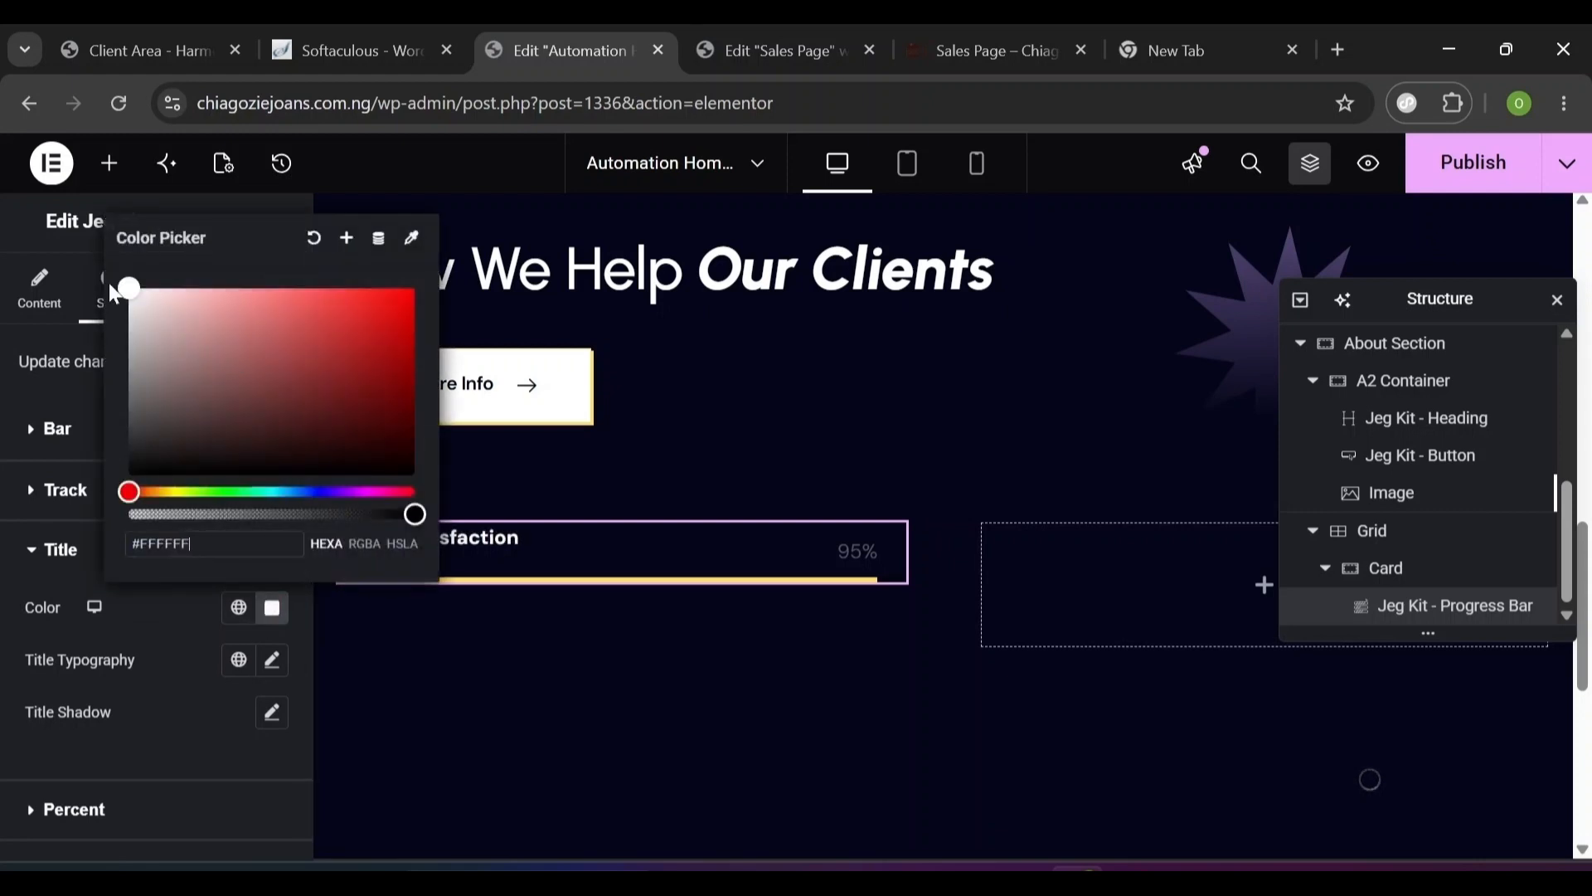
{"action": "left_click", "coordinate": [154, 632]}
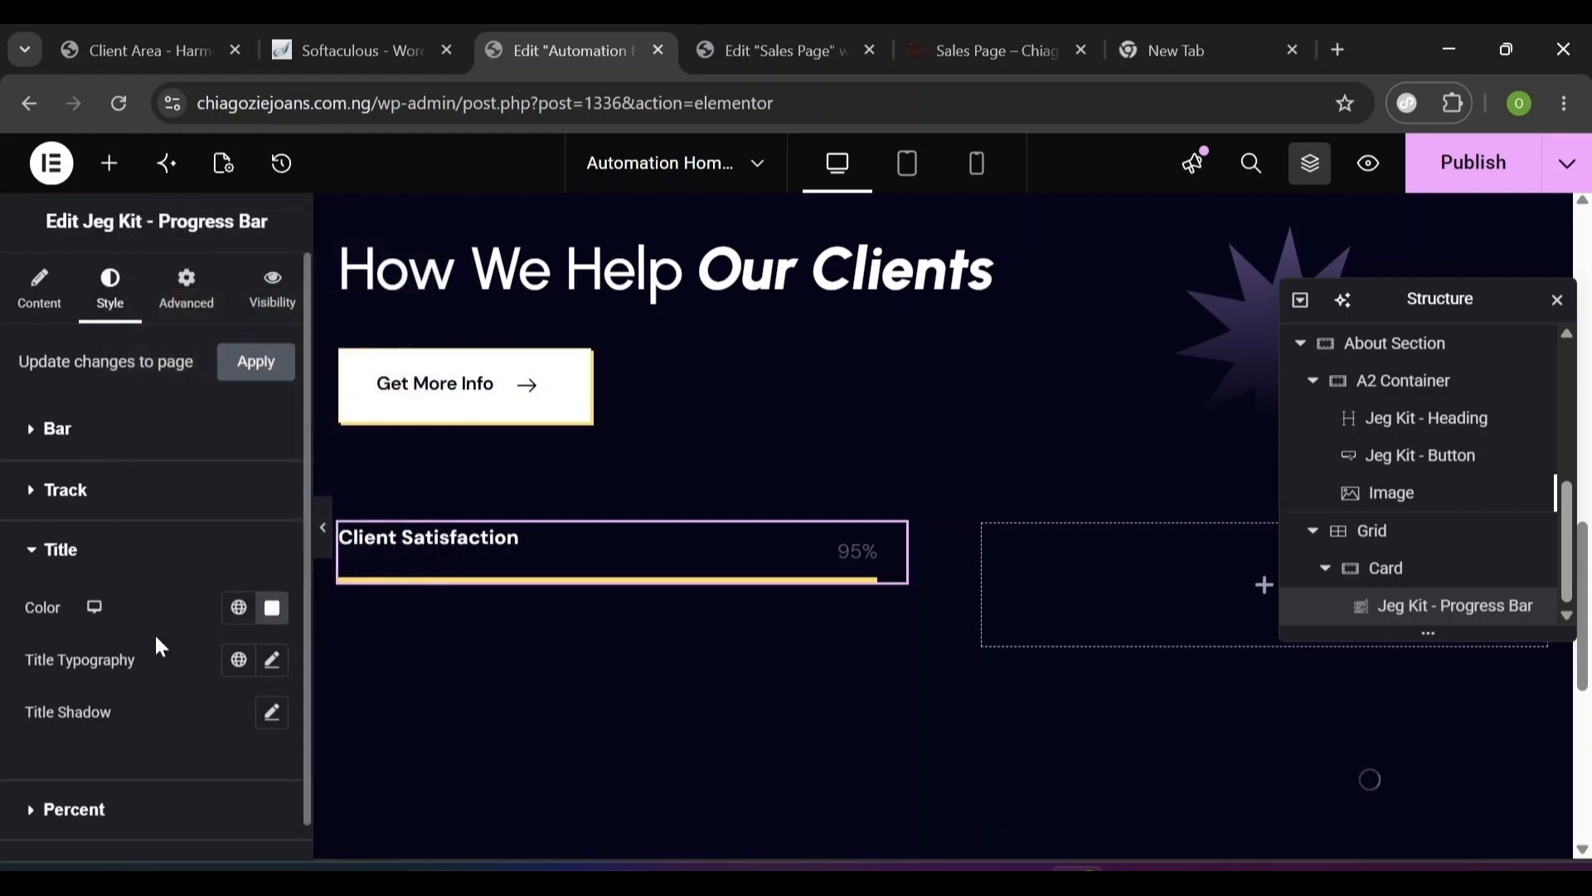
- Set the title typography to Urbanist, 32 px, weight 600 Semi Bold
{"action": "left_click", "coordinate": [271, 663]}
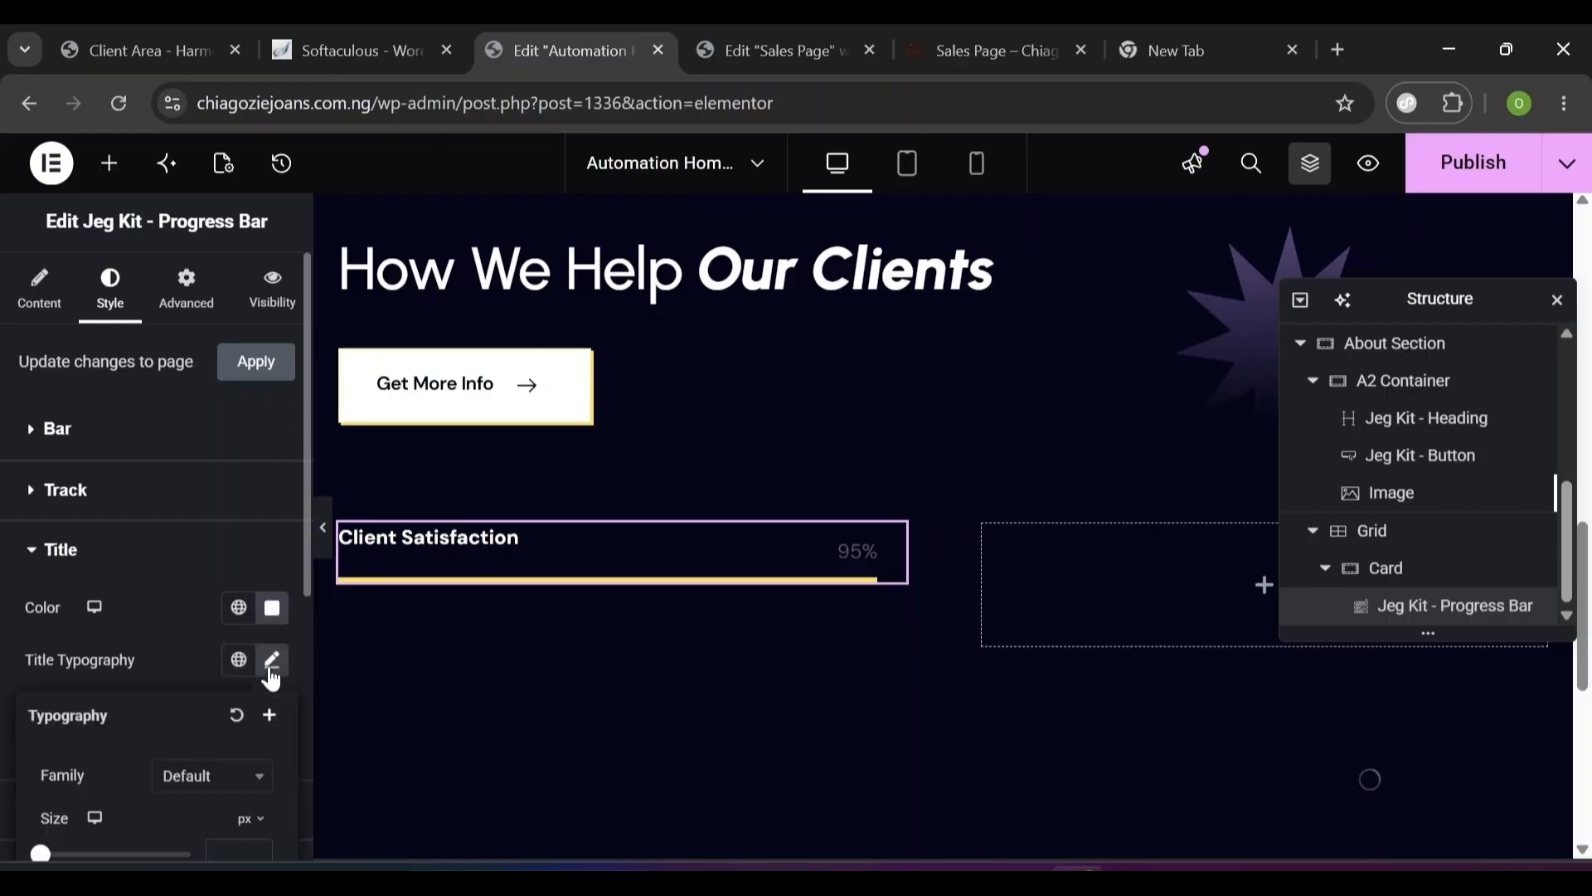
{"action": "left_click", "coordinate": [189, 792]}
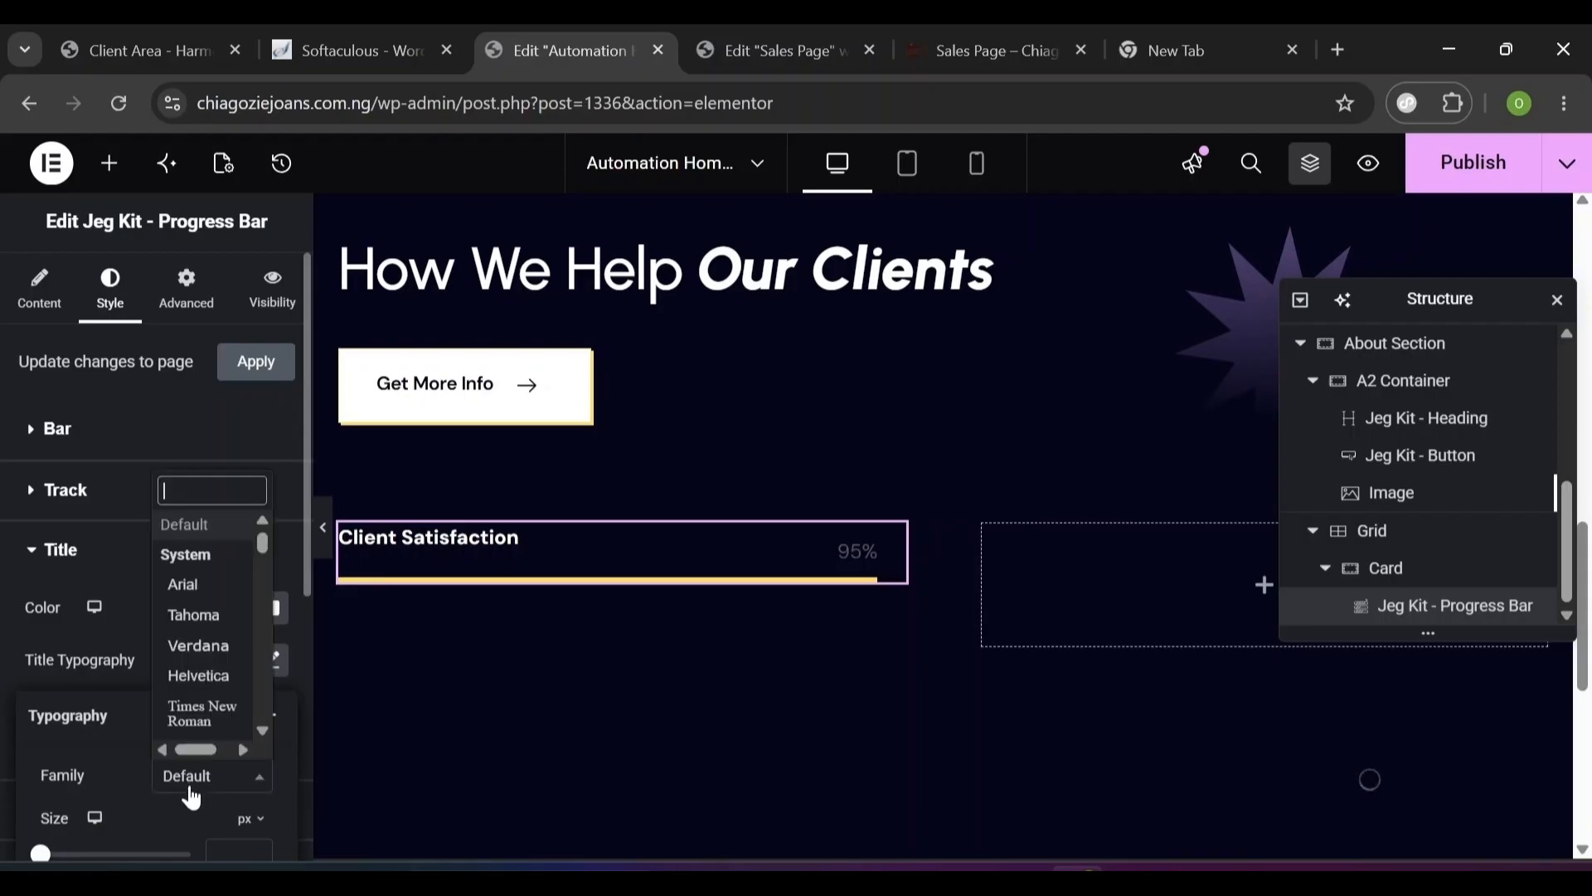
{"action": "type", "text": "urb"}
{"action": "key", "text": "Return"}
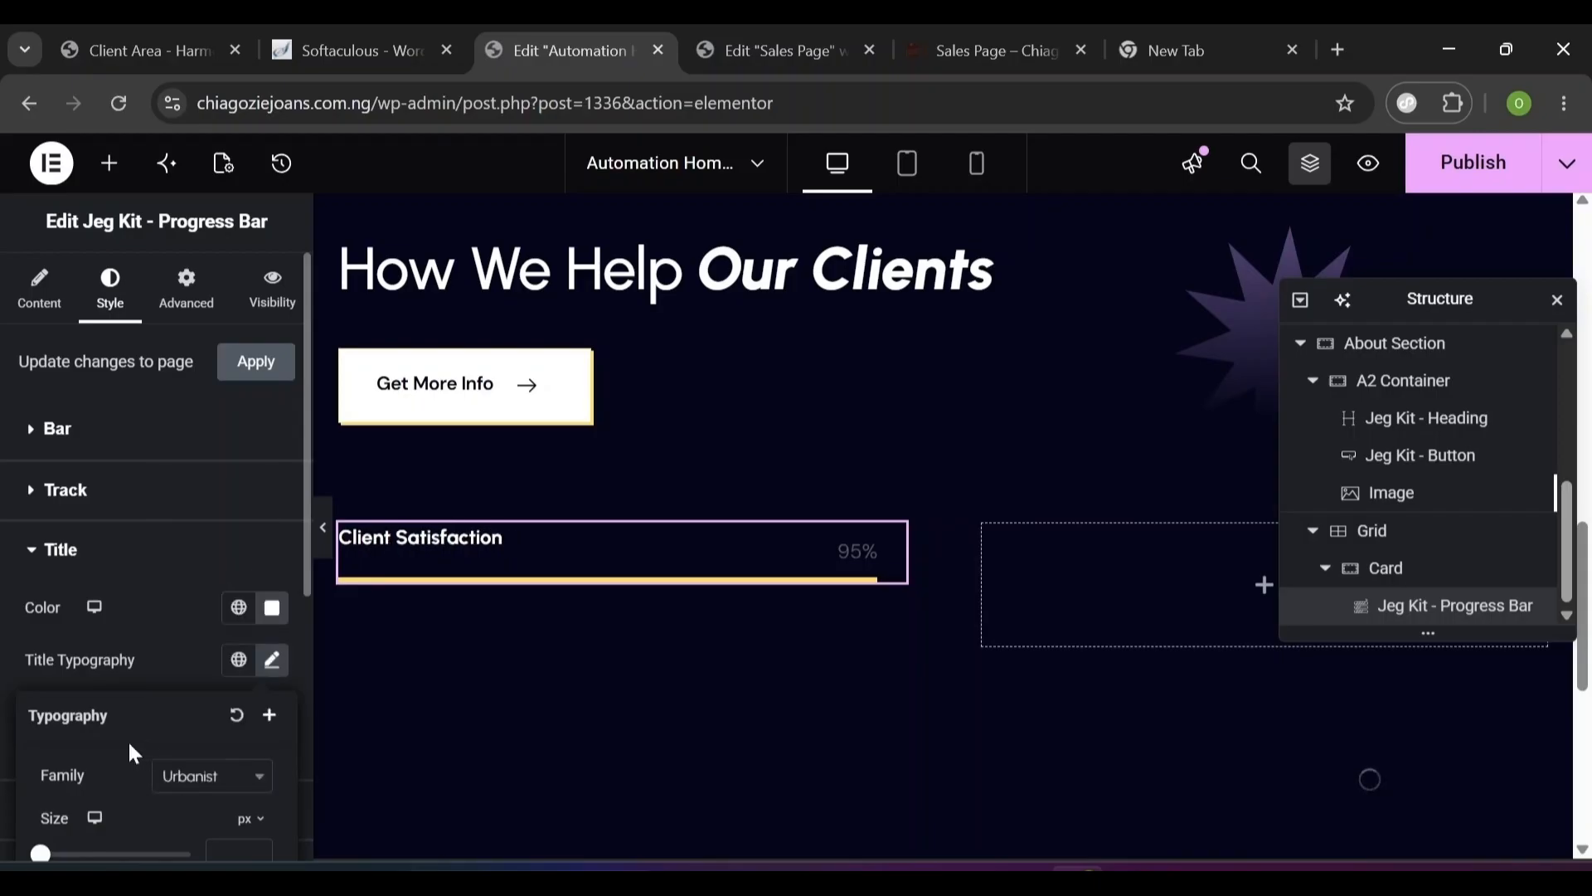
{"action": "scroll", "coordinate": [113, 741], "scroll_direction": "down", "scroll_amount": 4}
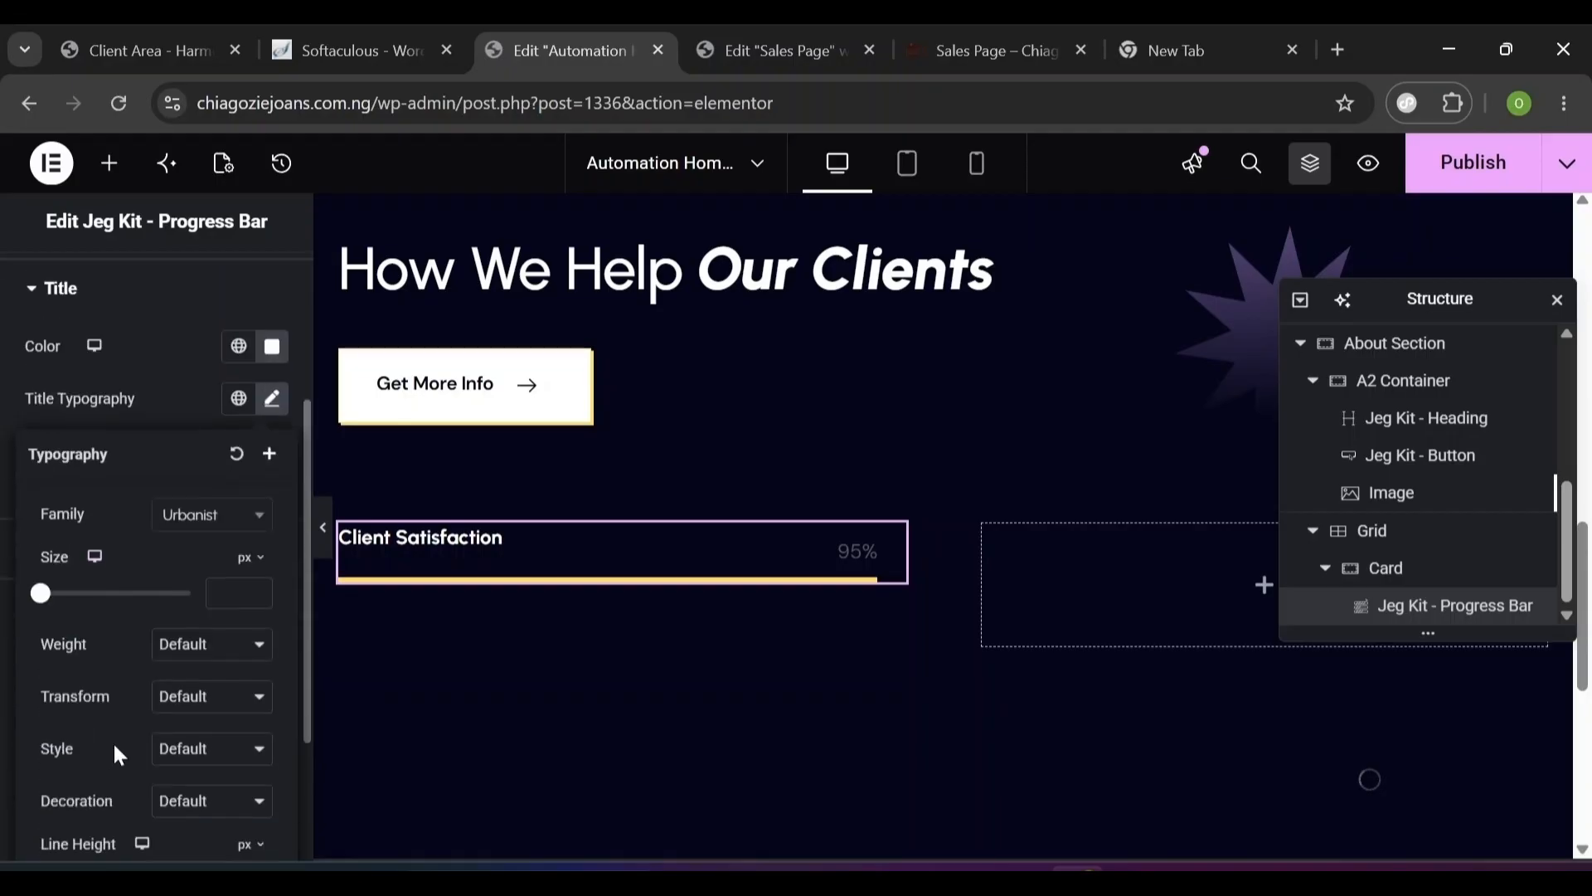
{"action": "left_click", "coordinate": [214, 518]}
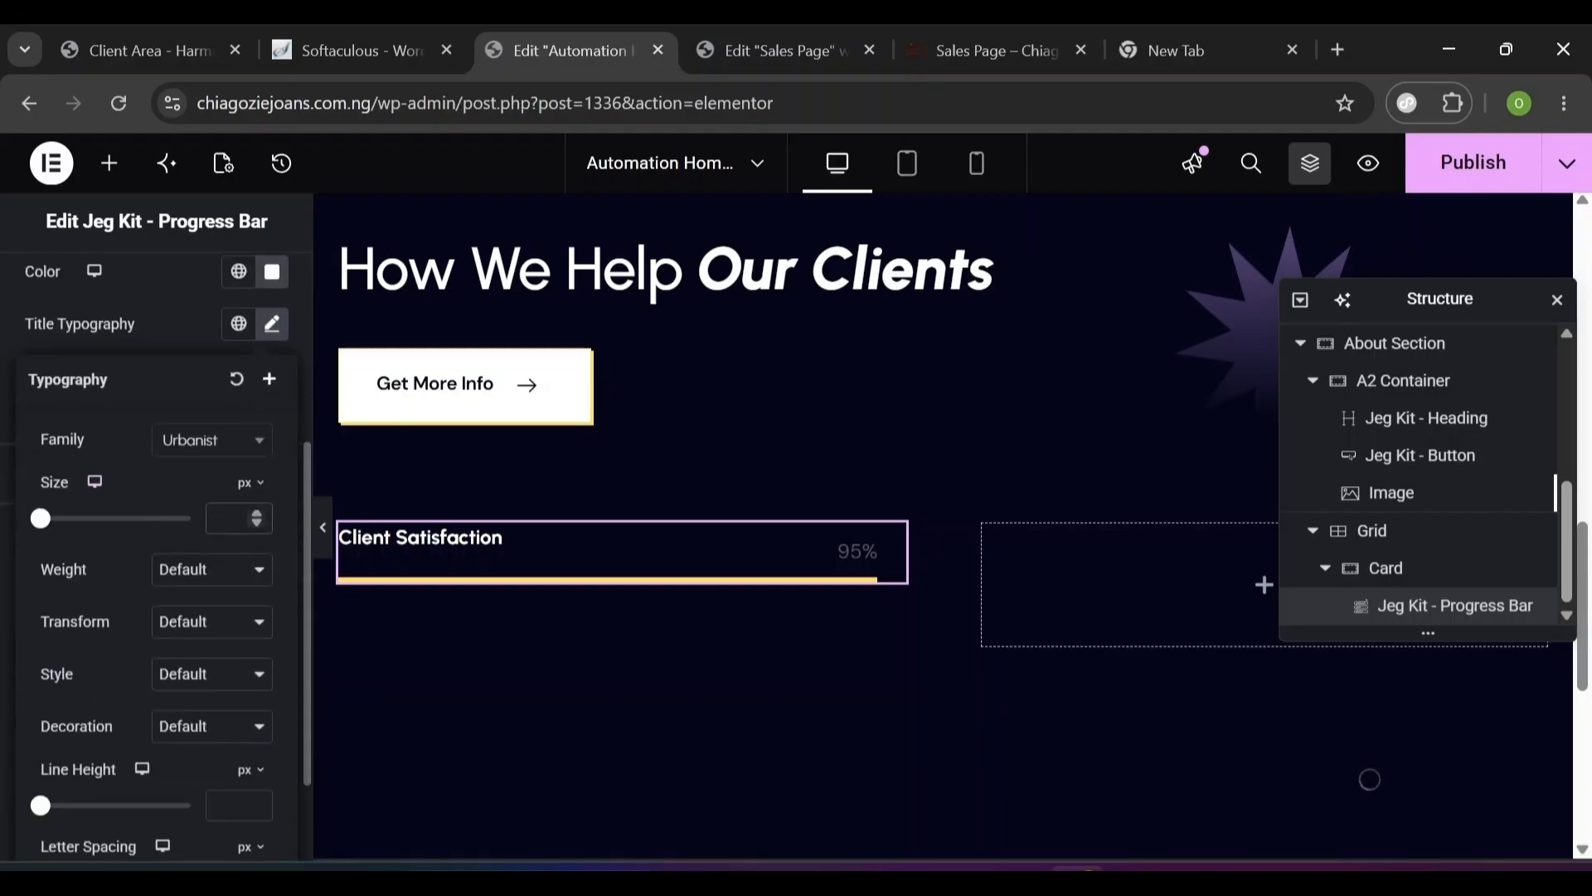
{"action": "type", "text": "32"}
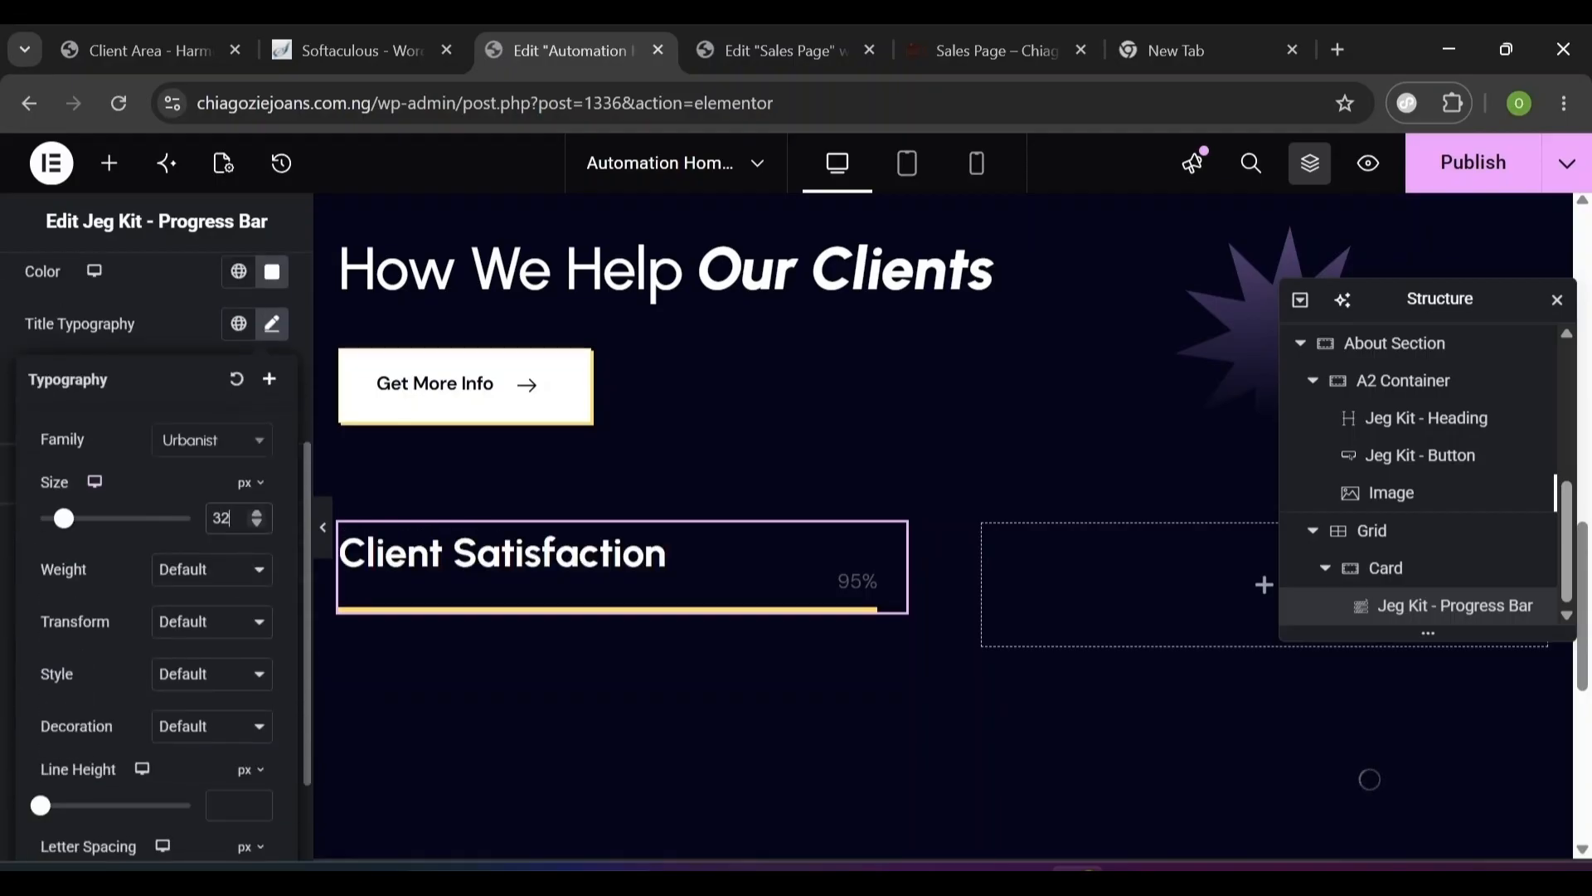
{"action": "left_click", "coordinate": [196, 569]}
{"action": "left_click", "coordinate": [199, 357]}
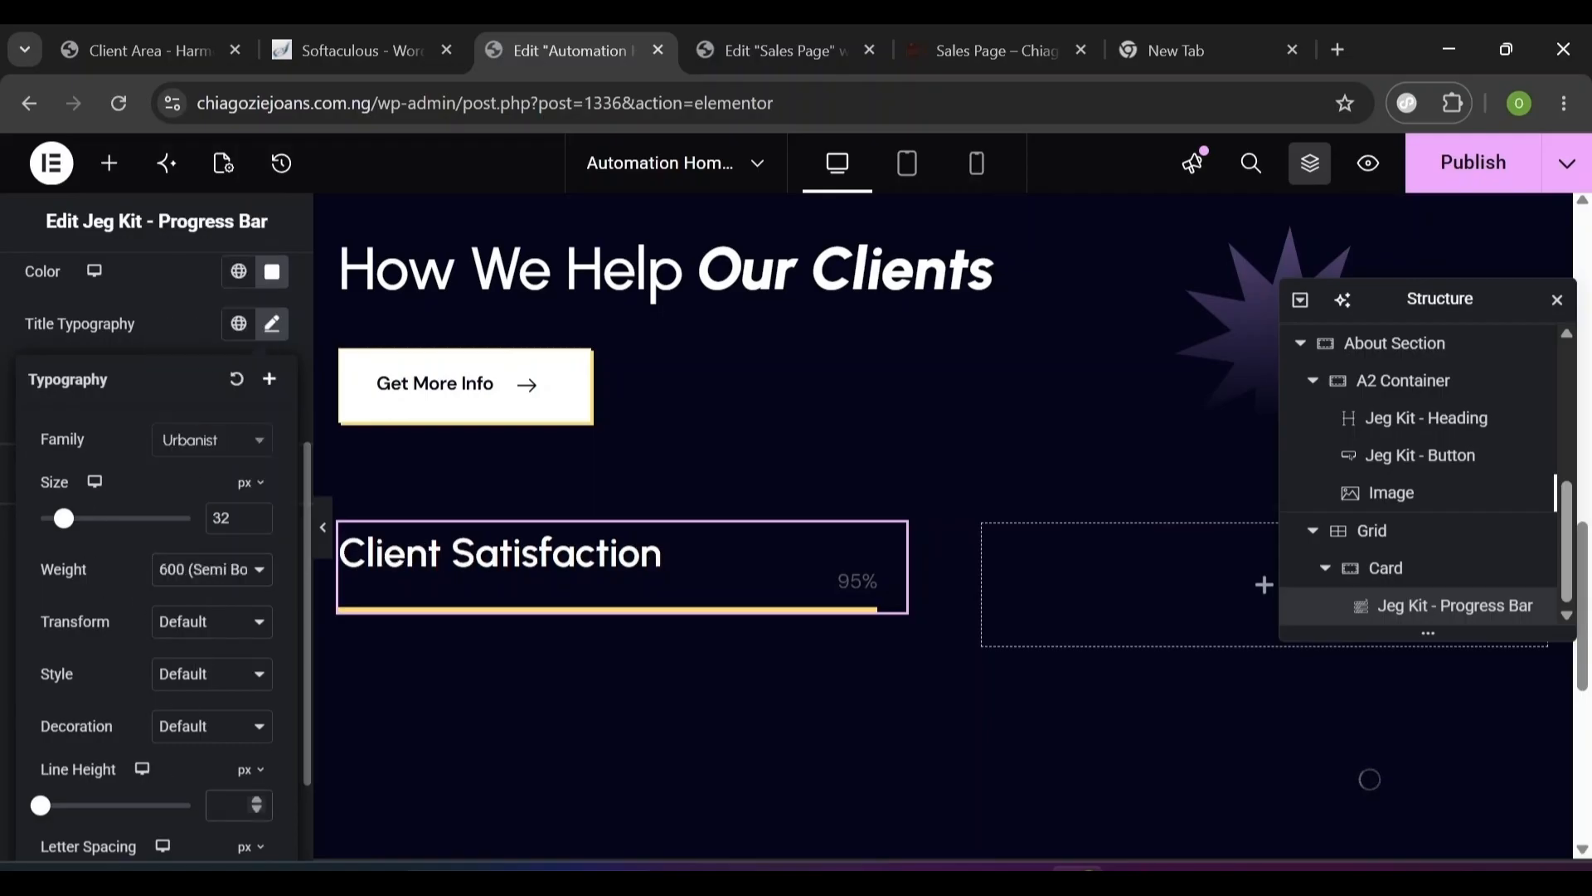
- Give the title a 1.2 em line height
{"action": "type", "text": "1"}
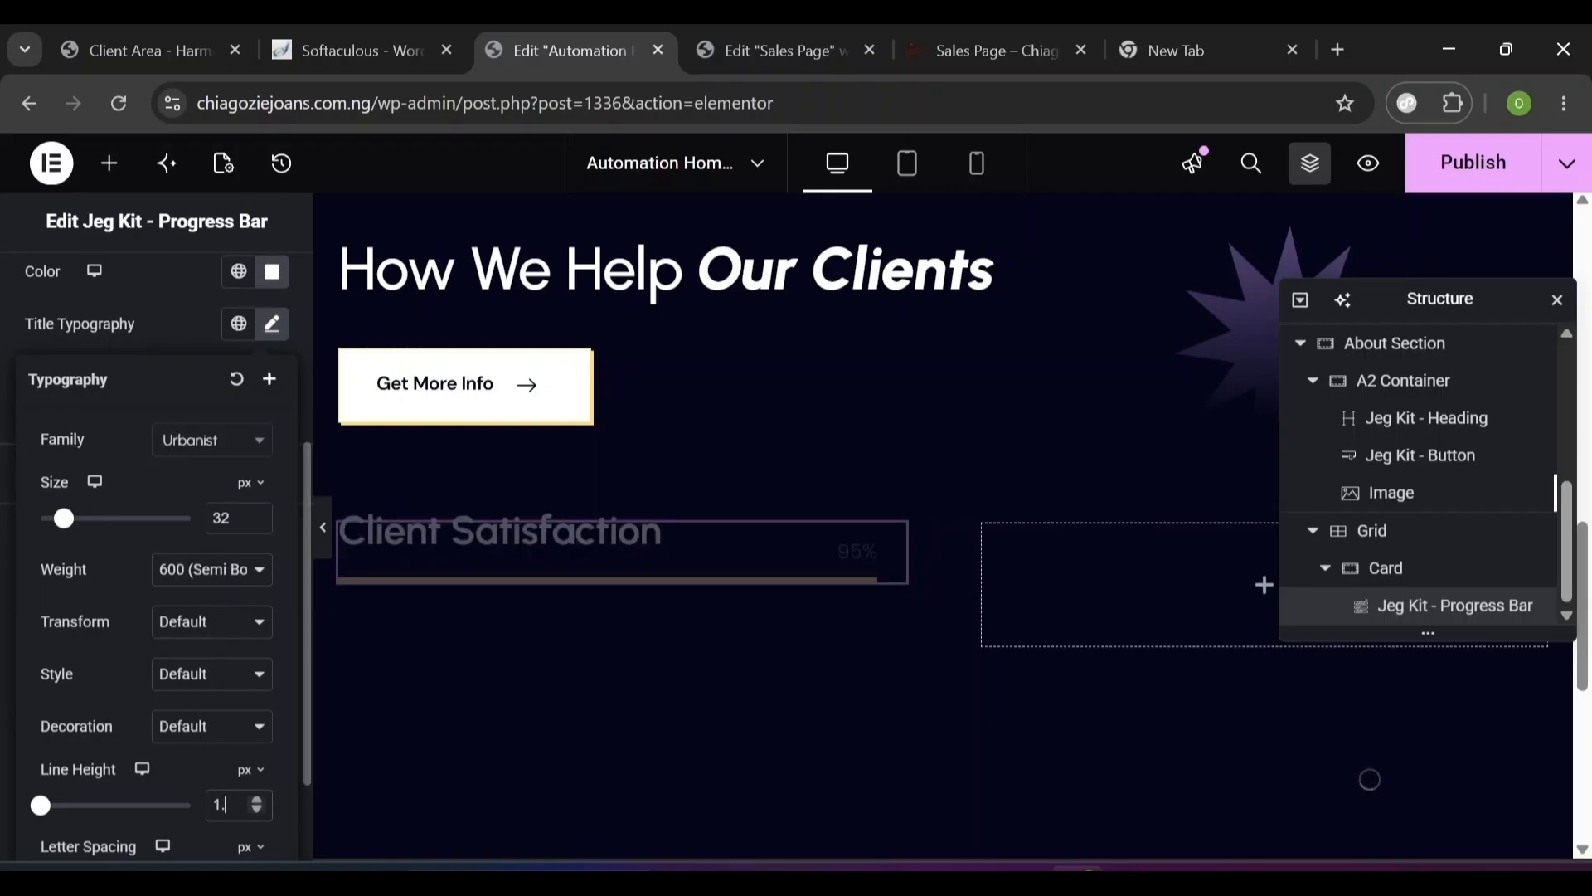
{"action": "key", "text": "BackSpace"}
{"action": "key", "text": "BackSpace"}
{"action": "key", "text": "BackSpace"}
{"action": "left_click", "coordinate": [248, 771]}
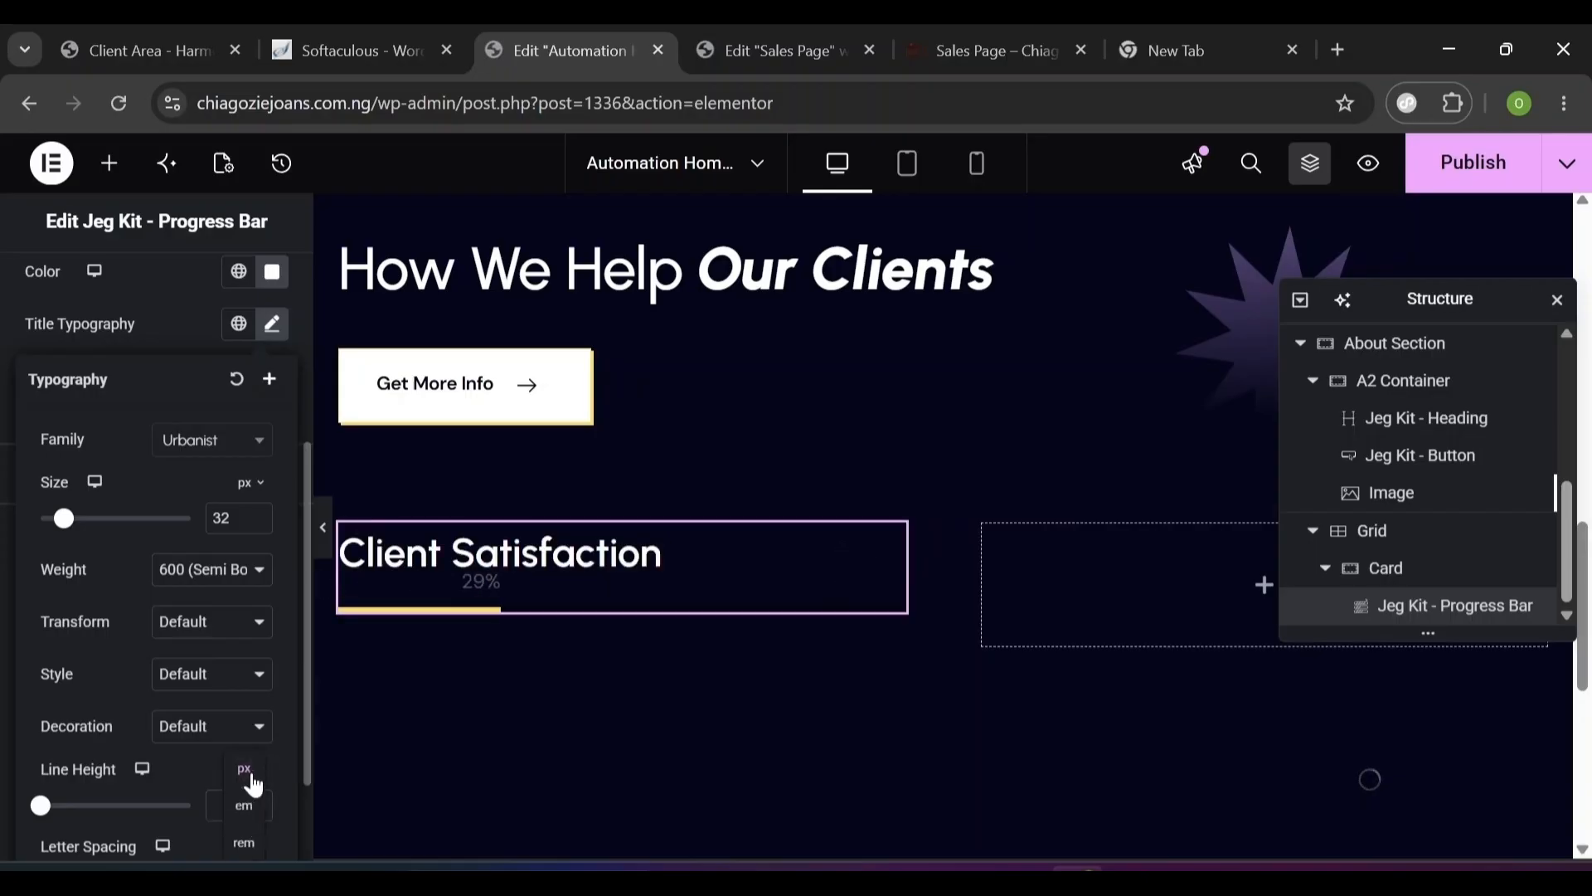
{"action": "left_click", "coordinate": [249, 810]}
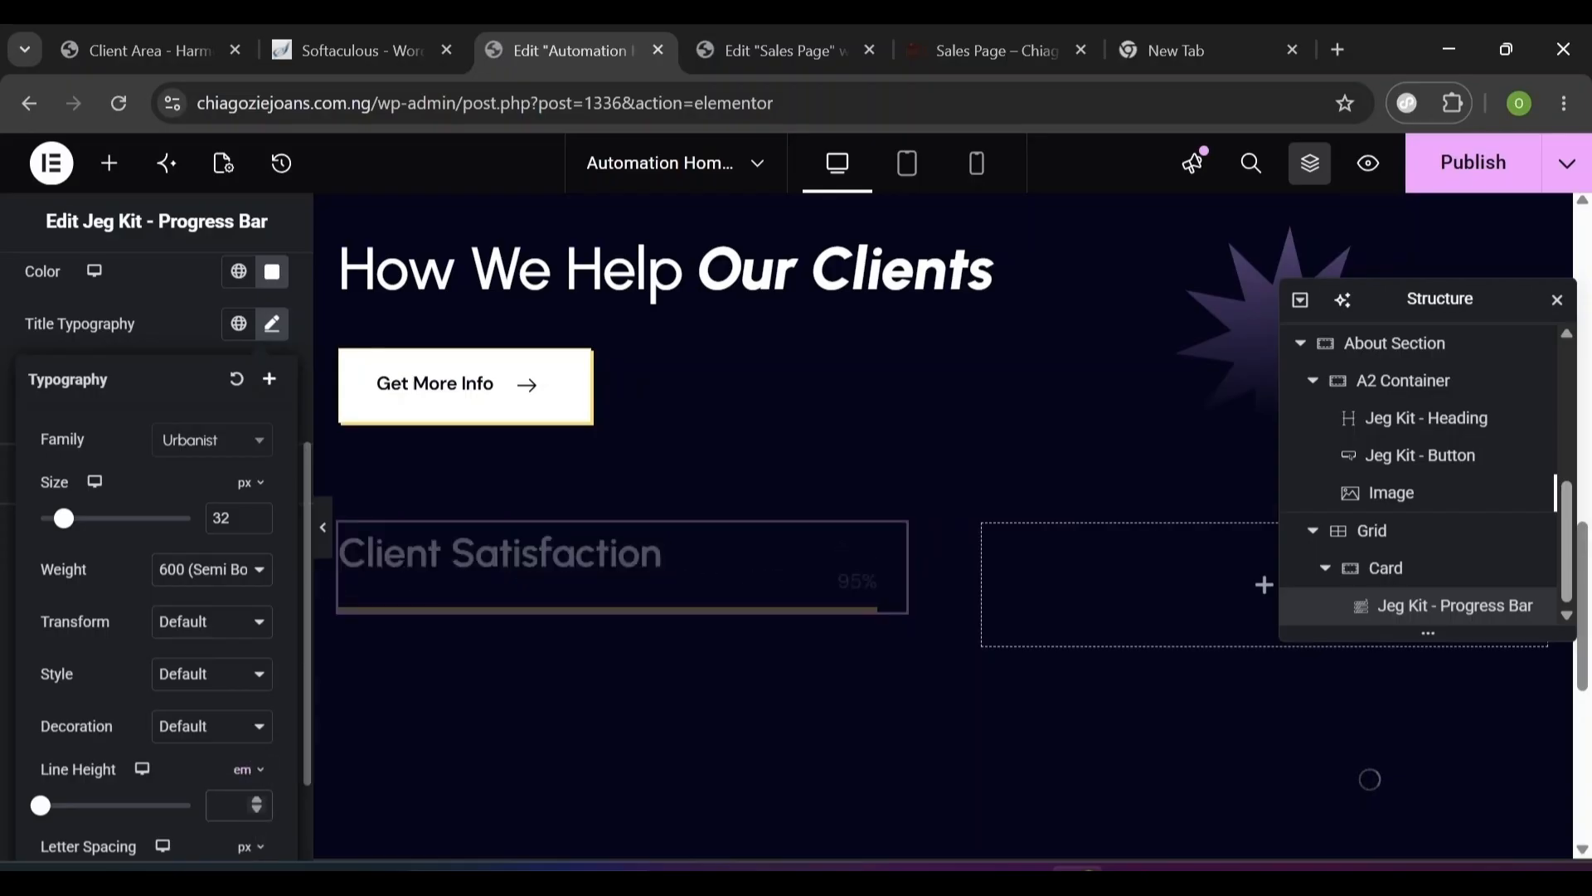
{"action": "type", "text": "1.2"}
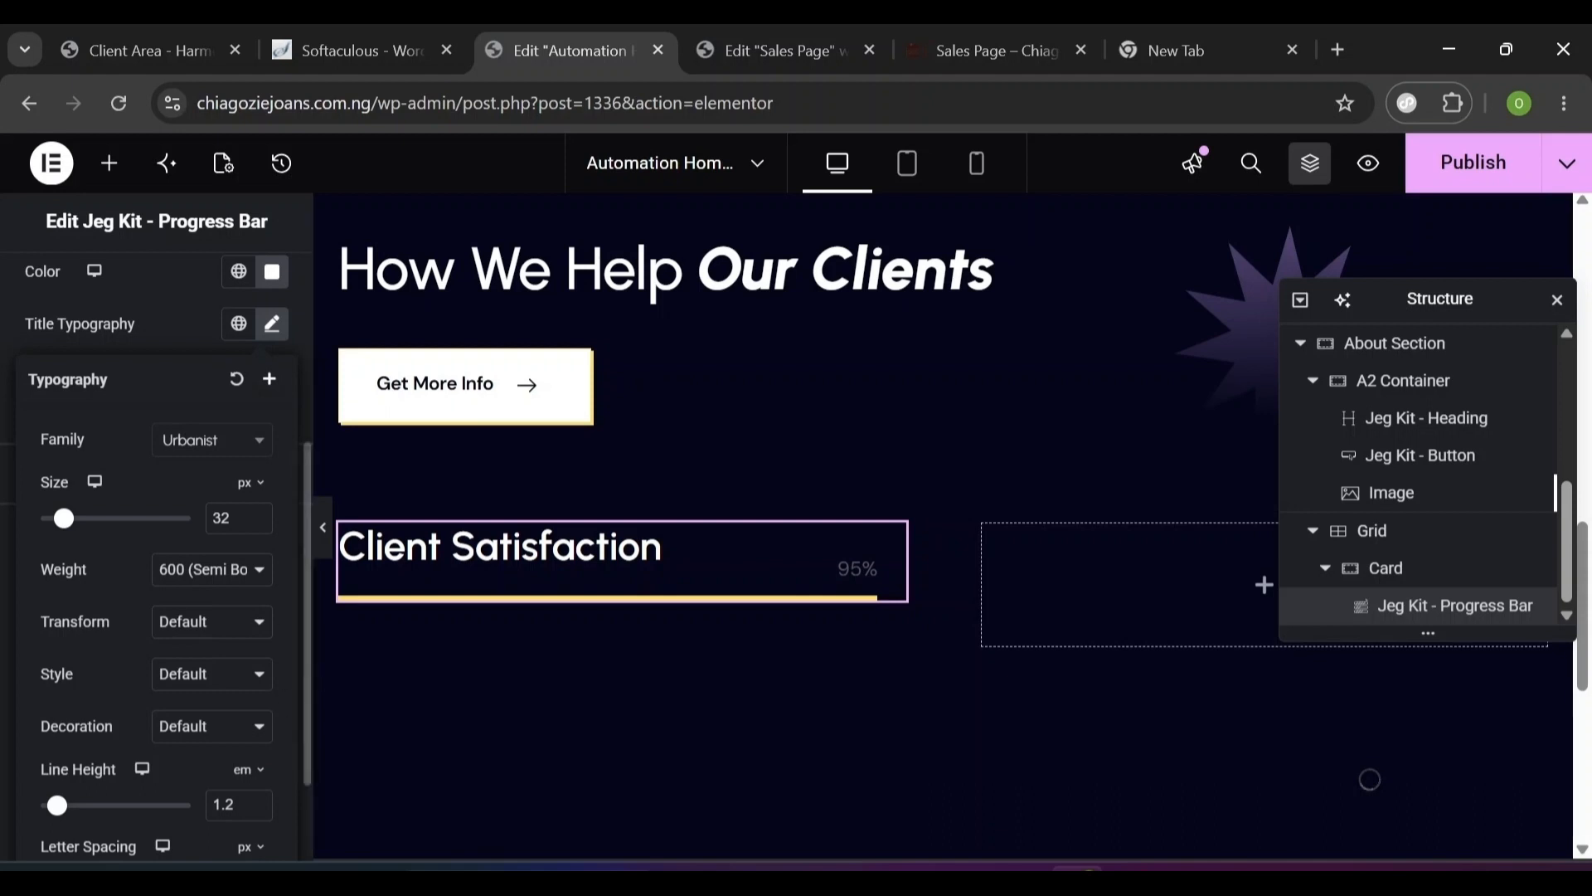
{"action": "left_click", "coordinate": [191, 336]}
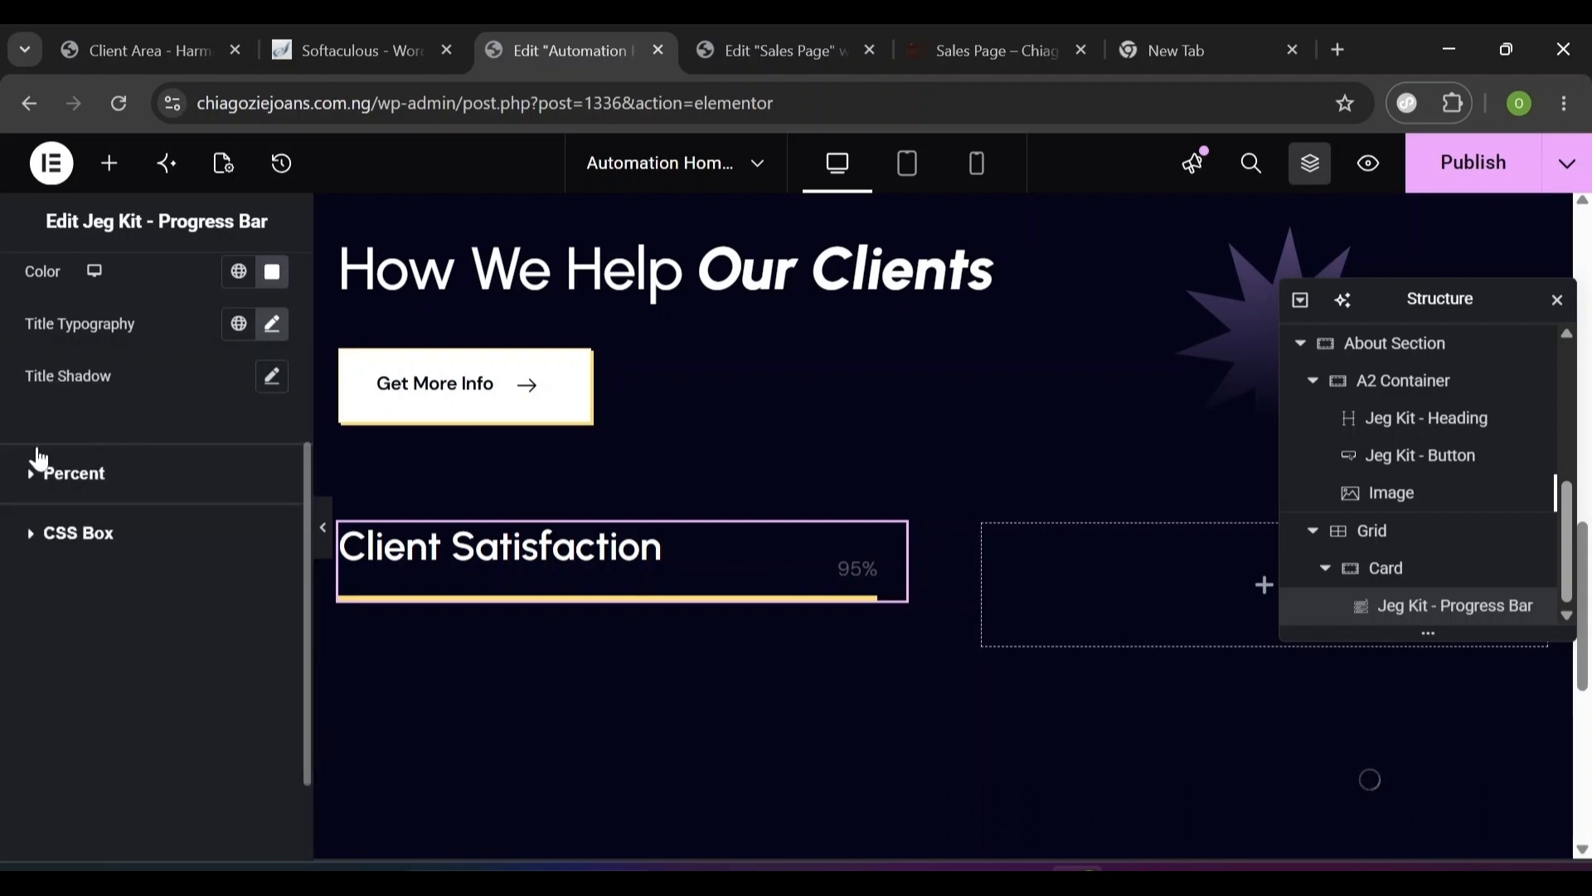
- Make the 95% percentage text white
{"action": "left_click", "coordinate": [30, 487]}
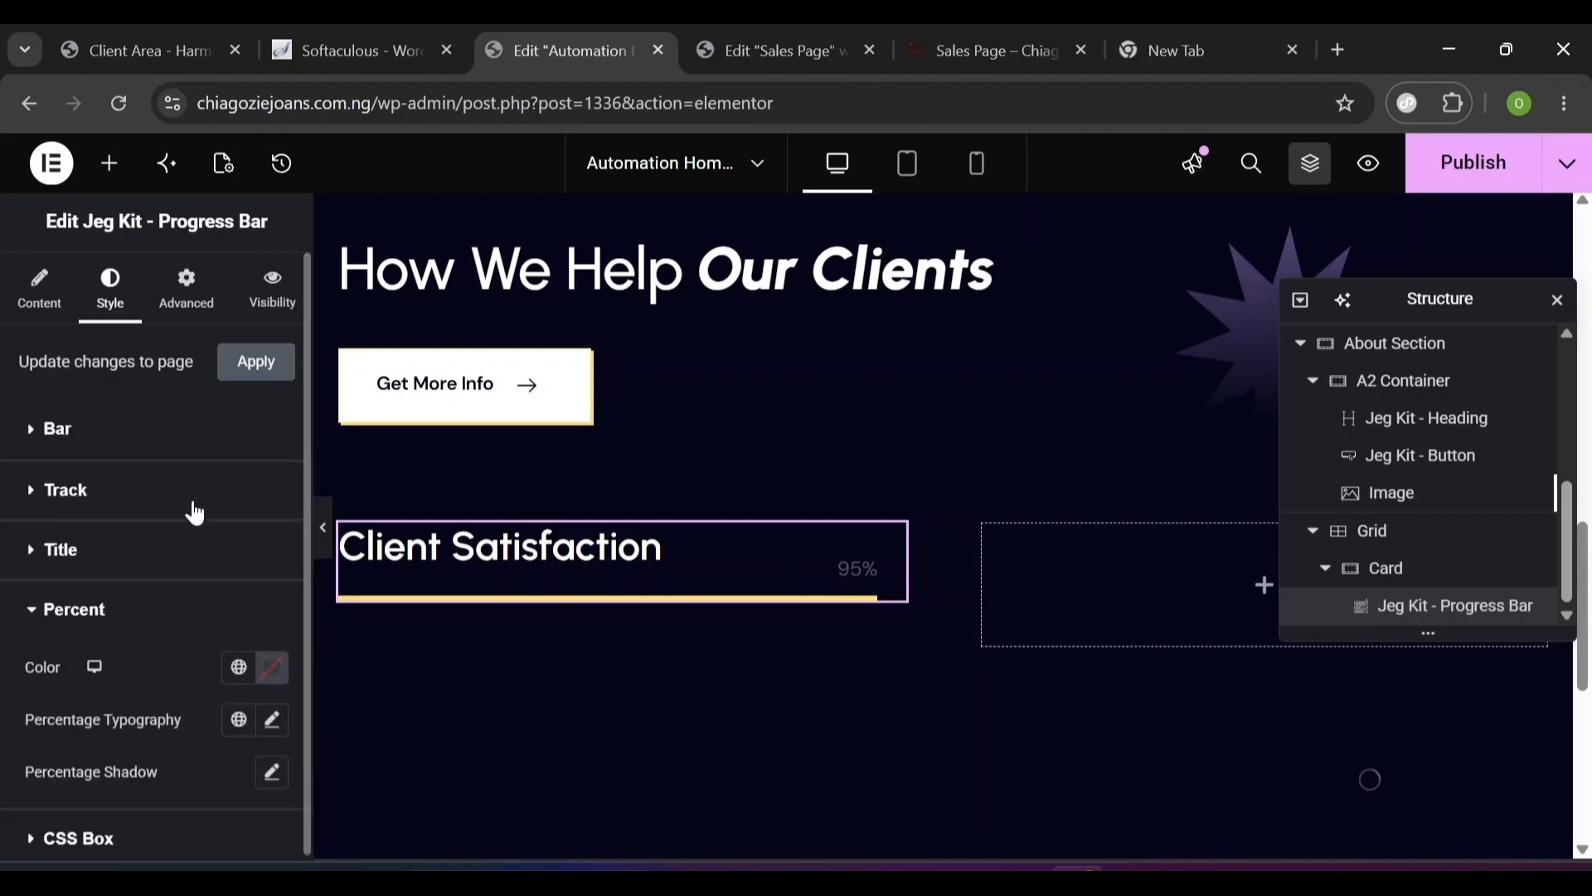
{"action": "left_click", "coordinate": [260, 678]}
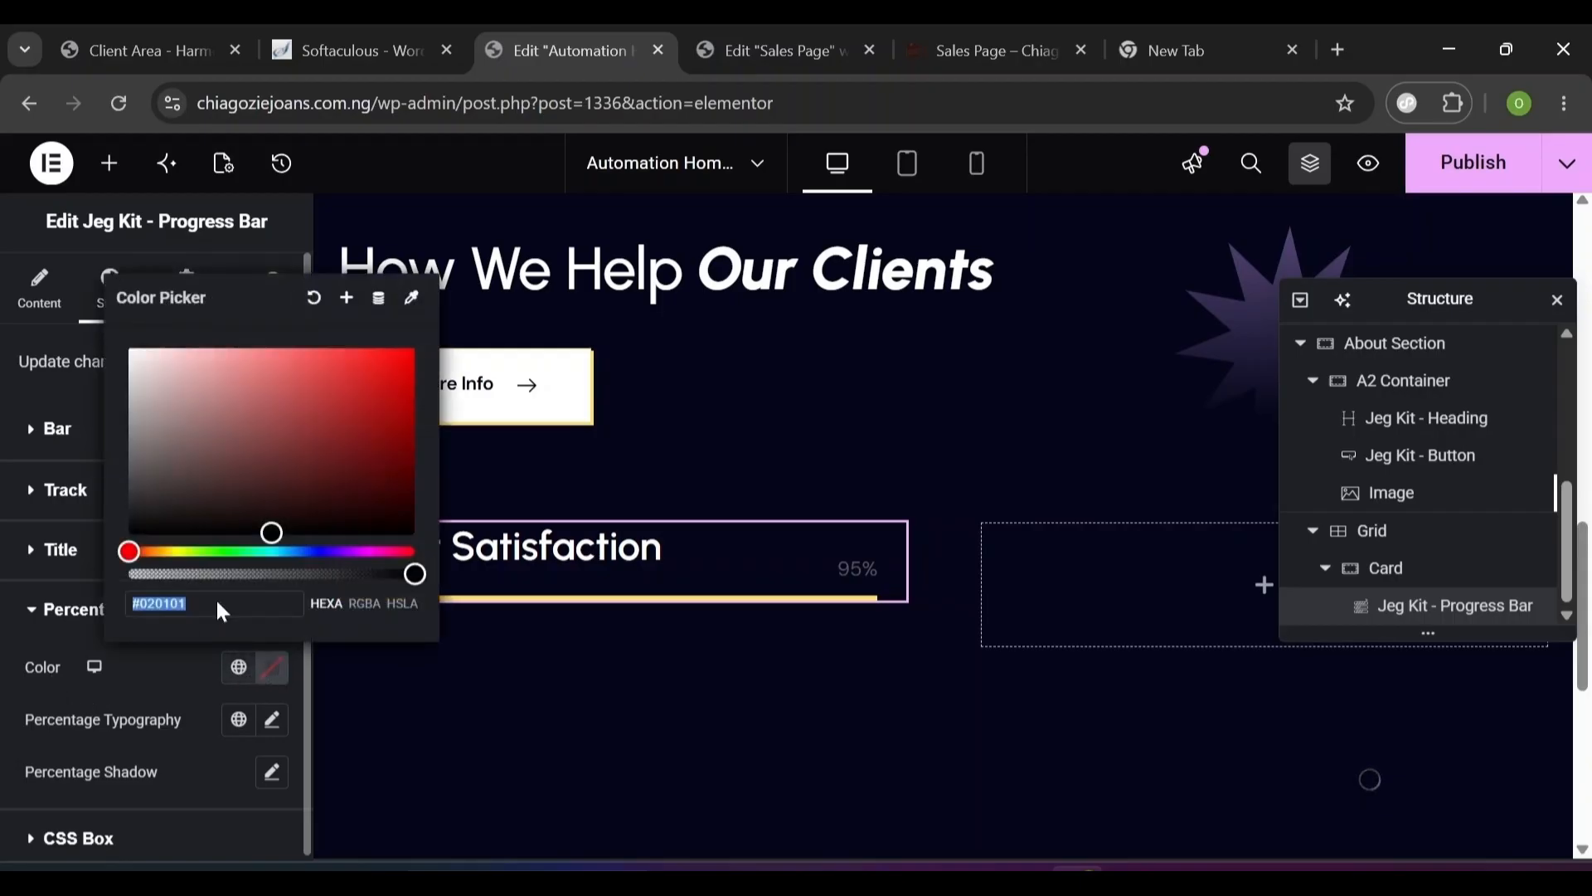
{"action": "left_click", "coordinate": [129, 351]}
{"action": "left_click", "coordinate": [239, 731]}
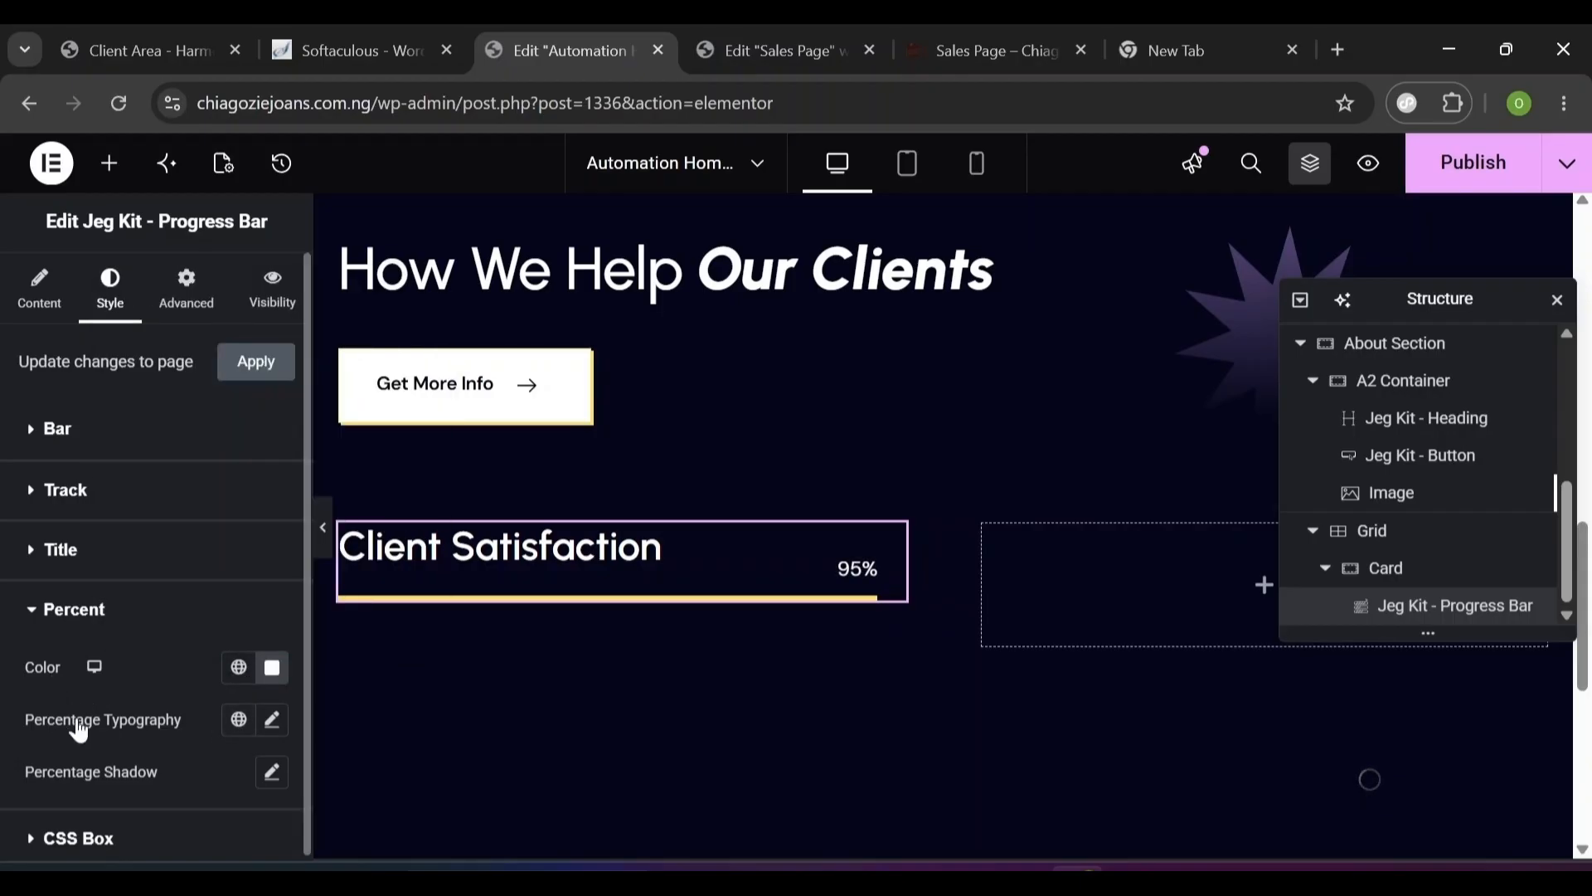
- Style the percentage text in Urbanist, 32 px, weight 600 Semi Bold, with line height 1
{"action": "left_click", "coordinate": [274, 730]}
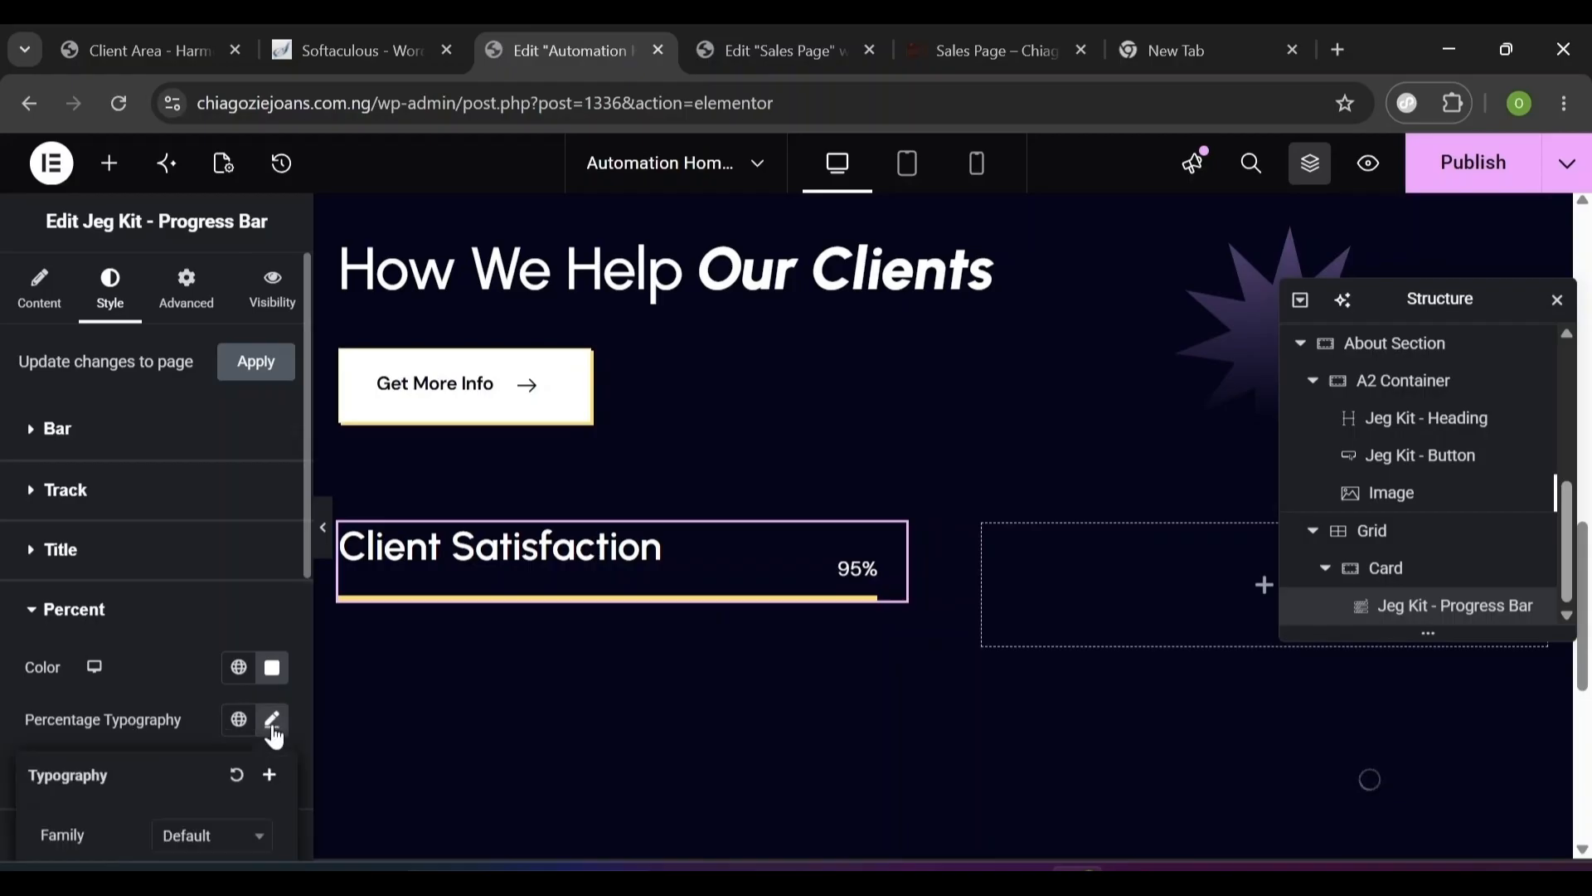
{"action": "scroll", "coordinate": [152, 793], "scroll_direction": "down", "scroll_amount": 3}
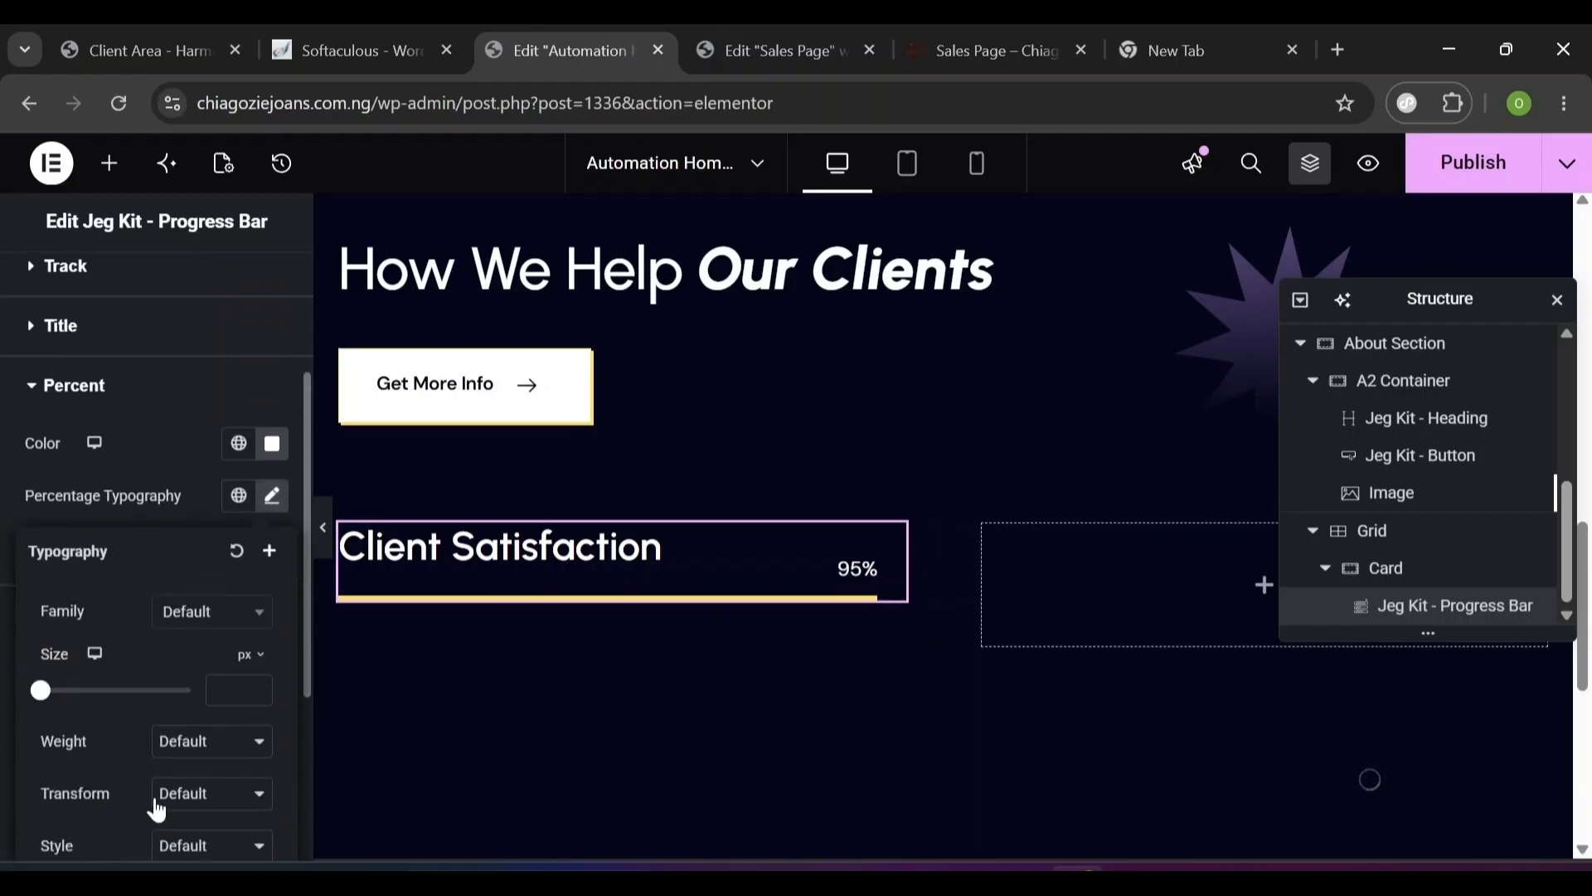
{"action": "left_click", "coordinate": [193, 637]}
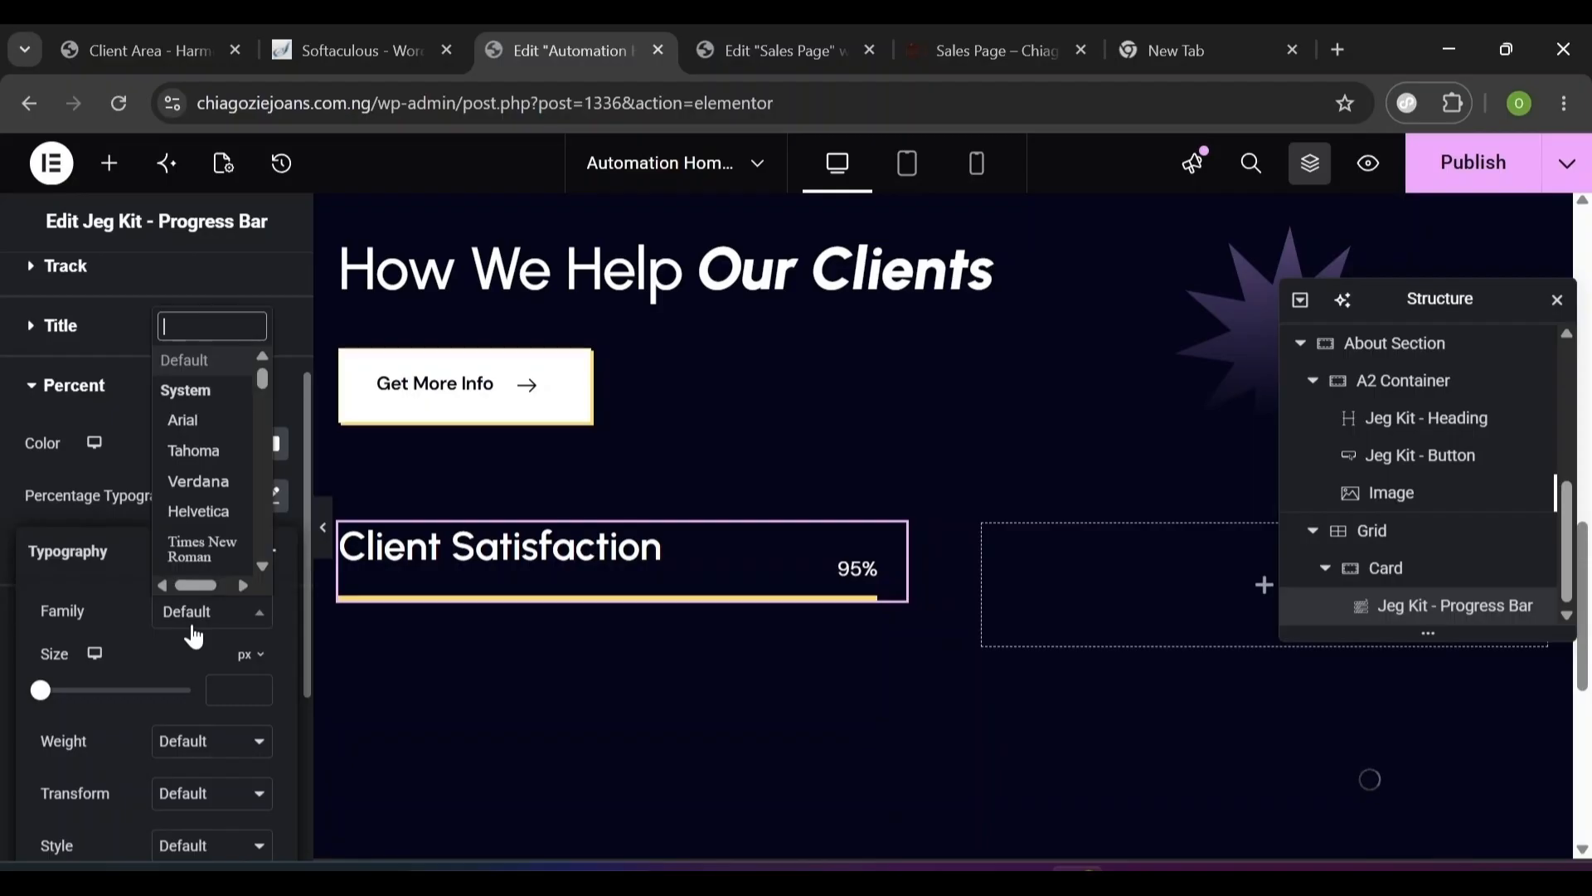
{"action": "type", "text": "urba"}
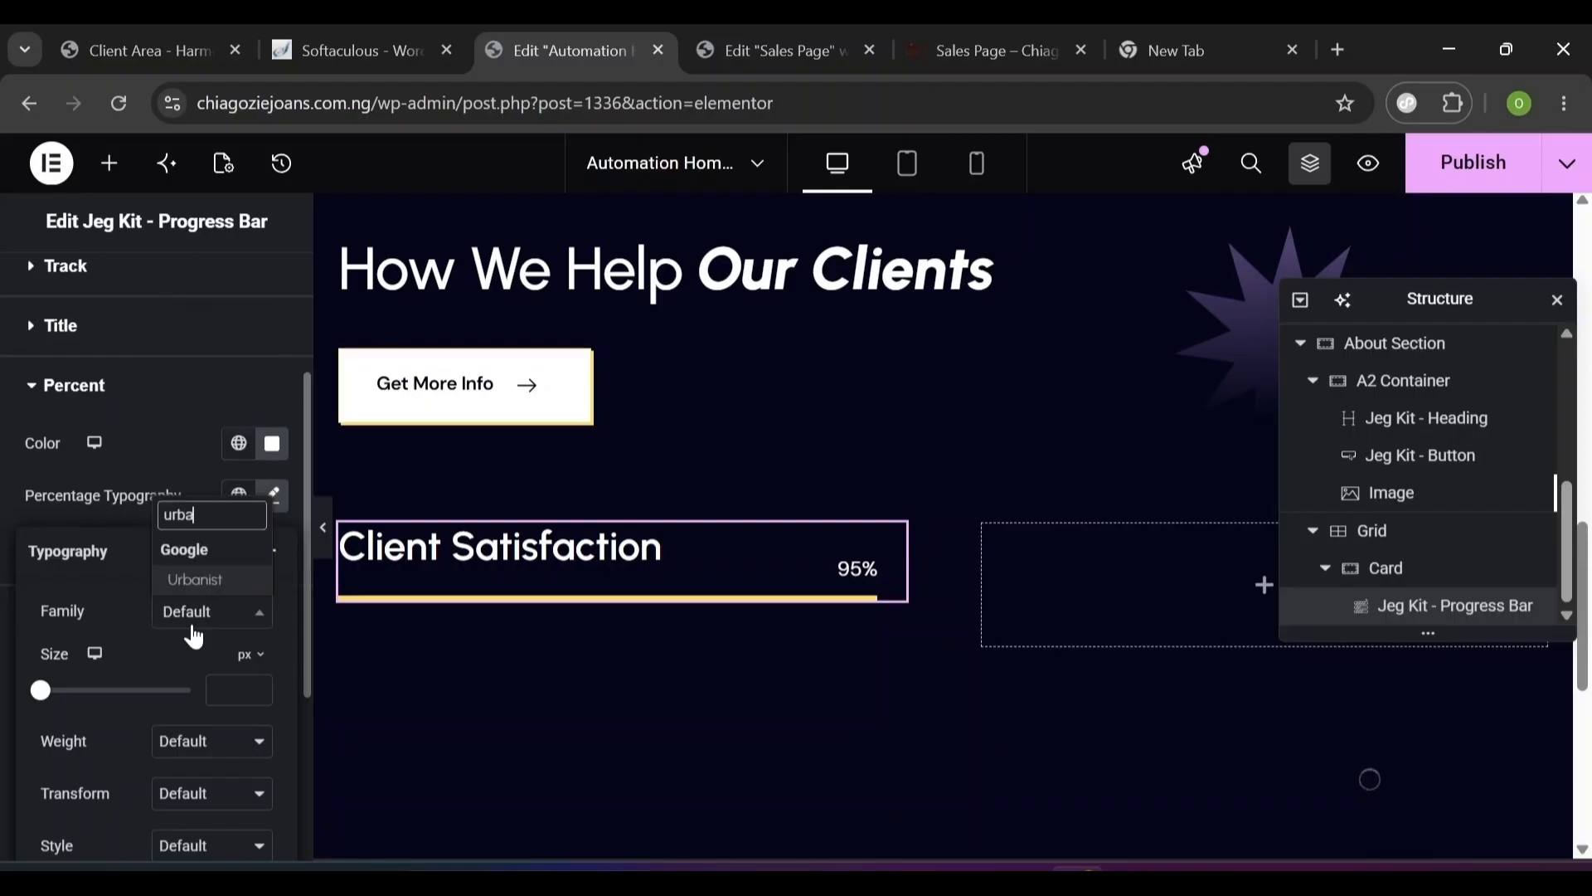
{"action": "type", "text": "n"}
{"action": "key", "text": "Return"}
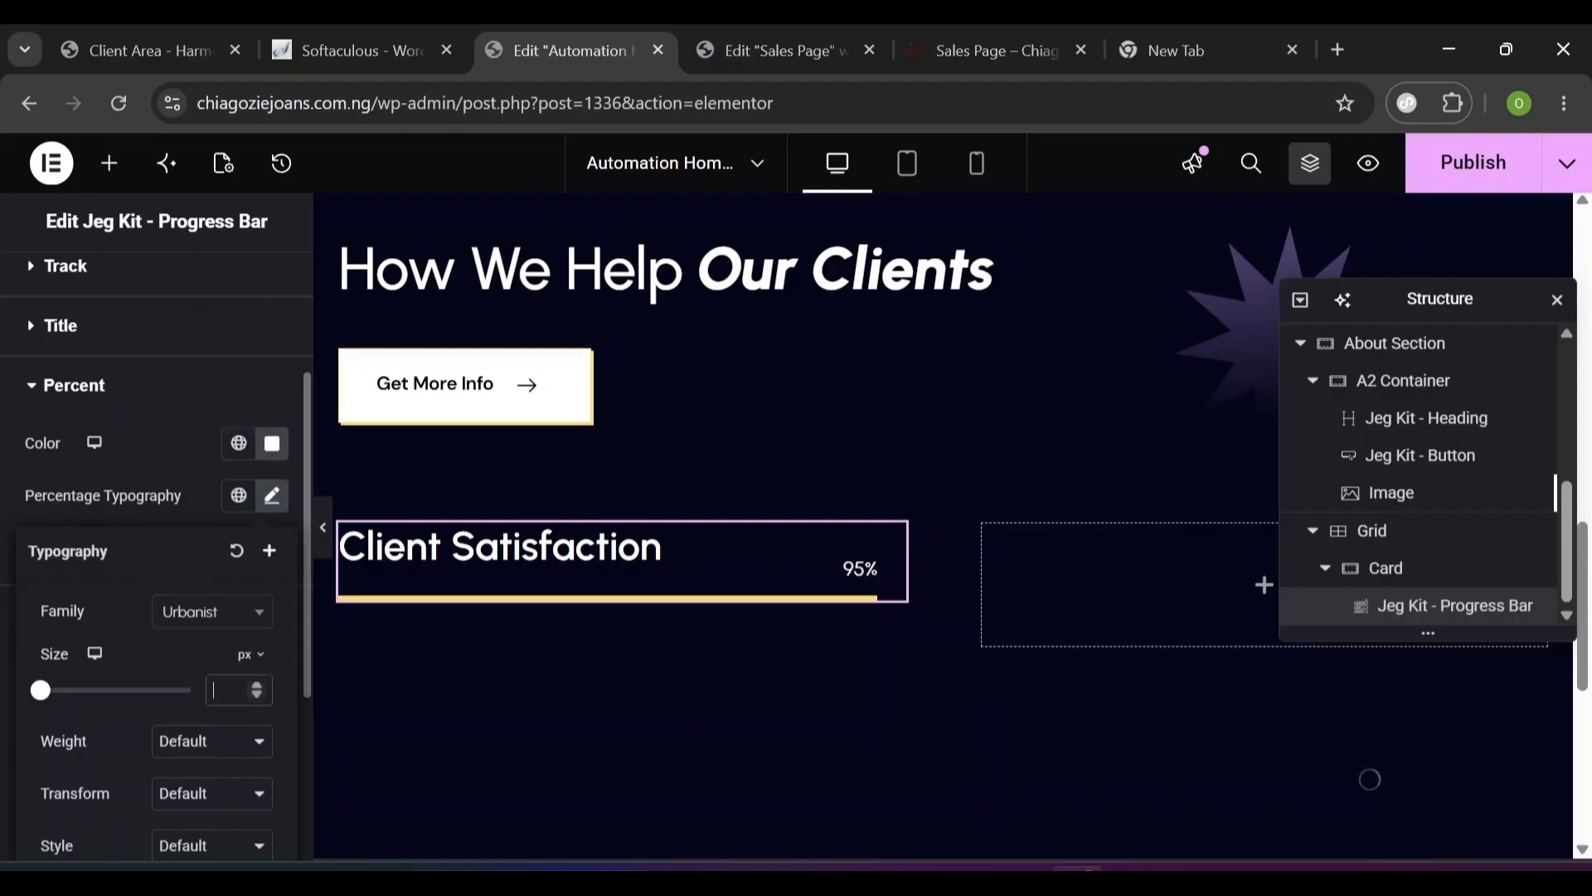
{"action": "type", "text": "32"}
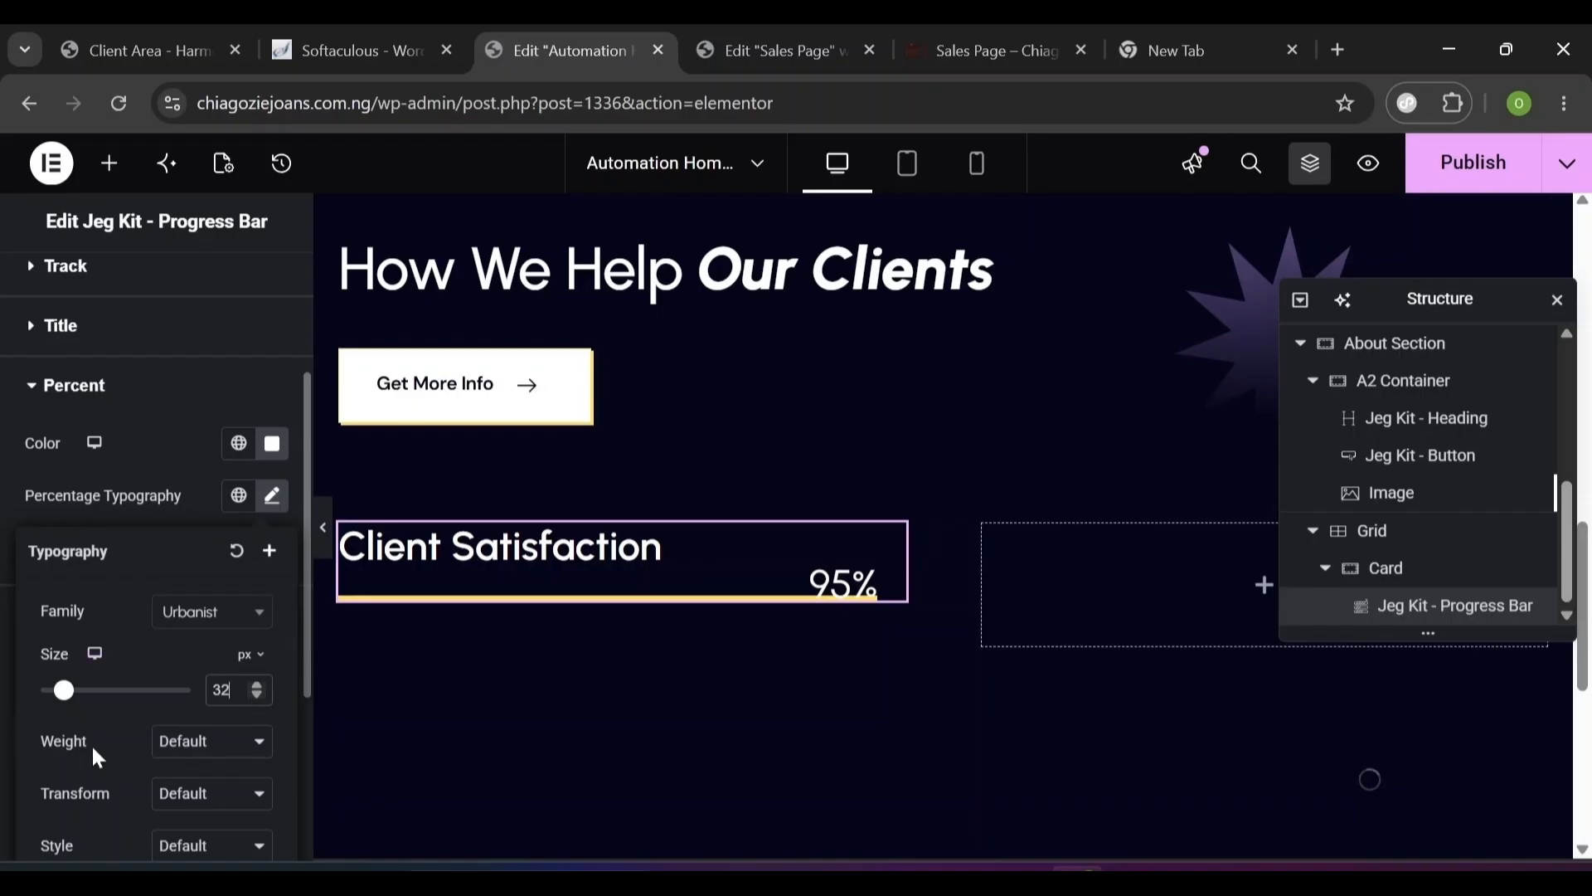
{"action": "left_click", "coordinate": [177, 752]}
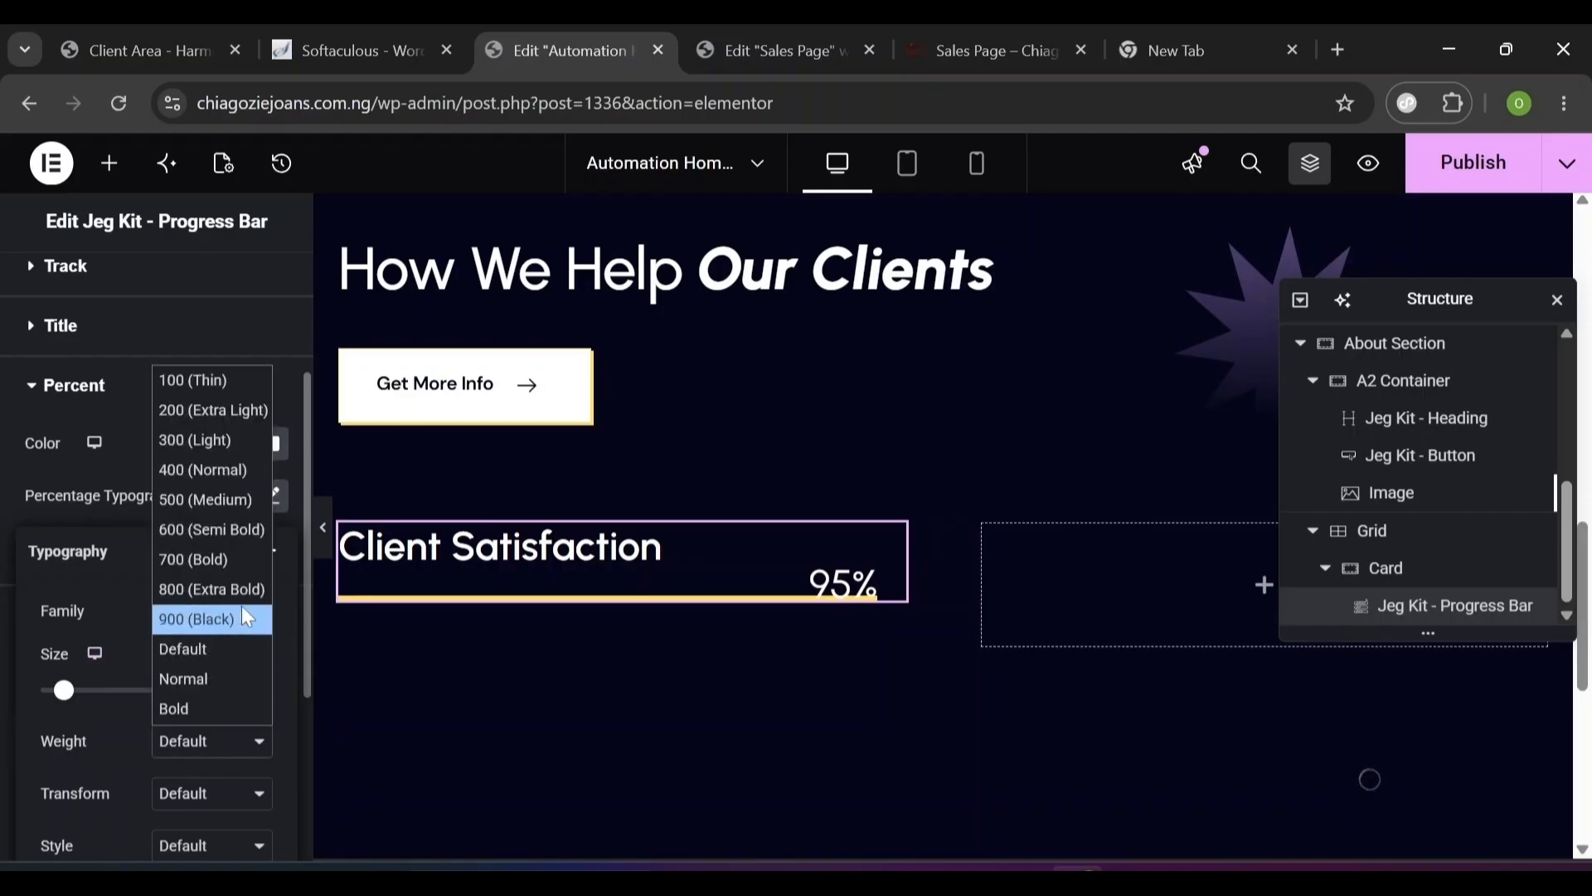
{"action": "left_click", "coordinate": [216, 531]}
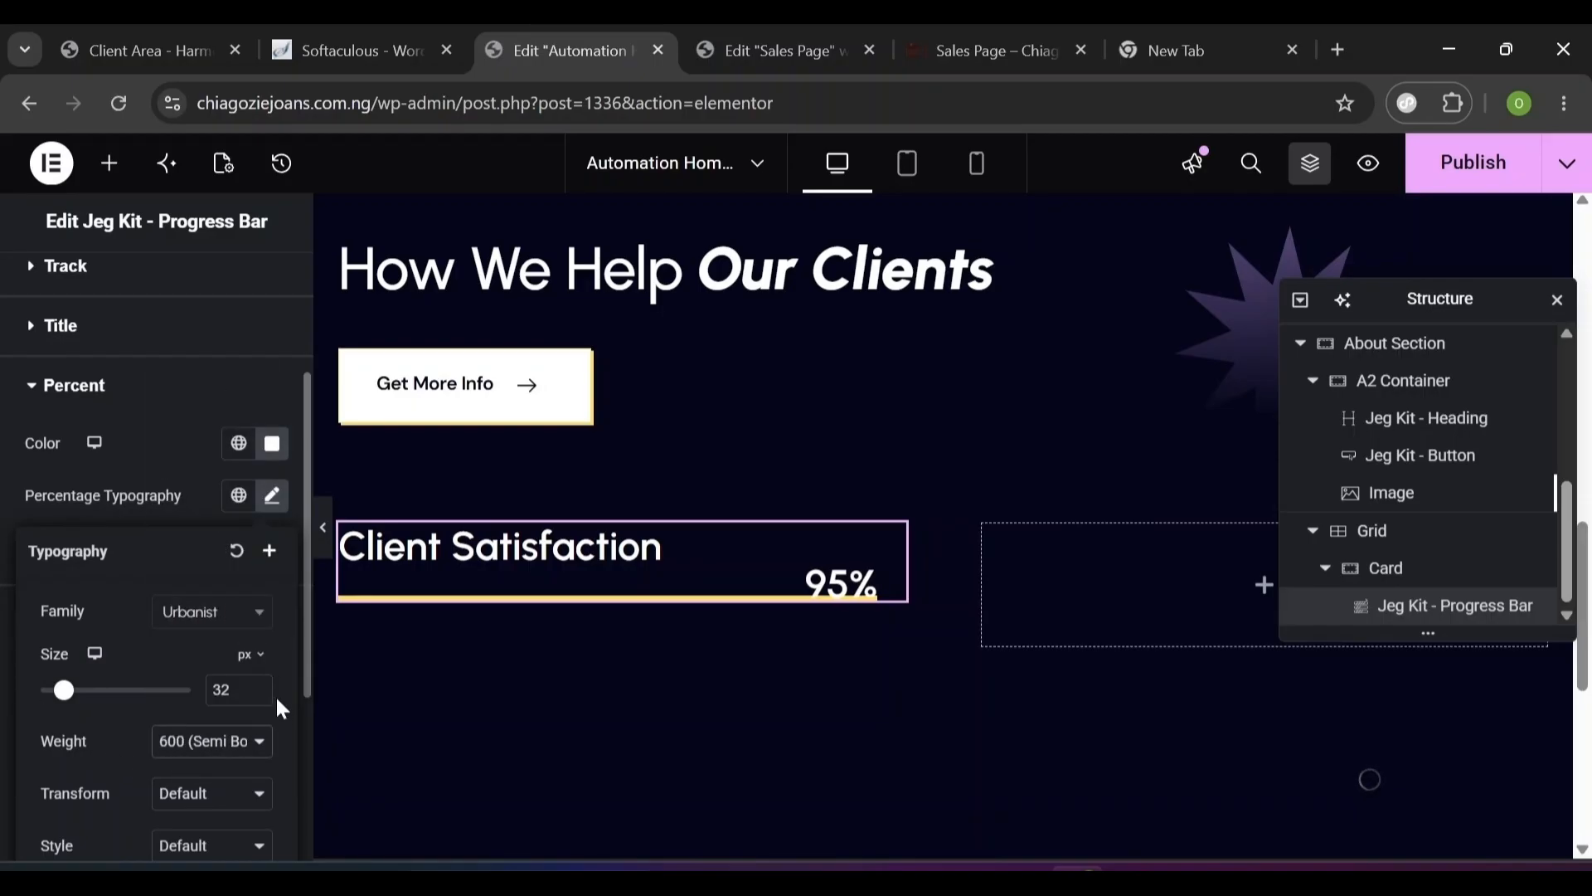
{"action": "scroll", "coordinate": [280, 707], "scroll_direction": "down", "scroll_amount": 4}
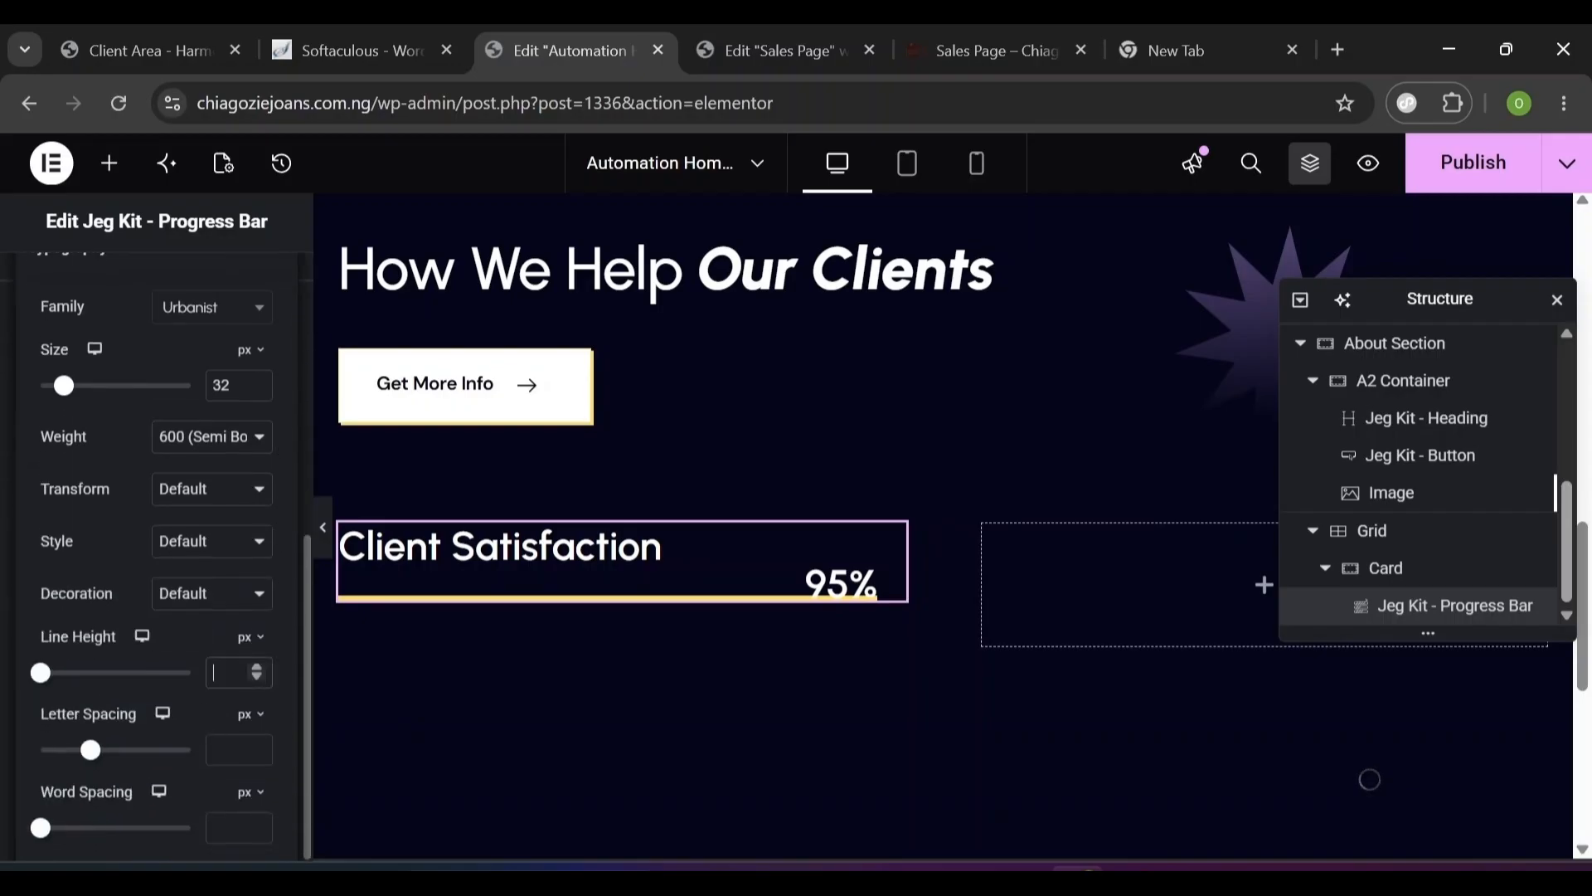
{"action": "type", "text": "1"}
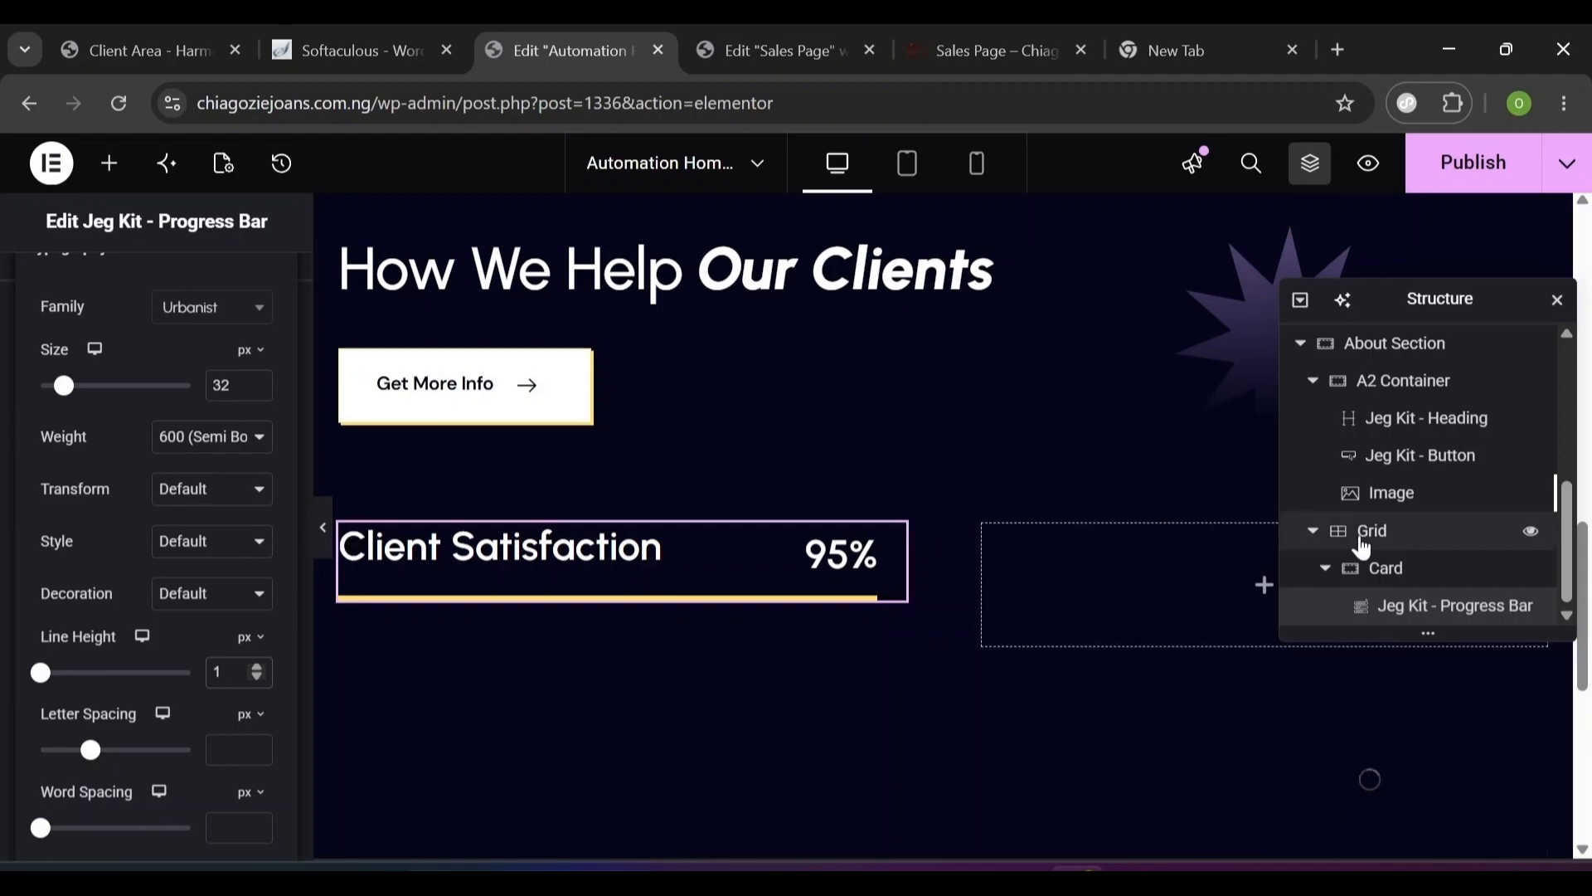
- Duplicate the Client Satisfaction card three times into a 2x2 grid, retitling copies at 85%
{"action": "right_click", "coordinate": [1376, 569]}
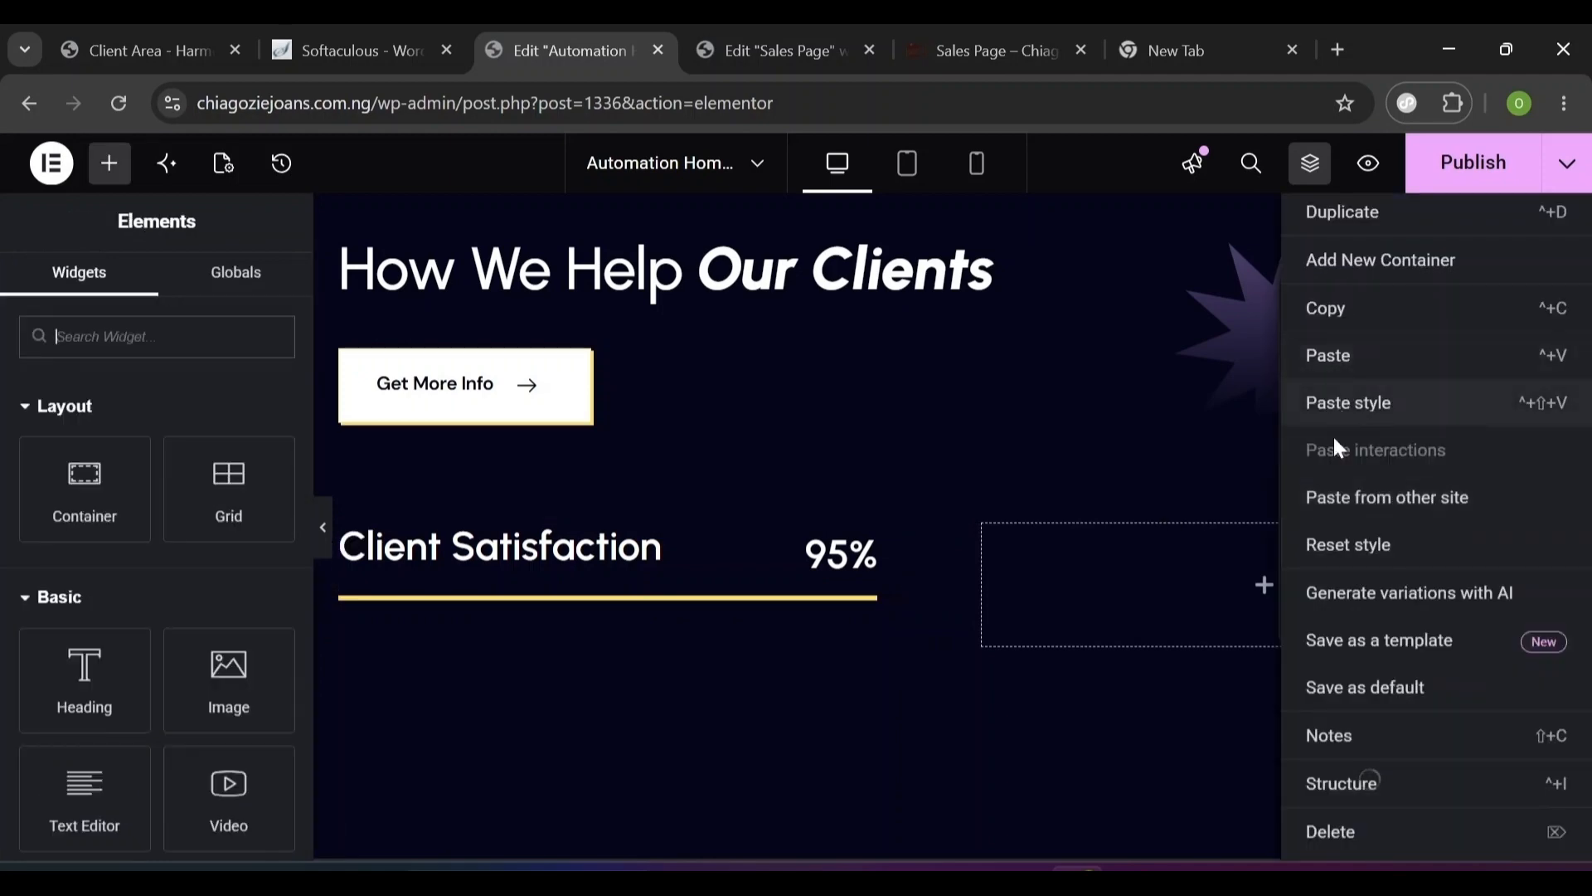
{"action": "left_click", "coordinate": [1368, 213]}
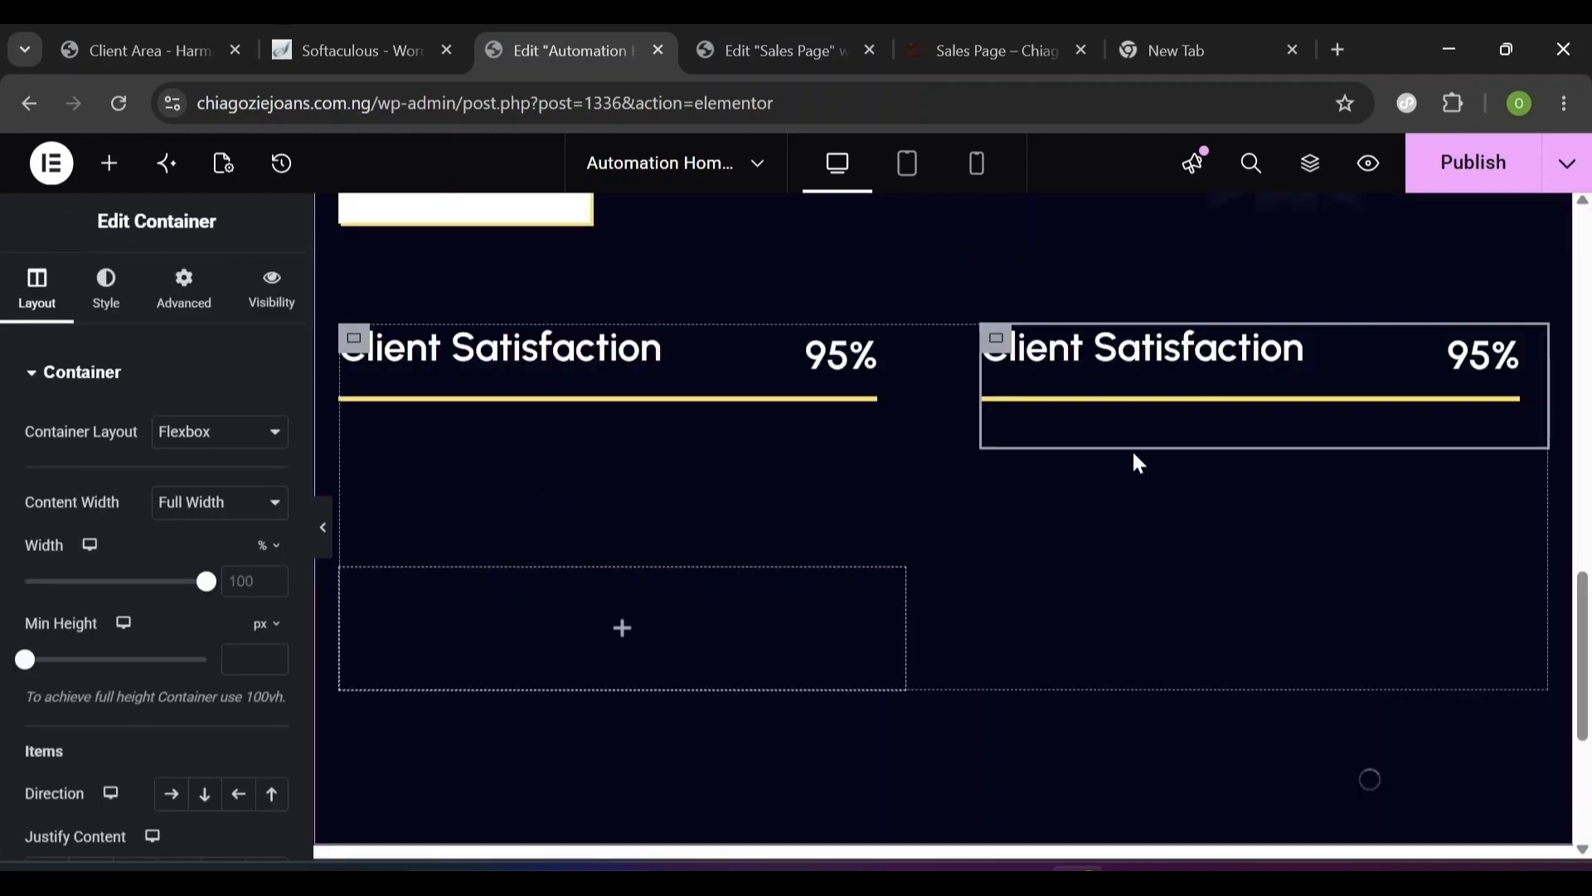
{"action": "left_click", "coordinate": [1141, 366]}
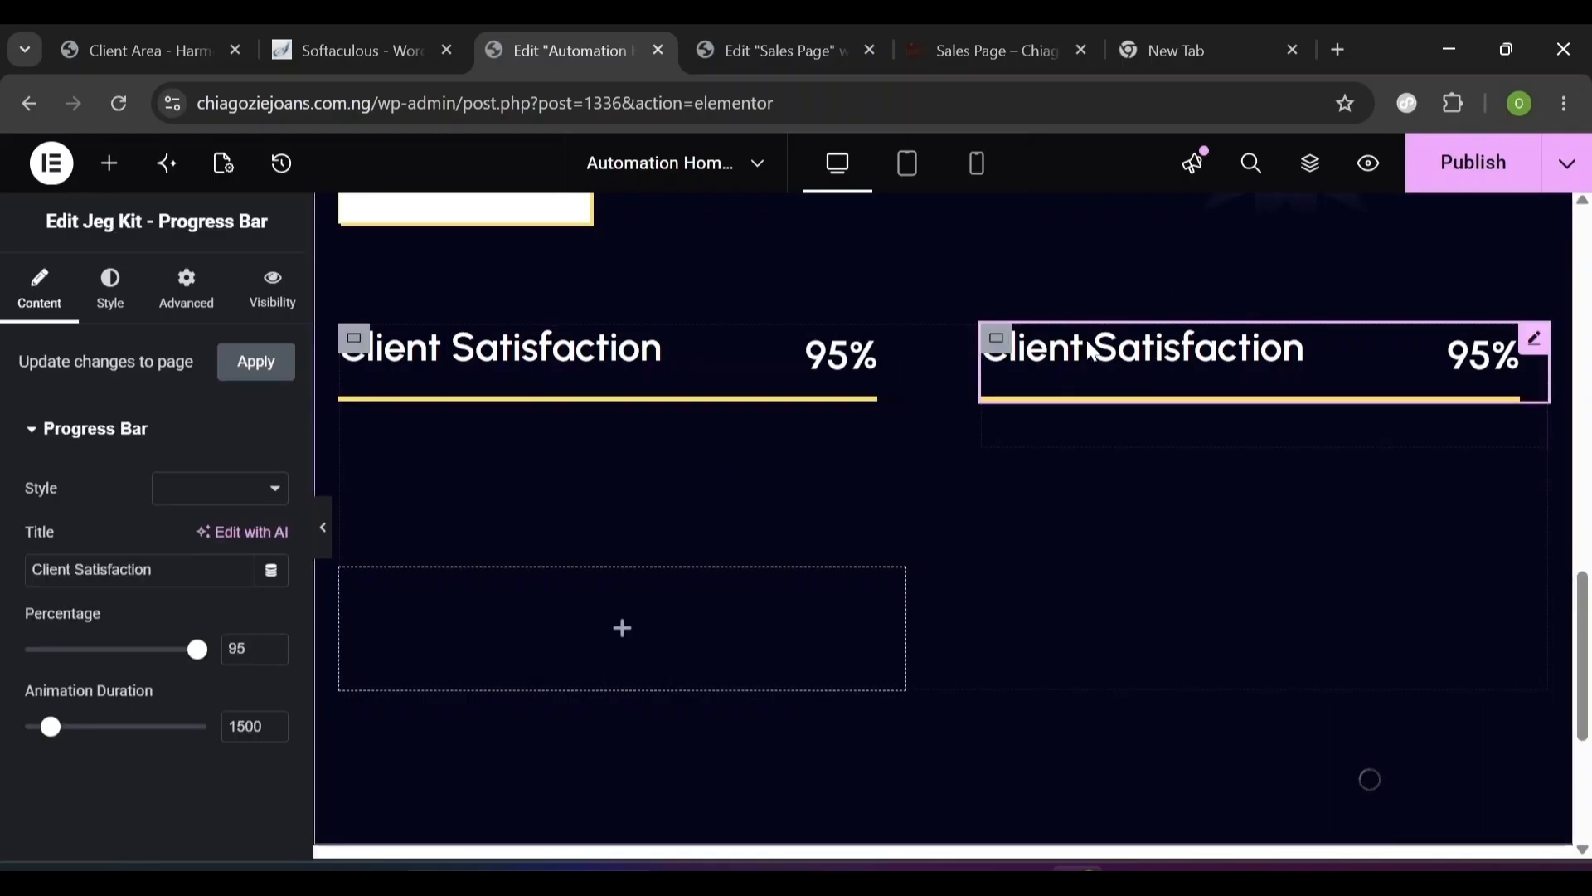
{"action": "double_click", "coordinate": [113, 570]}
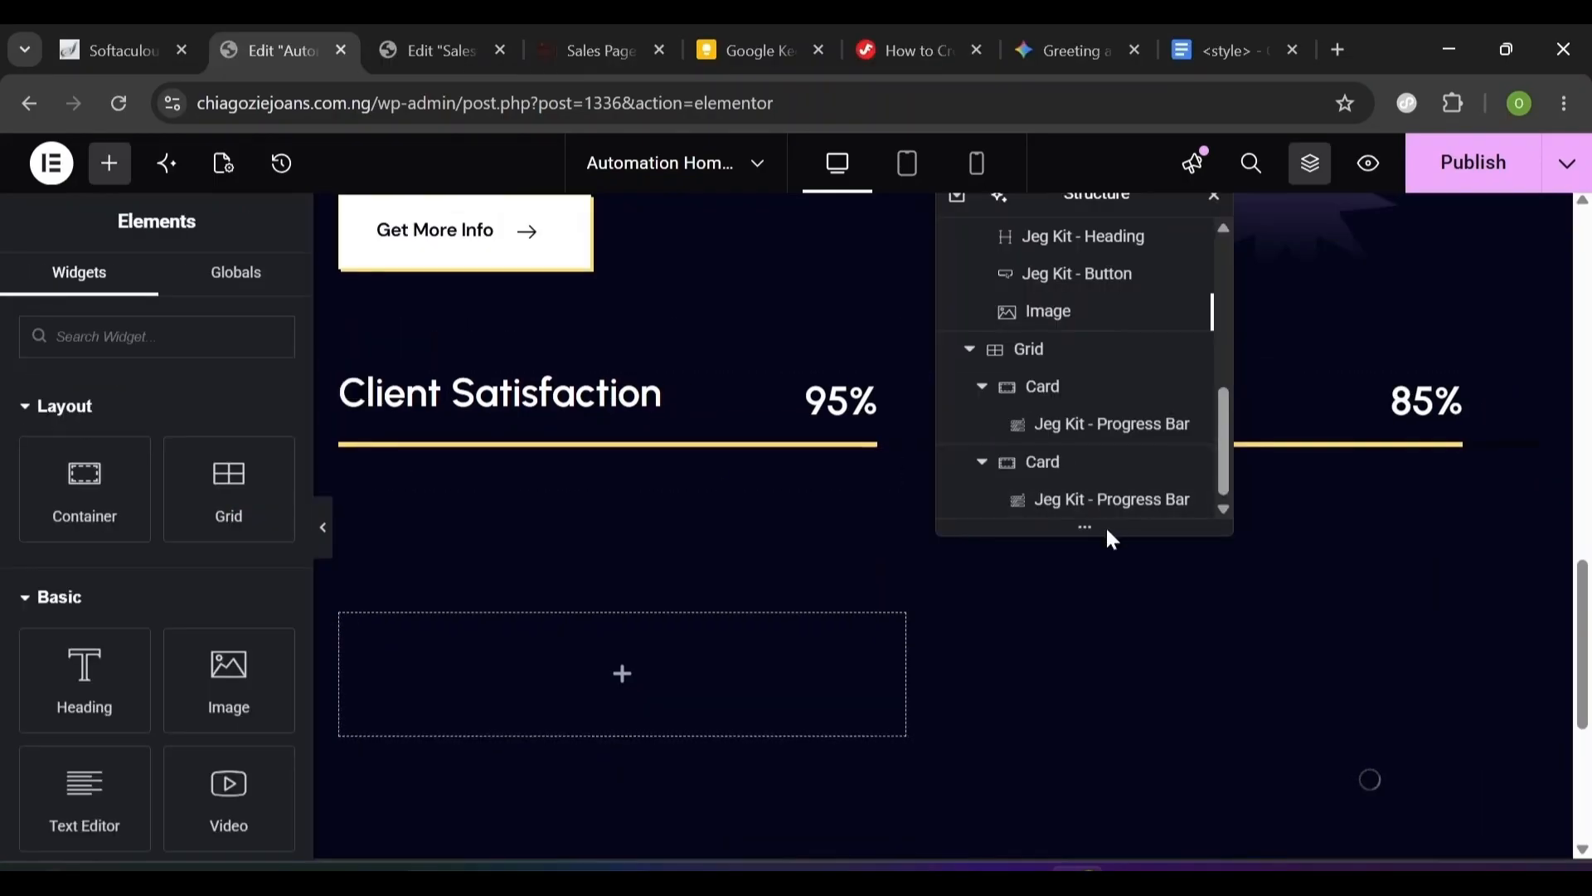
{"action": "right_click", "coordinate": [1077, 472]}
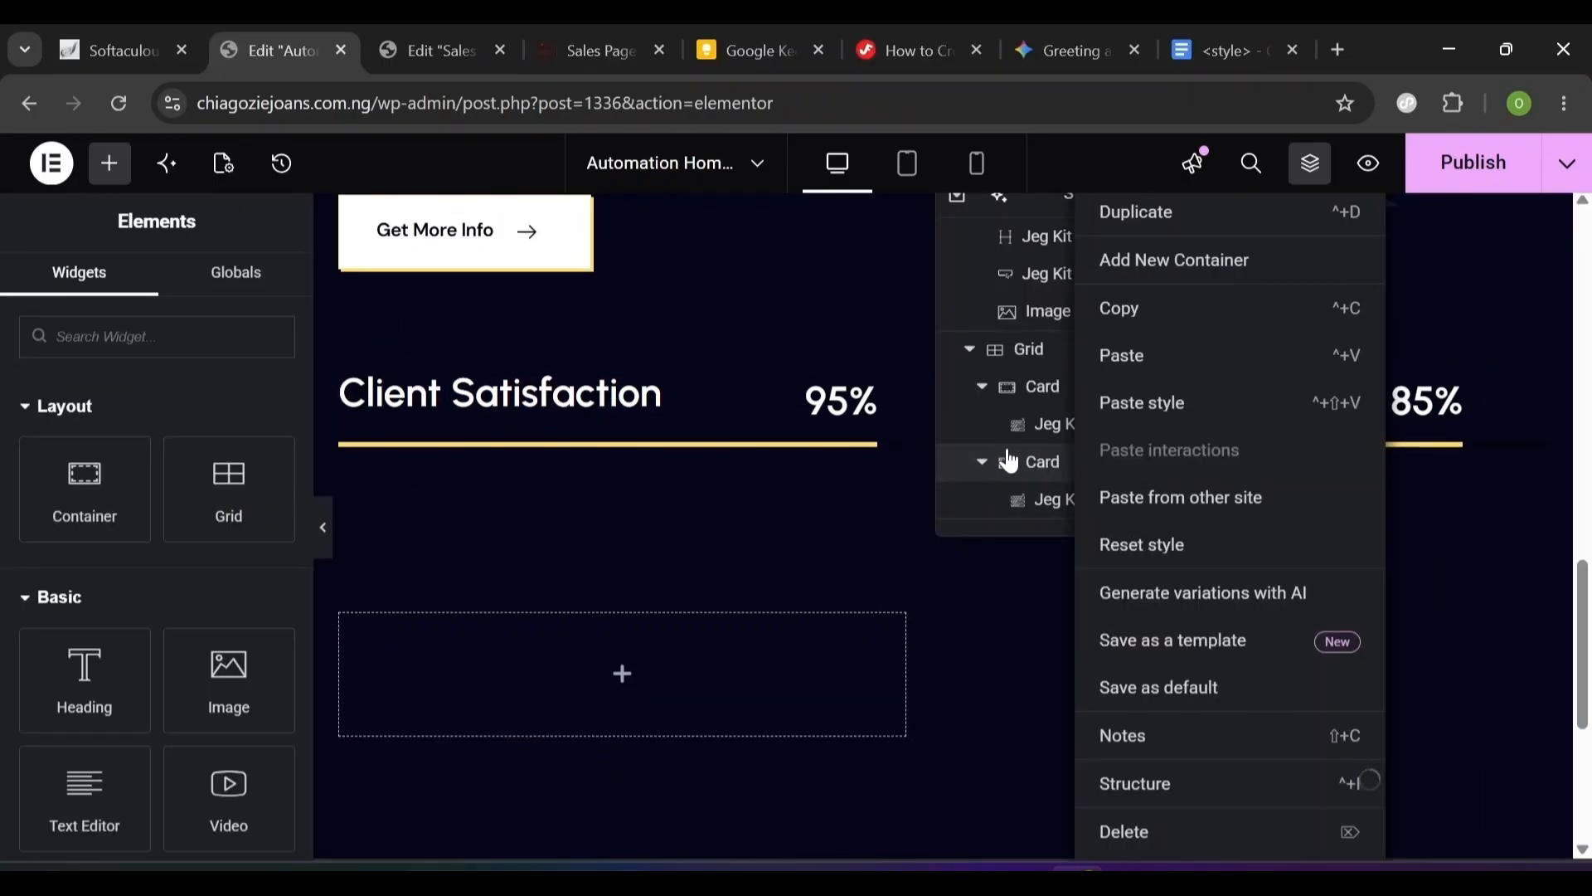
{"action": "left_click", "coordinate": [1148, 213]}
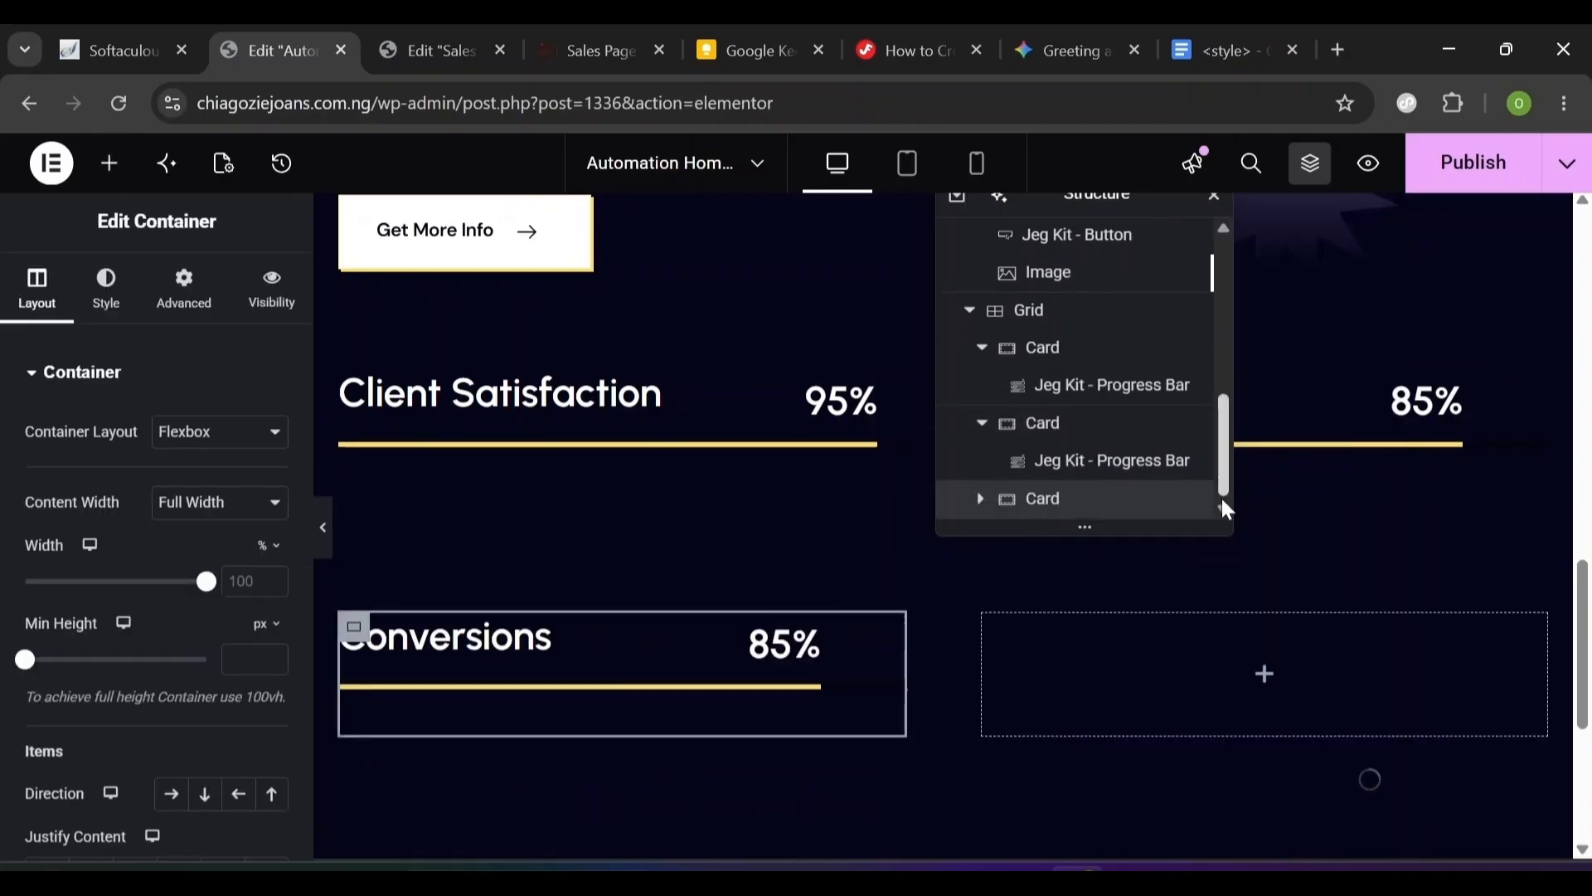
{"action": "right_click", "coordinate": [1077, 499]}
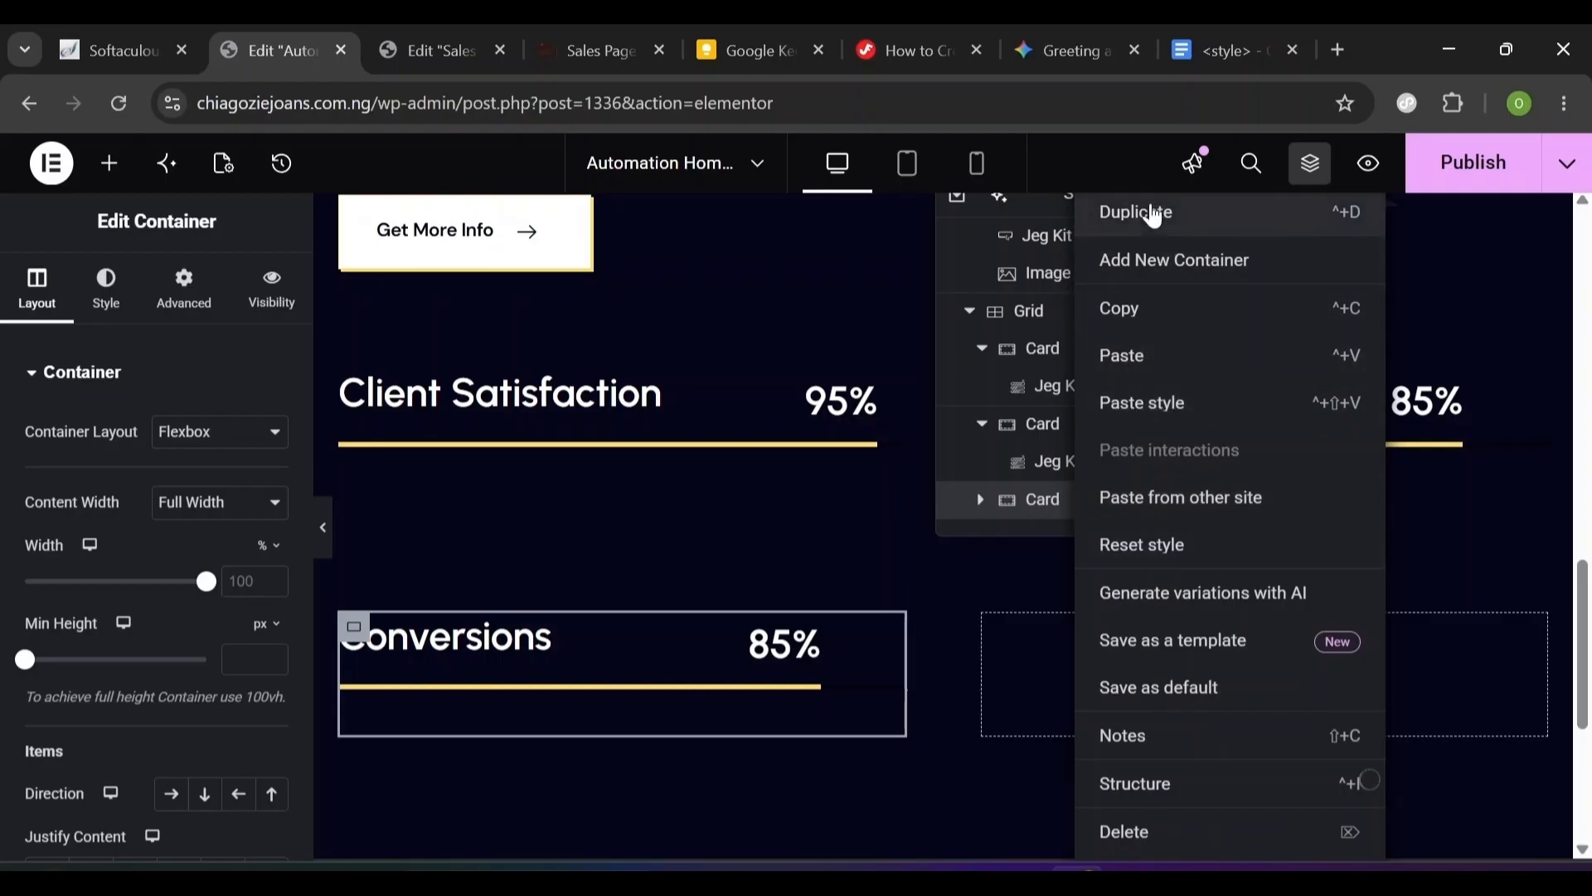
{"action": "left_click", "coordinate": [1153, 214]}
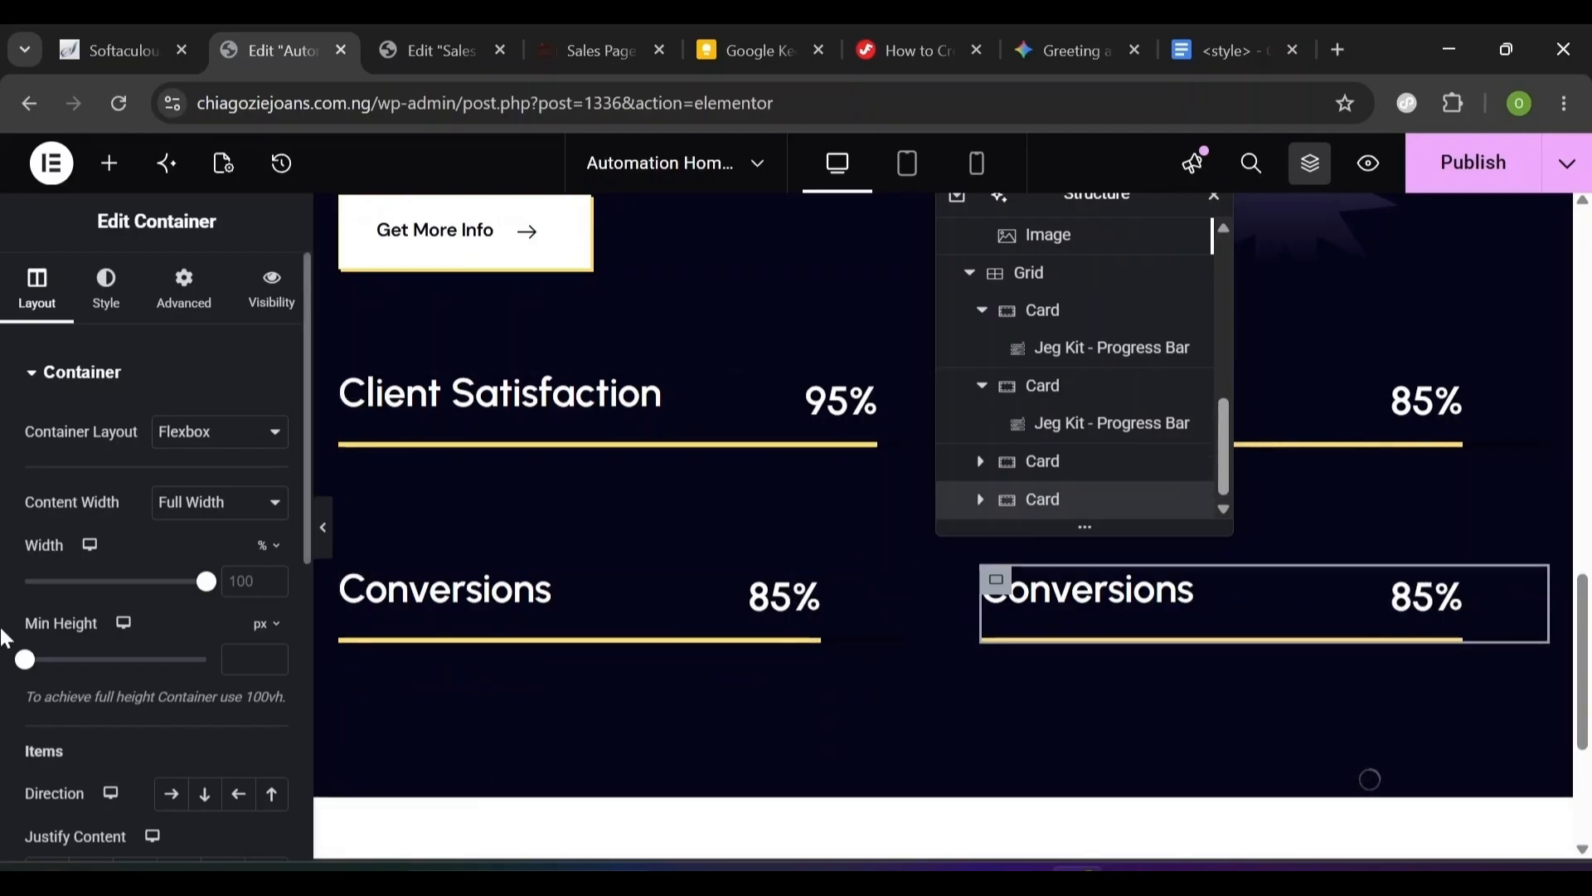
{"action": "left_click", "coordinate": [650, 632]}
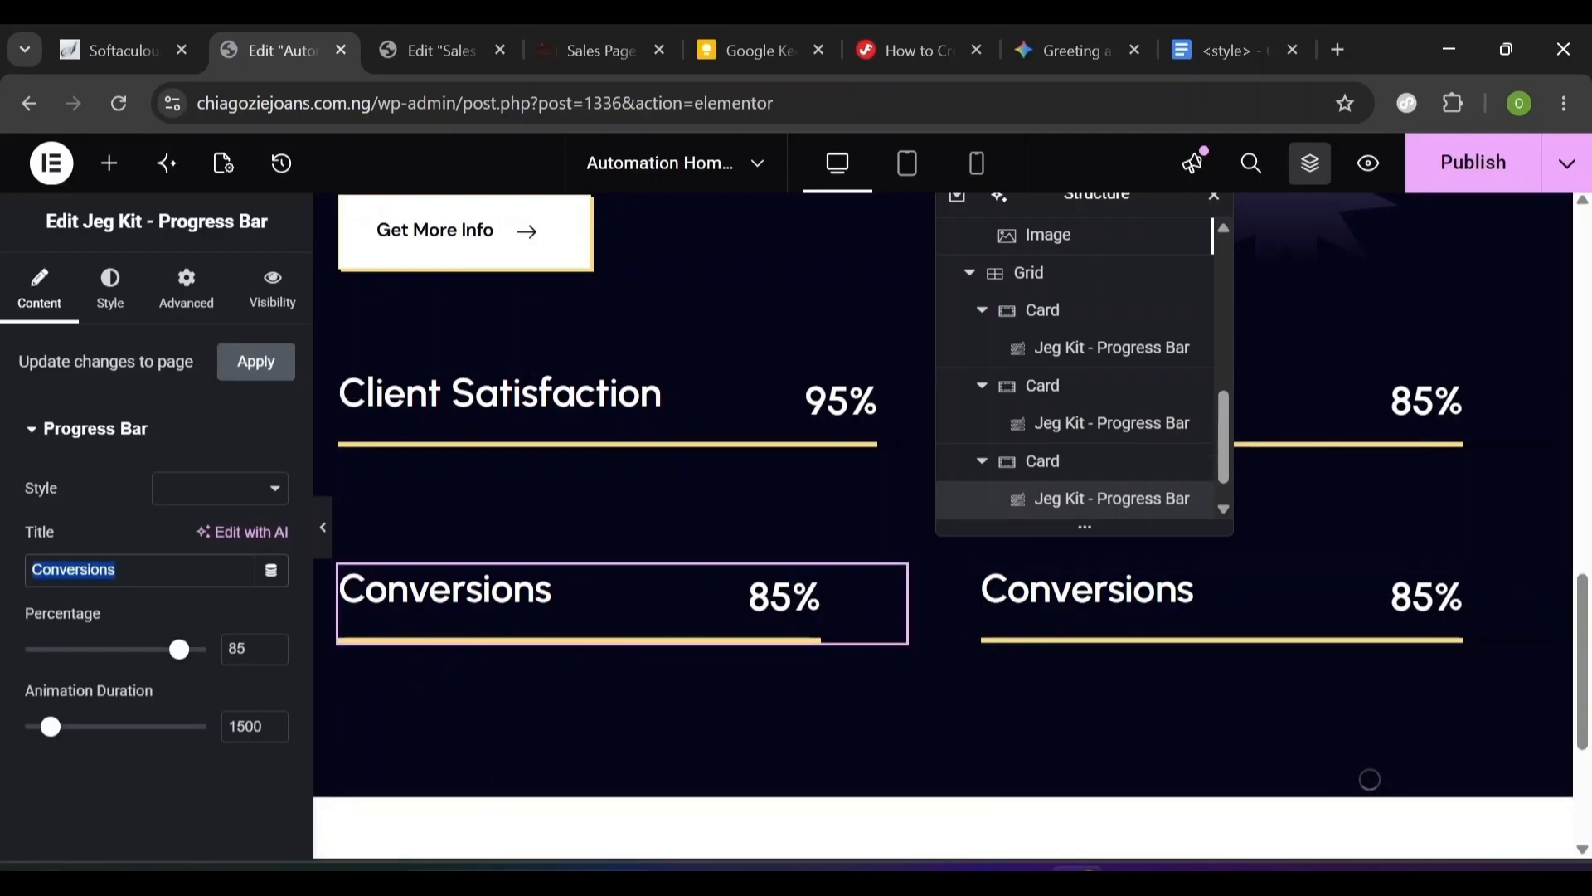
{"action": "key", "text": "Tab"}
{"action": "key", "text": "Tab"}
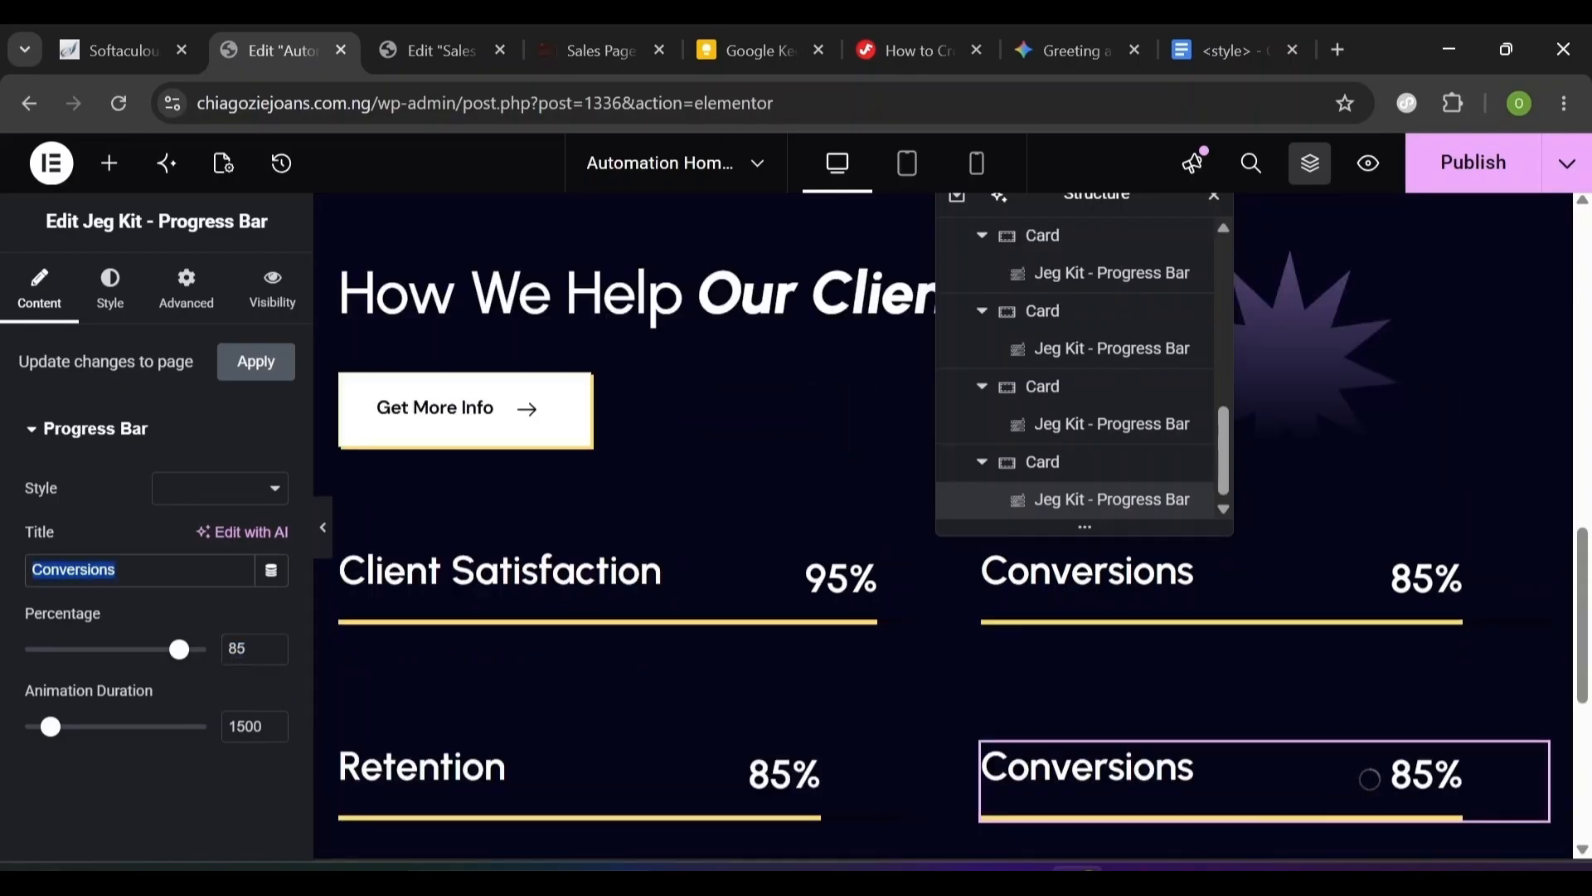
- Close the Structure outline and switch to the document holding the CSS snippets
{"action": "left_click", "coordinate": [1312, 176]}
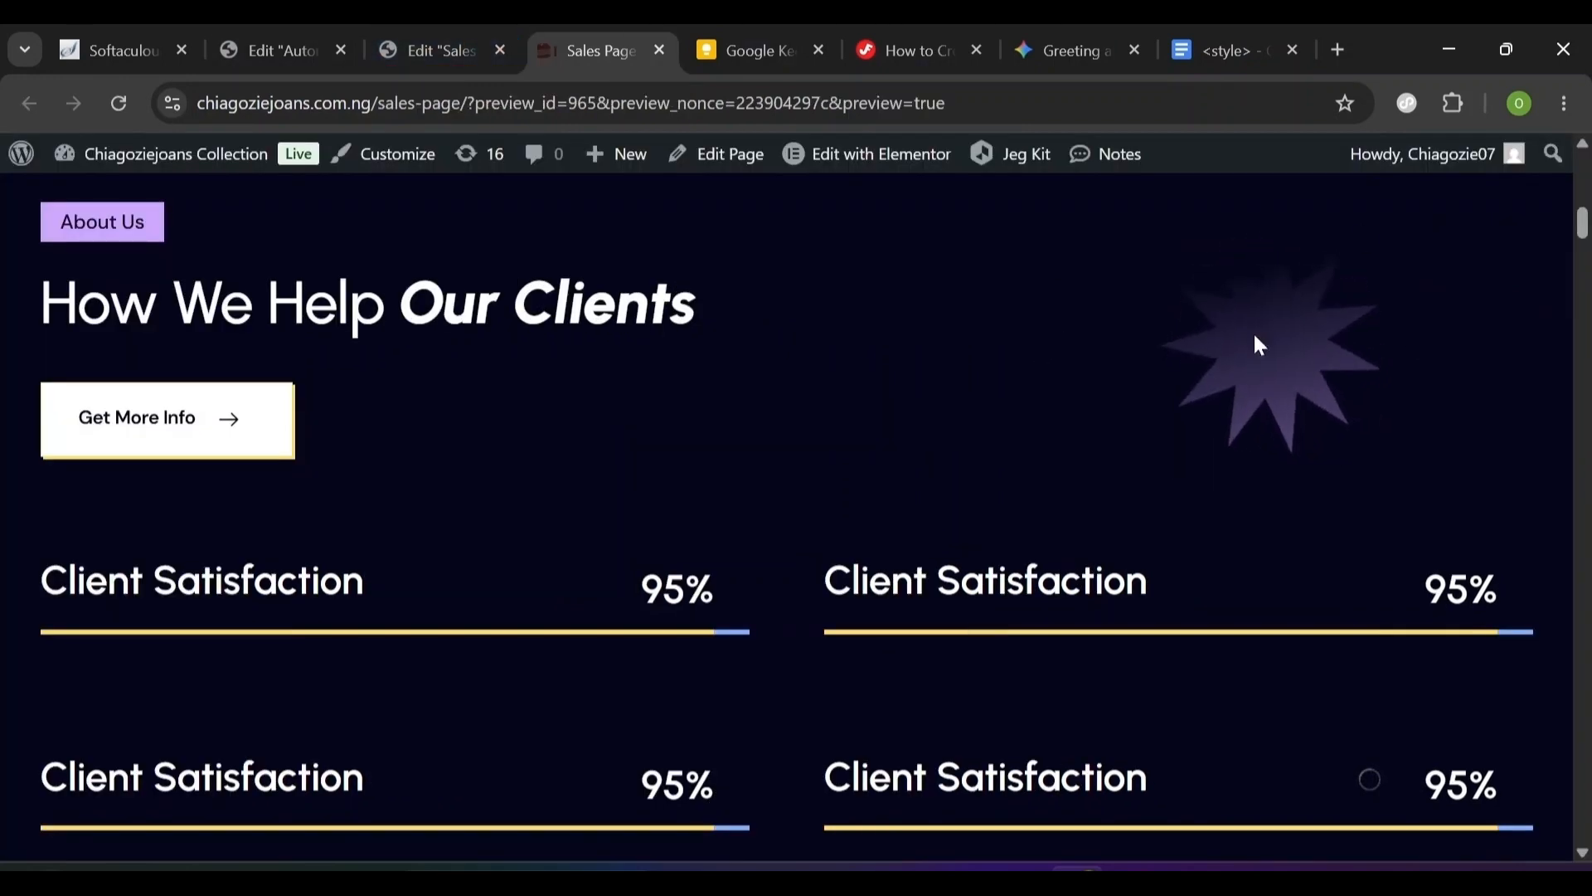
{"action": "left_click", "coordinate": [292, 35]}
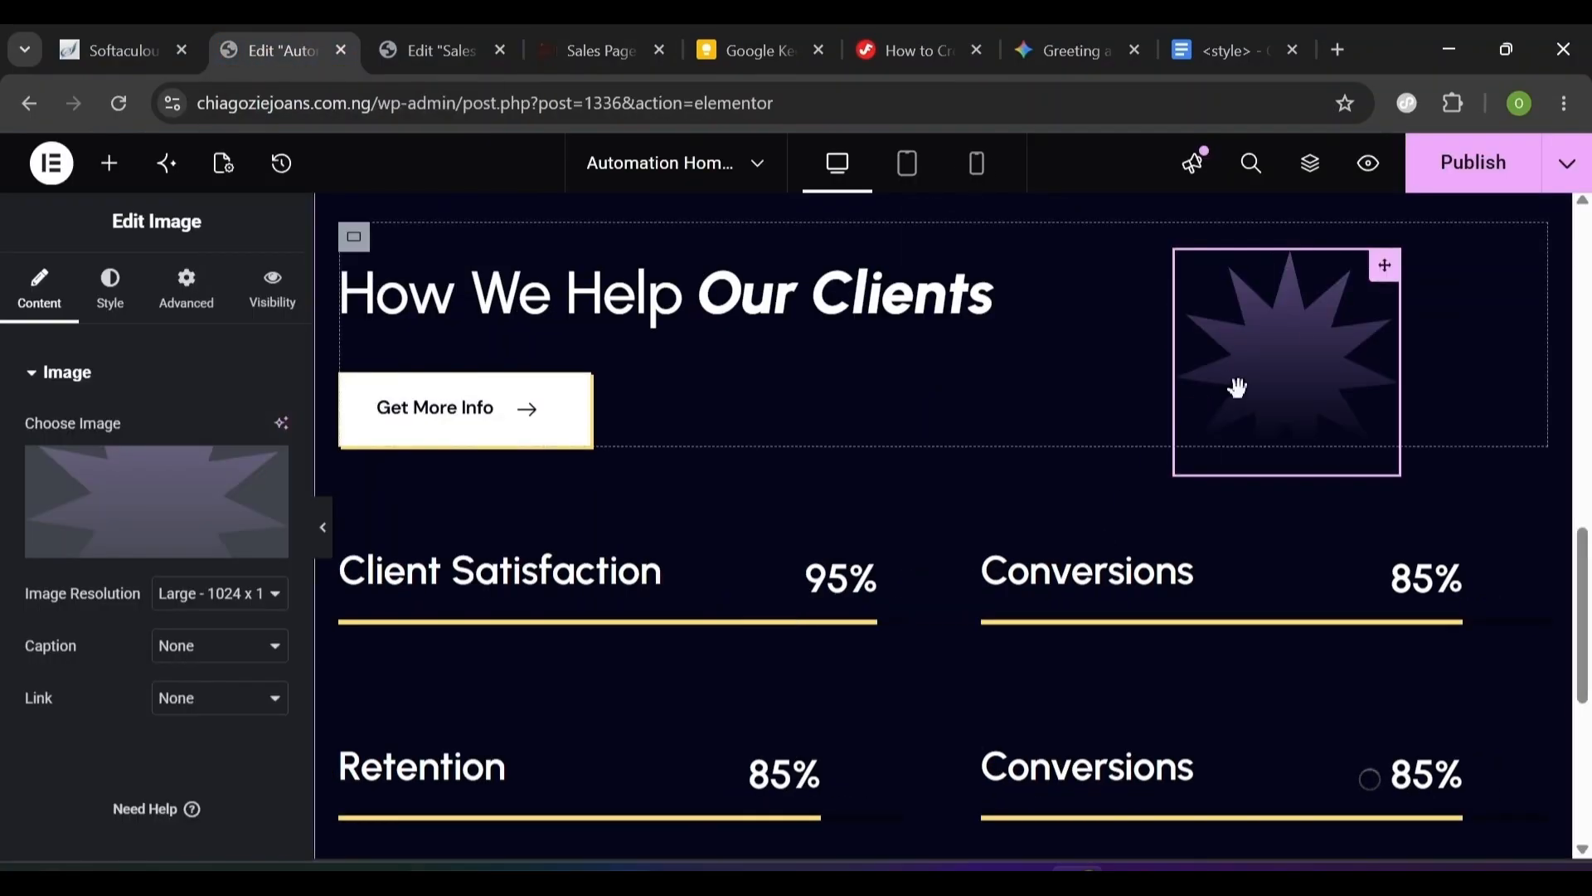
{"action": "left_click", "coordinate": [1181, 32]}
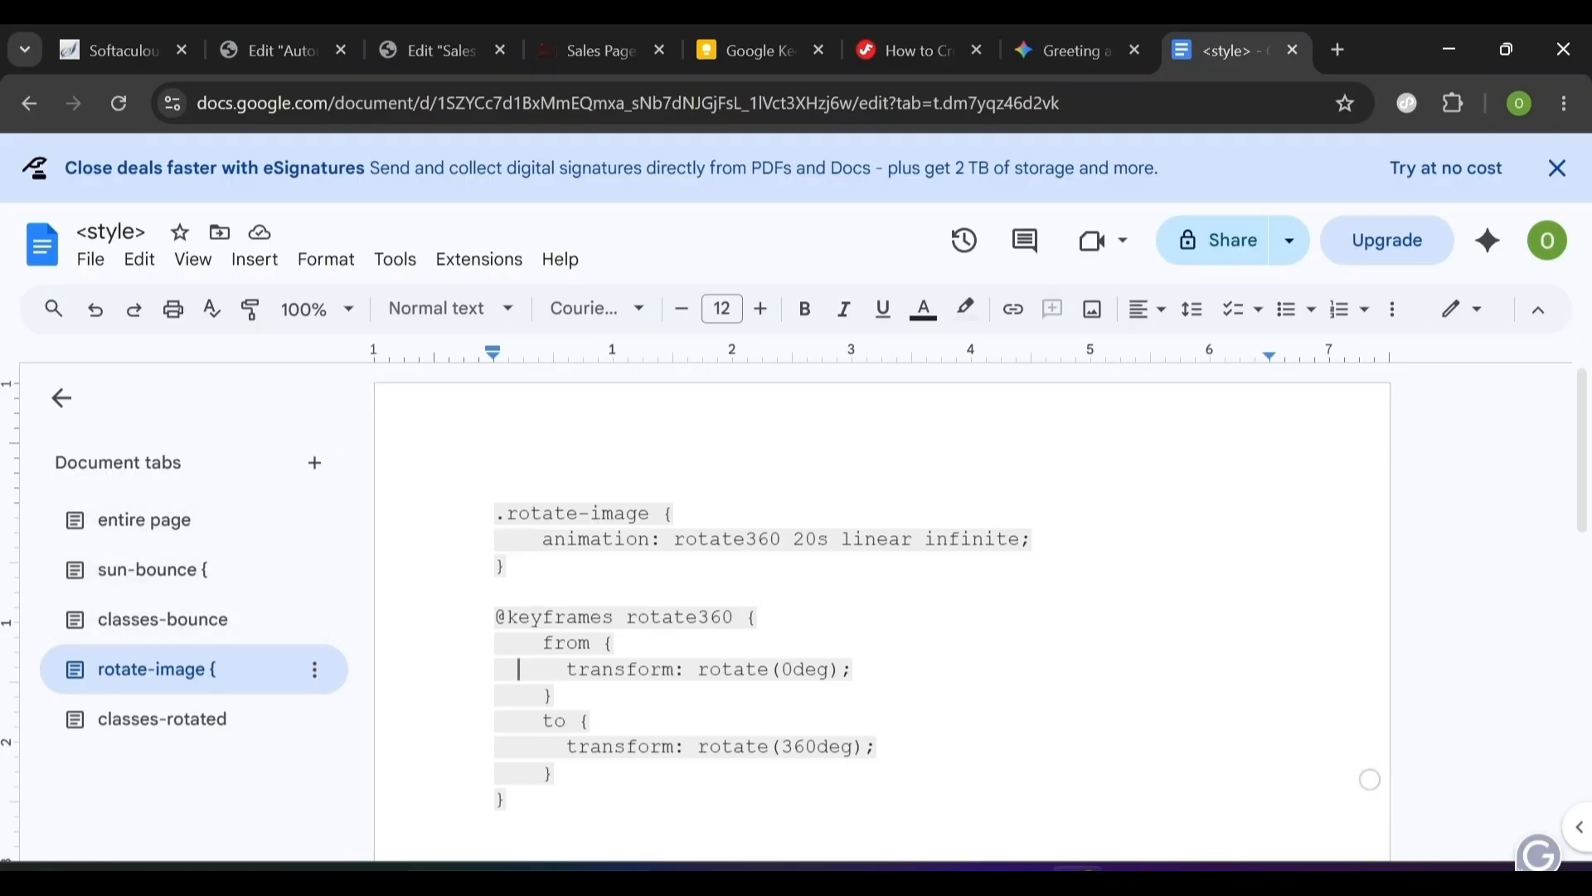
- Add a 'Rotate Image' heading above the rotation CSS, select that code, and return to Elementor
{"action": "double_click", "coordinate": [491, 474]}
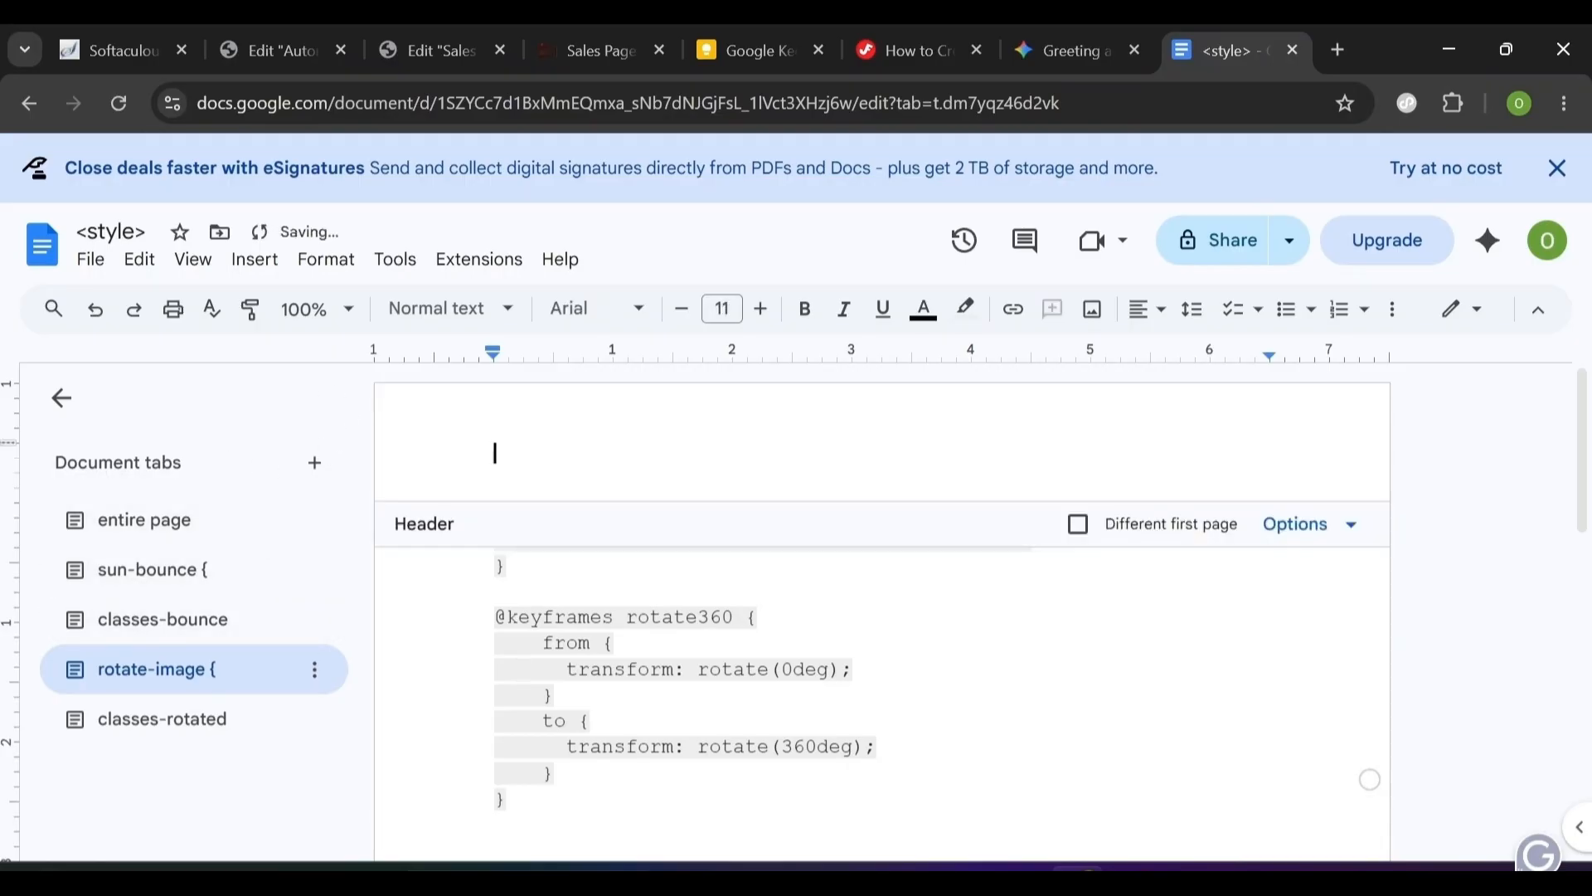
{"action": "left_click", "coordinate": [591, 721]}
{"action": "type", "text": "Rotate Image"}
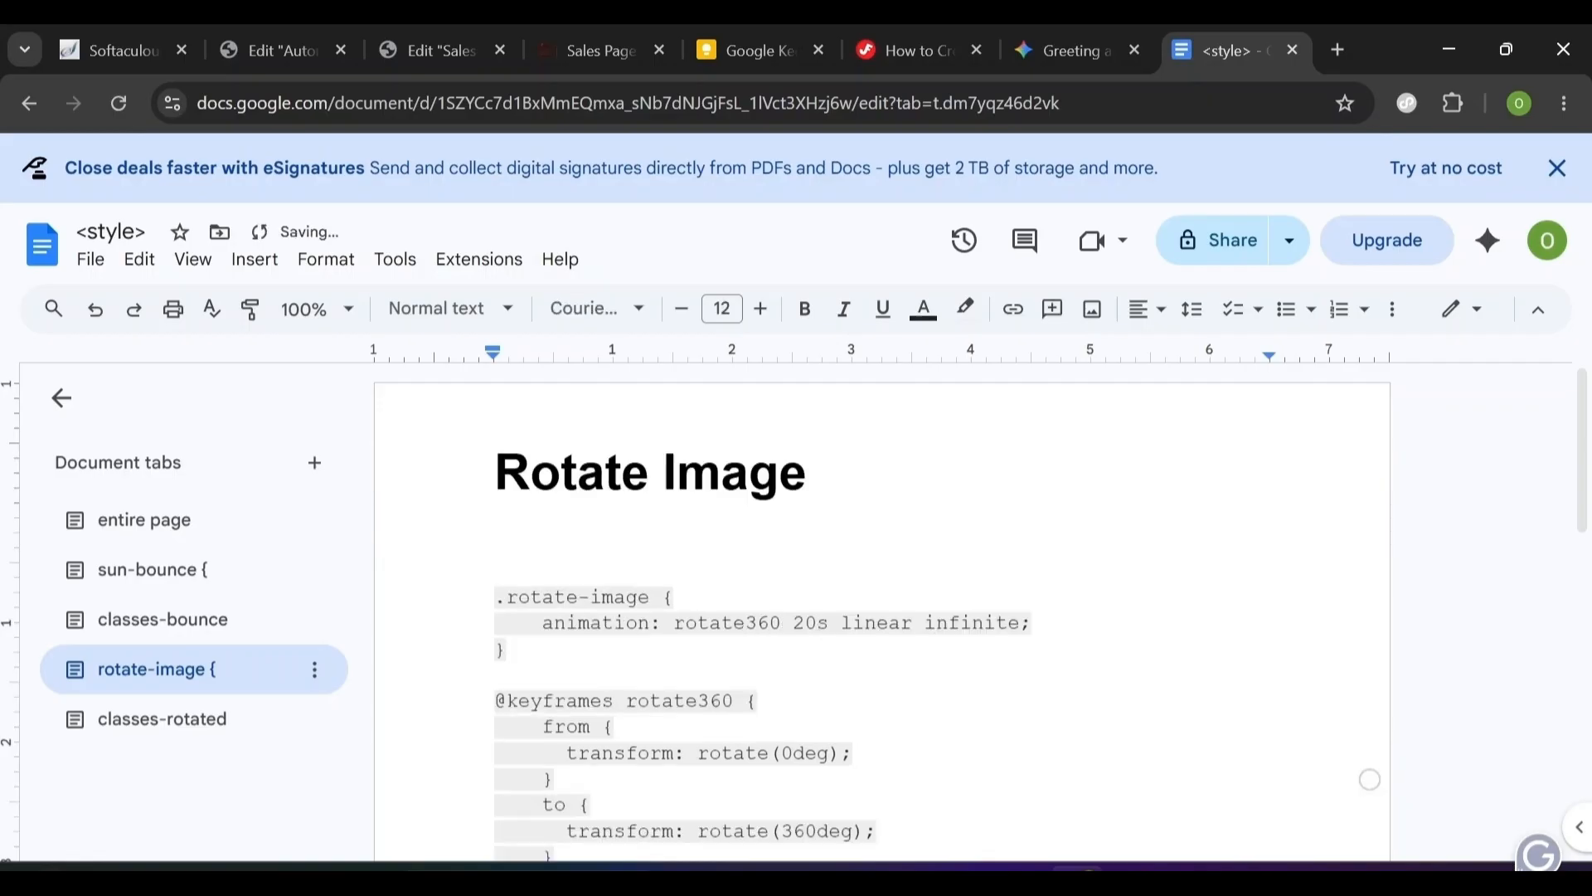
{"action": "scroll", "coordinate": [882, 613], "scroll_direction": "down", "scroll_amount": 3}
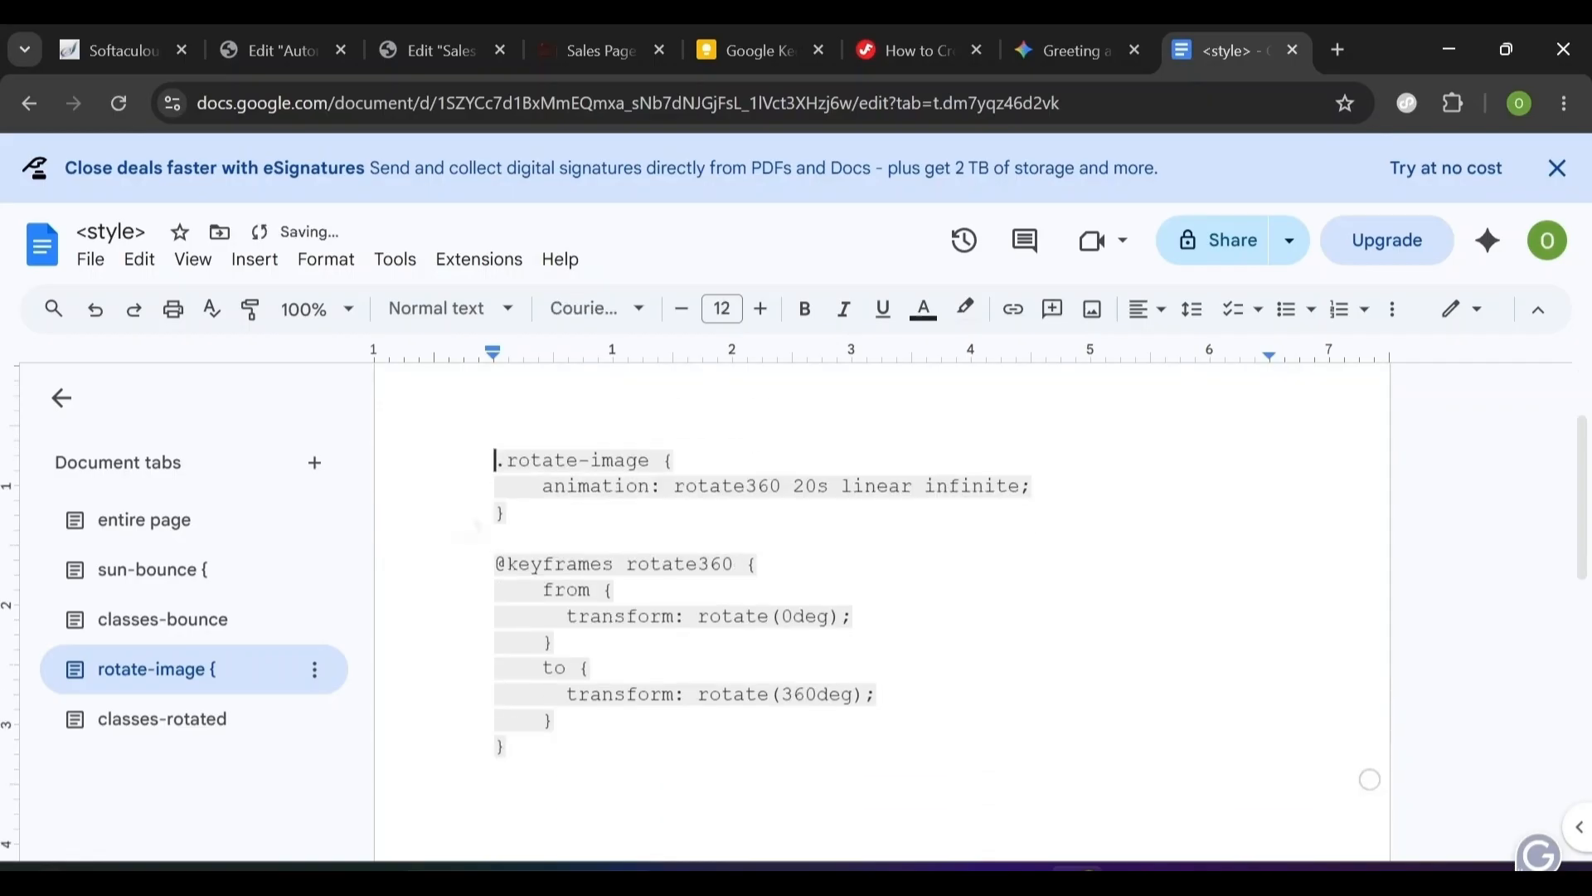
{"action": "scroll", "coordinate": [883, 580], "scroll_direction": "up", "scroll_amount": 3}
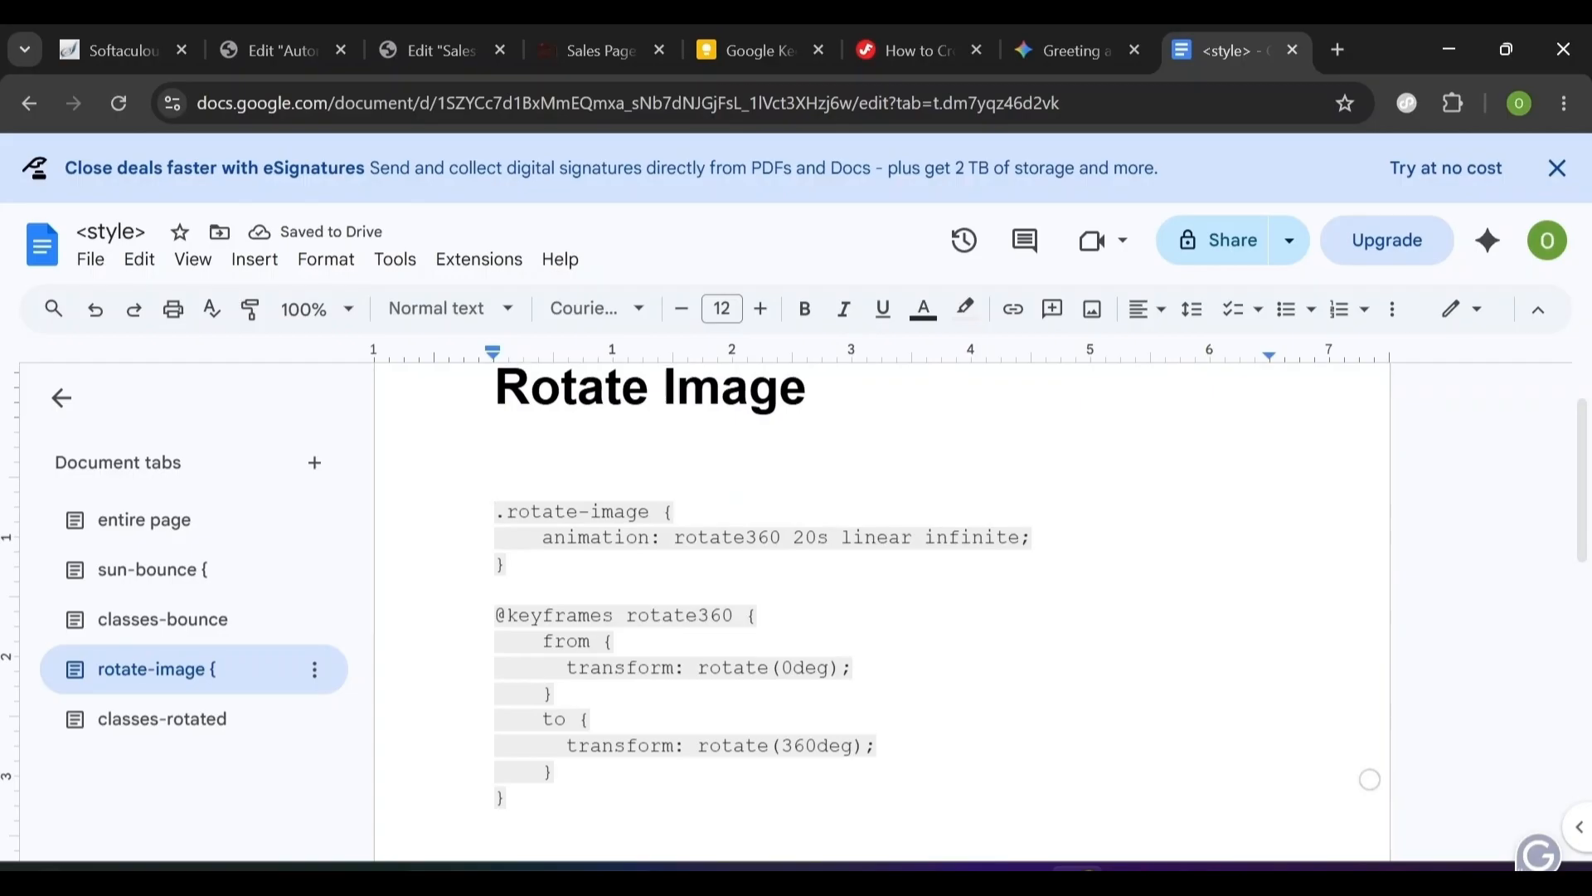
{"action": "left_click", "coordinate": [179, 687]}
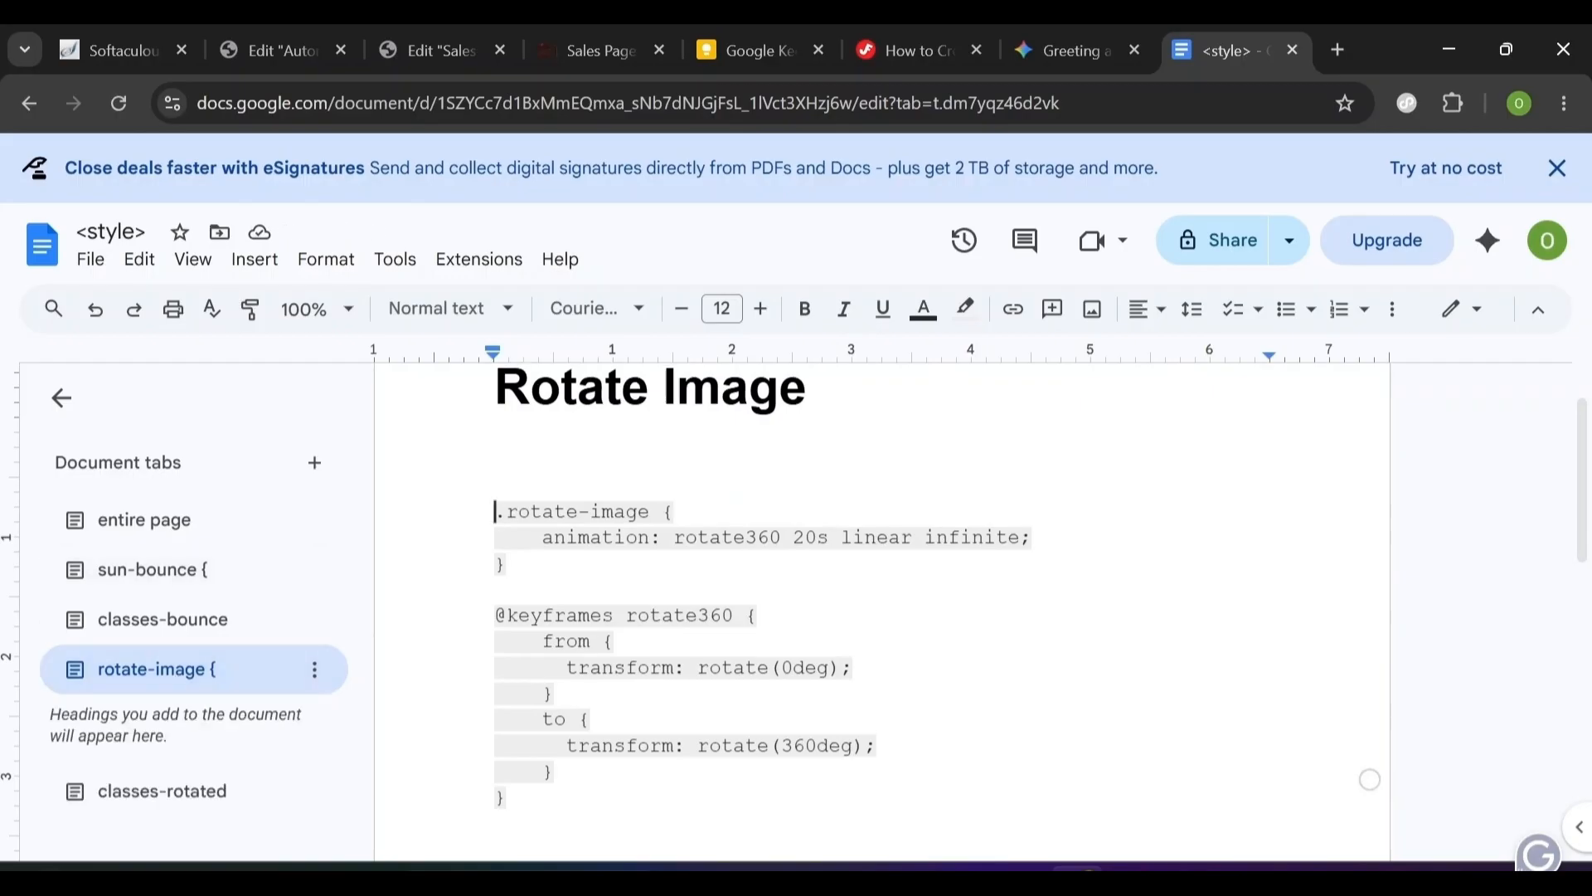
{"action": "left_click_drag", "start_coordinate": [495, 512], "coordinate": [531, 802]}
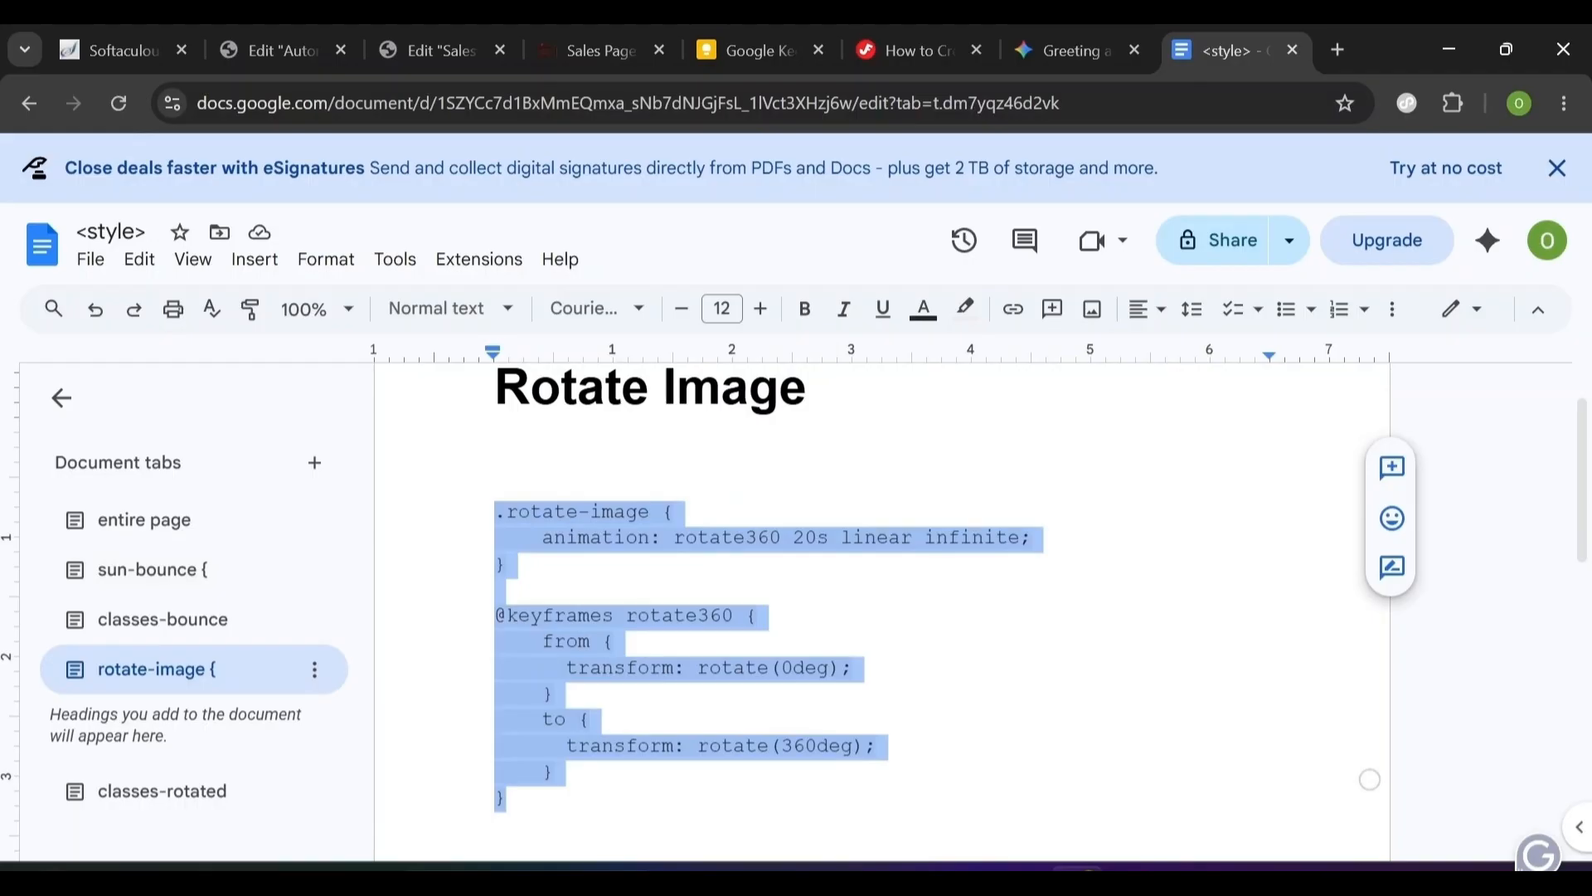
{"action": "left_click", "coordinate": [303, 46]}
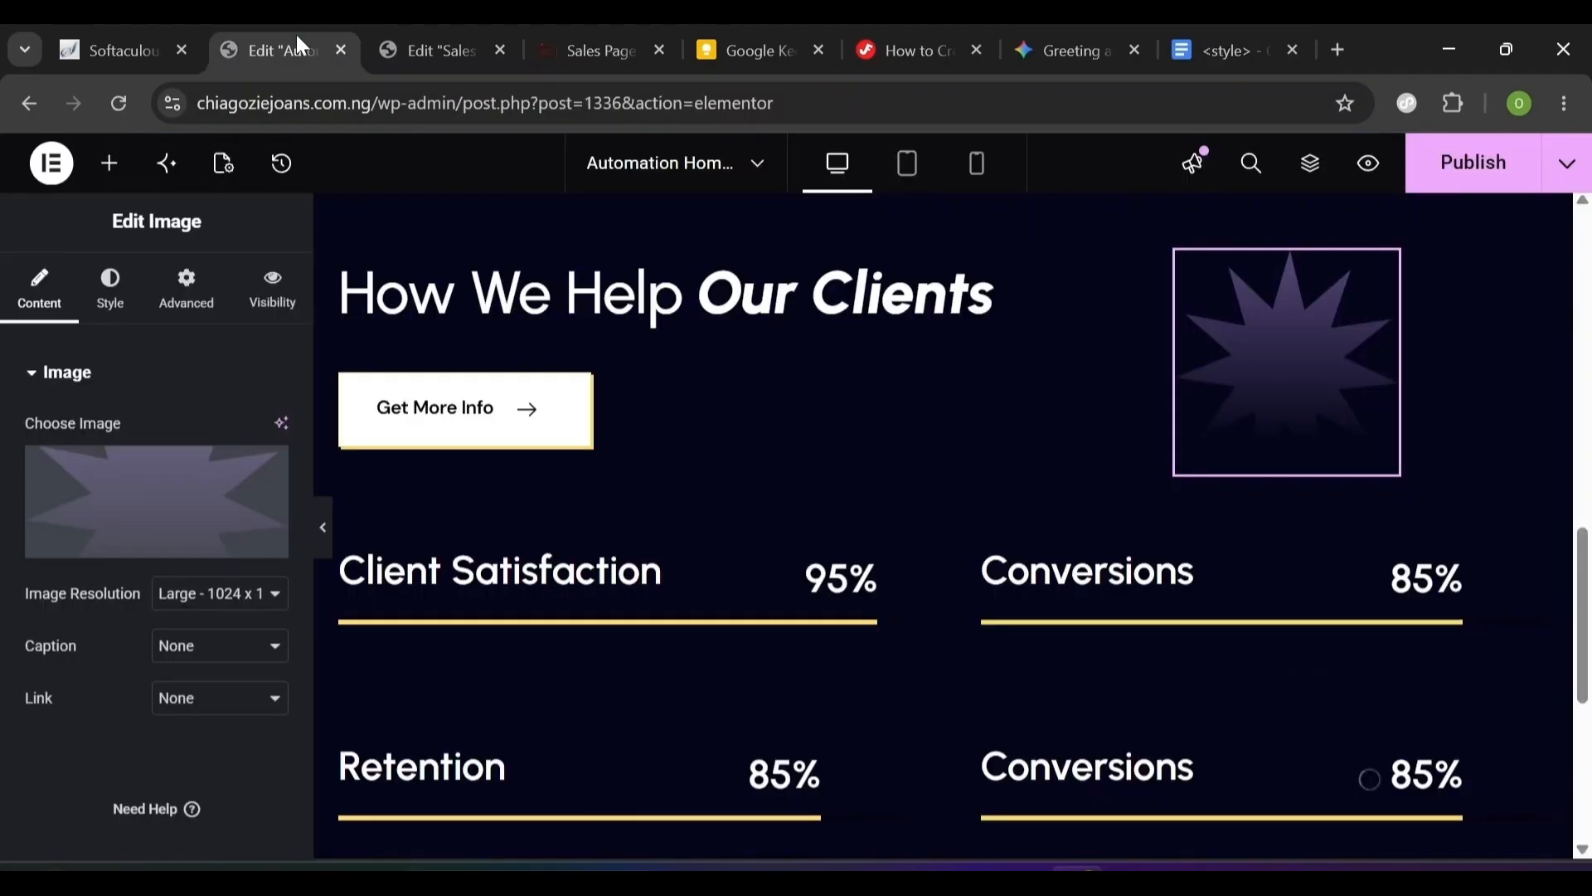
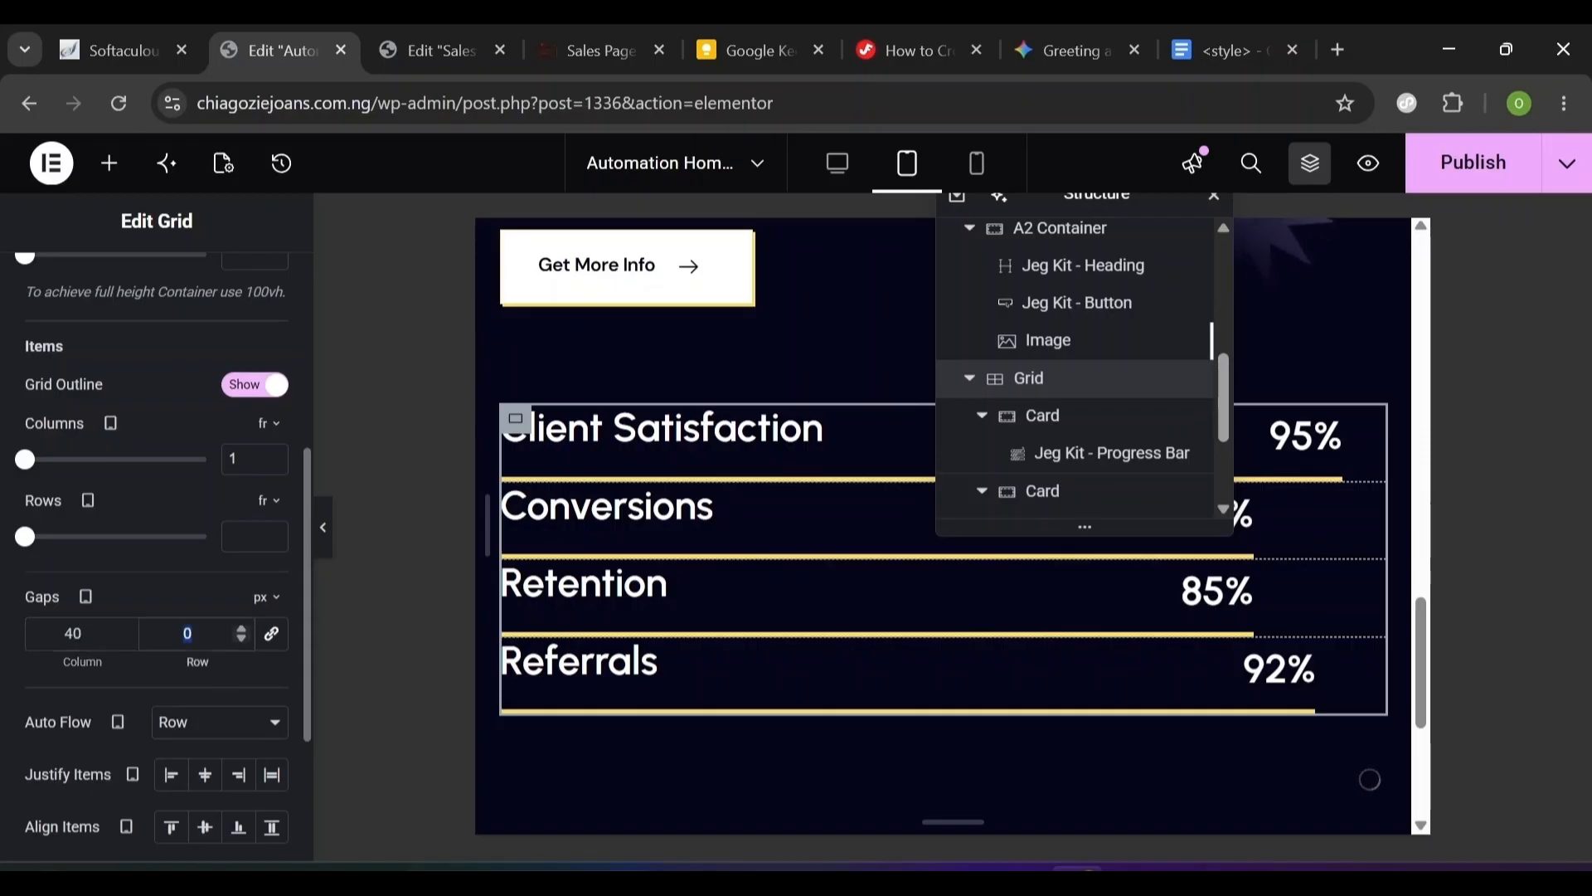
- Set the grid row gap to 60 and switch the preview to Mobile Portrait
{"action": "type", "text": "60"}
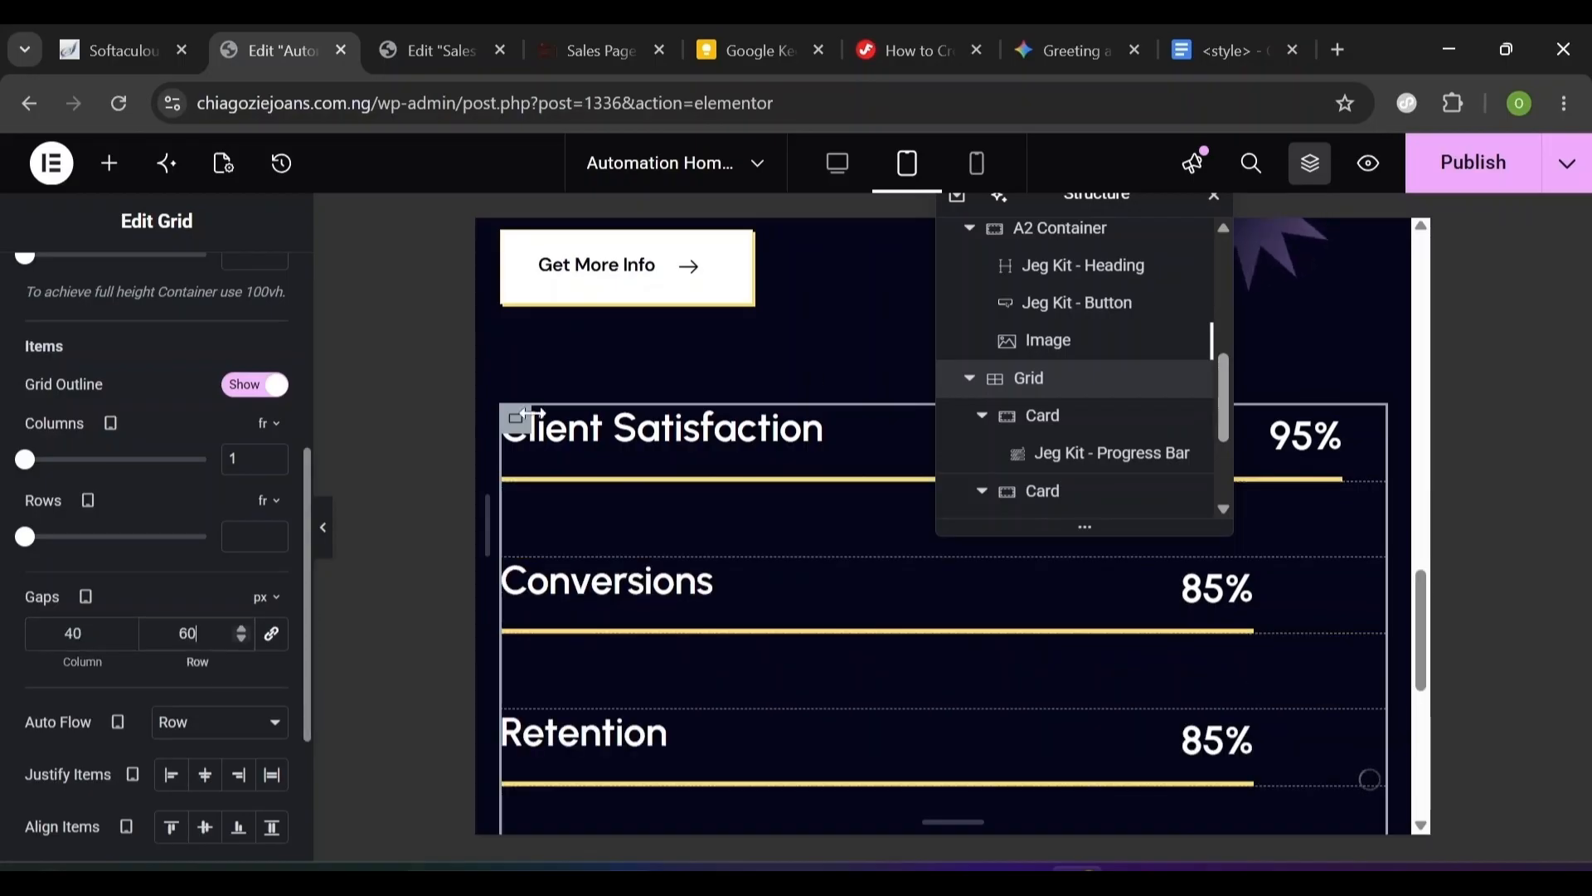
{"action": "left_click", "coordinate": [974, 166]}
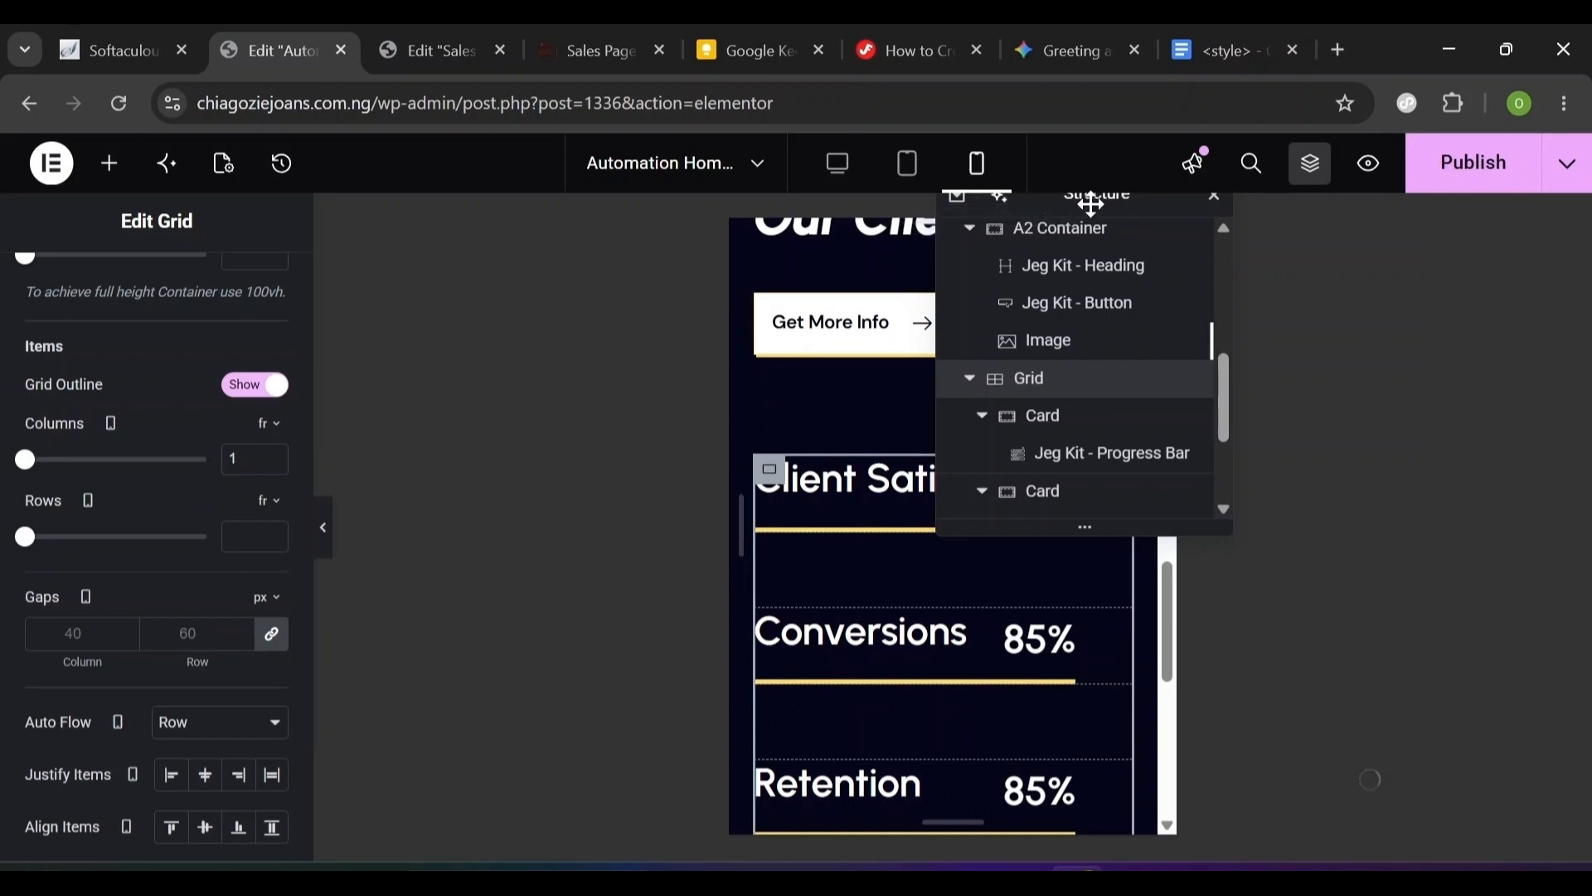
{"action": "left_click_drag", "start_coordinate": [1091, 203], "coordinate": [1362, 206]}
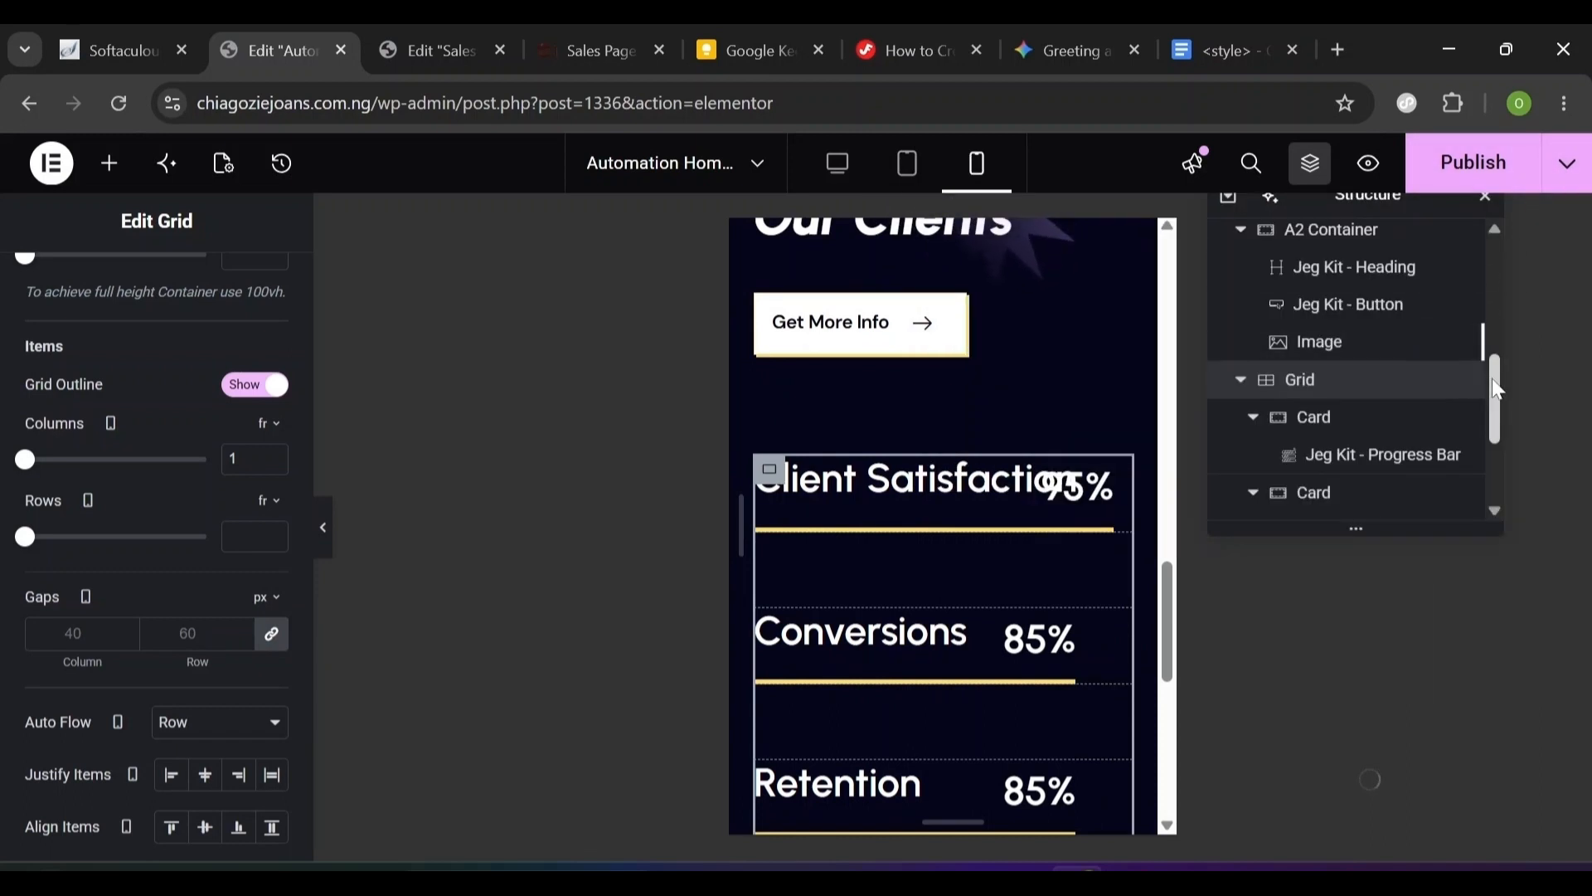
- Give the About Section mobile padding of 80 top/bottom and 20 left/right
{"action": "scroll", "coordinate": [1050, 530], "scroll_direction": "up", "scroll_amount": 7}
{"action": "left_click", "coordinate": [1050, 531]}
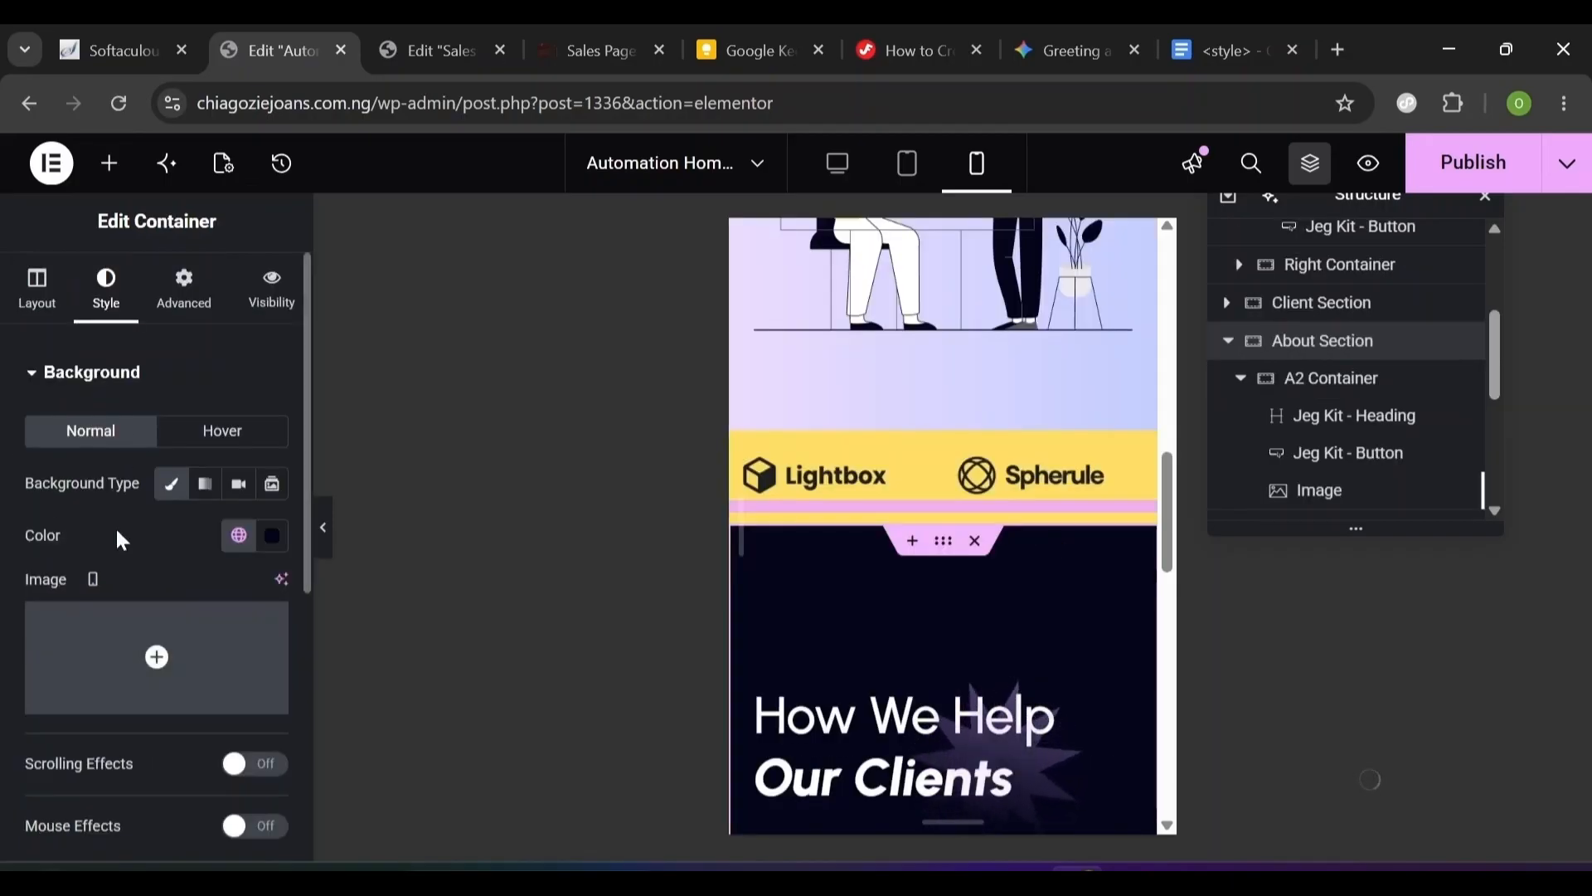
{"action": "left_click", "coordinate": [193, 313]}
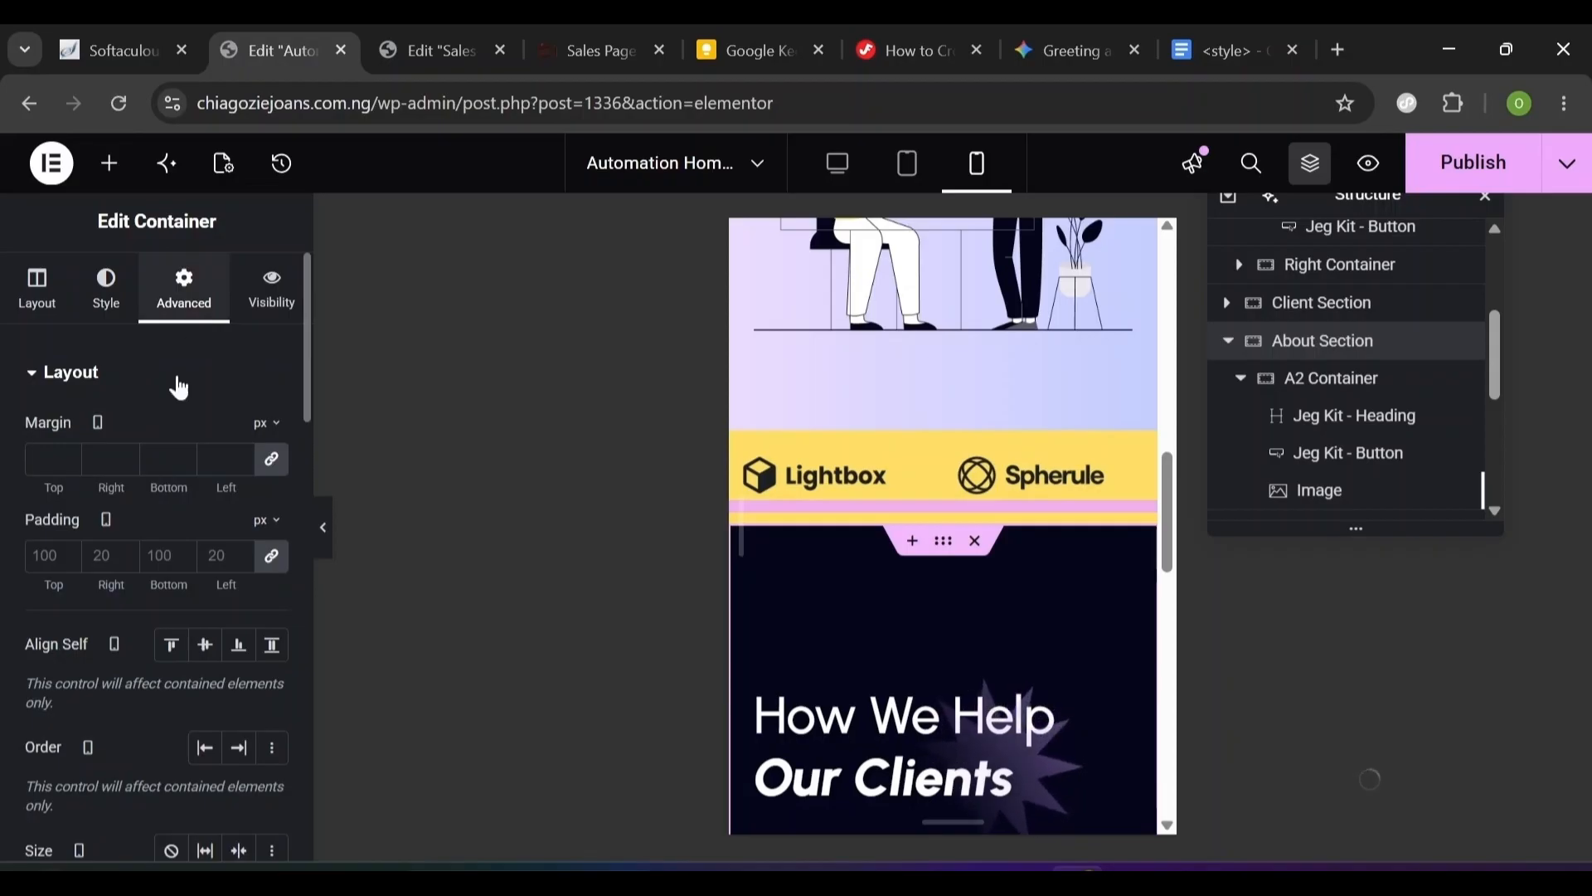
{"action": "left_click", "coordinate": [271, 557]}
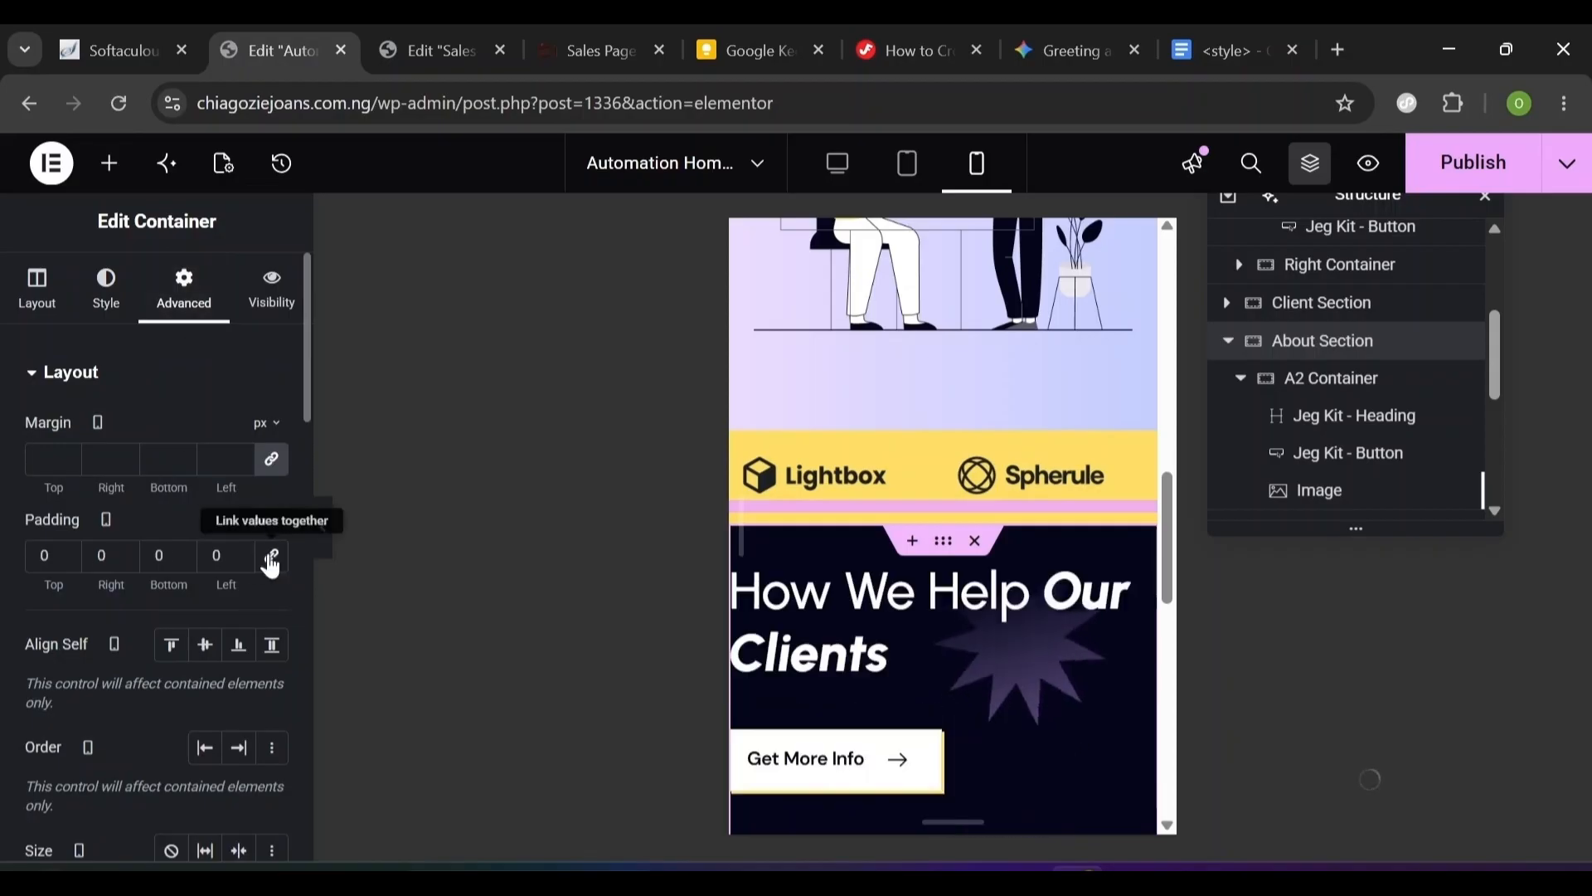
{"action": "double_click", "coordinate": [45, 556]}
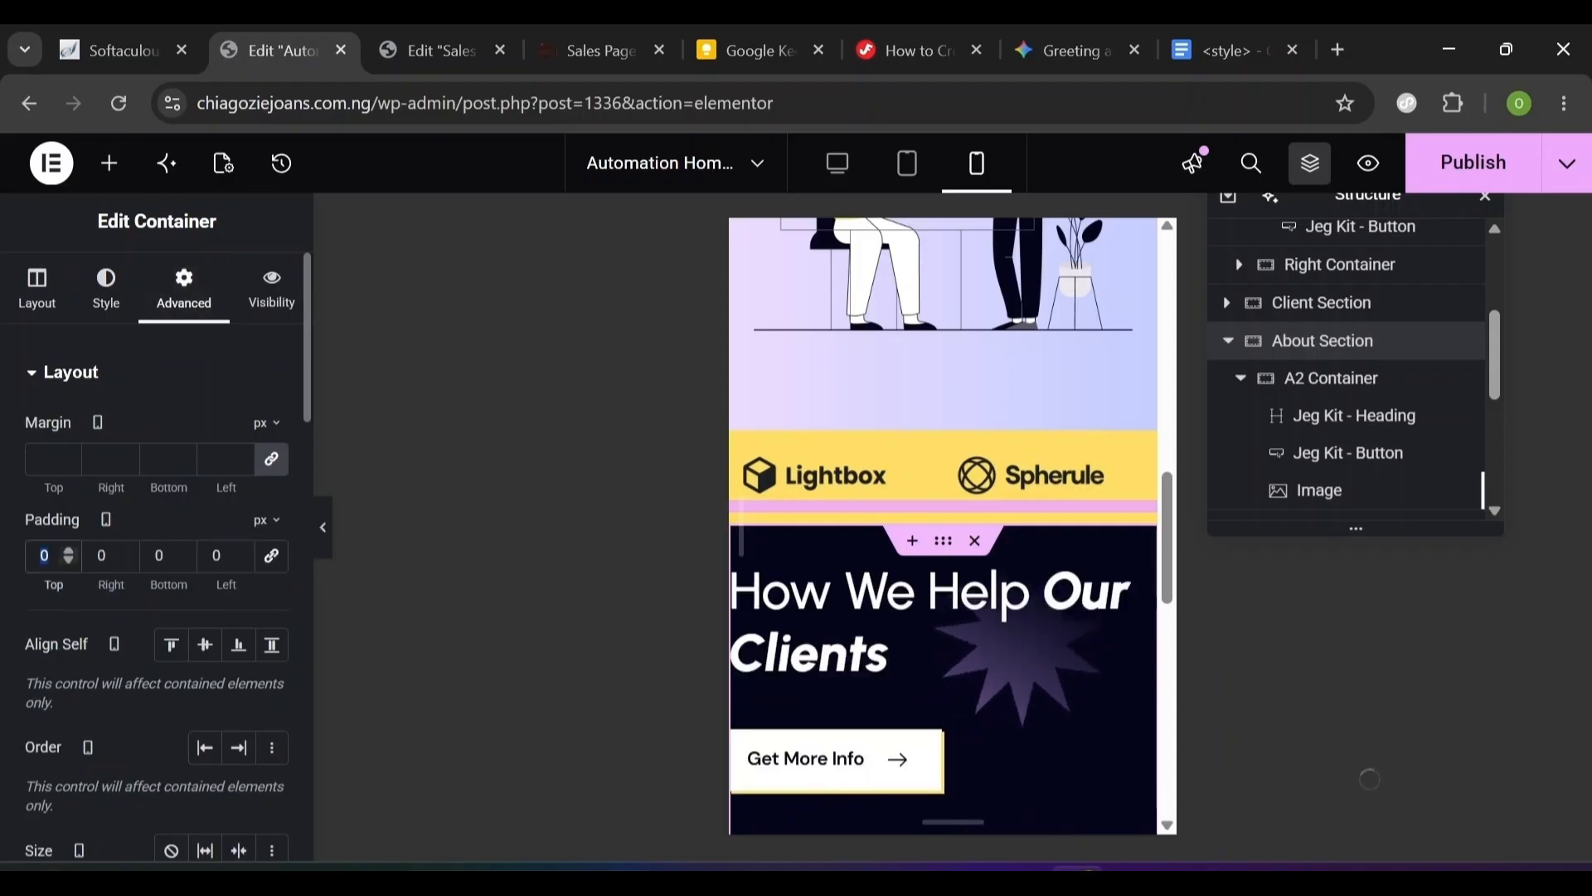
{"action": "type", "text": "80"}
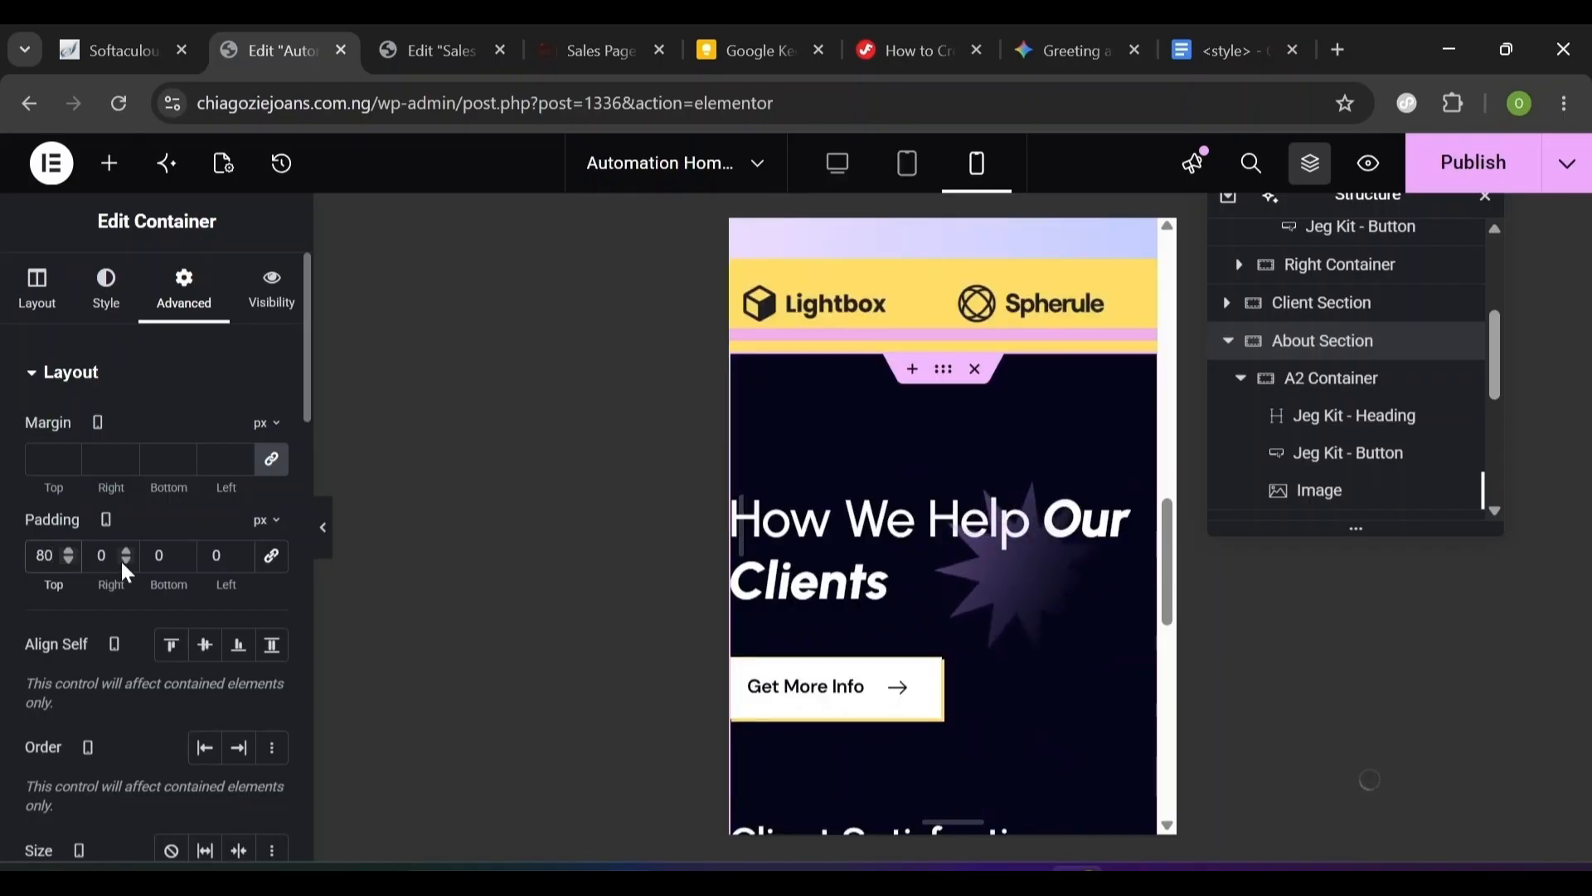
{"action": "key", "text": "Tab"}
{"action": "type", "text": "20"}
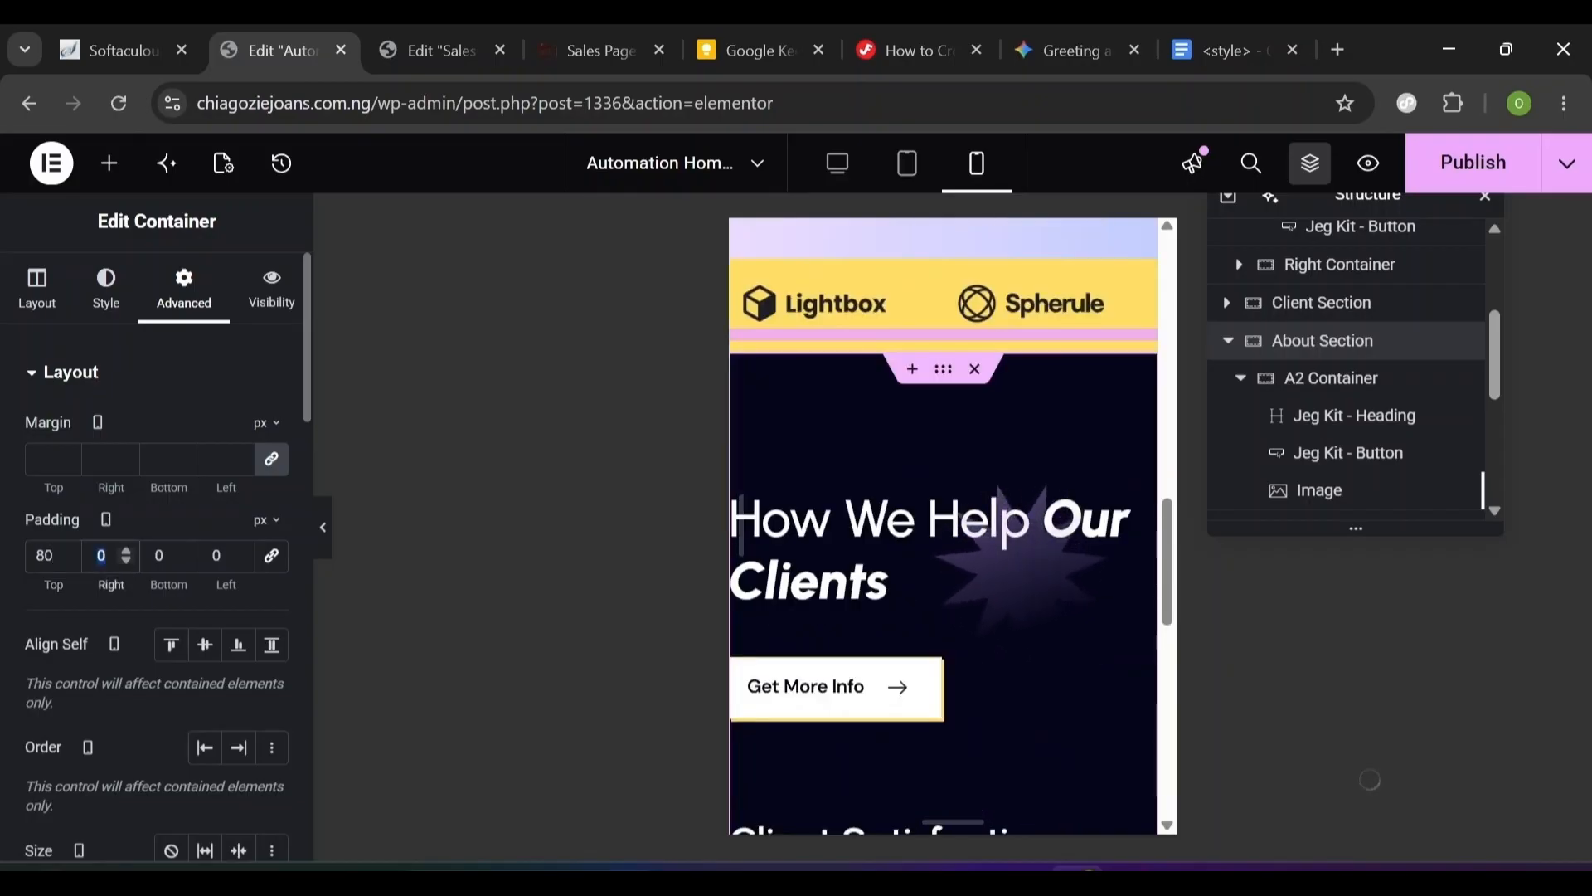
{"action": "key", "text": "Tab"}
{"action": "type", "text": "80"}
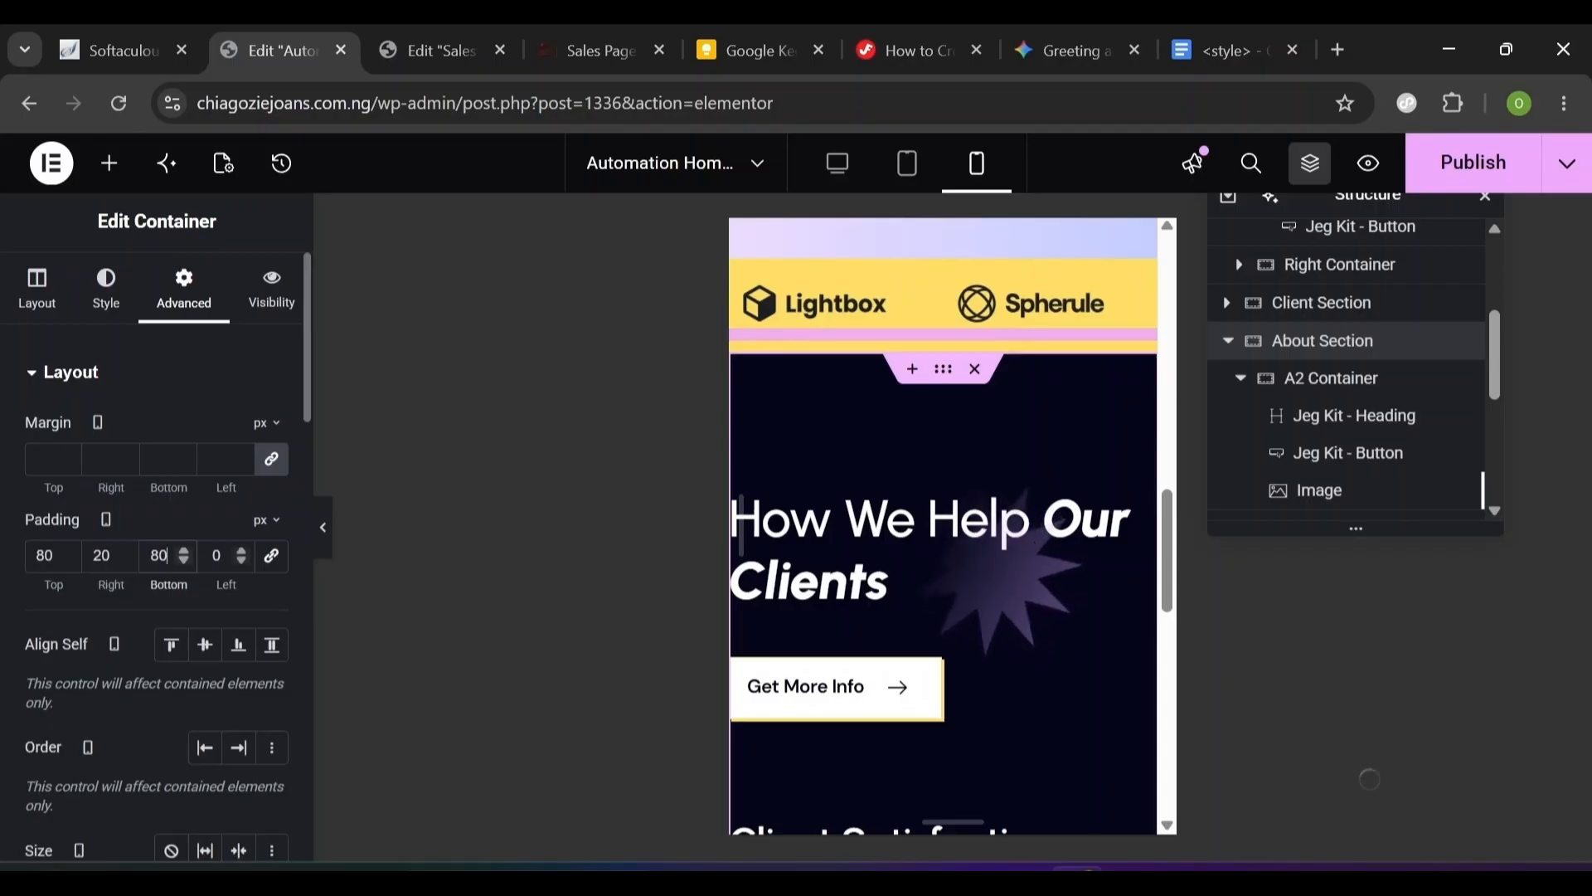
{"action": "key", "text": "Tab"}
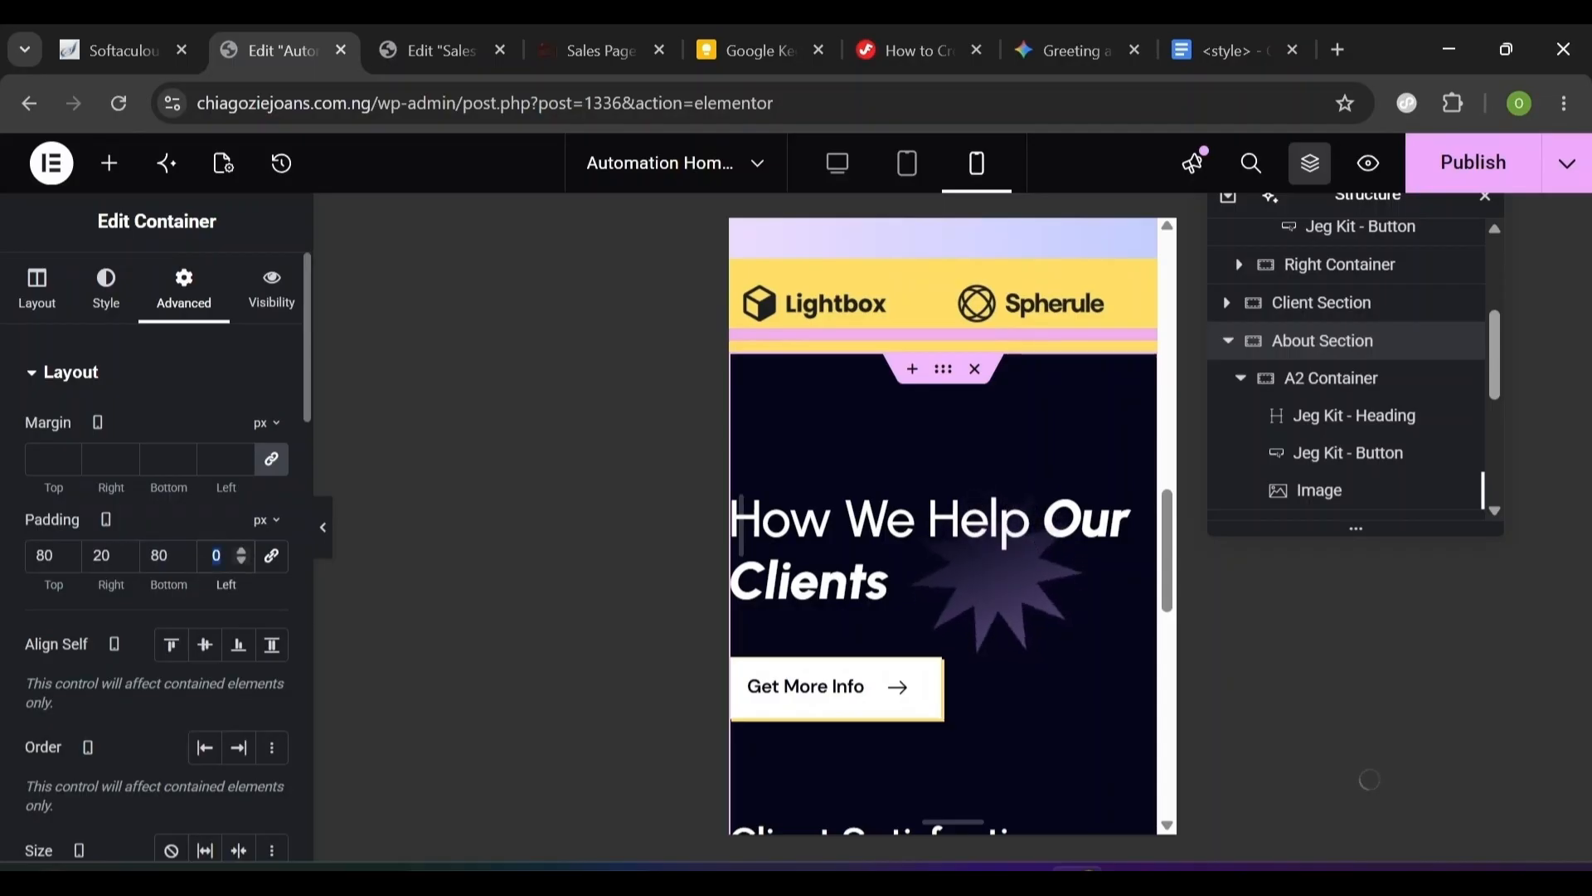
{"action": "type", "text": "20"}
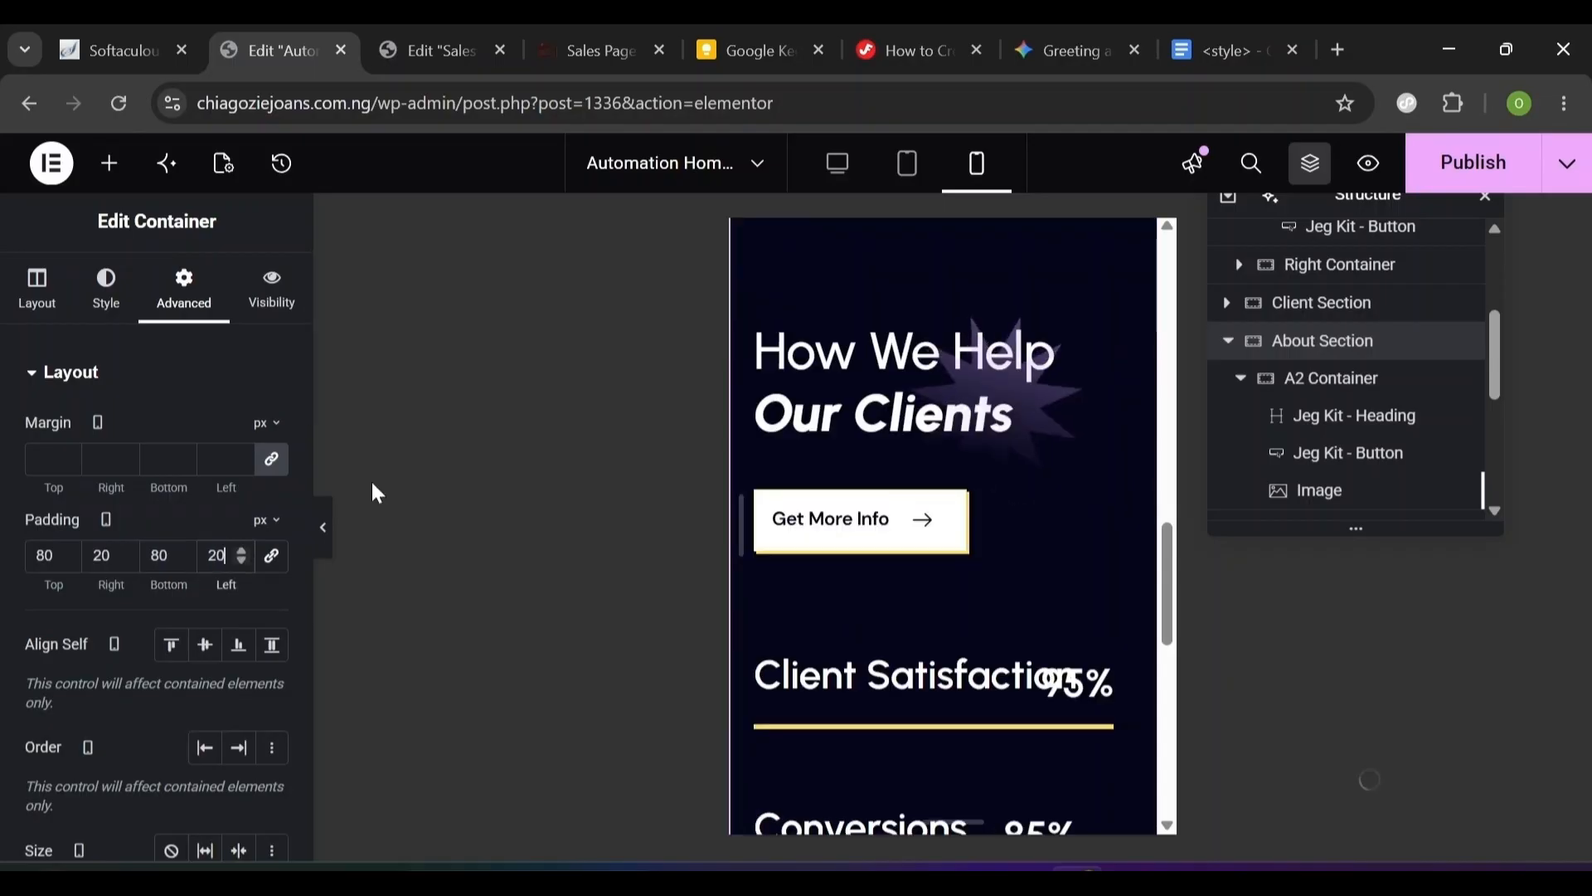
{"action": "left_click", "coordinate": [860, 396]}
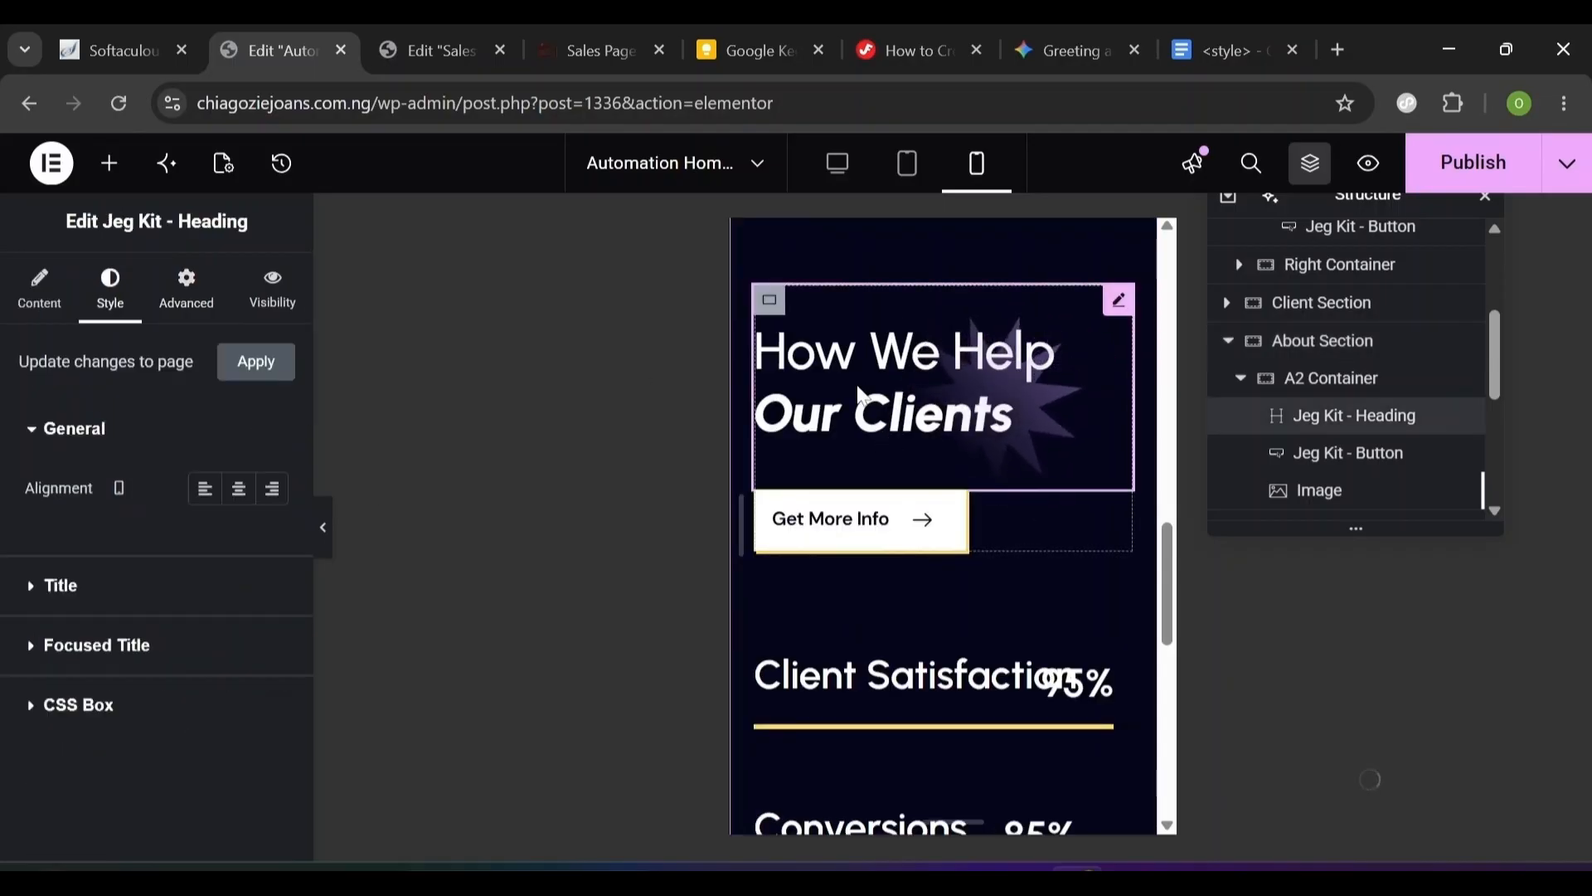
- Set the mobile heading title and focused 'Our Clients' text to 38 px
{"action": "left_click", "coordinate": [40, 604]}
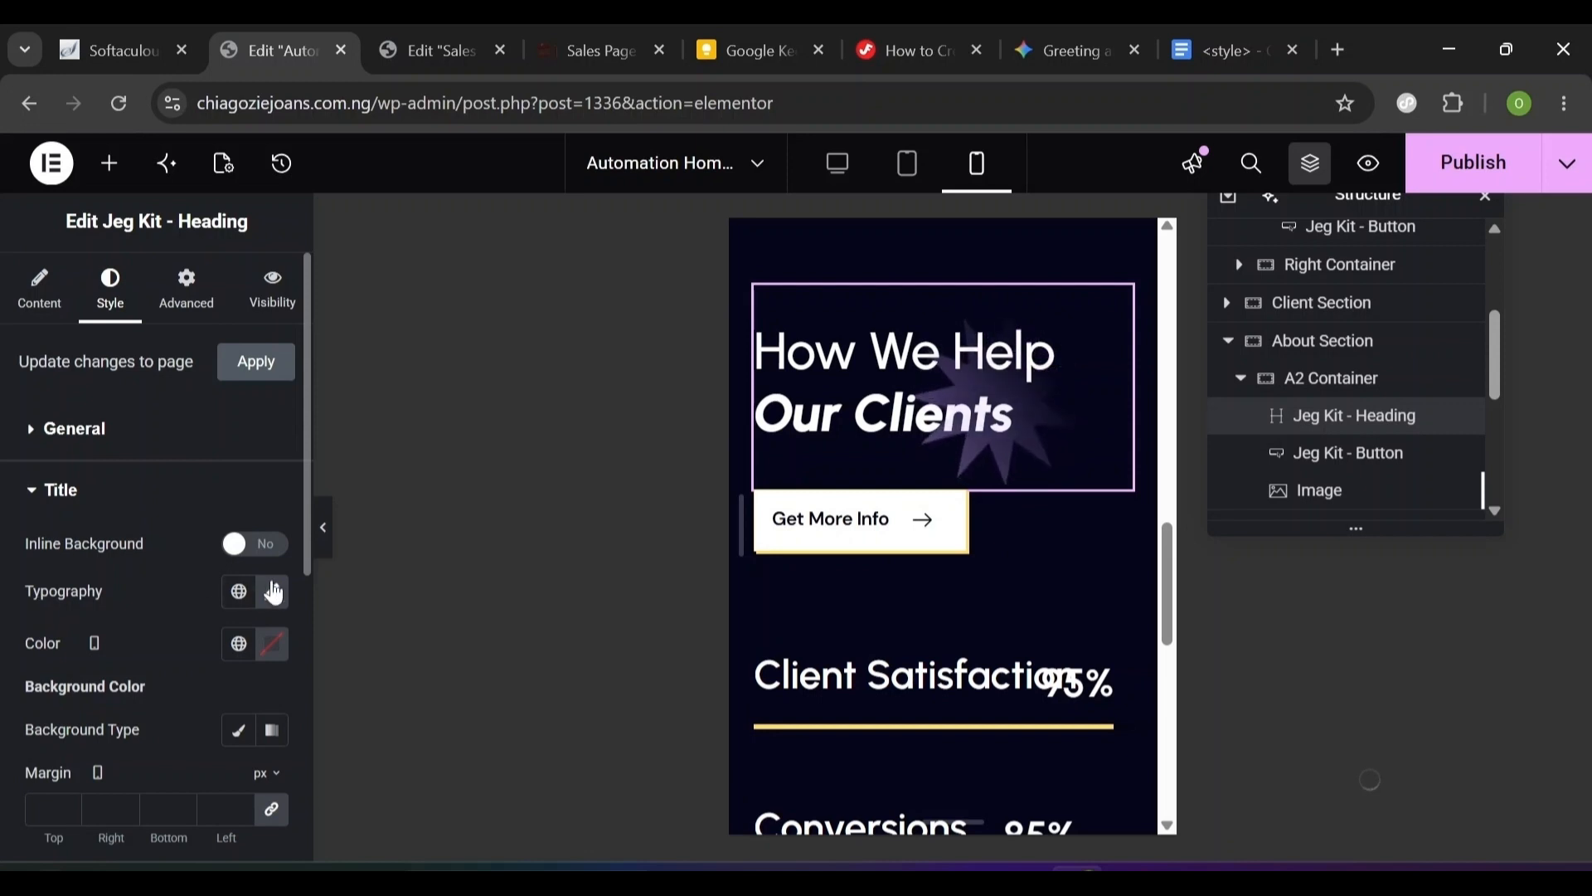
{"action": "left_click", "coordinate": [275, 594]}
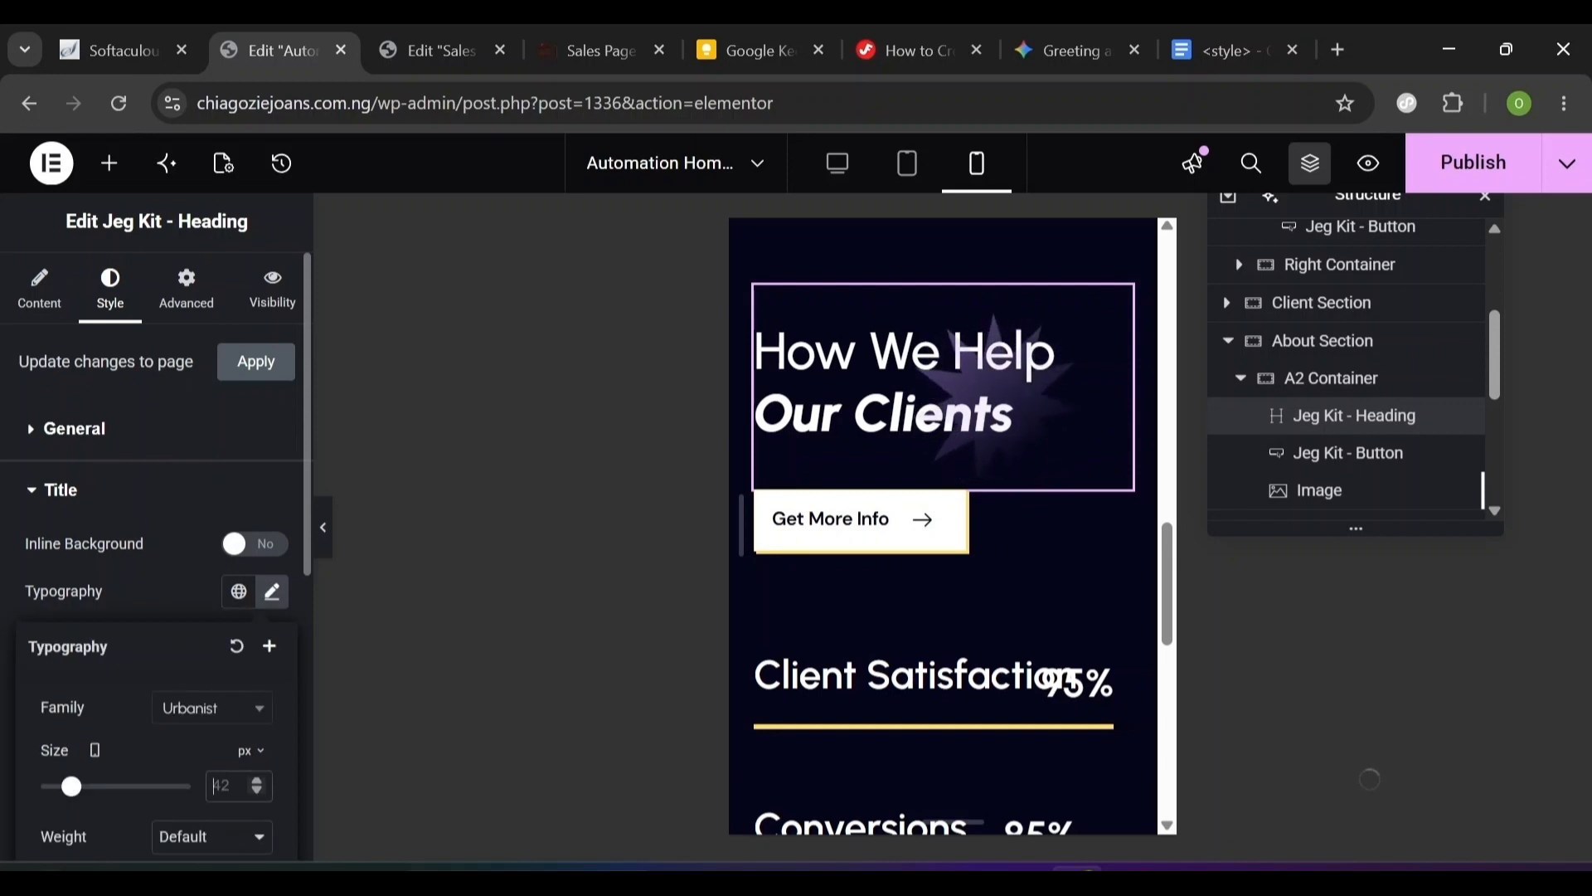
{"action": "type", "text": "38"}
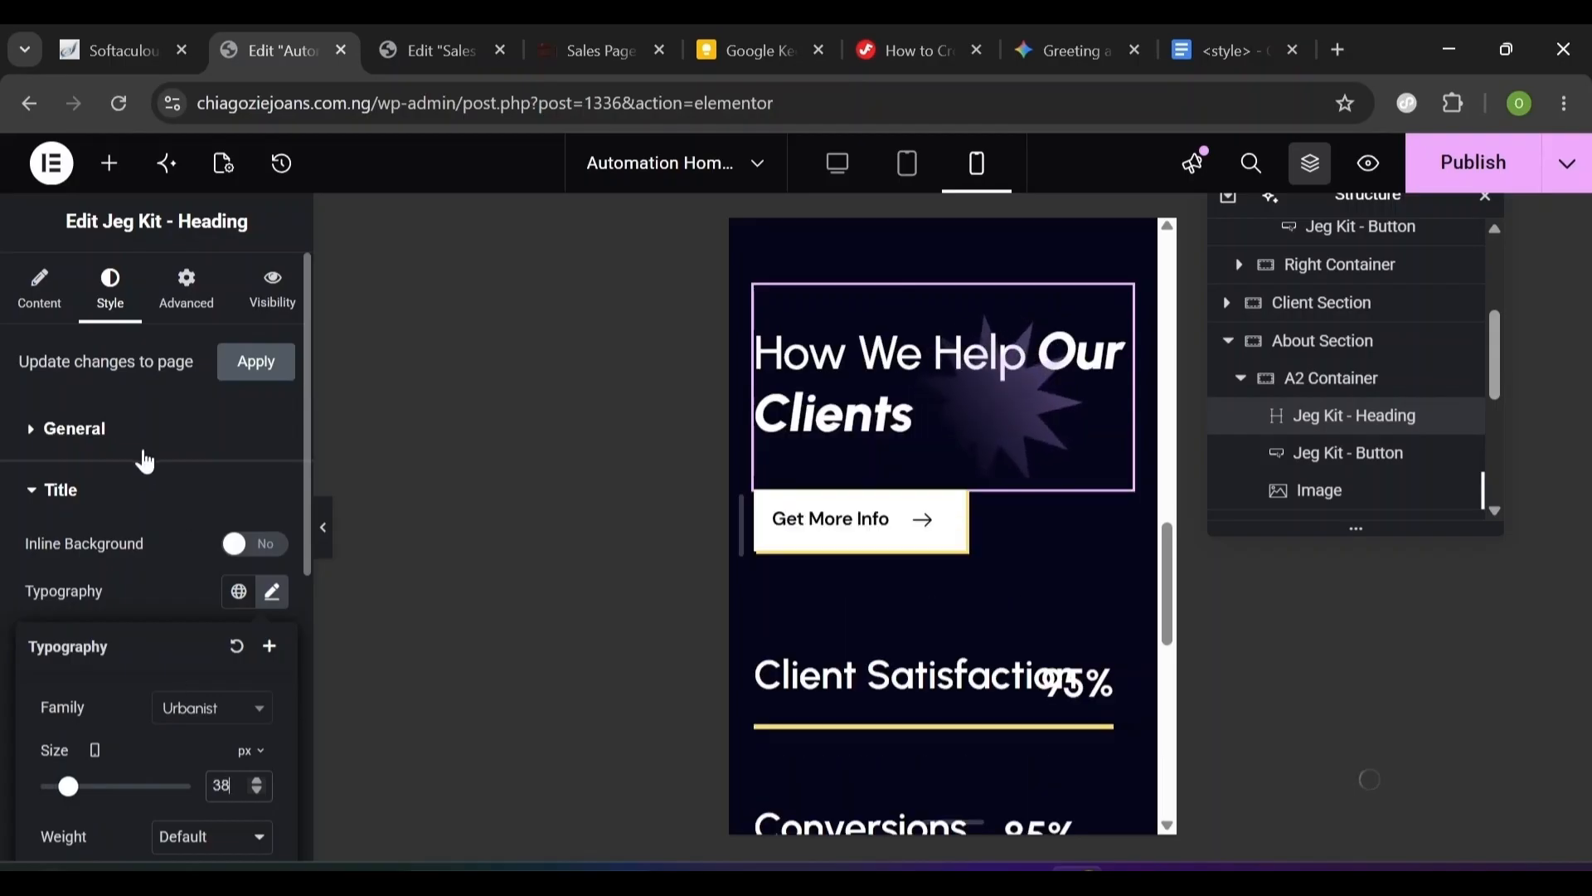
{"action": "left_click", "coordinate": [60, 490]}
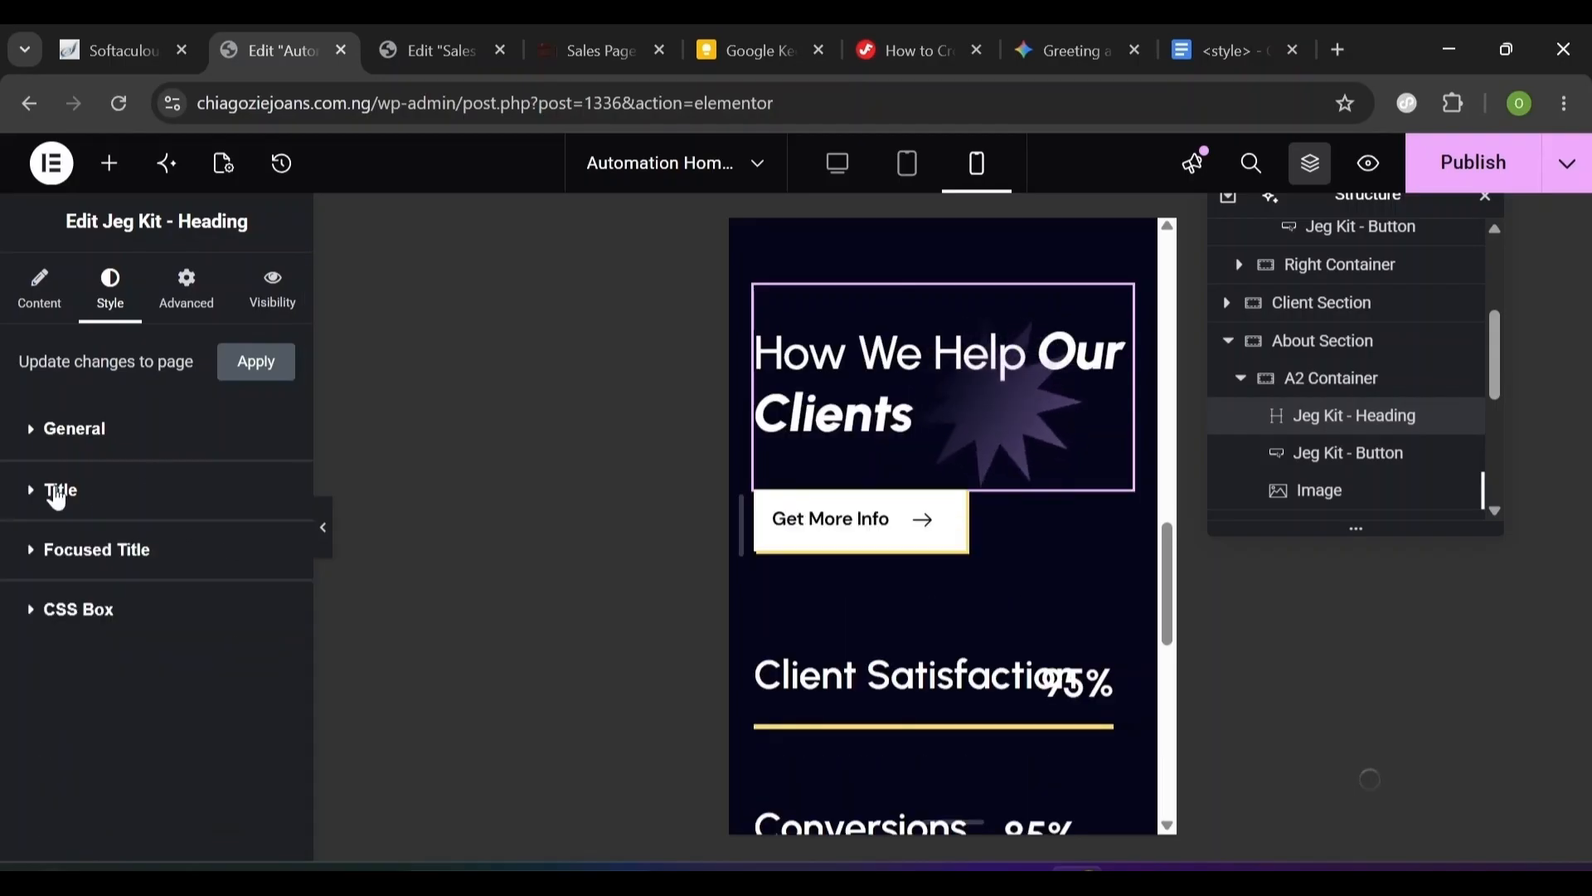
{"action": "left_click", "coordinate": [27, 563]}
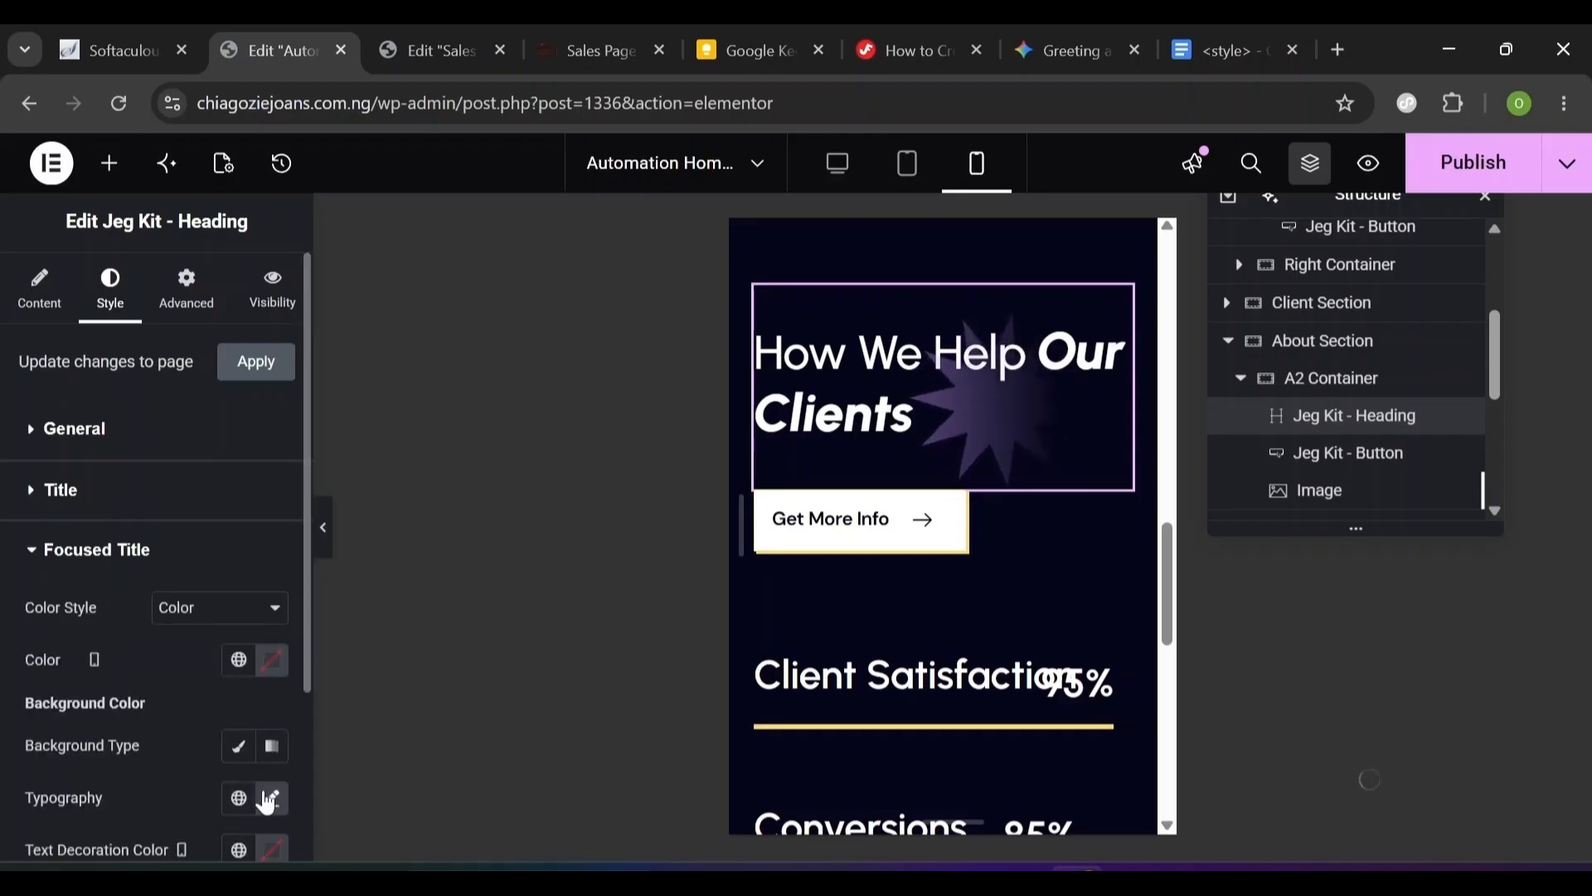
{"action": "left_click", "coordinate": [268, 799]}
{"action": "scroll", "coordinate": [197, 859], "scroll_direction": "down", "scroll_amount": 5}
{"action": "left_click", "coordinate": [228, 544]}
{"action": "type", "text": "3"}
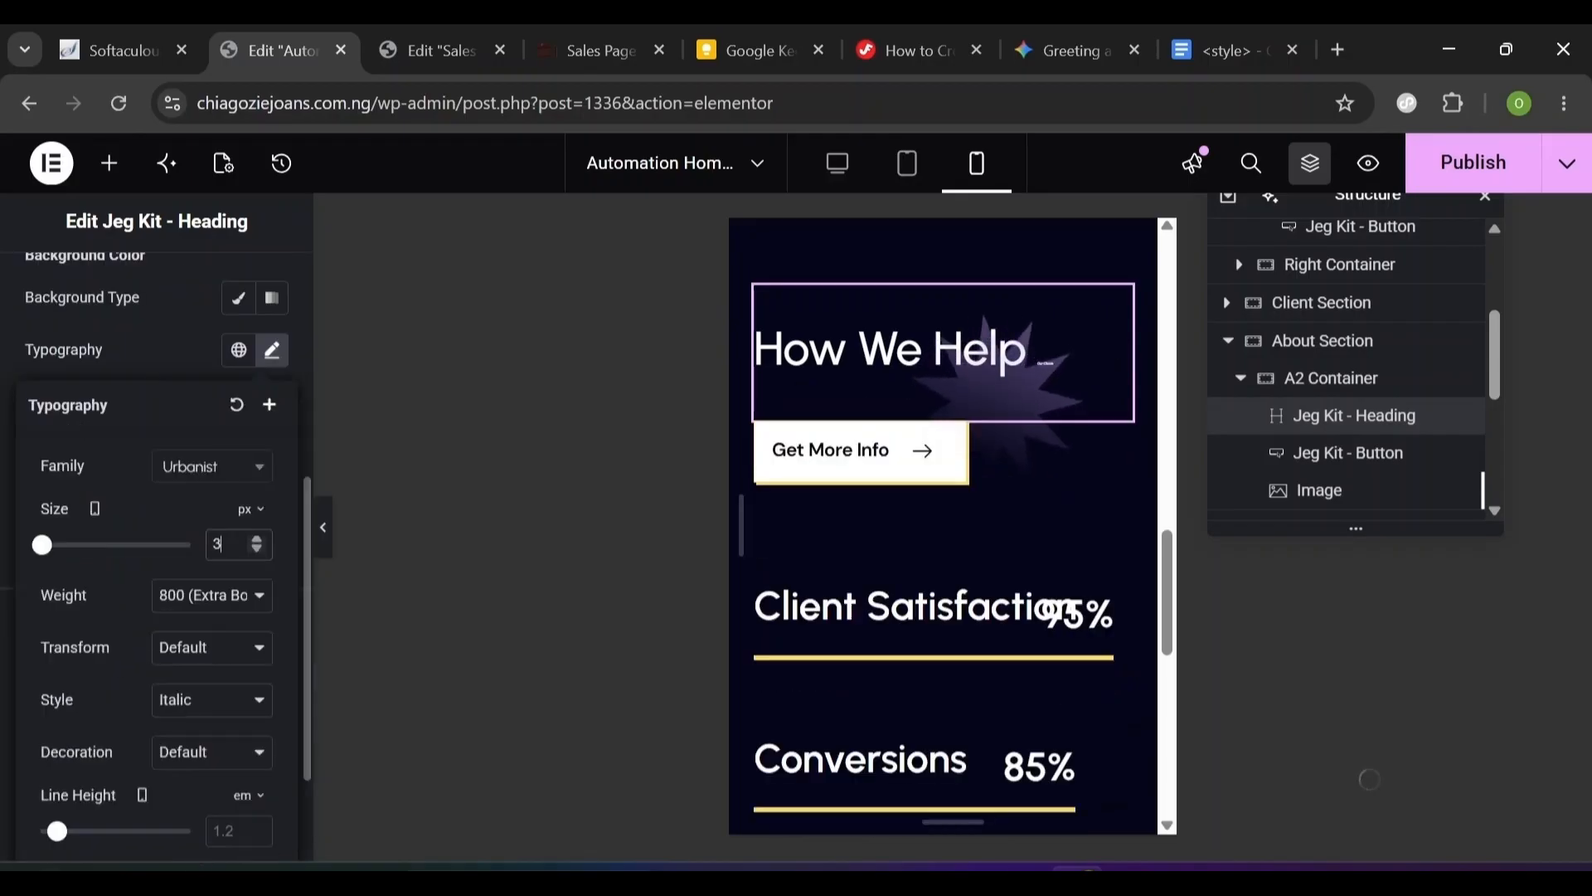
{"action": "type", "text": "8"}
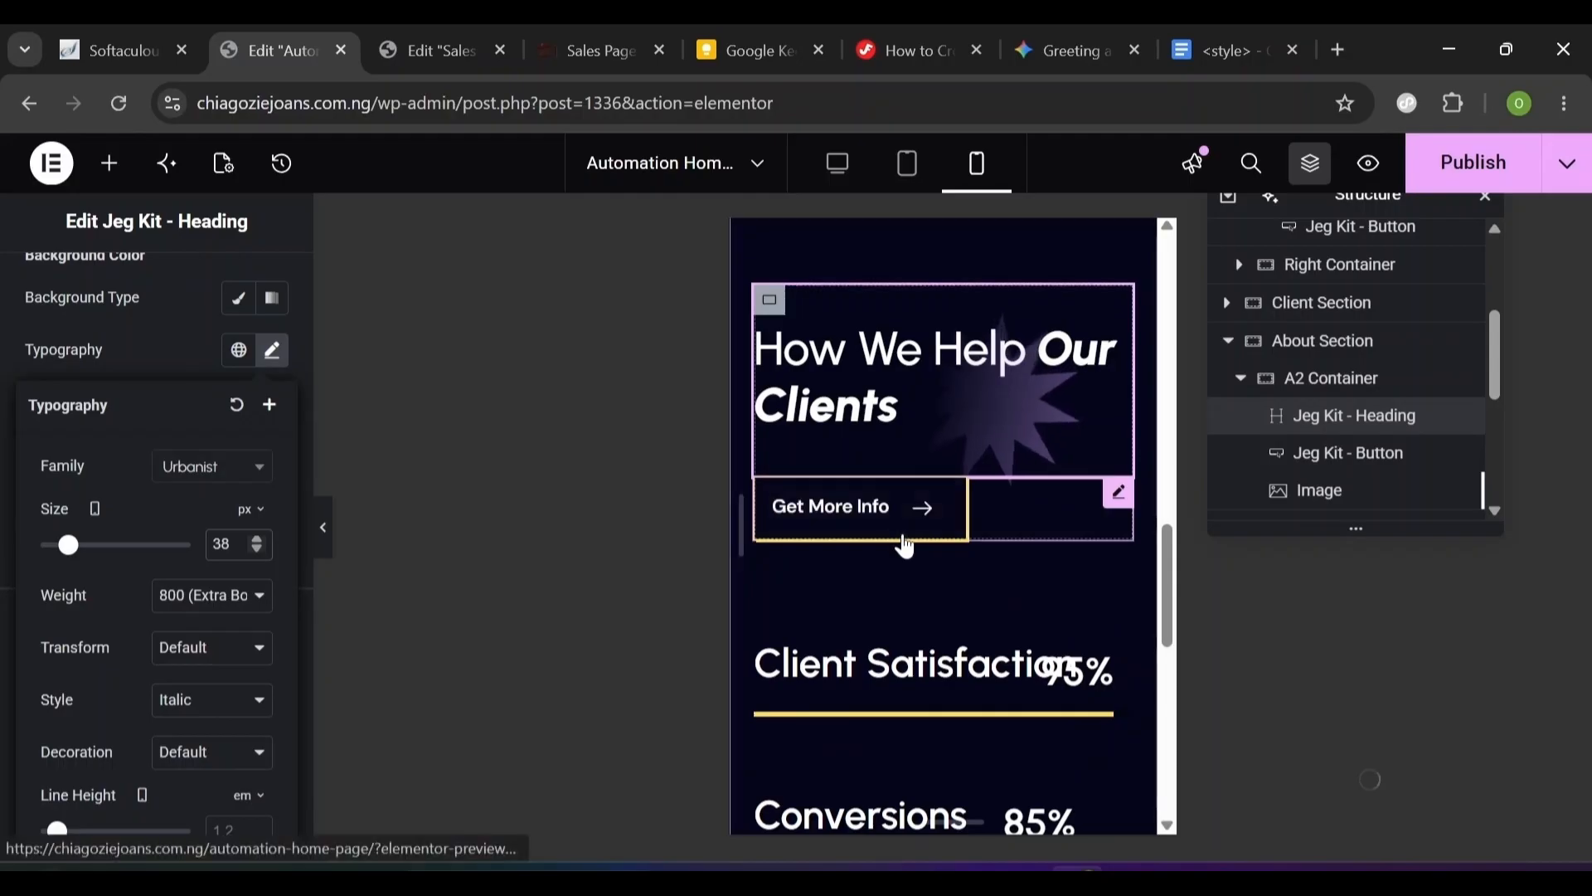
- Make the star image 83 px wide and offset it 57 px down
{"action": "left_click", "coordinate": [1033, 432]}
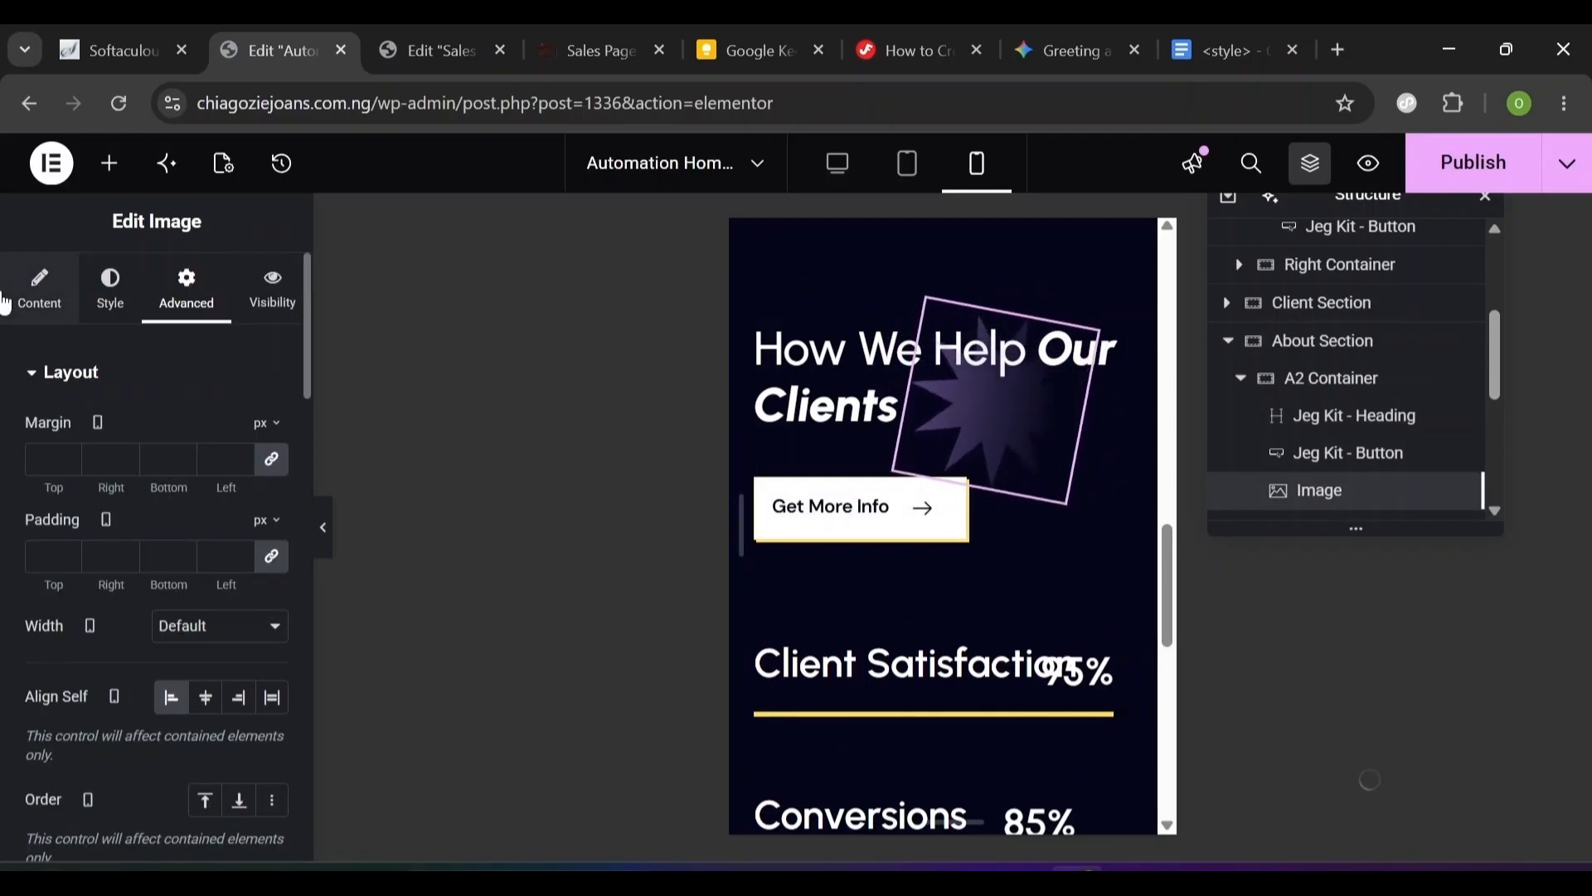
{"action": "left_click", "coordinate": [110, 290]}
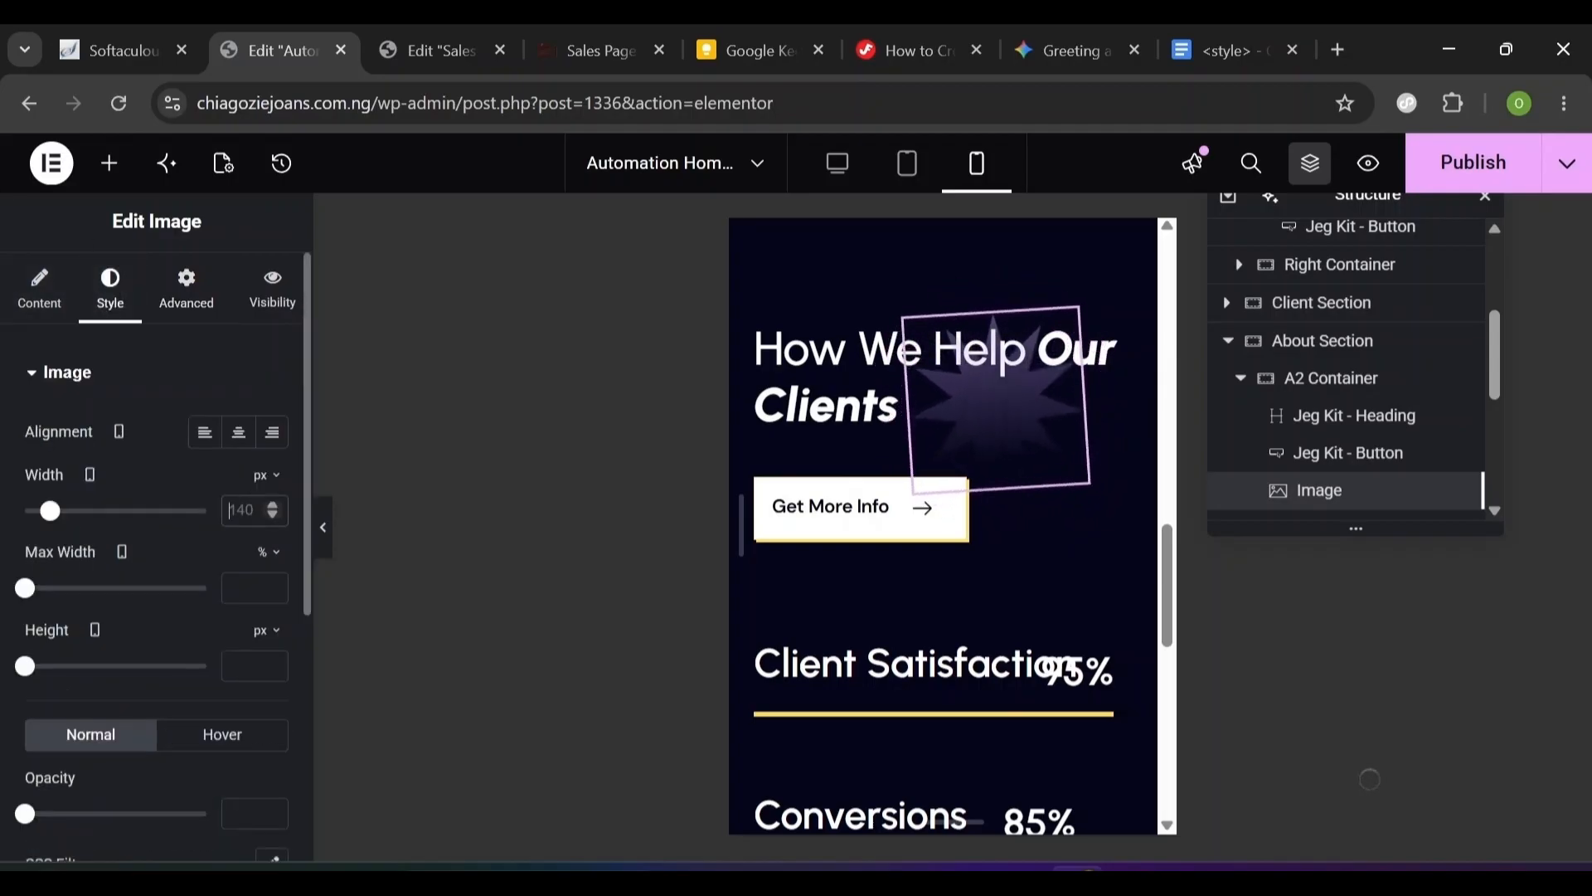
{"action": "left_click_drag", "start_coordinate": [50, 510], "coordinate": [40, 510]}
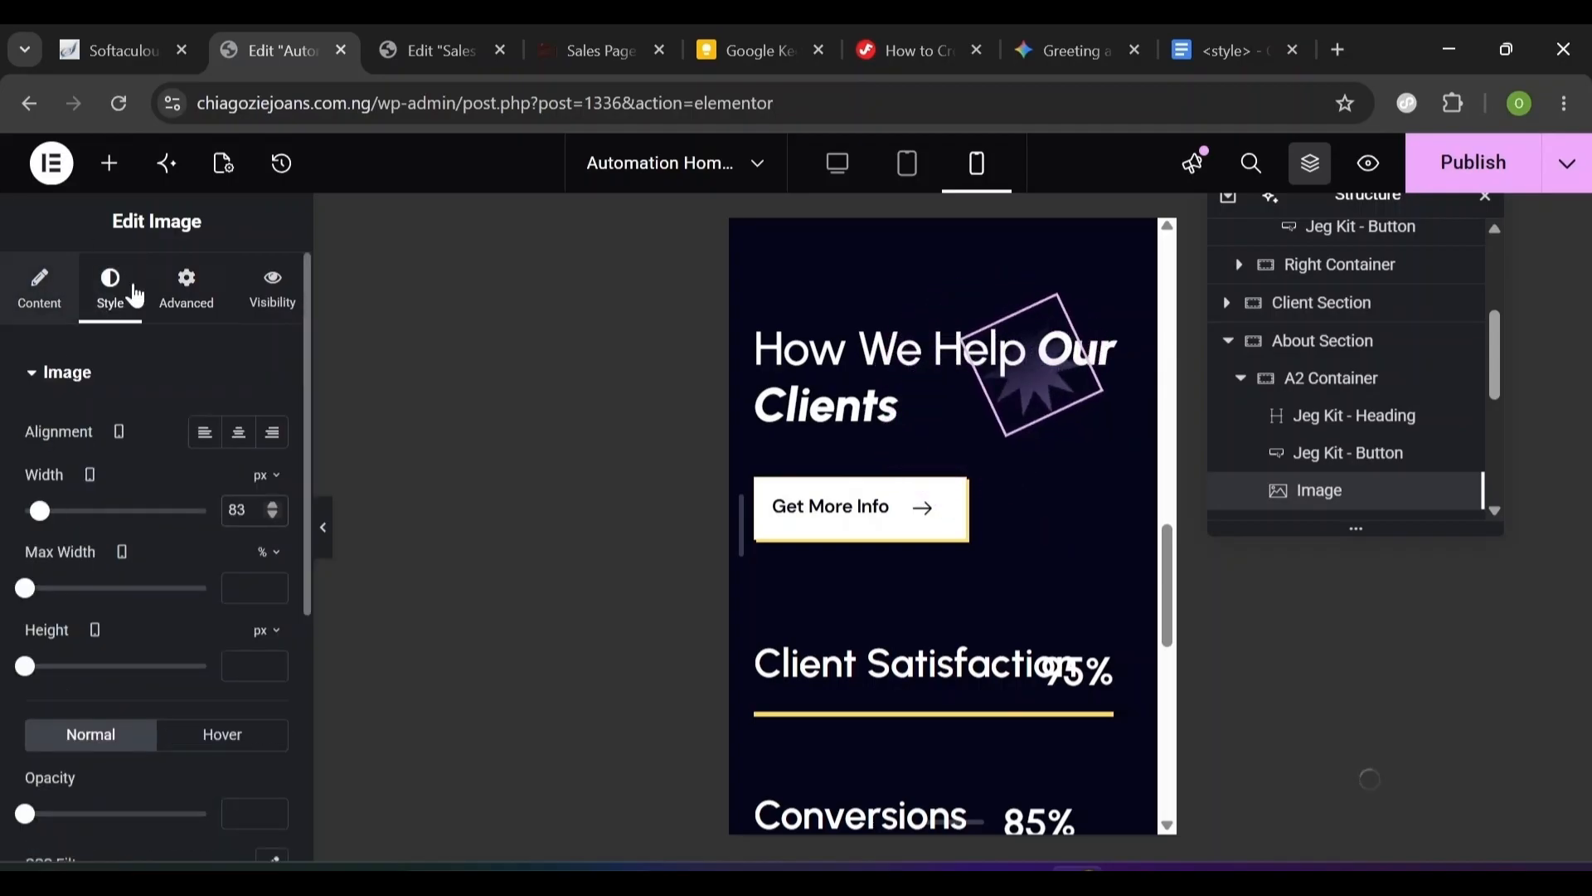
{"action": "left_click", "coordinate": [184, 303]}
{"action": "scroll", "coordinate": [72, 468], "scroll_direction": "down", "scroll_amount": 5}
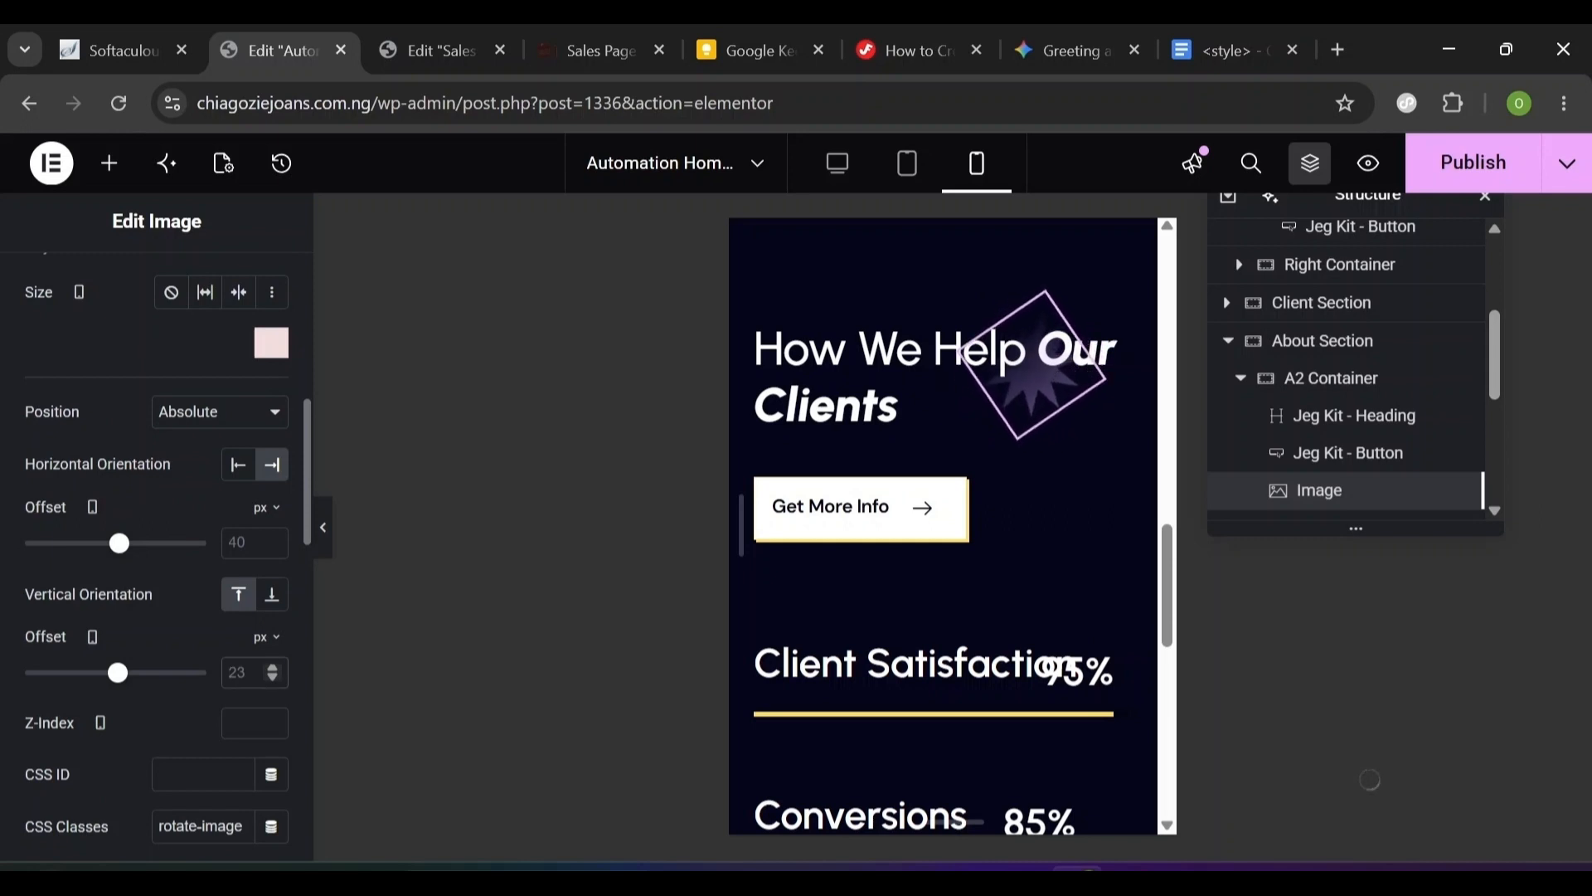
{"action": "type", "text": "57"}
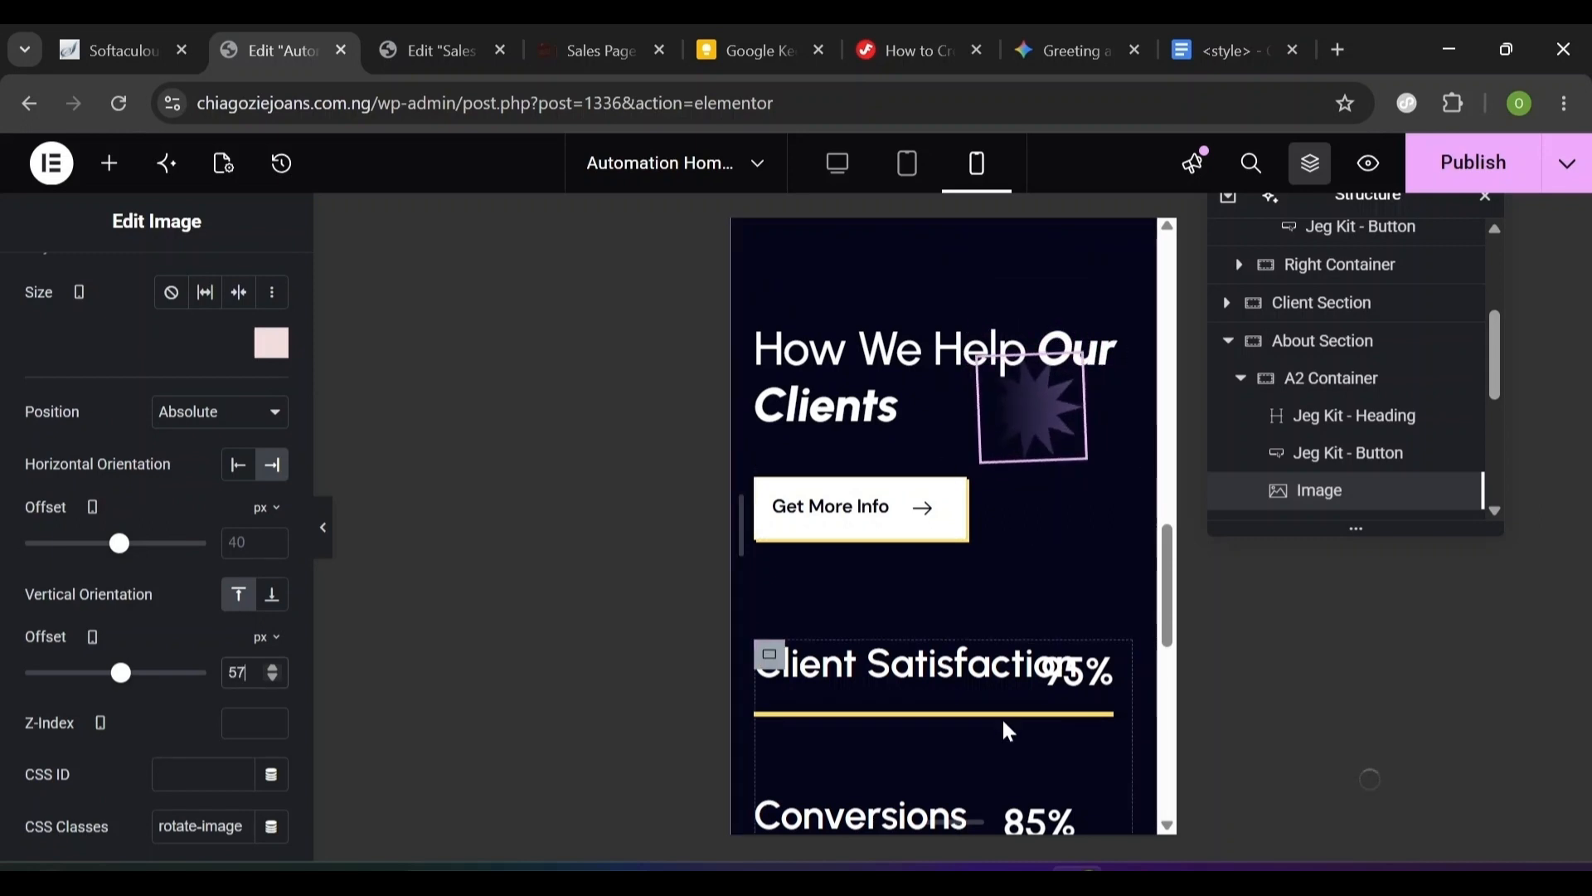
{"action": "scroll", "coordinate": [1408, 419], "scroll_direction": "down", "scroll_amount": 3}
{"action": "left_click", "coordinate": [1367, 363]}
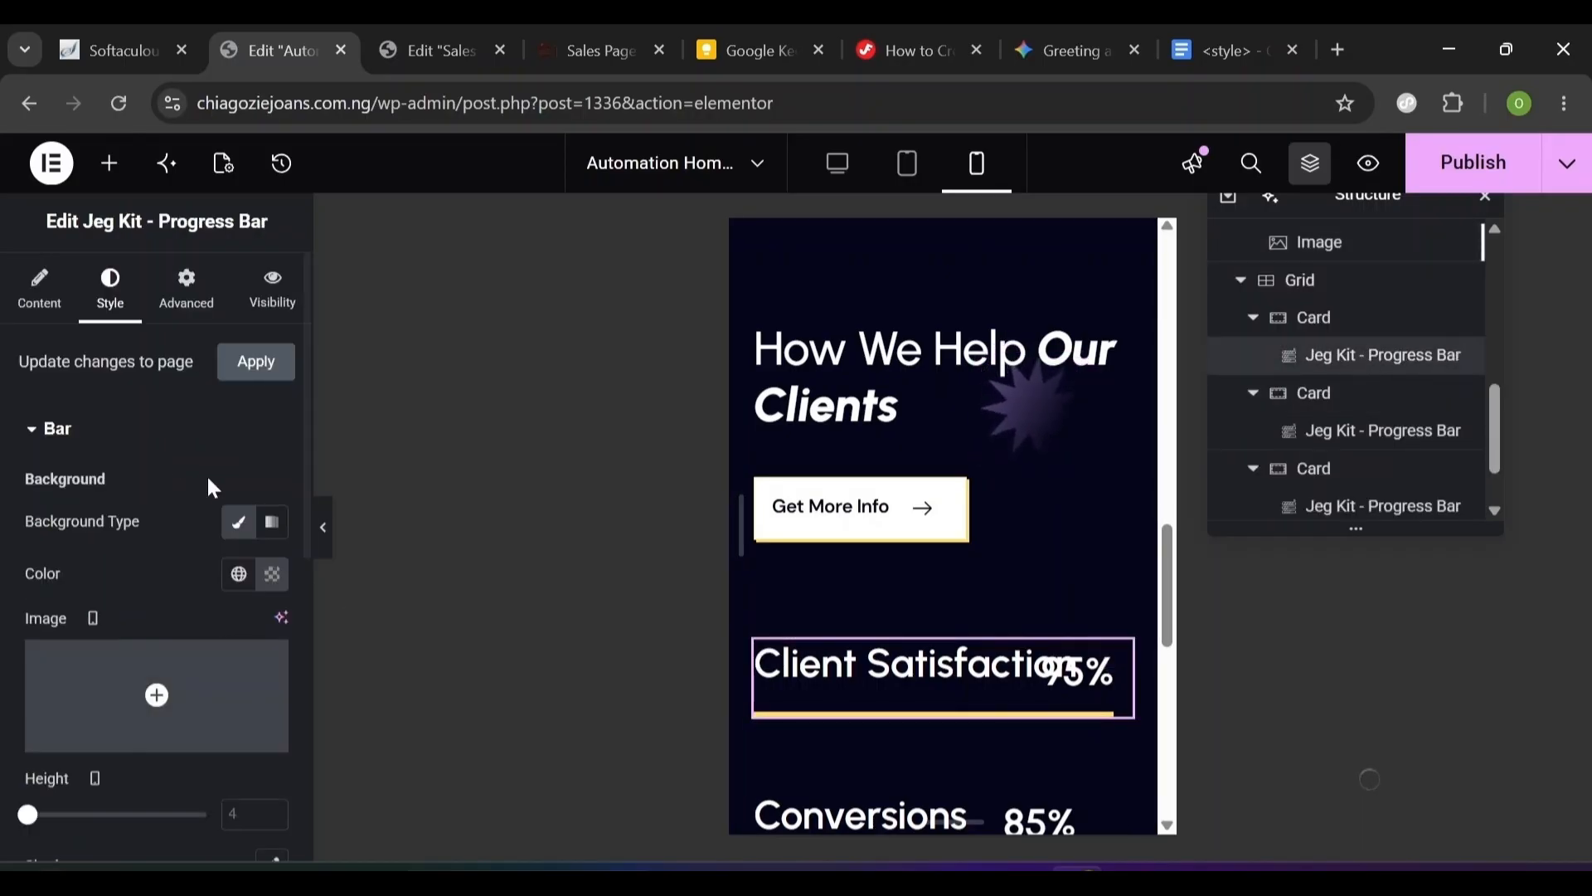
- Set the Client Satisfaction progress bar title font size to 20
{"action": "scroll", "coordinate": [300, 662], "scroll_direction": "down", "scroll_amount": 5}
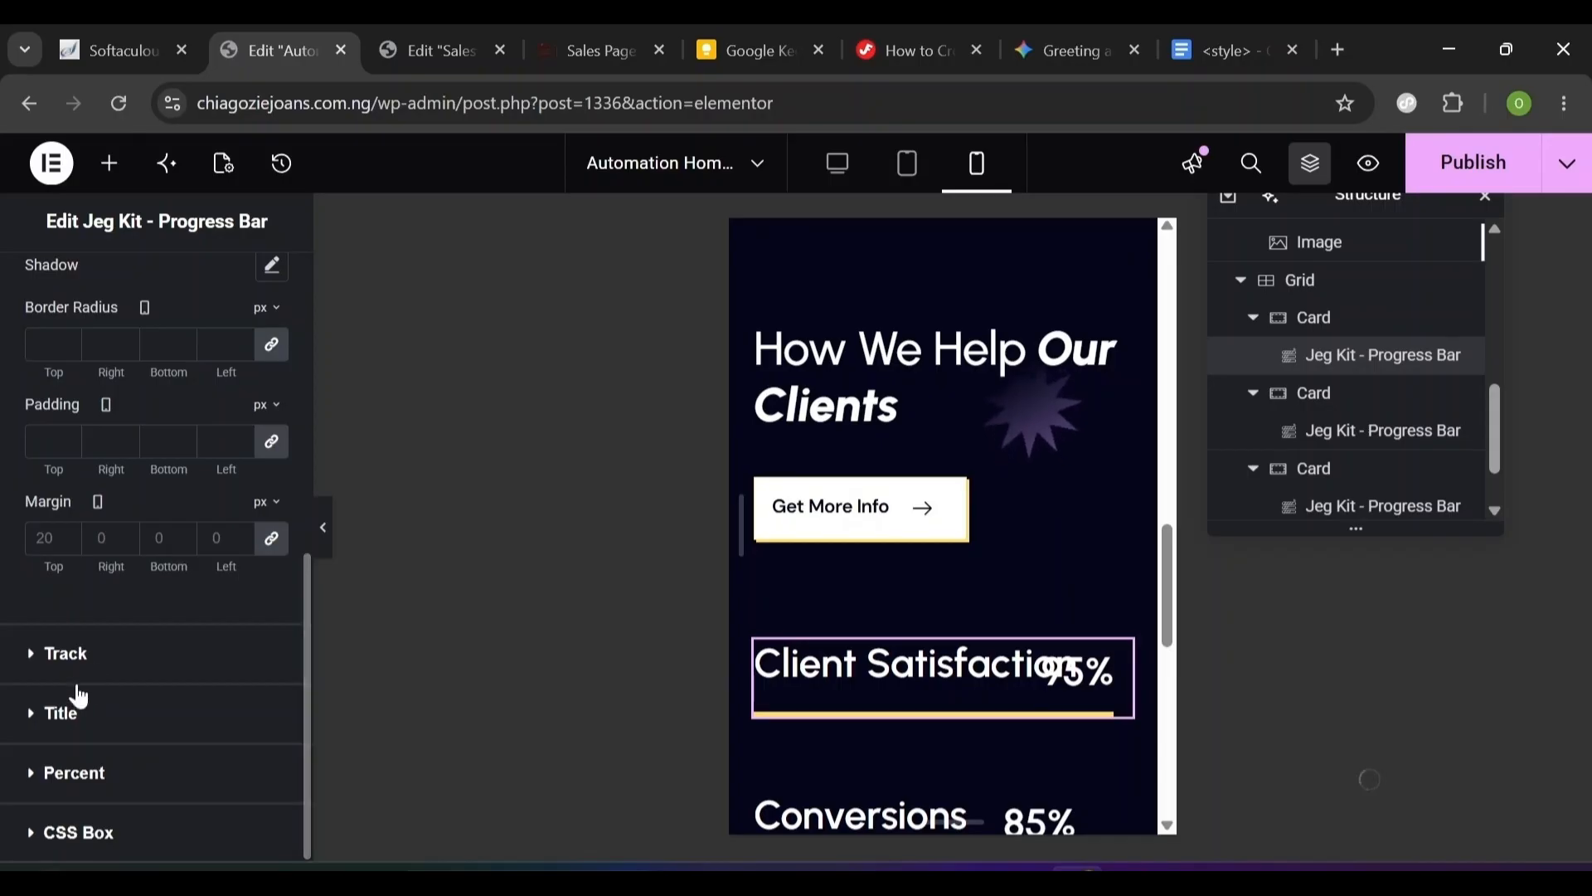
{"action": "left_click", "coordinate": [29, 718]}
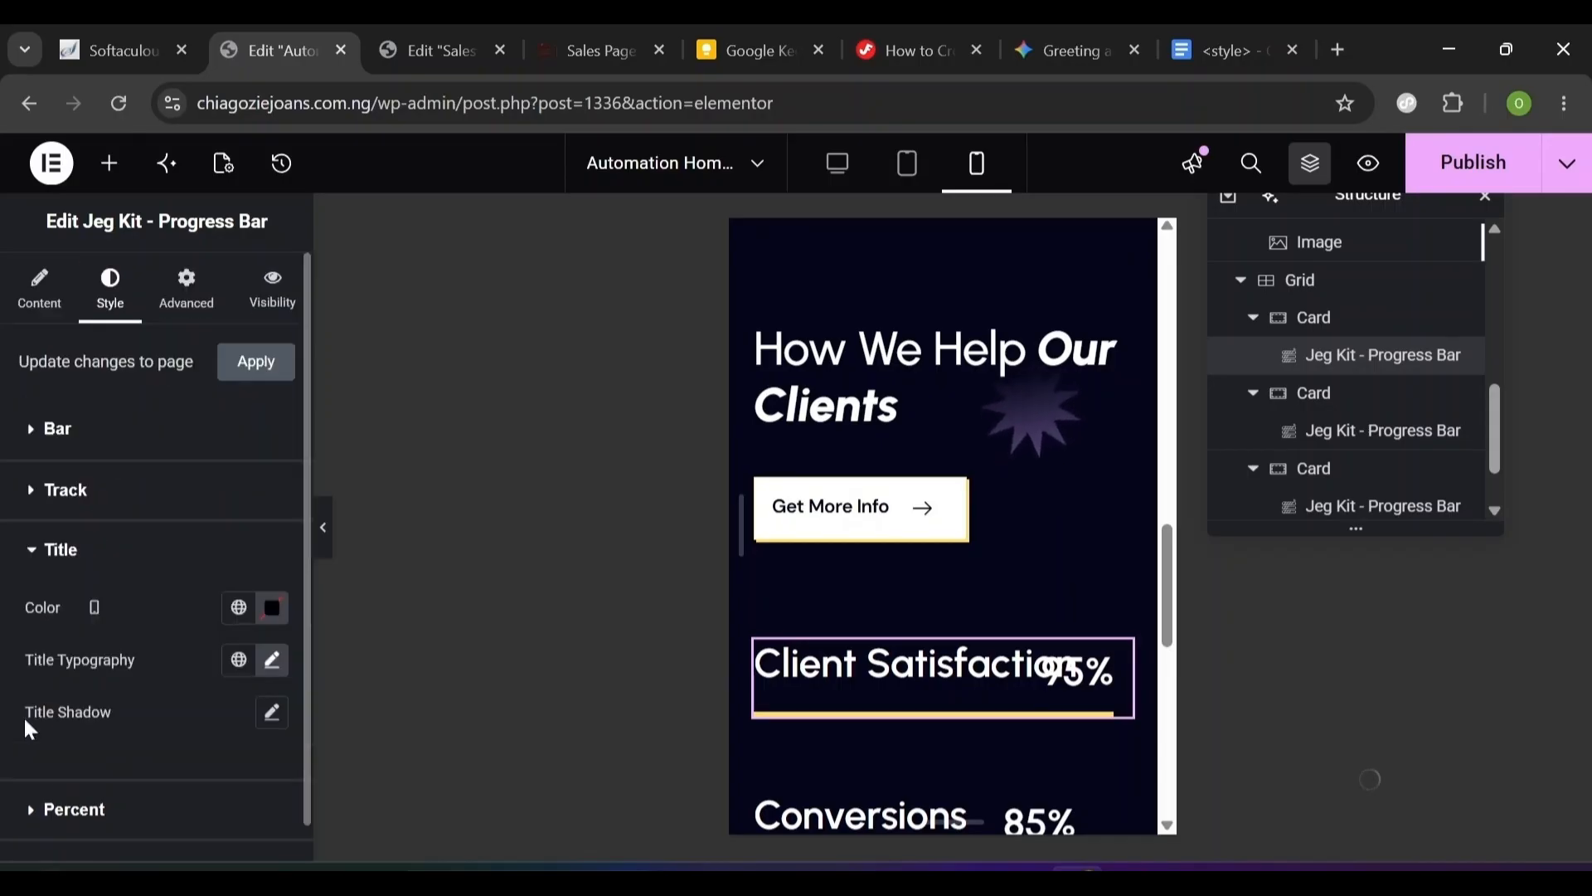
{"action": "left_click", "coordinate": [273, 665]}
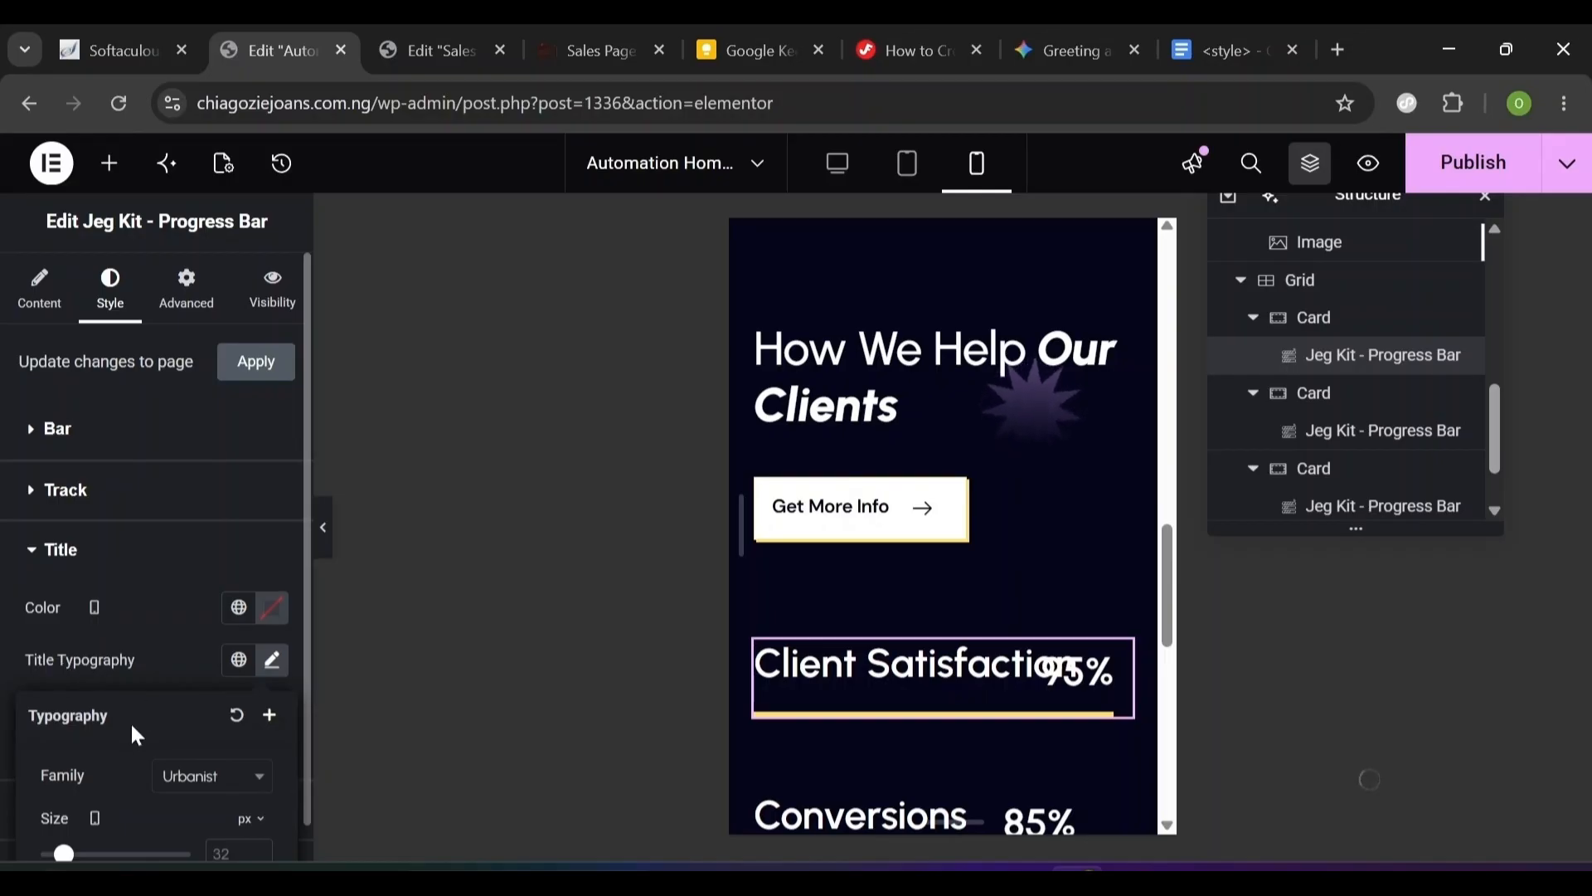
{"action": "scroll", "coordinate": [131, 720], "scroll_direction": "down", "scroll_amount": 3}
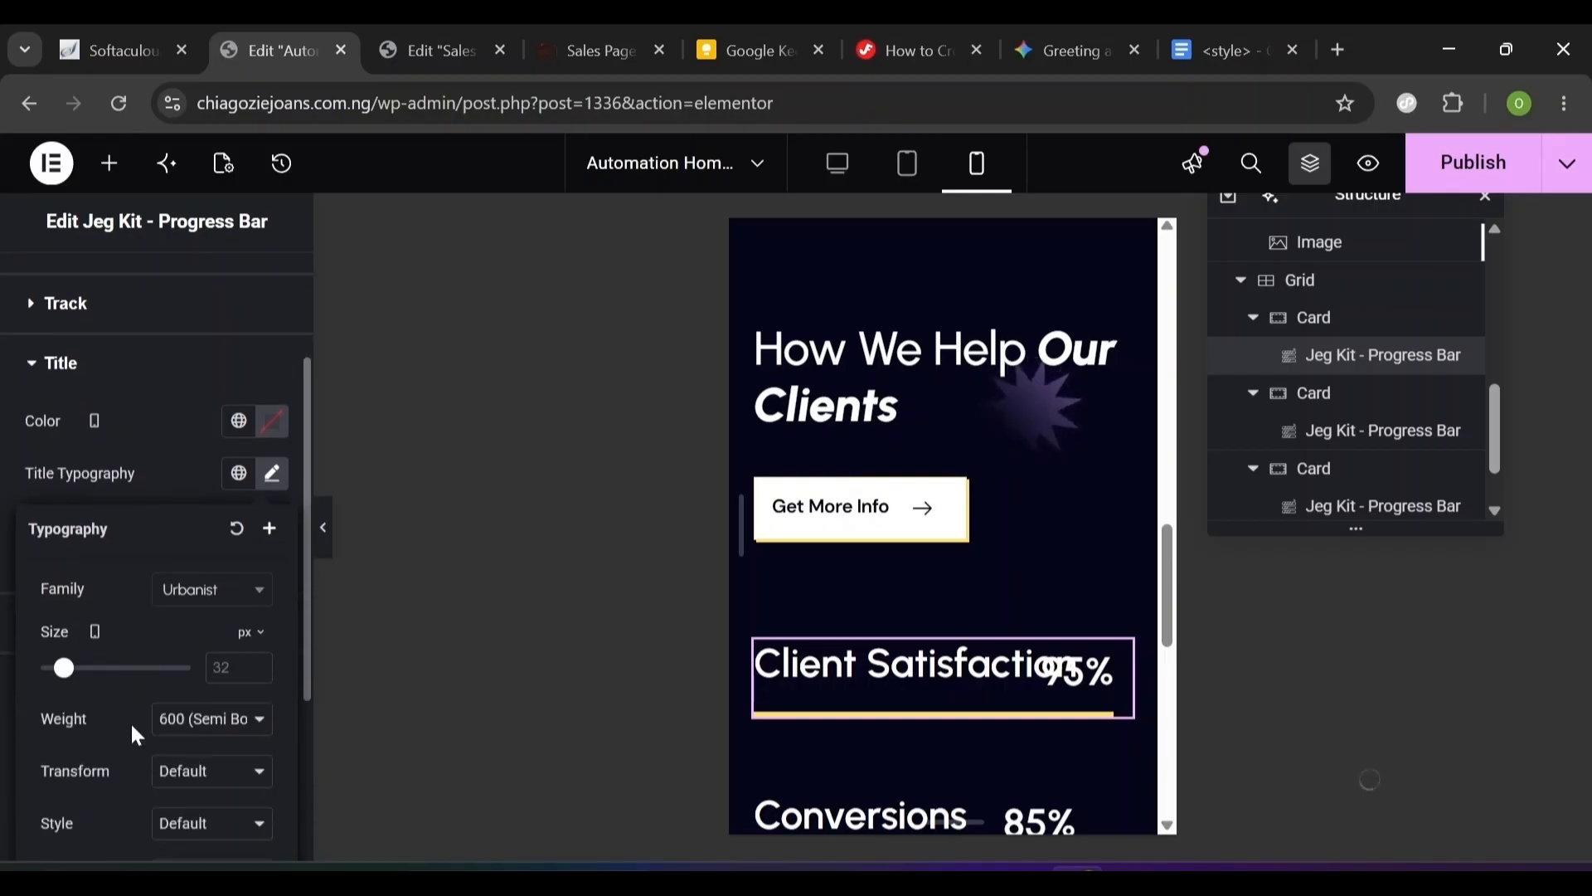
{"action": "left_click", "coordinate": [237, 668]}
{"action": "type", "text": "20"}
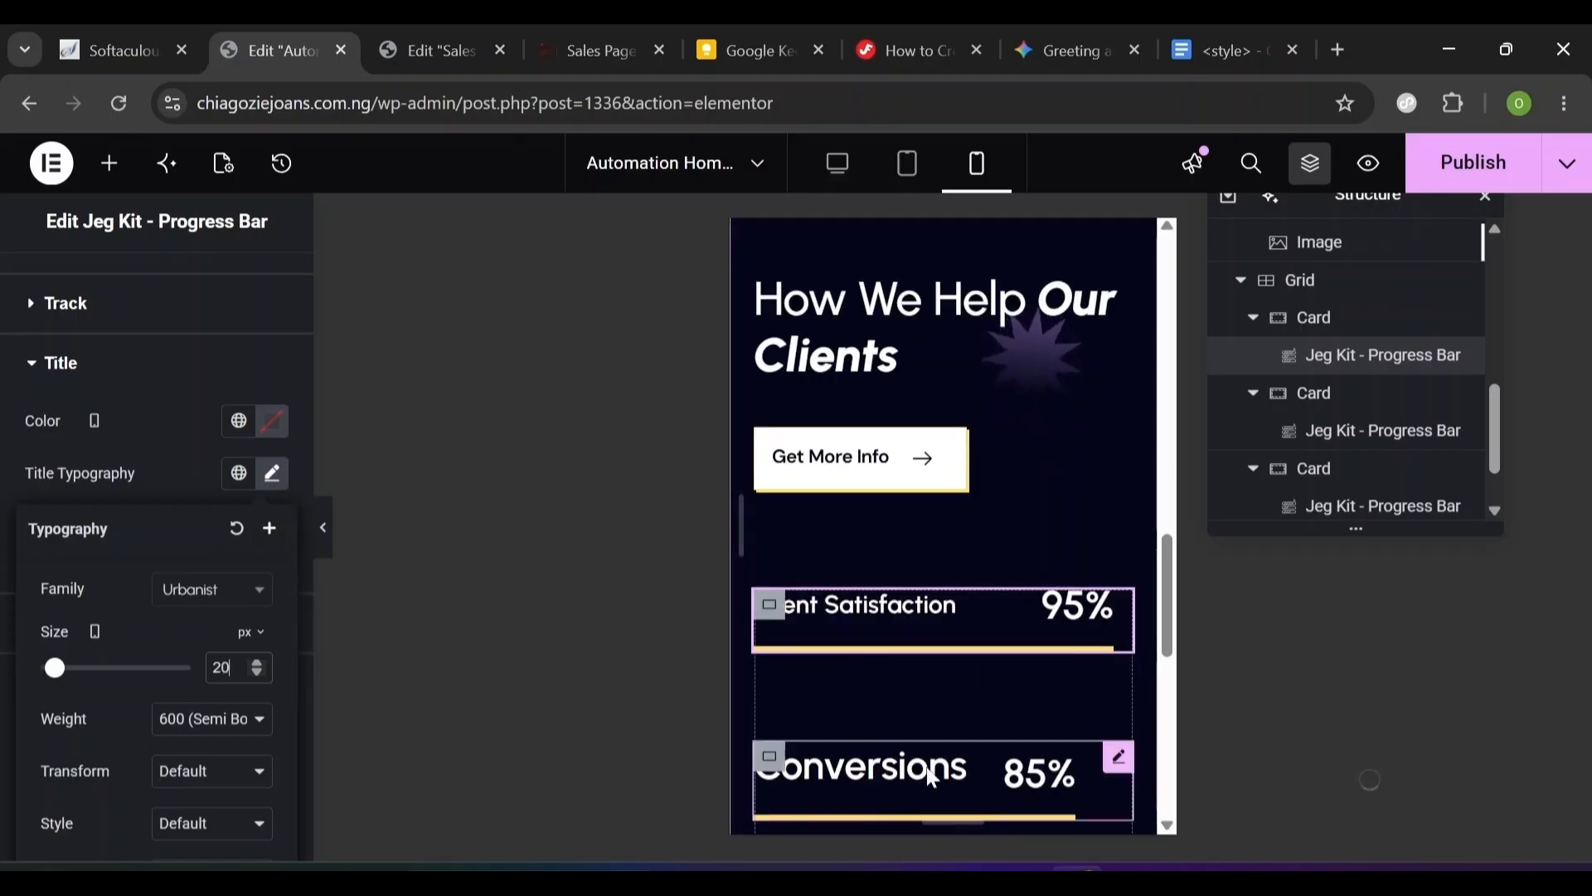
{"action": "scroll", "coordinate": [1031, 455], "scroll_direction": "down", "scroll_amount": 2}
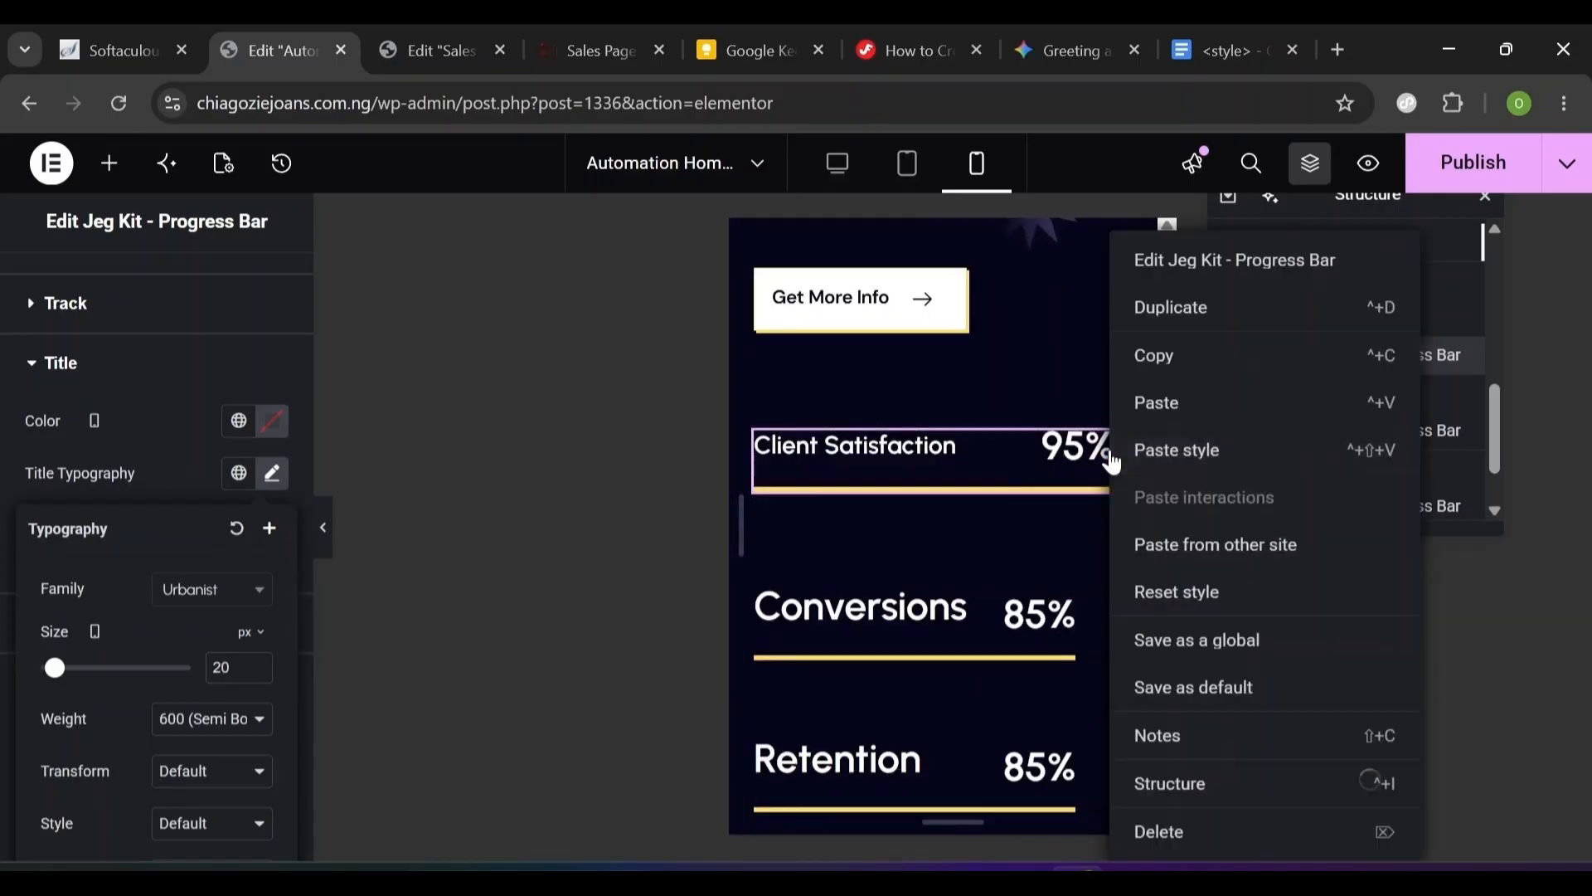
- Copy the Client Satisfaction bar and paste its style onto Conversions, Retention and Referrals
{"action": "right_click", "coordinate": [1109, 459]}
{"action": "left_click", "coordinate": [1172, 356]}
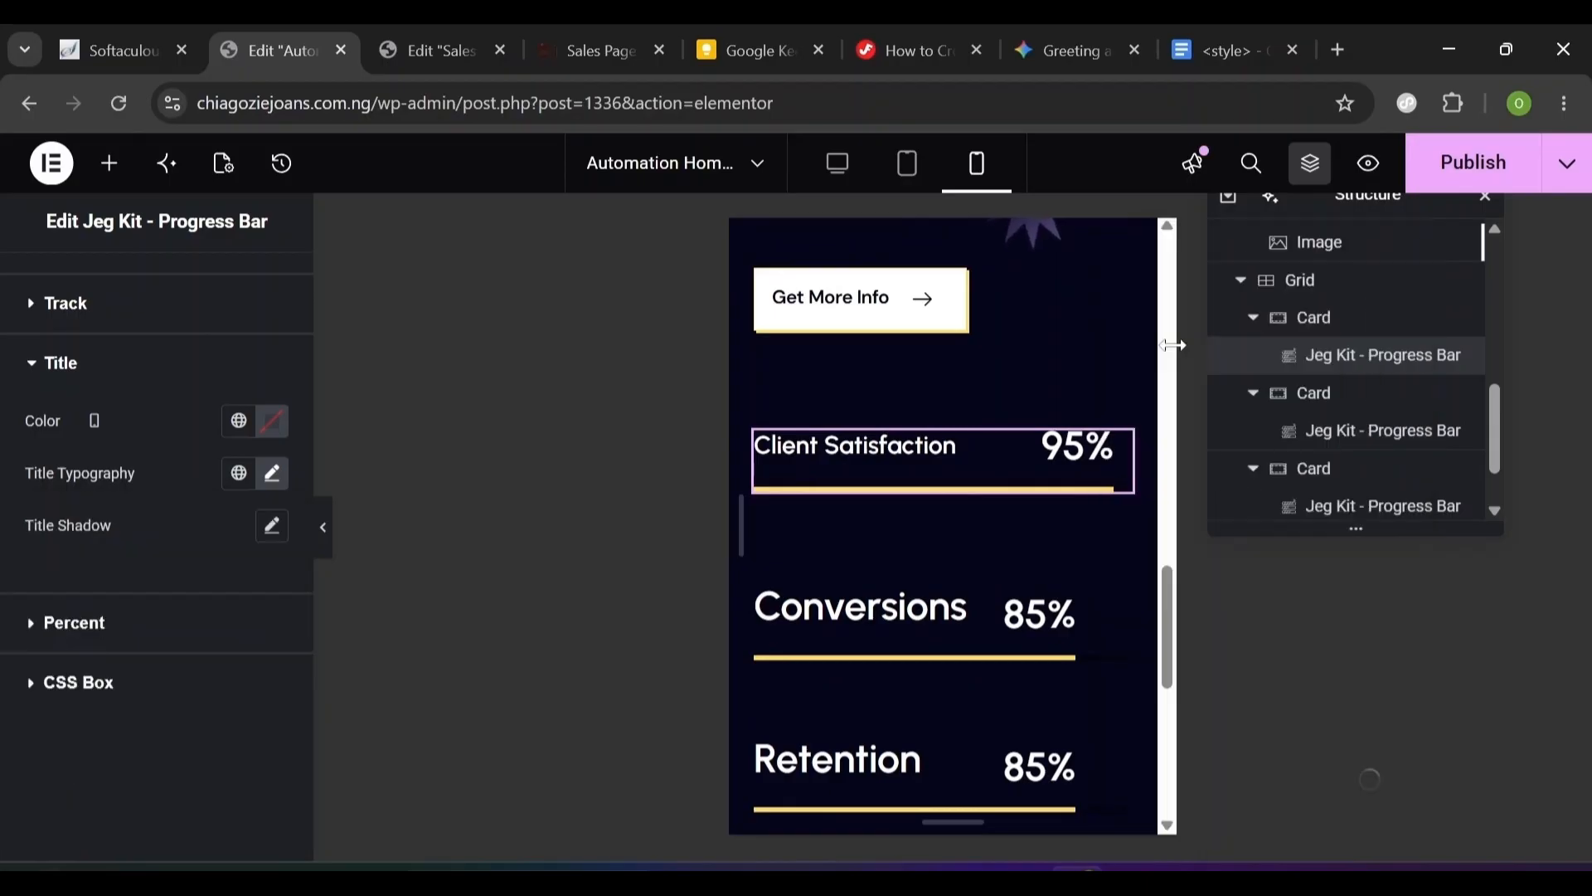
{"action": "scroll", "coordinate": [1035, 602], "scroll_direction": "down", "scroll_amount": 2}
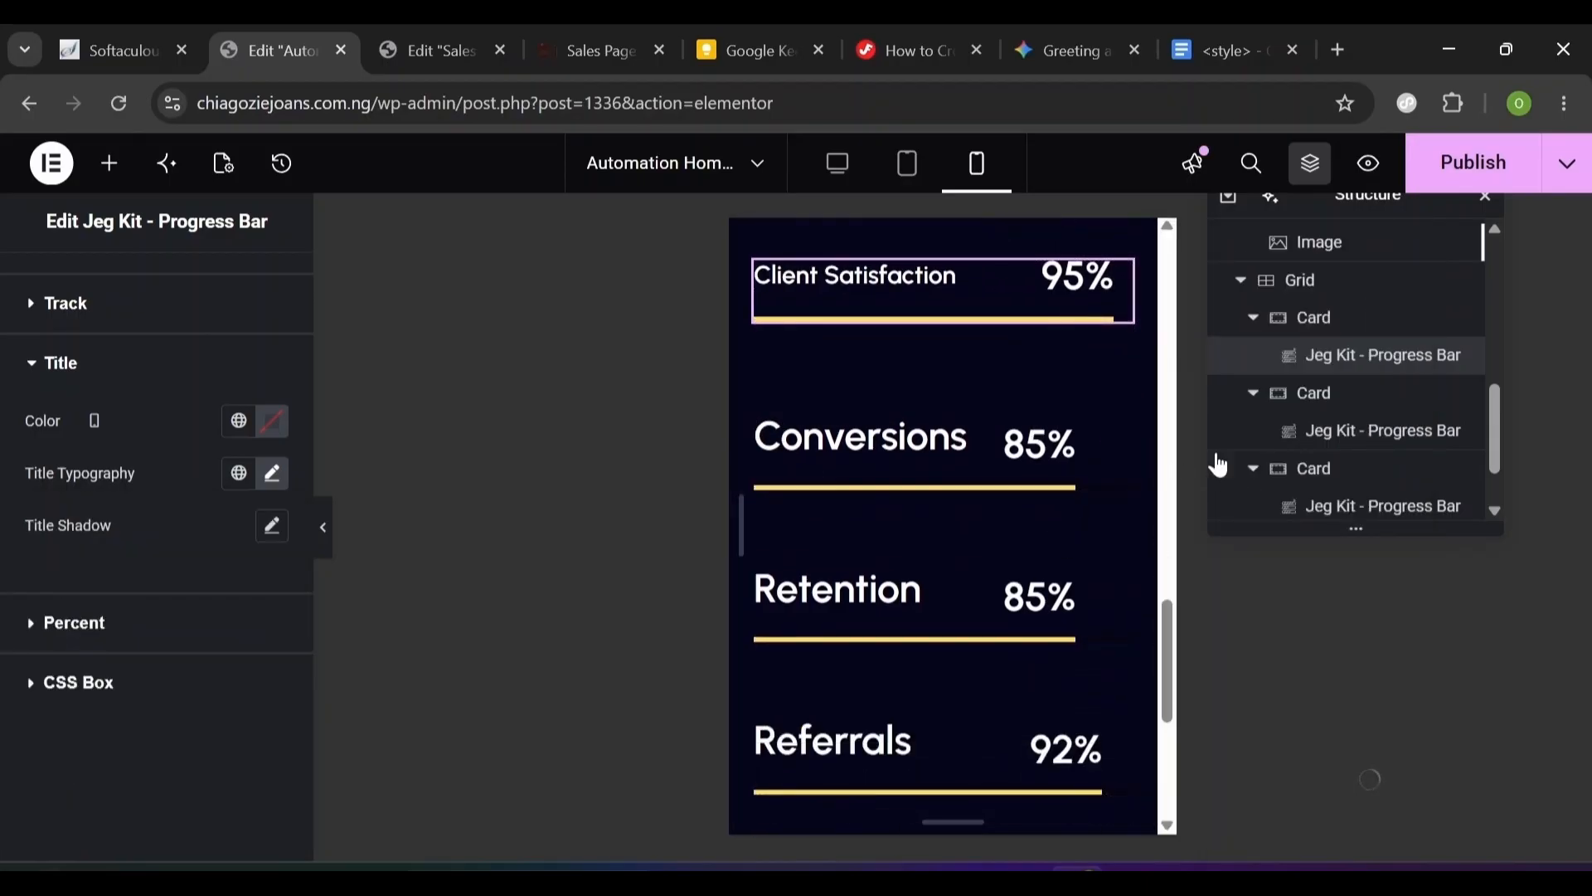
{"action": "right_click", "coordinate": [1111, 483]}
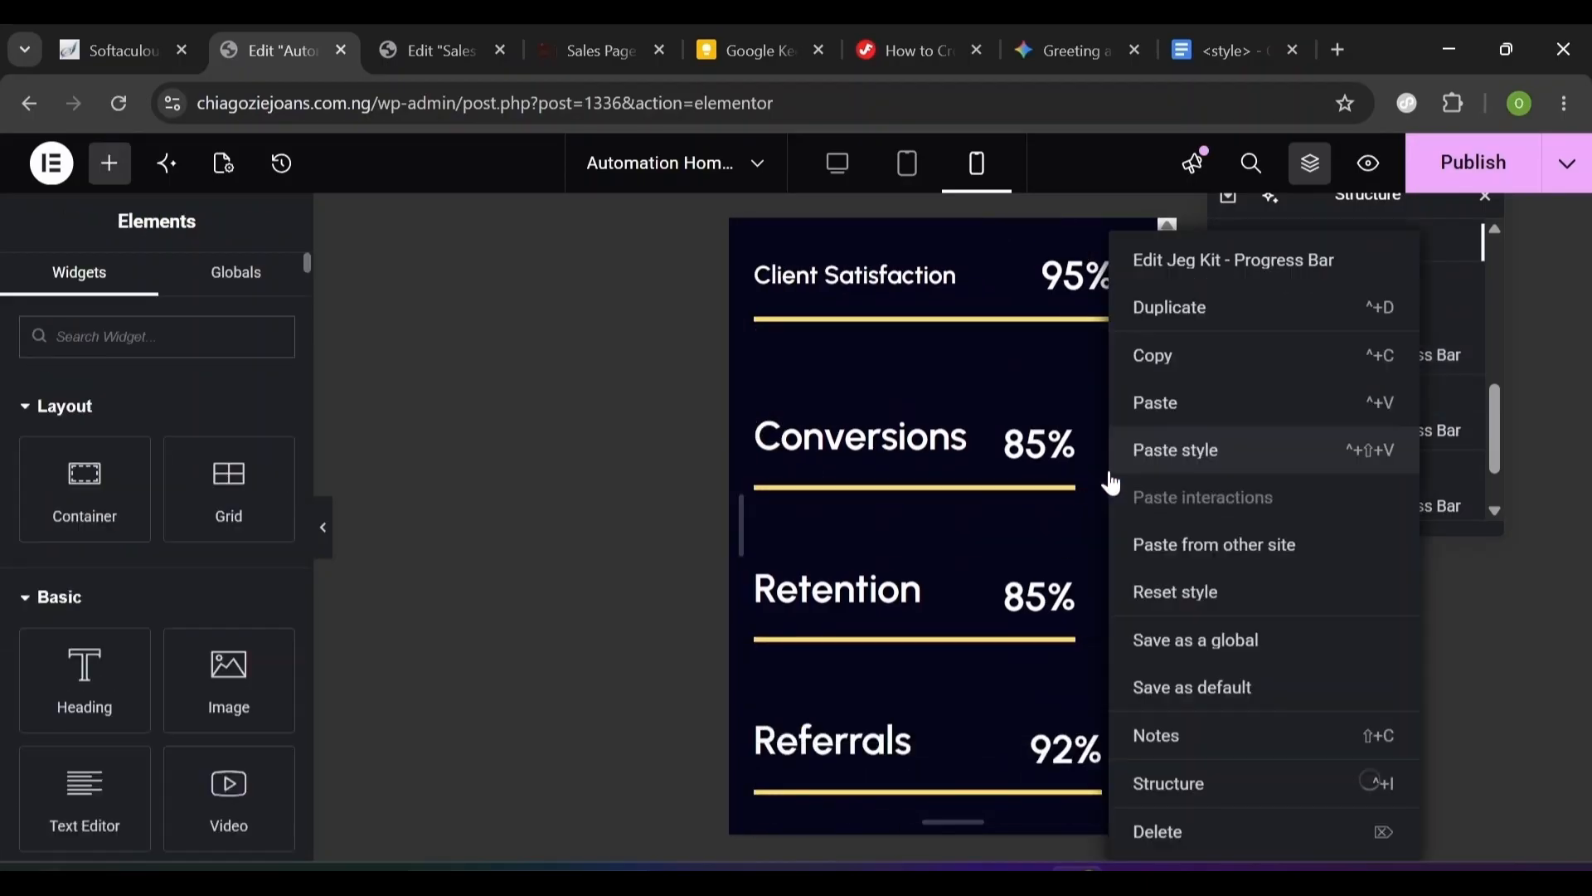
{"action": "left_click", "coordinate": [1146, 452]}
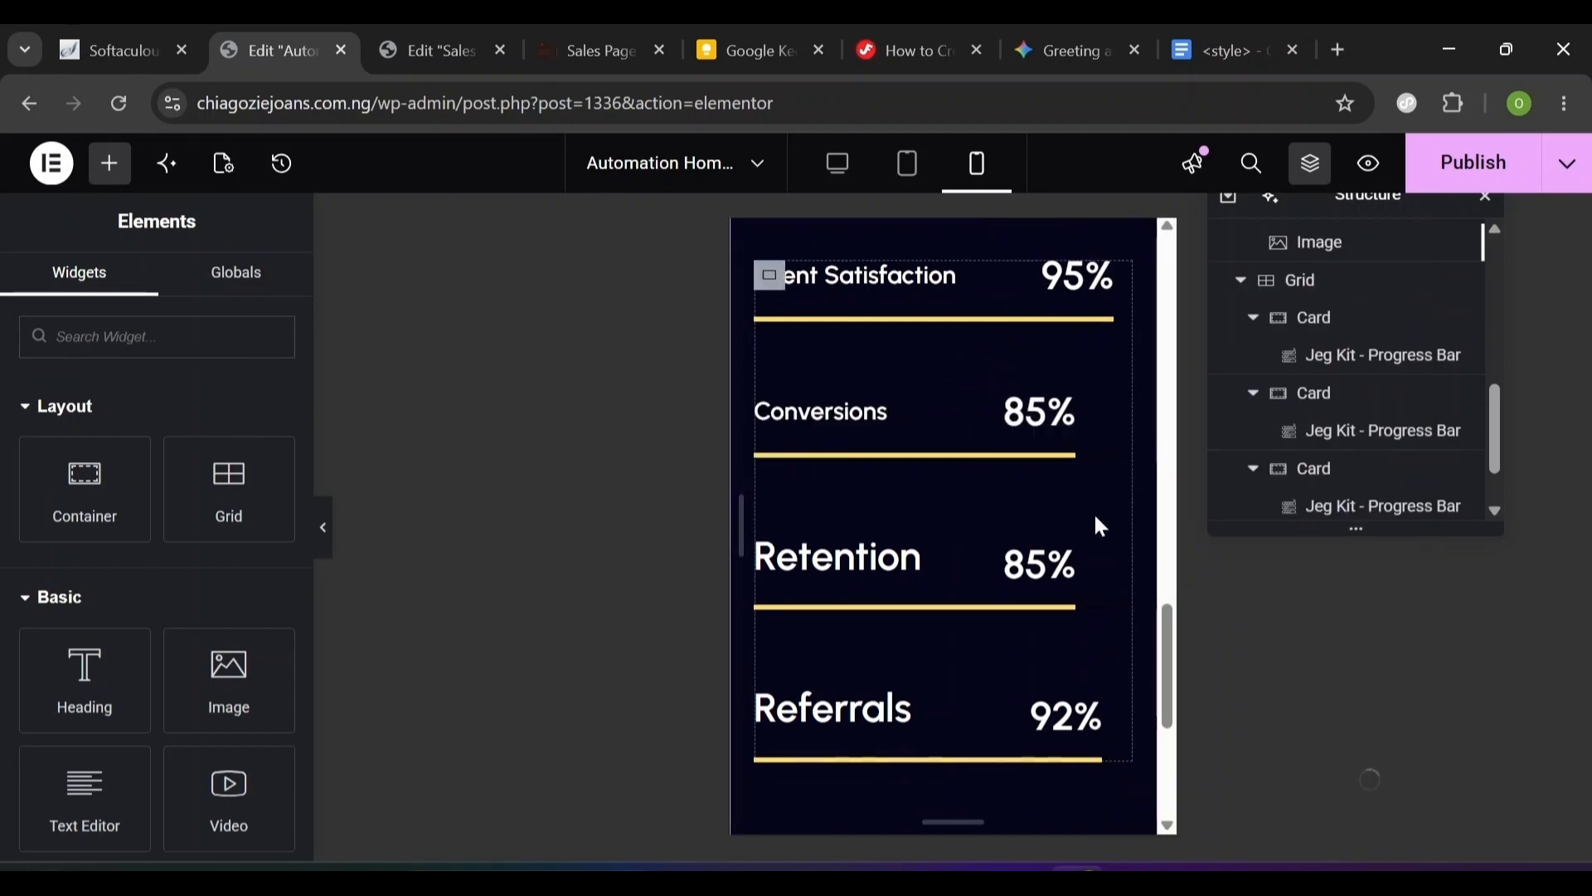
{"action": "right_click", "coordinate": [1114, 555]}
{"action": "left_click", "coordinate": [1220, 464]}
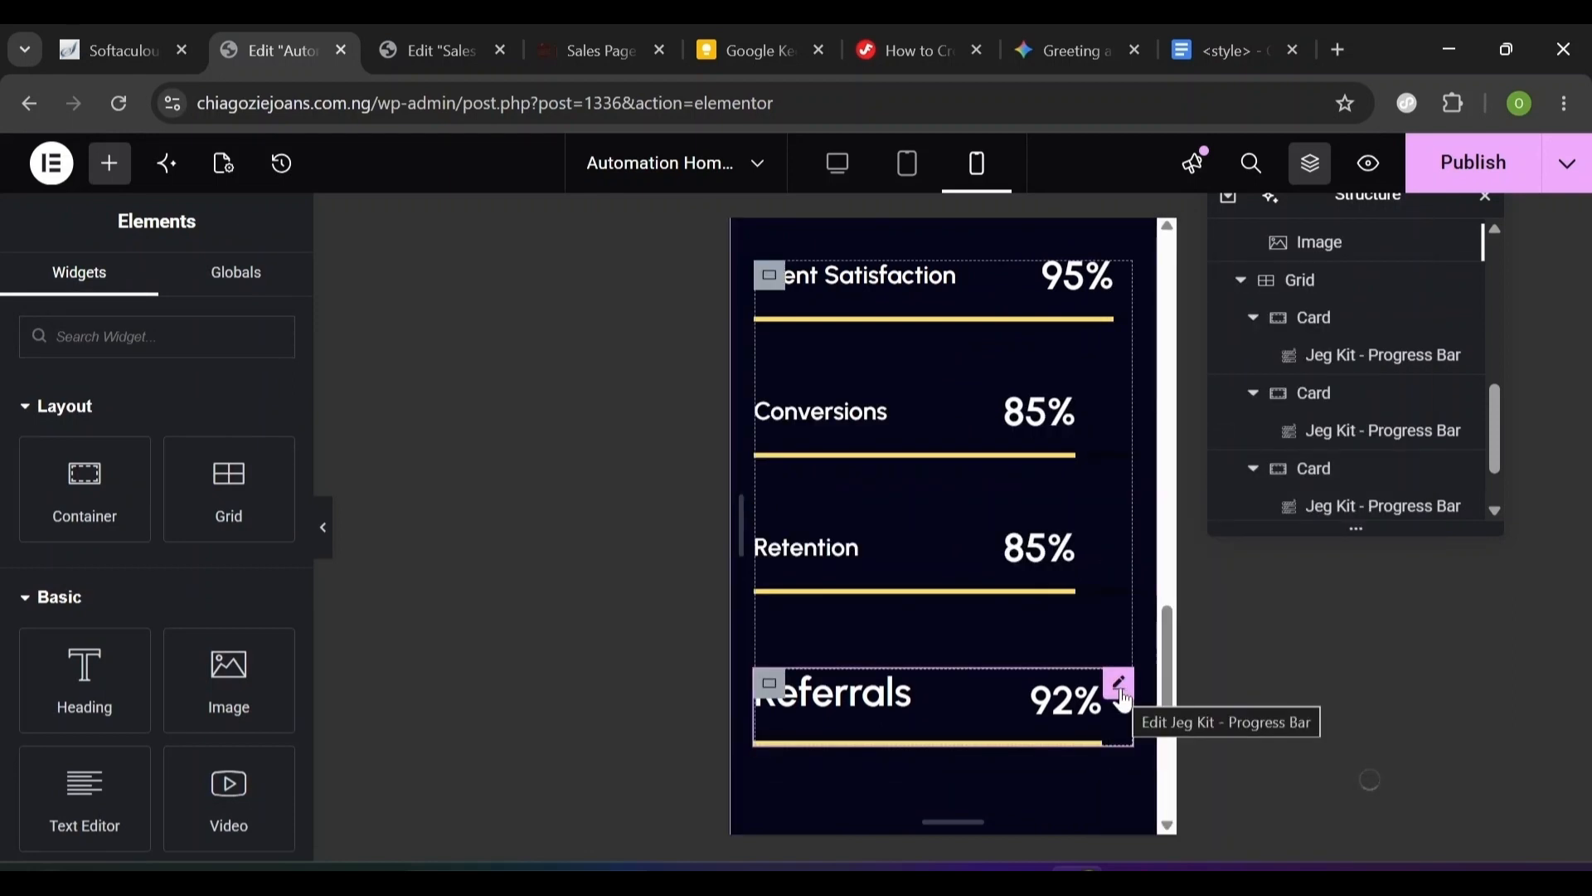
{"action": "right_click", "coordinate": [1120, 695]}
{"action": "left_click", "coordinate": [1210, 447]}
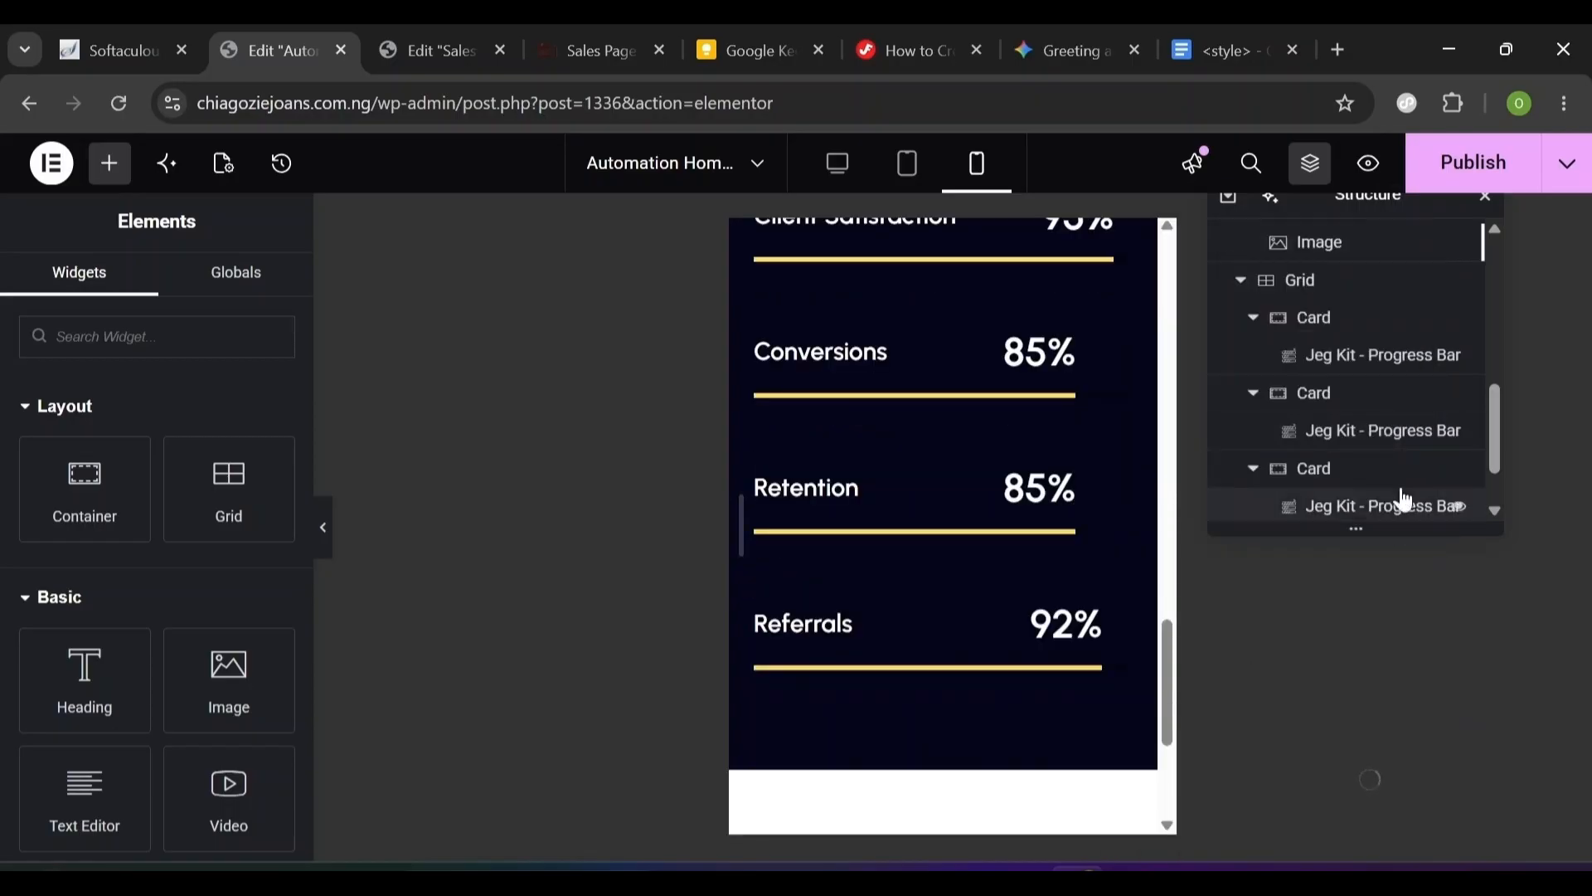
{"action": "left_click", "coordinate": [1445, 280]}
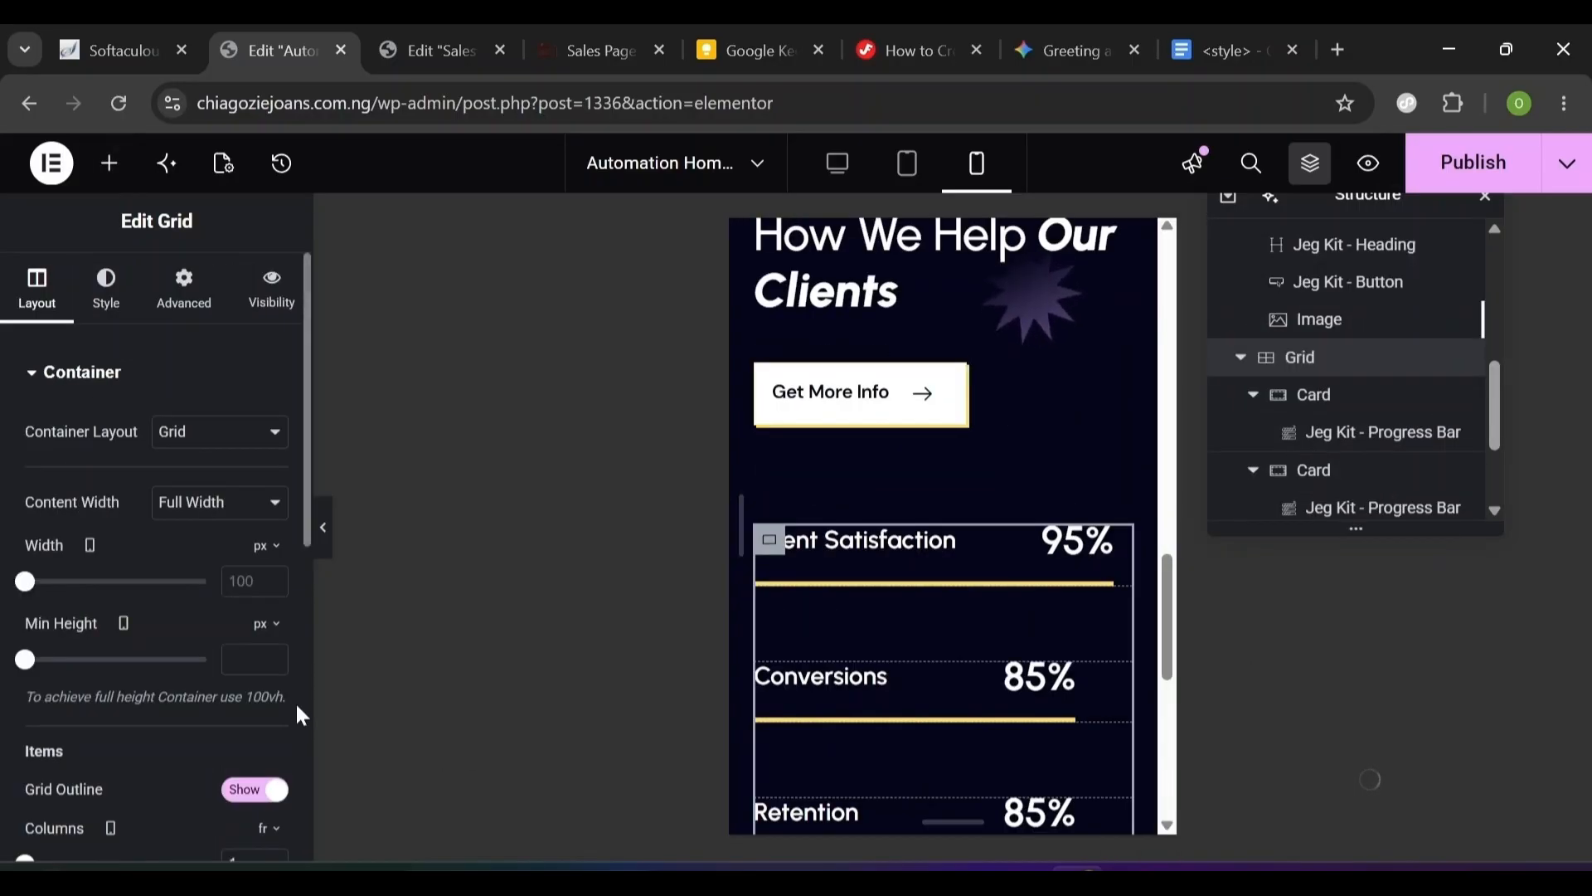
- Set the progress-bar grid gaps to 0 column and 30 row on mobile
{"action": "scroll", "coordinate": [302, 701], "scroll_direction": "down", "scroll_amount": 5}
{"action": "left_click_drag", "start_coordinate": [303, 704], "coordinate": [276, 388]}
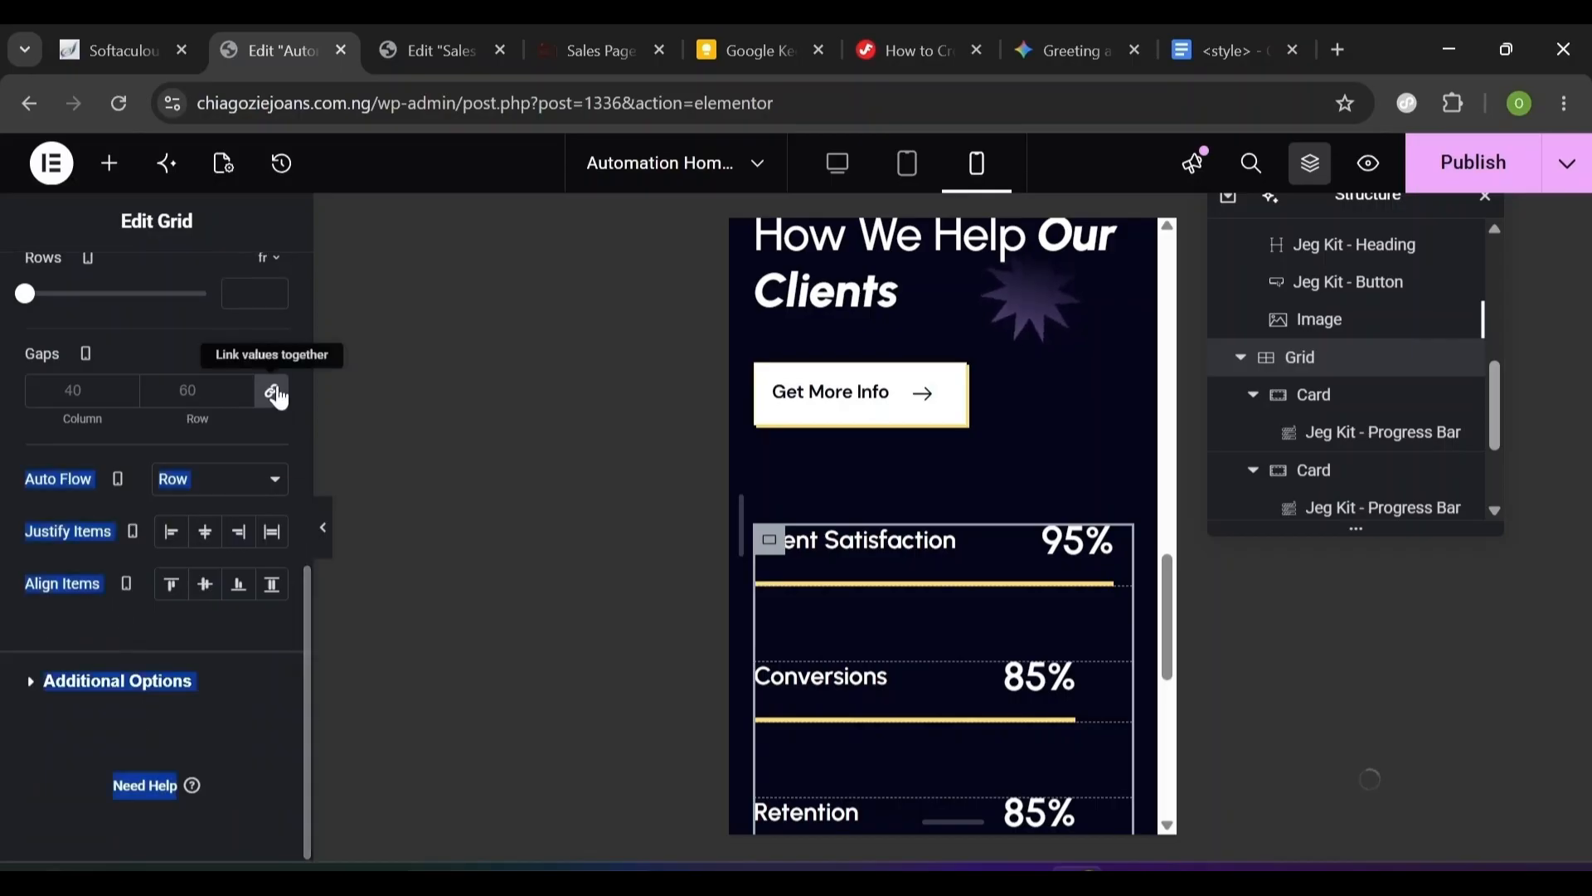
{"action": "left_click_drag", "start_coordinate": [307, 709], "coordinate": [305, 605]}
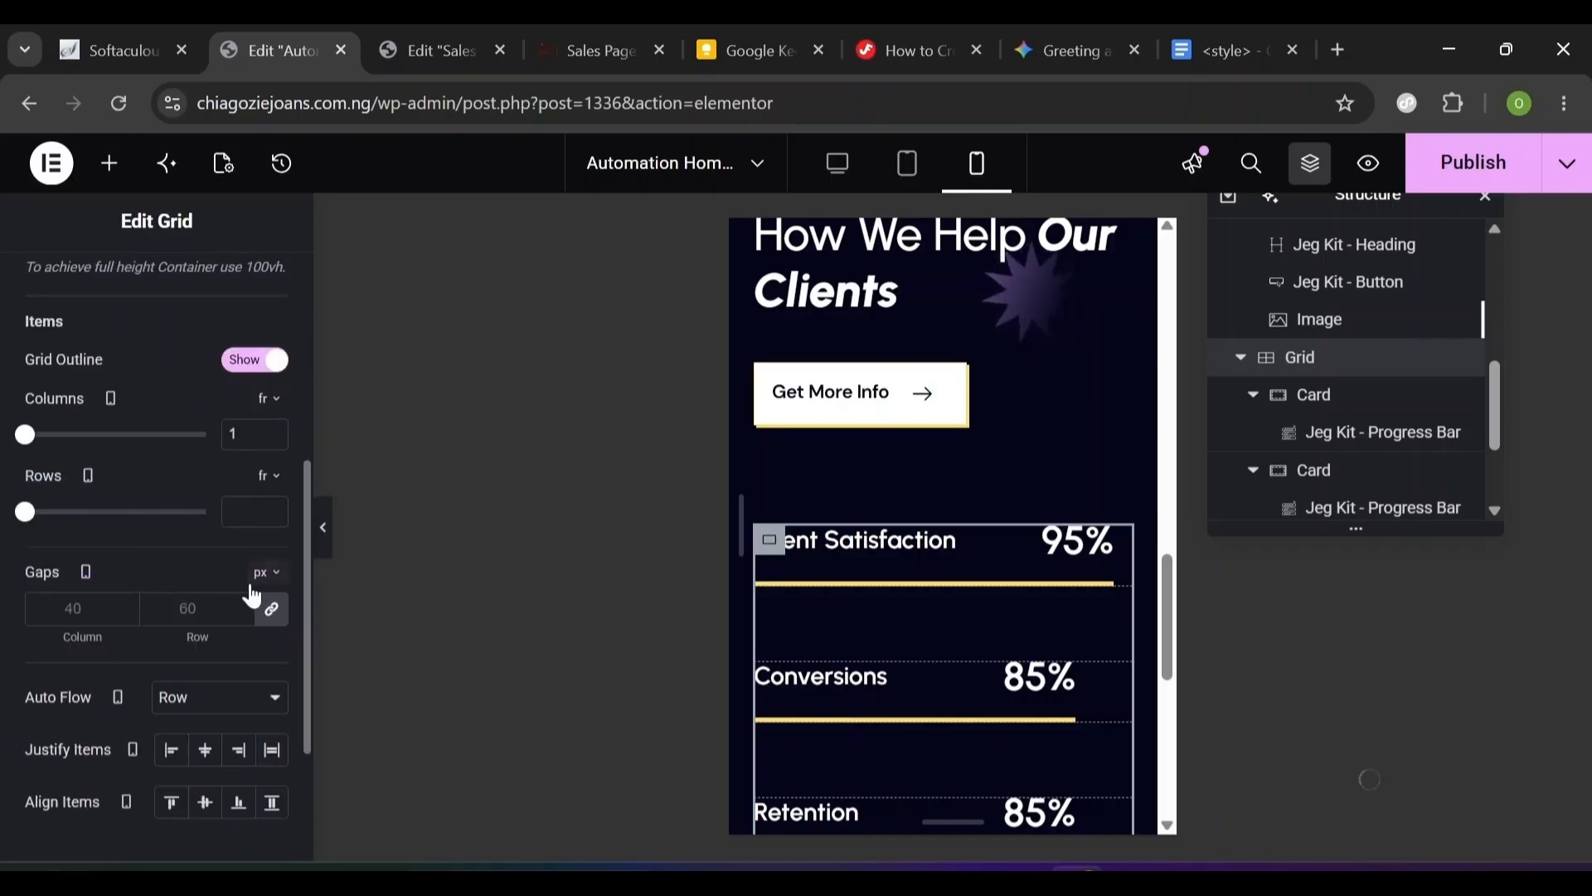
{"action": "left_click", "coordinate": [272, 611]}
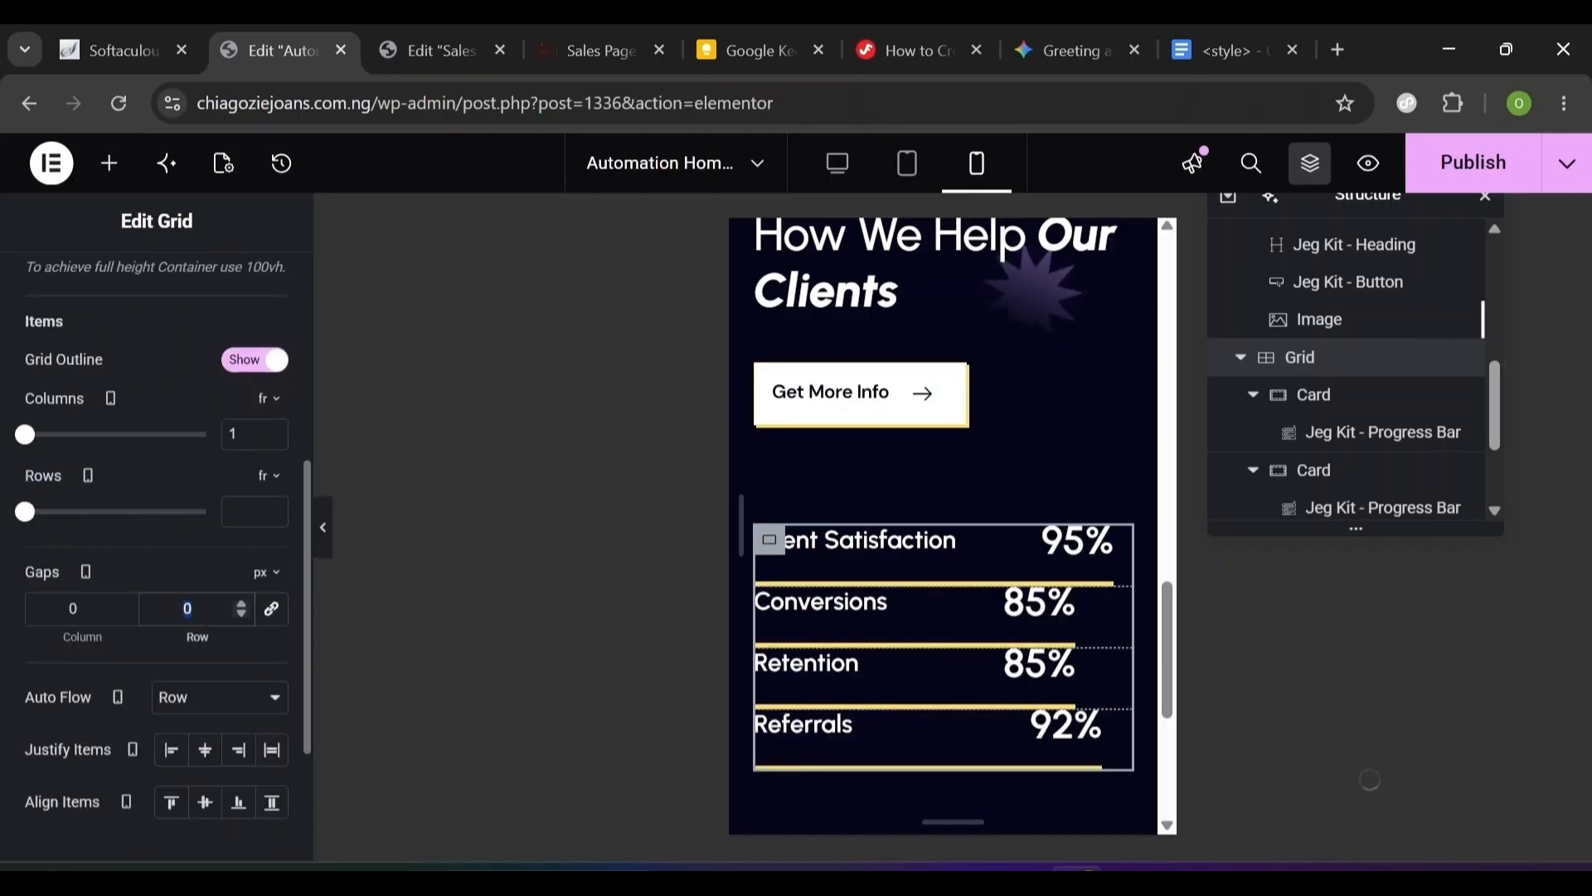
{"action": "type", "text": "30"}
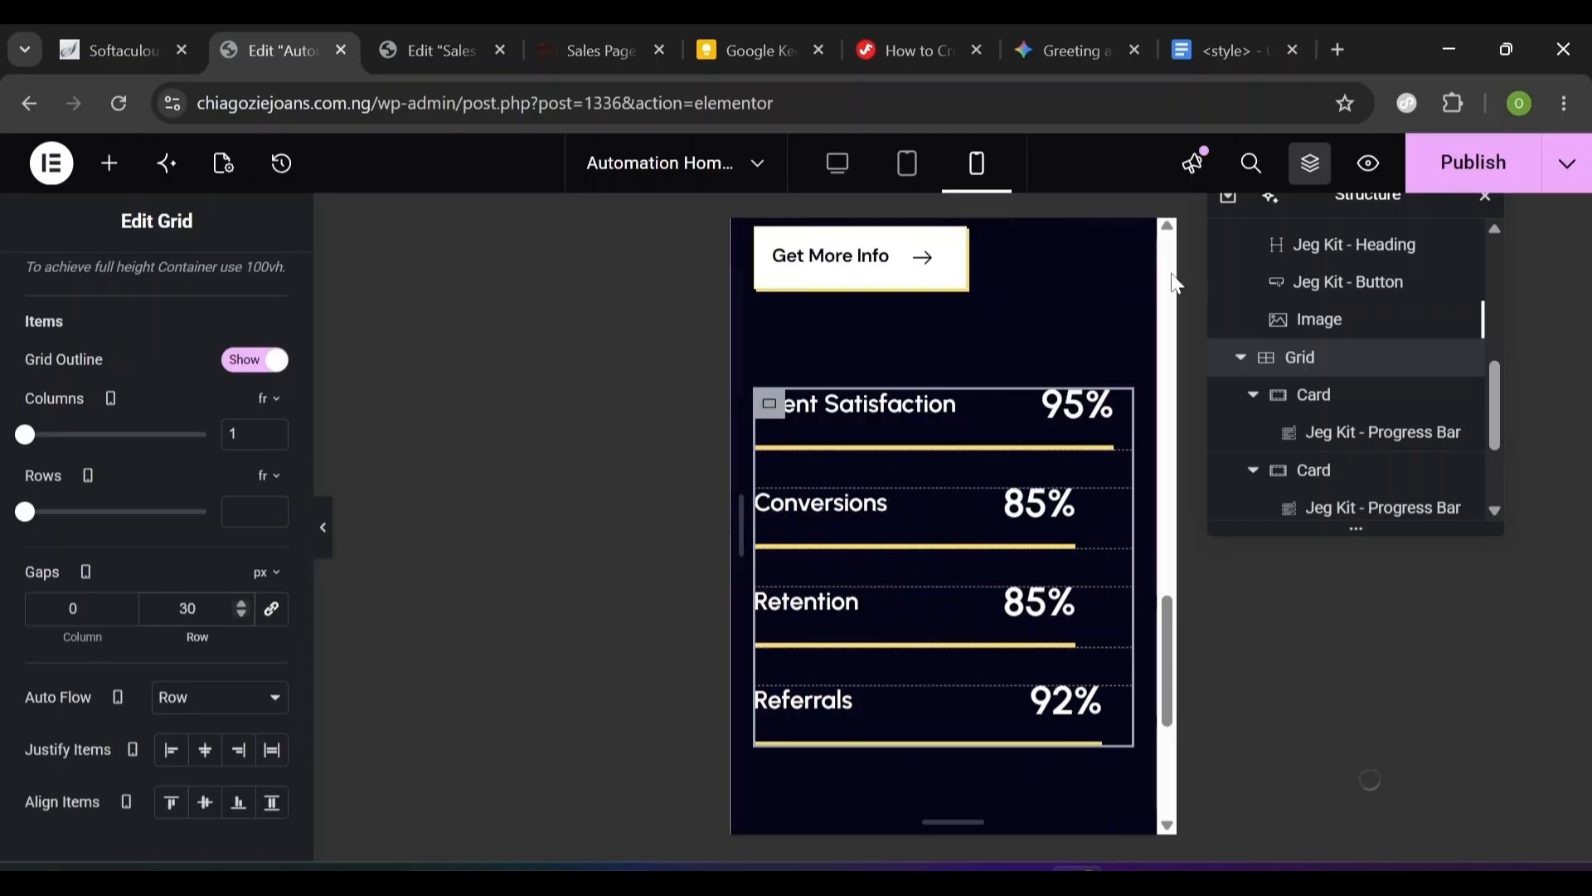
- Return to the desktop preview and collapse the Hero Section in the outline
{"action": "left_click", "coordinate": [839, 170]}
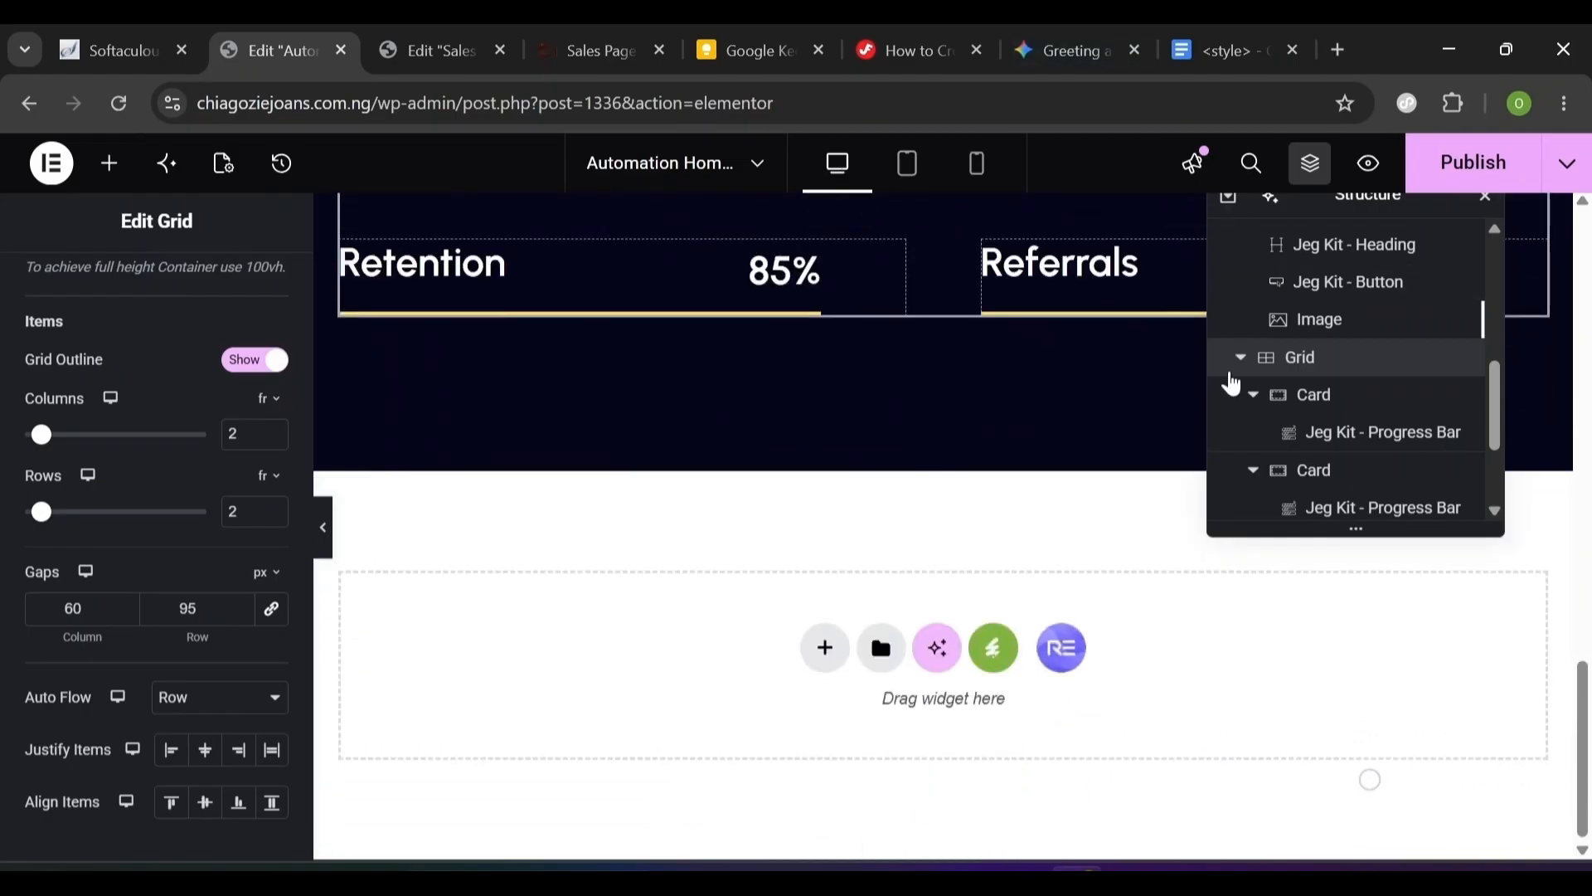
{"action": "scroll", "coordinate": [1485, 323], "scroll_direction": "up", "scroll_amount": 5}
{"action": "scroll", "coordinate": [1484, 323], "scroll_direction": "up", "scroll_amount": 2}
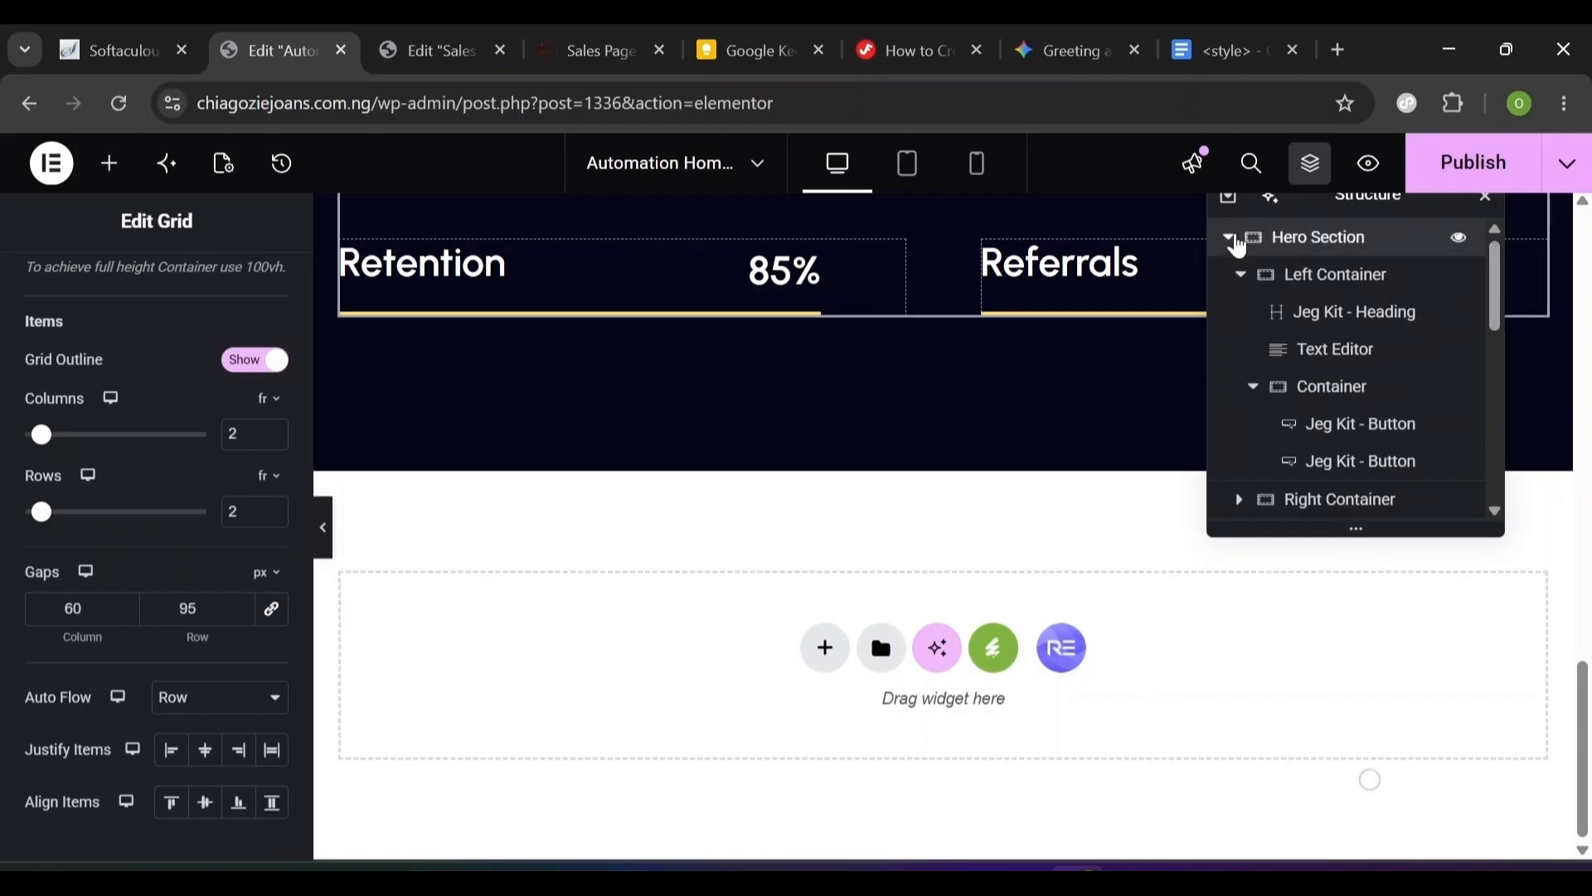
{"action": "left_click", "coordinate": [1227, 238]}
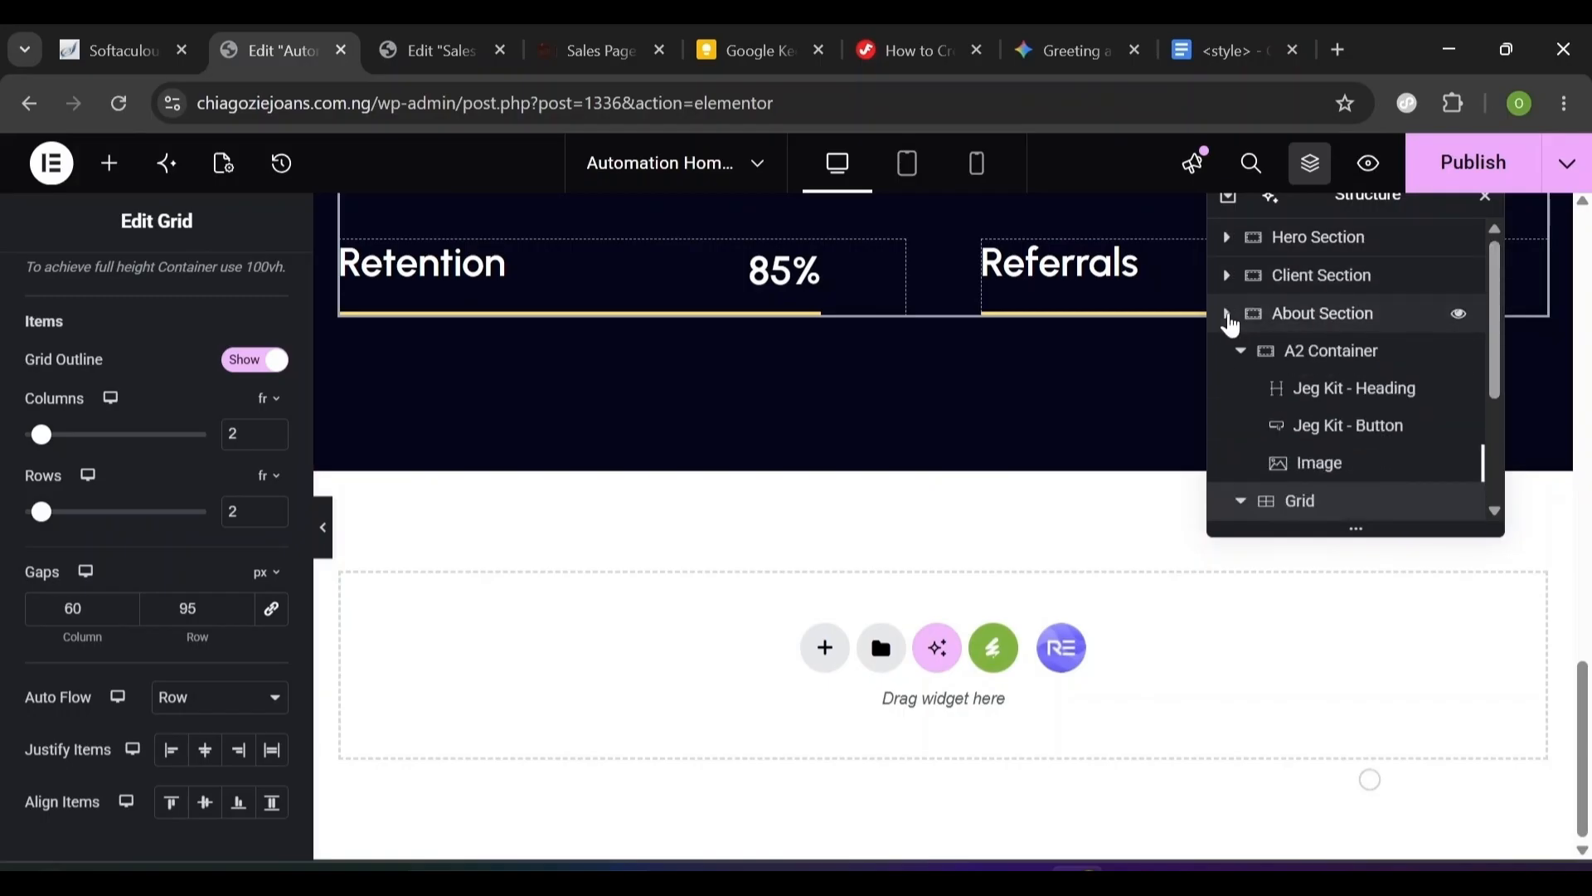
- Add a container below the About Section padded 124 px top/bottom and 20 px sides
{"action": "left_click", "coordinate": [1229, 317]}
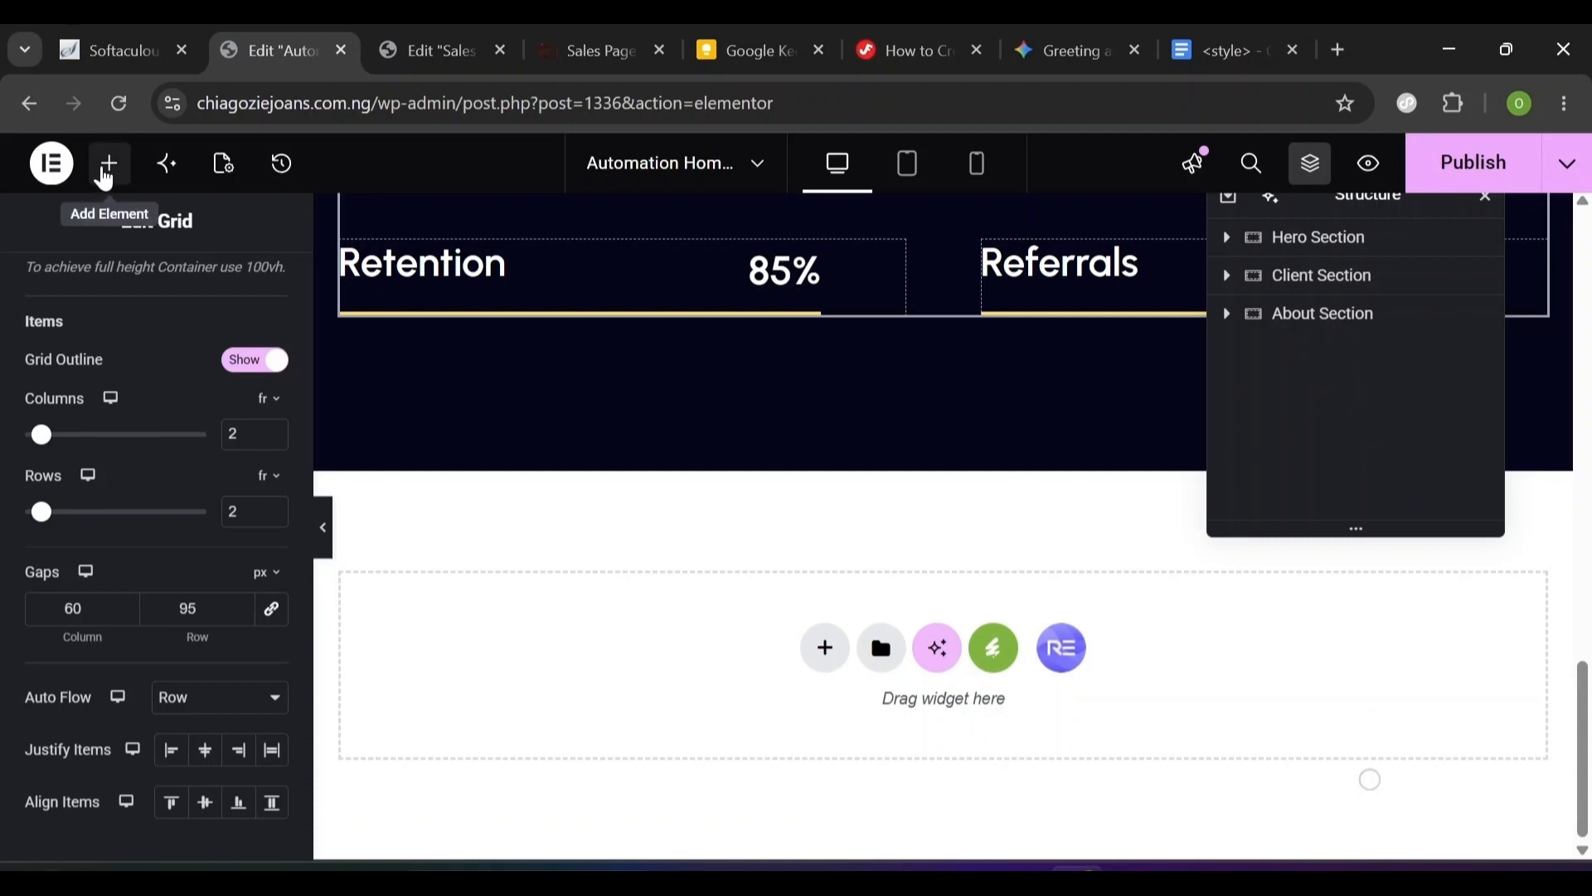
{"action": "left_click", "coordinate": [105, 177]}
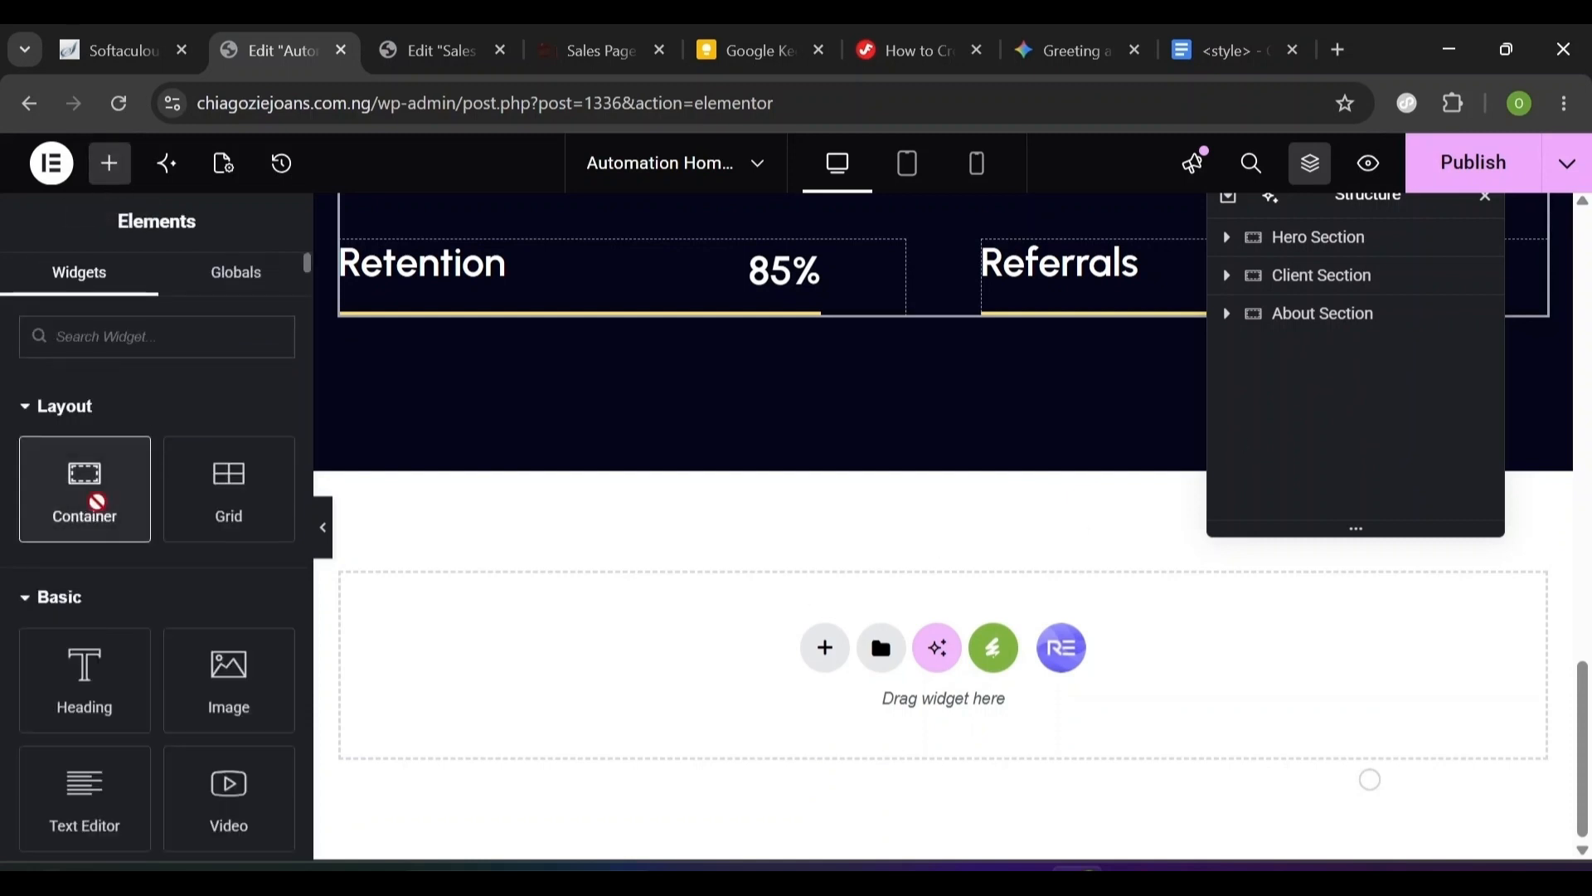
{"action": "left_click_drag", "start_coordinate": [97, 501], "coordinate": [660, 677]}
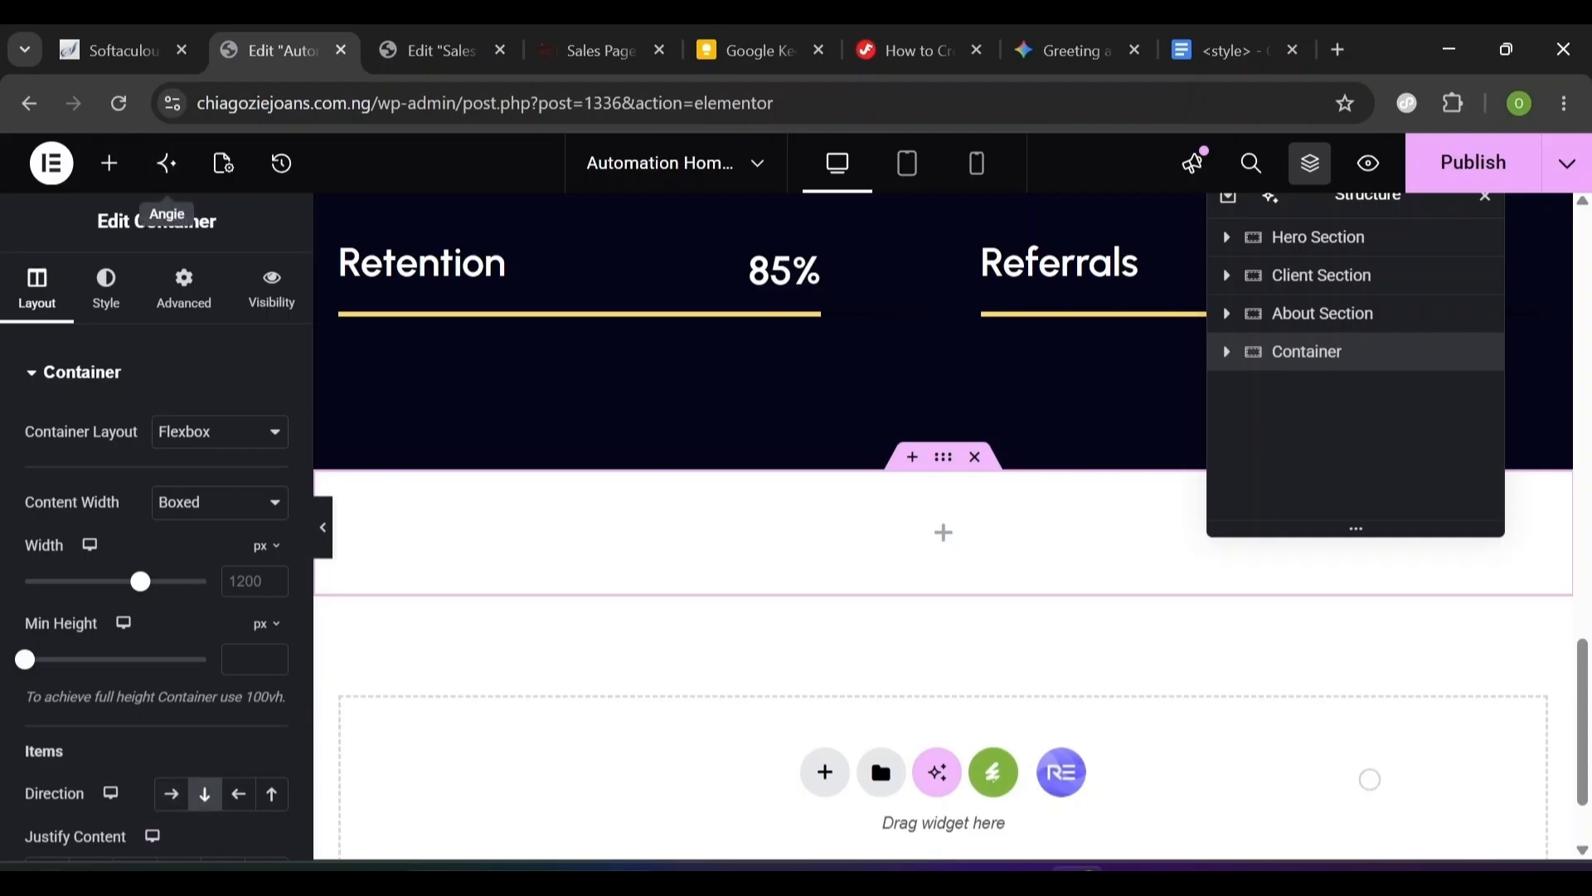
{"action": "left_click", "coordinate": [189, 294]}
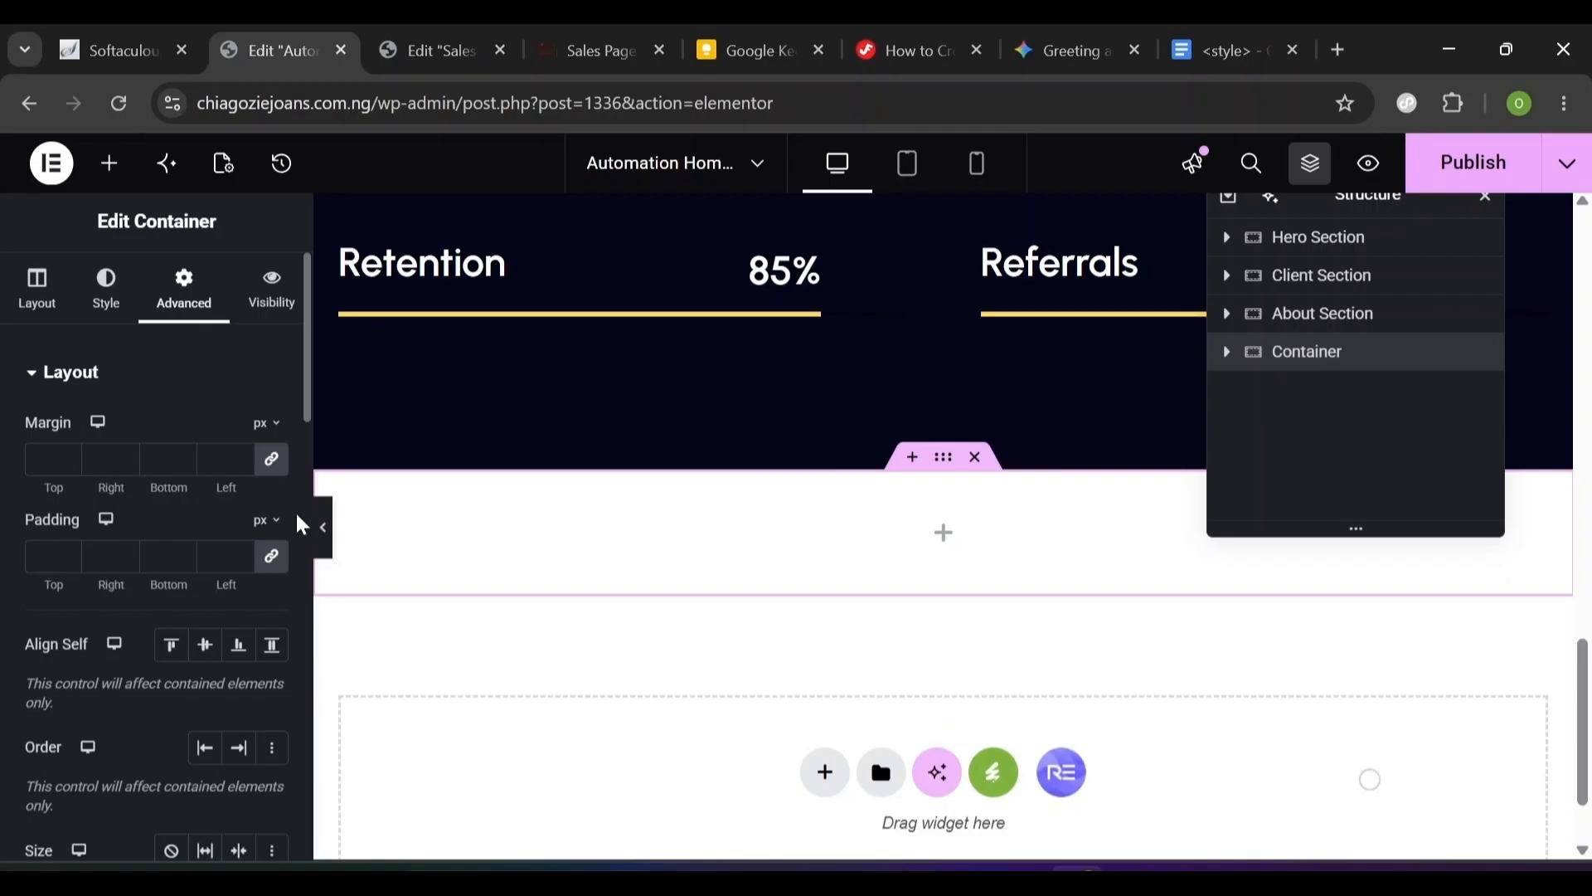
{"action": "left_click", "coordinate": [271, 555]}
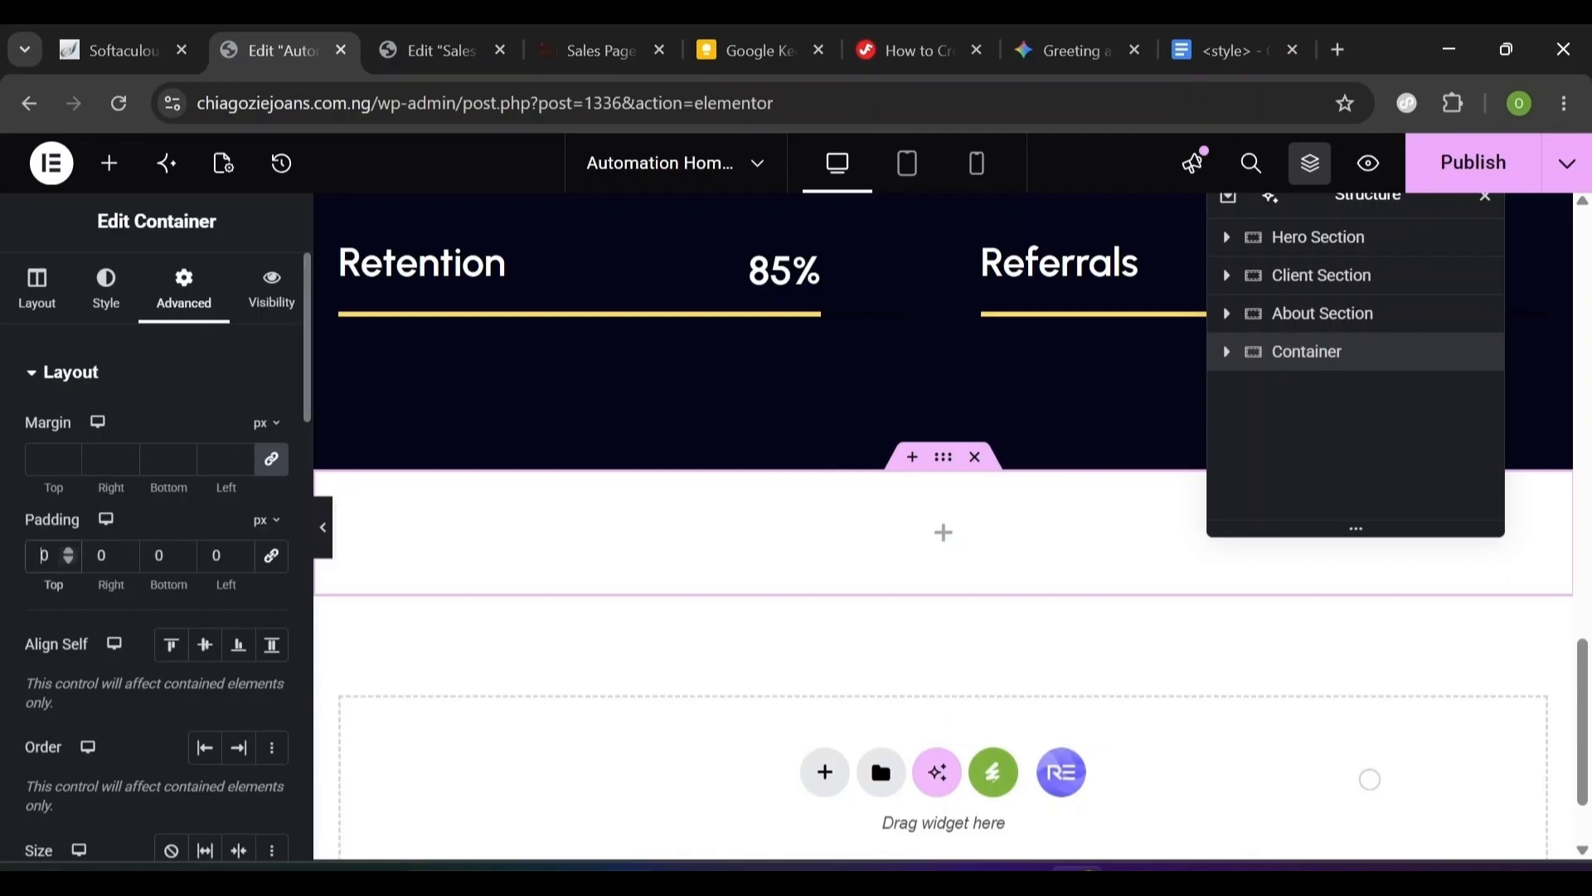
{"action": "type", "text": "124"}
{"action": "key", "text": "Tab"}
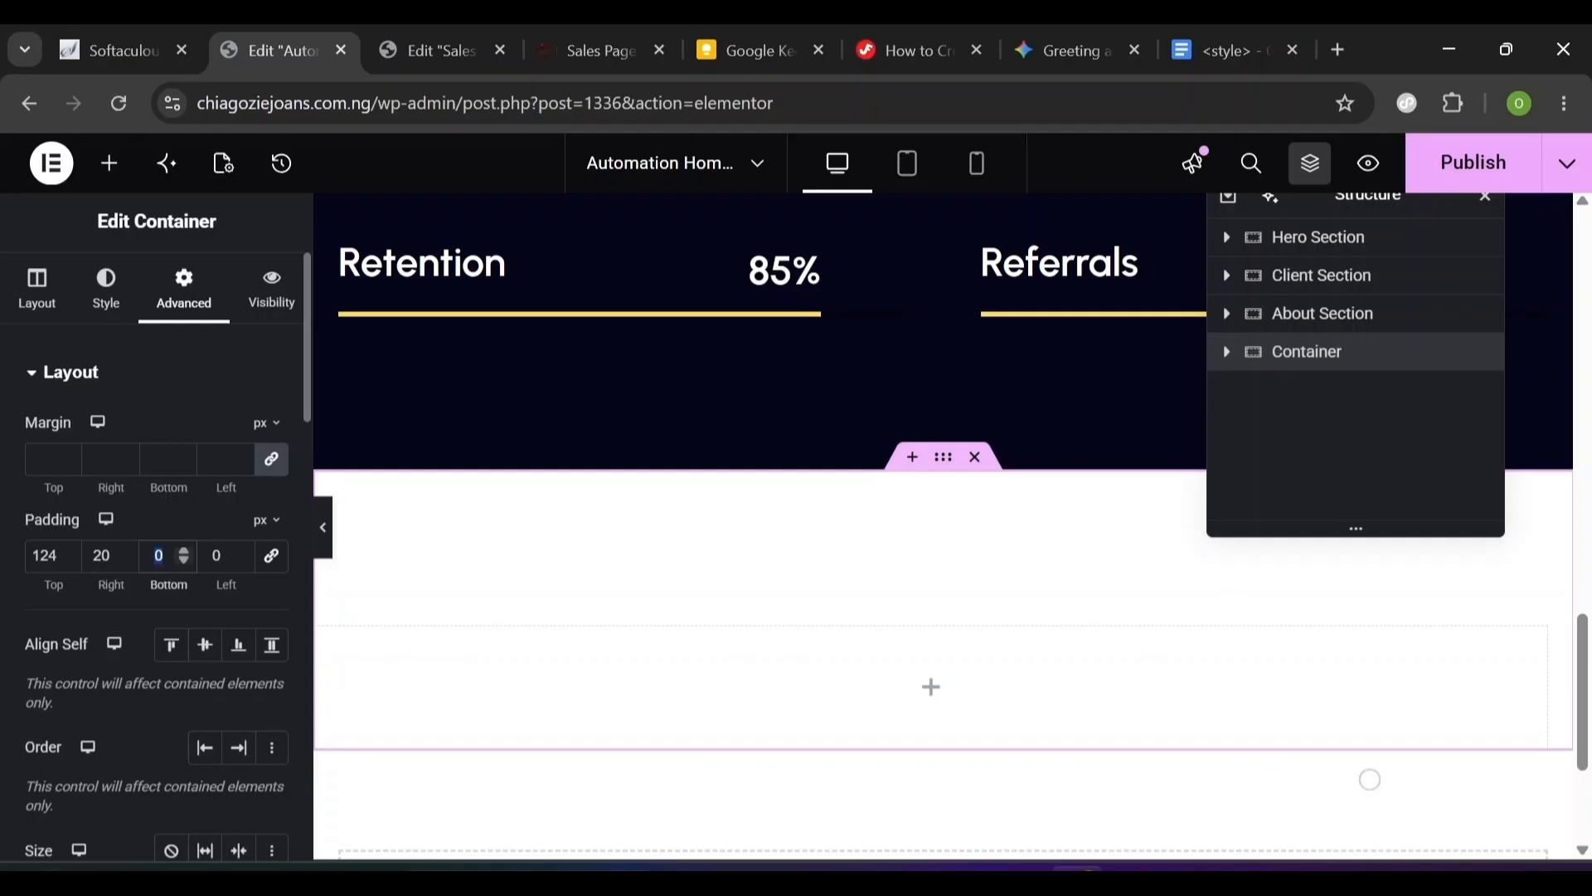
{"action": "type", "text": "124"}
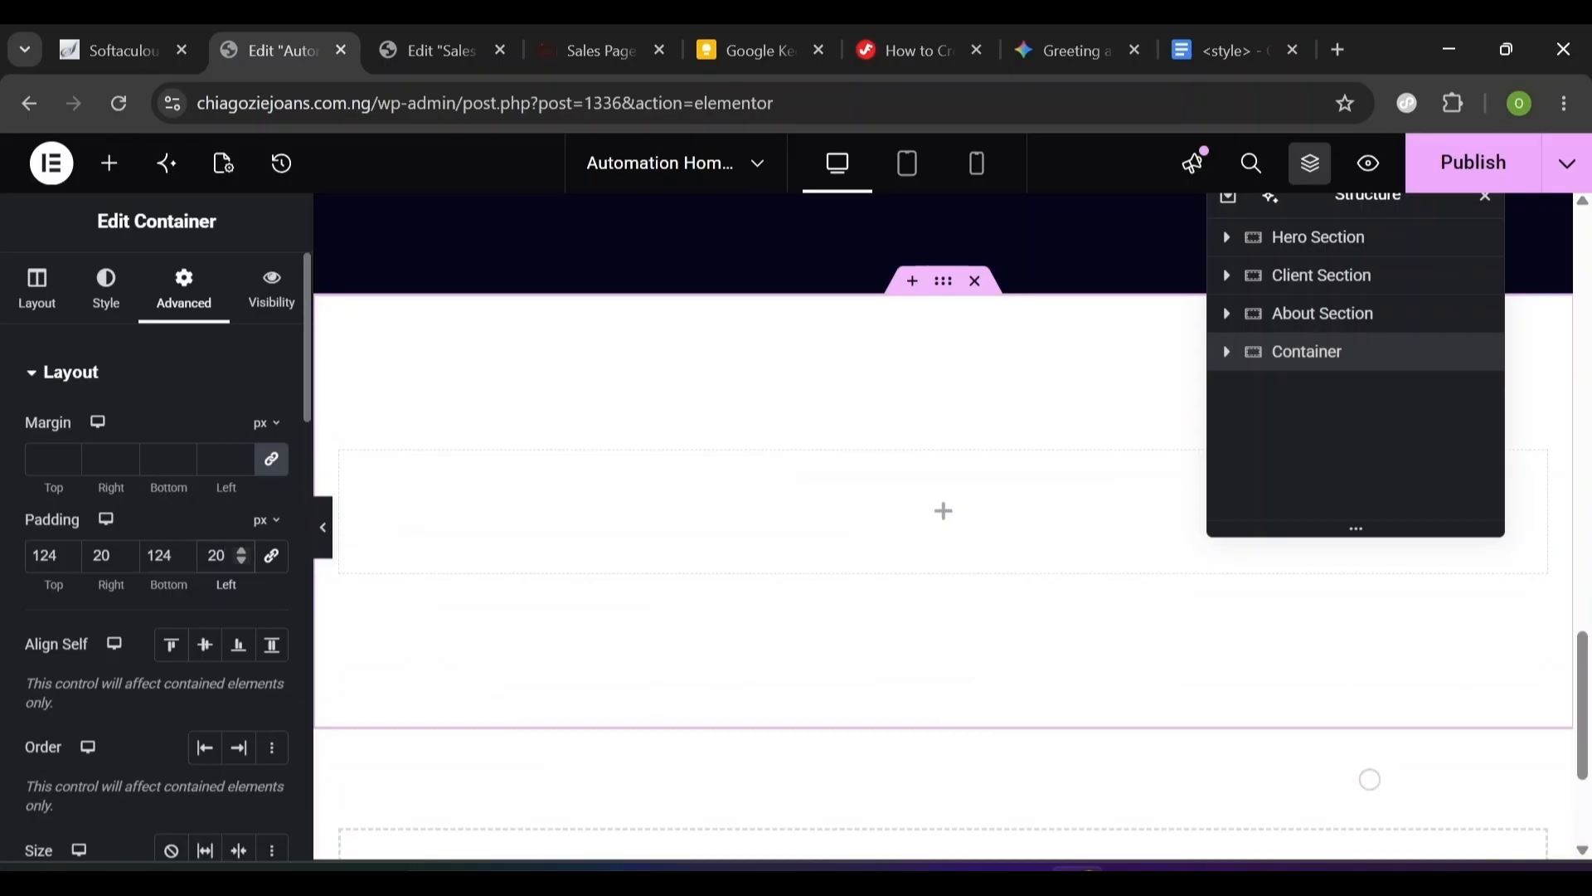
{"action": "left_click", "coordinate": [121, 176]}
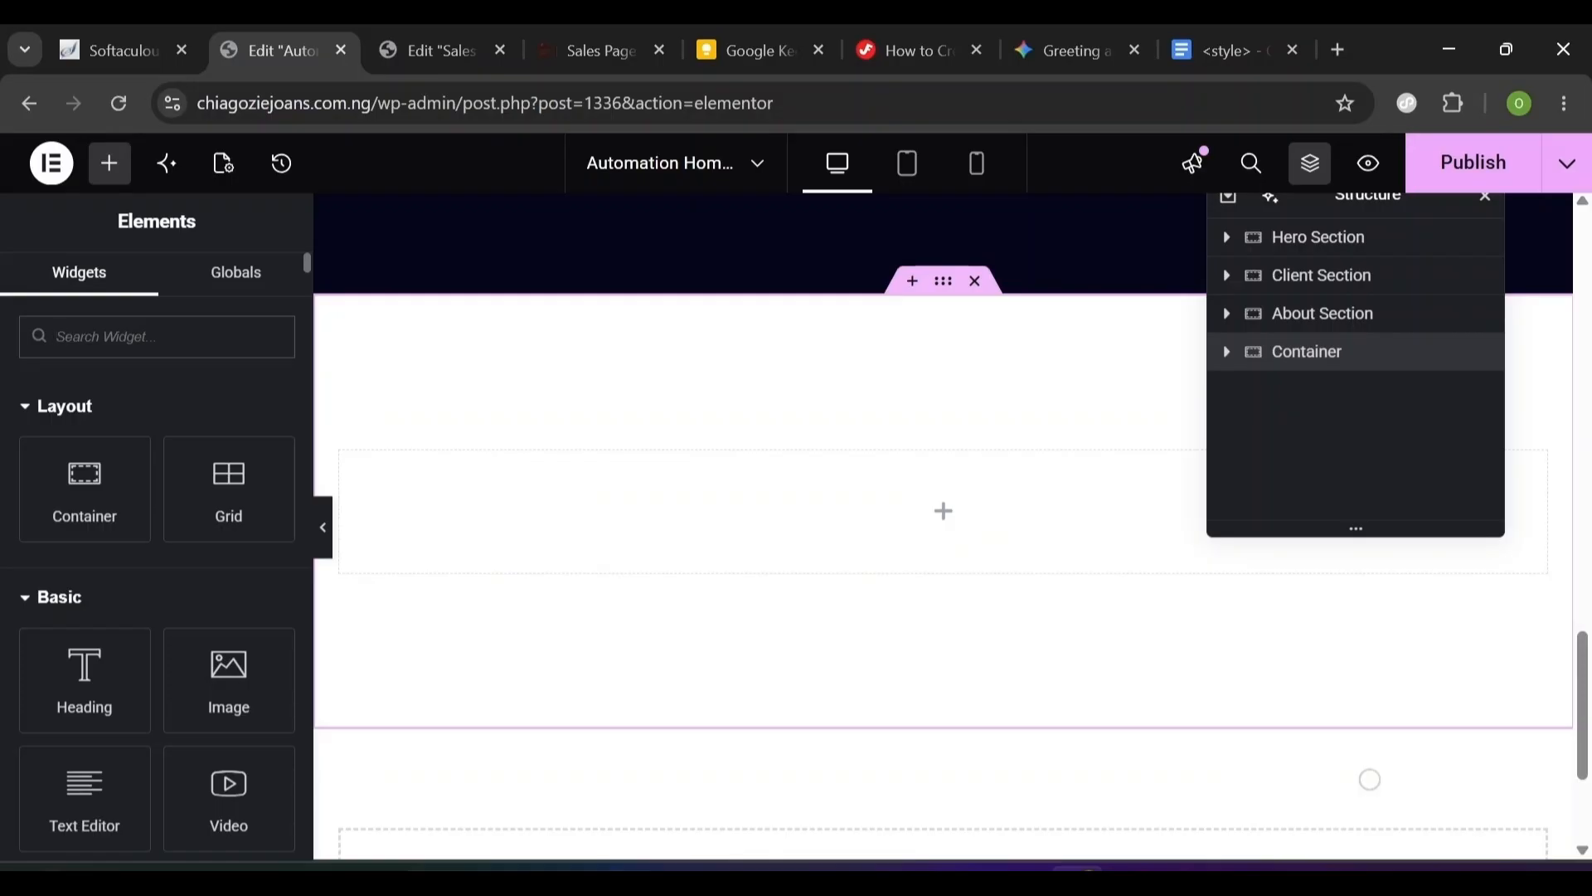
- Drop a Heading widget into the new container and retitle it 'About Us'
{"action": "type", "text": "heading"}
{"action": "scroll", "coordinate": [1370, 779], "scroll_direction": "up", "scroll_amount": 10}
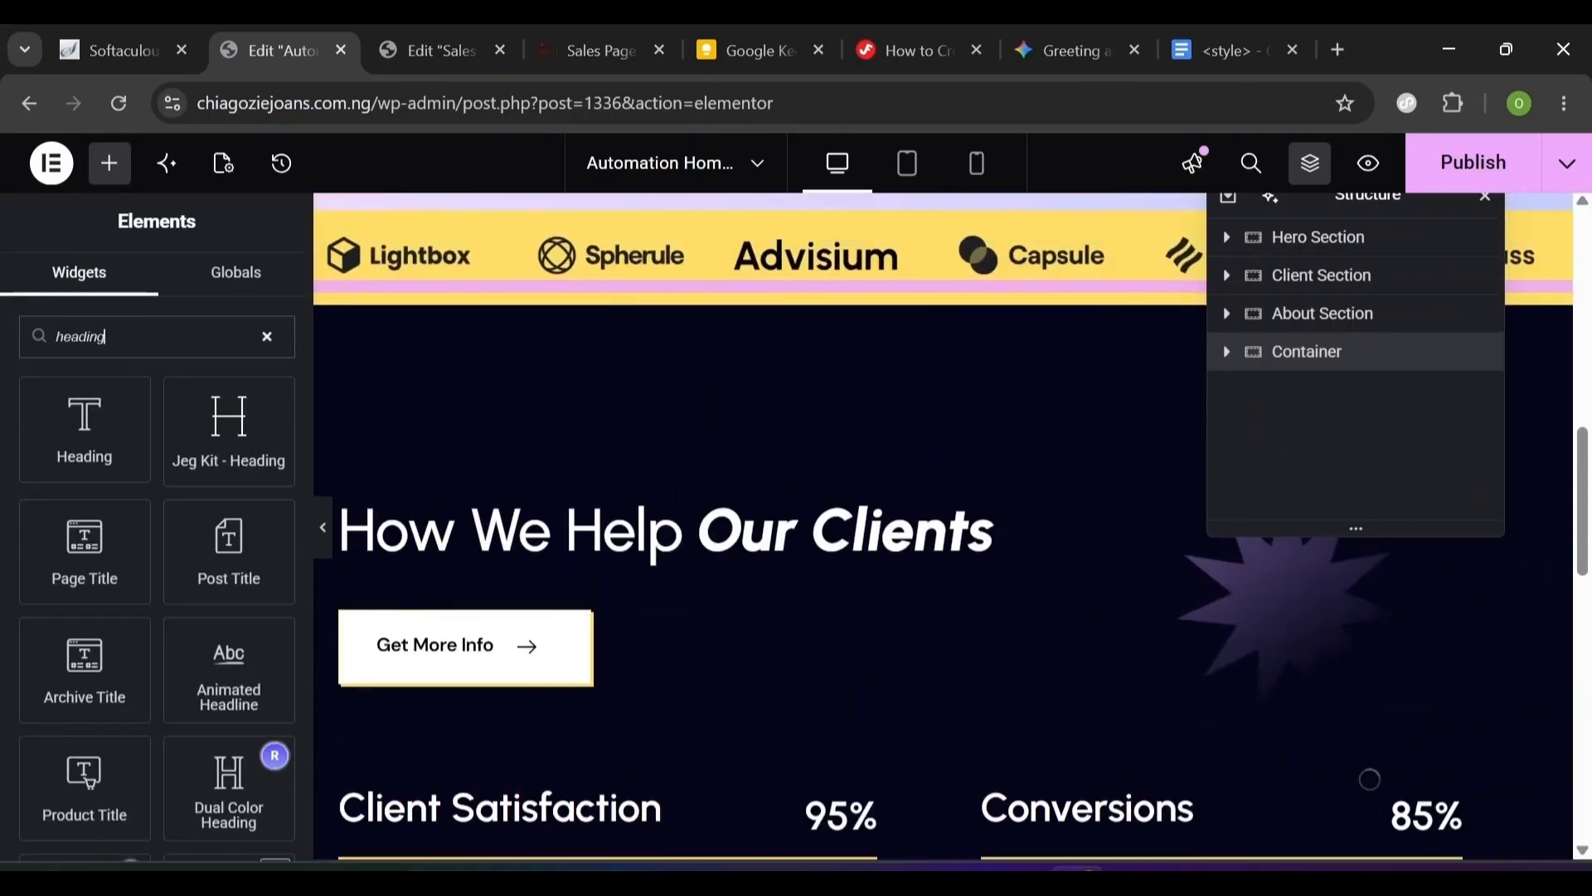
{"action": "left_click", "coordinate": [592, 42]}
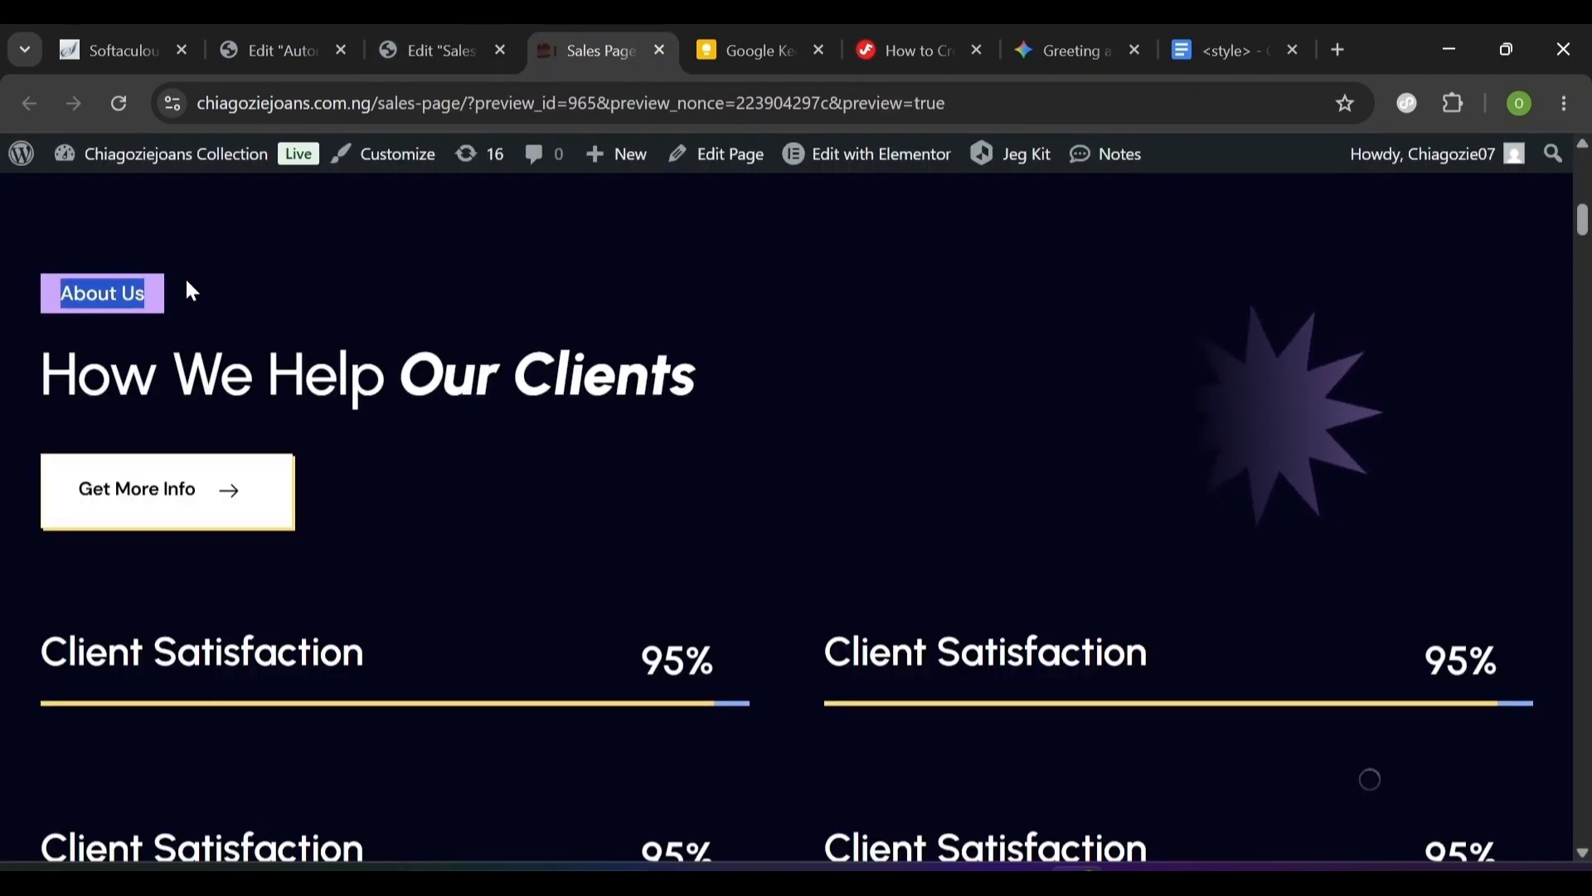
{"action": "left_click", "coordinate": [289, 28]}
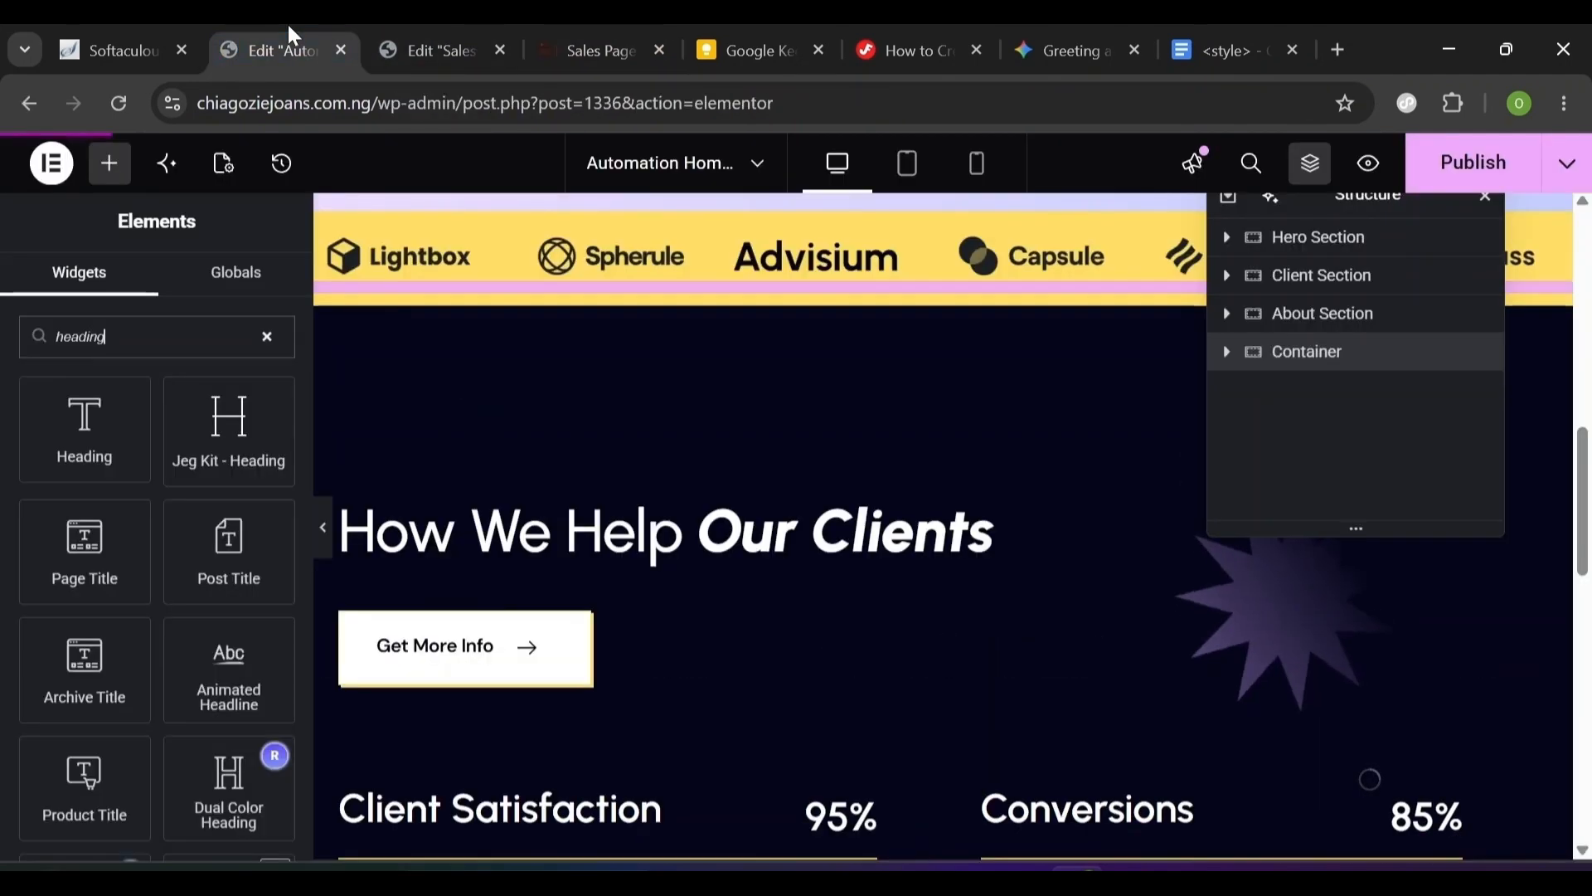
{"action": "scroll", "coordinate": [515, 398], "scroll_direction": "down", "scroll_amount": 5}
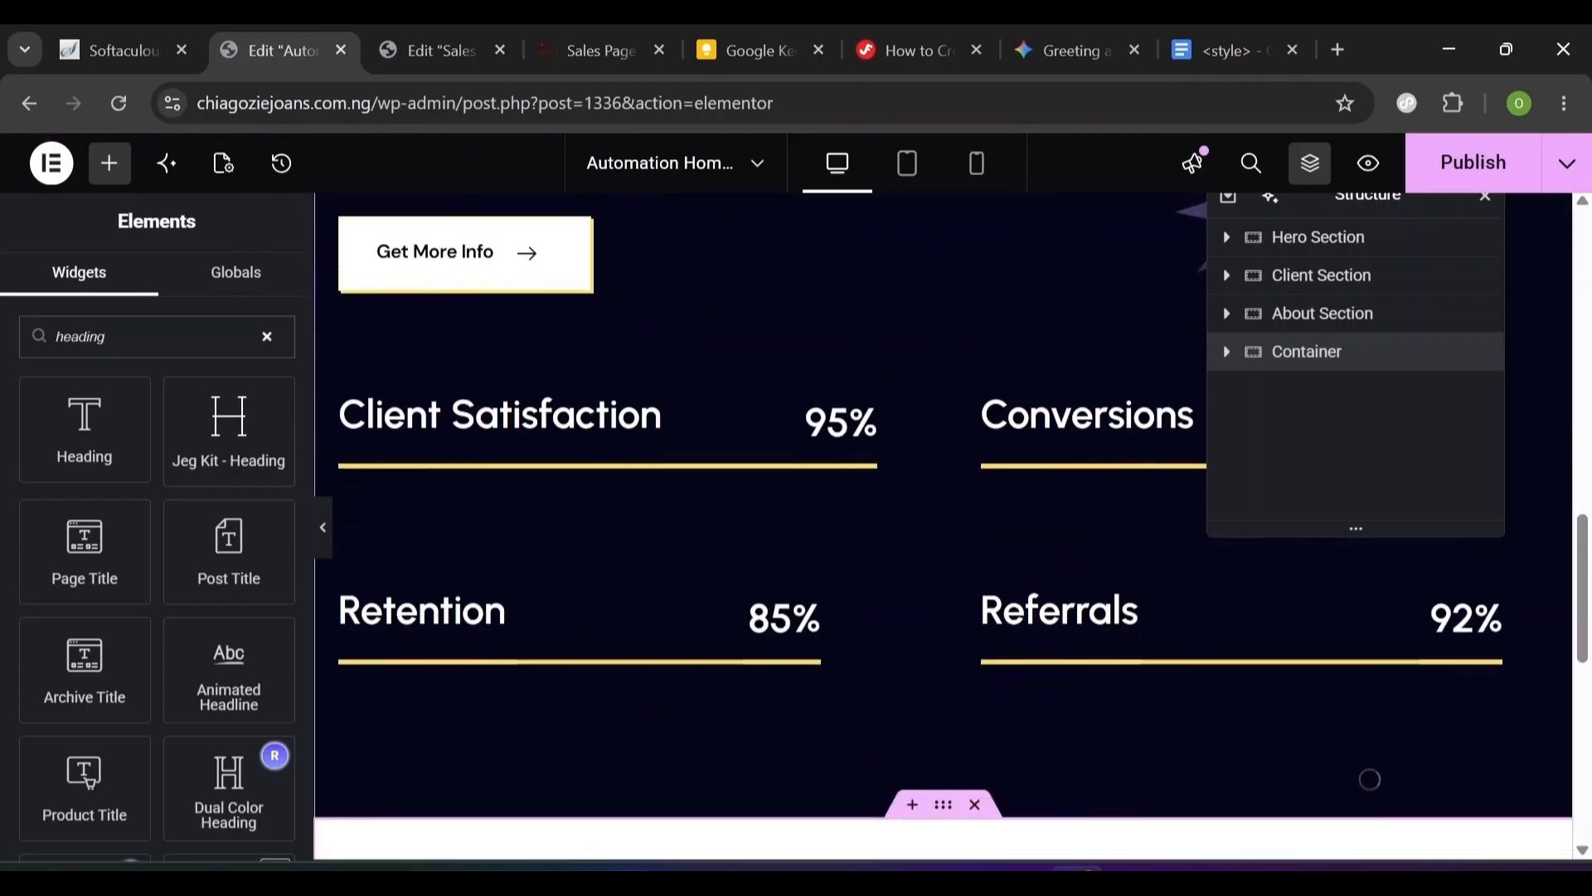
{"action": "scroll", "coordinate": [746, 498], "scroll_direction": "down", "scroll_amount": 5}
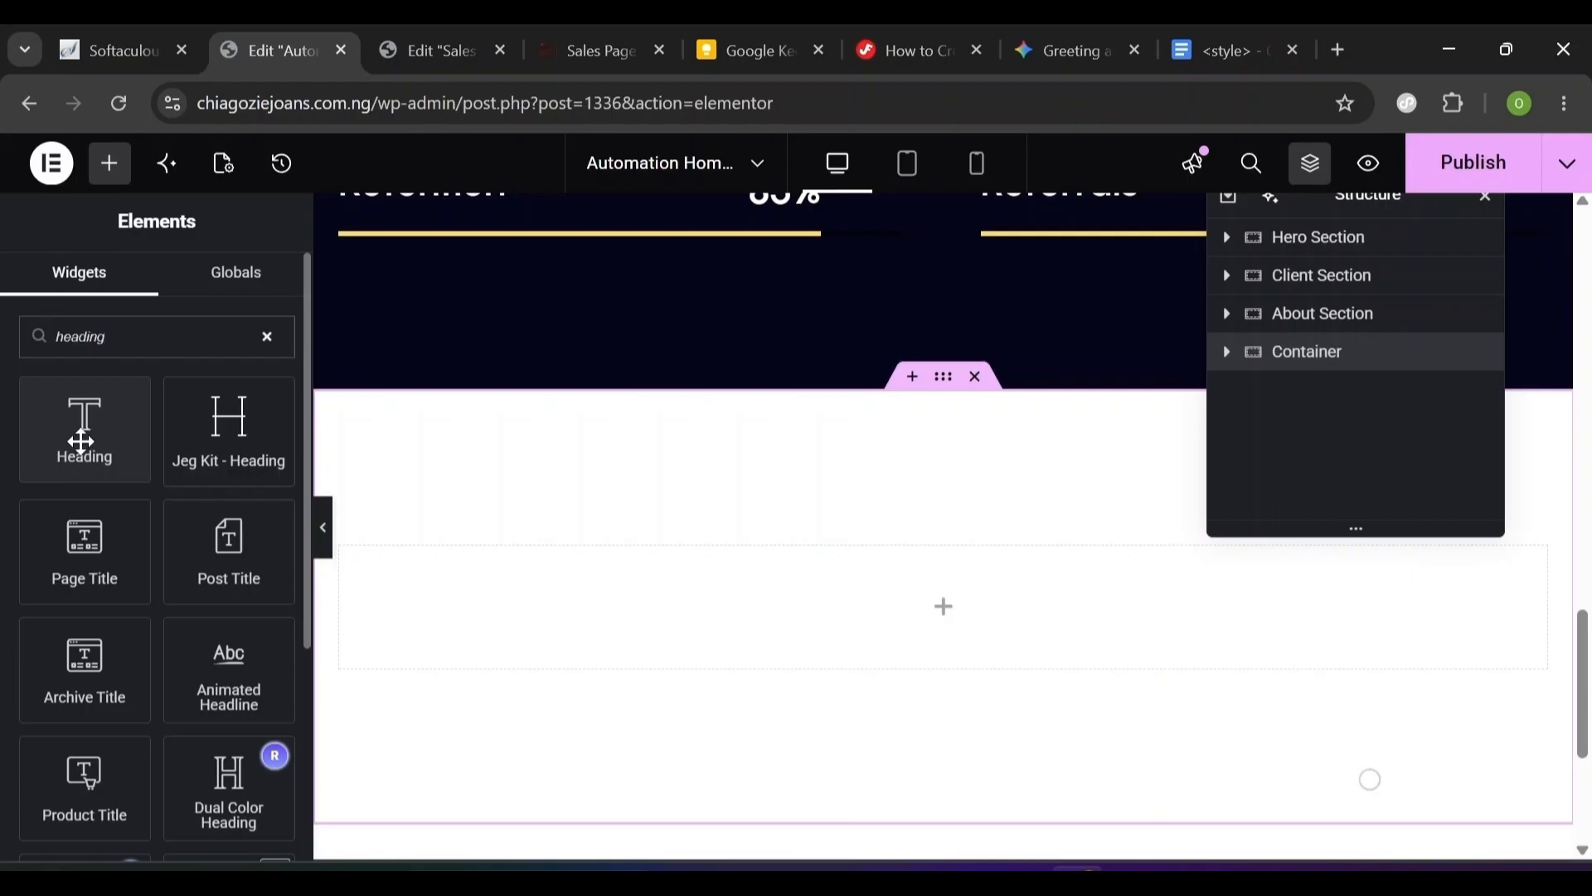
{"action": "left_click_drag", "start_coordinate": [82, 441], "coordinate": [556, 564]}
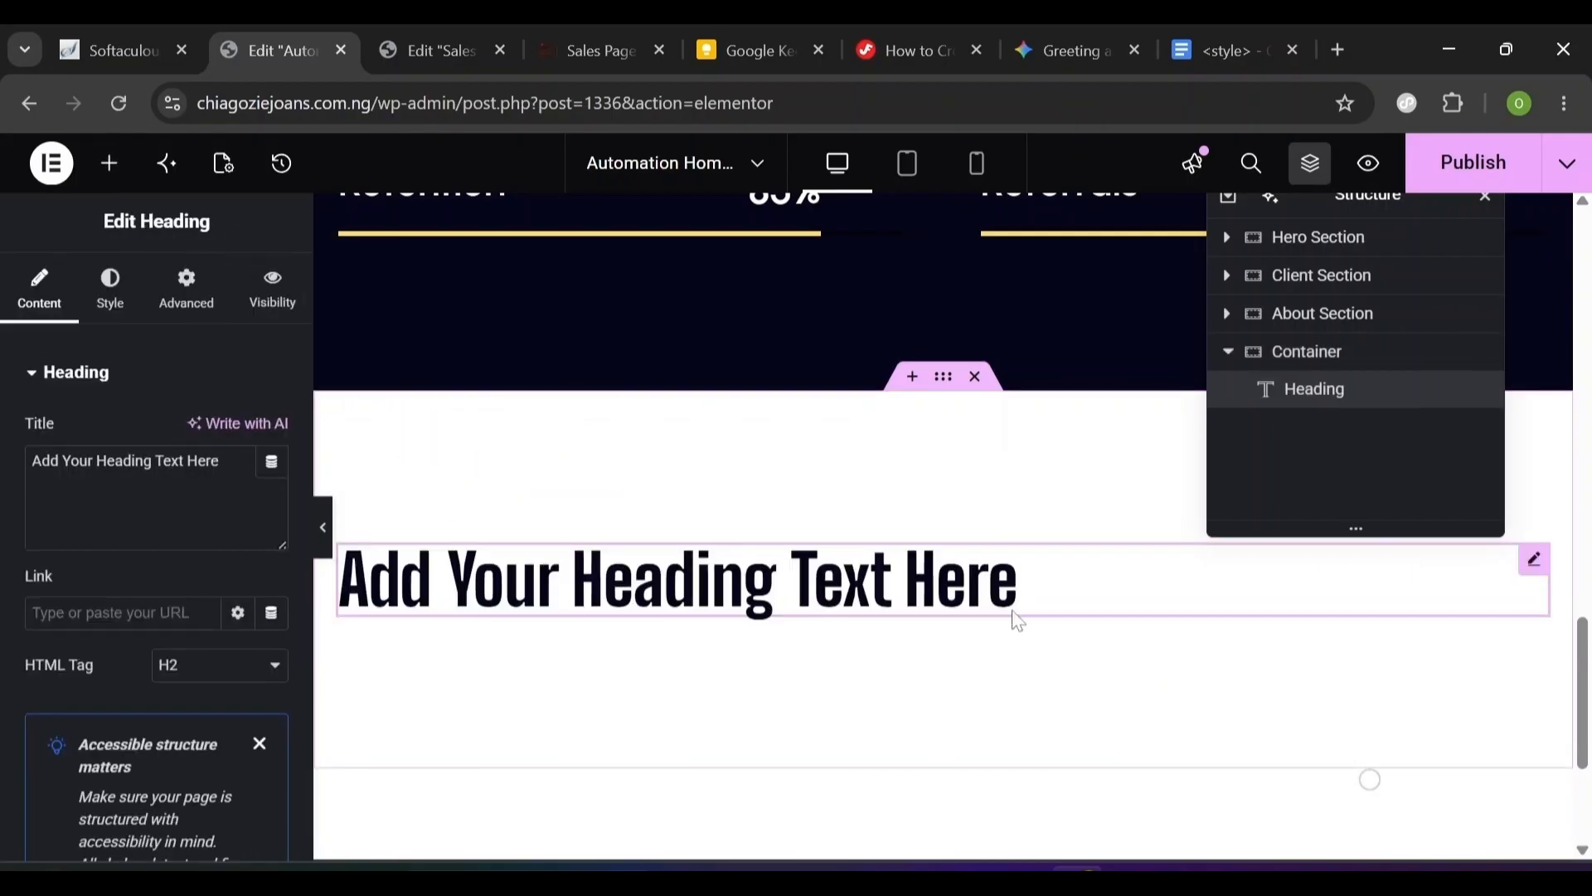
{"action": "key", "text": "ctrl+a"}
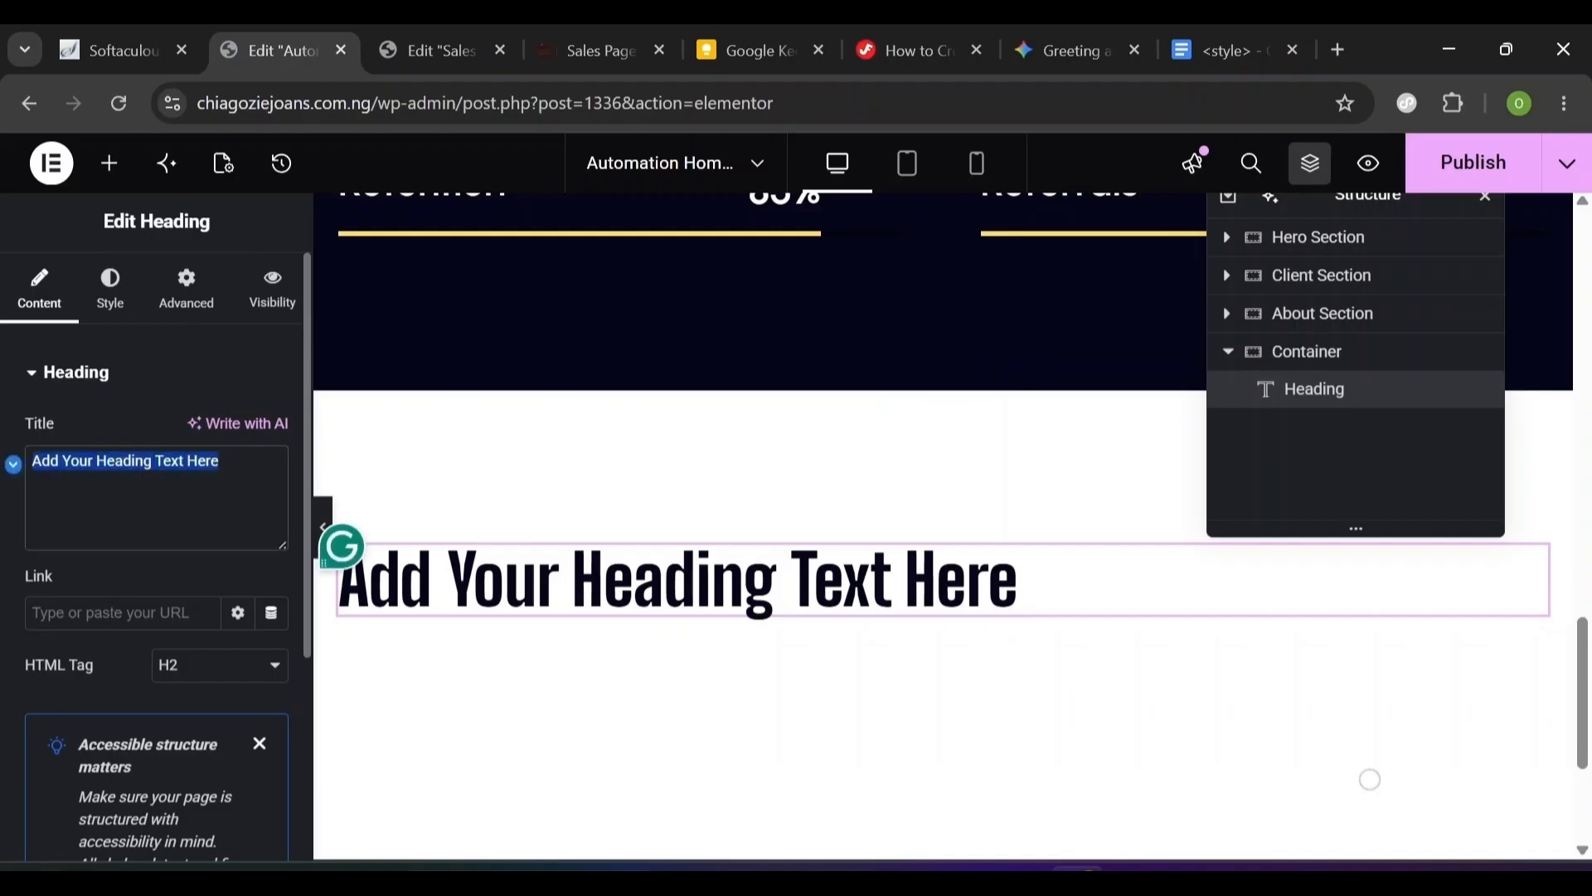
{"action": "type", "text": "About Us"}
{"action": "left_click", "coordinate": [110, 292]}
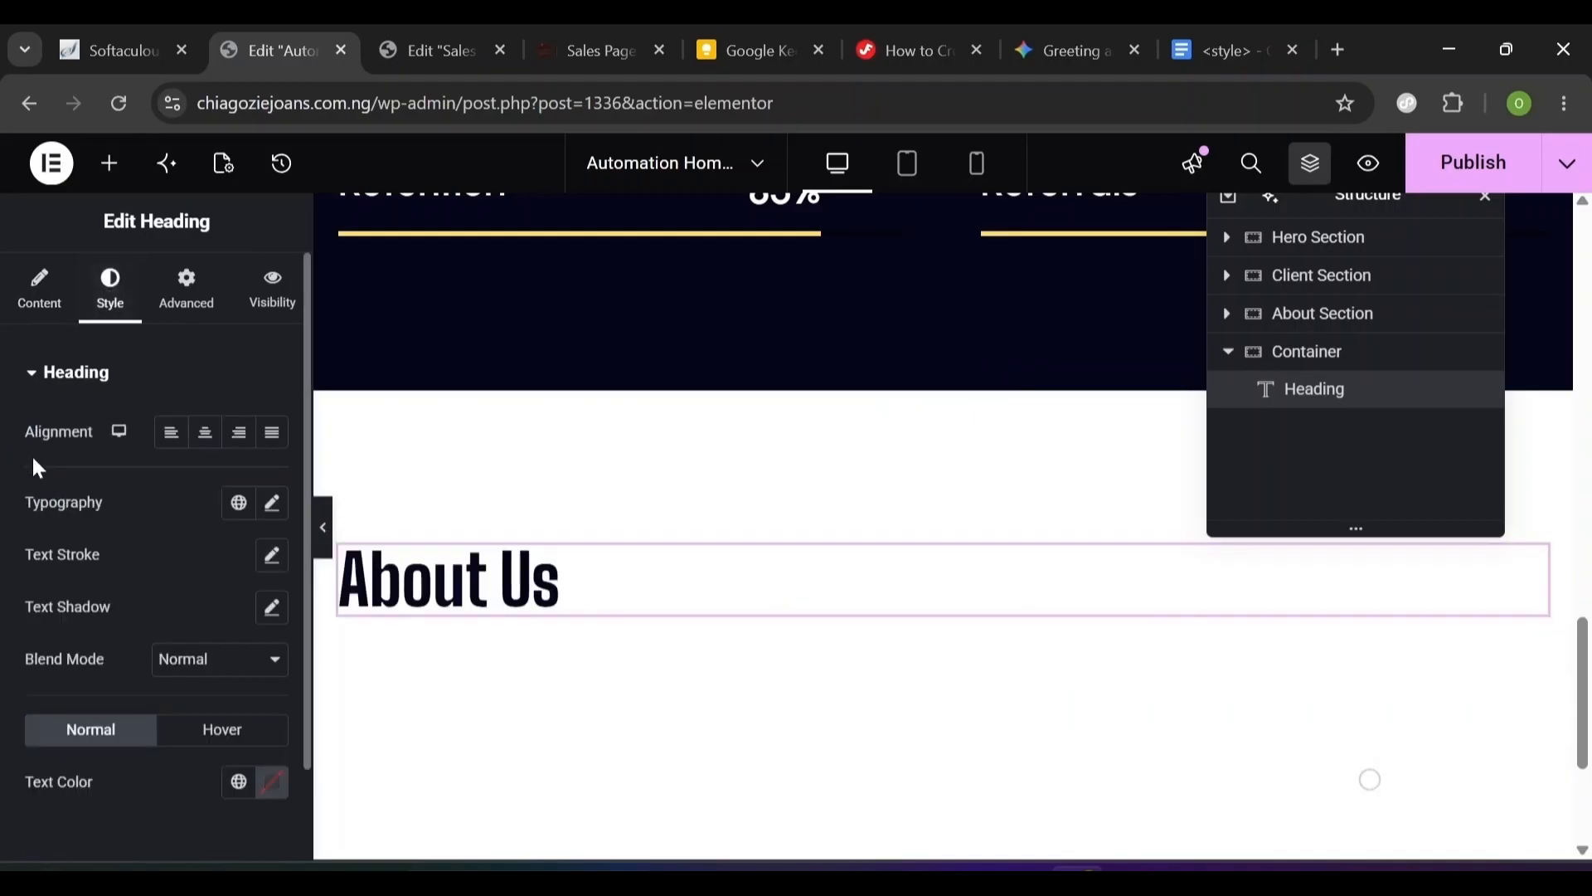
- Set the About Us typography to DM Sans, 16 px, weight 500, letter spacing -0.2
{"action": "left_click", "coordinate": [271, 505]}
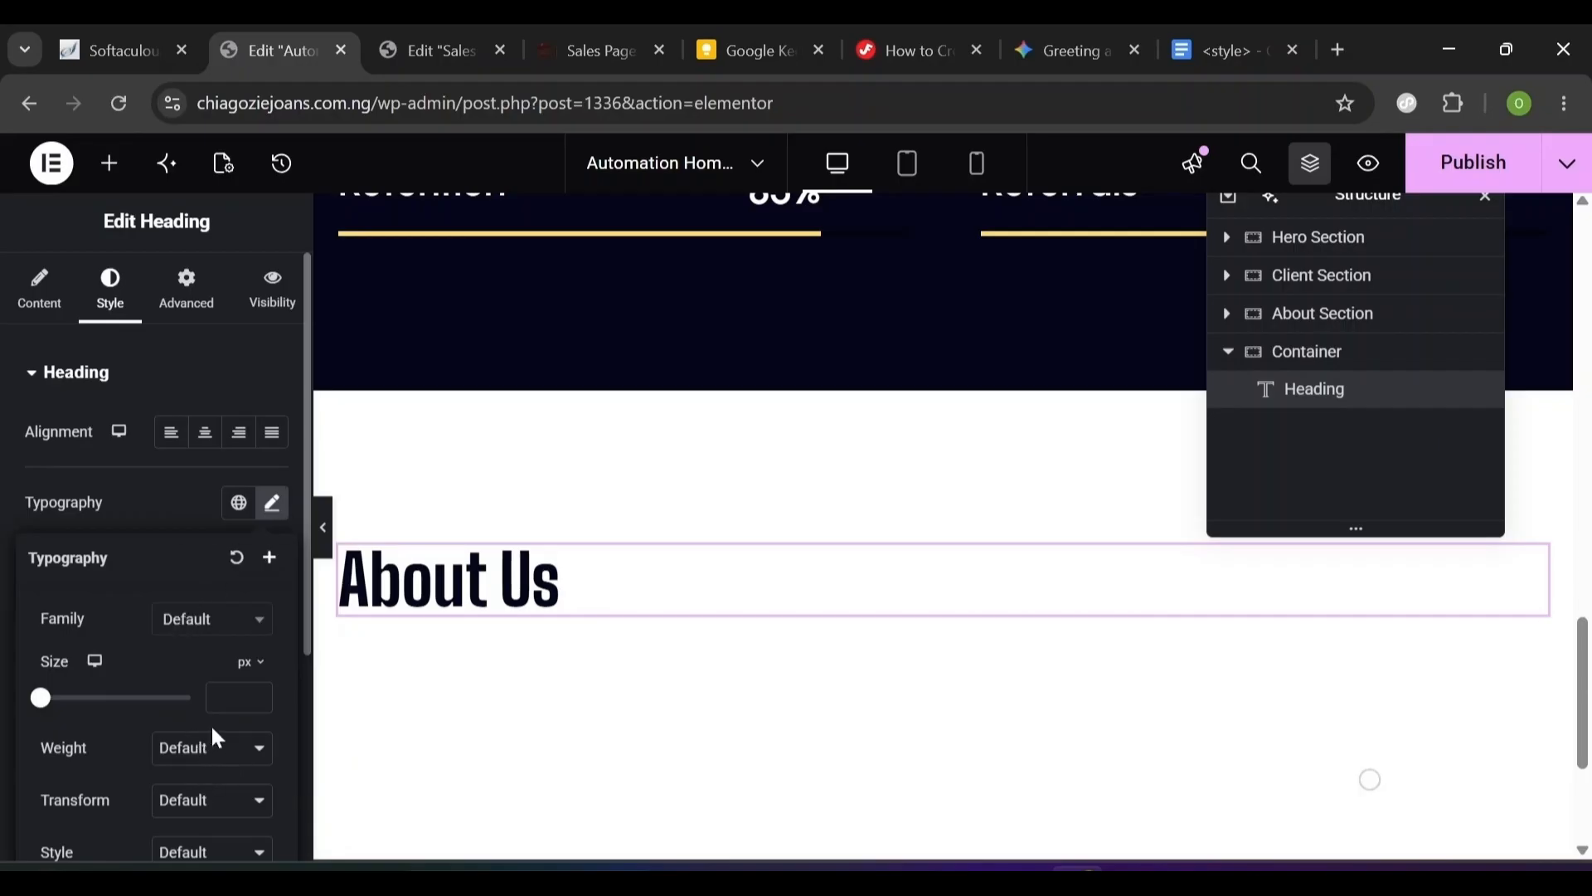
{"action": "type", "text": "16"}
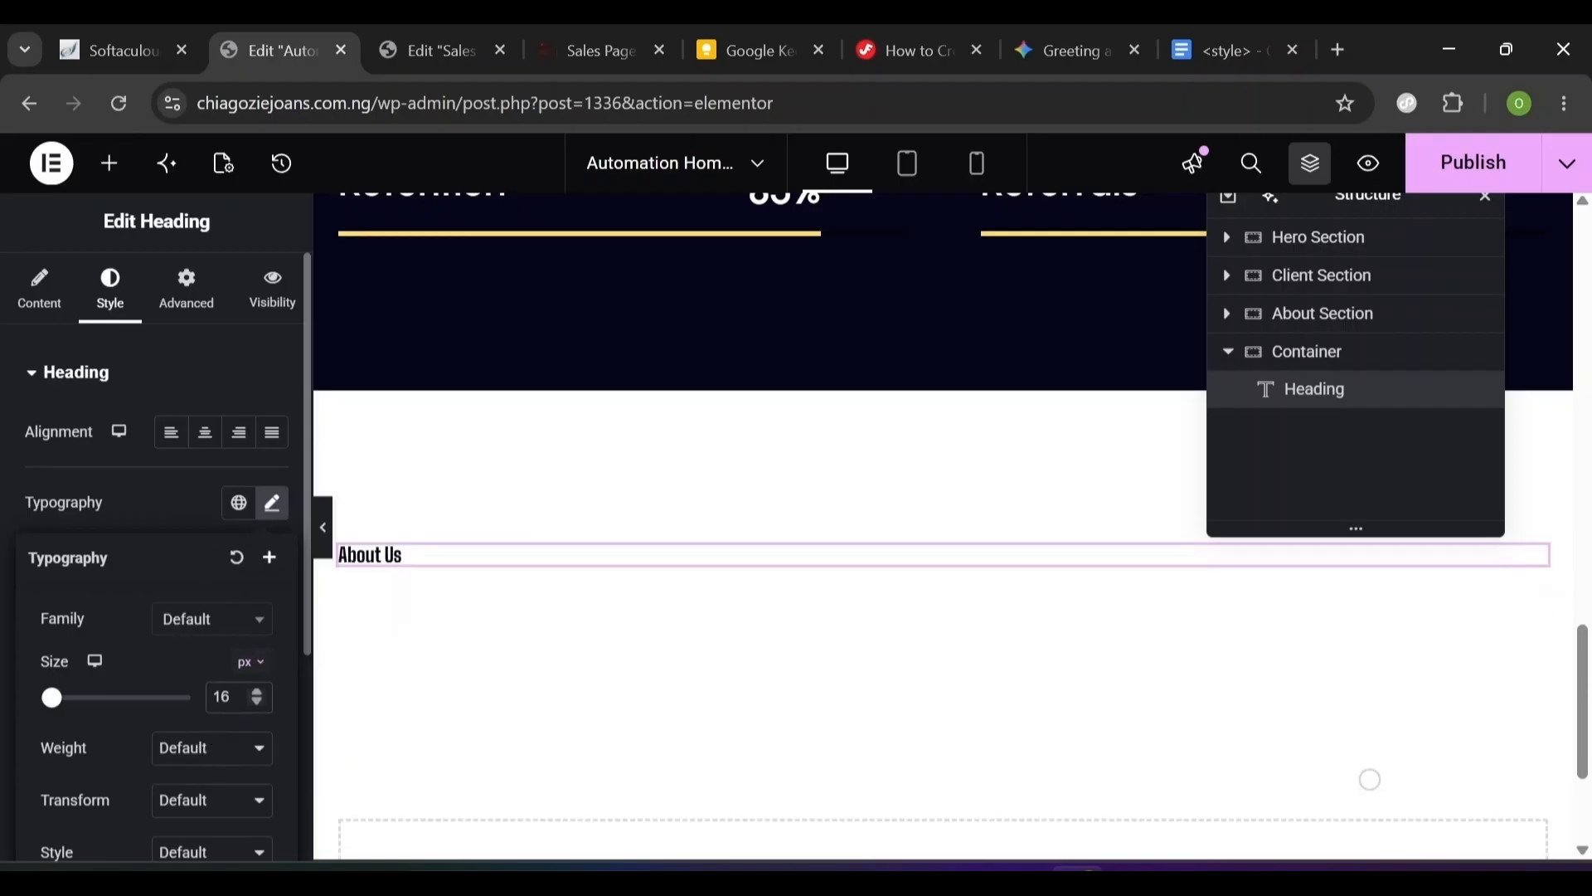
{"action": "left_click", "coordinate": [200, 630]}
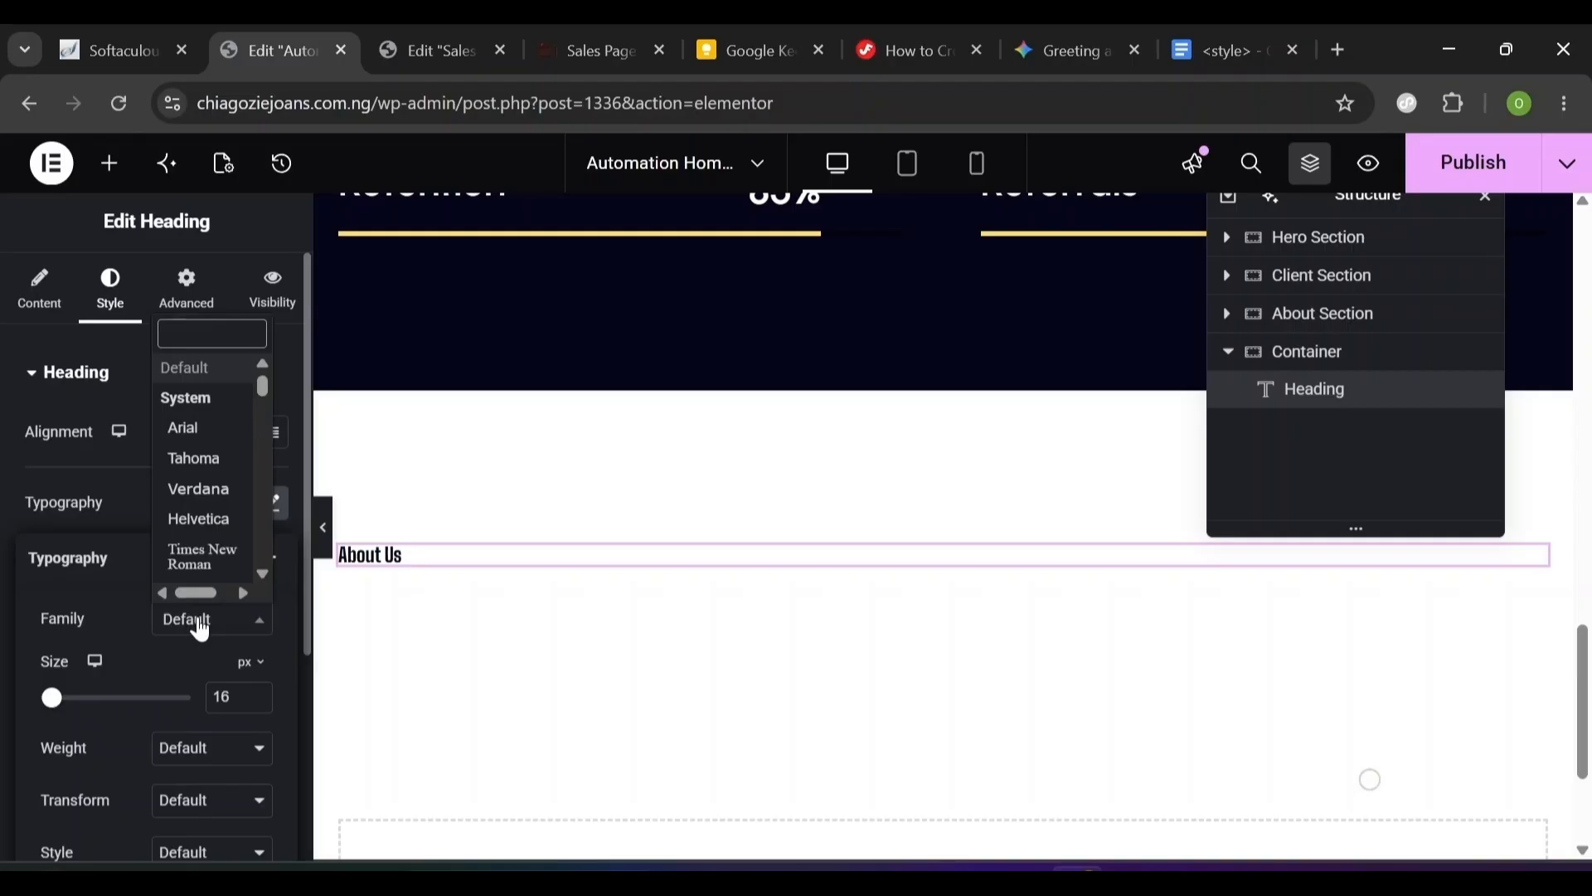
{"action": "left_click", "coordinate": [200, 631]}
{"action": "left_click", "coordinate": [197, 758]}
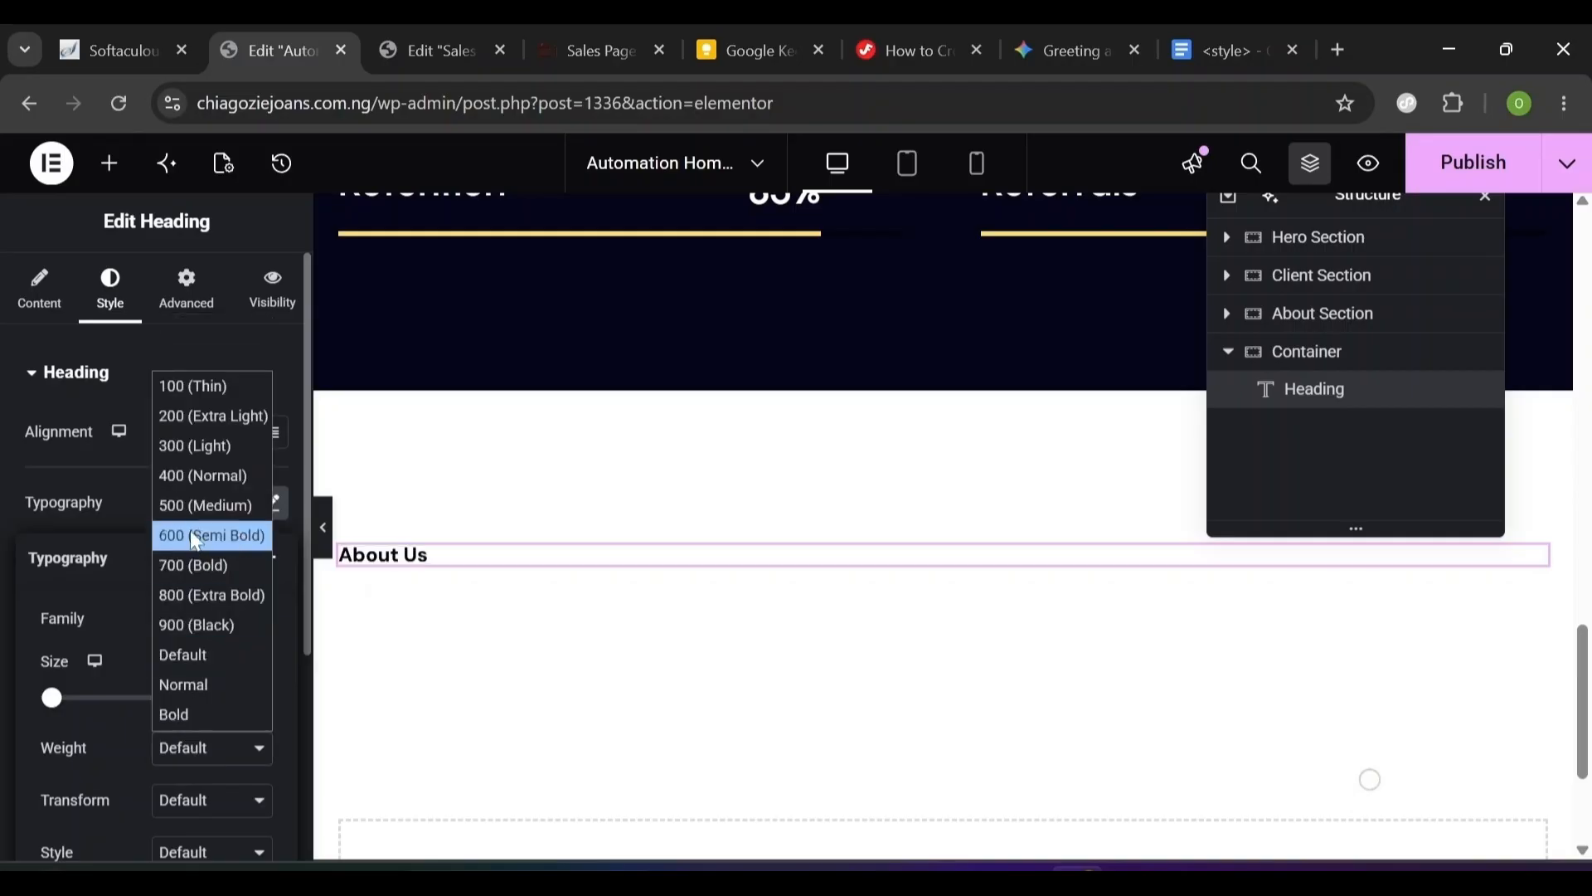
{"action": "left_click", "coordinate": [205, 506]}
{"action": "scroll", "coordinate": [117, 774], "scroll_direction": "down", "scroll_amount": 3}
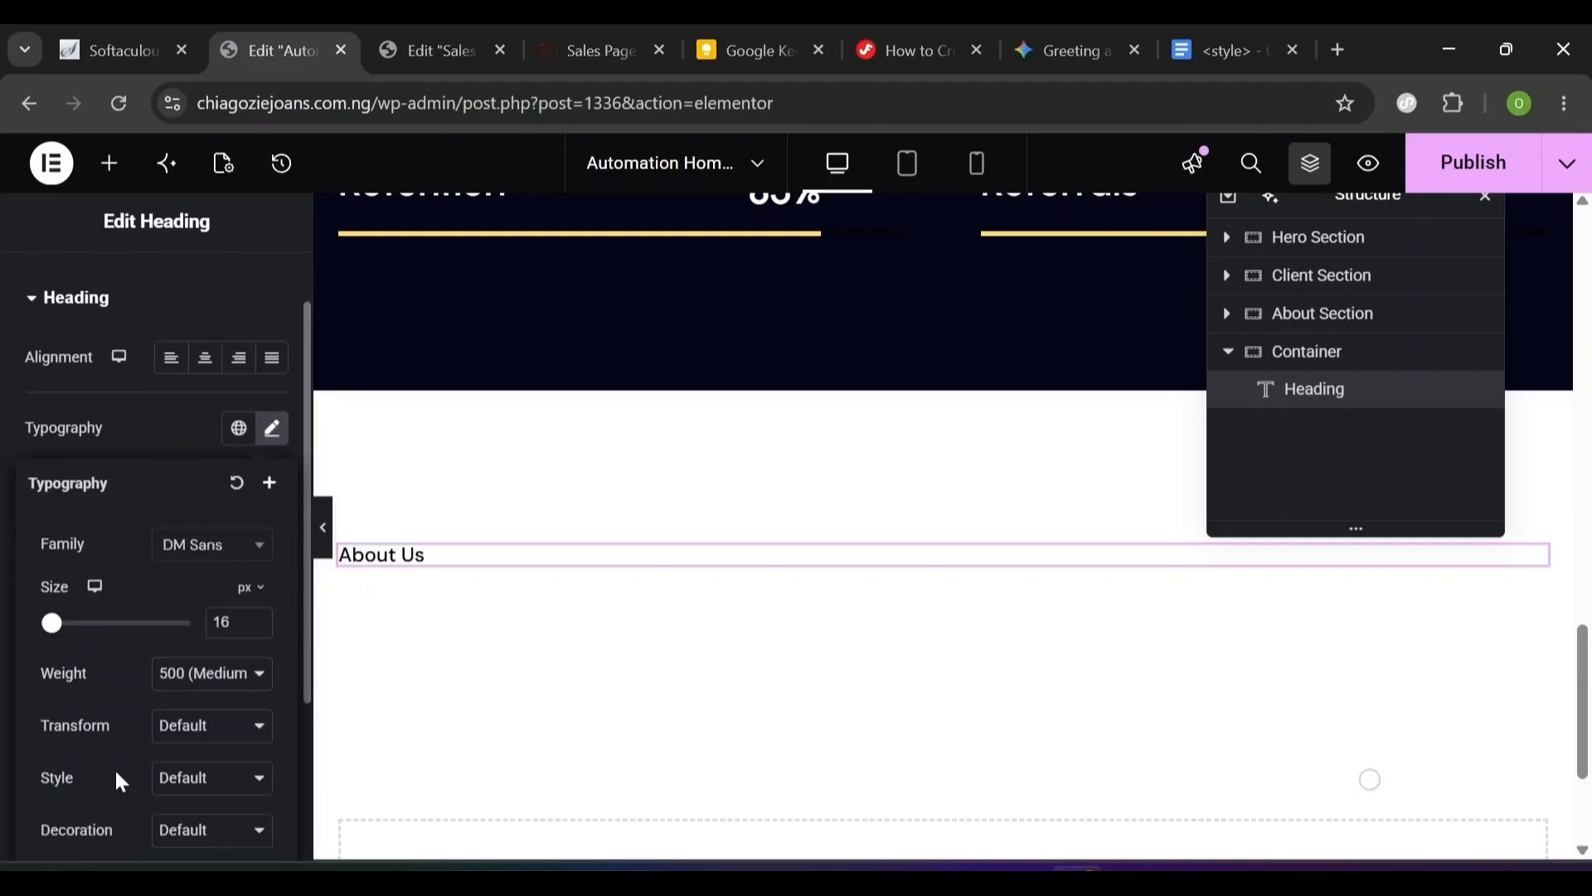
{"action": "scroll", "coordinate": [120, 782], "scroll_direction": "down", "scroll_amount": 2}
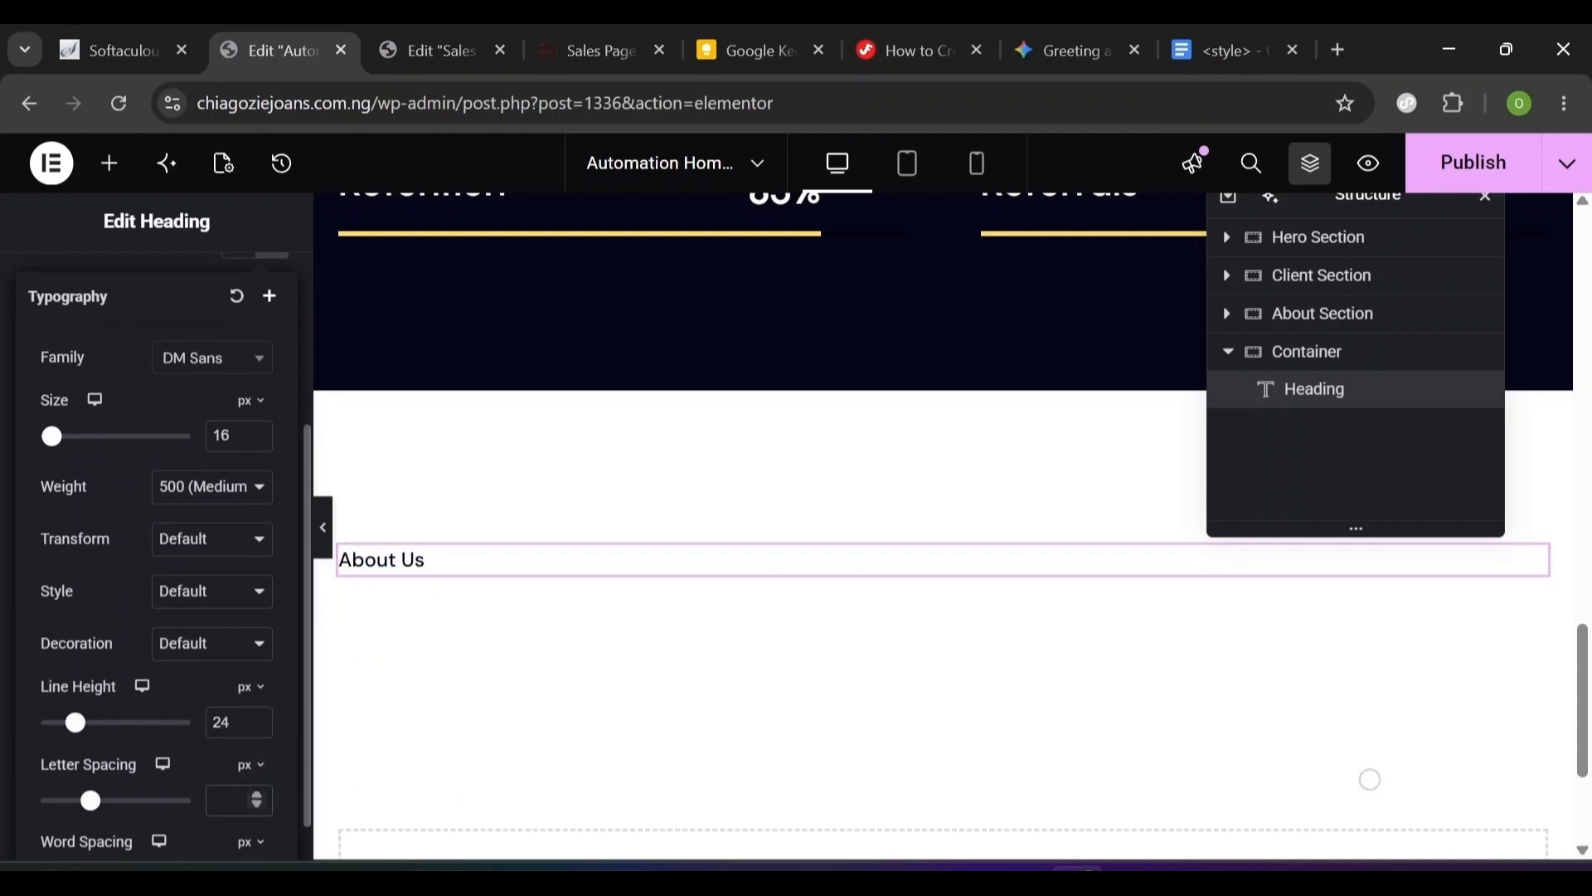
{"action": "type", "text": "2"}
{"action": "left_click", "coordinate": [136, 259]}
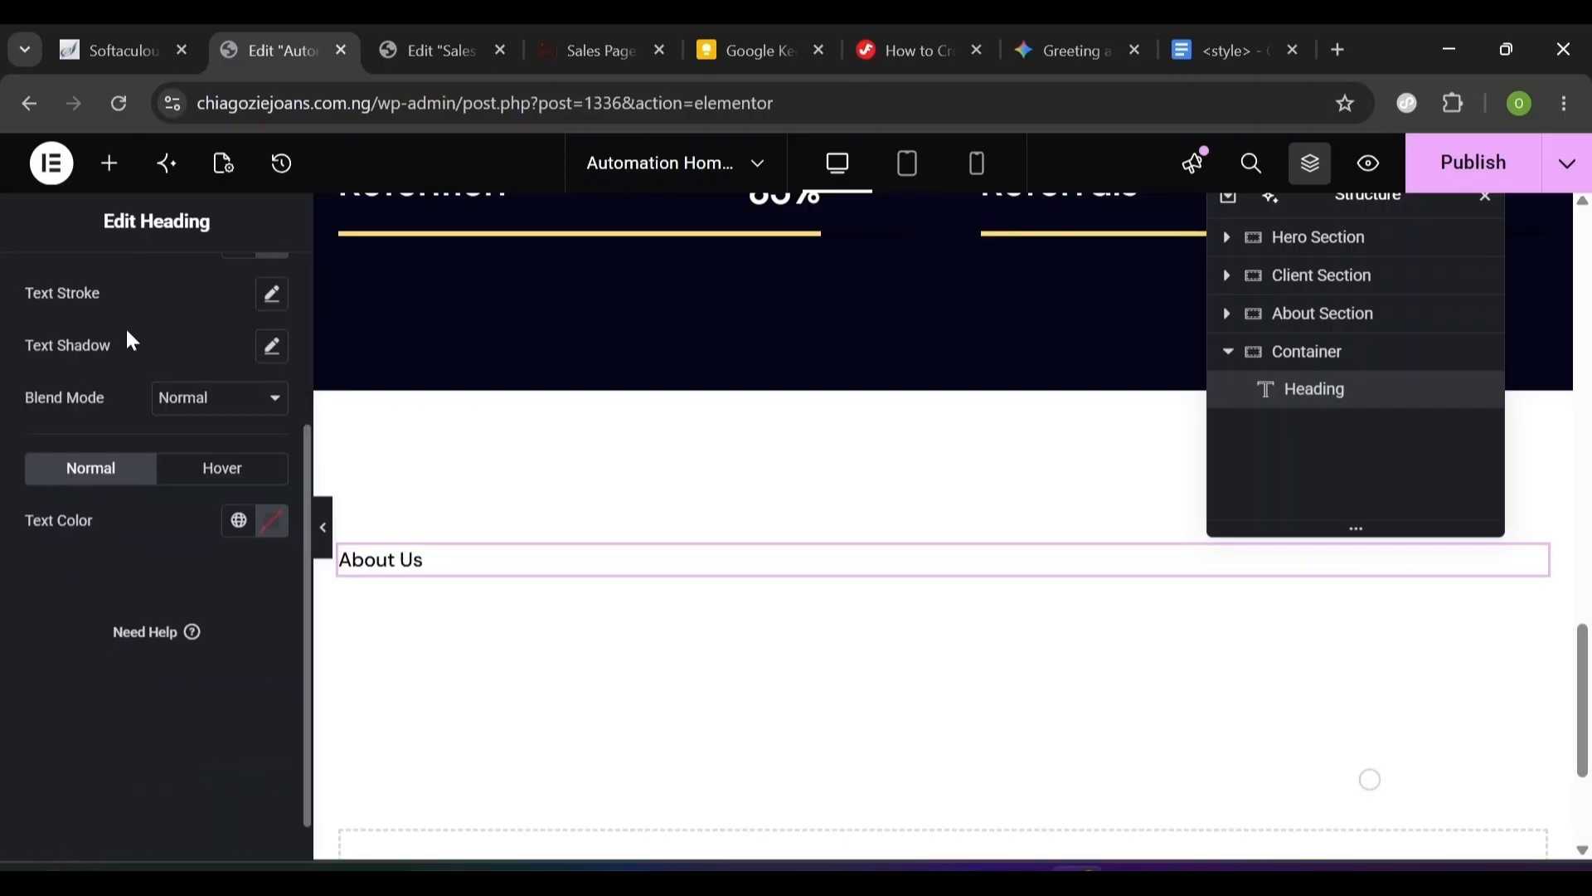
- Colour the About Us heading text with the global Primary colour
{"action": "left_click", "coordinate": [238, 521]}
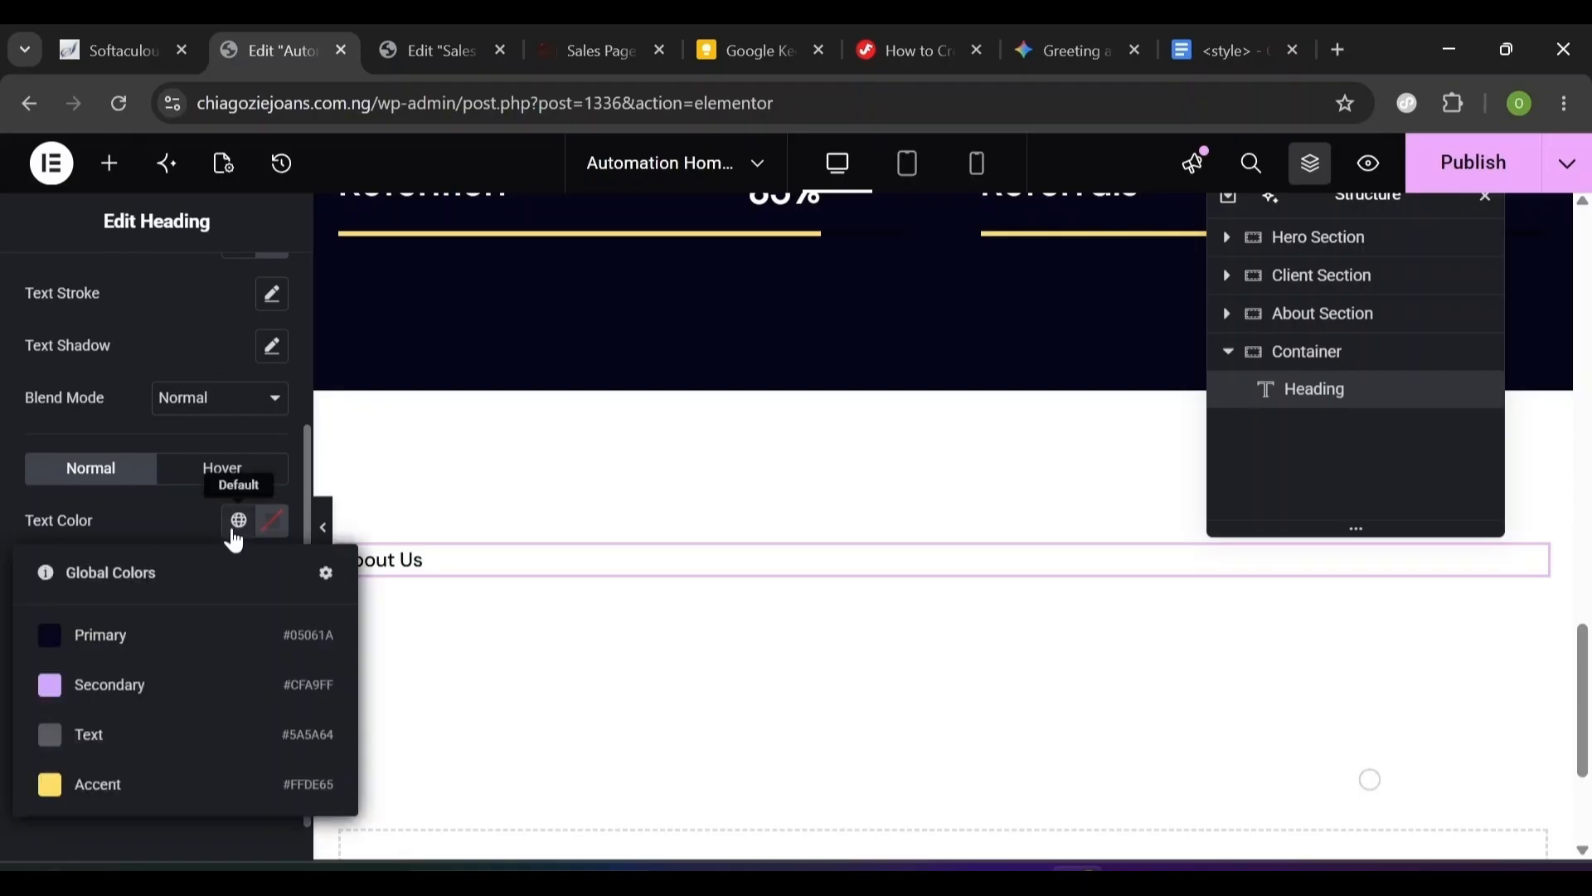
{"action": "left_click", "coordinate": [178, 654]}
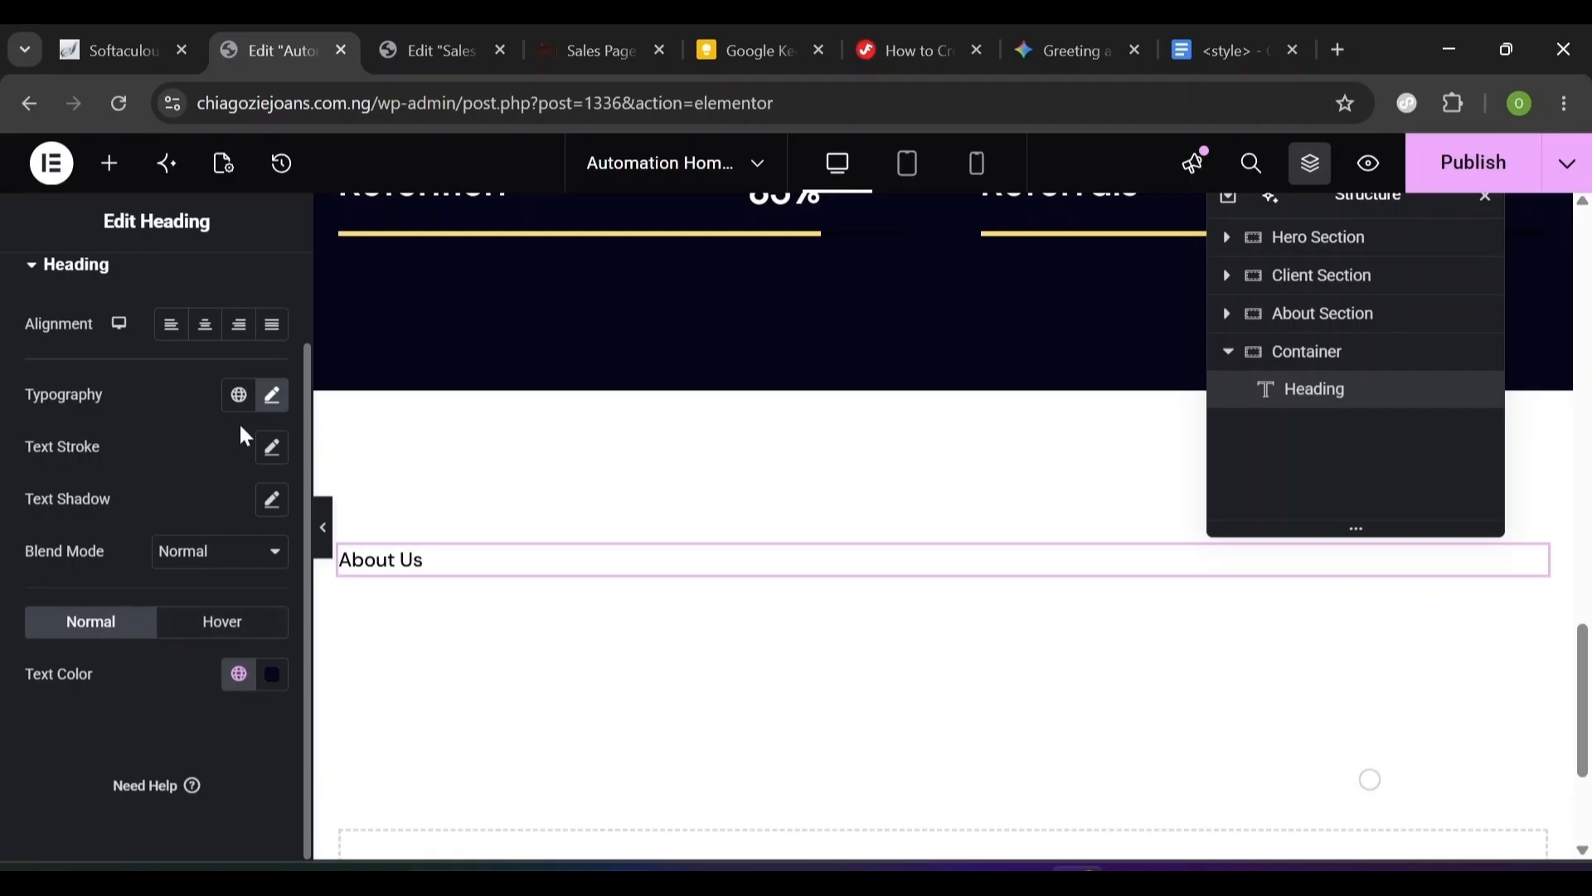
{"action": "scroll", "coordinate": [299, 316], "scroll_direction": "up", "scroll_amount": 2}
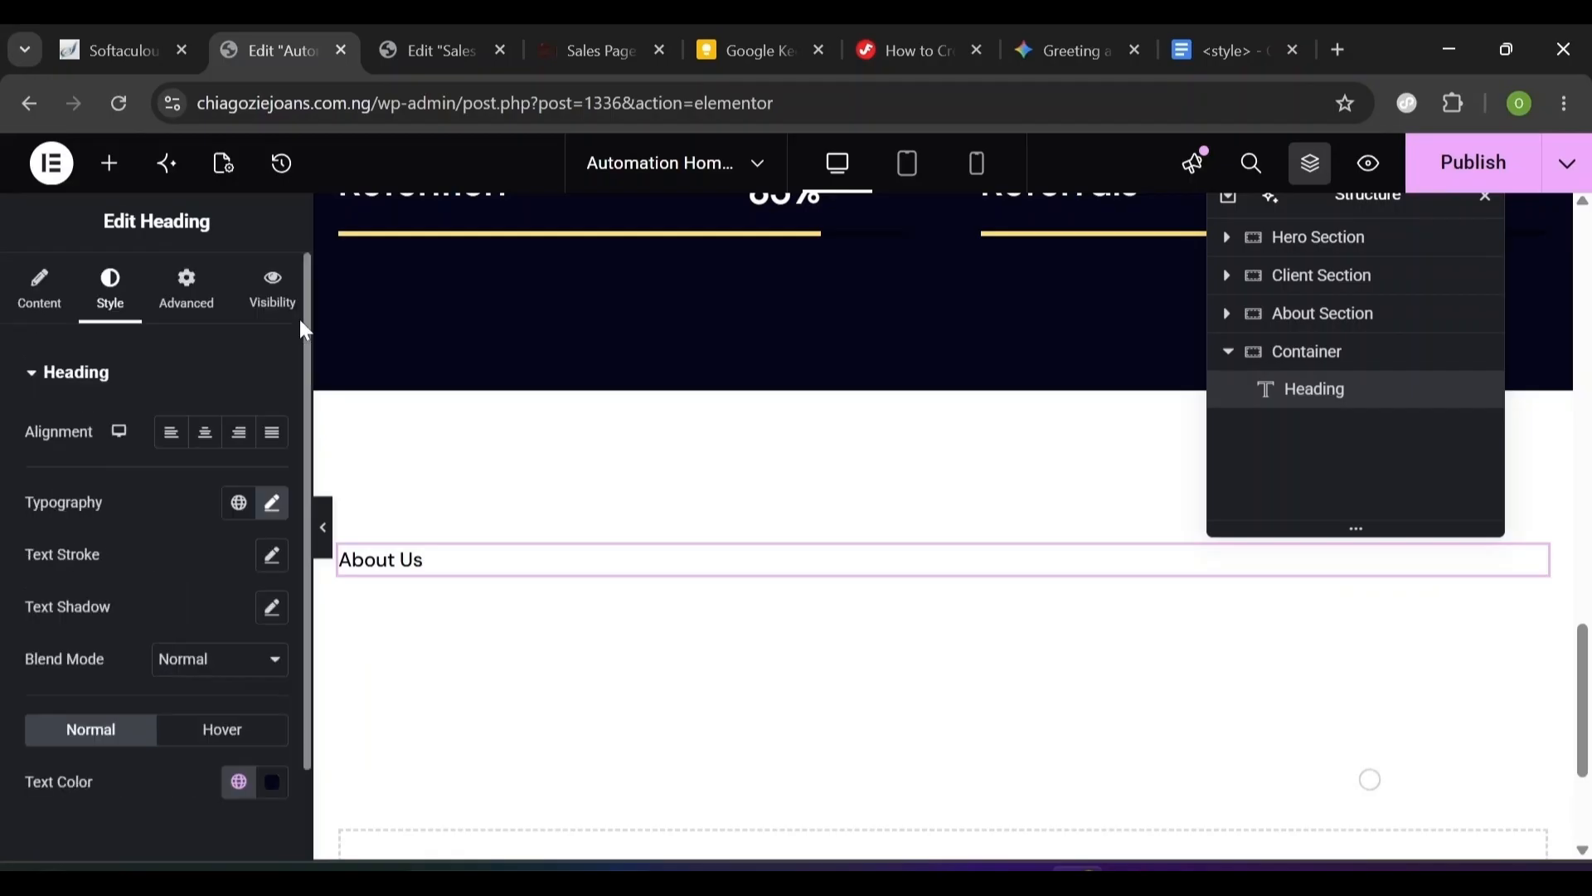
- Give the About Us heading a classic background in the lilac global Secondary colour
{"action": "left_click", "coordinate": [185, 322]}
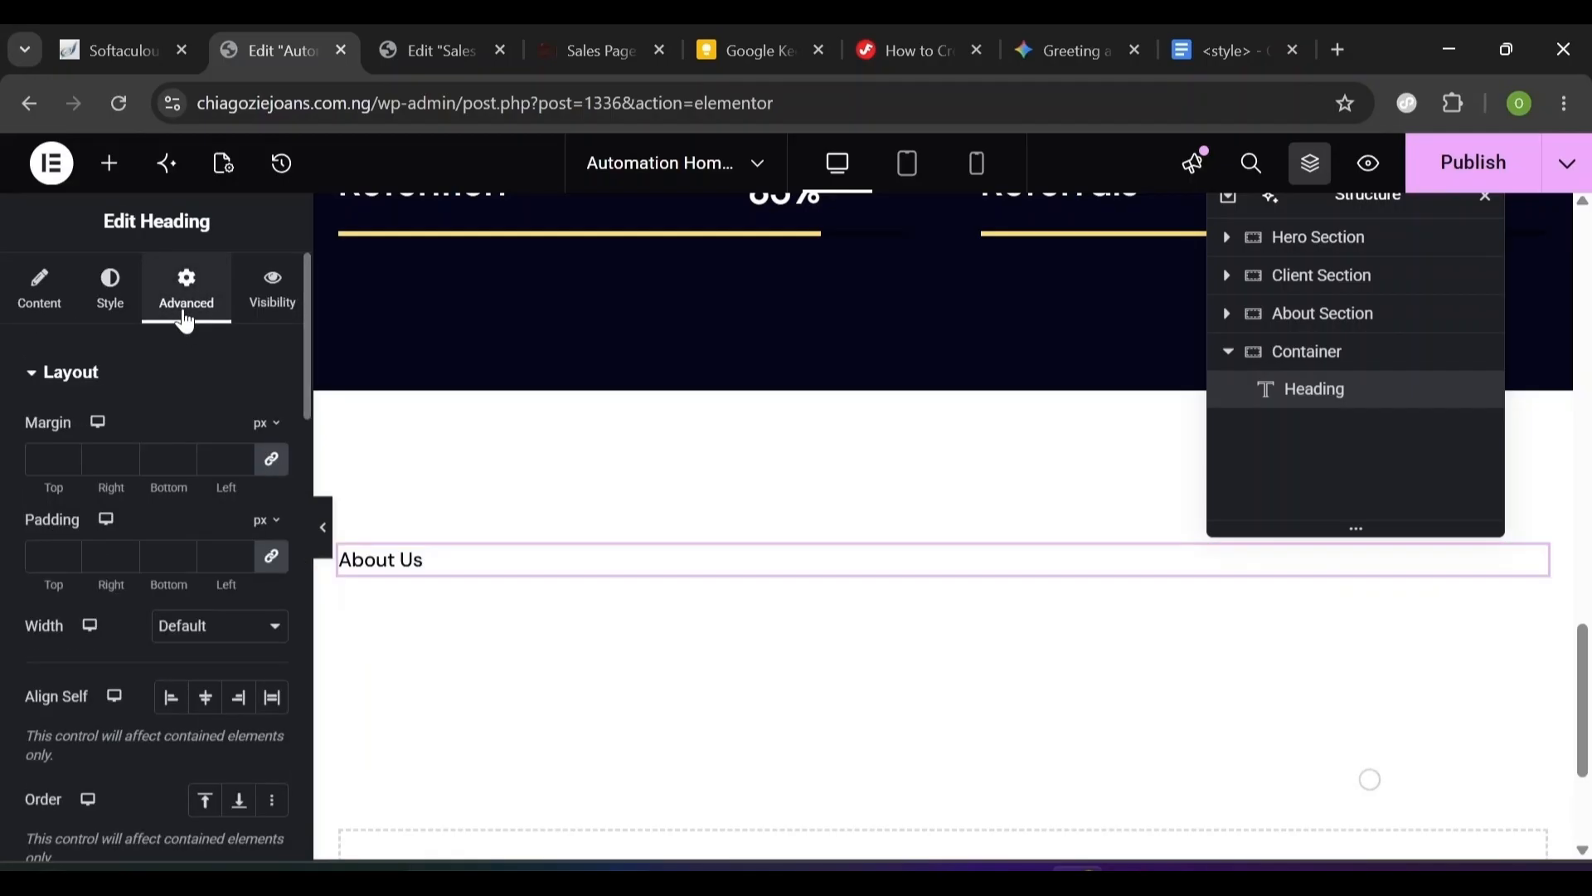
{"action": "scroll", "coordinate": [298, 614], "scroll_direction": "down", "scroll_amount": 5}
{"action": "scroll", "coordinate": [303, 615], "scroll_direction": "down", "scroll_amount": 3}
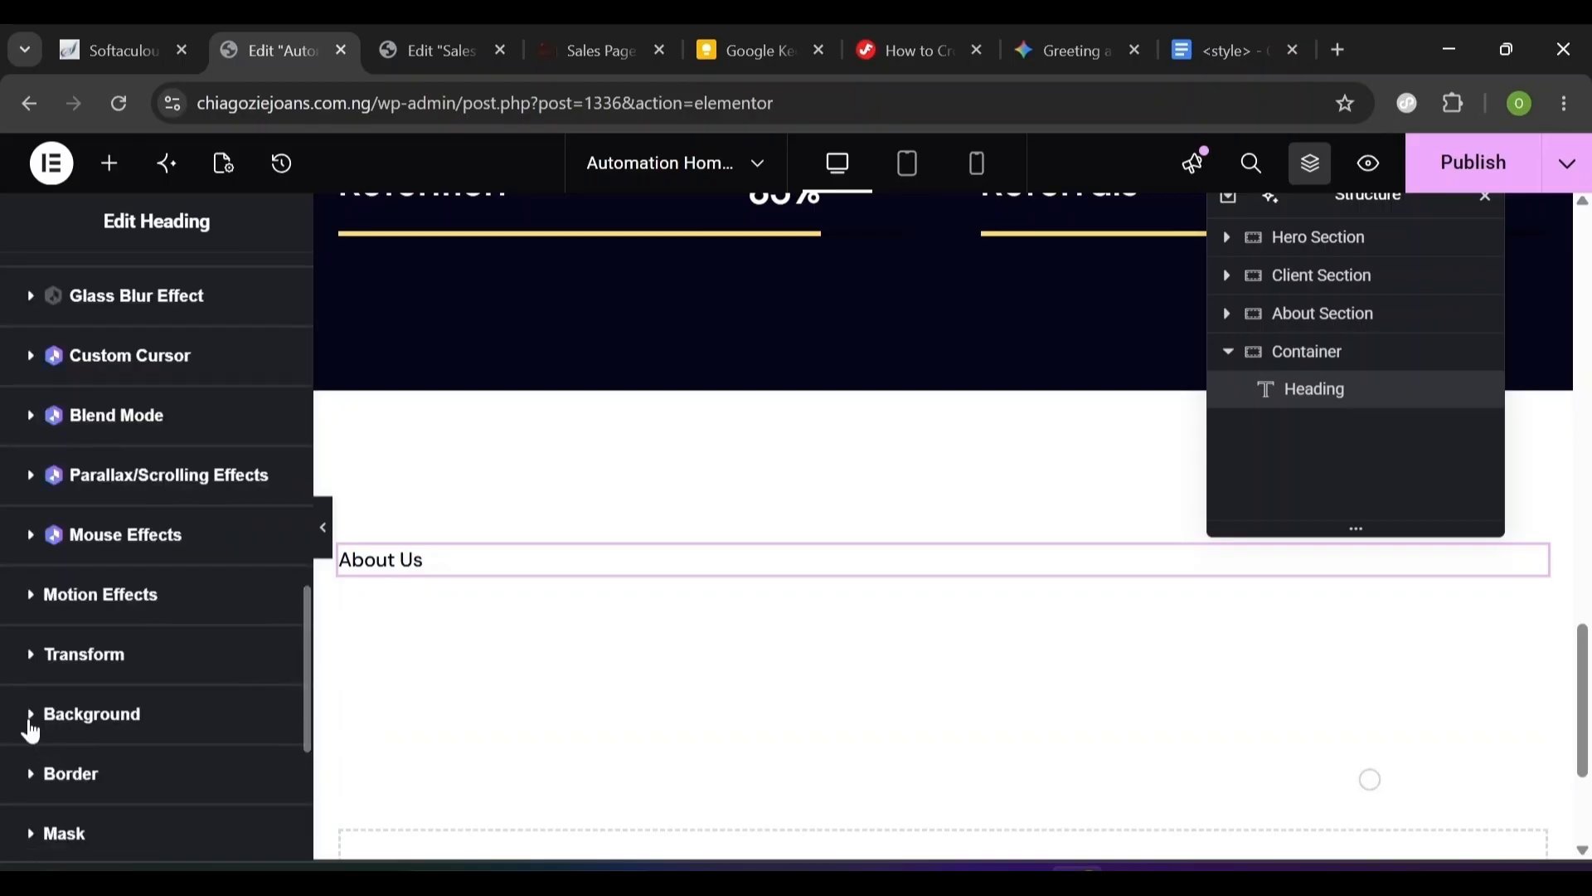
{"action": "left_click", "coordinate": [31, 728]}
{"action": "scroll", "coordinate": [298, 729], "scroll_direction": "down", "scroll_amount": 5}
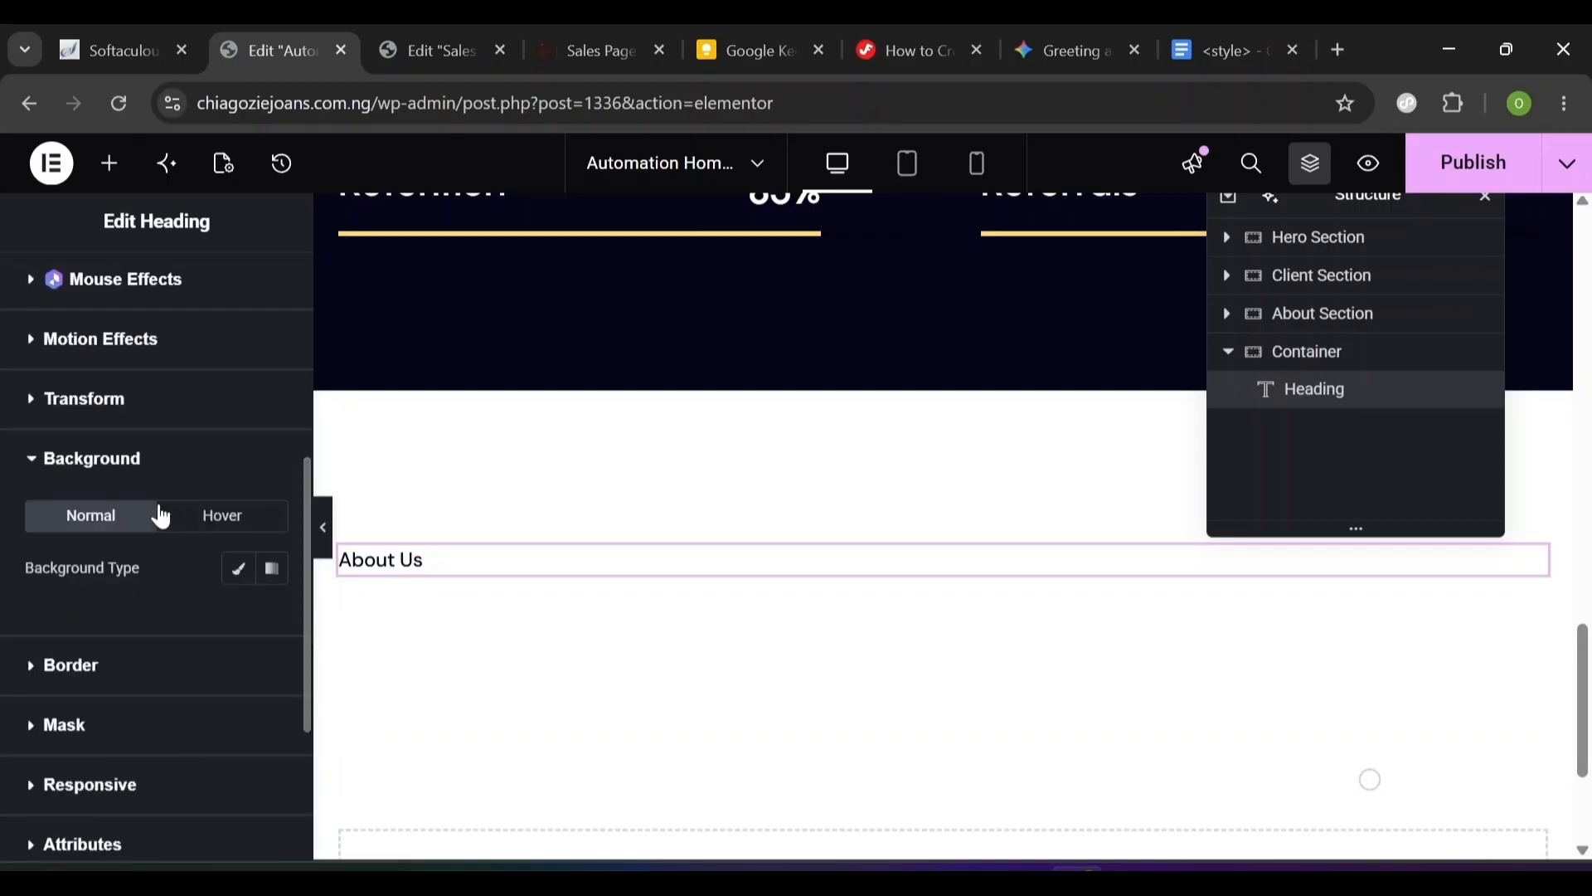
{"action": "left_click", "coordinate": [238, 569]}
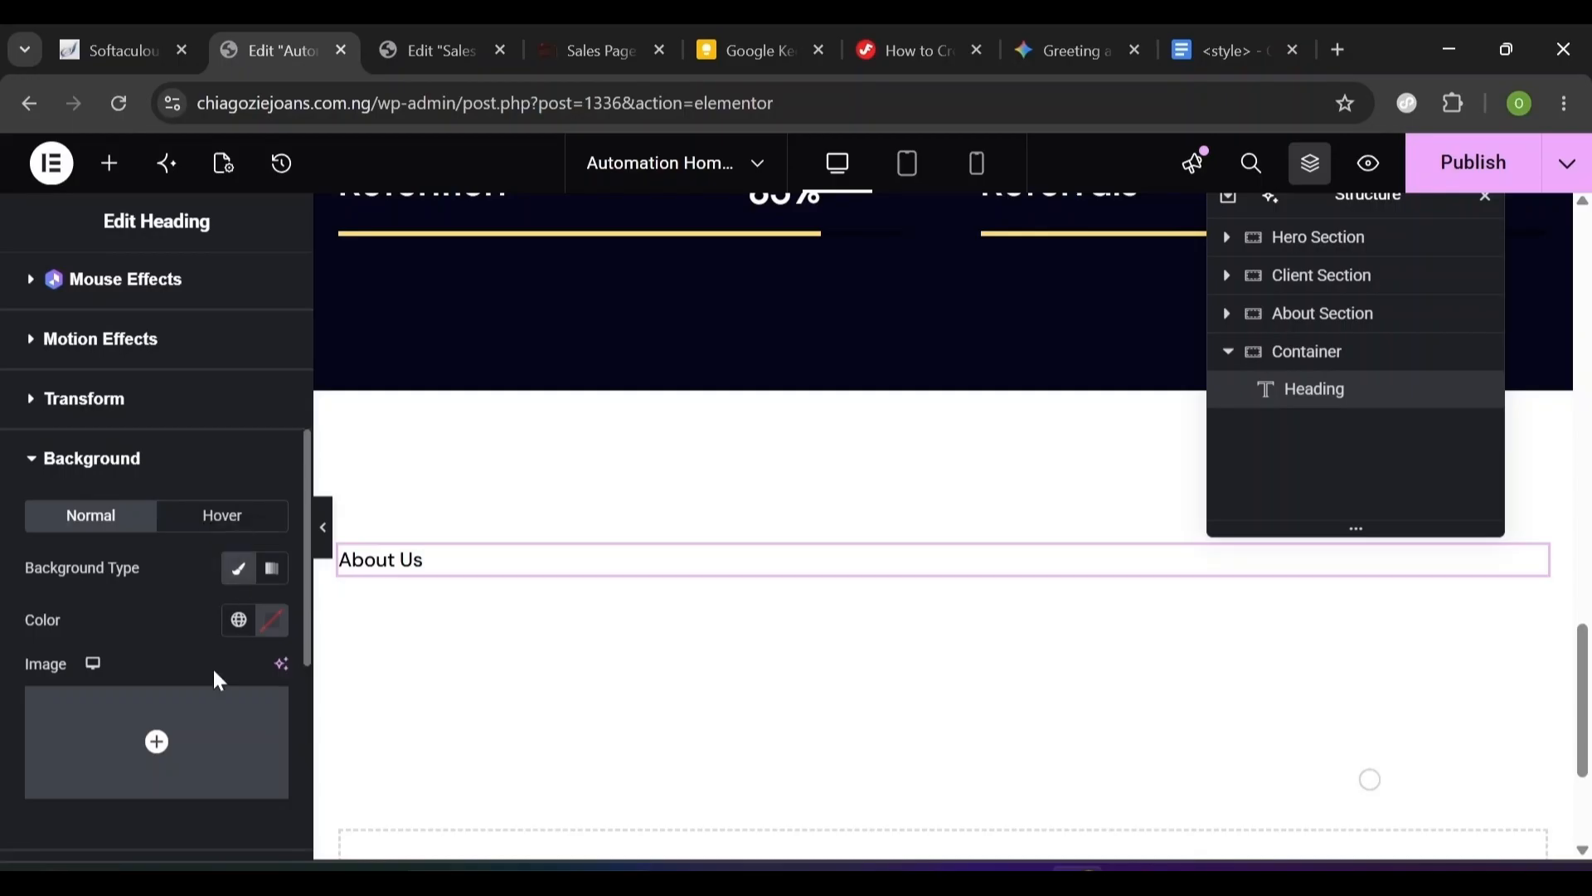
{"action": "left_click", "coordinate": [239, 630]}
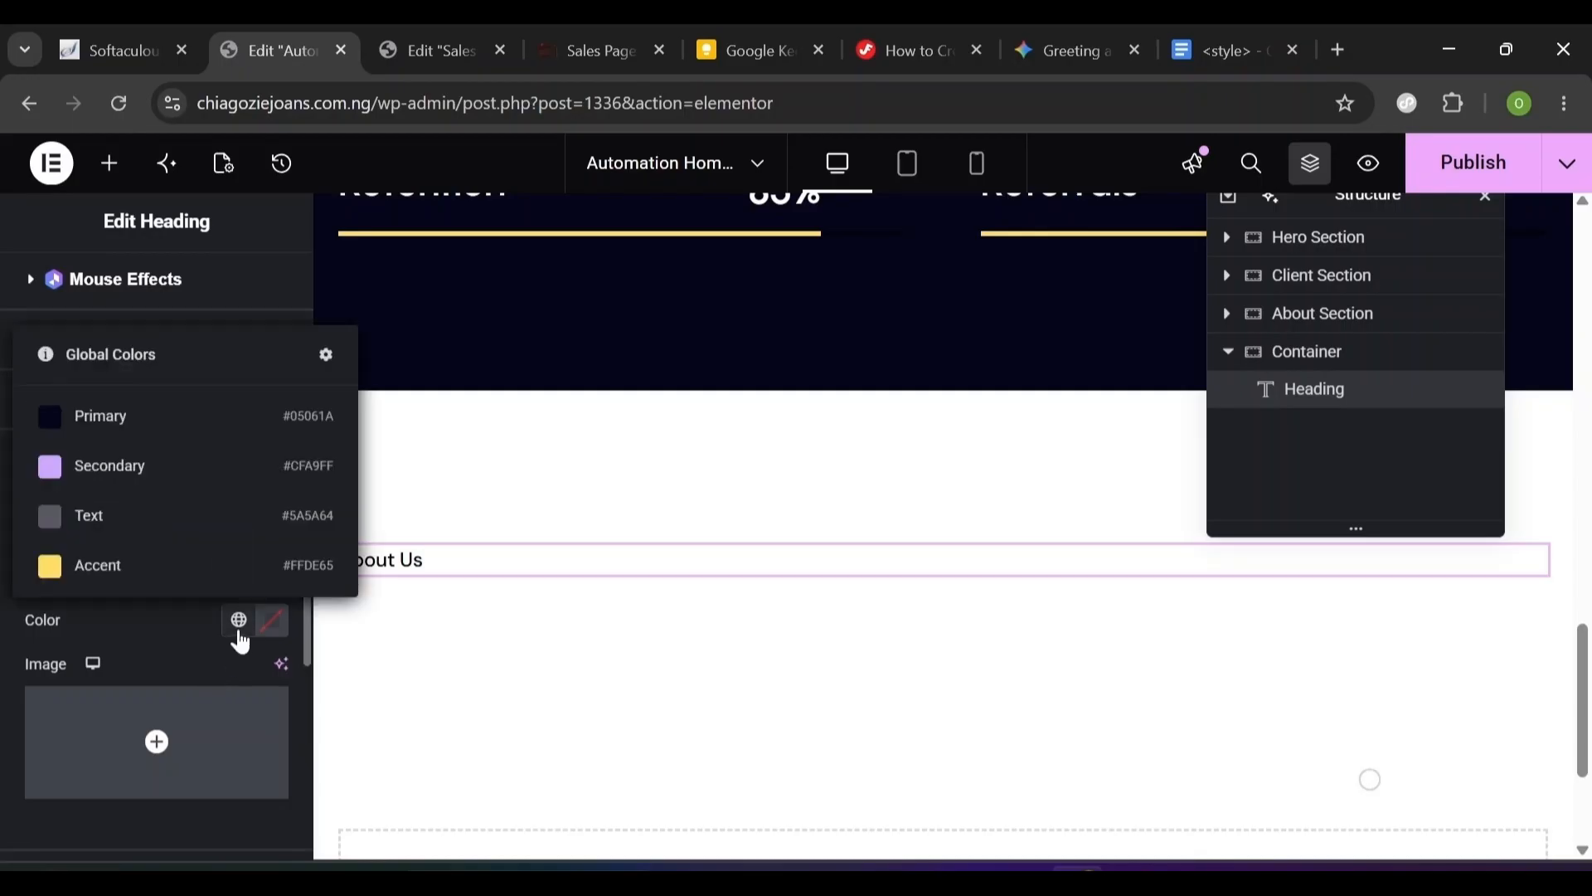
{"action": "left_click", "coordinate": [160, 470]}
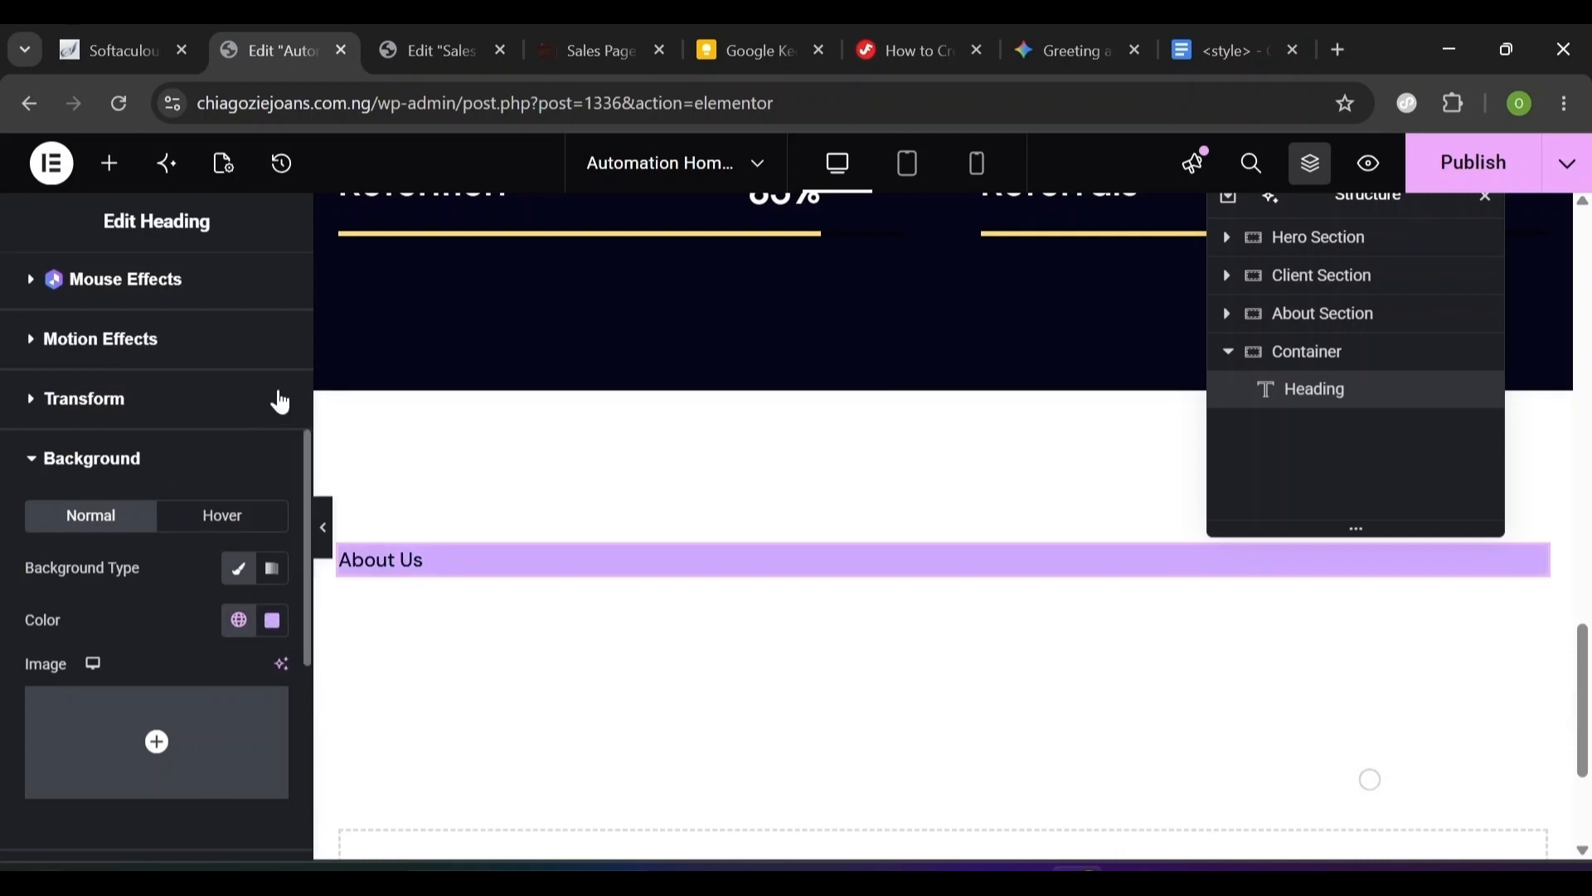
{"action": "scroll", "coordinate": [302, 392], "scroll_direction": "up", "scroll_amount": 5}
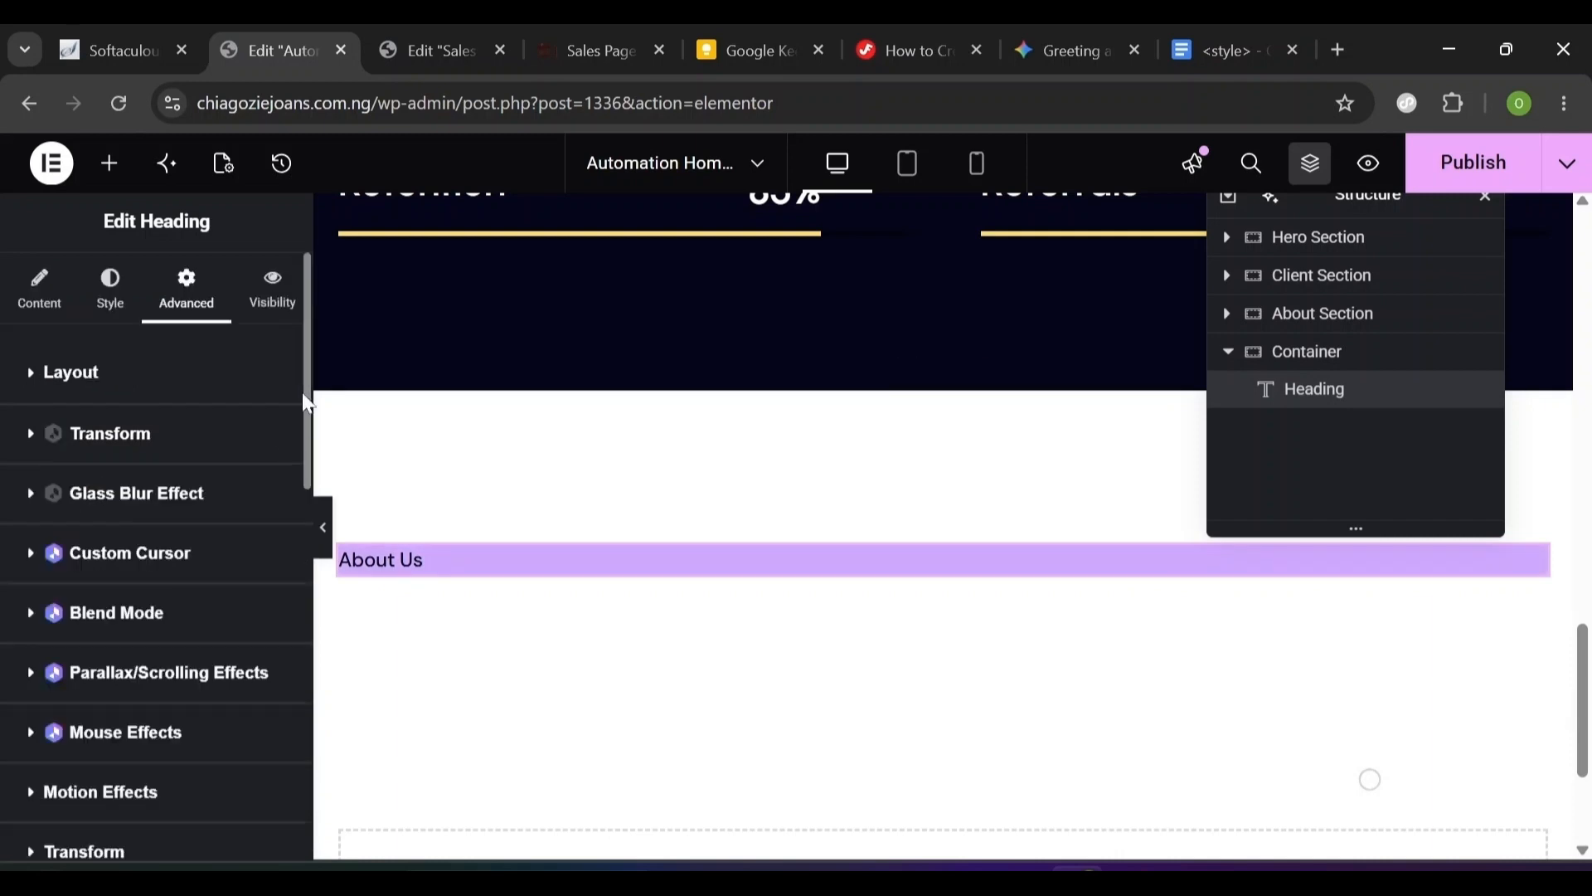
- Pad the heading 4 px top/bottom and 16 px sides, and align it to Start
{"action": "left_click", "coordinate": [29, 372]}
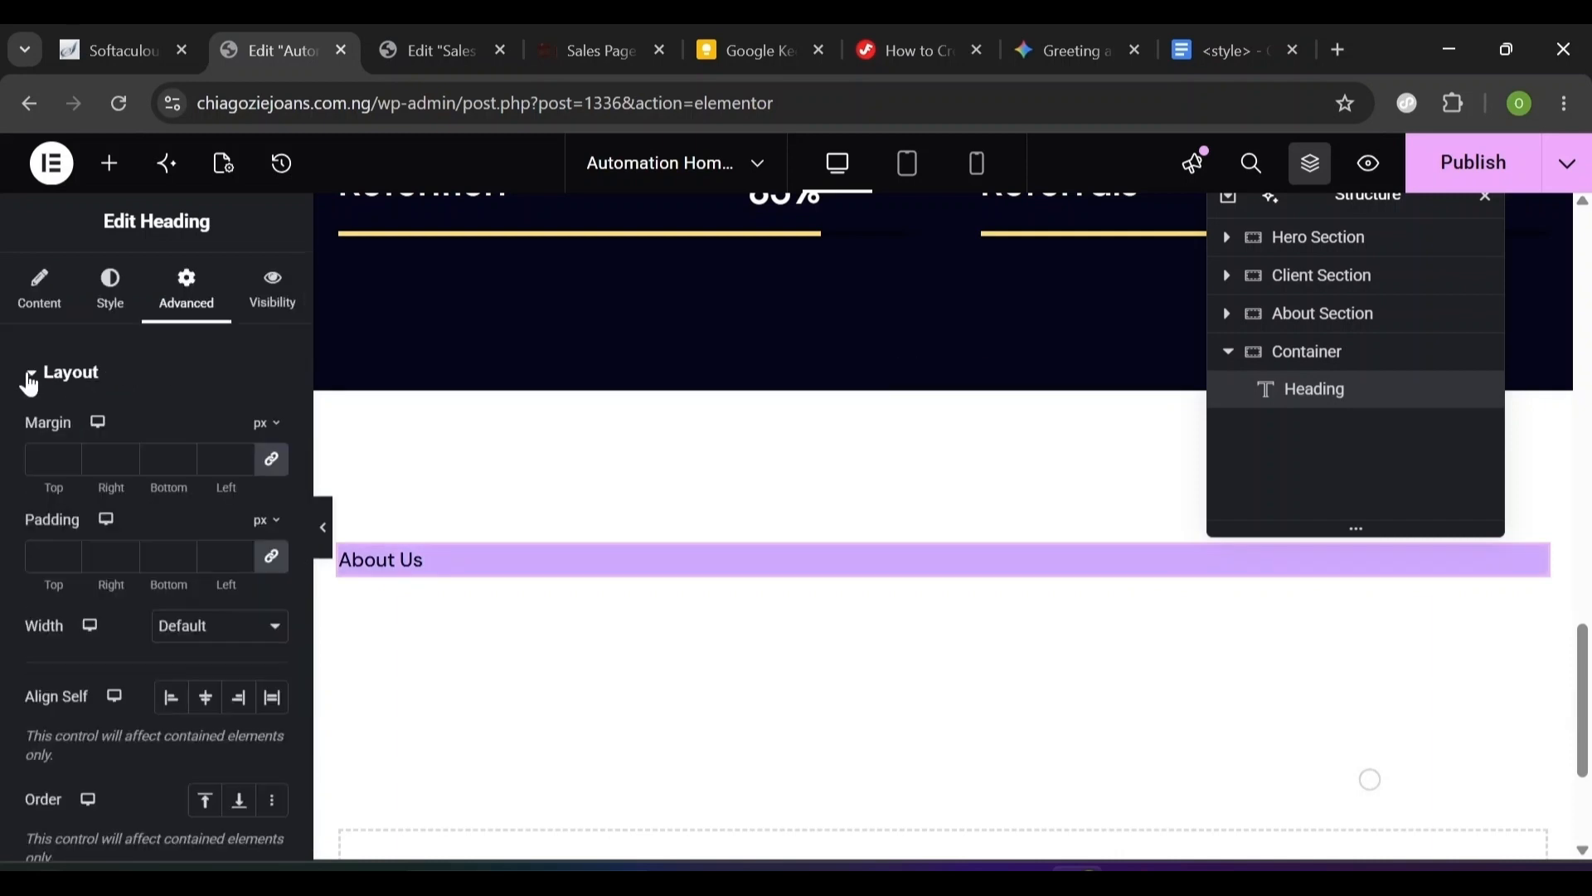
{"action": "left_click", "coordinate": [276, 566]}
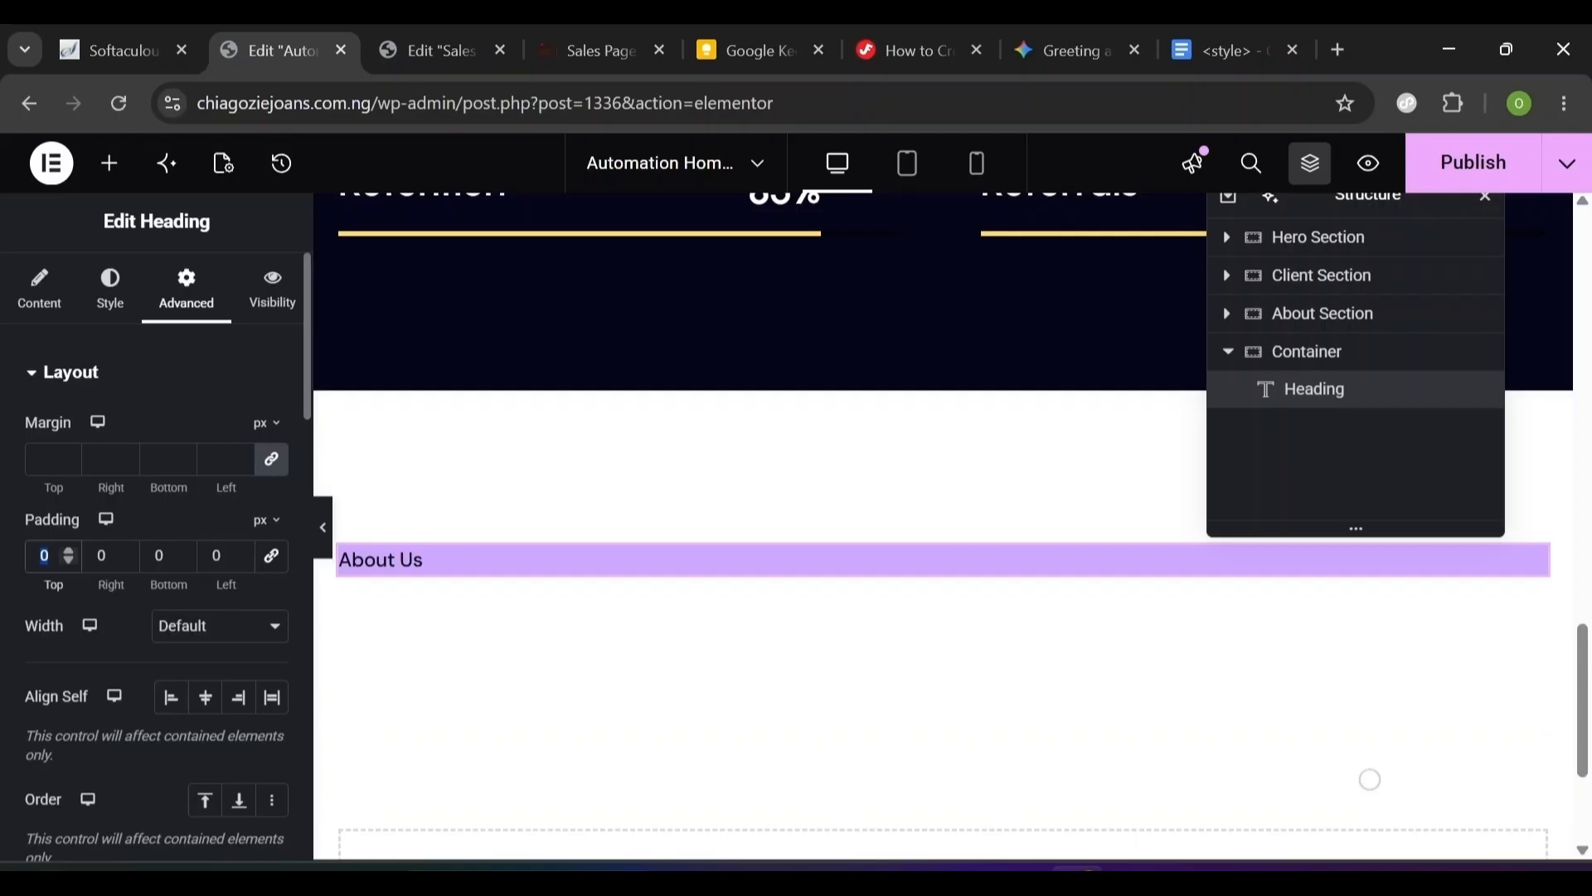
{"action": "type", "text": "4"}
{"action": "key", "text": "Tab"}
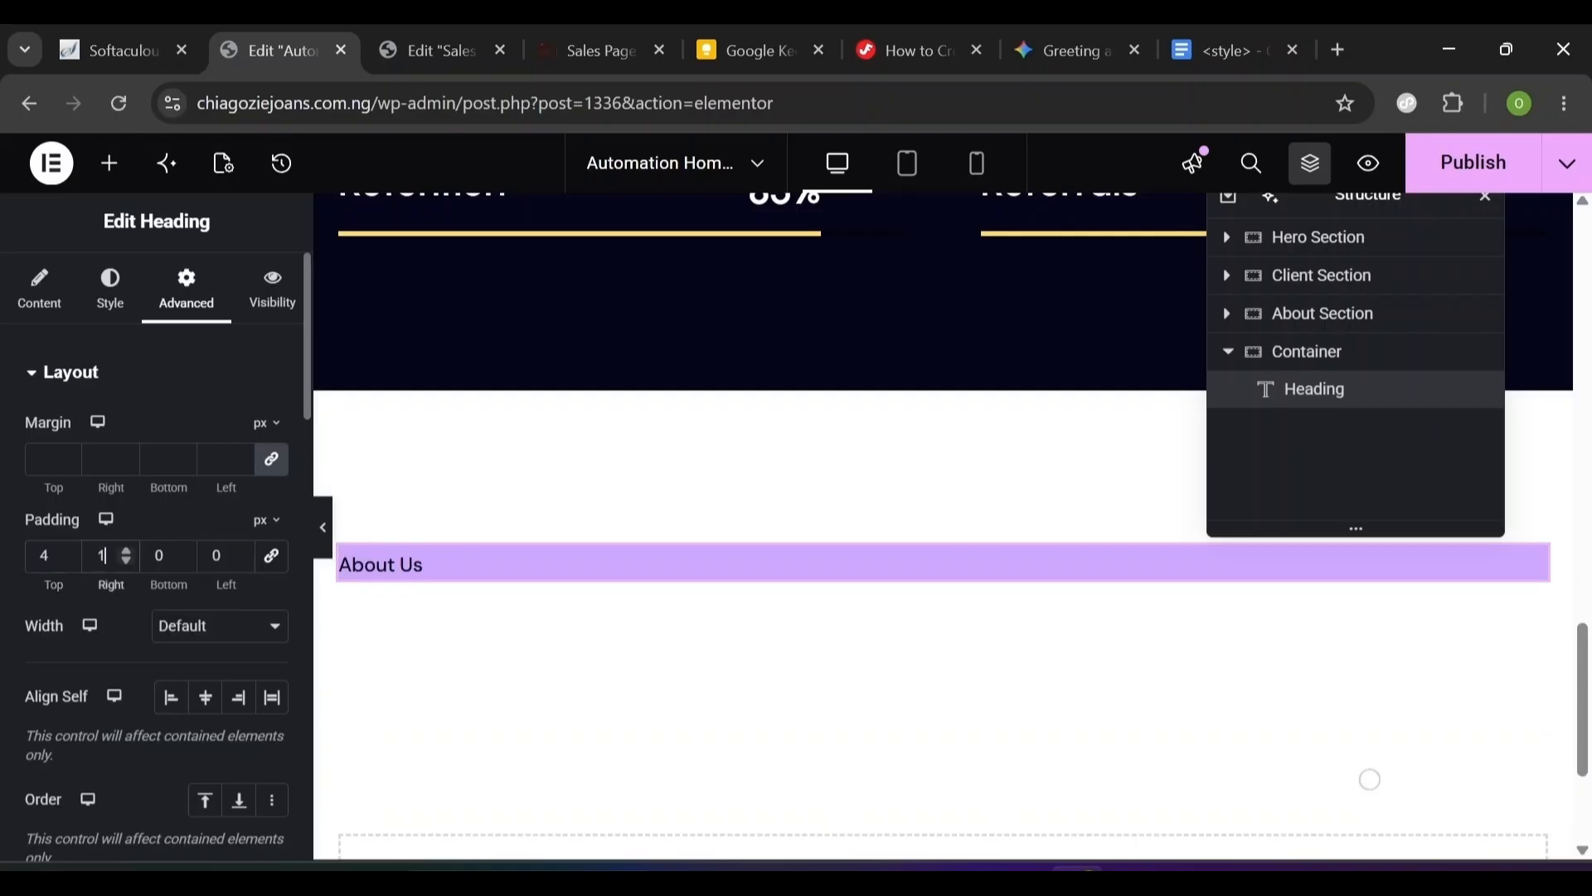
{"action": "key", "text": "Tab"}
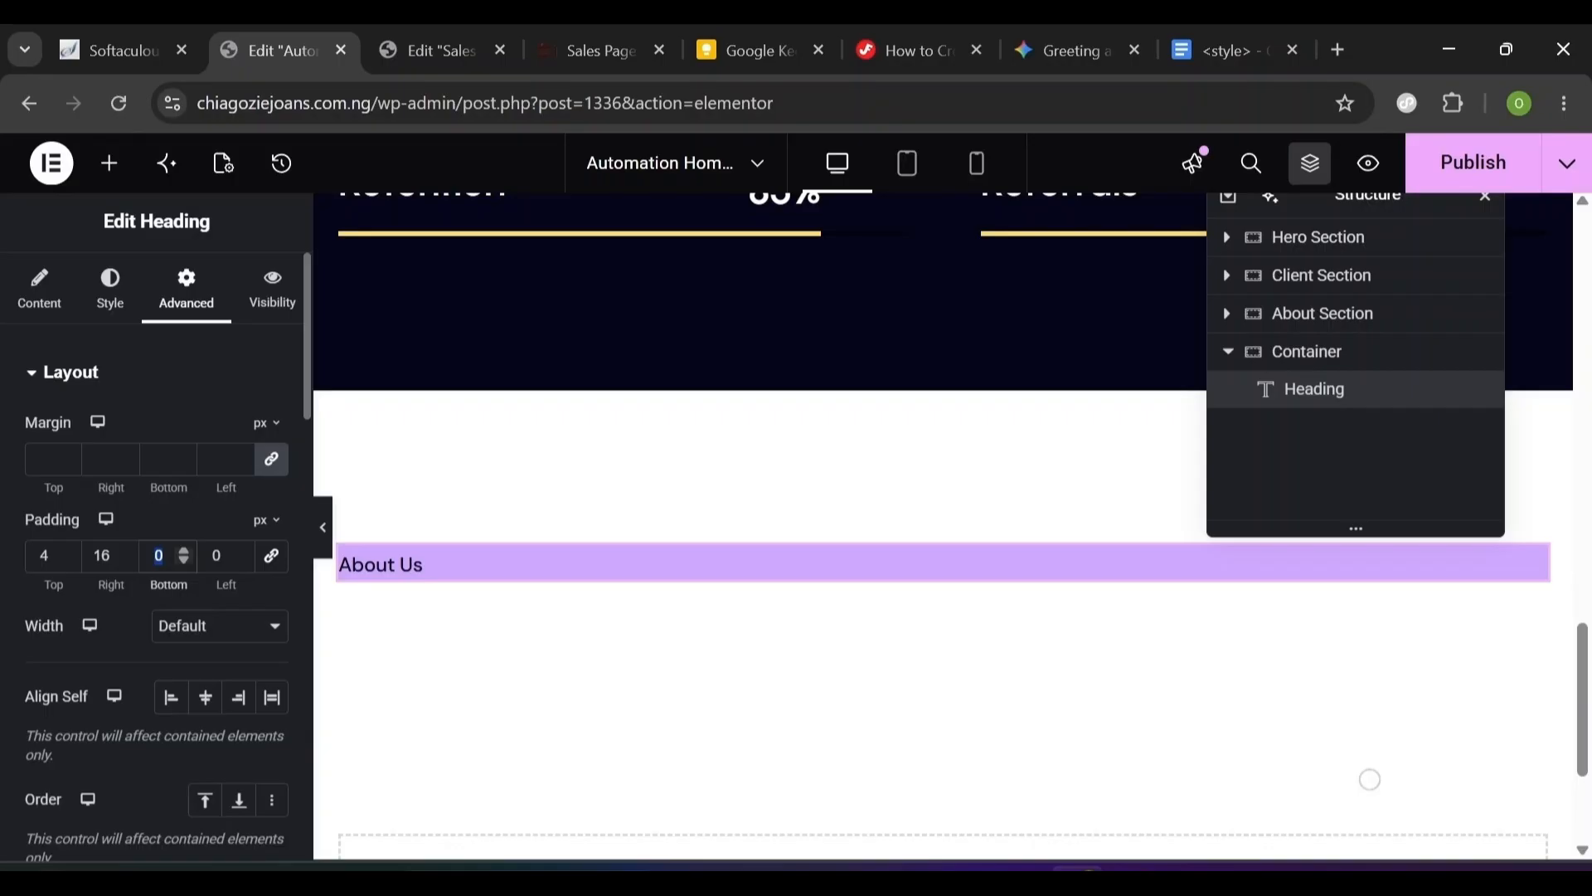
{"action": "type", "text": "4"}
{"action": "key", "text": "Tab"}
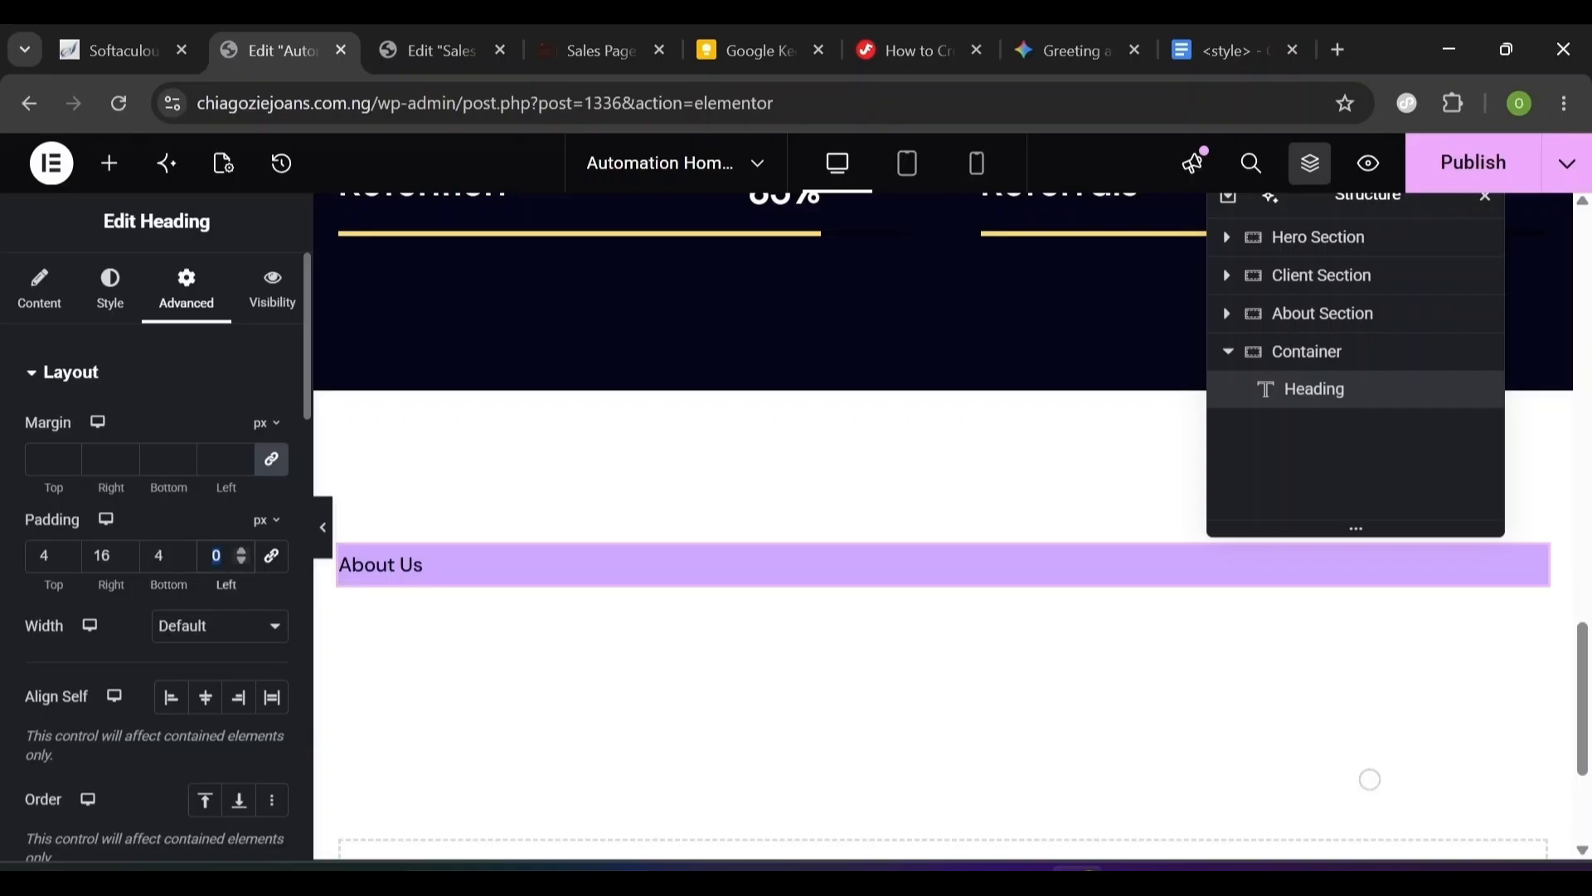
{"action": "type", "text": "16"}
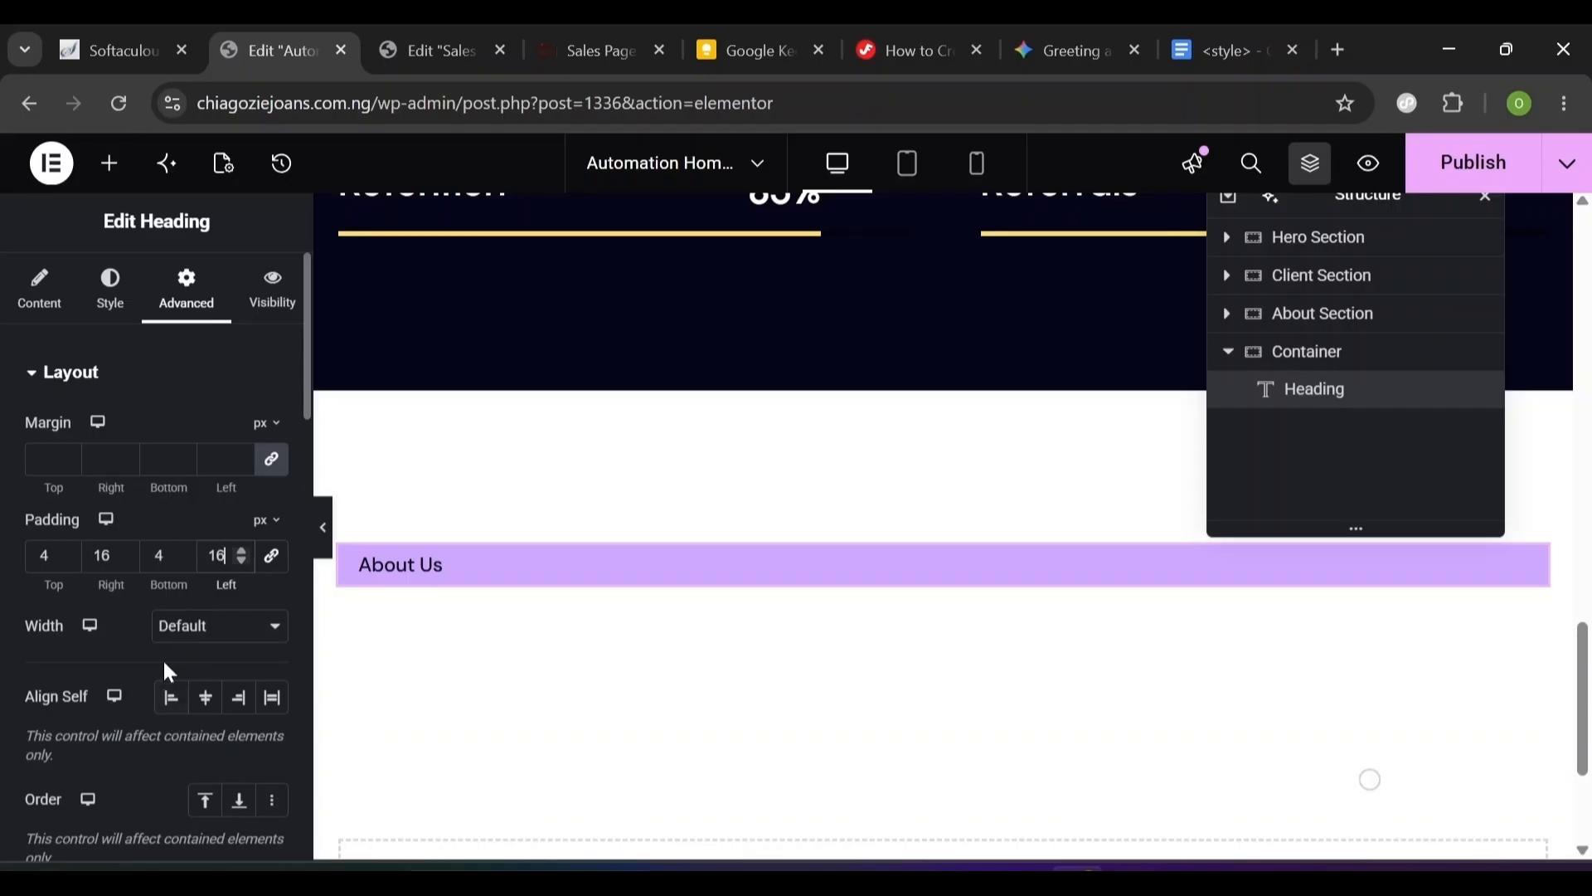
{"action": "left_click", "coordinate": [165, 701]}
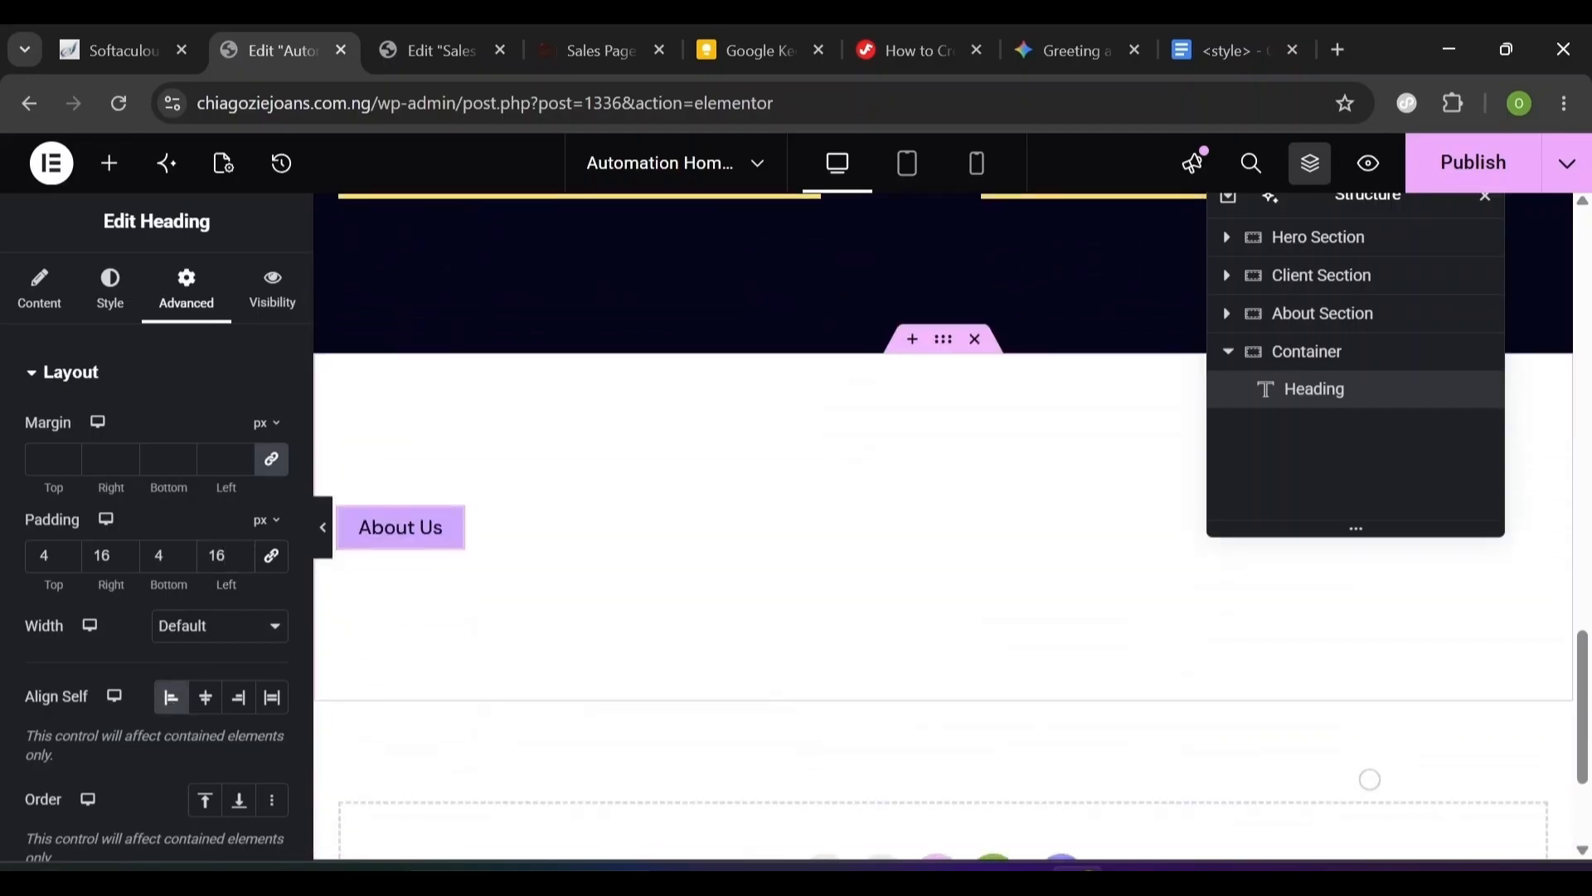
- Copy the styled About Us heading and paste it at the How We Help Our Clients heading
{"action": "right_click", "coordinate": [437, 541]}
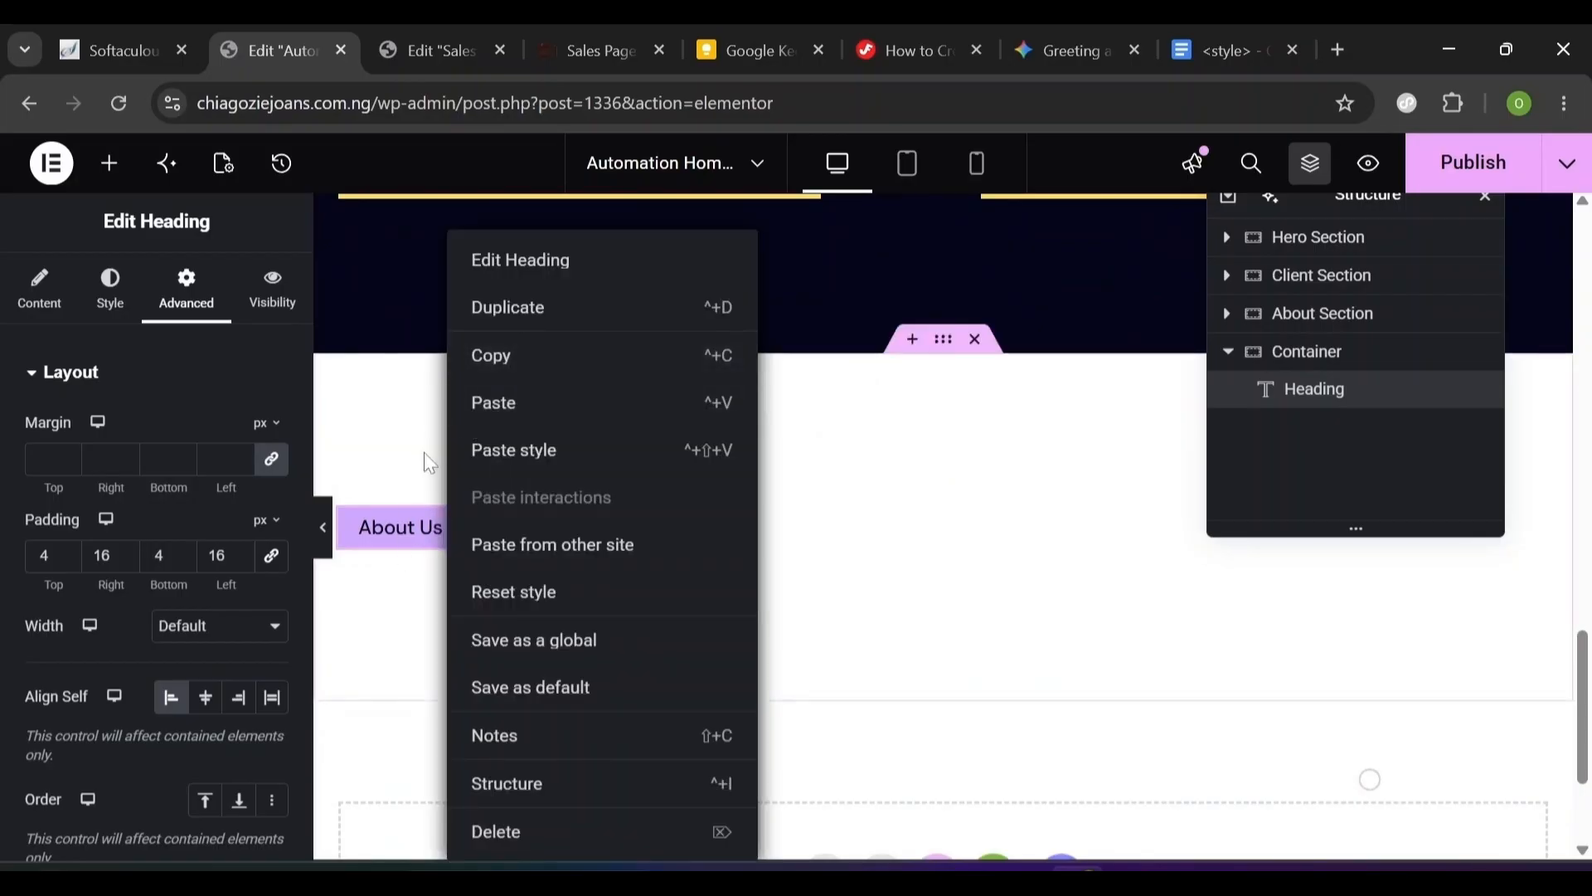
{"action": "right_click", "coordinate": [441, 530]}
{"action": "left_click", "coordinate": [508, 359]}
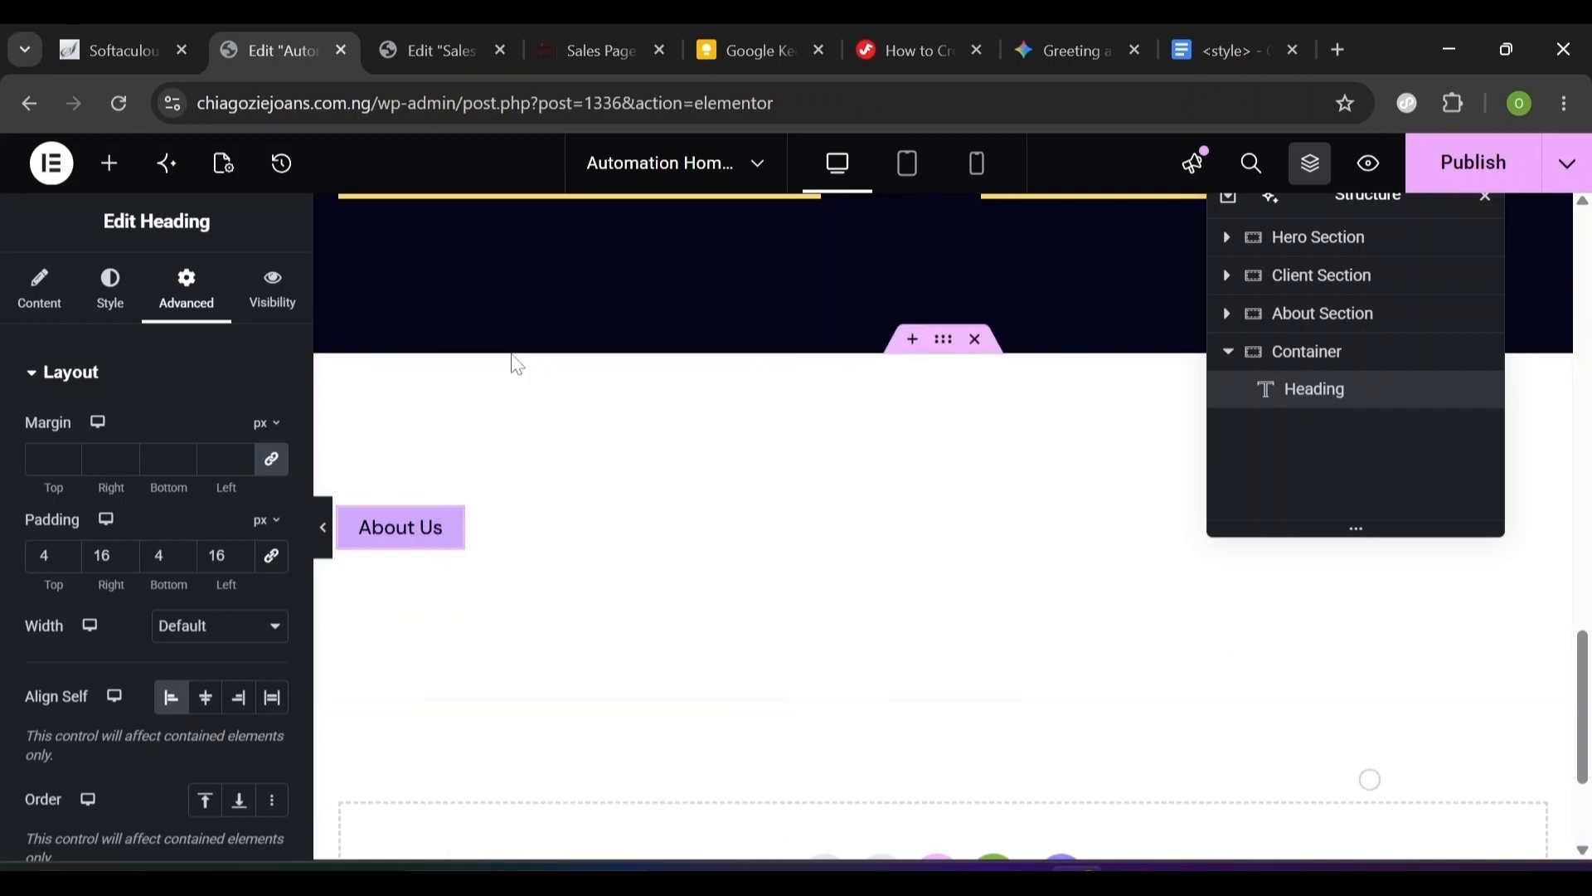
{"action": "scroll", "coordinate": [509, 359], "scroll_direction": "up", "scroll_amount": 1}
{"action": "scroll", "coordinate": [430, 365], "scroll_direction": "up", "scroll_amount": 10}
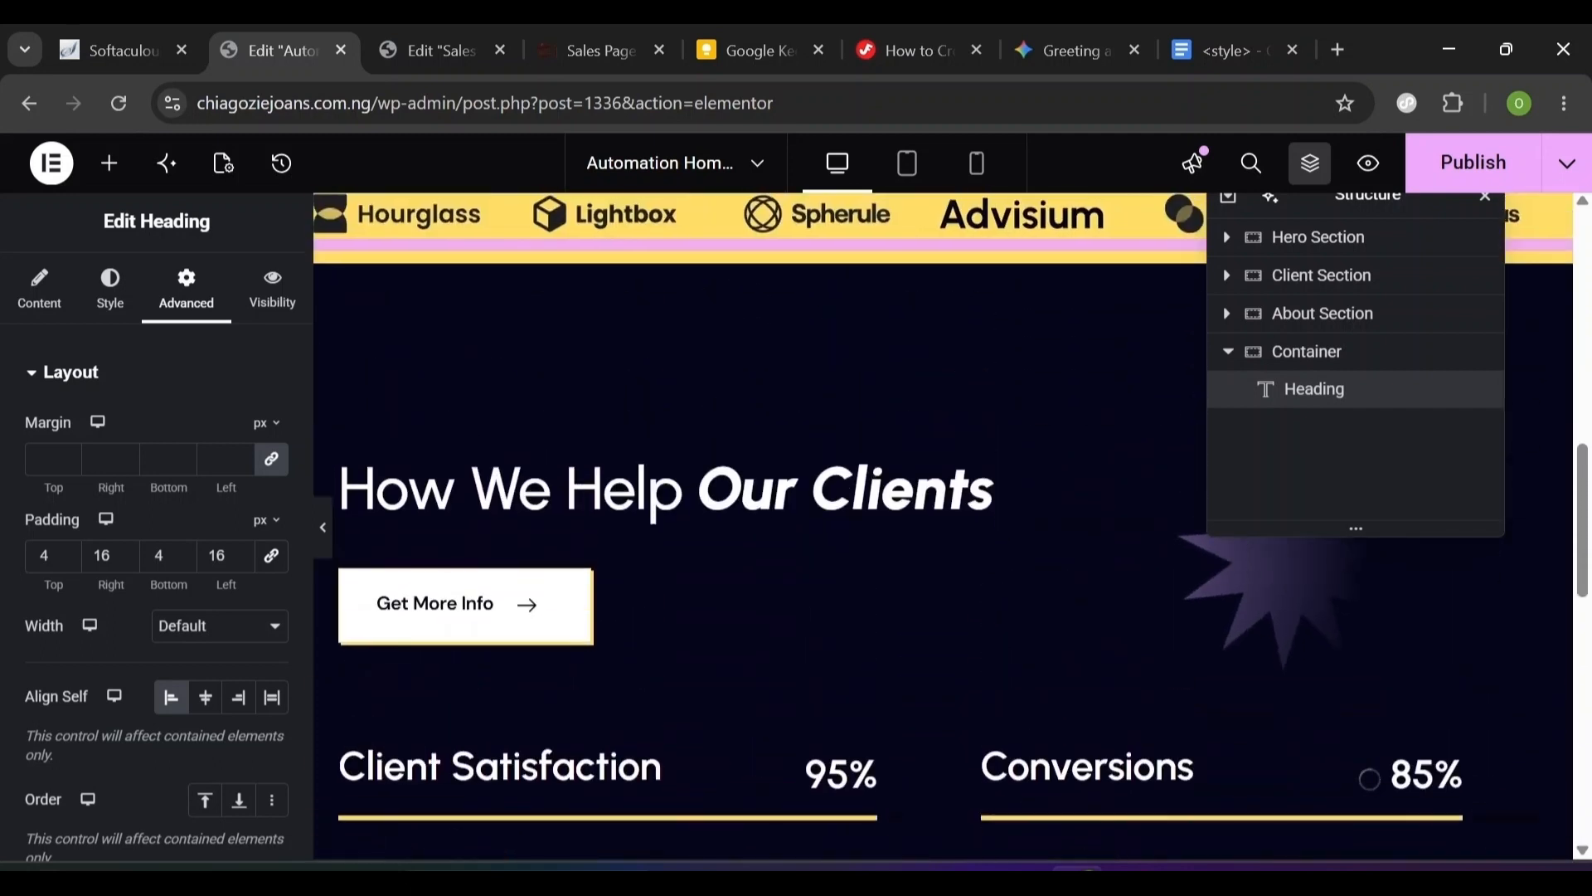
{"action": "left_click", "coordinate": [422, 425]}
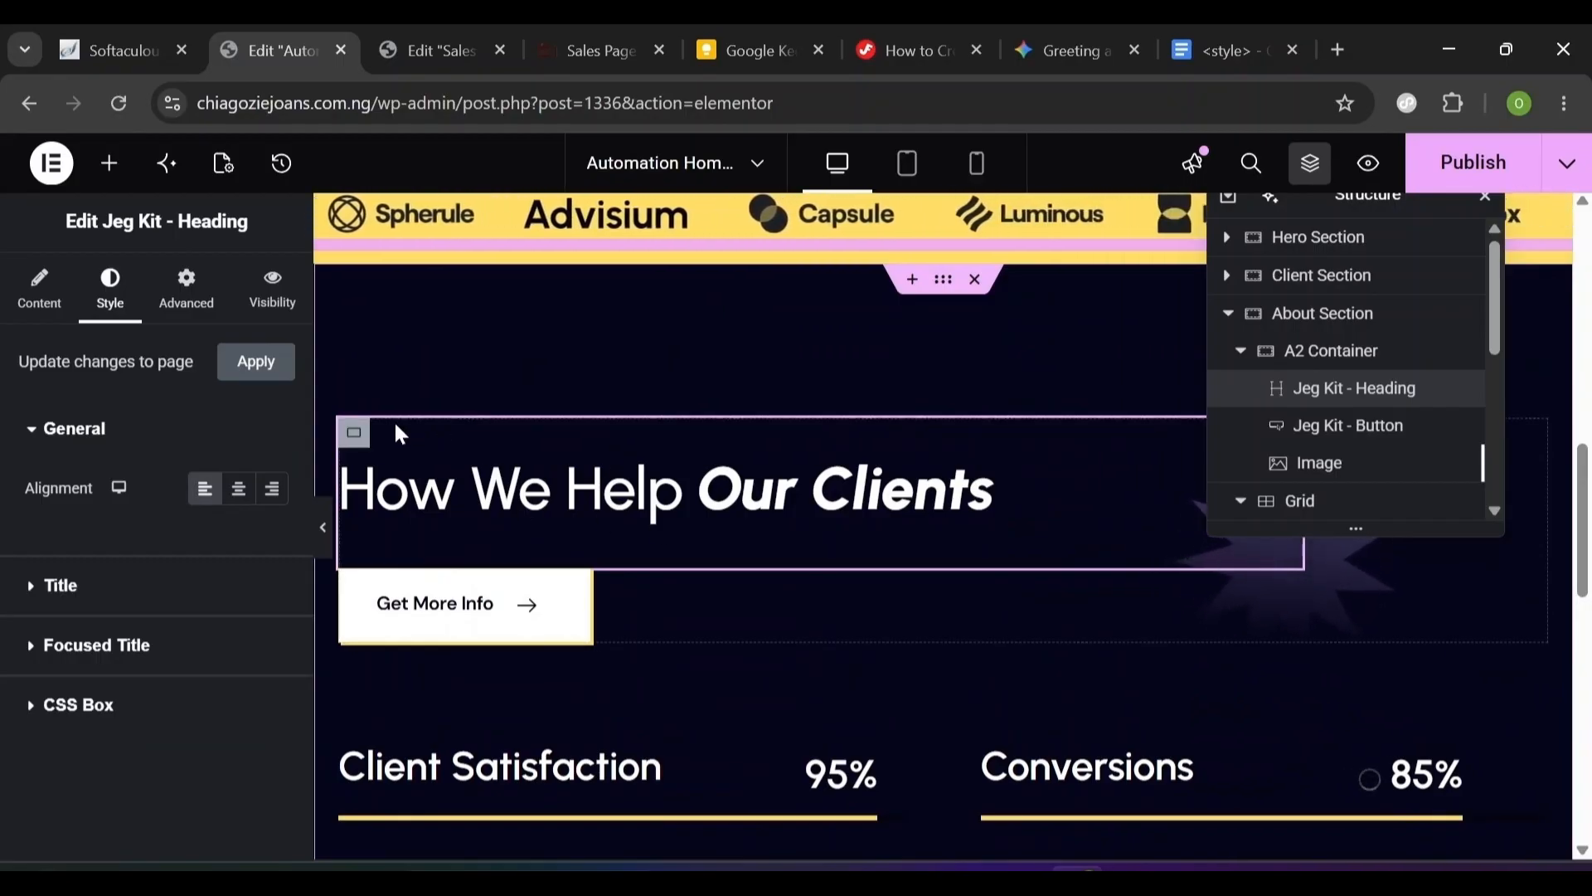
{"action": "right_click", "coordinate": [369, 417]}
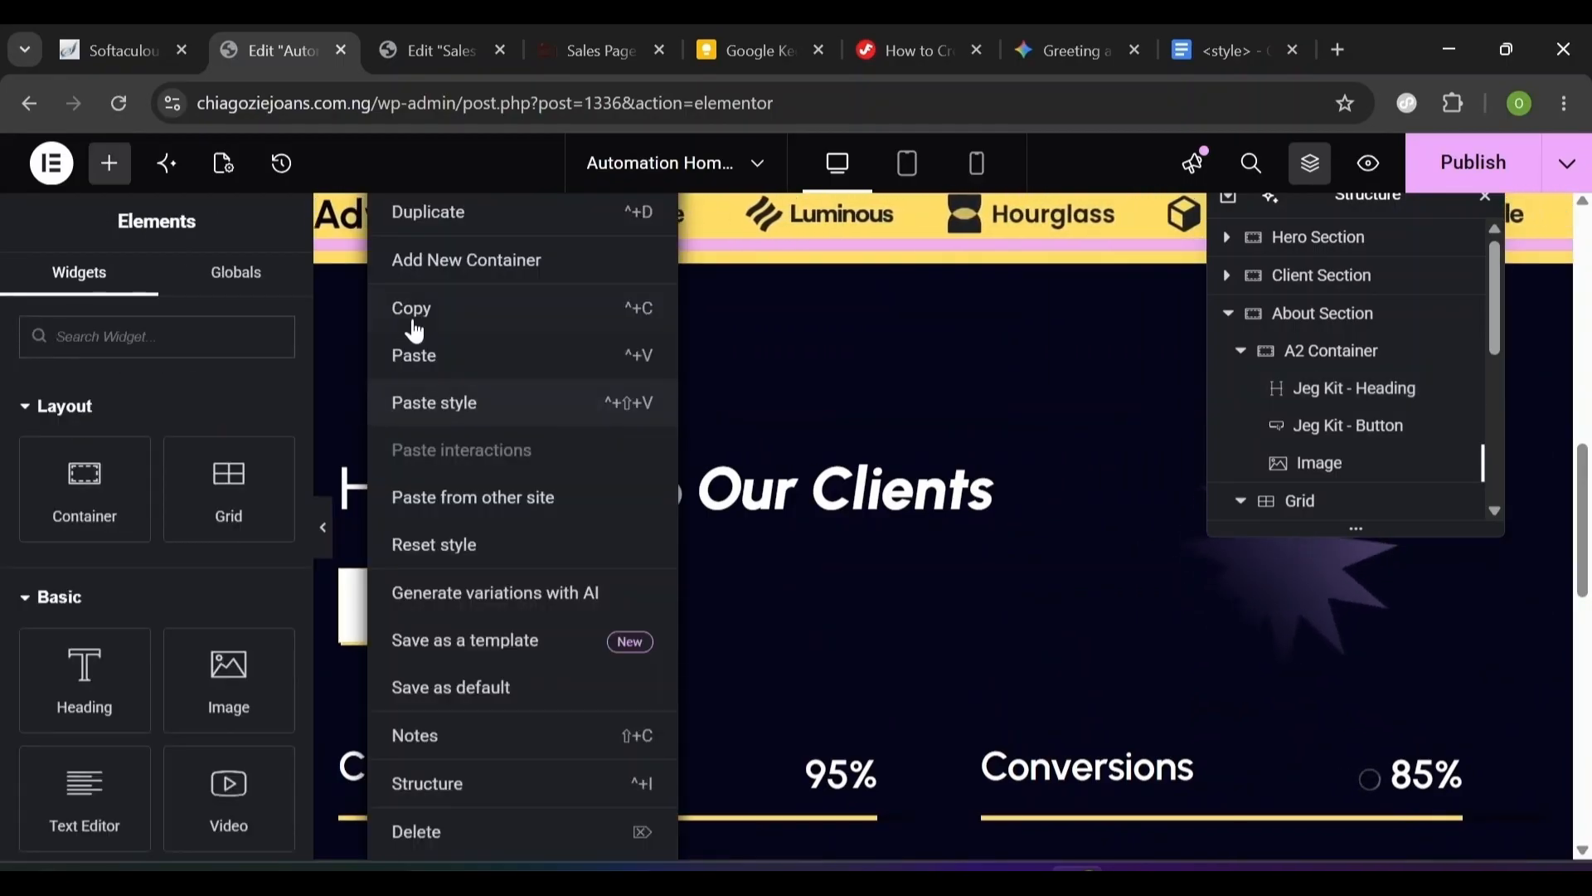
{"action": "left_click", "coordinate": [440, 360]}
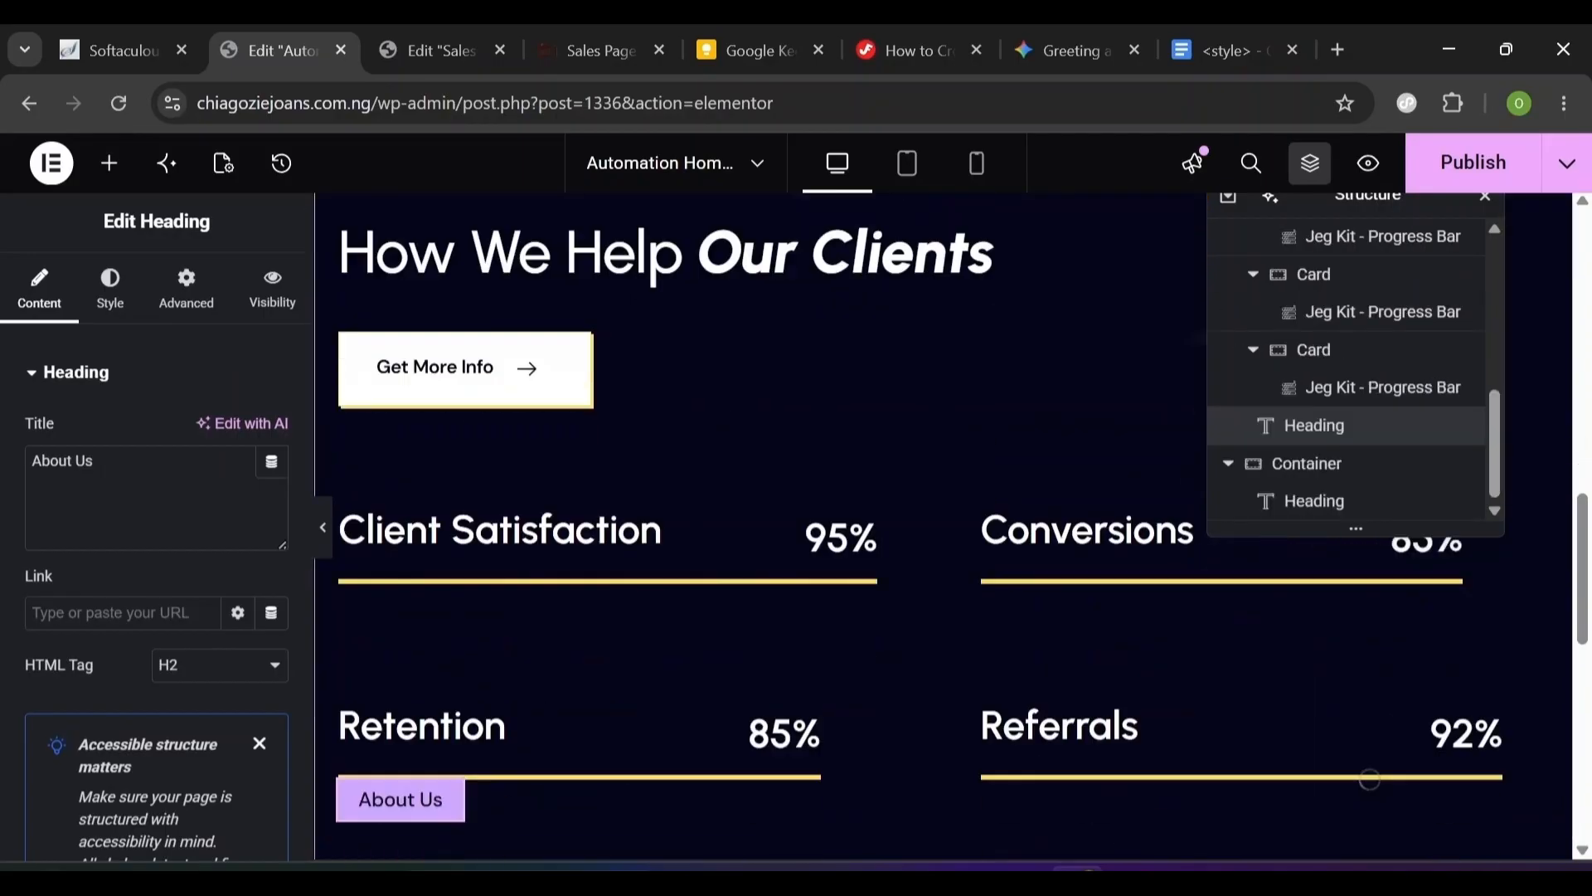
- Select the About Us label heading in the new container for editing
{"action": "scroll", "coordinate": [397, 678], "scroll_direction": "up", "scroll_amount": 1}
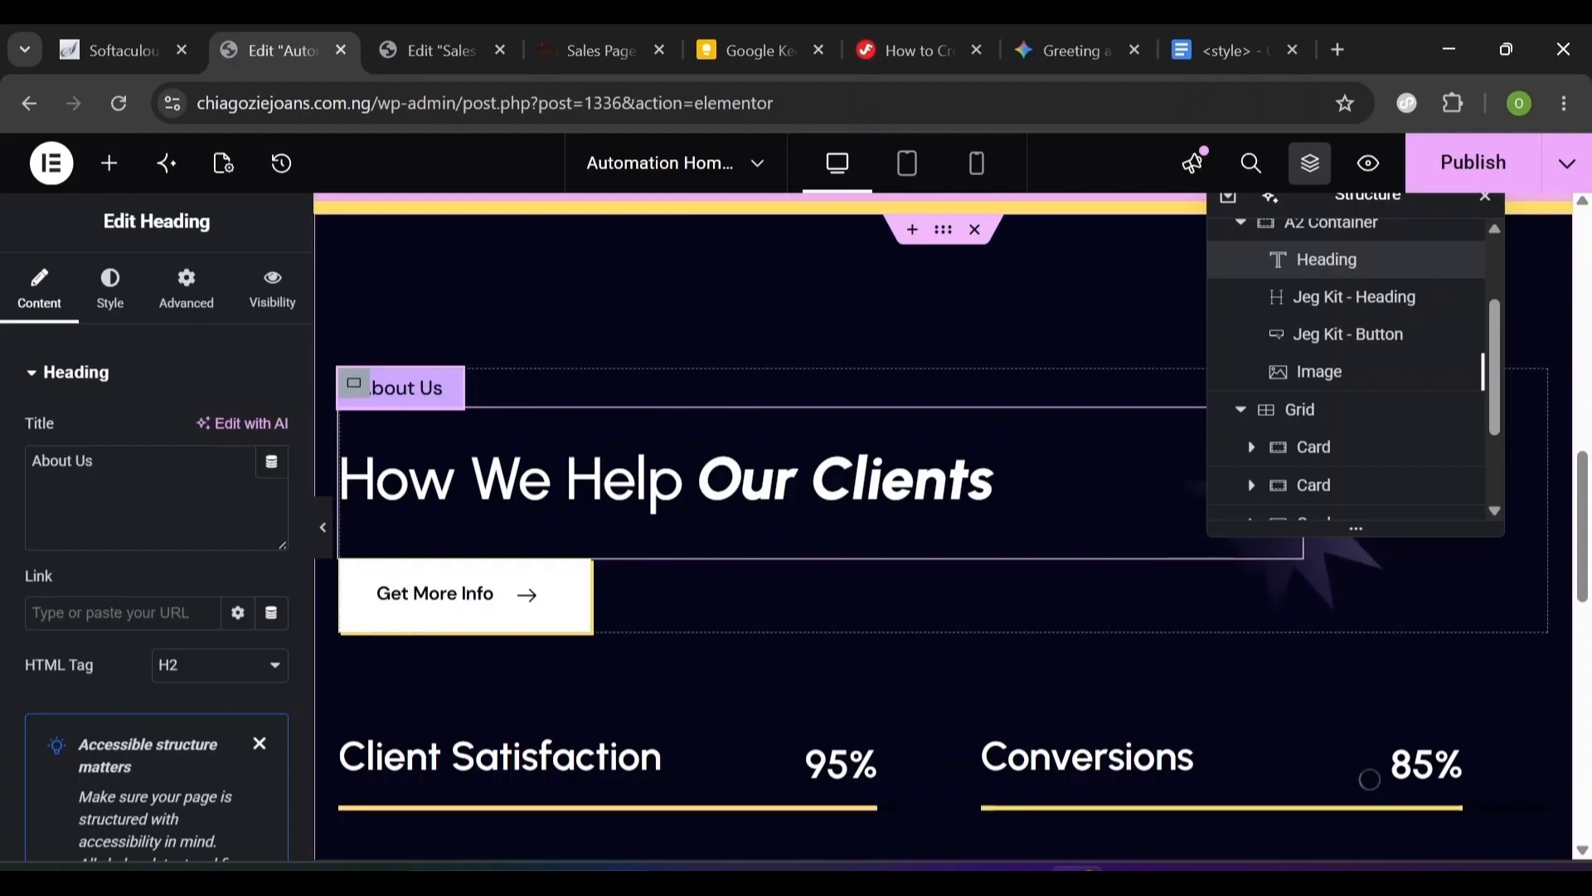
{"action": "scroll", "coordinate": [674, 406], "scroll_direction": "down", "scroll_amount": 2}
{"action": "left_click", "coordinate": [1326, 260]}
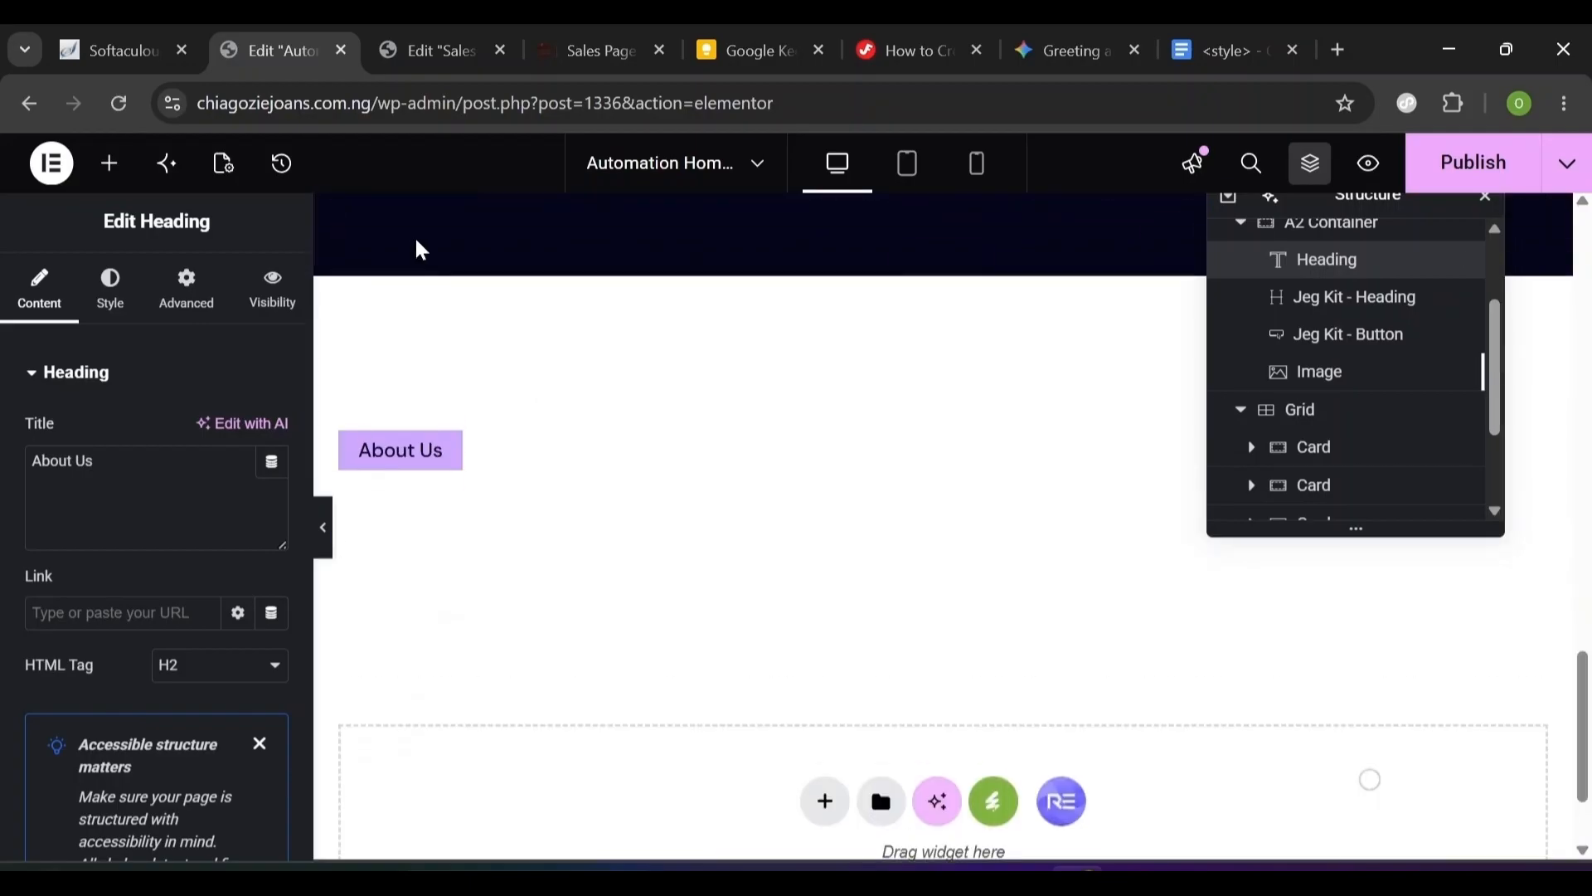
{"action": "left_click", "coordinate": [413, 468]}
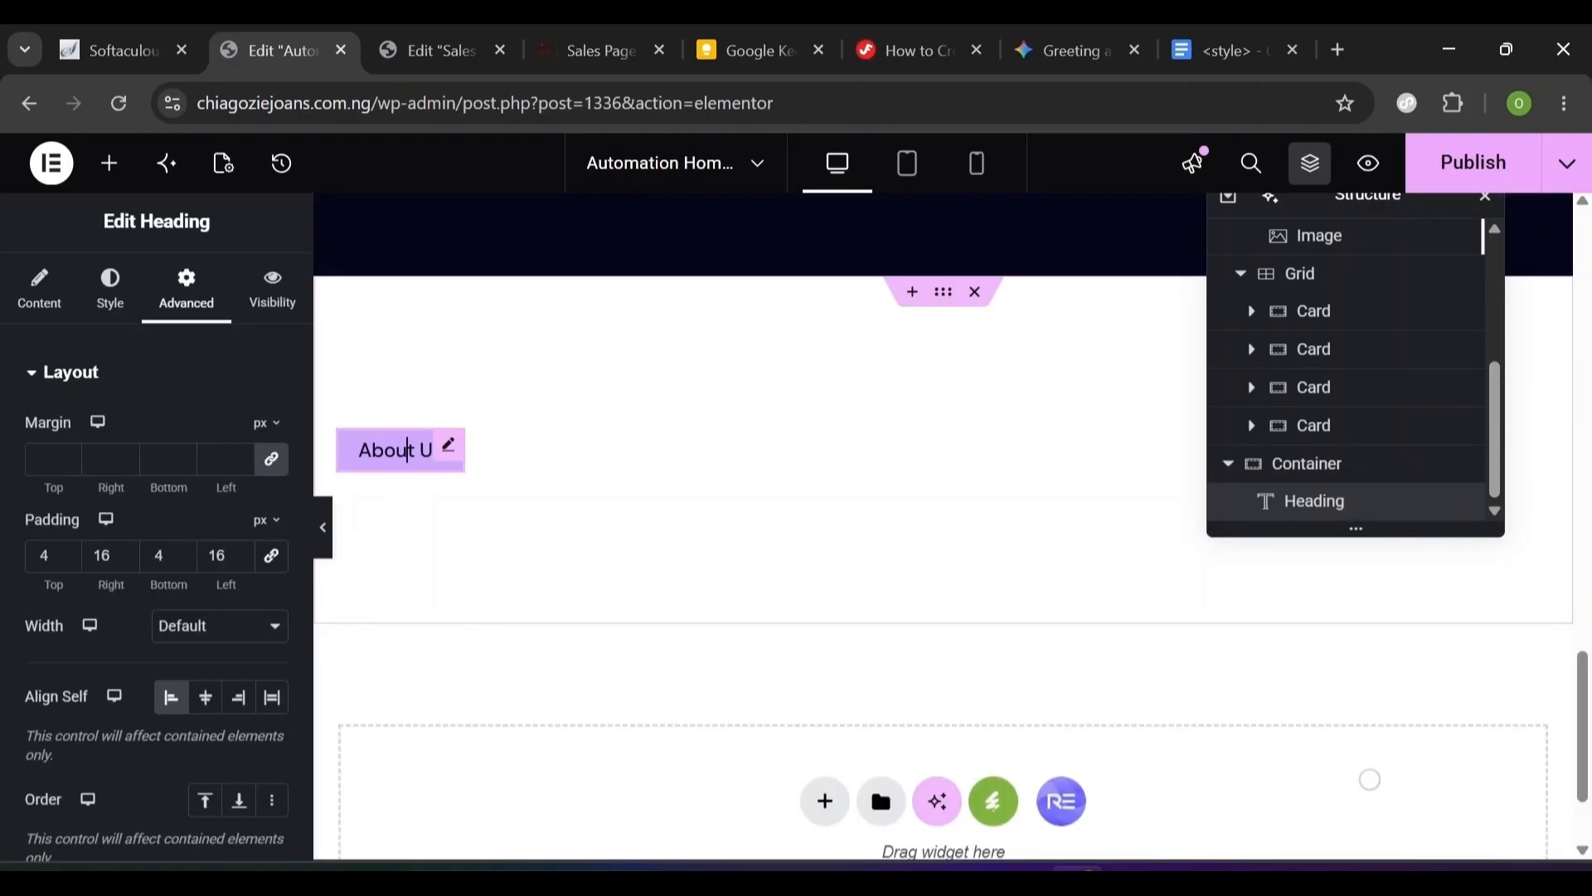
{"action": "left_click", "coordinate": [55, 316]}
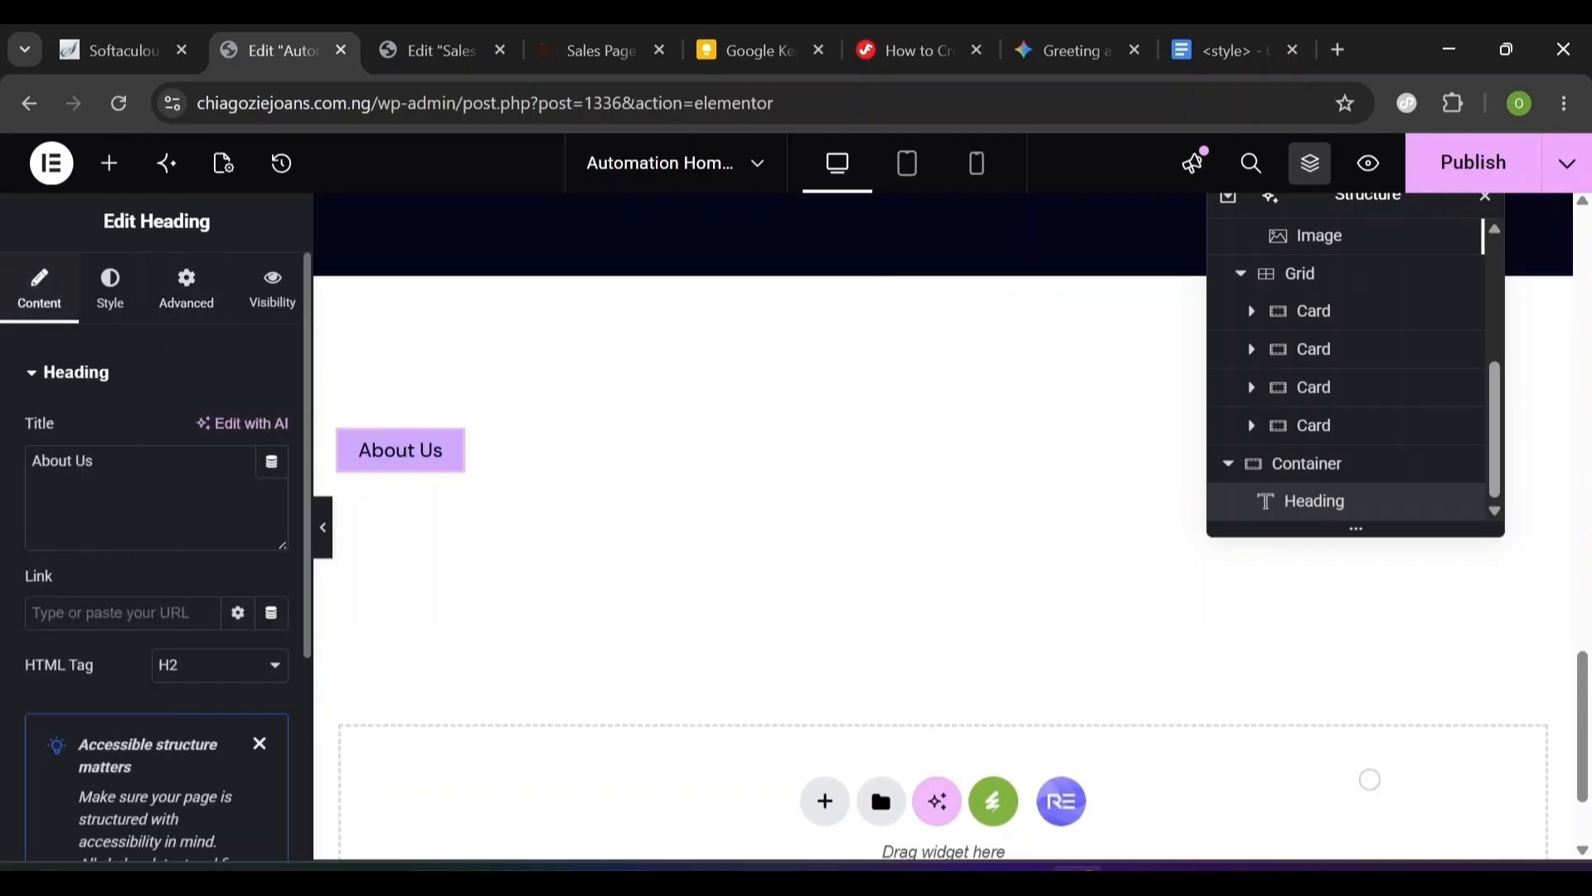
- Retitle the copied label 'Services' and set its Align Self to Center
{"action": "key", "text": "ctrl+a"}
{"action": "type", "text": "Serc"}
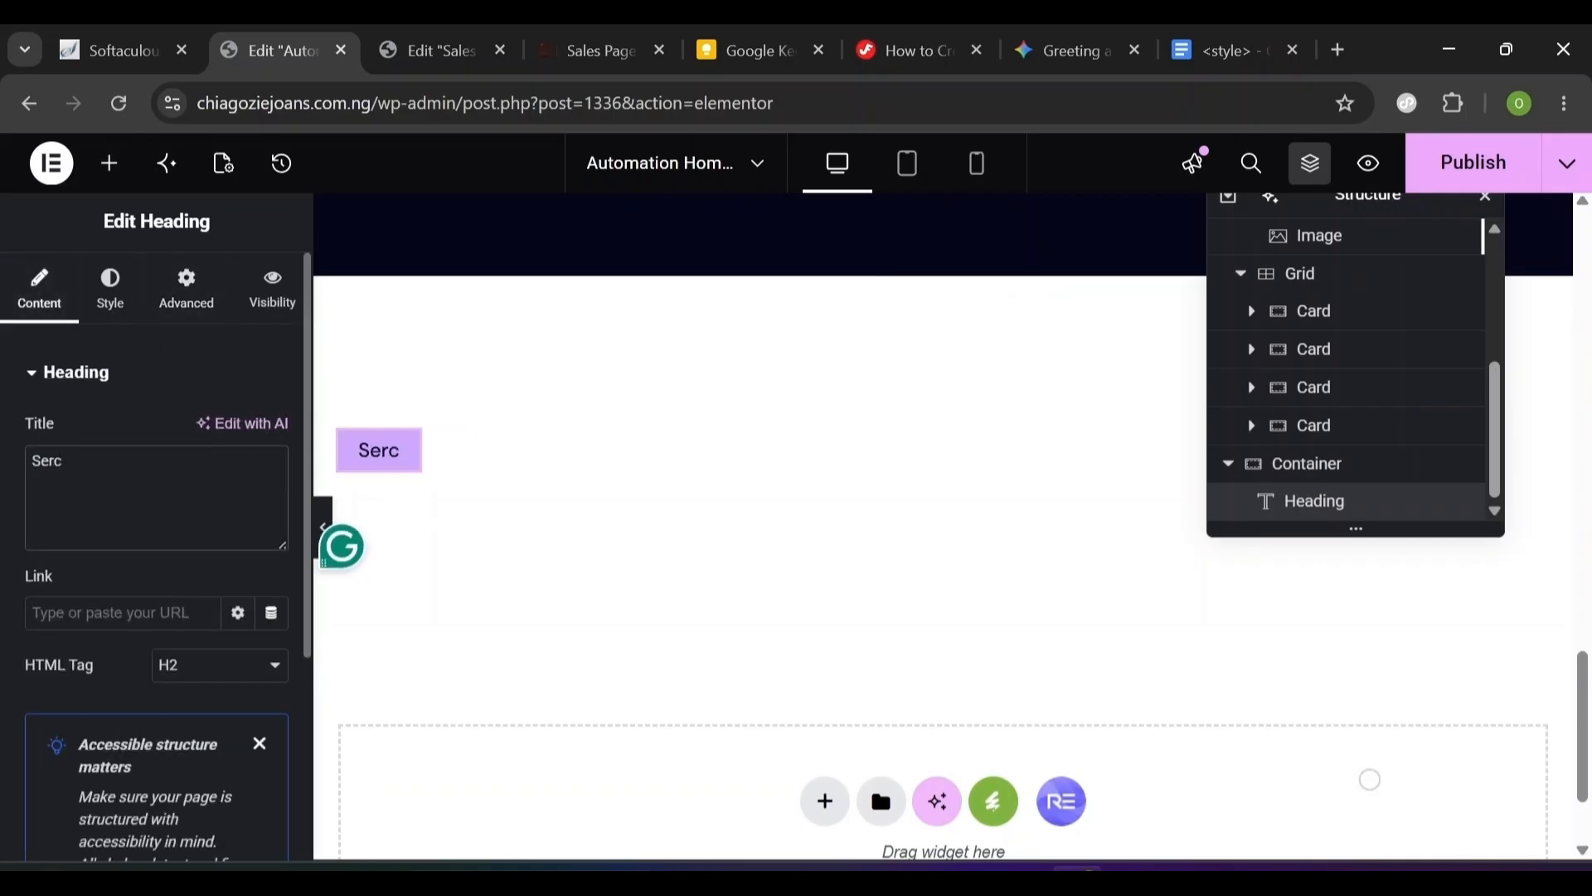
{"action": "key", "text": "BackSpace"}
{"action": "type", "text": "vices"}
{"action": "left_click", "coordinate": [189, 308]}
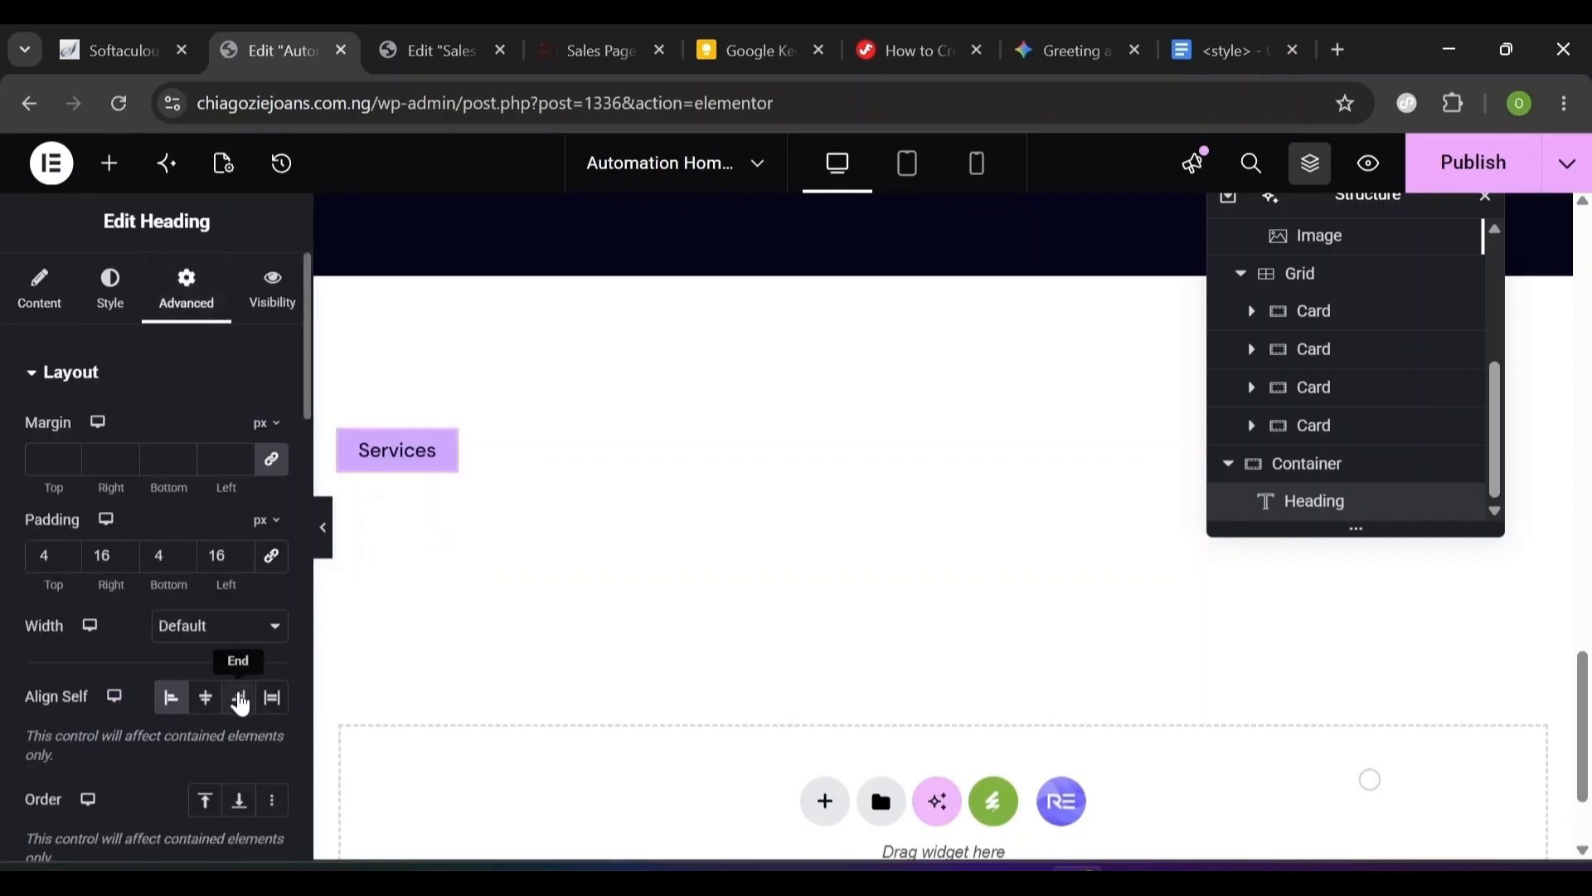
{"action": "left_click", "coordinate": [205, 710]}
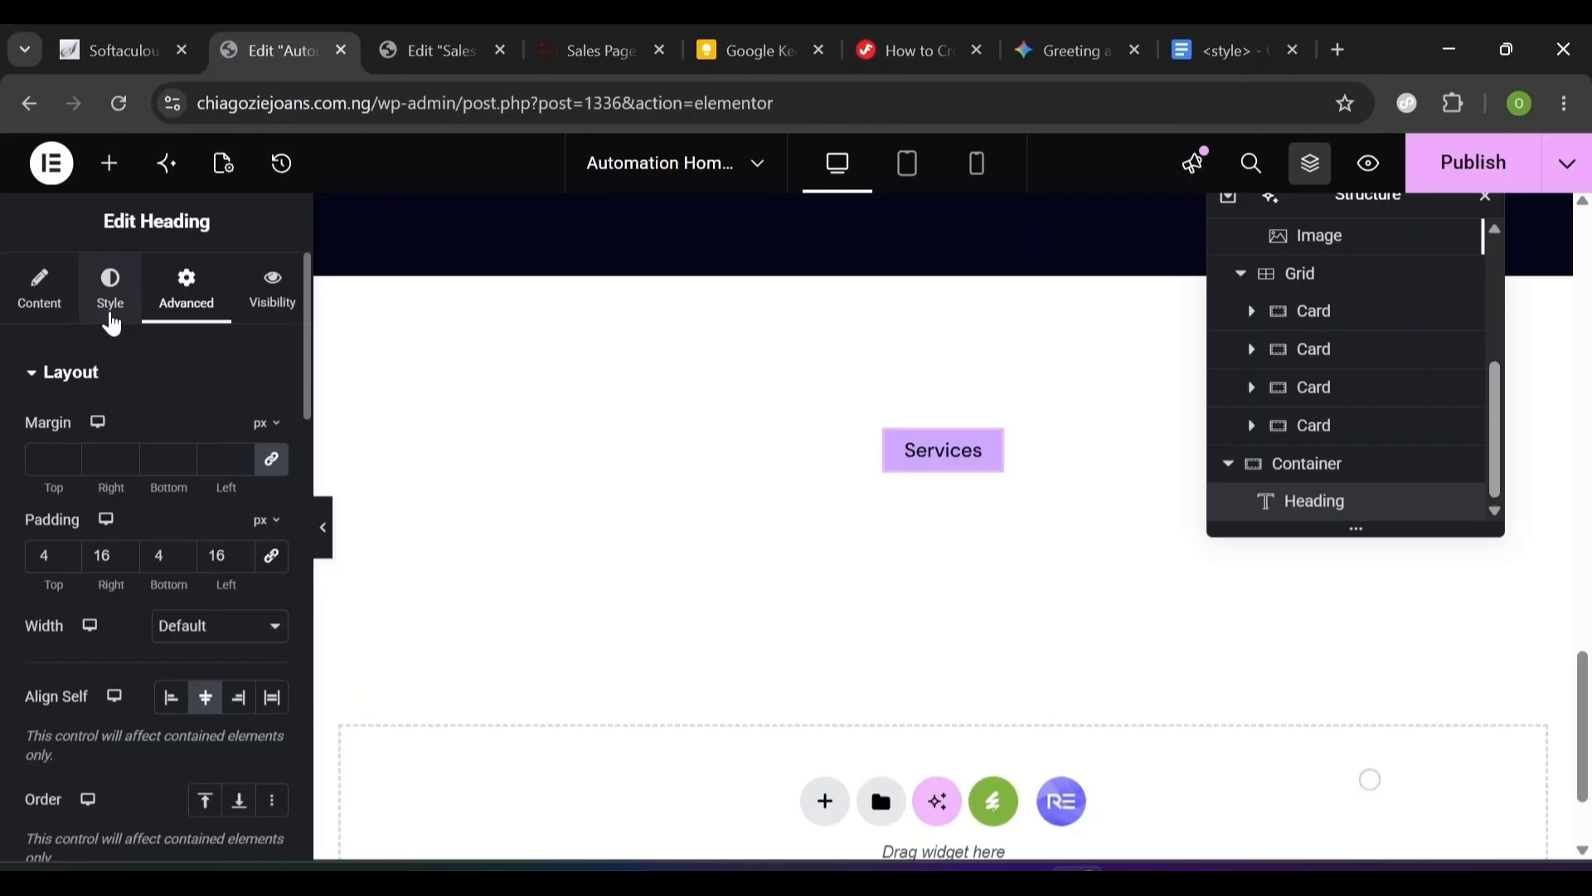
{"action": "left_click", "coordinate": [111, 322]}
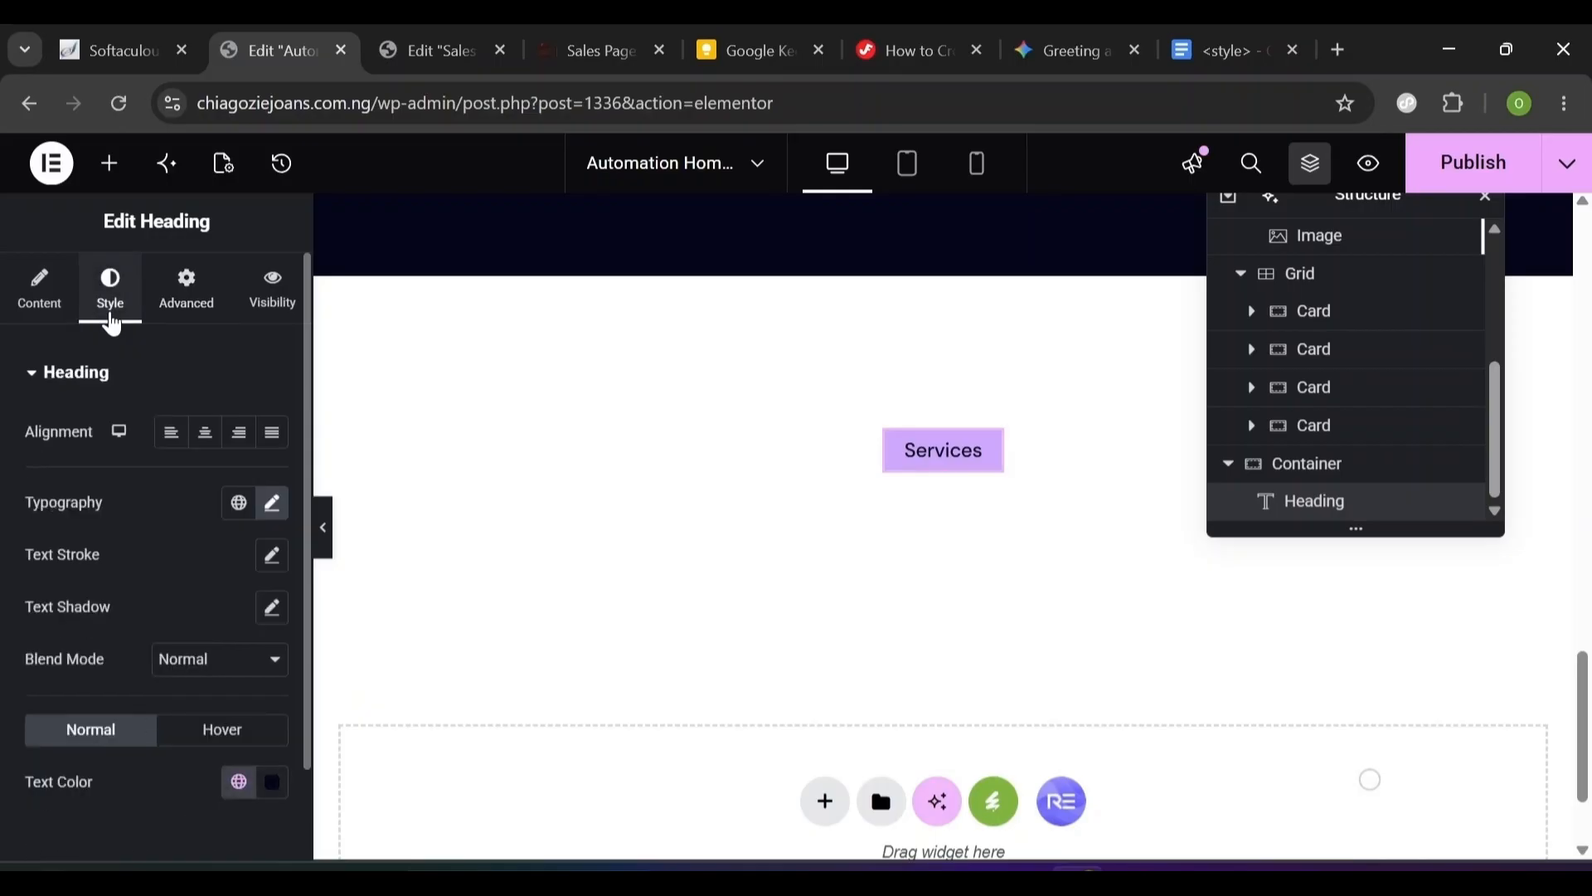
{"action": "left_click", "coordinate": [189, 299]}
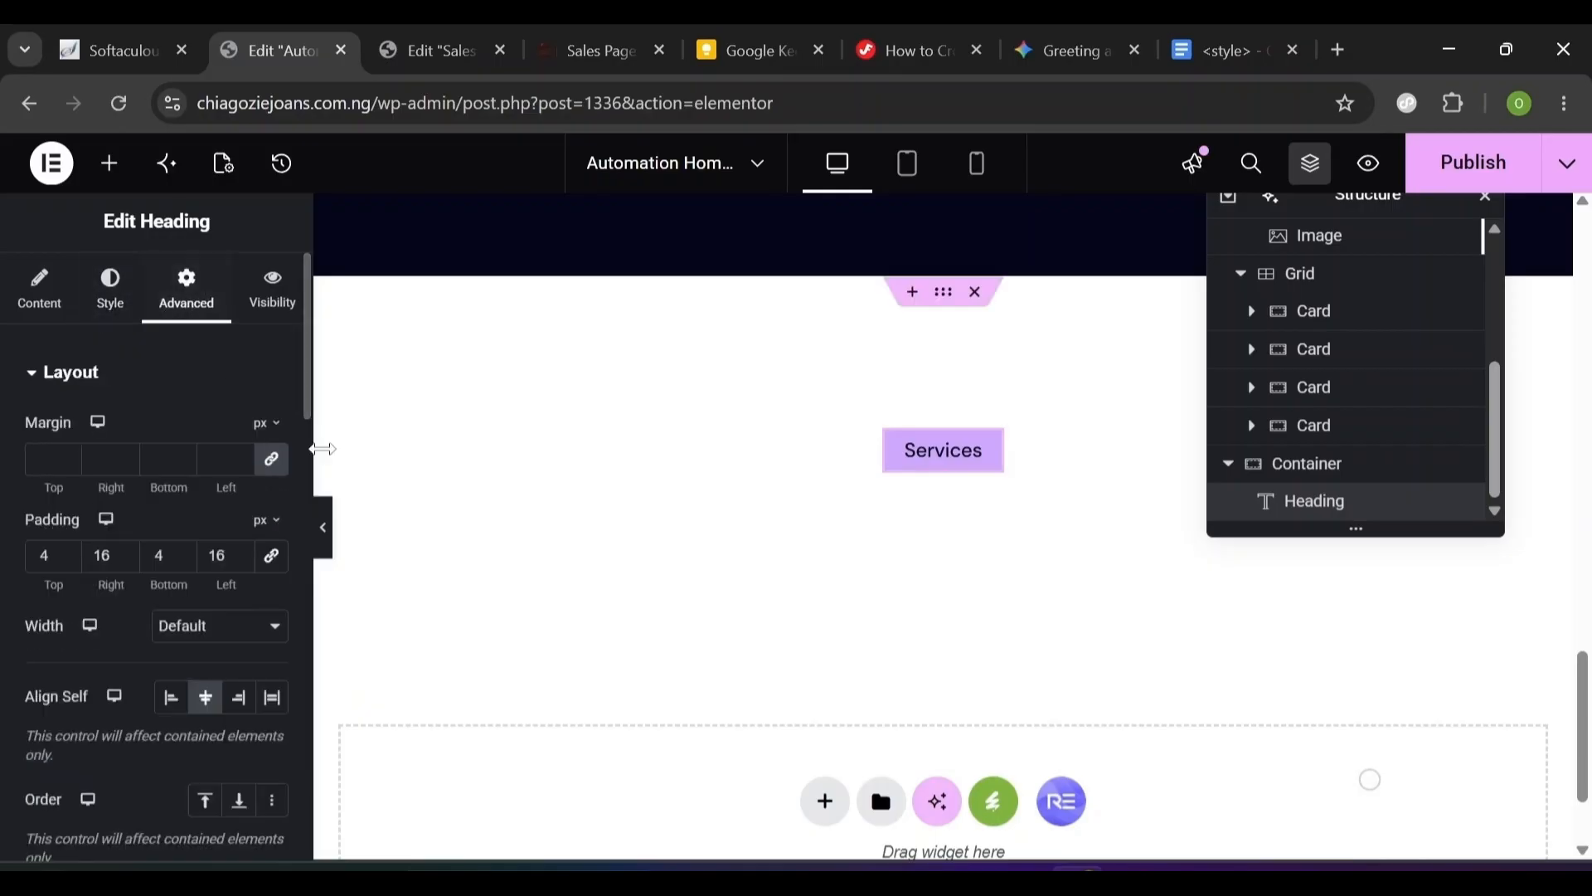
{"action": "left_click", "coordinate": [306, 540]}
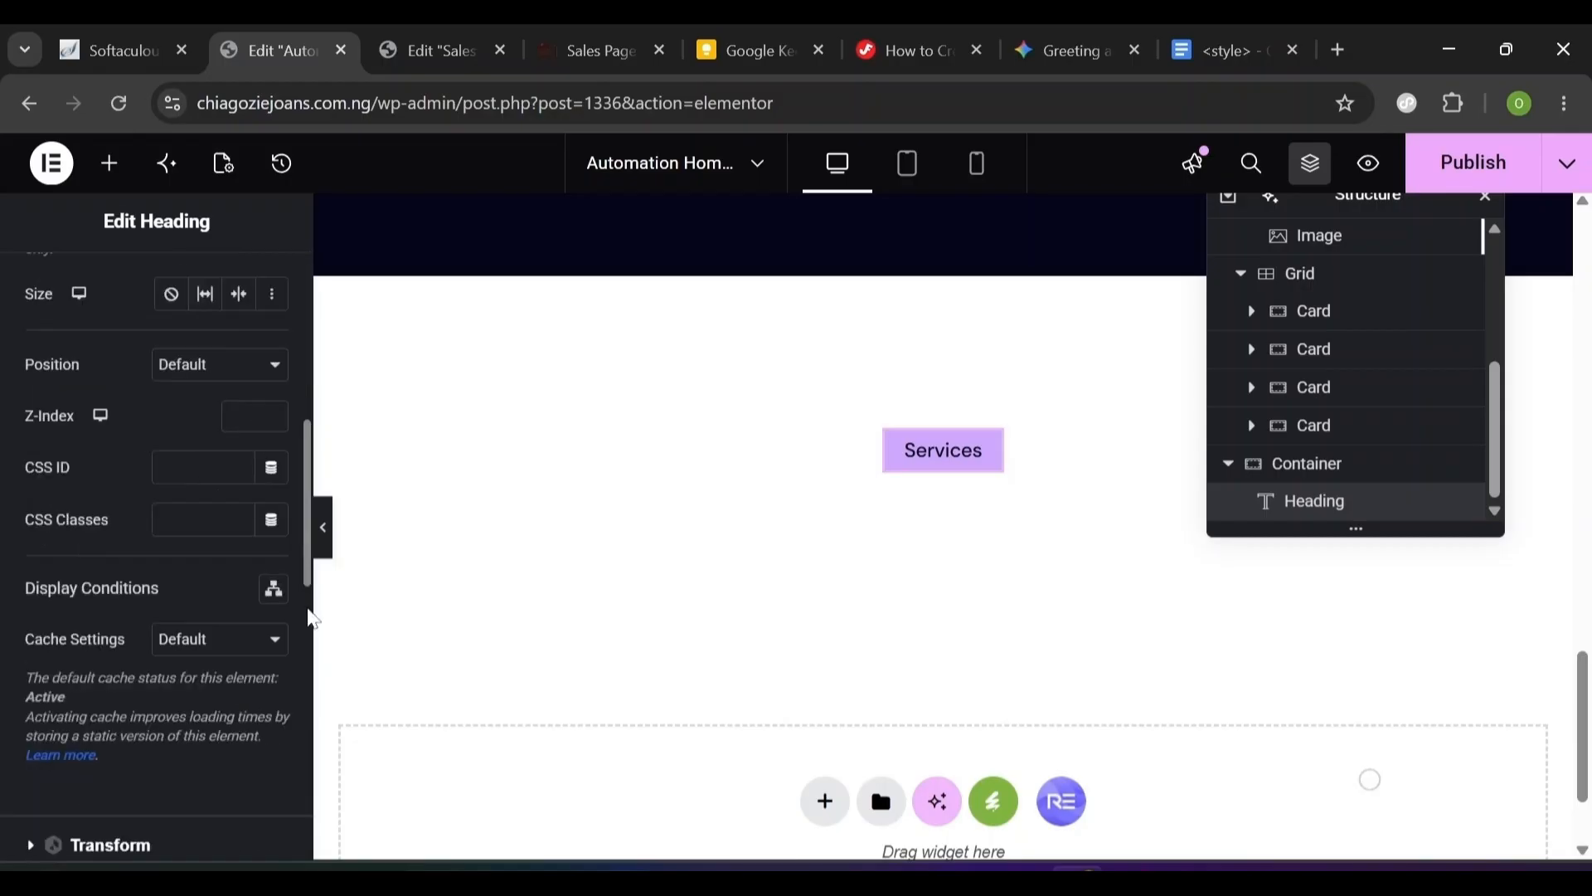
- Give the Services label a translucent #CFA9FF52 background and publish the page
{"action": "left_click", "coordinate": [308, 618]}
{"action": "left_click", "coordinate": [32, 717]}
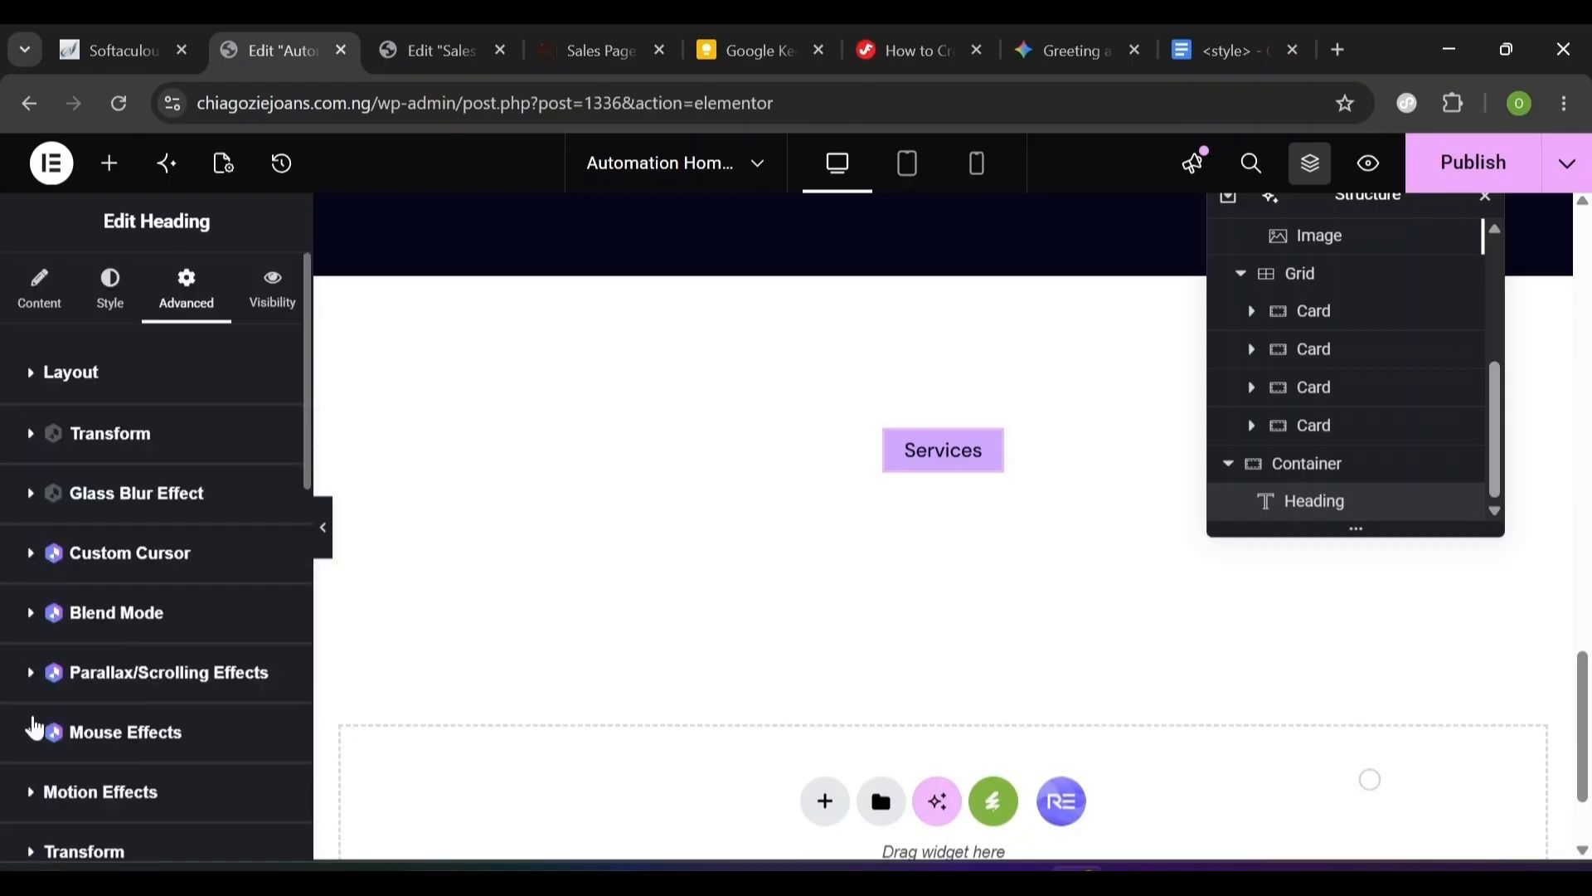
{"action": "left_click", "coordinate": [306, 777]}
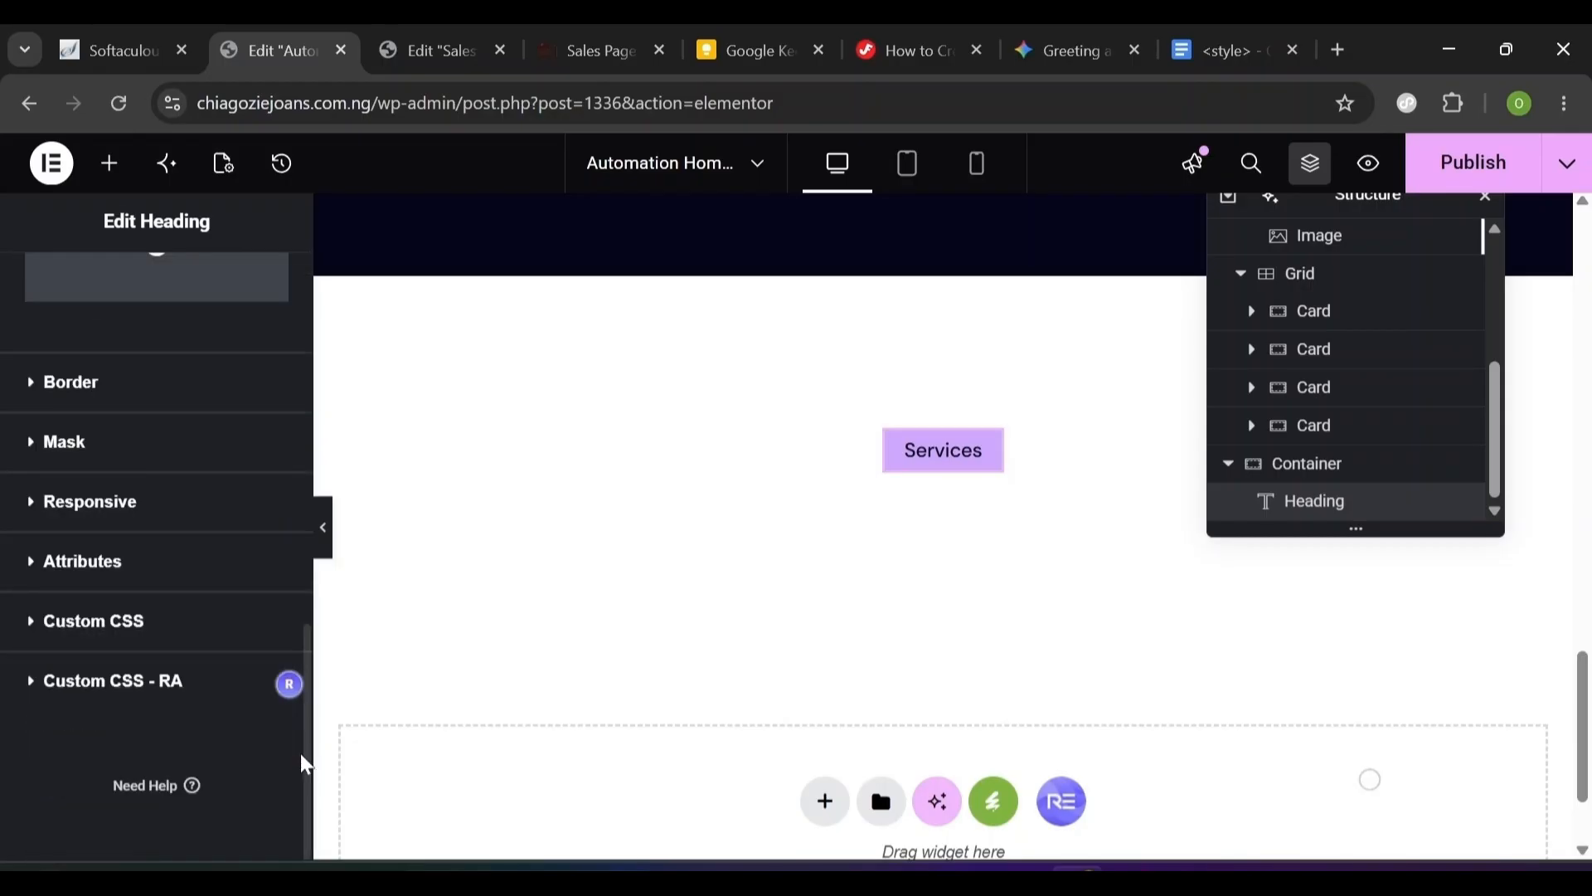
{"action": "scroll", "coordinate": [302, 758], "scroll_direction": "up", "scroll_amount": 5}
{"action": "left_click", "coordinate": [273, 732]}
{"action": "left_click", "coordinate": [202, 668]}
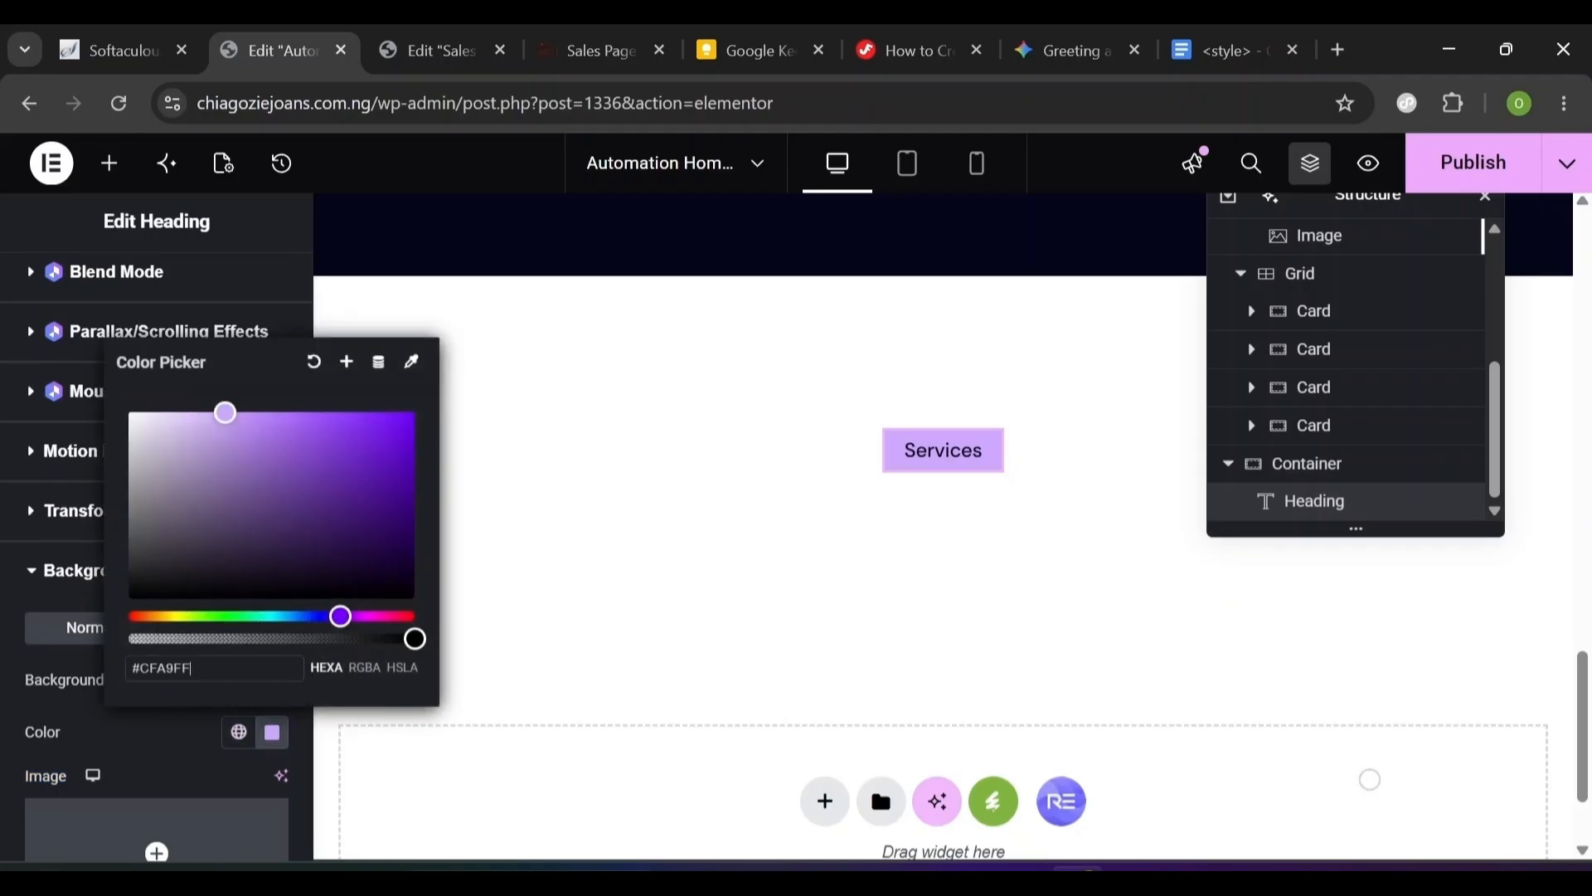
{"action": "type", "text": "52"}
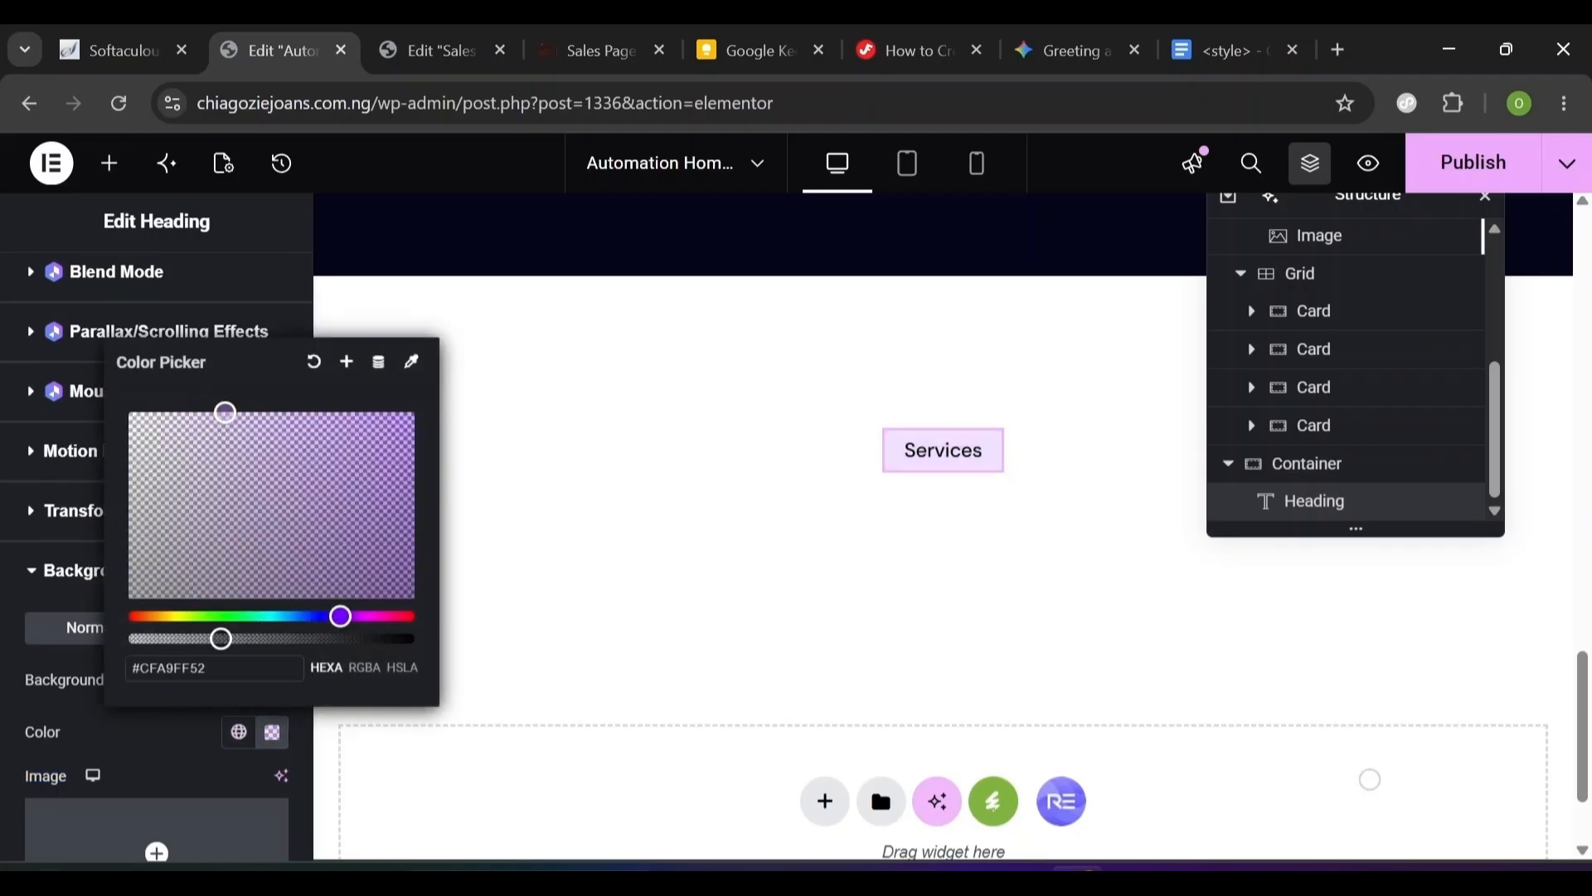
{"action": "left_click", "coordinate": [178, 744]}
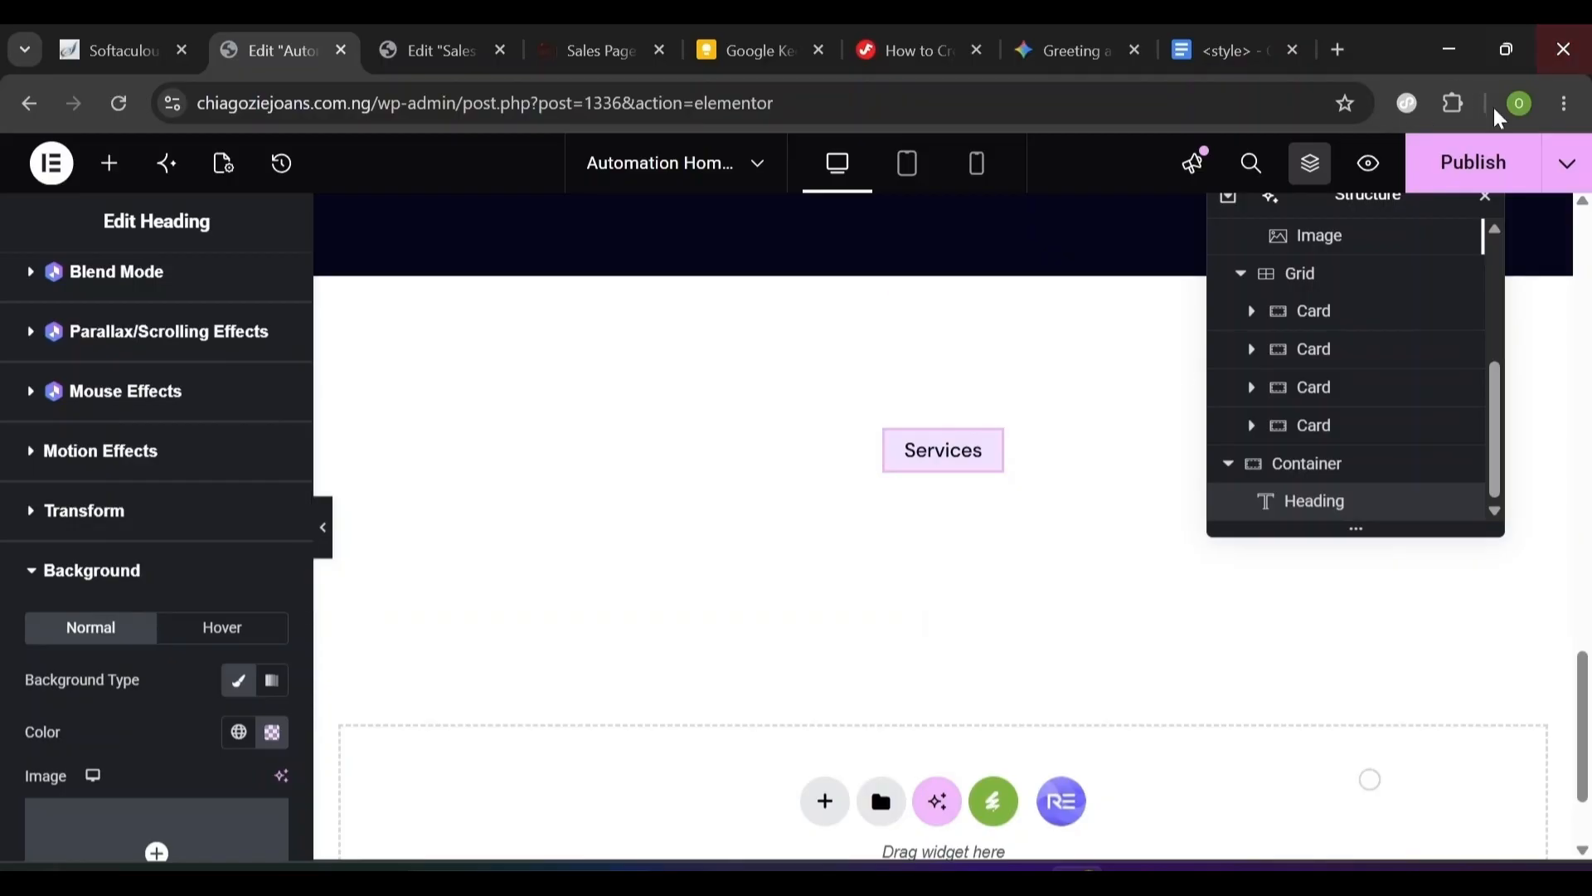
{"action": "left_click", "coordinate": [1474, 170]}
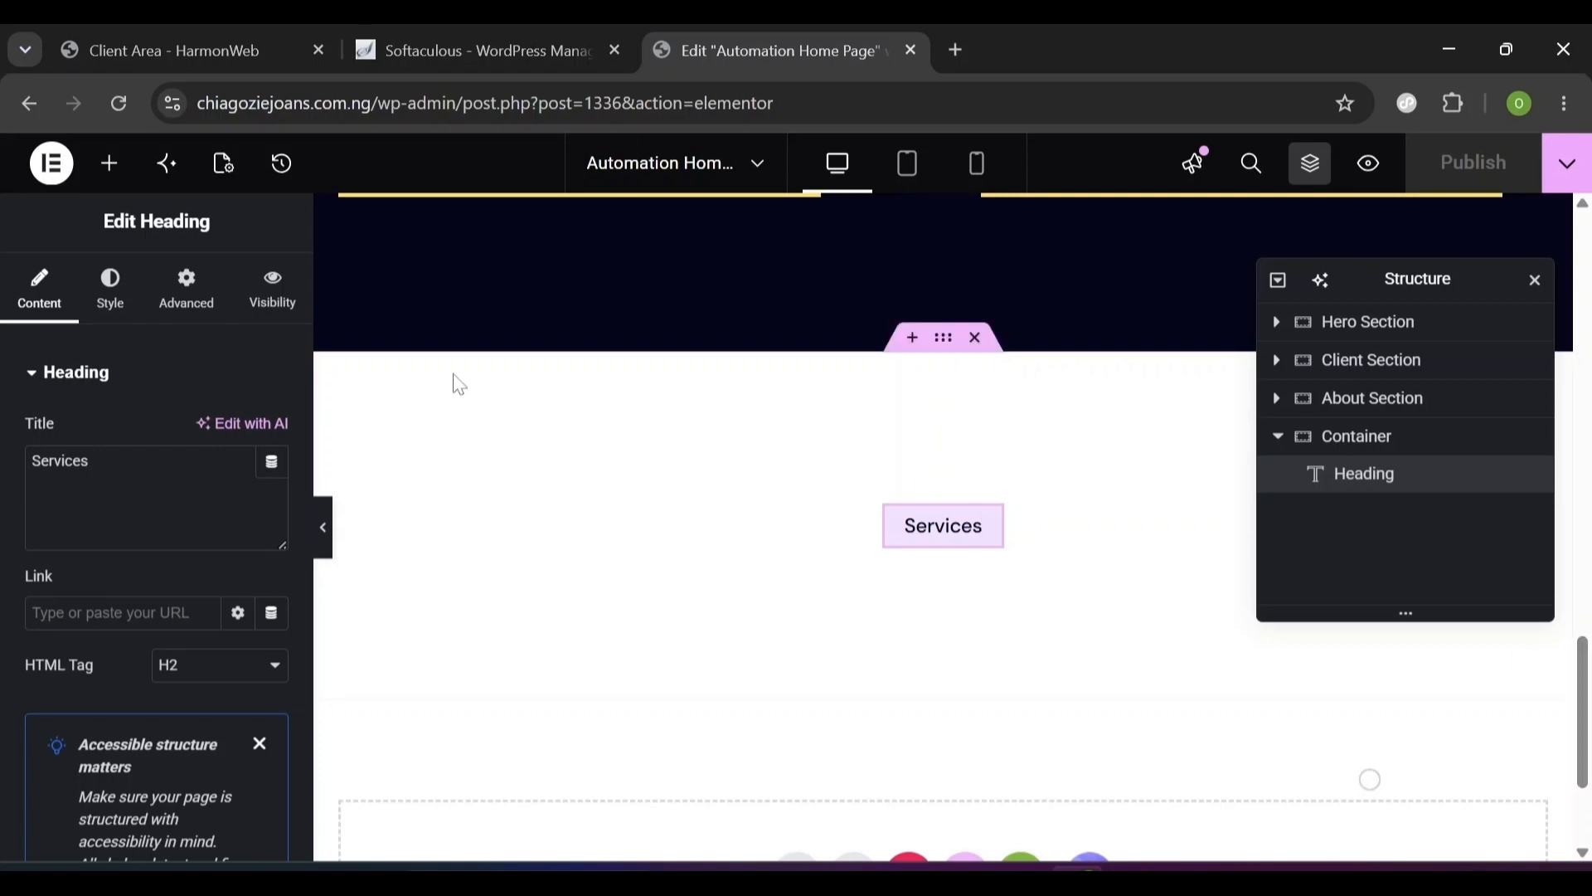
- Search widgets for 'Heading' and drop a Jeg Kit heading below the Services label
{"action": "left_click", "coordinate": [111, 166]}
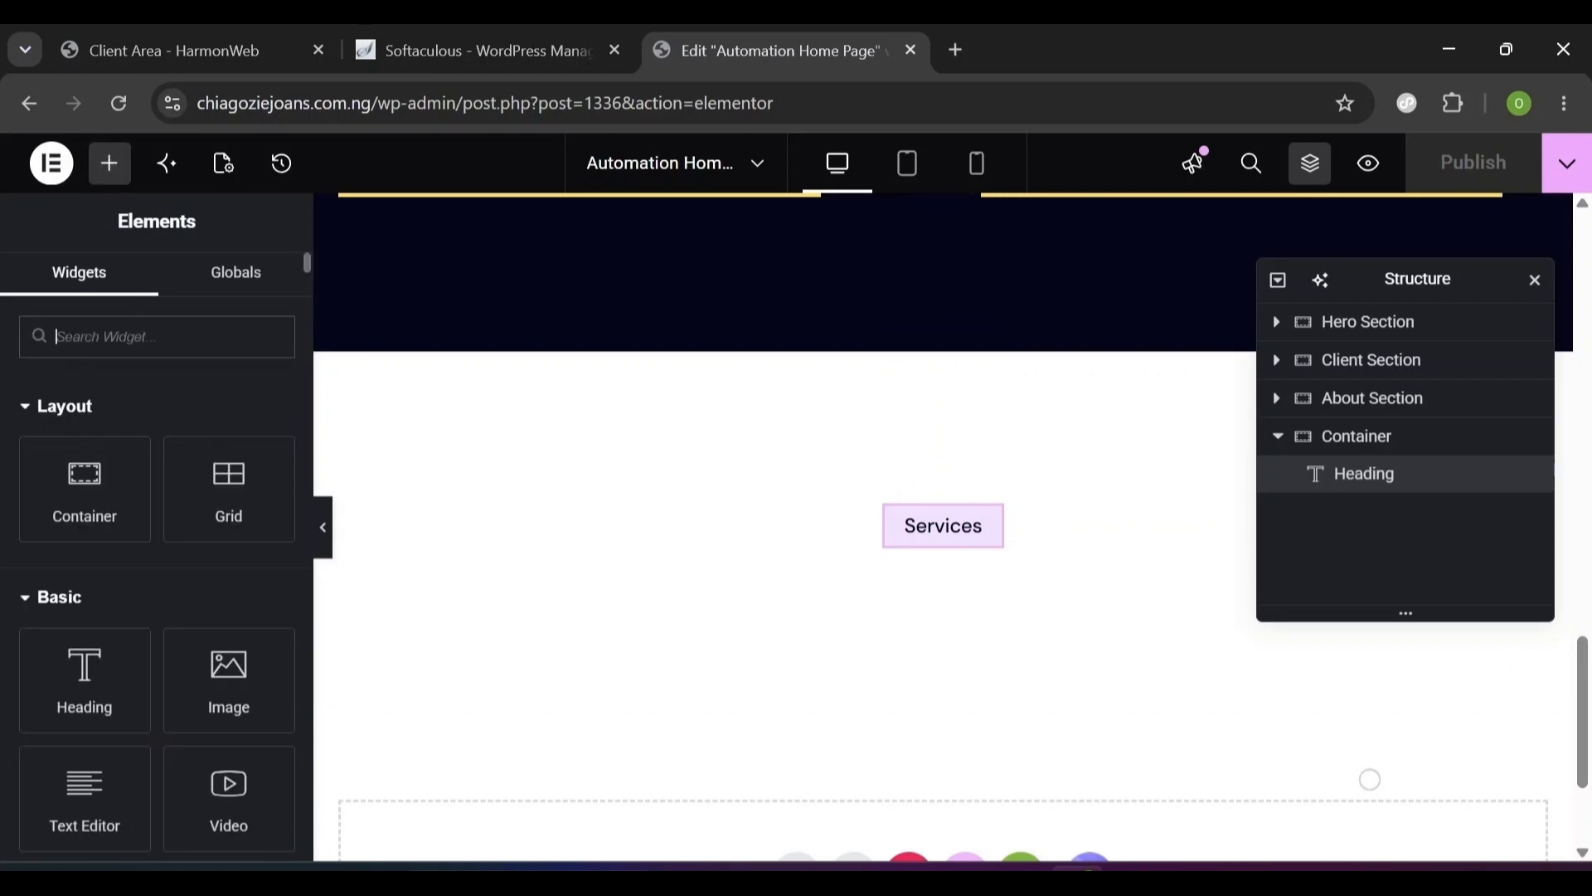
{"action": "type", "text": "Heading"}
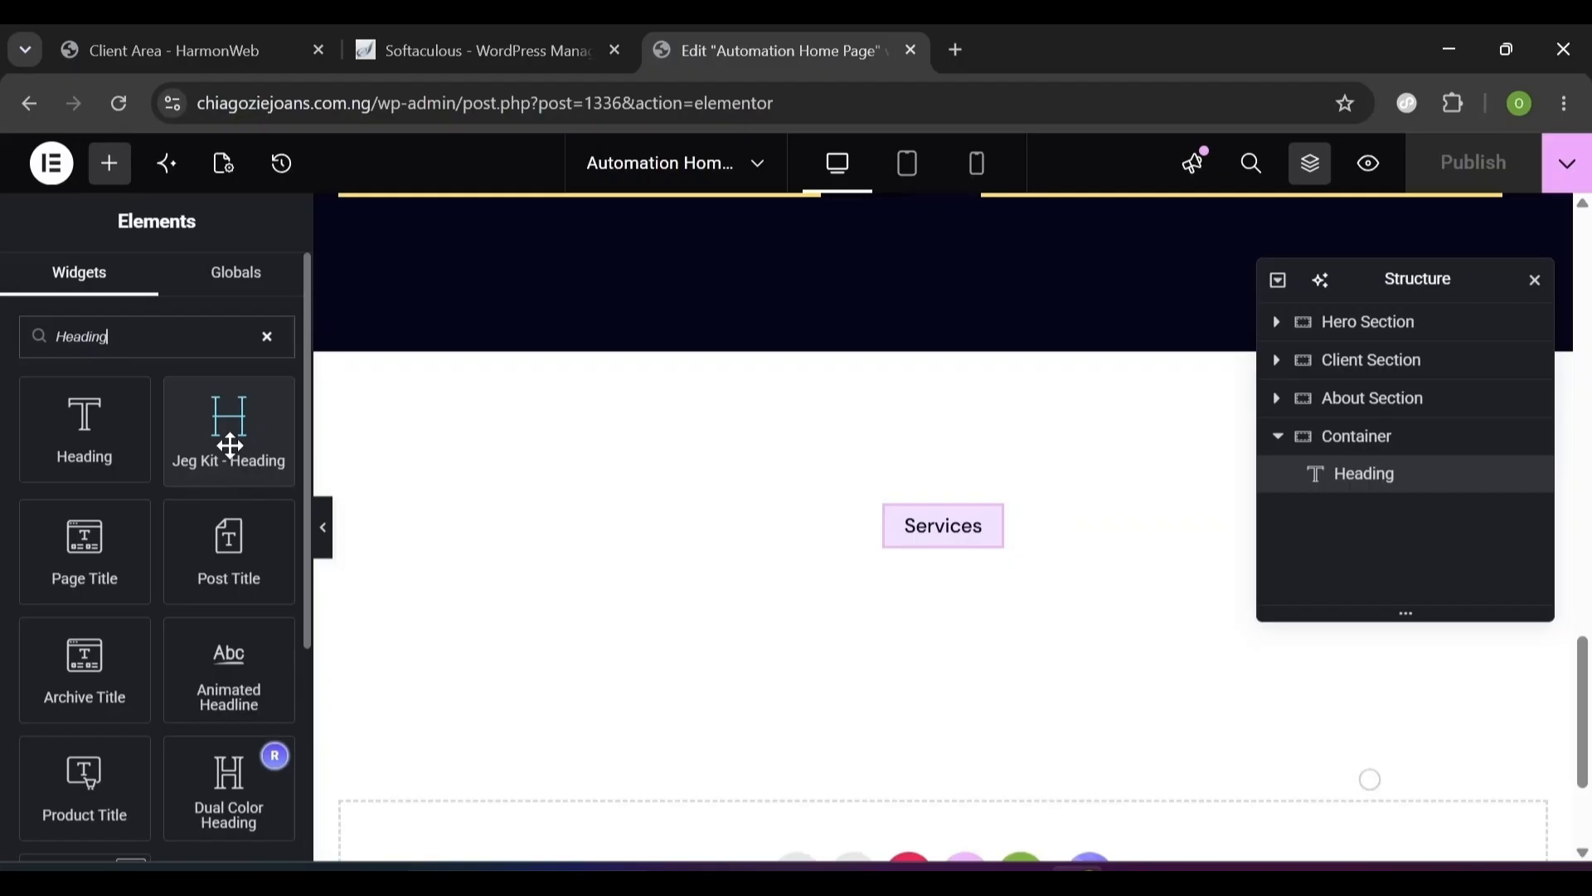
{"action": "left_click_drag", "start_coordinate": [230, 445], "coordinate": [968, 549]}
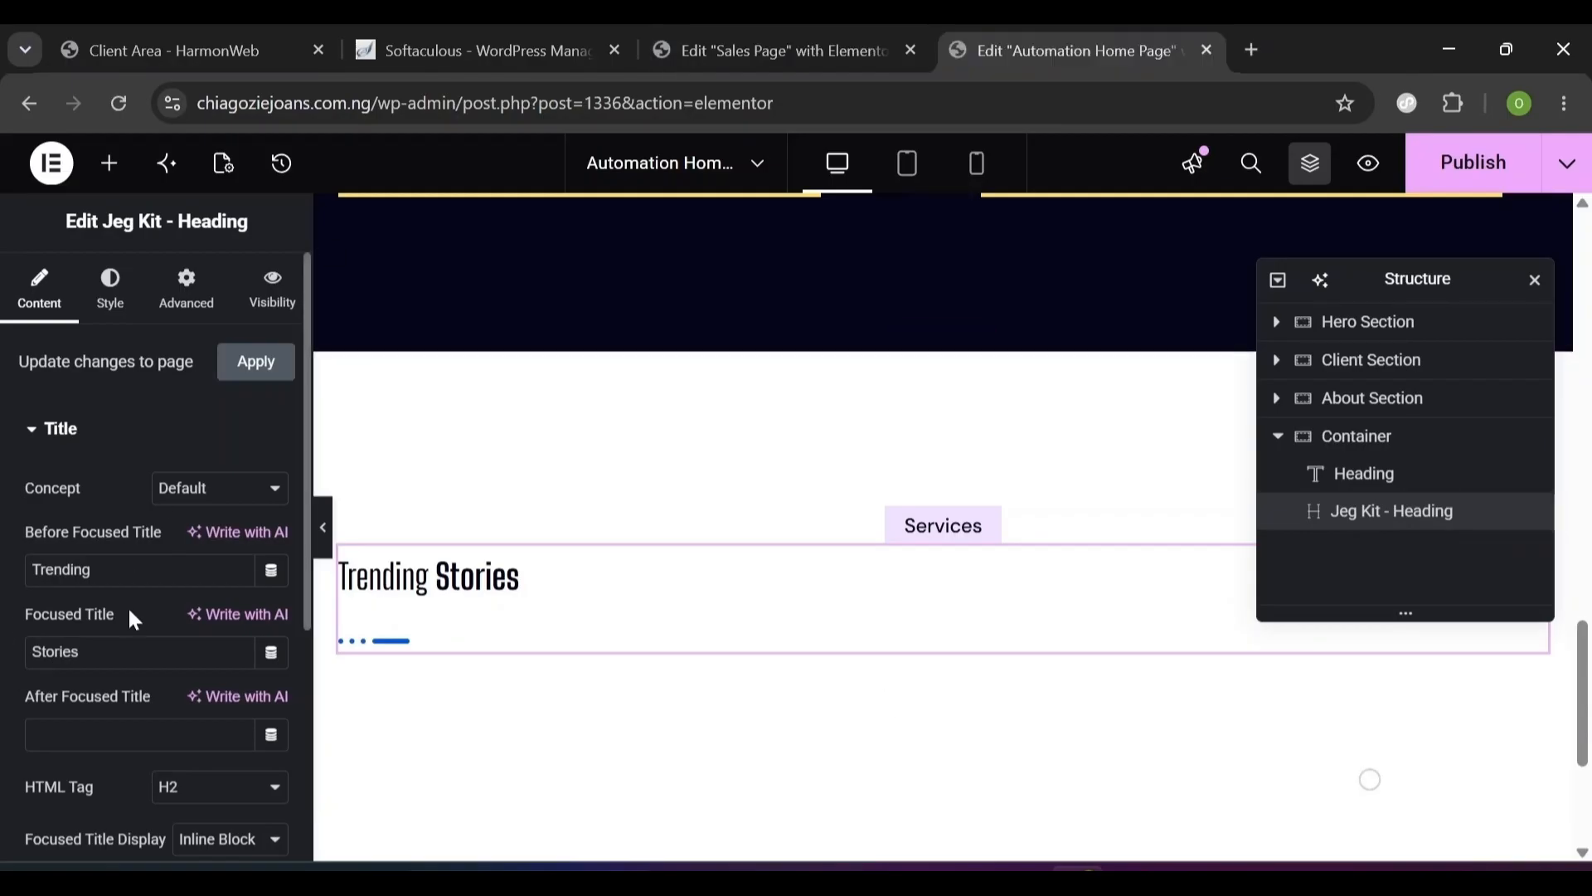
- Change the heading text to 'Benefit With Working' with the focused title 'With Us'
{"action": "triple_click", "coordinate": [130, 614]}
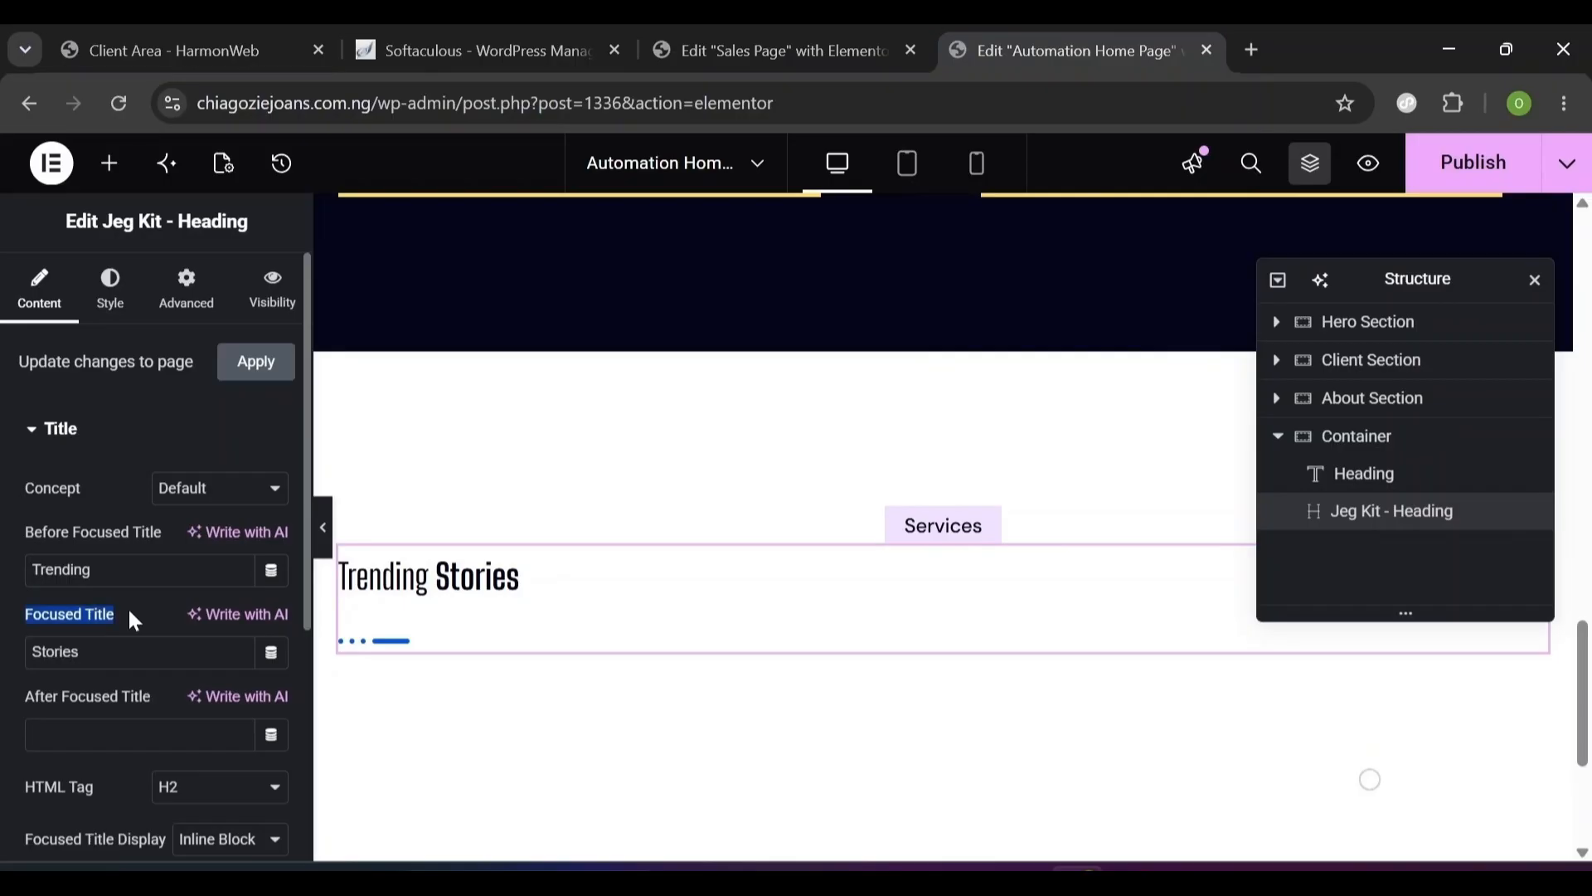
{"action": "left_click", "coordinate": [89, 569]}
{"action": "double_click", "coordinate": [89, 570]}
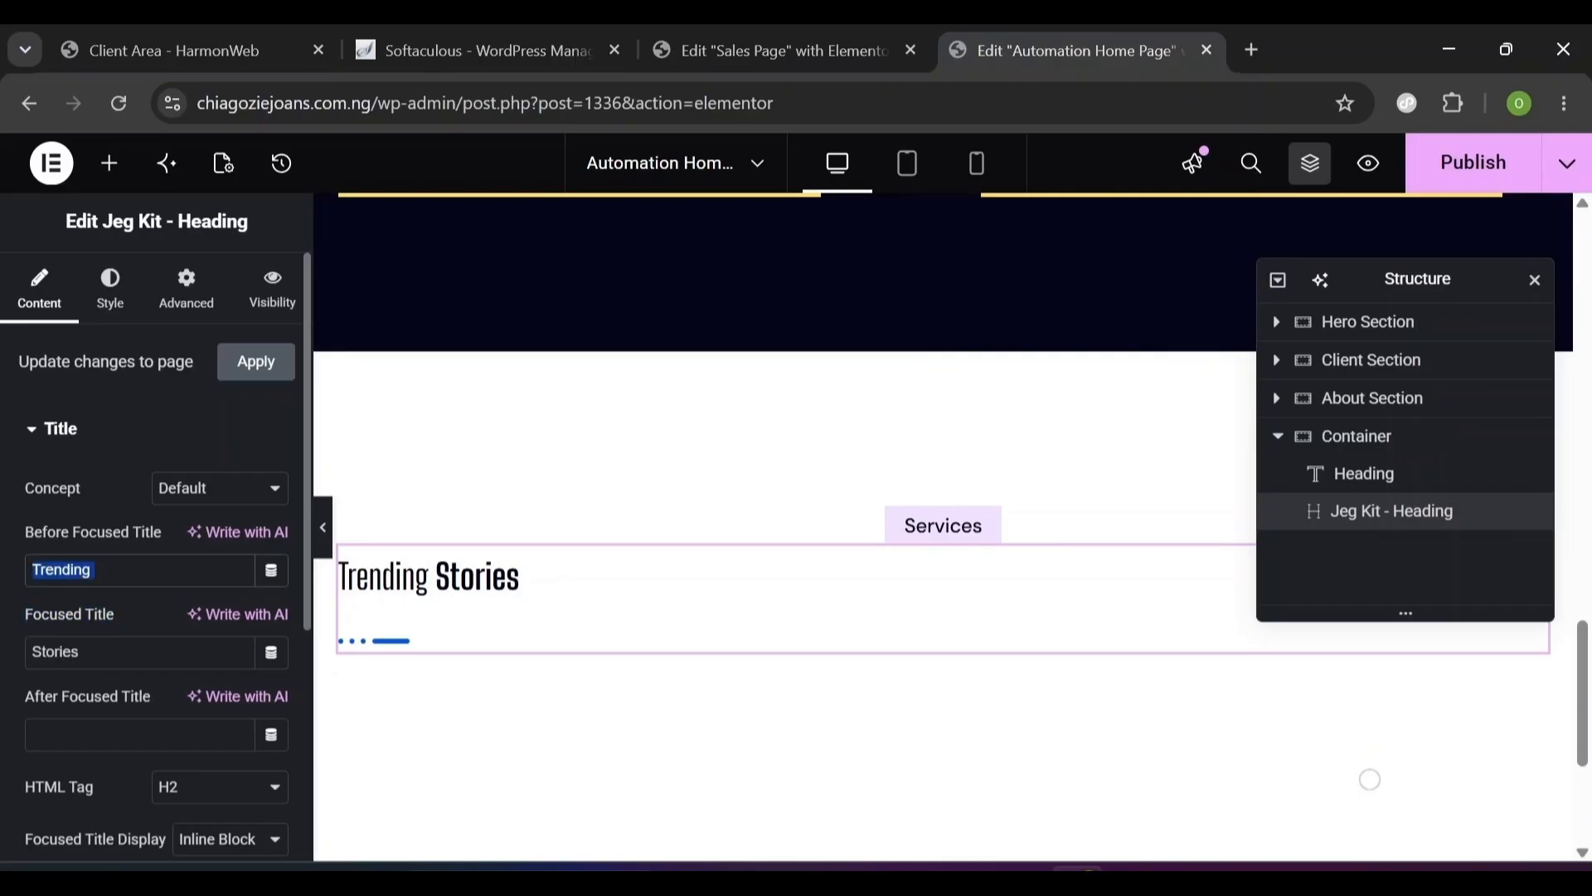
{"action": "key", "text": "BackSpace"}
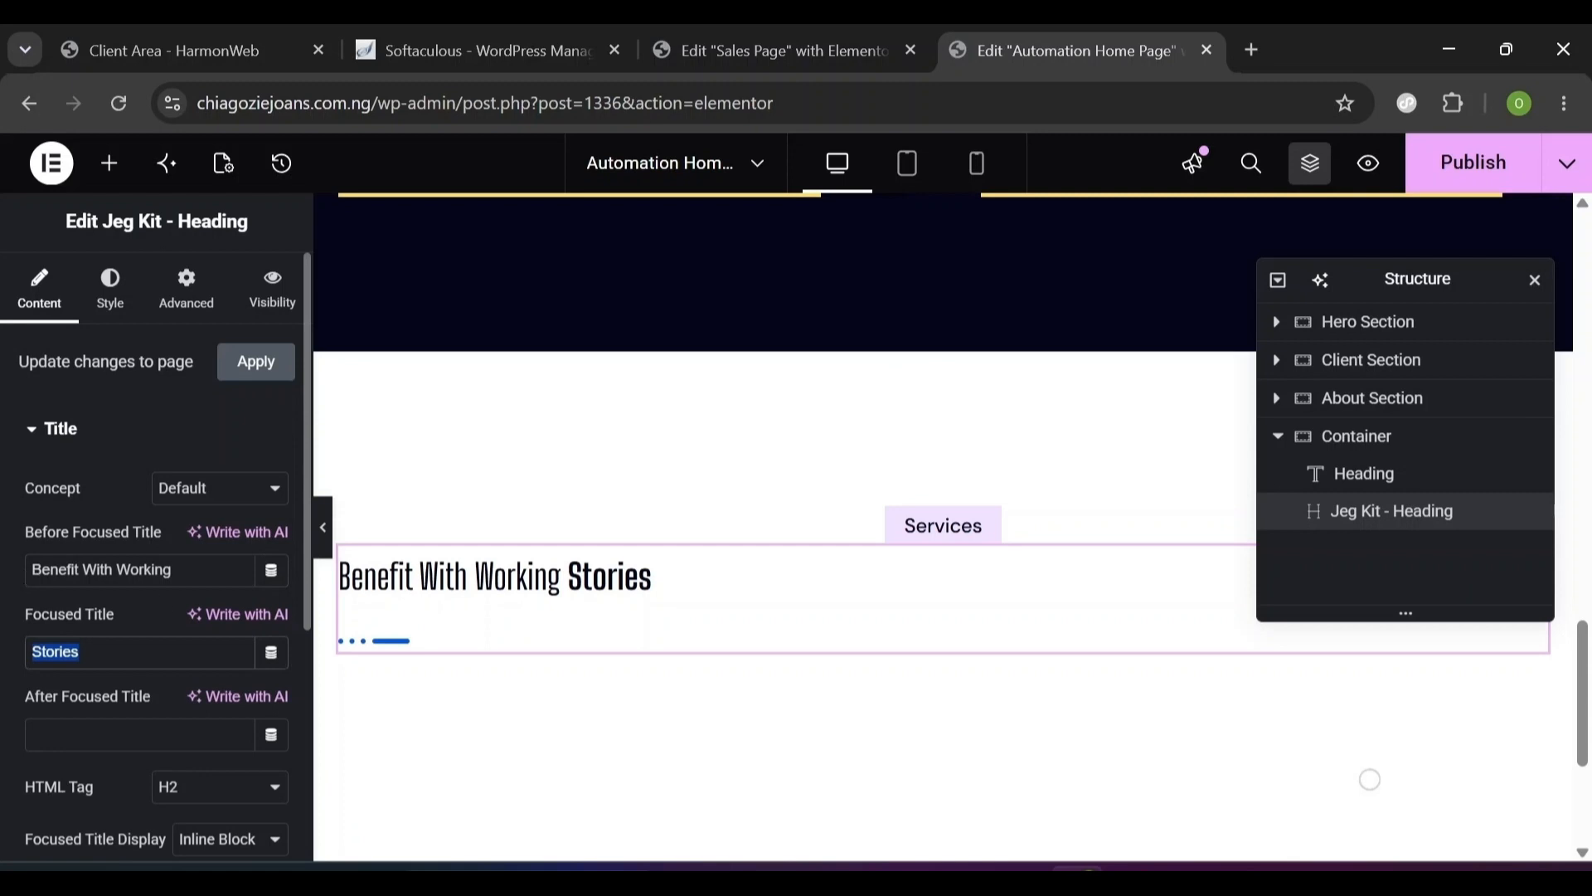
{"action": "type", "text": "With Us"}
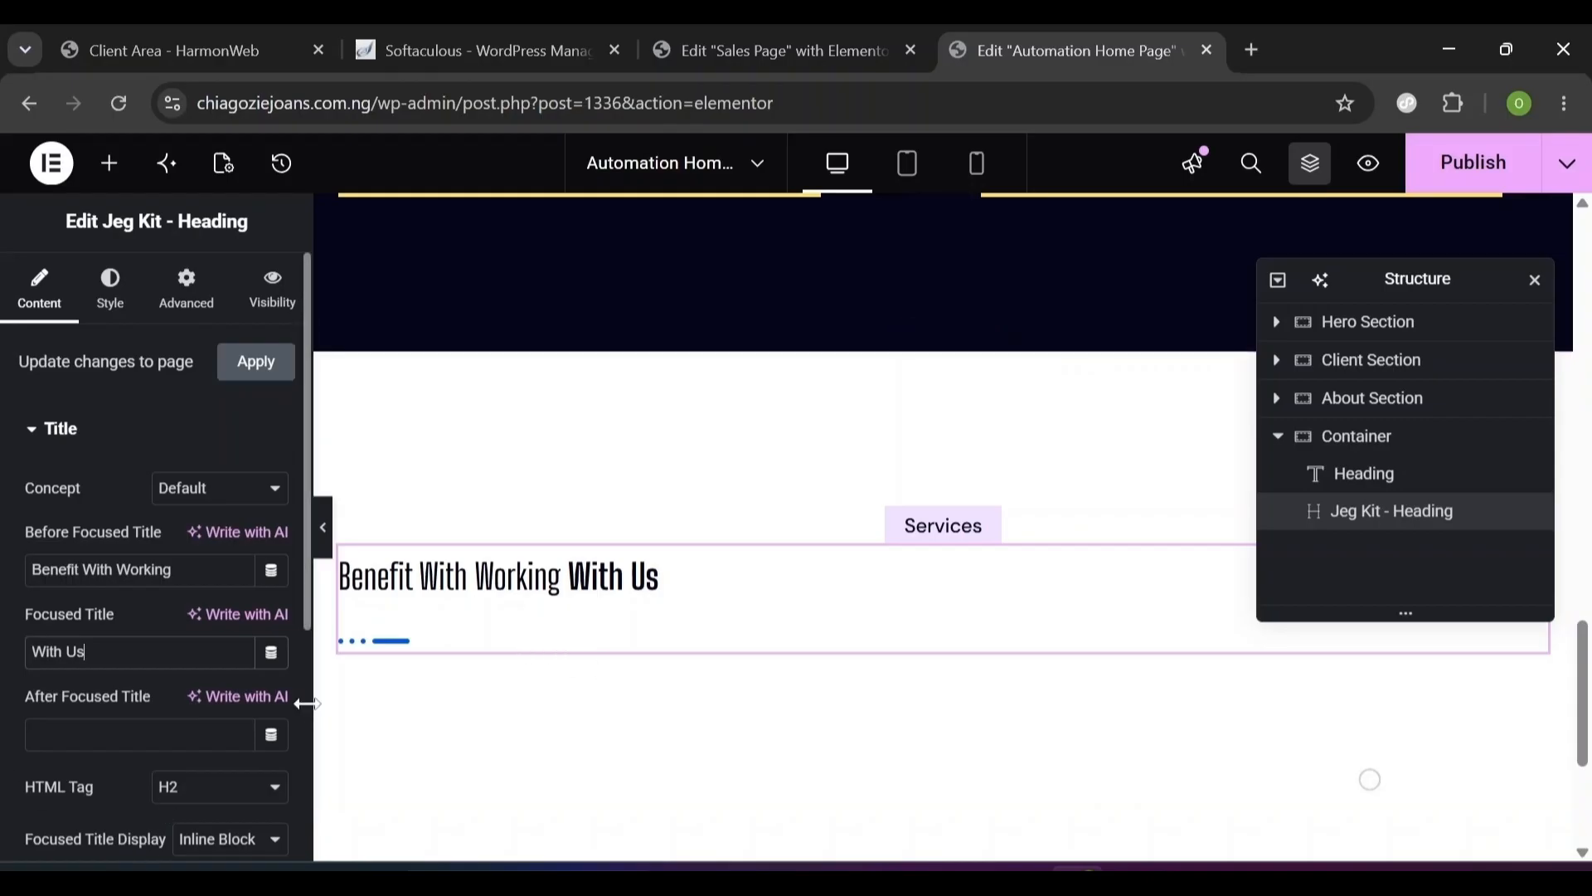
- Turn off the dotted separator under the heading
{"action": "scroll", "coordinate": [300, 715], "scroll_direction": "down", "scroll_amount": 5}
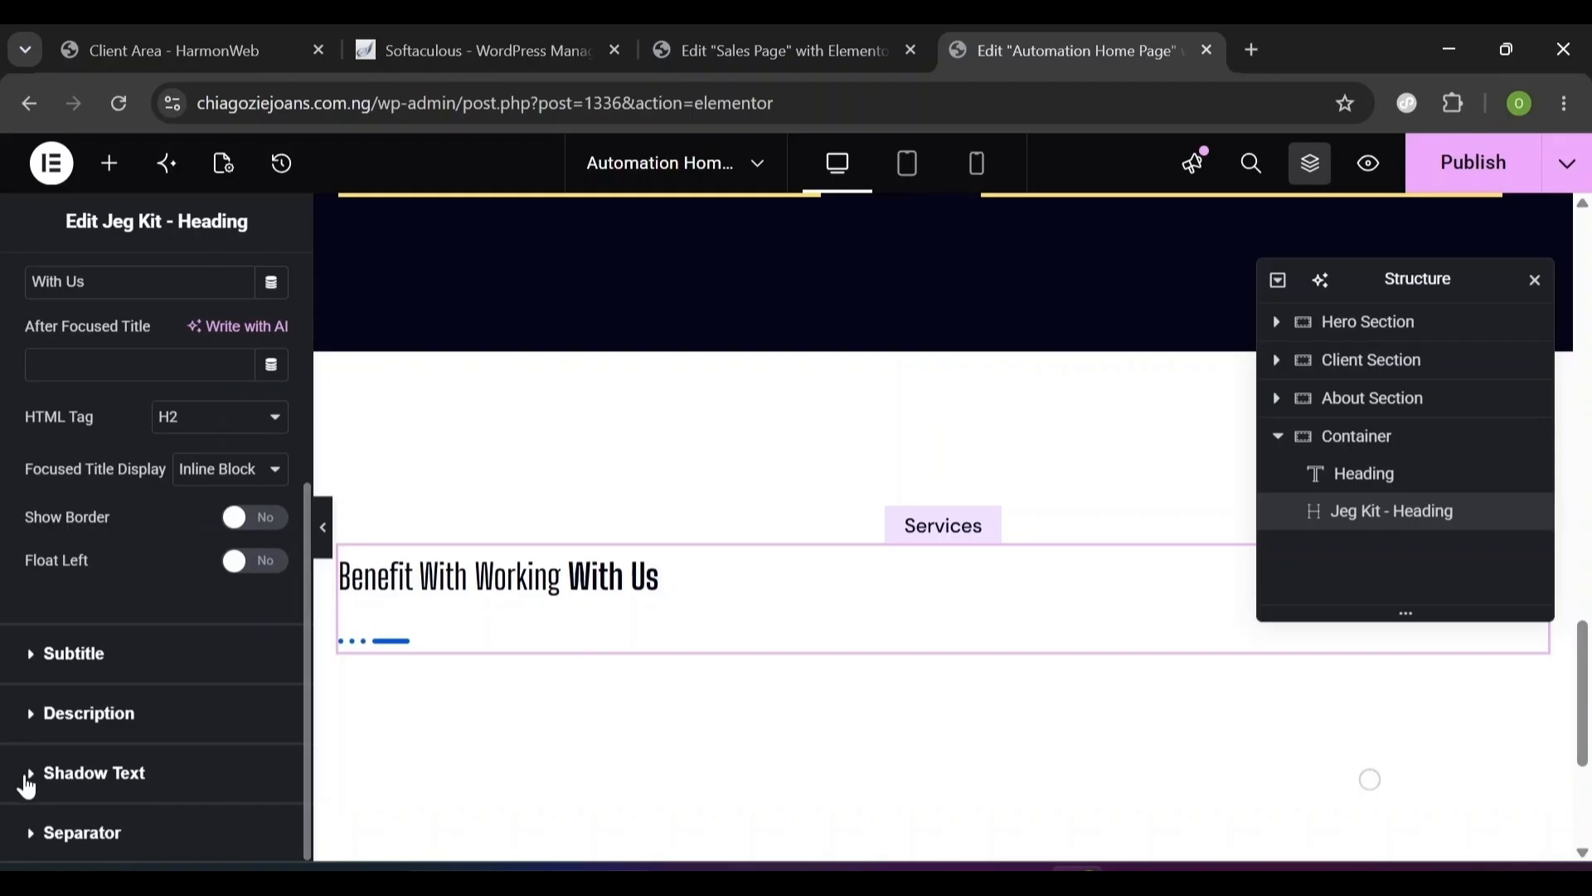
{"action": "left_click", "coordinate": [38, 834]}
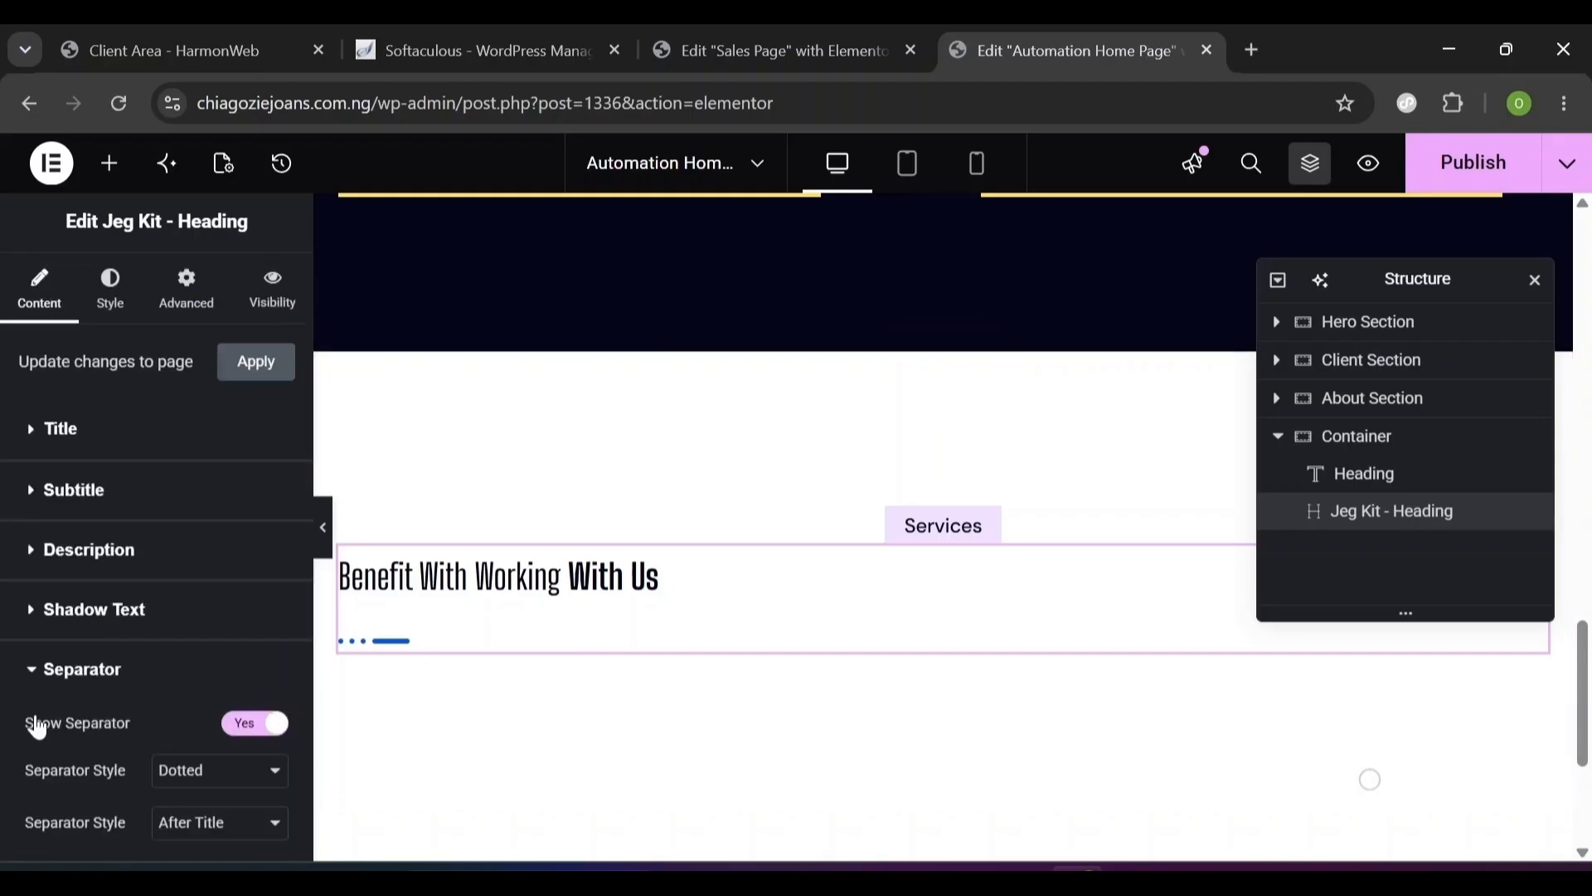
{"action": "left_click", "coordinate": [258, 727]}
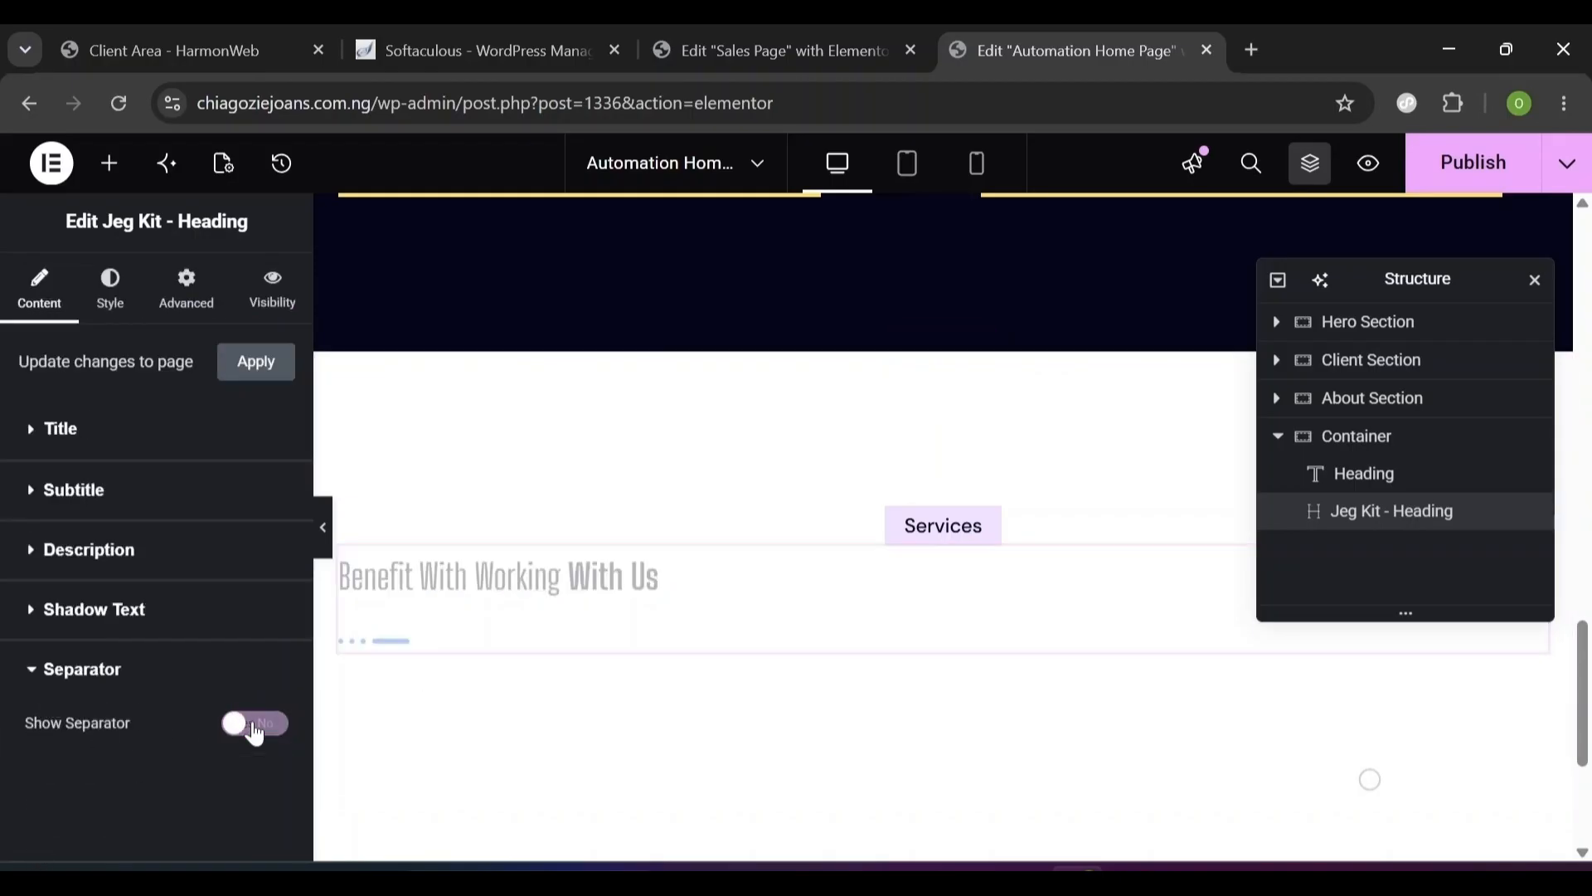
{"action": "left_click", "coordinate": [111, 300]}
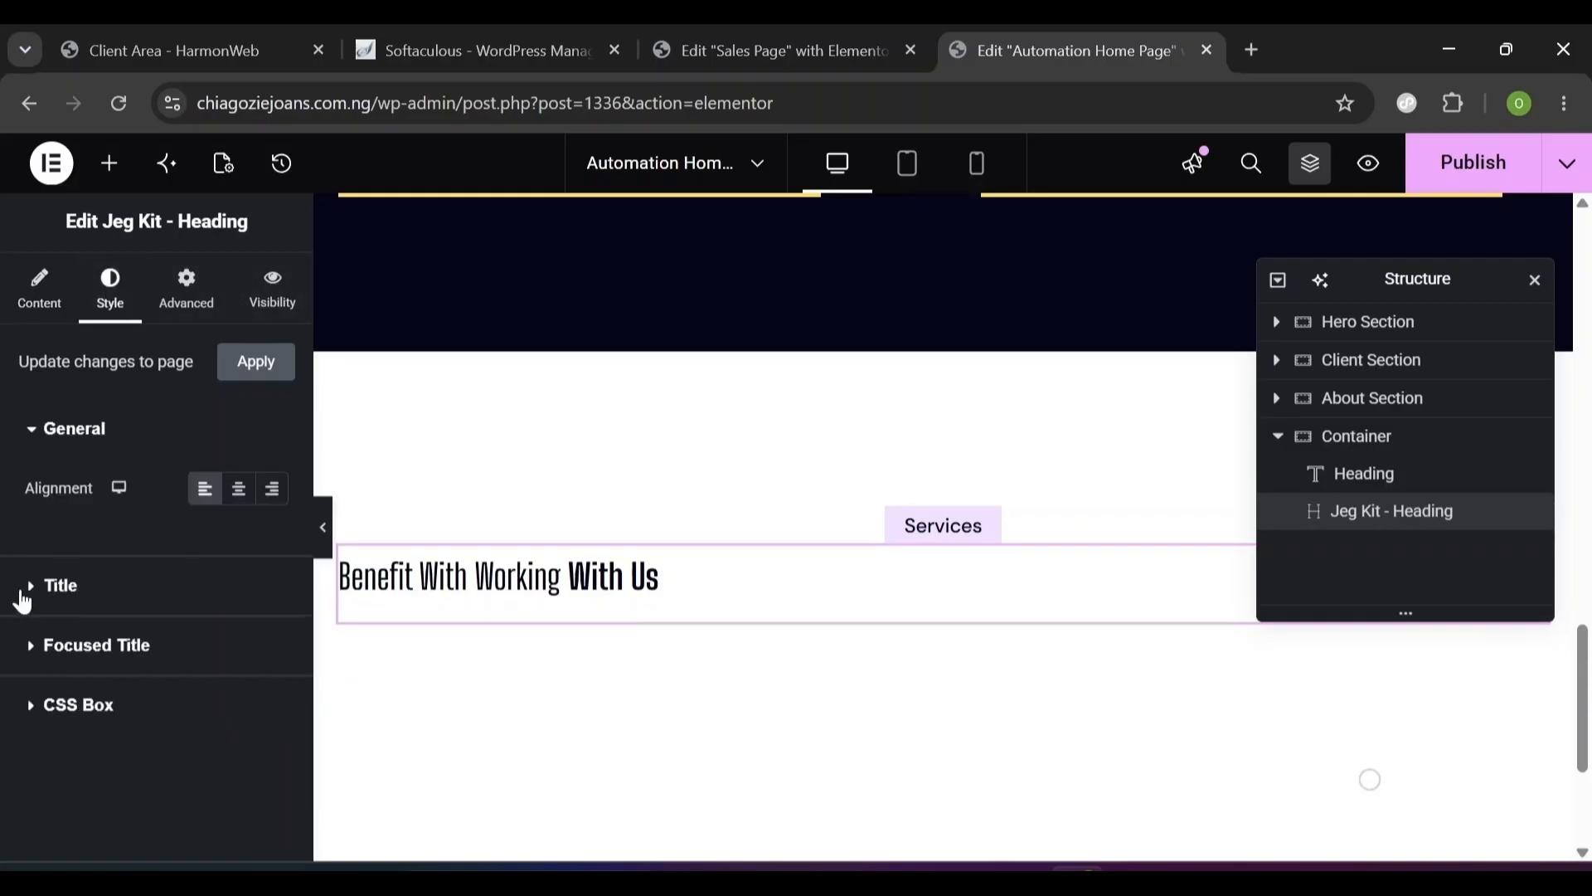
- Set the heading title's font size to 48 px and line height to 1.2 em
{"action": "left_click", "coordinate": [24, 588]}
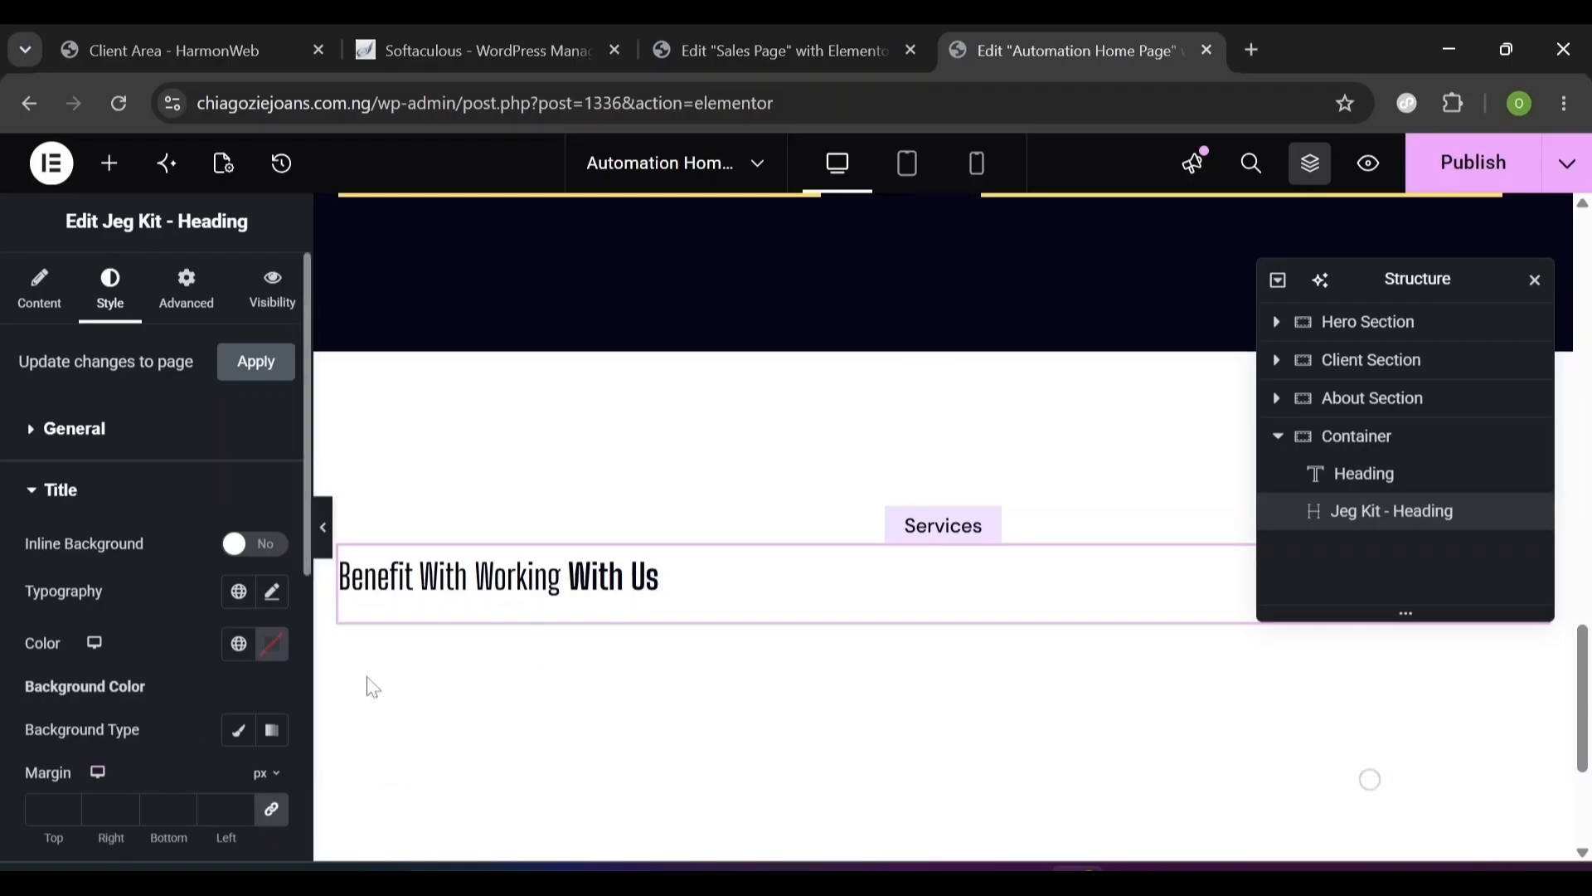
{"action": "left_click", "coordinate": [274, 606]}
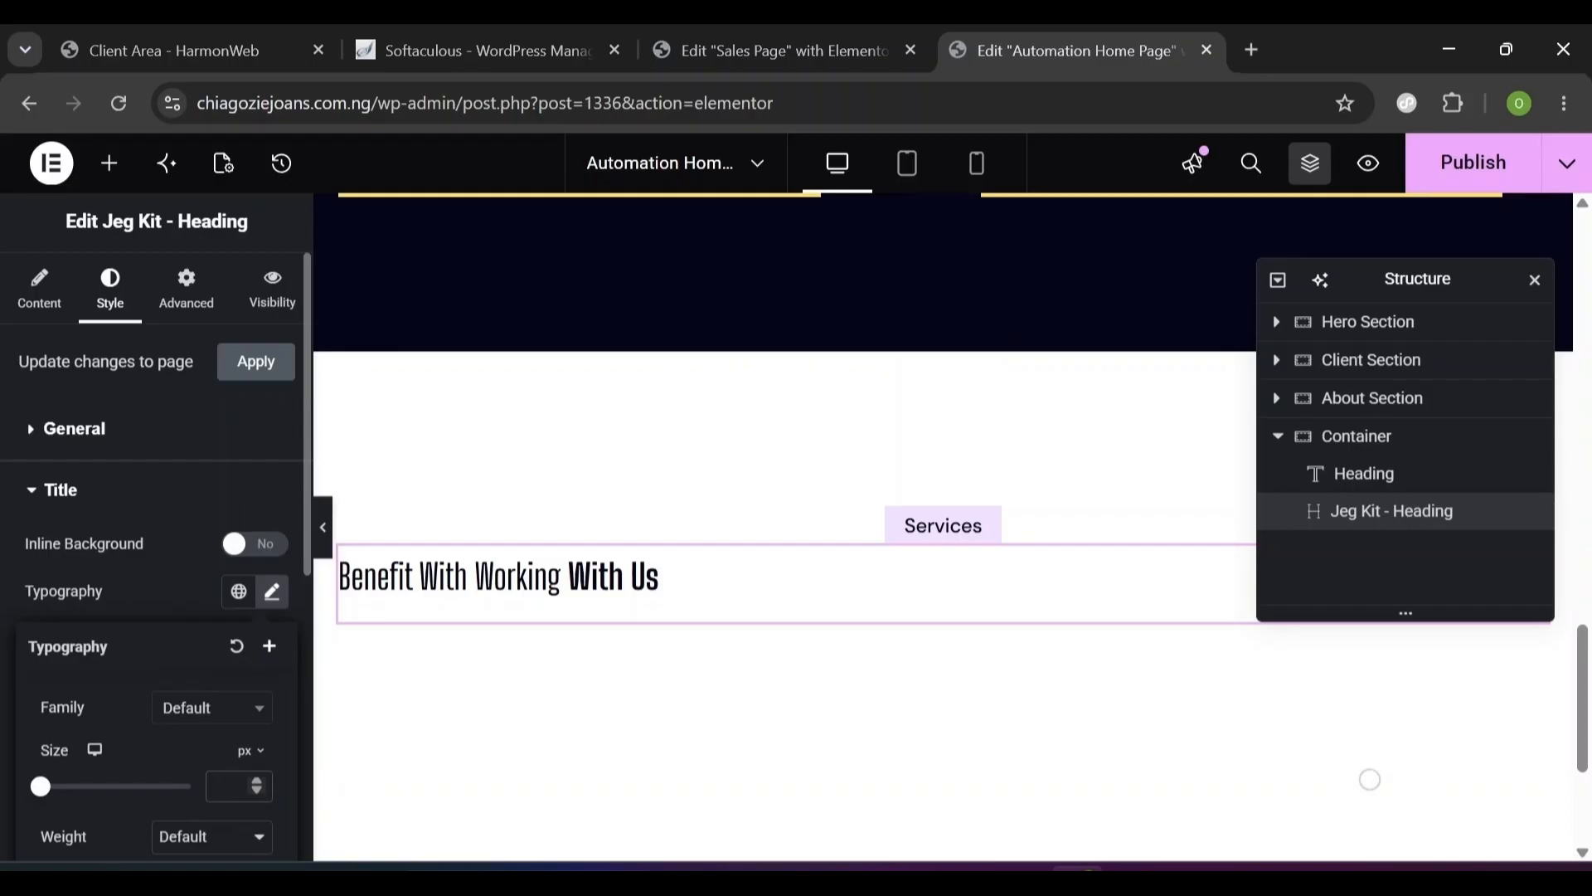
{"action": "type", "text": "48"}
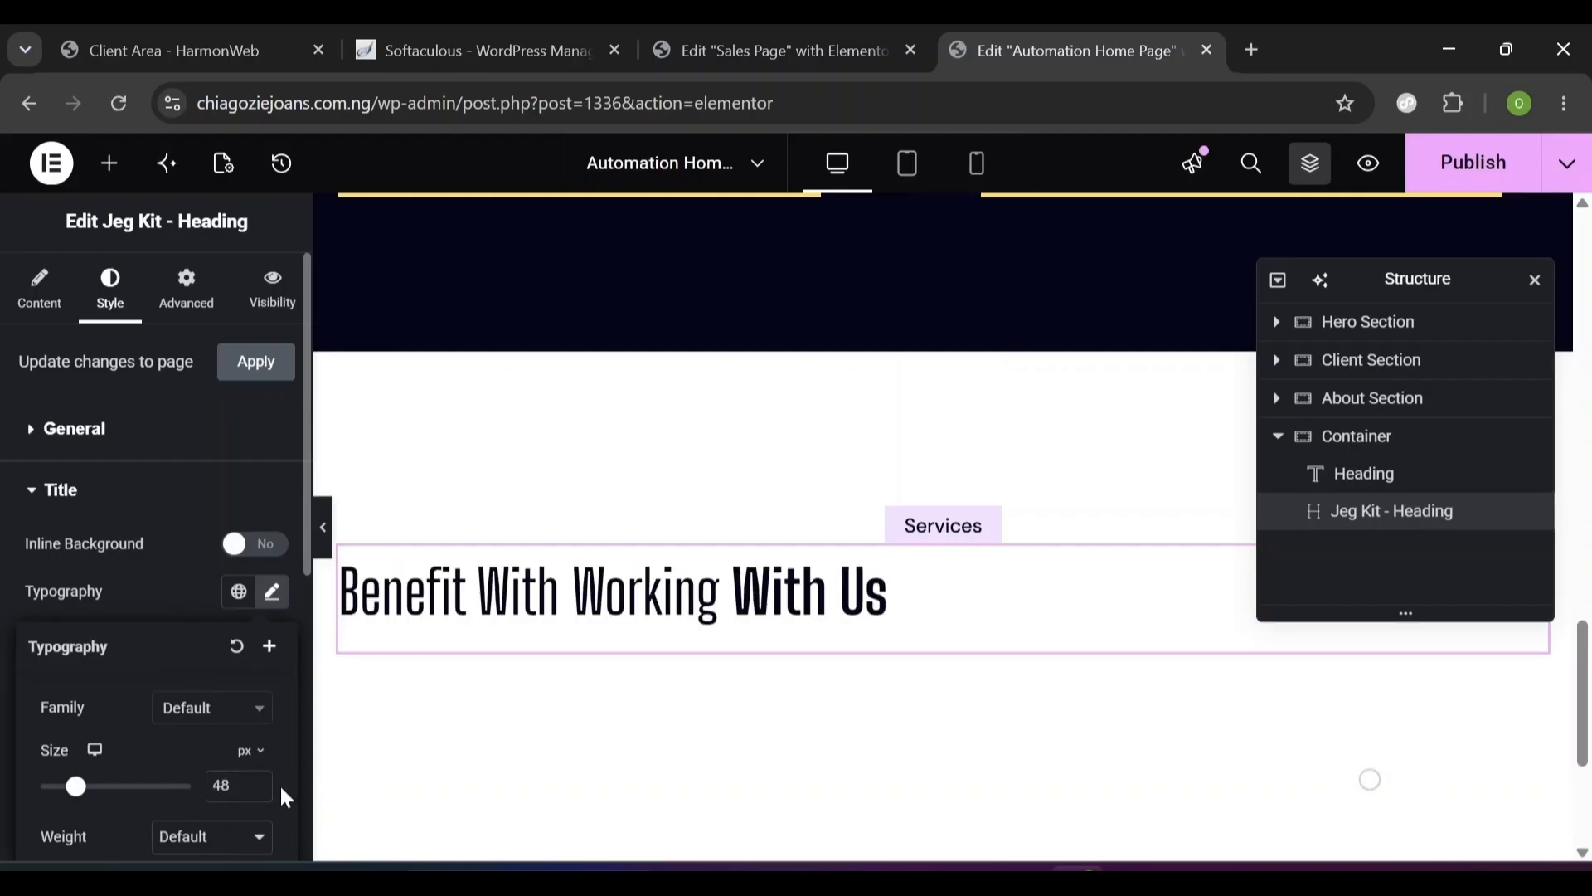
{"action": "scroll", "coordinate": [282, 788], "scroll_direction": "down", "scroll_amount": 3}
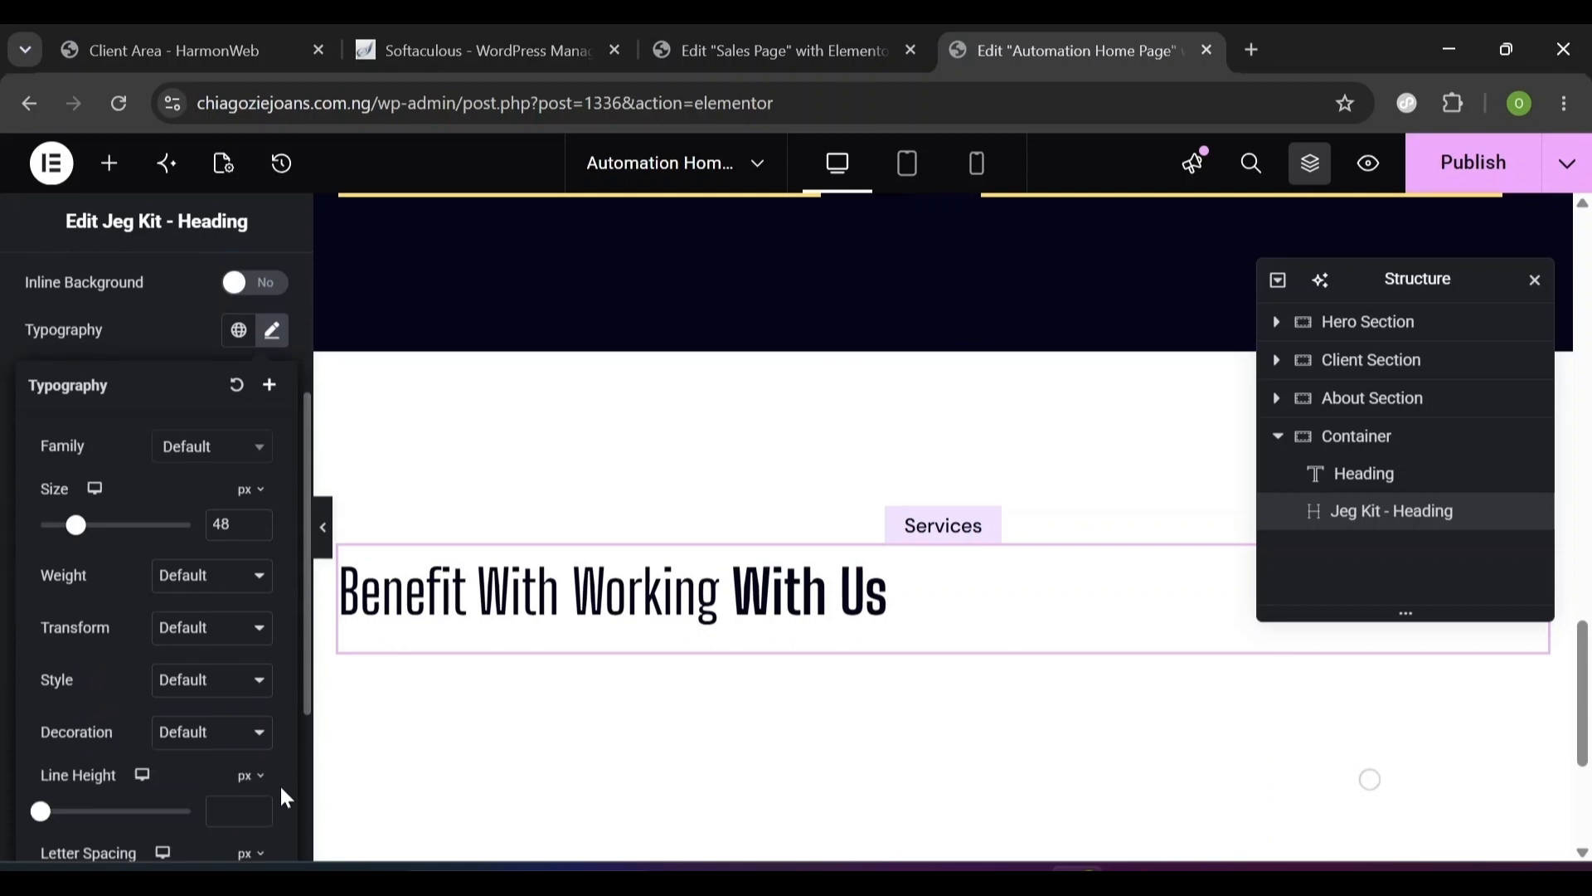
{"action": "scroll", "coordinate": [282, 787], "scroll_direction": "down", "scroll_amount": 1}
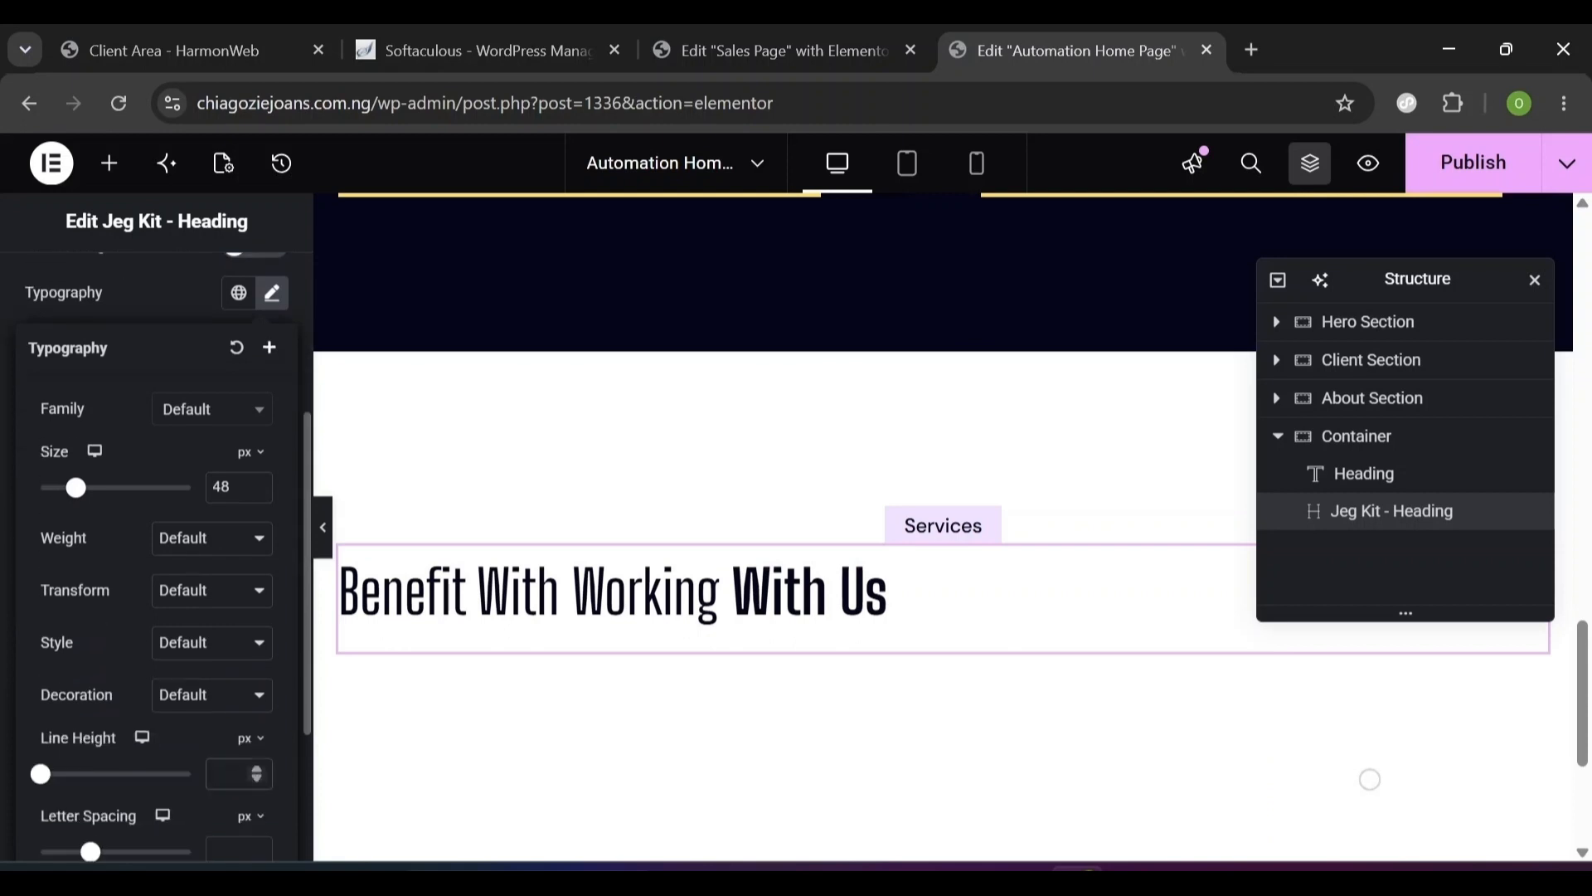
{"action": "left_click", "coordinate": [250, 738]}
{"action": "left_click", "coordinate": [246, 788]}
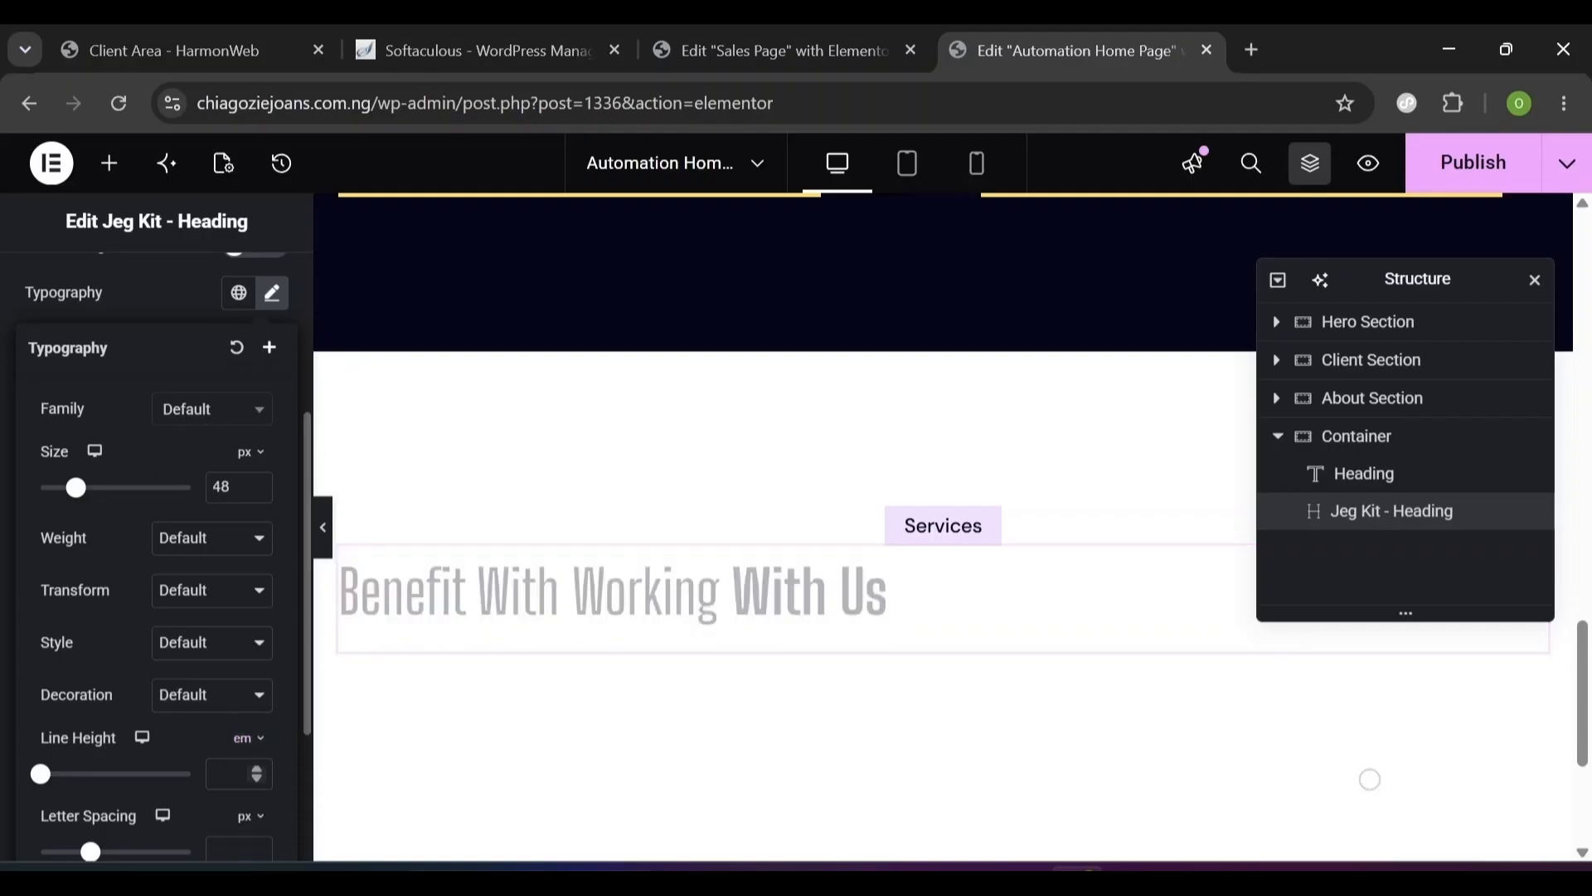
{"action": "type", "text": "1"}
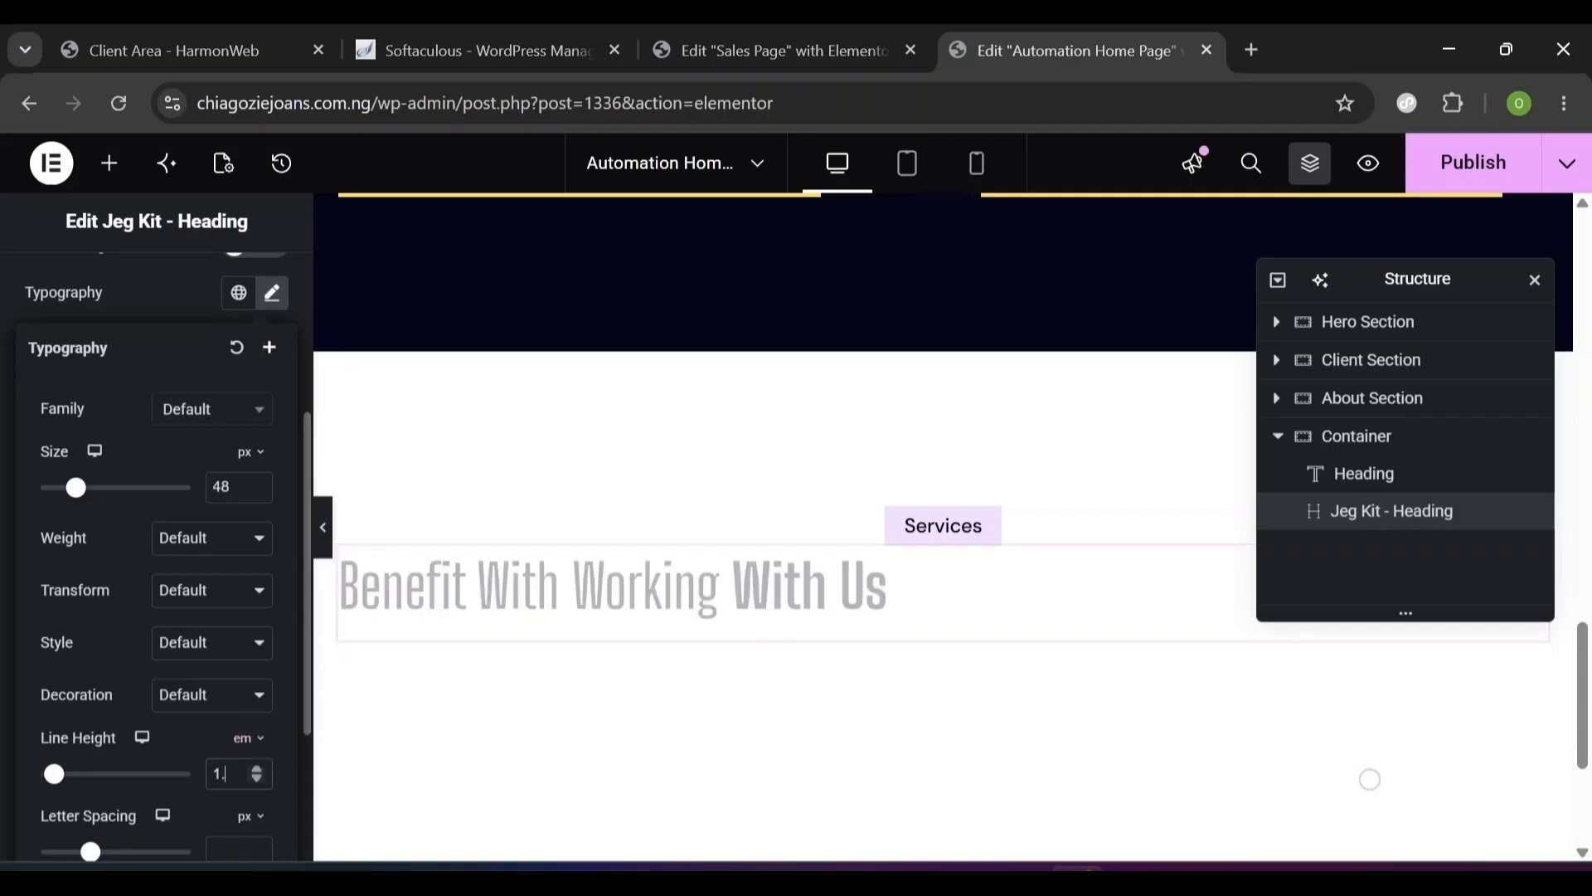
{"action": "type", "text": ".2"}
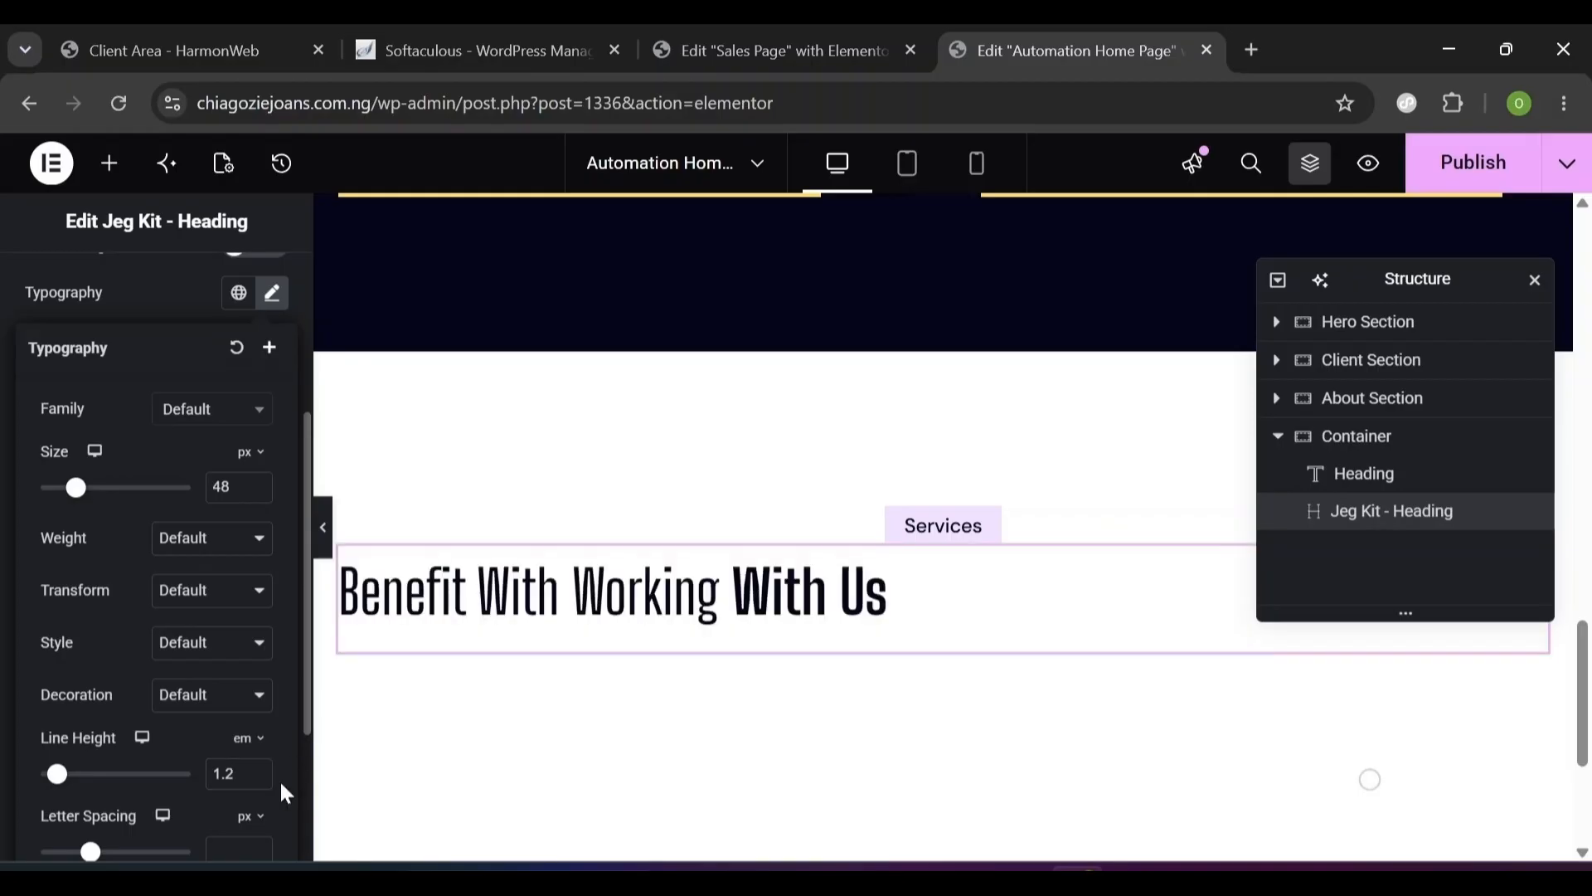
- Set the title's letter spacing to -0.23 px
{"action": "scroll", "coordinate": [281, 786], "scroll_direction": "down", "scroll_amount": 3}
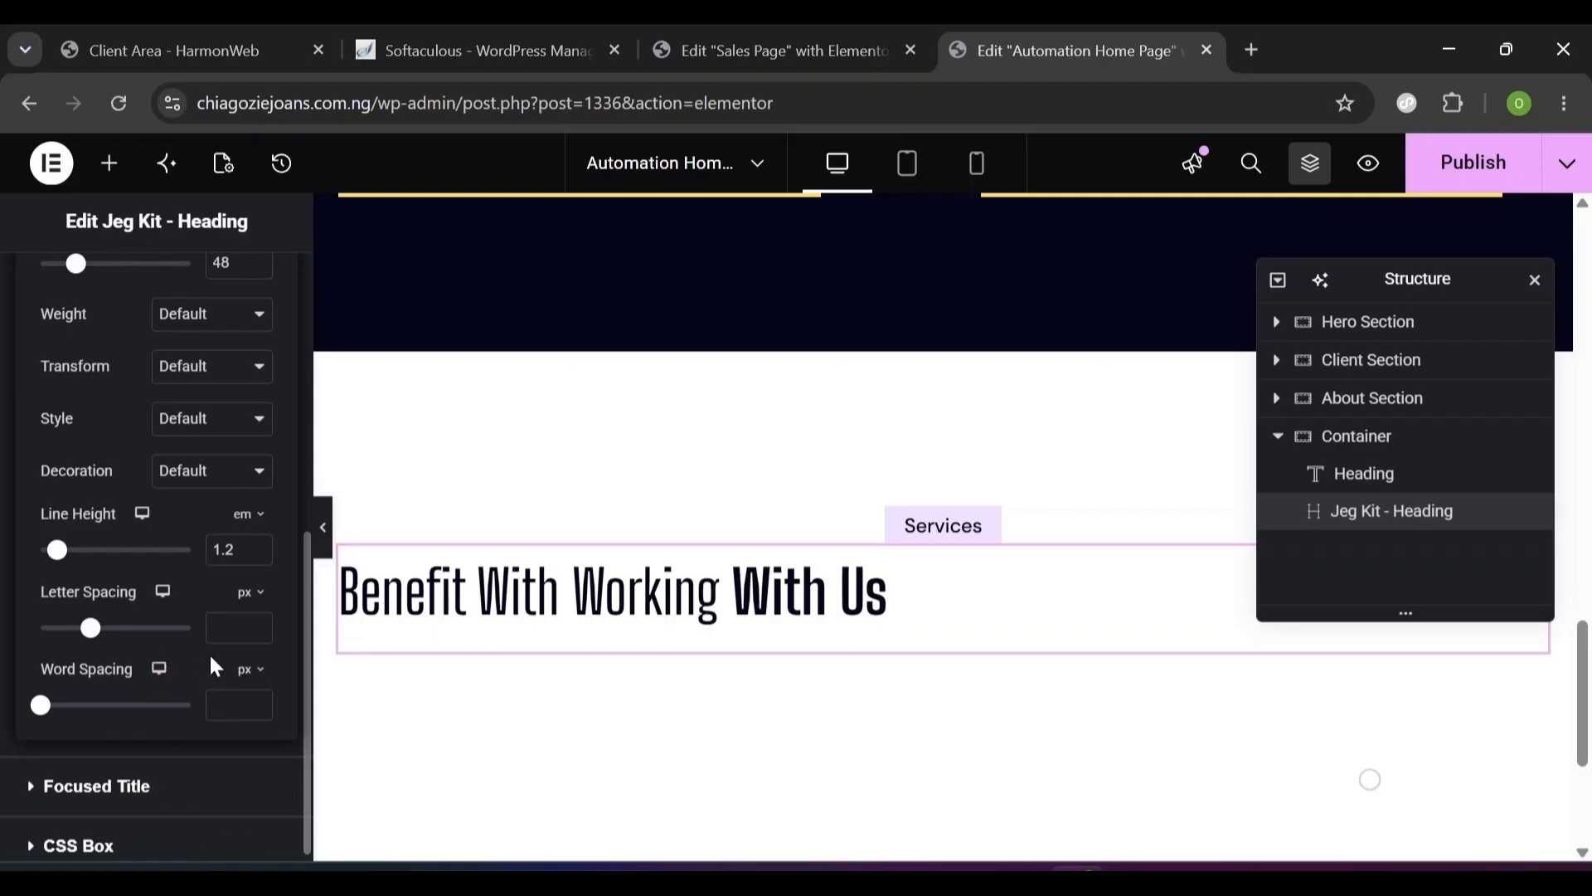
{"action": "left_click", "coordinate": [231, 628]}
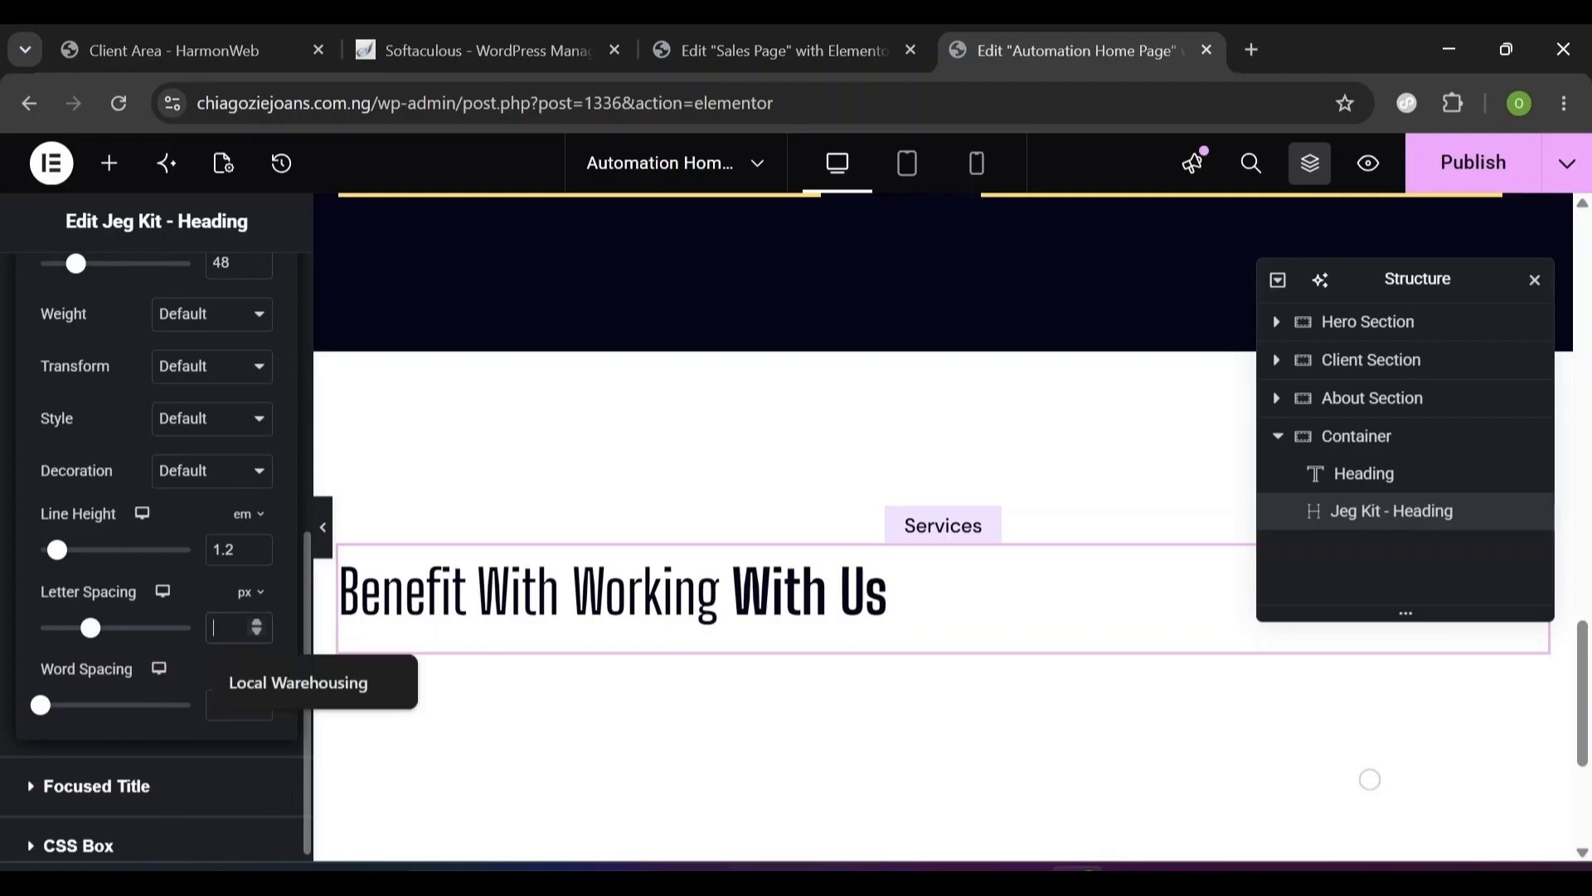
{"action": "type", "text": "-0.2"}
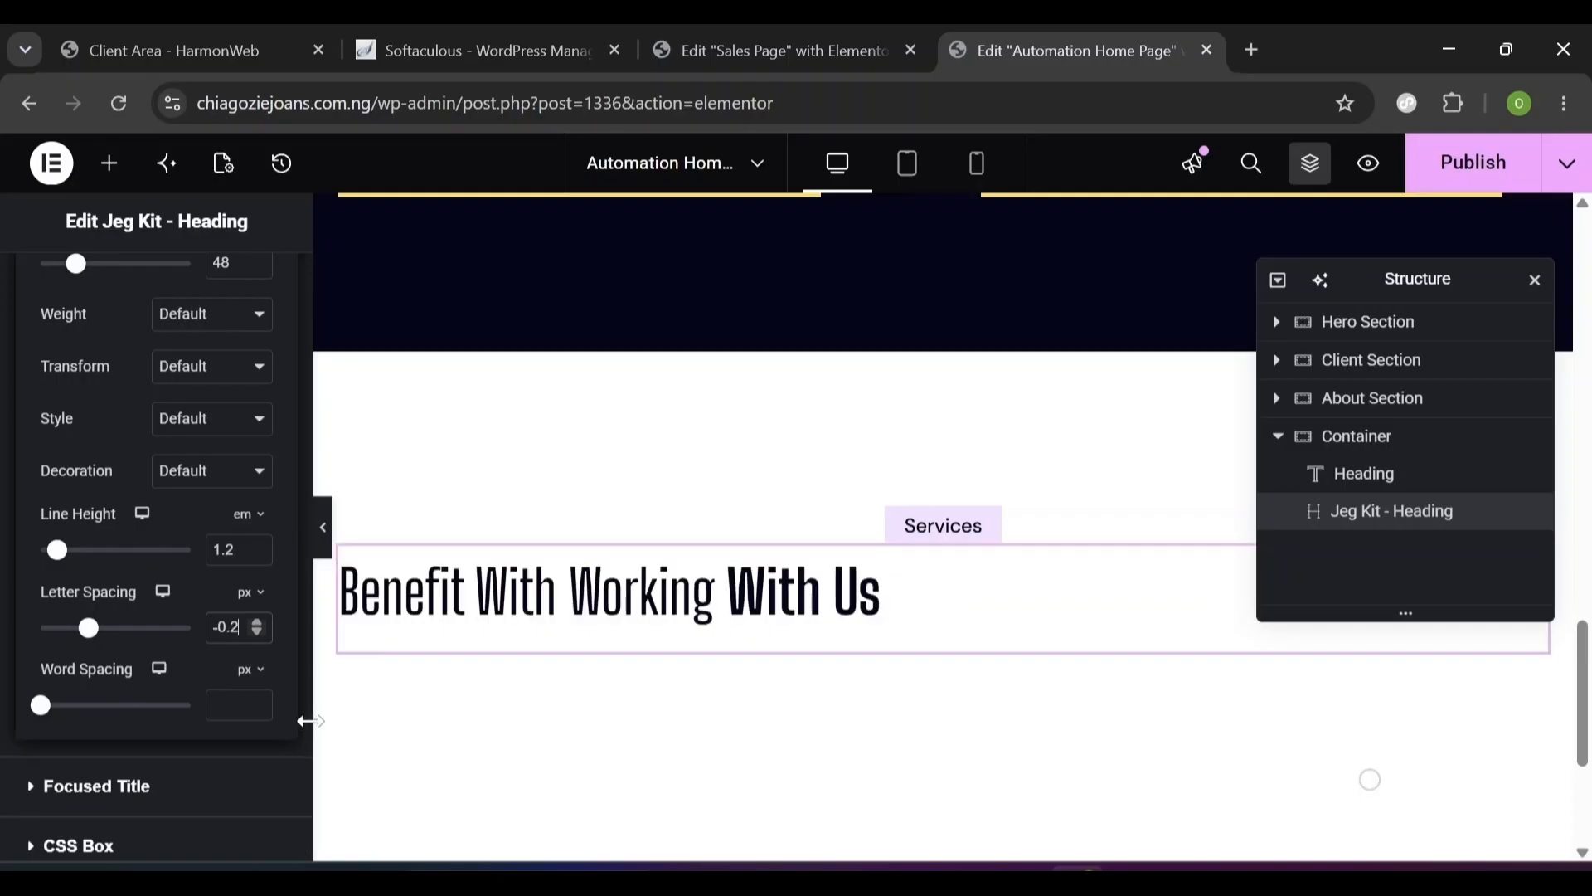
{"action": "type", "text": "3"}
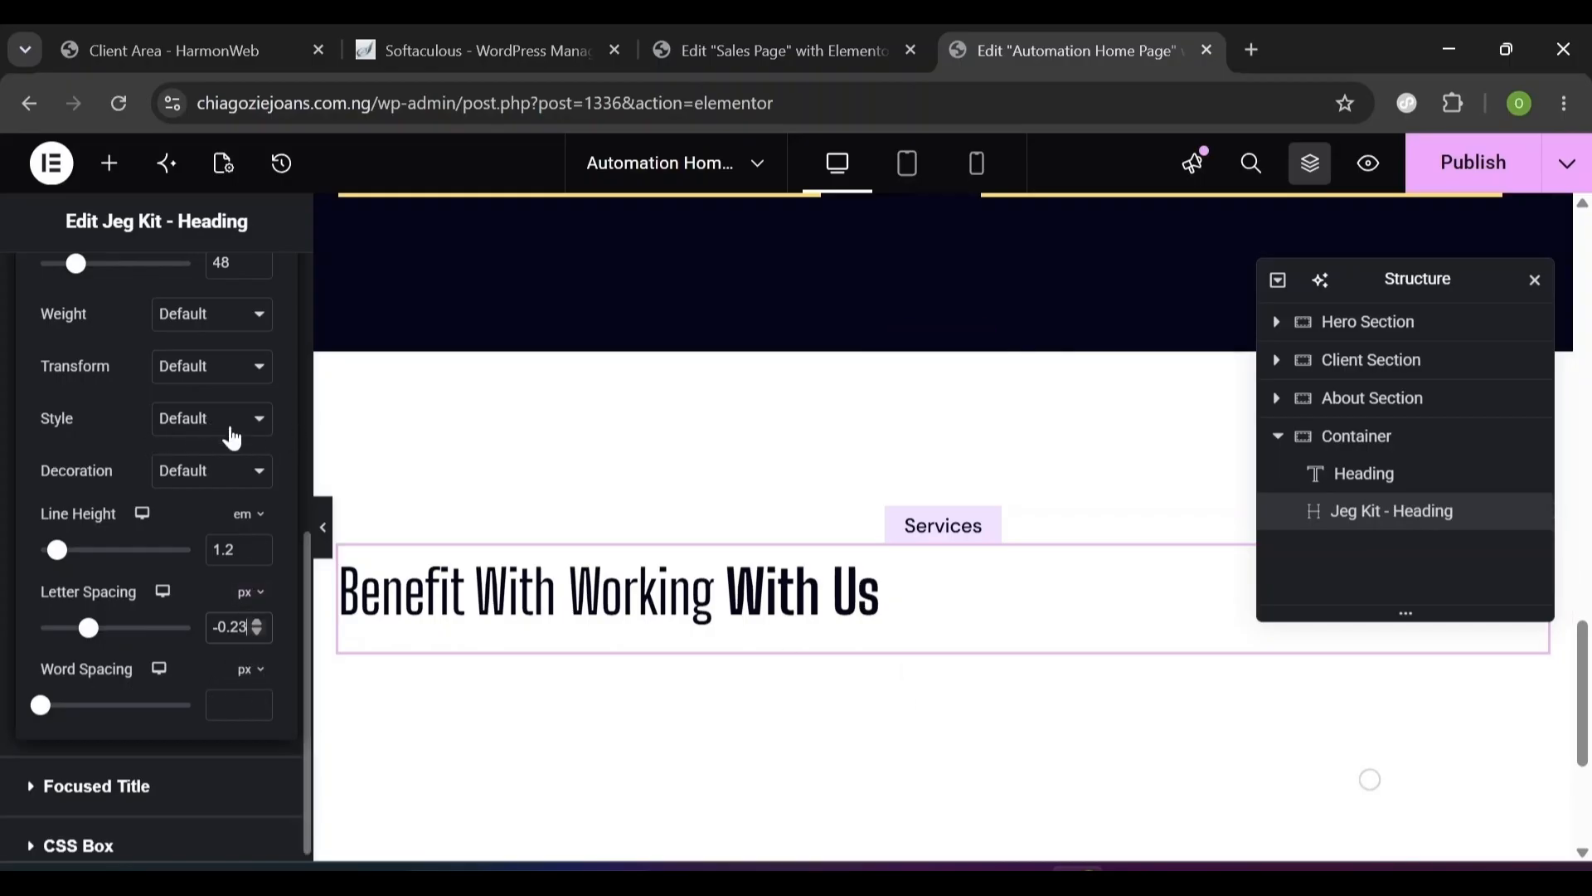
{"action": "scroll", "coordinate": [301, 468], "scroll_direction": "up", "scroll_amount": 5}
{"action": "left_click", "coordinate": [36, 505]}
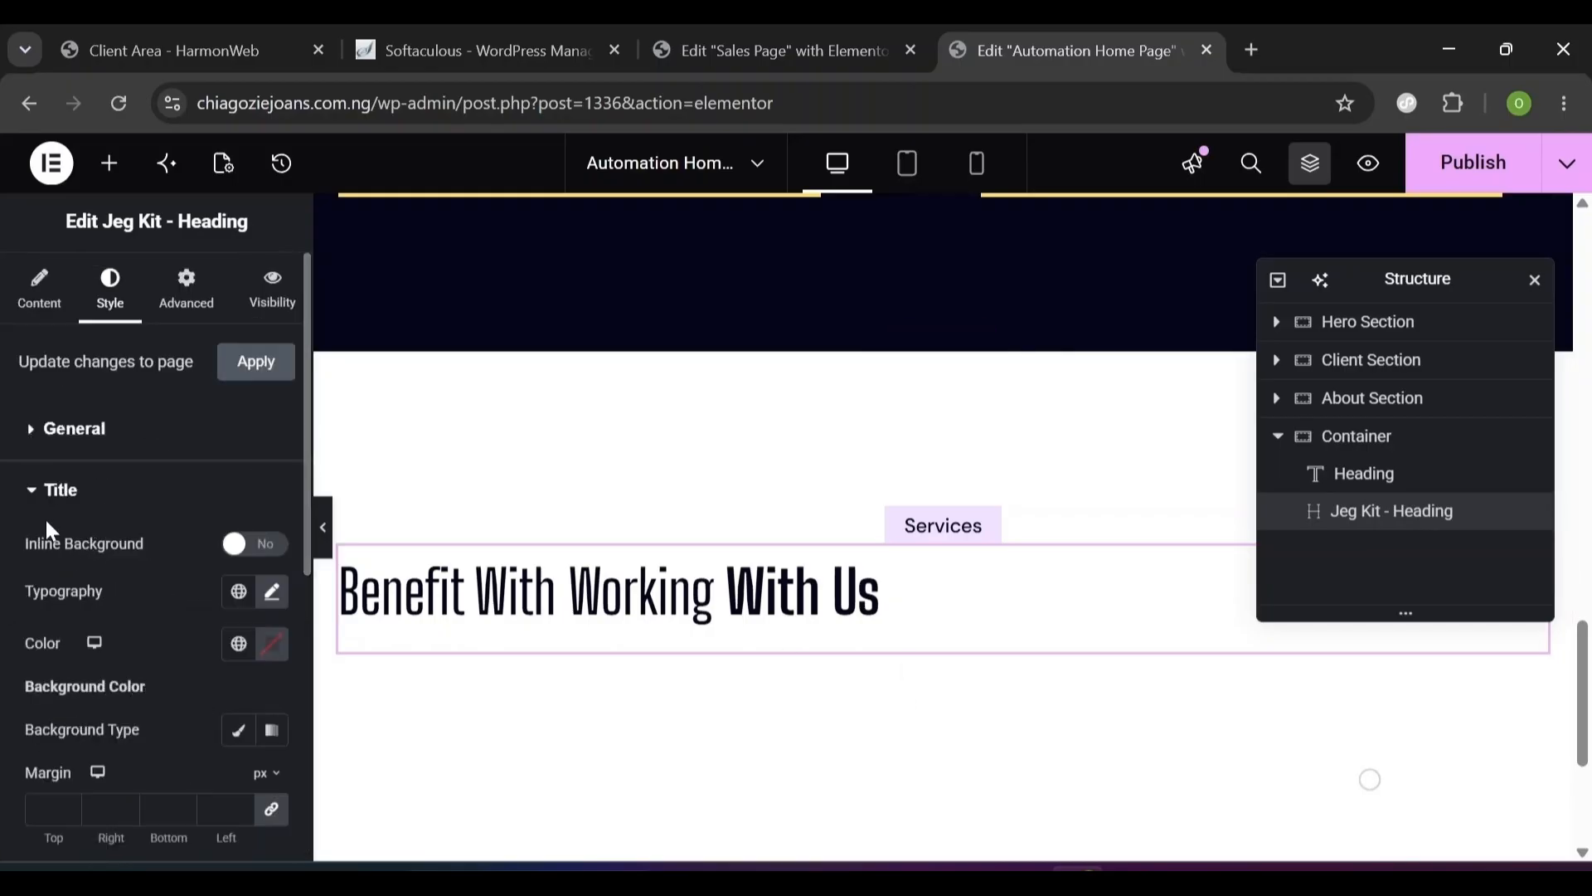
- Center-align the heading text
{"action": "left_click", "coordinate": [35, 498]}
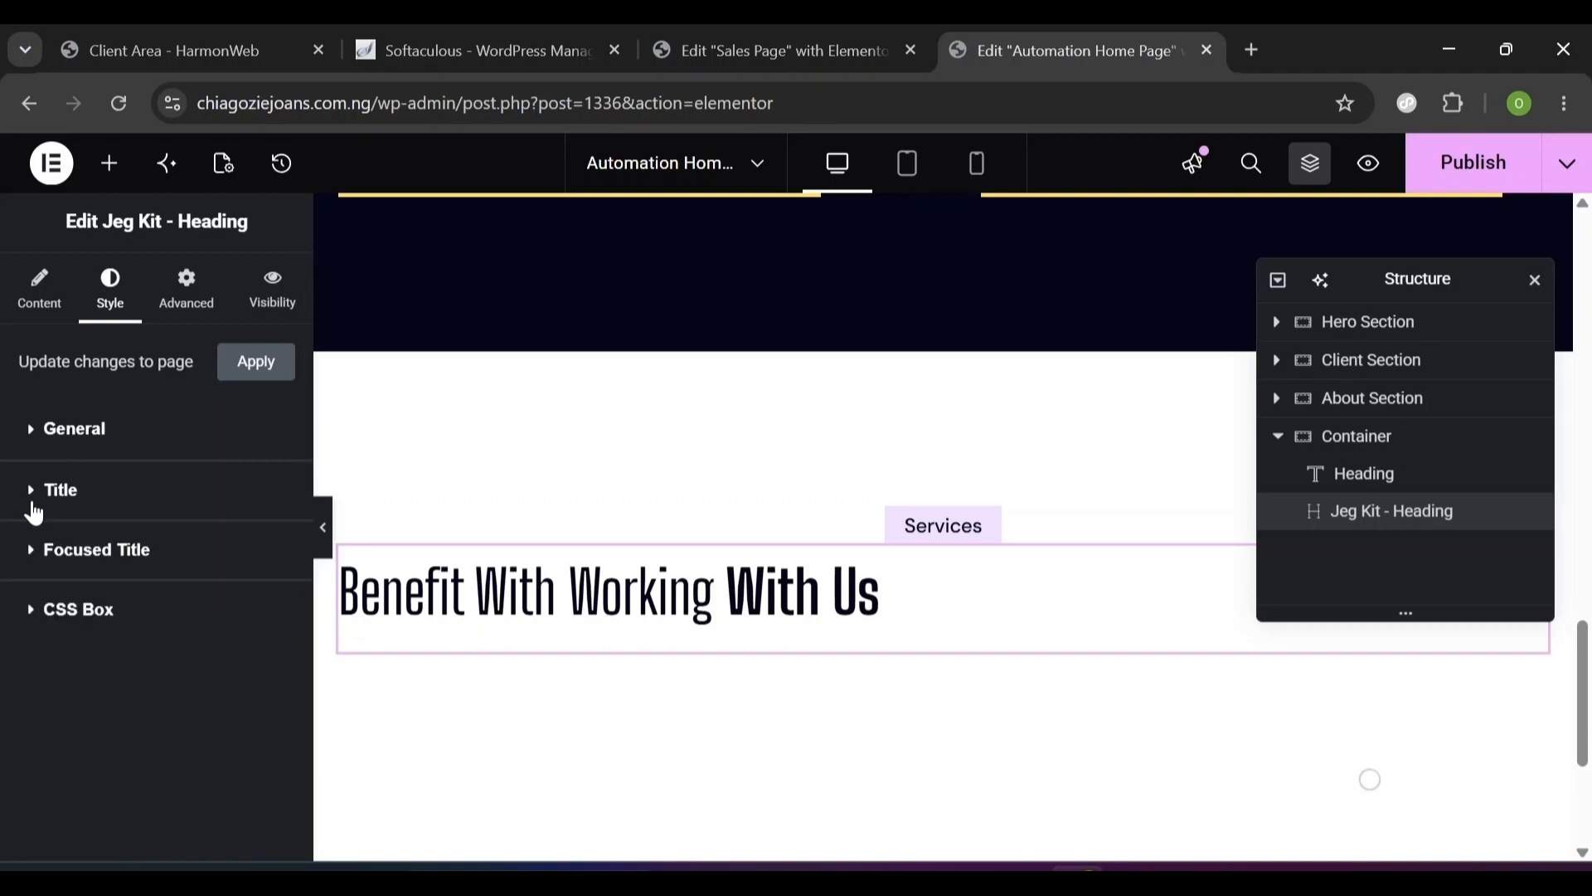
{"action": "left_click", "coordinate": [71, 450]}
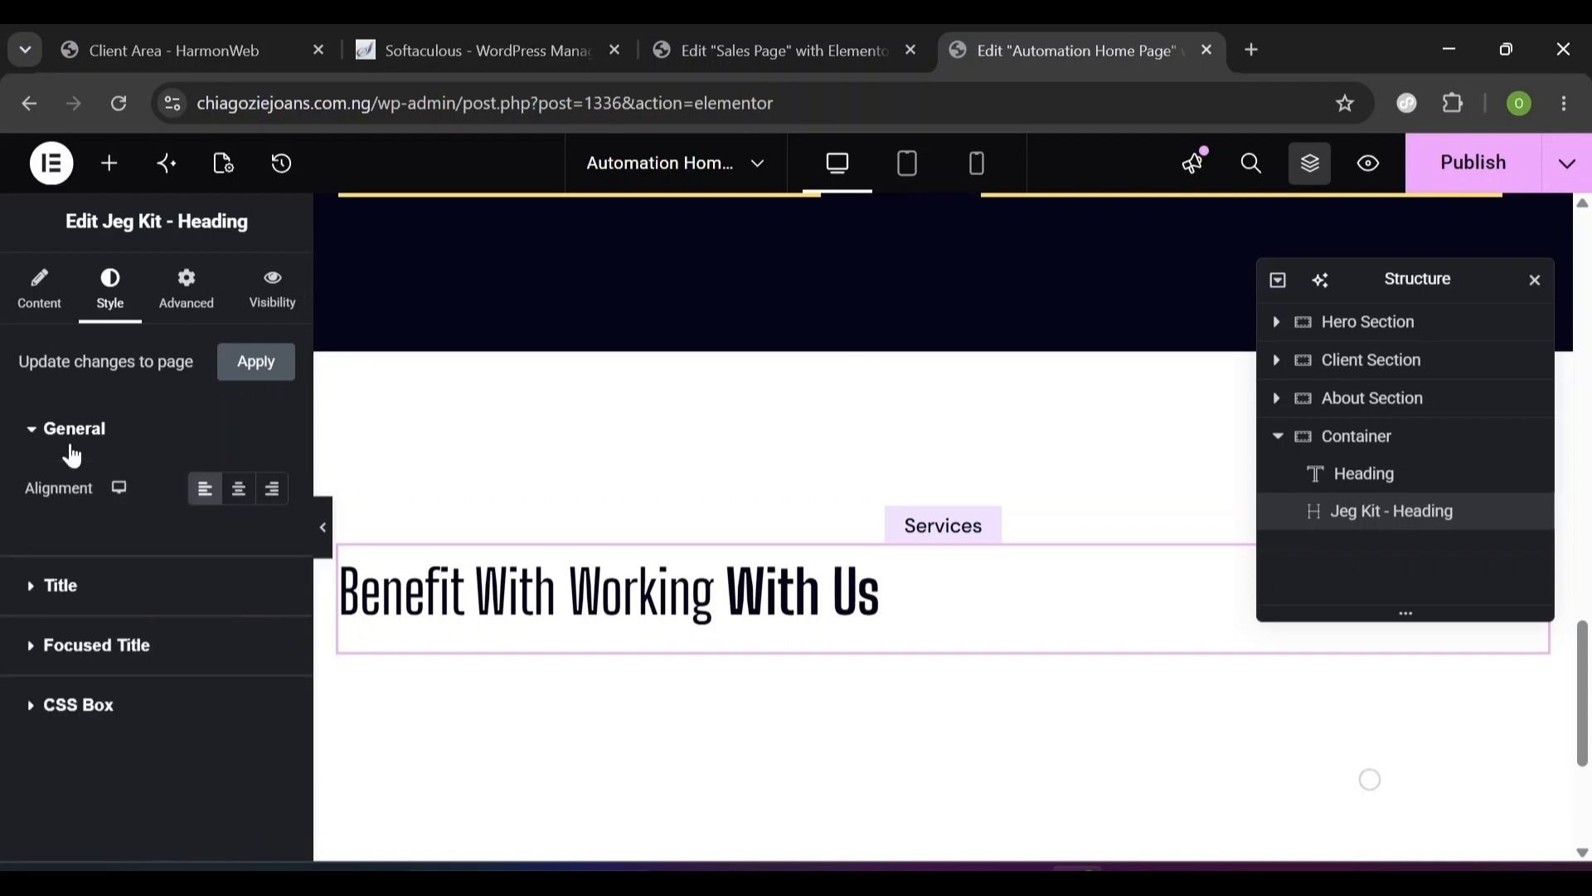
{"action": "left_click", "coordinate": [238, 491]}
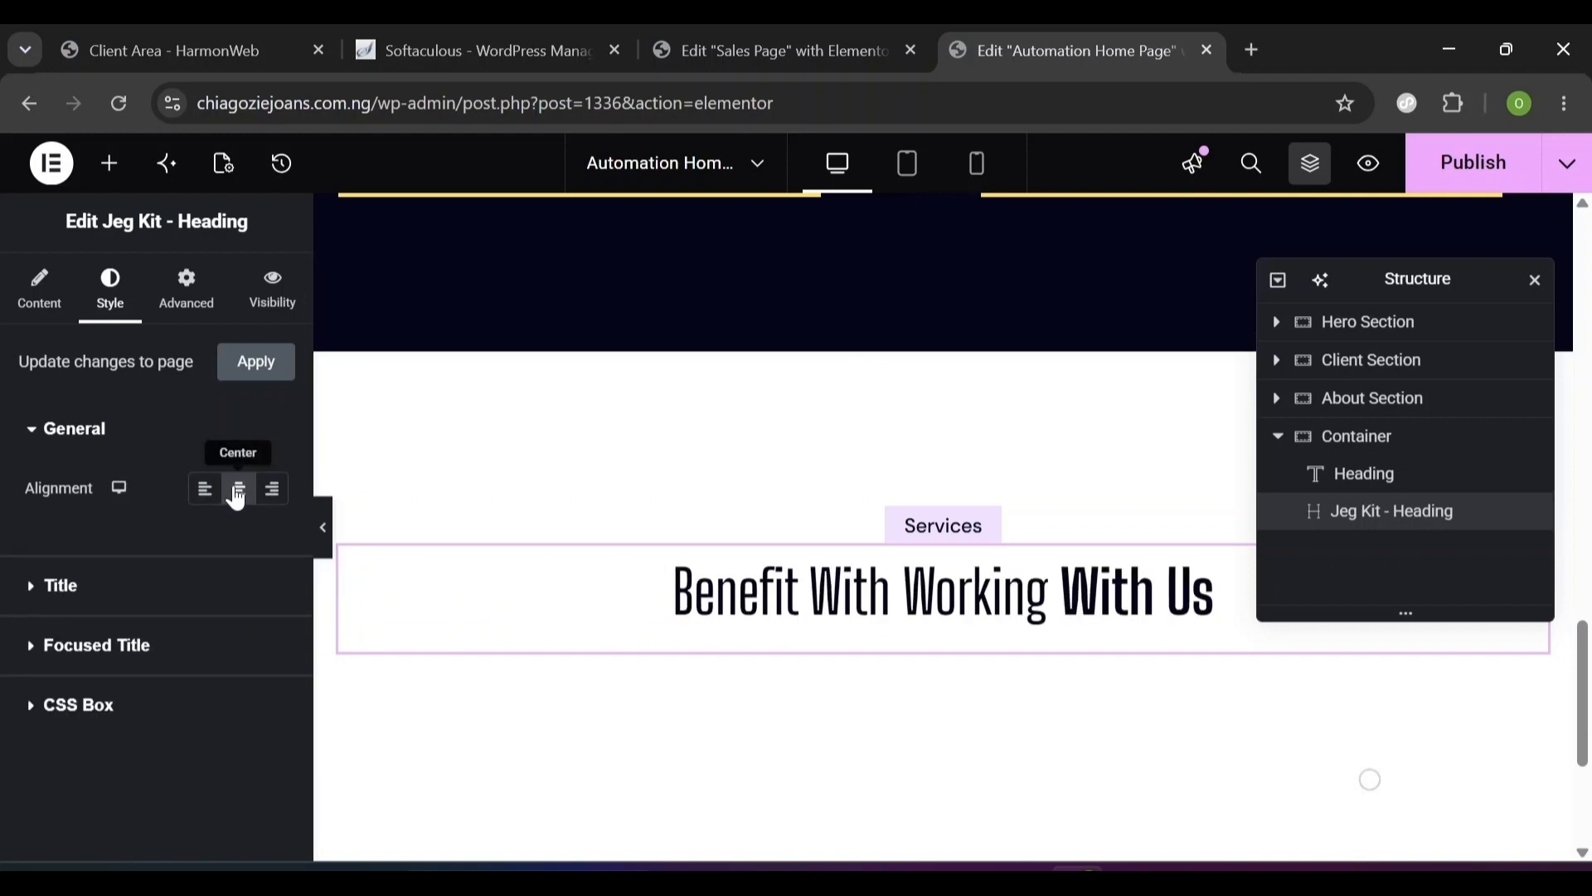
- Give the heading a -20 px bottom margin, custom width 775 and centred self-alignment
{"action": "left_click", "coordinate": [189, 306]}
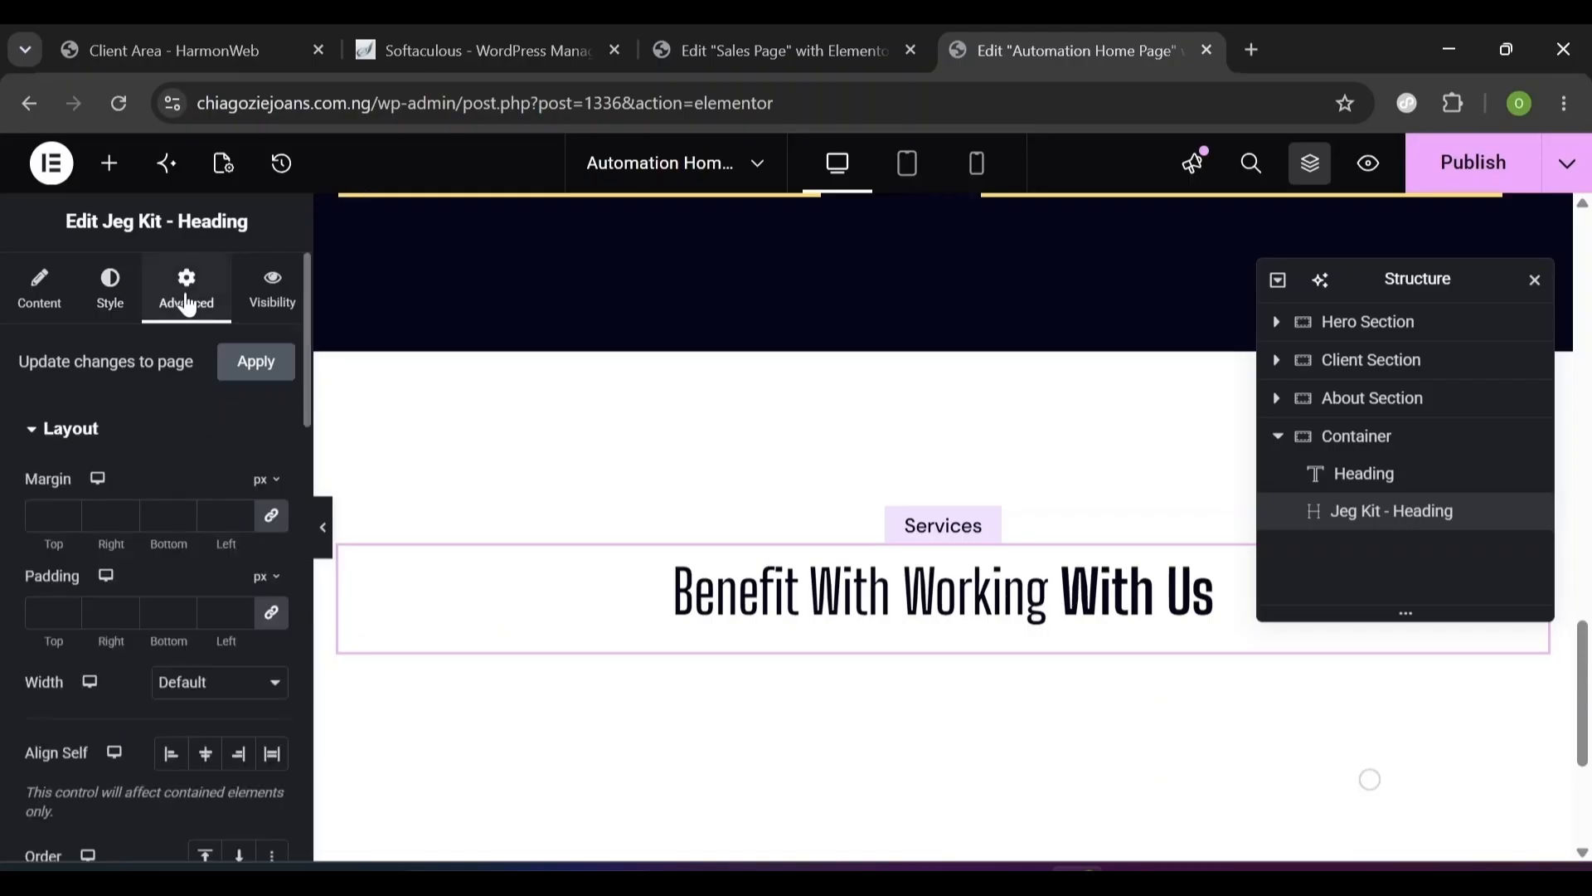
{"action": "left_click", "coordinate": [277, 526]}
{"action": "double_click", "coordinate": [160, 515]}
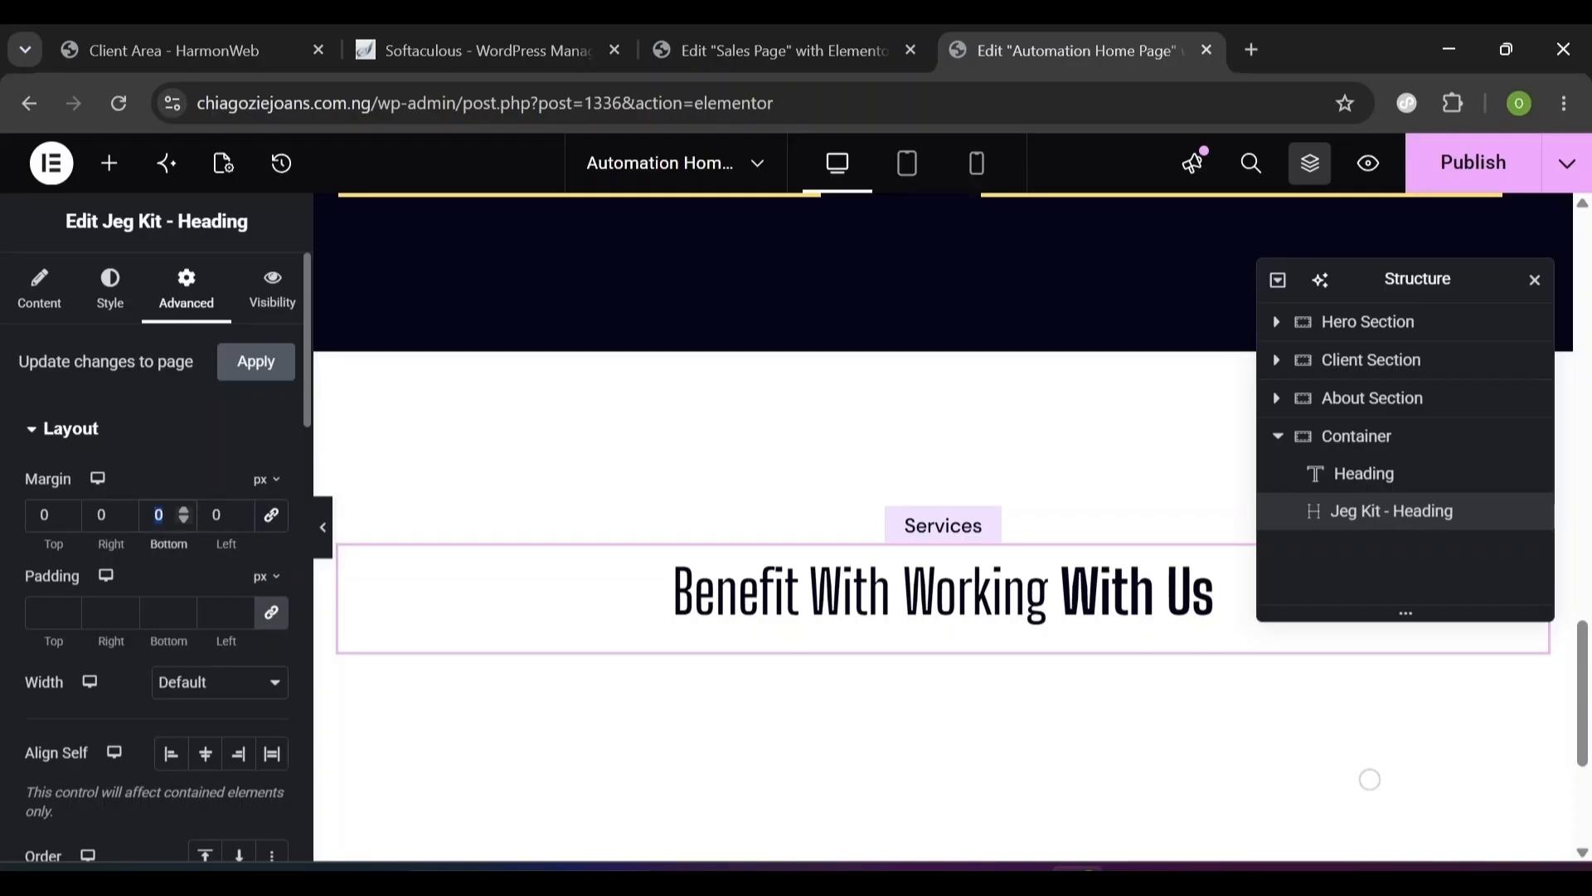
{"action": "type", "text": "-20"}
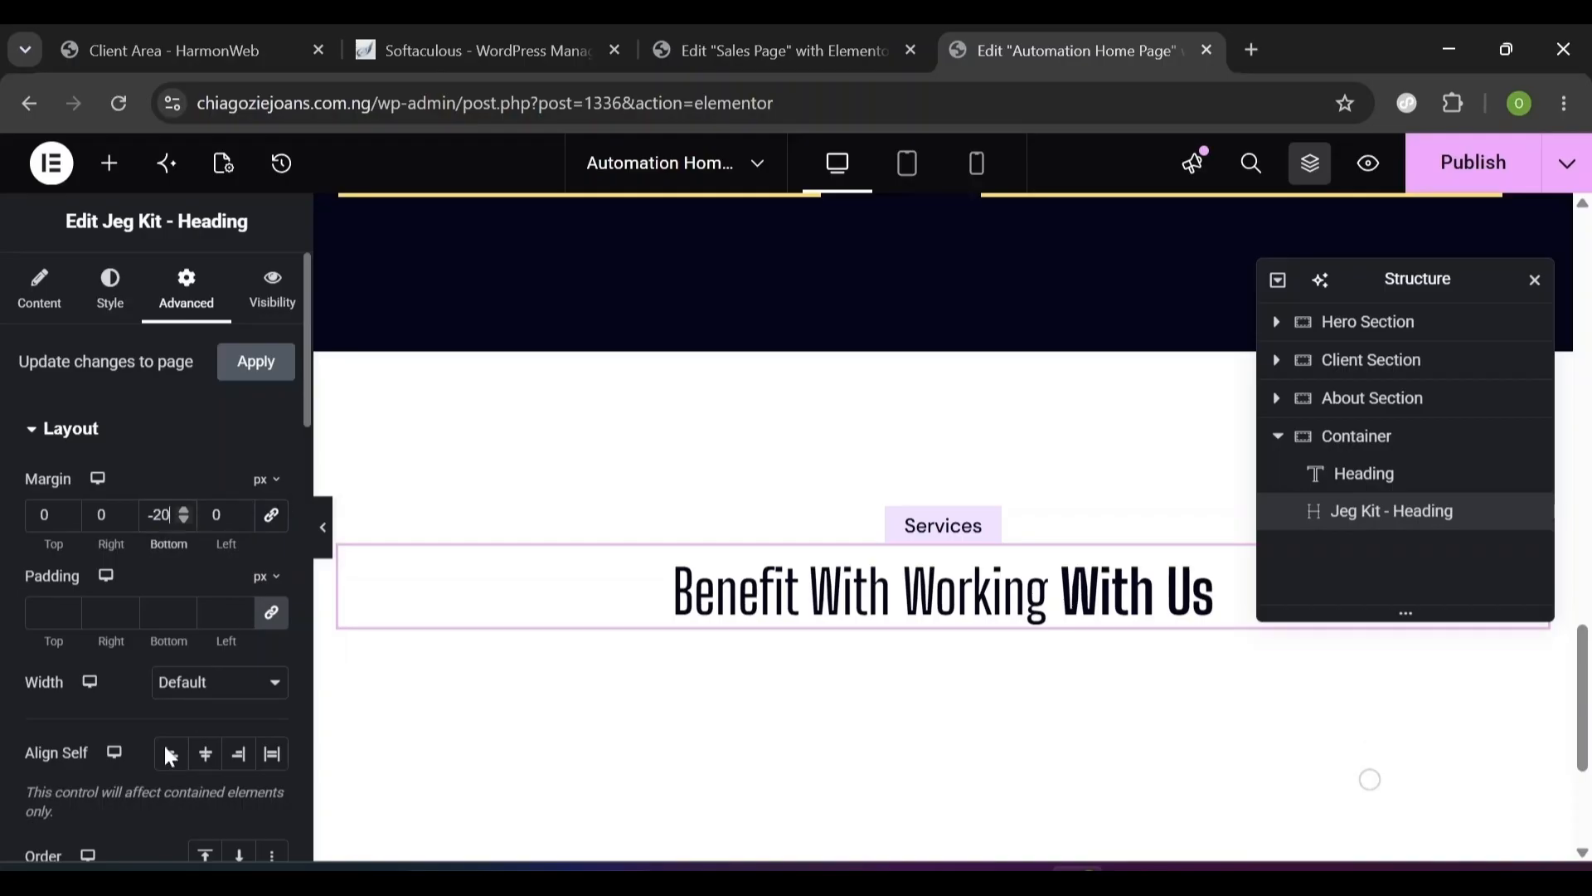
{"action": "left_click", "coordinate": [249, 695]}
{"action": "left_click", "coordinate": [234, 804]}
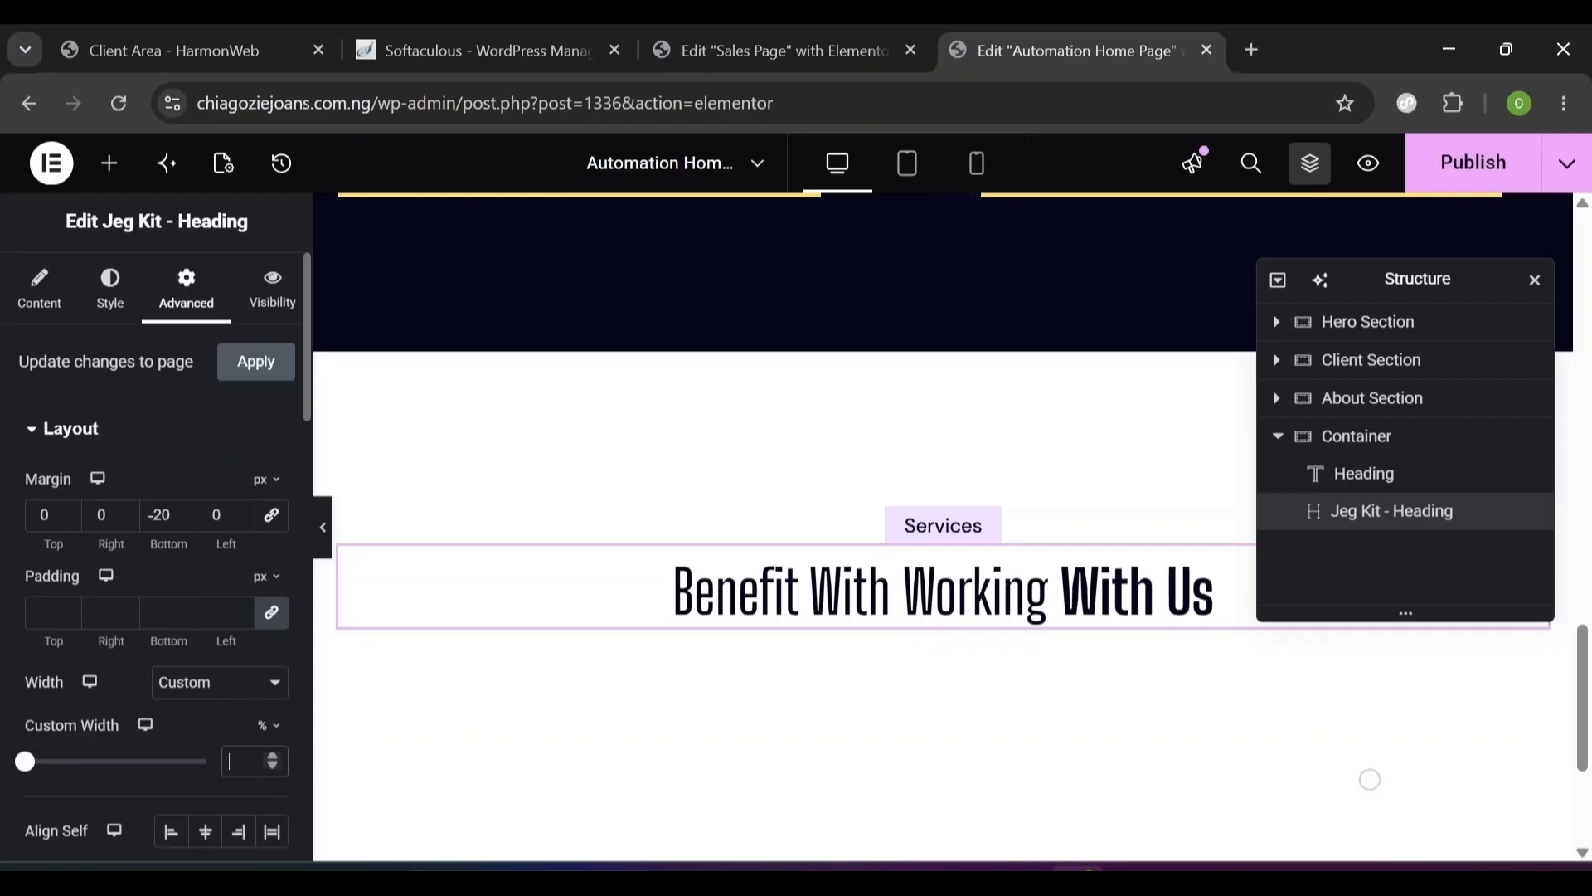
{"action": "type", "text": "775"}
{"action": "left_click", "coordinate": [207, 834]}
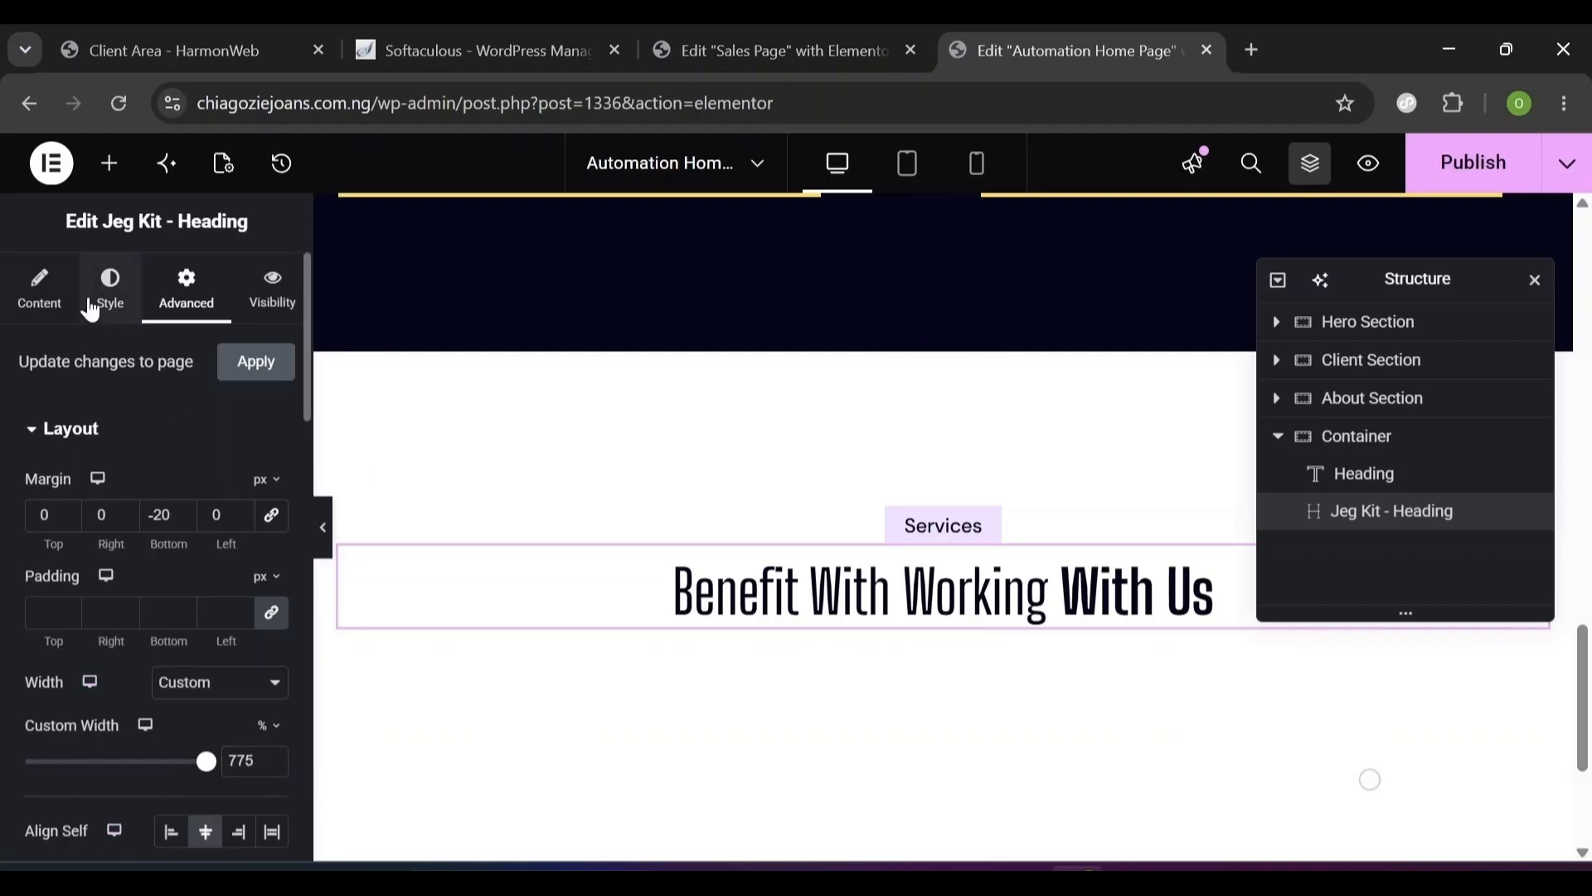
- Display the focused title 'With Us' inline
{"action": "left_click", "coordinate": [39, 303]}
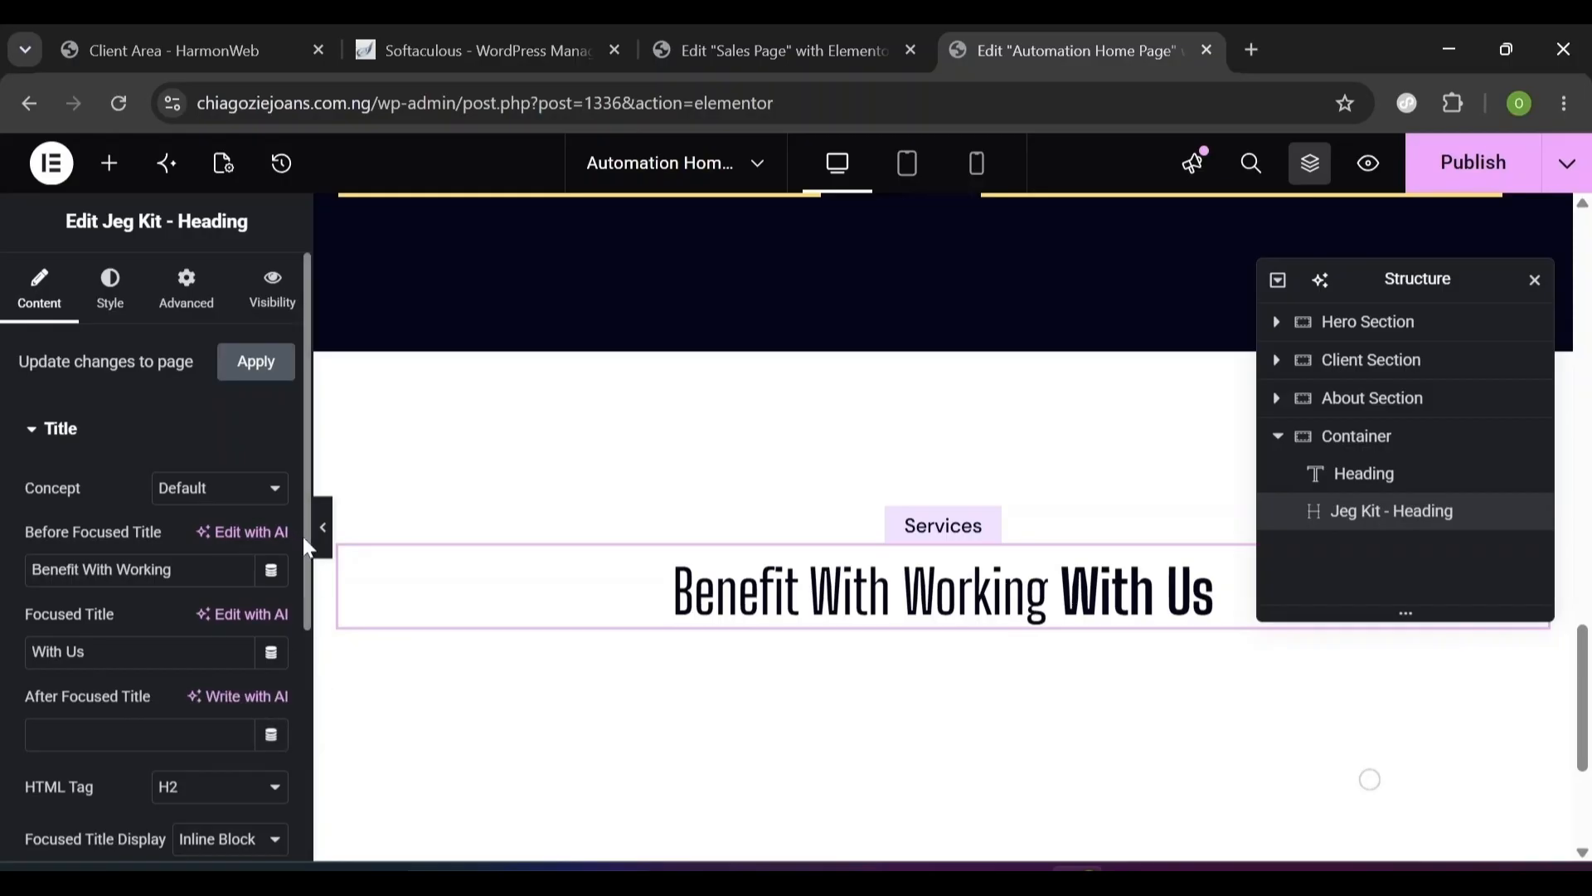
{"action": "scroll", "coordinate": [302, 536], "scroll_direction": "down", "scroll_amount": 4}
{"action": "left_click", "coordinate": [249, 471]}
{"action": "left_click", "coordinate": [247, 492]}
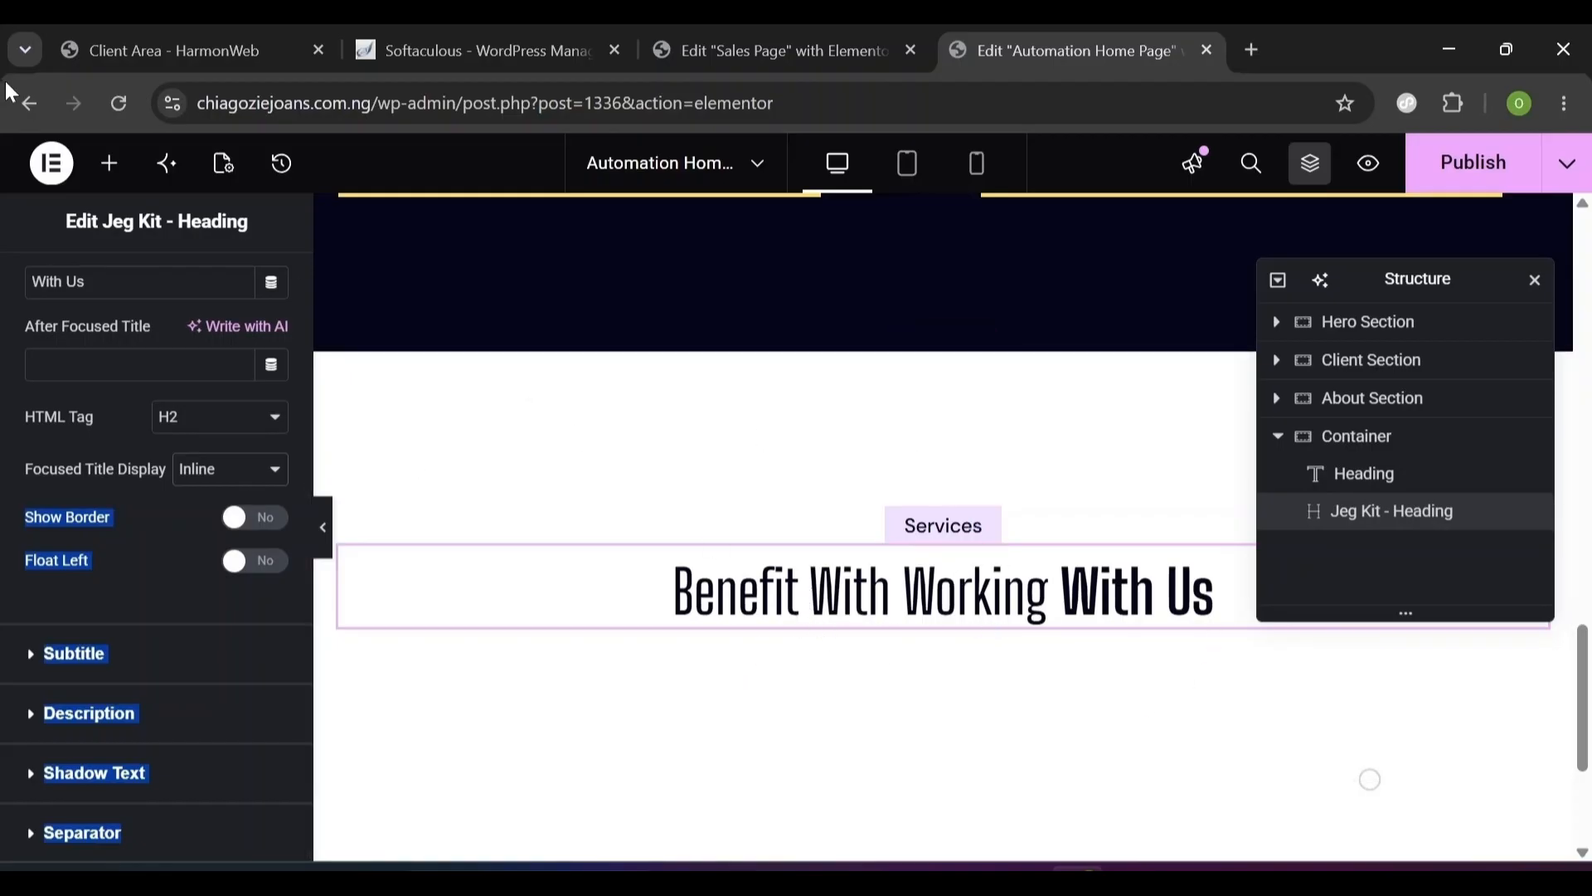
{"action": "left_click", "coordinate": [123, 185]}
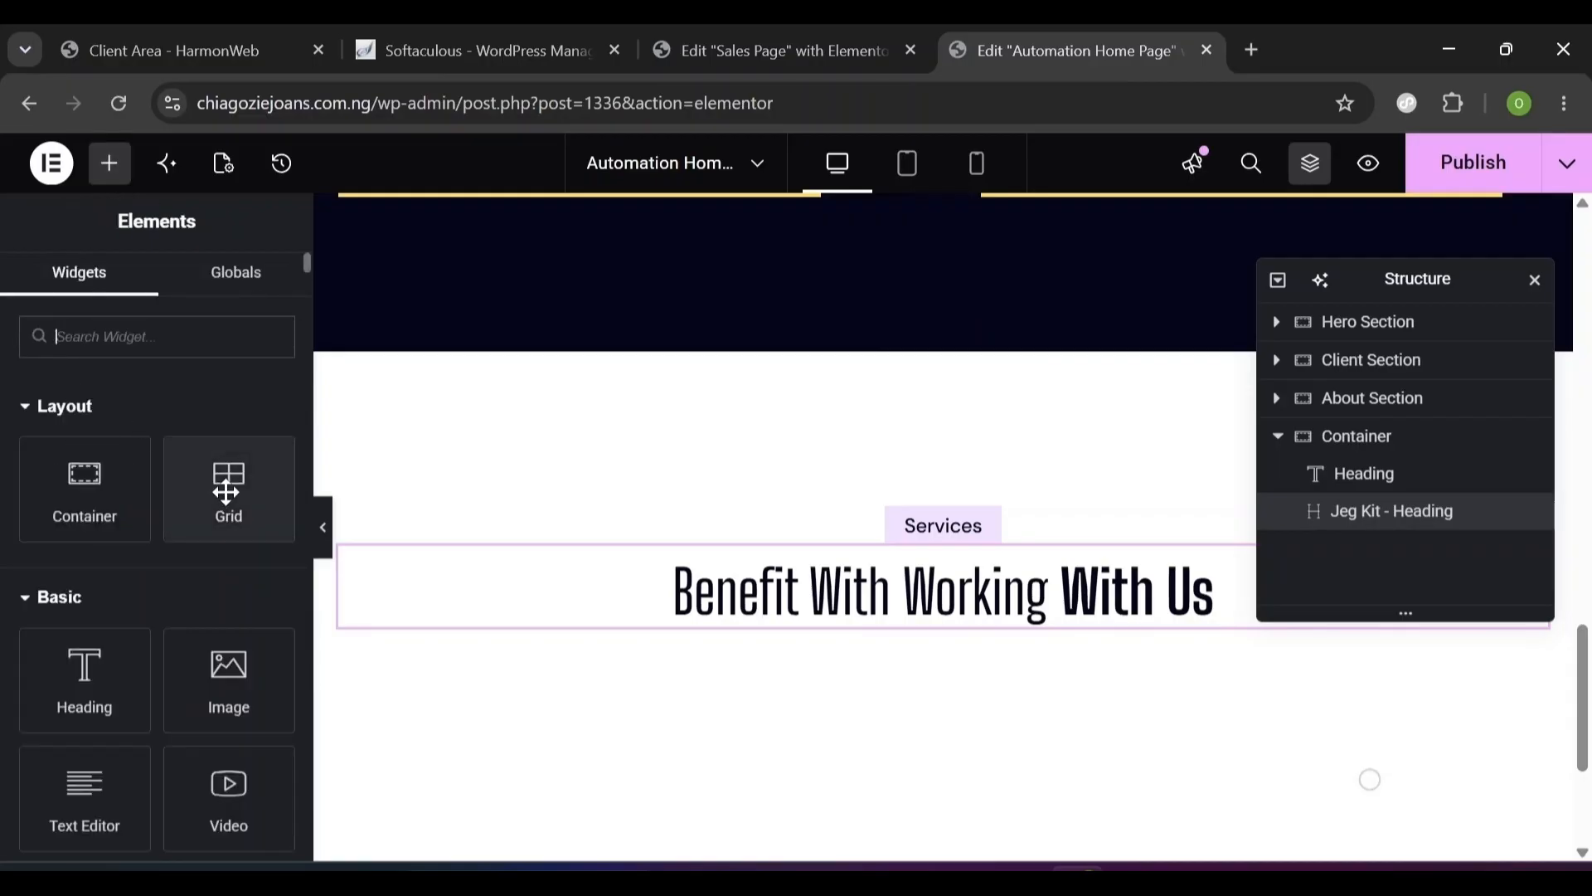
- Place a Grid widget below the heading with 30 px gaps
{"action": "left_click_drag", "start_coordinate": [228, 480], "coordinate": [850, 674]}
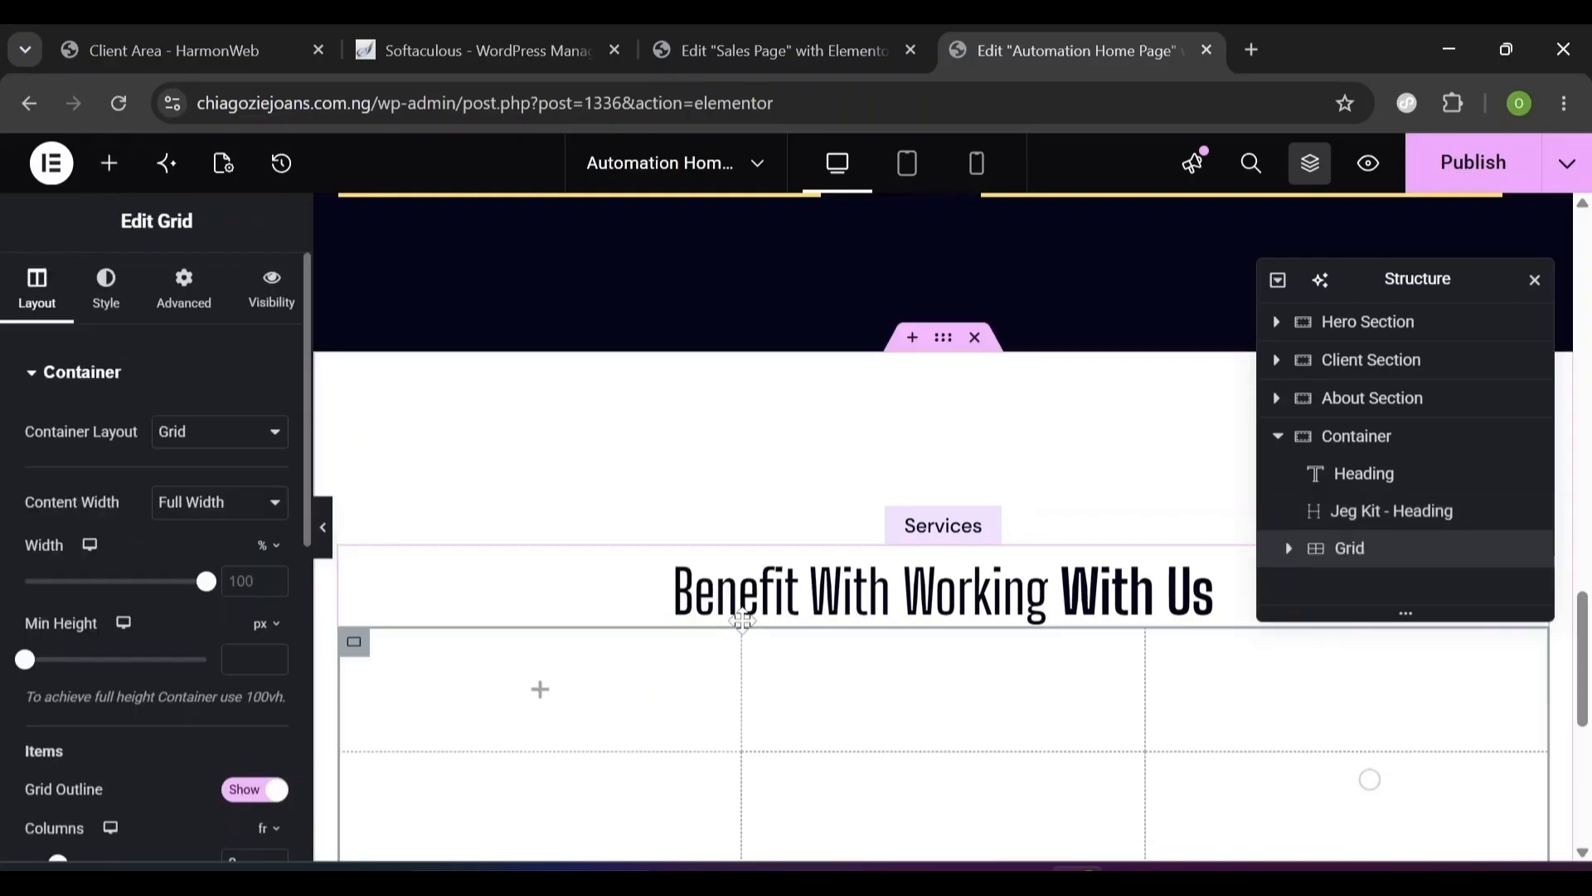
{"action": "left_click", "coordinate": [310, 678]}
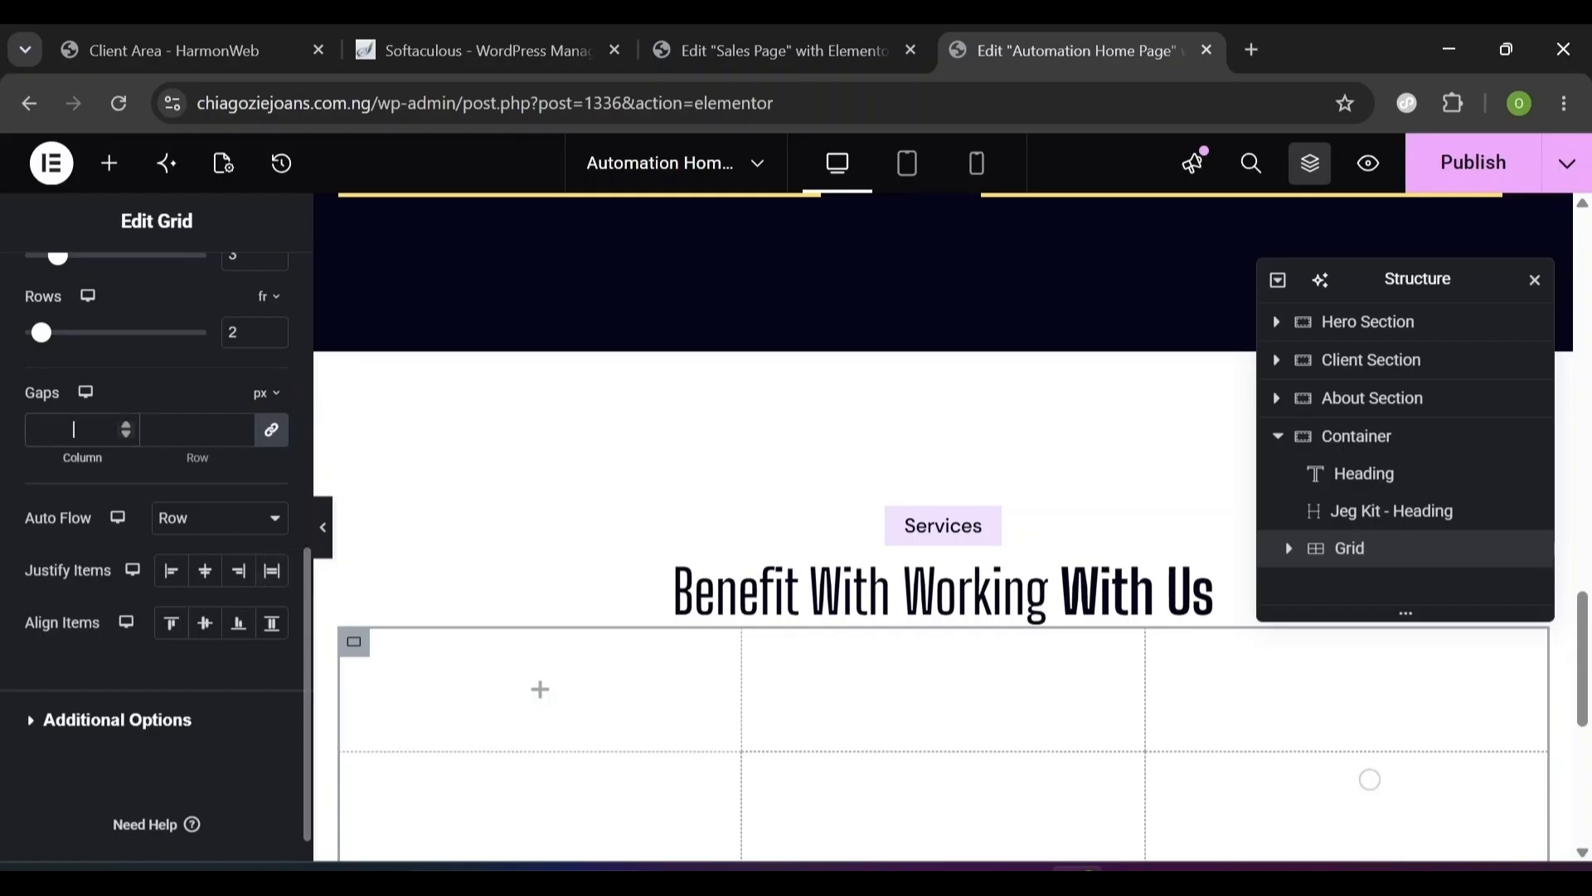
{"action": "left_click", "coordinate": [74, 428]}
{"action": "type", "text": "30"}
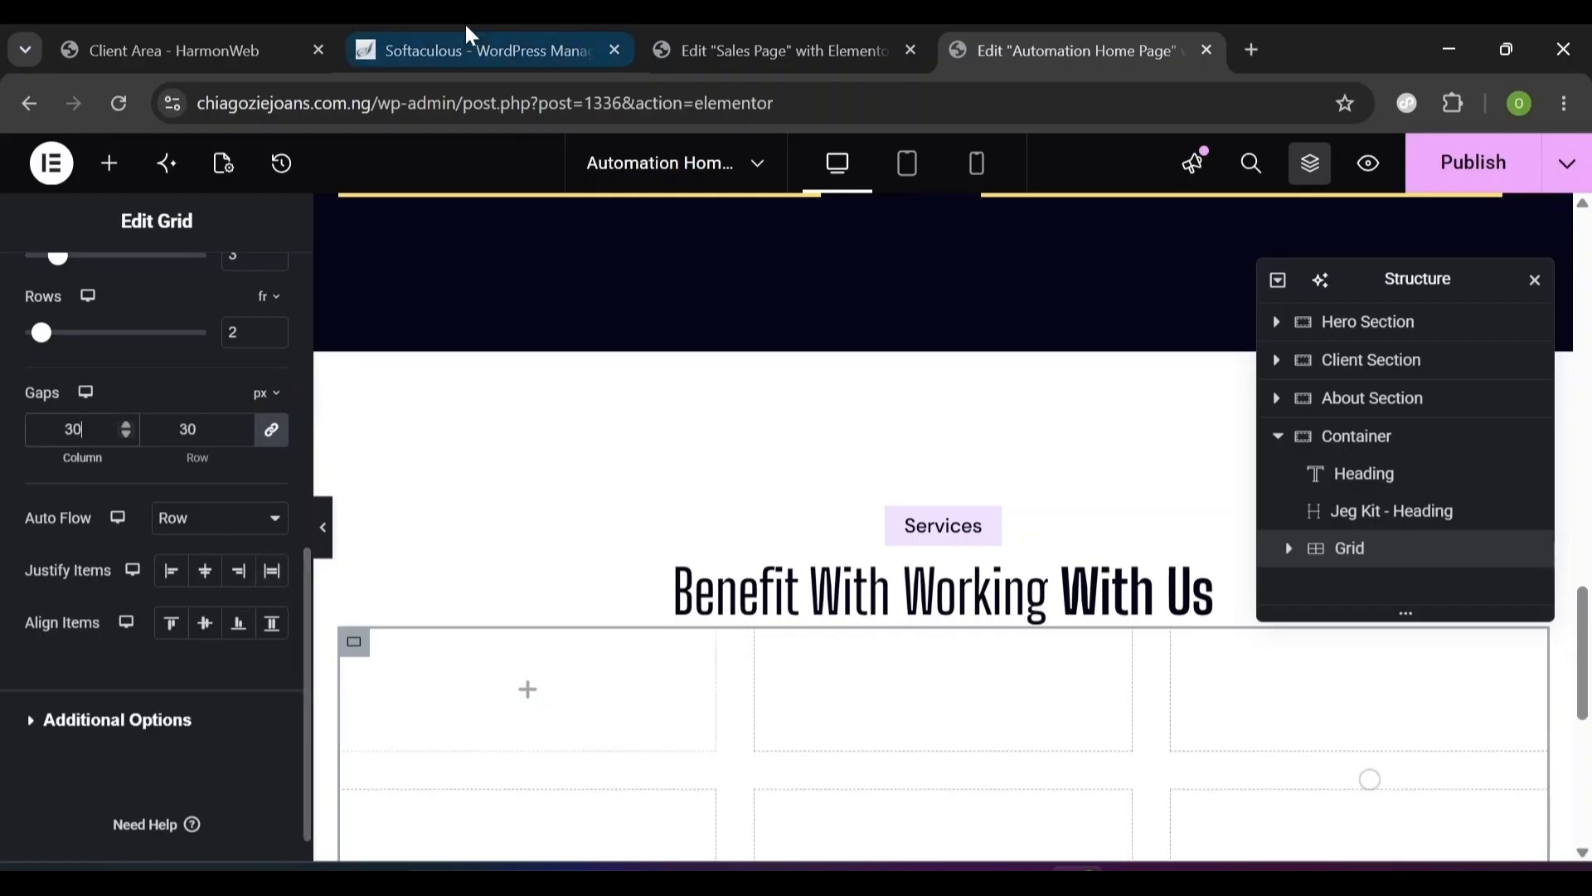
{"action": "left_click", "coordinate": [304, 394]}
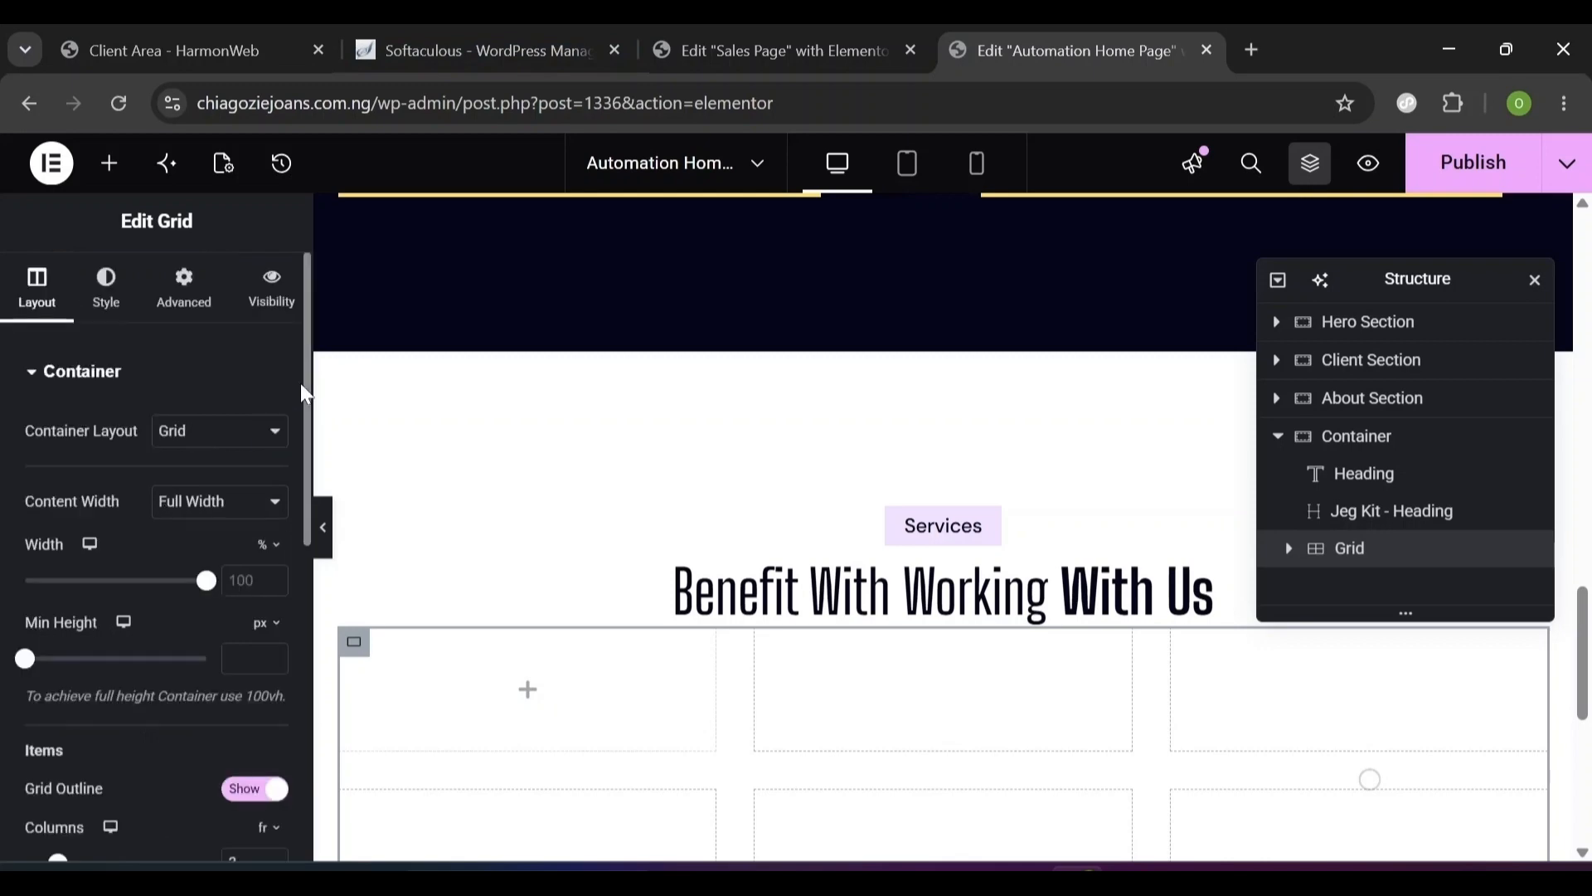
- Set the grid's top and bottom margins to 40 px
{"action": "left_click", "coordinate": [185, 309]}
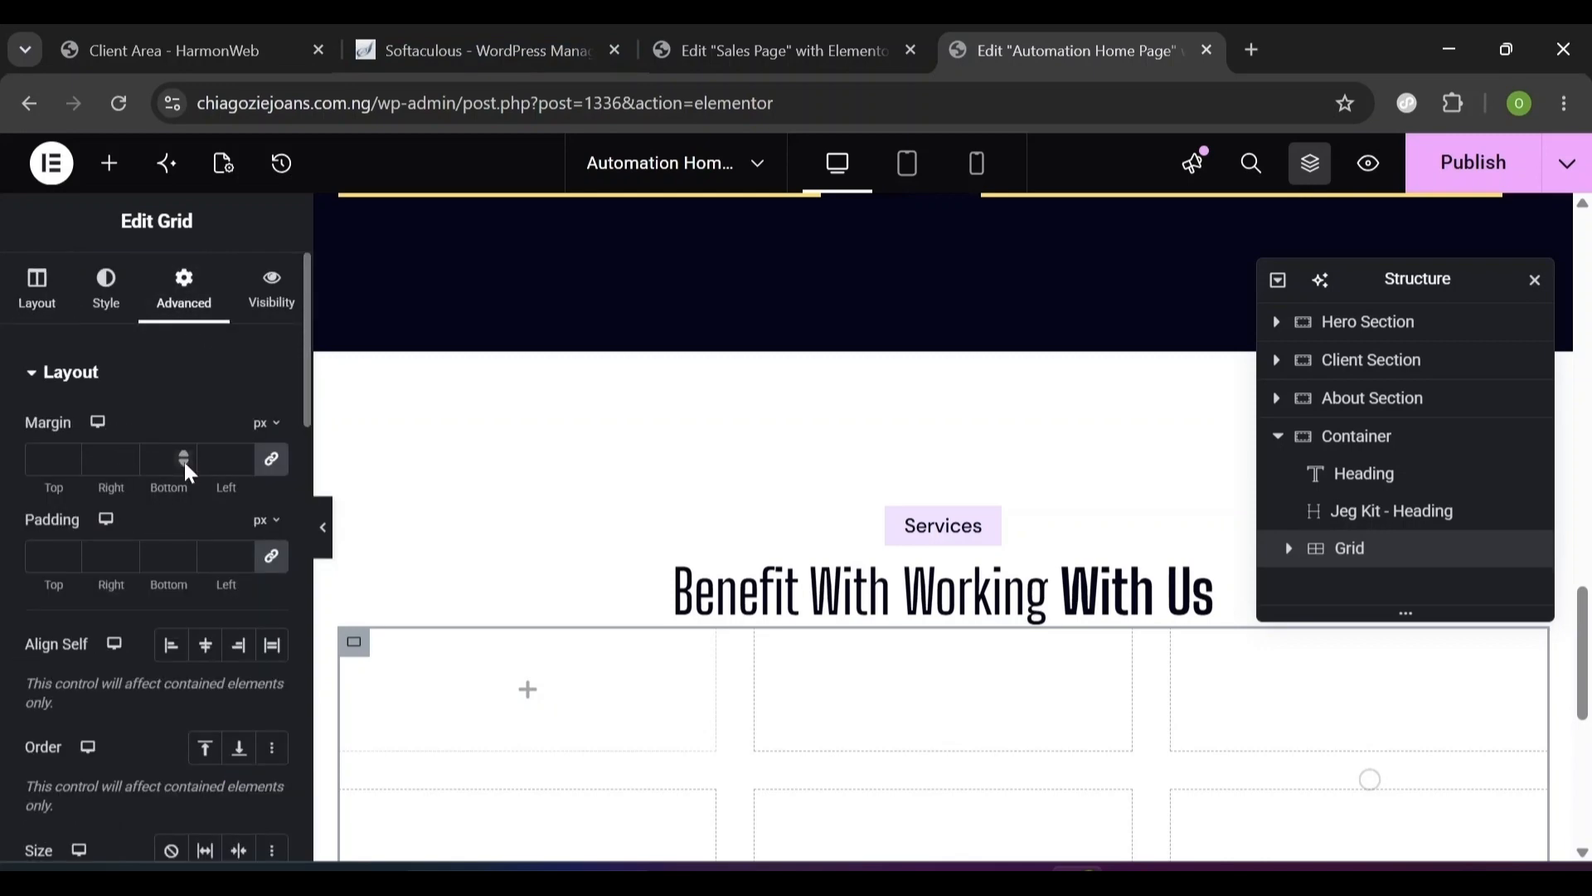
{"action": "left_click", "coordinate": [270, 460]}
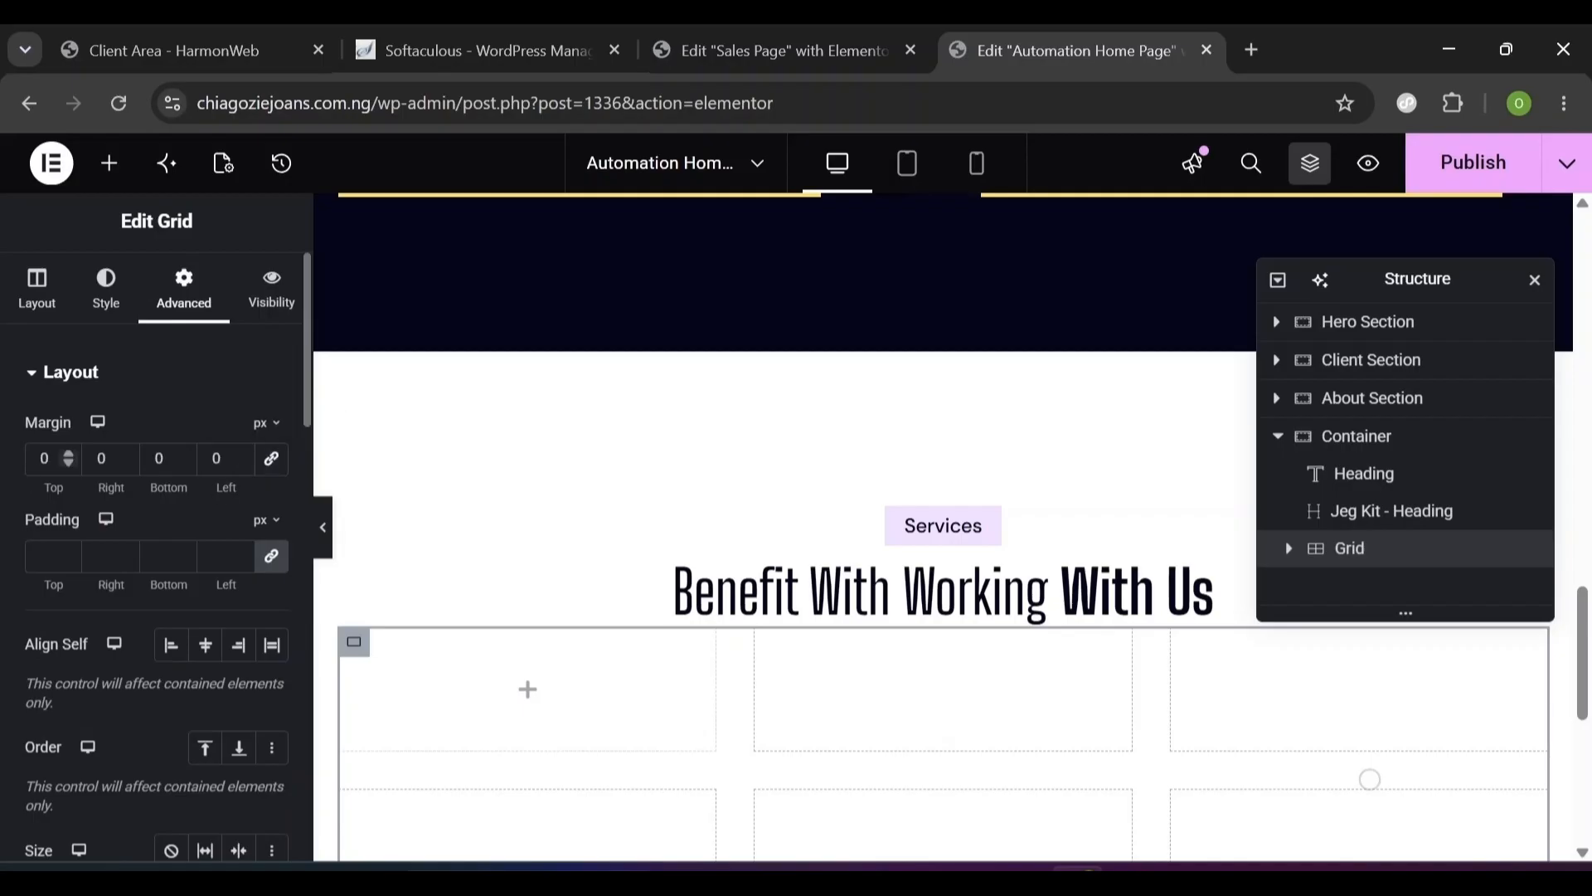
{"action": "double_click", "coordinate": [44, 459]}
{"action": "type", "text": "40"}
{"action": "double_click", "coordinate": [160, 458]}
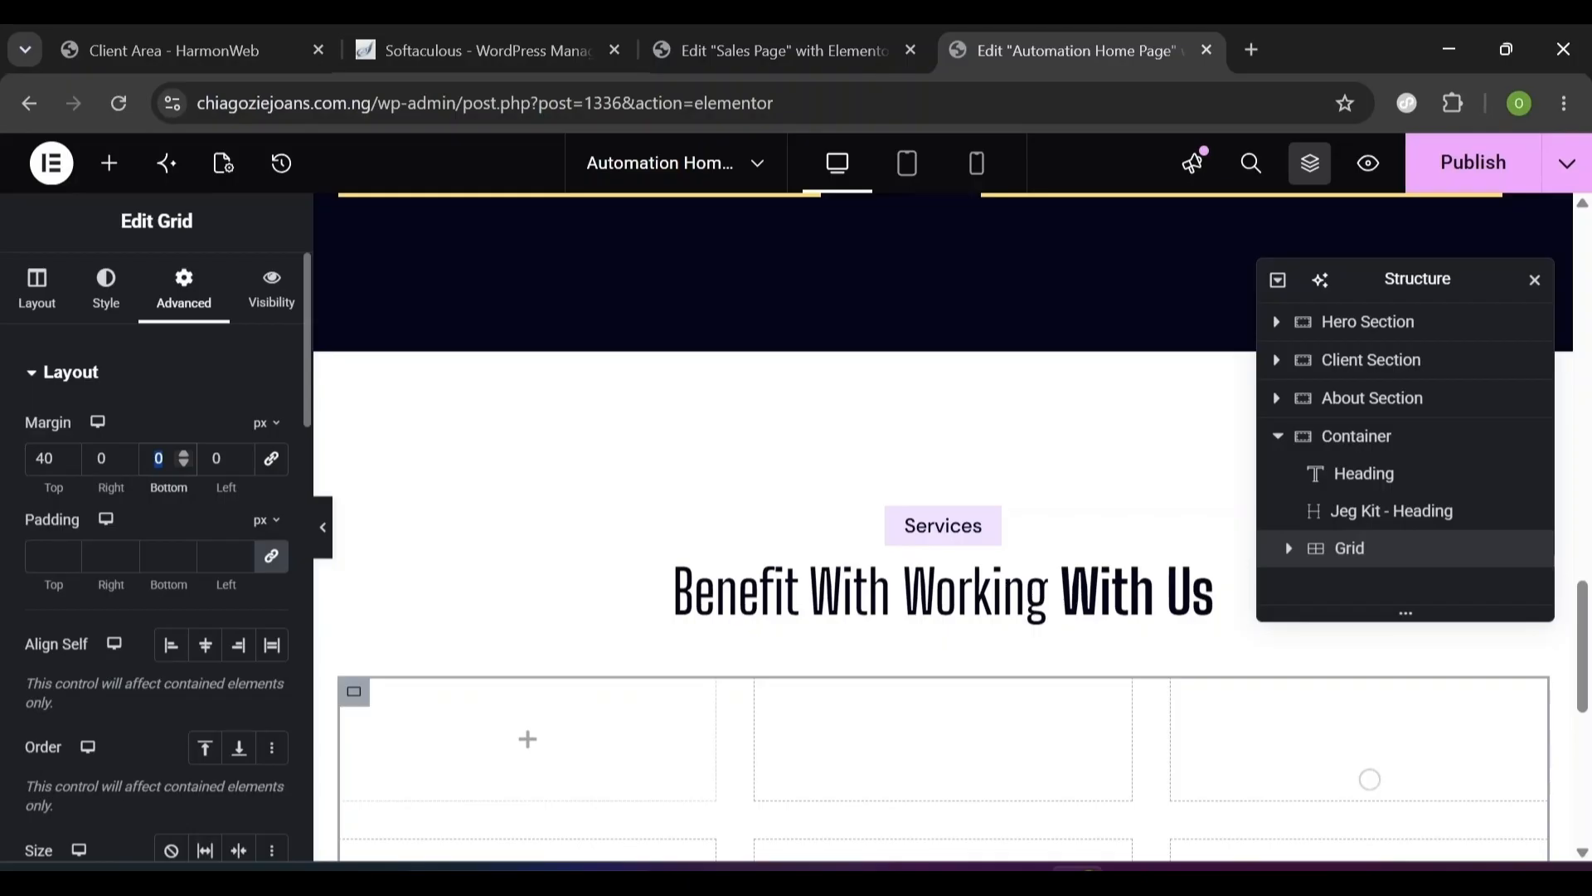
{"action": "type", "text": "40"}
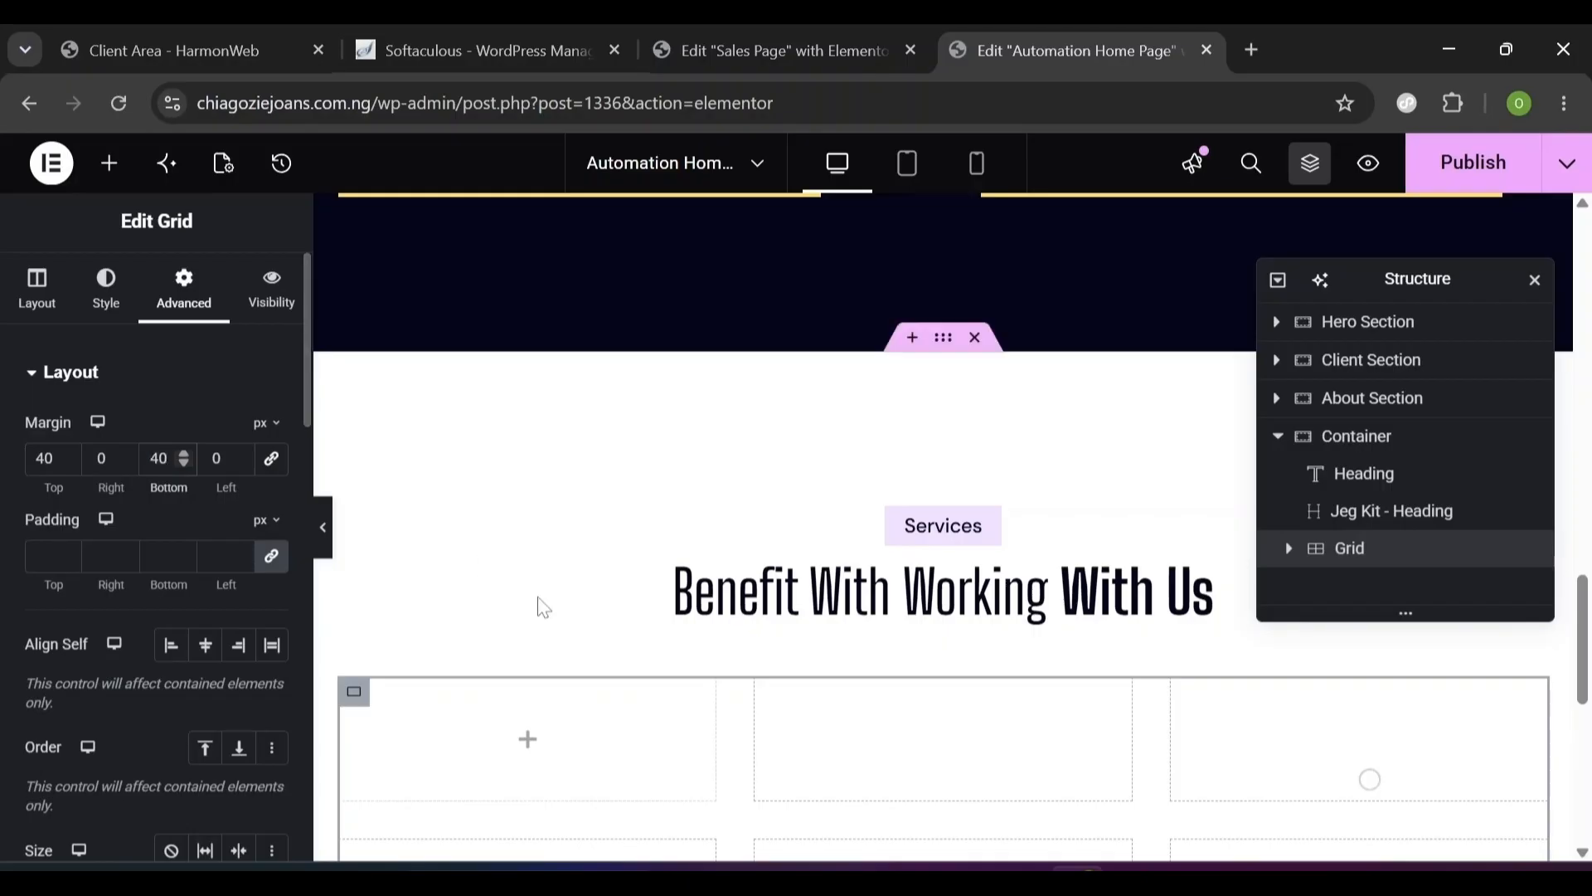
{"action": "scroll", "coordinate": [564, 628], "scroll_direction": "down", "scroll_amount": 2}
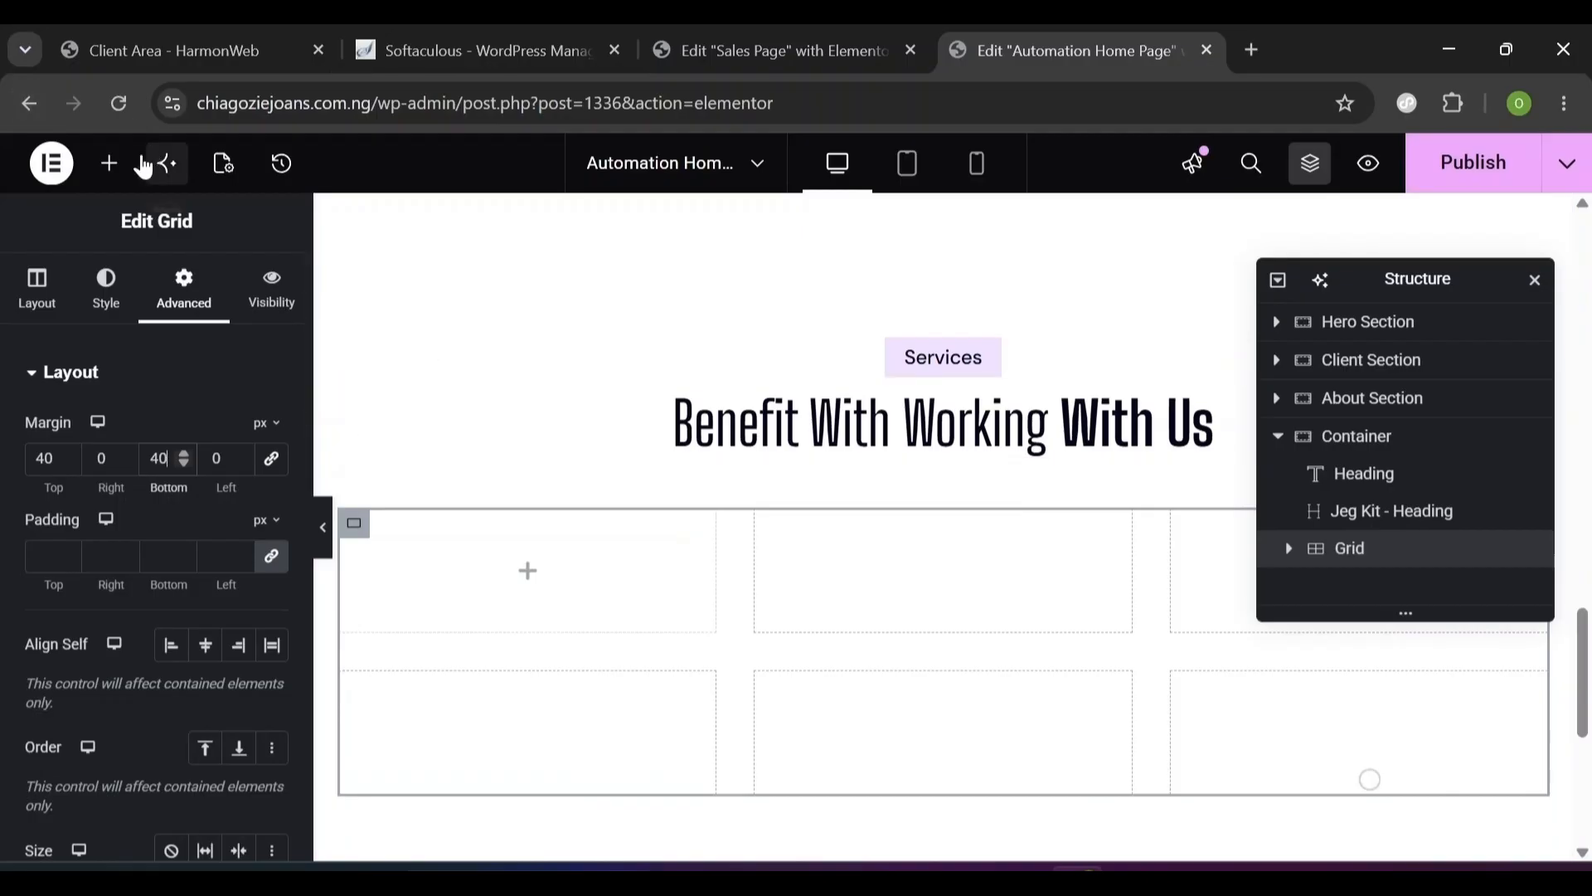
{"action": "left_click", "coordinate": [110, 166]}
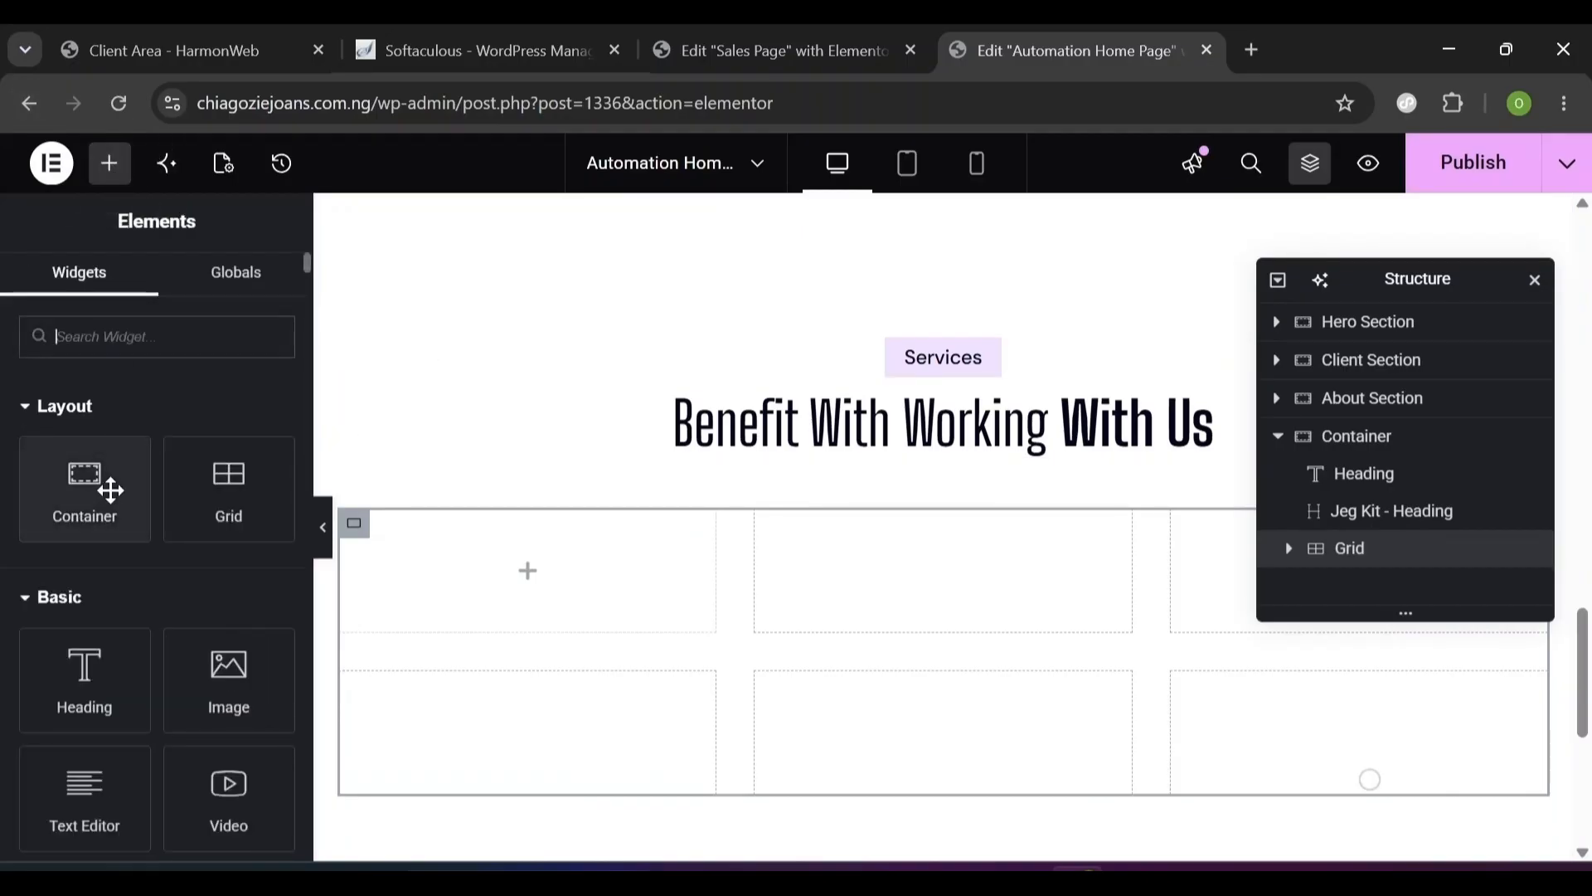
- Add a container into the grid and rename the top container 'Service Section'
{"action": "left_click_drag", "start_coordinate": [96, 494], "coordinate": [637, 605]}
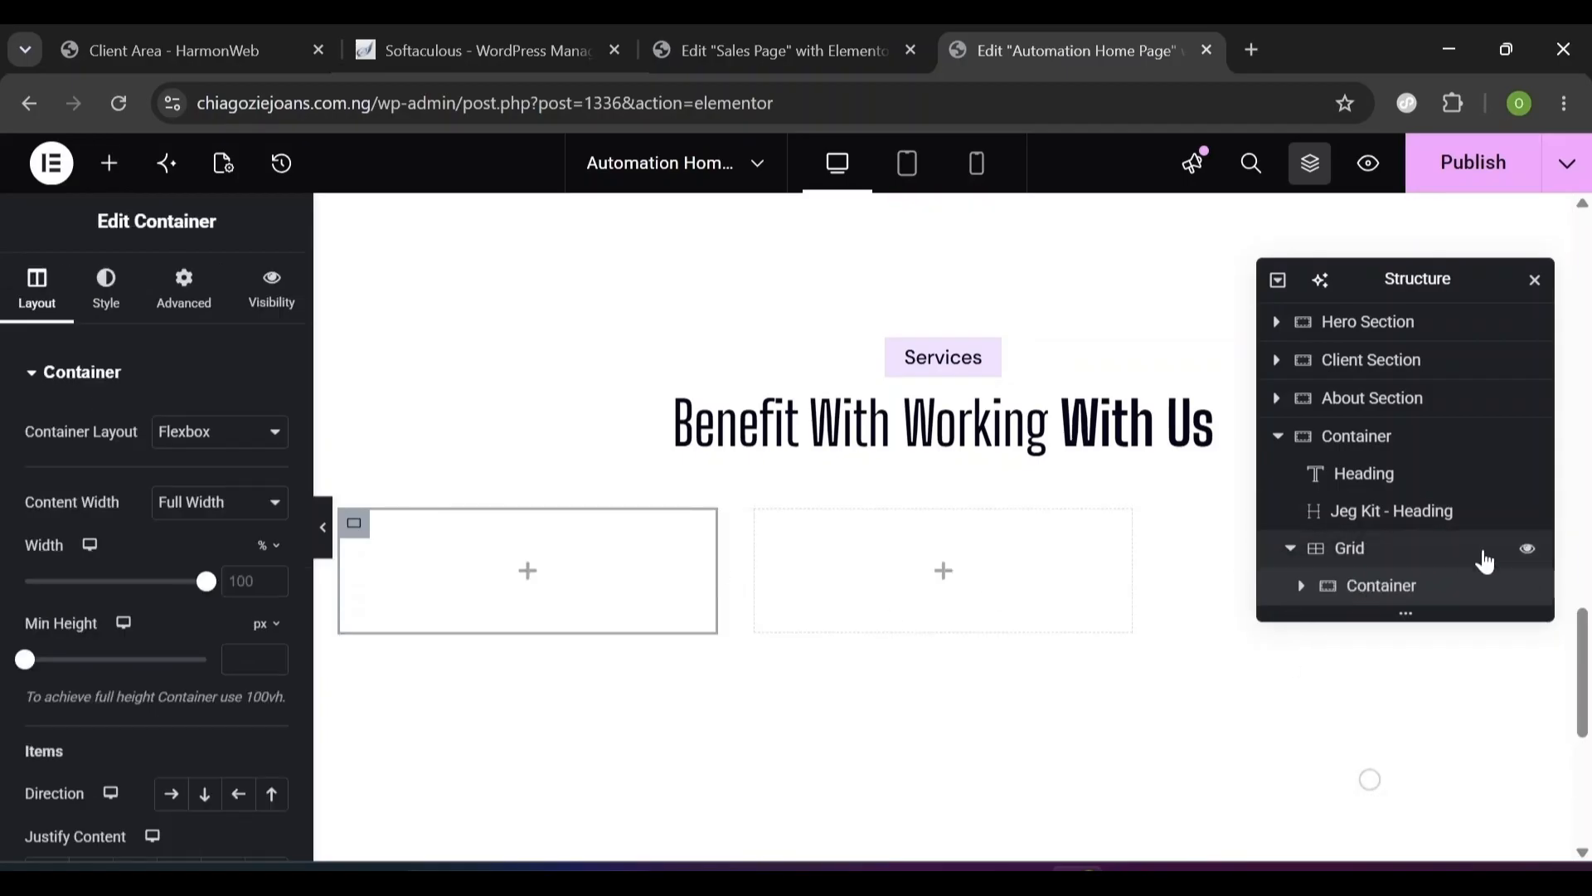
{"action": "double_click", "coordinate": [1350, 437]}
{"action": "type", "text": "S"}
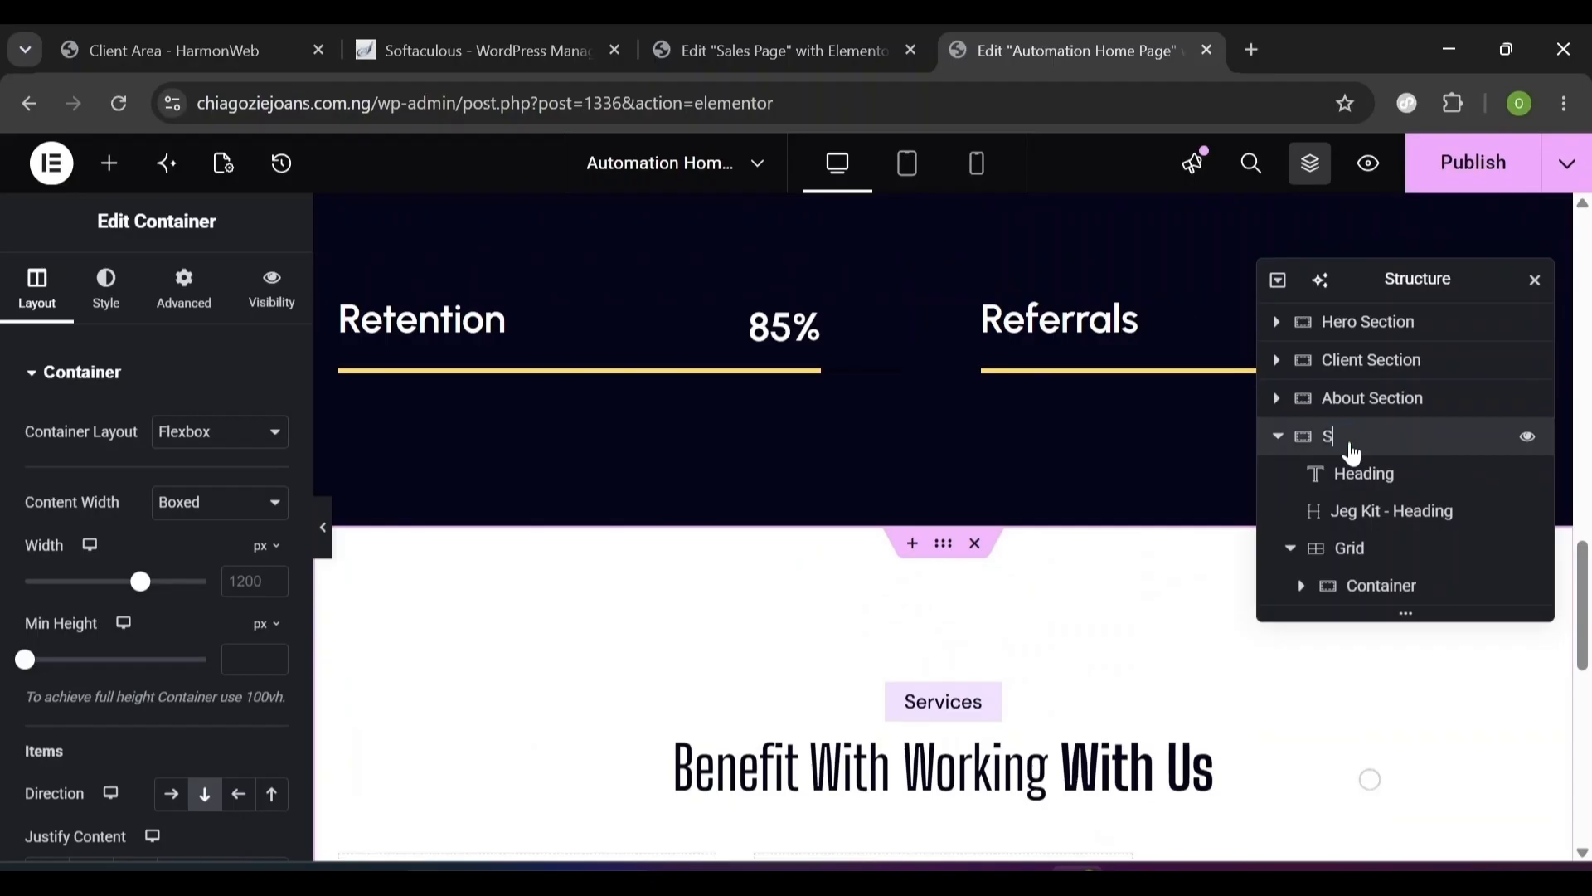
{"action": "type", "text": "ervice Section"}
- Rename the grid's first container 'Card 1'
{"action": "double_click", "coordinate": [1383, 586]}
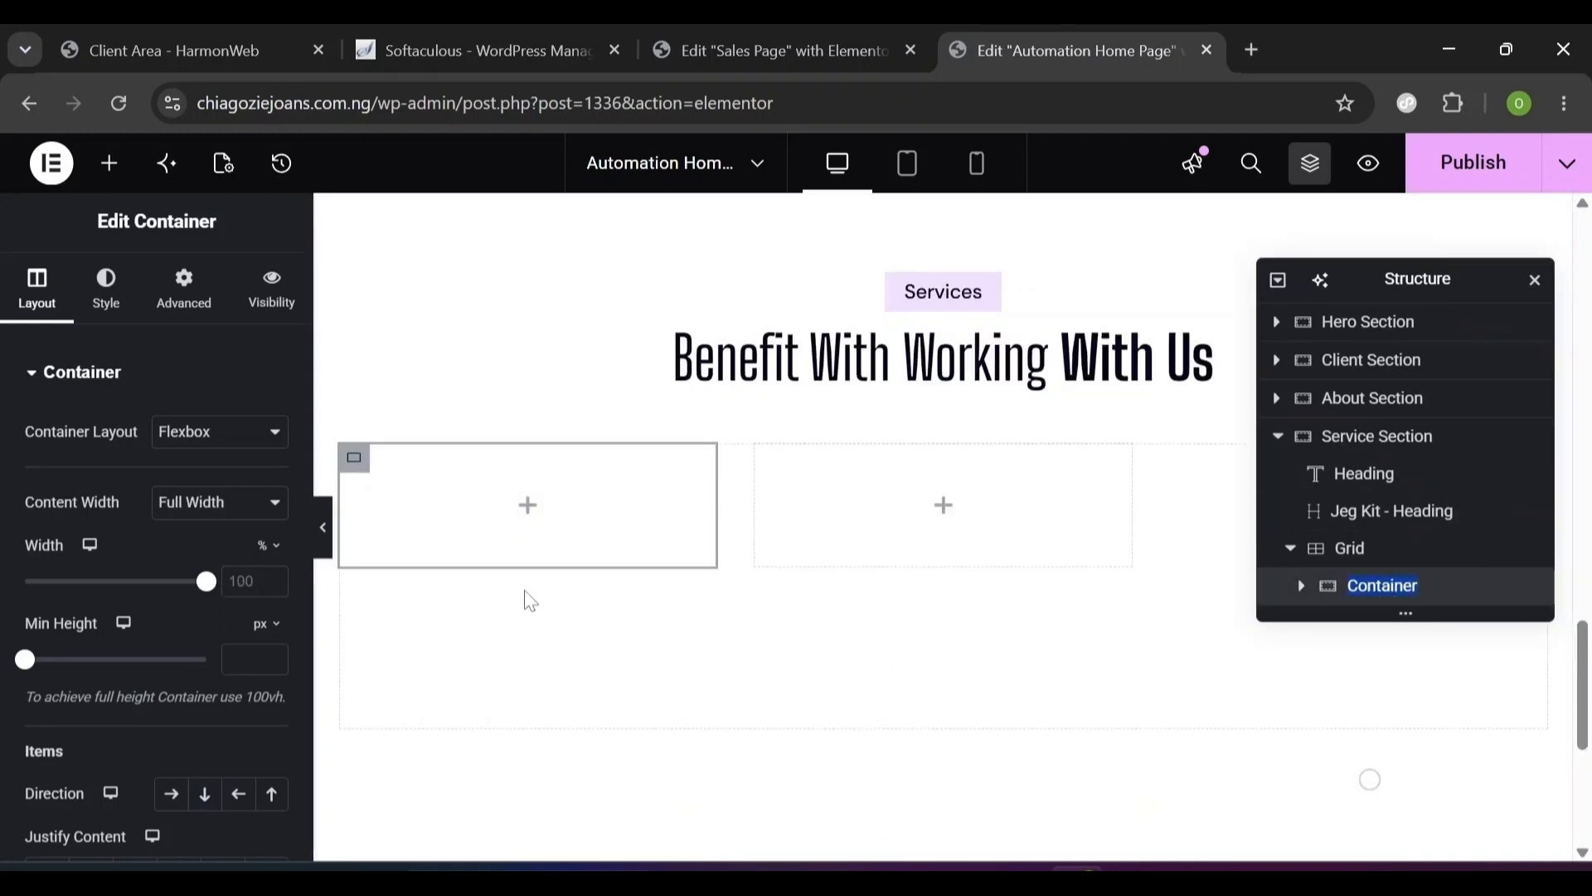
{"action": "type", "text": "Card 1"}
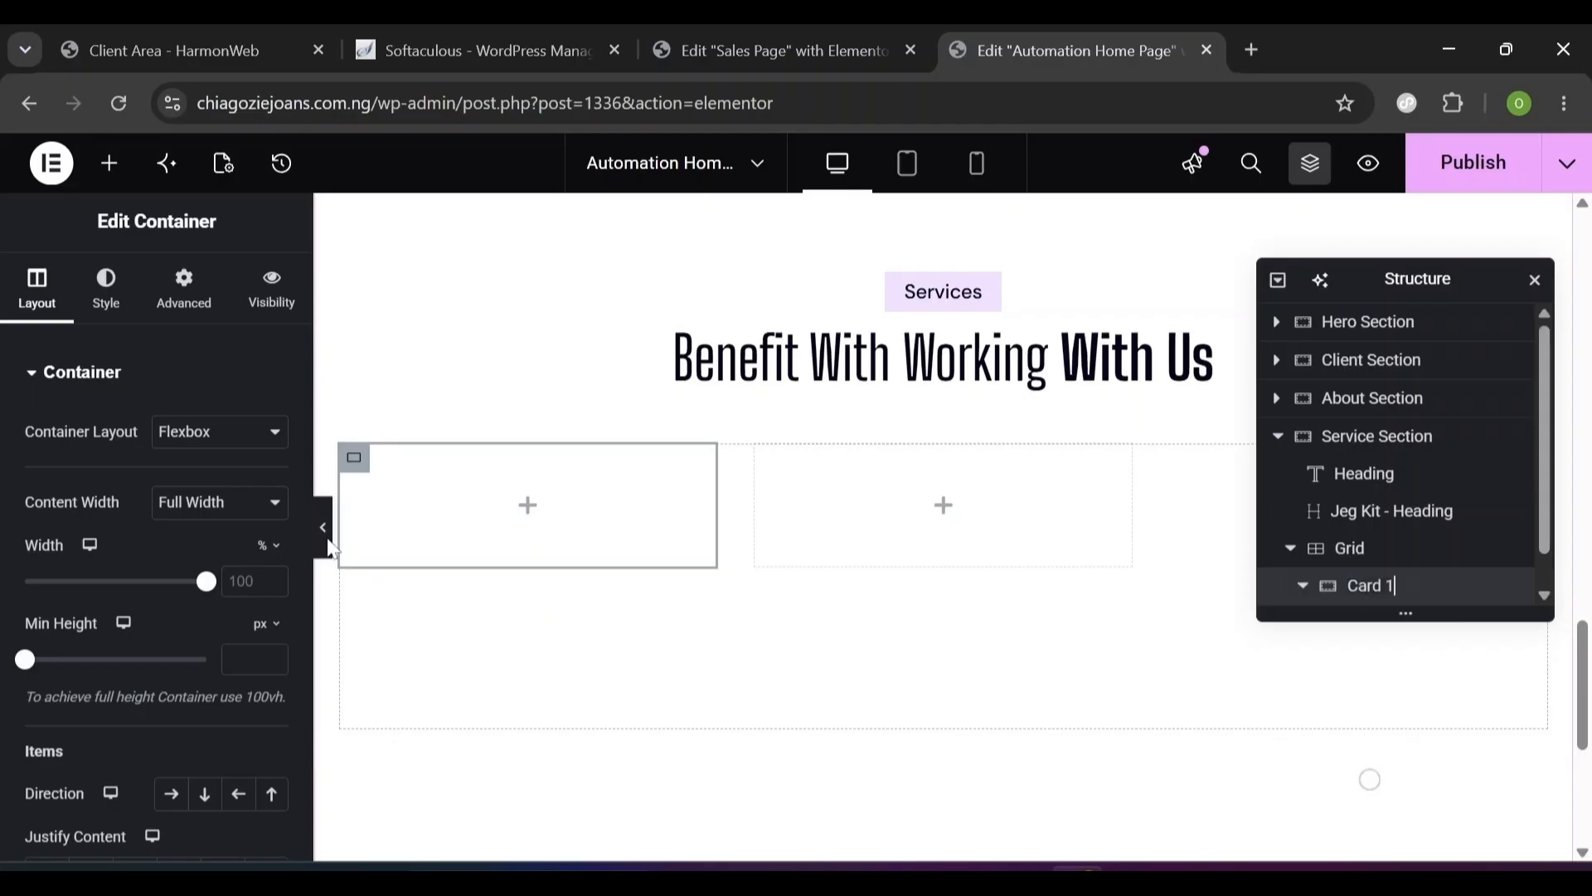
{"action": "key", "text": "Return"}
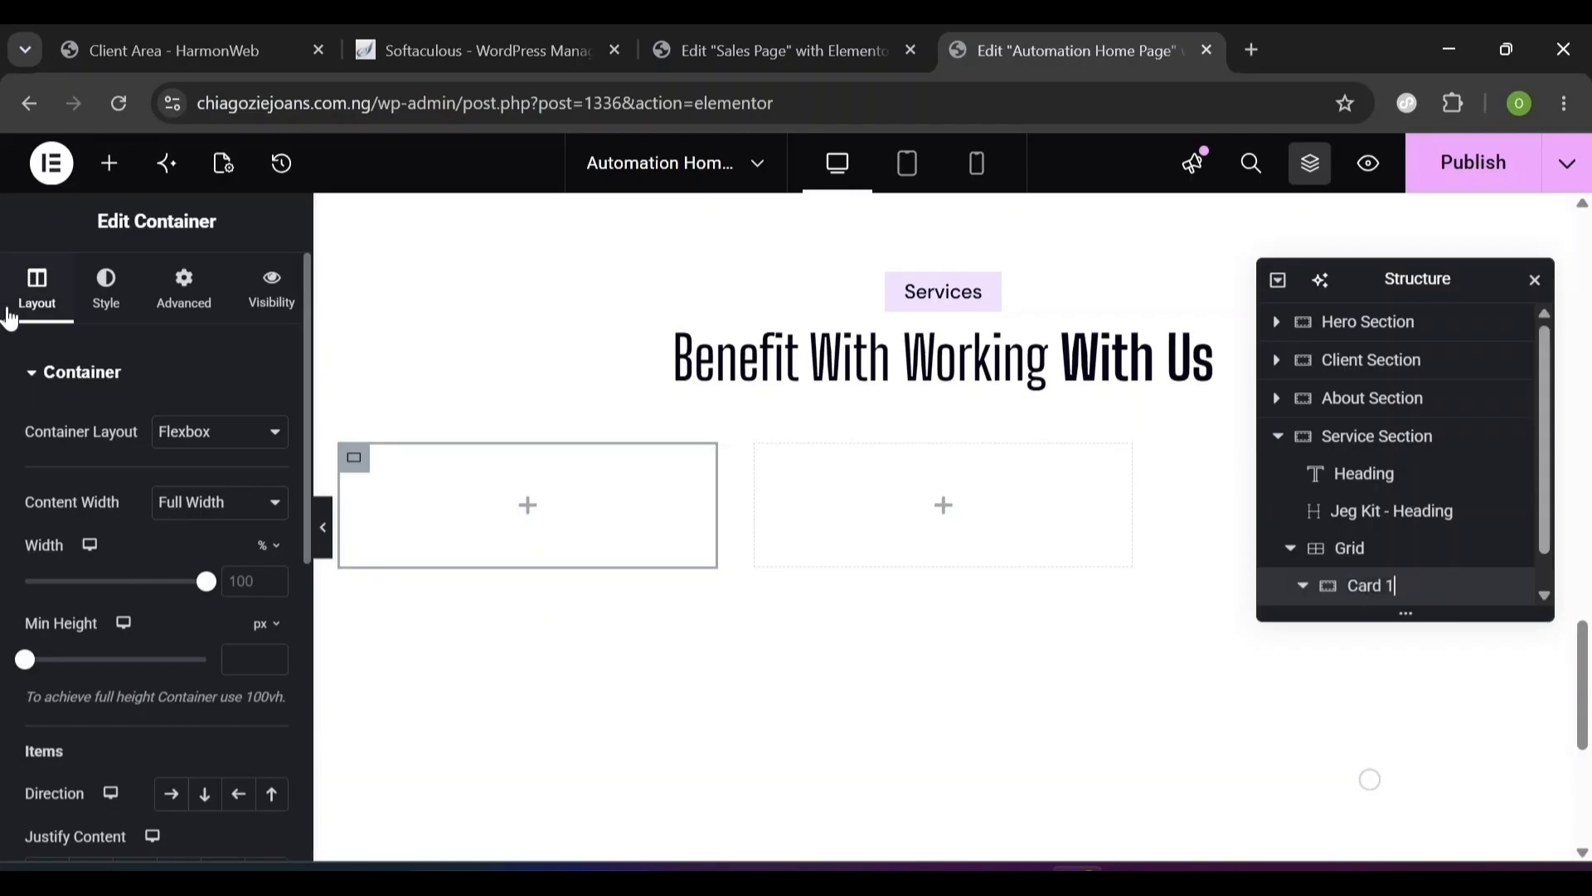
{"action": "left_click", "coordinate": [93, 315]}
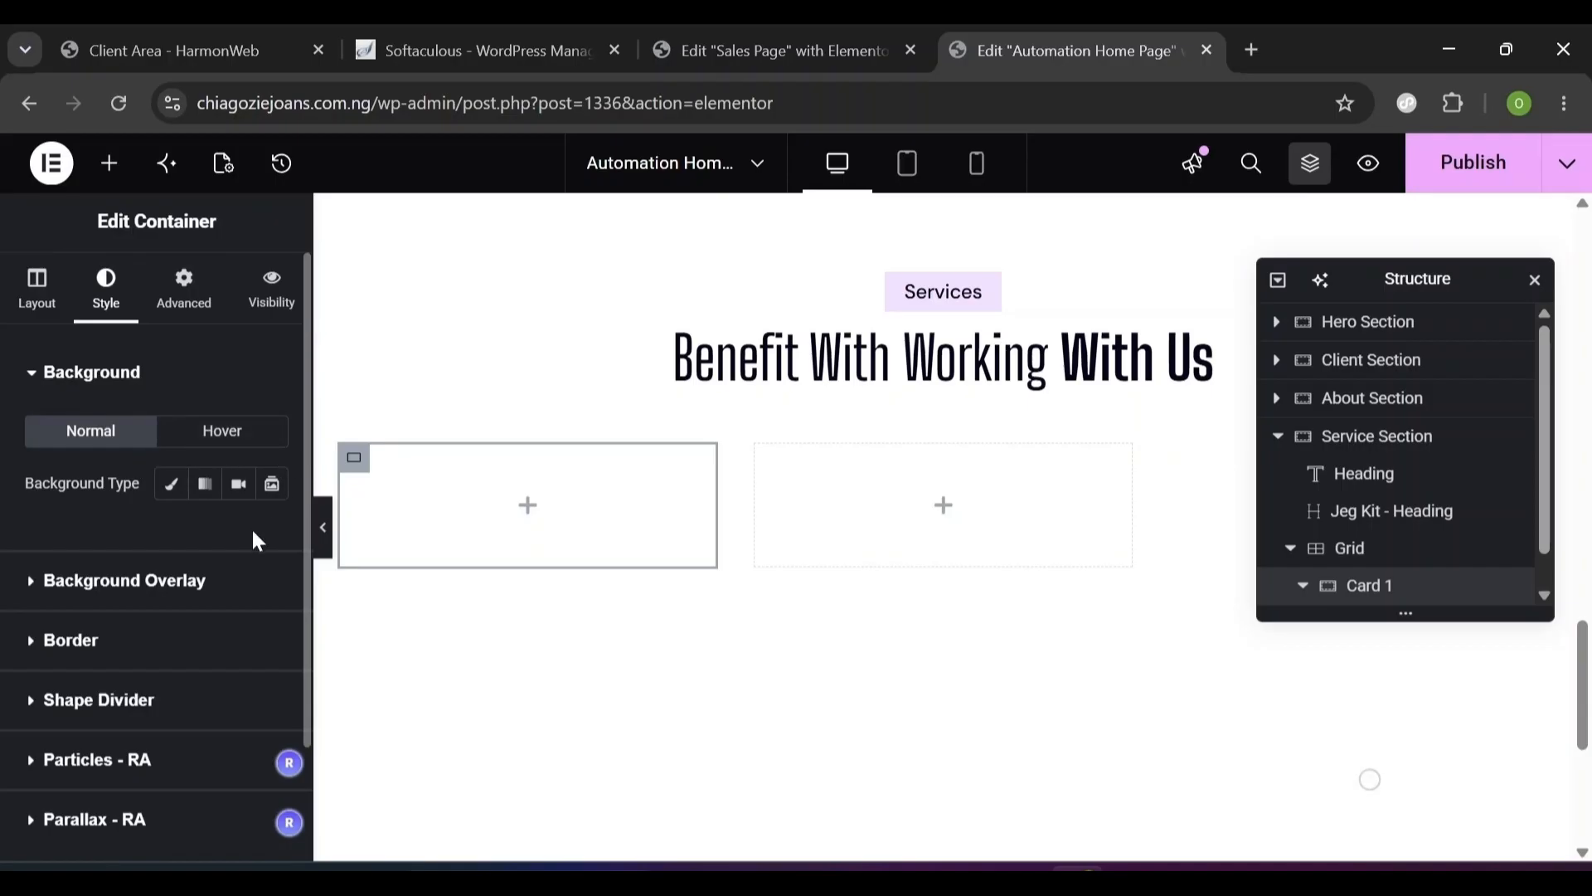
- Give Card 1 a classic background using the Rectangle-36-1.png image from the Media Library
{"action": "left_click", "coordinate": [170, 485]}
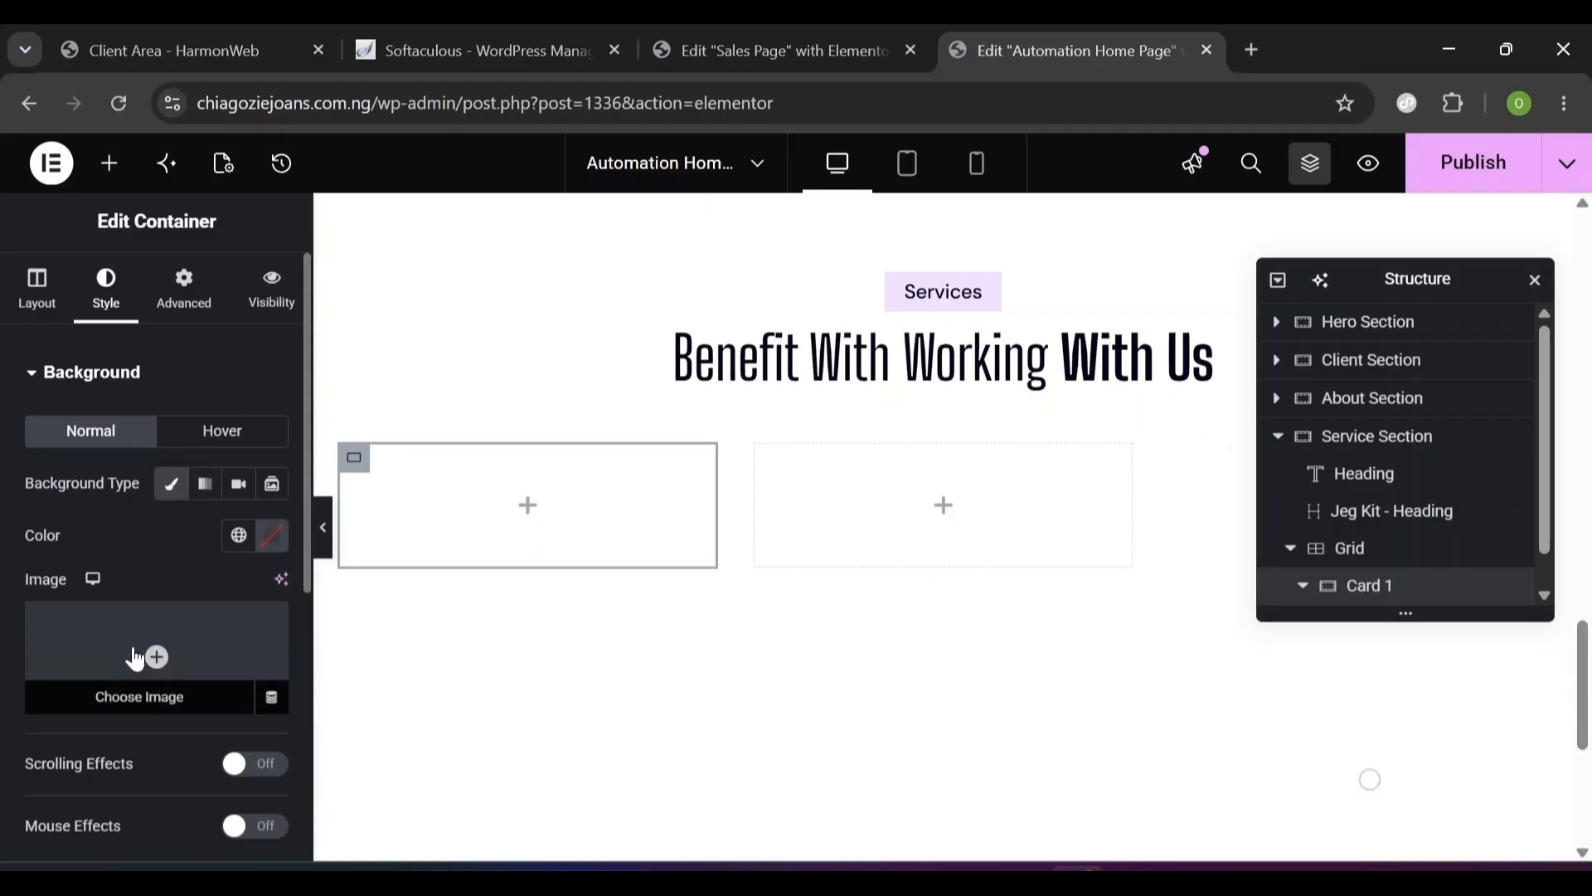
{"action": "mouse_move", "coordinate": [214, 680]}
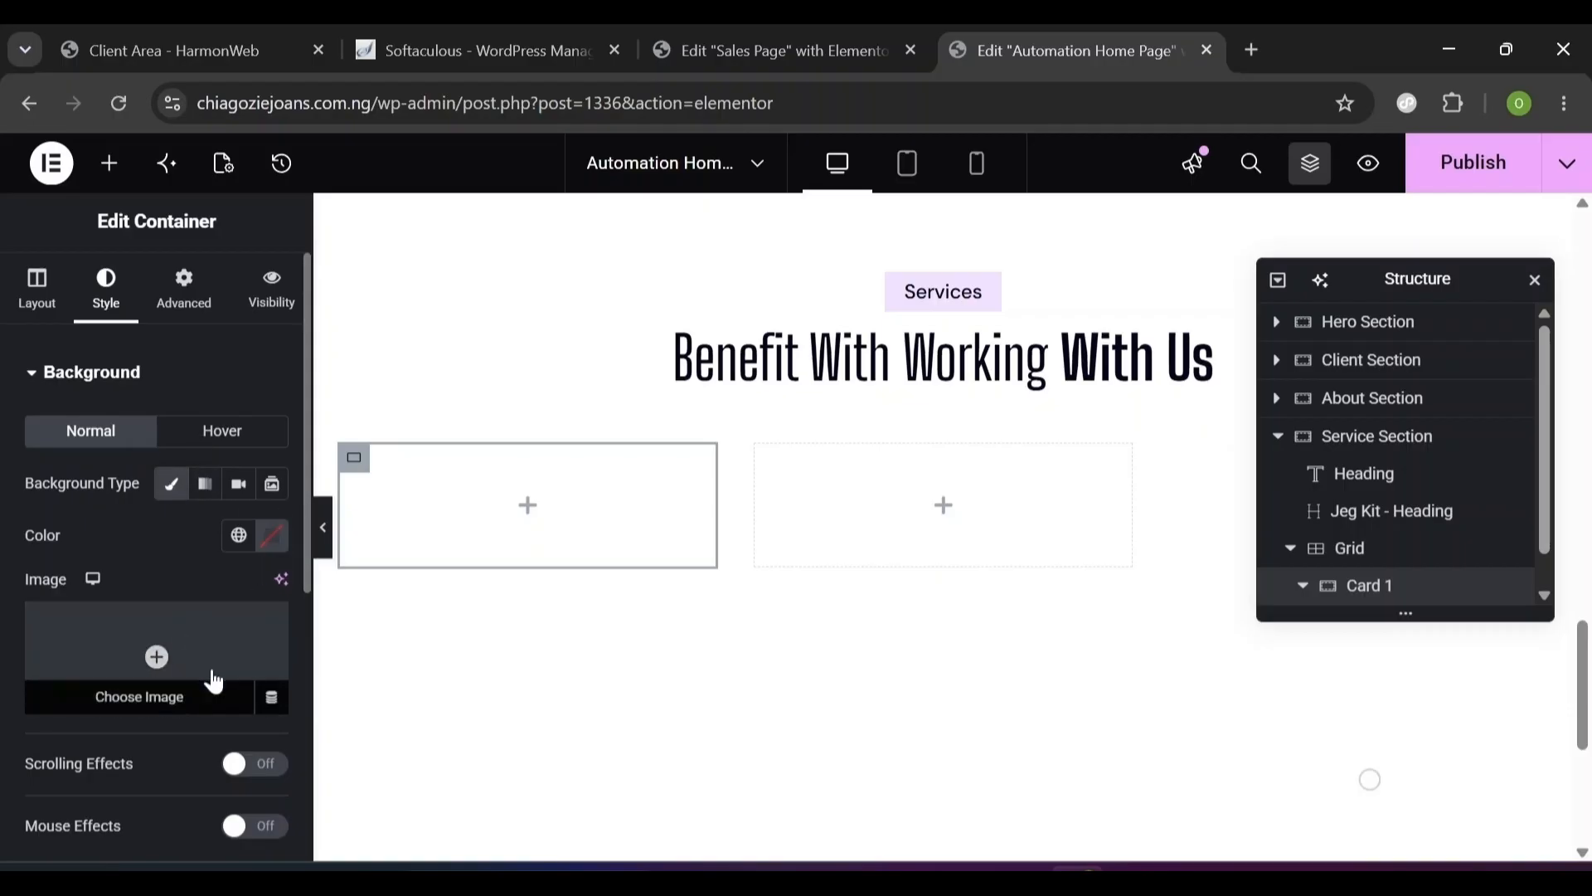
{"action": "left_click", "coordinate": [788, 48]}
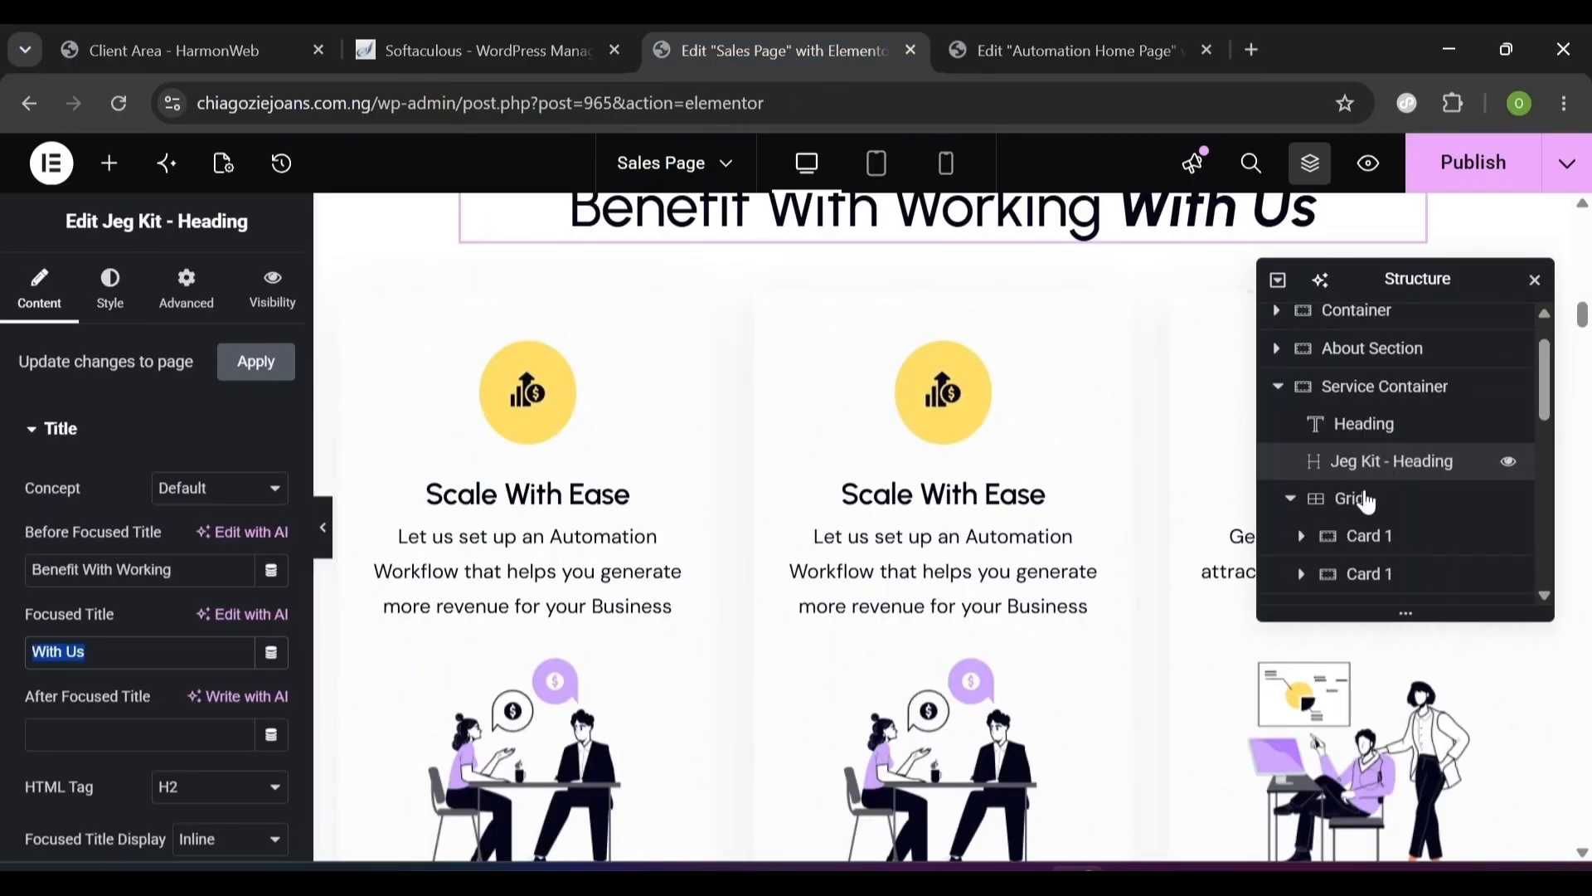
{"action": "left_click", "coordinate": [1005, 25]}
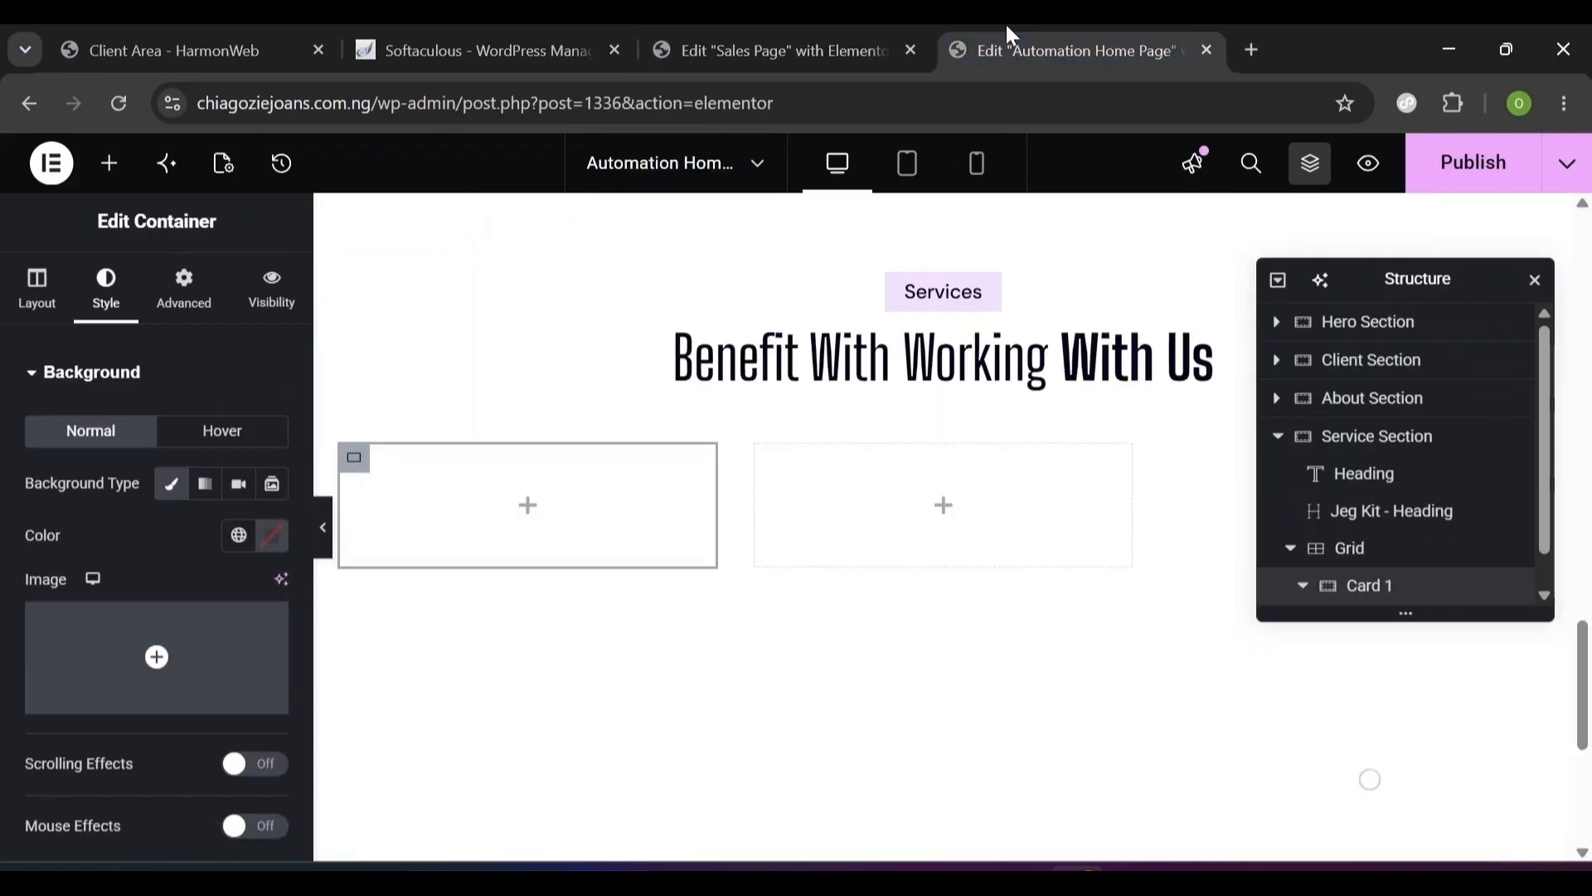
{"action": "left_click", "coordinate": [133, 661]}
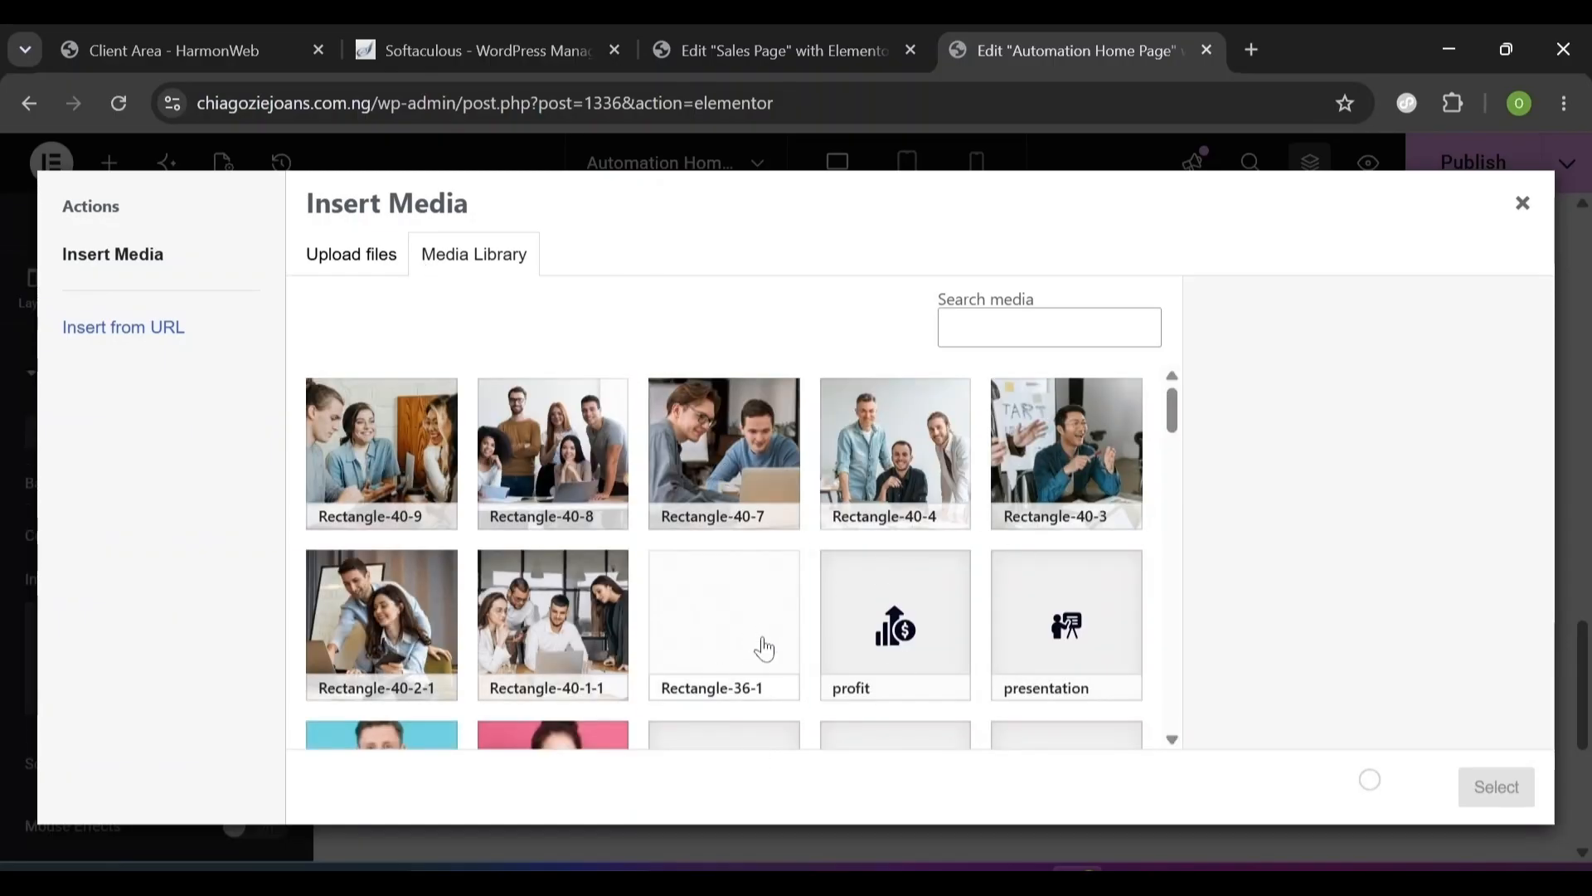
{"action": "left_click", "coordinate": [763, 647]}
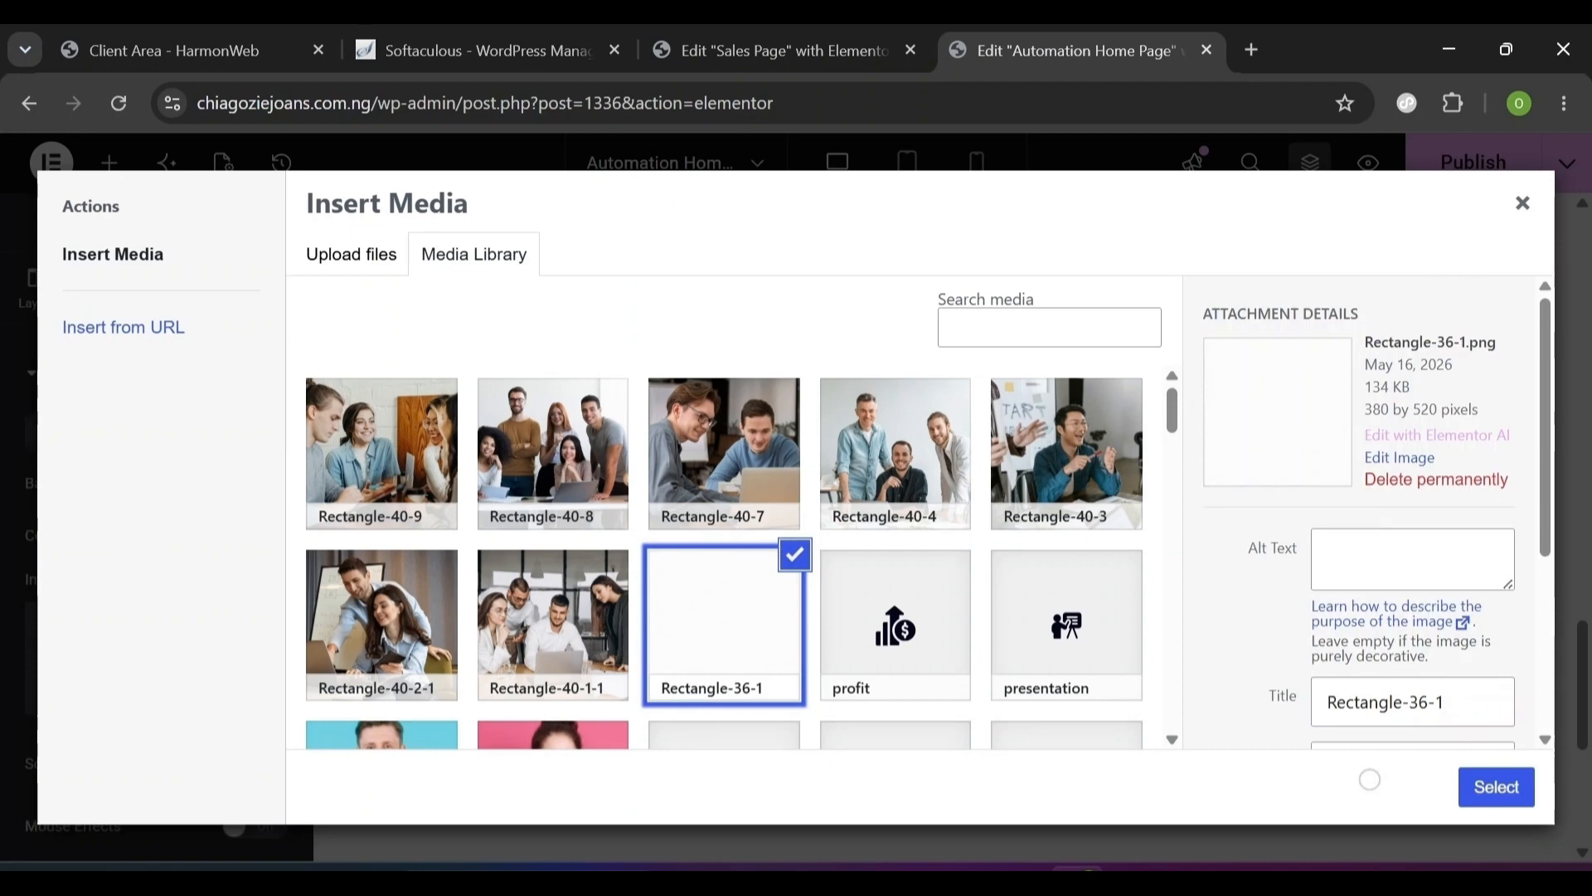
{"action": "left_click_drag", "start_coordinate": [1366, 342], "coordinate": [1466, 342]}
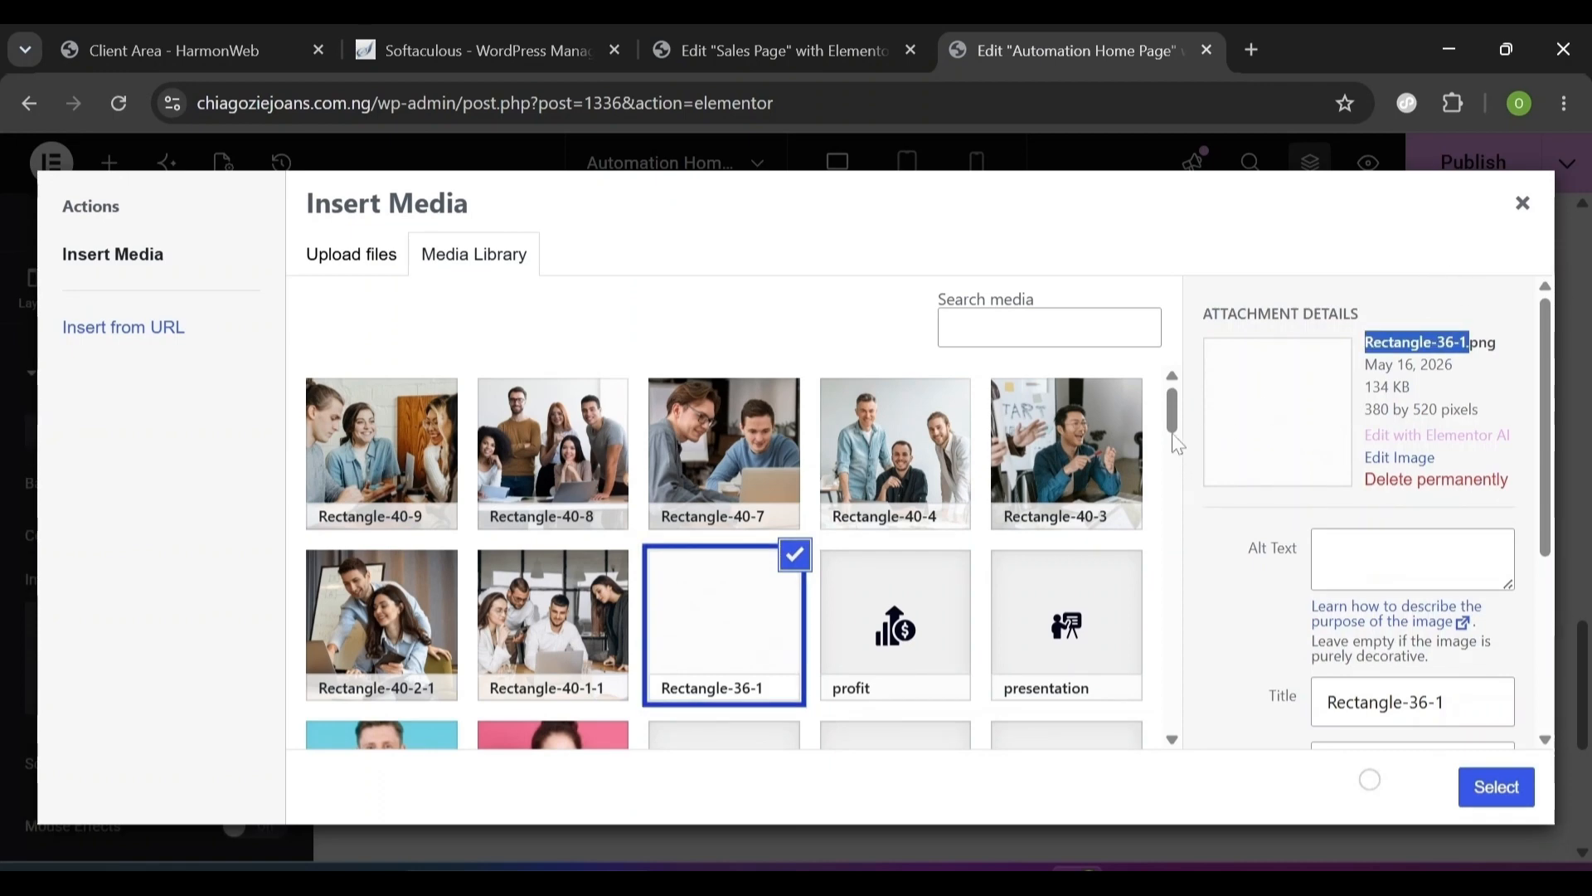
{"action": "mouse_move", "coordinate": [1172, 415]}
{"action": "left_mouse_down"}
{"action": "mouse_move", "coordinate": [1126, 799]}
{"action": "mouse_move", "coordinate": [1106, 693]}
{"action": "mouse_move", "coordinate": [1151, 394]}
{"action": "left_mouse_up"}
{"action": "left_click", "coordinate": [1530, 788]}
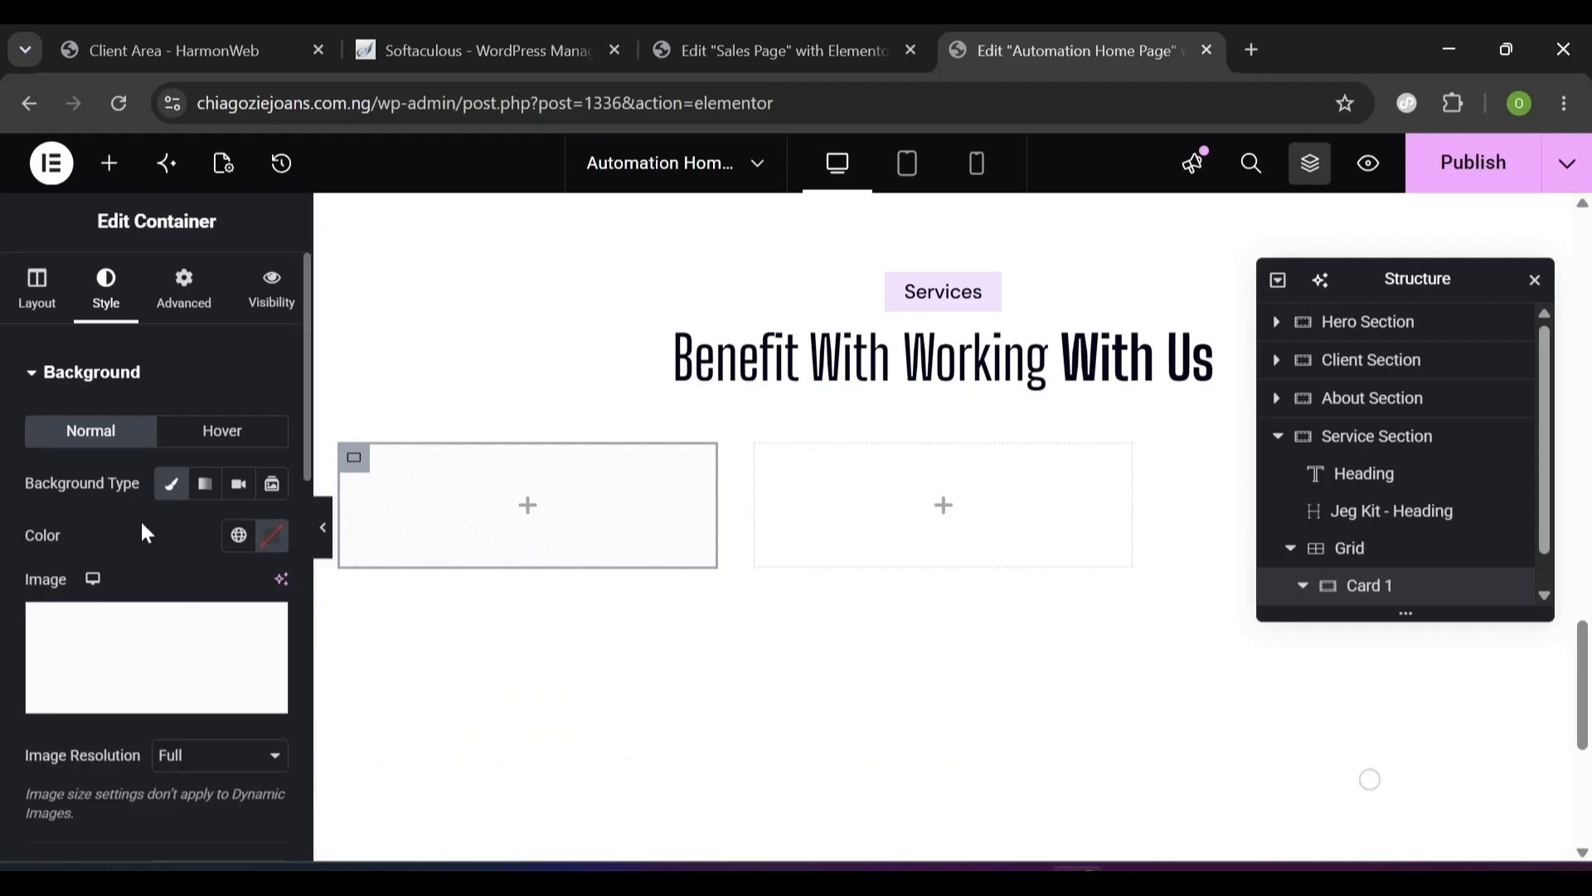
{"action": "left_click", "coordinate": [30, 374]}
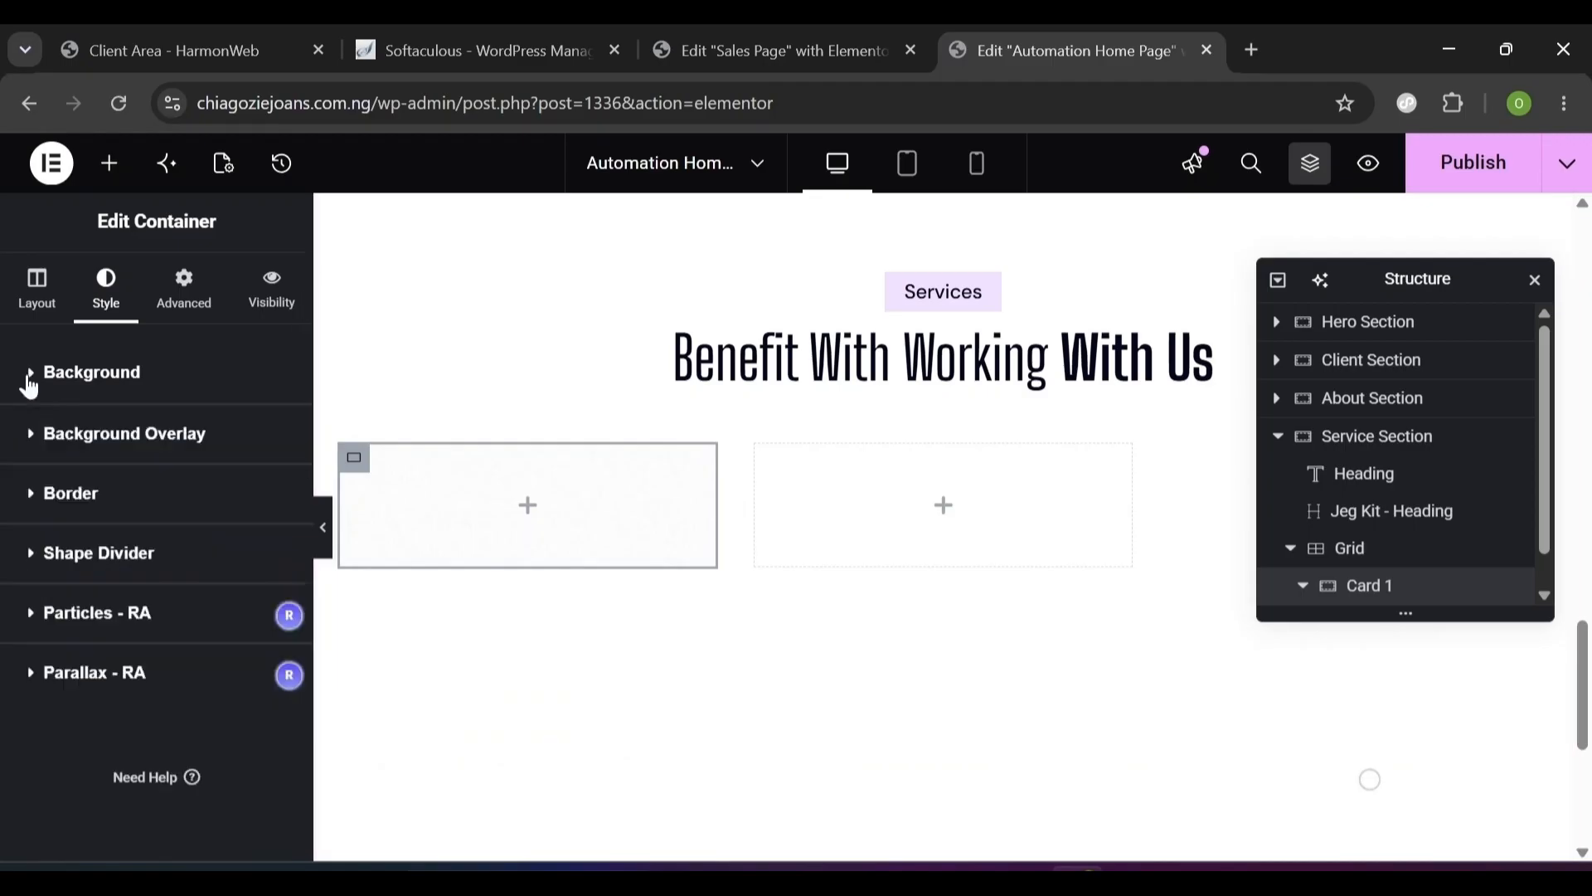
- Give Card 1 a #1111110f box shadow: horizontal -8, vertical 4, blur 40
{"action": "left_click", "coordinate": [36, 498]}
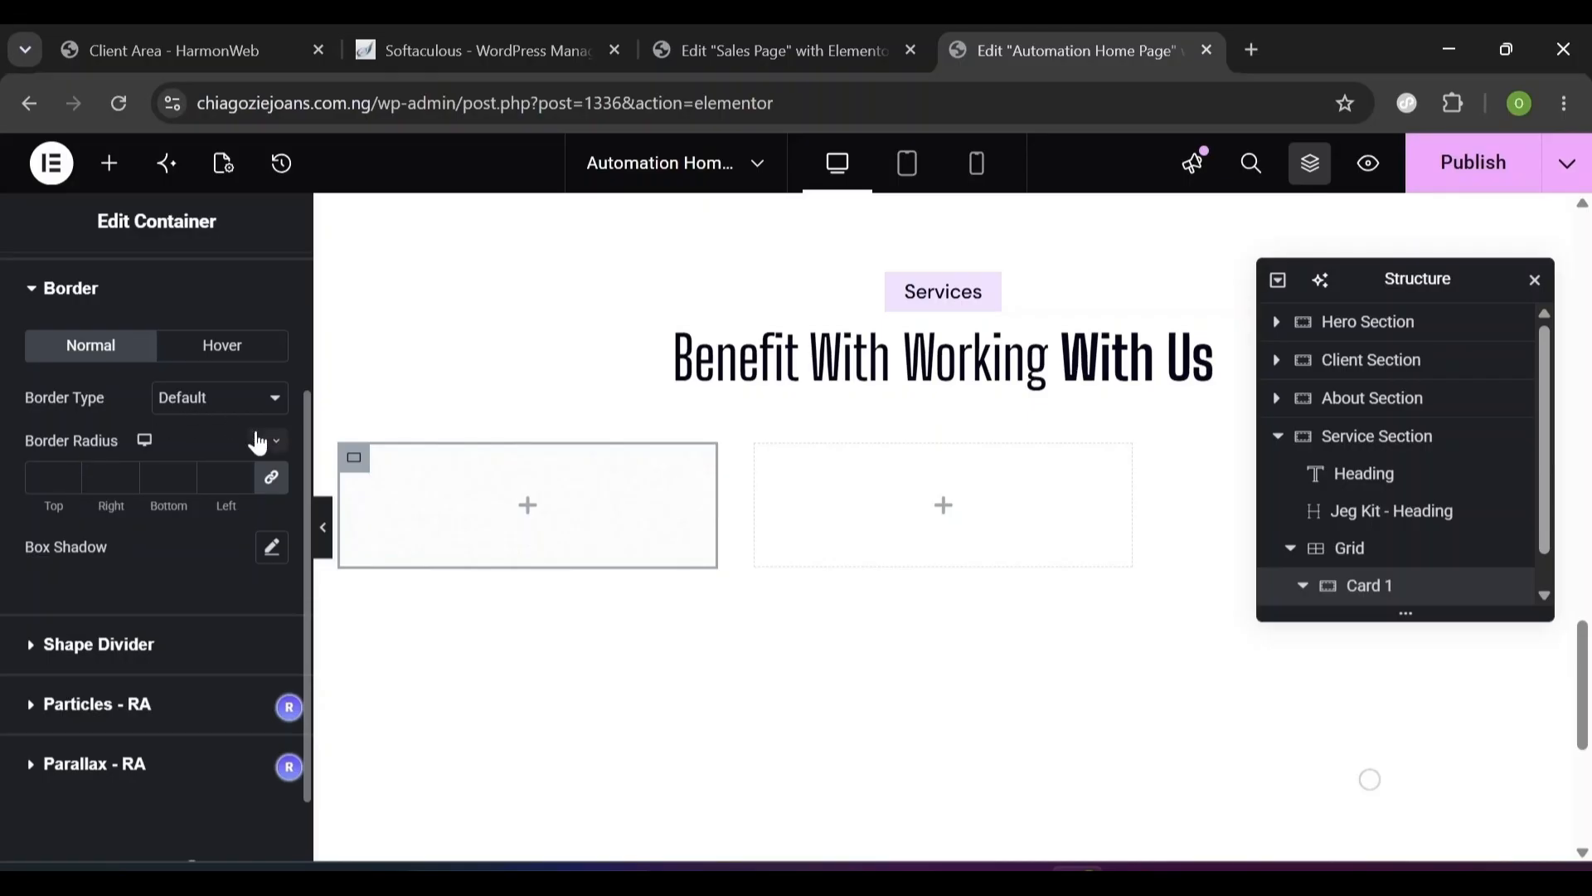
{"action": "left_click", "coordinate": [269, 548]}
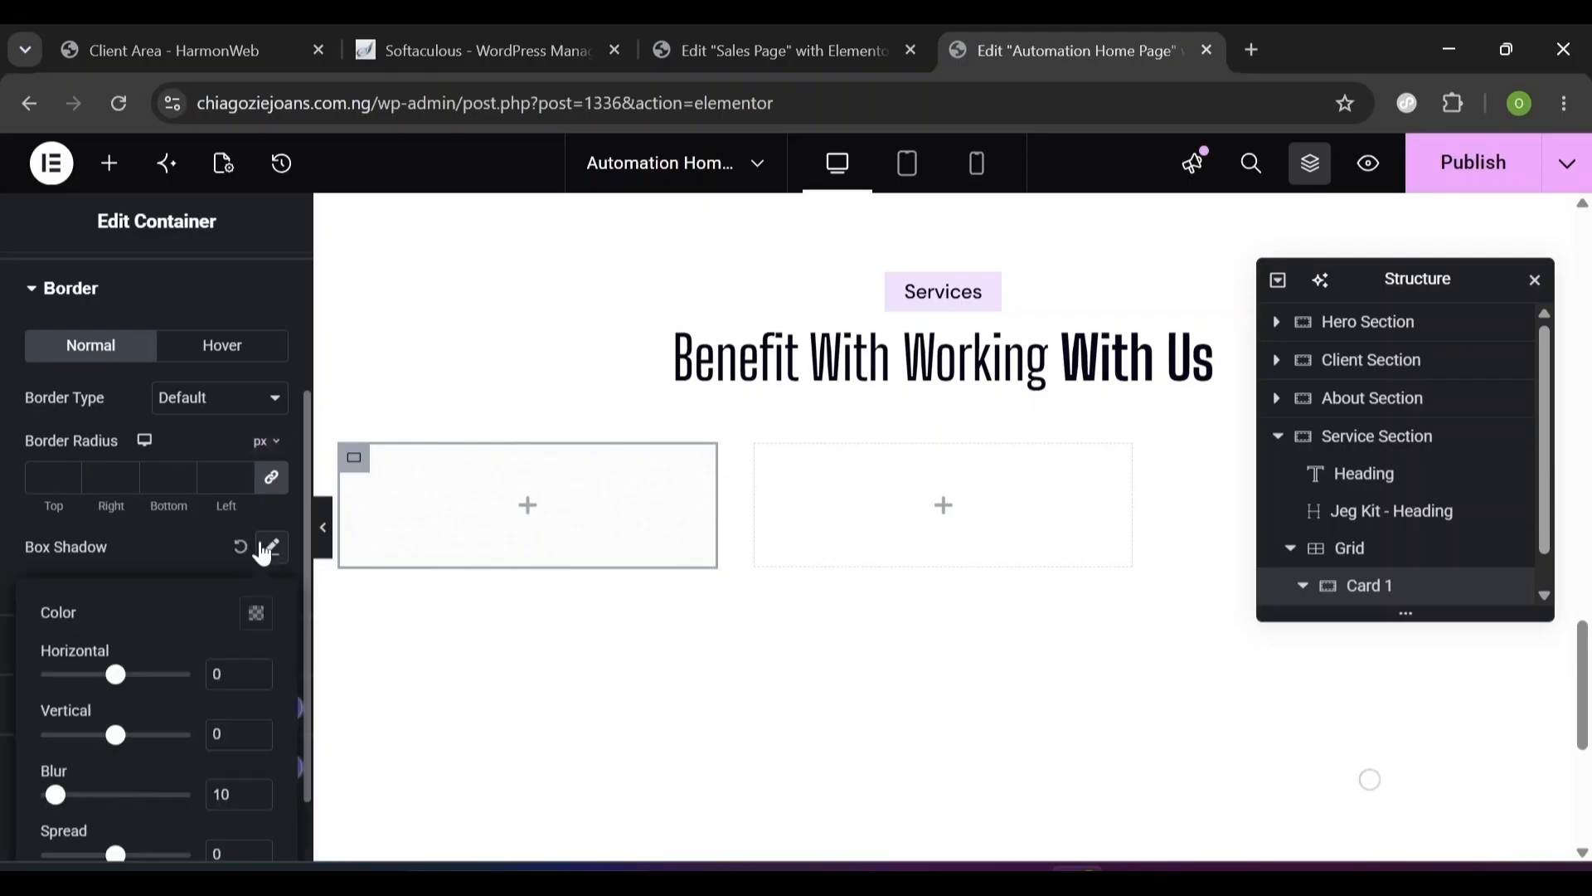
{"action": "left_click", "coordinate": [254, 613]}
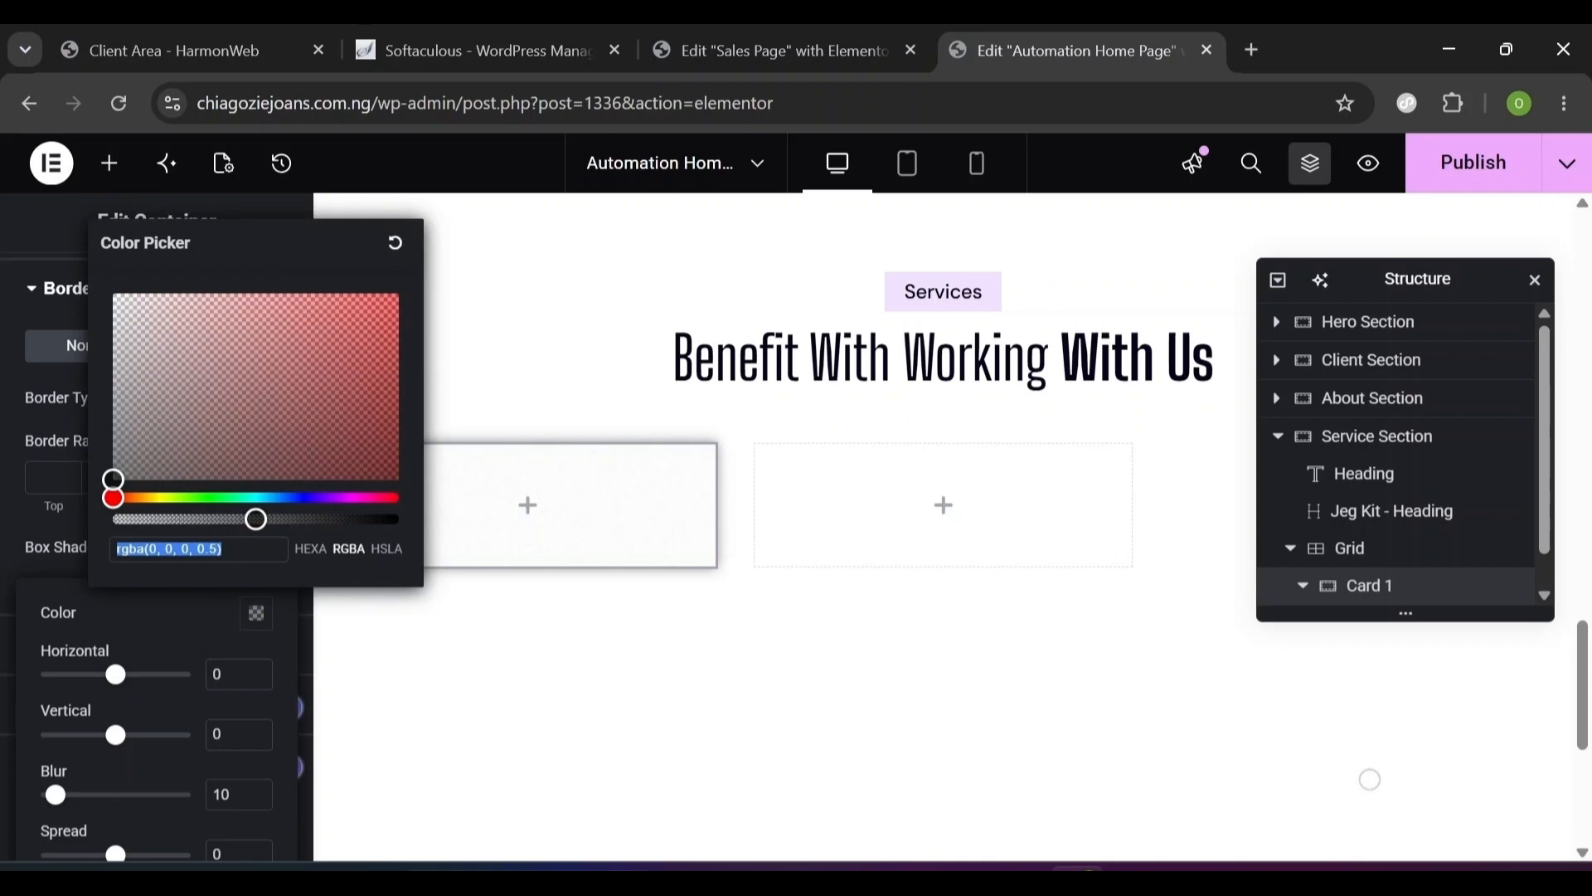
{"action": "type", "text": "11"}
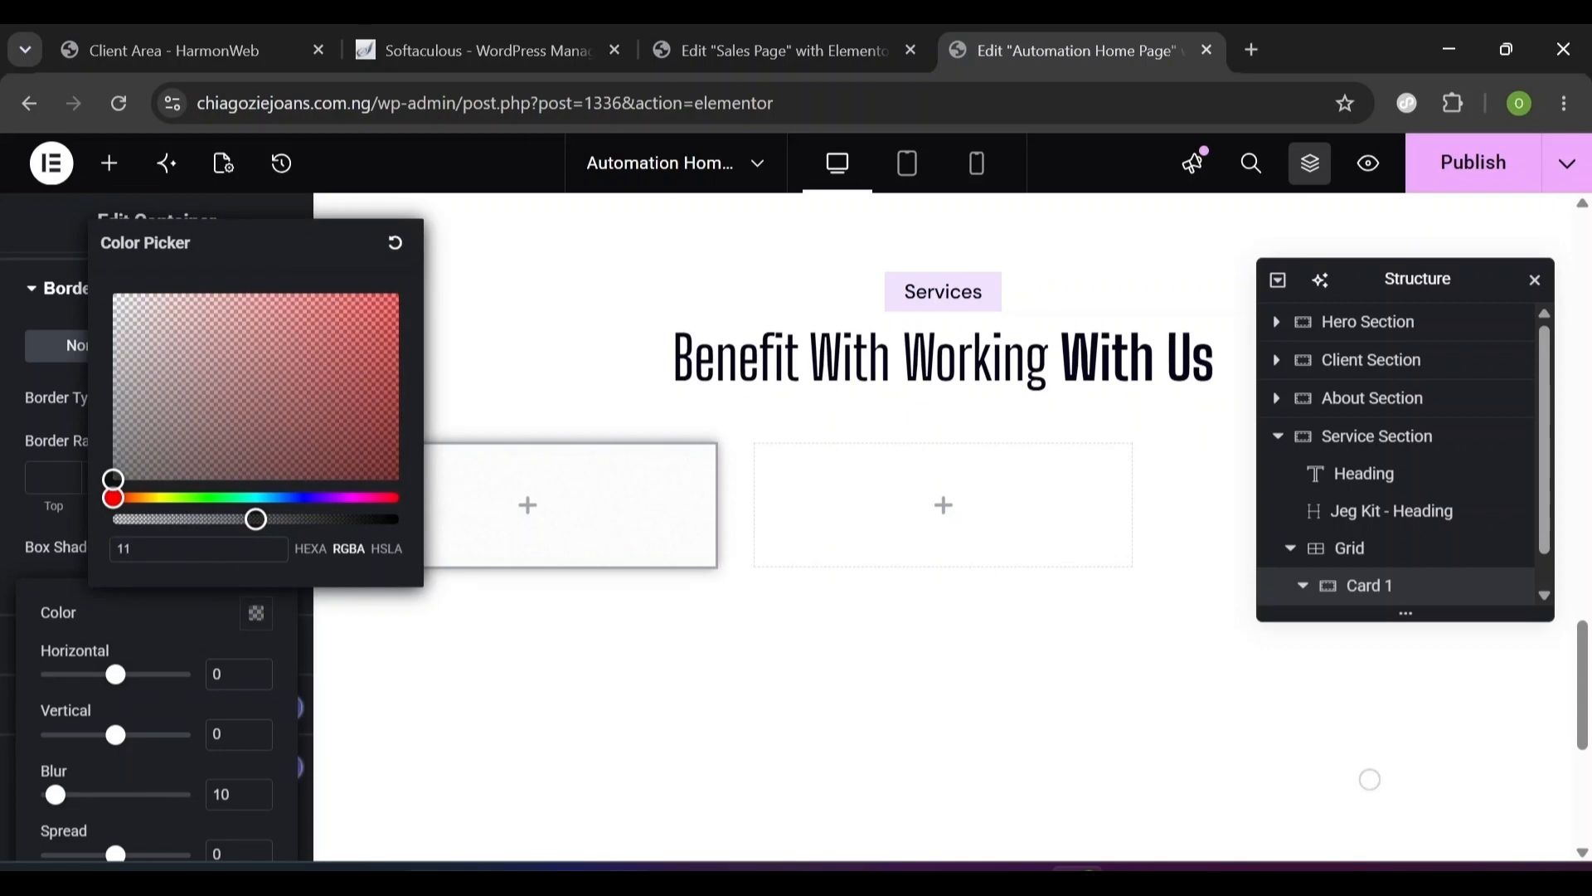
{"action": "type", "text": "1111"}
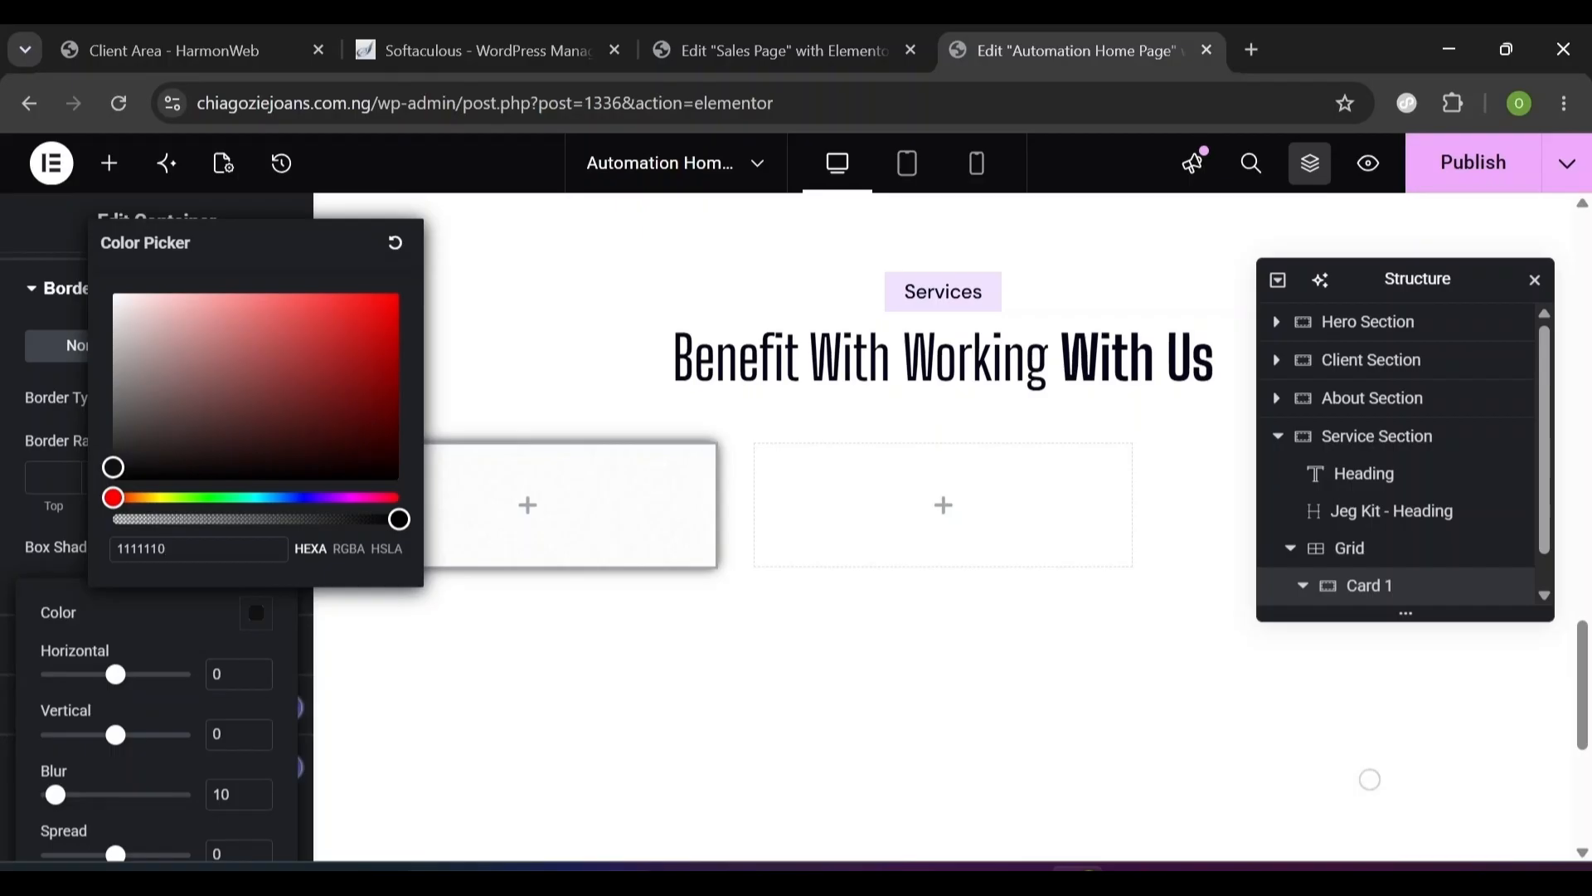
{"action": "type", "text": "0f"}
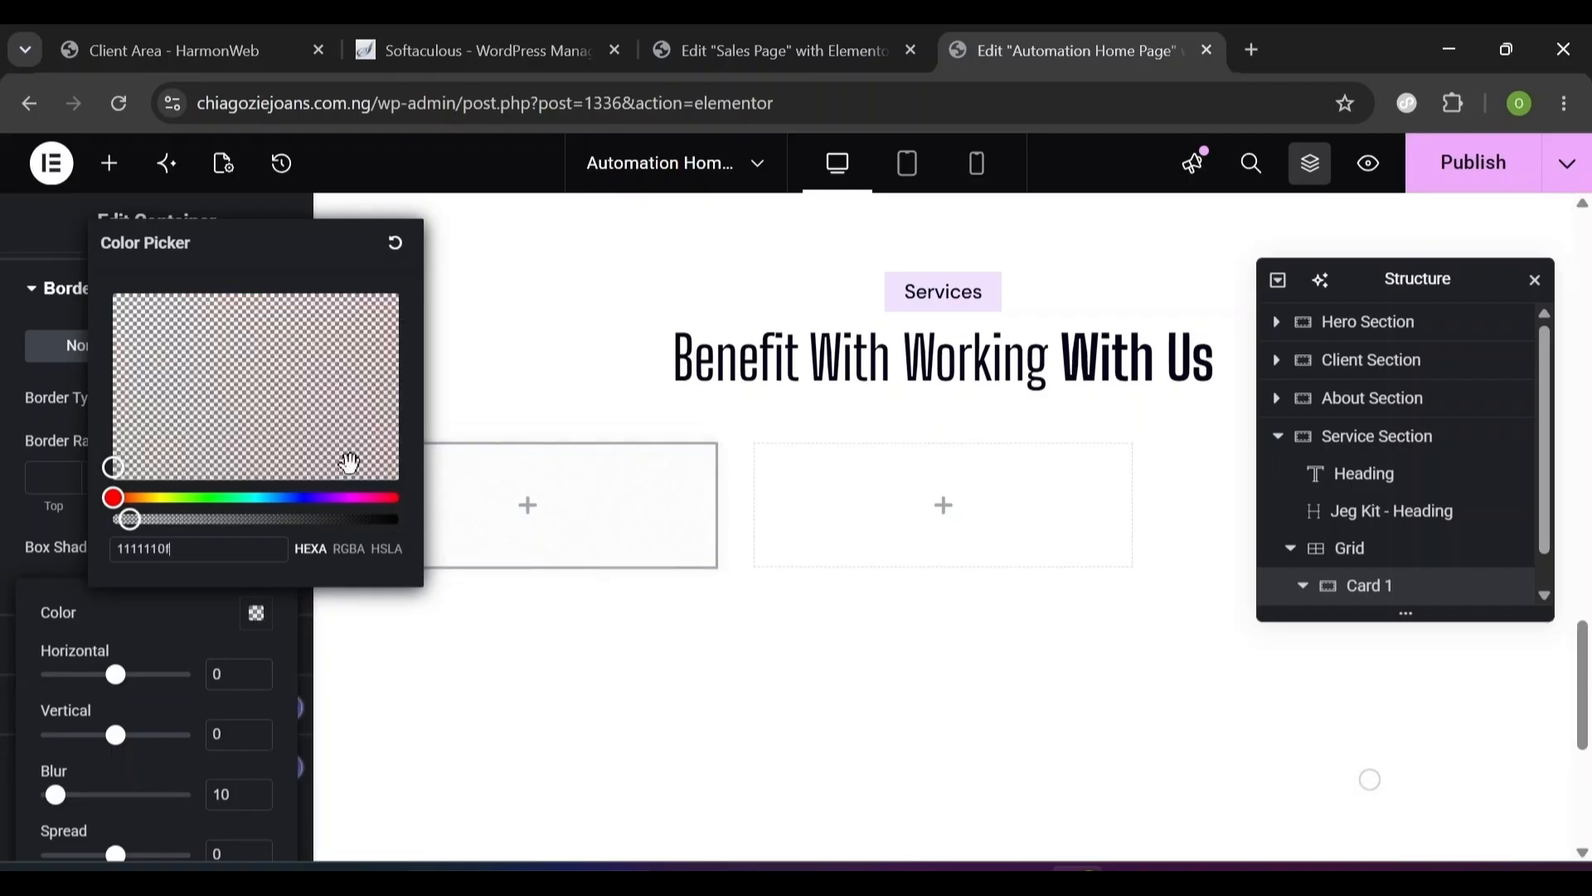
{"action": "left_click", "coordinate": [181, 616]}
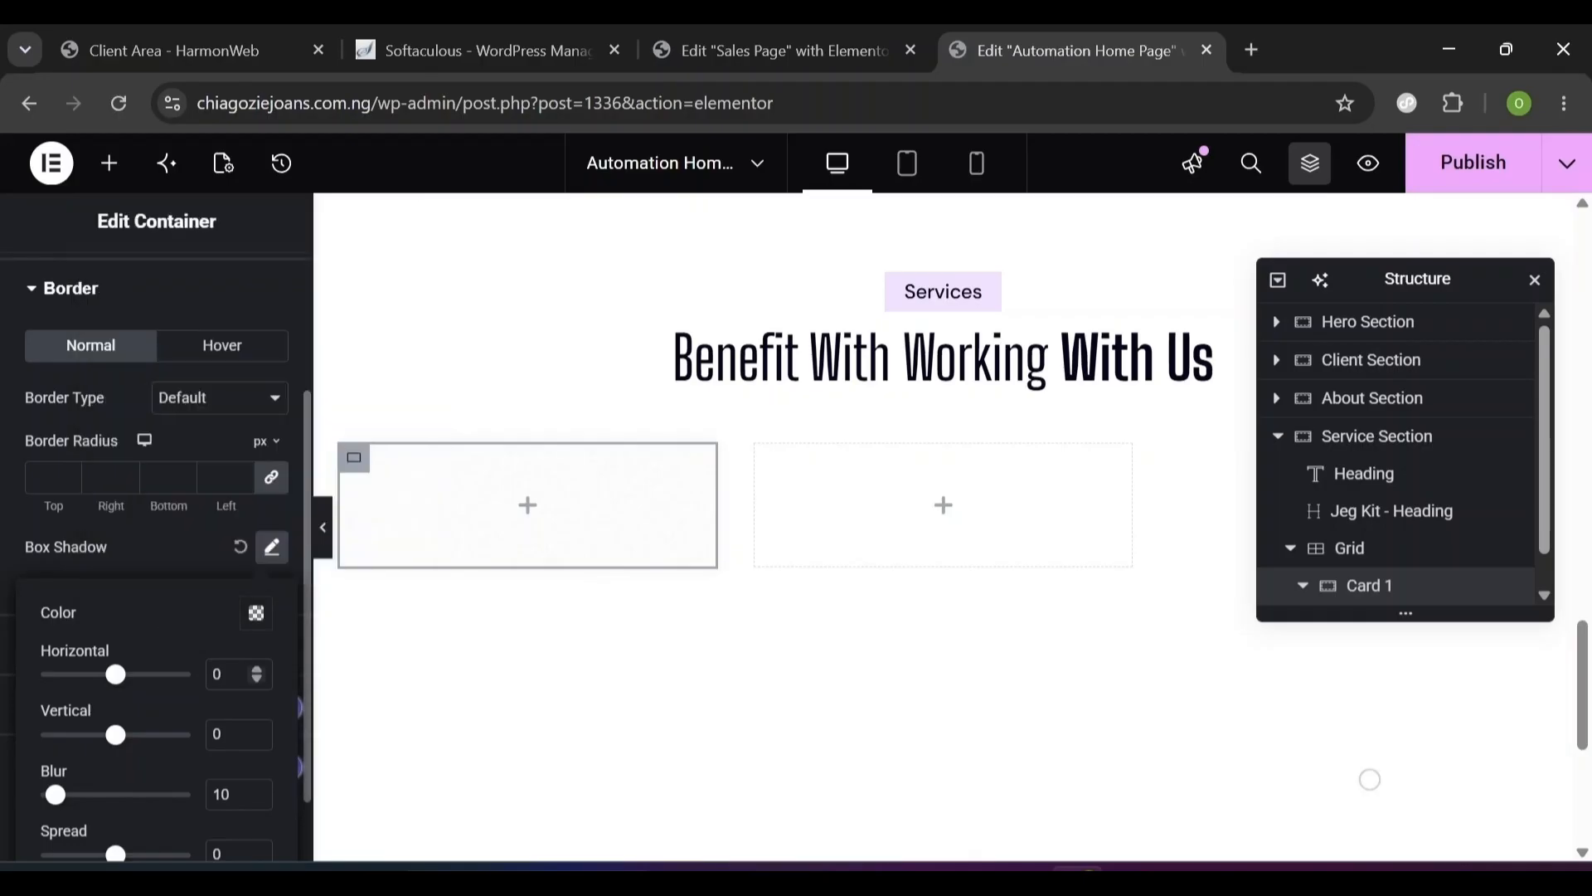
{"action": "left_click", "coordinate": [216, 663]}
{"action": "type", "text": "-8"}
{"action": "left_click", "coordinate": [222, 734]}
{"action": "key", "text": "ctrl+a"}
{"action": "type", "text": "4"}
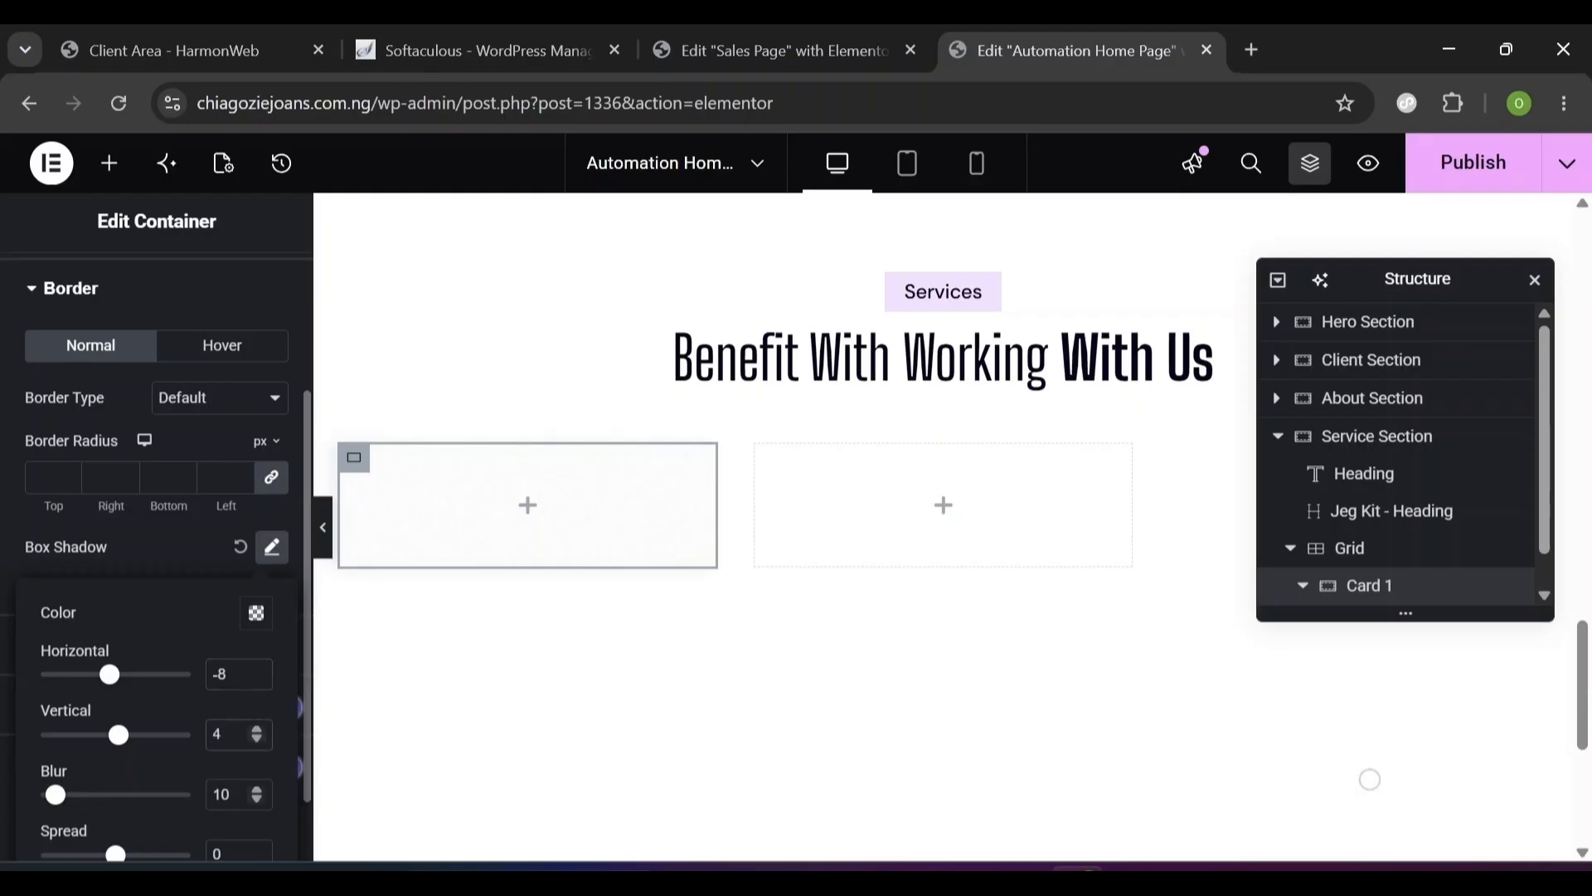
{"action": "key", "text": "Tab"}
{"action": "type", "text": "40"}
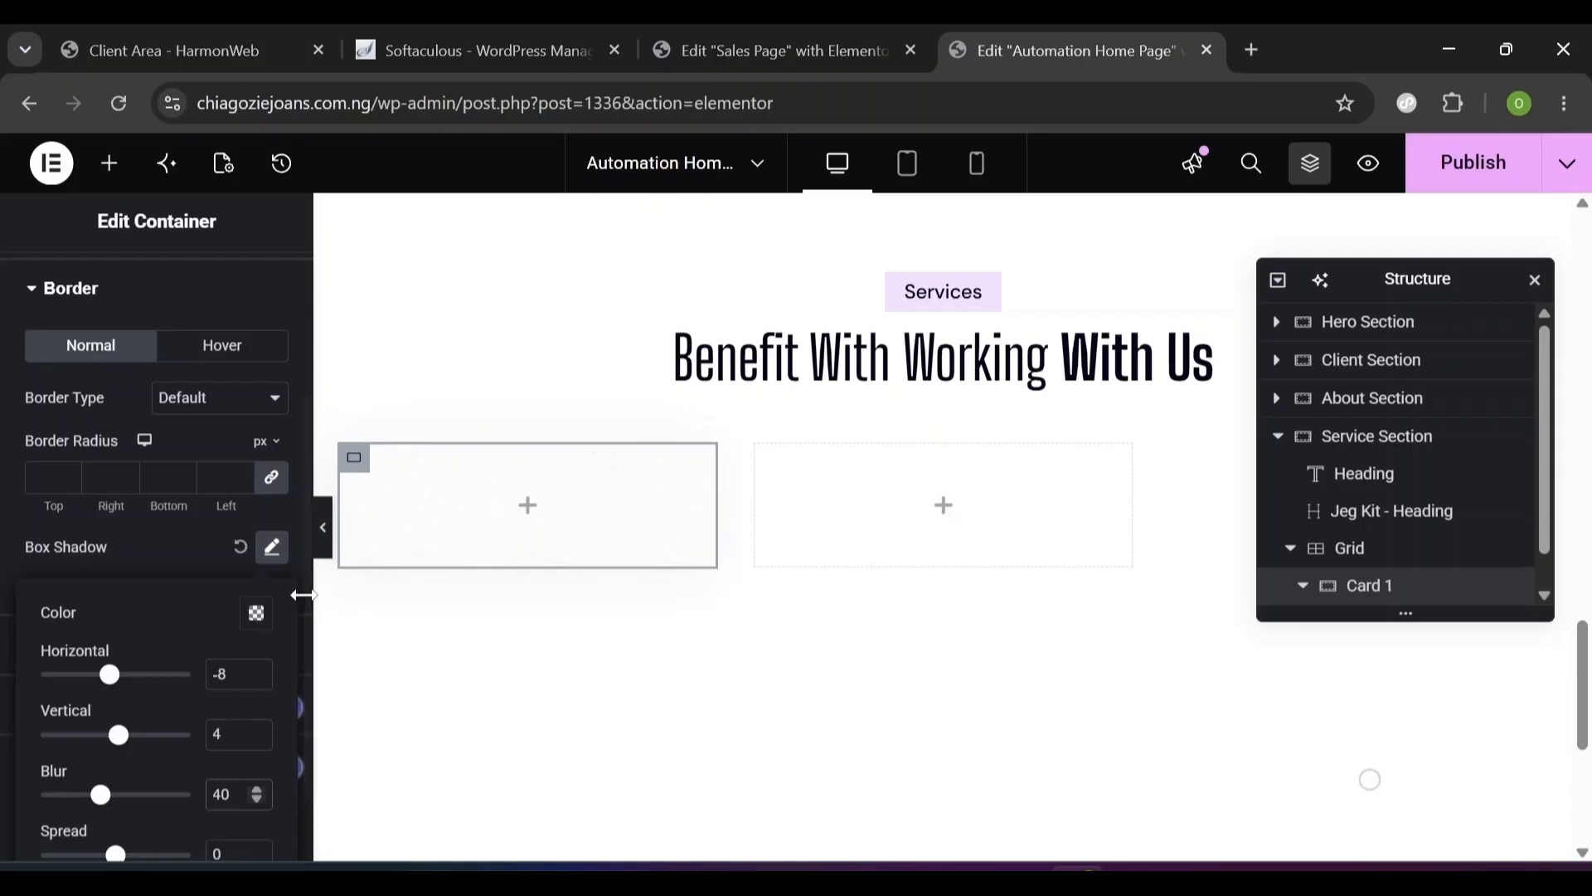
{"action": "left_click", "coordinate": [184, 547]}
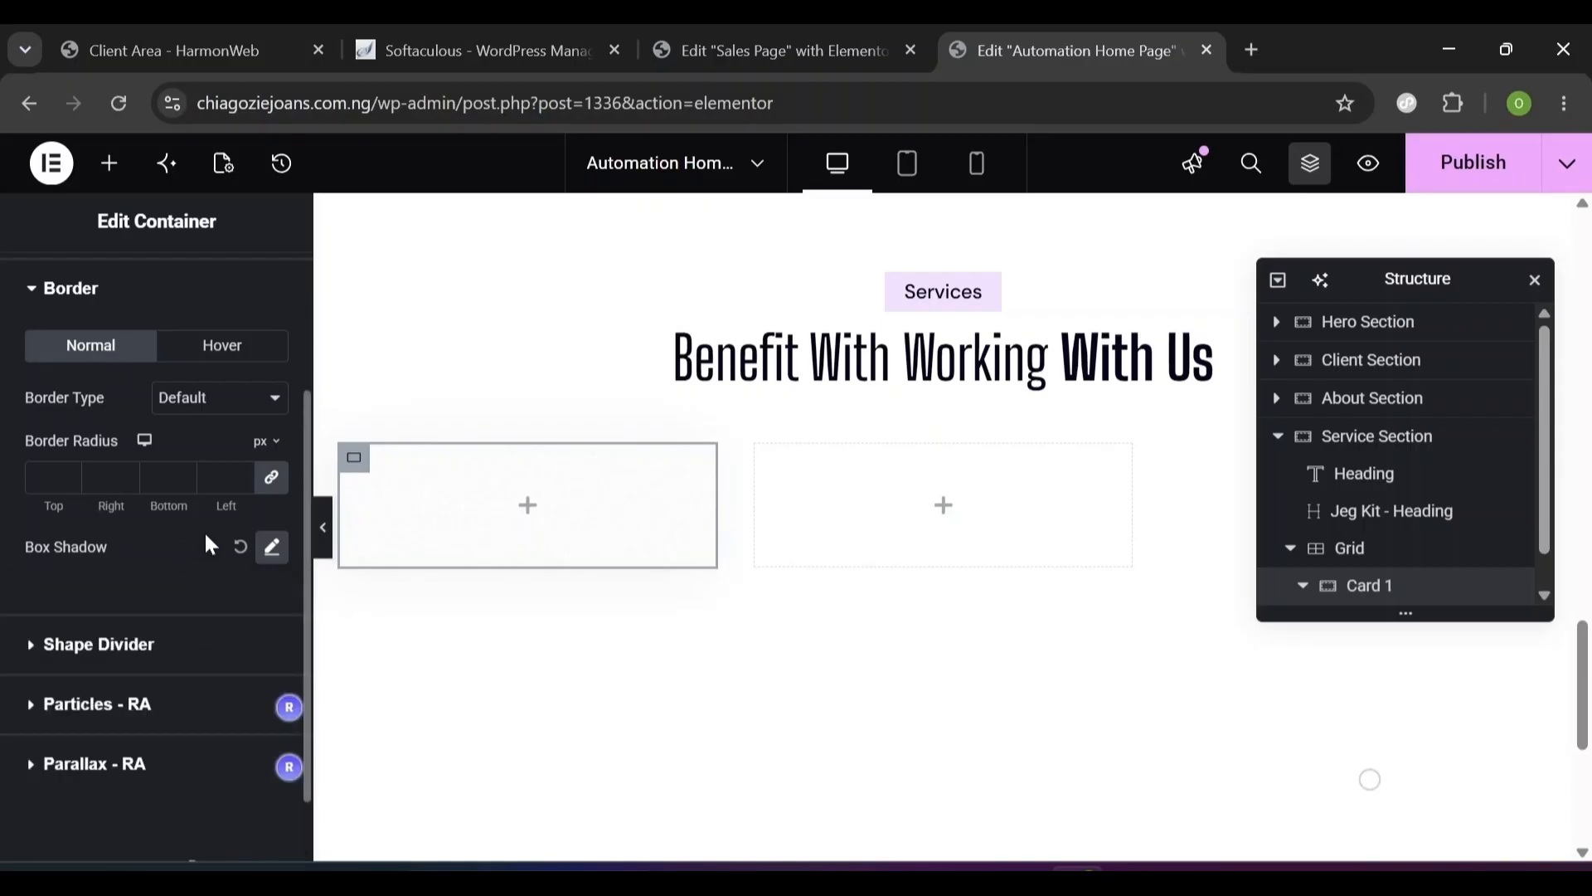
- Set the hover box shadow to #11111133 with vertical 12 and blur 20
{"action": "left_click", "coordinate": [236, 347]}
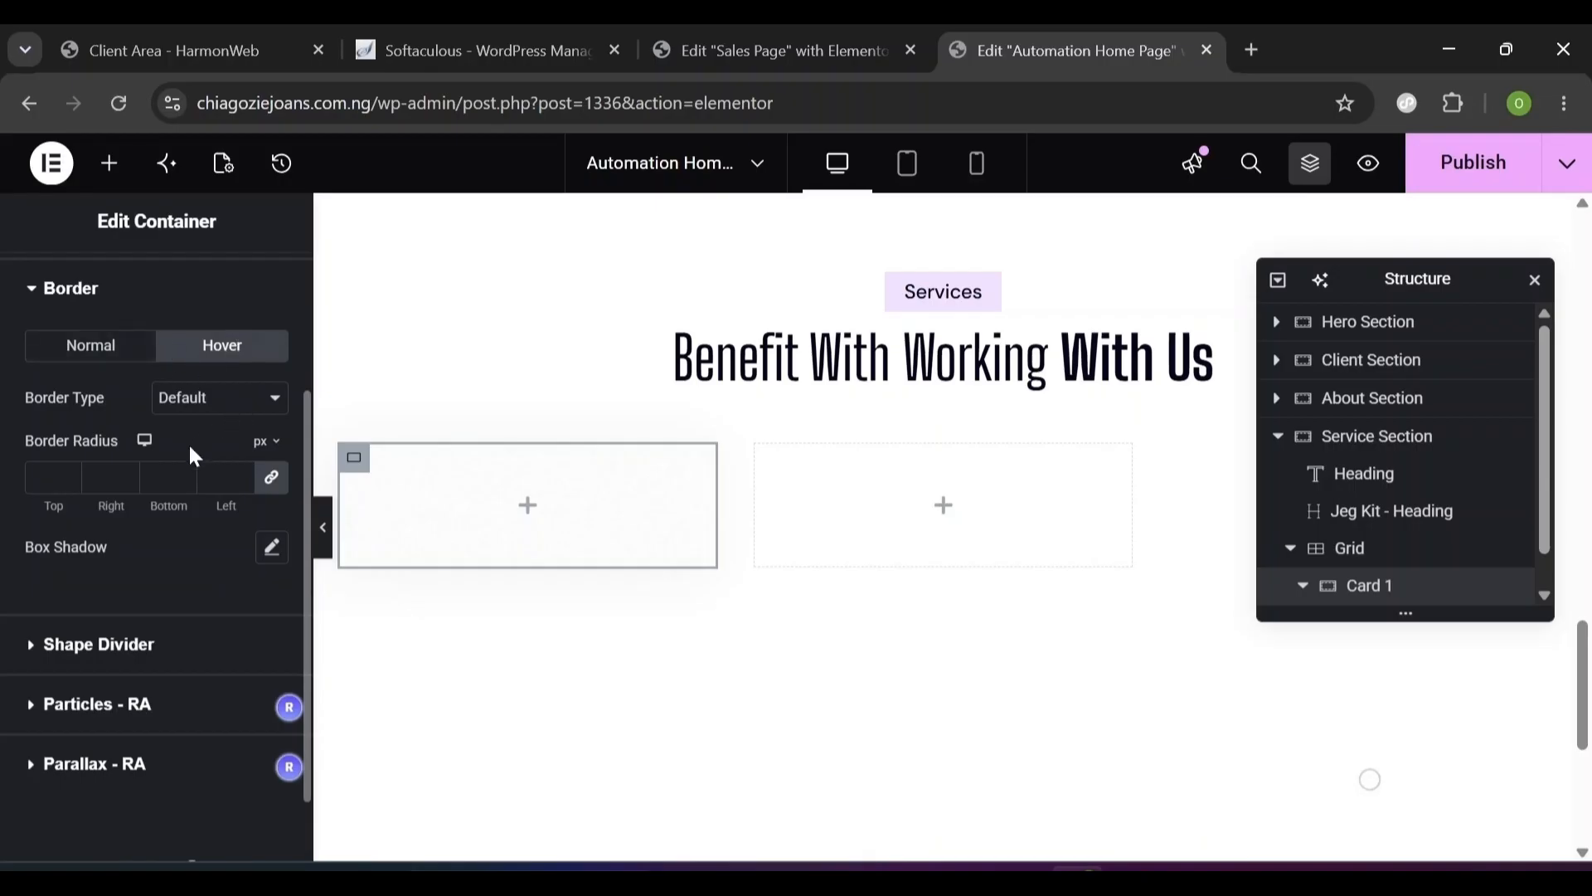
{"action": "left_click", "coordinate": [269, 546]}
{"action": "left_click", "coordinate": [256, 615]}
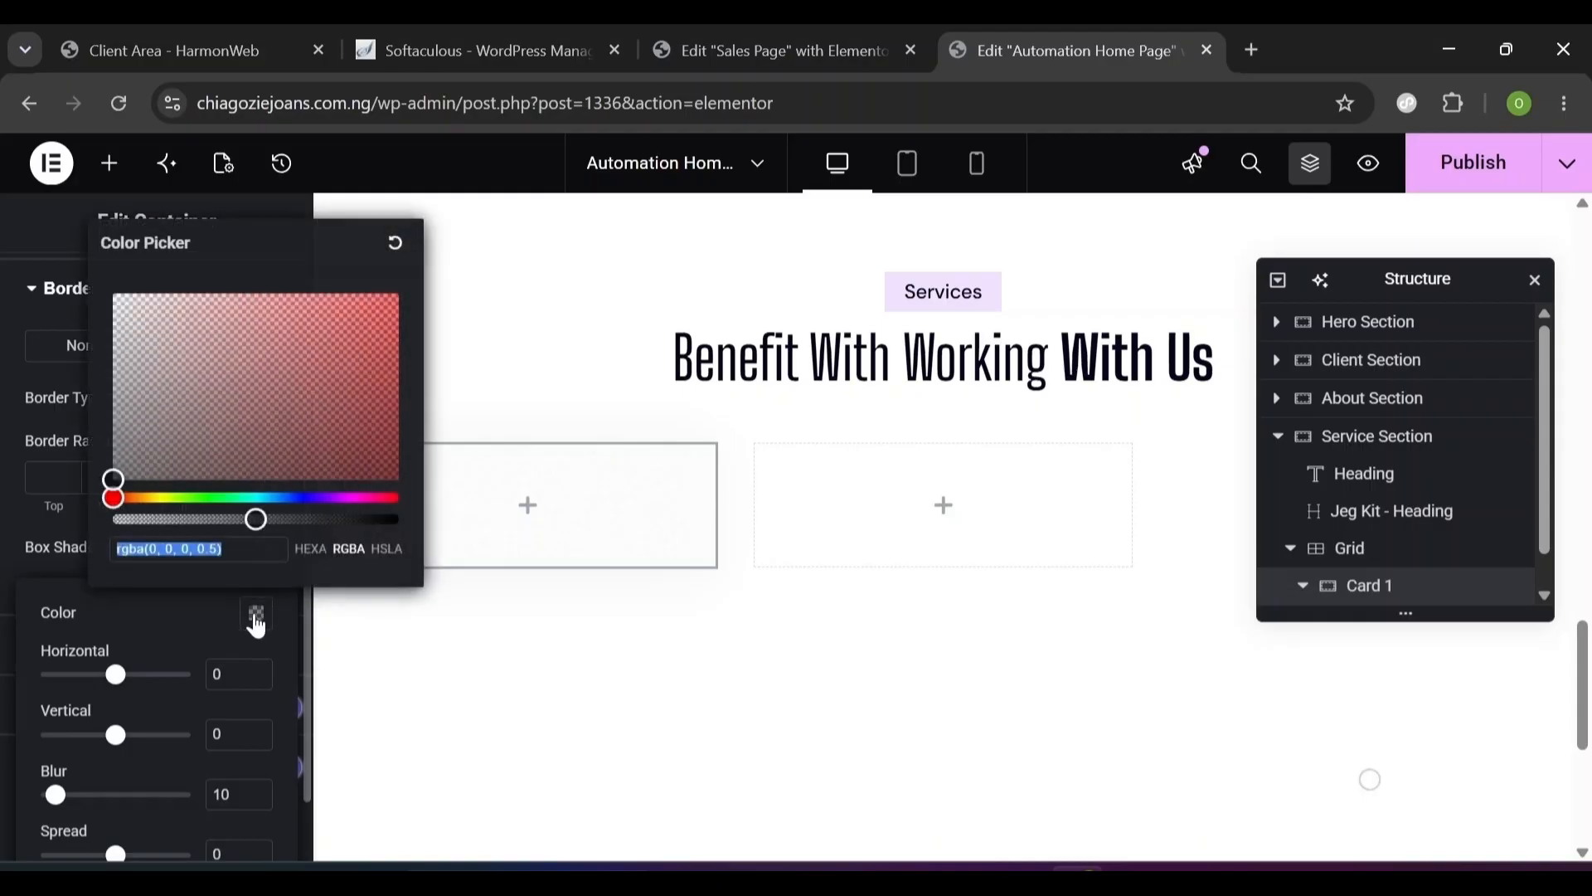
{"action": "type", "text": "11"}
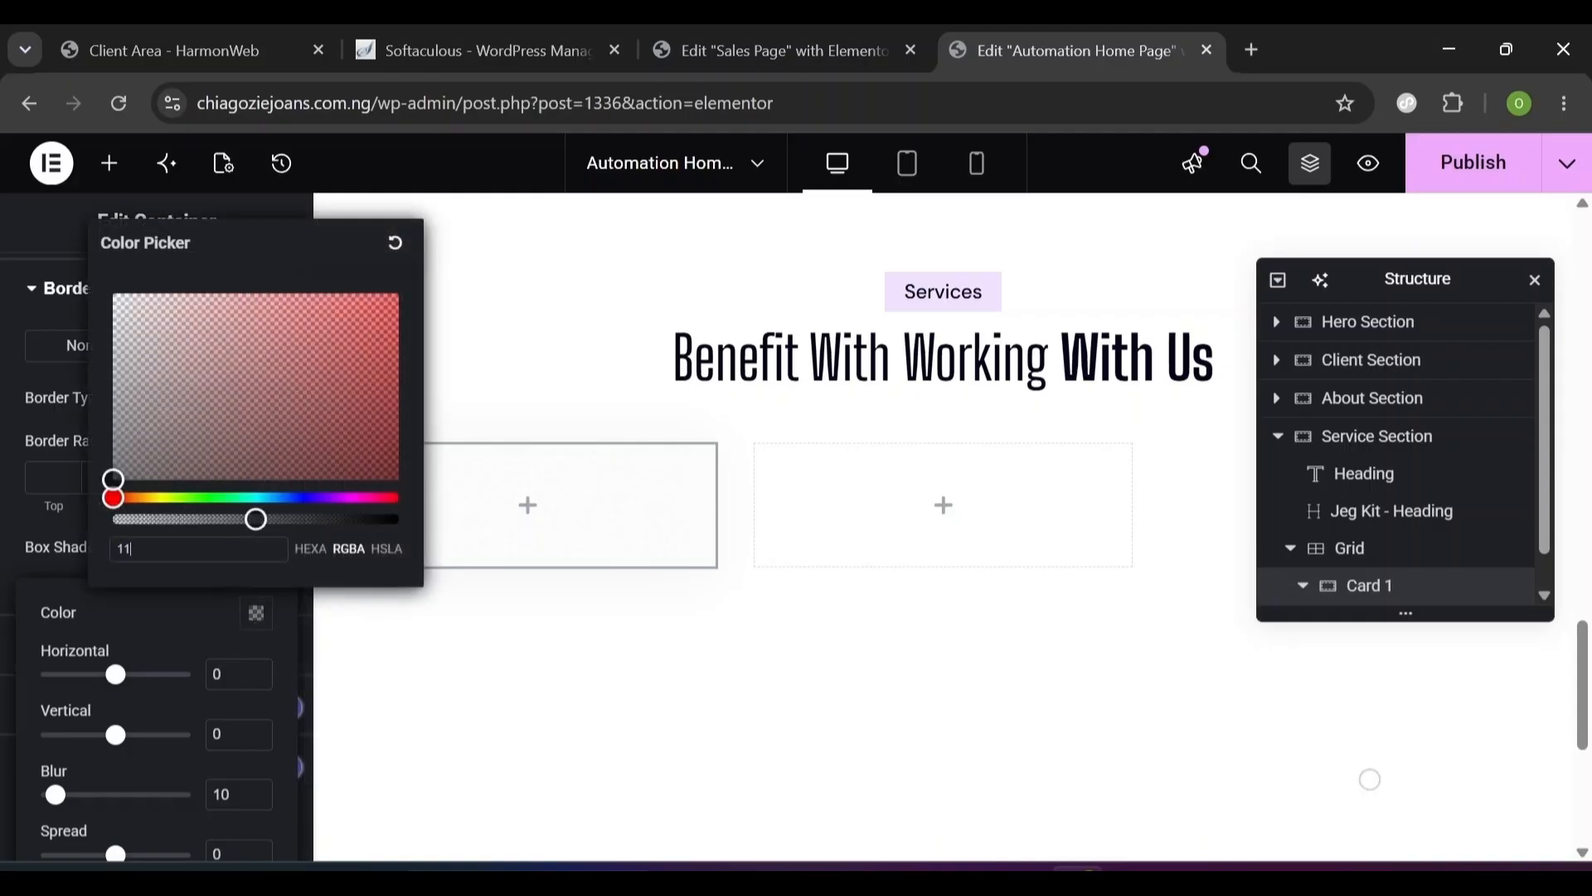
{"action": "type", "text": "1111"}
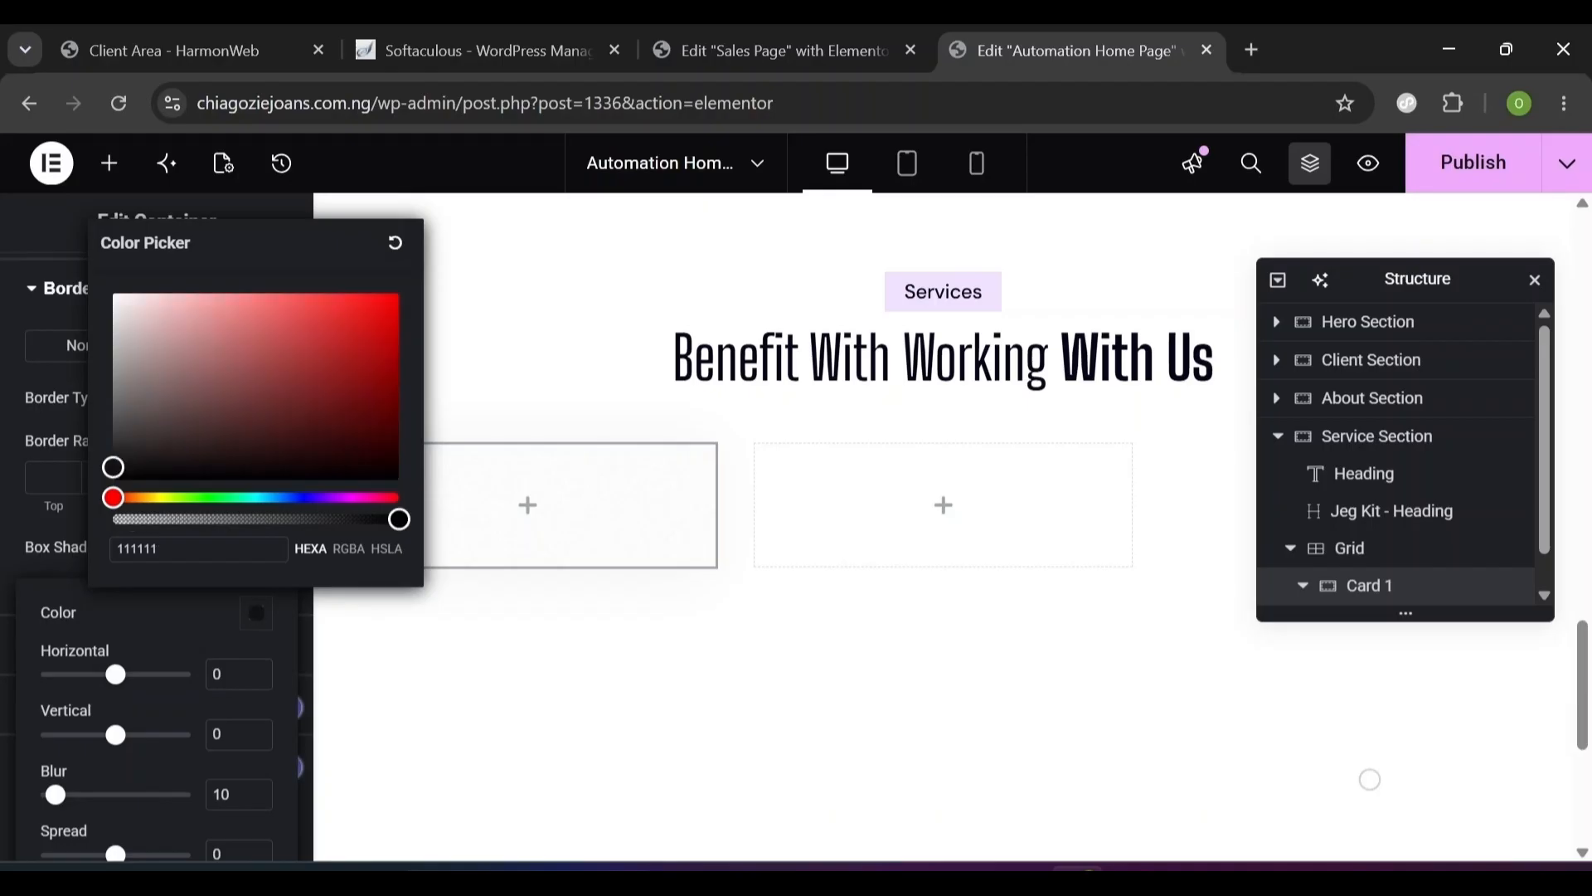
{"action": "type", "text": "33"}
{"action": "left_click", "coordinate": [164, 625]}
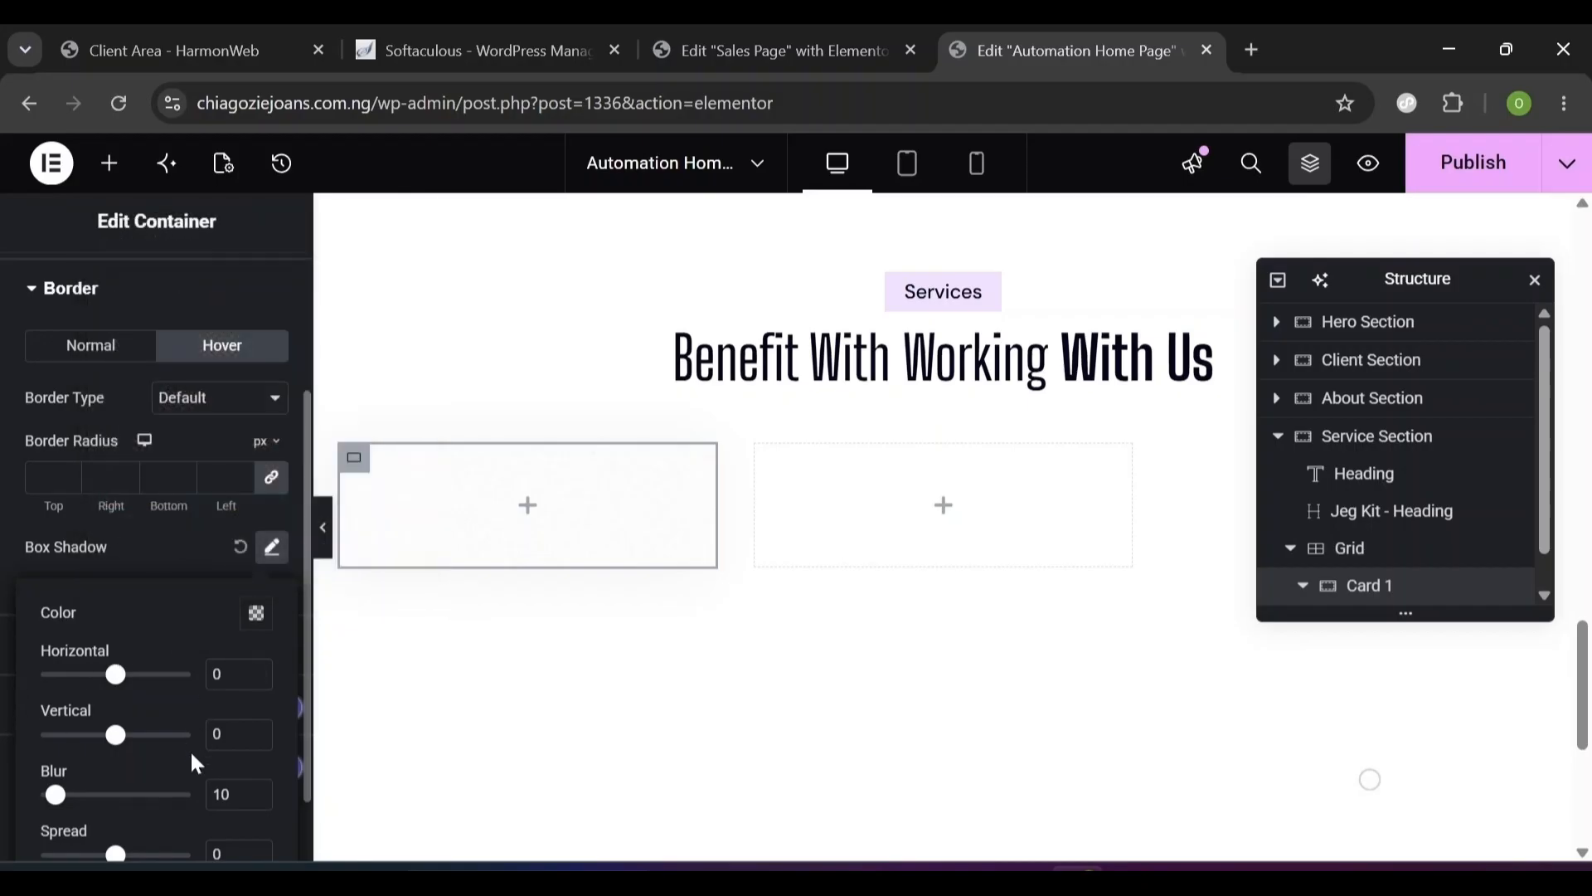
{"action": "double_click", "coordinate": [217, 734]}
{"action": "type", "text": "12"}
{"action": "double_click", "coordinate": [221, 795]}
{"action": "type", "text": "20"}
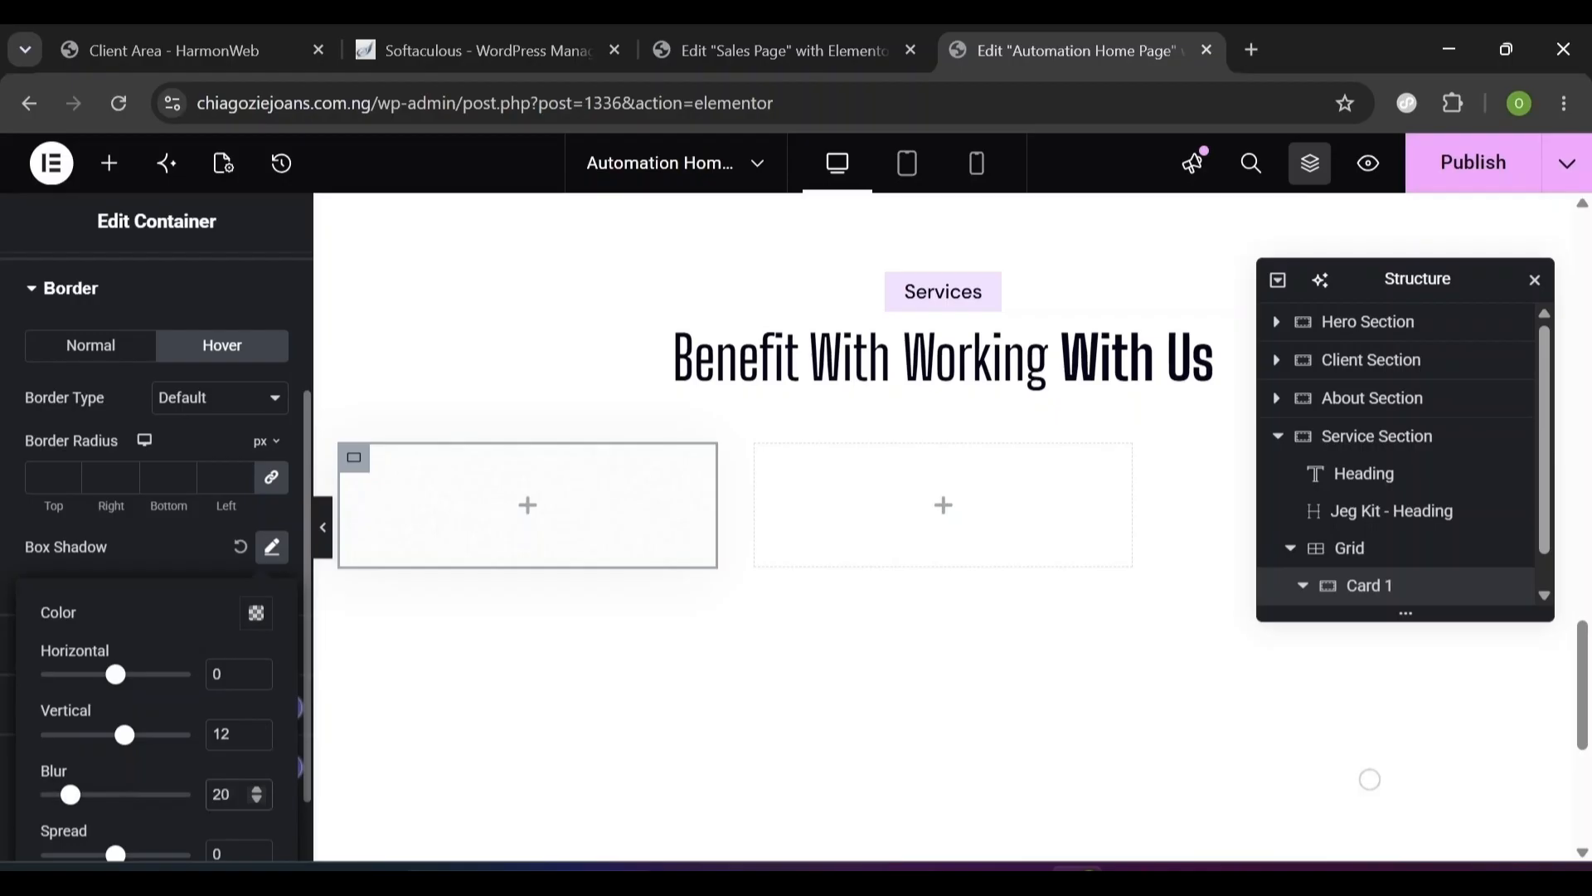
{"action": "left_click", "coordinate": [193, 438]}
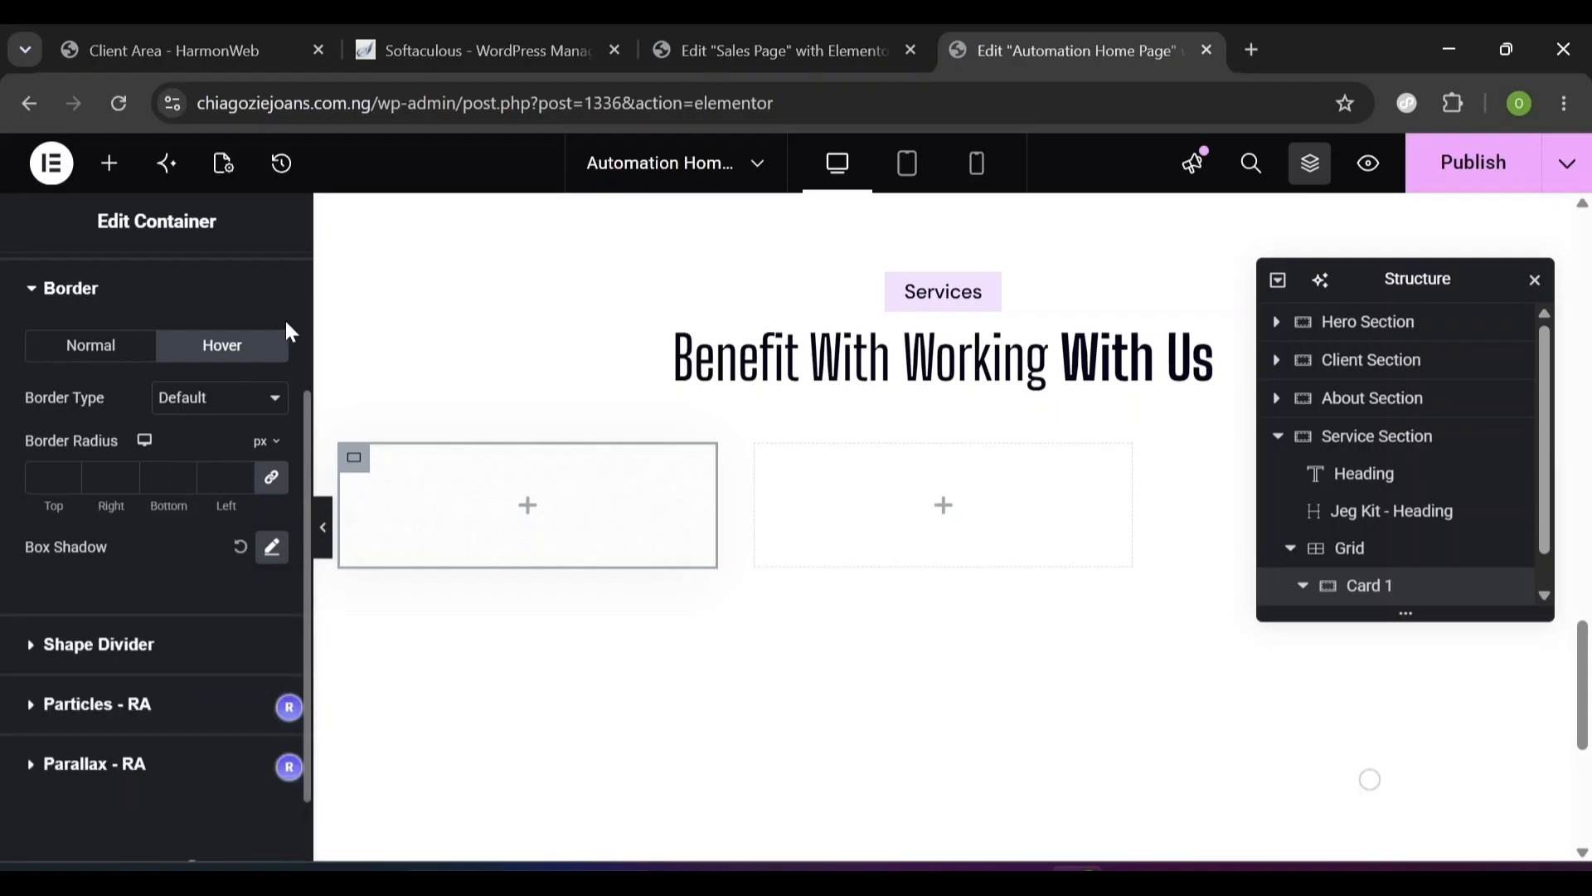
{"action": "scroll", "coordinate": [302, 327], "scroll_direction": "up", "scroll_amount": 3}
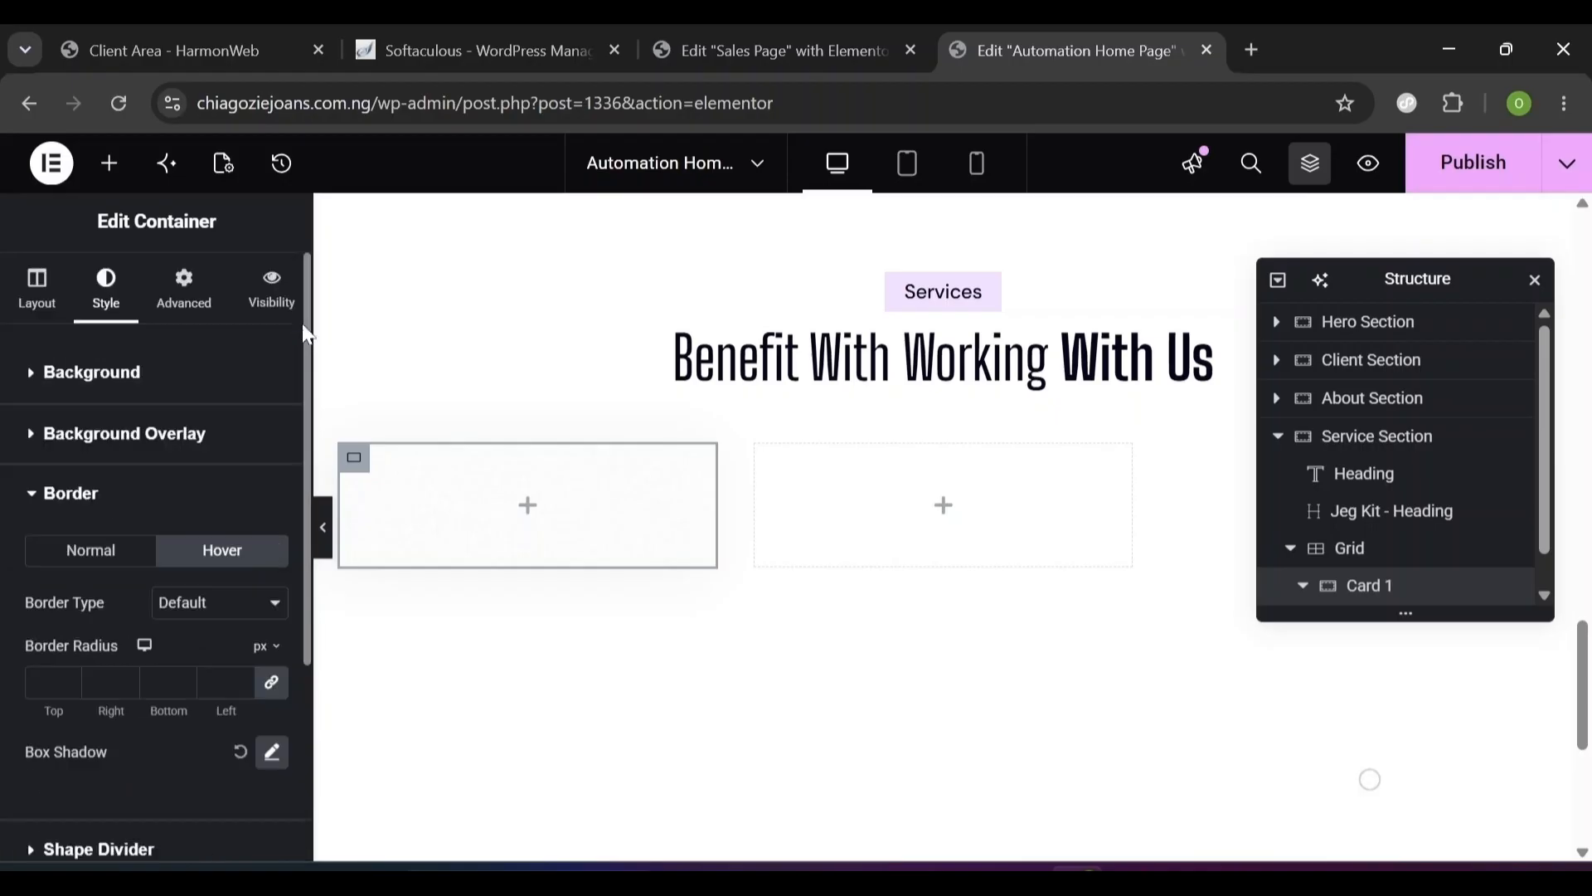
- Unlink Card 1's padding and set 40 top, 24 right, 24 bottom, 24 left
{"action": "left_click", "coordinate": [189, 285]}
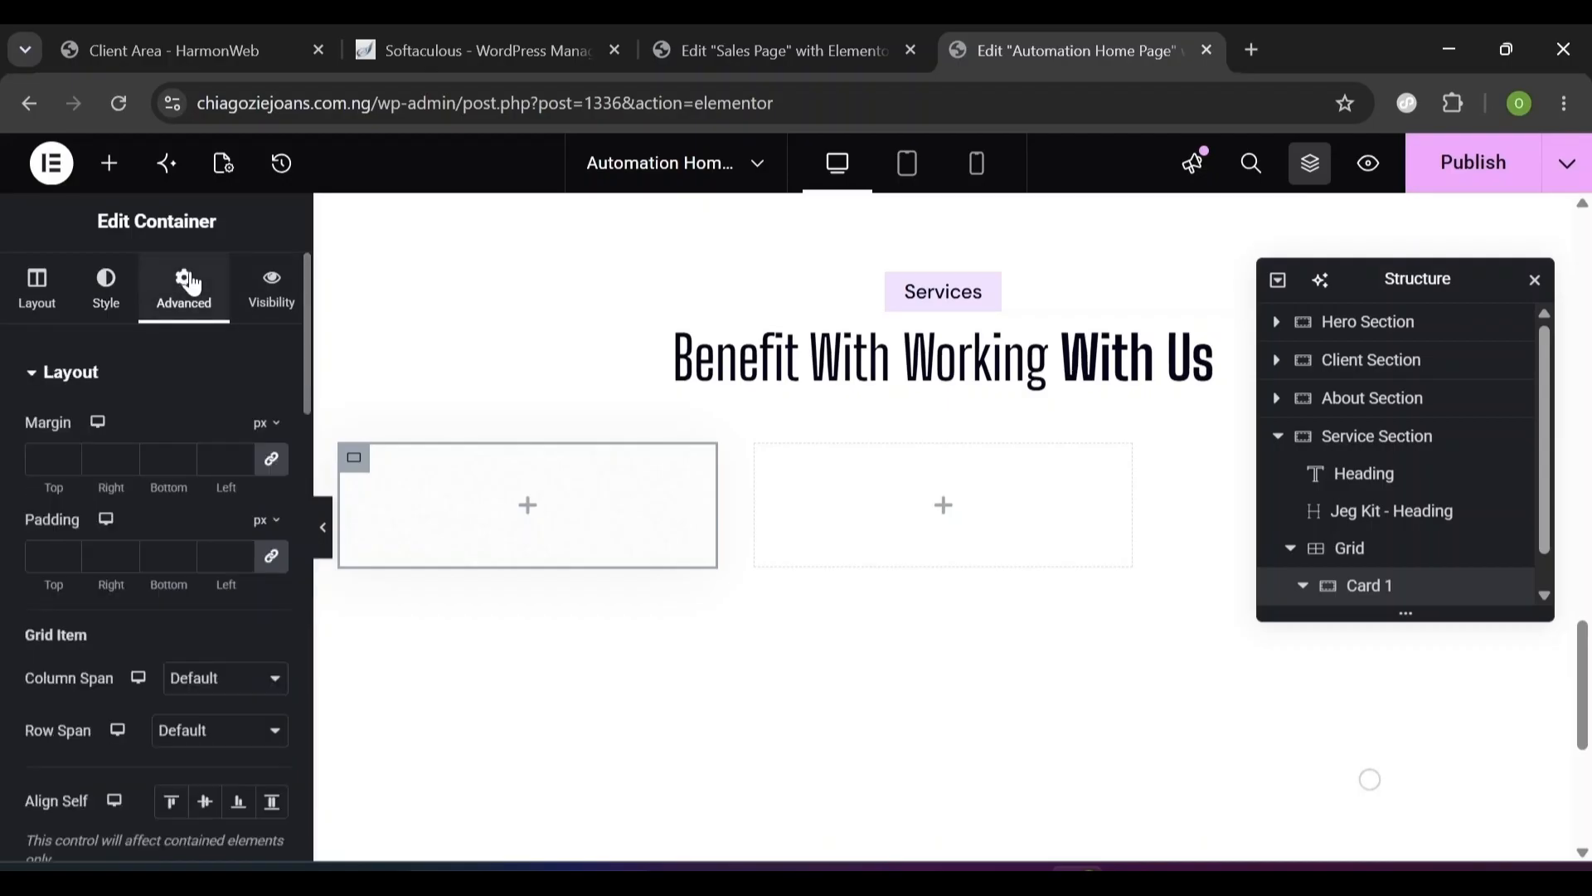
{"action": "left_click", "coordinate": [276, 557]}
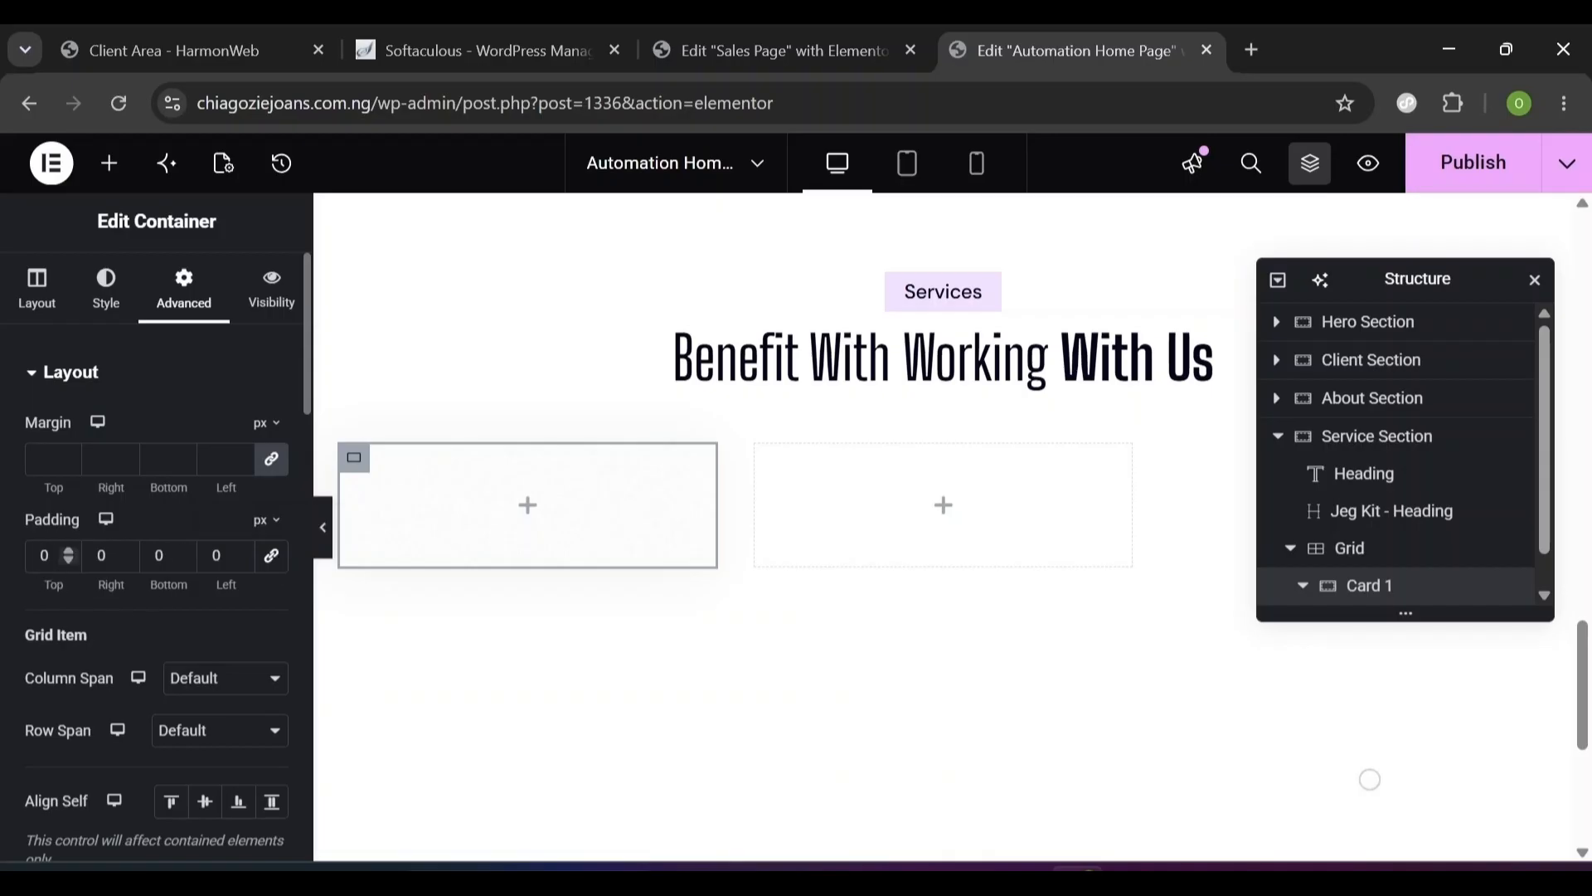
{"action": "double_click", "coordinate": [46, 555]}
{"action": "type", "text": "40"}
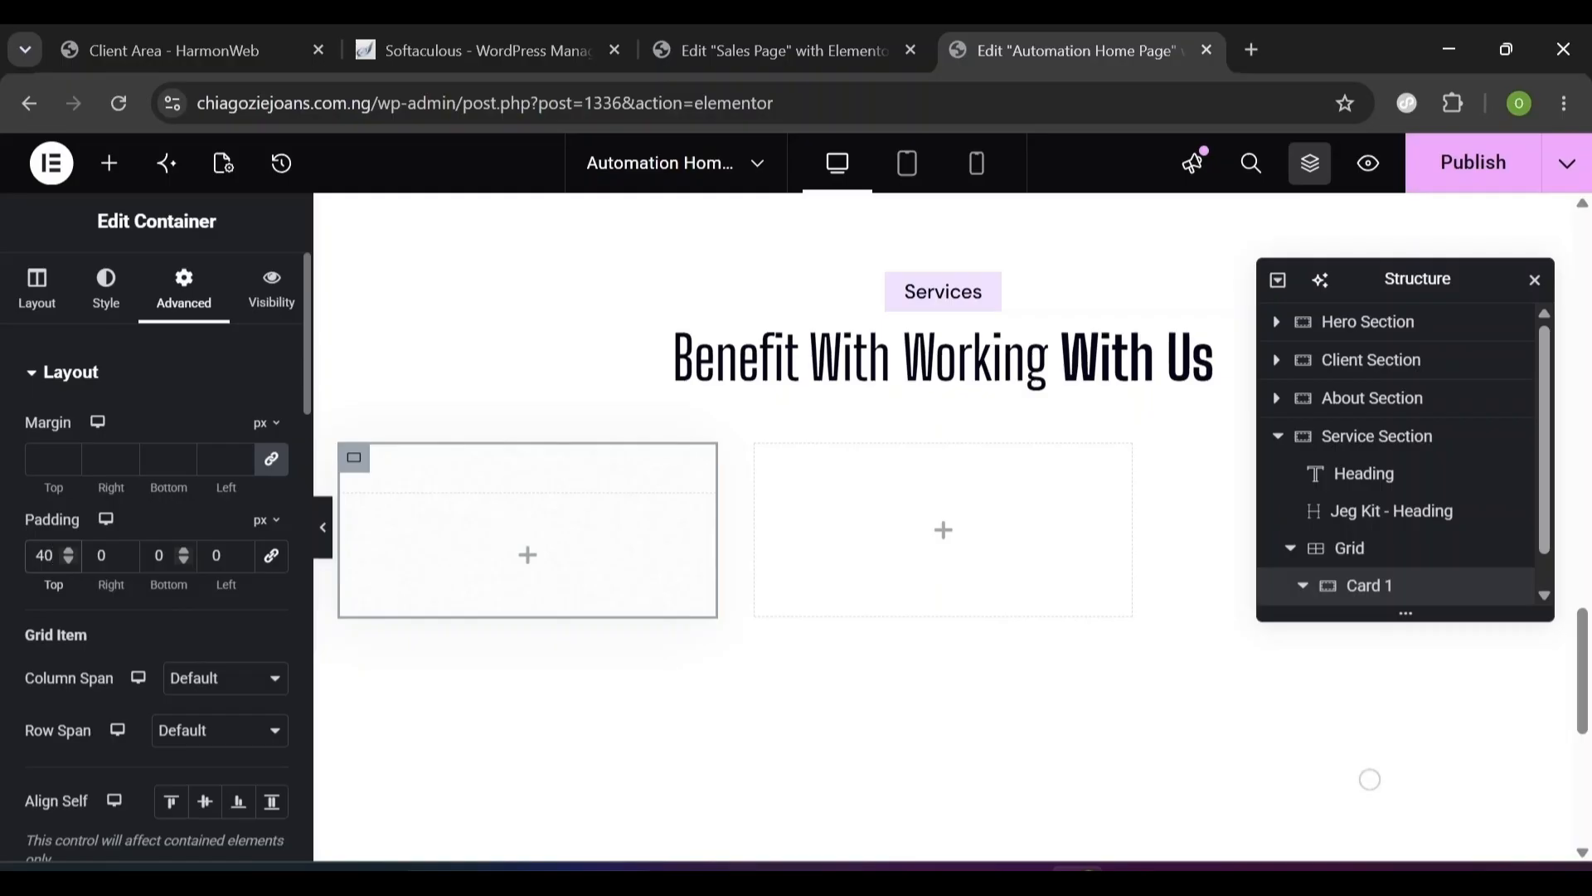
{"action": "key", "text": "Tab"}
{"action": "type", "text": "24"}
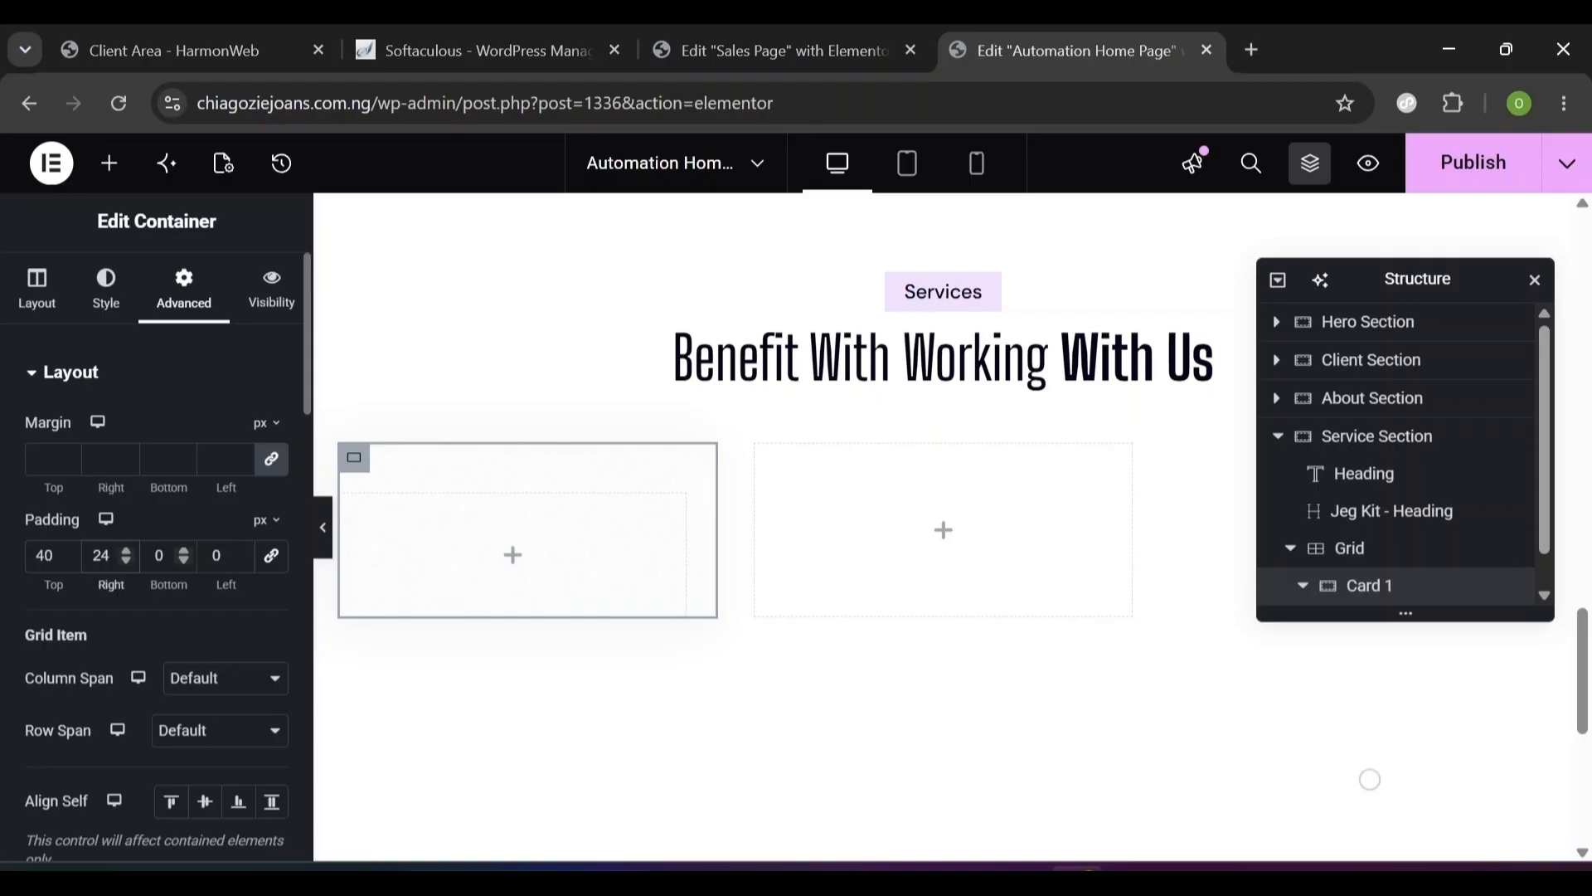
{"action": "key", "text": "Tab"}
{"action": "type", "text": "2"}
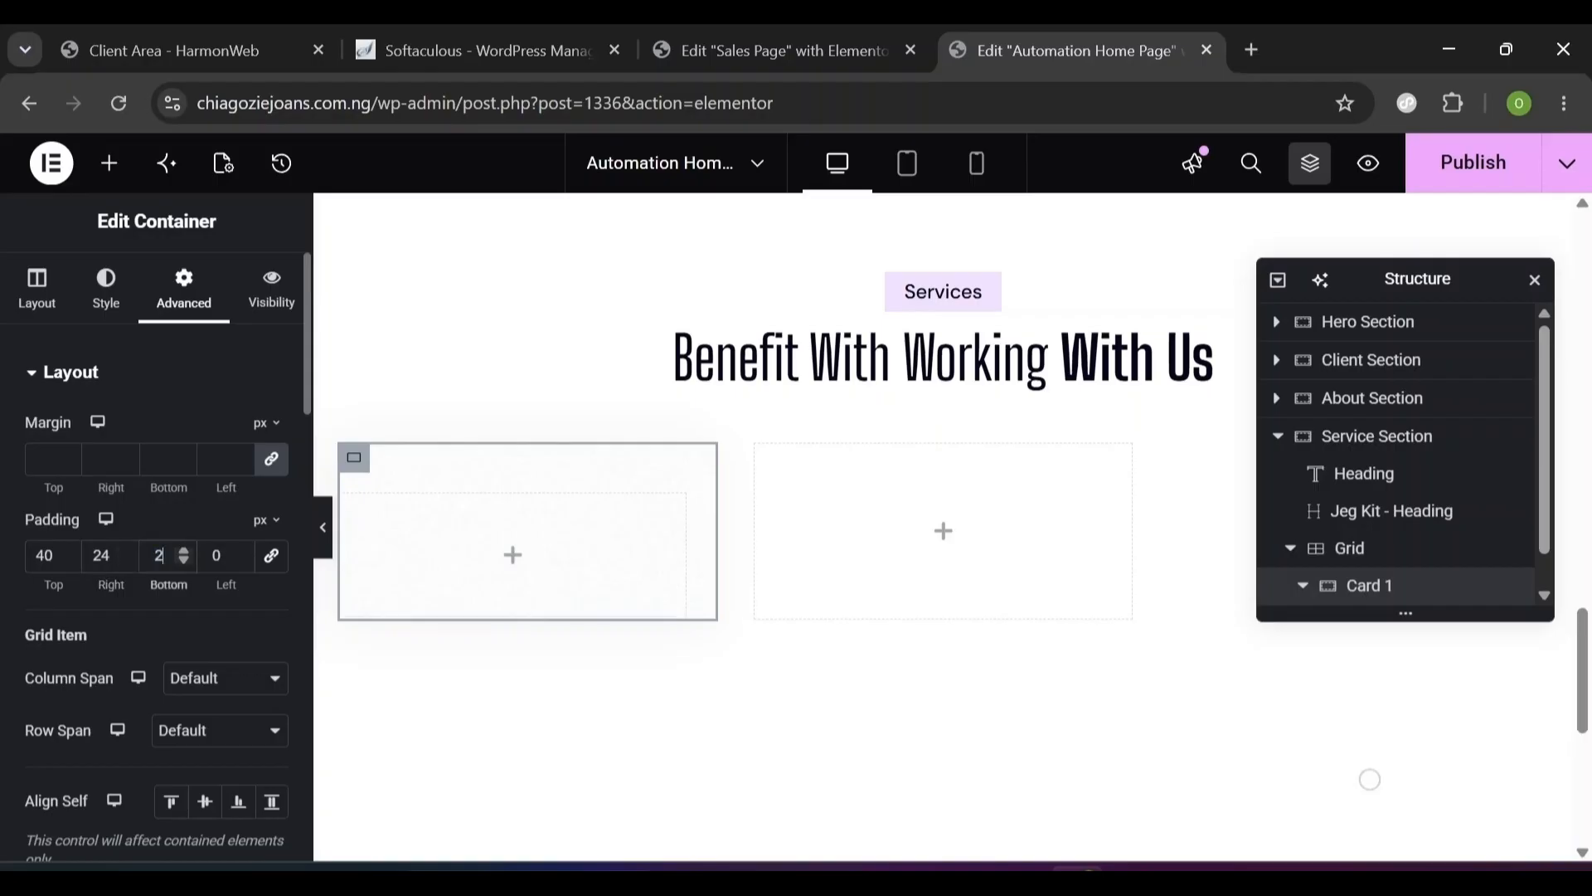
{"action": "type", "text": "4"}
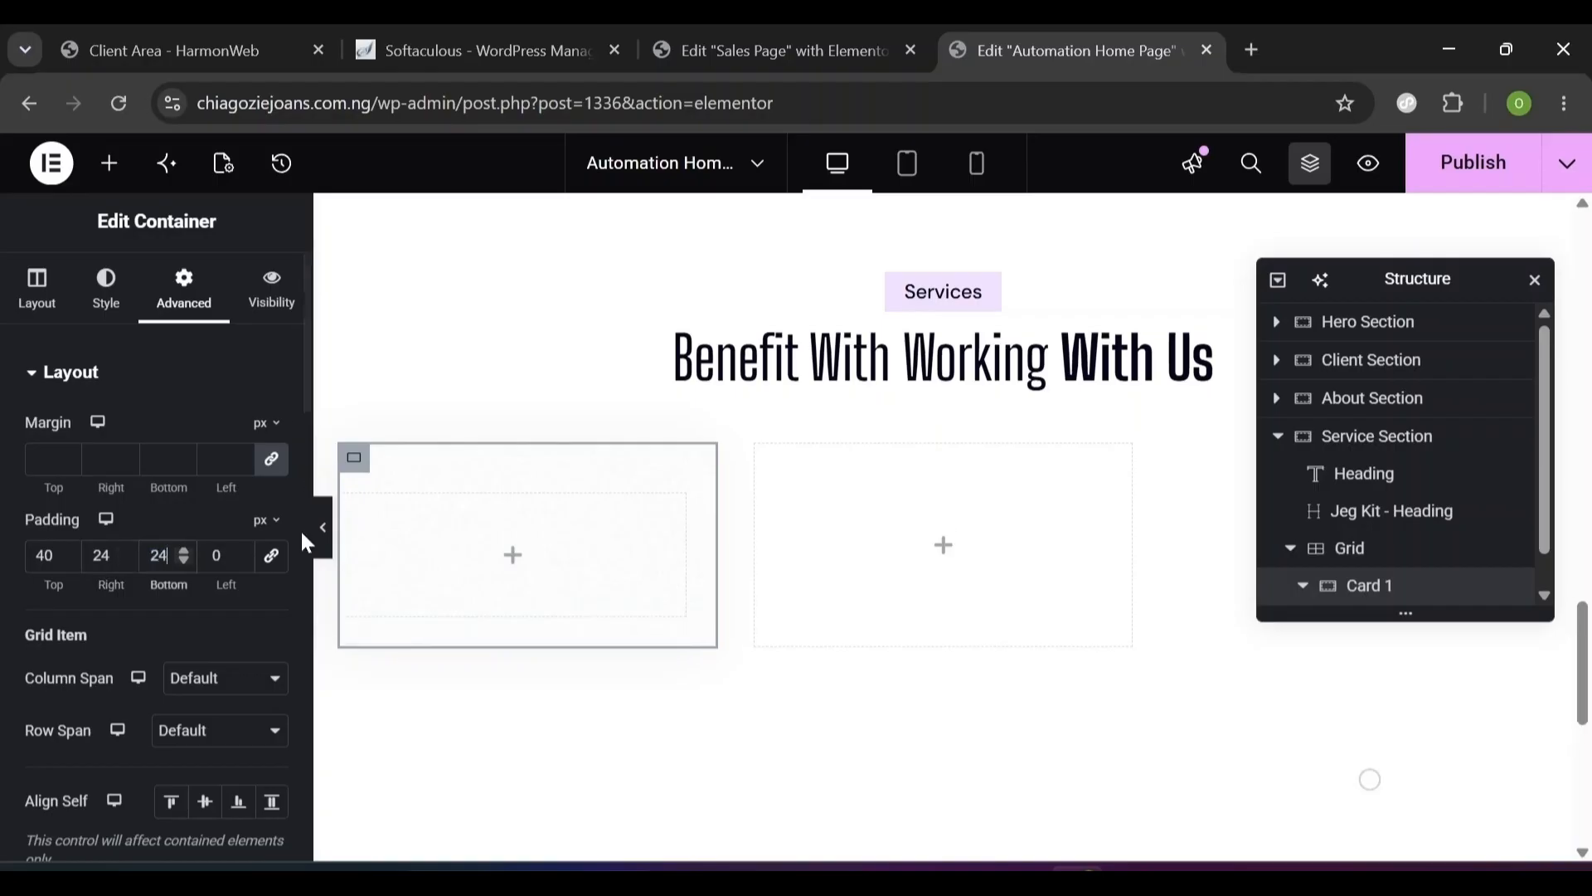
{"action": "key", "text": "Tab"}
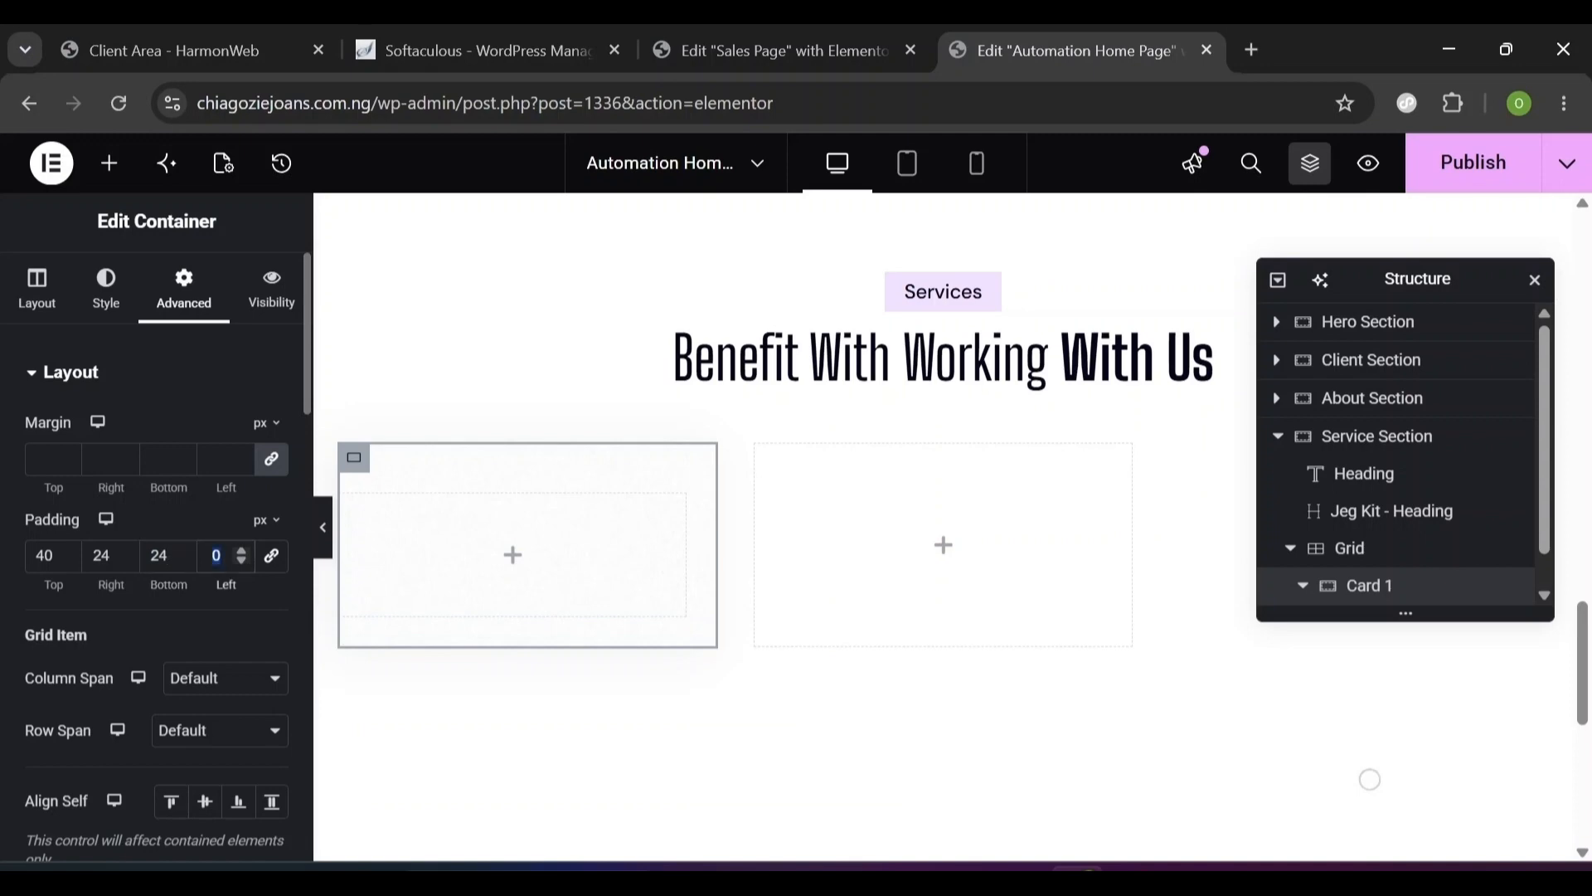
{"action": "type", "text": "24"}
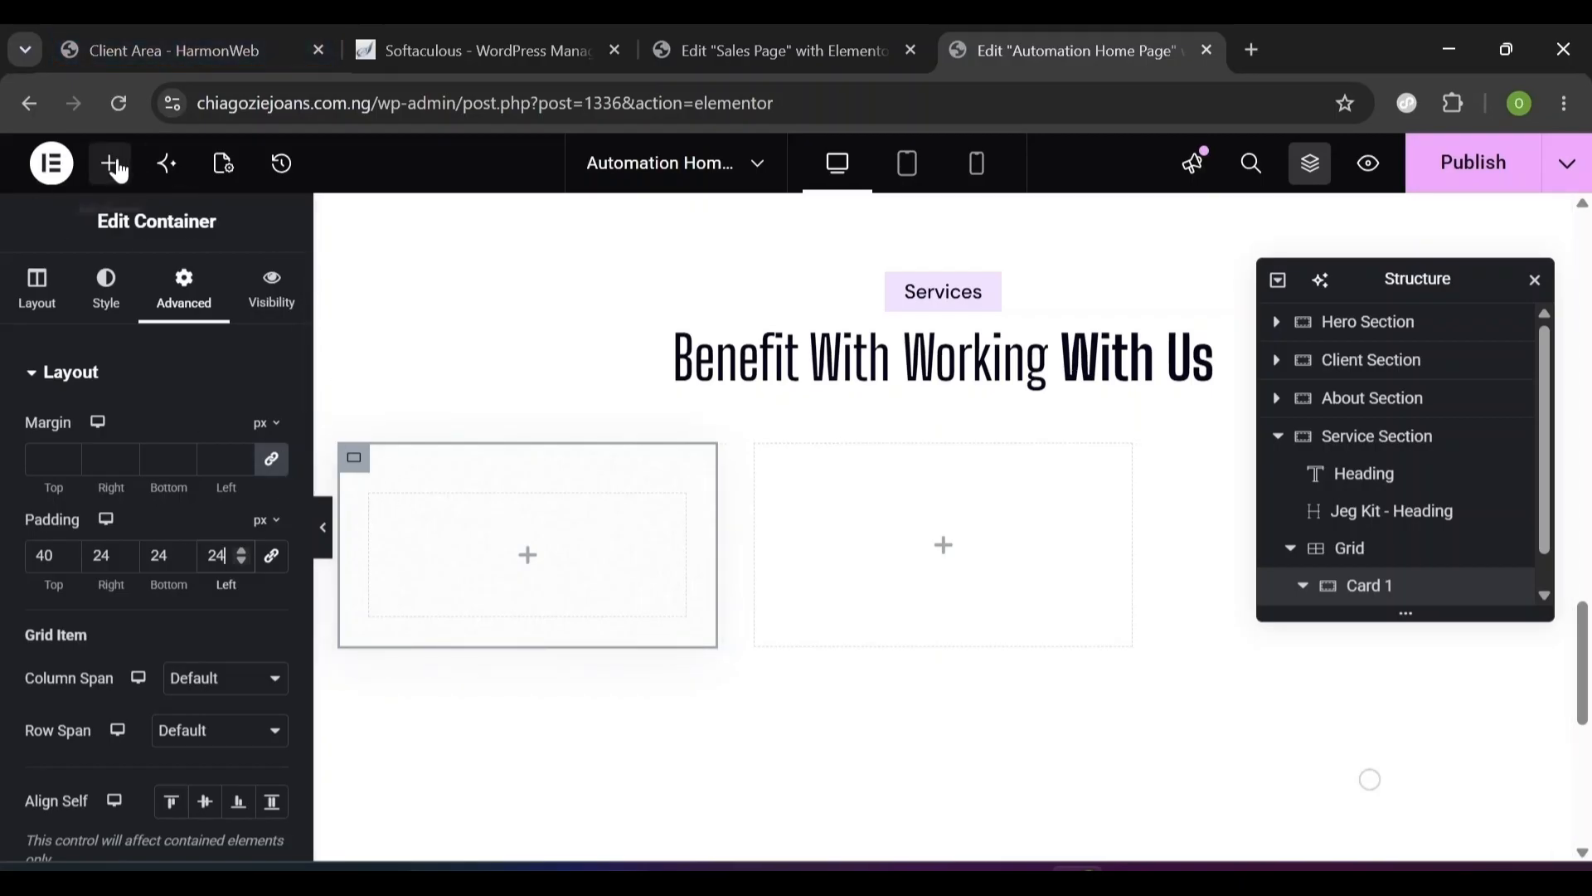
- Search the widgets for 'icon box' and drop an Icon Box widget into Card 1
{"action": "left_click", "coordinate": [110, 170]}
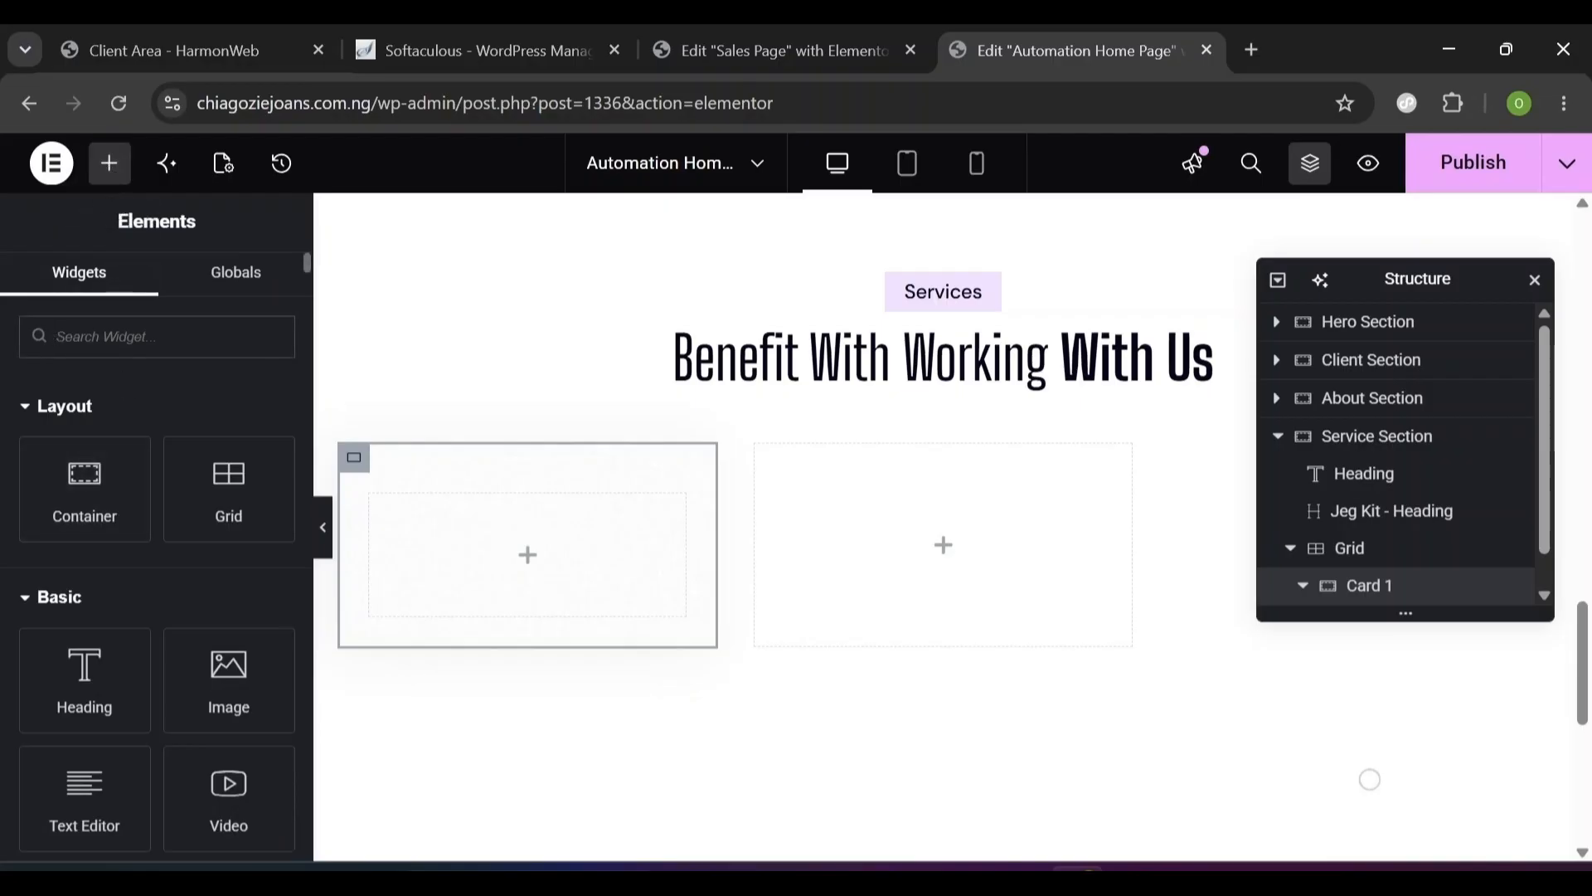
{"action": "type", "text": "icon"}
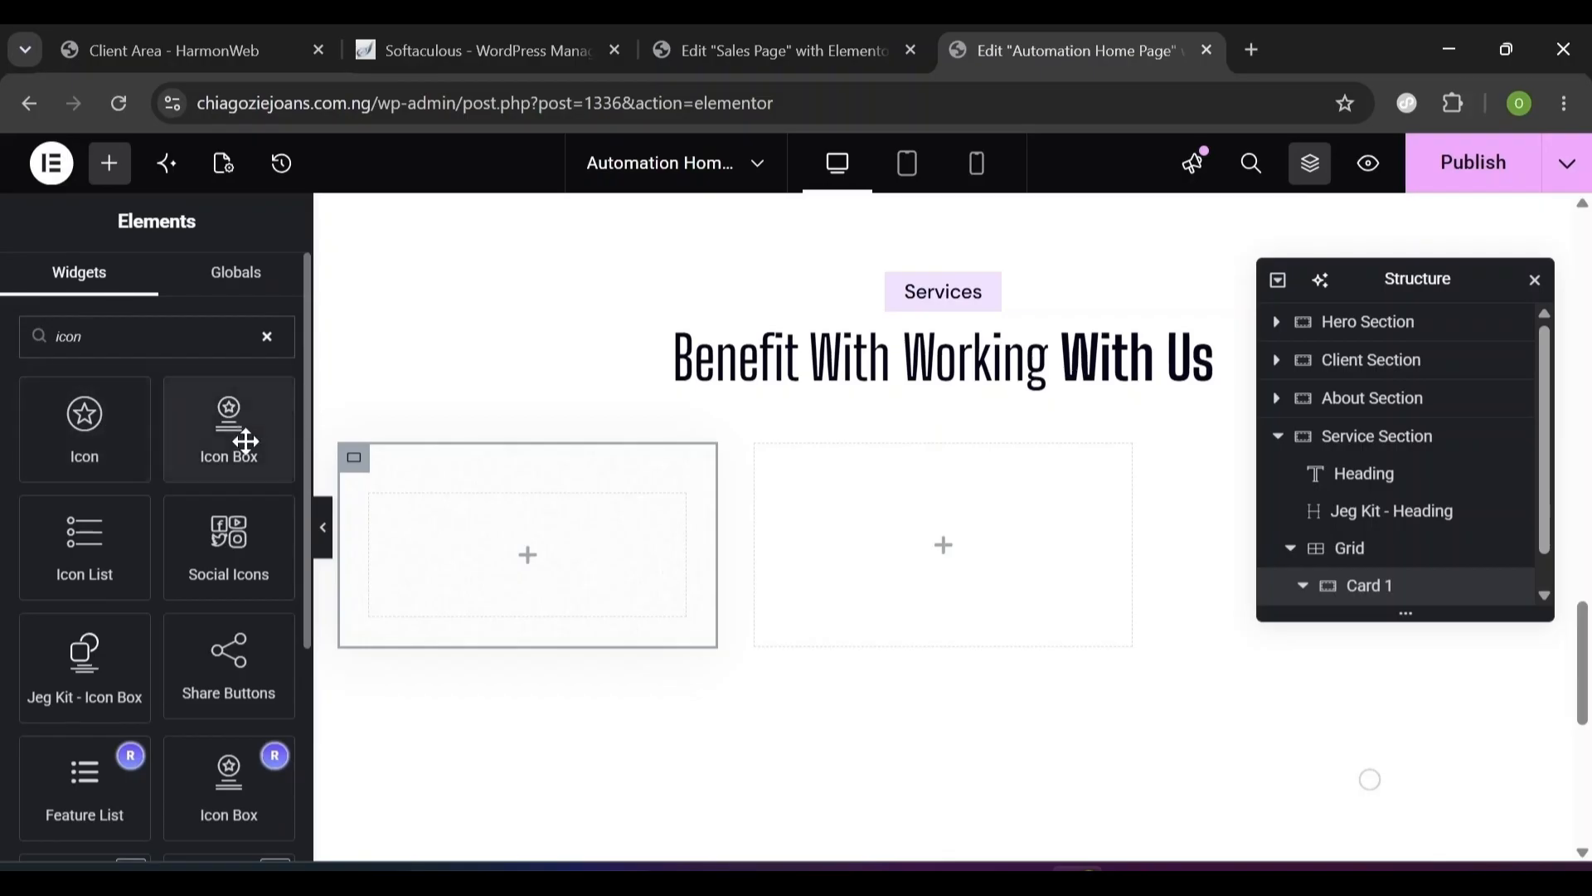
{"action": "type", "text": " box"}
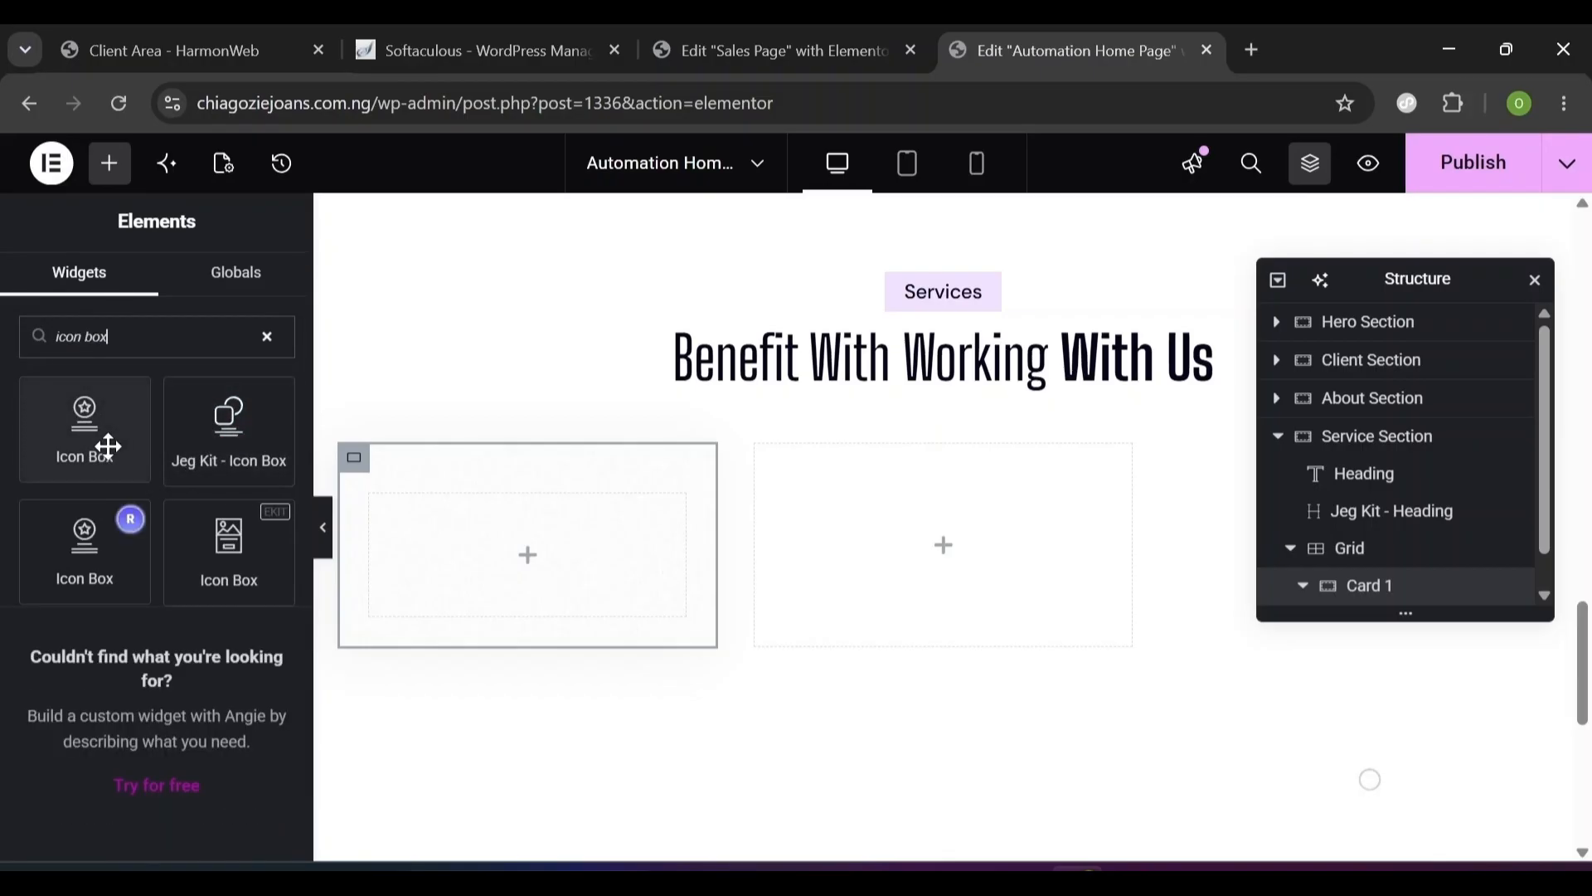
{"action": "left_click_drag", "start_coordinate": [86, 446], "coordinate": [560, 540]}
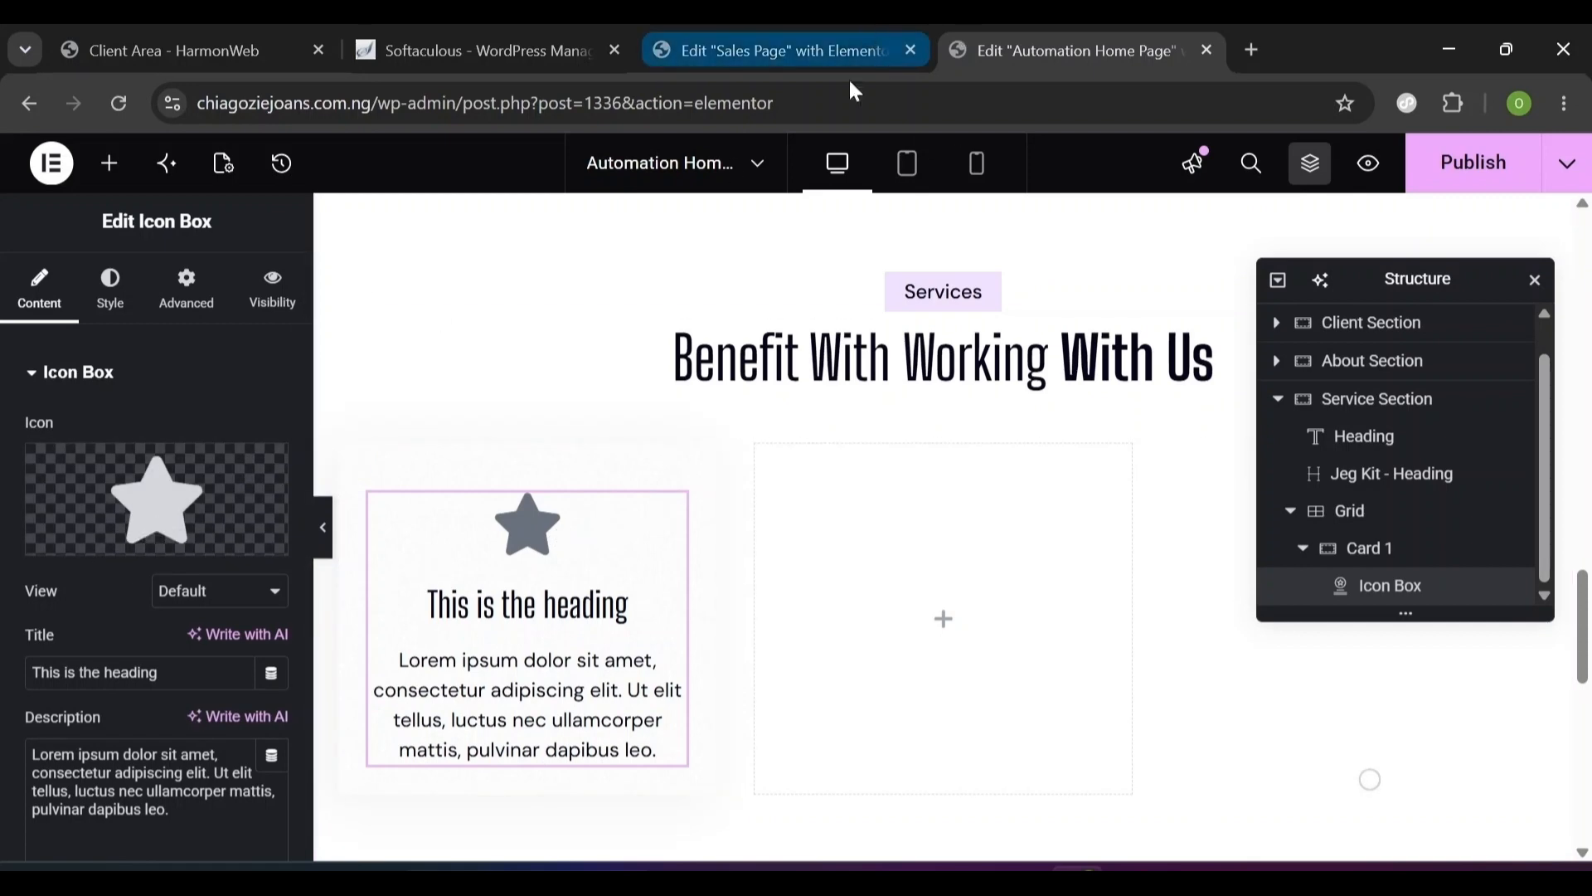
{"action": "mouse_move", "coordinate": [188, 550]}
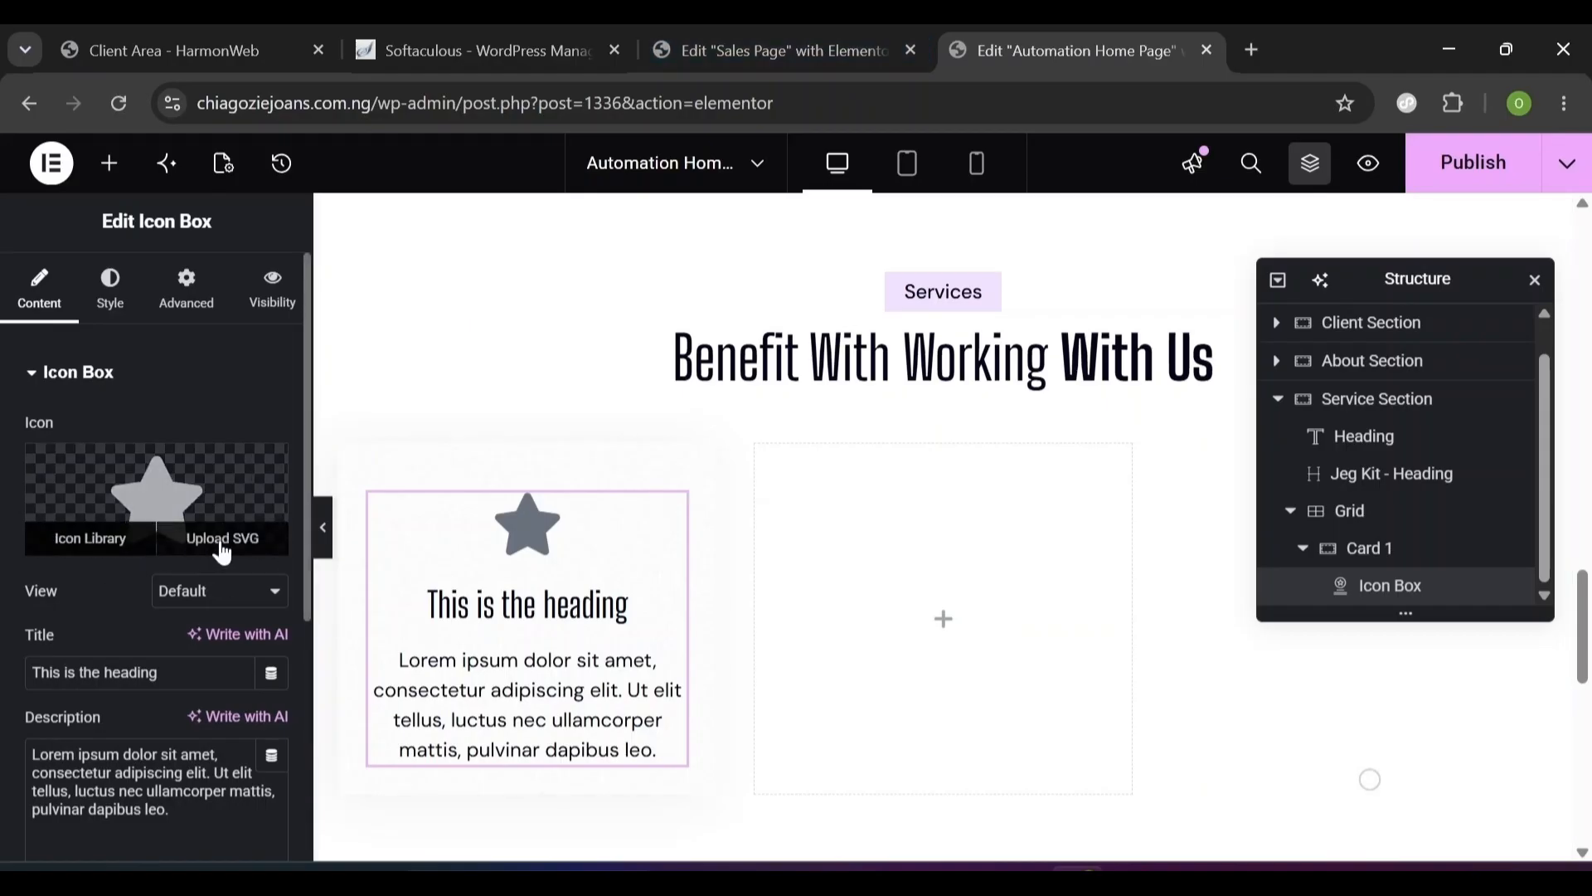
- Replace the star with profit.svg from the Media Library, after checking the Sales Page reference card
{"action": "left_click", "coordinate": [222, 541]}
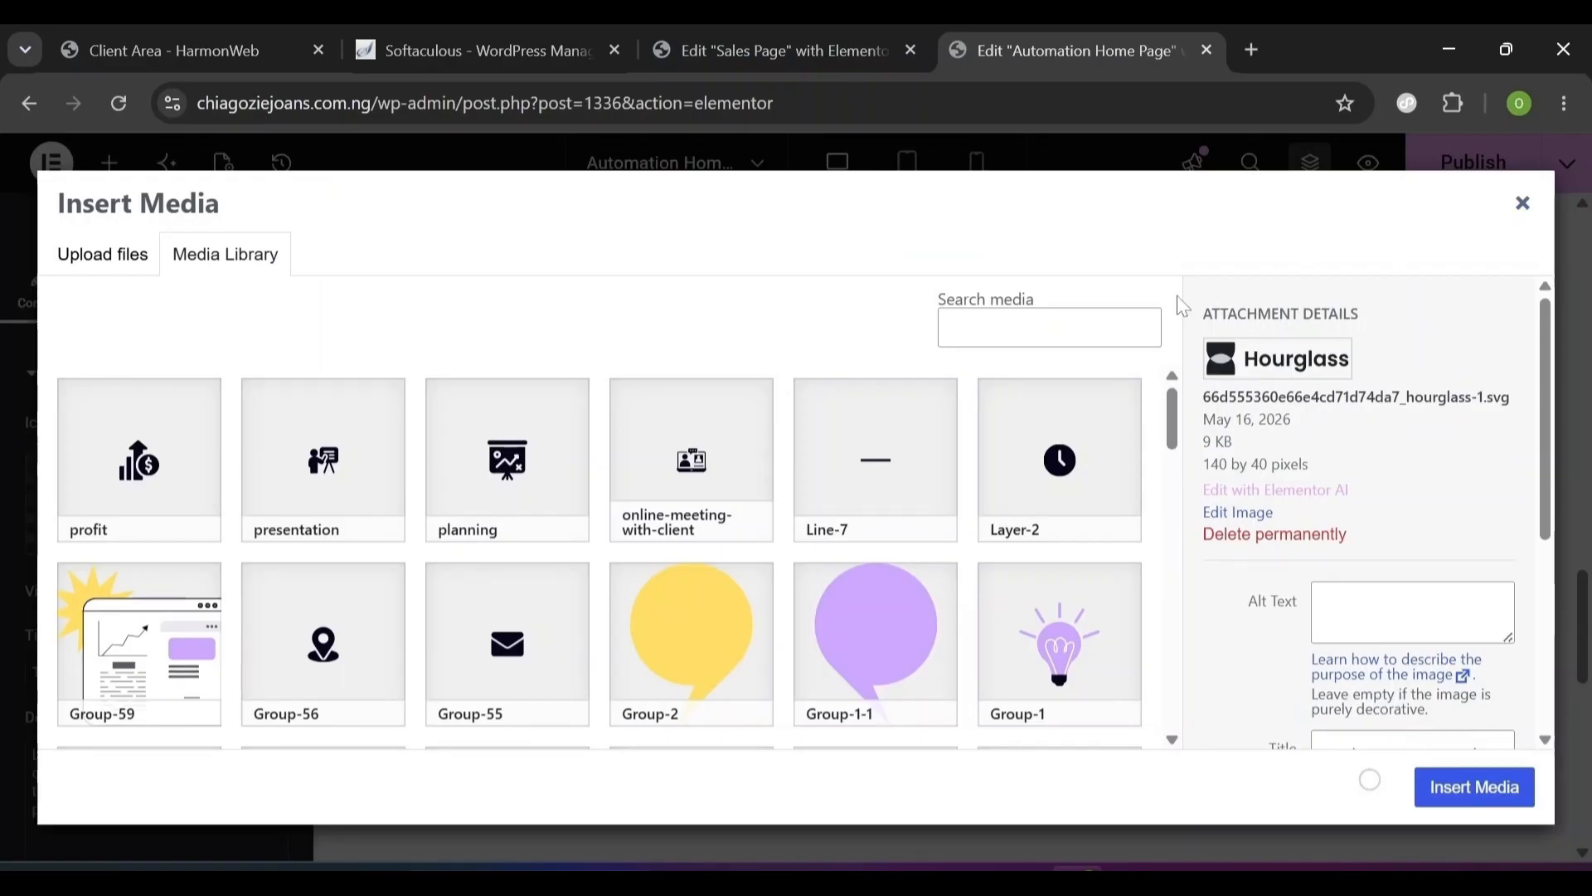
{"action": "left_click", "coordinate": [728, 35]}
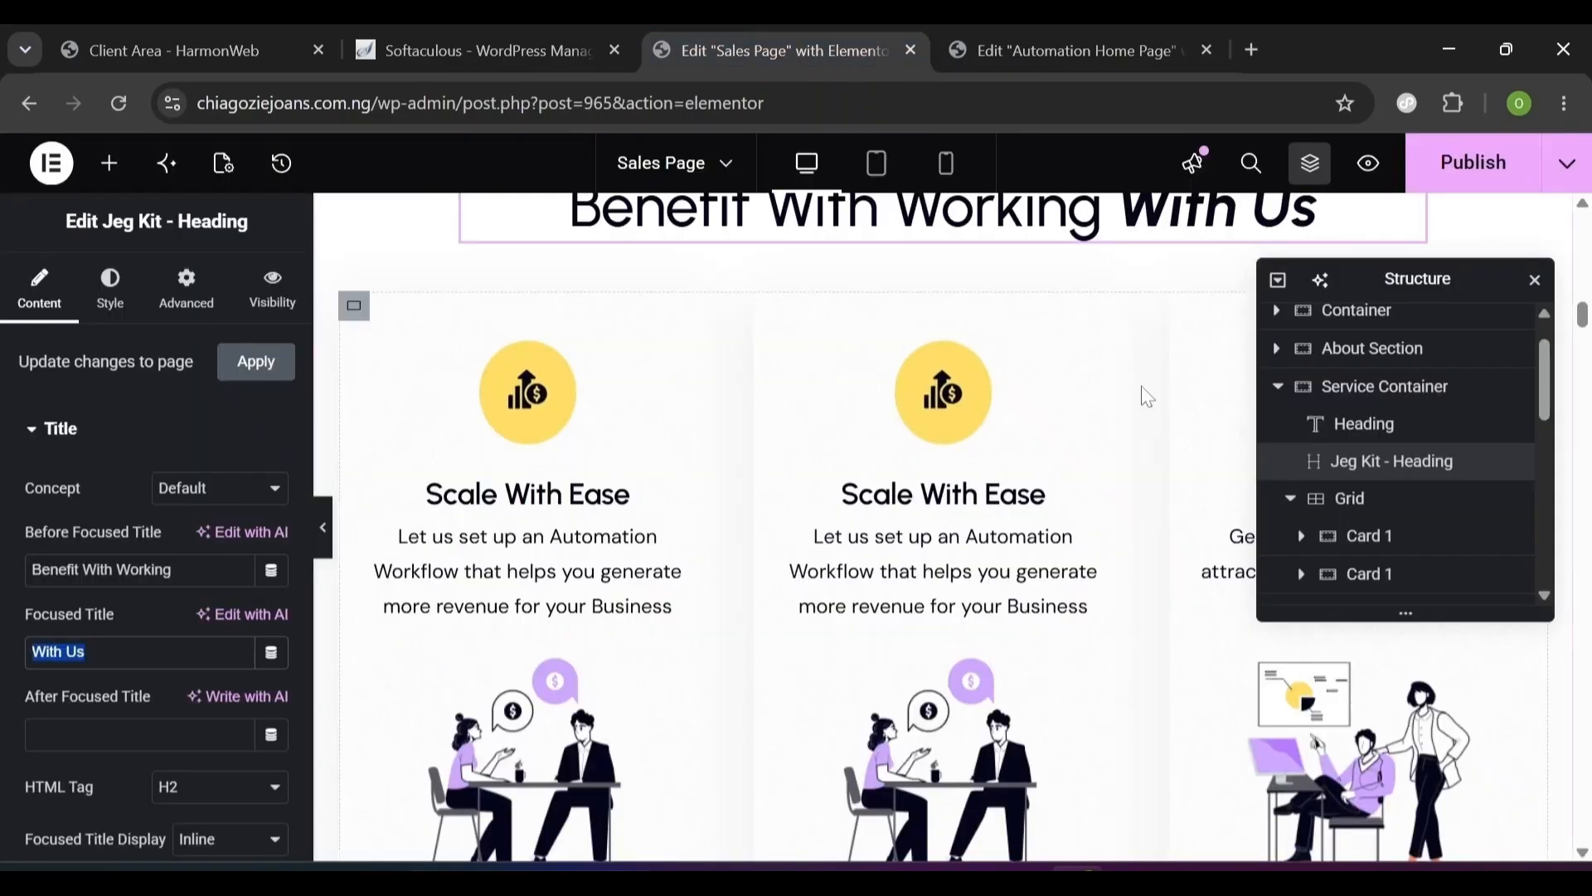
{"action": "left_click", "coordinate": [609, 379]}
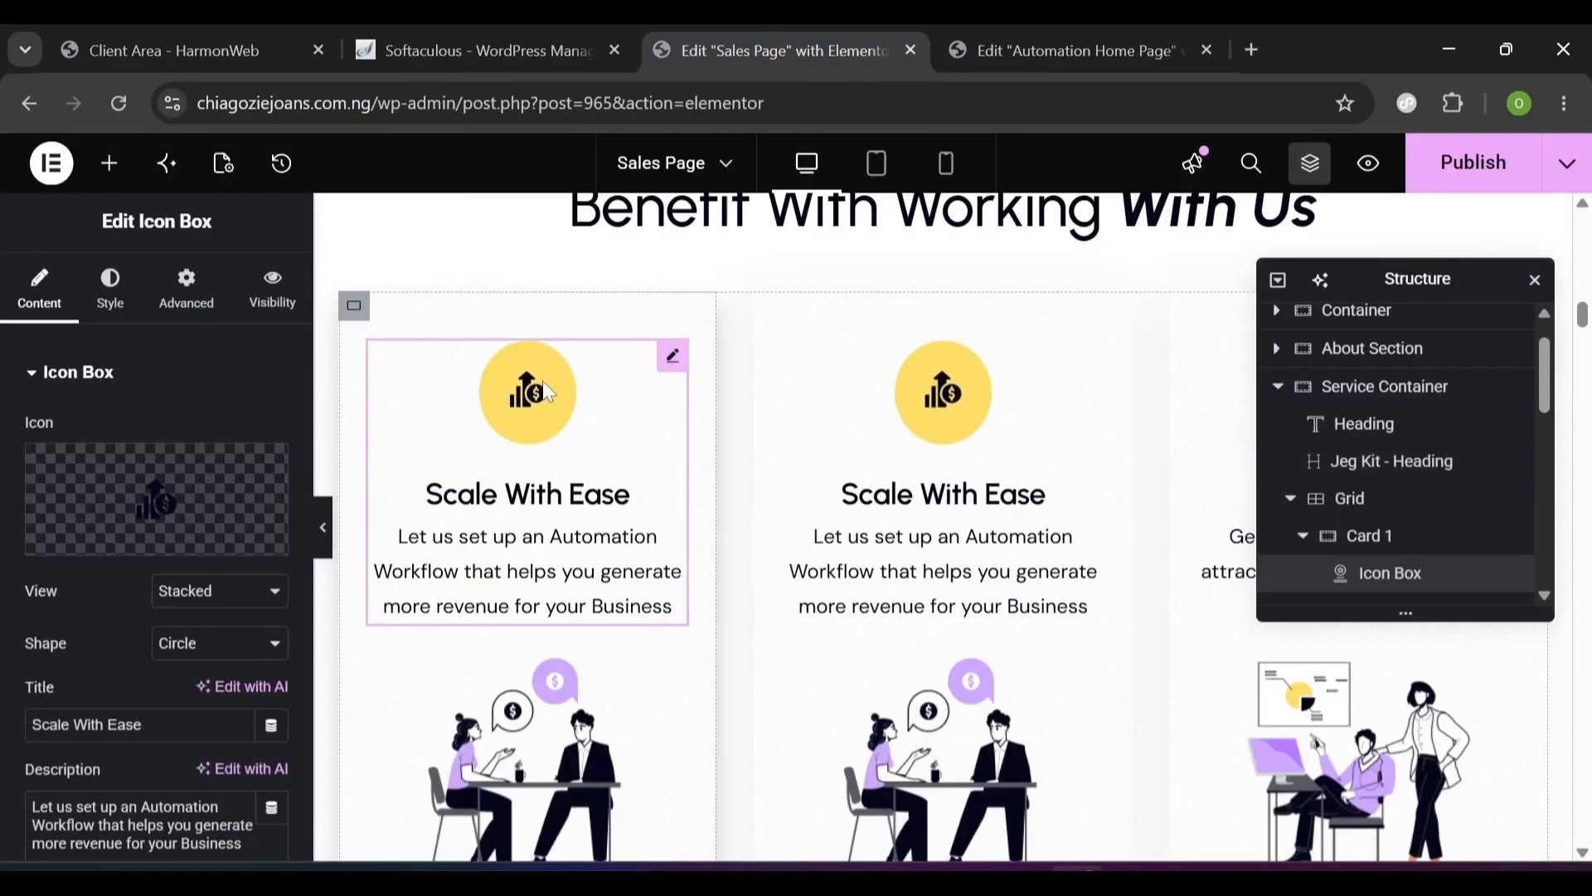
{"action": "left_click", "coordinate": [1073, 33]}
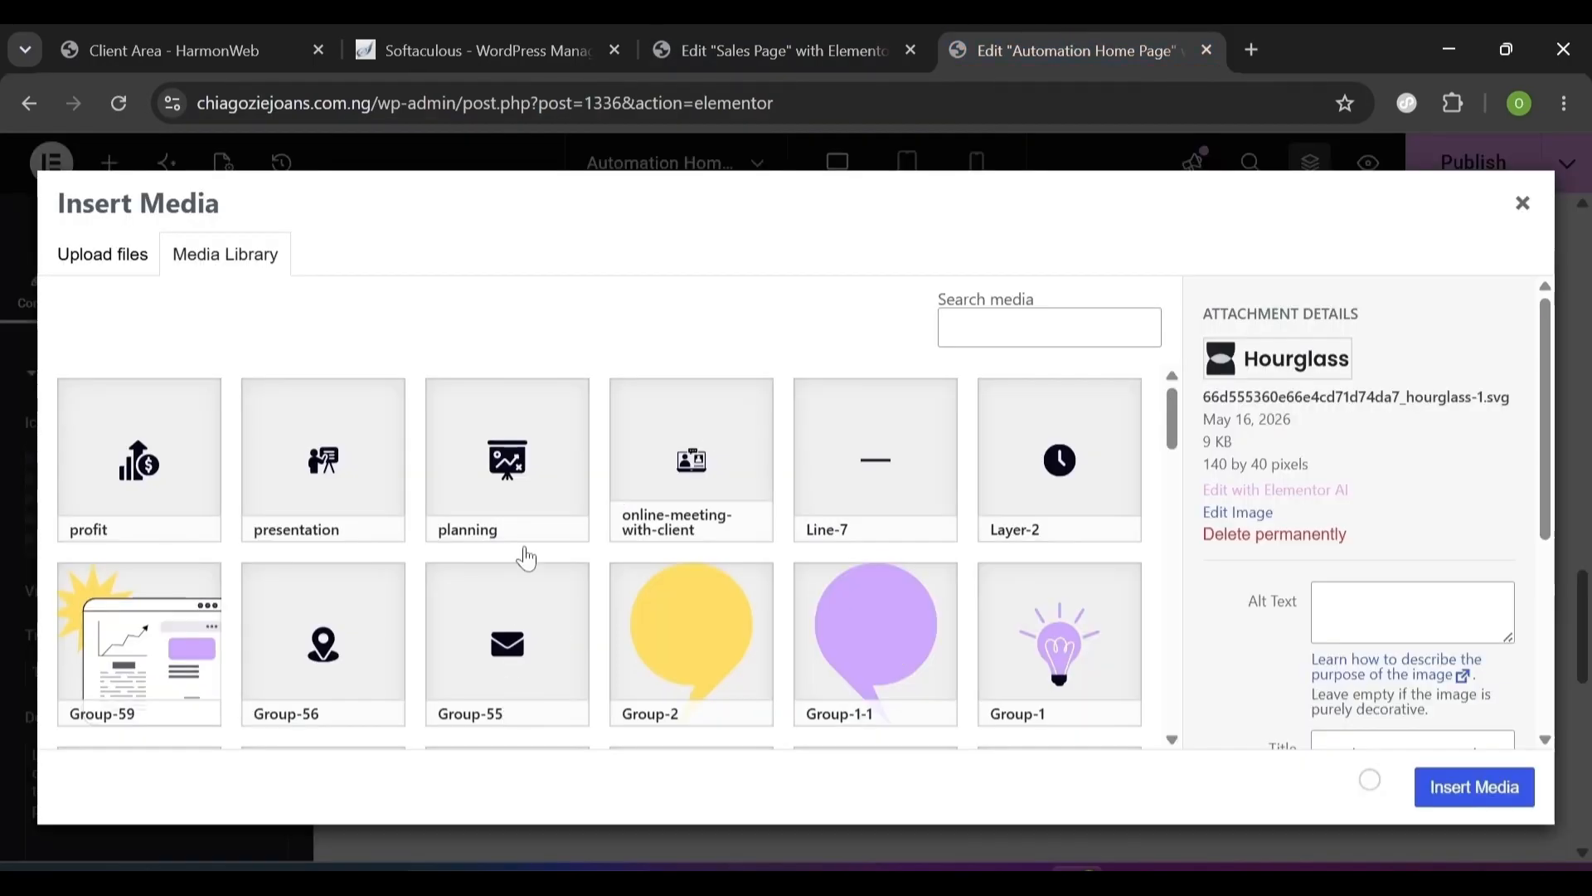
{"action": "left_click", "coordinate": [97, 501]}
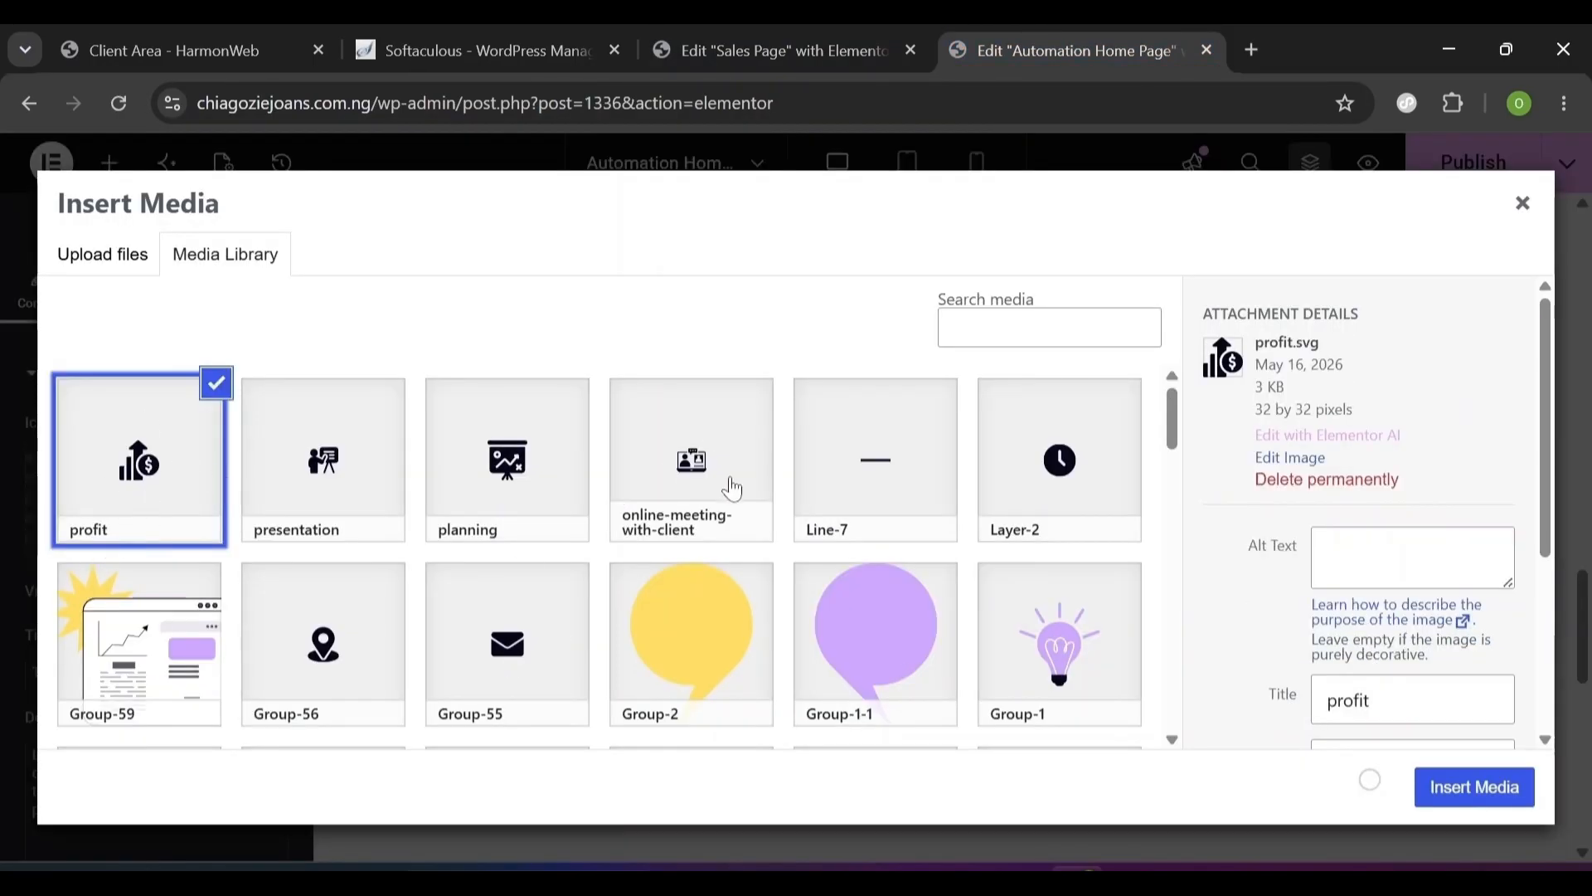
{"action": "left_click_drag", "start_coordinate": [1255, 341], "coordinate": [1321, 341]}
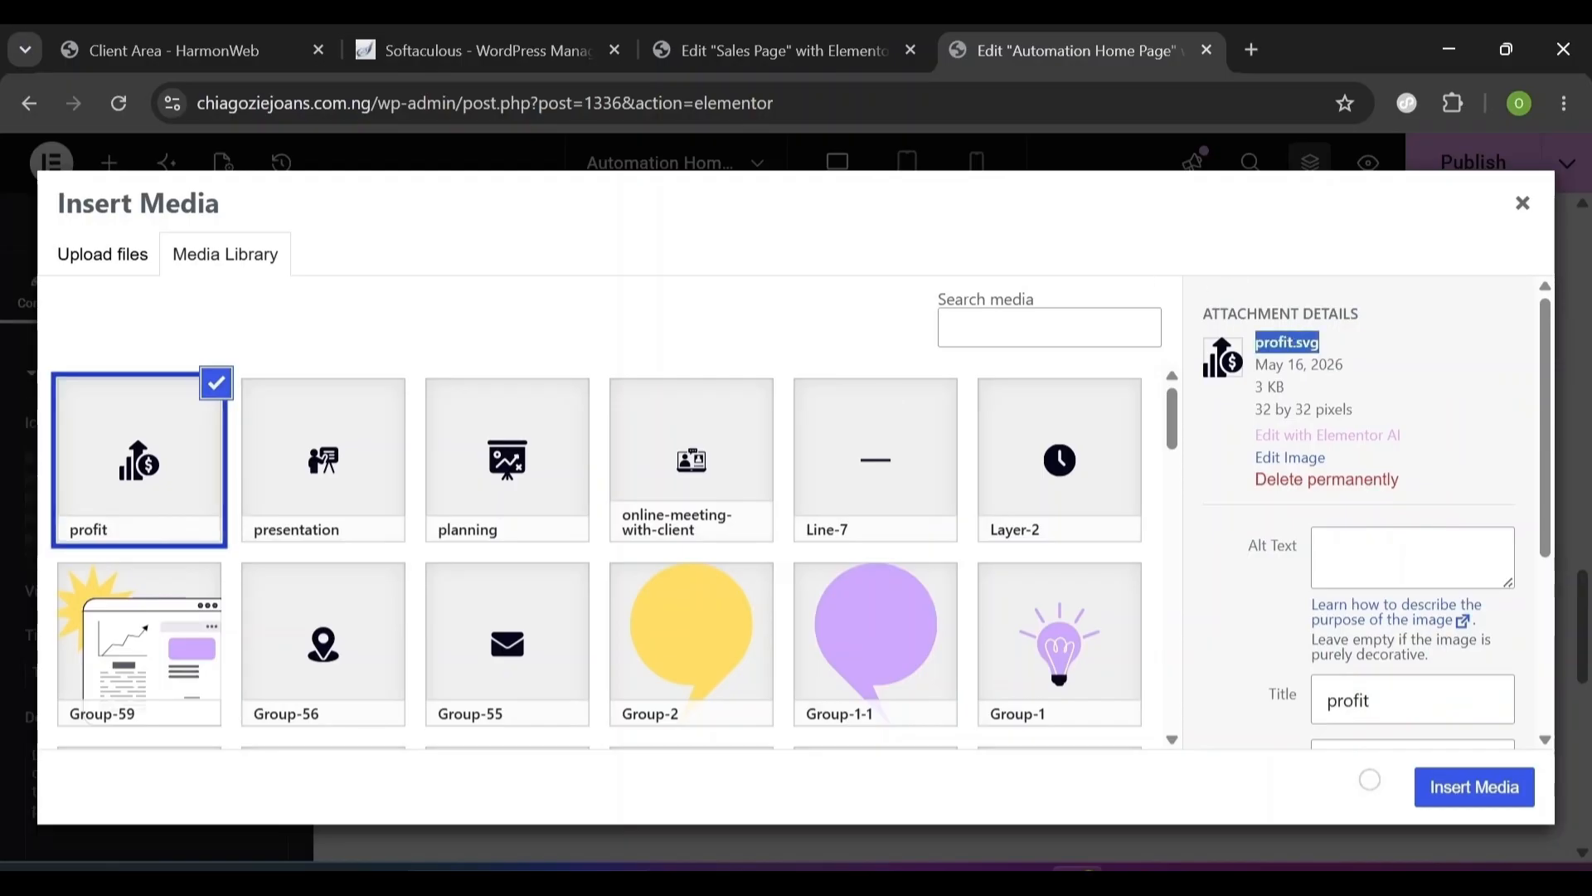
{"action": "left_click", "coordinate": [114, 538]}
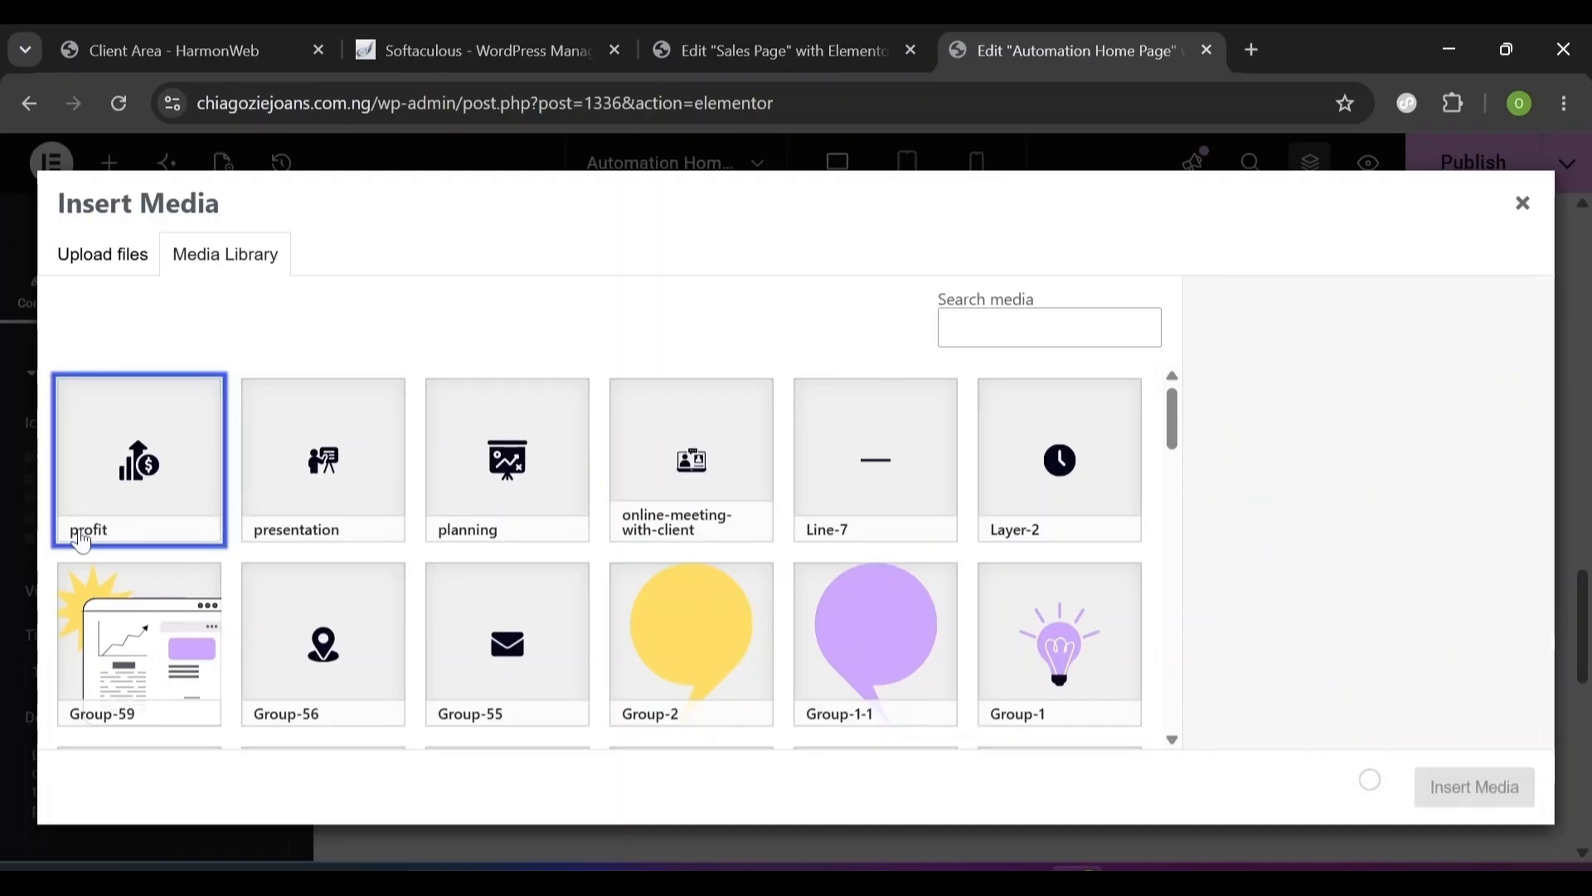
{"action": "left_click", "coordinate": [113, 537]}
{"action": "left_click", "coordinate": [110, 537]}
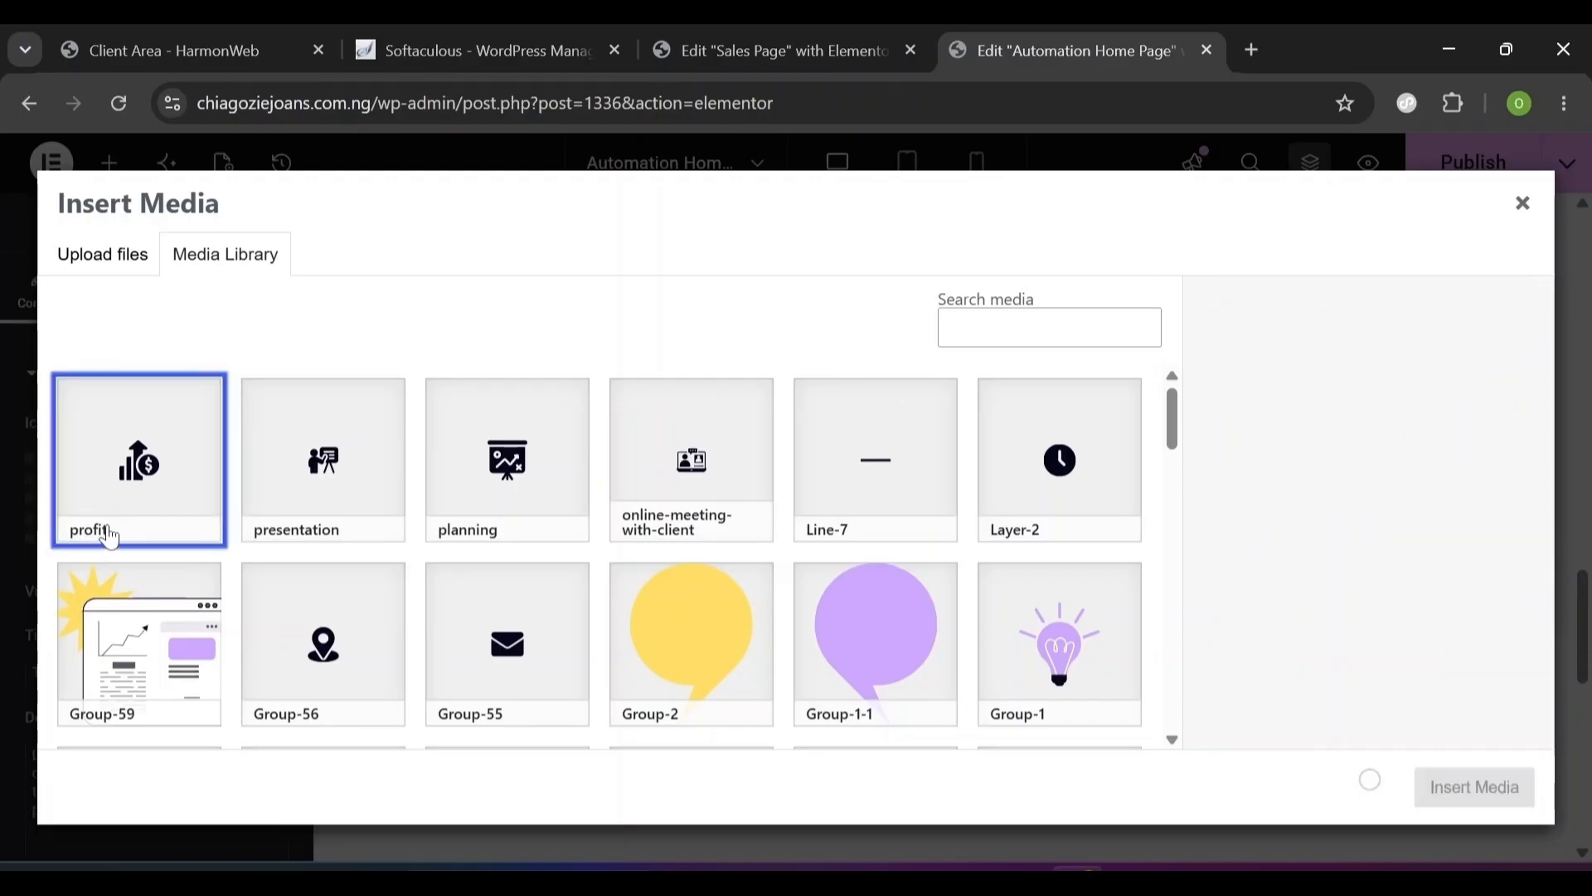
{"action": "left_click", "coordinate": [206, 424]}
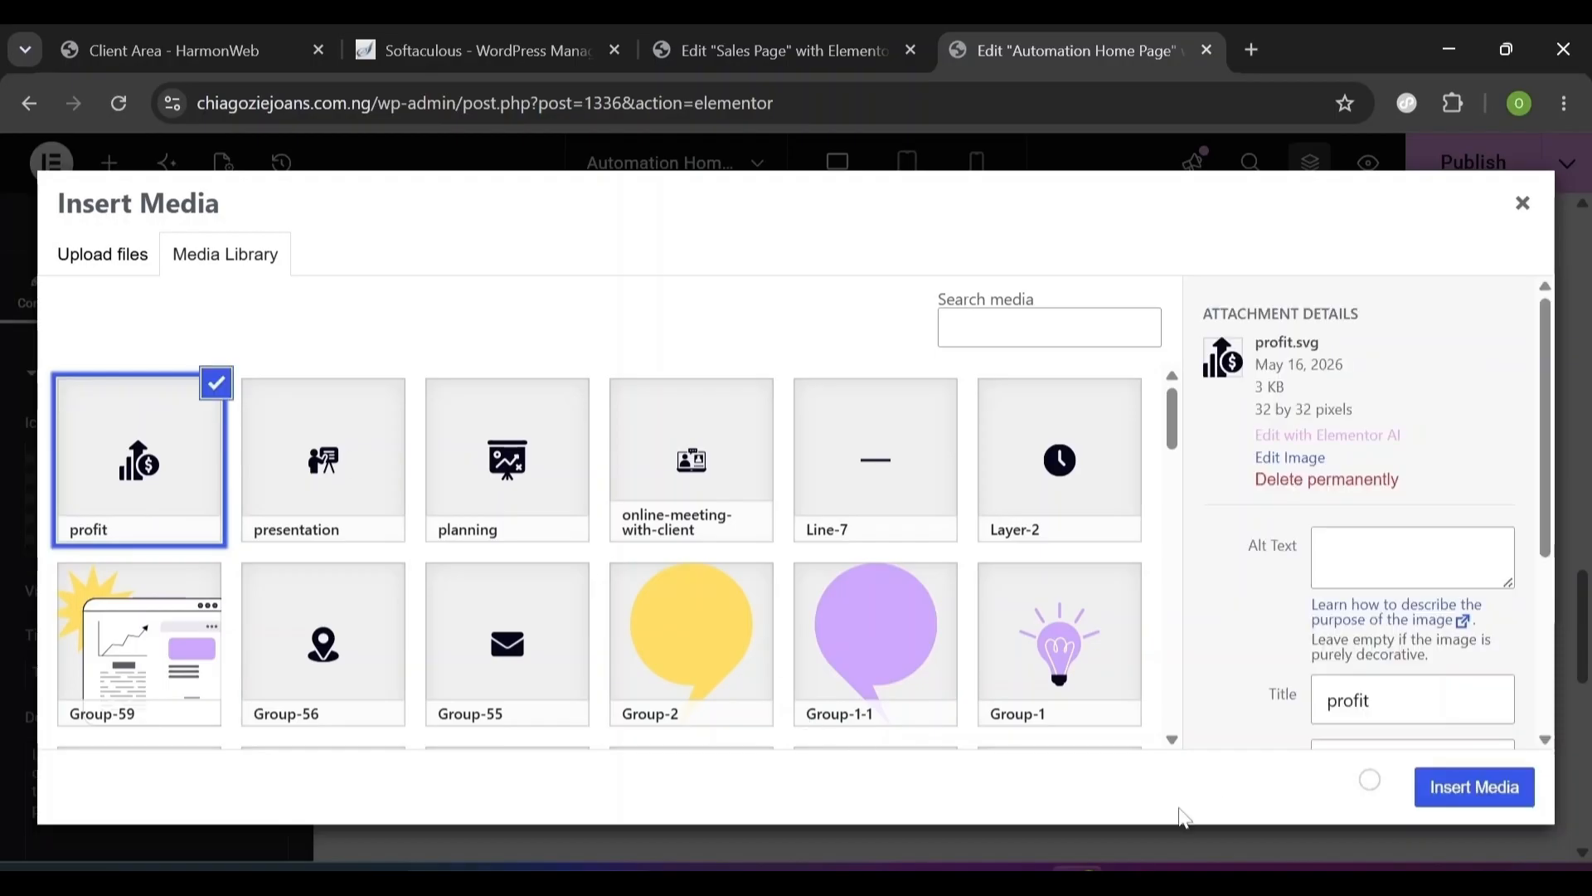
{"action": "left_click", "coordinate": [1475, 787]}
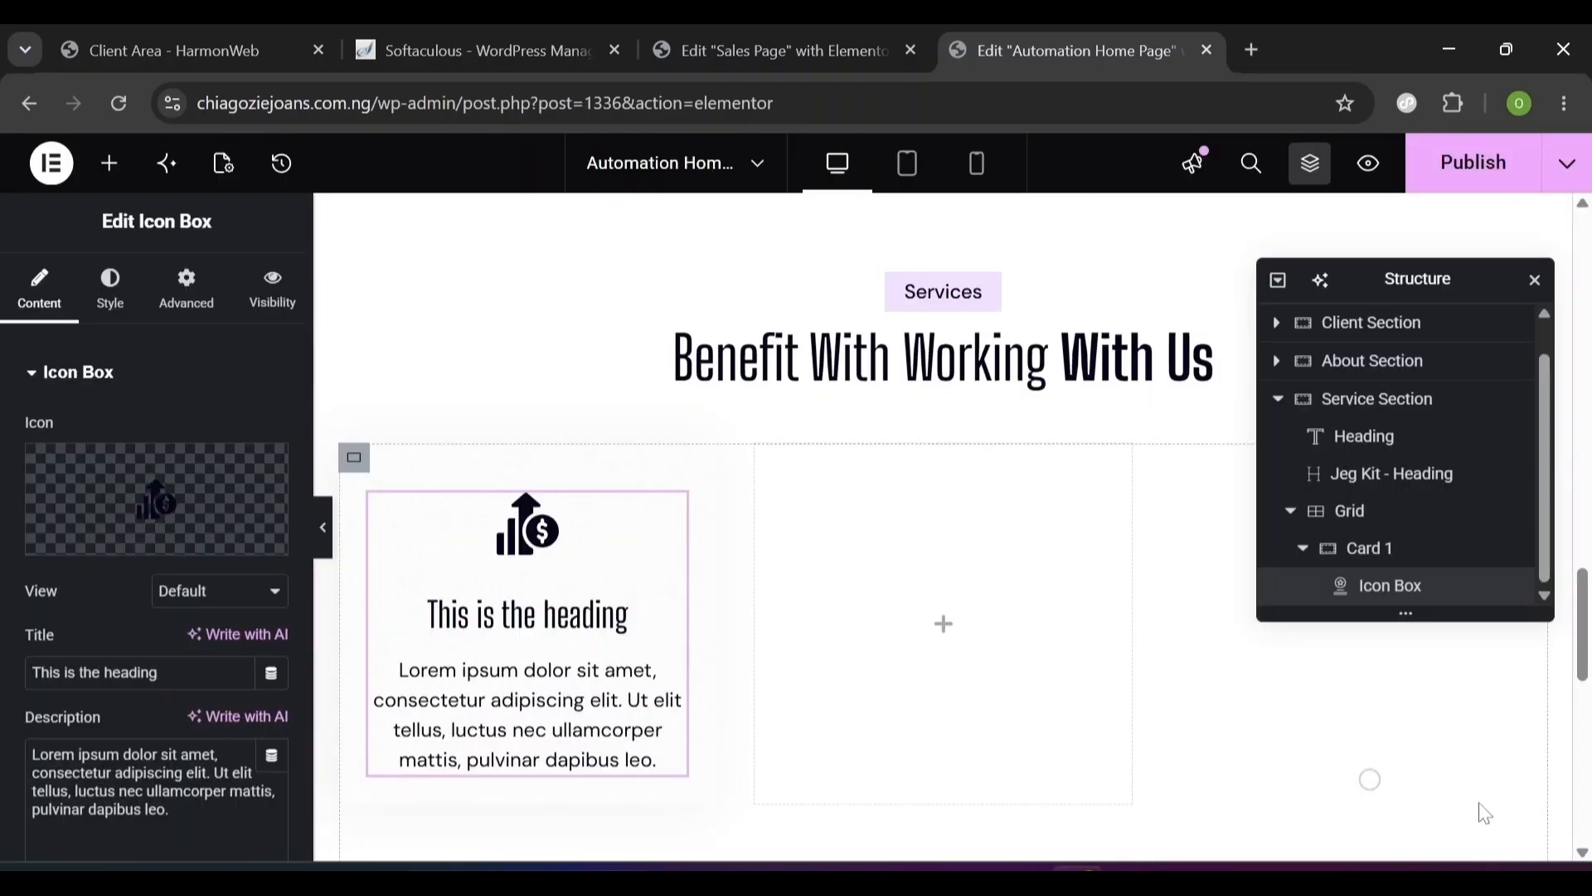
- Paste 'Scale With Ease' as the title and the automation workflow text as the description
{"action": "left_click_drag", "start_coordinate": [1584, 601], "coordinate": [1588, 626]}
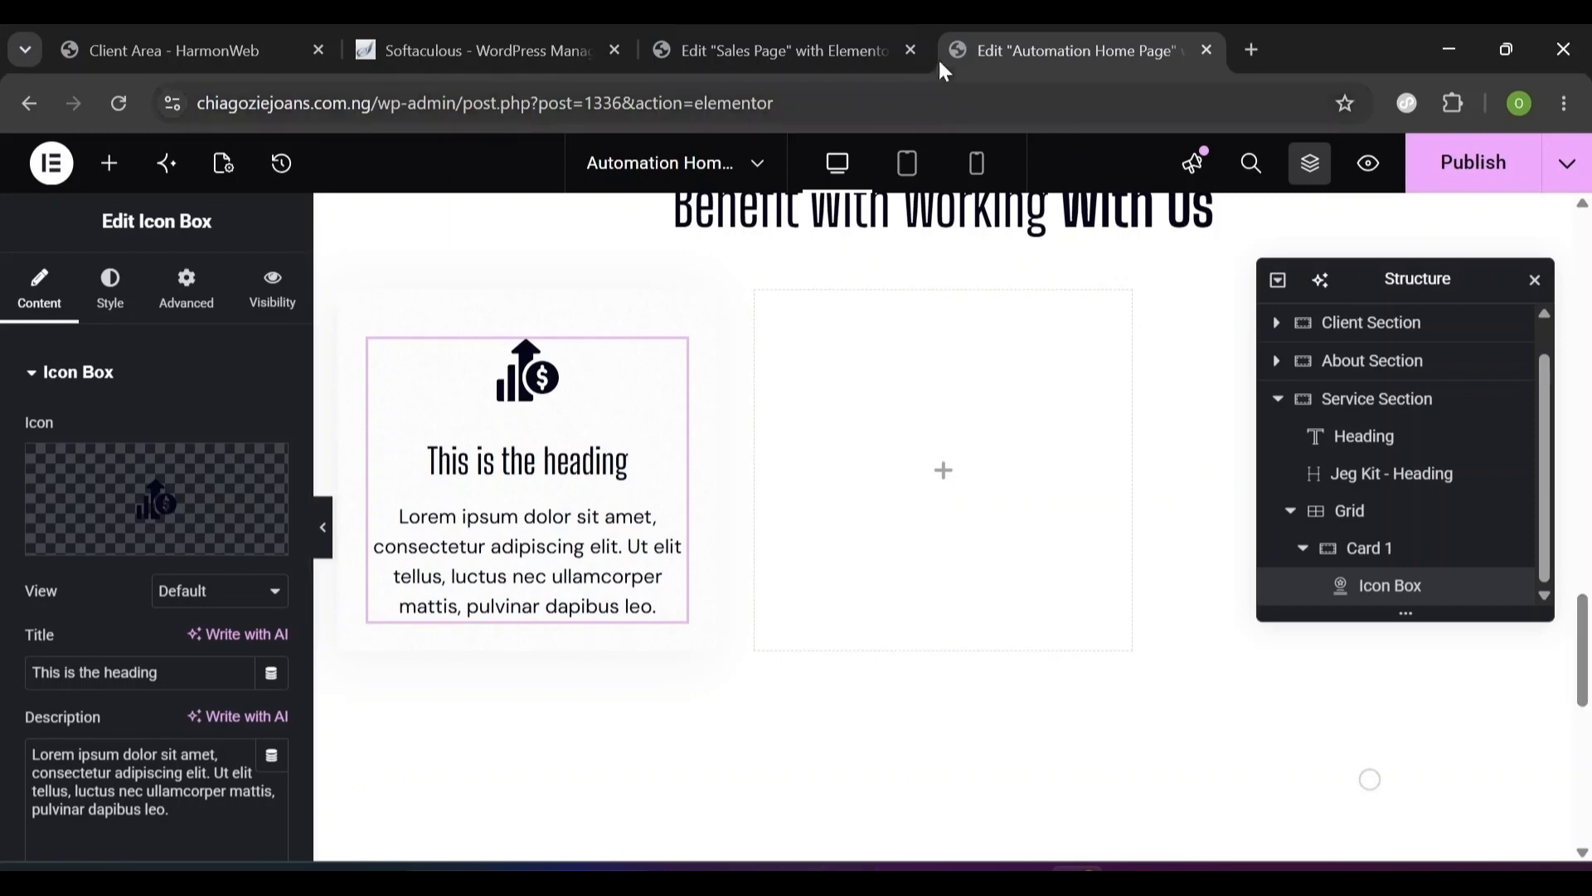
{"action": "triple_click", "coordinate": [133, 672]}
{"action": "type", "text": "Scale With Ease"}
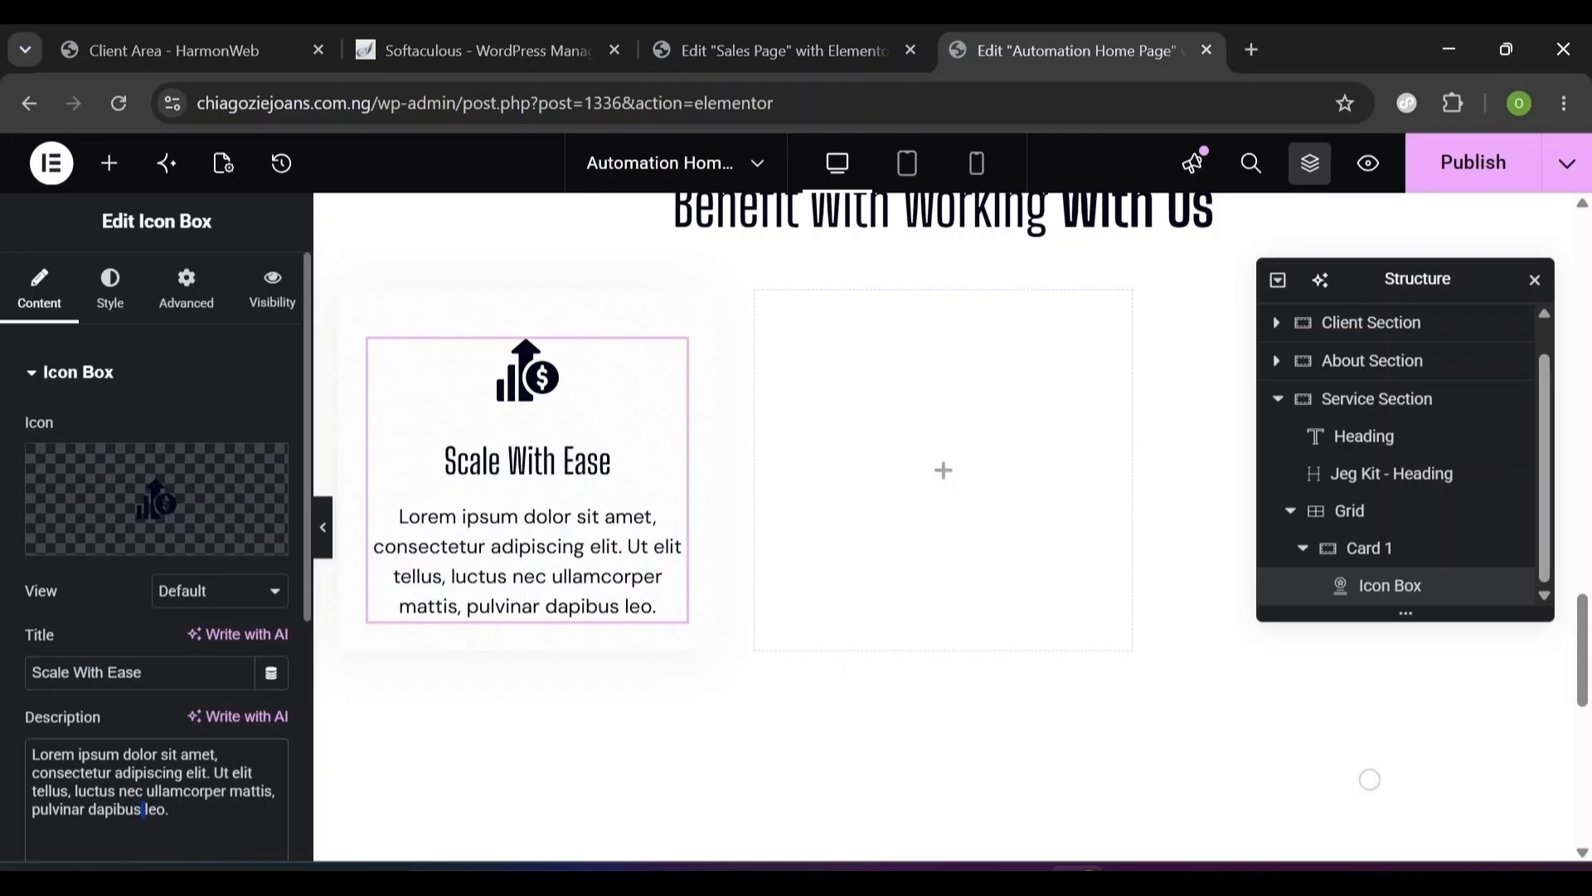
{"action": "left_click_drag", "start_coordinate": [146, 810], "coordinate": [25, 753]}
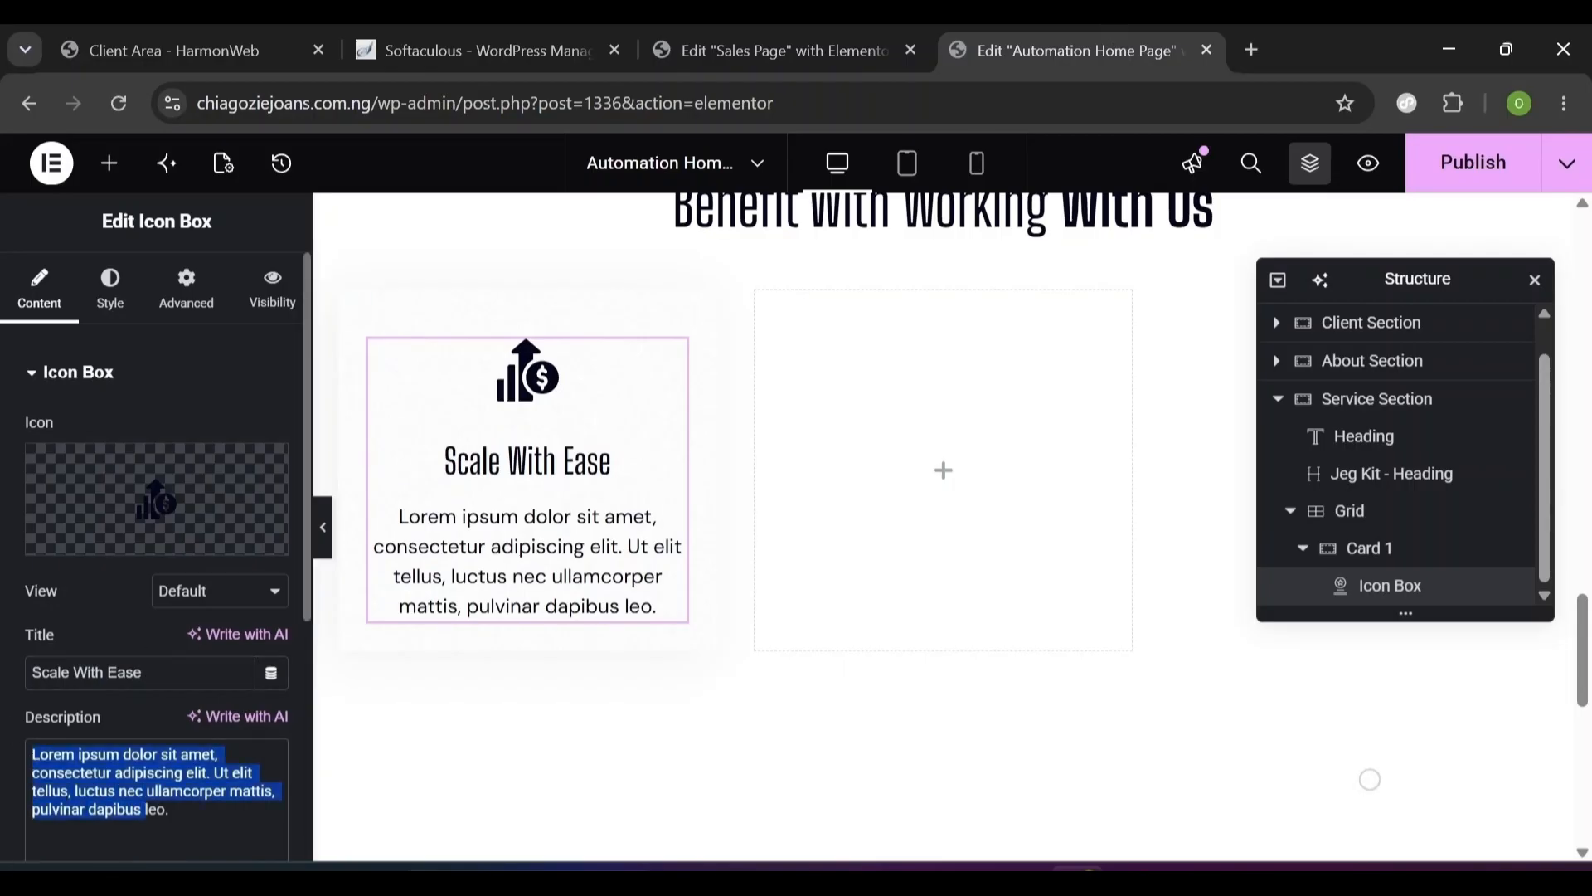
{"action": "triple_click", "coordinate": [27, 751]}
{"action": "type", "text": "Let us set up an Automation Workflow that helps you generate more revenue for your Business"}
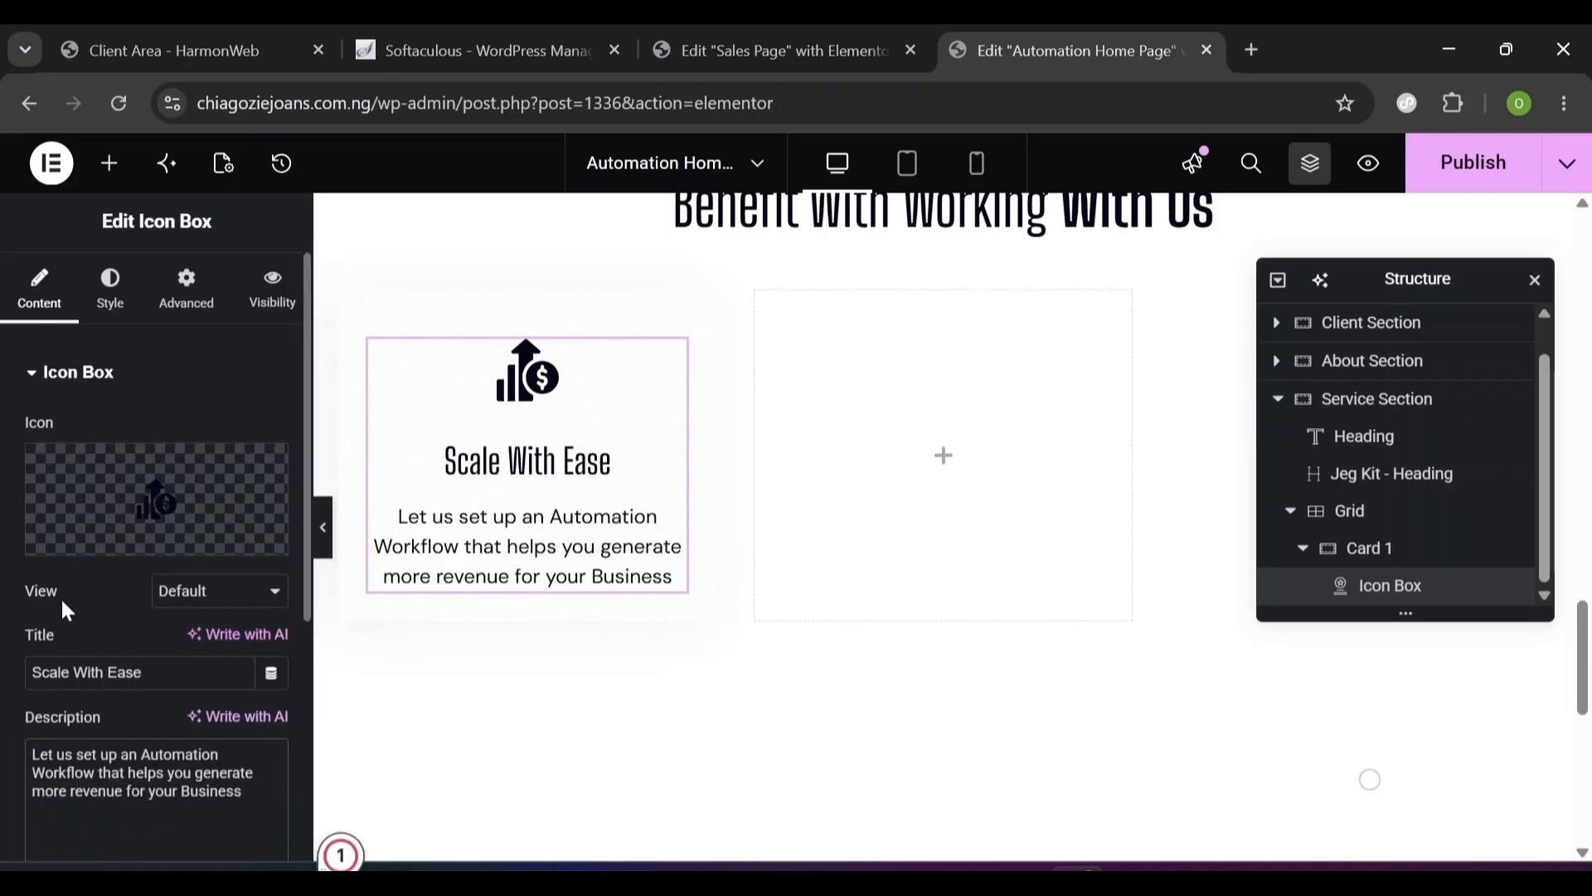
- Set the icon View to Stacked with a Circle shape
{"action": "left_click", "coordinate": [210, 603]}
{"action": "left_click", "coordinate": [206, 653]}
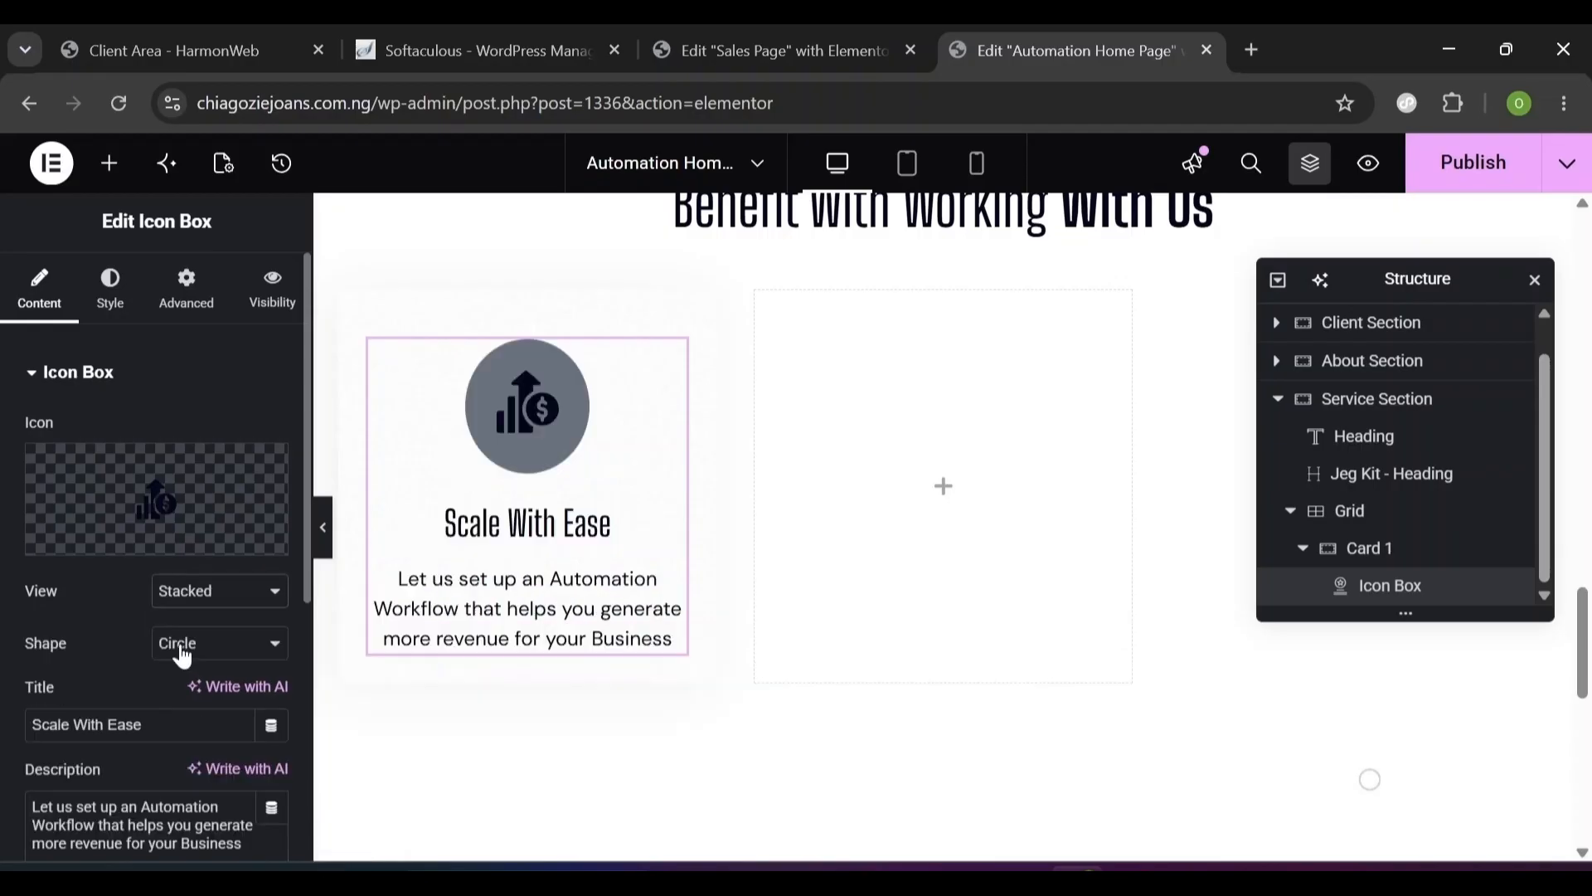
{"action": "left_click", "coordinate": [304, 698]}
{"action": "left_click_drag", "start_coordinate": [303, 698], "coordinate": [304, 272]}
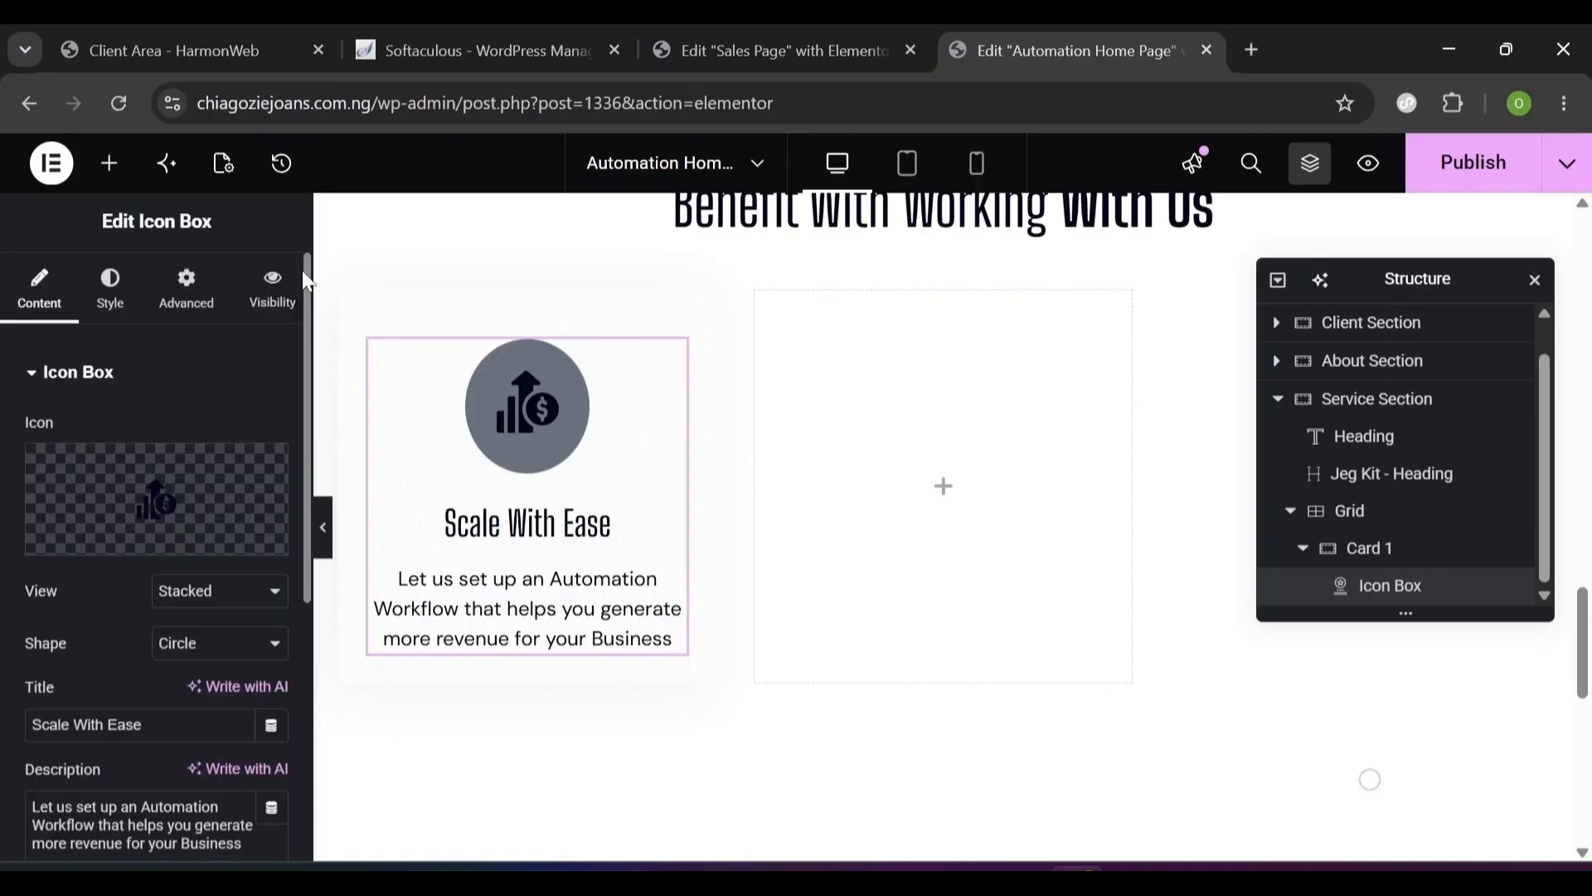
- In the Box style section, set Icon Spacing to 24 and Content Spacing to 4
{"action": "left_click", "coordinate": [113, 292]}
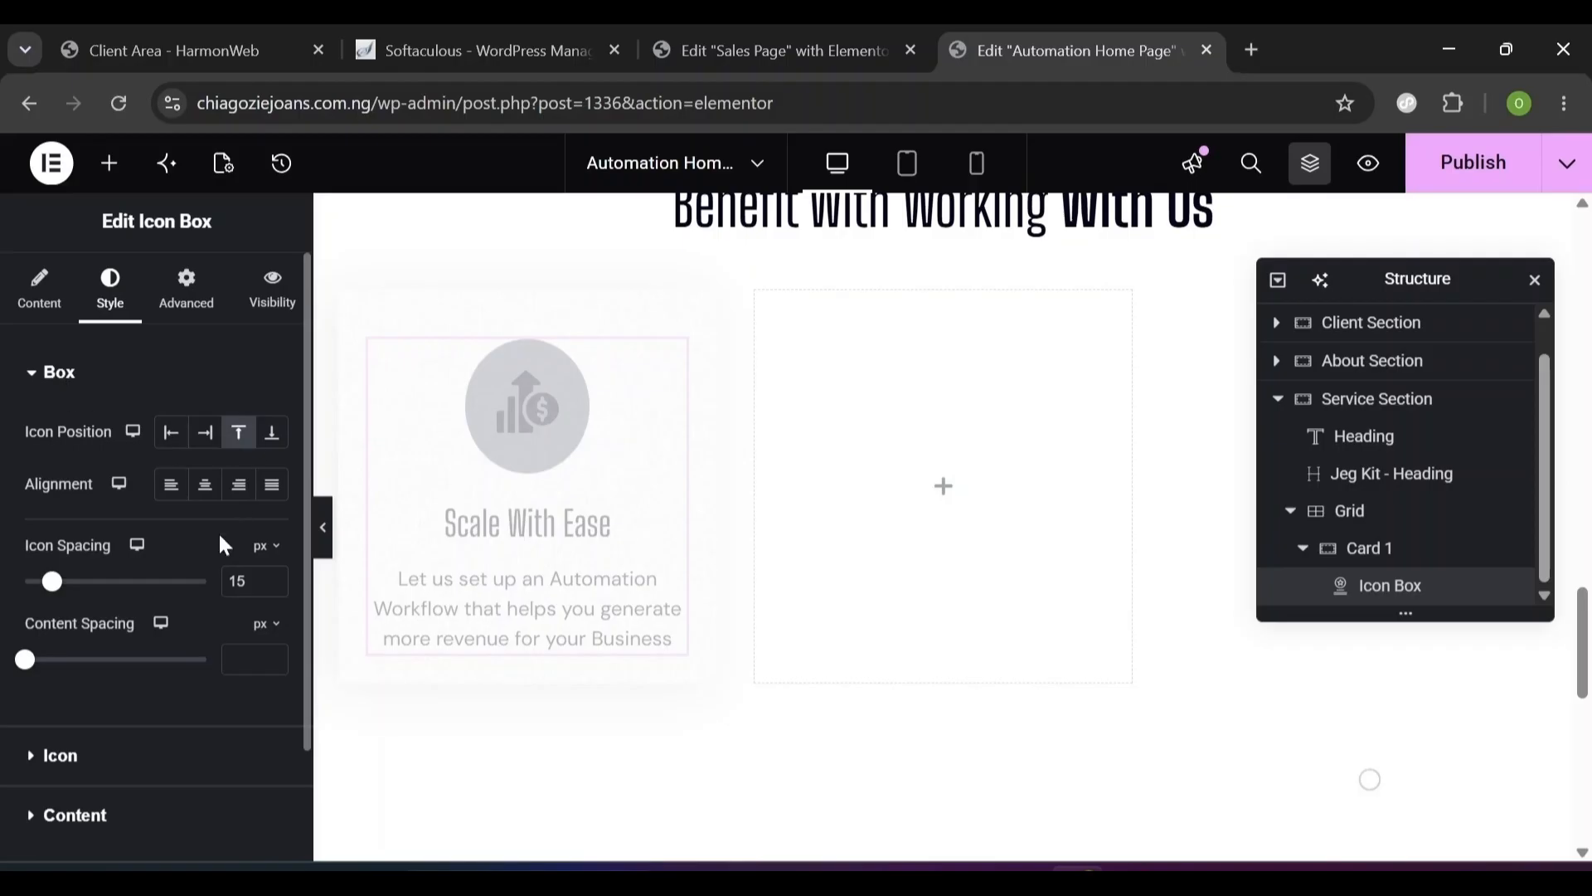
{"action": "double_click", "coordinate": [239, 580]}
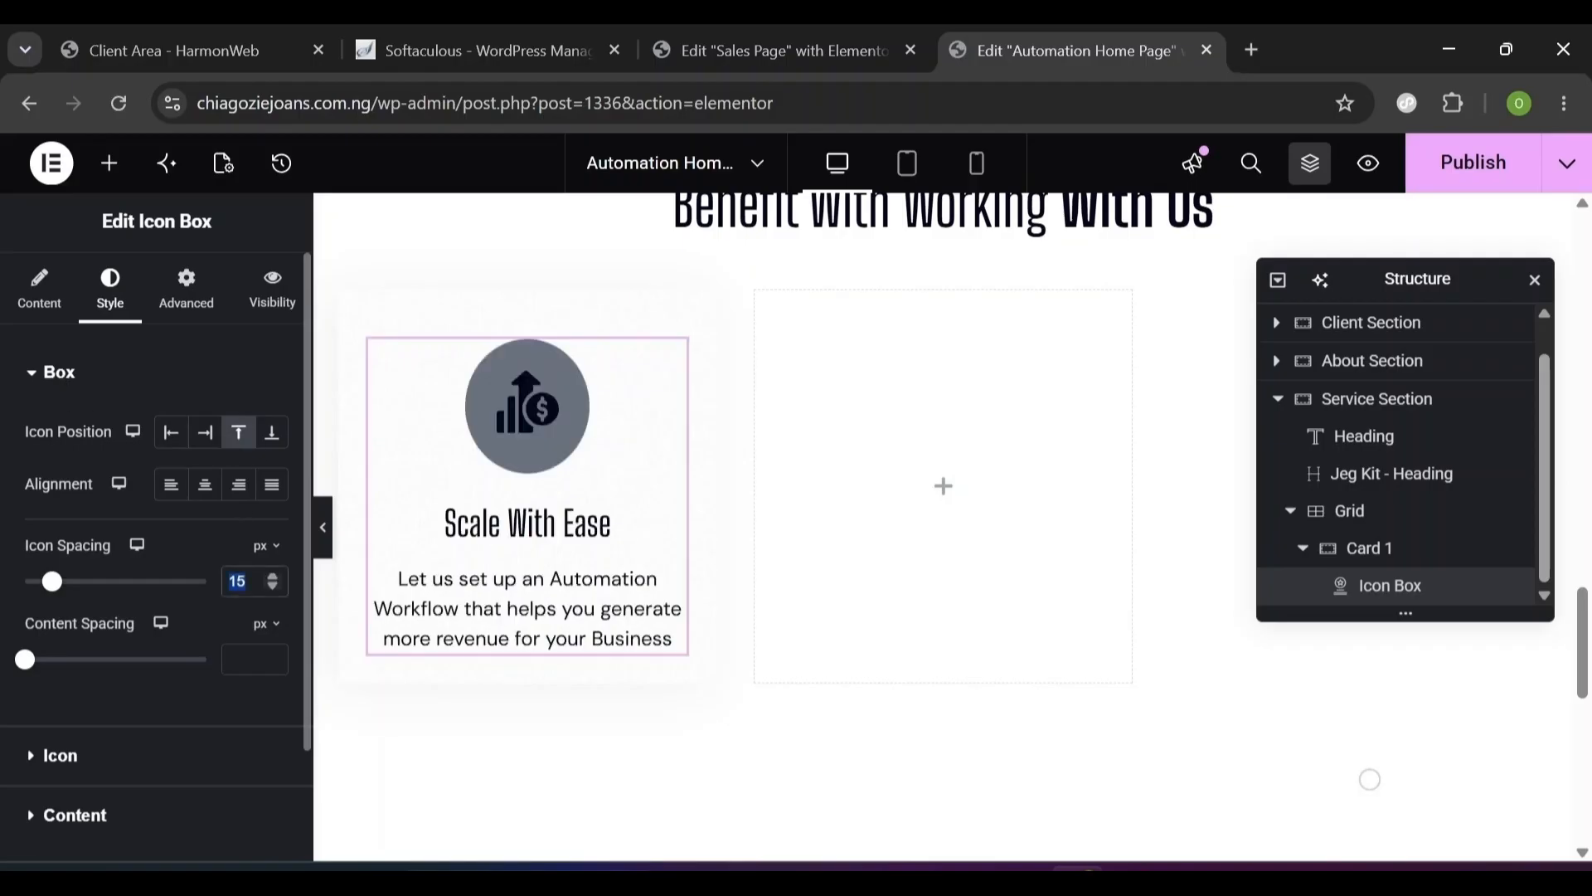
{"action": "type", "text": "24"}
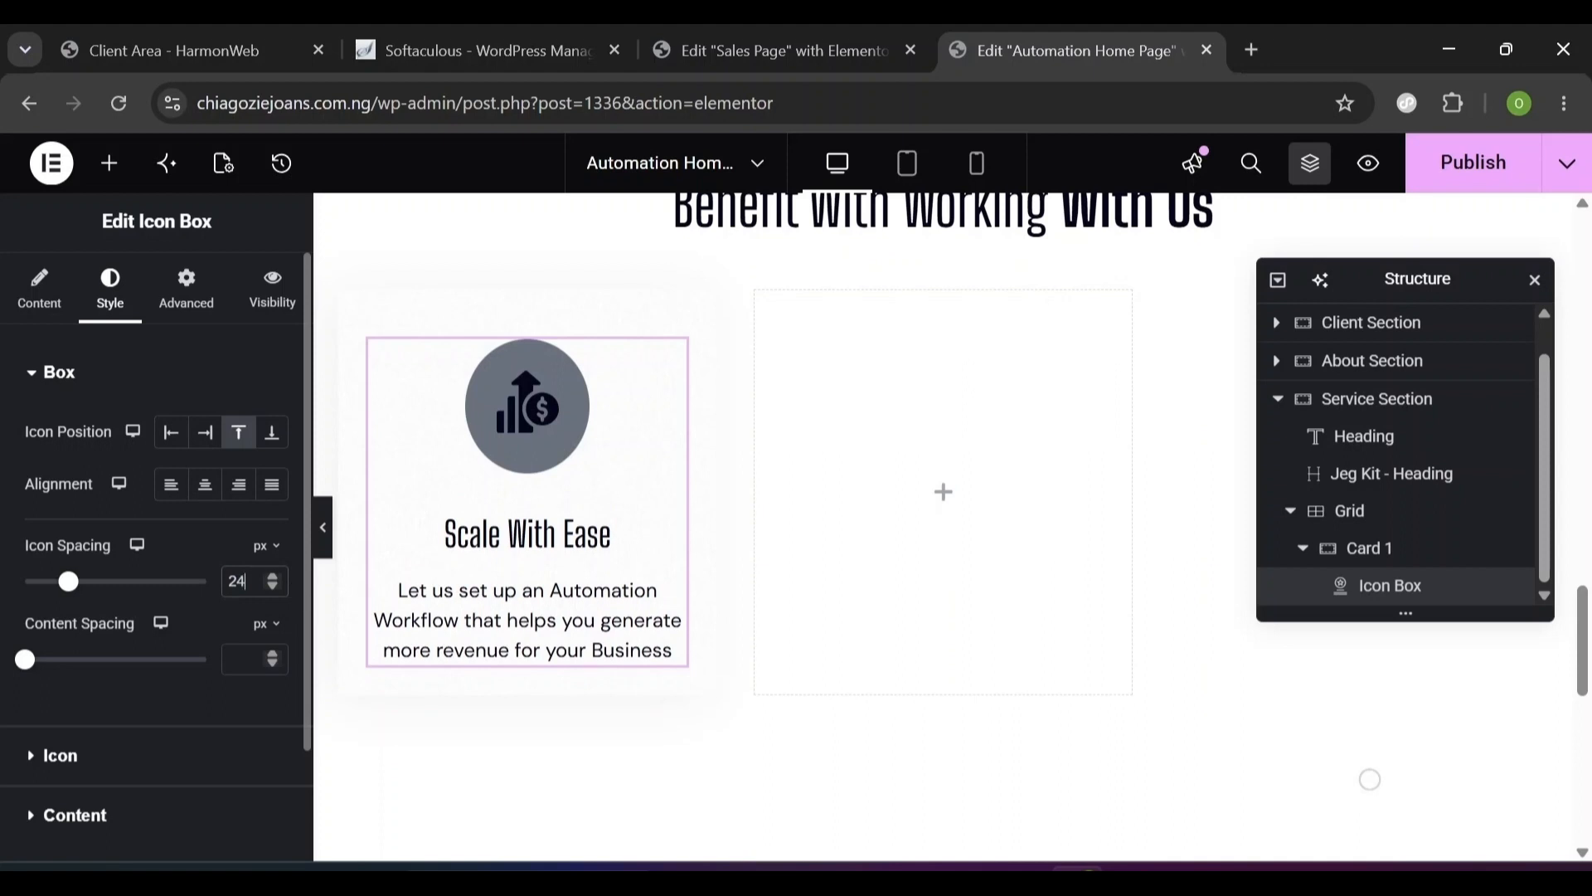
{"action": "left_click", "coordinate": [245, 659]}
{"action": "type", "text": "4"}
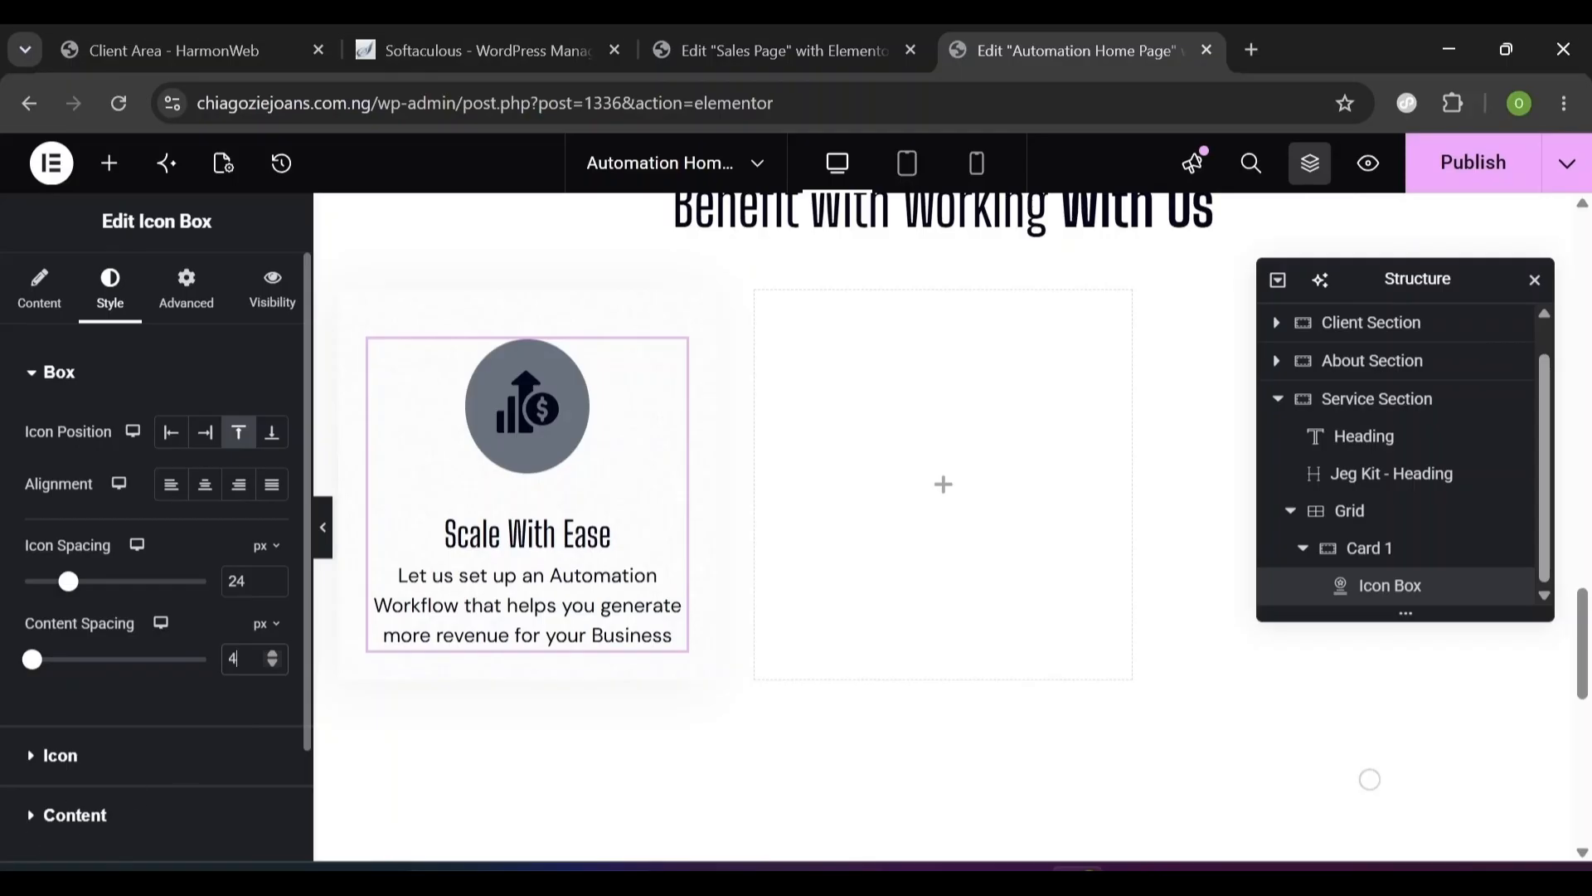
- Set the icon's Primary Color to the Accent global colour and Secondary Color to Primary
{"action": "left_click", "coordinate": [49, 759]}
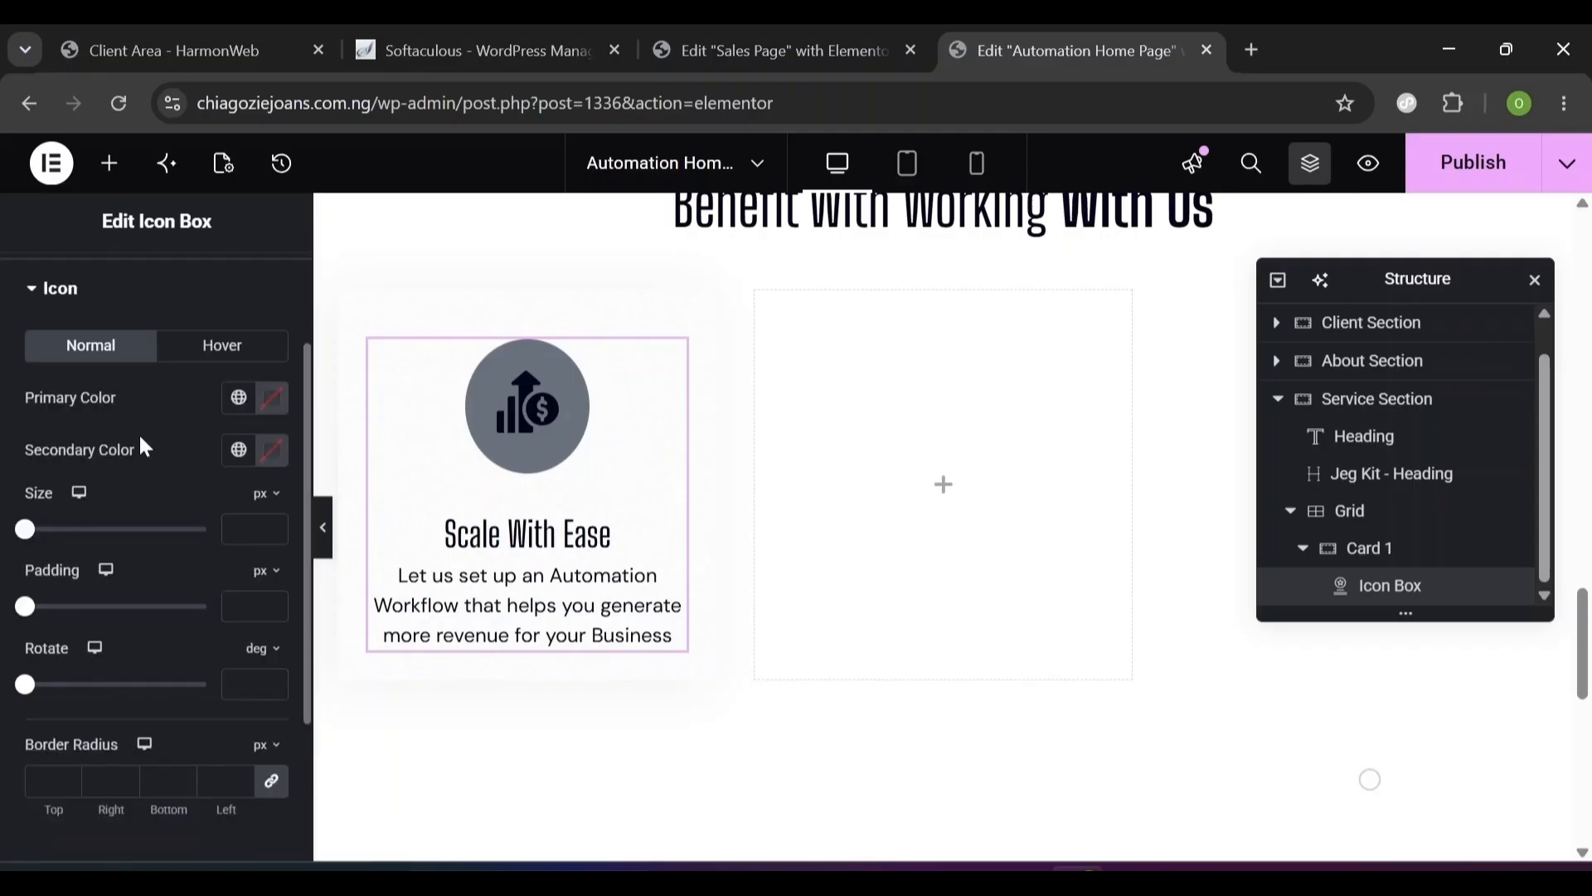
{"action": "left_click", "coordinate": [56, 290]}
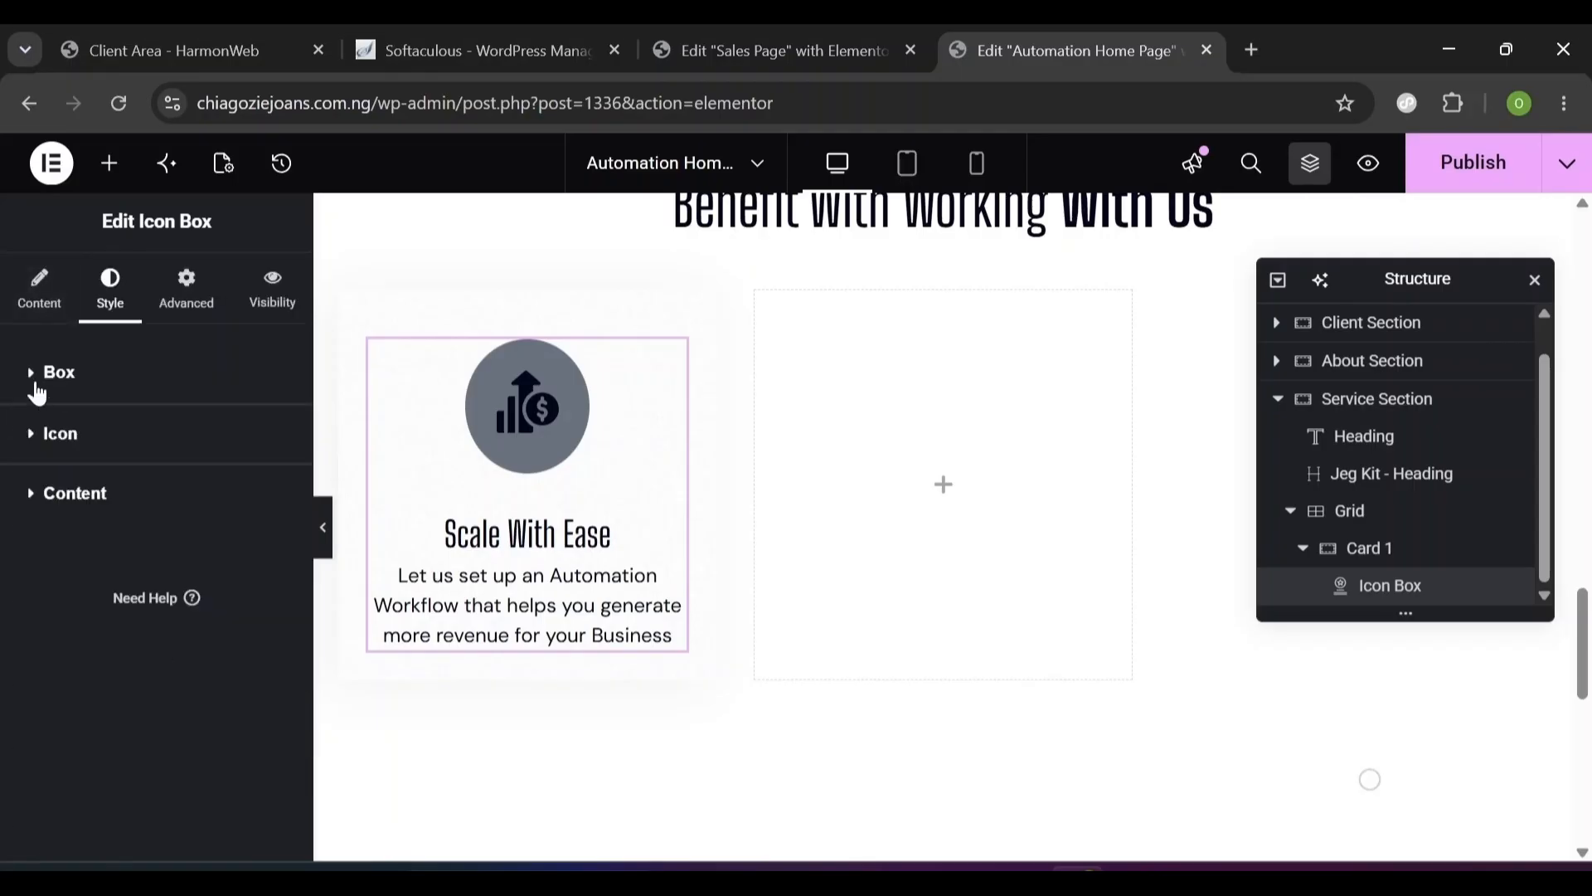
{"action": "left_click", "coordinate": [36, 391]}
{"action": "left_click", "coordinate": [32, 295]}
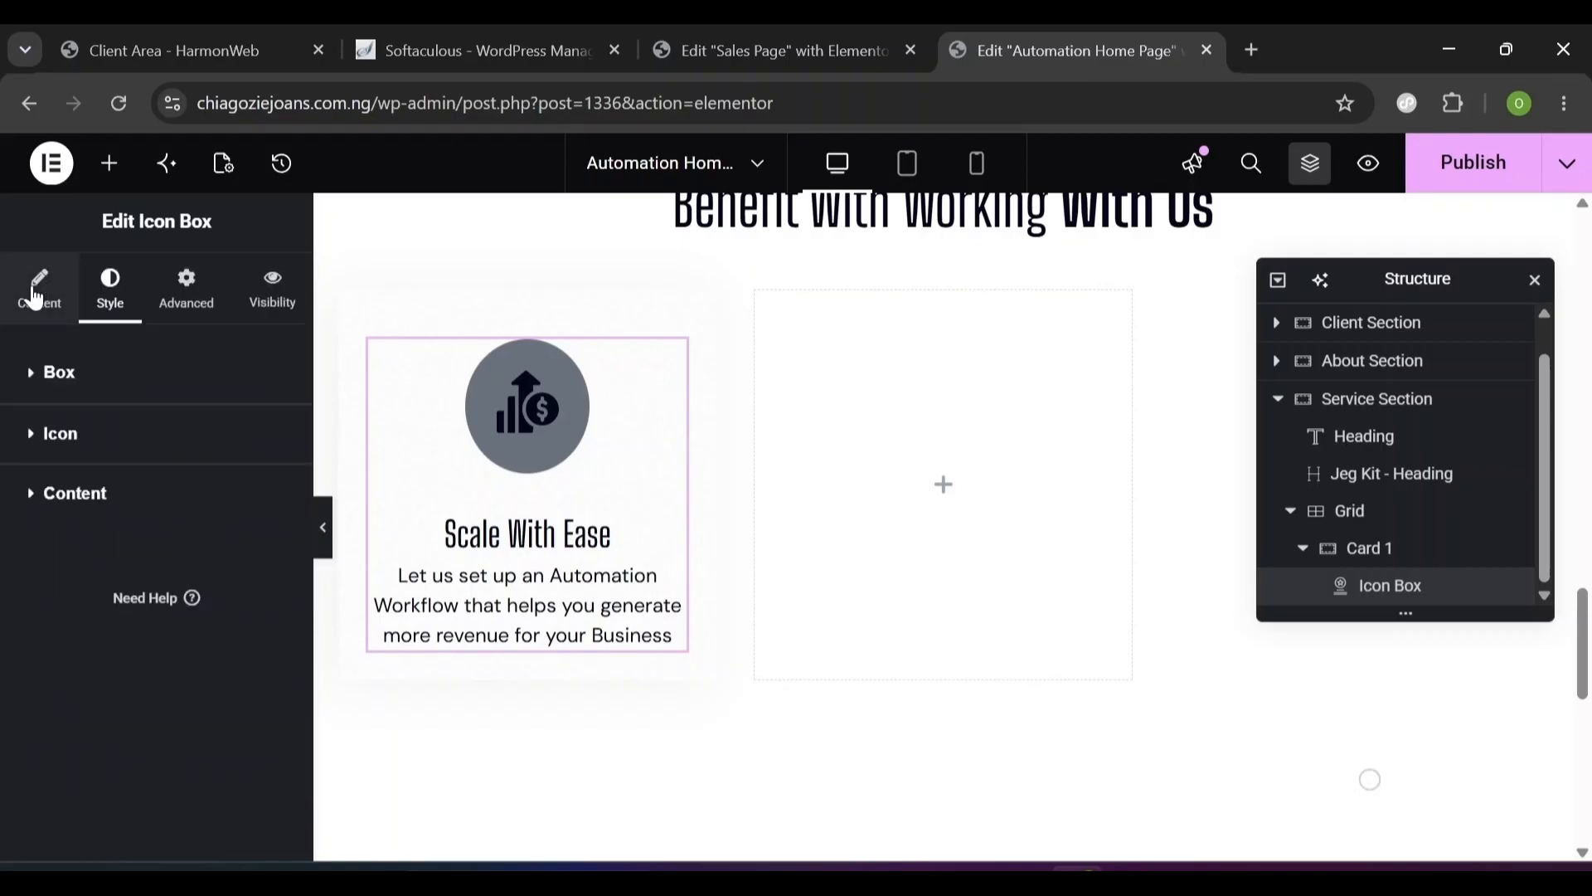
{"action": "left_click", "coordinate": [53, 448]}
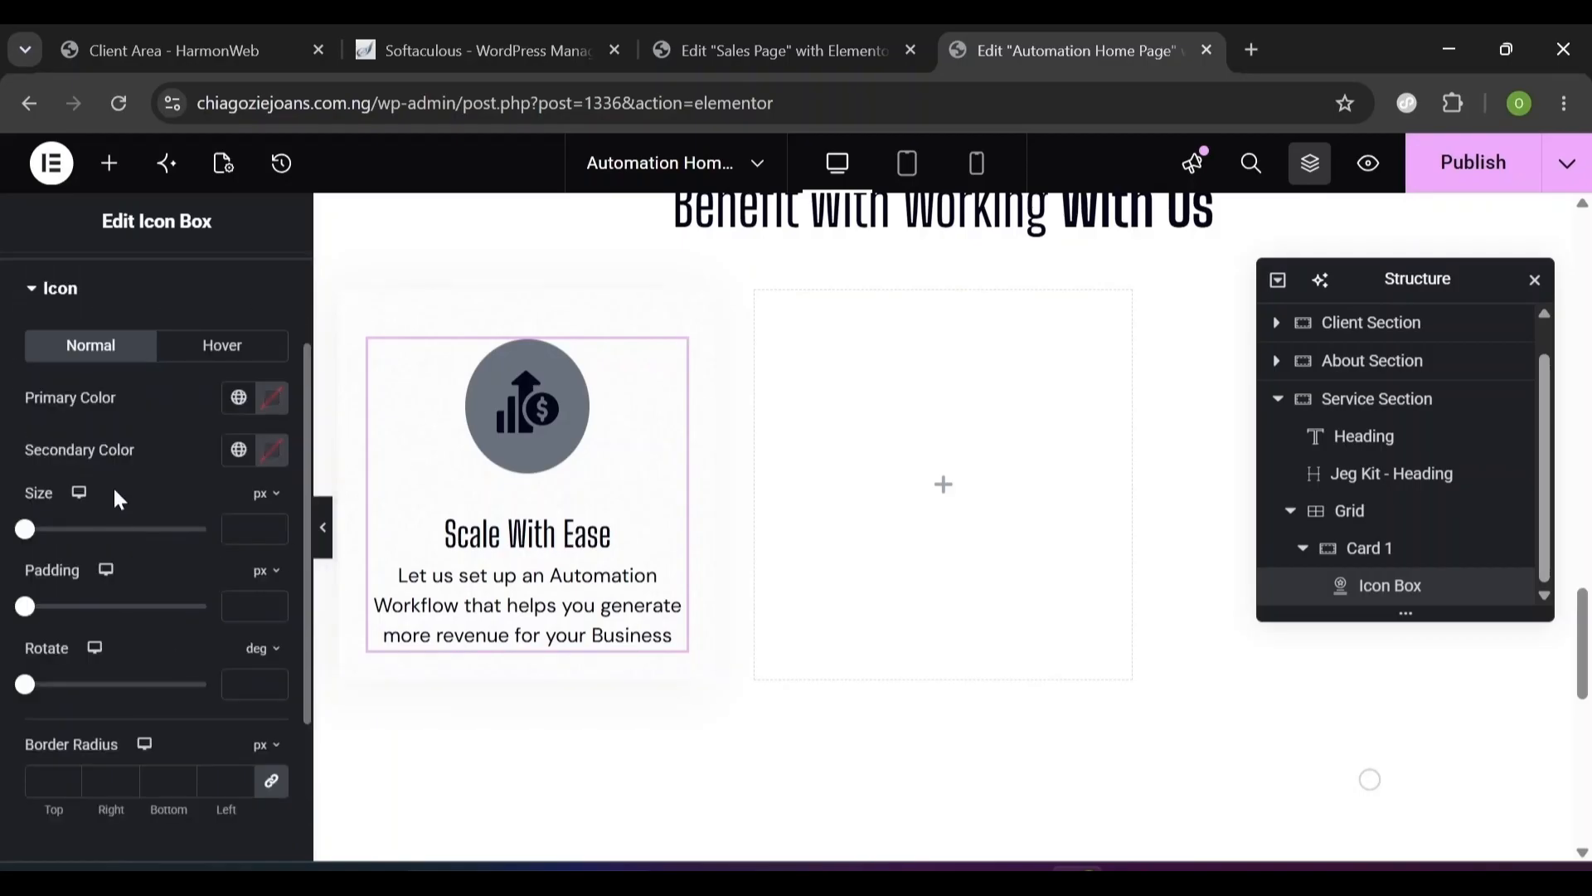
{"action": "left_click", "coordinate": [240, 398]}
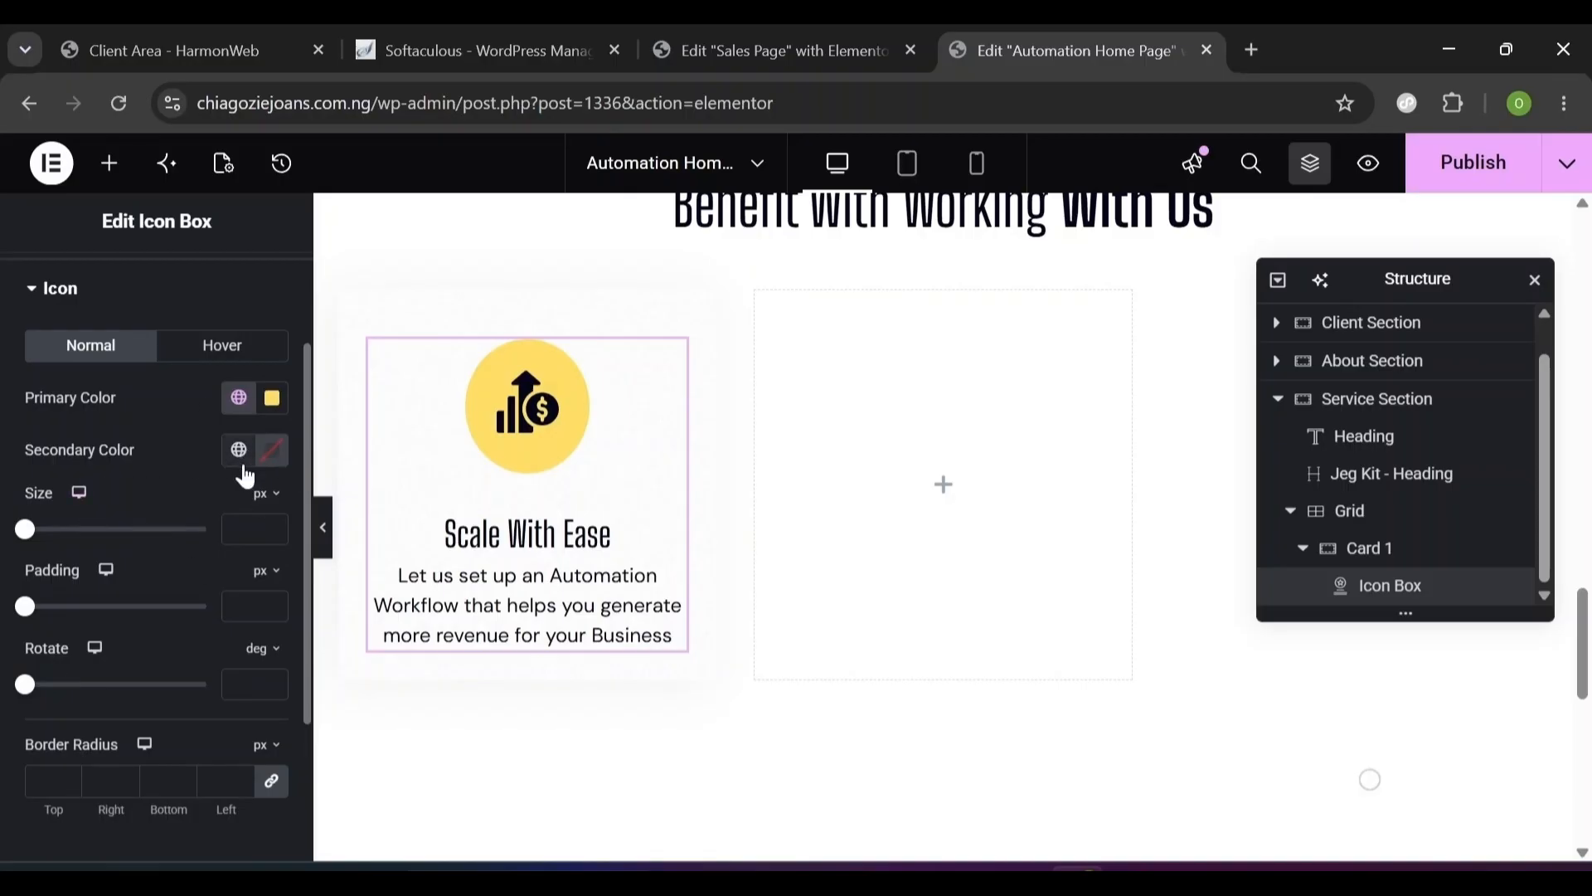
{"action": "left_click", "coordinate": [242, 462]}
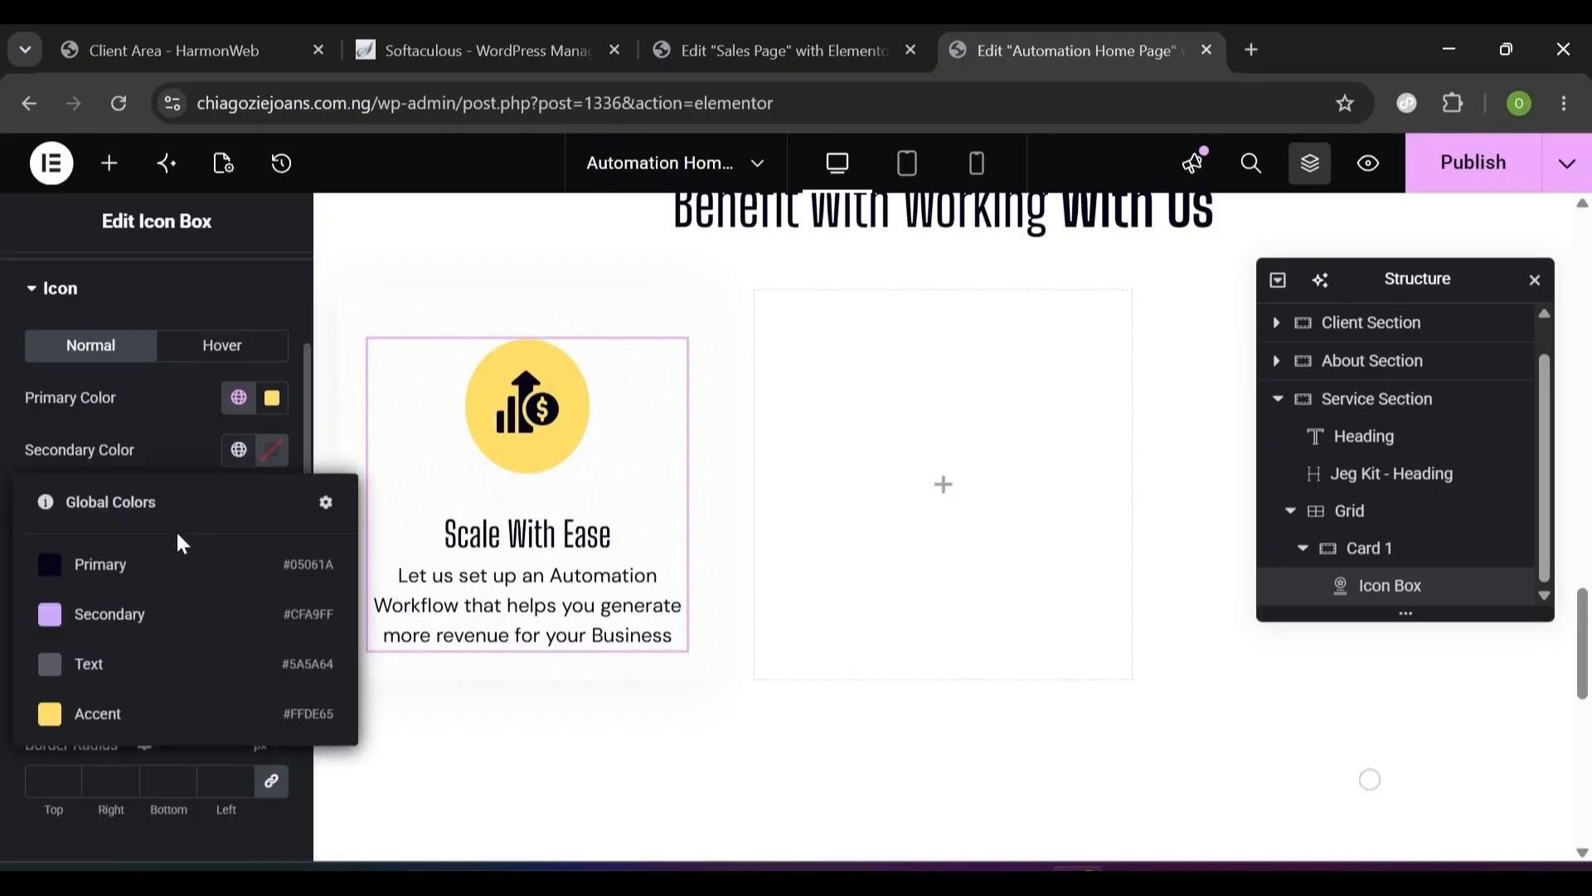
{"action": "left_click", "coordinate": [162, 567]}
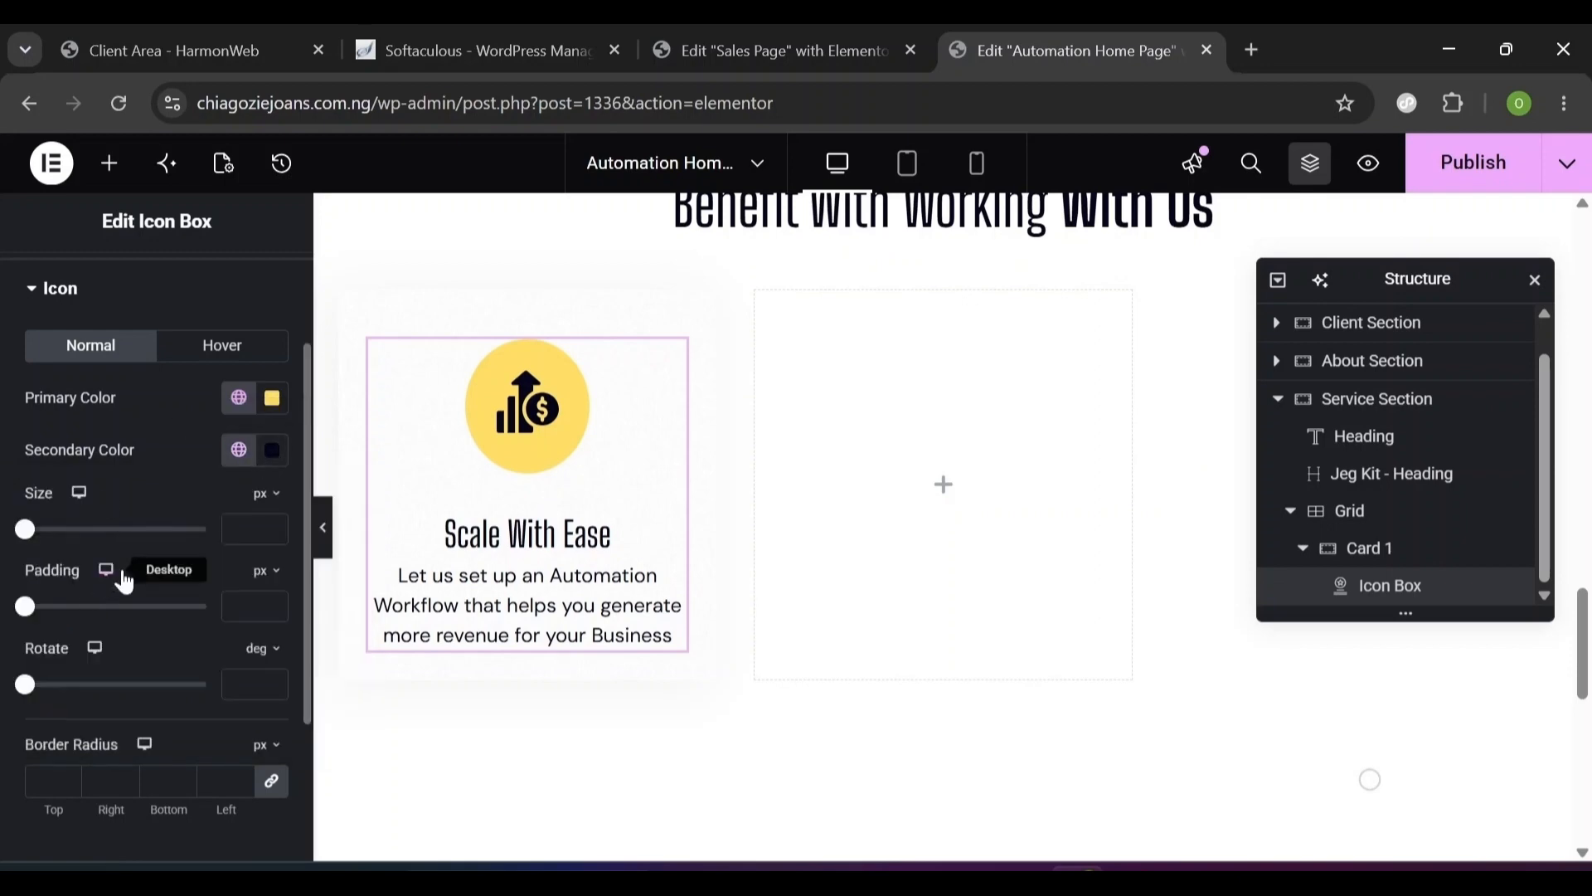
- Set the icon Size to 34 and Padding to 22
{"action": "left_click", "coordinate": [245, 528]}
{"action": "type", "text": "34"}
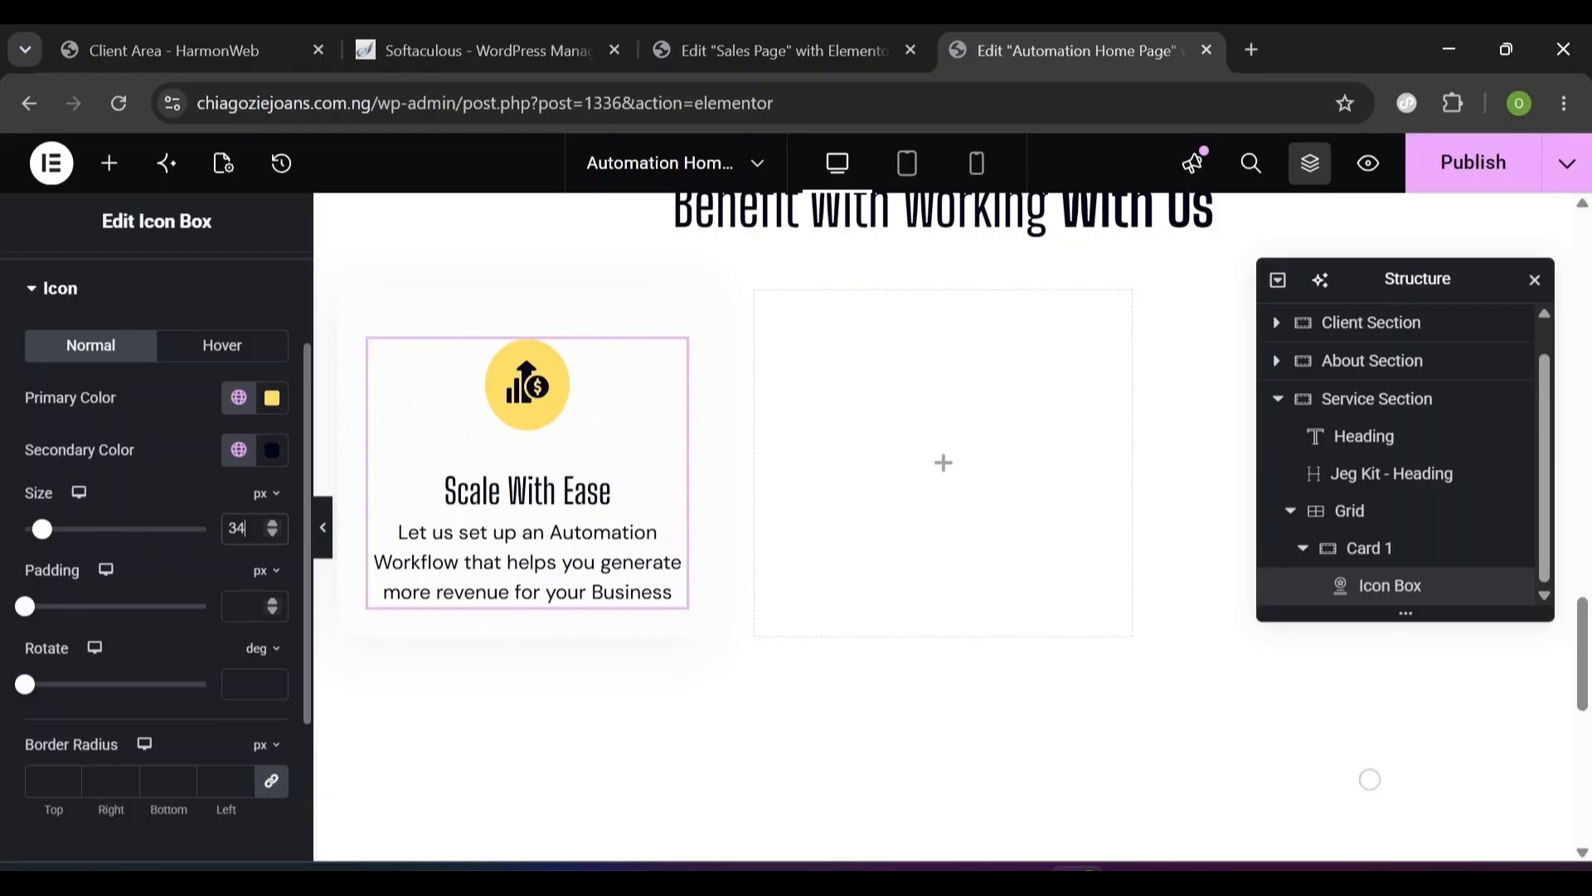
{"action": "type", "text": "00"}
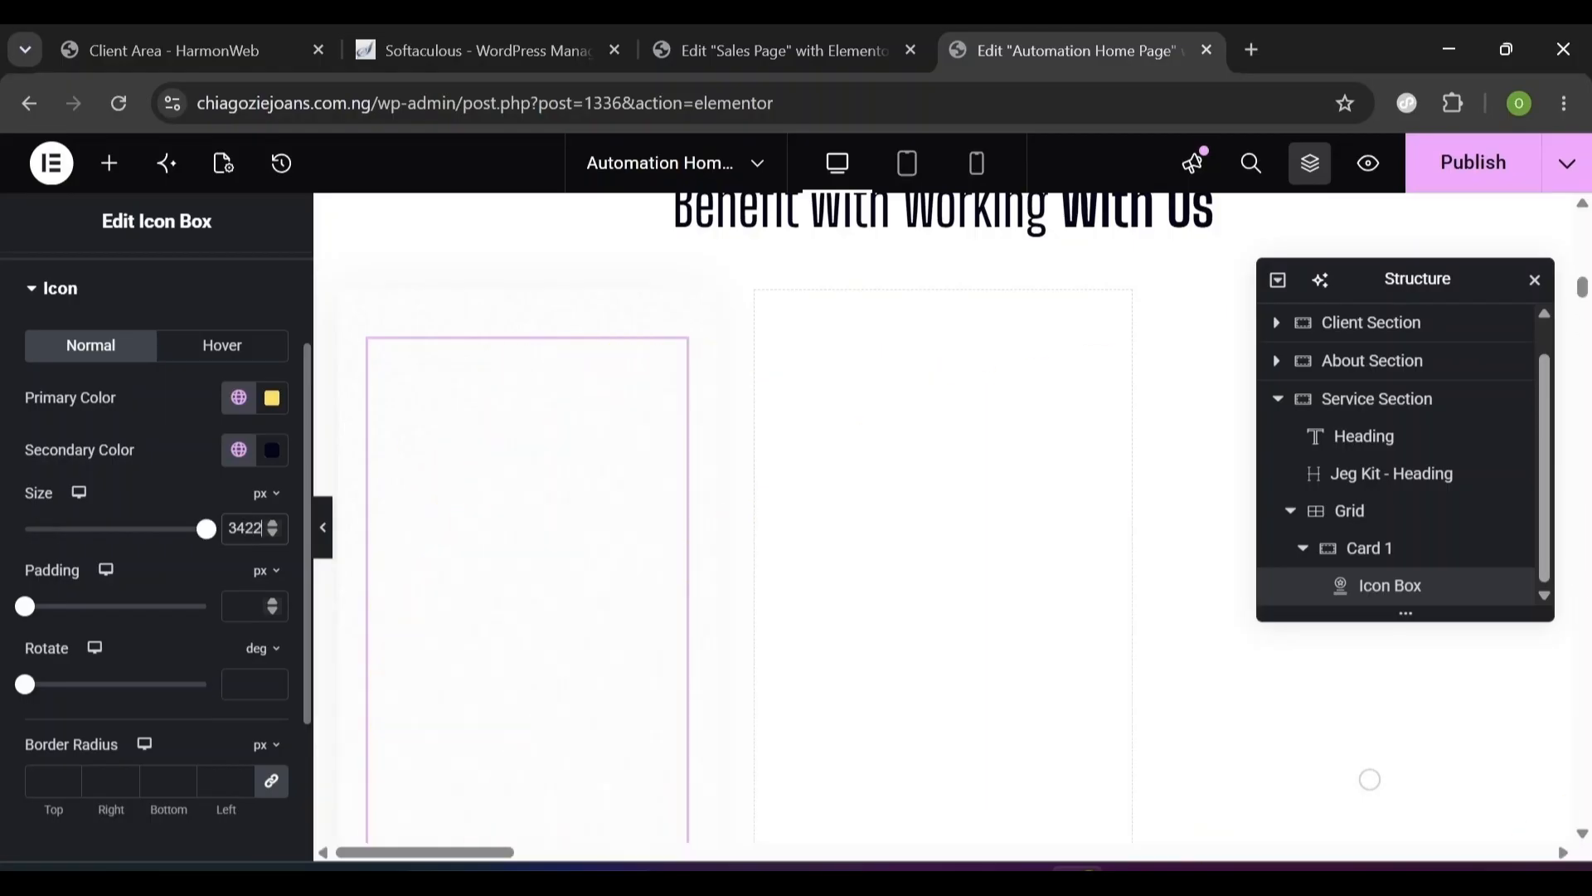
{"action": "key", "text": "BackSpace"}
{"action": "key", "text": "BackSpace"}
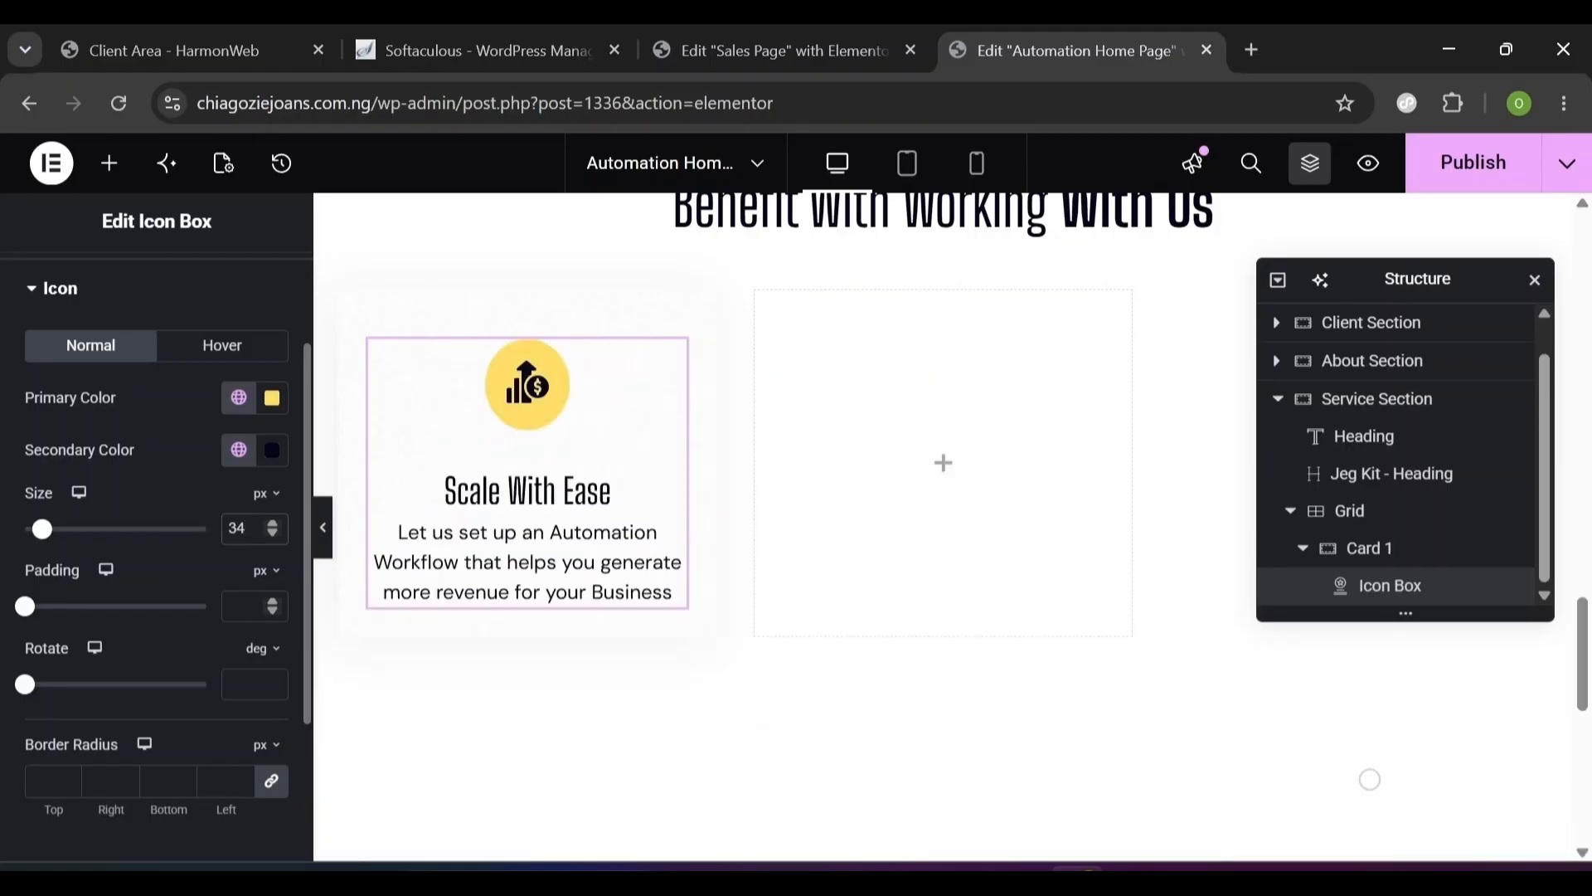
{"action": "left_click", "coordinate": [245, 606]}
{"action": "type", "text": "22"}
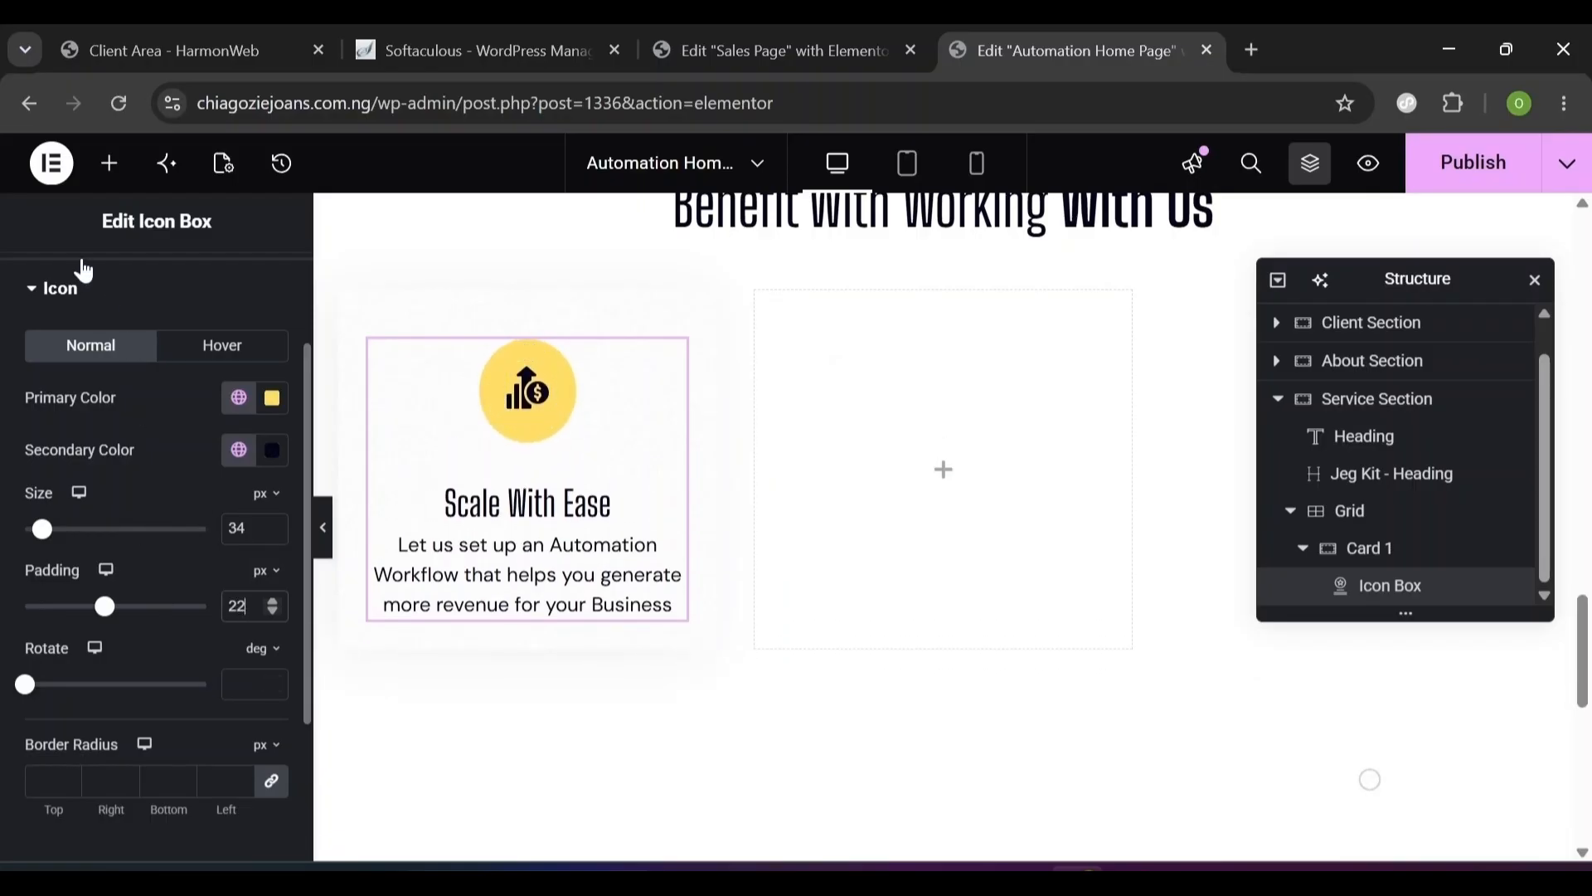
{"action": "left_click", "coordinate": [36, 290]}
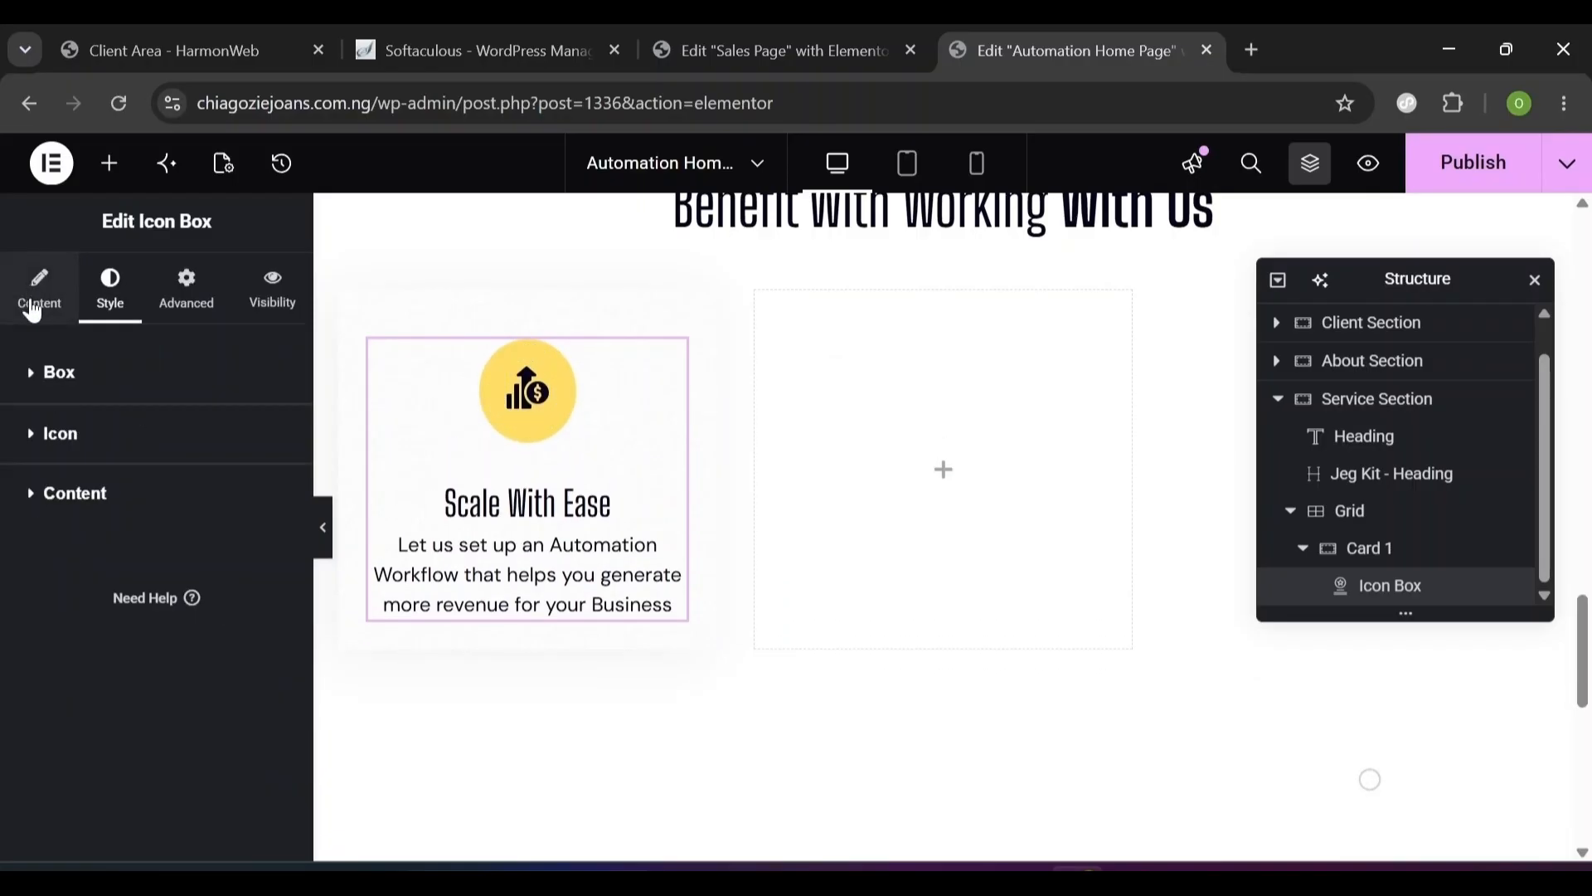
- Set the title typography to Urbanist, 24 px, weight 600 (Semi Bold)
{"action": "left_click", "coordinate": [39, 518]}
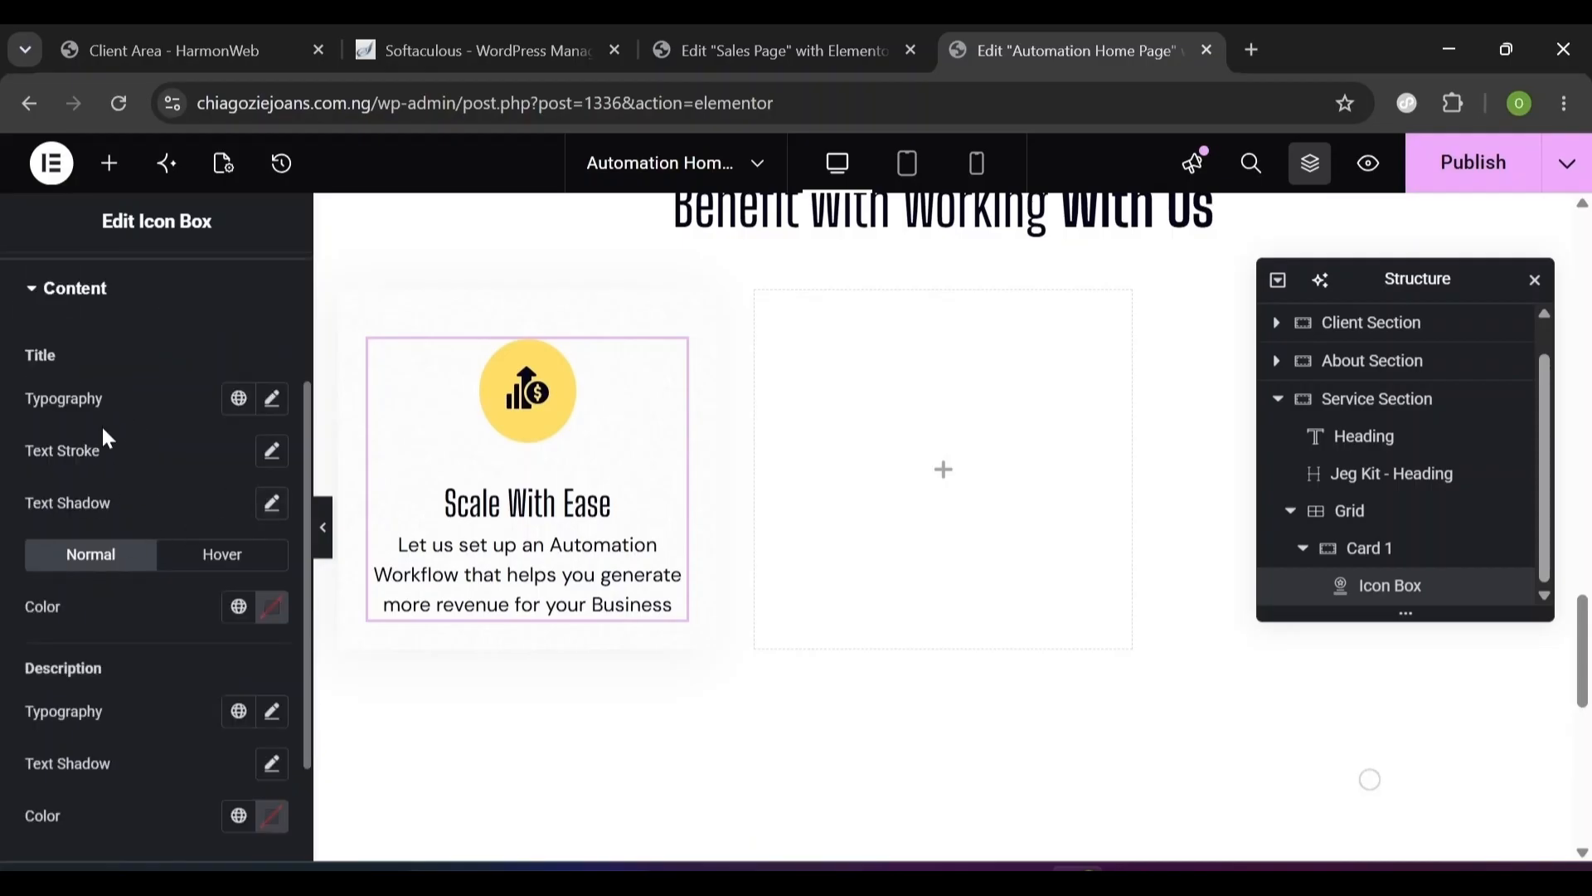
{"action": "left_click", "coordinate": [274, 401]}
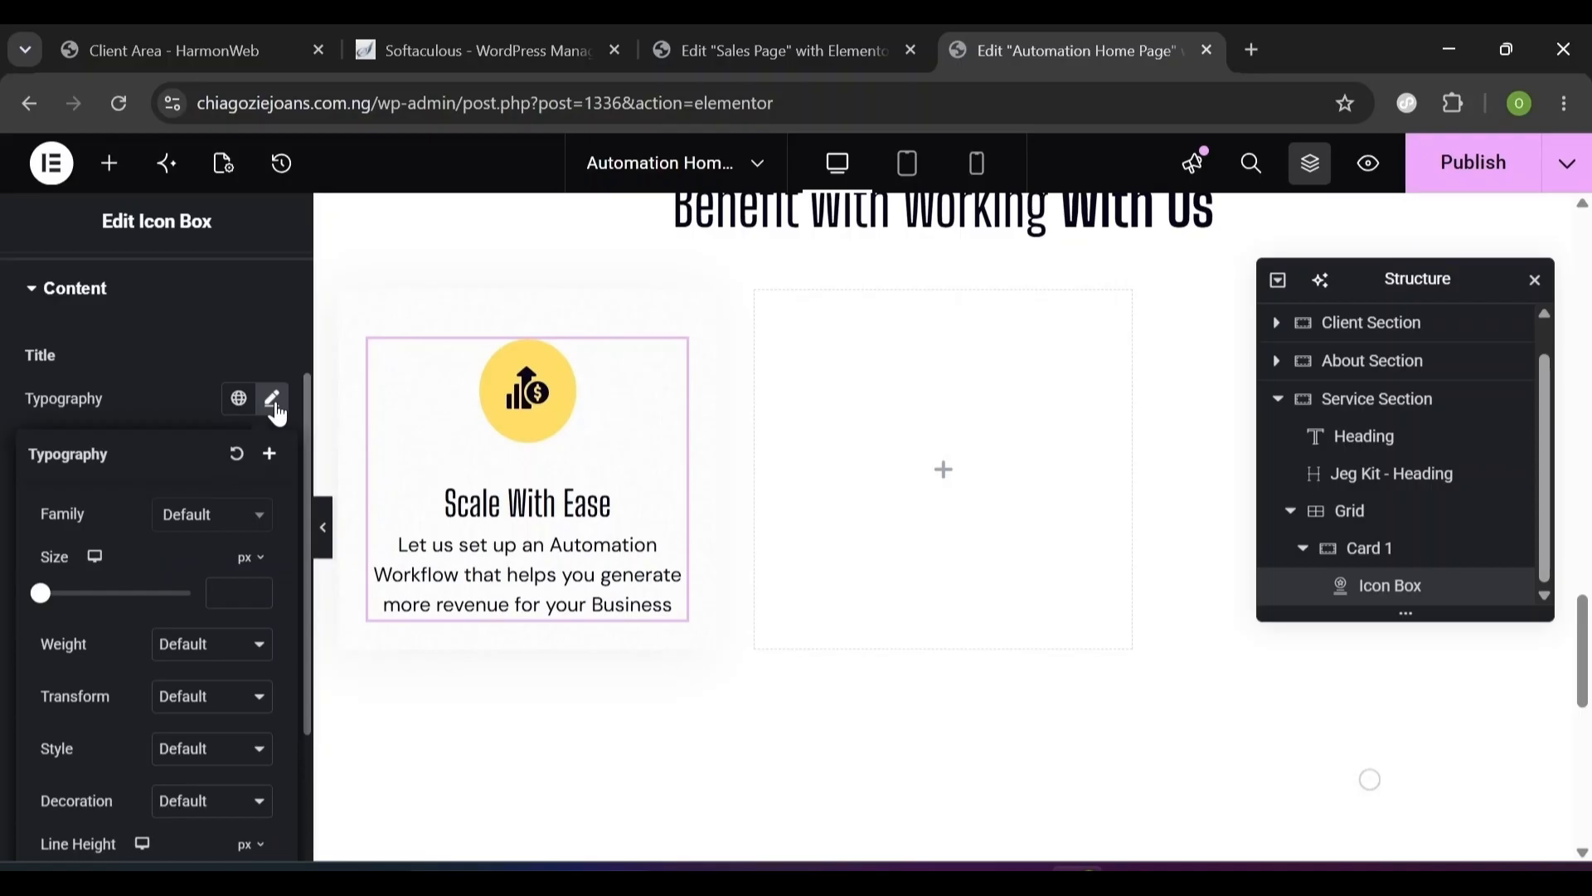
{"action": "left_click", "coordinate": [196, 519]}
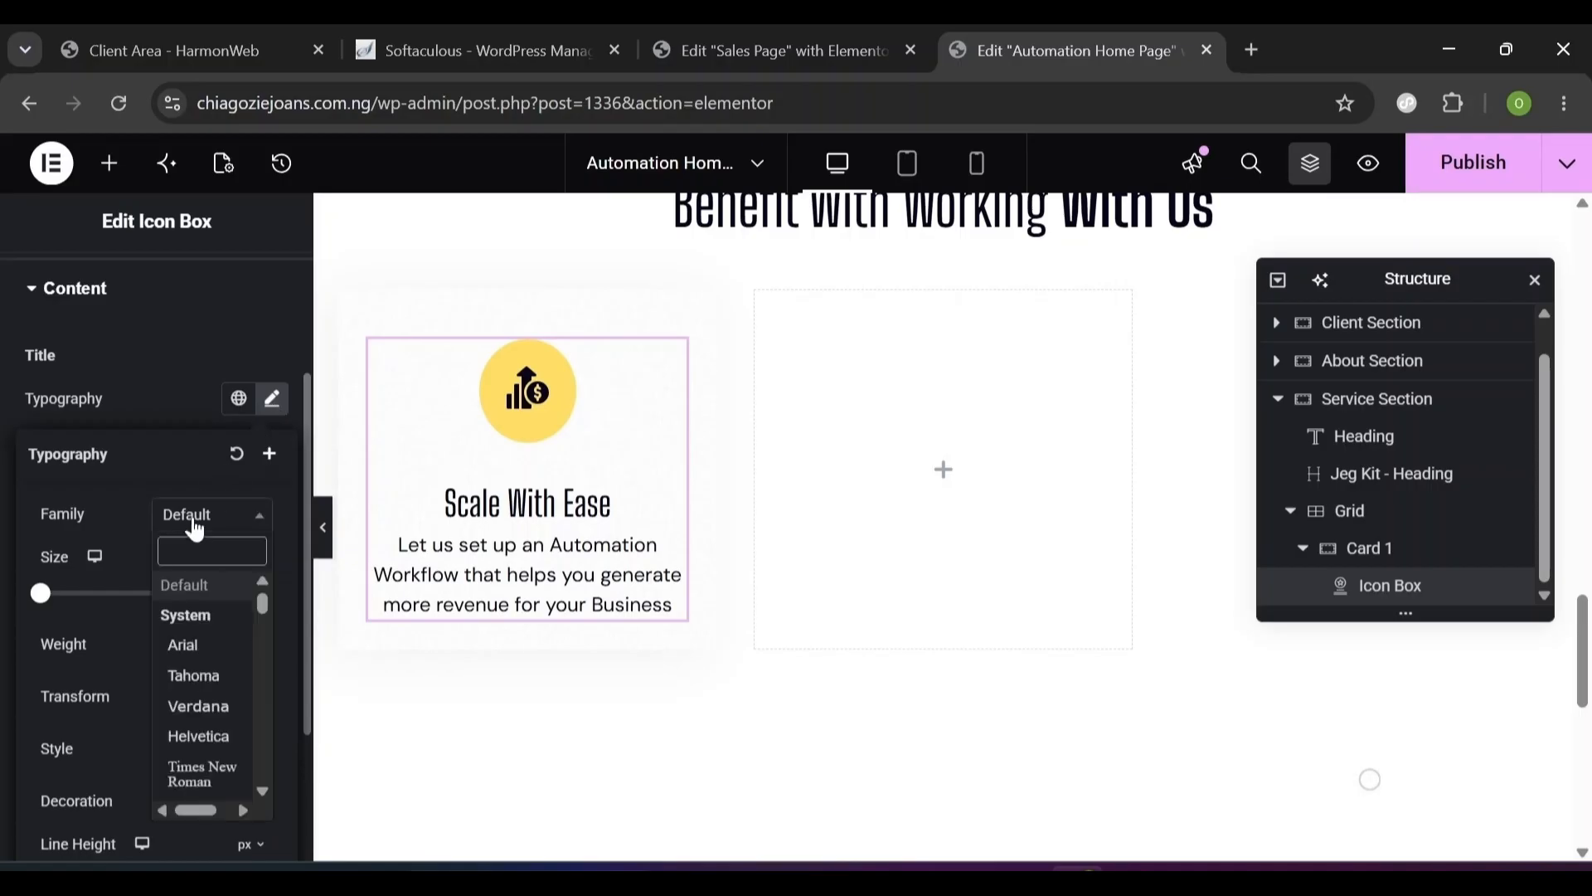
{"action": "type", "text": "ur"}
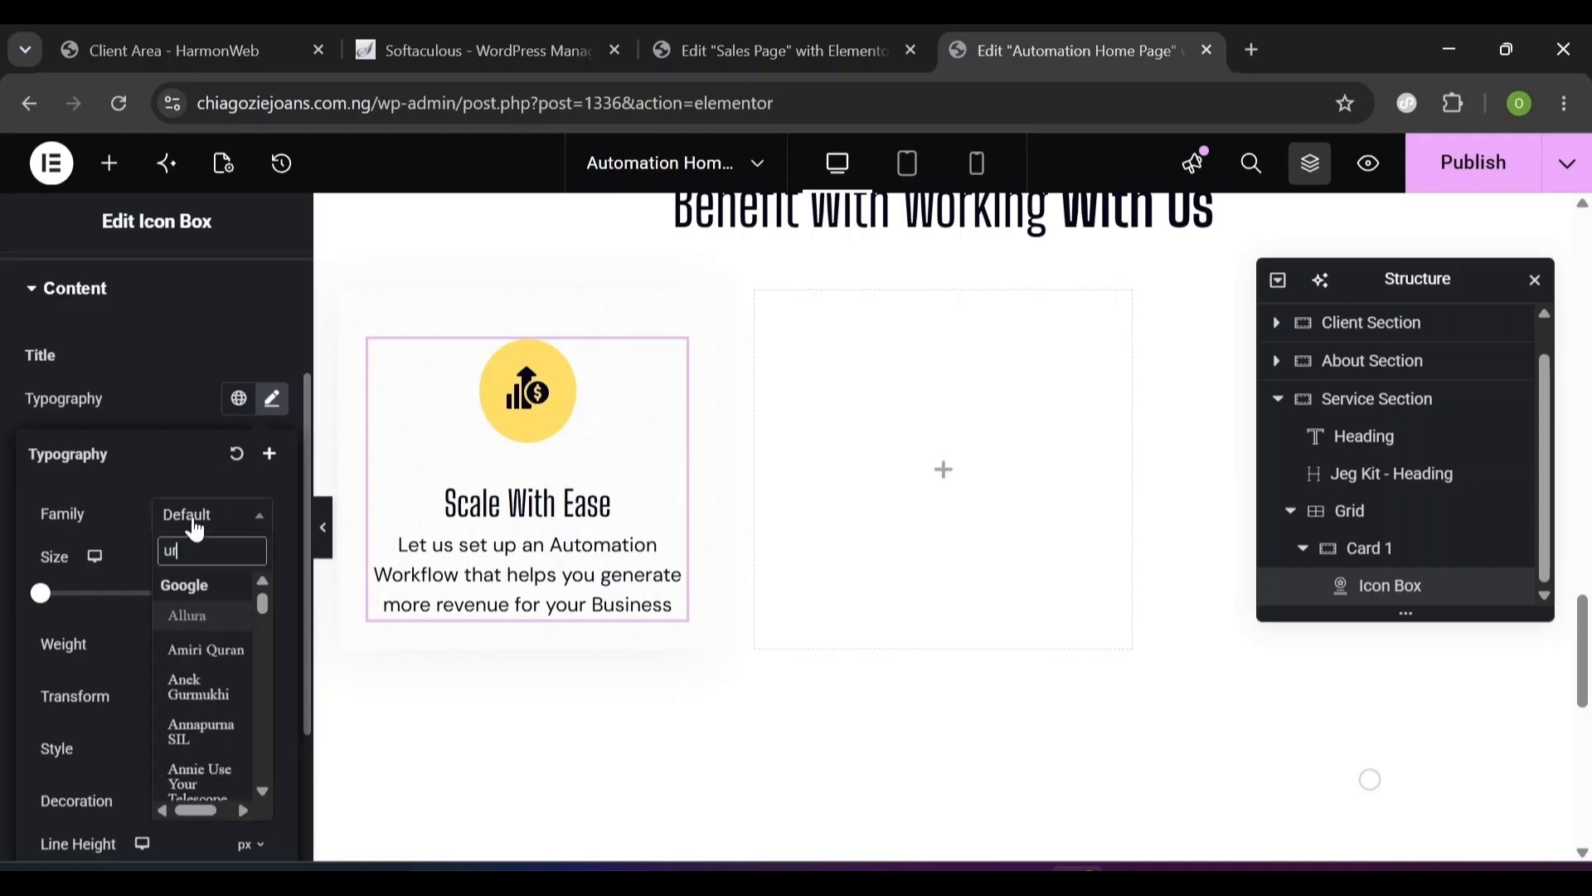
{"action": "type", "text": "ban"}
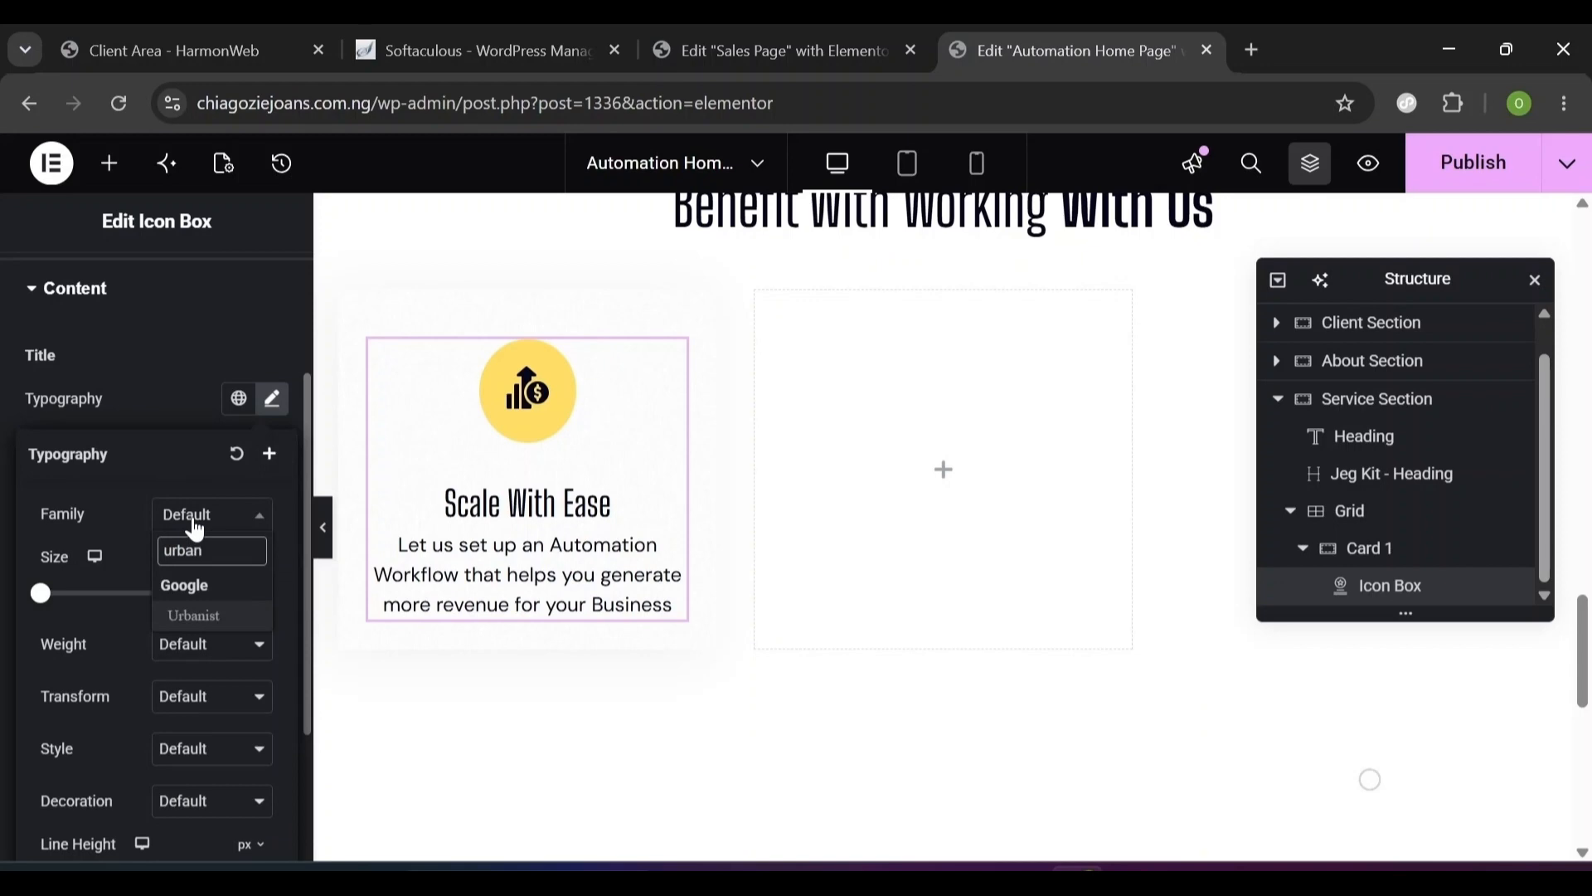
{"action": "left_click", "coordinate": [179, 615]}
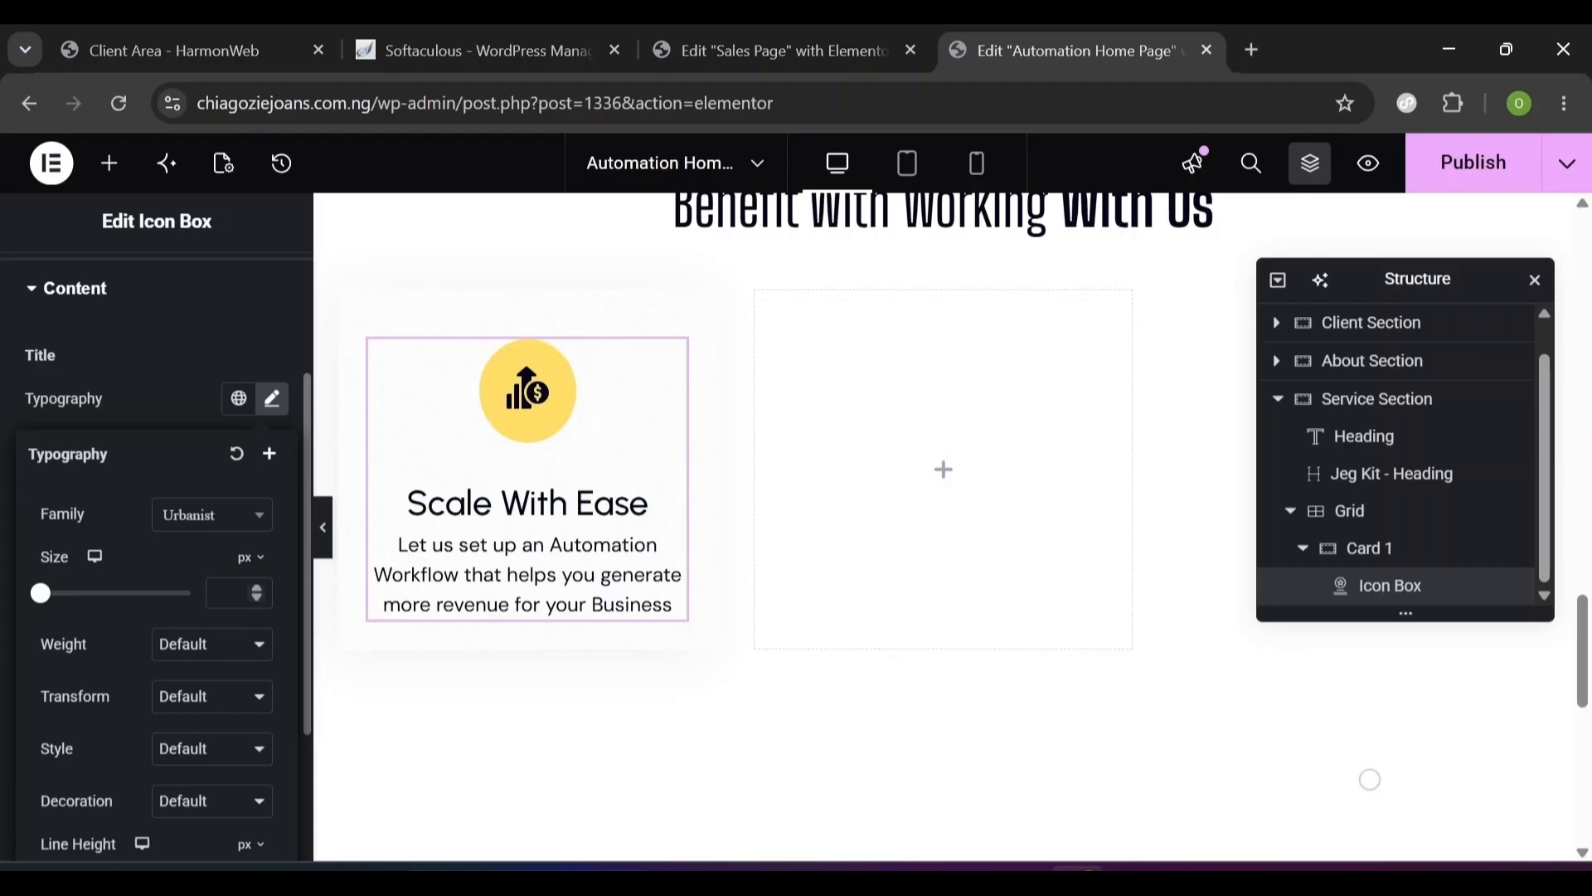
{"action": "type", "text": "24"}
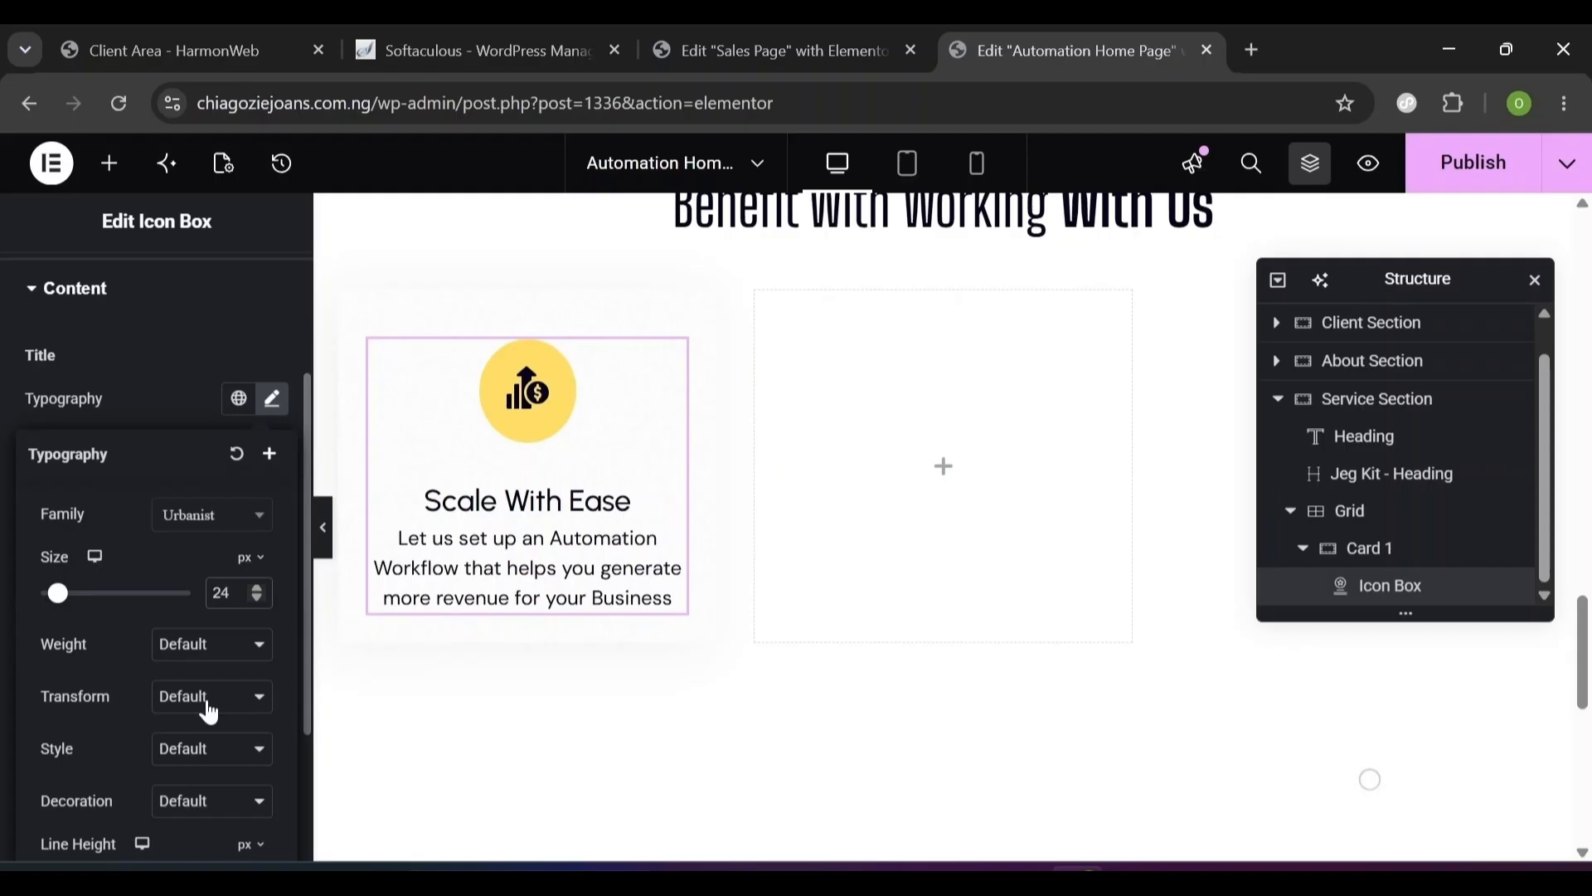
{"action": "left_click", "coordinate": [213, 648]}
{"action": "left_click", "coordinate": [199, 434]}
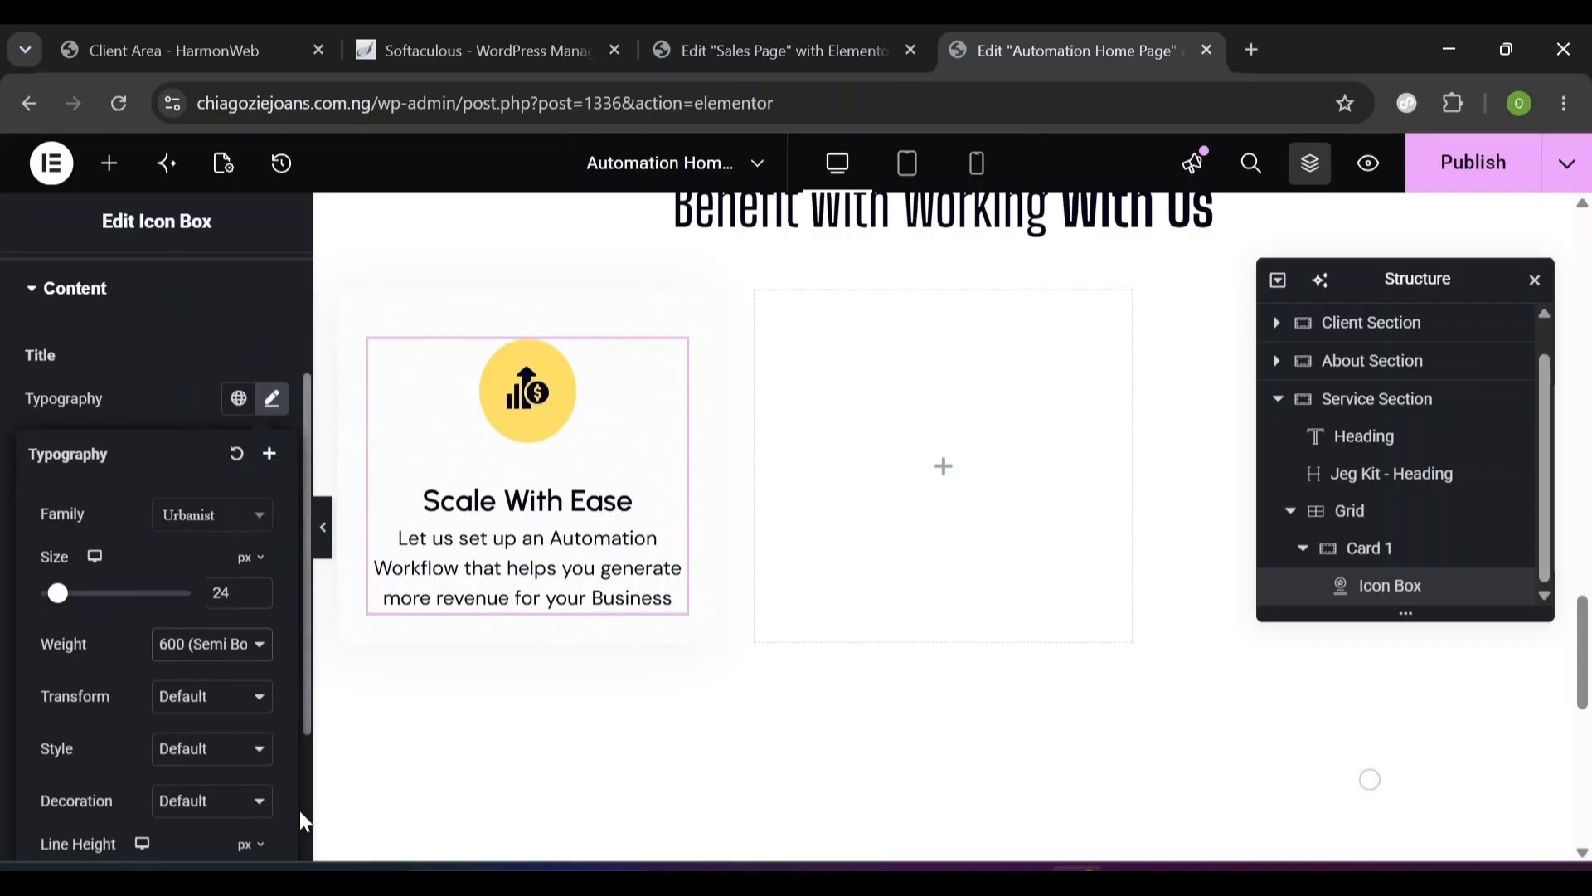
- Give the title a 32 px line height and -0.3 px letter spacing
{"action": "scroll", "coordinate": [300, 817], "scroll_direction": "down", "scroll_amount": 3}
{"action": "scroll", "coordinate": [301, 461], "scroll_direction": "up", "scroll_amount": 3}
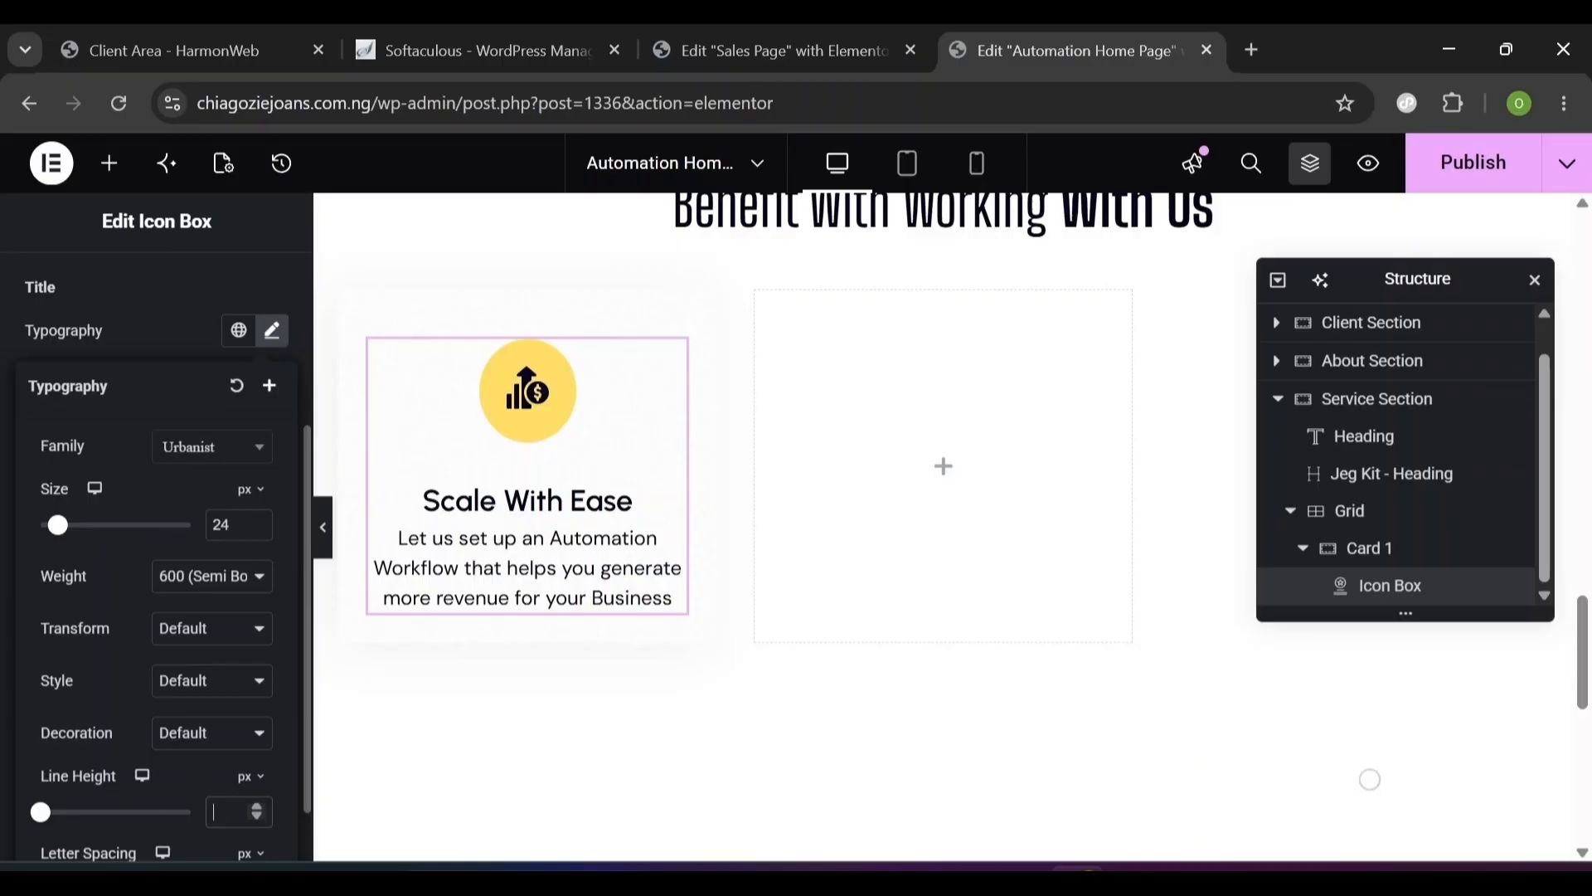
{"action": "type", "text": "32"}
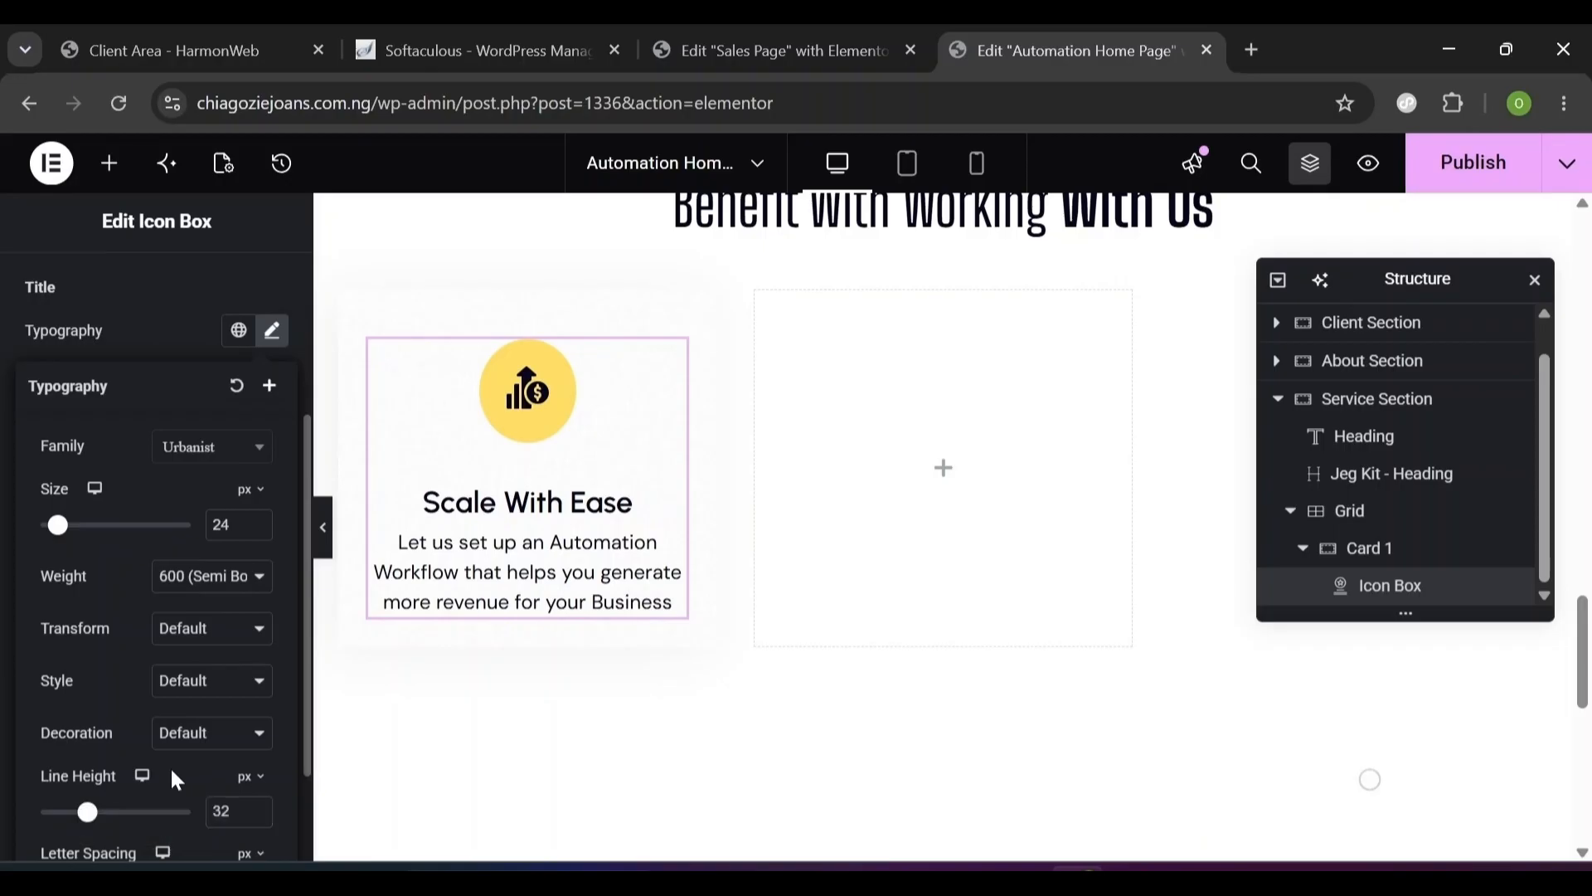
{"action": "scroll", "coordinate": [172, 773], "scroll_direction": "down", "scroll_amount": 2}
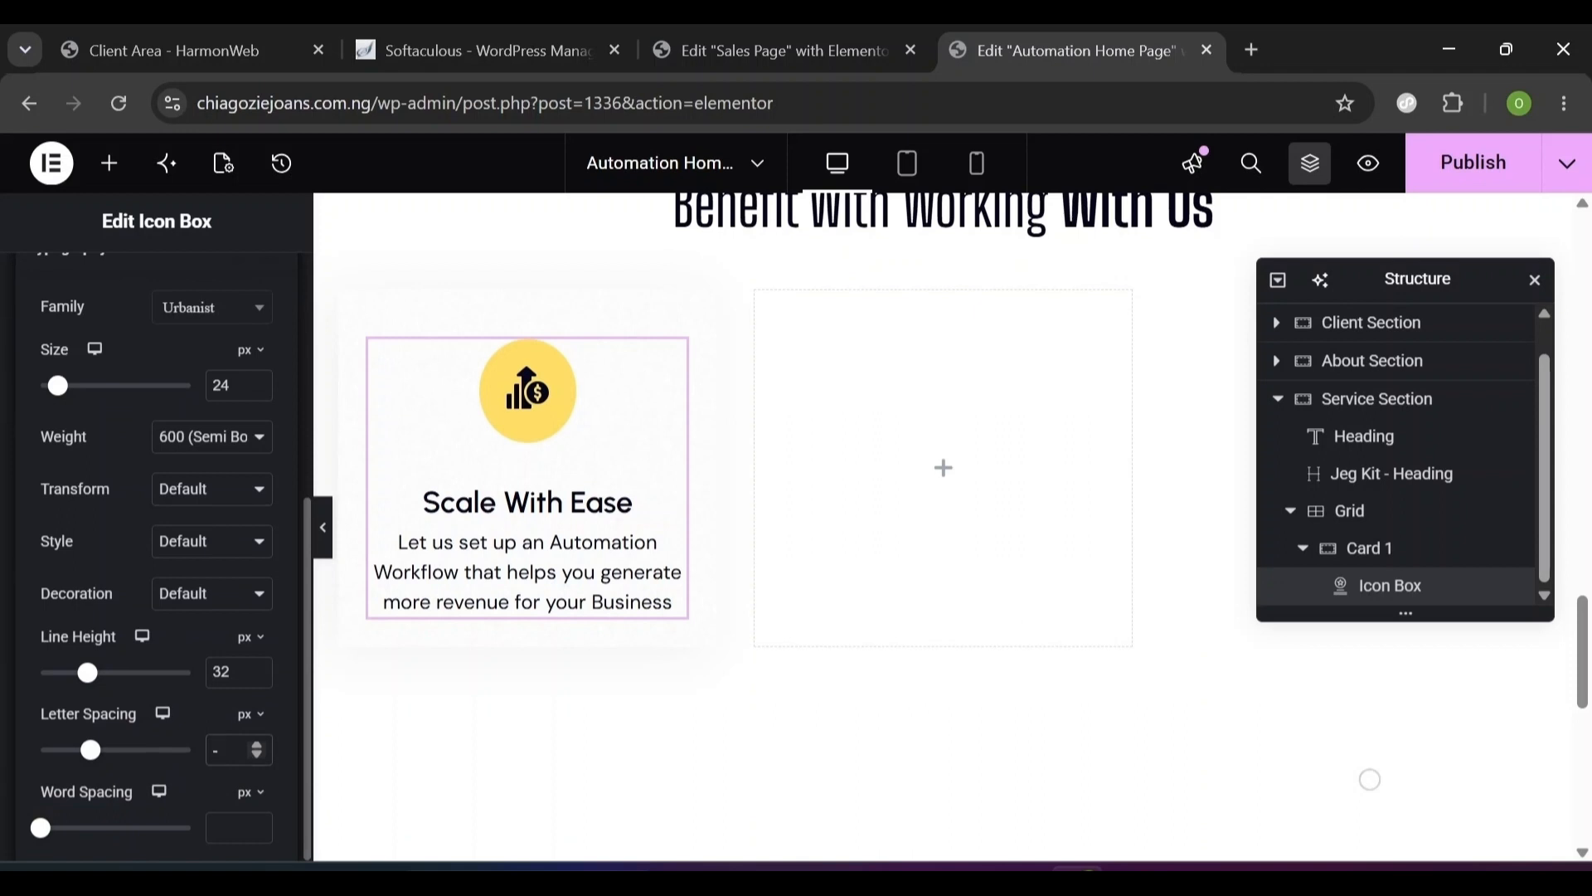
{"action": "type", "text": "0.3"}
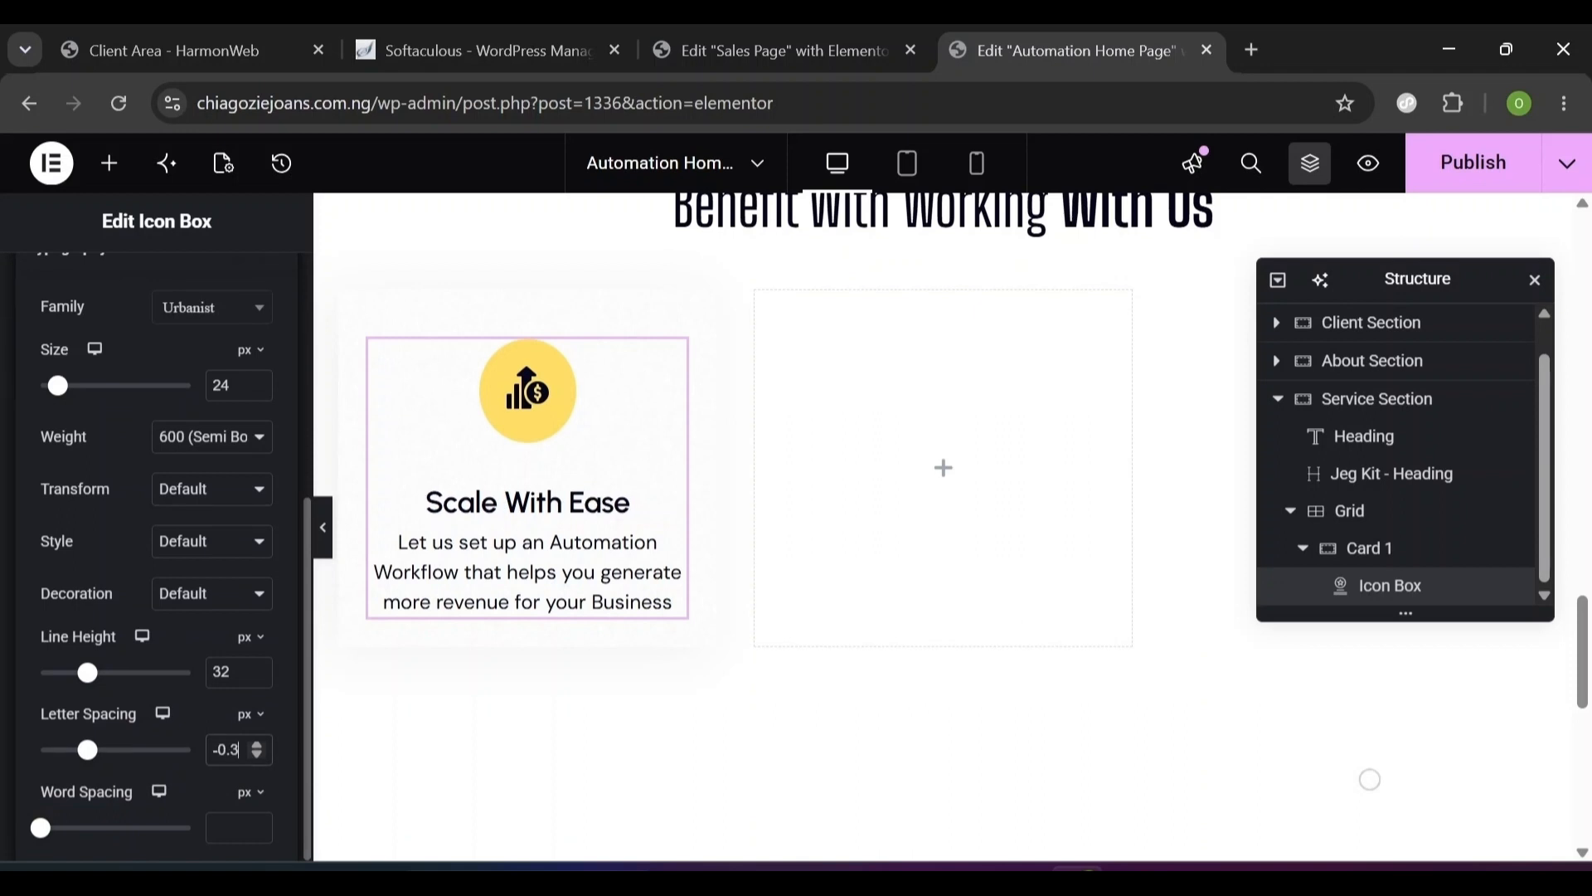
{"action": "left_click", "coordinate": [308, 477]}
{"action": "scroll", "coordinate": [298, 563], "scroll_direction": "down", "scroll_amount": 4}
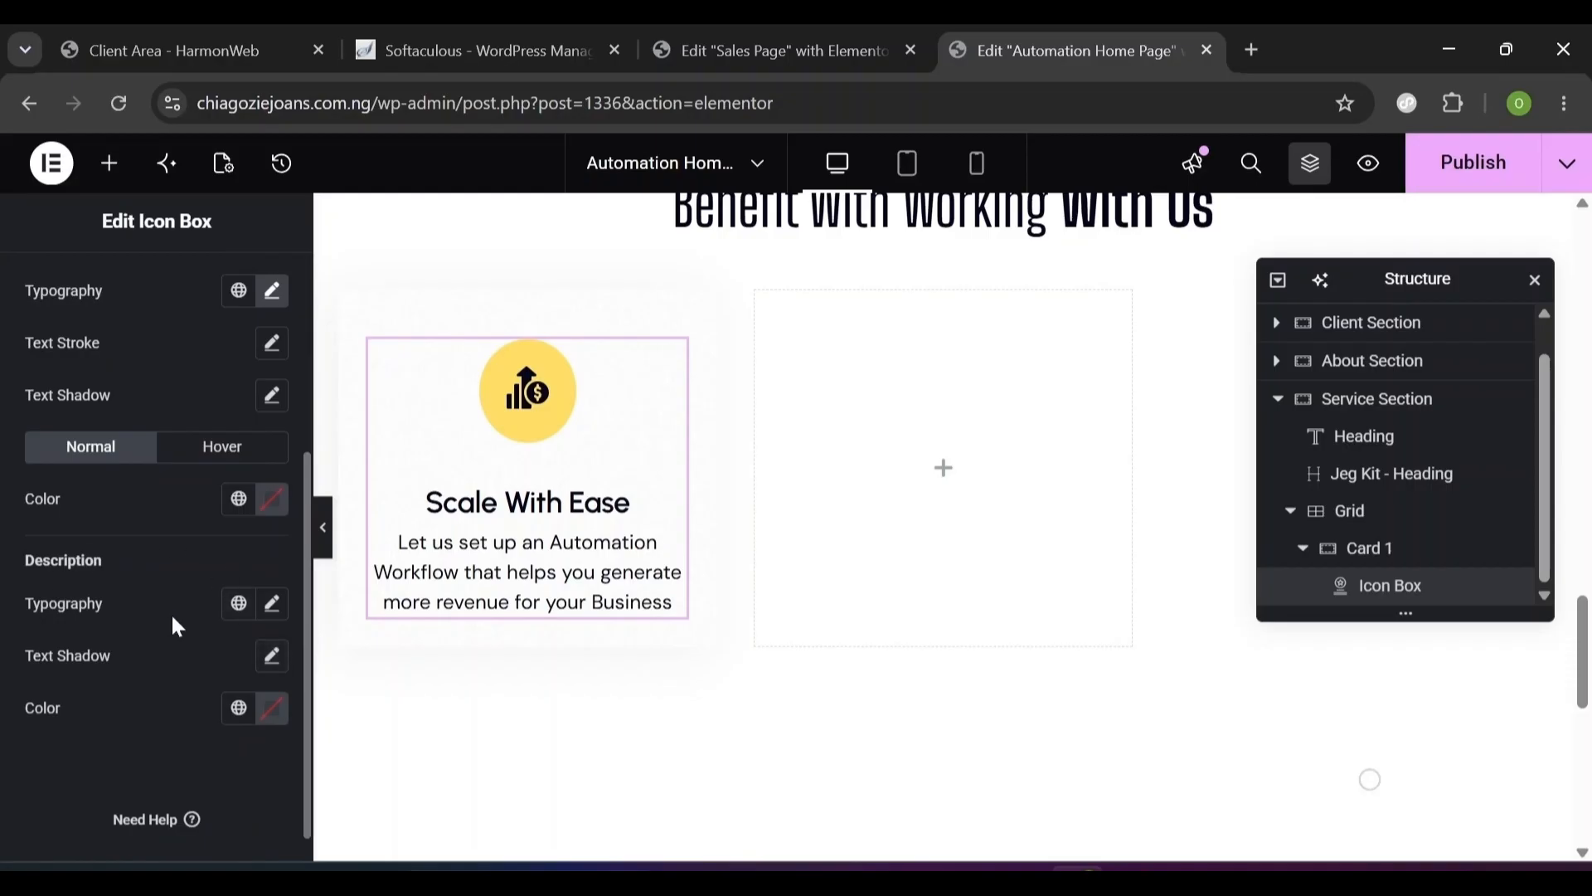
- Set the description typography to DM Sans, 16 px, weight 400 (Normal), 28 px line height
{"action": "left_click", "coordinate": [273, 611]}
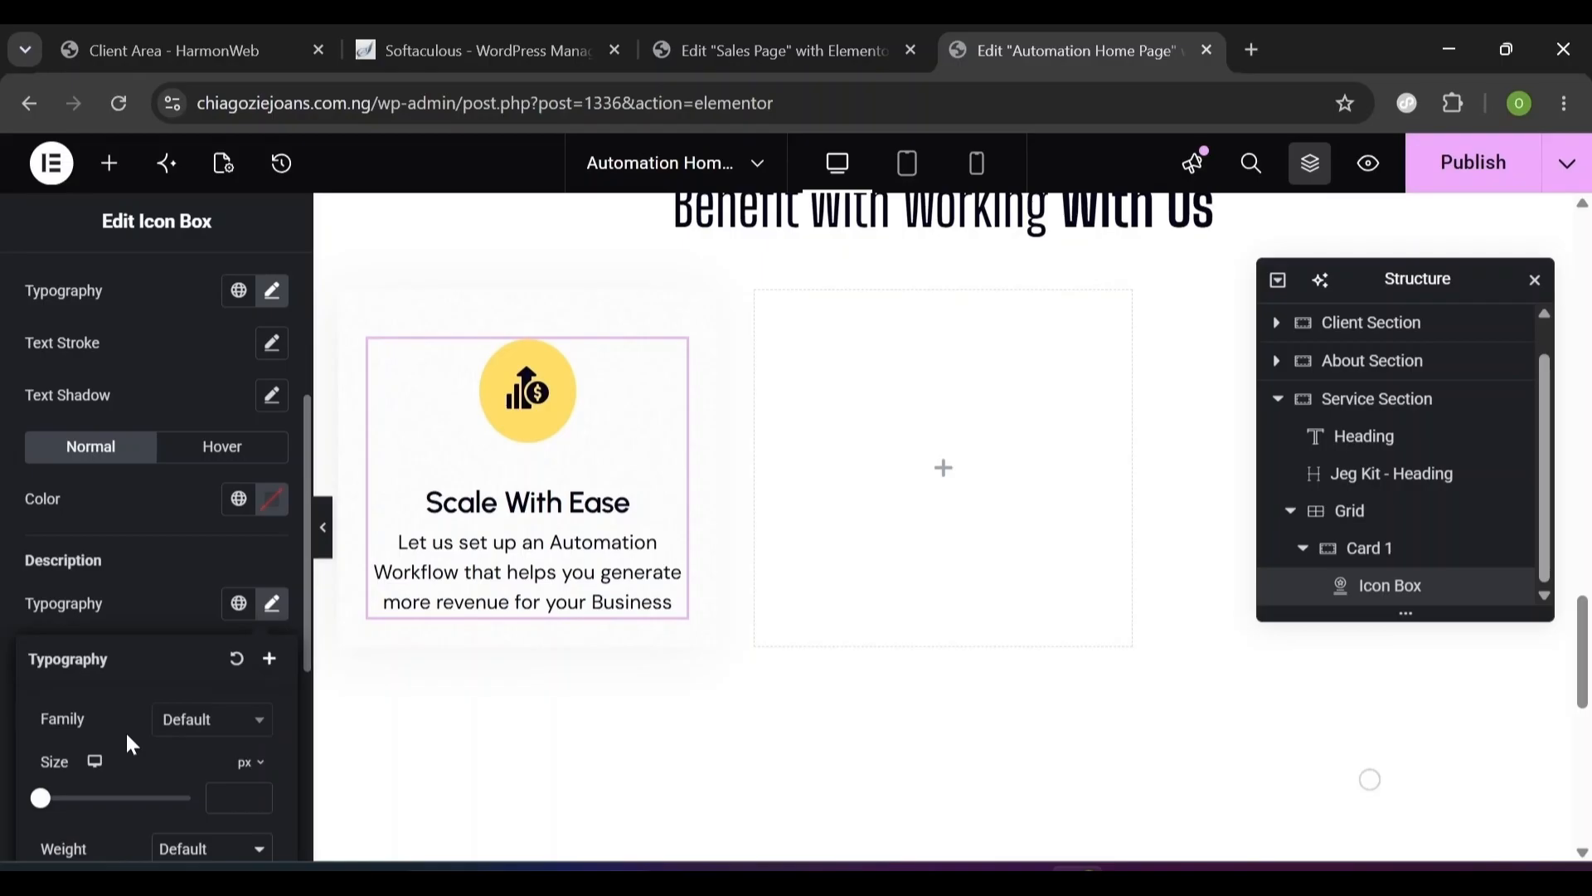
{"action": "left_click", "coordinate": [197, 723]}
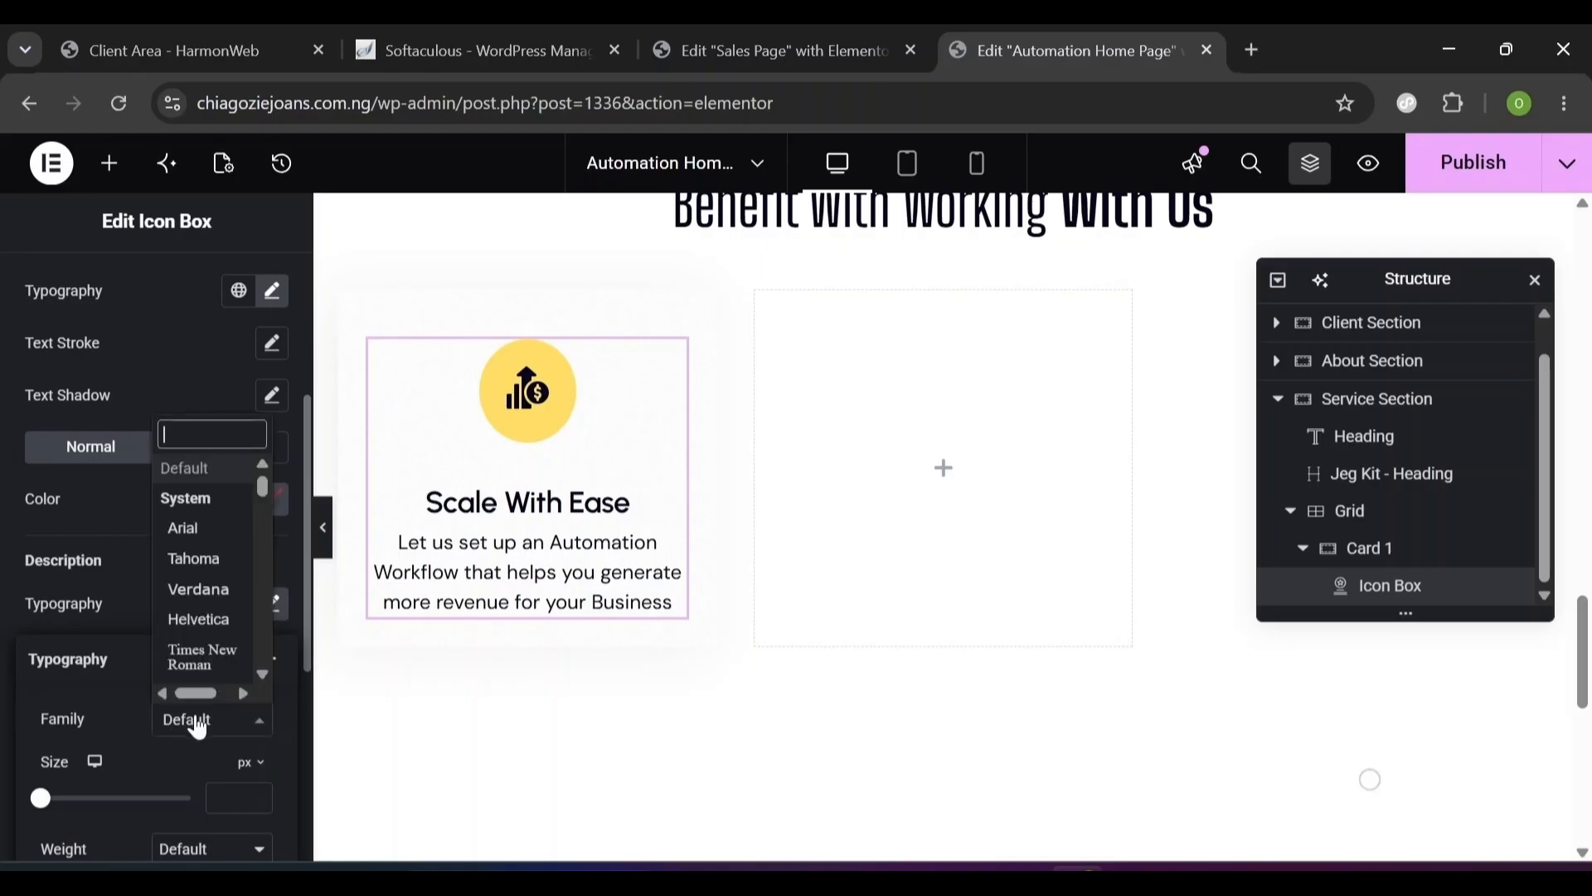
{"action": "left_click", "coordinate": [198, 612]}
{"action": "scroll", "coordinate": [186, 567], "scroll_direction": "down", "scroll_amount": 3}
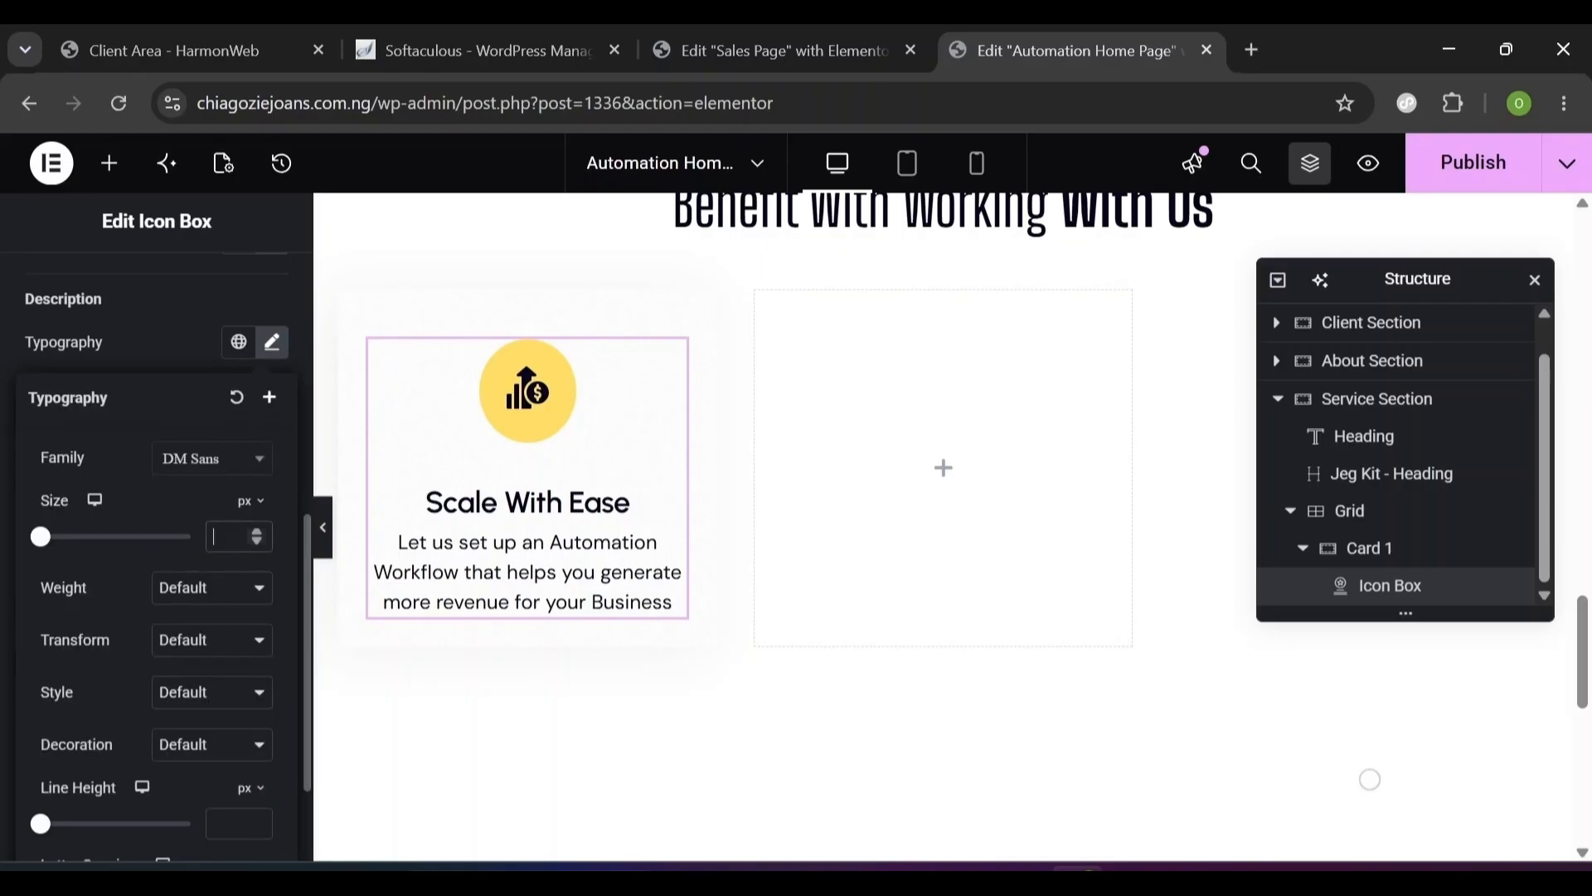
{"action": "type", "text": "16"}
{"action": "left_click", "coordinate": [214, 590]}
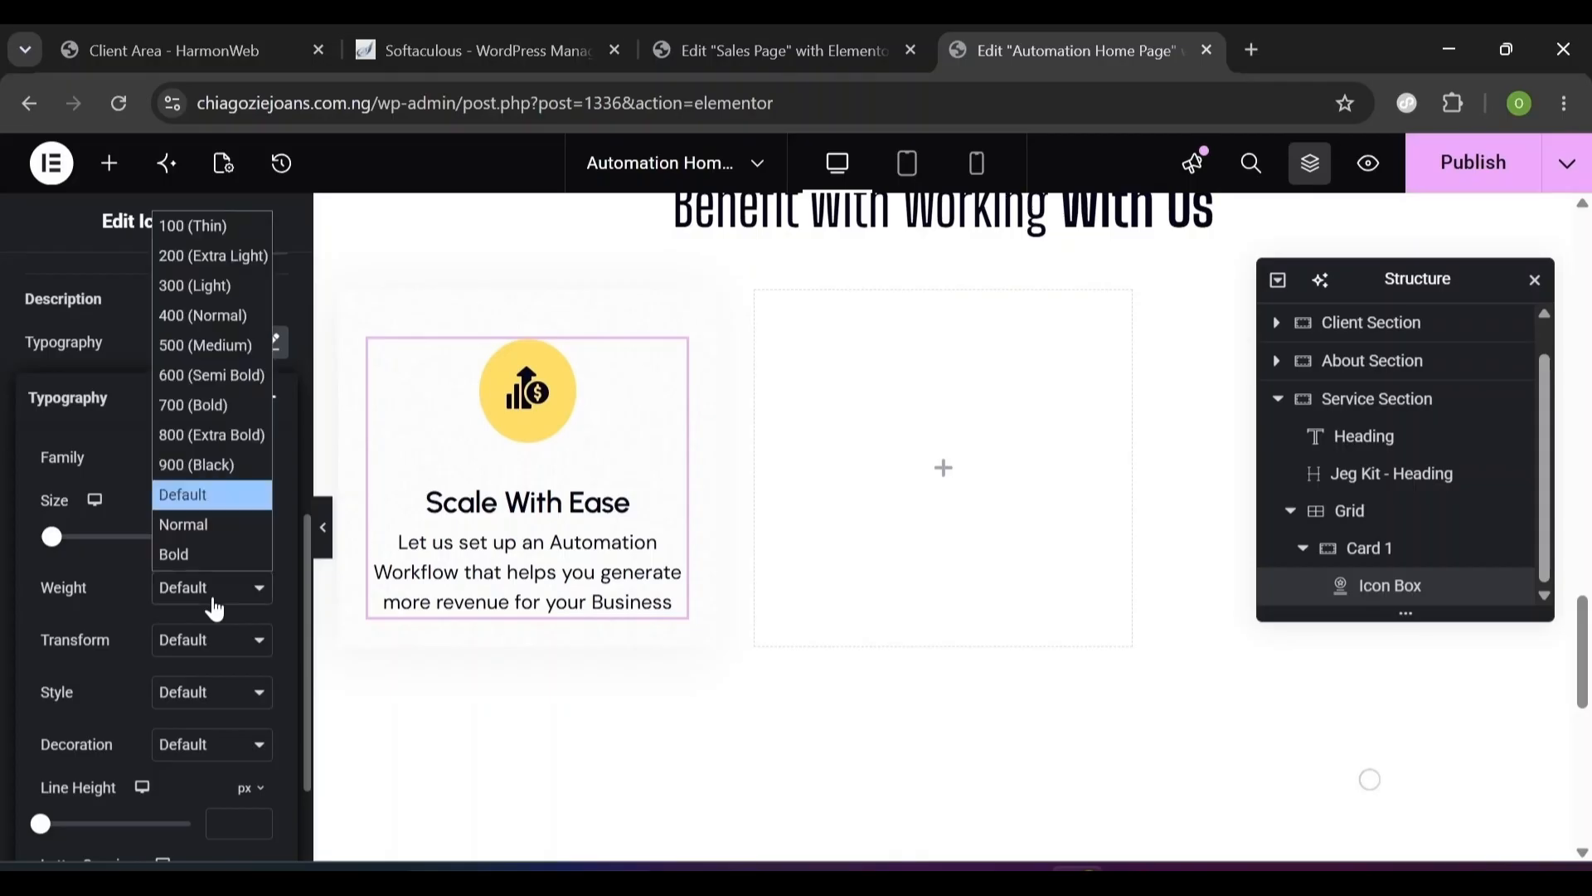
{"action": "left_click", "coordinate": [245, 321]}
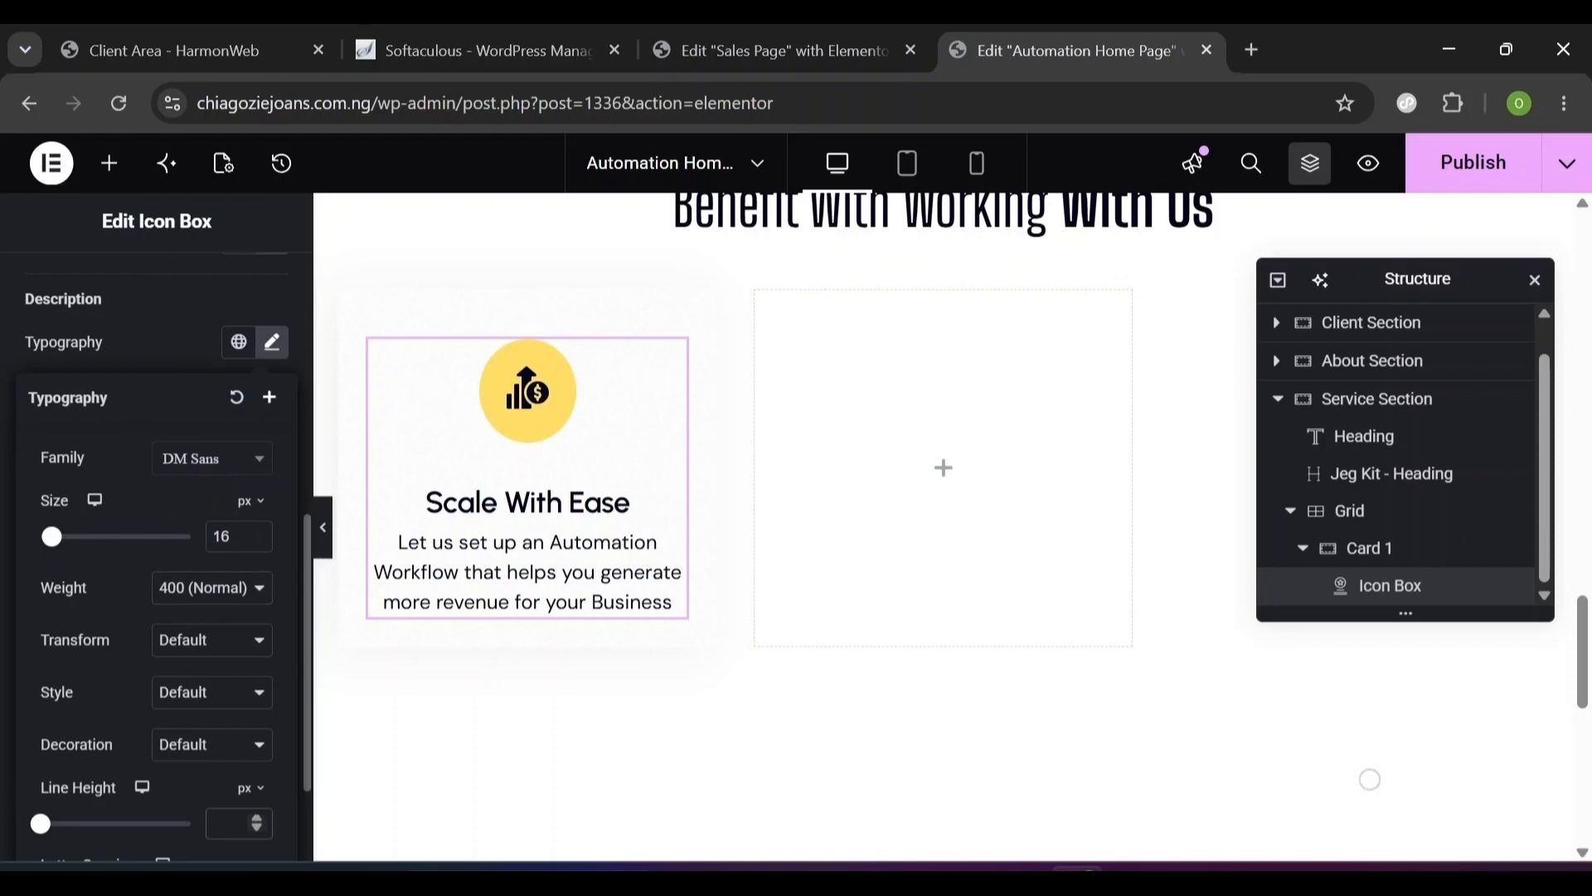
{"action": "type", "text": "2"}
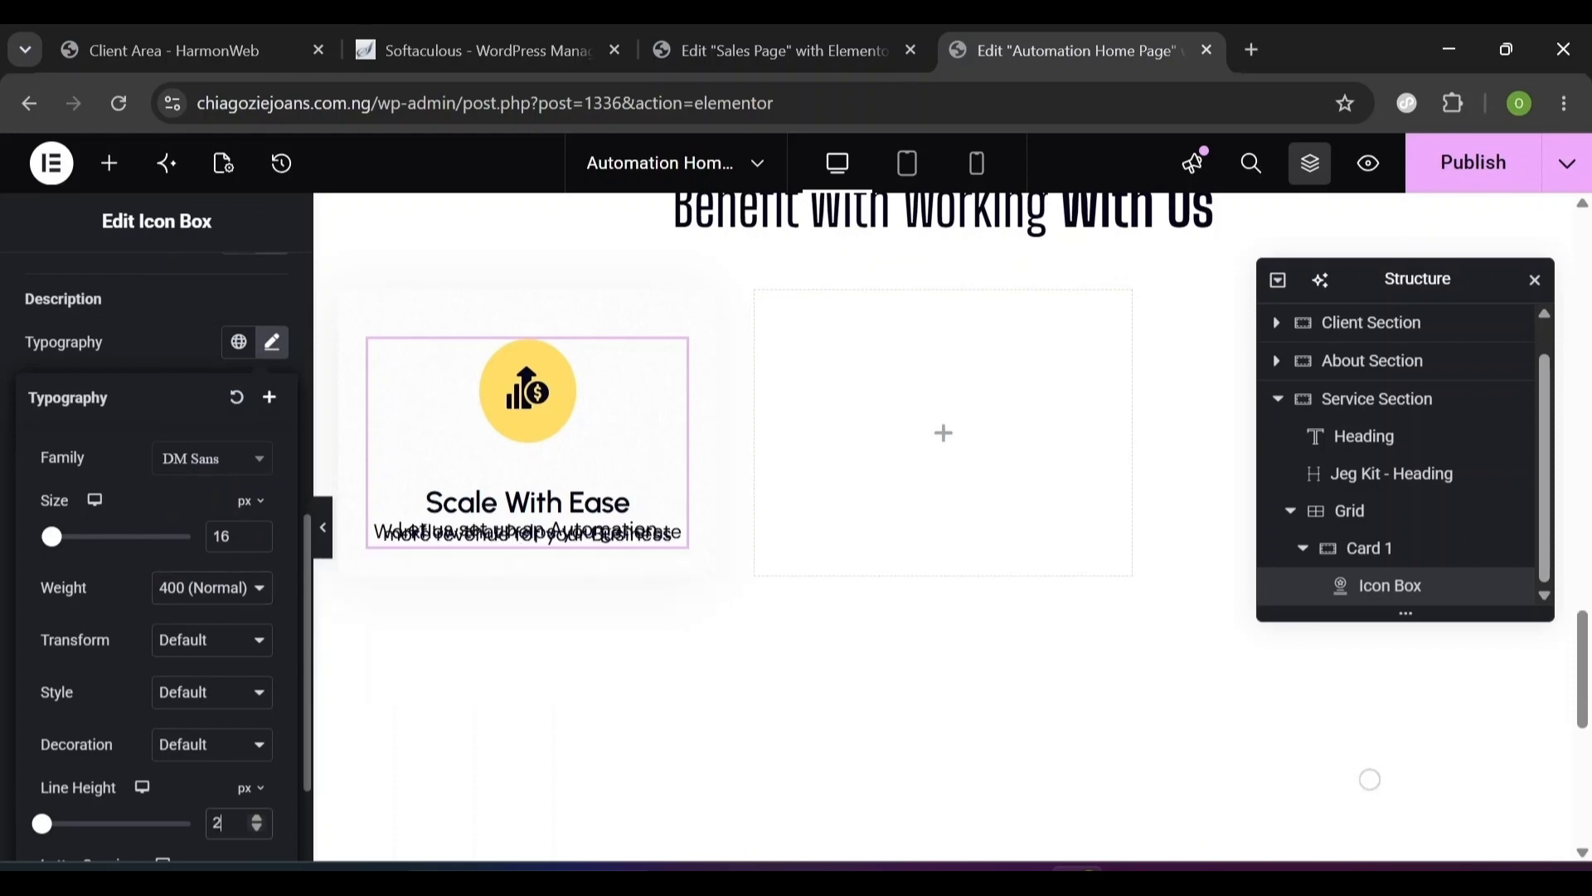
{"action": "type", "text": "8"}
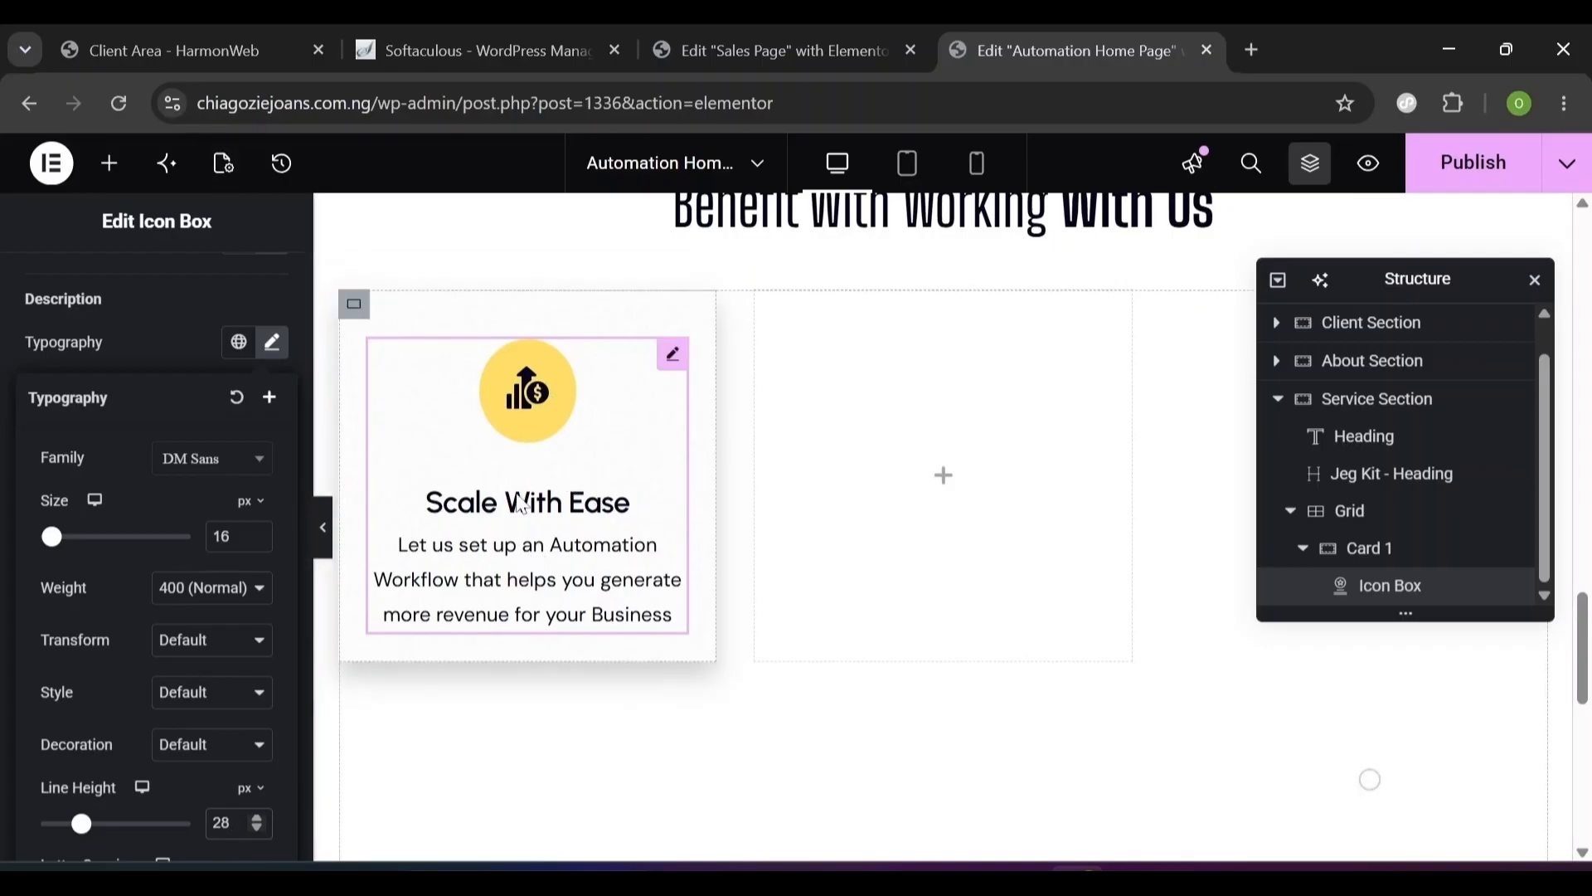
- Add an Image widget beneath the icon box in Card 1, checking the Sales Page reference
{"action": "left_click", "coordinate": [109, 164]}
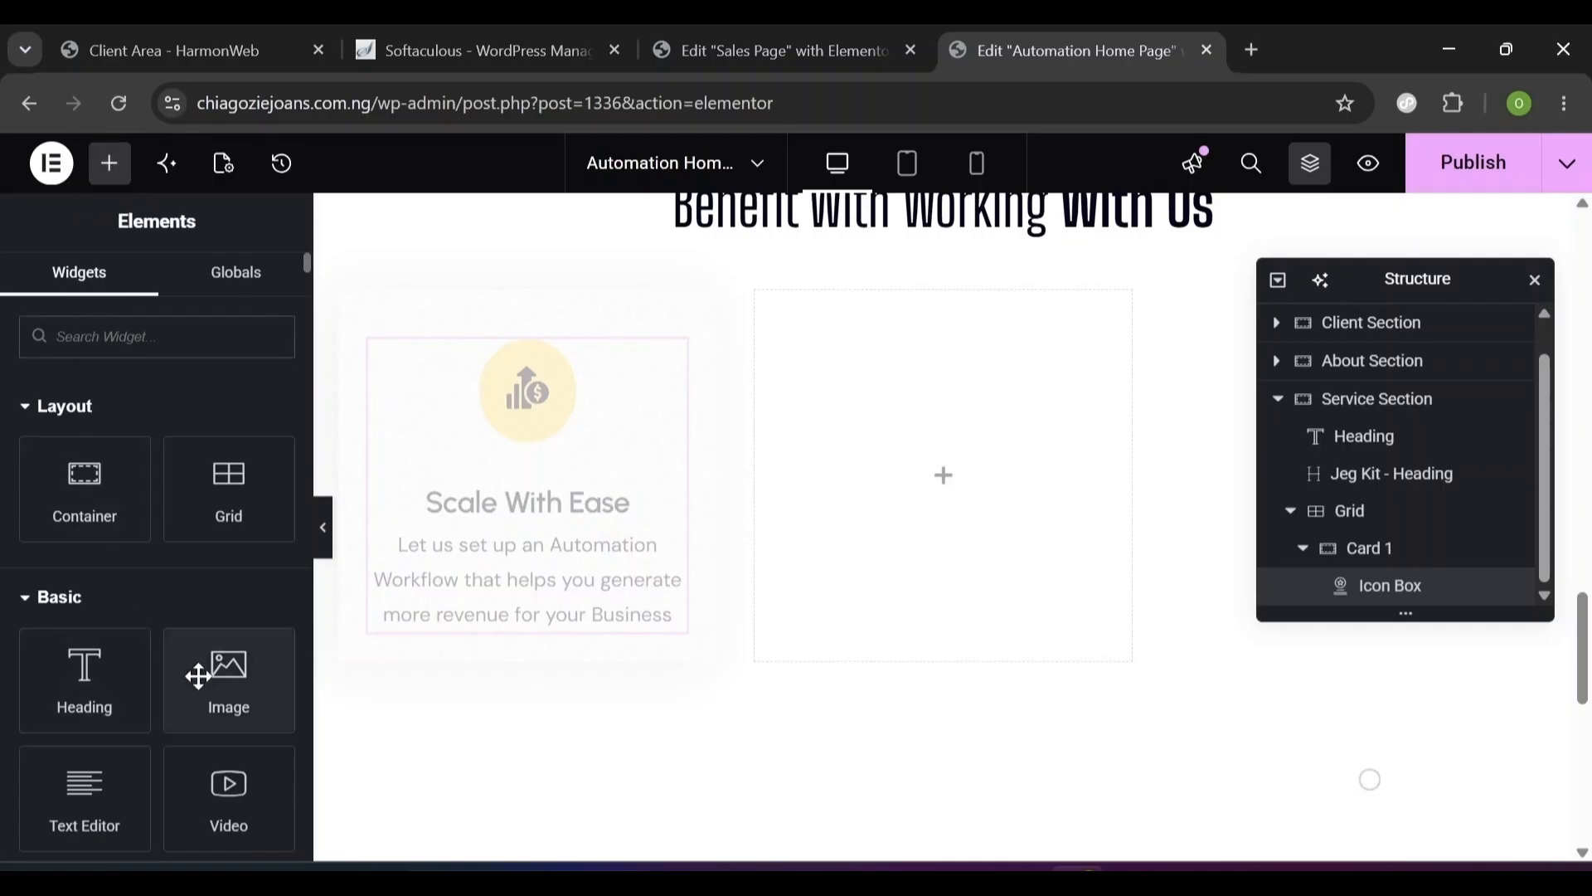
{"action": "left_click_drag", "start_coordinate": [220, 668], "coordinate": [454, 624]}
{"action": "left_click", "coordinate": [817, 53]}
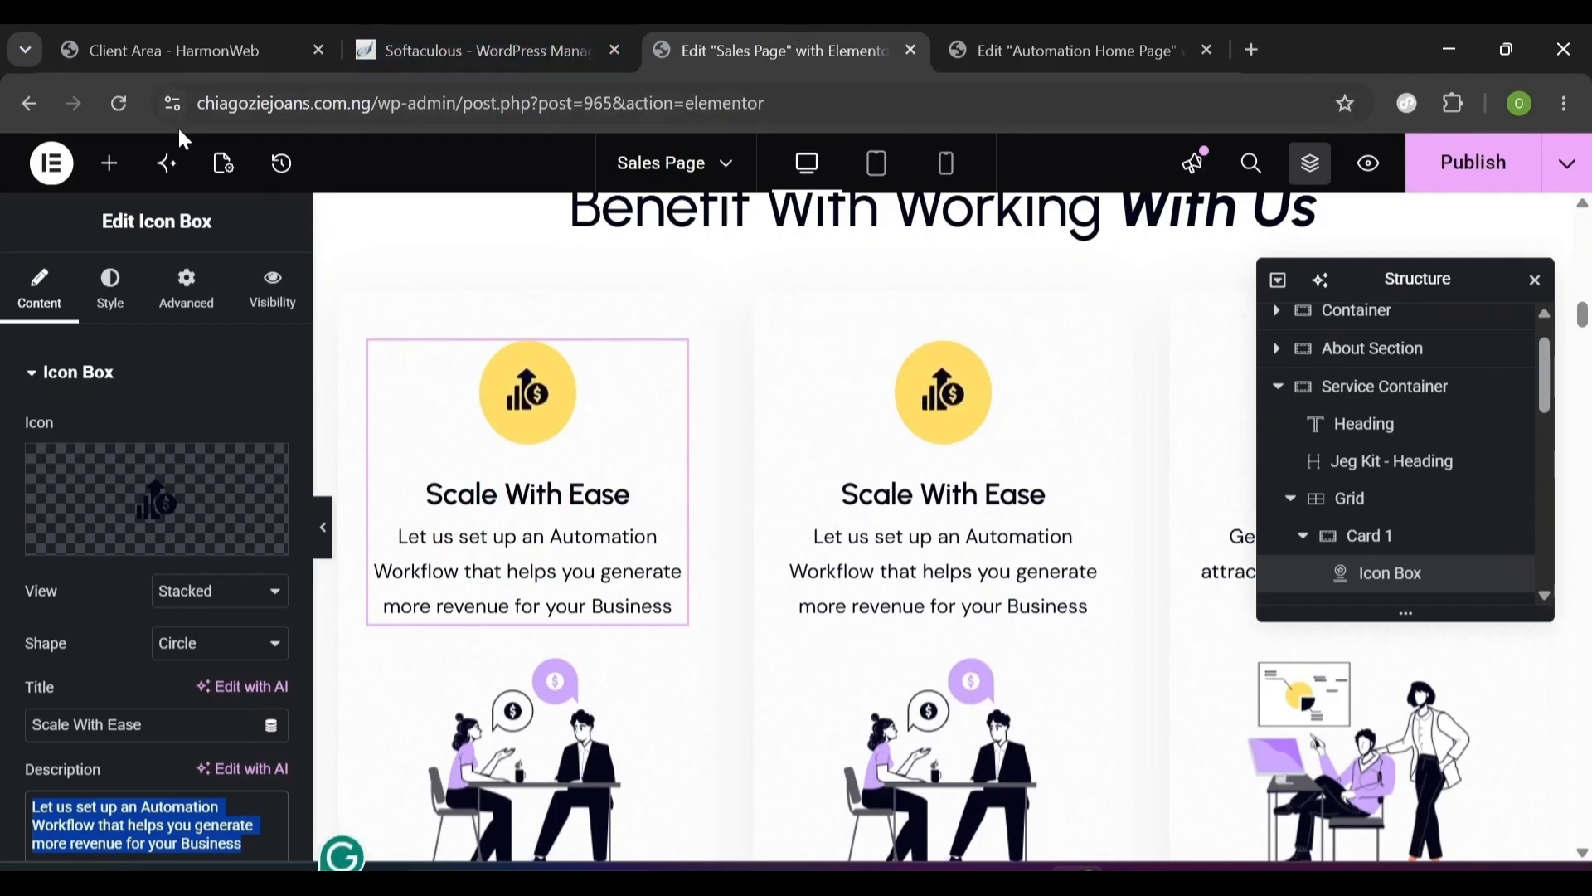
{"action": "left_click", "coordinate": [1136, 39]}
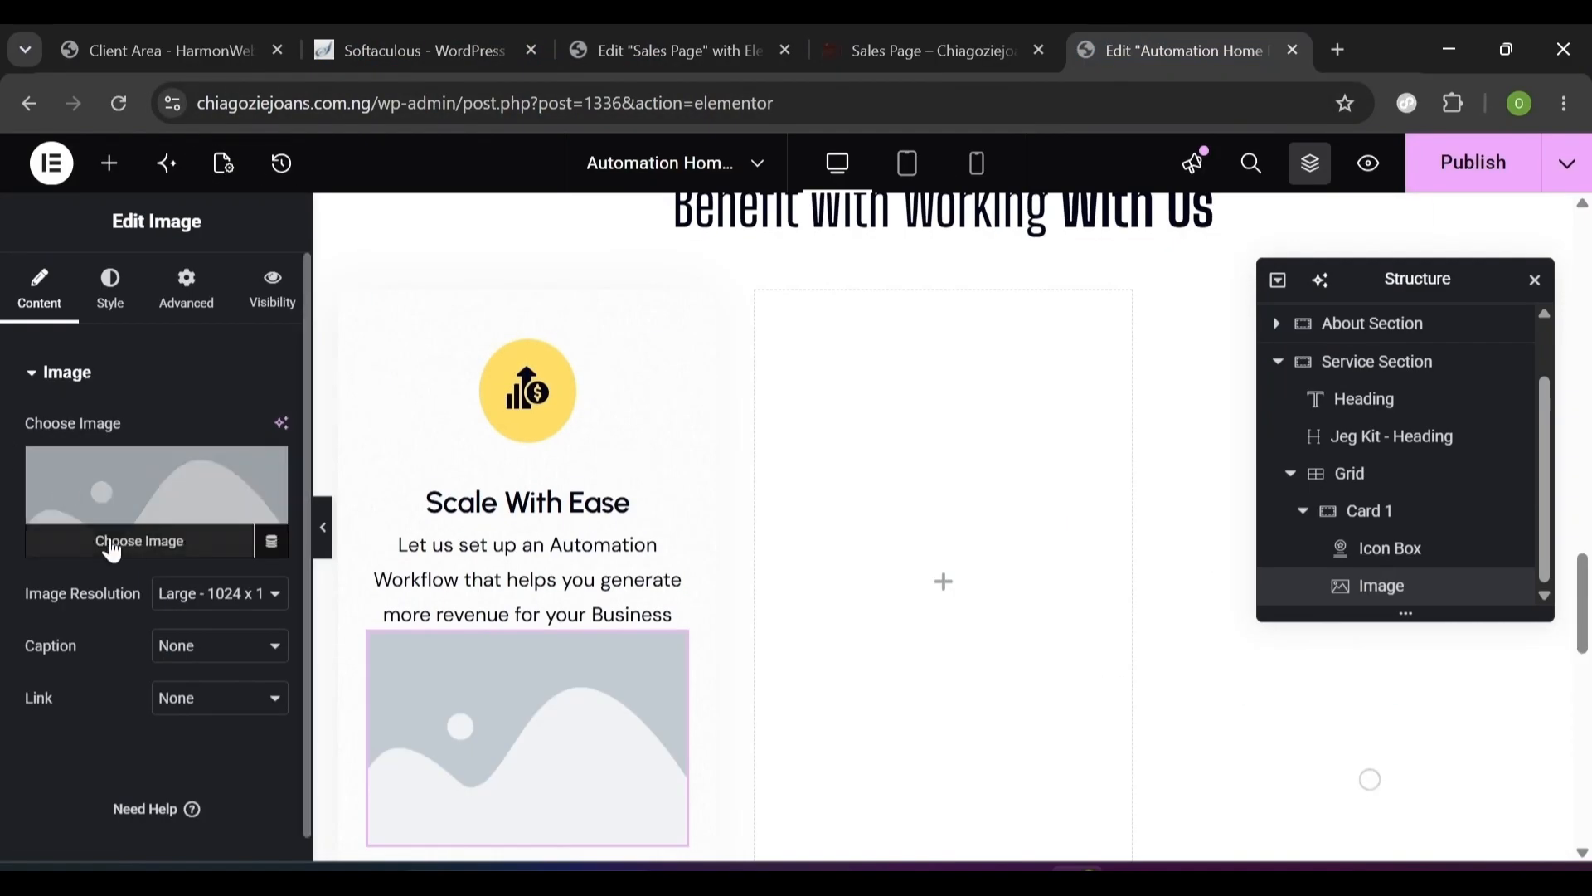
- Pick Illustration-1 from the Media Library as the image
{"action": "left_click", "coordinate": [113, 552]}
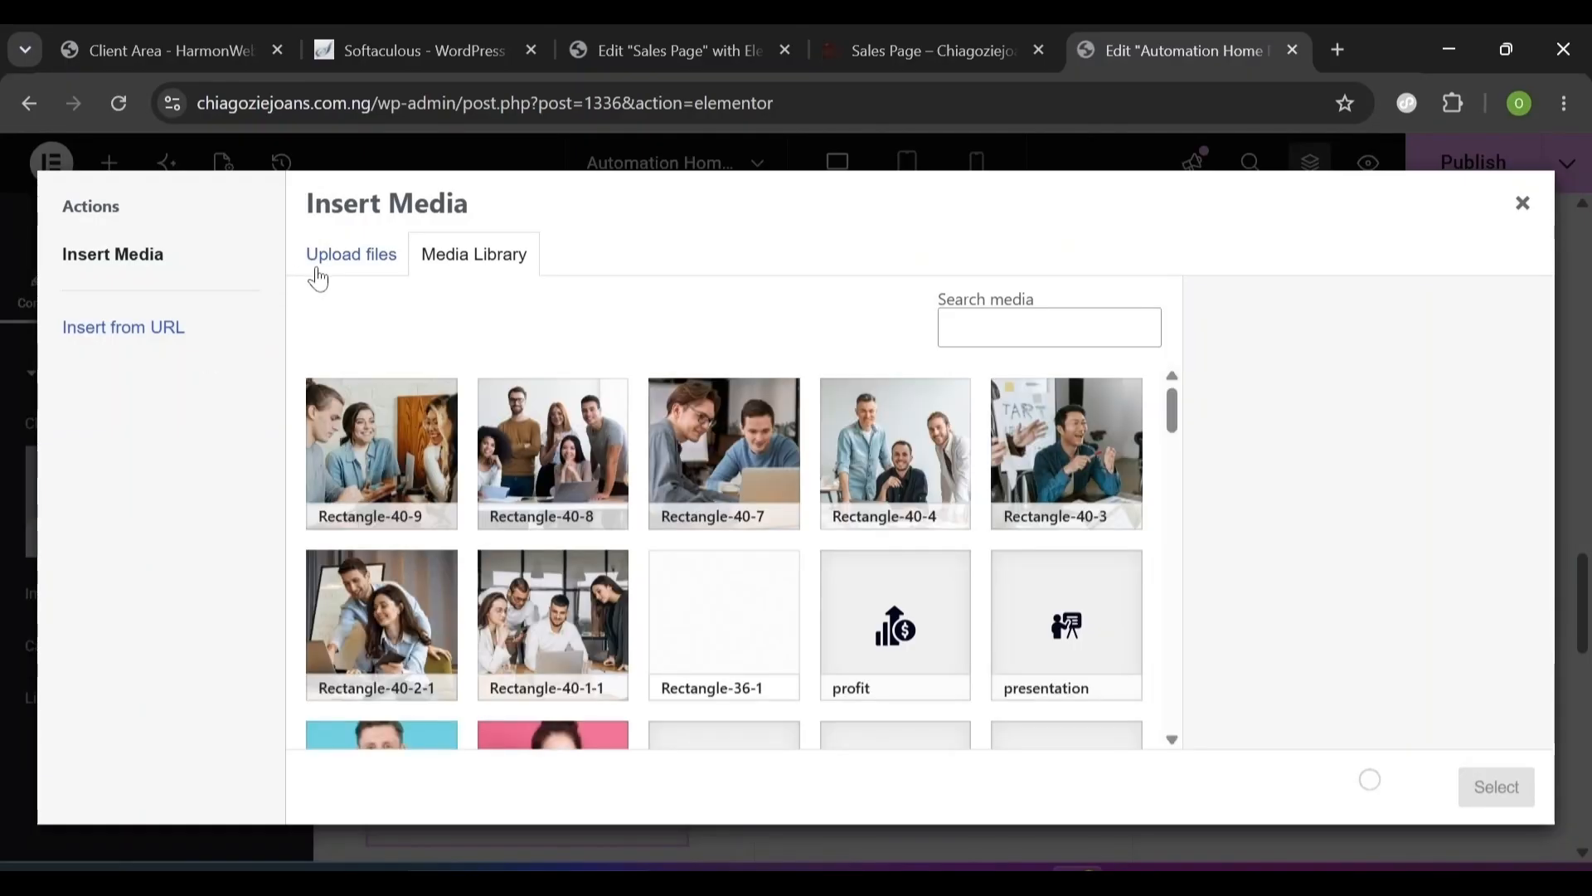
{"action": "left_click_drag", "start_coordinate": [1169, 419], "coordinate": [1168, 420]}
{"action": "left_click", "coordinate": [326, 277]}
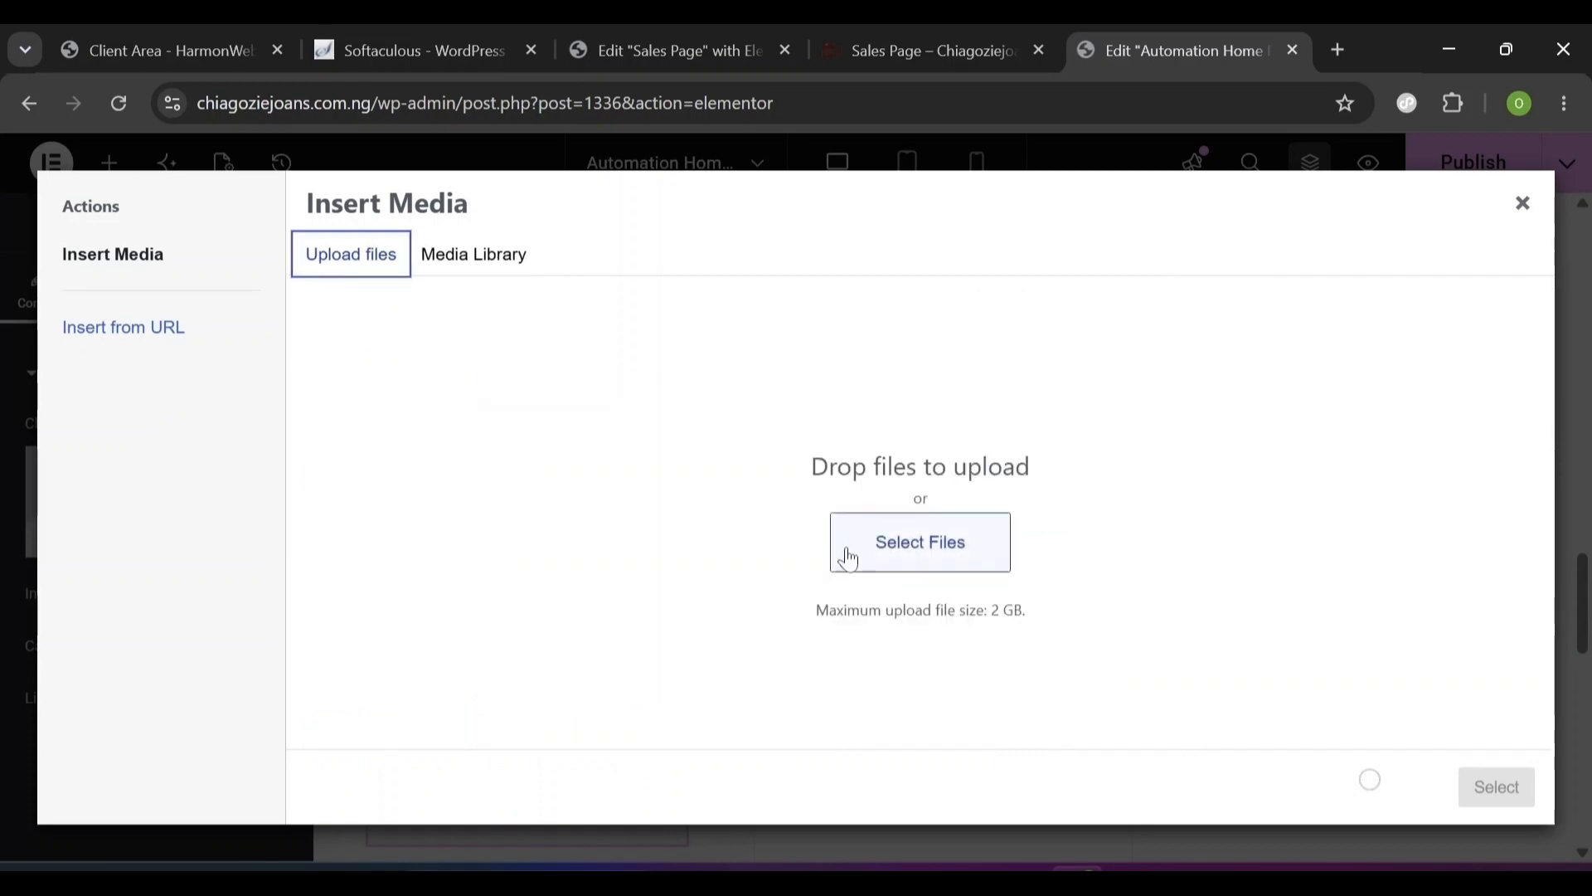
{"action": "left_click", "coordinate": [461, 264]}
{"action": "left_click_drag", "start_coordinate": [1172, 419], "coordinate": [1174, 478]}
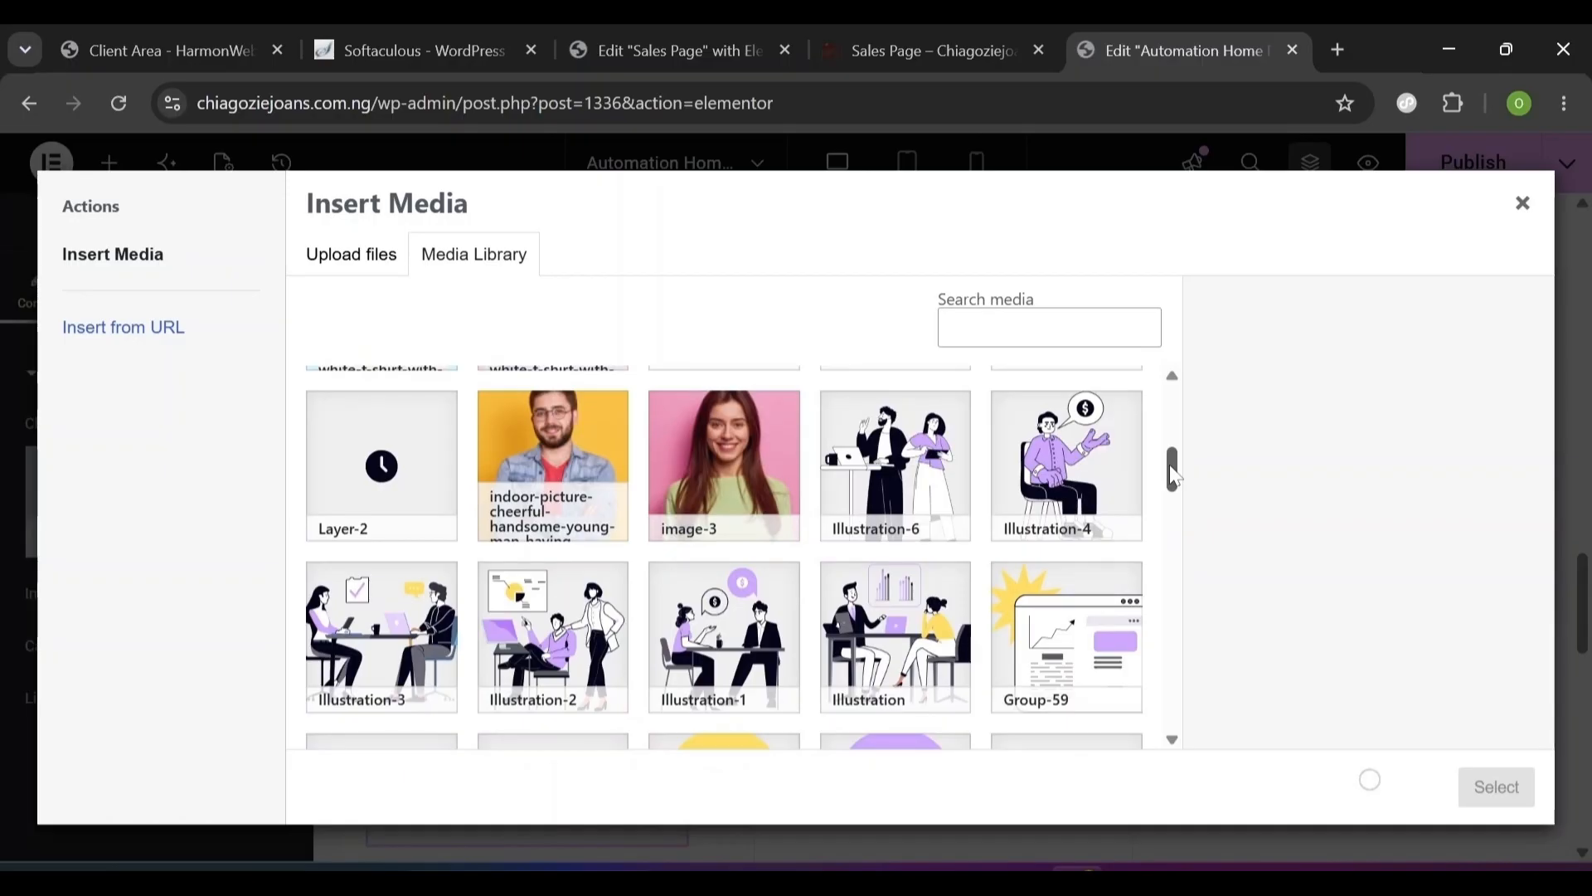
{"action": "left_click_drag", "start_coordinate": [1176, 478], "coordinate": [1176, 490]}
{"action": "left_click", "coordinate": [863, 509]}
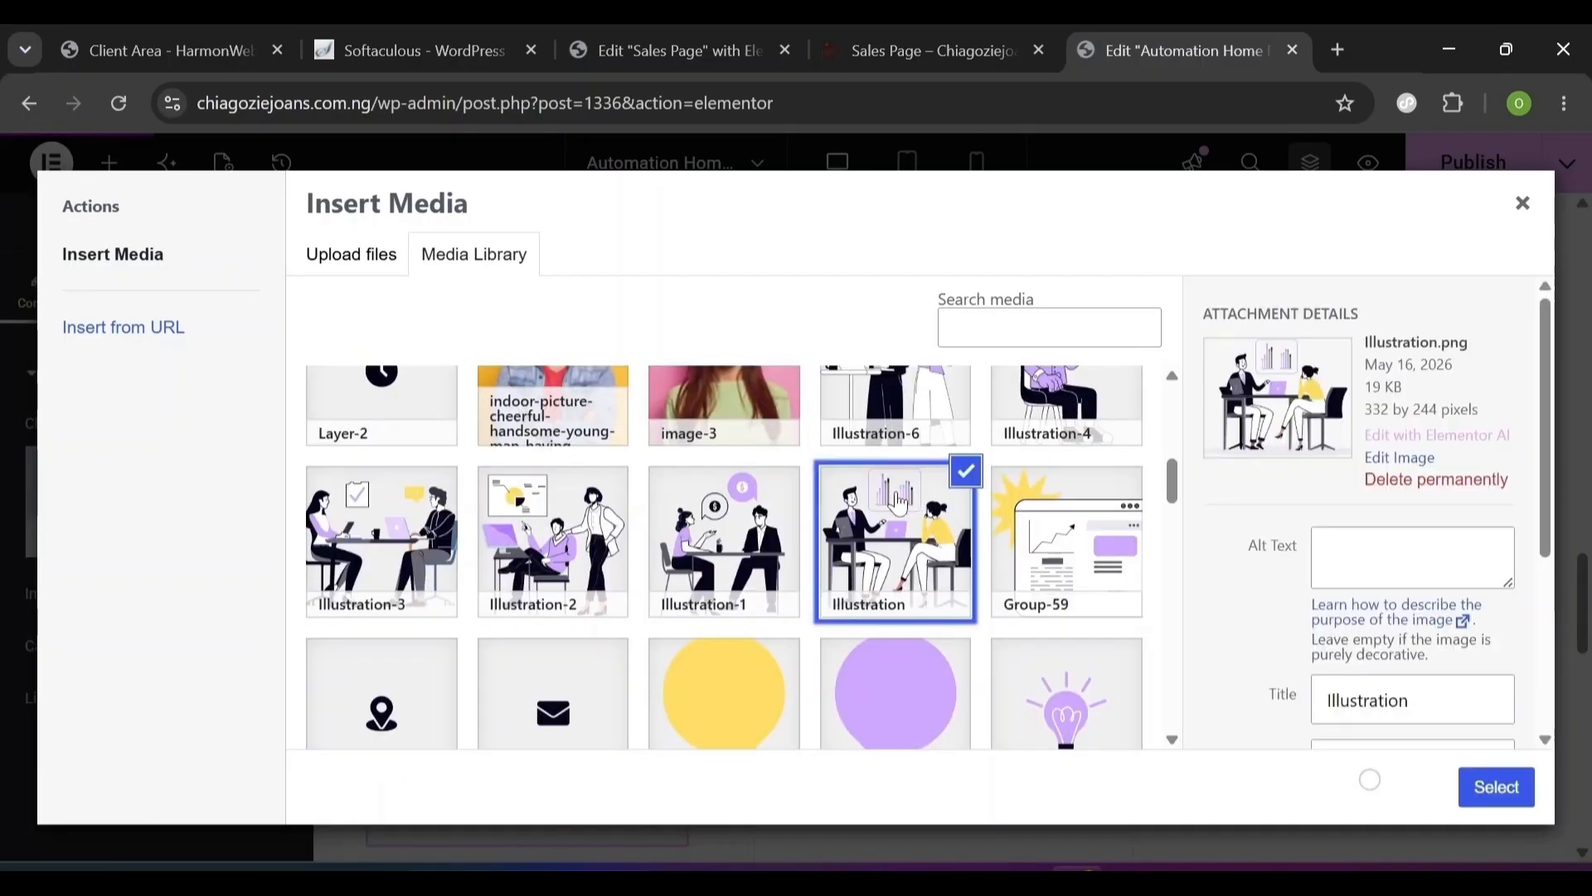
{"action": "left_click", "coordinate": [755, 513]}
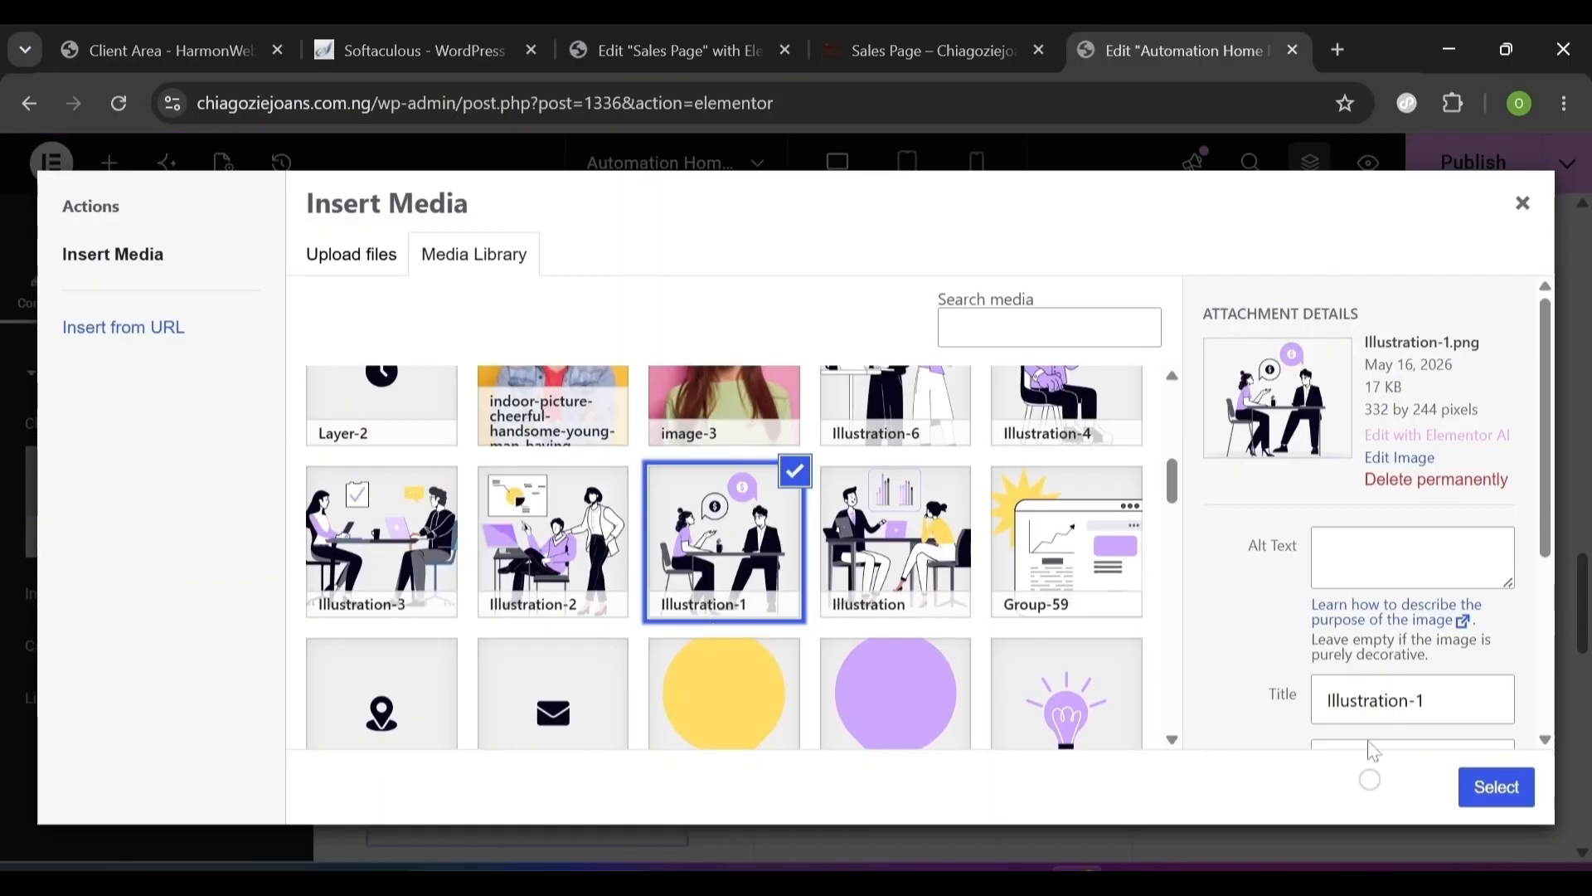
{"action": "left_click", "coordinate": [1525, 794]}
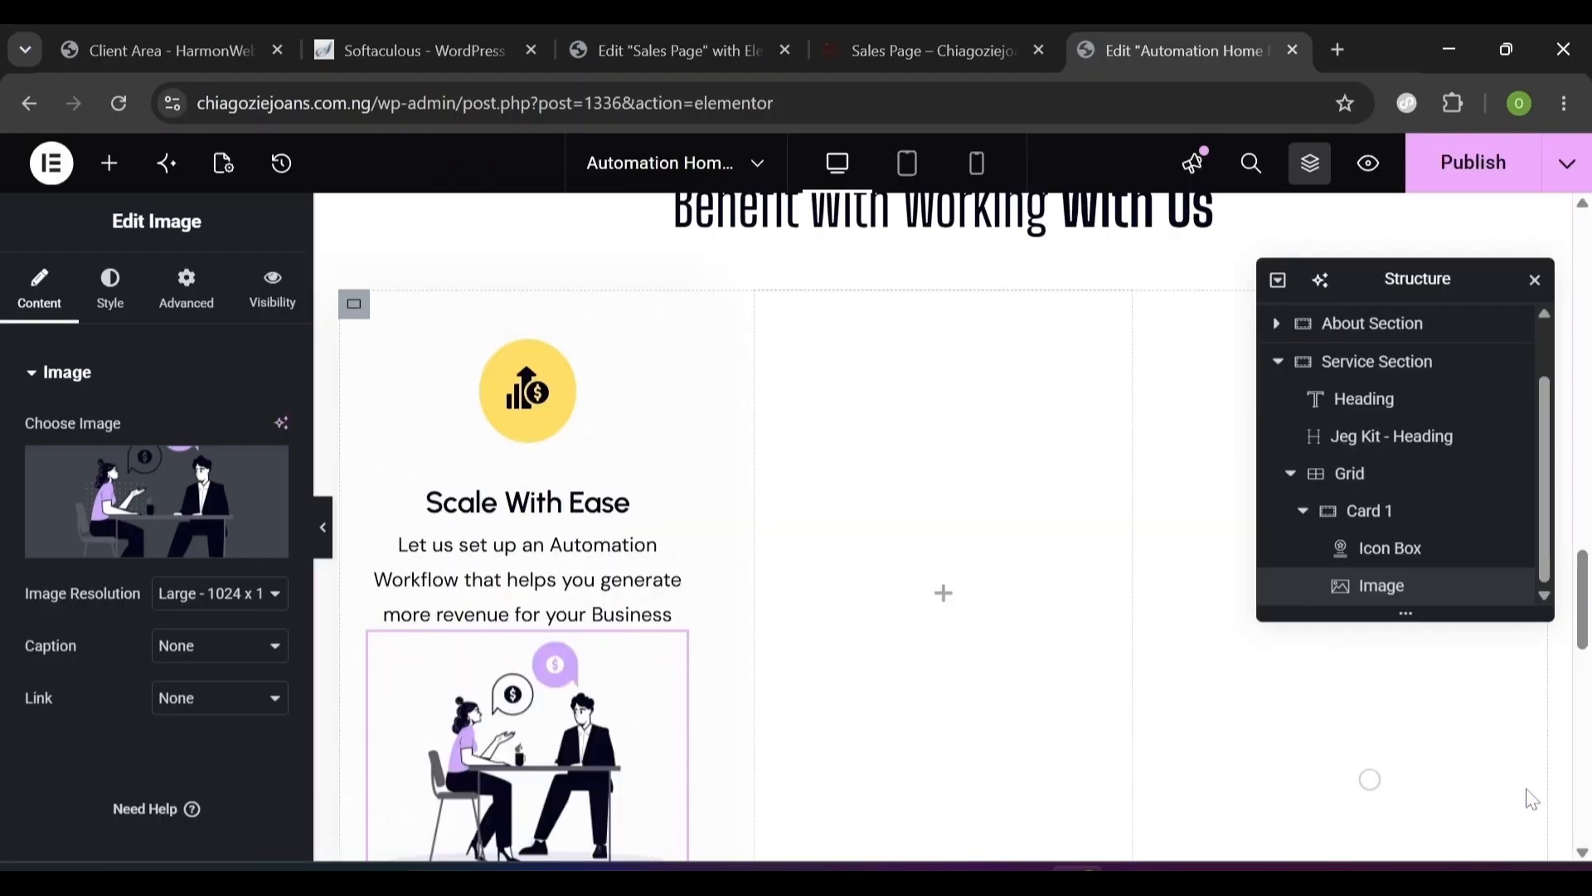
- In the image's Advanced tab, unlink the margins and set Margin Top to 20 px
{"action": "left_click", "coordinate": [186, 289]}
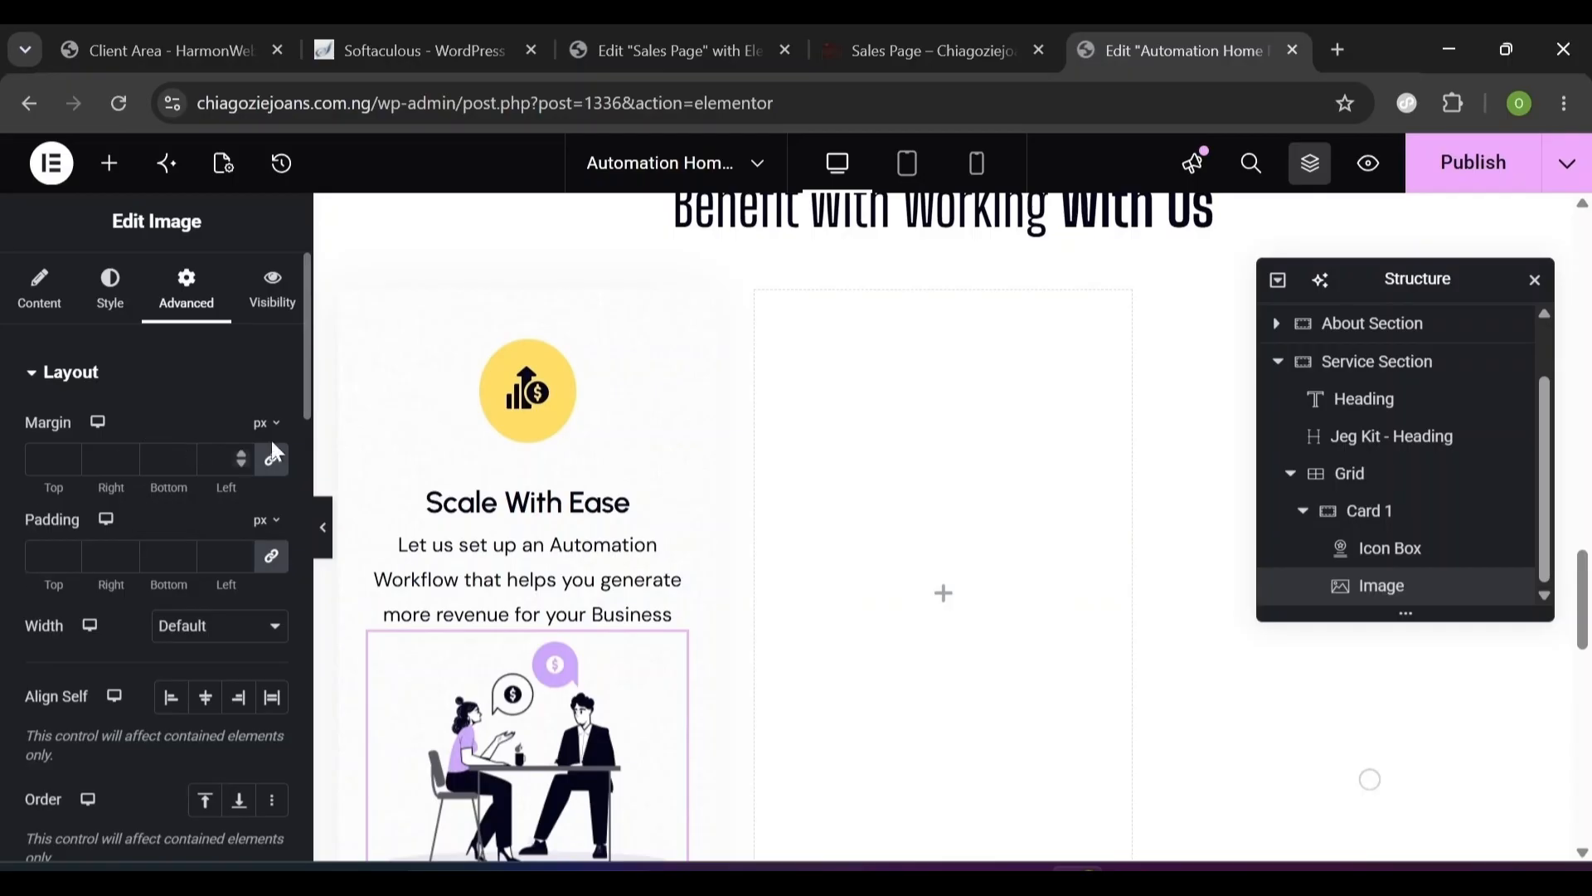
{"action": "left_click", "coordinate": [272, 461]}
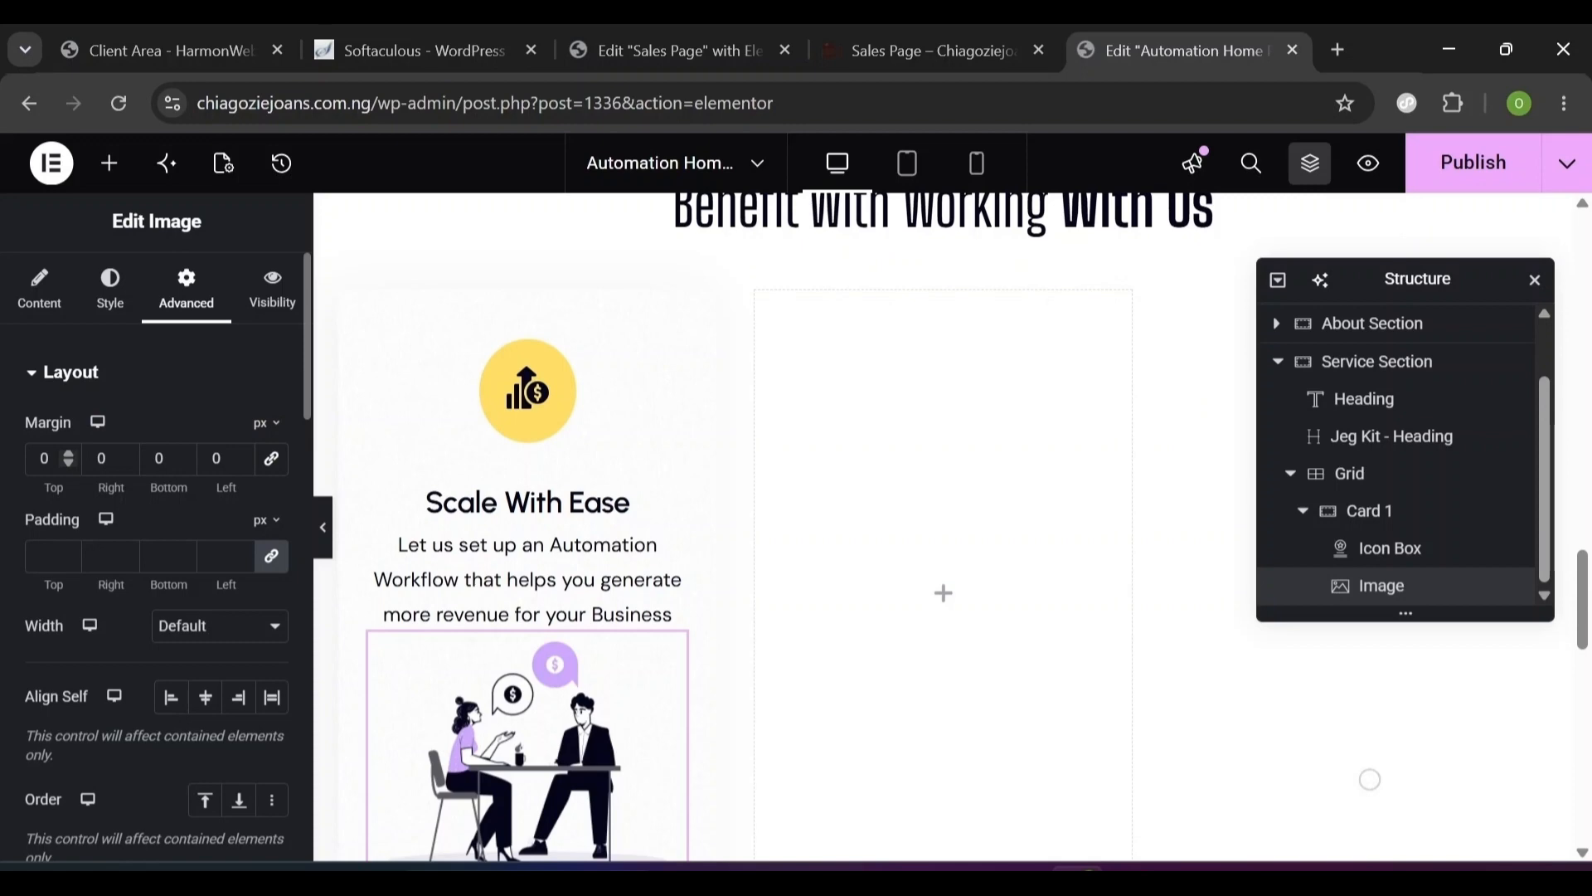
{"action": "double_click", "coordinate": [45, 459]}
{"action": "type", "text": "2"}
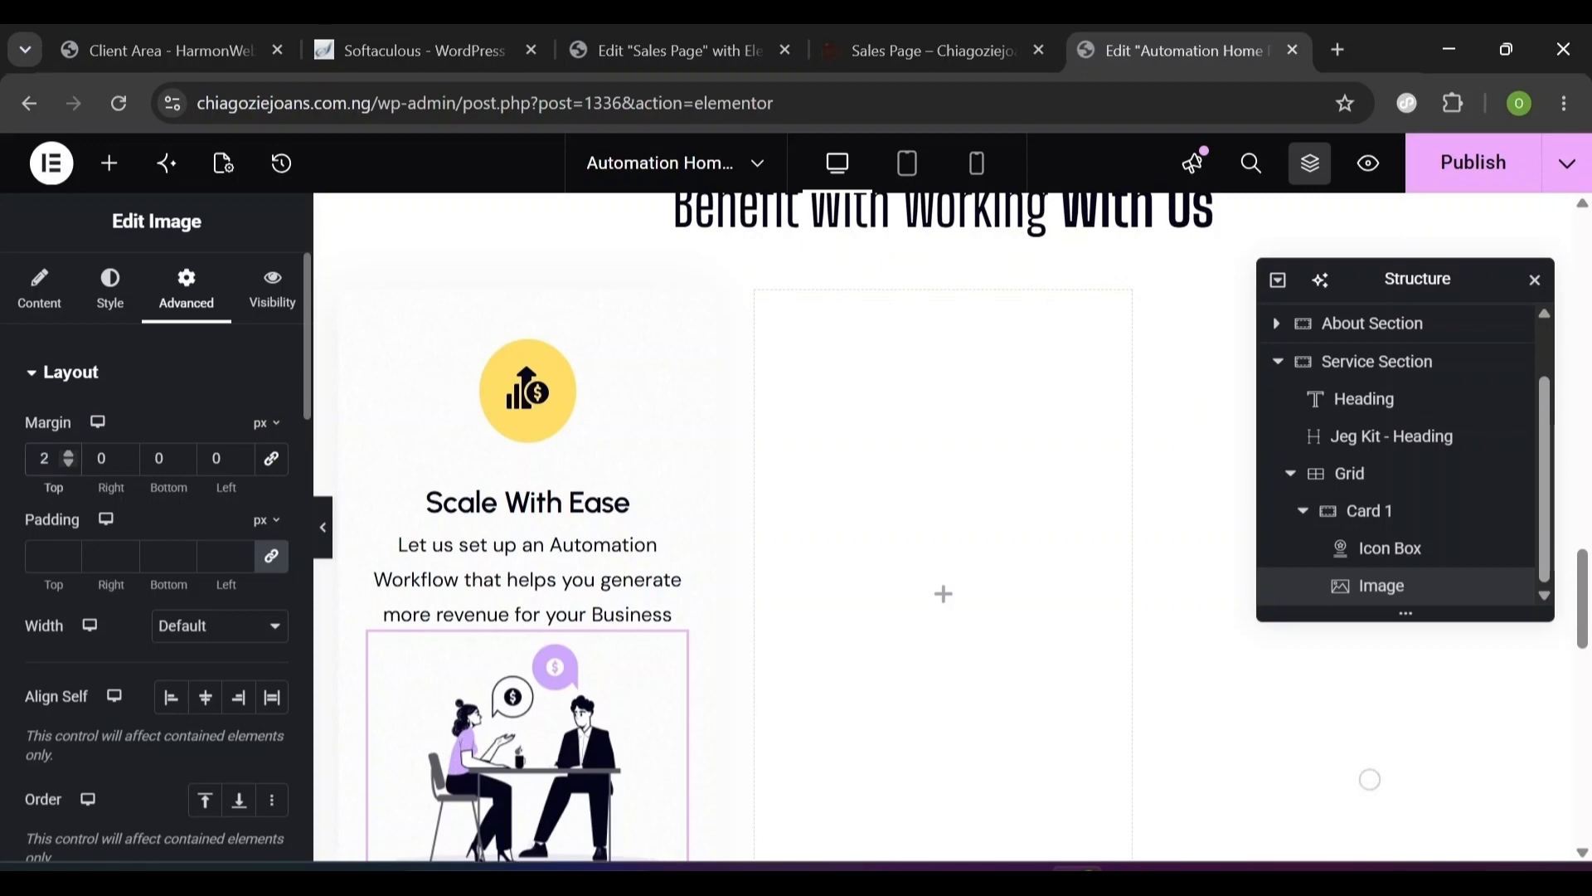
{"action": "type", "text": "0"}
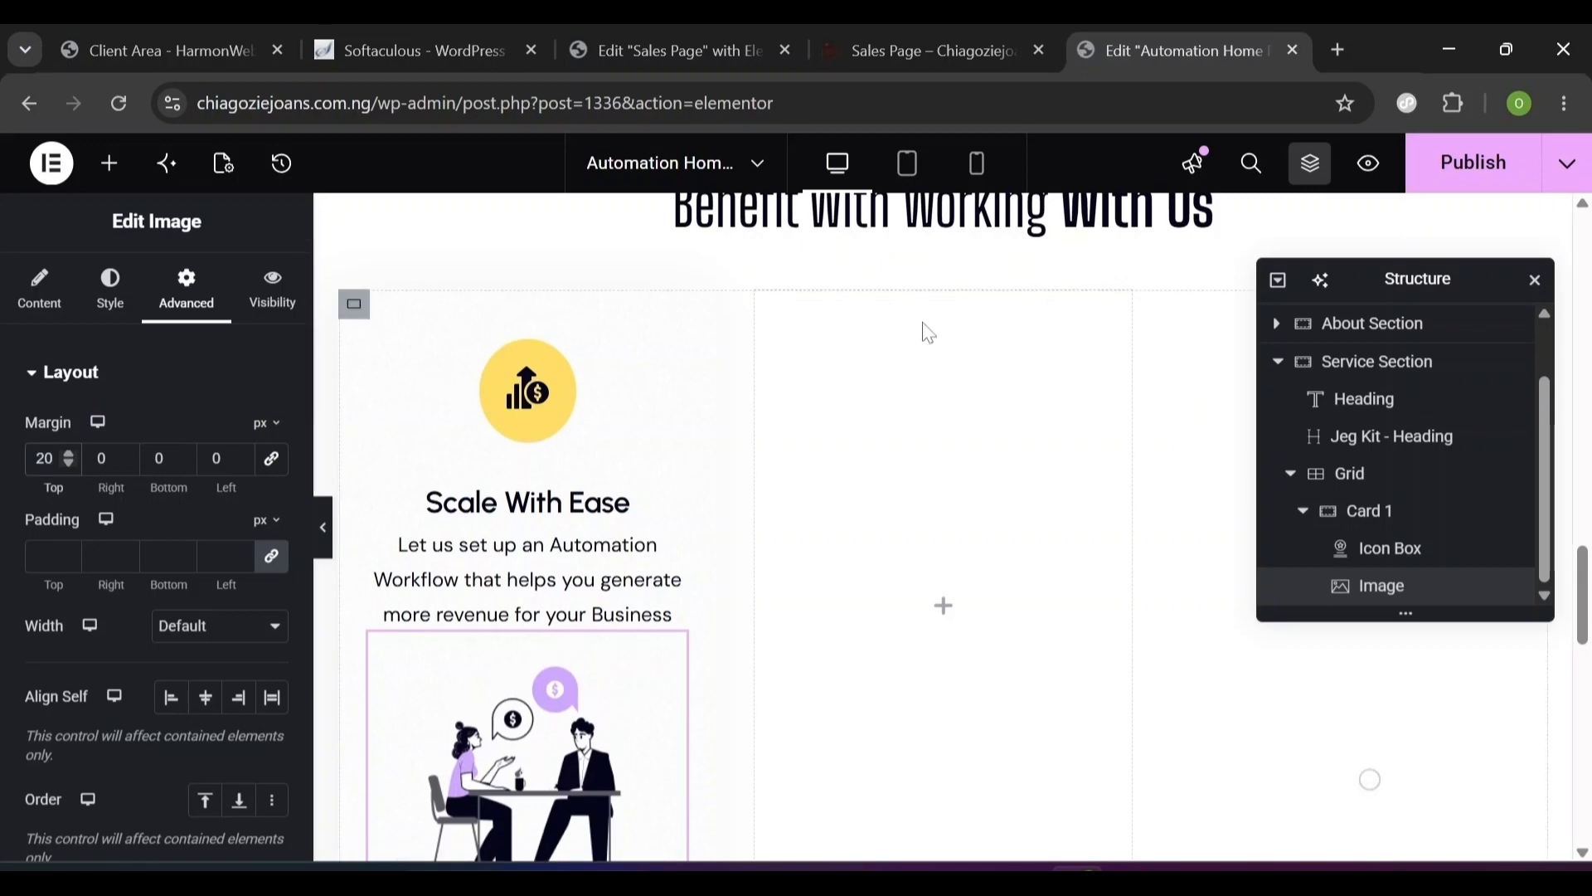
{"action": "left_click_drag", "start_coordinate": [1586, 572], "coordinate": [1586, 581]}
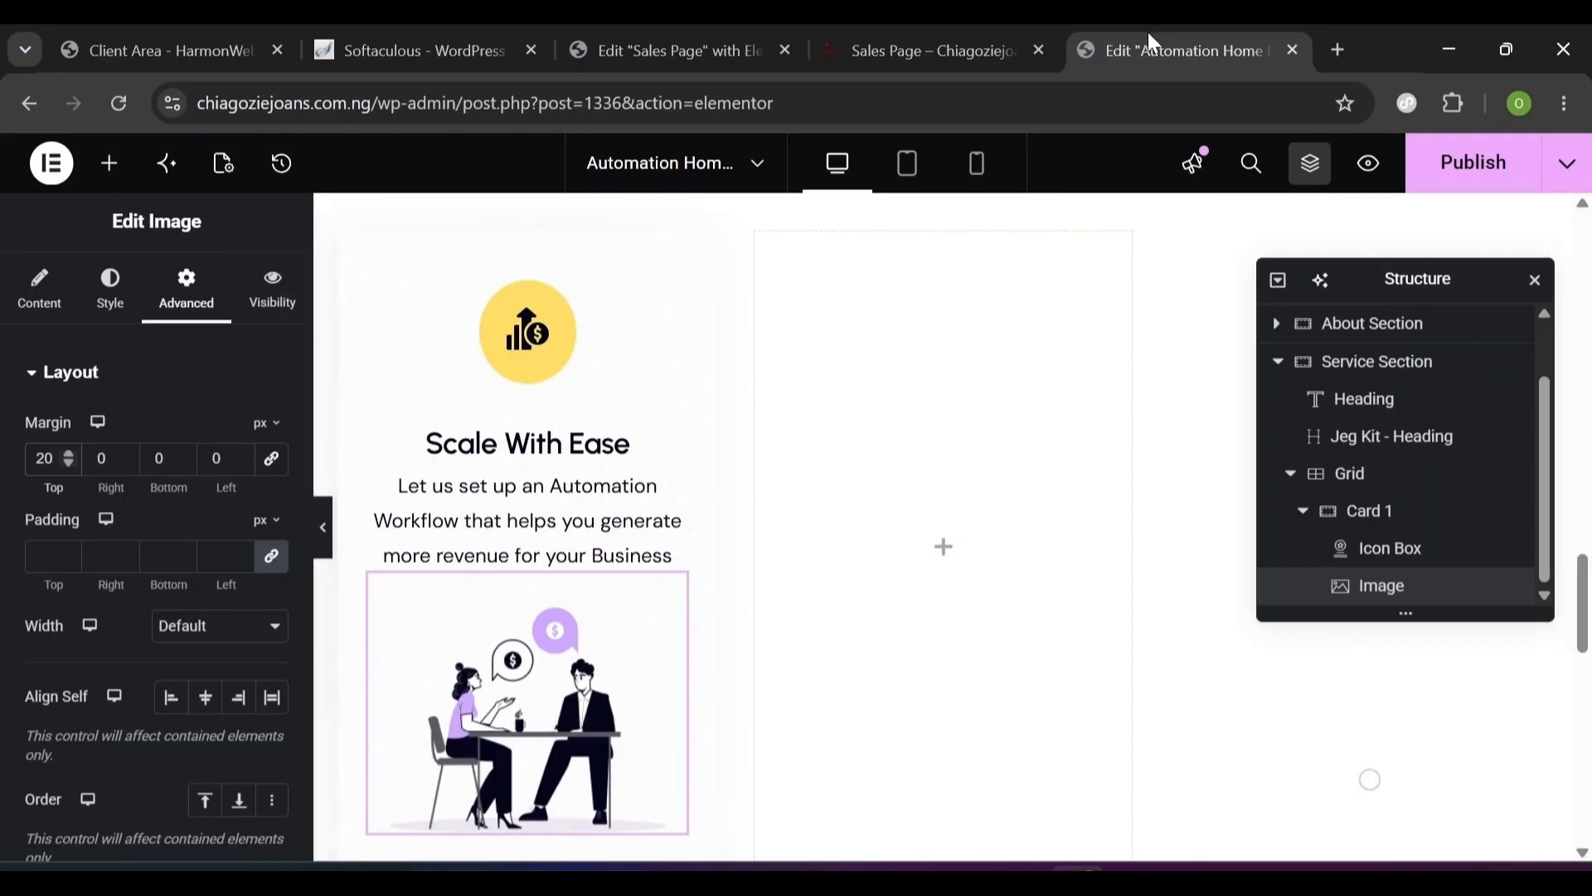
- Compare the card with the Sales Page preview, then open the <style> doc's zoom animation CSS
{"action": "left_click", "coordinate": [961, 30]}
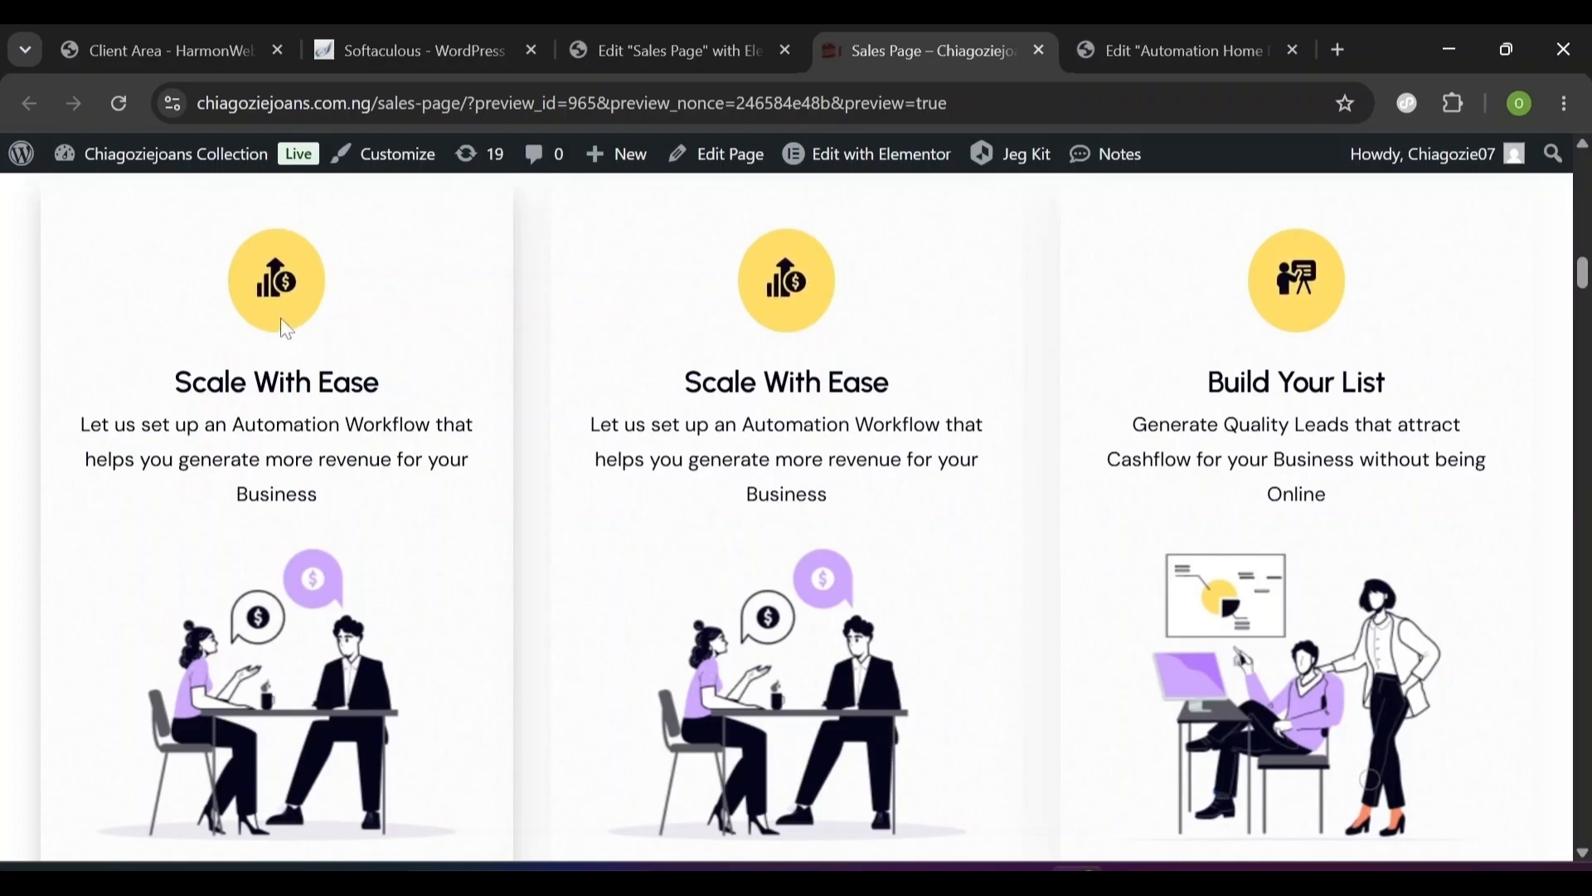
{"action": "left_click", "coordinate": [693, 38]}
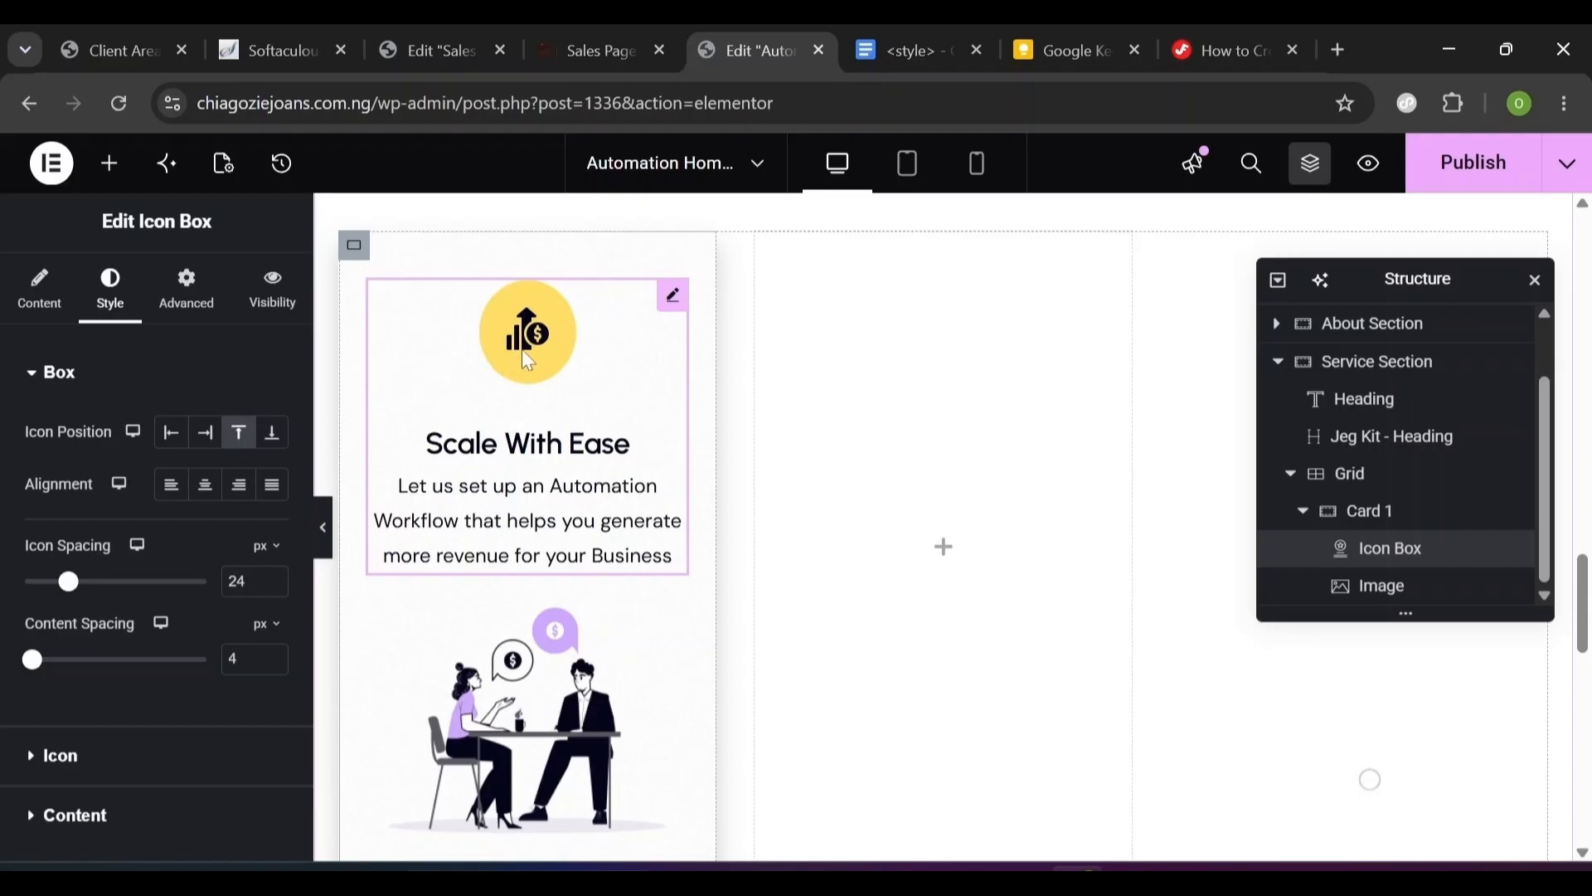
{"action": "left_click", "coordinate": [903, 51]}
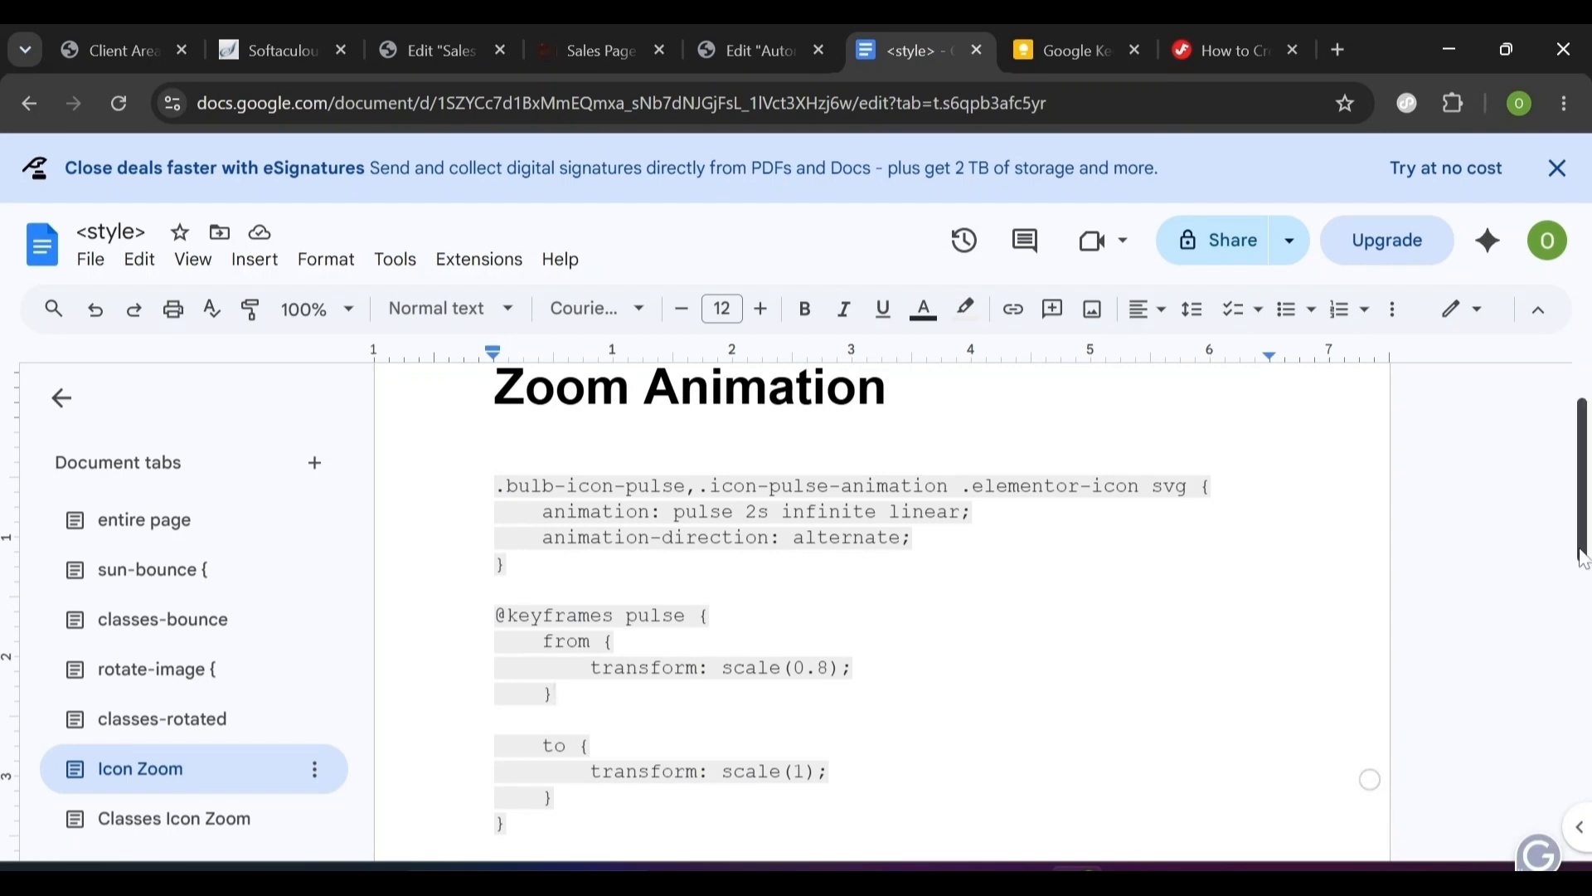
- Select the Zoom Animation CSS from .bulb-icon-pulse to the closing brace in the Icon Zoom tab
{"action": "left_click_drag", "start_coordinate": [1582, 559], "coordinate": [1583, 556]}
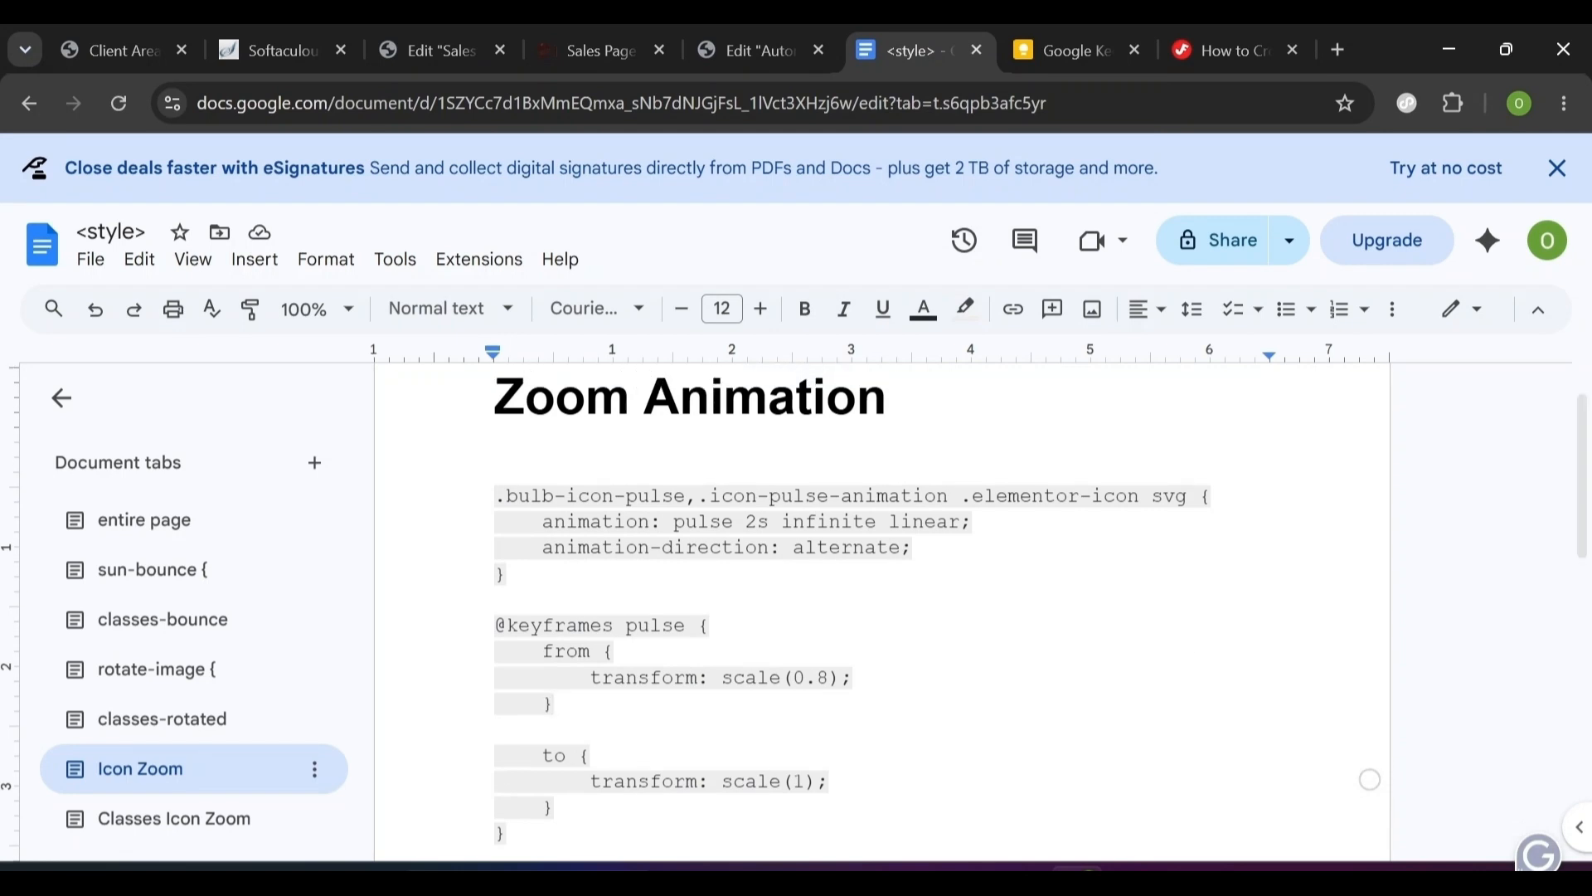
{"action": "left_click", "coordinate": [198, 772]}
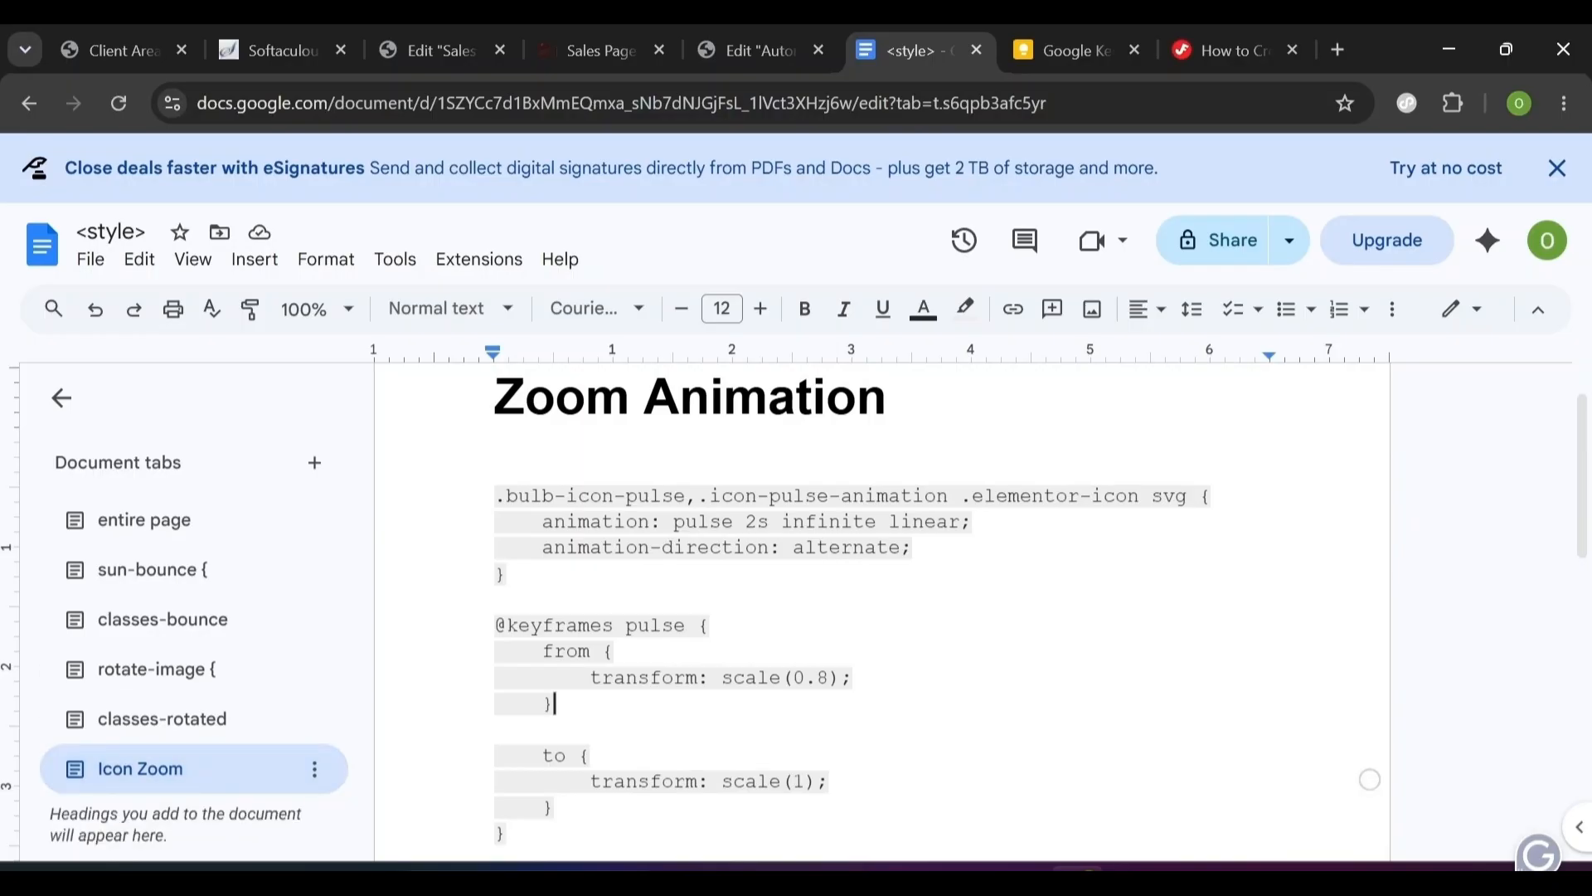
{"action": "left_click_drag", "start_coordinate": [495, 495], "coordinate": [566, 808]}
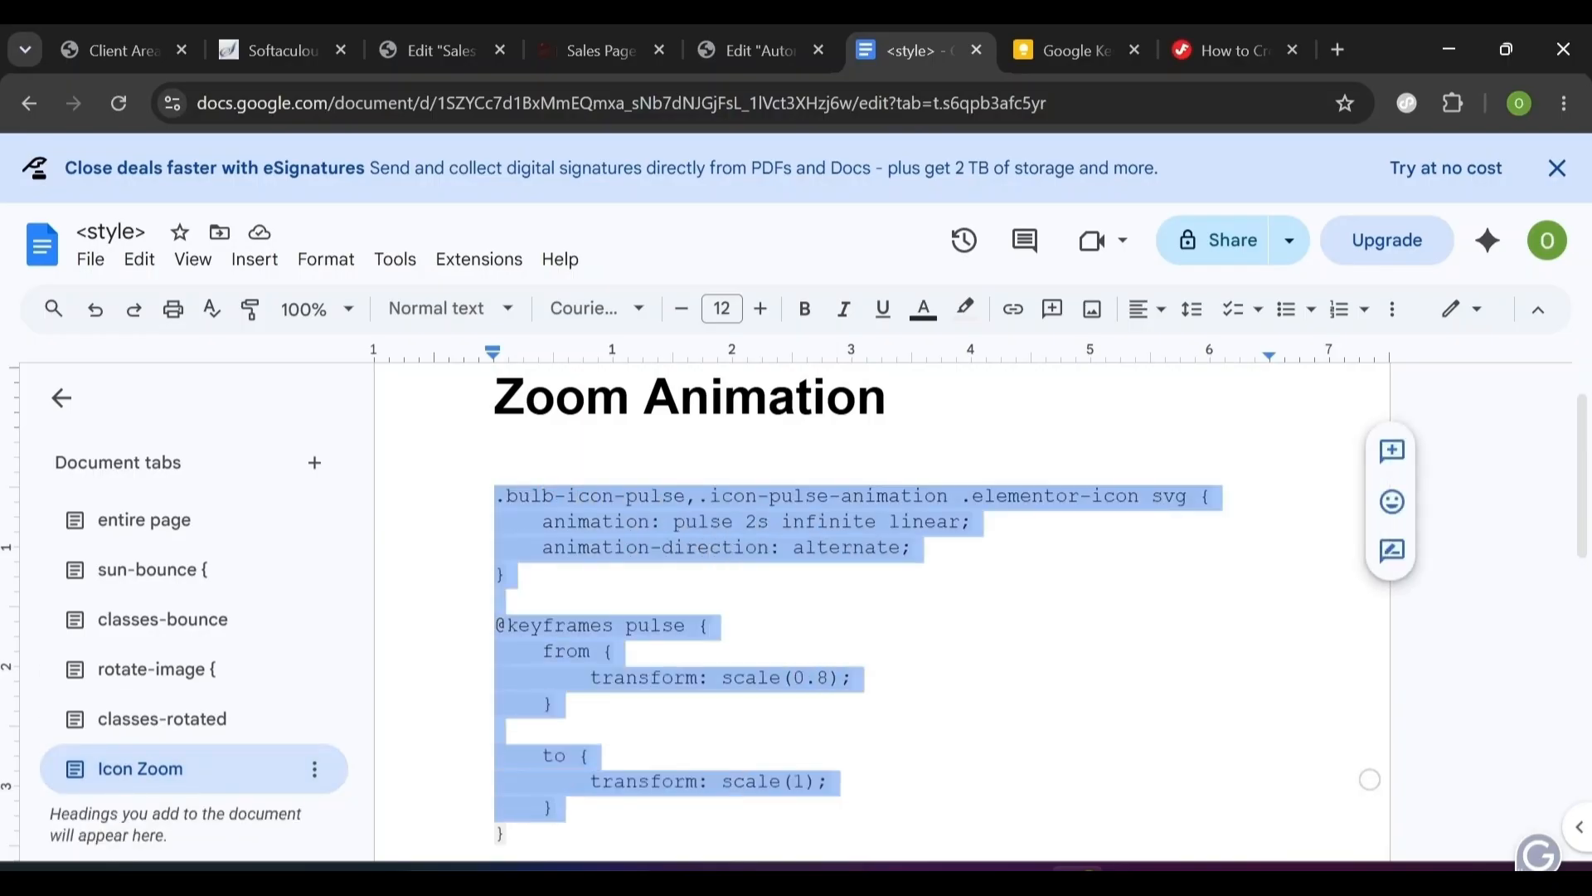
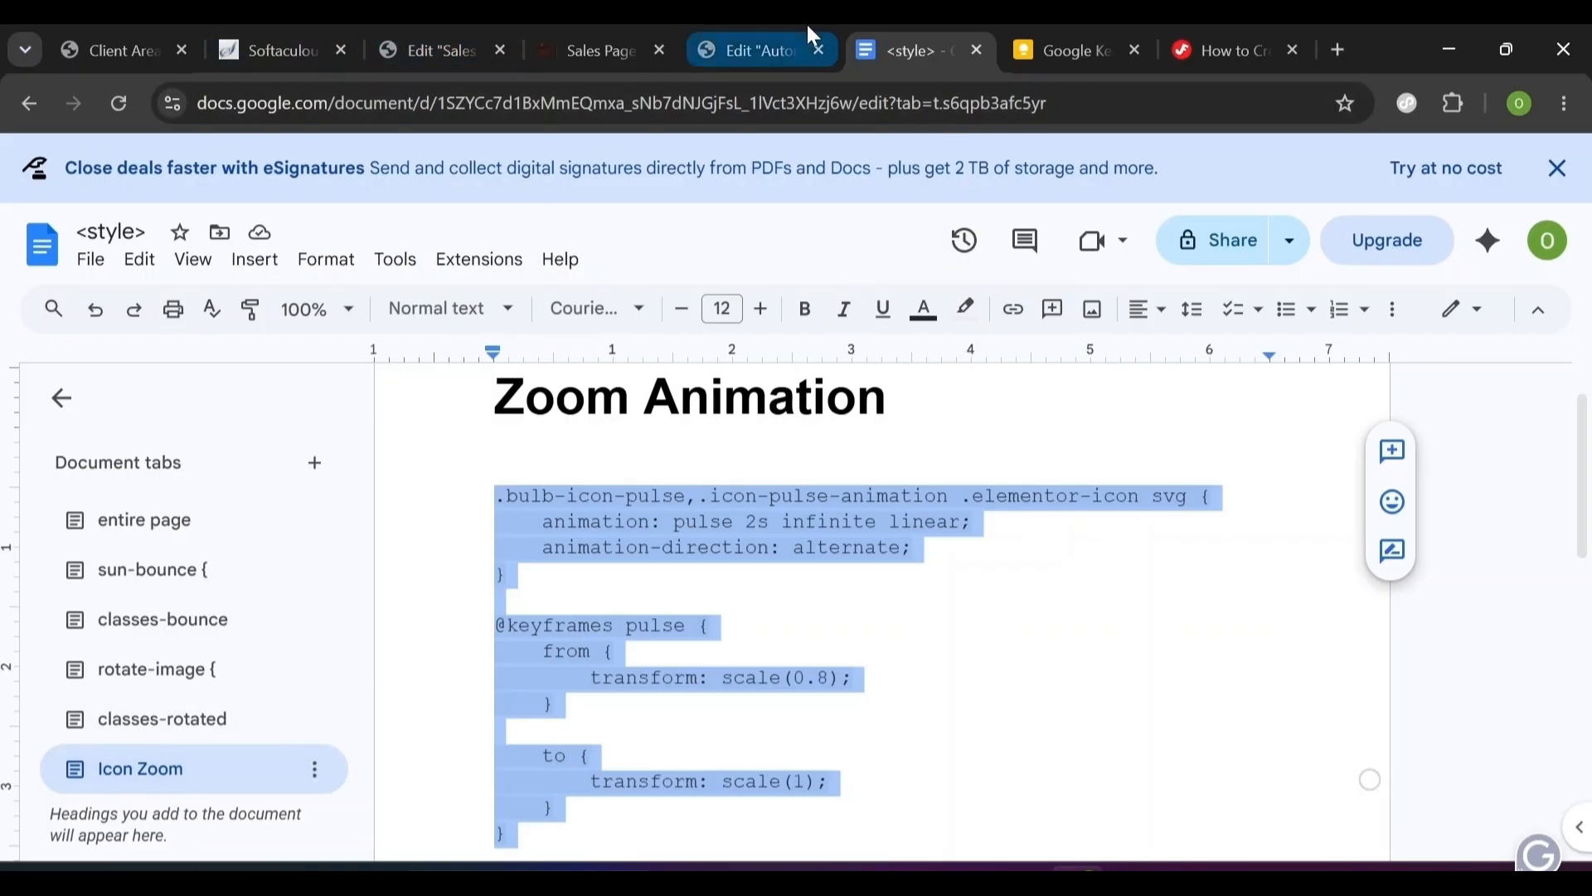
- Return to the Automation Homepage's Elementor editor tab
{"action": "left_click", "coordinate": [785, 24]}
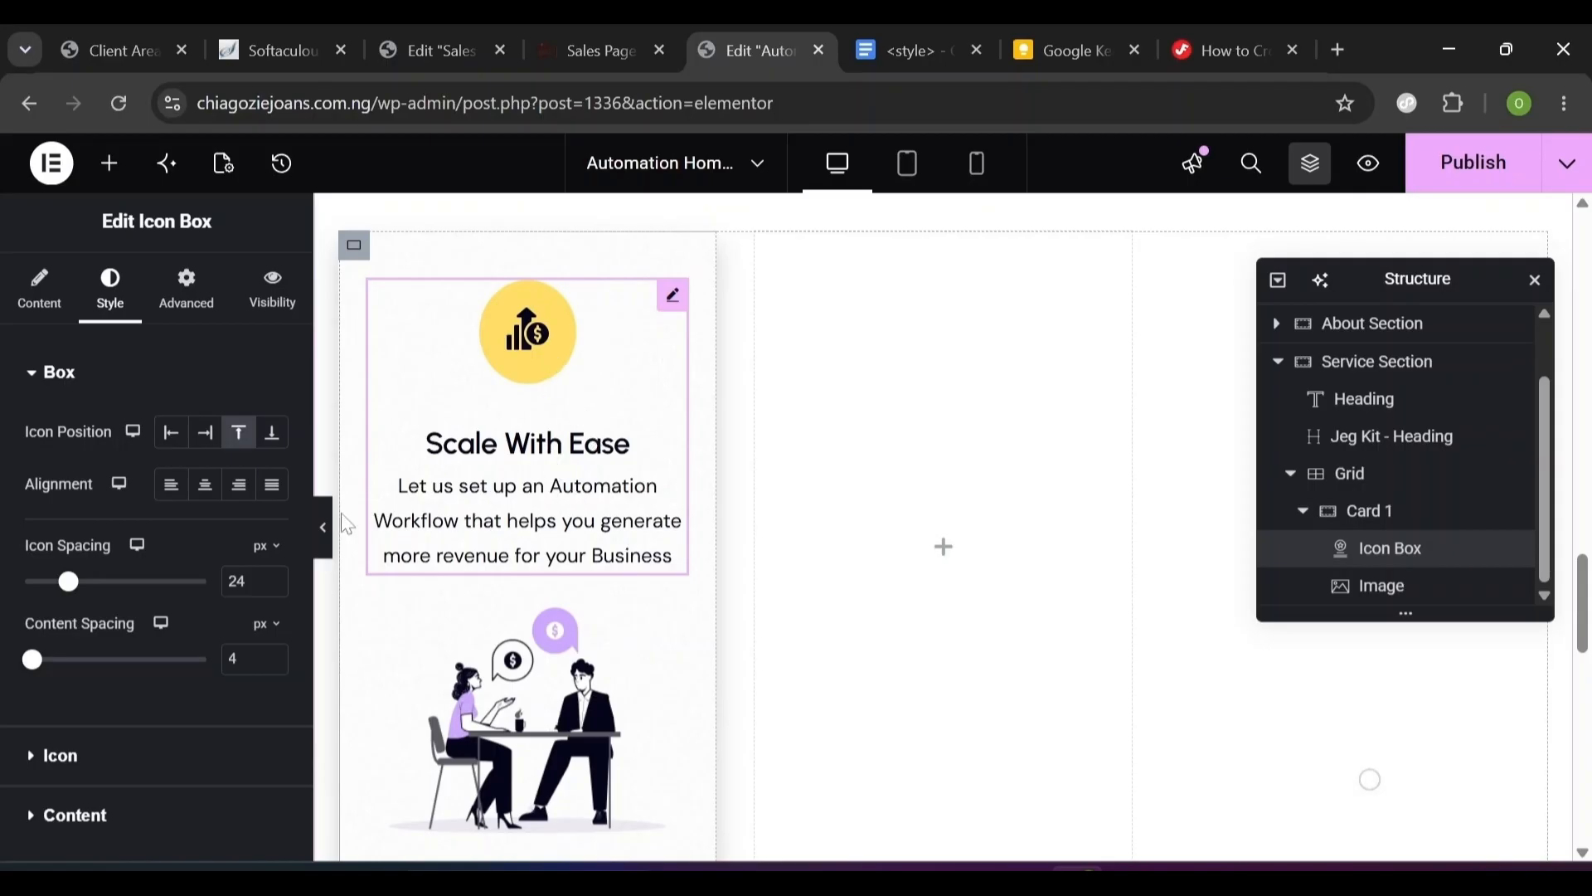
- Paste the pulse animation and keyframes CSS into the icon box's Advanced Custom CSS
{"action": "left_click", "coordinate": [205, 286]}
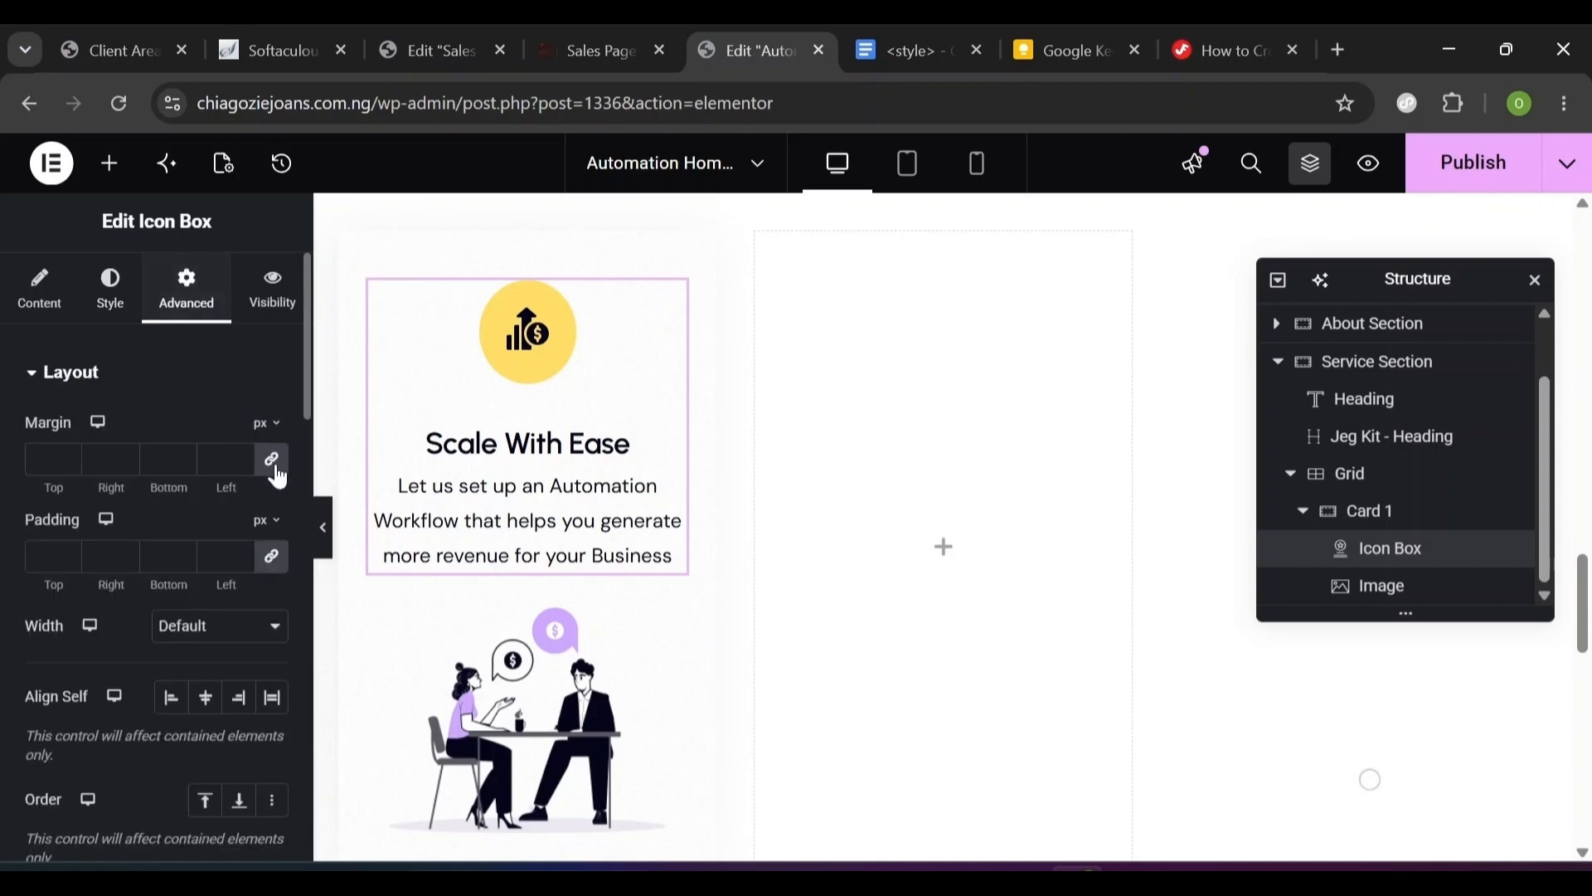
{"action": "scroll", "coordinate": [302, 519], "scroll_direction": "down", "scroll_amount": 10}
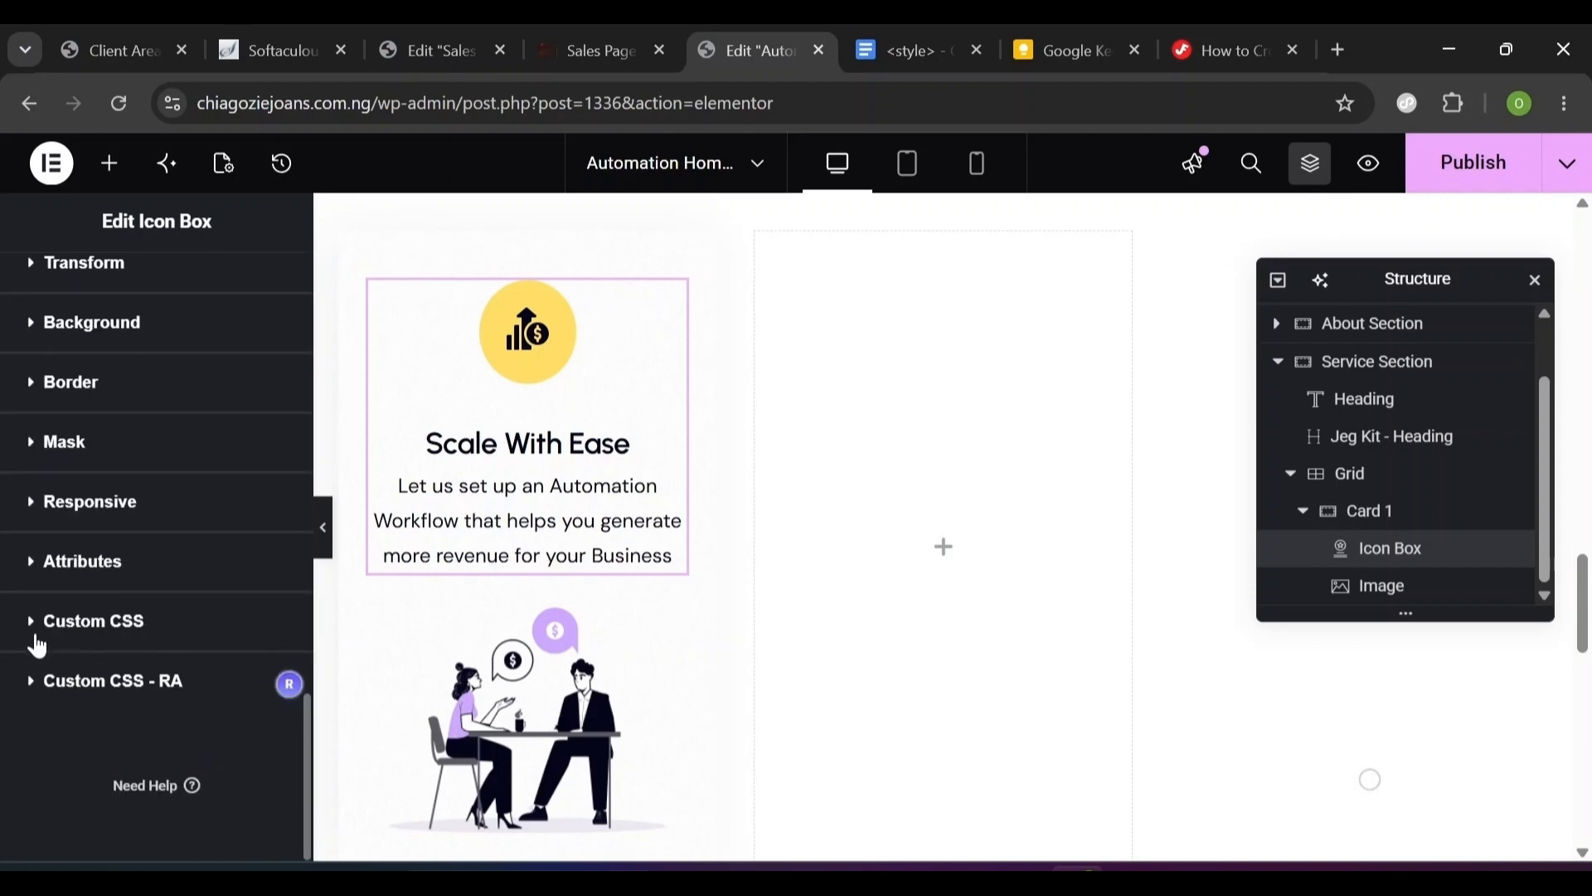
{"action": "scroll", "coordinate": [35, 641], "scroll_direction": "up", "scroll_amount": 10}
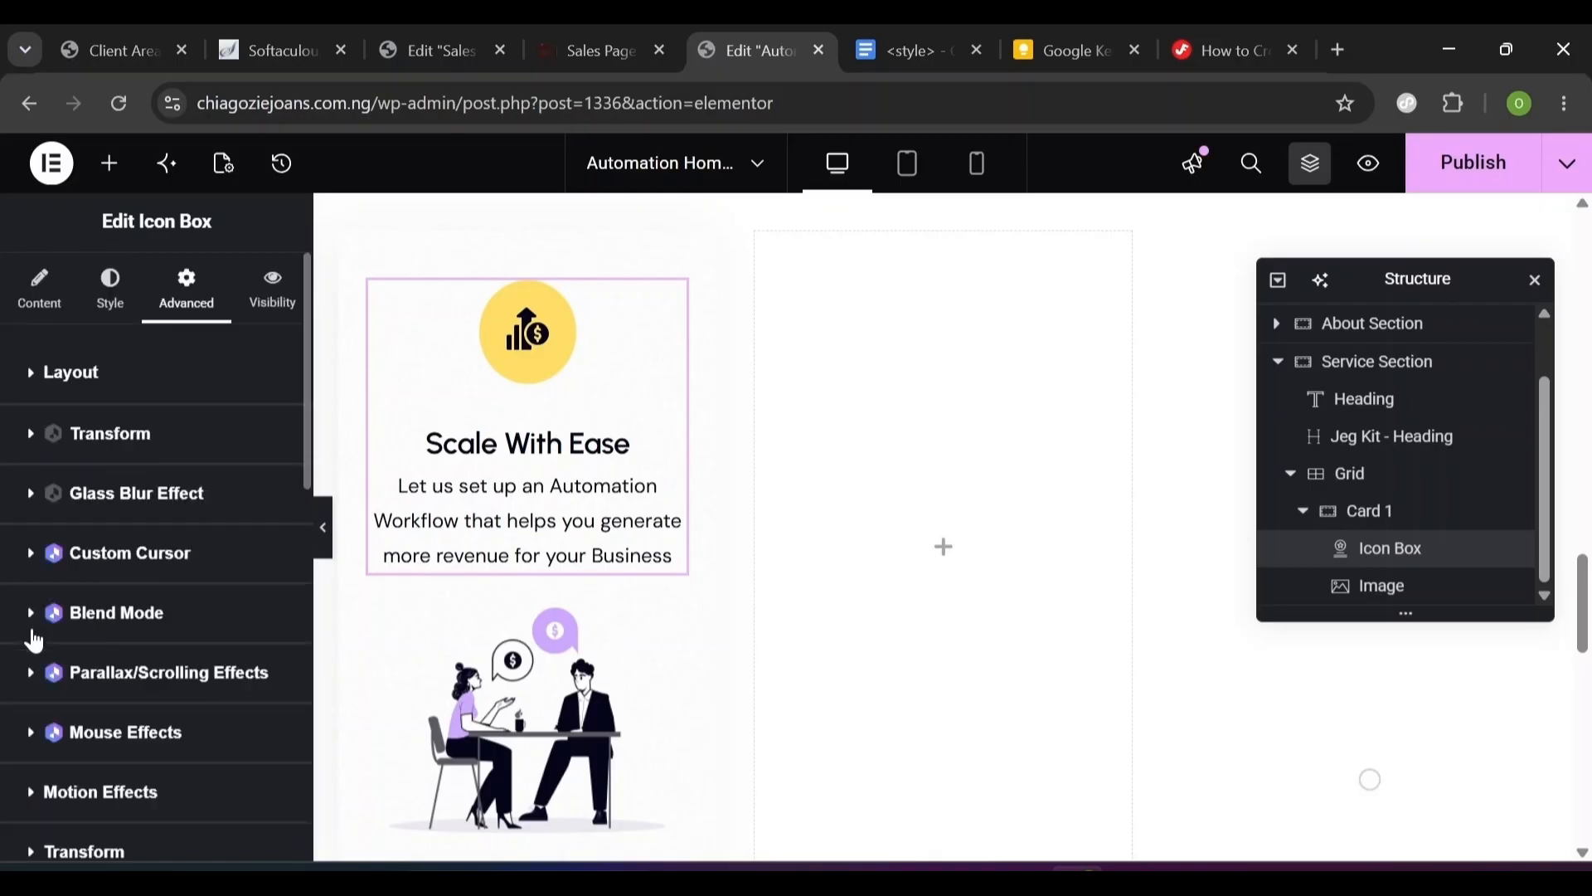
{"action": "scroll", "coordinate": [290, 663], "scroll_direction": "down", "scroll_amount": 10}
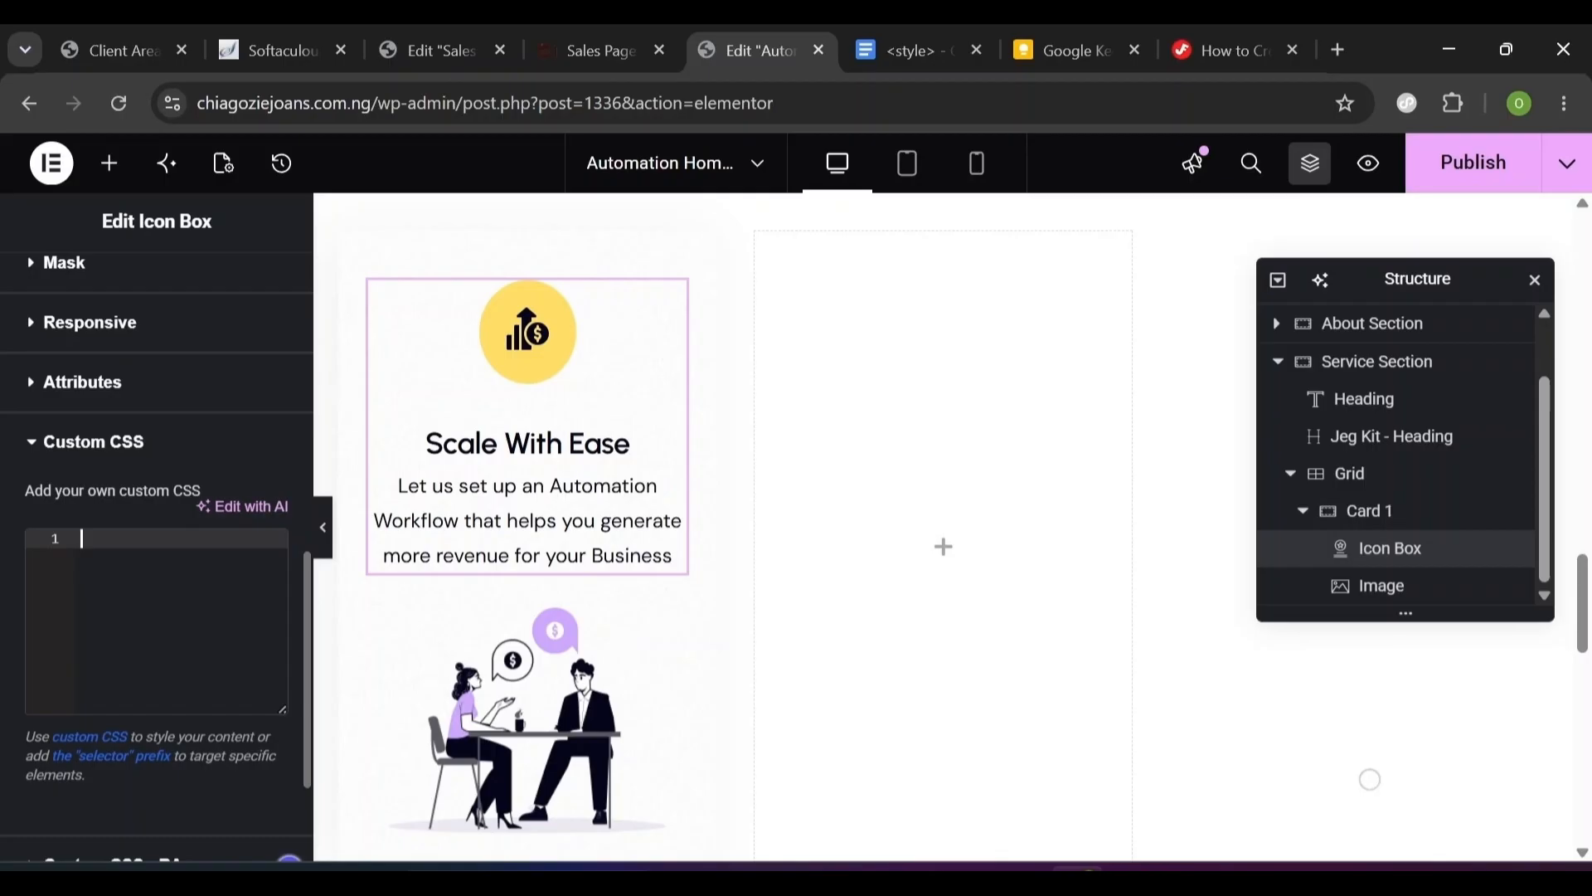
{"action": "key", "text": "ctrl+v"}
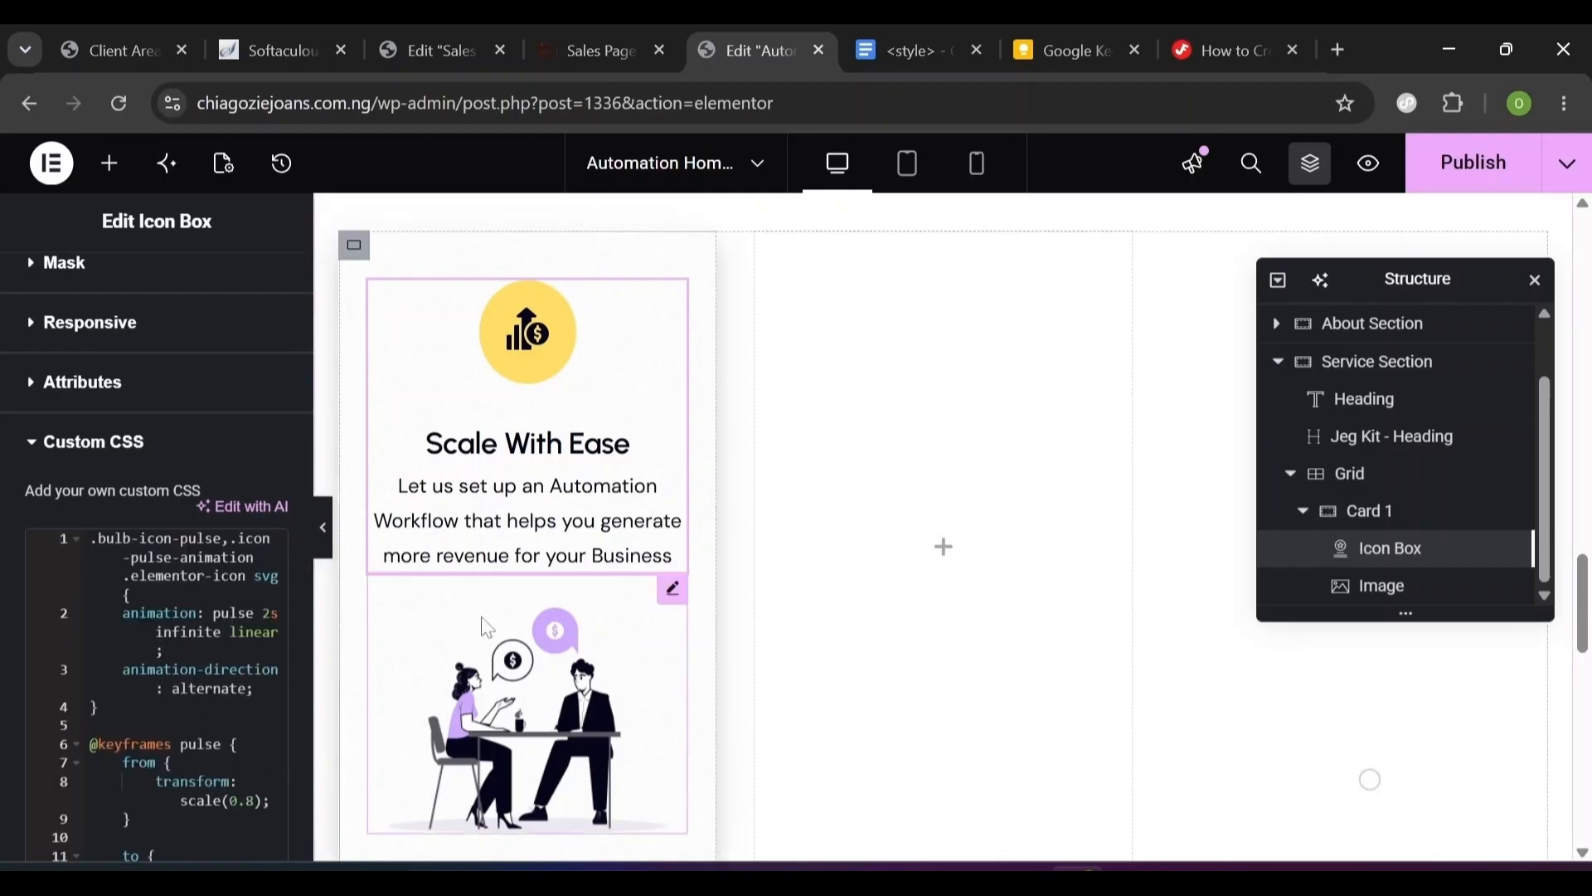
{"action": "scroll", "coordinate": [305, 439], "scroll_direction": "up", "scroll_amount": 10}
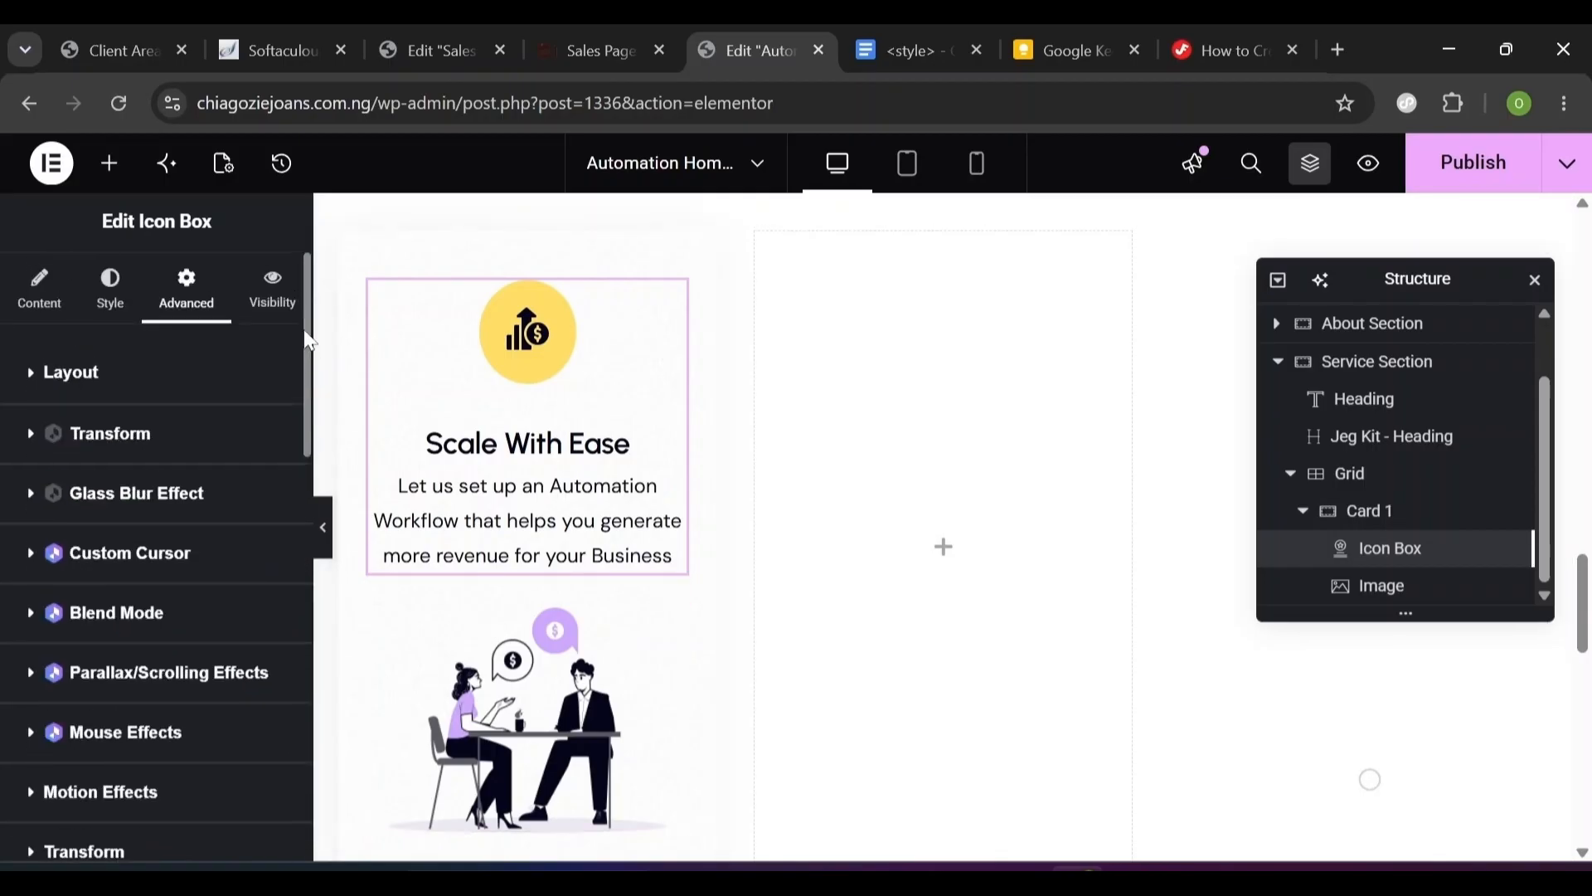
- Expand the icon box's Layout settings and go back to the style notes doc
{"action": "left_click", "coordinate": [29, 382]}
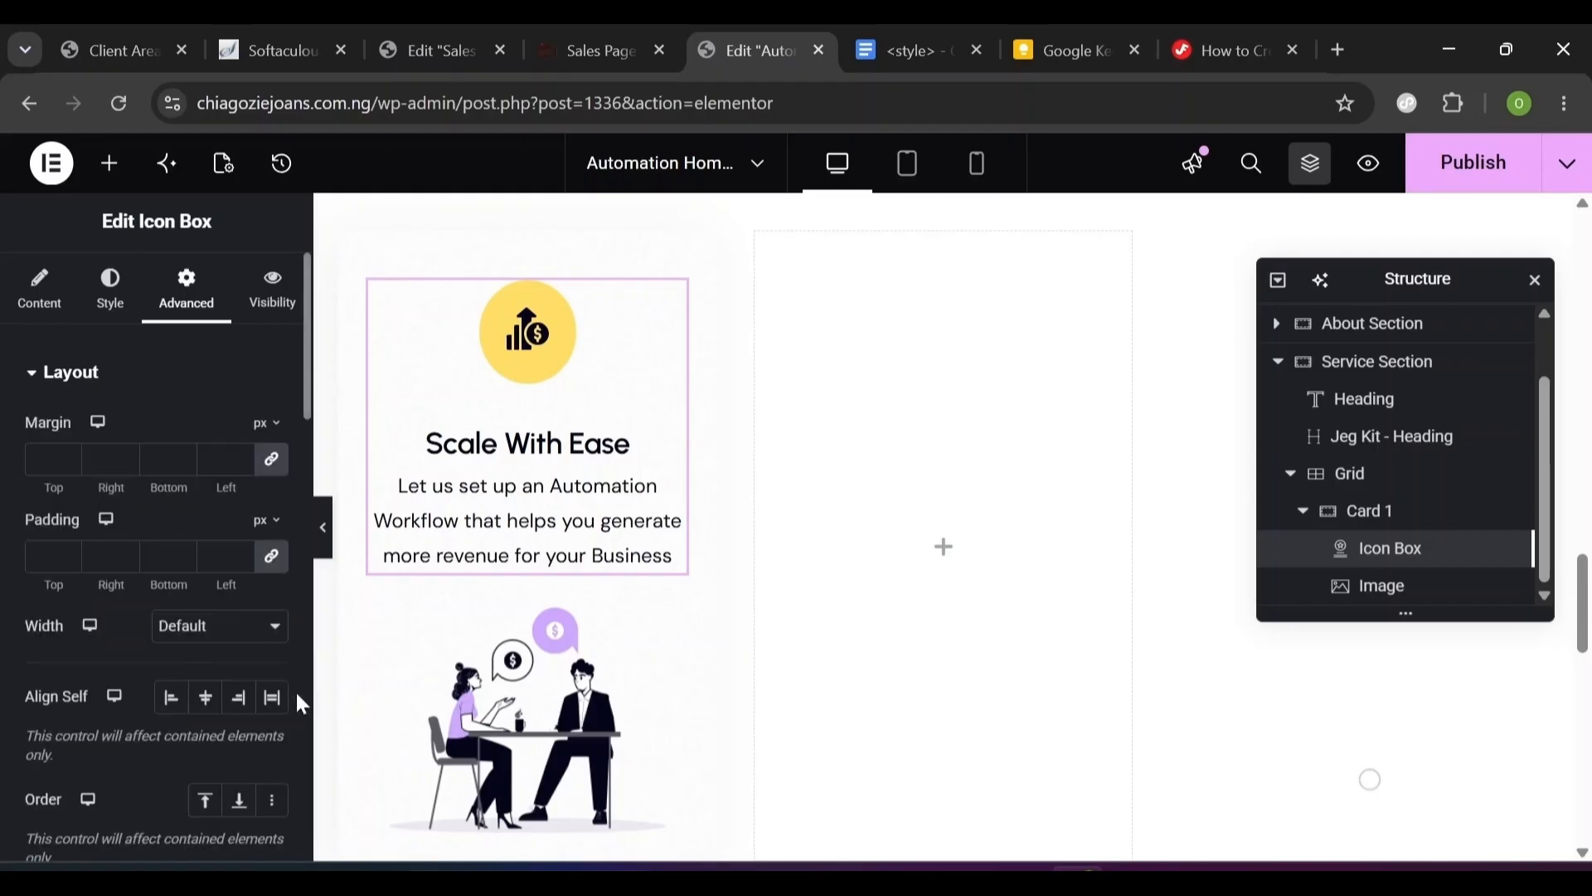
{"action": "scroll", "coordinate": [299, 699], "scroll_direction": "down", "scroll_amount": 5}
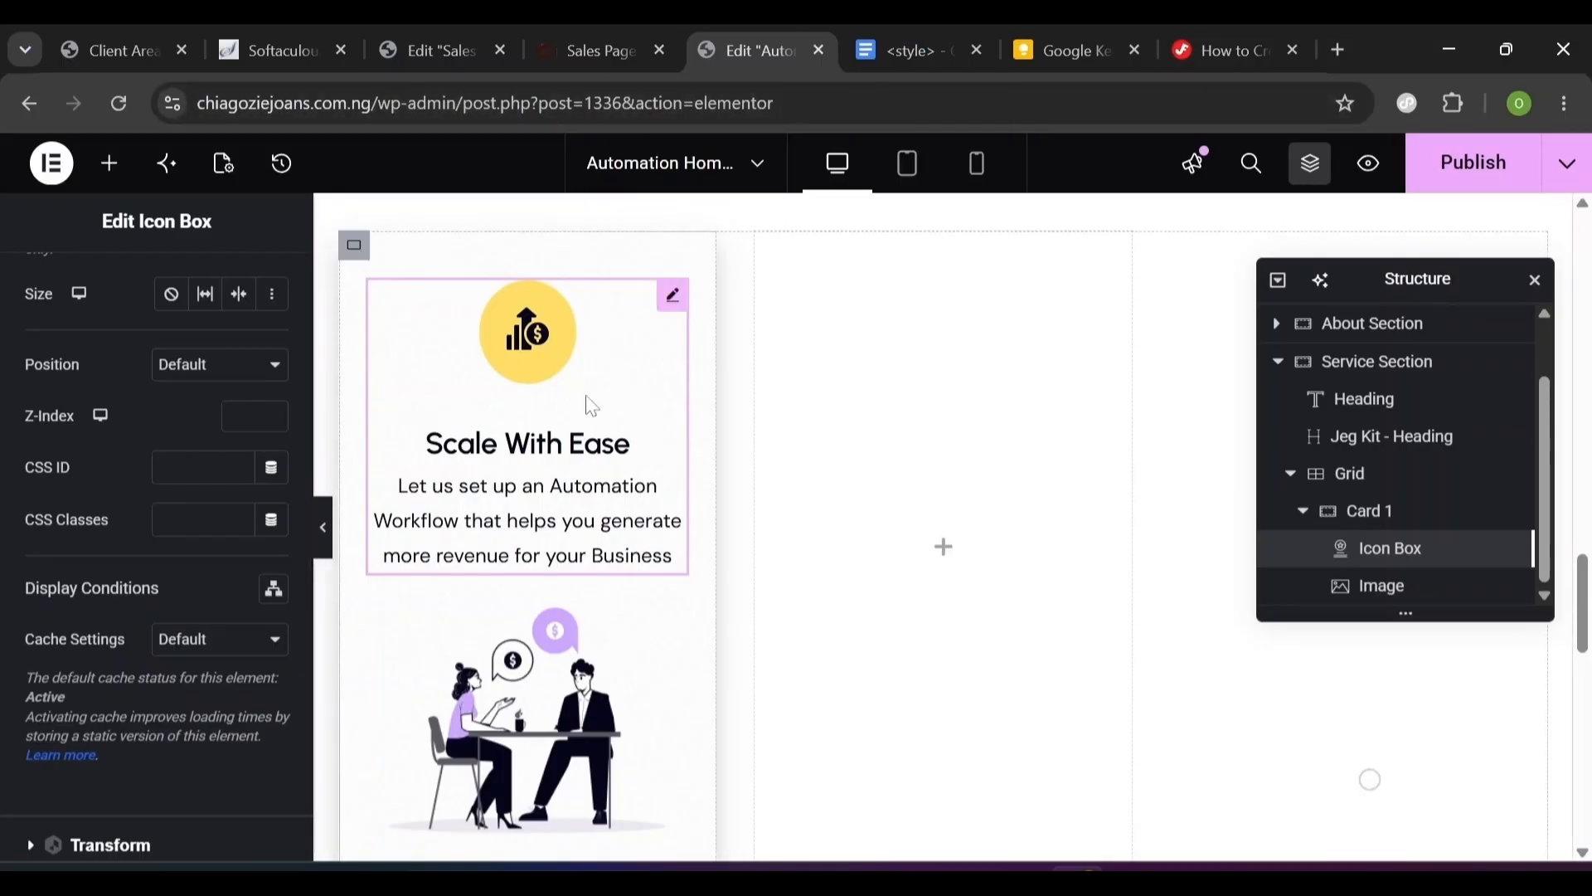
{"action": "left_click", "coordinate": [892, 43]}
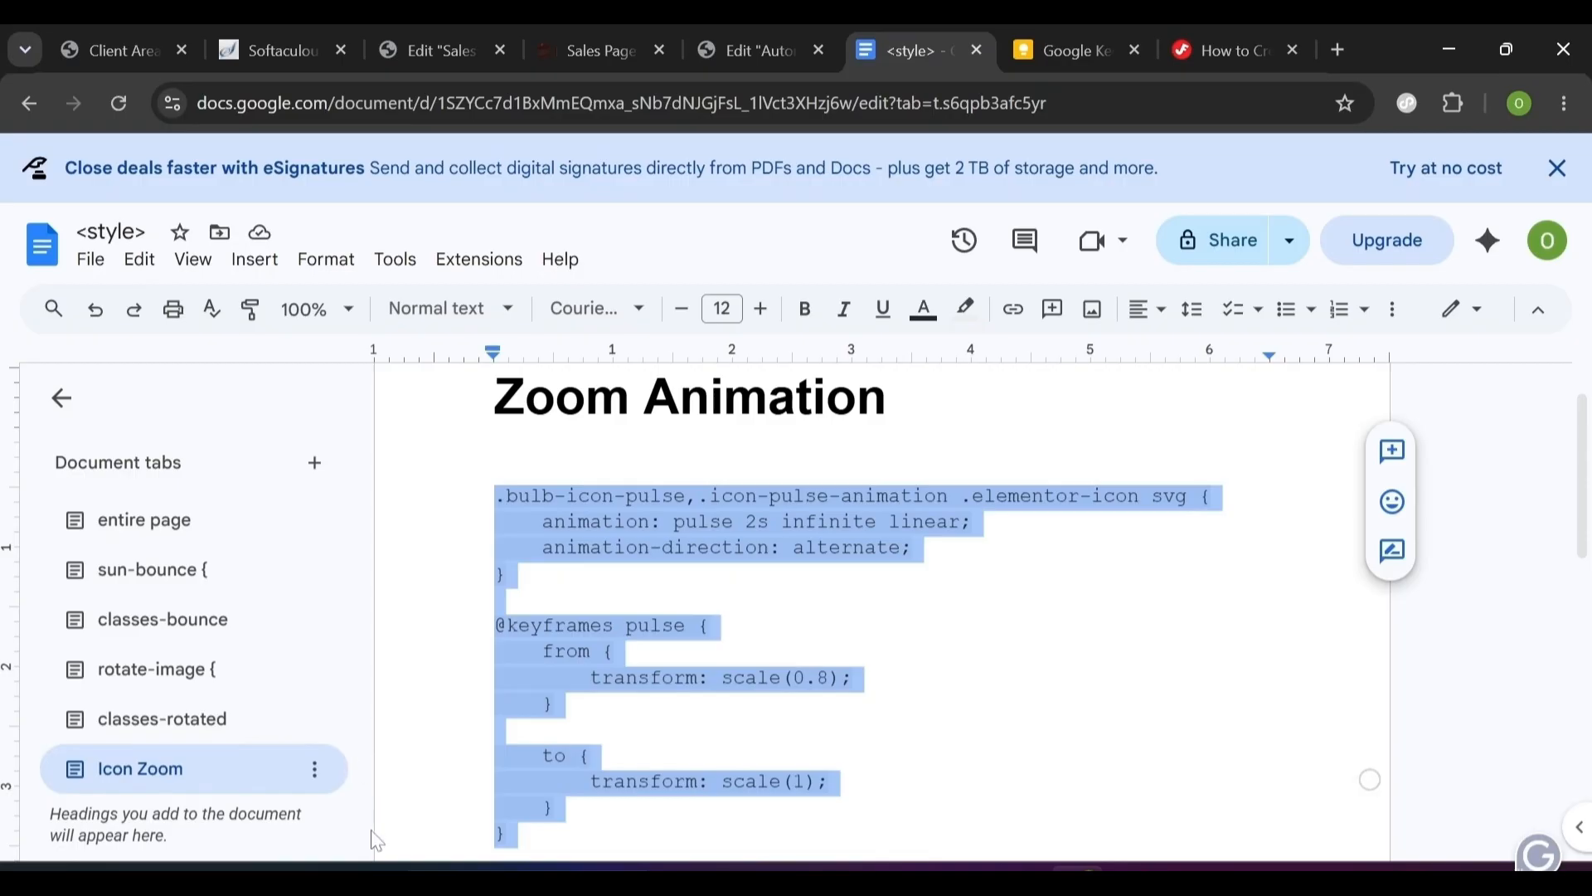
- Copy the class name icon-pulse-animation from the Classes Icon Zoom doc tab
{"action": "scroll", "coordinate": [249, 730], "scroll_direction": "down", "scroll_amount": 1}
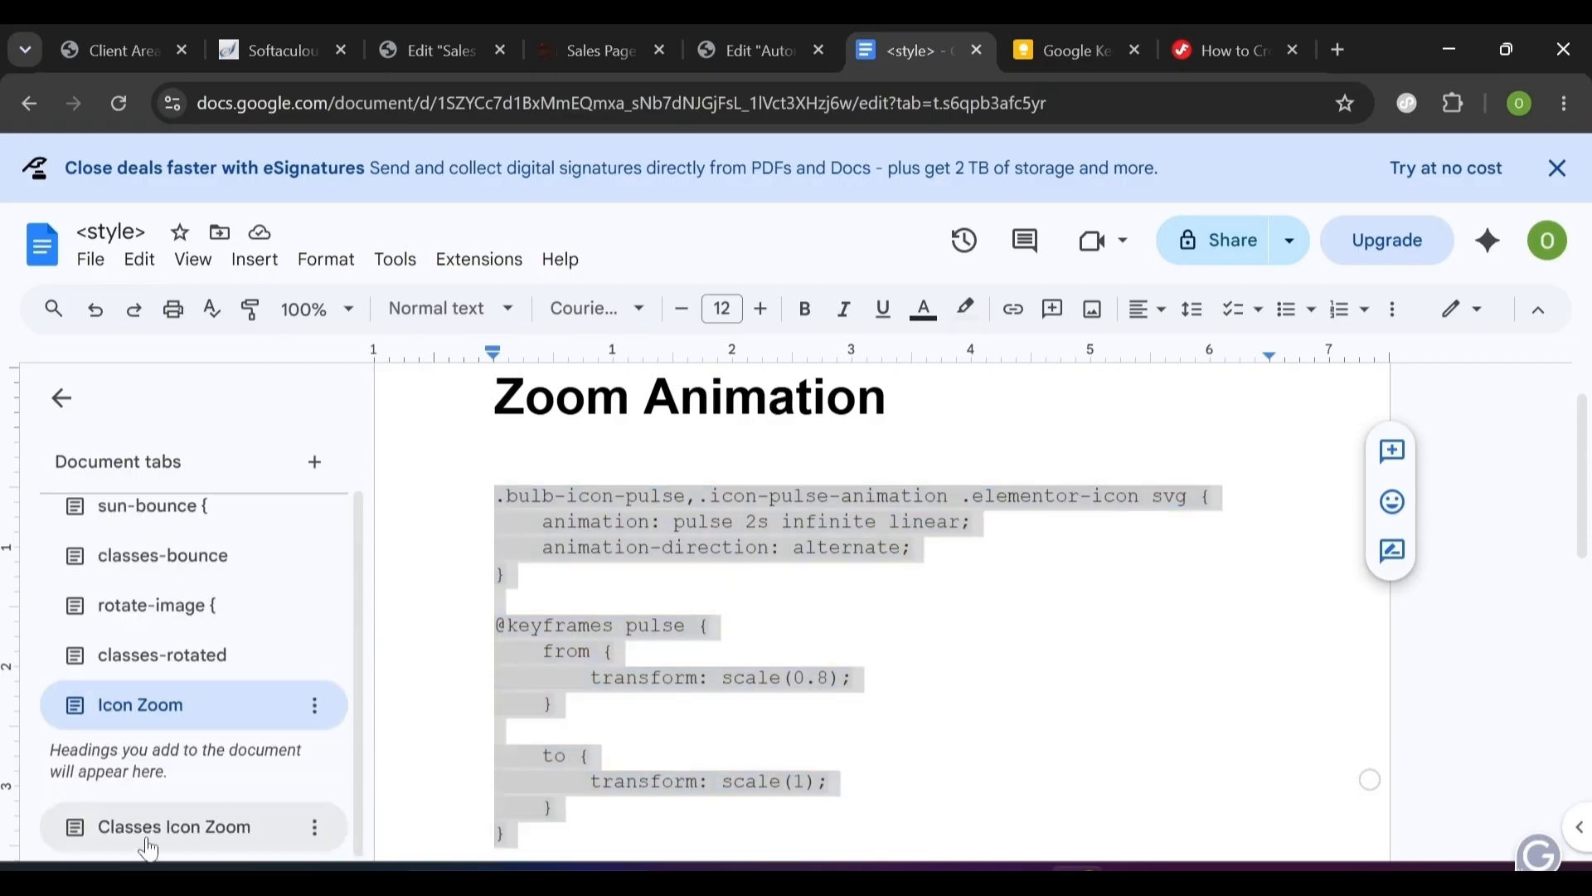
{"action": "left_click", "coordinate": [207, 830]}
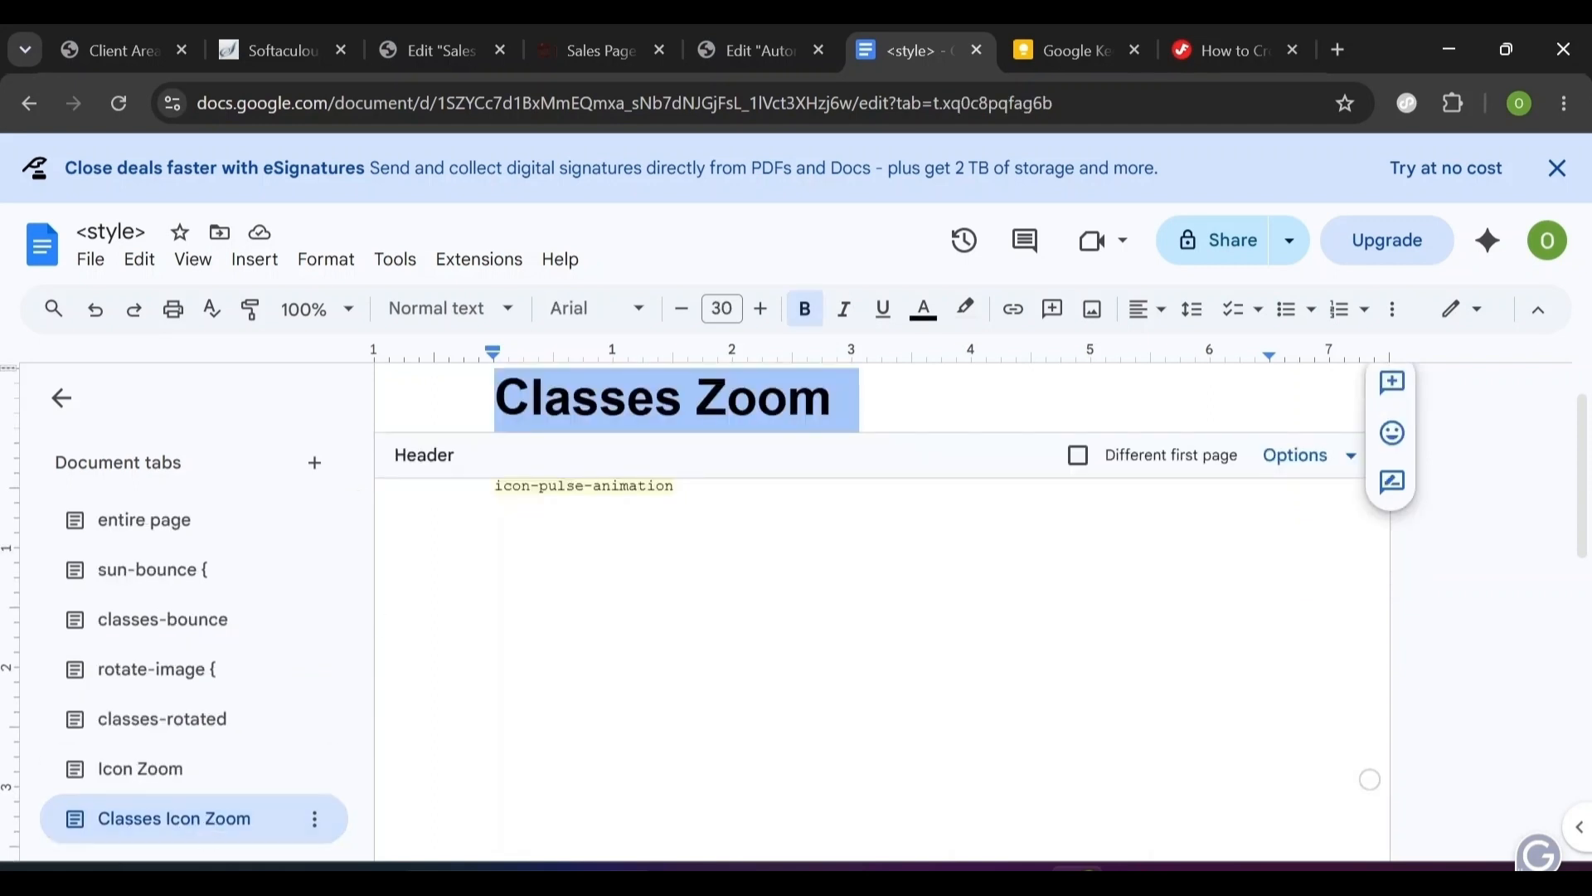
{"action": "left_click", "coordinate": [681, 485]}
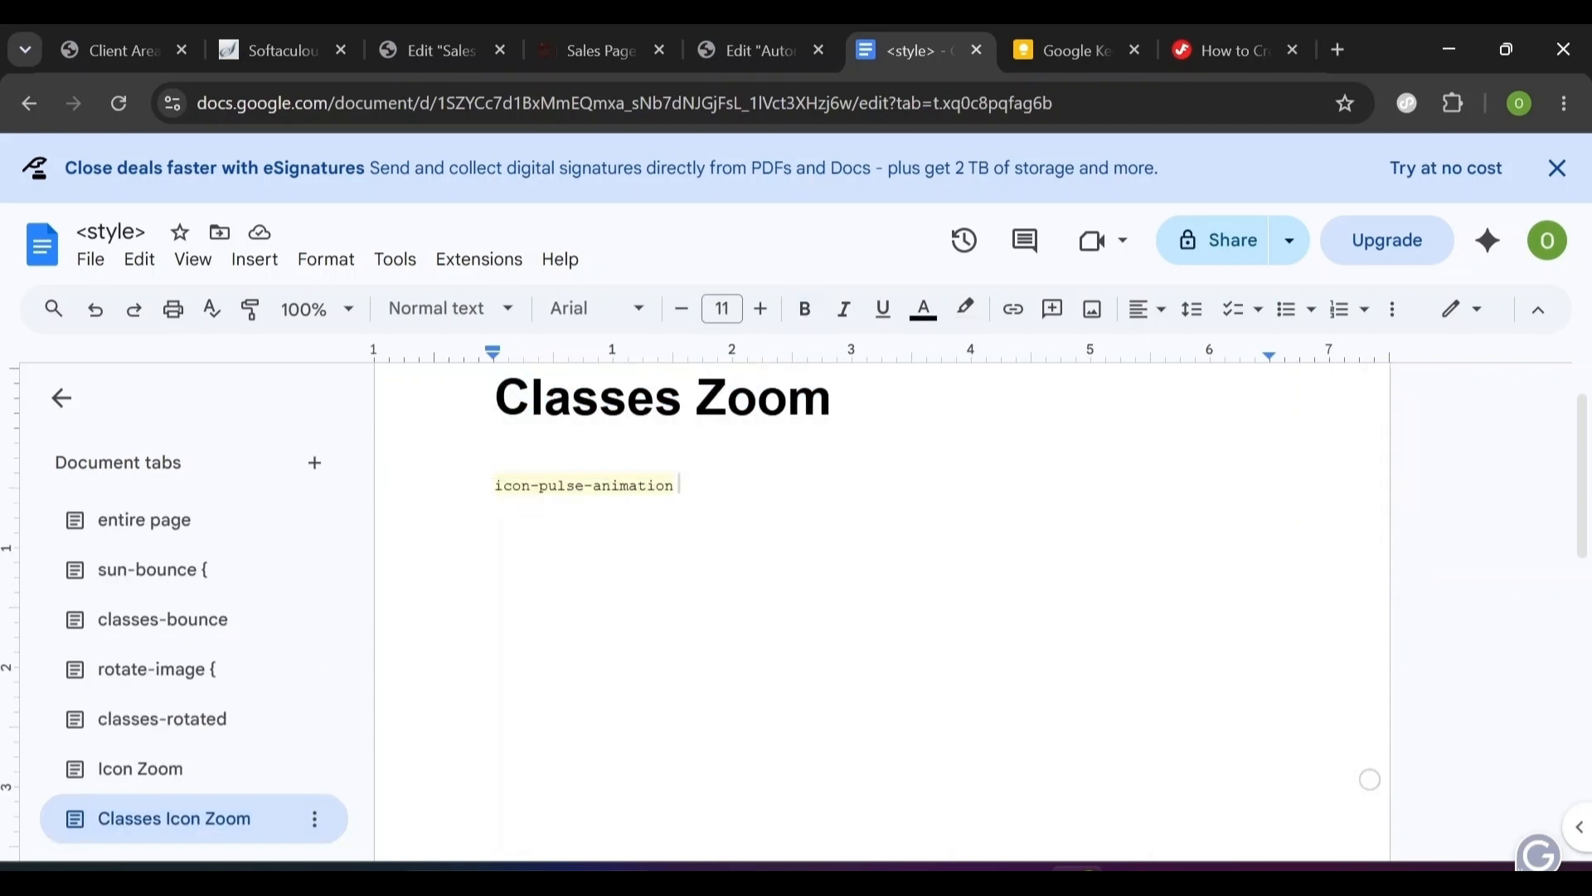
{"action": "double_click", "coordinate": [634, 486]}
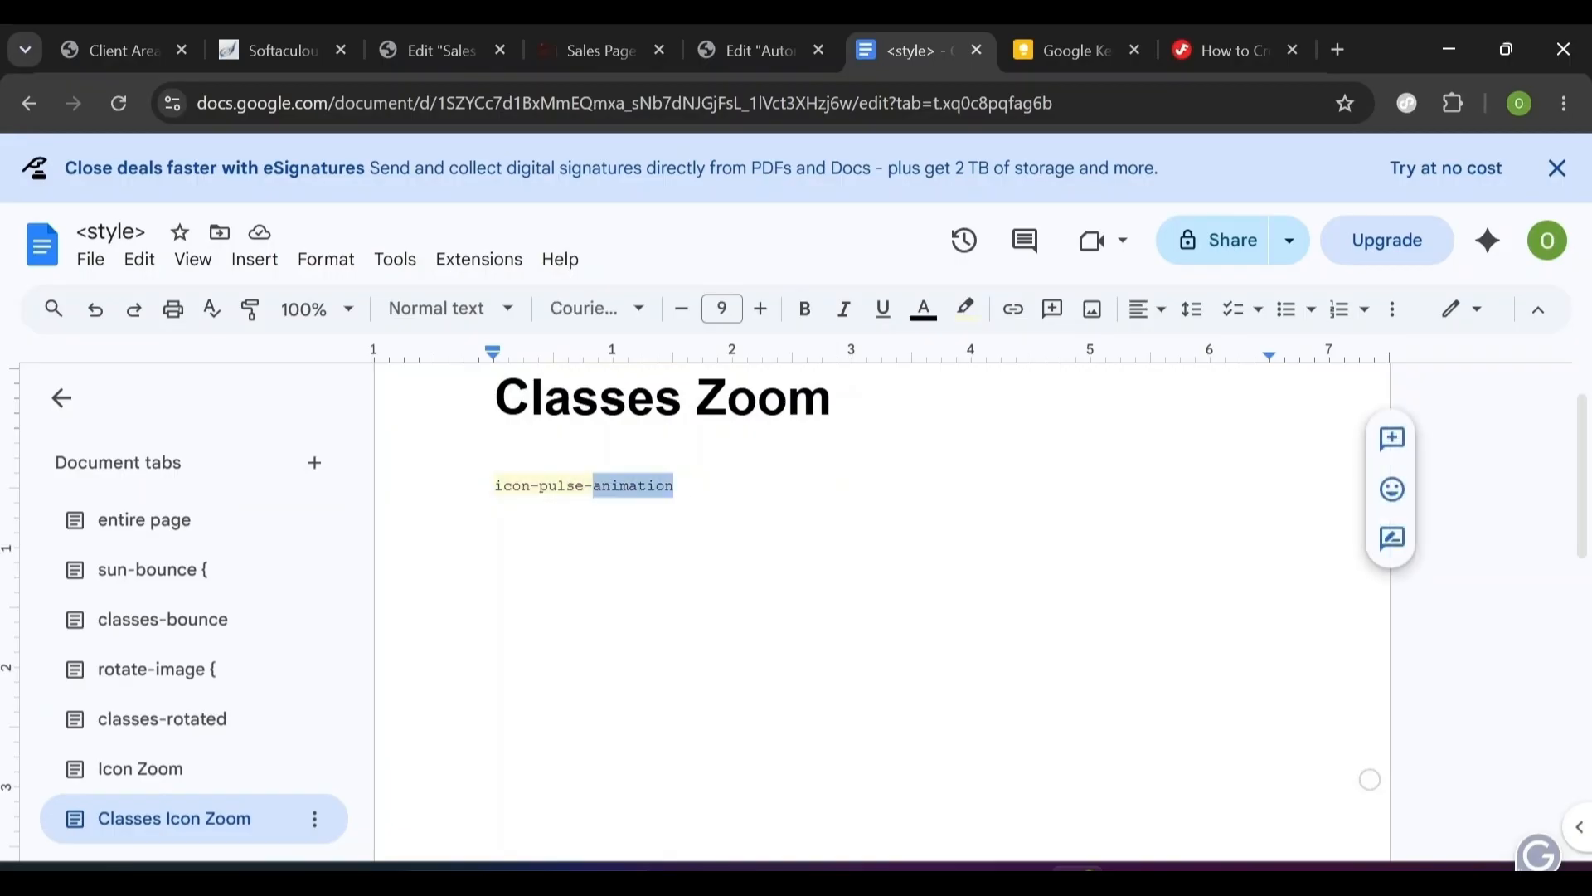
{"action": "key", "text": "ctrl+a"}
{"action": "key", "text": "ctrl+c"}
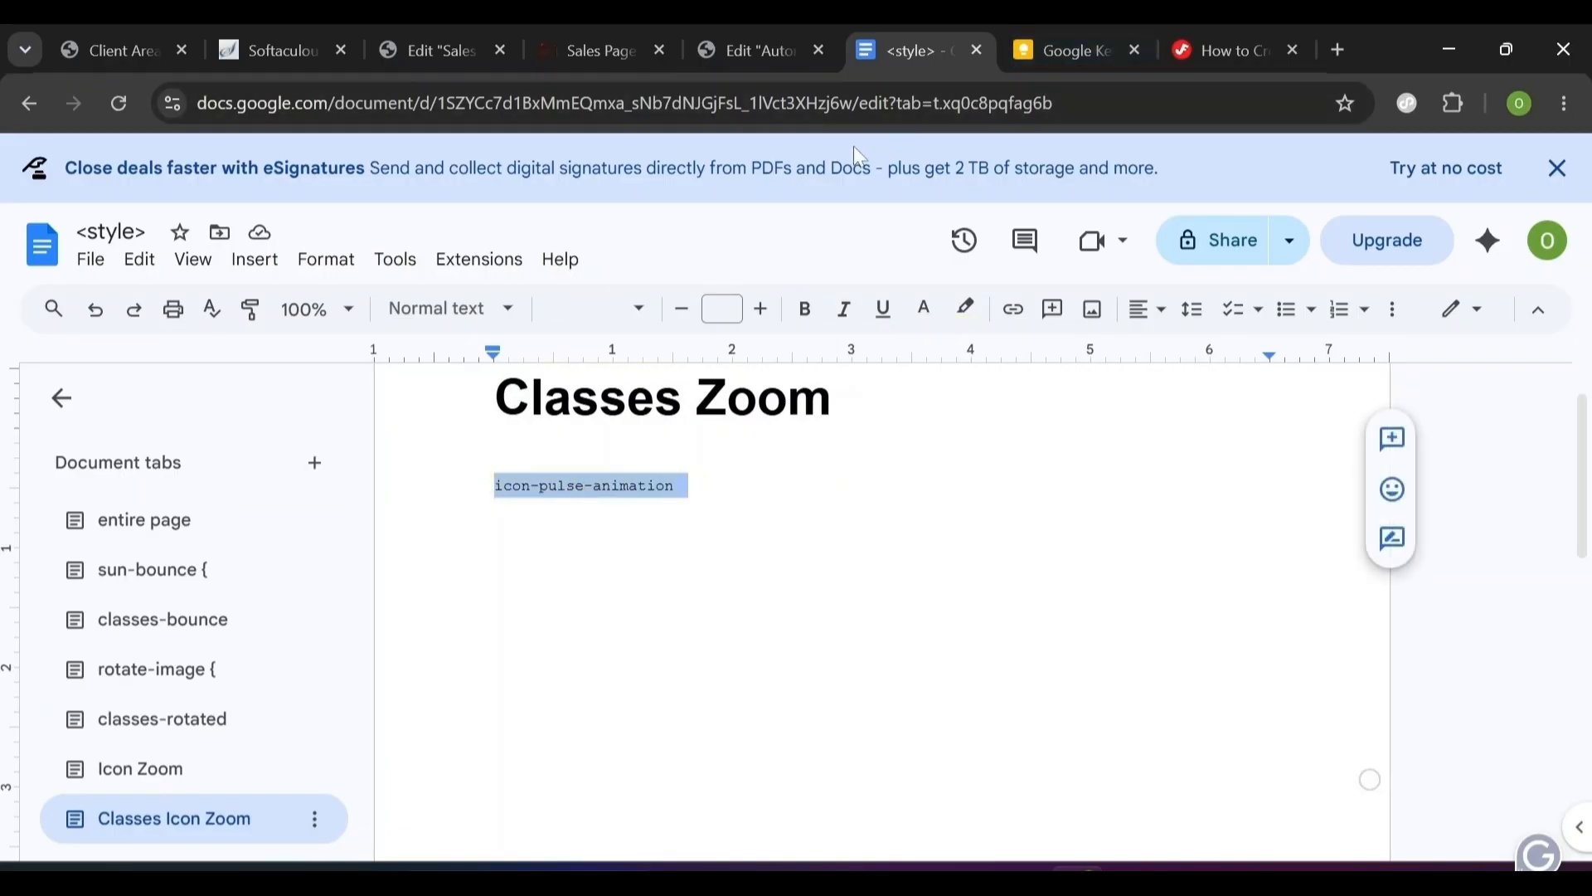
{"action": "left_click", "coordinate": [769, 48]}
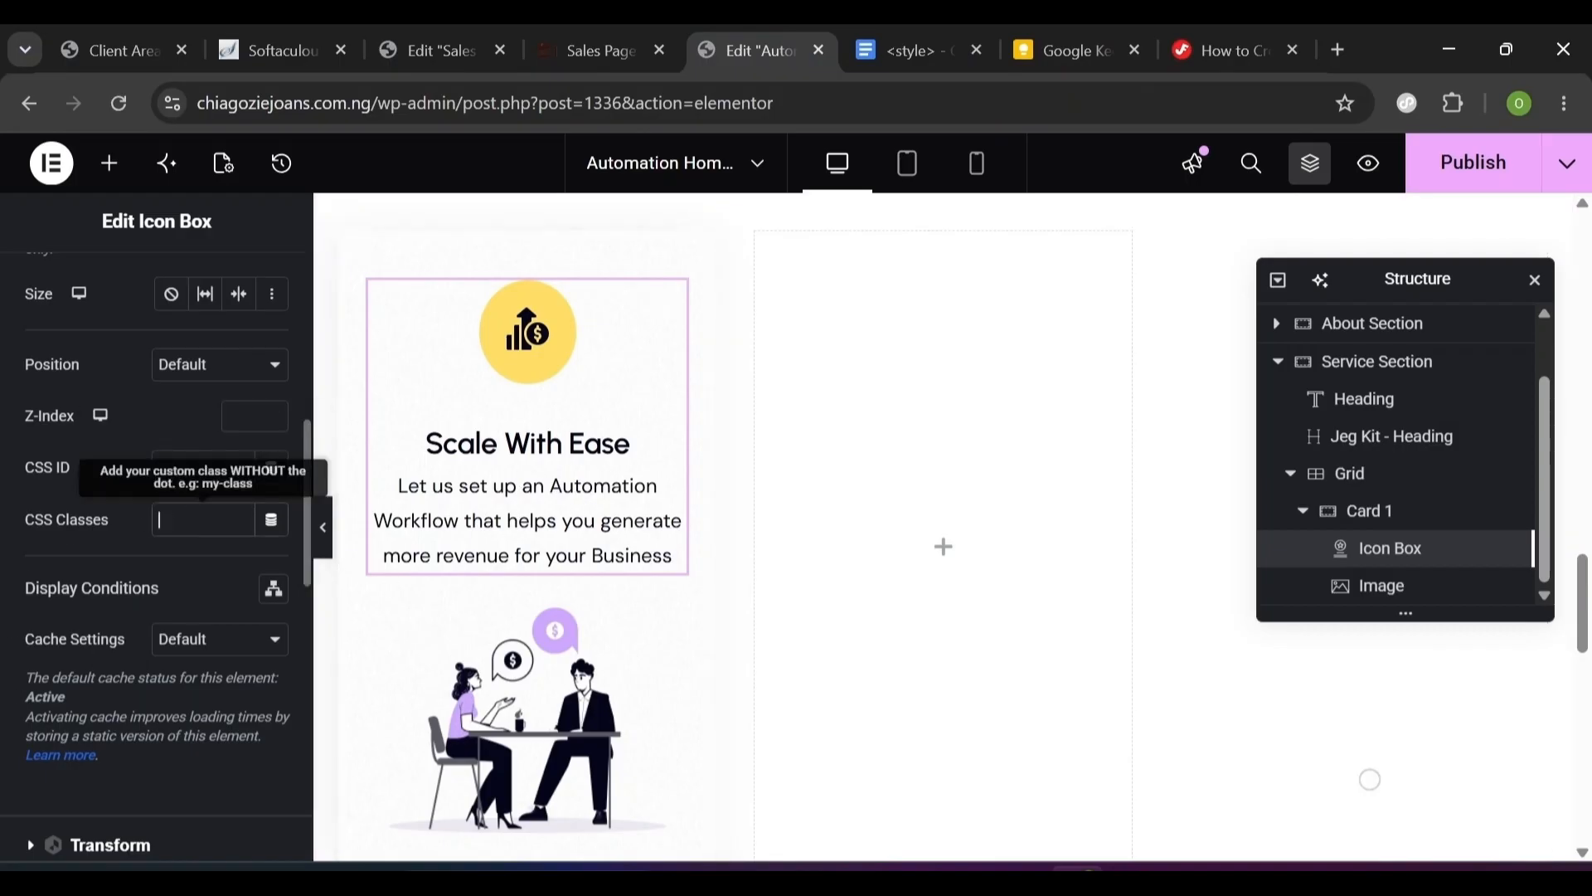
- Give the icon box the icon-pulse-animation CSS class and duplicate Card 1
{"action": "key", "text": "ctrl+v"}
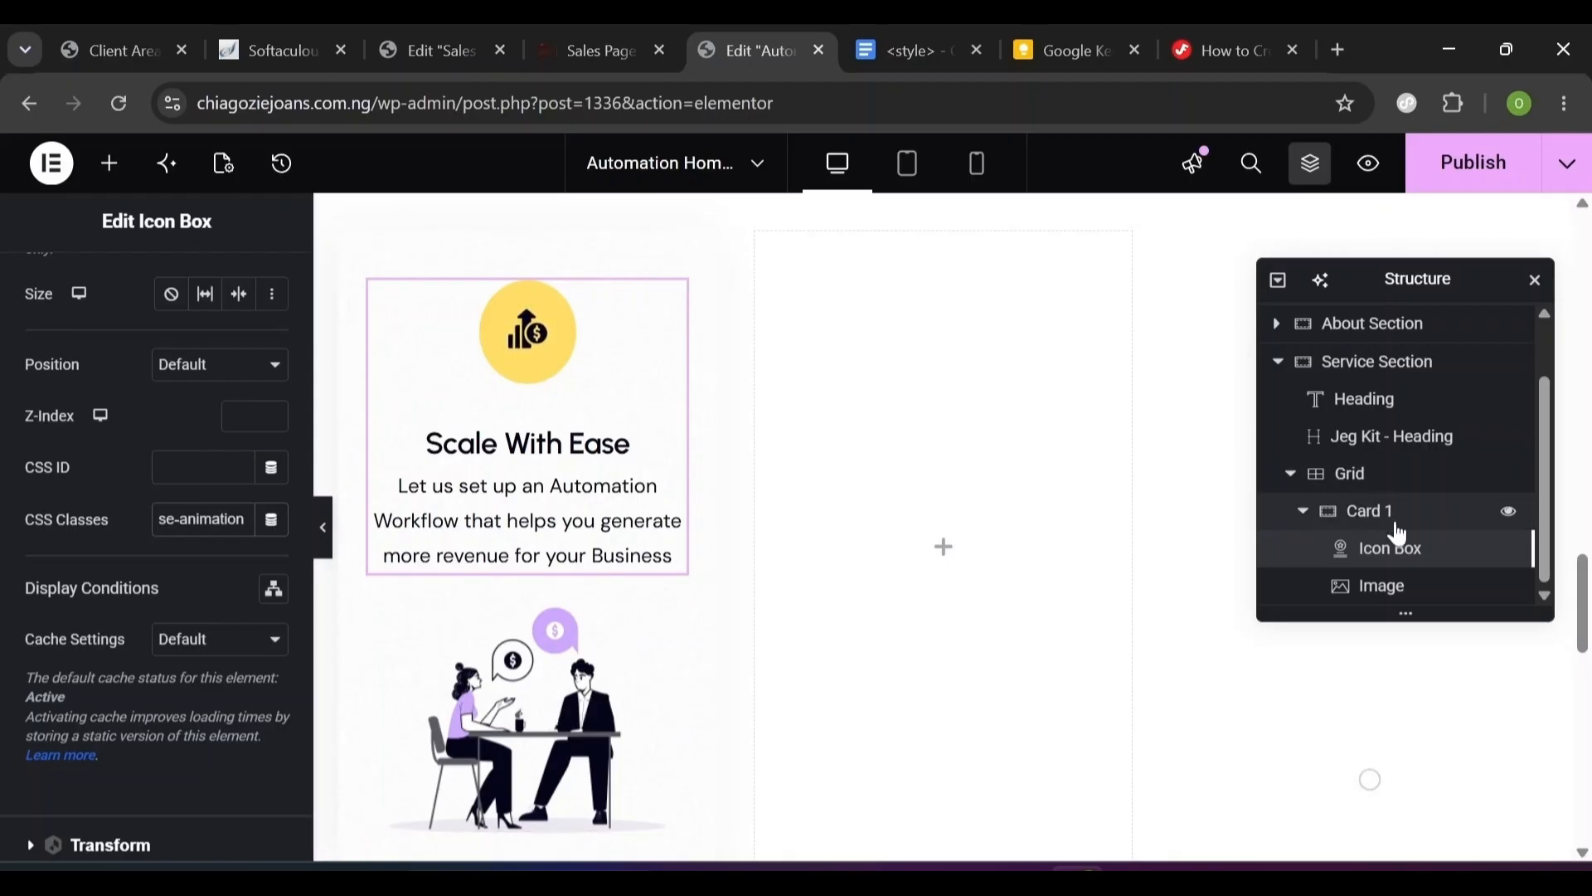
{"action": "left_click", "coordinate": [1303, 514]}
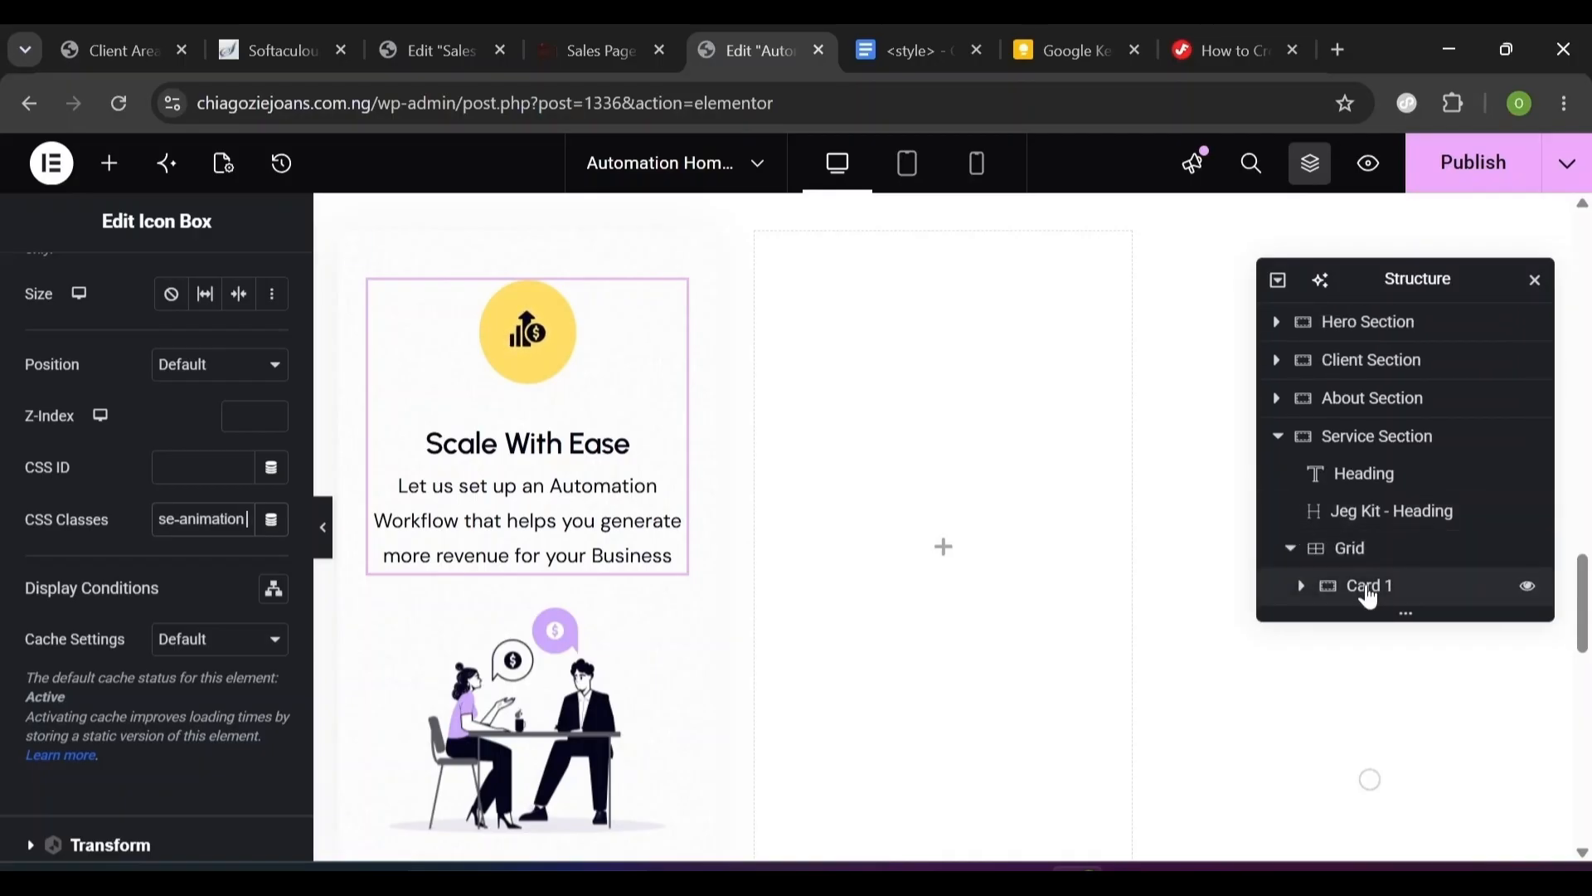
{"action": "right_click", "coordinate": [1371, 597]}
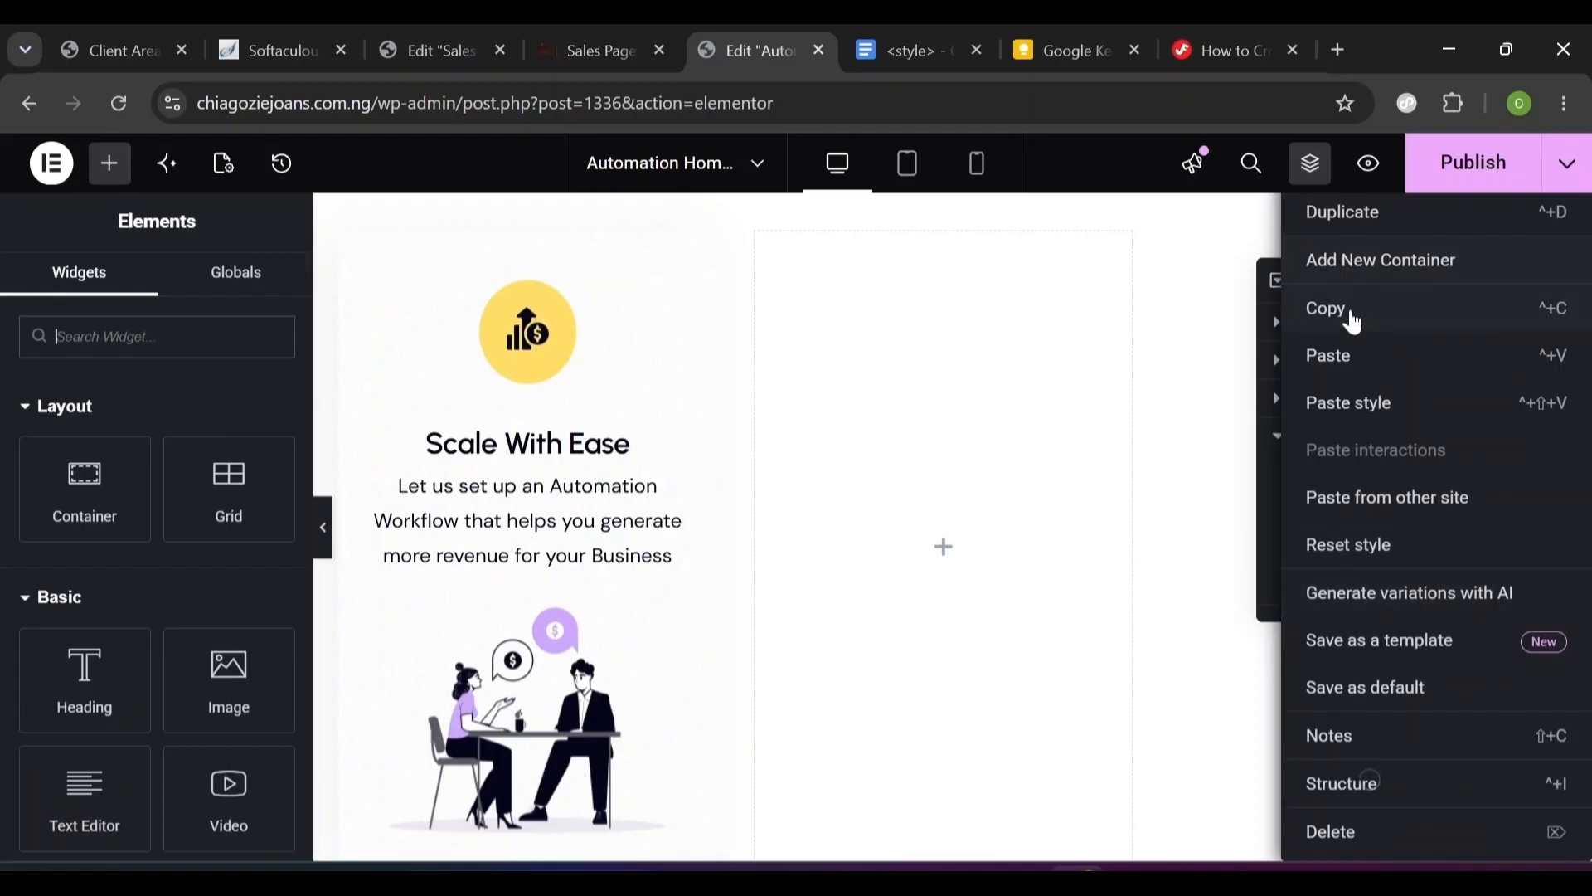
{"action": "left_click", "coordinate": [1388, 231]}
- After checking the Sales Page, duplicate the card twice more to fill the grid
{"action": "left_click", "coordinate": [612, 53]}
{"action": "left_click", "coordinate": [755, 51]}
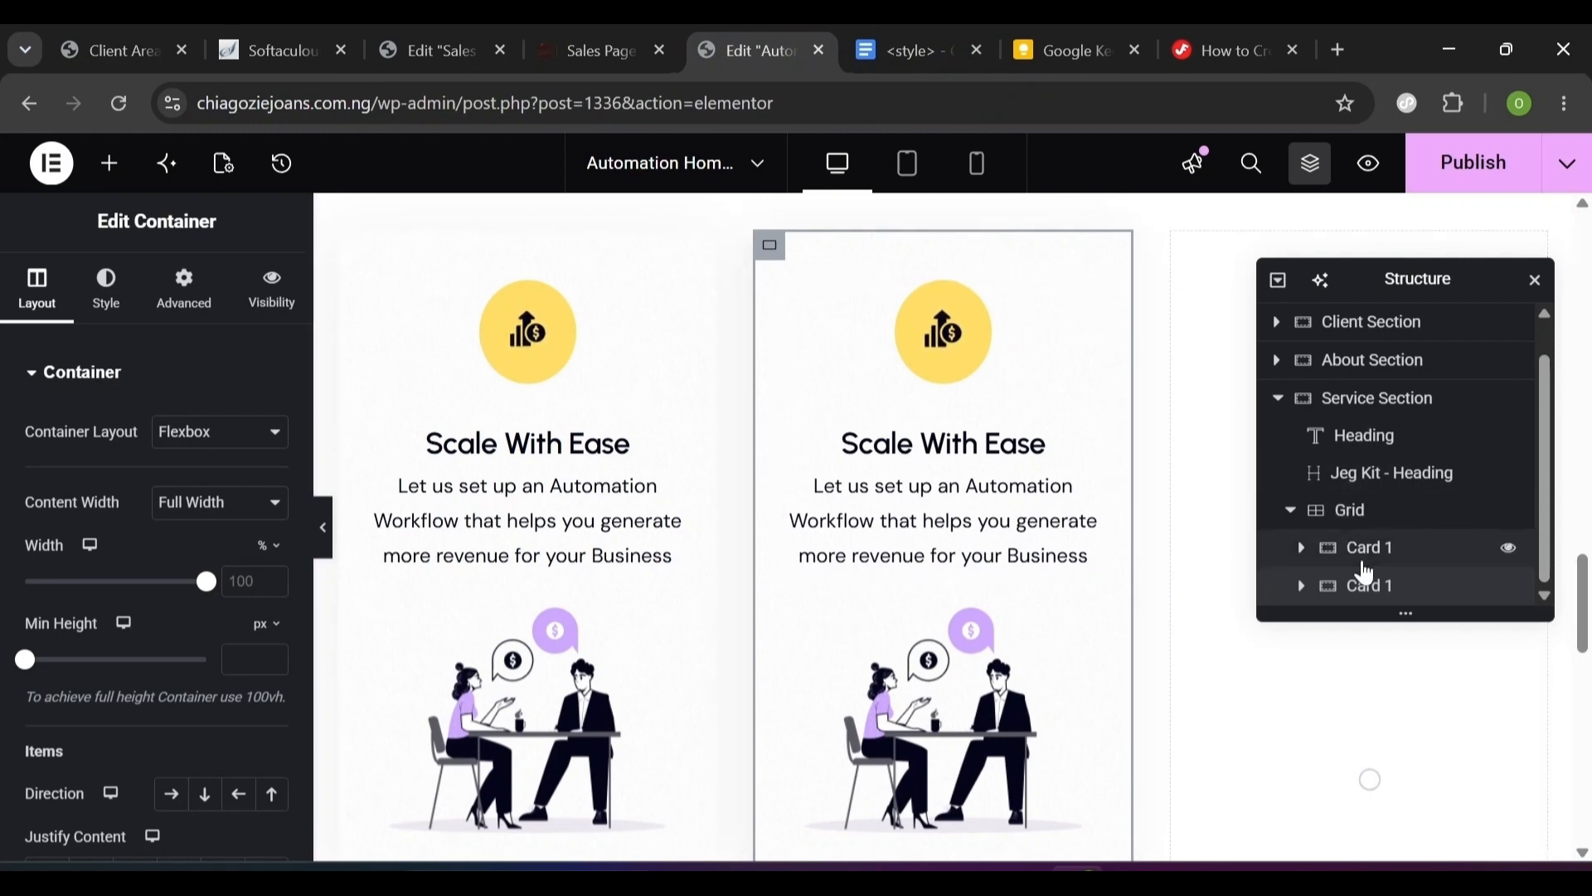
{"action": "right_click", "coordinate": [1357, 600]}
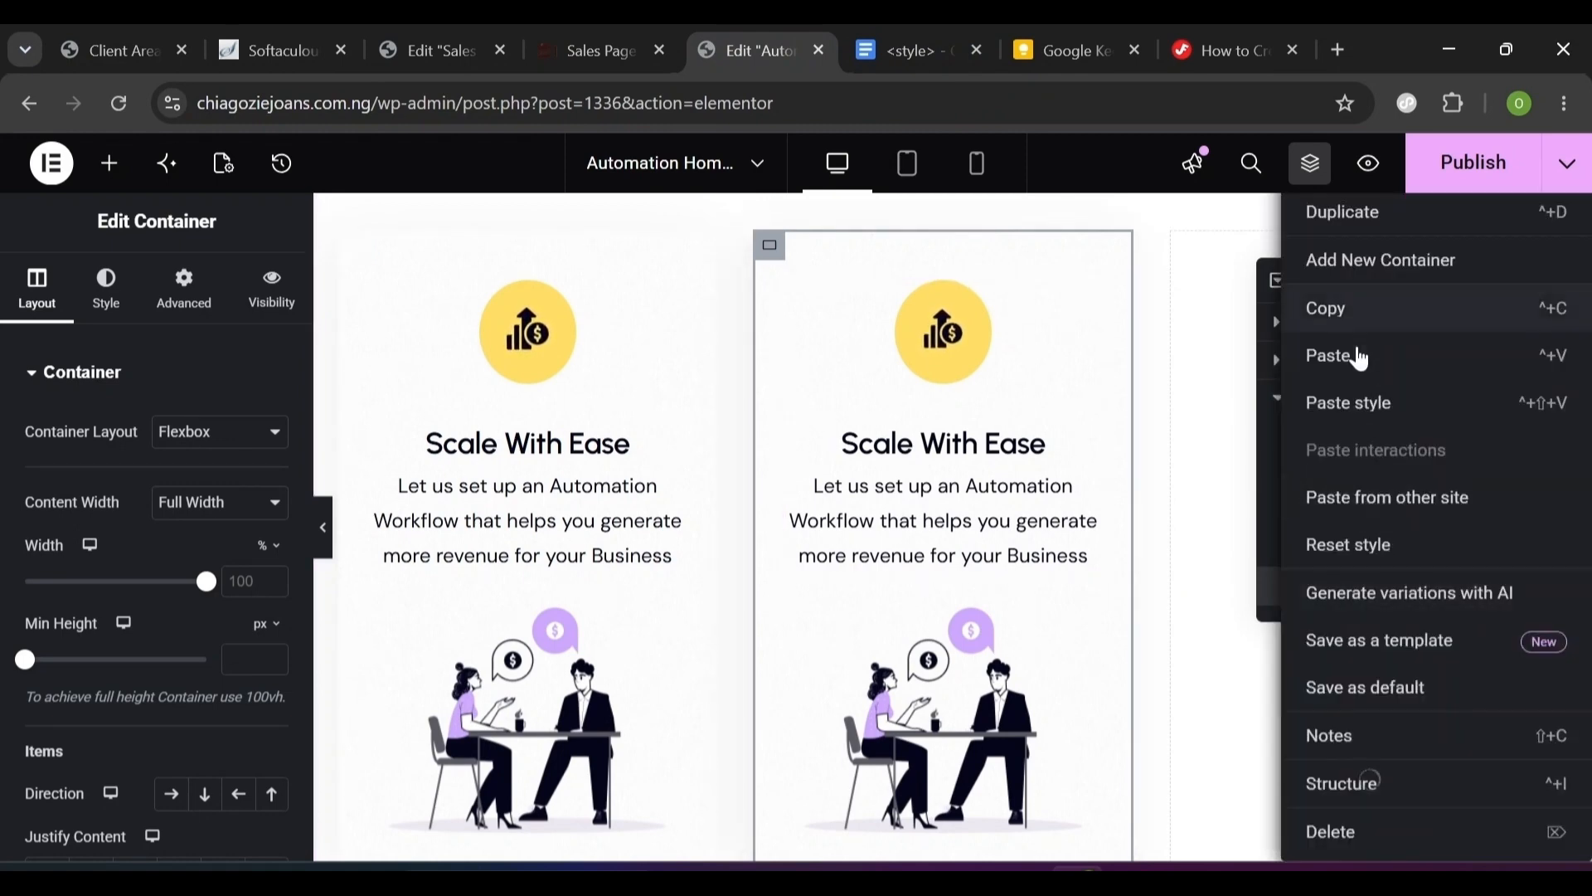
{"action": "left_click", "coordinate": [1391, 222]}
{"action": "right_click", "coordinate": [1360, 596]}
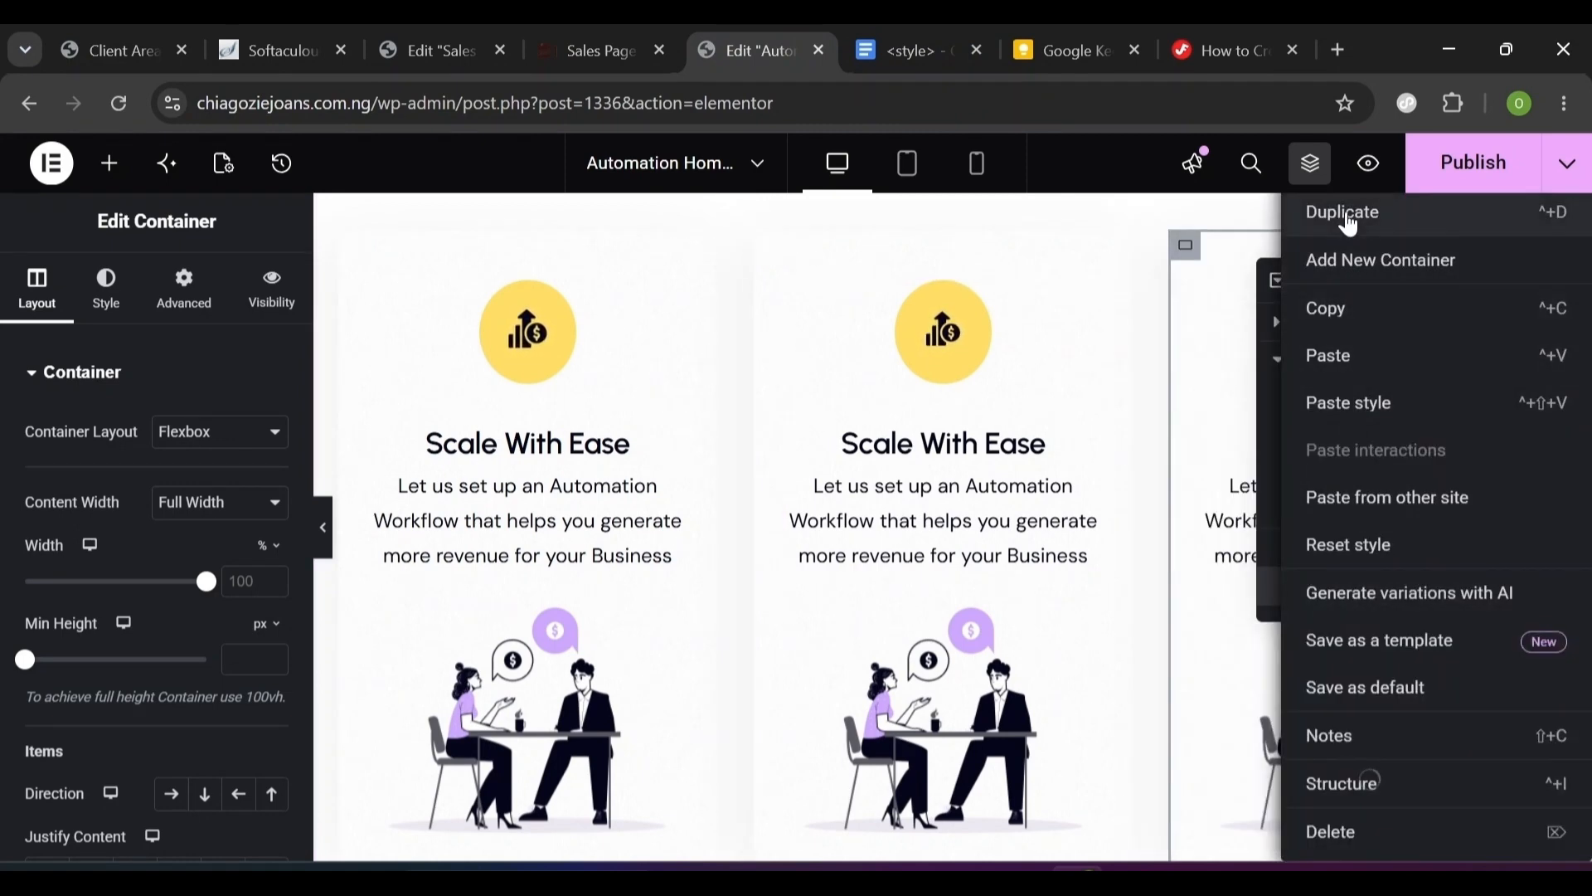
{"action": "left_click", "coordinate": [1350, 214]}
{"action": "scroll", "coordinate": [1401, 465], "scroll_direction": "down", "scroll_amount": 3}
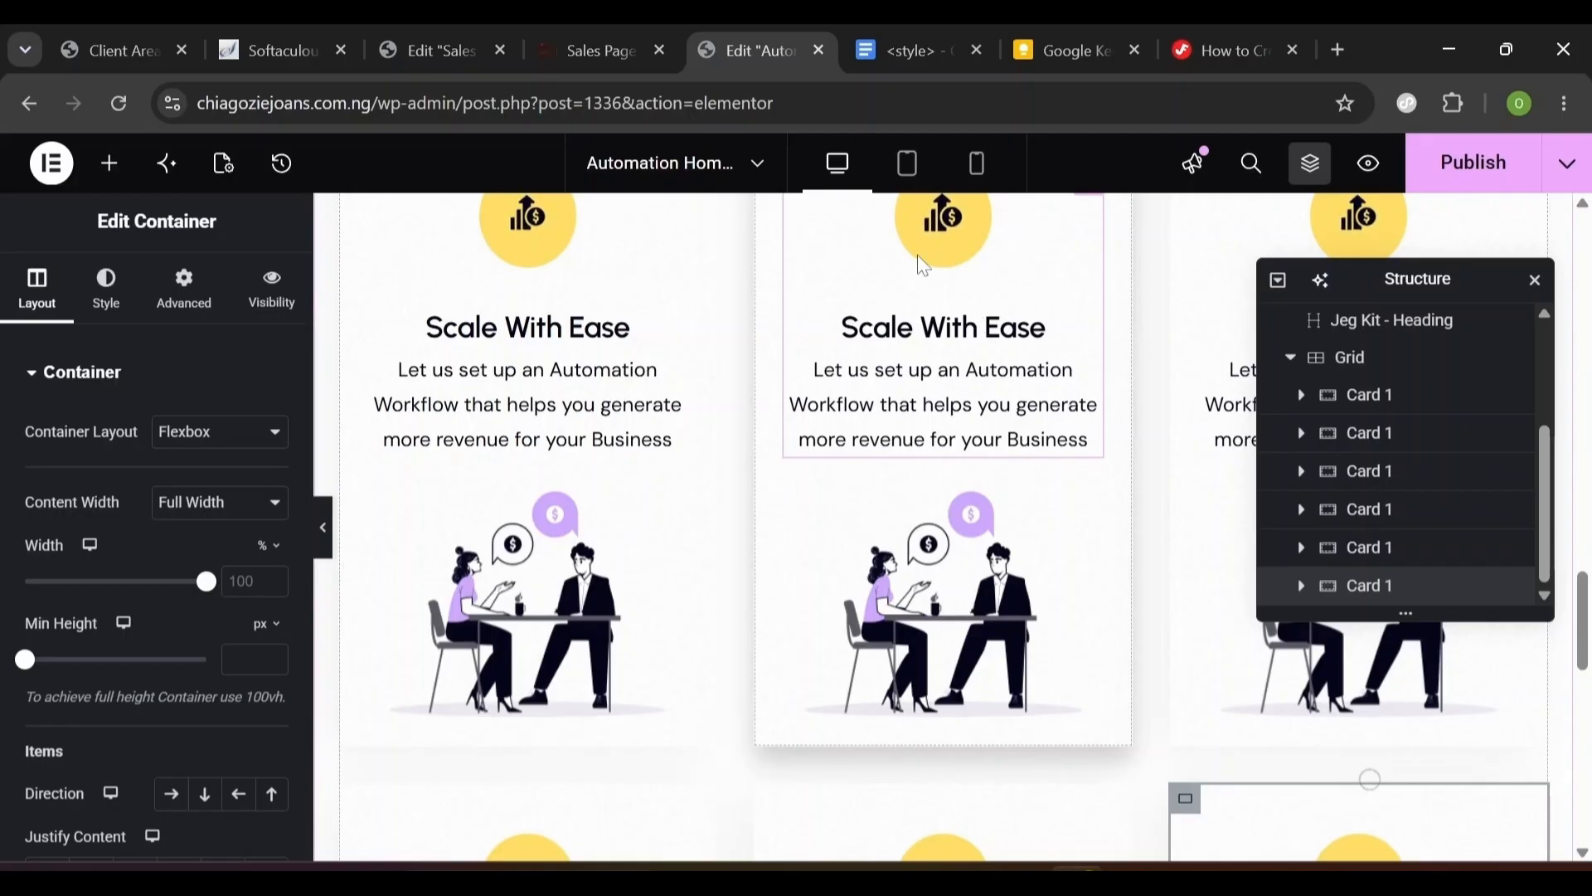
- Select the second card's icon box and its Scale With Ease title text
{"action": "left_click", "coordinate": [1035, 325]}
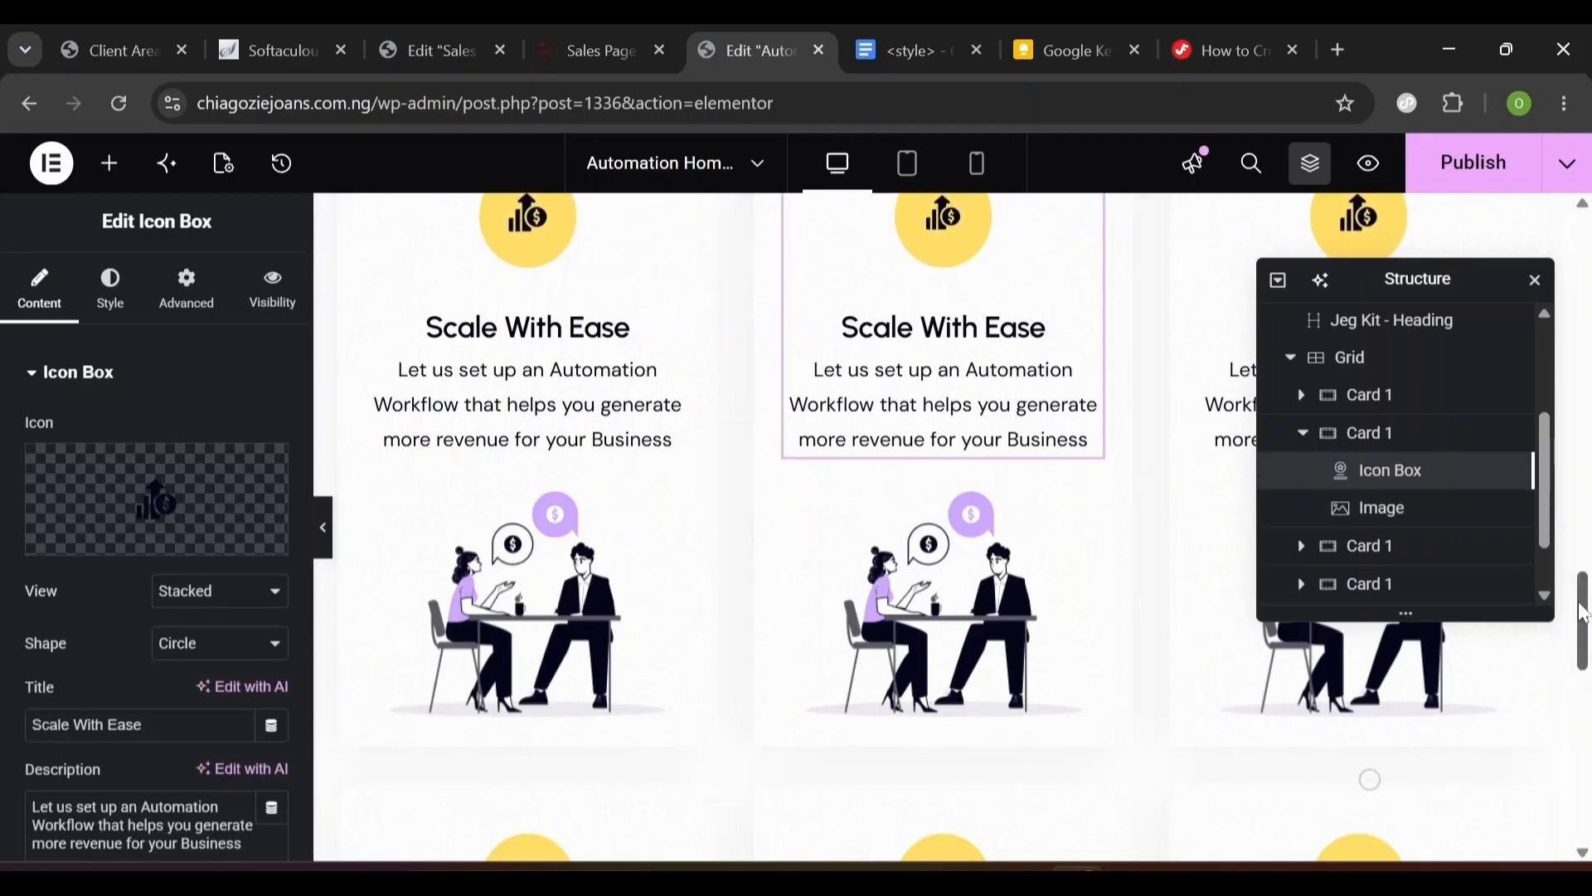
{"action": "left_click_drag", "start_coordinate": [1584, 611], "coordinate": [1584, 596]}
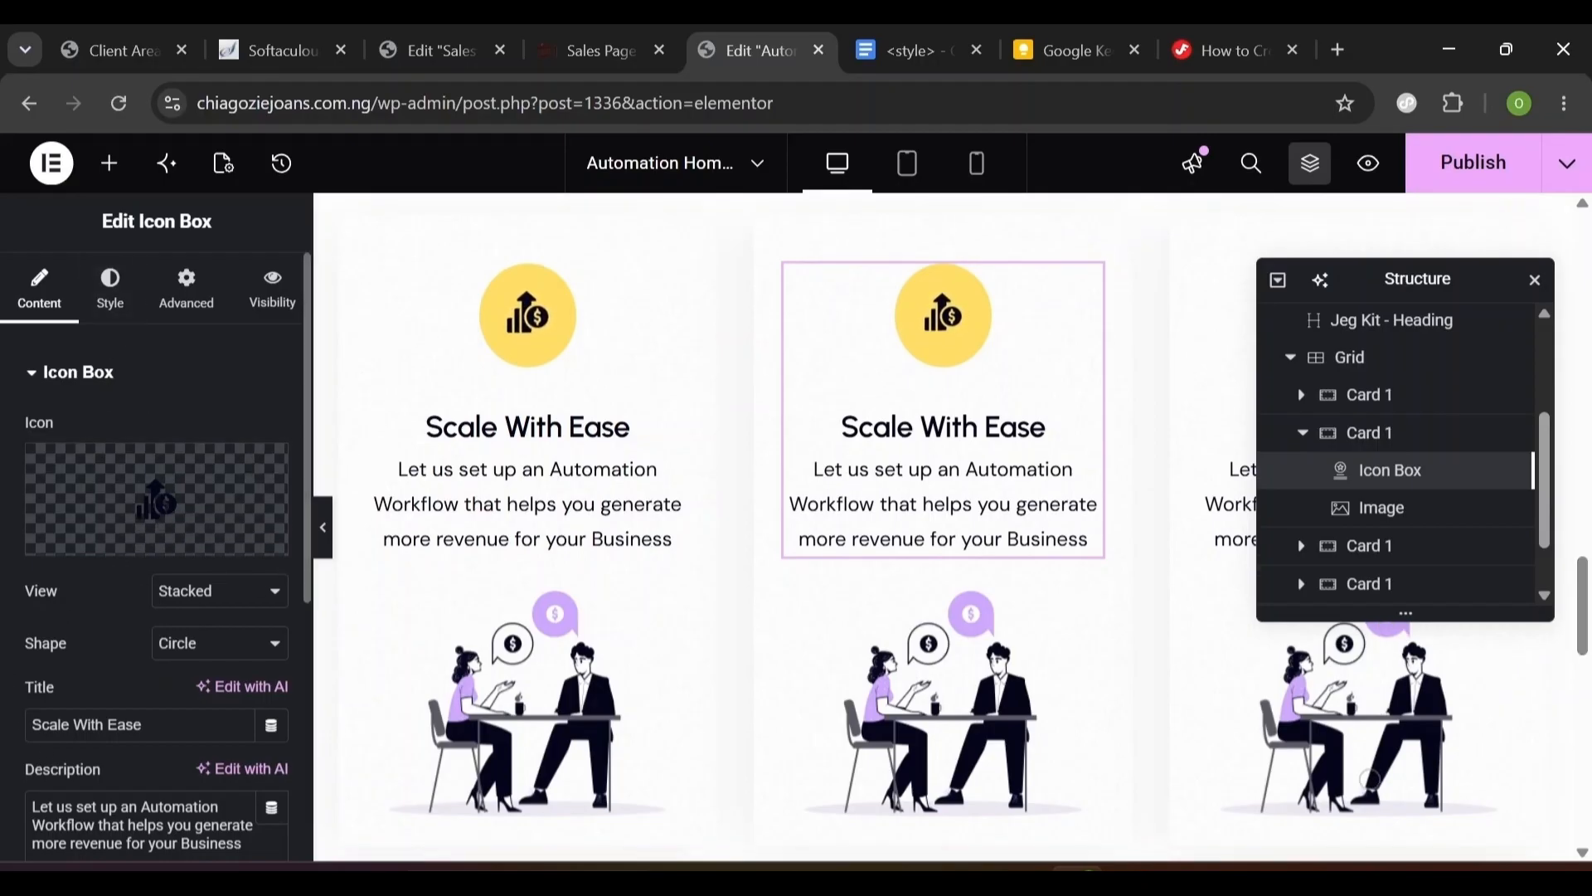
{"action": "triple_click", "coordinate": [86, 725]}
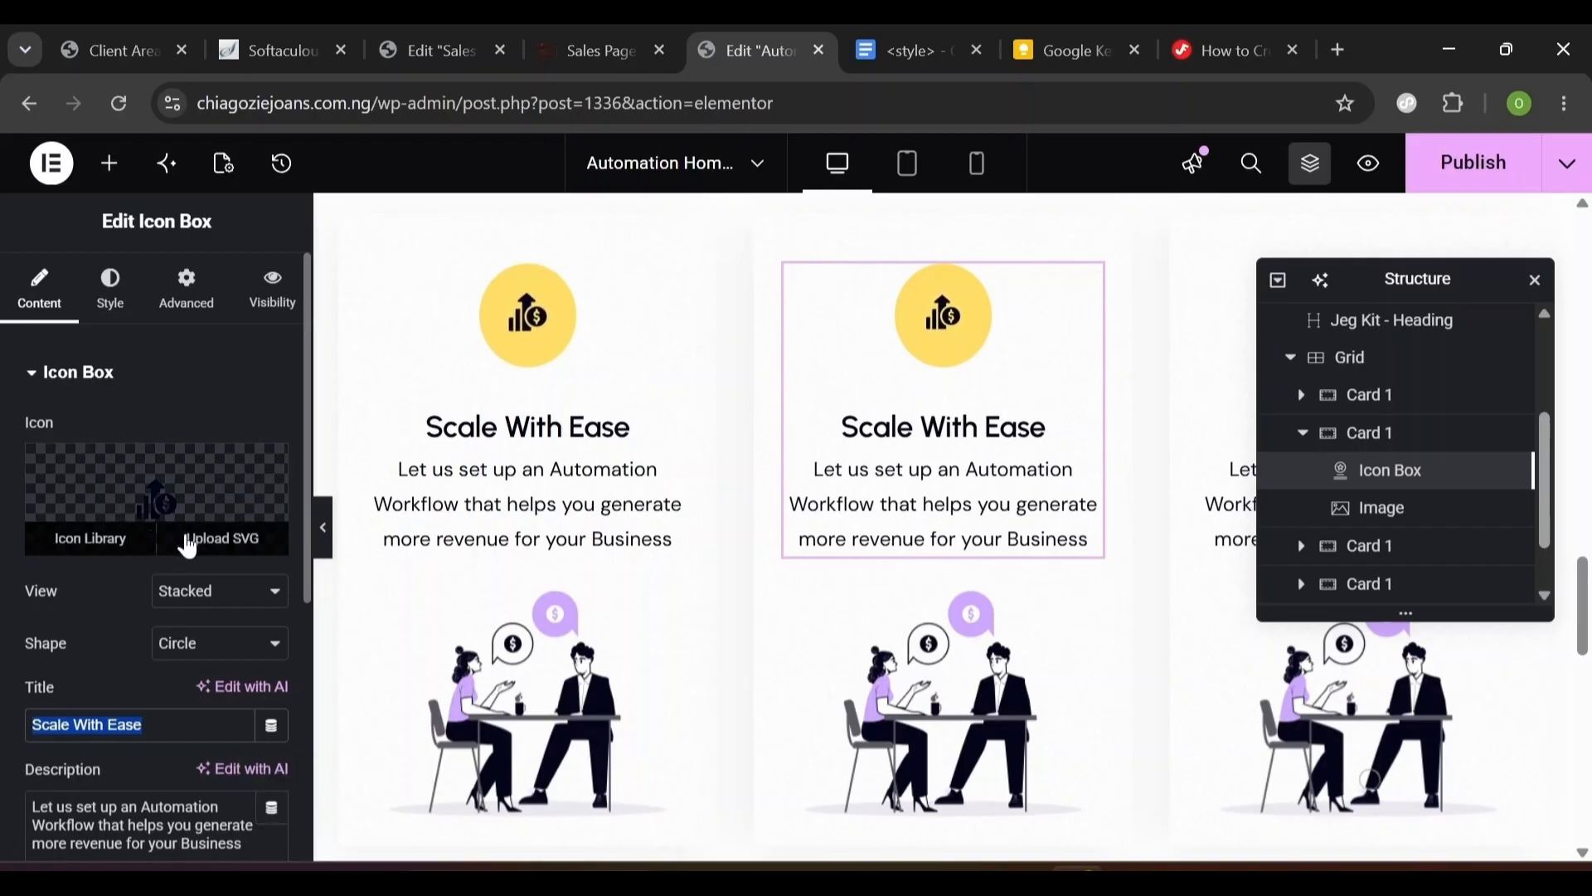
- Replace the second card's icon with the presentation icon from the Media Library
{"action": "left_click", "coordinate": [187, 544]}
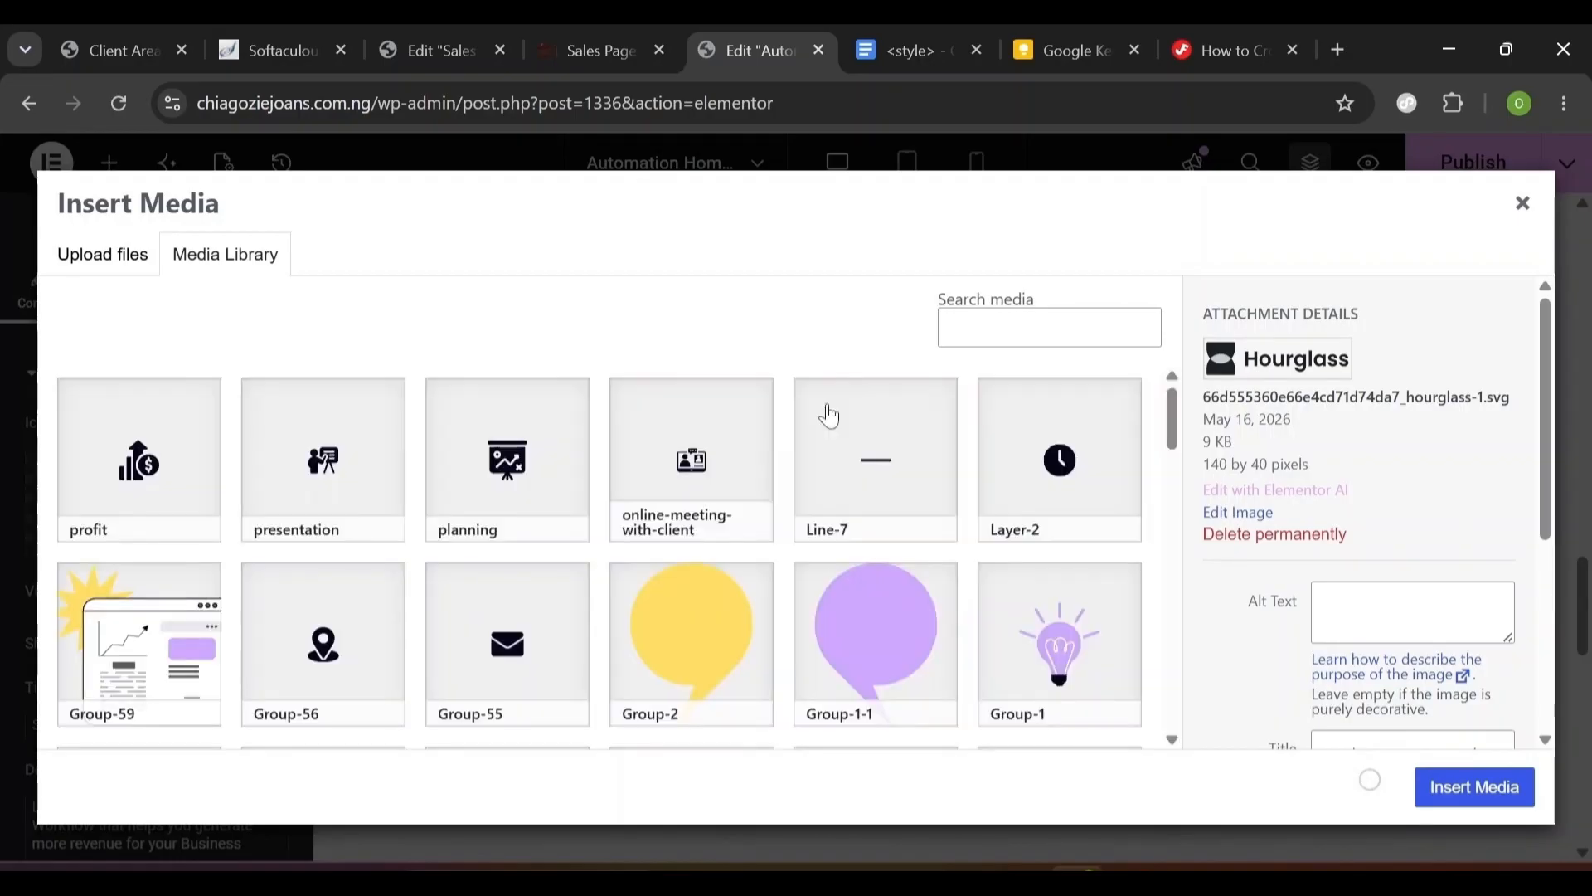
{"action": "left_click", "coordinate": [344, 478]}
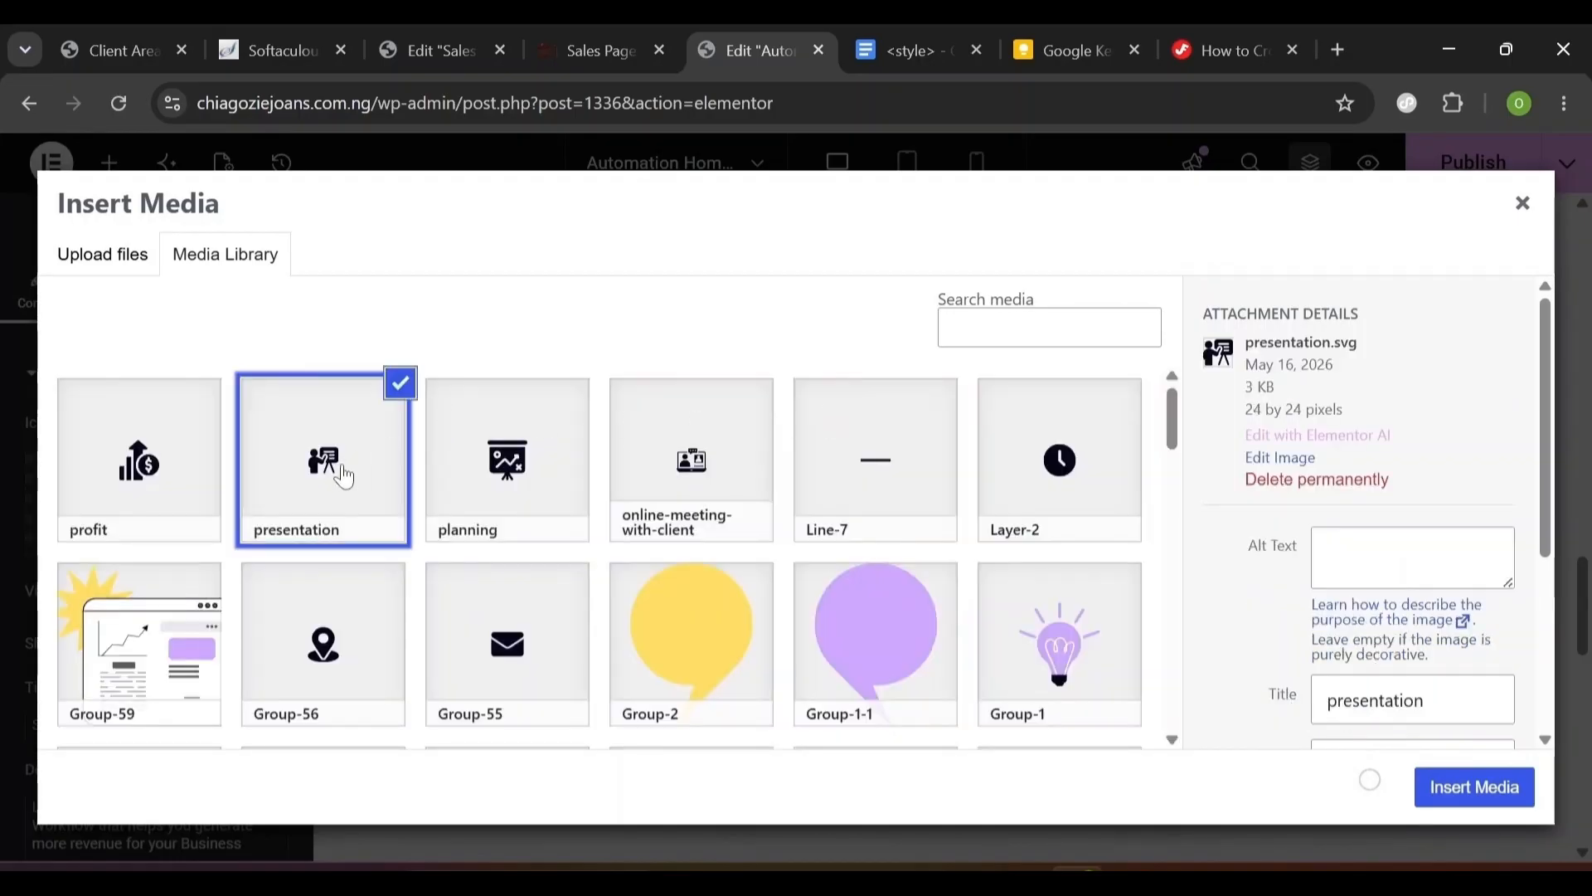
{"action": "left_click", "coordinate": [1447, 773]}
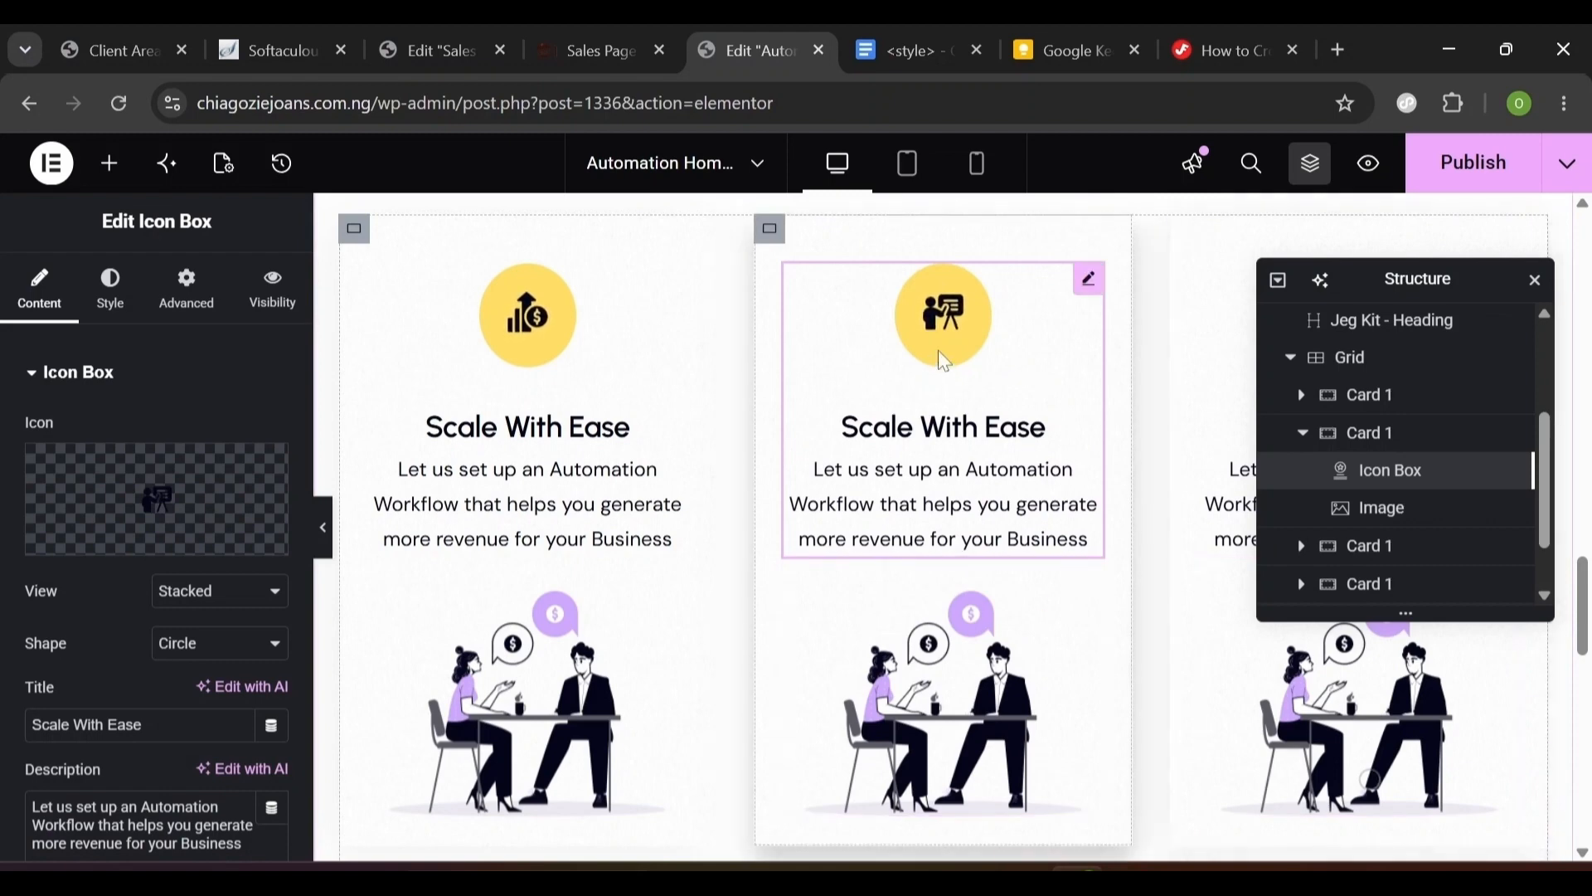
- Swap the second card's illustration for the Illustration image from the Media Library
{"action": "left_click", "coordinate": [865, 727]}
{"action": "left_click", "coordinate": [139, 542]}
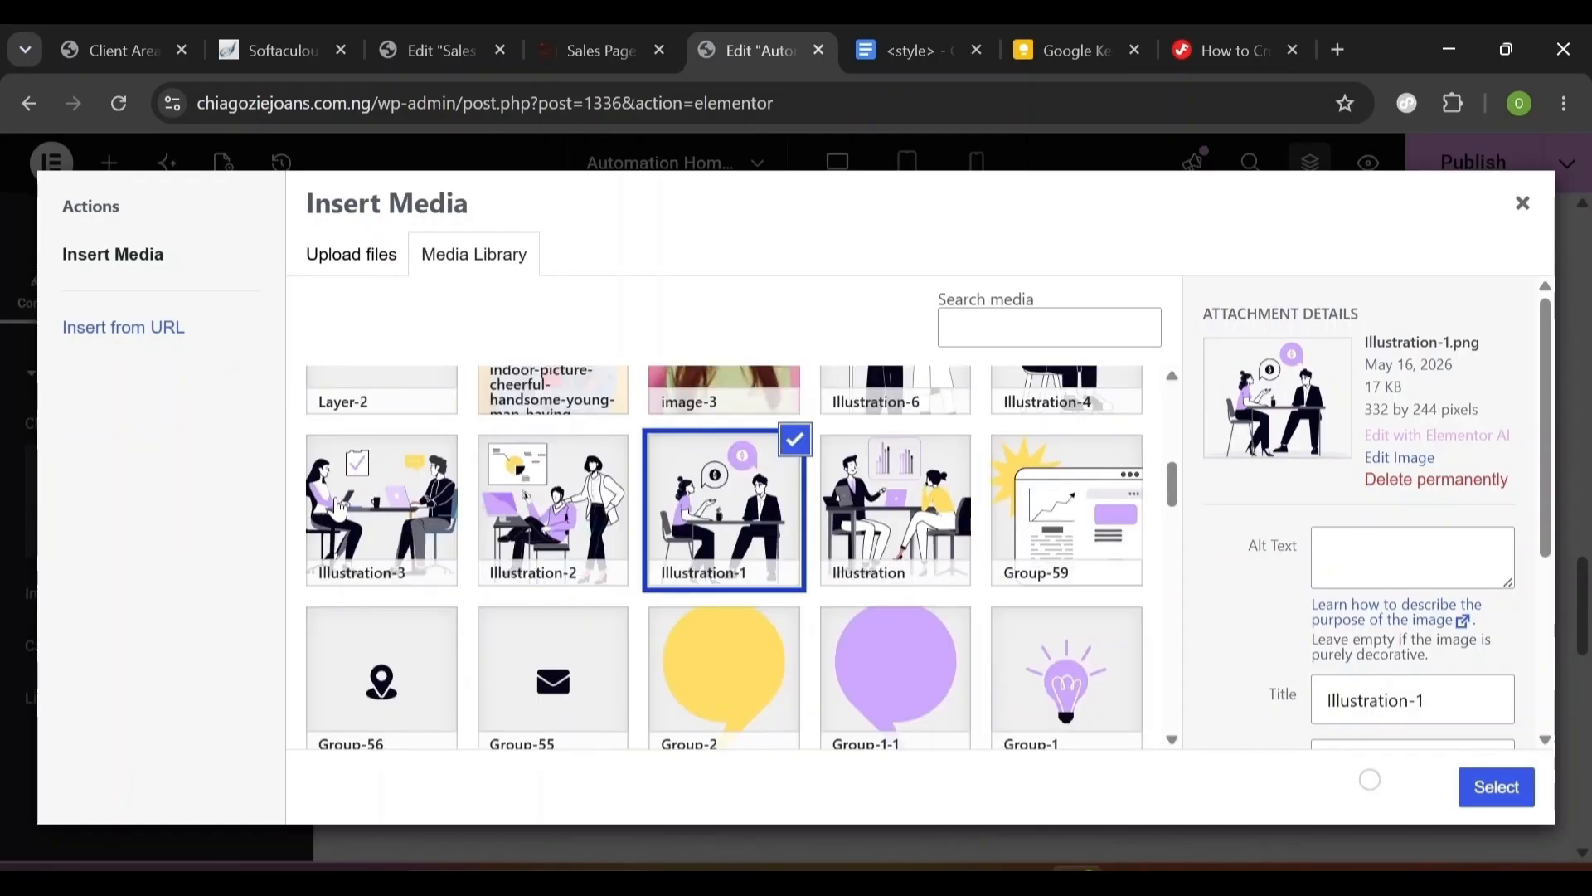
{"action": "left_click", "coordinate": [339, 506]}
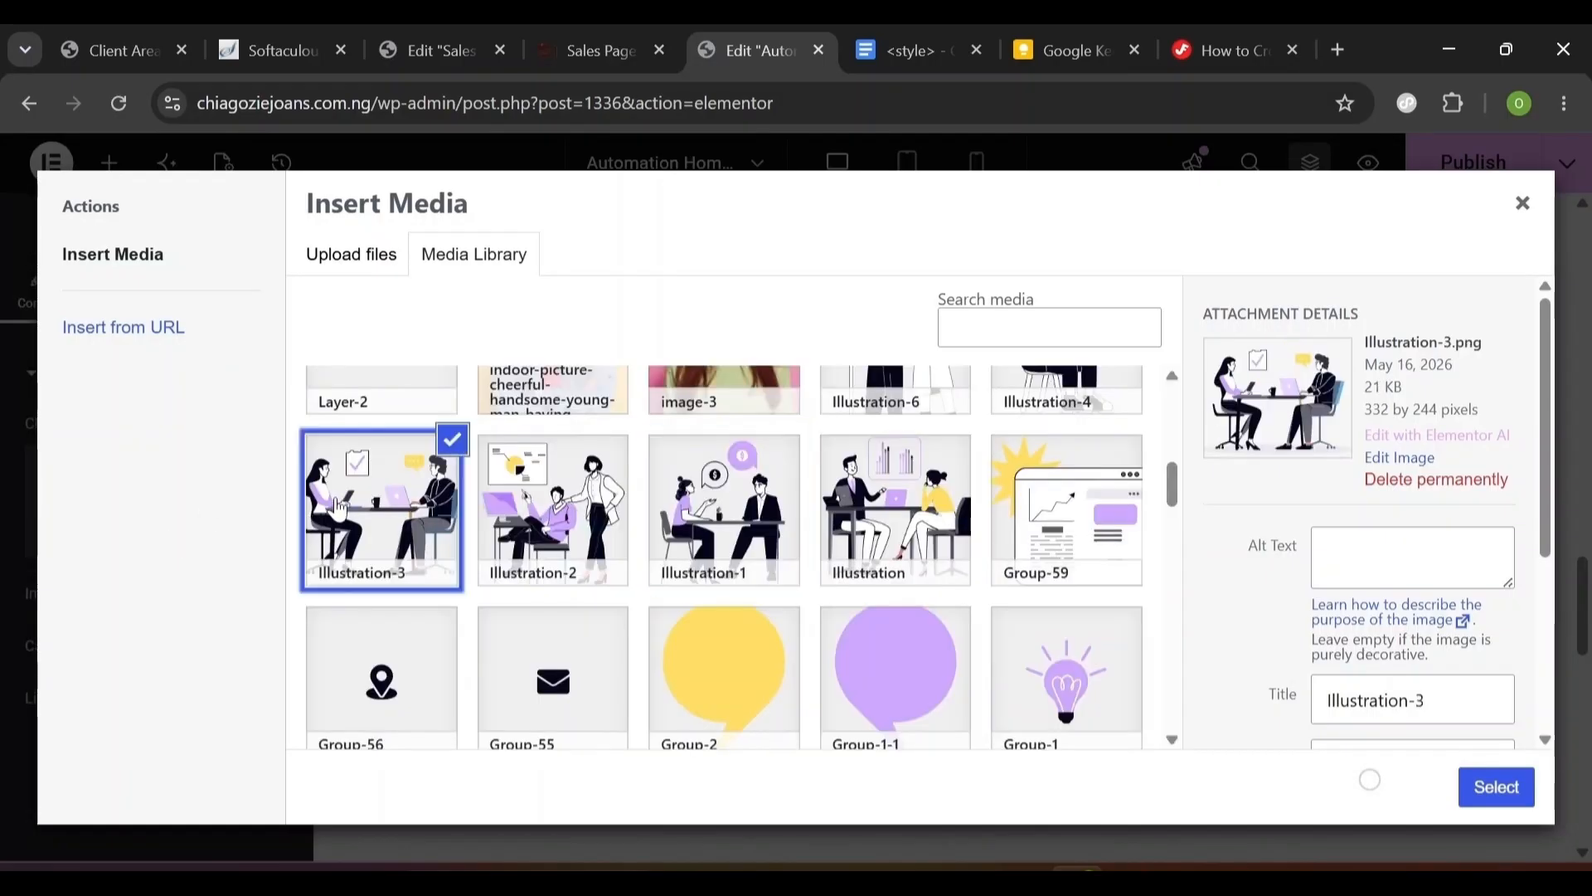
{"action": "left_click", "coordinate": [873, 512]}
{"action": "left_click", "coordinate": [1495, 788]}
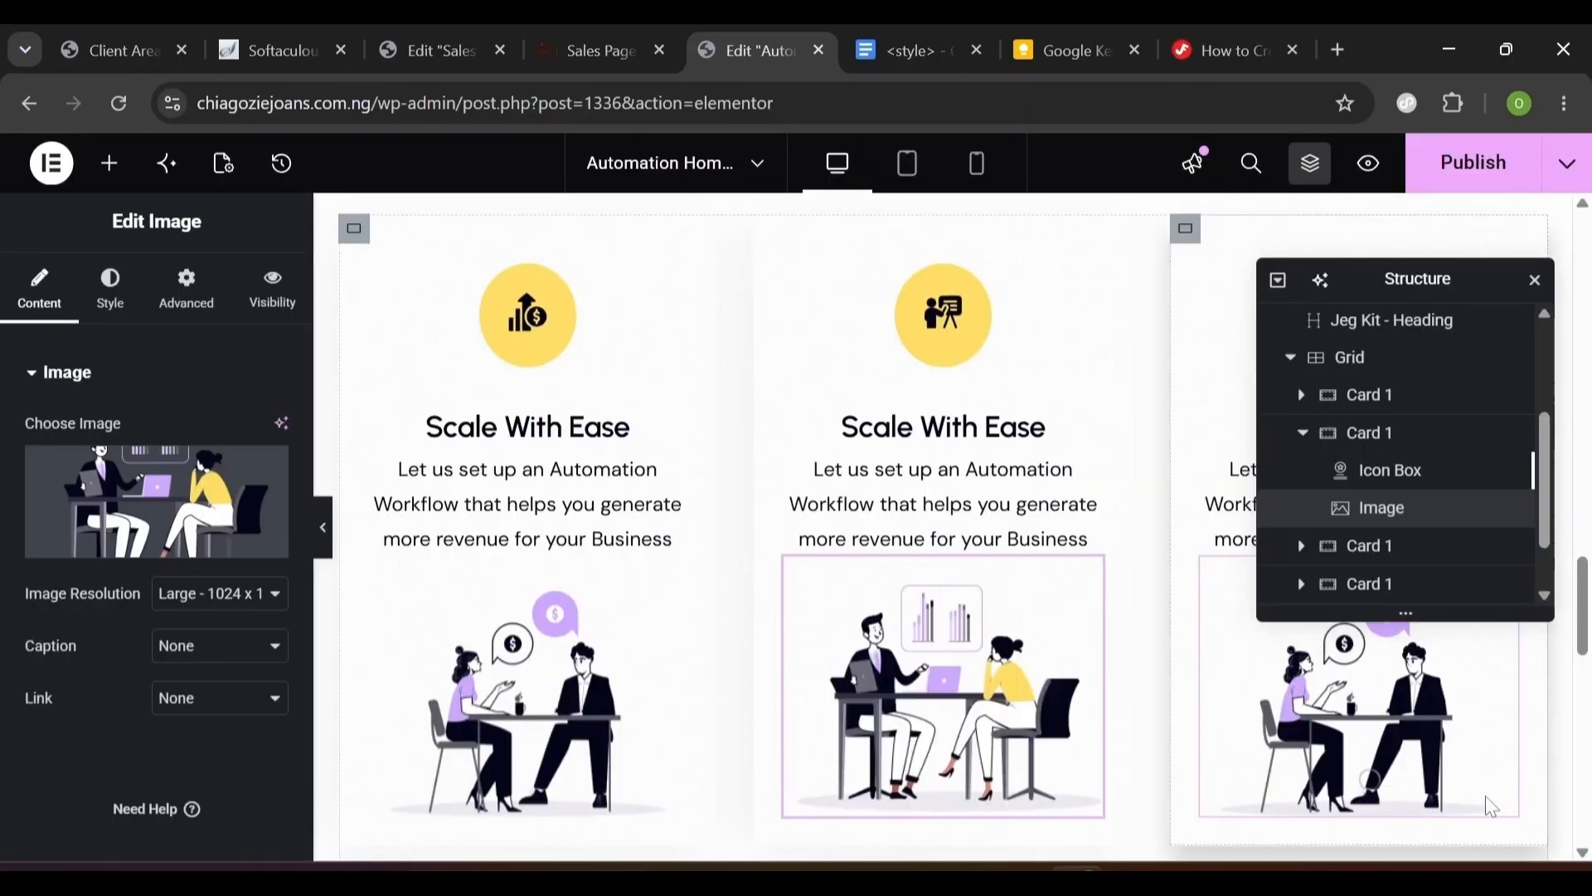
{"action": "scroll", "coordinate": [1364, 775], "scroll_direction": "up", "scroll_amount": 3}
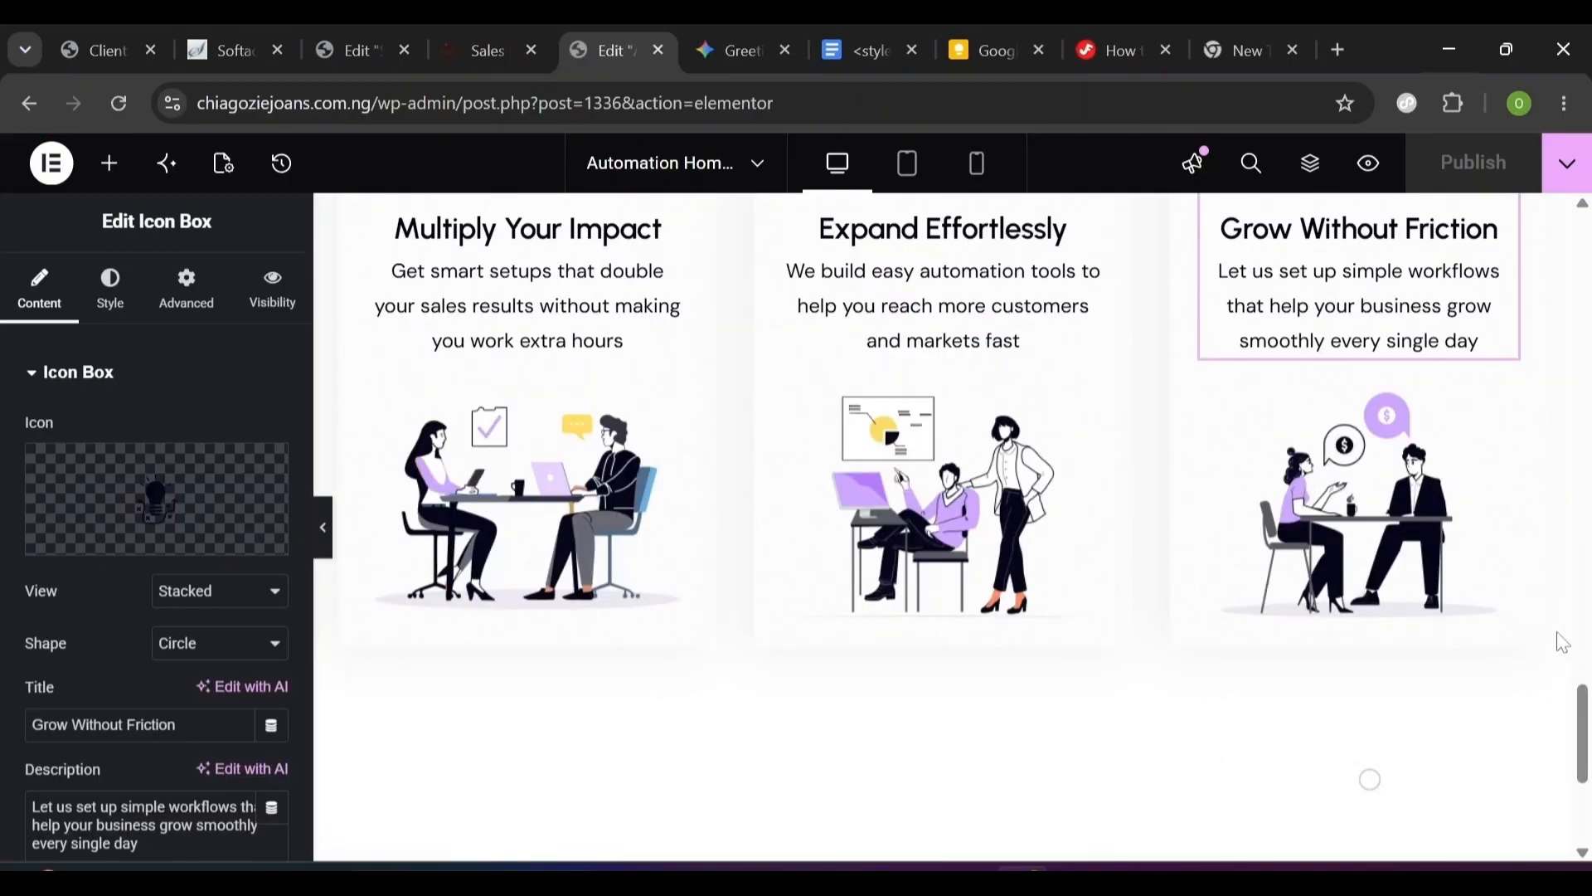
{"action": "left_click_drag", "start_coordinate": [1575, 705], "coordinate": [1590, 327]}
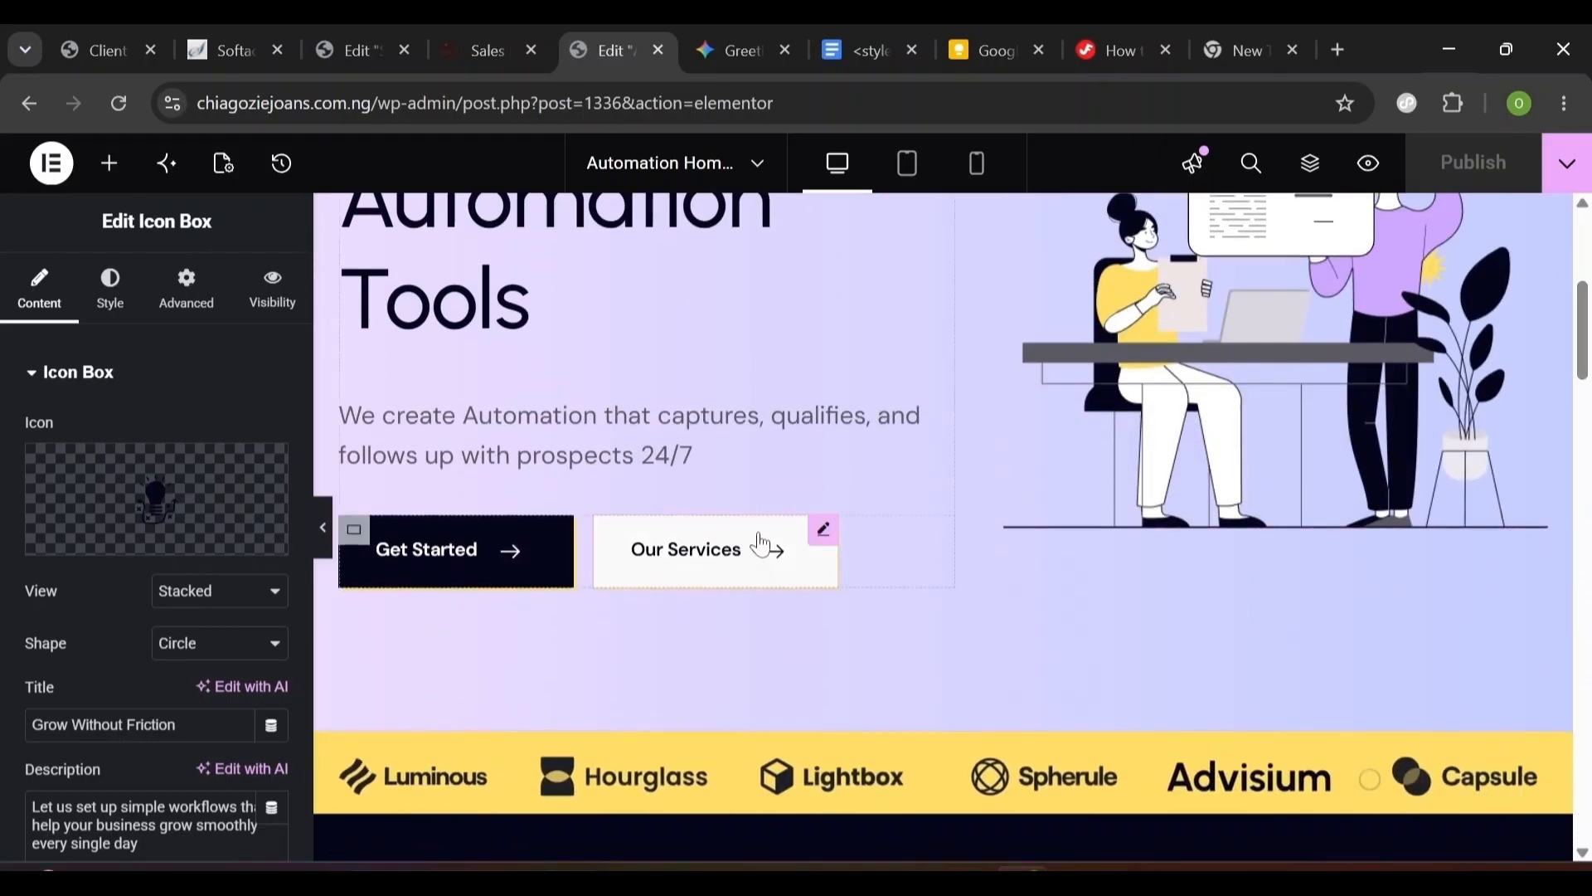
{"action": "right_click", "coordinate": [826, 535]}
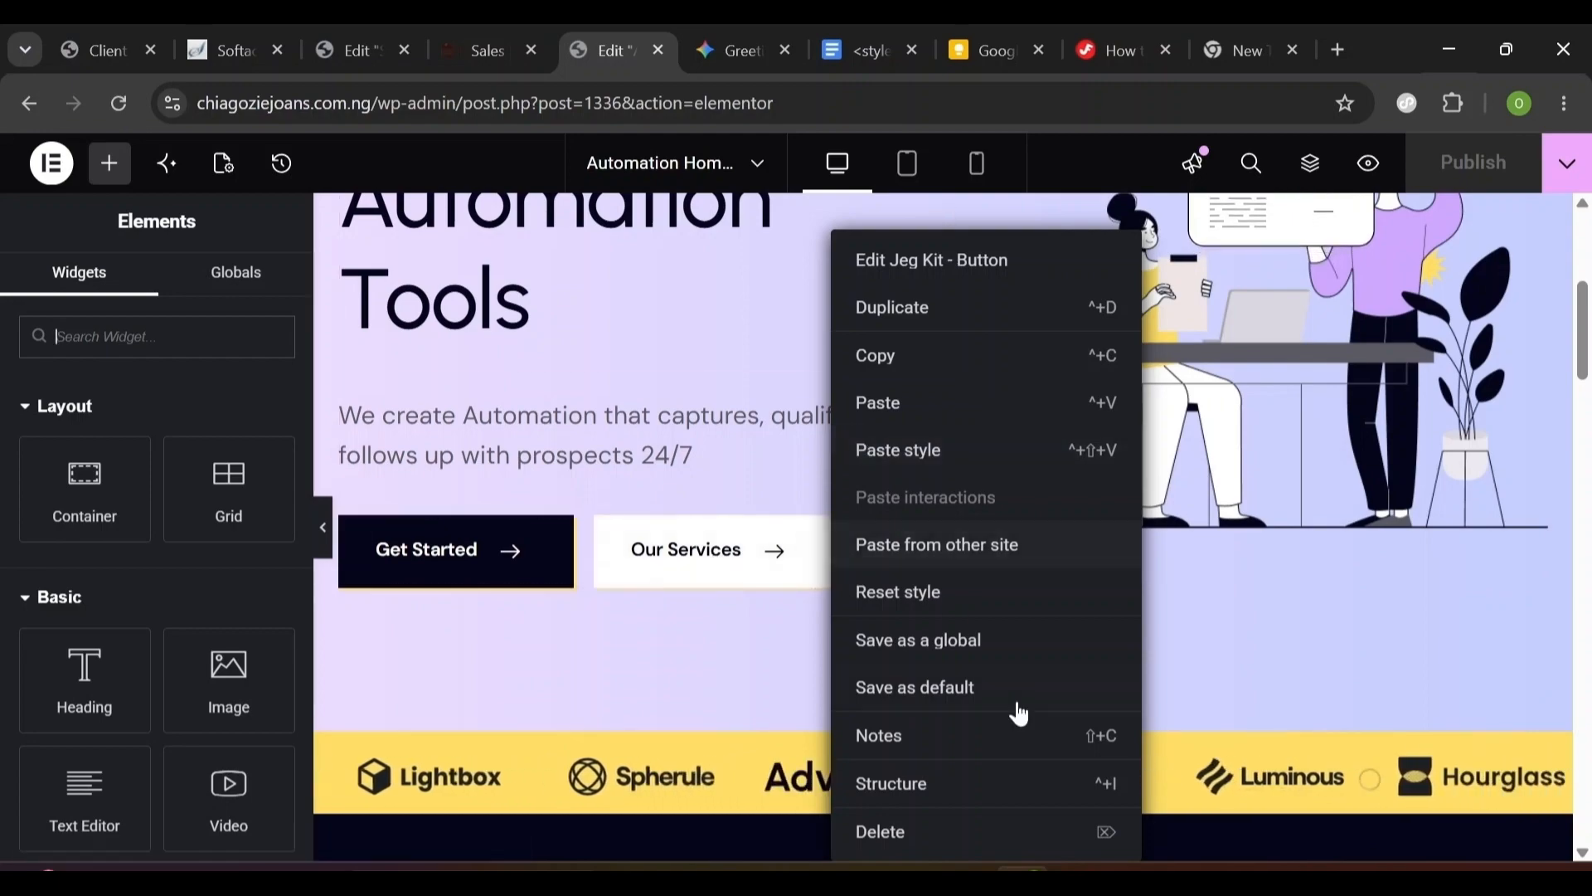
{"action": "left_click", "coordinate": [912, 365]}
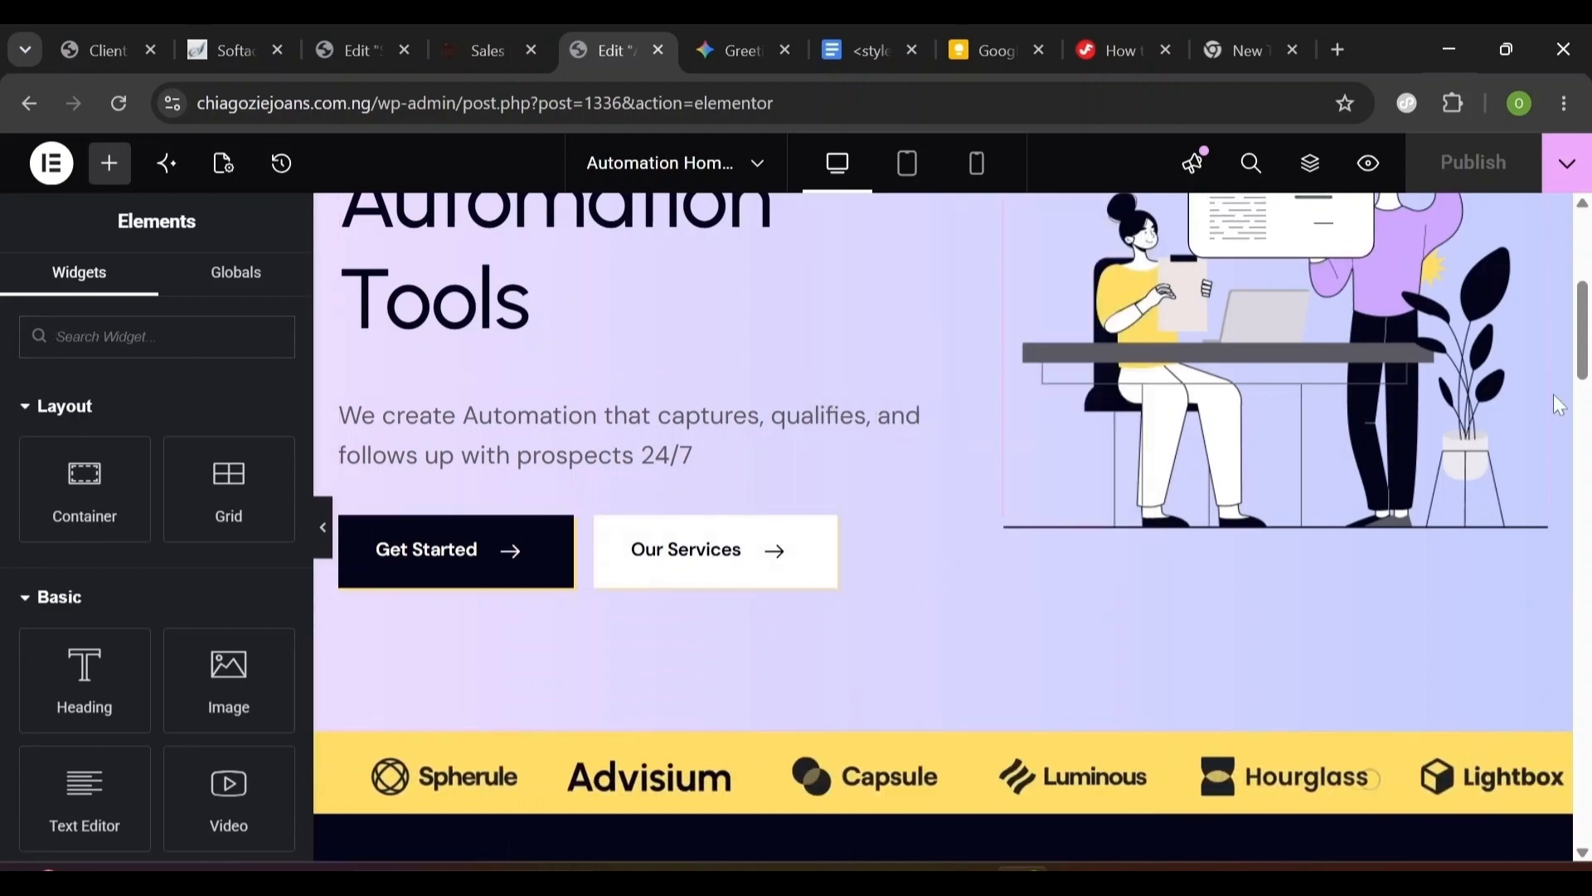
{"action": "left_click_drag", "start_coordinate": [1583, 359], "coordinate": [1568, 763]}
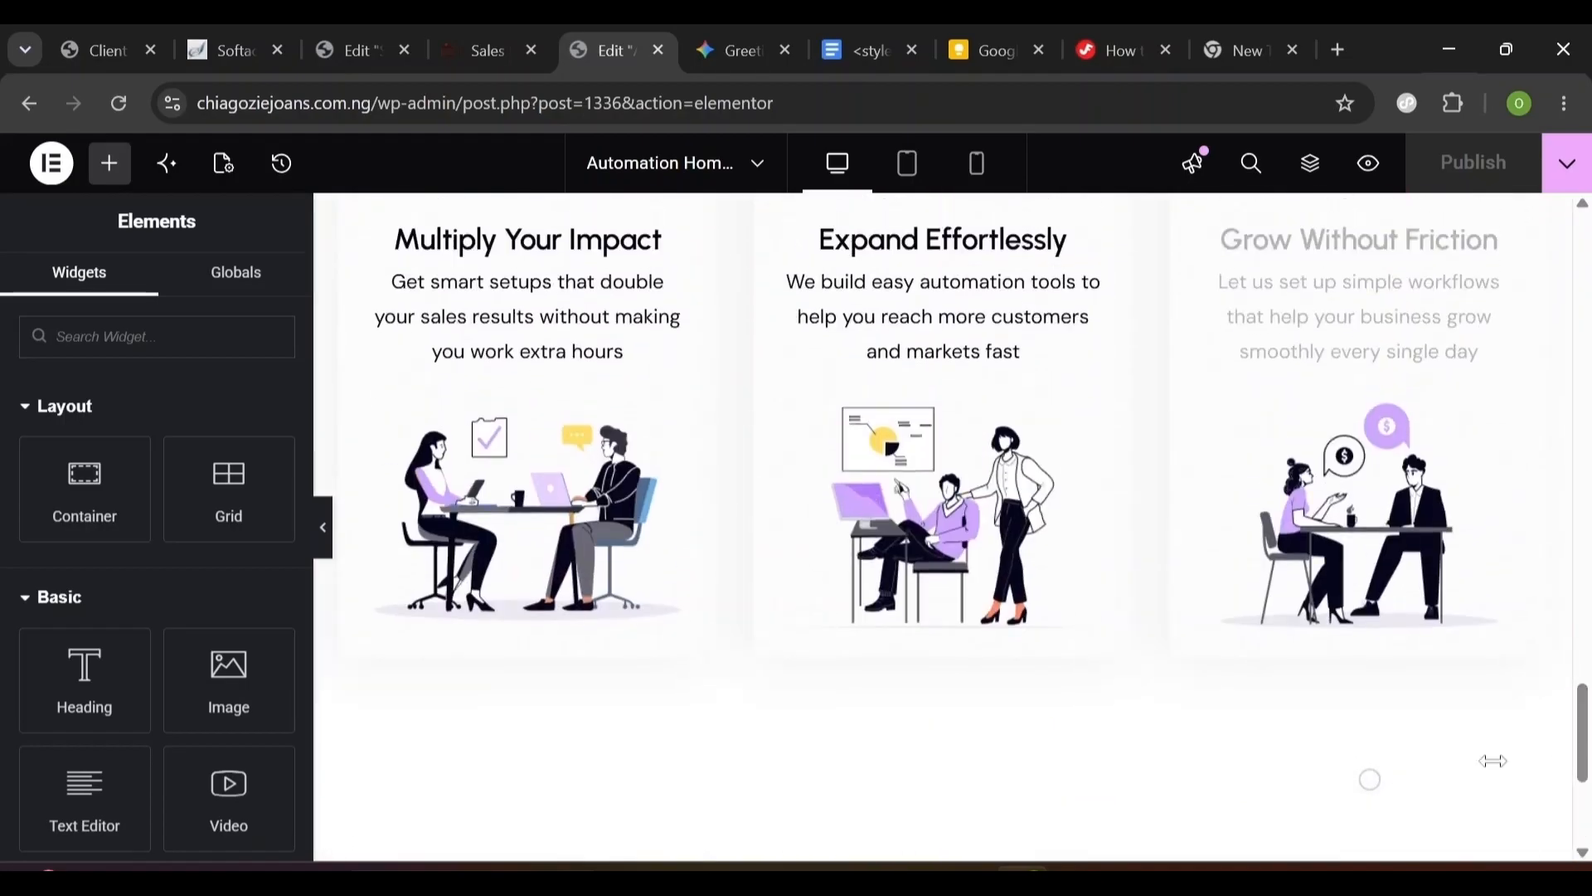
- Copy the Get Started button and paste it below the feature cards
{"action": "right_click", "coordinate": [948, 701]}
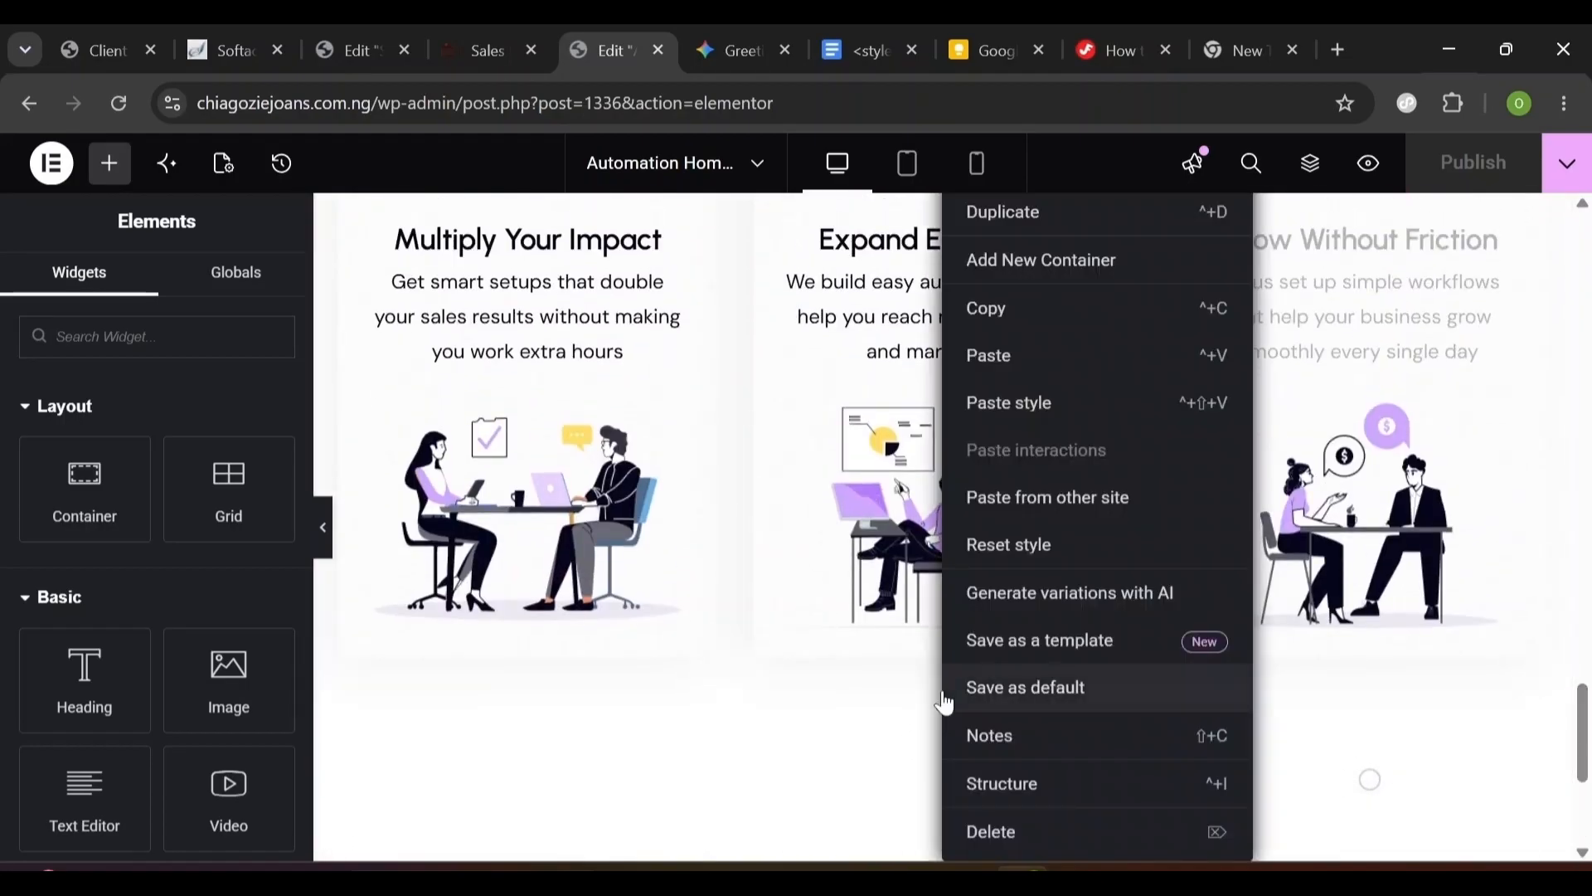
{"action": "left_click", "coordinate": [1008, 359]}
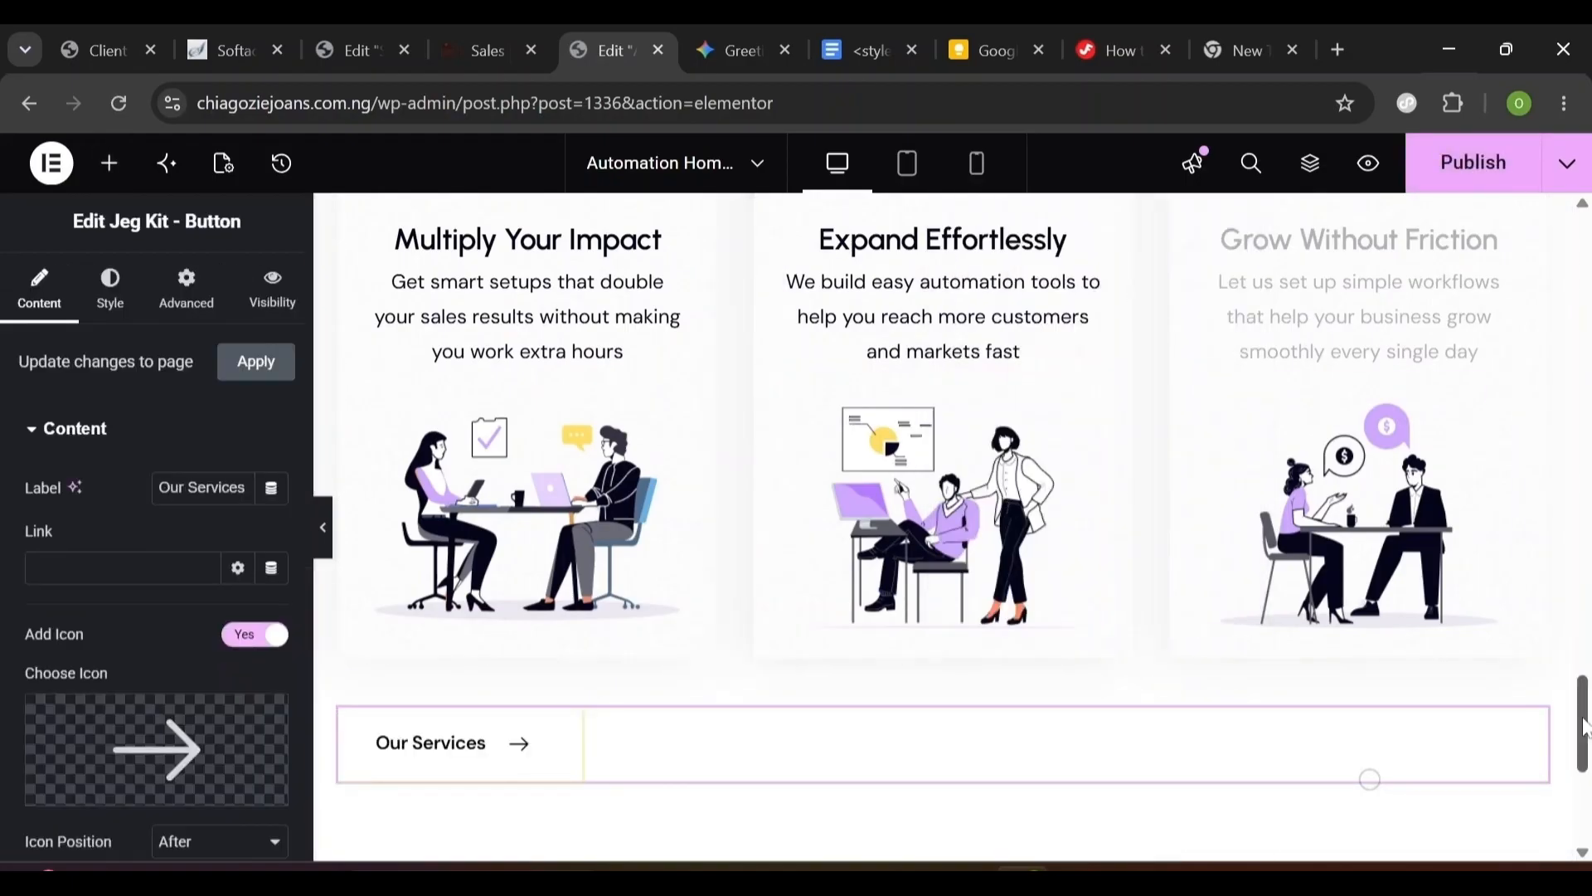
{"action": "left_click_drag", "start_coordinate": [1584, 730], "coordinate": [1584, 286]}
{"action": "scroll", "coordinate": [892, 461], "scroll_direction": "down", "scroll_amount": 5}
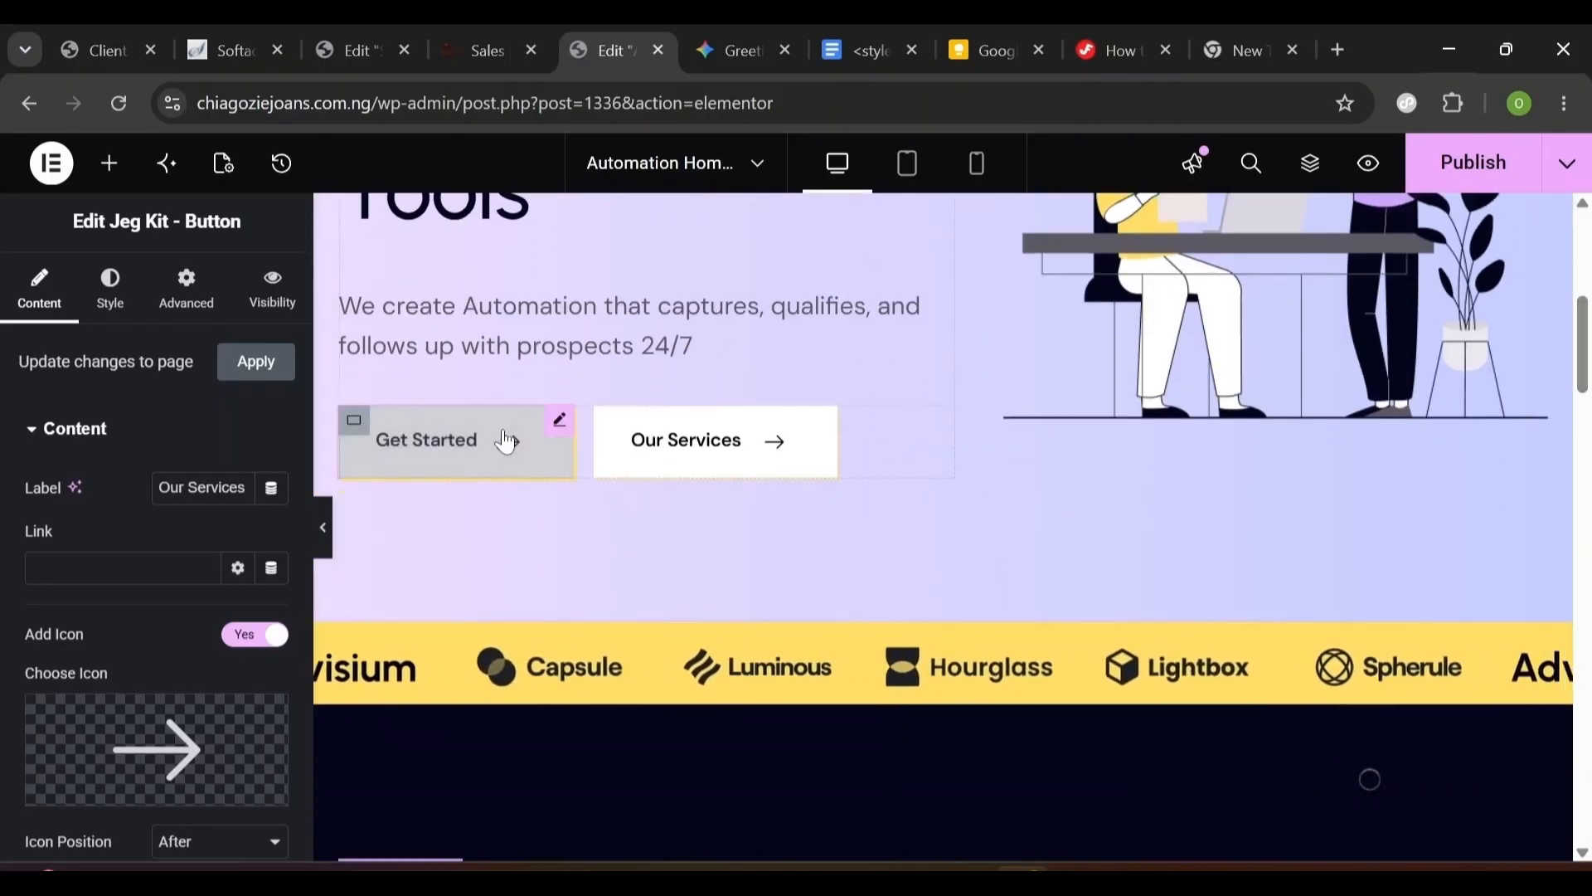
{"action": "right_click", "coordinate": [555, 434]}
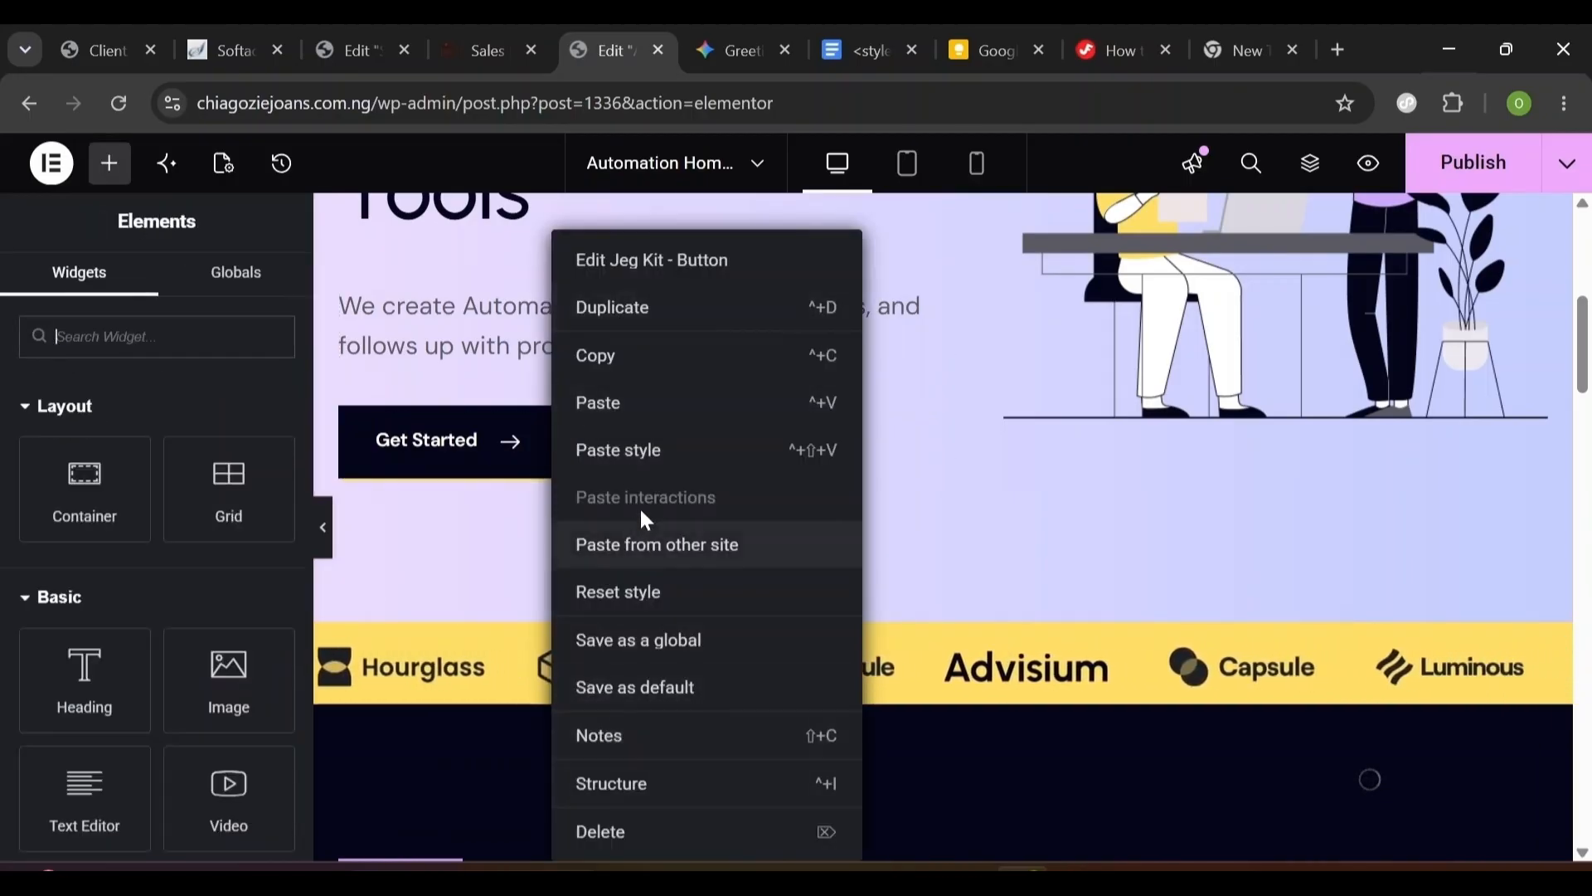
{"action": "left_click", "coordinate": [611, 359]}
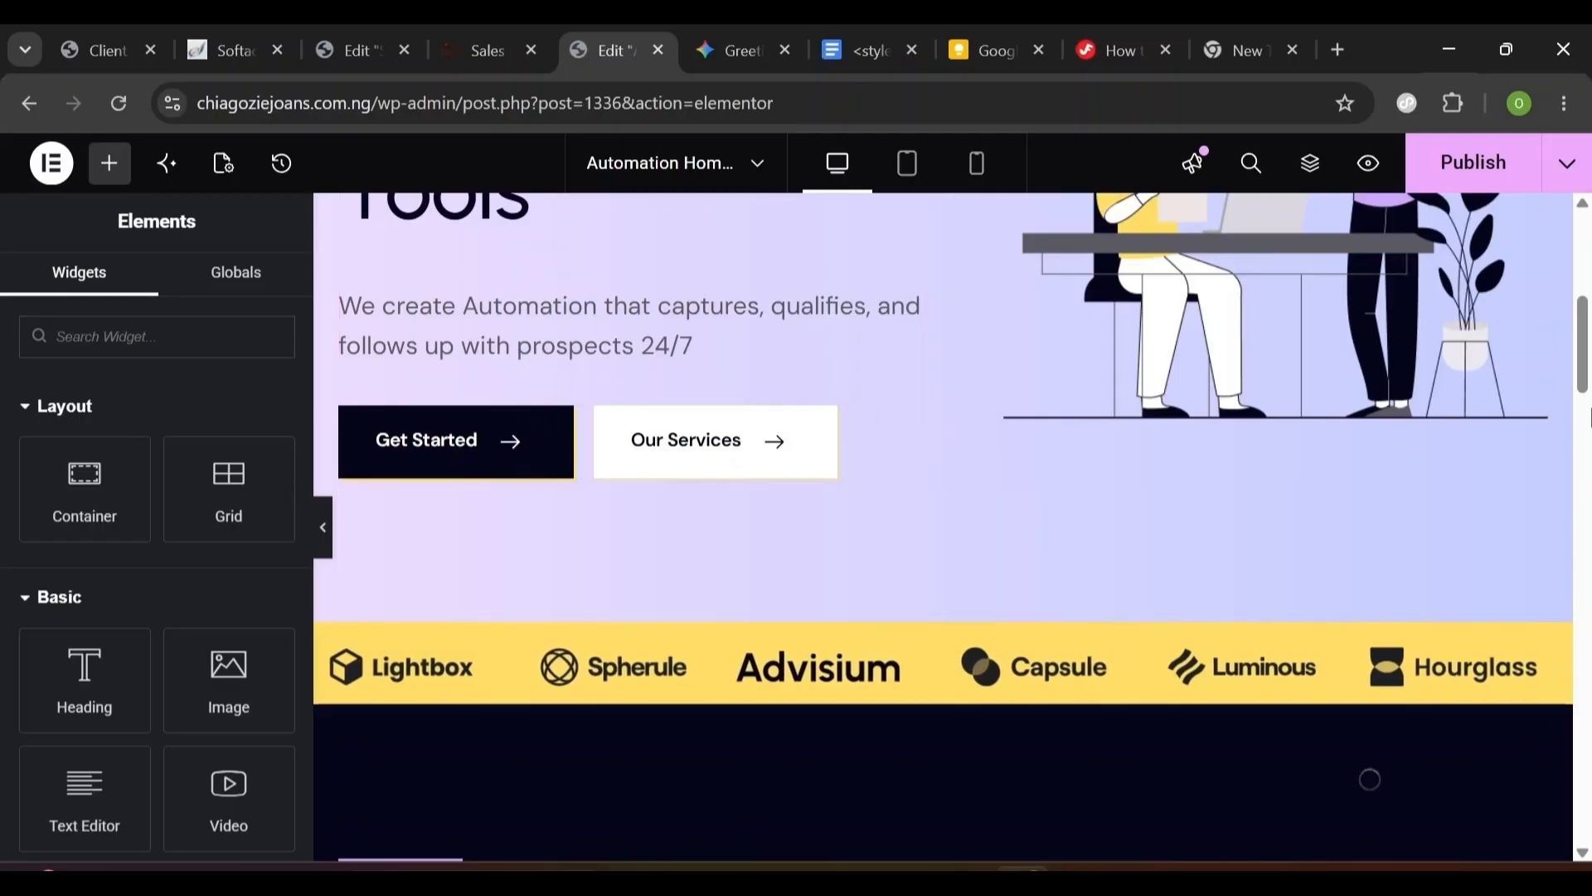
{"action": "left_click_drag", "start_coordinate": [1589, 359], "coordinate": [1590, 750]}
{"action": "right_click", "coordinate": [542, 618]}
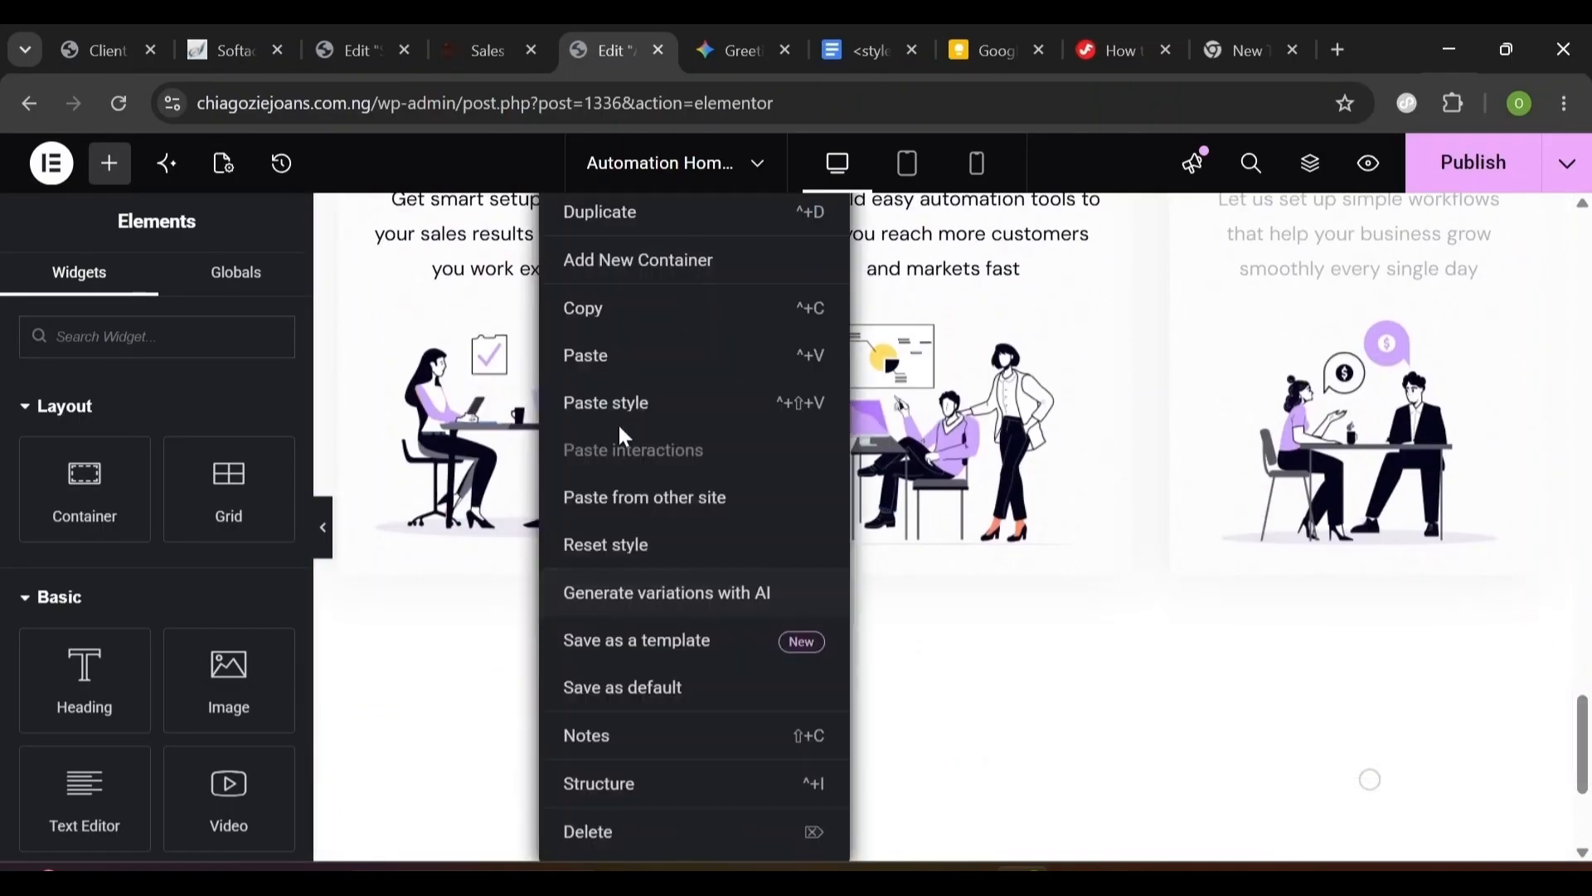
{"action": "left_click", "coordinate": [611, 359]}
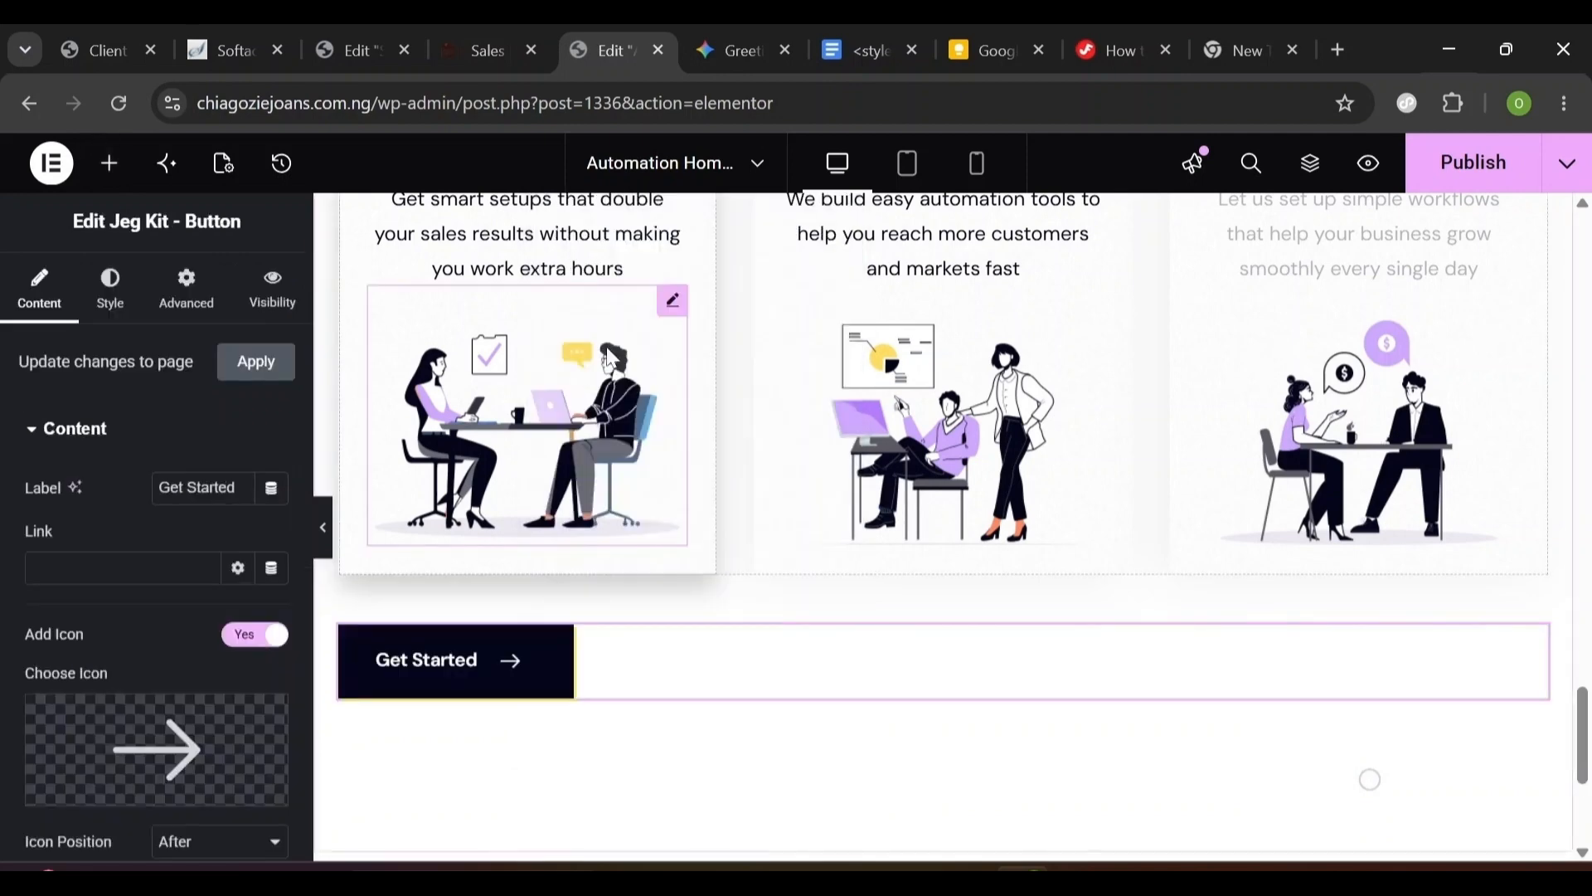
- Centre the pasted button under the cards with Align Self set to Center
{"action": "left_click", "coordinate": [118, 308]}
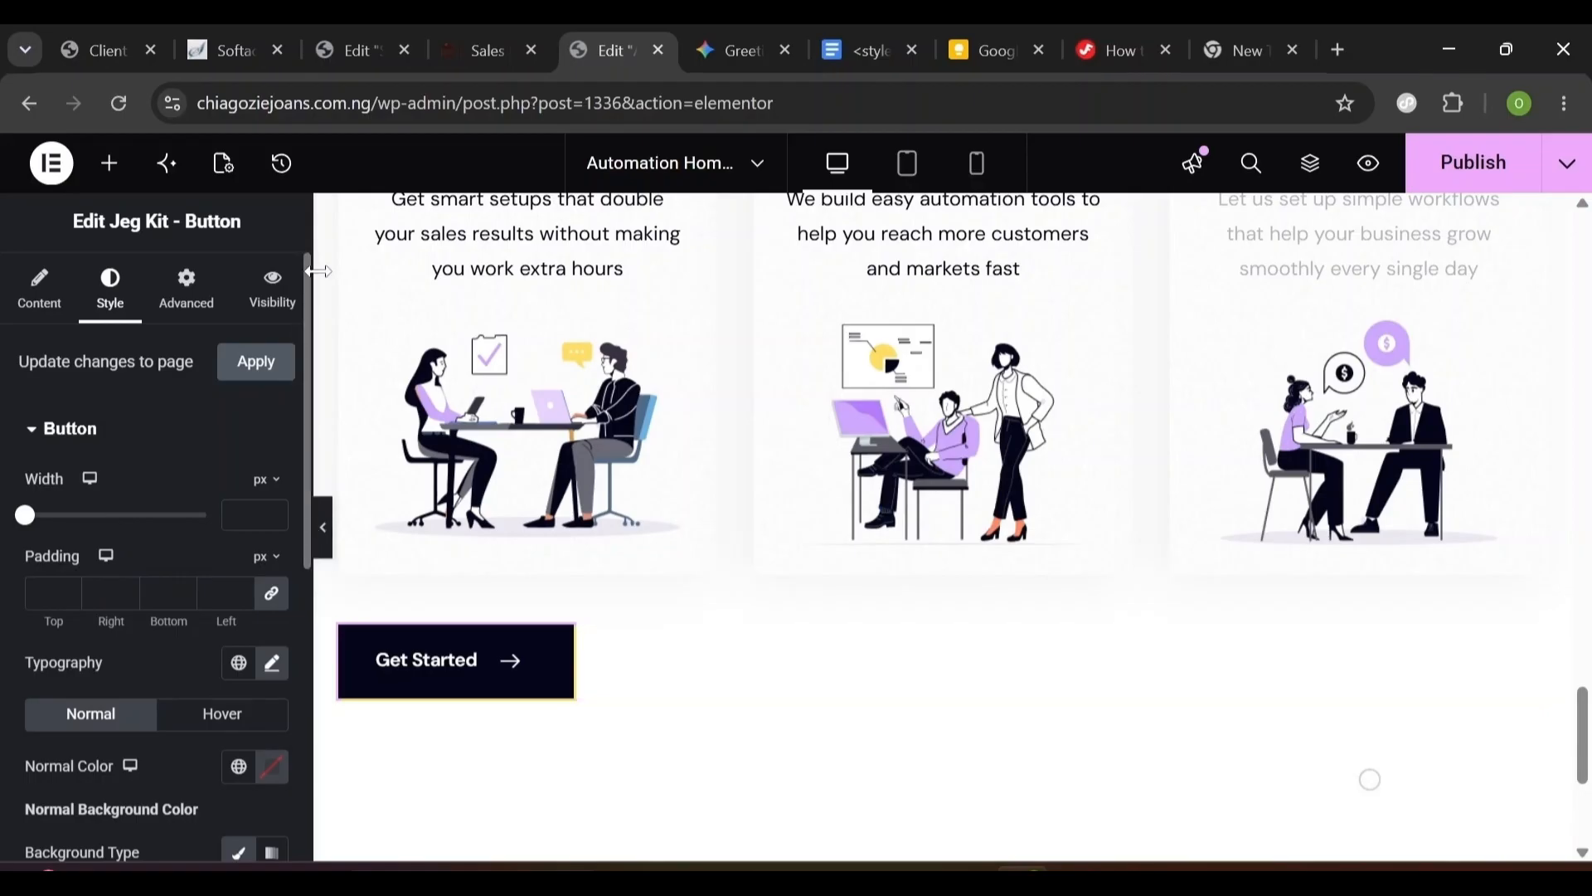
{"action": "left_click", "coordinate": [180, 316]}
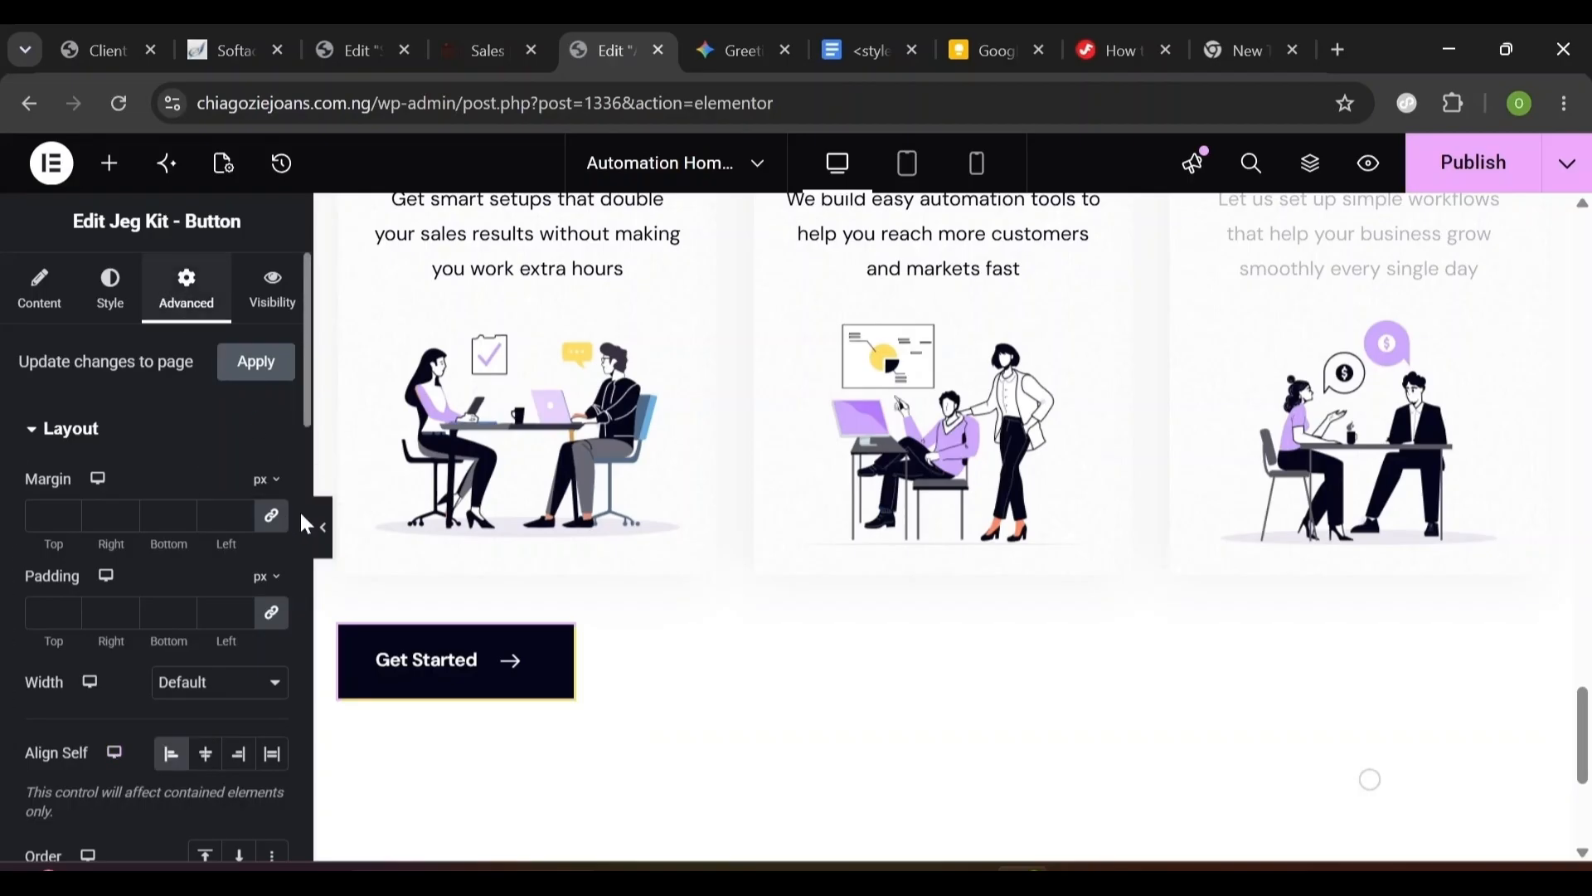
{"action": "left_click", "coordinate": [208, 765]}
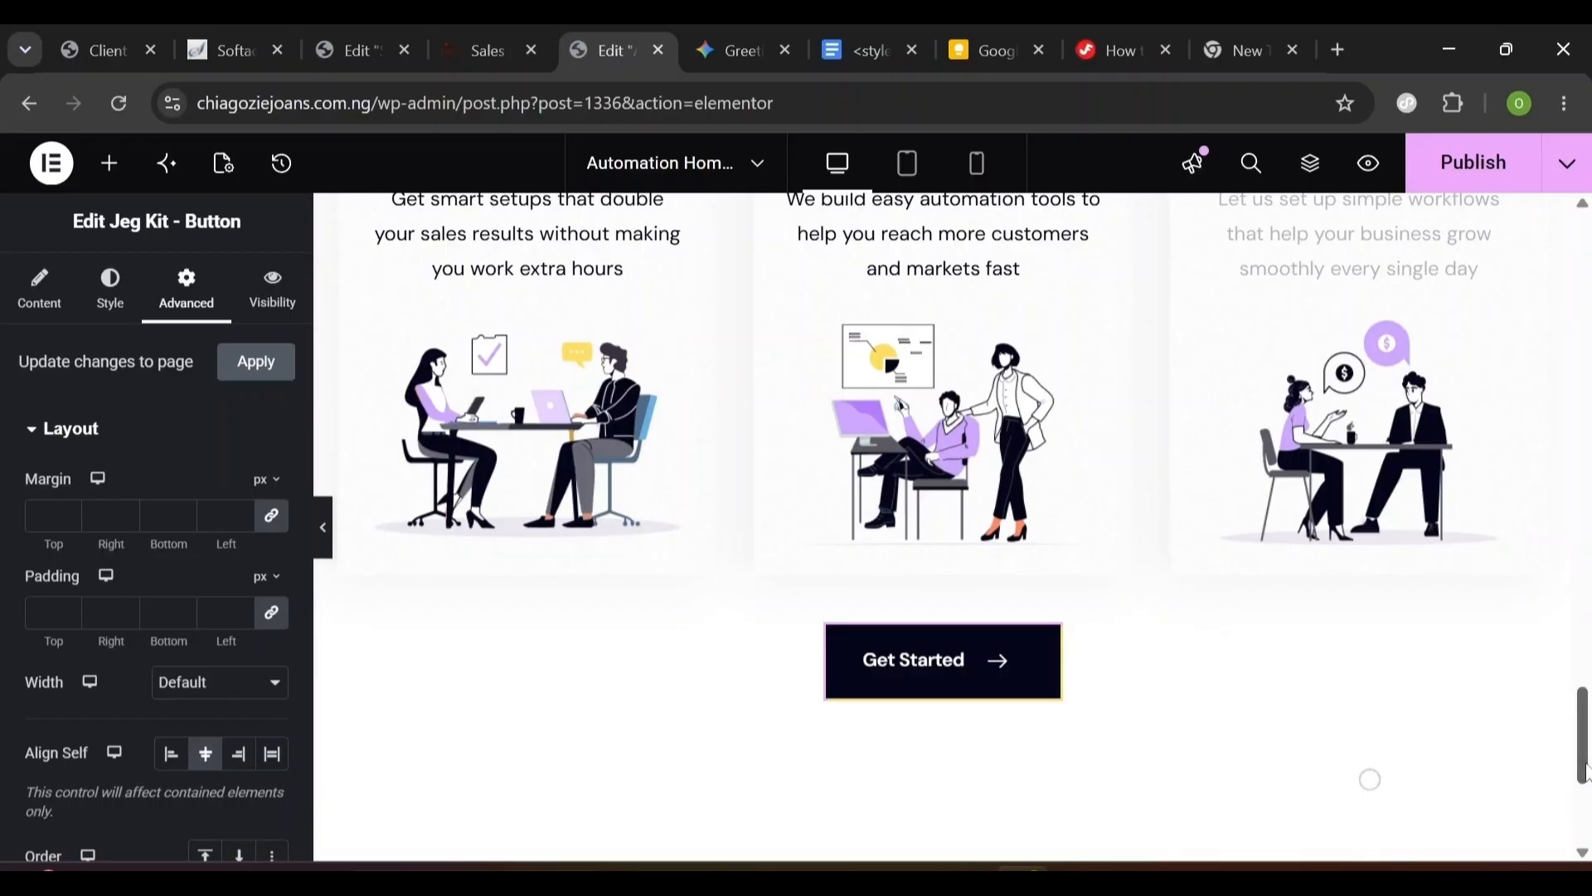
{"action": "scroll", "coordinate": [1582, 757], "scroll_direction": "up", "scroll_amount": 1}
{"action": "scroll", "coordinate": [1582, 757], "scroll_direction": "down", "scroll_amount": 2}
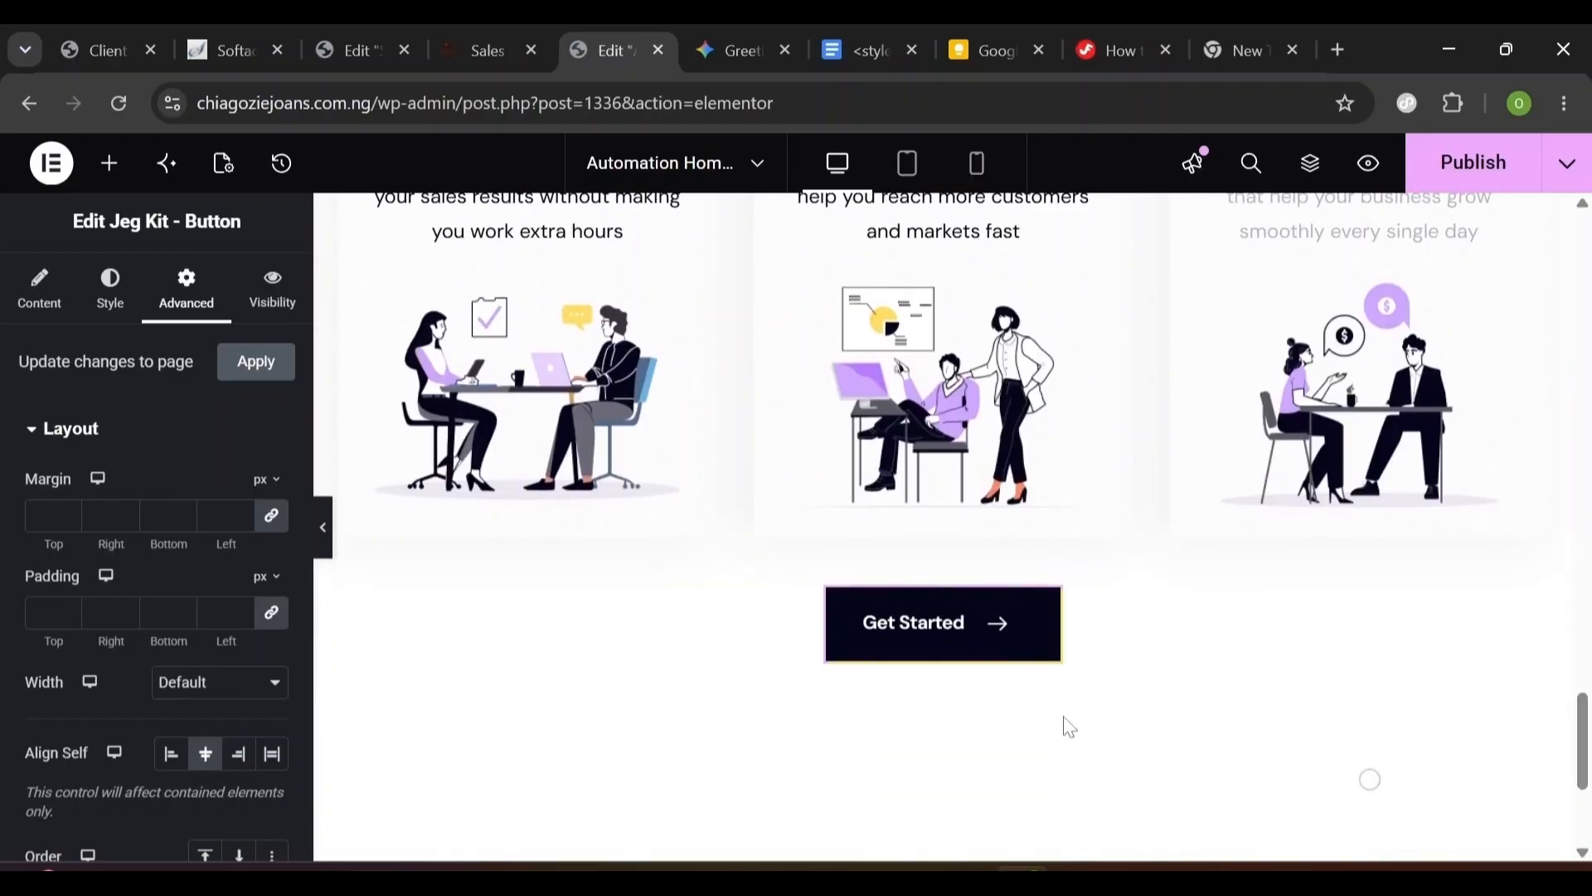
- Change the button label to 'Learn More' and preview the page at tablet width
{"action": "left_click", "coordinate": [27, 317]}
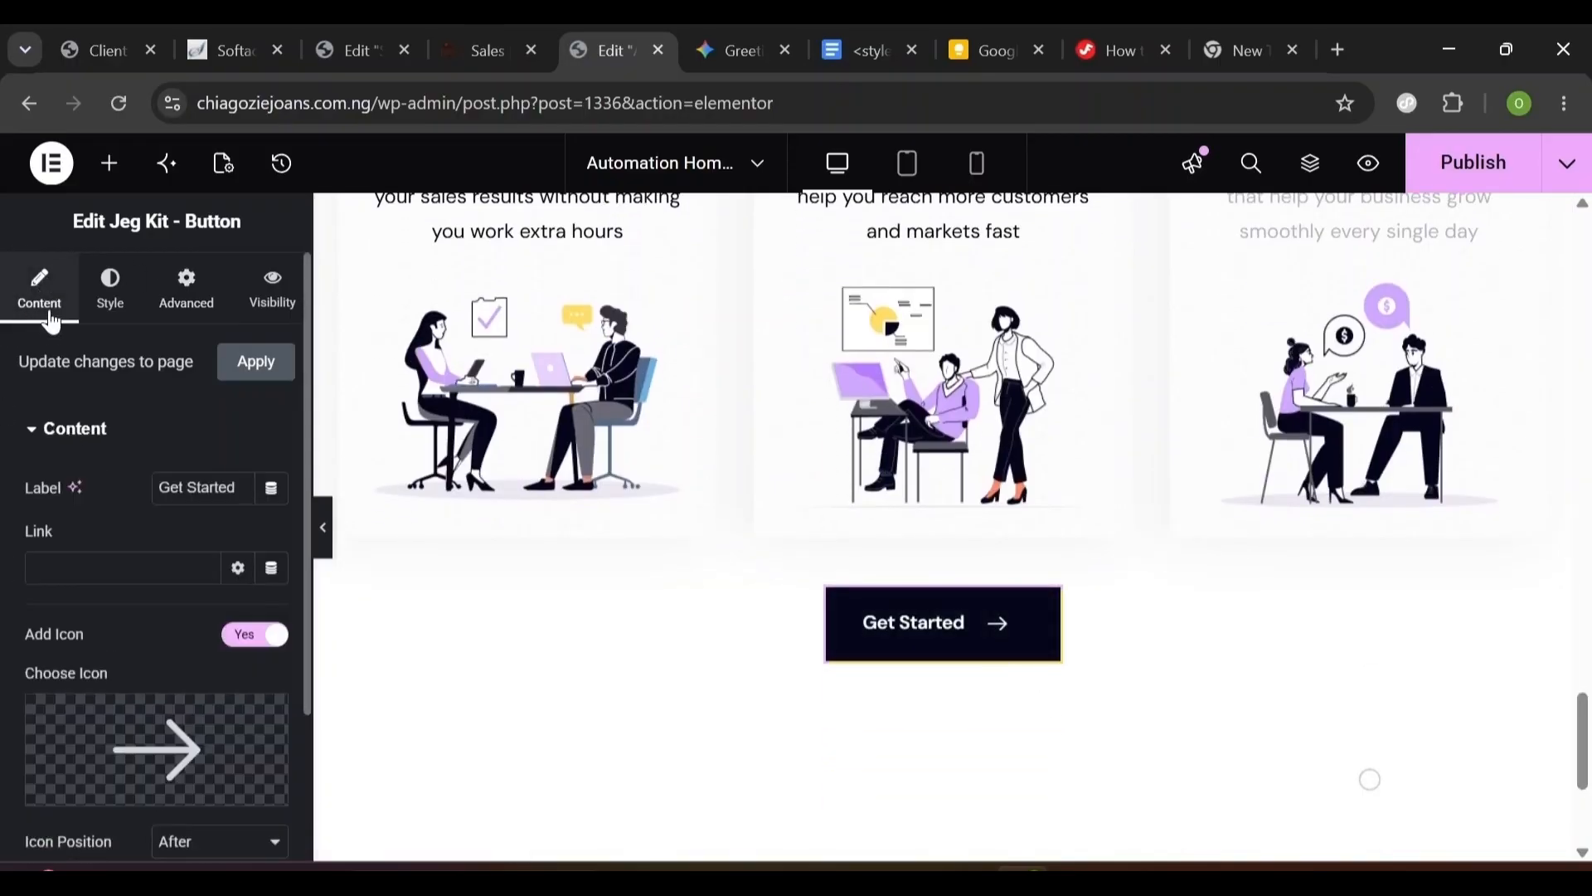
{"action": "triple_click", "coordinate": [199, 487]}
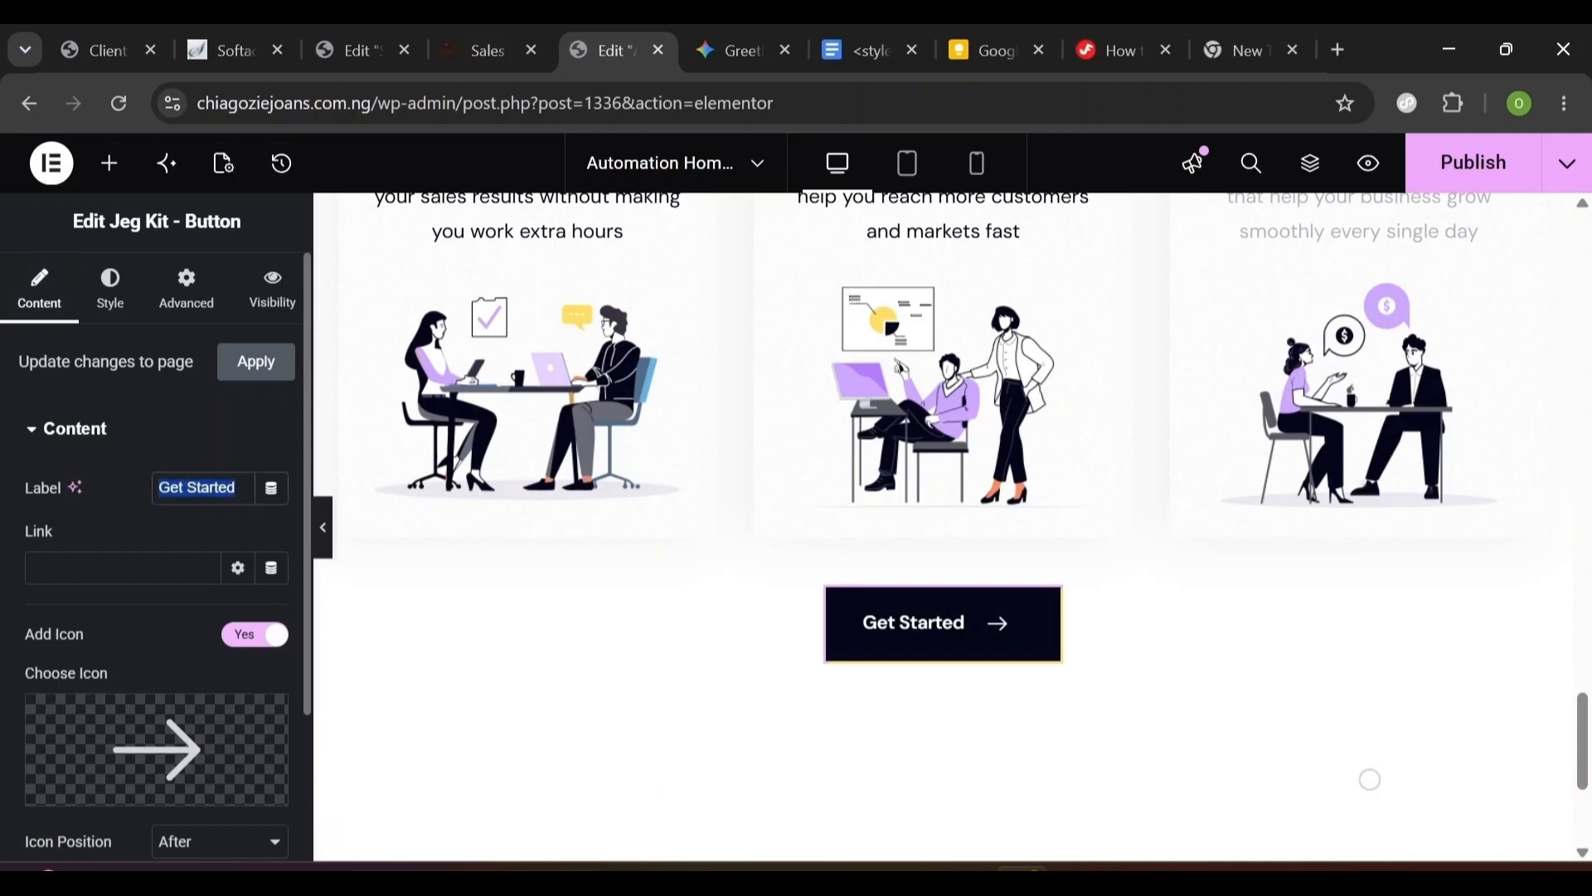
{"action": "type", "text": "Learn More"}
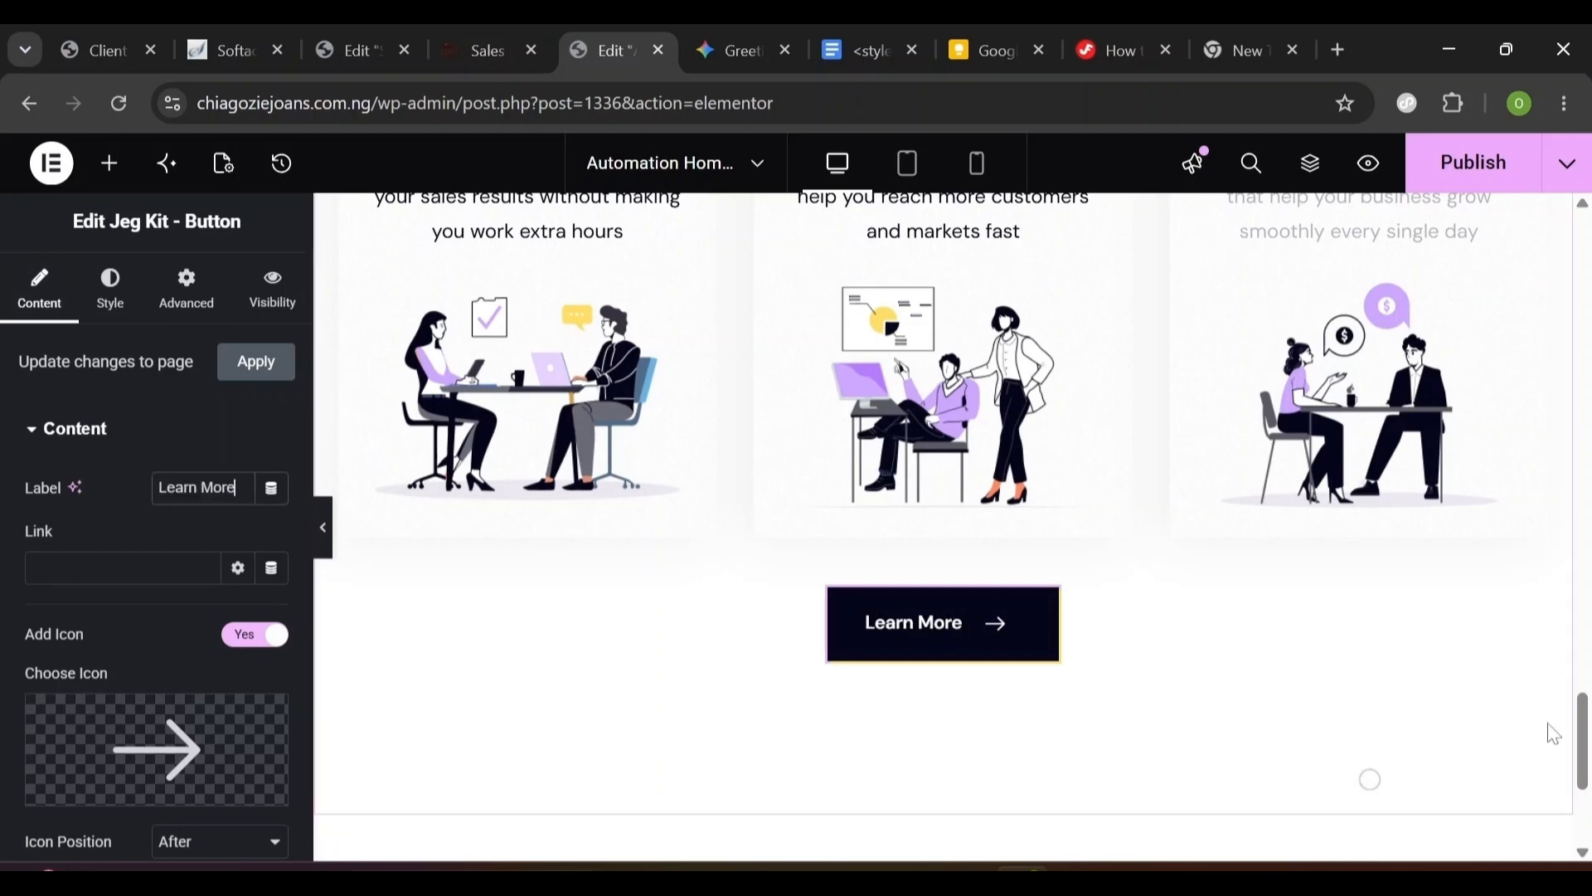
{"action": "left_click", "coordinate": [912, 166]}
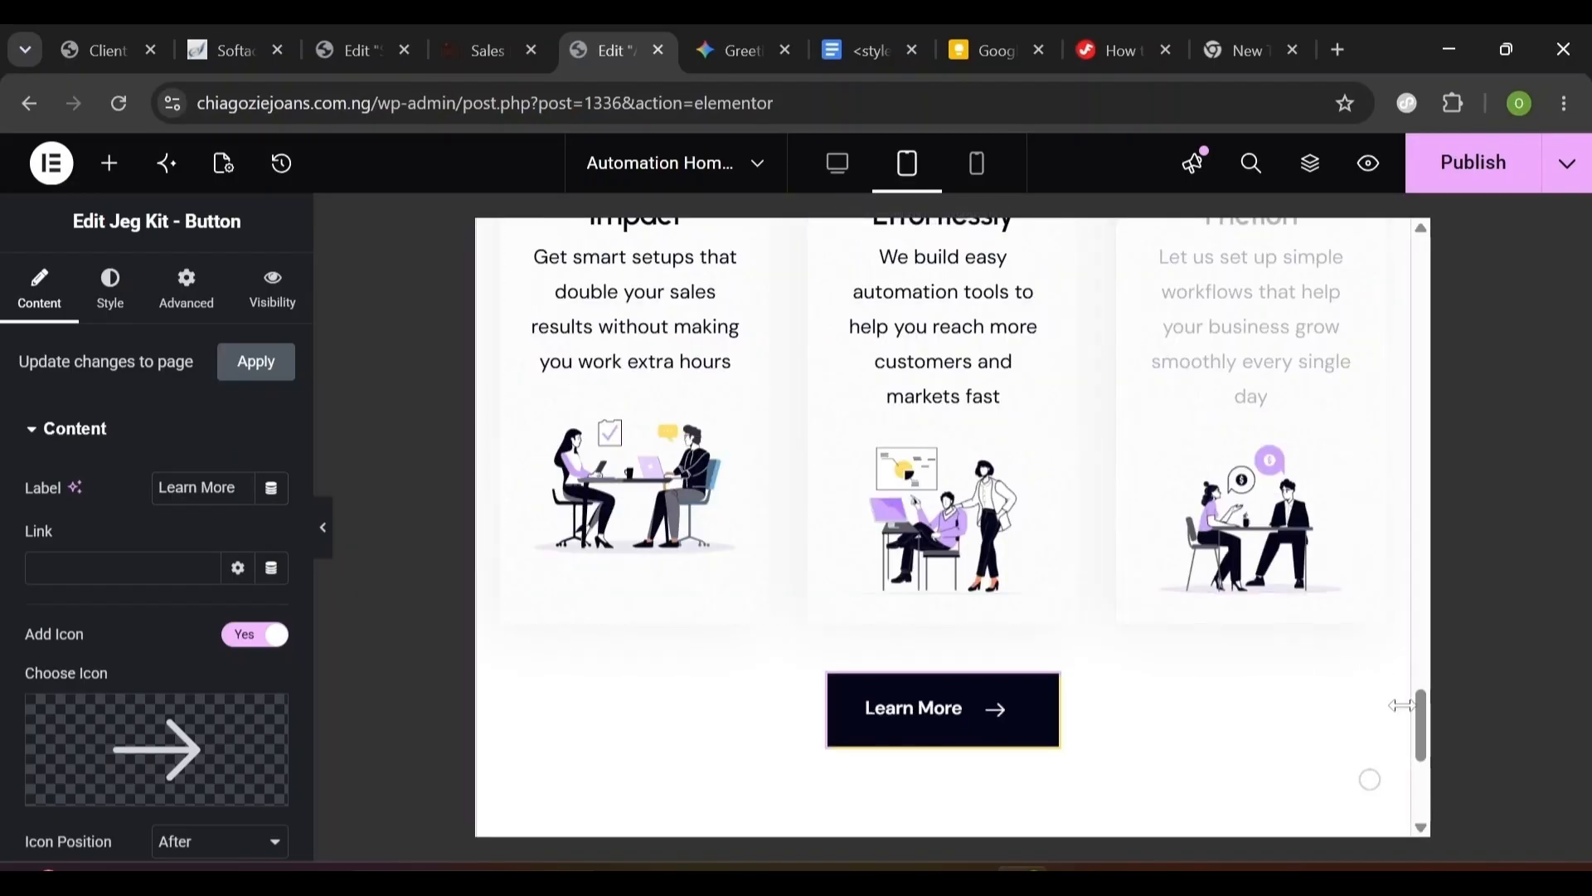
- On tablet, set the Benefit With Working With Us title typography size to 40
{"action": "scroll", "coordinate": [1067, 551], "scroll_direction": "up", "scroll_amount": 8}
{"action": "left_click", "coordinate": [1066, 551]}
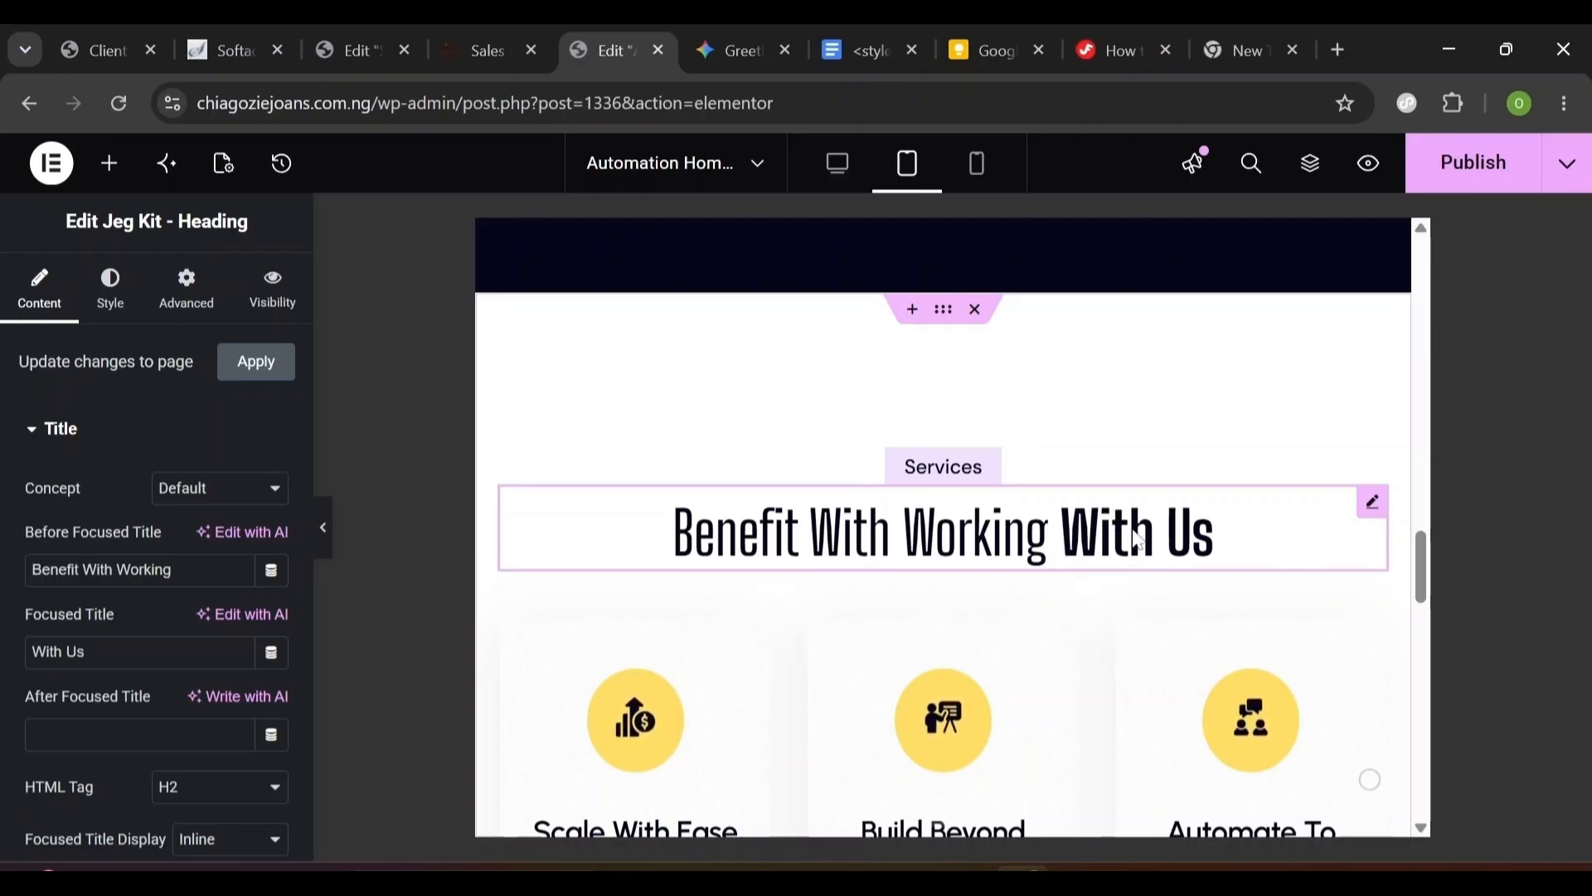
{"action": "left_click", "coordinate": [113, 292]}
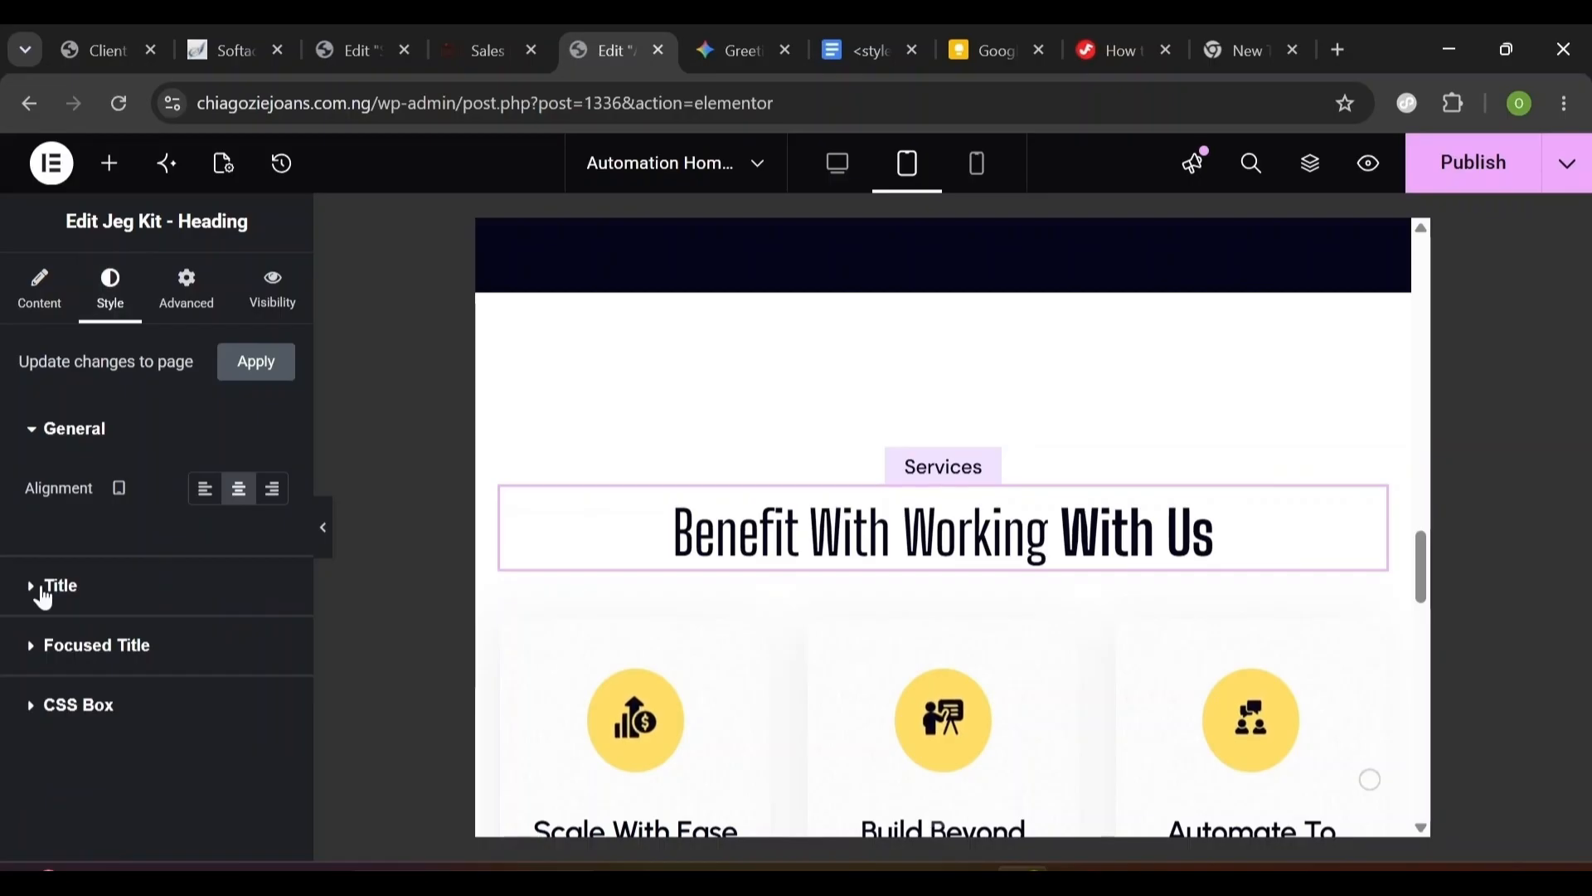
{"action": "left_click", "coordinate": [61, 586]}
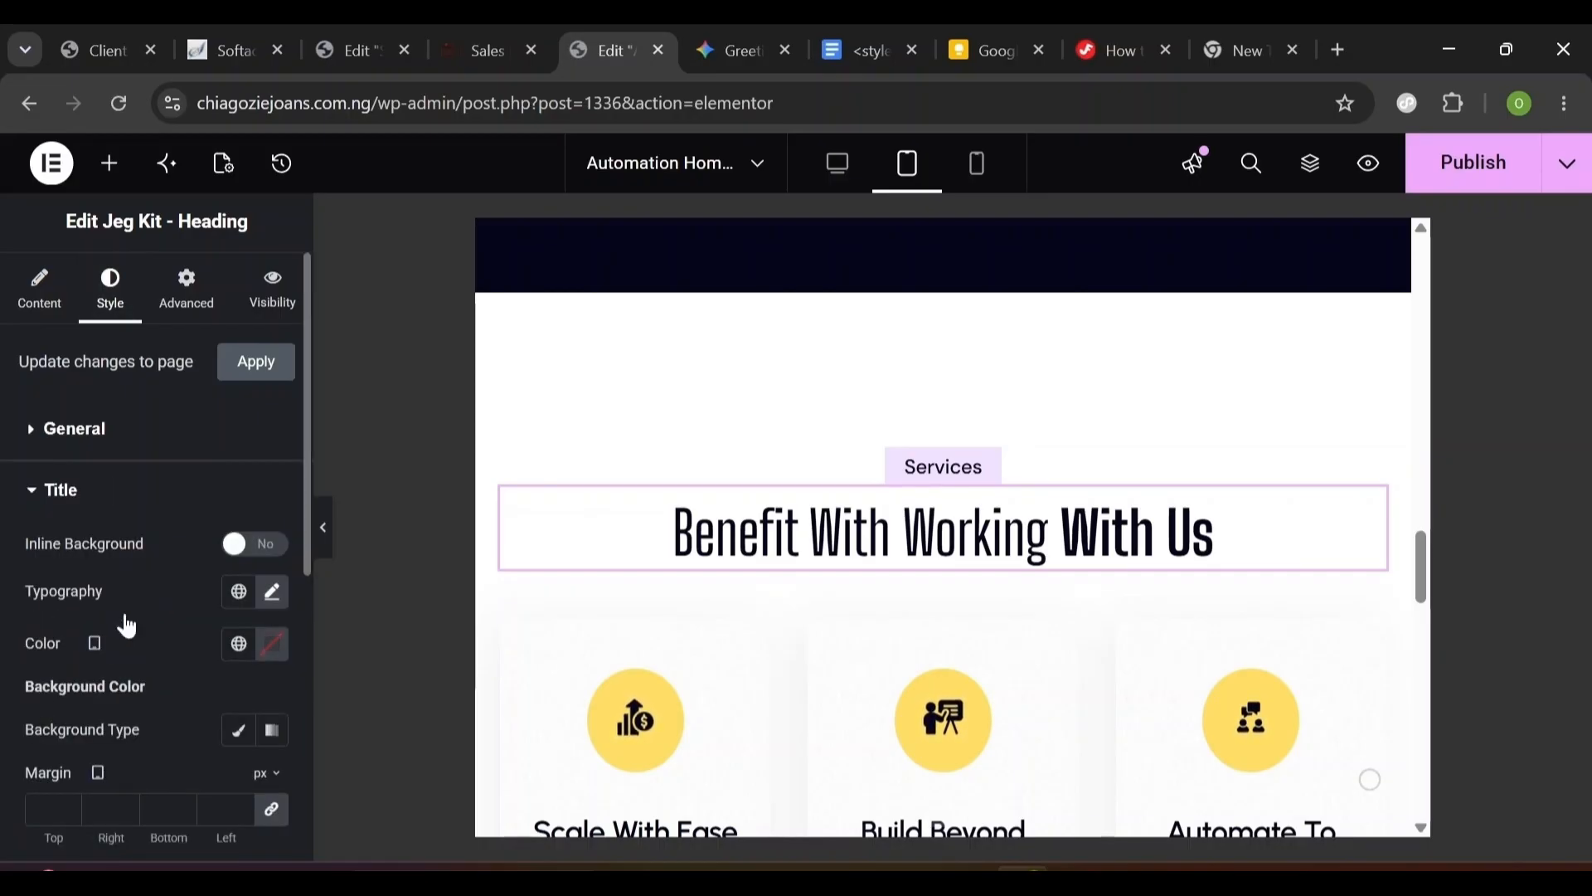
{"action": "left_click", "coordinate": [275, 592]}
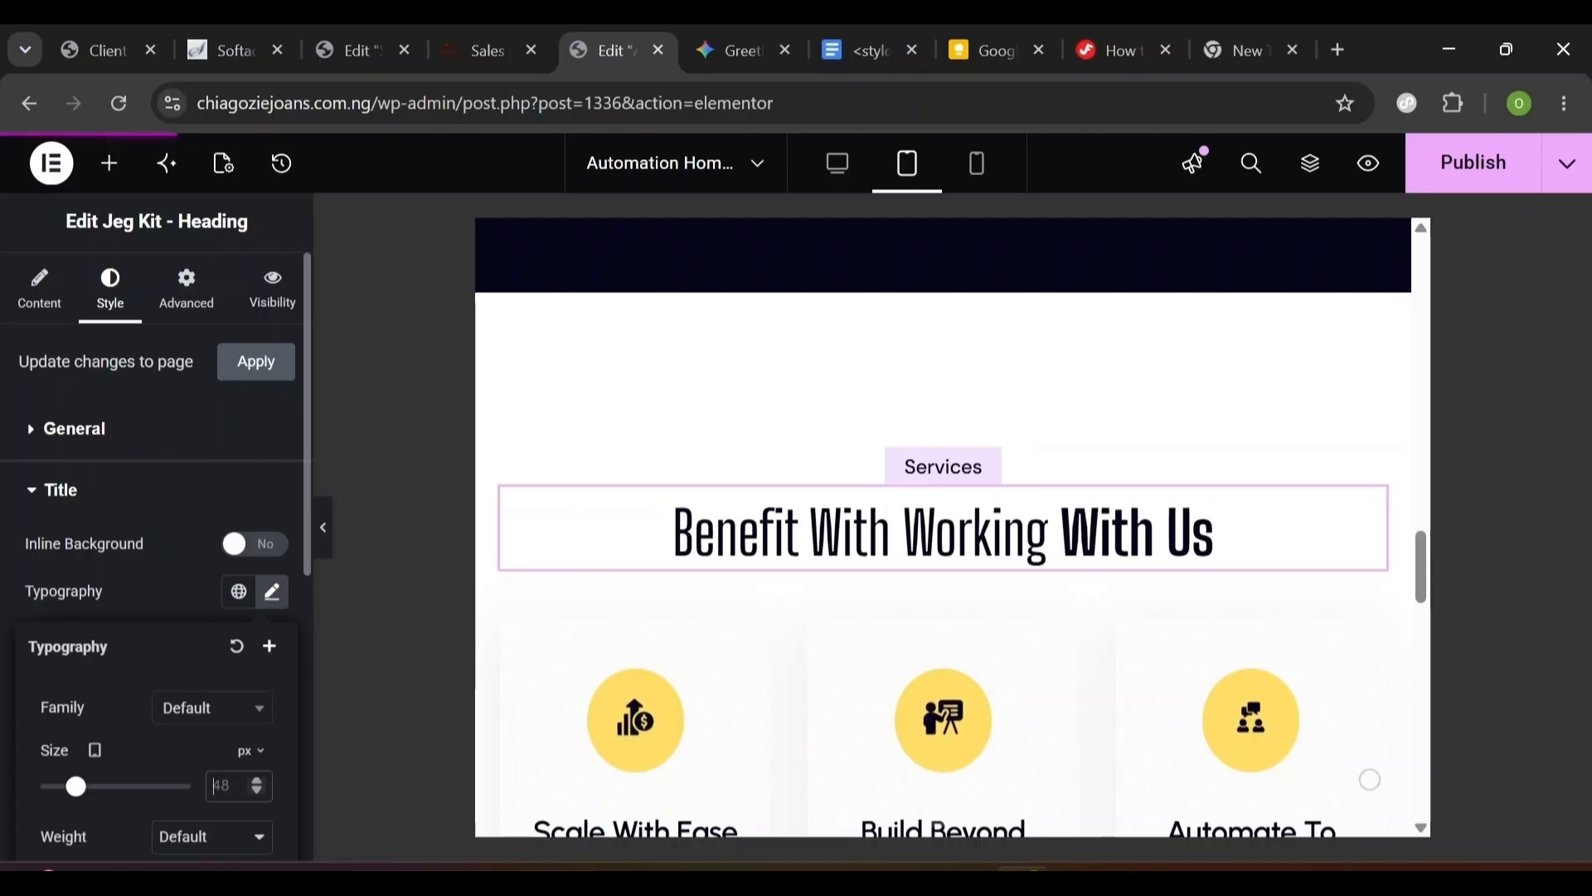
{"action": "type", "text": "40"}
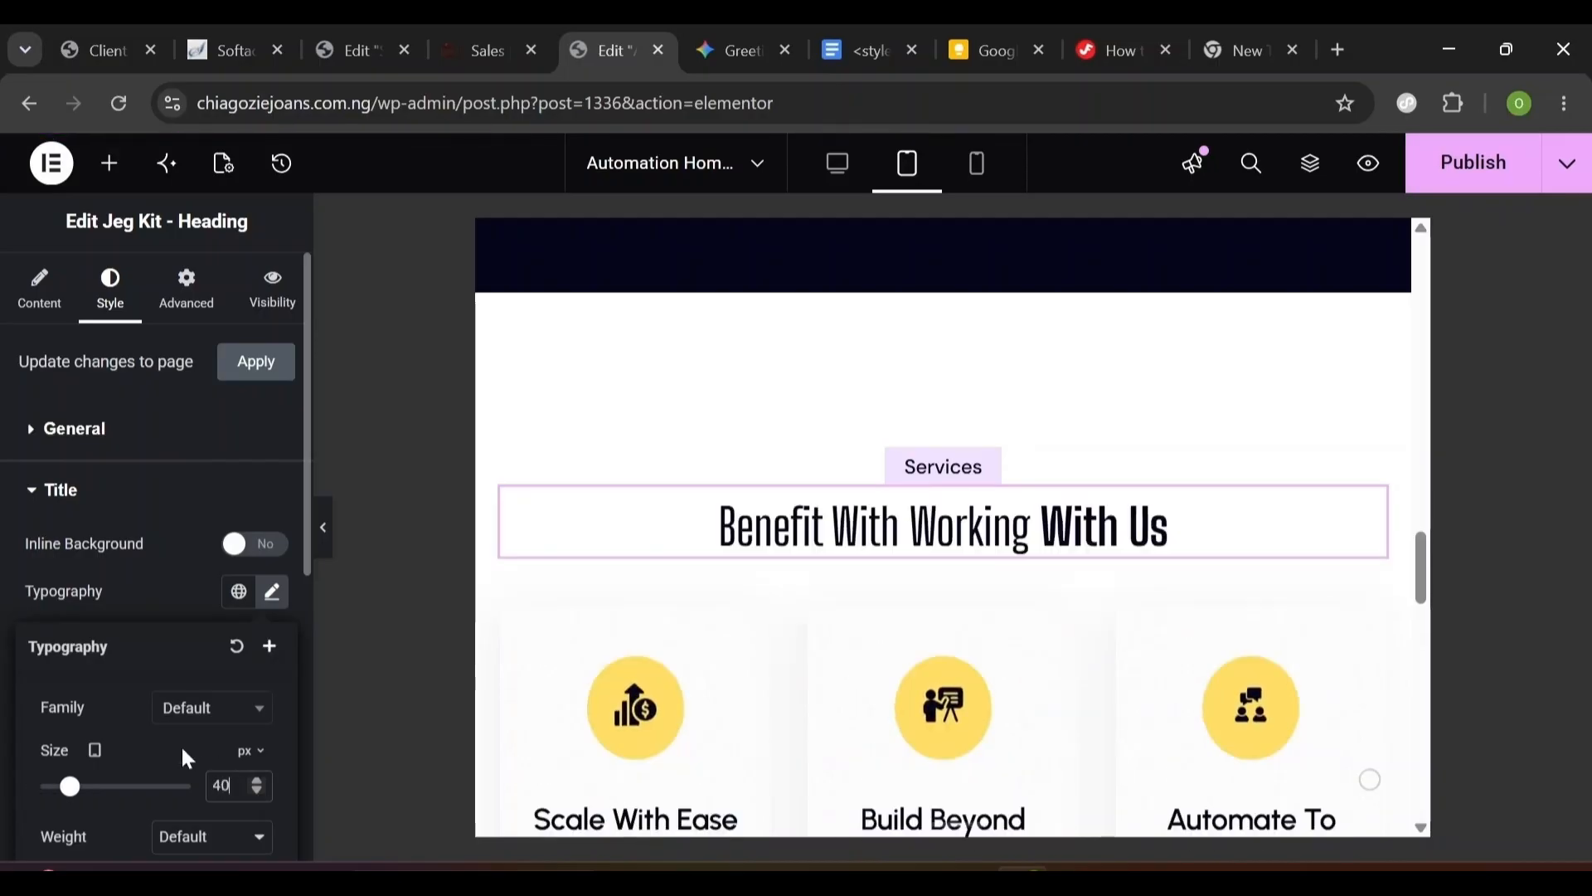
{"action": "left_click", "coordinate": [155, 587]}
- Set the bold 'With Us' focused title's typography size to 40 as well
{"action": "left_click", "coordinate": [36, 498]}
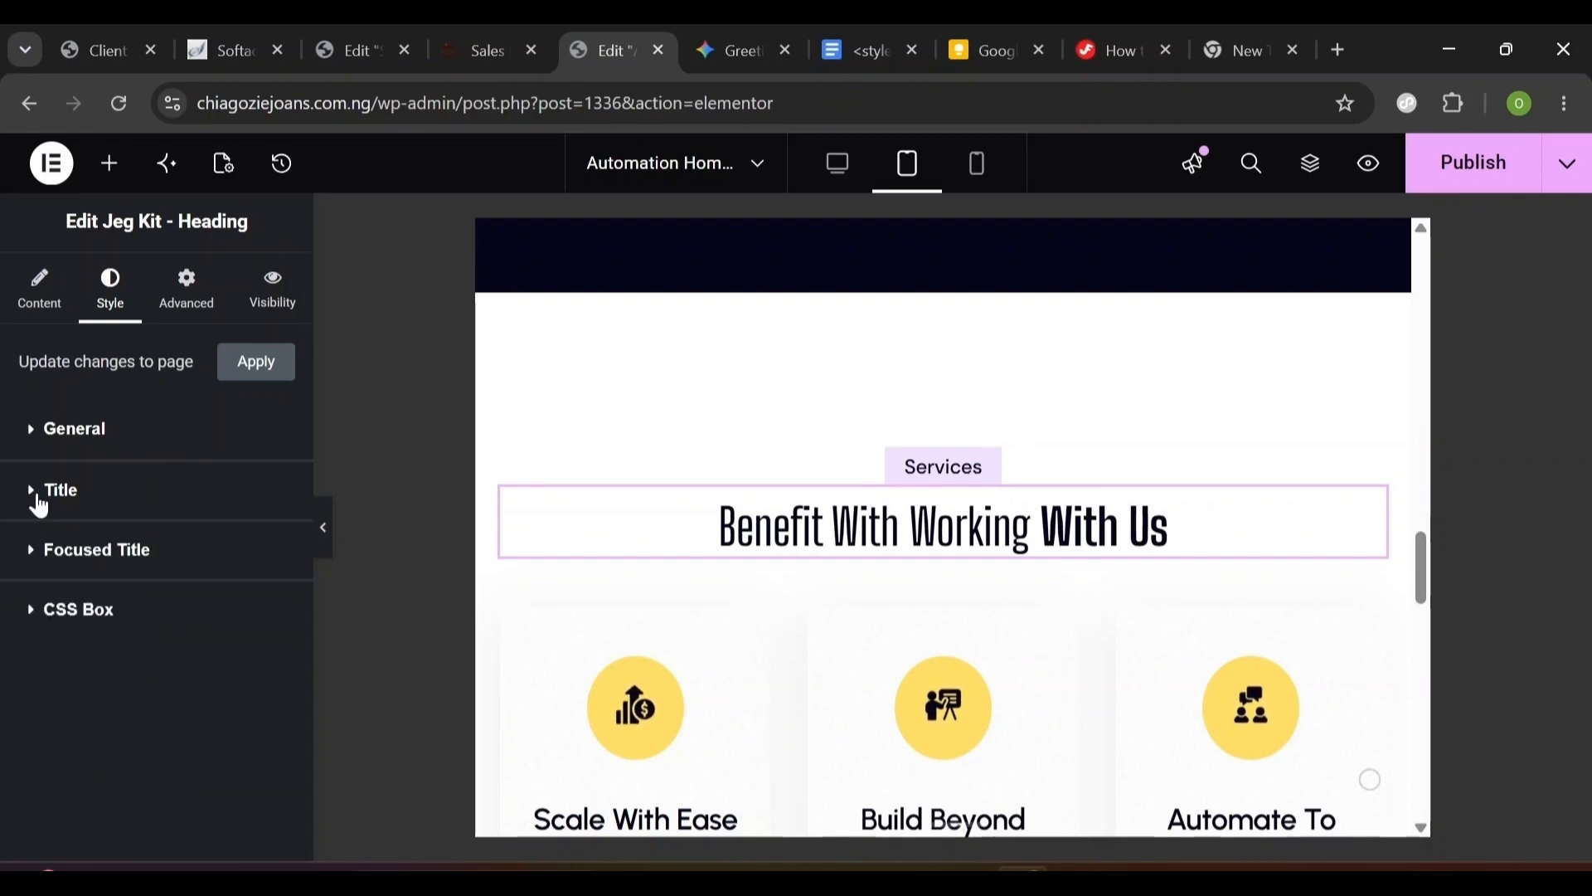
{"action": "left_click", "coordinate": [122, 564]}
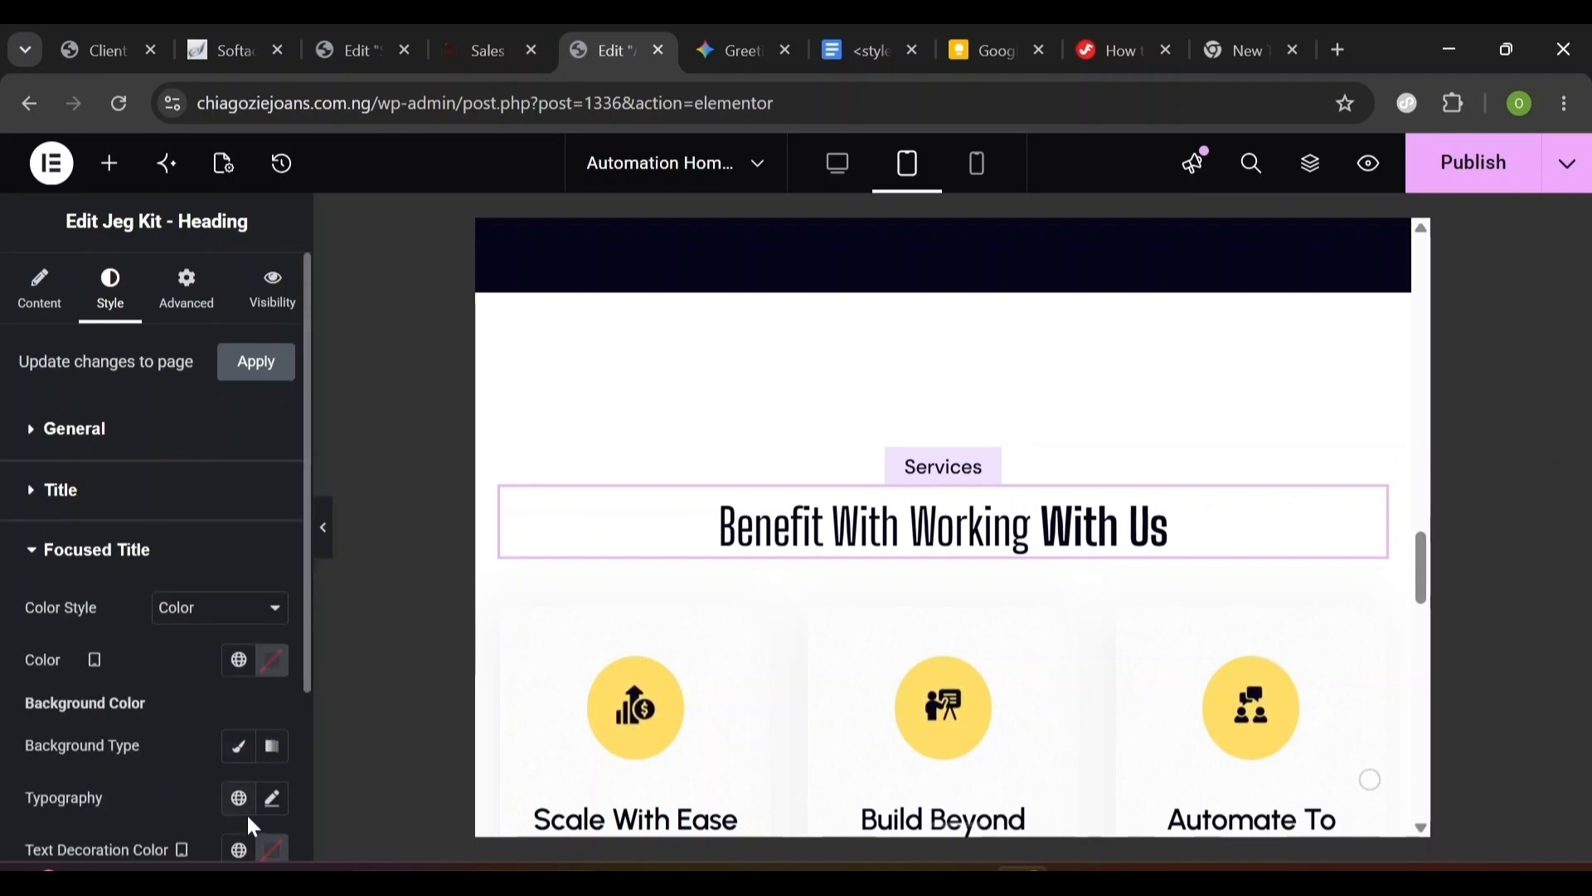
{"action": "left_click", "coordinate": [273, 817]}
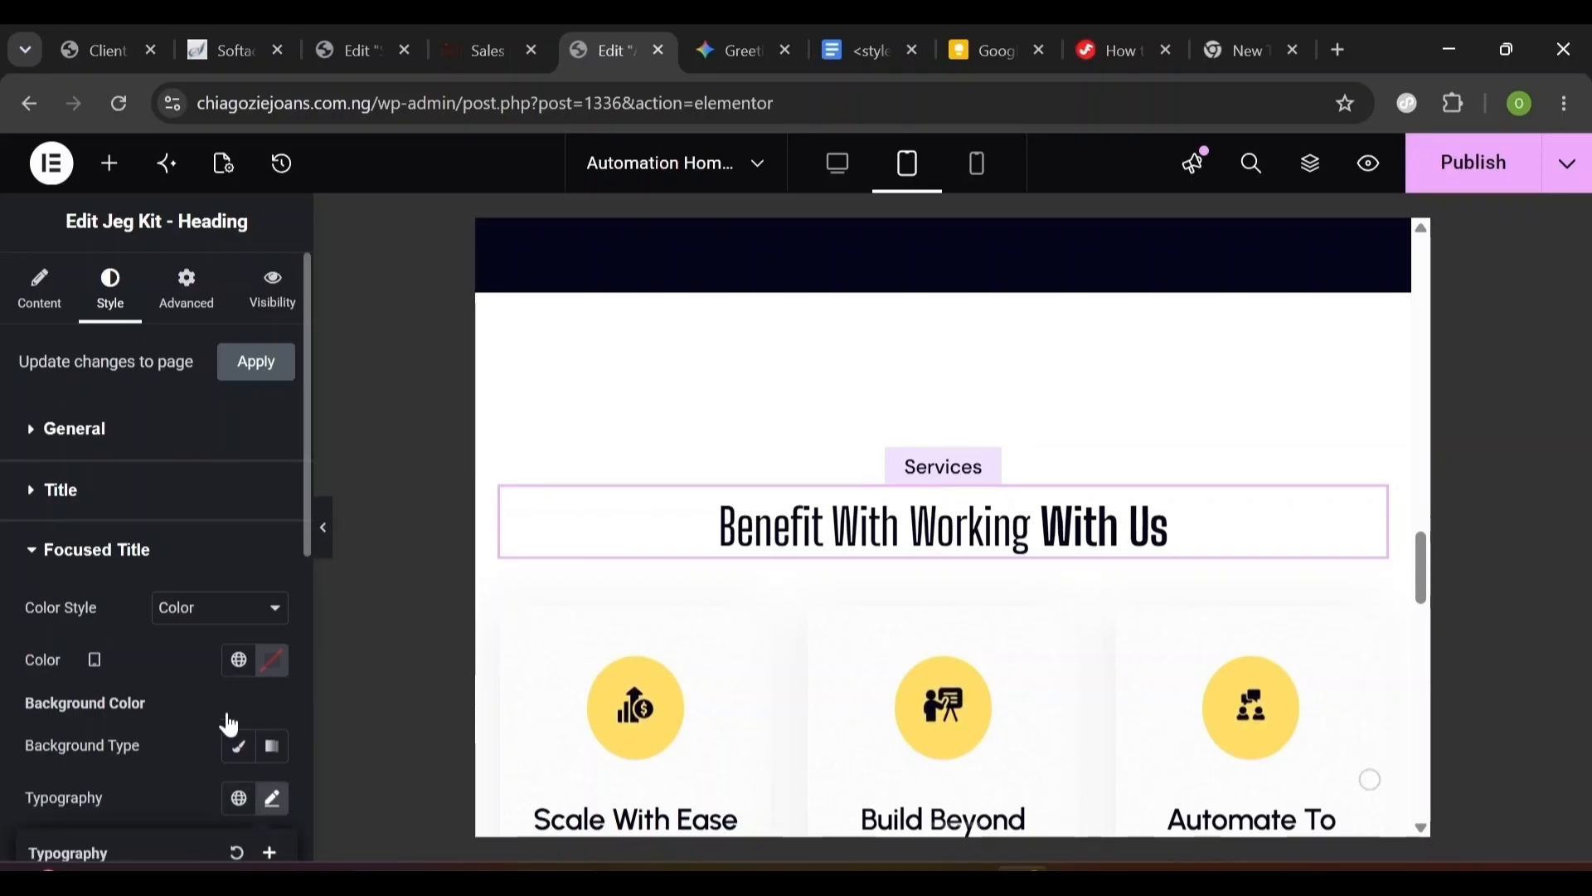
{"action": "scroll", "coordinate": [177, 753], "scroll_direction": "down", "scroll_amount": 5}
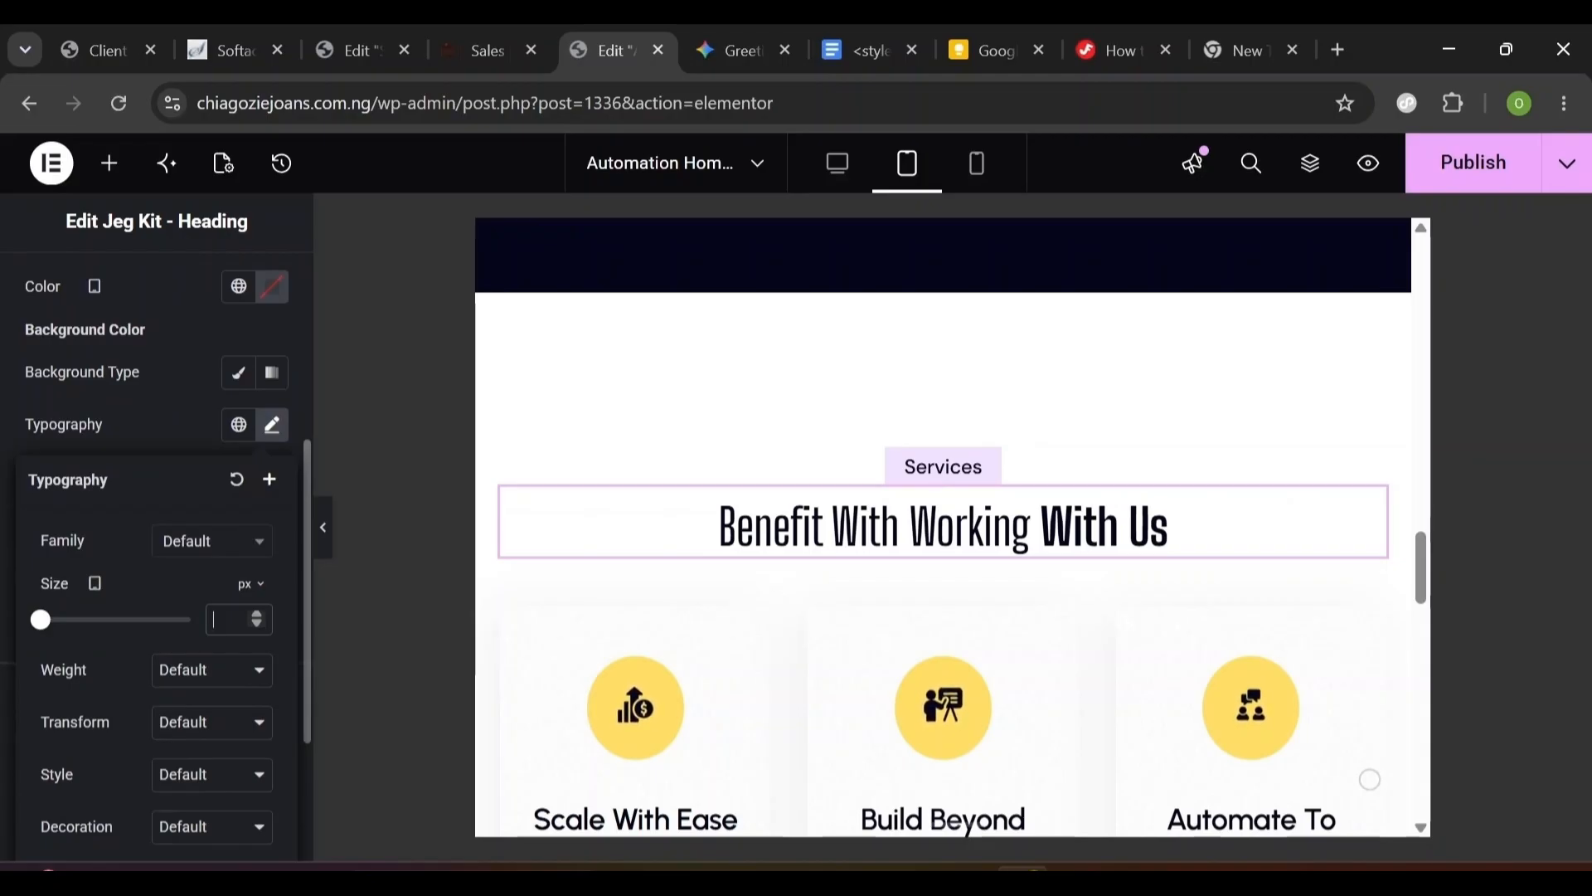
{"action": "type", "text": "40"}
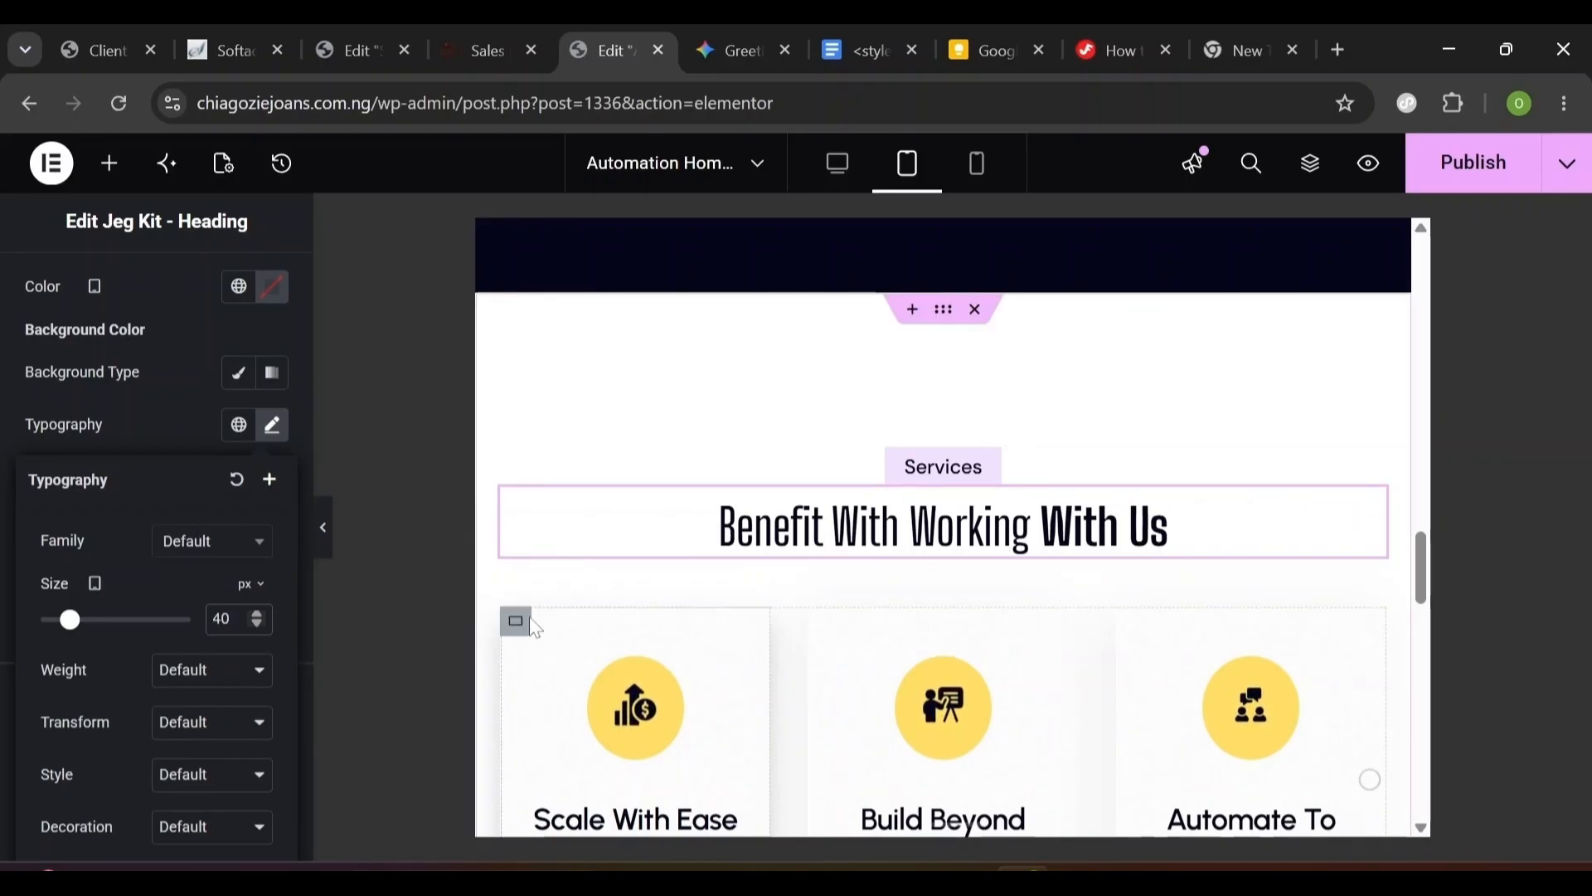
- Select the service cards Grid in Navigator and set its tablet Columns to 2
{"action": "left_click", "coordinate": [517, 625]}
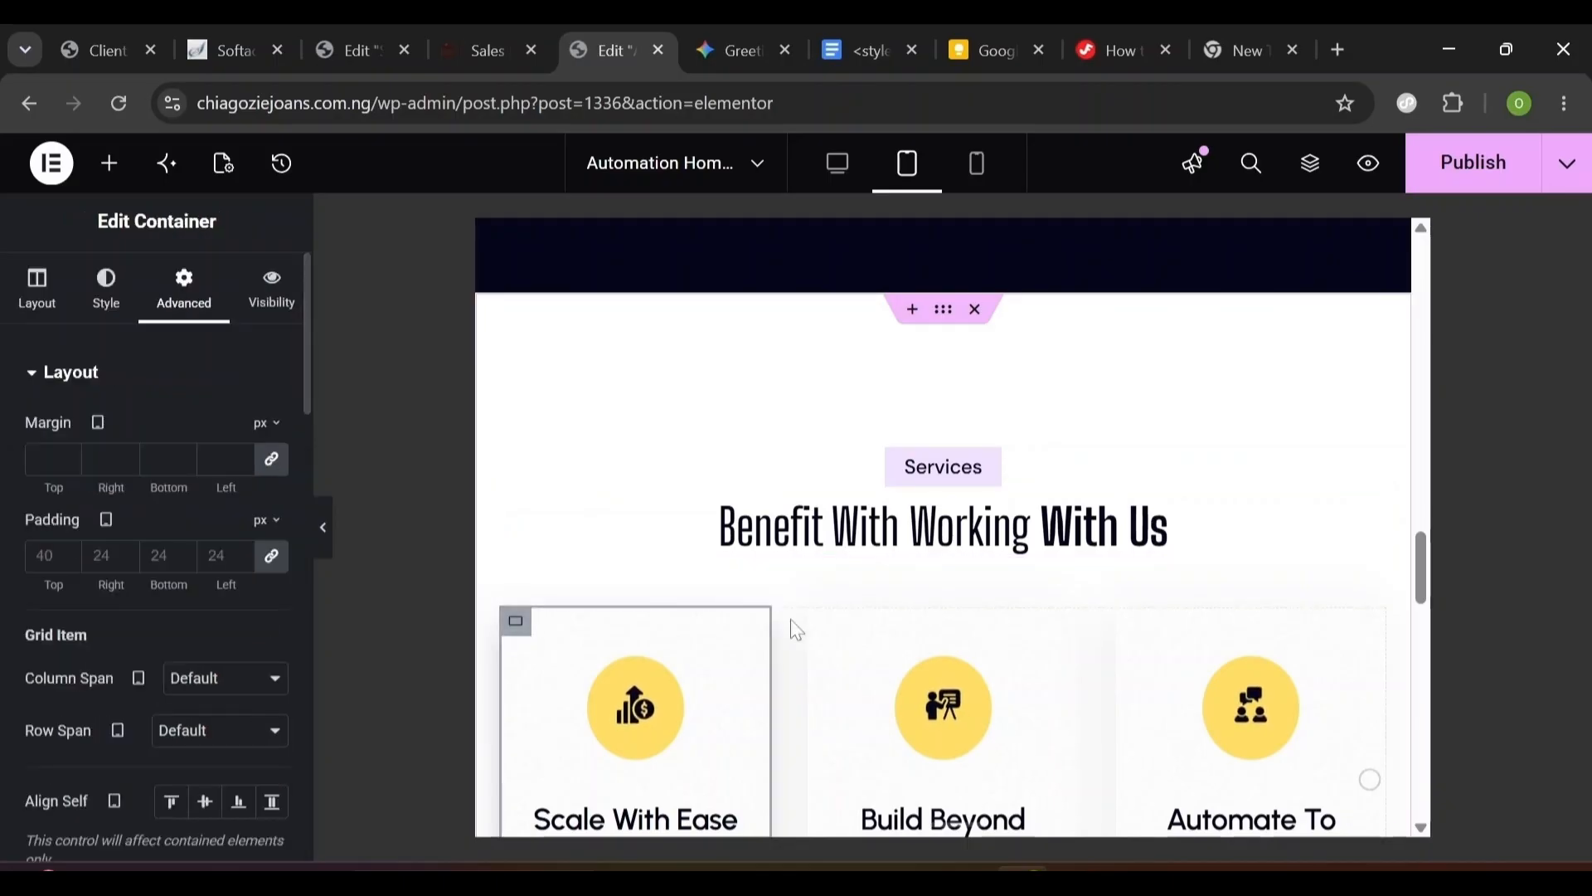
{"action": "left_click", "coordinate": [1316, 180]}
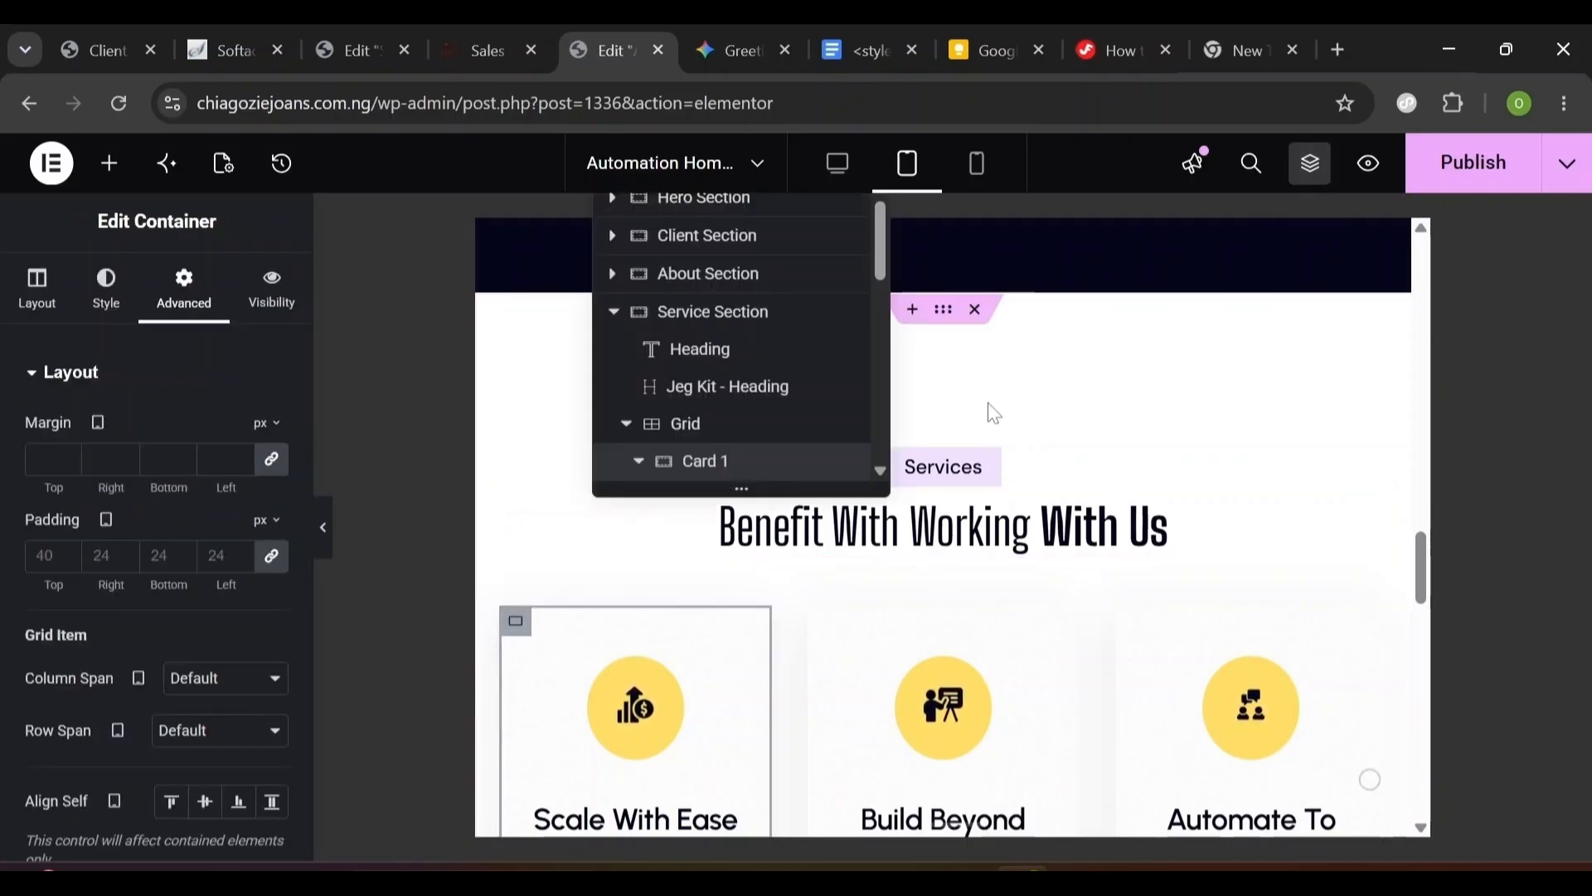
{"action": "left_click", "coordinate": [732, 429]}
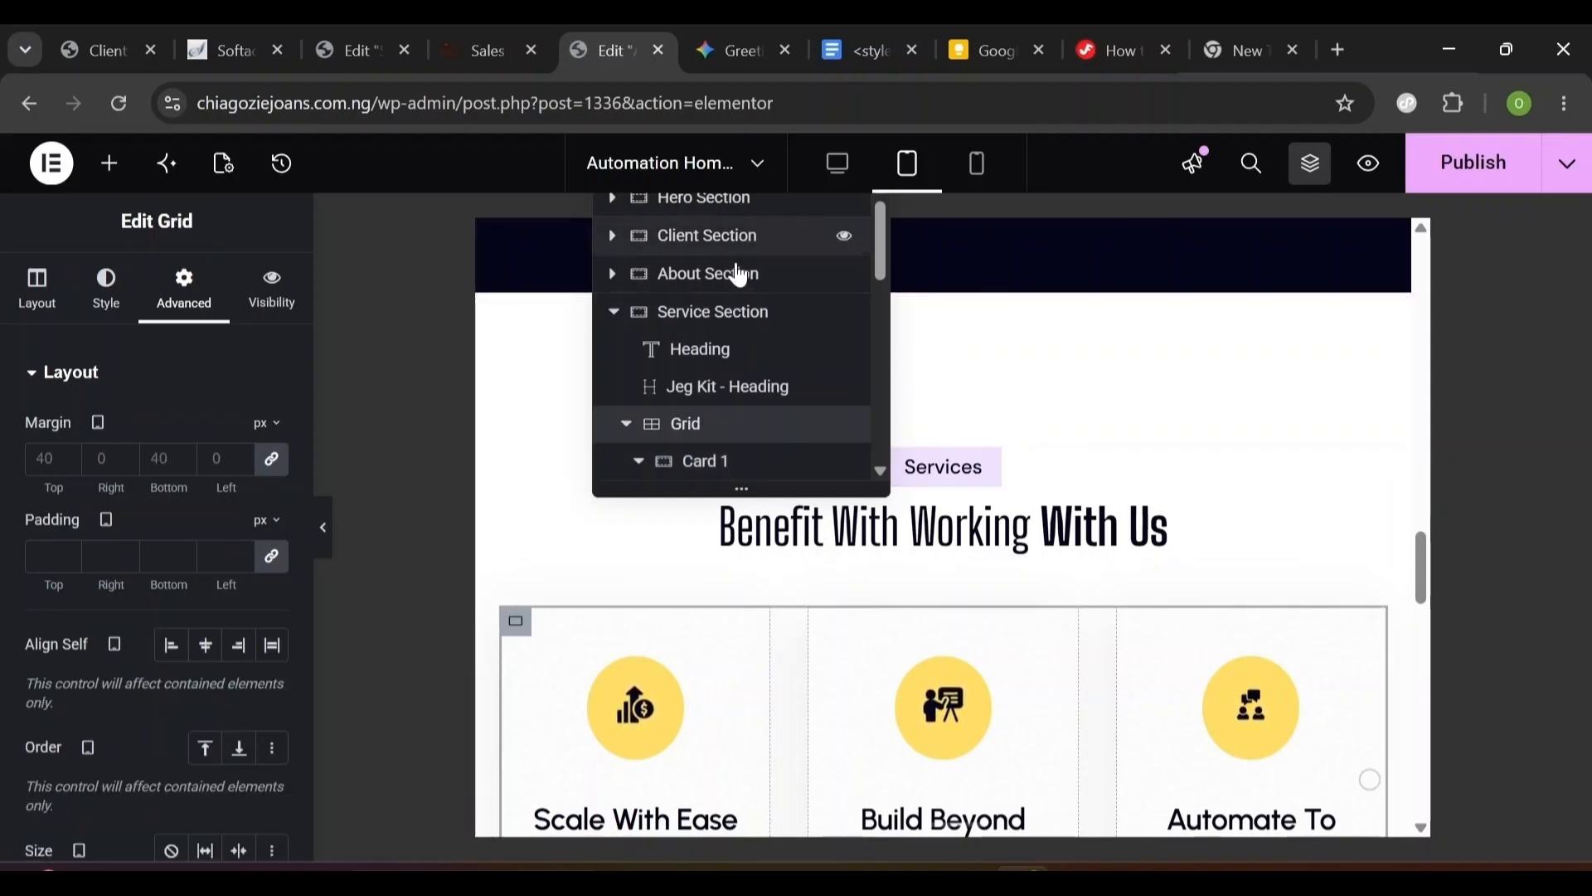
{"action": "left_click_drag", "start_coordinate": [1423, 591], "coordinate": [1423, 649]}
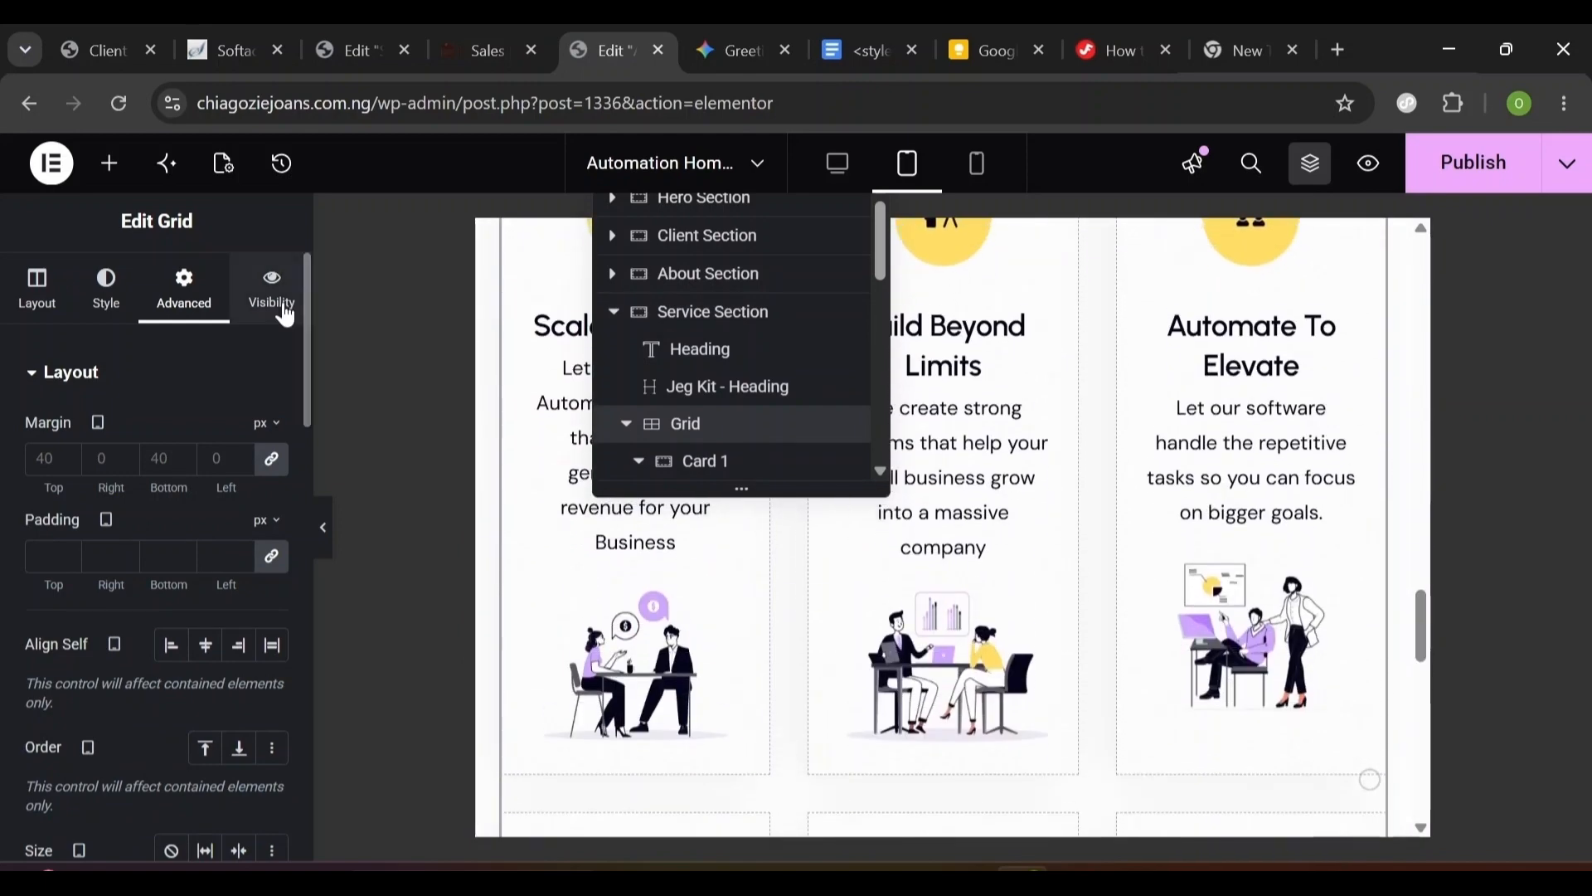
{"action": "left_click", "coordinate": [36, 318]}
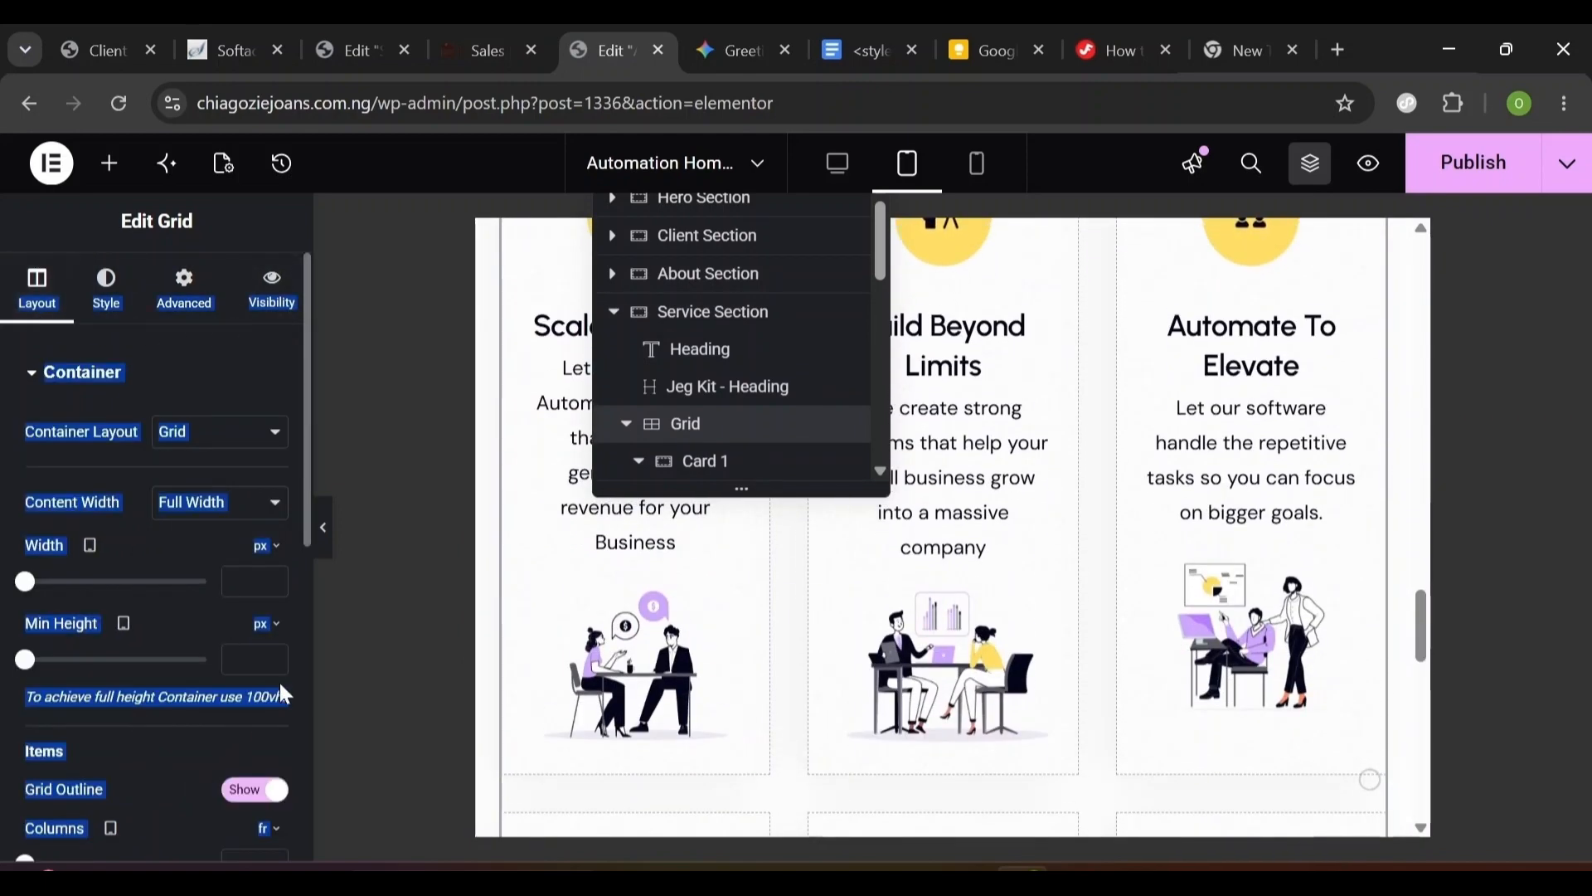
{"action": "scroll", "coordinate": [302, 618], "scroll_direction": "down", "scroll_amount": 3}
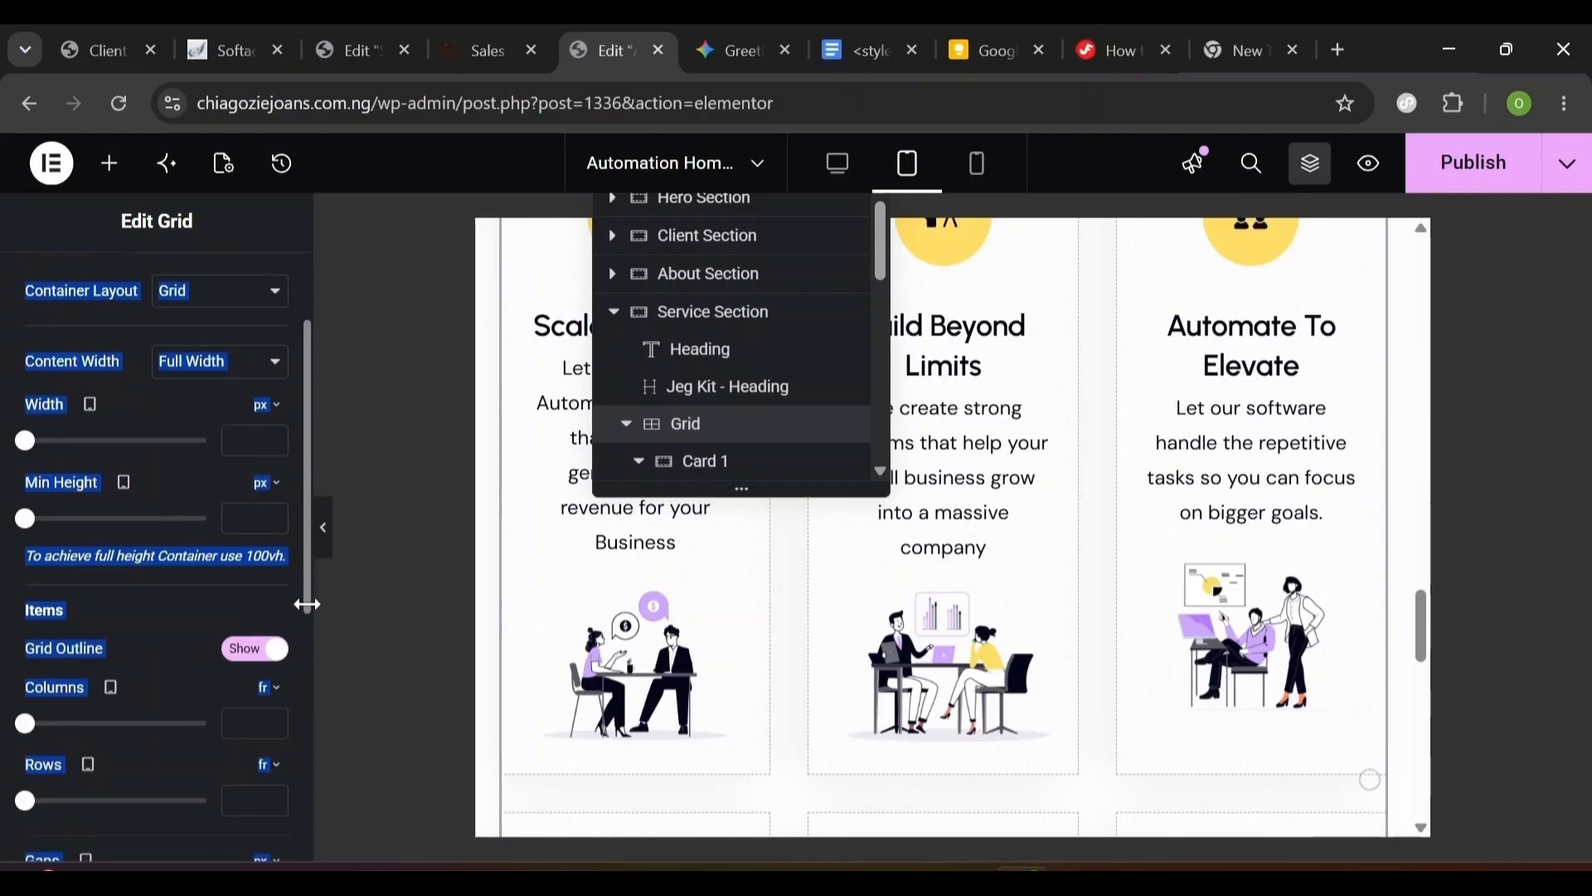
{"action": "left_click", "coordinate": [220, 616]}
{"action": "left_click", "coordinate": [237, 644]}
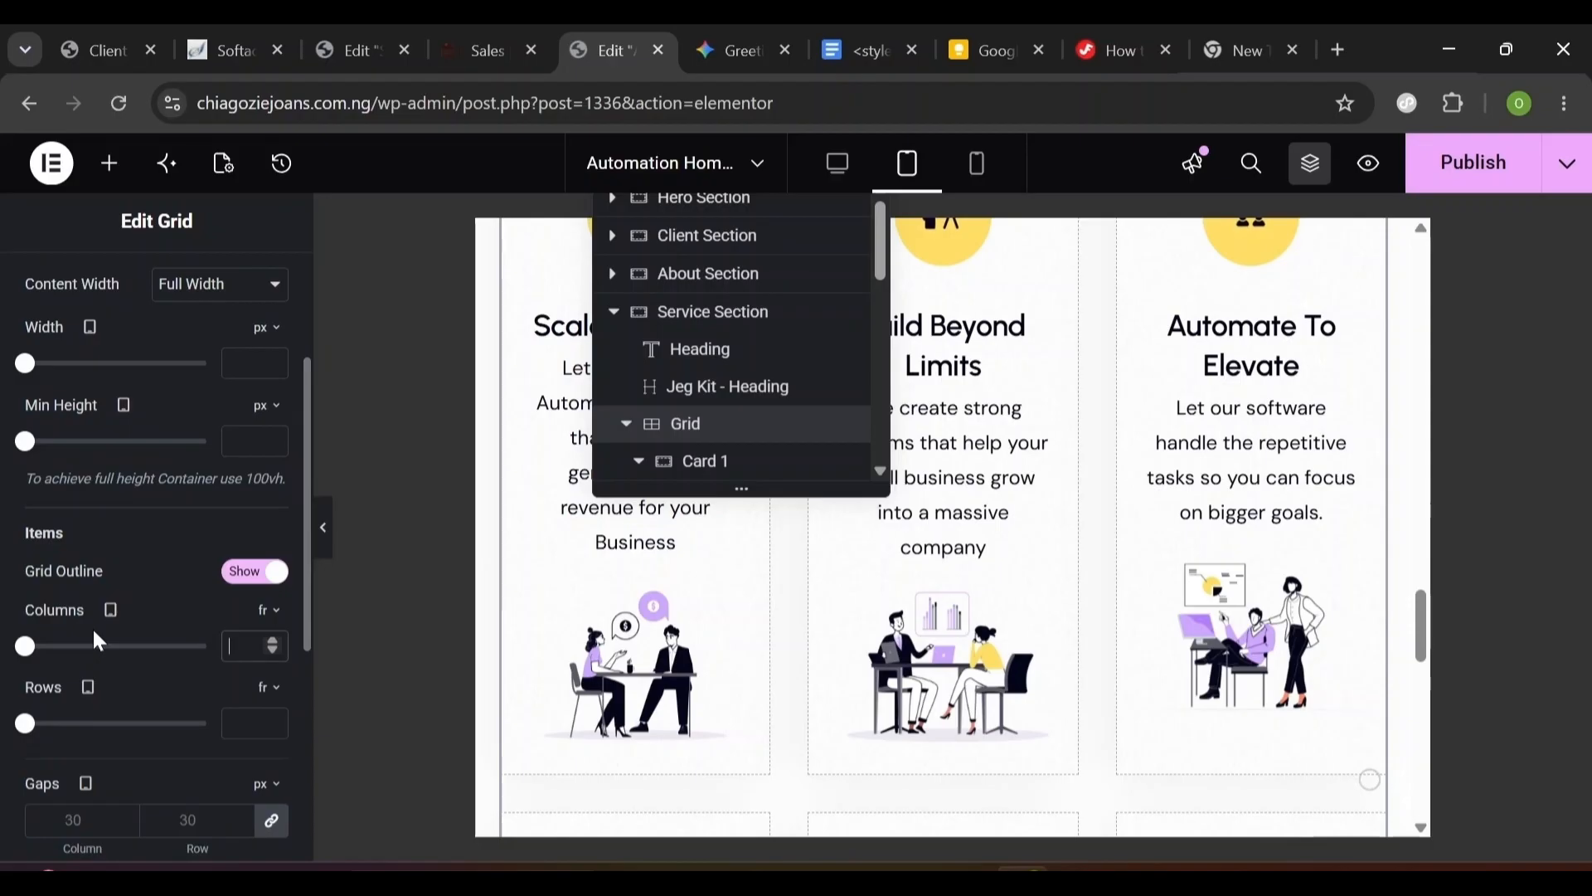
{"action": "type", "text": "2"}
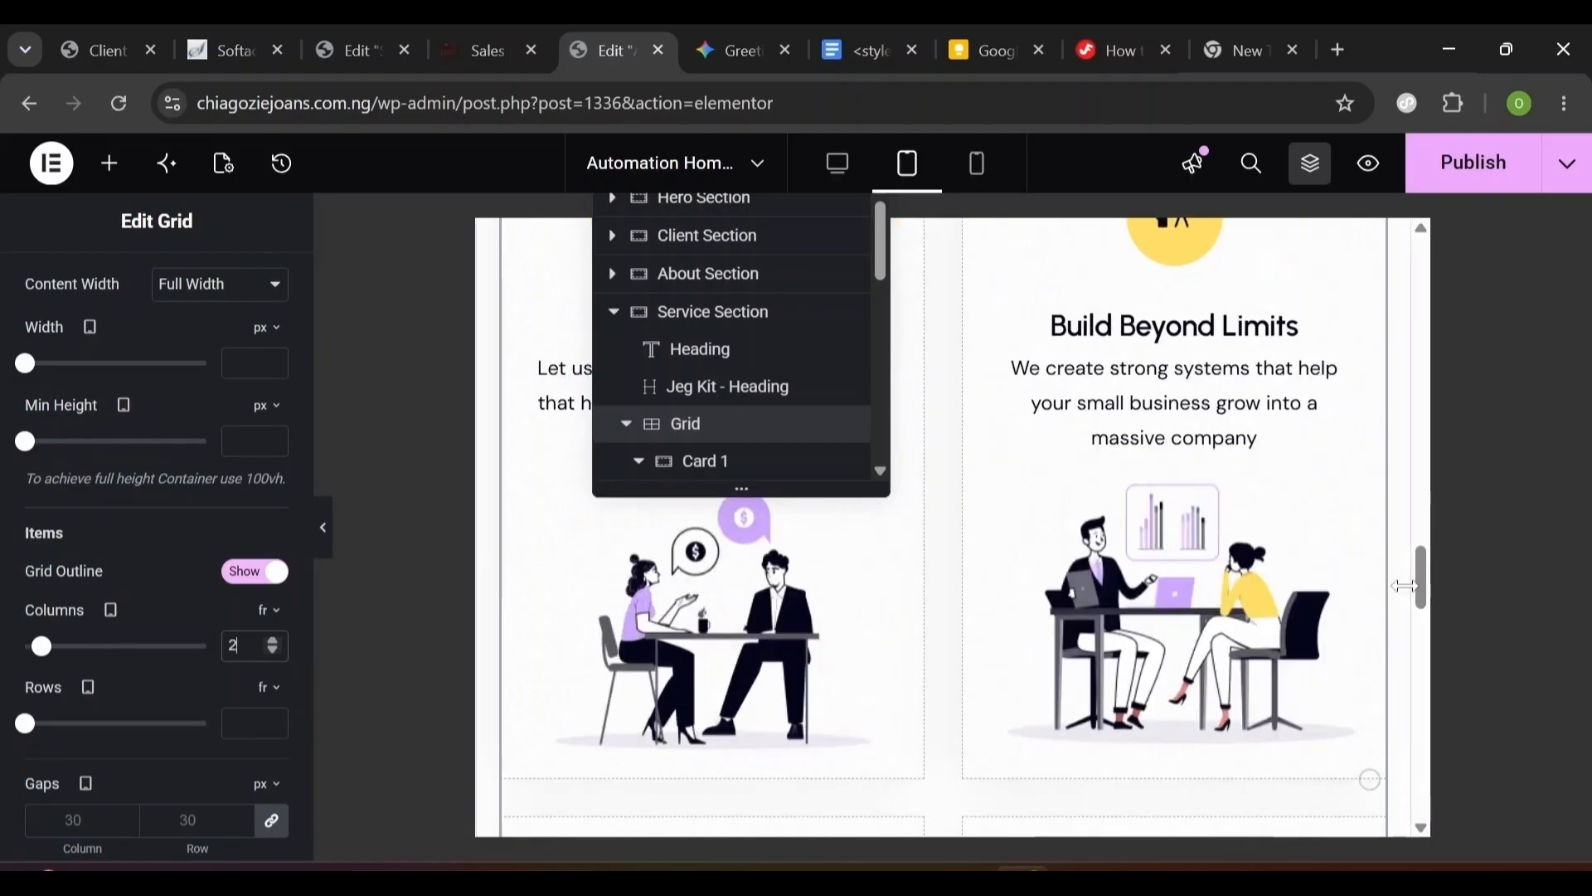
{"action": "mouse_move", "coordinate": [1422, 588]}
{"action": "left_mouse_down"}
{"action": "mouse_move", "coordinate": [1425, 517]}
{"action": "mouse_move", "coordinate": [1421, 569]}
{"action": "left_mouse_up"}
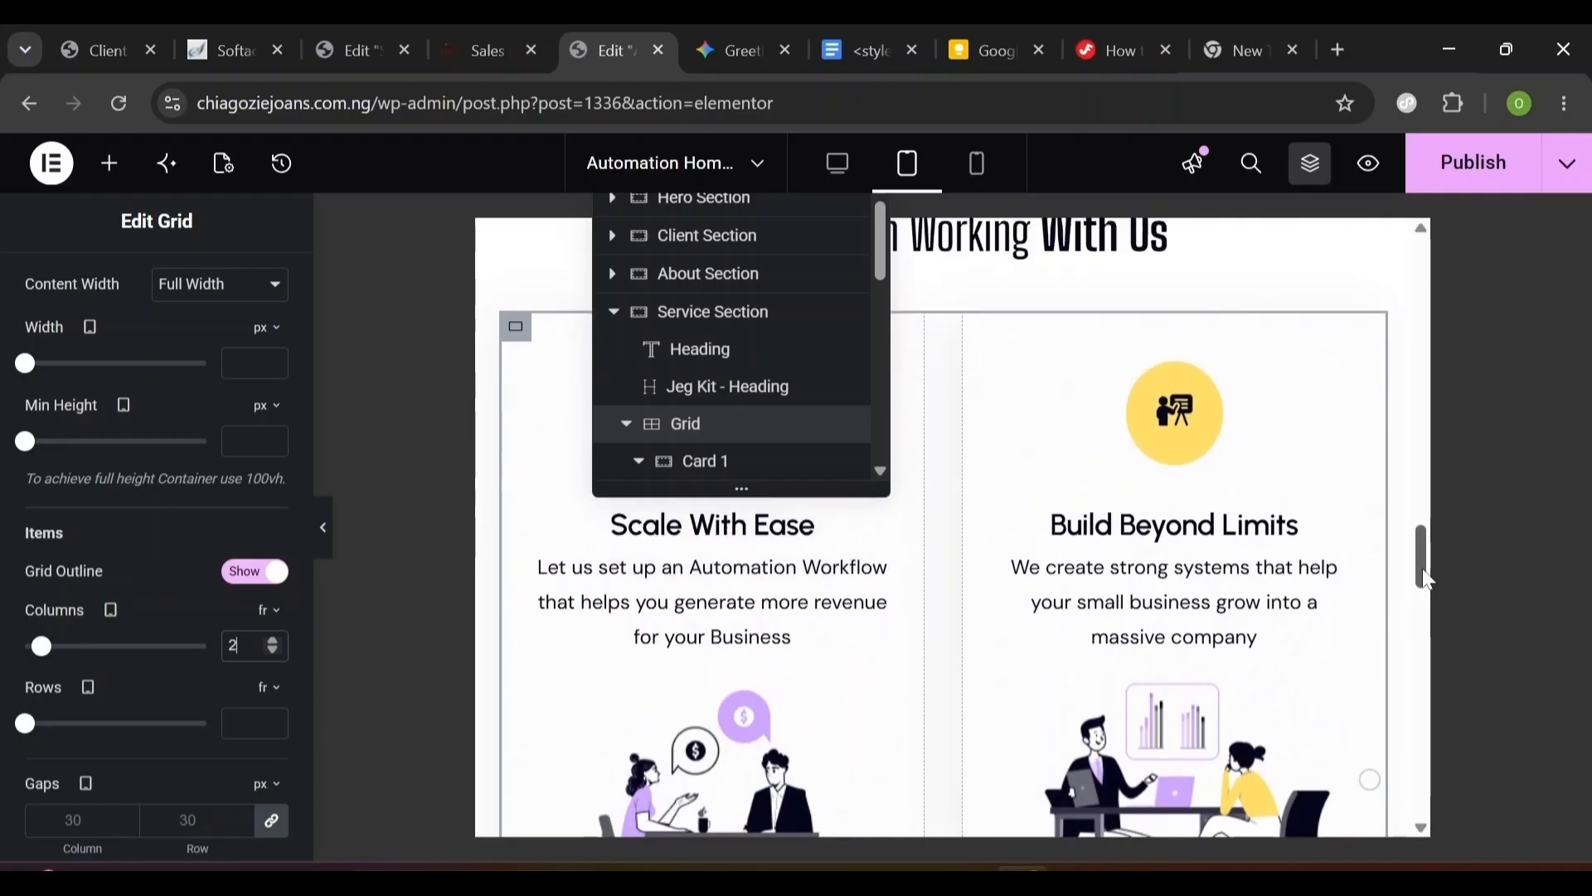
{"action": "left_click", "coordinate": [758, 330]}
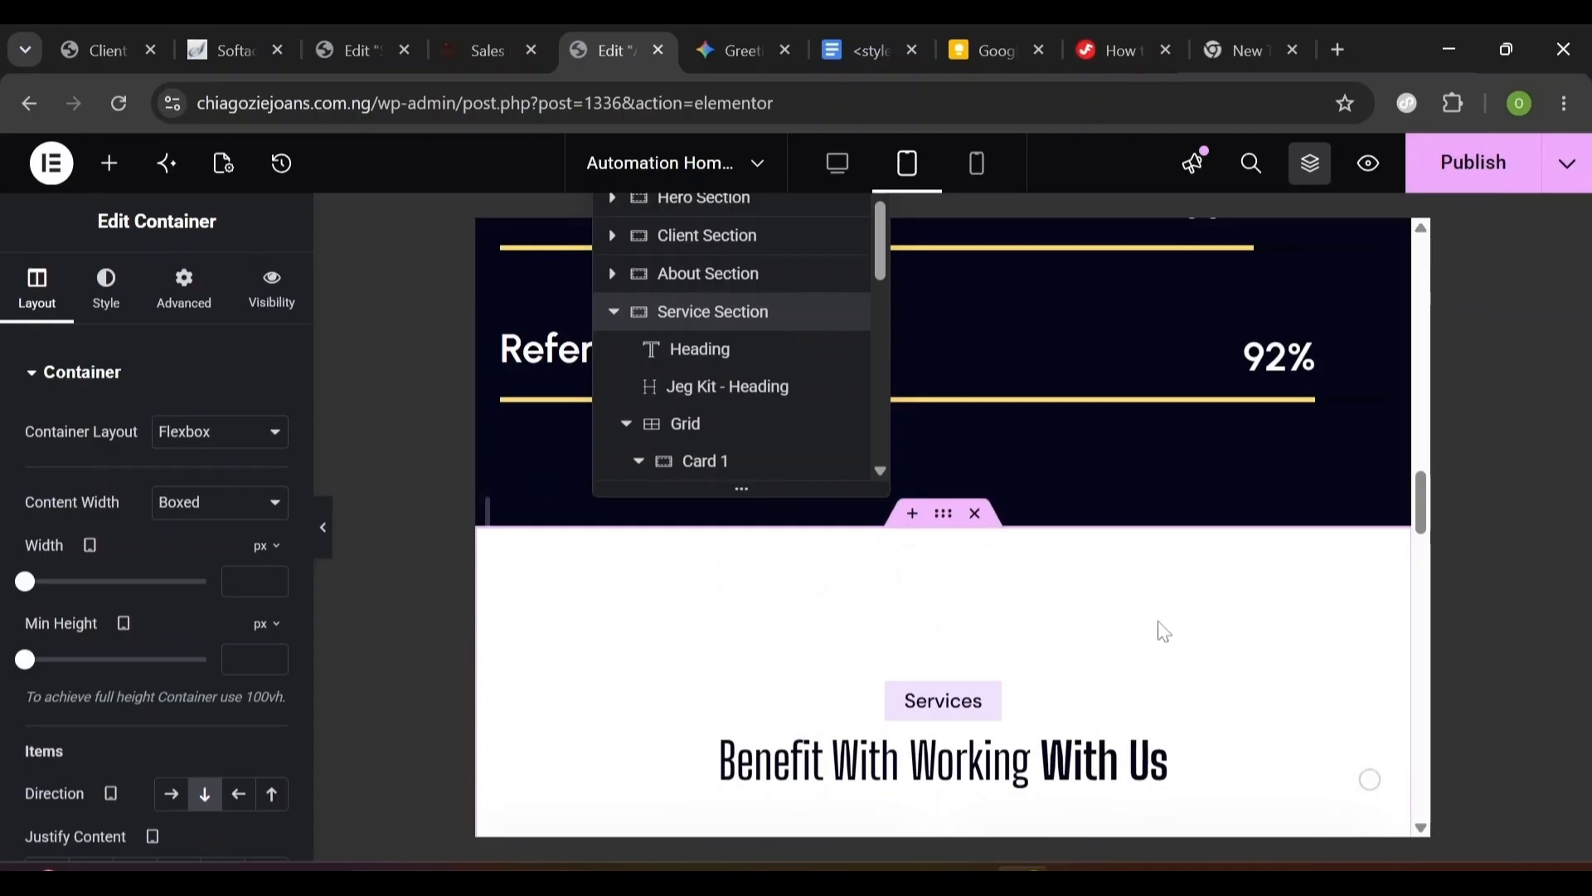
- Unlink the Service Section padding and enter 100, 20, 100, 20 px for tablet
{"action": "left_click", "coordinate": [202, 316]}
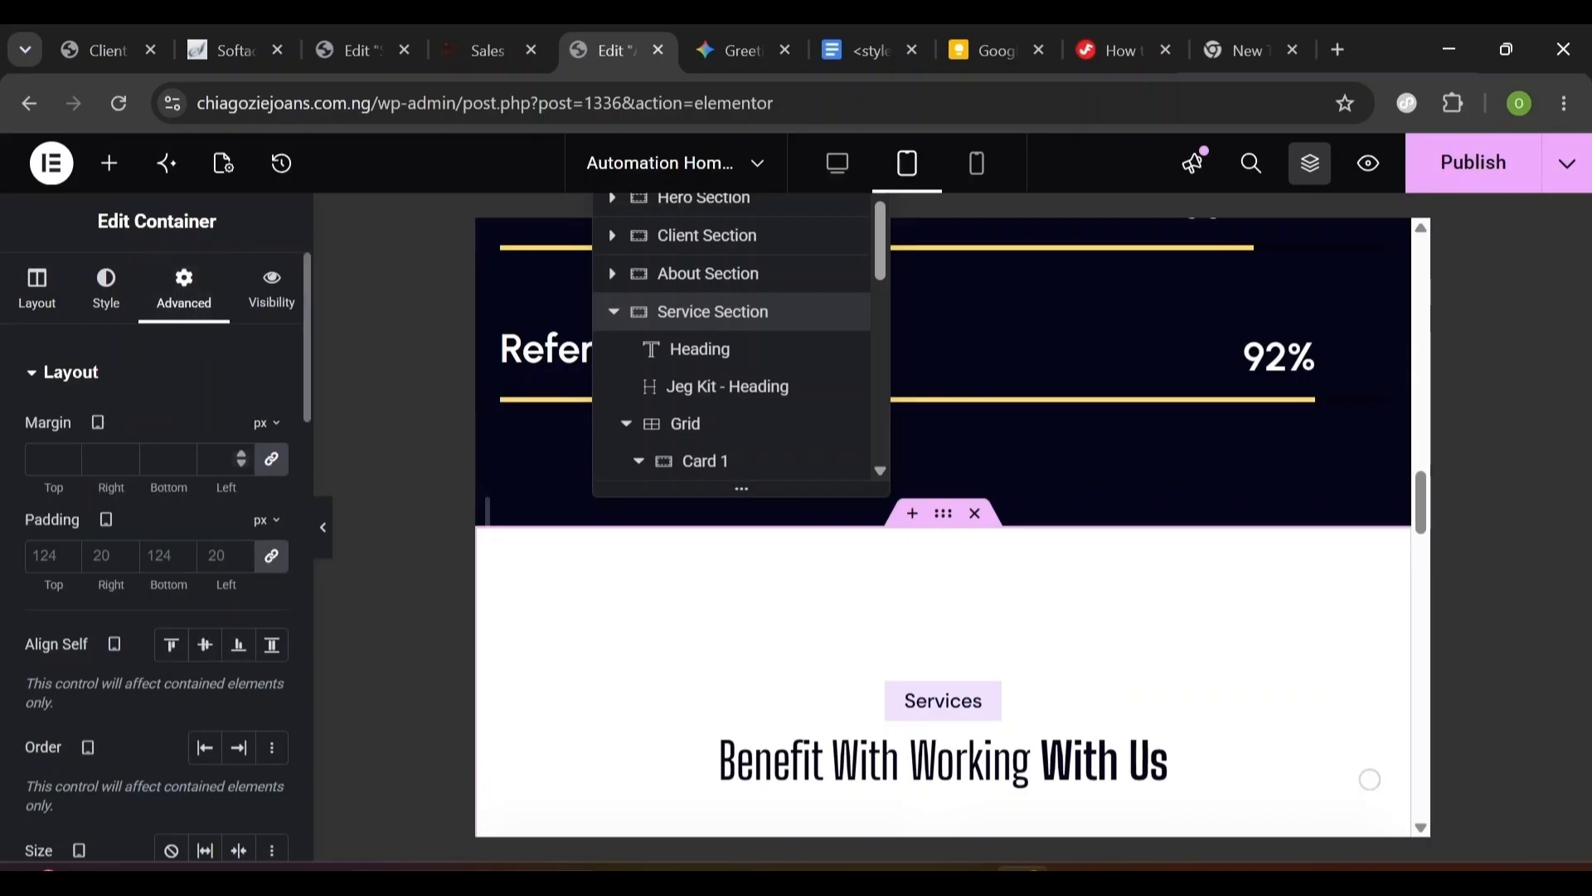
{"action": "left_click", "coordinate": [273, 556]}
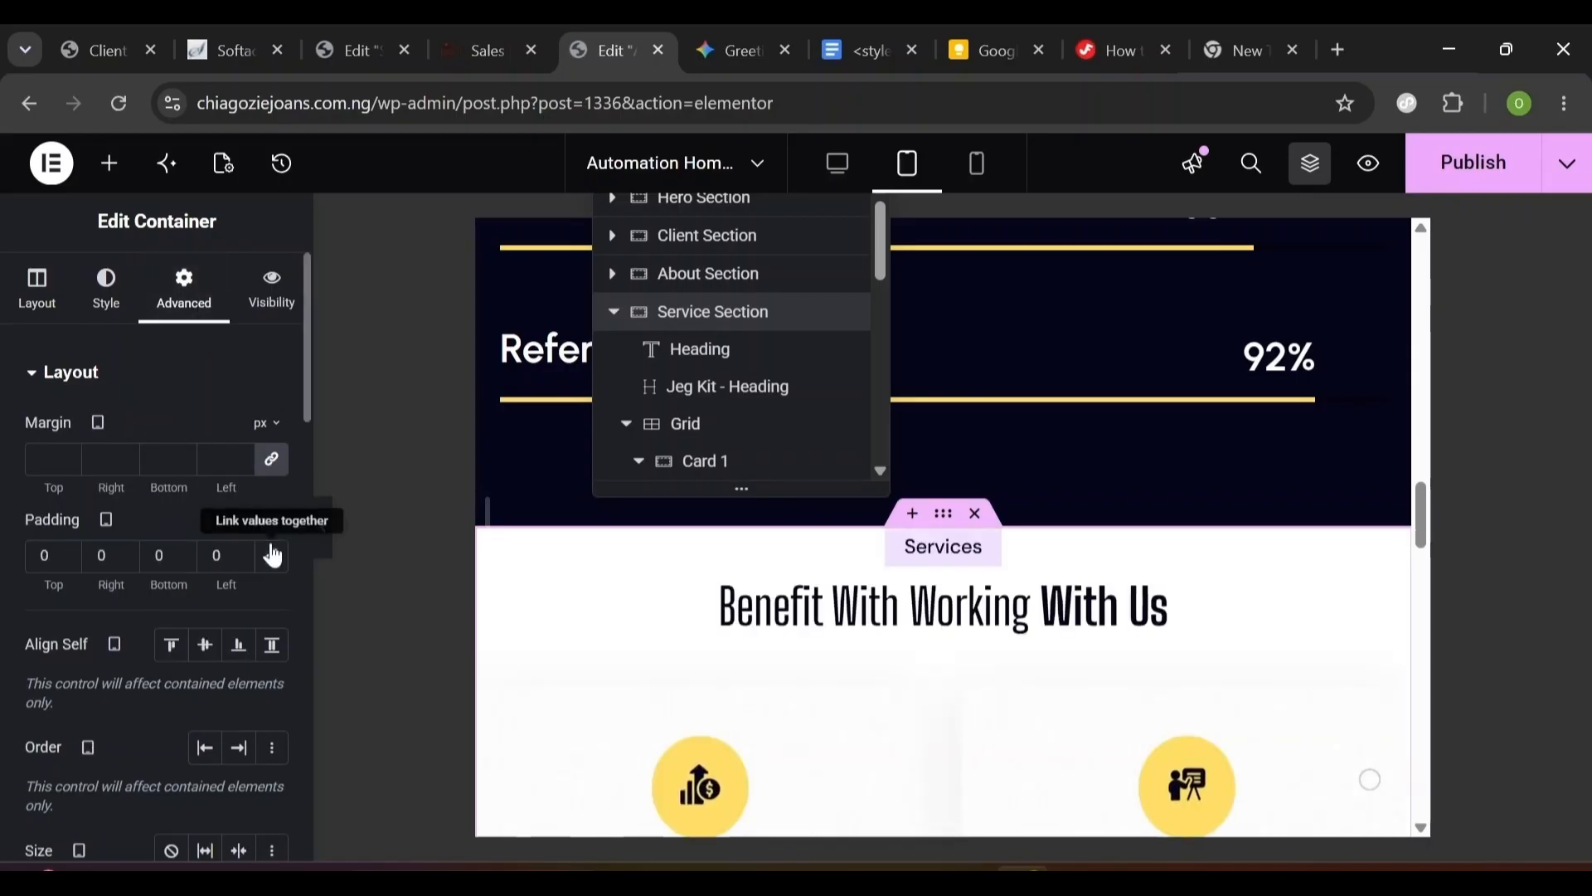
{"action": "left_click", "coordinate": [45, 555]}
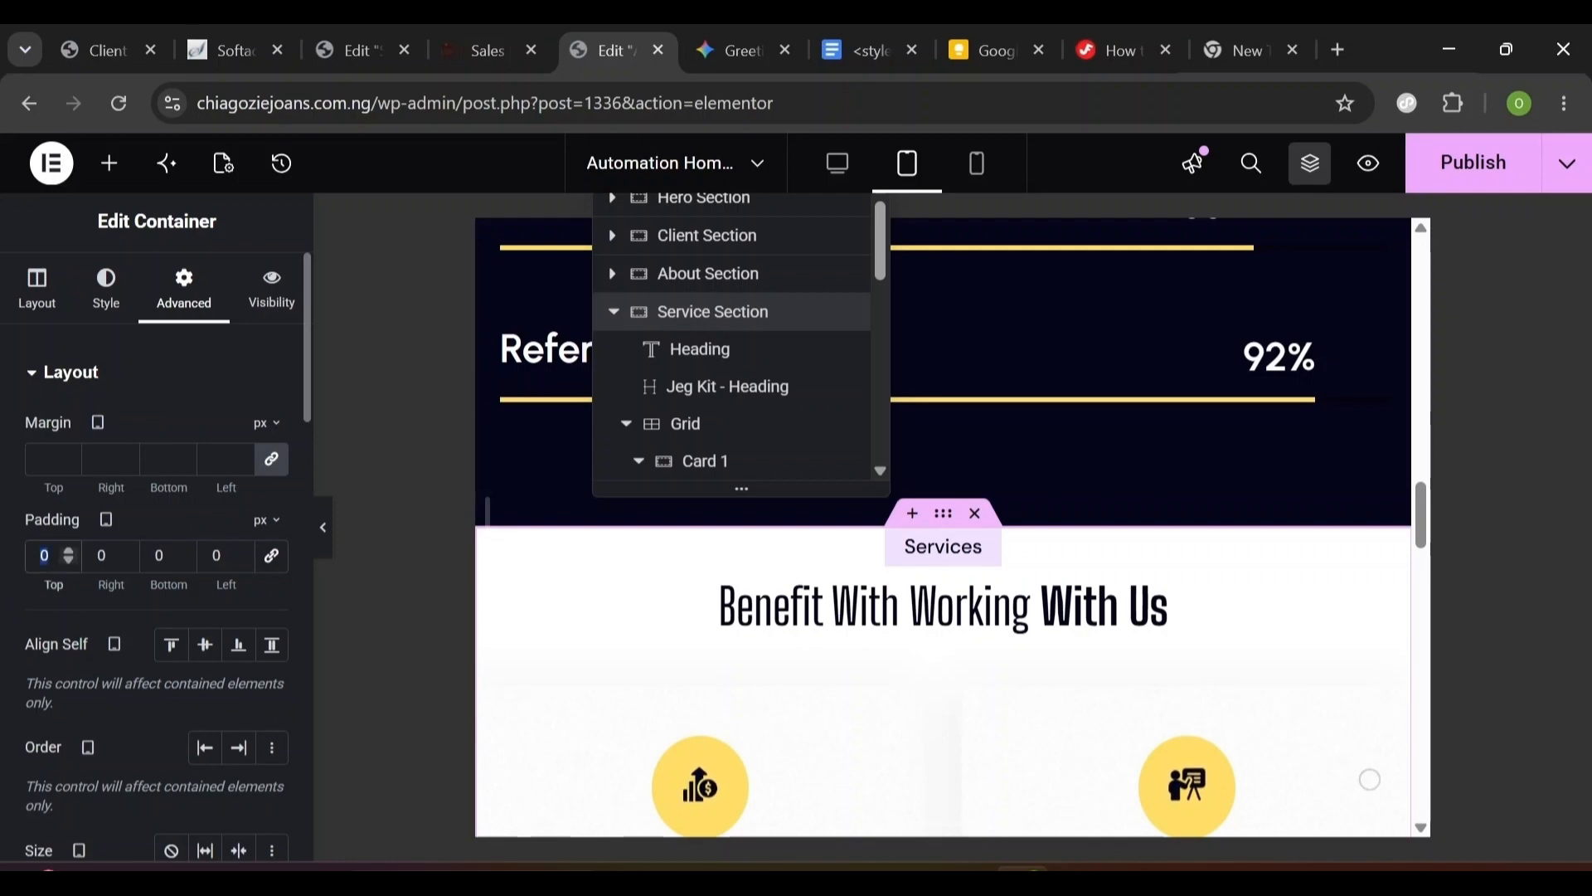
{"action": "type", "text": "100"}
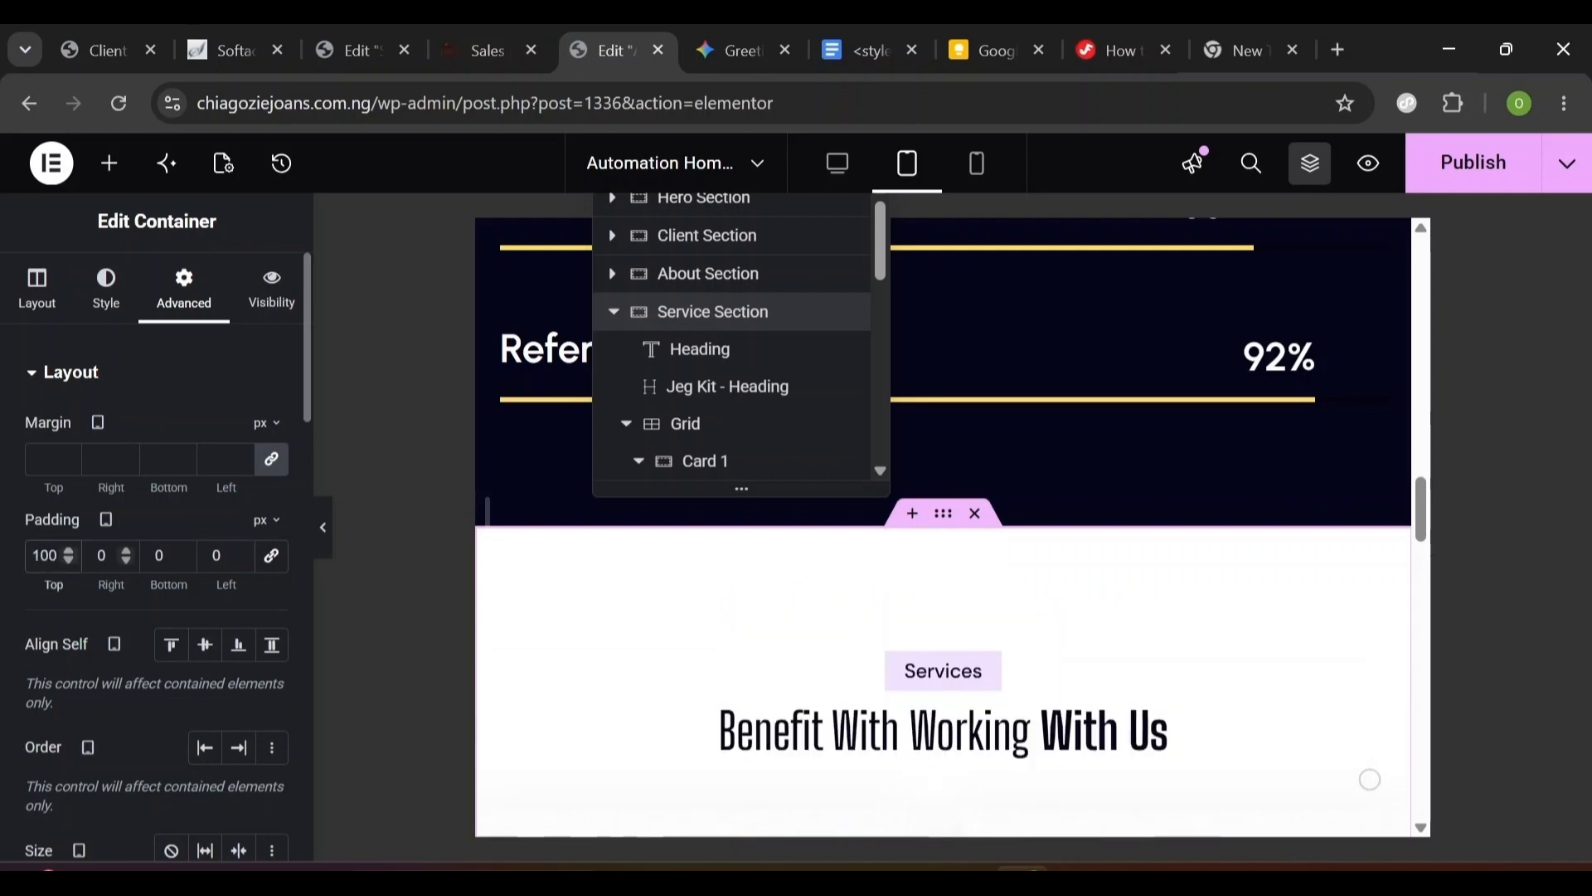
{"action": "left_click", "coordinate": [99, 555]}
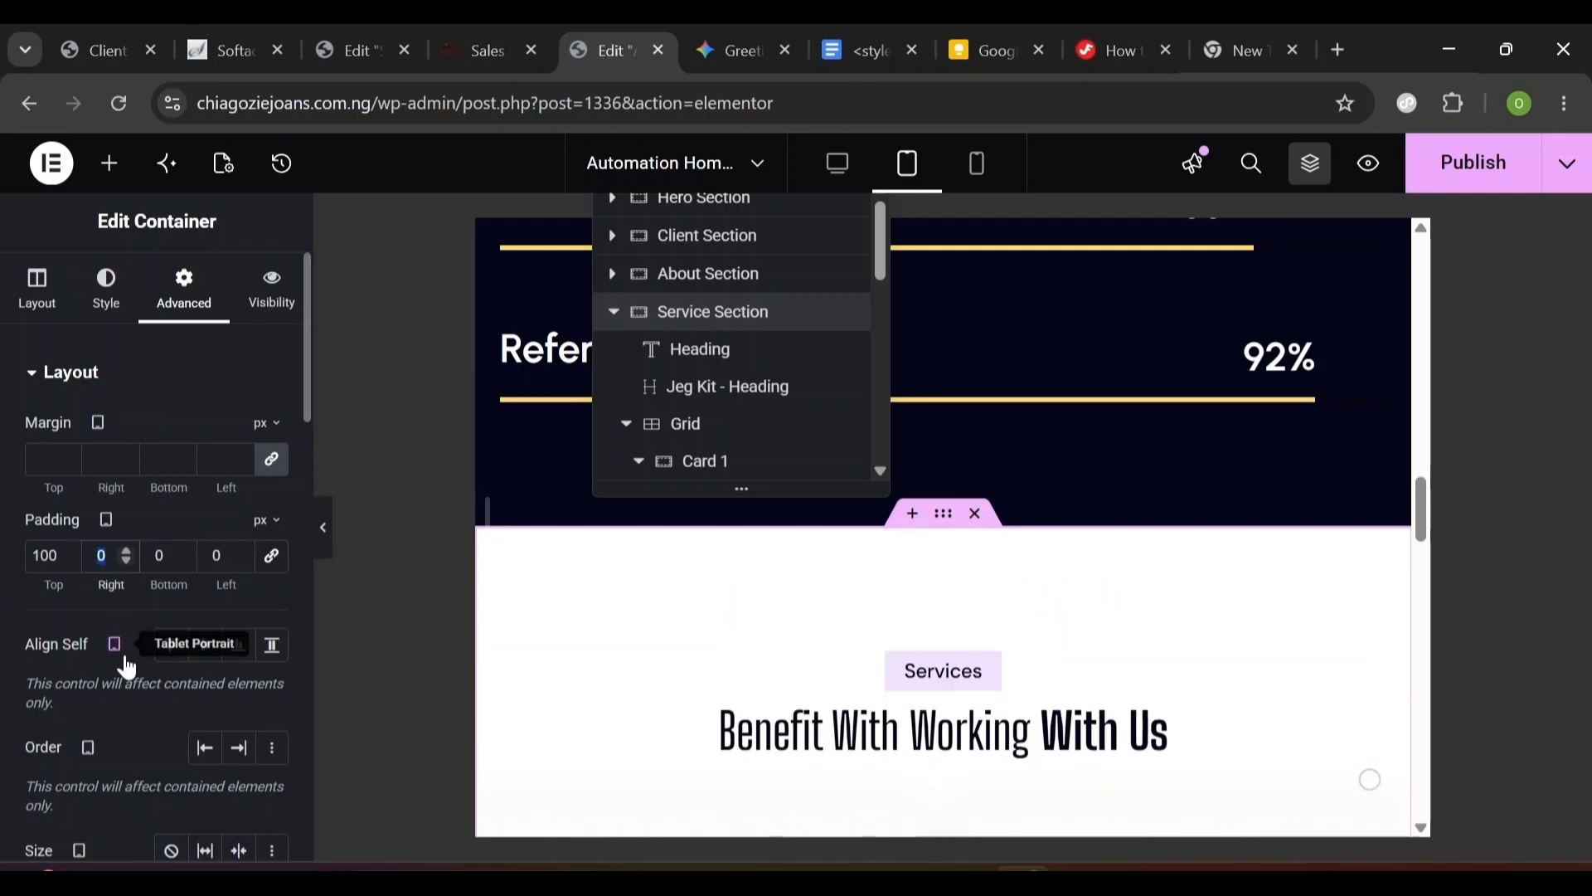
{"action": "type", "text": "2"}
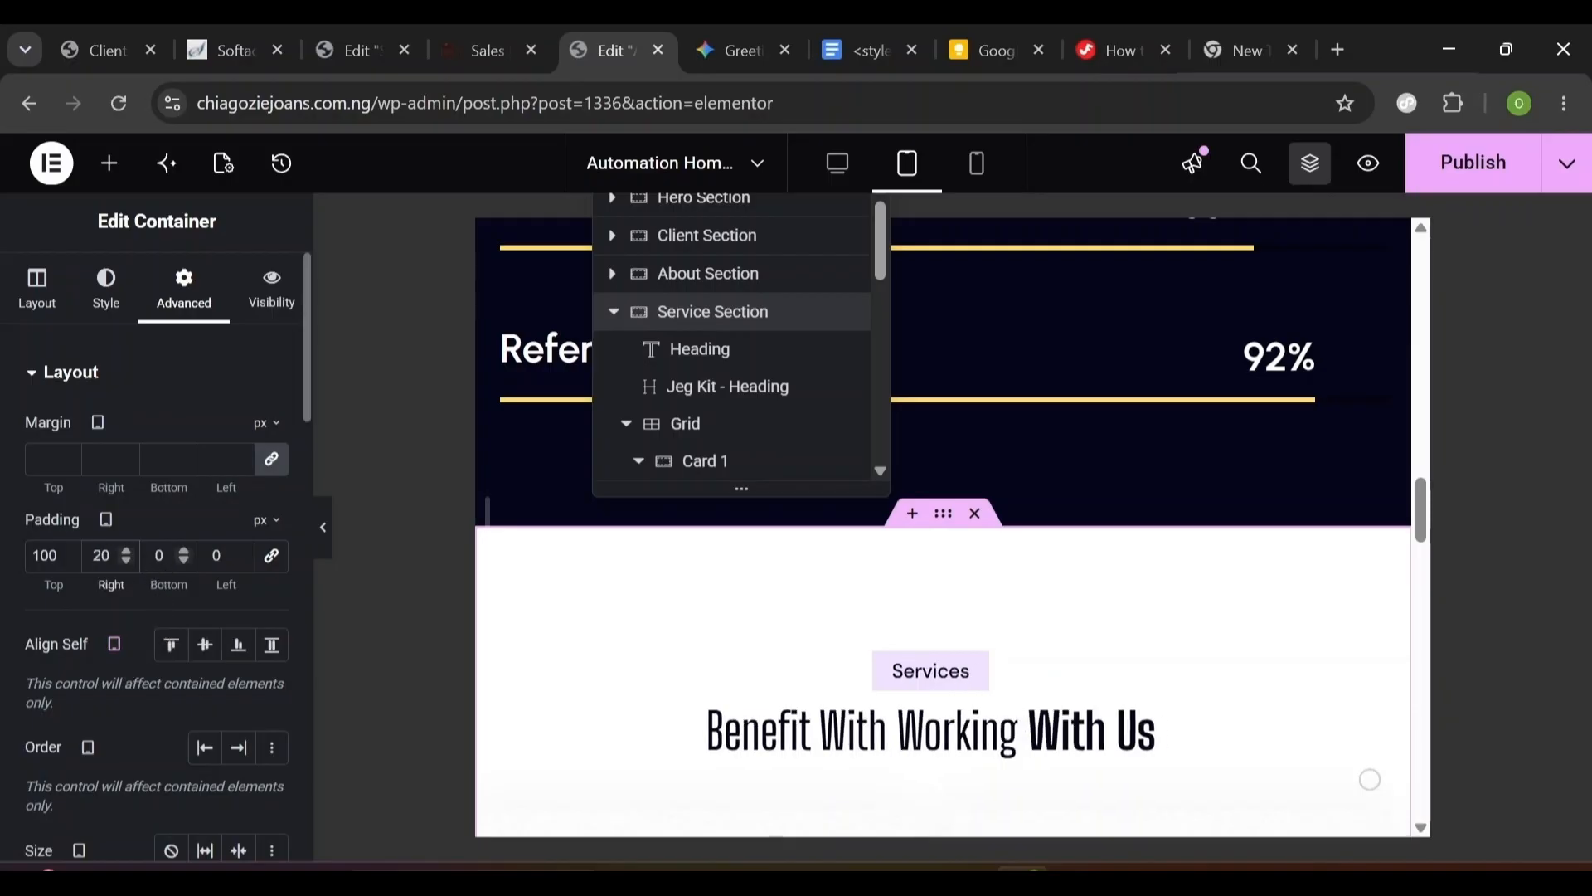
{"action": "key", "text": "Tab"}
{"action": "type", "text": "100"}
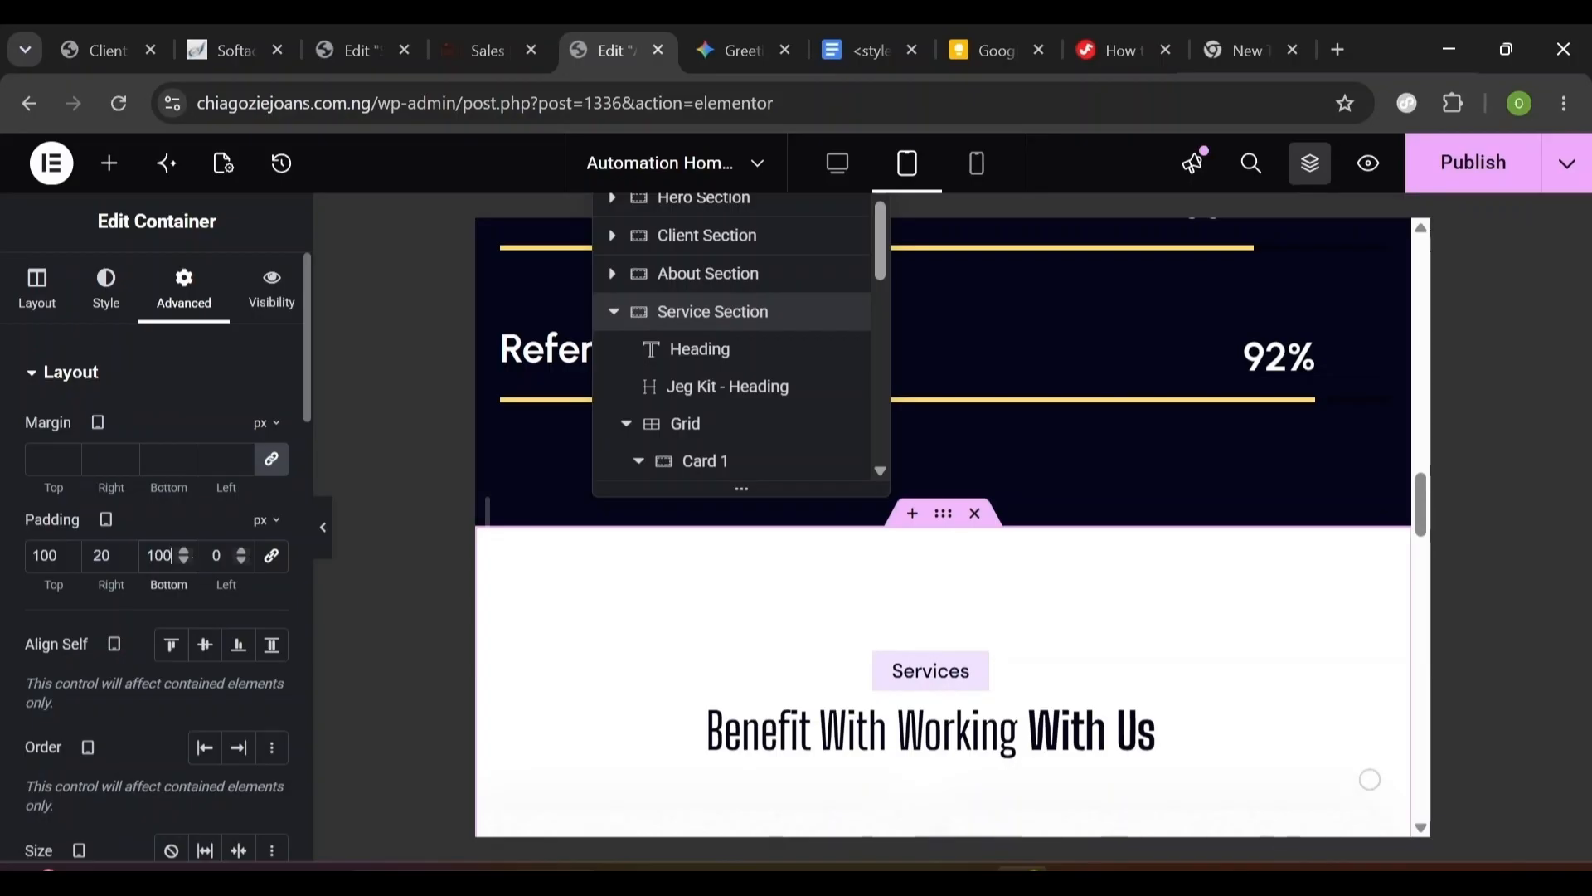
{"action": "left_click", "coordinate": [220, 556]}
{"action": "type", "text": "2"}
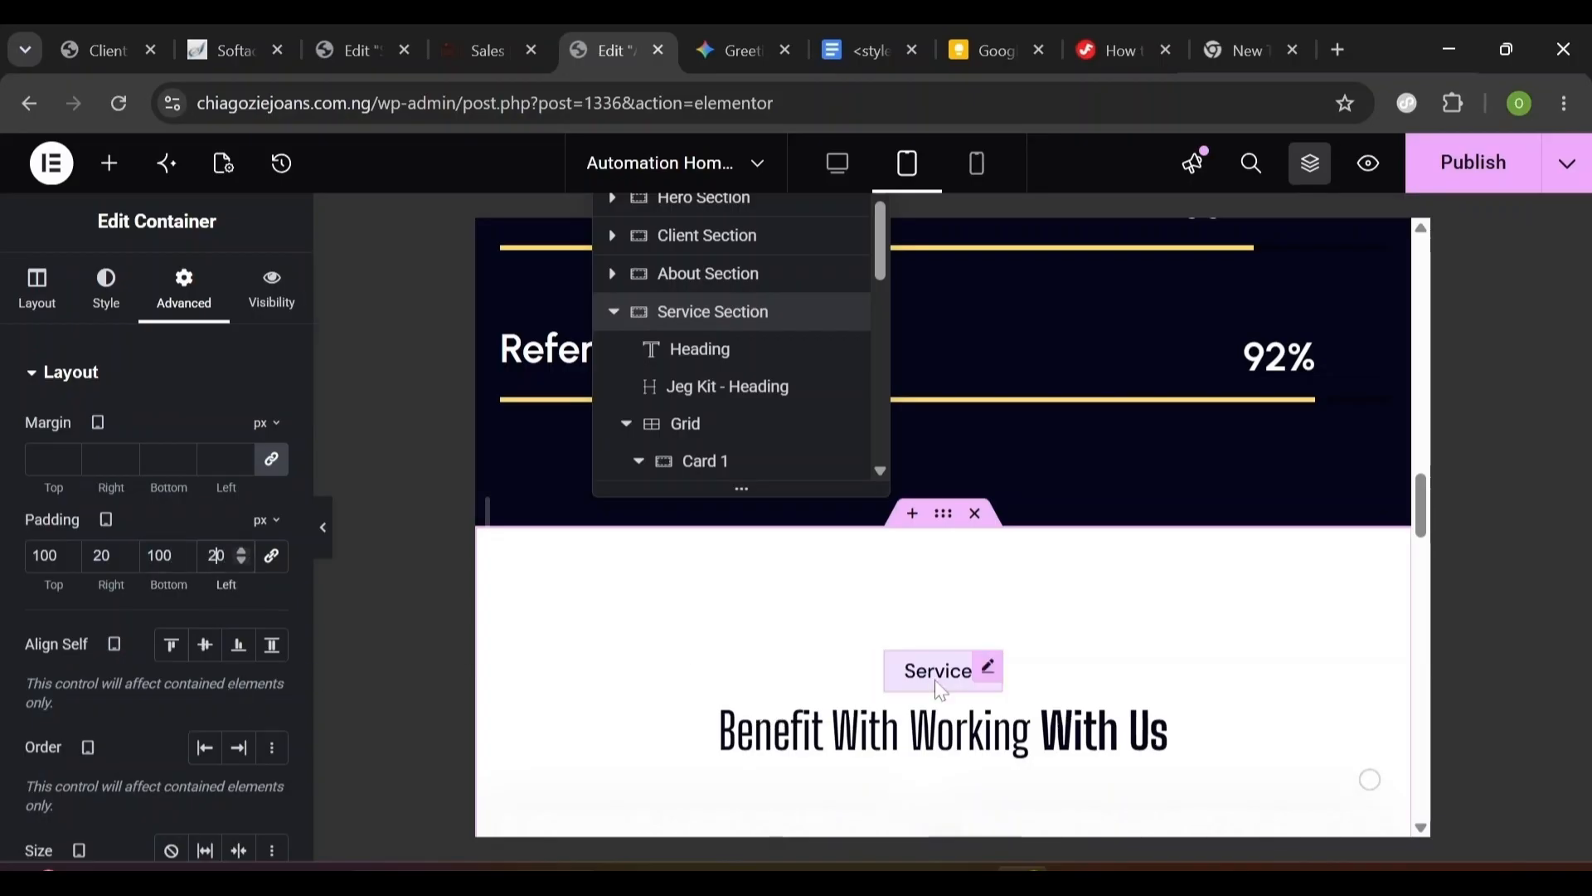
{"action": "mouse_move", "coordinate": [1420, 505]}
{"action": "left_mouse_down"}
{"action": "mouse_move", "coordinate": [1425, 742]}
{"action": "mouse_move", "coordinate": [1441, 499]}
{"action": "left_mouse_up"}
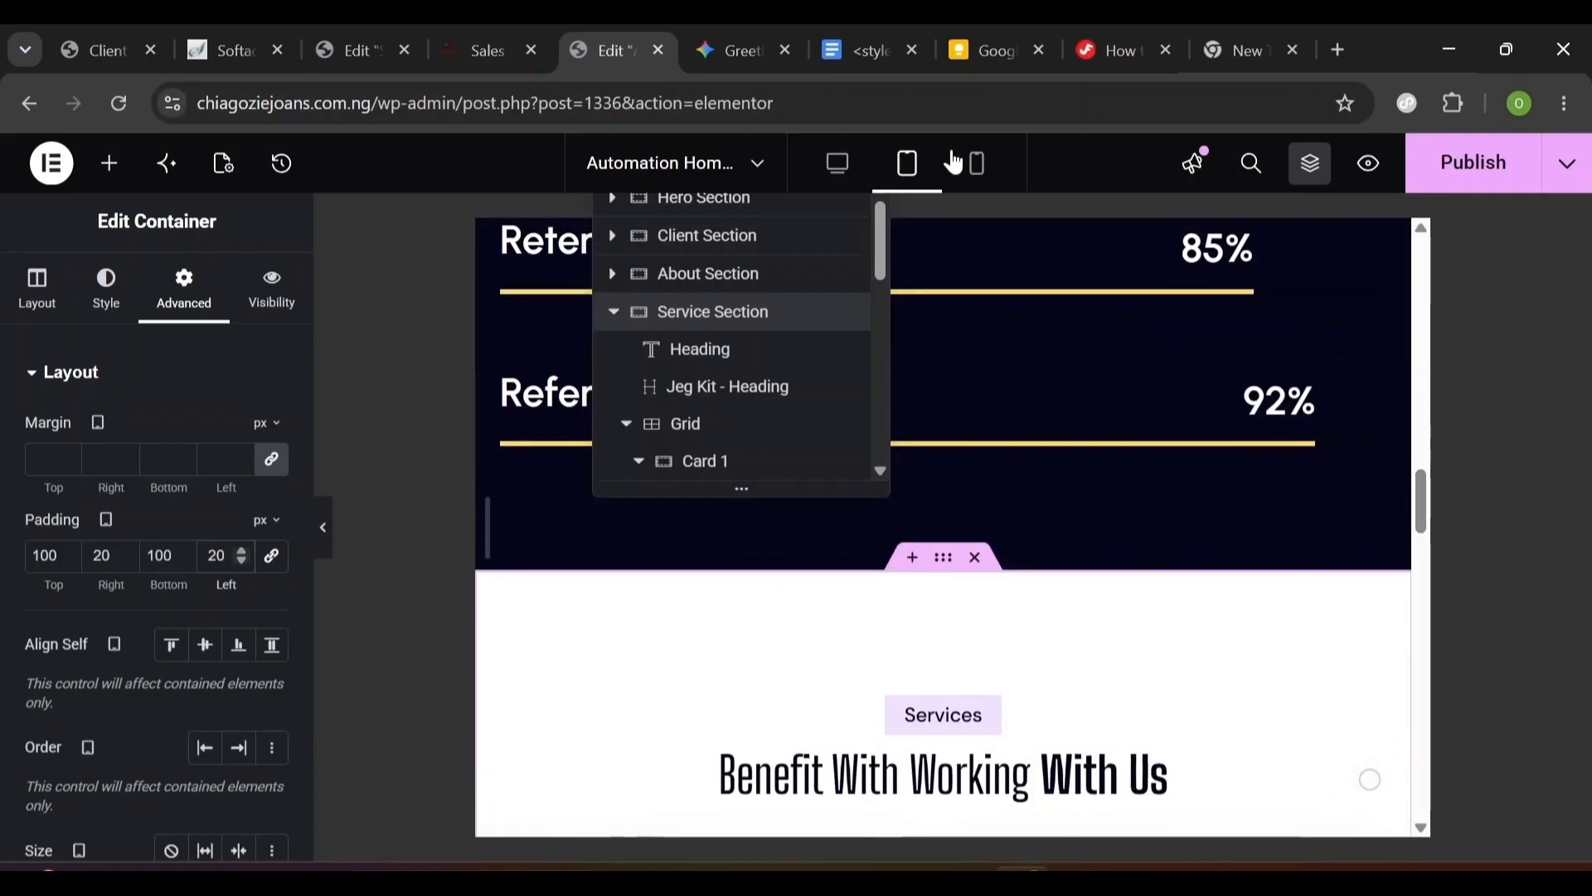
- In mobile view, set the Service Section padding to 80, 20, 80, 20 px
{"action": "left_click", "coordinate": [977, 163]}
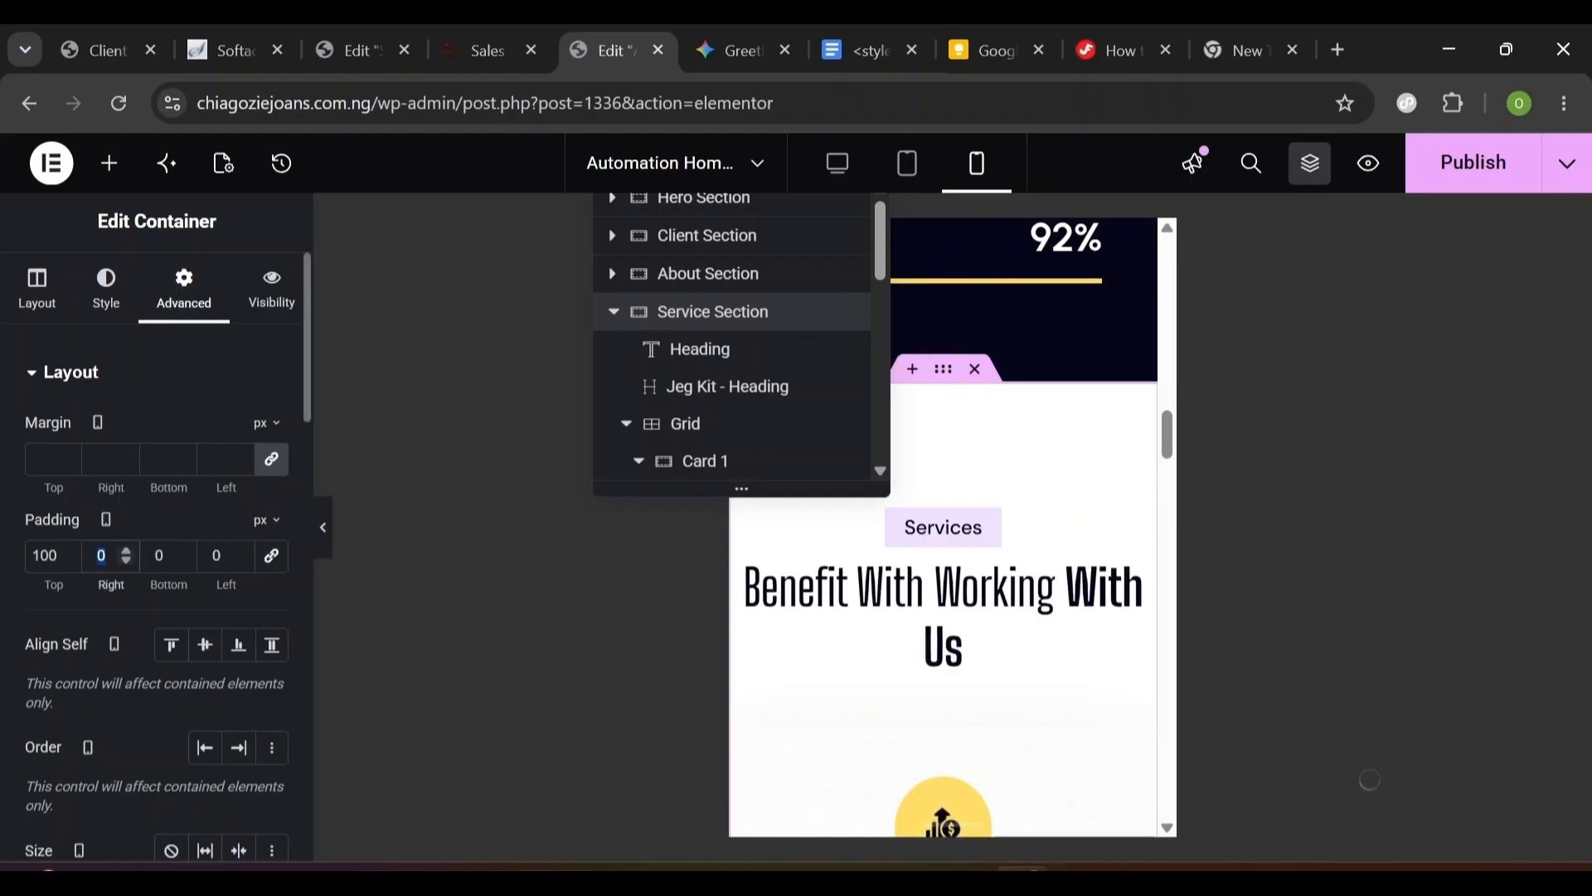
{"action": "double_click", "coordinate": [45, 556]}
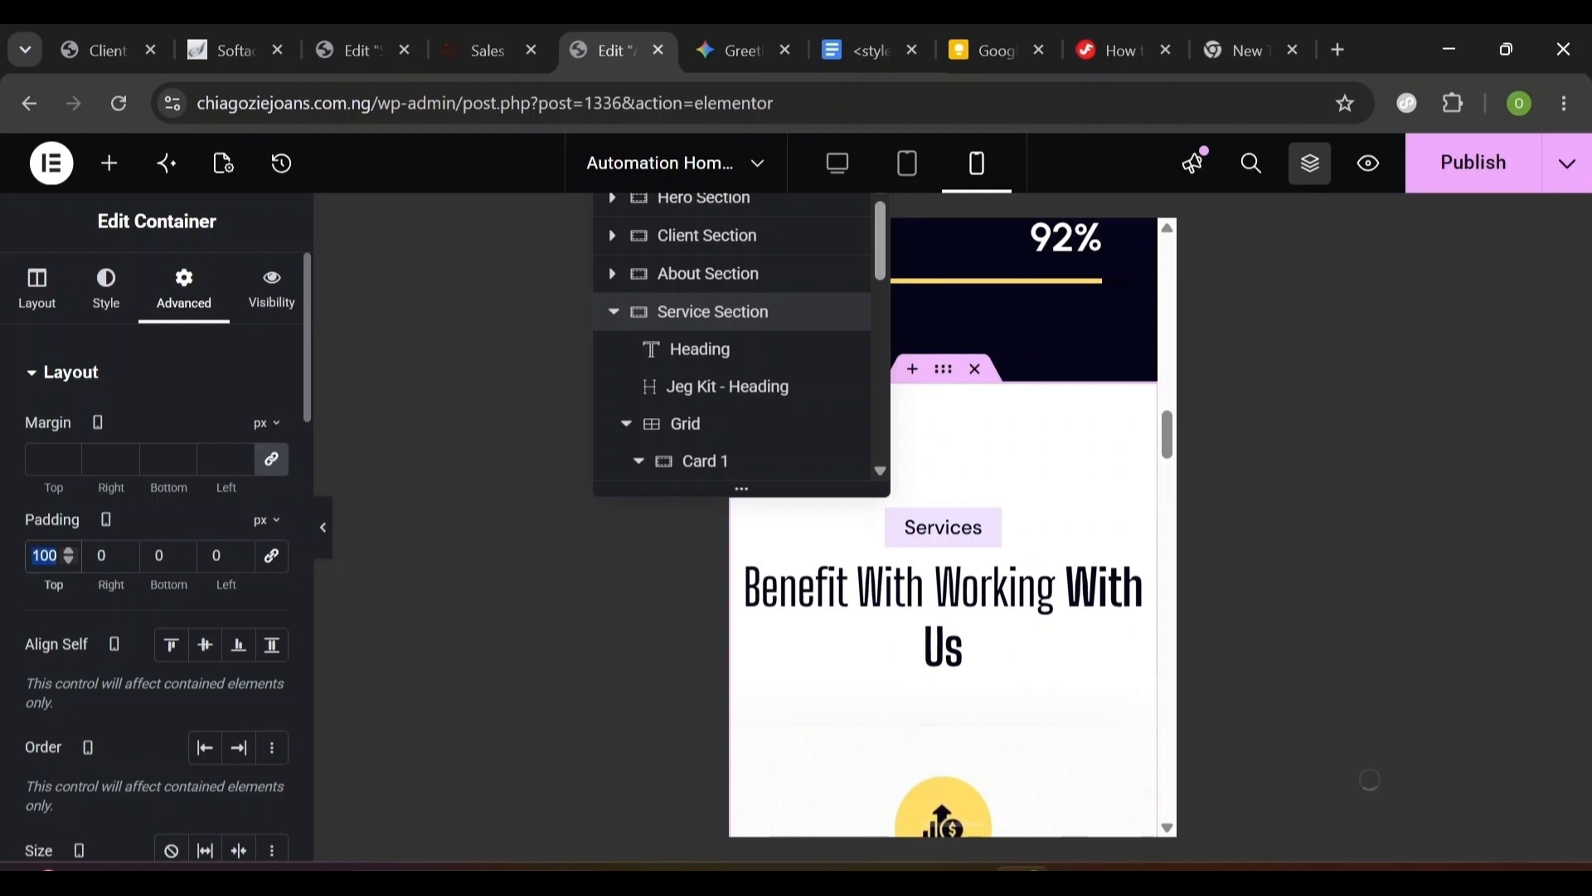
{"action": "type", "text": "80"}
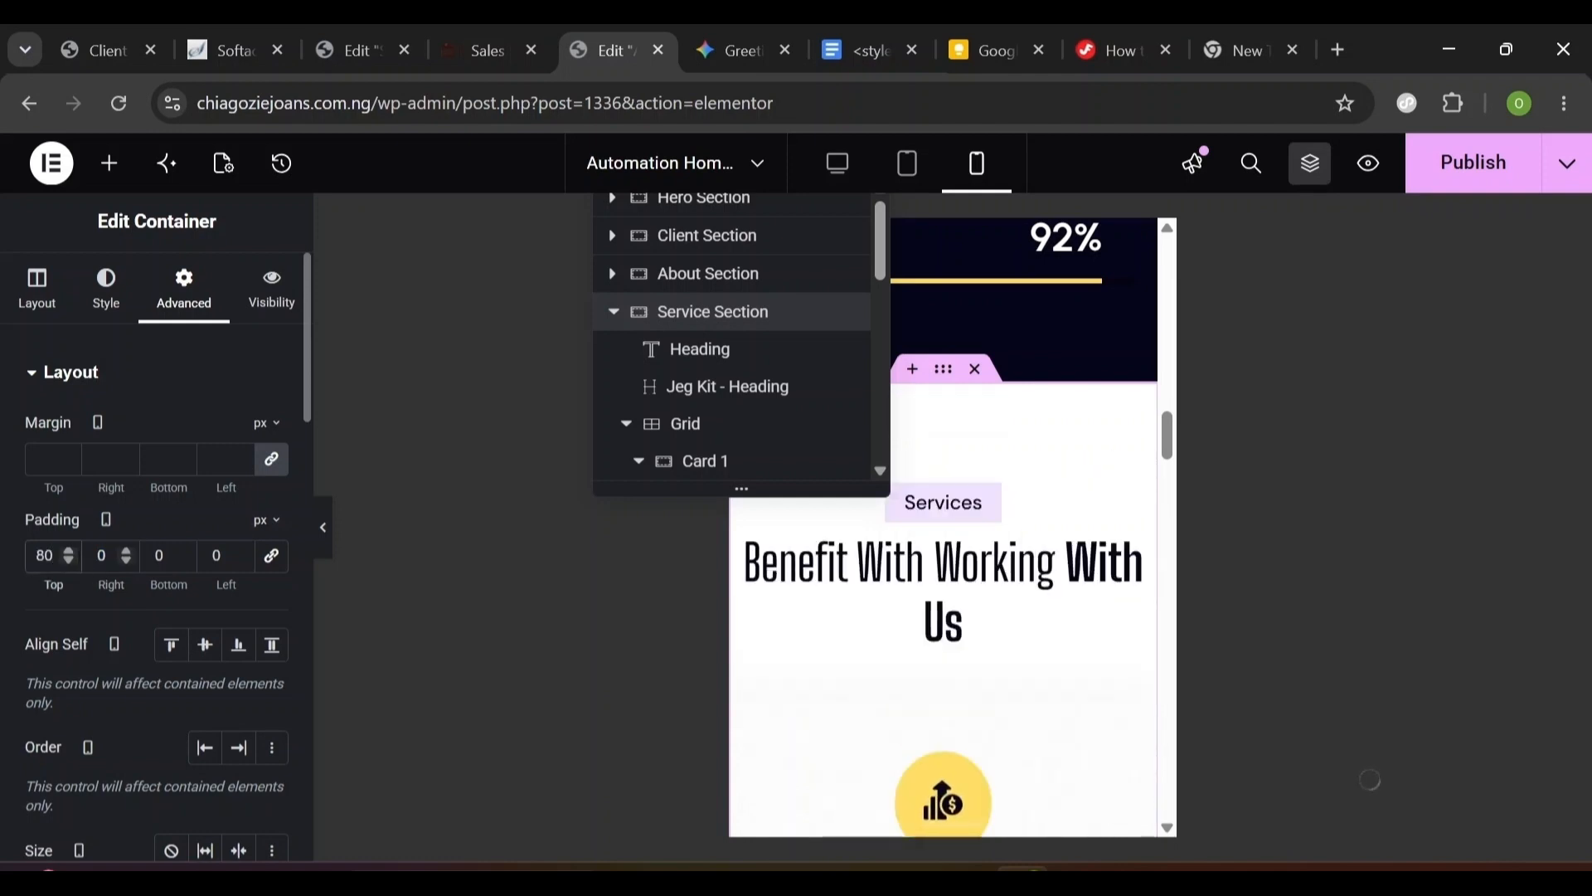
{"action": "left_click", "coordinate": [98, 556]}
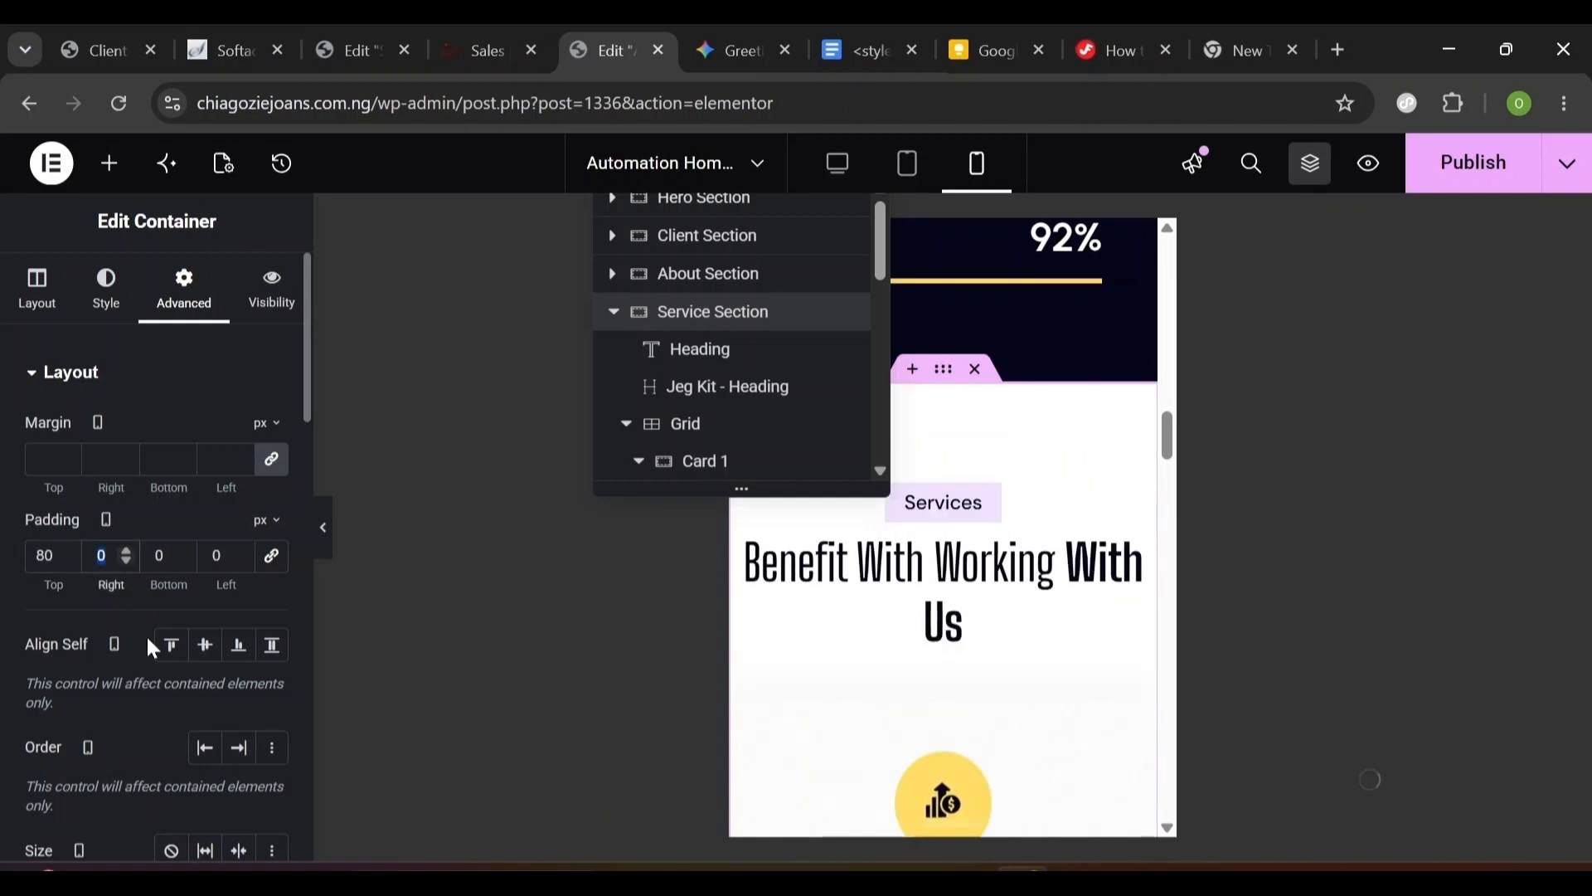
{"action": "type", "text": "20"}
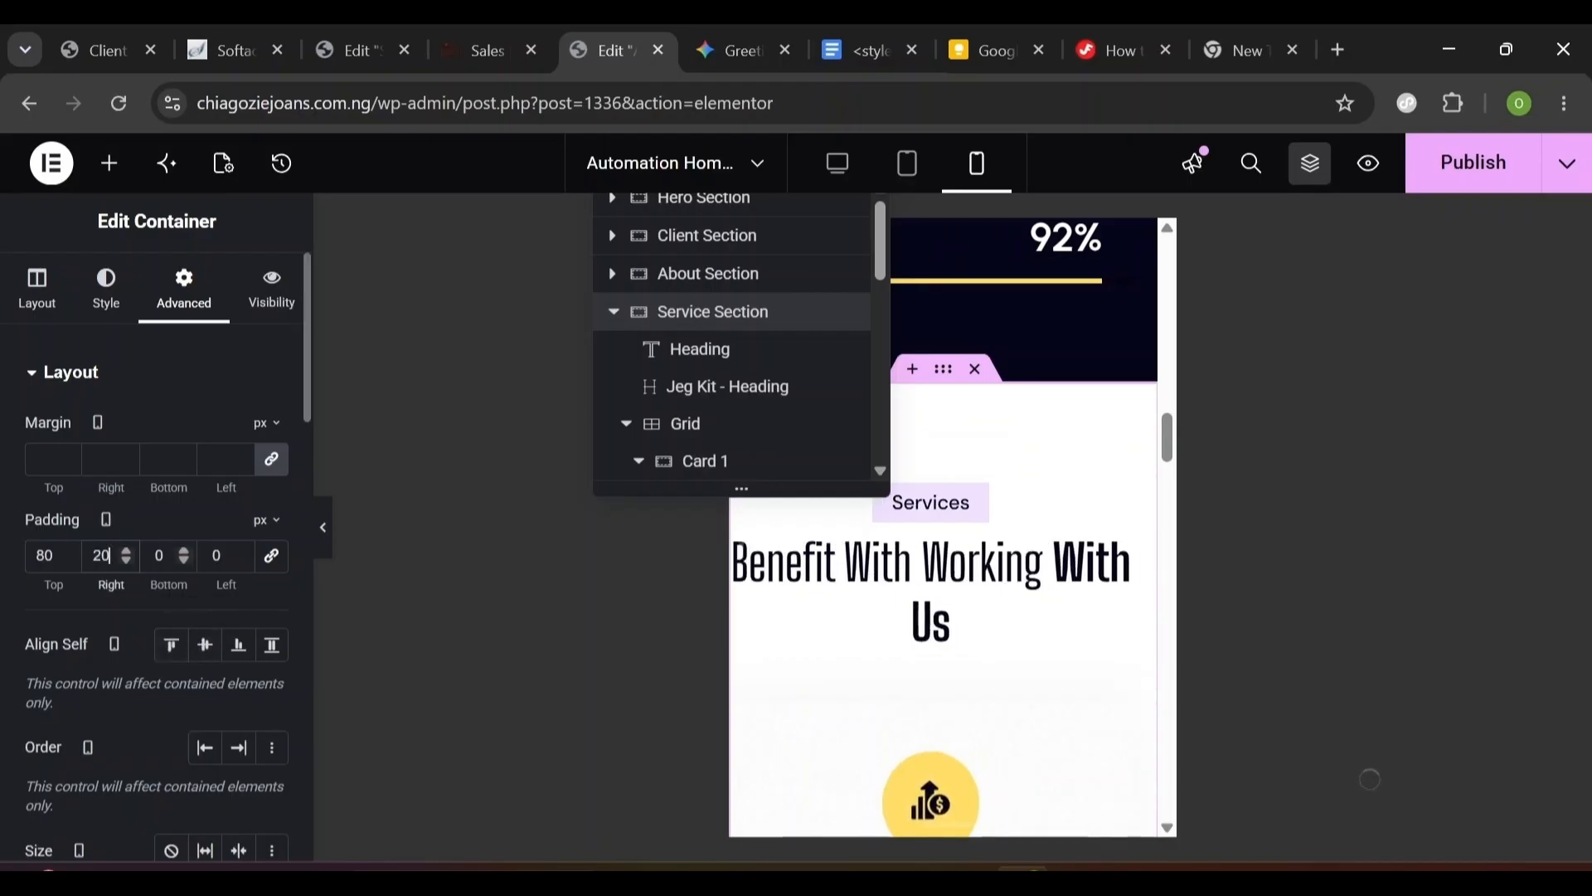
{"action": "key", "text": "Tab"}
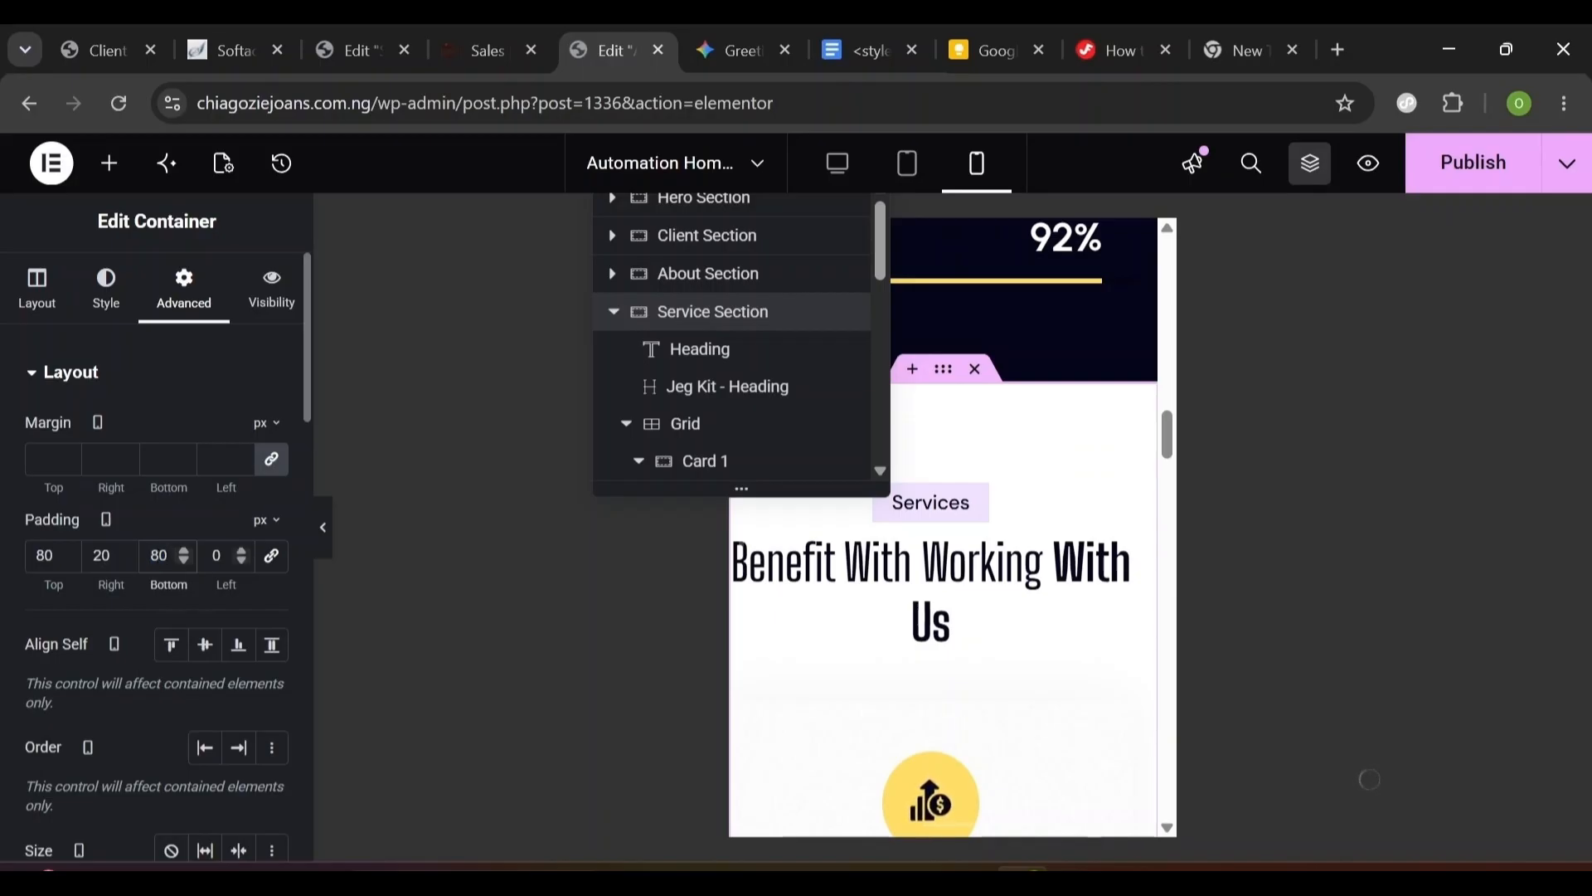
{"action": "key", "text": "Tab"}
{"action": "type", "text": "20"}
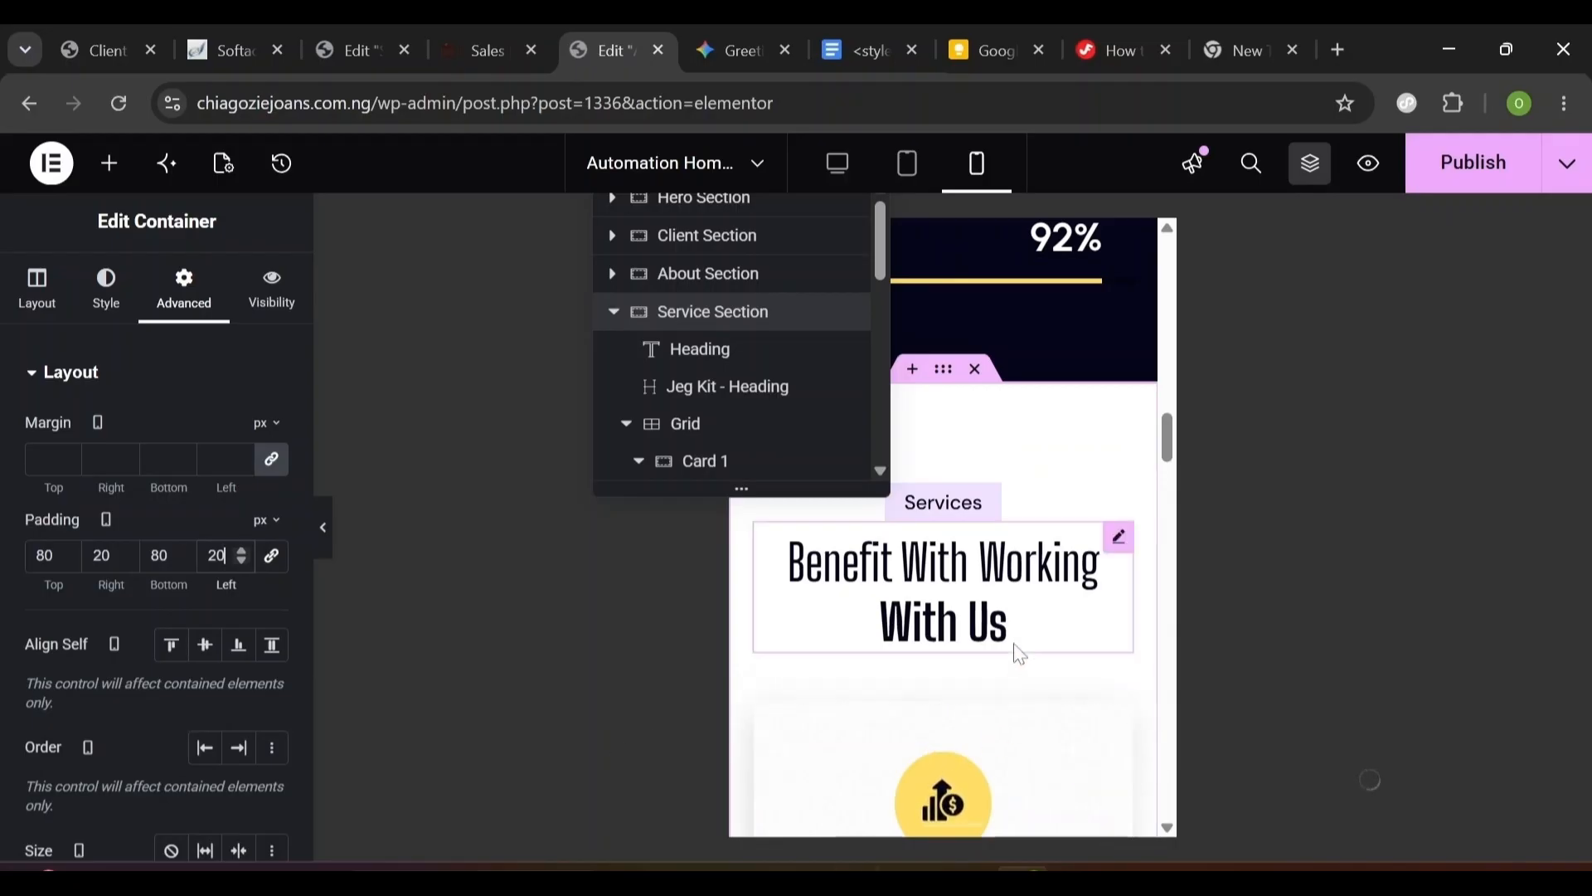
- Set the Benefit With Working With Us heading's title typography size to 32
{"action": "left_click", "coordinate": [966, 616]}
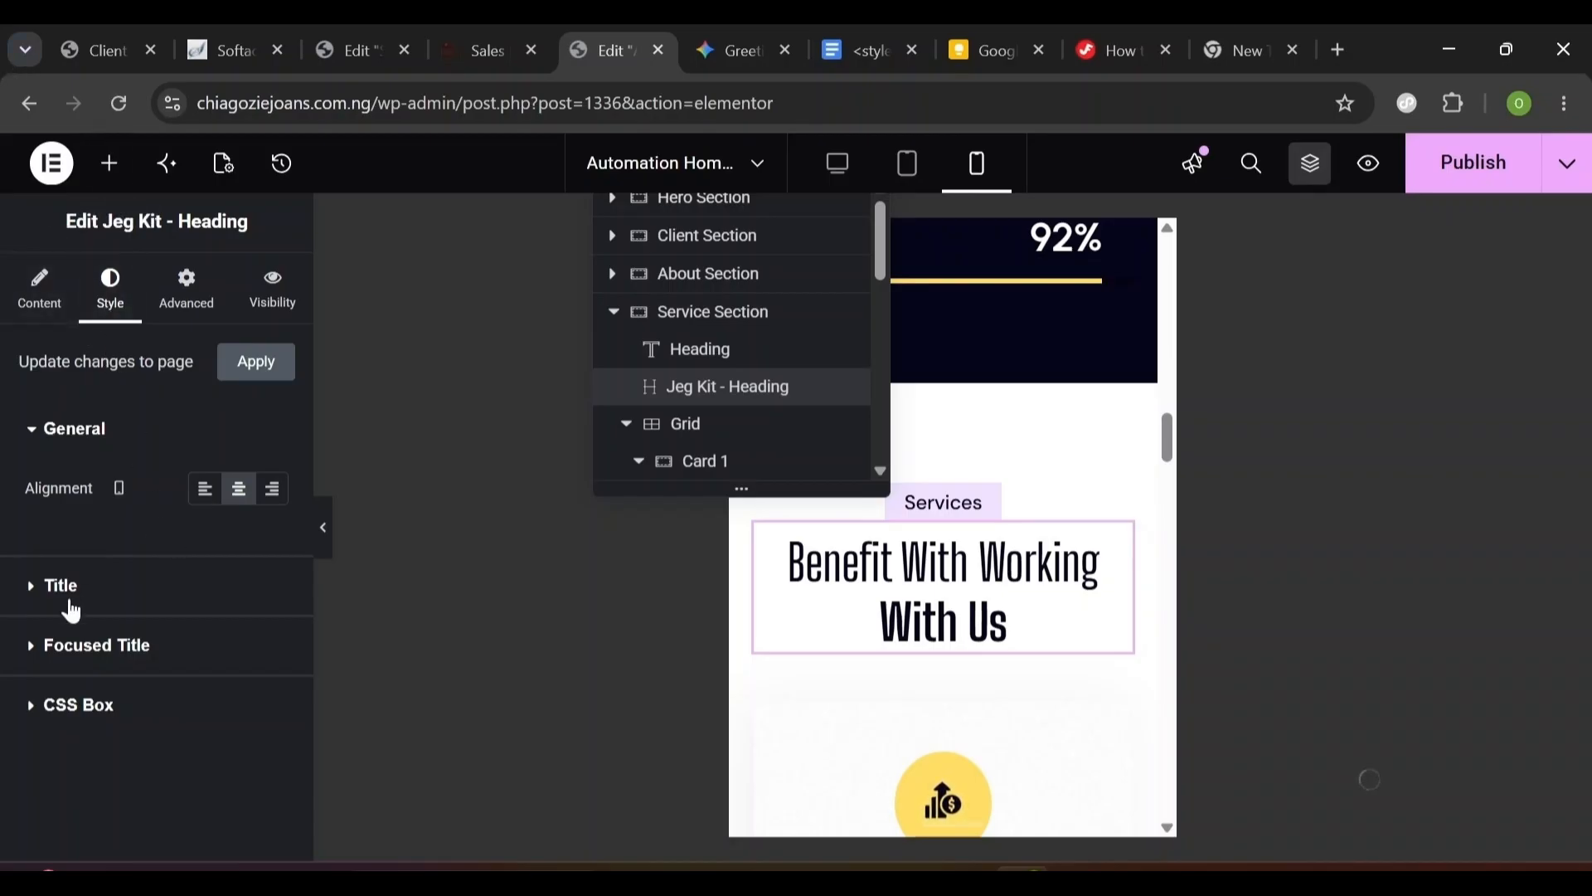
{"action": "left_click", "coordinate": [41, 606]}
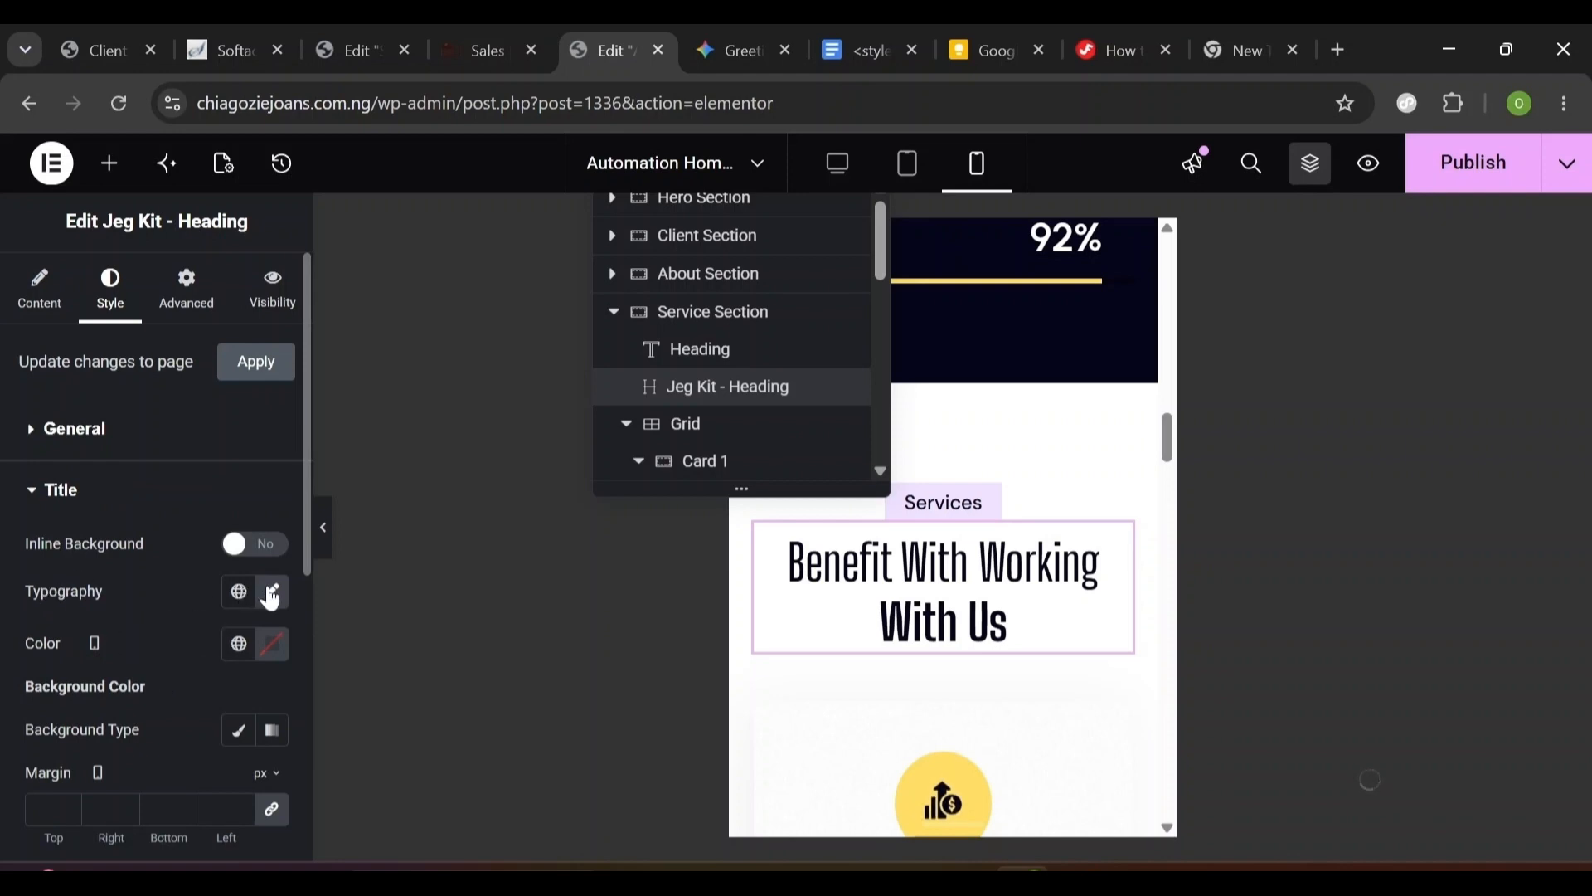
{"action": "left_click", "coordinate": [273, 597]}
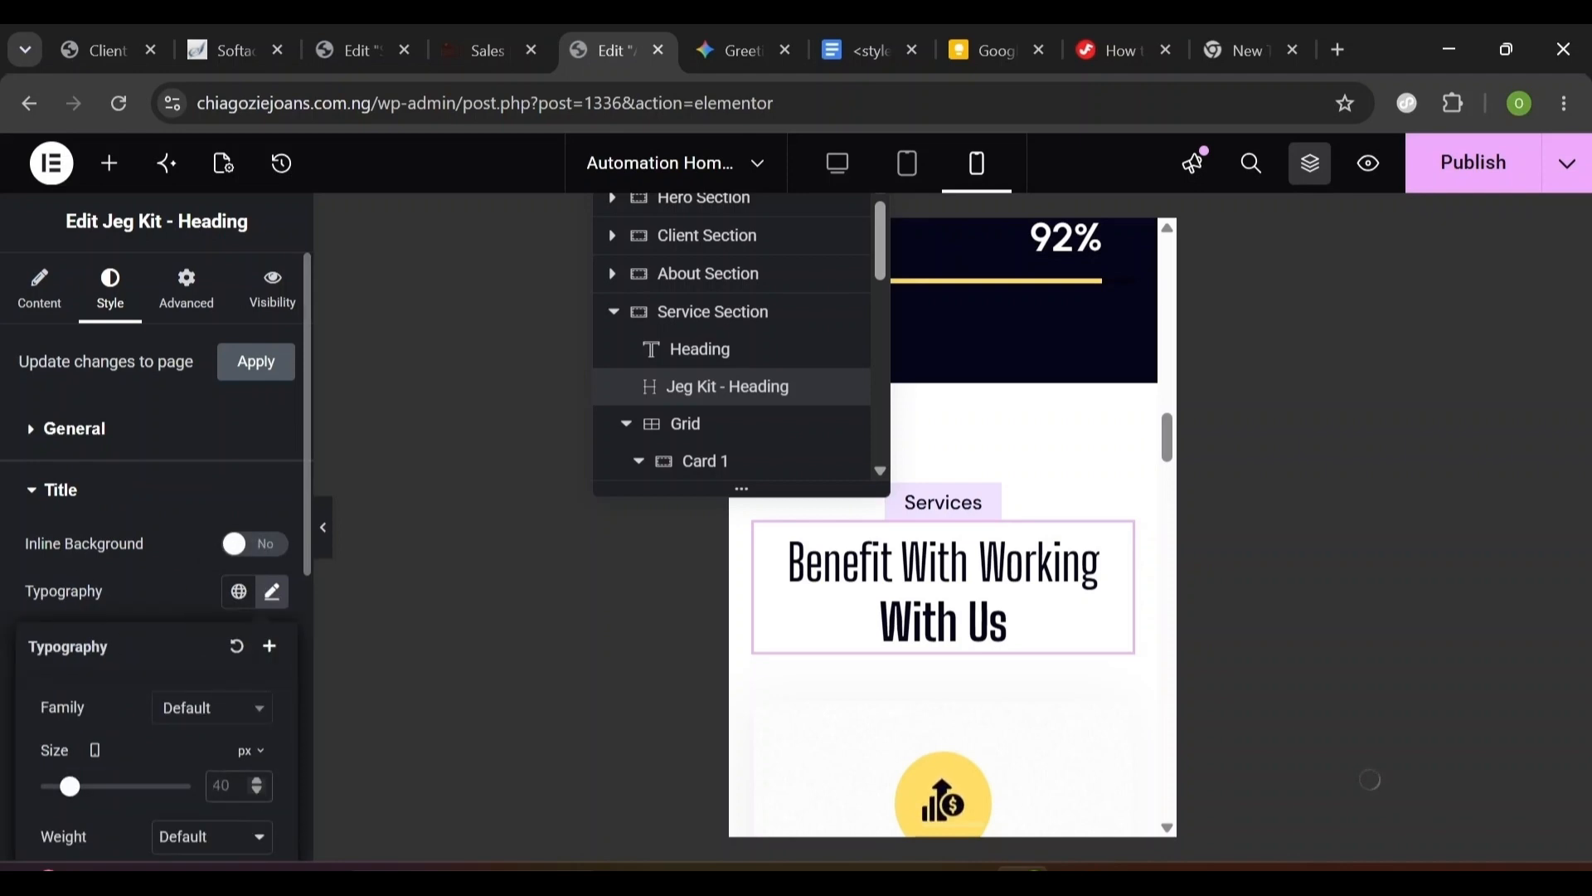
{"action": "type", "text": "32"}
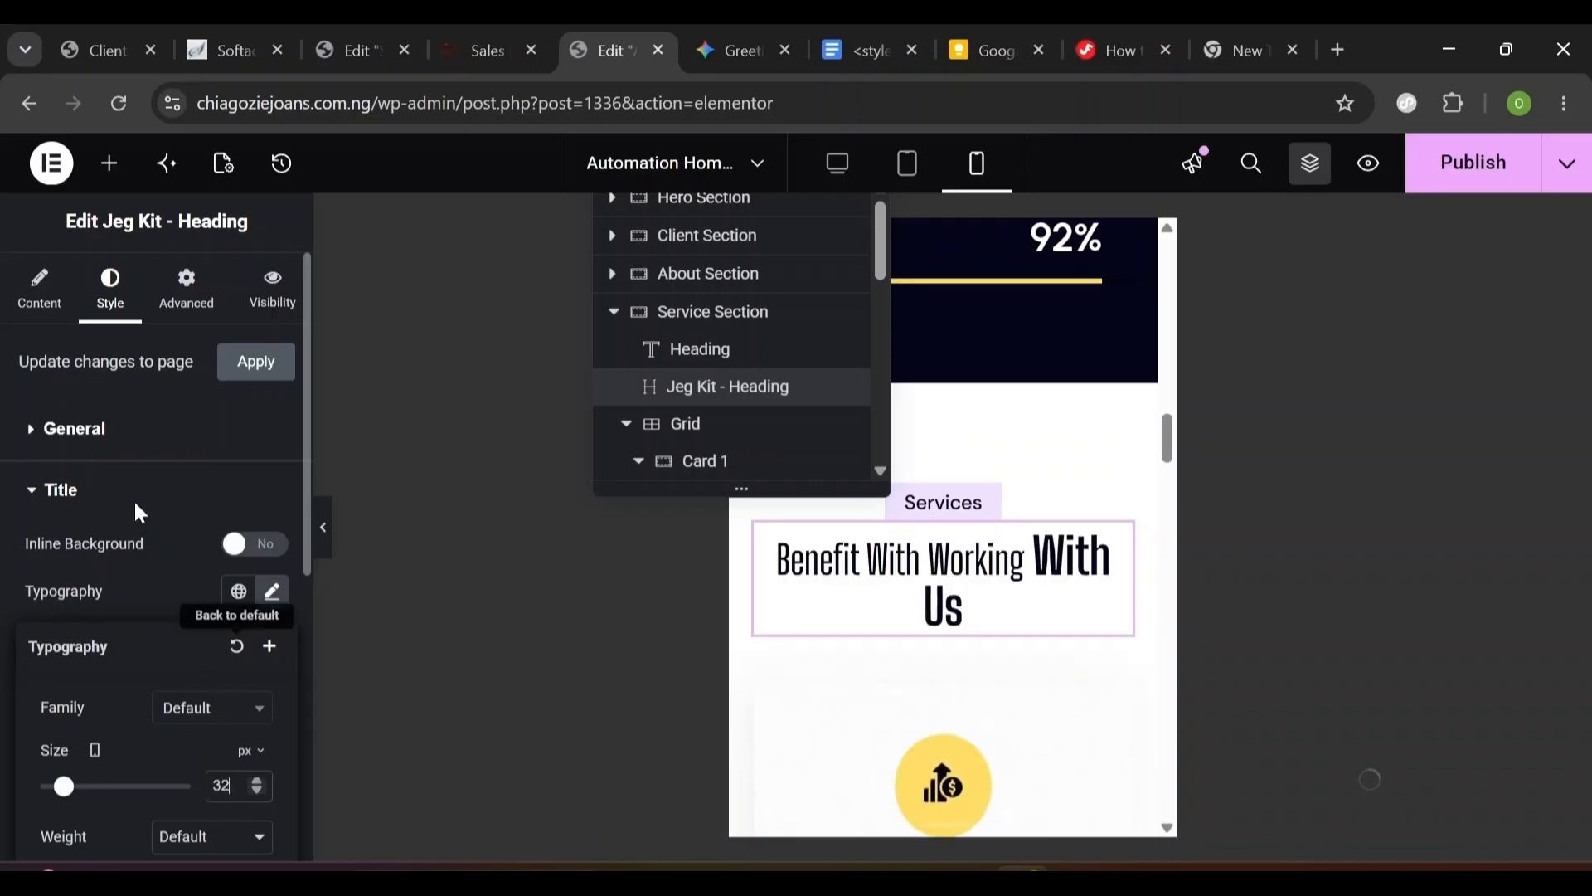
{"action": "left_click", "coordinate": [35, 507]}
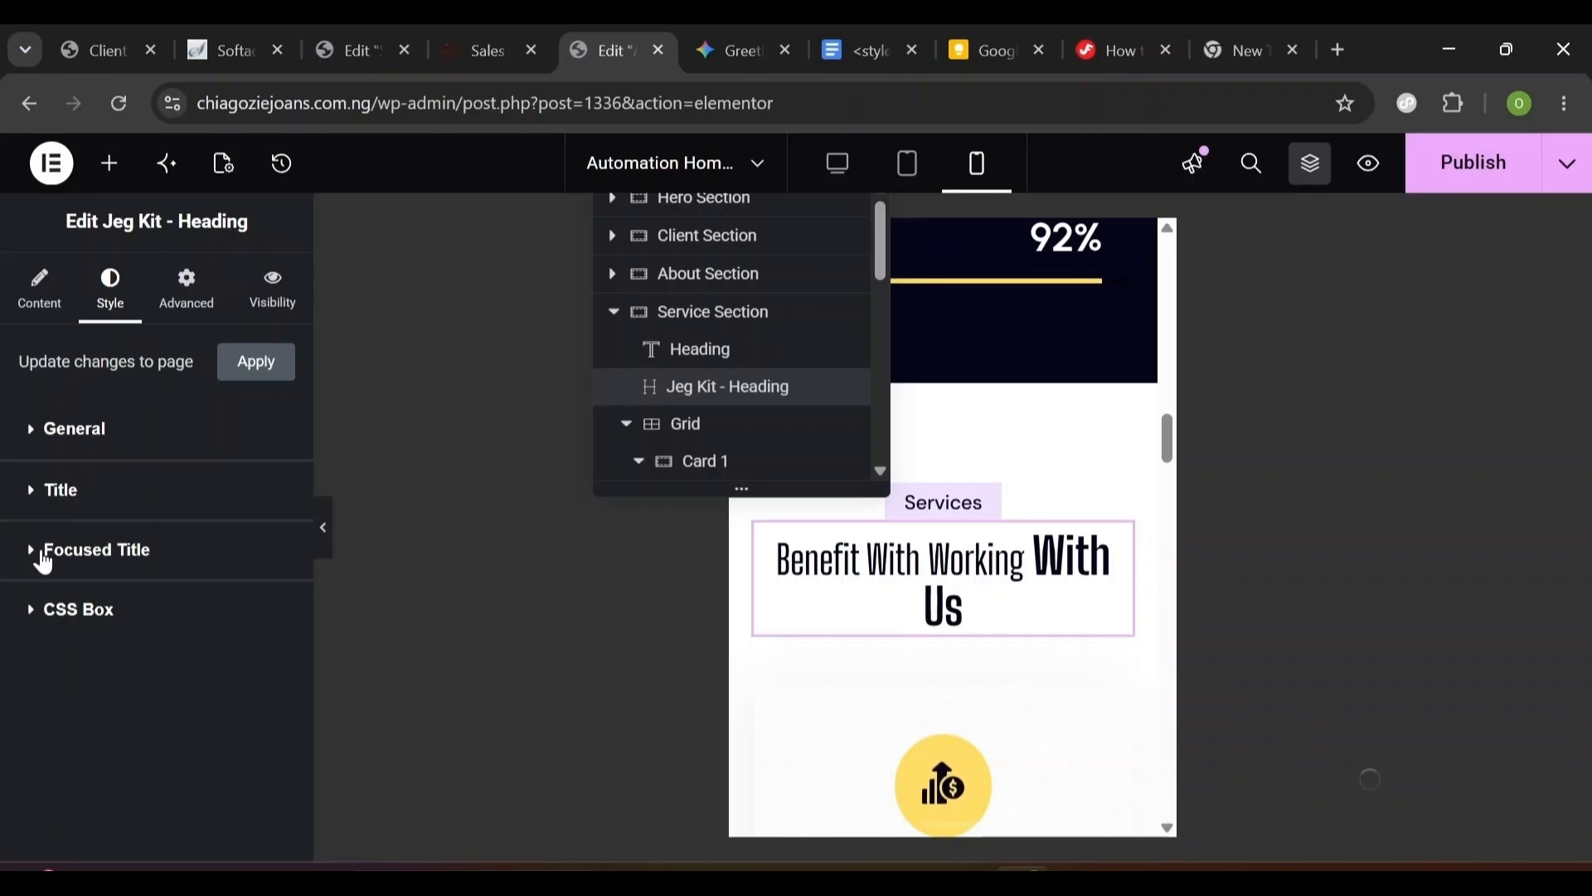
- Set the focused title 'With Us' to 32 px on mobile and publish the page
{"action": "left_click", "coordinate": [36, 550]}
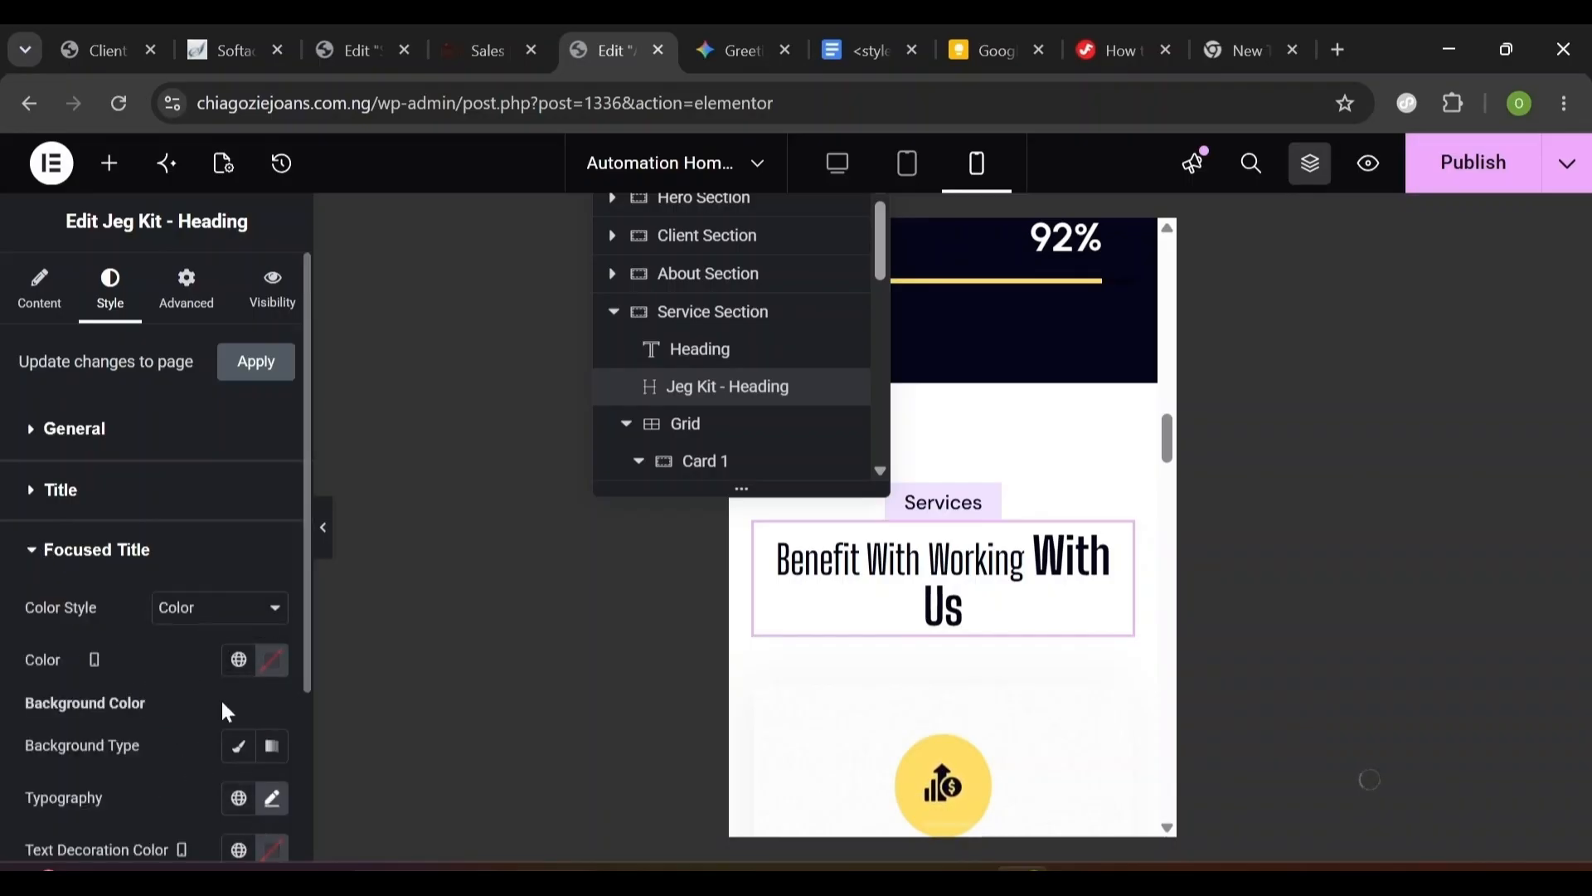
{"action": "scroll", "coordinate": [307, 672], "scroll_direction": "down", "scroll_amount": 3}
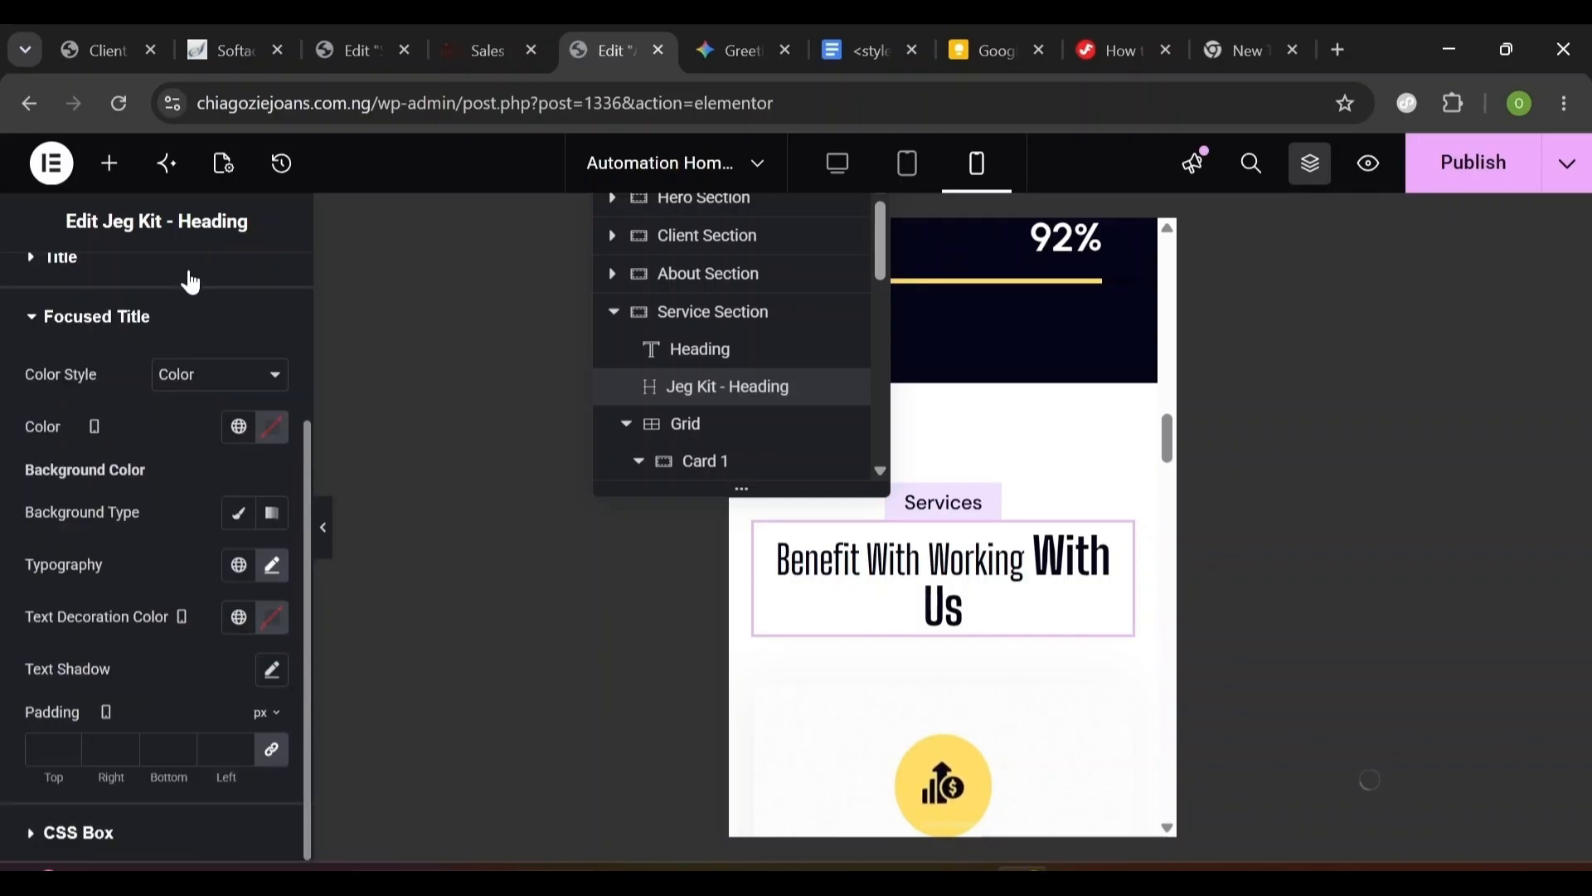
{"action": "left_click", "coordinate": [267, 567]}
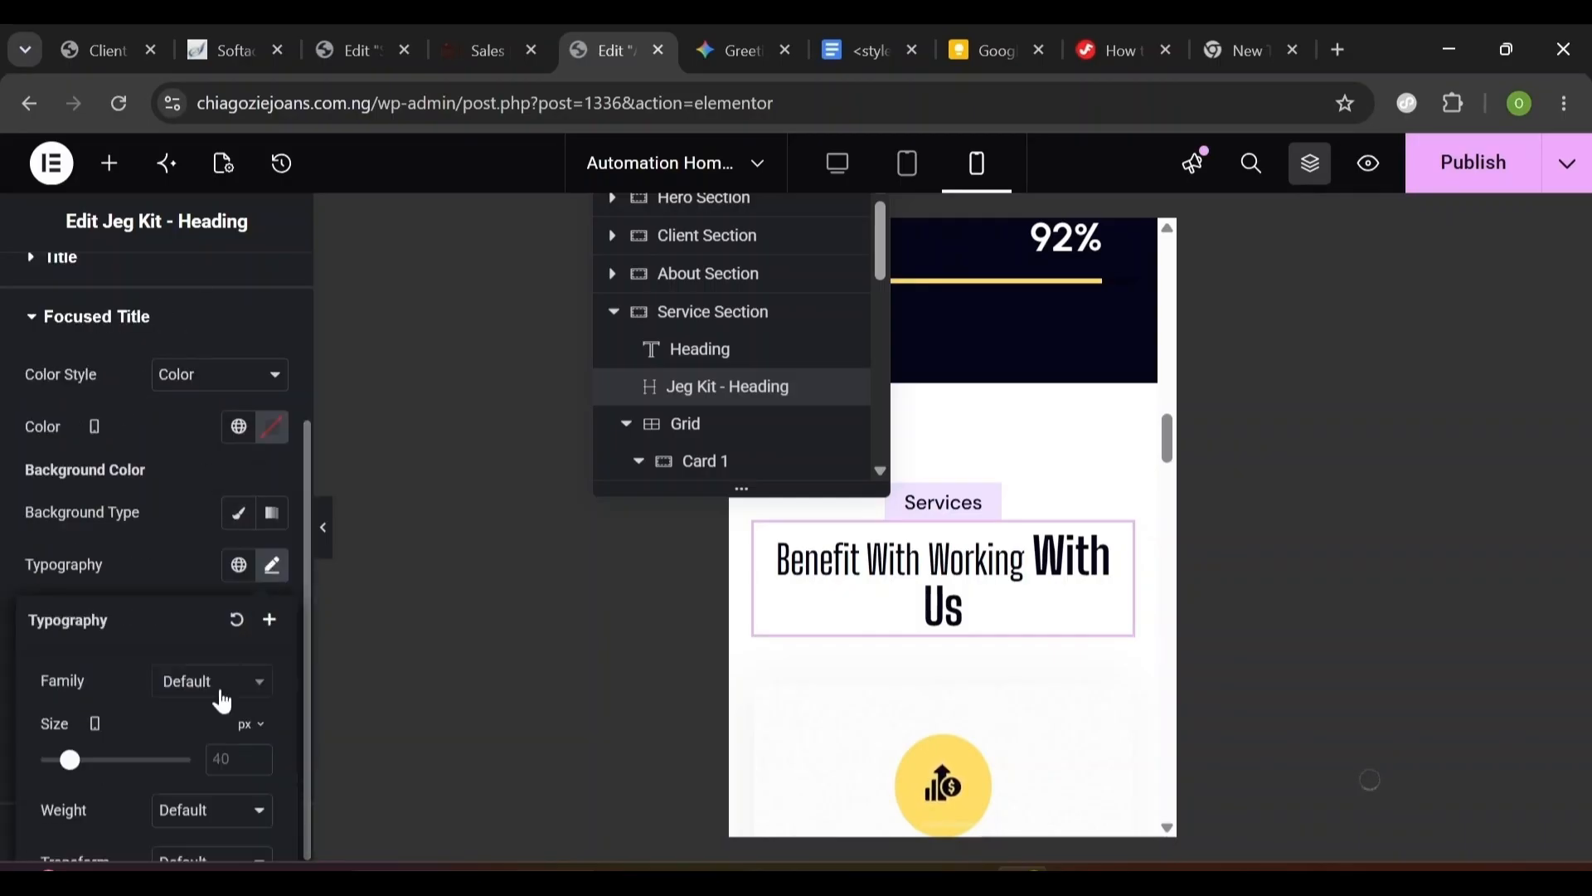
{"action": "left_click", "coordinate": [224, 759]}
{"action": "type", "text": "32"}
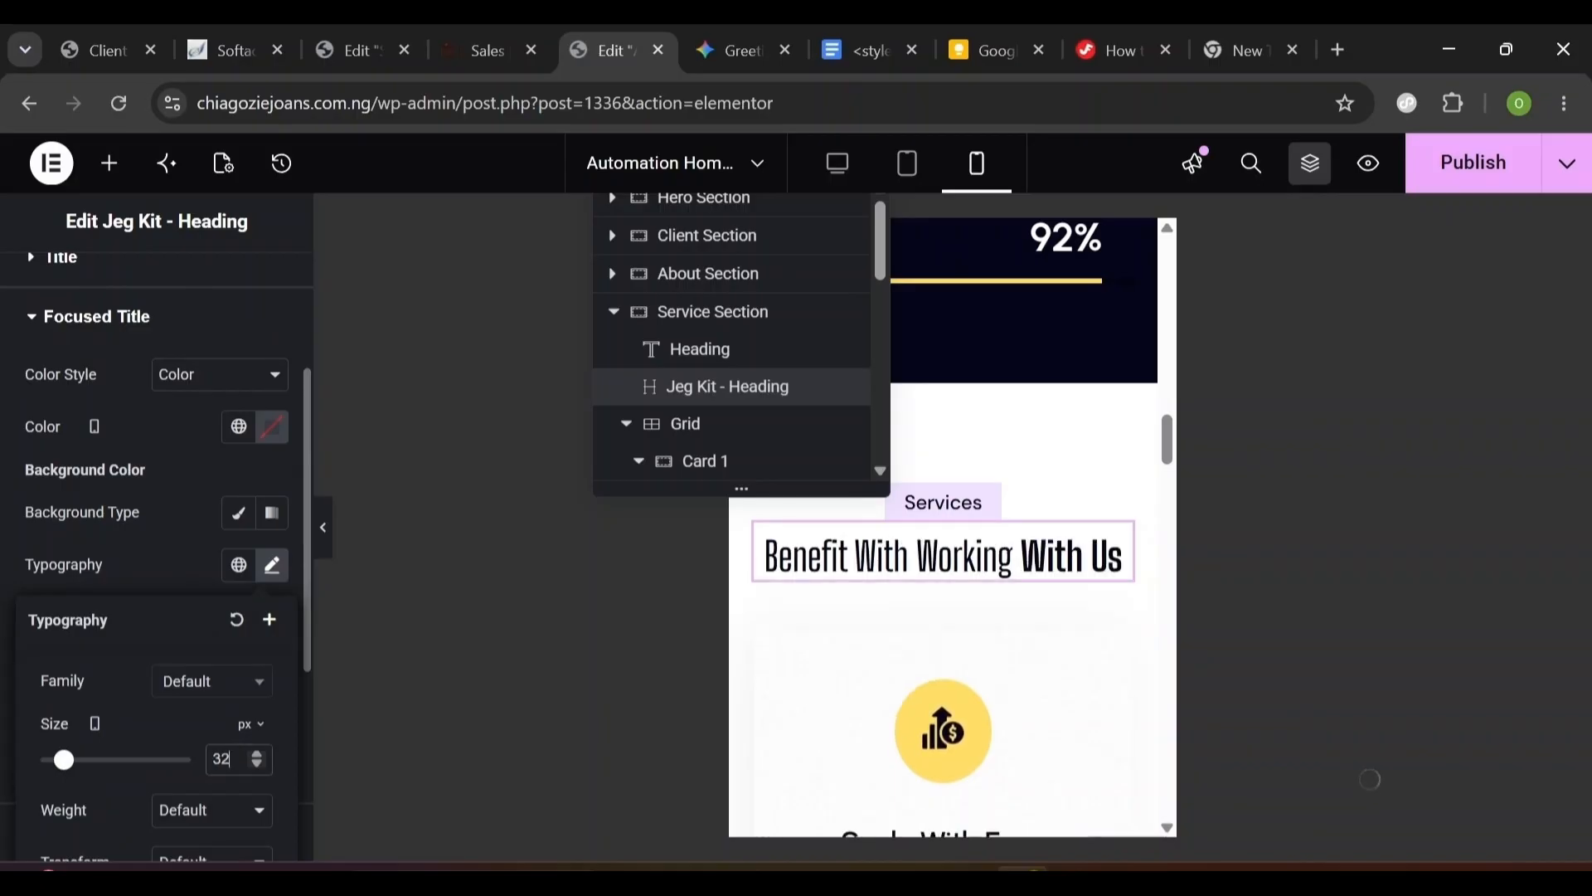
{"action": "left_click", "coordinate": [1491, 174]}
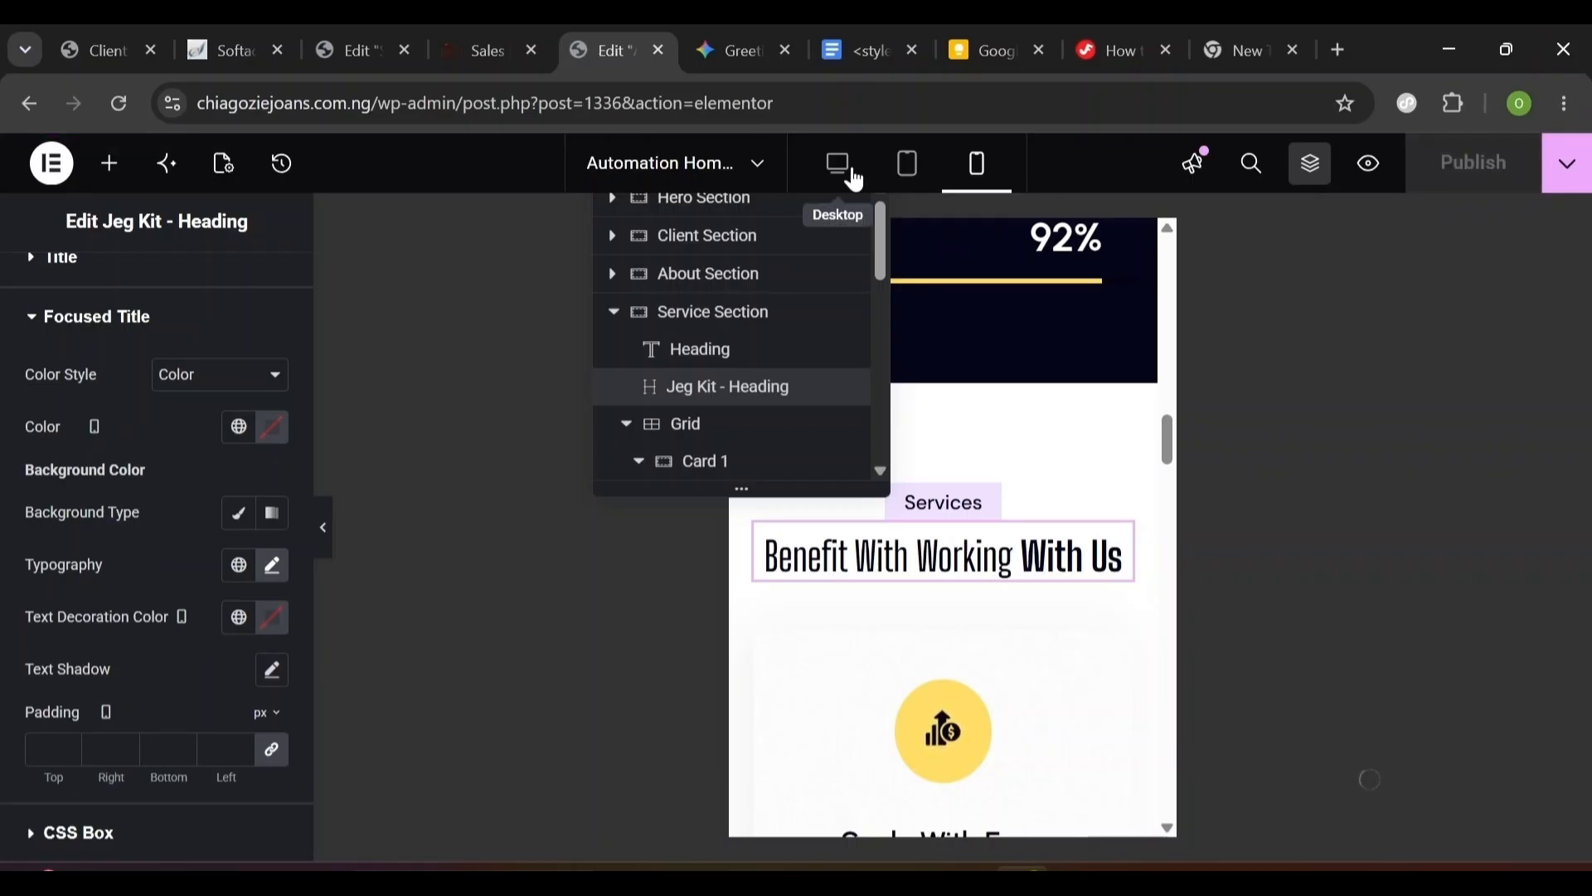
- Switch to desktop preview and review the Sales Page gallery in its preview tab
{"action": "left_click", "coordinate": [854, 179]}
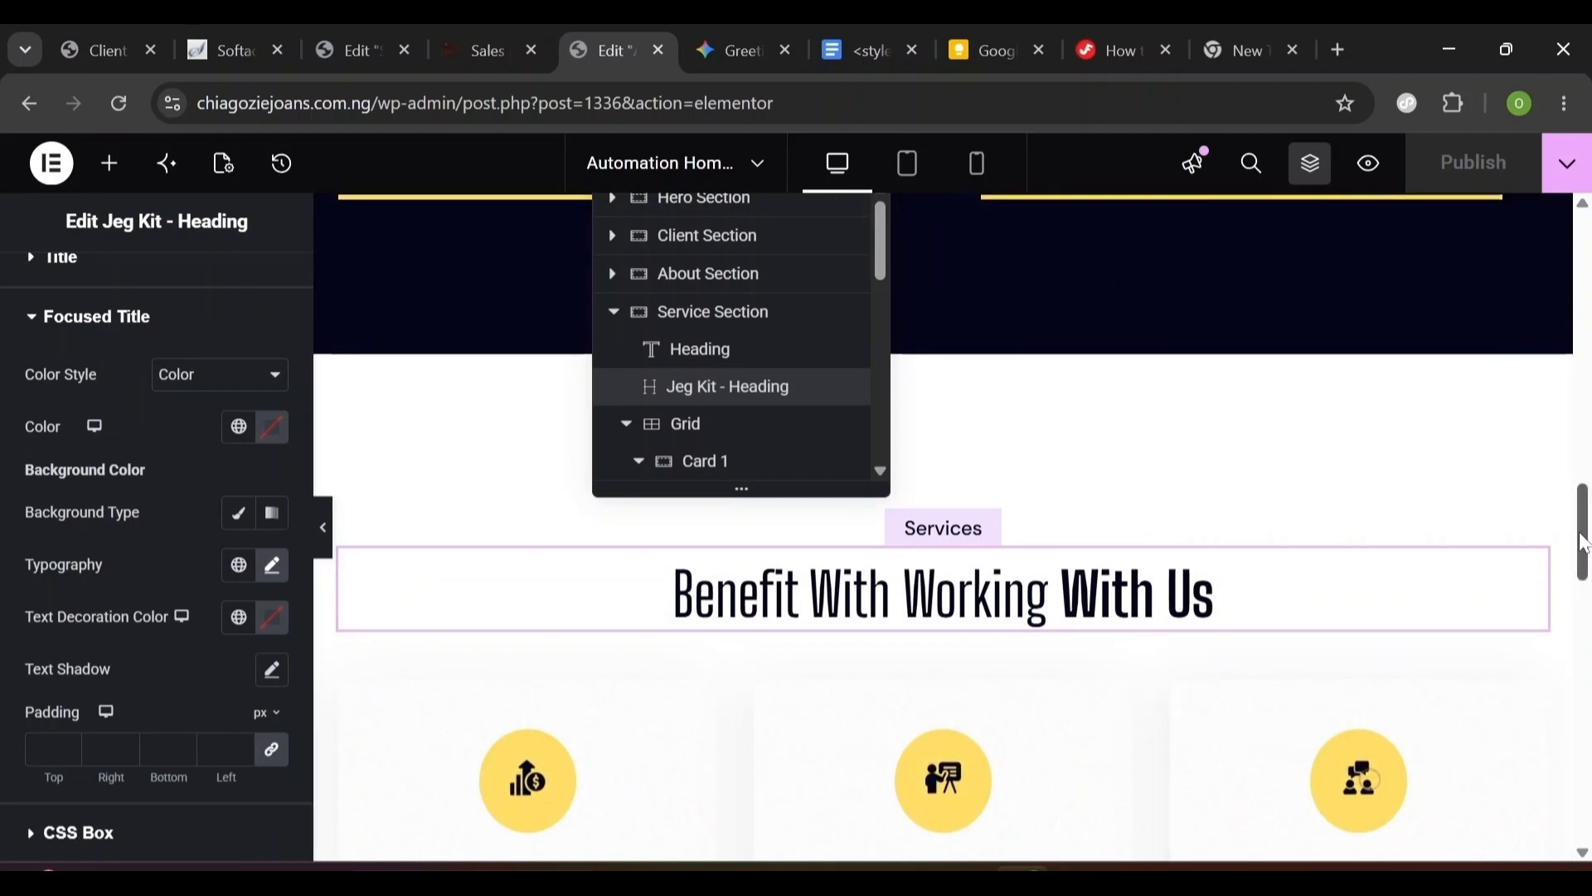
{"action": "scroll", "coordinate": [1585, 543], "scroll_direction": "down", "scroll_amount": 2}
{"action": "left_click", "coordinate": [495, 29]}
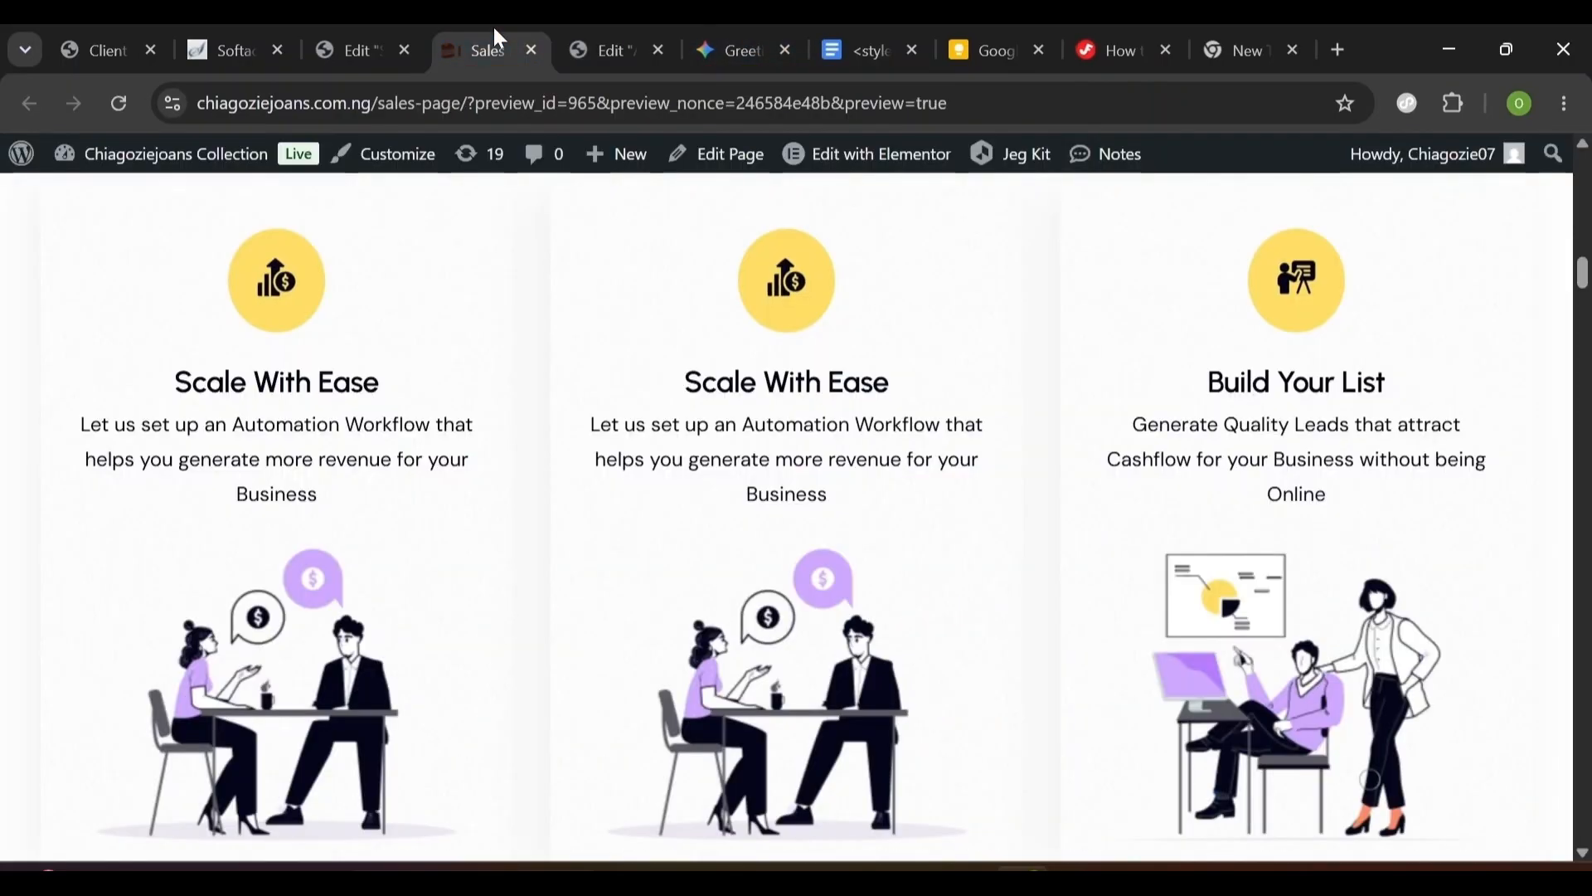
{"action": "scroll", "coordinate": [788, 514], "scroll_direction": "up", "scroll_amount": 6}
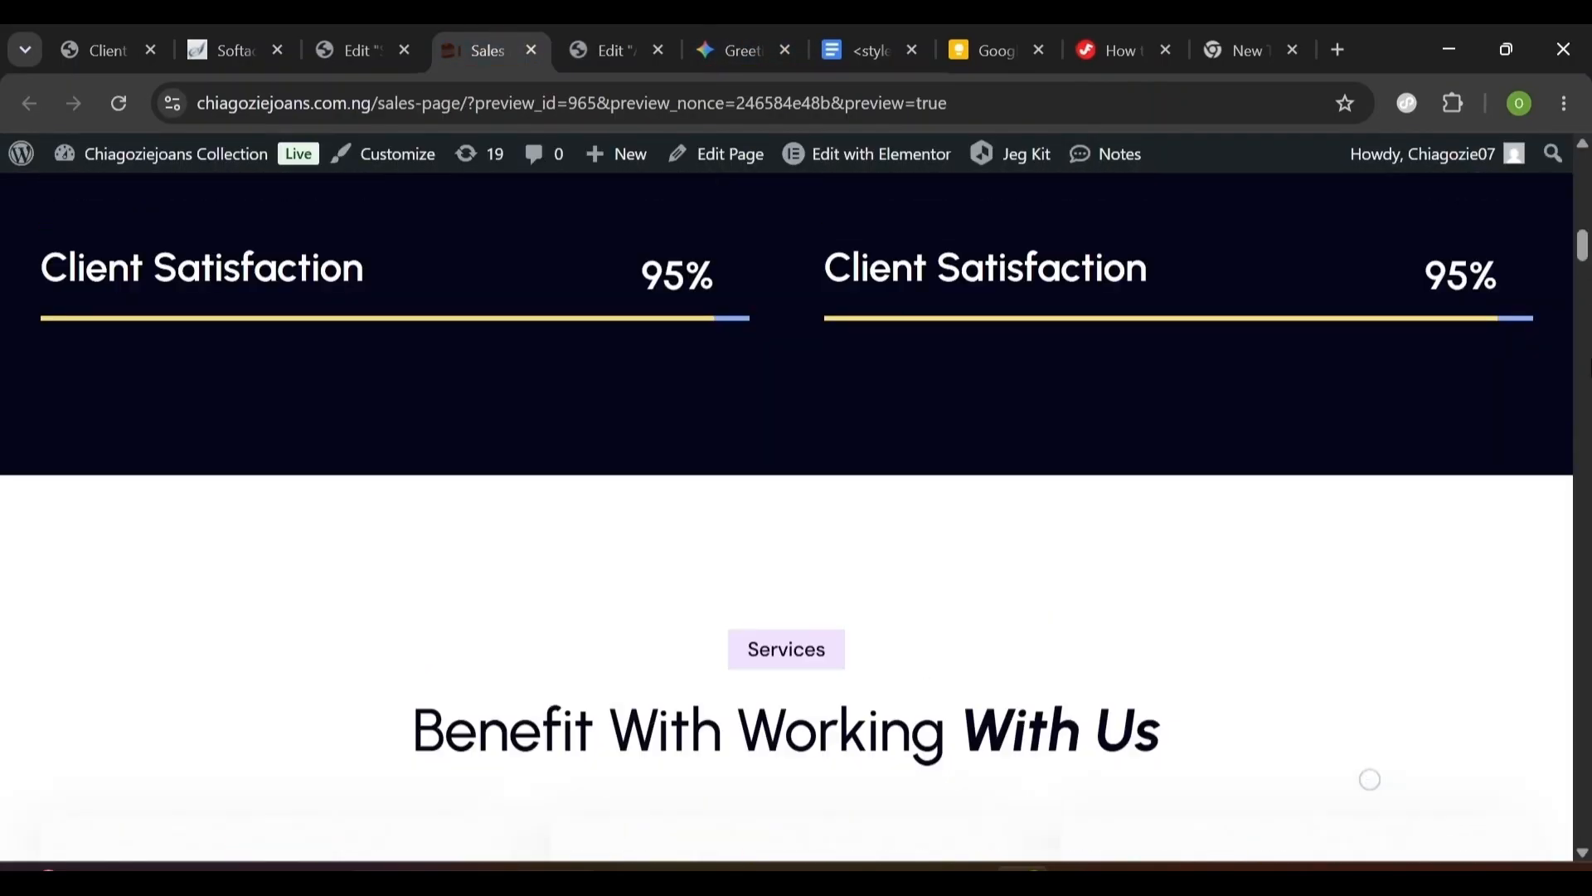
{"action": "scroll", "coordinate": [1585, 357], "scroll_direction": "down", "scroll_amount": 15}
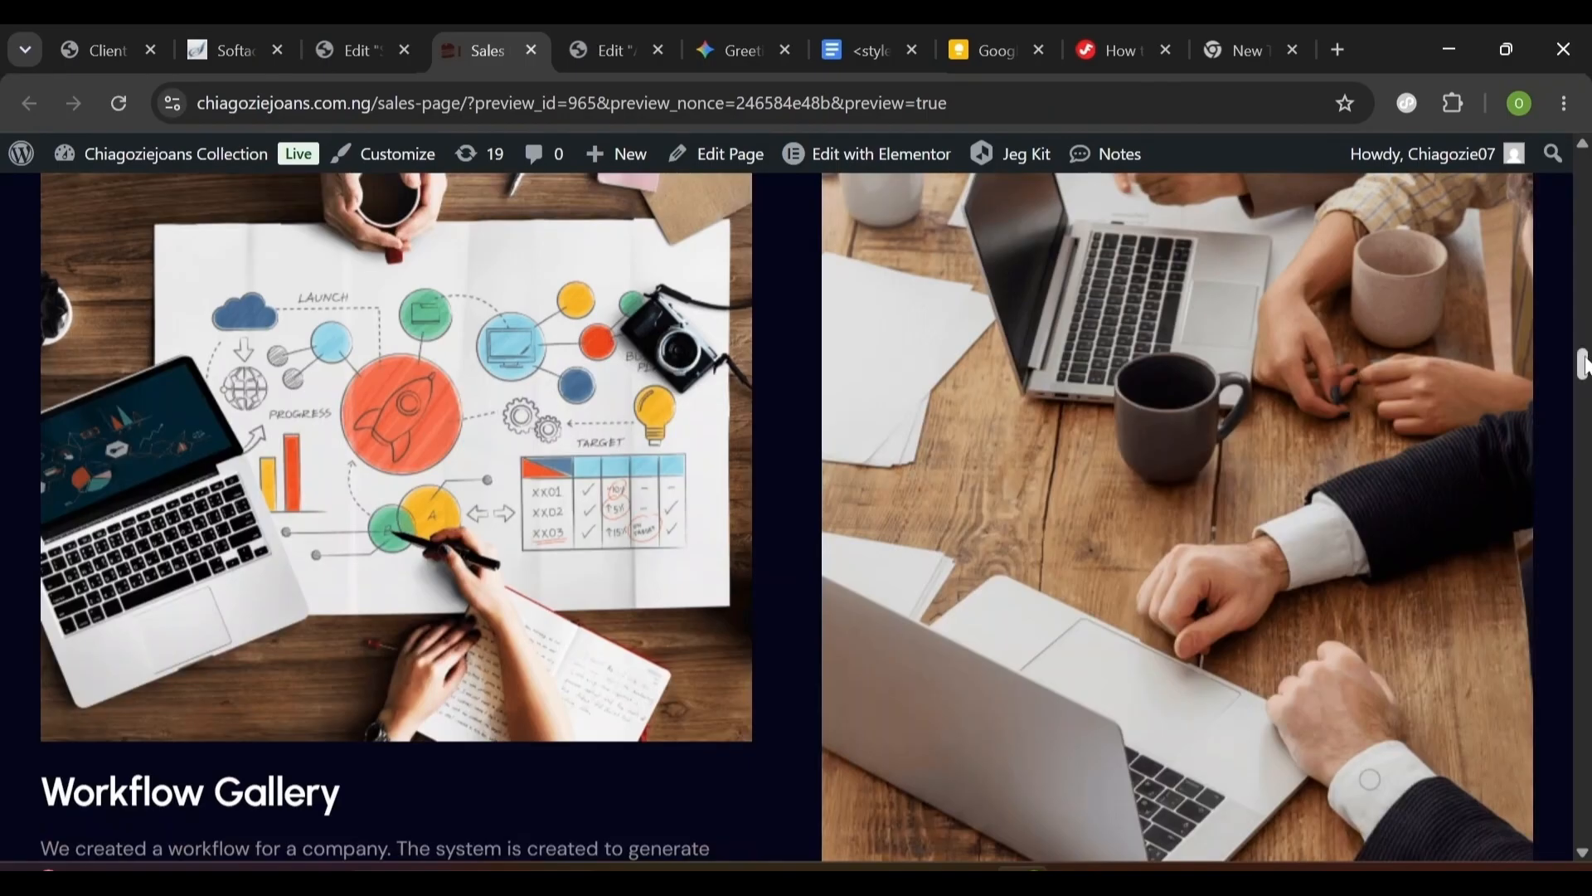
{"action": "mouse_move", "coordinate": [1584, 365]}
{"action": "left_mouse_down"}
{"action": "mouse_move", "coordinate": [1581, 331]}
{"action": "mouse_move", "coordinate": [1586, 448]}
{"action": "mouse_move", "coordinate": [1575, 337]}
{"action": "mouse_move", "coordinate": [1576, 358]}
{"action": "left_mouse_up"}
- Return to the Automation Home editor and close the Structure navigator
{"action": "left_click", "coordinate": [370, 37]}
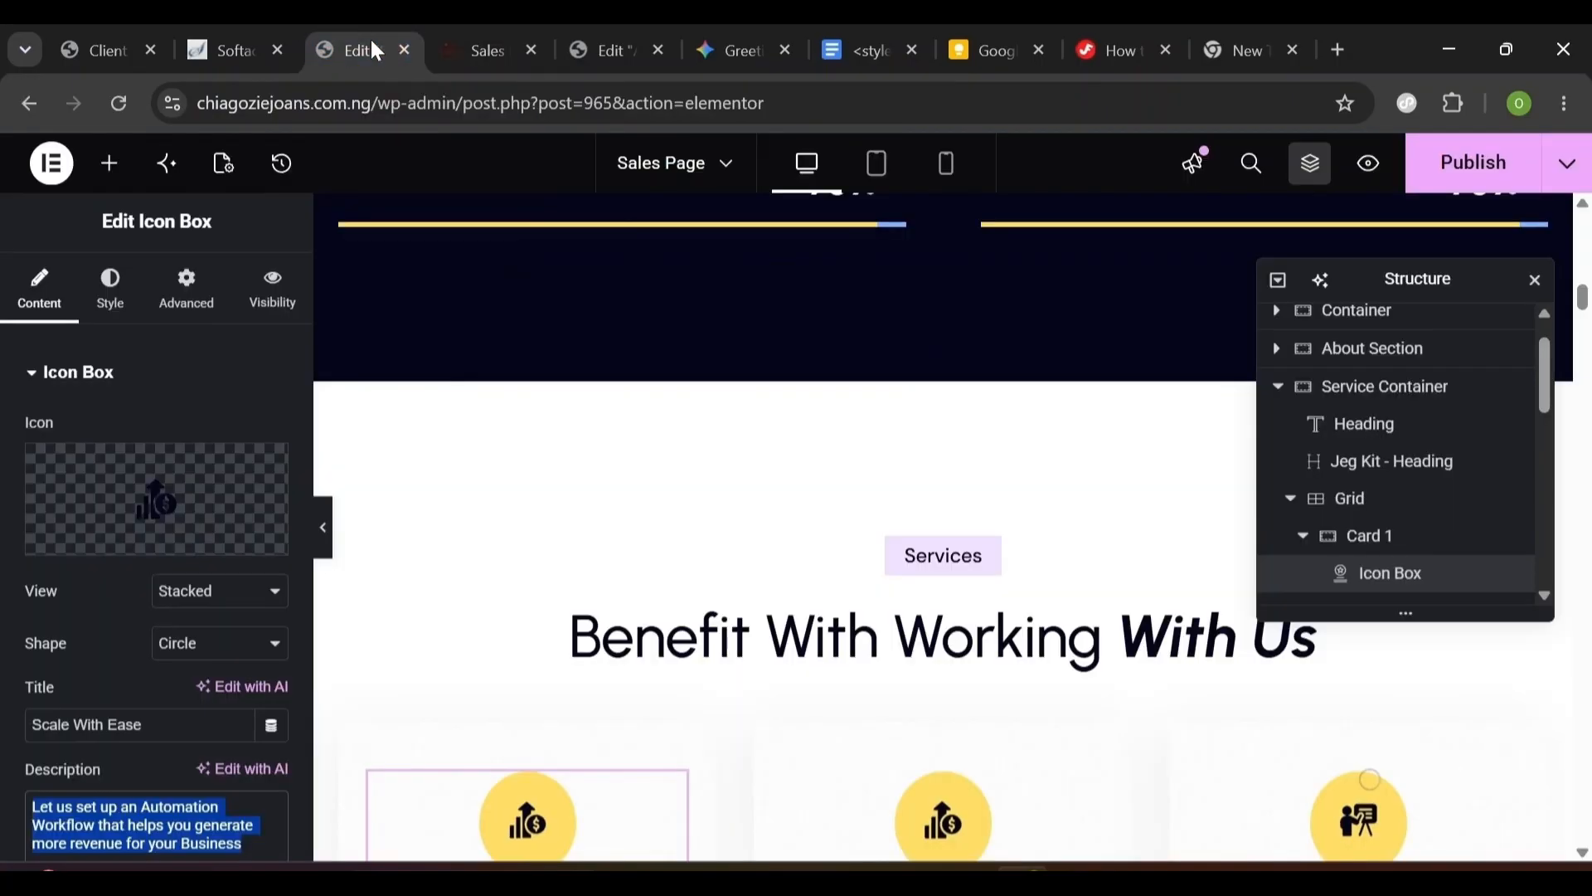
{"action": "left_click_drag", "start_coordinate": [1582, 297], "coordinate": [1582, 313]}
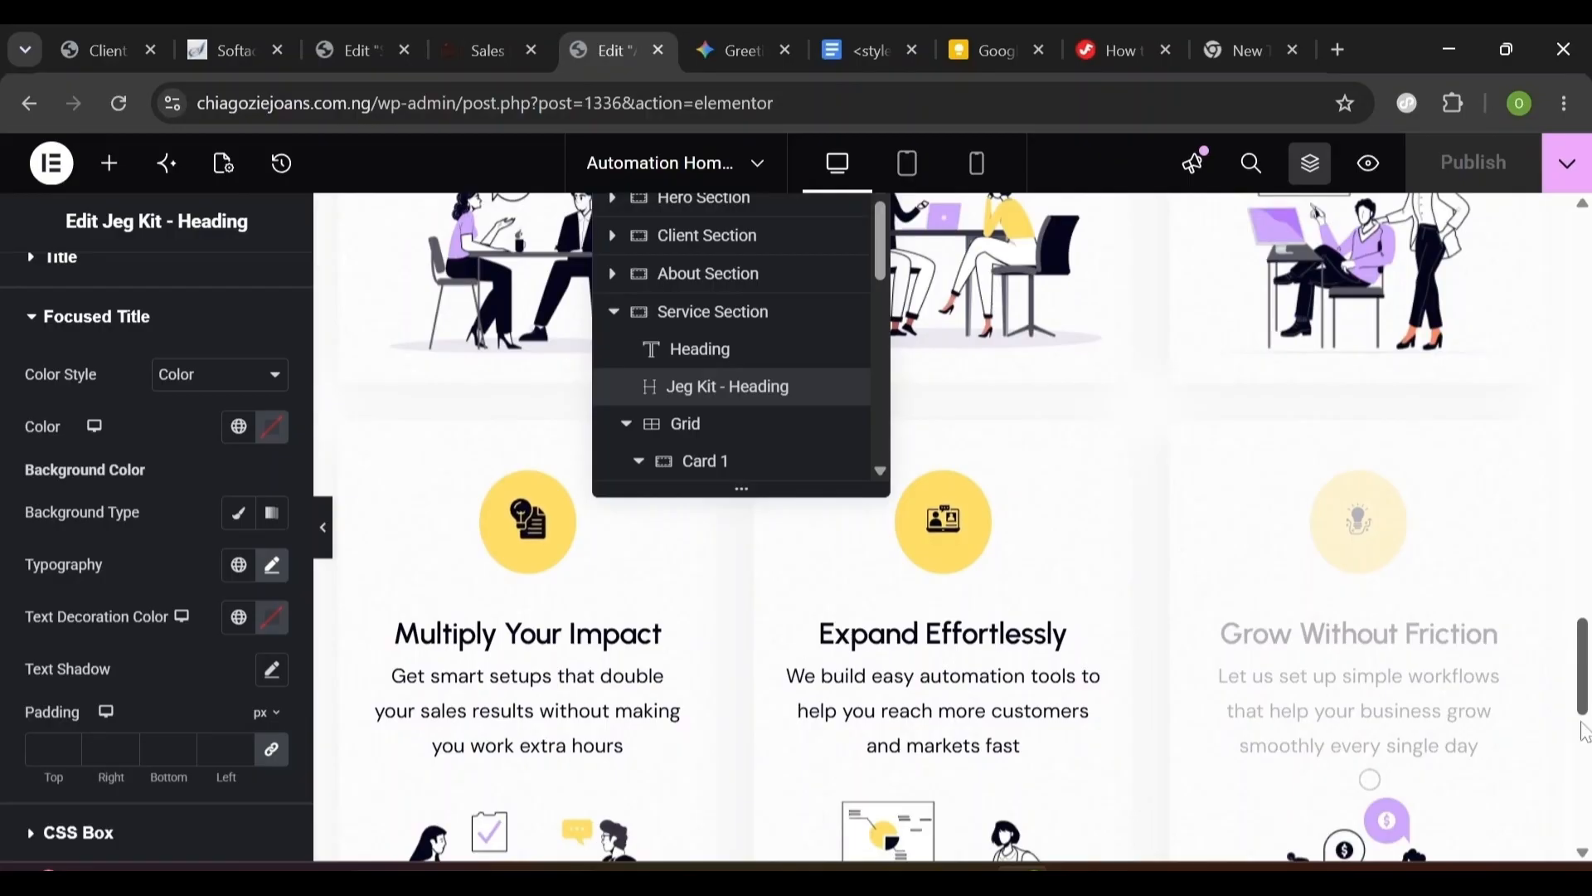
{"action": "left_click_drag", "start_coordinate": [1585, 686], "coordinate": [1584, 756]}
{"action": "left_click", "coordinate": [1322, 182]}
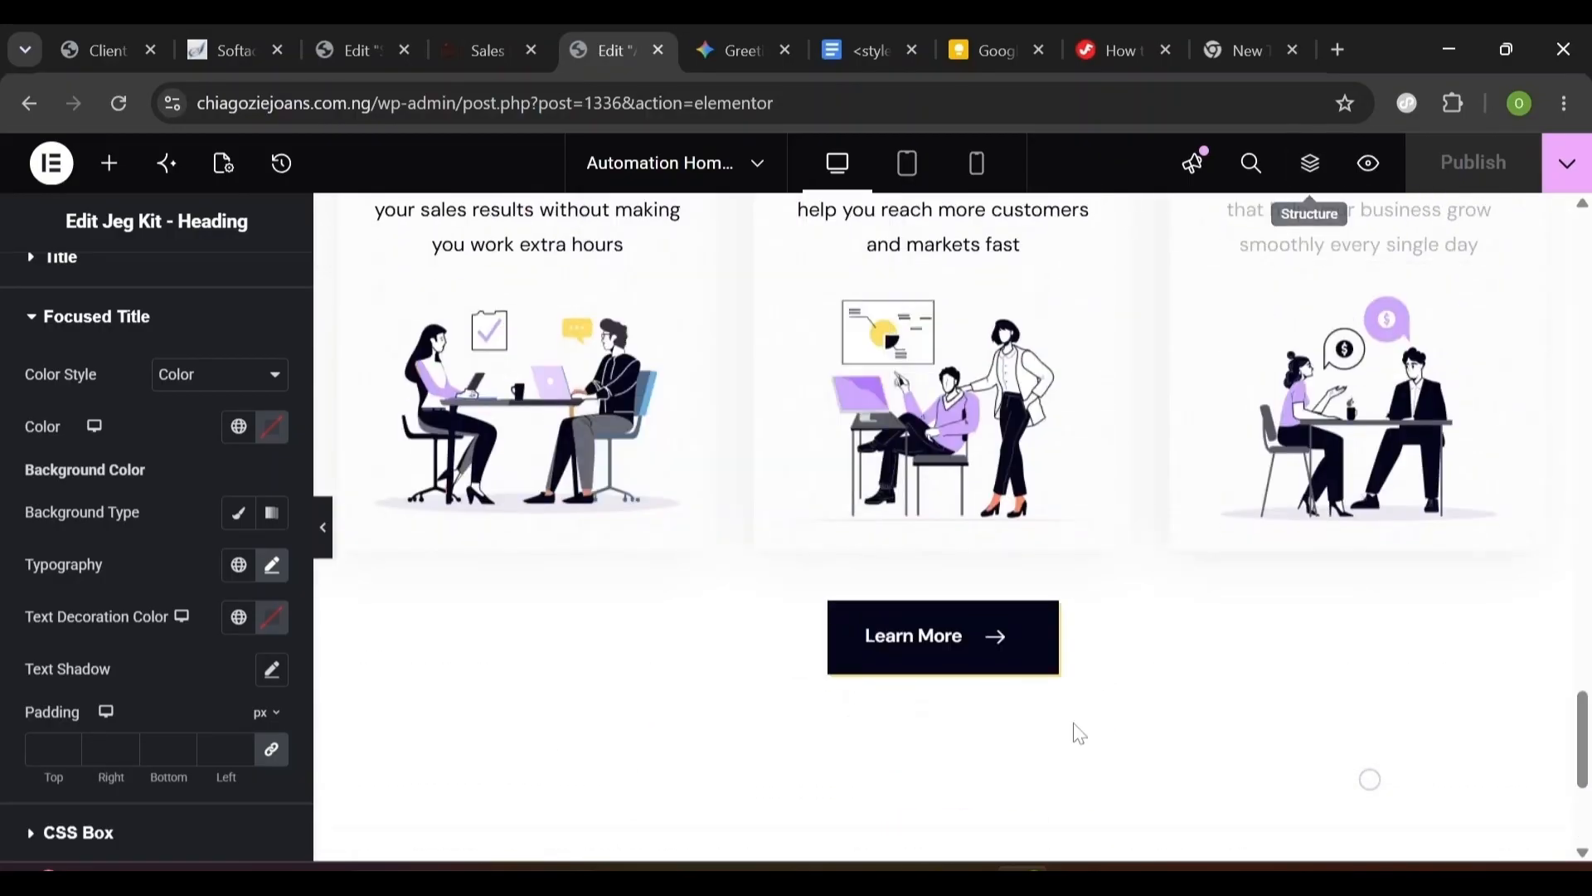
{"action": "left_click_drag", "start_coordinate": [1586, 733], "coordinate": [1585, 784]}
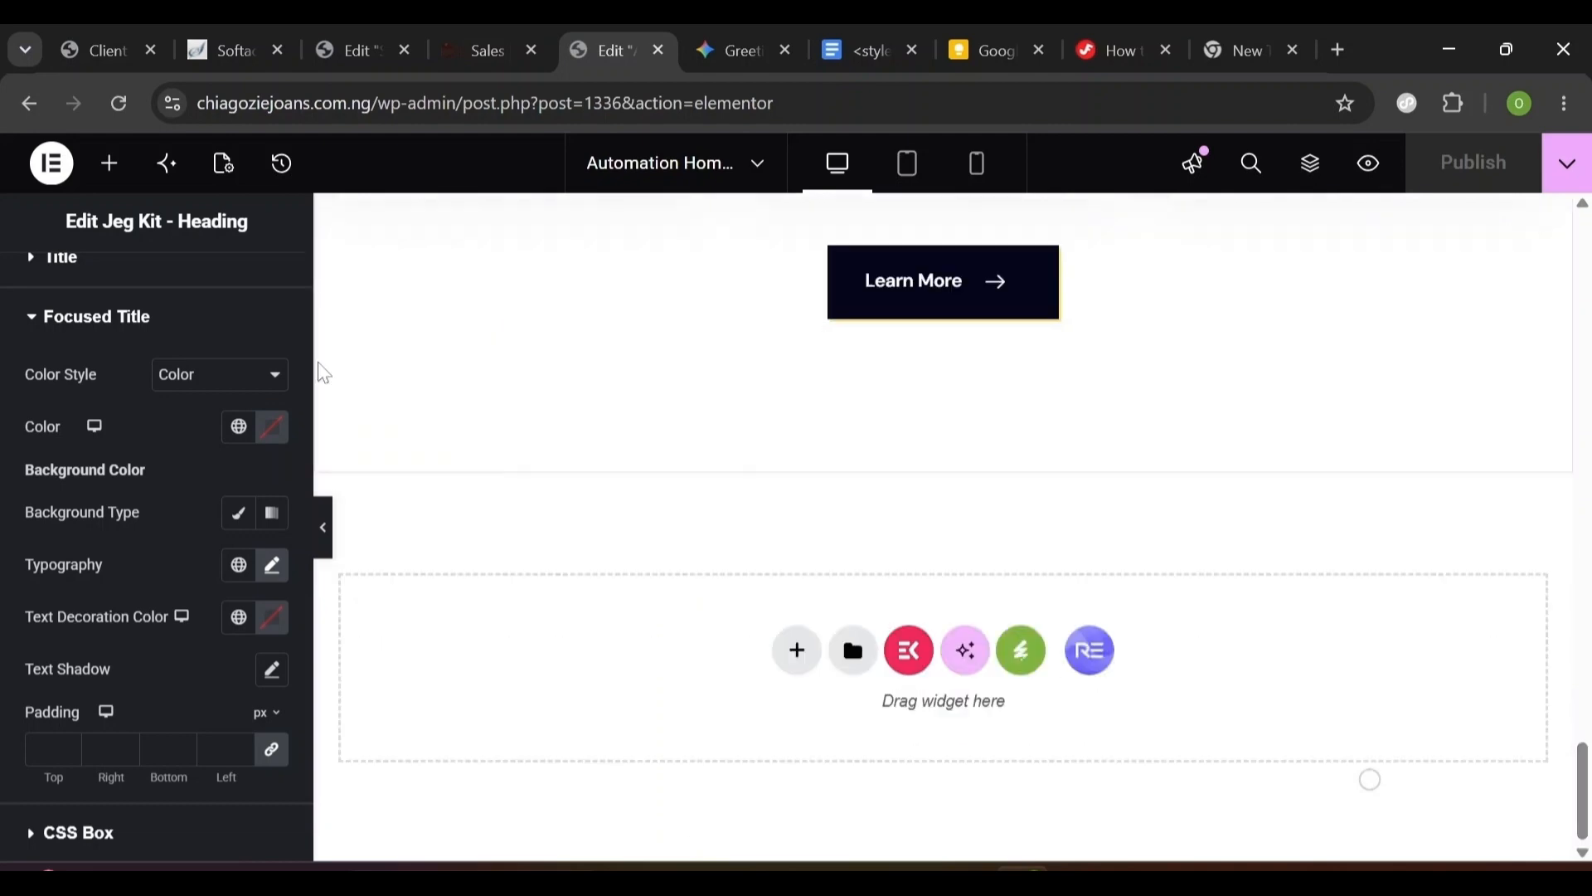
- Add a new container below the Learn More button with column direction
{"action": "left_click", "coordinate": [109, 166]}
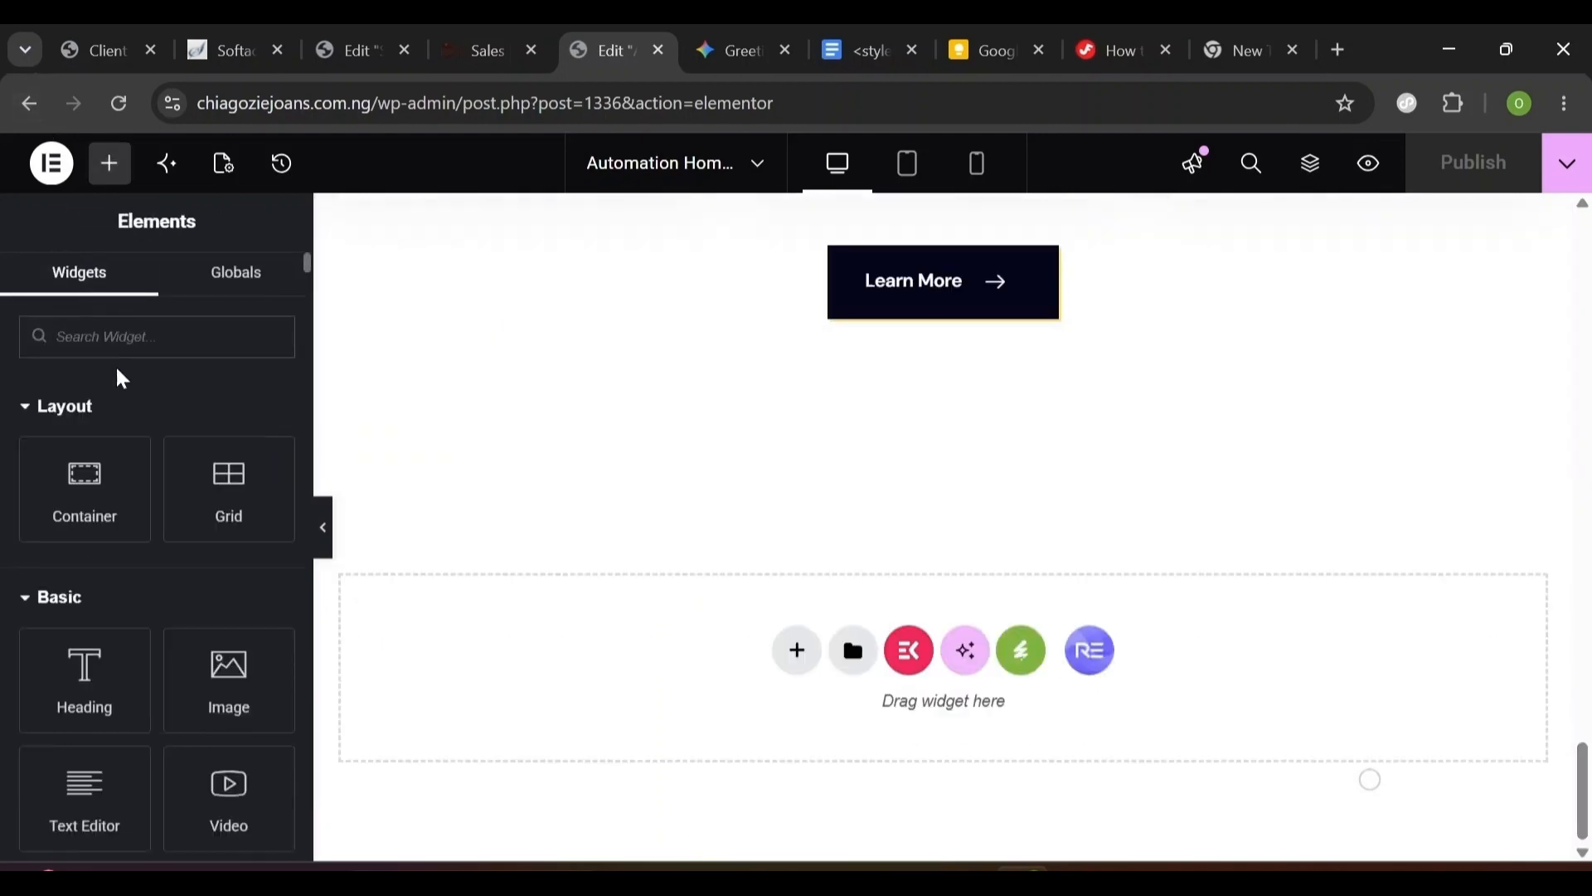
{"action": "left_click_drag", "start_coordinate": [92, 511], "coordinate": [723, 655]}
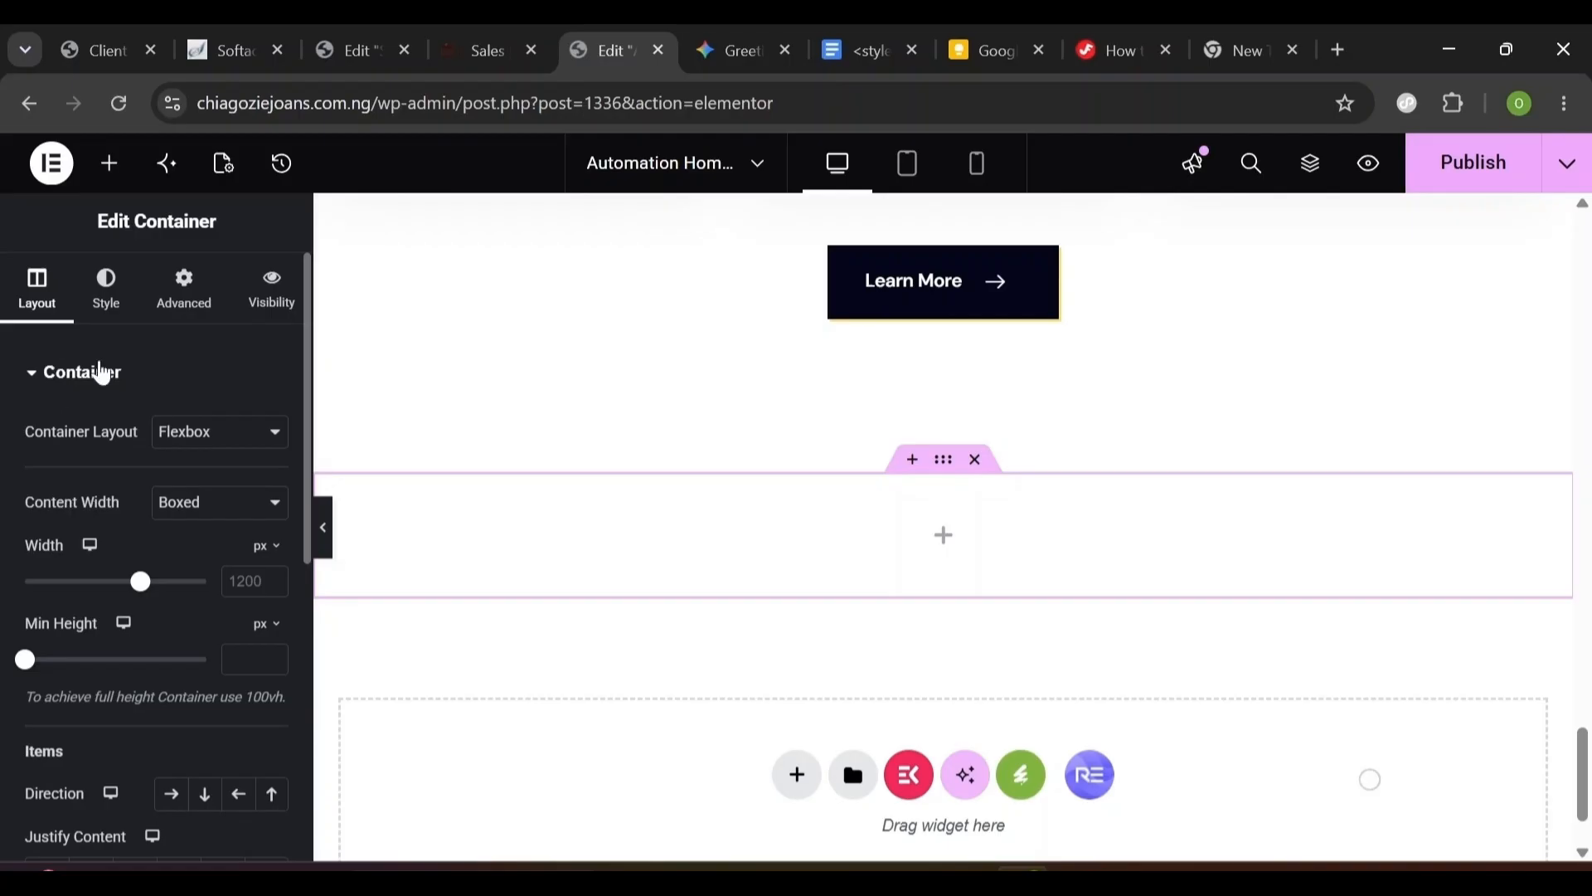
{"action": "left_click", "coordinate": [206, 801]}
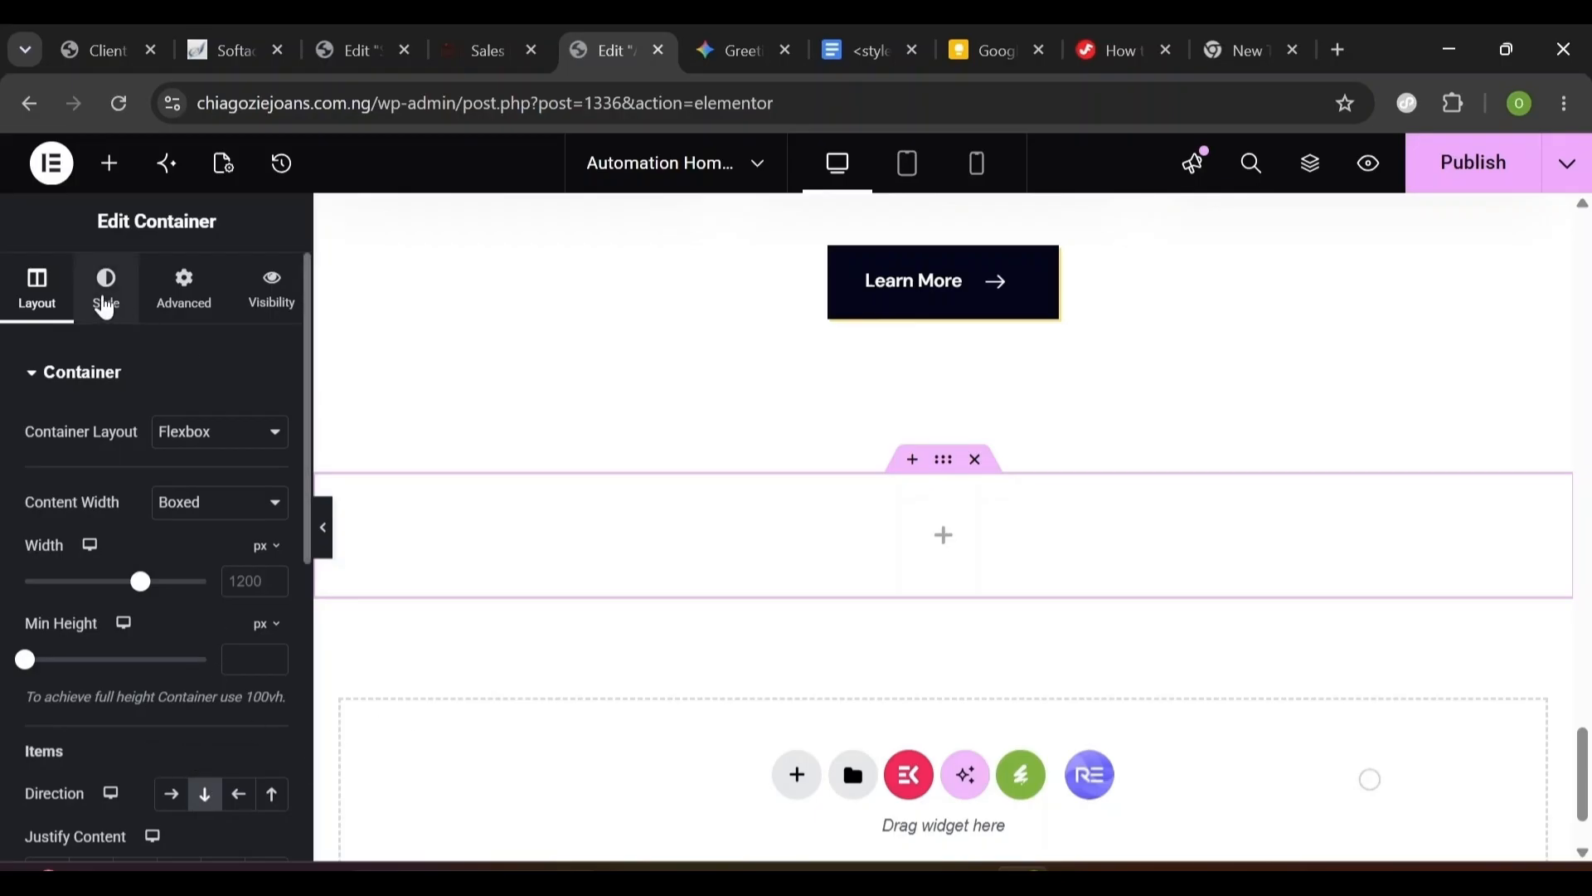
- Give the container a classic background using the Primary global colour #05061A
{"action": "left_click", "coordinate": [105, 308]}
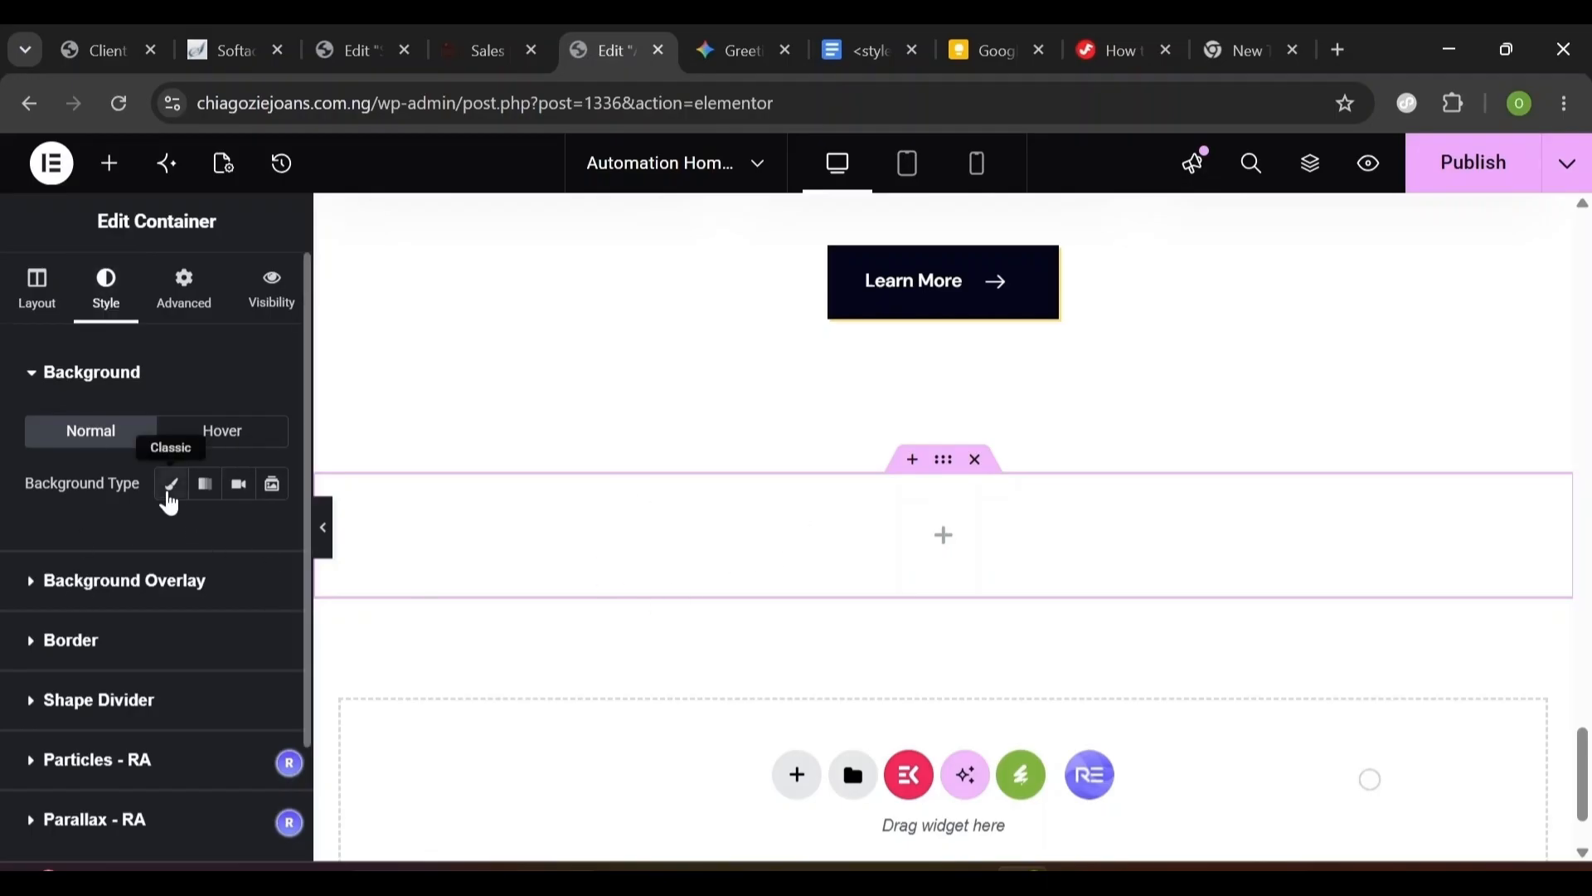
{"action": "left_click", "coordinate": [170, 497]}
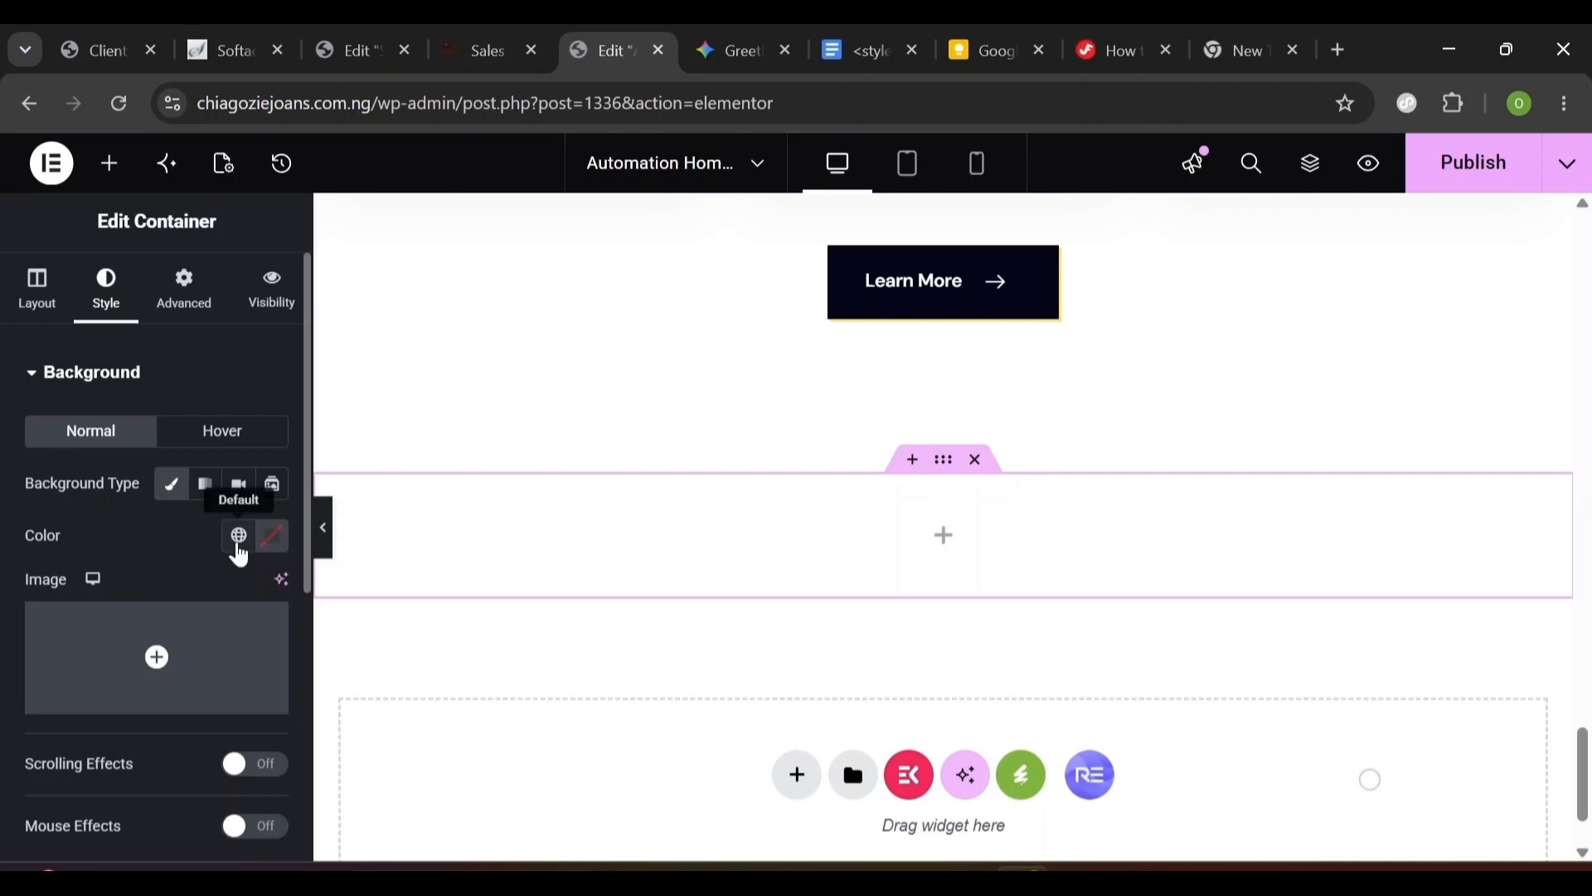
{"action": "left_click", "coordinate": [237, 539]}
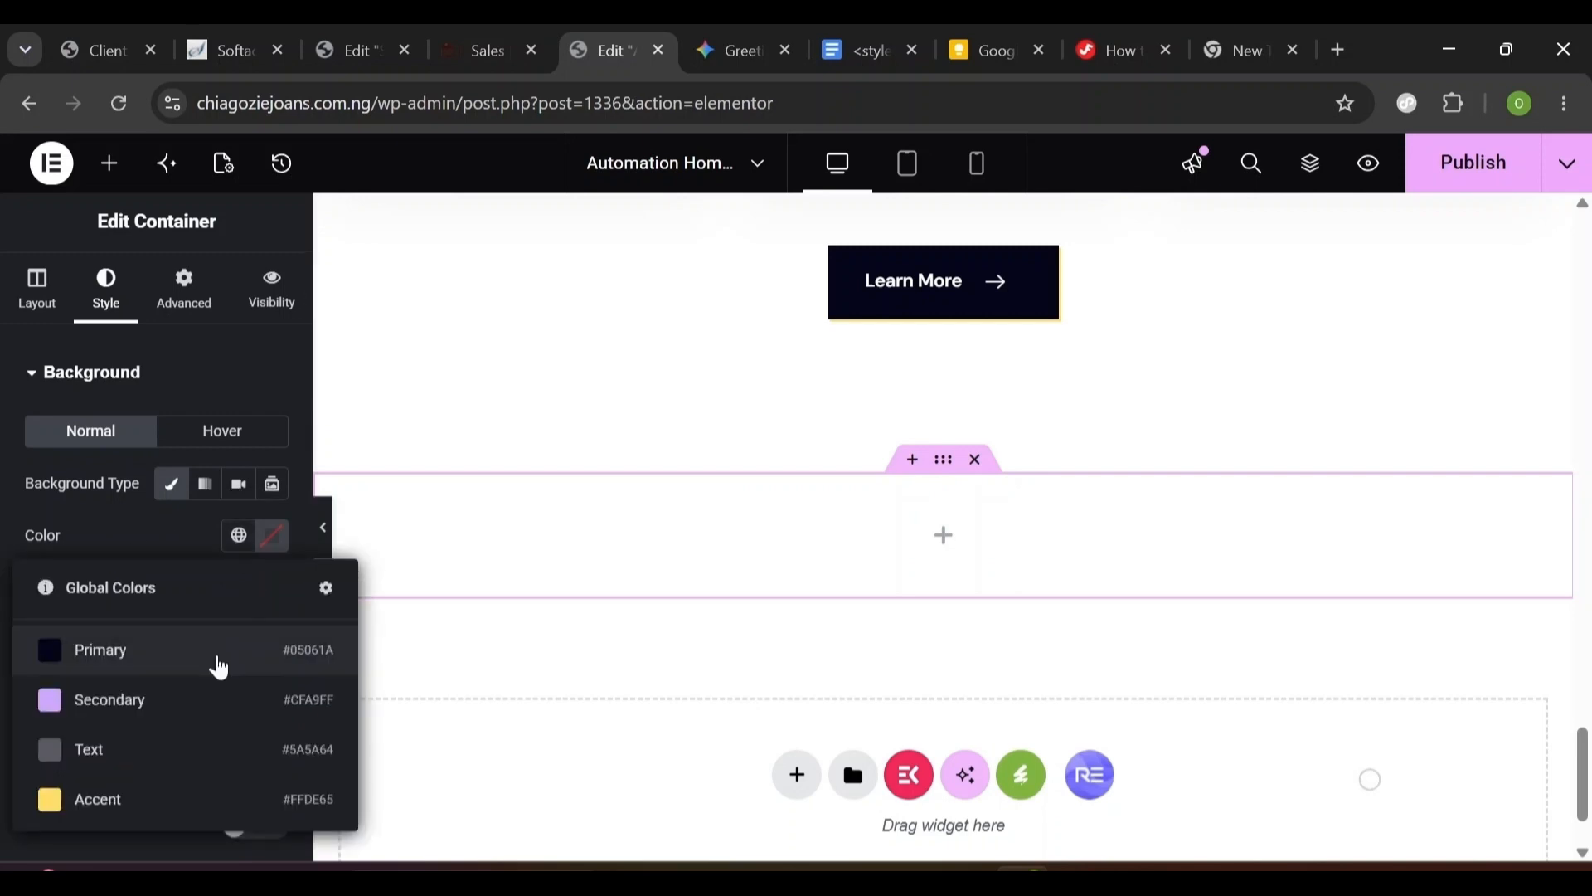
{"action": "left_click", "coordinate": [114, 663]}
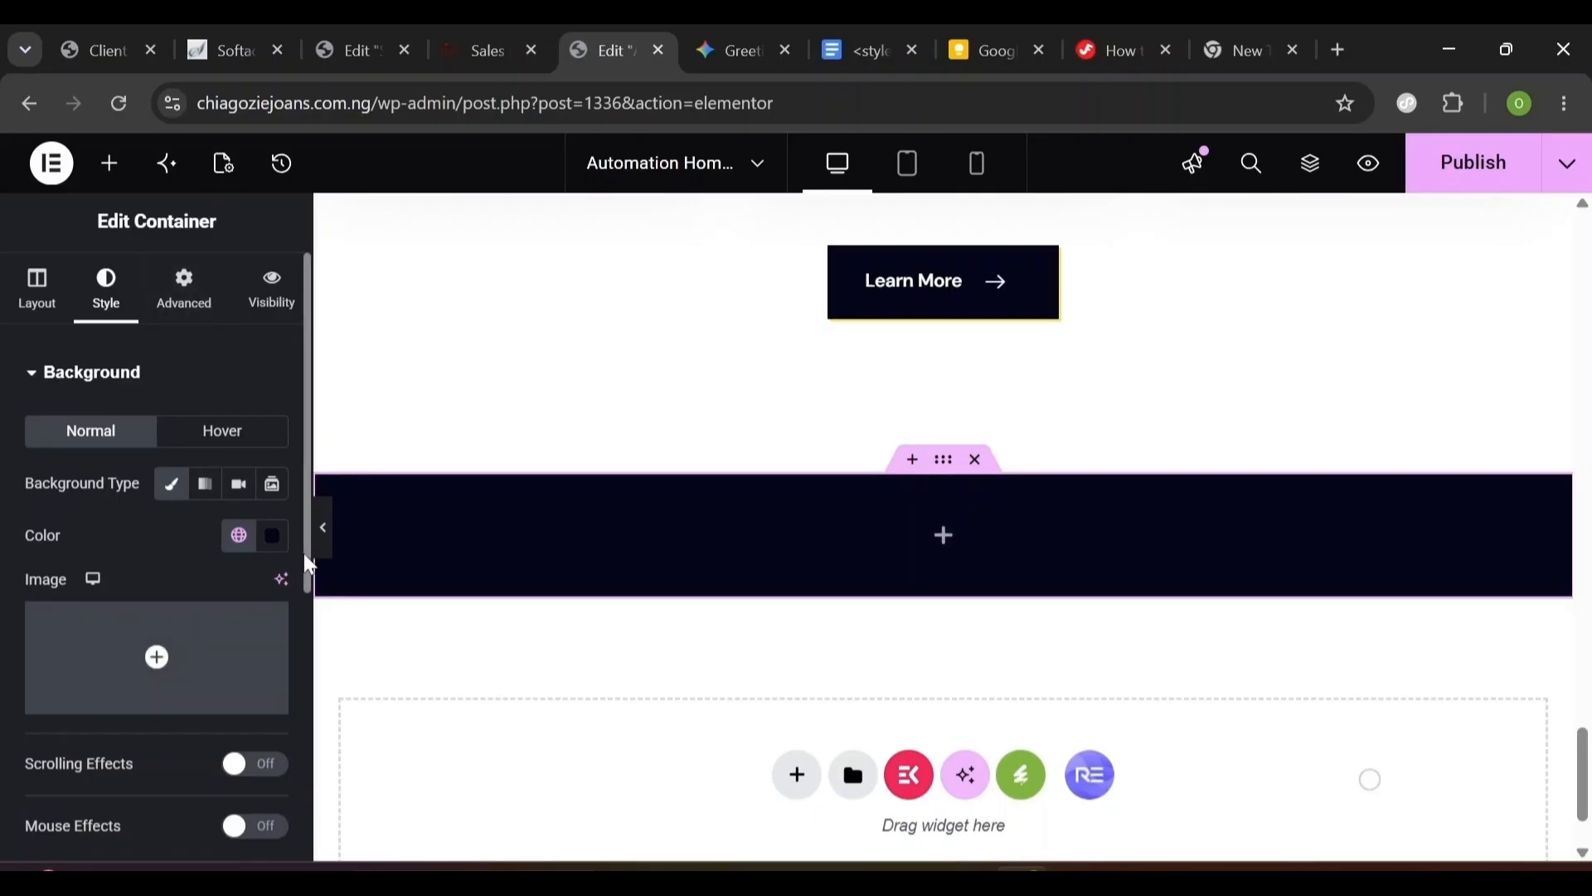
{"action": "mouse_move", "coordinate": [305, 559]}
{"action": "left_mouse_down"}
{"action": "mouse_move", "coordinate": [305, 686]}
{"action": "mouse_move", "coordinate": [304, 537]}
{"action": "left_mouse_up"}
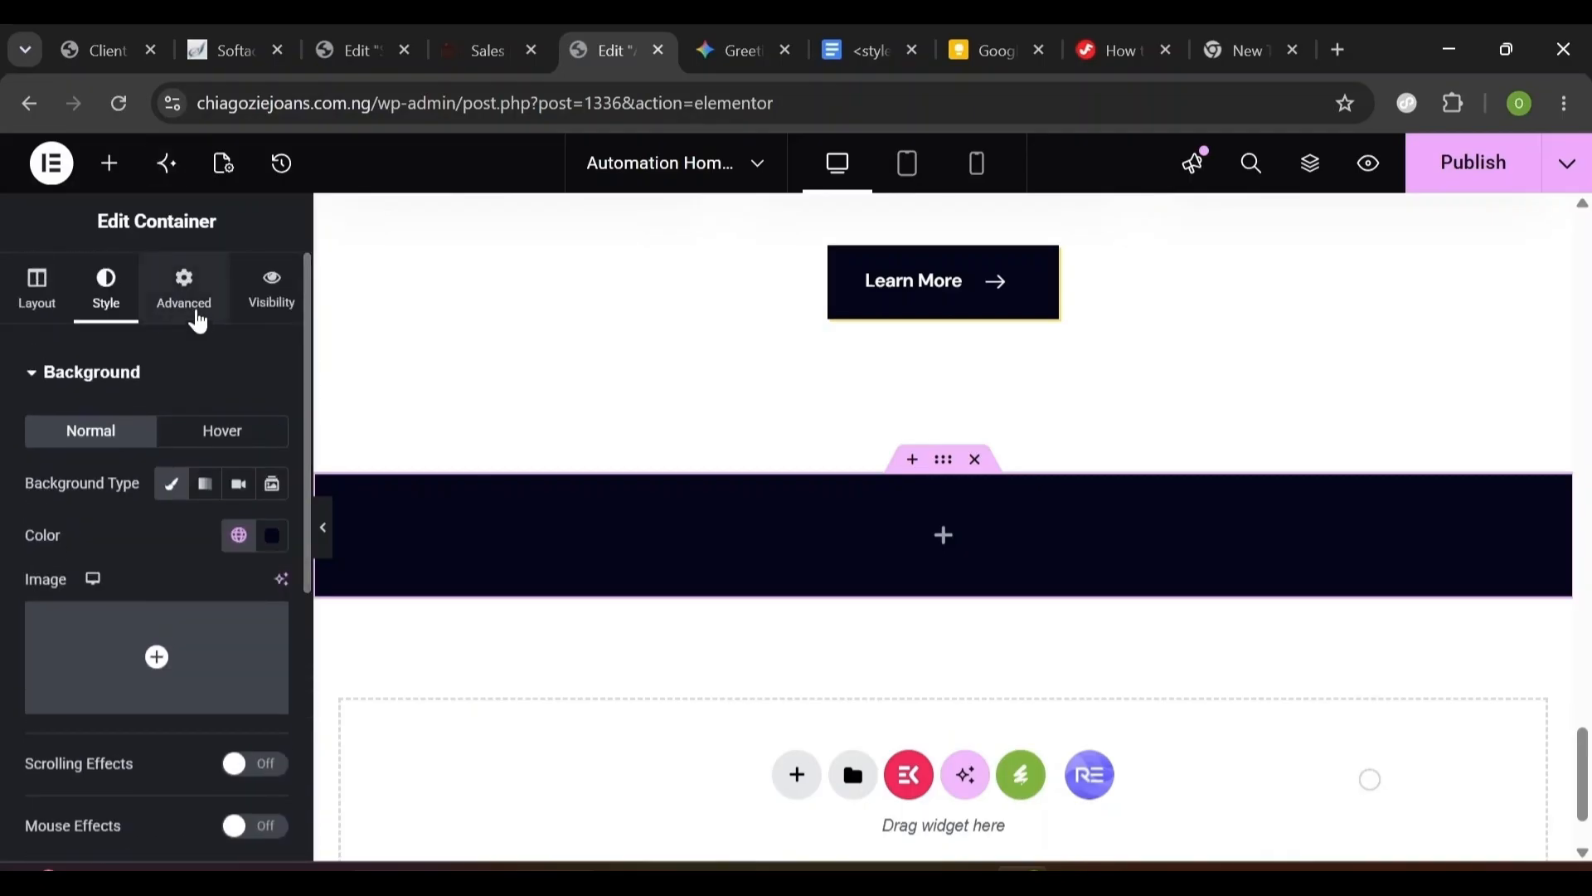
- Unlink padding and set 124 px top and bottom, 20 px right and left
{"action": "left_click", "coordinate": [185, 292]}
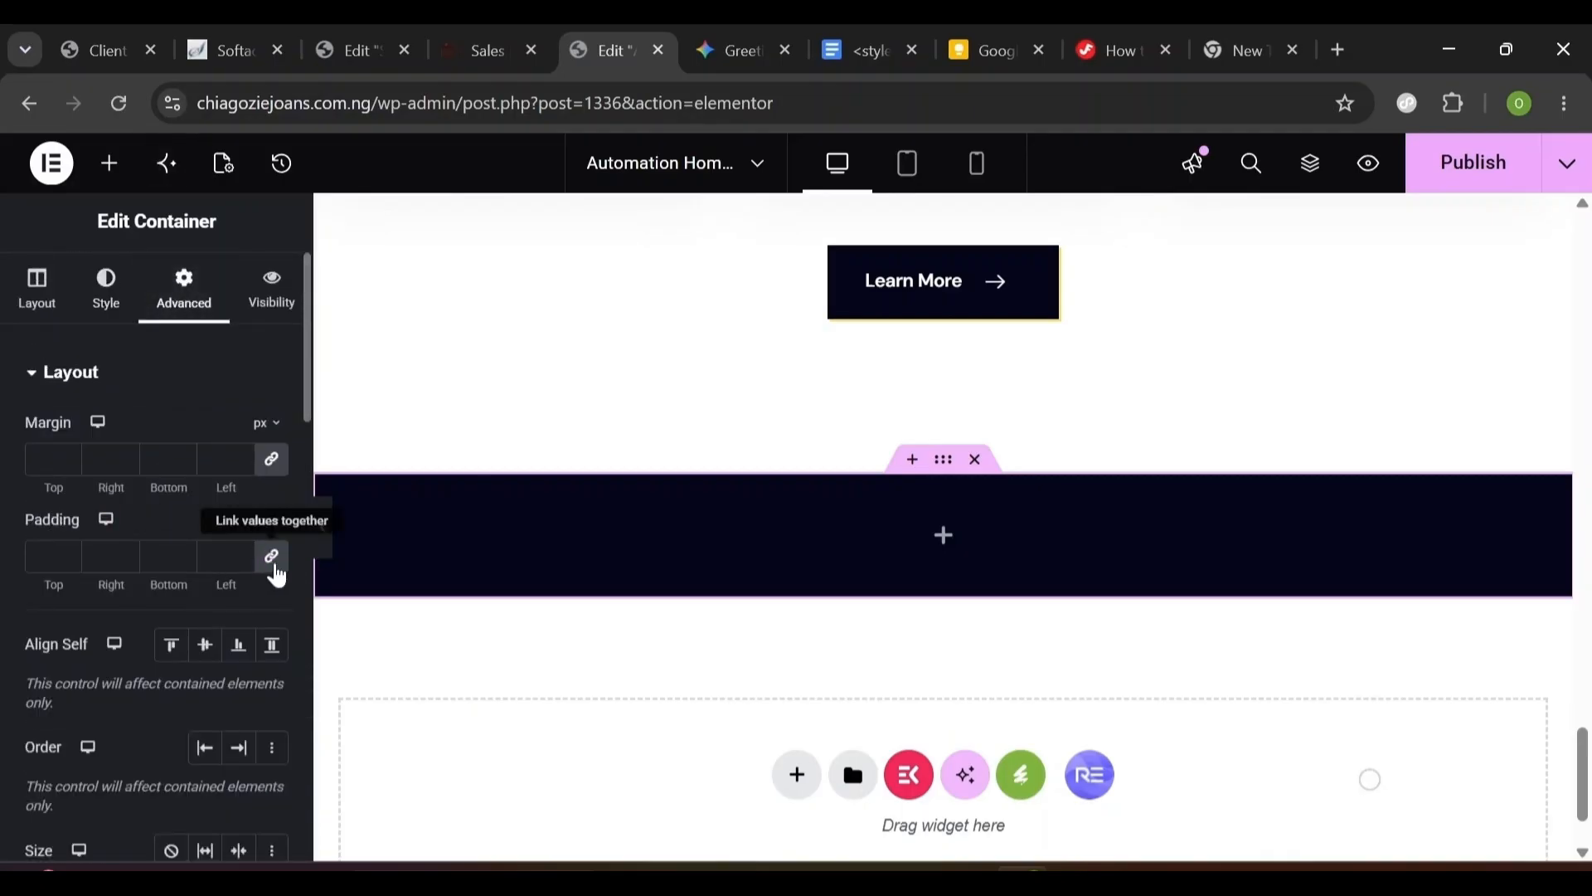
{"action": "left_click", "coordinate": [275, 571]}
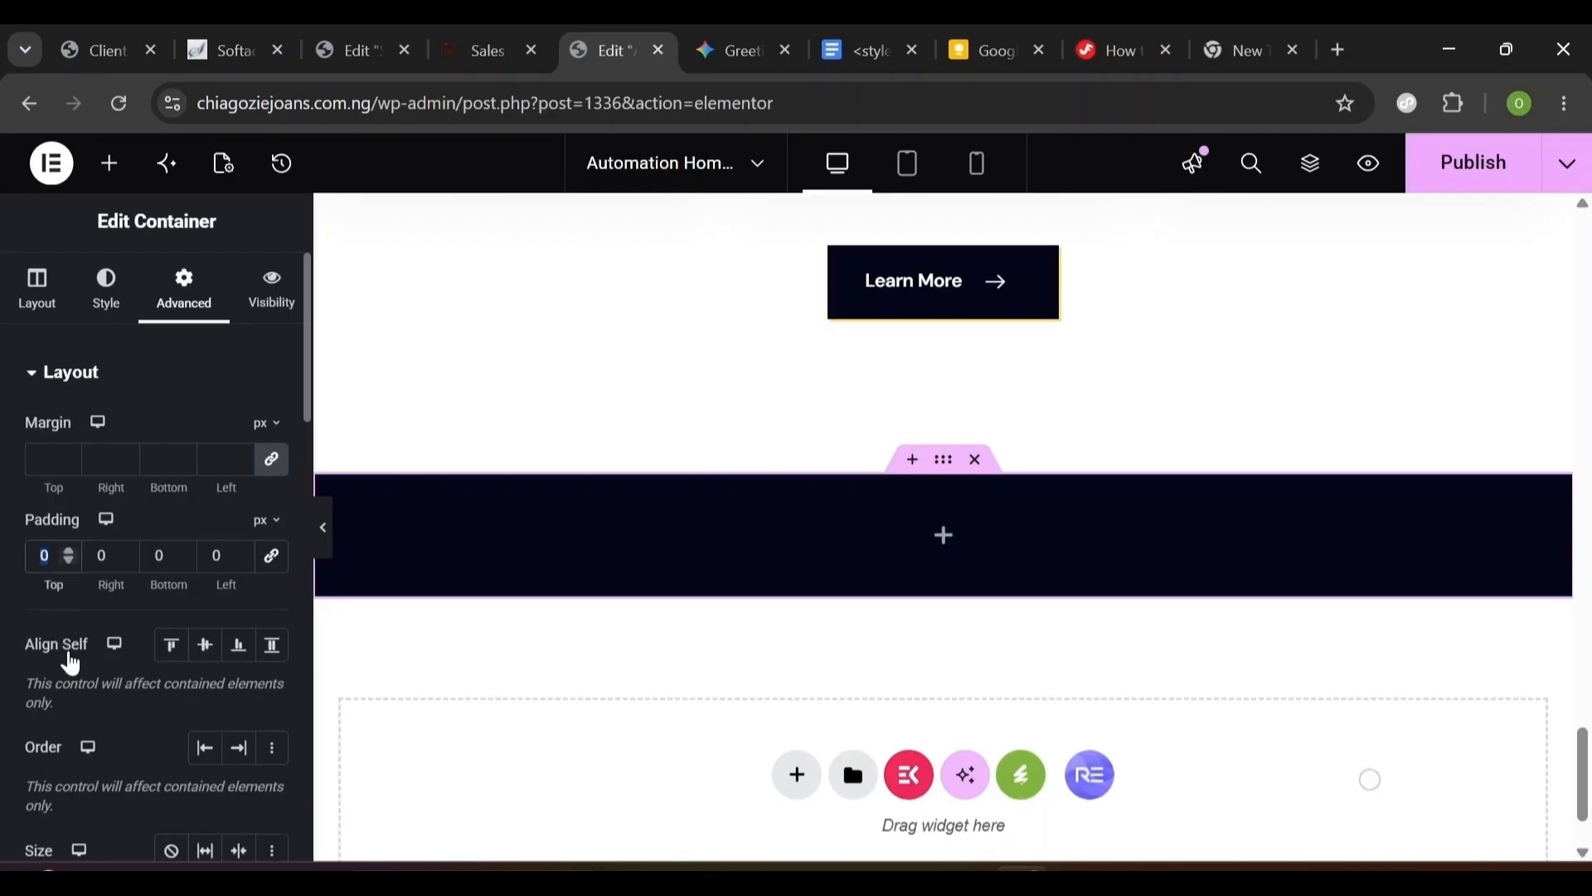
{"action": "type", "text": "124"}
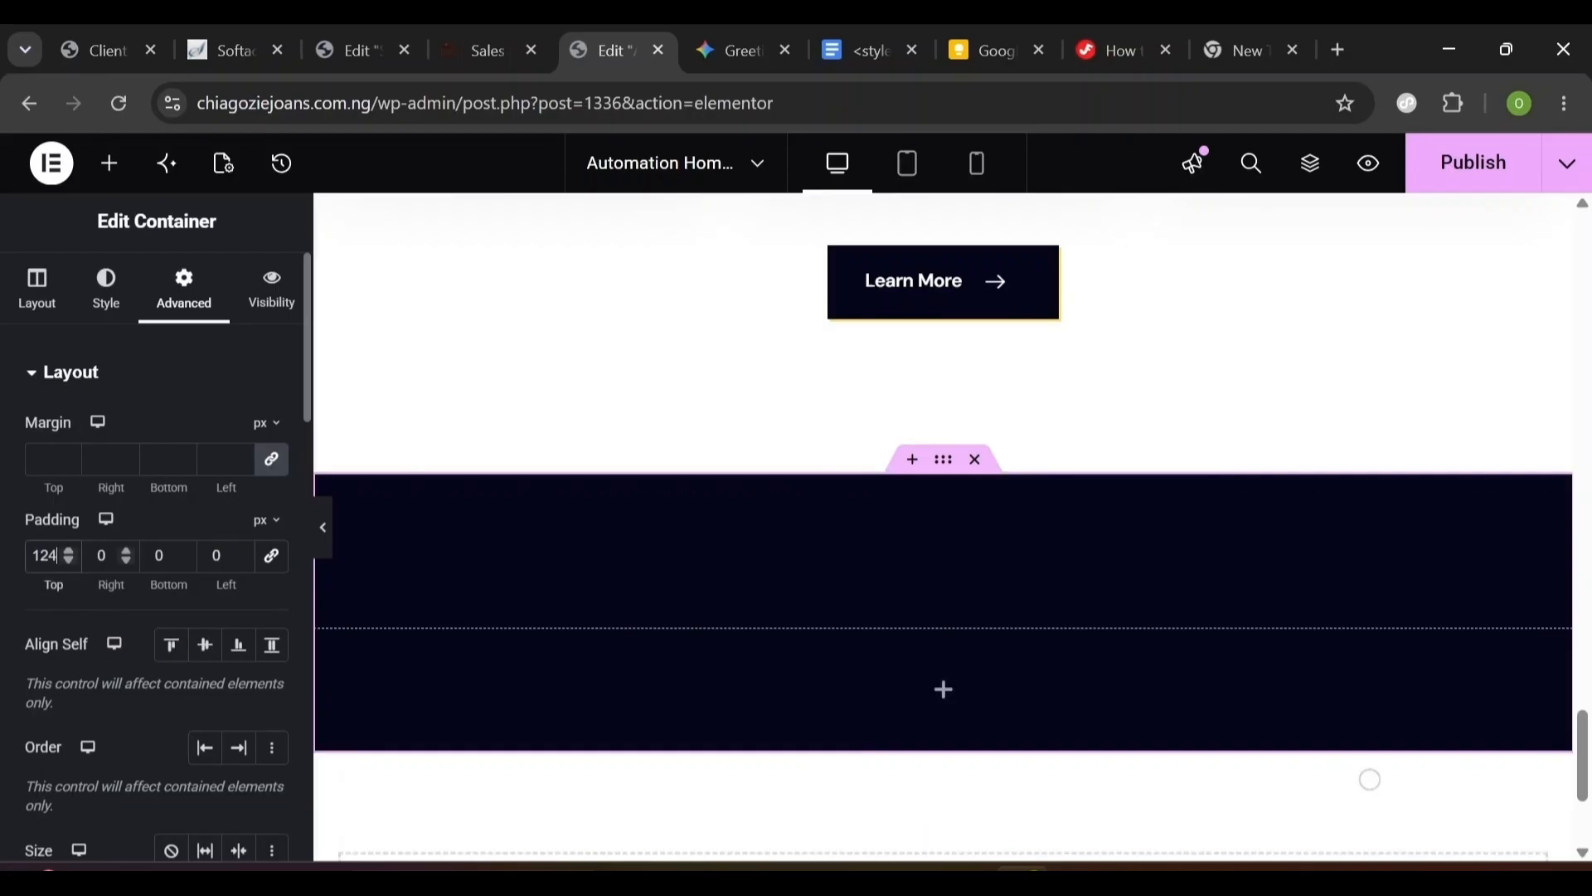
{"action": "key", "text": "Tab"}
{"action": "type", "text": "20"}
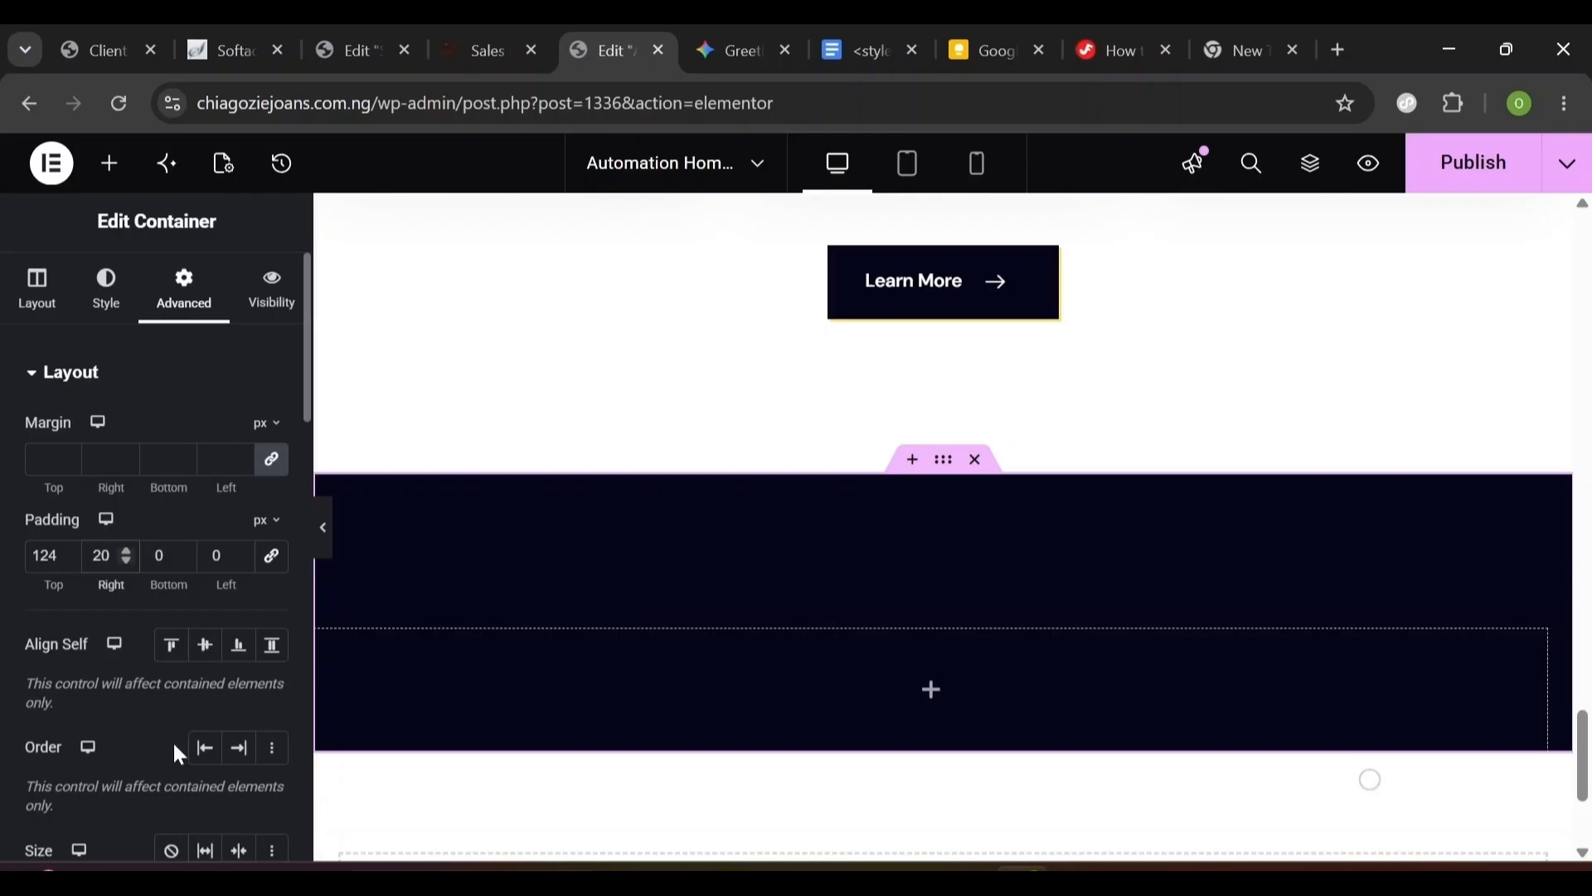
{"action": "key", "text": "Tab"}
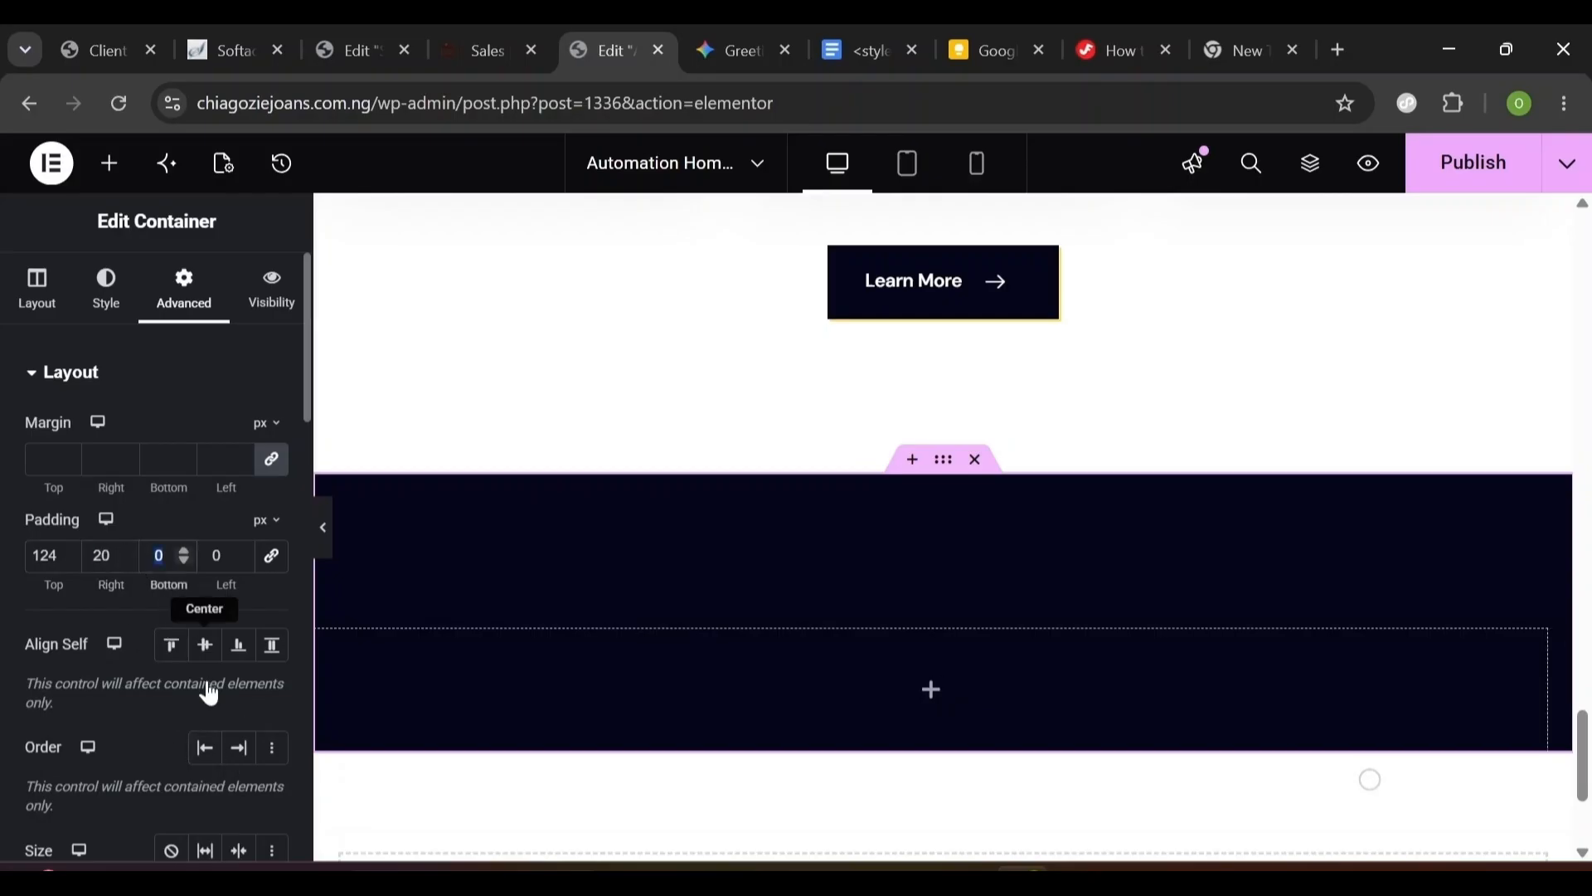
{"action": "type", "text": "124"}
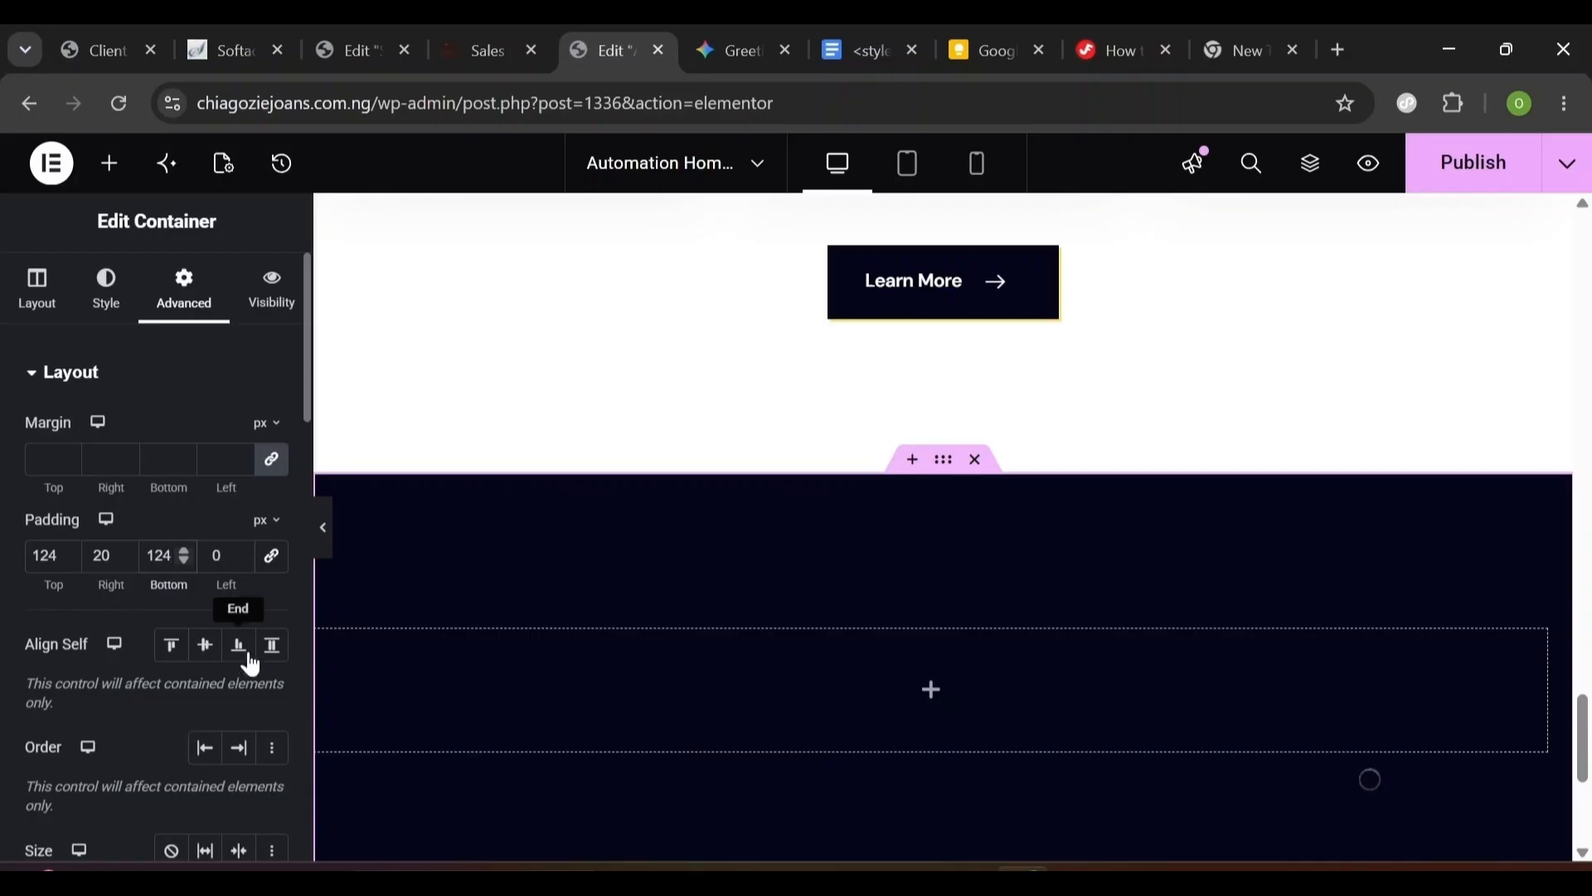
{"action": "key", "text": "Tab"}
{"action": "type", "text": "20"}
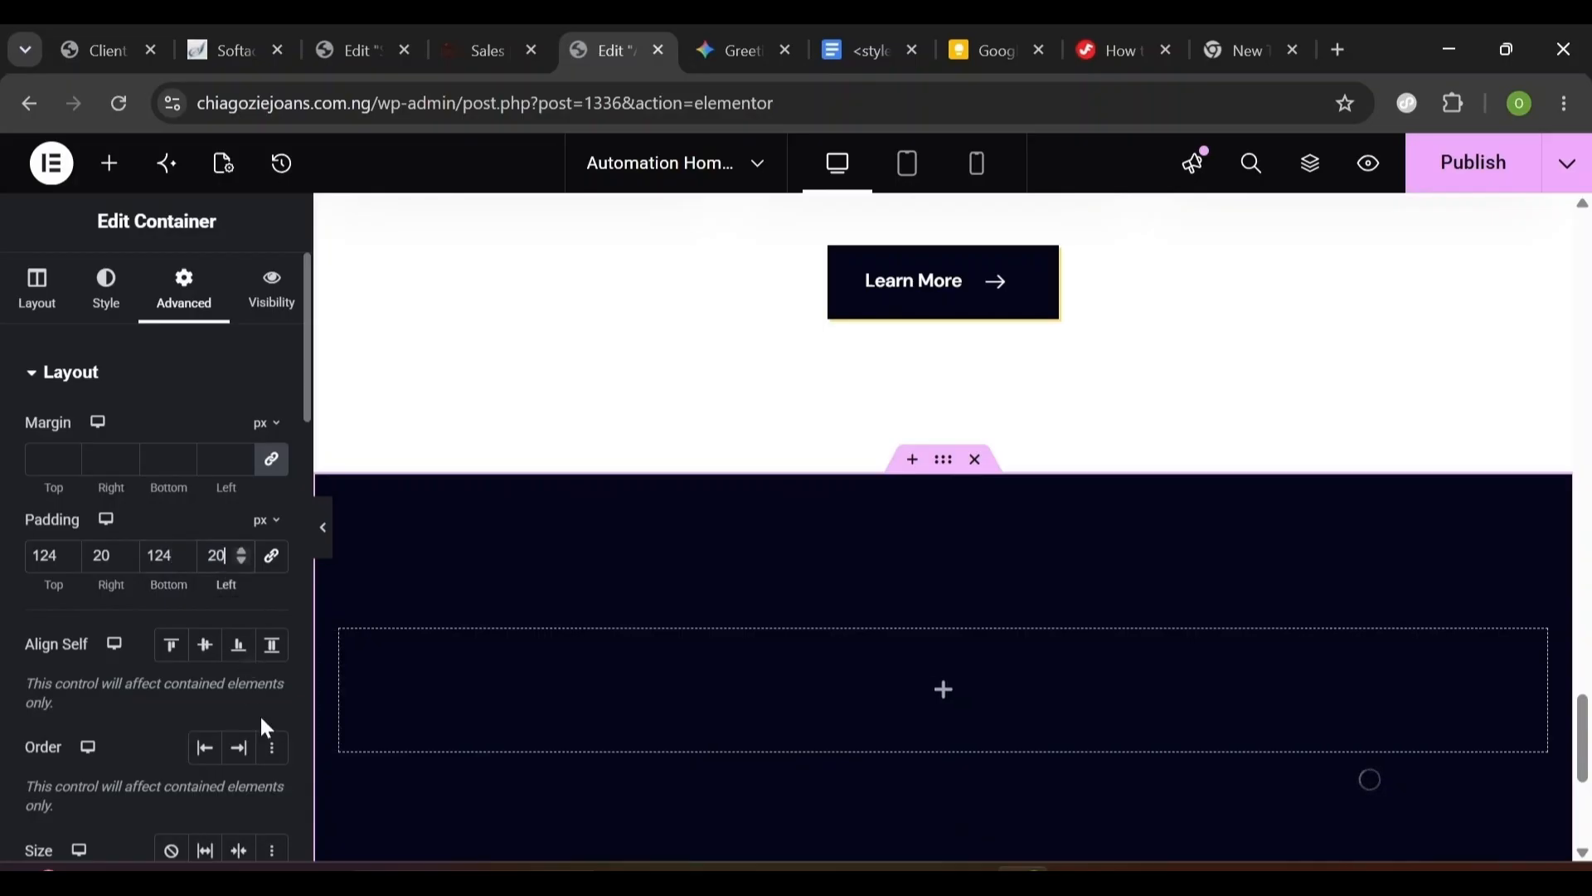
{"action": "scroll", "coordinate": [943, 530], "scroll_direction": "down", "scroll_amount": 2}
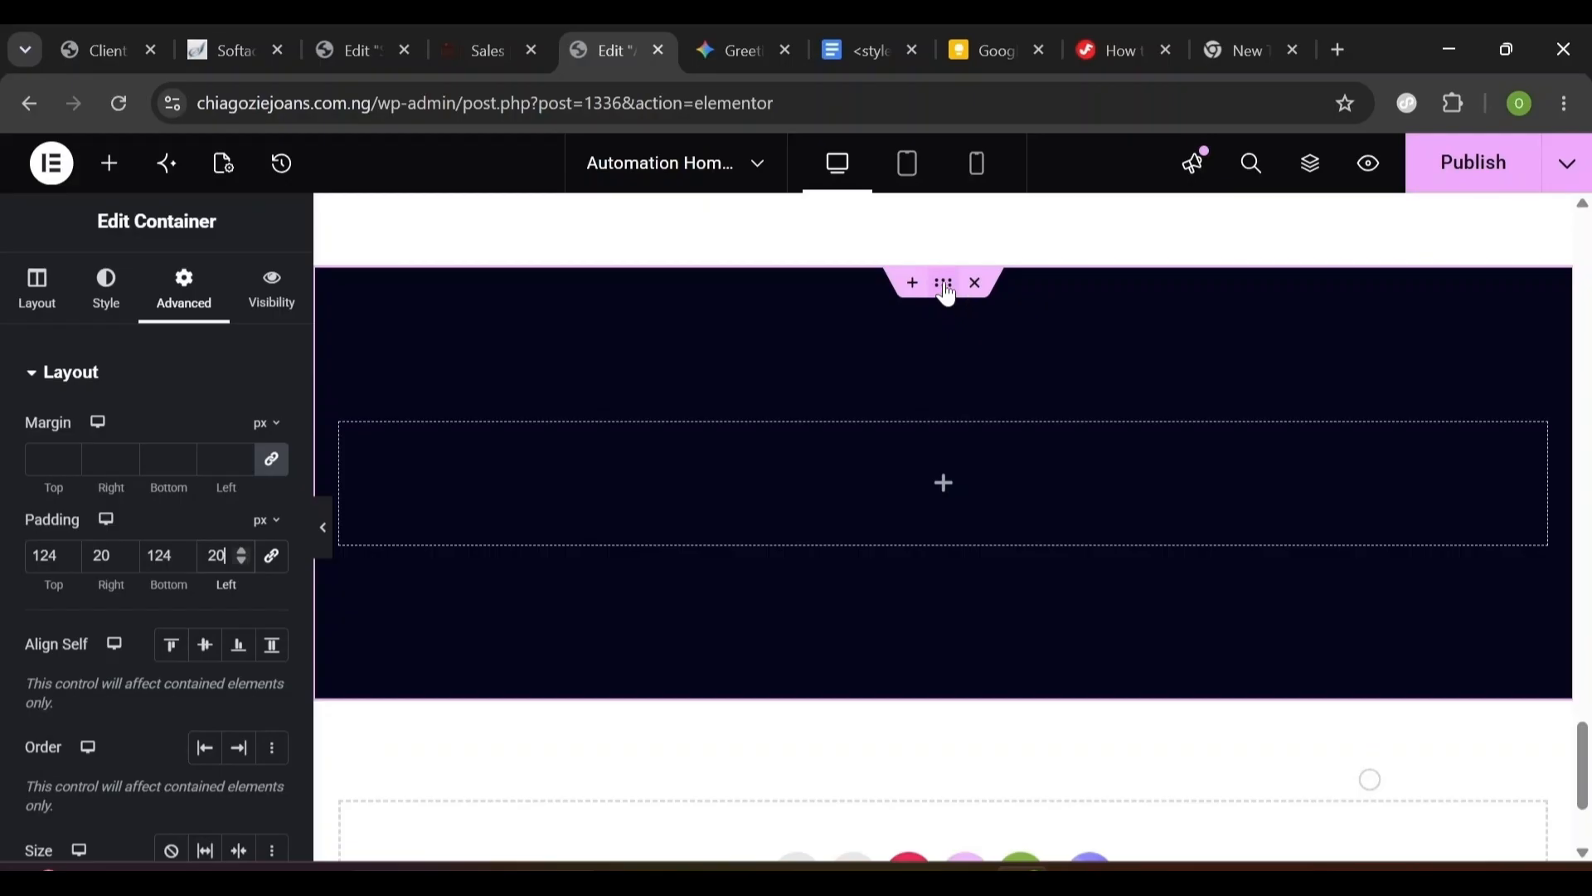
- Rename the new navy container to 'Gallery Section' in the navigator
{"action": "left_click", "coordinate": [1313, 165]}
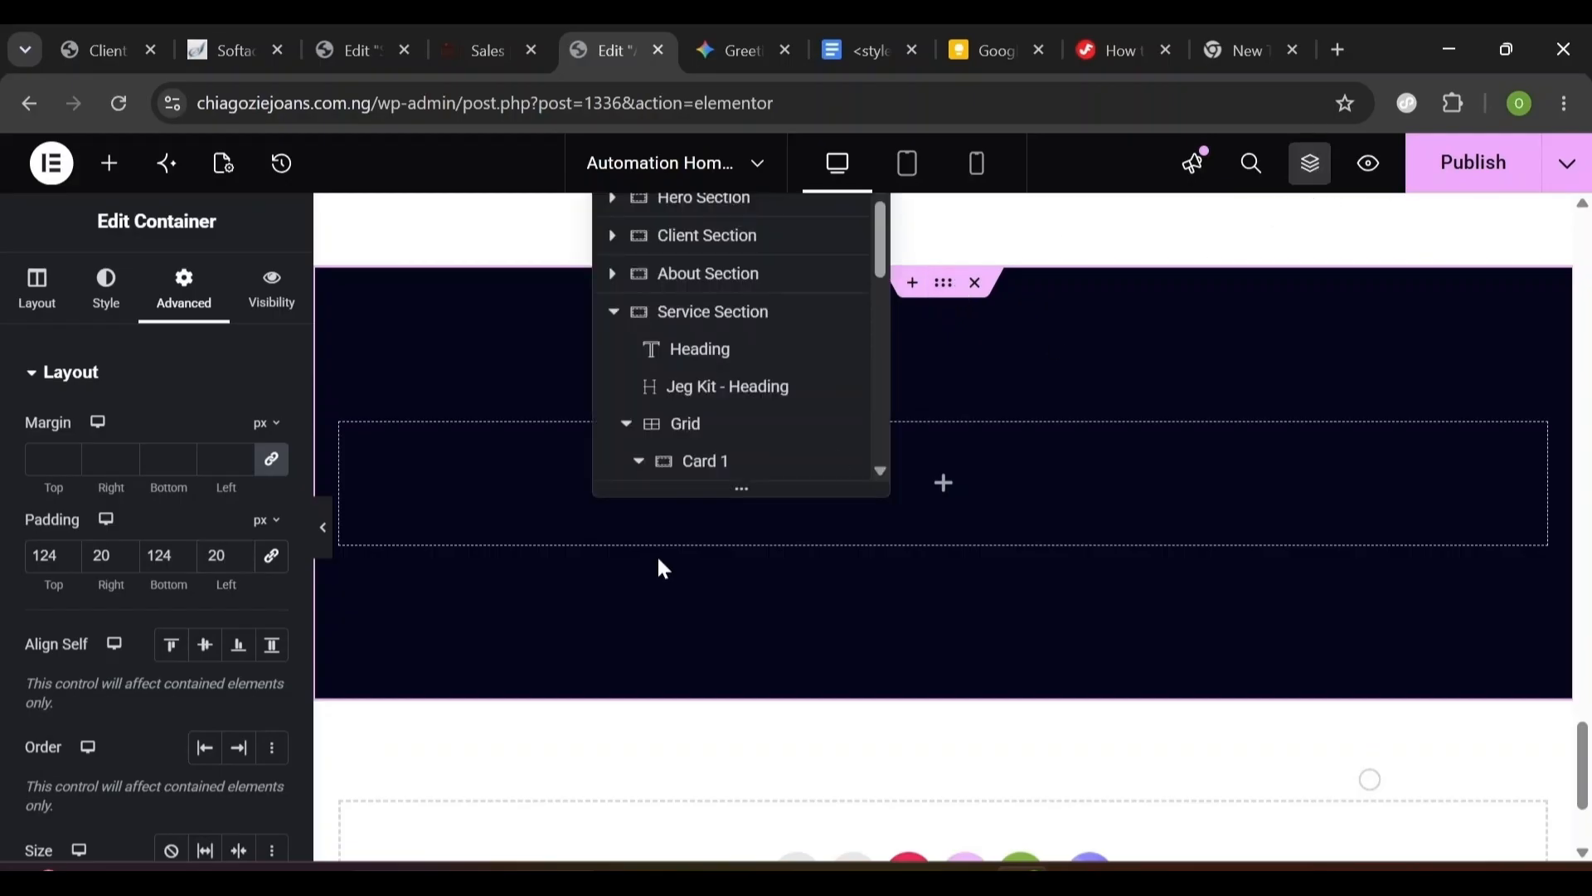
{"action": "left_click", "coordinate": [617, 318]}
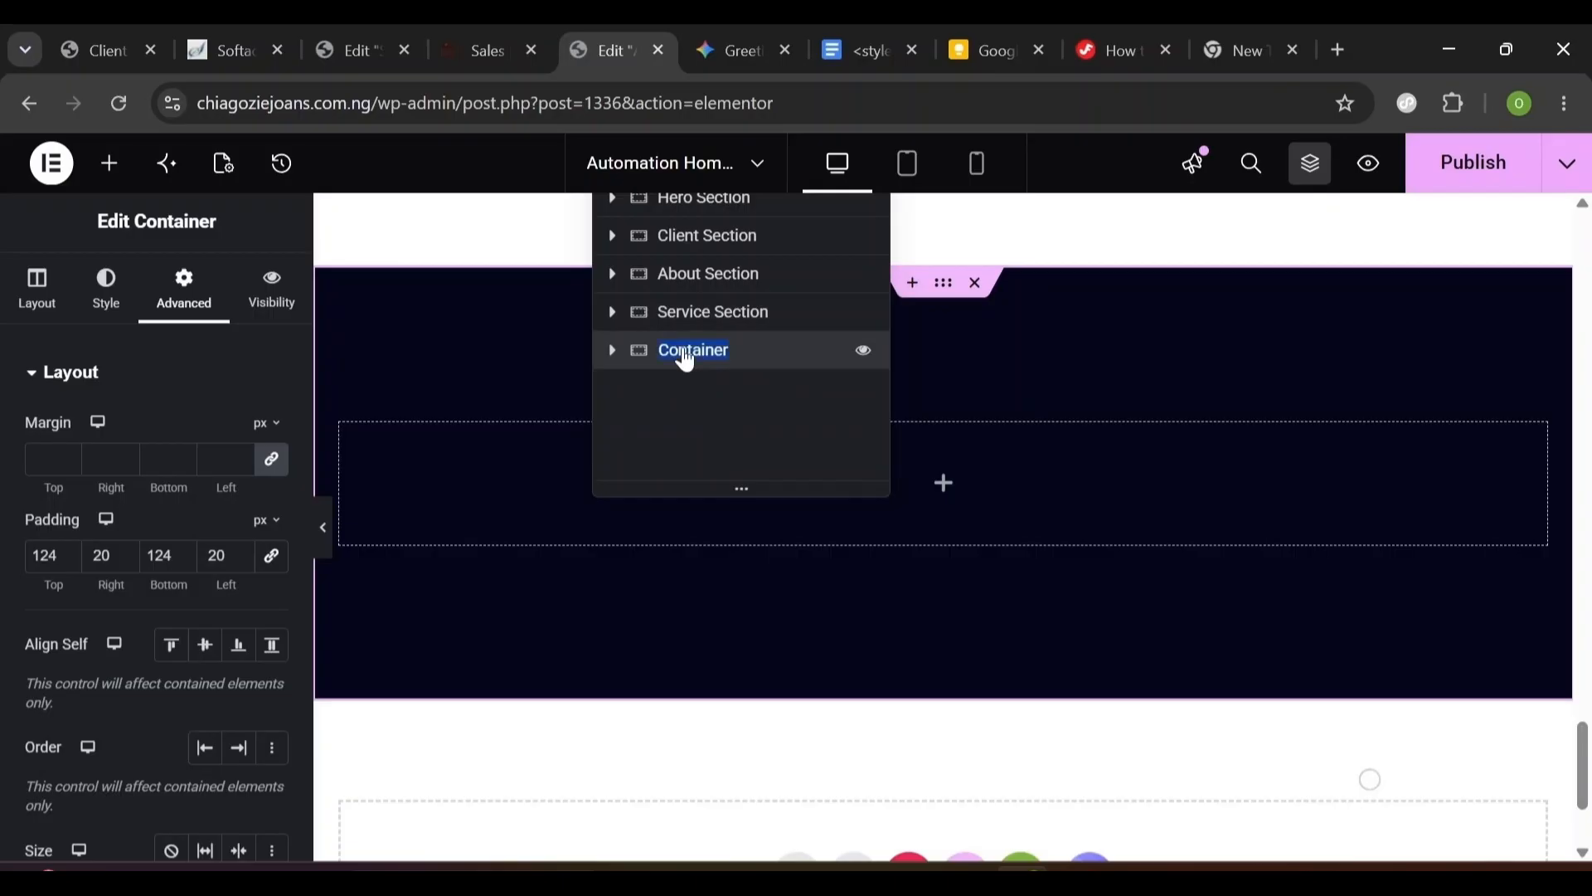
{"action": "type", "text": "Gallery Section"}
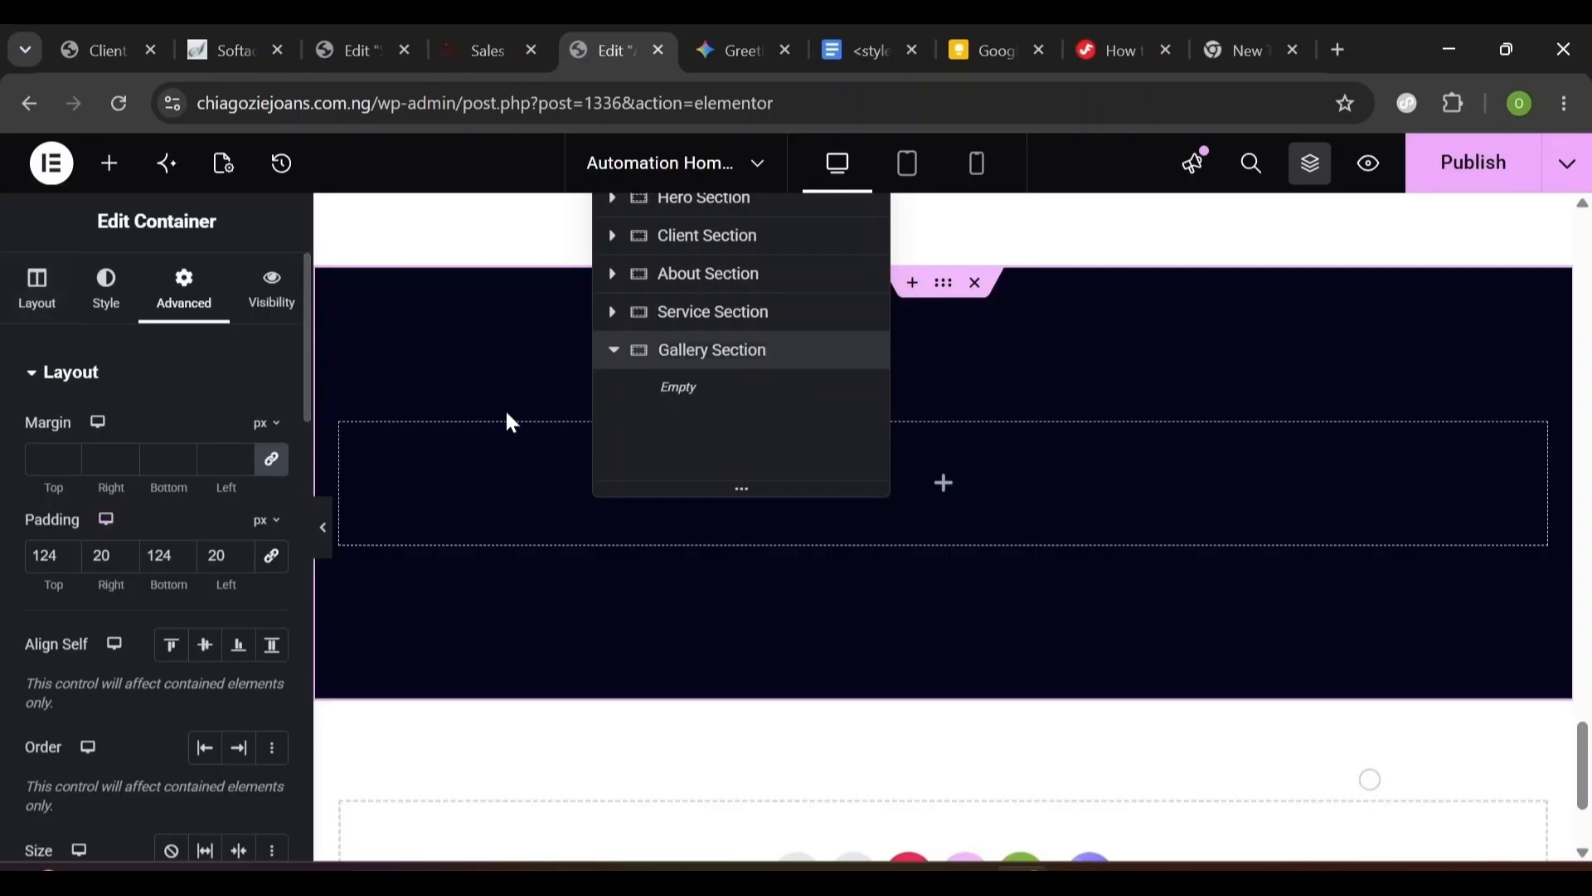
{"action": "left_click", "coordinate": [72, 296]}
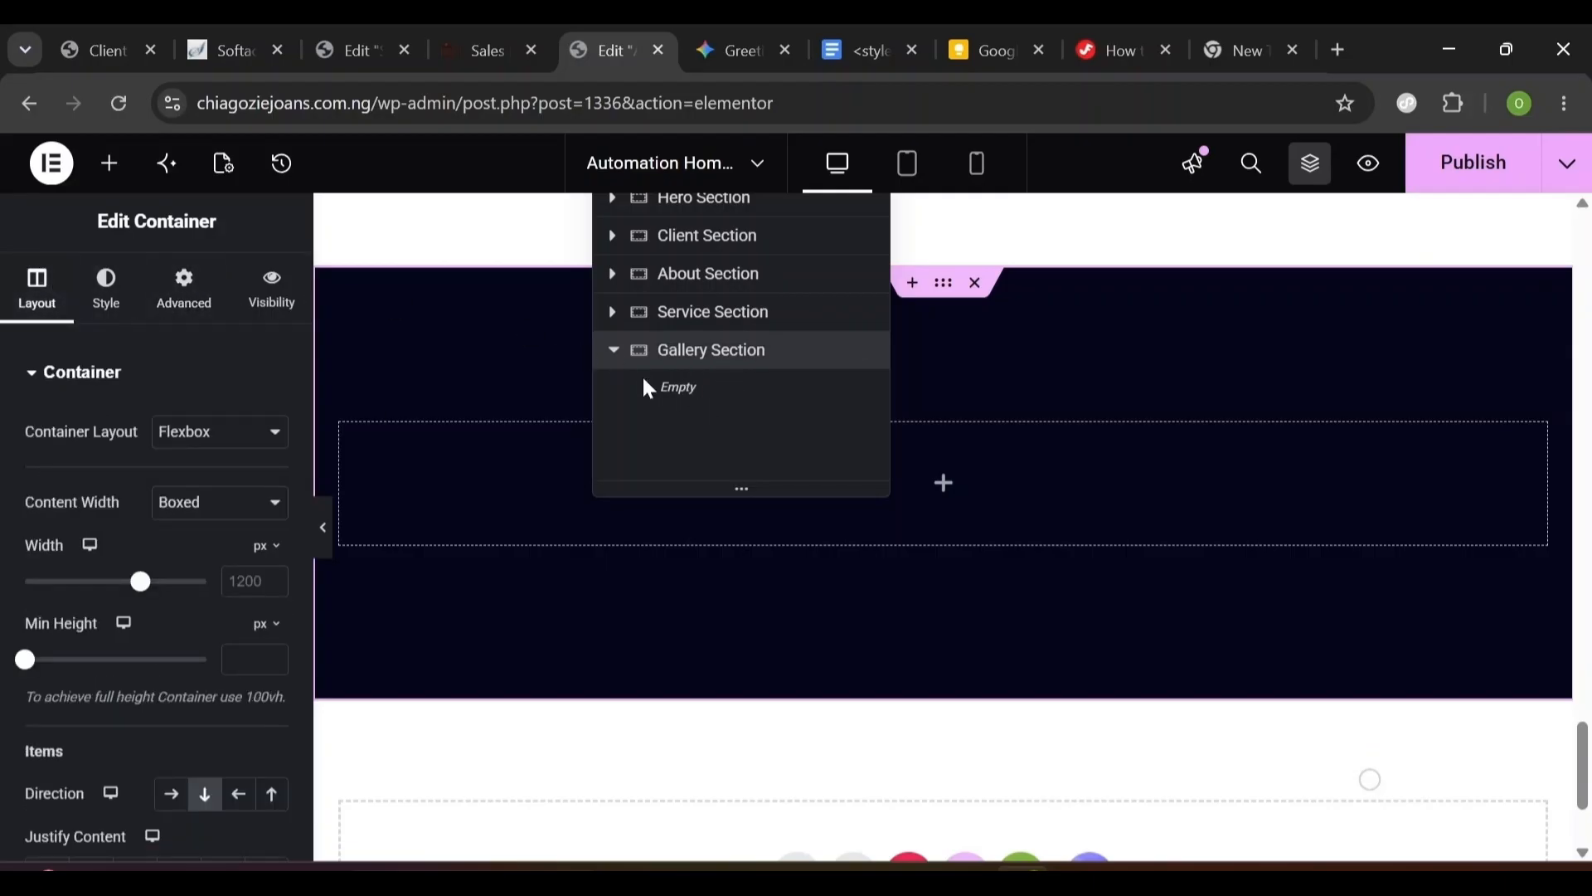
- Add an inner container to Gallery Section with row (horizontal) direction
{"action": "left_click", "coordinate": [113, 168]}
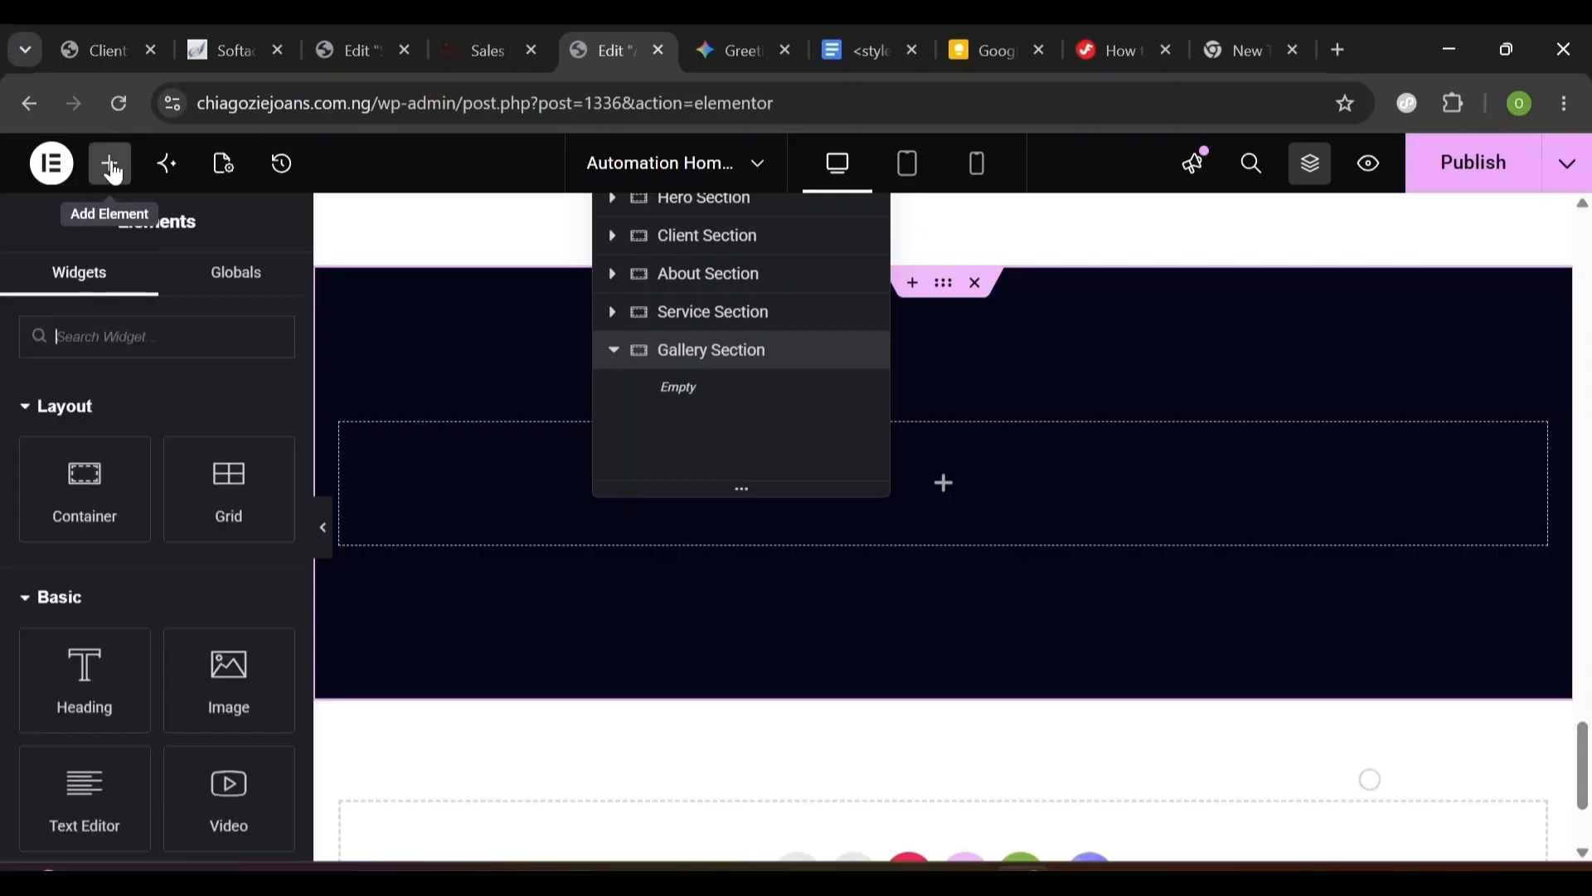
{"action": "left_click_drag", "start_coordinate": [83, 485], "coordinate": [558, 480]}
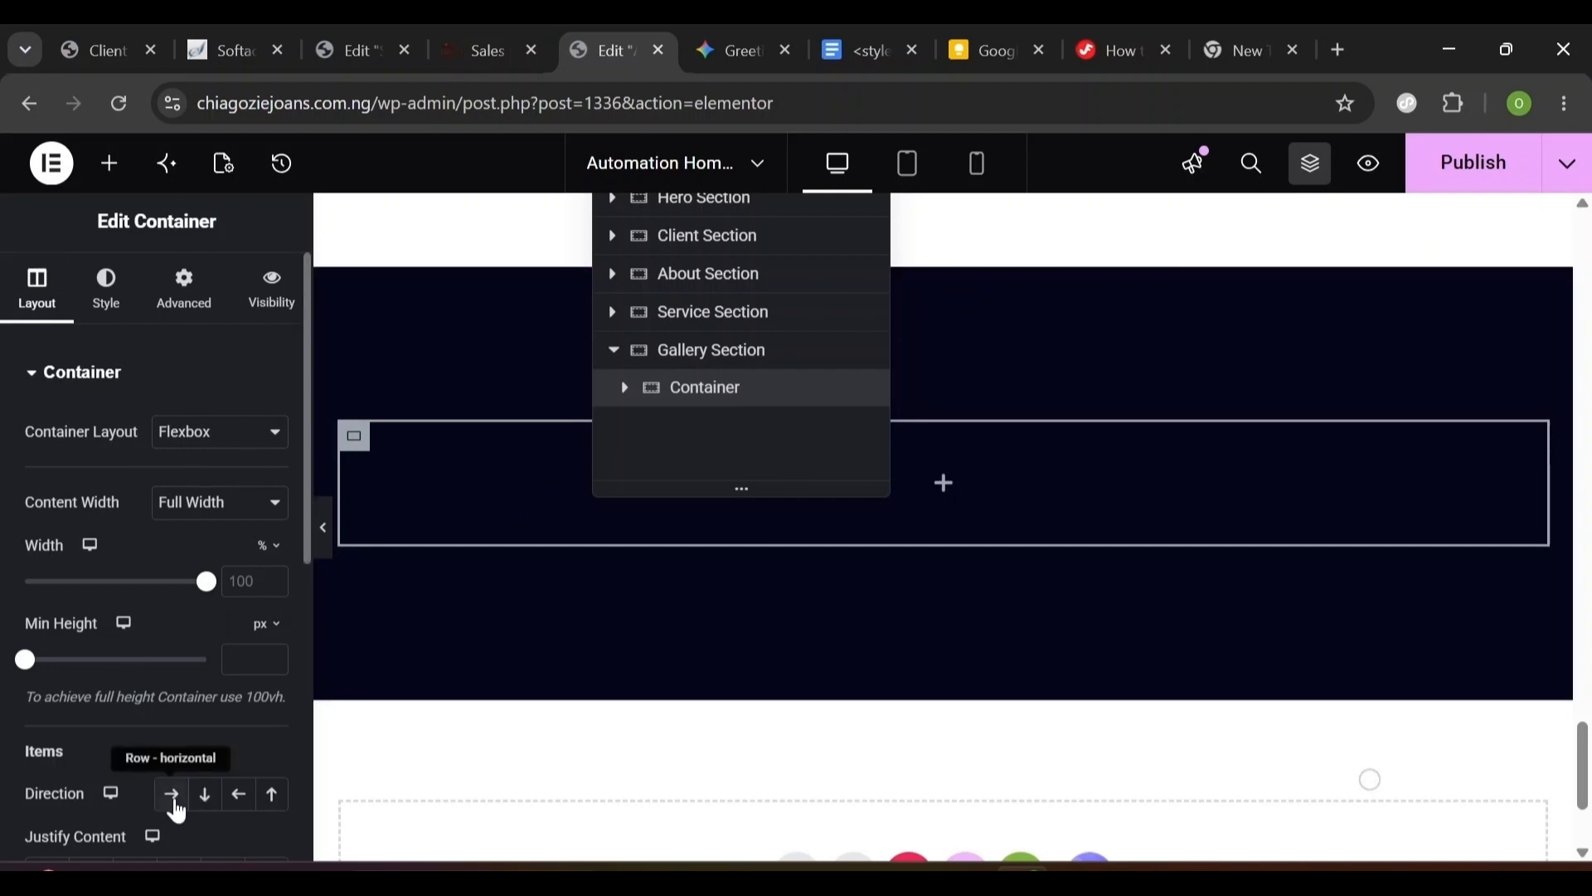
{"action": "left_click", "coordinate": [173, 798]}
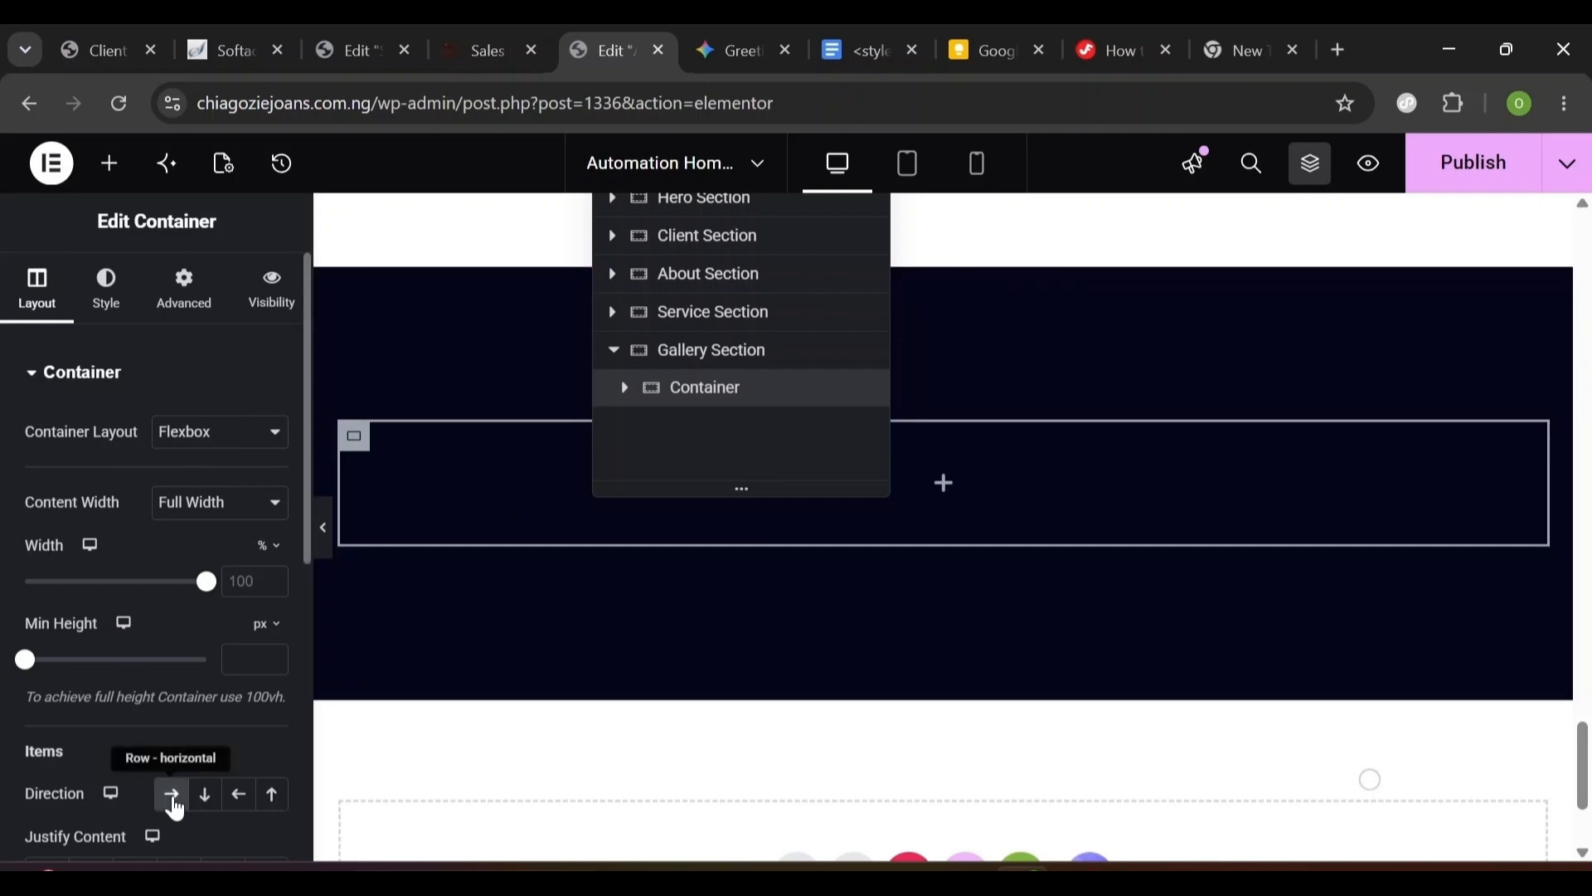
{"action": "left_click", "coordinate": [109, 163]}
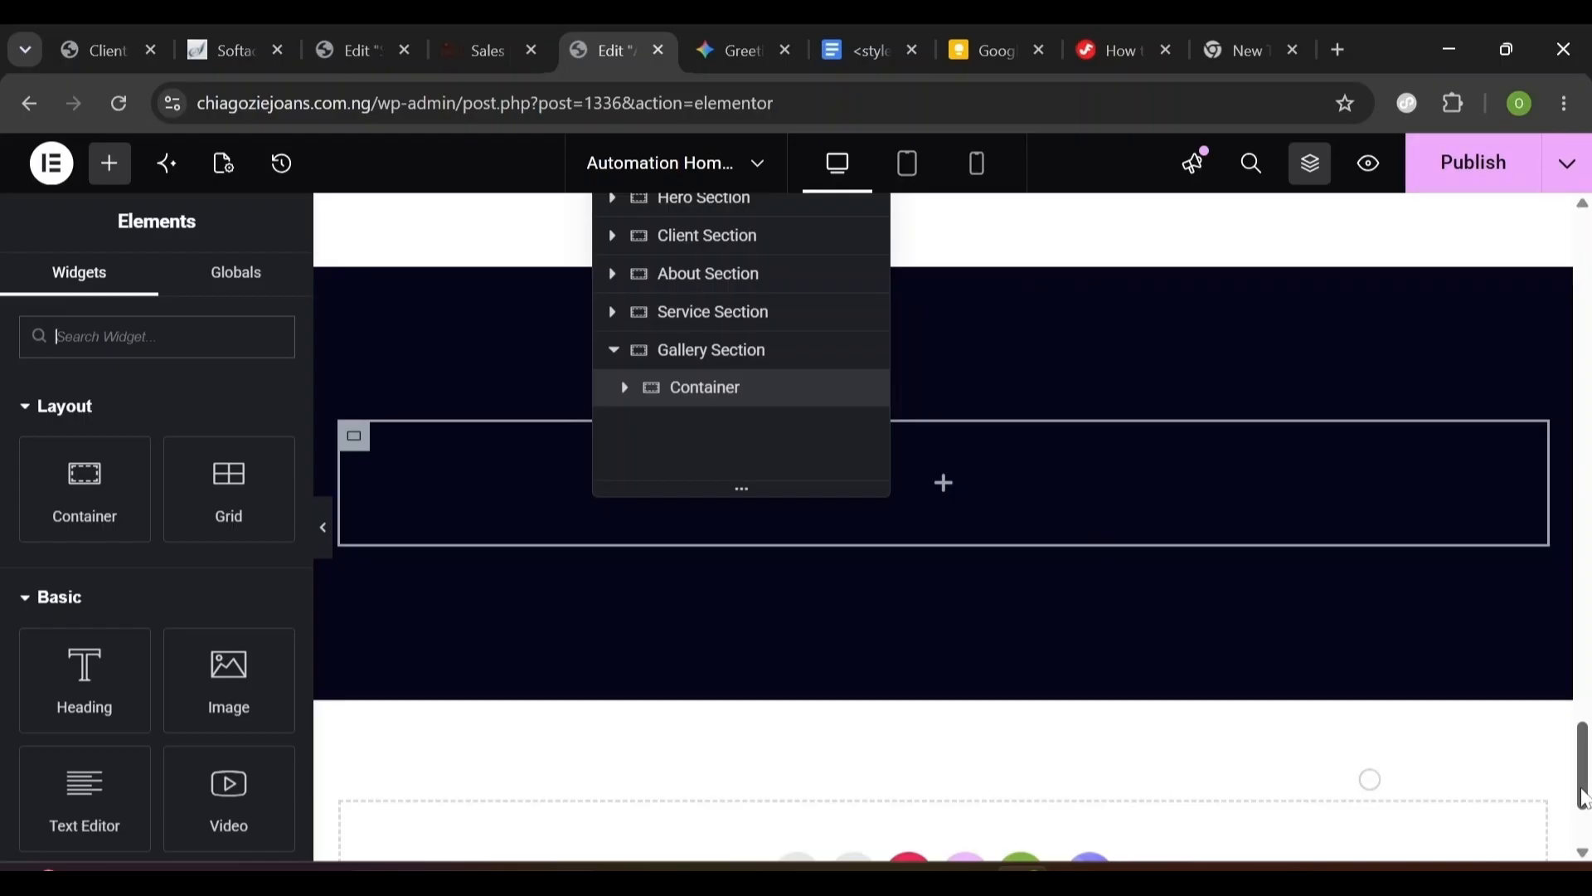
- Copy the About Us label and the How We Help Our Clients heading together
{"action": "left_click_drag", "start_coordinate": [1583, 797], "coordinate": [1530, 489]}
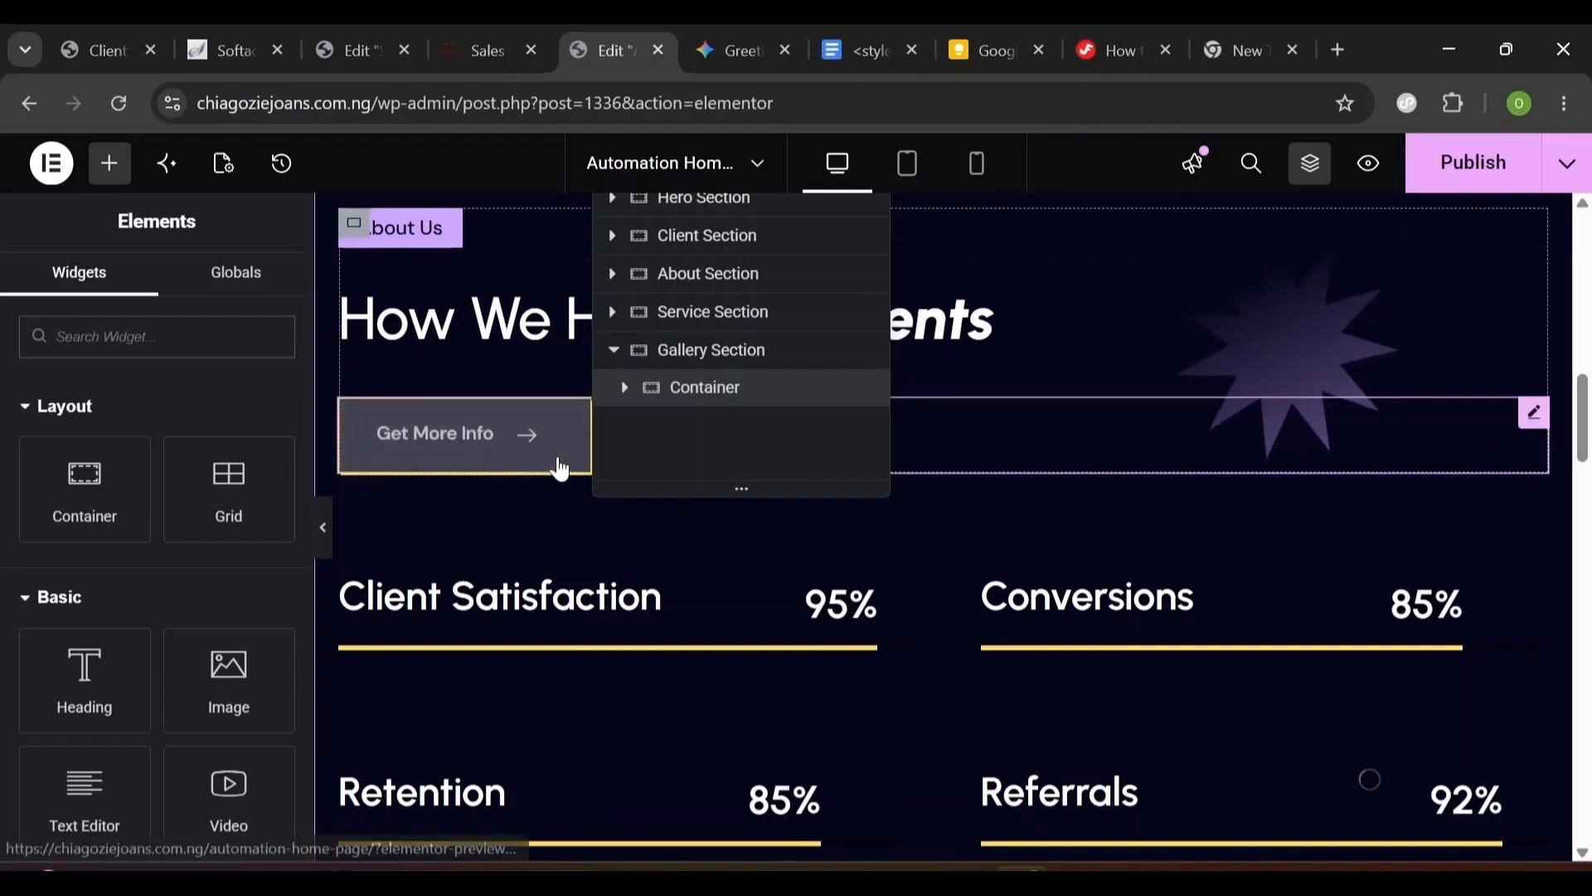
{"action": "left_click_drag", "start_coordinate": [1582, 452], "coordinate": [1563, 385]}
{"action": "scroll", "coordinate": [1480, 639], "scroll_direction": "down", "scroll_amount": 5}
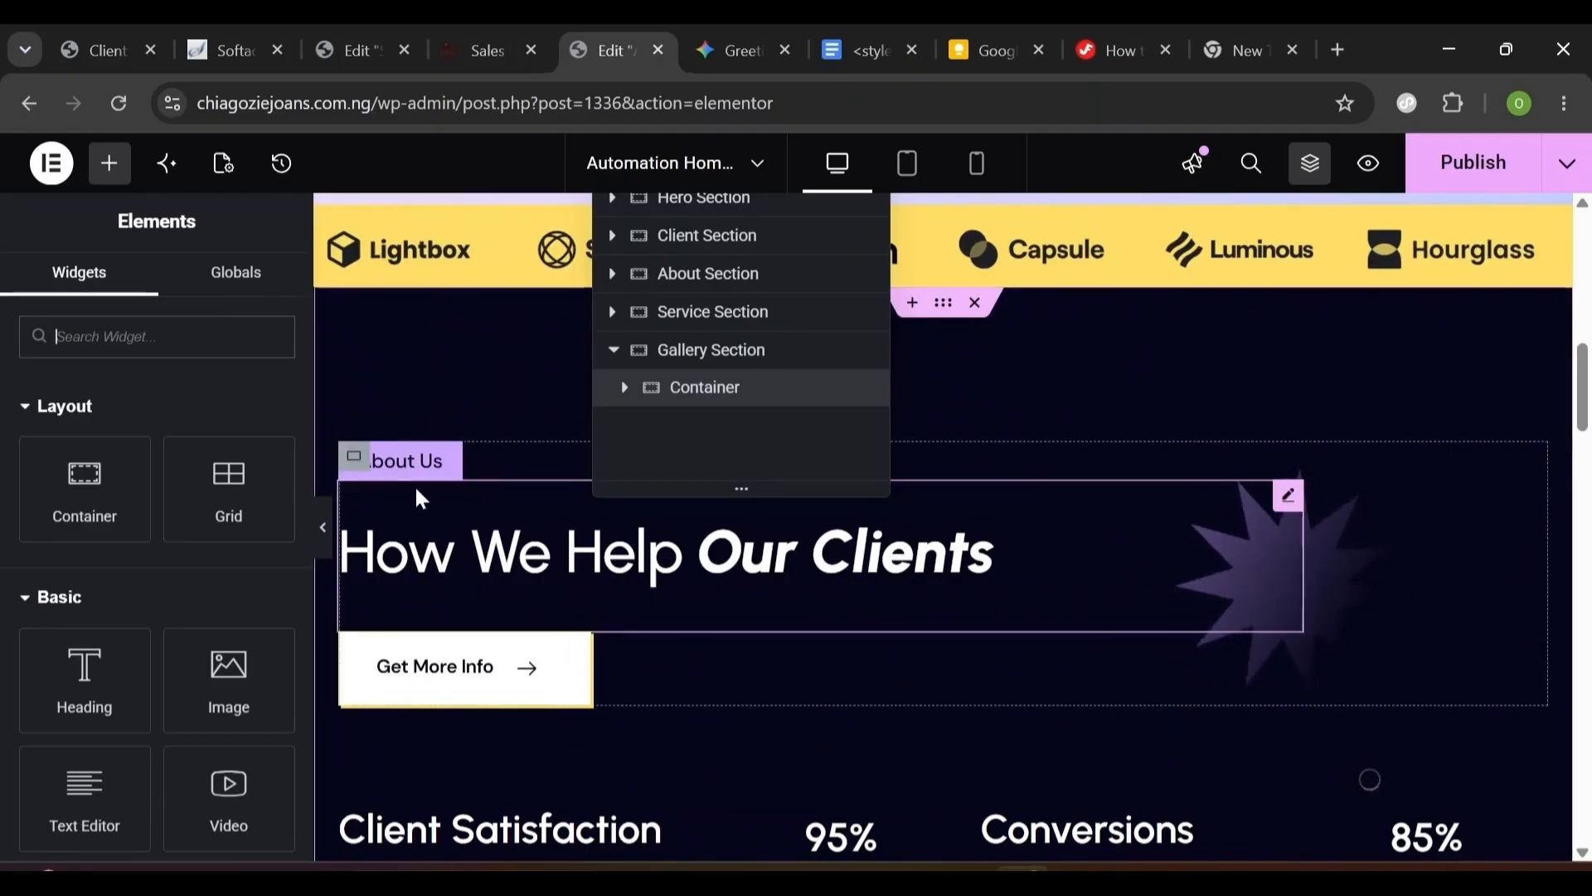
{"action": "left_click", "coordinate": [407, 461]}
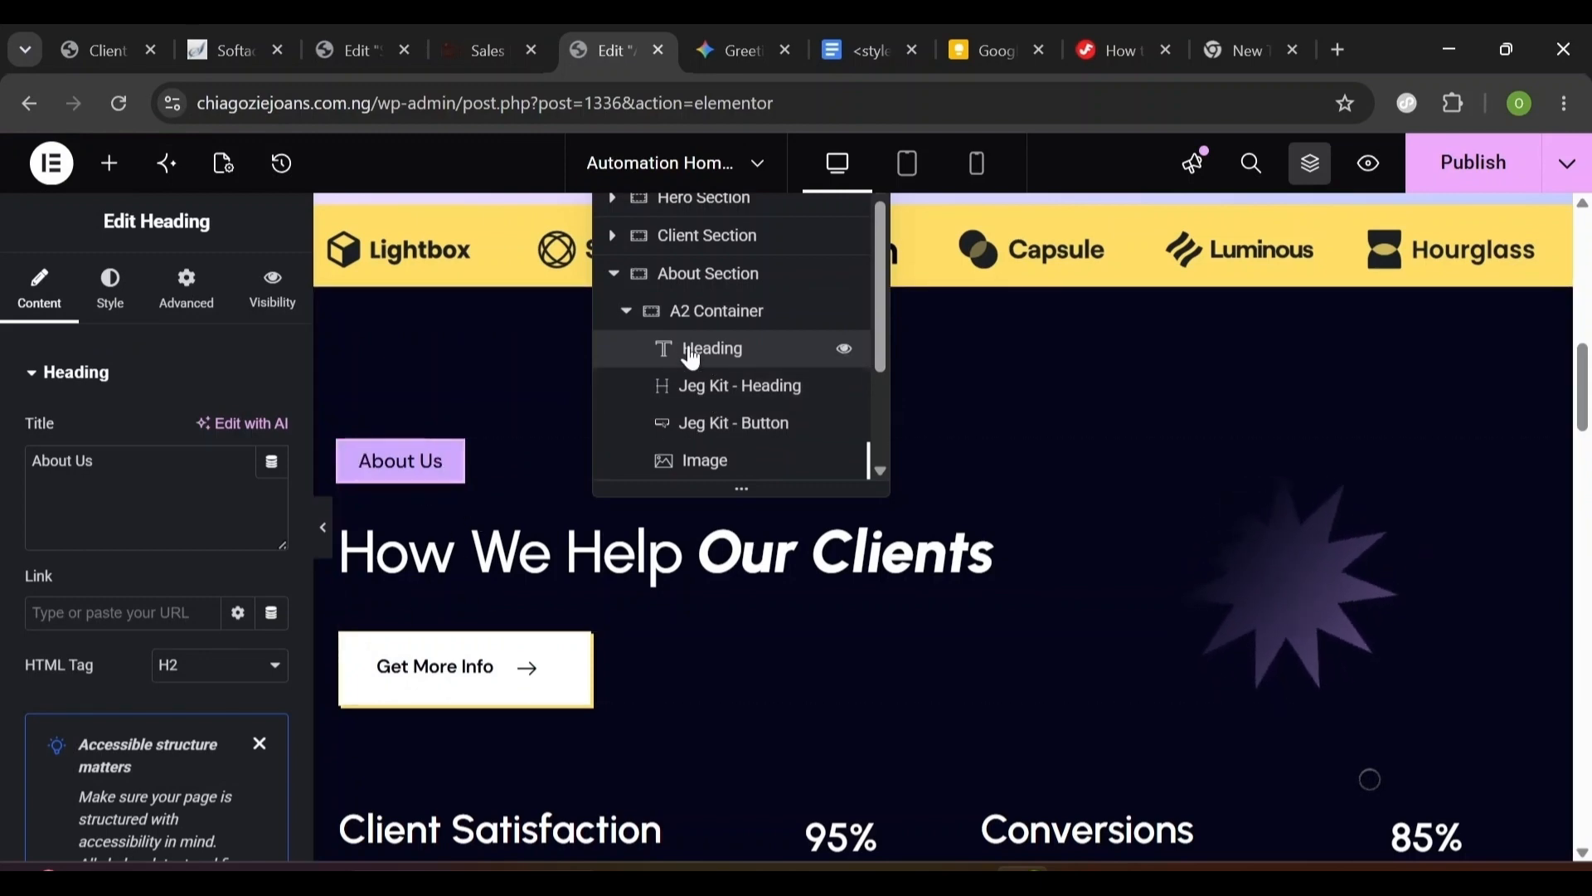
{"action": "left_click", "coordinate": [757, 388], "text": "ctrl"}
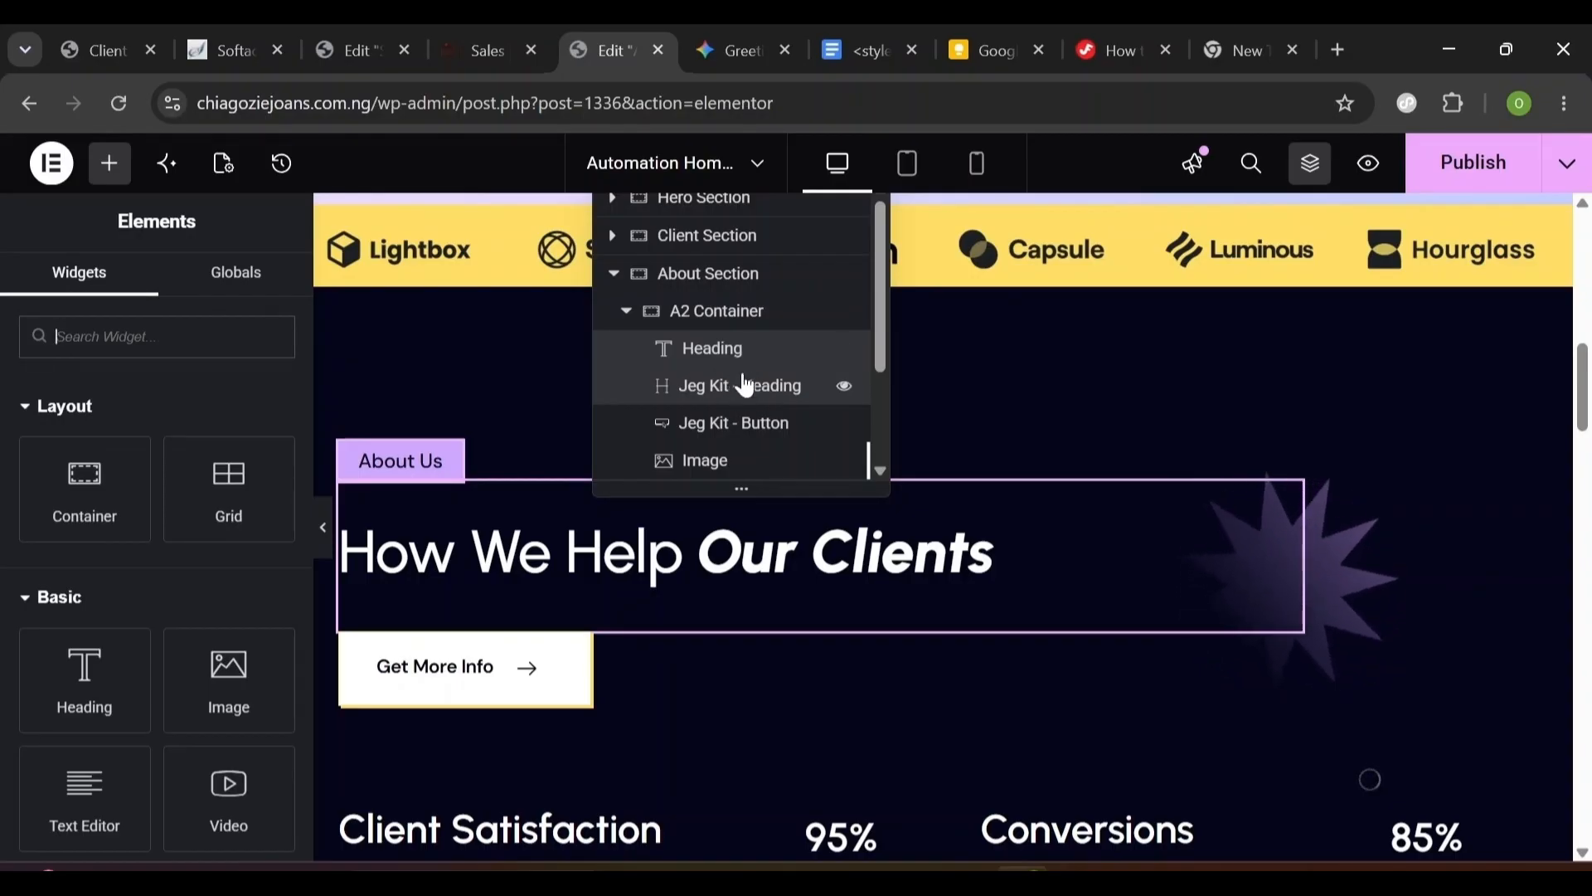
{"action": "right_click", "coordinate": [743, 387]}
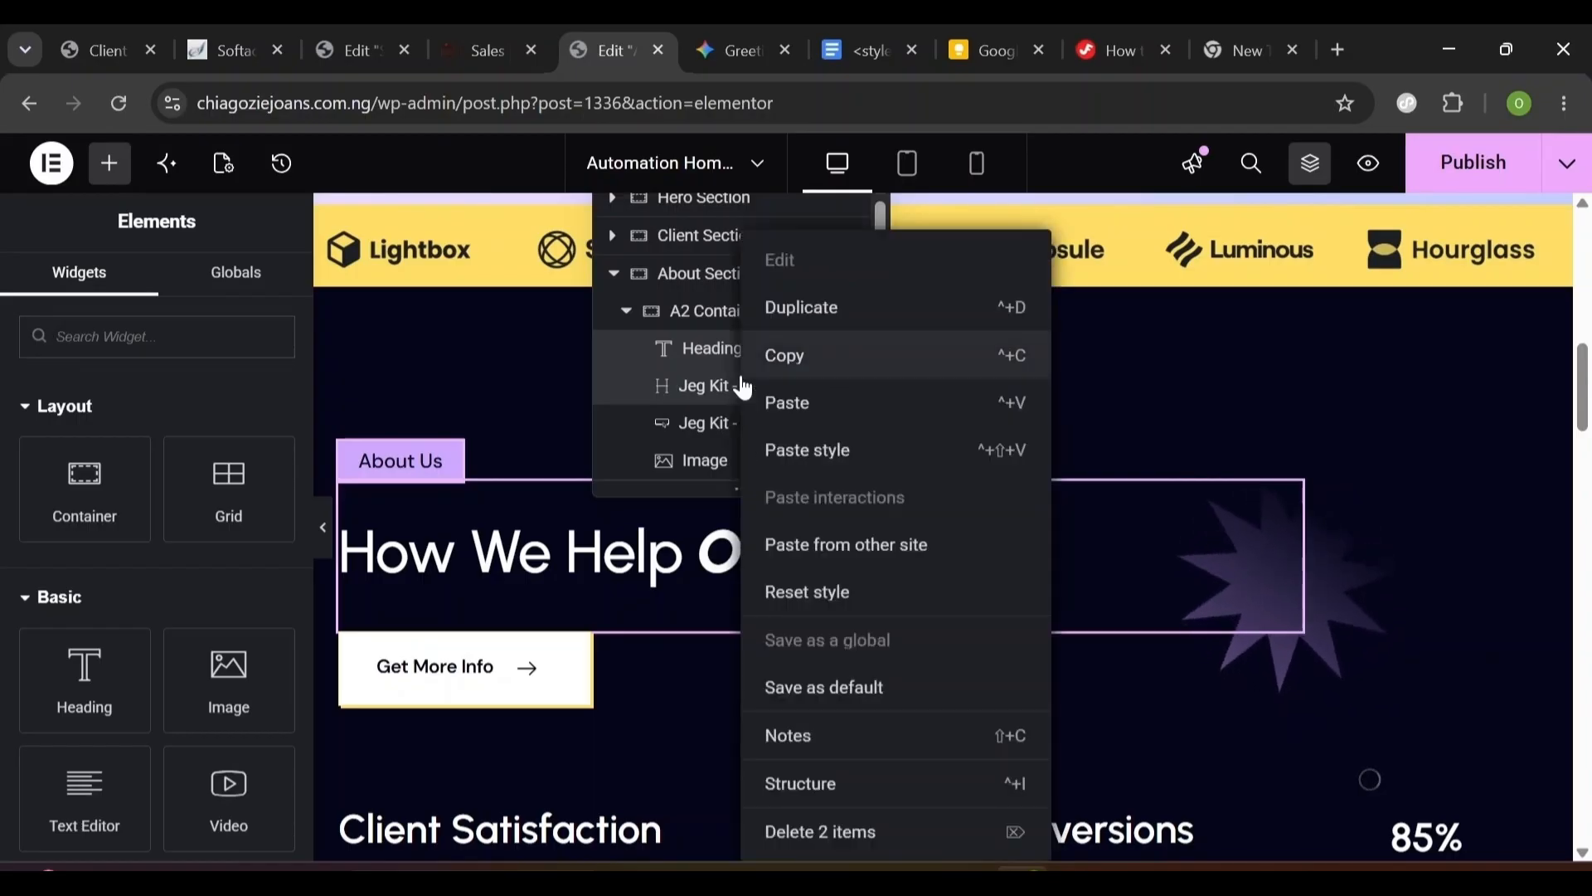
{"action": "left_click", "coordinate": [800, 365]}
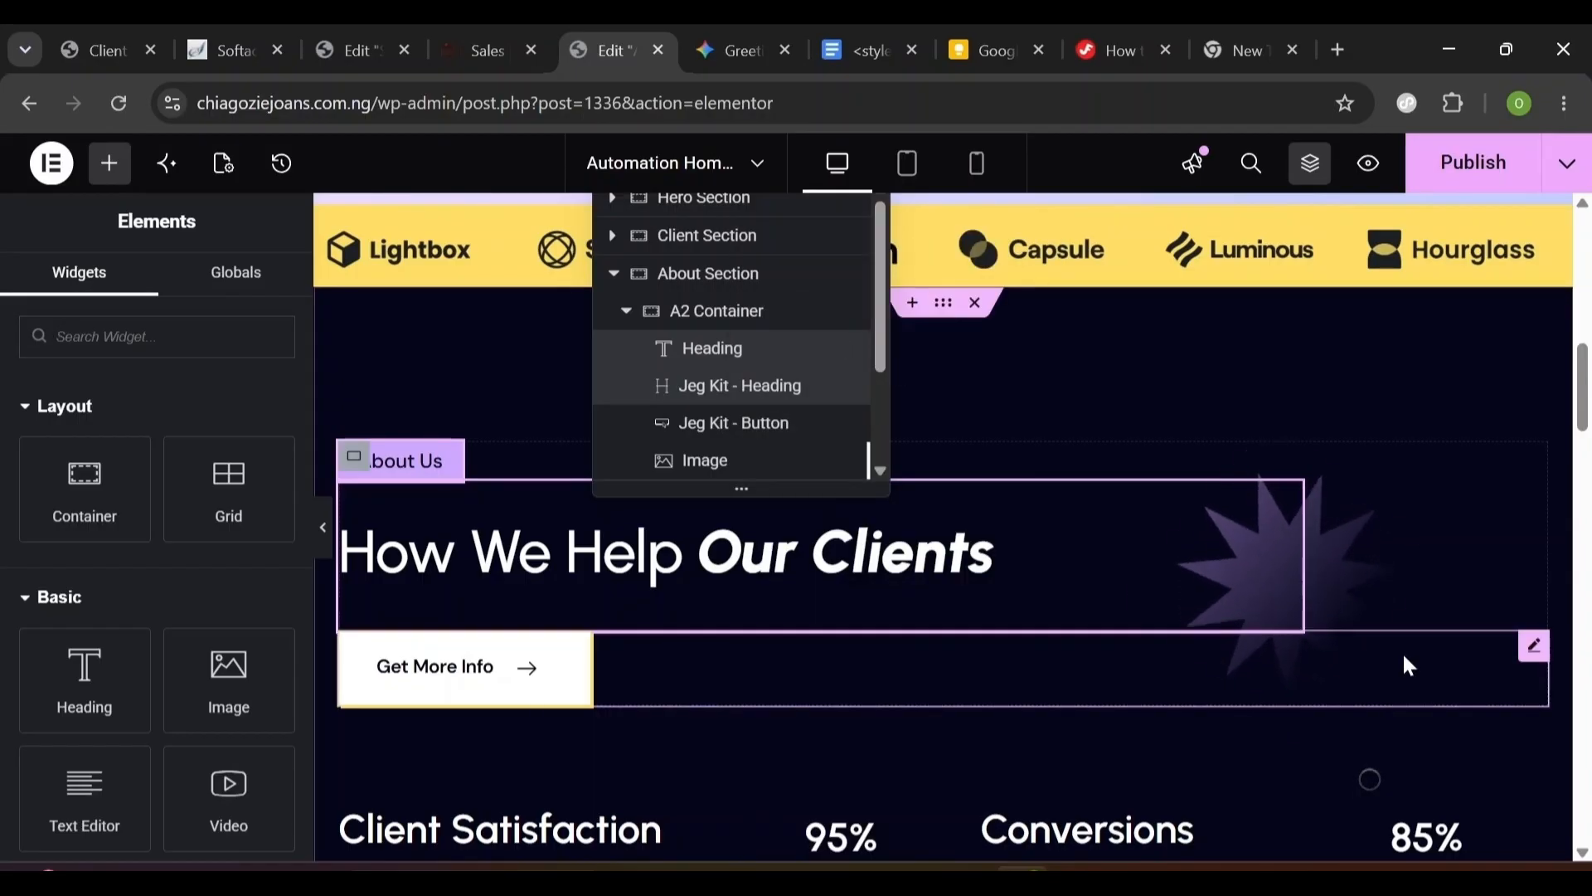
- Paste the copied headings into the empty Gallery container
{"action": "left_click_drag", "start_coordinate": [1584, 415], "coordinate": [1544, 783]}
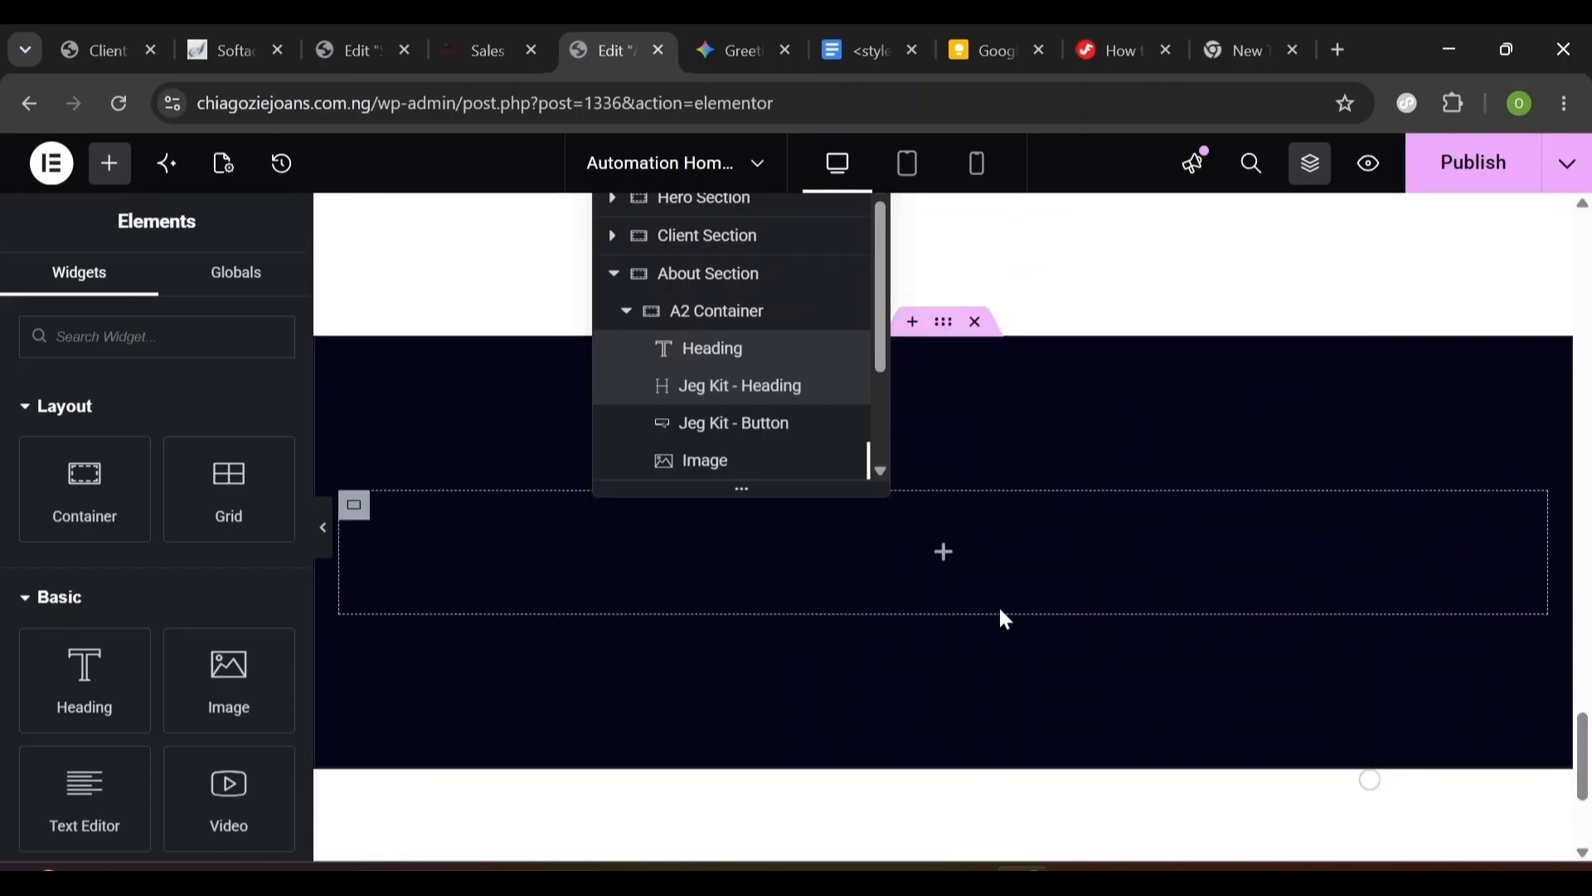
{"action": "right_click", "coordinate": [925, 558]}
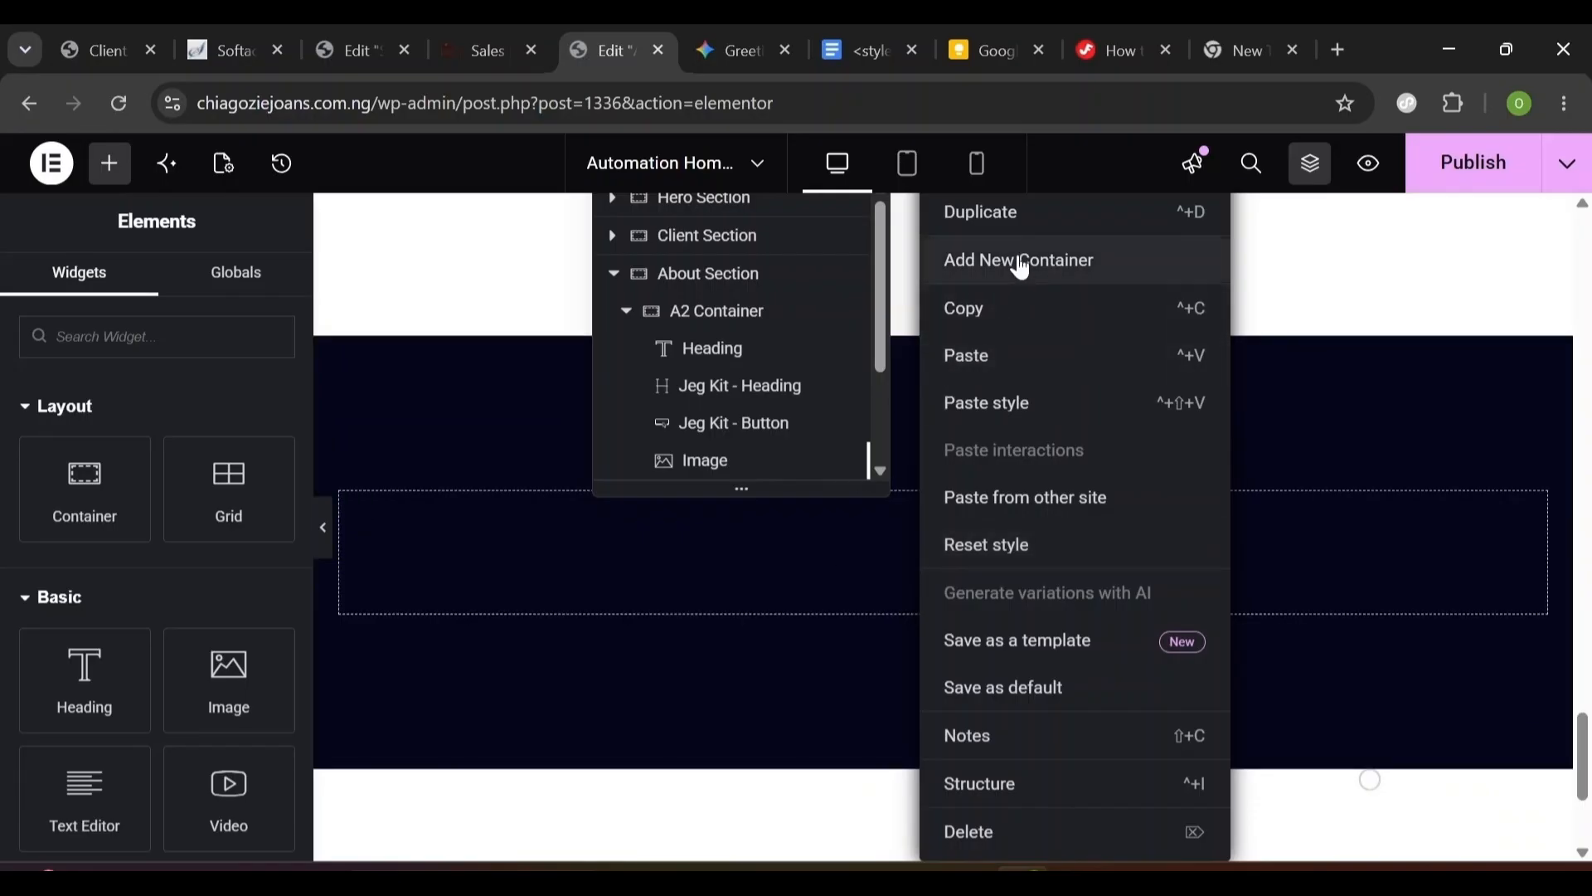
{"action": "left_click", "coordinate": [979, 373]}
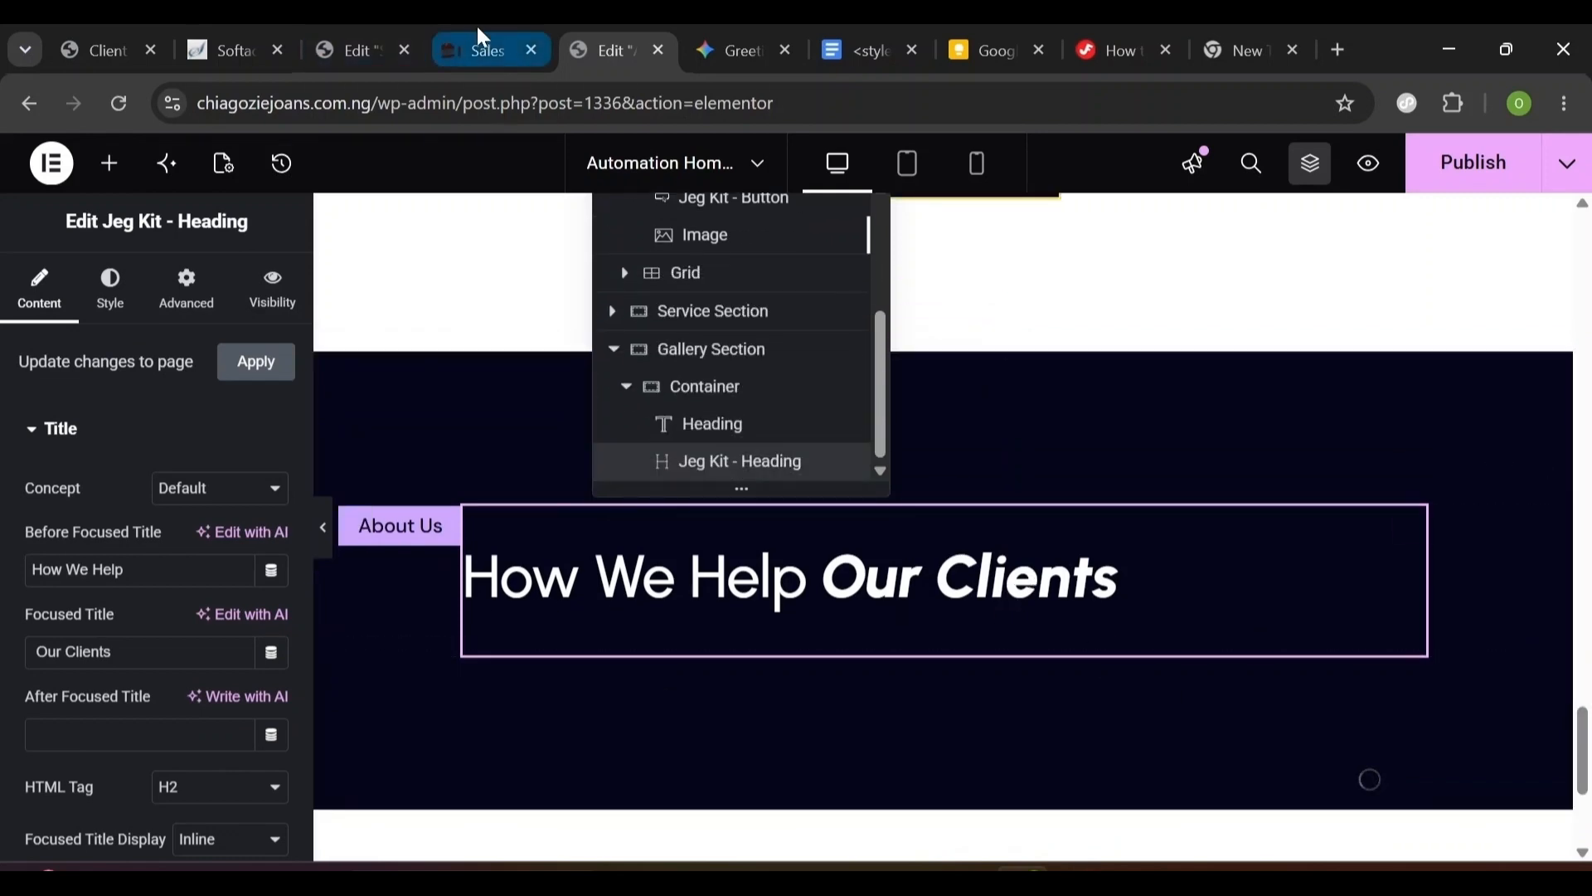
- Change the label to 'Gallery' and the heading to 'Here Are Works We Created For Our Clients'
{"action": "left_click", "coordinate": [401, 526]}
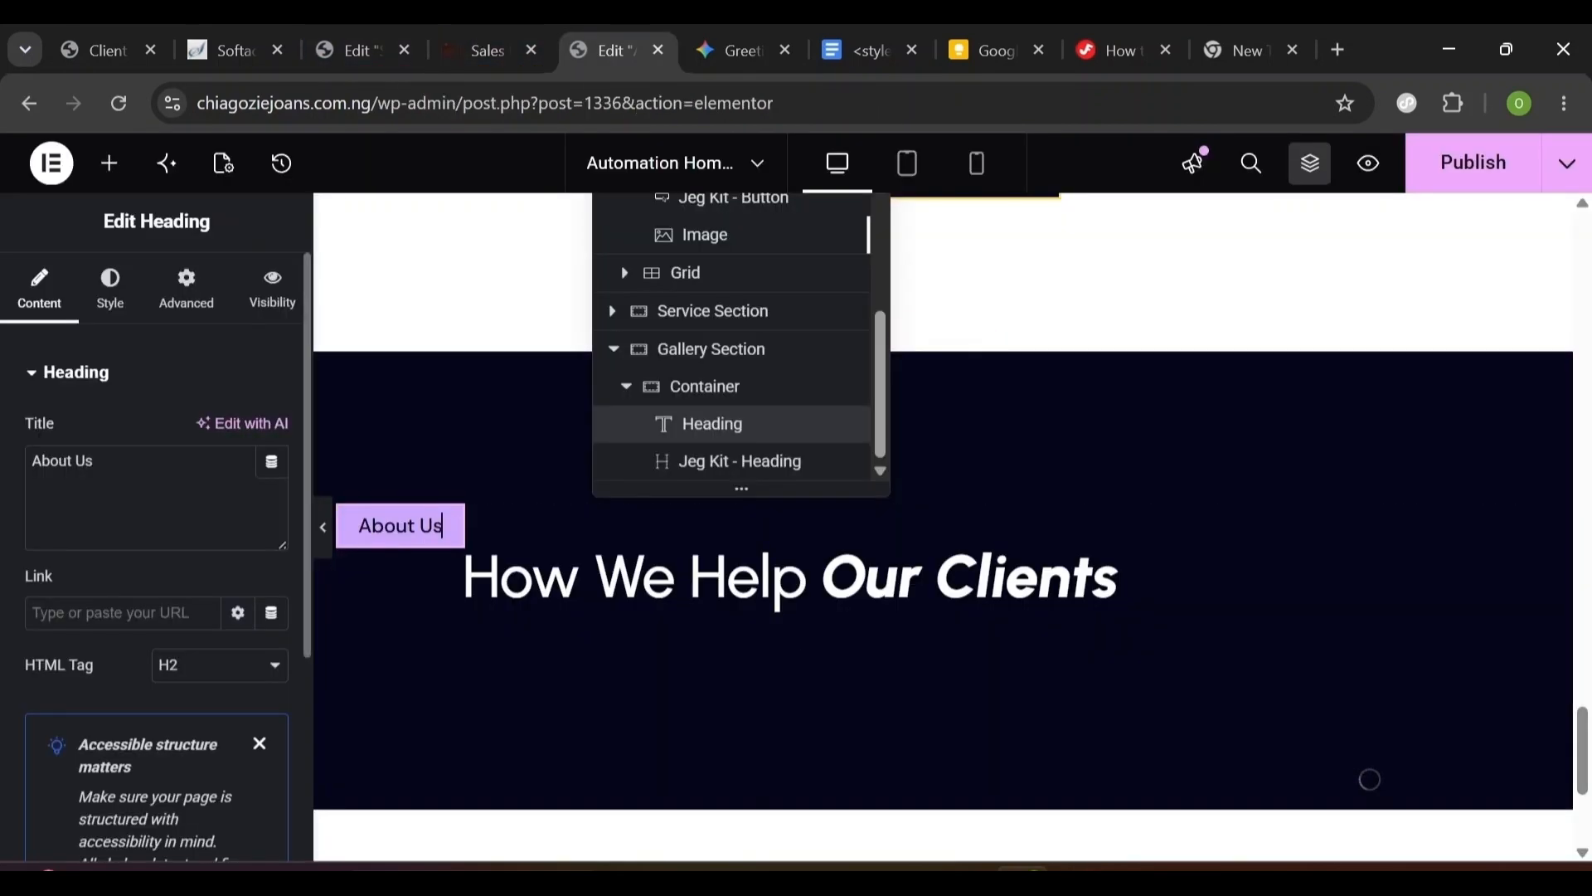
{"action": "key", "text": "ctrl+a"}
{"action": "type", "text": "Gallery"}
{"action": "left_click", "coordinate": [525, 597]}
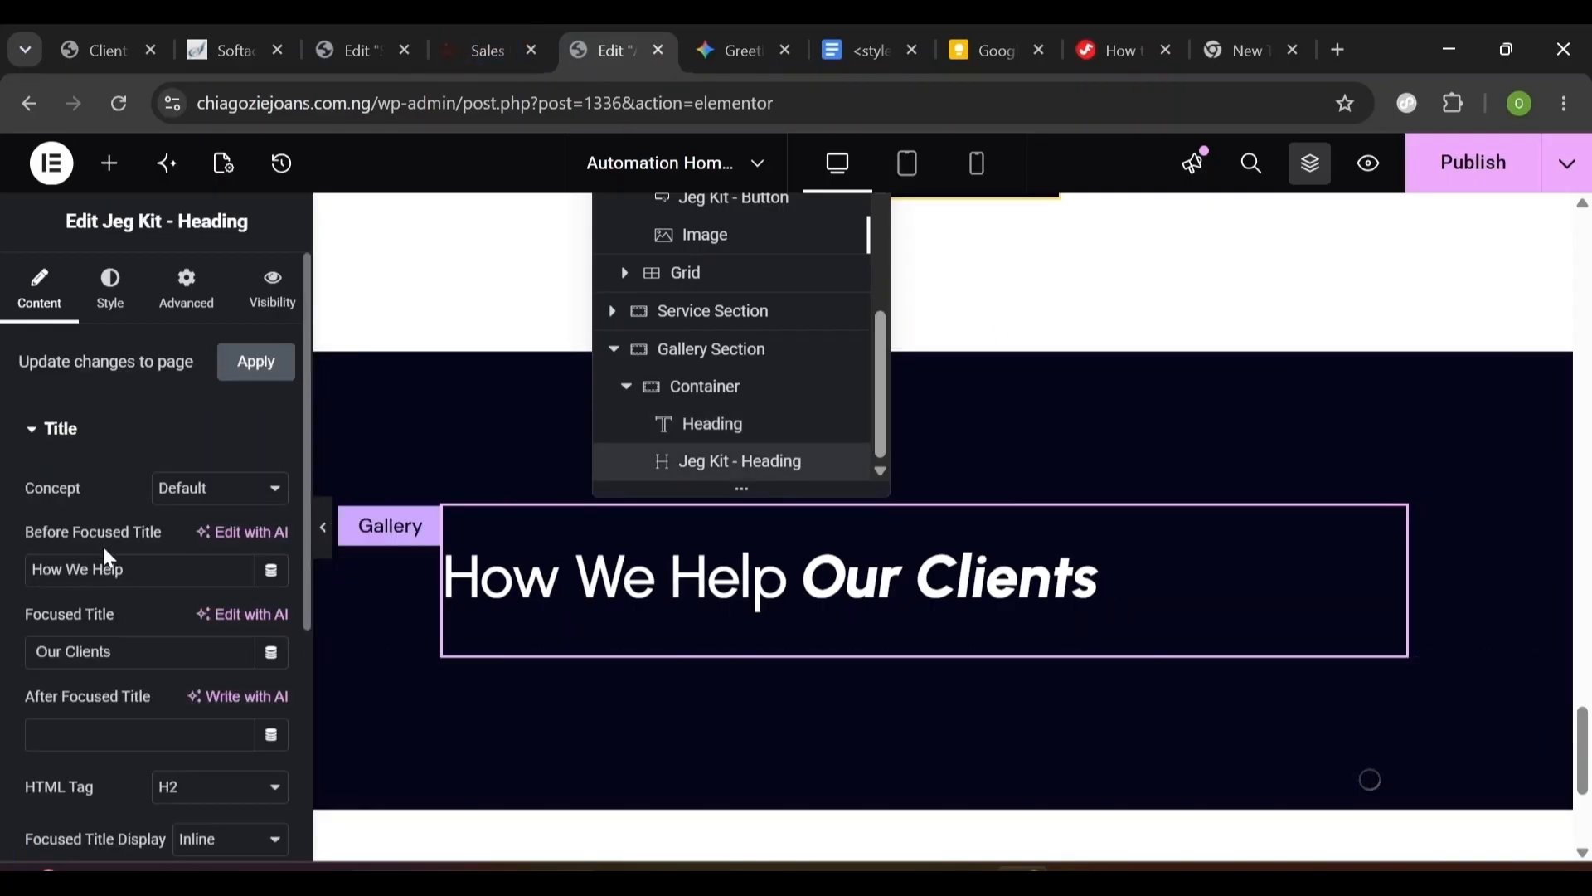
{"action": "triple_click", "coordinate": [79, 570]}
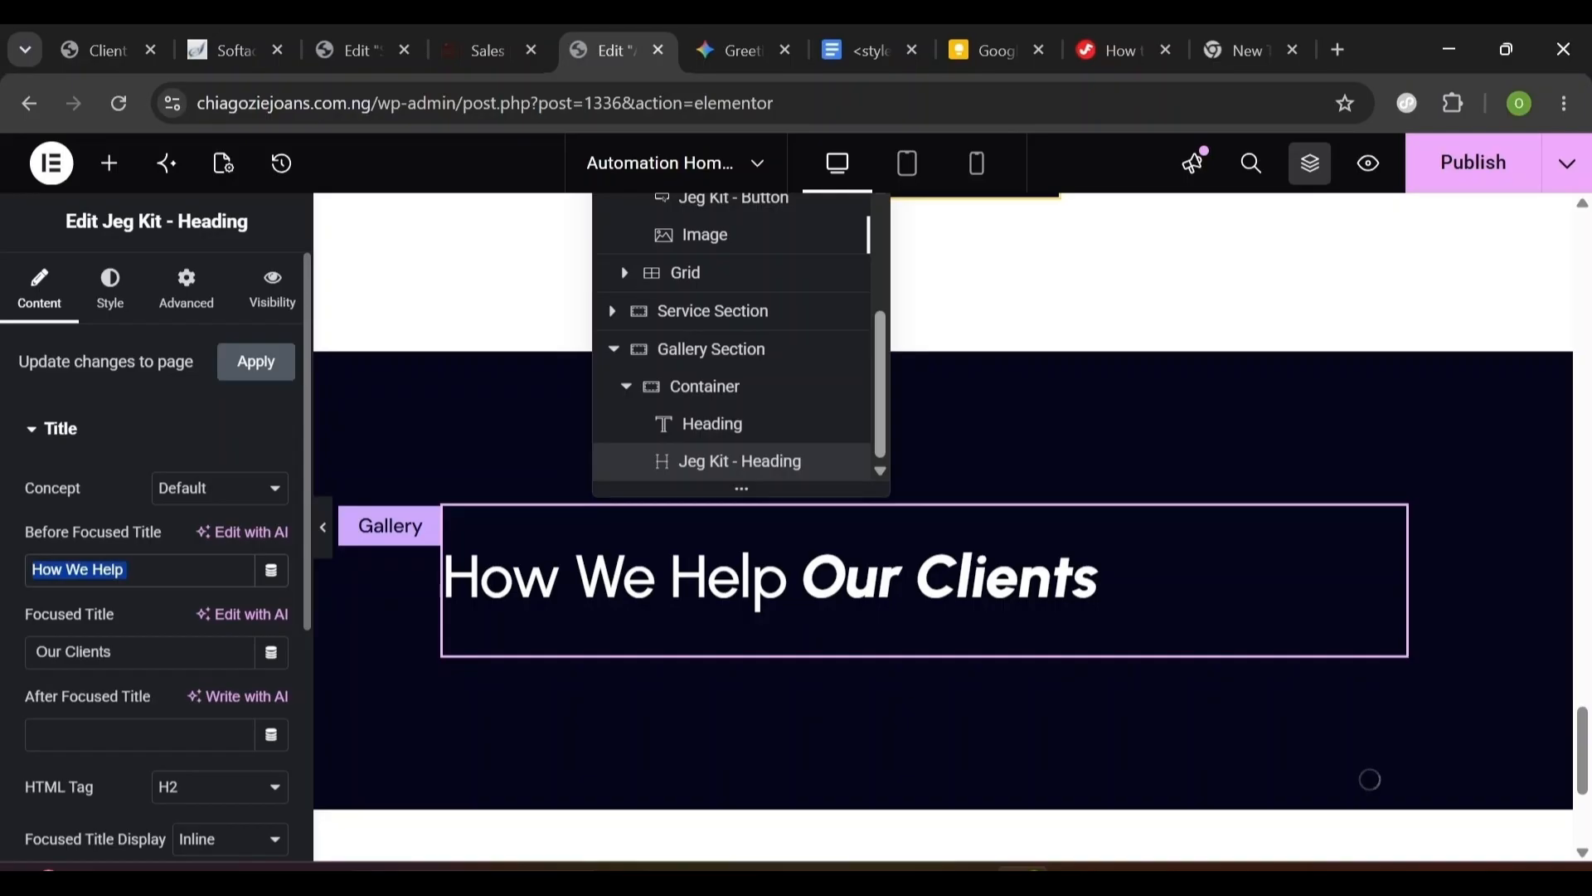
{"action": "type", "text": "Here Are Works"}
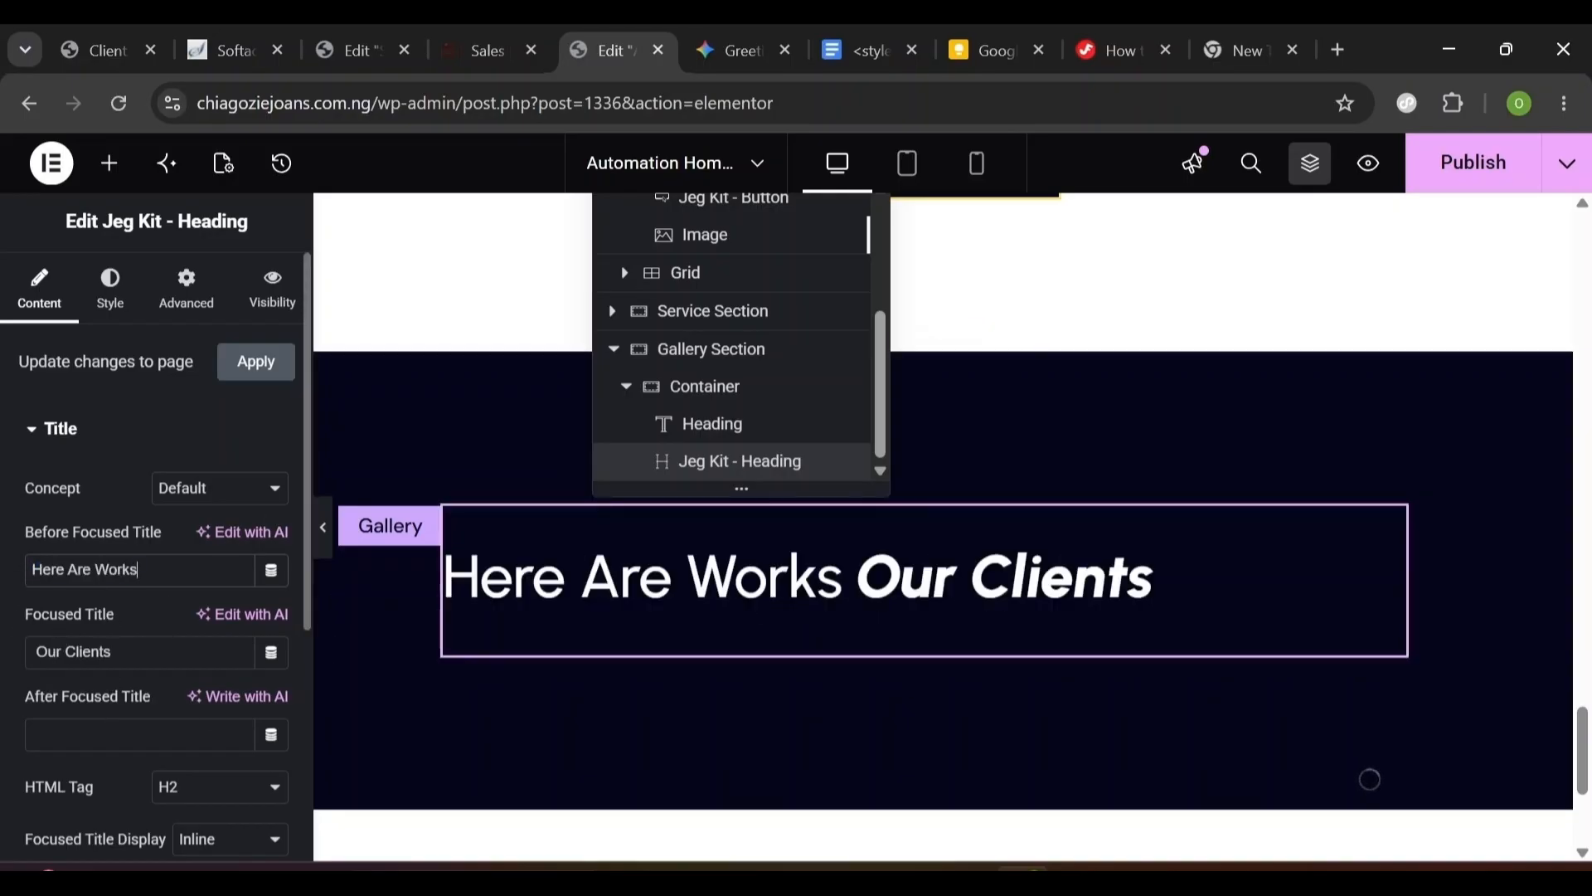
{"action": "key", "text": "ctrl+shift+Left"}
{"action": "key", "text": "ctrl+shift+Left"}
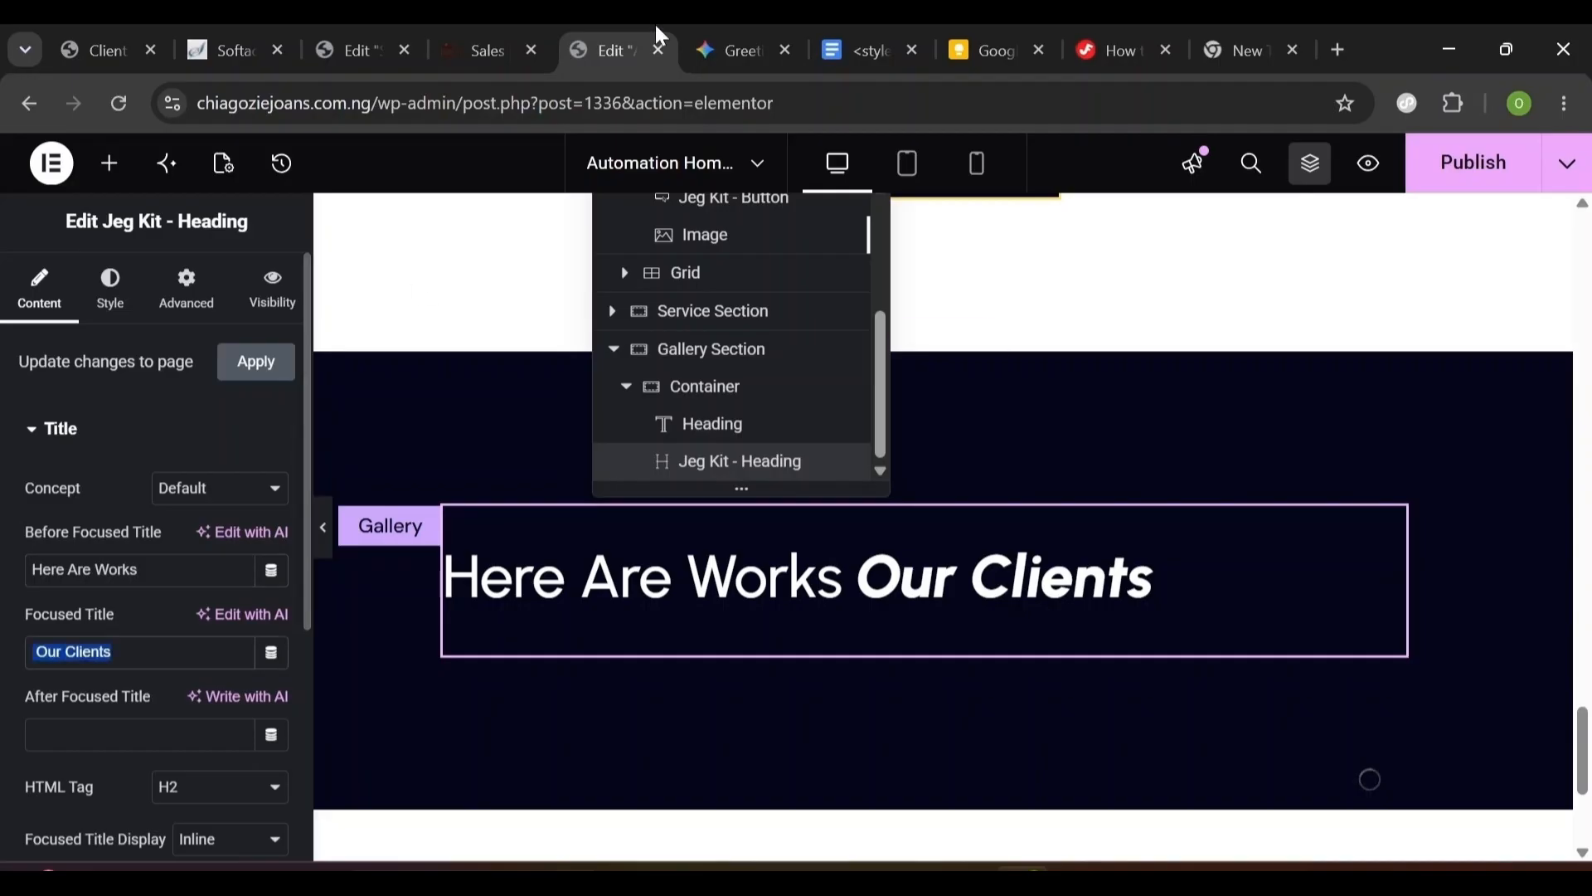
{"action": "left_click", "coordinate": [481, 54]}
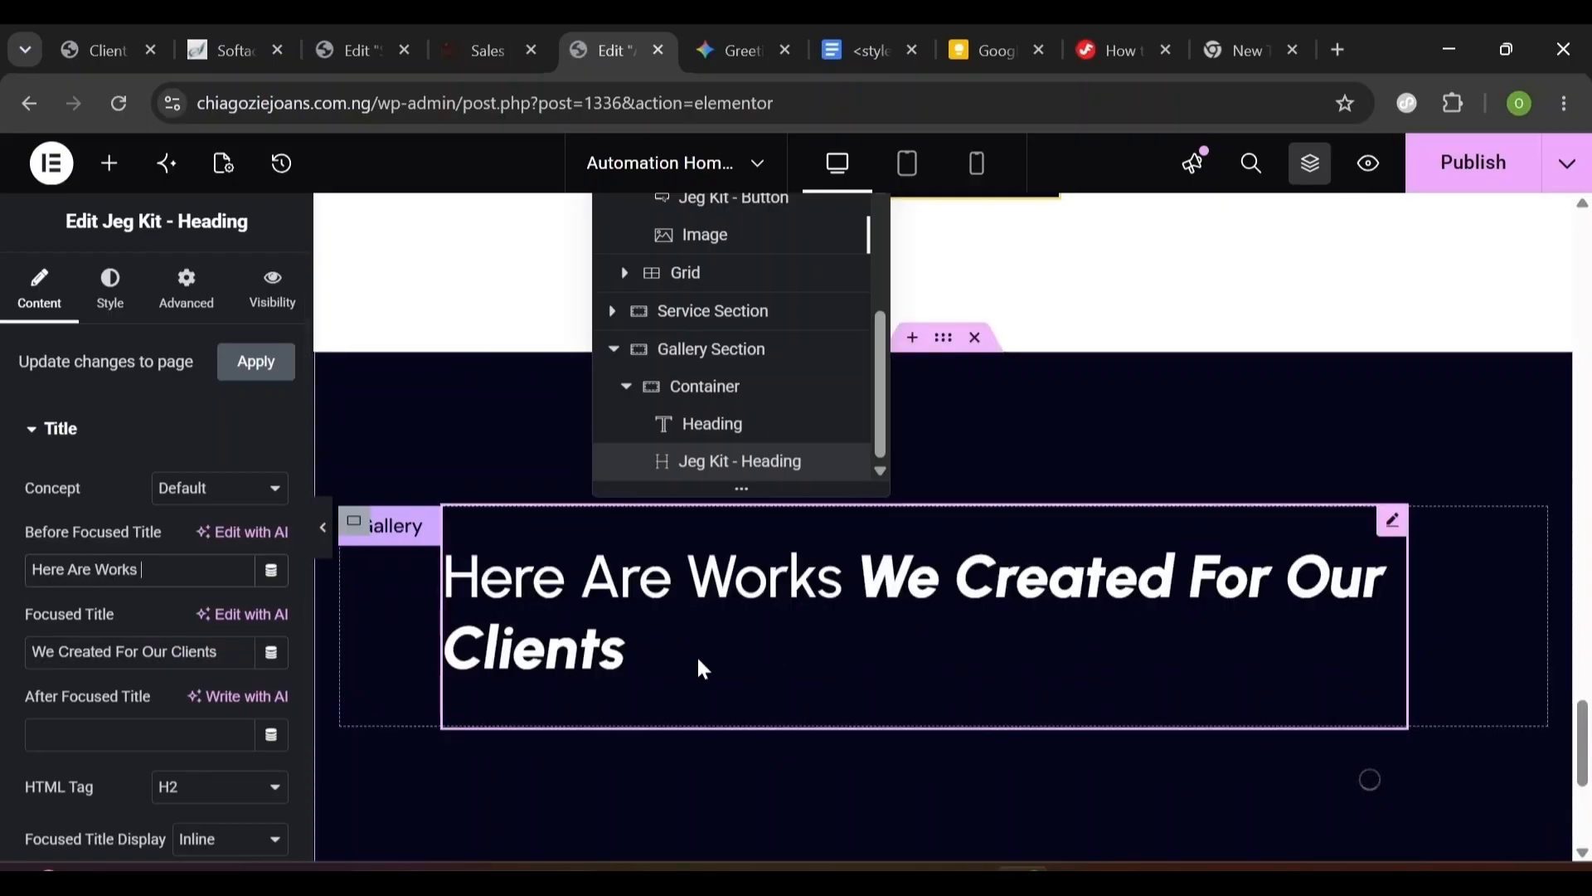
- Set the heading's width to Default in its Advanced layout settings
{"action": "left_click", "coordinate": [170, 309]}
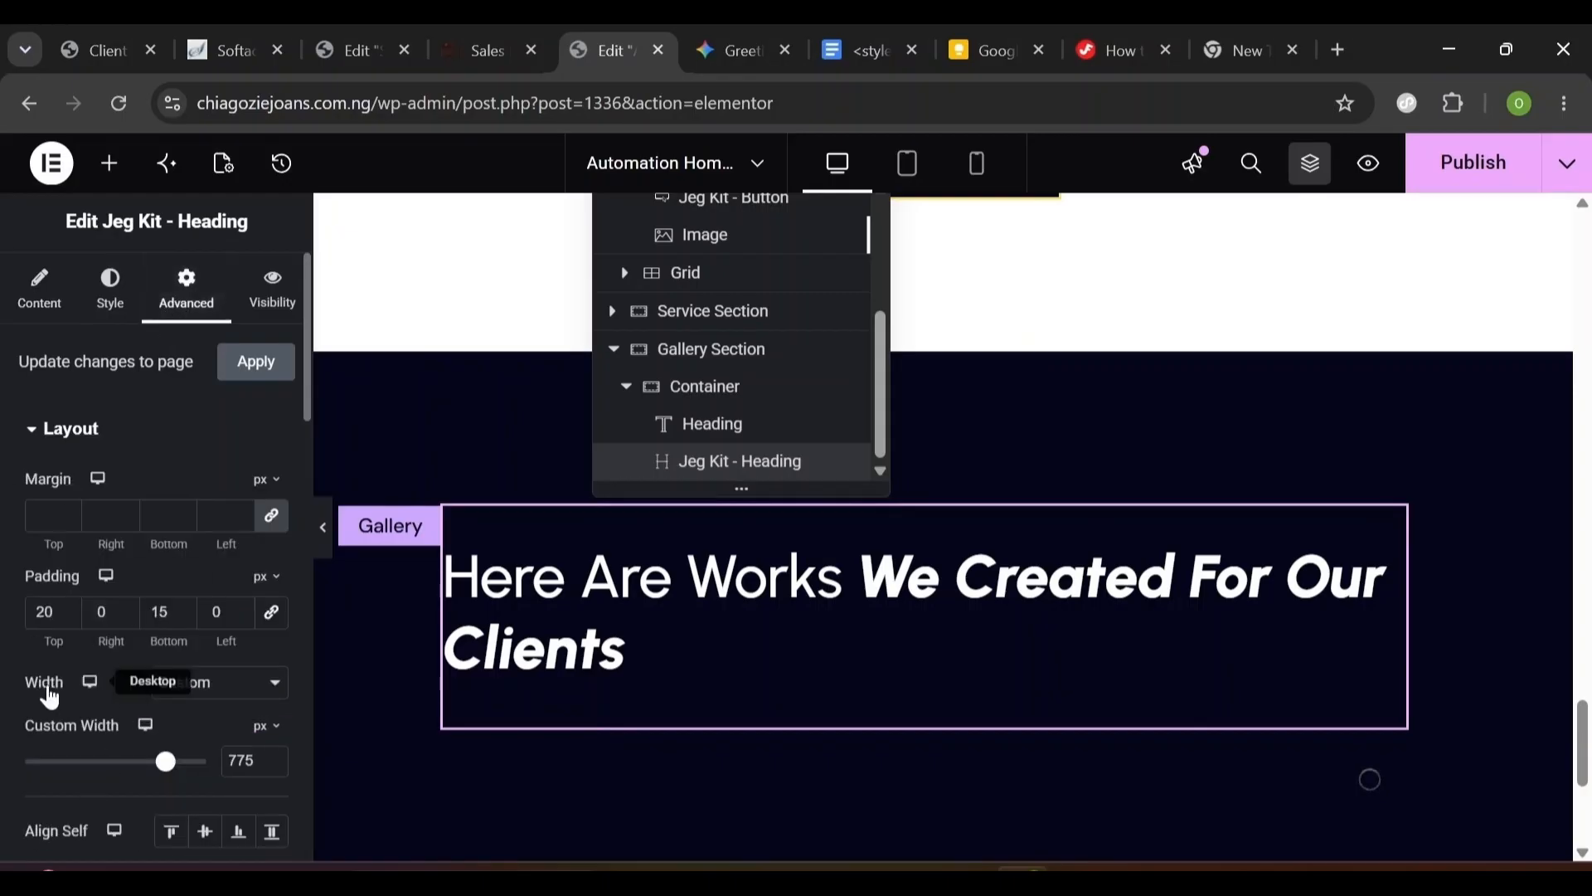
{"action": "left_click", "coordinate": [206, 697]}
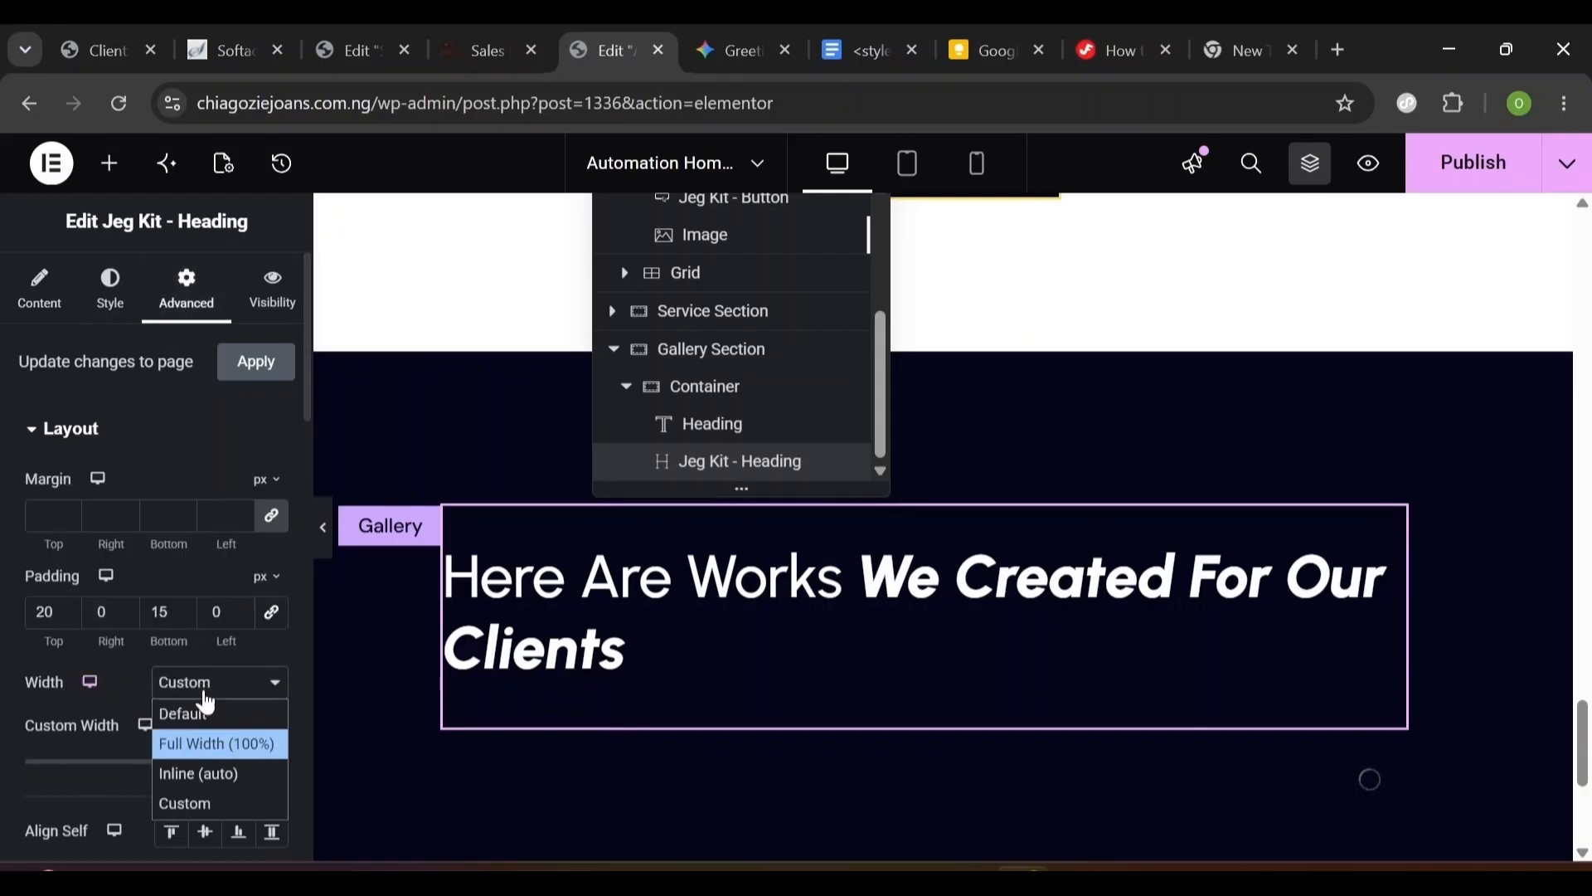
{"action": "left_click", "coordinate": [208, 715]}
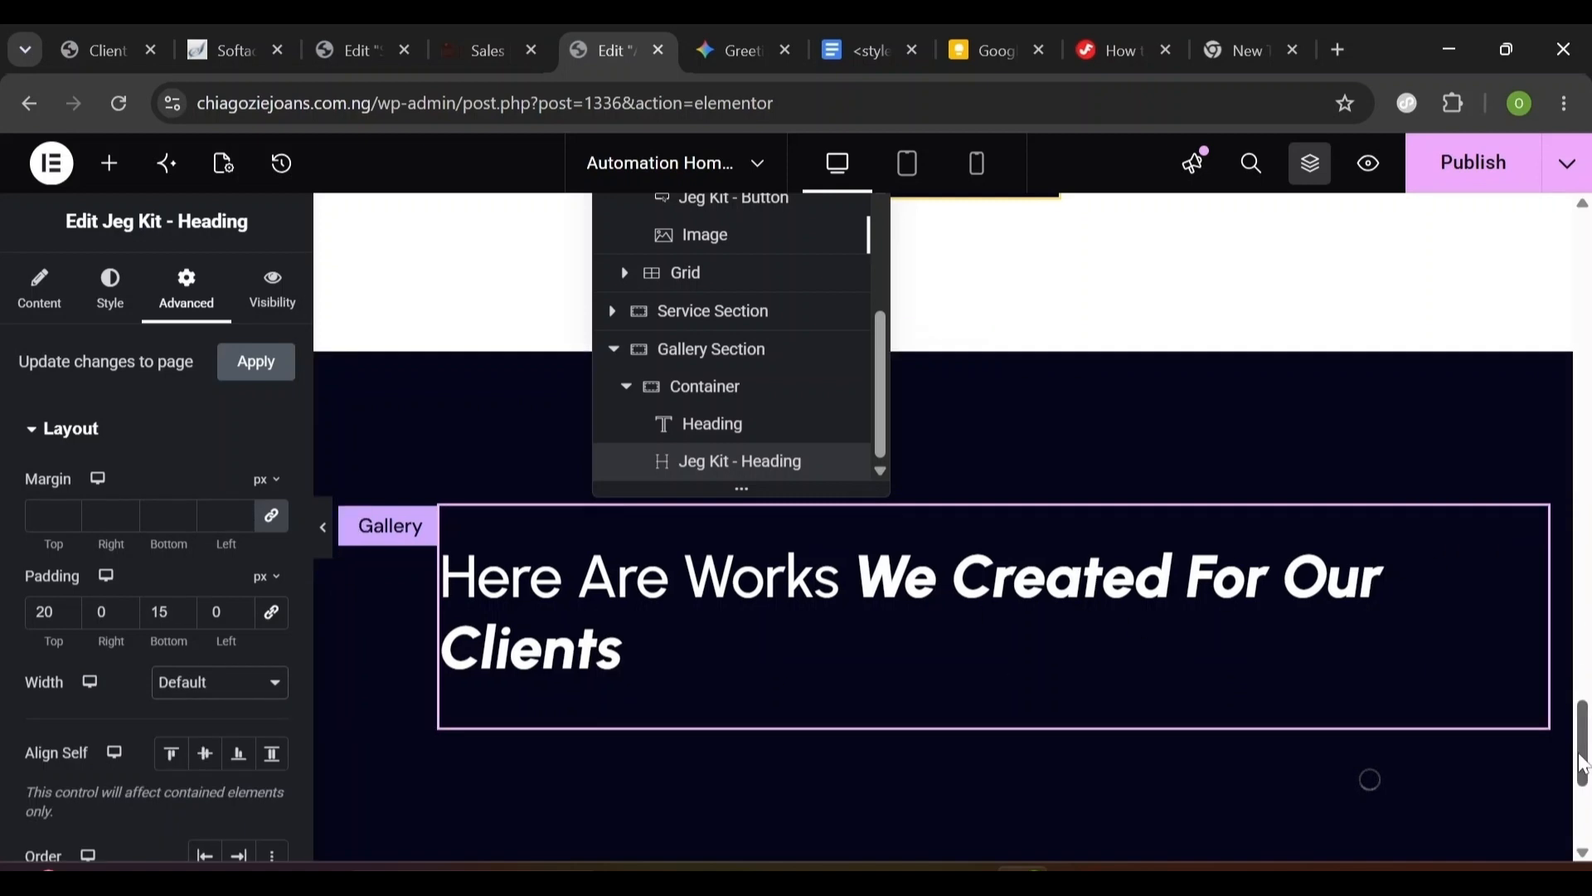
{"action": "left_click_drag", "start_coordinate": [1583, 764], "coordinate": [1583, 767]}
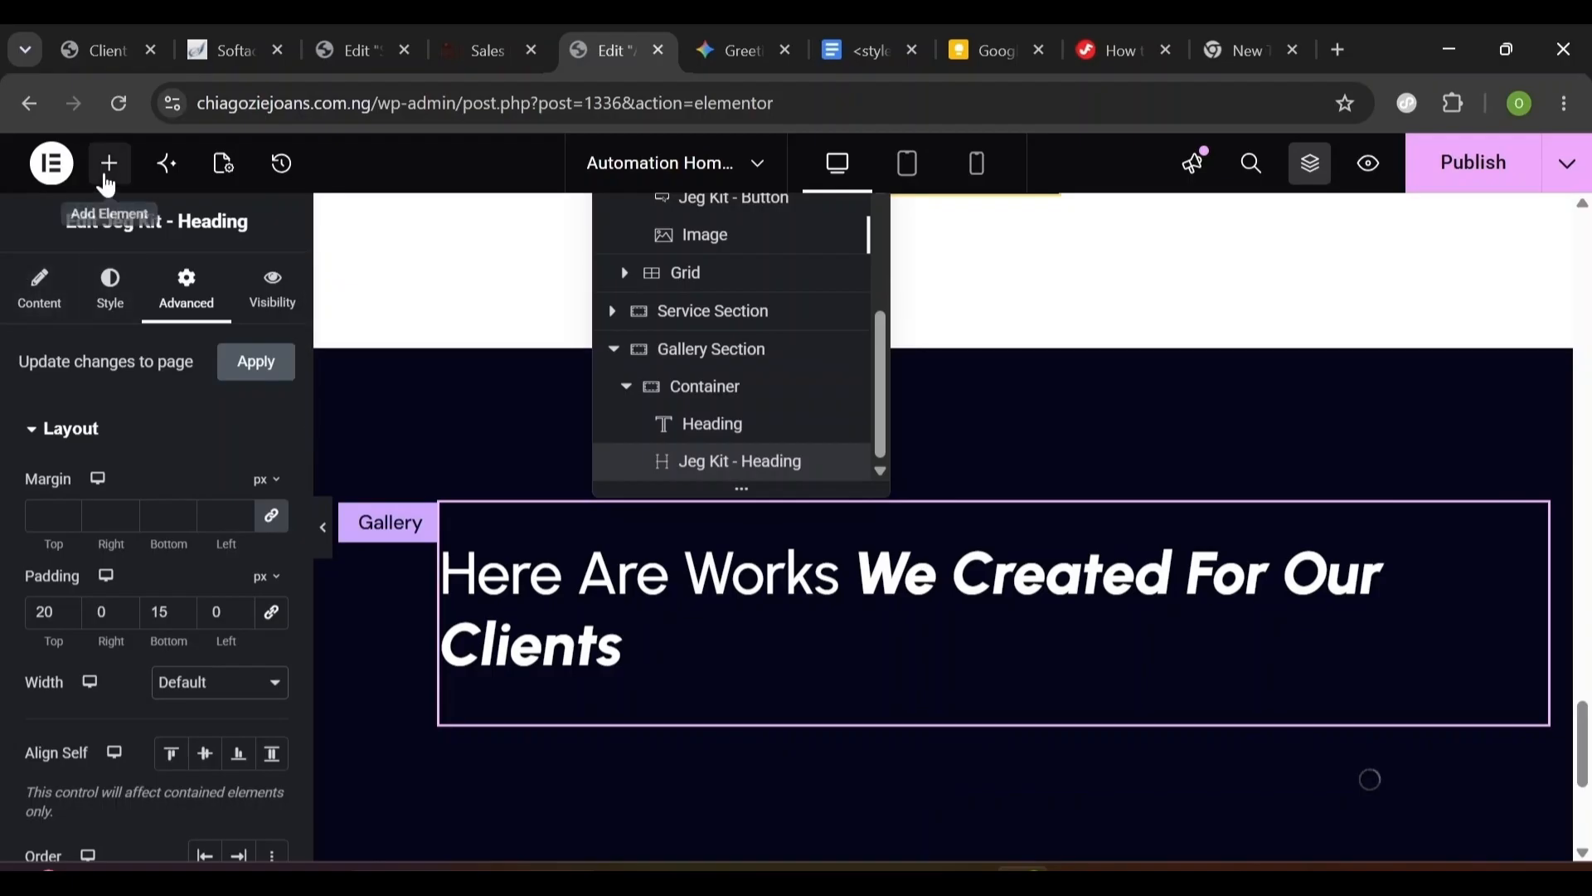
- Place a Grid element below the Gallery heading
{"action": "left_click", "coordinate": [104, 177]}
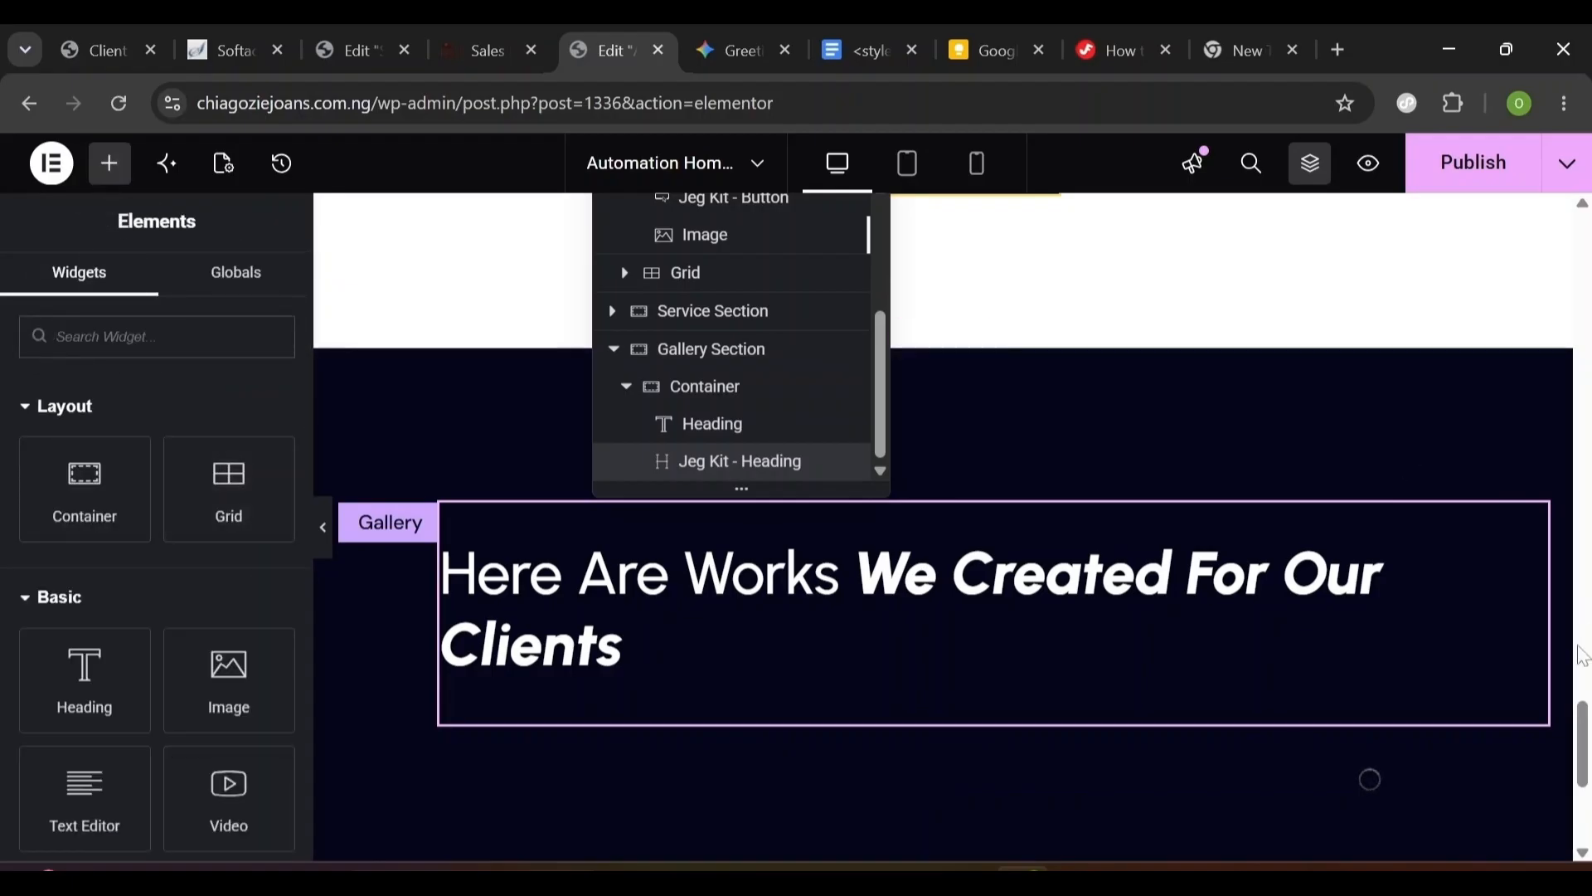
{"action": "scroll", "coordinate": [1585, 737], "scroll_direction": "down", "scroll_amount": 2}
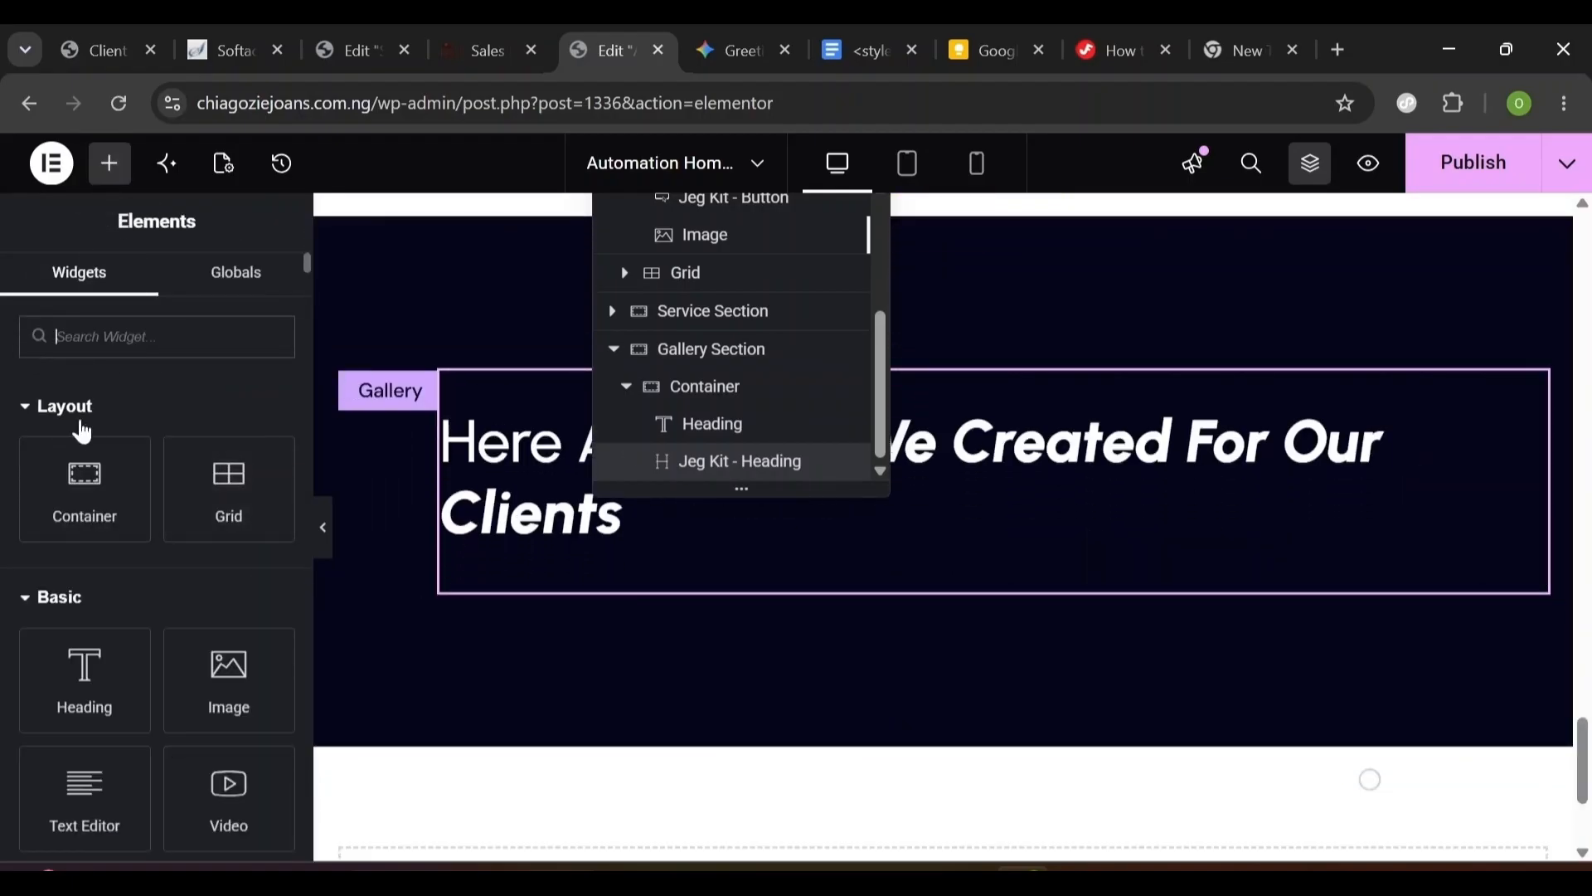
{"action": "left_click", "coordinate": [1310, 163]}
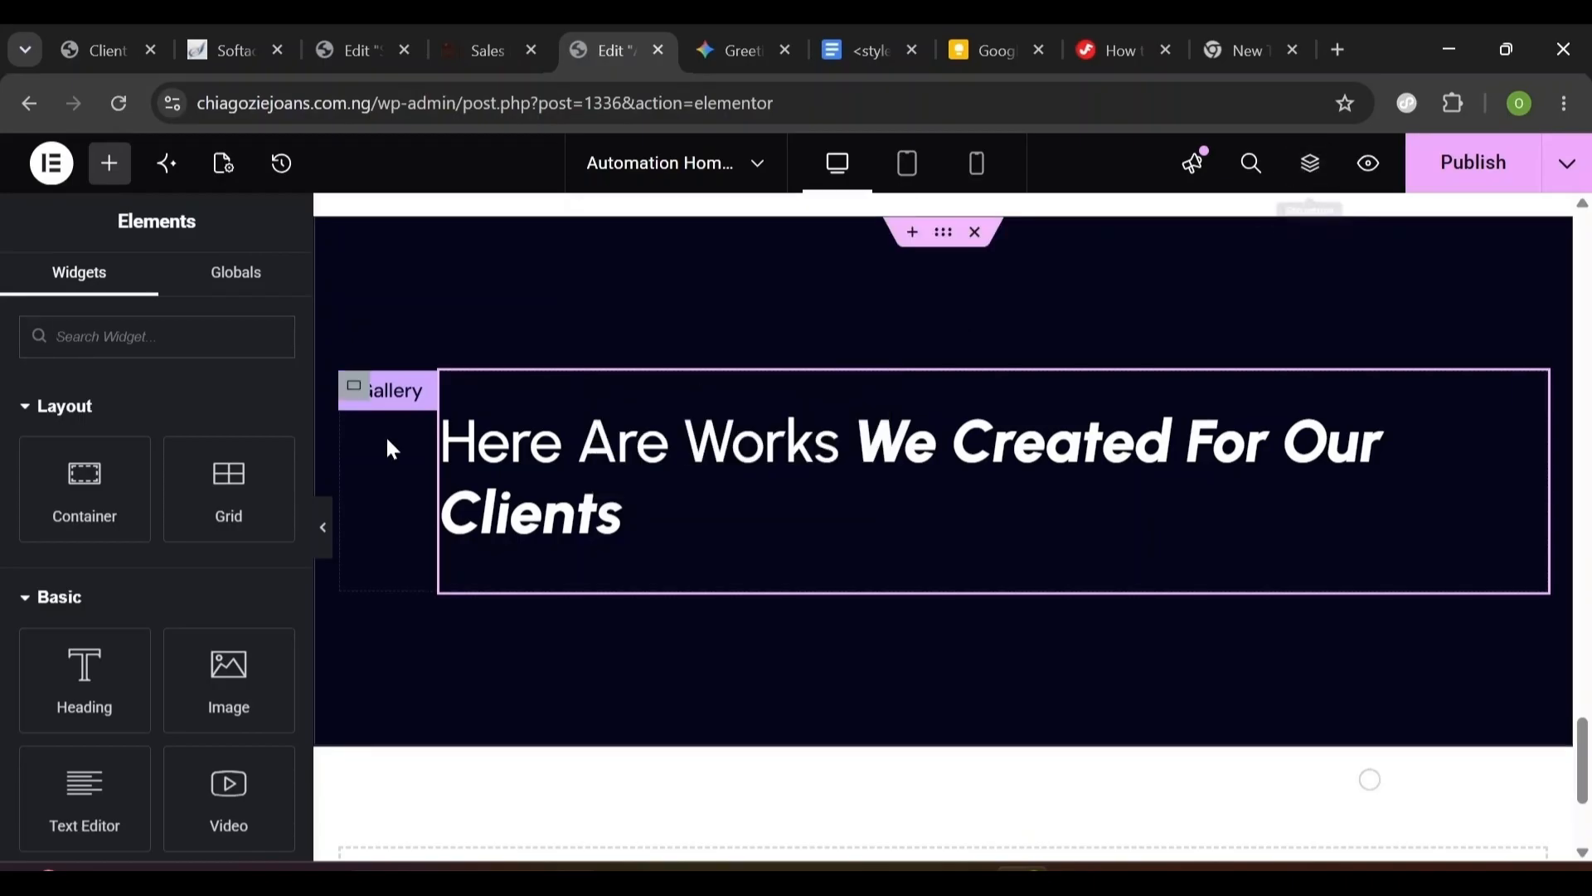
{"action": "left_click_drag", "start_coordinate": [213, 477], "coordinate": [642, 581]}
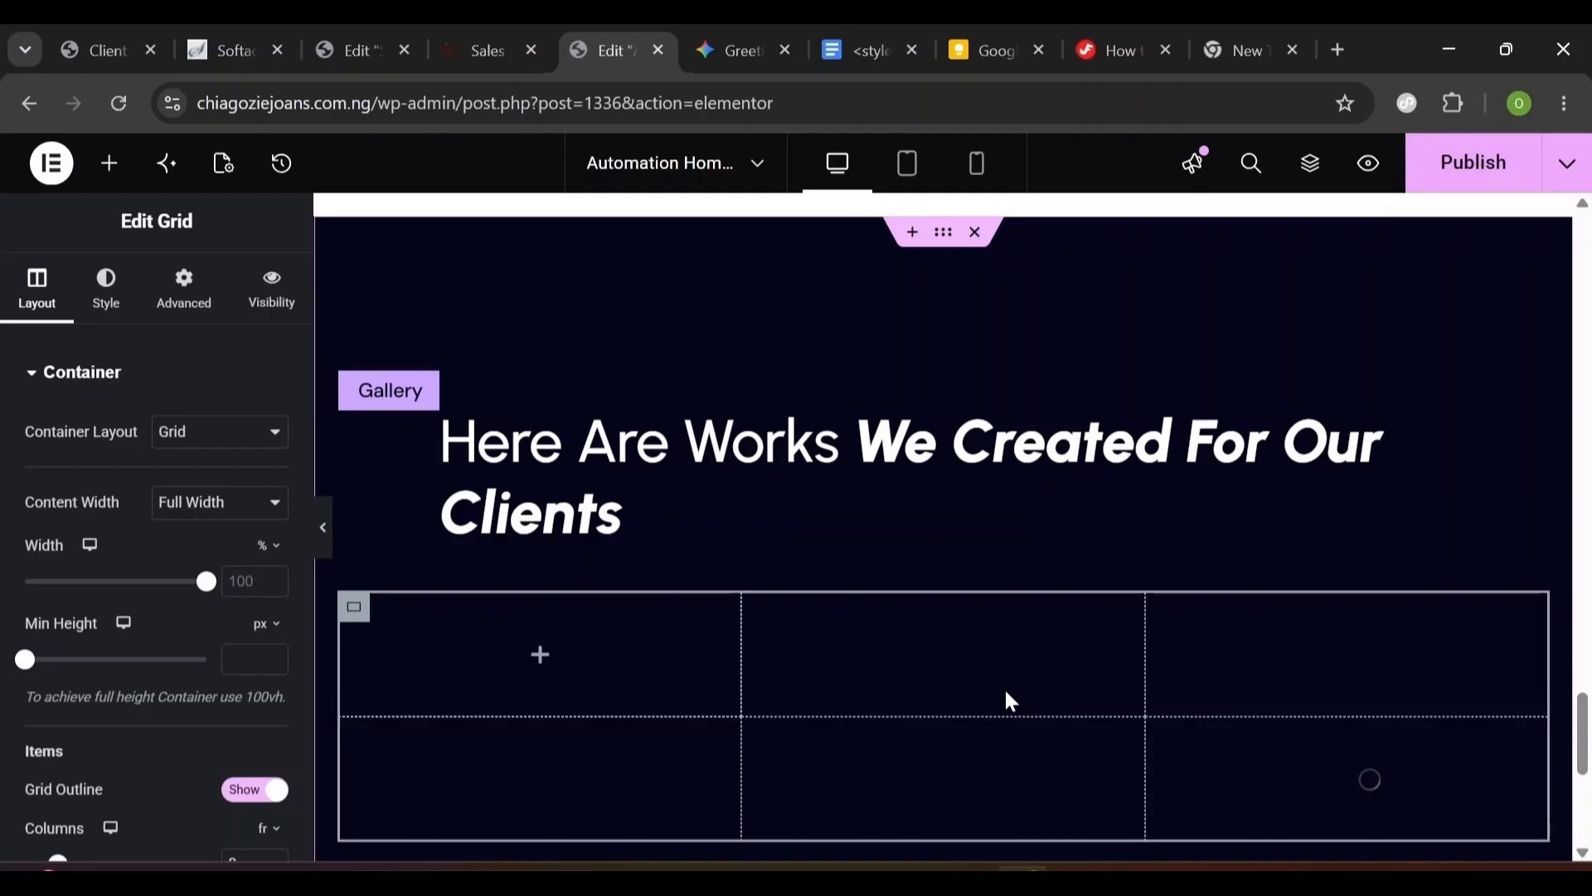
- Set the grid to two columns with a 56 column gap and 40 row gap
{"action": "scroll", "coordinate": [66, 531], "scroll_direction": "down", "scroll_amount": 4}
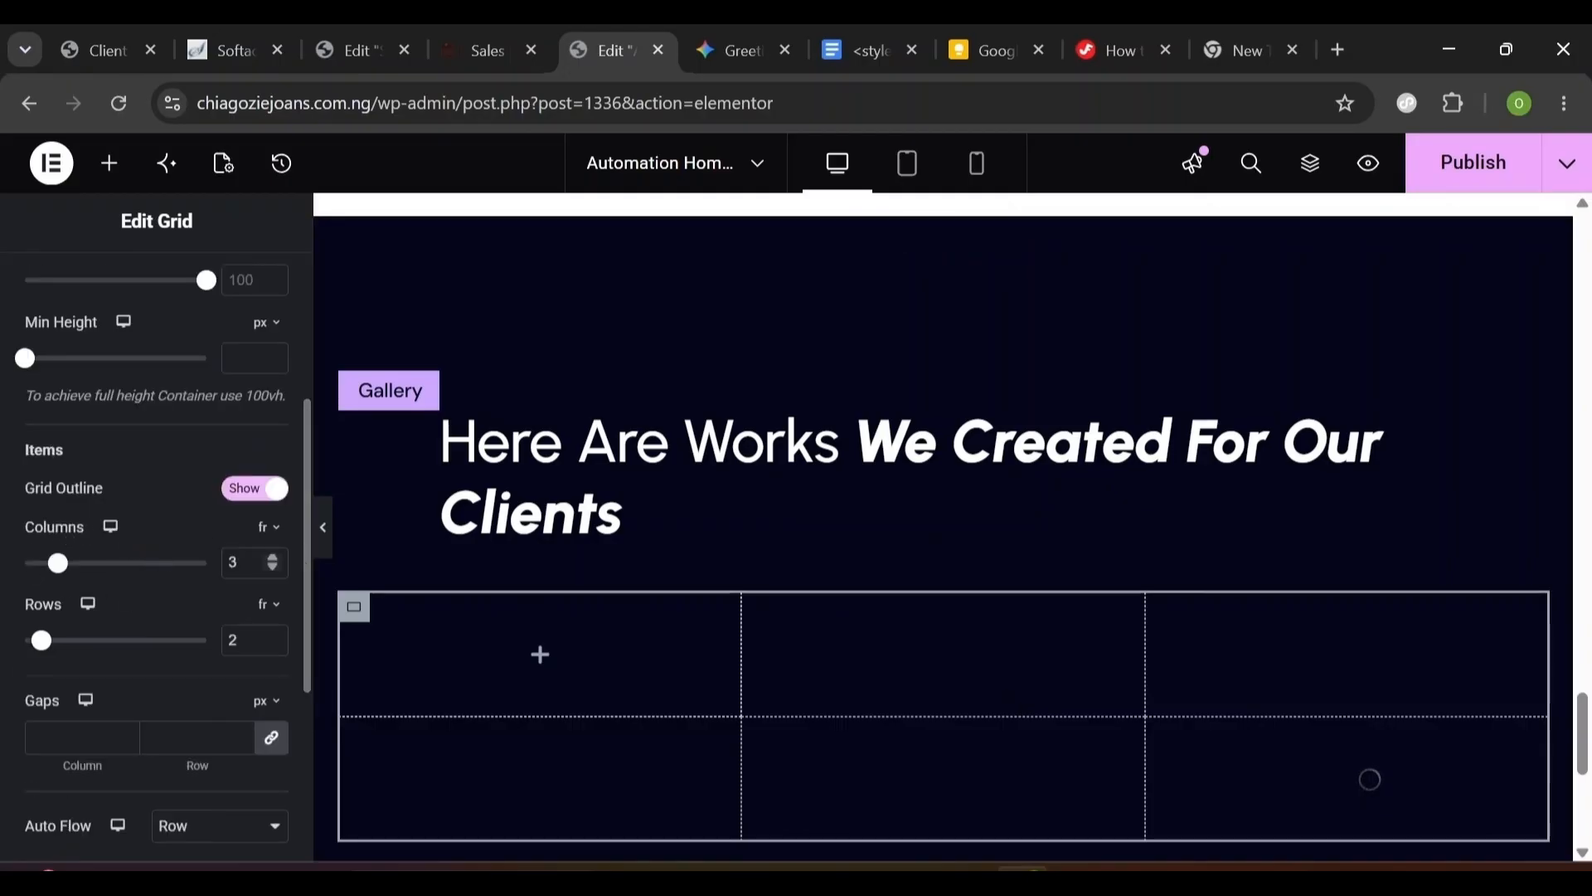
{"action": "key", "text": "BackSpace"}
{"action": "type", "text": "2"}
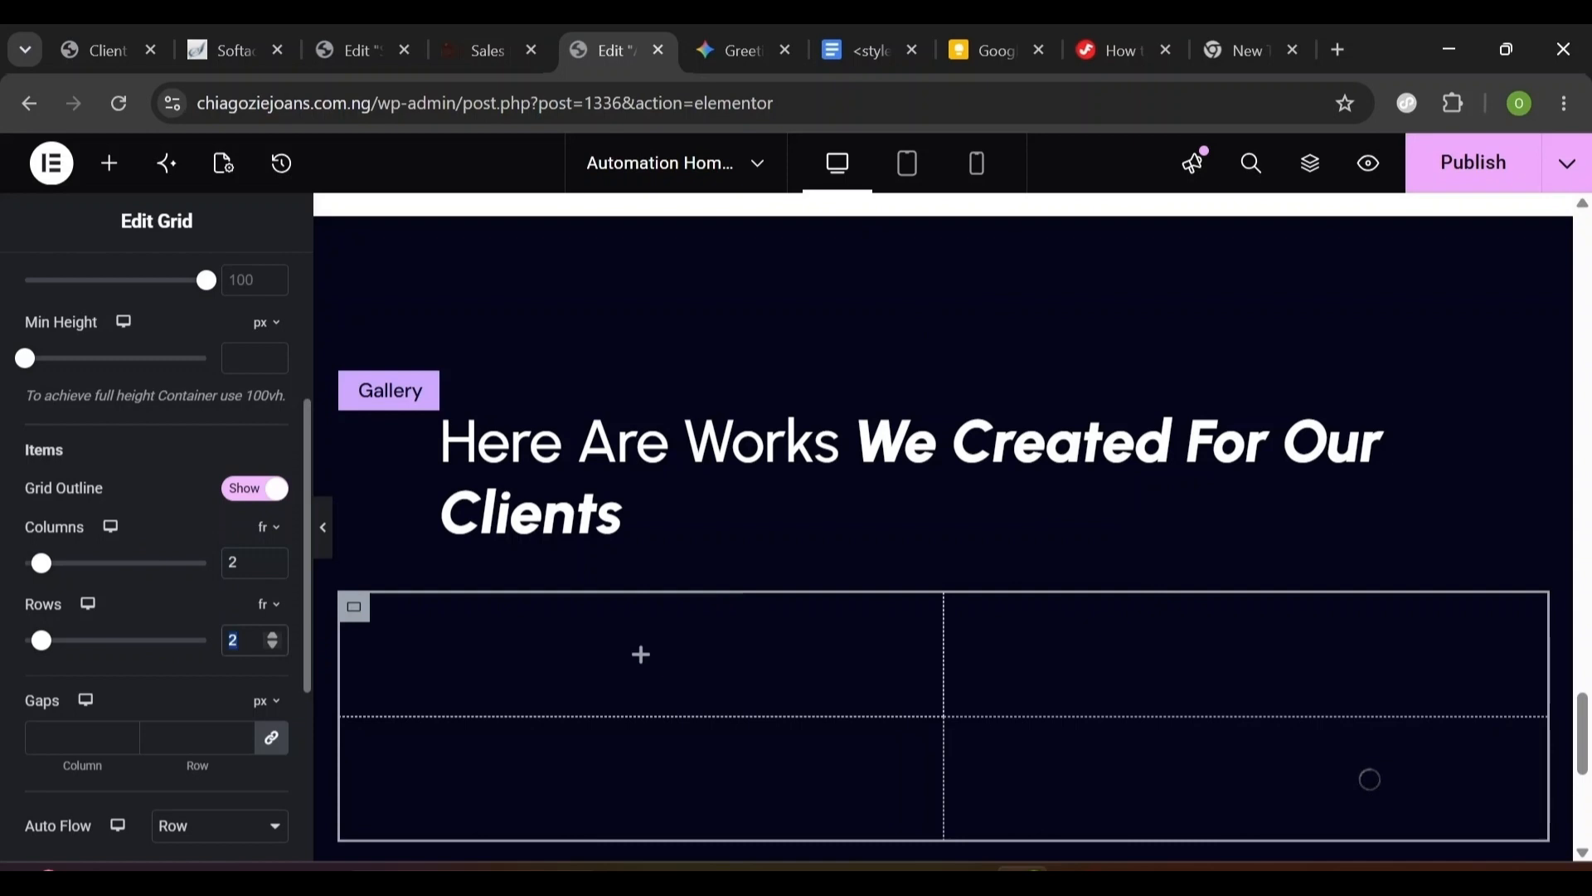
{"action": "type", "text": "1"}
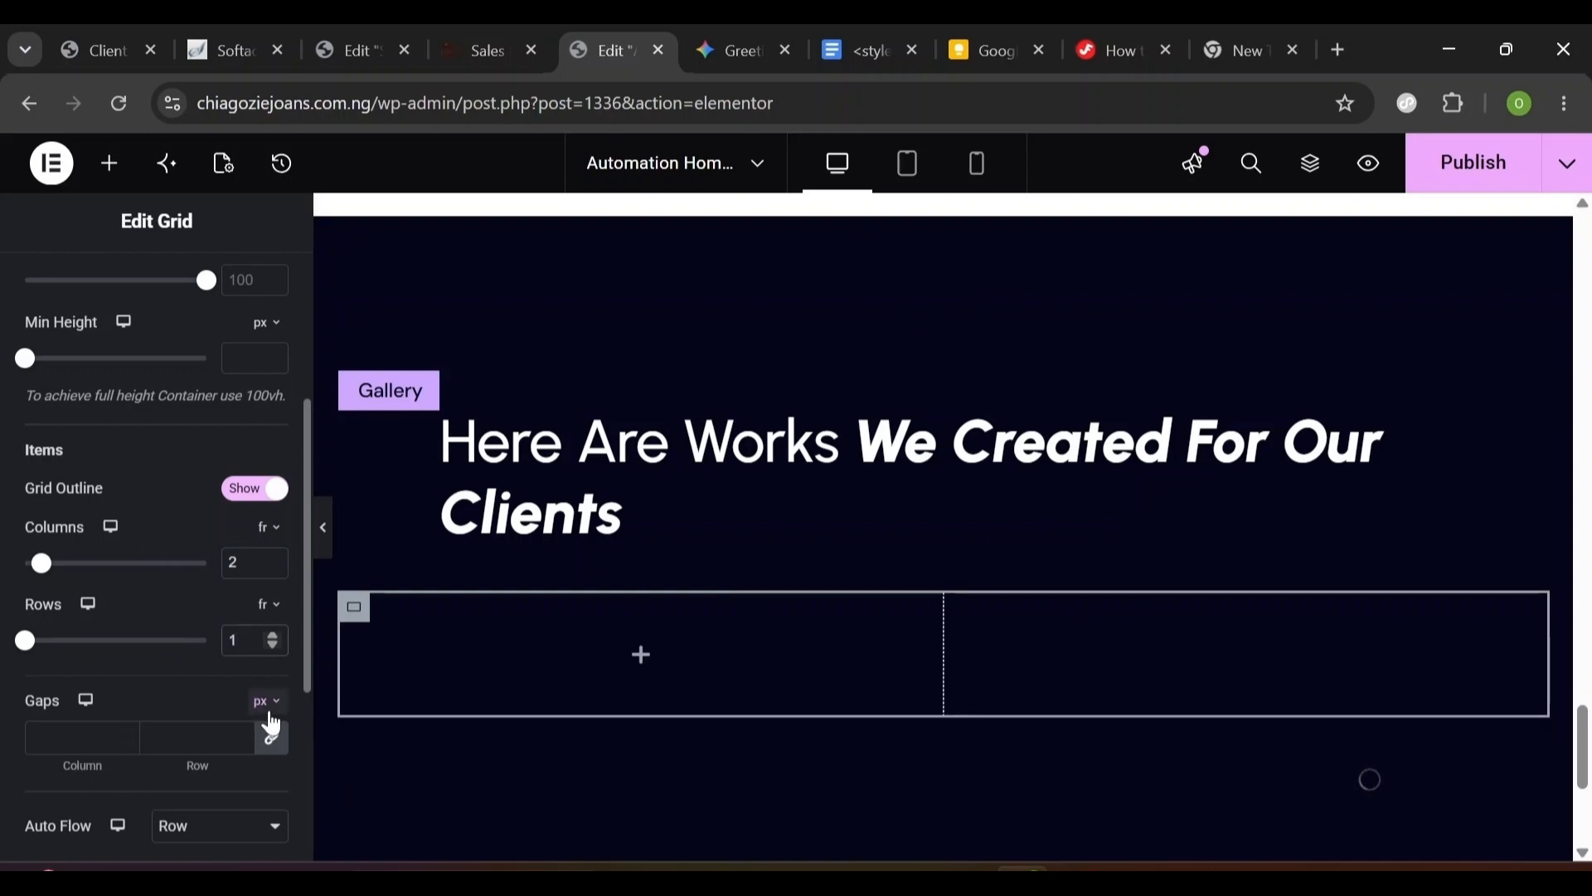
{"action": "left_click", "coordinate": [274, 738]}
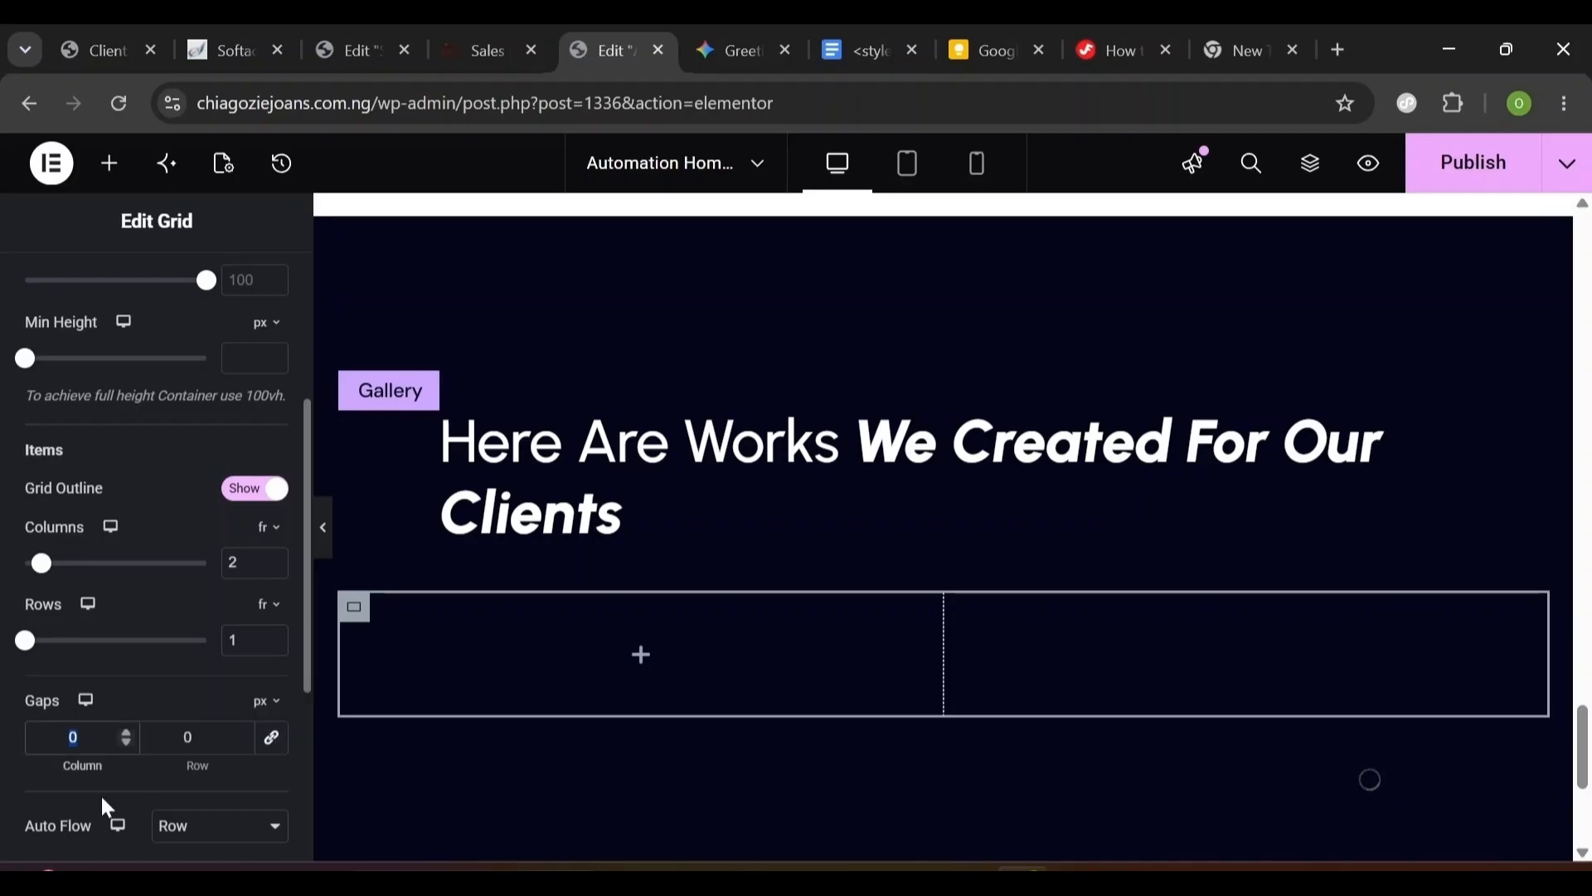
{"action": "type", "text": "56"}
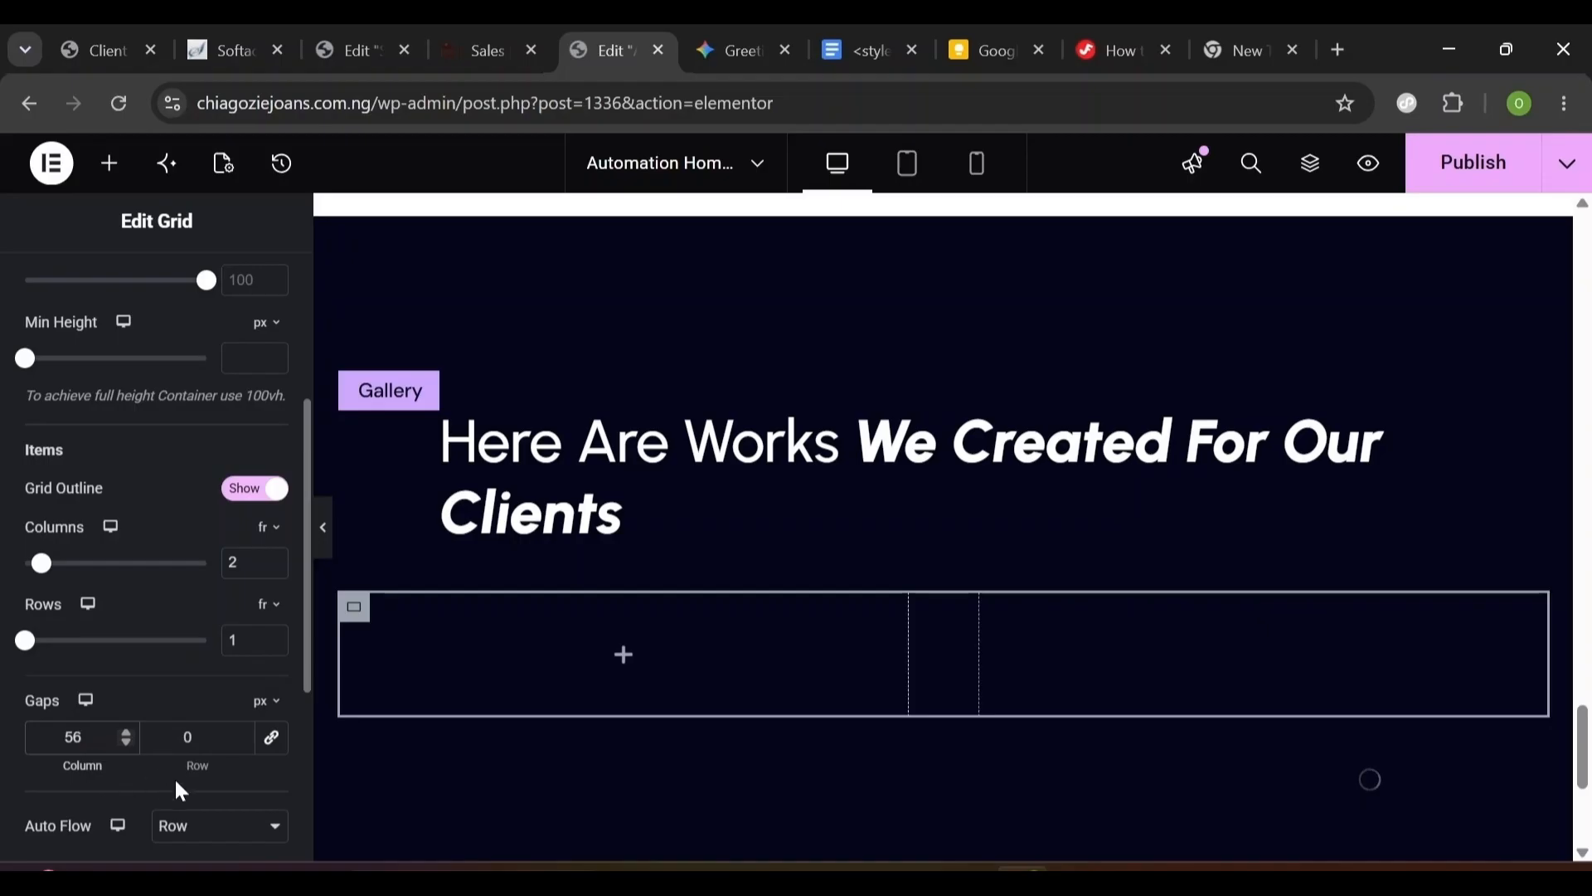
{"action": "left_click", "coordinate": [197, 737]}
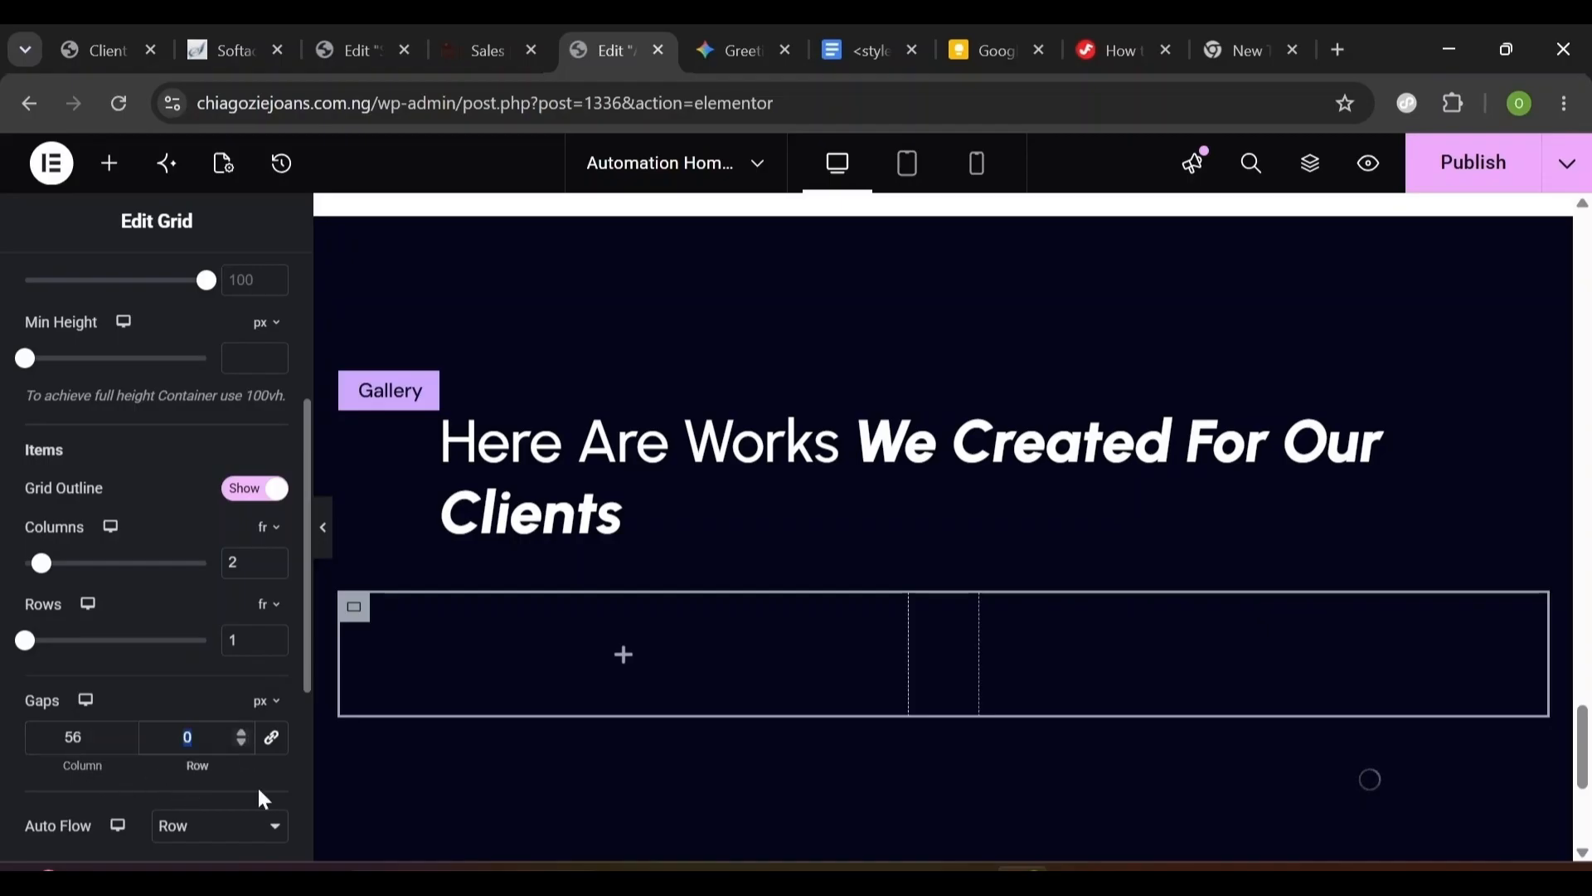
{"action": "type", "text": "40"}
- Unlink the grid's margin and set bottom to 48 px, other sides 0
{"action": "scroll", "coordinate": [307, 630], "scroll_direction": "up", "scroll_amount": 4}
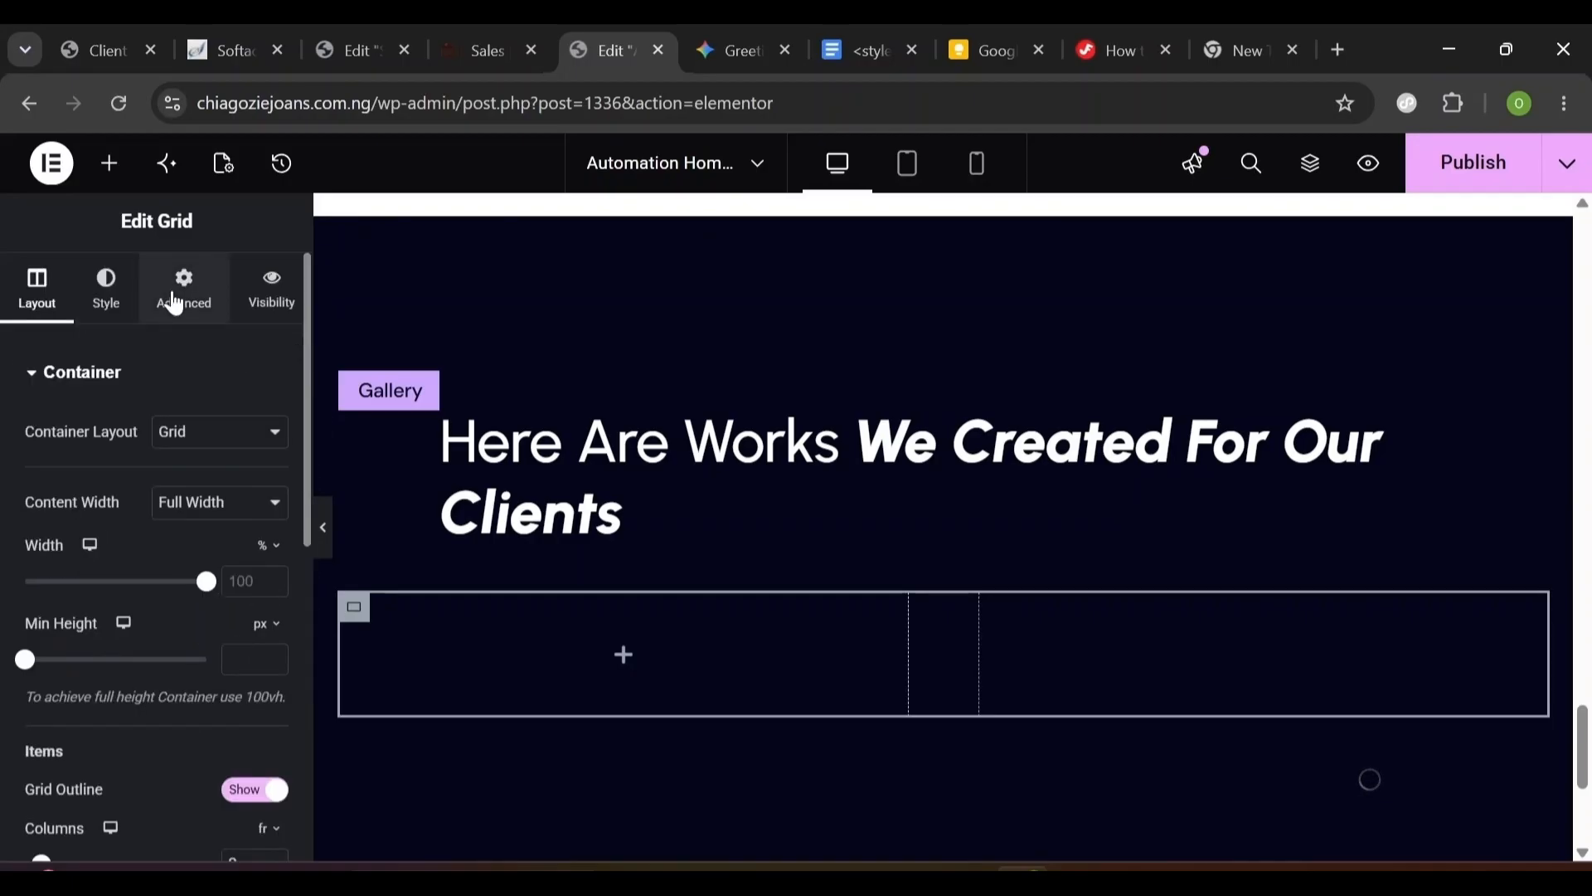
{"action": "left_click", "coordinate": [175, 304]}
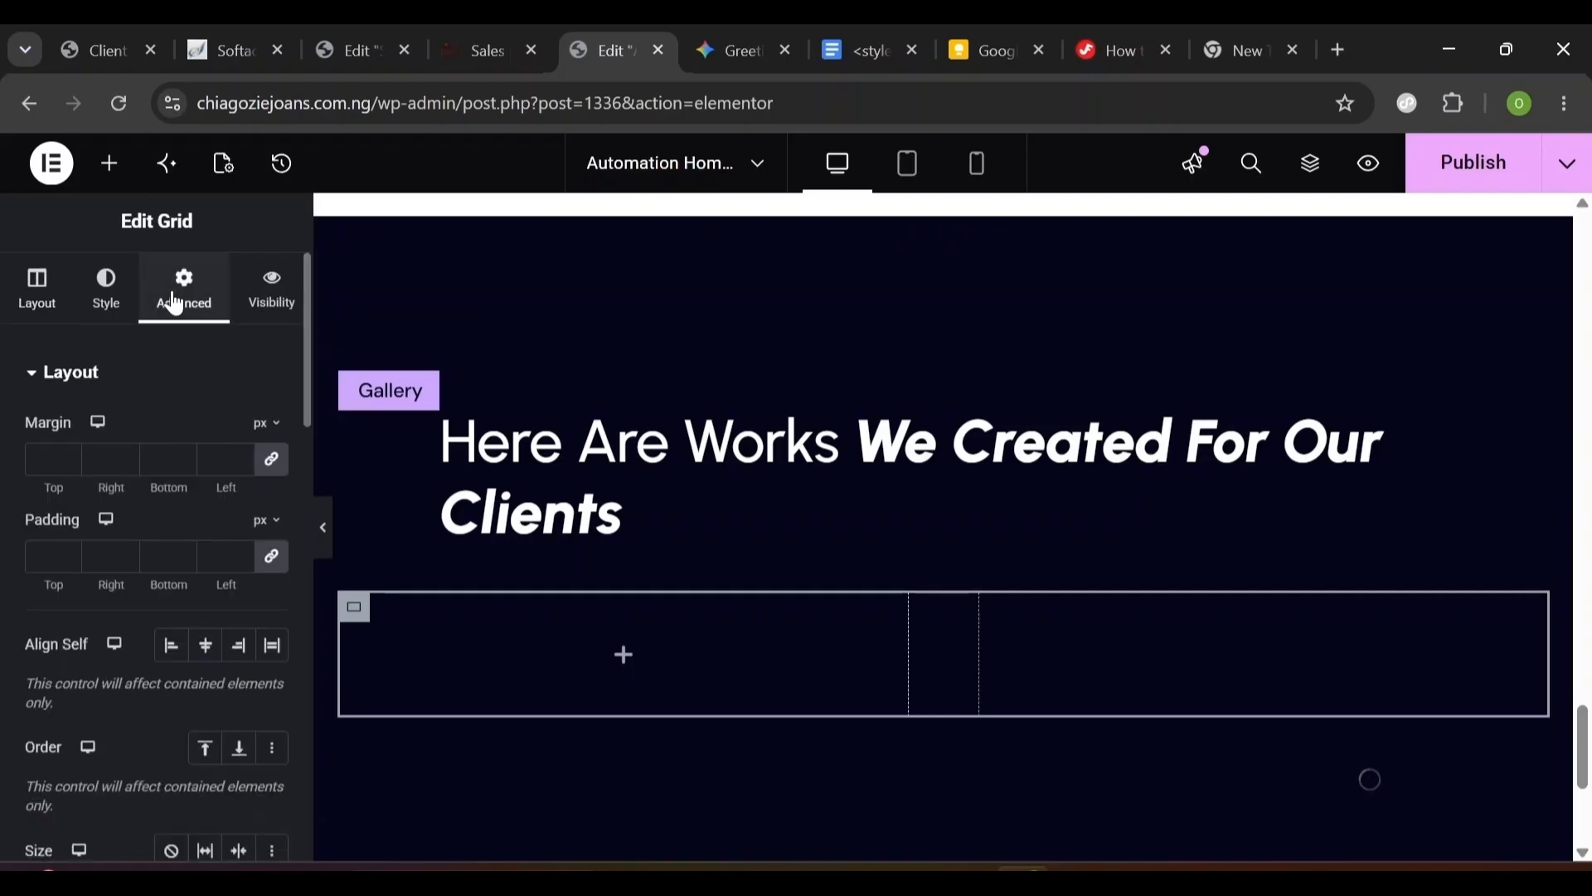
{"action": "left_click", "coordinate": [277, 466]}
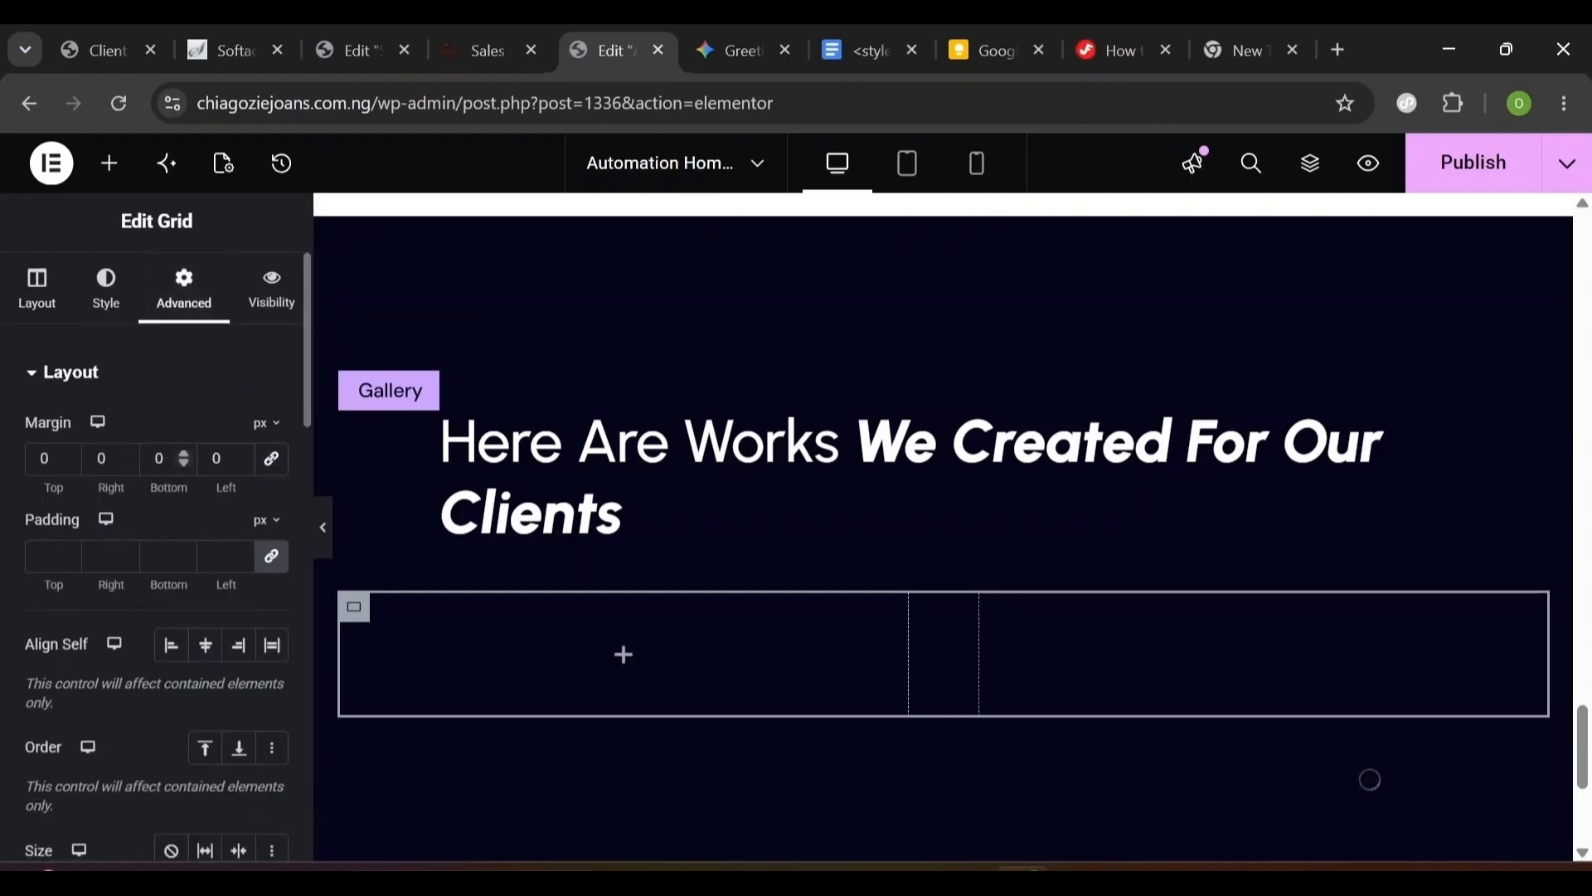
{"action": "double_click", "coordinate": [158, 459]}
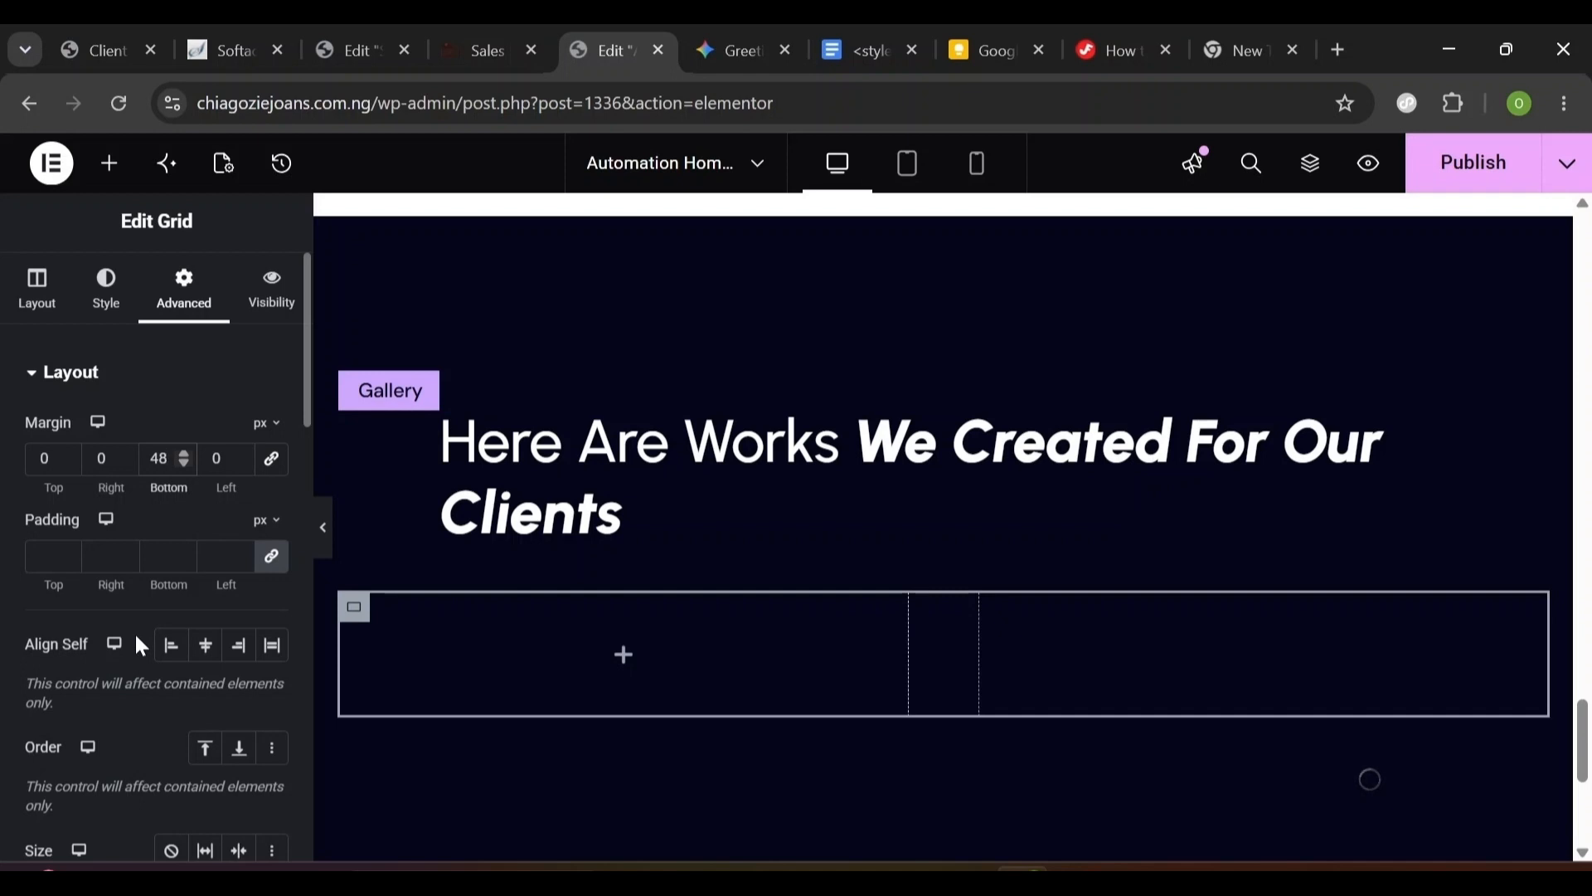
{"action": "left_click", "coordinate": [111, 169]}
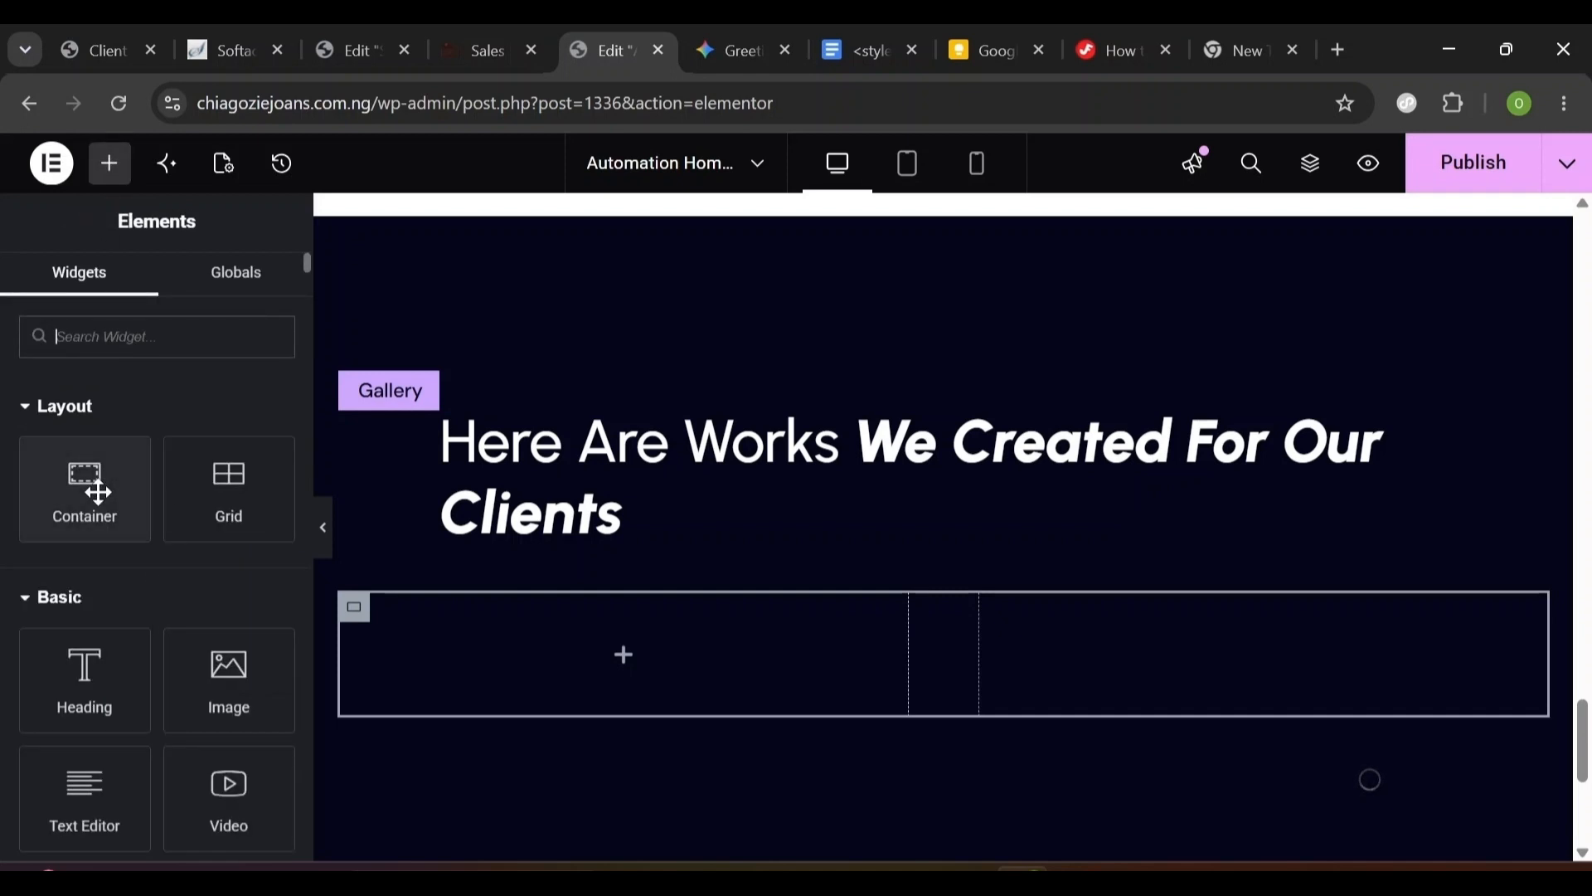
- Add a container to the grid's left cell and rename it 'Column'
{"action": "left_click_drag", "start_coordinate": [98, 492], "coordinate": [485, 628]}
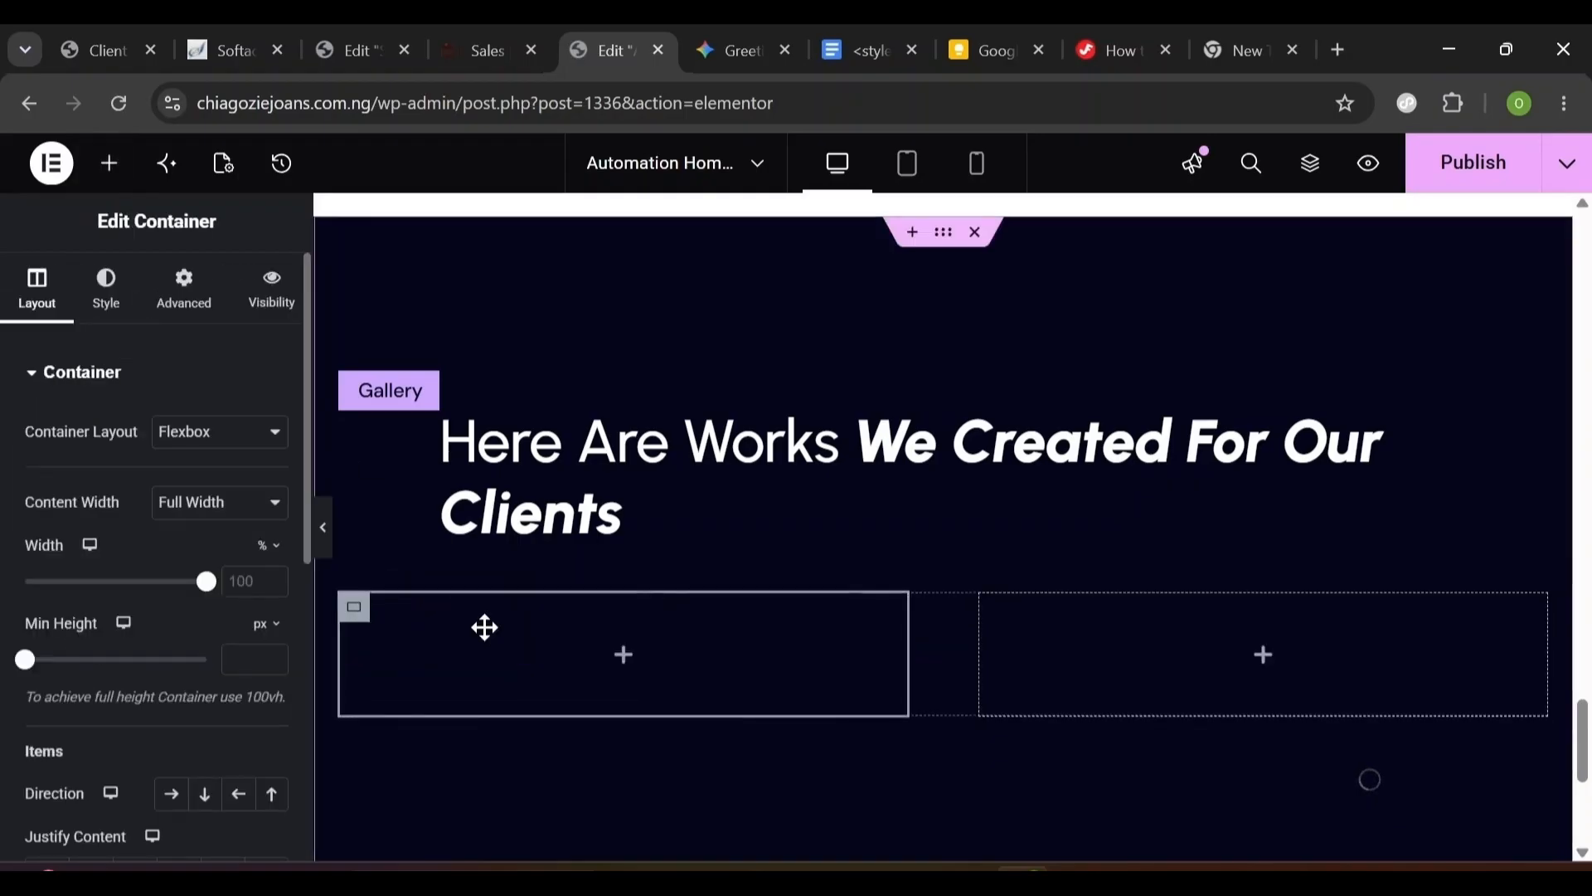
{"action": "left_click", "coordinate": [1310, 163]}
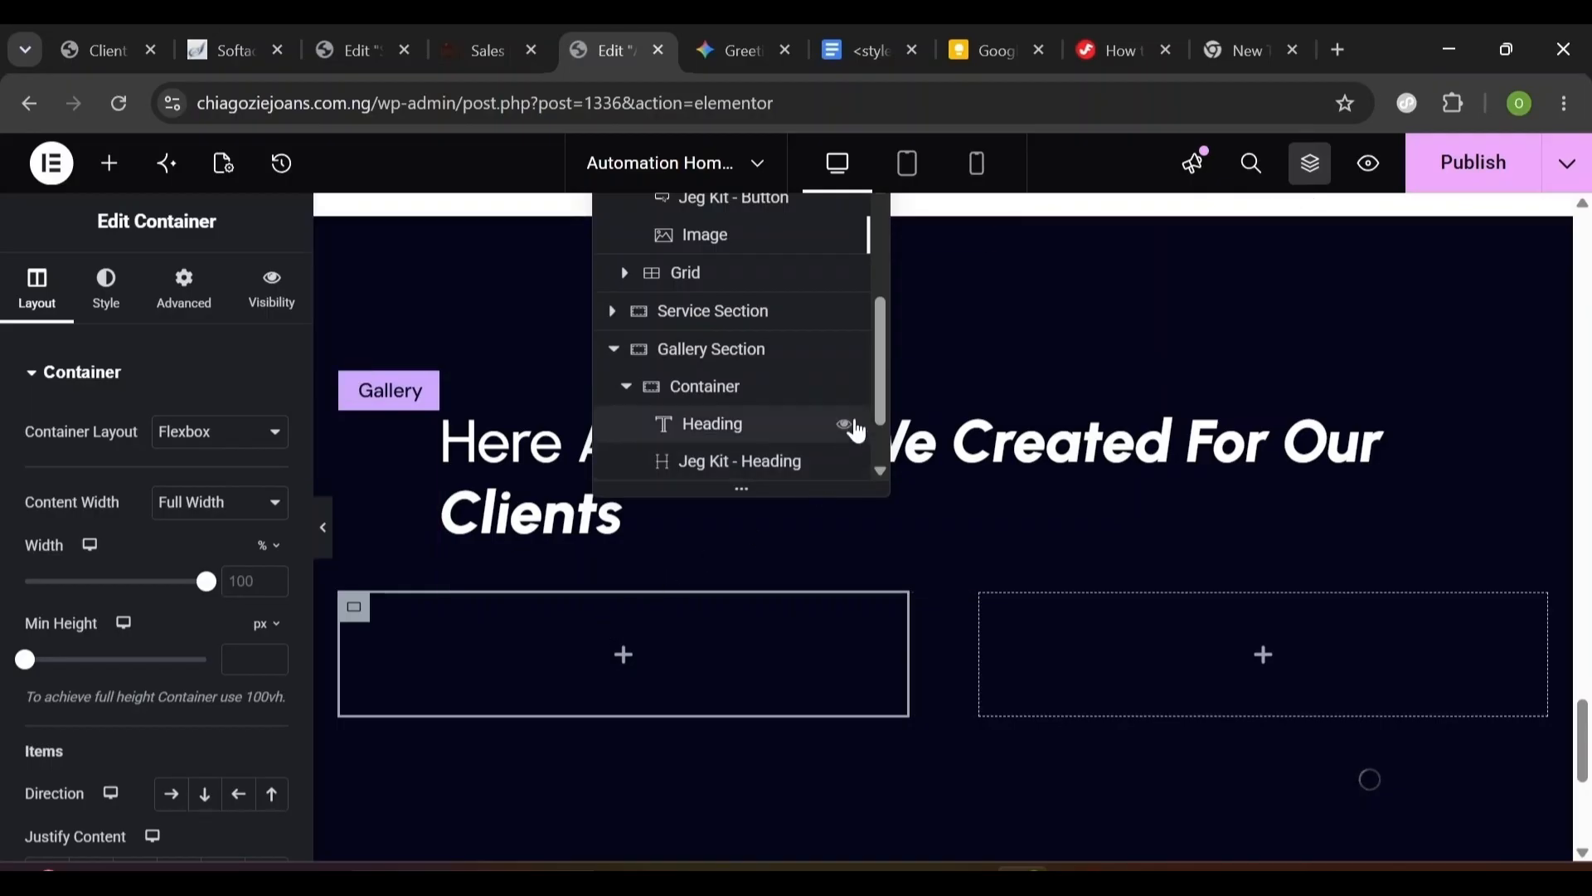
{"action": "scroll", "coordinate": [863, 456], "scroll_direction": "down", "scroll_amount": 1}
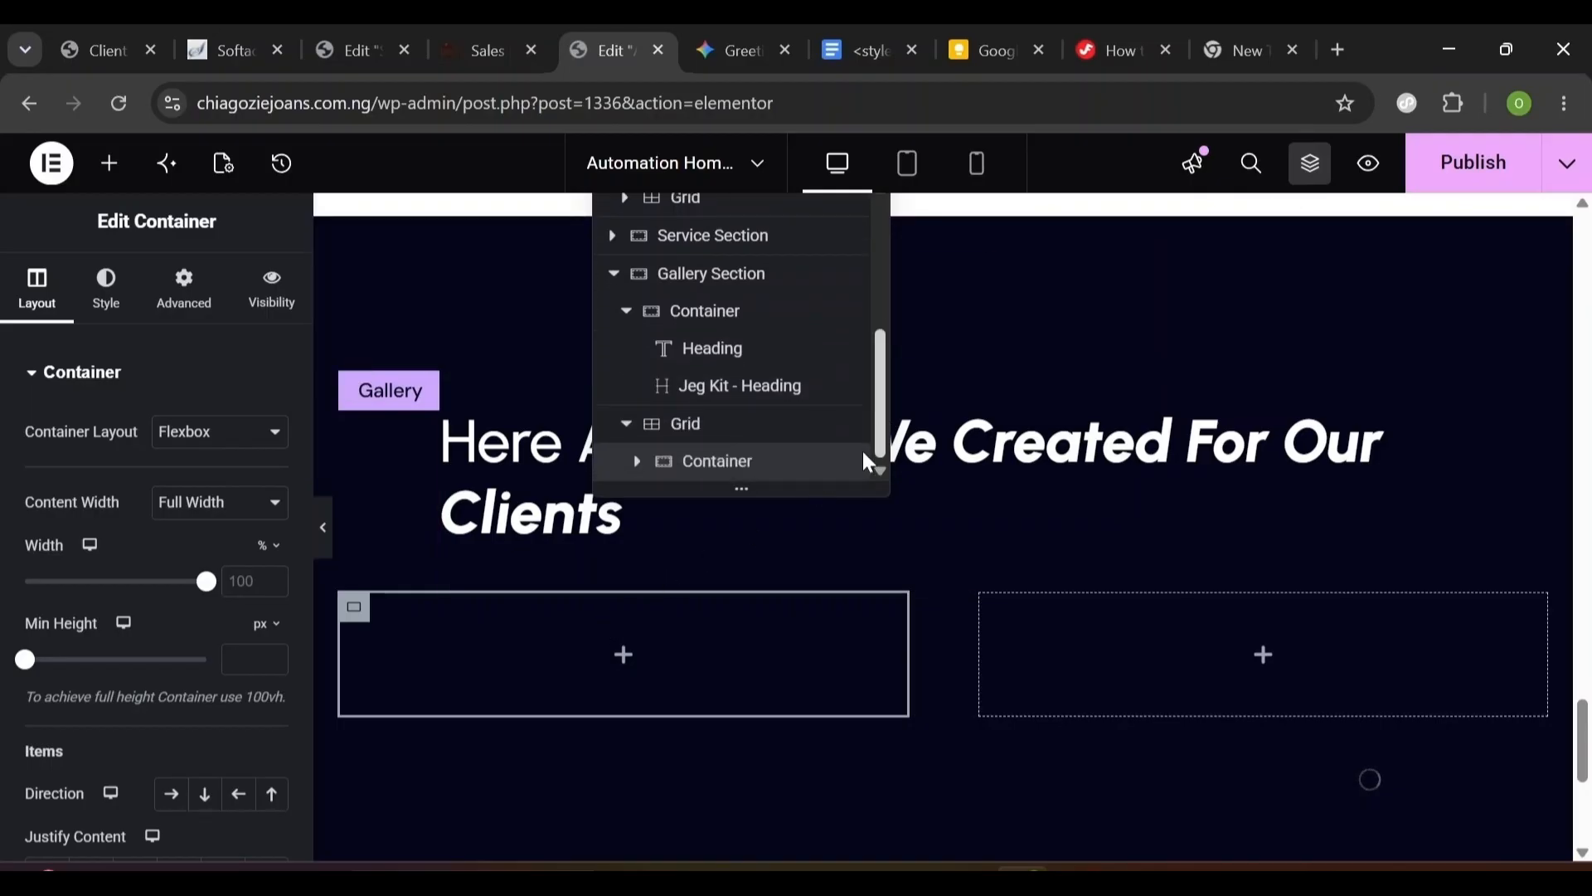
{"action": "double_click", "coordinate": [698, 464]}
{"action": "type", "text": "Card"}
{"action": "key", "text": "Return"}
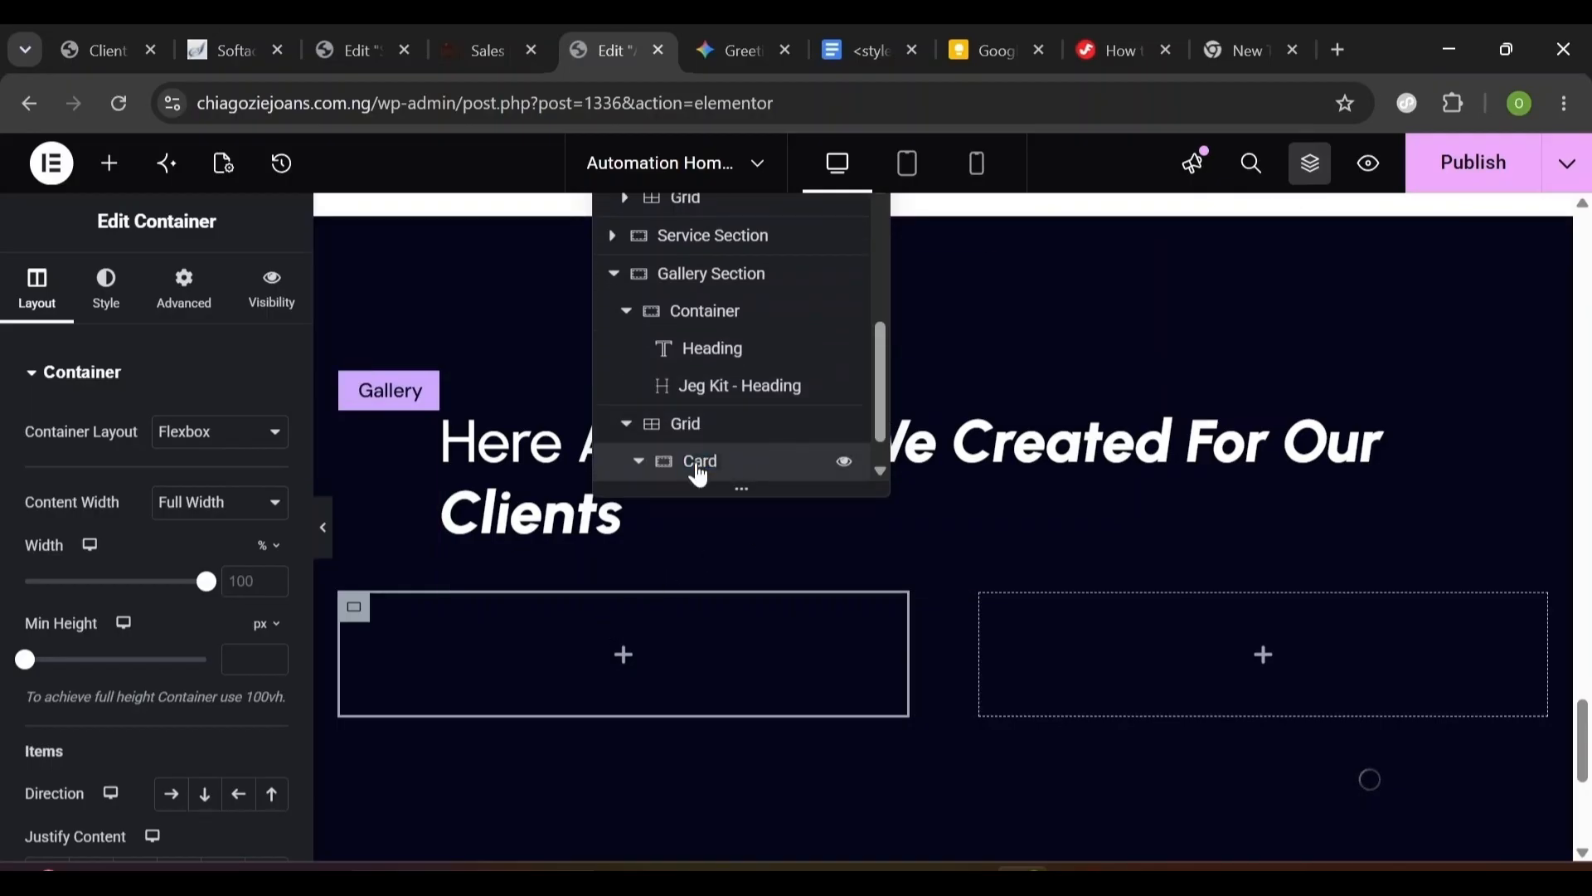
{"action": "type", "text": "umn"}
- Nest a container inside Column and rename it 'Card'
{"action": "left_click", "coordinate": [110, 163]}
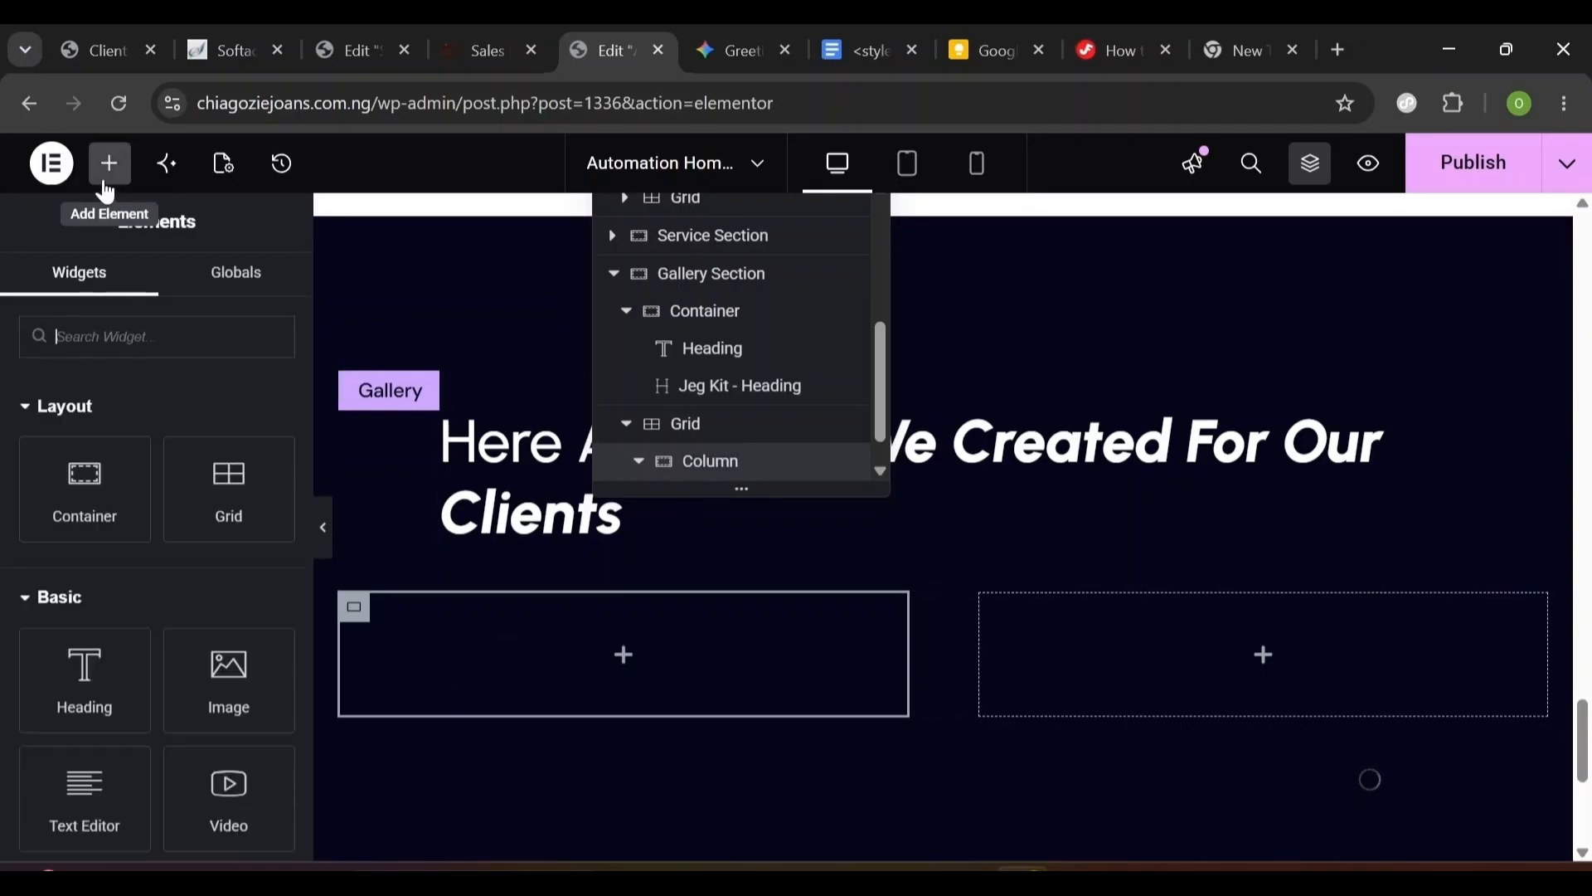
{"action": "left_click_drag", "start_coordinate": [96, 526], "coordinate": [439, 636]}
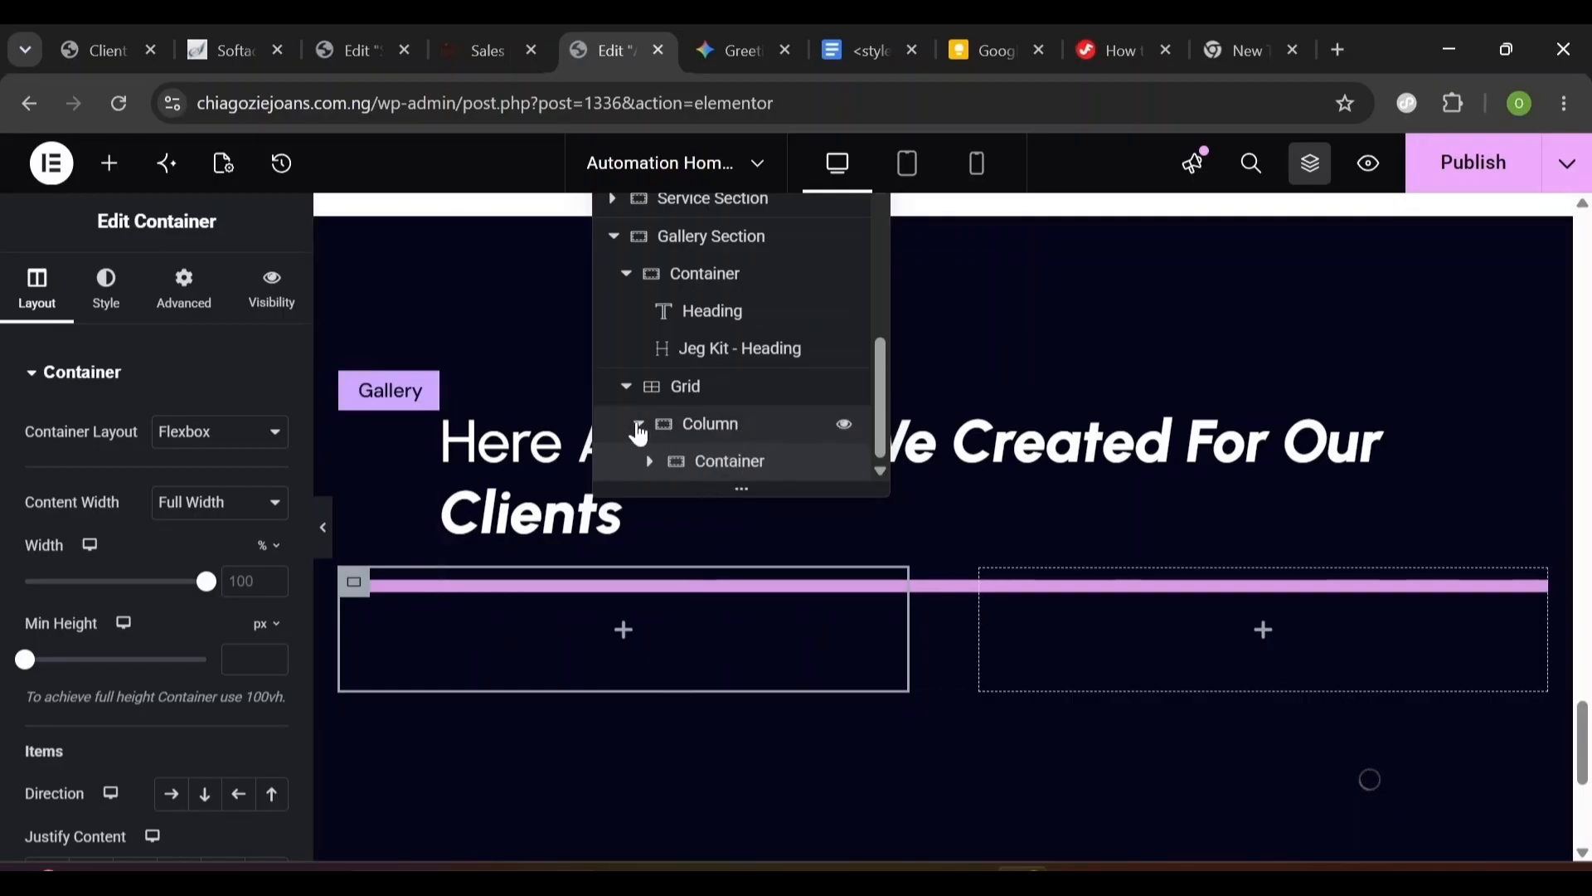
{"action": "left_click", "coordinate": [637, 425]}
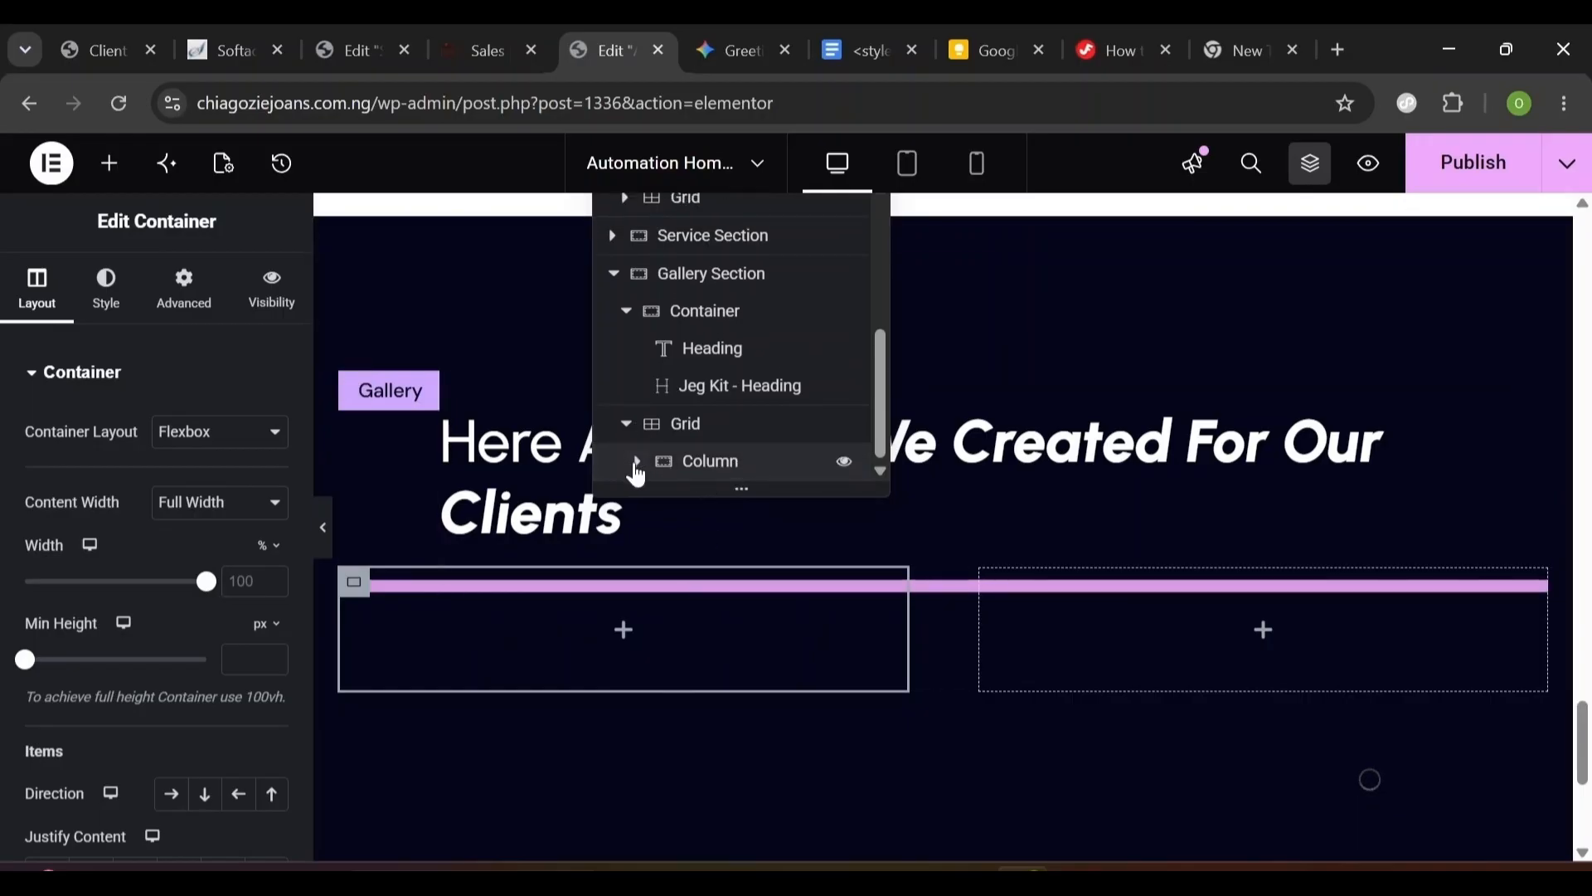
{"action": "left_click", "coordinate": [638, 463]}
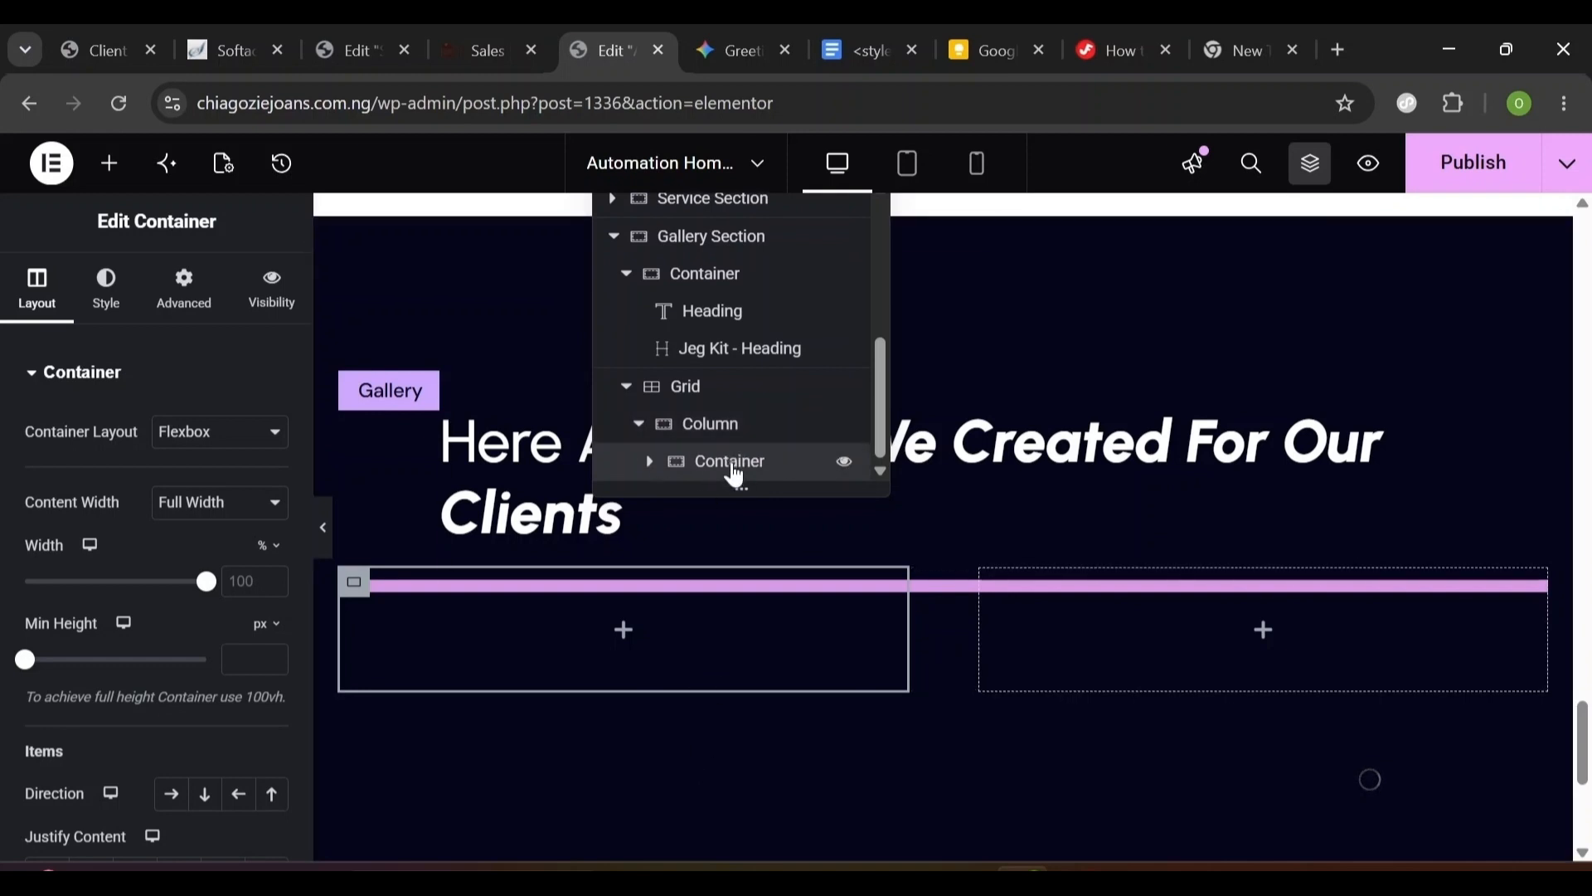
{"action": "double_click", "coordinate": [733, 466]}
{"action": "type", "text": "Card"}
{"action": "key", "text": "Return"}
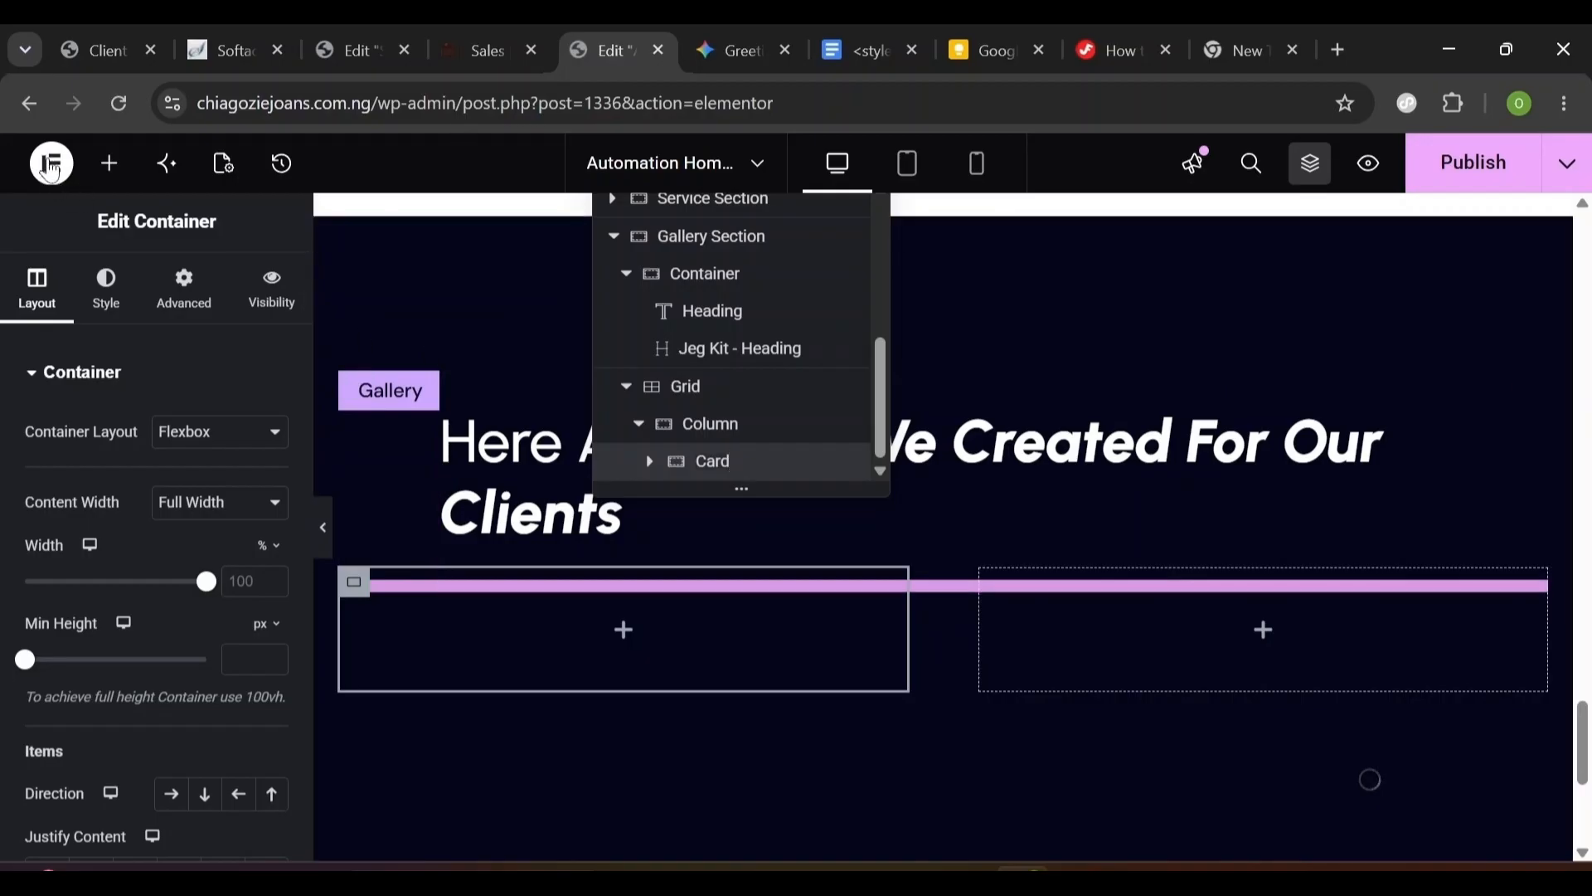
{"action": "left_click", "coordinate": [108, 166]}
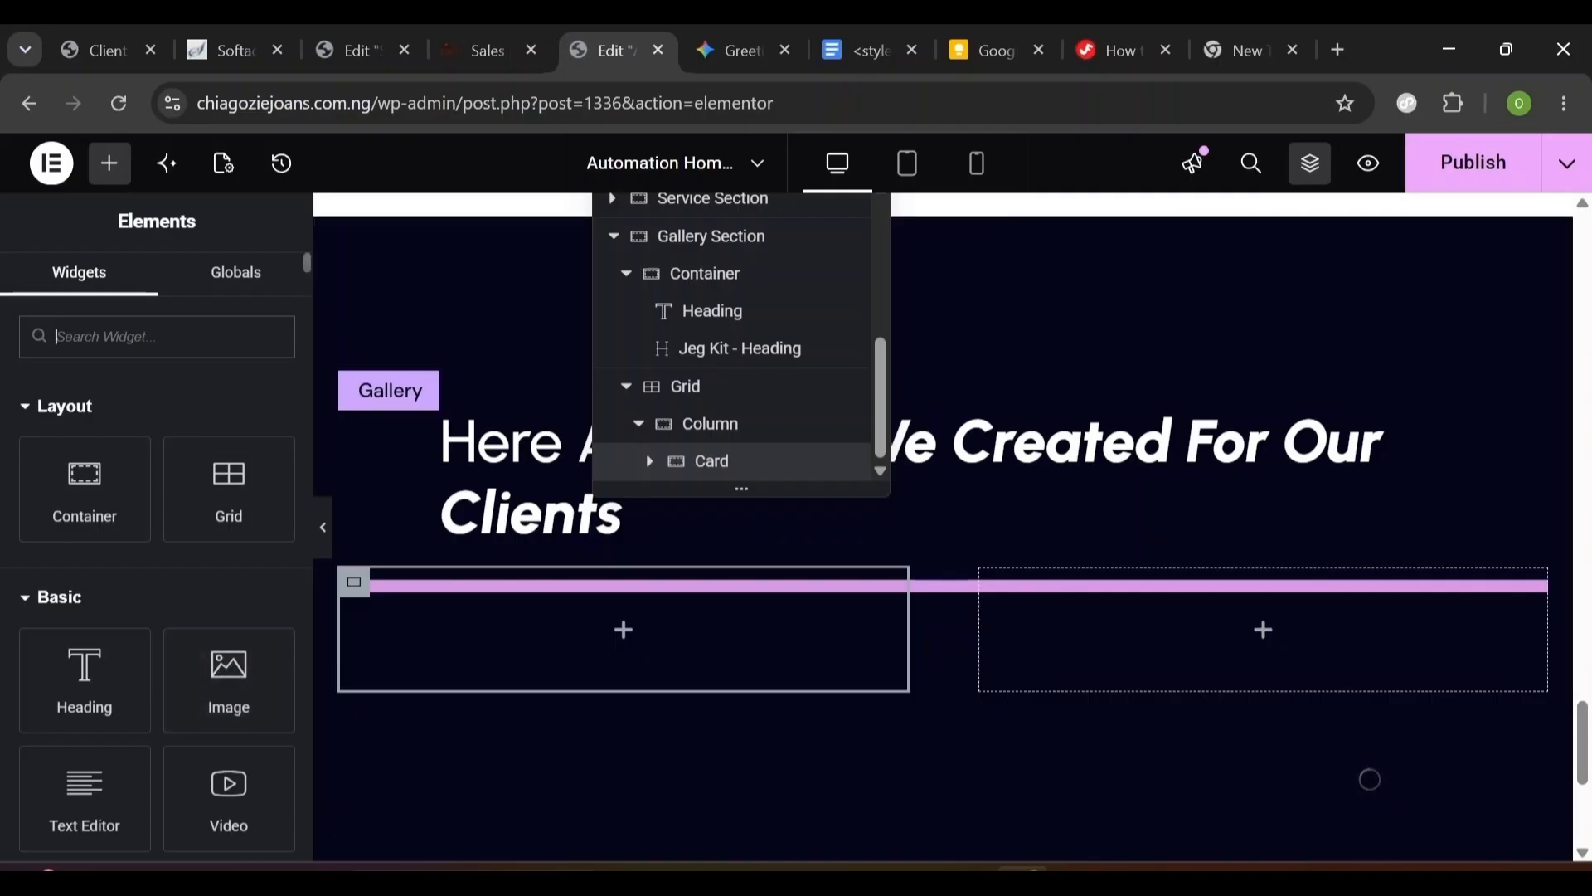
- Add an Image widget to the Card showing the Rectangle-48-1 laptop-and-diagram photo
{"action": "type", "text": "Image"}
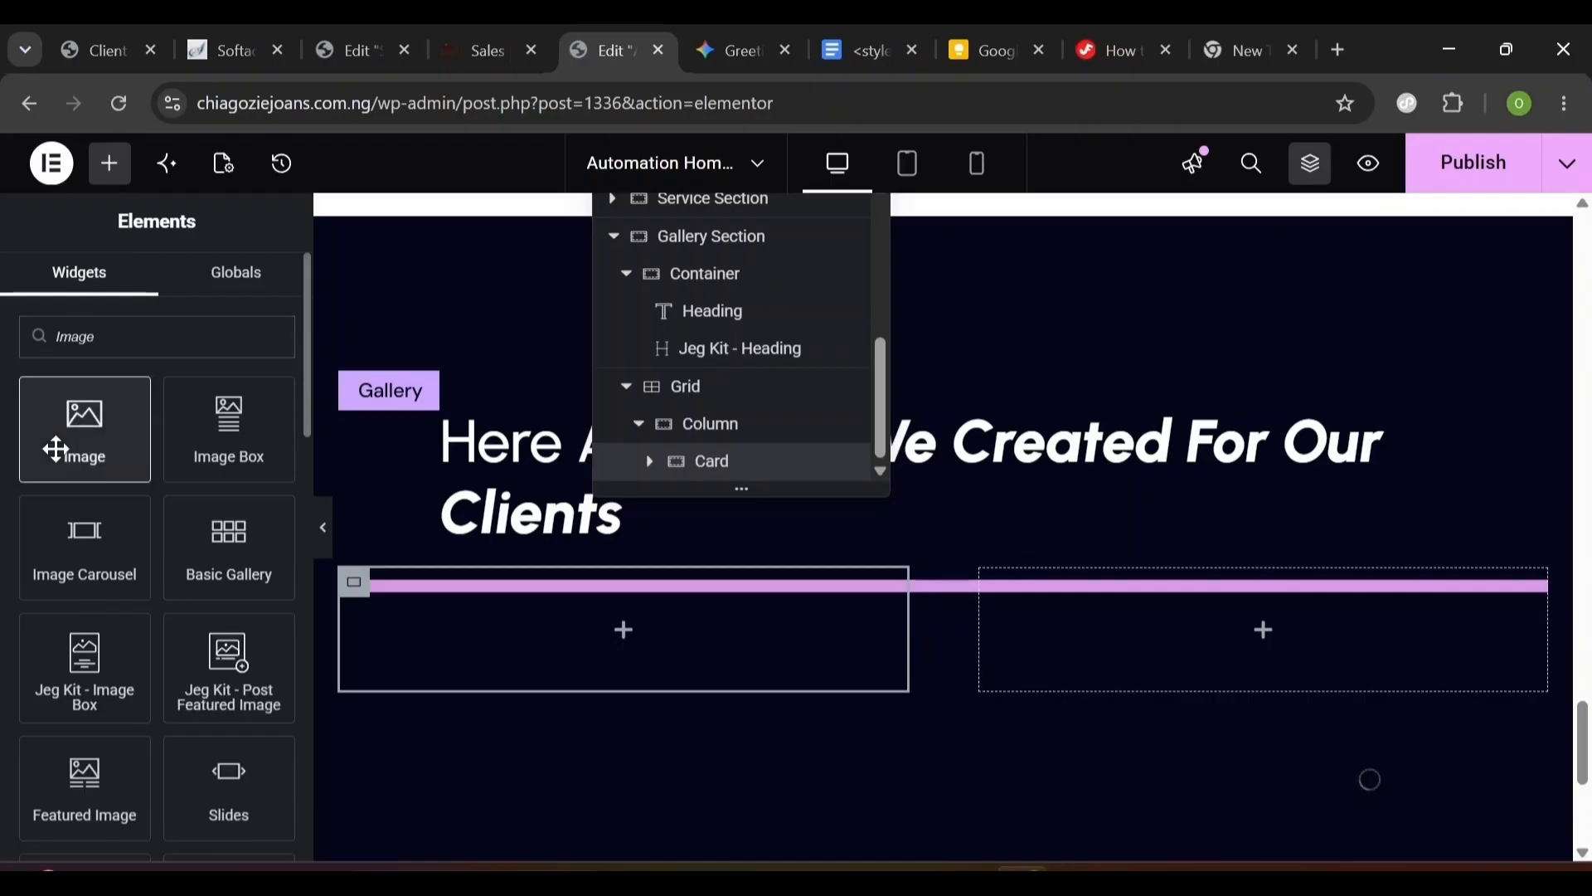
{"action": "left_click_drag", "start_coordinate": [82, 427], "coordinate": [430, 619]}
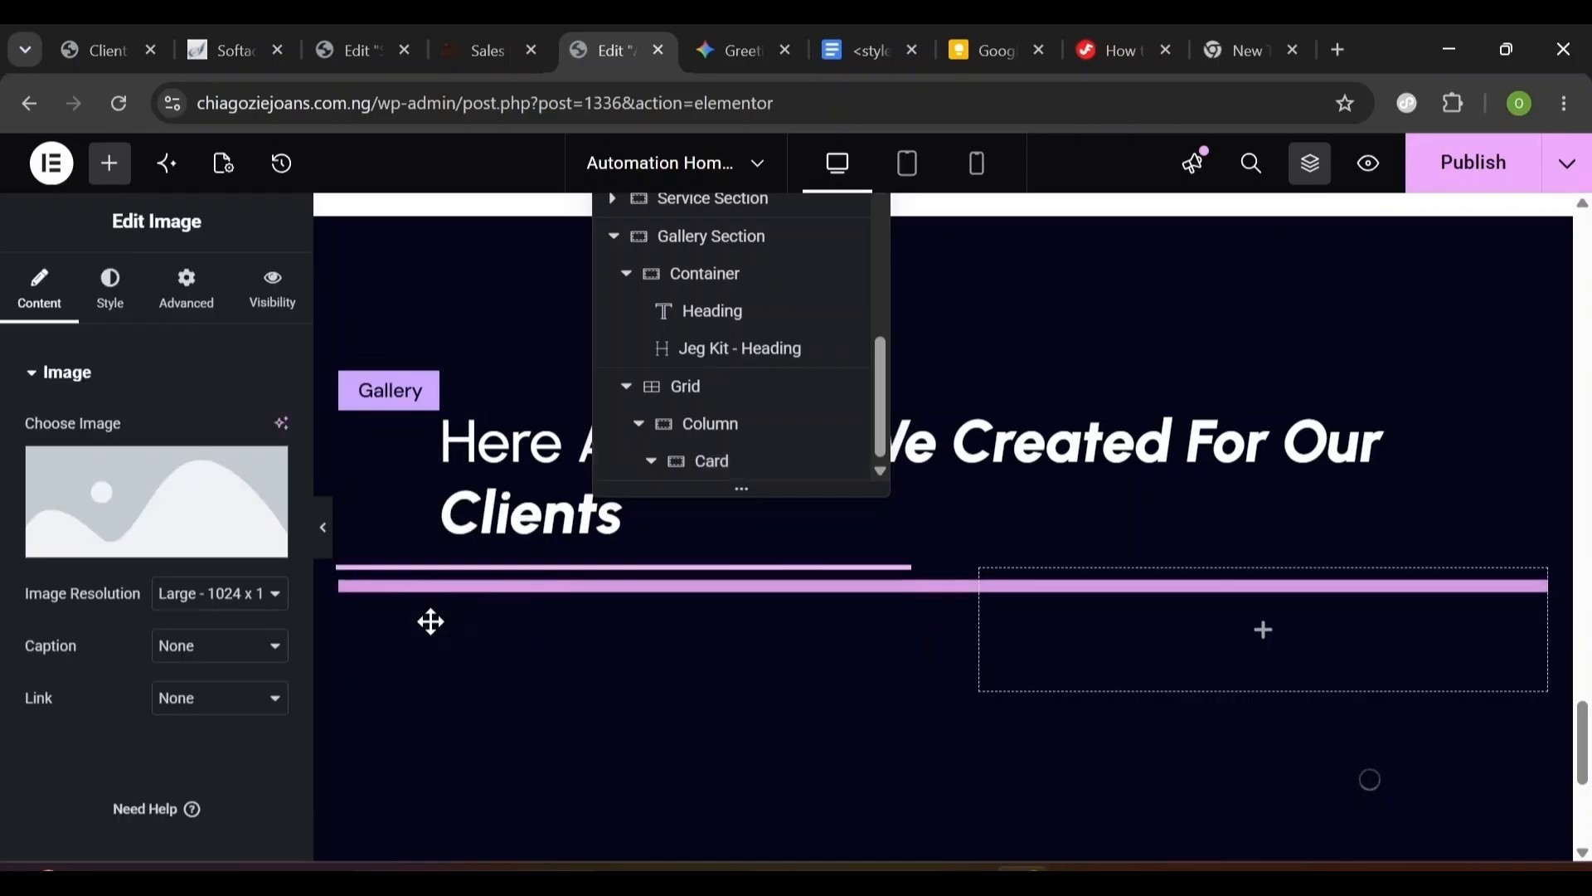
{"action": "scroll", "coordinate": [995, 599], "scroll_direction": "down", "scroll_amount": 4}
{"action": "scroll", "coordinate": [996, 599], "scroll_direction": "up", "scroll_amount": 2}
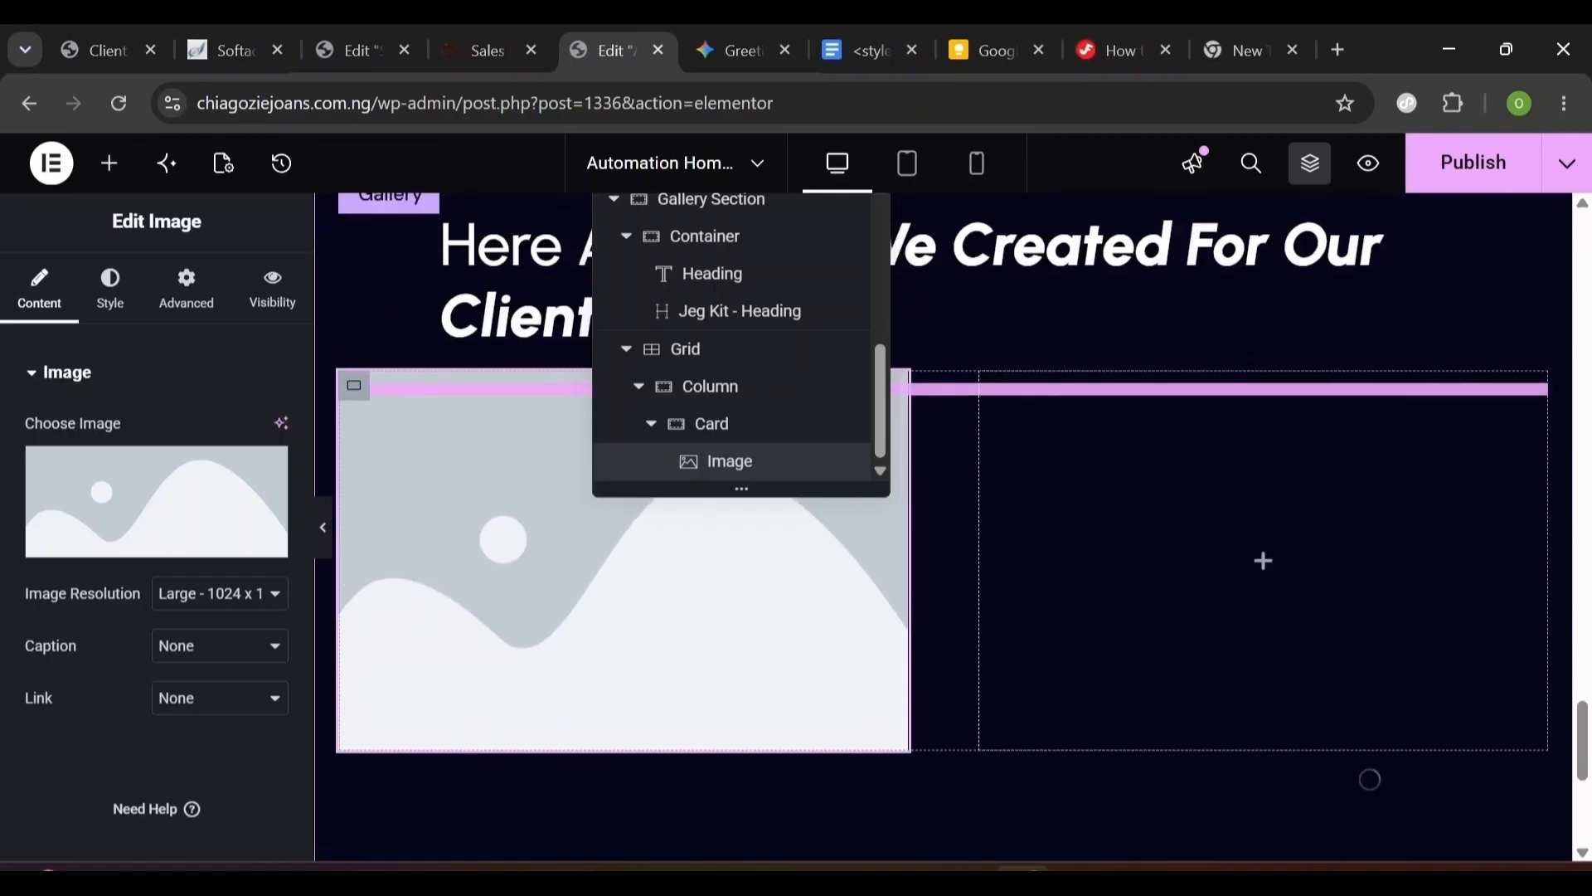
{"action": "left_click", "coordinate": [171, 550]}
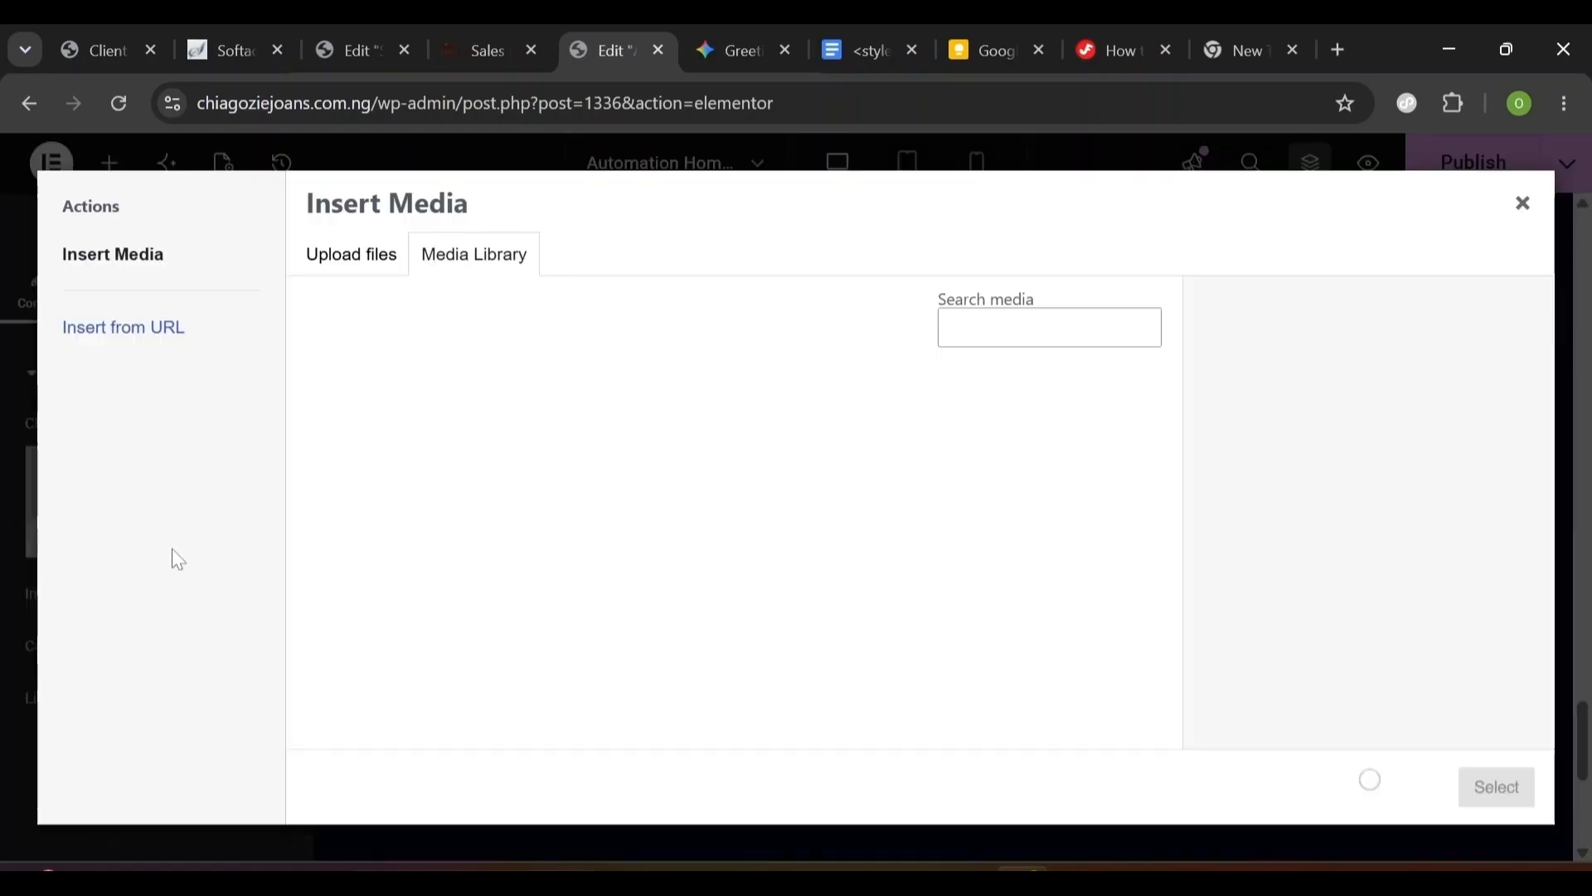
{"action": "left_click", "coordinate": [1050, 556]}
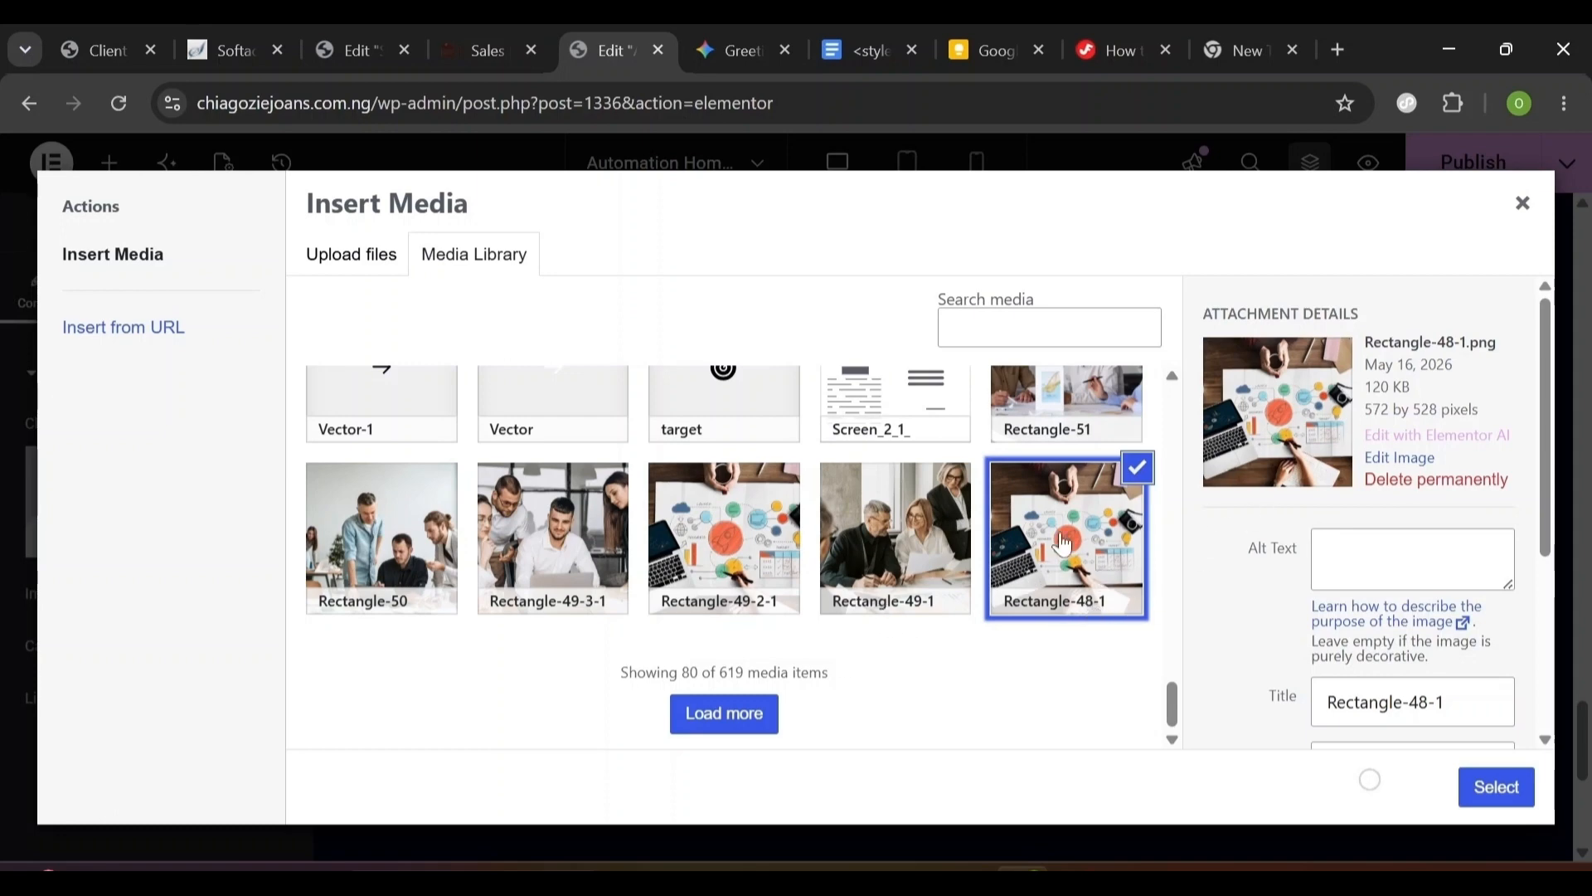
{"action": "left_click", "coordinate": [1497, 788]}
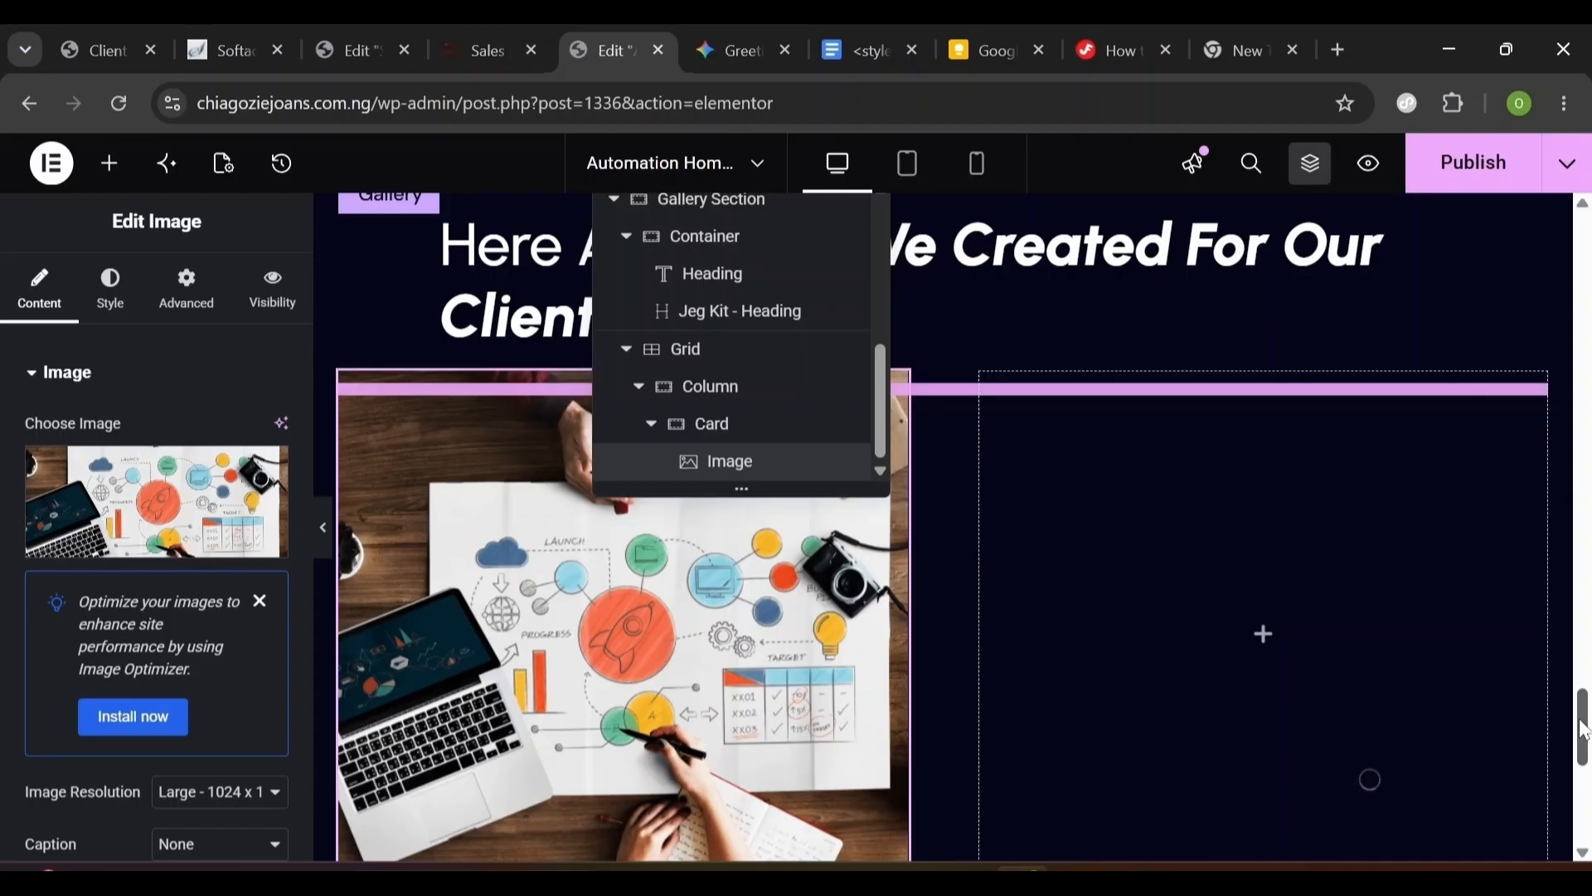
{"action": "left_click_drag", "start_coordinate": [1581, 724], "coordinate": [1581, 733]}
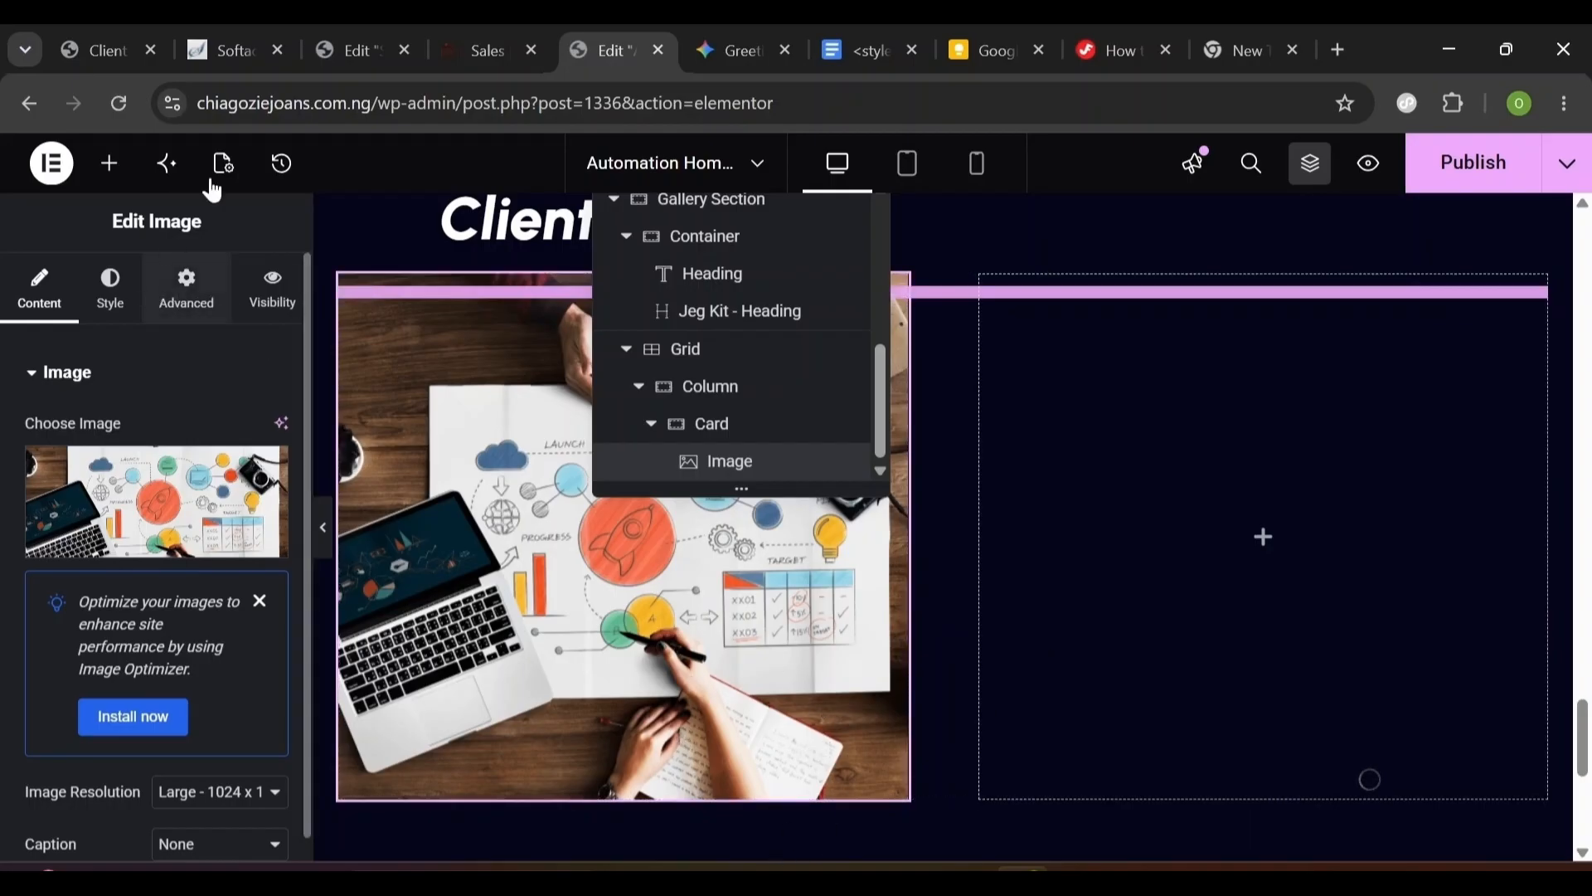
{"action": "left_click", "coordinate": [110, 170]}
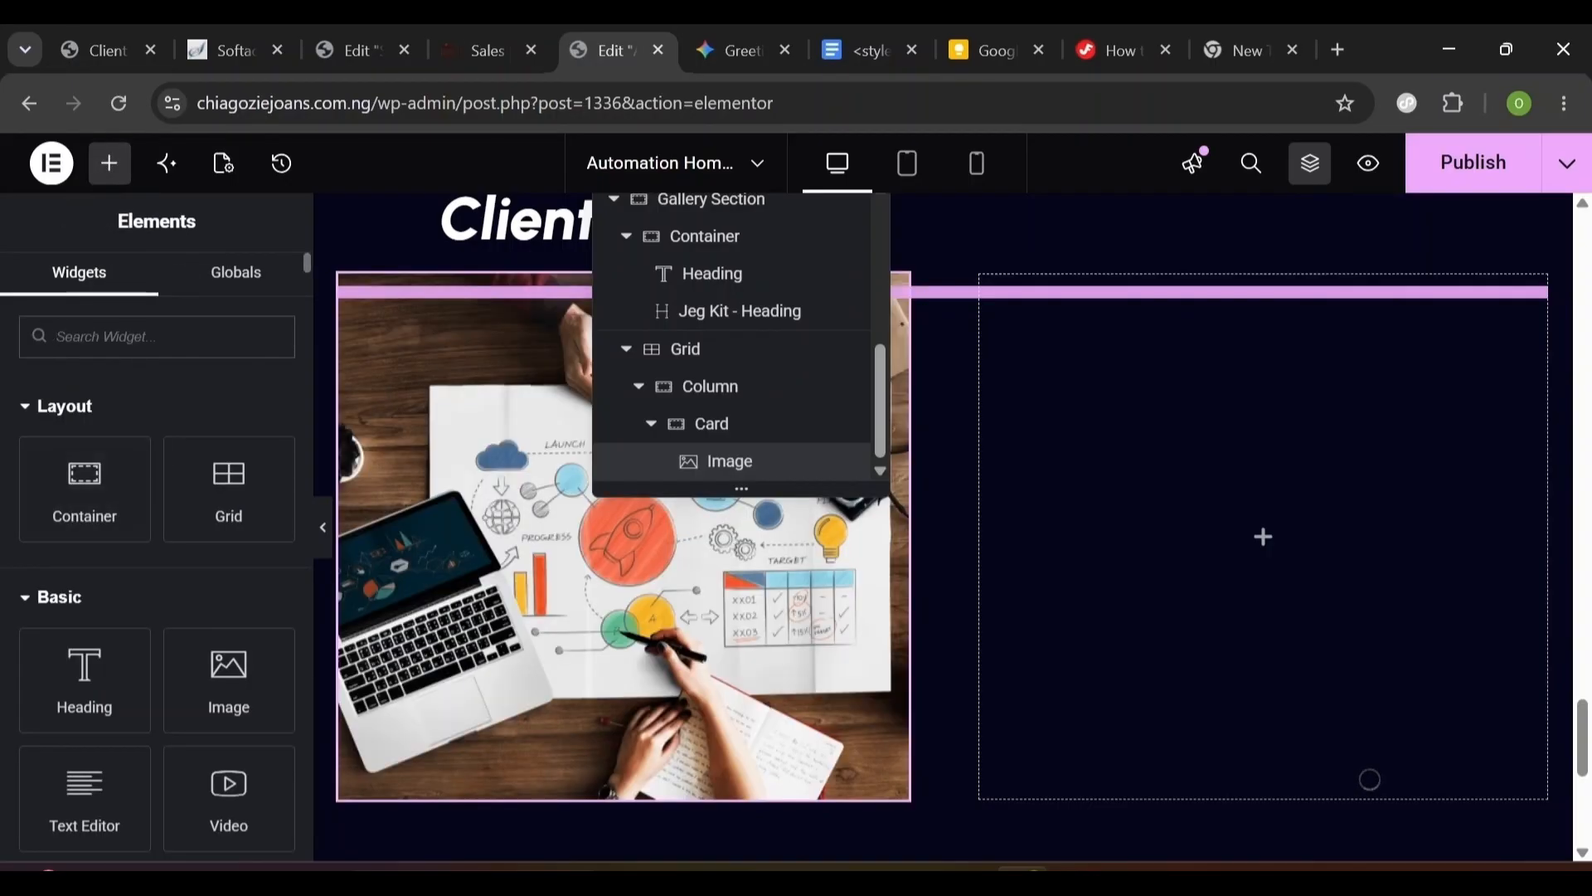
- Add a Heading widget below the card image and select its placeholder text
{"action": "type", "text": "Heading"}
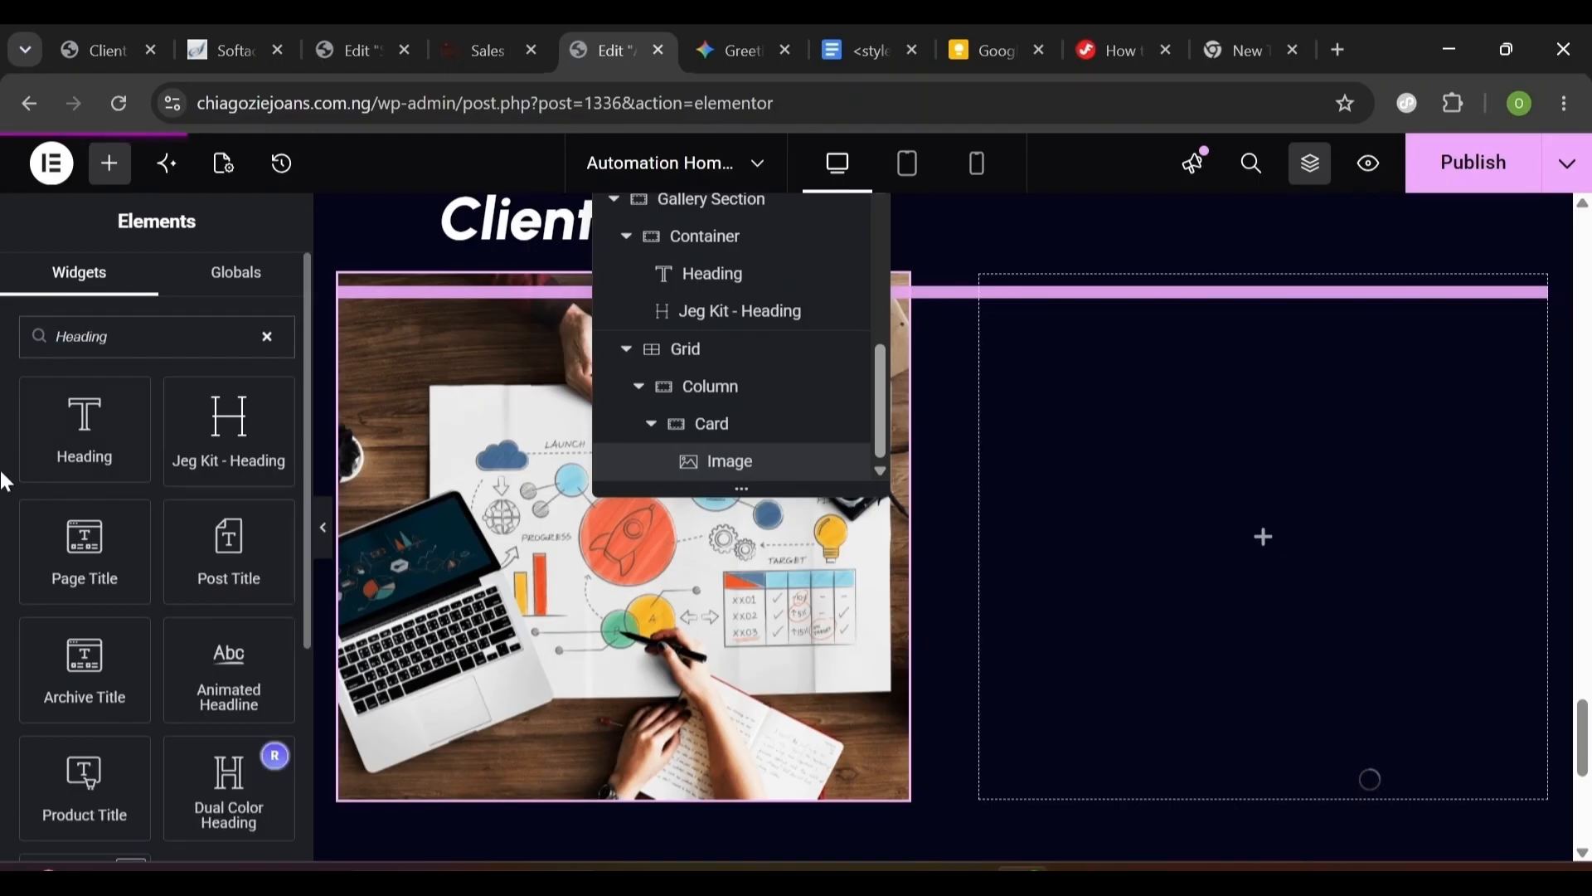
{"action": "left_click_drag", "start_coordinate": [78, 445], "coordinate": [409, 810]}
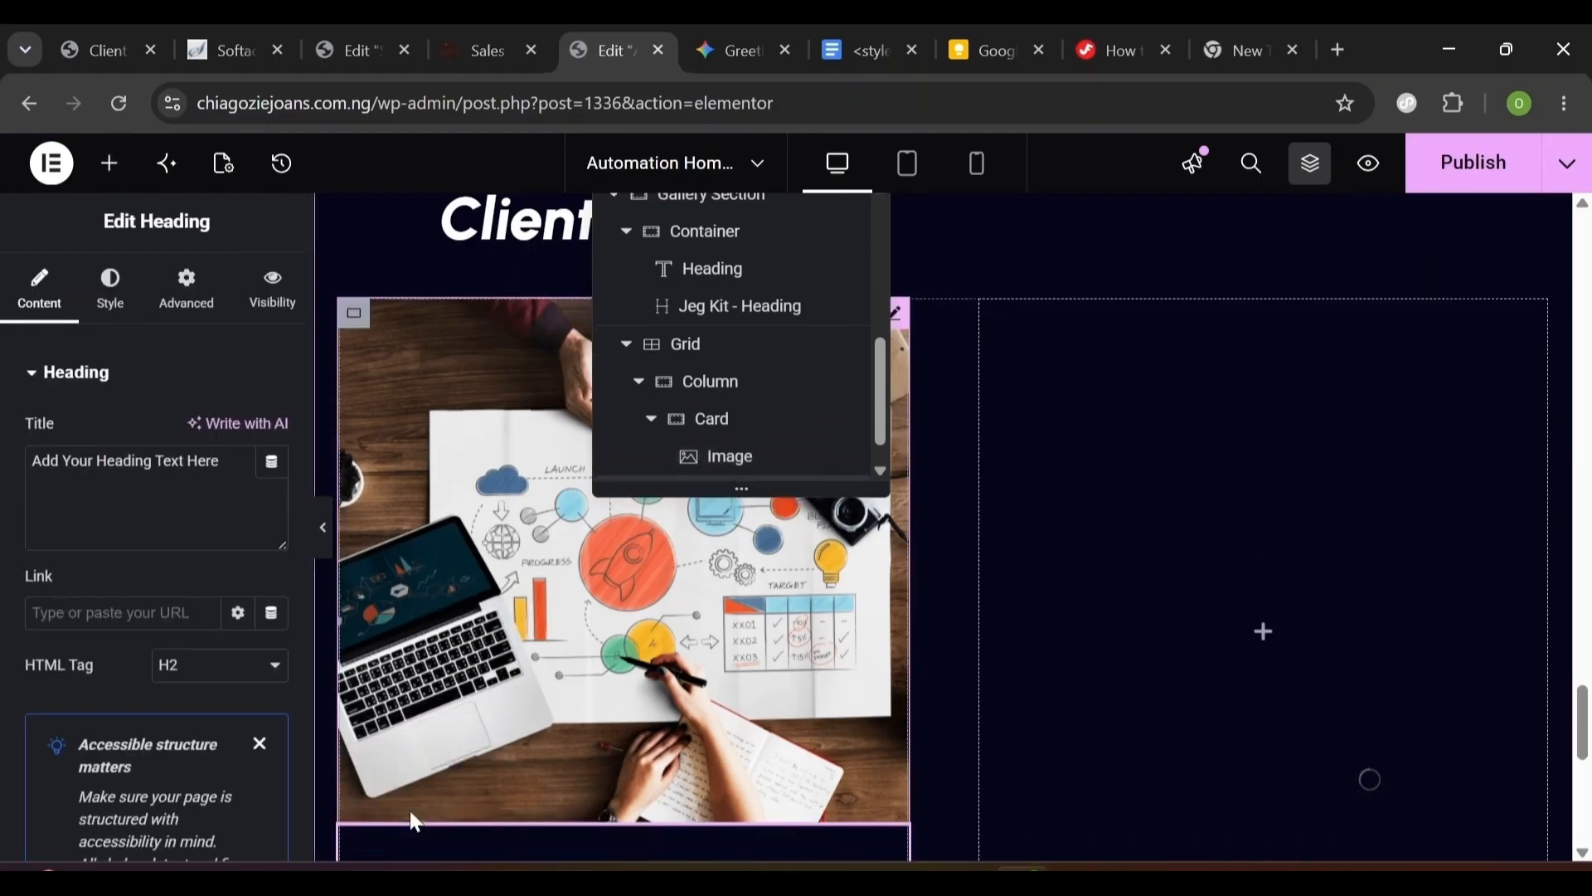
{"action": "triple_click", "coordinate": [124, 462]}
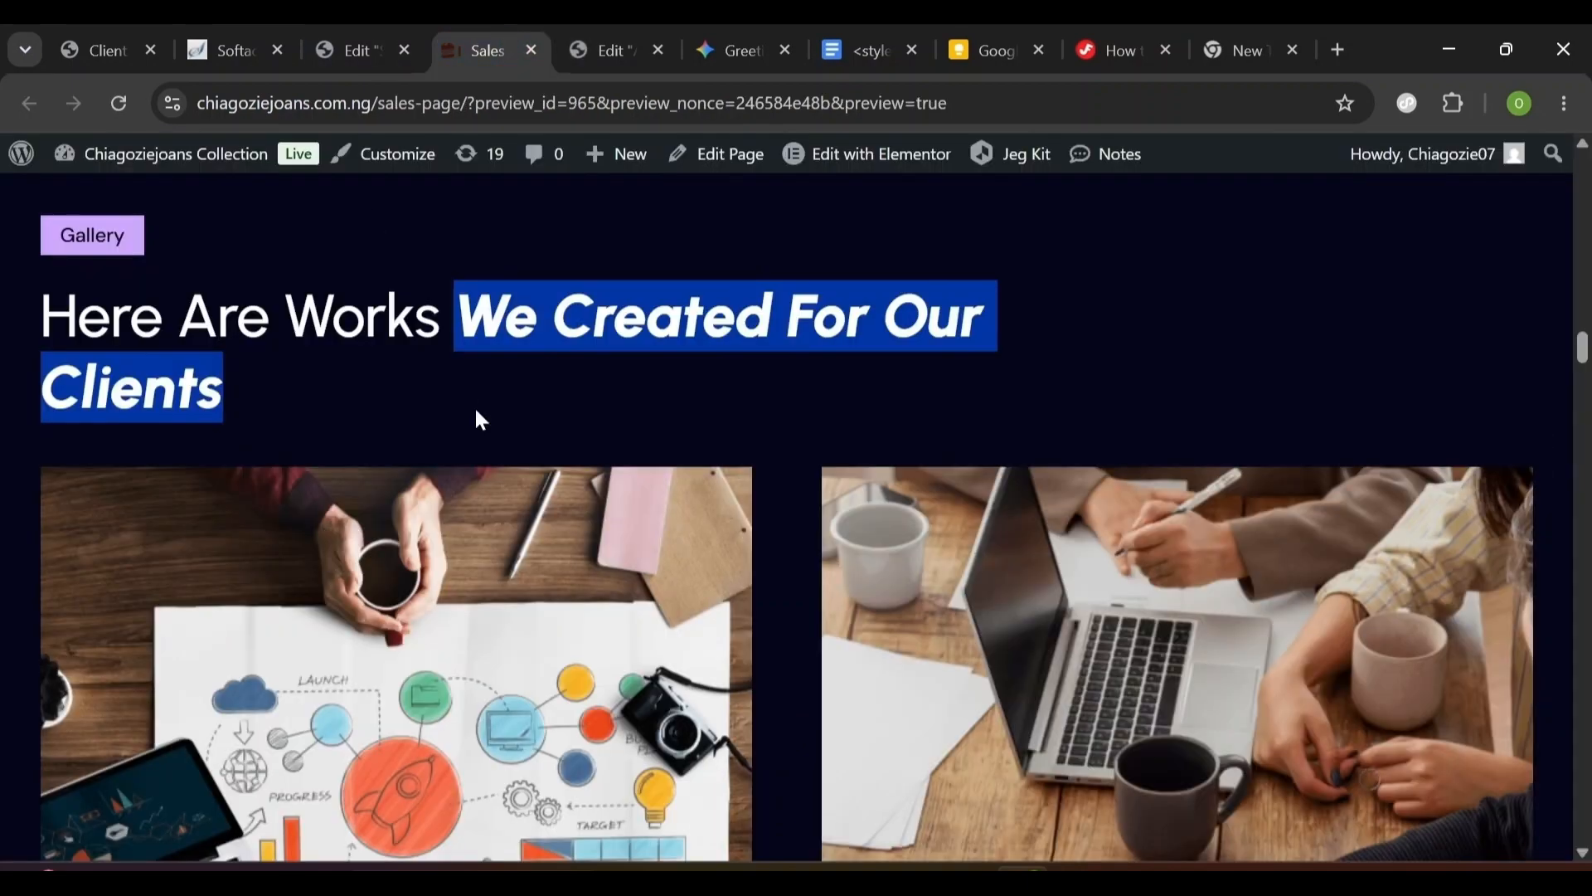
{"action": "scroll", "coordinate": [480, 418], "scroll_direction": "down", "scroll_amount": 5}
{"action": "key", "text": "ctrl+Tab"}
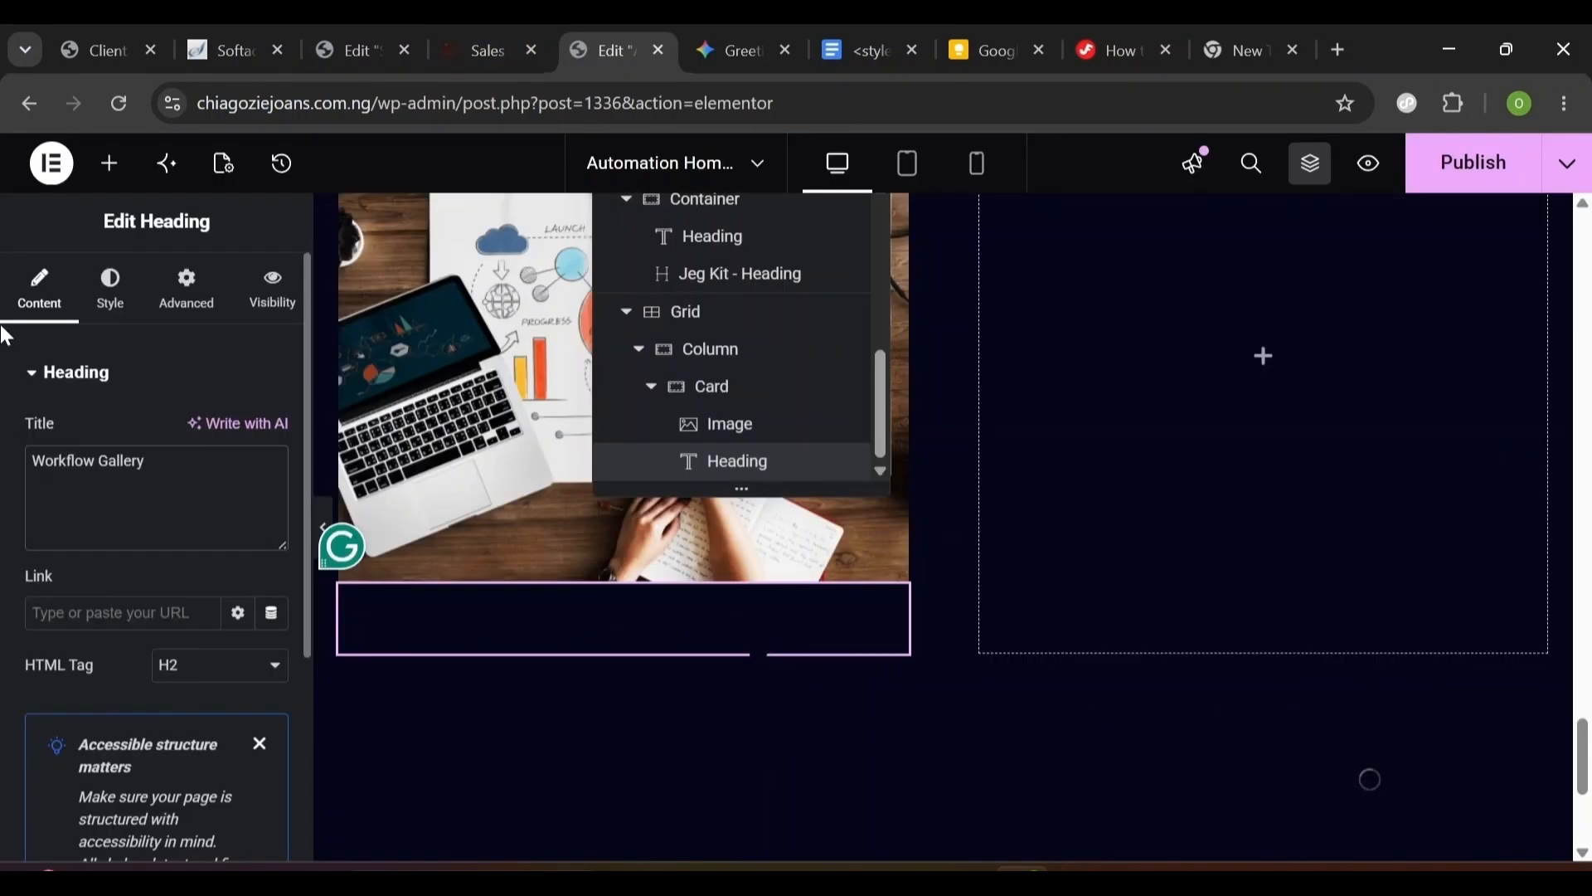
- Left-align the card heading in Urbanist, size 32, weight 600 (semi-bold)
{"action": "left_click", "coordinate": [110, 291]}
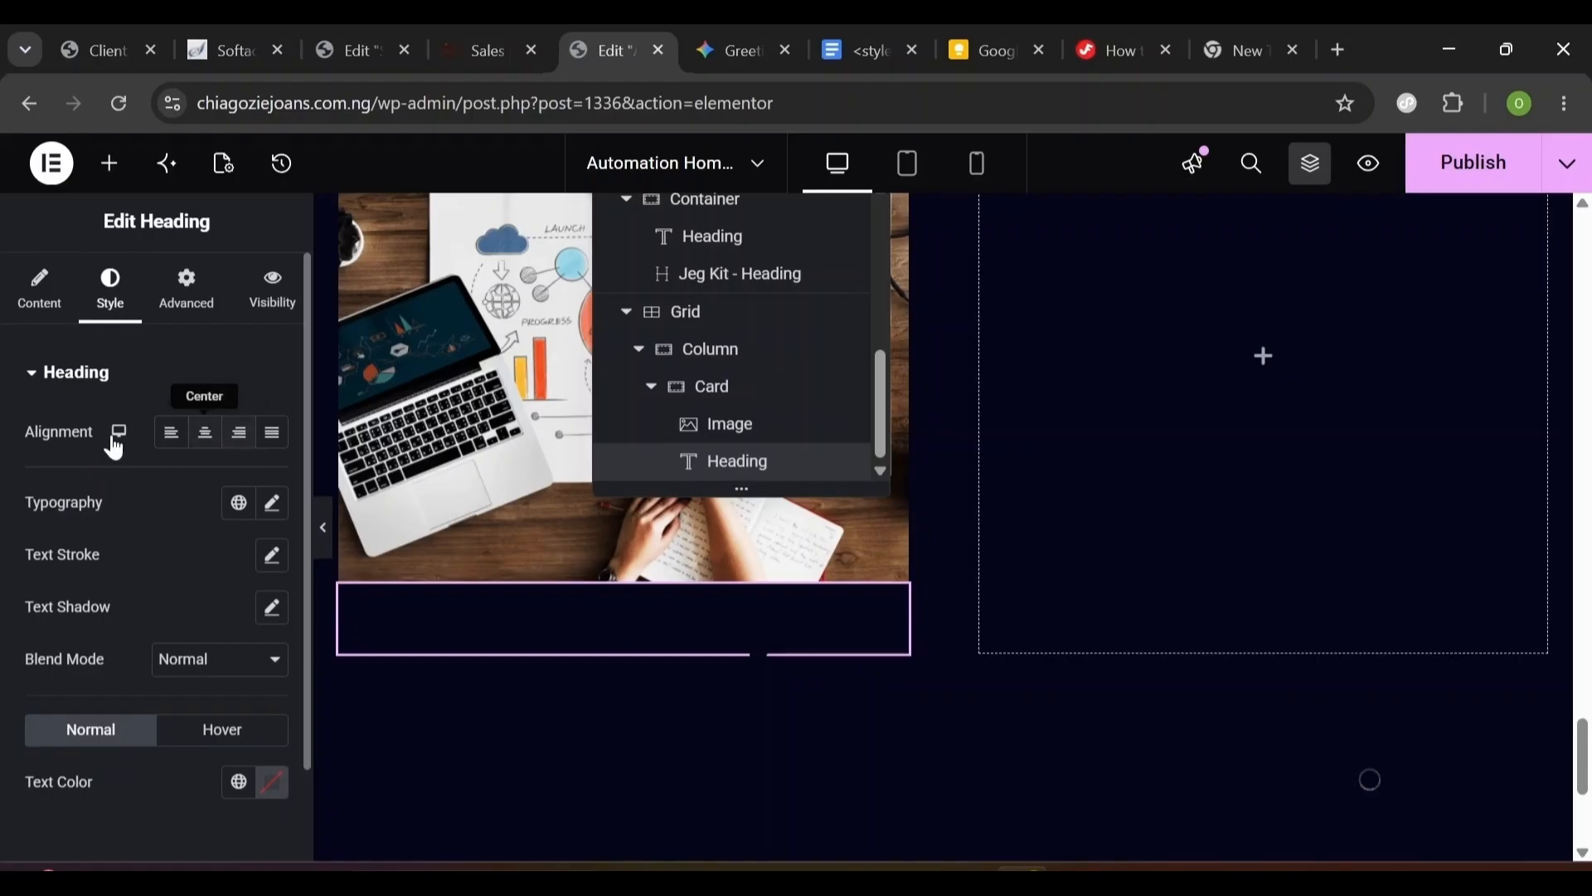
{"action": "left_click", "coordinate": [171, 435]}
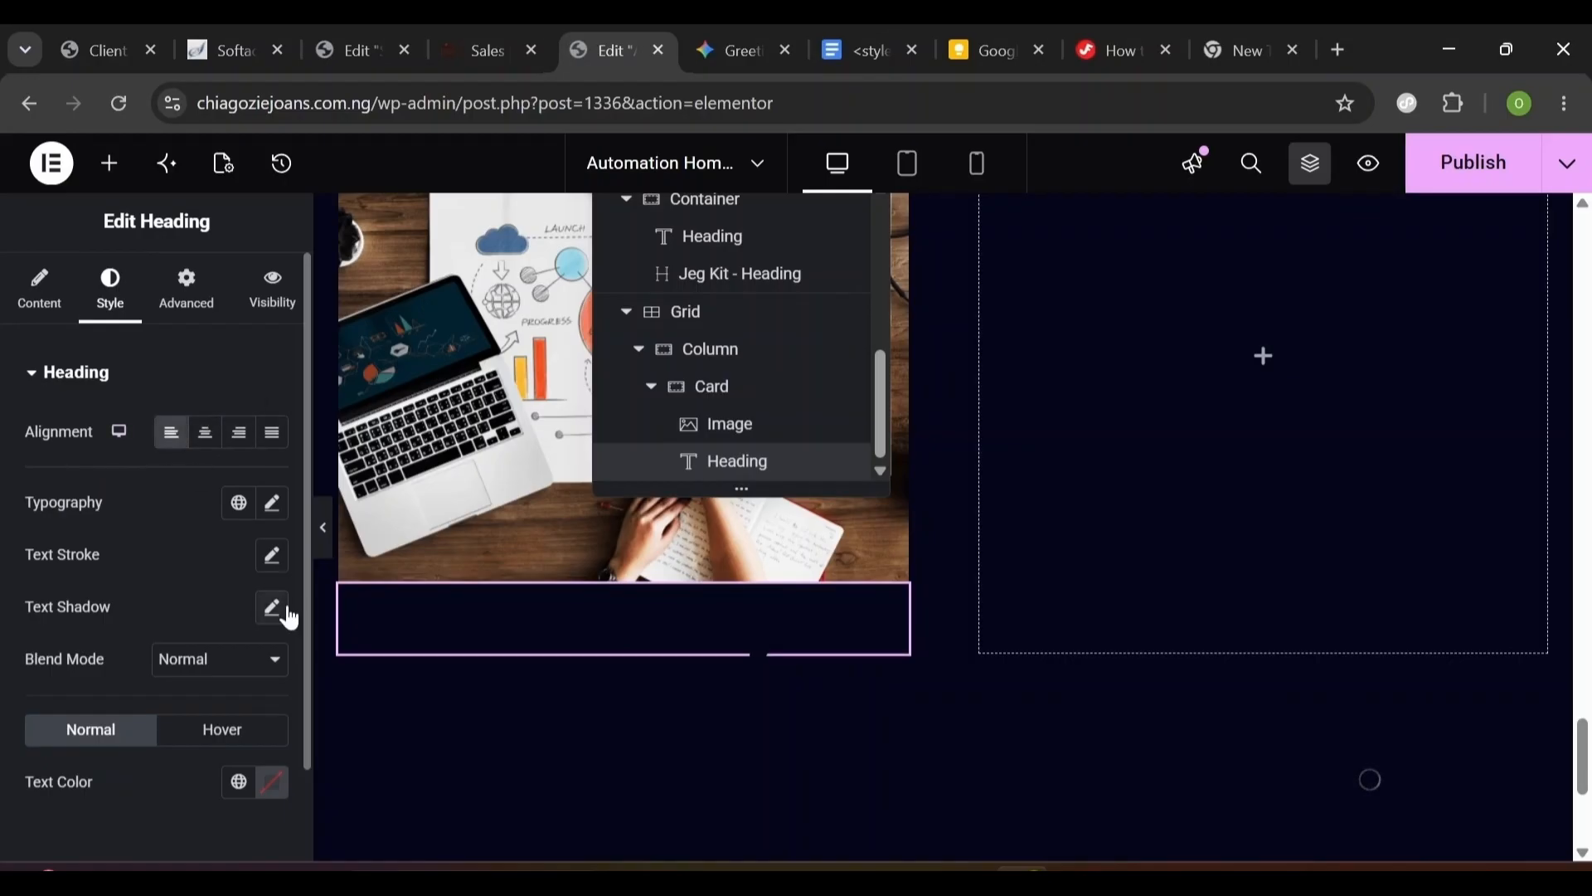
{"action": "left_click", "coordinate": [272, 503]}
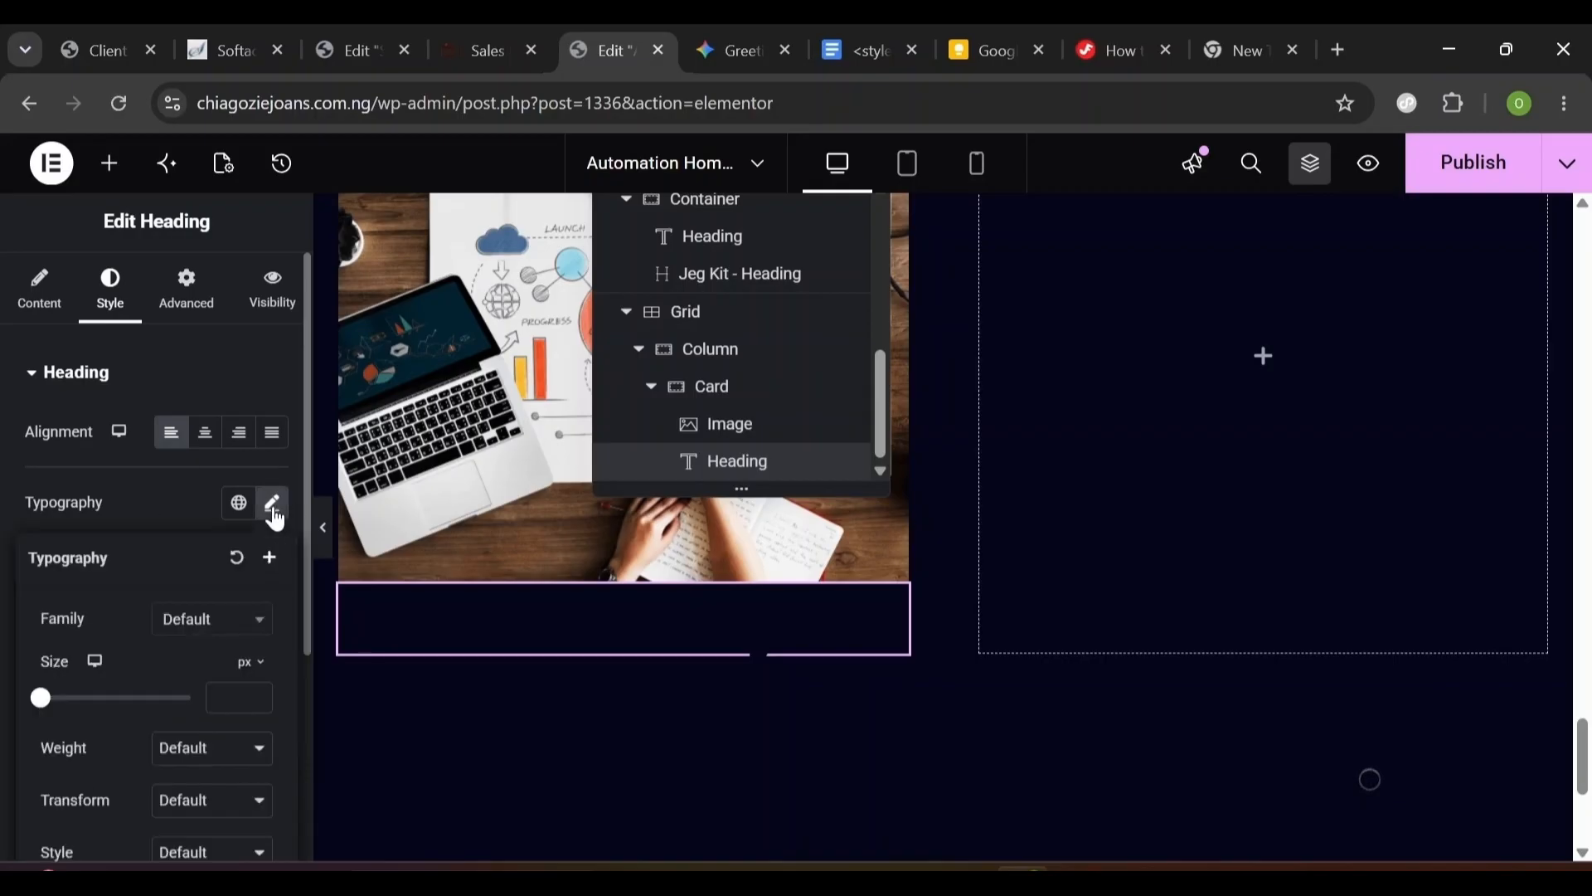
{"action": "left_click", "coordinate": [222, 627]}
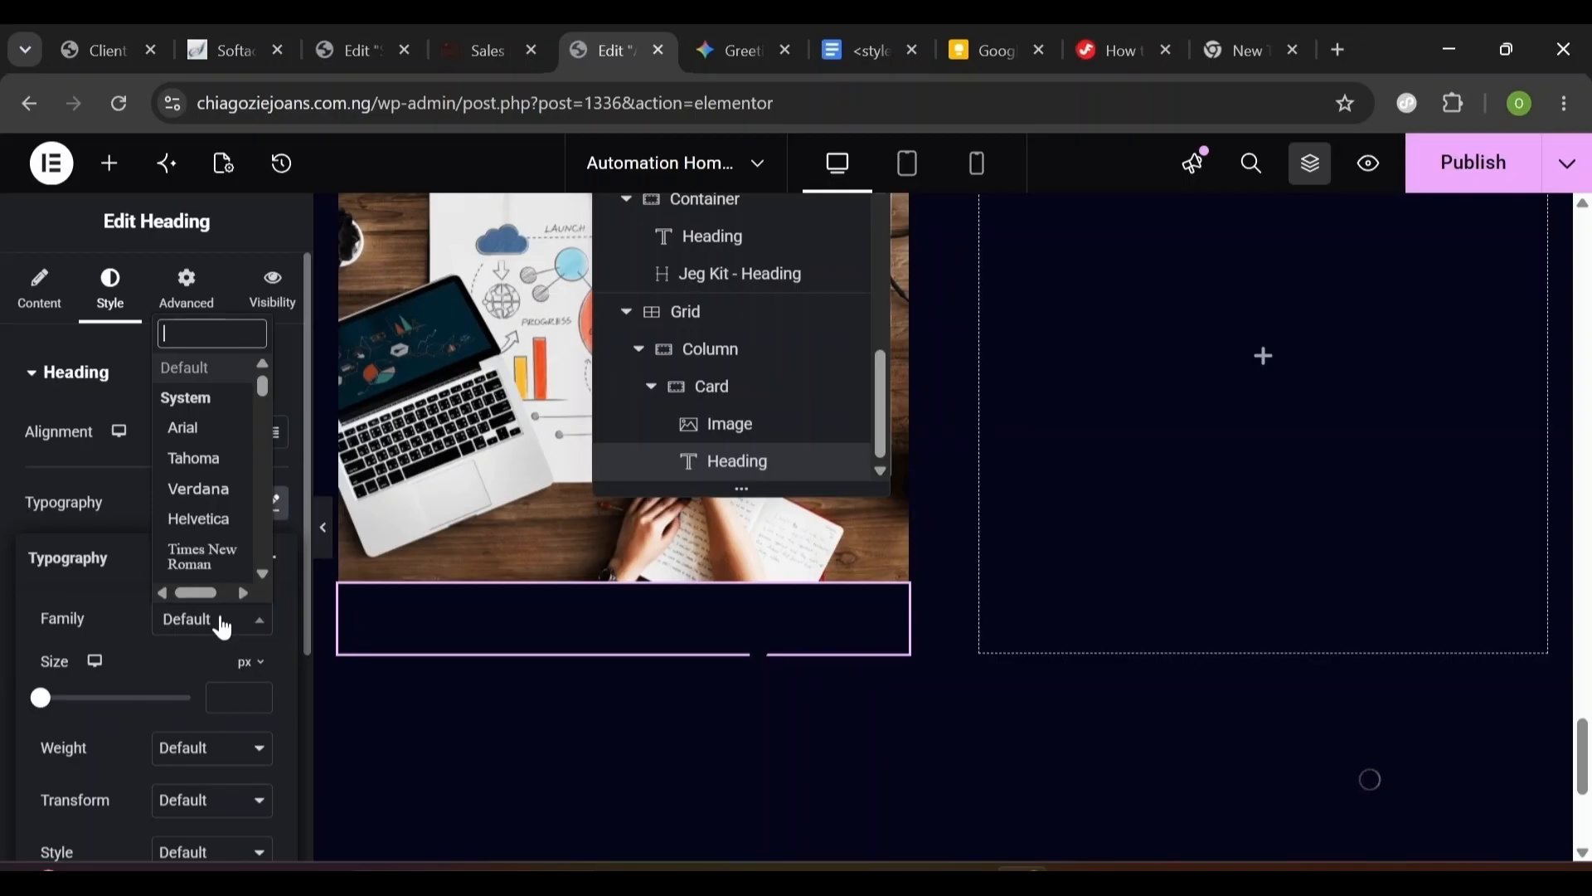
{"action": "type", "text": "urban"}
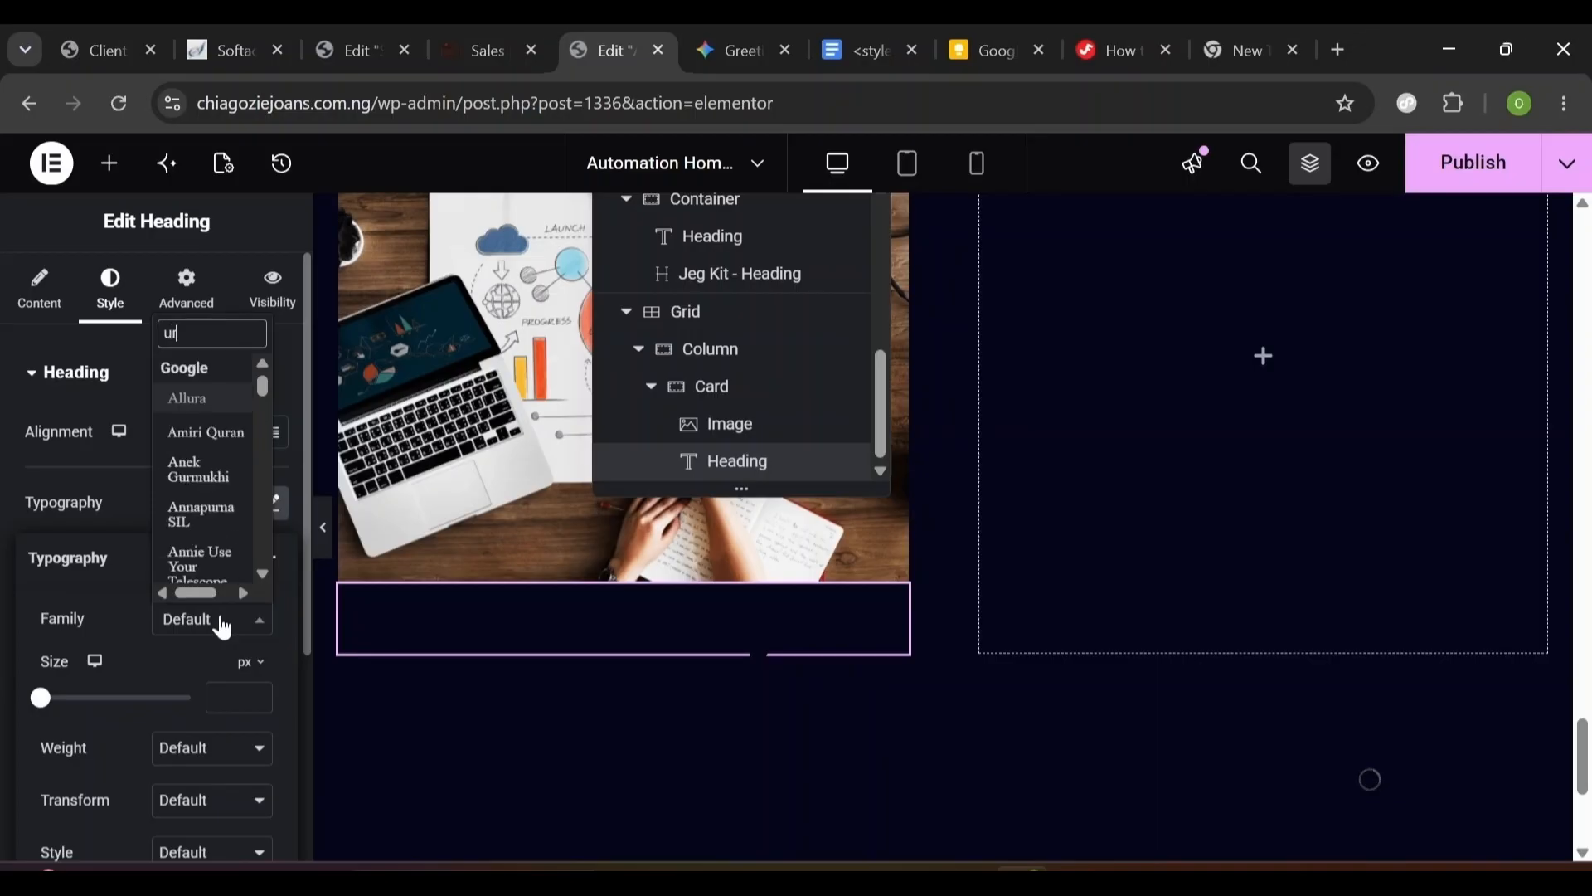
{"action": "key", "text": "Return"}
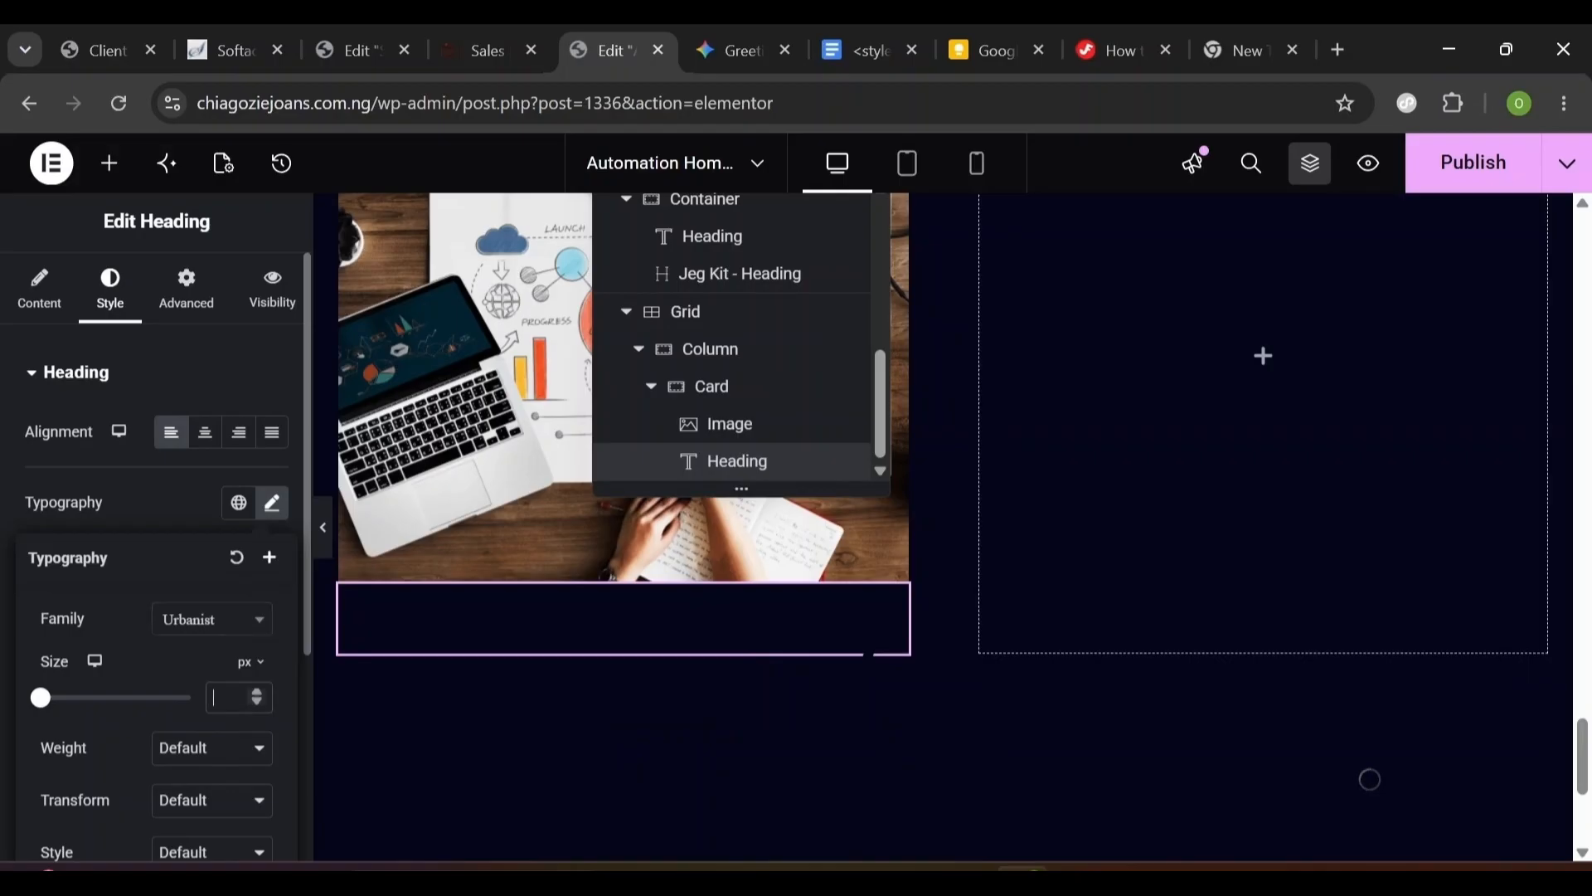
{"action": "type", "text": "32"}
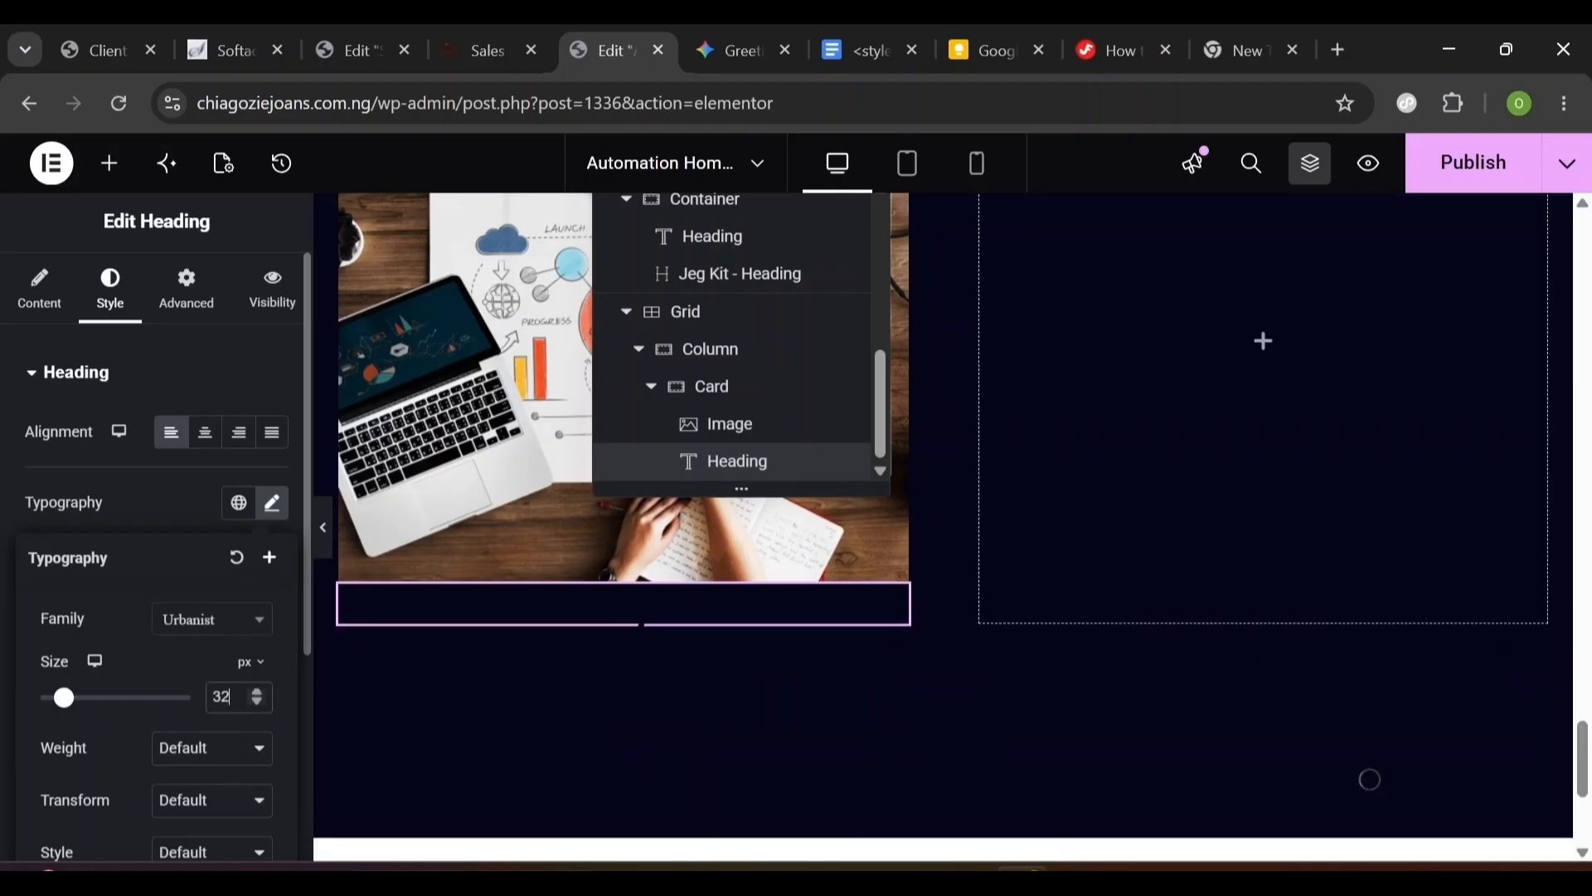
{"action": "left_click", "coordinate": [178, 754]}
{"action": "left_click", "coordinate": [224, 537]}
- Give the heading line height 40, letter spacing -0.3 and white text colour
{"action": "scroll", "coordinate": [284, 693], "scroll_direction": "down", "scroll_amount": 5}
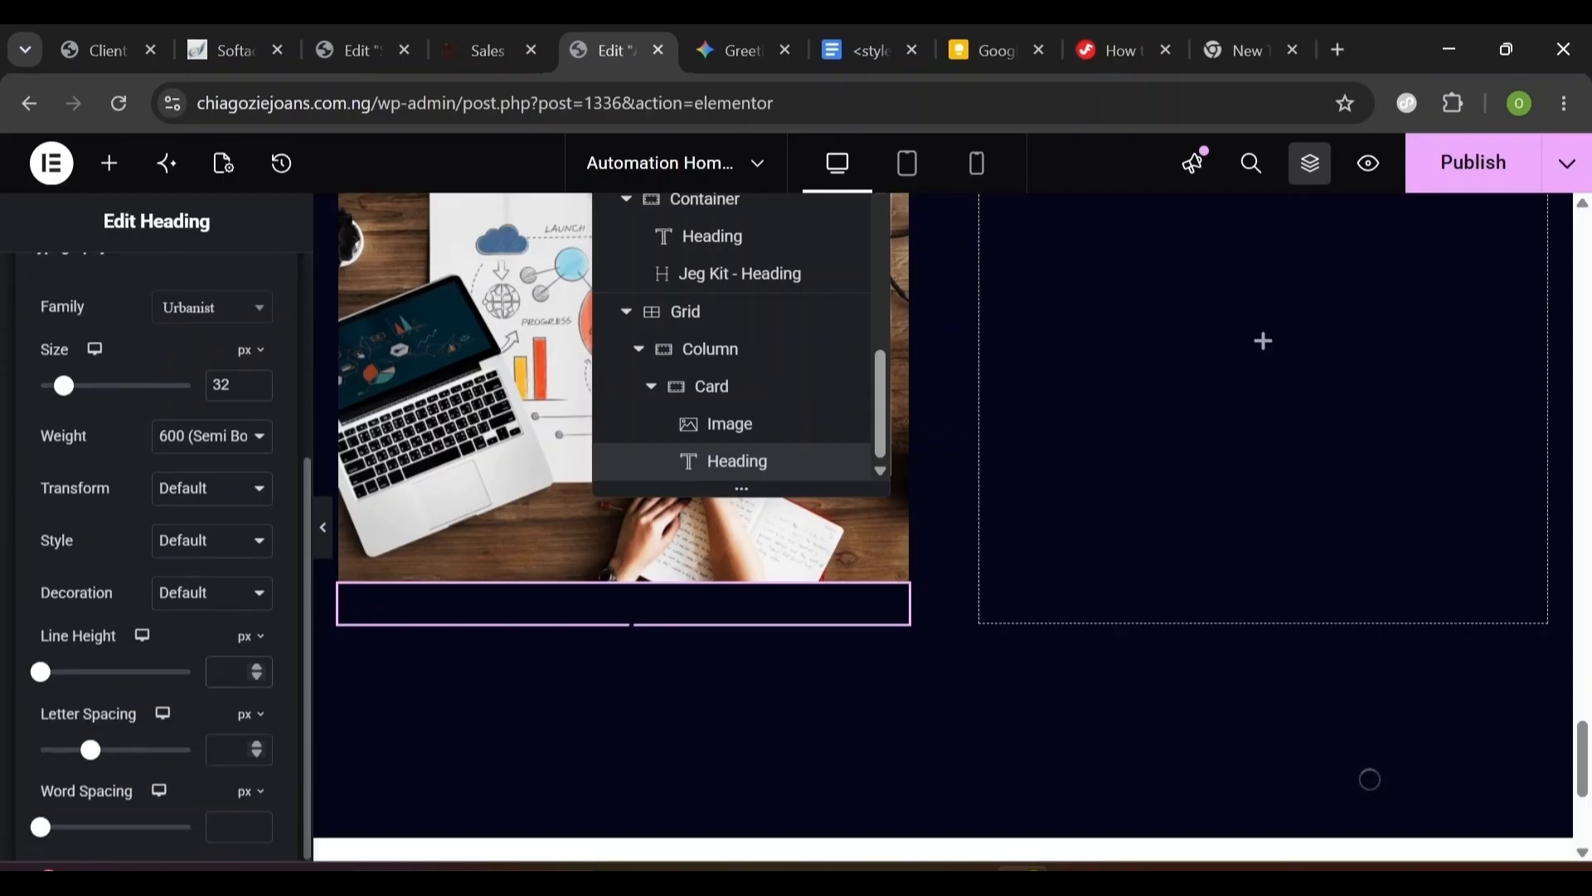
{"action": "type", "text": "40"}
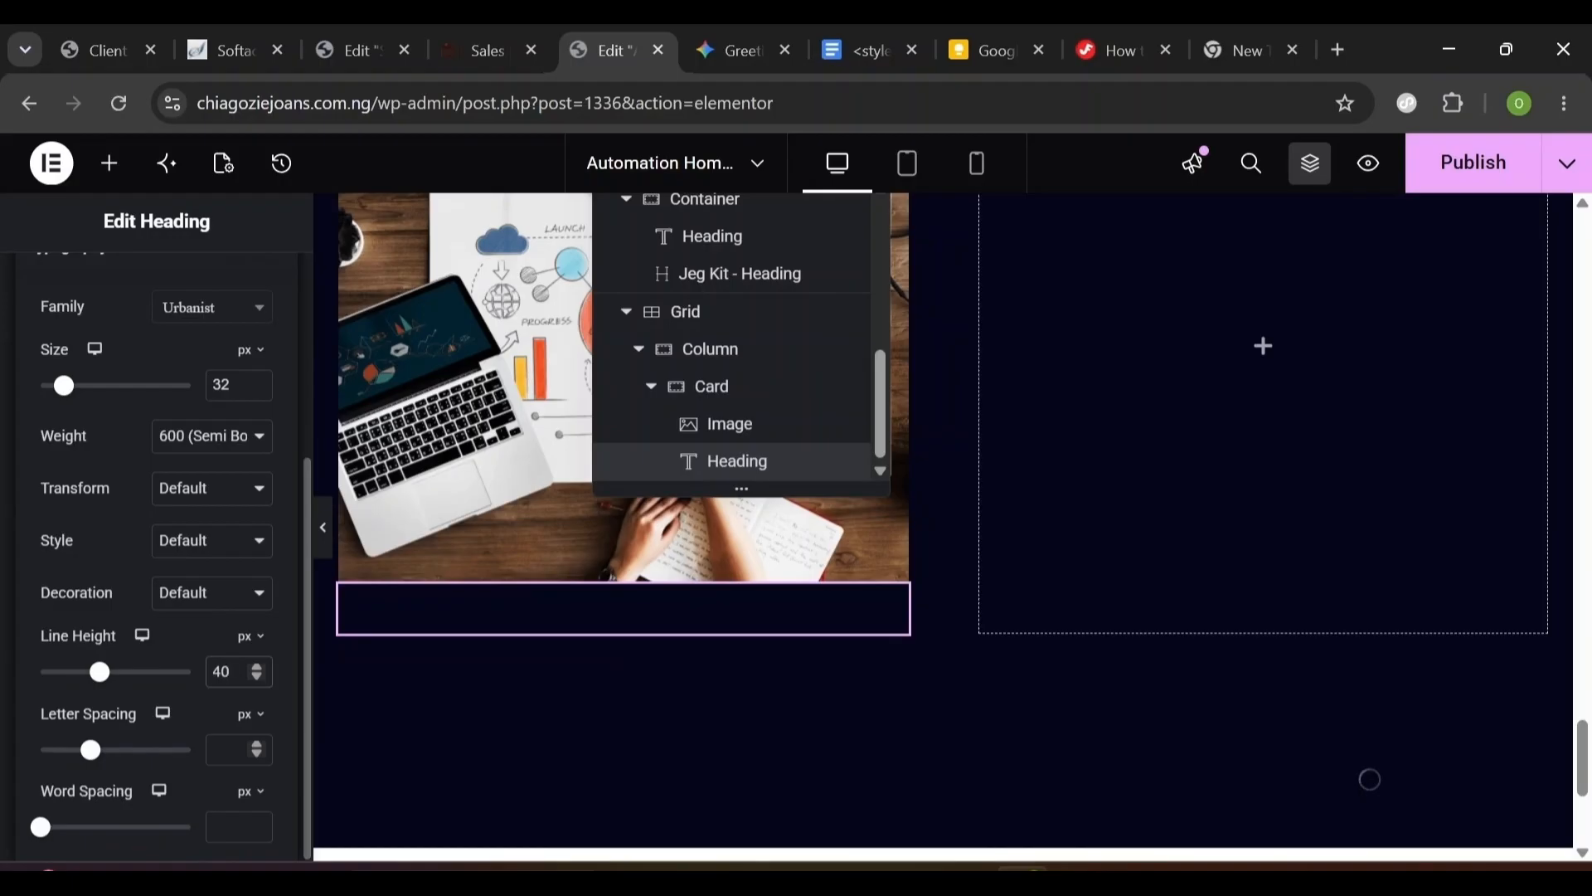
{"action": "left_click", "coordinate": [222, 750]}
{"action": "type", "text": "-0.3"}
{"action": "left_click", "coordinate": [446, 622]}
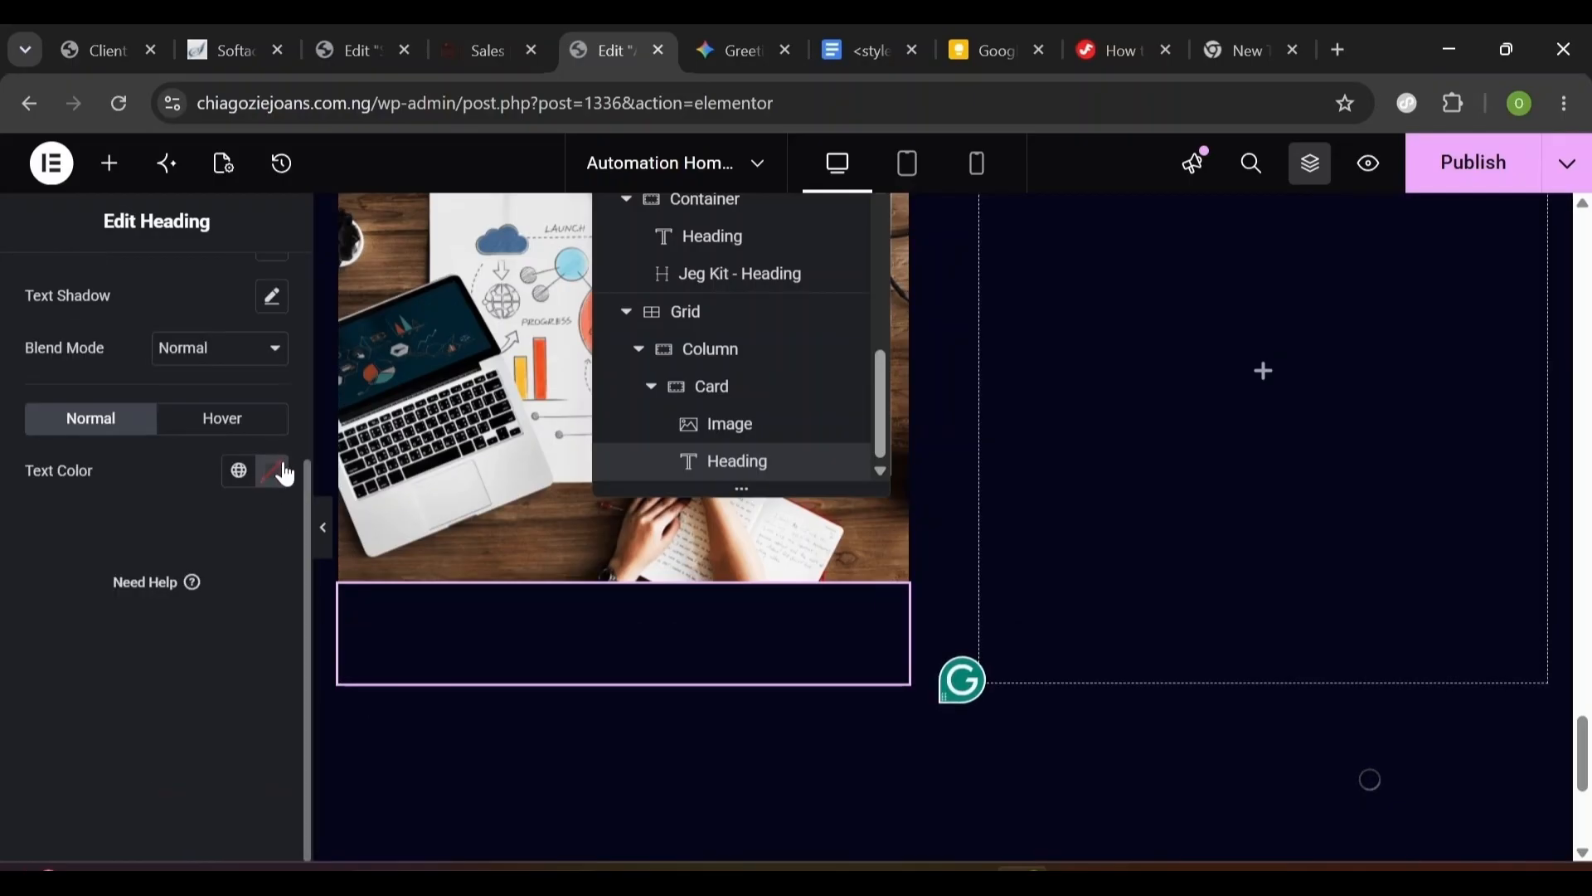
{"action": "left_click", "coordinate": [284, 473]}
{"action": "left_click", "coordinate": [359, 424]}
{"action": "left_click", "coordinate": [112, 746]}
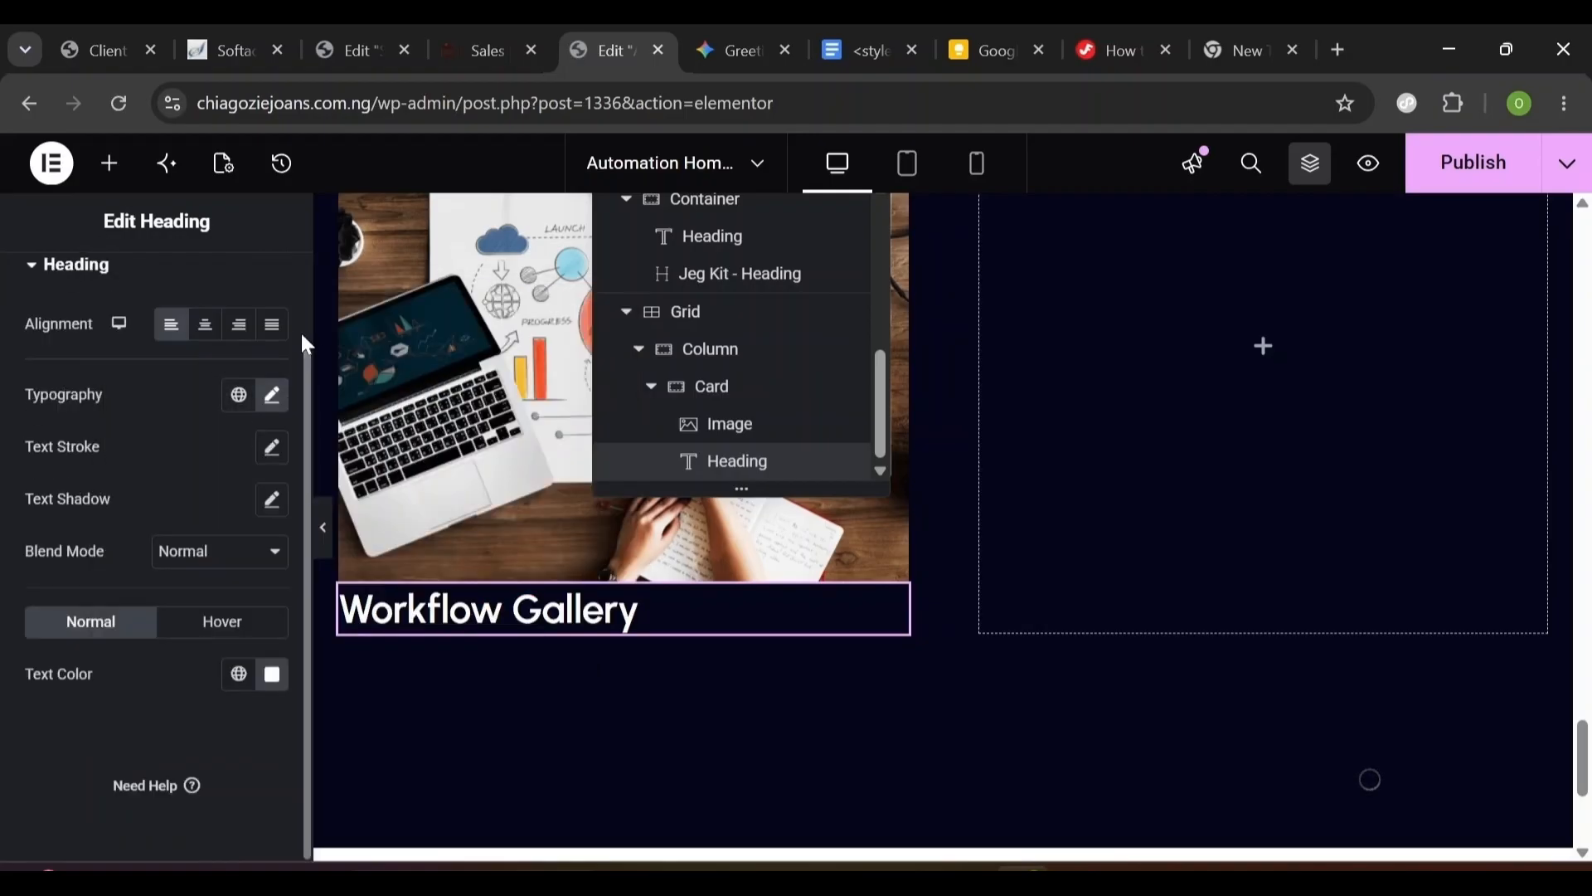
- Set the heading margin to 20 top and 12 bottom, with zero padding
{"action": "scroll", "coordinate": [301, 331], "scroll_direction": "up", "scroll_amount": 2}
{"action": "left_click", "coordinate": [177, 305]}
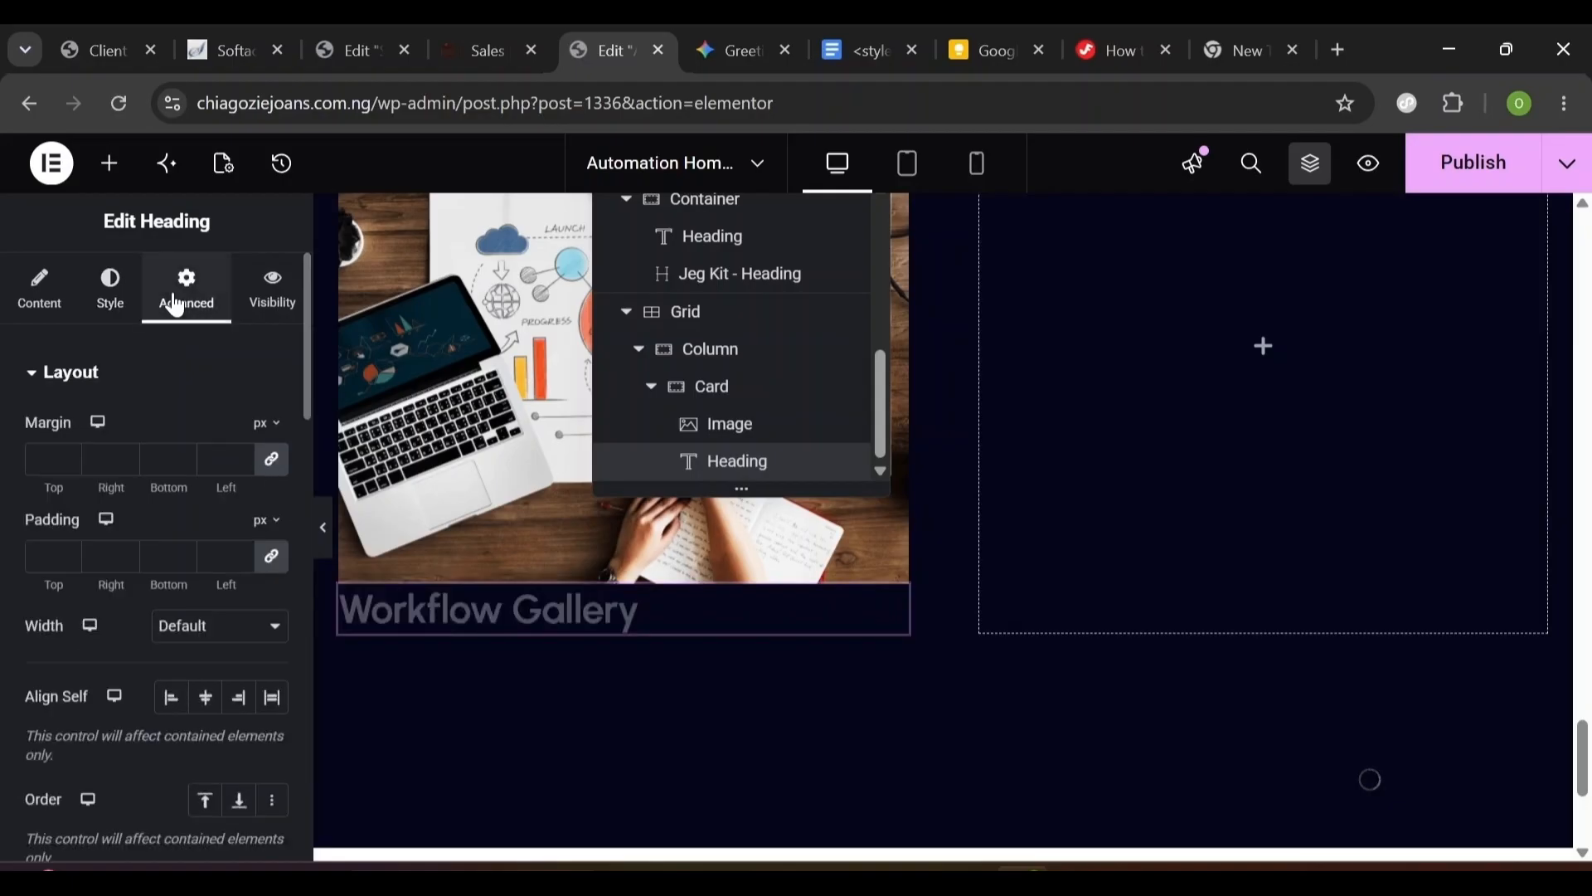
{"action": "left_click", "coordinate": [271, 458]}
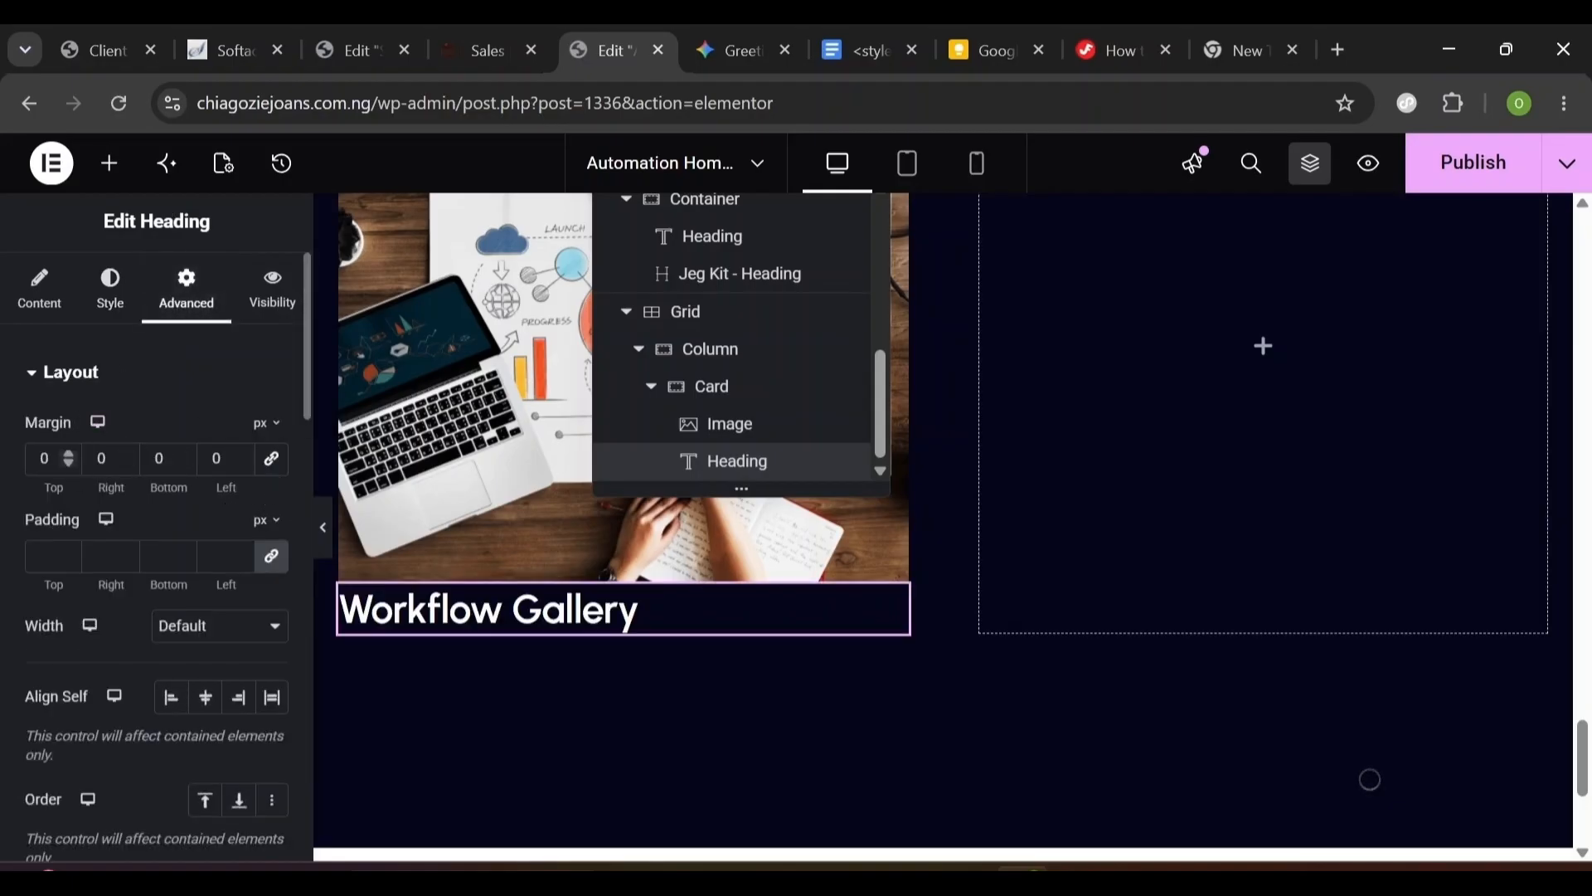
{"action": "type", "text": "20"}
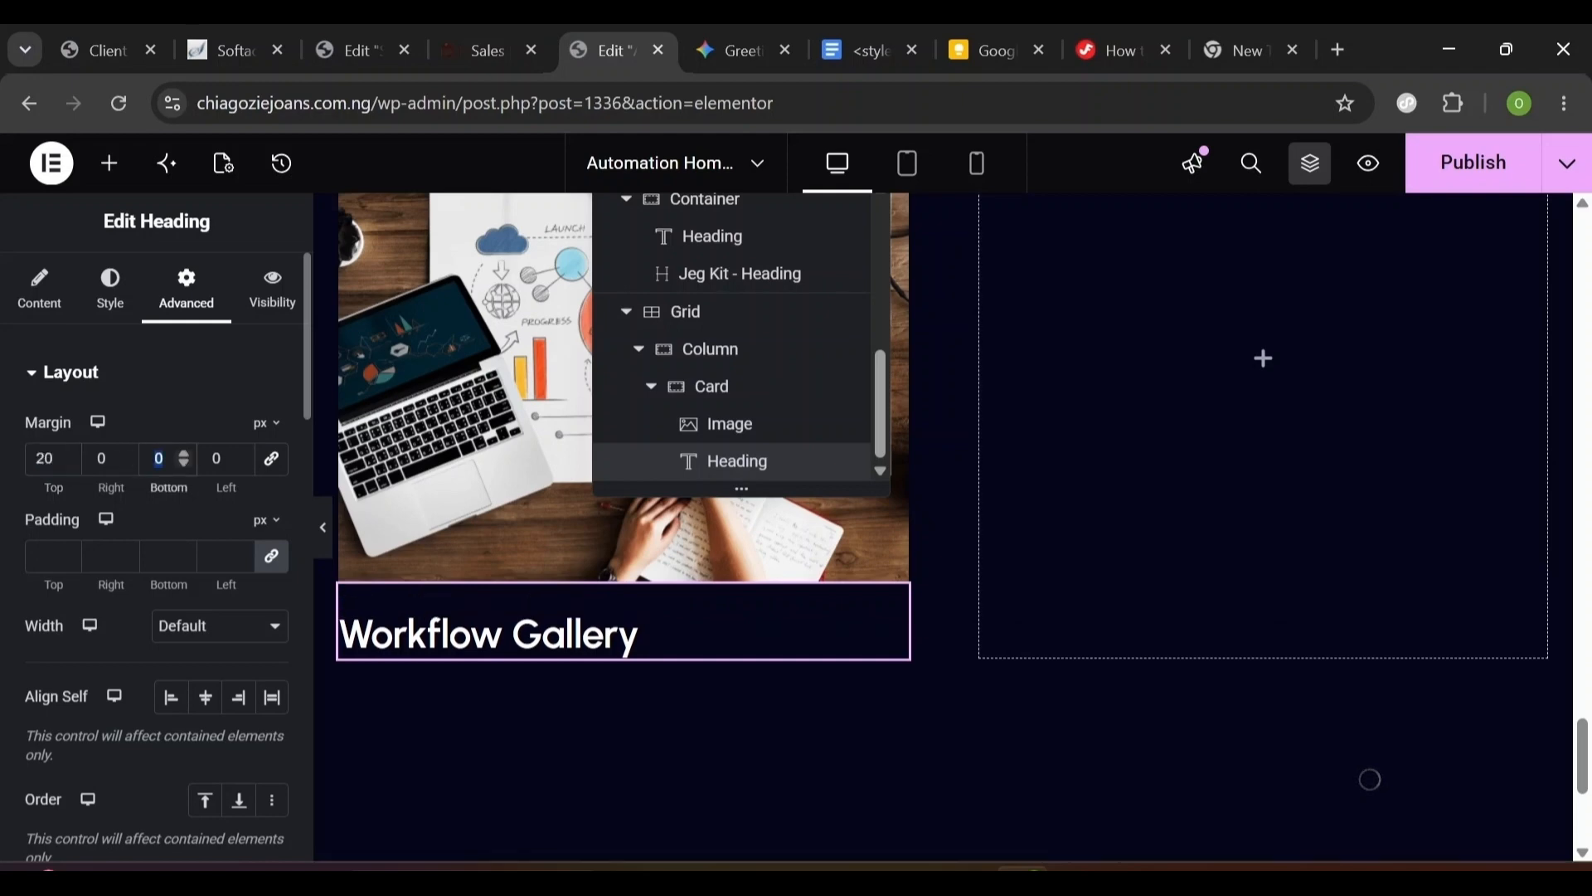
{"action": "type", "text": "12"}
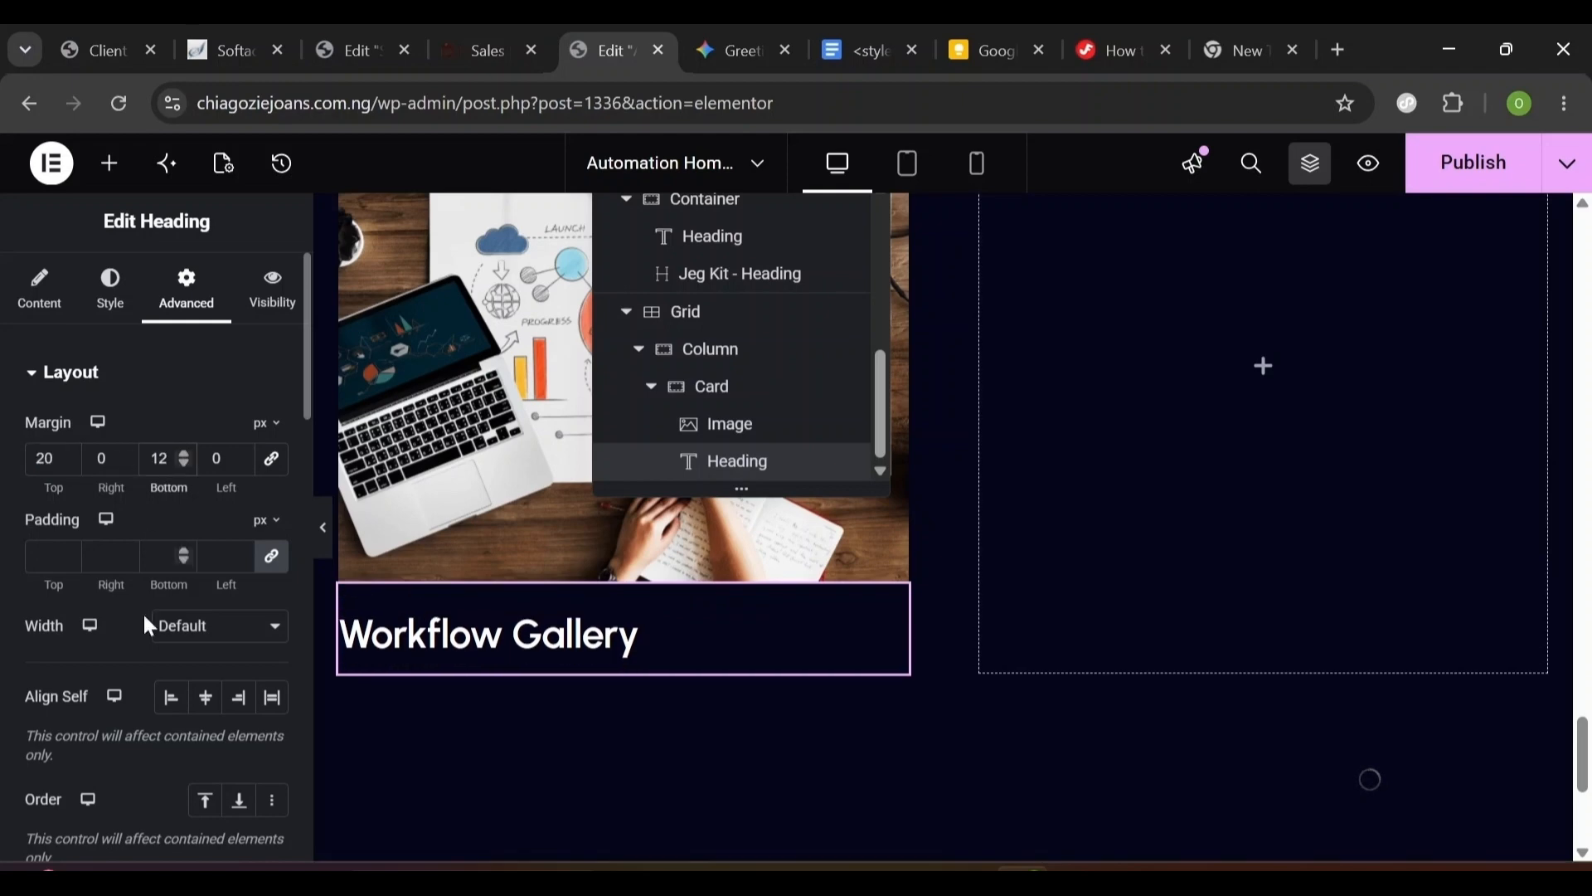
{"action": "left_click", "coordinate": [268, 566]}
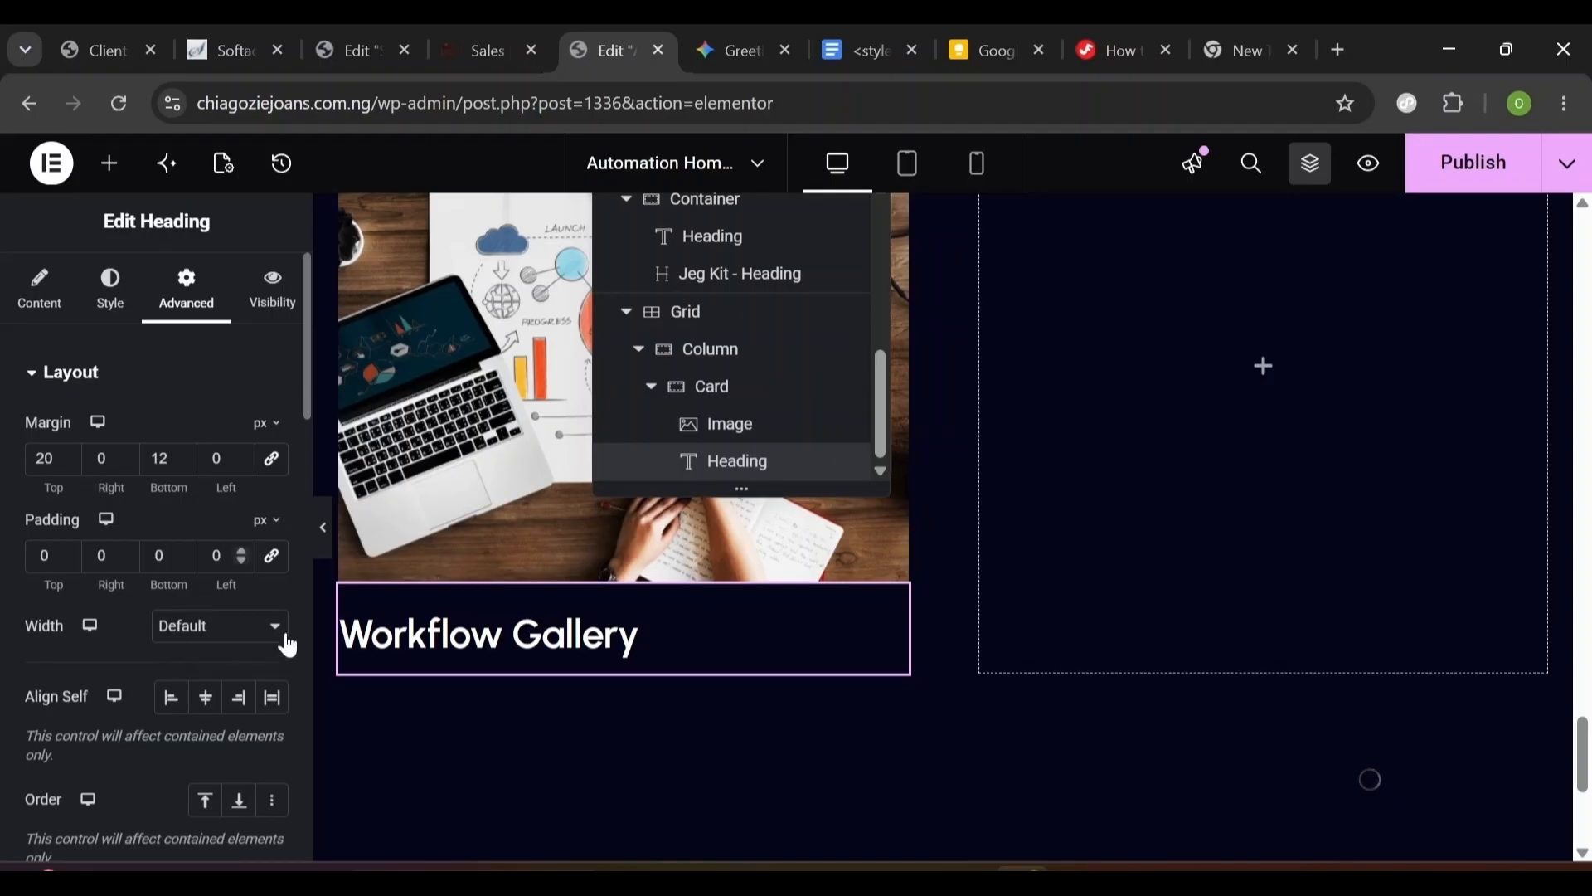
{"action": "left_click", "coordinate": [111, 170]}
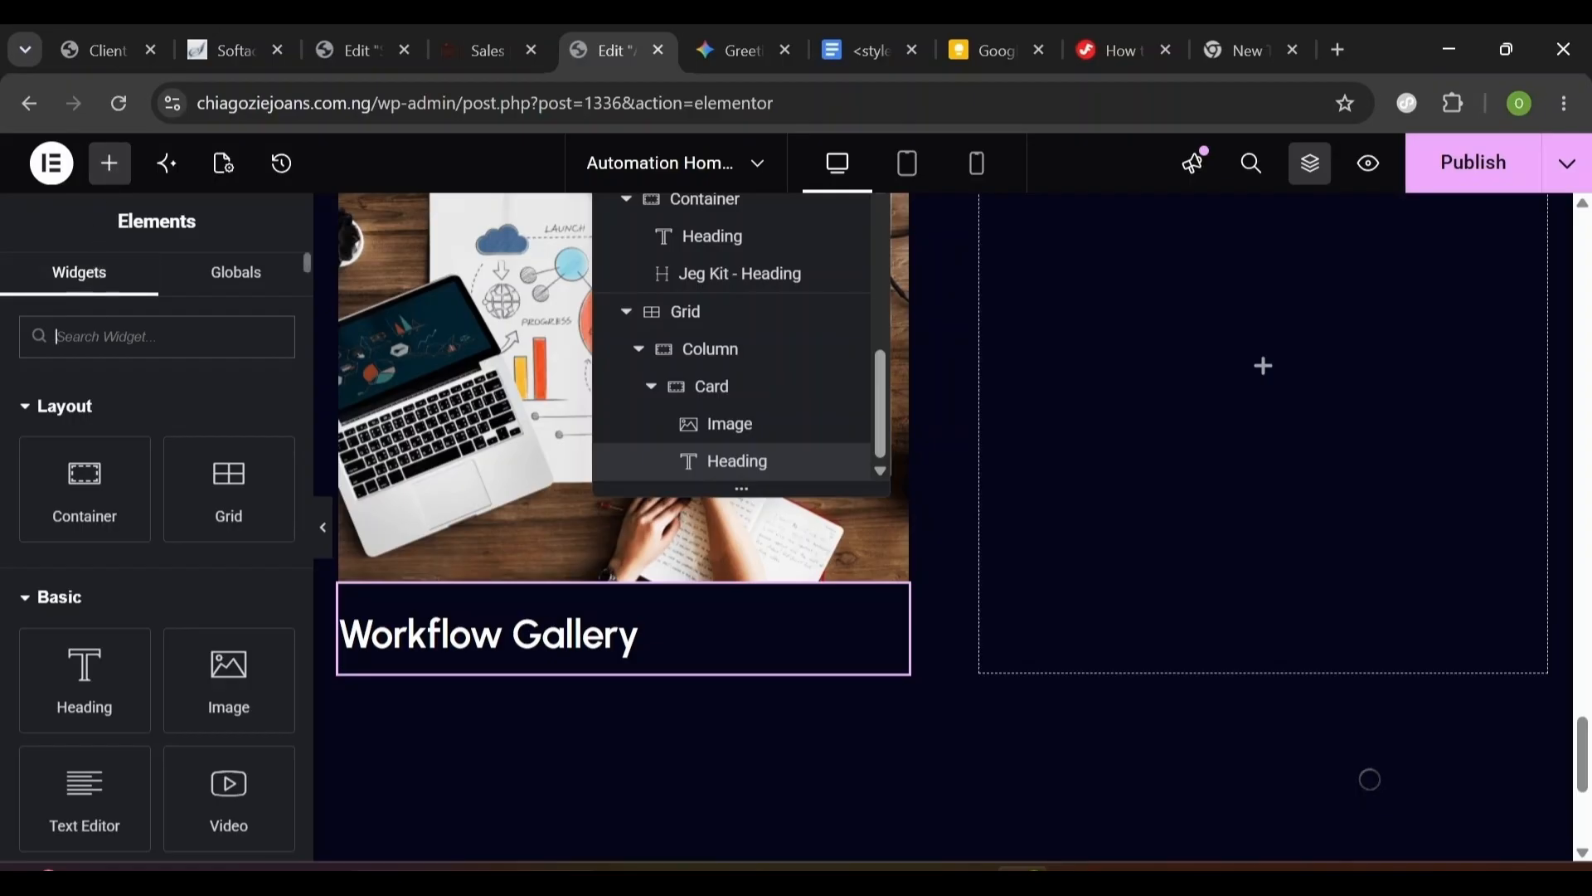
- Add a Text Editor widget below the heading and paste the workflow description over the Lorem ipsum
{"action": "type", "text": "text"}
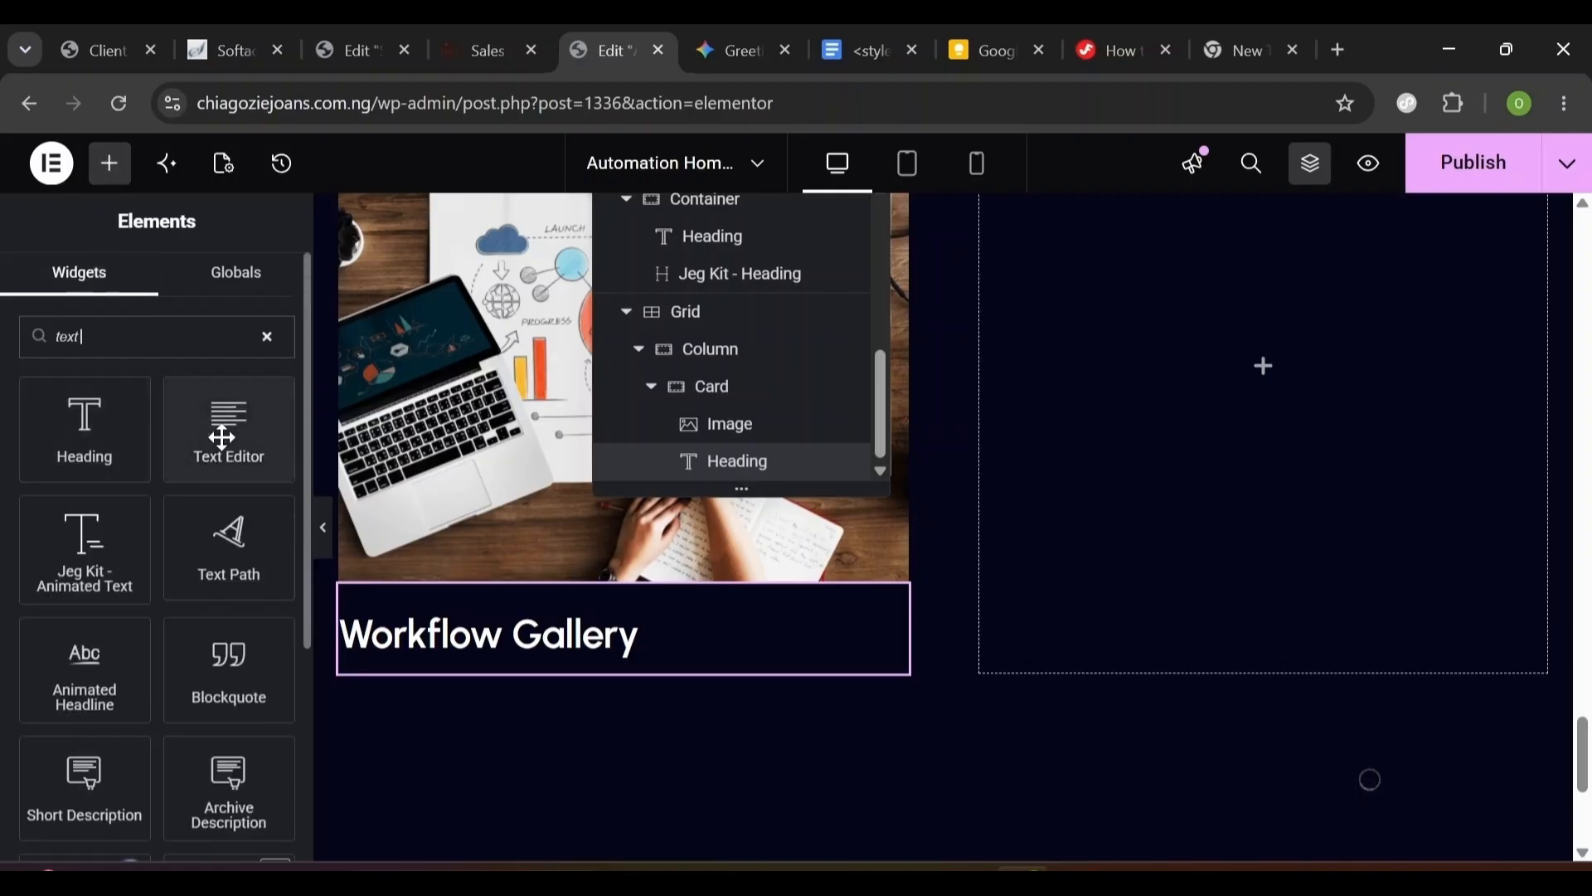
{"action": "left_click_drag", "start_coordinate": [233, 460], "coordinate": [422, 658]}
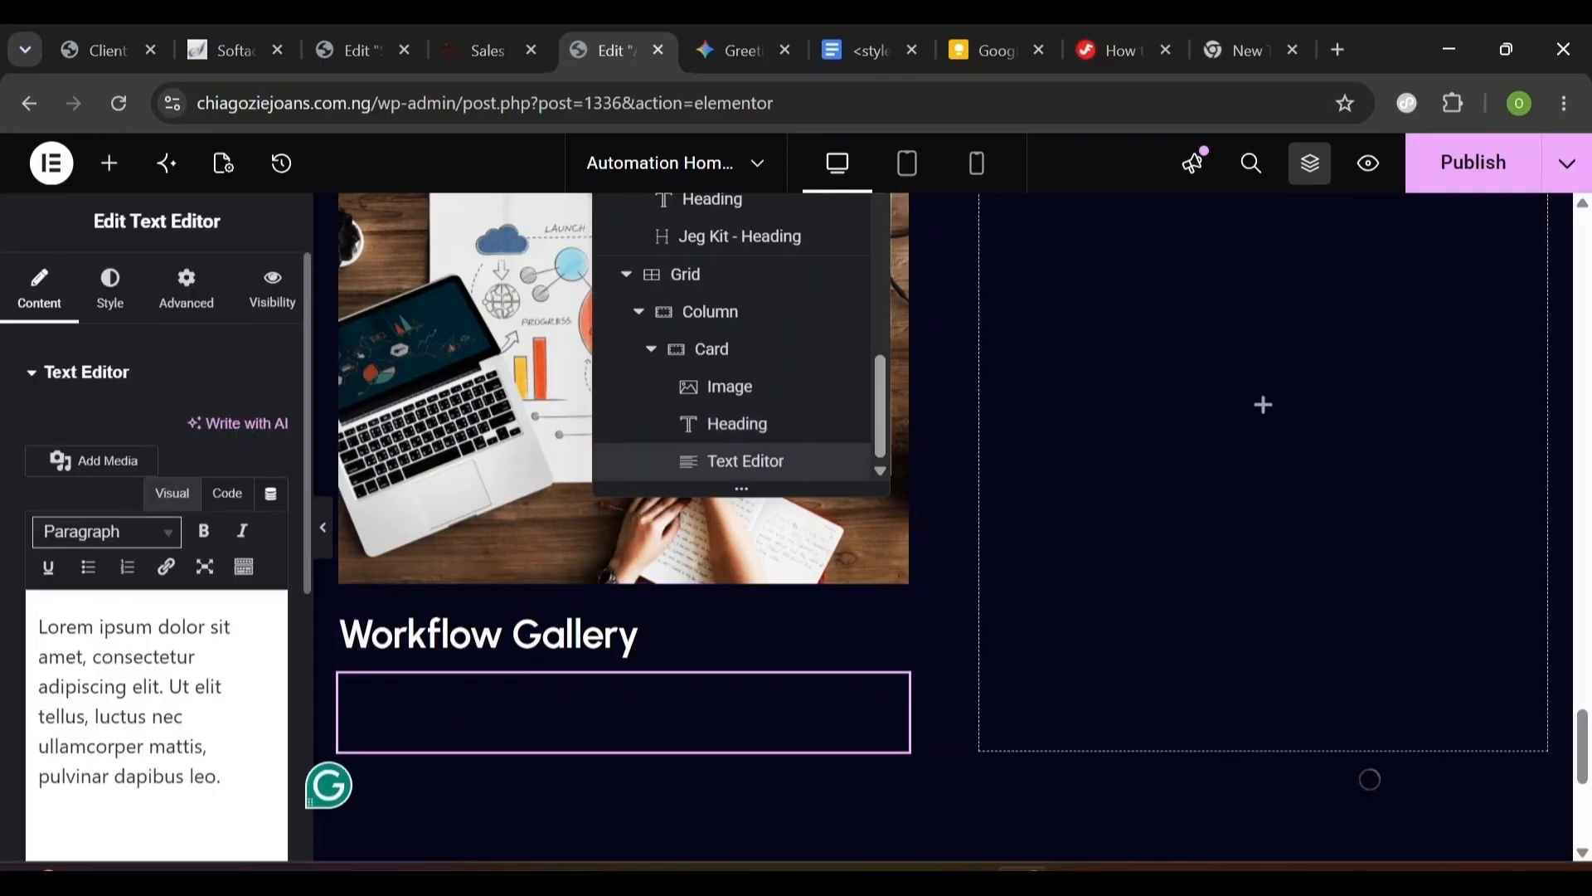
{"action": "left_click", "coordinate": [449, 31]}
{"action": "left_click", "coordinate": [603, 48]}
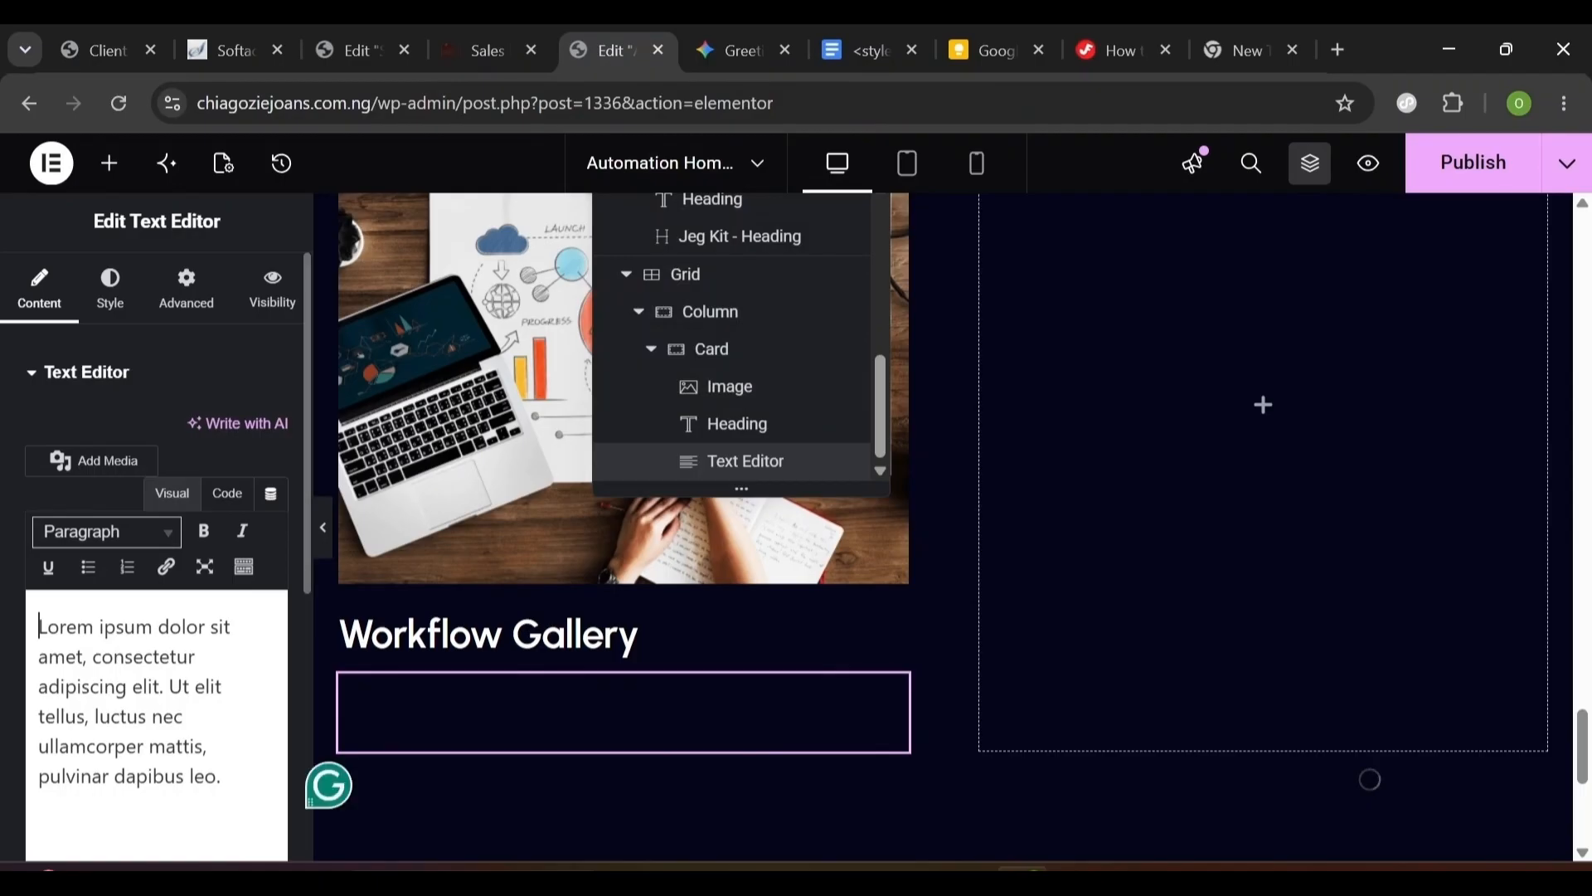
{"action": "left_click_drag", "start_coordinate": [223, 778], "coordinate": [149, 748]}
{"action": "key", "text": "ctrl+a"}
{"action": "type", "text": "We created a workflow for a company. The system is created to generate leads for a High-Ticket Product."}
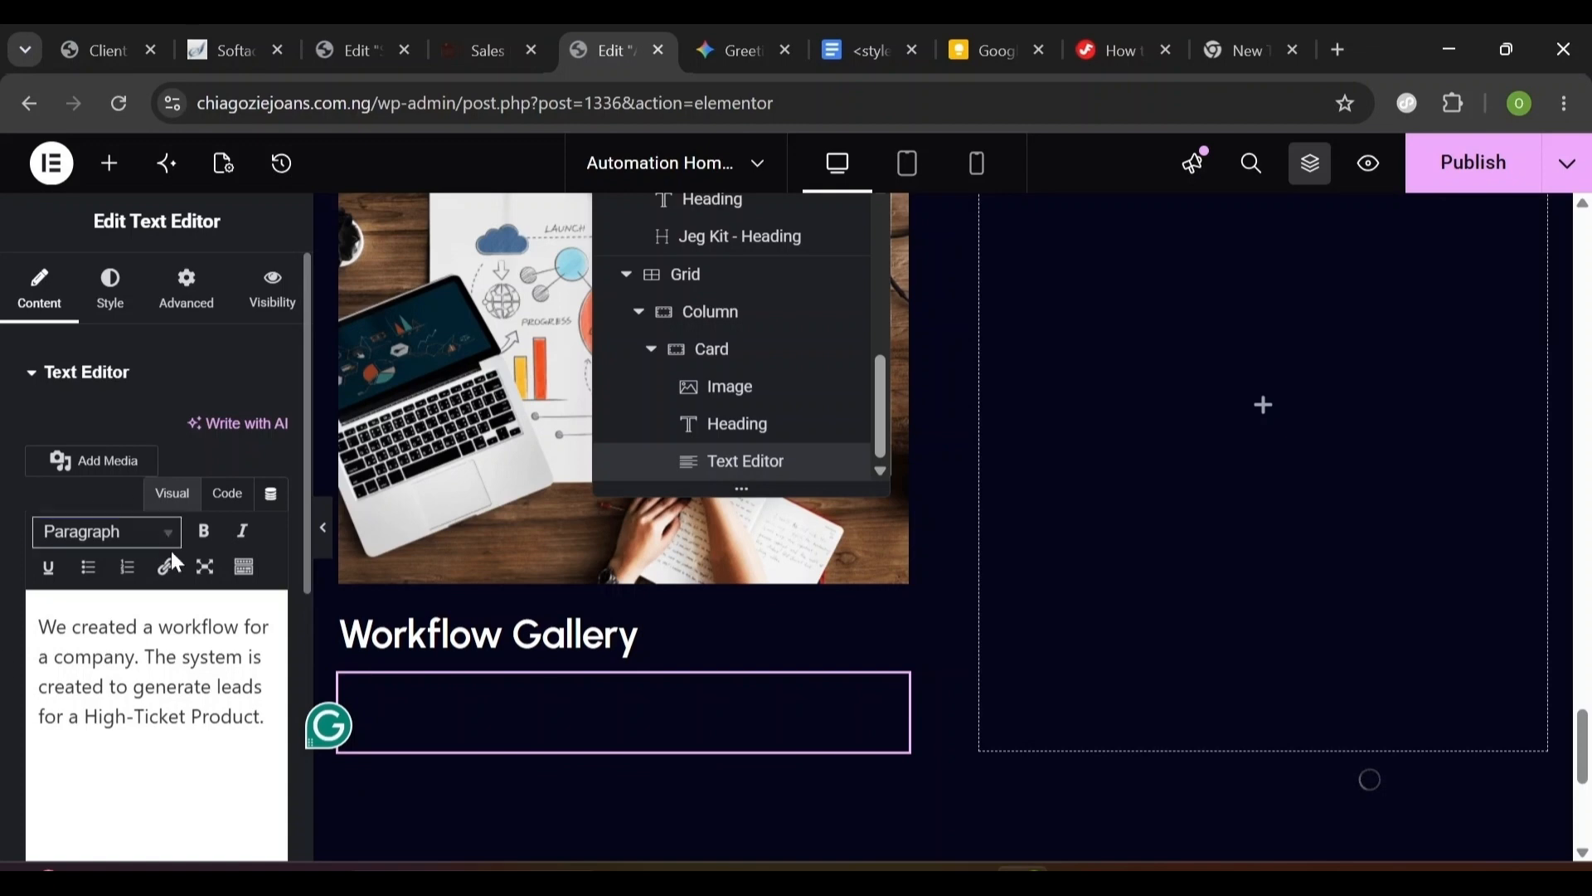
- Set the paragraph's text colour to #929292
{"action": "left_click", "coordinate": [111, 315]}
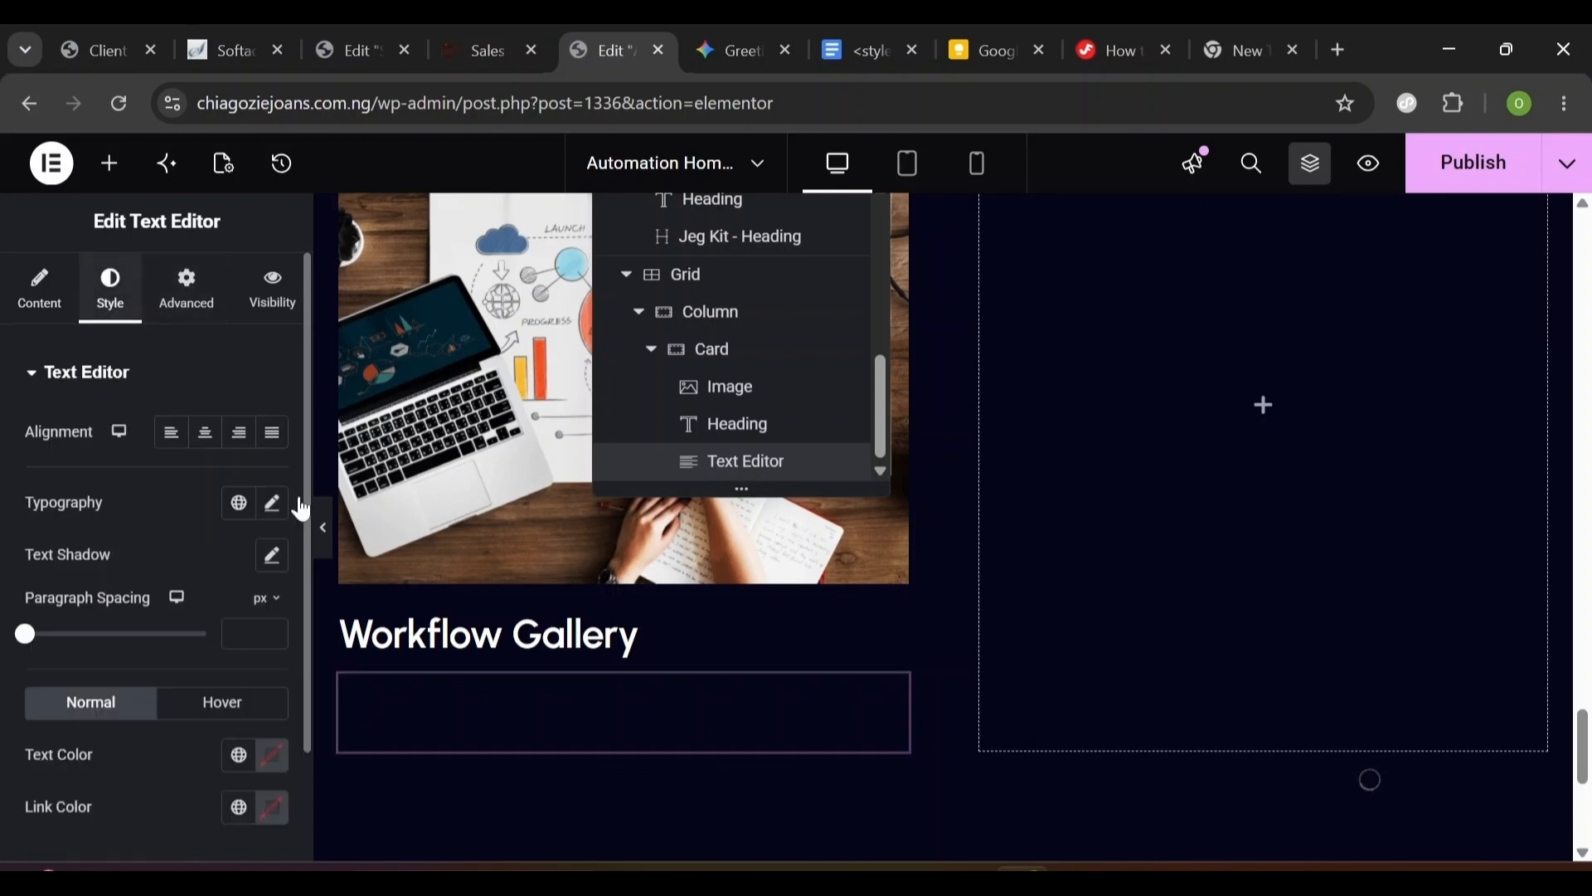
{"action": "left_click", "coordinate": [270, 759]}
{"action": "double_click", "coordinate": [162, 690]}
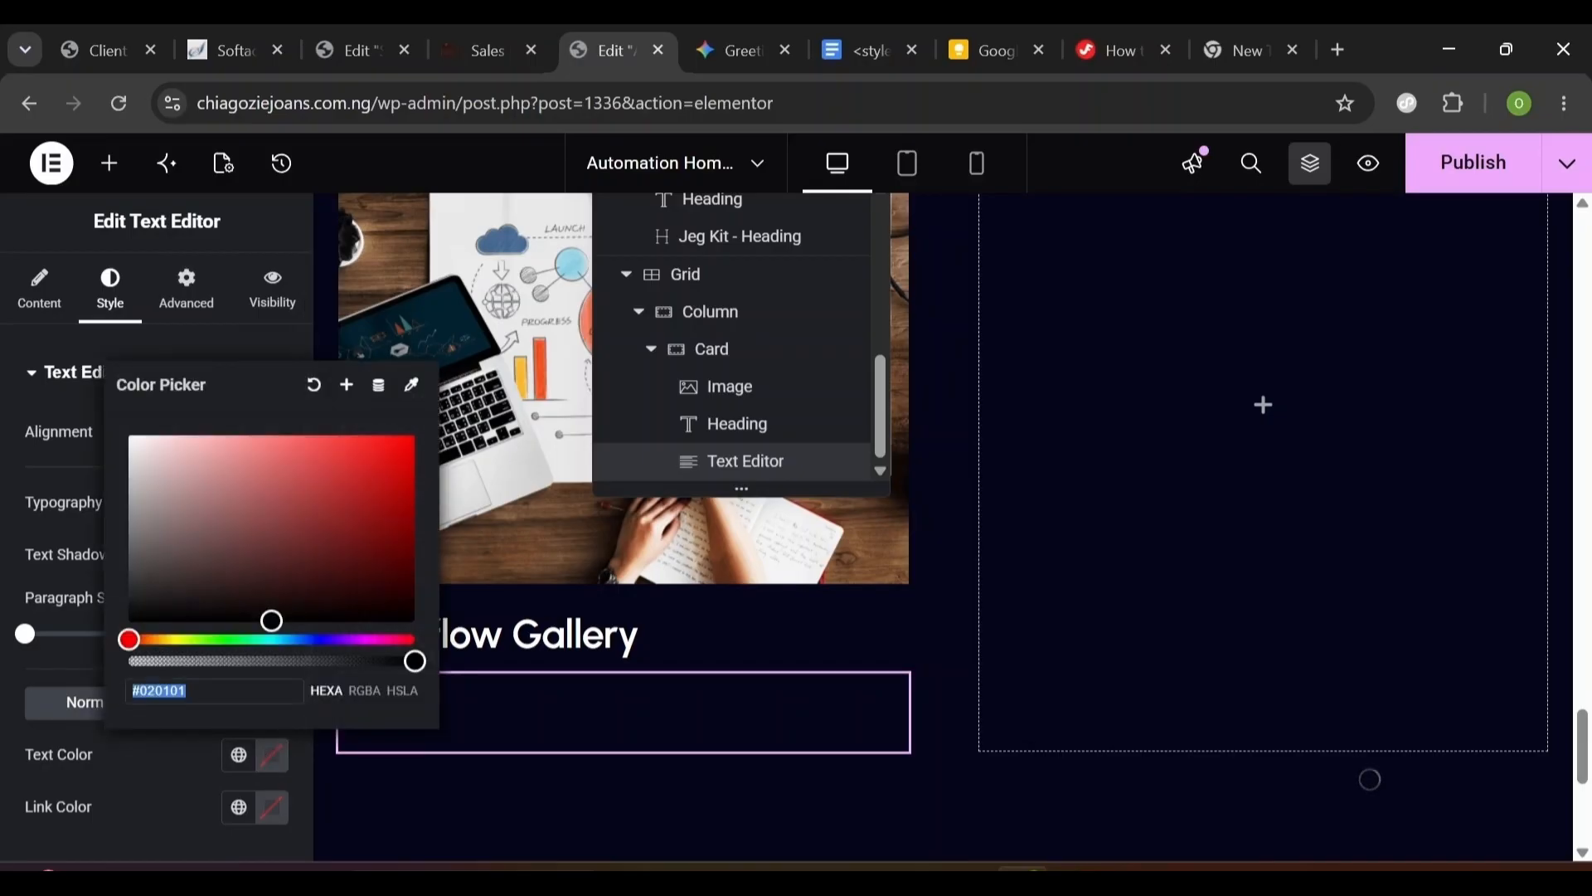
{"action": "type", "text": "929292"}
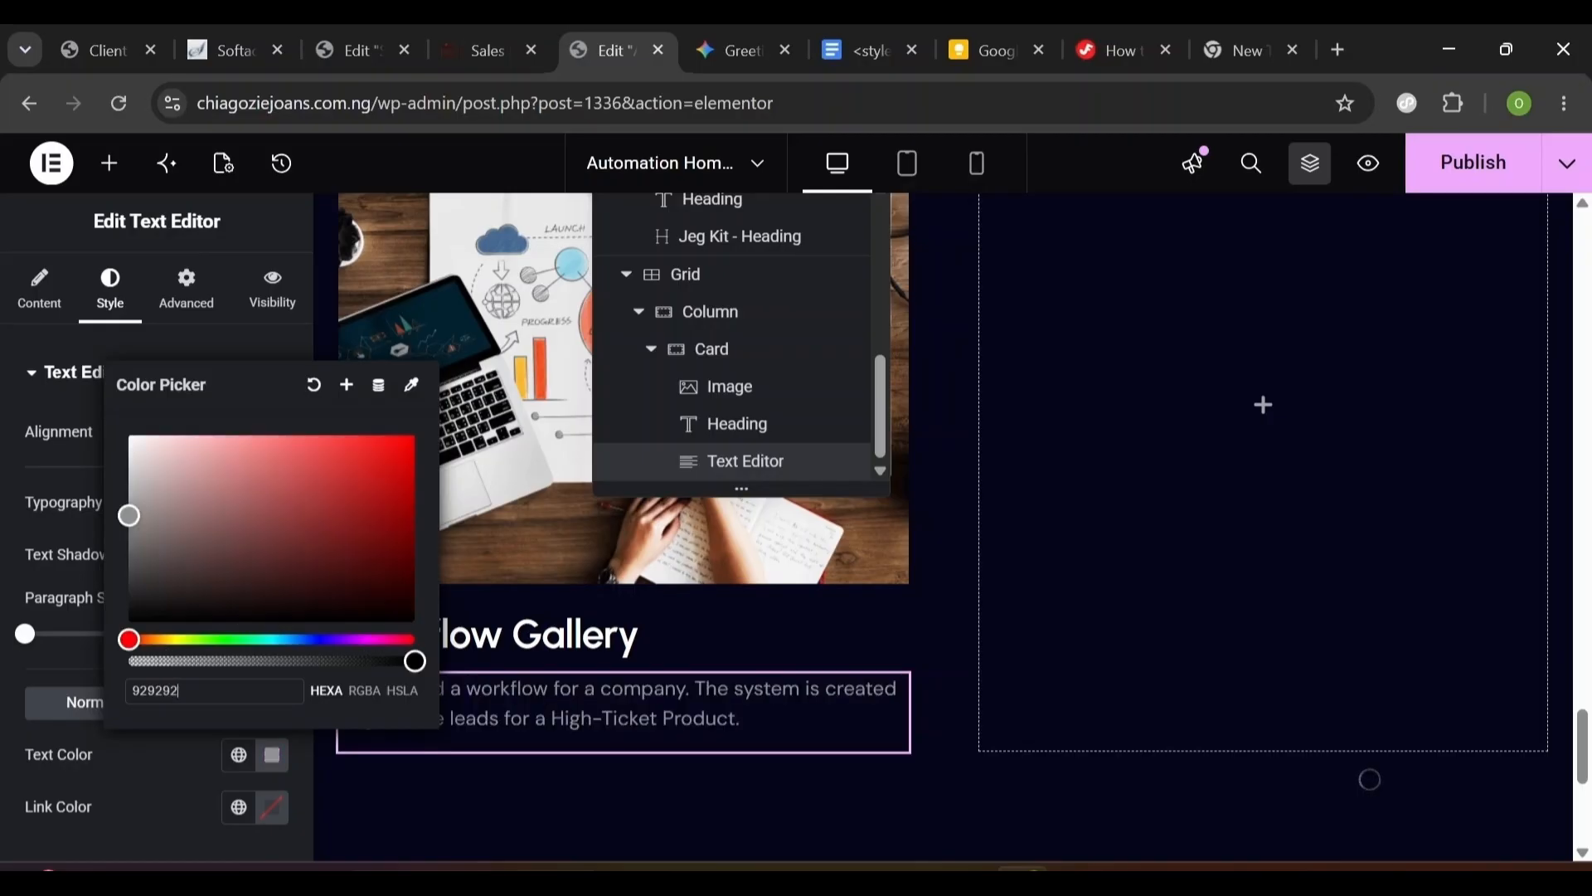
{"action": "left_click", "coordinate": [196, 763]}
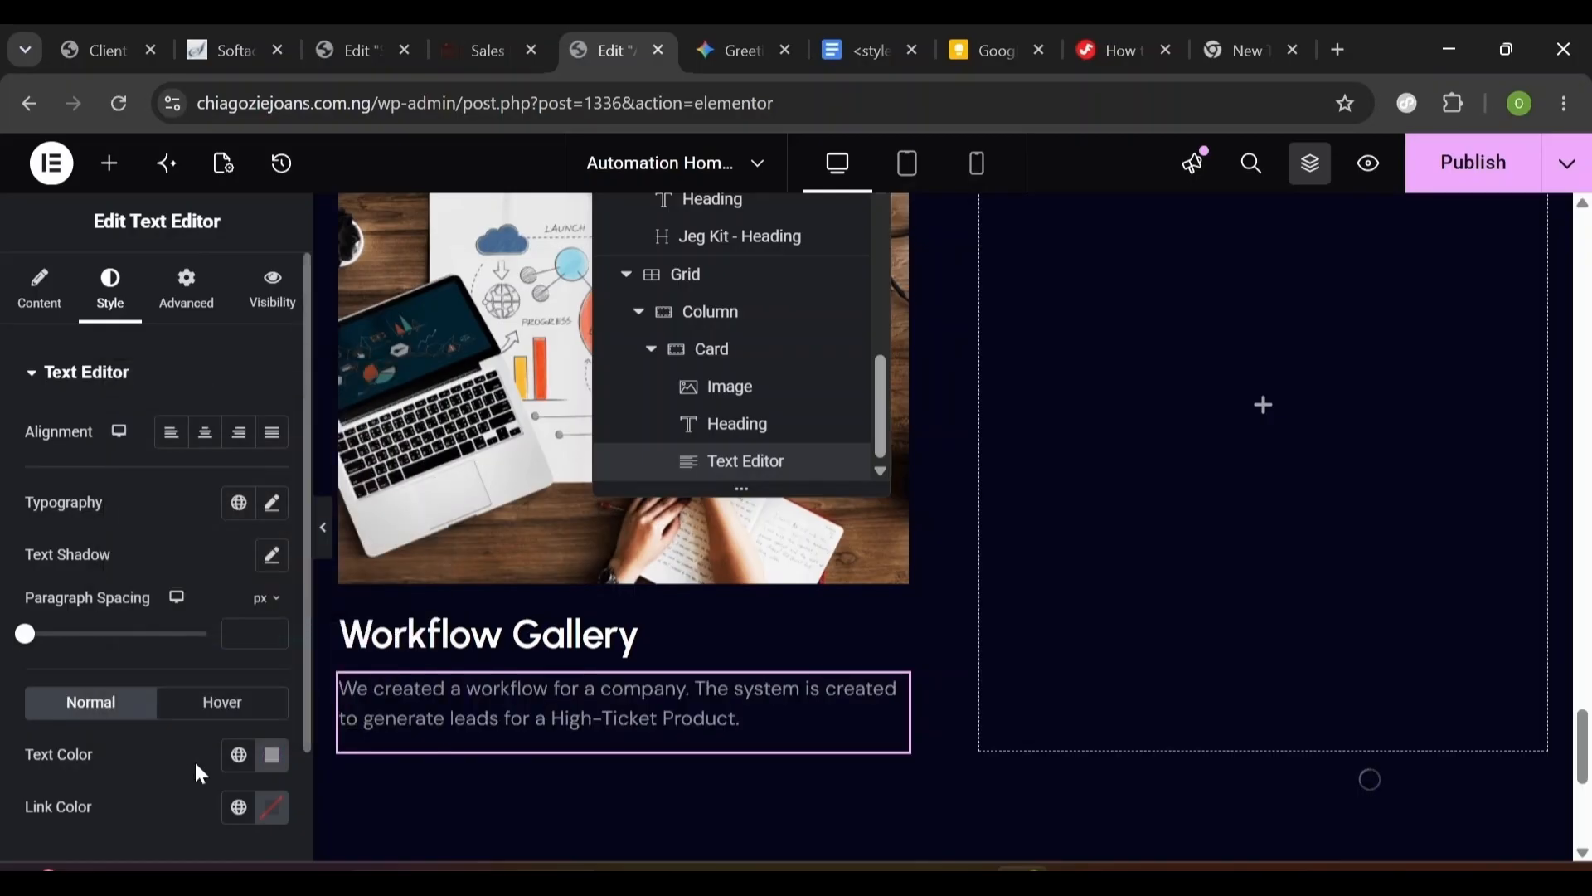
{"action": "left_click", "coordinate": [267, 756]}
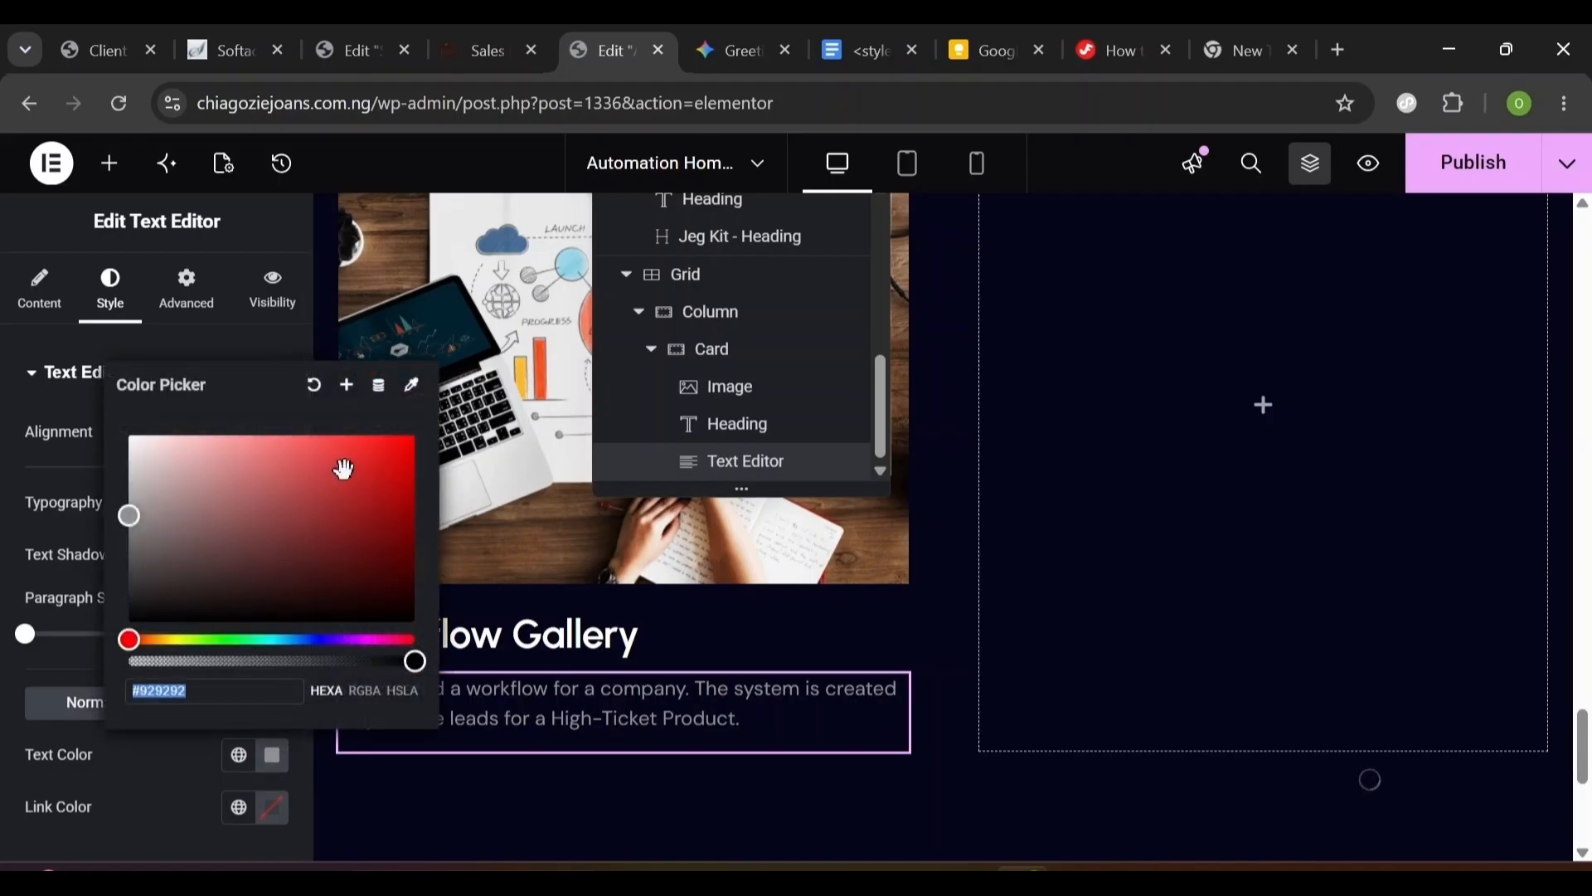
- Save the #929292 grey as a global colour named 'Grey Color'
{"action": "left_click", "coordinate": [347, 390]}
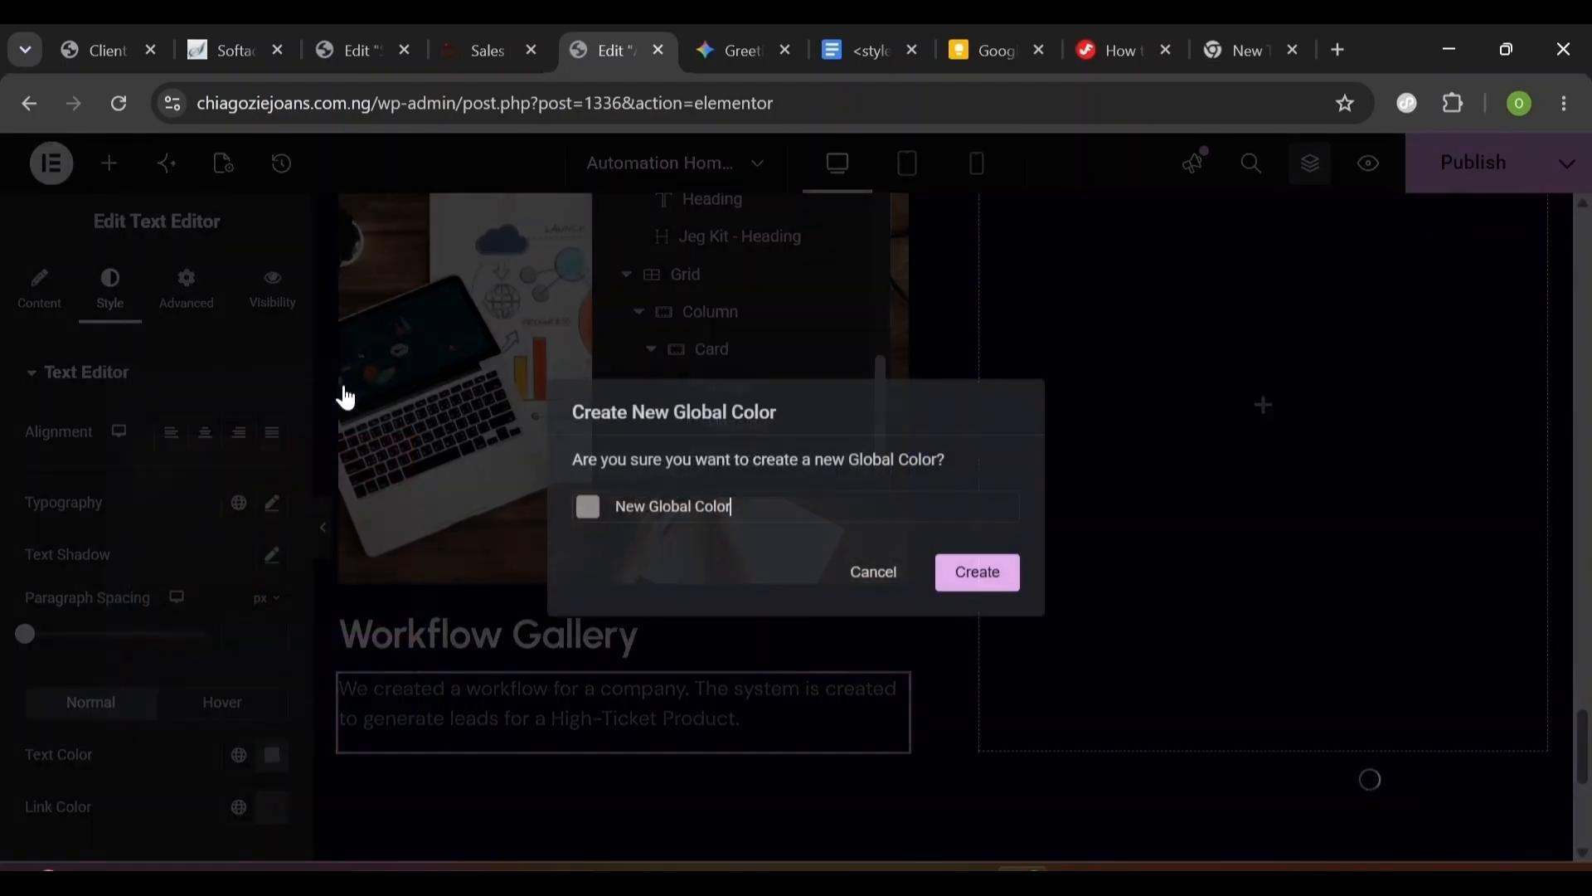
{"action": "key", "text": "ctrl+a"}
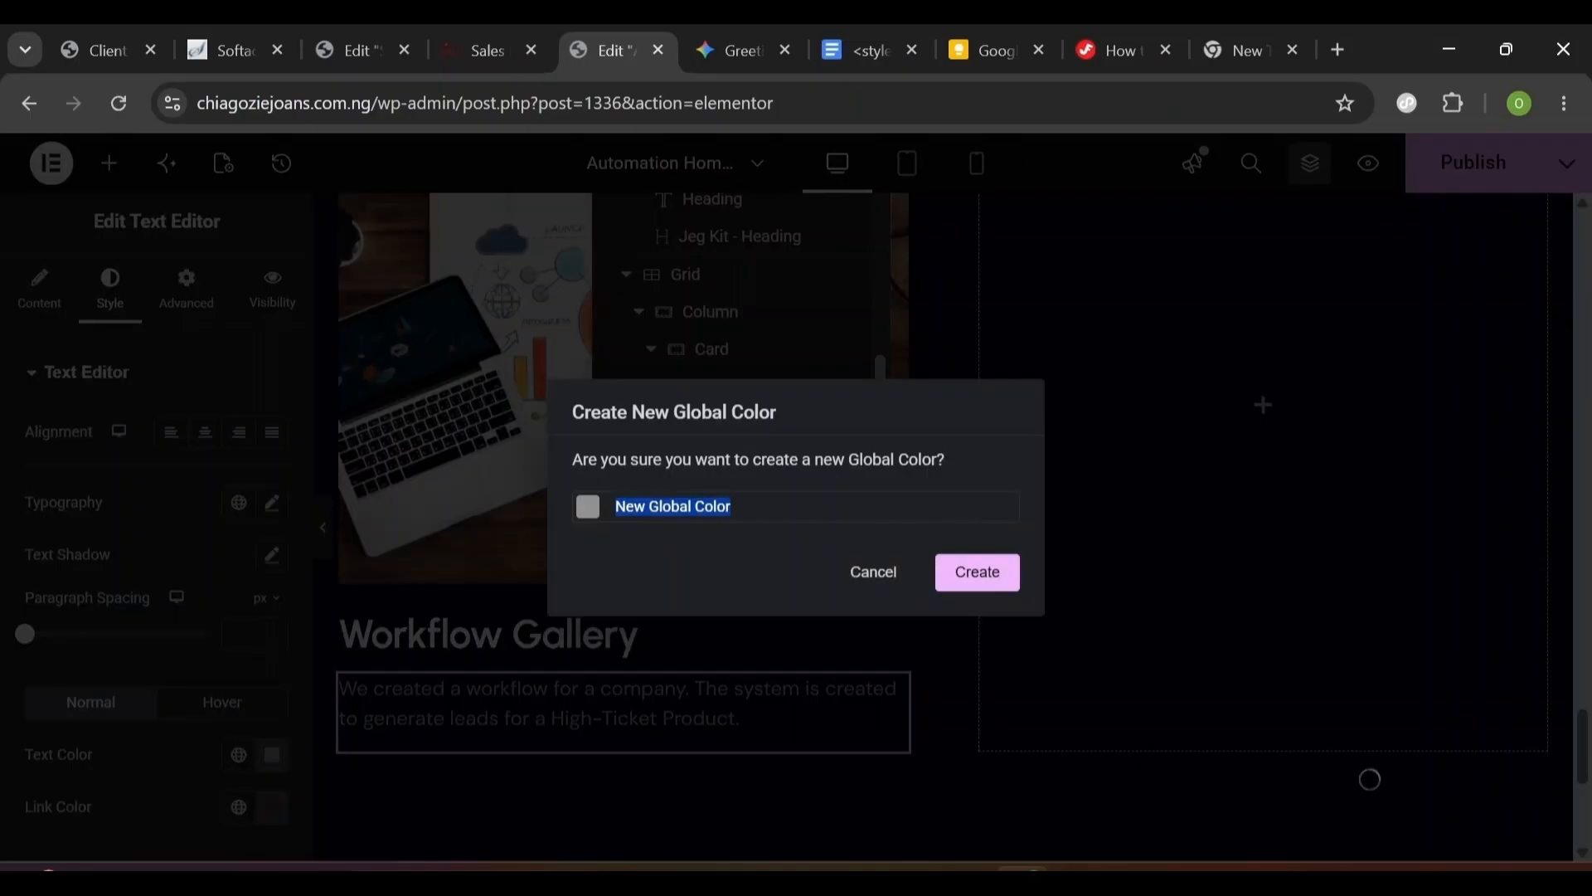
{"action": "type", "text": "Grey Color"}
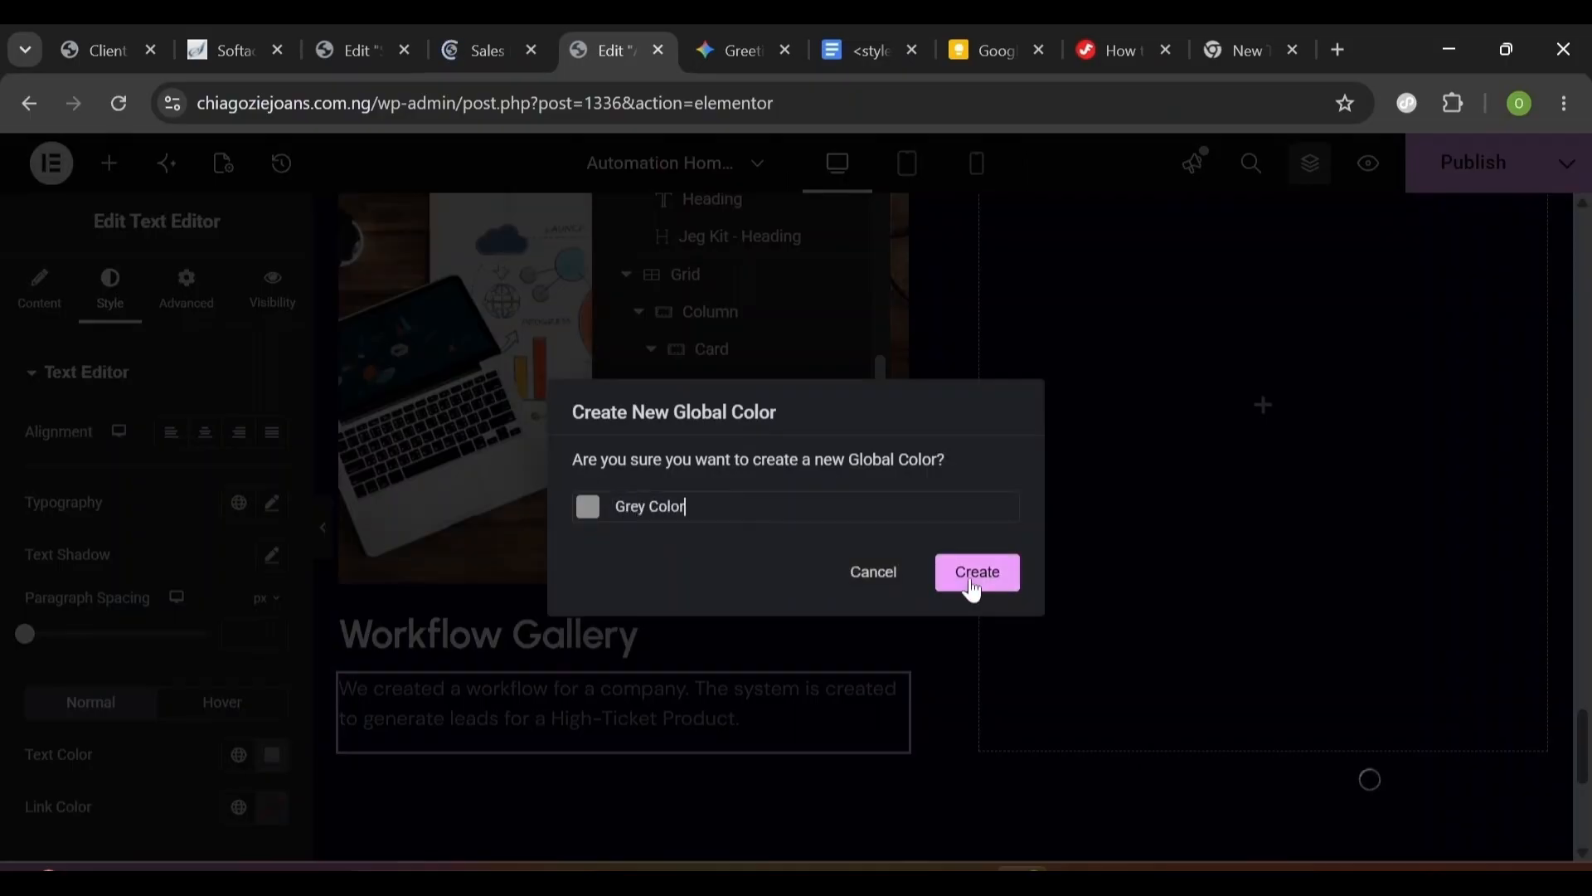
{"action": "left_click", "coordinate": [976, 586]}
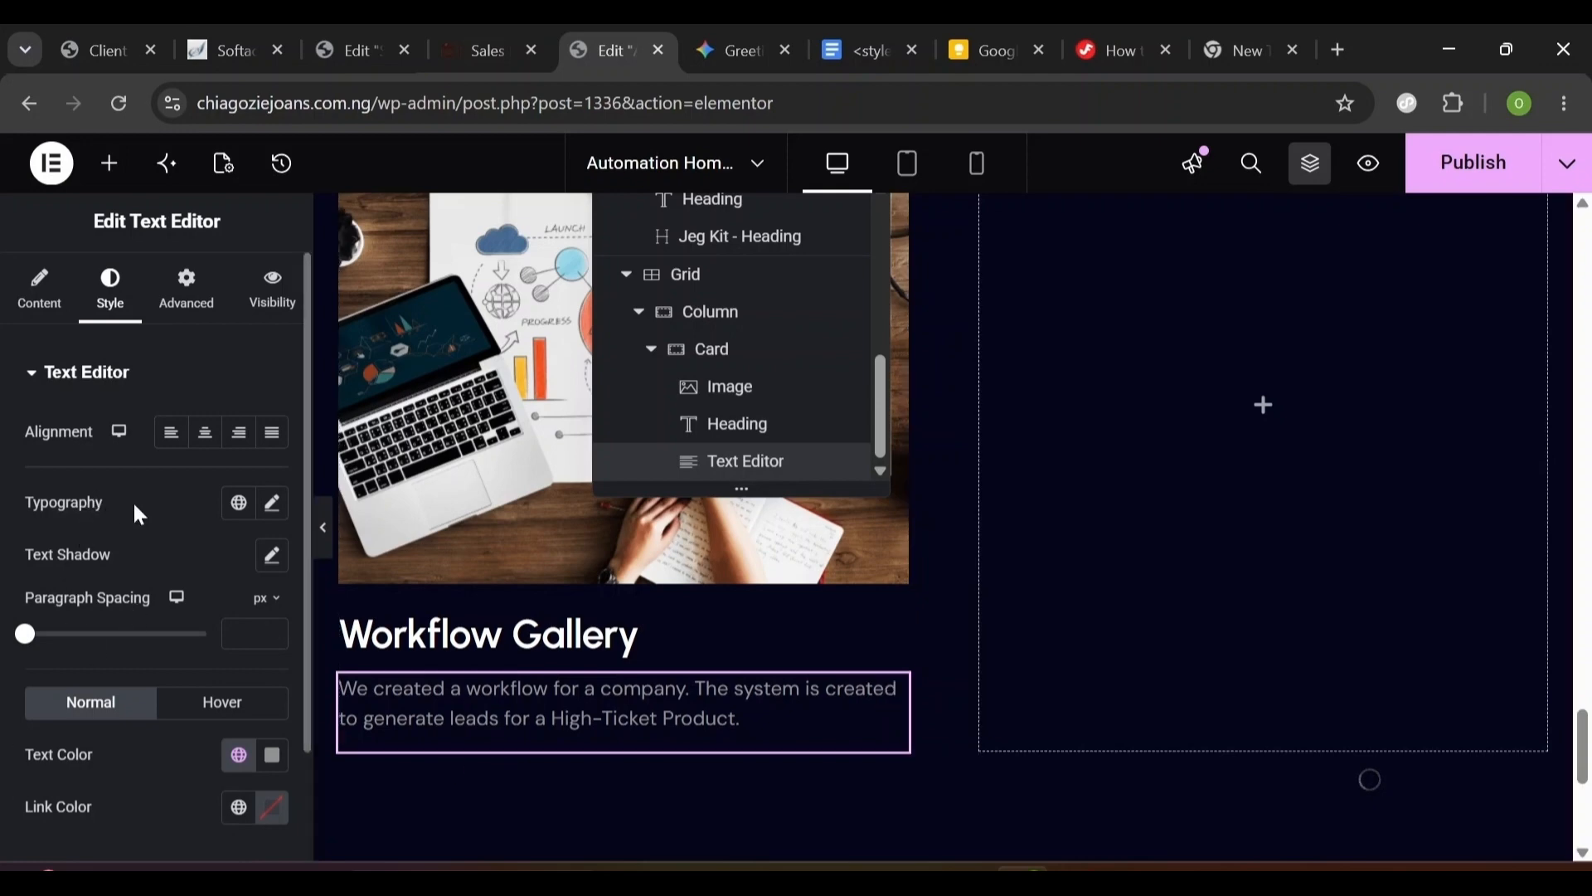
- Set the description's font to DM Sans with line height 28, then select the card
{"action": "left_click", "coordinate": [271, 505]}
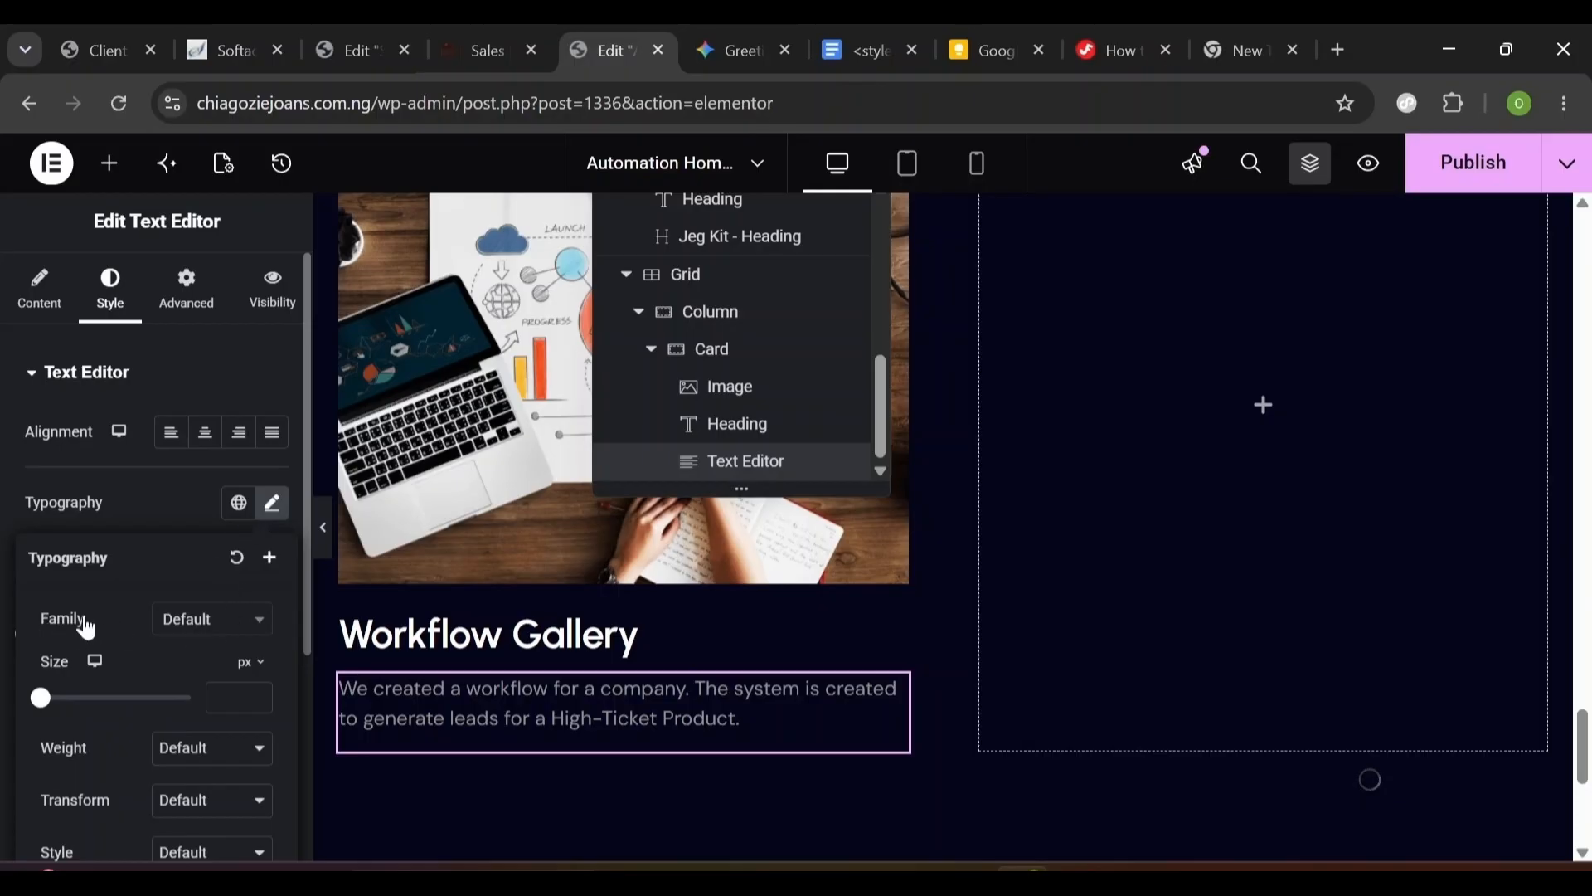
{"action": "left_click", "coordinate": [188, 623]}
{"action": "left_click", "coordinate": [218, 590]}
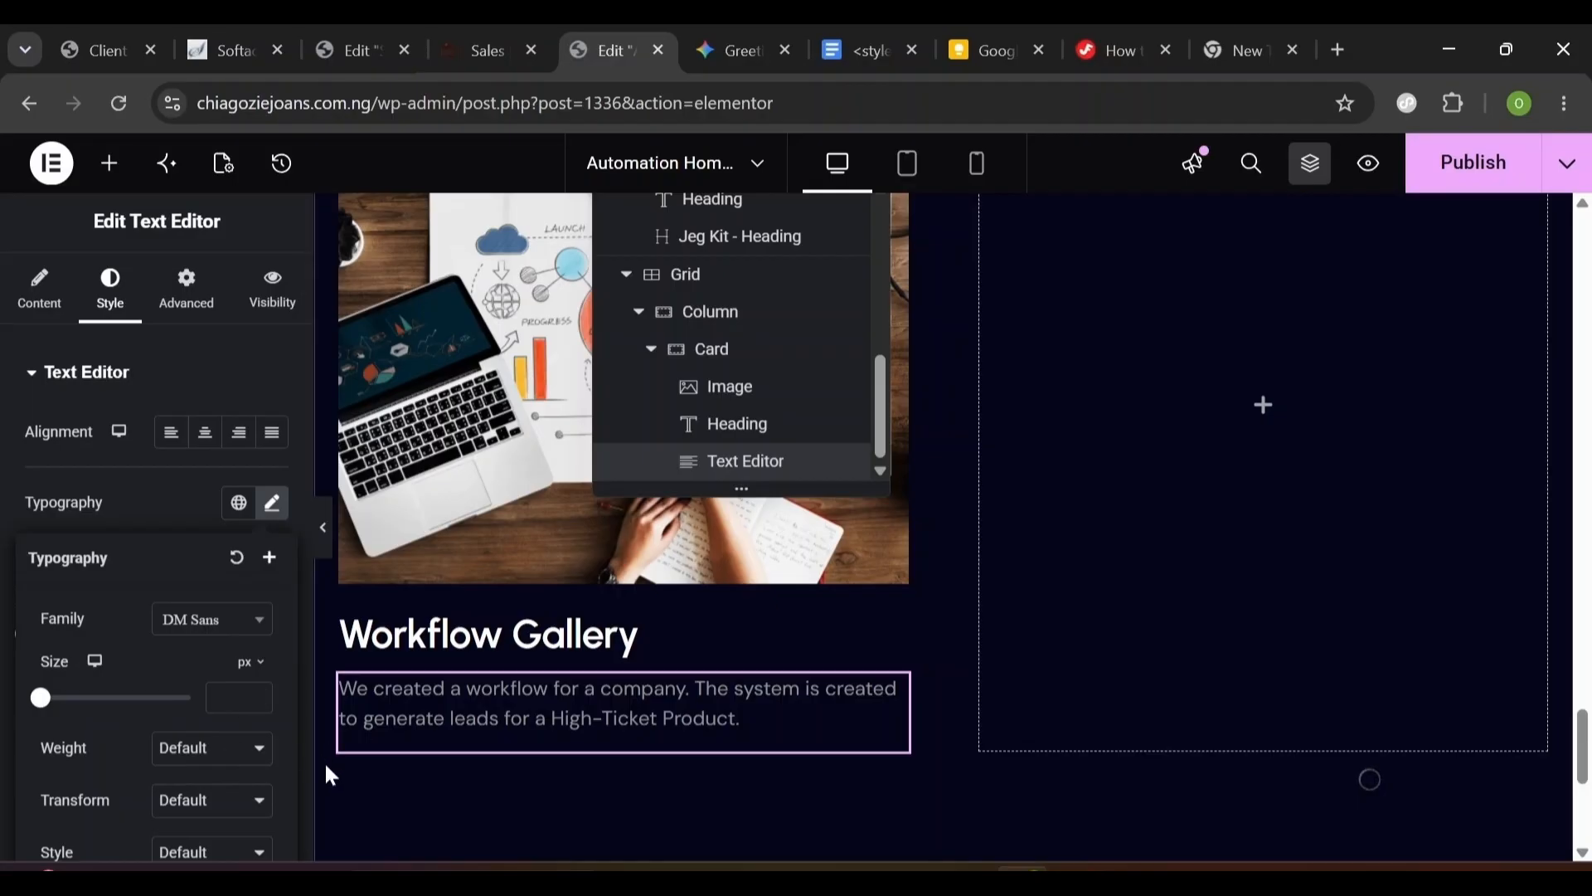
{"action": "scroll", "coordinate": [283, 758], "scroll_direction": "down", "scroll_amount": 3}
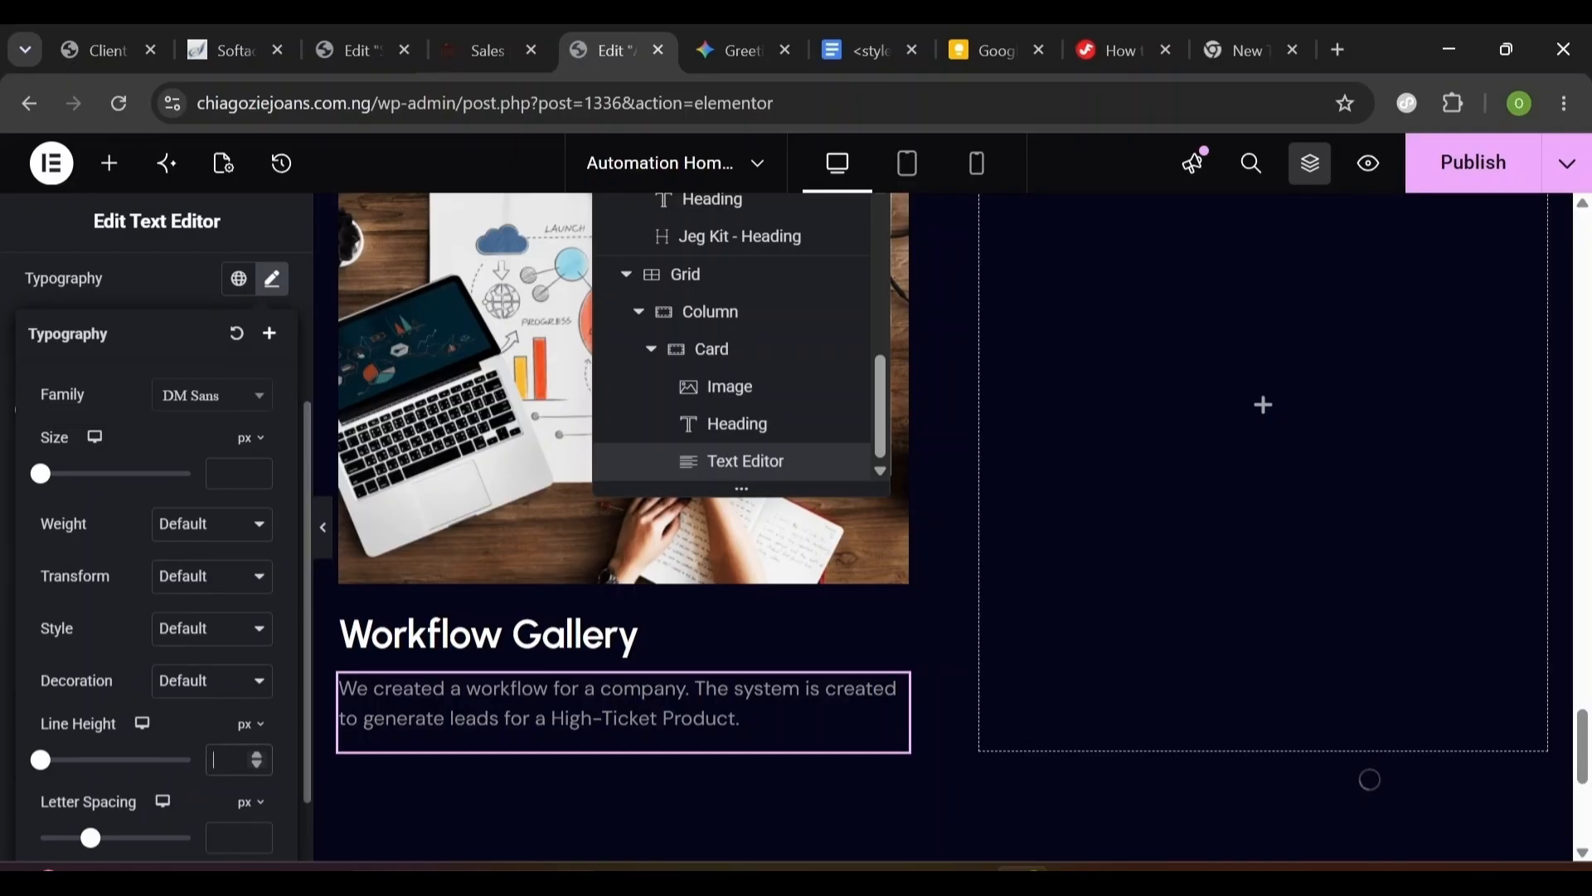
{"action": "type", "text": "28"}
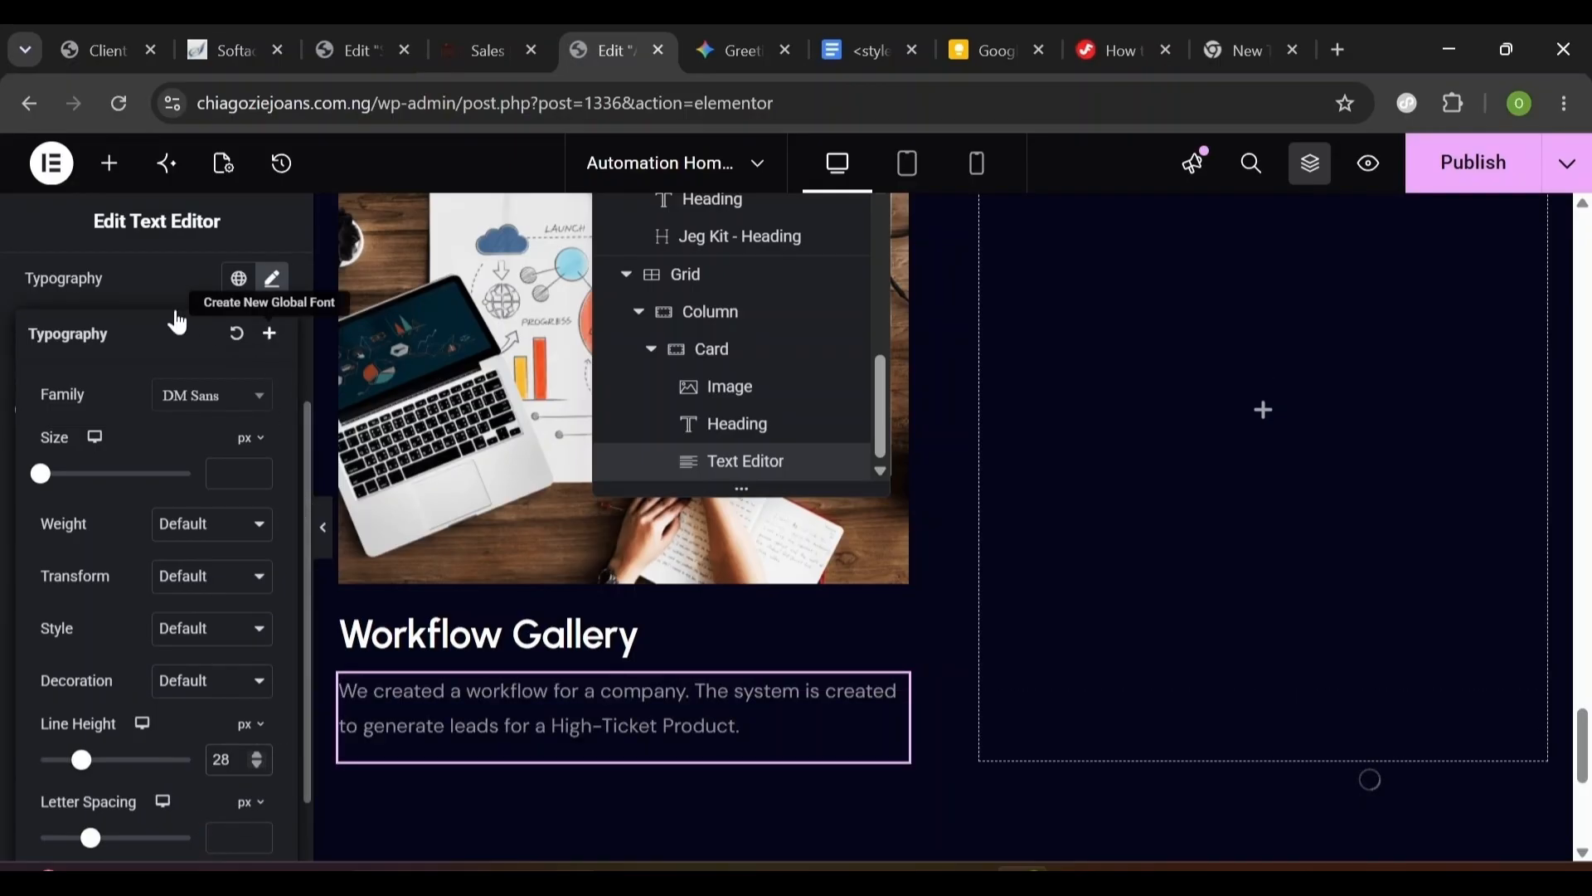
{"action": "left_click", "coordinate": [172, 282]}
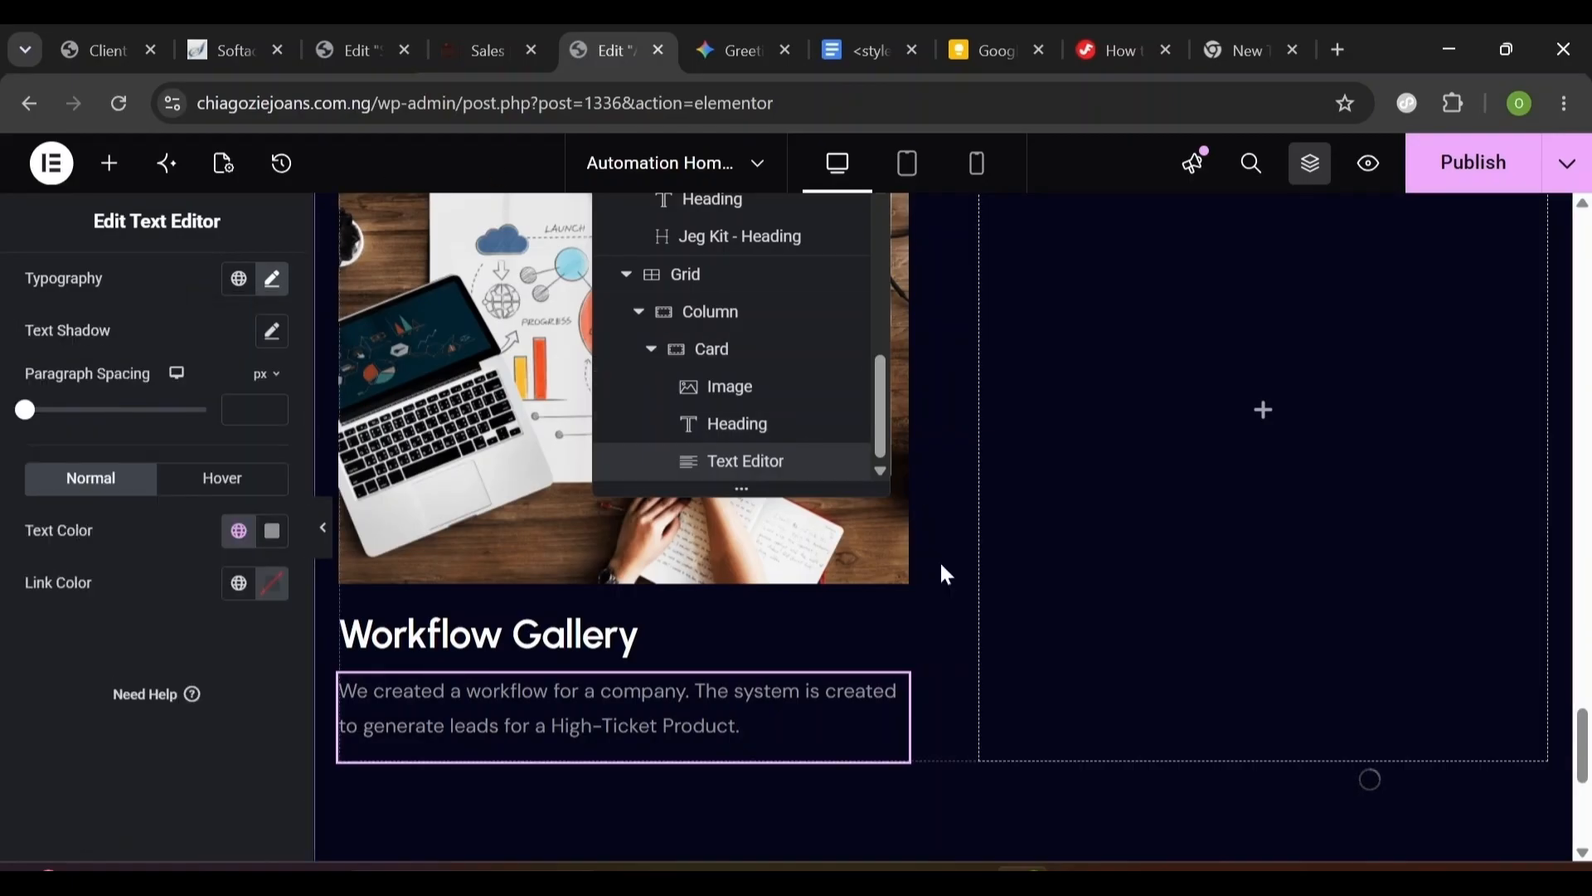
{"action": "left_click", "coordinate": [715, 352]}
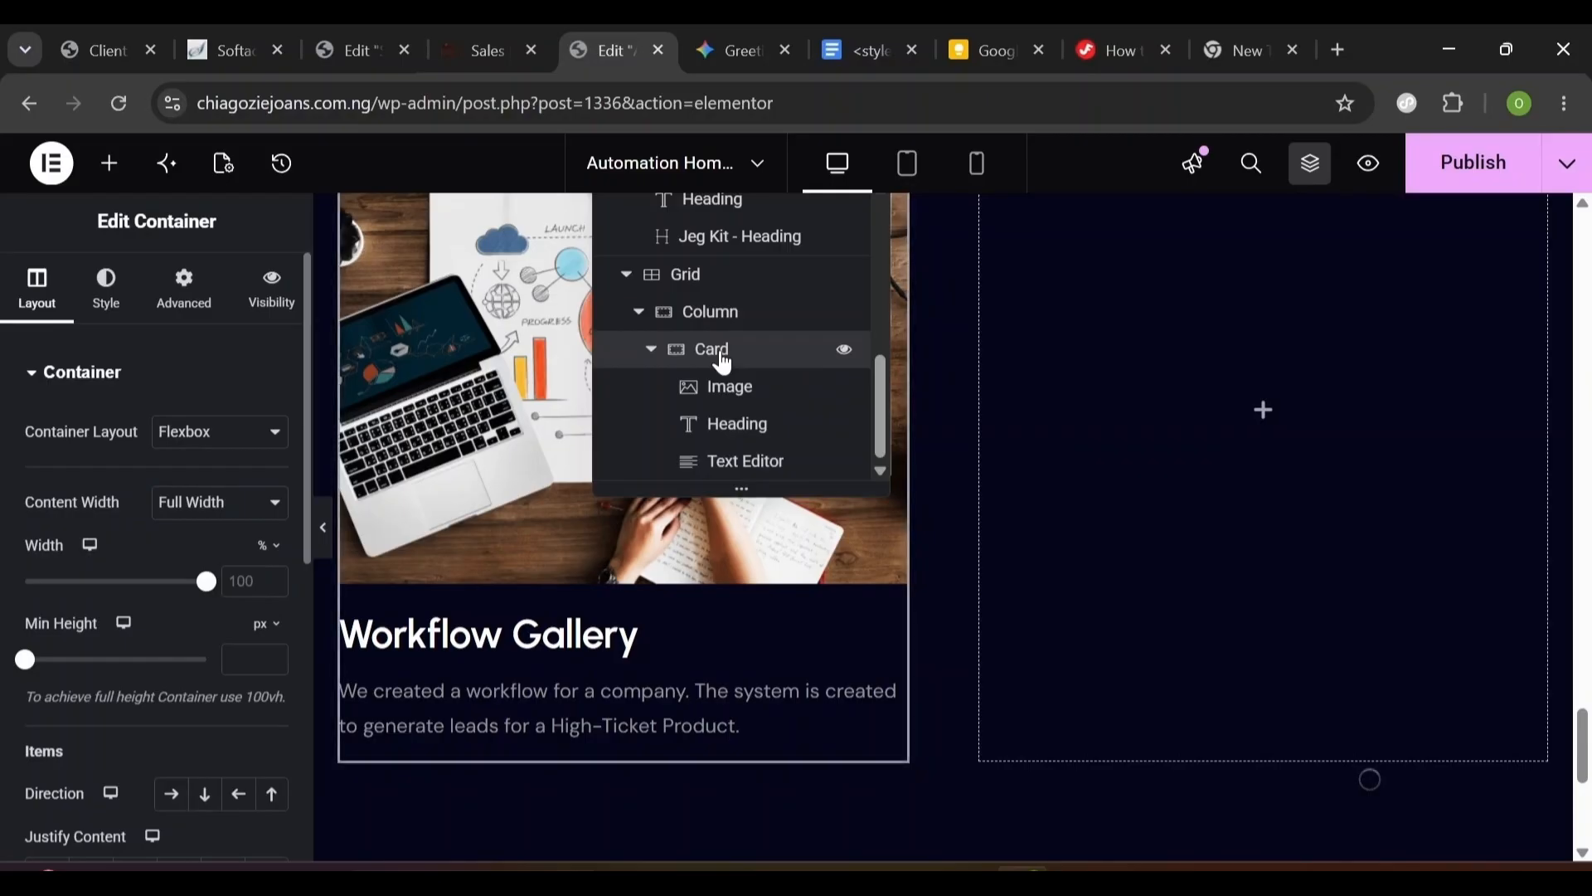
- Duplicate the Workflow Gallery card so a copy sits below it in the column
{"action": "left_click", "coordinate": [653, 352]}
{"action": "right_click", "coordinate": [700, 466]}
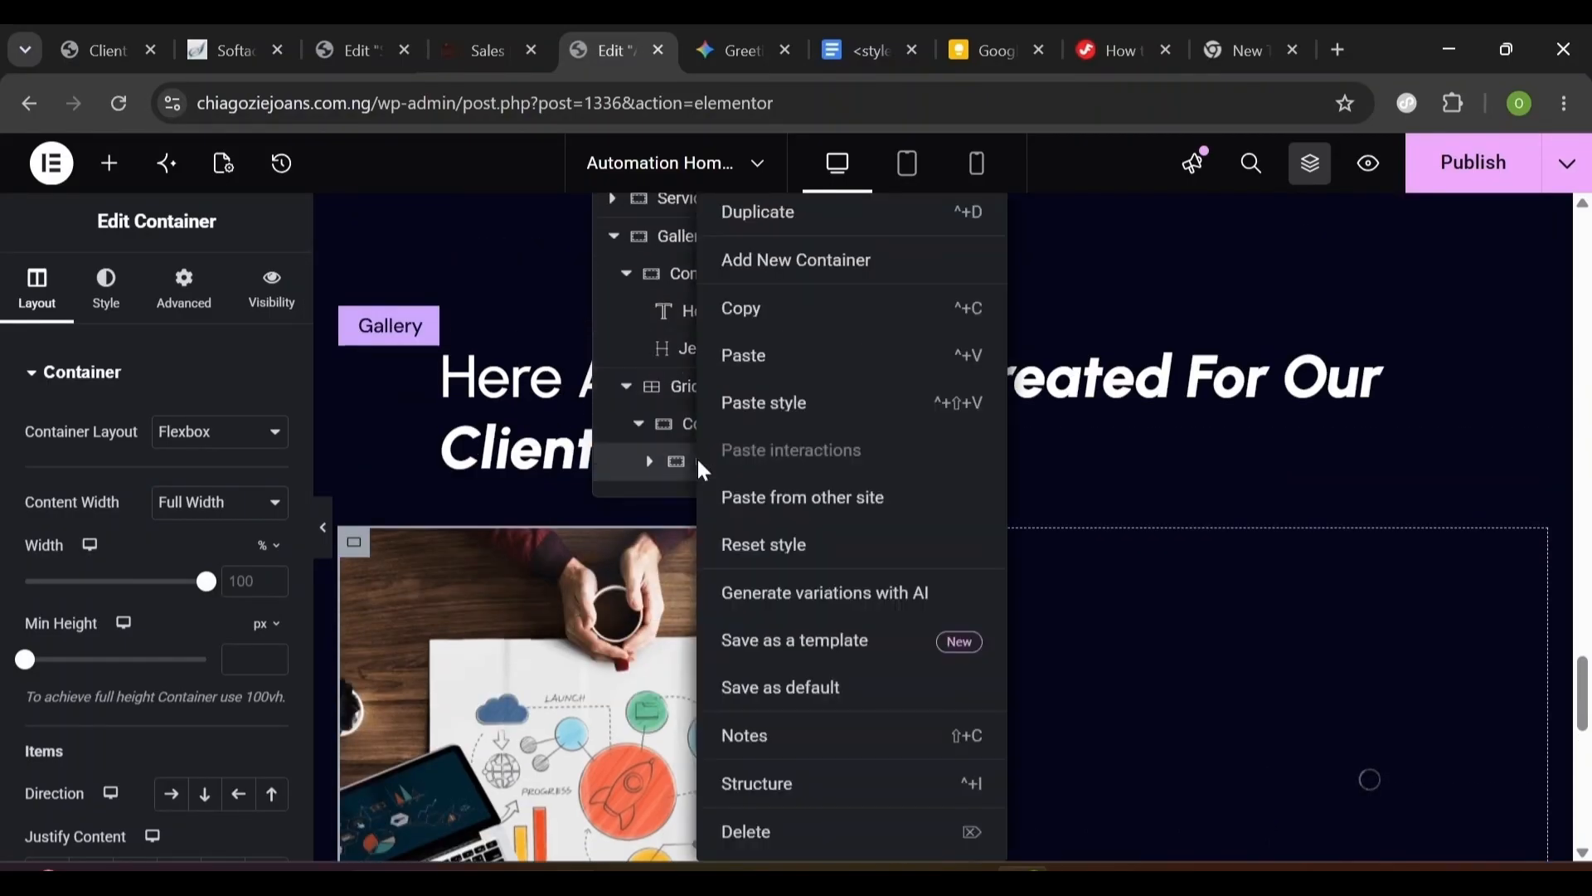
{"action": "left_click", "coordinate": [758, 213]}
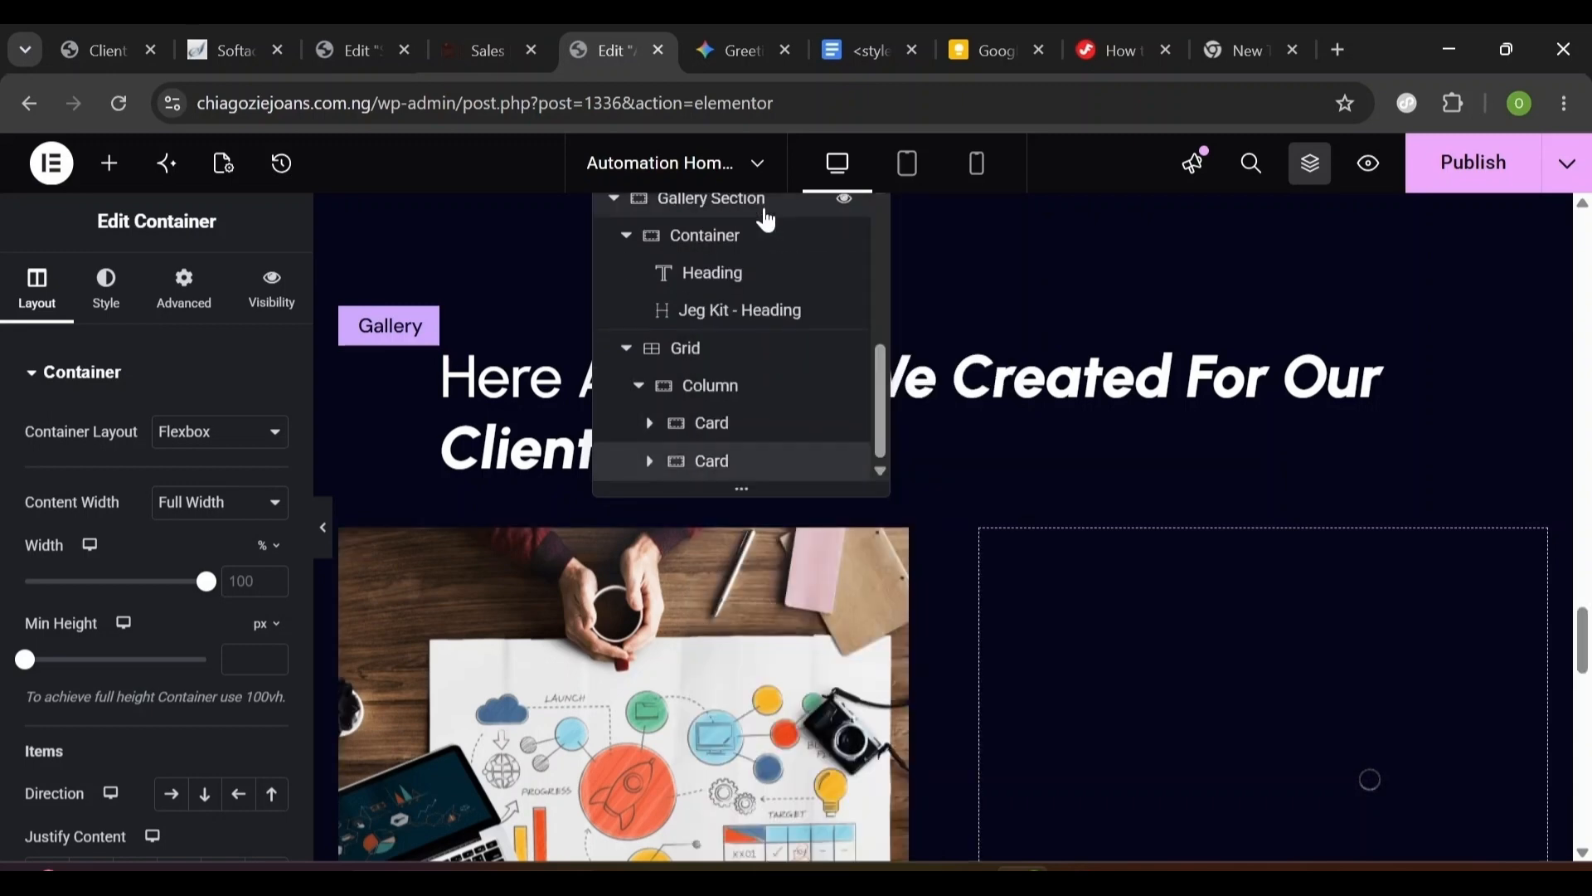
{"action": "left_click_drag", "start_coordinate": [1582, 658], "coordinate": [1564, 743]}
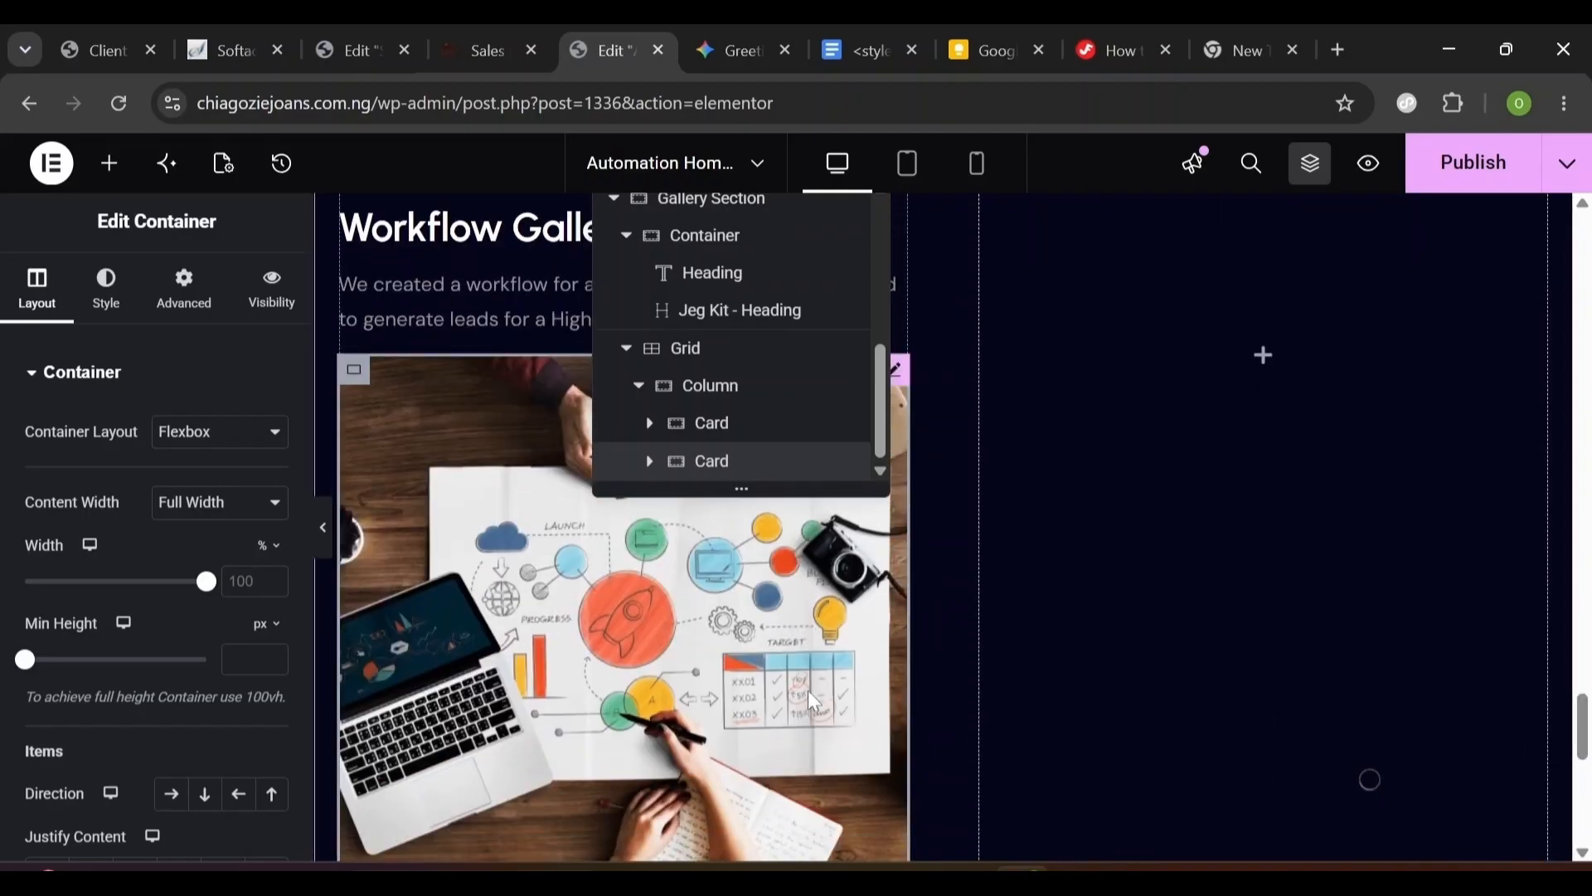
- Select and collapse the first card in the Navigator and show its margin and padding settings
{"action": "scroll", "coordinate": [810, 698], "scroll_direction": "up", "scroll_amount": 5}
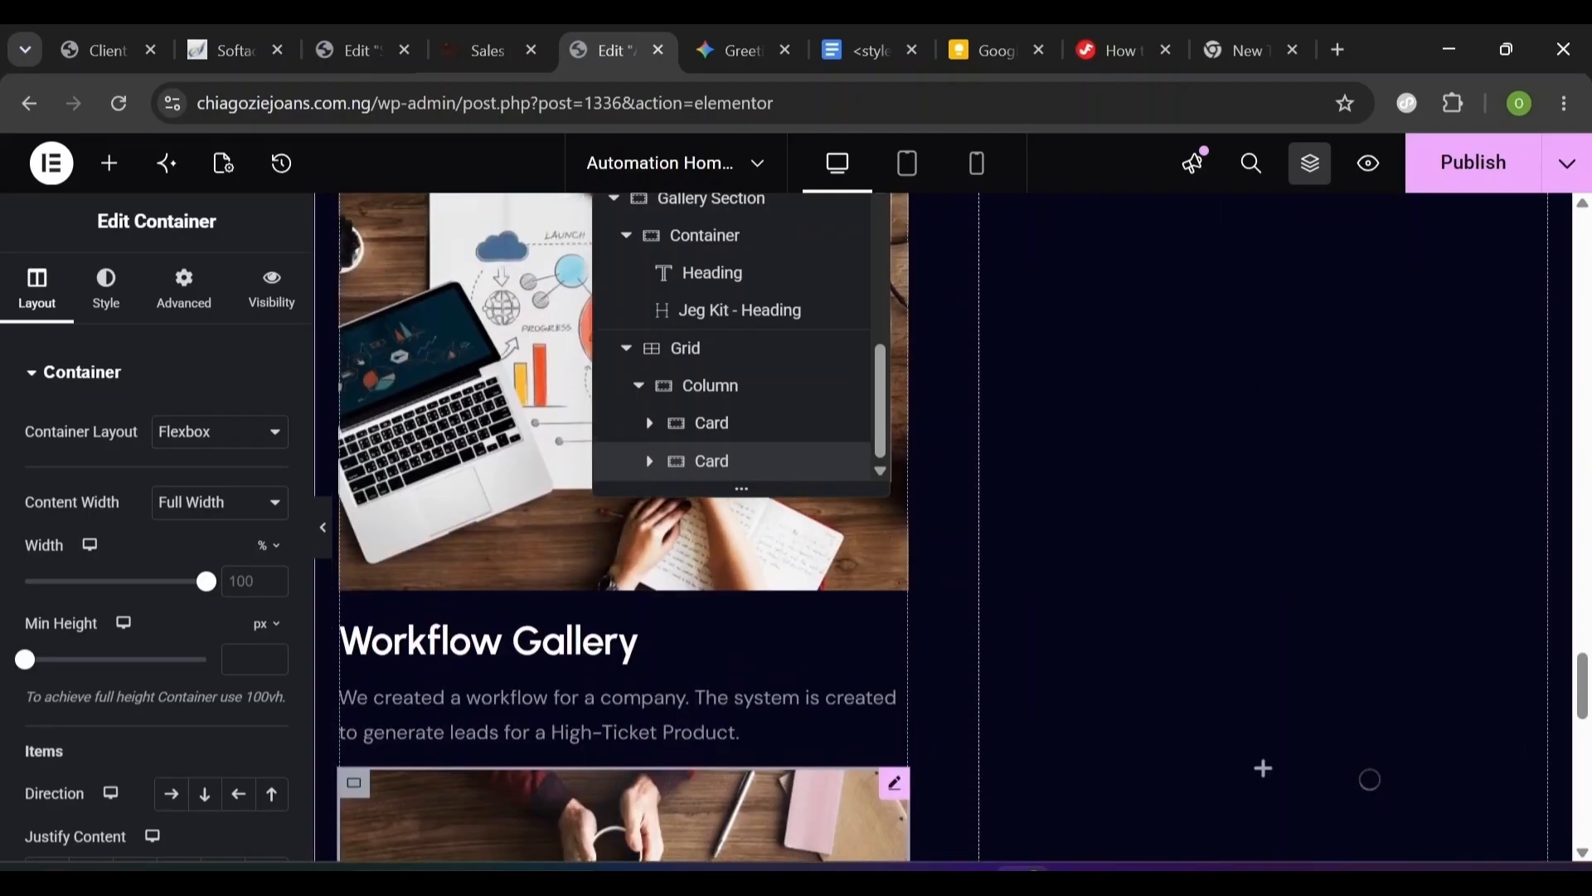
{"action": "left_click", "coordinate": [442, 530]}
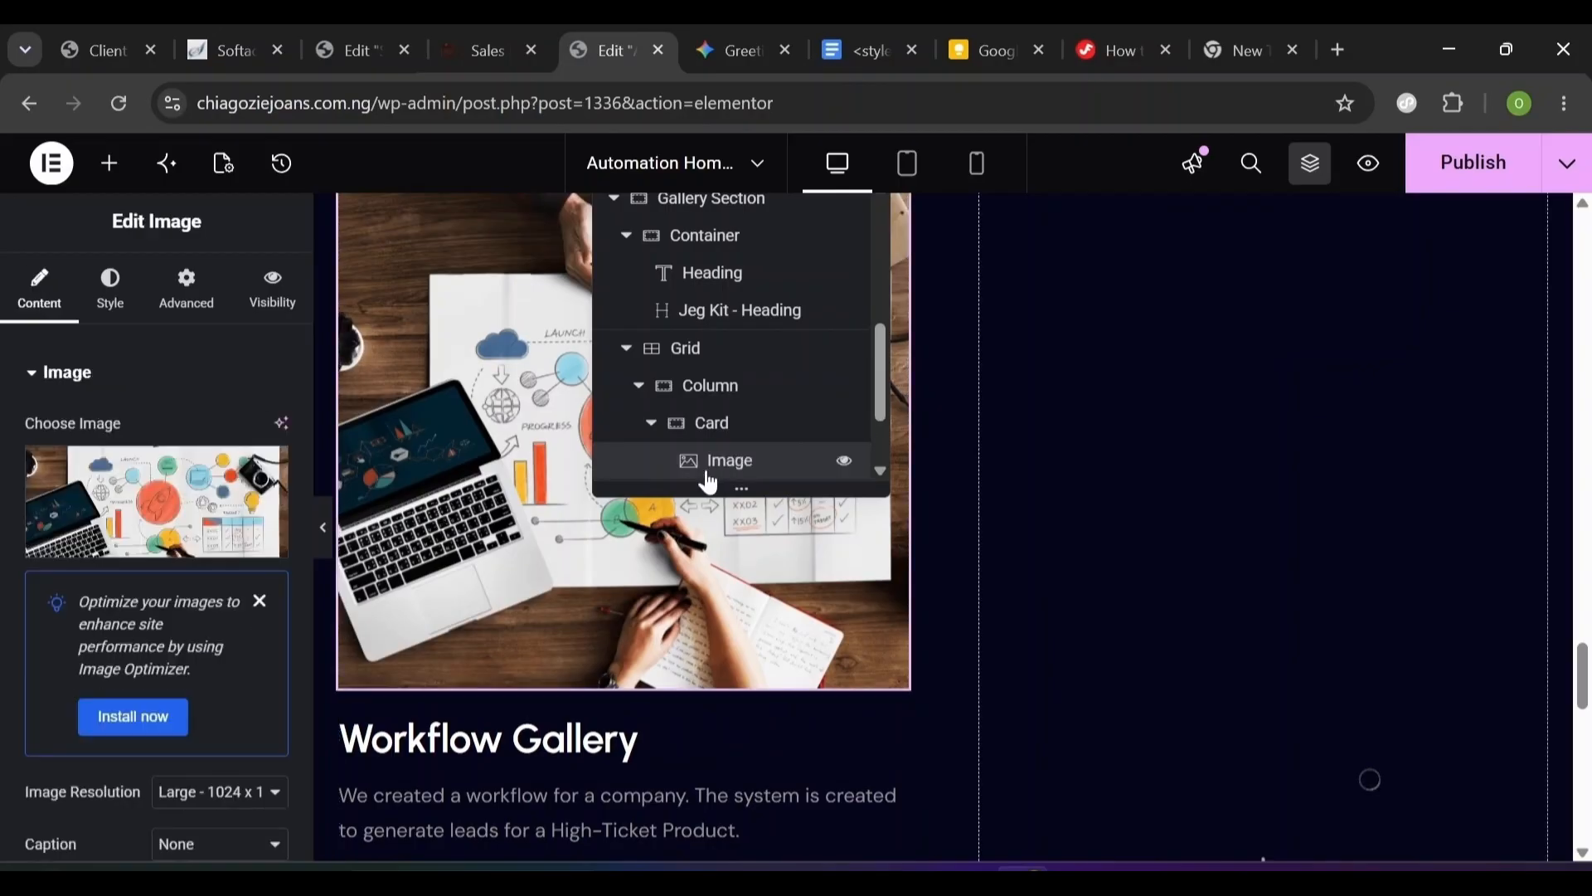
{"action": "left_click", "coordinate": [714, 428]}
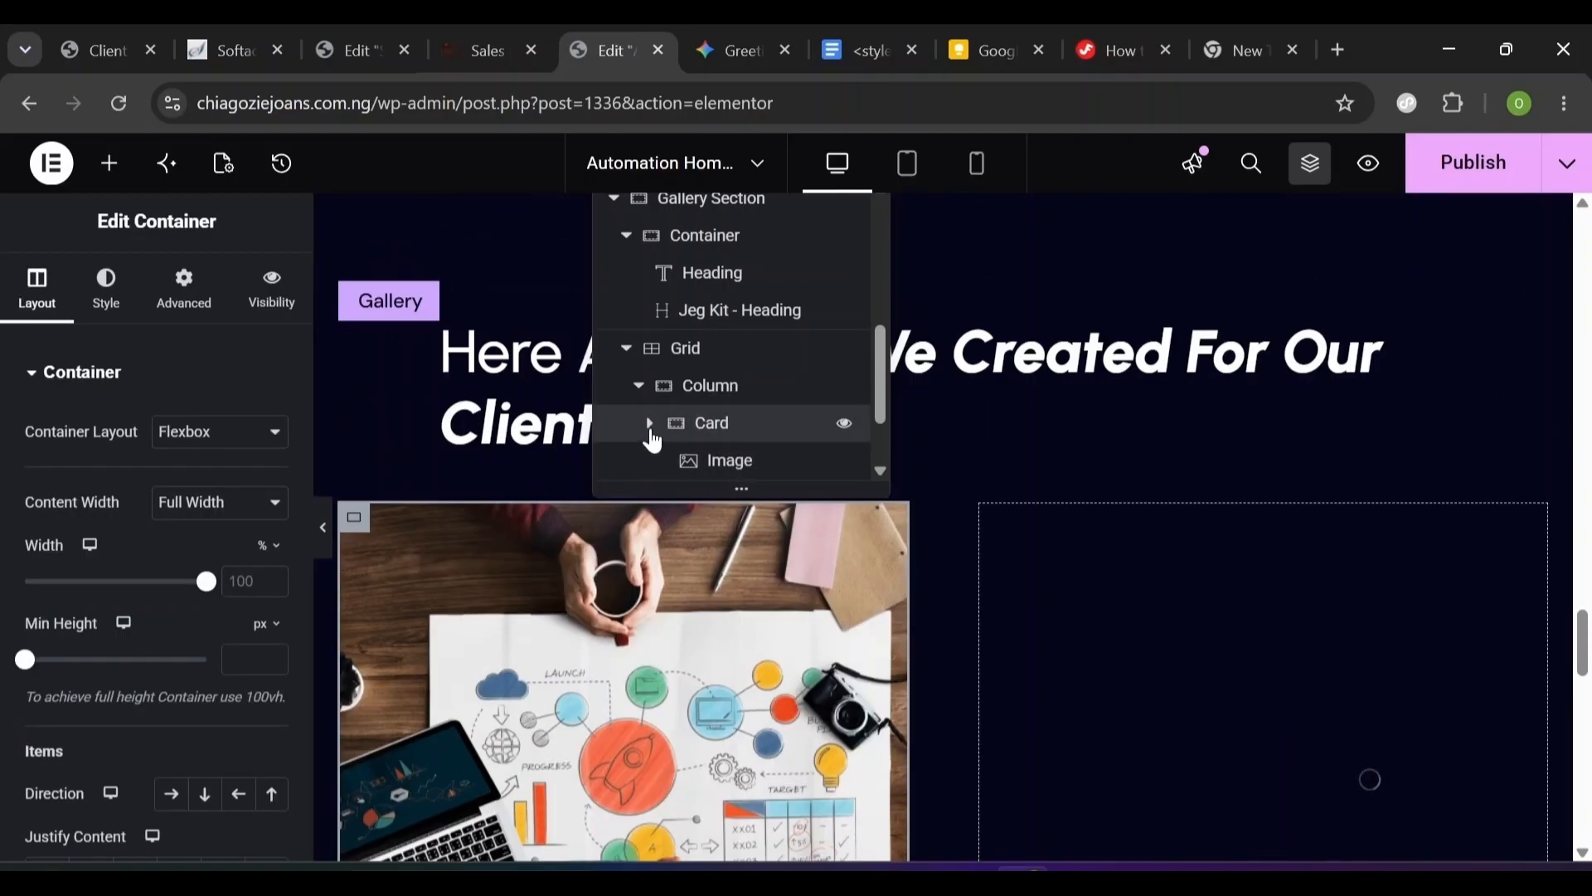
{"action": "left_click", "coordinate": [650, 428]}
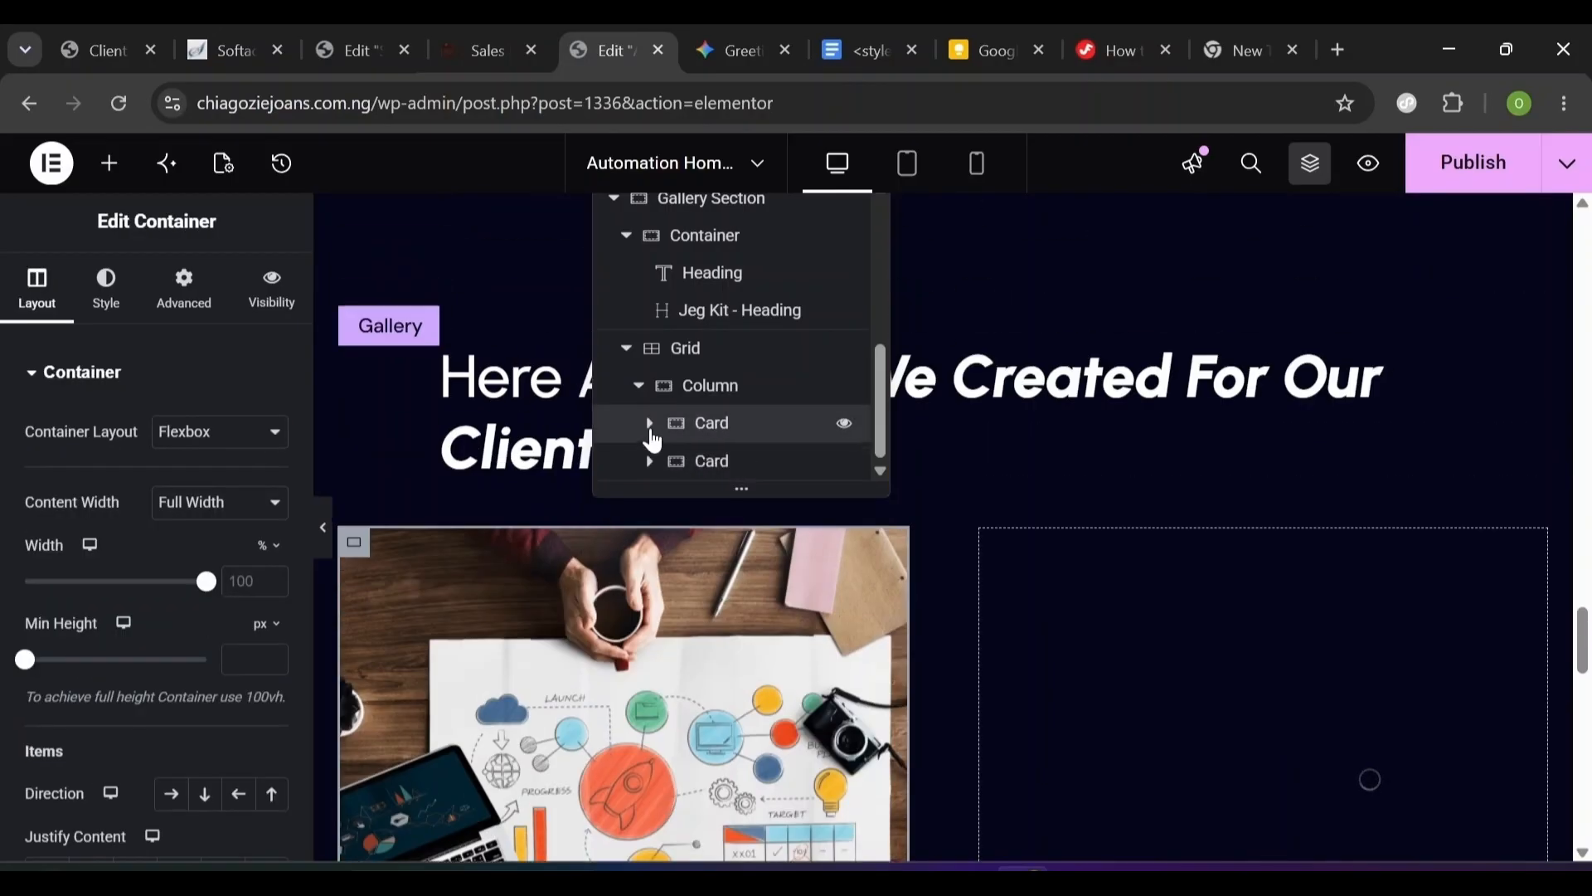
{"action": "left_click", "coordinate": [178, 306]}
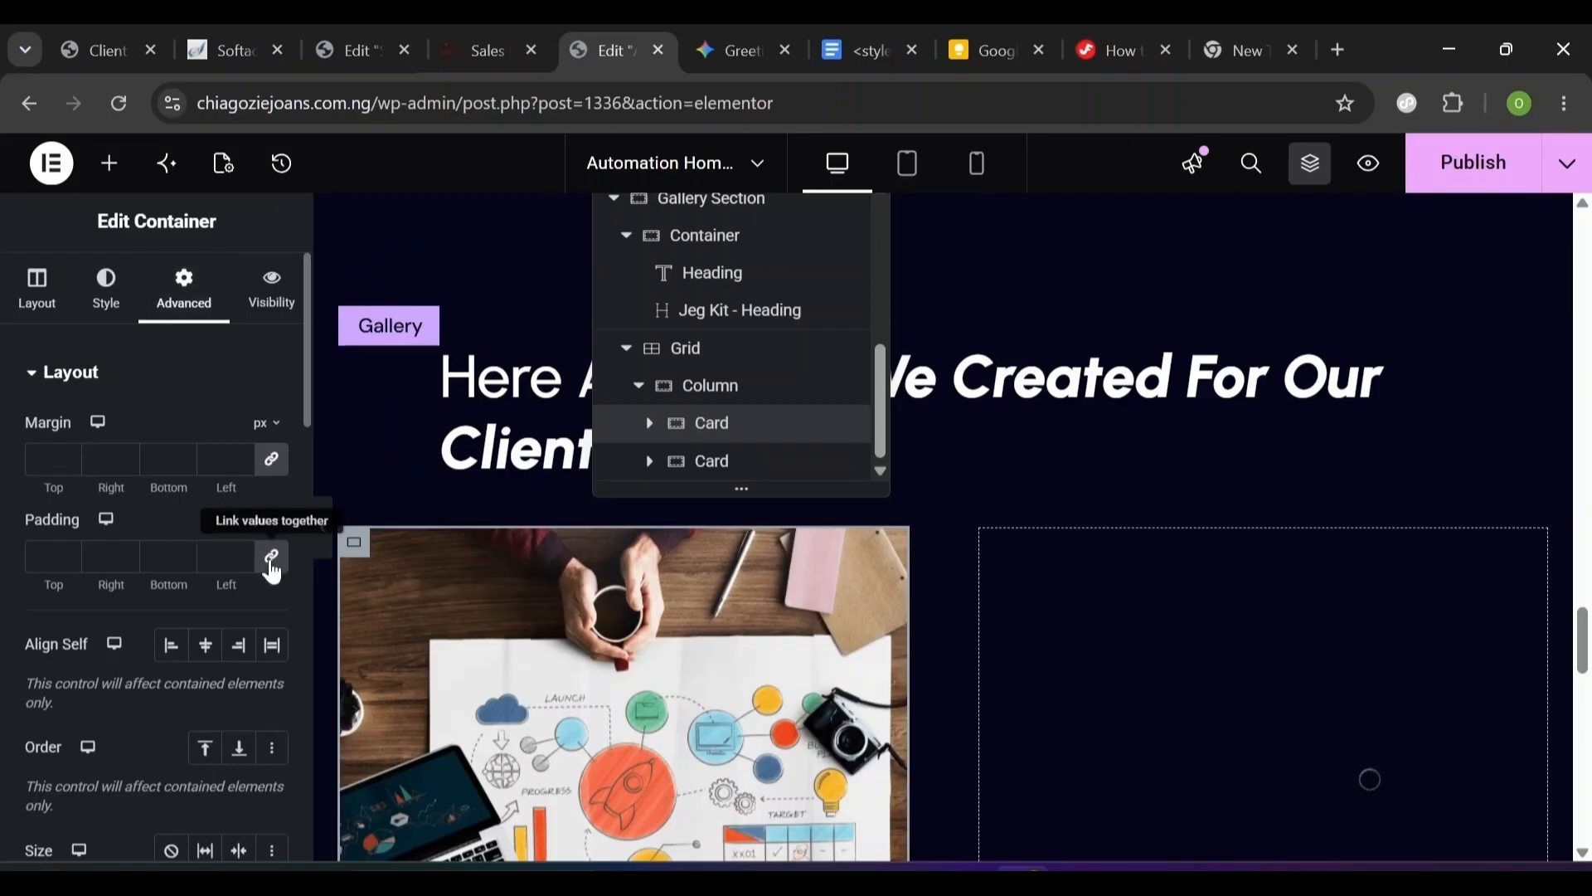
{"action": "scroll", "coordinate": [1261, 640], "scroll_direction": "down", "scroll_amount": 6}
{"action": "scroll", "coordinate": [1265, 647], "scroll_direction": "up", "scroll_amount": 1}
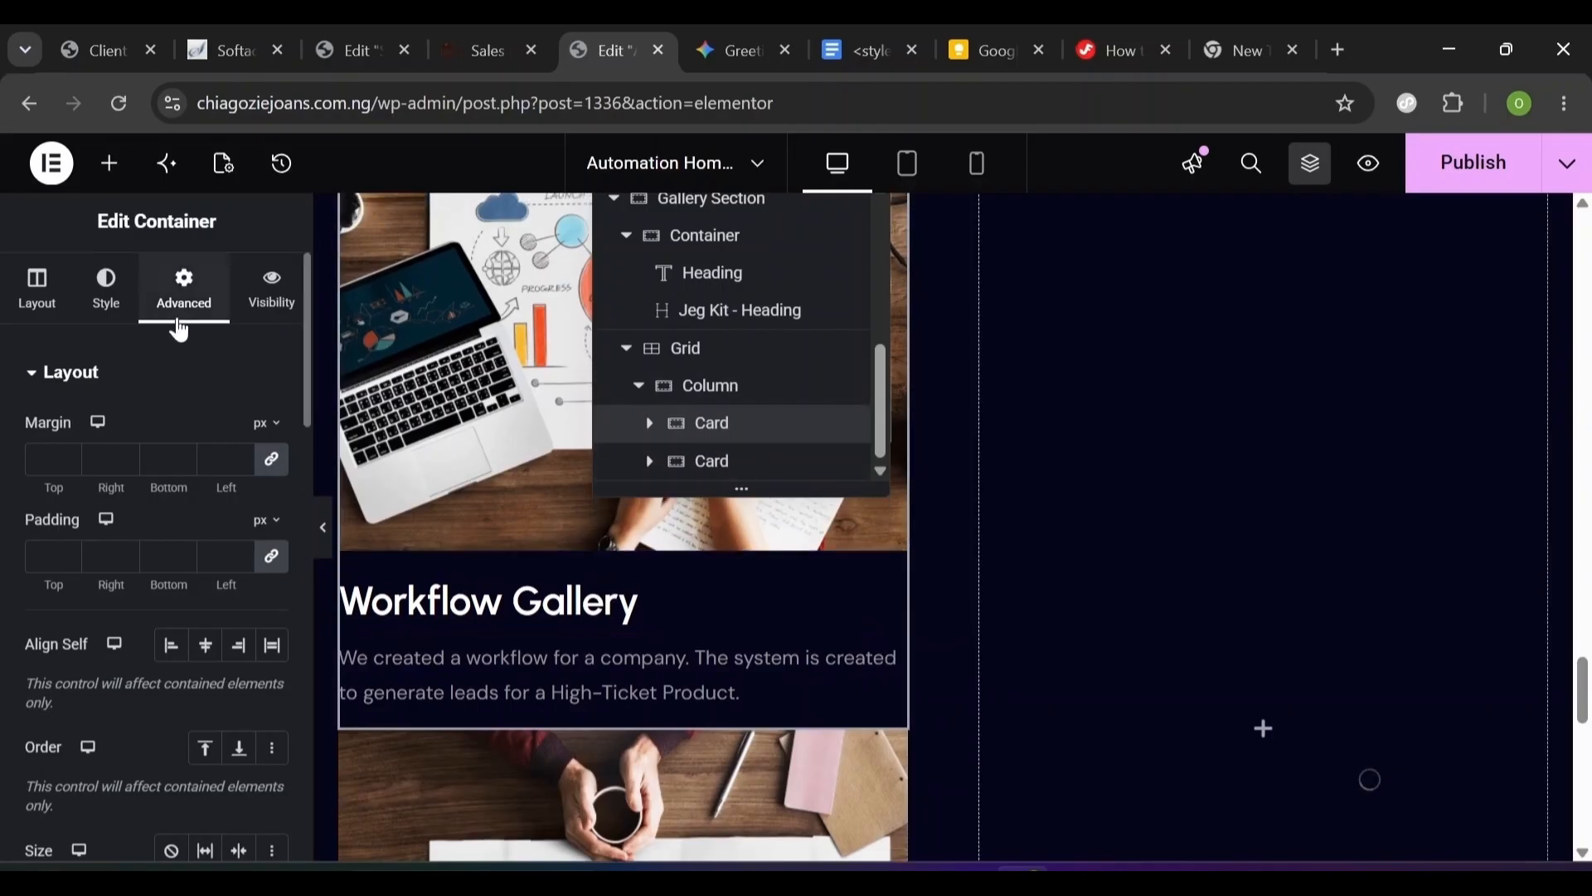
- Unlink the first card's margins and give it a 40 px bottom margin
{"action": "left_click", "coordinate": [271, 459]}
{"action": "left_click", "coordinate": [158, 459]}
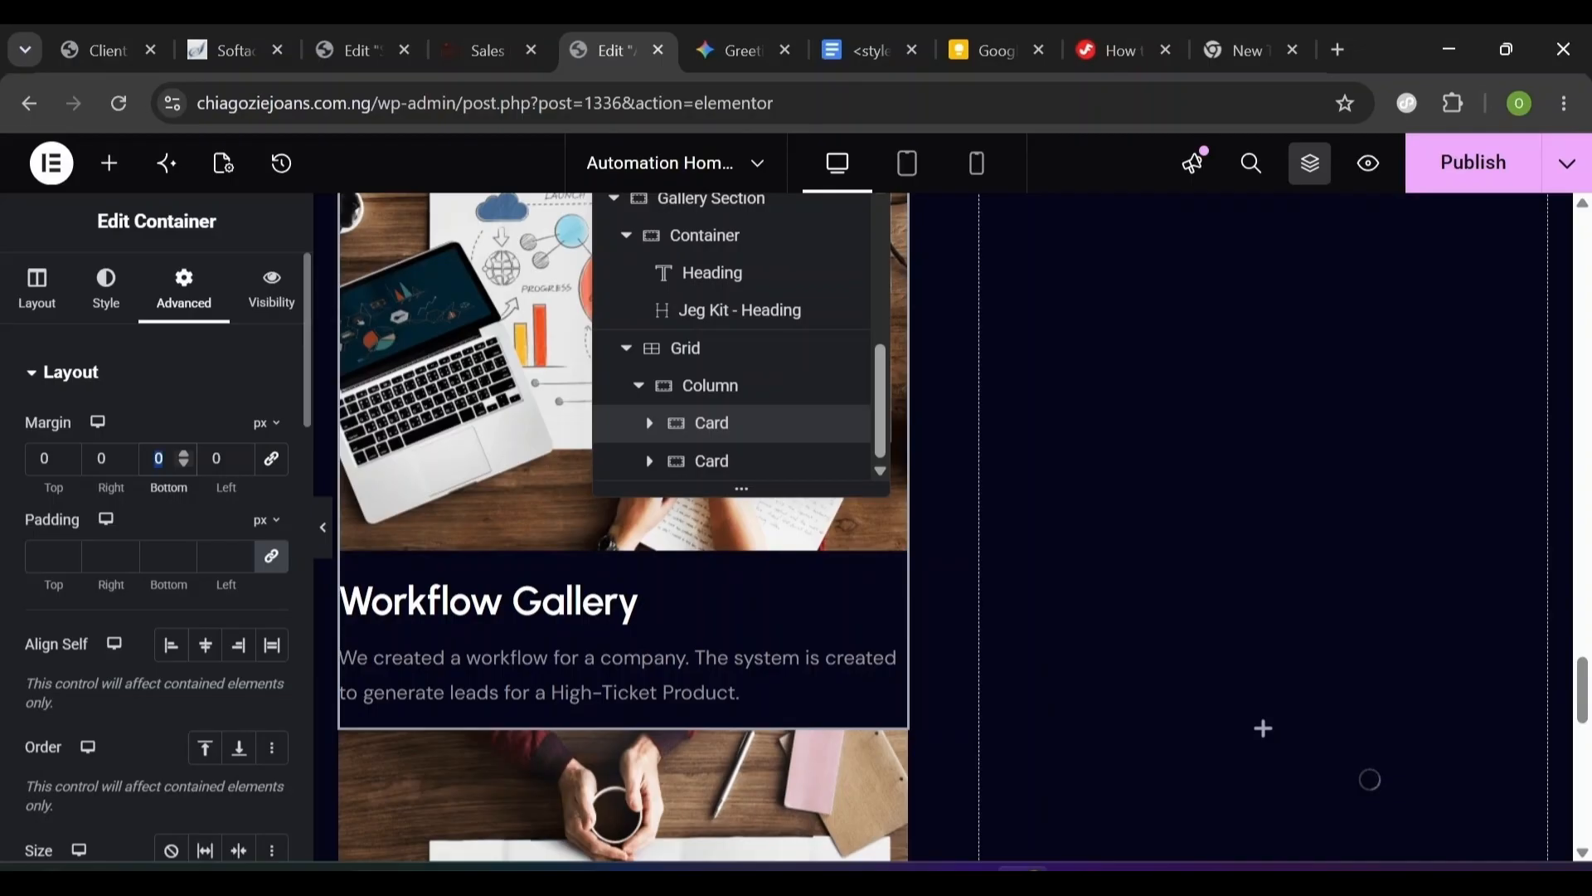
{"action": "type", "text": "40"}
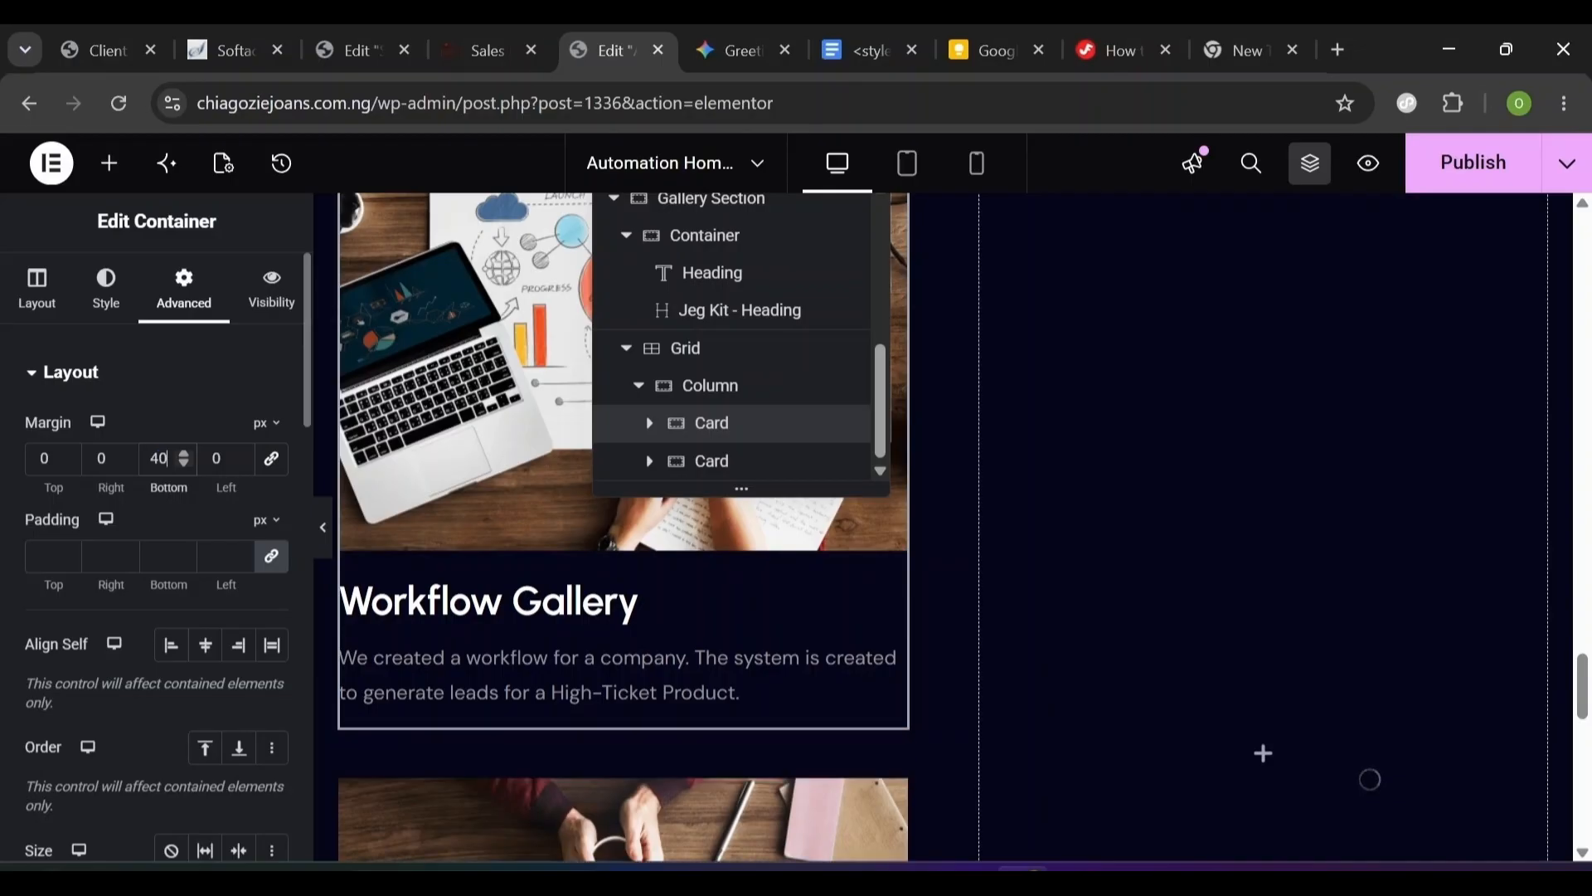
{"action": "scroll", "coordinate": [446, 590], "scroll_direction": "down", "scroll_amount": 3}
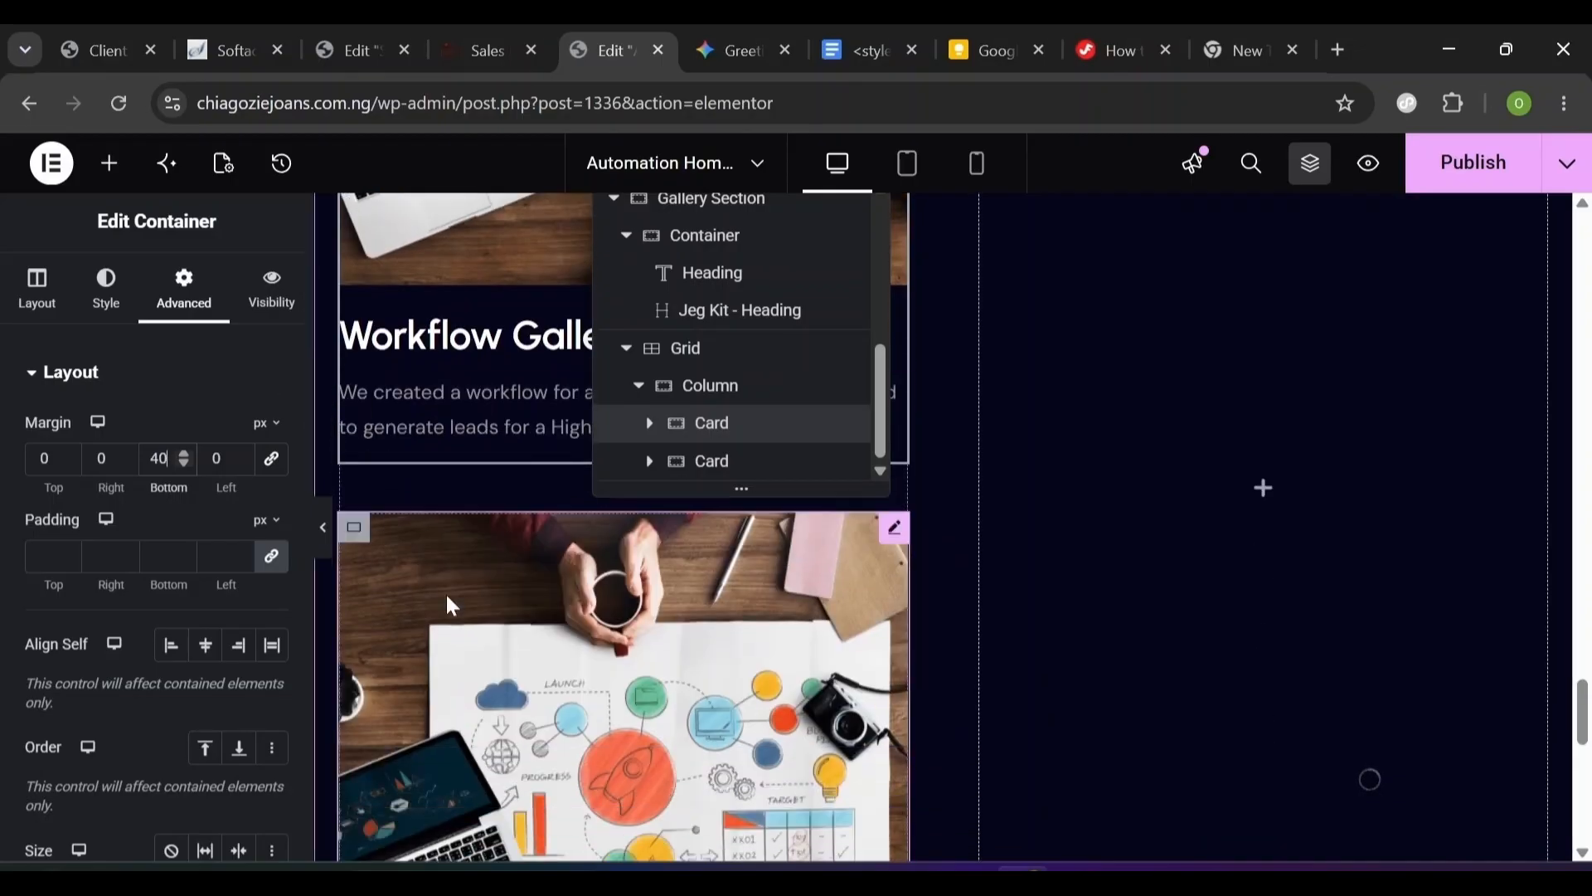
{"action": "scroll", "coordinate": [445, 591], "scroll_direction": "down", "scroll_amount": 5}
{"action": "scroll", "coordinate": [441, 545], "scroll_direction": "up", "scroll_amount": 4}
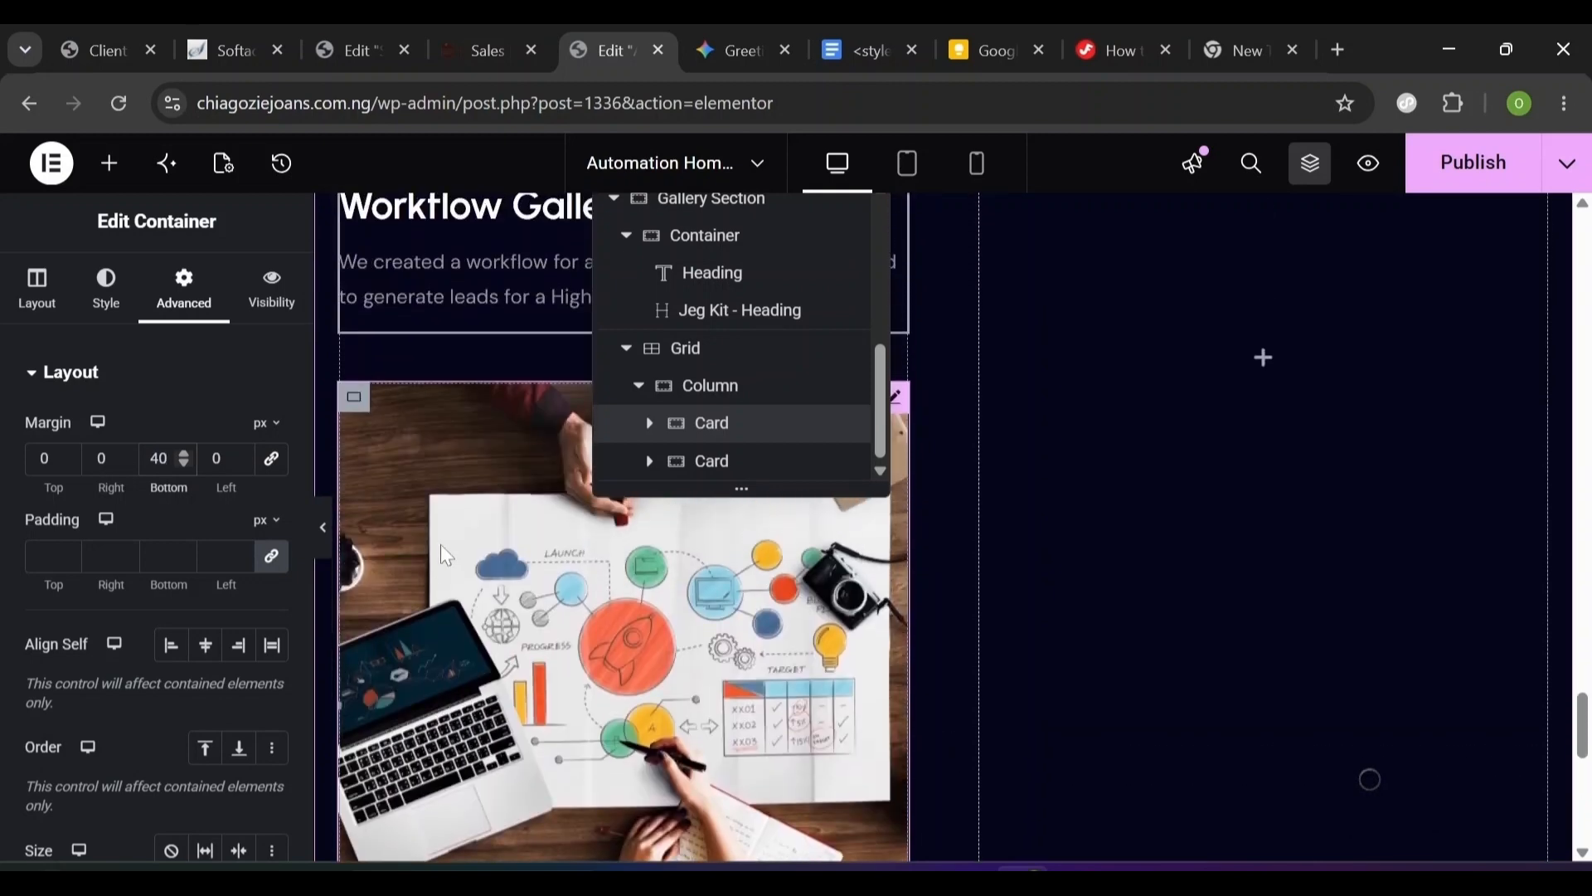
- Select the second card, collapse it and rename it Card 2 in the Navigator
{"action": "left_click", "coordinate": [367, 454]}
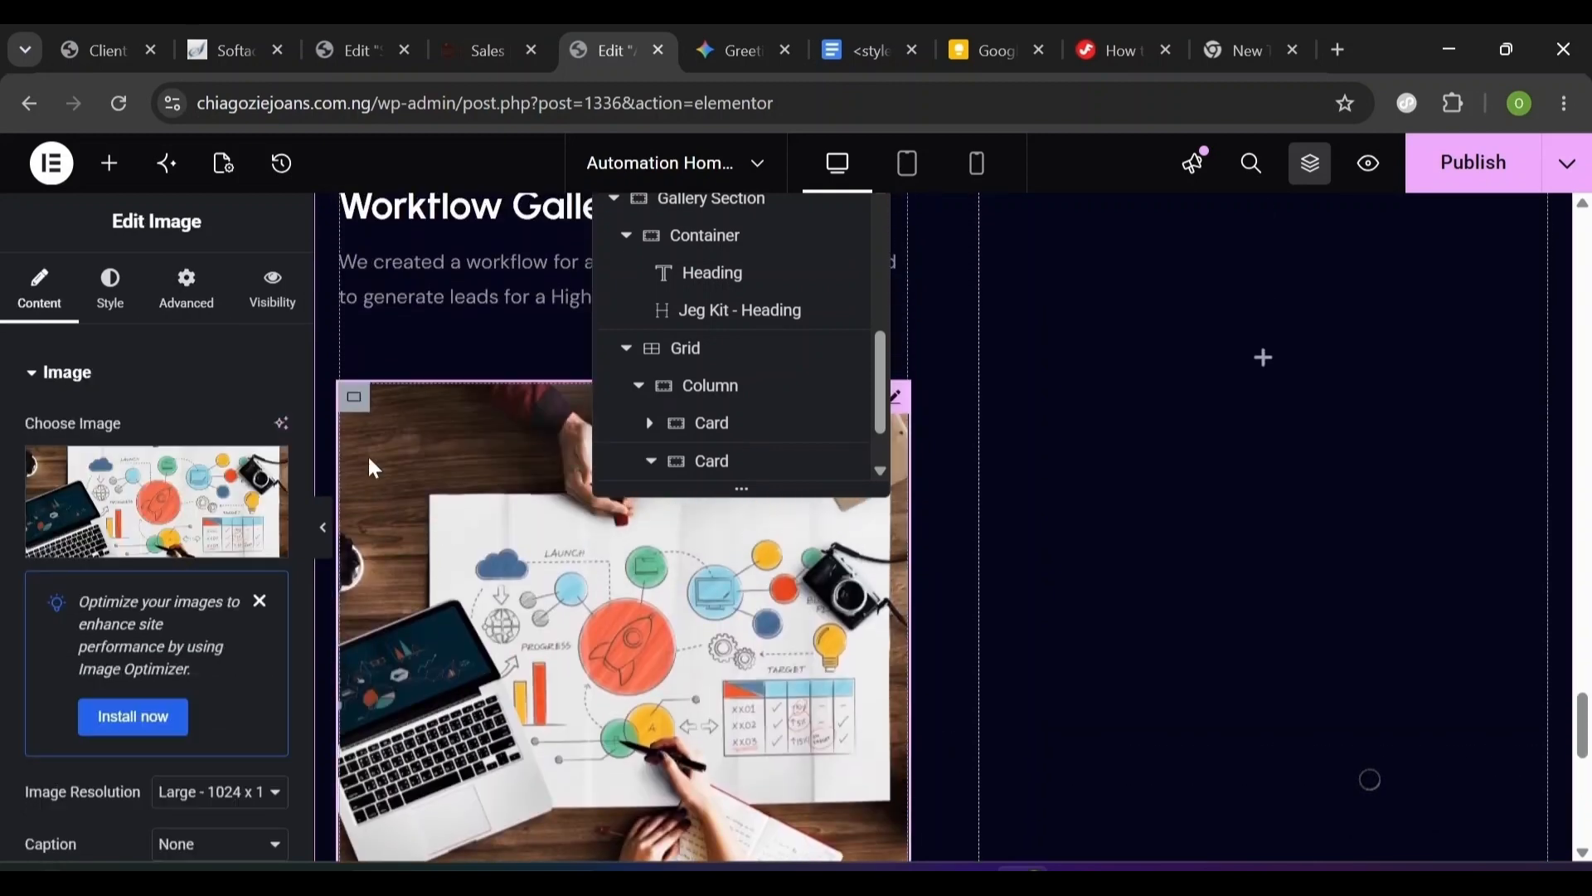
{"action": "left_click", "coordinate": [191, 303]}
{"action": "left_click", "coordinate": [710, 350]}
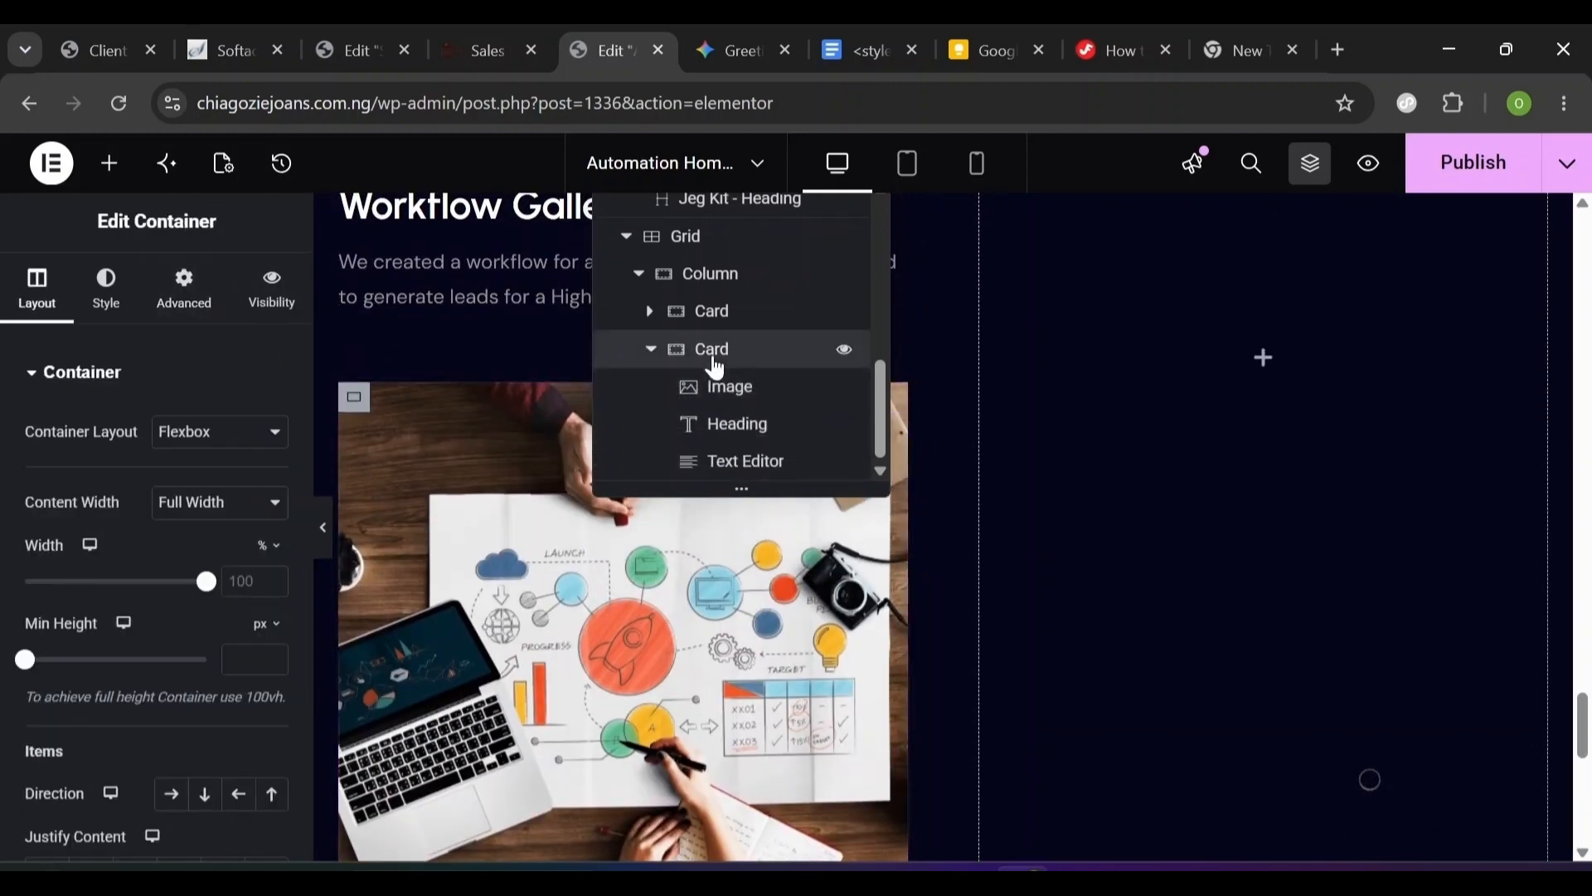
{"action": "left_click", "coordinate": [651, 358]}
{"action": "double_click", "coordinate": [725, 466]}
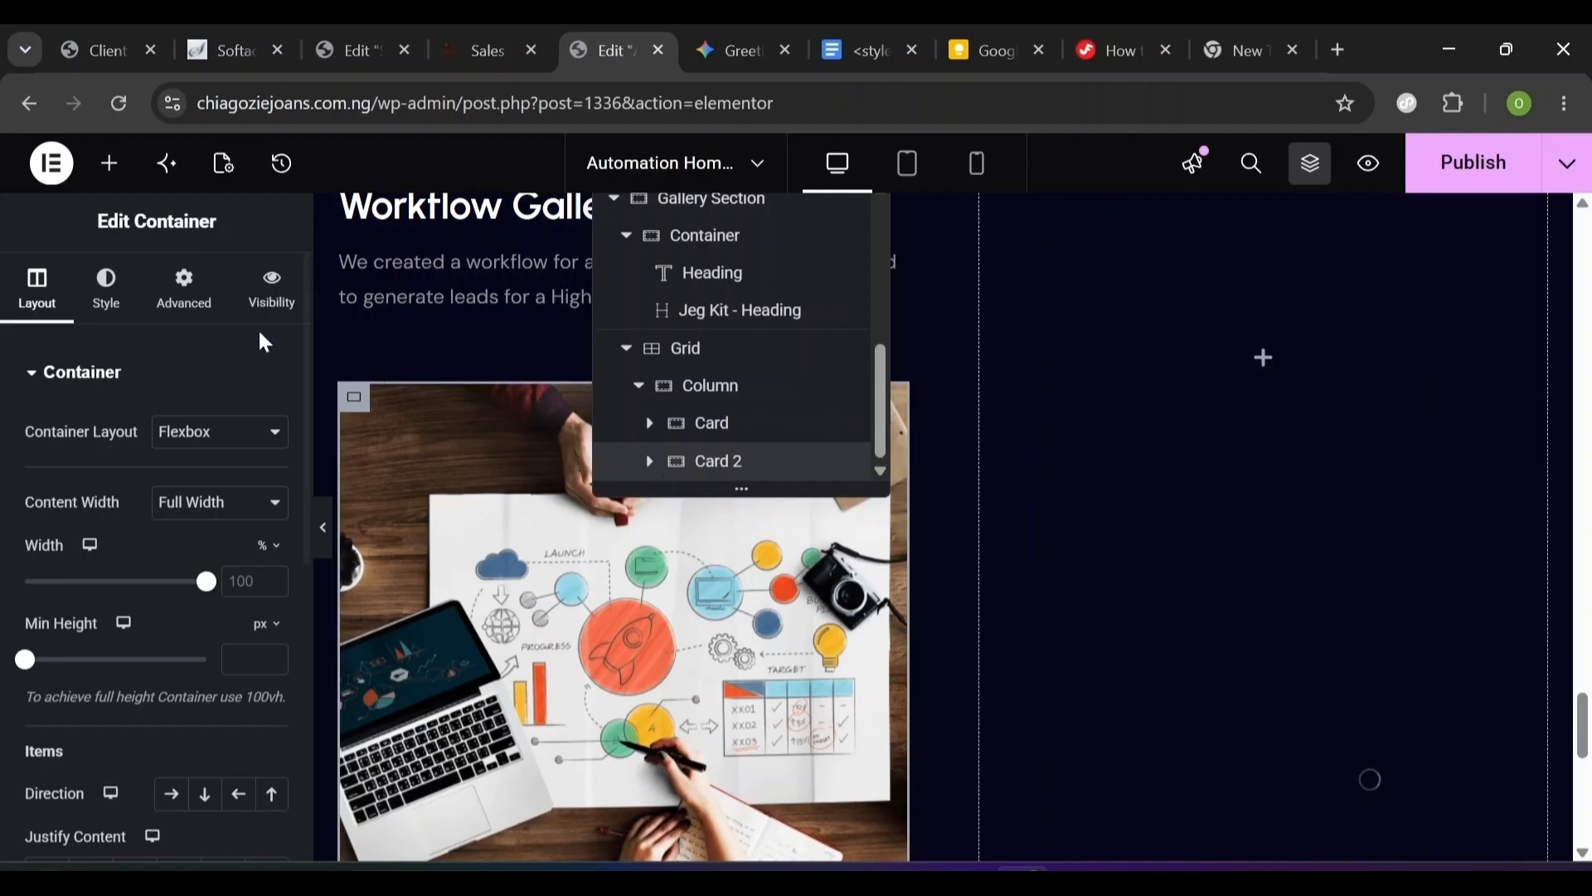
- Check Card 2's spacing settings, then select its heading, paragraph and image
{"action": "left_click", "coordinate": [182, 306]}
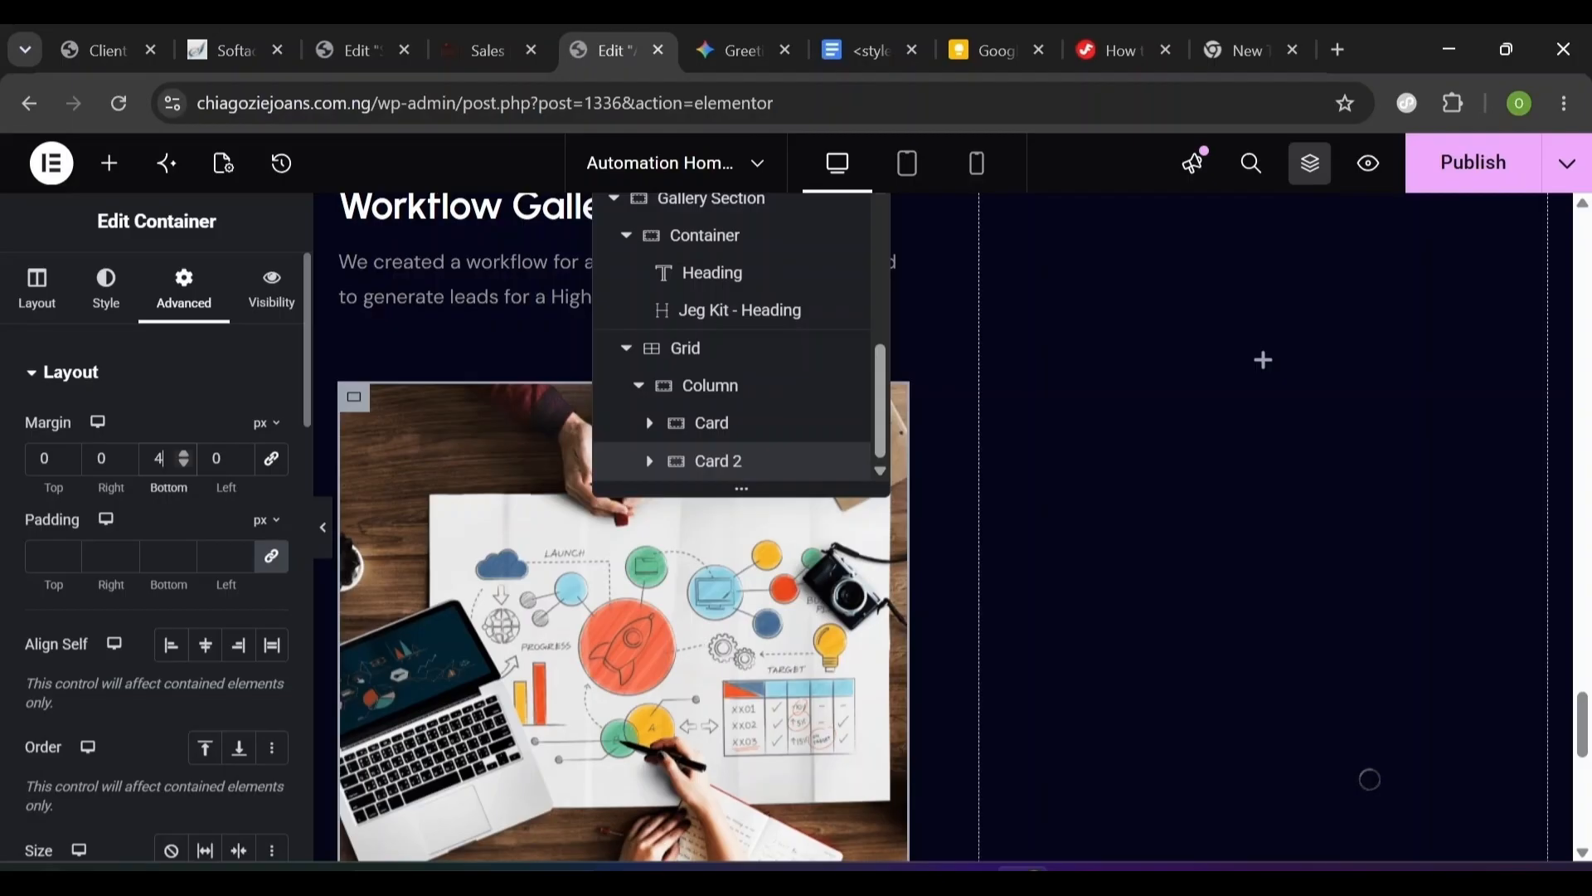
{"action": "scroll", "coordinate": [829, 581], "scroll_direction": "up", "scroll_amount": 5}
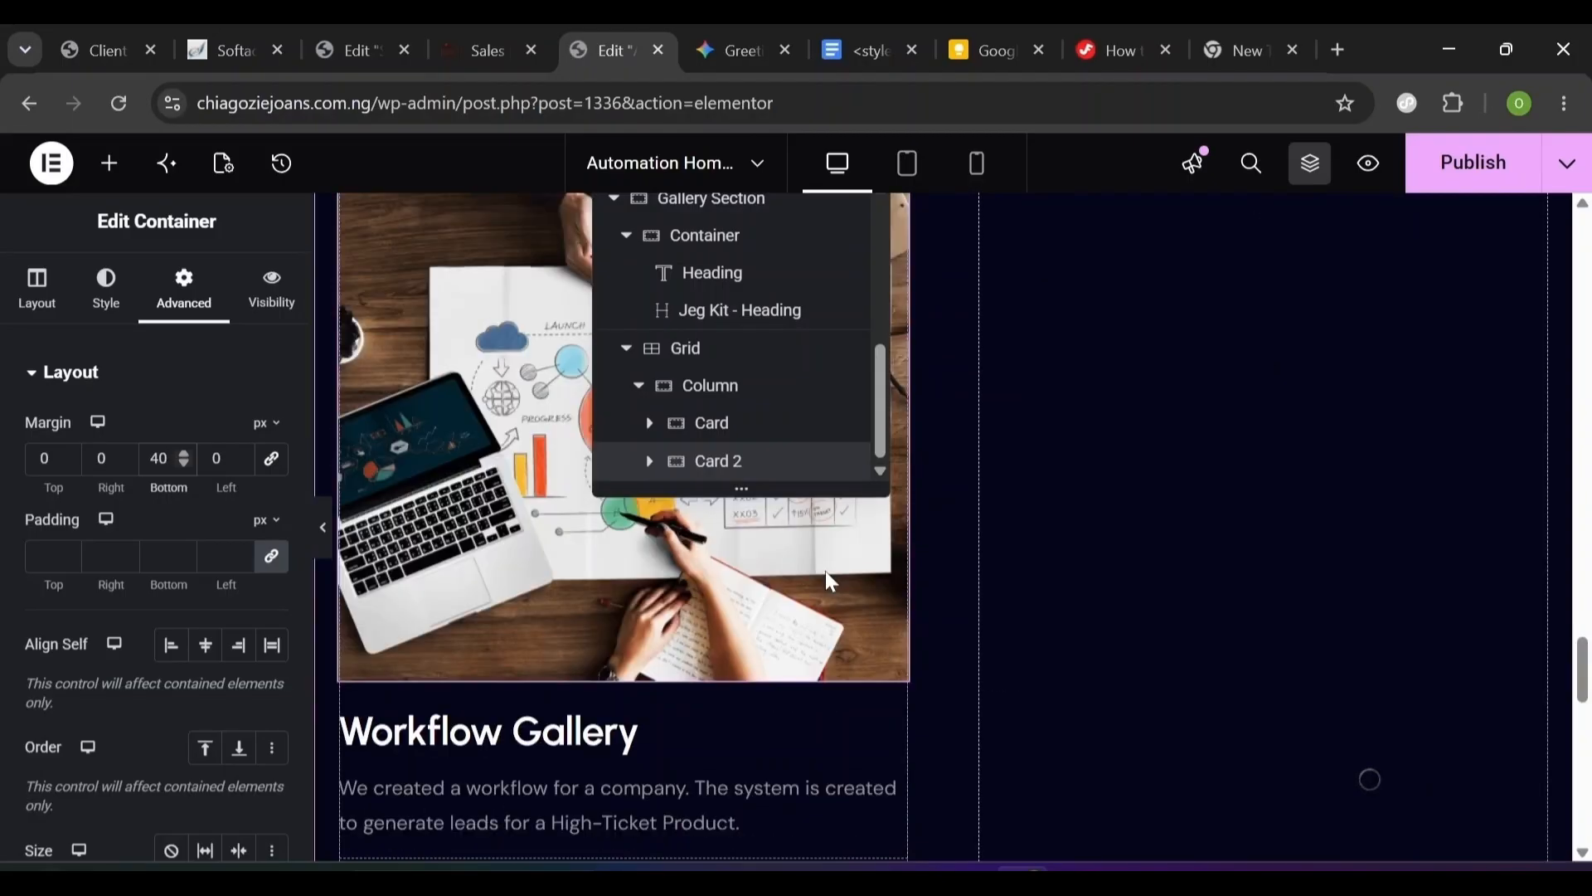
{"action": "scroll", "coordinate": [830, 581], "scroll_direction": "down", "scroll_amount": 2}
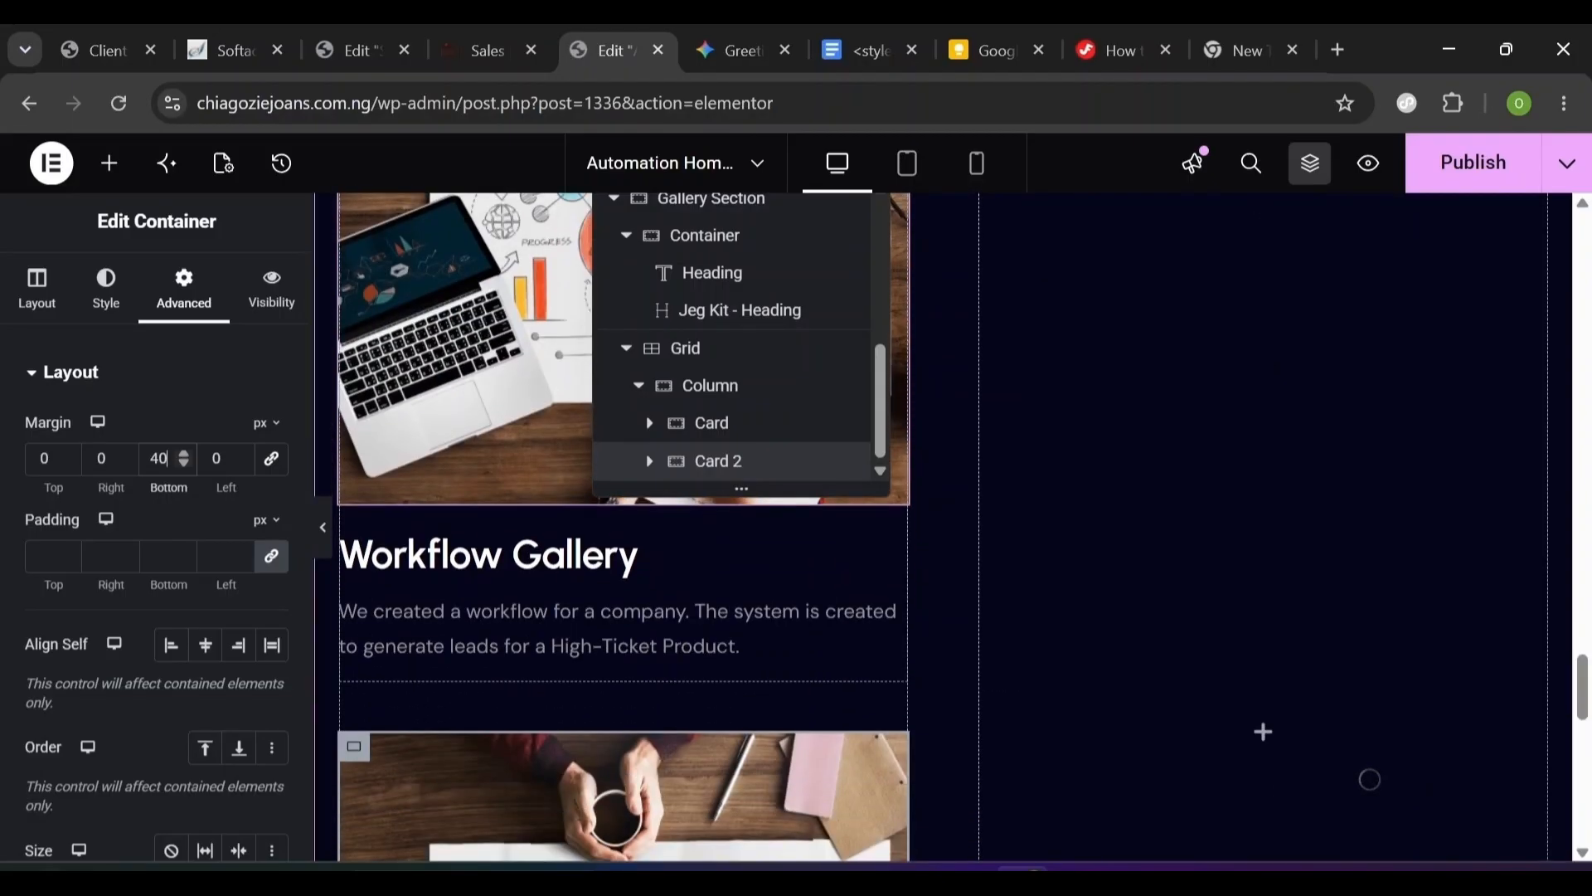
{"action": "left_click", "coordinate": [561, 610]}
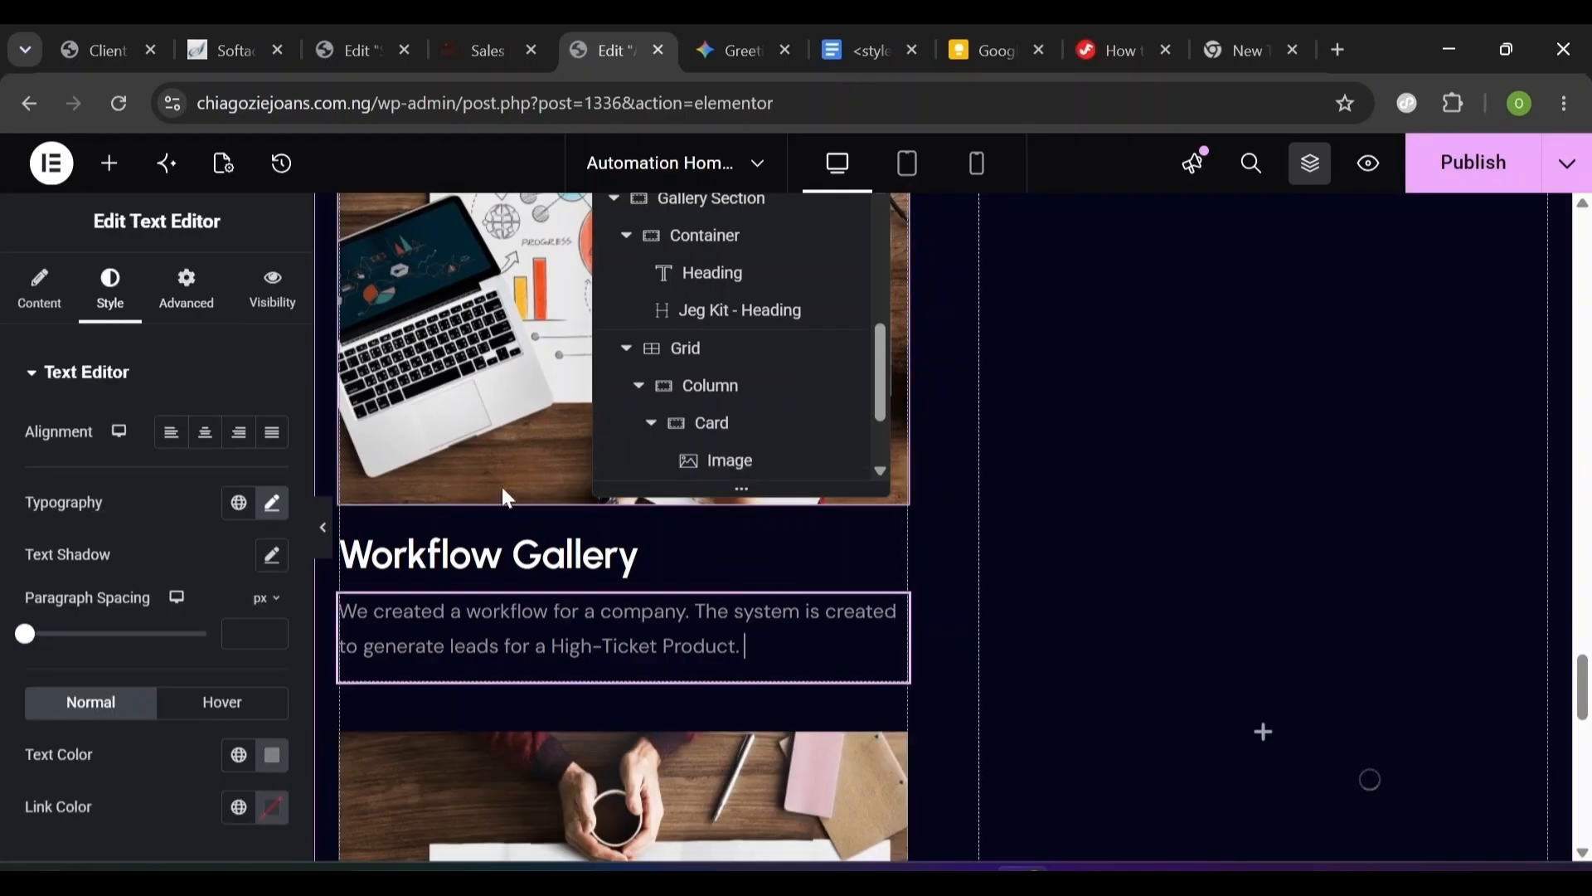
{"action": "left_click", "coordinate": [494, 531]}
{"action": "key", "text": "Return"}
{"action": "scroll", "coordinate": [494, 531], "scroll_direction": "down", "scroll_amount": 1}
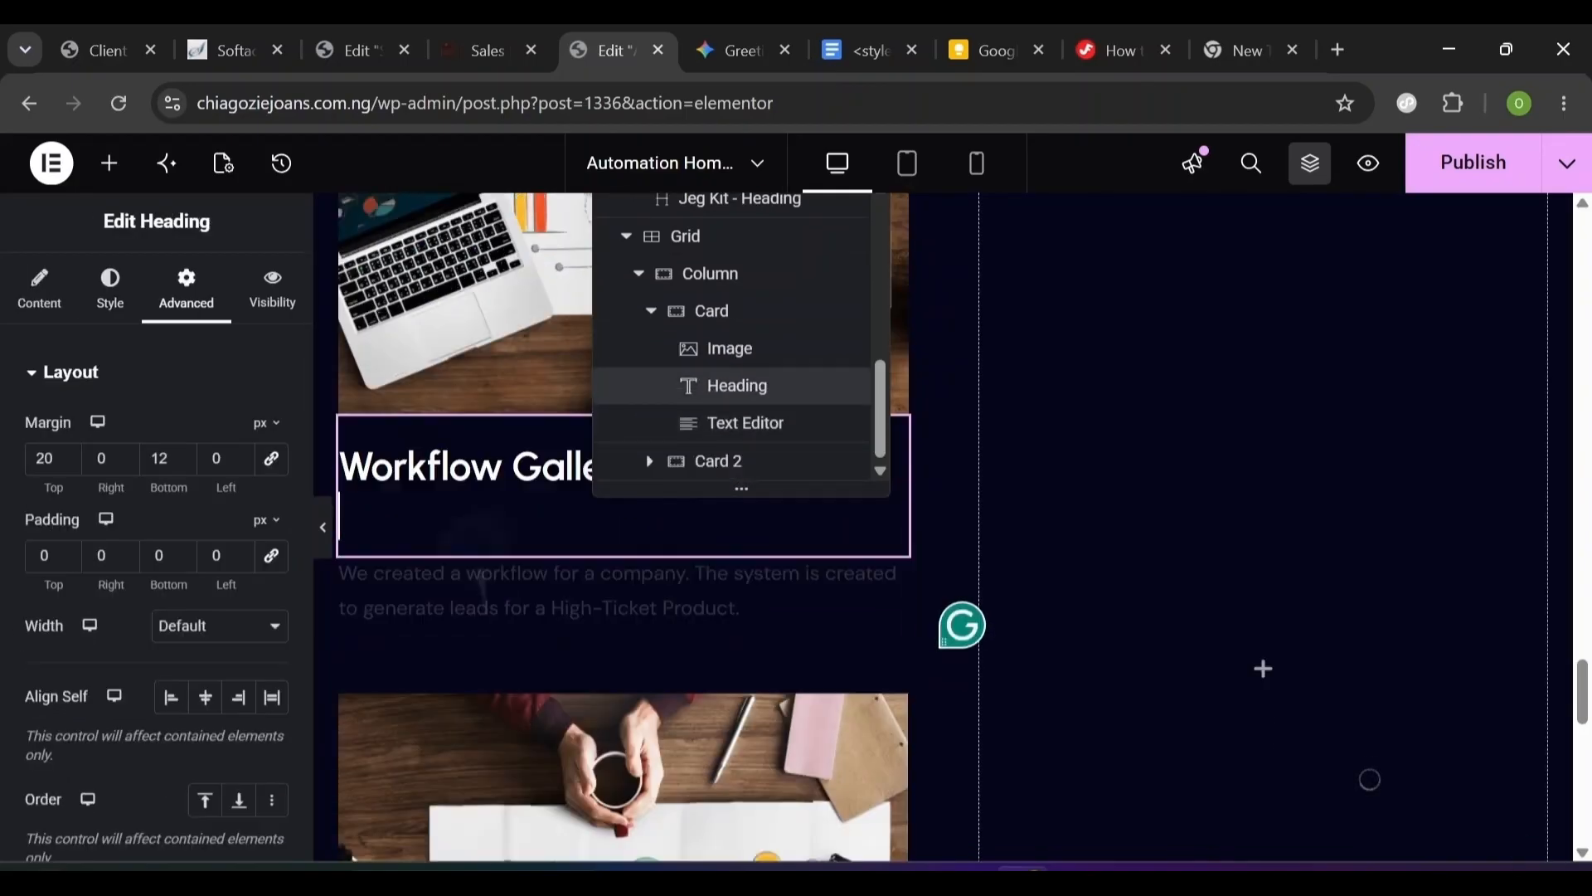
{"action": "scroll", "coordinate": [477, 569], "scroll_direction": "down", "scroll_amount": 6}
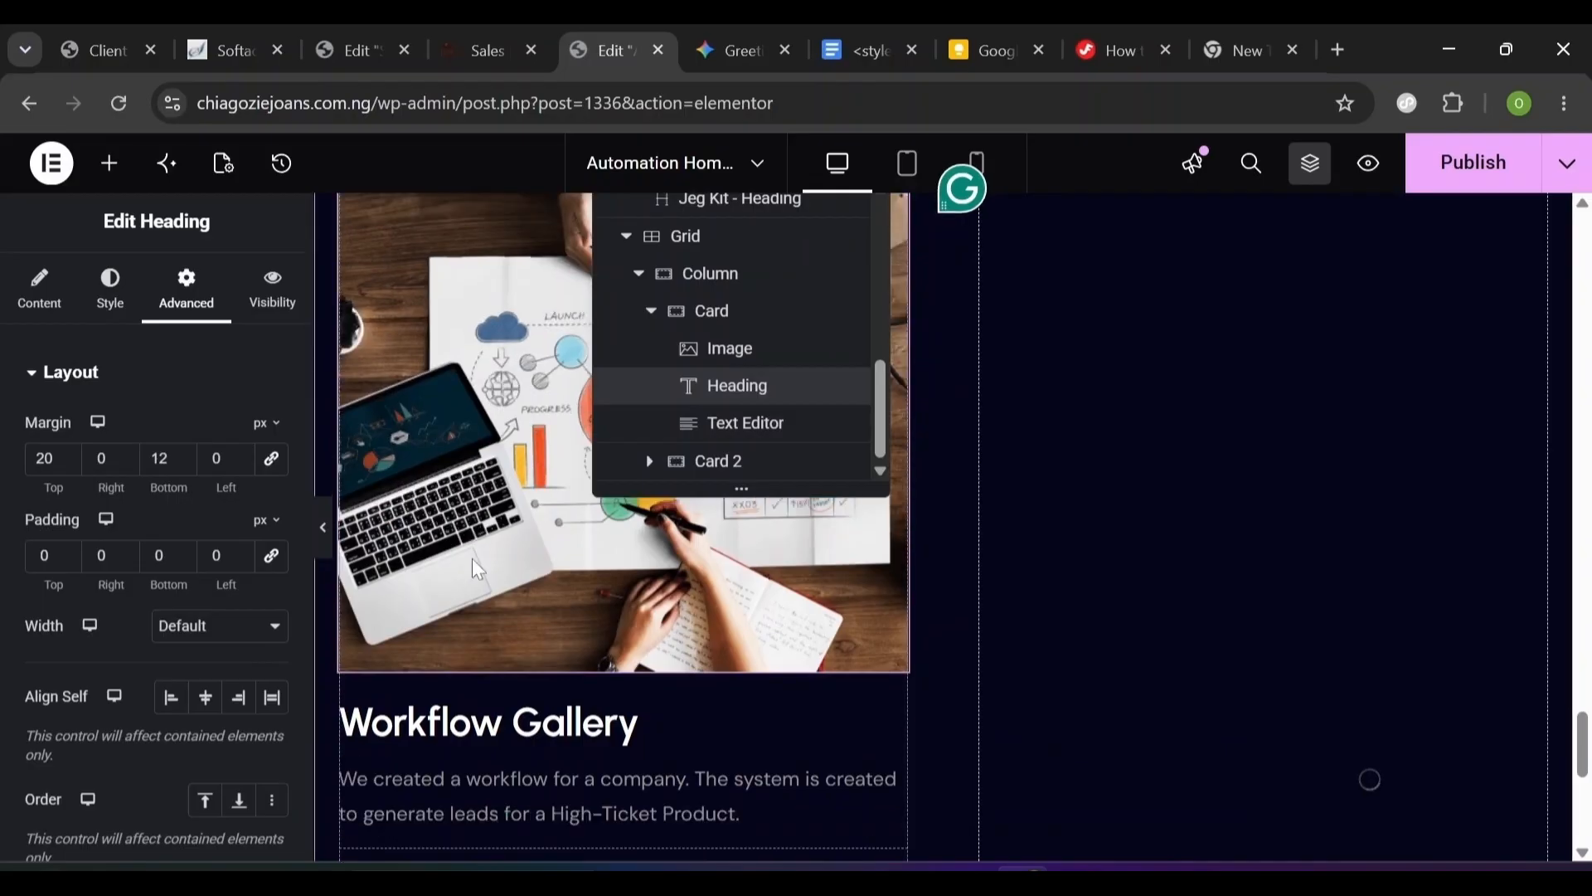
{"action": "left_click", "coordinate": [476, 568]}
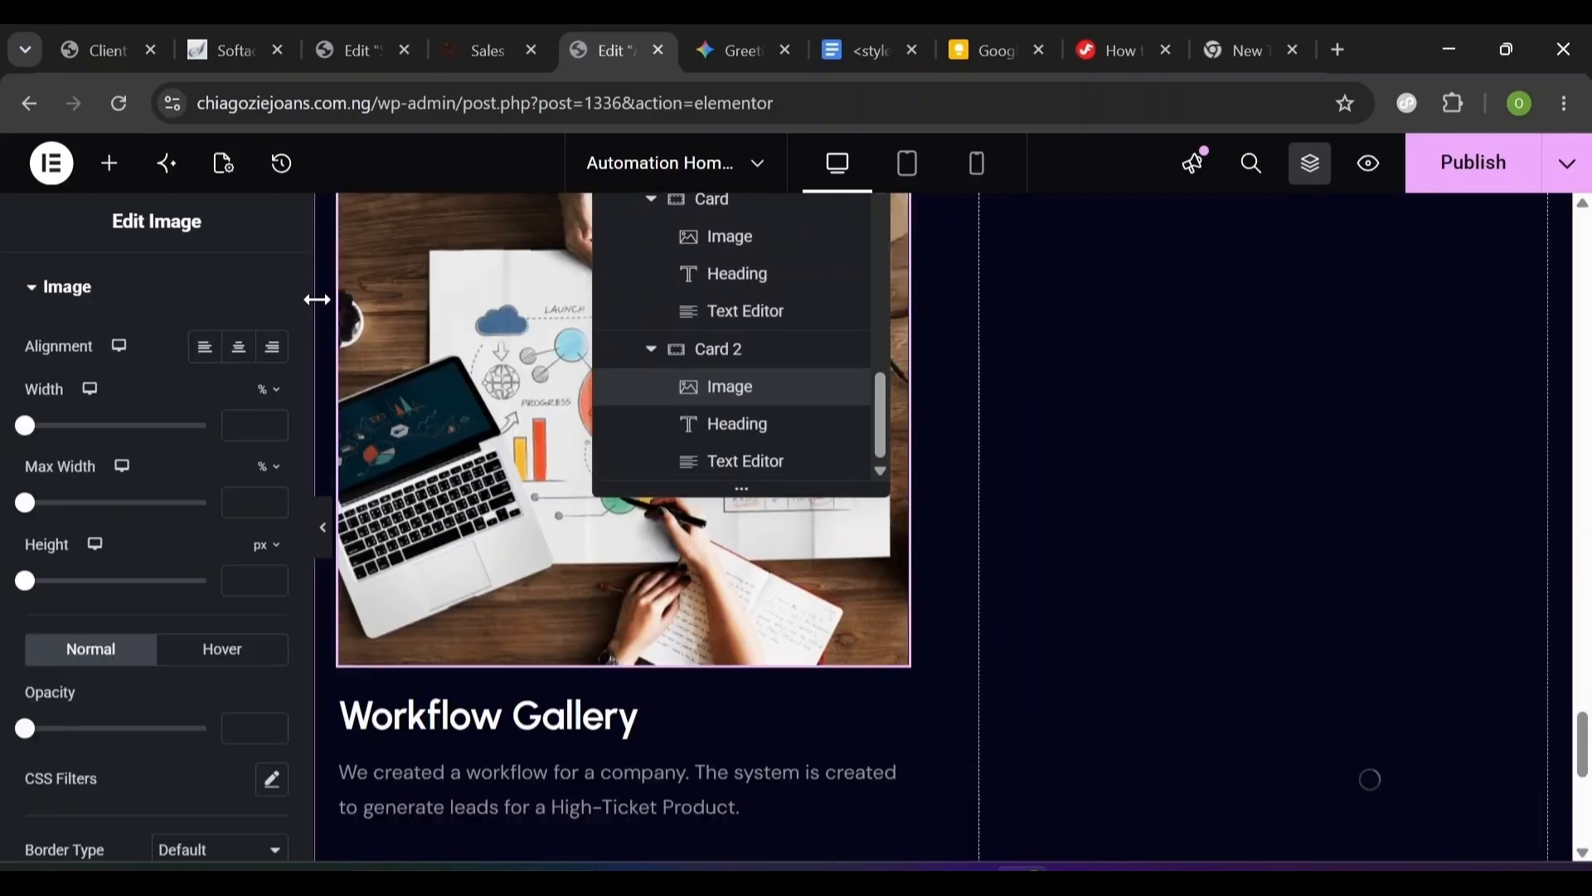
{"action": "scroll", "coordinate": [297, 285], "scroll_direction": "up", "scroll_amount": 2}
- Swap Card 2's image for Rectangle-47-1-1 from the Media Library, then collapse the gallery column
{"action": "left_click", "coordinate": [43, 299]}
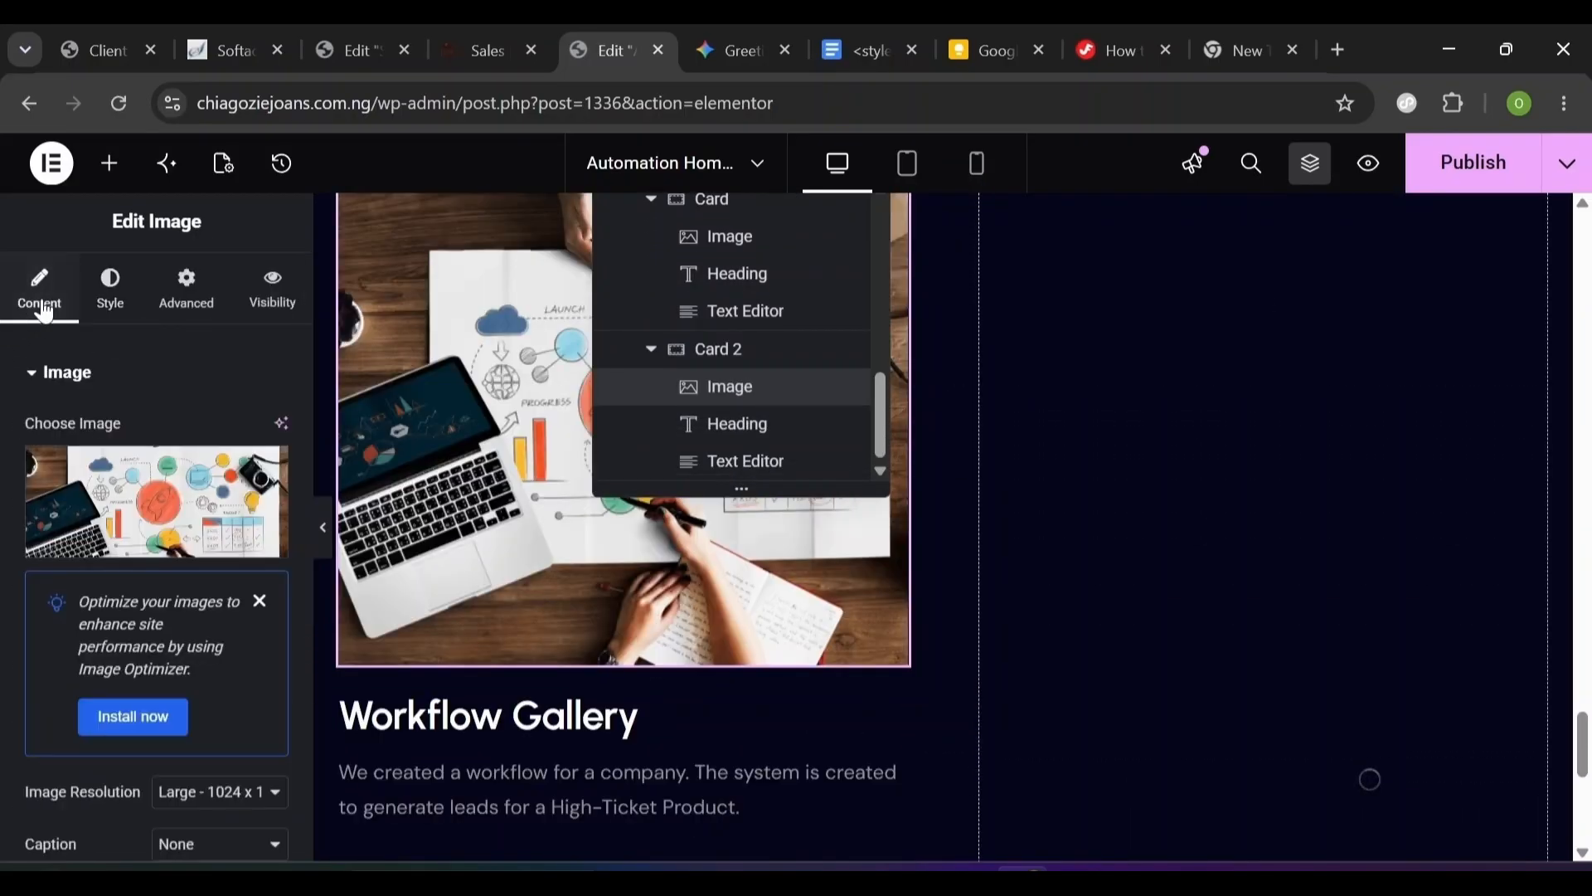
{"action": "left_click", "coordinate": [135, 549]}
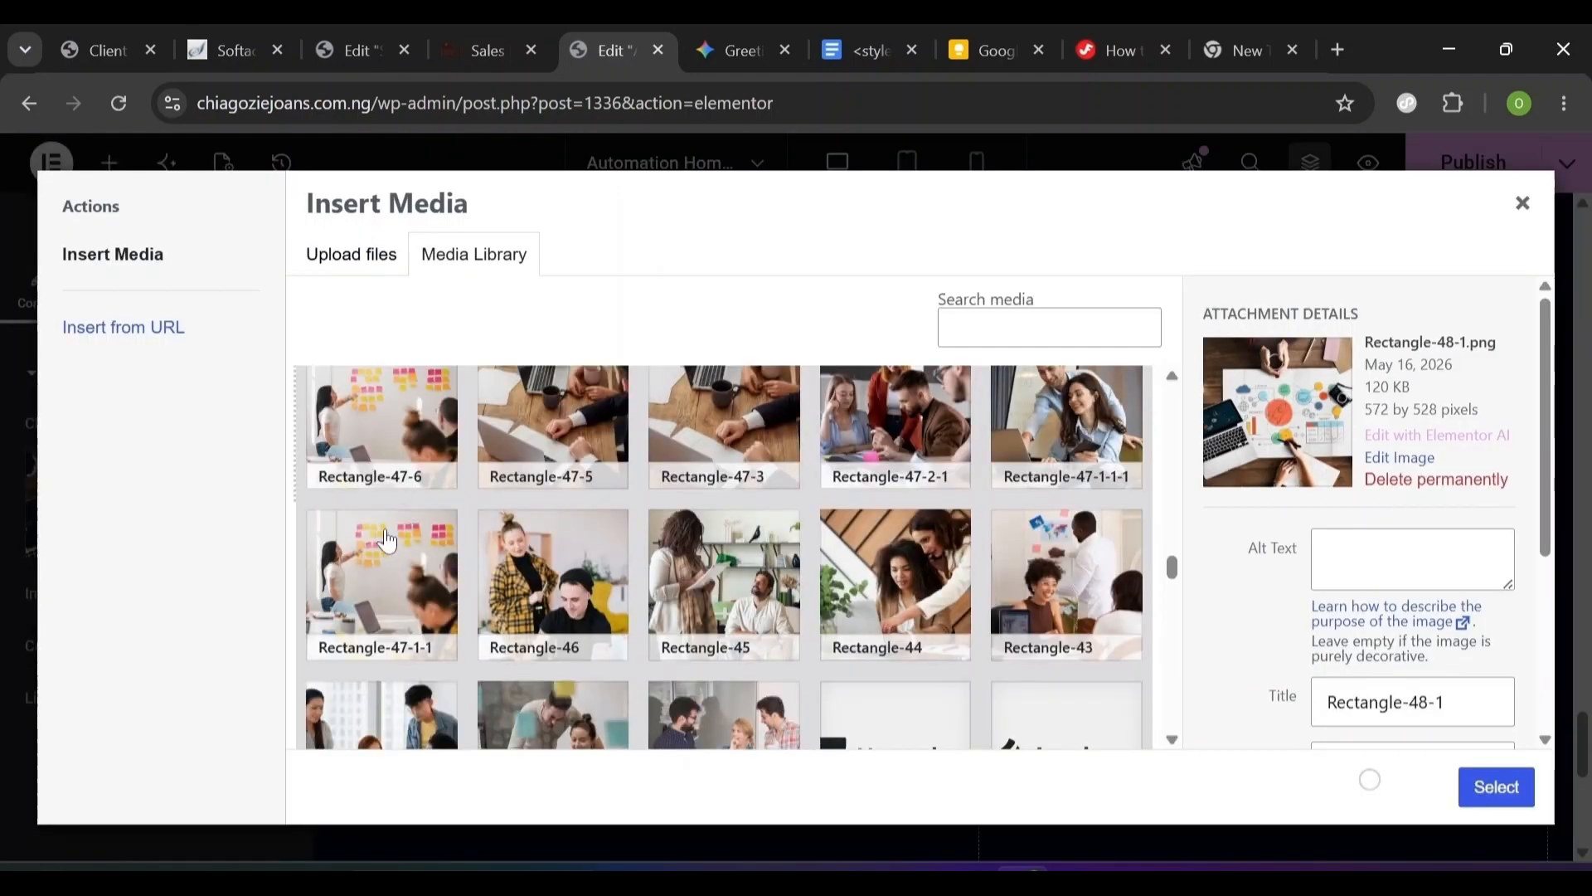
{"action": "left_click", "coordinate": [388, 540]}
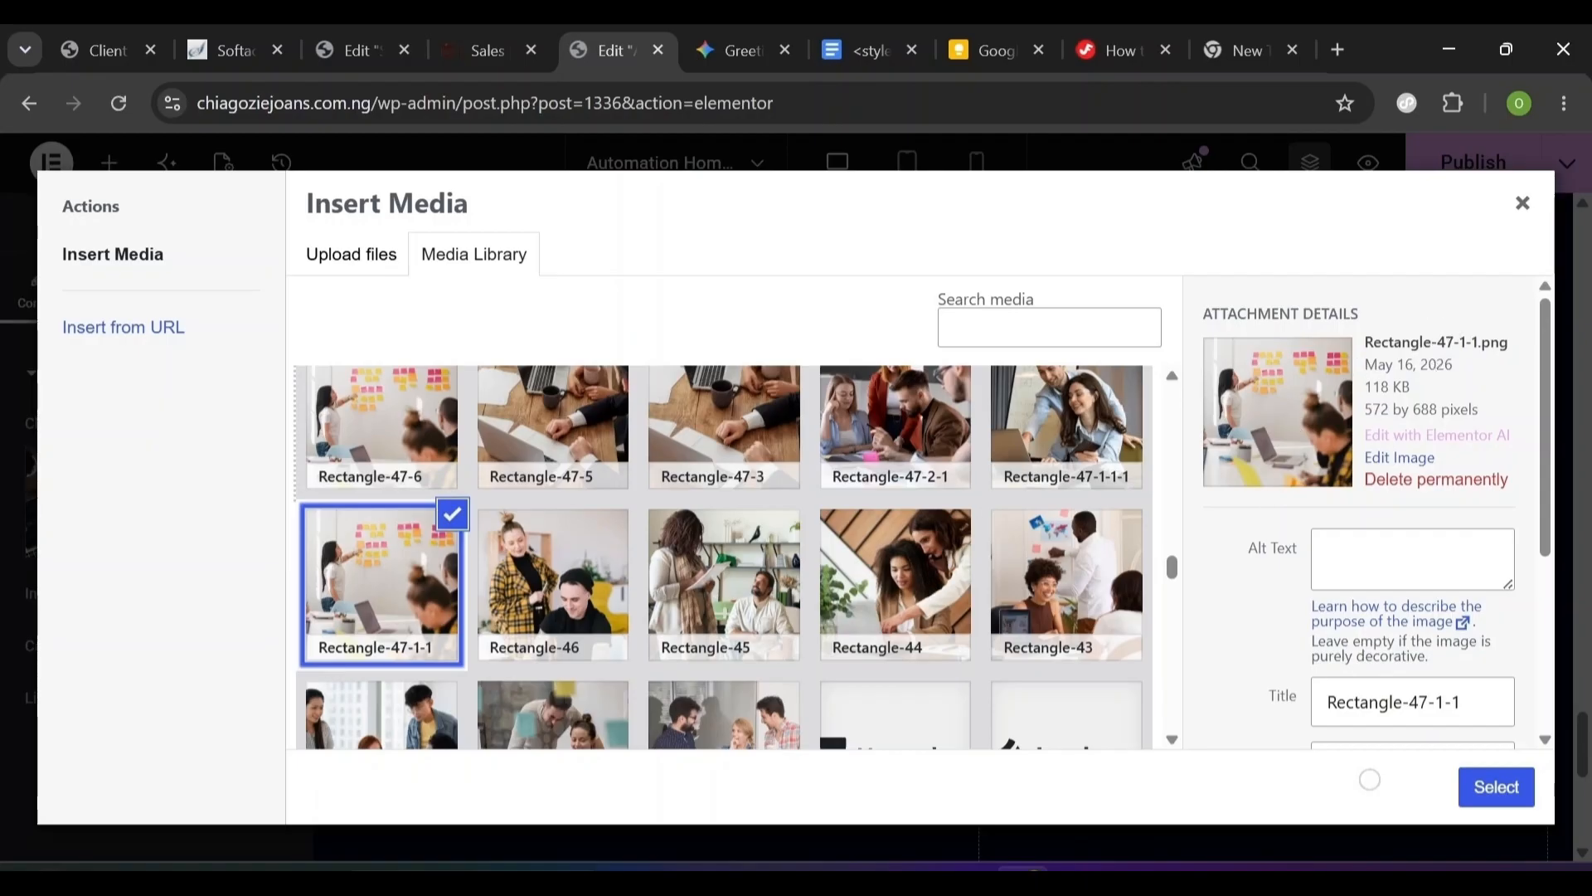
{"action": "left_click", "coordinate": [1503, 792]}
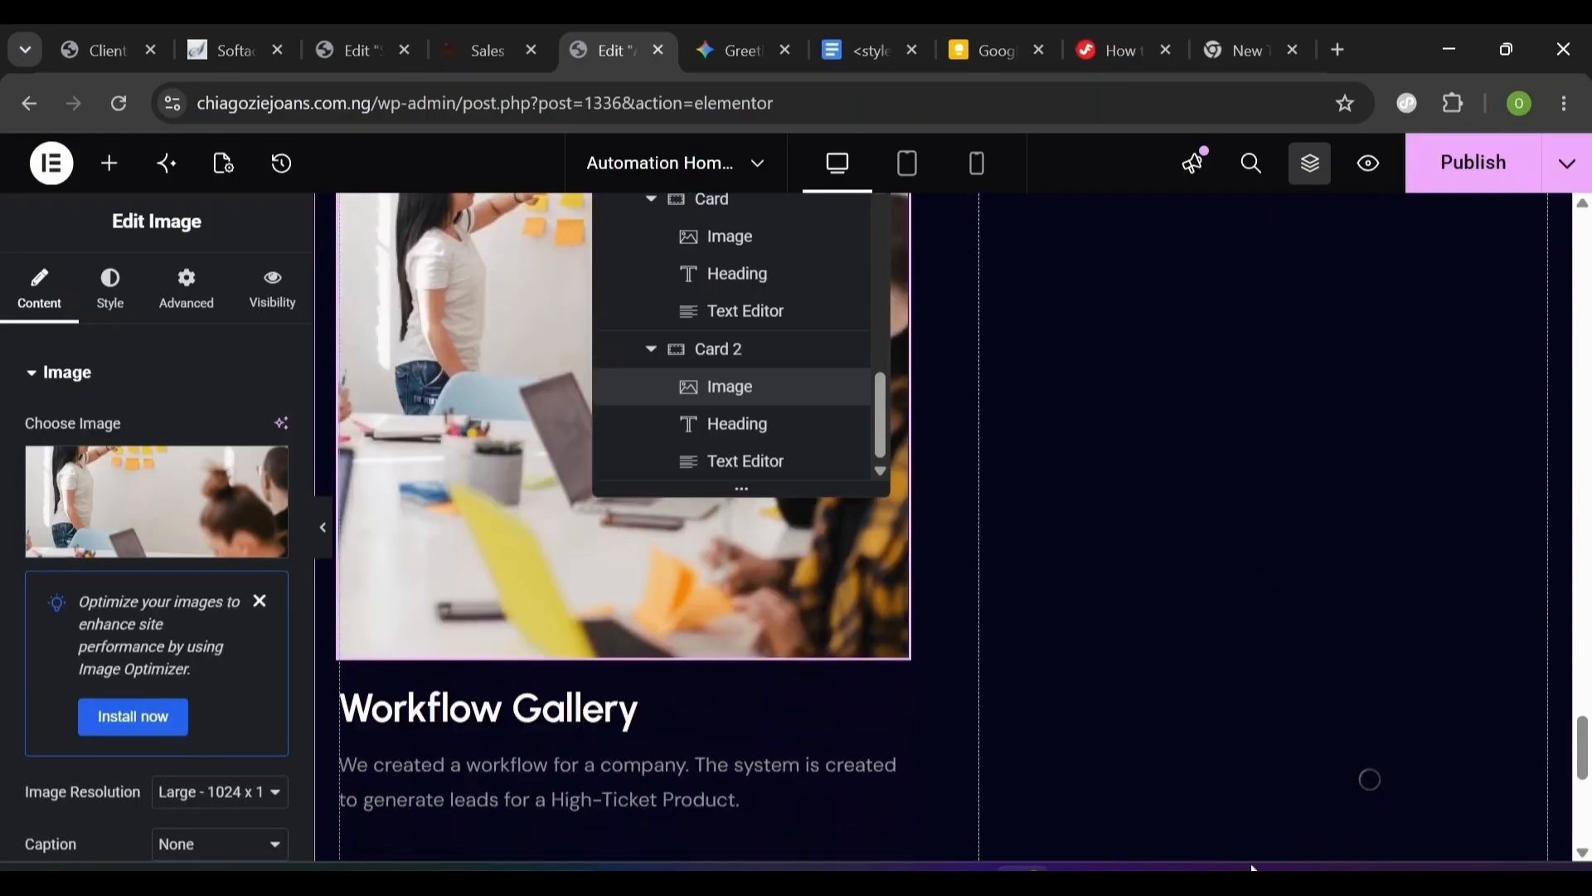
{"action": "left_click", "coordinate": [604, 742]}
{"action": "left_click", "coordinate": [703, 833]}
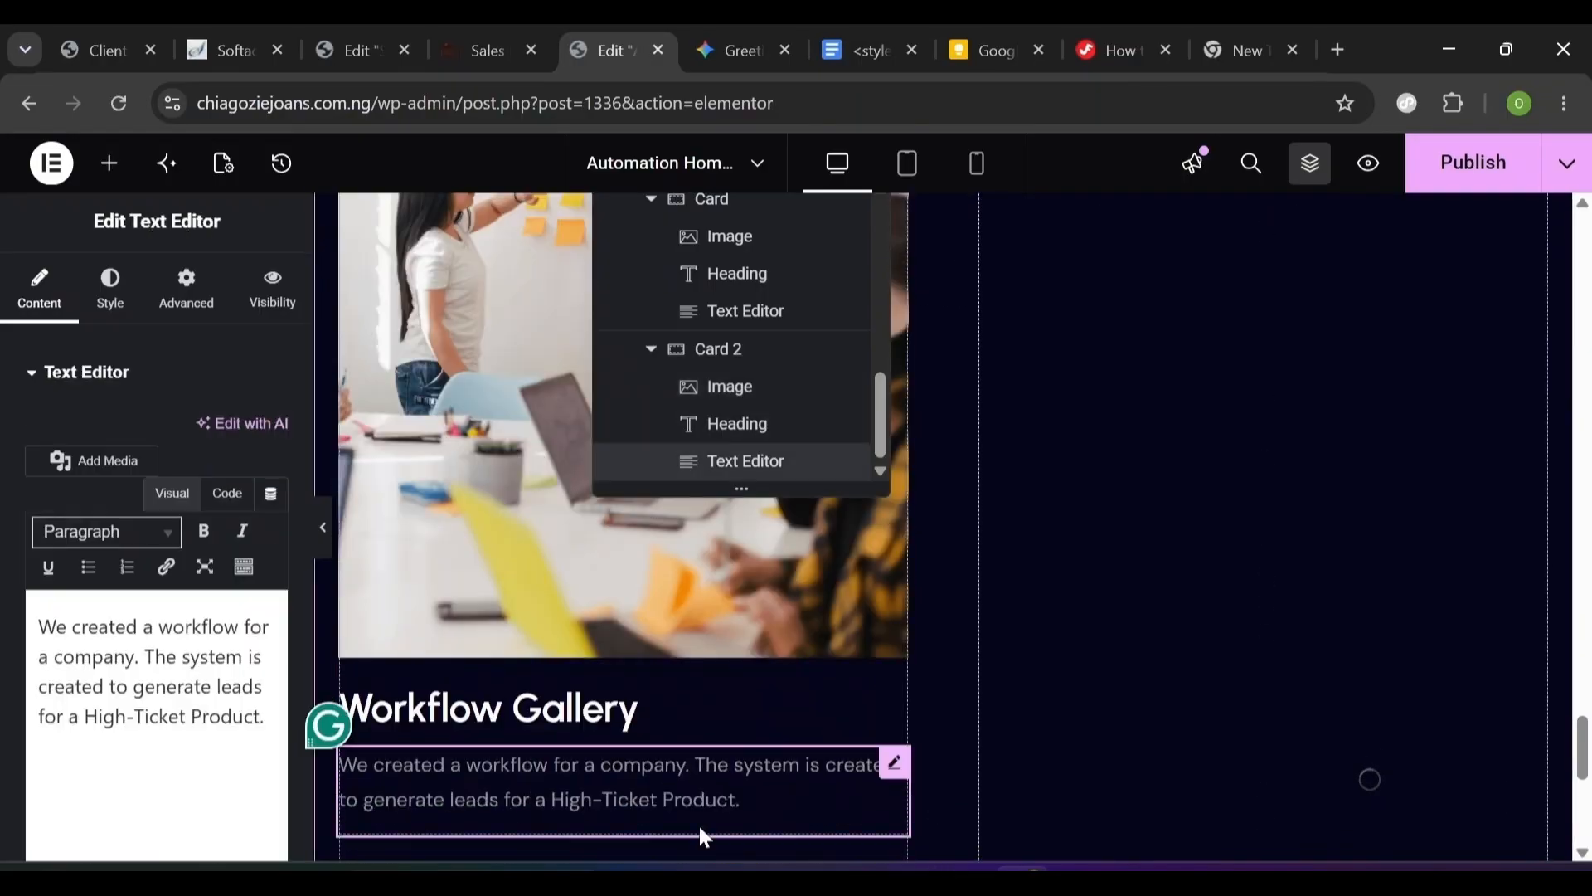
{"action": "left_click_drag", "start_coordinate": [884, 442], "coordinate": [868, 386]}
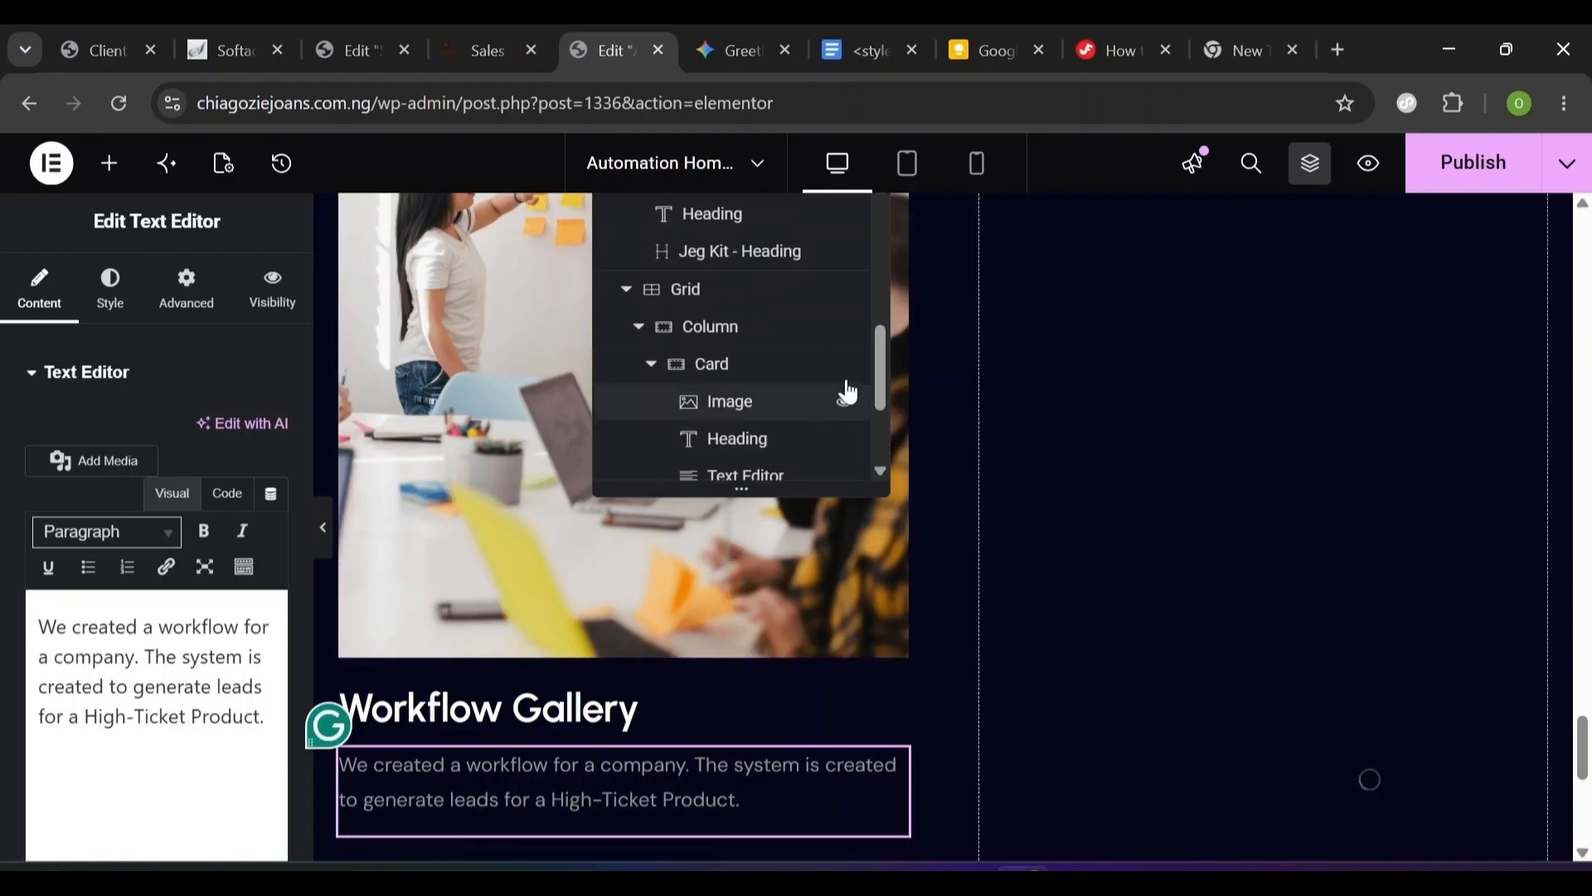
{"action": "left_click", "coordinate": [639, 327]}
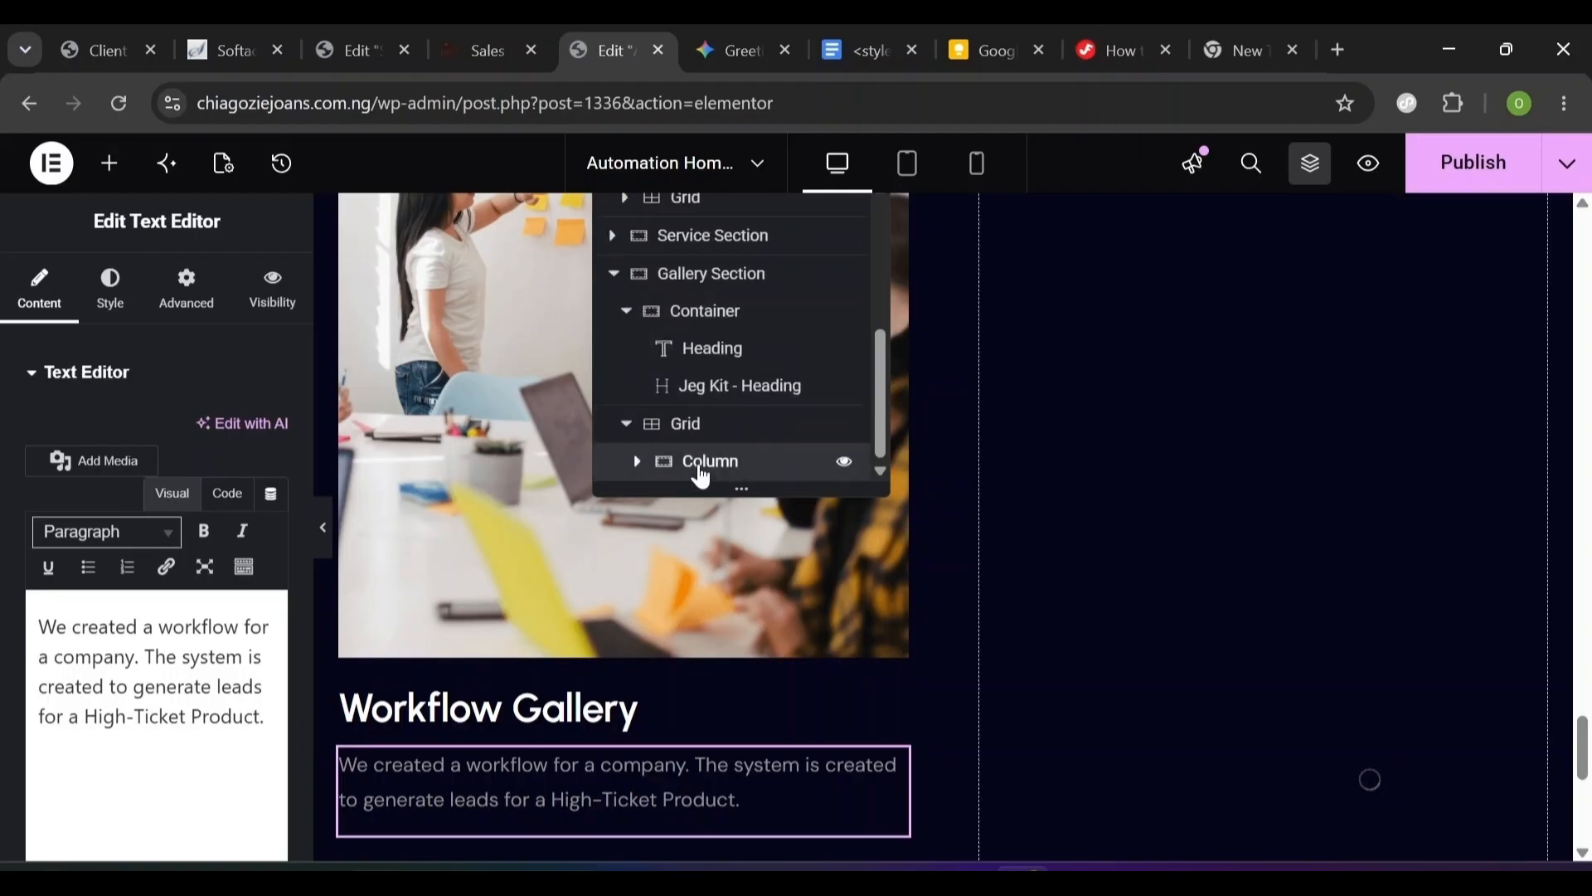
{"action": "right_click", "coordinate": [706, 464]}
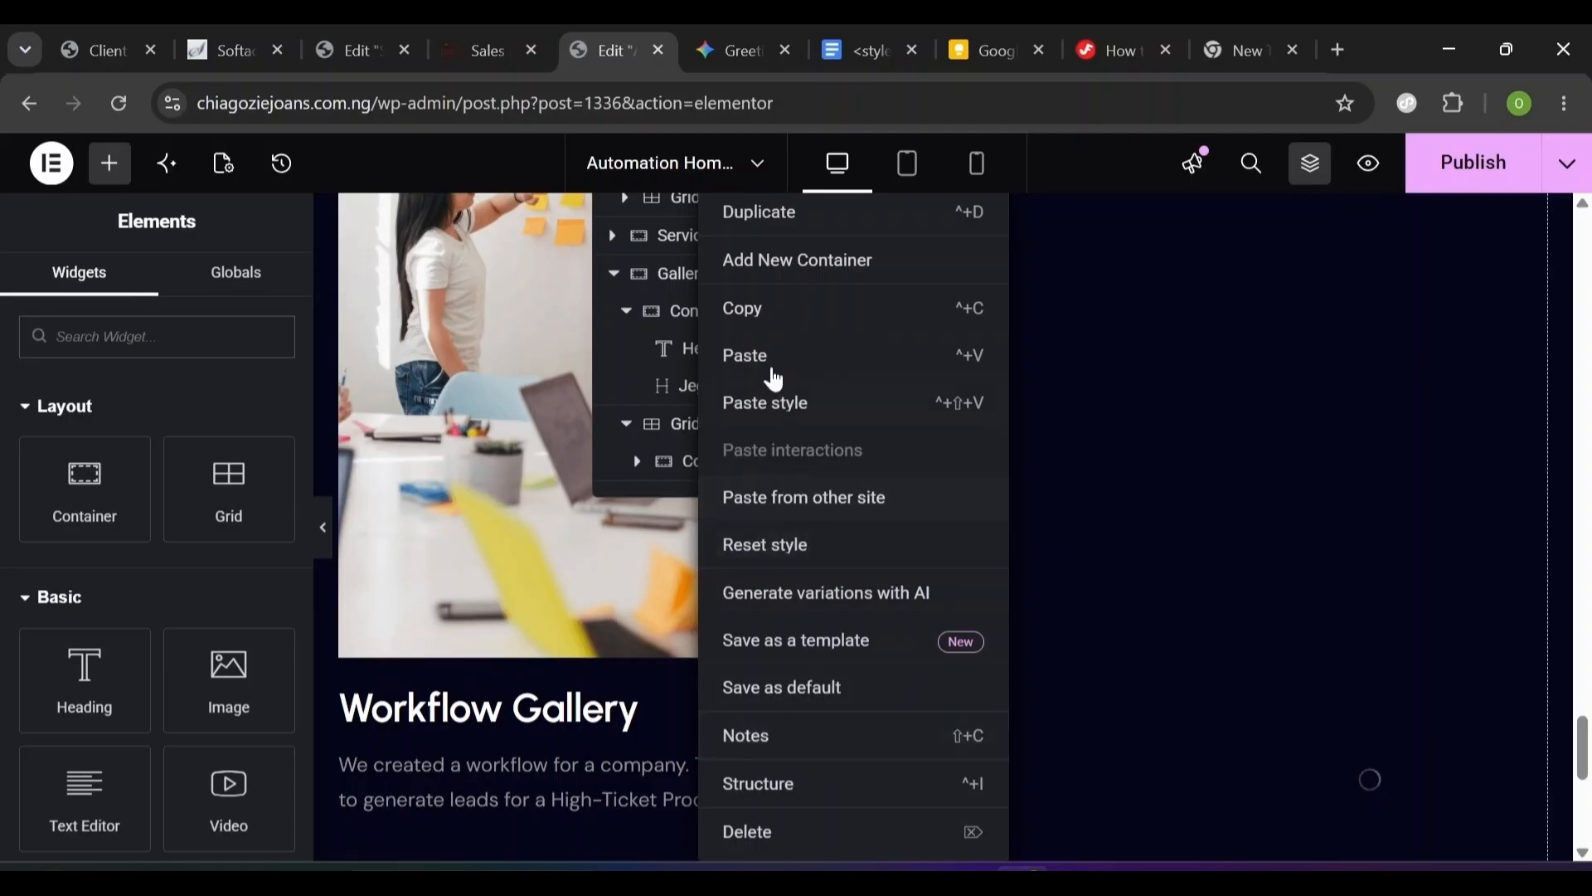
{"action": "left_click", "coordinate": [801, 213]}
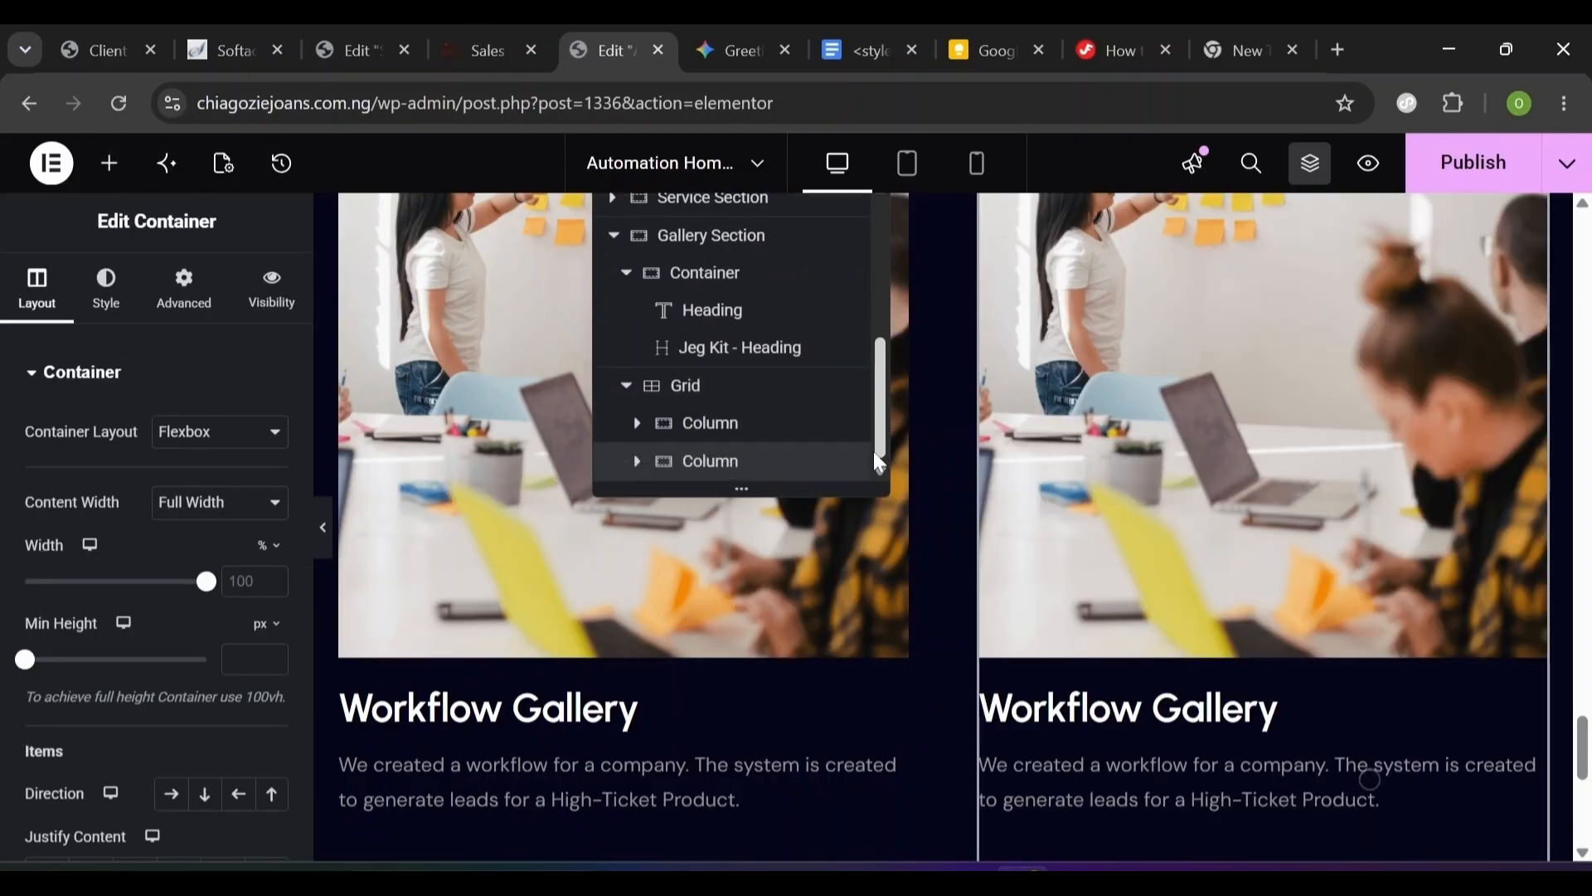
{"action": "scroll", "coordinate": [943, 528], "scroll_direction": "up", "scroll_amount": 10}
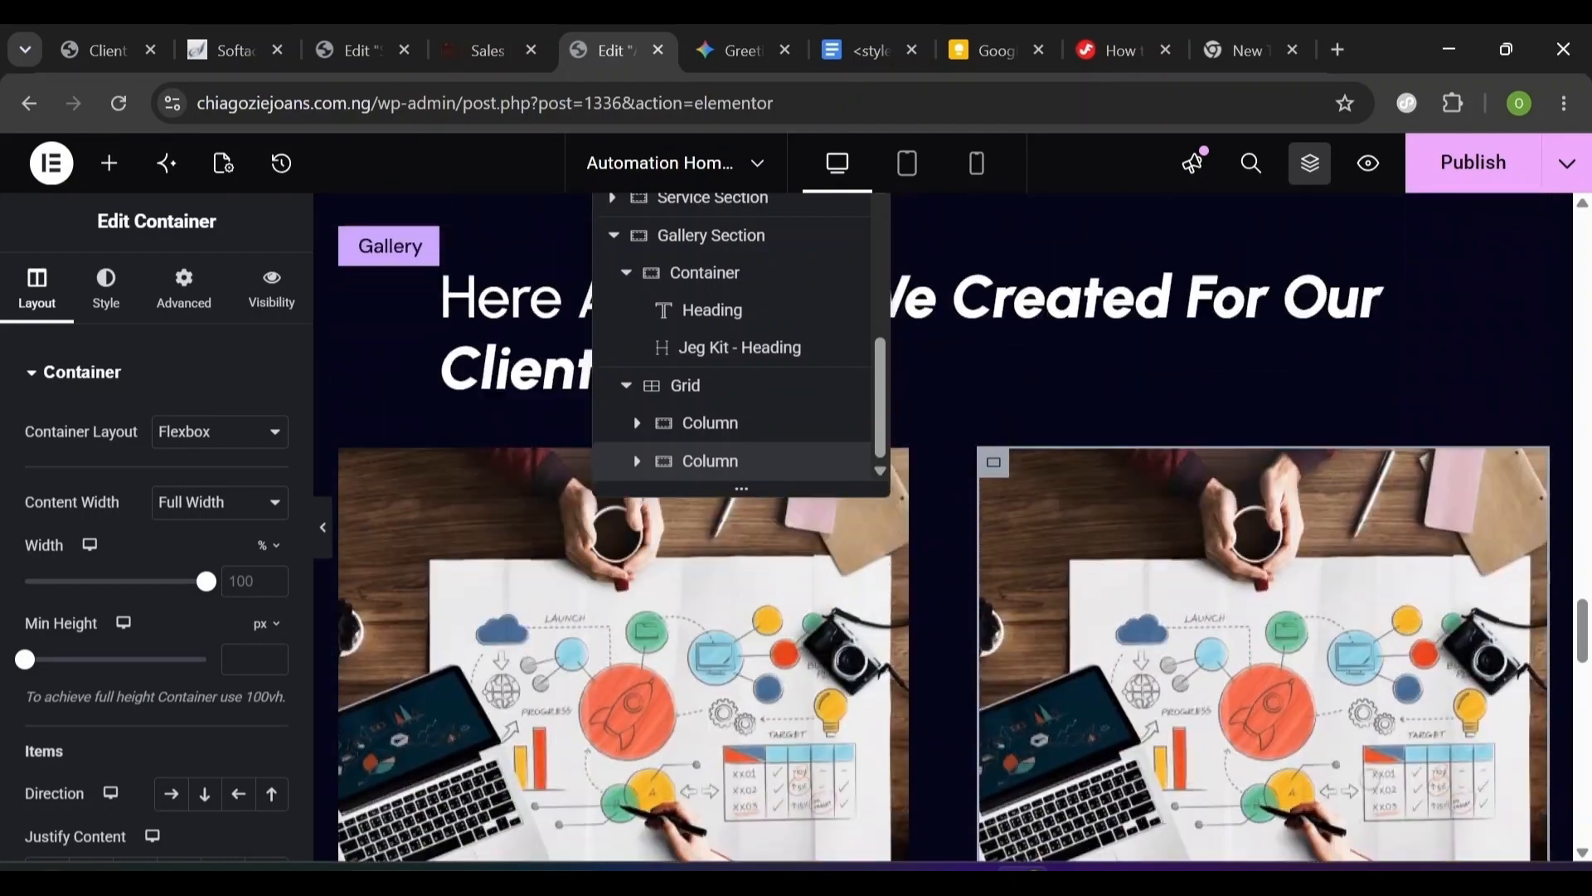
{"action": "scroll", "coordinate": [963, 544], "scroll_direction": "down", "scroll_amount": 3}
{"action": "scroll", "coordinate": [964, 544], "scroll_direction": "up", "scroll_amount": 3}
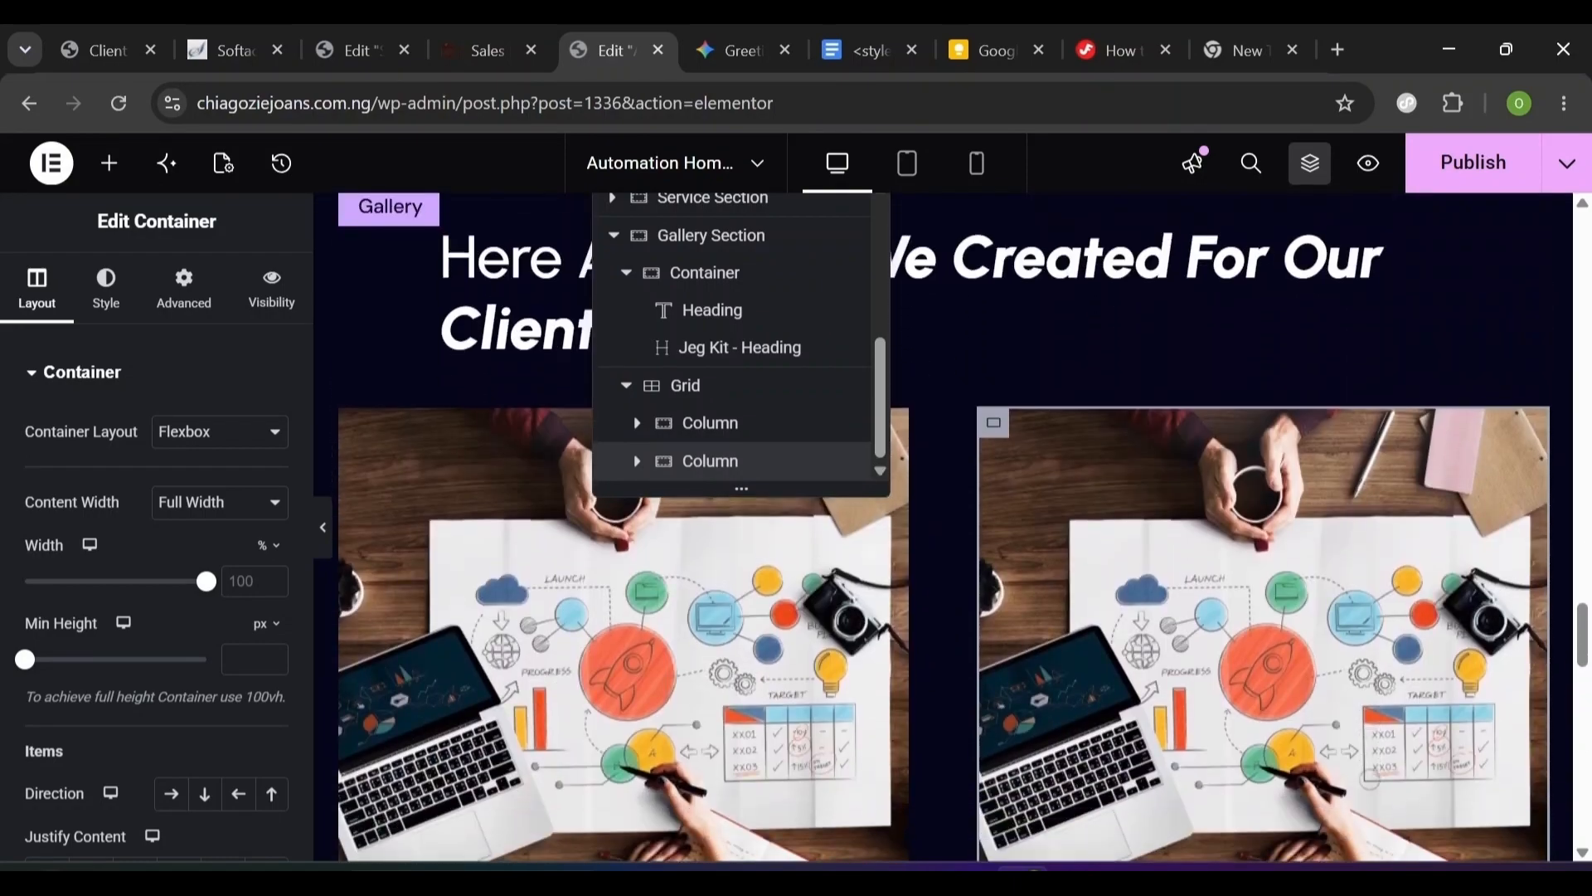
- Replace the right column's first card image with the Rectangle-47-3 laptop-on-desk photo
{"action": "left_click", "coordinate": [1151, 569]}
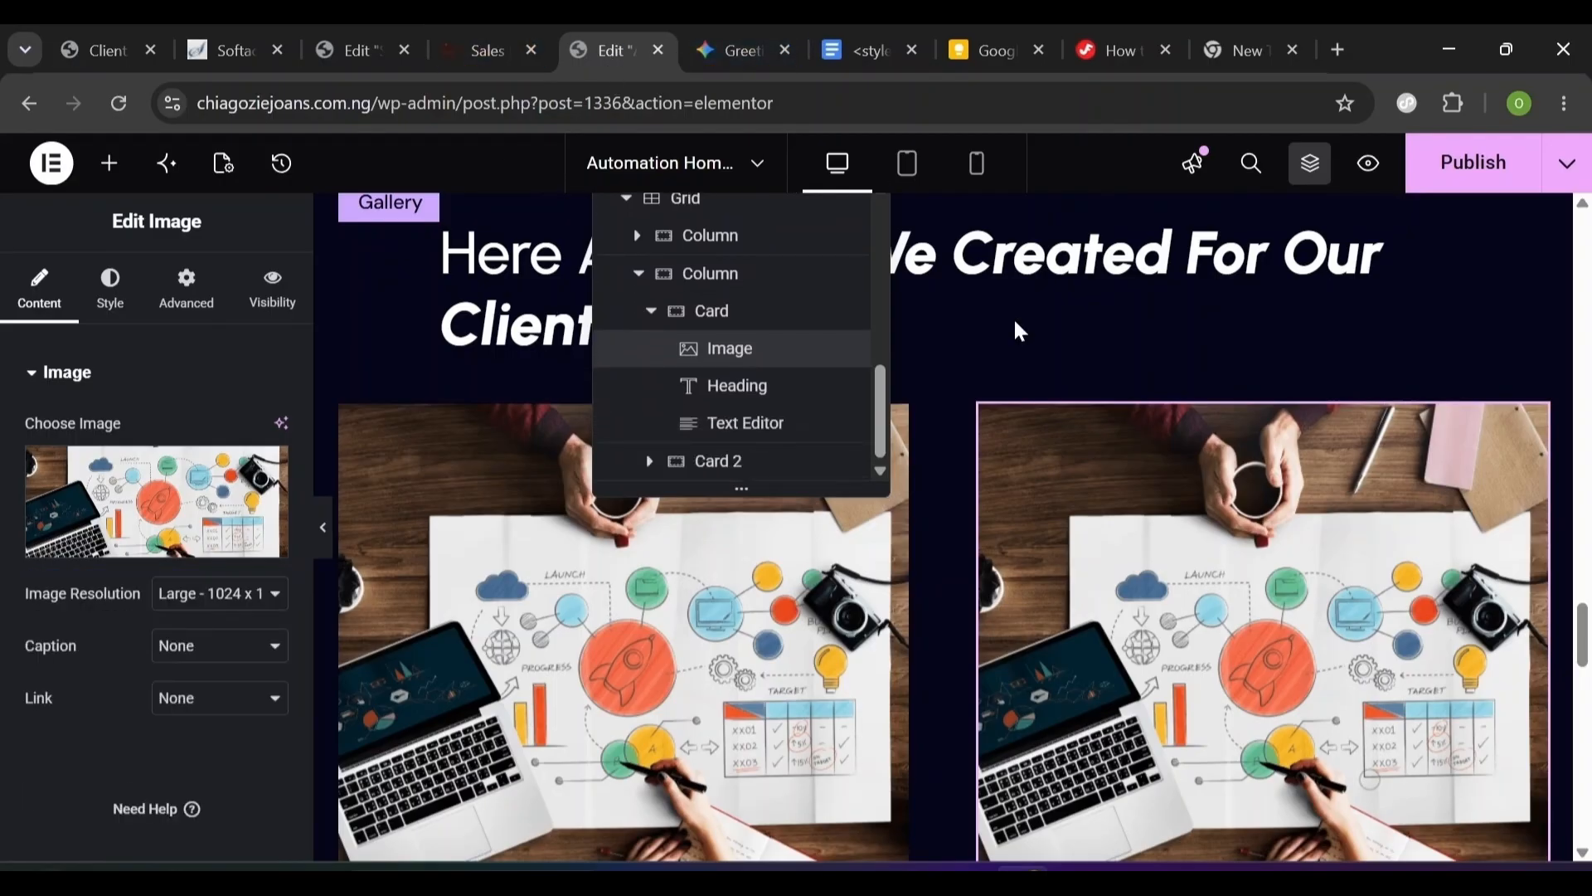
{"action": "left_click", "coordinate": [137, 543]}
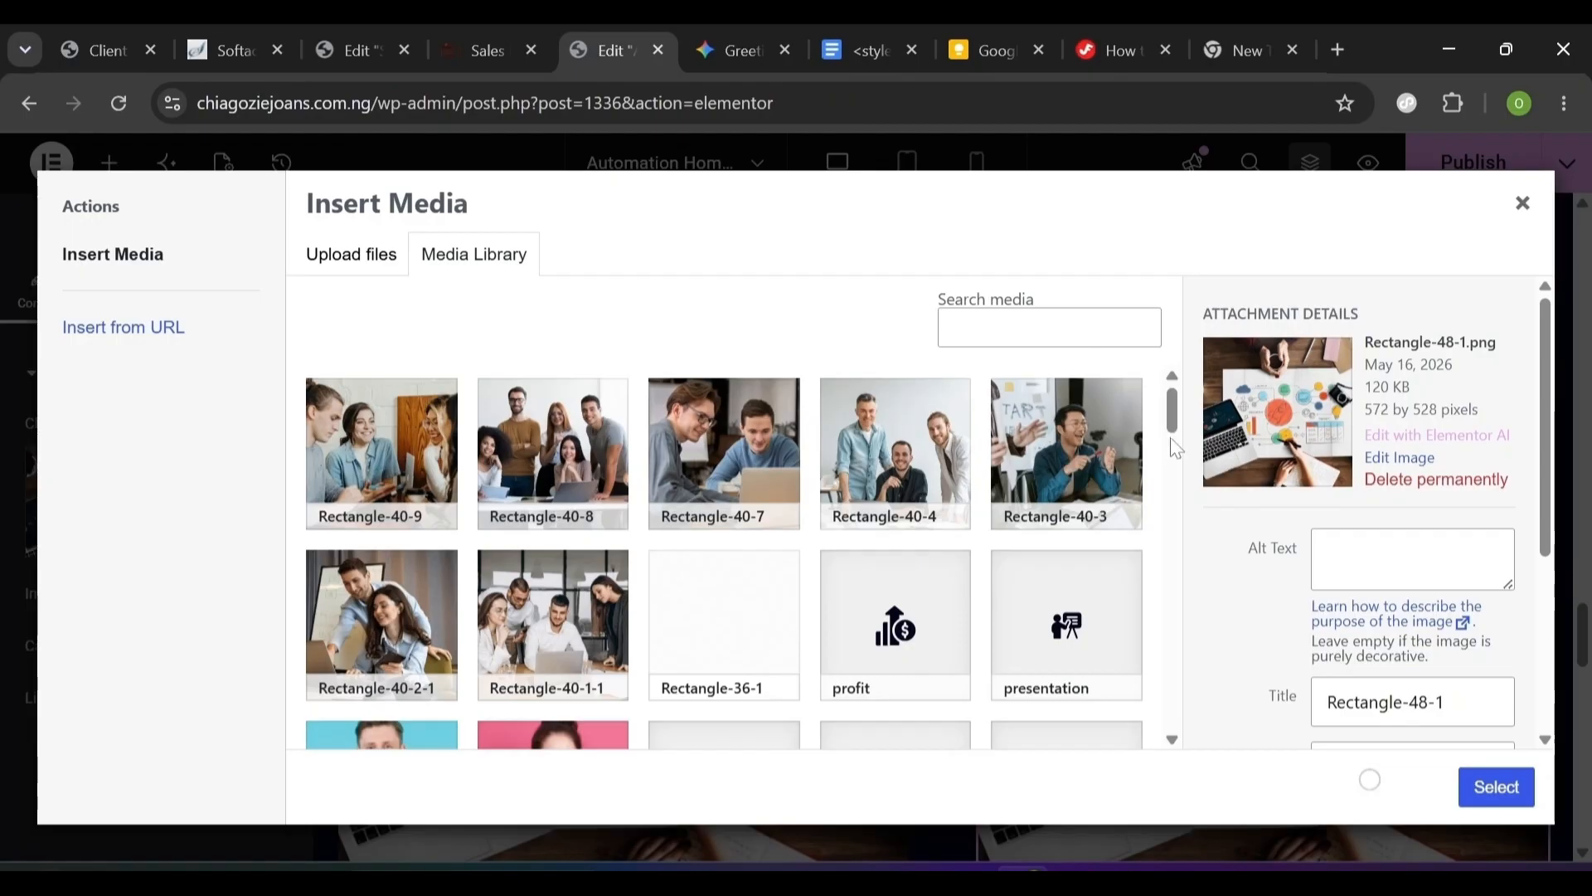
{"action": "left_click_drag", "start_coordinate": [1178, 437], "coordinate": [1173, 726]}
{"action": "scroll", "coordinate": [1137, 584], "scroll_direction": "down", "scroll_amount": 2}
{"action": "mouse_move", "coordinate": [1175, 553]}
{"action": "left_mouse_down"}
{"action": "mouse_move", "coordinate": [1178, 579]}
{"action": "mouse_move", "coordinate": [1173, 564]}
{"action": "left_mouse_up"}
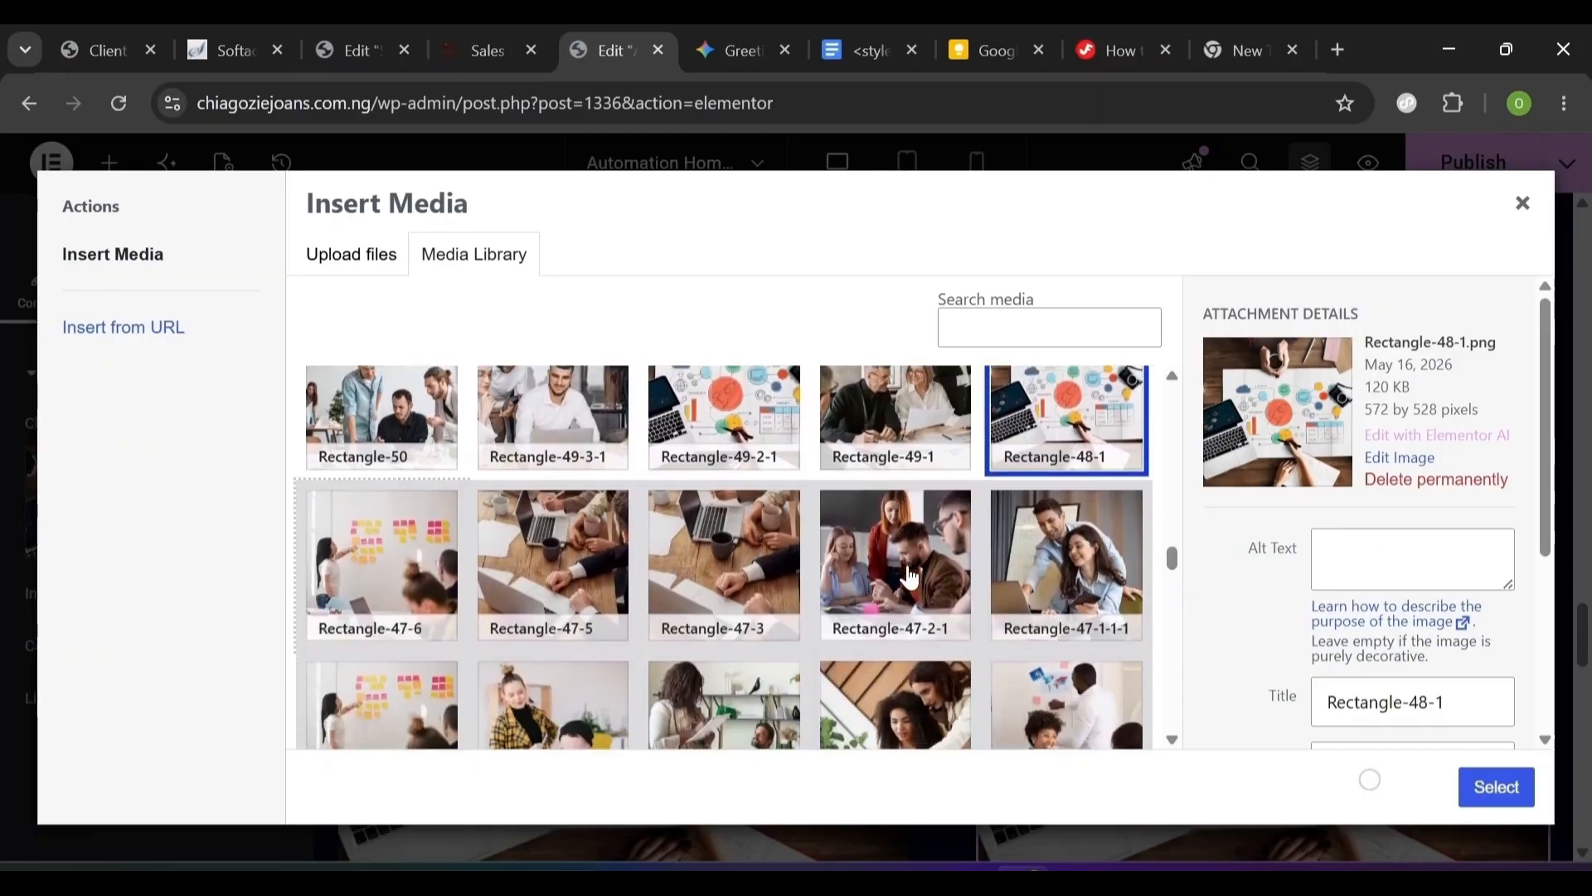
{"action": "left_click", "coordinate": [909, 574]}
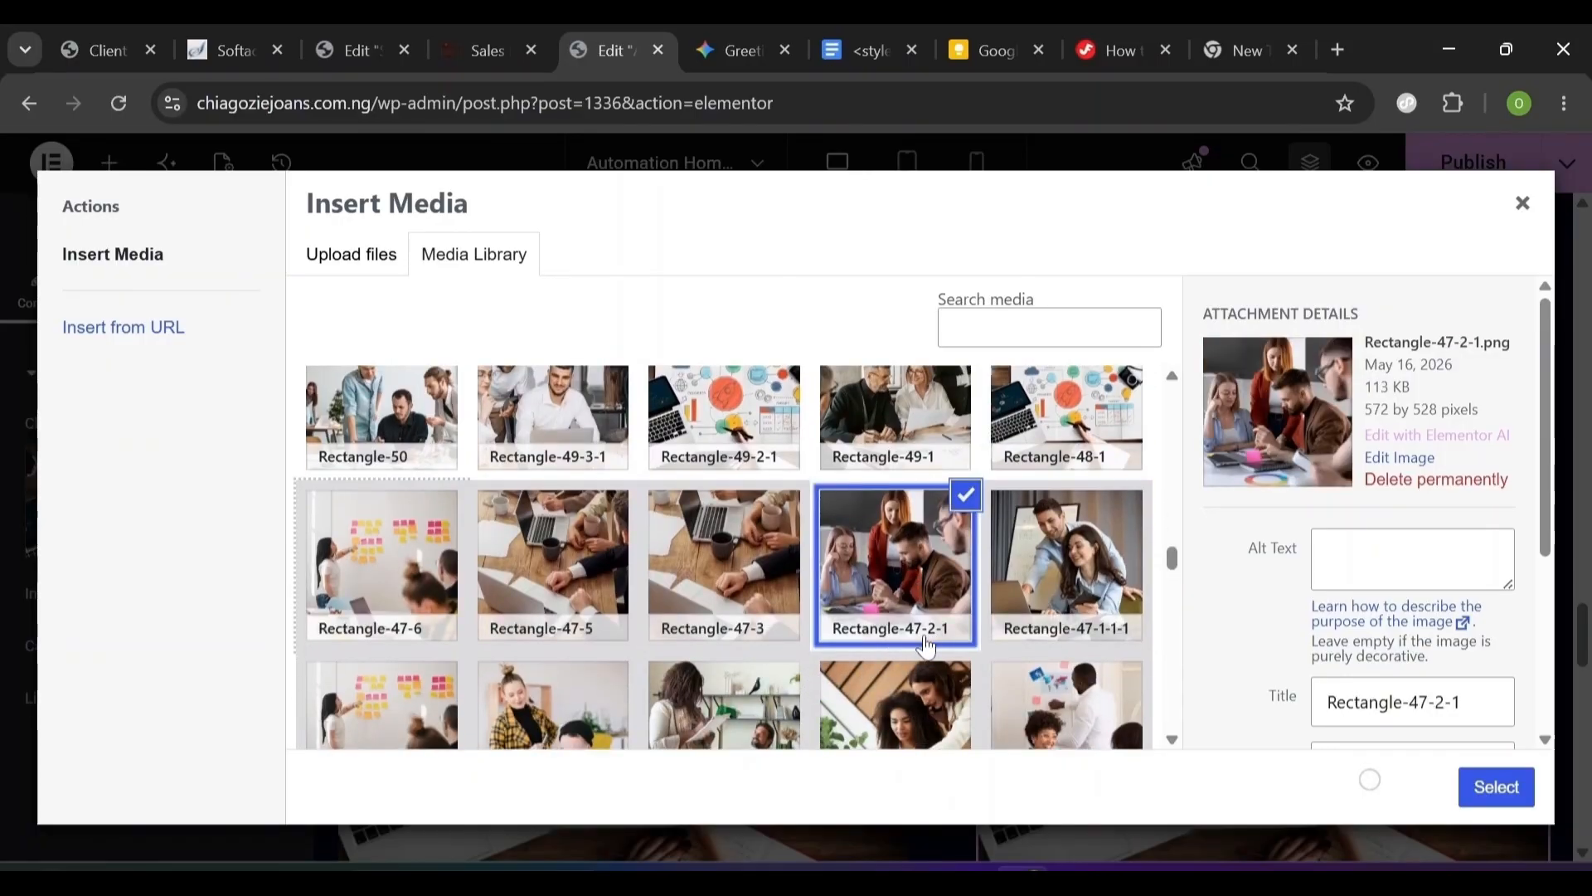
{"action": "scroll", "coordinate": [719, 659], "scroll_direction": "up", "scroll_amount": 1}
{"action": "left_click", "coordinate": [718, 659]}
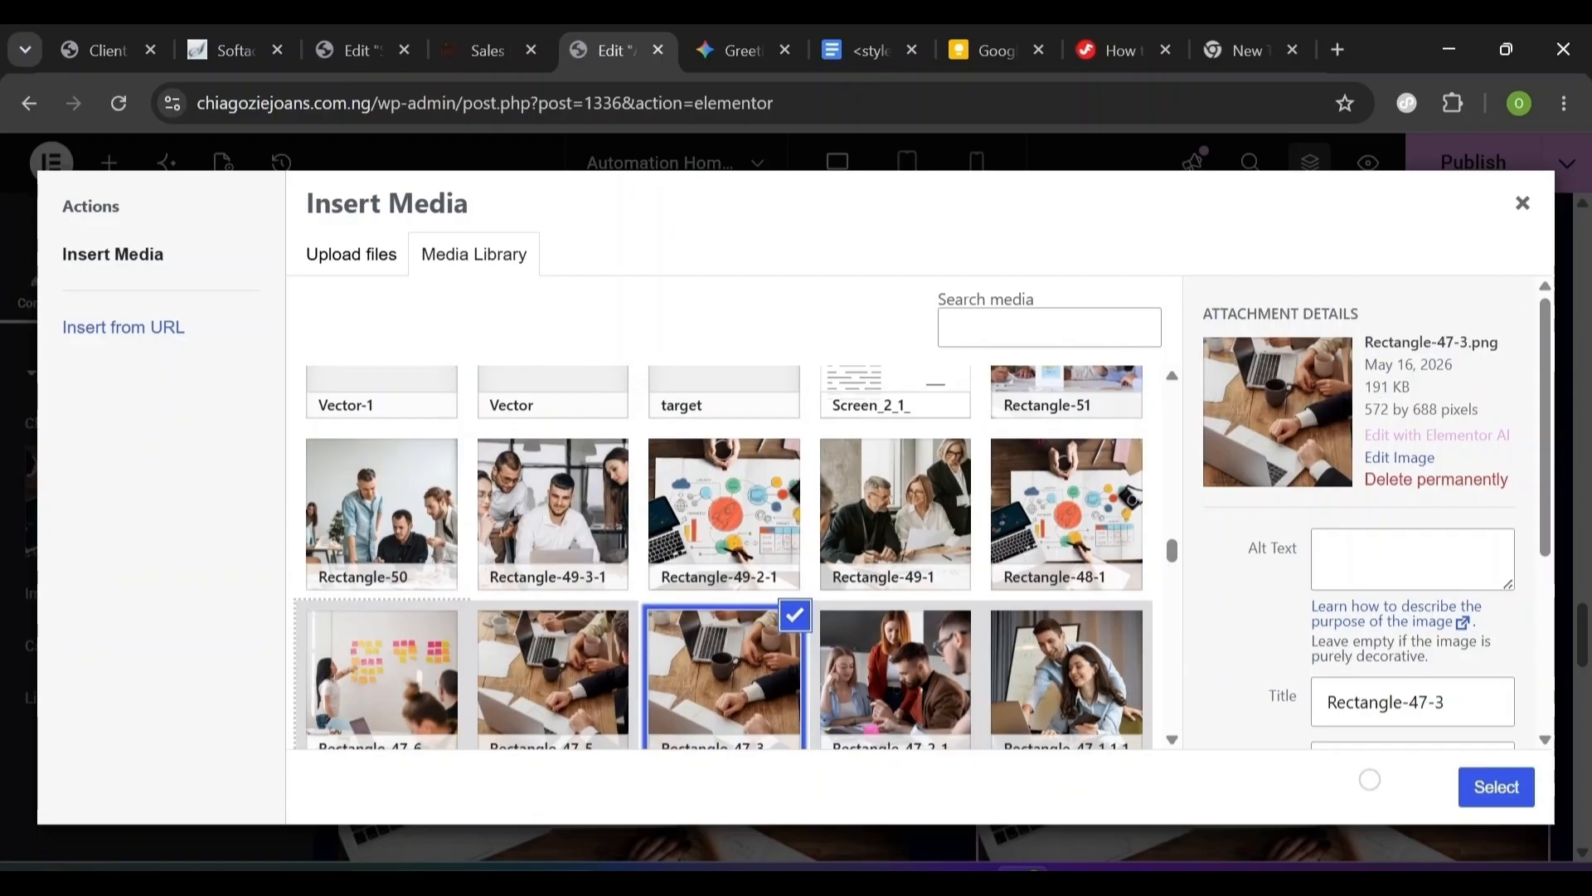
{"action": "left_click", "coordinate": [1494, 789]}
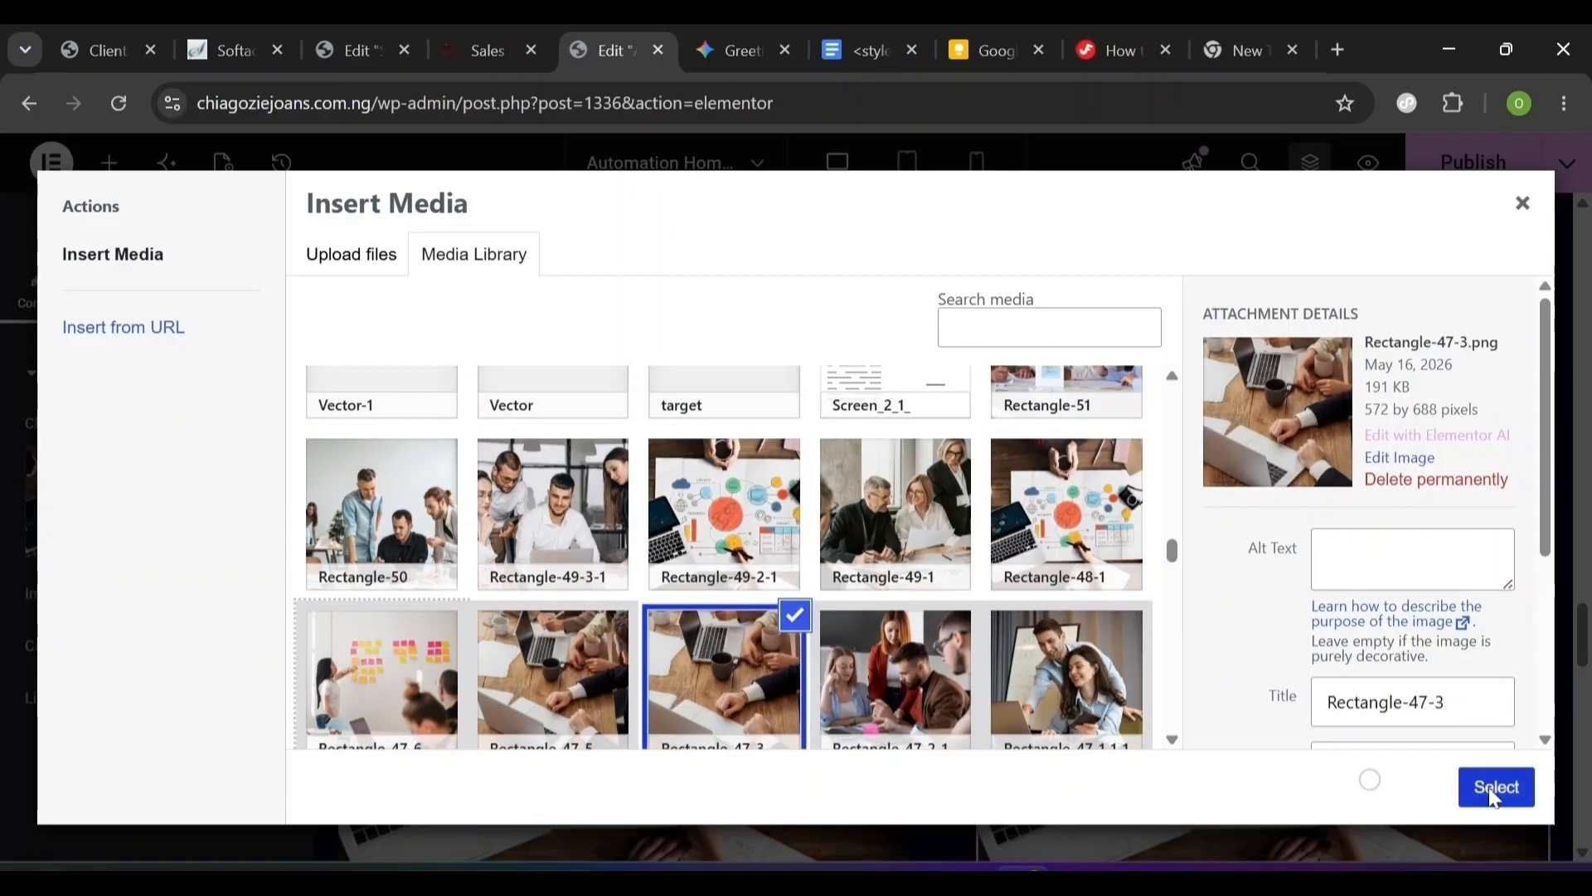
- Replace the right column's second card image with the Rectangle-47-2-1 team photo
{"action": "scroll", "coordinate": [1434, 666], "scroll_direction": "down", "scroll_amount": 5}
{"action": "scroll", "coordinate": [1260, 479], "scroll_direction": "up", "scroll_amount": 2}
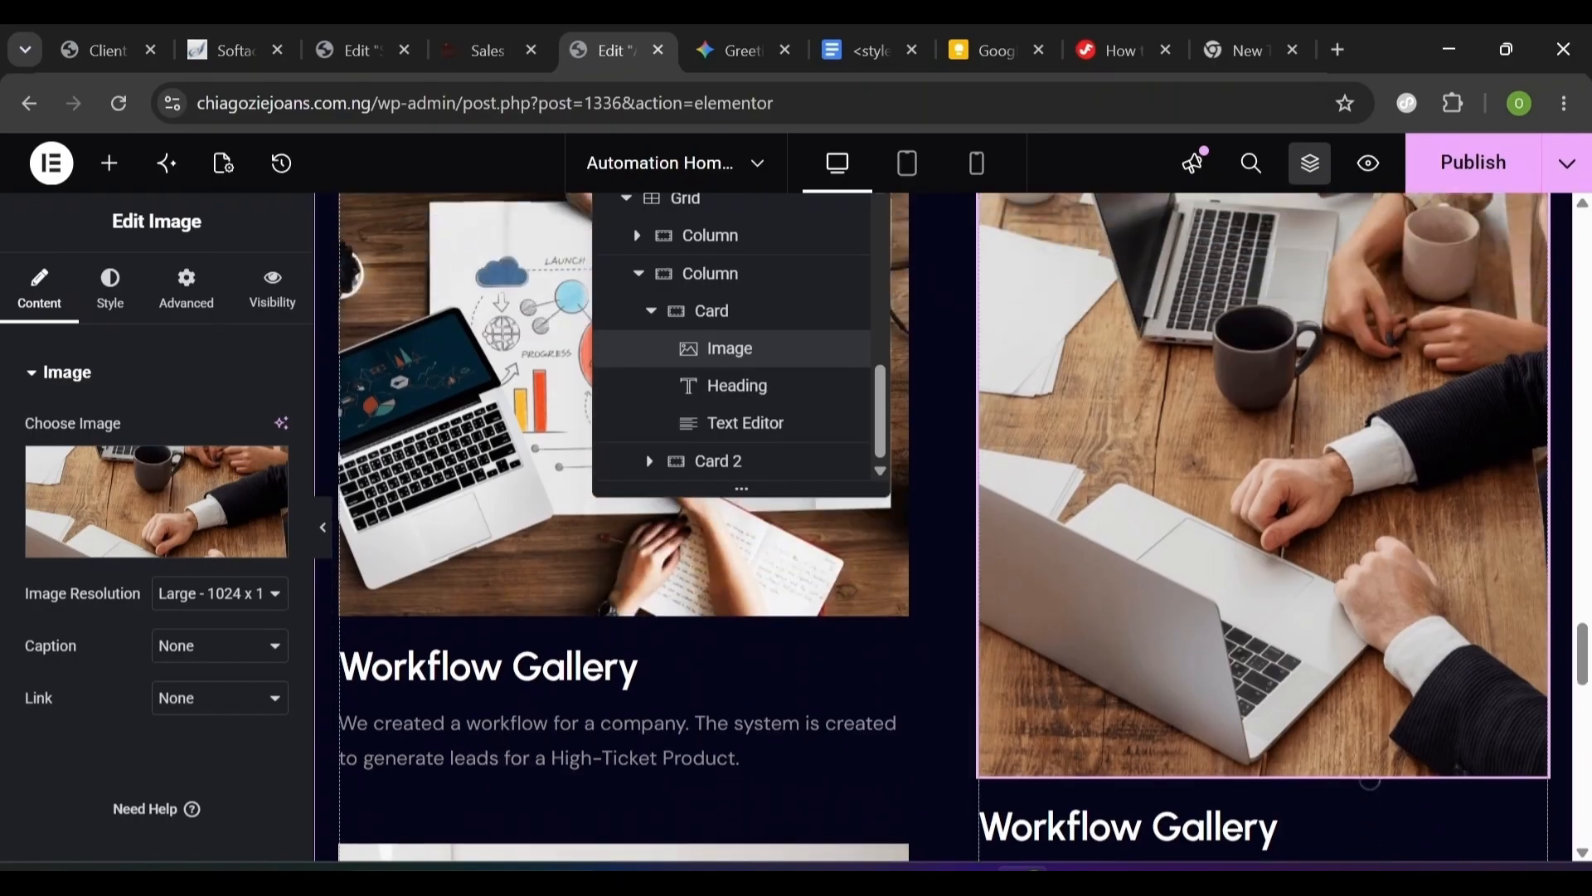
{"action": "scroll", "coordinate": [1203, 522], "scroll_direction": "down", "scroll_amount": 5}
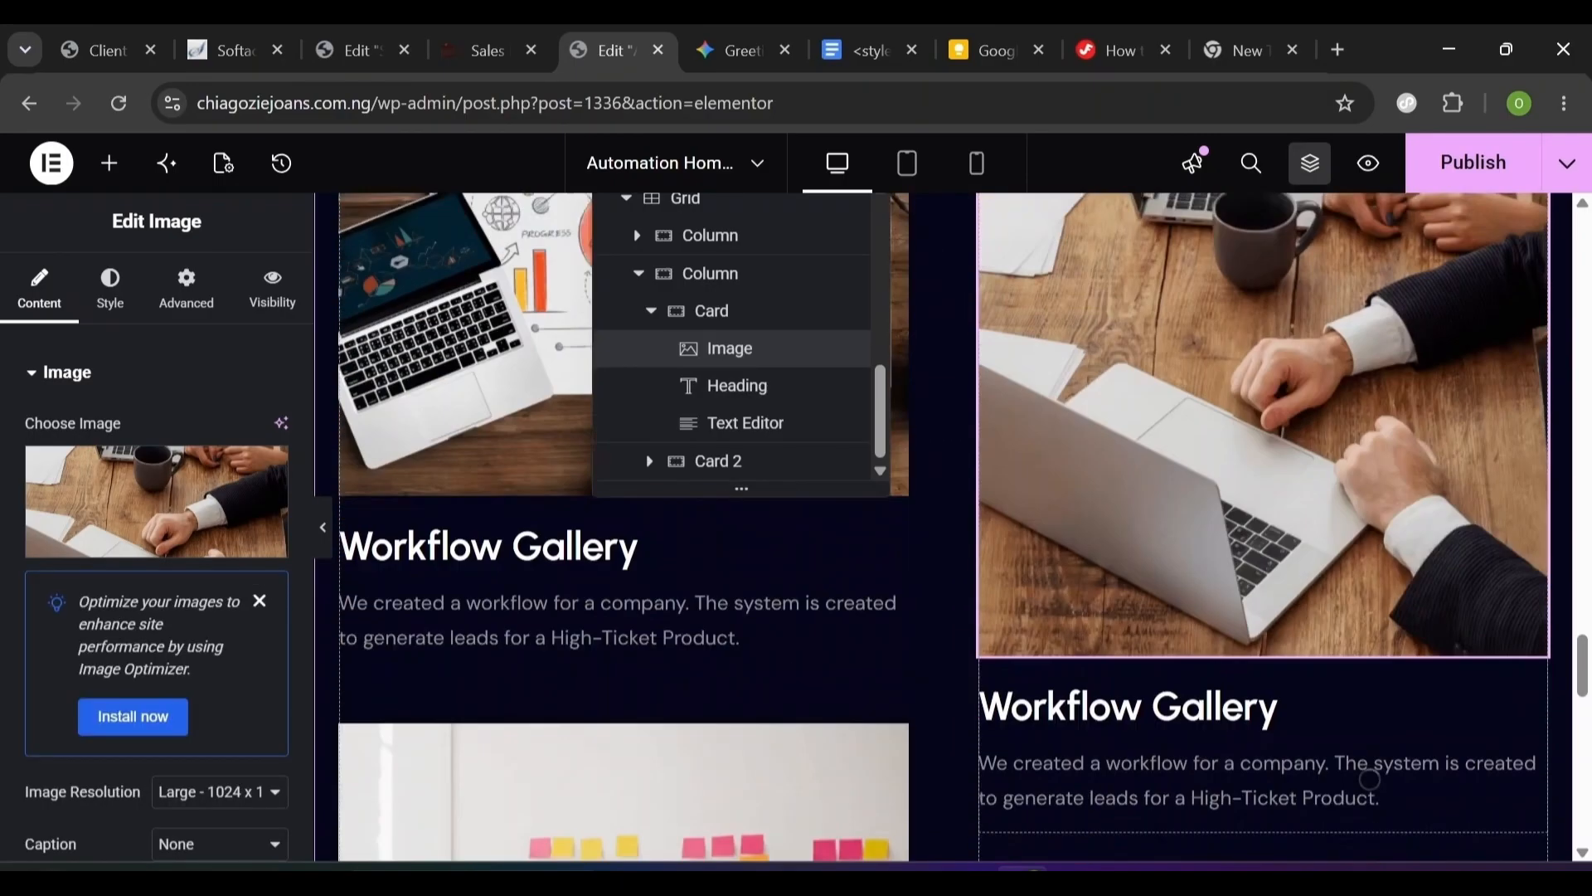
{"action": "left_click", "coordinate": [1066, 449]}
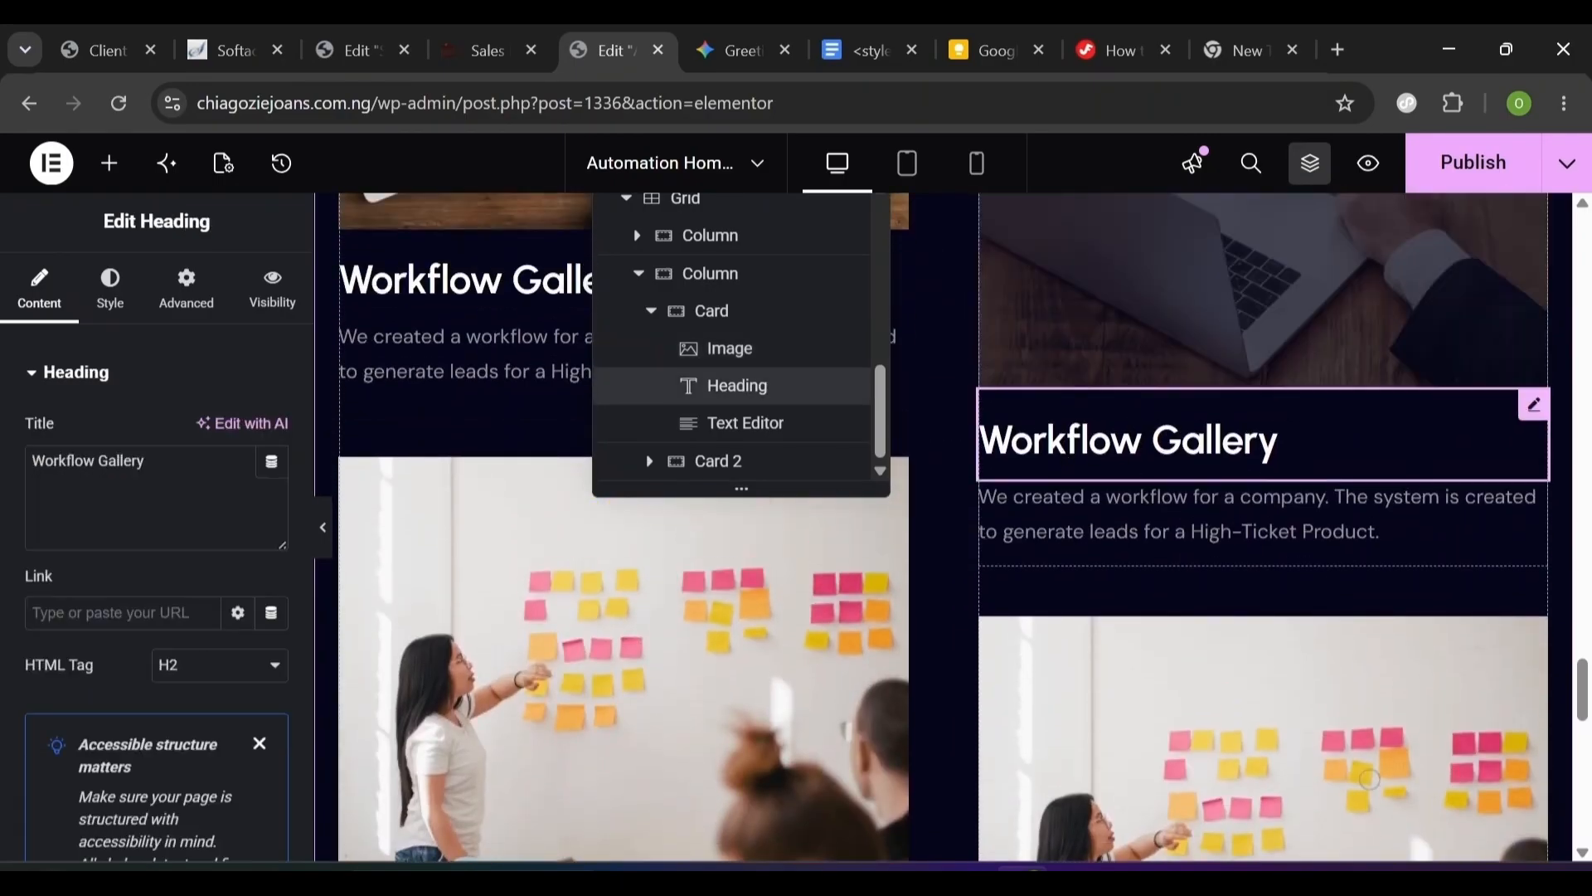
{"action": "scroll", "coordinate": [1068, 661], "scroll_direction": "down", "scroll_amount": 4}
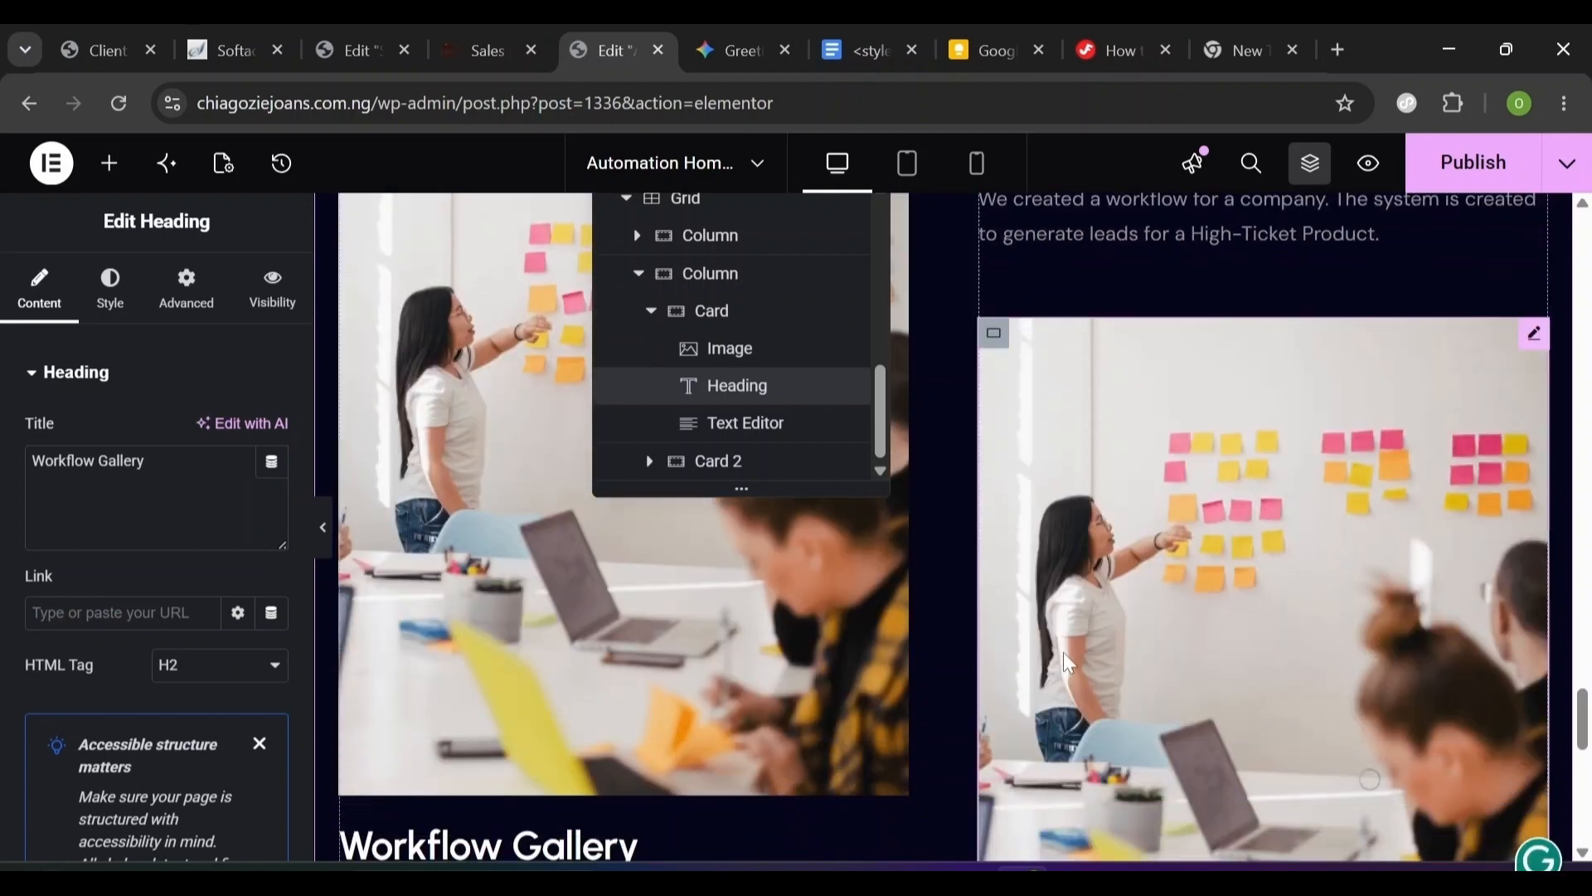
{"action": "left_click", "coordinate": [1258, 578]}
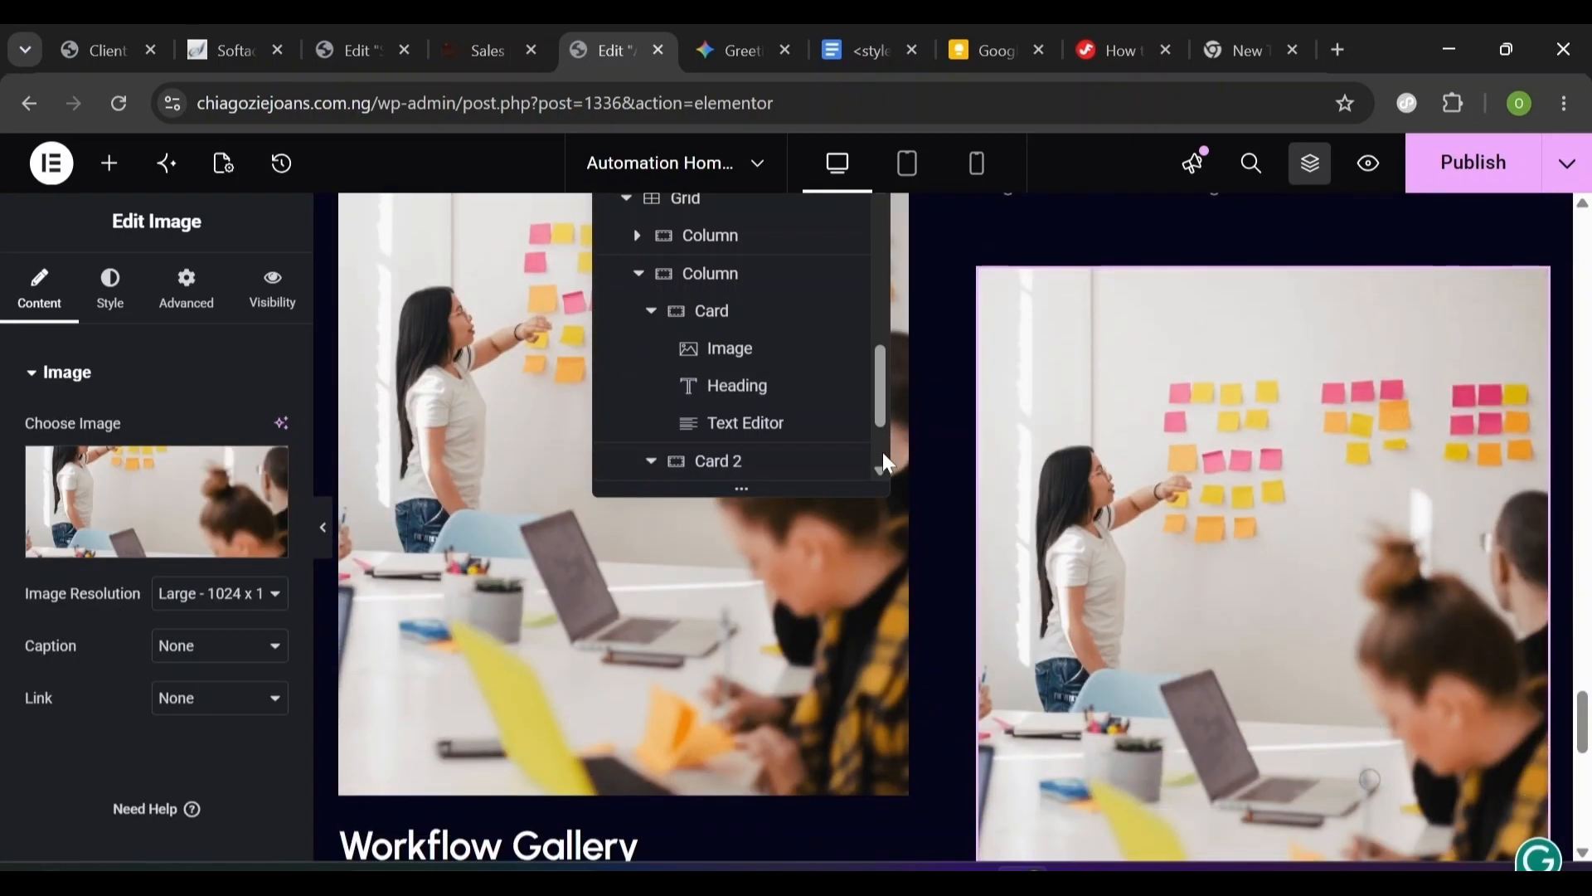
{"action": "scroll", "coordinate": [887, 462], "scroll_direction": "down", "scroll_amount": 3}
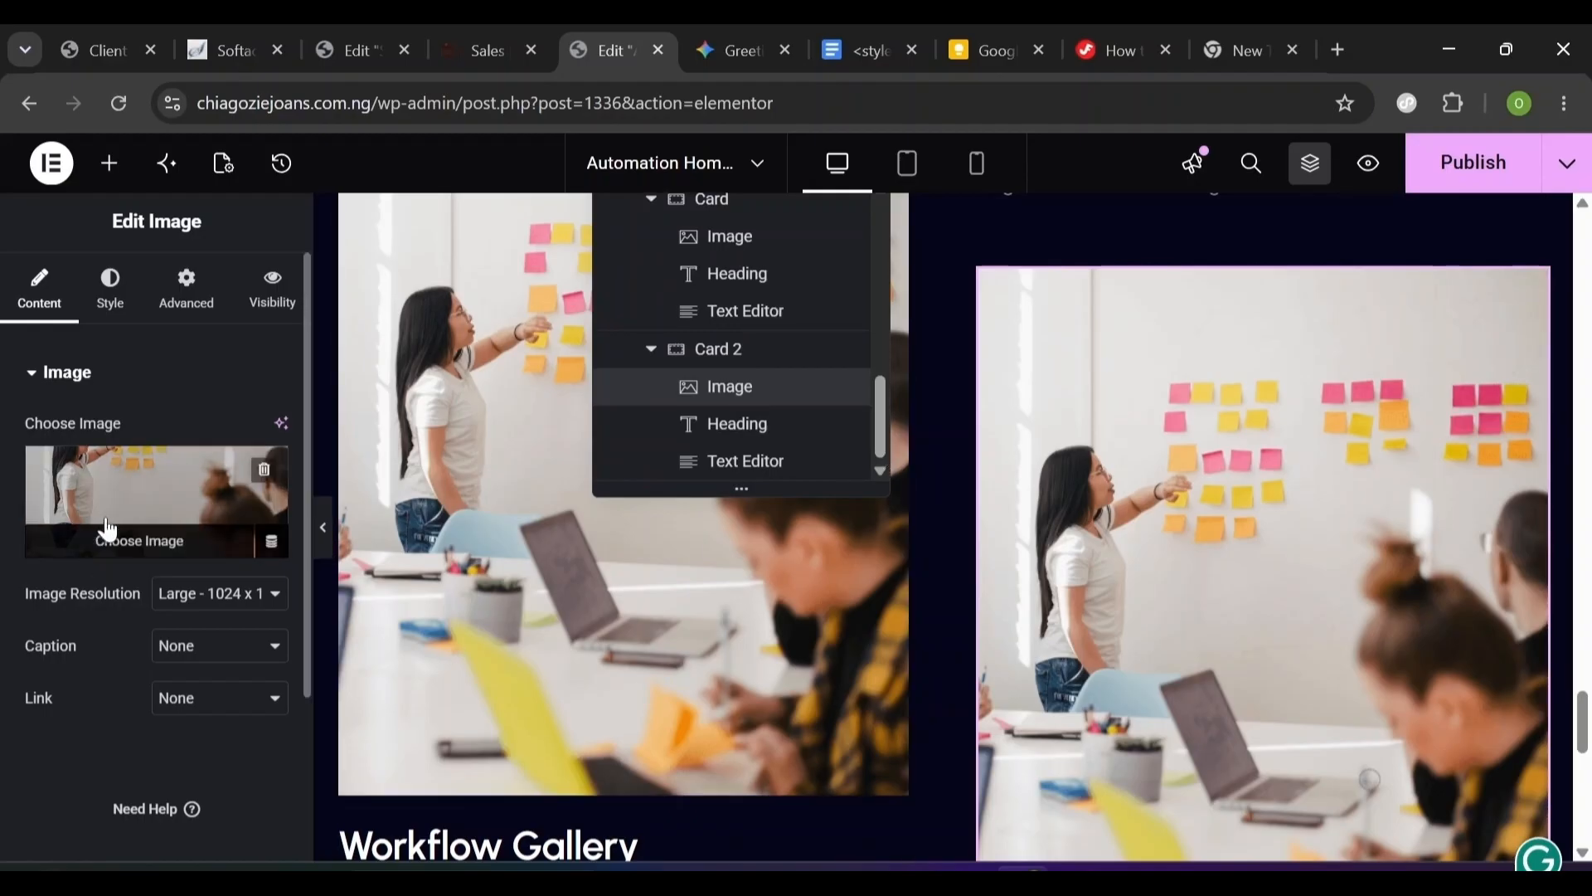
{"action": "left_click", "coordinate": [123, 551]}
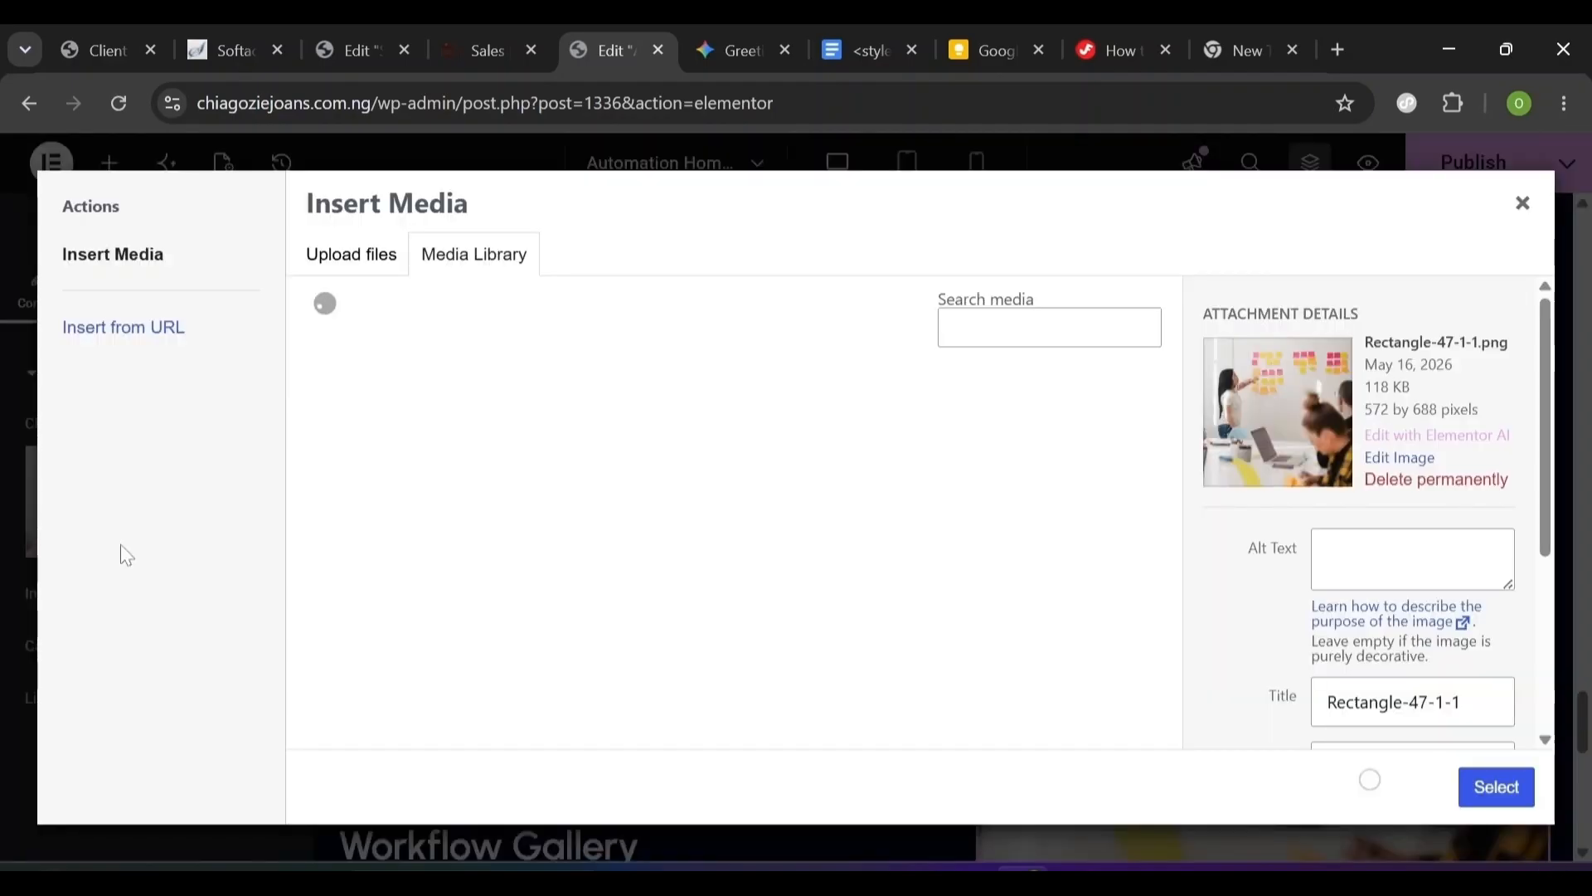
{"action": "left_click_drag", "start_coordinate": [1171, 410], "coordinate": [1168, 567]}
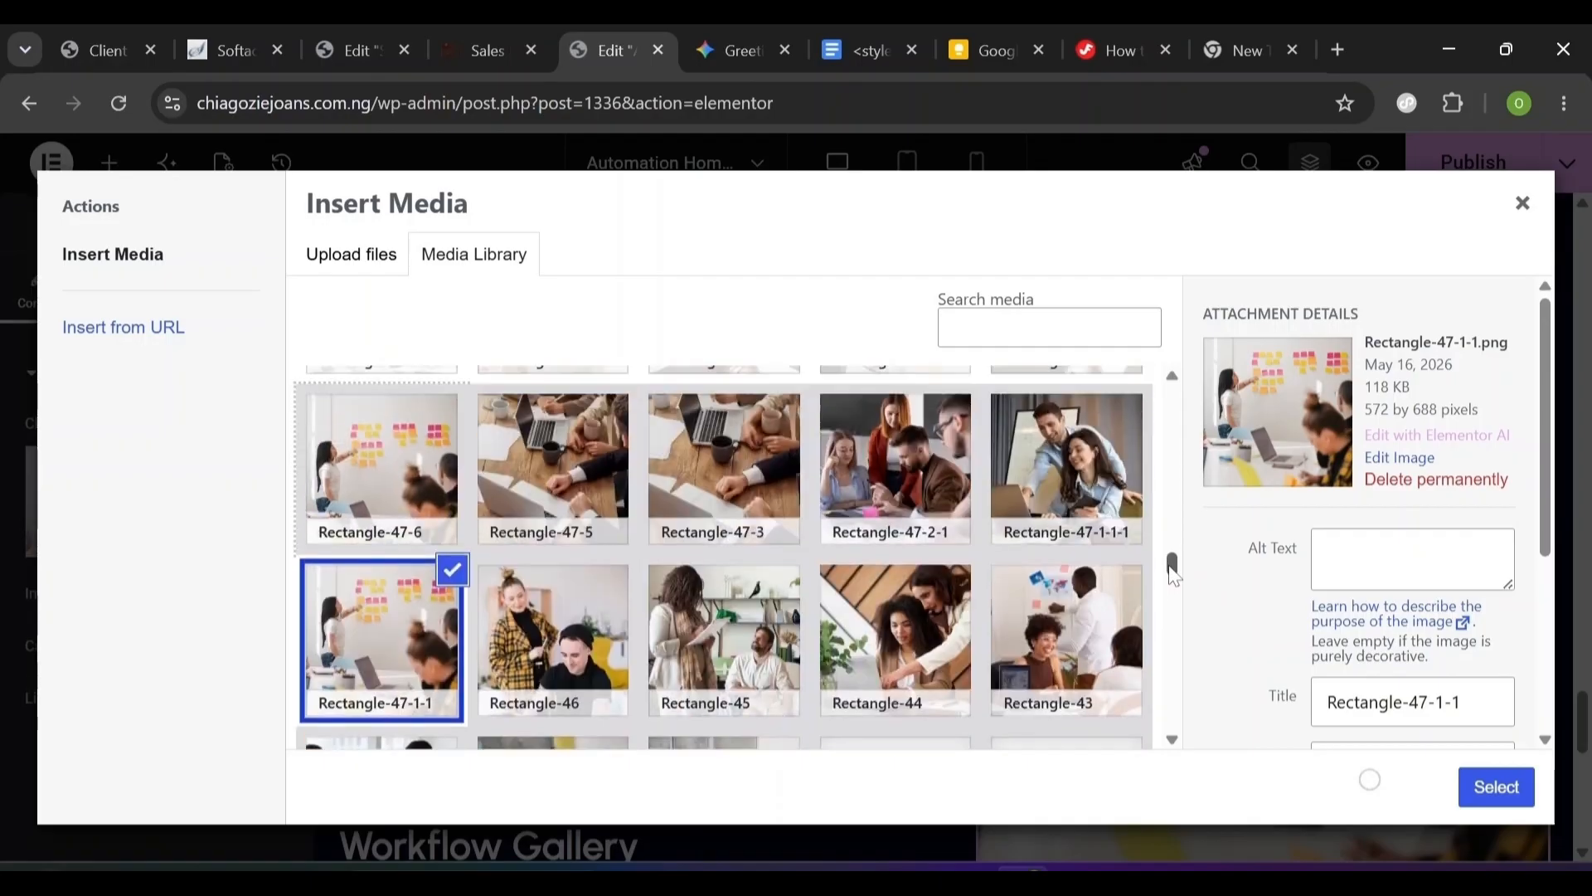
{"action": "left_click", "coordinate": [902, 502]}
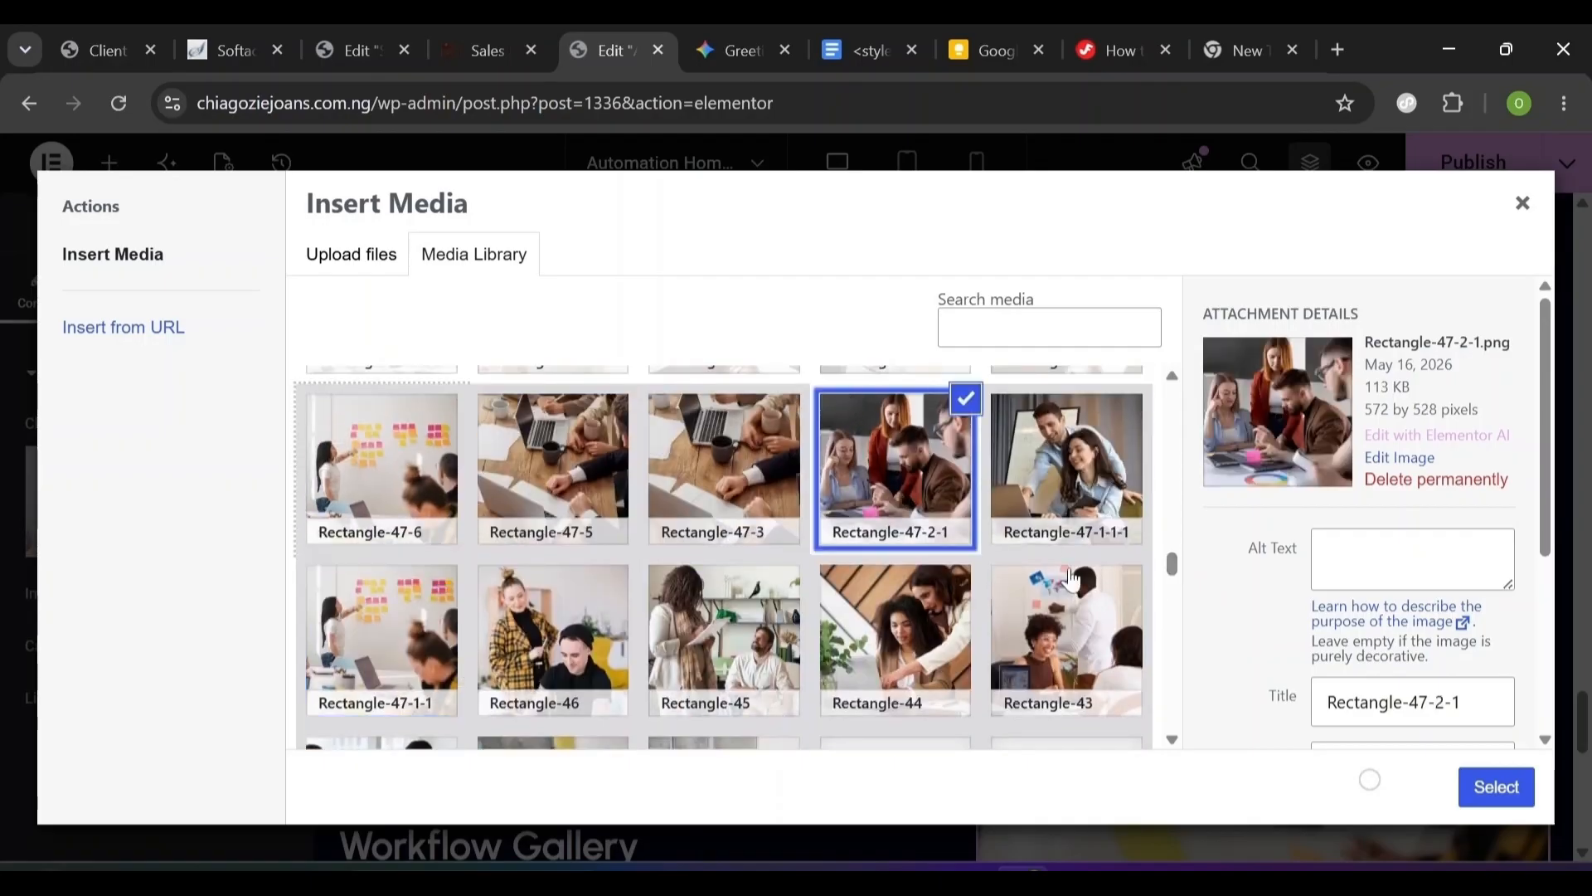
{"action": "left_click", "coordinate": [1497, 787]}
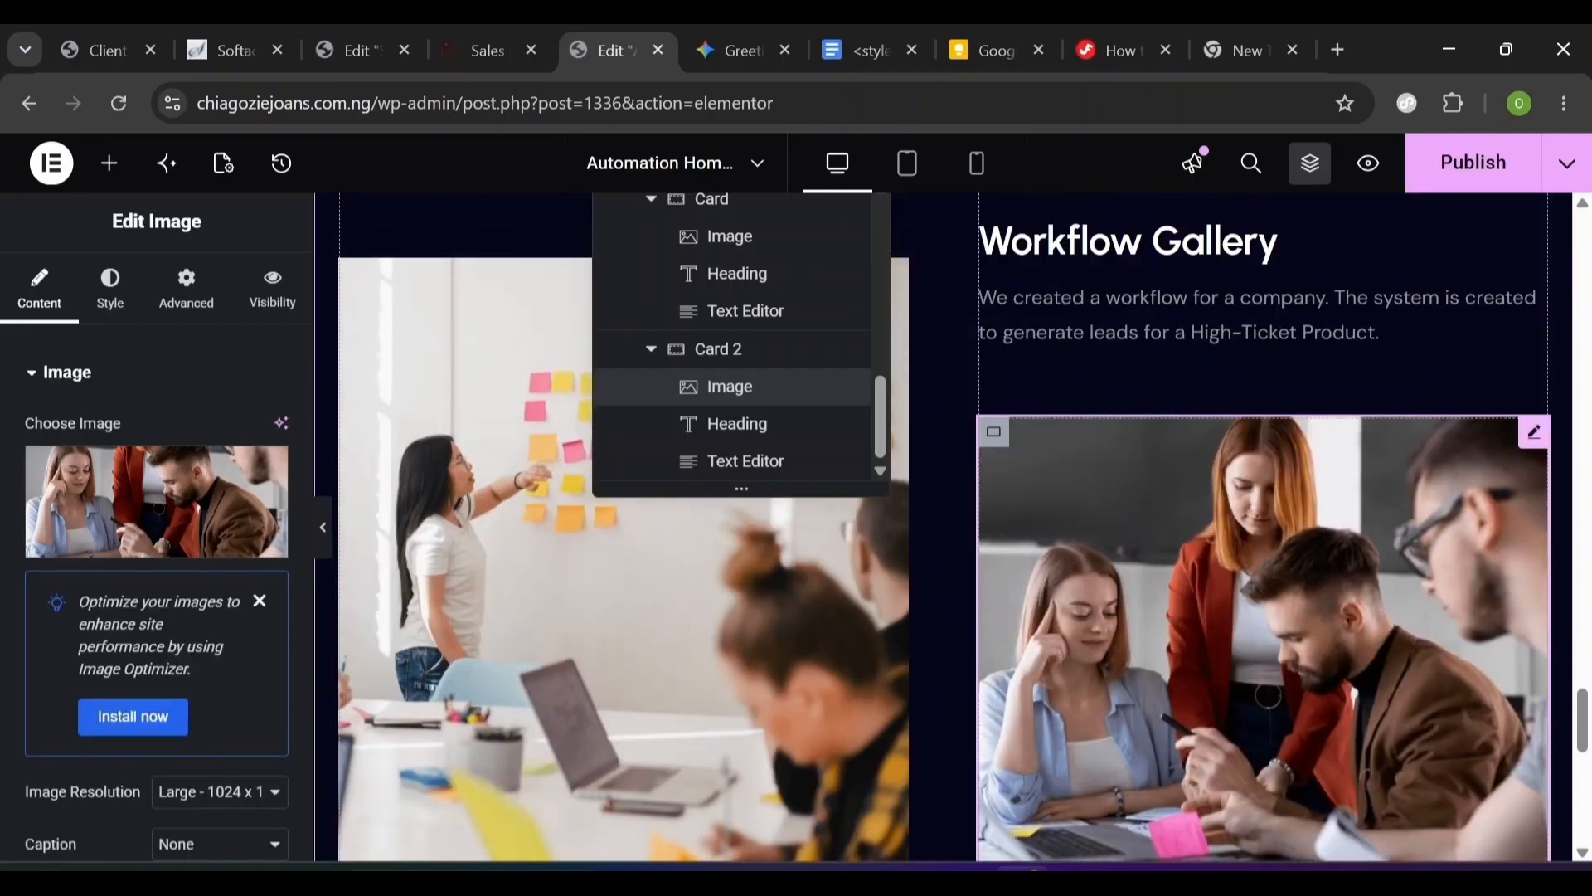
{"action": "scroll", "coordinate": [1370, 779], "scroll_direction": "down", "scroll_amount": 20}
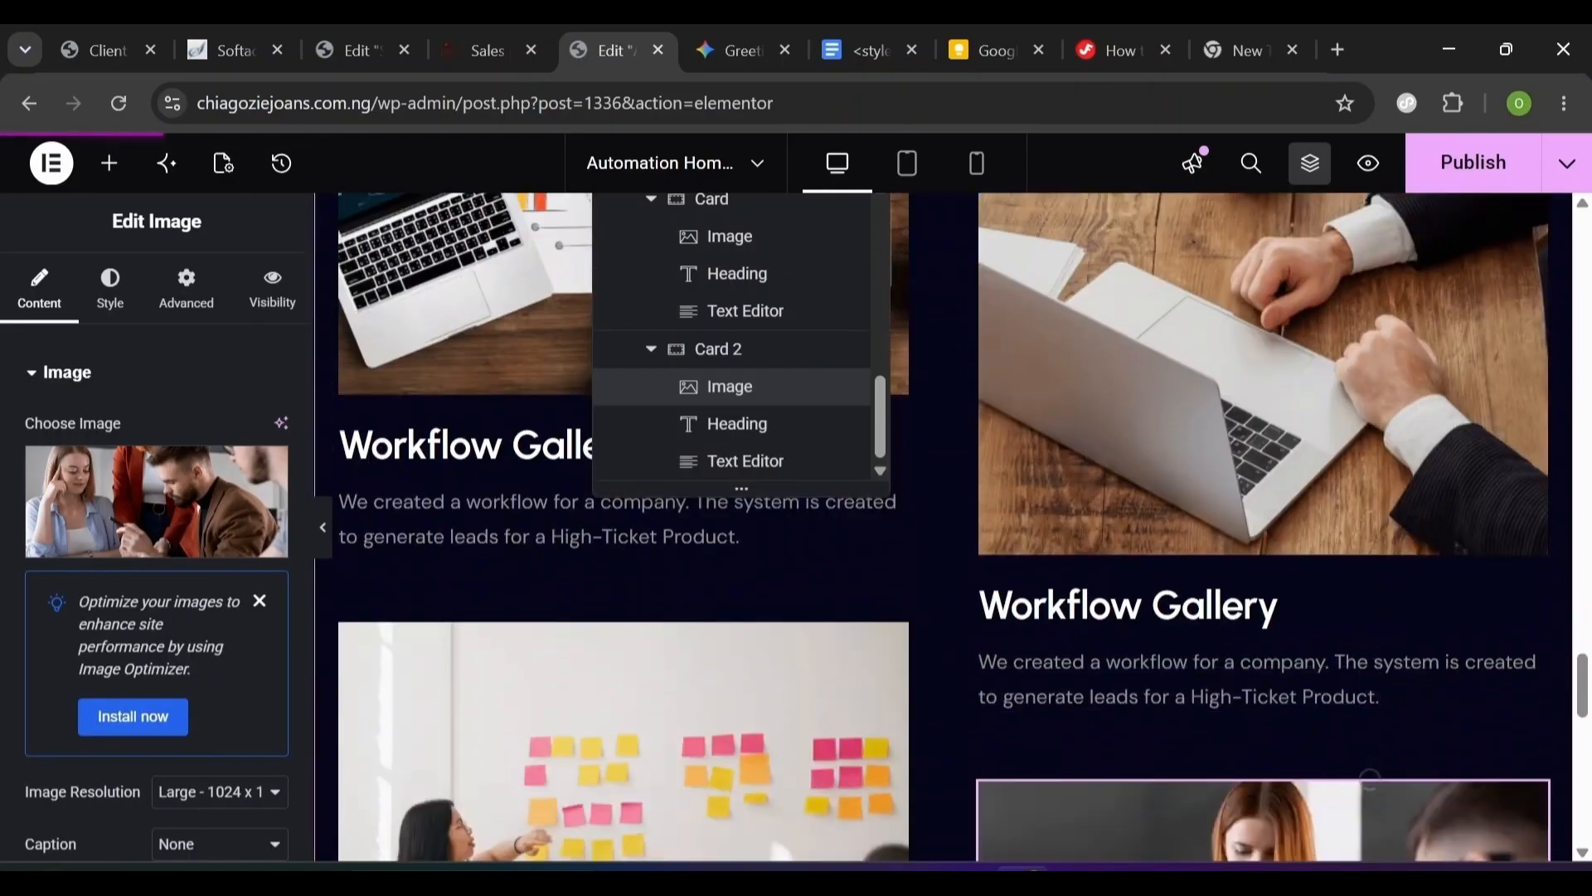
{"action": "scroll", "coordinate": [1370, 778], "scroll_direction": "down", "scroll_amount": 3}
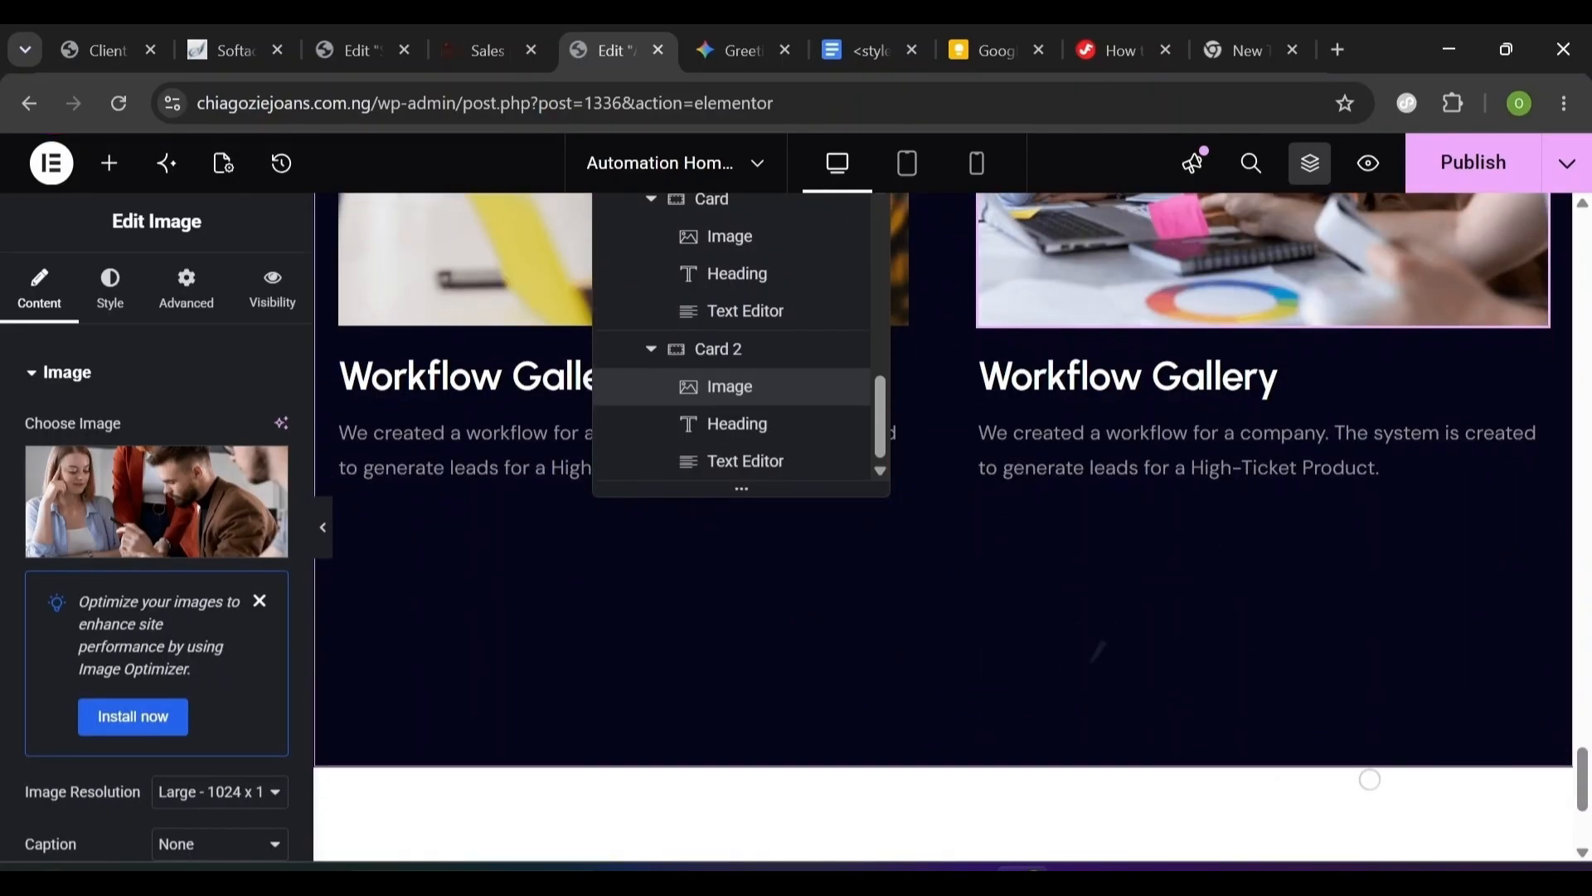
{"action": "scroll", "coordinate": [1370, 778], "scroll_direction": "up", "scroll_amount": 9}
{"action": "scroll", "coordinate": [1369, 779], "scroll_direction": "down", "scroll_amount": 11}
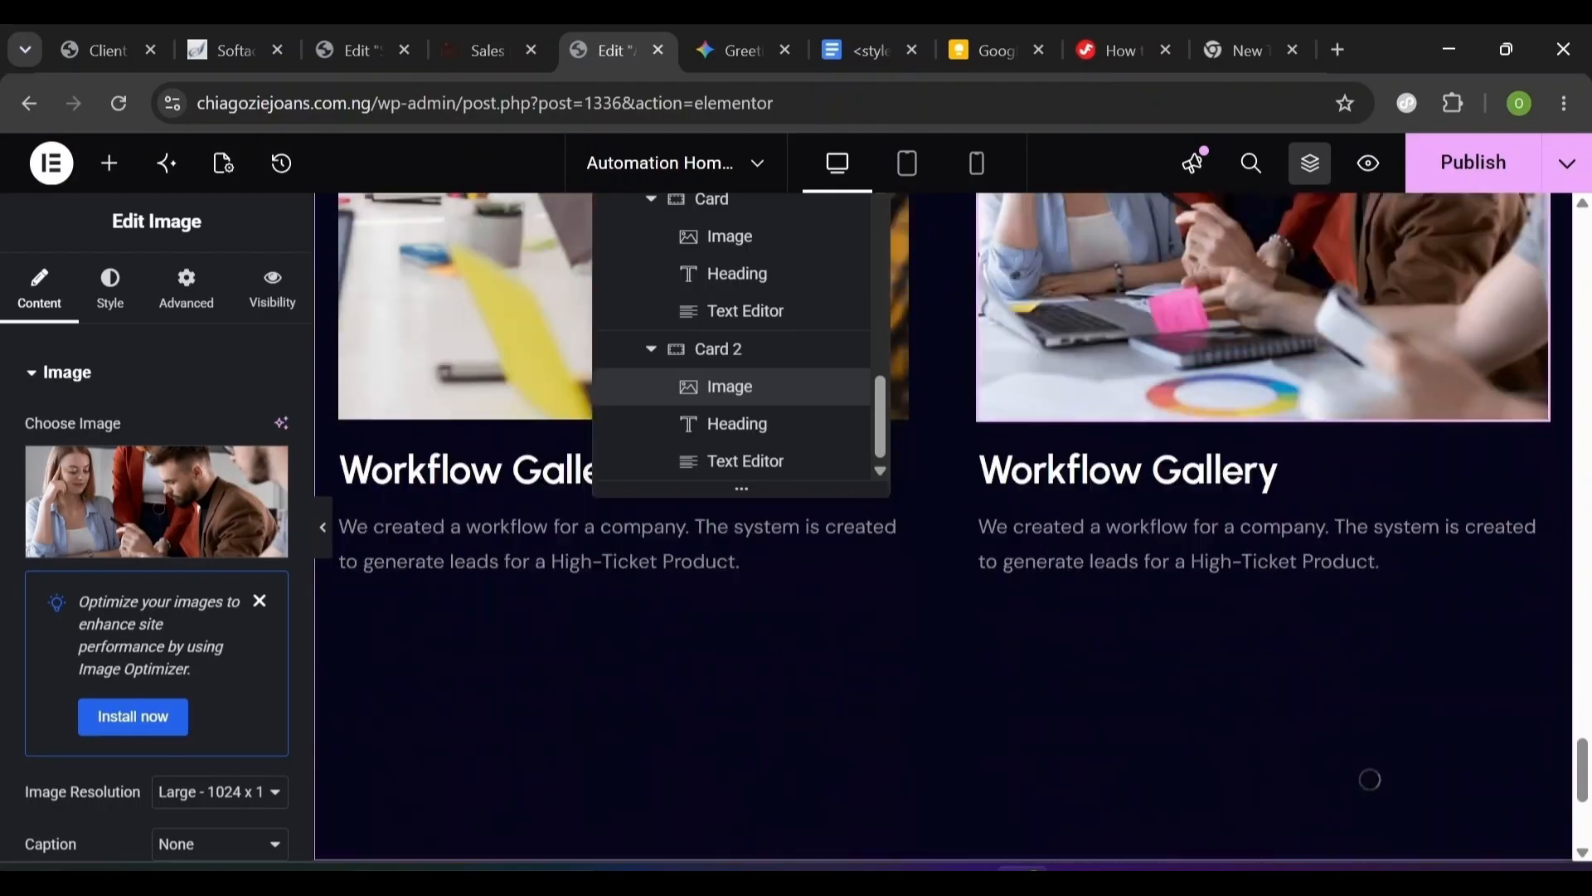
{"action": "scroll", "coordinate": [1370, 778], "scroll_direction": "up", "scroll_amount": 2}
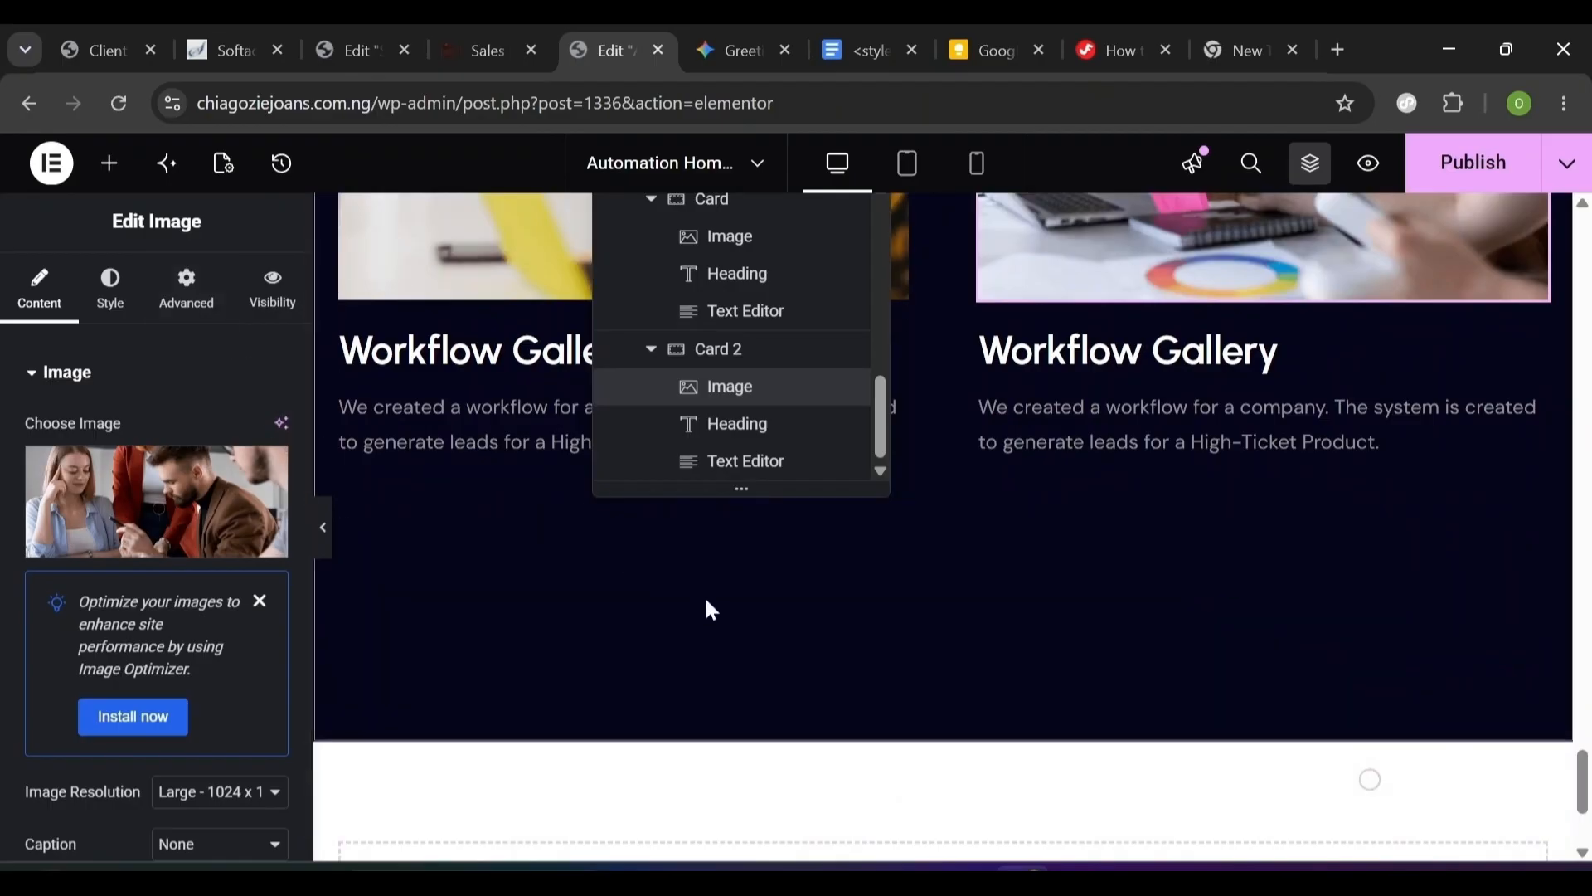
{"action": "scroll", "coordinate": [803, 663], "scroll_direction": "up", "scroll_amount": 9}
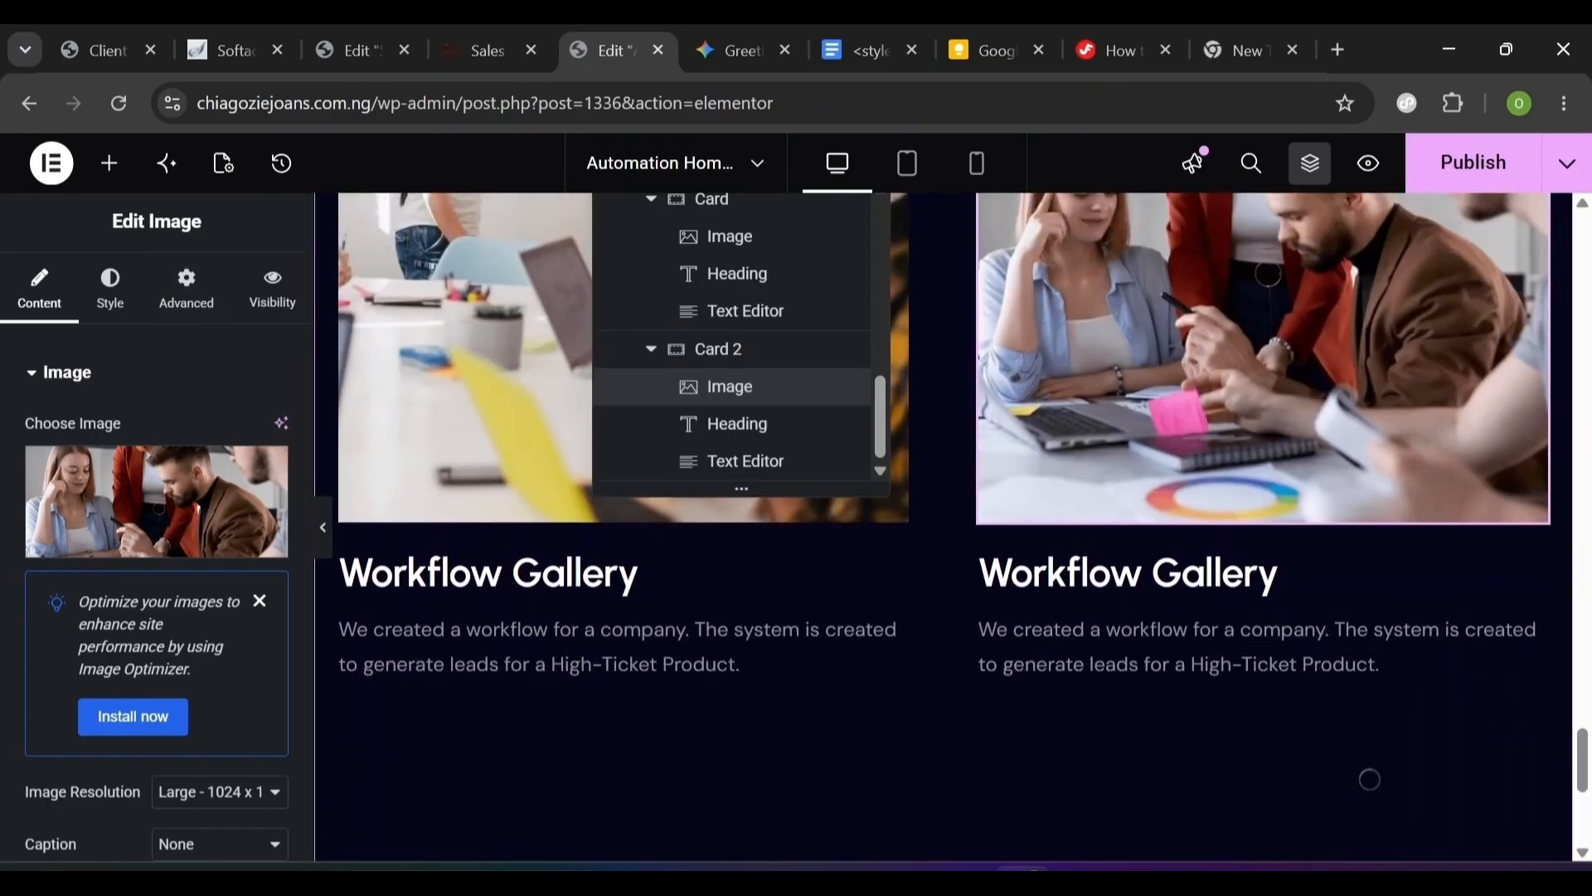
{"action": "scroll", "coordinate": [1370, 779], "scroll_direction": "up", "scroll_amount": 20}
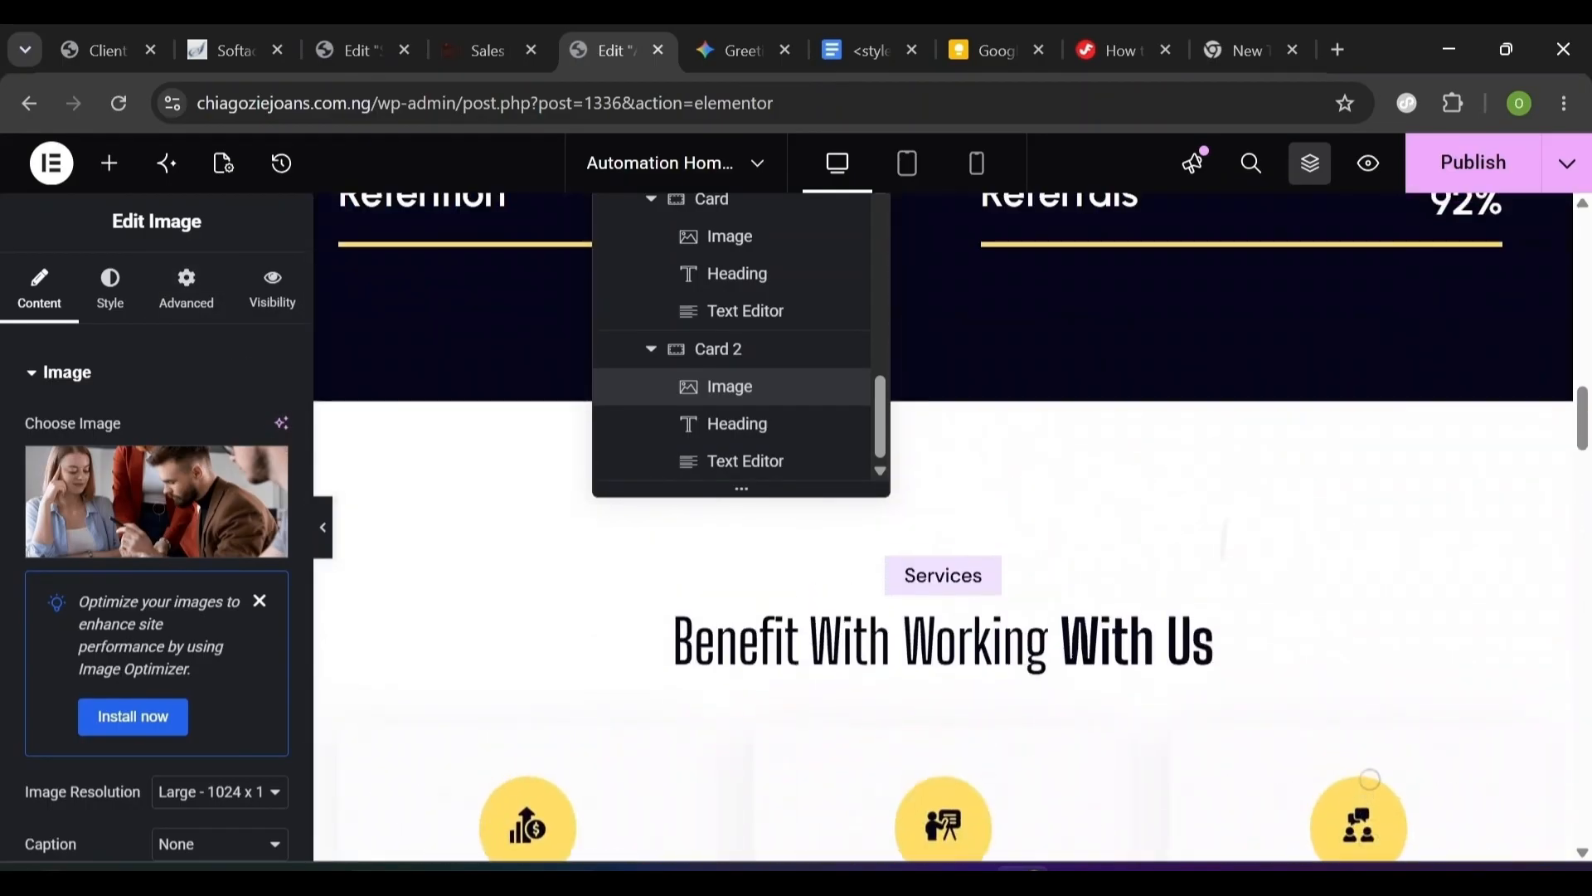
{"action": "scroll", "coordinate": [944, 531], "scroll_direction": "up", "scroll_amount": 3}
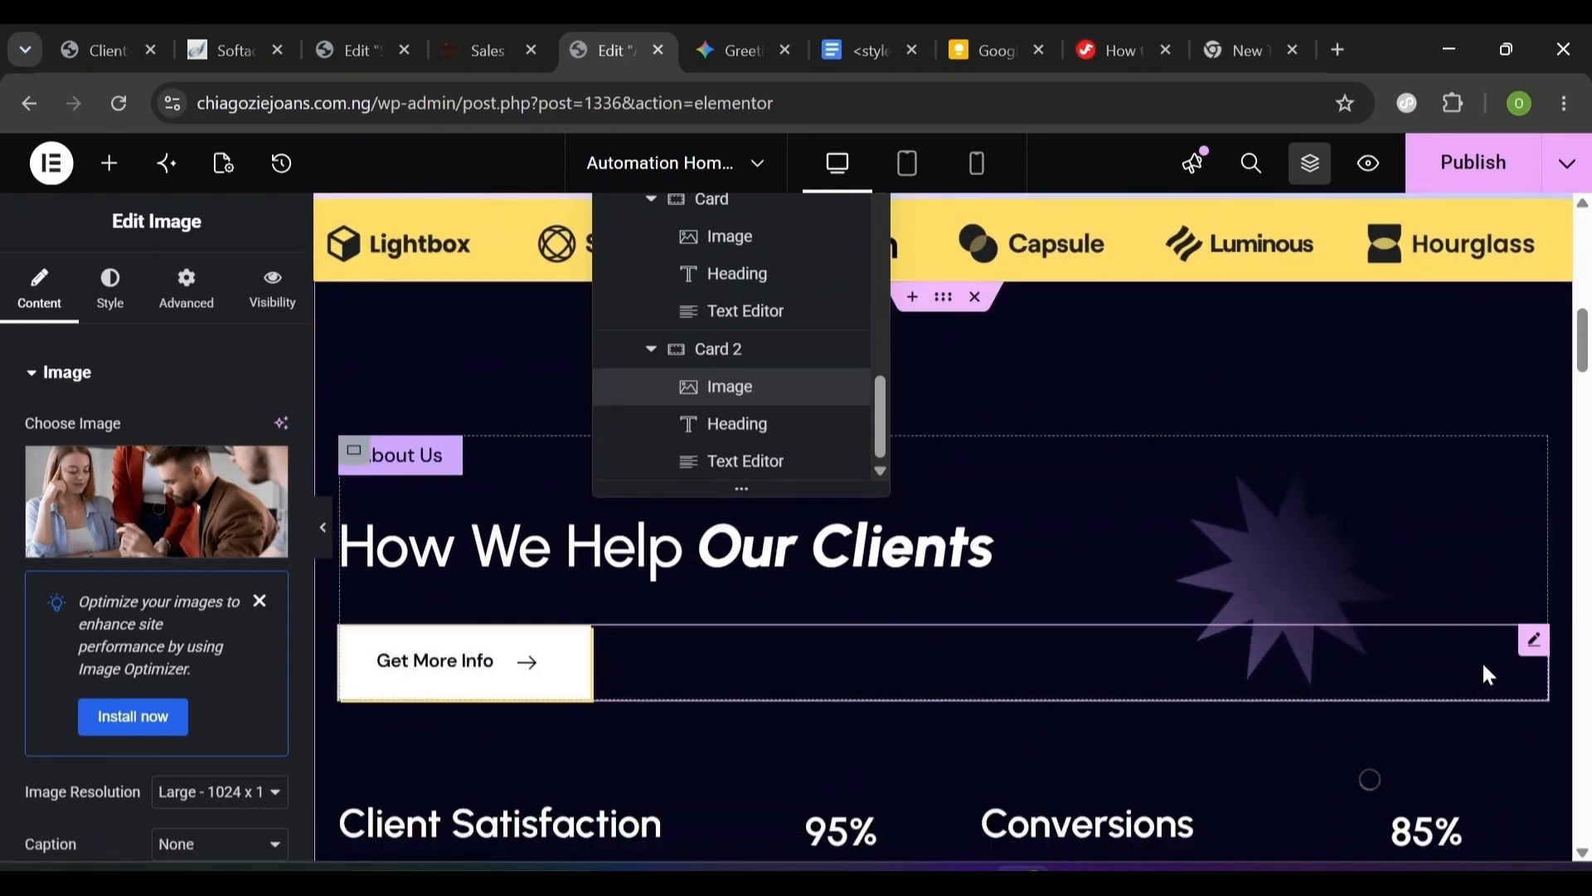
- Copy the Get More Info arrow button and paste it beneath the Workflow Gallery cards
{"action": "right_click", "coordinate": [1533, 651]}
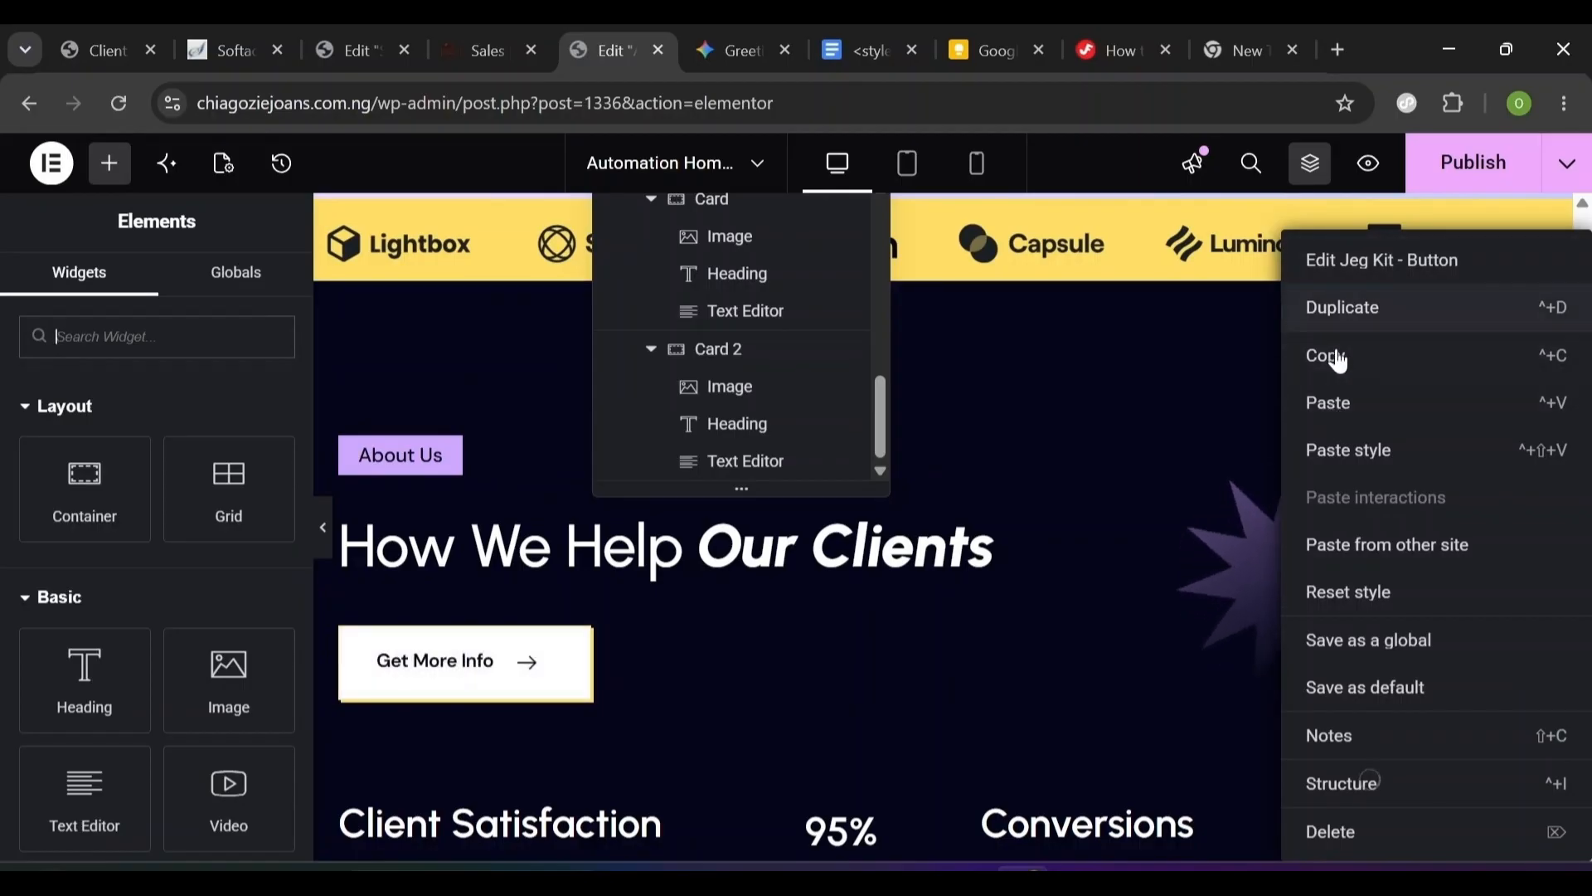
{"action": "left_click", "coordinate": [1327, 355]}
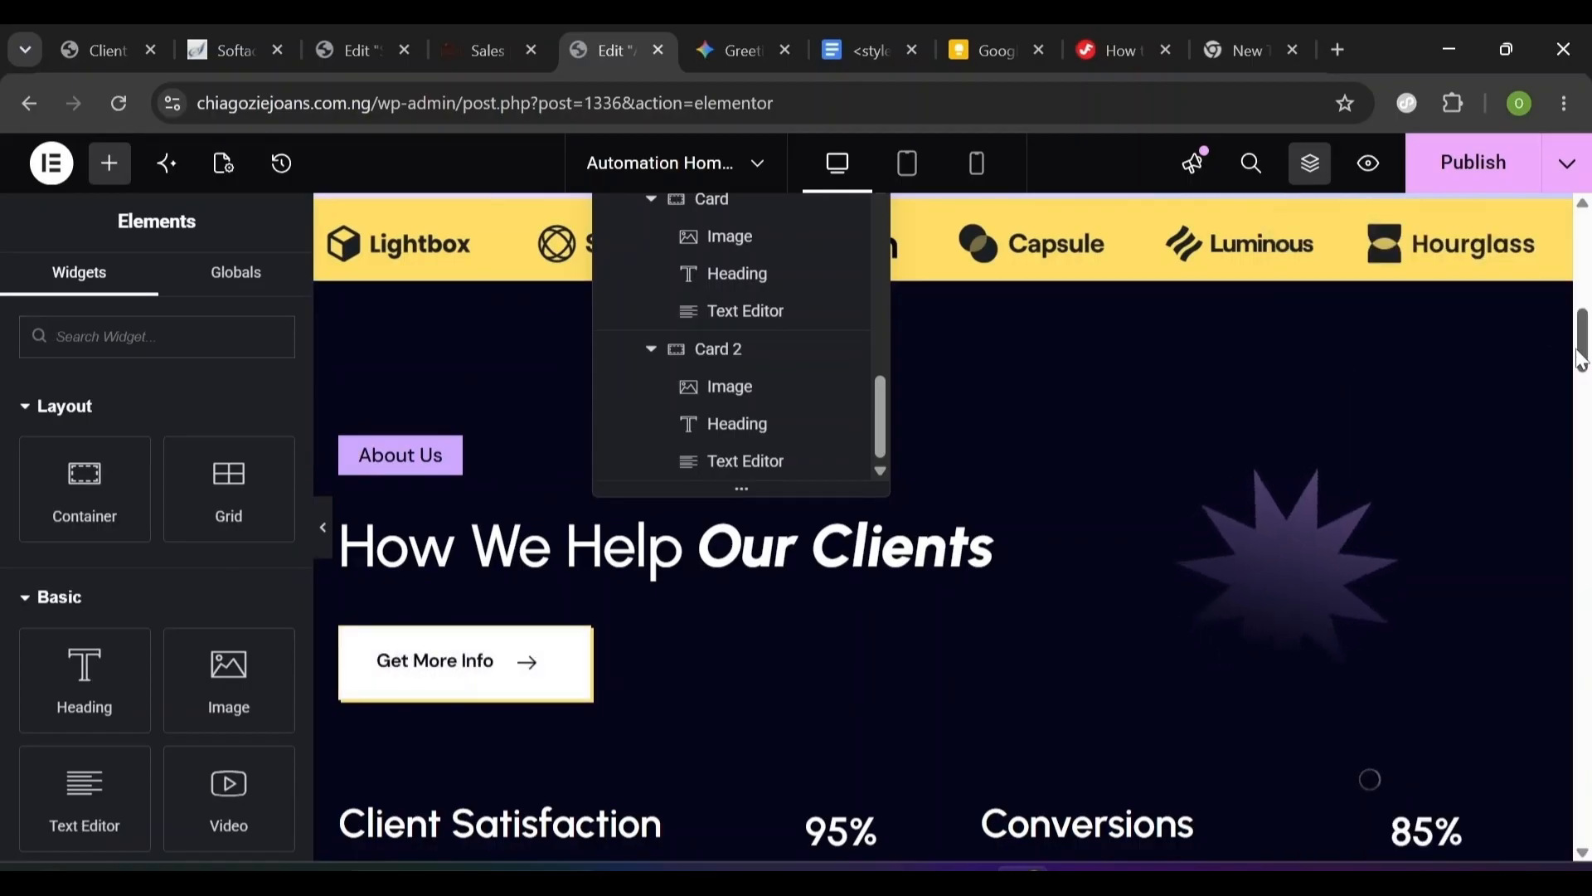
{"action": "scroll", "coordinate": [1586, 398], "scroll_direction": "down", "scroll_amount": 1}
{"action": "left_click_drag", "start_coordinate": [1591, 389], "coordinate": [1522, 777]}
{"action": "right_click", "coordinate": [783, 735]}
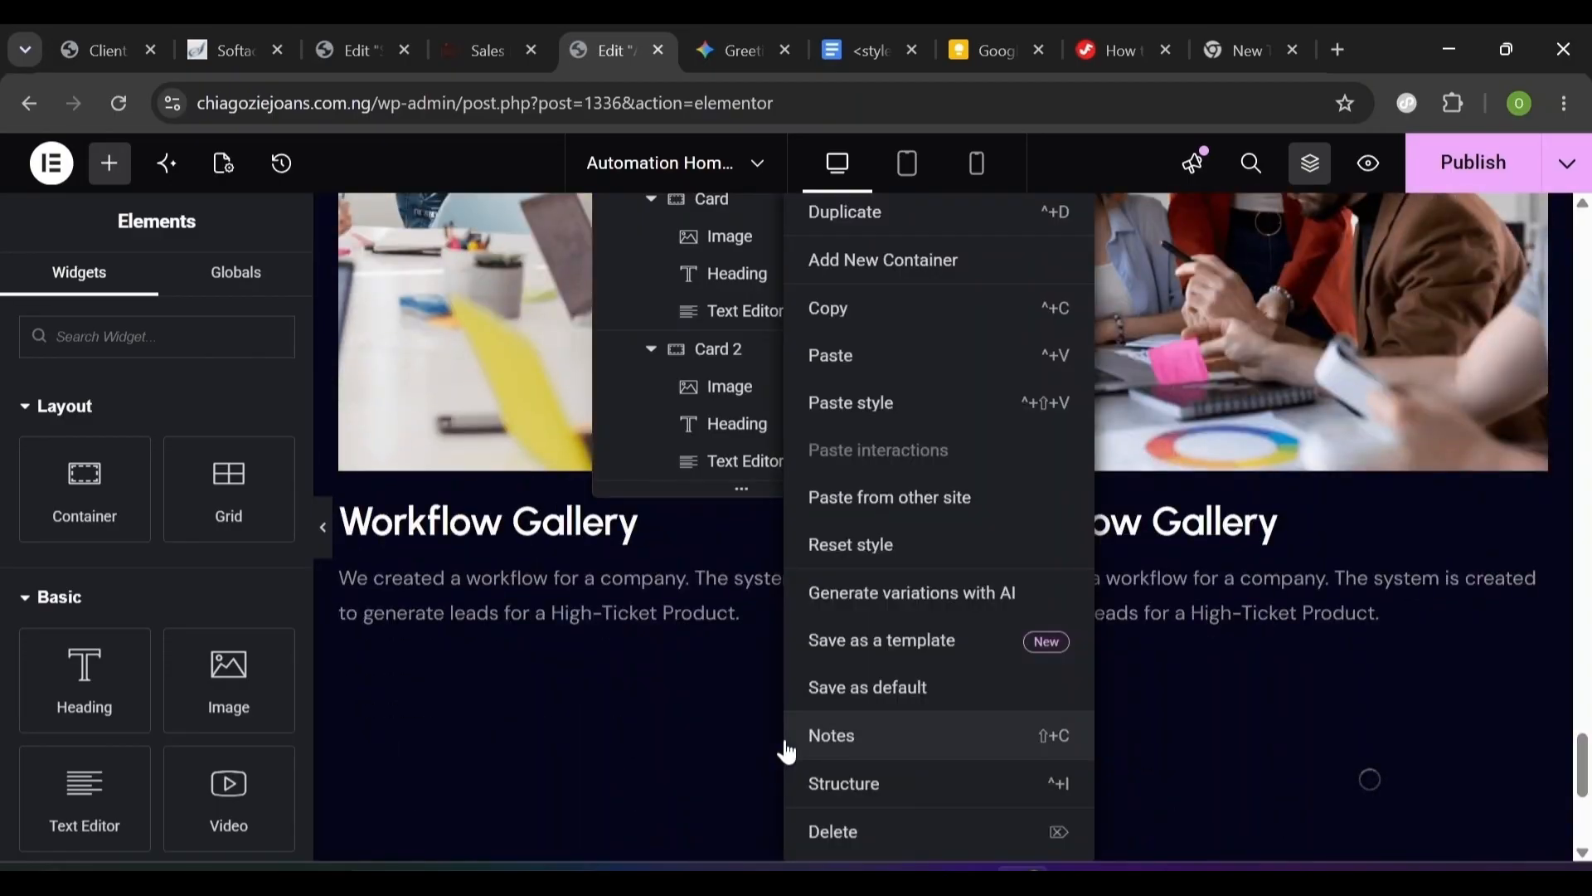
{"action": "left_click", "coordinate": [869, 381]}
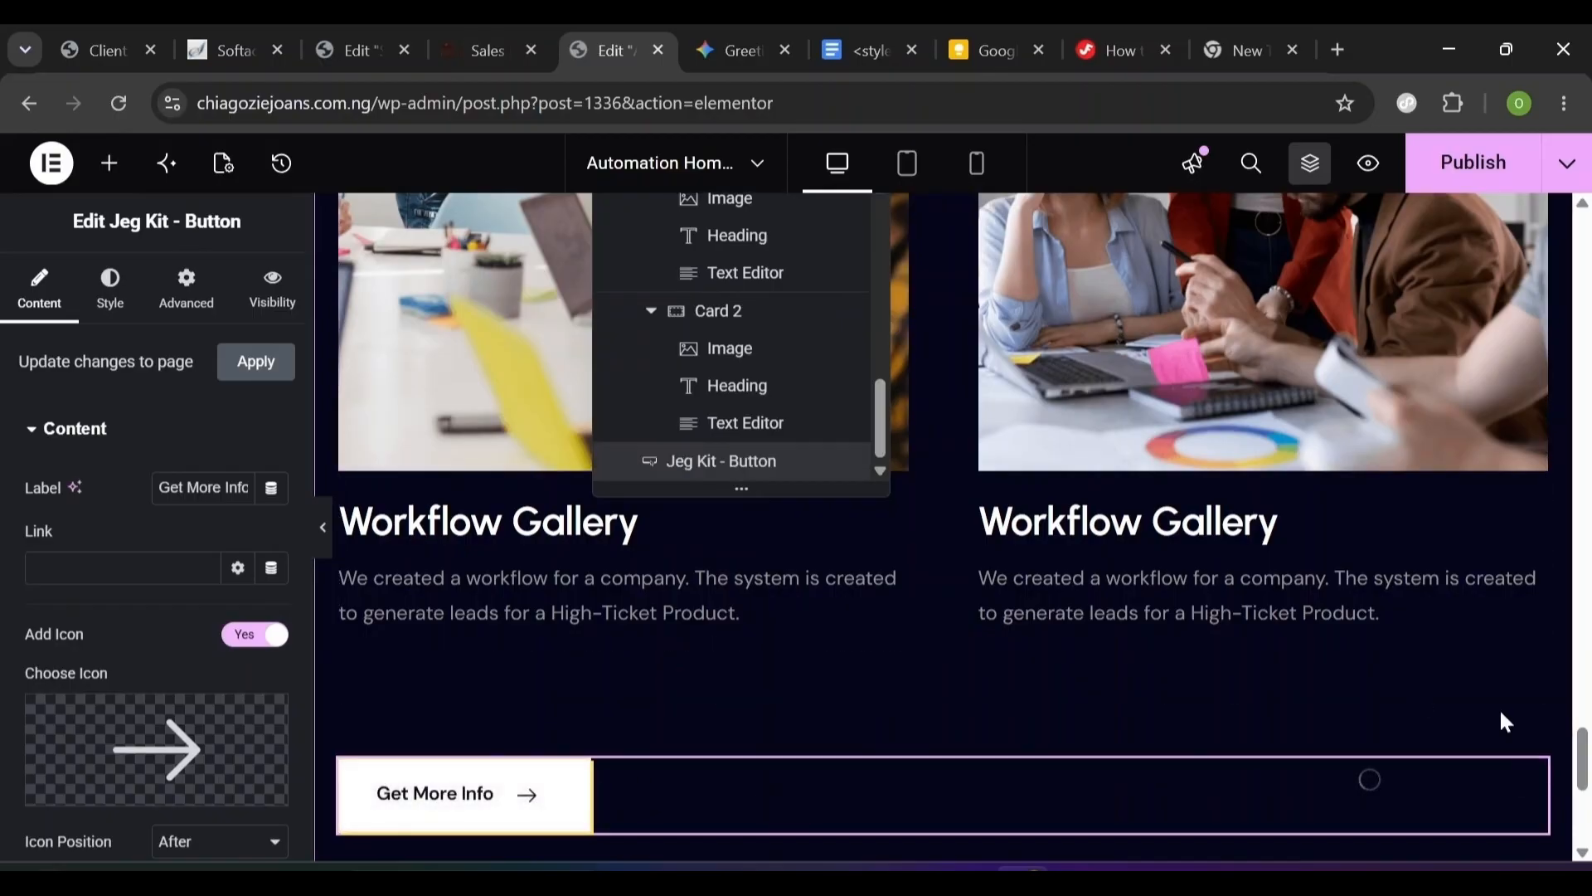
{"action": "scroll", "coordinate": [1584, 796], "scroll_direction": "down", "scroll_amount": 2}
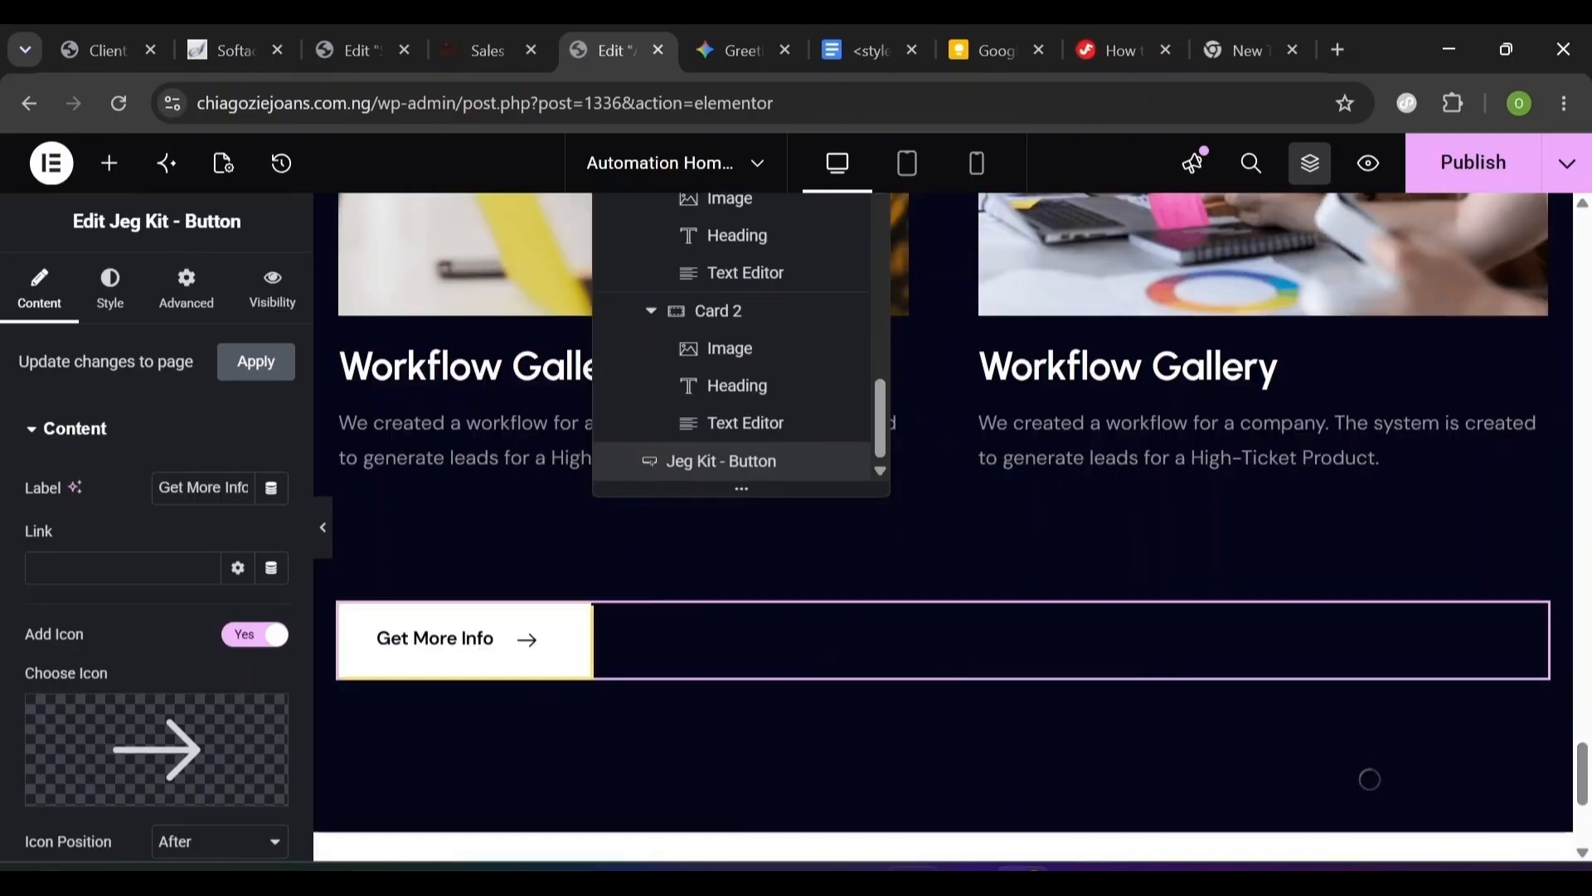
{"action": "left_click", "coordinate": [475, 52]}
{"action": "left_click", "coordinate": [337, 31]}
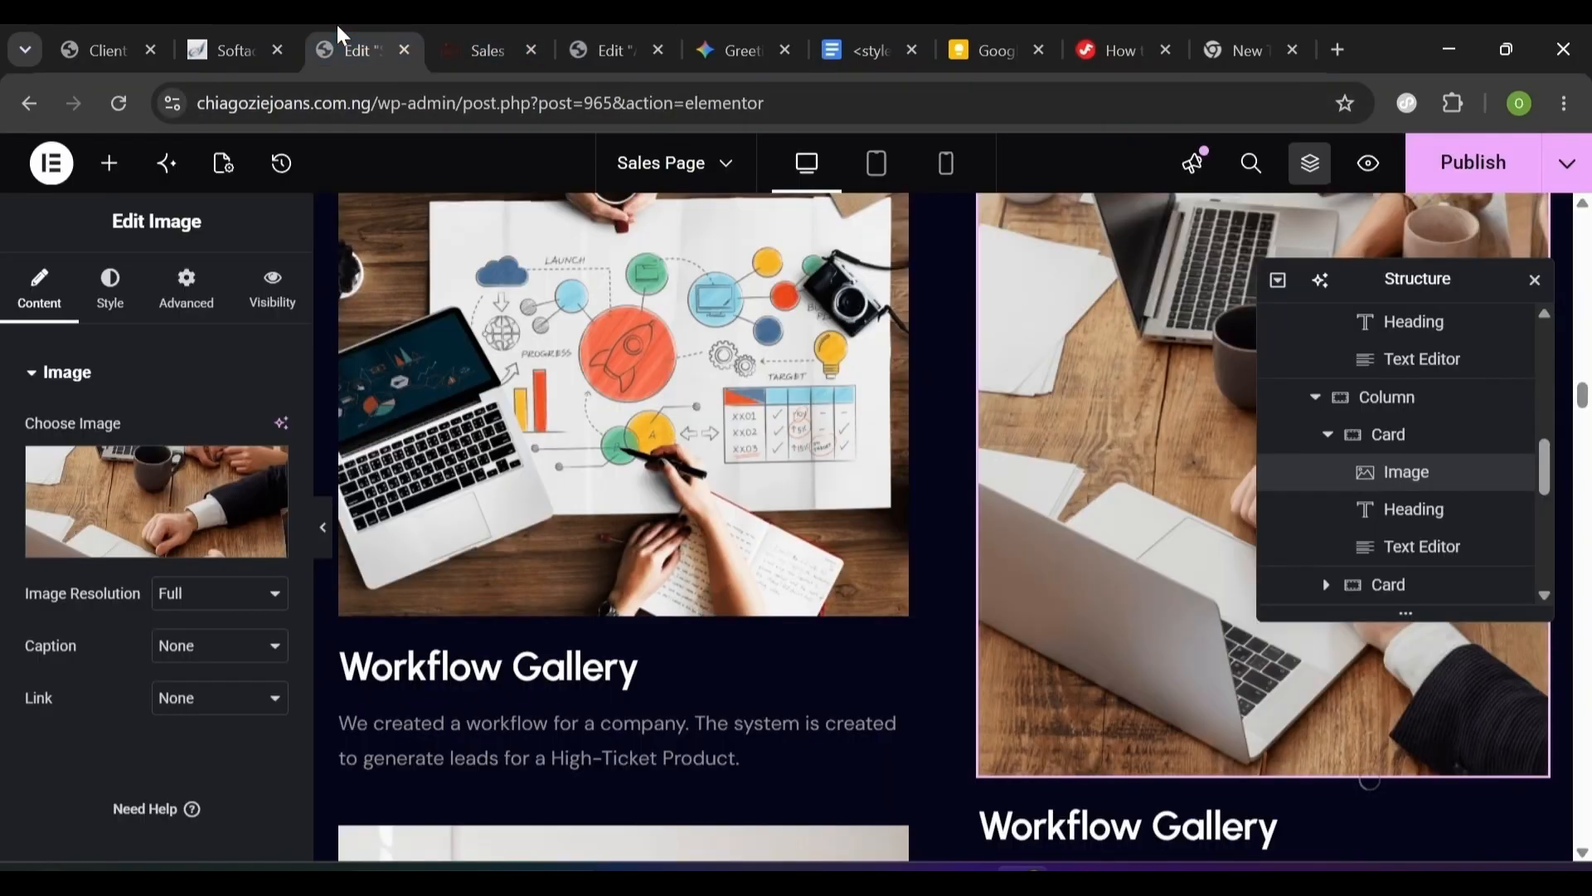
{"action": "left_click", "coordinate": [609, 51]}
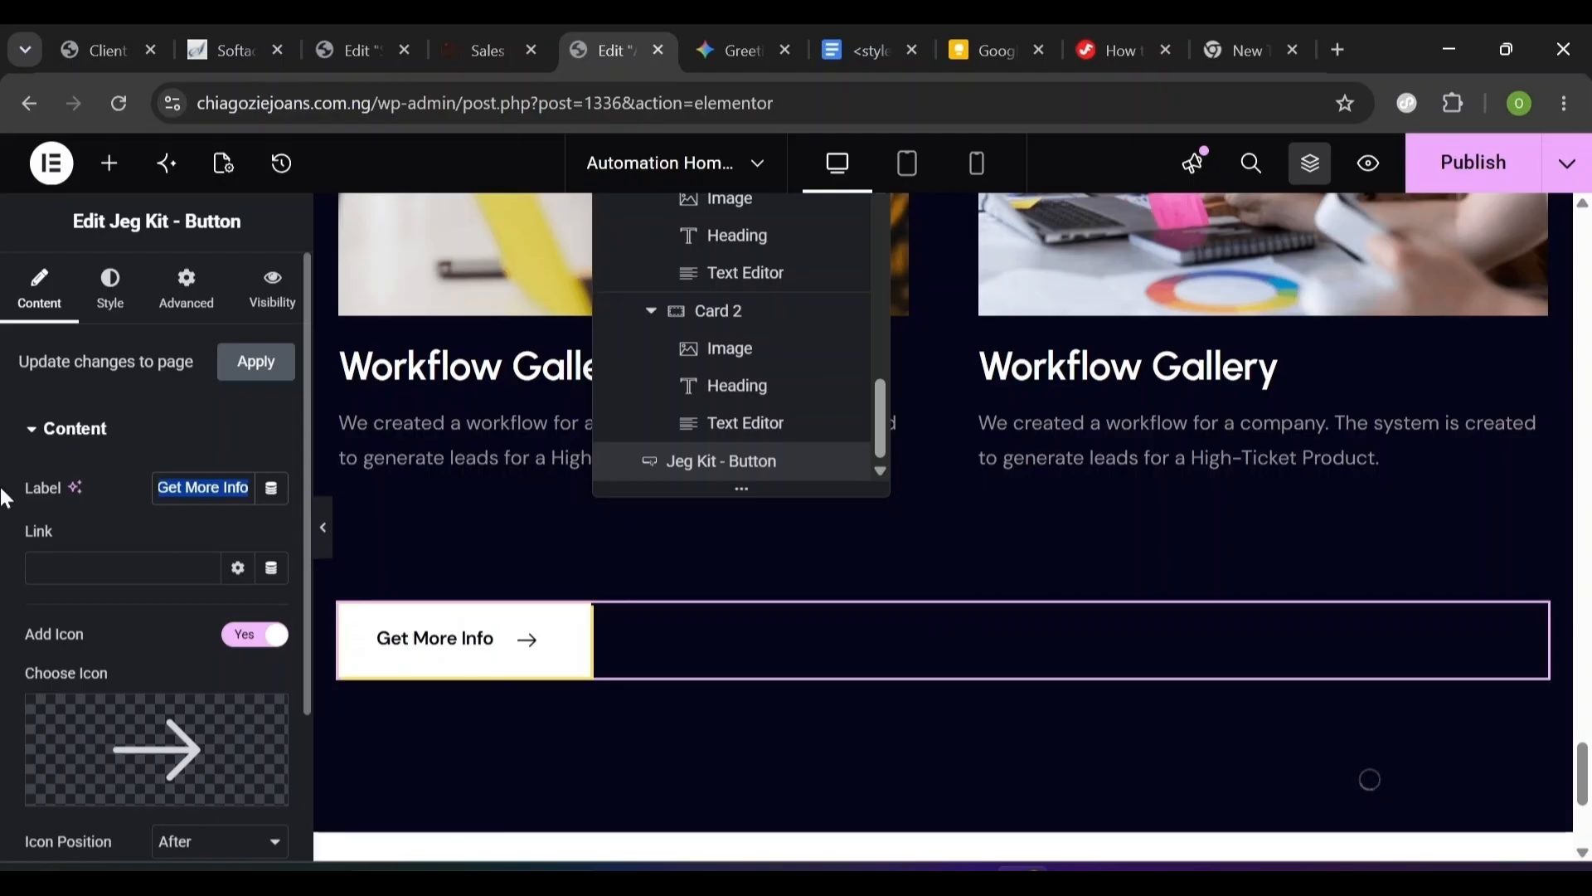
{"action": "left_click", "coordinate": [101, 519]}
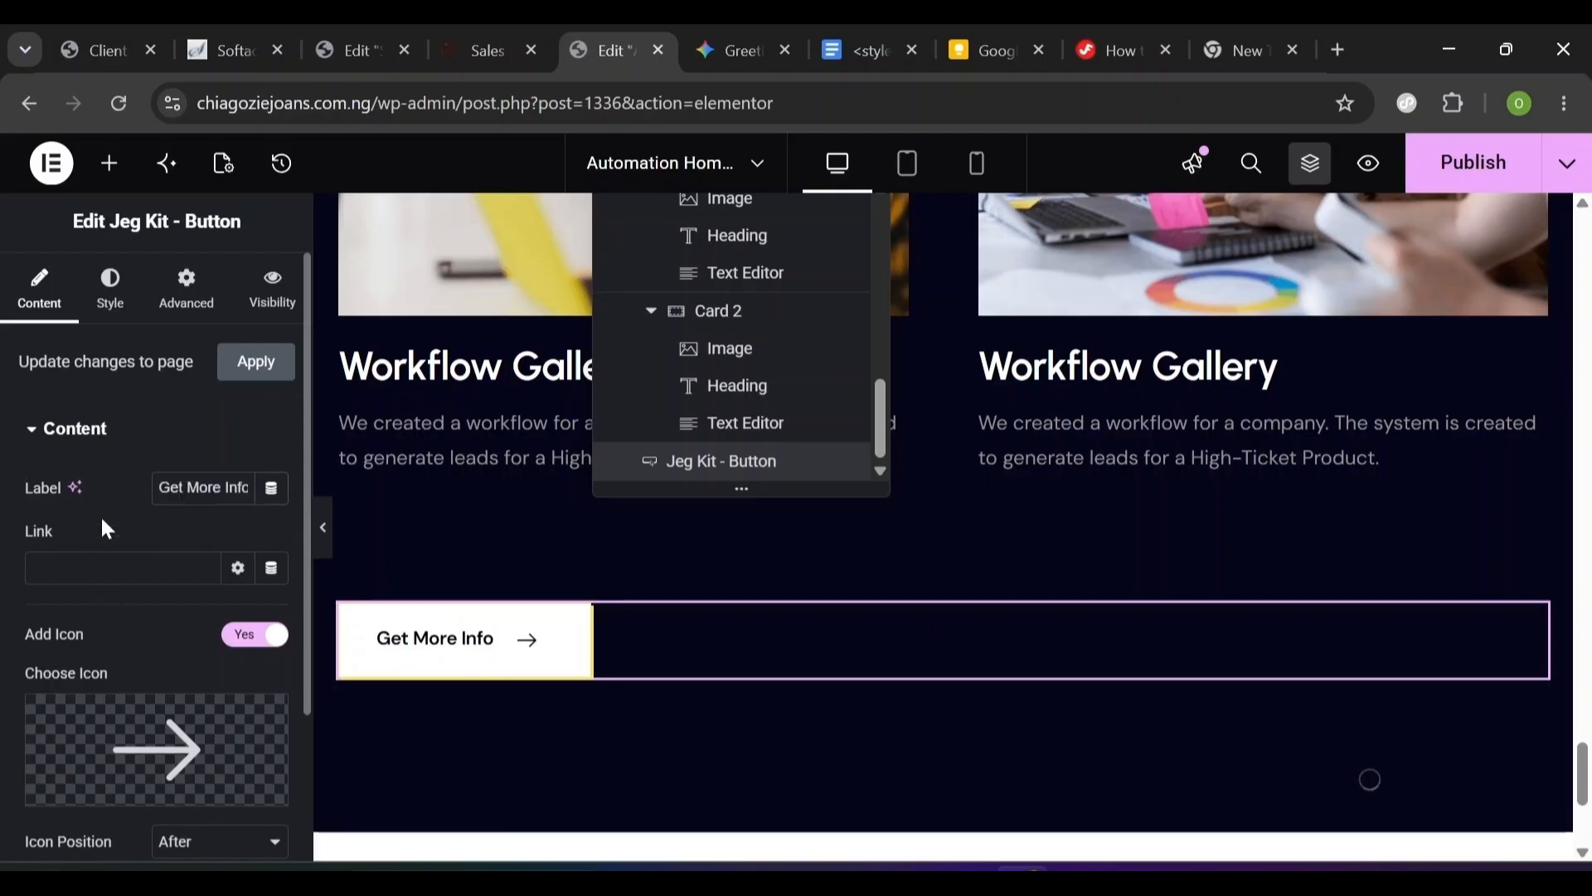
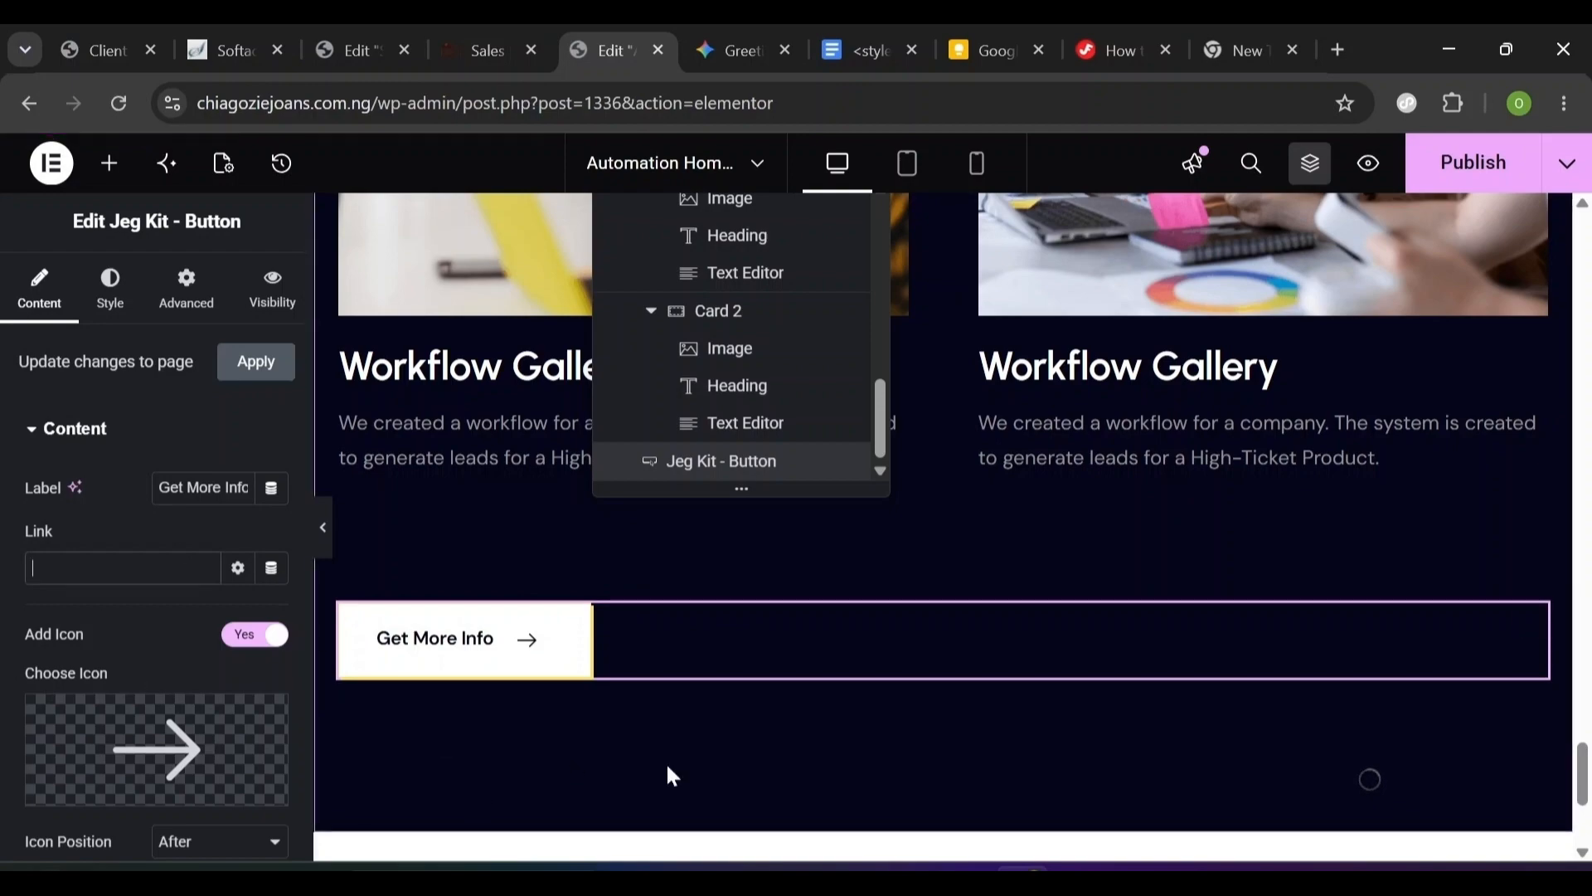
- Lower the first Workflow Gallery image's normal-state CSS brightness filter from 100 to 90
{"action": "scroll", "coordinate": [672, 775], "scroll_direction": "up", "scroll_amount": 15}
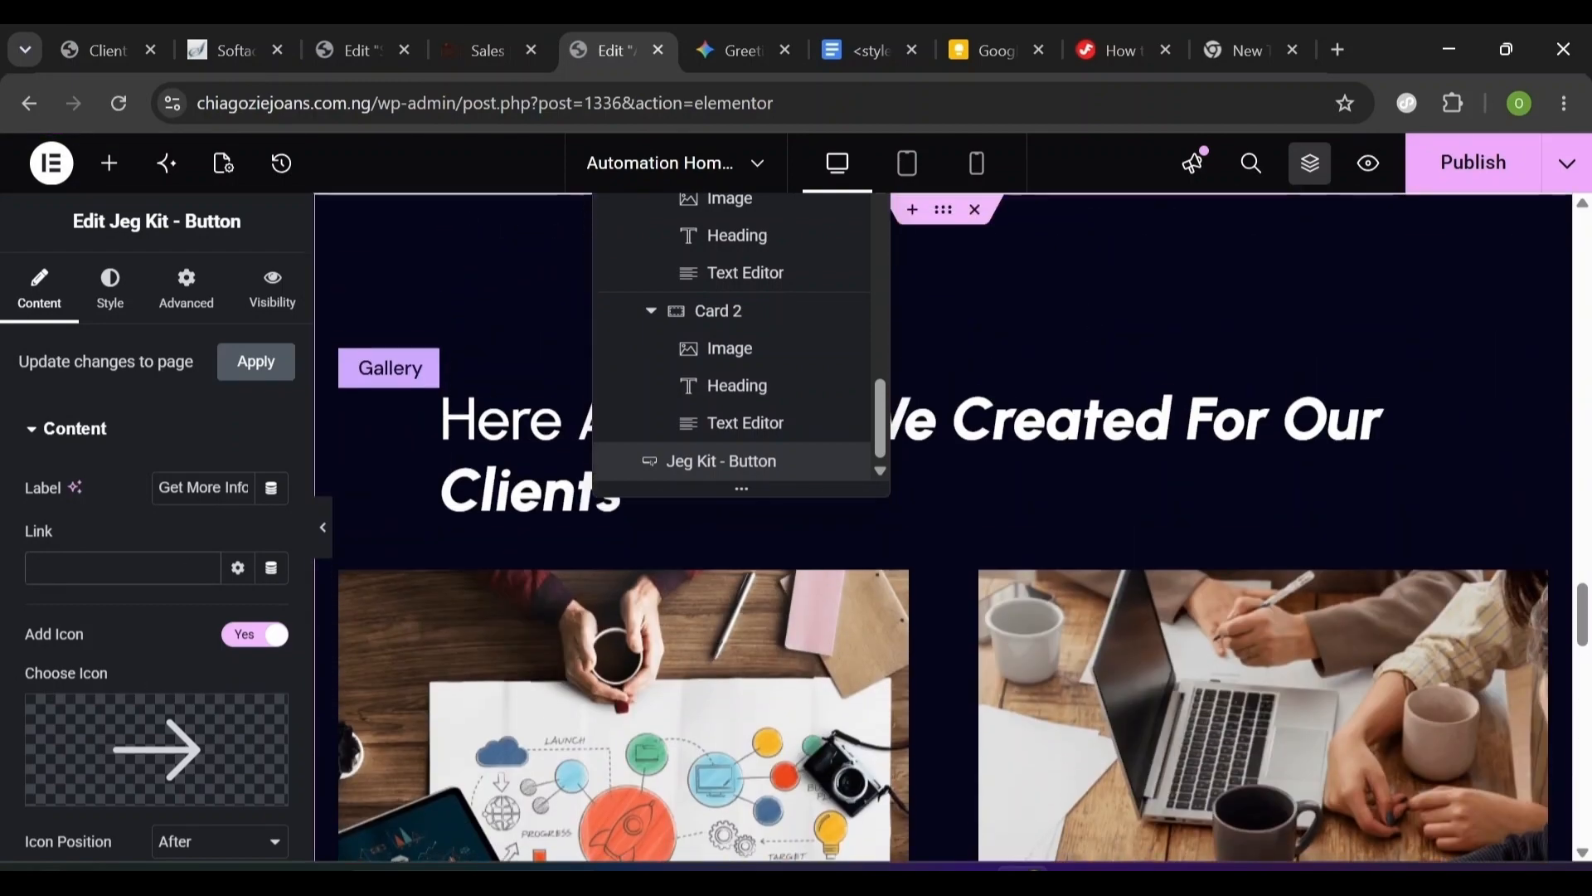
{"action": "scroll", "coordinate": [959, 633], "scroll_direction": "up", "scroll_amount": 1}
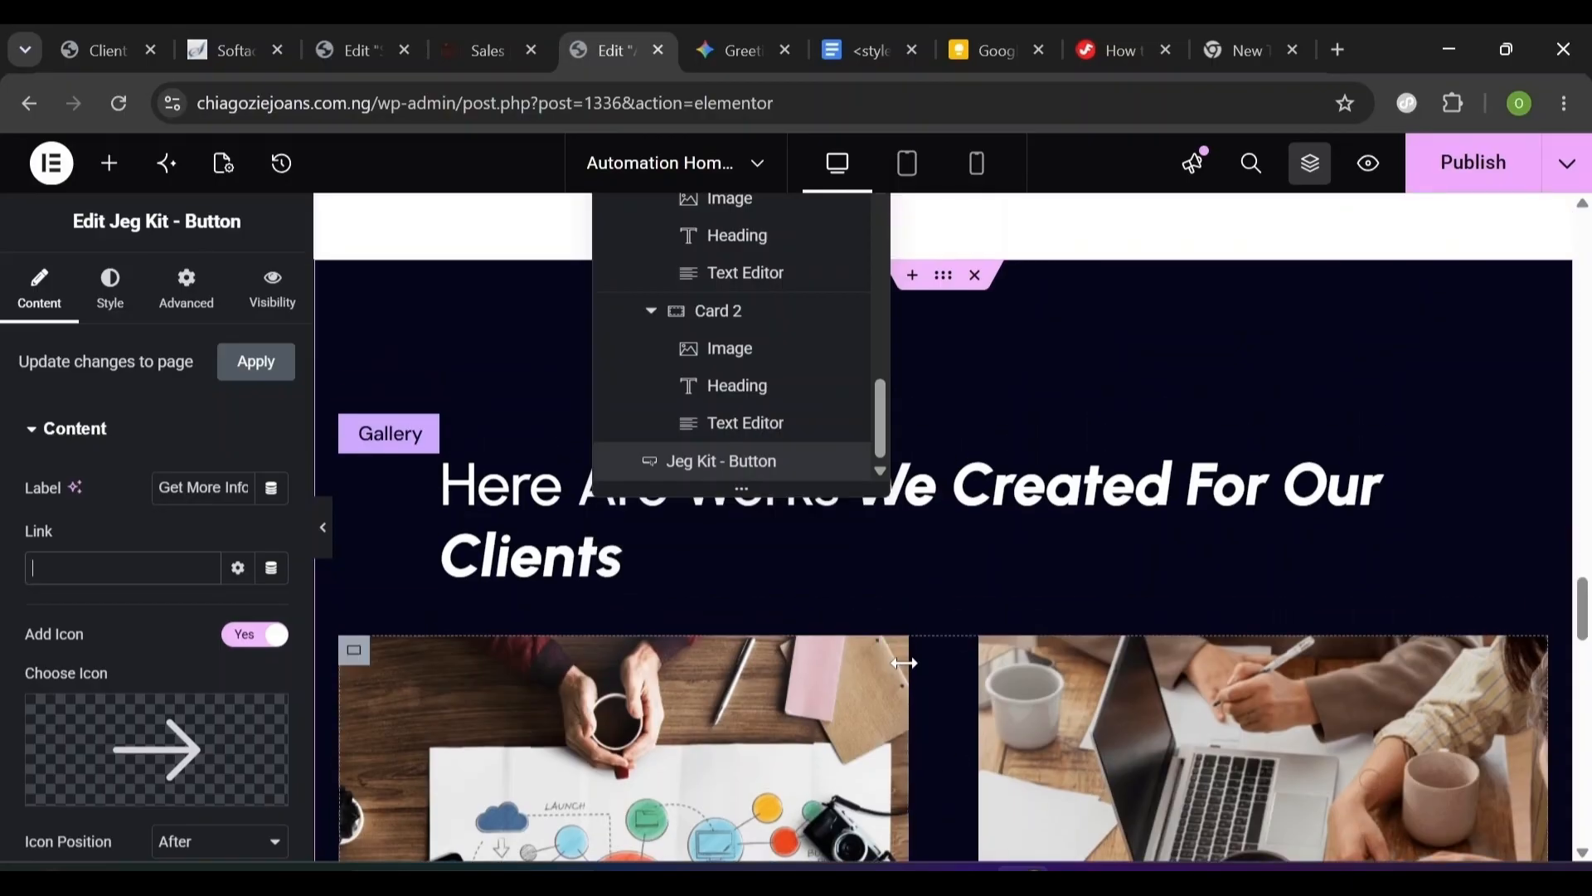
{"action": "scroll", "coordinate": [902, 604], "scroll_direction": "down", "scroll_amount": 20}
{"action": "scroll", "coordinate": [1369, 778], "scroll_direction": "up", "scroll_amount": 3}
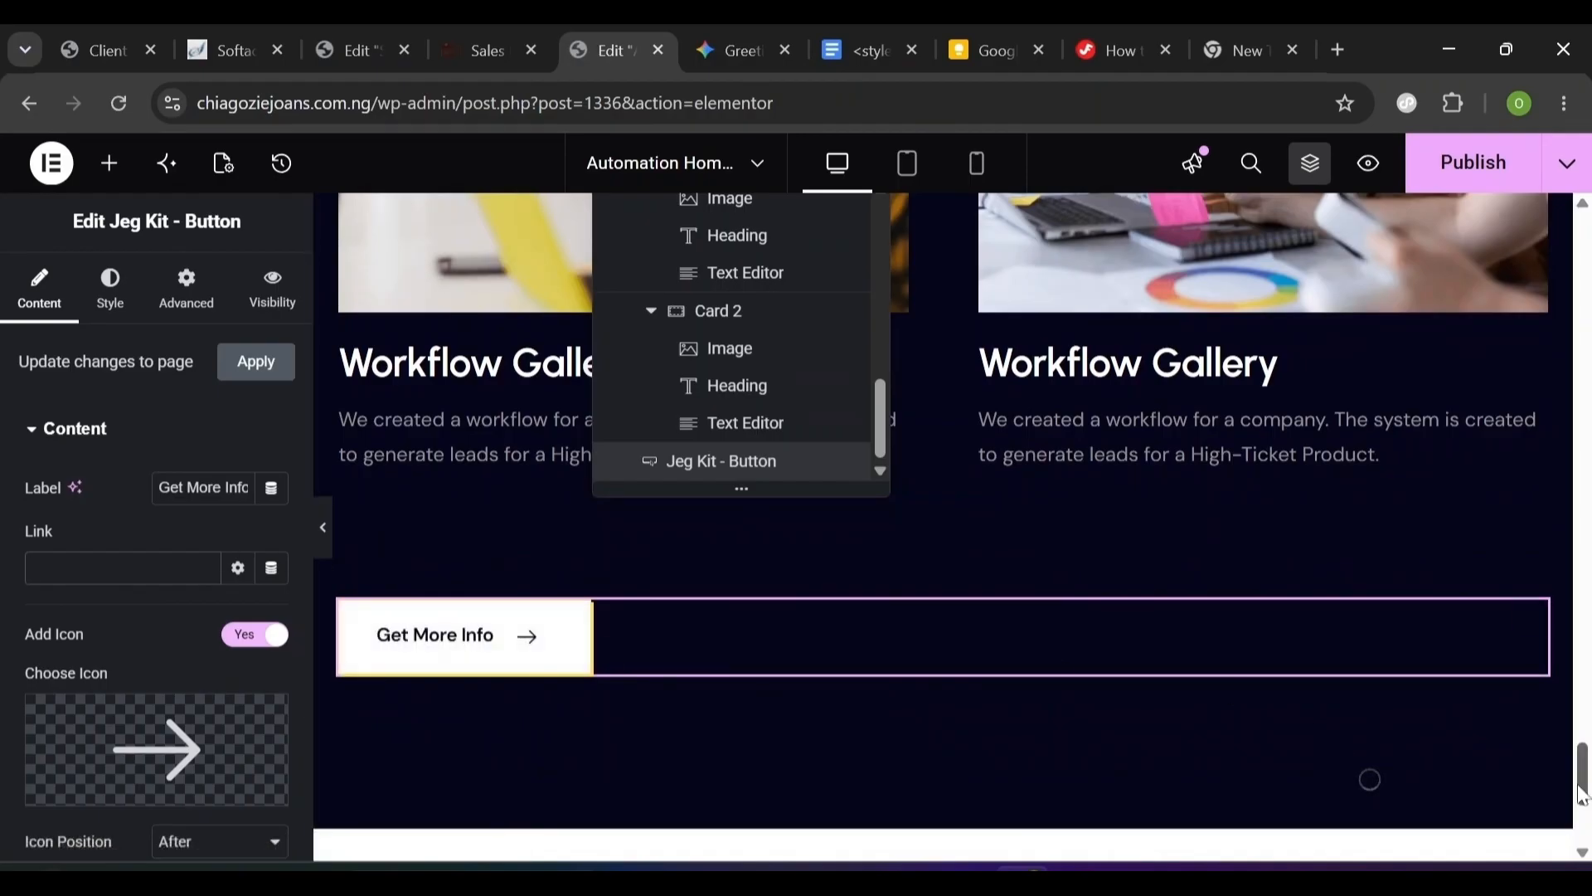
{"action": "left_click_drag", "start_coordinate": [1582, 794], "coordinate": [1582, 813]}
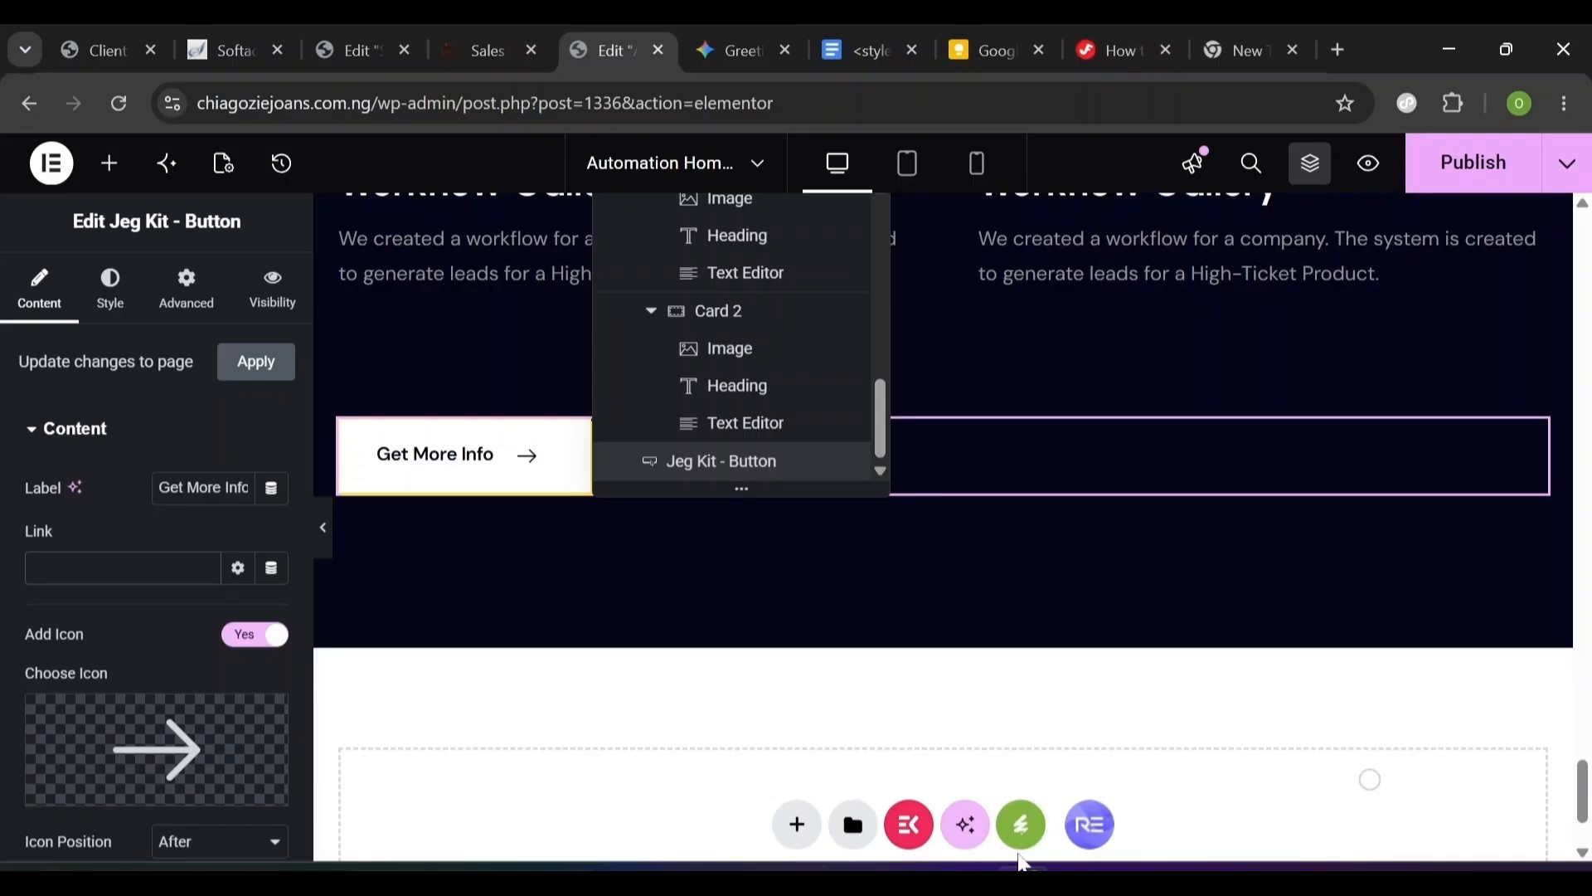
{"action": "scroll", "coordinate": [796, 663], "scroll_direction": "up", "scroll_amount": 10}
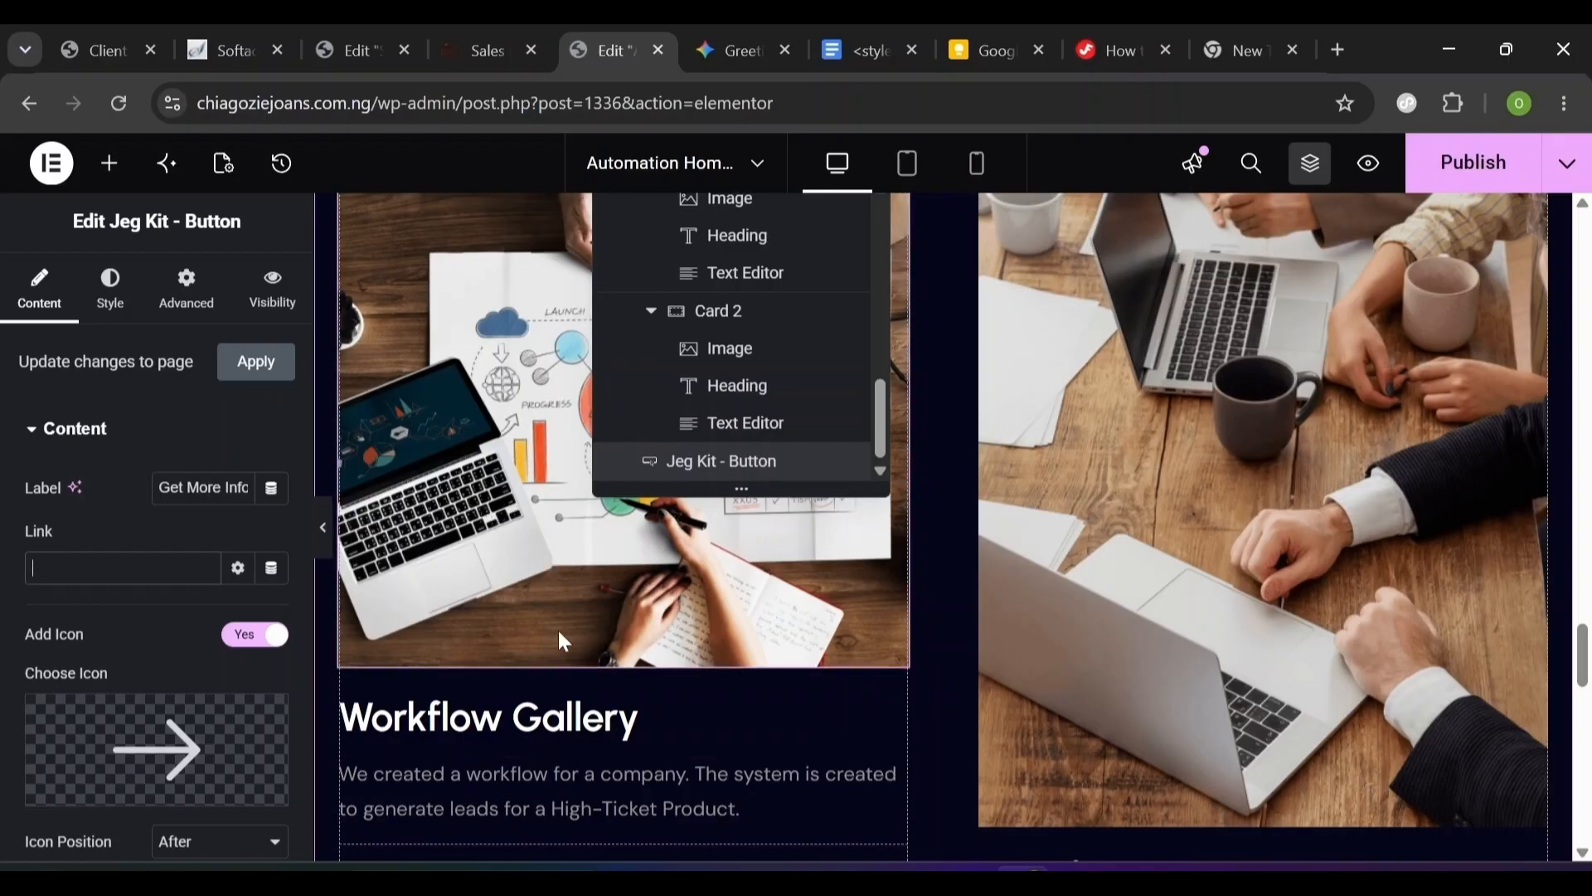
{"action": "left_click", "coordinate": [587, 597]}
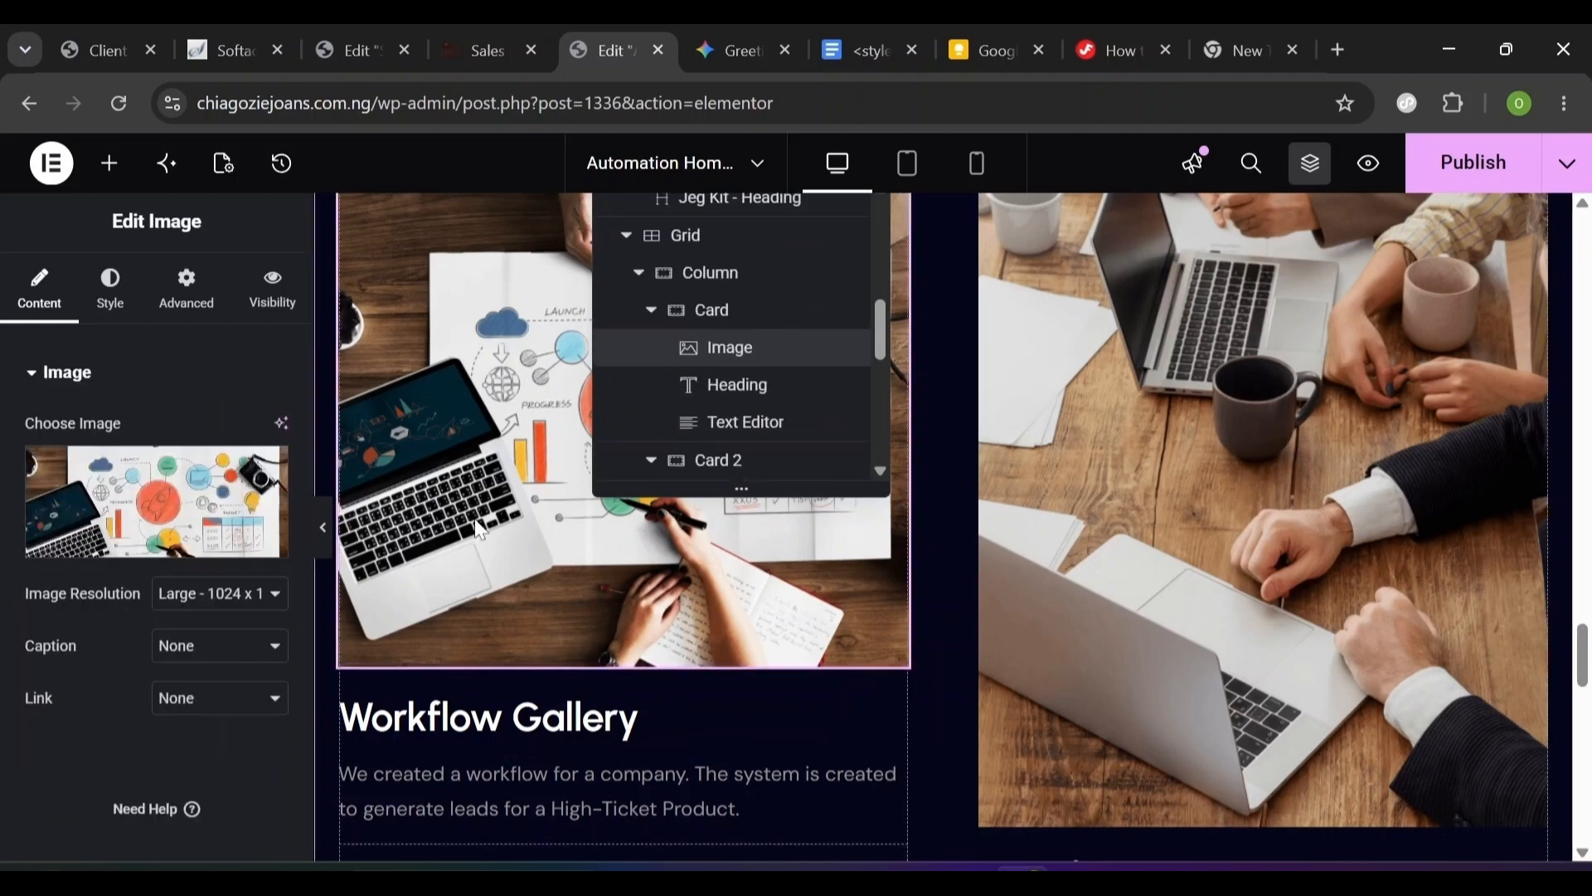
{"action": "left_click", "coordinate": [111, 285]}
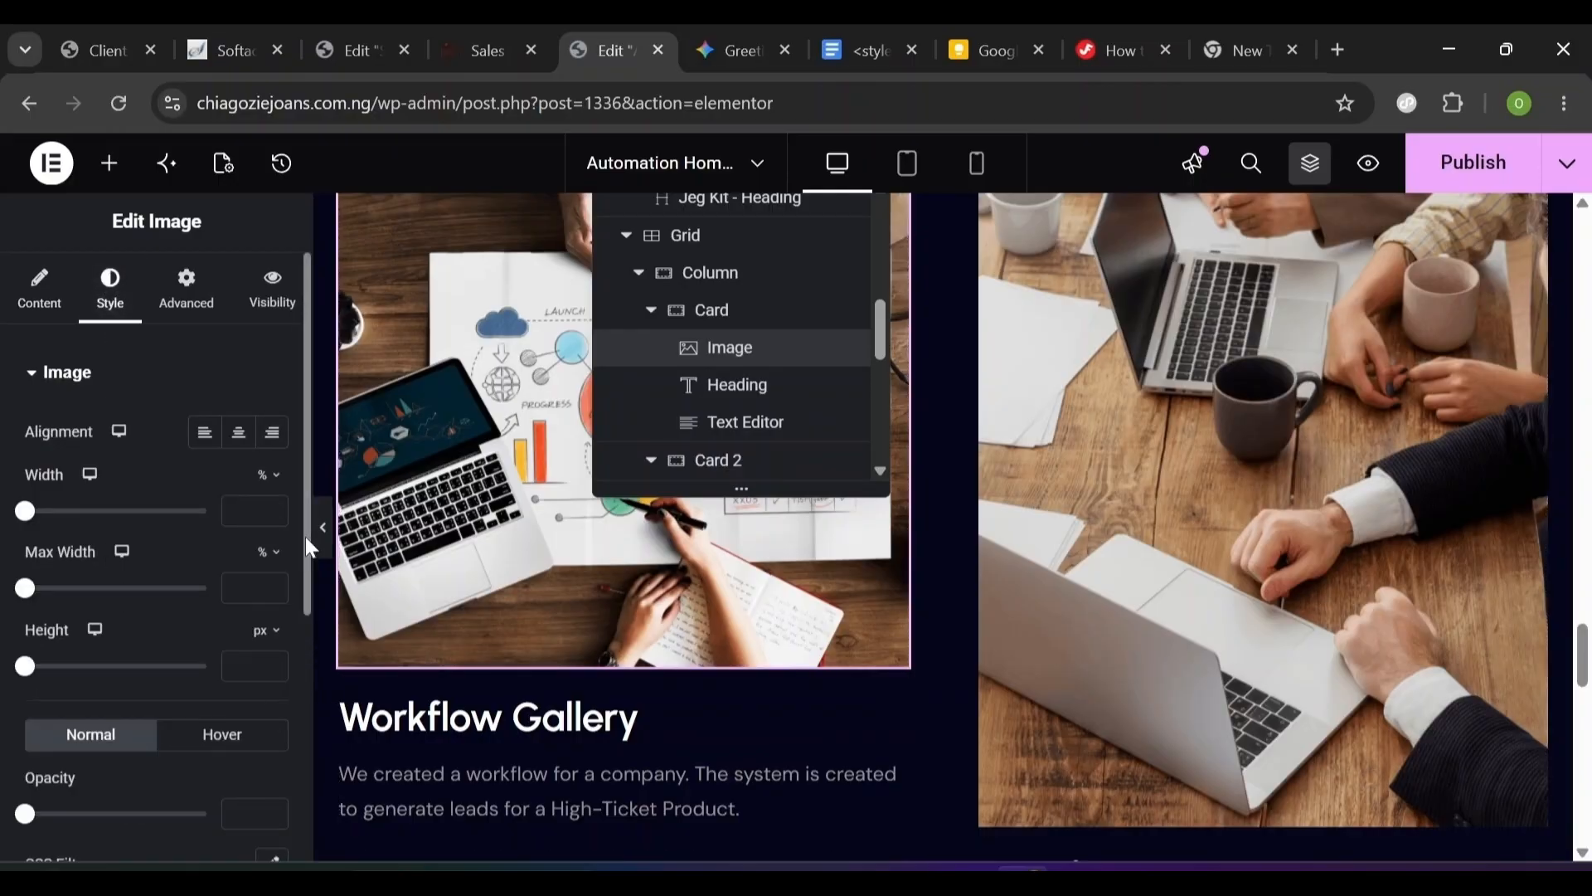
{"action": "scroll", "coordinate": [269, 726], "scroll_direction": "down", "scroll_amount": 5}
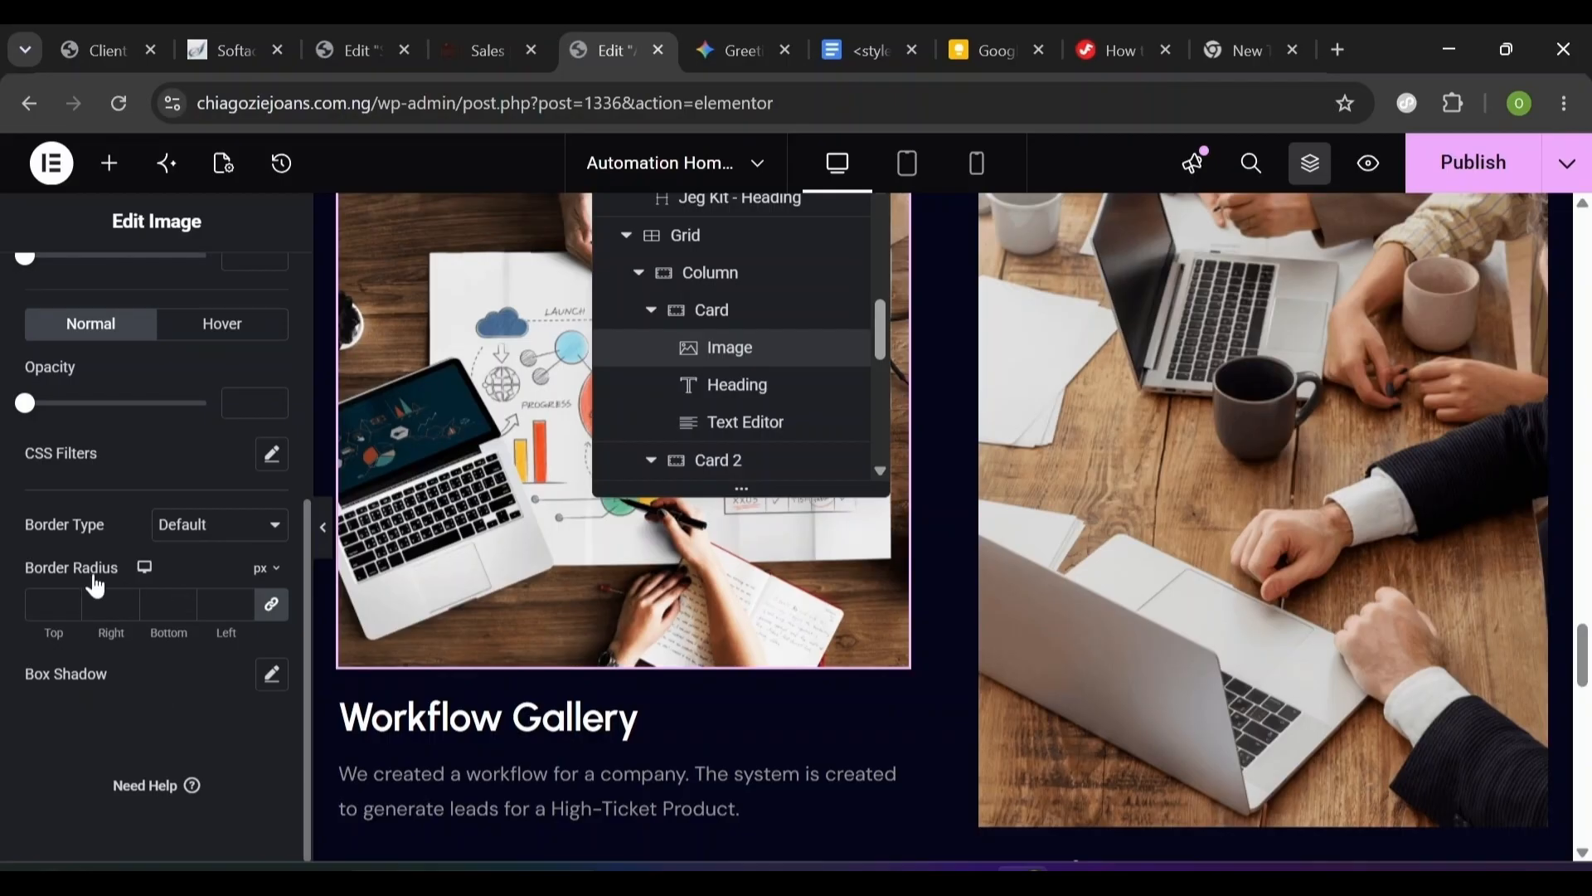
{"action": "left_click", "coordinate": [273, 456]}
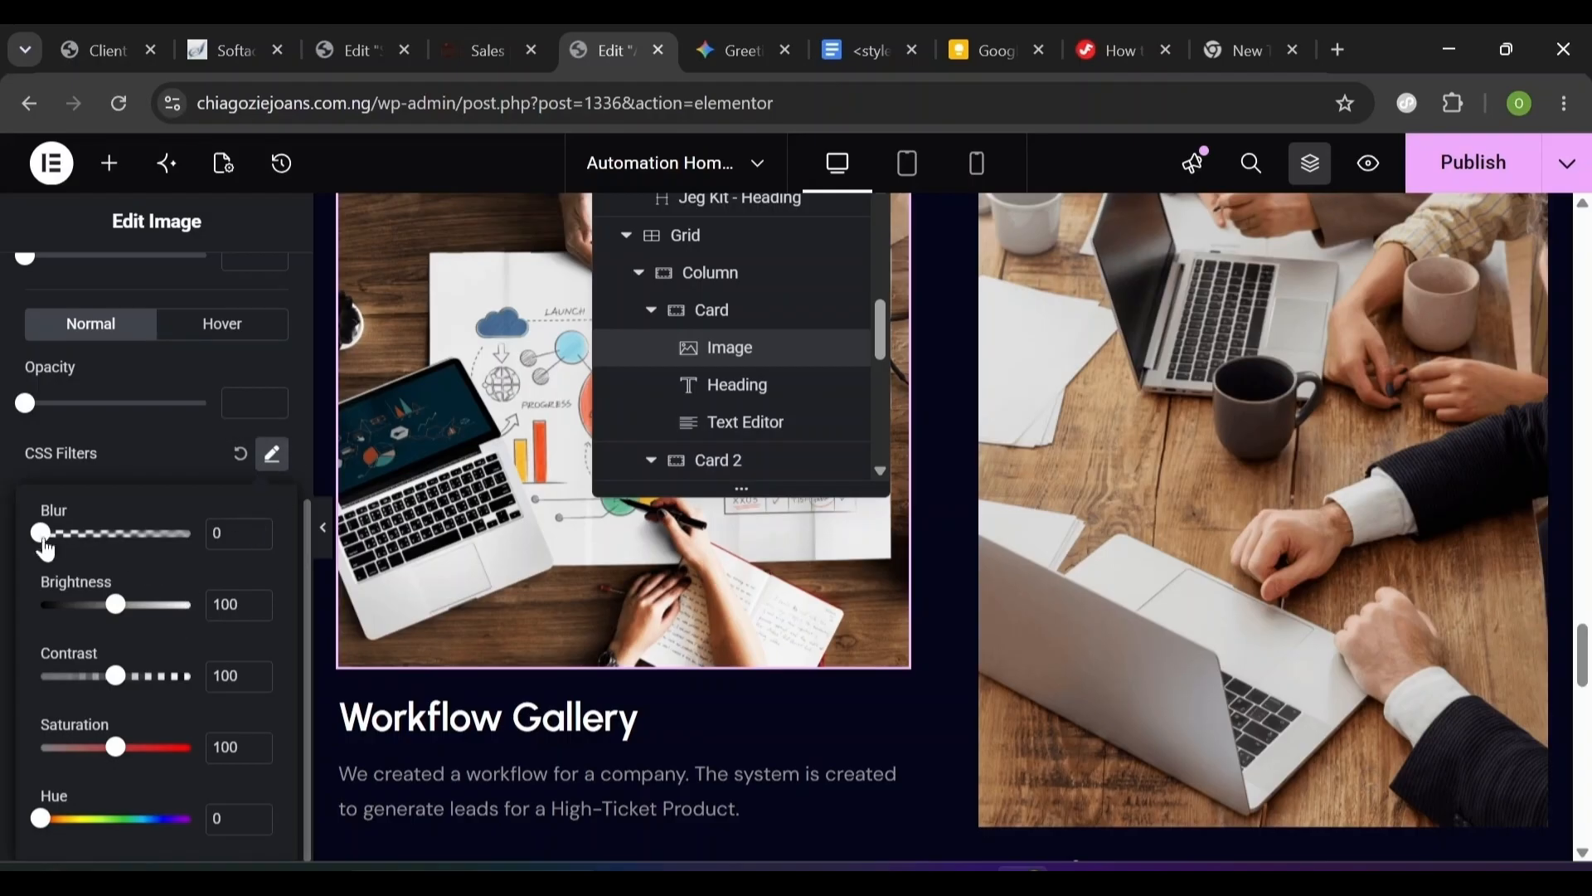
{"action": "left_click_drag", "start_coordinate": [109, 614], "coordinate": [94, 617]}
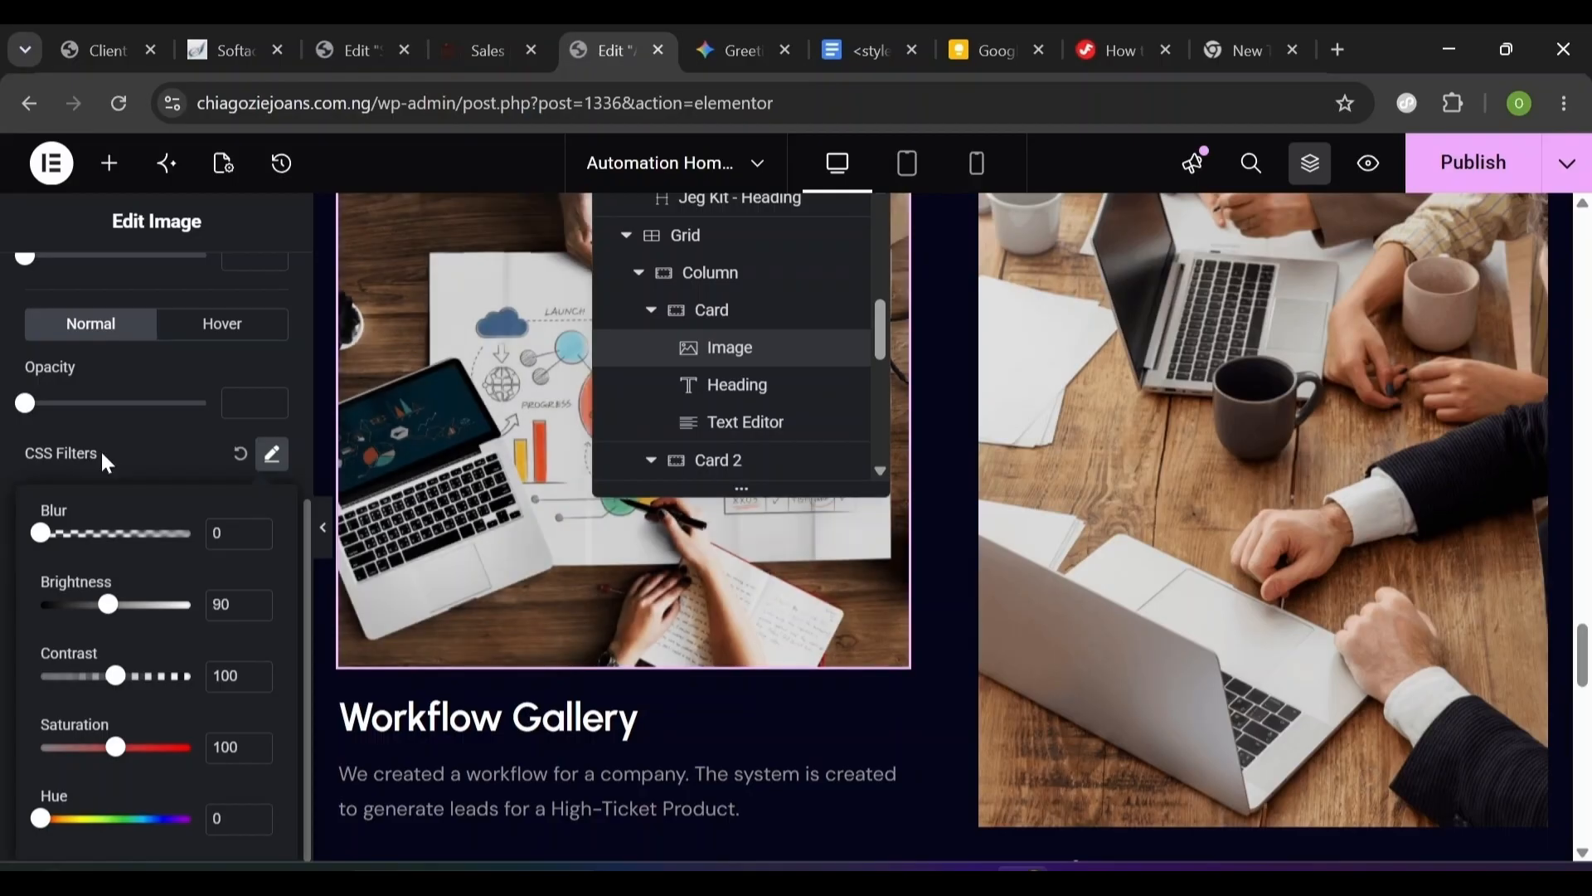
{"action": "left_click", "coordinate": [113, 436]}
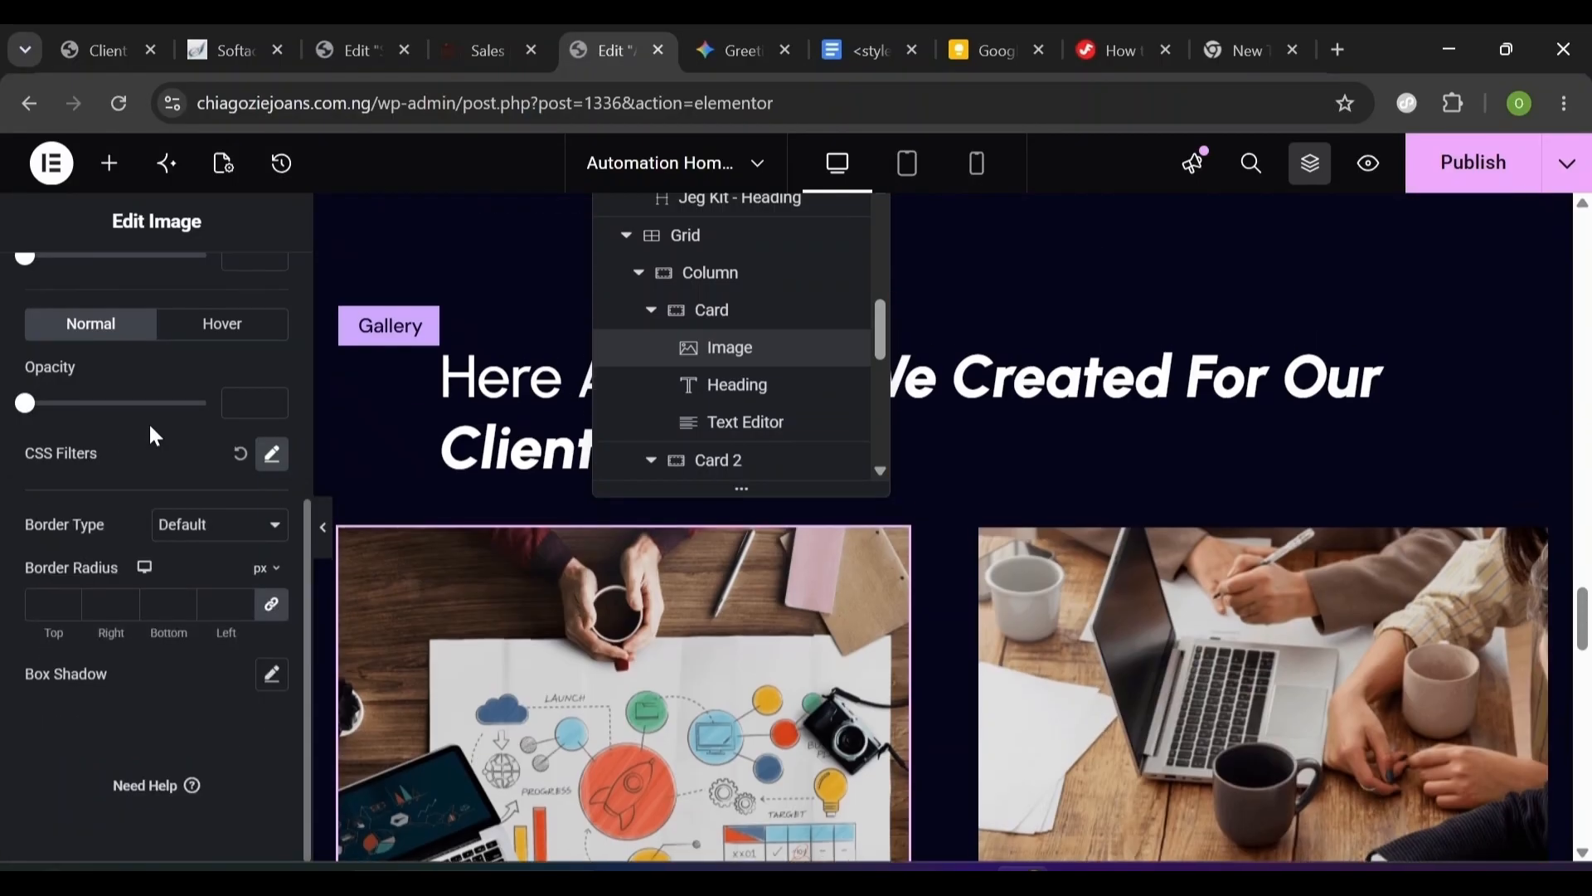
- Give the first gallery image hover-state CSS filters of brightness 82 and blur 0.5
{"action": "left_click", "coordinate": [222, 332]}
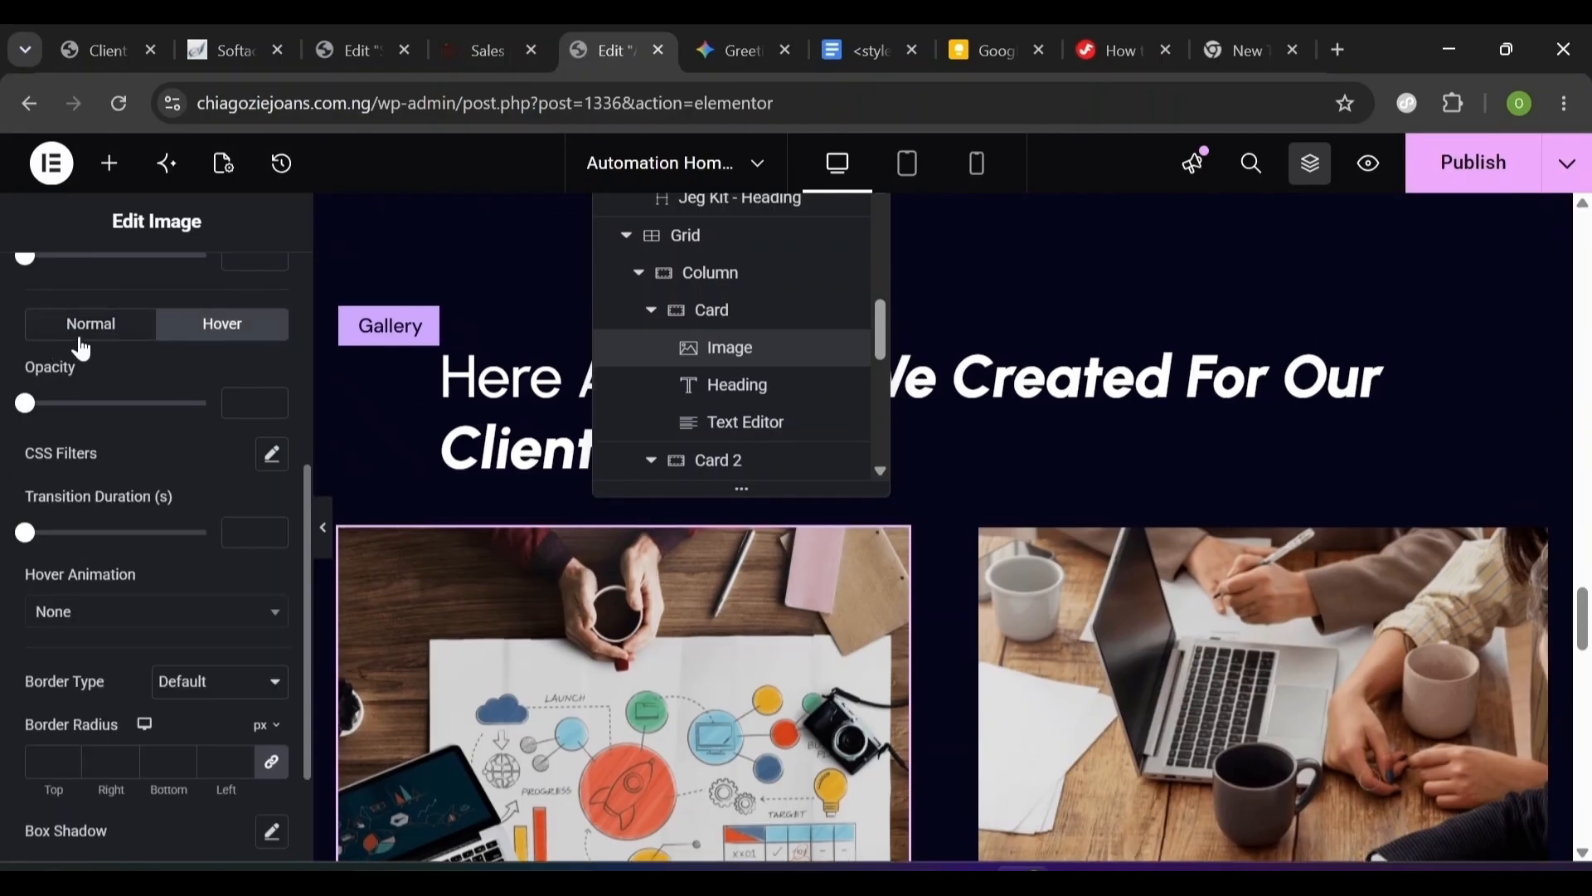
{"action": "left_click", "coordinate": [272, 456]}
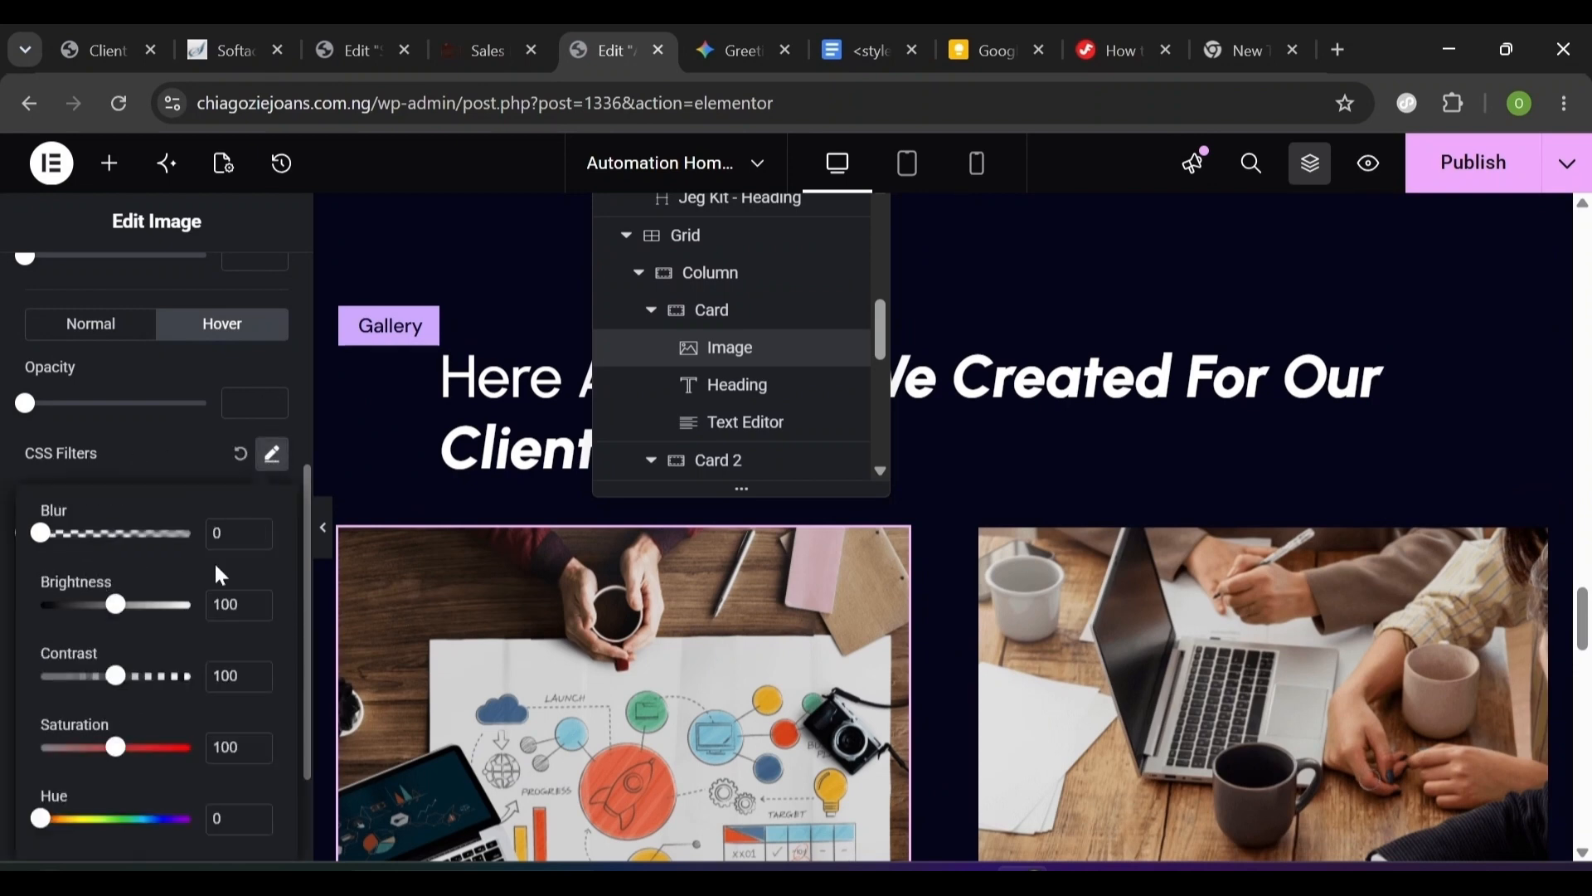
{"action": "left_click_drag", "start_coordinate": [120, 612], "coordinate": [106, 612]}
{"action": "left_click_drag", "start_coordinate": [42, 535], "coordinate": [49, 535]}
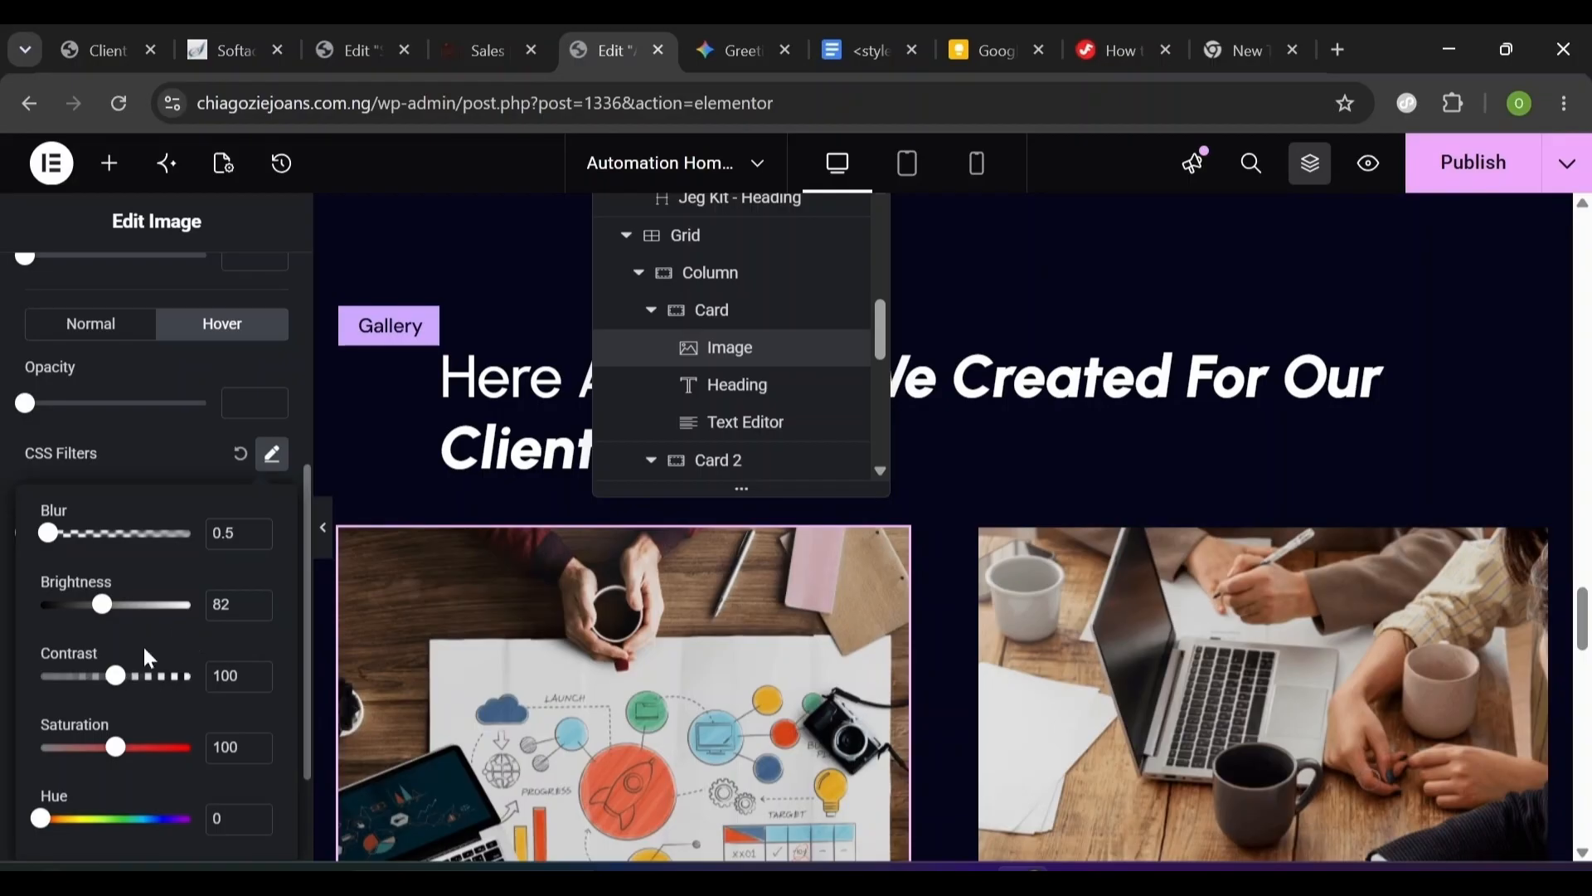
{"action": "left_click", "coordinate": [187, 374]}
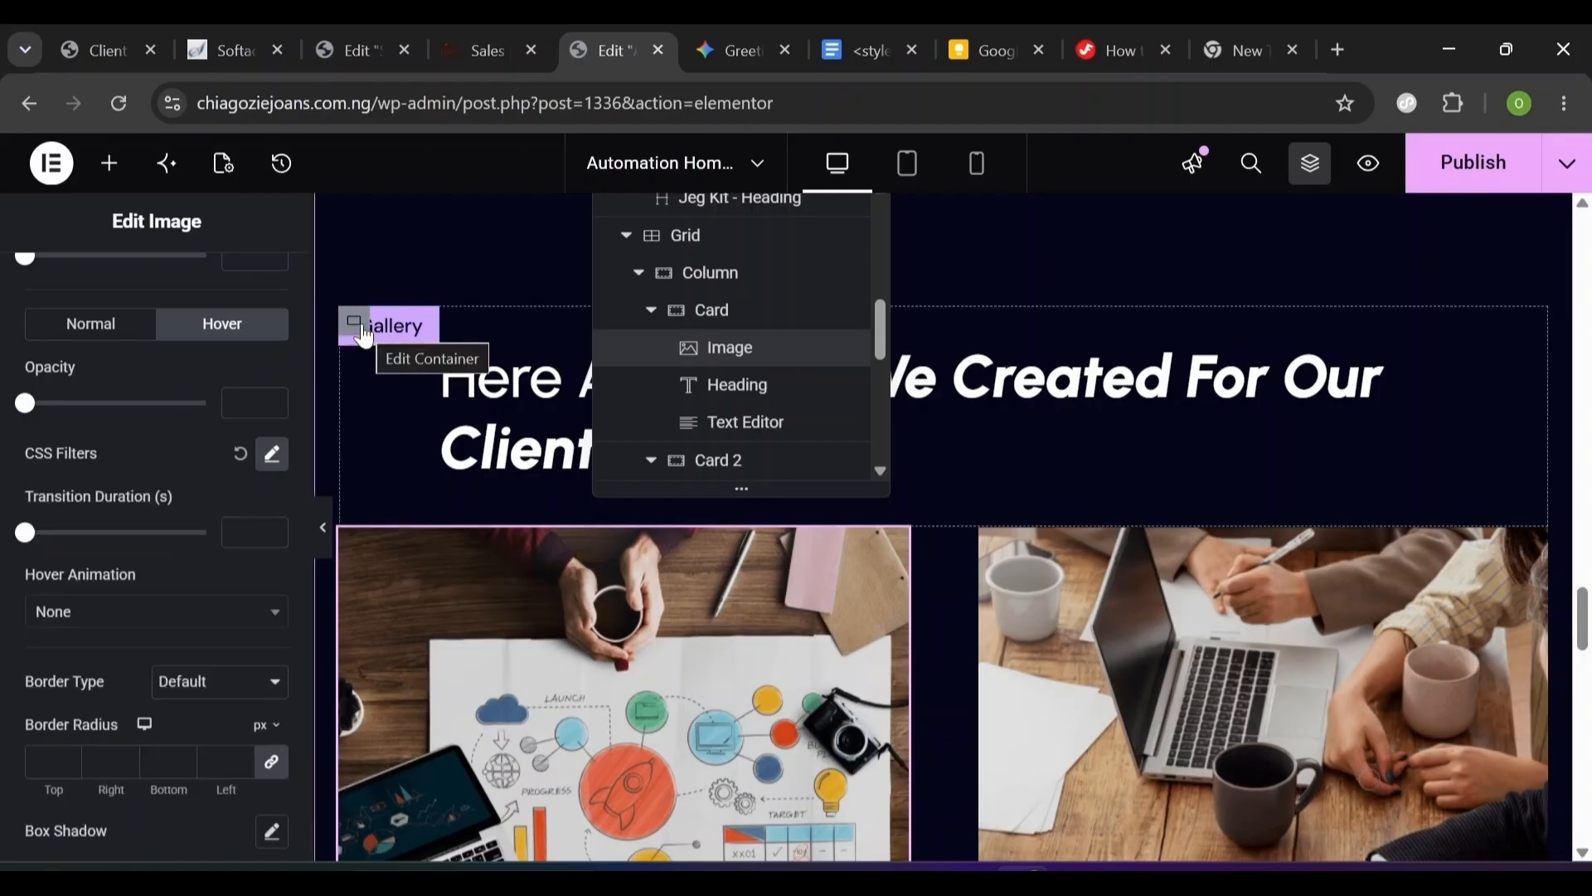
- Close the Structure navigator
{"action": "scroll", "coordinate": [367, 432], "scroll_direction": "down", "scroll_amount": 2}
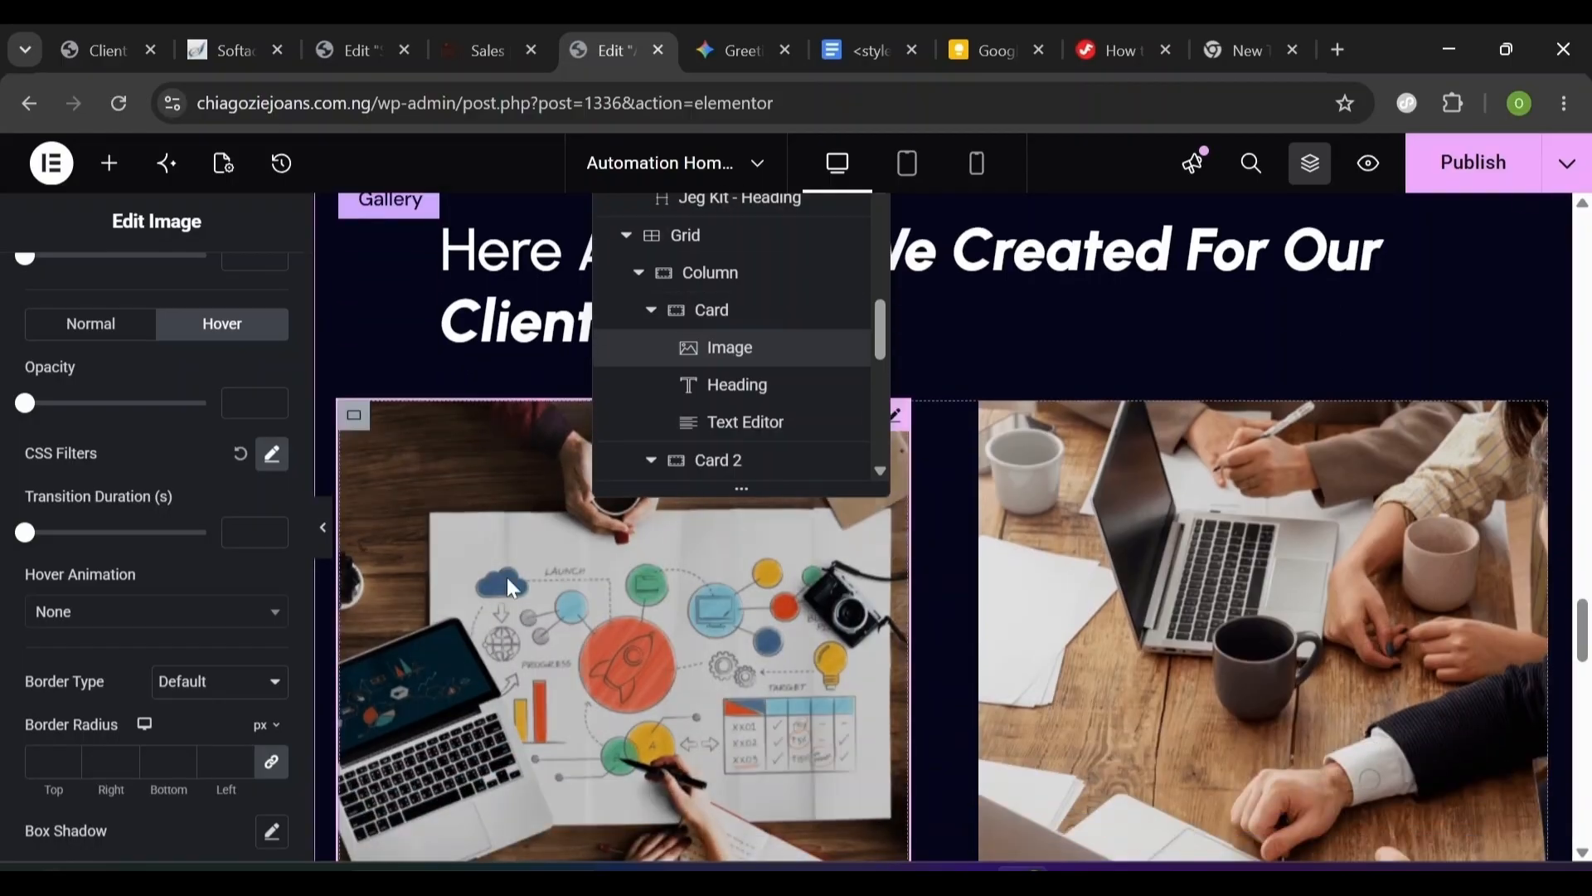
{"action": "scroll", "coordinate": [509, 587], "scroll_direction": "up", "scroll_amount": 1}
{"action": "left_click", "coordinate": [1310, 163]}
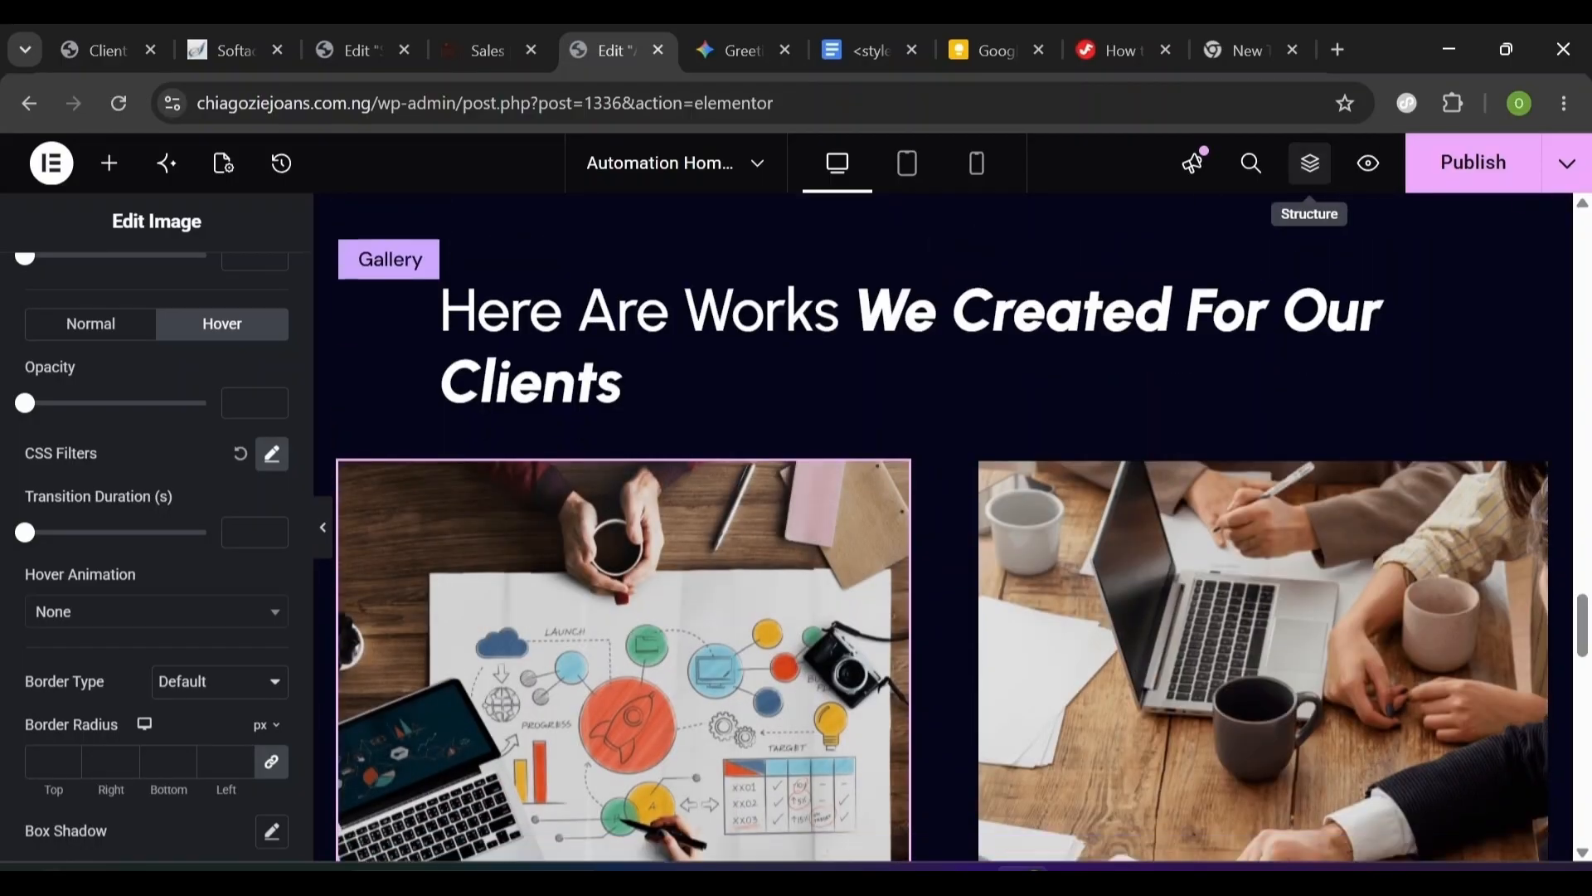
{"action": "scroll", "coordinate": [941, 254], "scroll_direction": "down", "scroll_amount": 3}
- Copy the left gallery image and paste its style onto the right image
{"action": "right_click", "coordinate": [765, 281]}
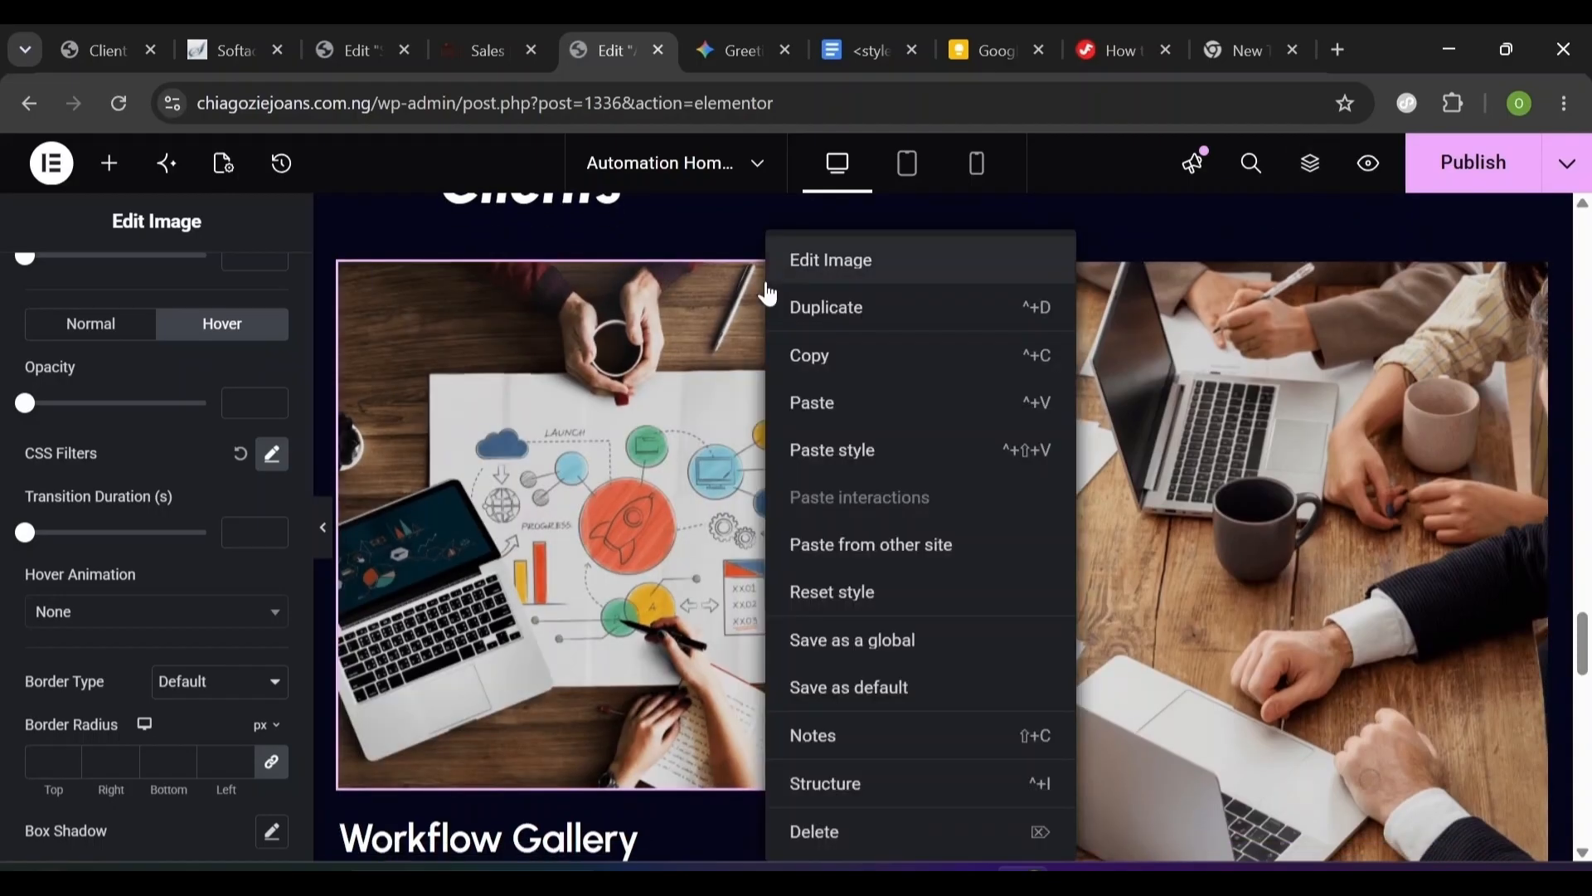
{"action": "left_click", "coordinate": [813, 358]}
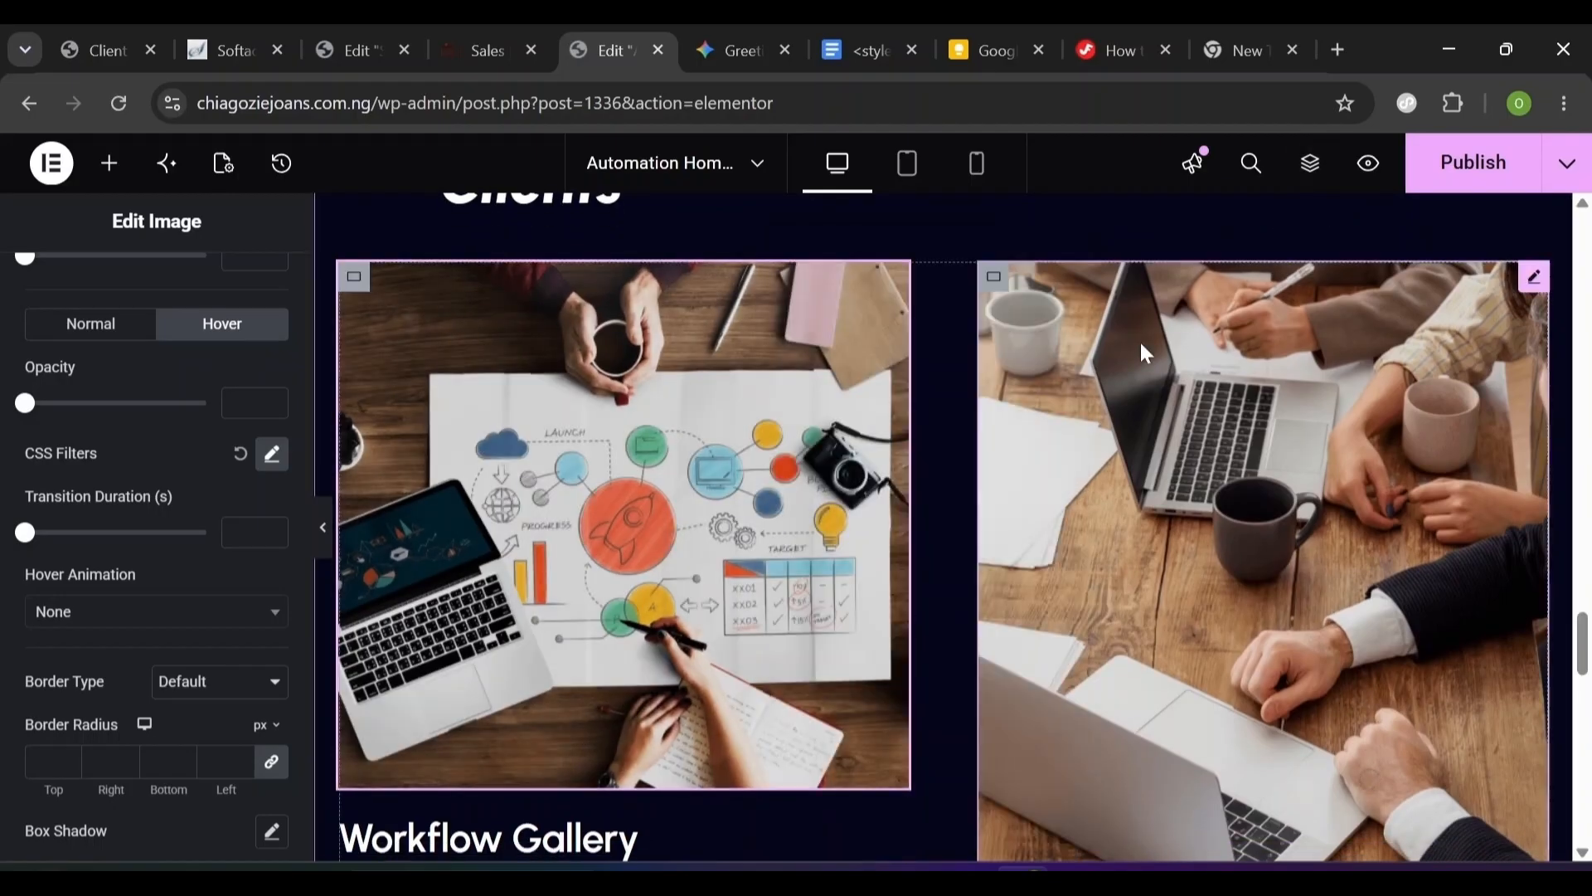
{"action": "right_click", "coordinate": [1108, 347]}
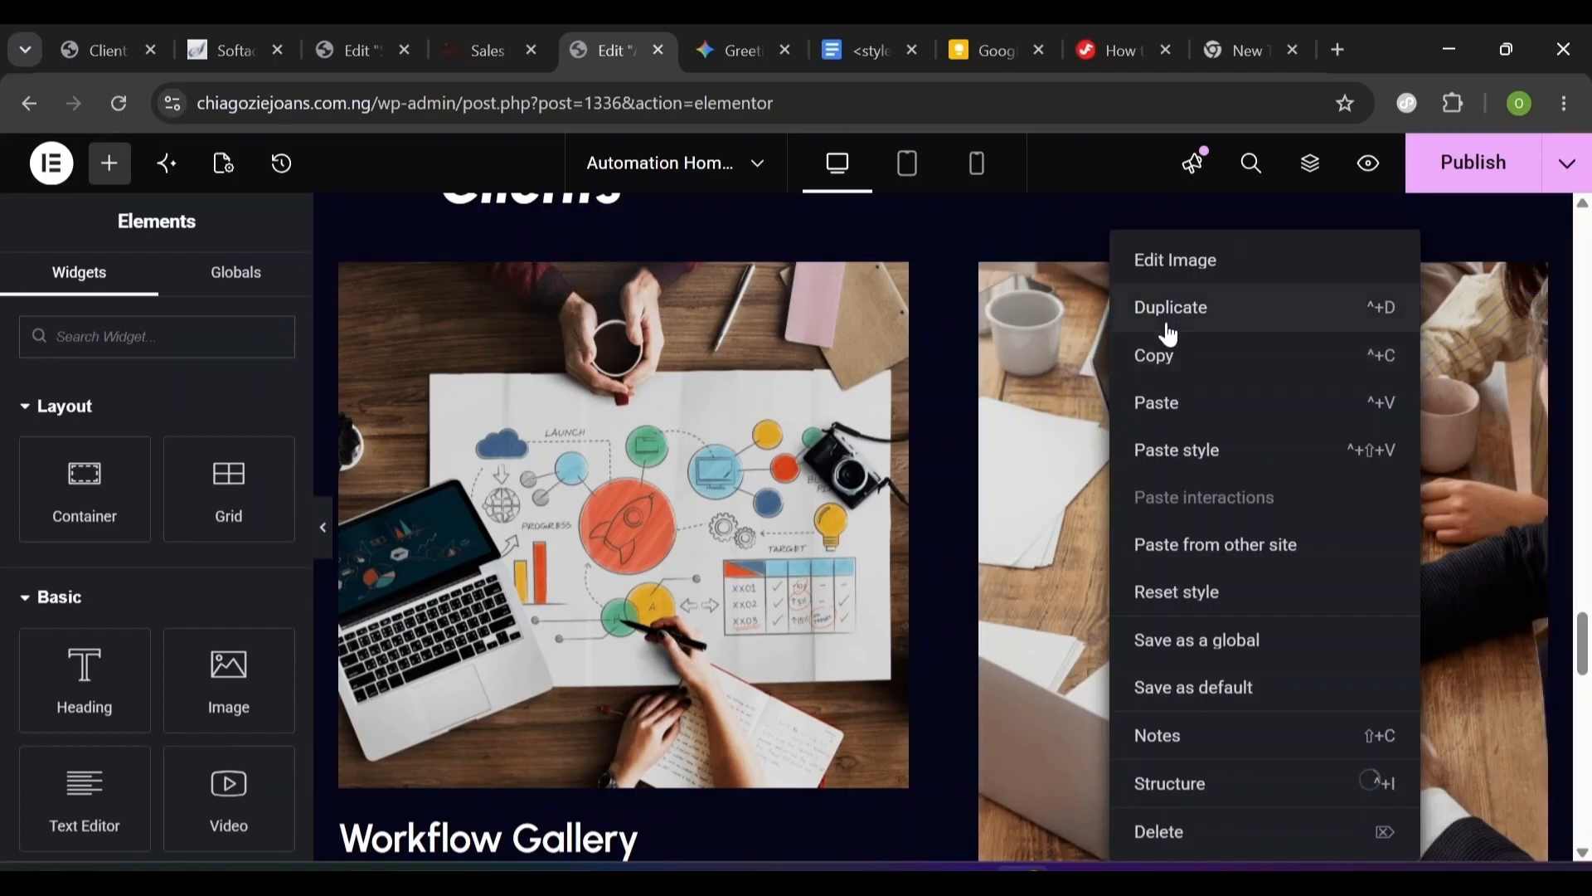
{"action": "left_click", "coordinate": [1199, 452]}
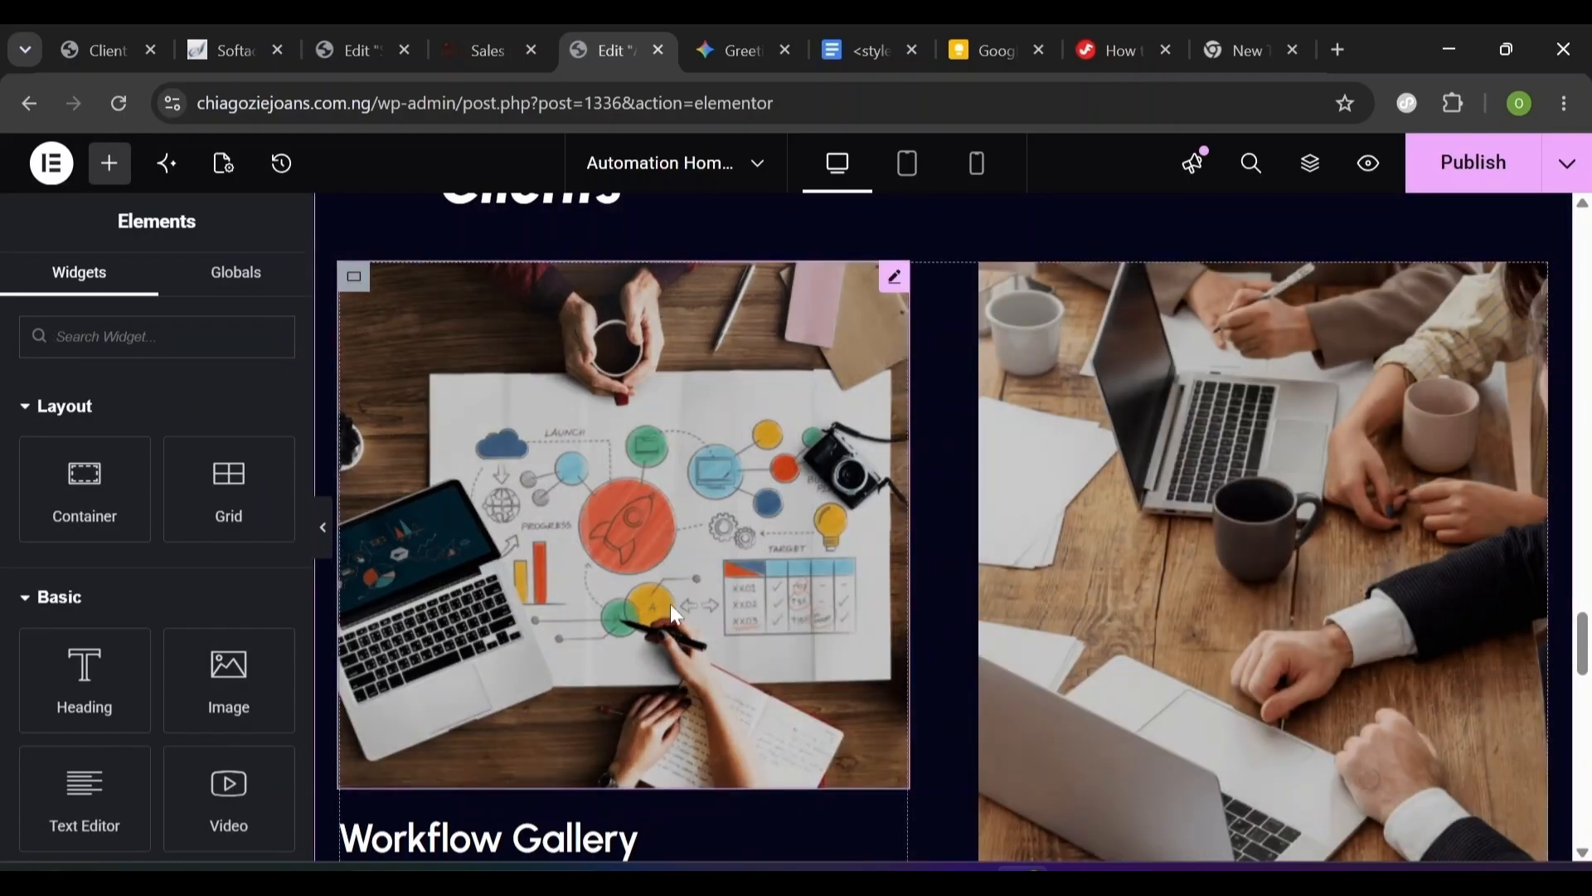
- Set the first gallery image's link to Custom URL
{"action": "left_click", "coordinate": [832, 549]}
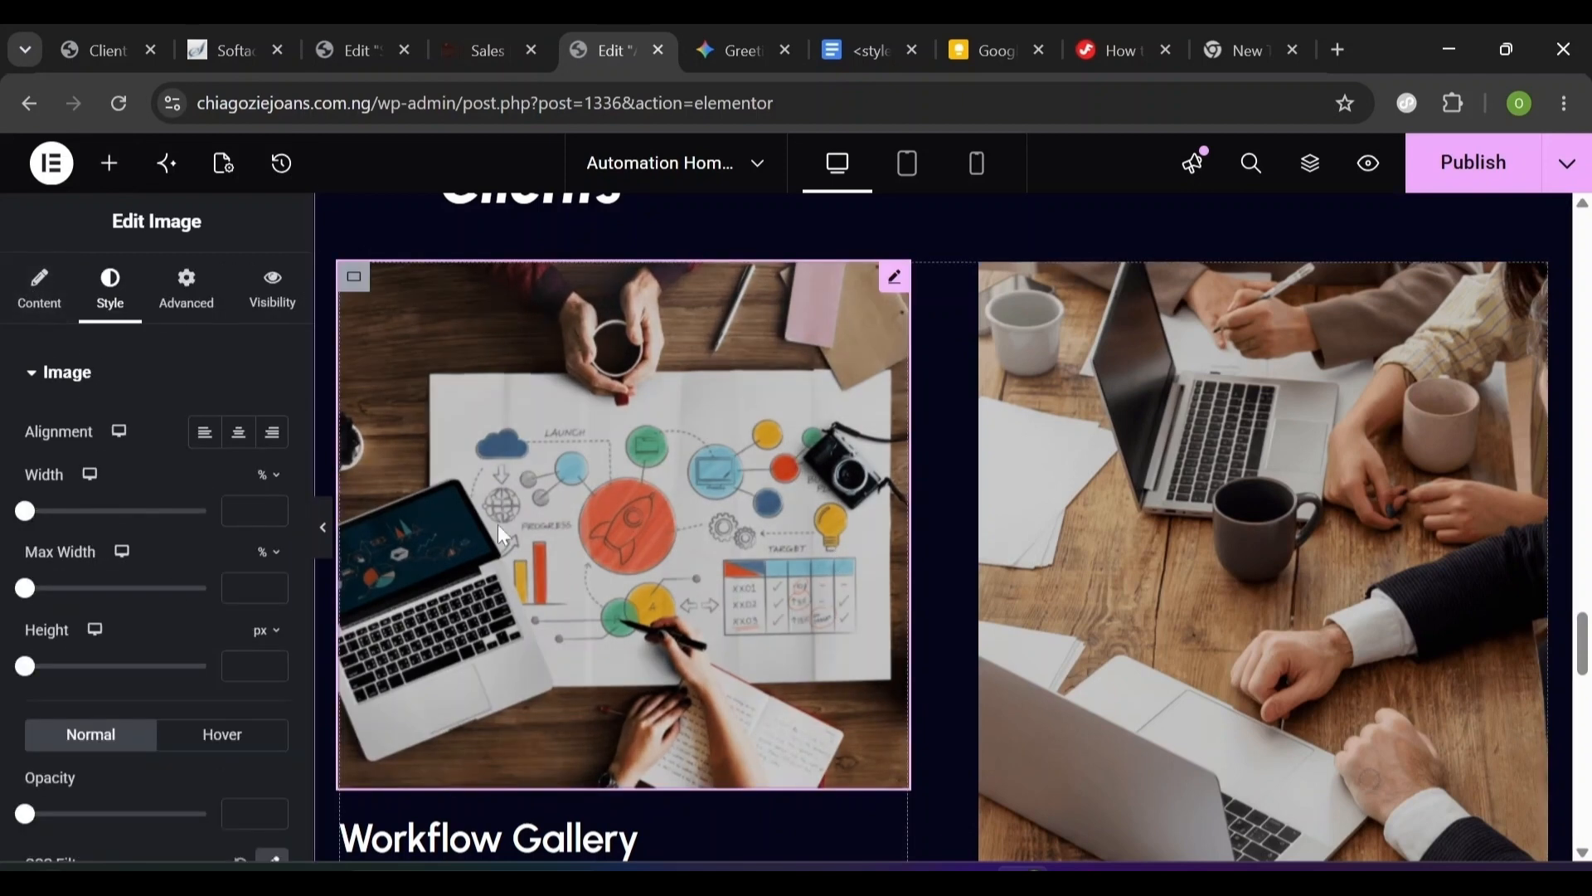
{"action": "left_click", "coordinate": [41, 319]}
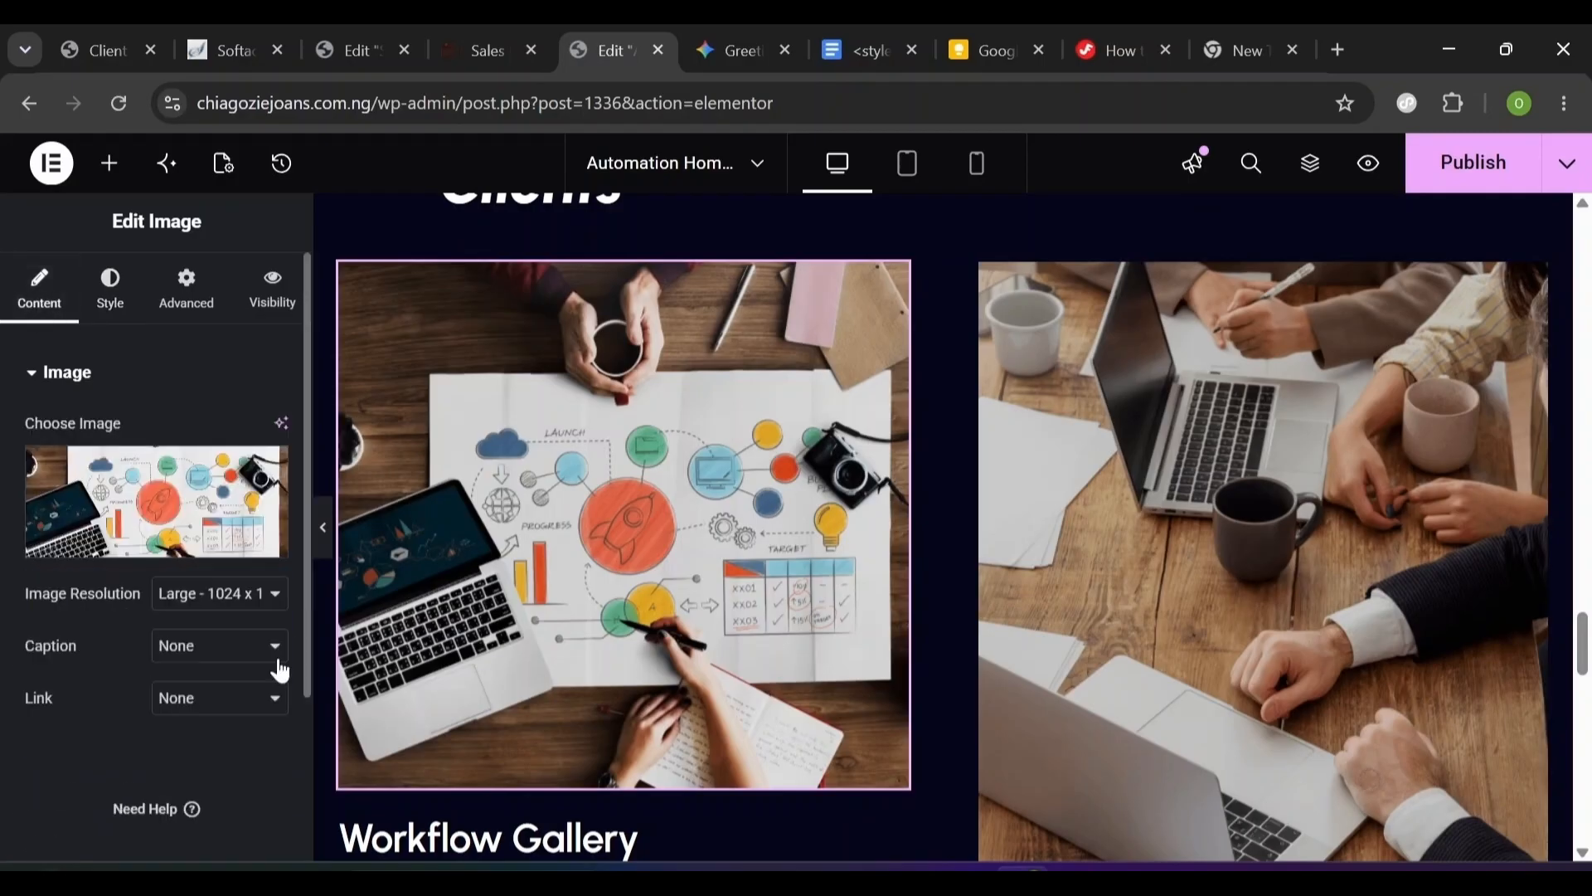
{"action": "left_click", "coordinate": [203, 710]}
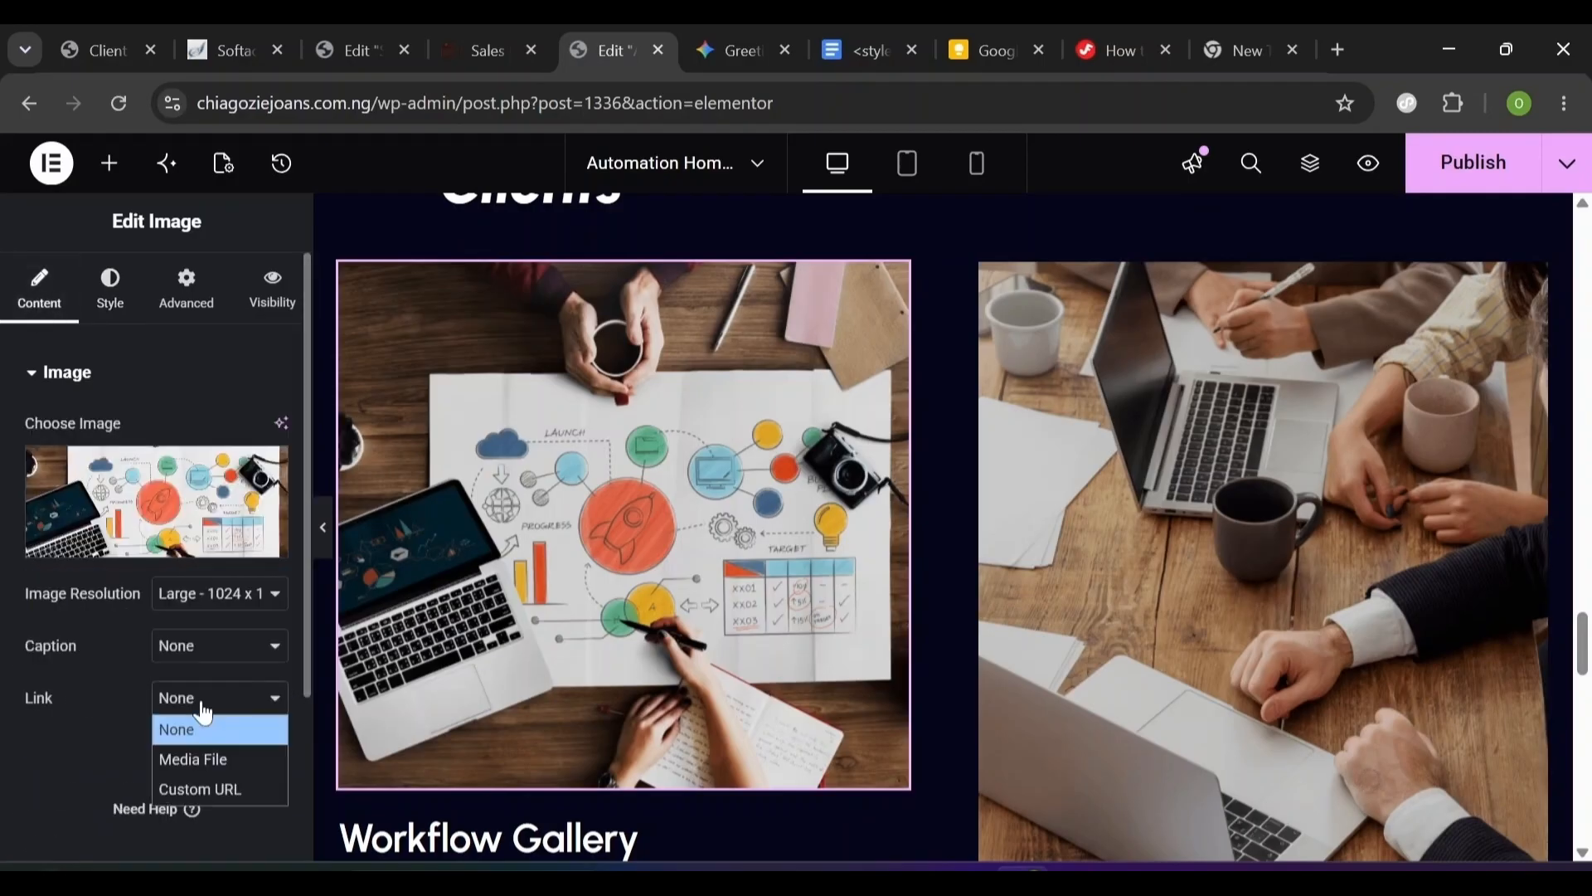
{"action": "left_click", "coordinate": [199, 789]}
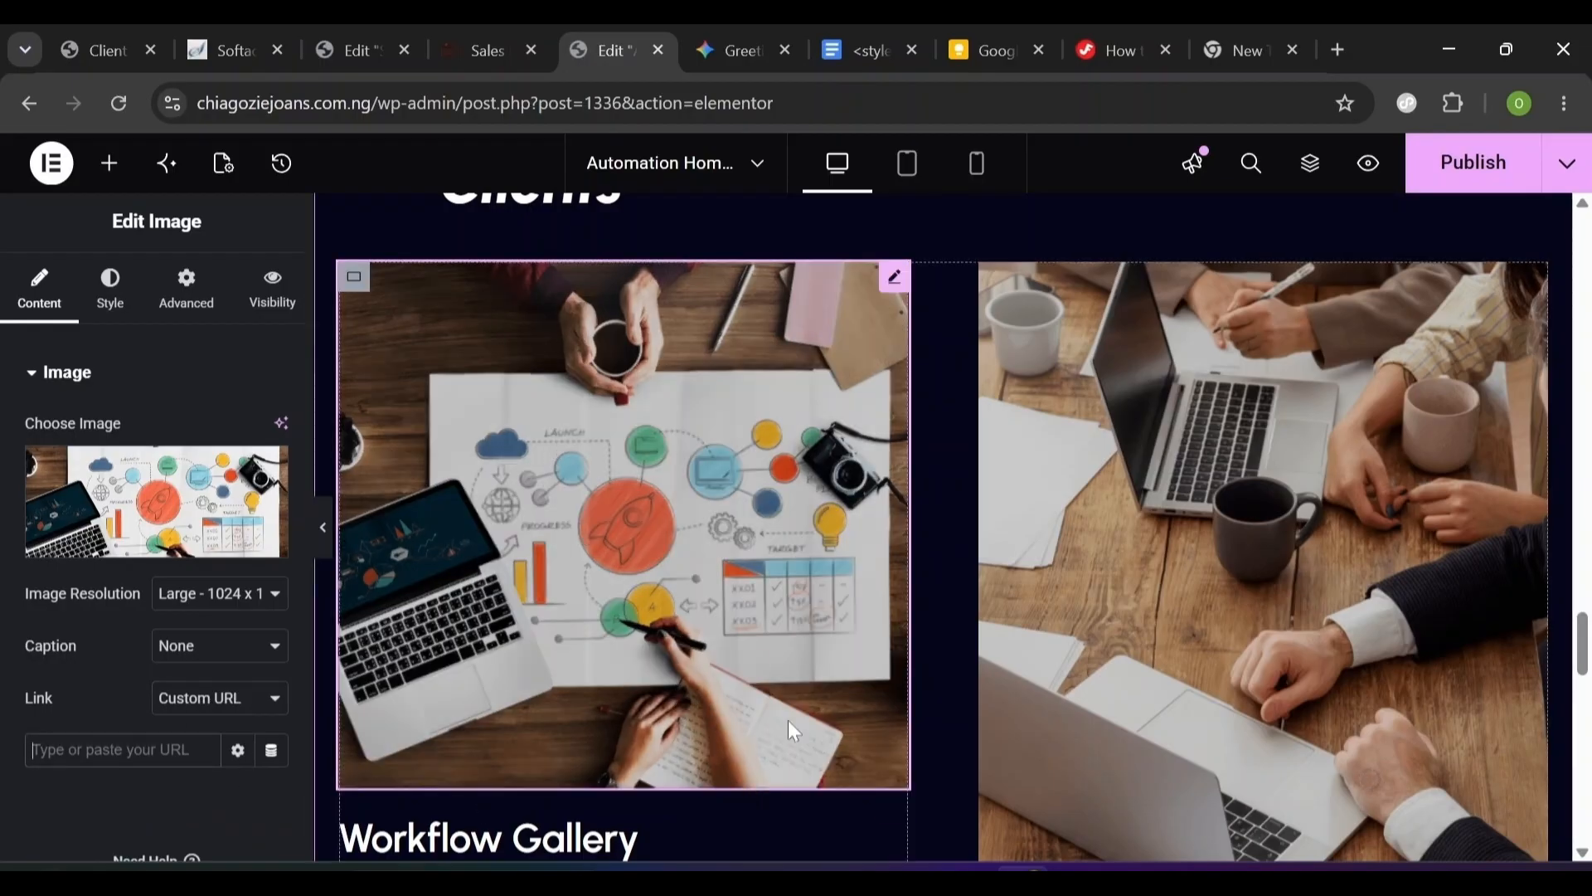
- Paste the copied image style onto the lower-left gallery image
{"action": "scroll", "coordinate": [800, 688], "scroll_direction": "up", "scroll_amount": 2}
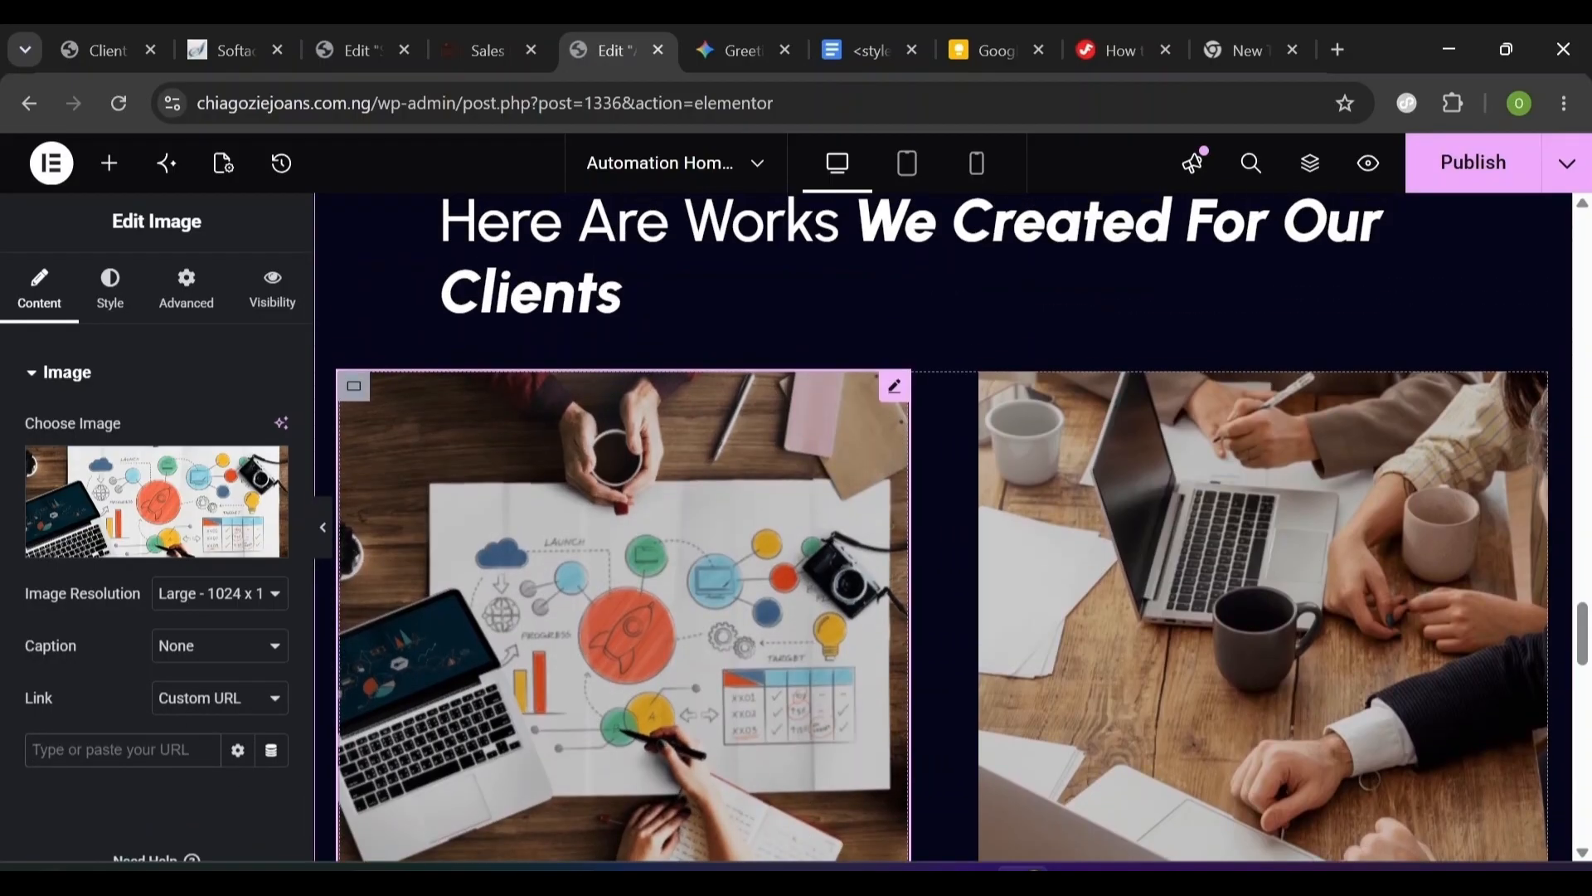
{"action": "scroll", "coordinate": [800, 688], "scroll_direction": "down", "scroll_amount": 5}
{"action": "scroll", "coordinate": [962, 528], "scroll_direction": "up", "scroll_amount": 2}
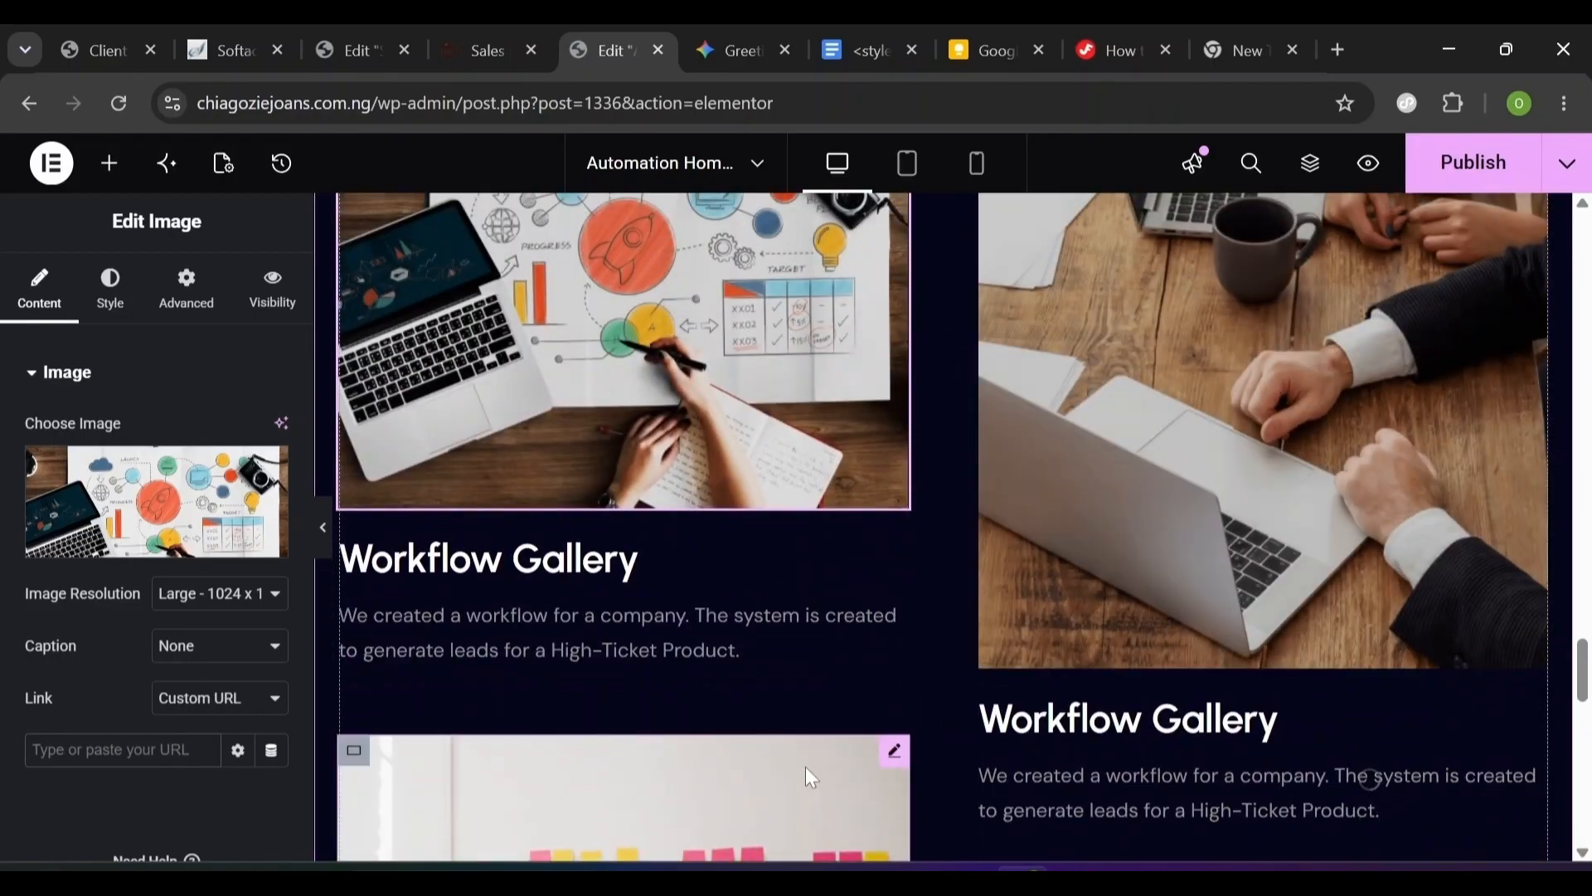
{"action": "left_click", "coordinate": [764, 802]}
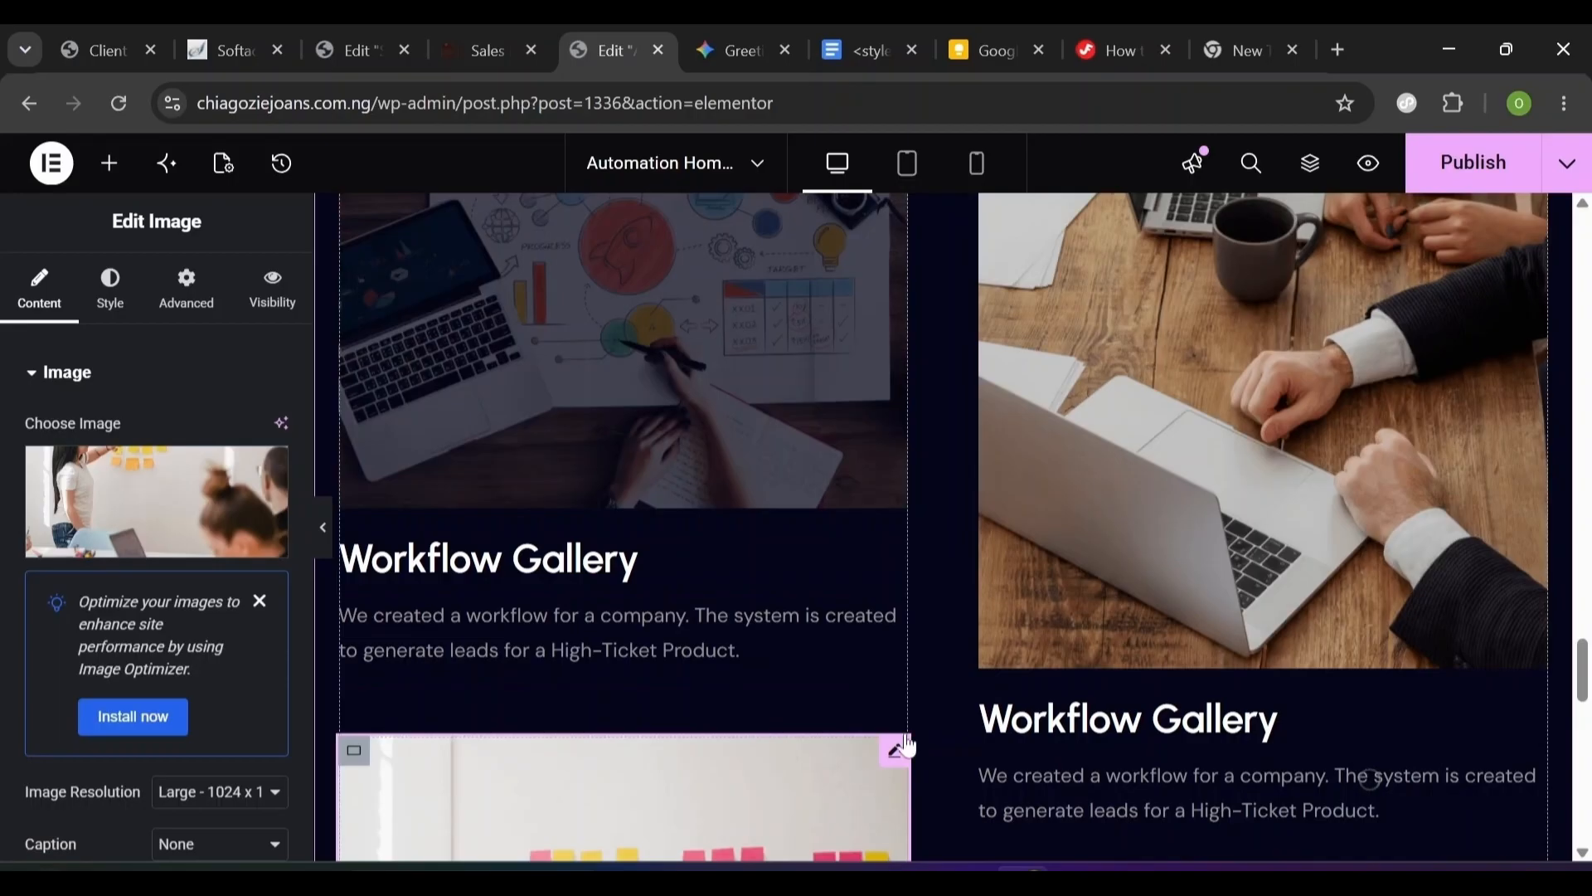
{"action": "right_click", "coordinate": [893, 765]}
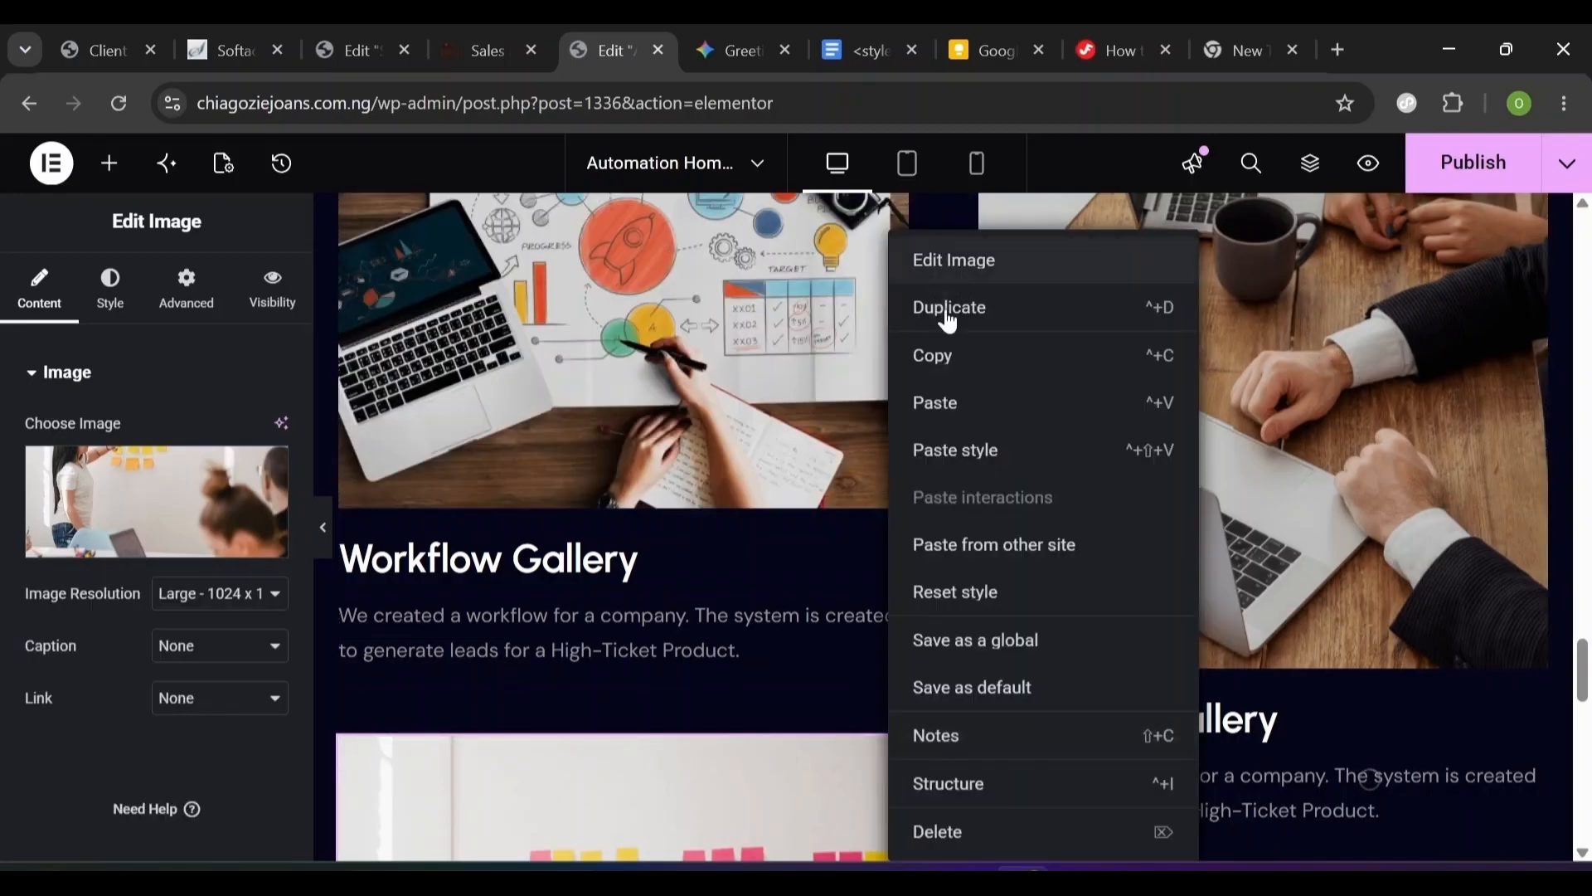
{"action": "left_click", "coordinate": [975, 452]}
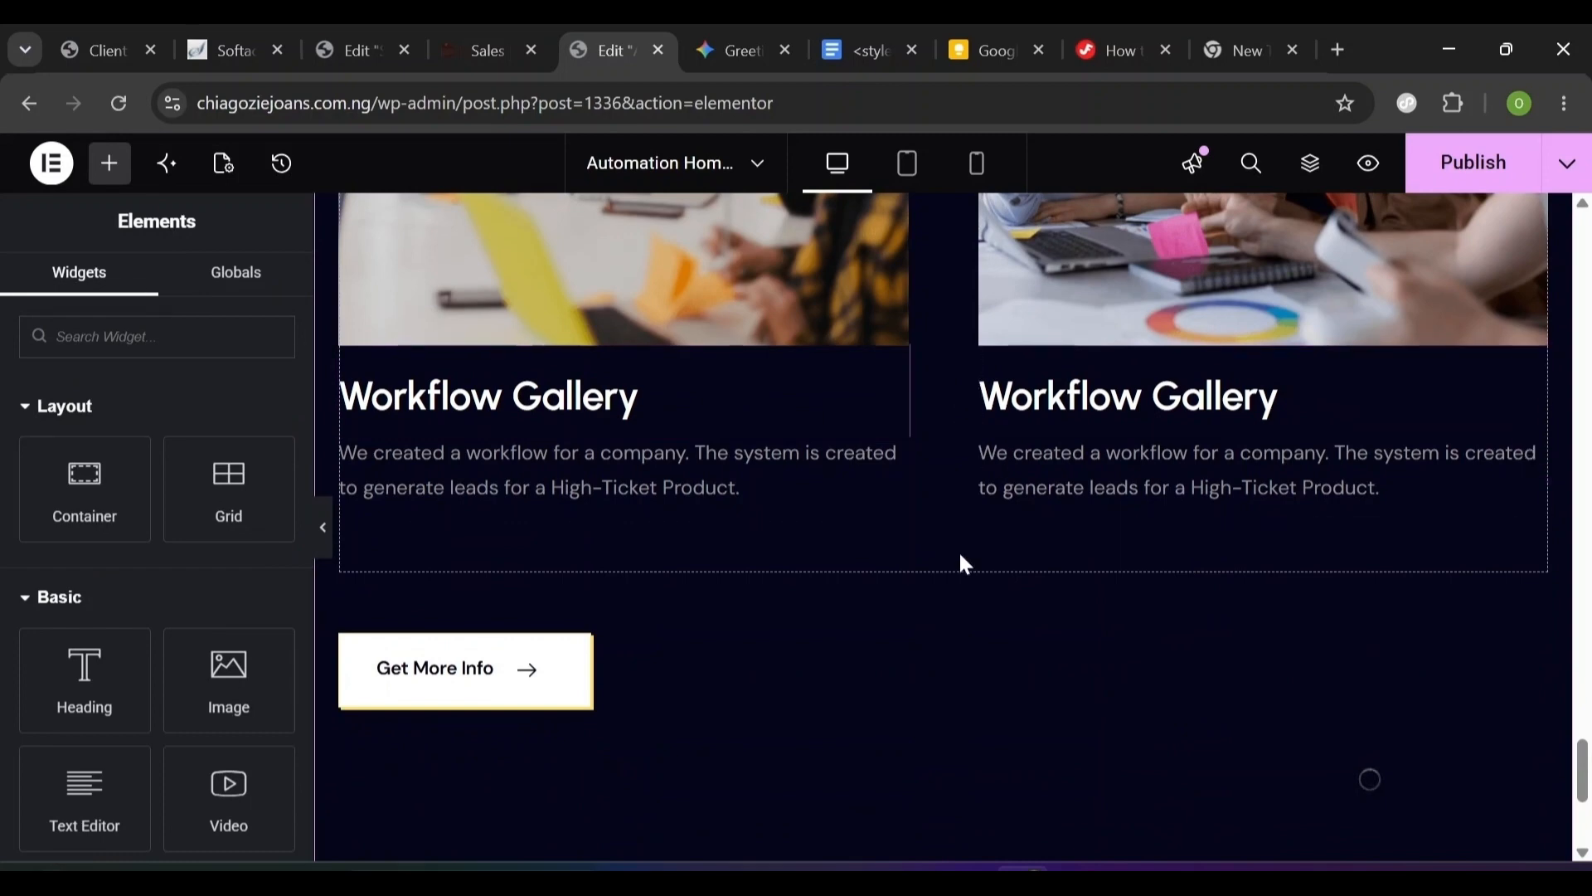
- Preview at tablet portrait width and open the Gallery Section container from the Structure tree
{"action": "left_click", "coordinate": [909, 185]}
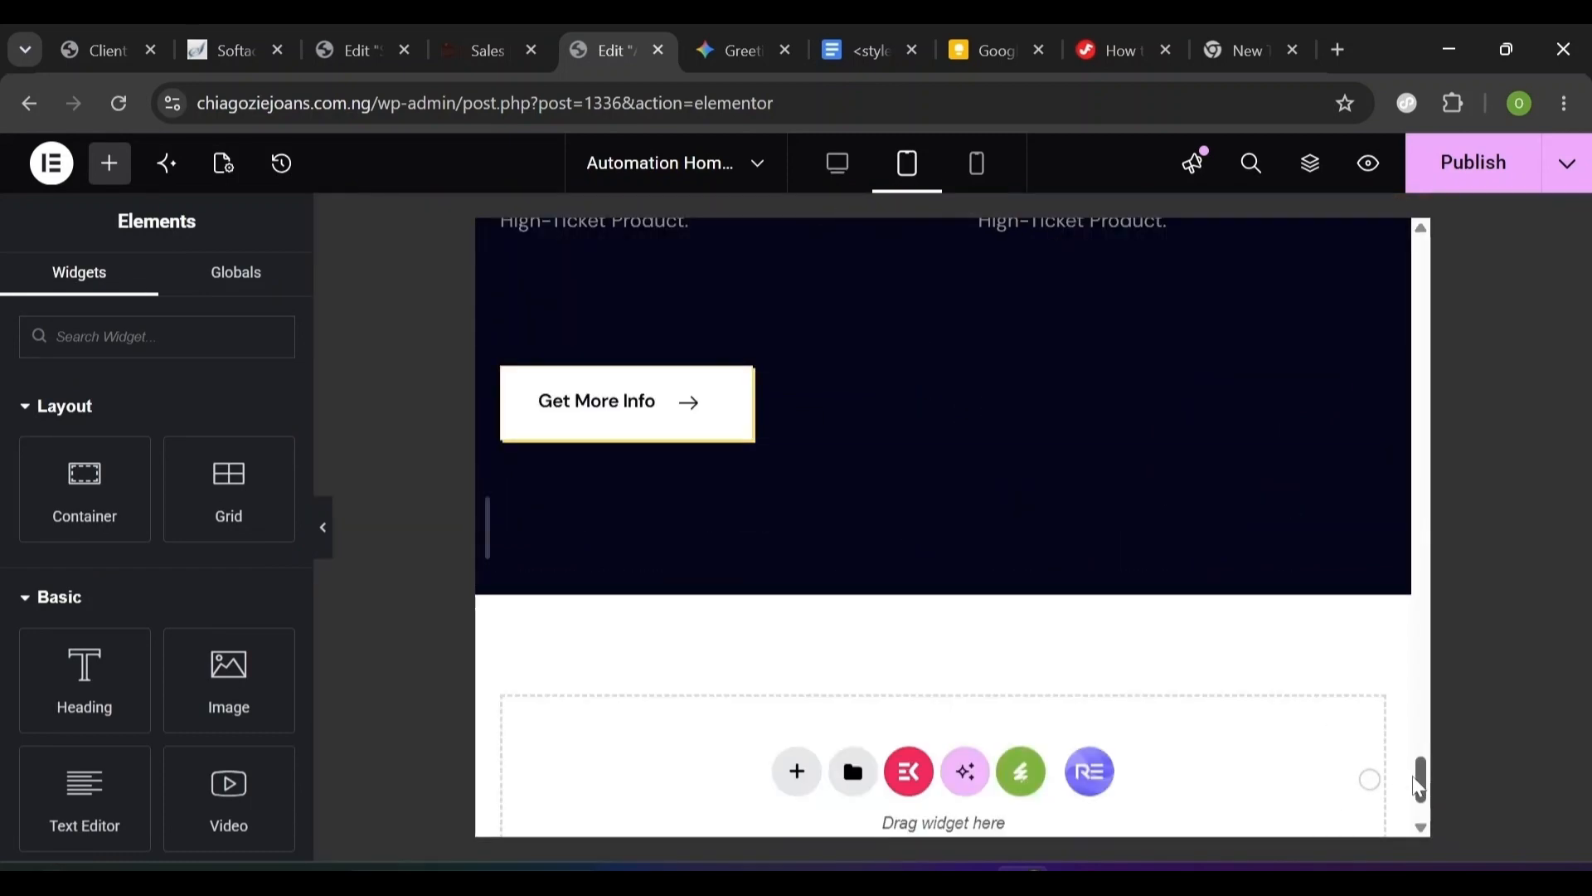
{"action": "left_click_drag", "start_coordinate": [1420, 792], "coordinate": [1421, 708]}
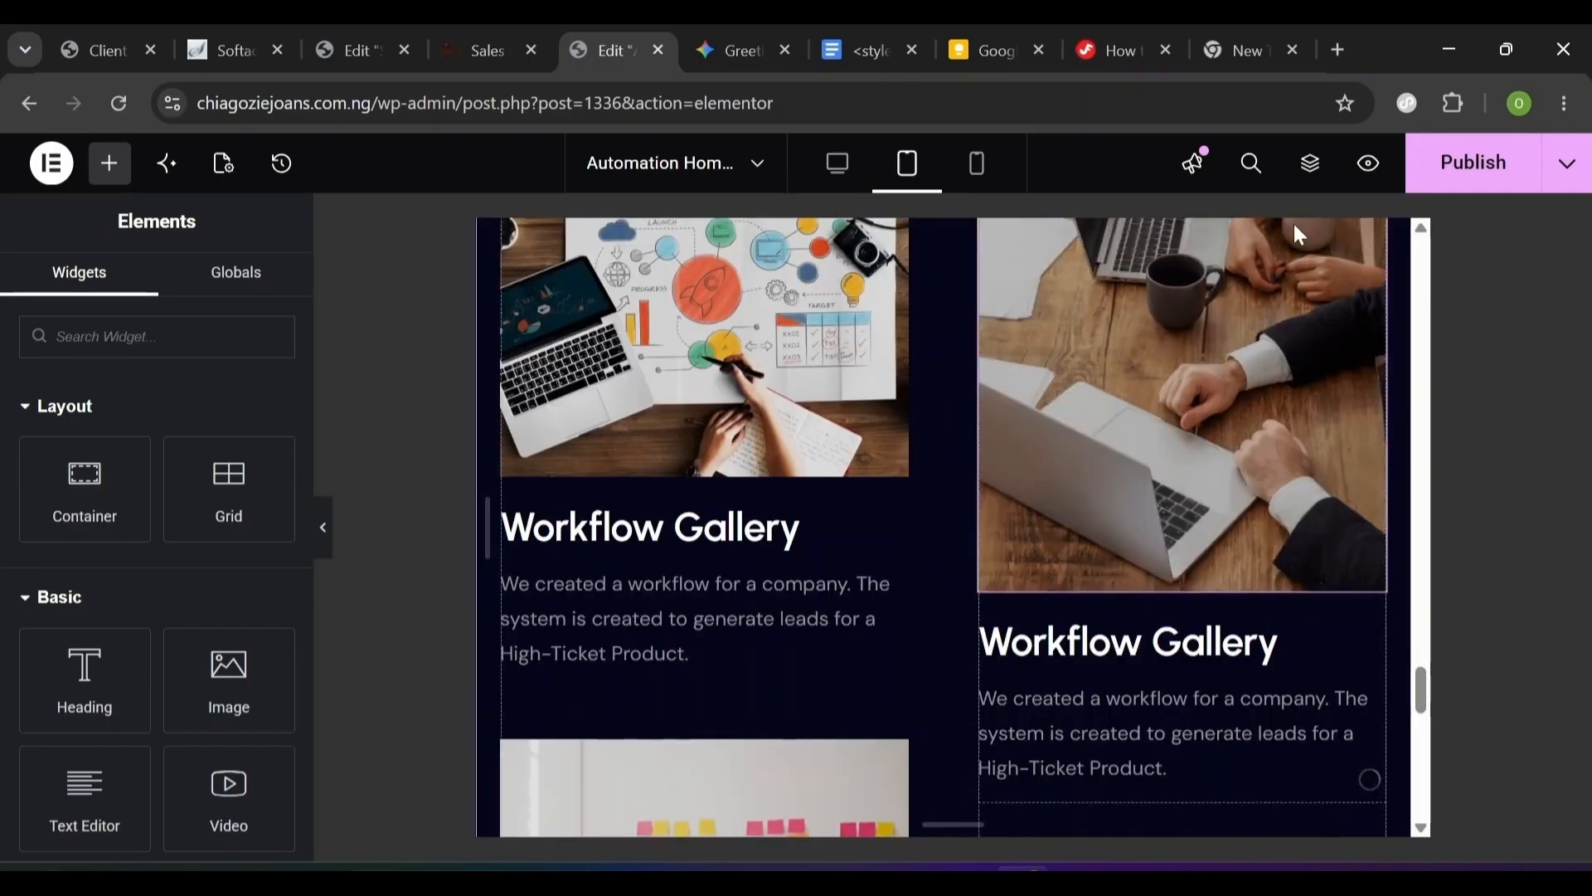
{"action": "left_click", "coordinate": [1307, 177]}
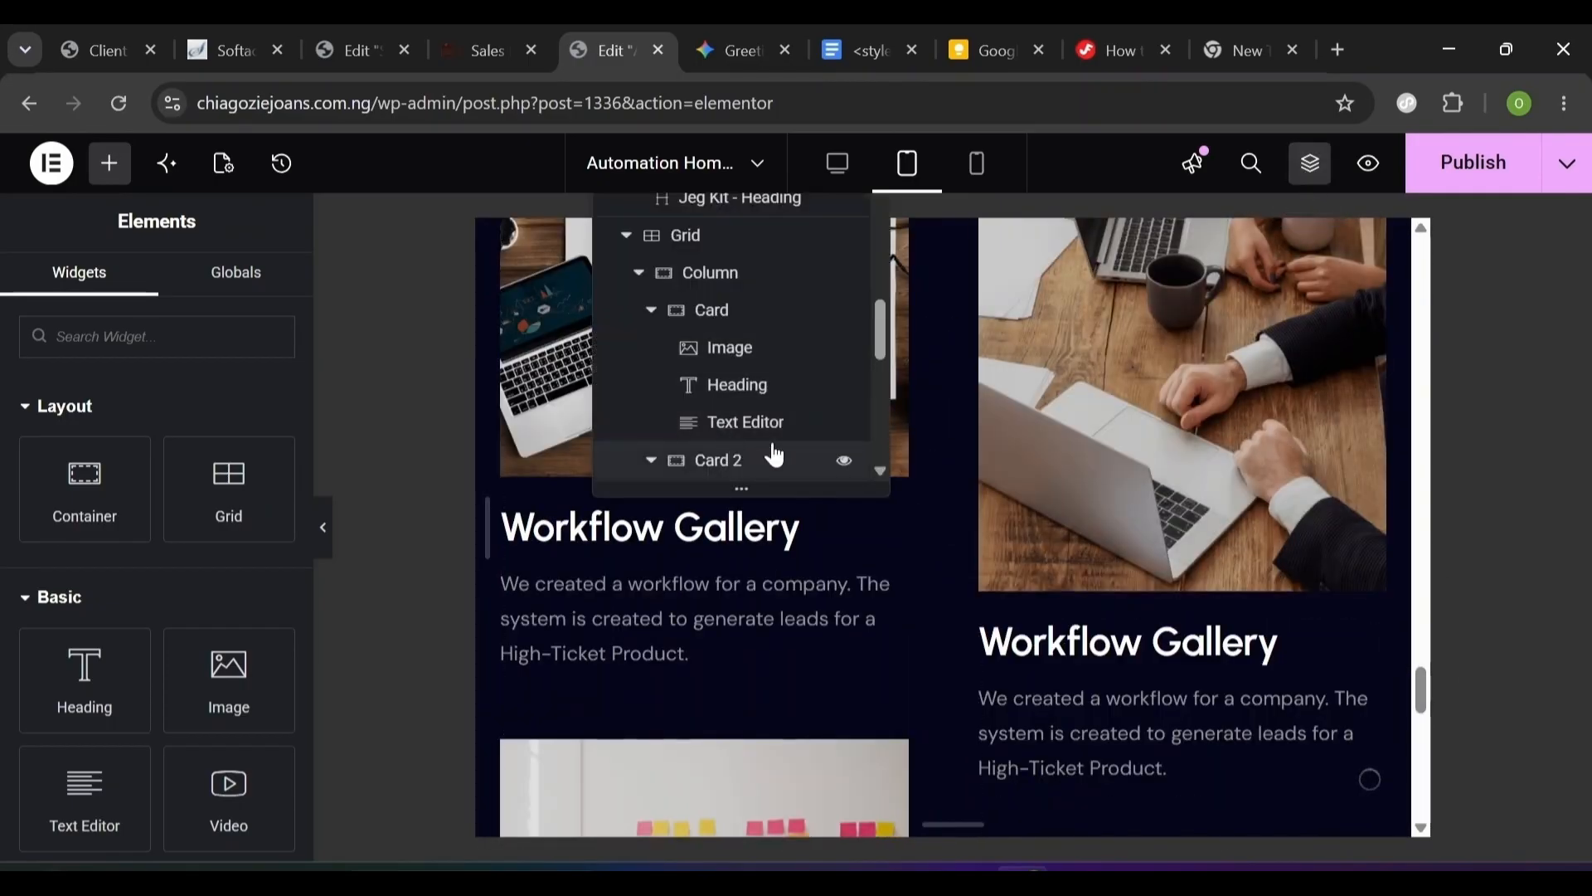
{"action": "scroll", "coordinate": [667, 278], "scroll_direction": "up", "scroll_amount": 3}
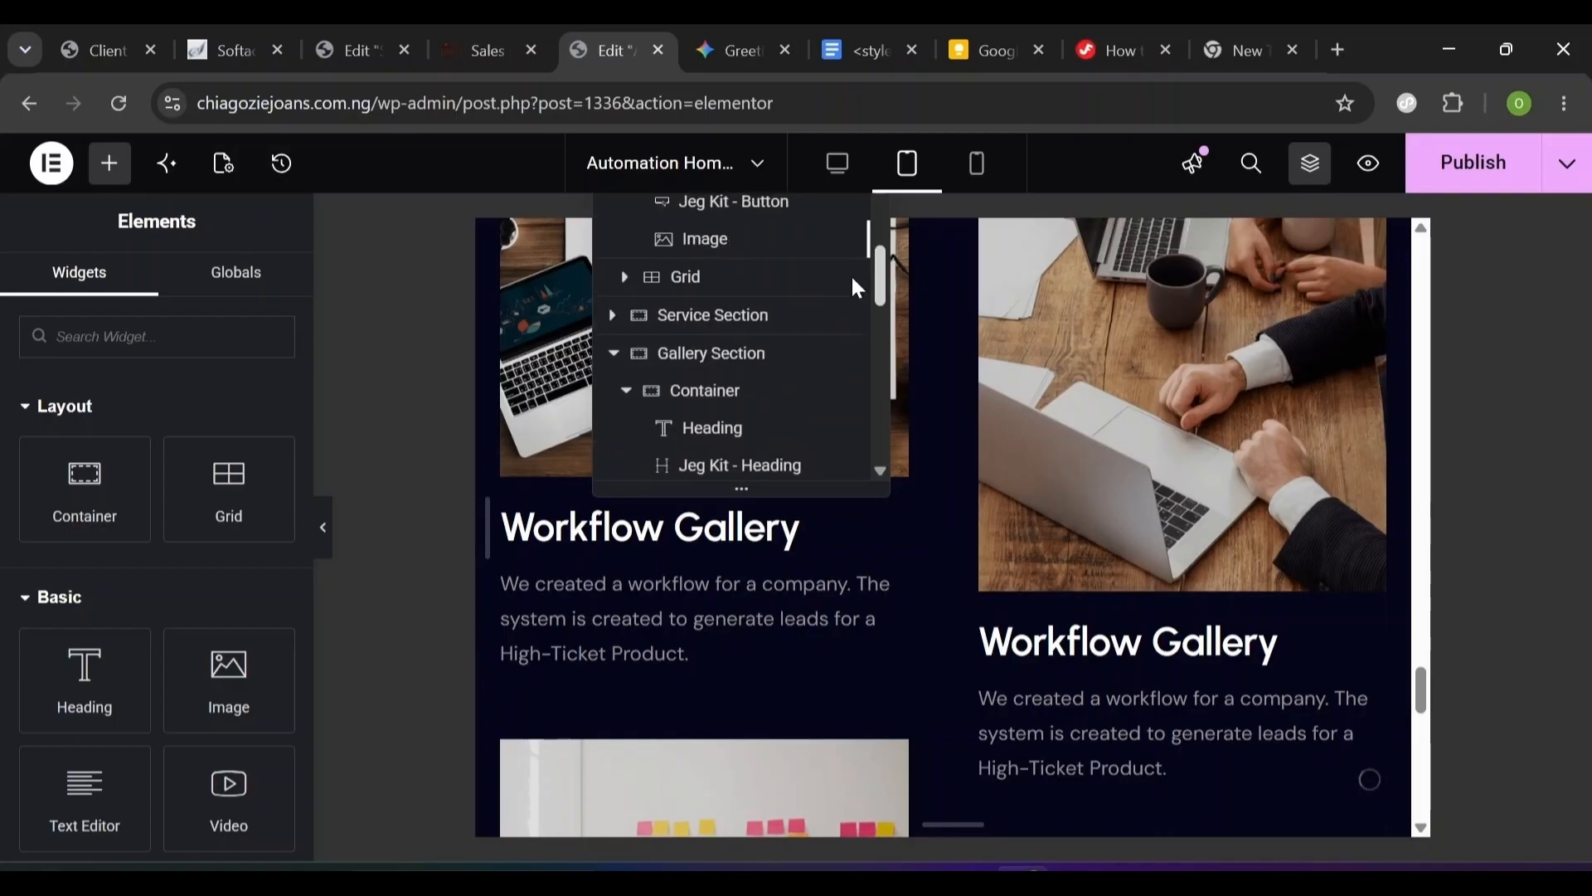
{"action": "left_click", "coordinate": [614, 354]}
{"action": "left_click", "coordinate": [707, 469]}
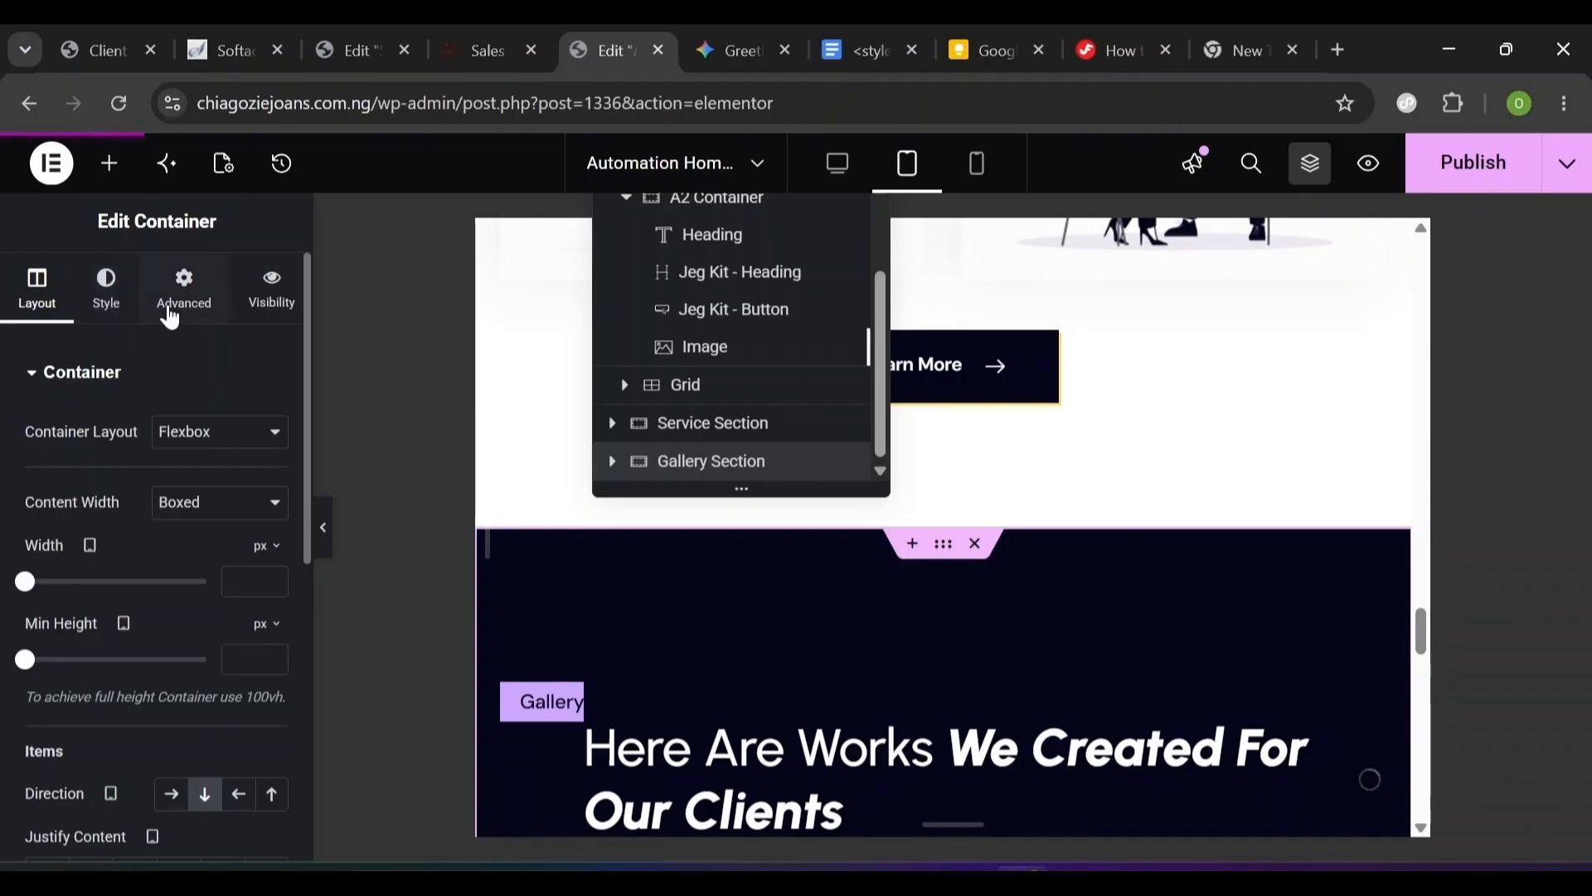
- Set the Gallery Section's unlinked tablet padding to 100, 20, 100, 20 px
{"action": "left_click", "coordinate": [185, 313]}
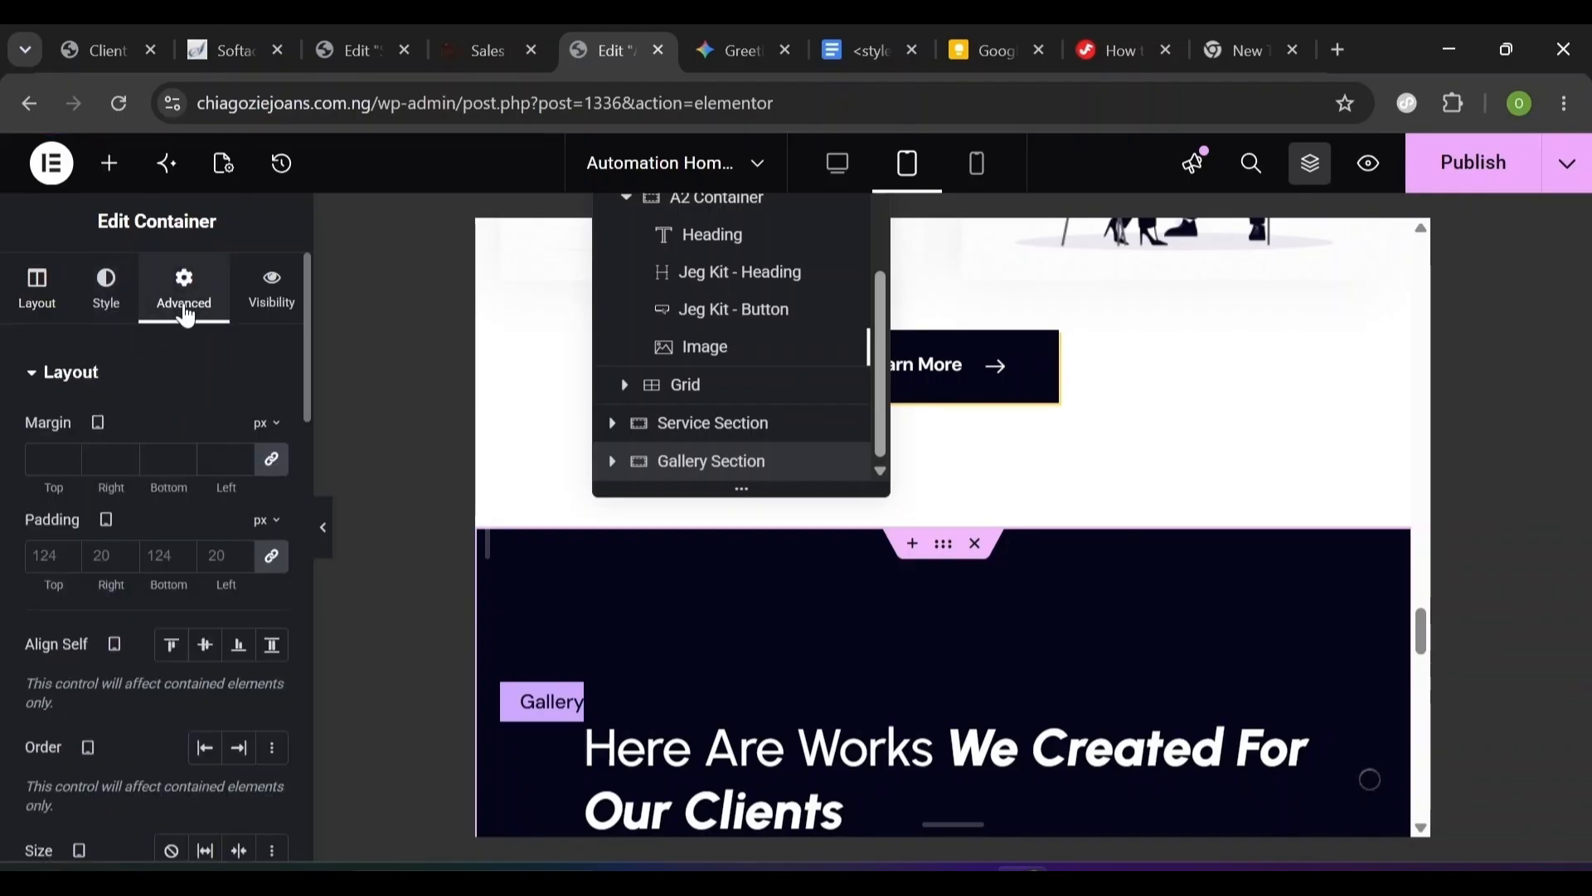
{"action": "left_click", "coordinate": [279, 567]}
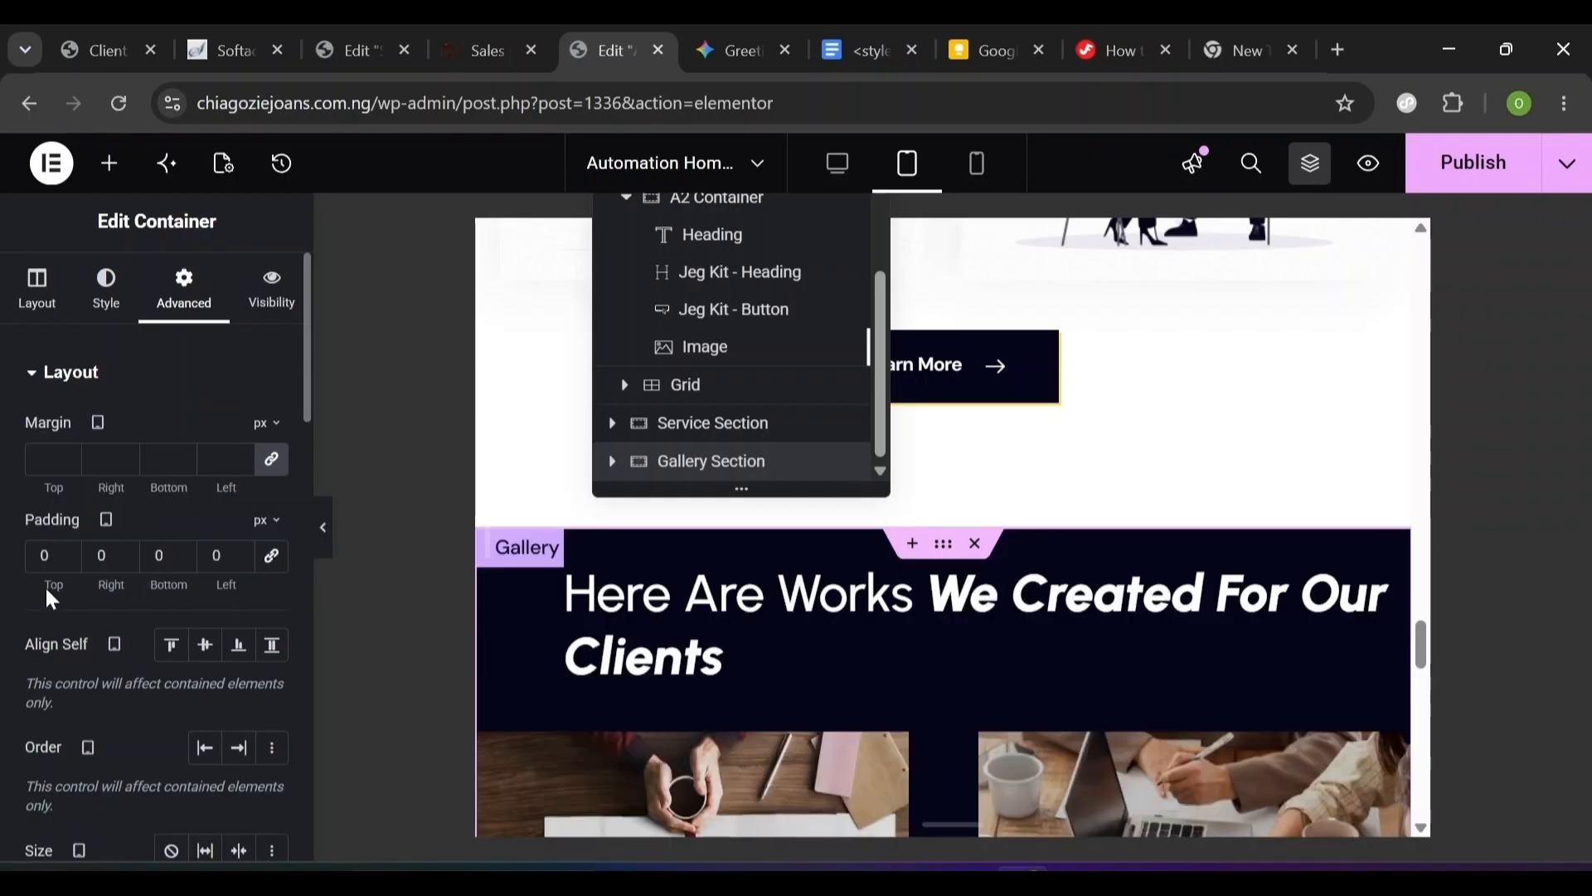
{"action": "double_click", "coordinate": [44, 555]}
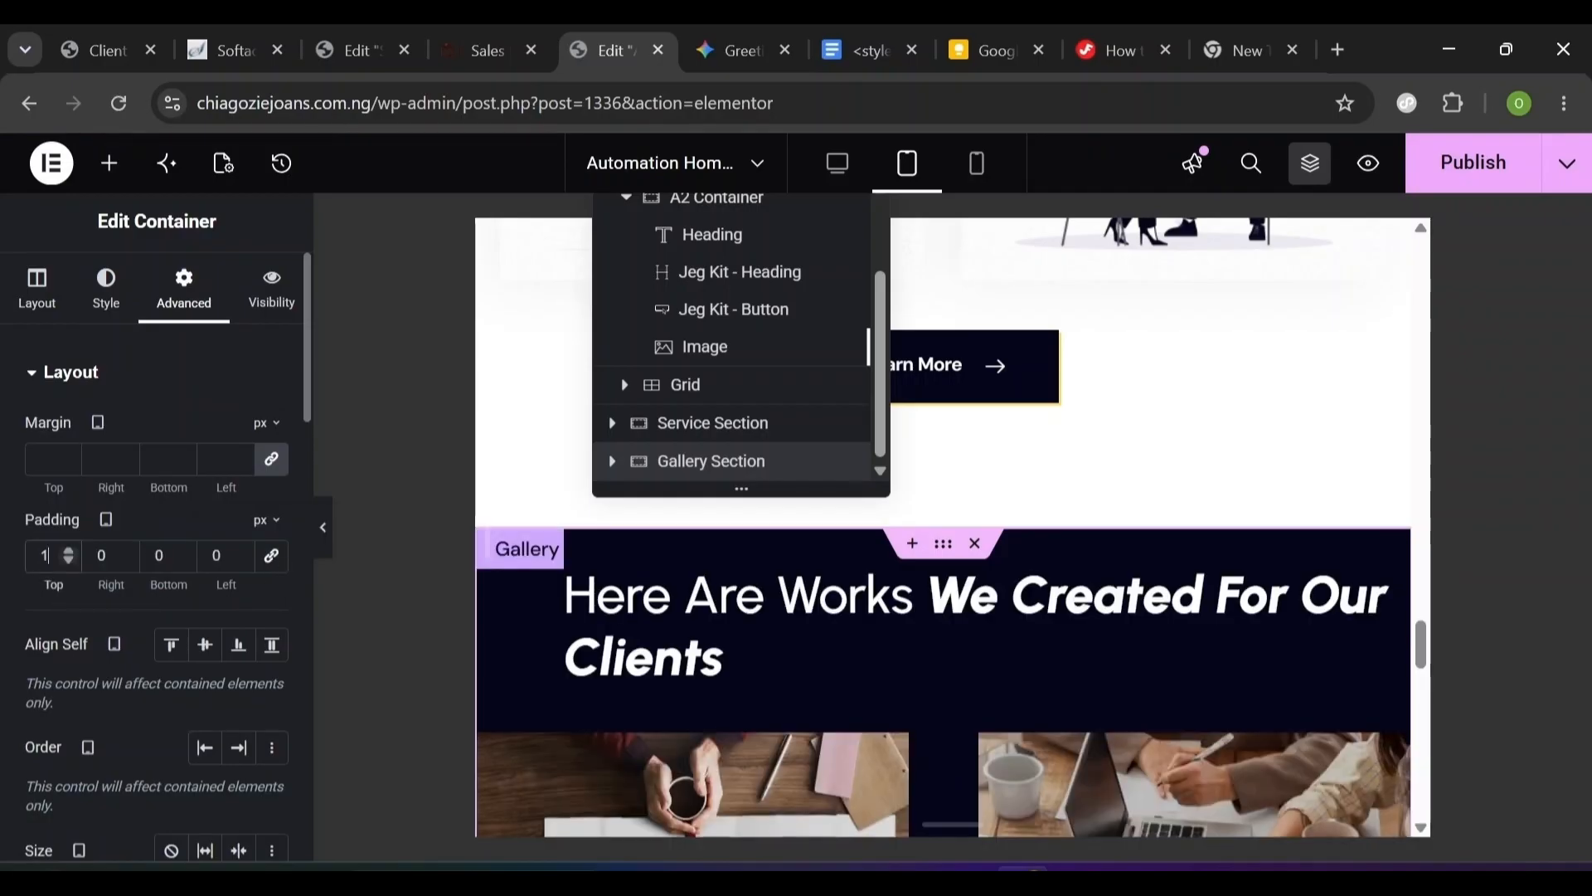
{"action": "type", "text": "100"}
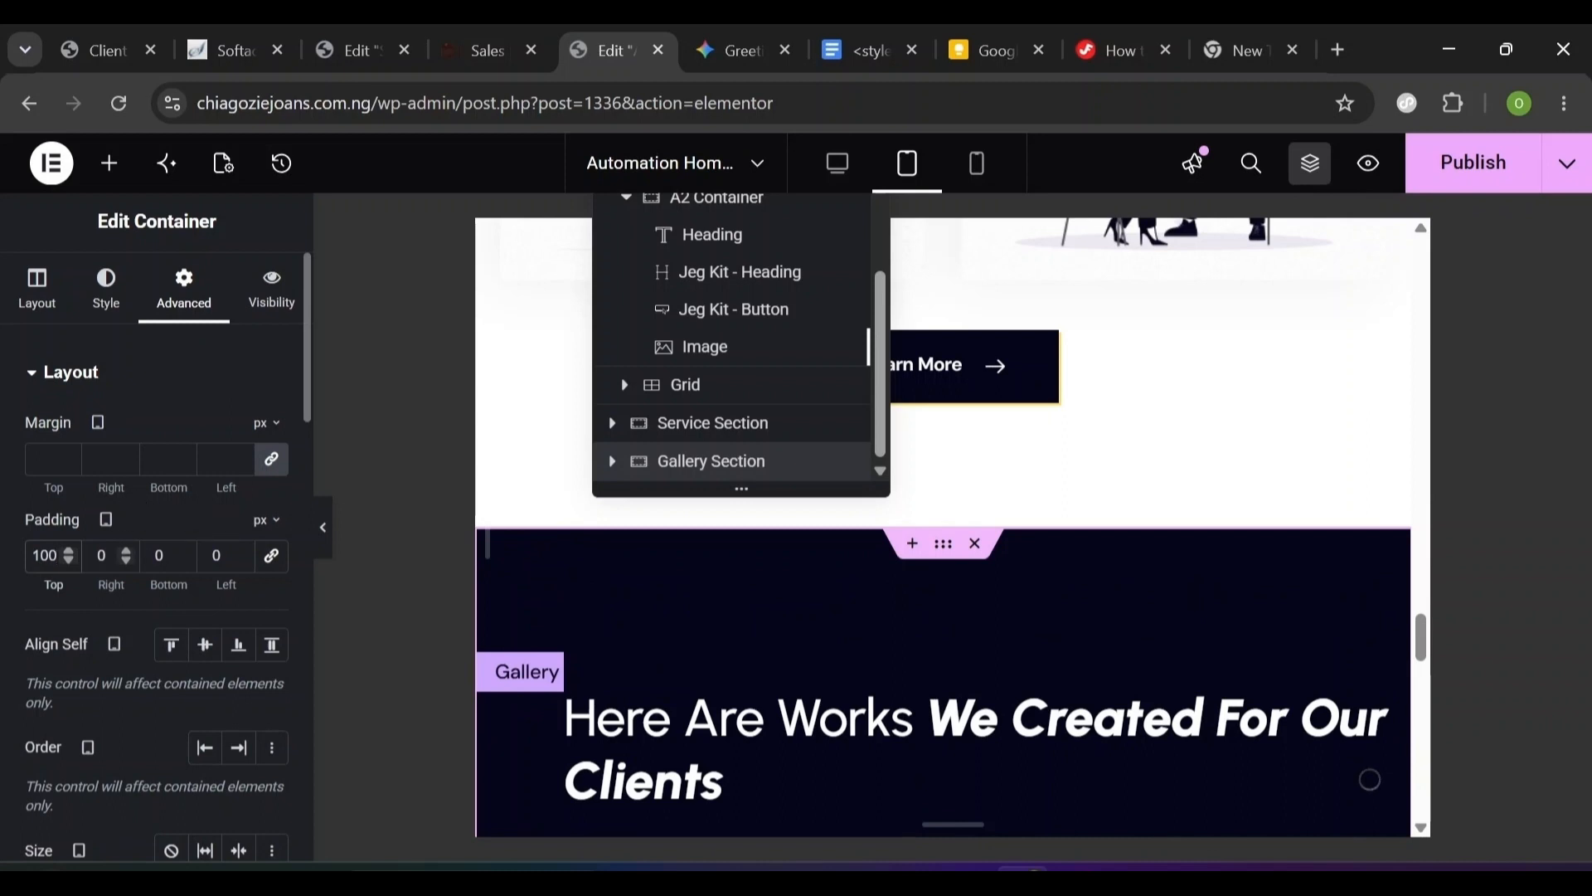
{"action": "key", "text": "Tab"}
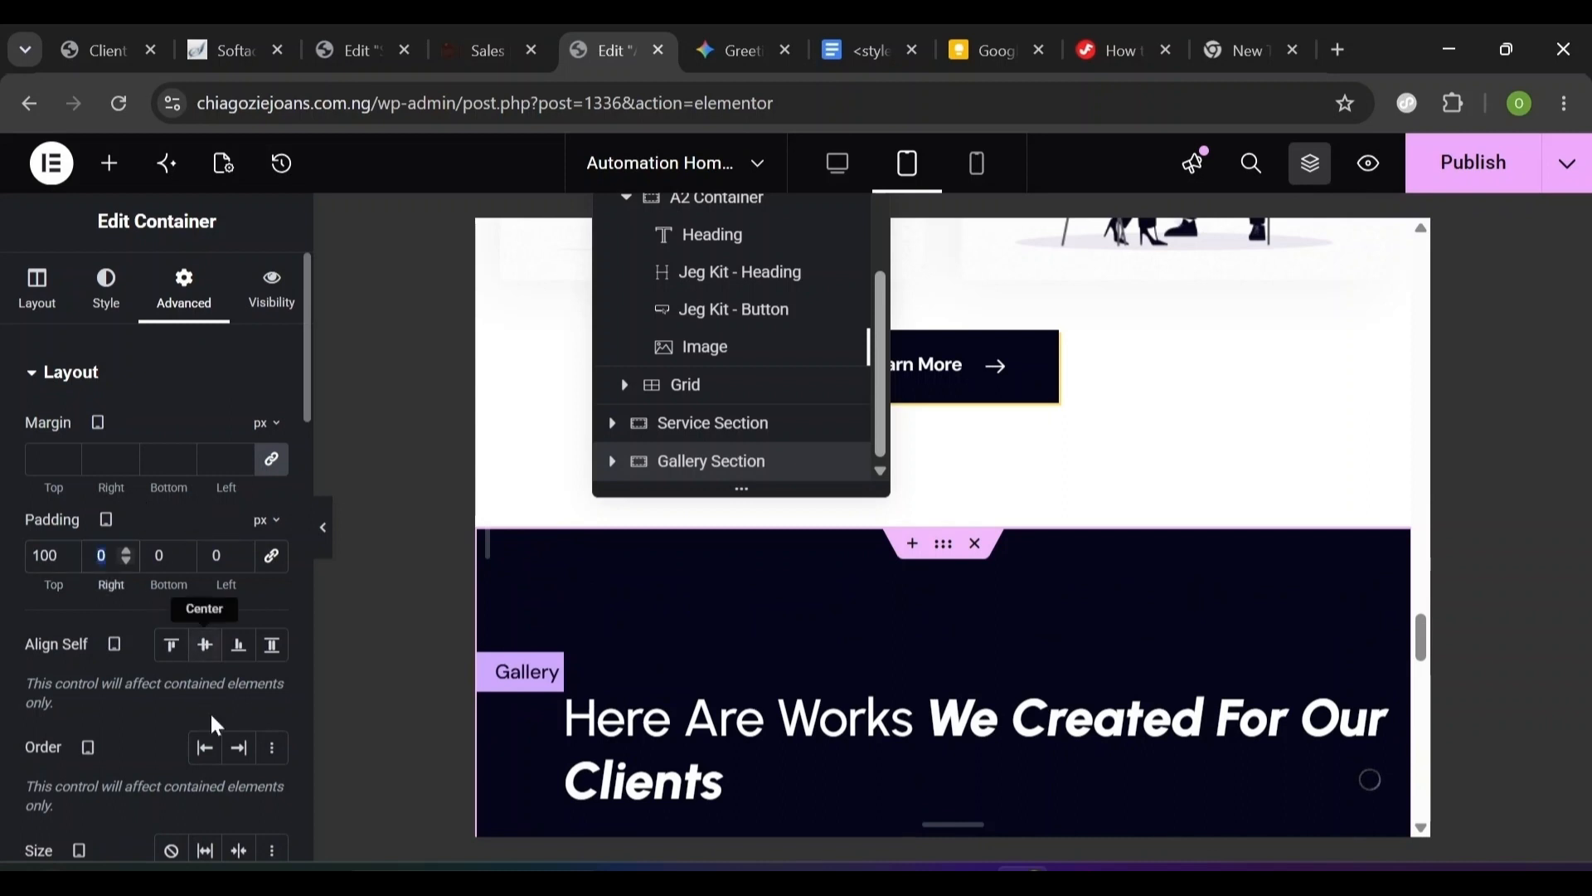
{"action": "type", "text": "20"}
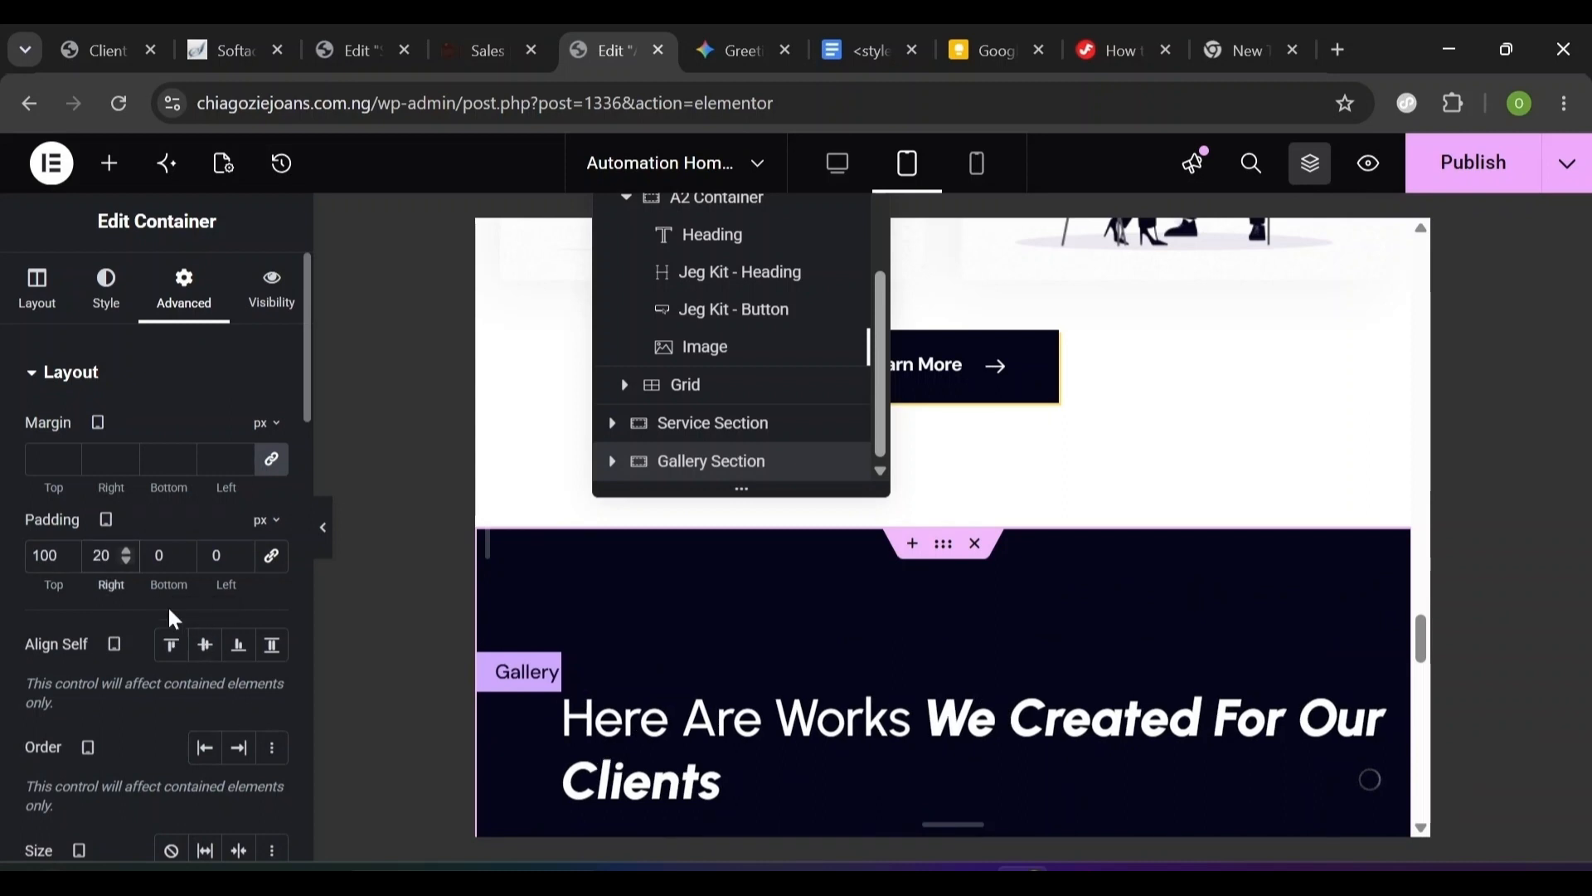
{"action": "key", "text": "Tab"}
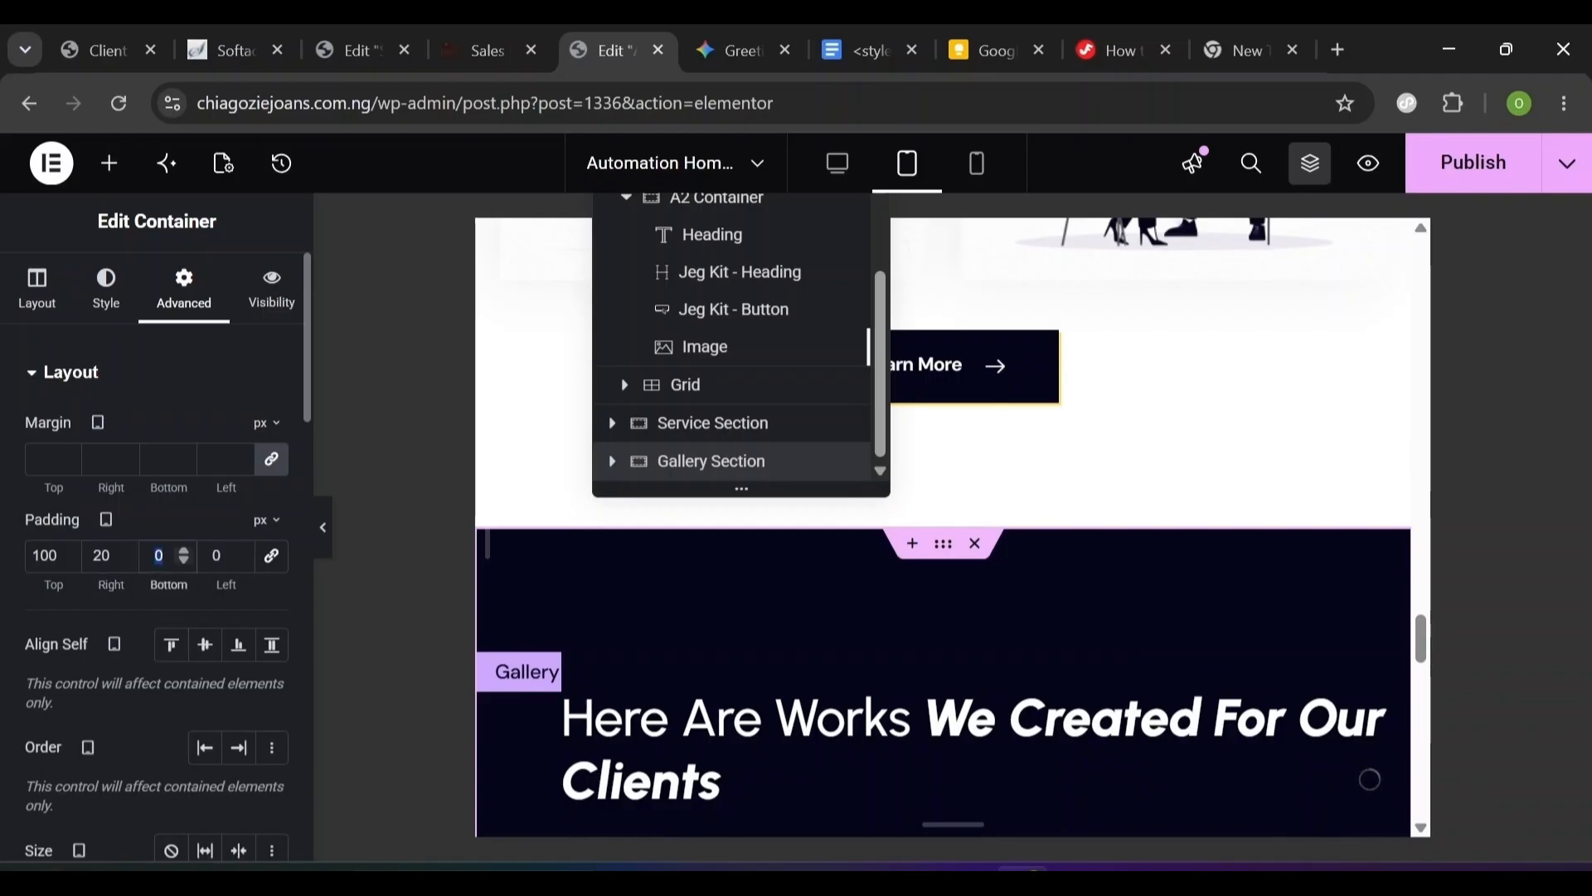
{"action": "type", "text": "100"}
{"action": "key", "text": "Tab"}
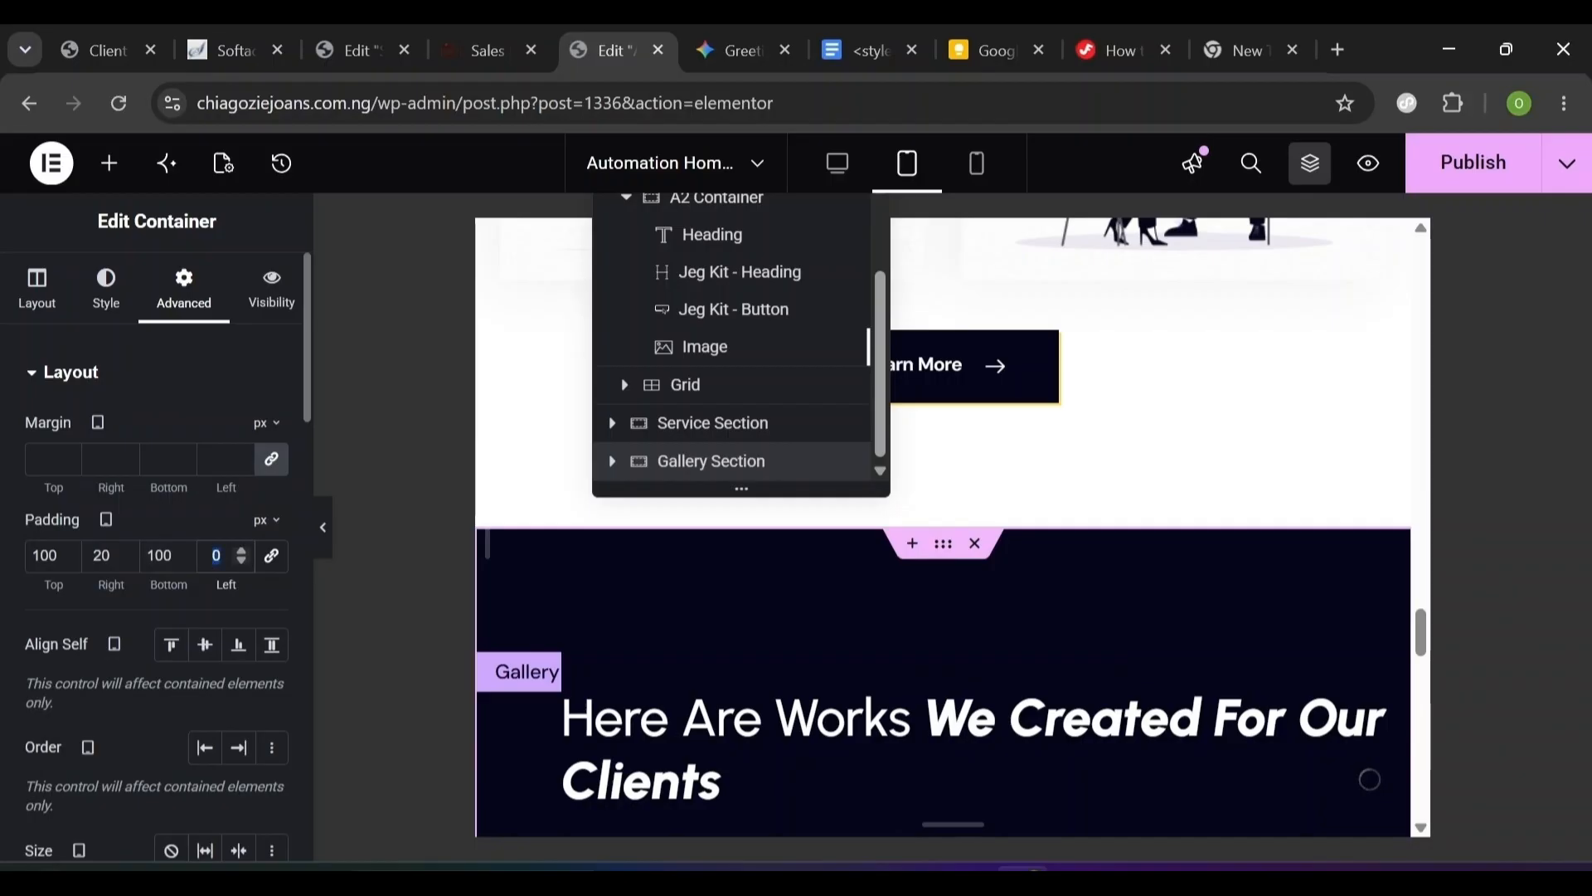
{"action": "type", "text": "20"}
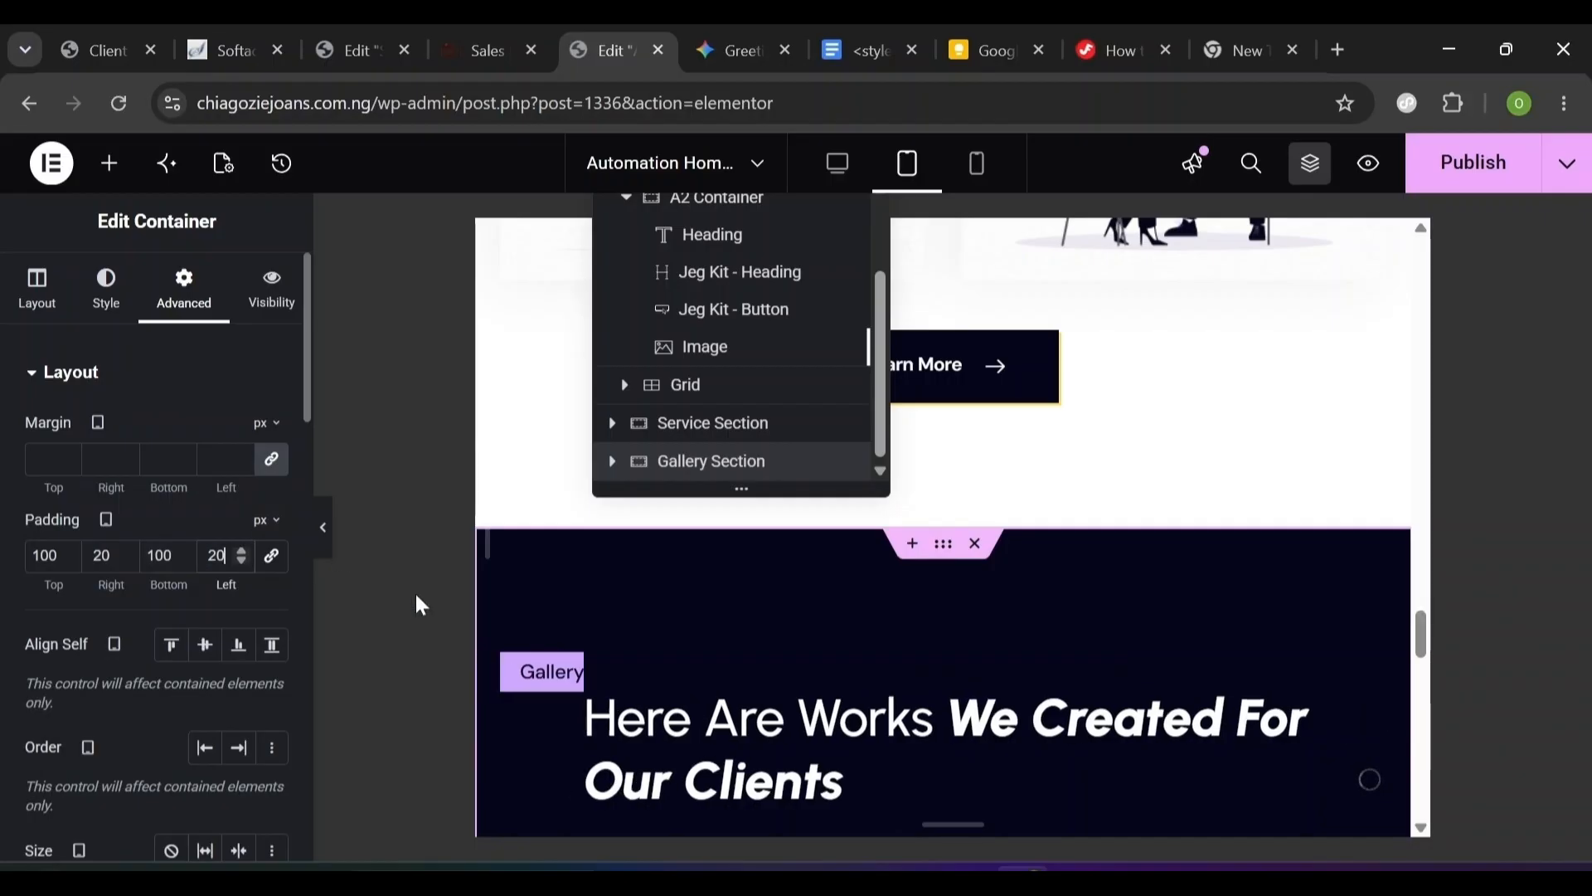
- Expand Gallery Section in the navigator and select its Grid
{"action": "scroll", "coordinate": [580, 581], "scroll_direction": "down", "scroll_amount": 5}
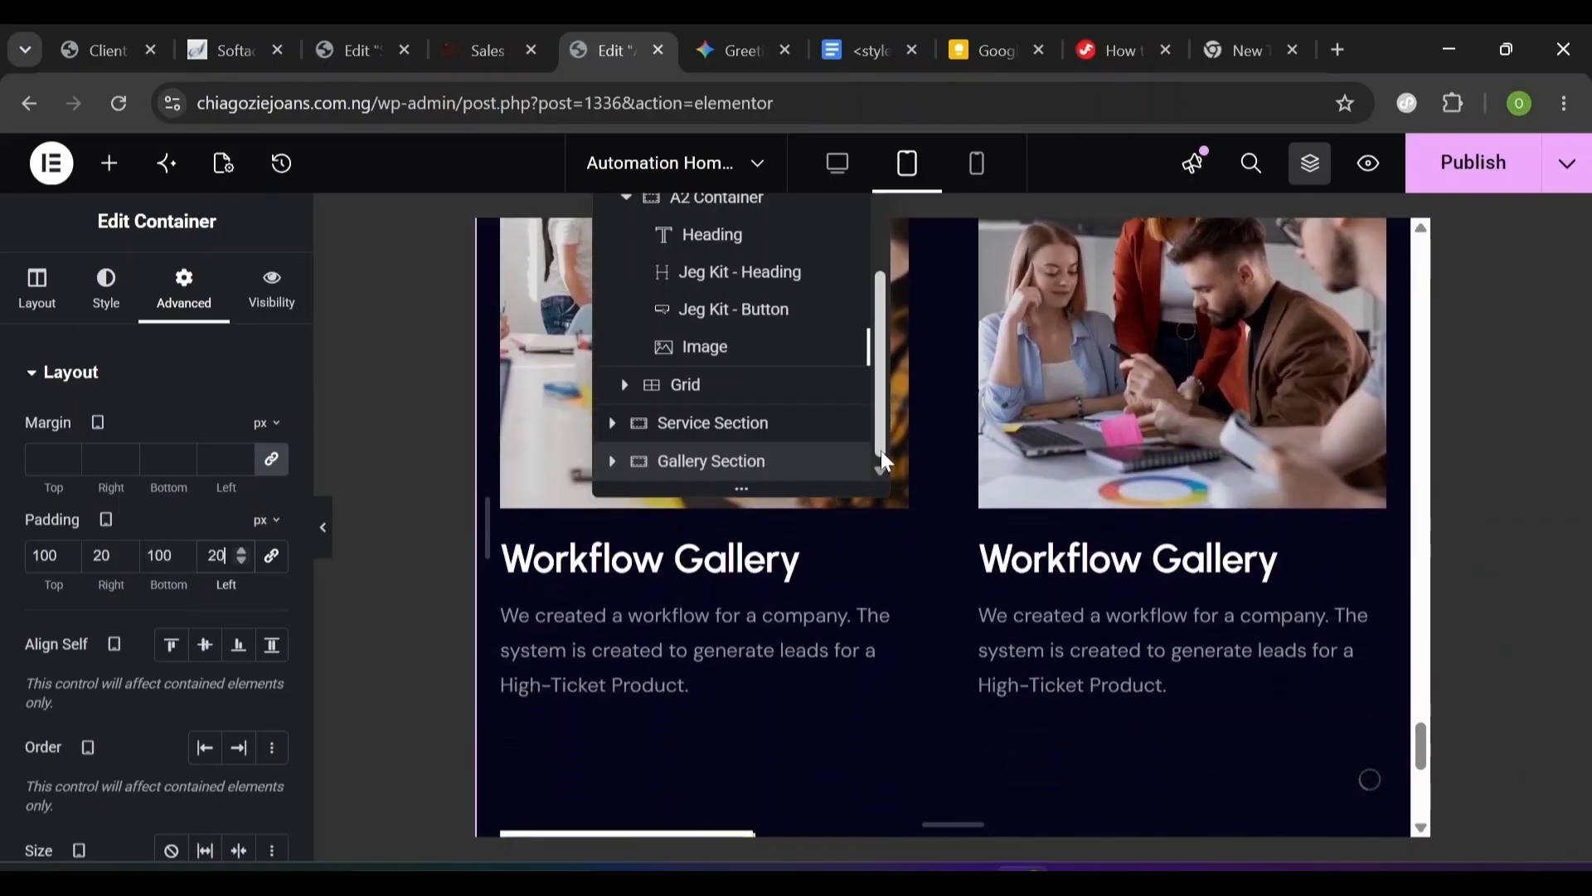
{"action": "left_click", "coordinate": [612, 461]}
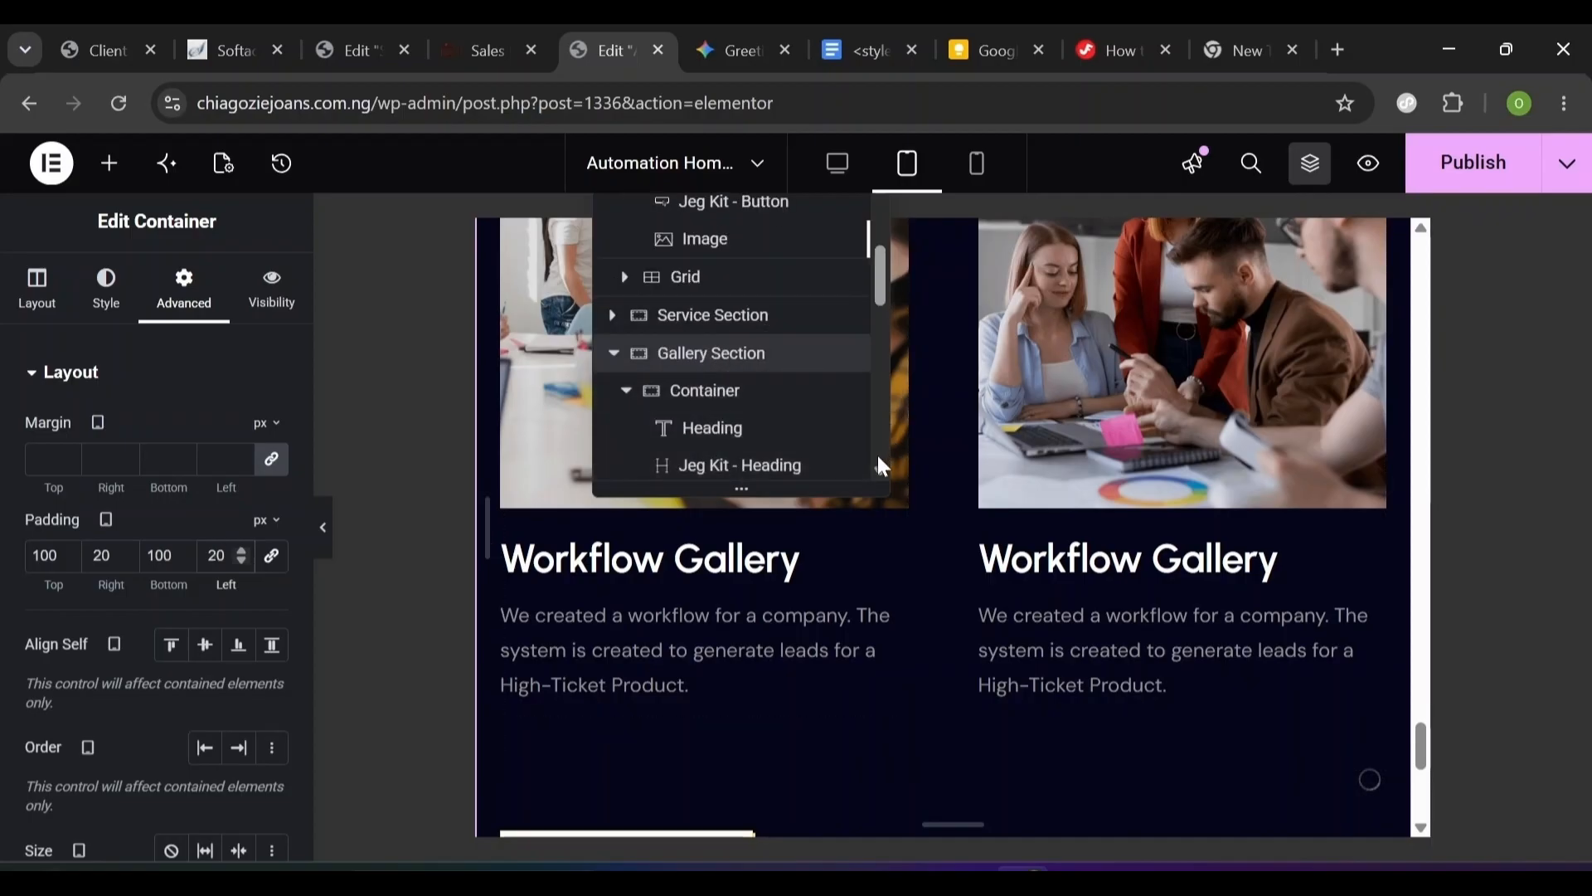
{"action": "scroll", "coordinate": [879, 463], "scroll_direction": "down", "scroll_amount": 3}
{"action": "left_click", "coordinate": [702, 250]}
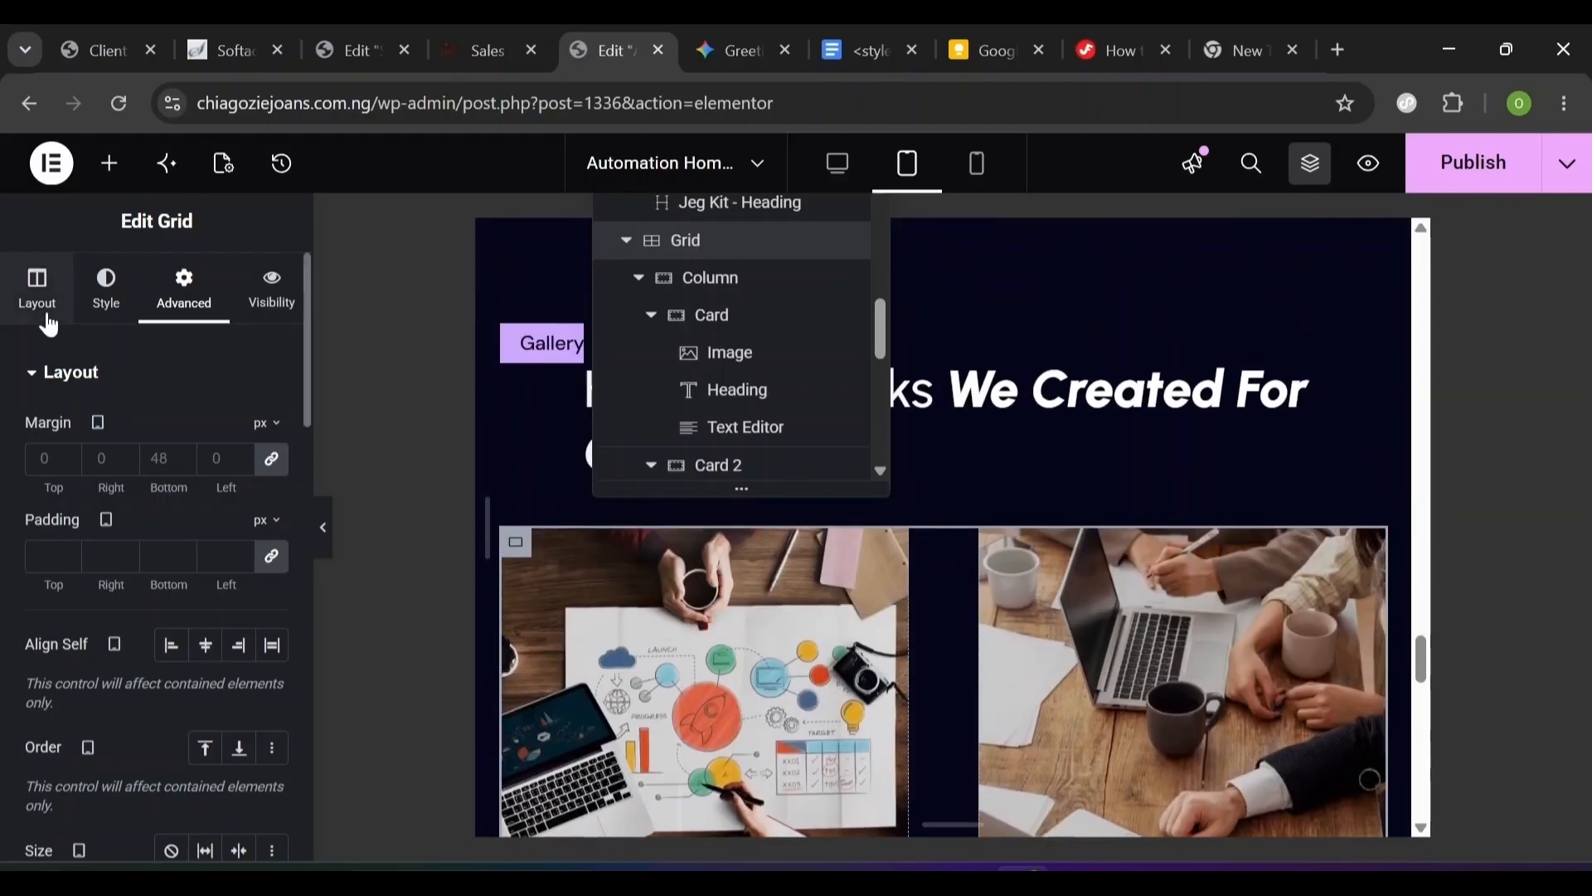
- Unlink the grid gaps, set 40 px column and 50 px row, then preview at mobile width
{"action": "left_click", "coordinate": [37, 290]}
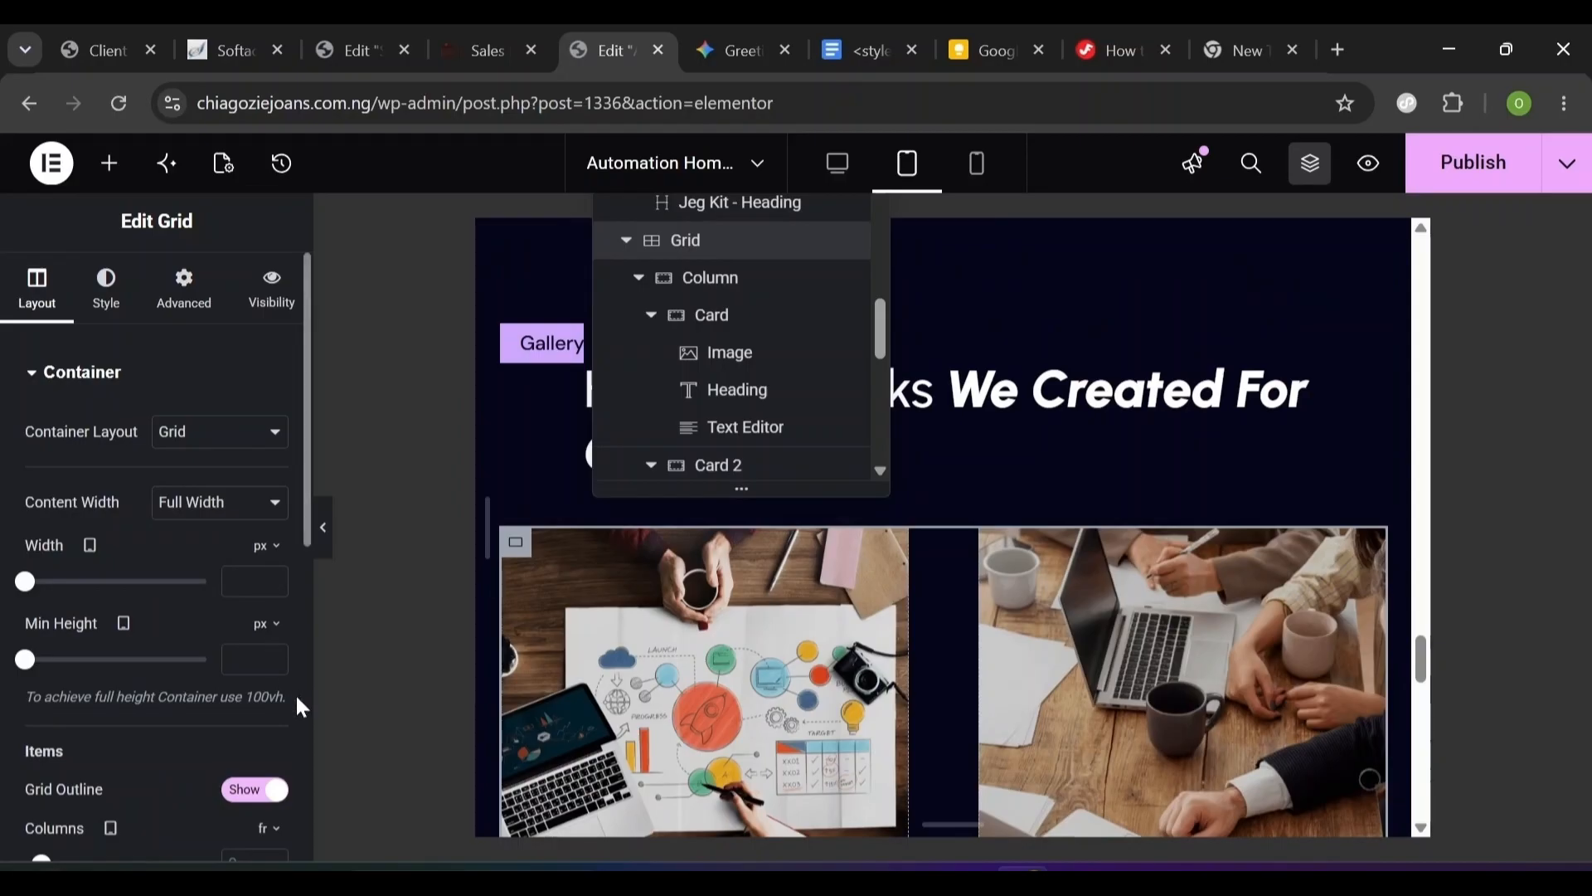
{"action": "scroll", "coordinate": [296, 695], "scroll_direction": "down", "scroll_amount": 7}
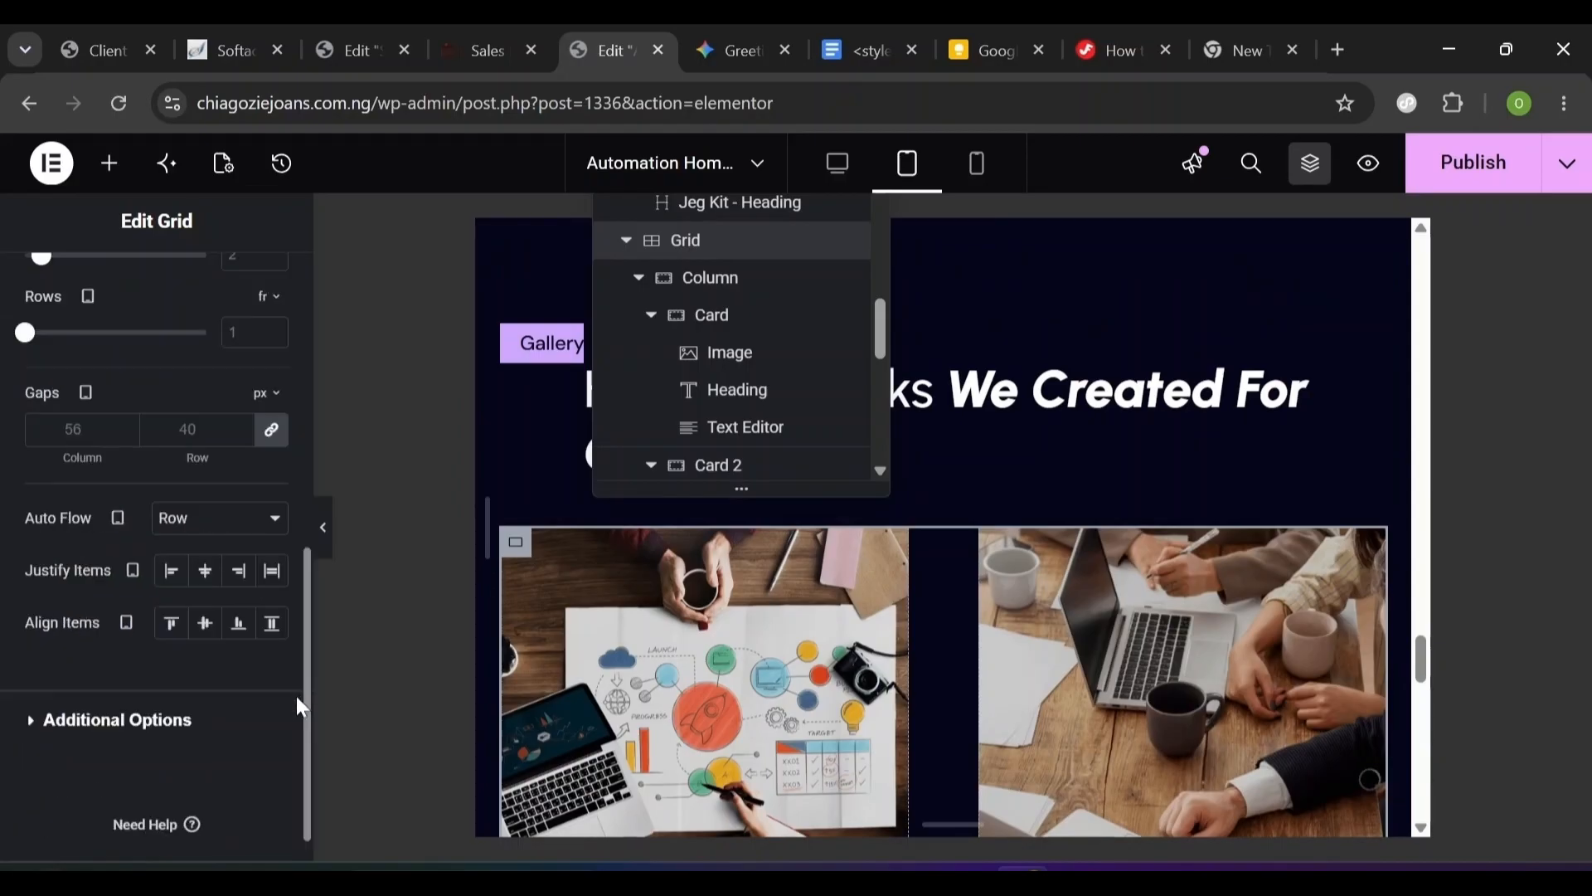
{"action": "left_click", "coordinate": [276, 430]}
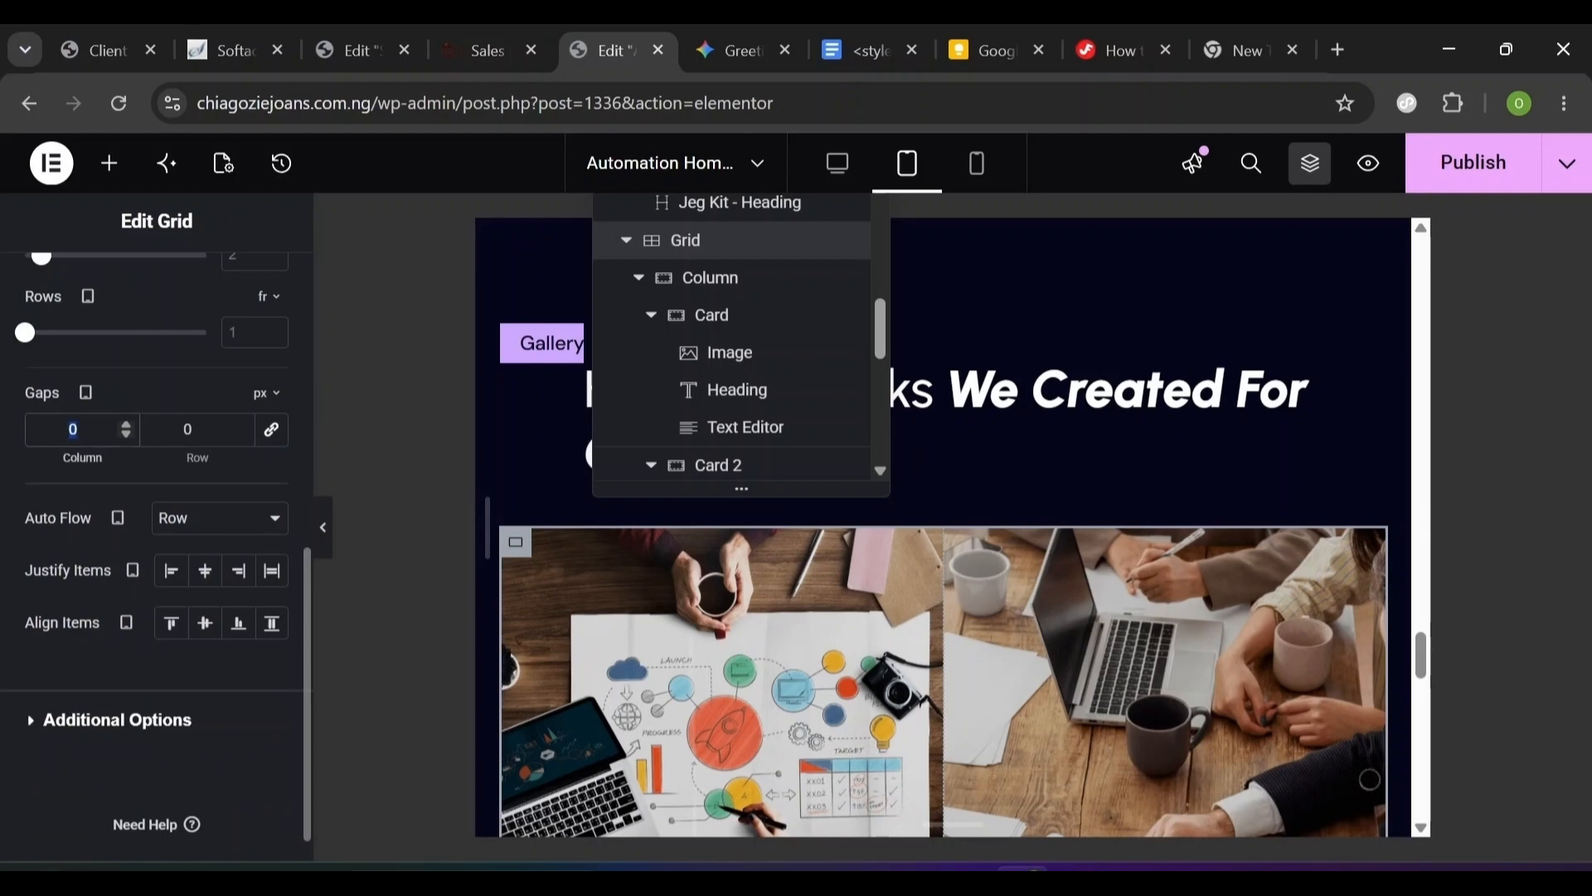
{"action": "type", "text": "40"}
{"action": "key", "text": "Tab"}
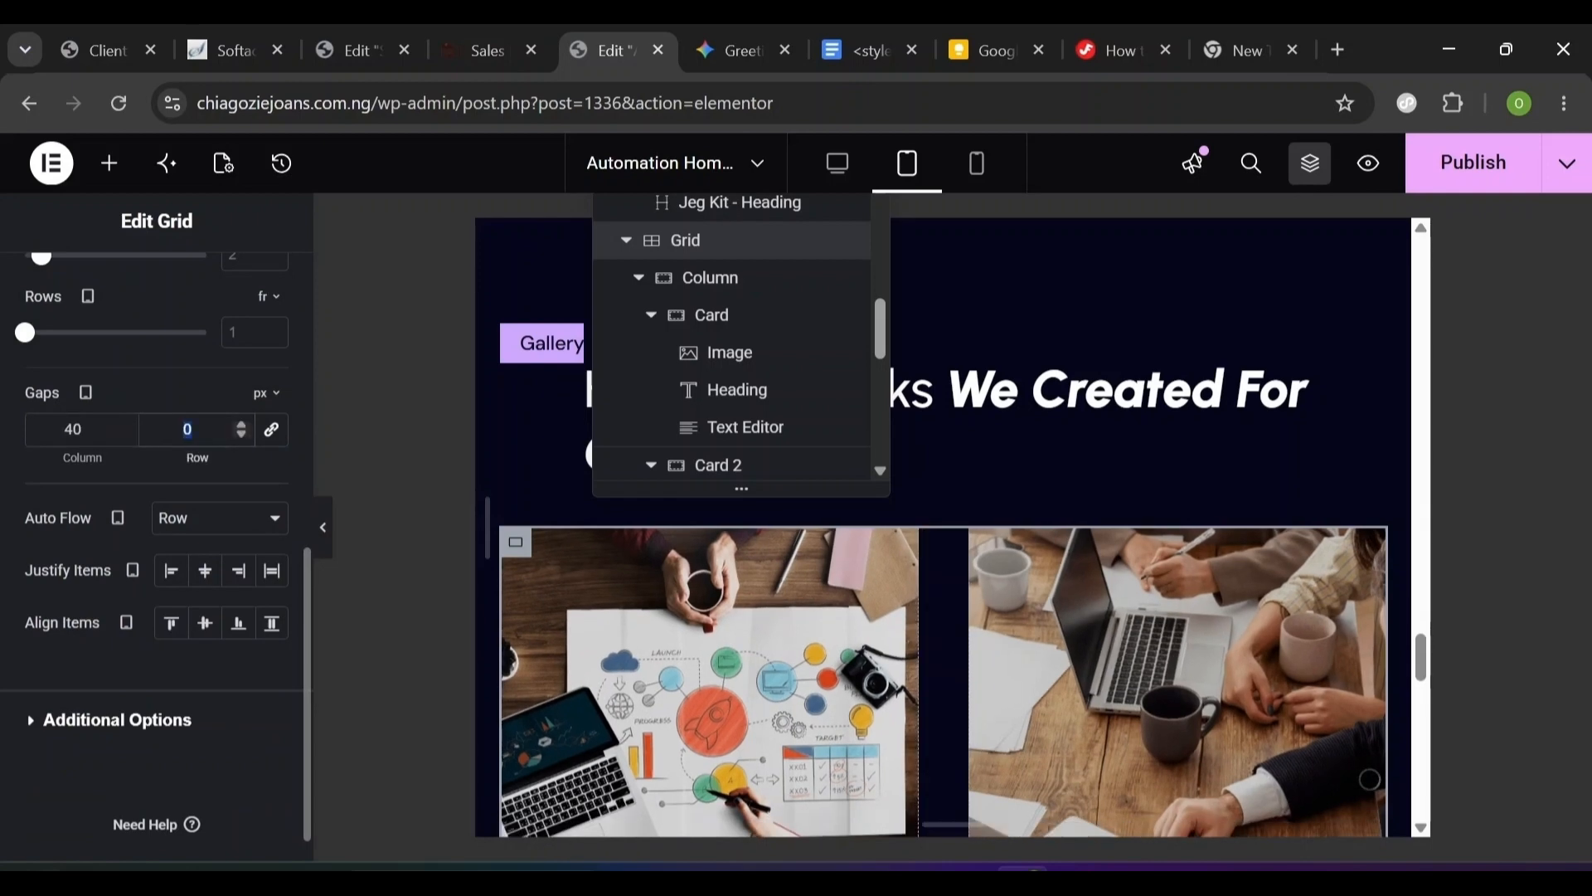
{"action": "scroll", "coordinate": [943, 528], "scroll_direction": "down", "scroll_amount": 5}
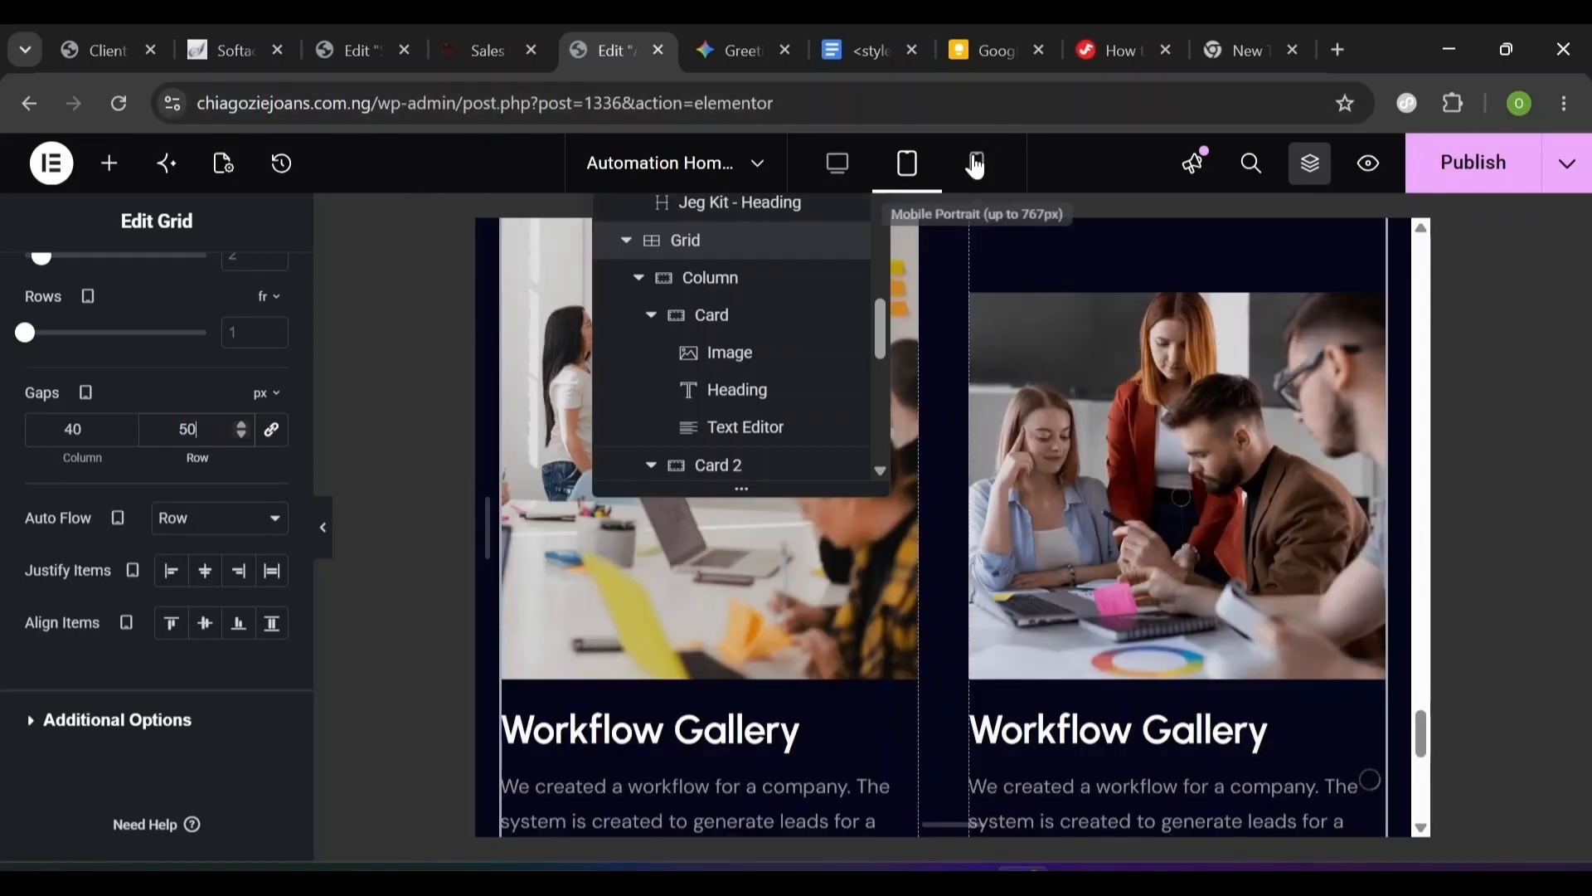
{"action": "left_click", "coordinate": [976, 166]}
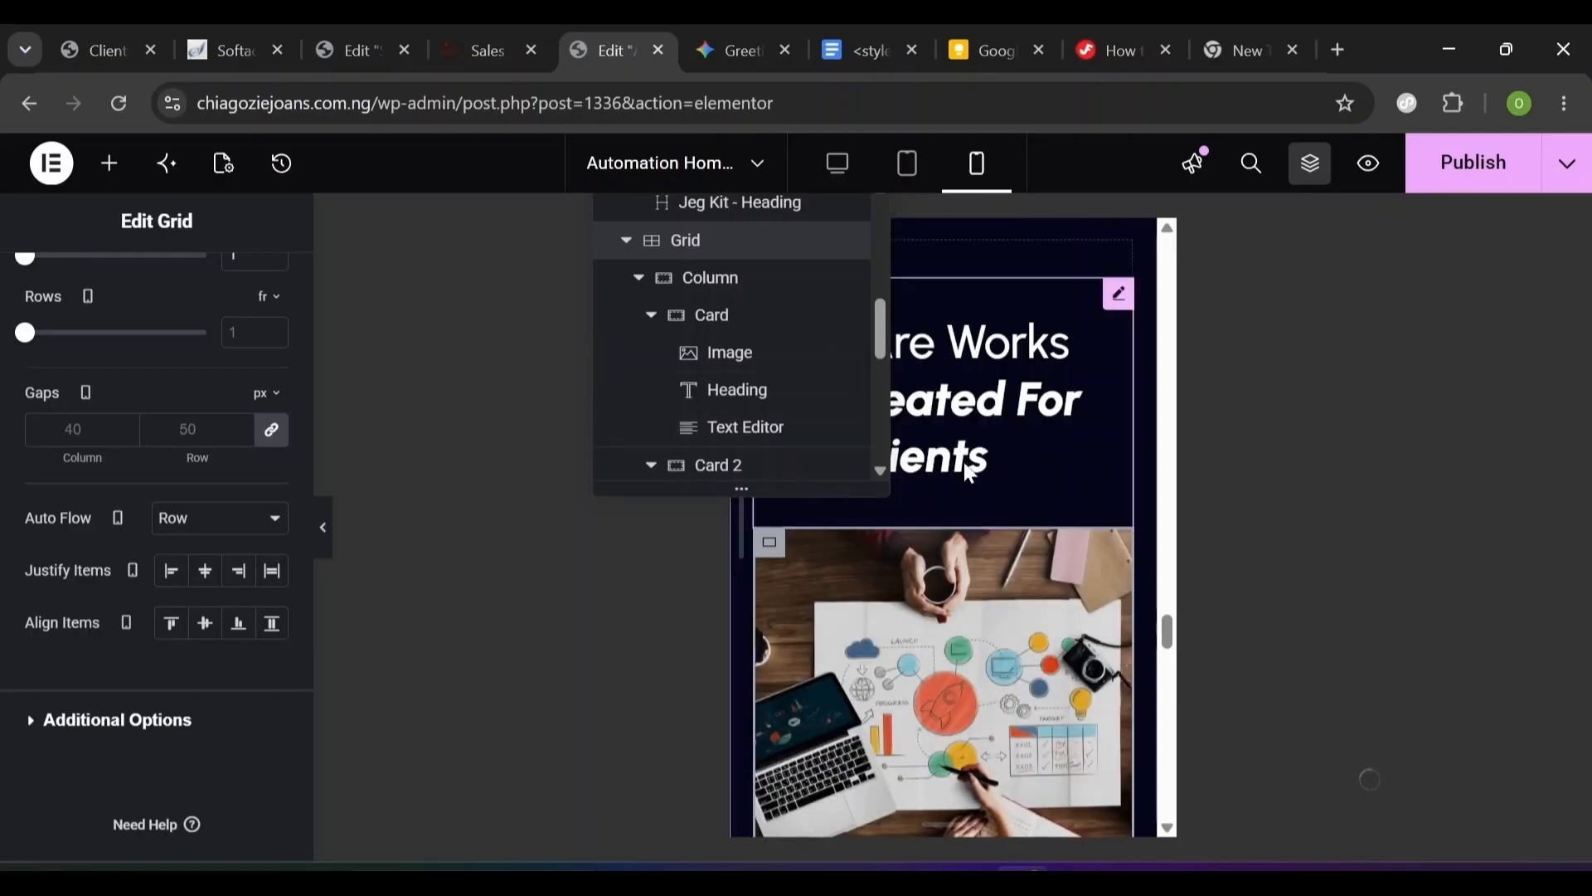
- Set the 'Here Are Works' heading's main title font size to 32 px
{"action": "left_click", "coordinate": [993, 437]}
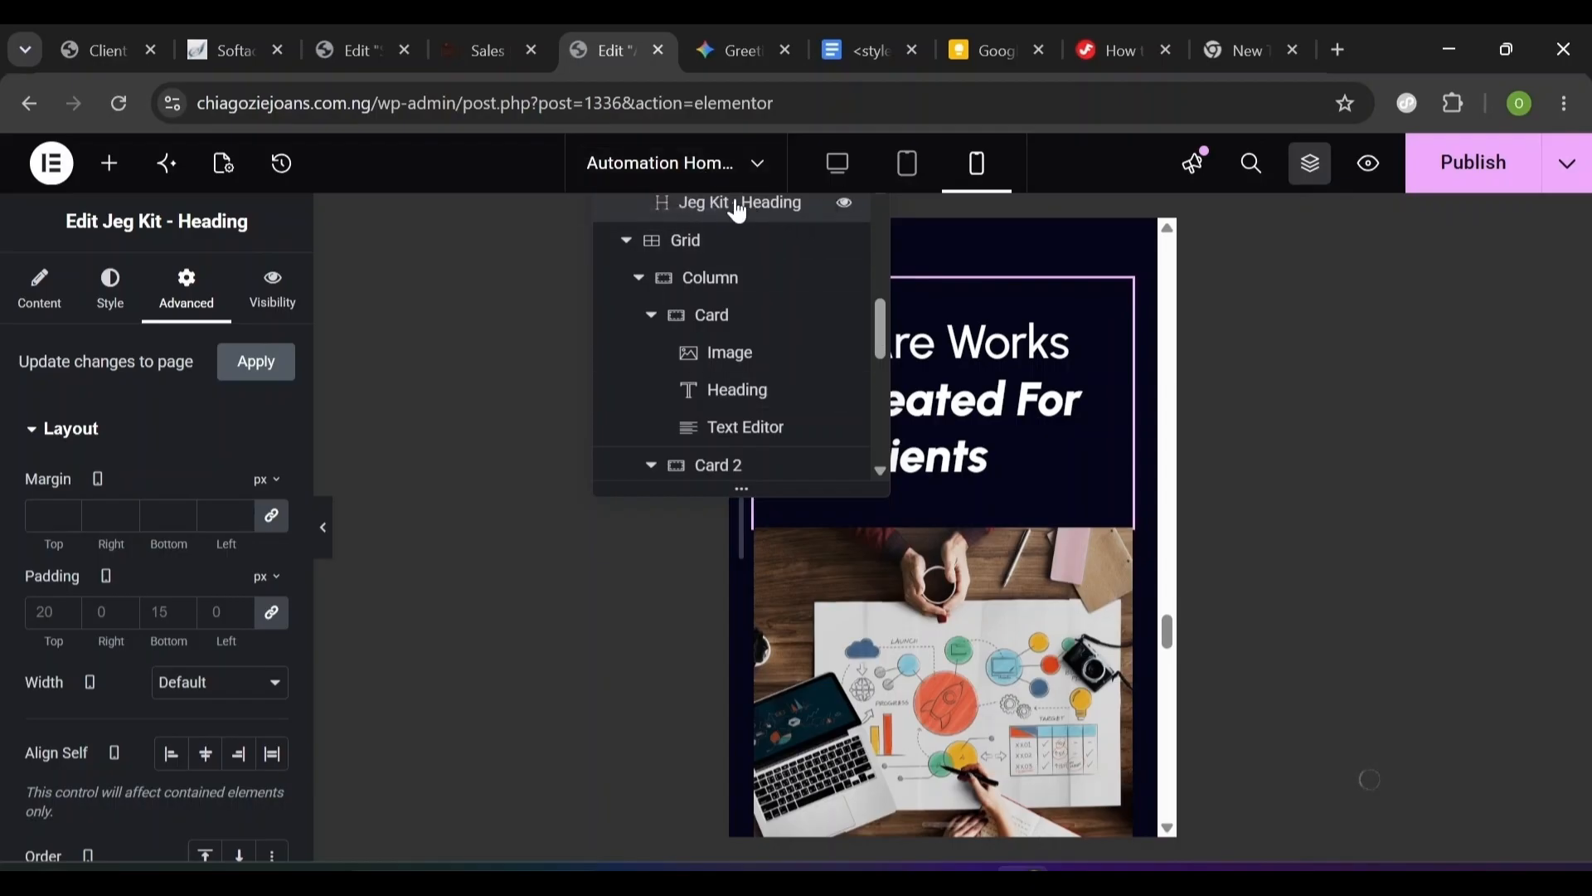
{"action": "scroll", "coordinate": [879, 240], "scroll_direction": "up", "scroll_amount": 3}
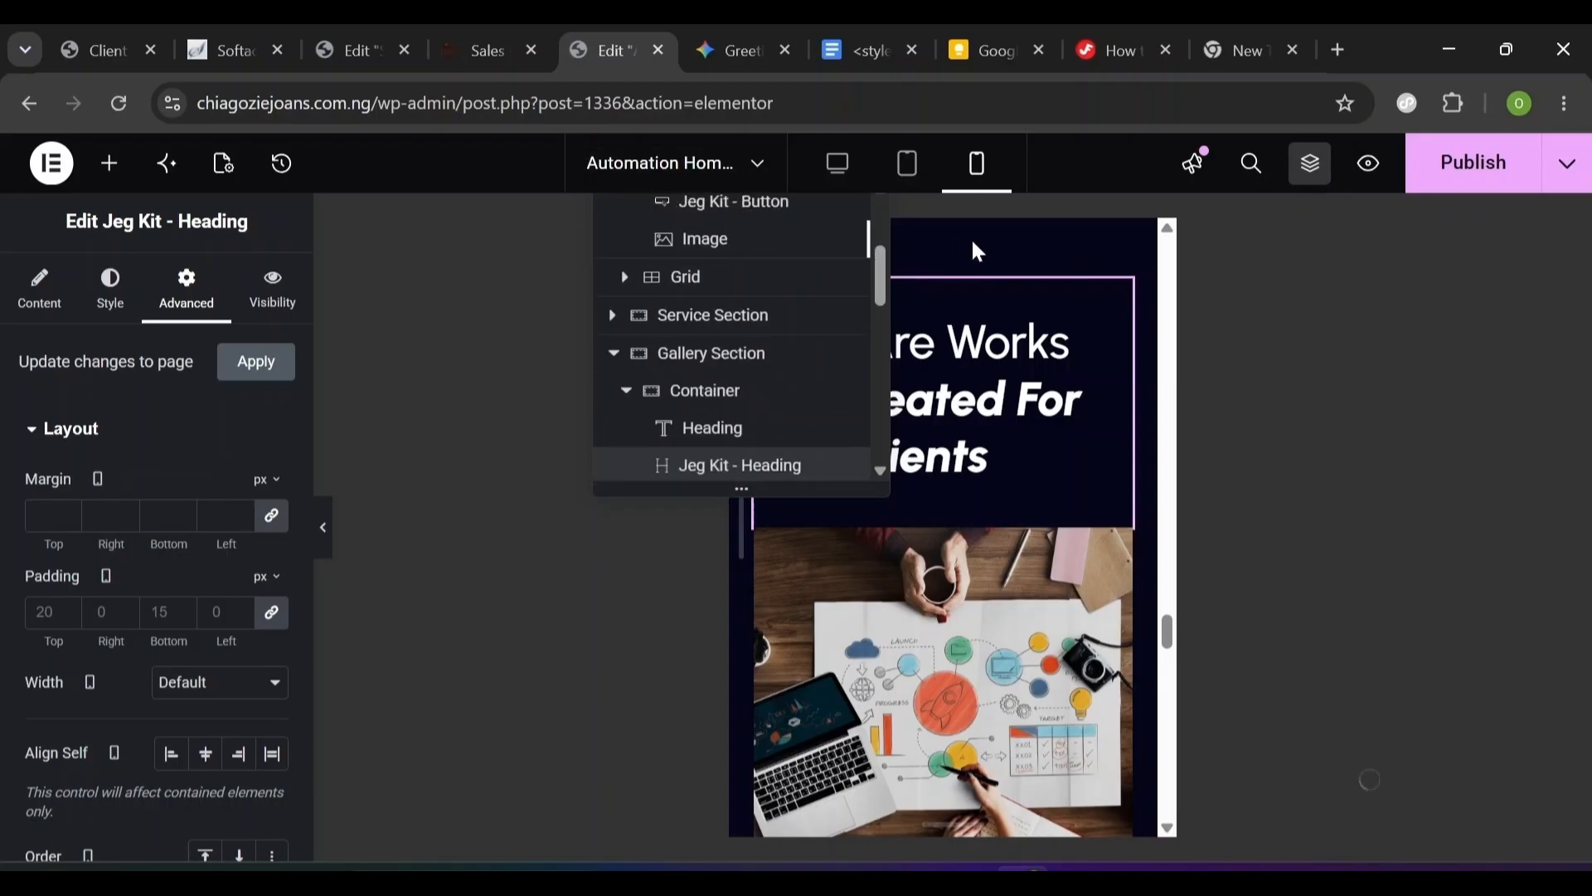
{"action": "left_click", "coordinate": [1311, 163]}
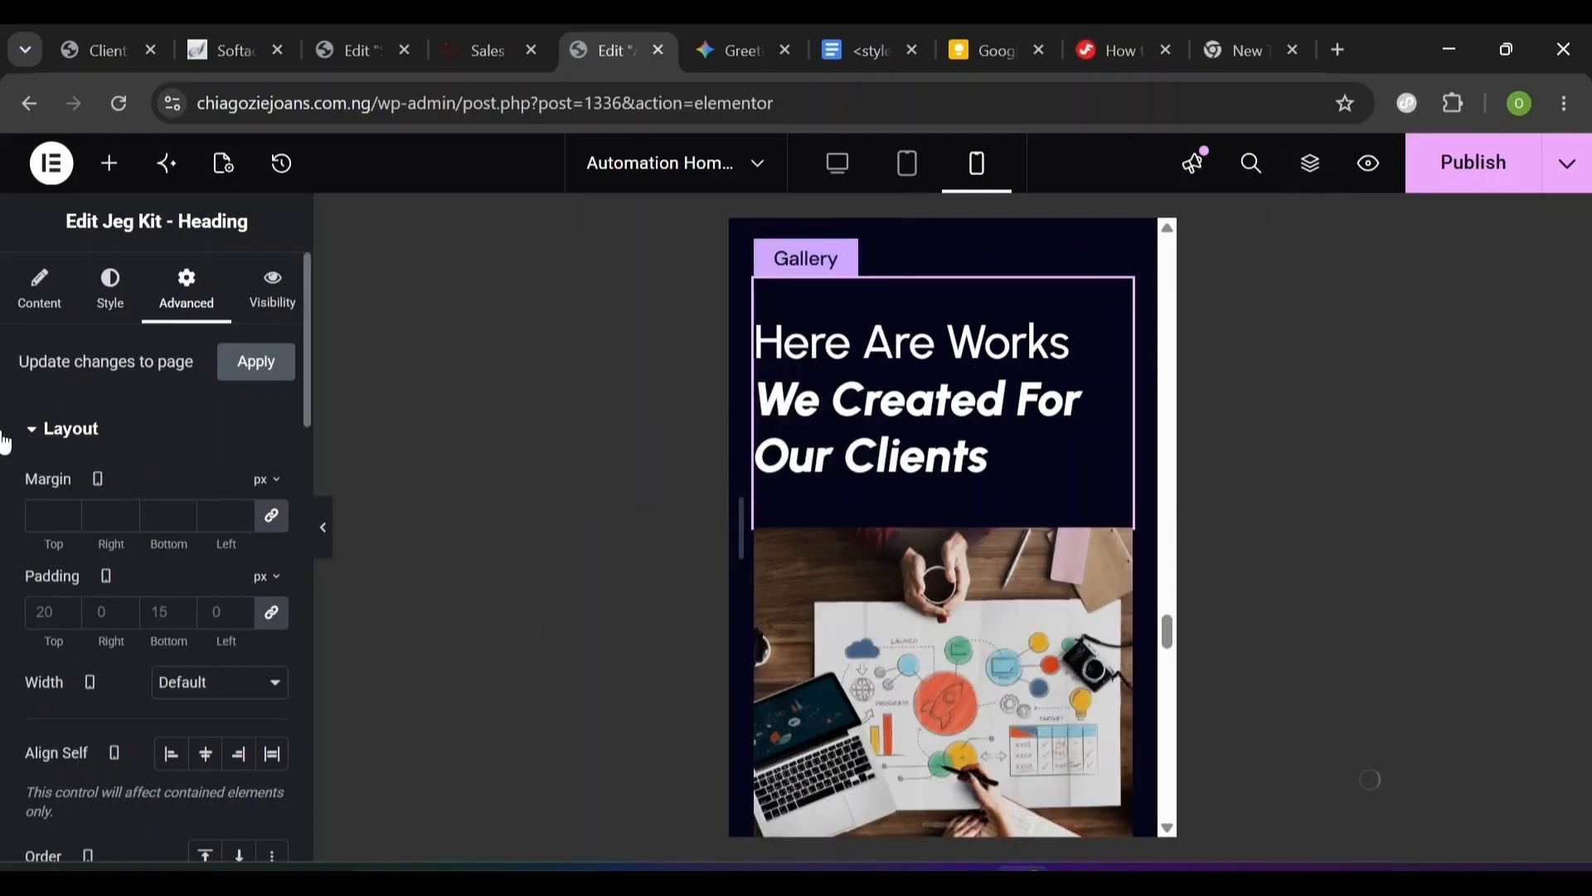
{"action": "left_click", "coordinate": [114, 306]}
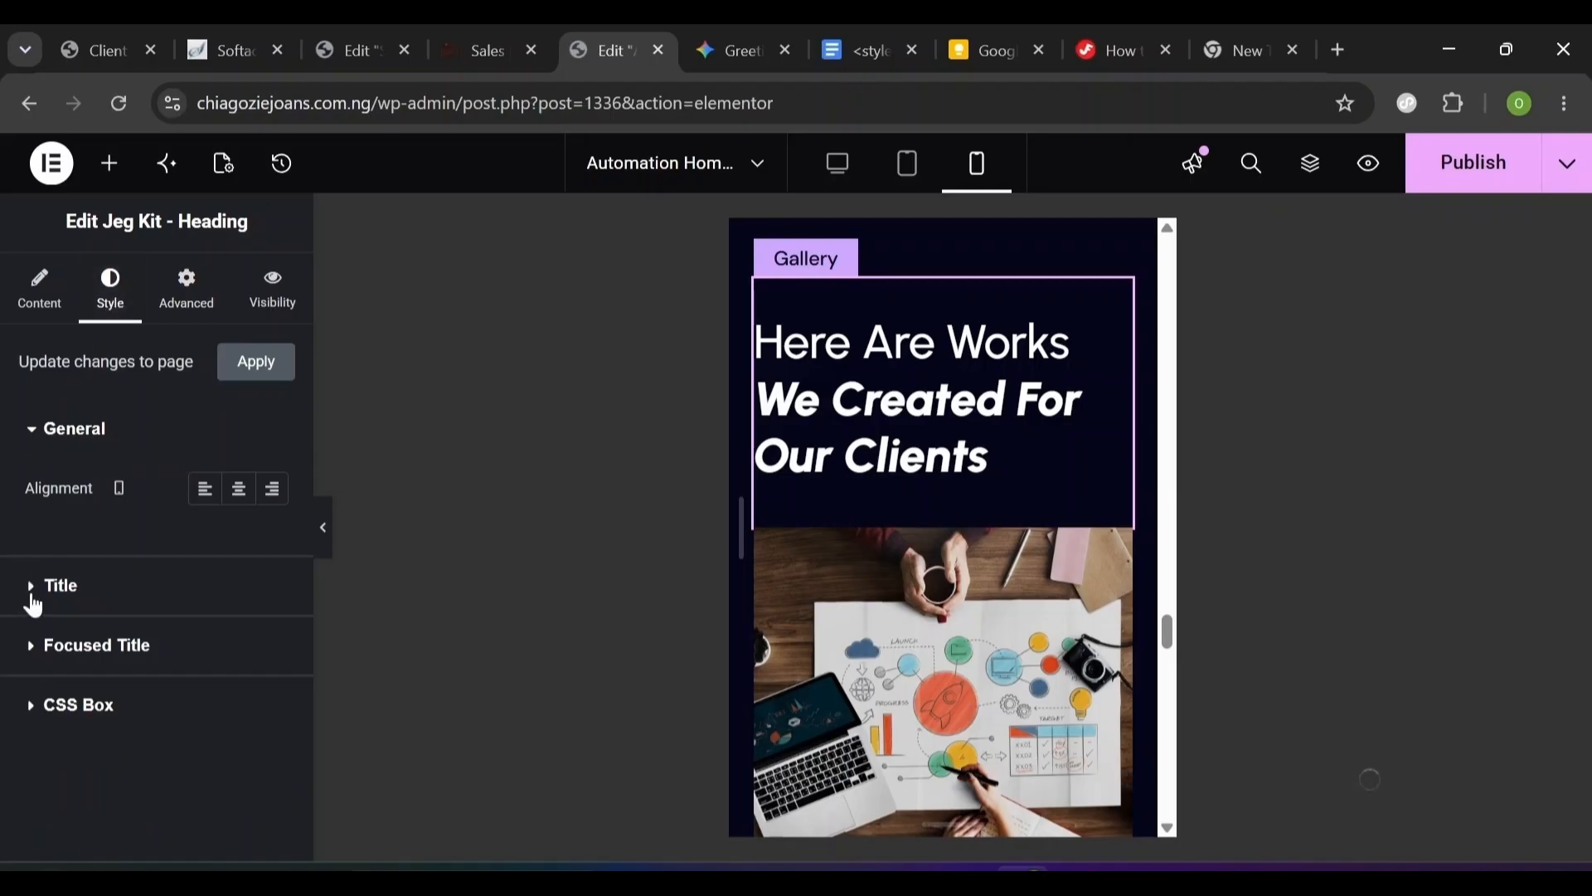
{"action": "left_click", "coordinate": [33, 600]}
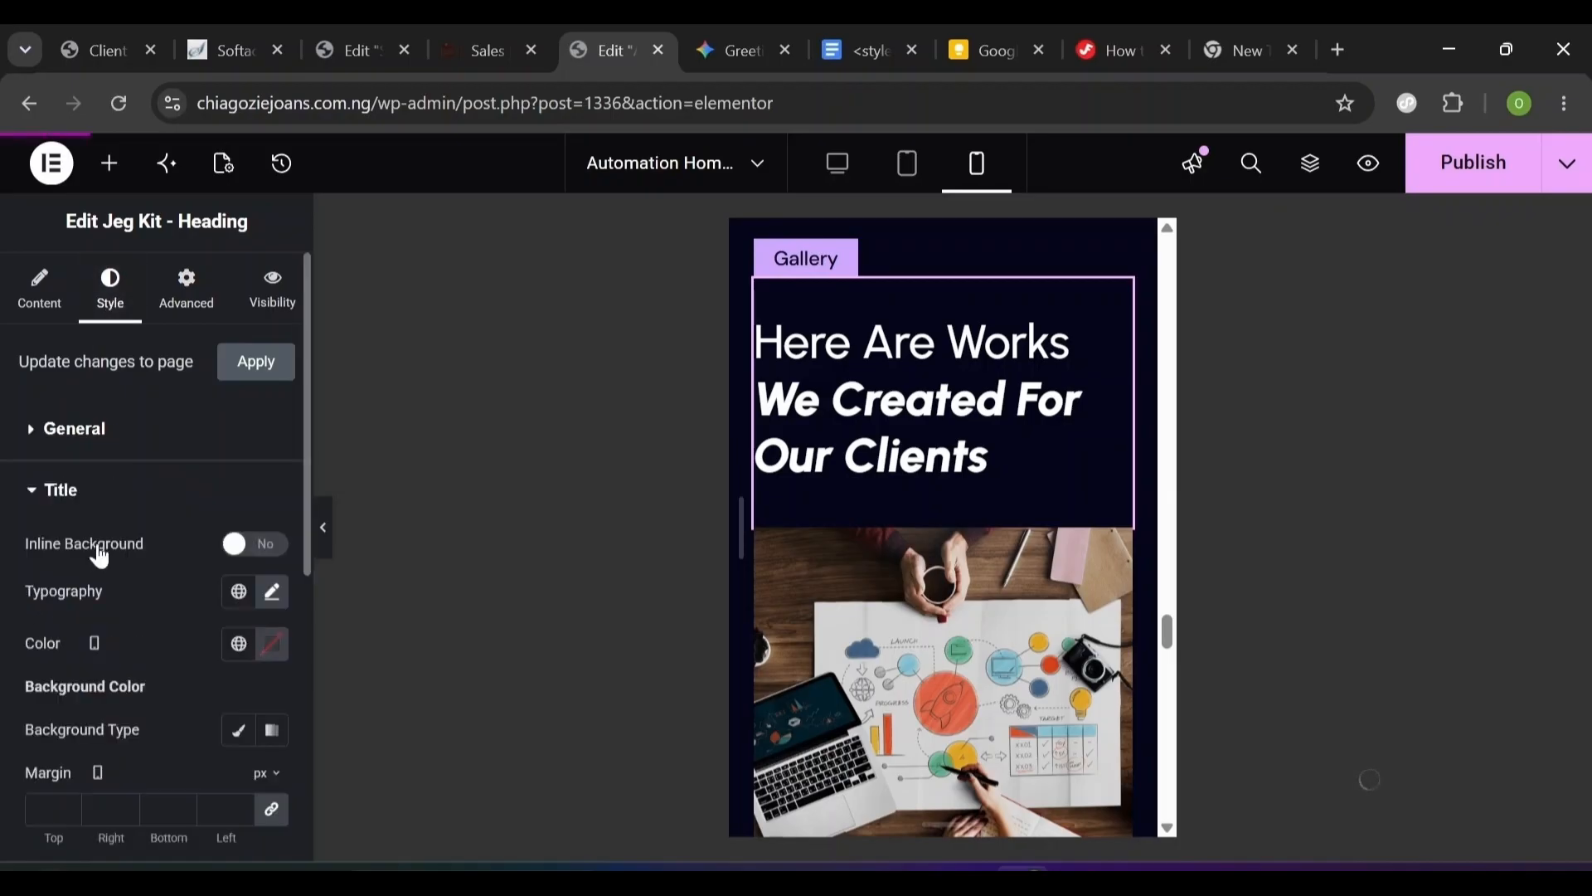
{"action": "left_click", "coordinate": [271, 593]}
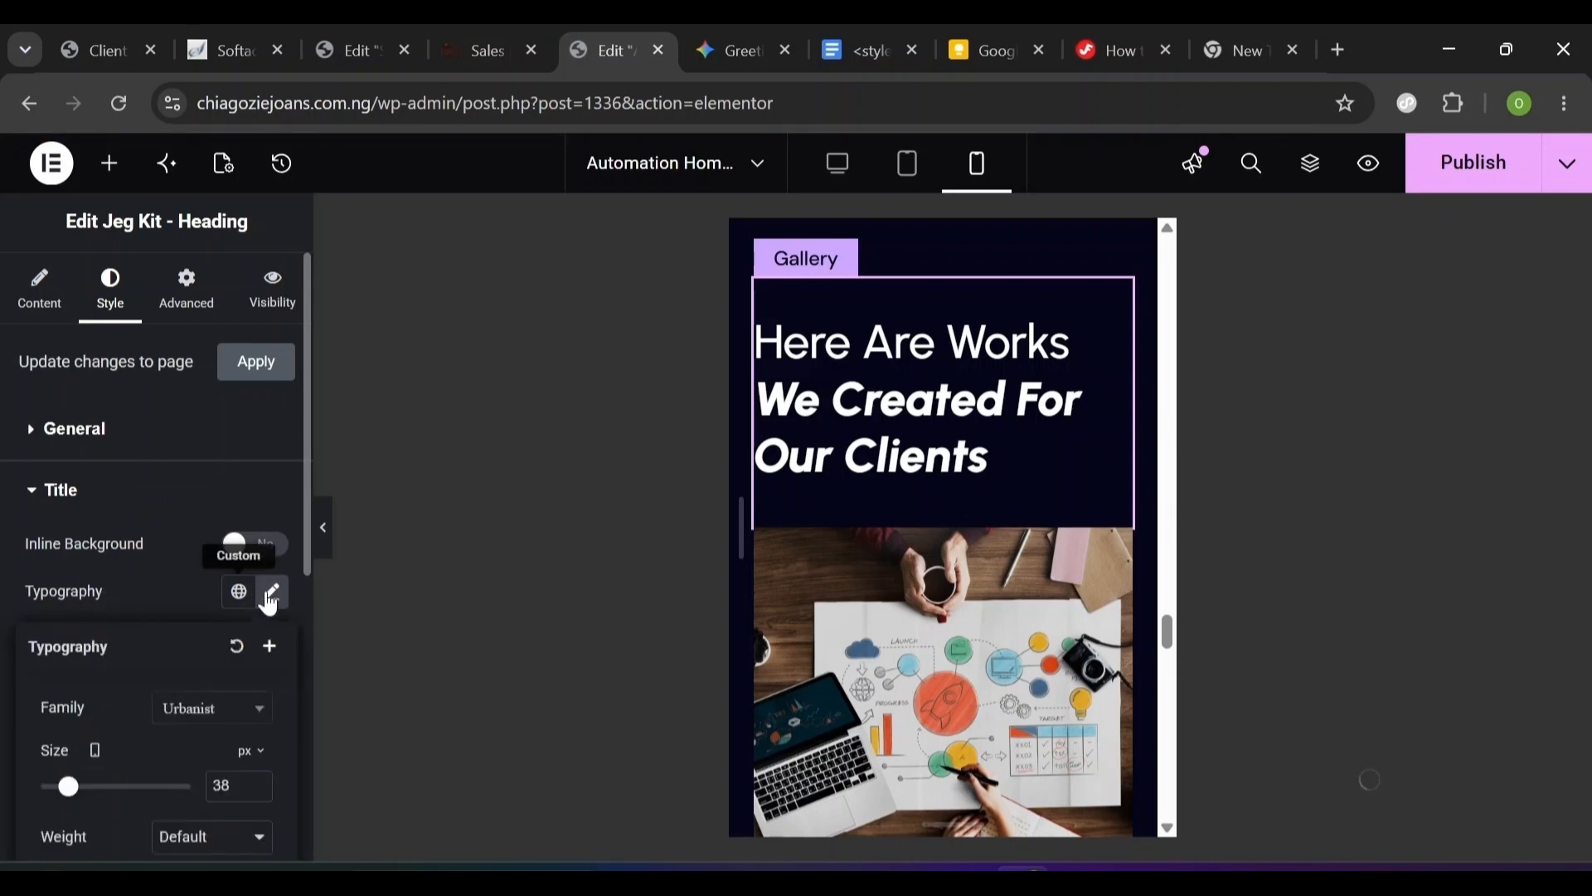
{"action": "left_click", "coordinate": [271, 593]}
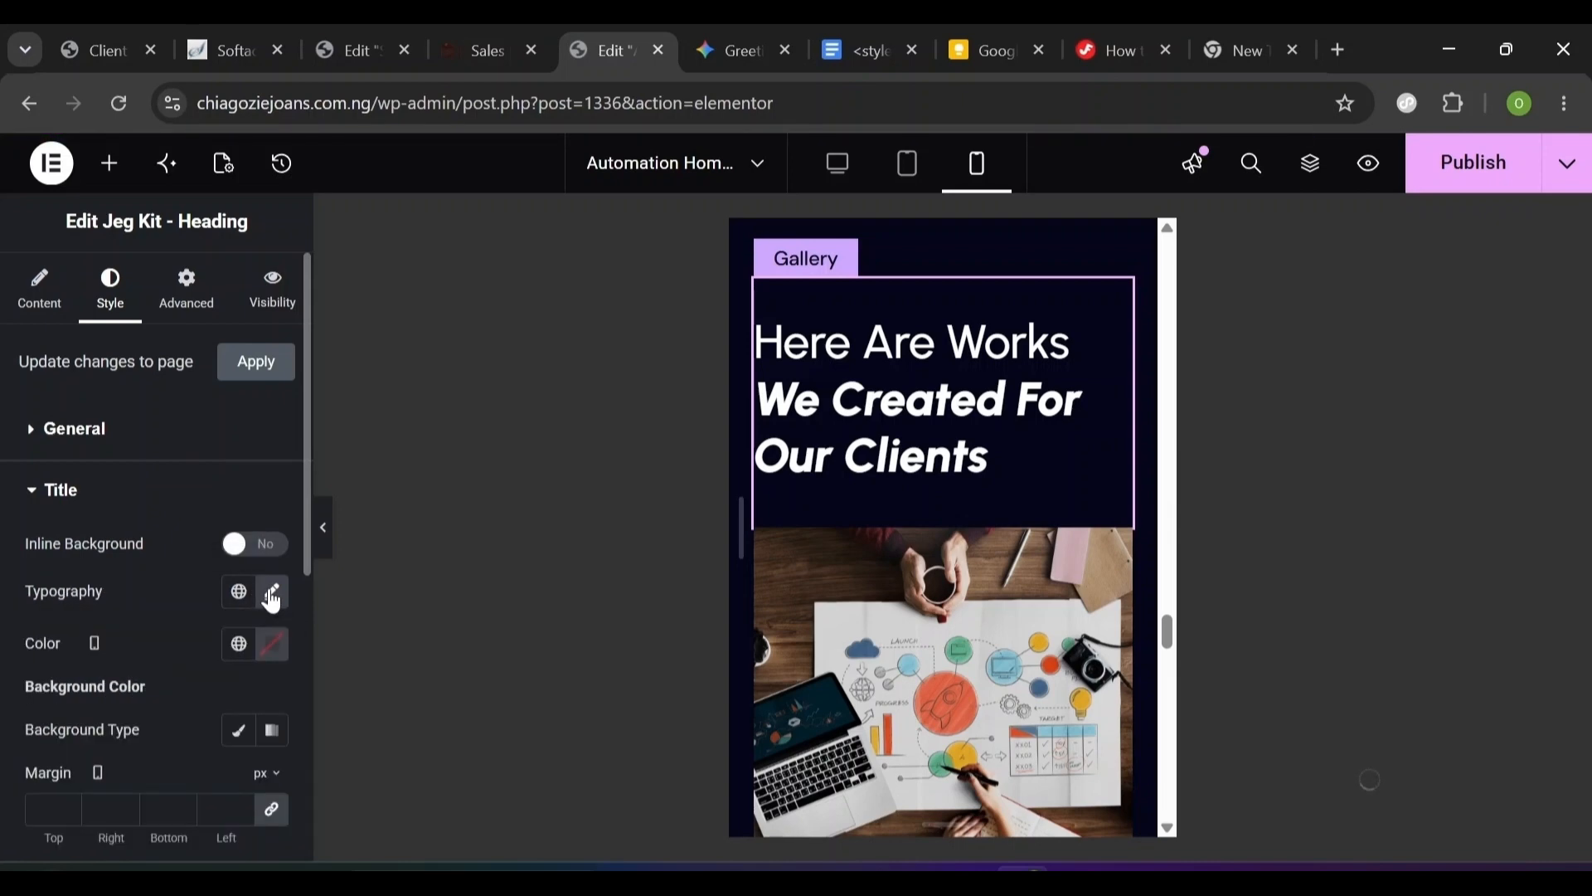
{"action": "left_click", "coordinate": [271, 596]}
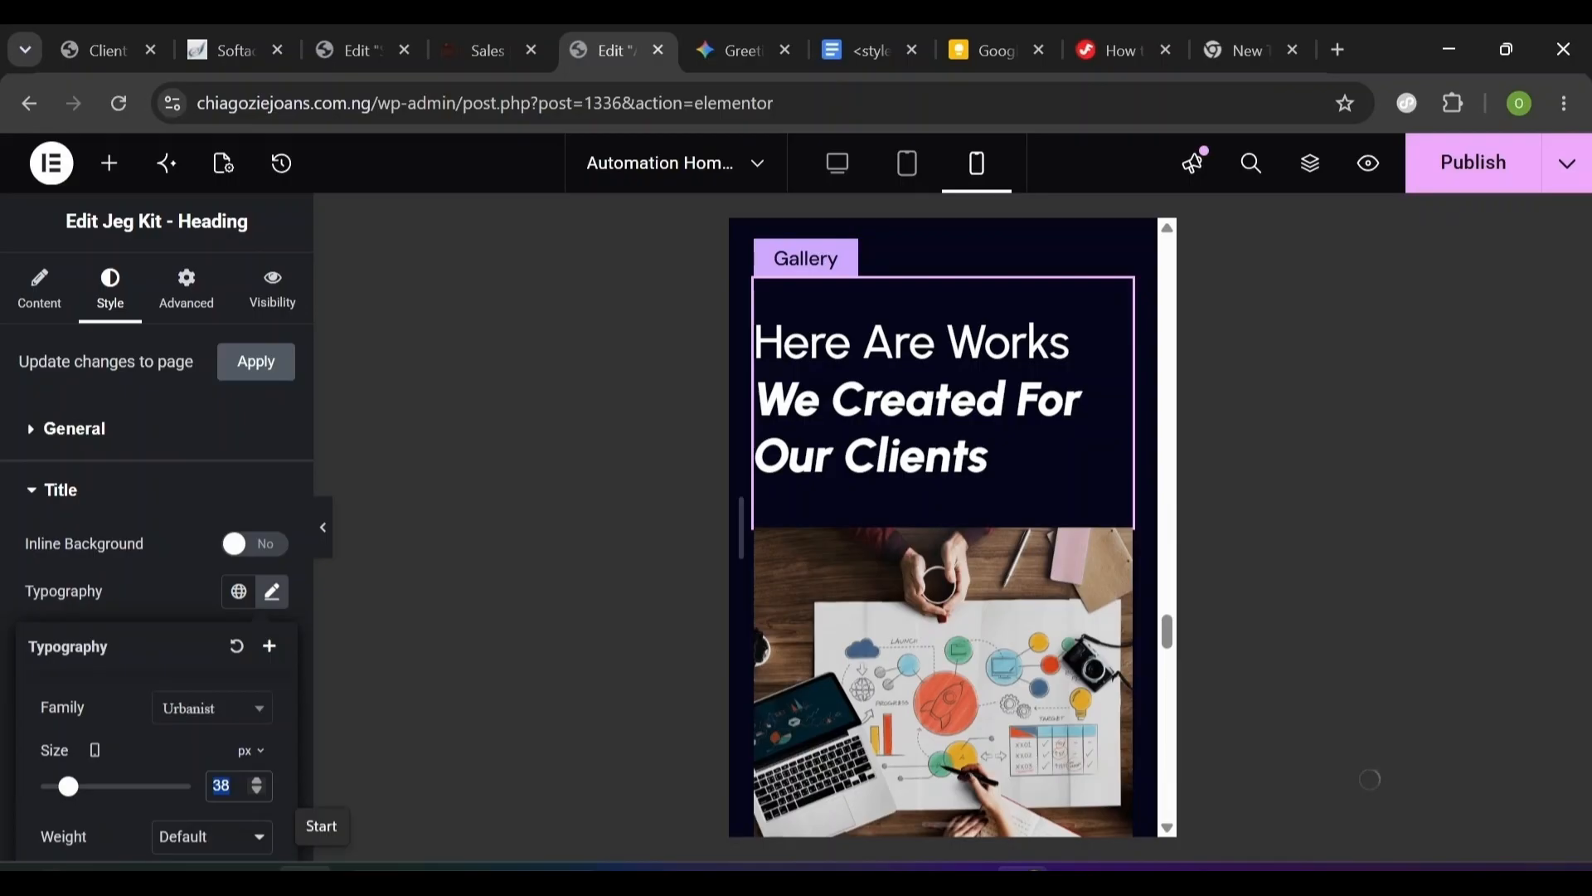
{"action": "type", "text": "32"}
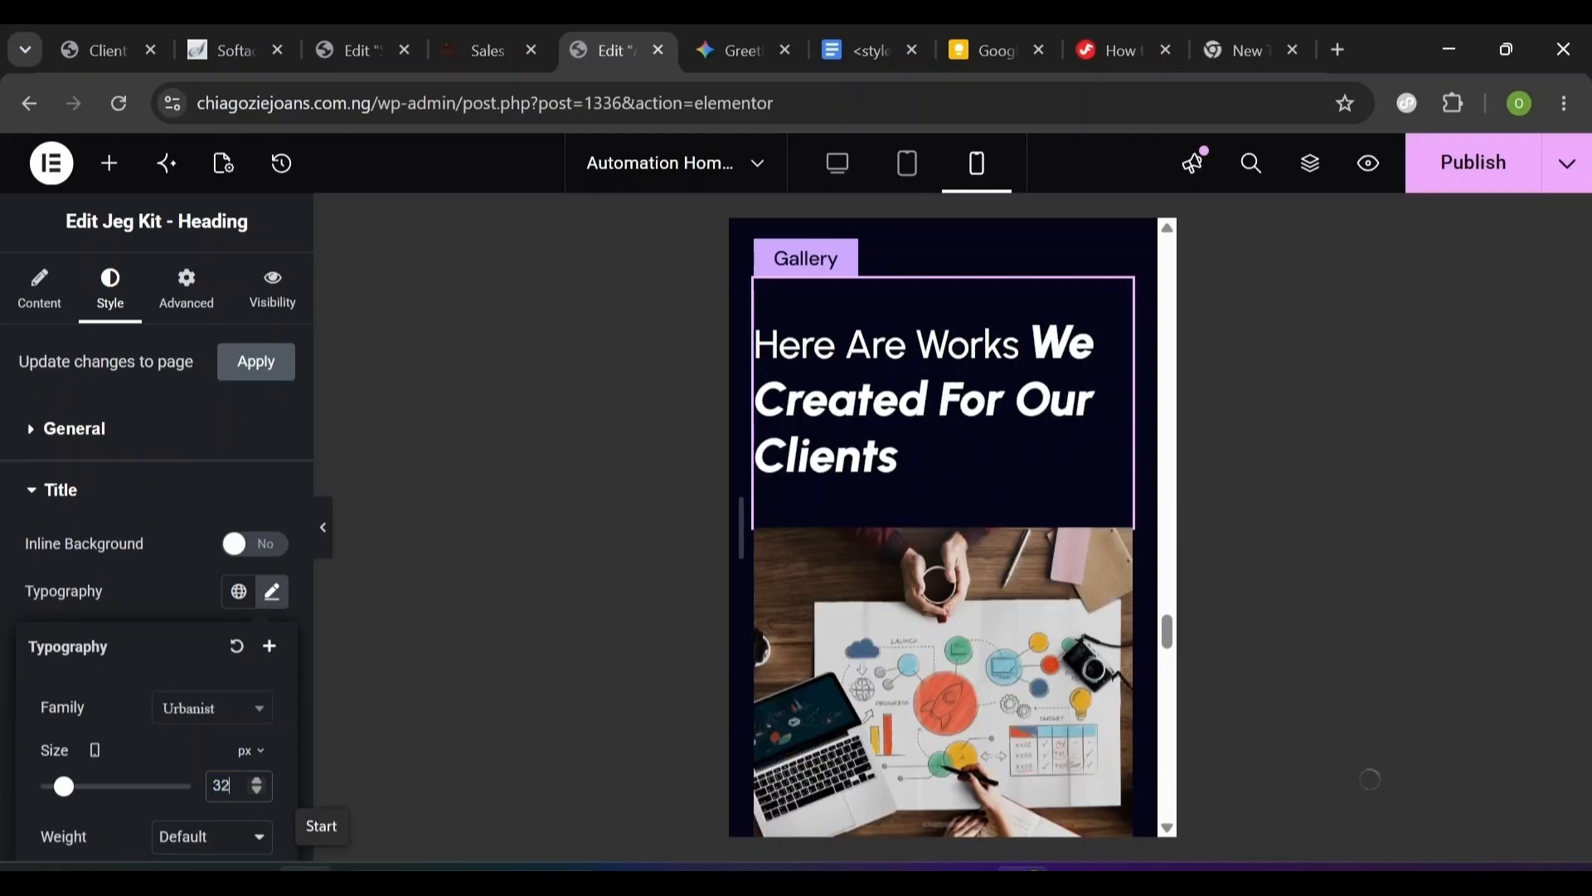
- Reduce the Focused Title words 'We Created For Our Clients' from 38 to 32 px
{"action": "left_click", "coordinate": [142, 516]}
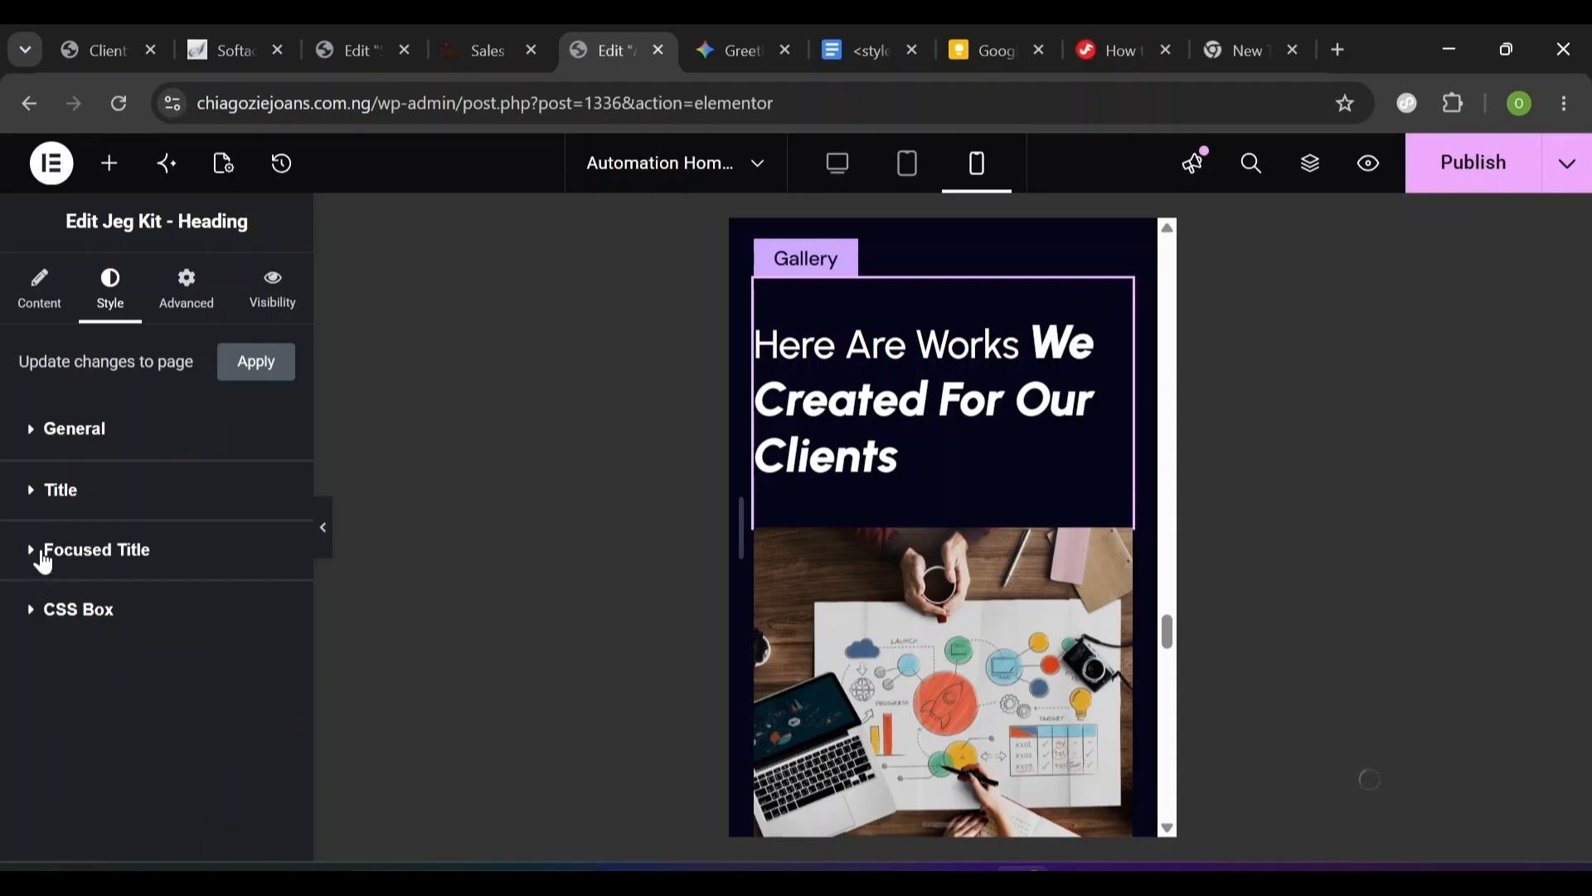
{"action": "left_click", "coordinate": [45, 557]}
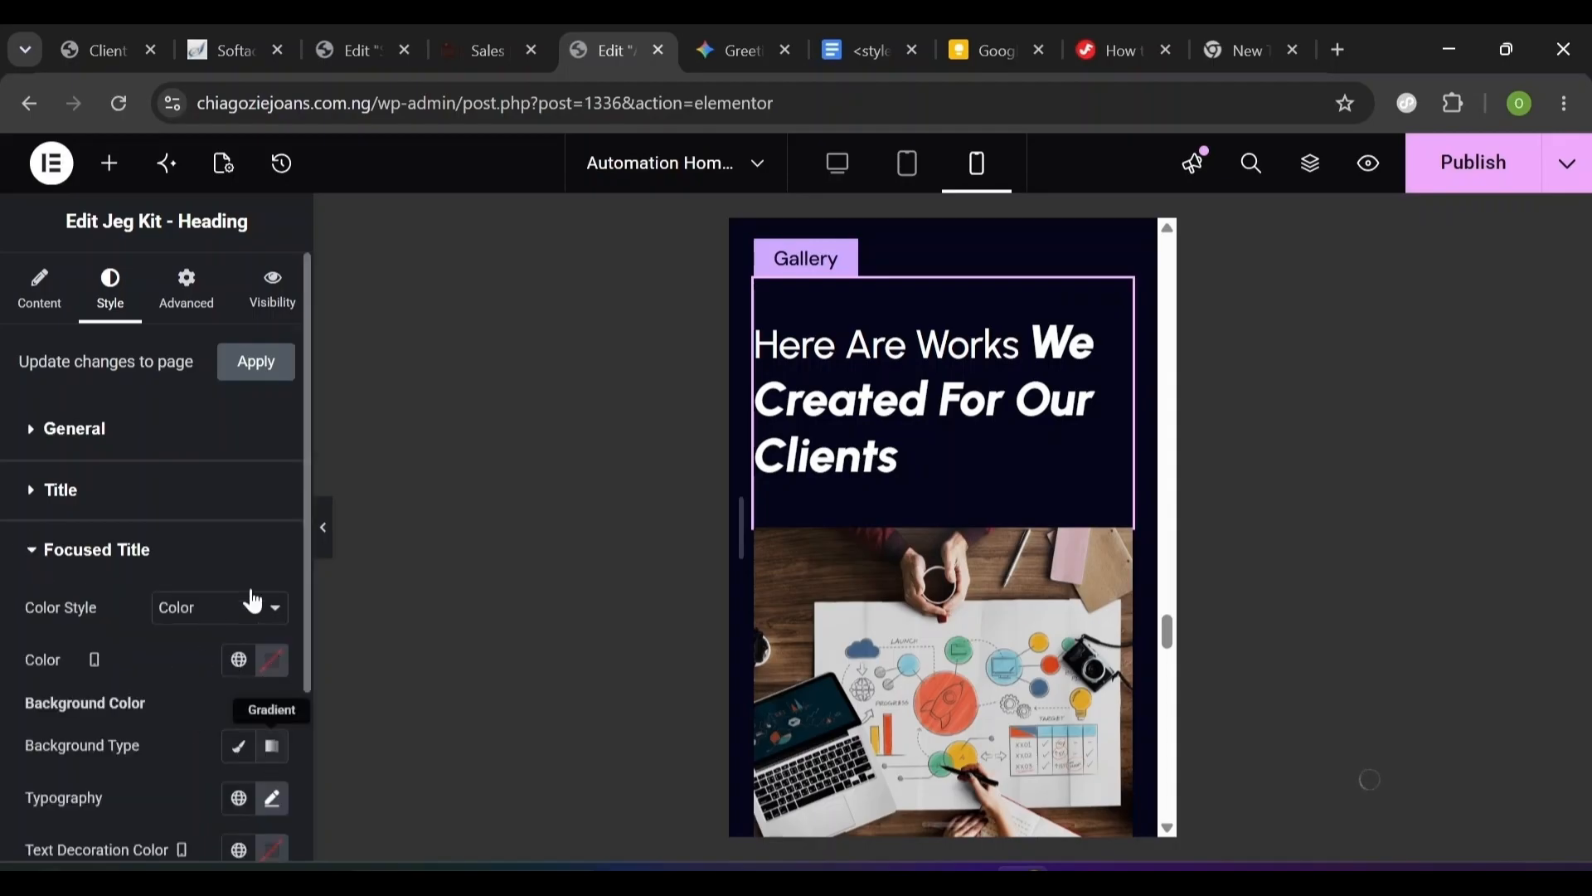
{"action": "left_click", "coordinate": [274, 804]}
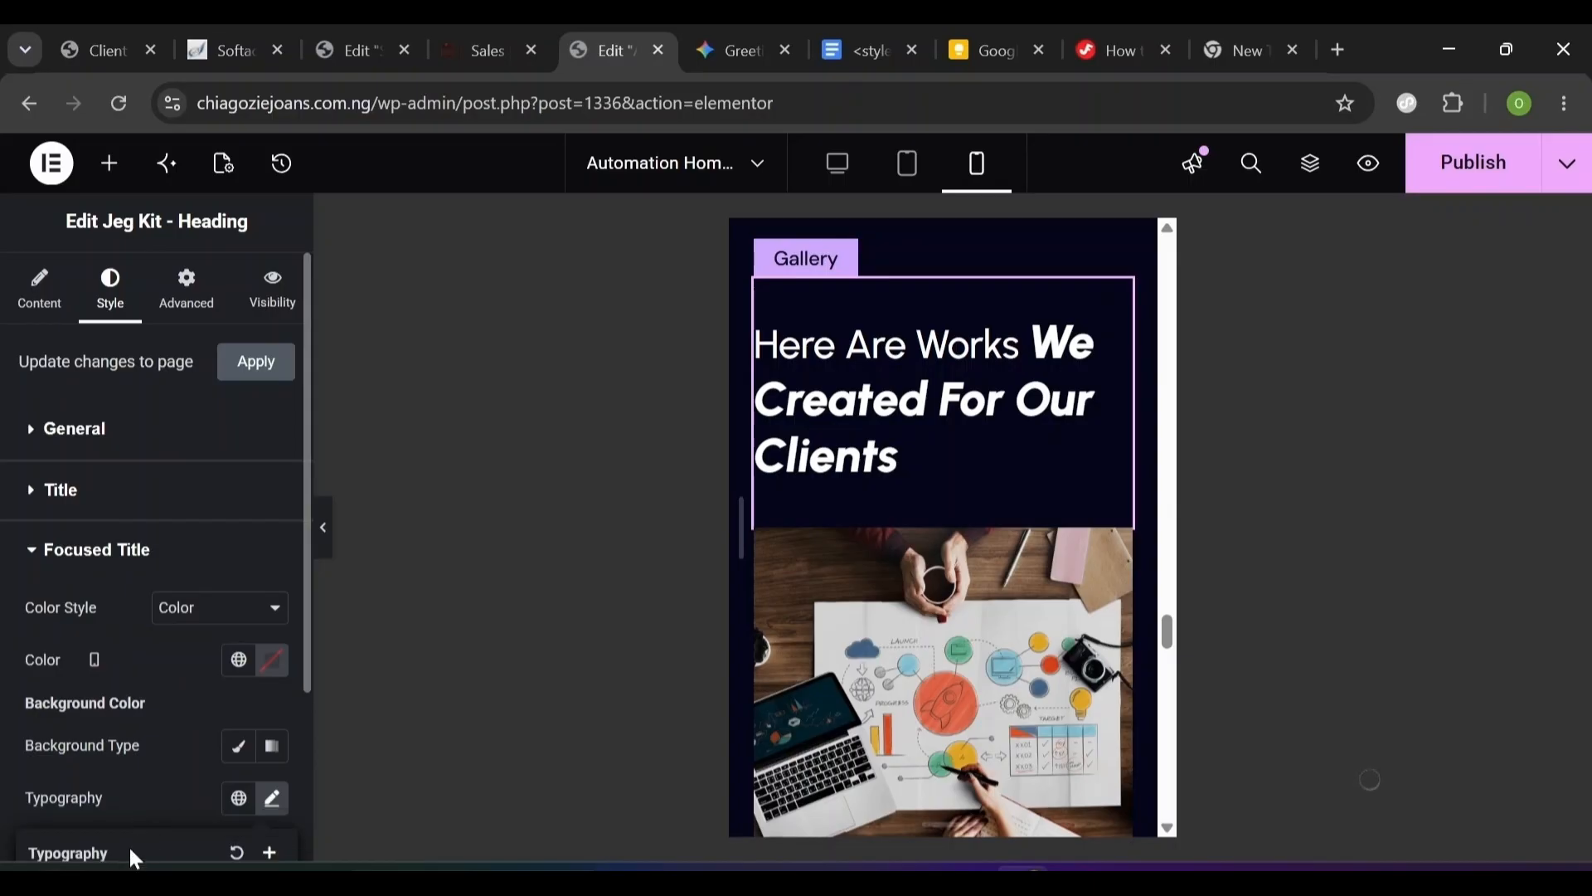
{"action": "scroll", "coordinate": [131, 850], "scroll_direction": "down", "scroll_amount": 4}
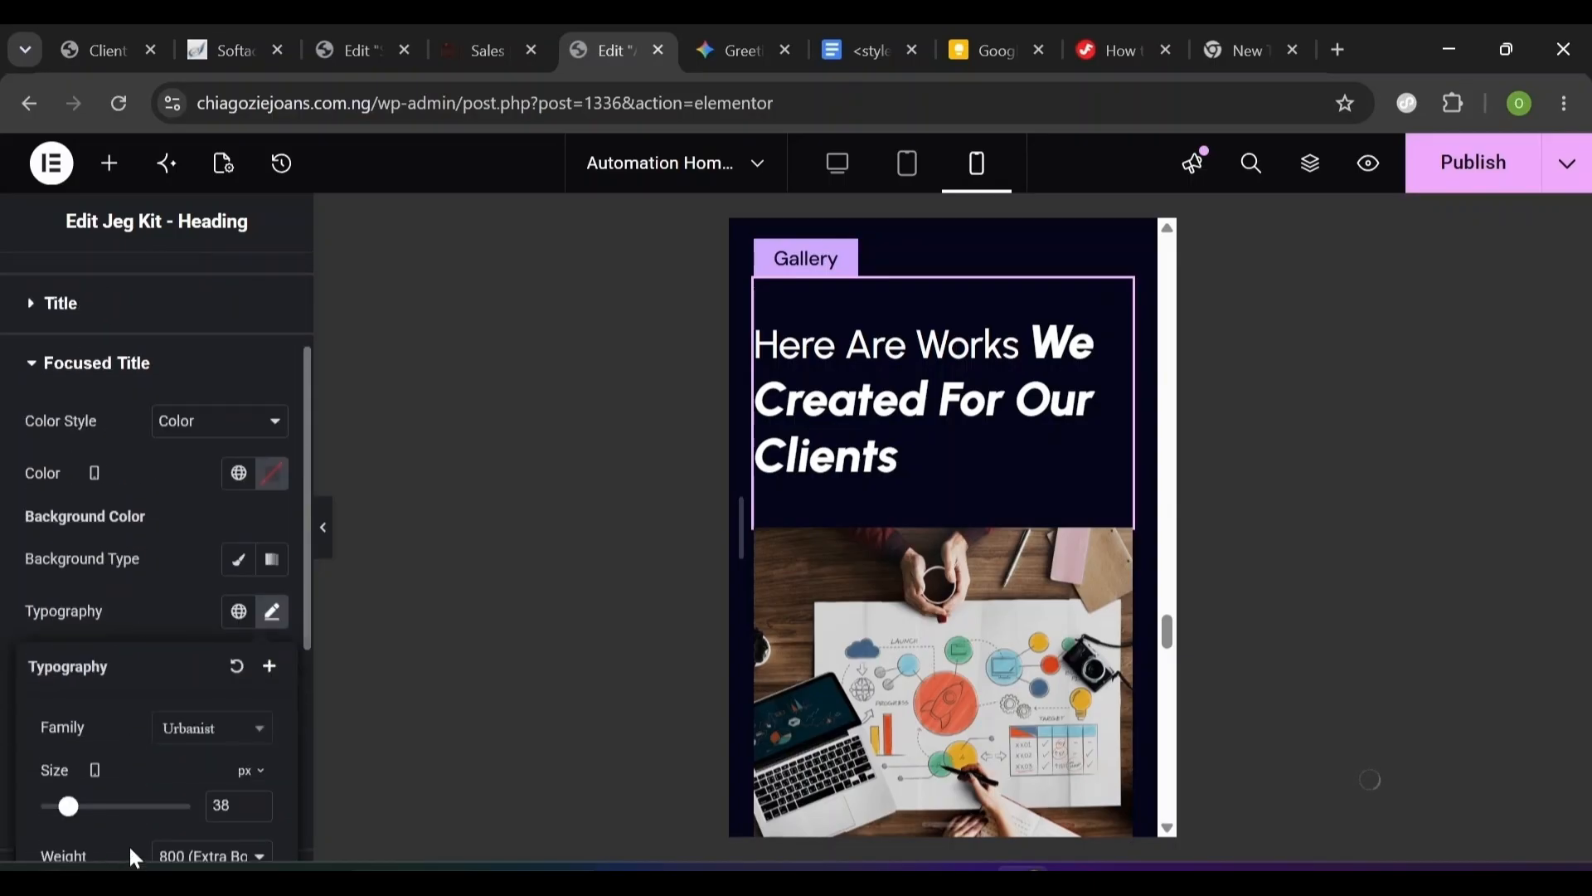
{"action": "scroll", "coordinate": [131, 854], "scroll_direction": "down", "scroll_amount": 1}
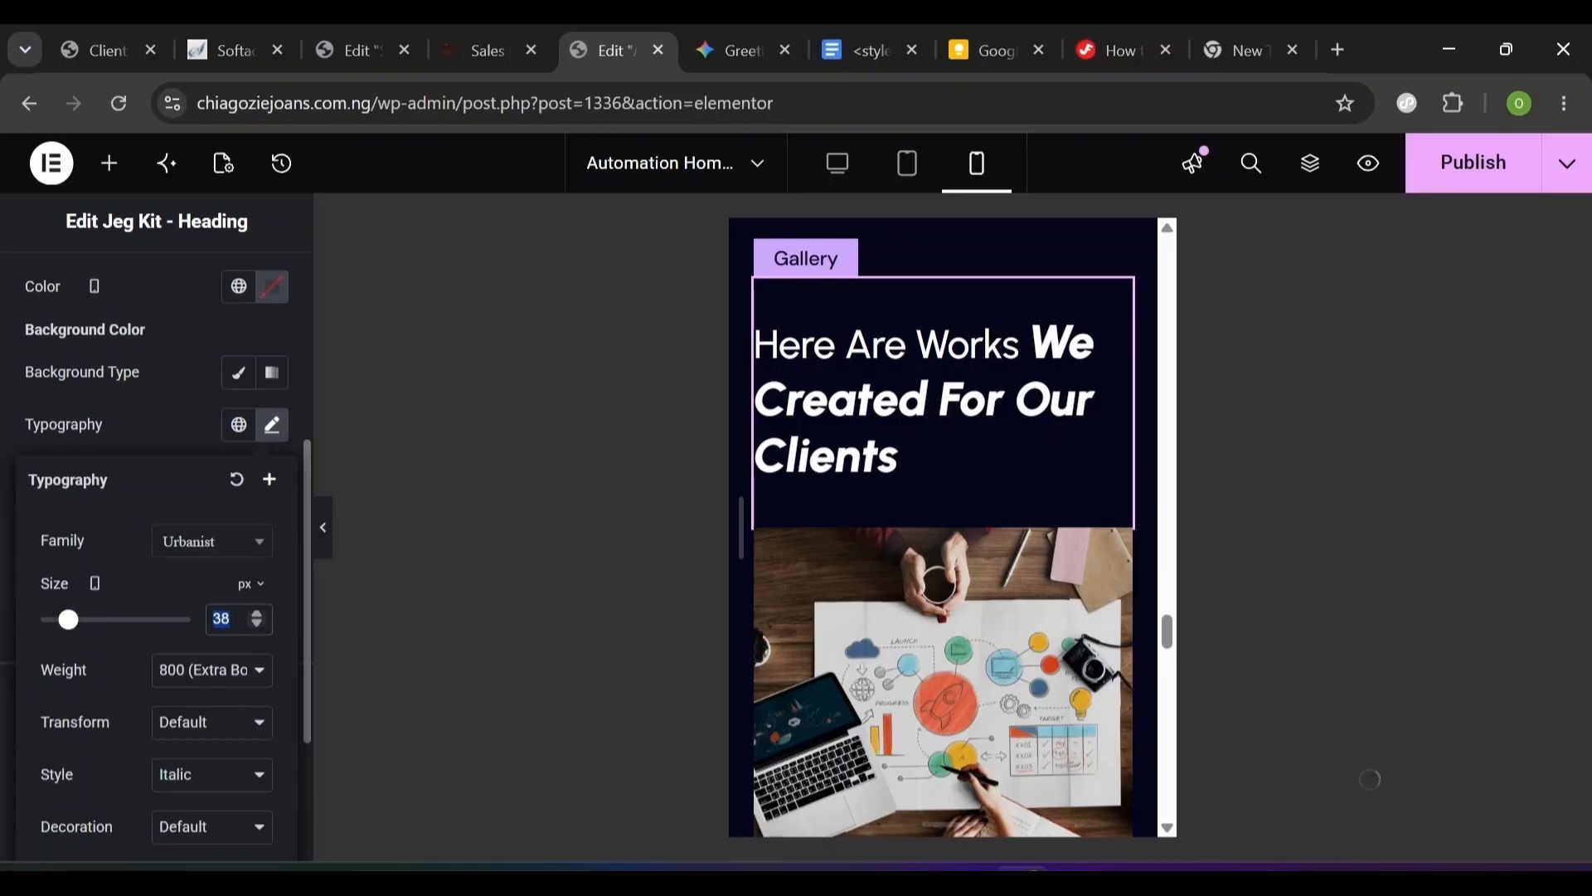
{"action": "type", "text": "32"}
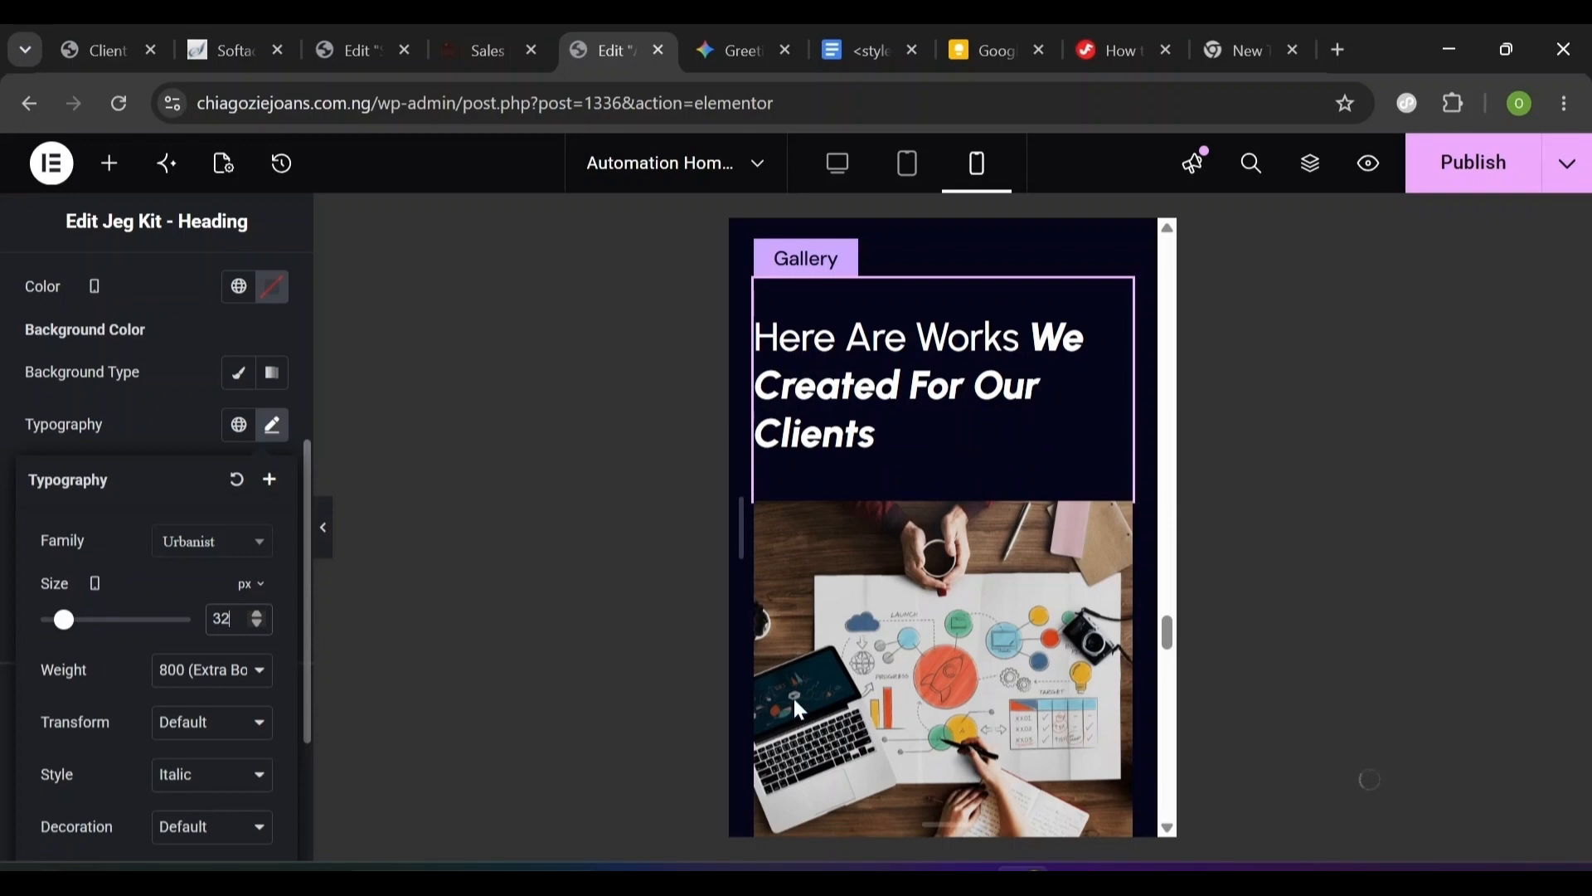
{"action": "scroll", "coordinate": [1020, 548], "scroll_direction": "down", "scroll_amount": 5}
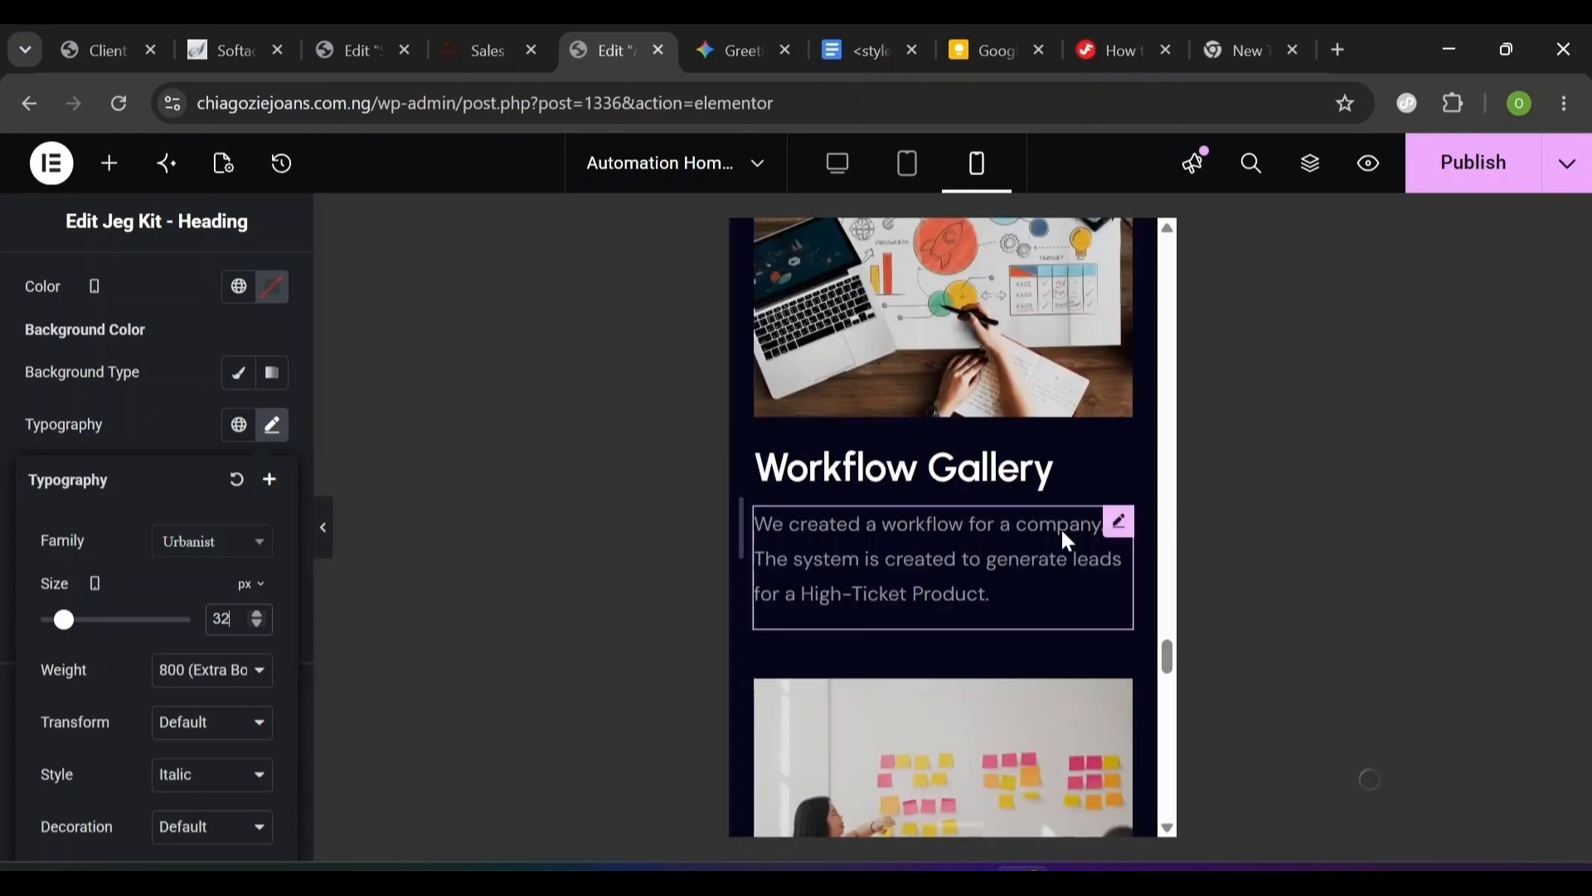
{"action": "left_click", "coordinate": [1012, 474]}
- Select the Workflow Gallery card heading via the structure navigator
{"action": "left_click", "coordinate": [1308, 166]}
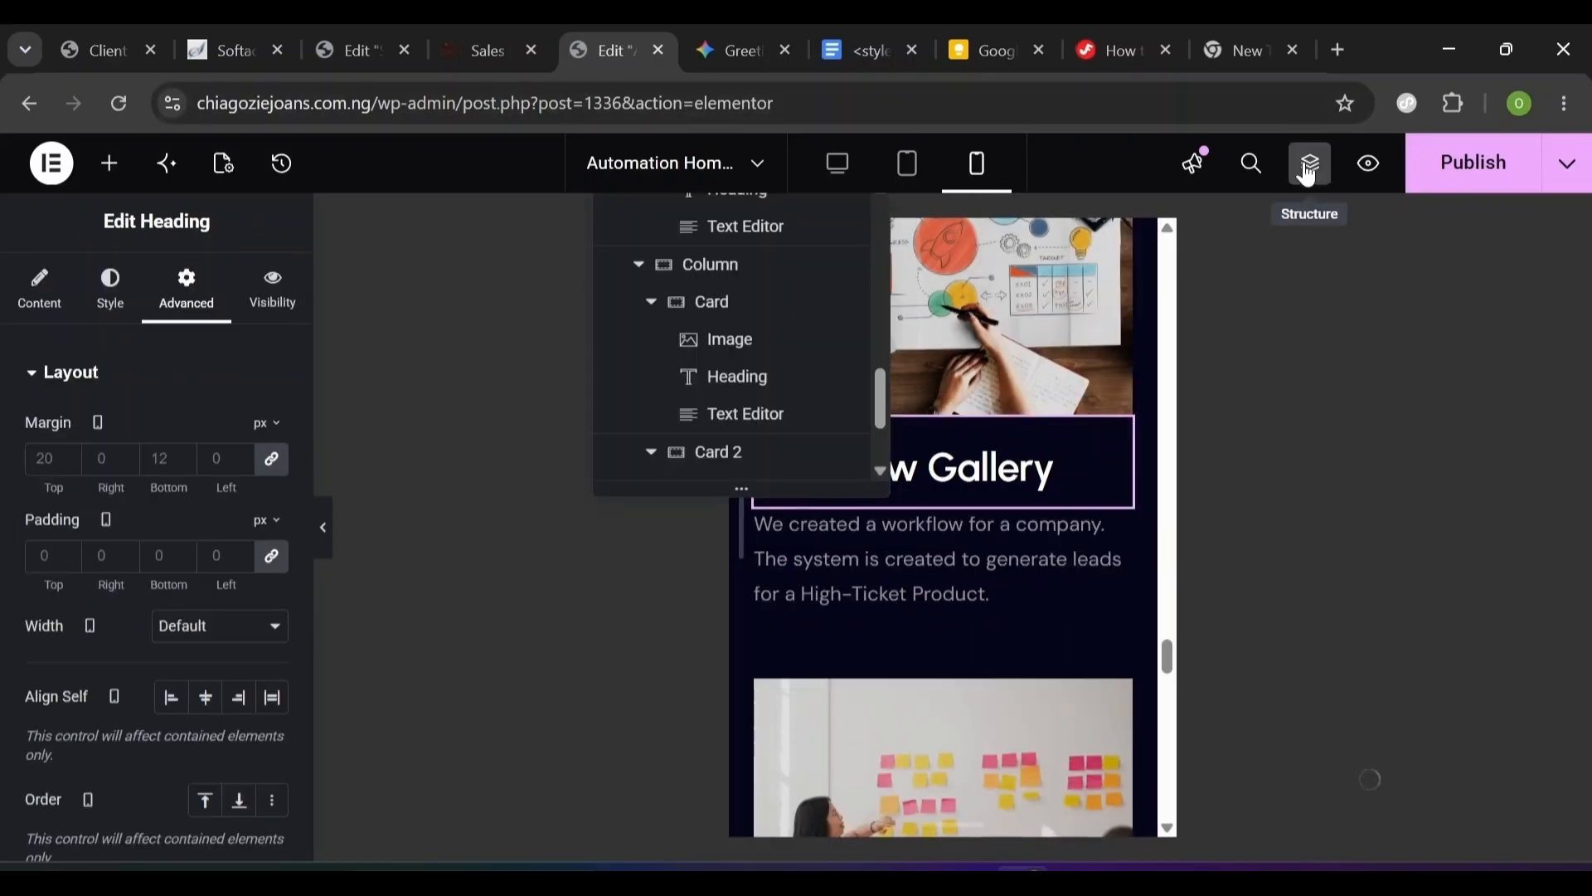
{"action": "left_click", "coordinate": [721, 375]}
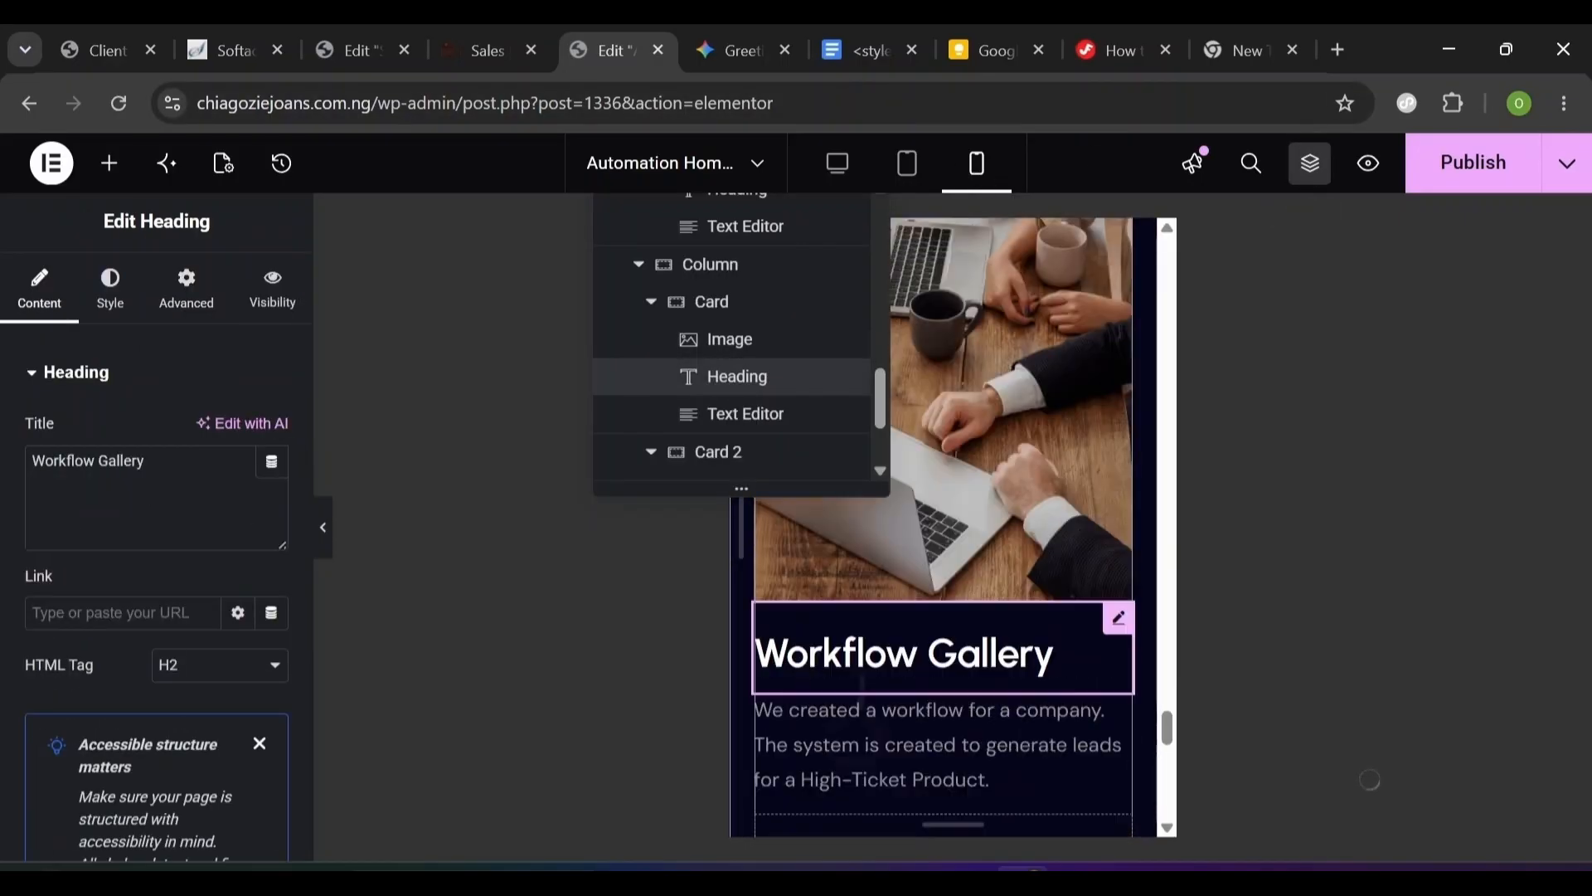
{"action": "scroll", "coordinate": [978, 688], "scroll_direction": "down", "scroll_amount": 6}
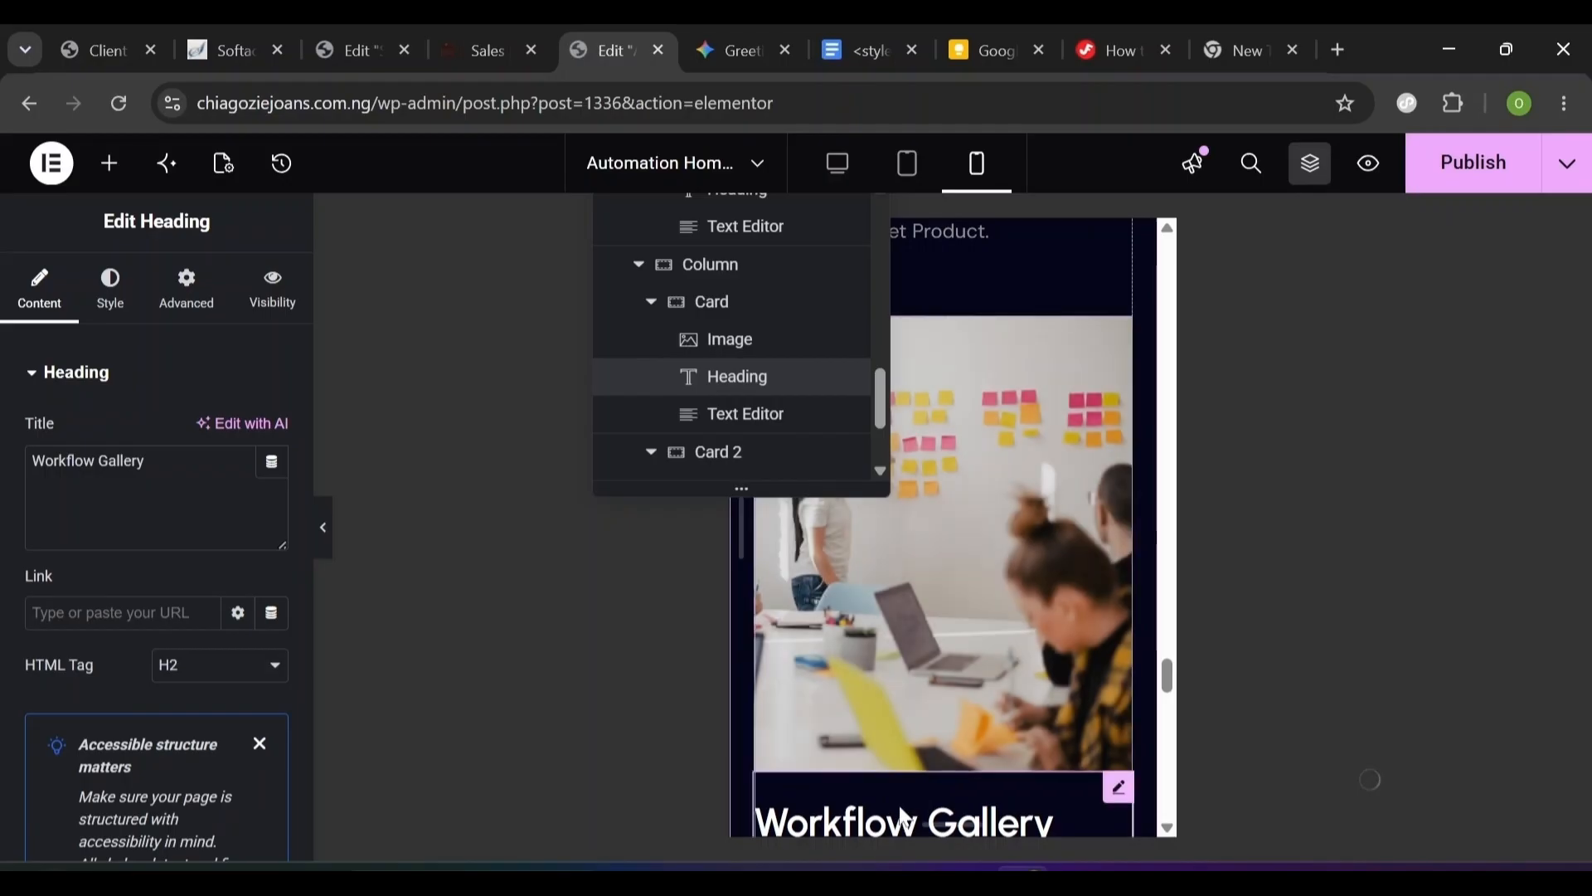
{"action": "scroll", "coordinate": [916, 792], "scroll_direction": "up", "scroll_amount": 8}
{"action": "scroll", "coordinate": [916, 792], "scroll_direction": "down", "scroll_amount": 4}
{"action": "scroll", "coordinate": [943, 705], "scroll_direction": "down", "scroll_amount": 1}
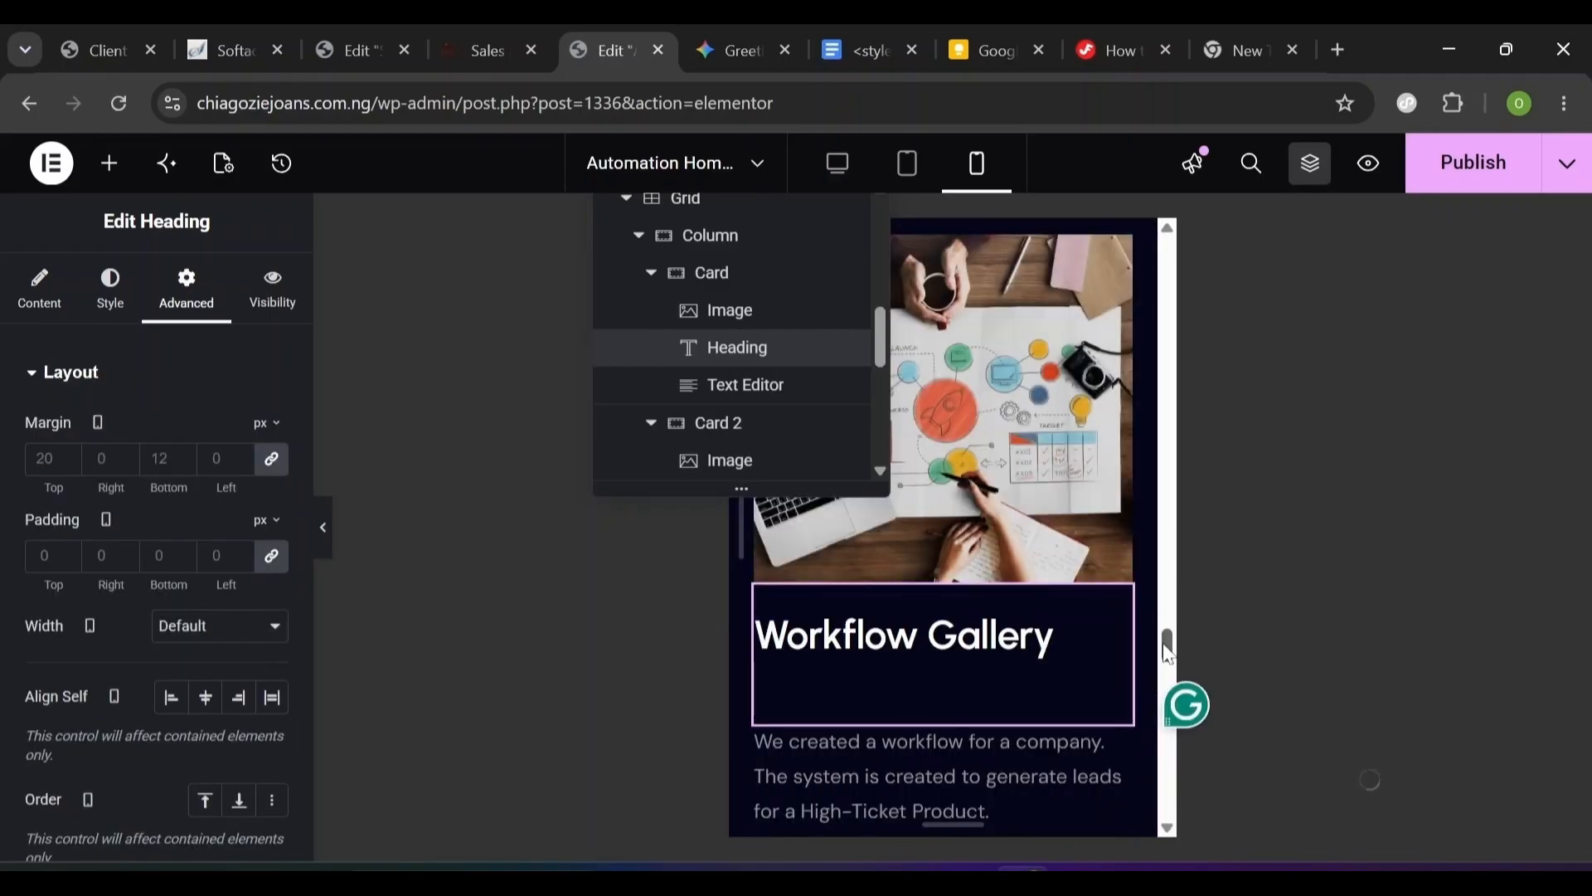
{"action": "left_click_drag", "start_coordinate": [1164, 645], "coordinate": [1164, 646]}
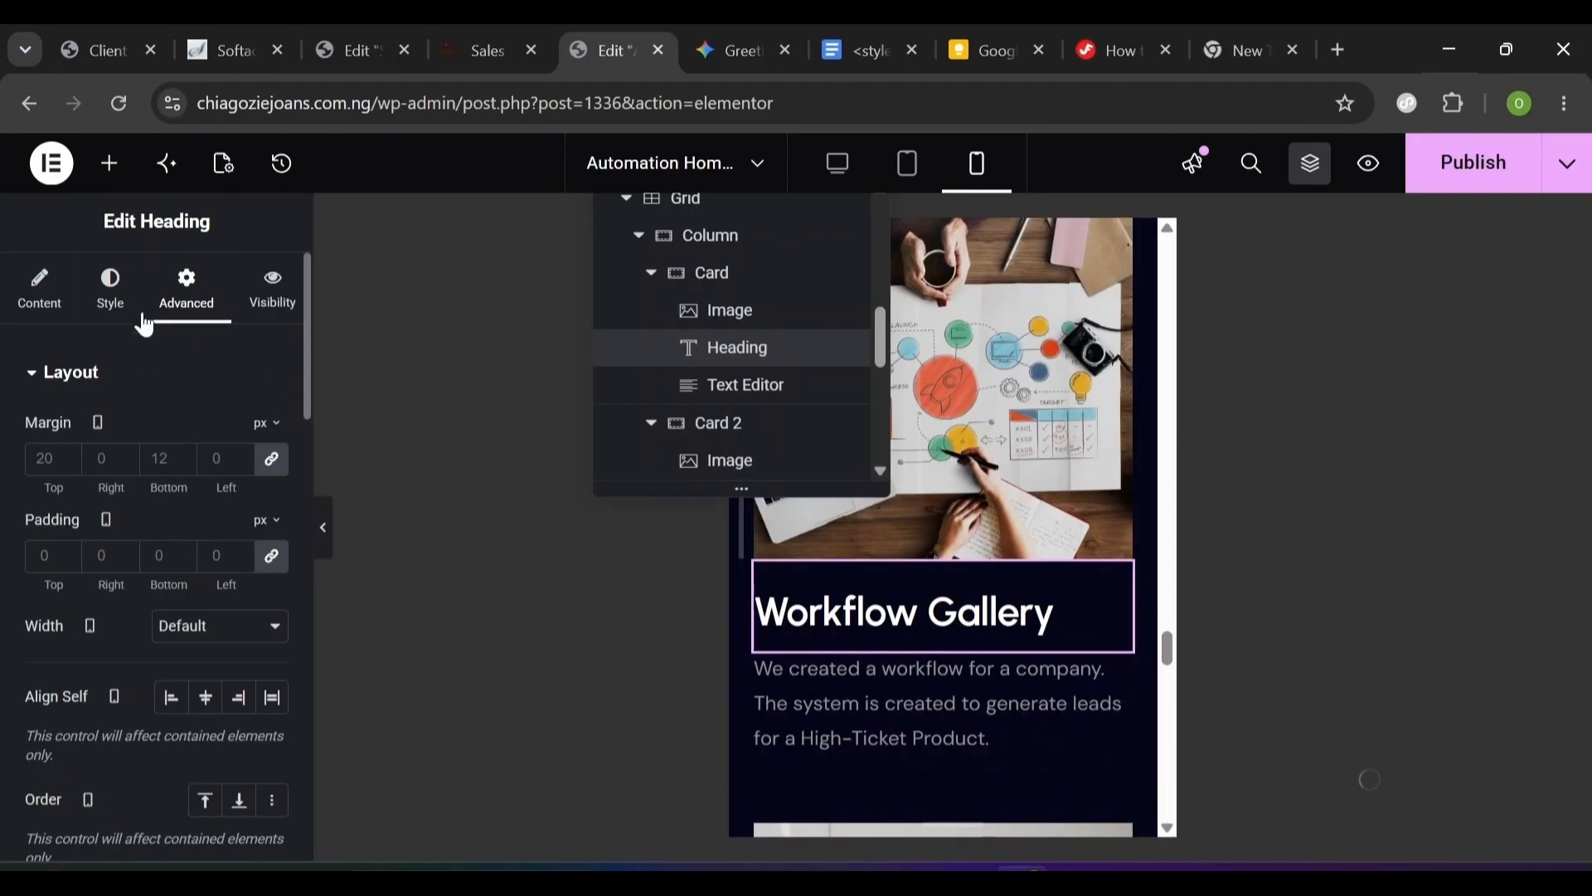
- Set the card heading's typography to 24 px size with a 28 px line height
{"action": "left_click", "coordinate": [111, 305]}
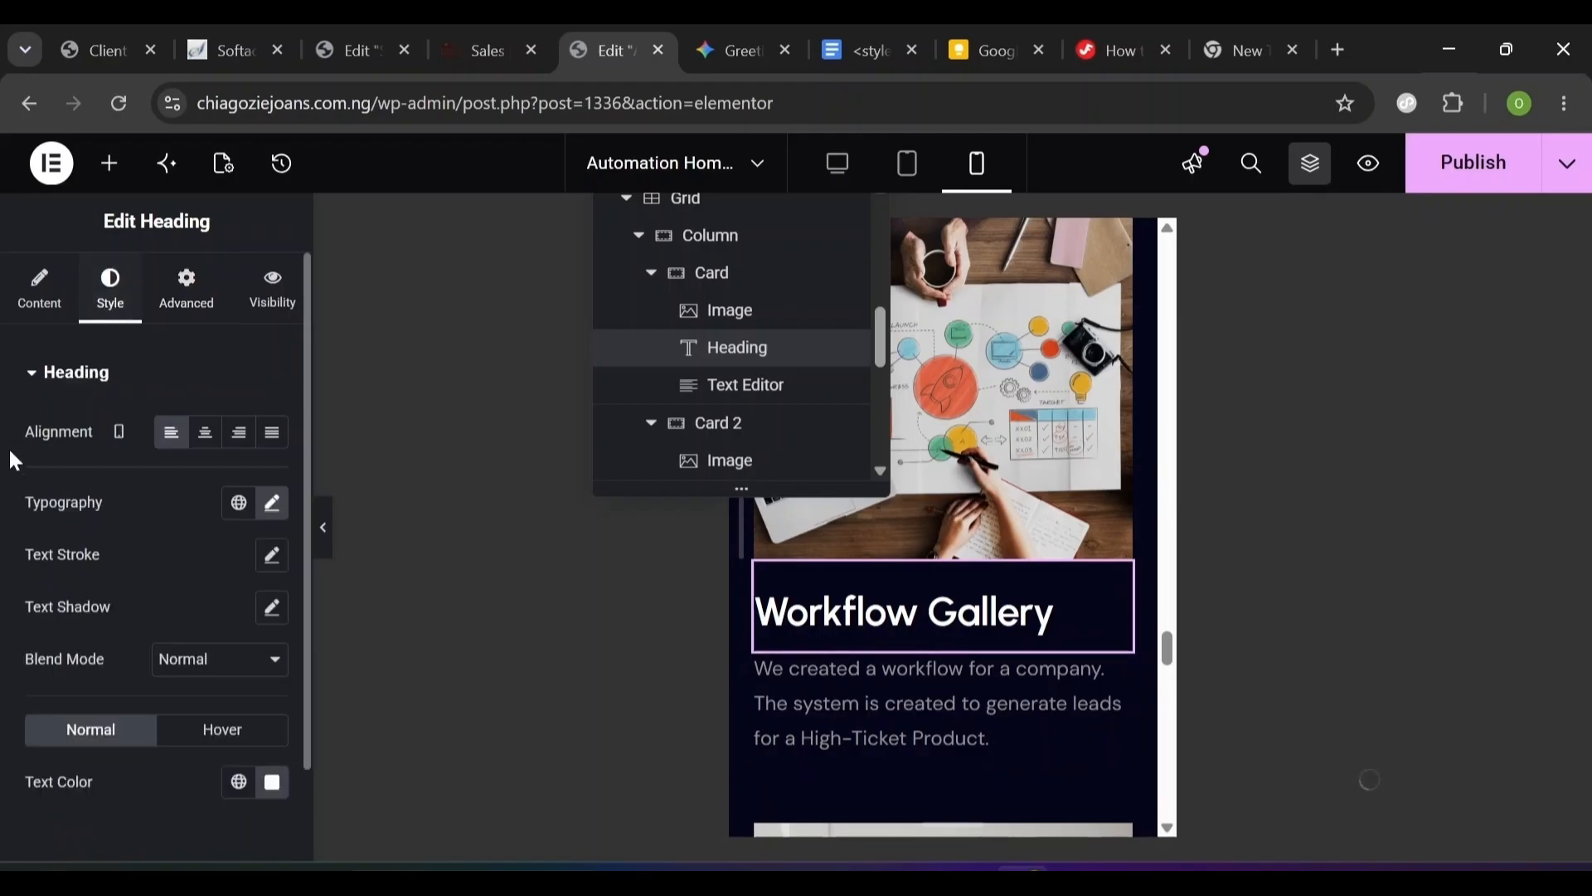
{"action": "left_click", "coordinate": [272, 506]}
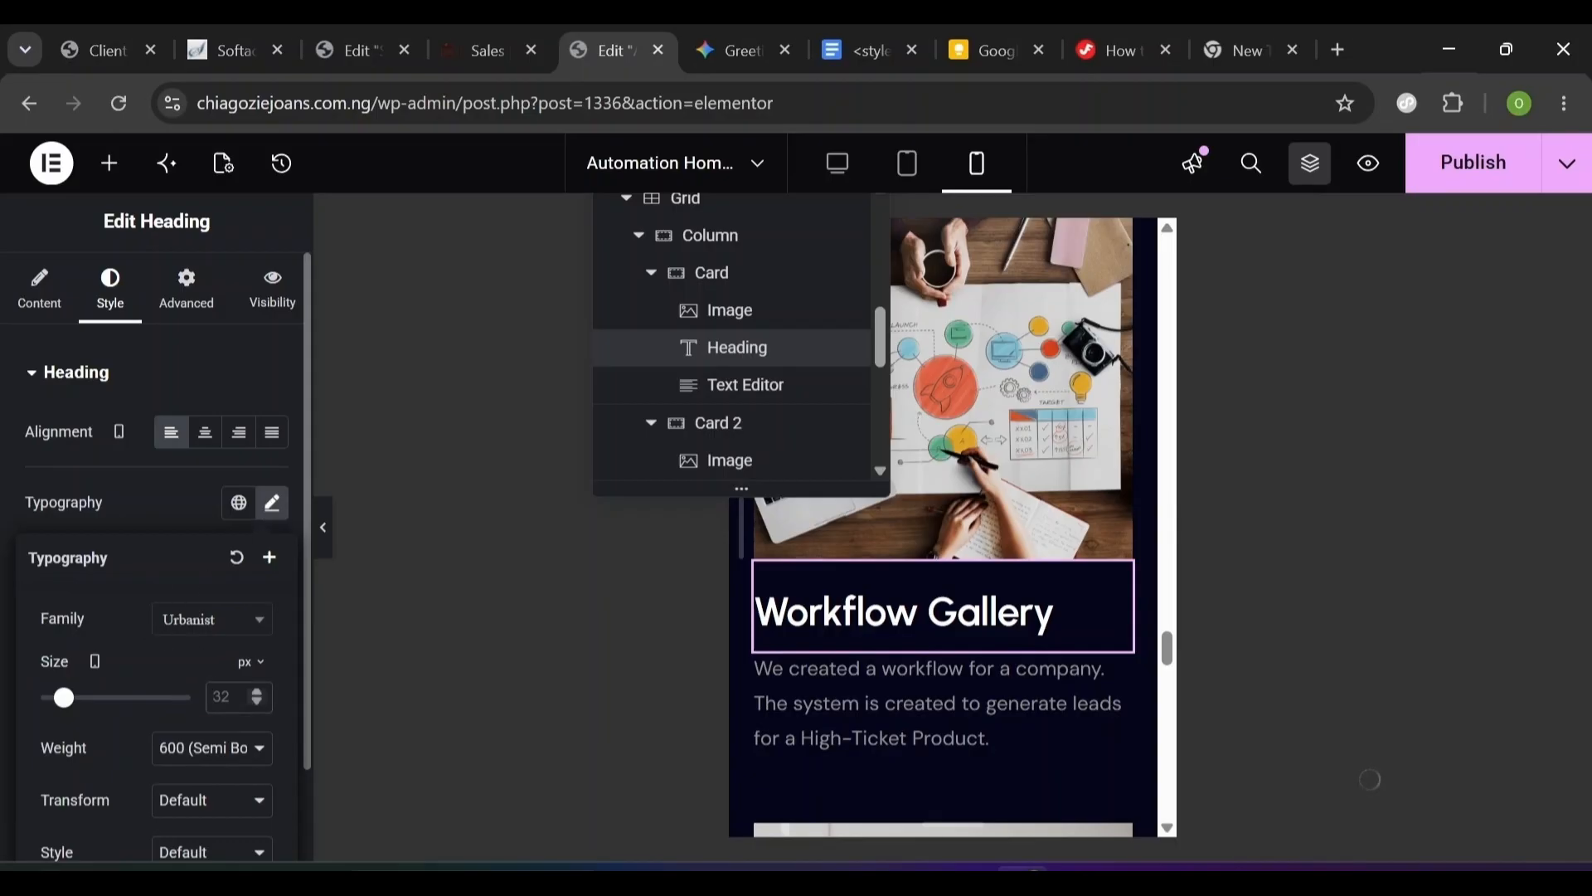
{"action": "left_click", "coordinate": [218, 696]}
{"action": "type", "text": "24"}
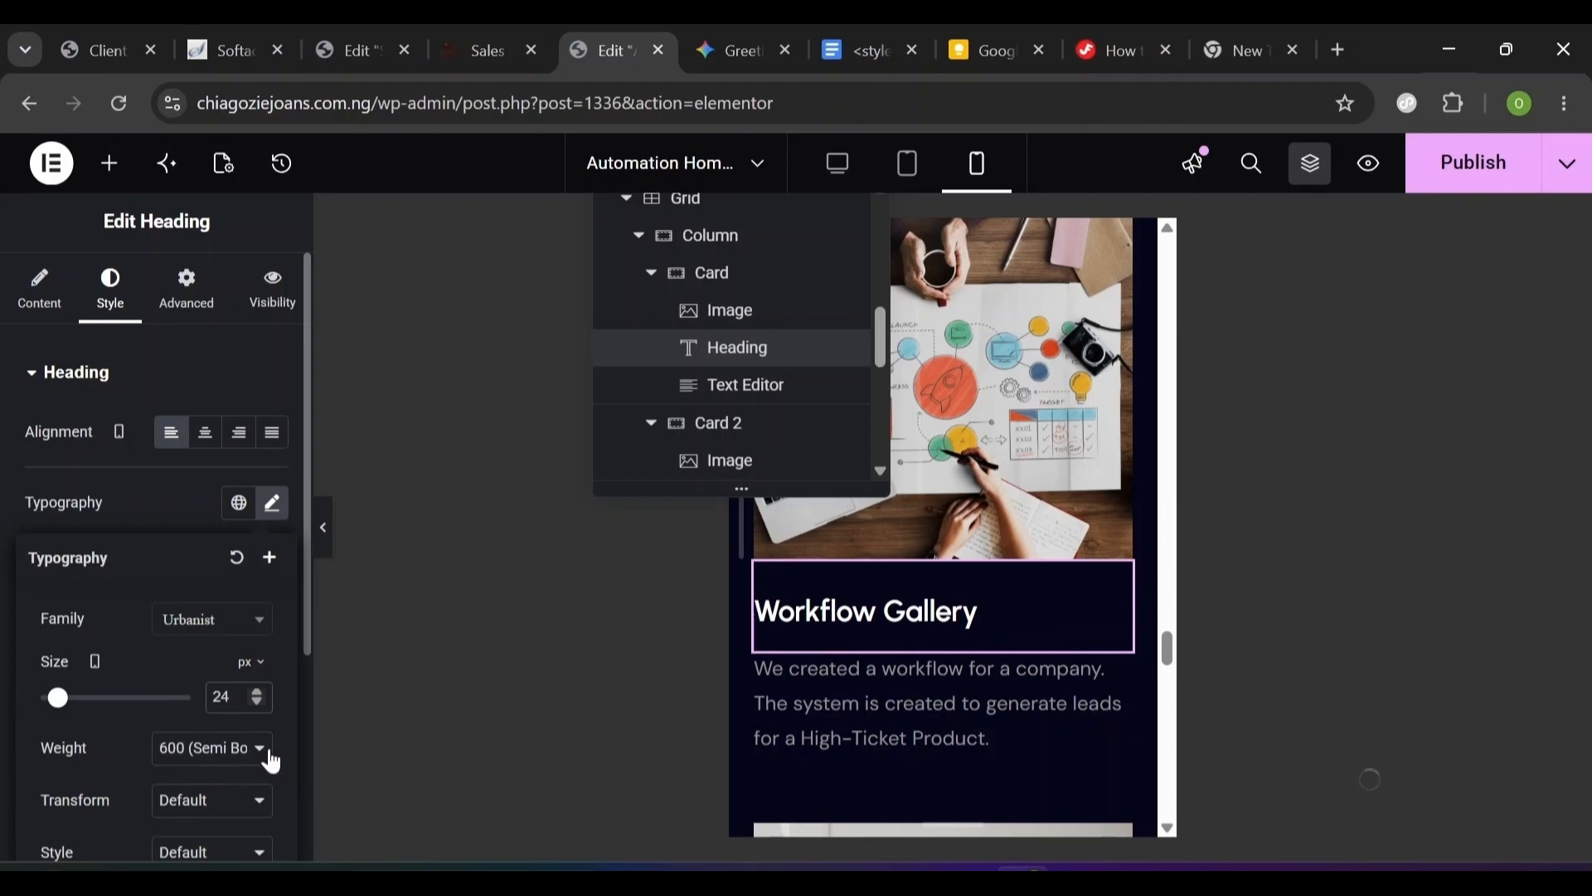
{"action": "scroll", "coordinate": [282, 756], "scroll_direction": "down", "scroll_amount": 1}
{"action": "scroll", "coordinate": [285, 765], "scroll_direction": "down", "scroll_amount": 3}
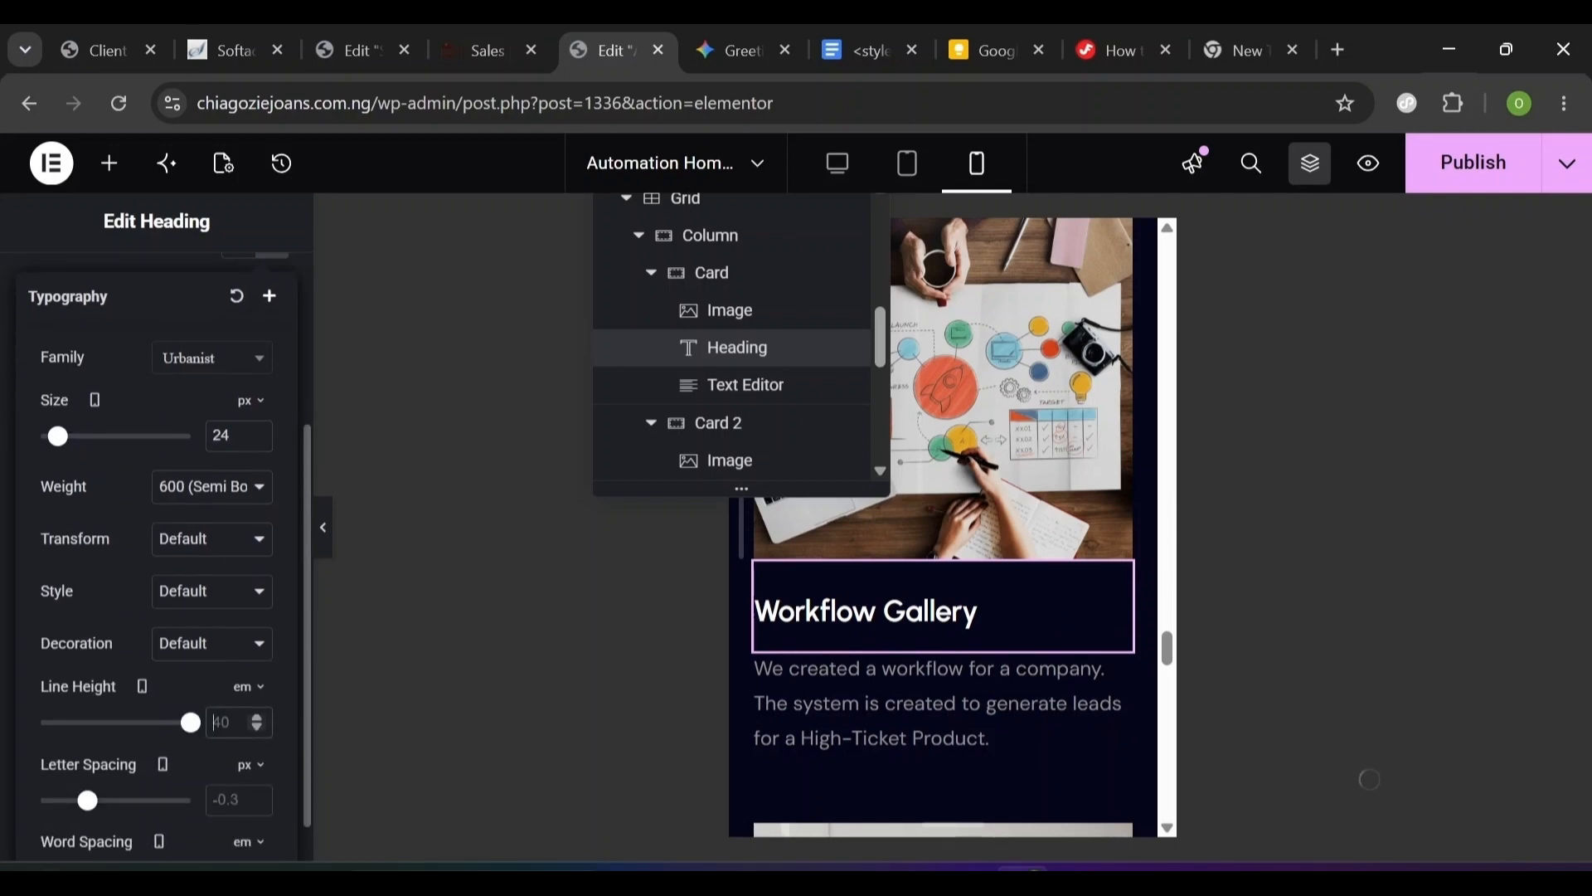
{"action": "type", "text": "24"}
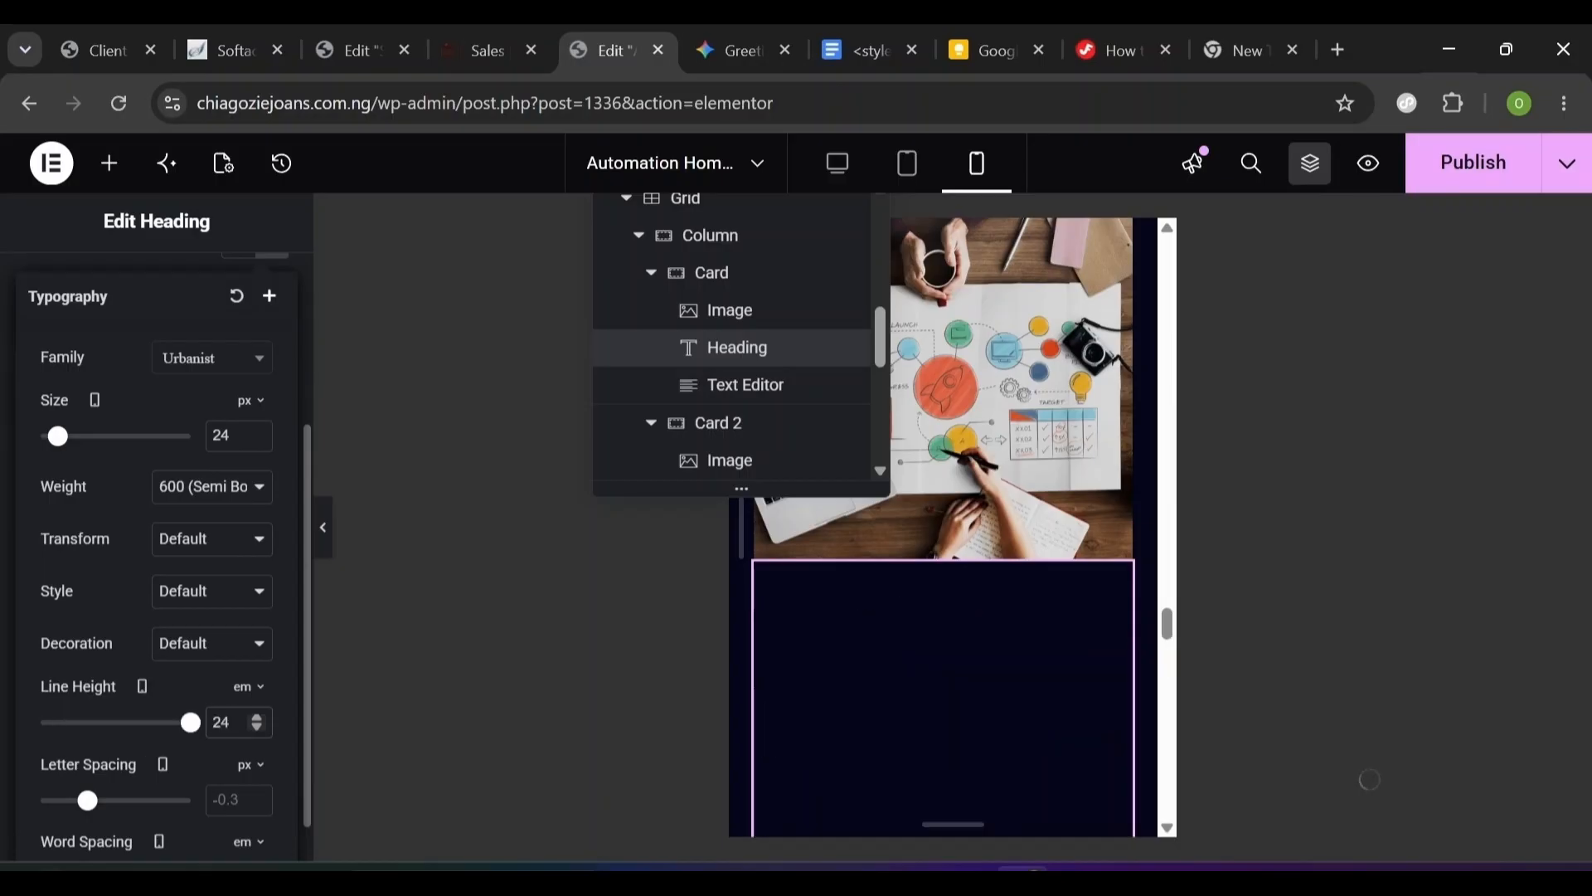
{"action": "left_click", "coordinate": [258, 693]}
{"action": "left_click", "coordinate": [247, 706]}
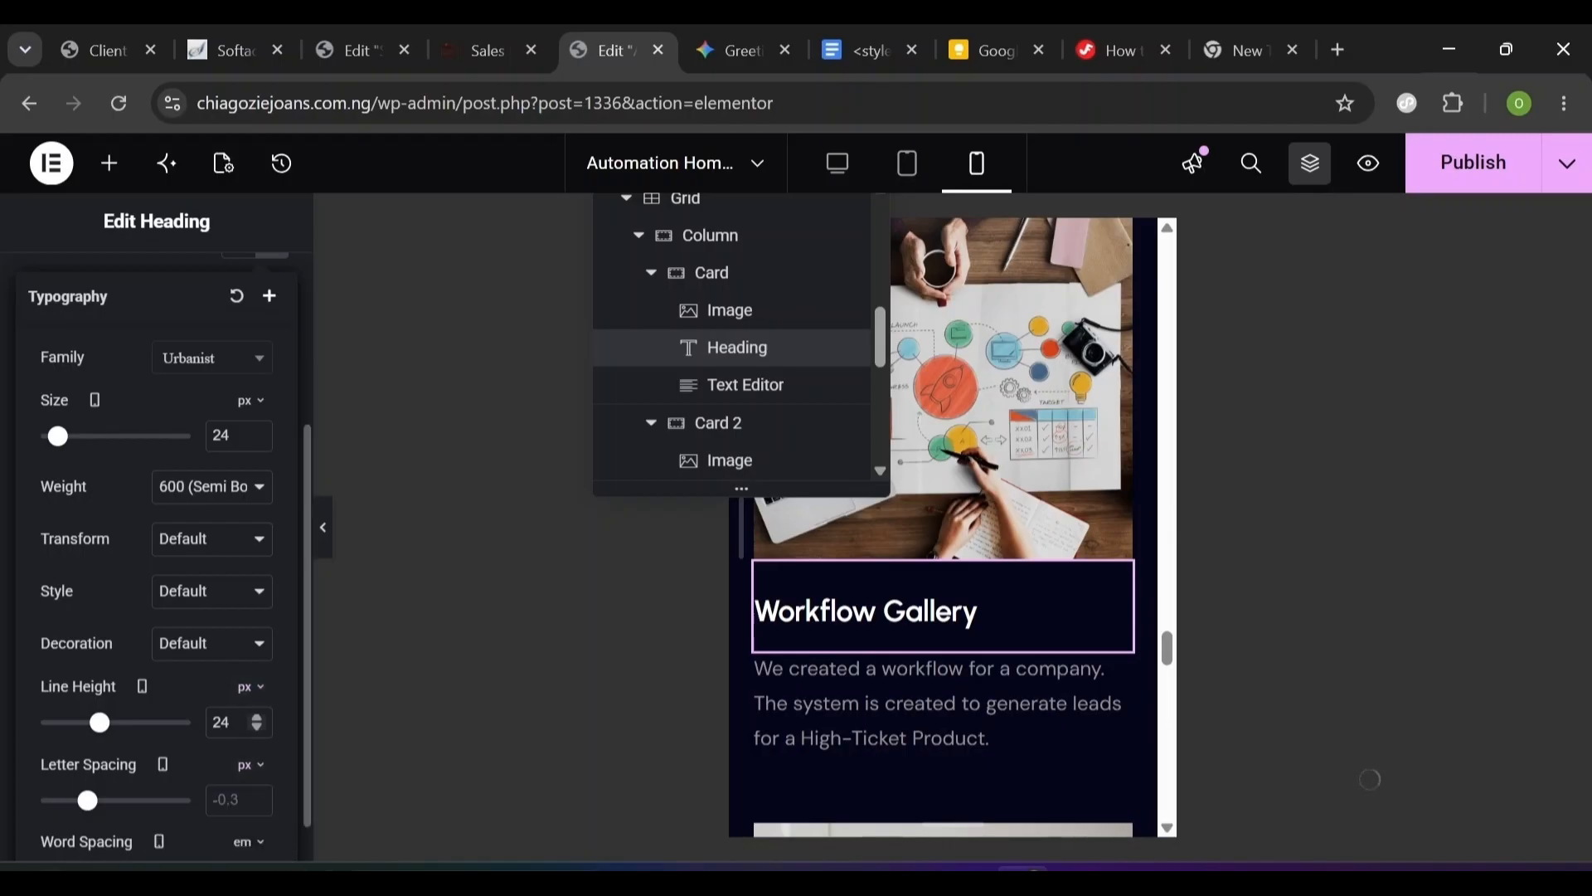
{"action": "type", "text": "28"}
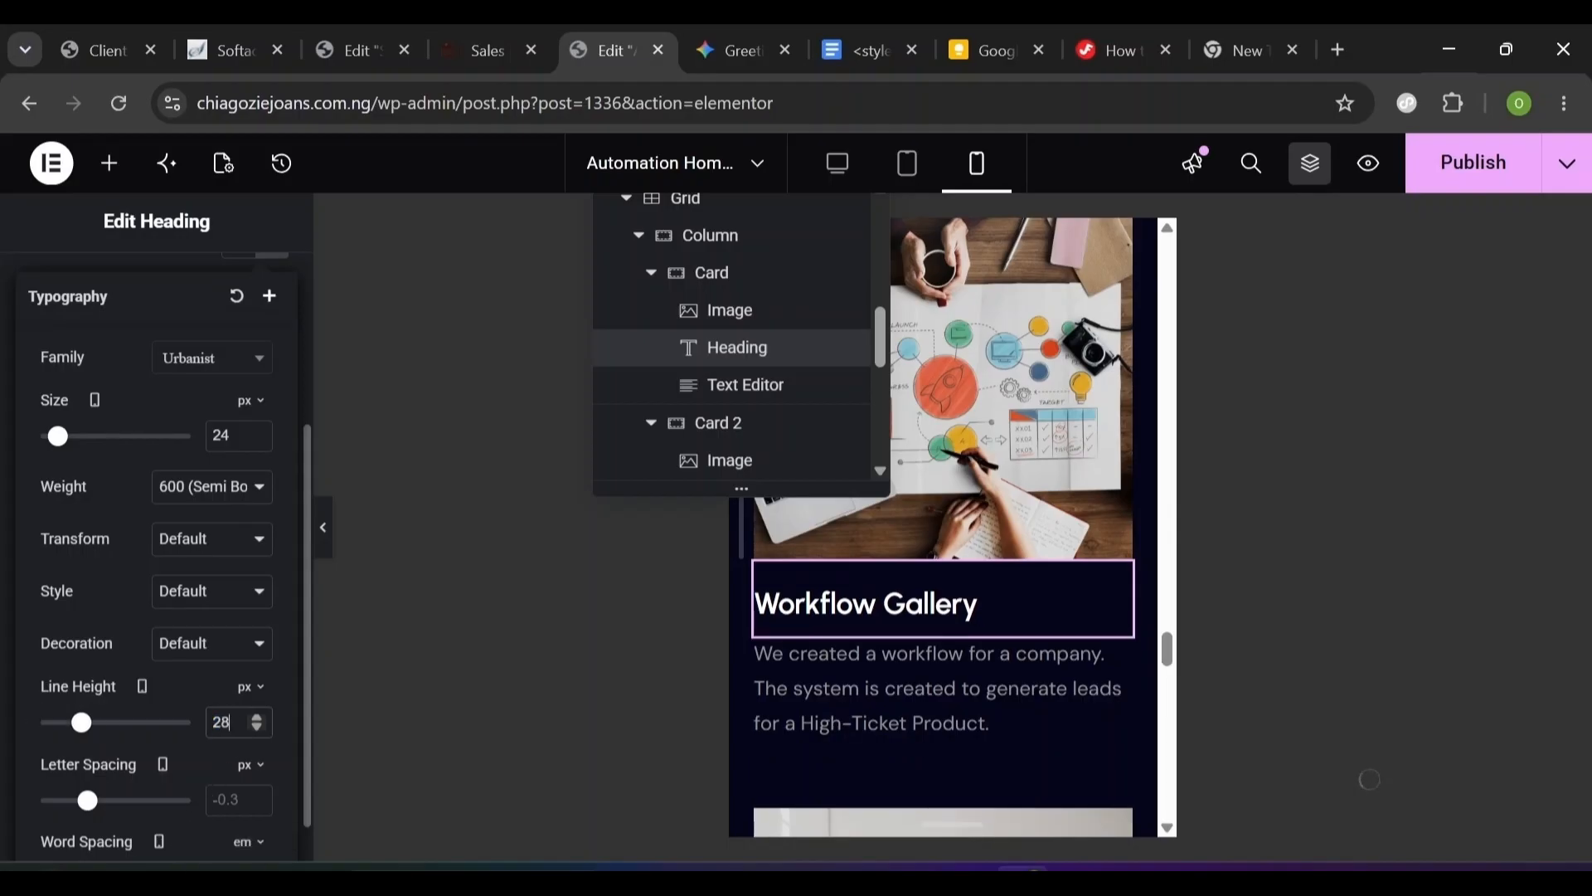
{"action": "left_click", "coordinate": [246, 688]}
{"action": "left_click", "coordinate": [246, 687]}
{"action": "left_click", "coordinate": [874, 693]}
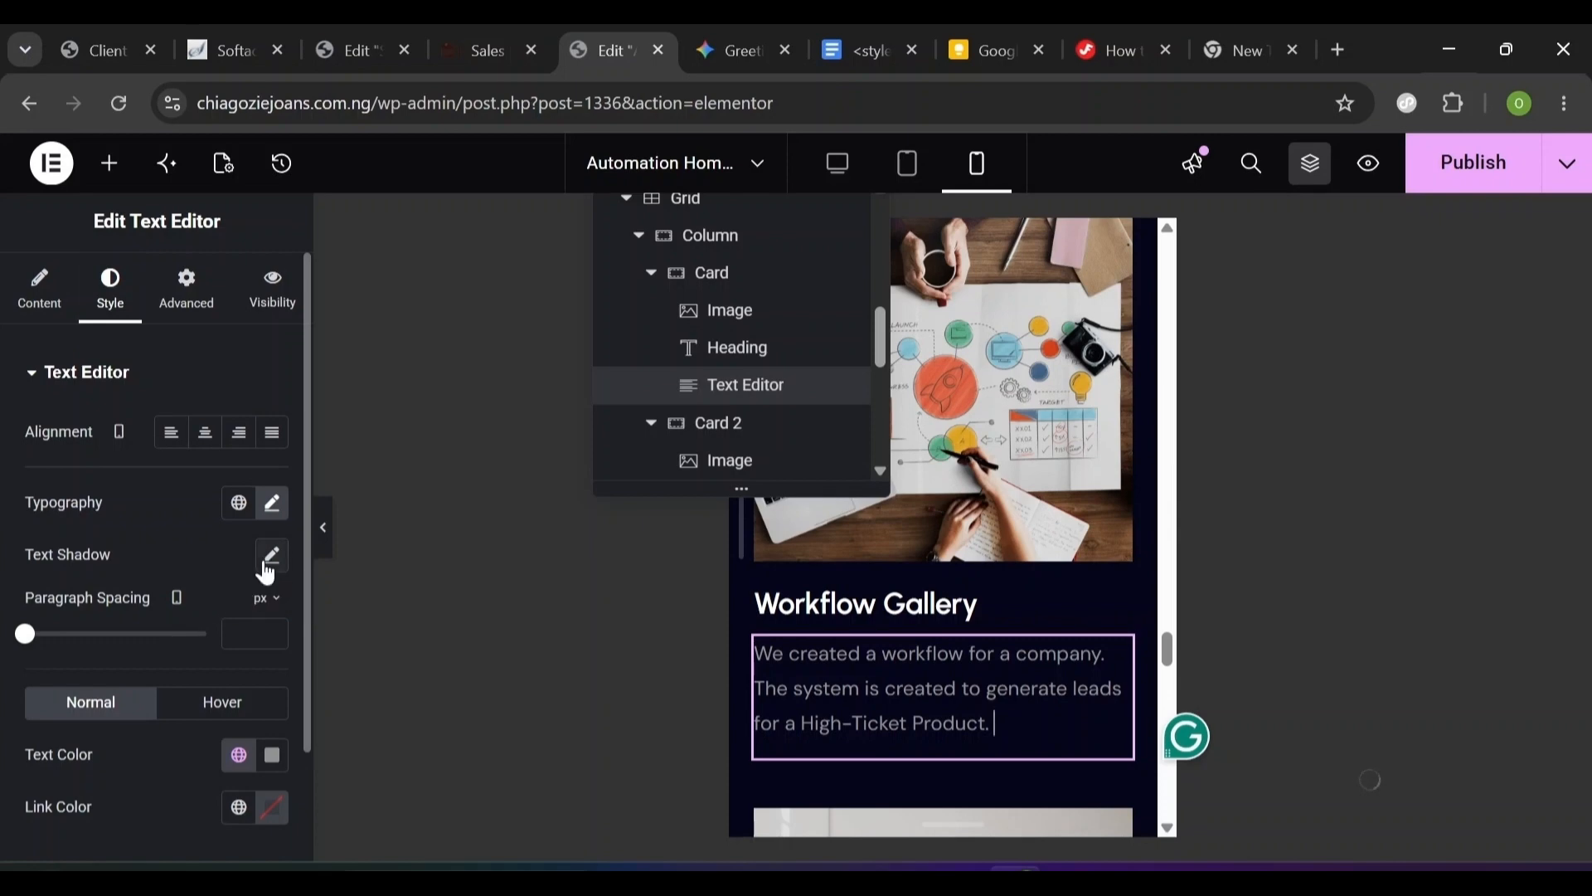
- Set the card description text to 16 px size with a 24 px line height
{"action": "left_click", "coordinate": [273, 503]}
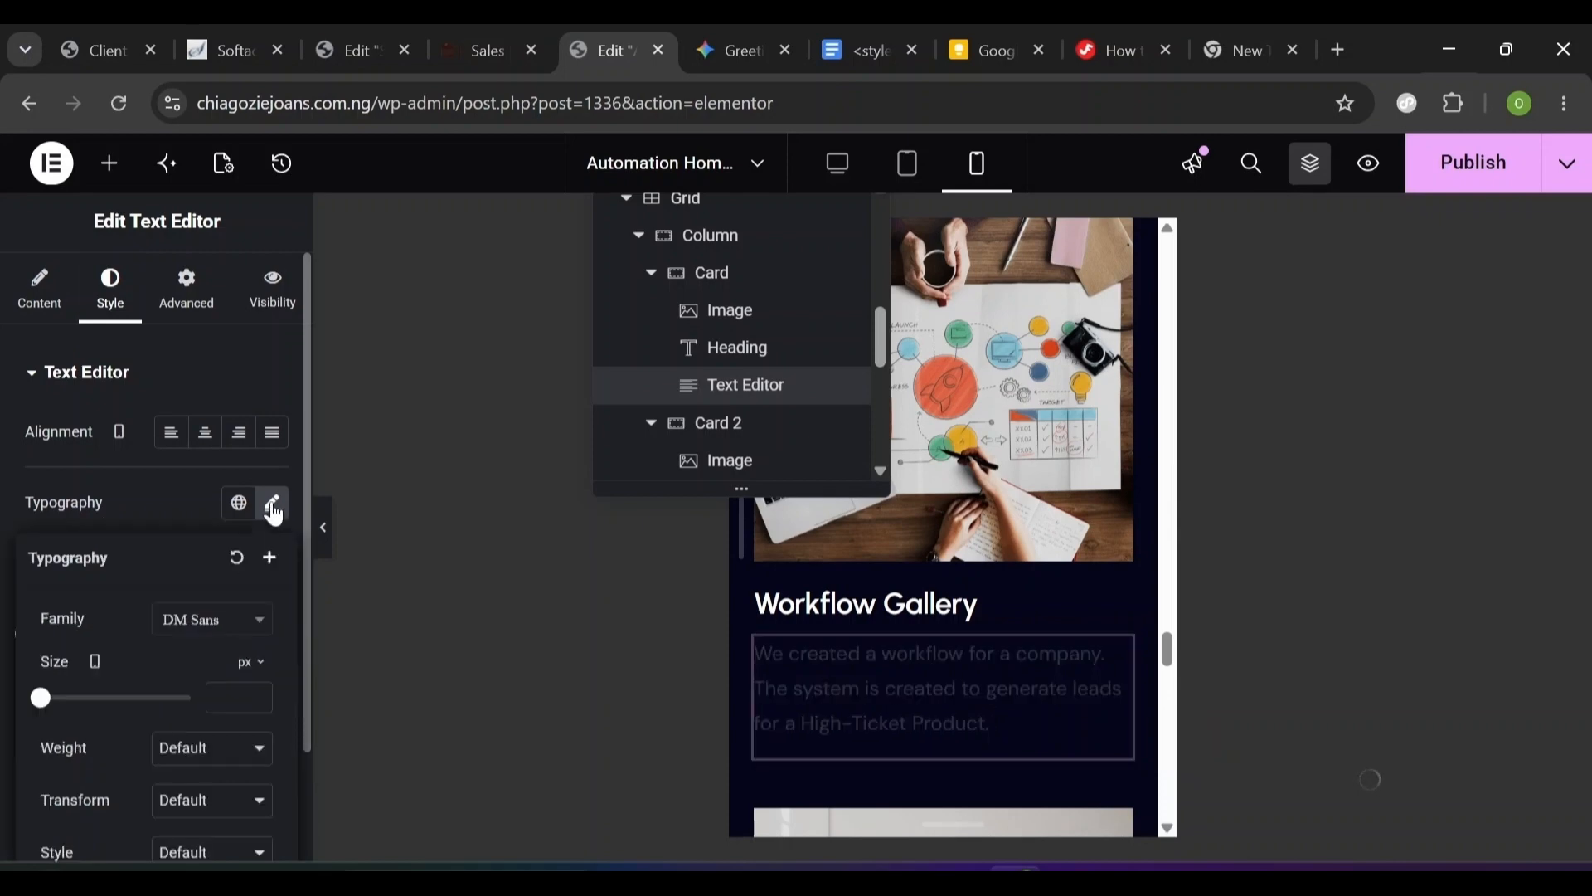
{"action": "left_click", "coordinate": [214, 697]}
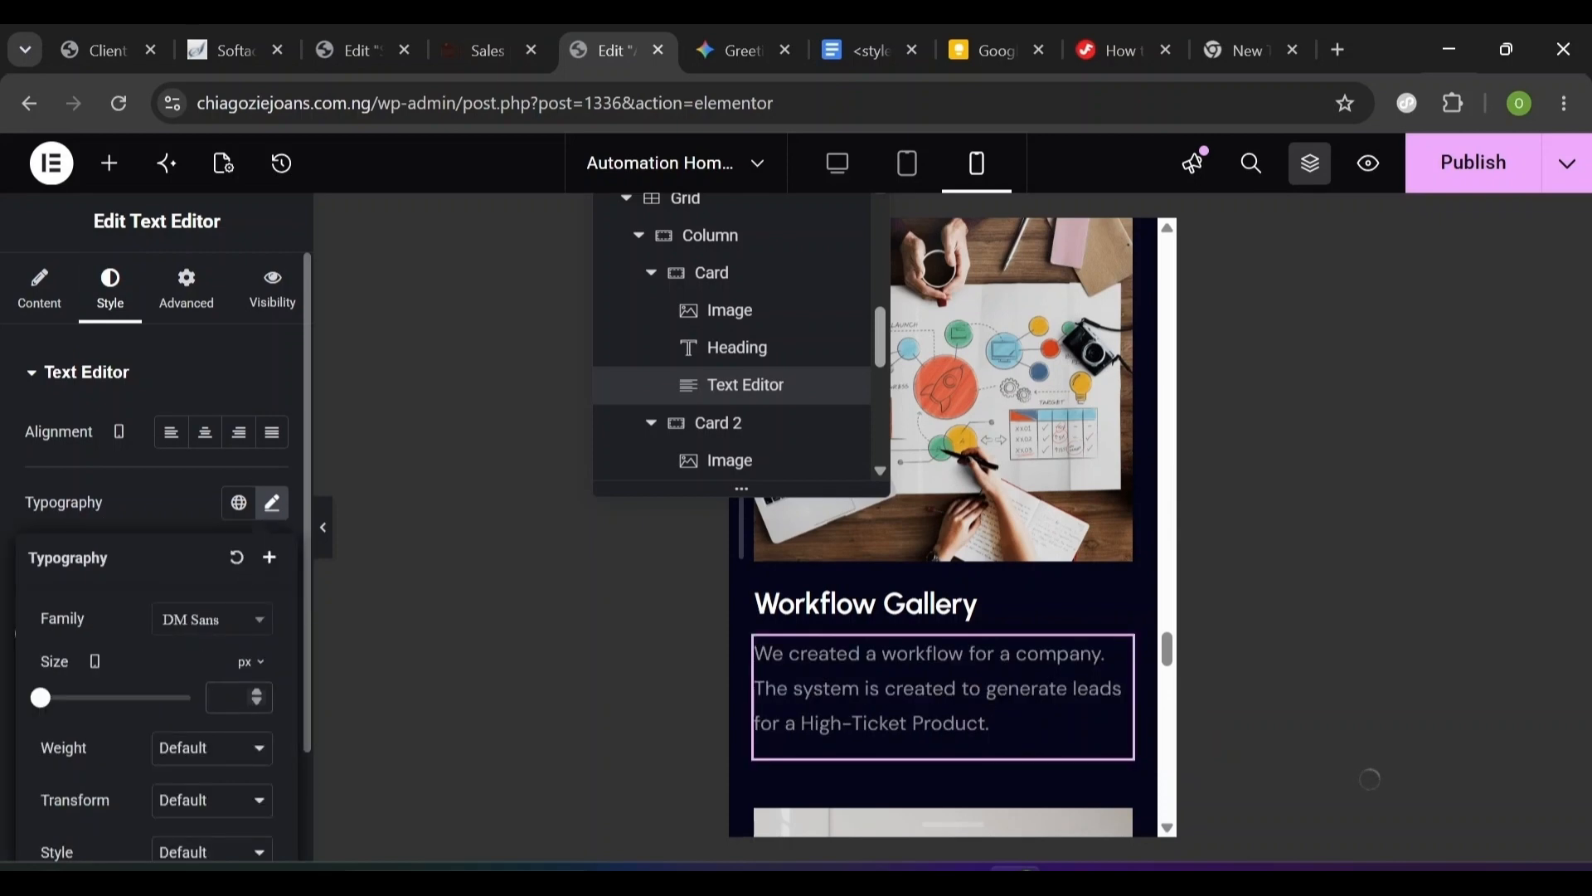
{"action": "type", "text": "16"}
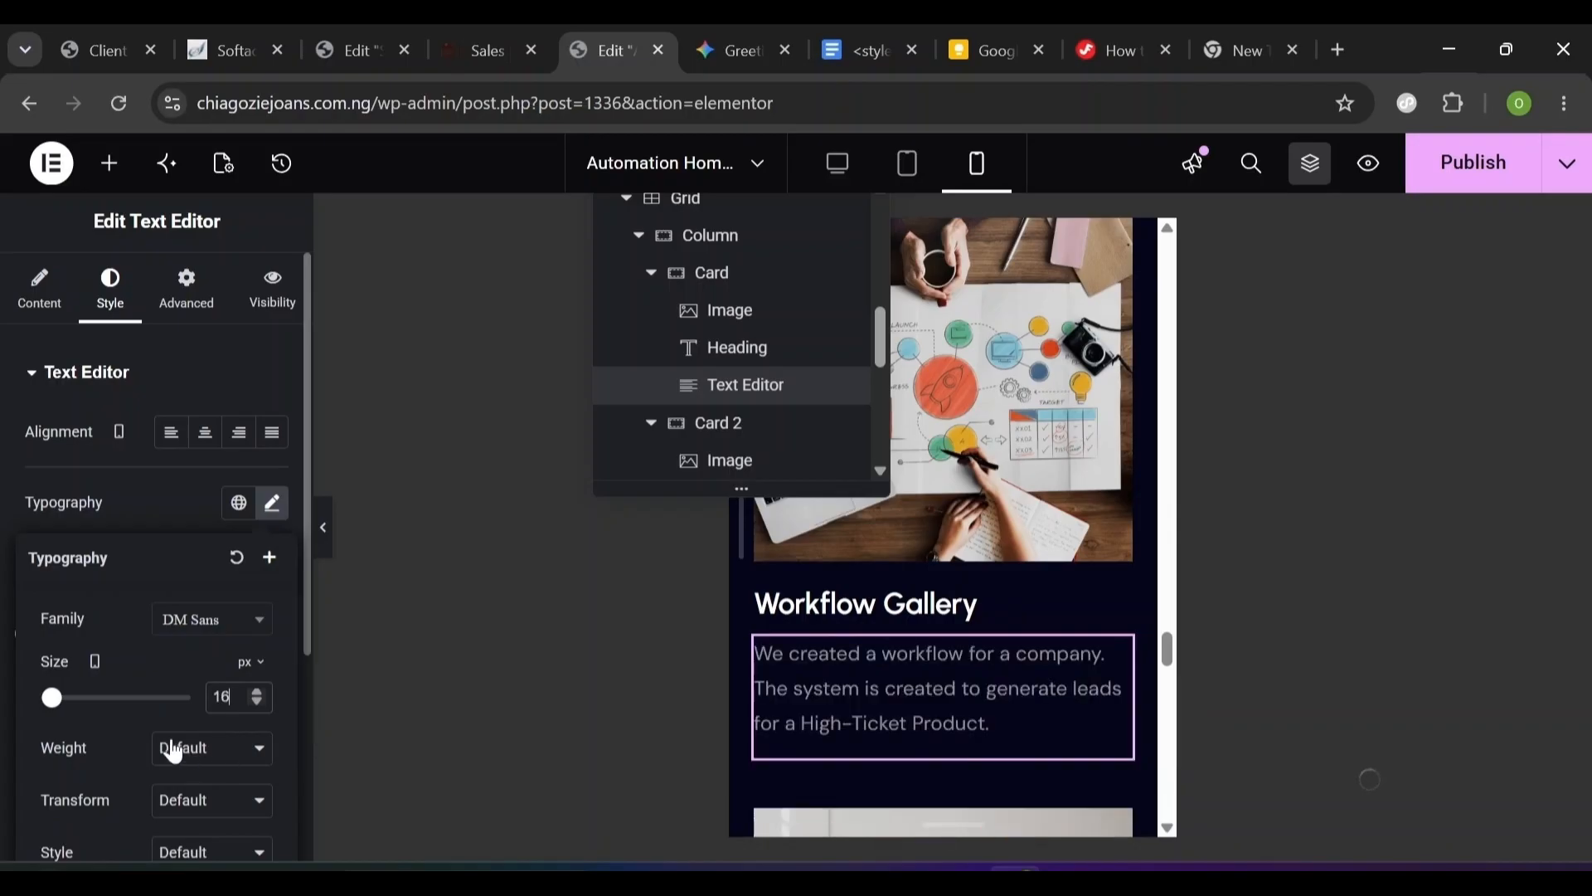
{"action": "scroll", "coordinate": [120, 734], "scroll_direction": "down", "scroll_amount": 3}
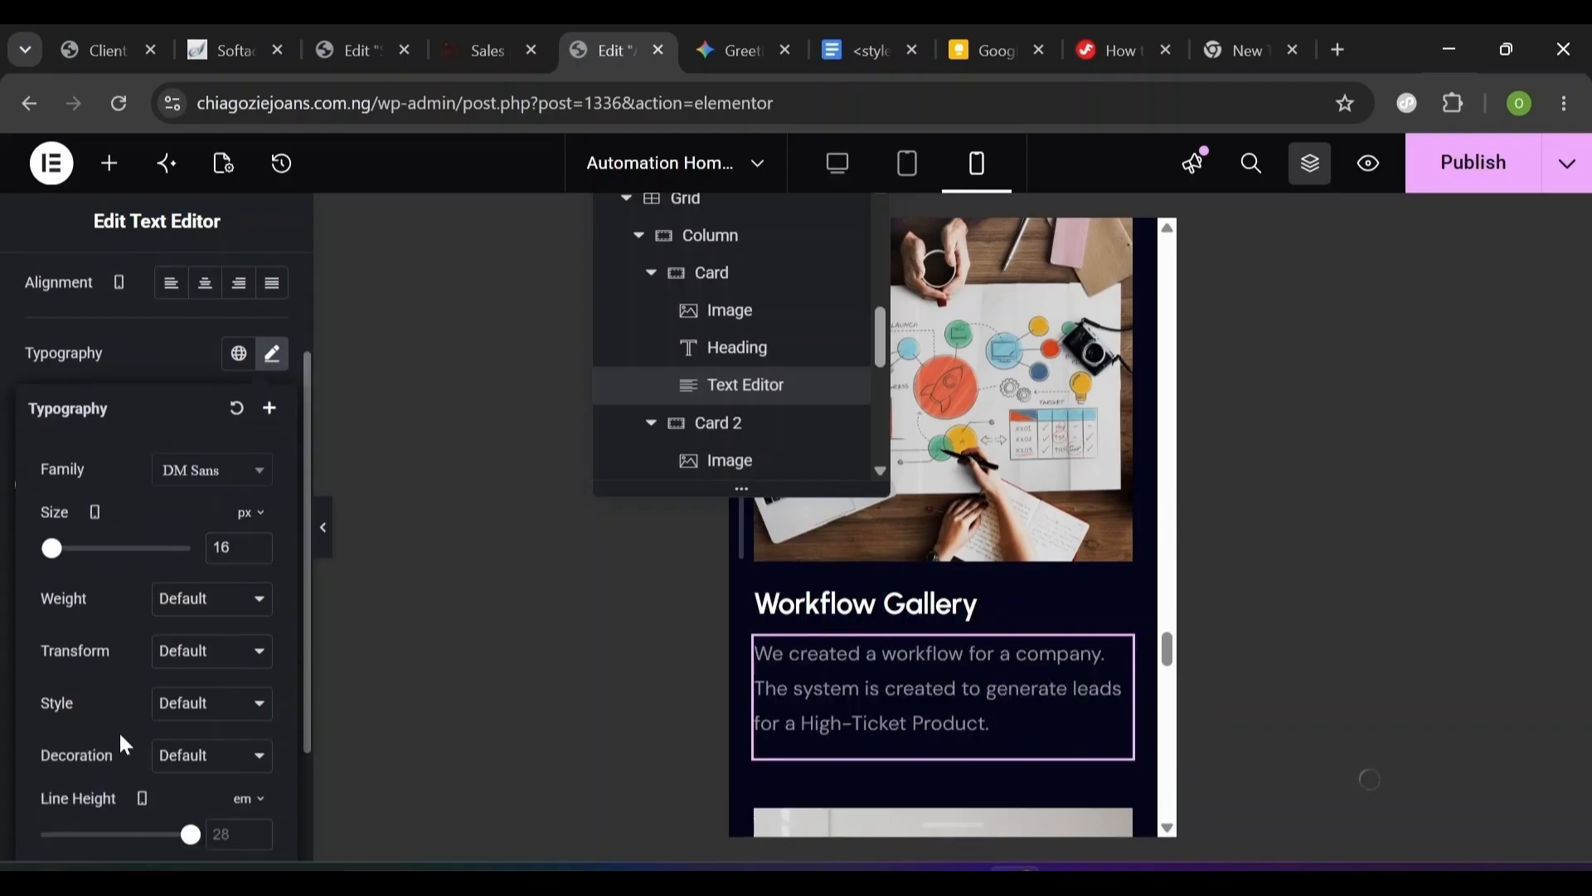
{"action": "scroll", "coordinate": [118, 730], "scroll_direction": "down", "scroll_amount": 1}
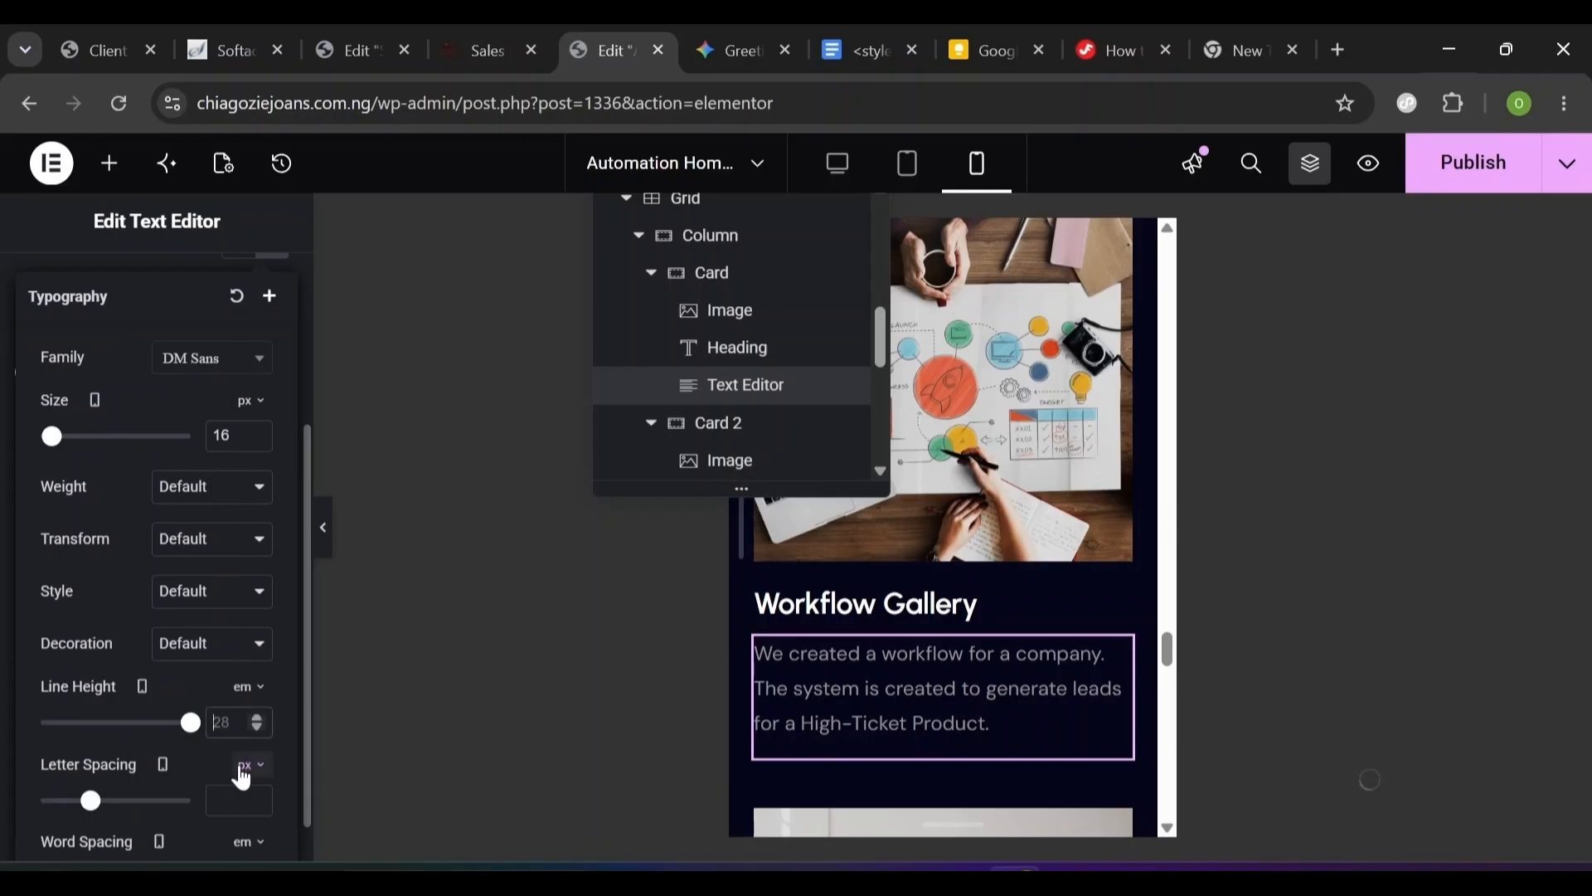
{"action": "type", "text": "24"}
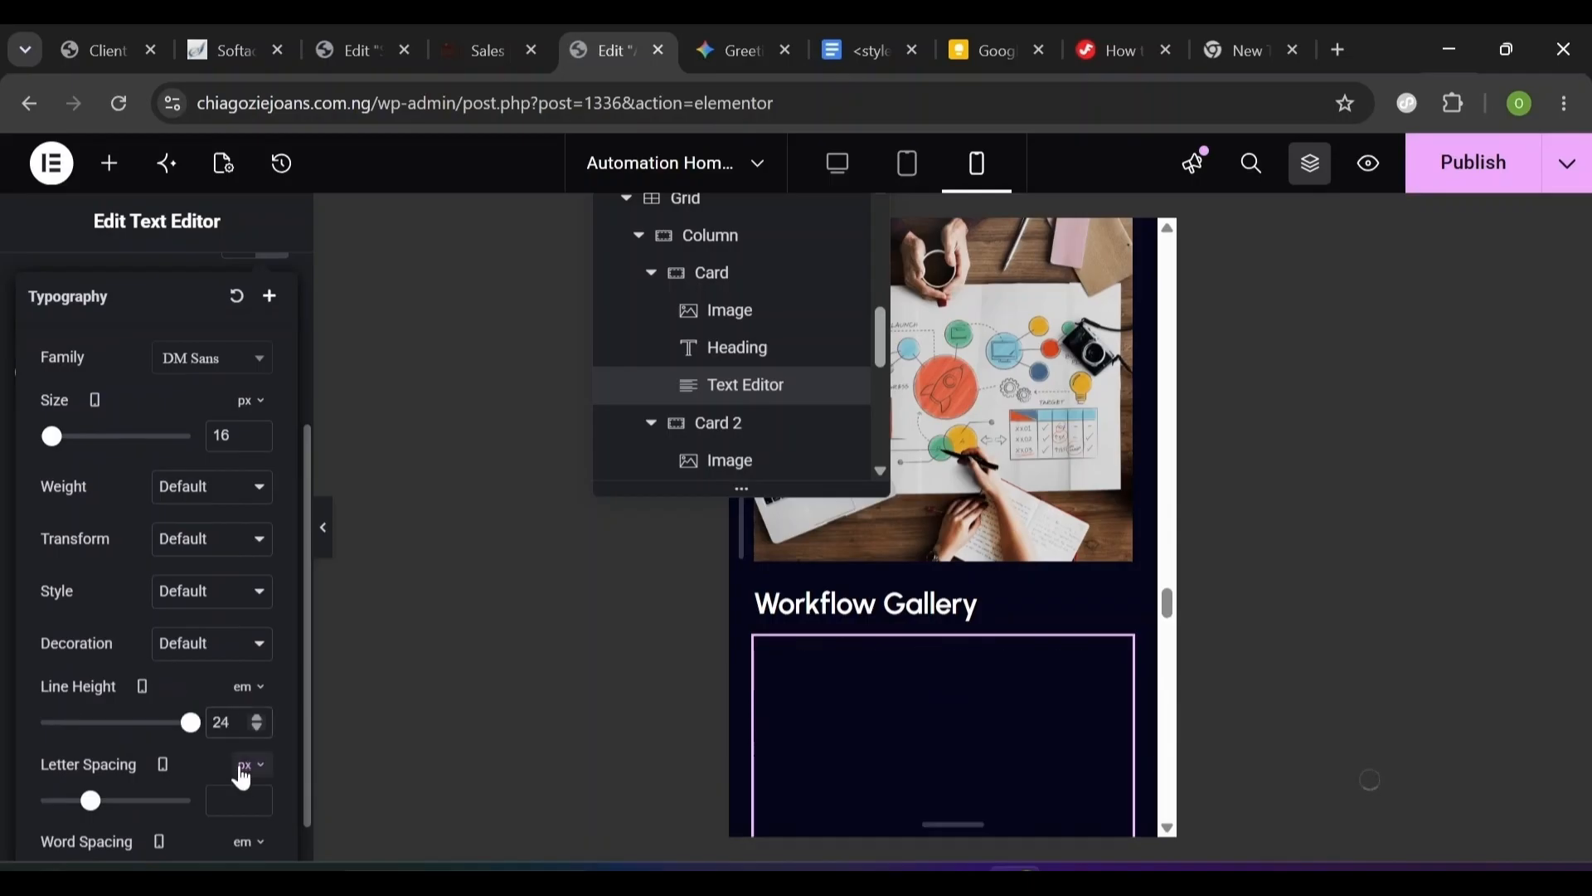
{"action": "left_click", "coordinate": [236, 695]}
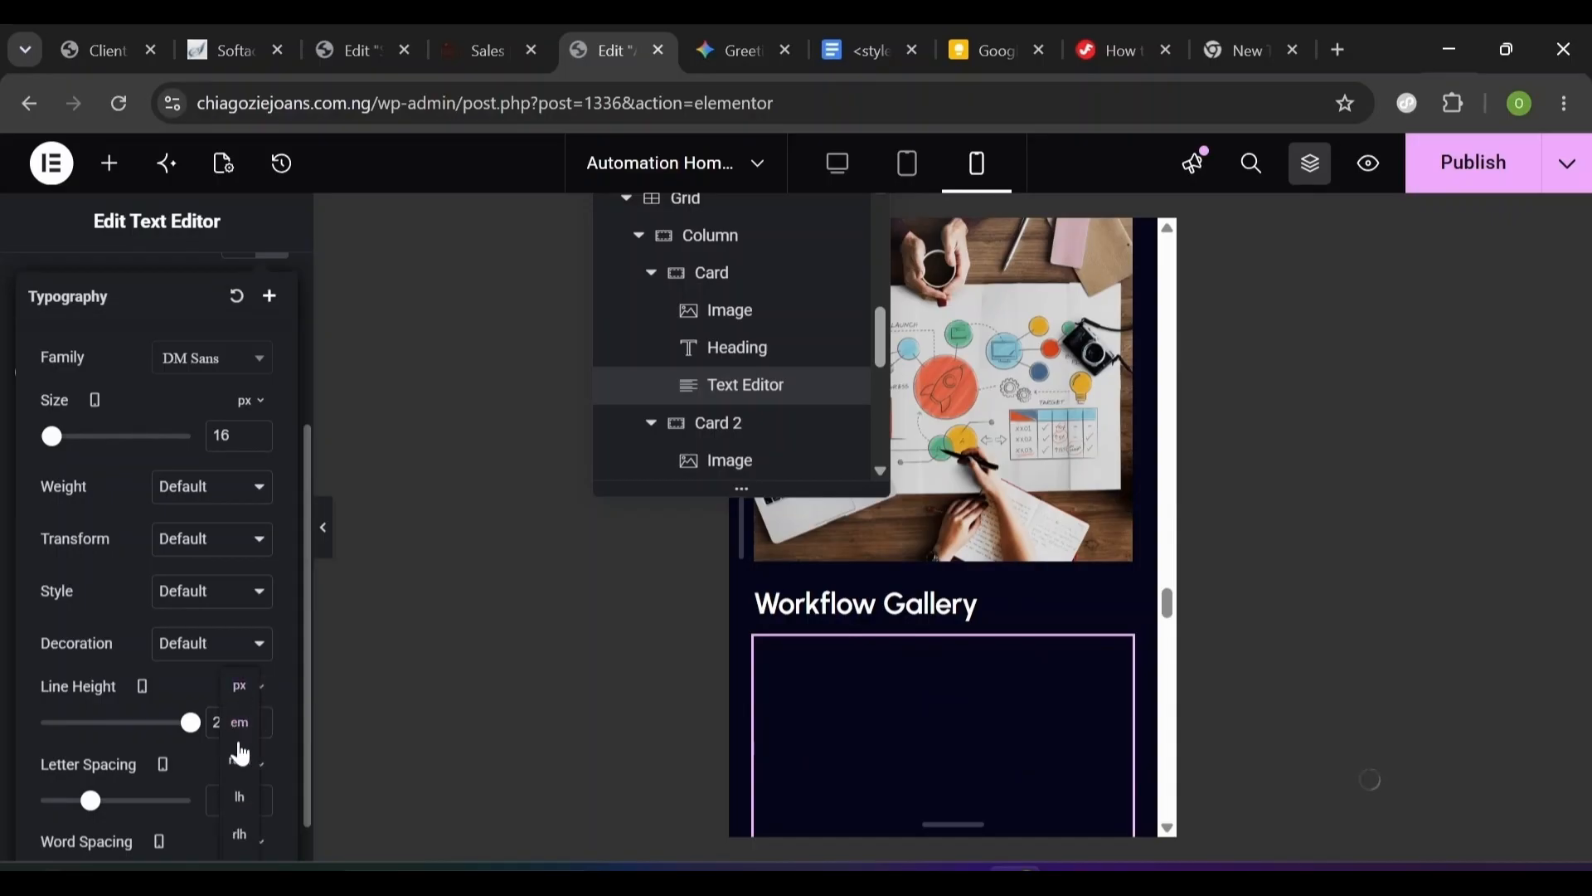
{"action": "left_click", "coordinate": [245, 688]}
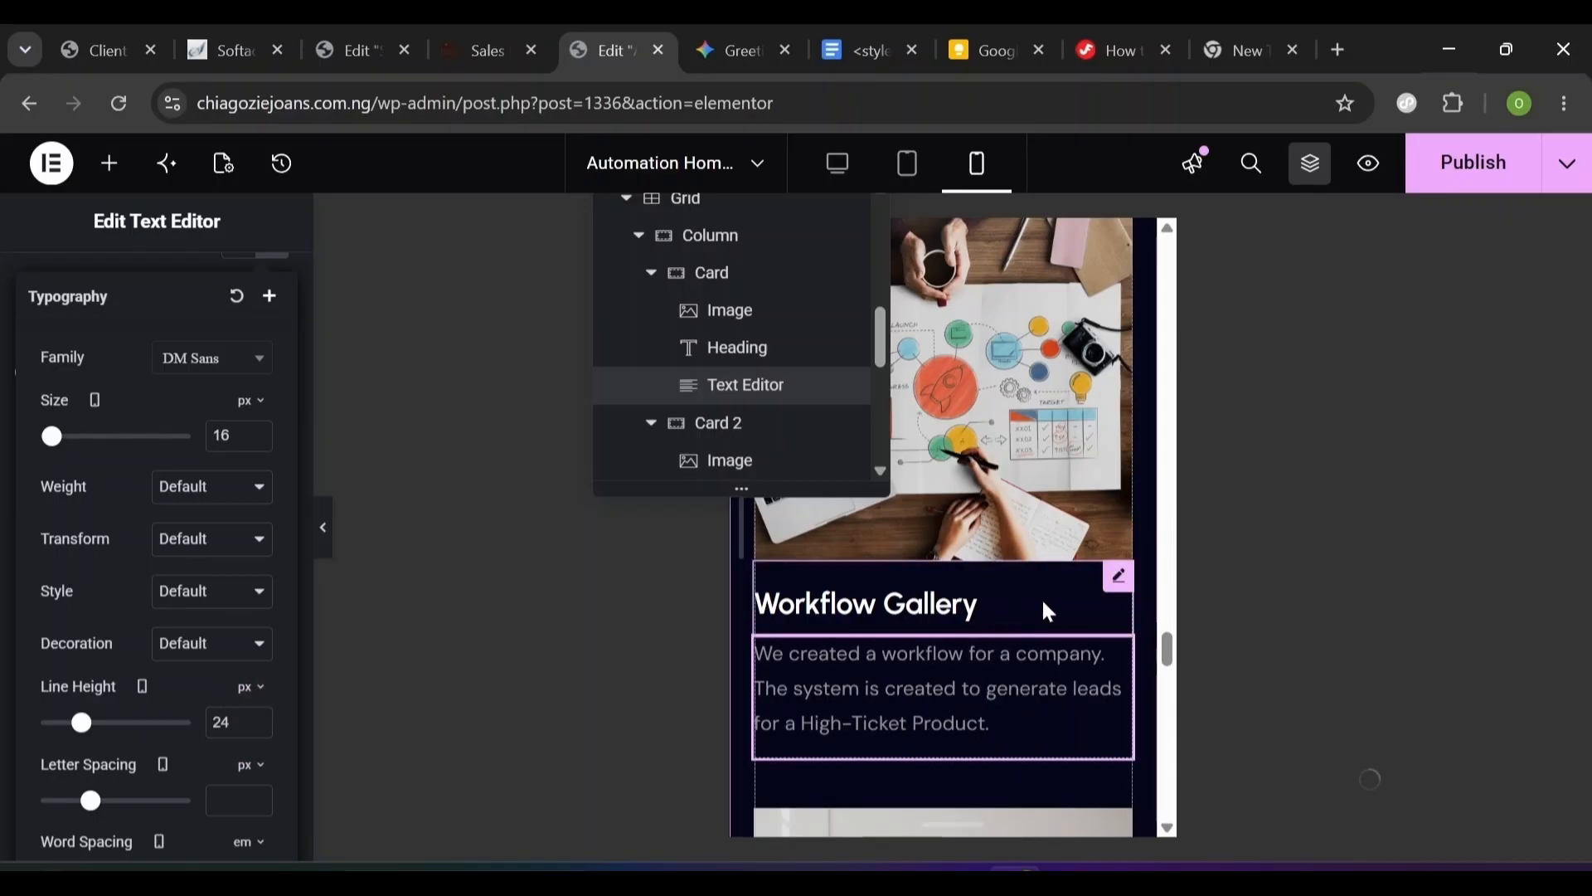
- Copy the styled Workflow Gallery heading and paste its style onto another card heading
{"action": "left_click", "coordinate": [987, 620]}
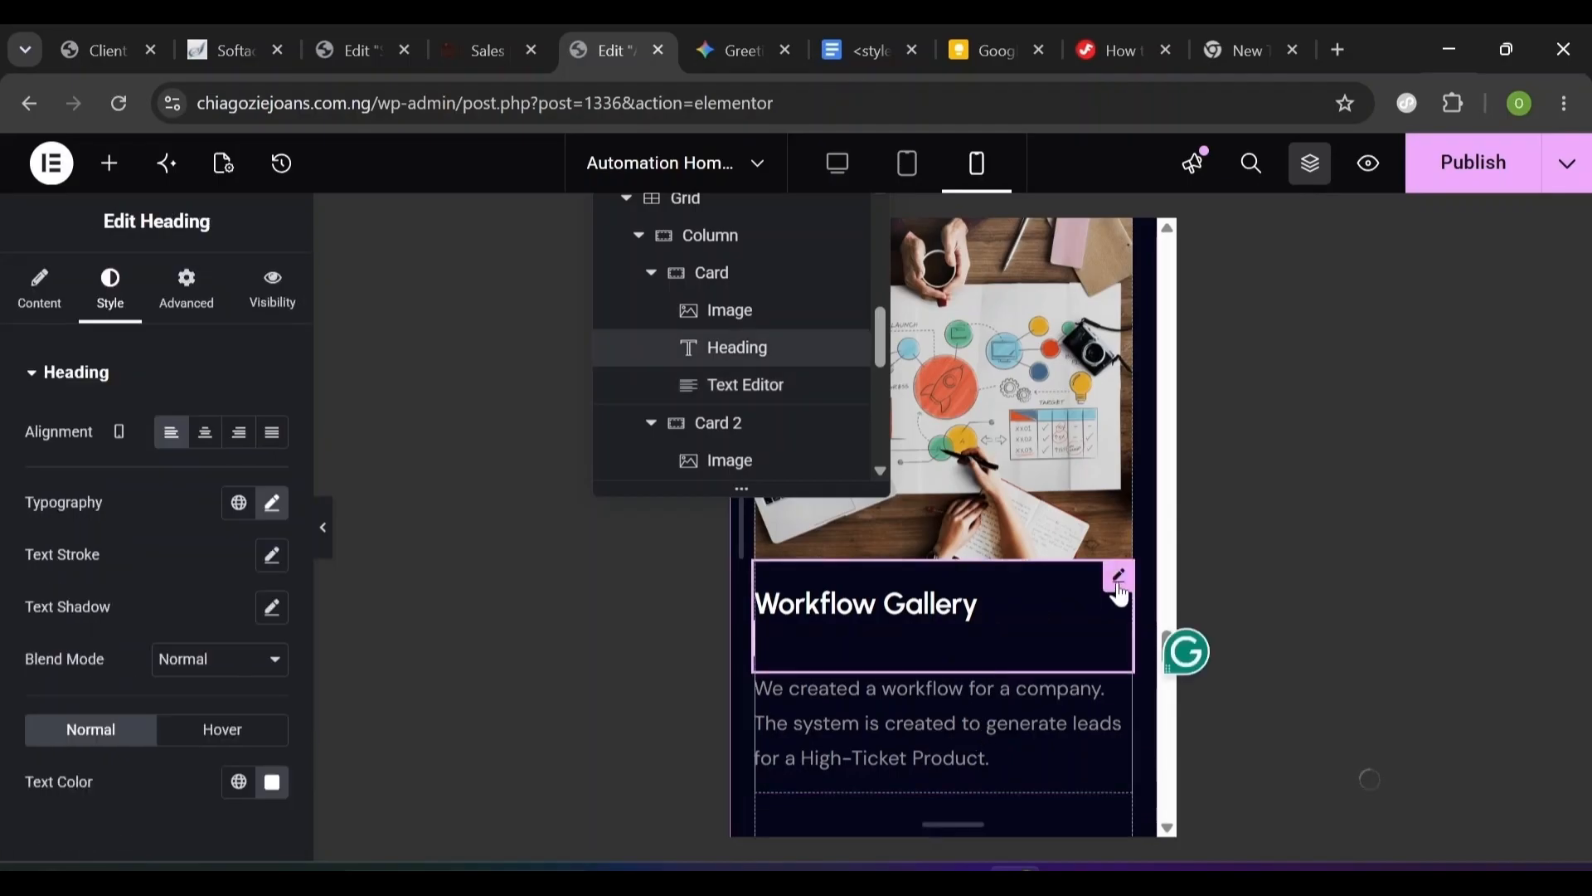
{"action": "scroll", "coordinate": [1119, 593], "scroll_direction": "down", "scroll_amount": 2}
{"action": "scroll", "coordinate": [1120, 531], "scroll_direction": "up", "scroll_amount": 1}
{"action": "right_click", "coordinate": [1117, 468]}
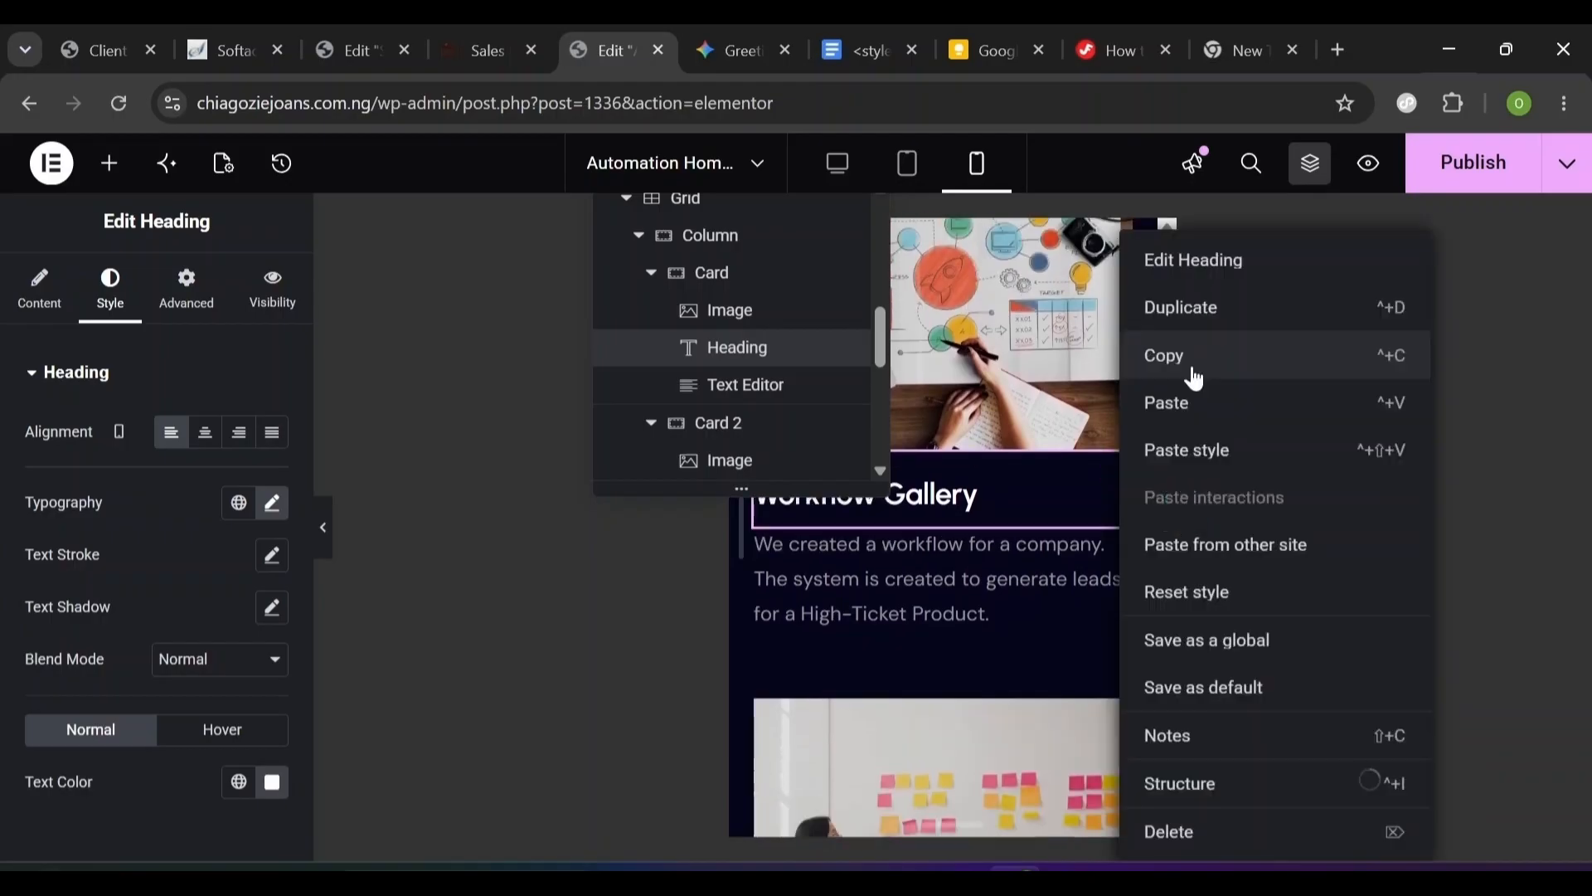
{"action": "left_click", "coordinate": [1193, 370]}
{"action": "scroll", "coordinate": [1012, 531], "scroll_direction": "down", "scroll_amount": 5}
{"action": "scroll", "coordinate": [1028, 630], "scroll_direction": "down", "scroll_amount": 1}
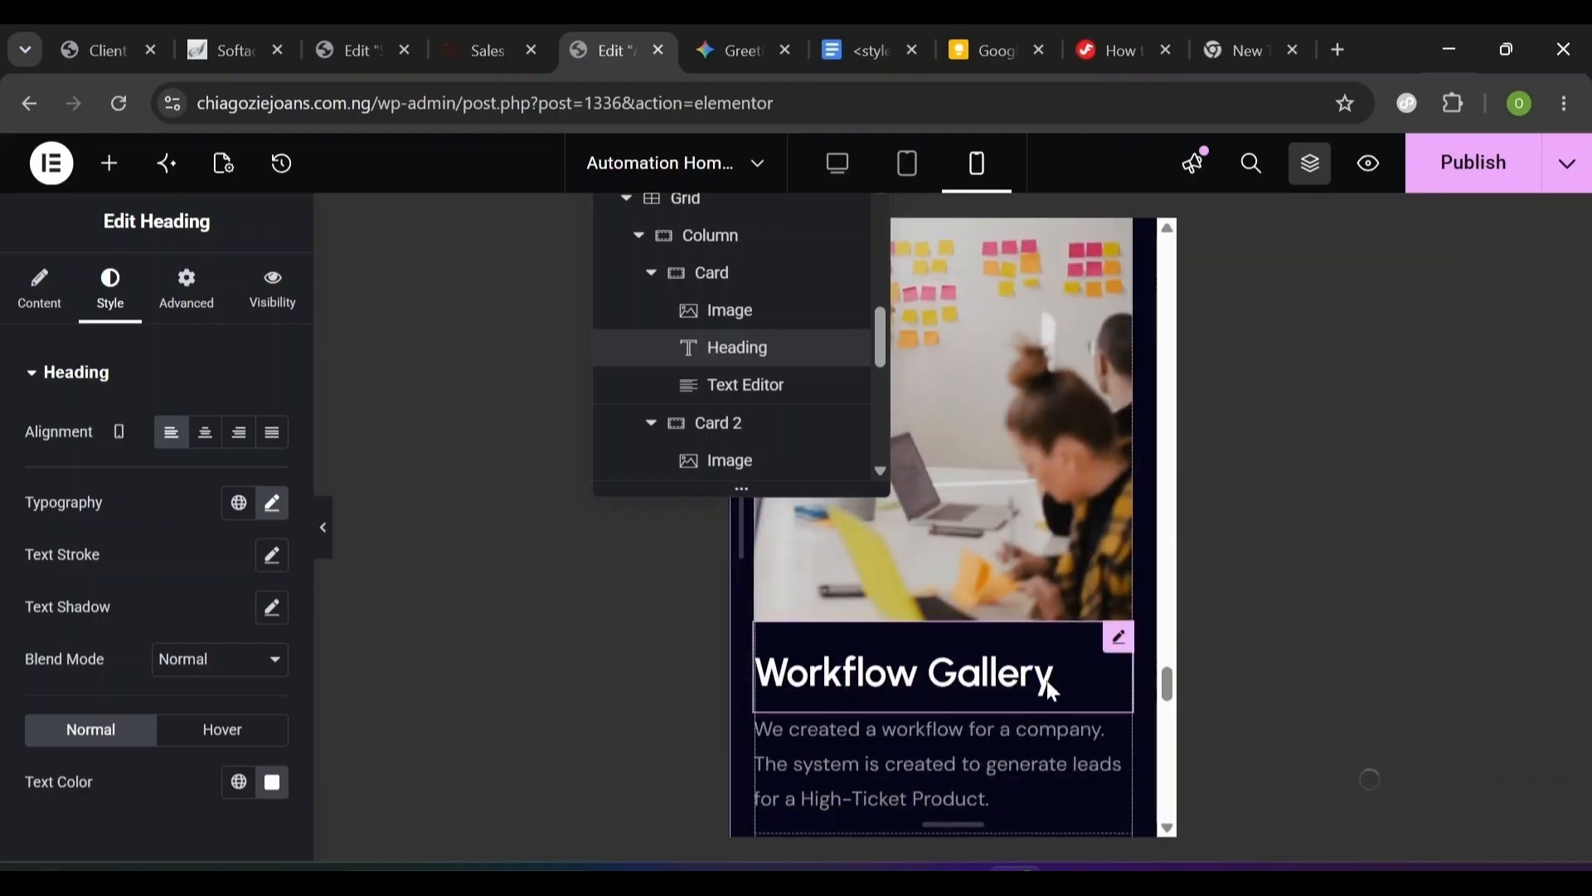
{"action": "right_click", "coordinate": [1116, 646]}
{"action": "left_click", "coordinate": [1234, 452]}
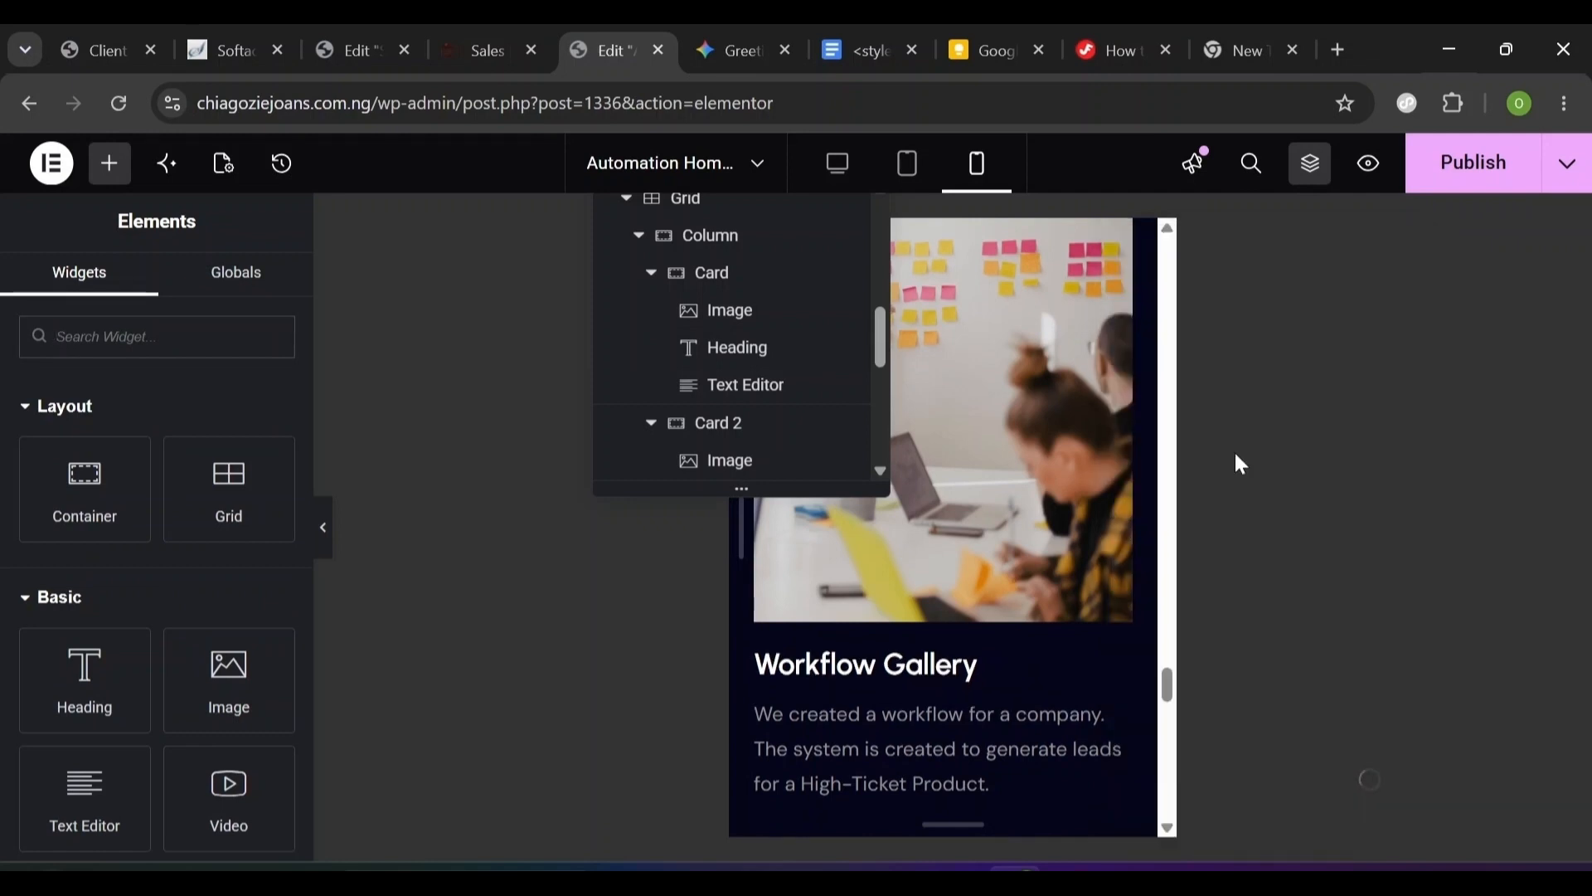
{"action": "scroll", "coordinate": [979, 626], "scroll_direction": "down", "scroll_amount": 10}
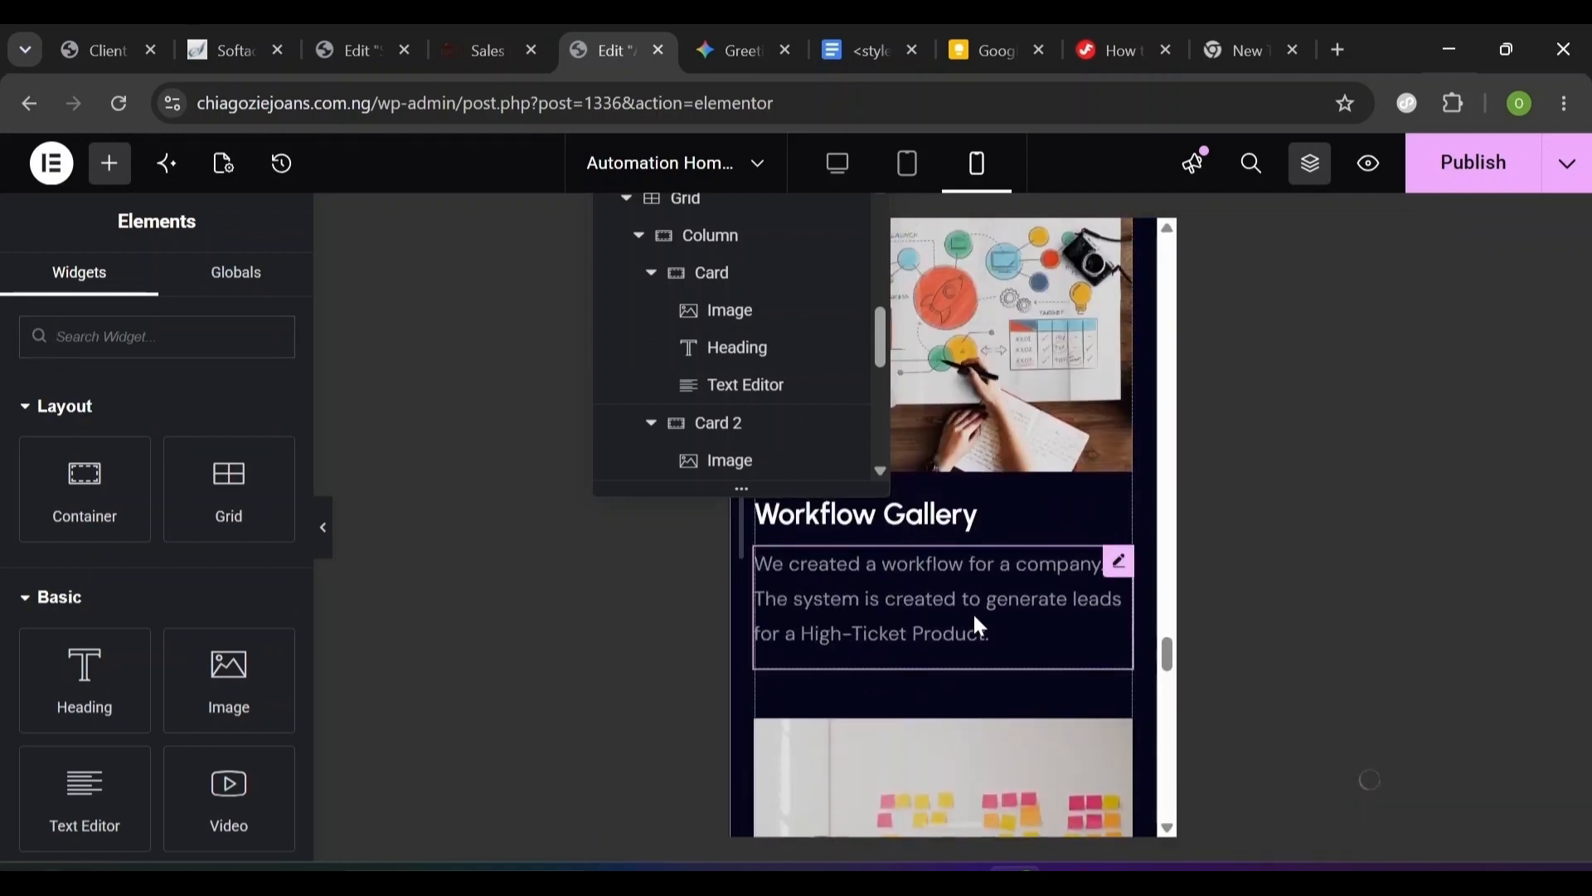
- Paste the copied style onto the next card's paragraph and heading
{"action": "left_click", "coordinate": [1117, 570]}
{"action": "right_click", "coordinate": [1116, 585]}
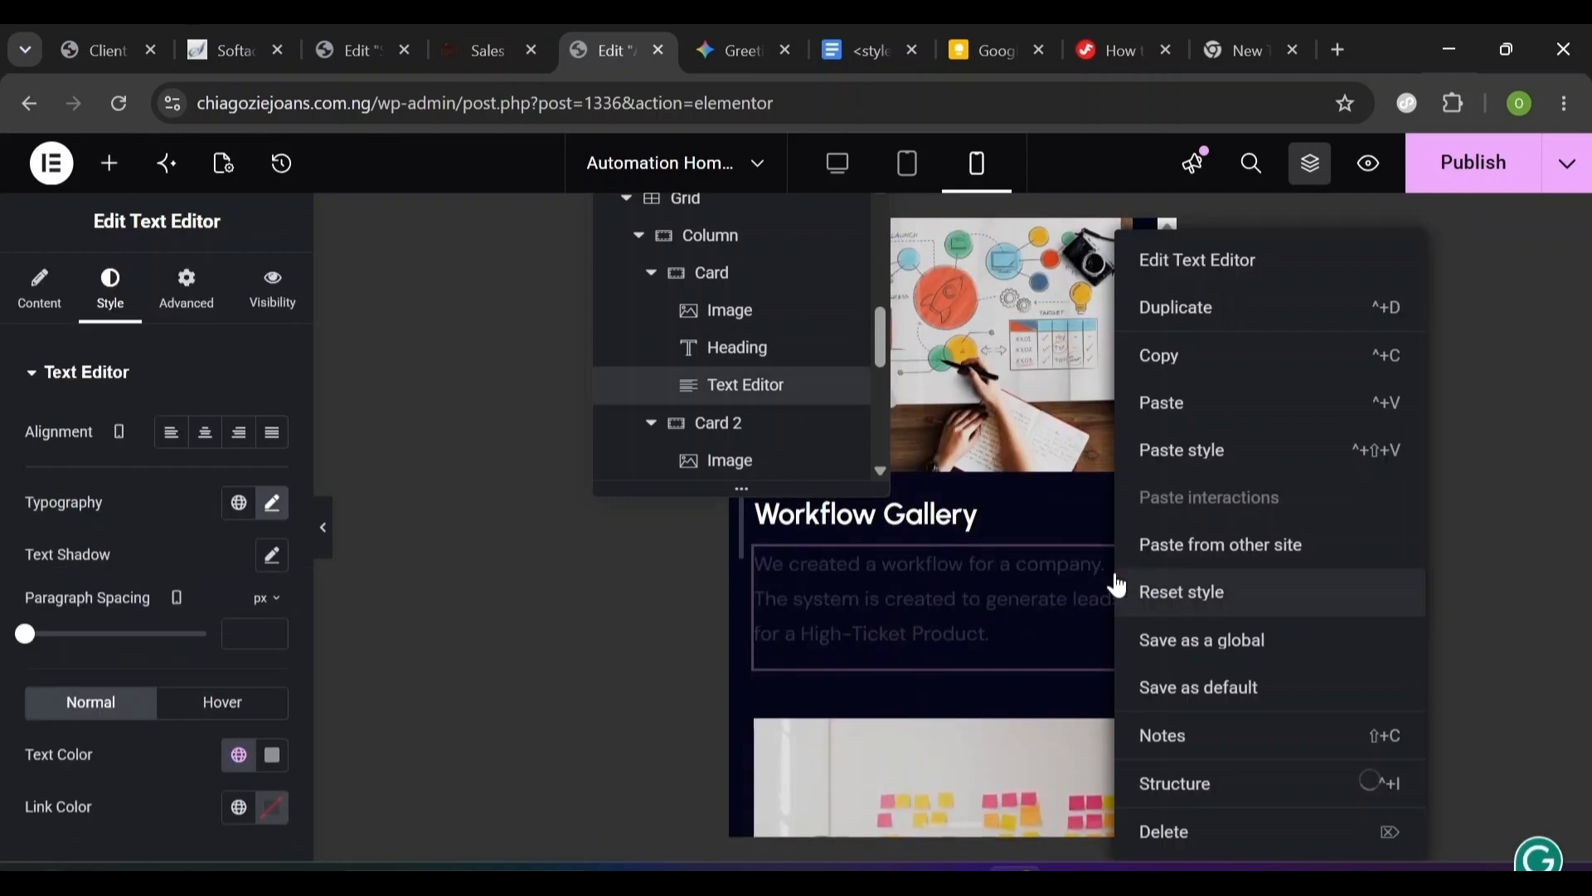
{"action": "left_click", "coordinate": [1182, 450]}
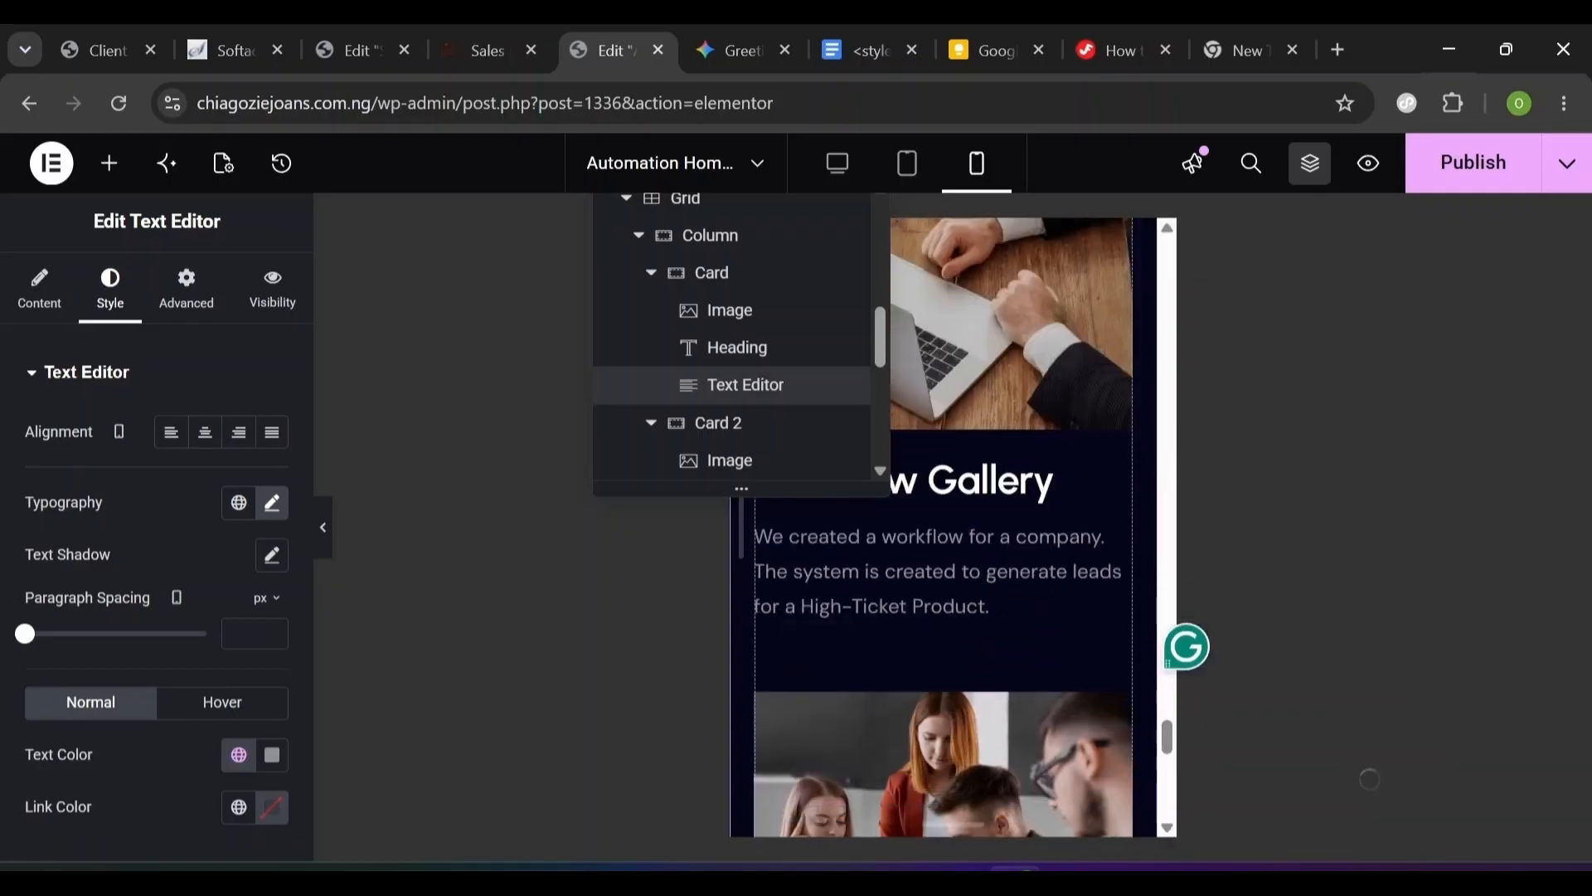
{"action": "left_click", "coordinate": [1125, 456]}
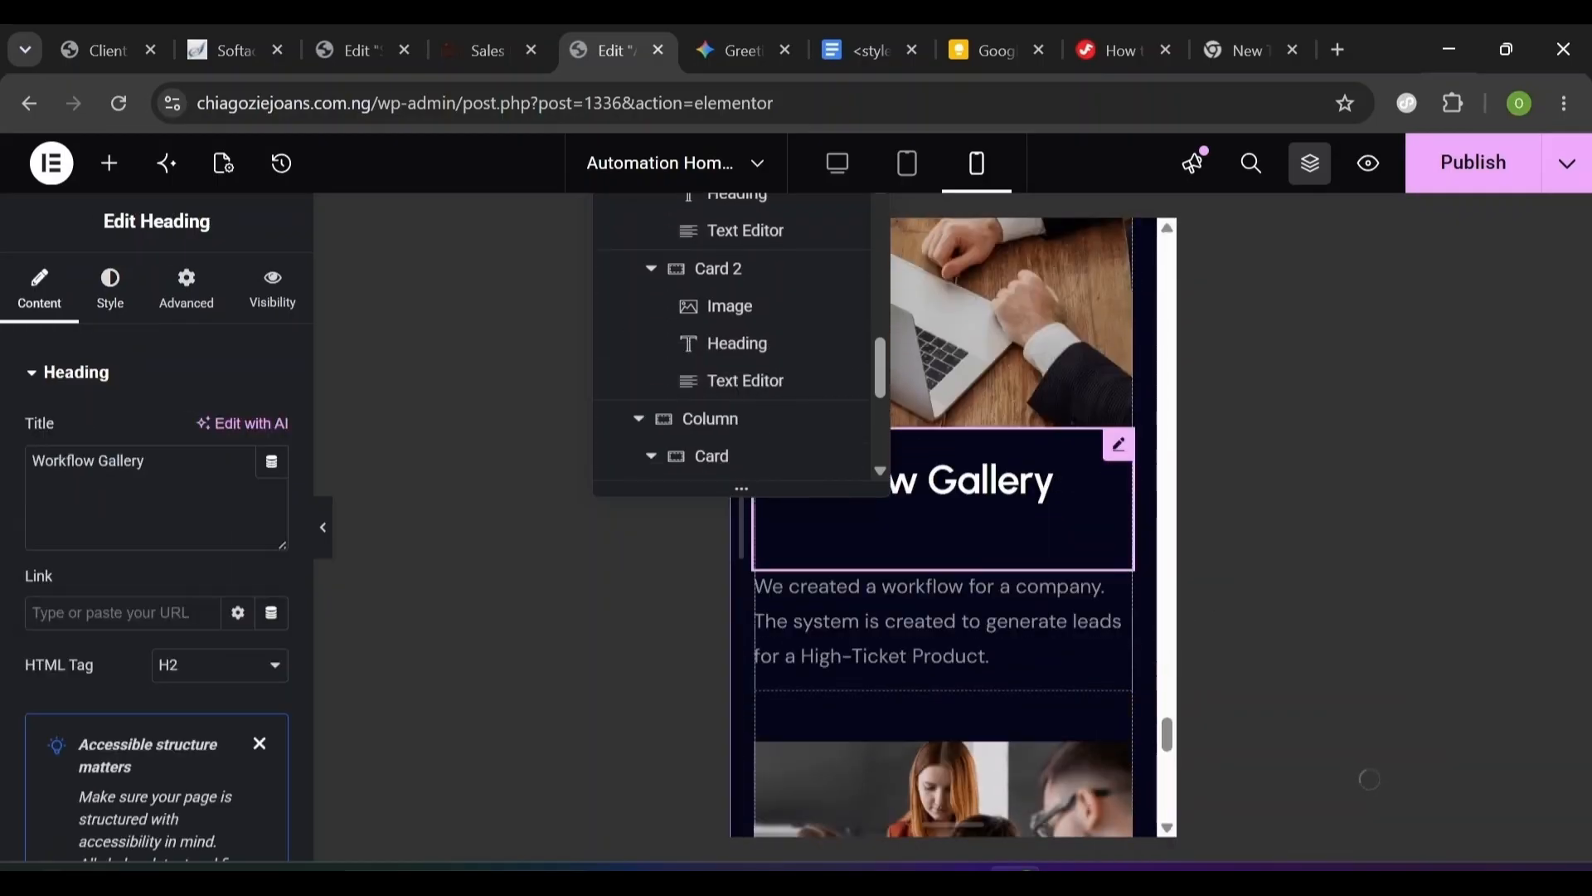
{"action": "right_click", "coordinate": [1121, 464]}
{"action": "left_click", "coordinate": [1264, 454]}
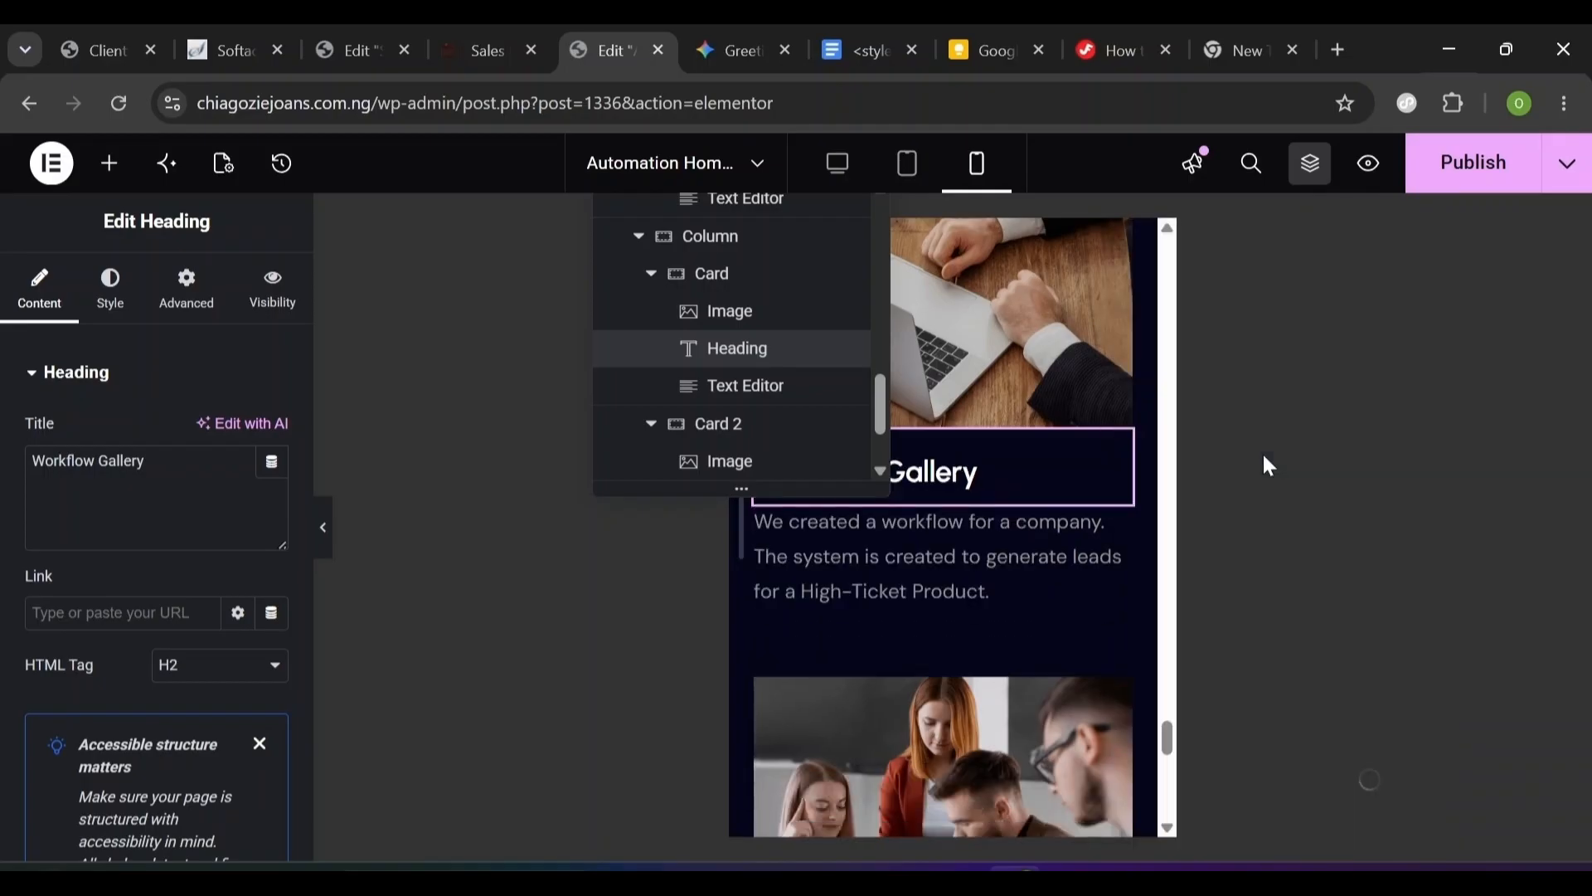
{"action": "scroll", "coordinate": [1165, 469], "scroll_direction": "down", "scroll_amount": 6}
{"action": "left_click", "coordinate": [1166, 468]}
{"action": "scroll", "coordinate": [1165, 469], "scroll_direction": "up", "scroll_amount": 12}
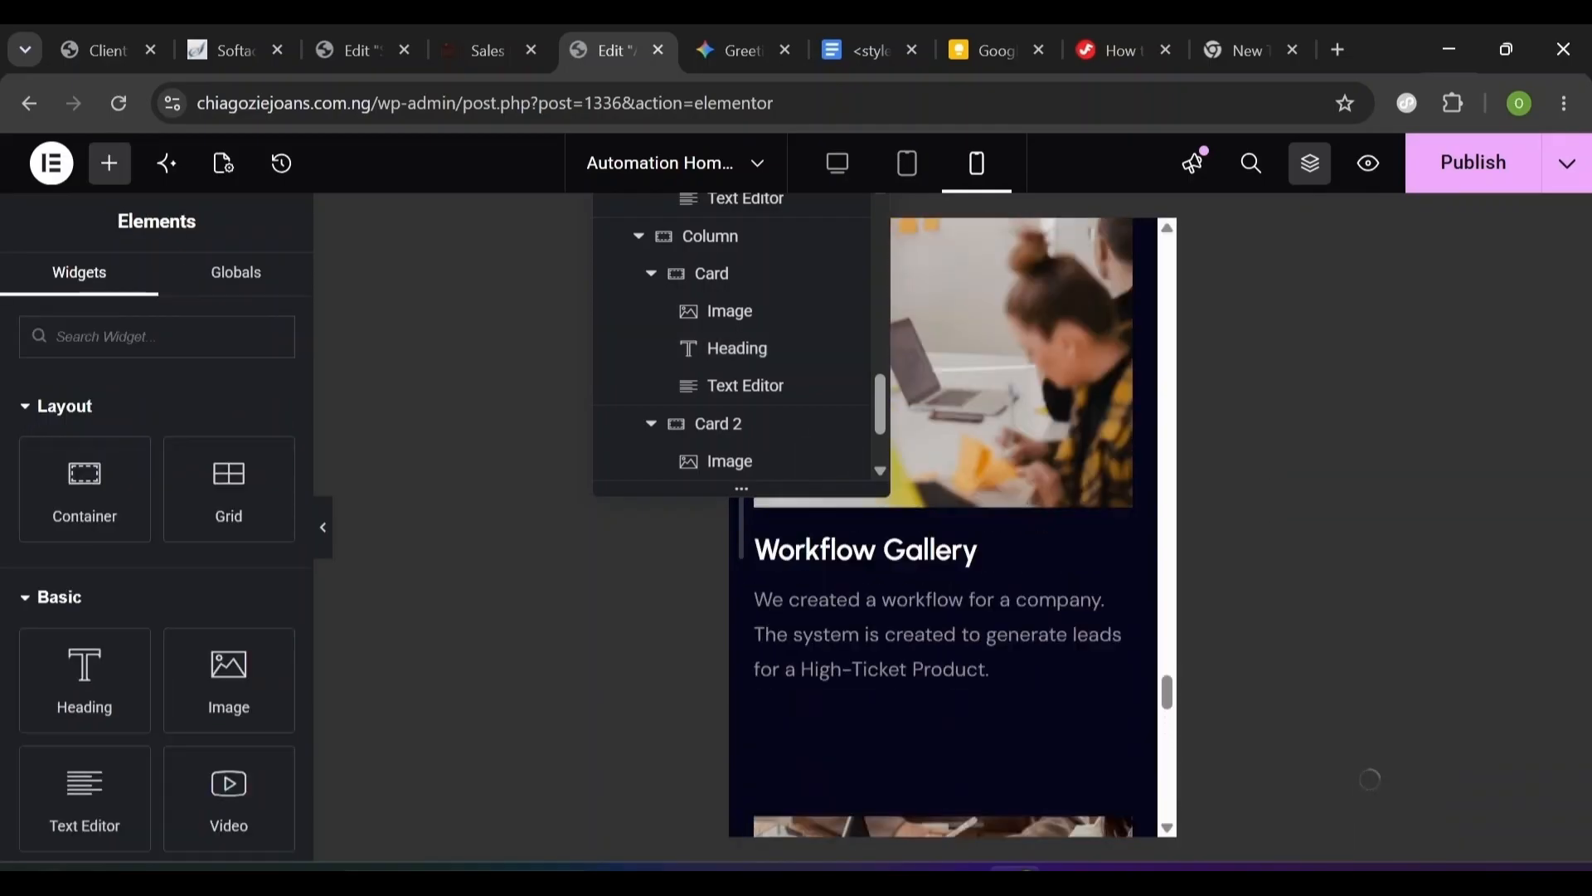
{"action": "scroll", "coordinate": [943, 522], "scroll_direction": "up", "scroll_amount": 10}
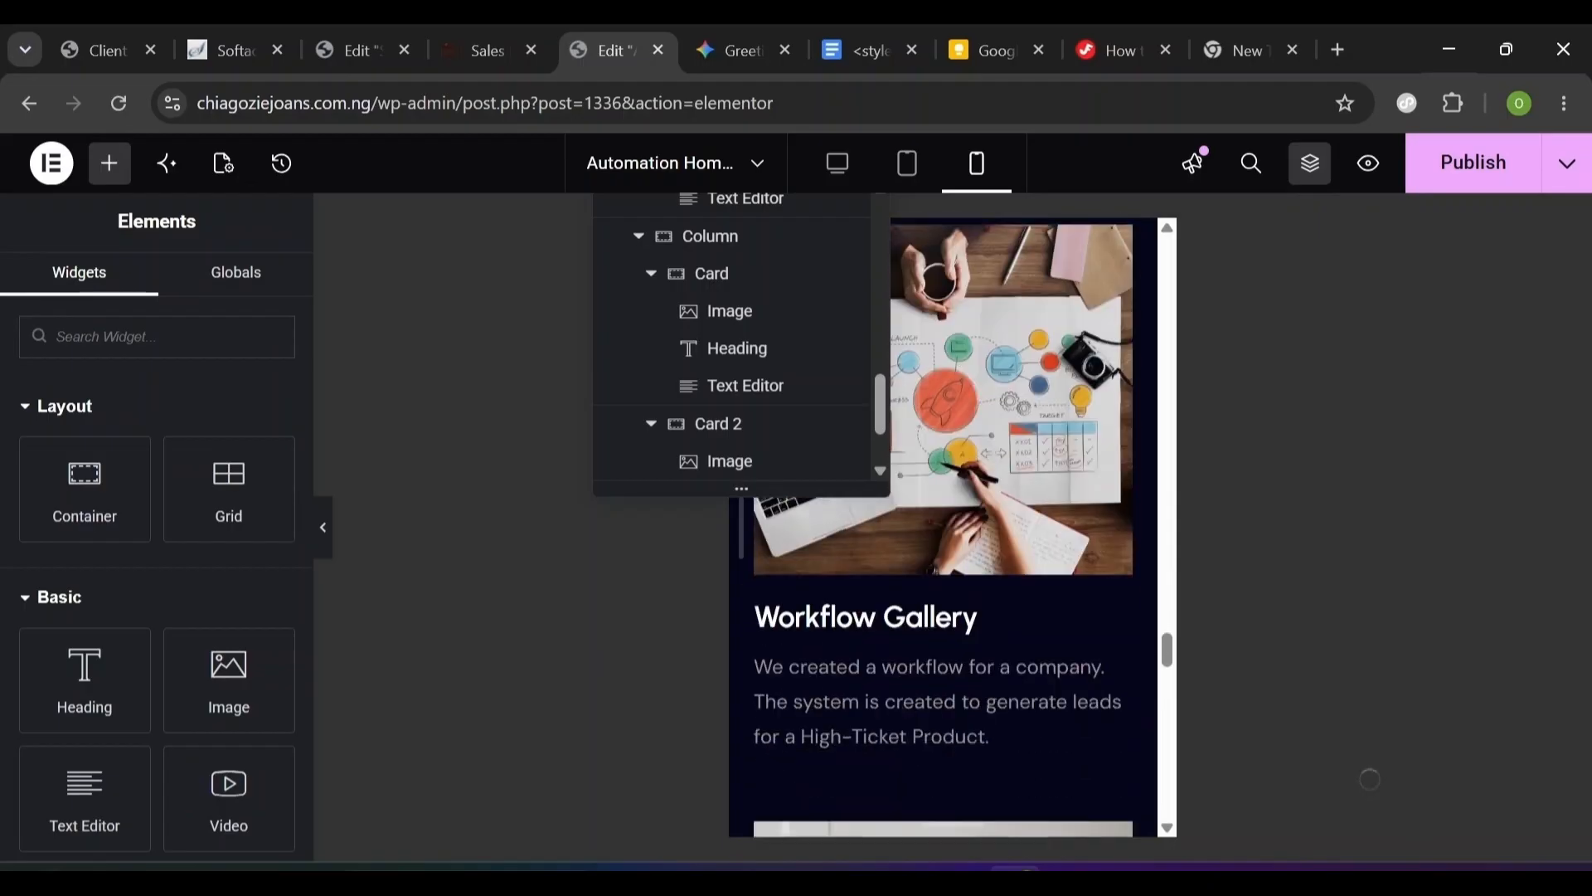
{"action": "scroll", "coordinate": [943, 523], "scroll_direction": "down", "scroll_amount": 1}
- Copy the styled description, paste its style onto another card paragraph, then preview at desktop width
{"action": "left_click", "coordinate": [846, 649]}
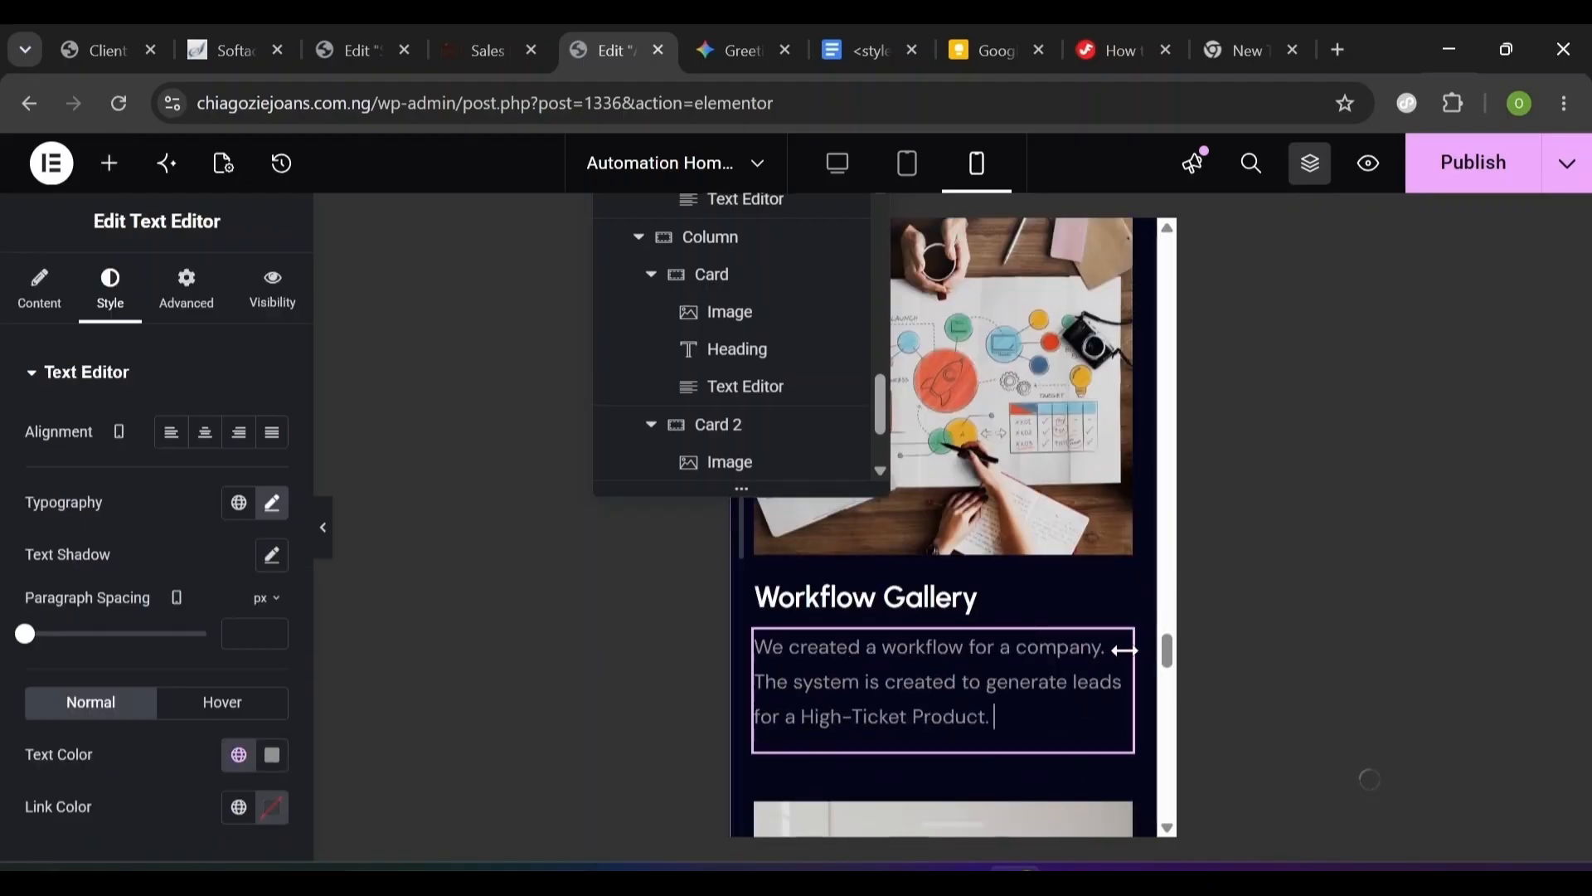
{"action": "right_click", "coordinate": [1120, 649]}
{"action": "left_click", "coordinate": [1169, 355]}
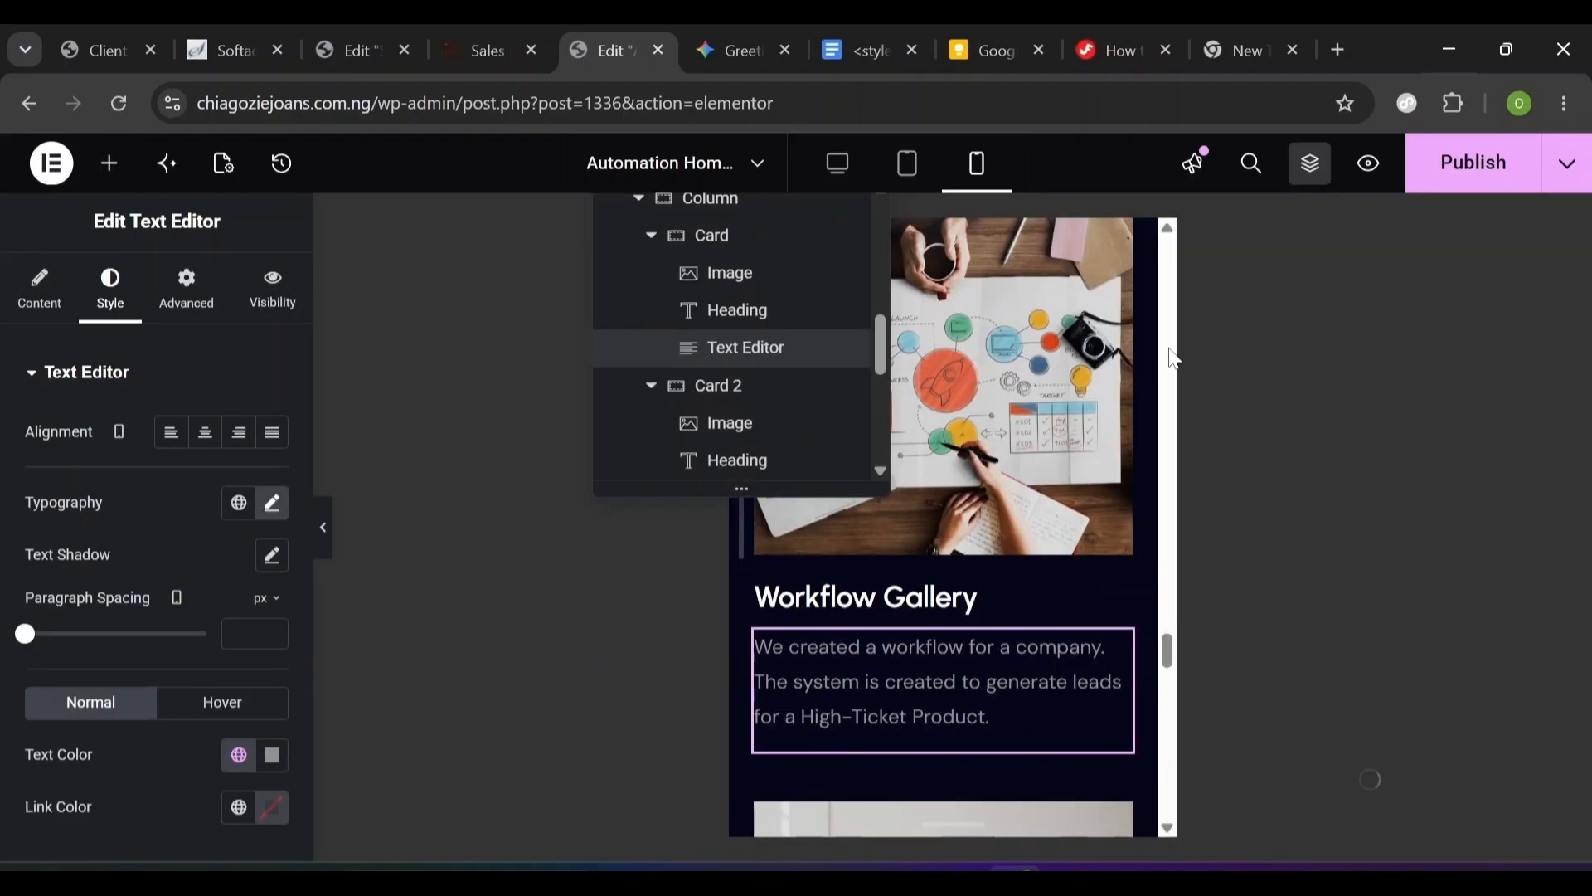
{"action": "scroll", "coordinate": [1173, 359], "scroll_direction": "down", "scroll_amount": 10}
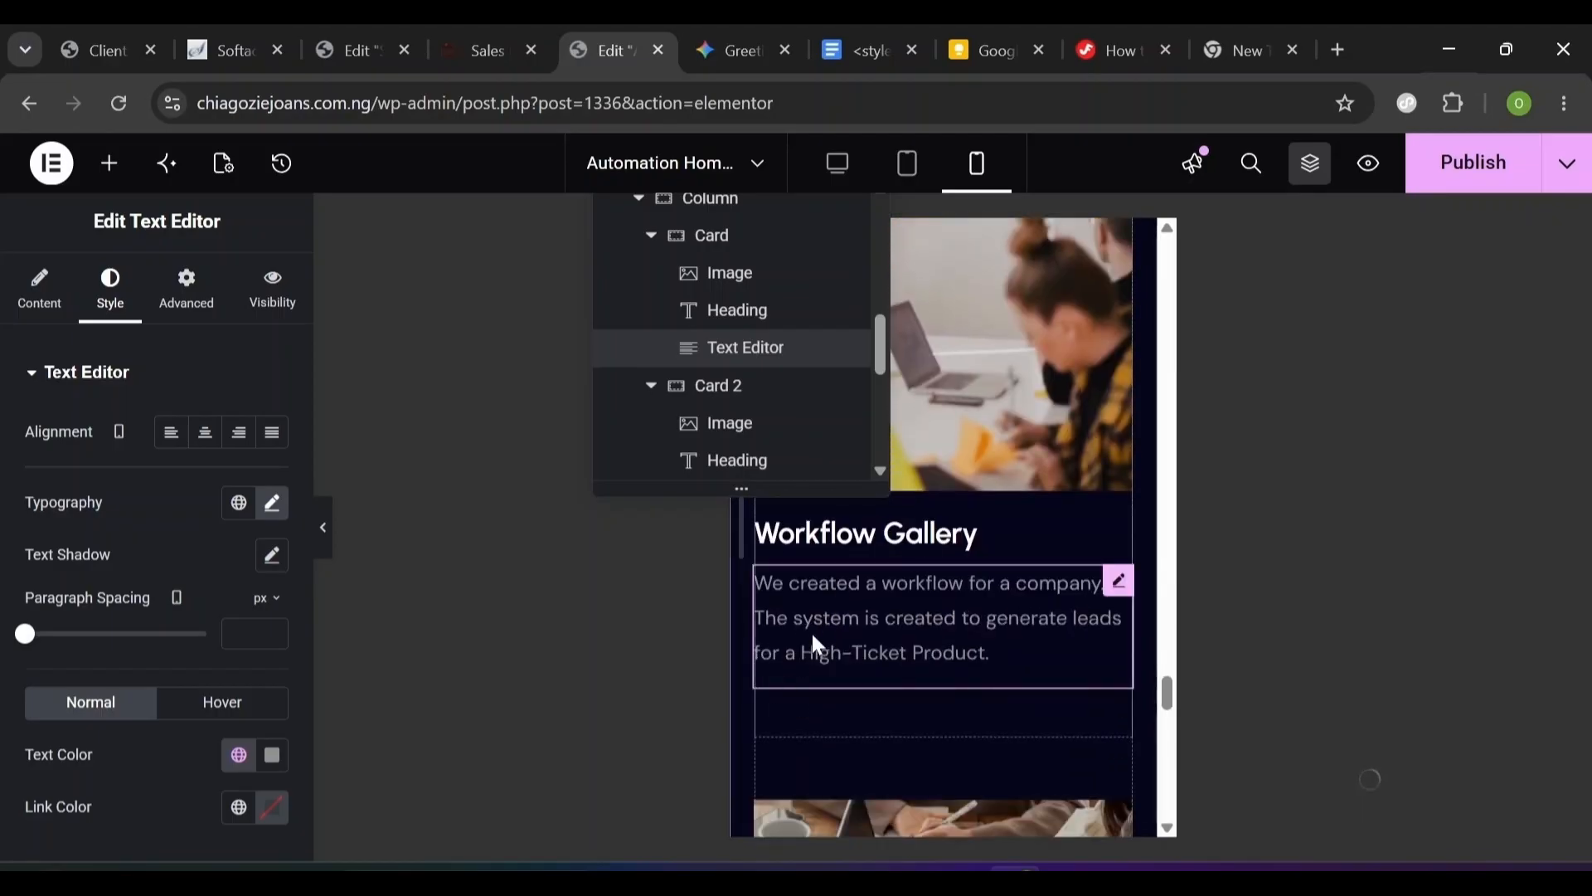
{"action": "left_click", "coordinate": [835, 639]}
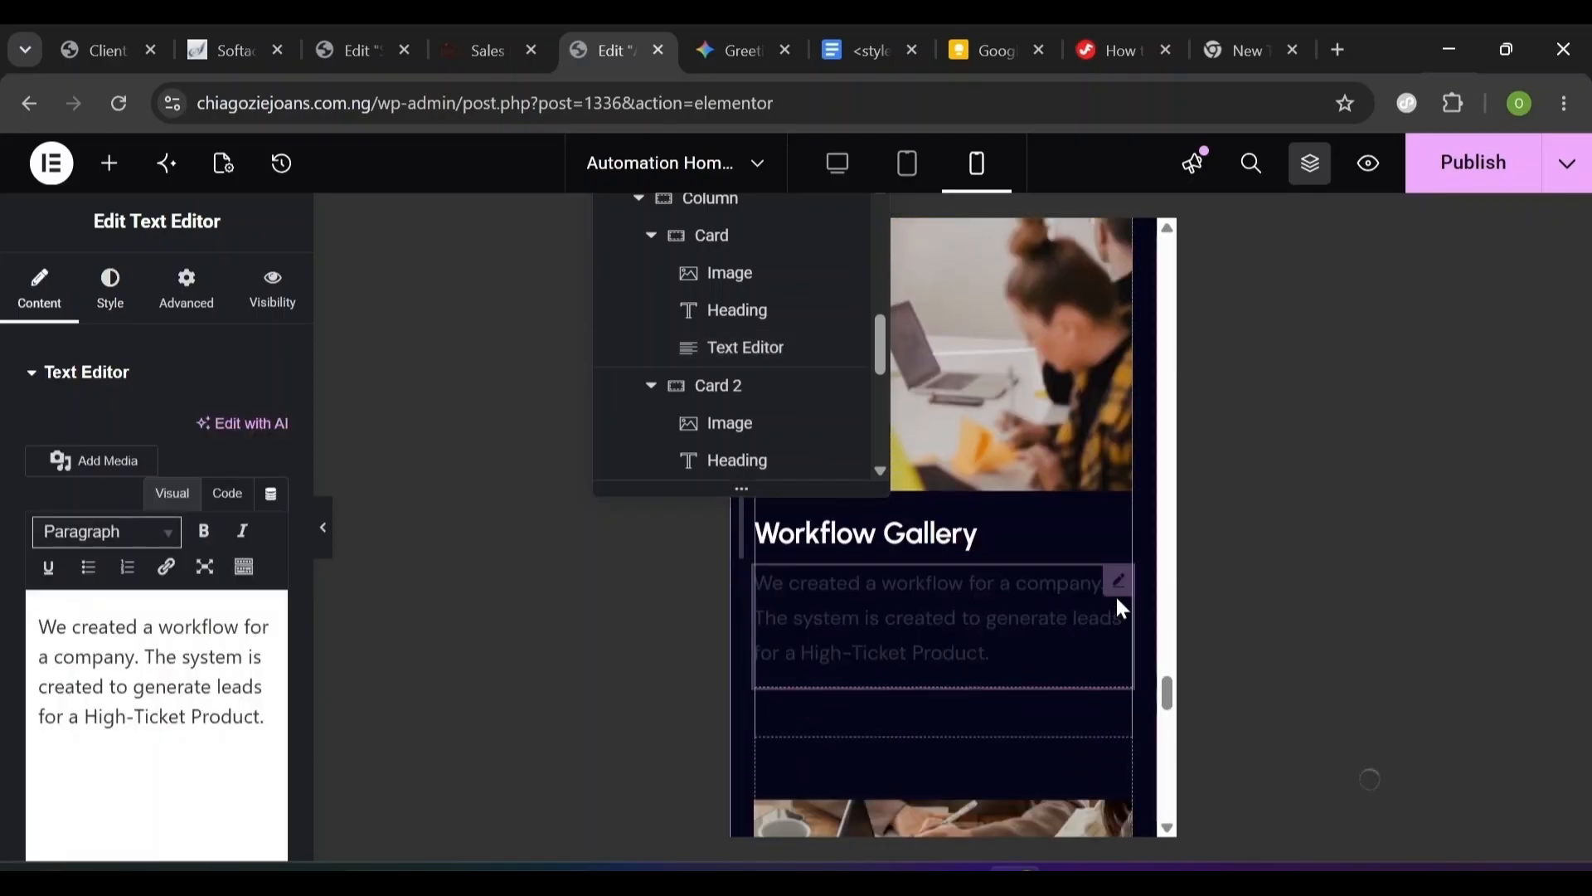
{"action": "right_click", "coordinate": [1118, 601]}
{"action": "left_click", "coordinate": [1118, 601]}
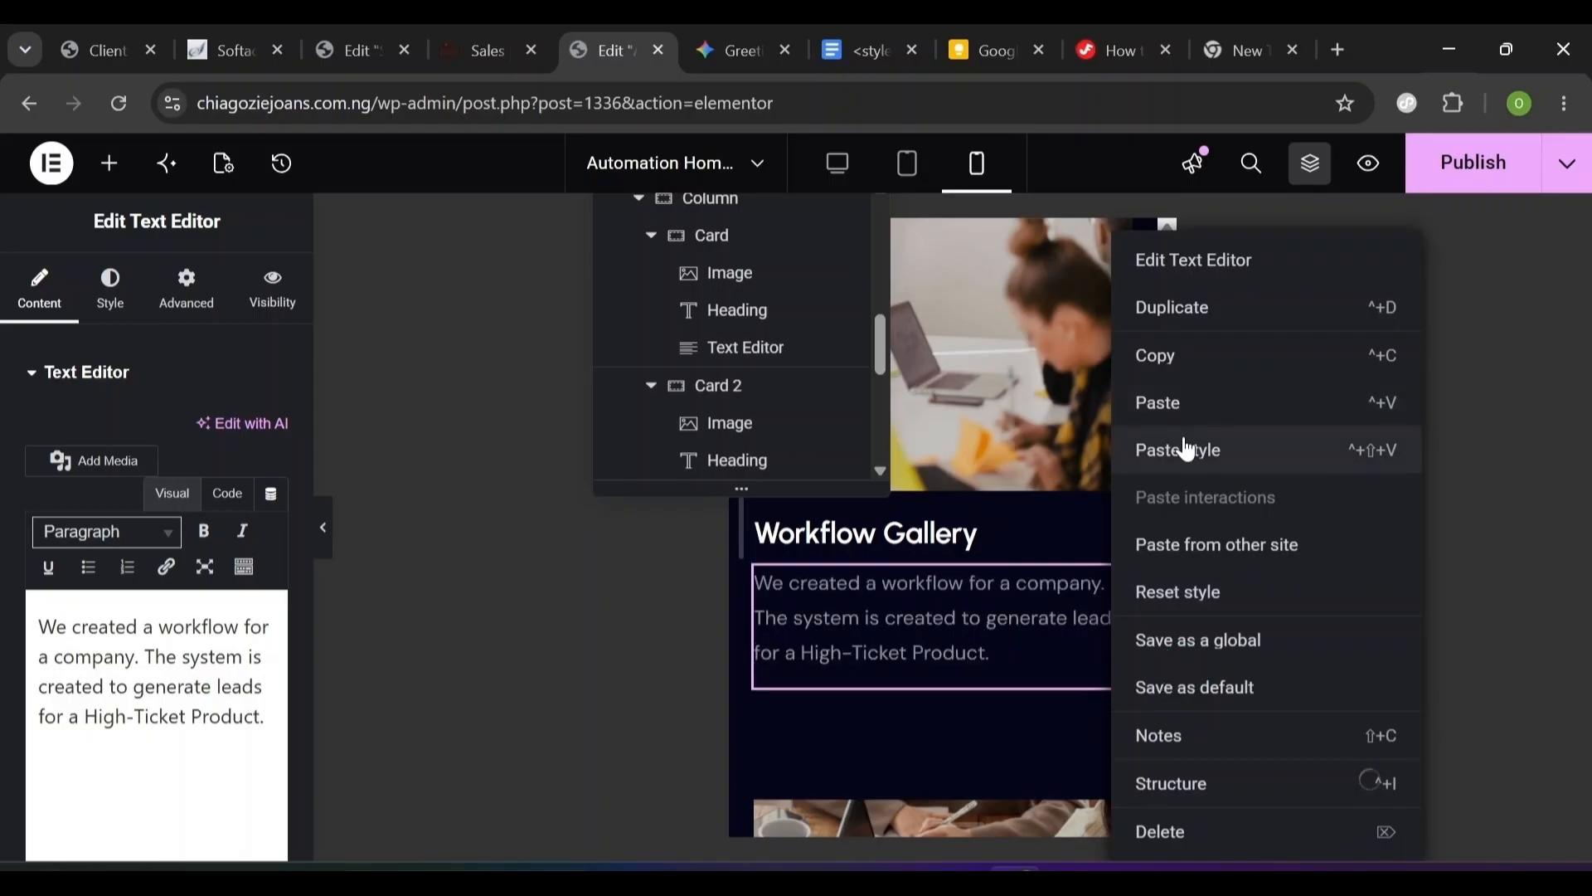
{"action": "left_click", "coordinate": [1186, 448]}
{"action": "left_click_drag", "start_coordinate": [1168, 701], "coordinate": [1170, 715]}
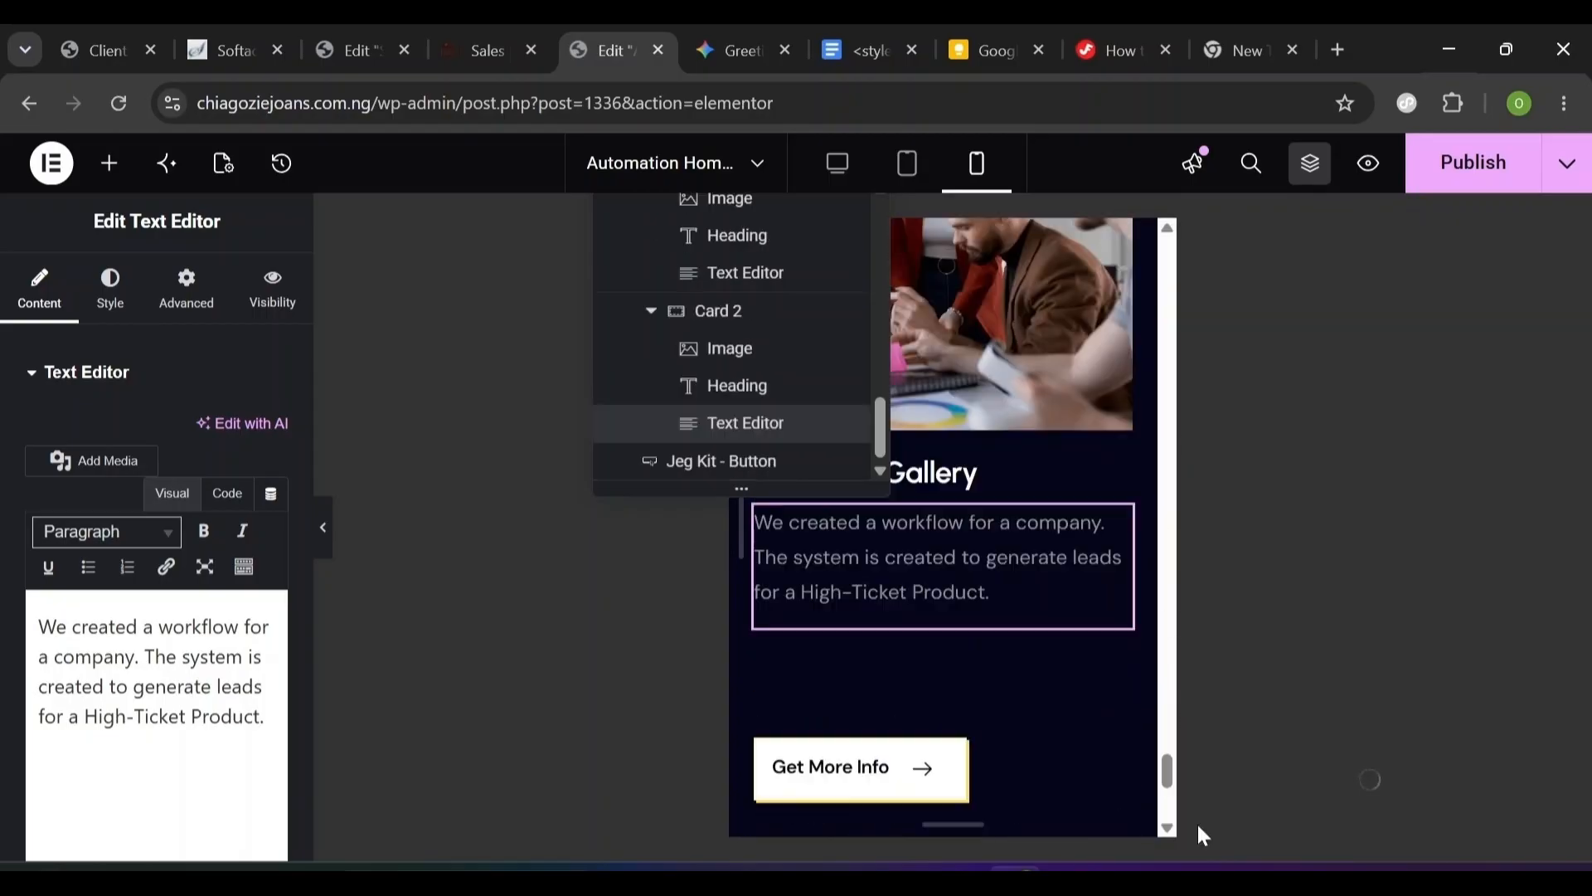
{"action": "left_click", "coordinate": [839, 165]}
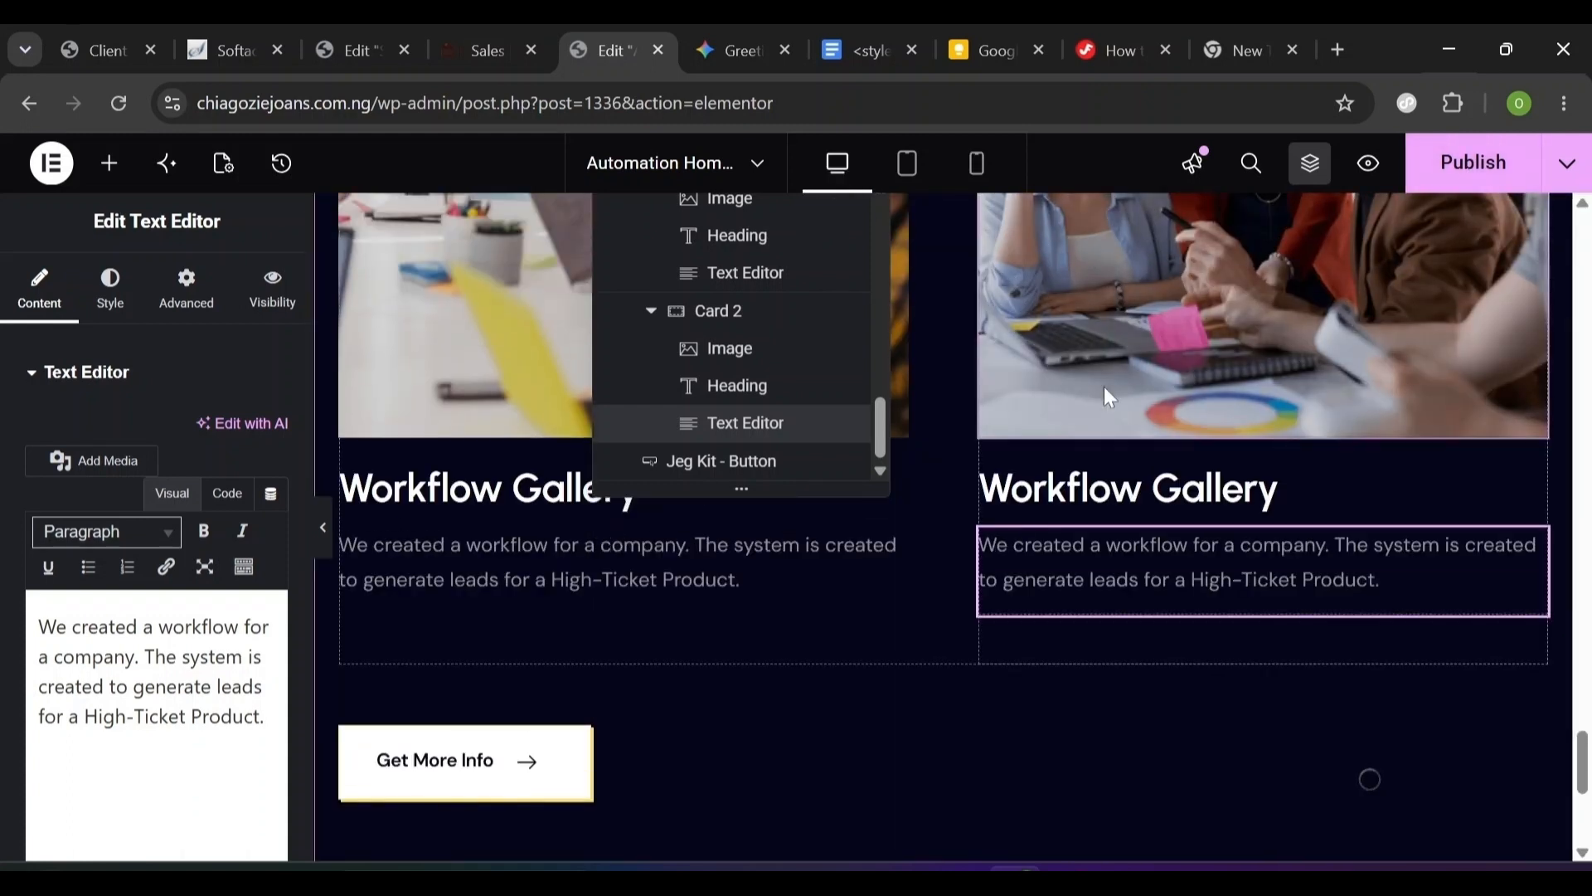
- Publish the Automation Home Page
{"action": "left_click", "coordinate": [1459, 187]}
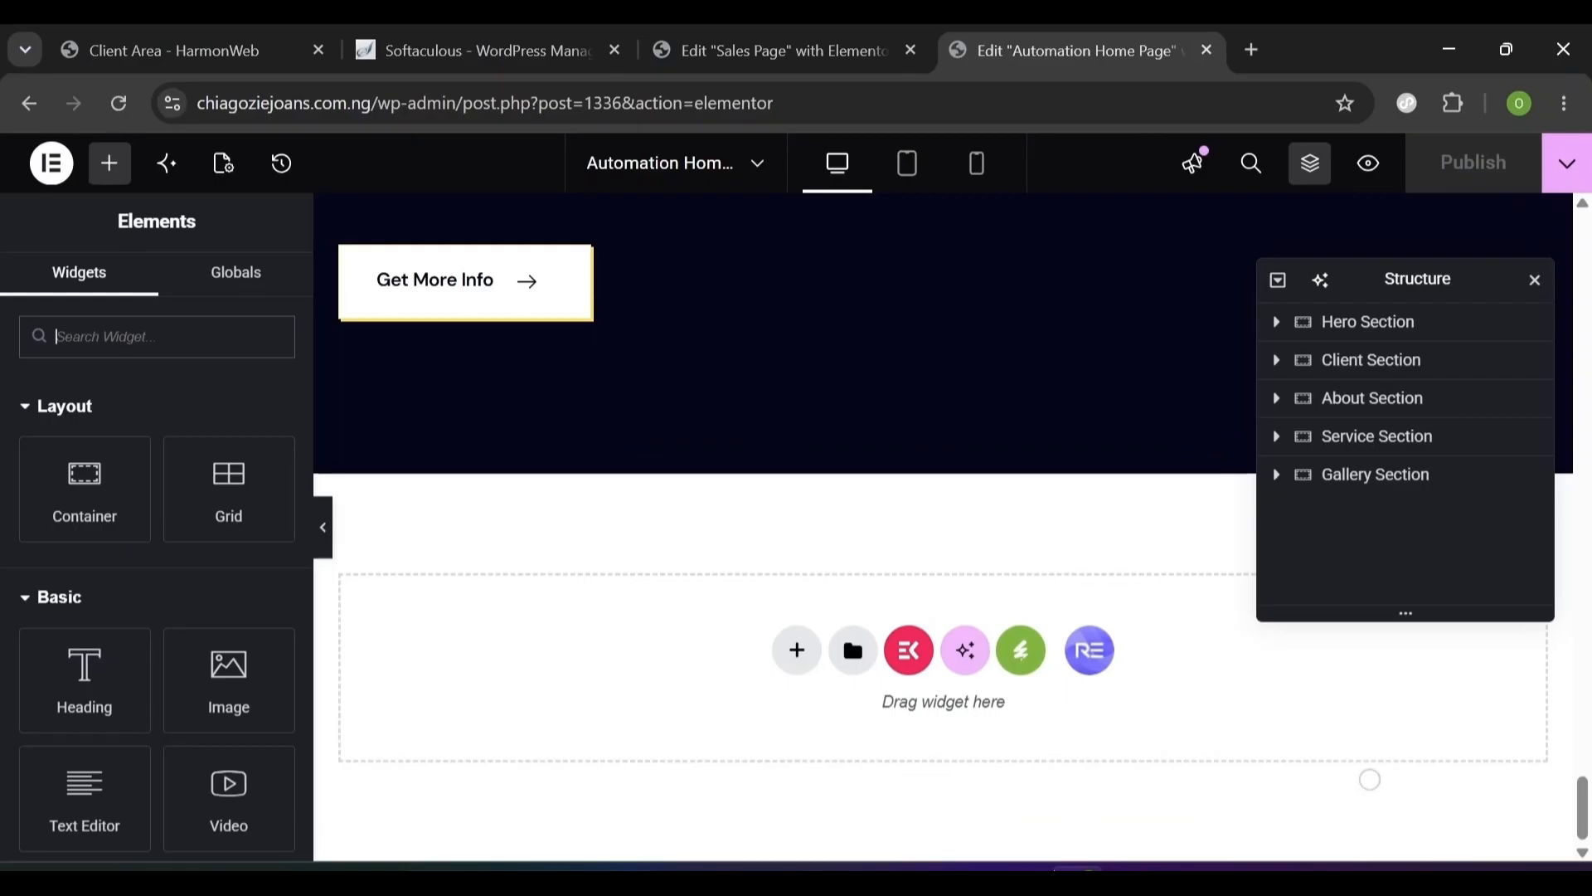
{"action": "key", "text": "ctrl+Page_Up"}
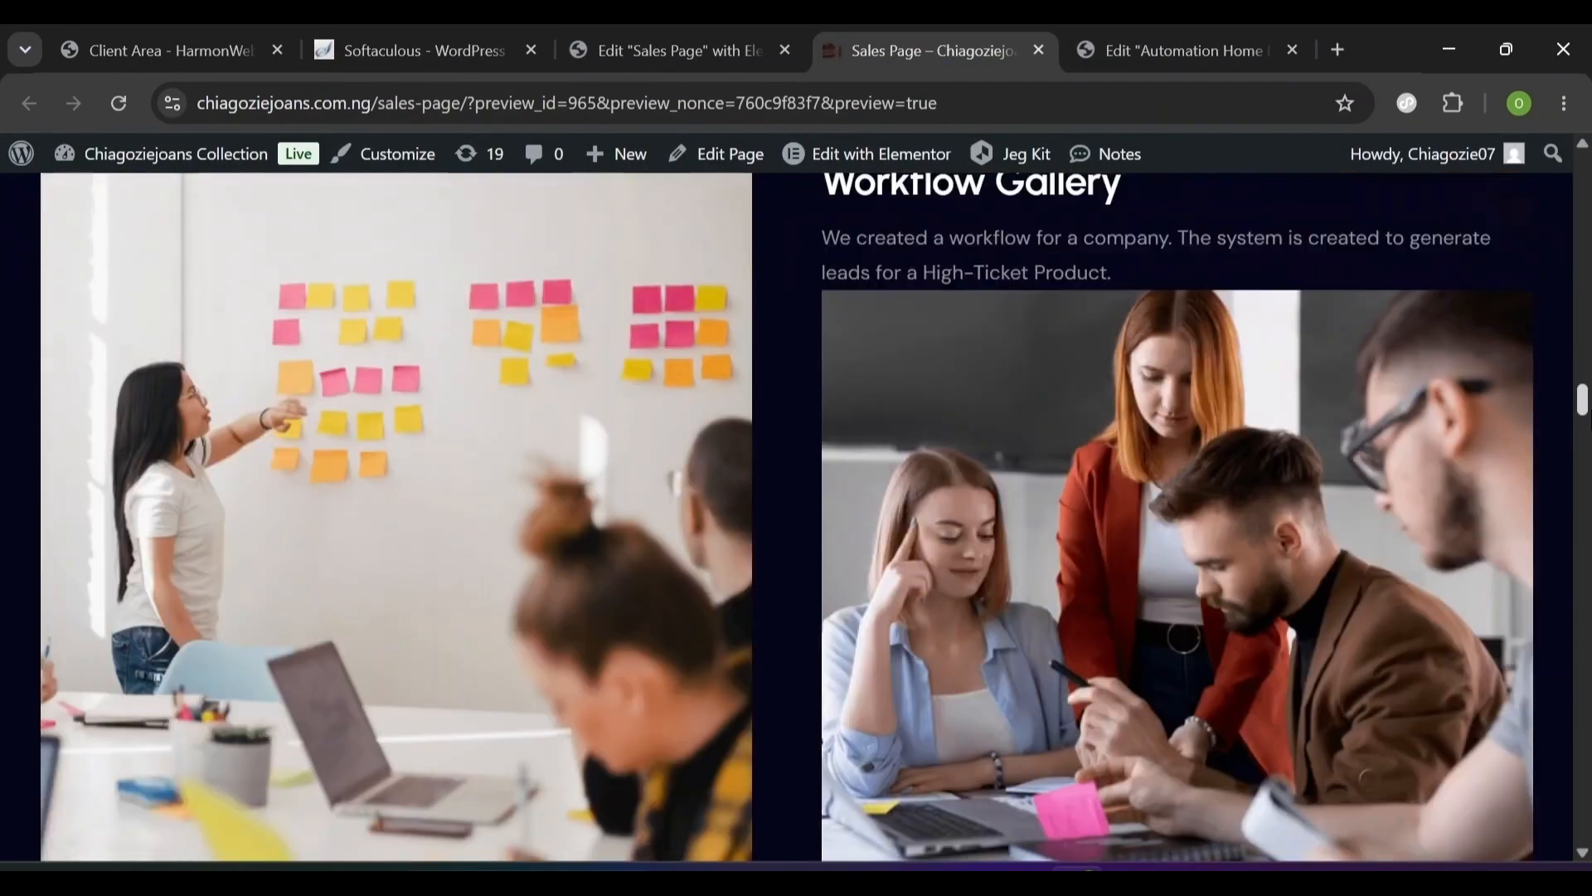
{"action": "scroll", "coordinate": [787, 514], "scroll_direction": "down", "scroll_amount": 5}
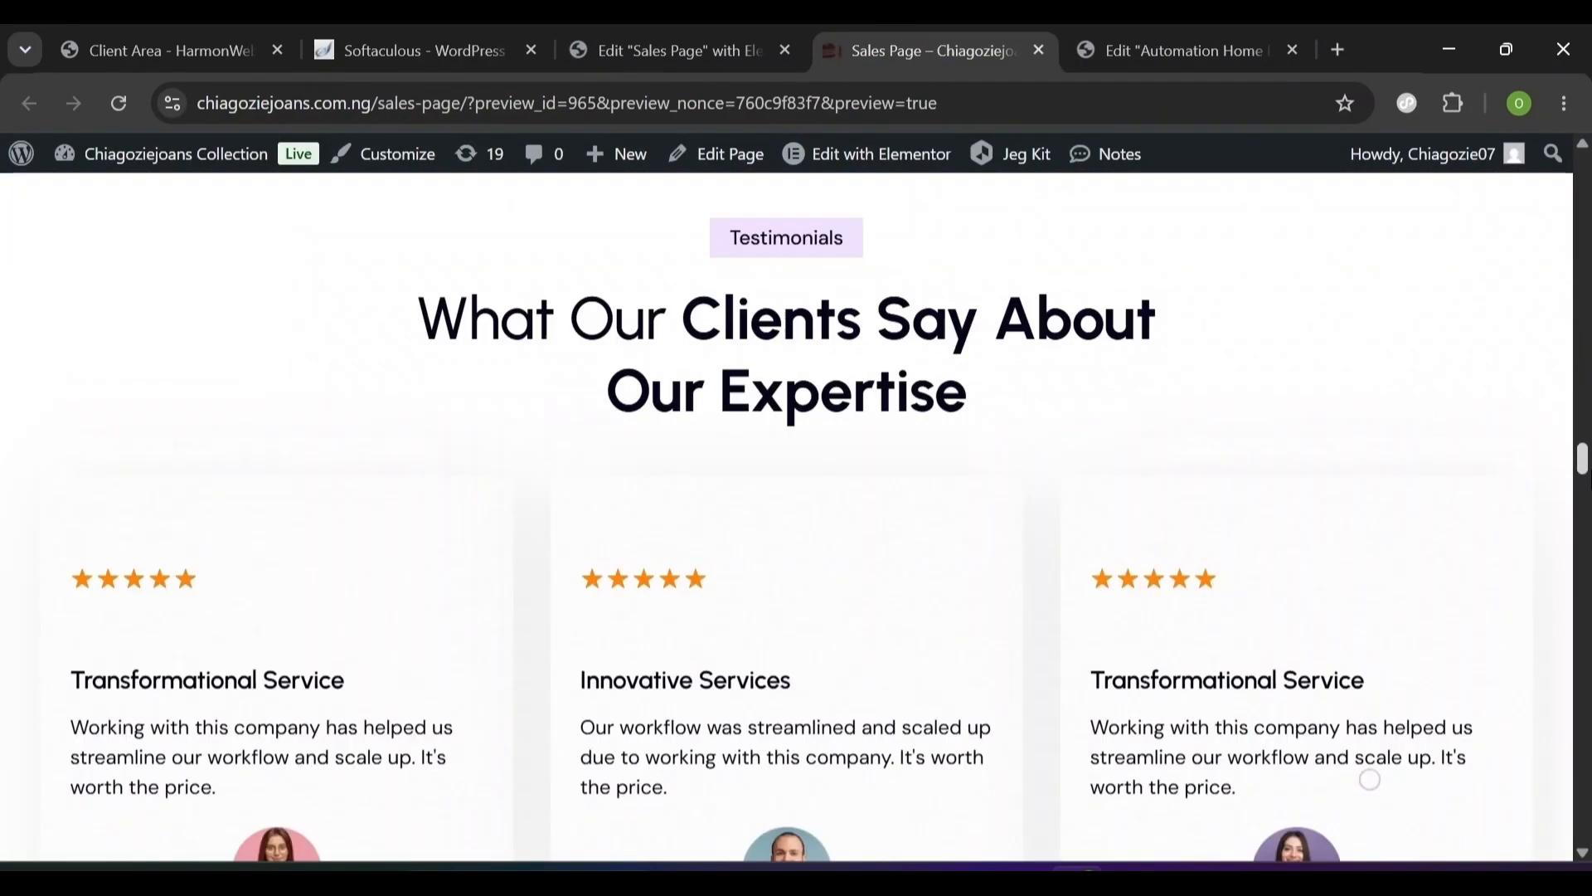
{"action": "left_click_drag", "start_coordinate": [739, 199], "coordinate": [875, 282]}
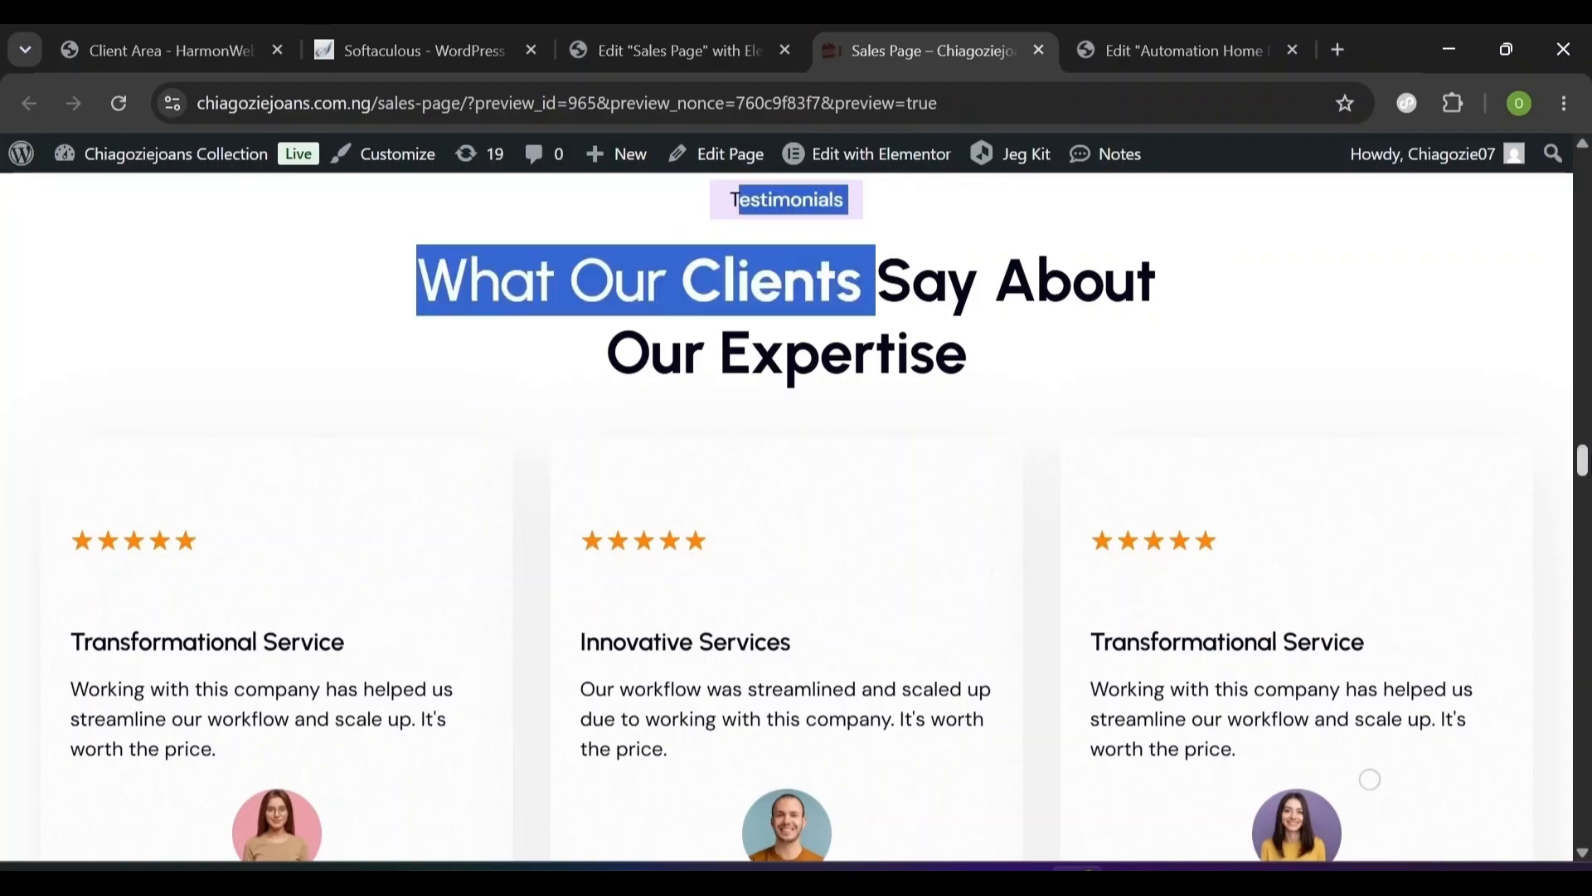
{"action": "left_click_drag", "start_coordinate": [1584, 456], "coordinate": [1584, 483]}
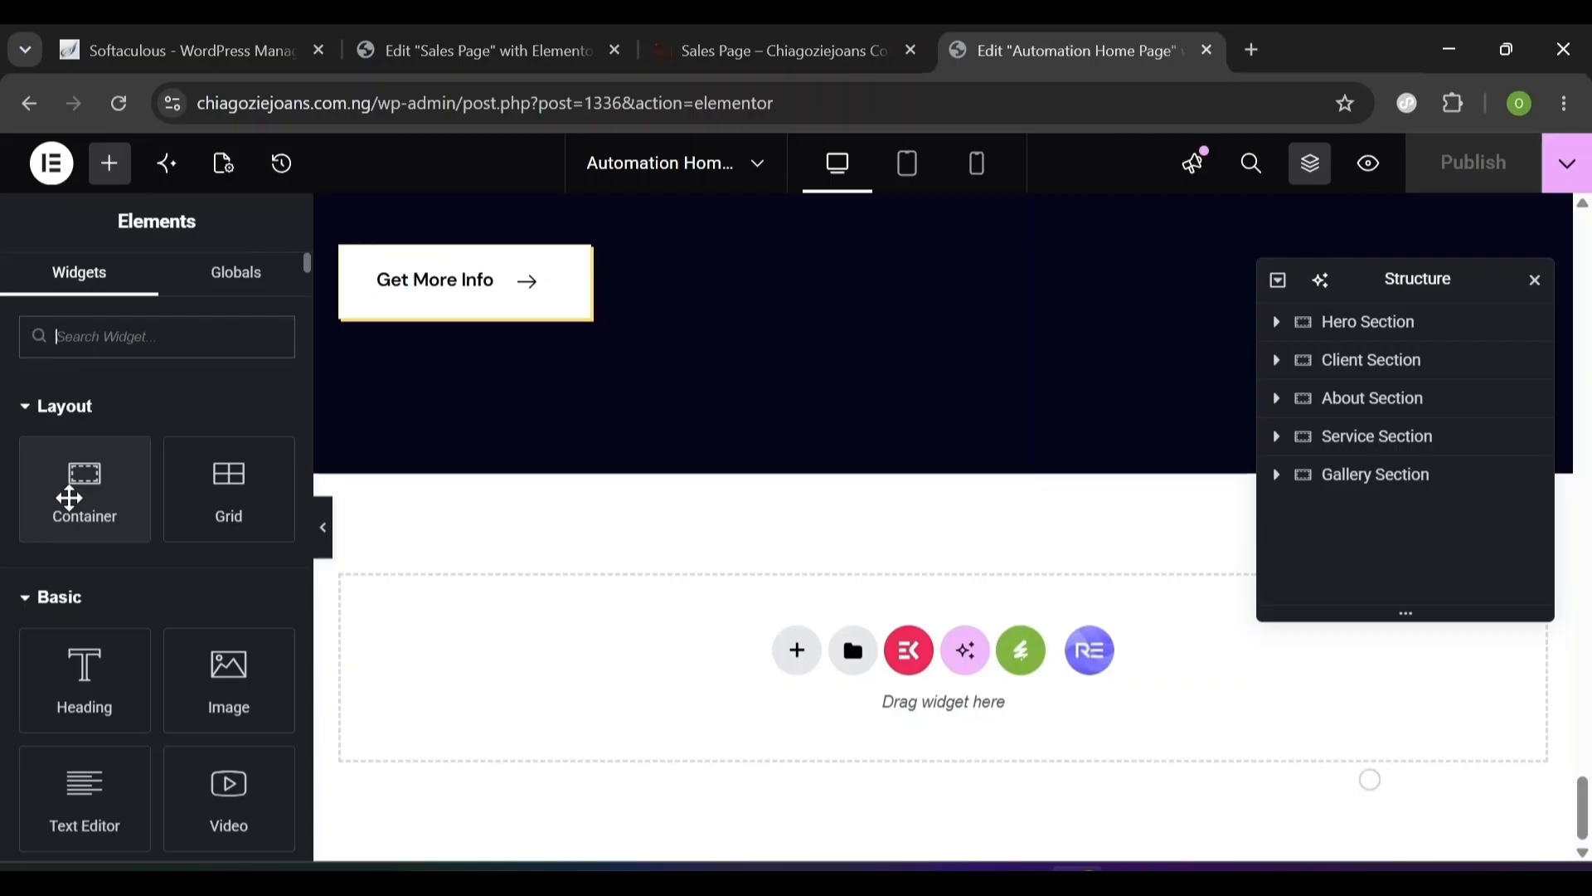
- Add a new container below the Gallery Section, stacked vertically with its items centred
{"action": "left_click_drag", "start_coordinate": [69, 498], "coordinate": [812, 647]}
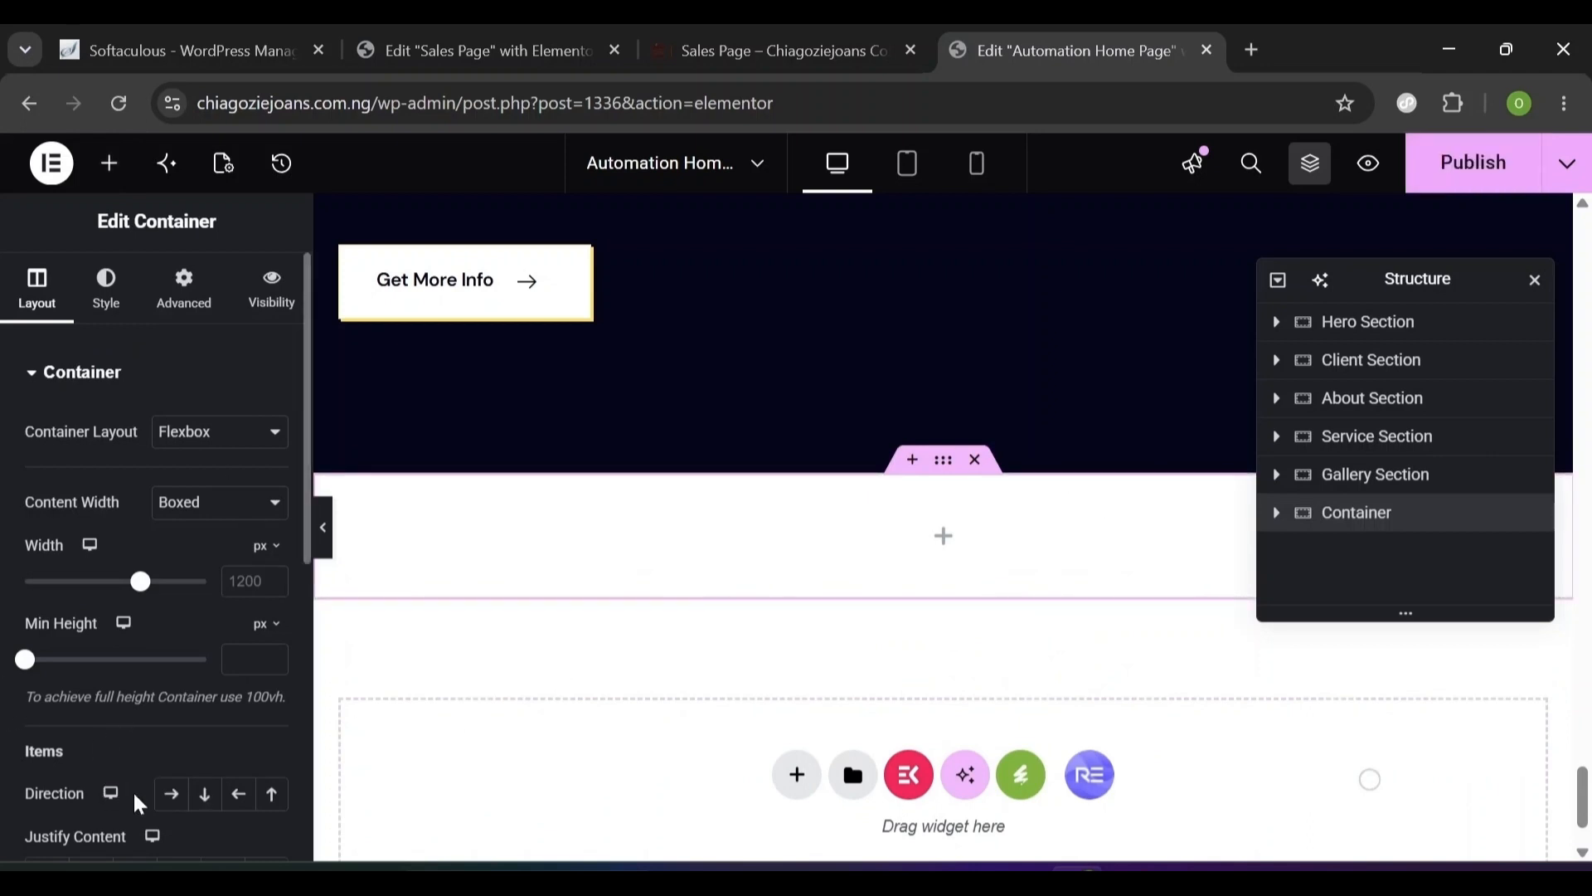
{"action": "left_click", "coordinate": [204, 796]}
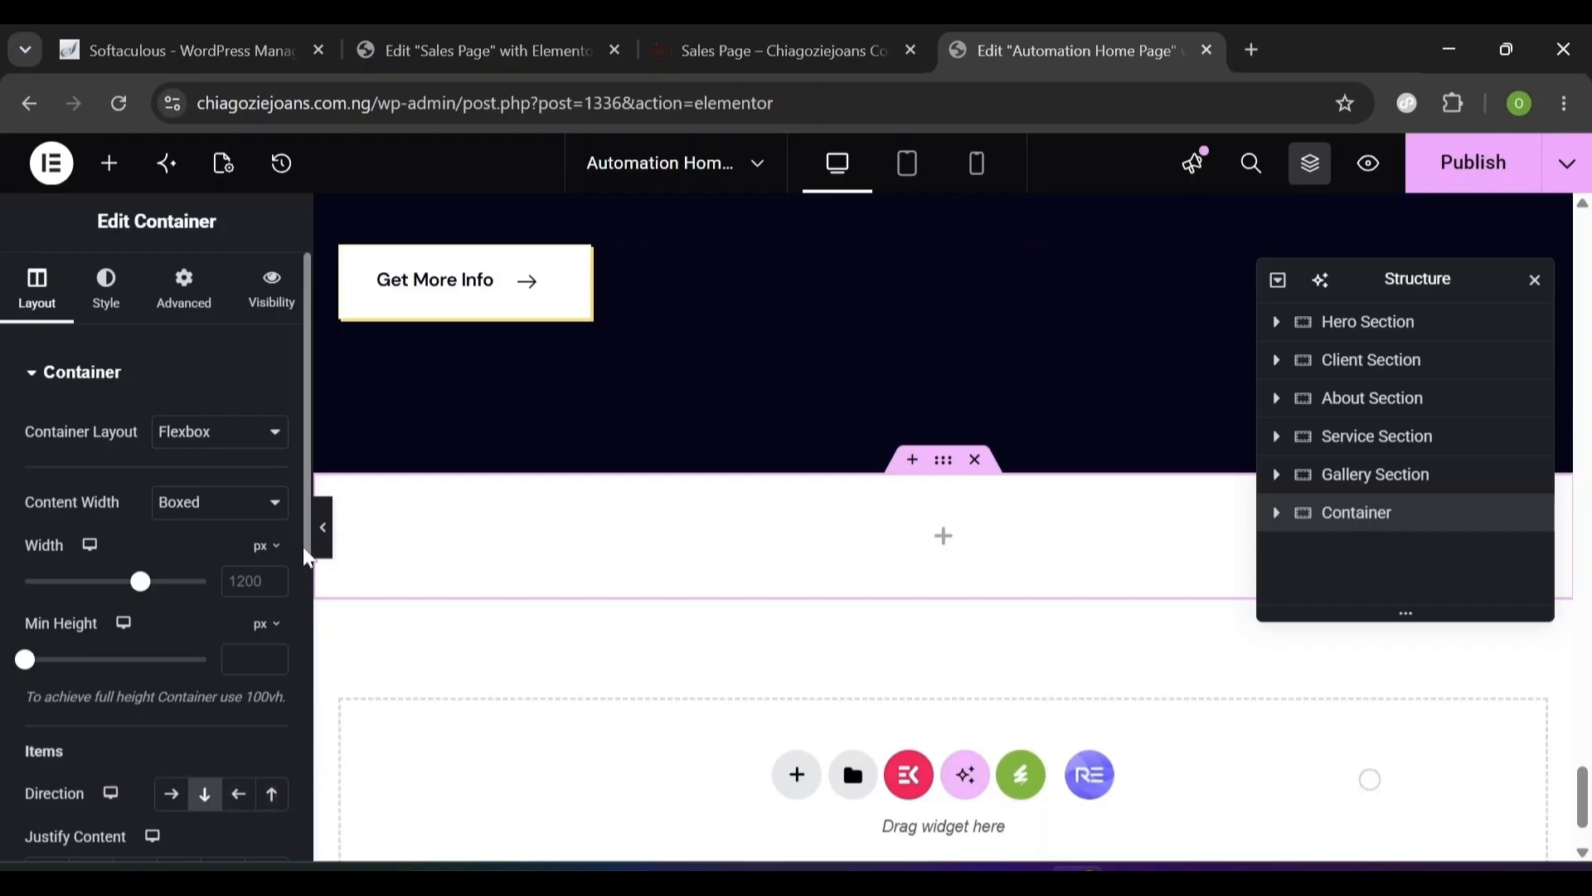
{"action": "scroll", "coordinate": [304, 572], "scroll_direction": "down", "scroll_amount": 6}
{"action": "left_click", "coordinate": [66, 308]}
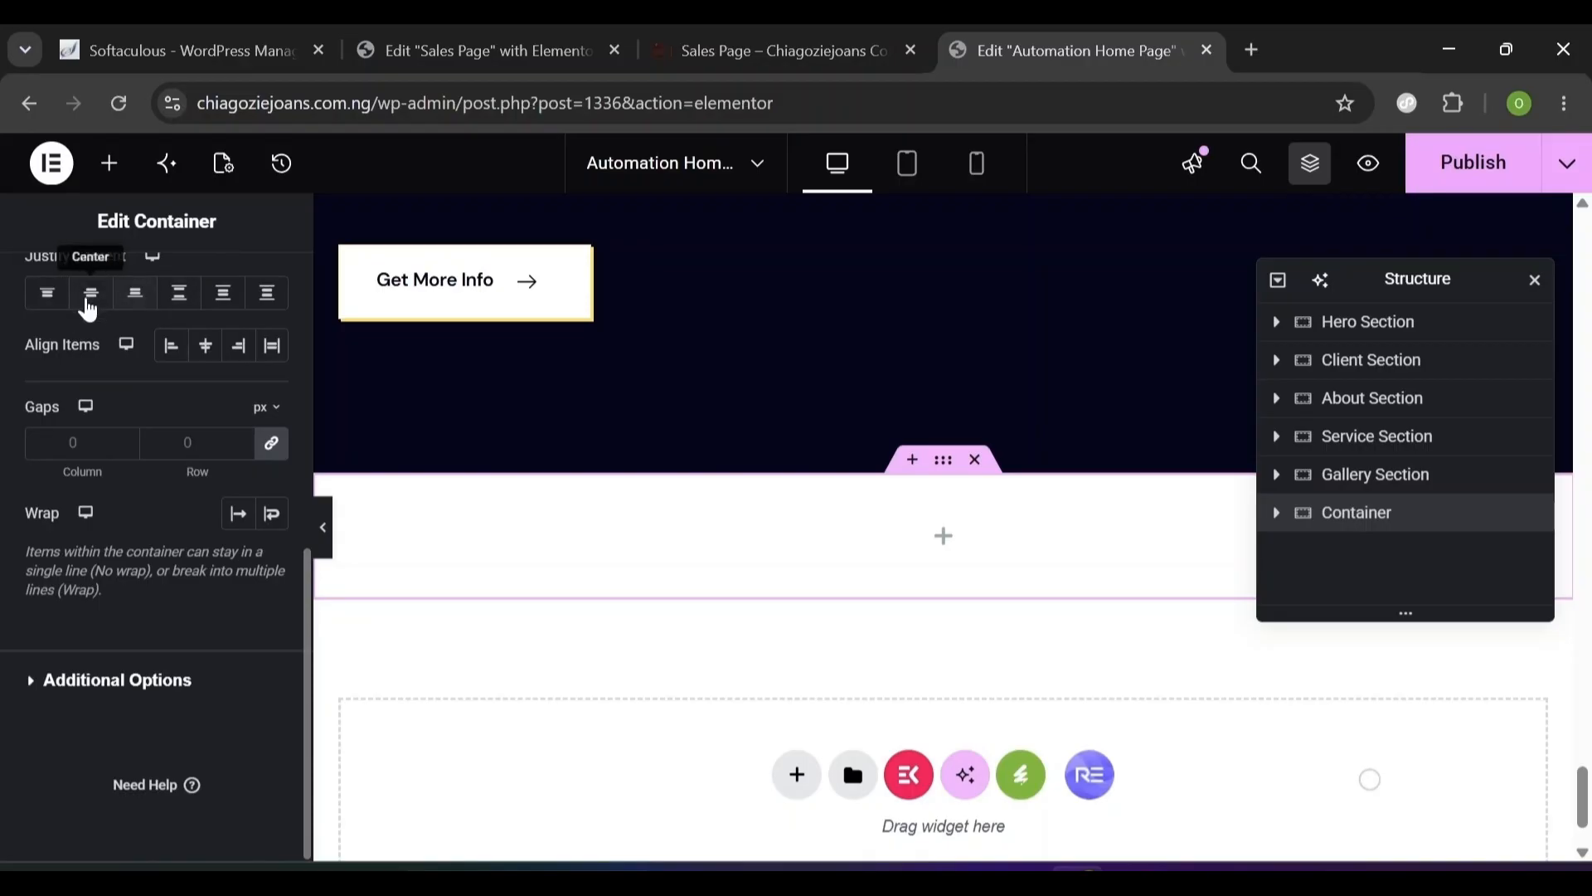
{"action": "scroll", "coordinate": [218, 485], "scroll_direction": "up", "scroll_amount": 1}
{"action": "left_click", "coordinate": [183, 365]}
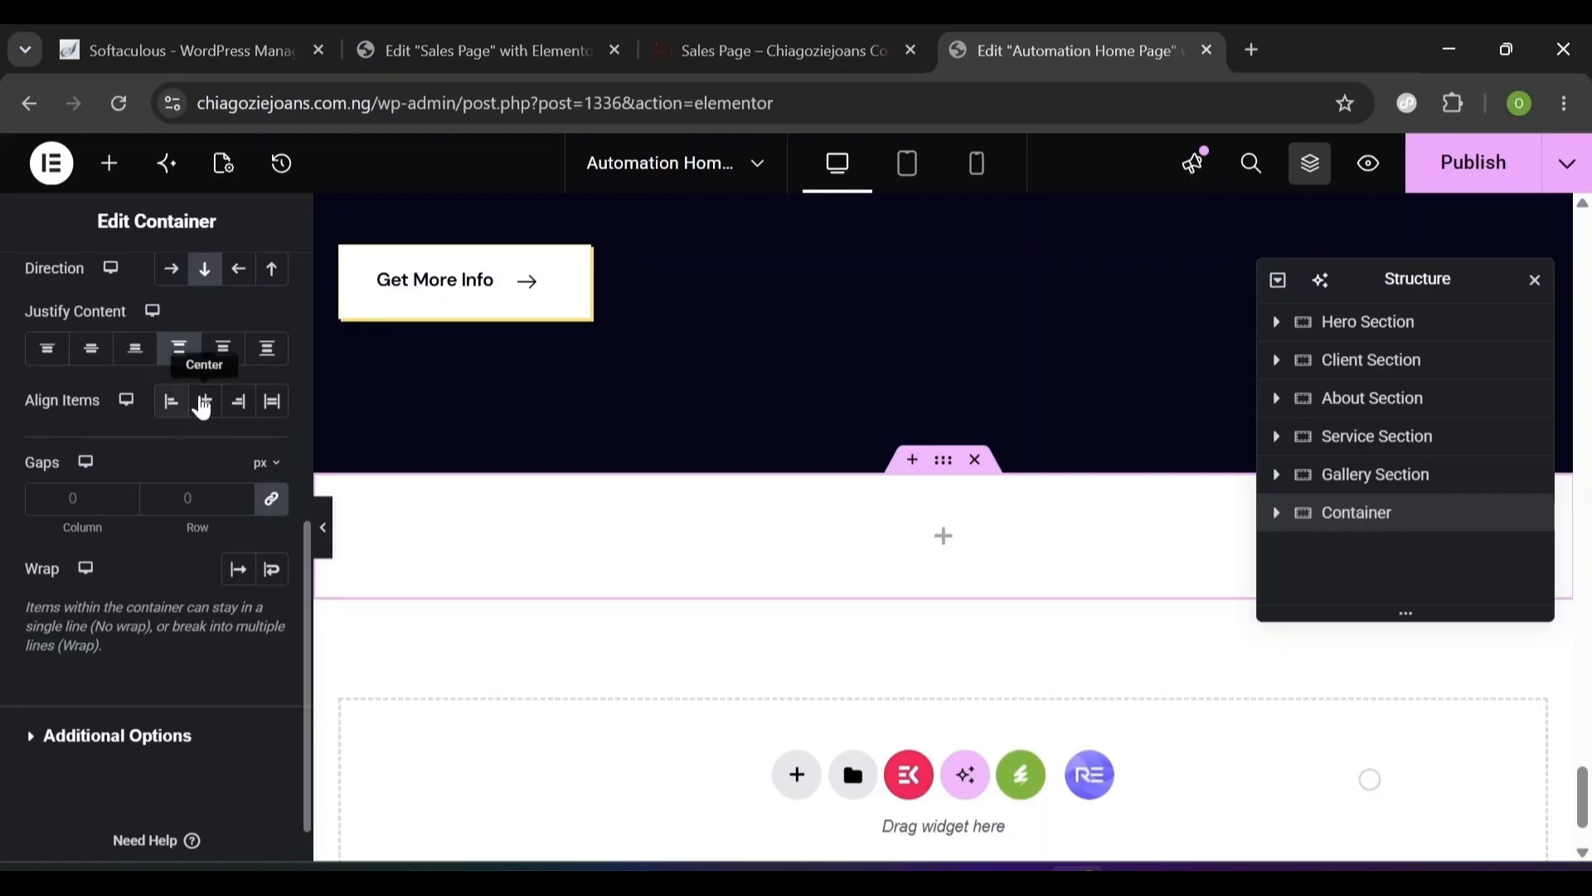
{"action": "left_click", "coordinate": [203, 404]}
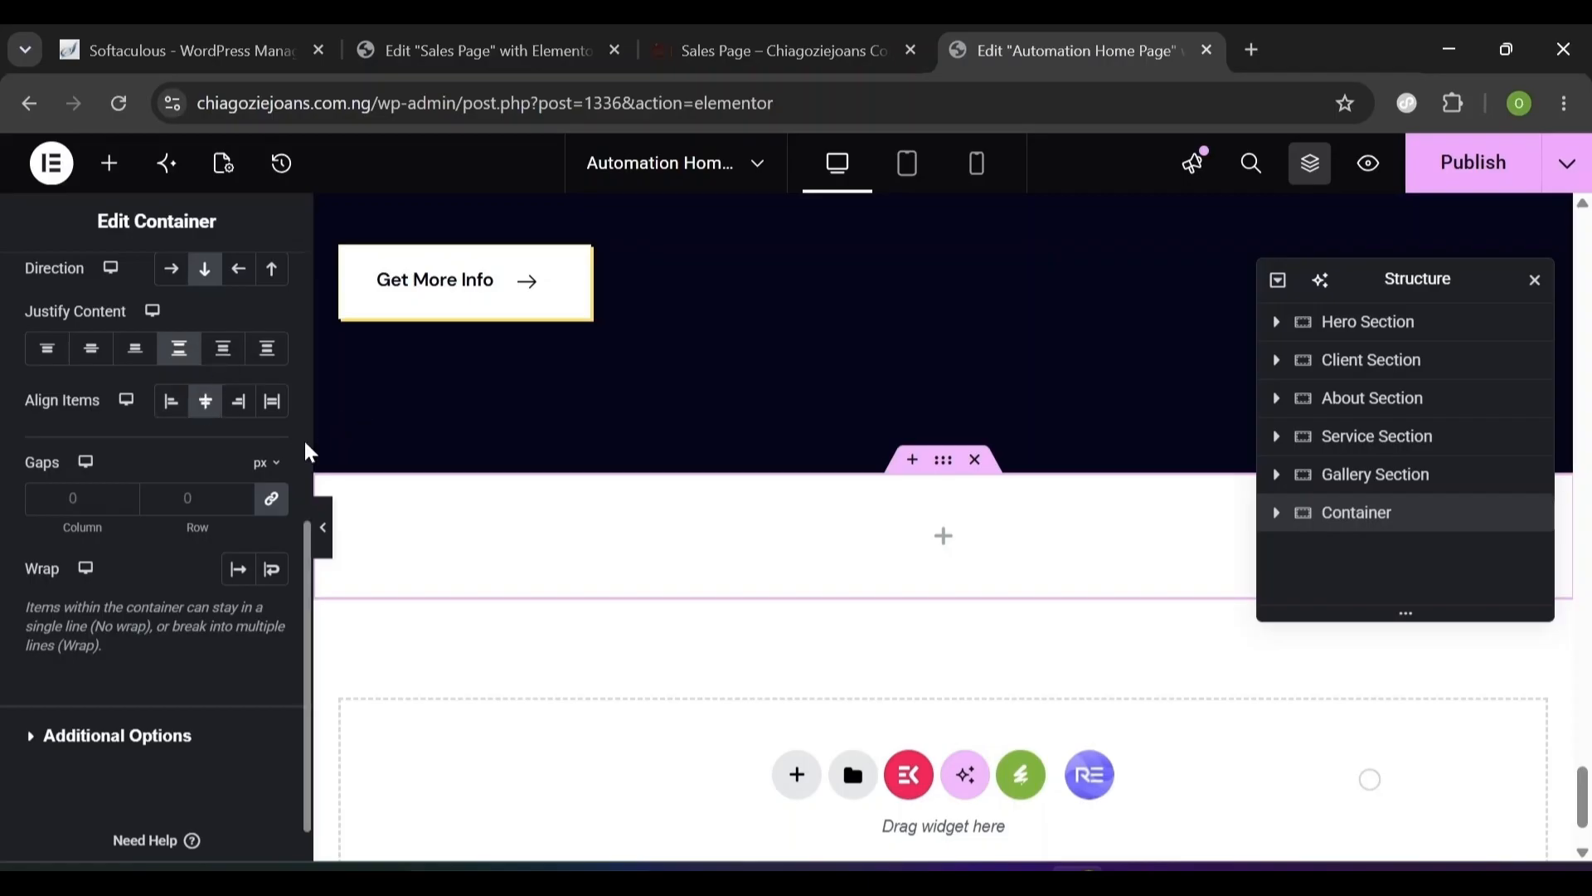
{"action": "scroll", "coordinate": [309, 448], "scroll_direction": "up", "scroll_amount": 6}
- Give the container unlinked padding of 124 px top/bottom and 20 px left/right
{"action": "left_click", "coordinate": [180, 301]}
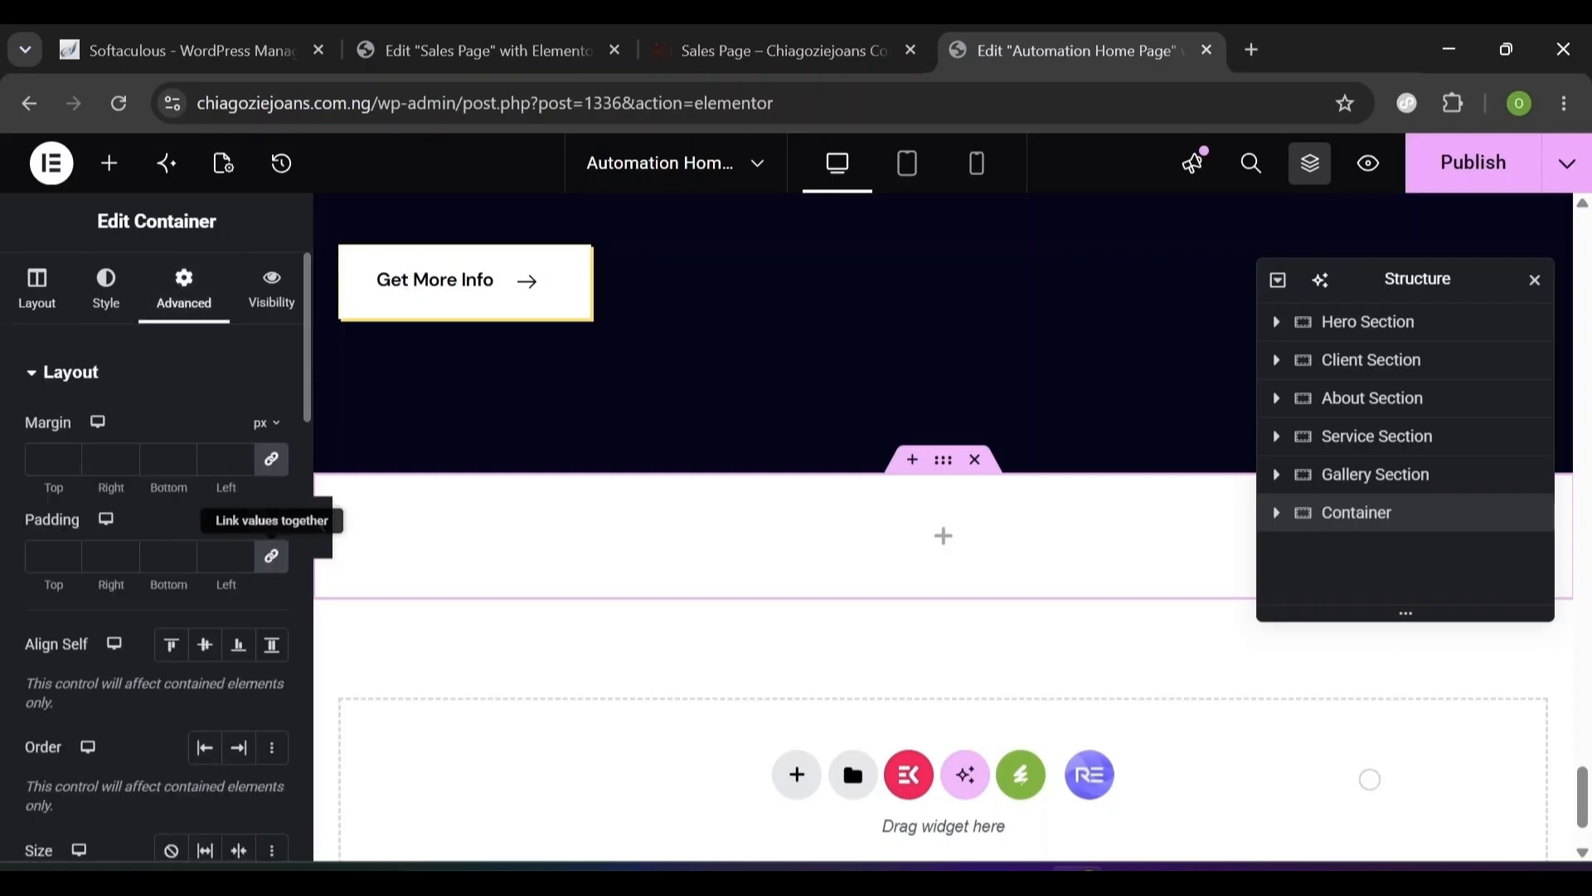
{"action": "left_click", "coordinate": [270, 556]}
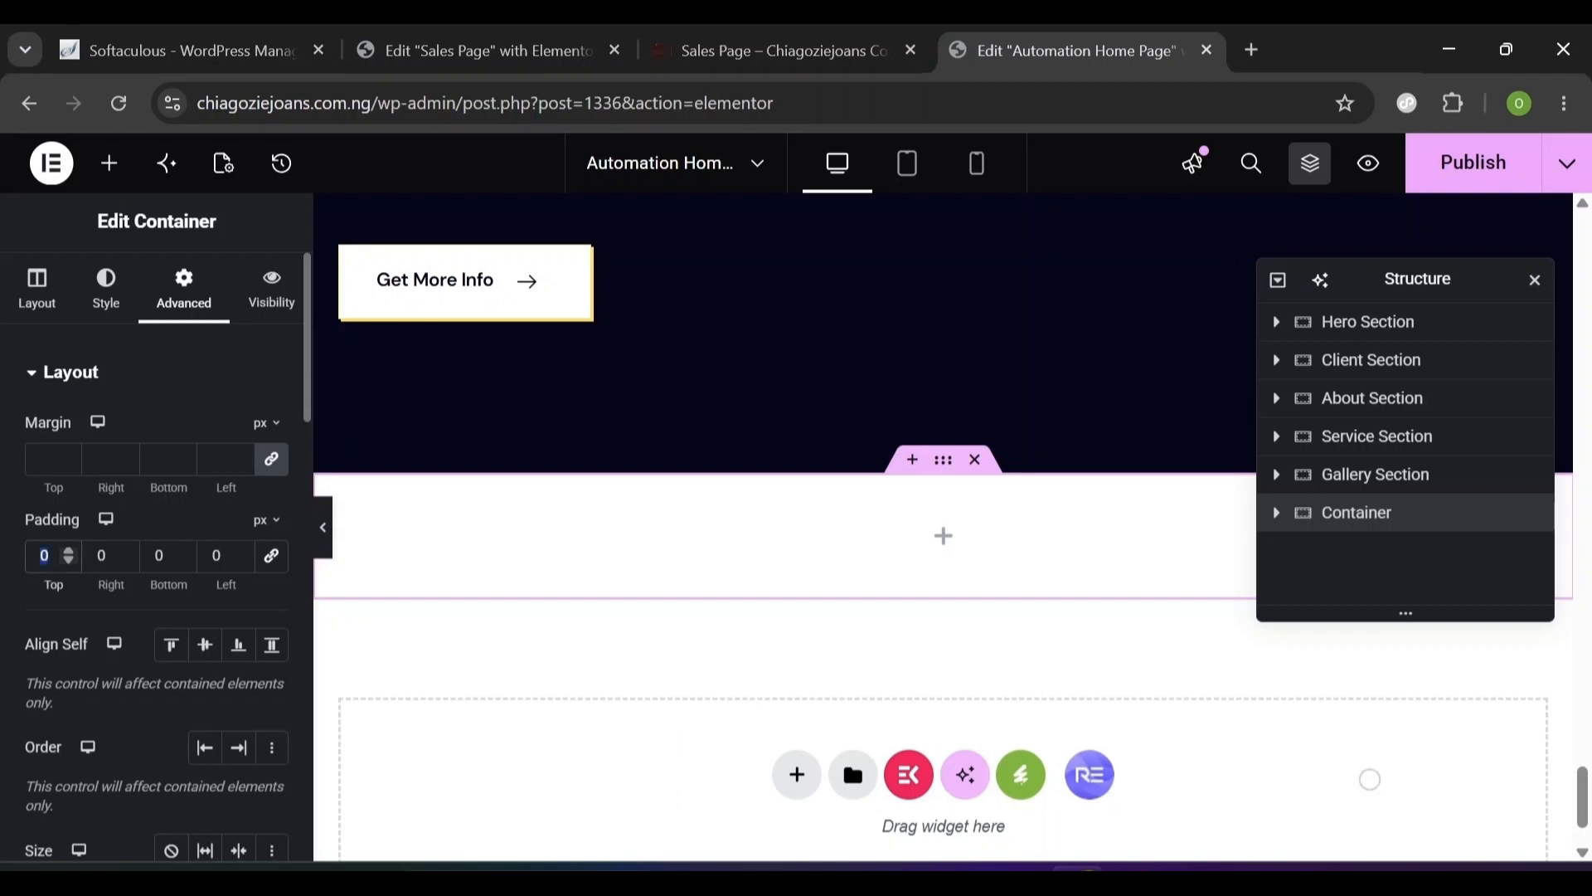
{"action": "type", "text": "124"}
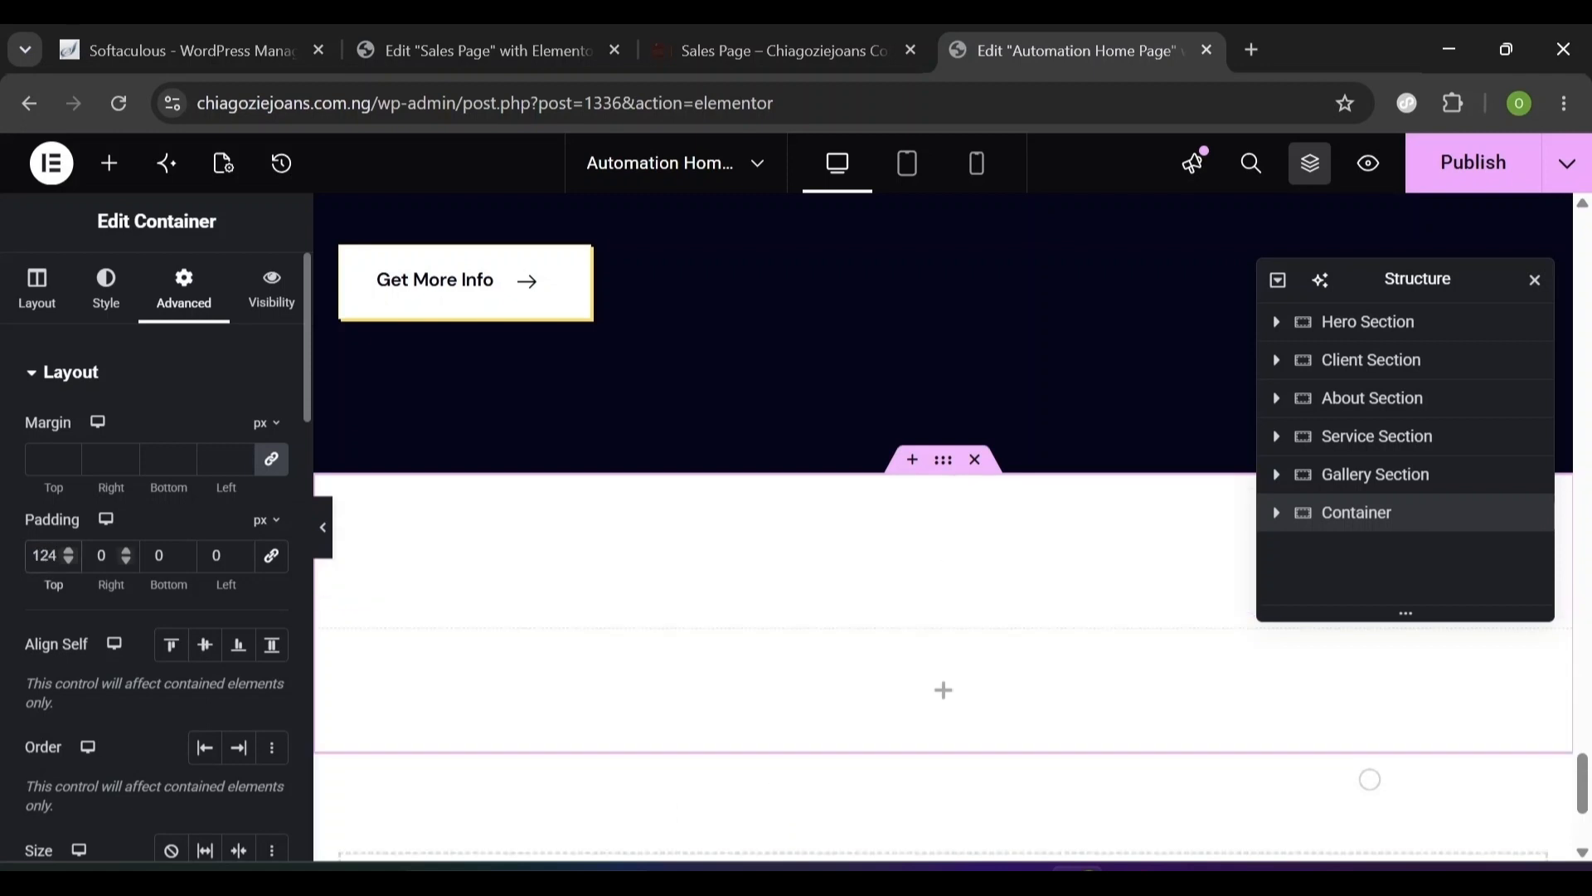
{"action": "key", "text": "Tab"}
{"action": "type", "text": "20"}
{"action": "key", "text": "Tab"}
{"action": "type", "text": "124"}
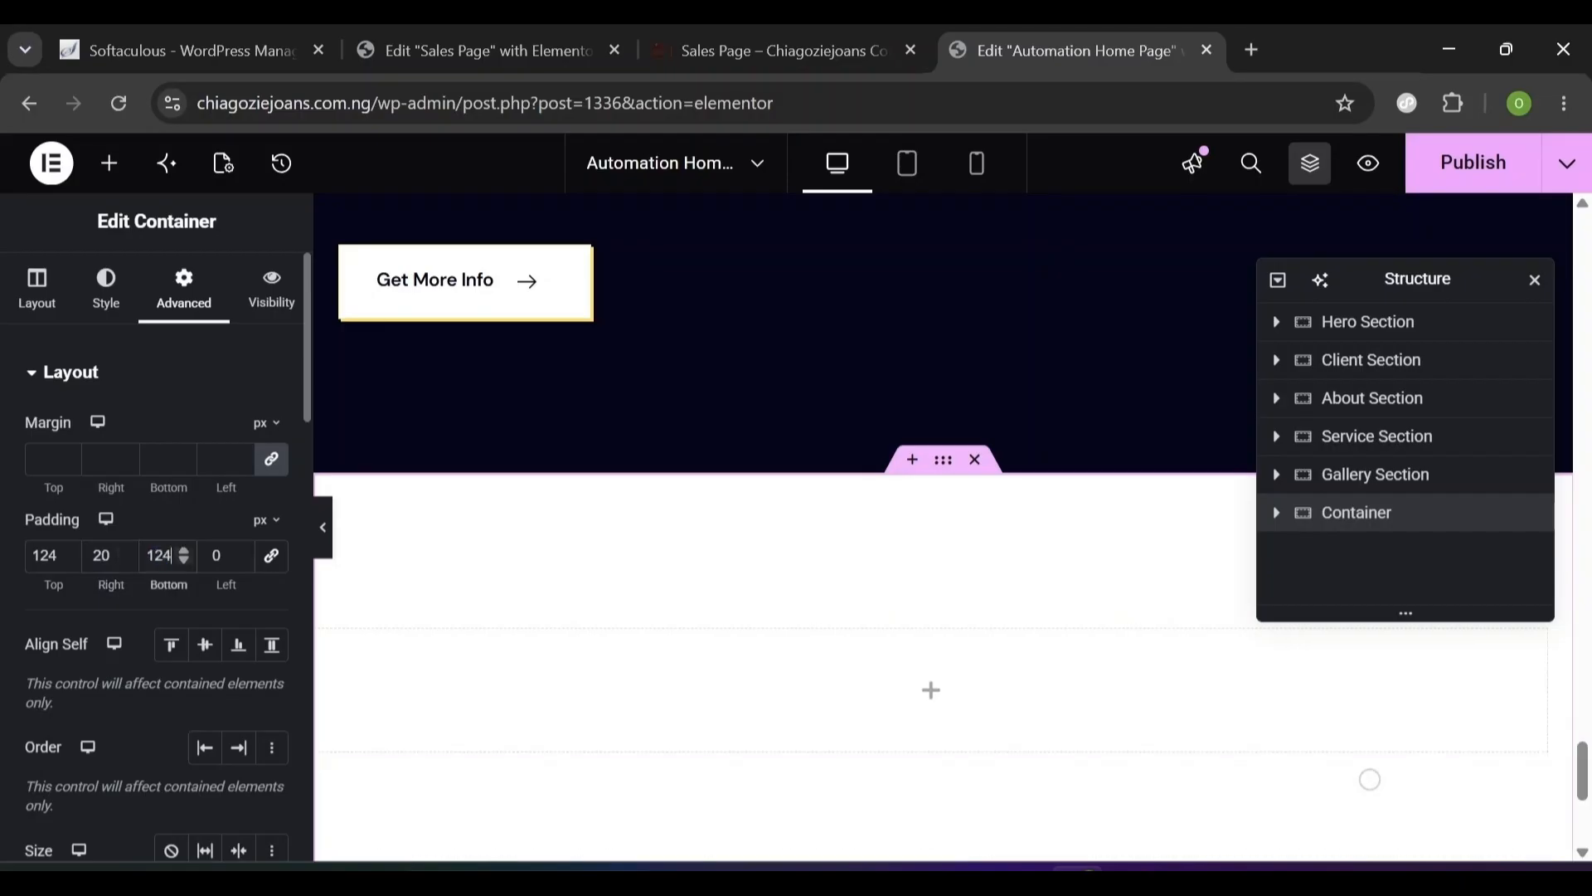
{"action": "key", "text": "Tab"}
{"action": "type", "text": "20"}
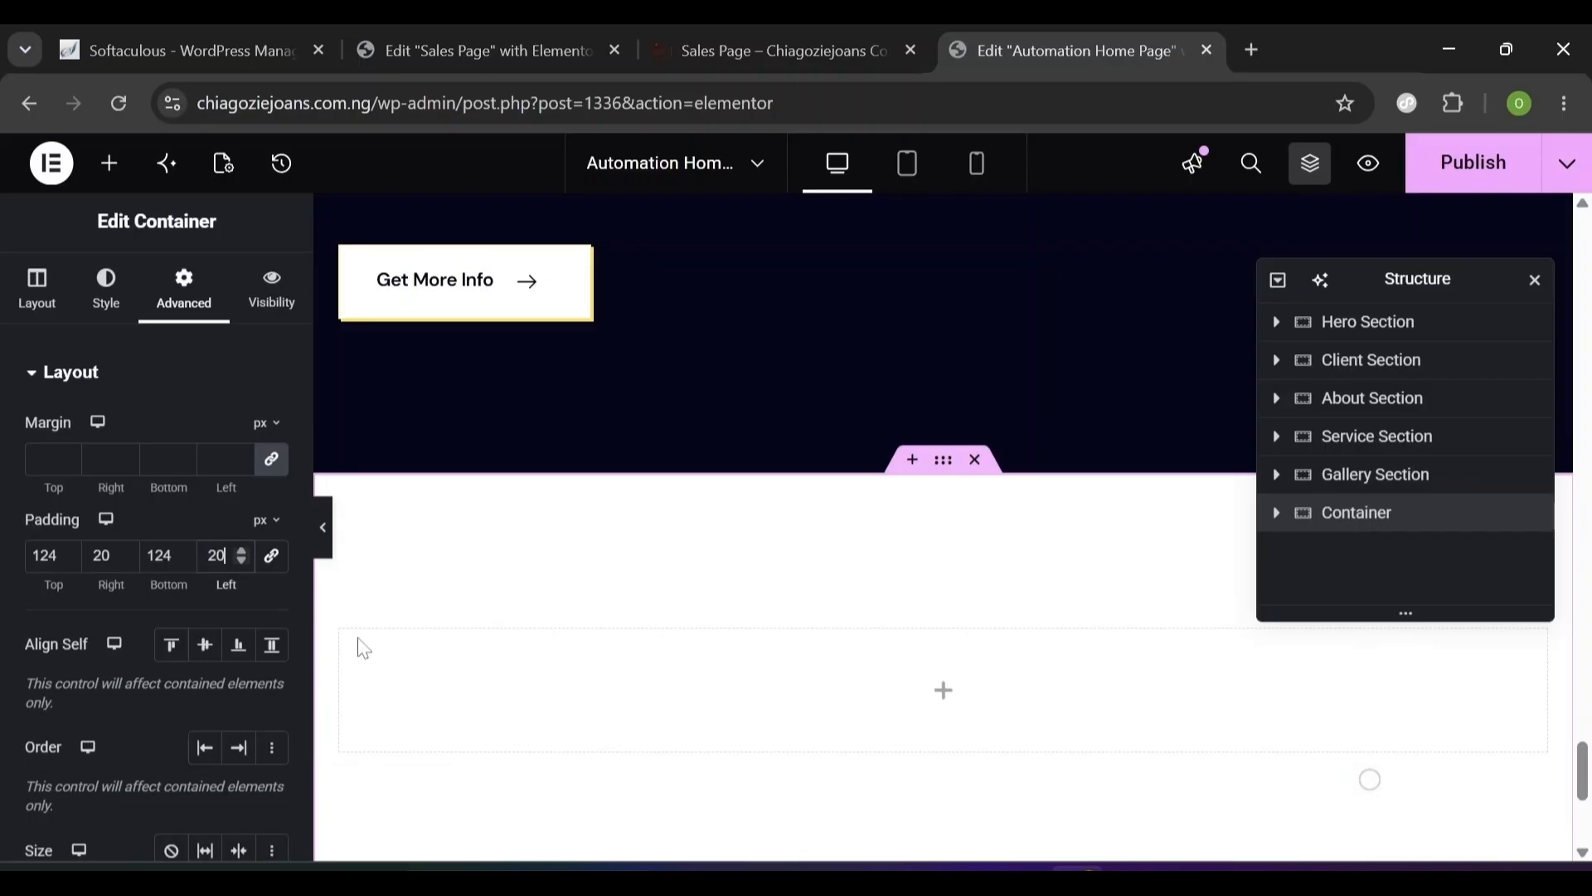
- Copy the Services tag and the 'Benefit With Working With Us' heading together
{"action": "scroll", "coordinate": [364, 648], "scroll_direction": "up", "scroll_amount": 15}
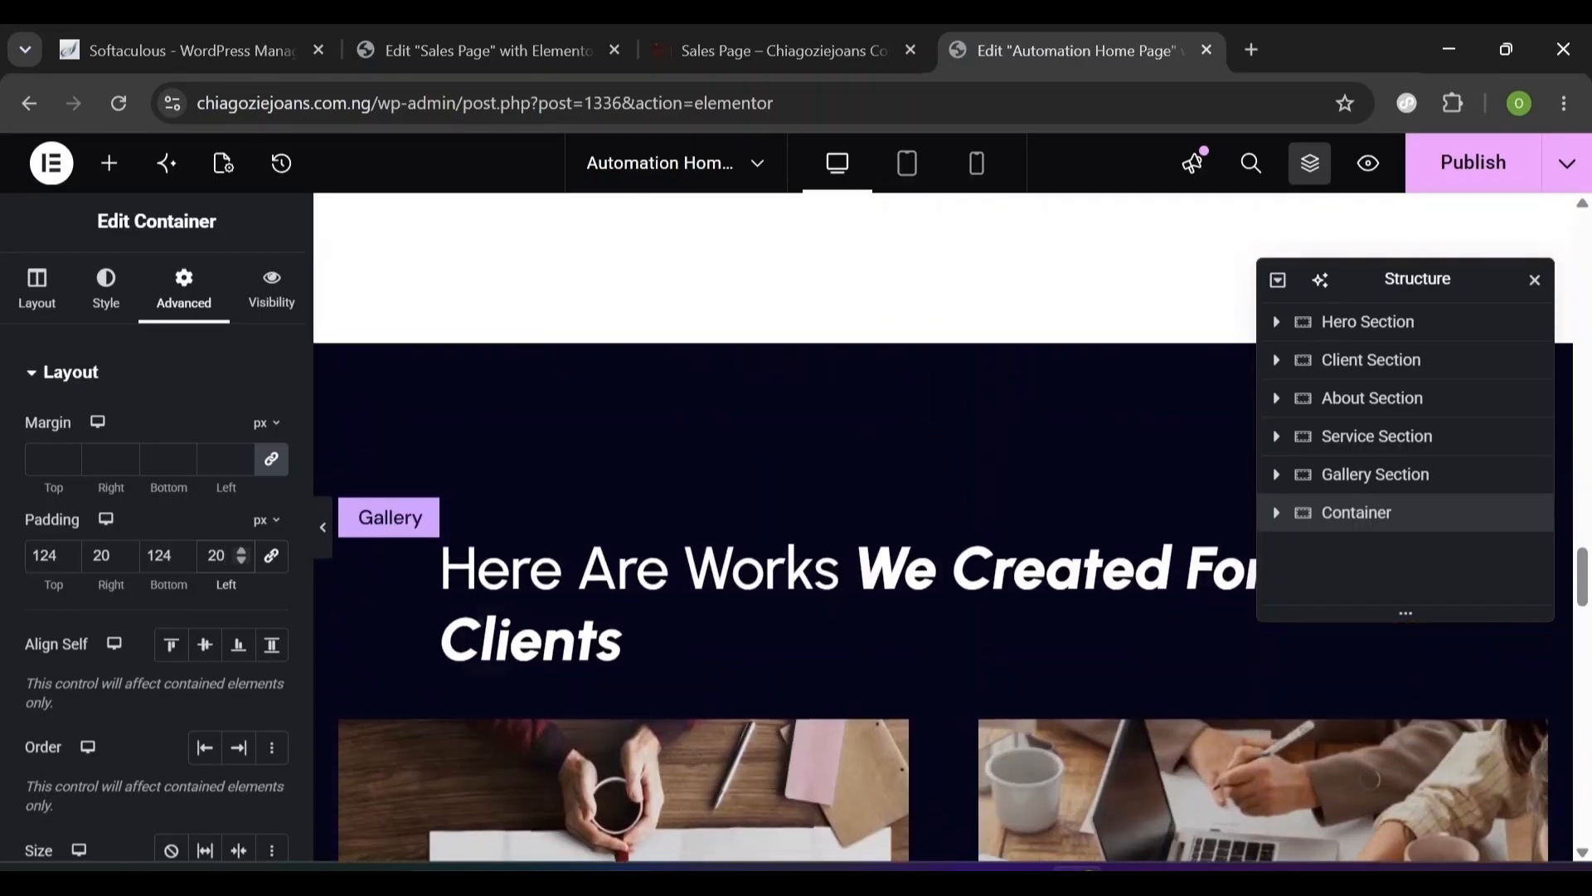
{"action": "scroll", "coordinate": [626, 693], "scroll_direction": "up", "scroll_amount": 2}
{"action": "scroll", "coordinate": [1208, 584], "scroll_direction": "up", "scroll_amount": 20}
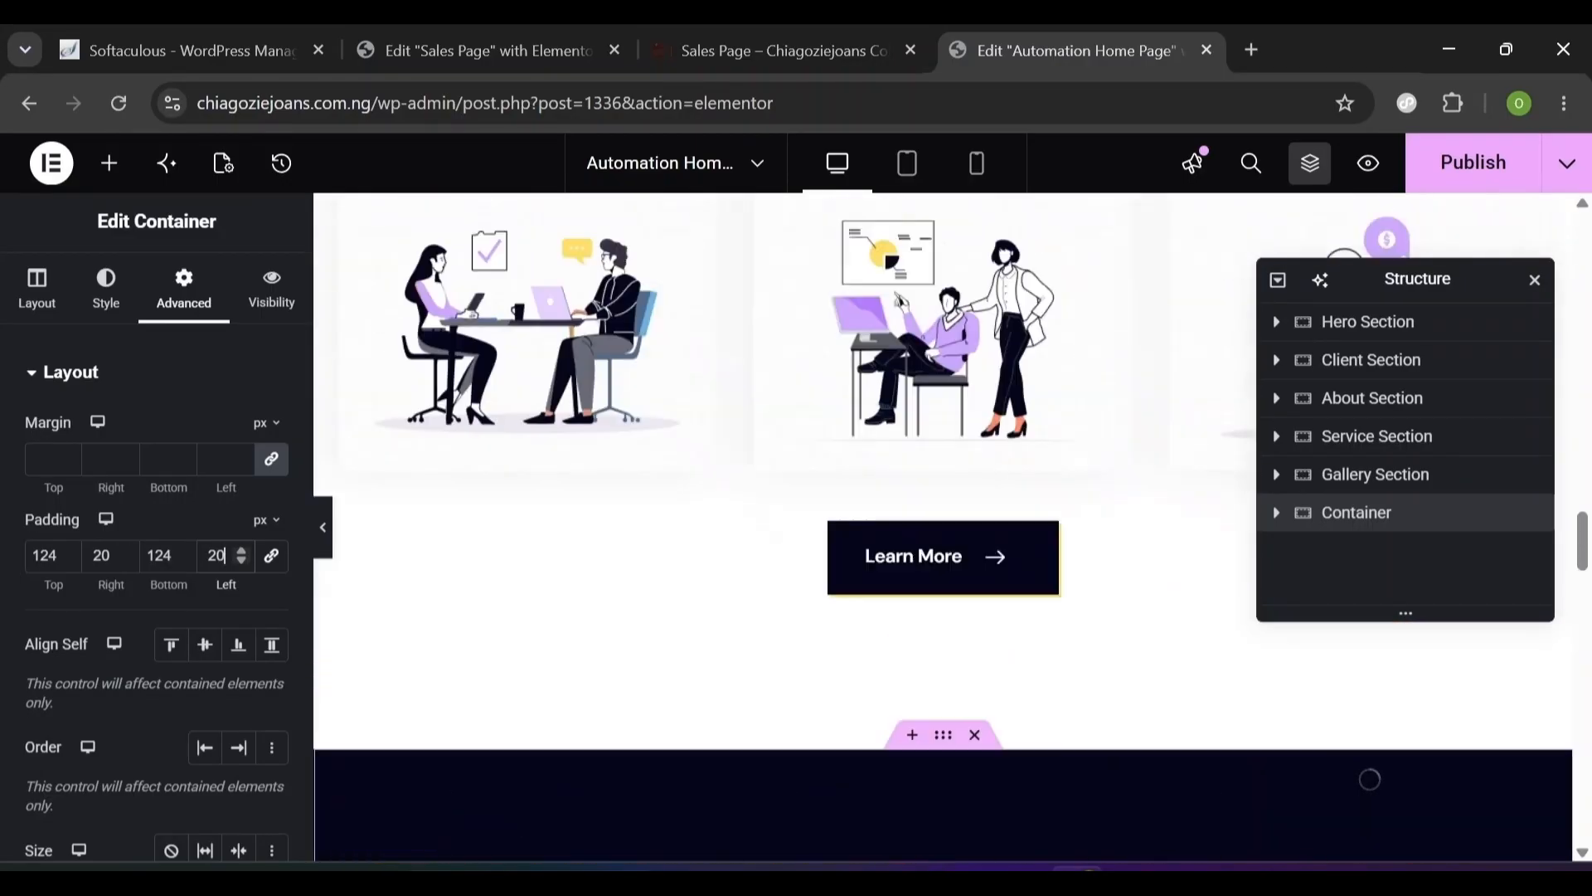
{"action": "scroll", "coordinate": [1208, 584], "scroll_direction": "down", "scroll_amount": 5}
{"action": "scroll", "coordinate": [1138, 508], "scroll_direction": "down", "scroll_amount": 10}
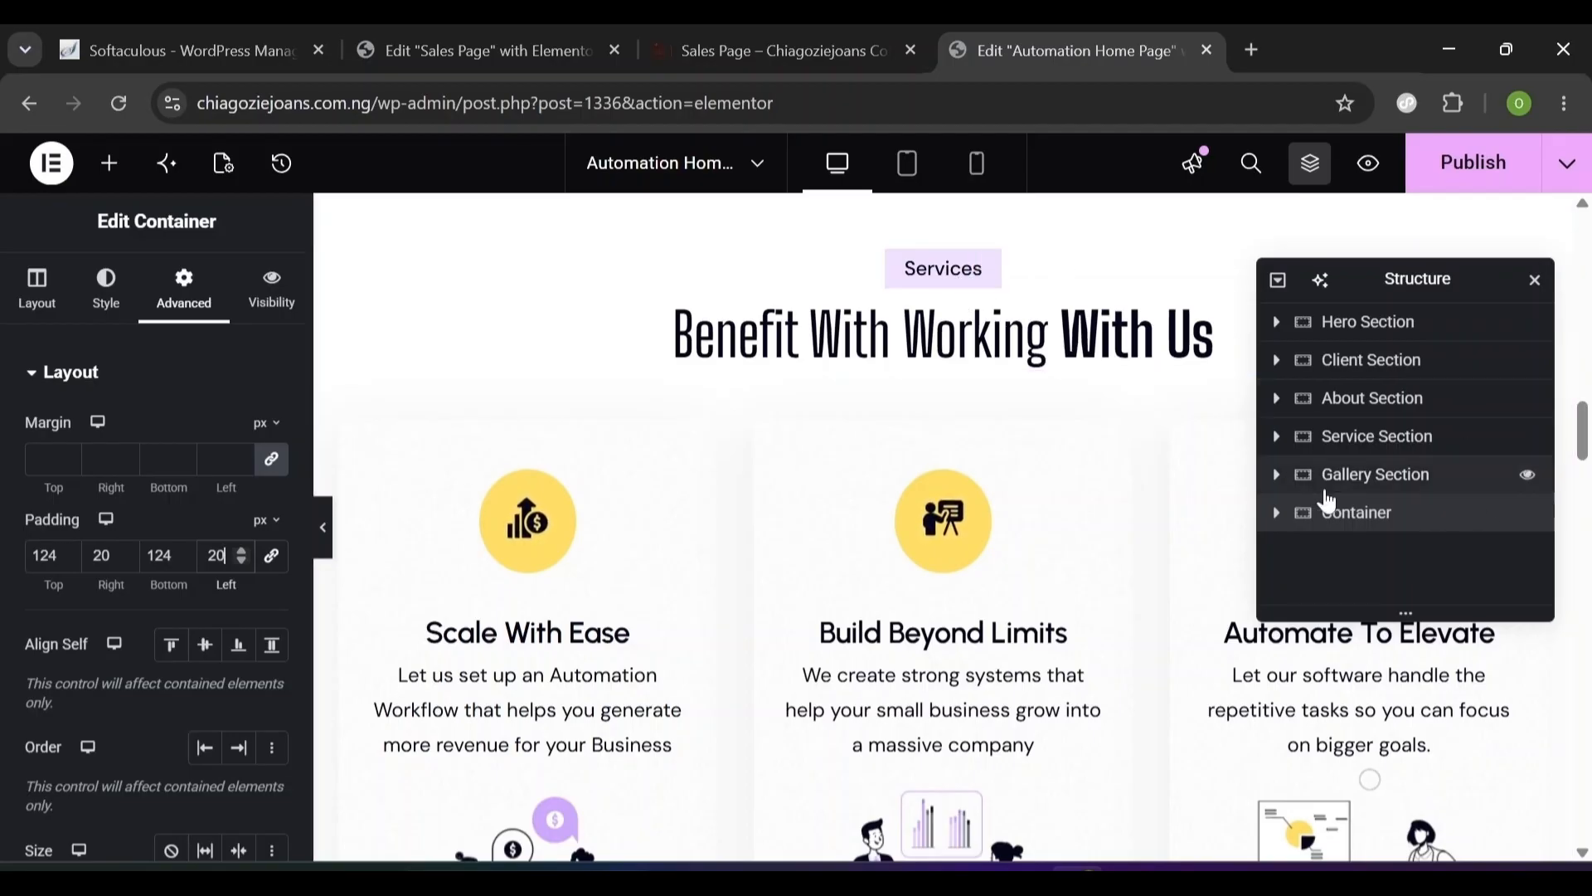
{"action": "left_click", "coordinate": [982, 274]}
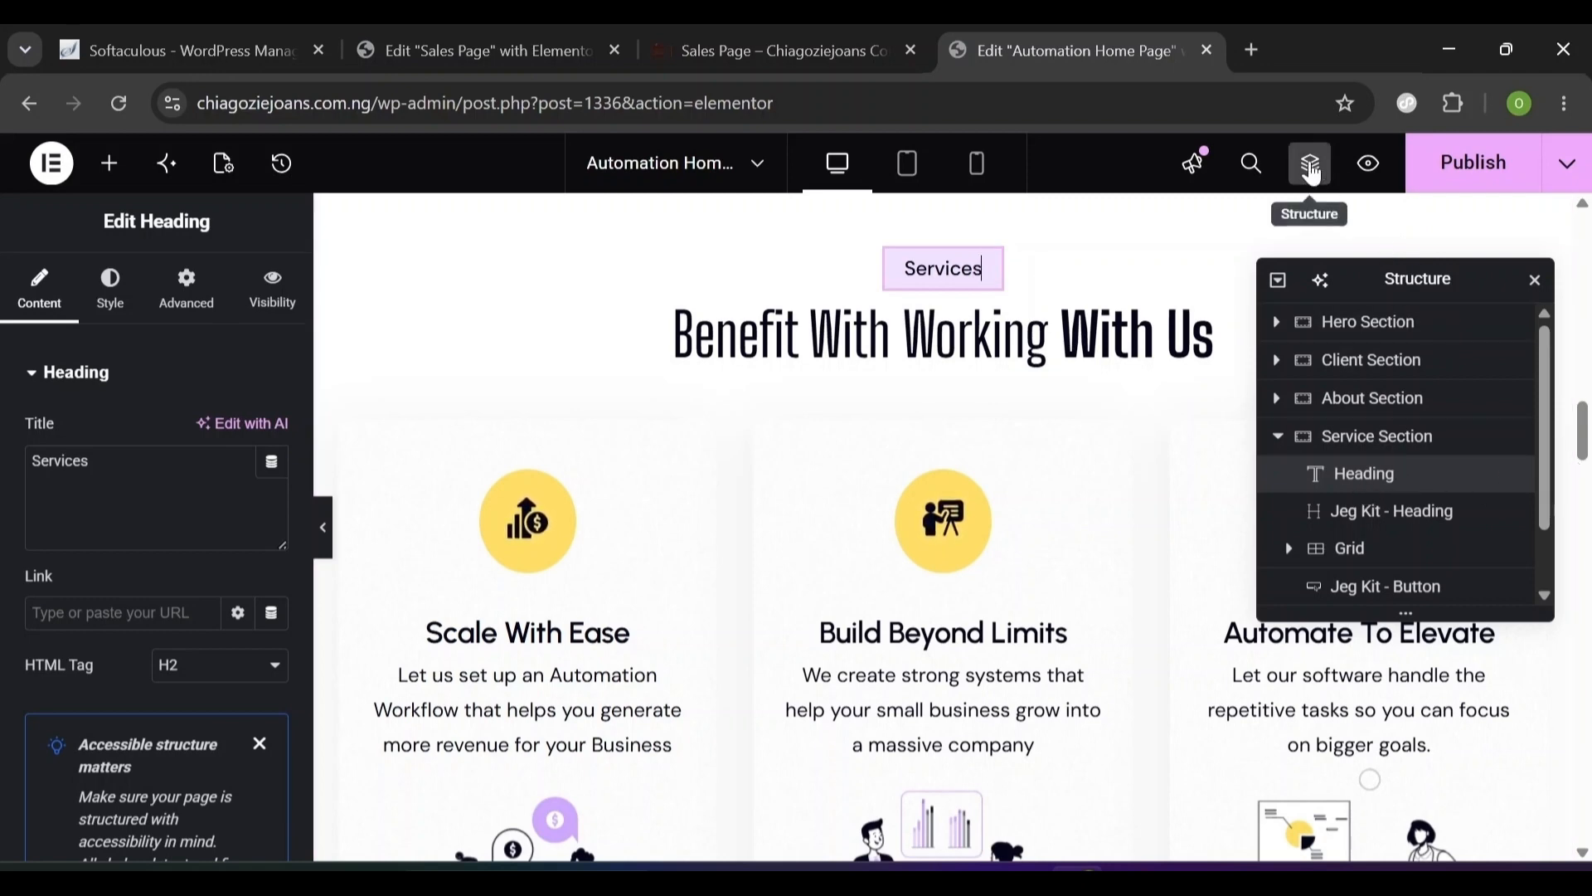
{"action": "left_click", "coordinate": [1311, 172]}
{"action": "left_click", "coordinate": [1312, 171]}
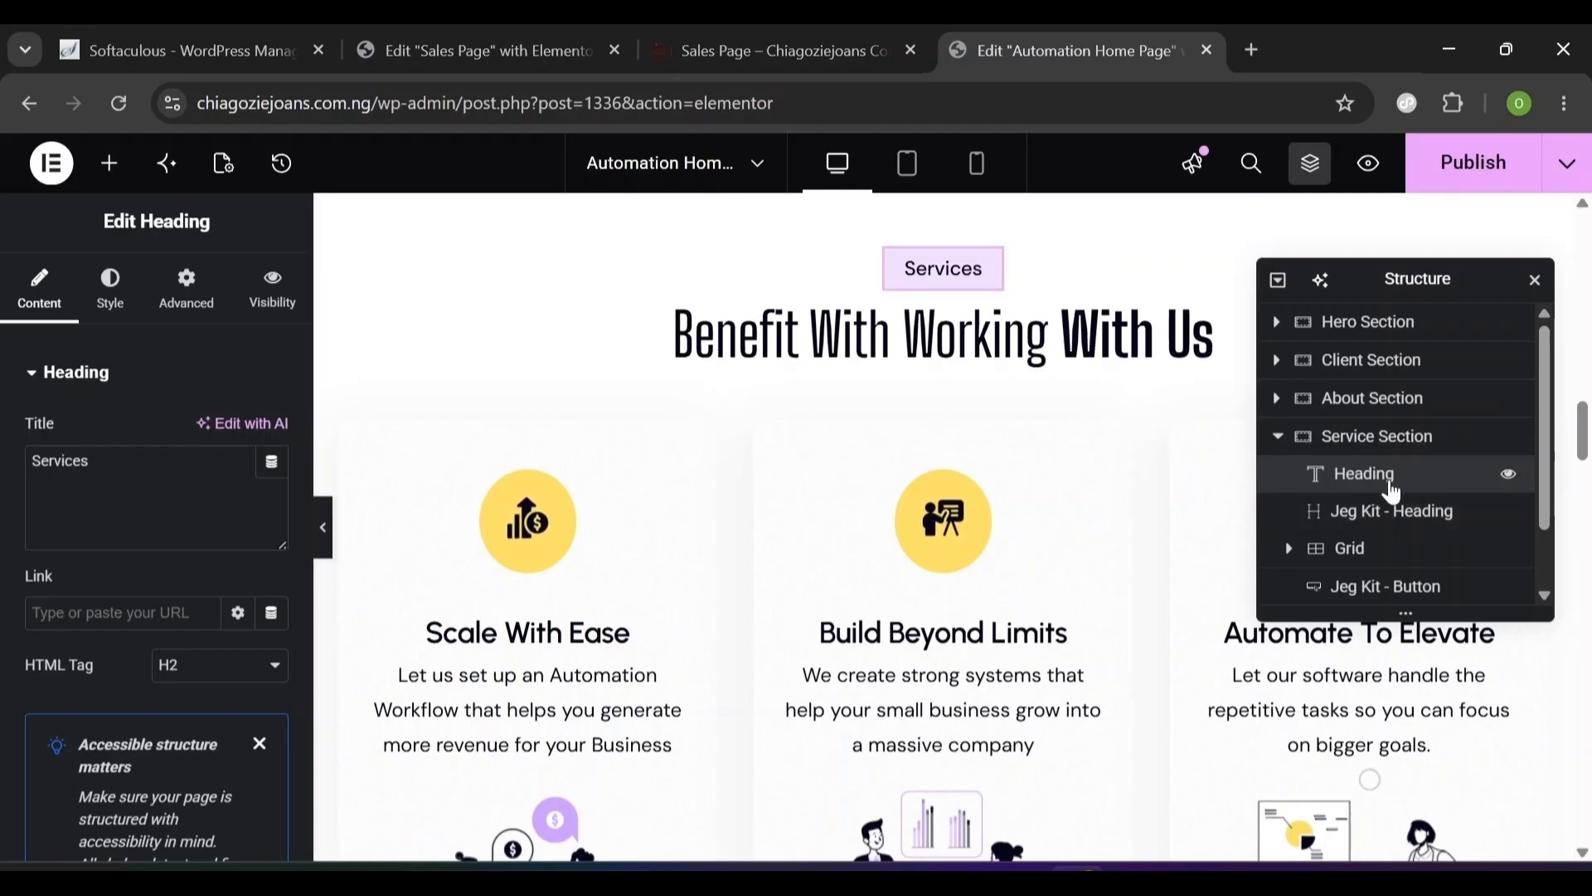
{"action": "left_click", "coordinate": [1383, 522]}
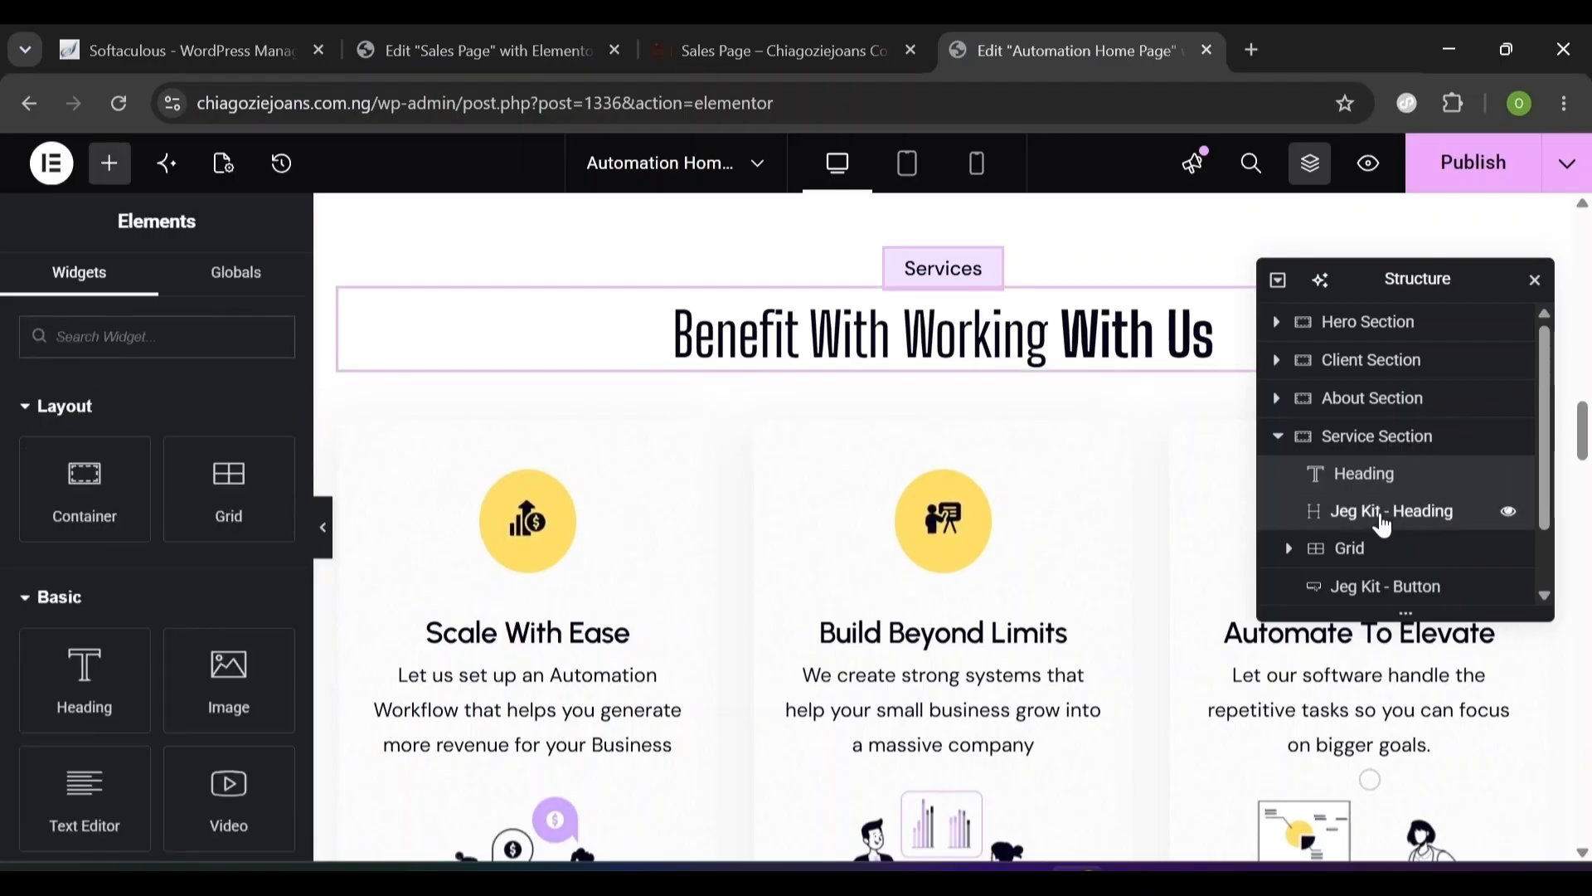
{"action": "right_click", "coordinate": [1383, 524]}
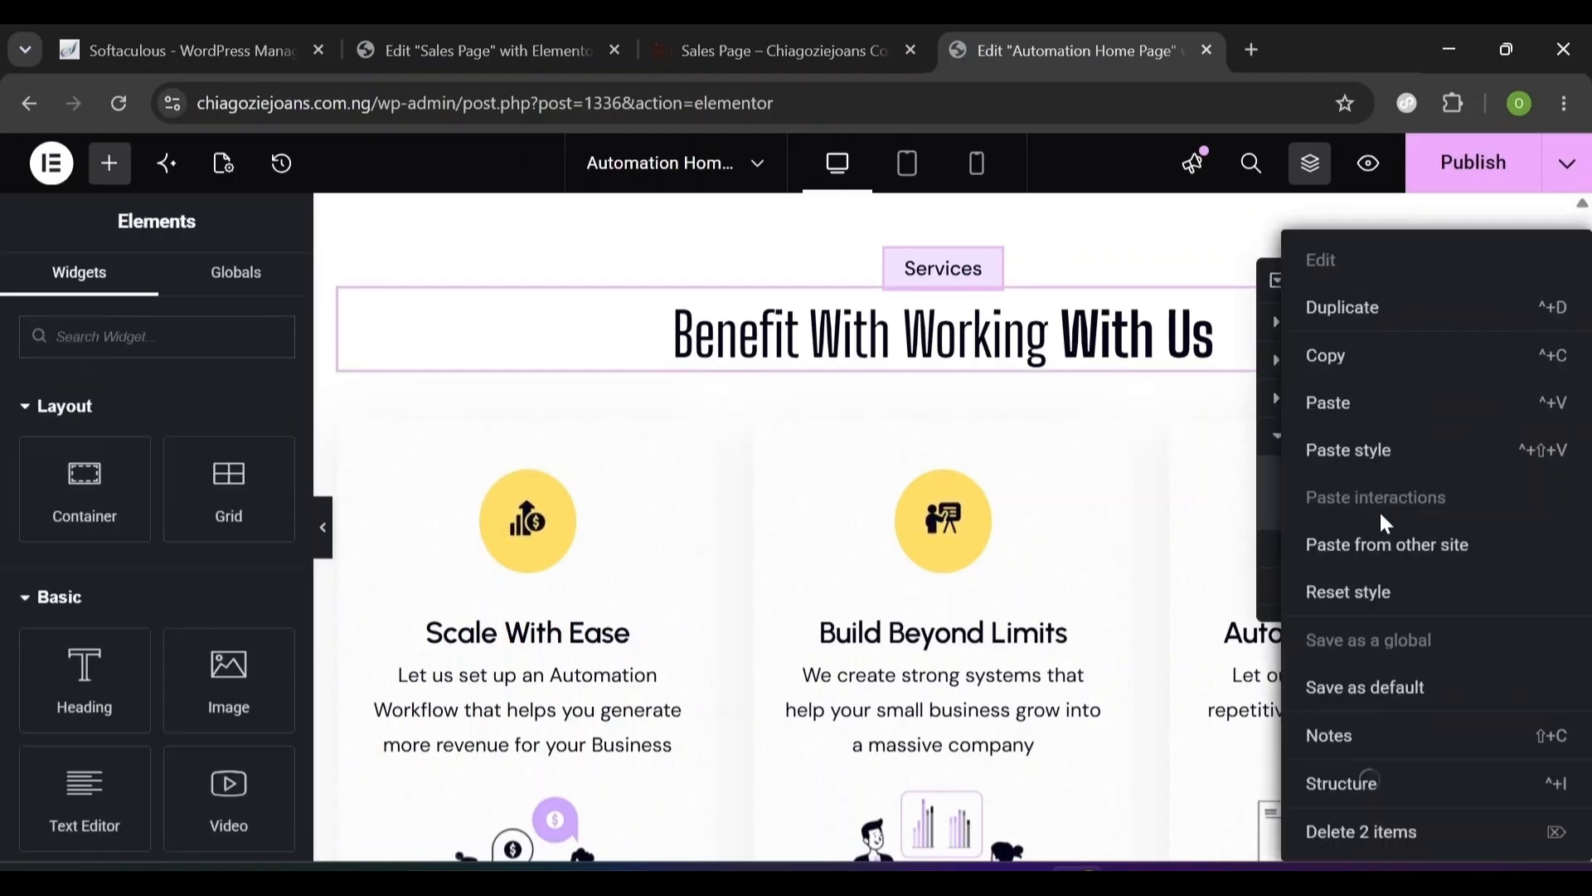
{"action": "left_click", "coordinate": [1341, 365]}
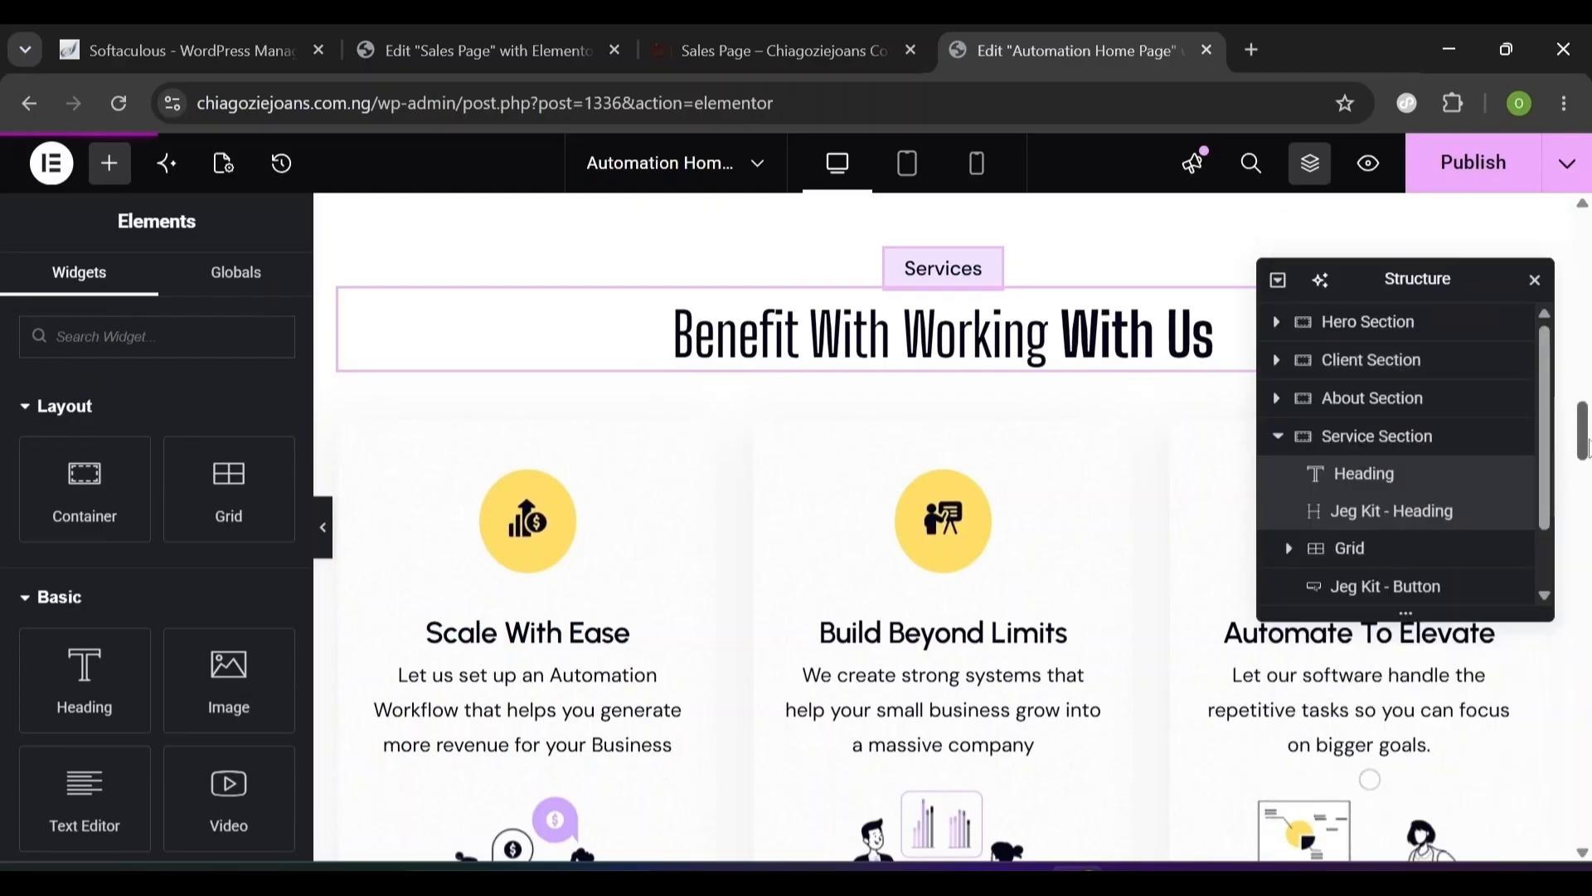
- Paste both headings into the empty bottom container
{"action": "left_click_drag", "start_coordinate": [1582, 432], "coordinate": [1581, 803]}
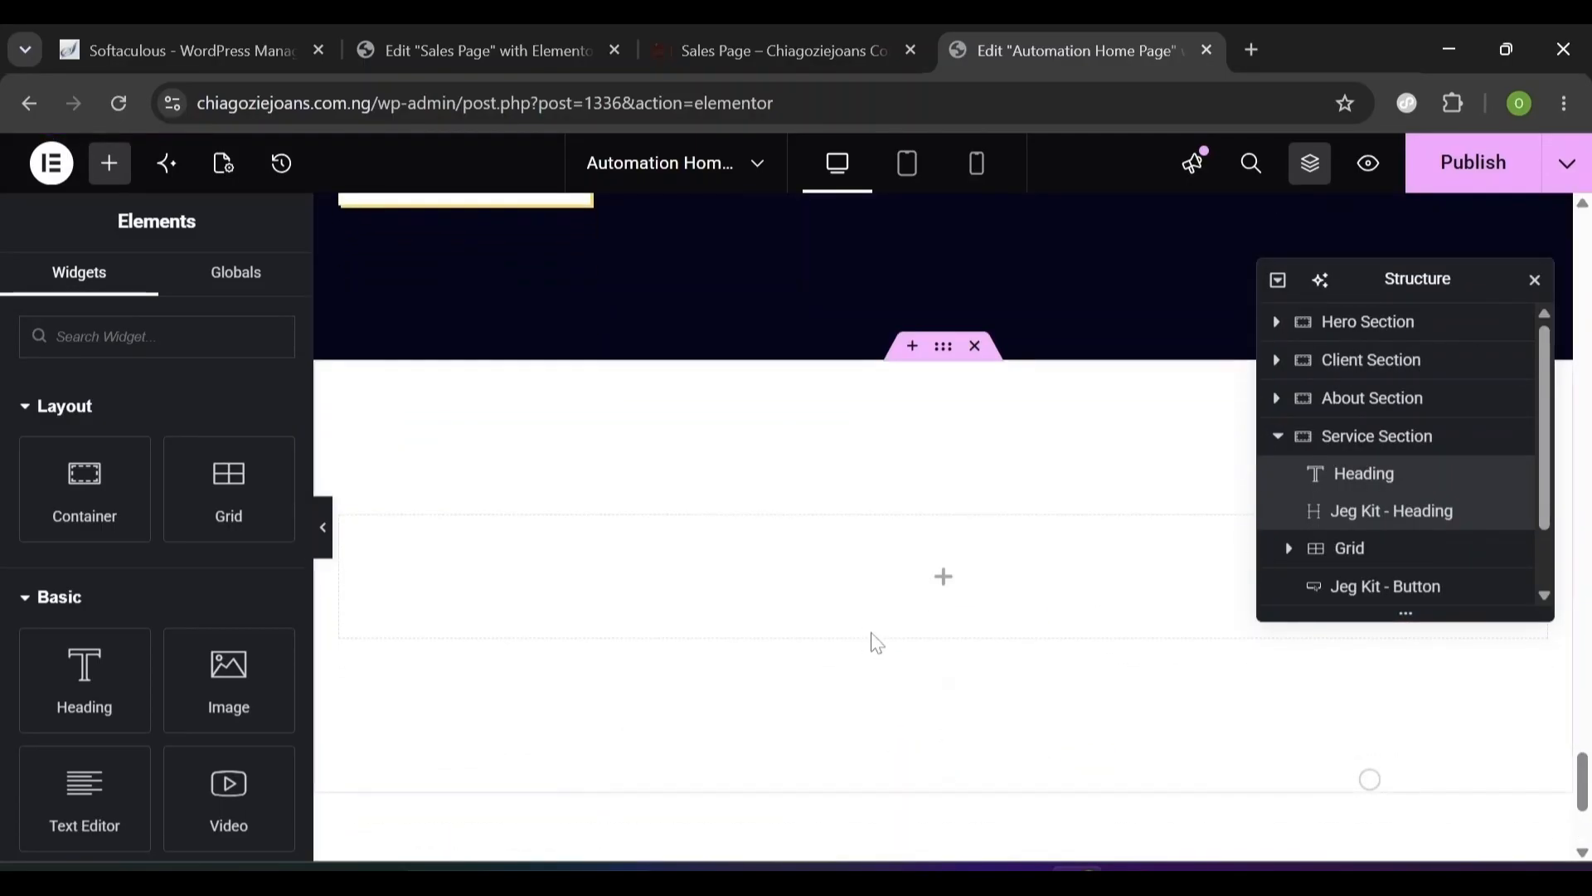
{"action": "right_click", "coordinate": [935, 576]}
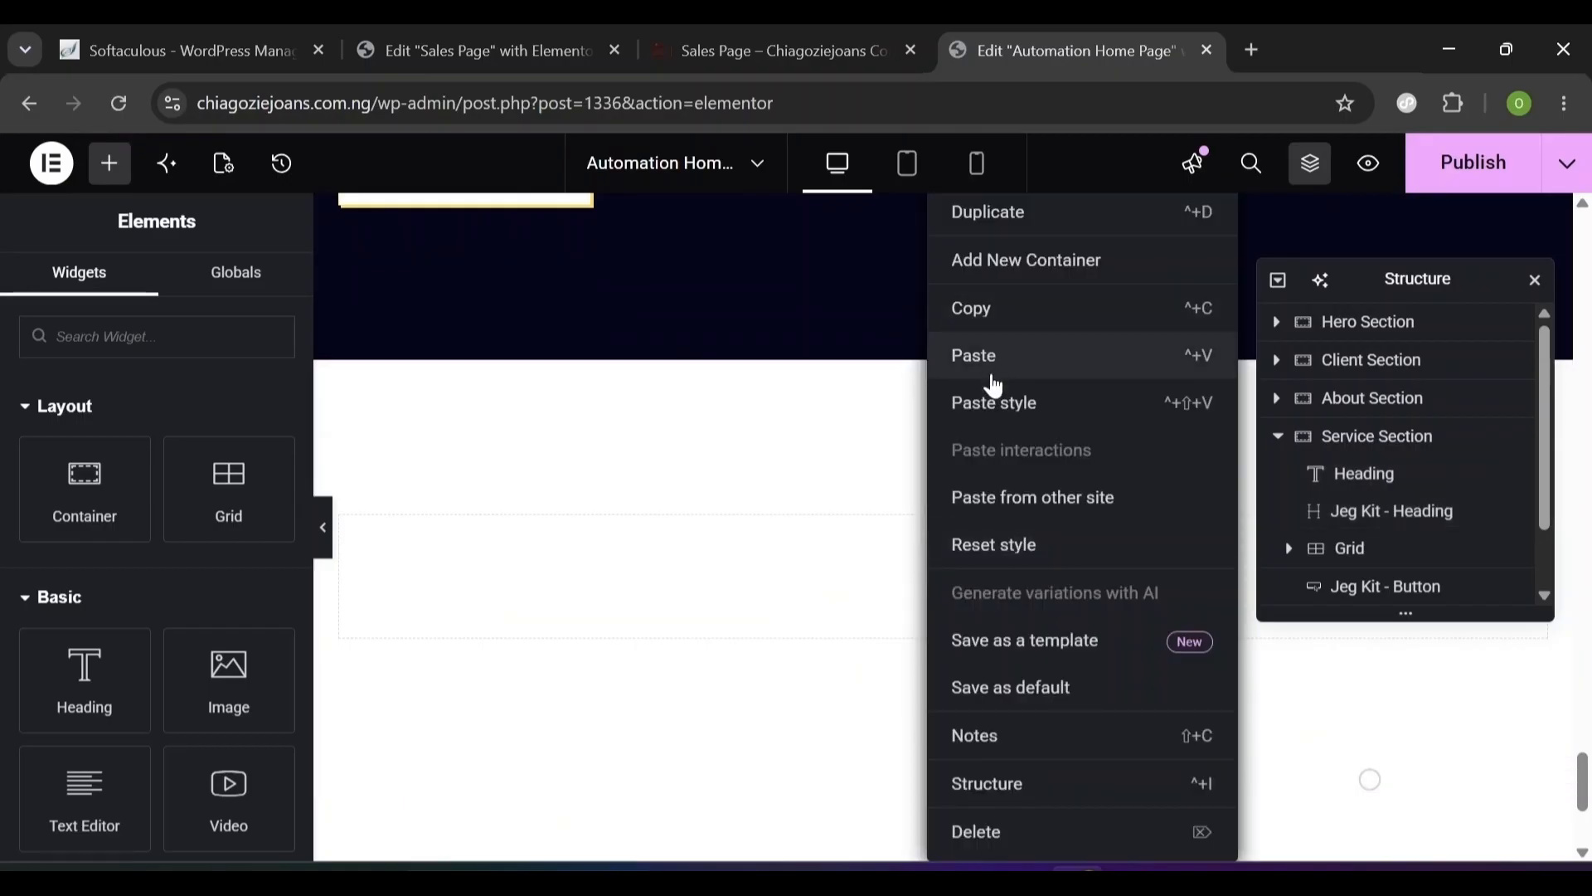
{"action": "left_click", "coordinate": [994, 365]}
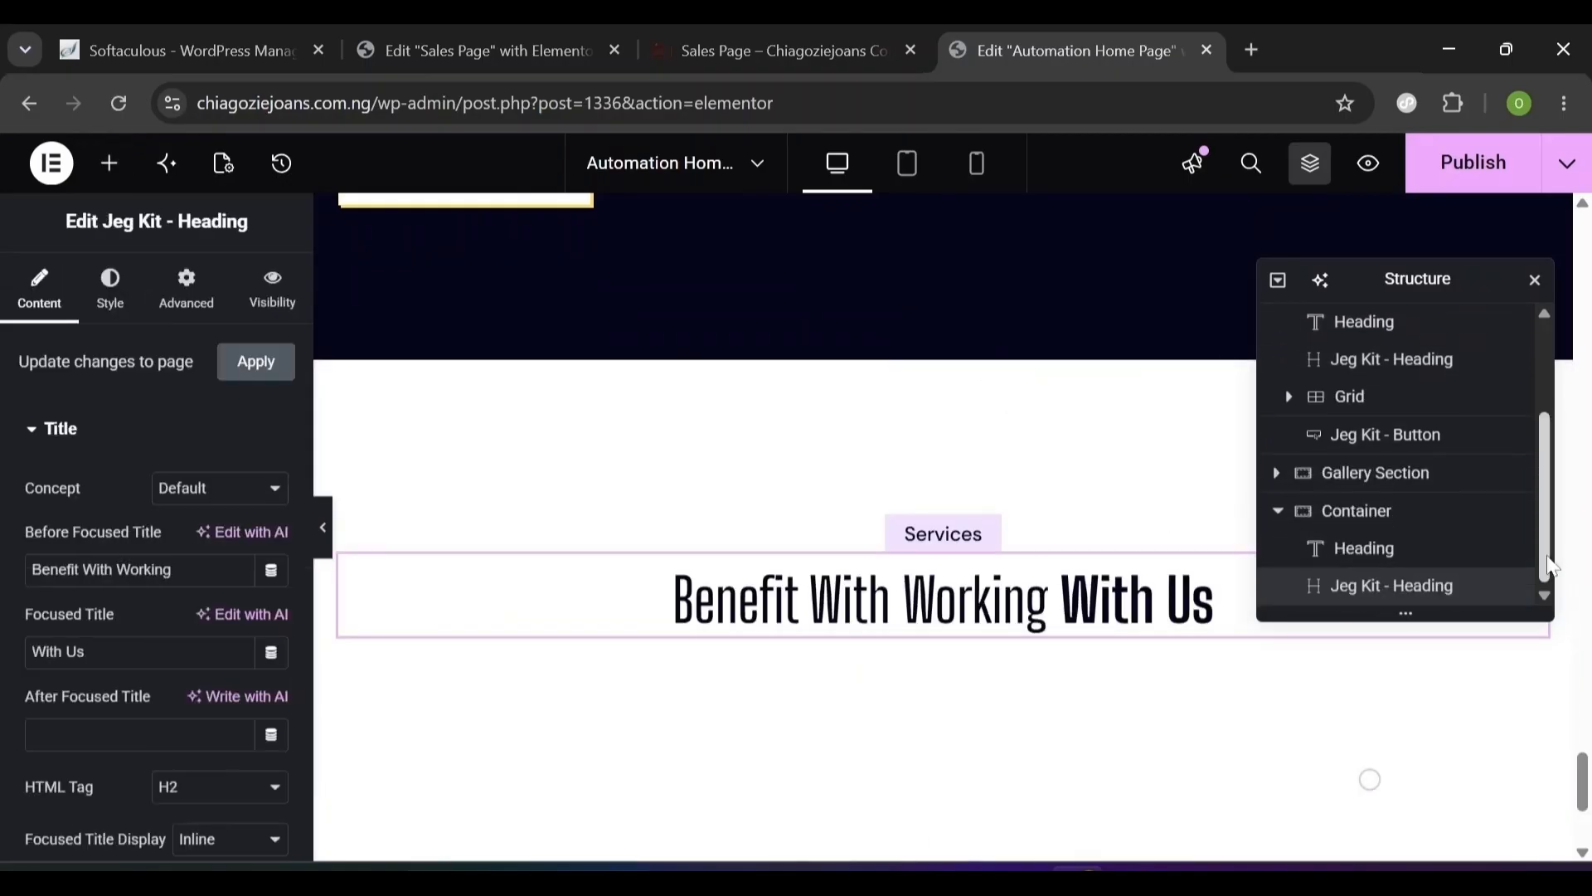
- Rename the container holding the pasted headings to 'Testimonial Section'
{"action": "left_click", "coordinate": [1345, 534]}
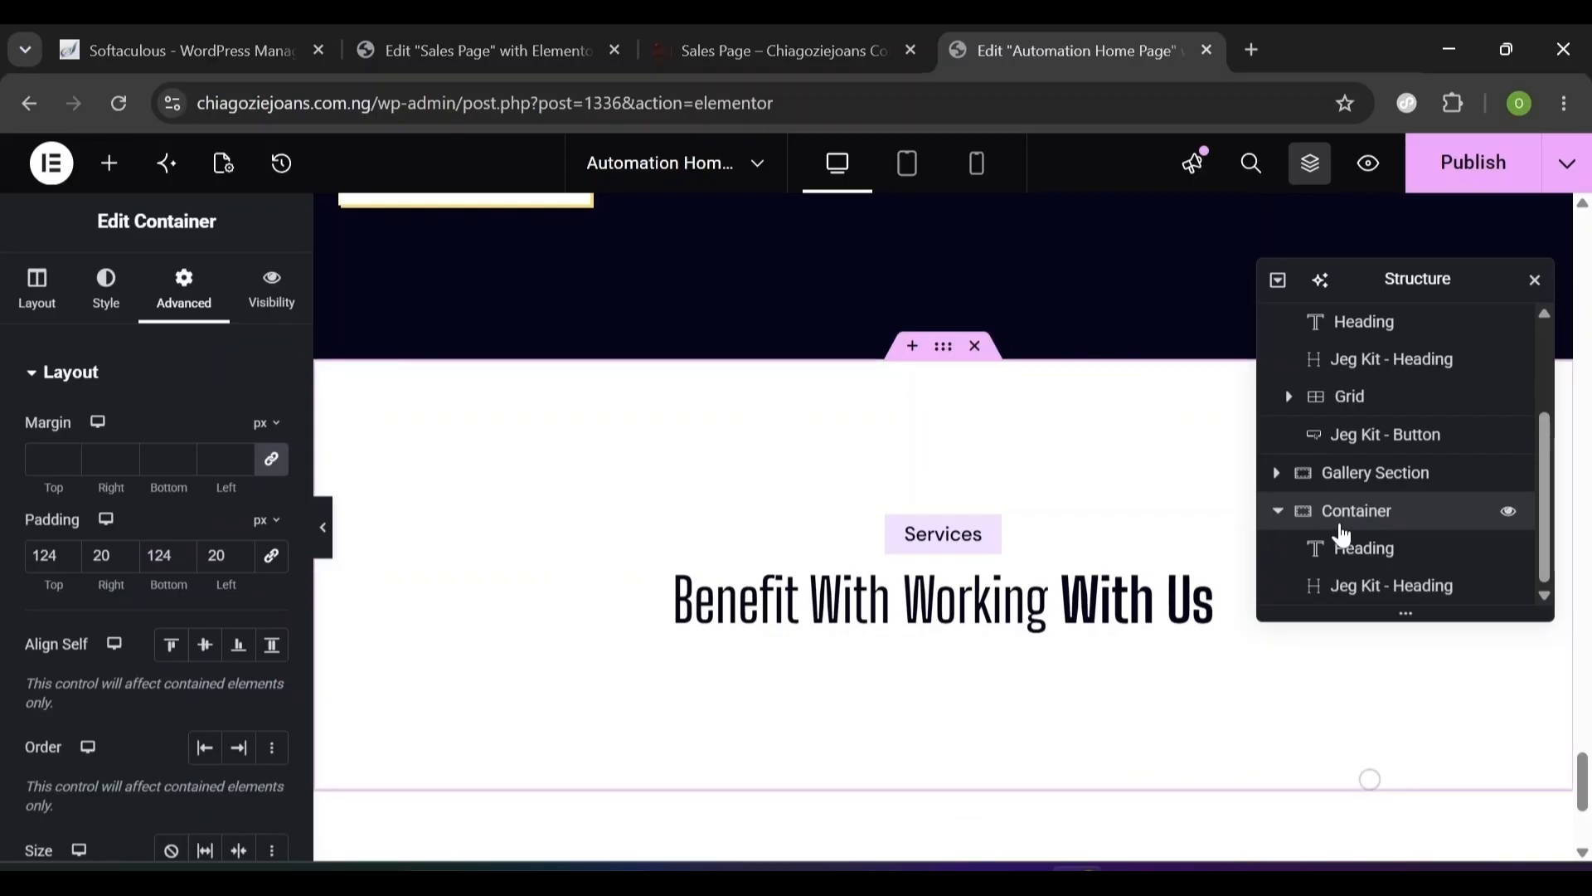
{"action": "double_click", "coordinate": [1344, 535]}
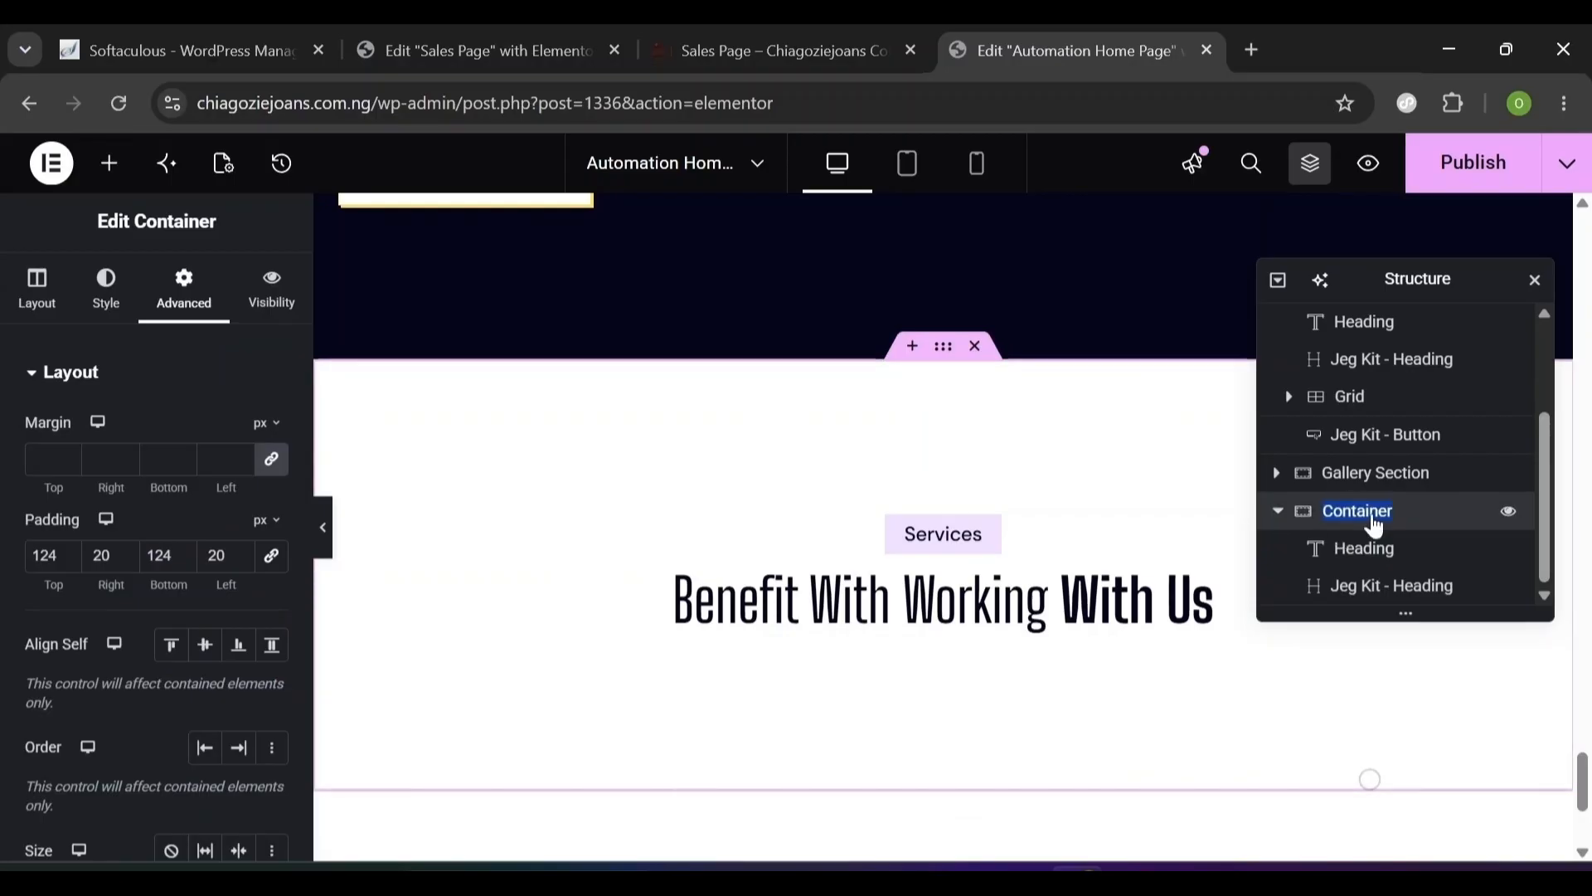
{"action": "type", "text": "Te"}
{"action": "type", "text": "stimonial Section"}
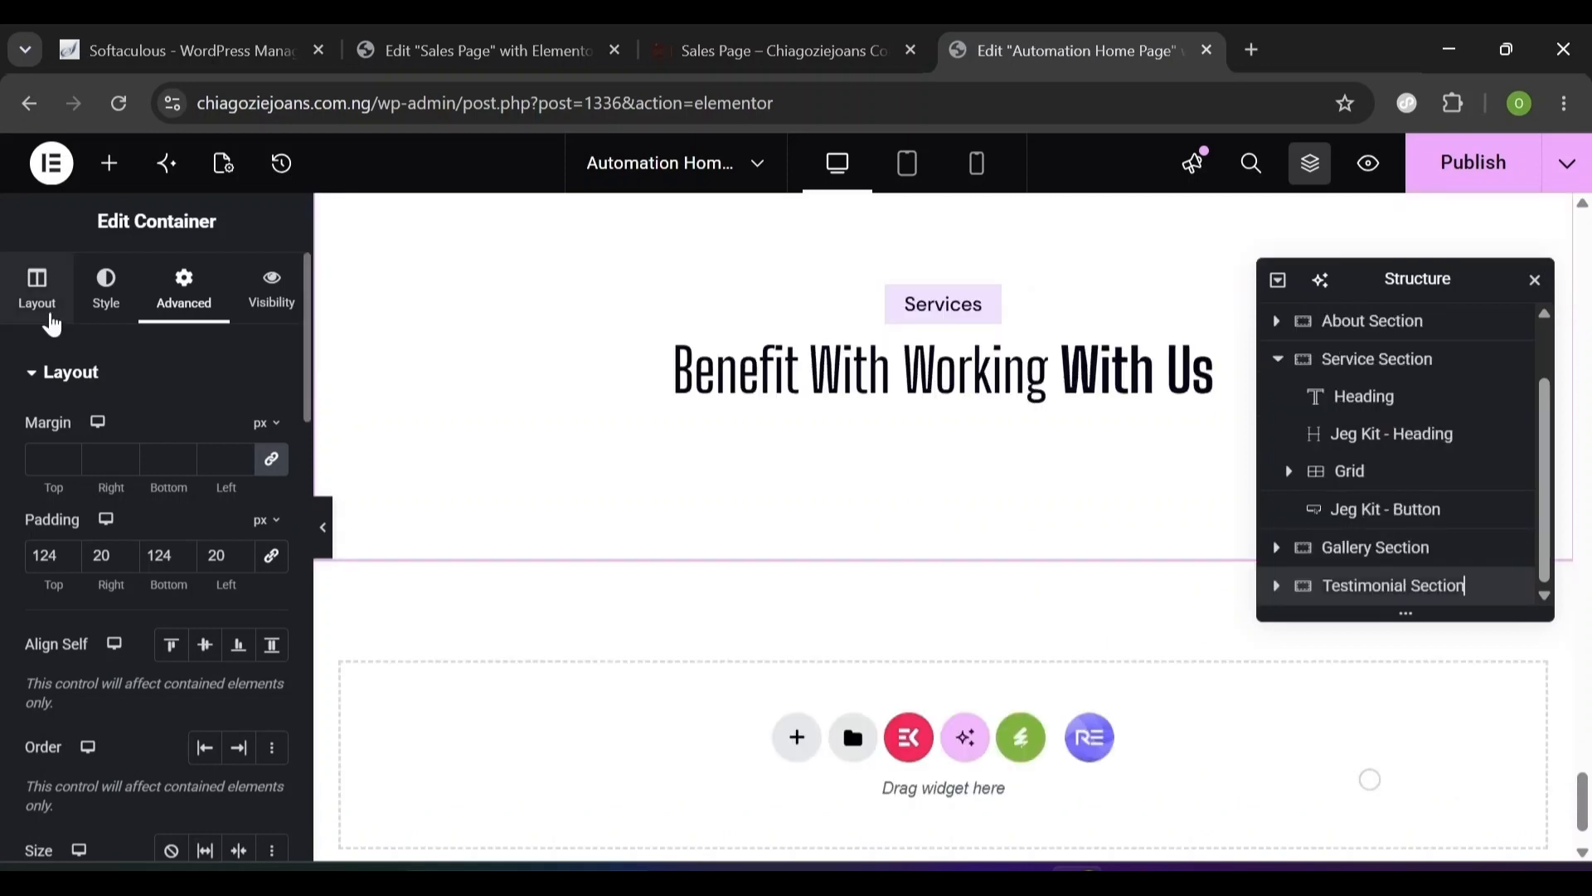
{"action": "left_click", "coordinate": [52, 323]}
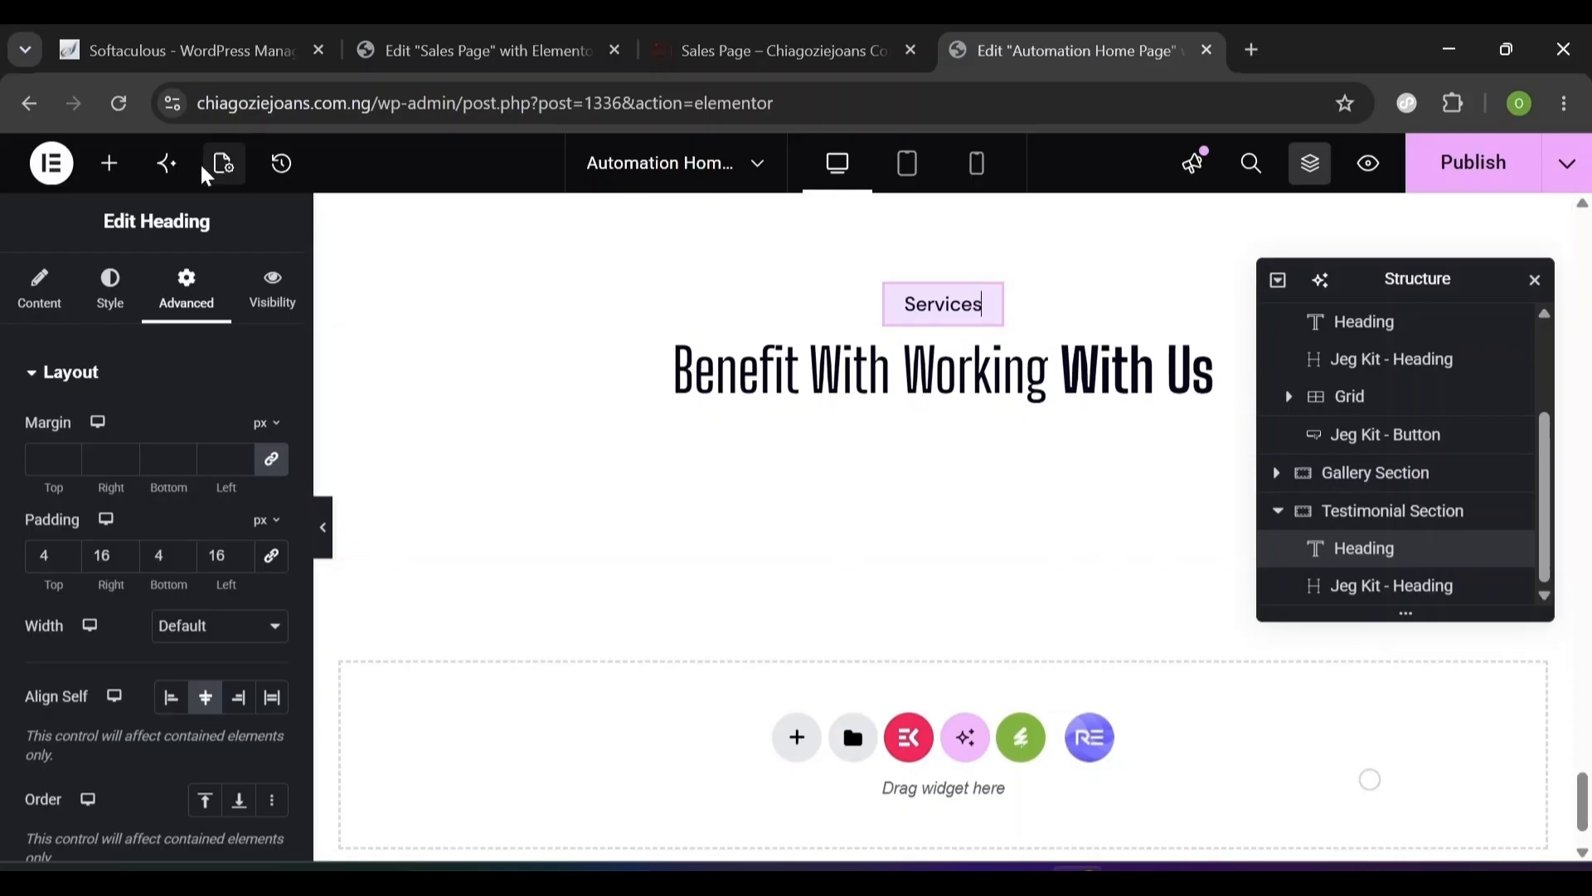
- Drop a Grid below the Testimonial heading and set it to 3 columns and 1 row
{"action": "left_click", "coordinate": [119, 187]}
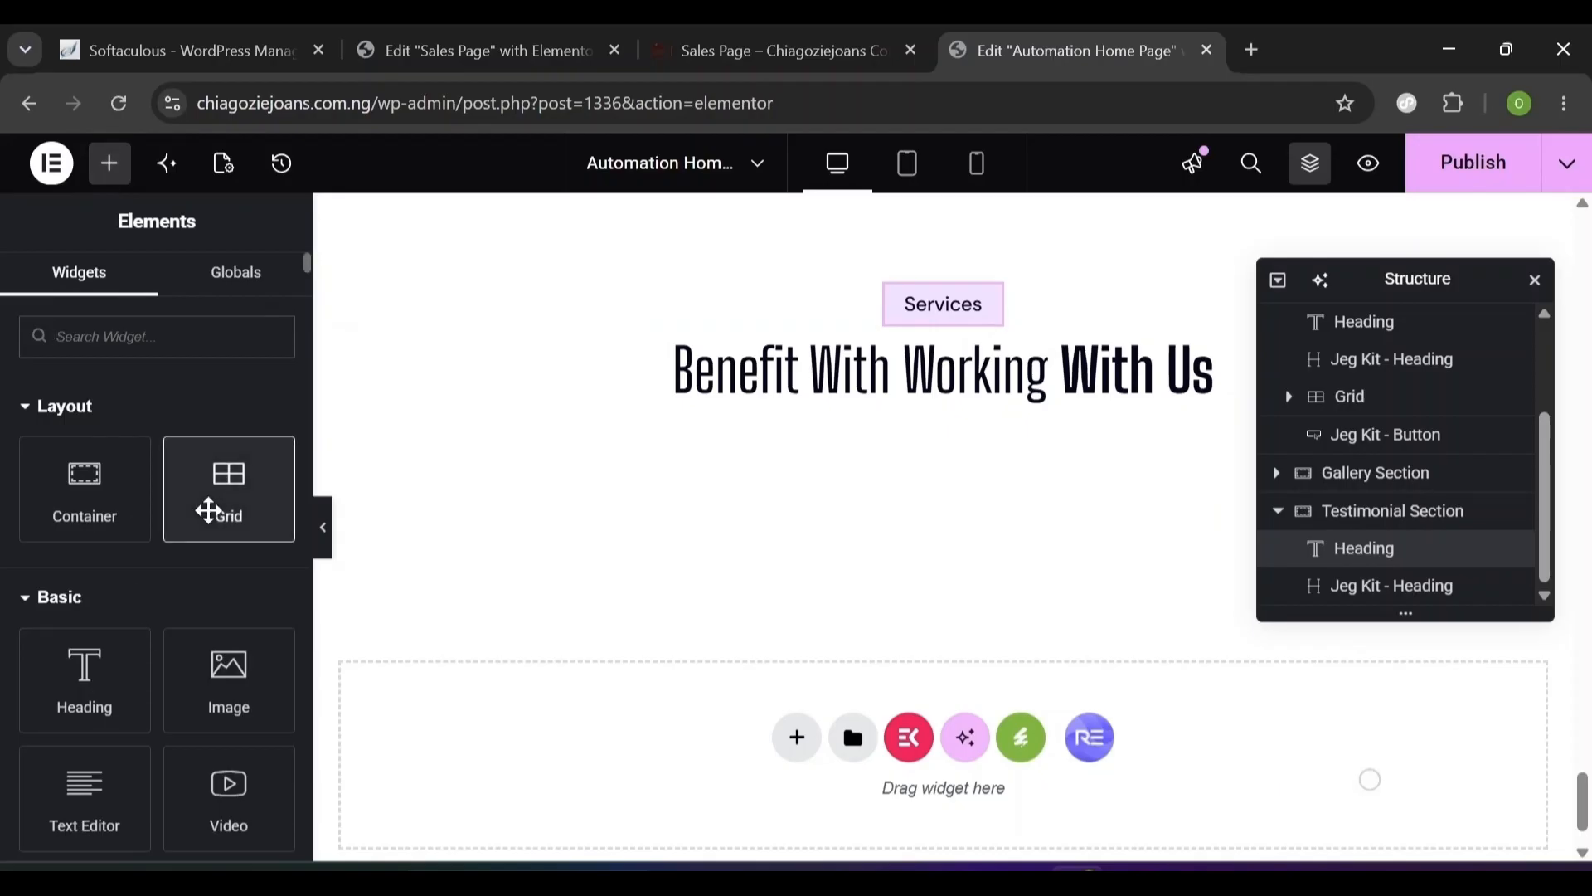
{"action": "left_click_drag", "start_coordinate": [206, 507], "coordinate": [854, 796]}
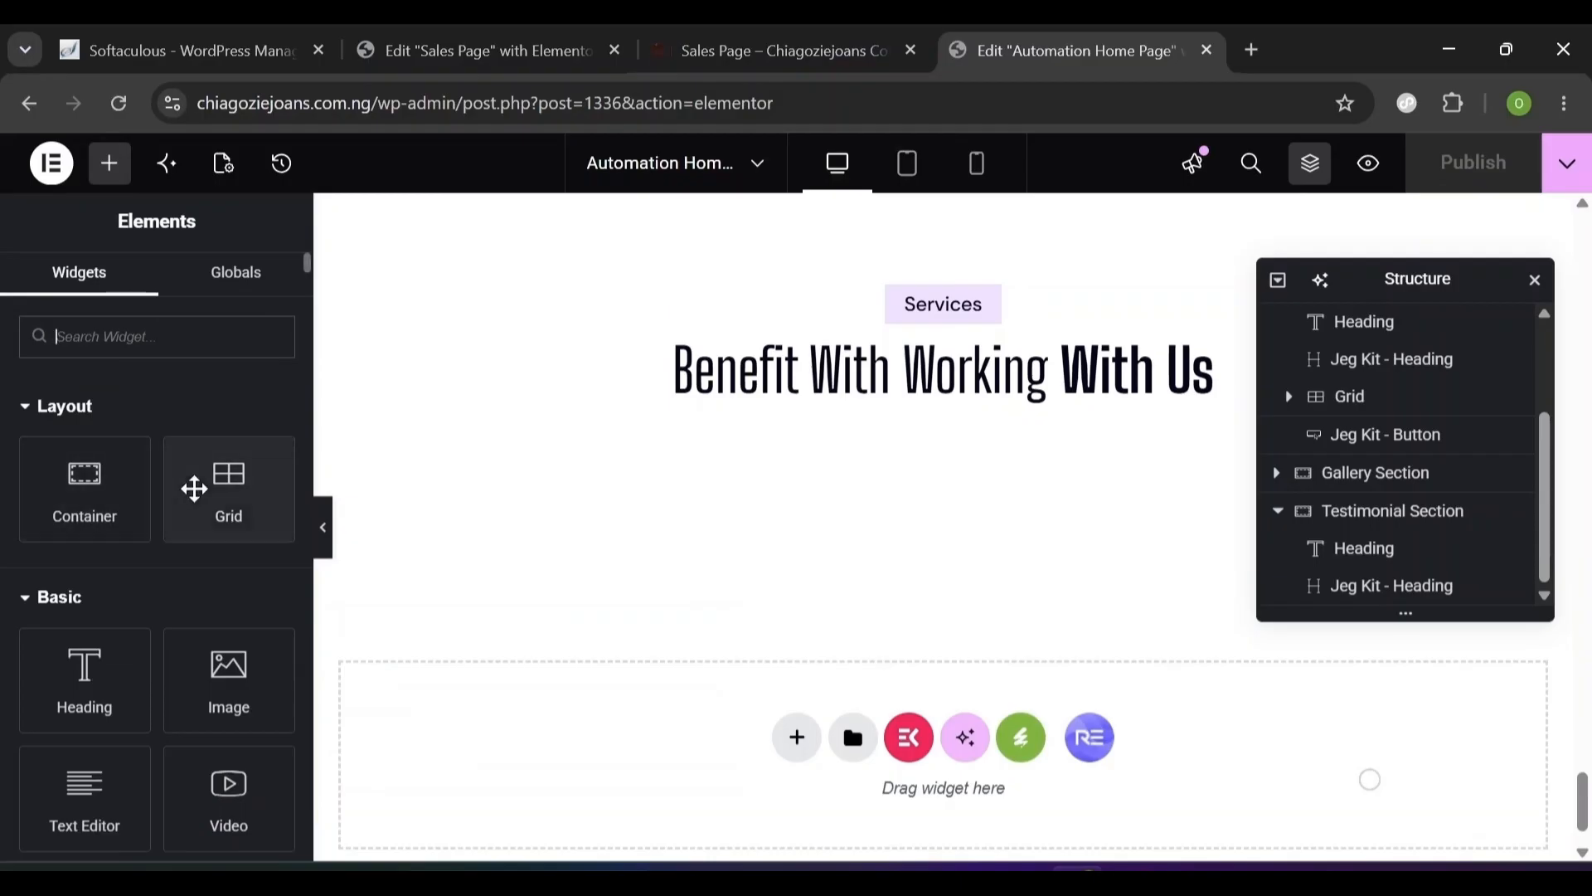
{"action": "left_click_drag", "start_coordinate": [230, 514], "coordinate": [983, 407]}
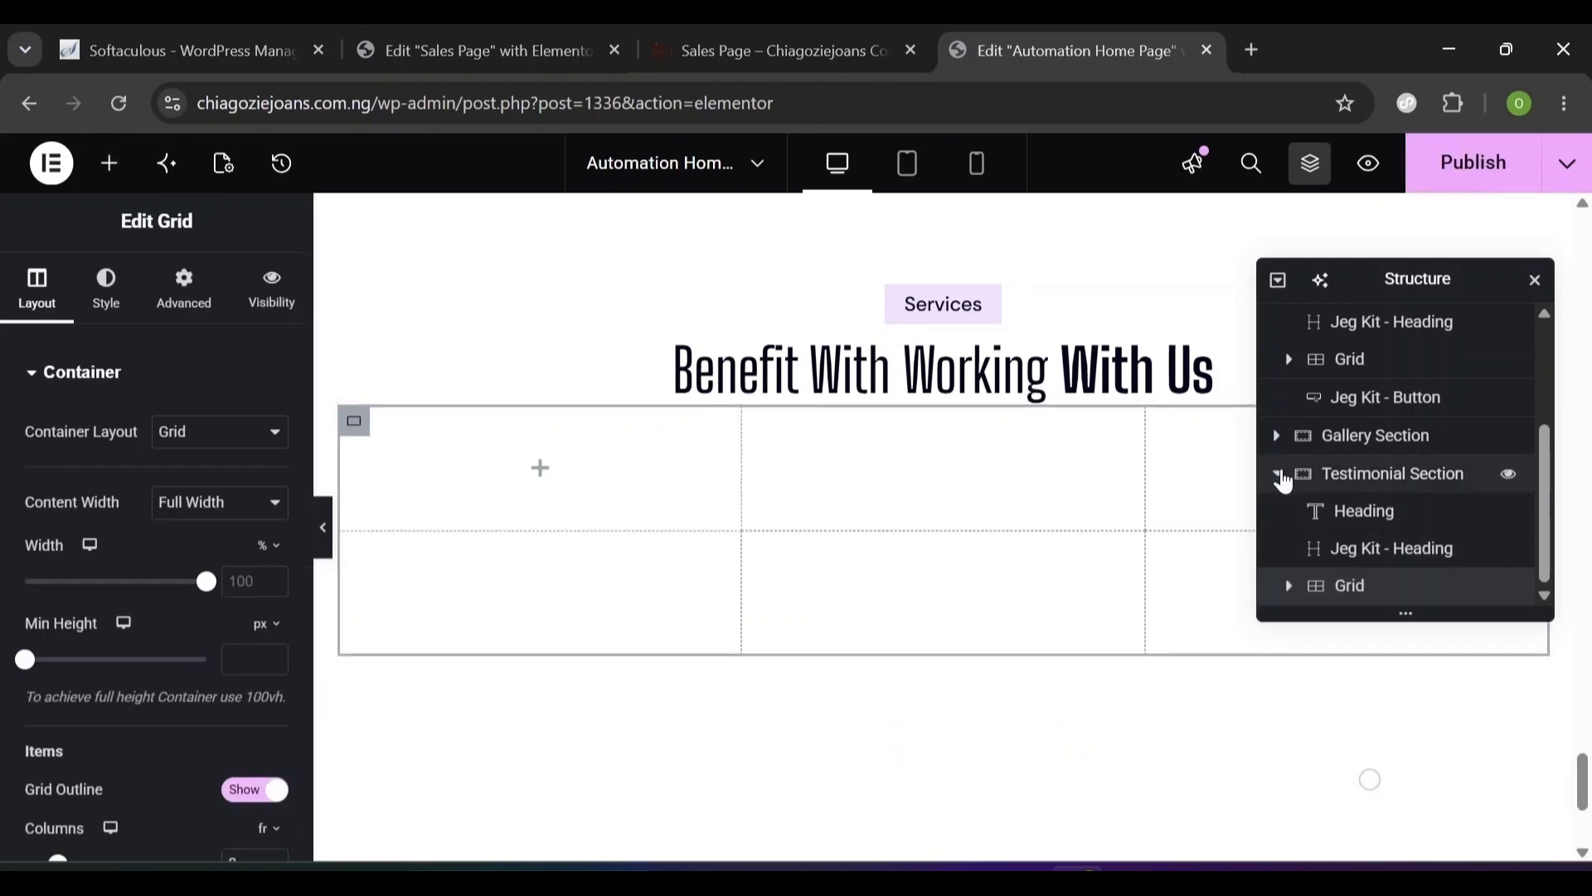
{"action": "left_click", "coordinate": [1278, 475]}
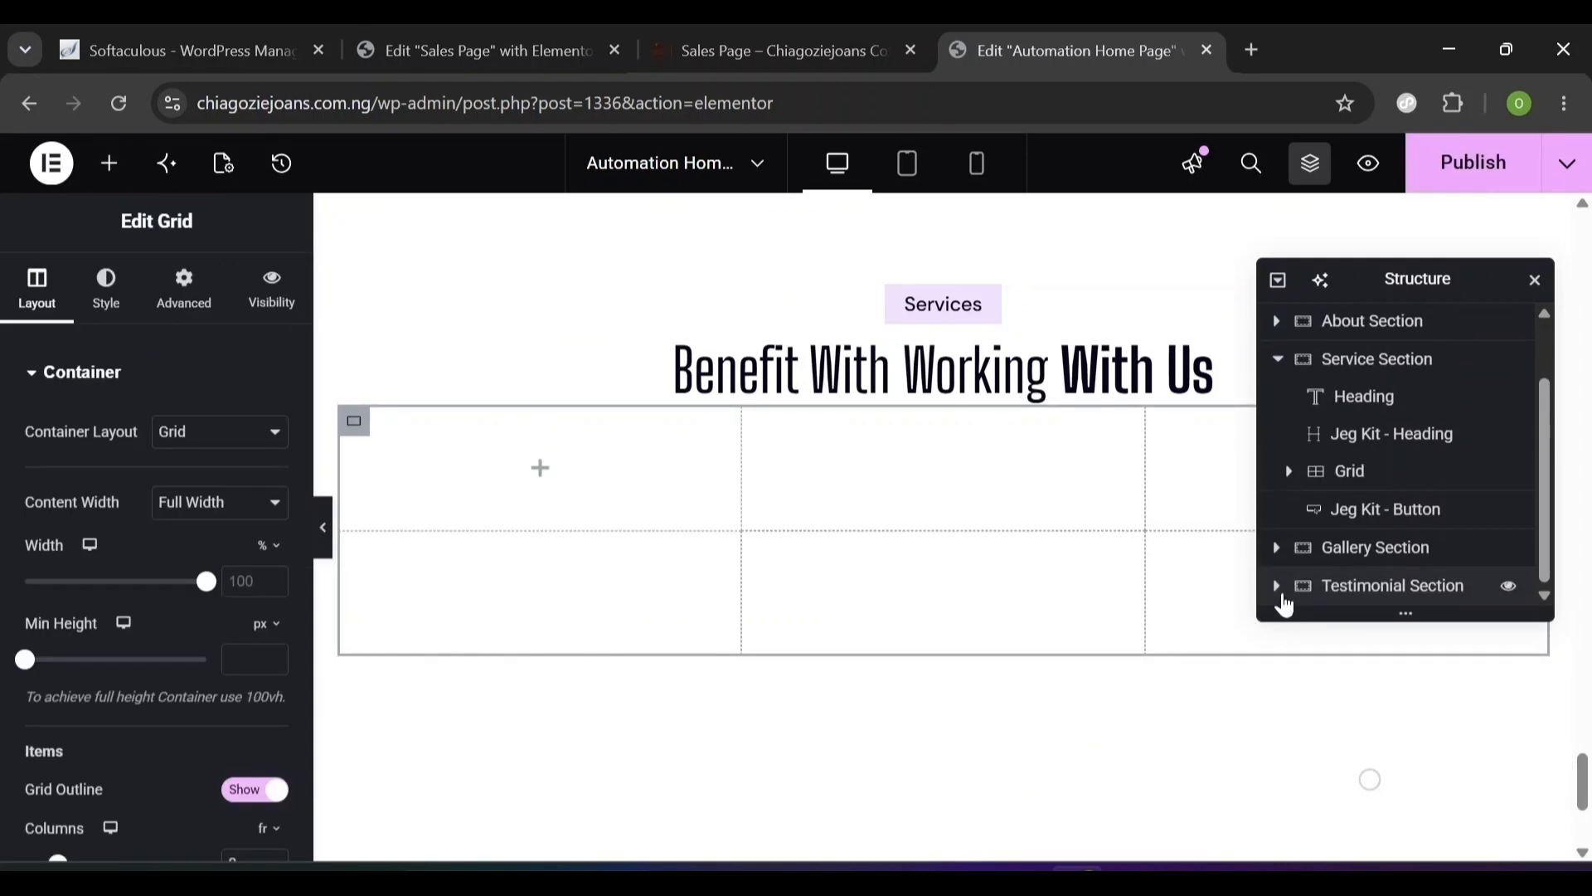
{"action": "left_click", "coordinate": [1279, 590]}
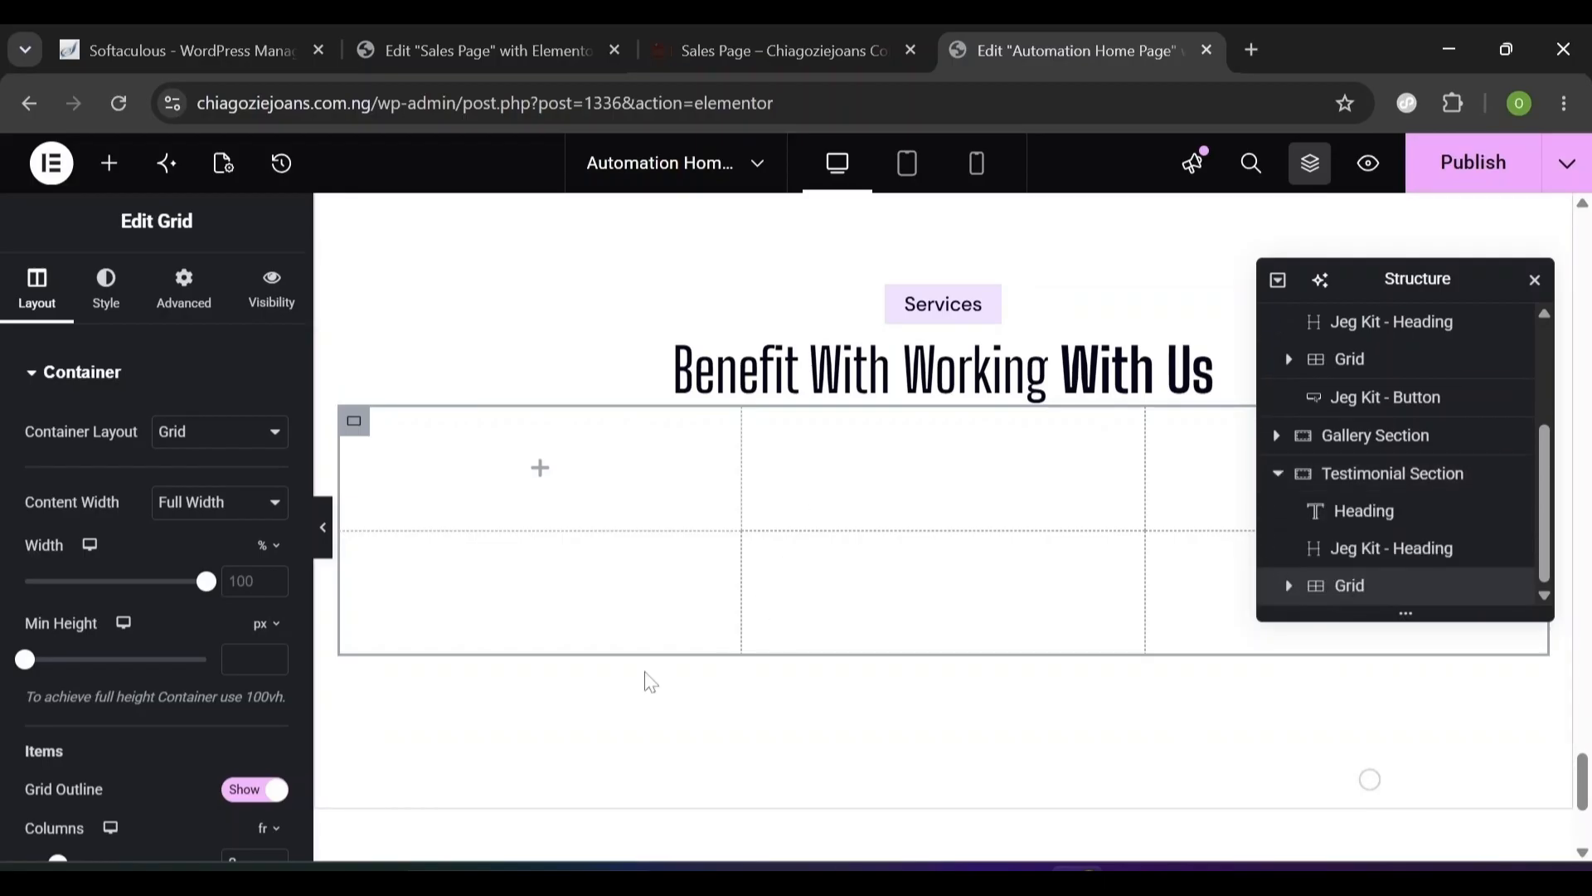
{"action": "scroll", "coordinate": [299, 768], "scroll_direction": "down", "scroll_amount": 6}
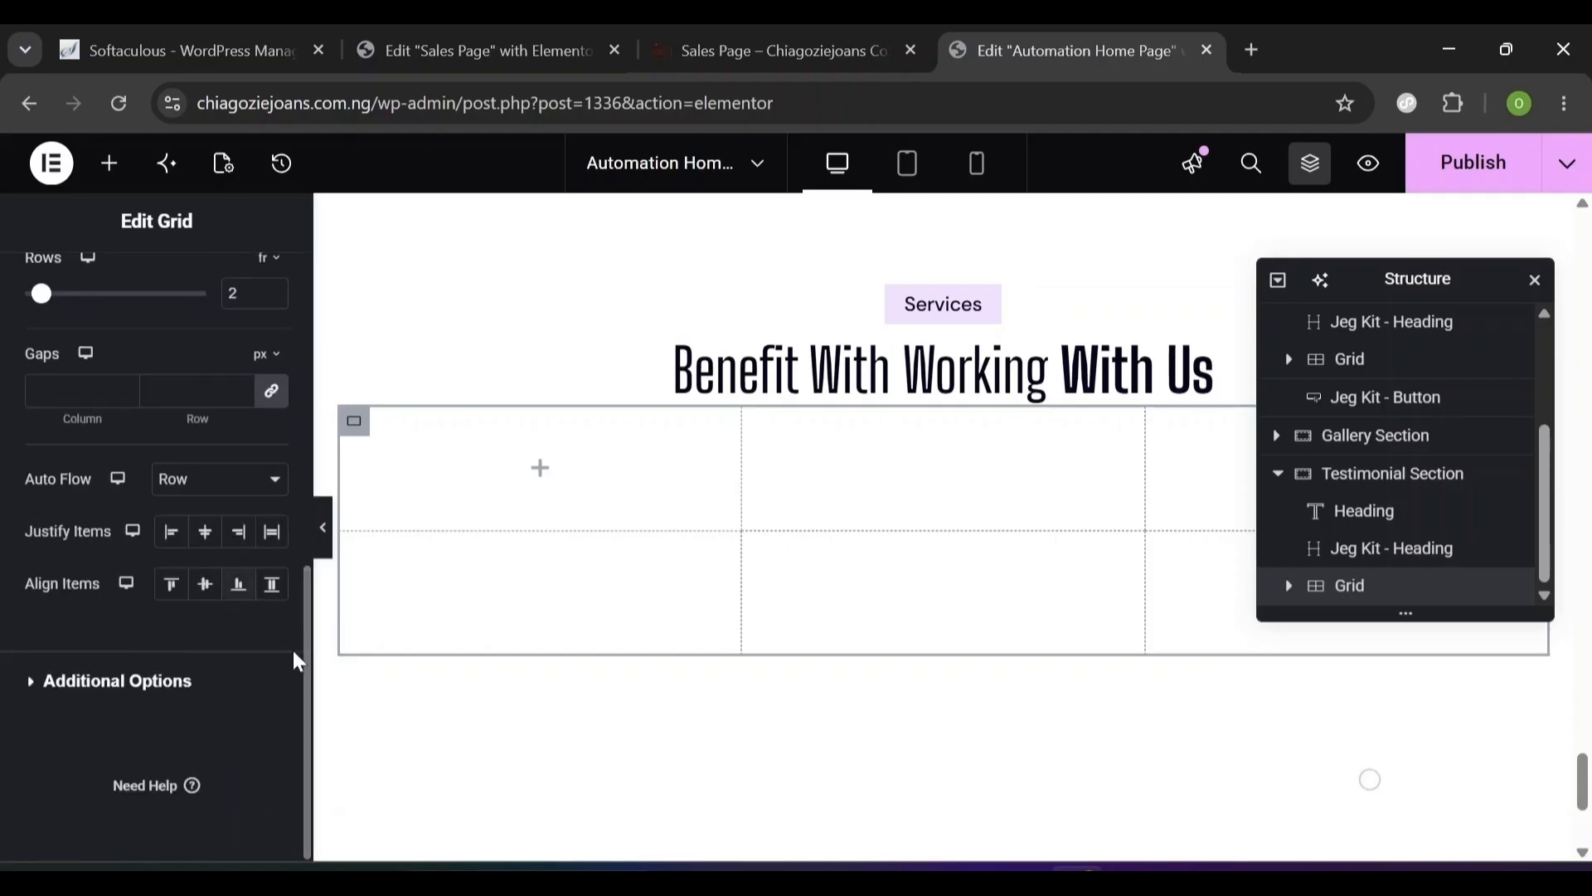
{"action": "scroll", "coordinate": [295, 630], "scroll_direction": "up", "scroll_amount": 3}
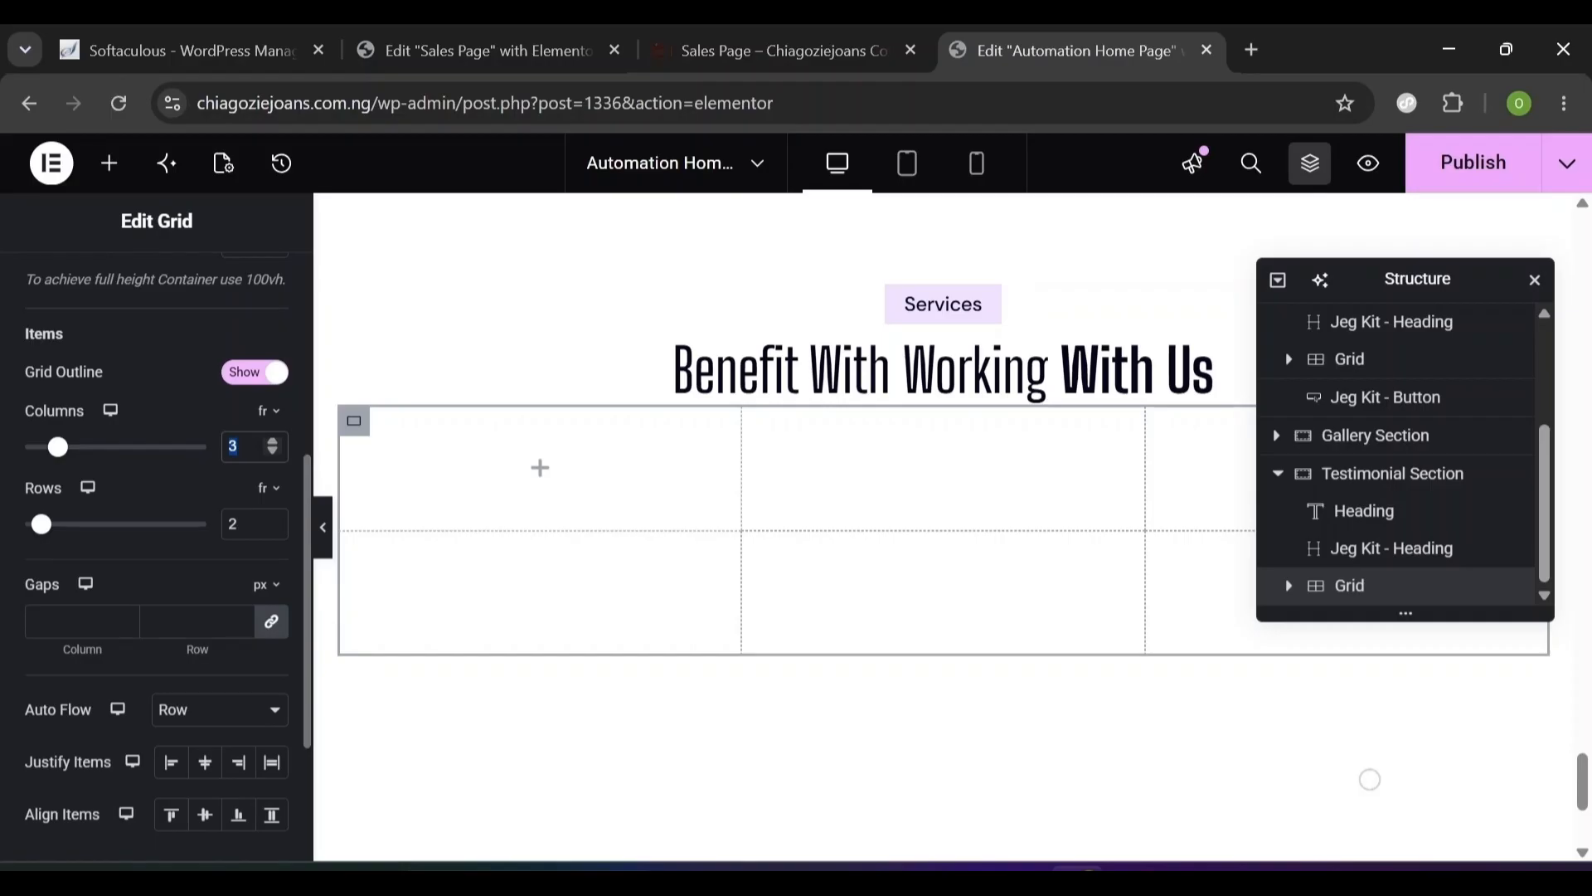
{"action": "type", "text": "3"}
{"action": "type", "text": "1"}
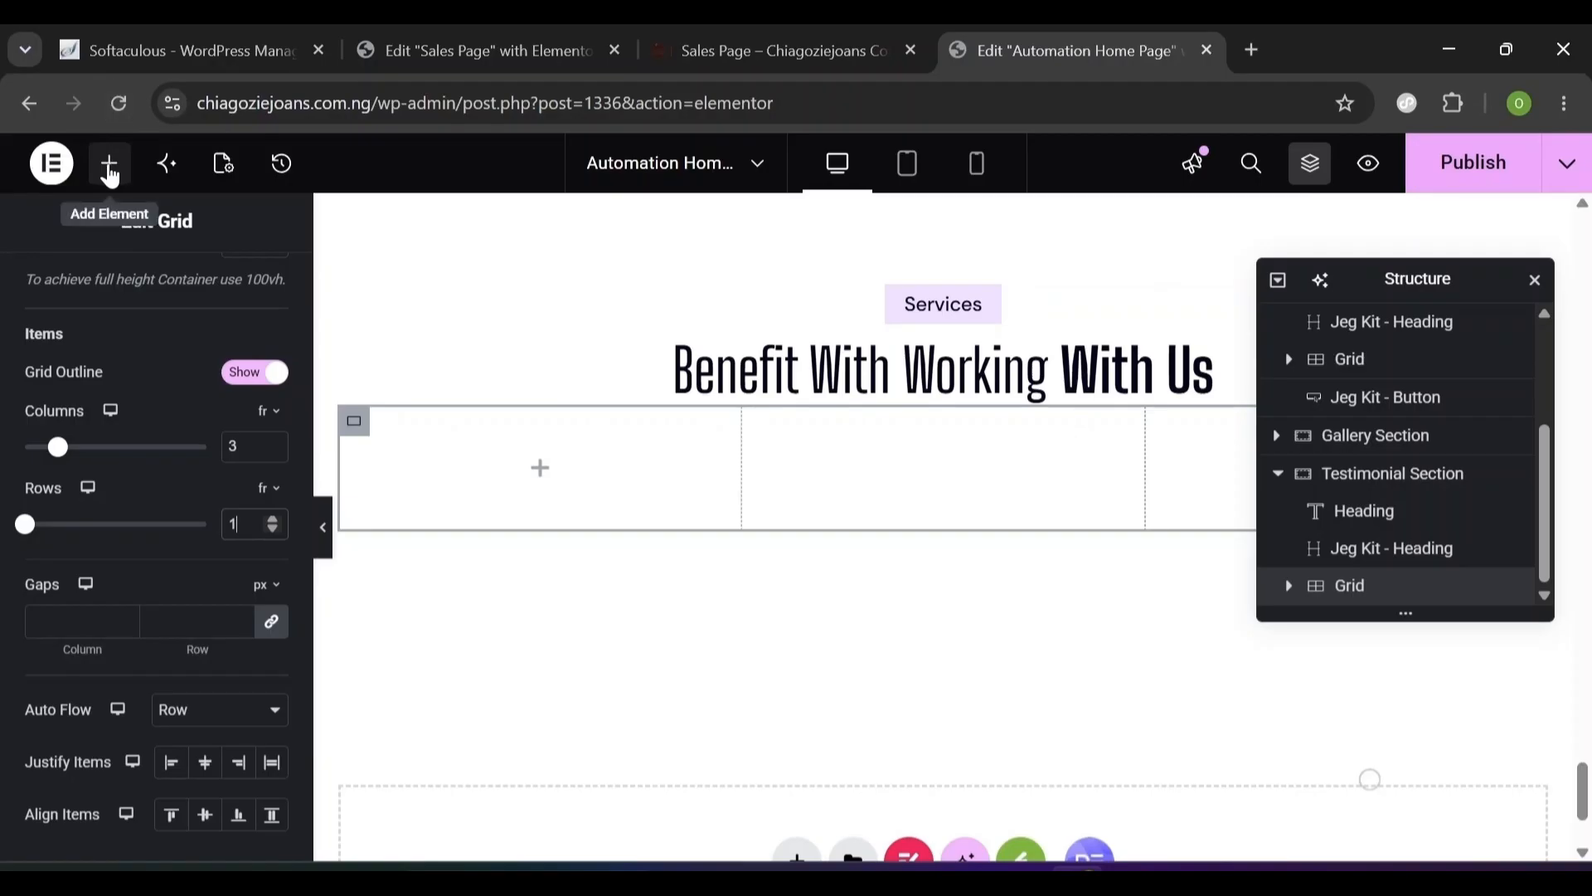
- Place a container in the grid's first cell, name it Column and stack it vertically
{"action": "left_click", "coordinate": [110, 174]}
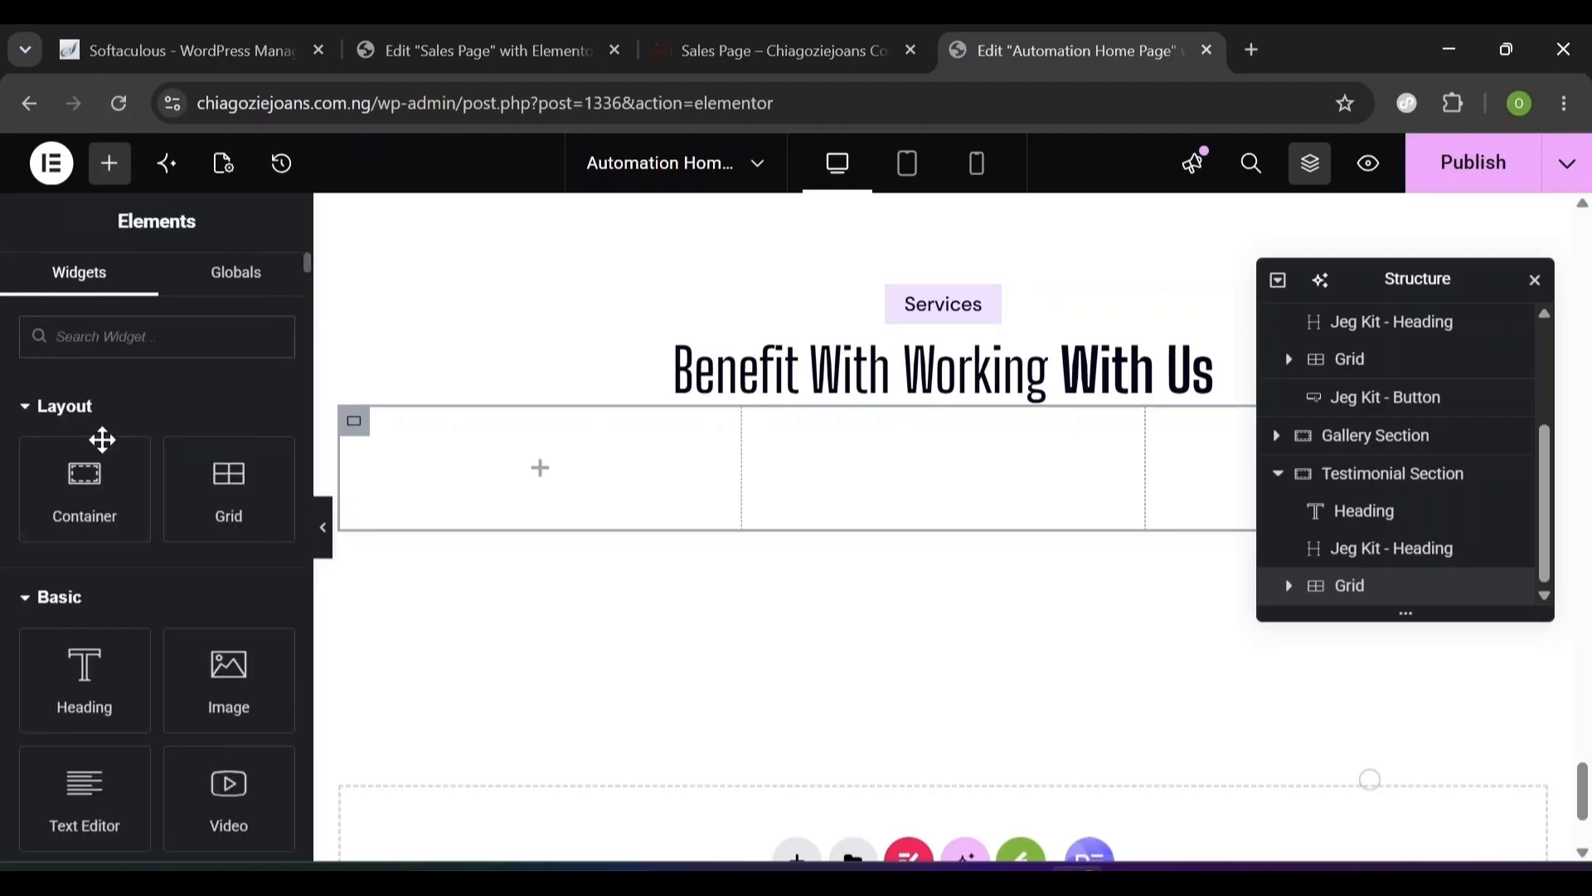
{"action": "left_click_drag", "start_coordinate": [89, 486], "coordinate": [473, 432]}
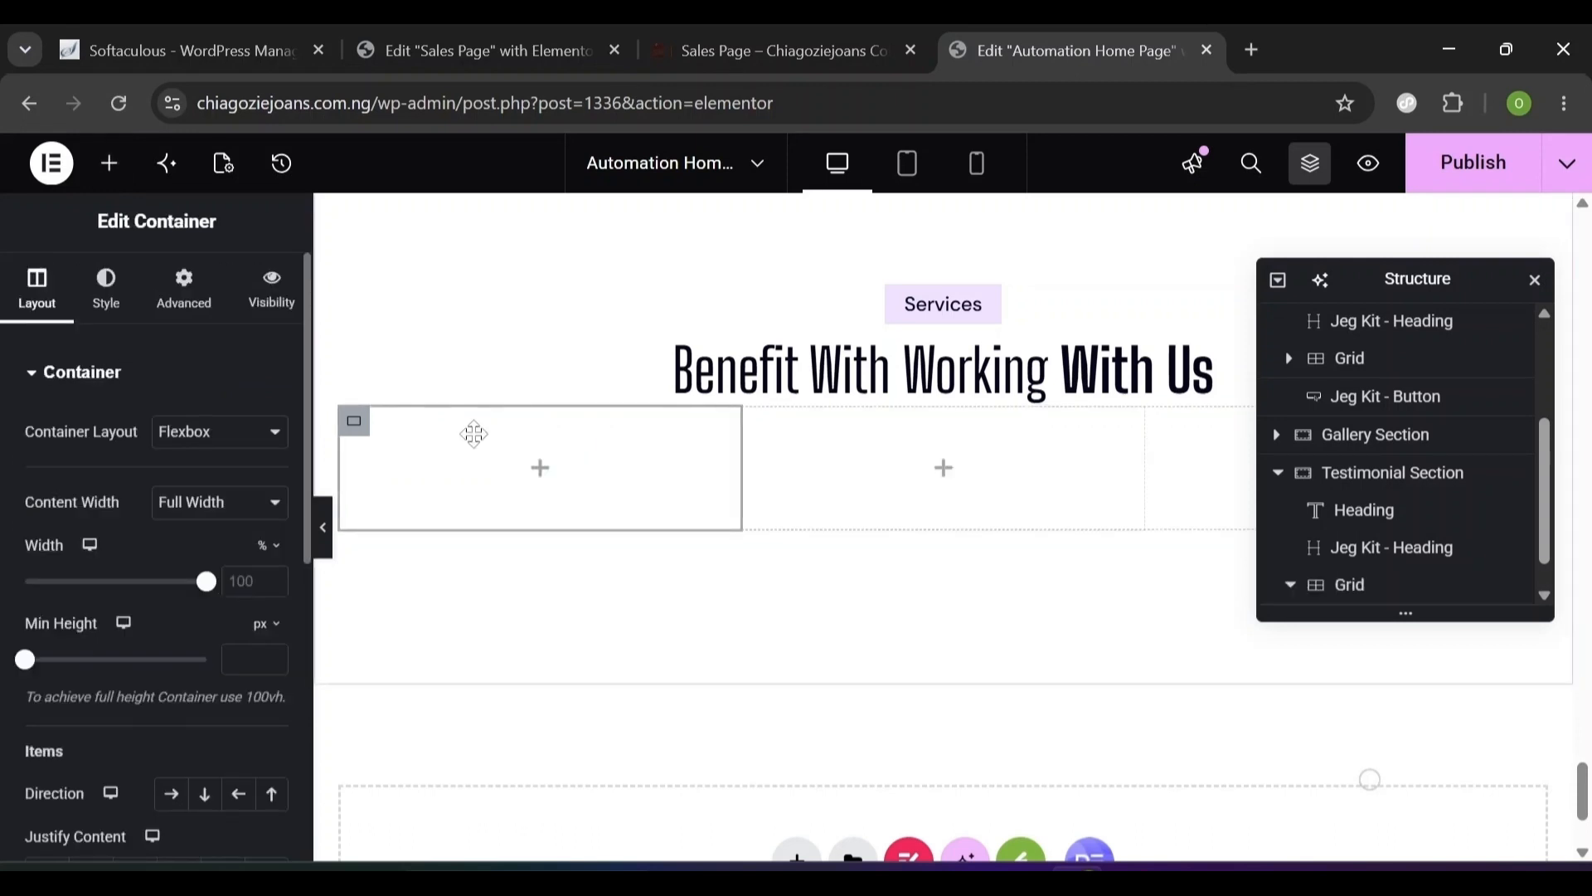
{"action": "left_click", "coordinate": [1545, 596]}
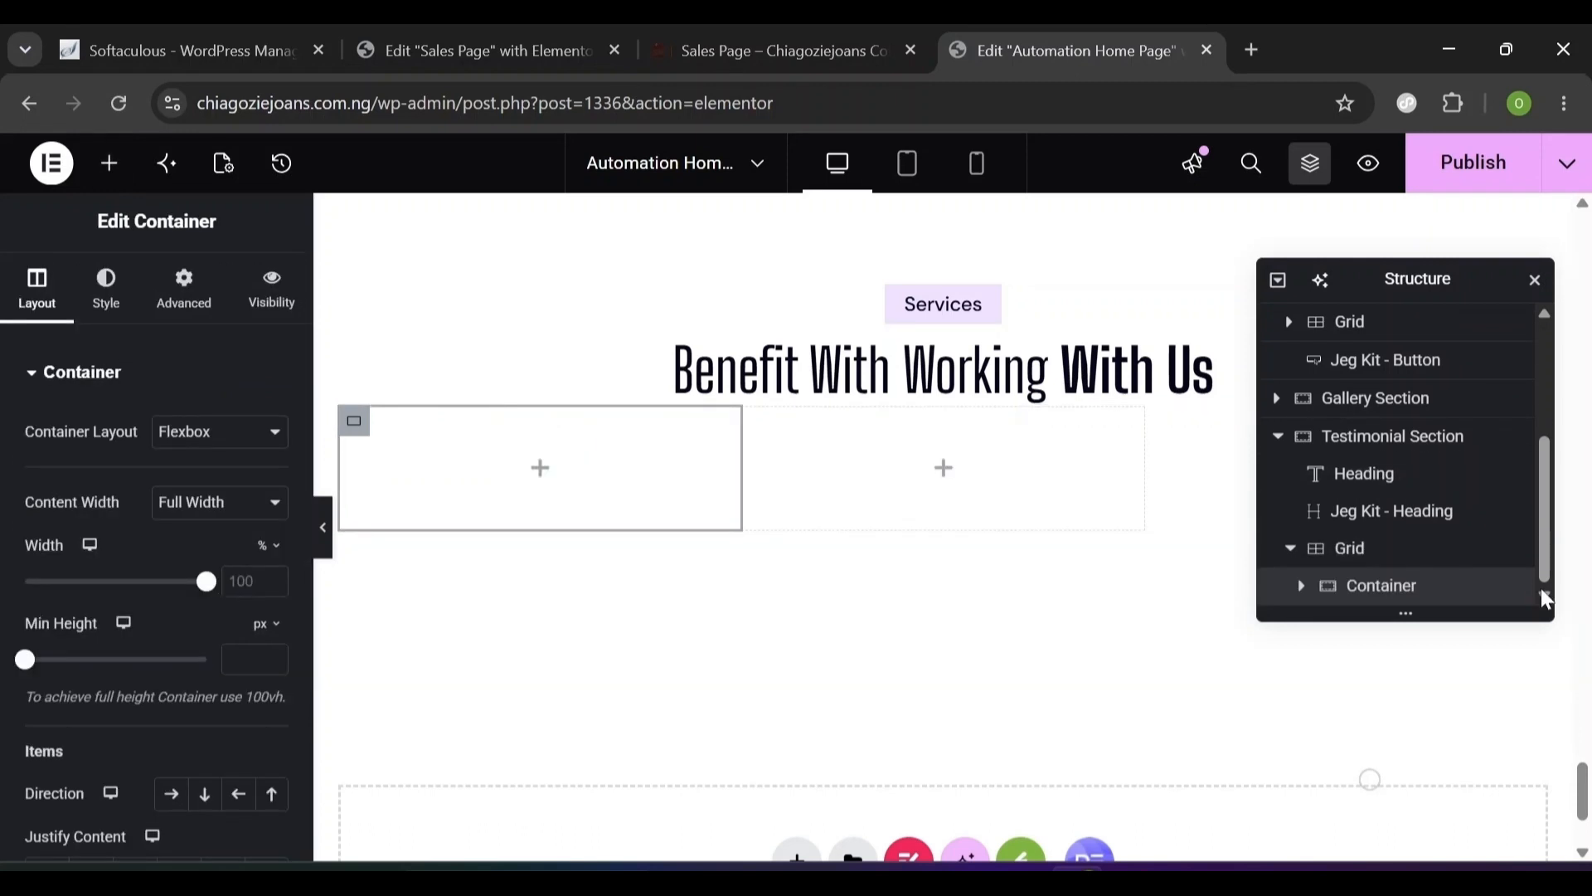
{"action": "double_click", "coordinate": [1372, 589]}
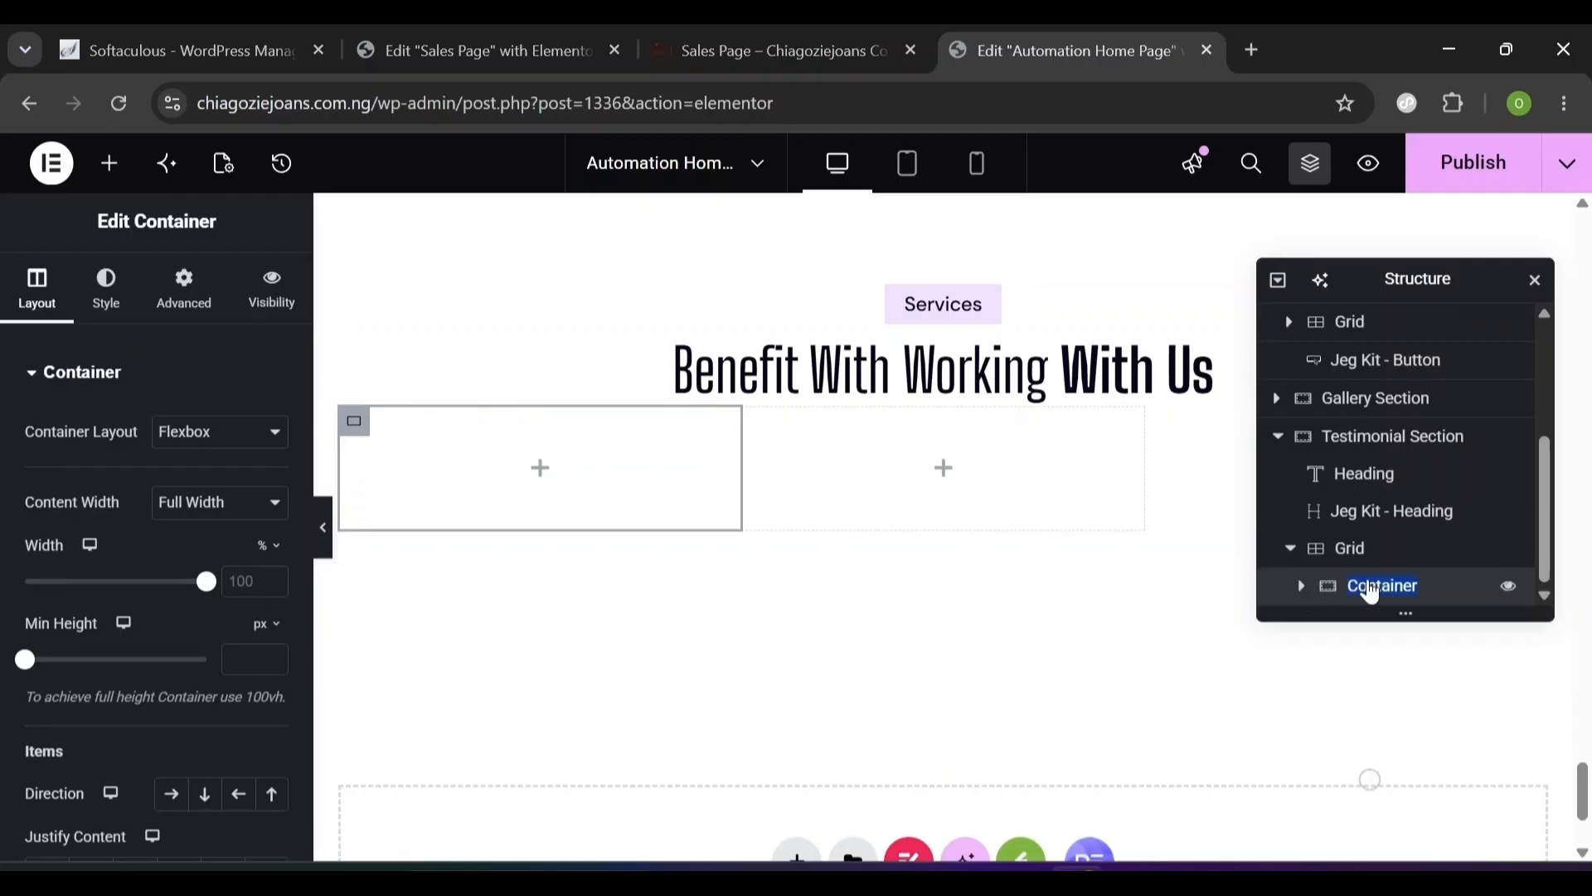
{"action": "type", "text": "Column"}
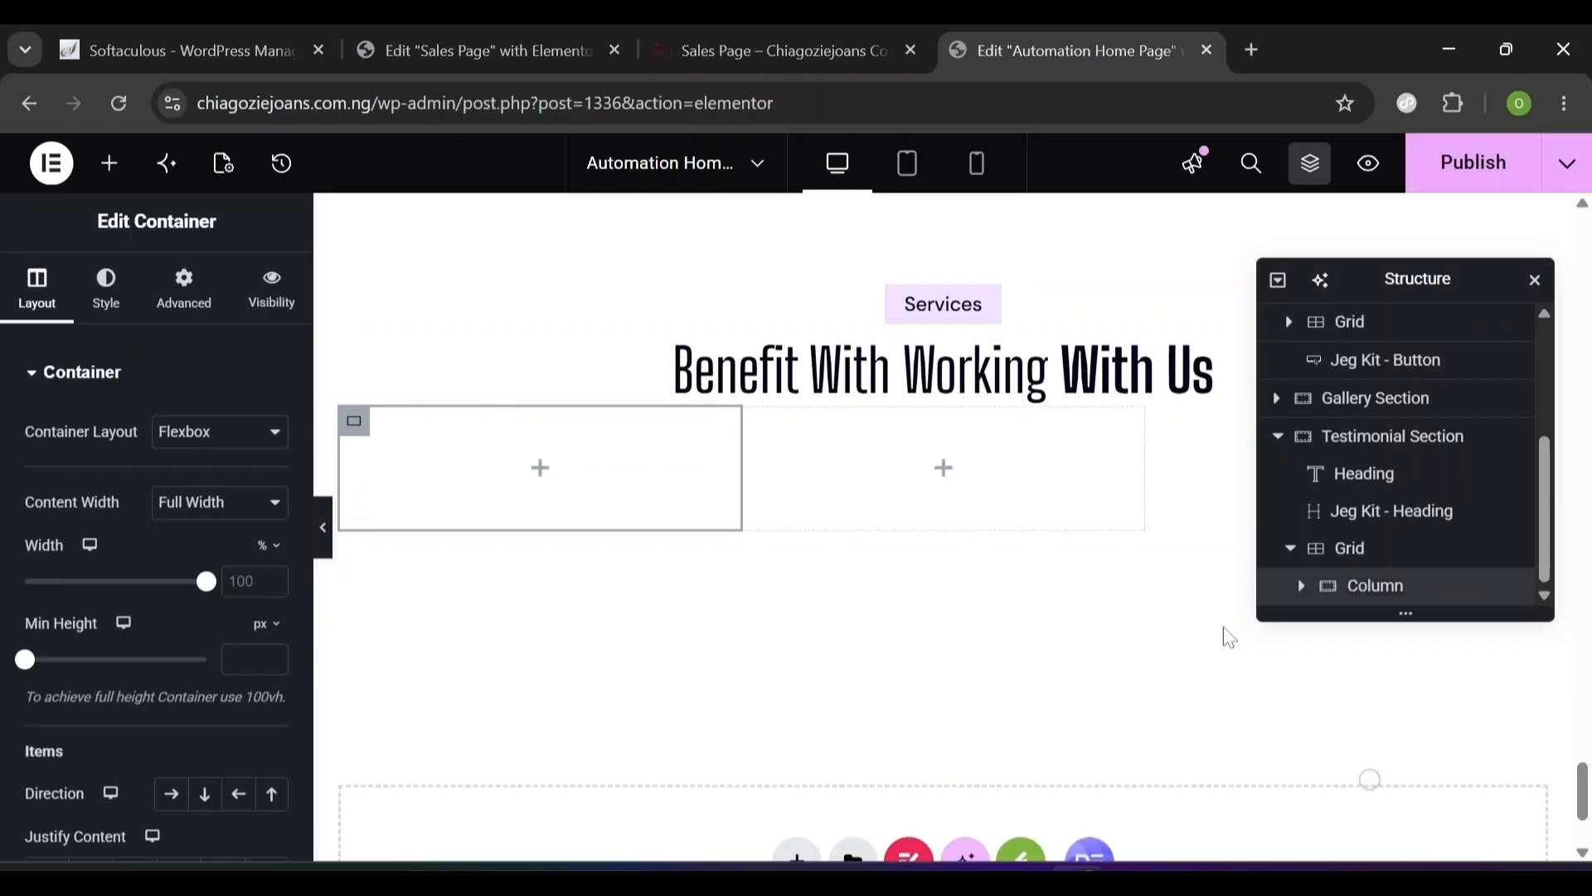
{"action": "key", "text": "Return"}
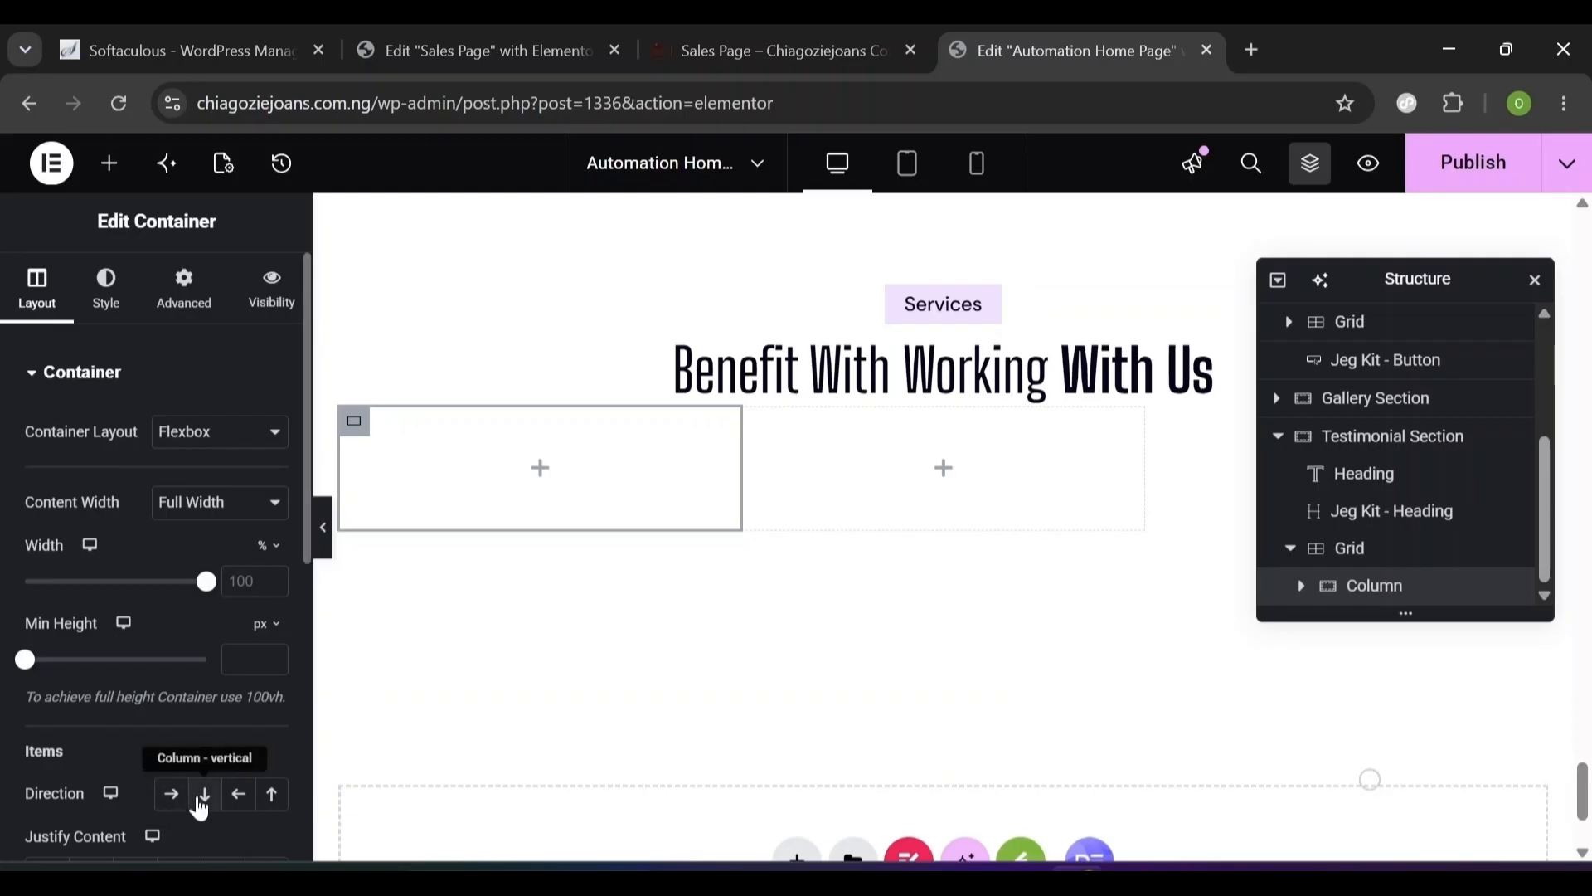
{"action": "left_click", "coordinate": [203, 801]}
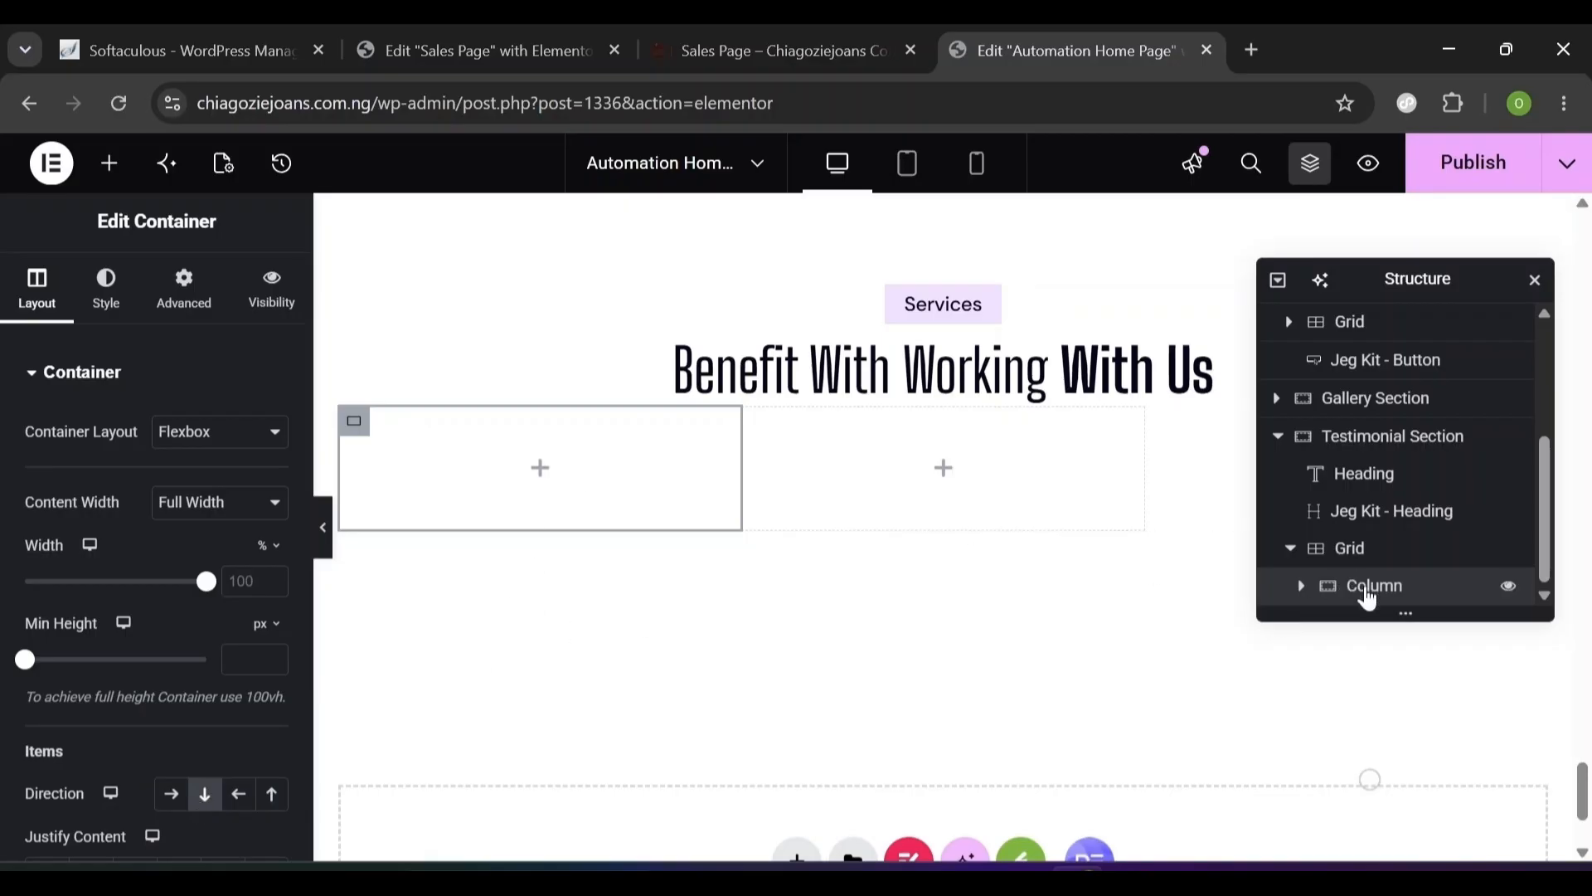
- Nest another container inside Column and rename it Card
{"action": "left_click", "coordinate": [117, 175]}
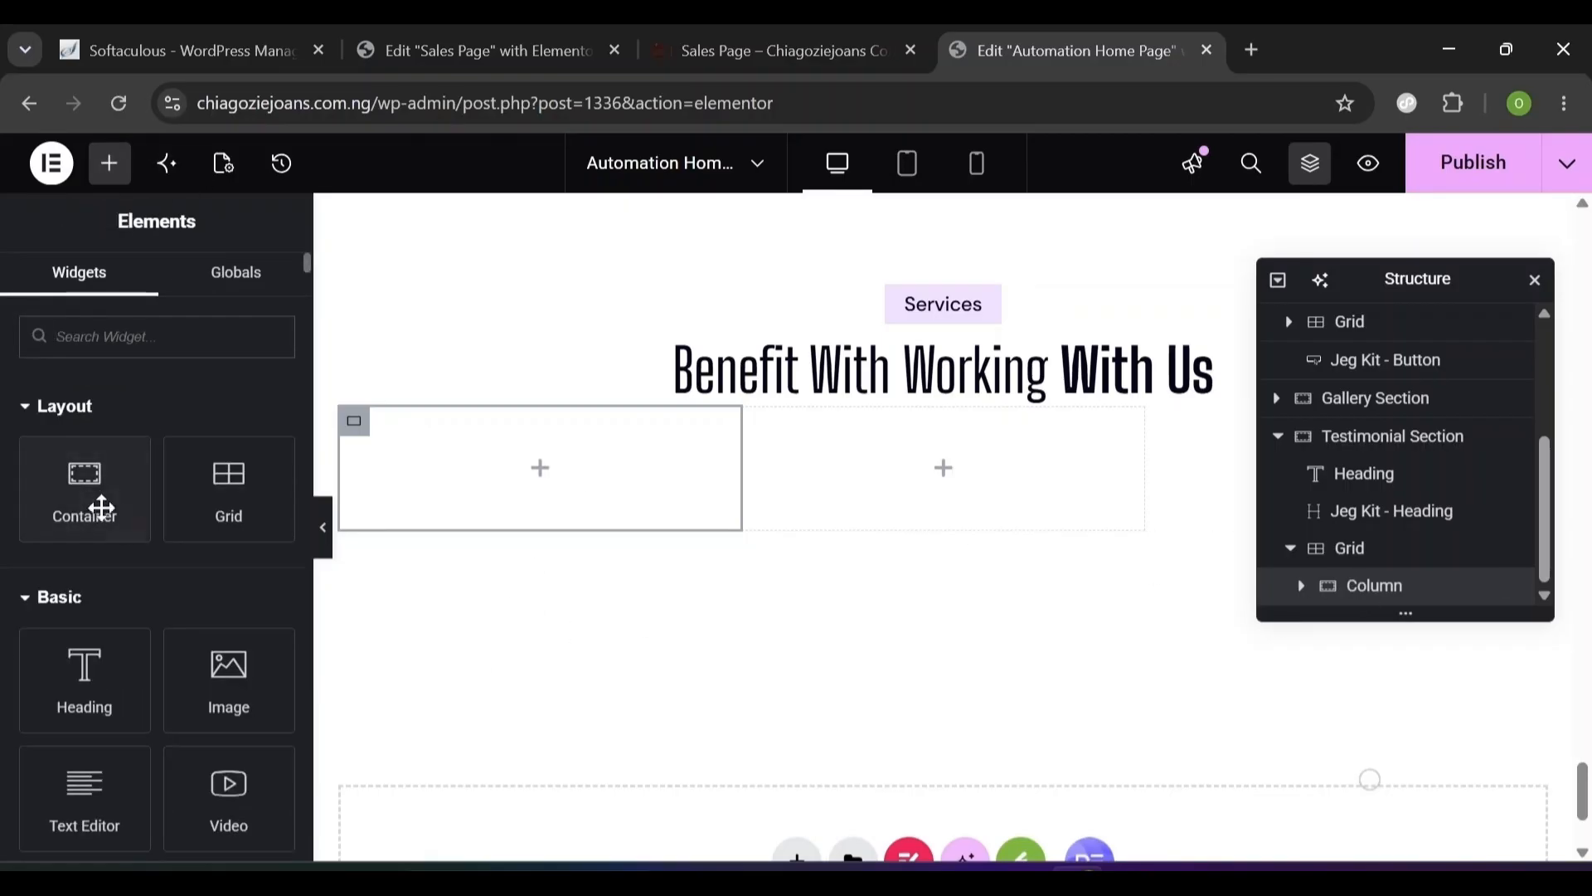
{"action": "left_click_drag", "start_coordinate": [96, 501], "coordinate": [462, 473]}
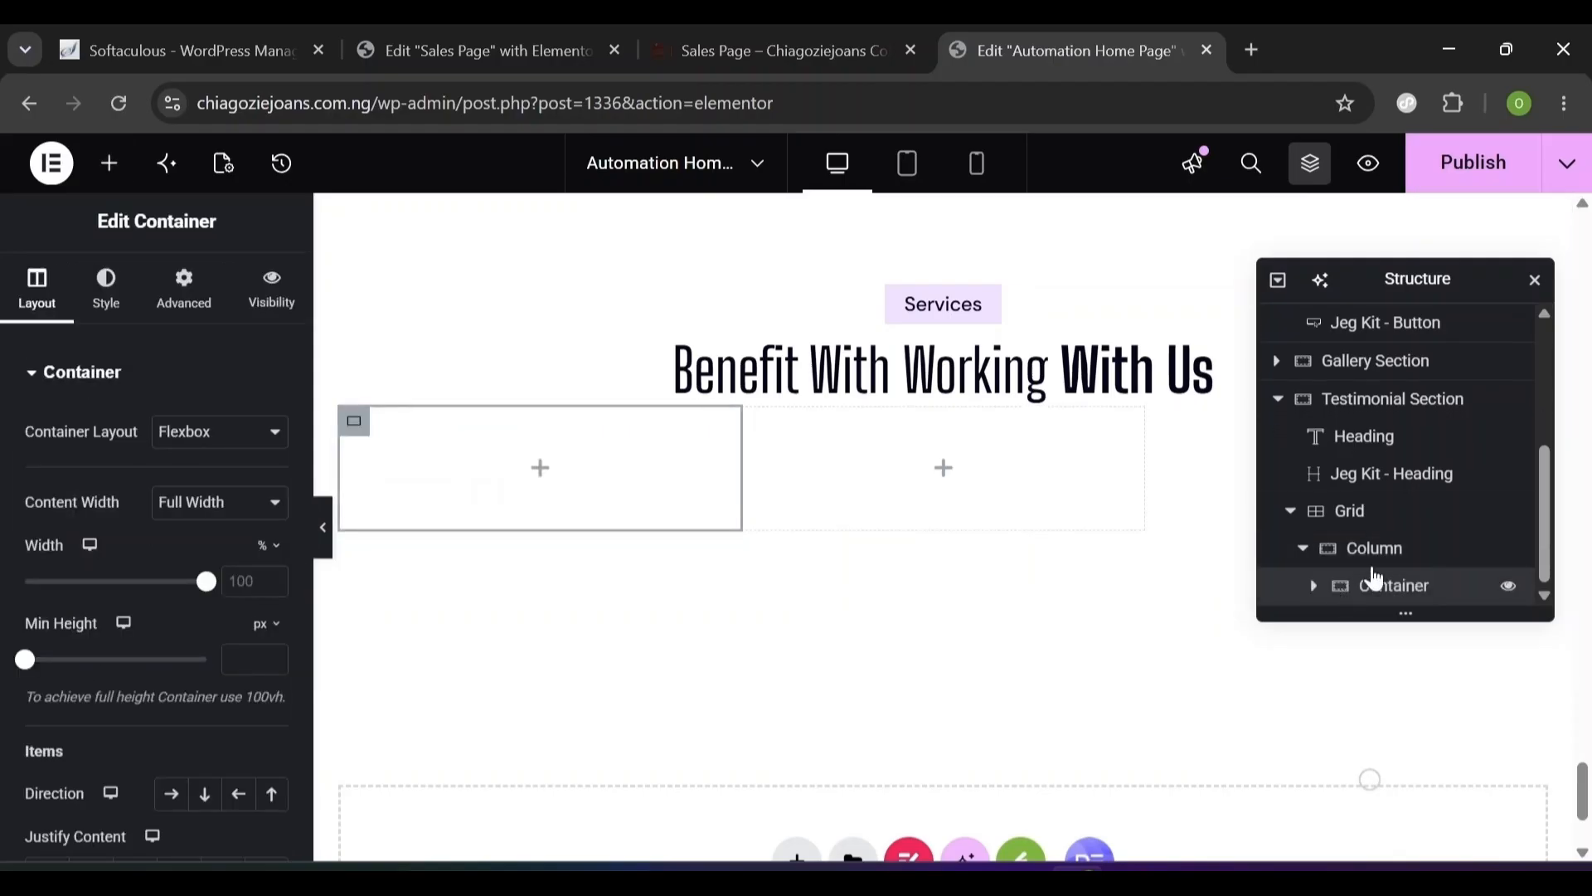
{"action": "double_click", "coordinate": [1388, 588]}
{"action": "type", "text": "Card"}
{"action": "left_click", "coordinate": [1415, 588]}
{"action": "left_click", "coordinate": [187, 295]}
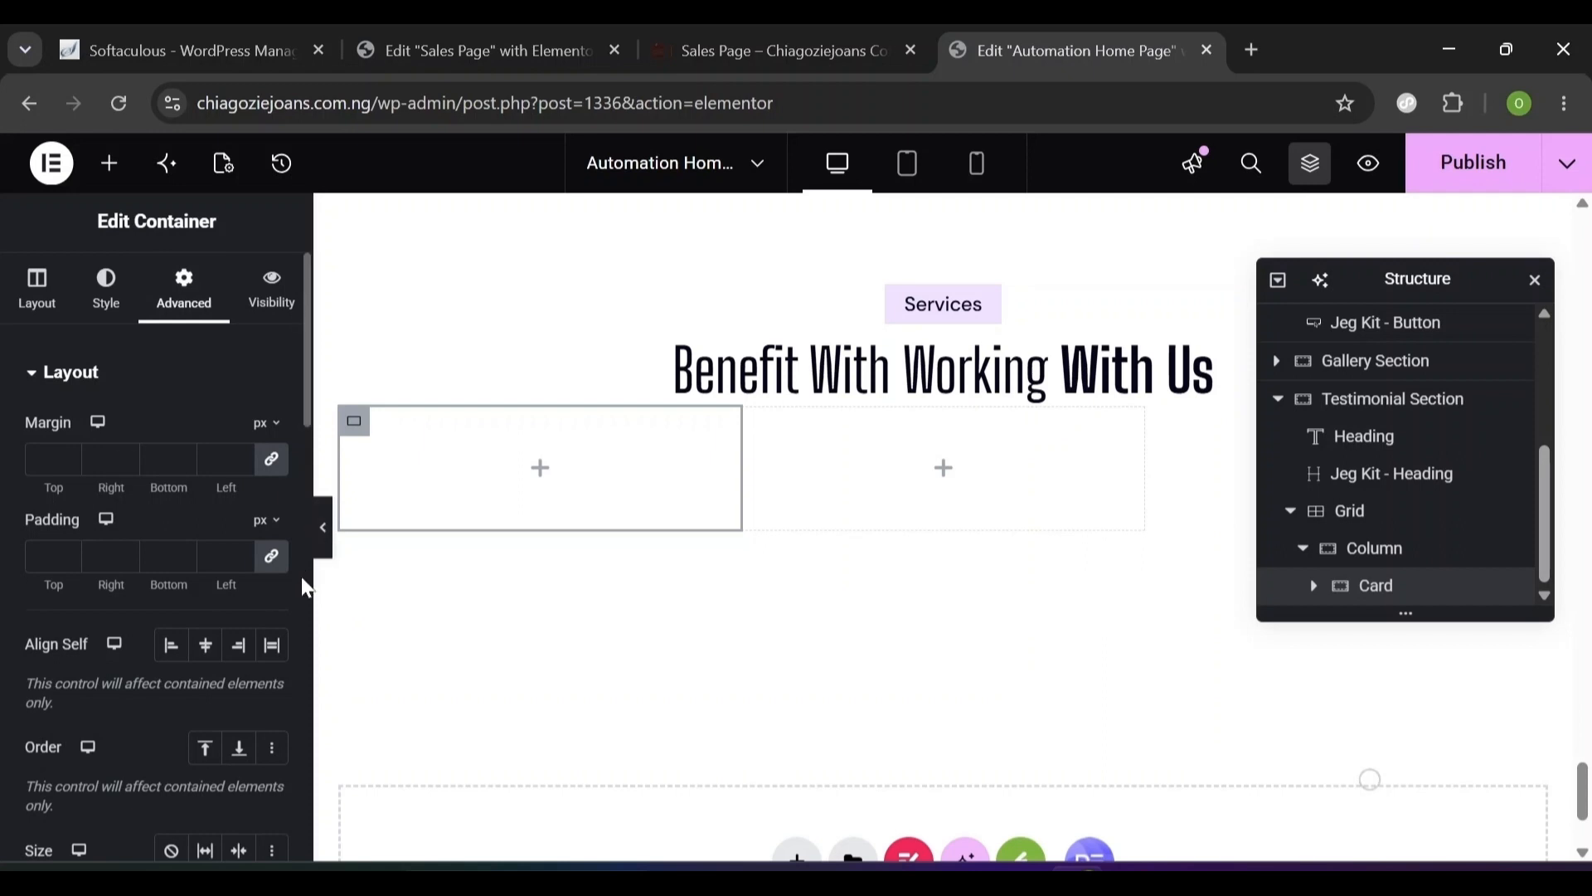
{"action": "scroll", "coordinate": [301, 576], "scroll_direction": "down", "scroll_amount": 10}
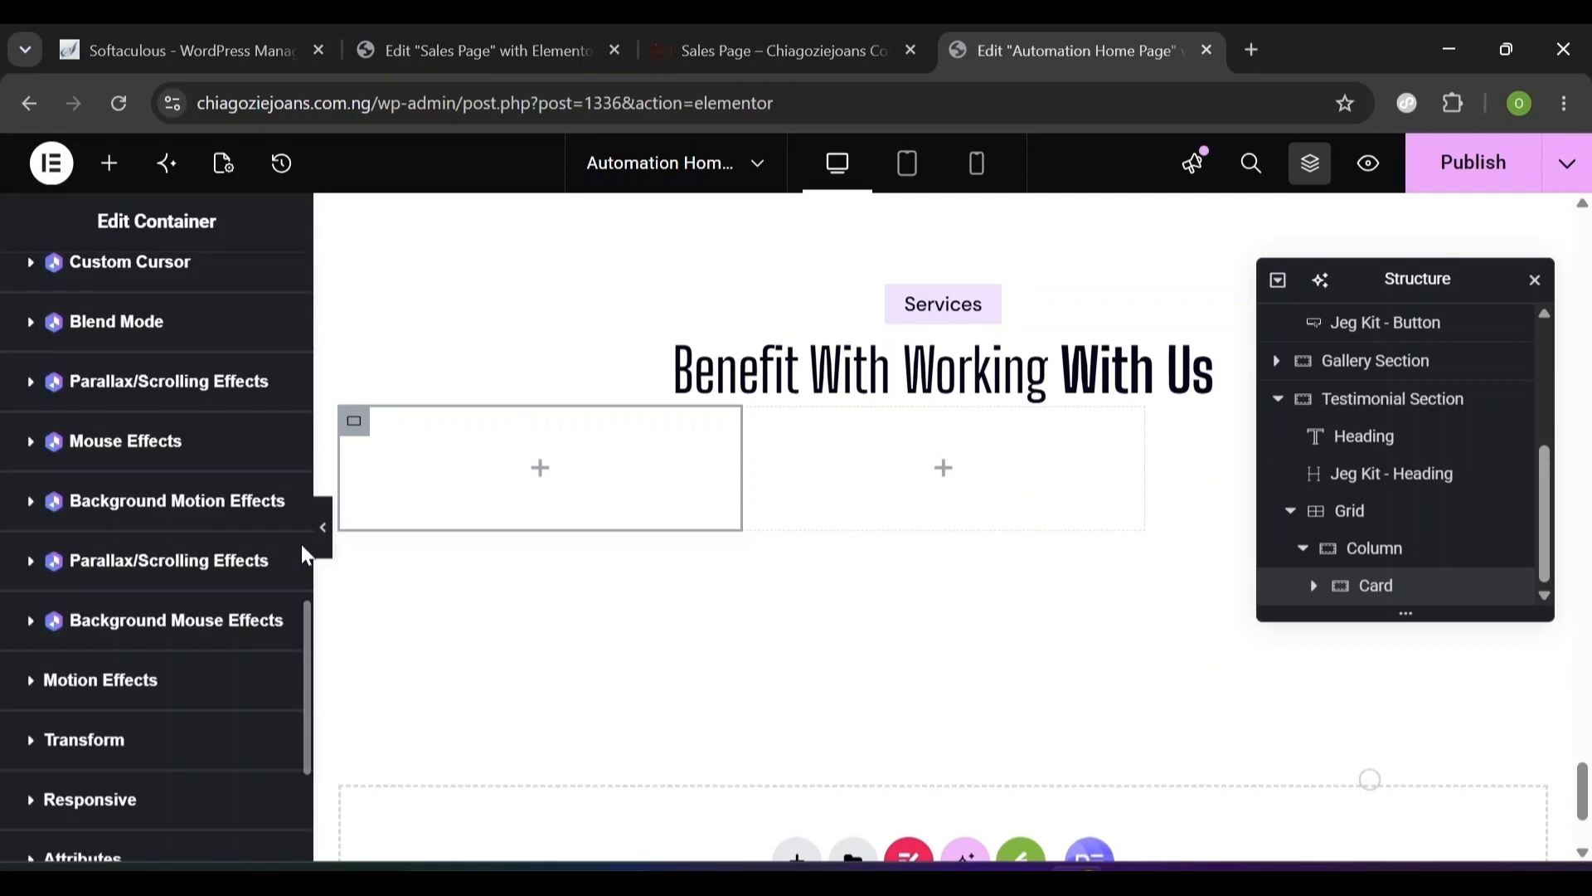
{"action": "scroll", "coordinate": [305, 552], "scroll_direction": "up", "scroll_amount": 4}
- Set the Card's classic background image to Rectangle-36-1 from the Media Library
{"action": "scroll", "coordinate": [305, 559], "scroll_direction": "up", "scroll_amount": 6}
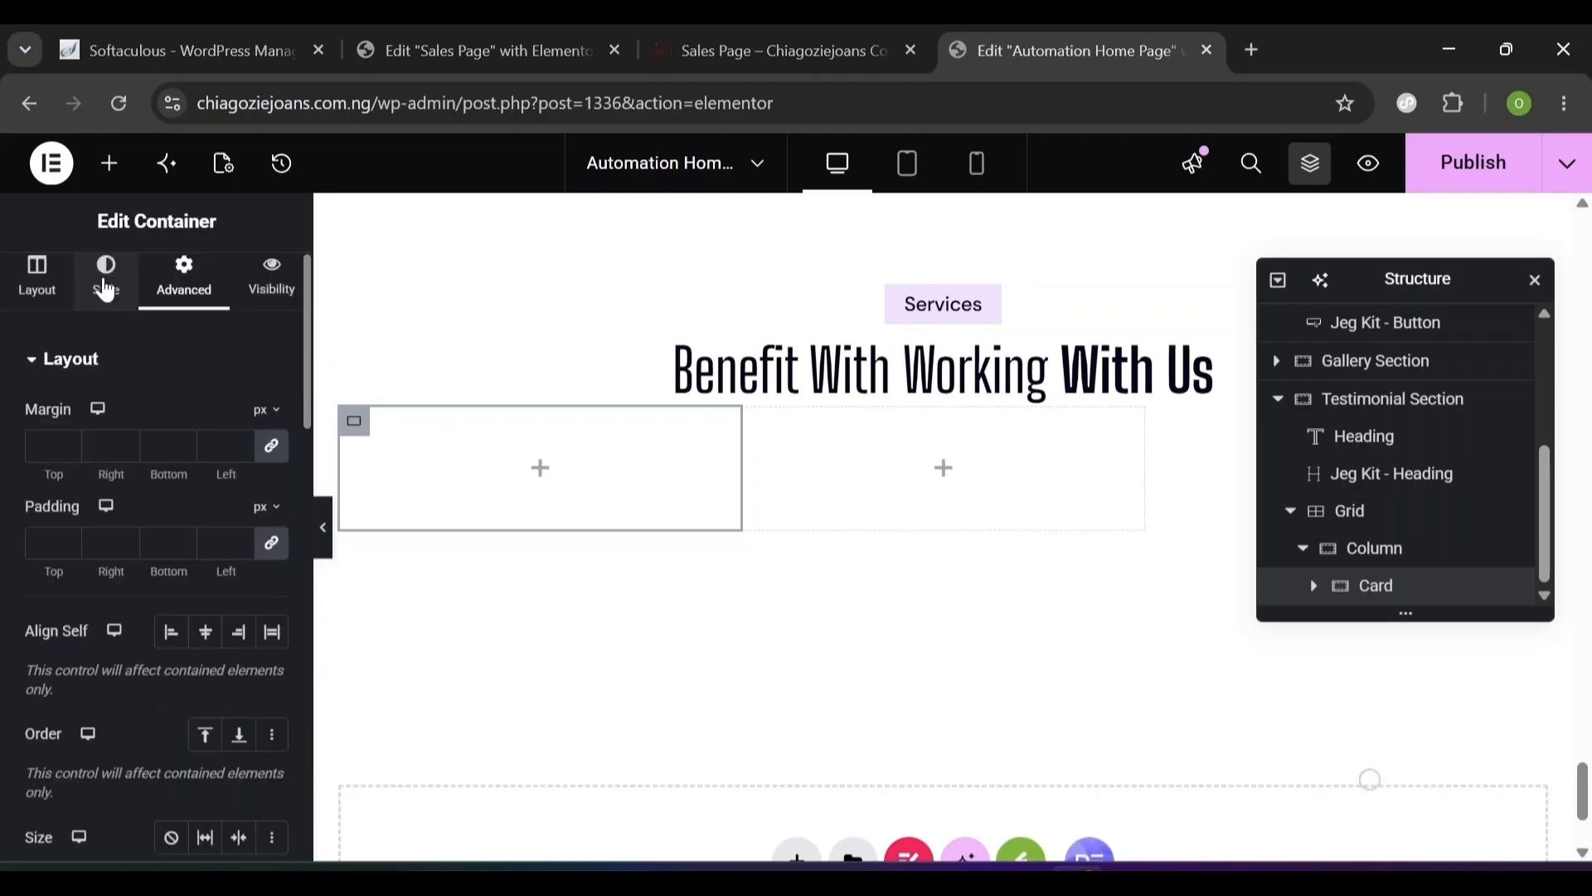
{"action": "left_click", "coordinate": [108, 286]}
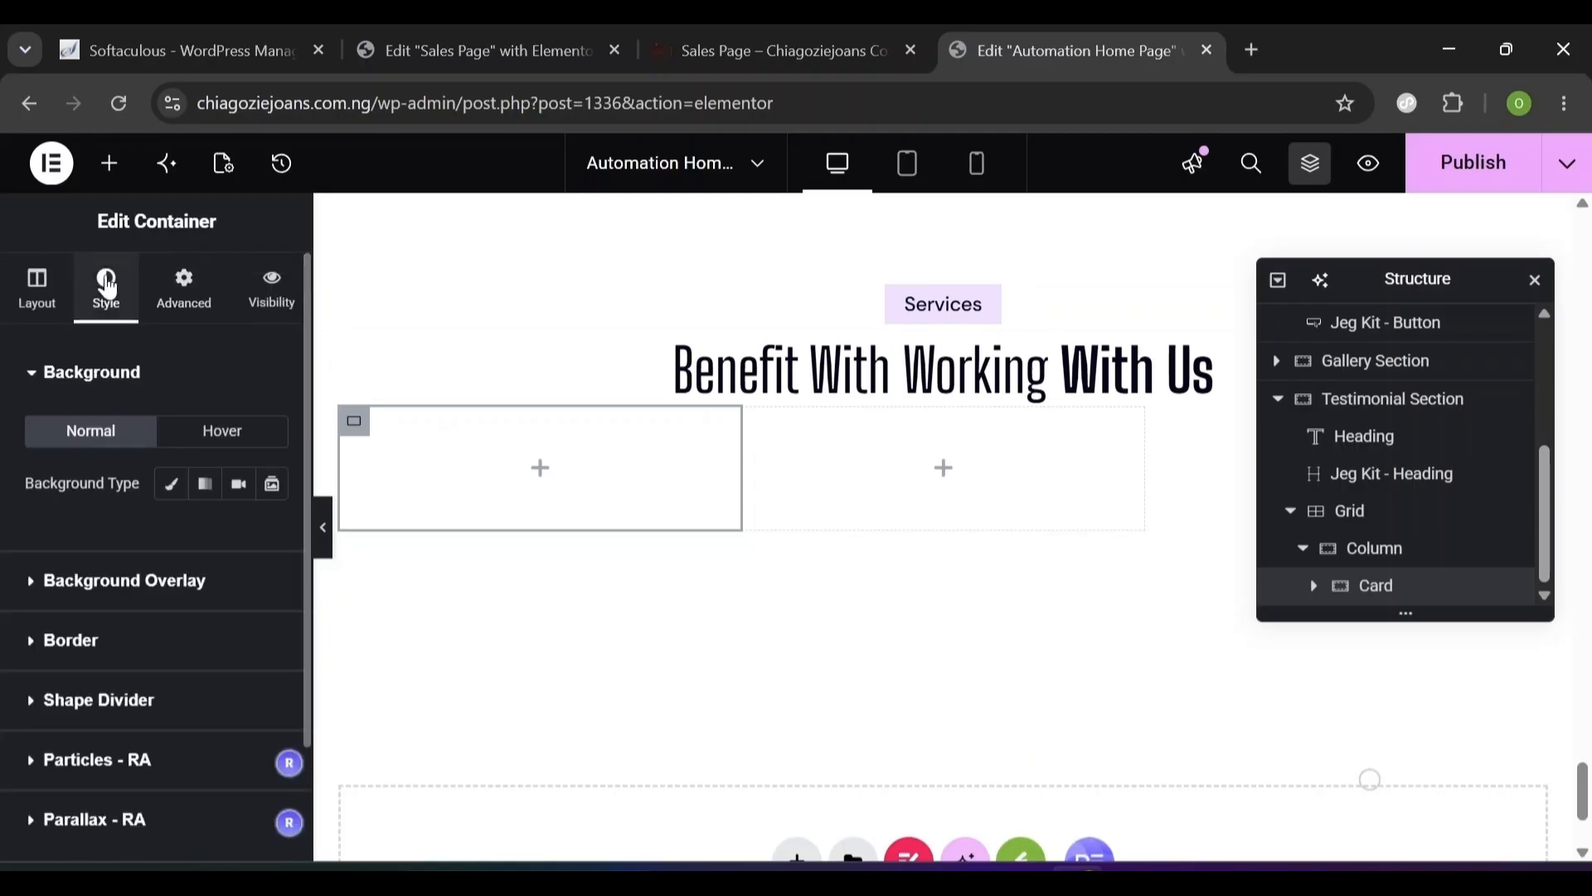
{"action": "left_click", "coordinate": [171, 485]}
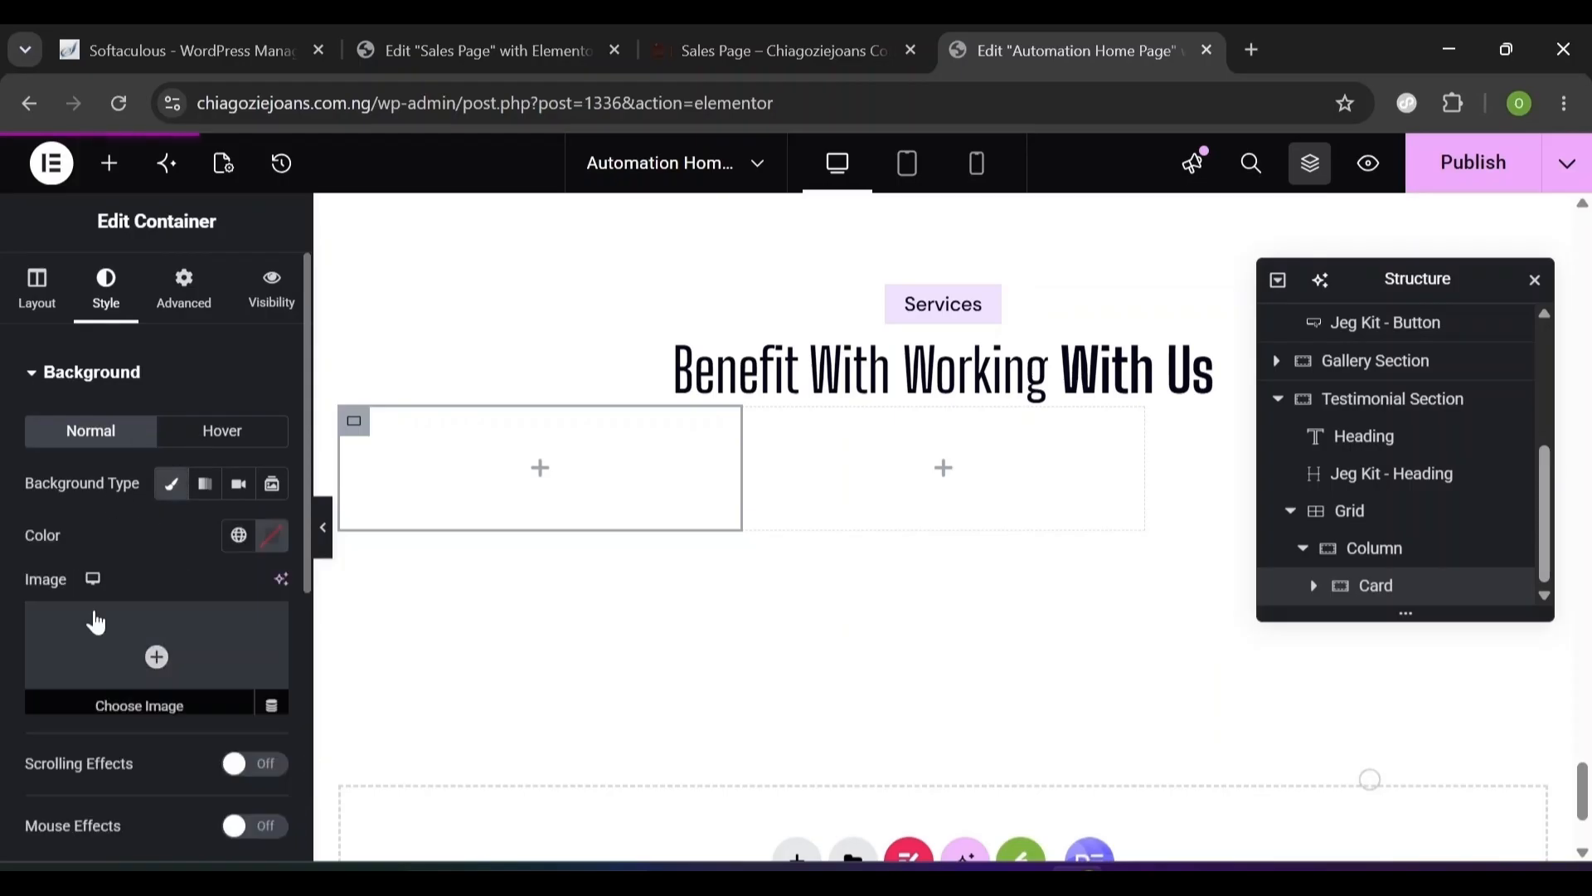
{"action": "left_click", "coordinate": [155, 652]}
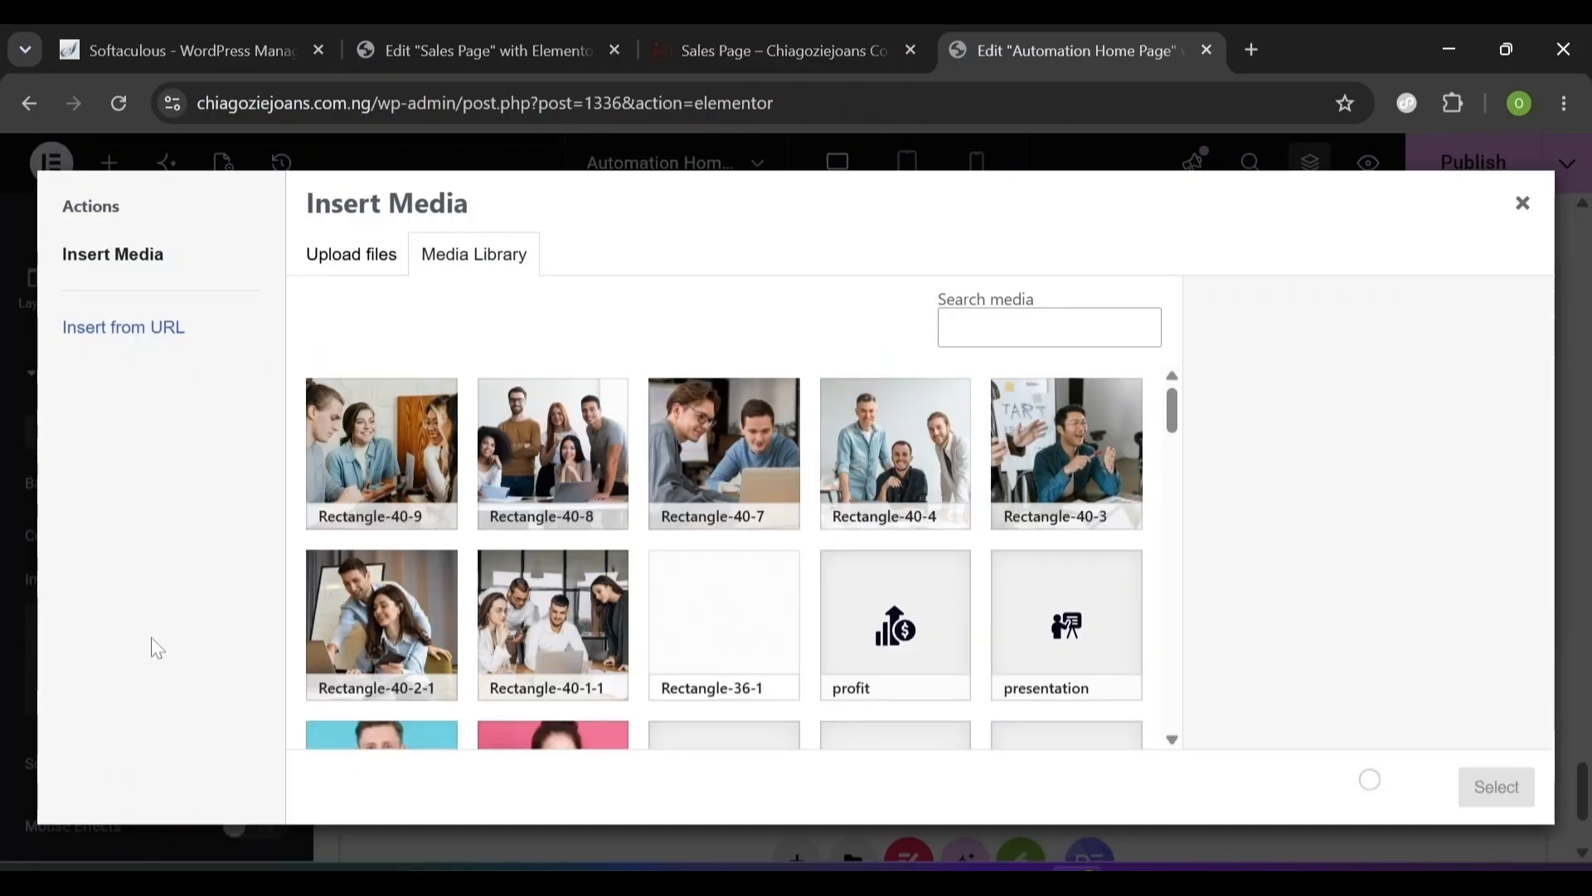
{"action": "left_click", "coordinate": [709, 623]}
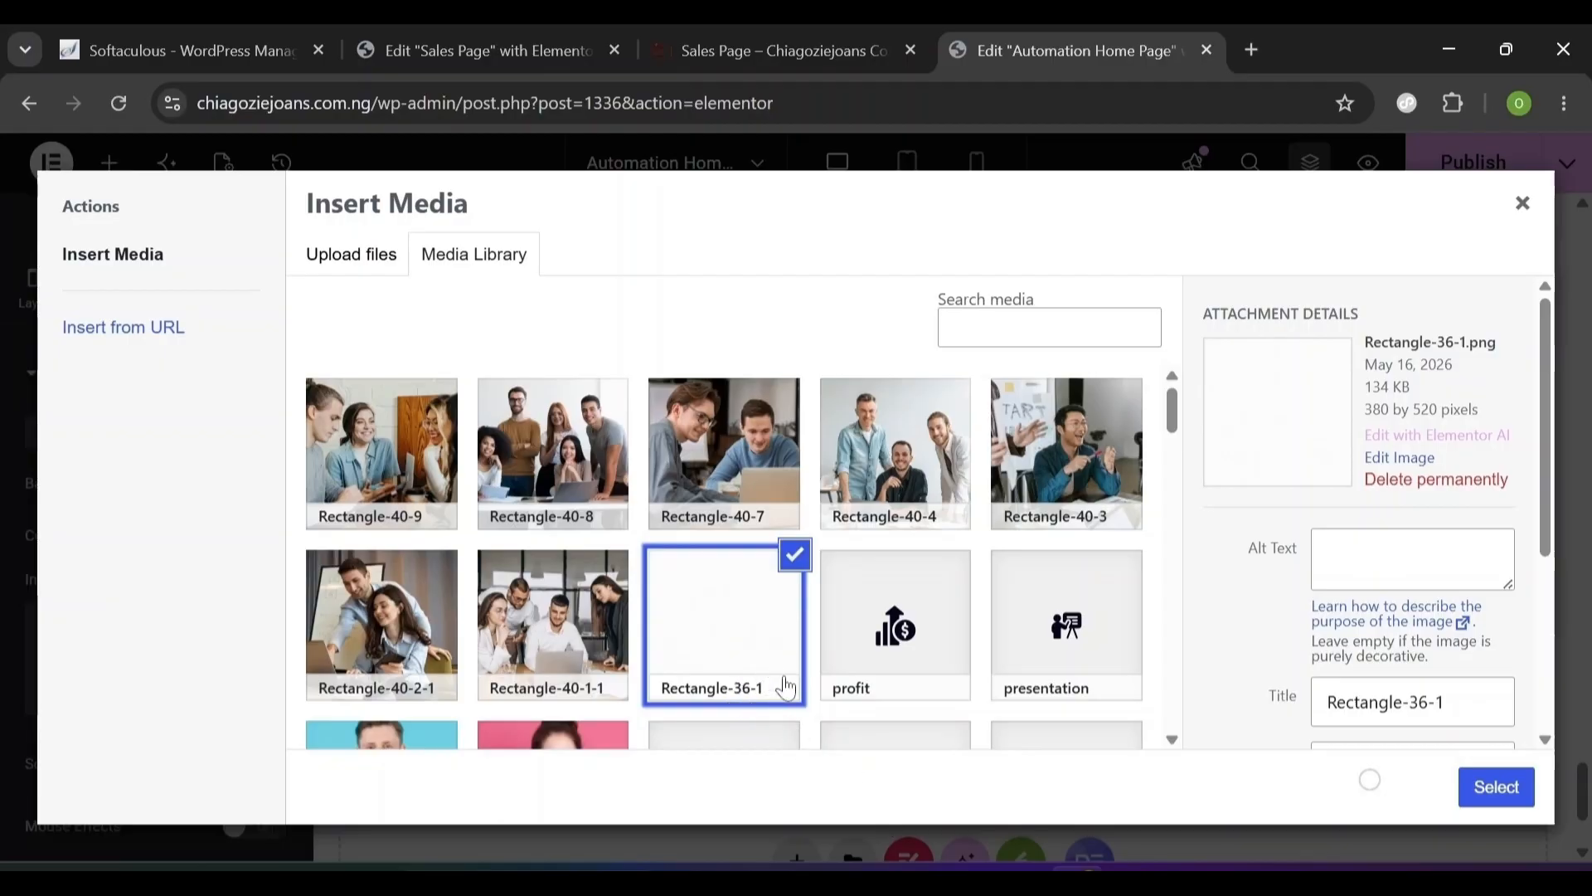
{"action": "left_click", "coordinate": [1496, 786]}
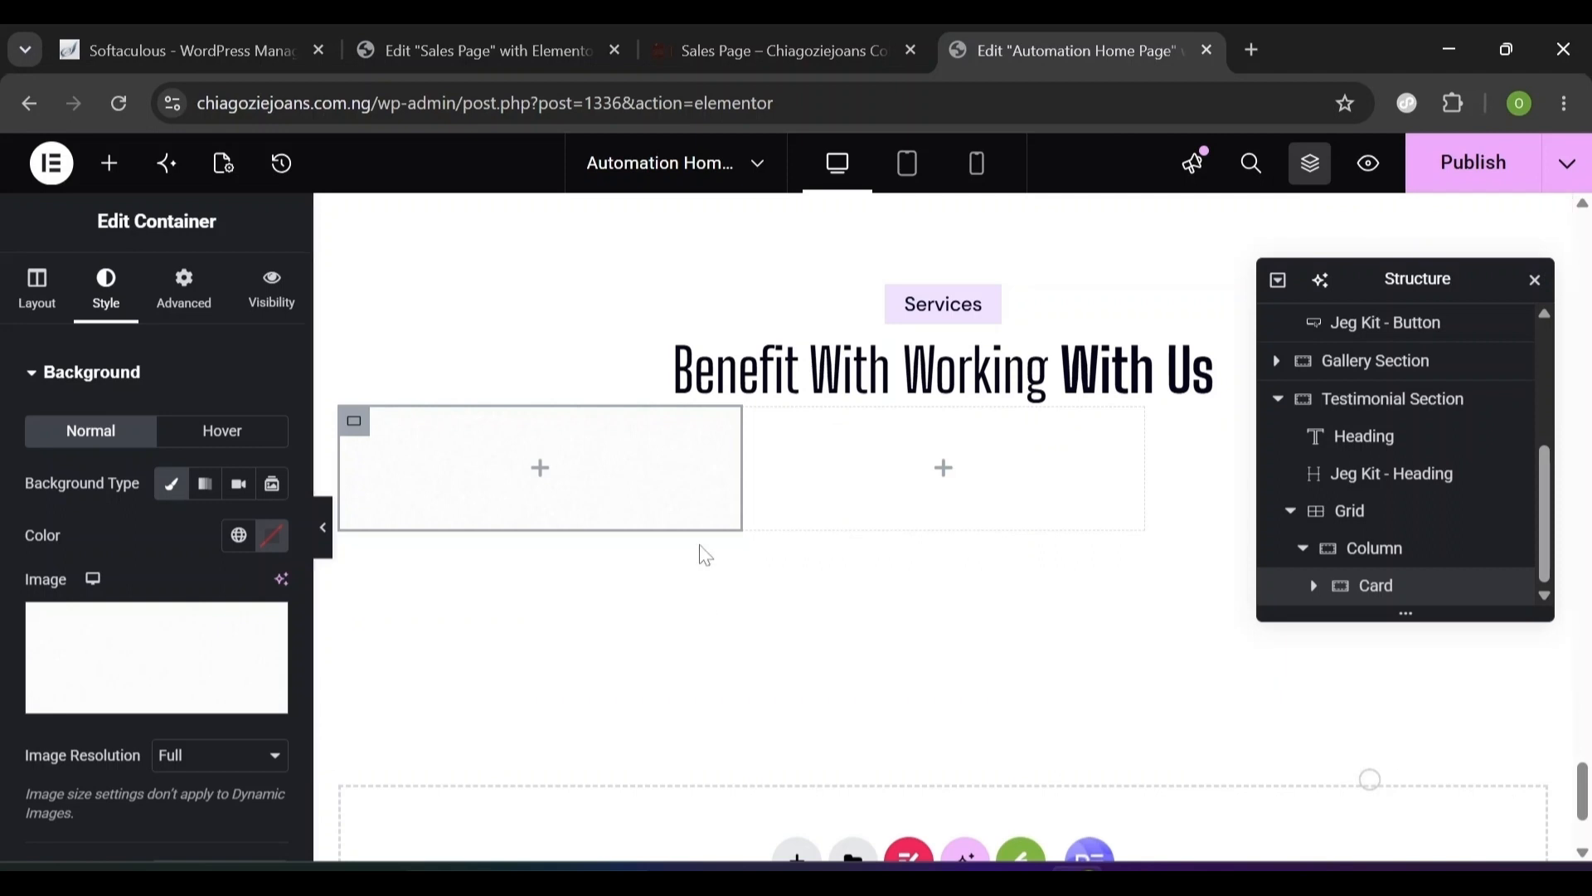
- Enable a box shadow on the Card with colour #11111114
{"action": "scroll", "coordinate": [300, 734], "scroll_direction": "down", "scroll_amount": 5}
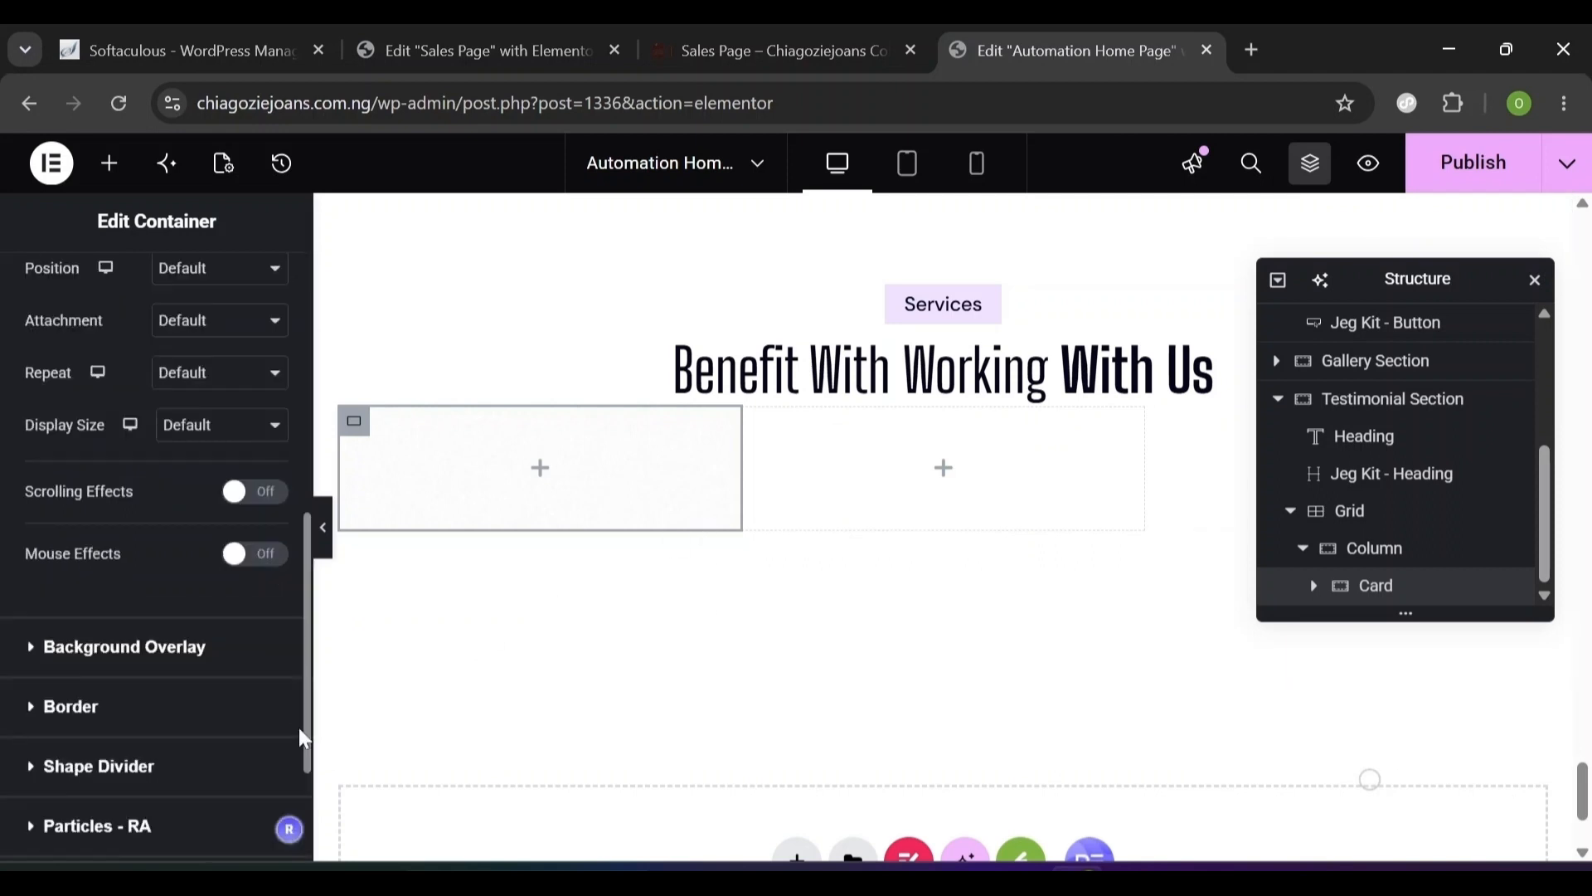
{"action": "scroll", "coordinate": [299, 728], "scroll_direction": "up", "scroll_amount": 5}
{"action": "scroll", "coordinate": [299, 713], "scroll_direction": "down", "scroll_amount": 4}
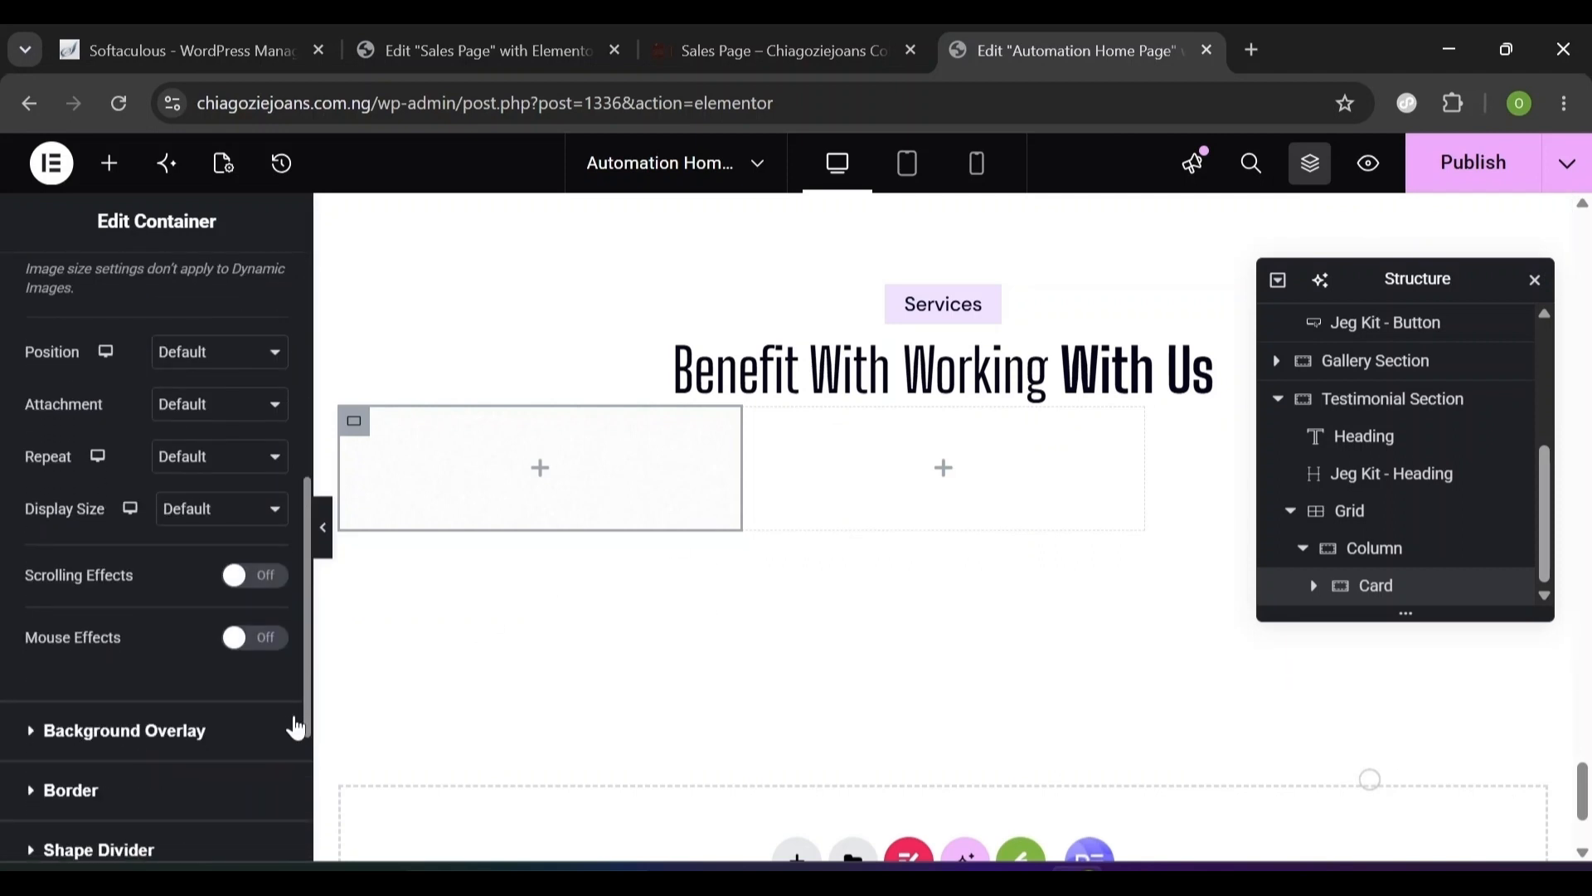
{"action": "scroll", "coordinate": [296, 729], "scroll_direction": "down", "scroll_amount": 3}
{"action": "scroll", "coordinate": [286, 709], "scroll_direction": "up", "scroll_amount": 7}
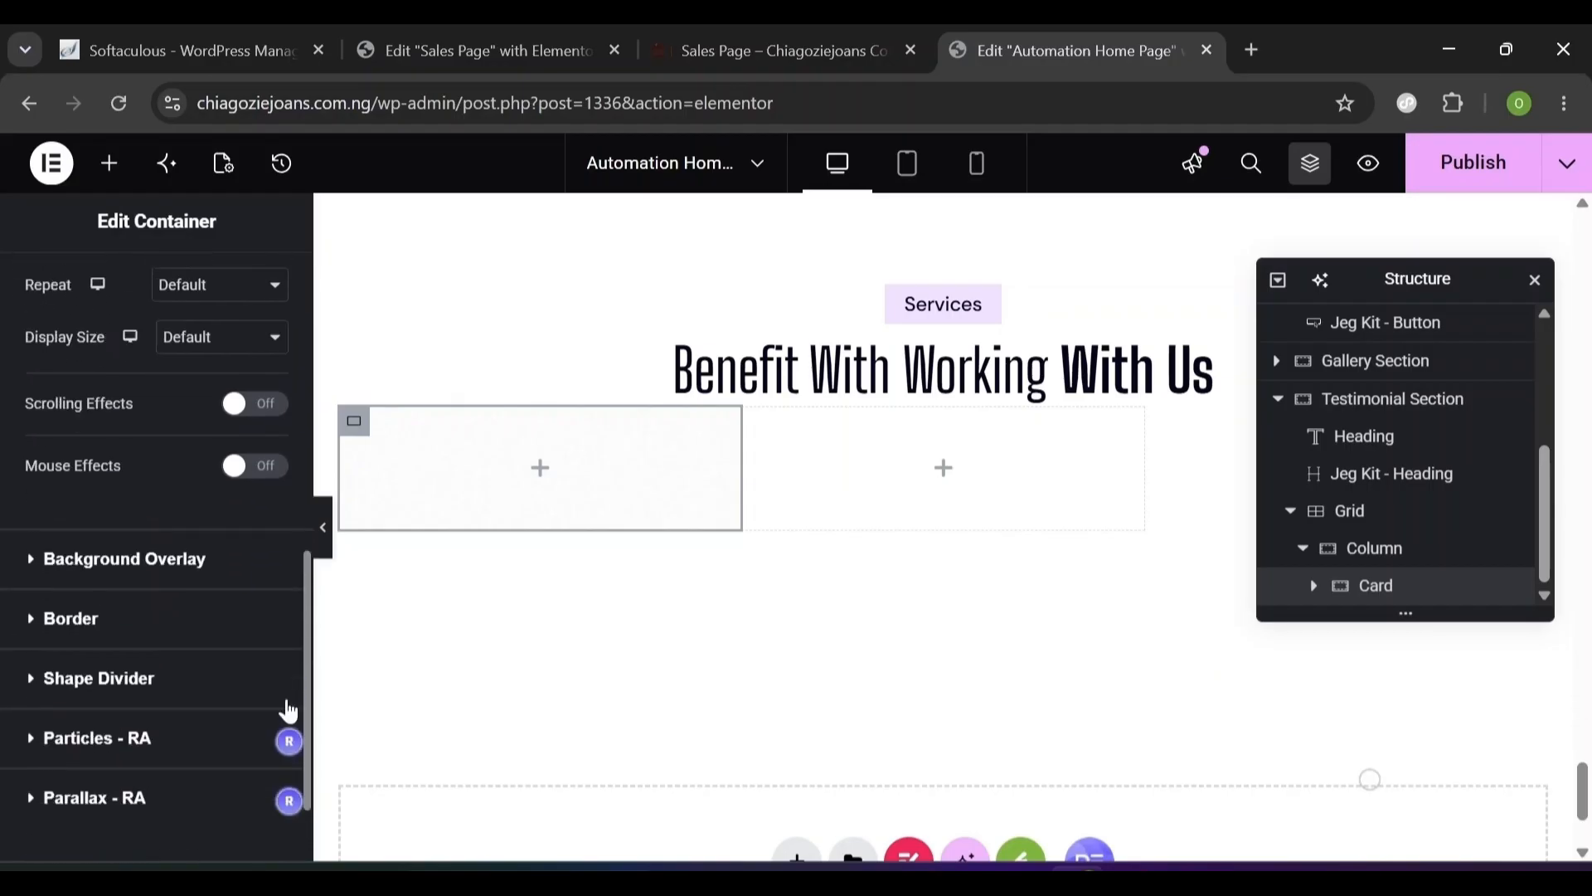
{"action": "left_click_drag", "start_coordinate": [297, 525], "coordinate": [292, 798]}
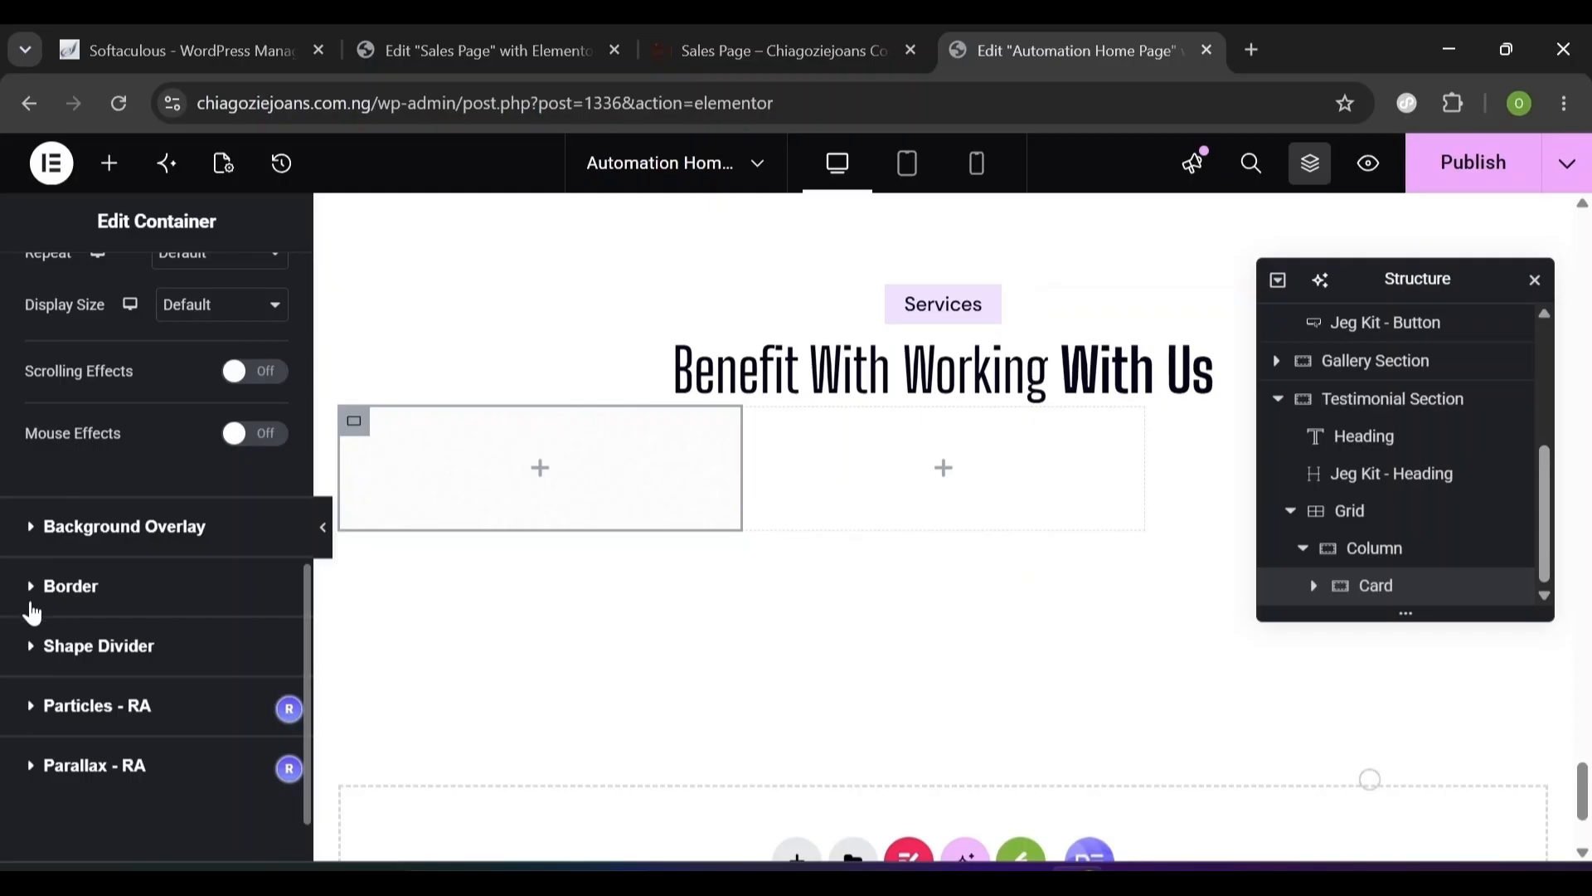
{"action": "left_click", "coordinate": [31, 608]}
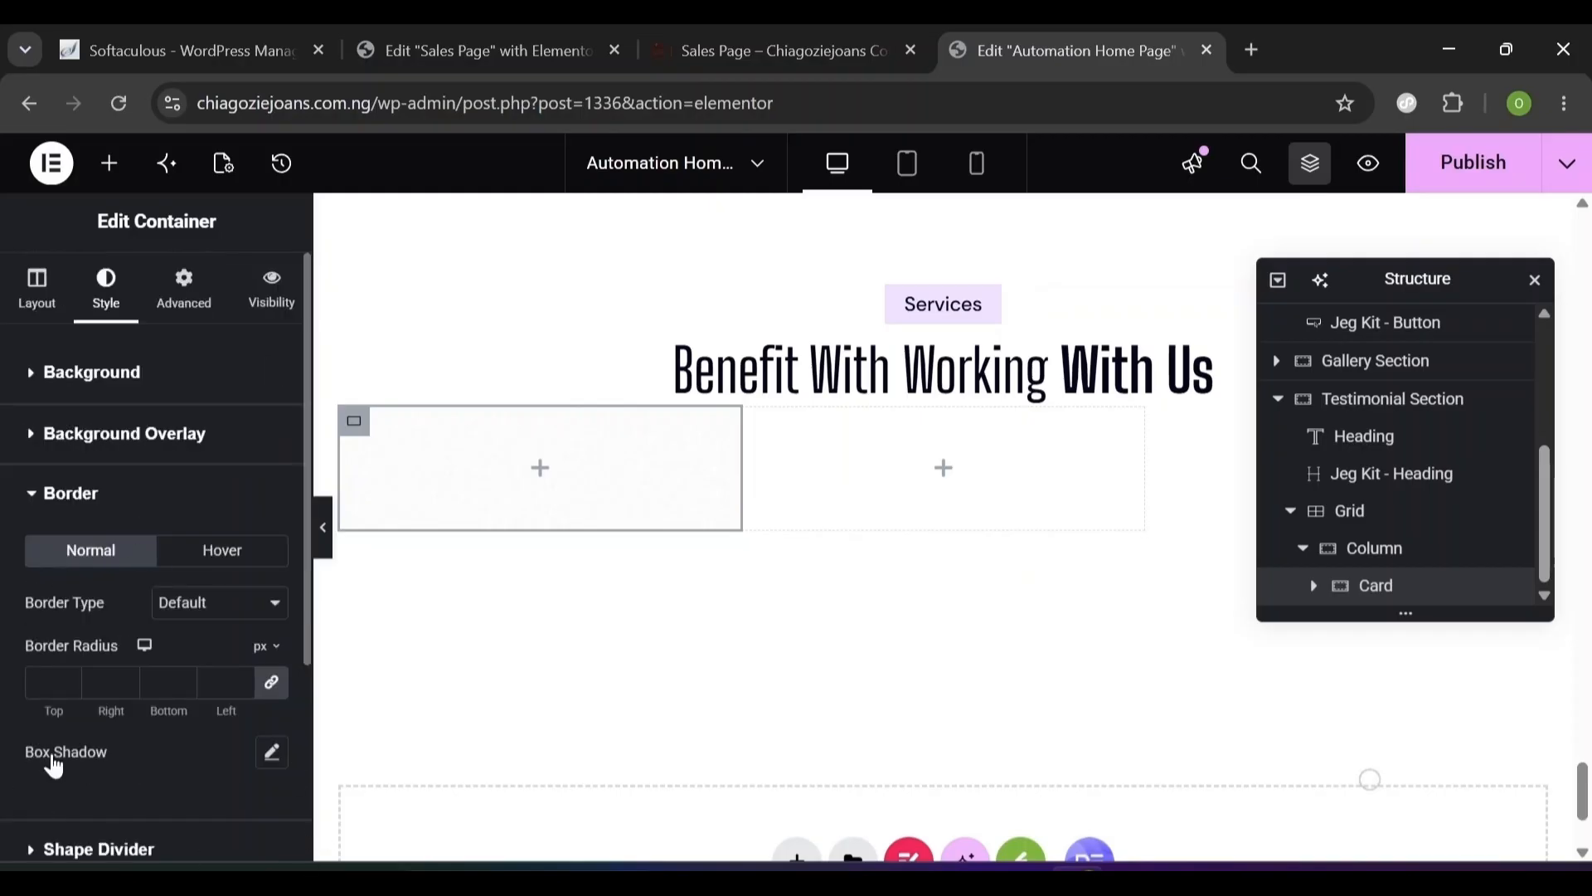
{"action": "left_click", "coordinate": [274, 756]}
{"action": "scroll", "coordinate": [199, 809], "scroll_direction": "down", "scroll_amount": 2}
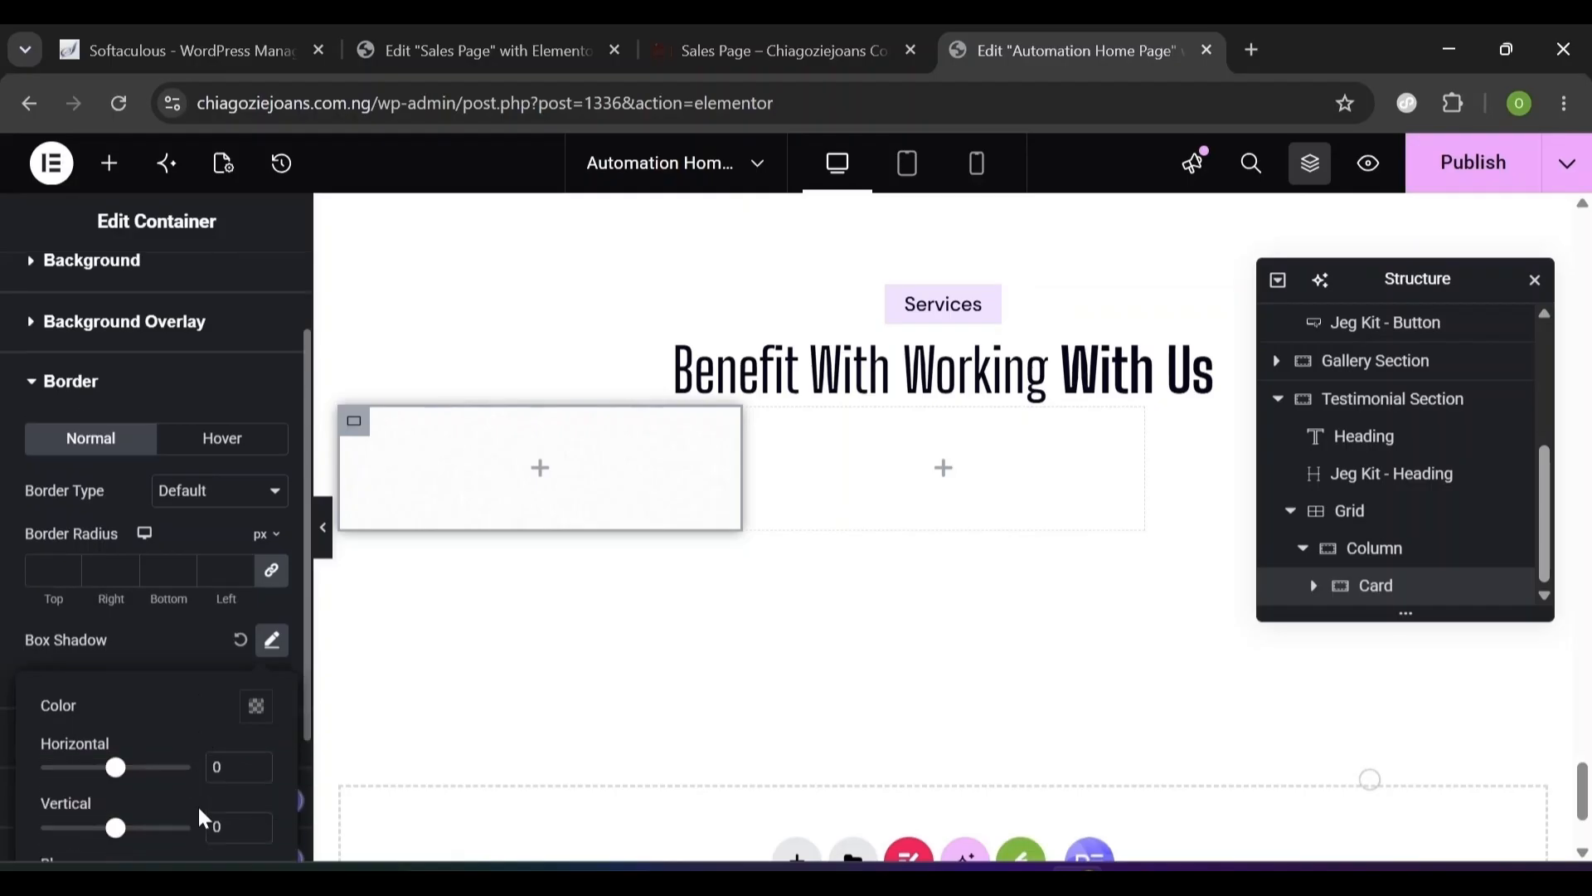
{"action": "scroll", "coordinate": [202, 819], "scroll_direction": "down", "scroll_amount": 2}
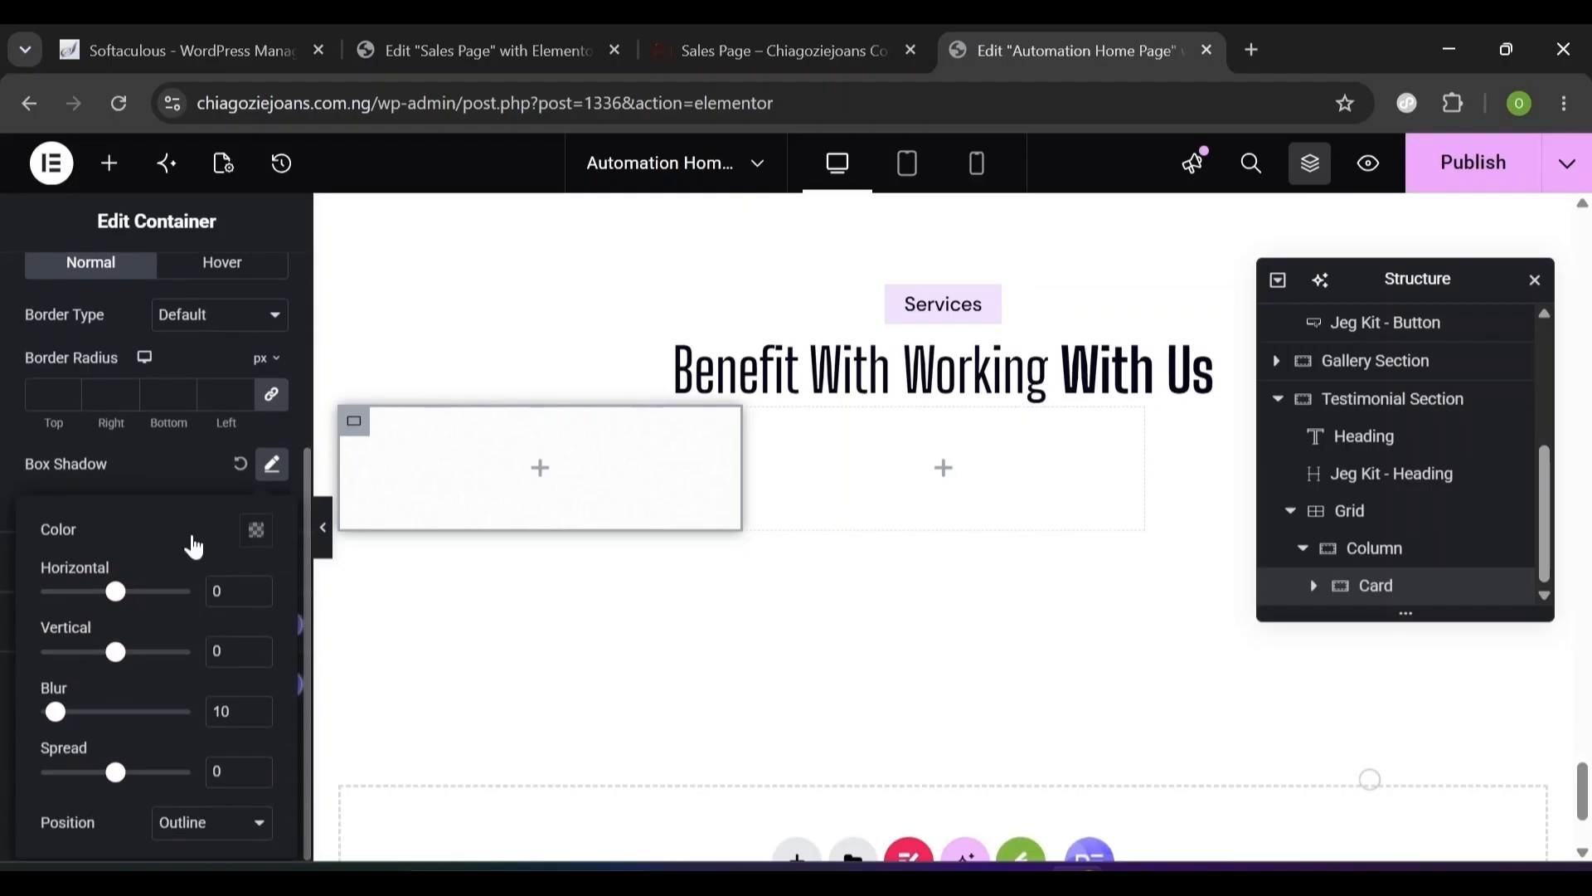
{"action": "left_click", "coordinate": [257, 532]}
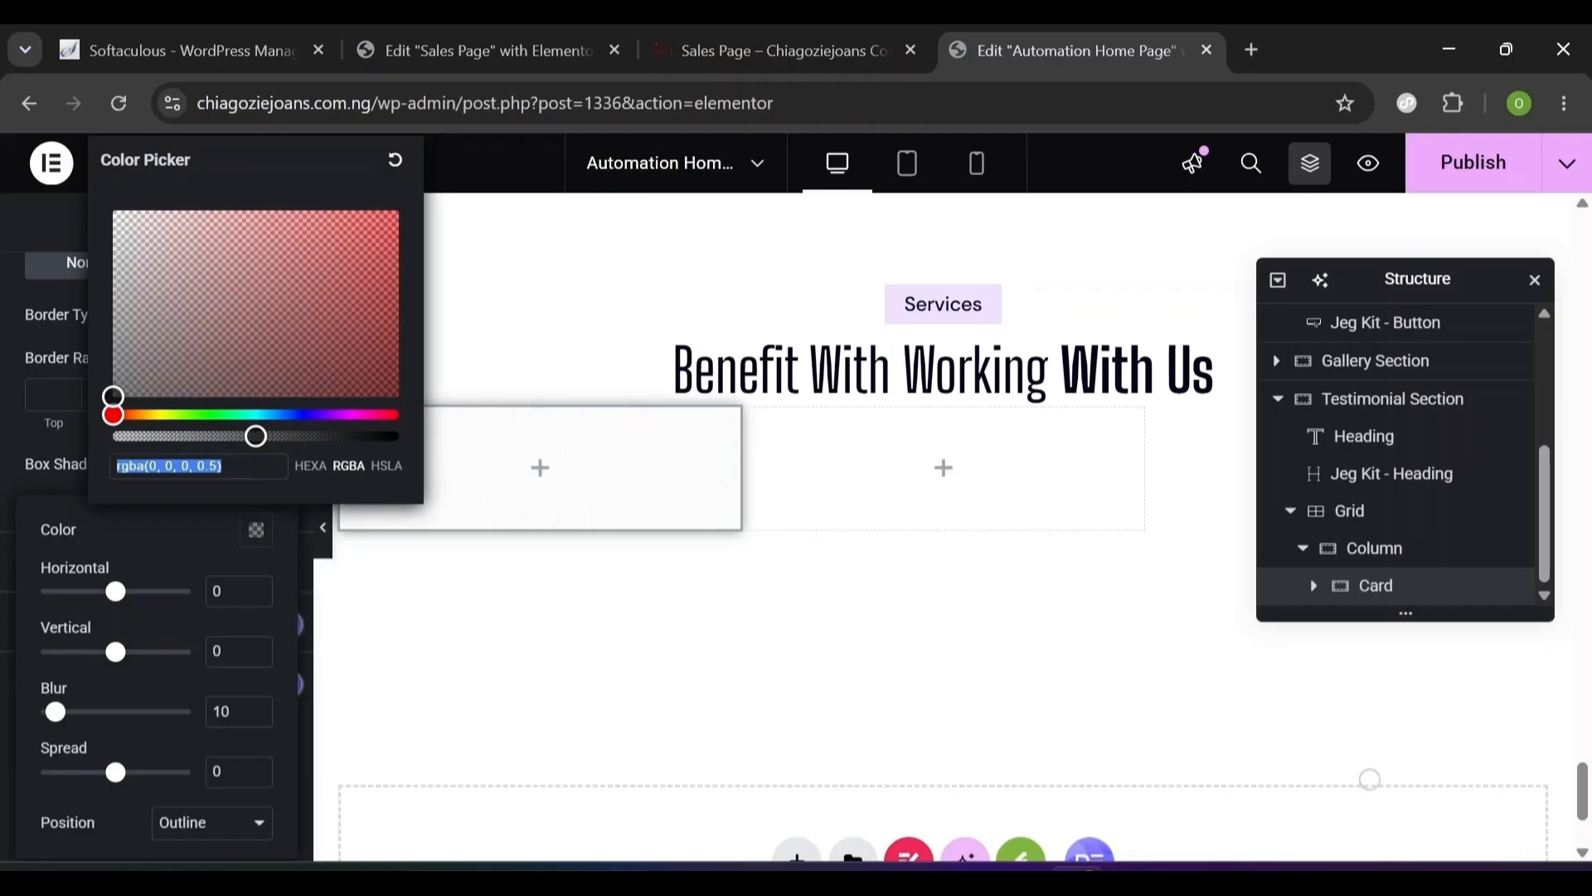
{"action": "type", "text": "1"}
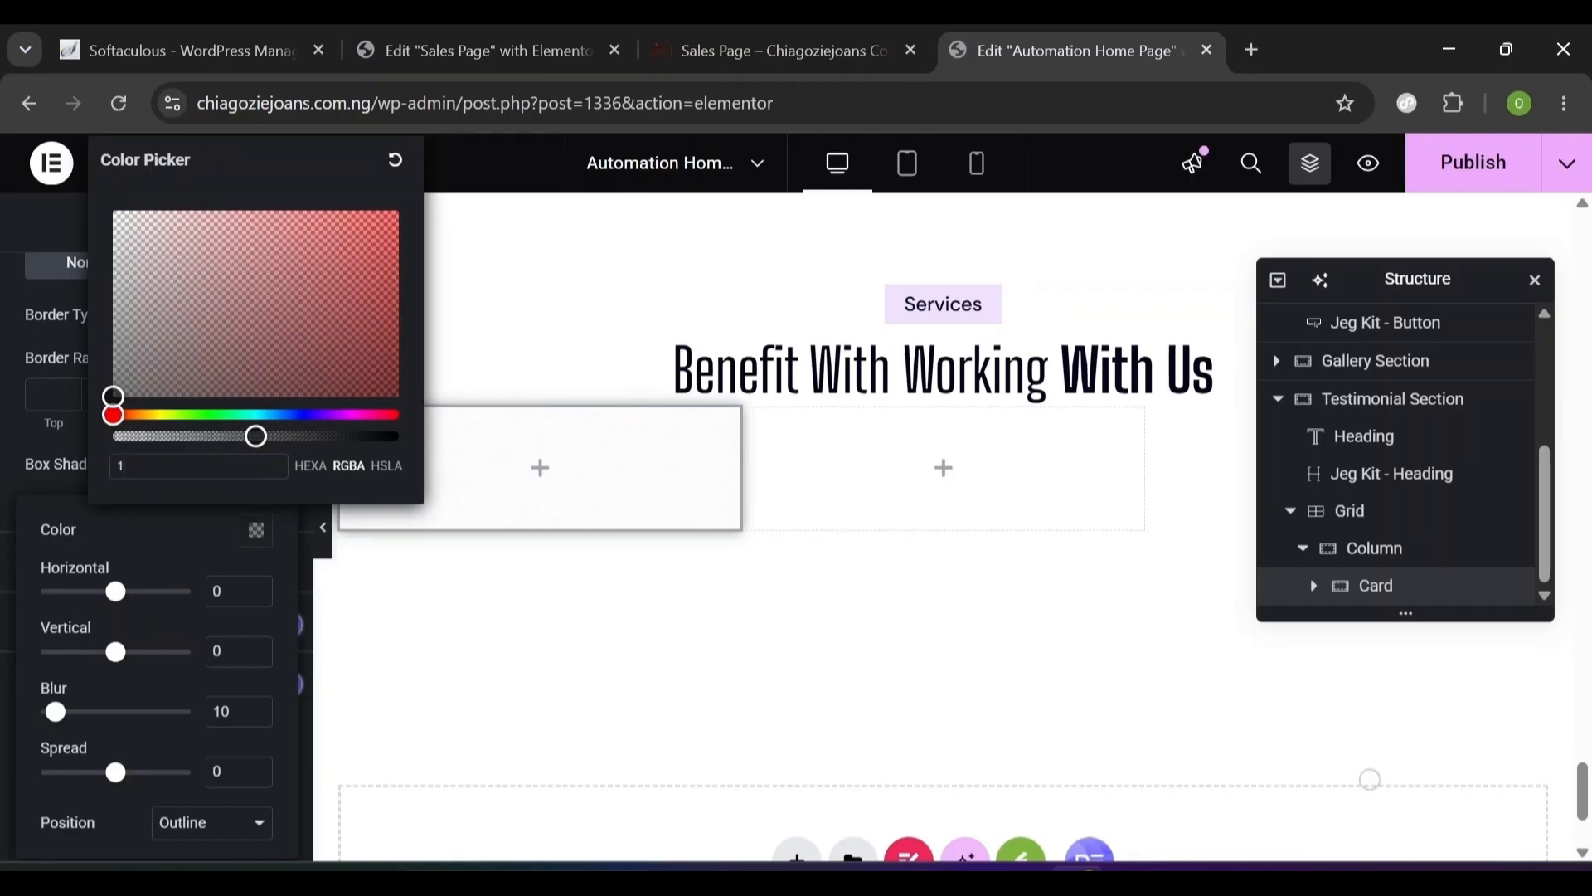
{"action": "type", "text": "111111"}
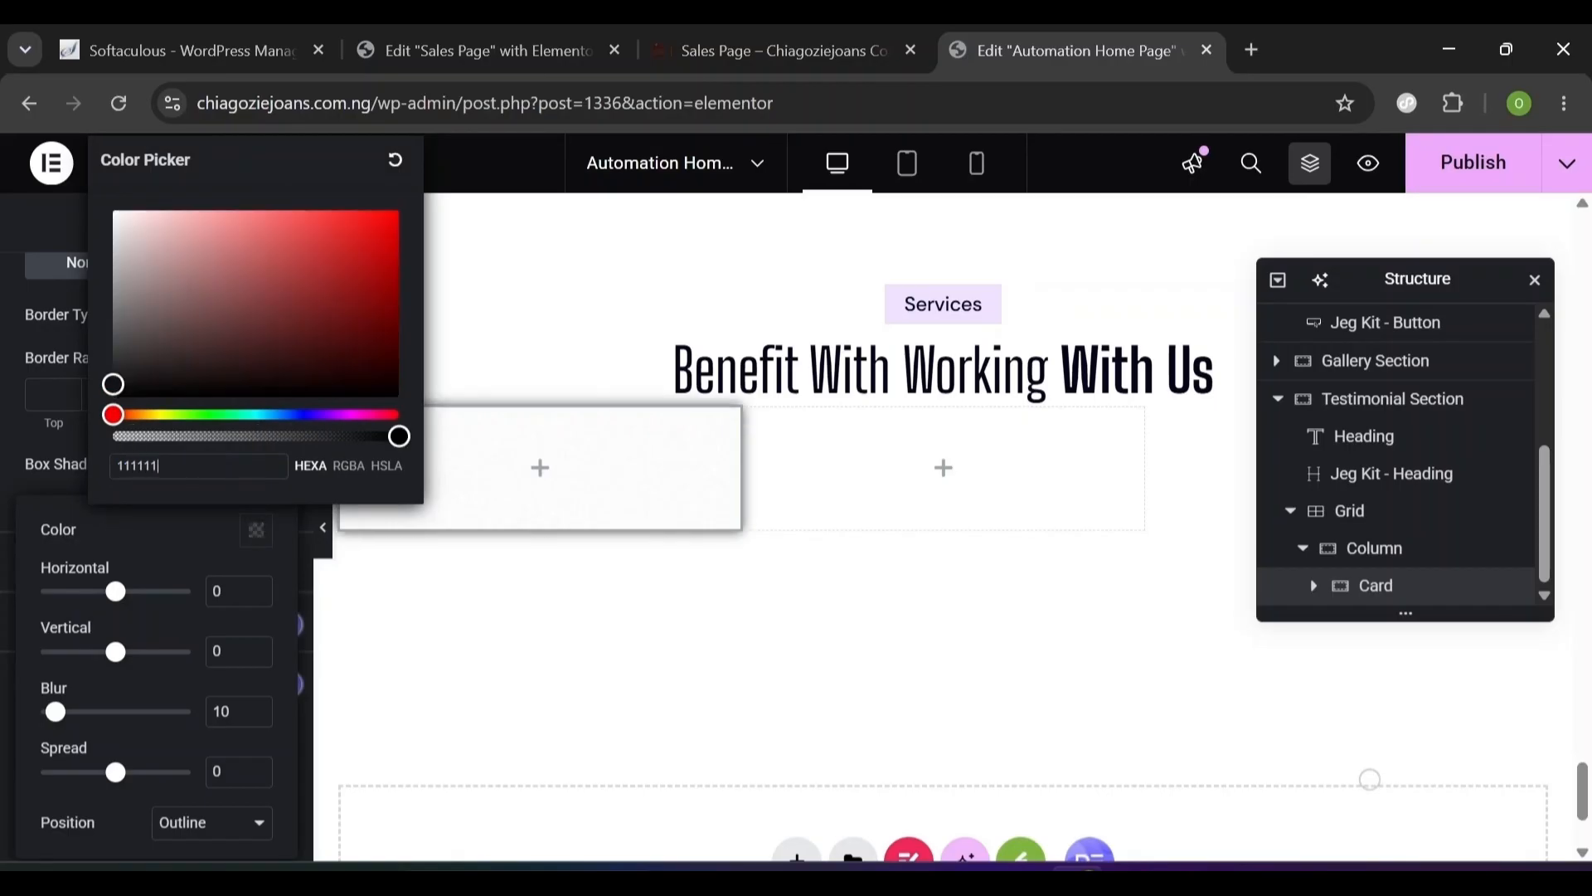
{"action": "type", "text": "4"}
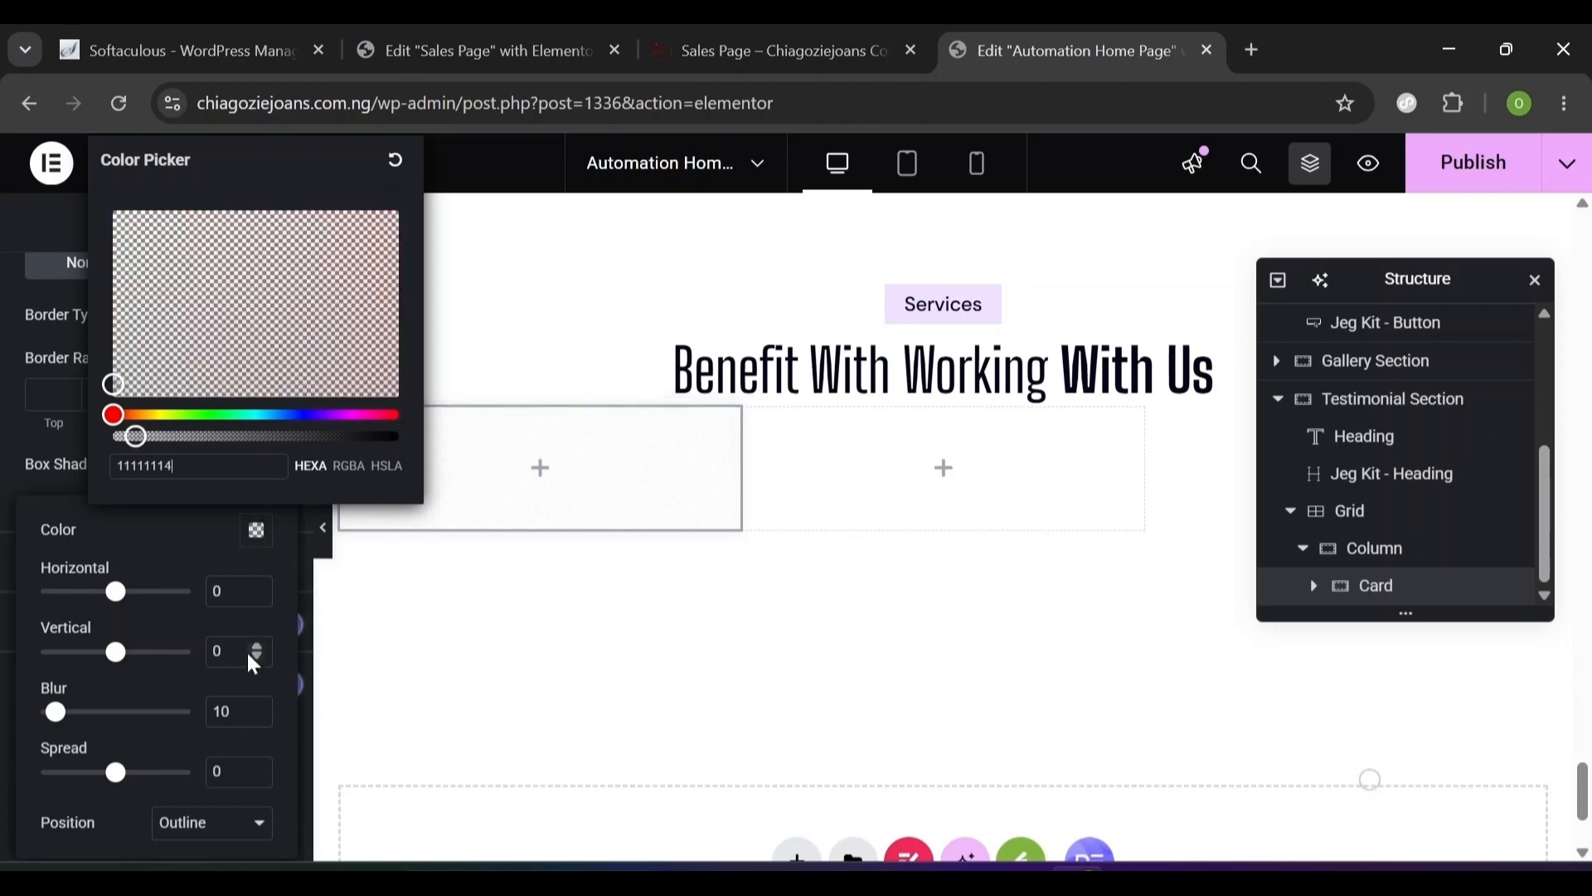
{"action": "left_click", "coordinate": [256, 531]}
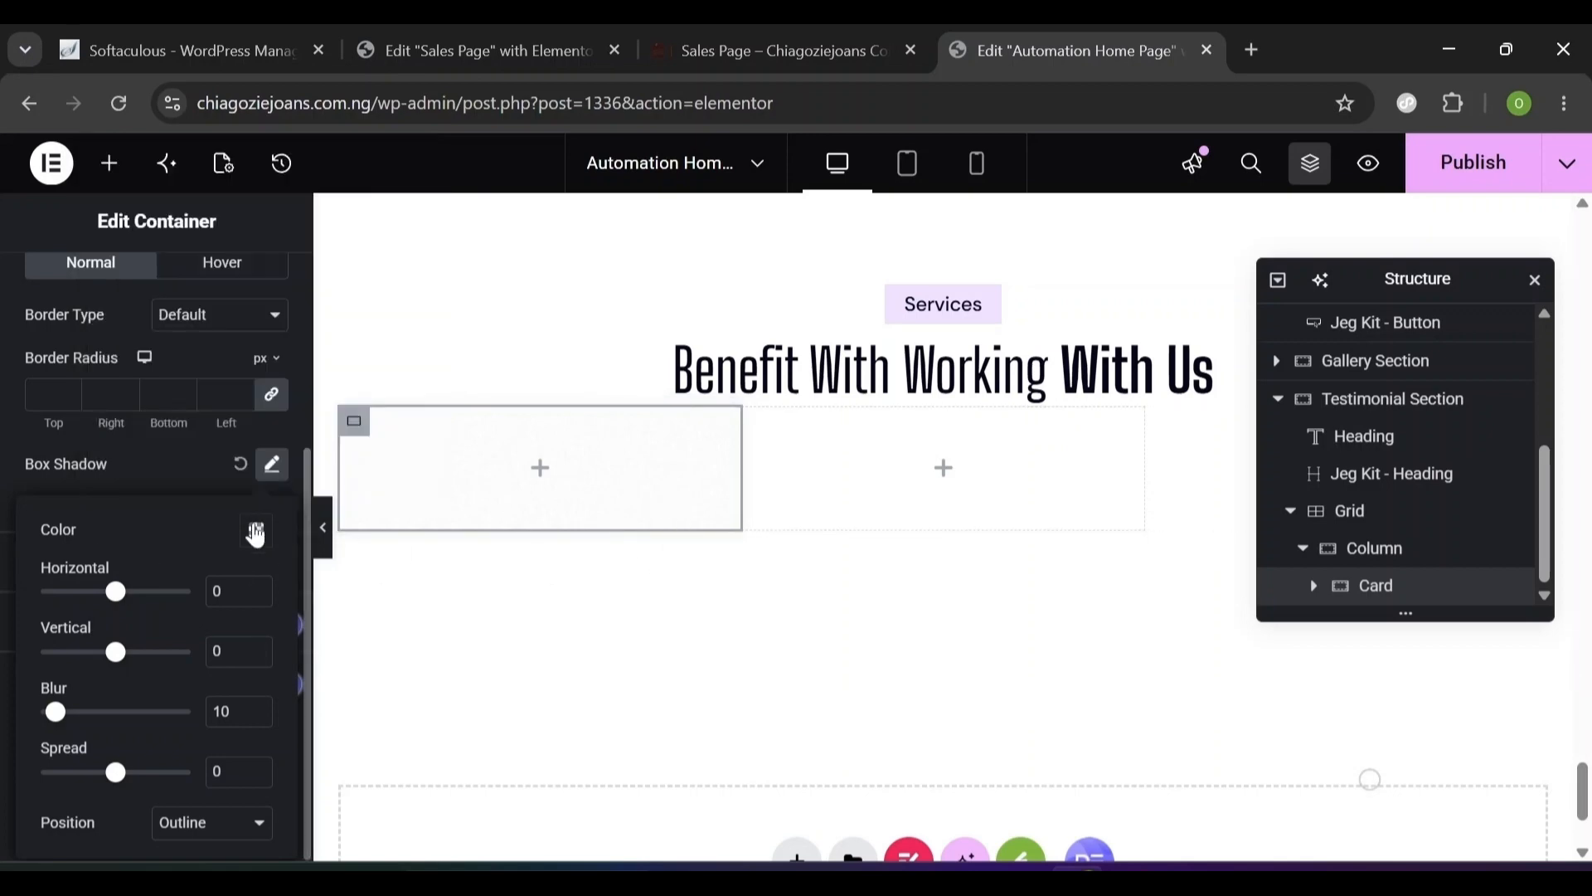
{"action": "left_click", "coordinate": [256, 533]}
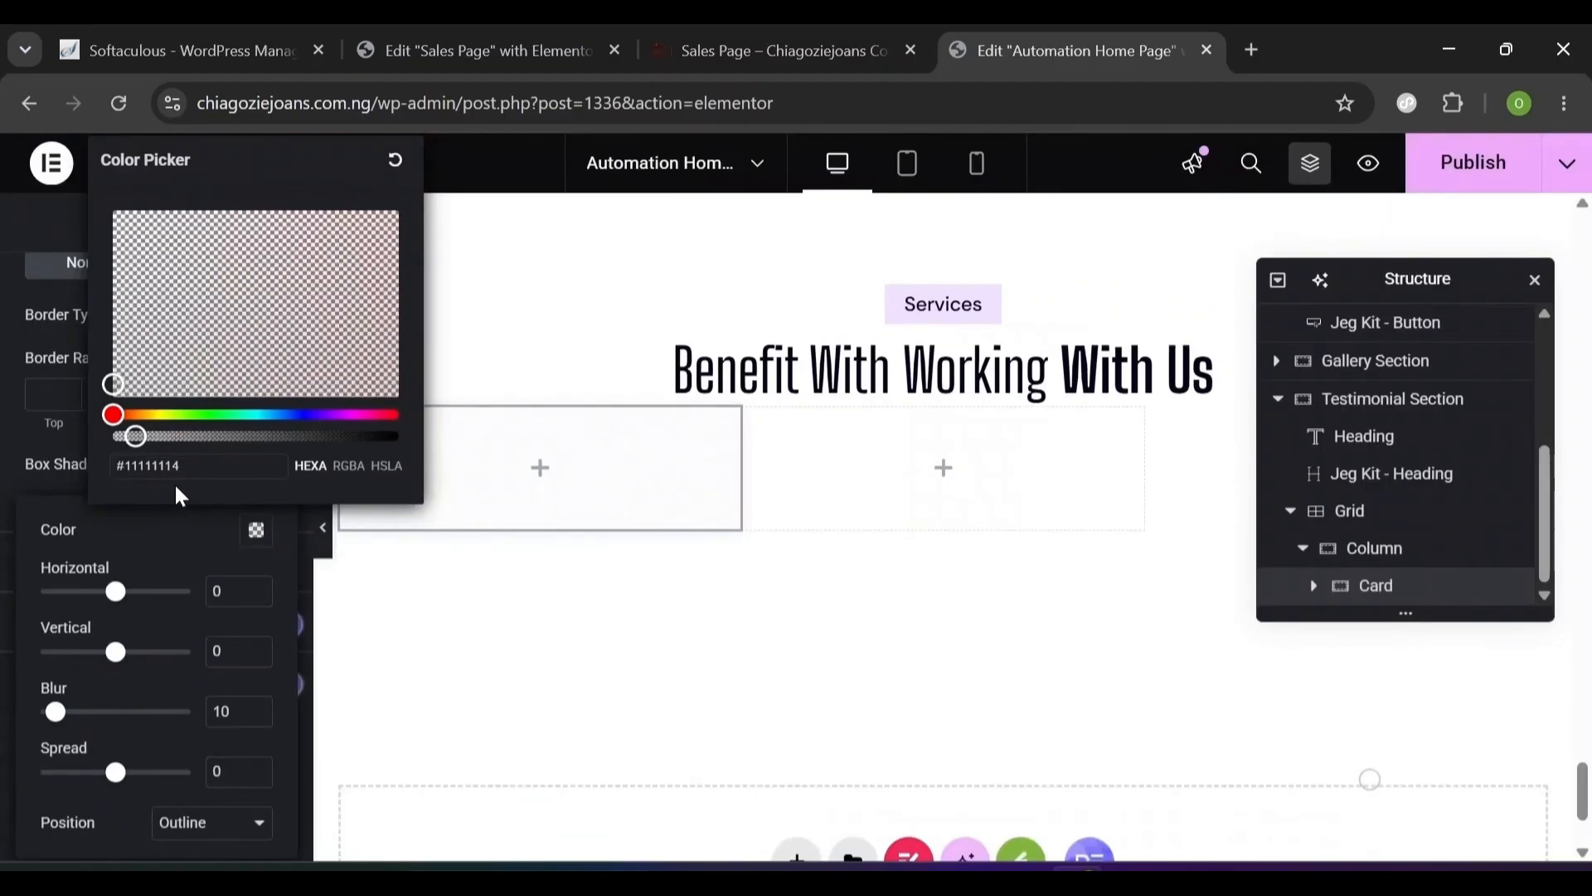
{"action": "left_click", "coordinate": [163, 573]}
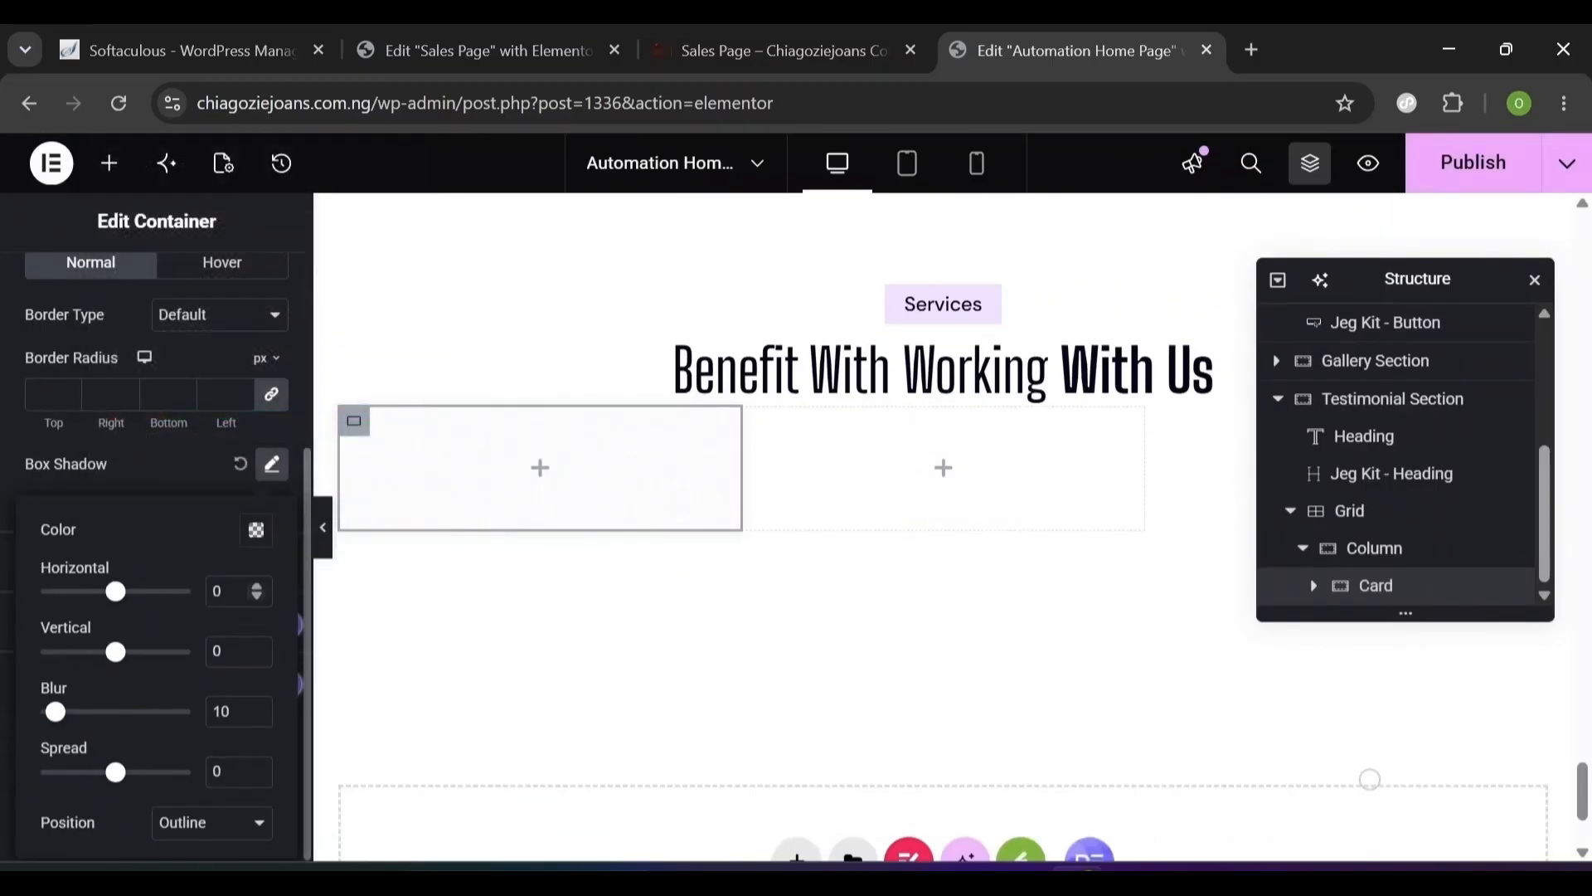
- Set the shadow offsets to 8 horizontal and 12 vertical, with a 68 blur
{"action": "type", "text": "8"}
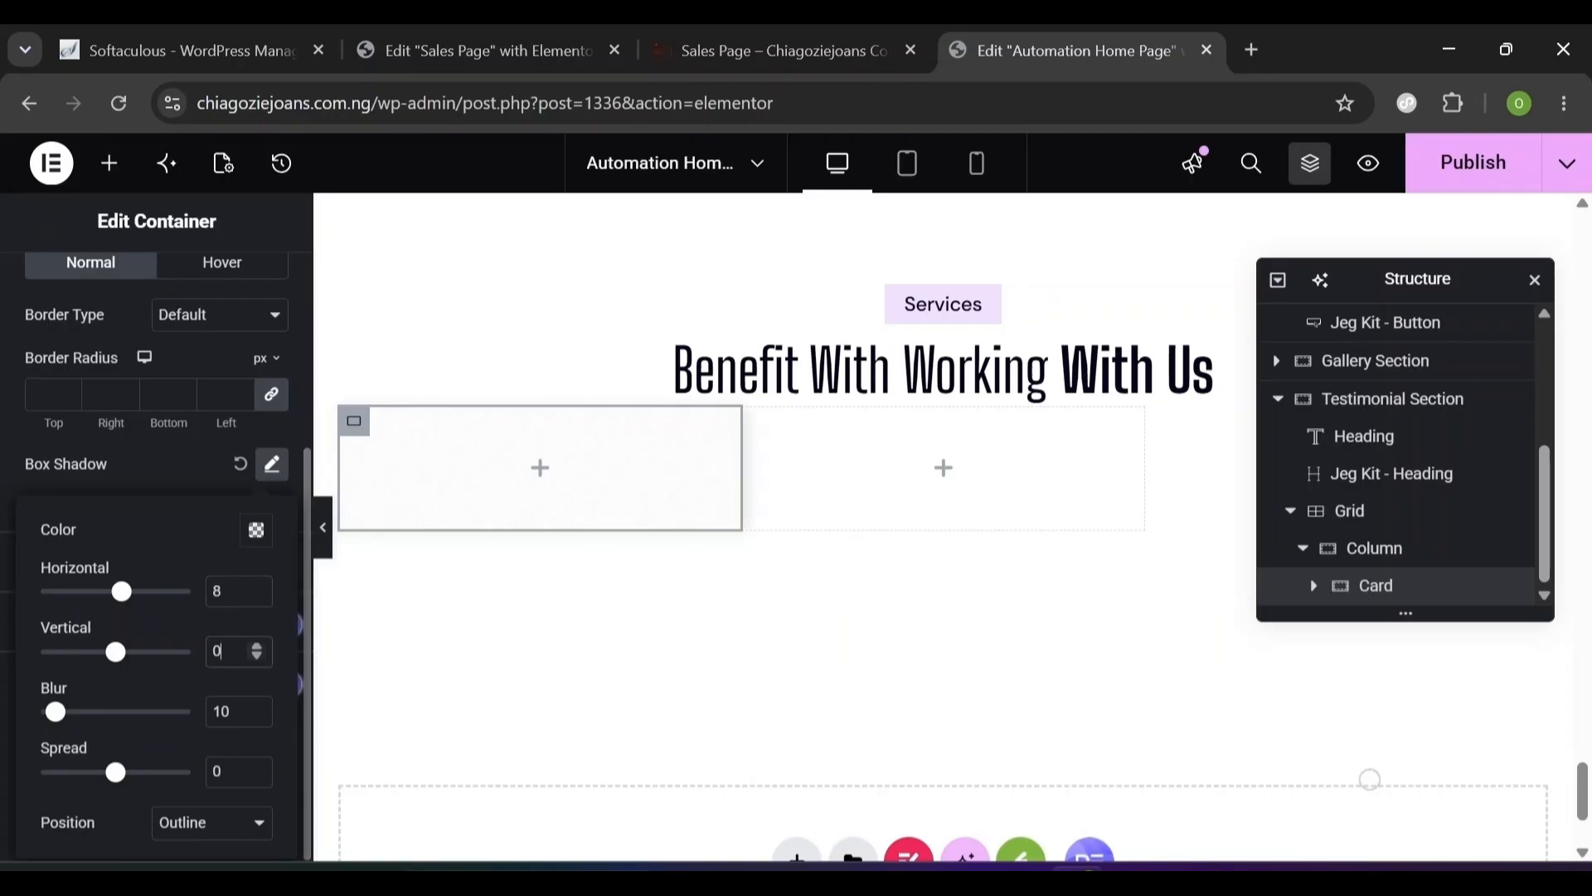
{"action": "type", "text": "12"}
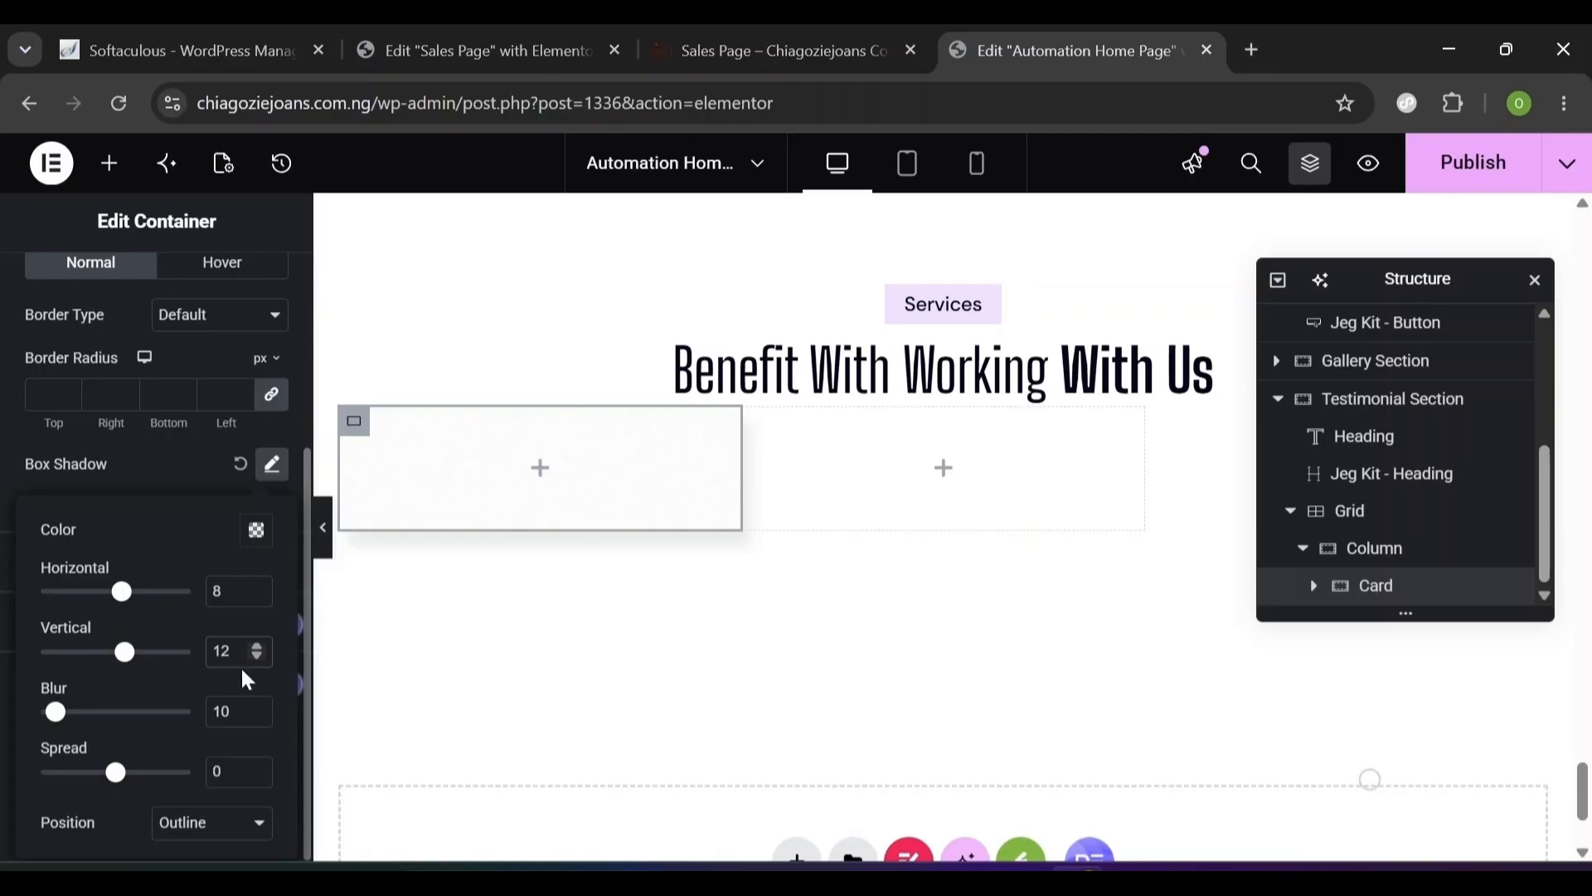
{"action": "key", "text": "Tab"}
{"action": "type", "text": "68"}
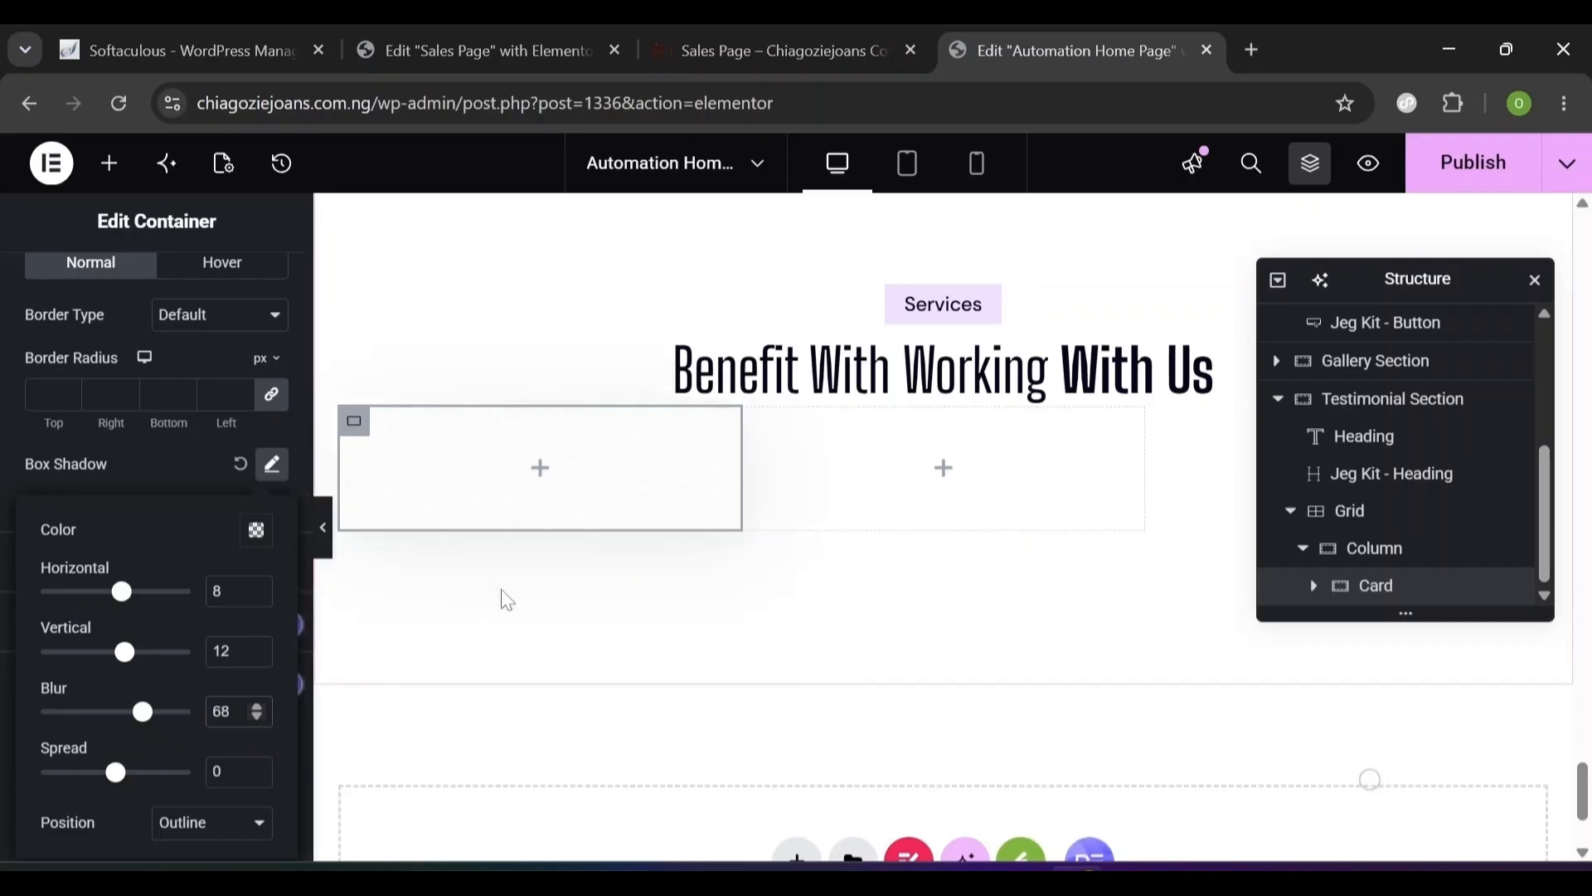
{"action": "left_click", "coordinate": [171, 473]}
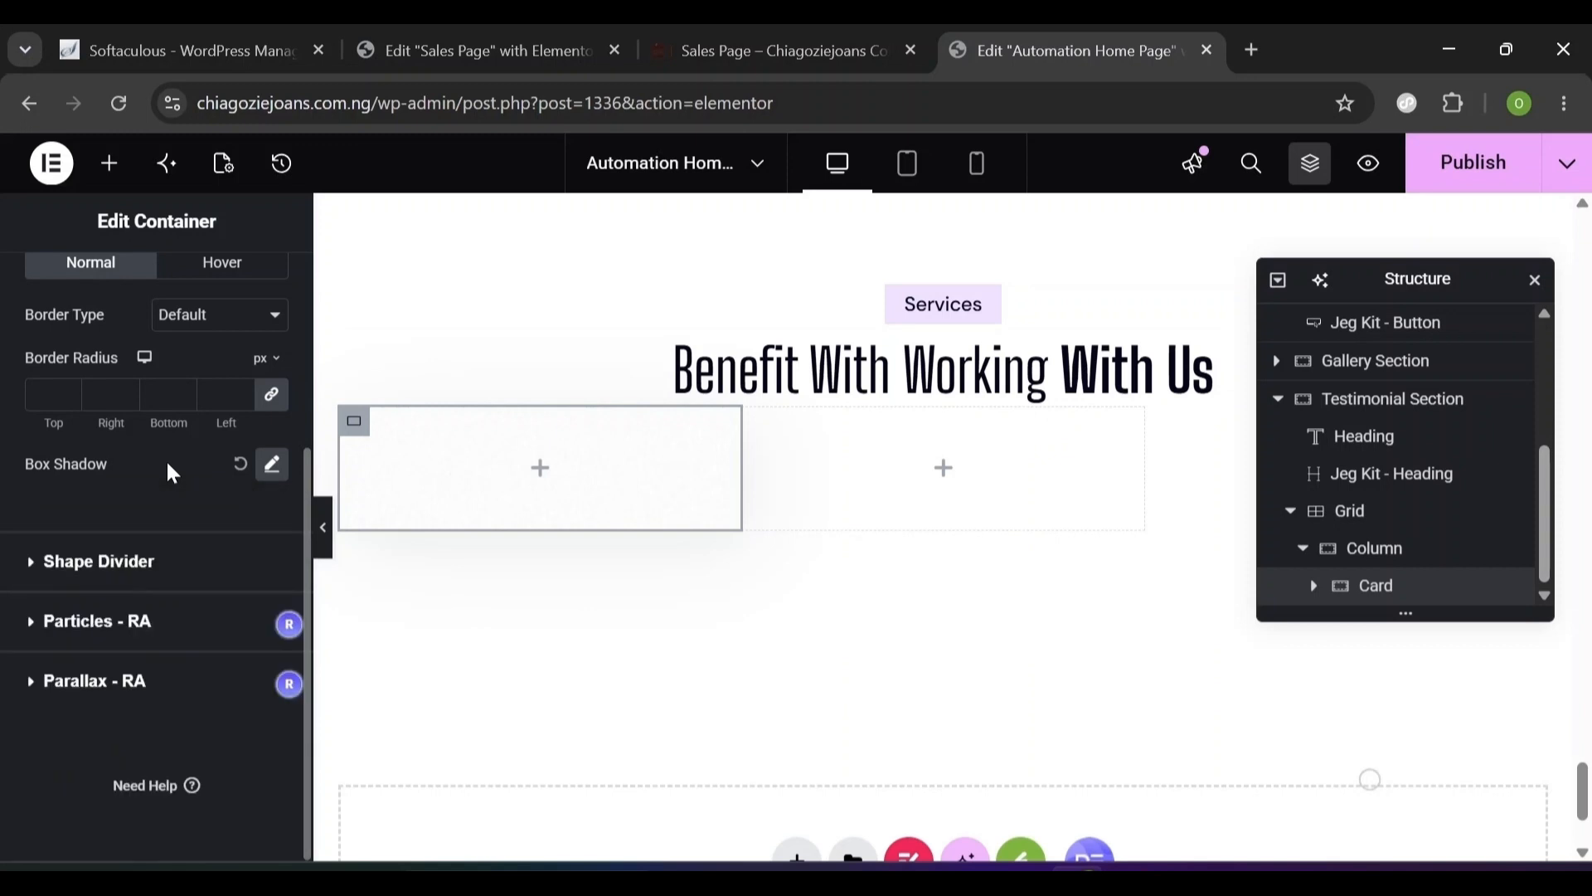
- Add an Icon Box to the Card using the five-star Frame-1171277260.svg as its icon
{"action": "left_click", "coordinate": [111, 166]}
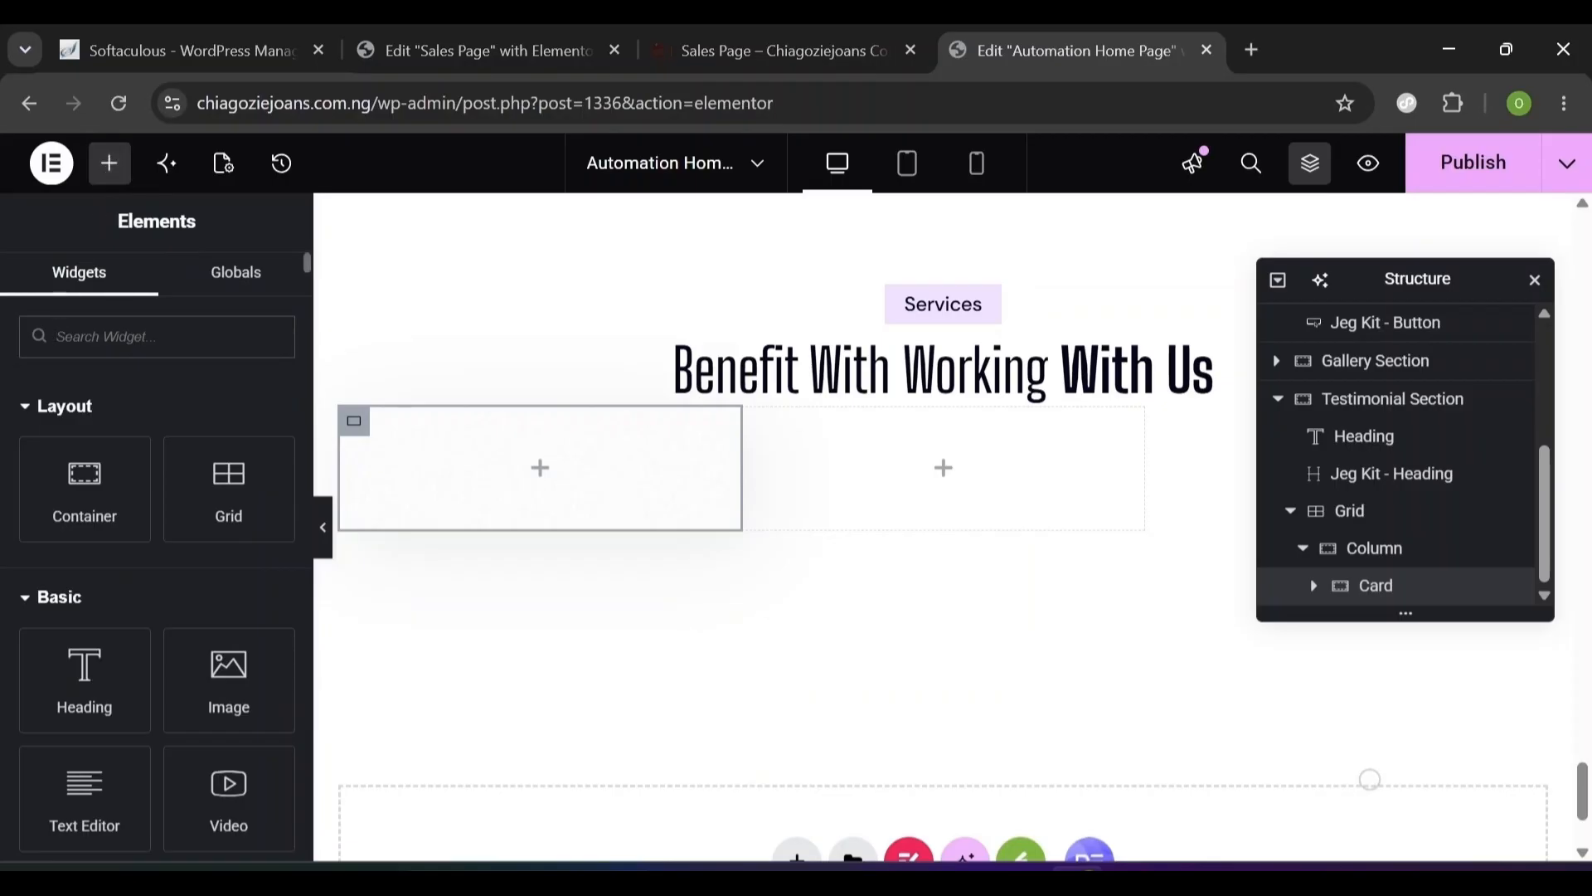
{"action": "type", "text": "Icon"}
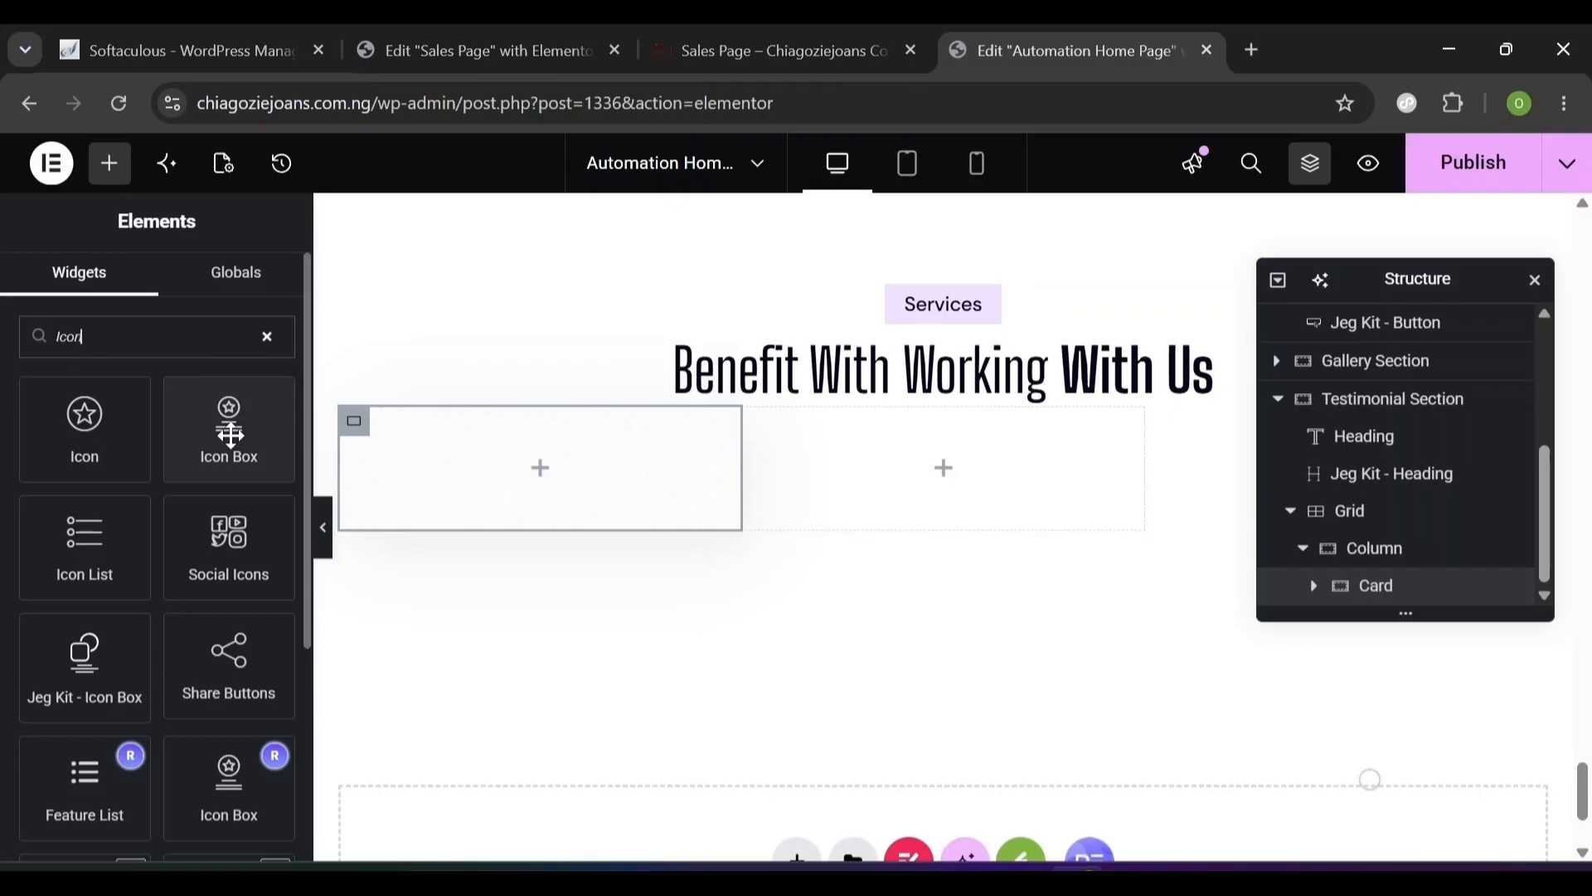
{"action": "left_click_drag", "start_coordinate": [231, 433], "coordinate": [488, 459]}
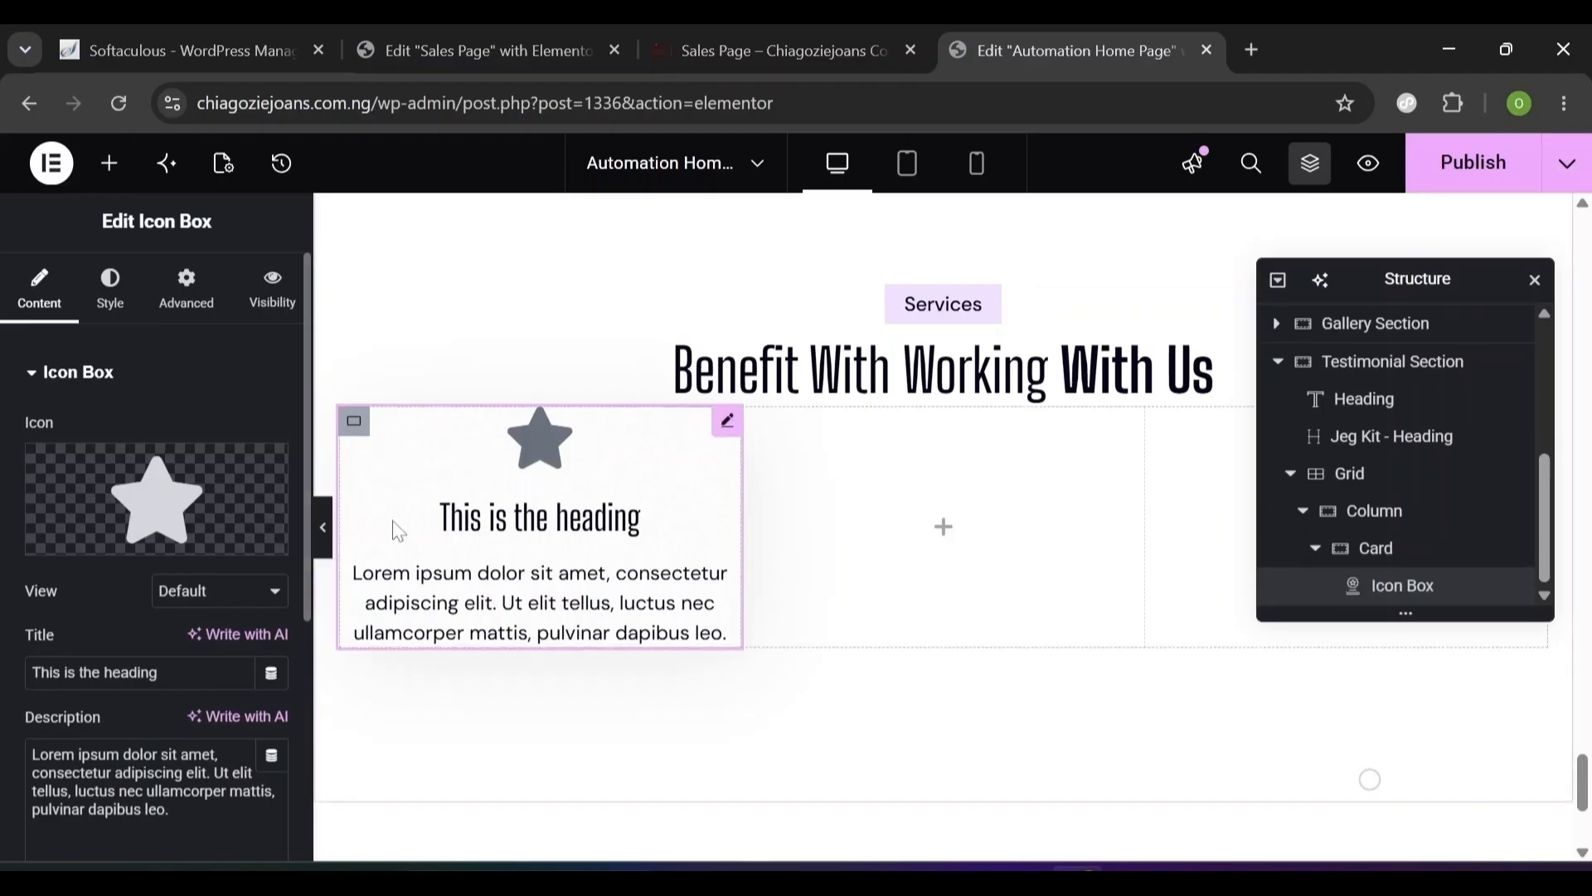
{"action": "mouse_move", "coordinate": [237, 505]}
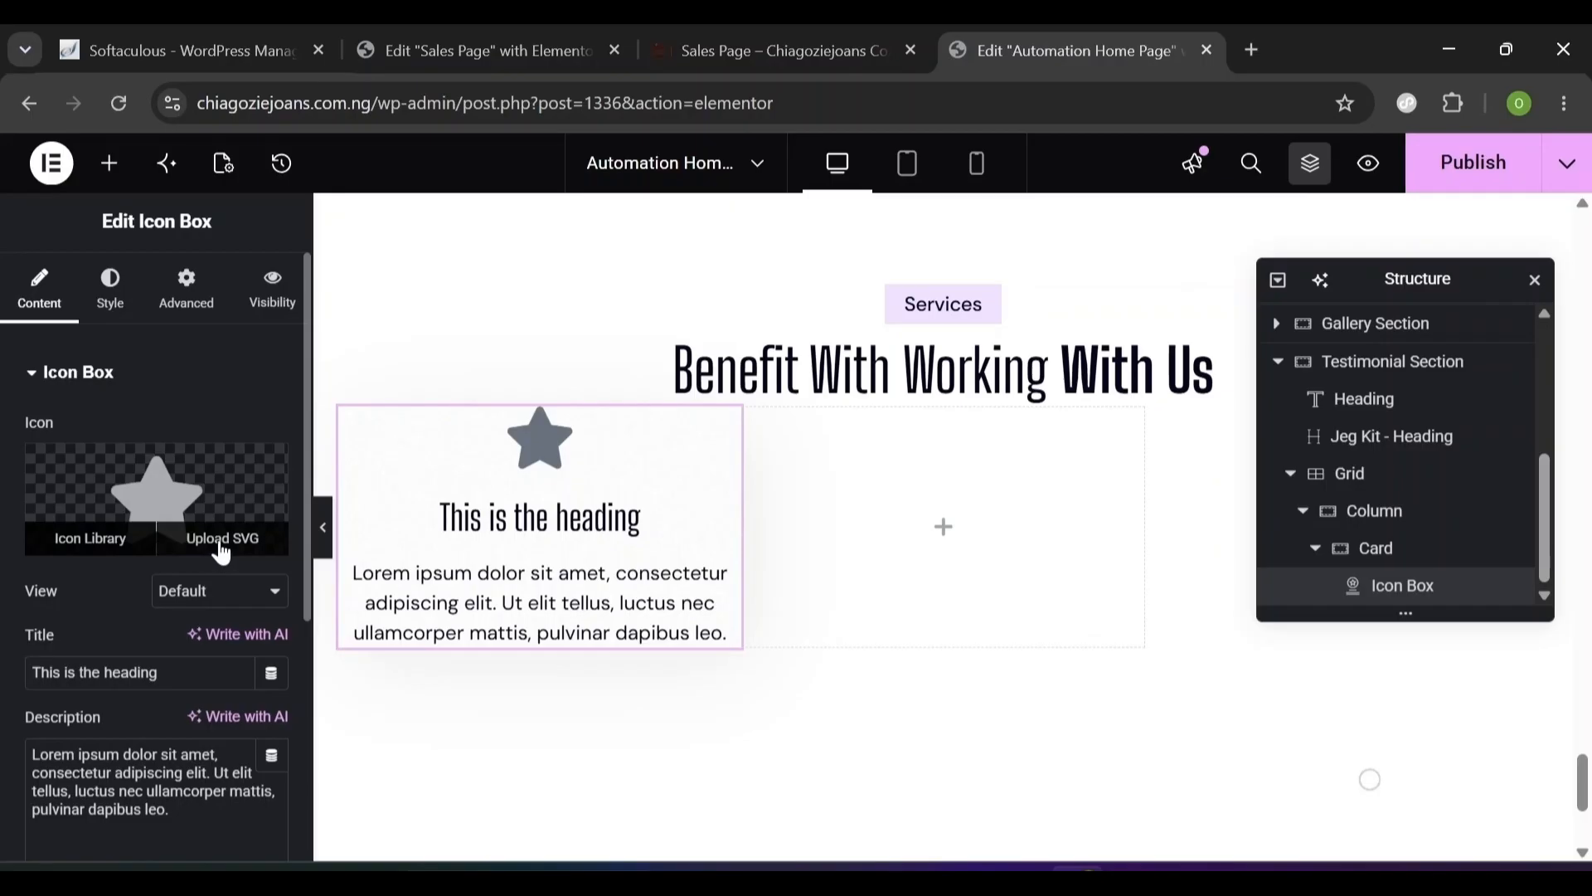
{"action": "left_click", "coordinate": [222, 543]}
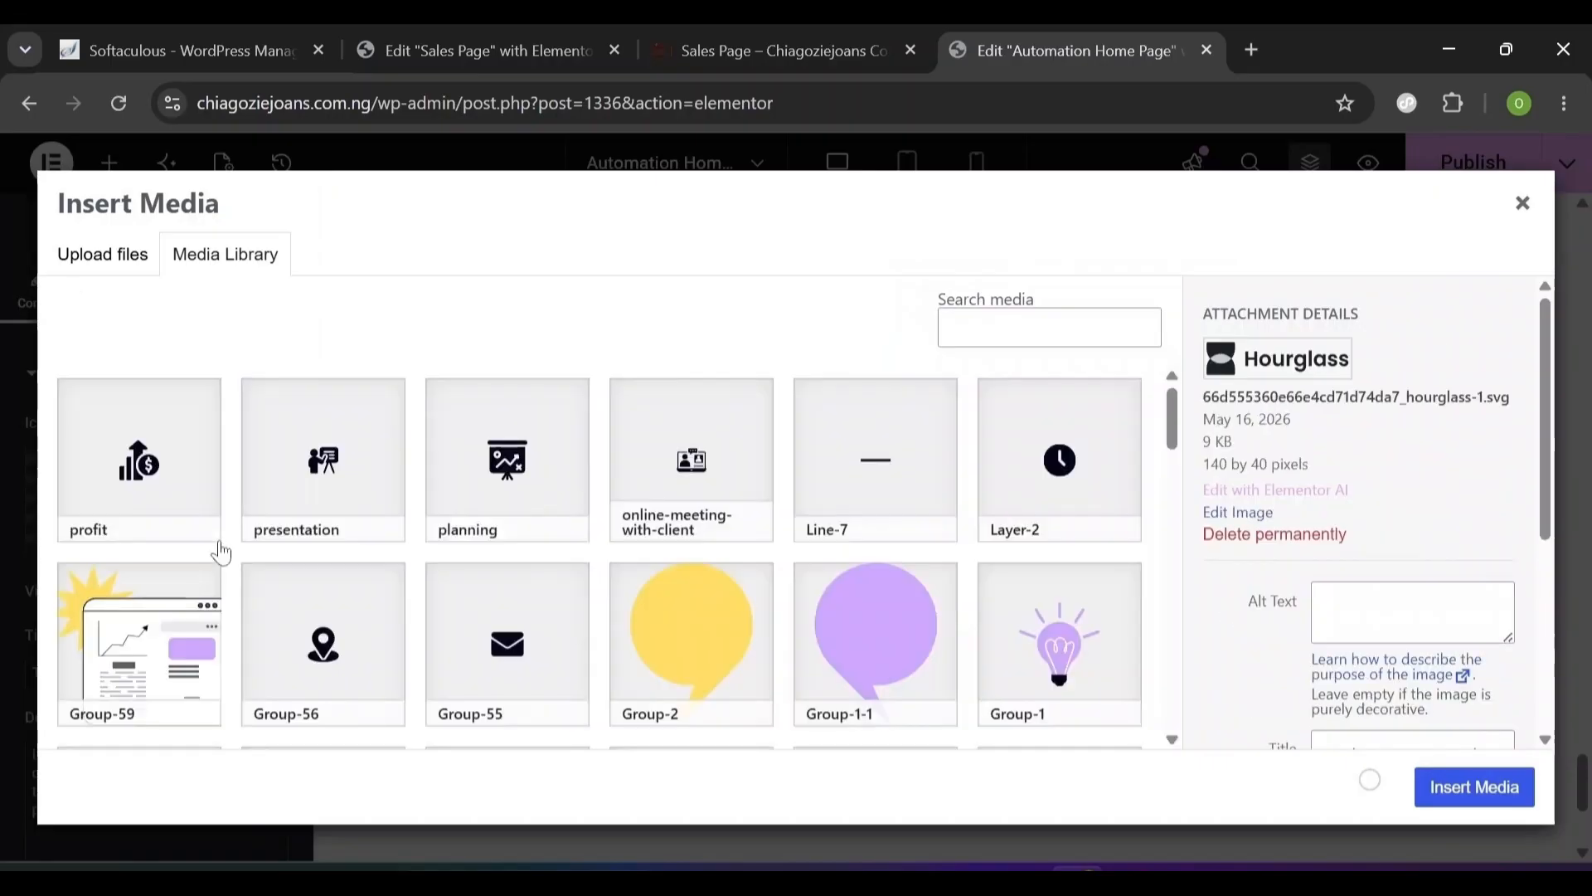
{"action": "scroll", "coordinate": [274, 570], "scroll_direction": "down", "scroll_amount": 4}
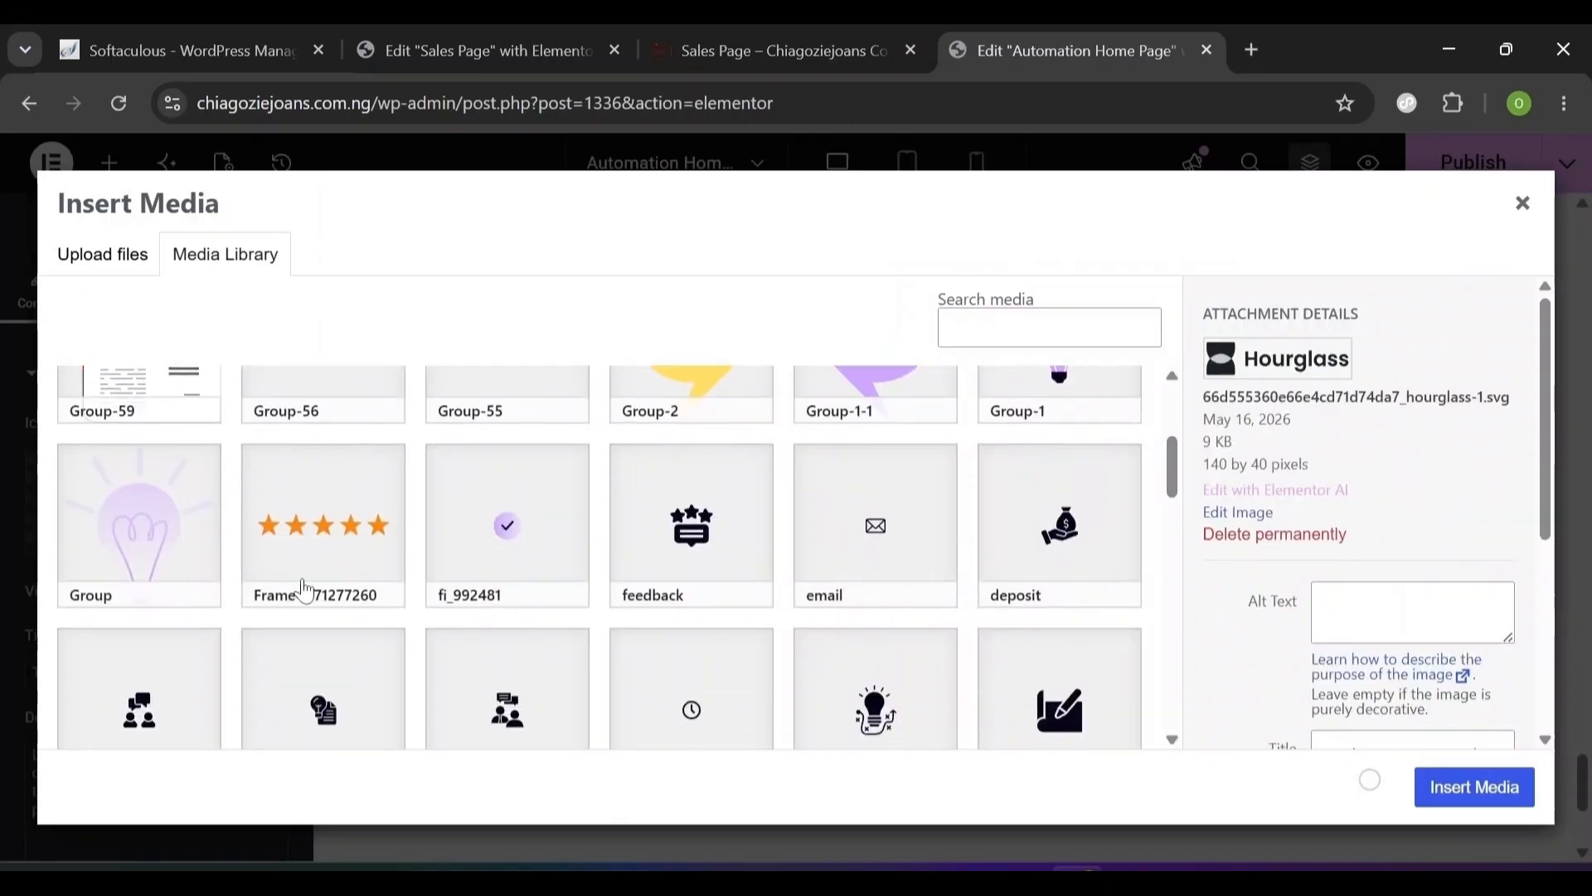
{"action": "left_click", "coordinate": [254, 602]}
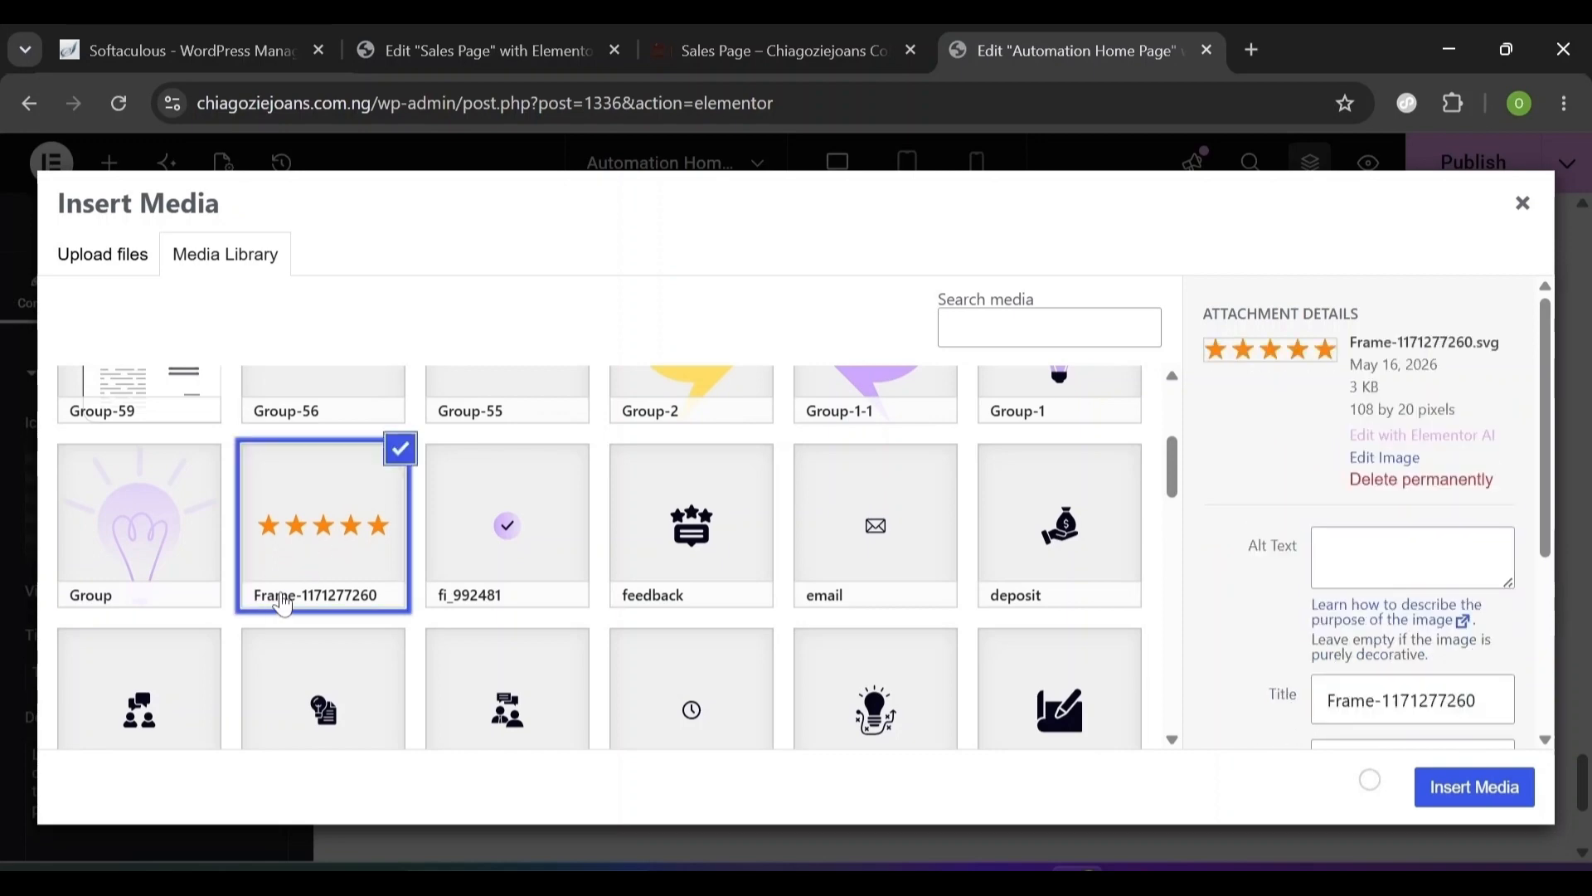
{"action": "left_click", "coordinate": [1449, 798]}
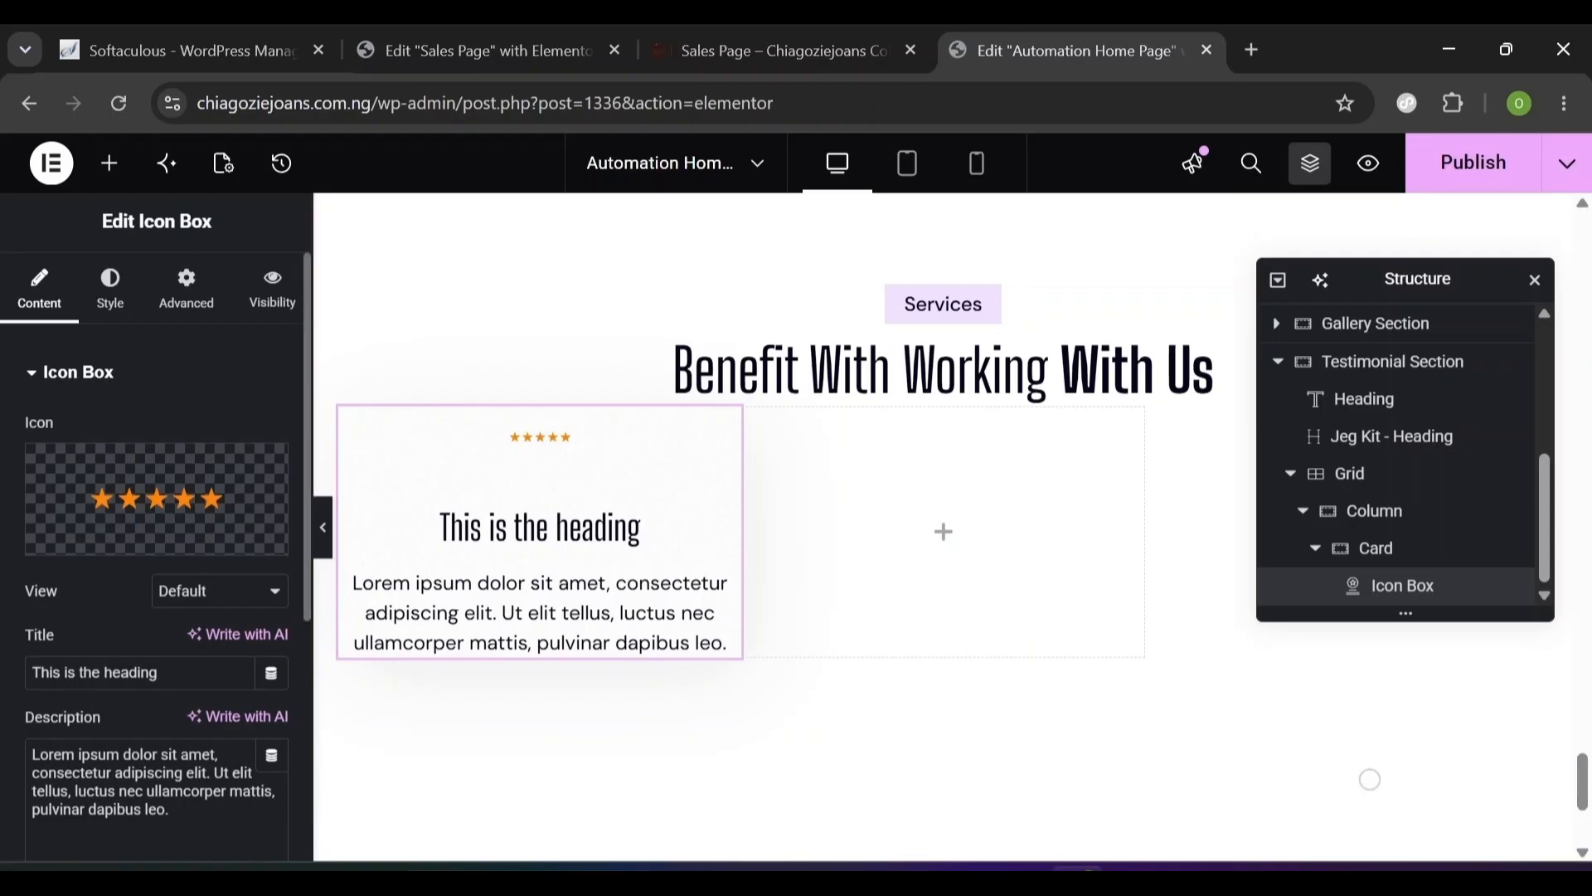
{"action": "triple_click", "coordinate": [95, 672]}
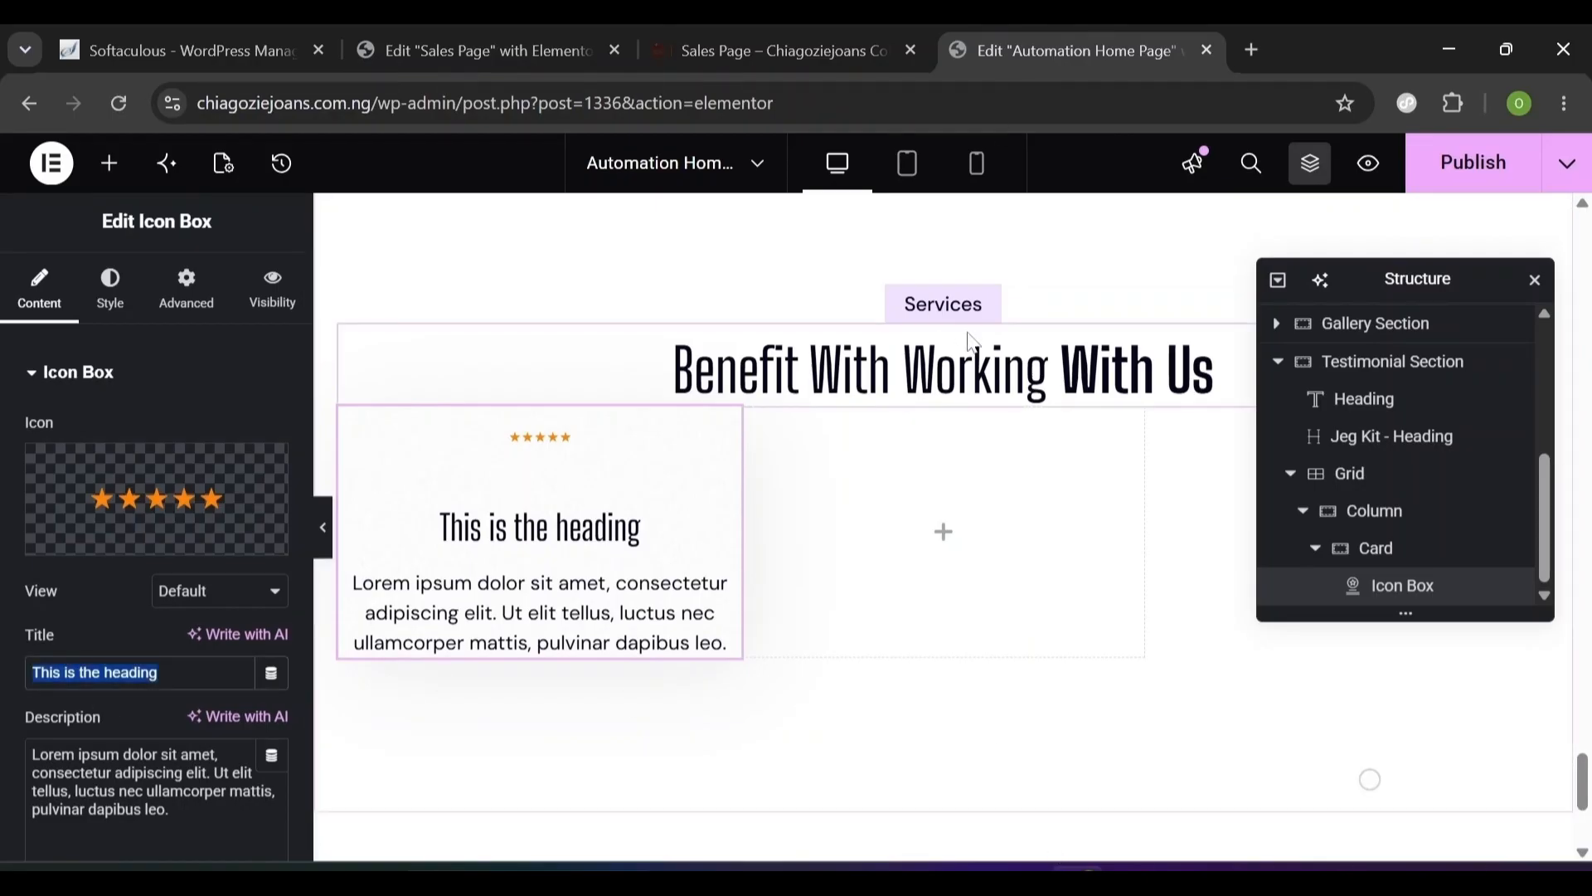
{"action": "left_click", "coordinate": [1026, 363]}
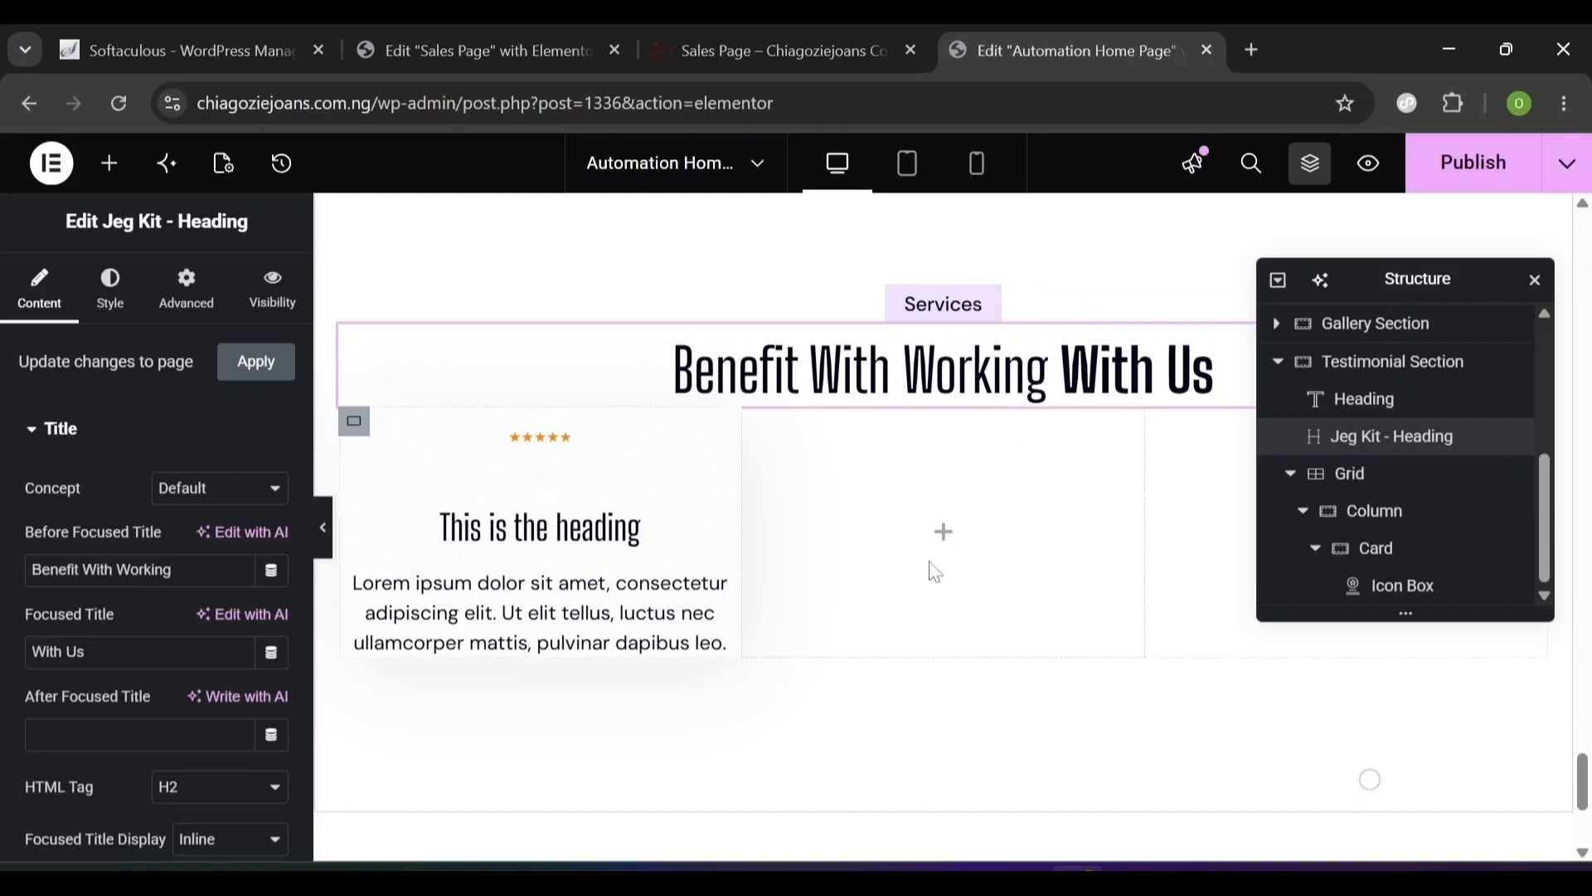
- Change the small Services label text to 'Testimonials'
{"action": "left_click", "coordinate": [937, 309]}
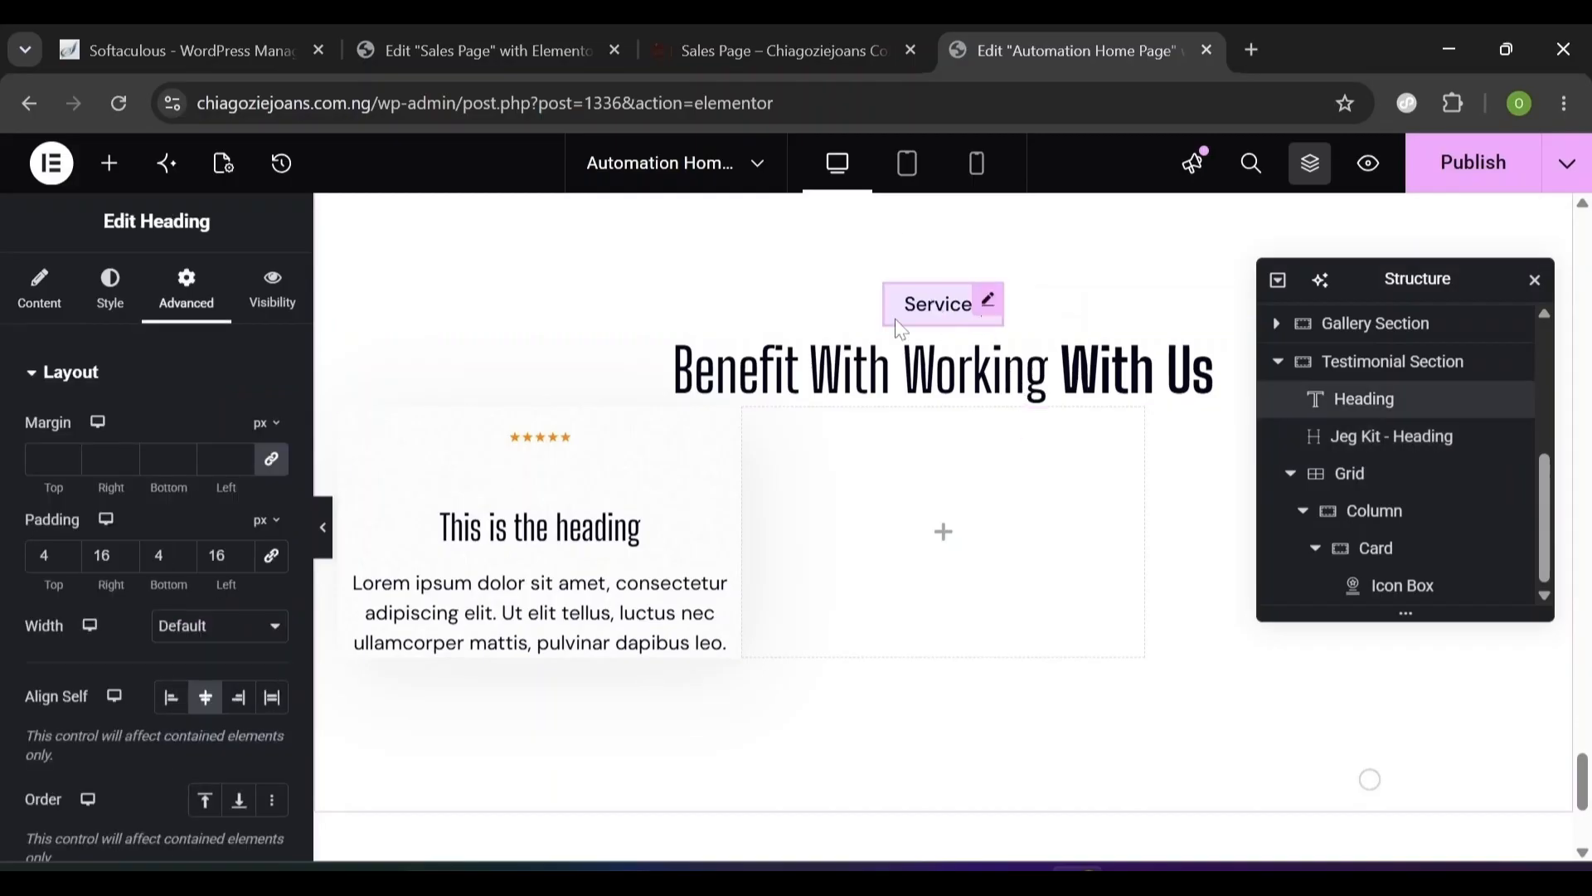
{"action": "left_click", "coordinate": [514, 33]}
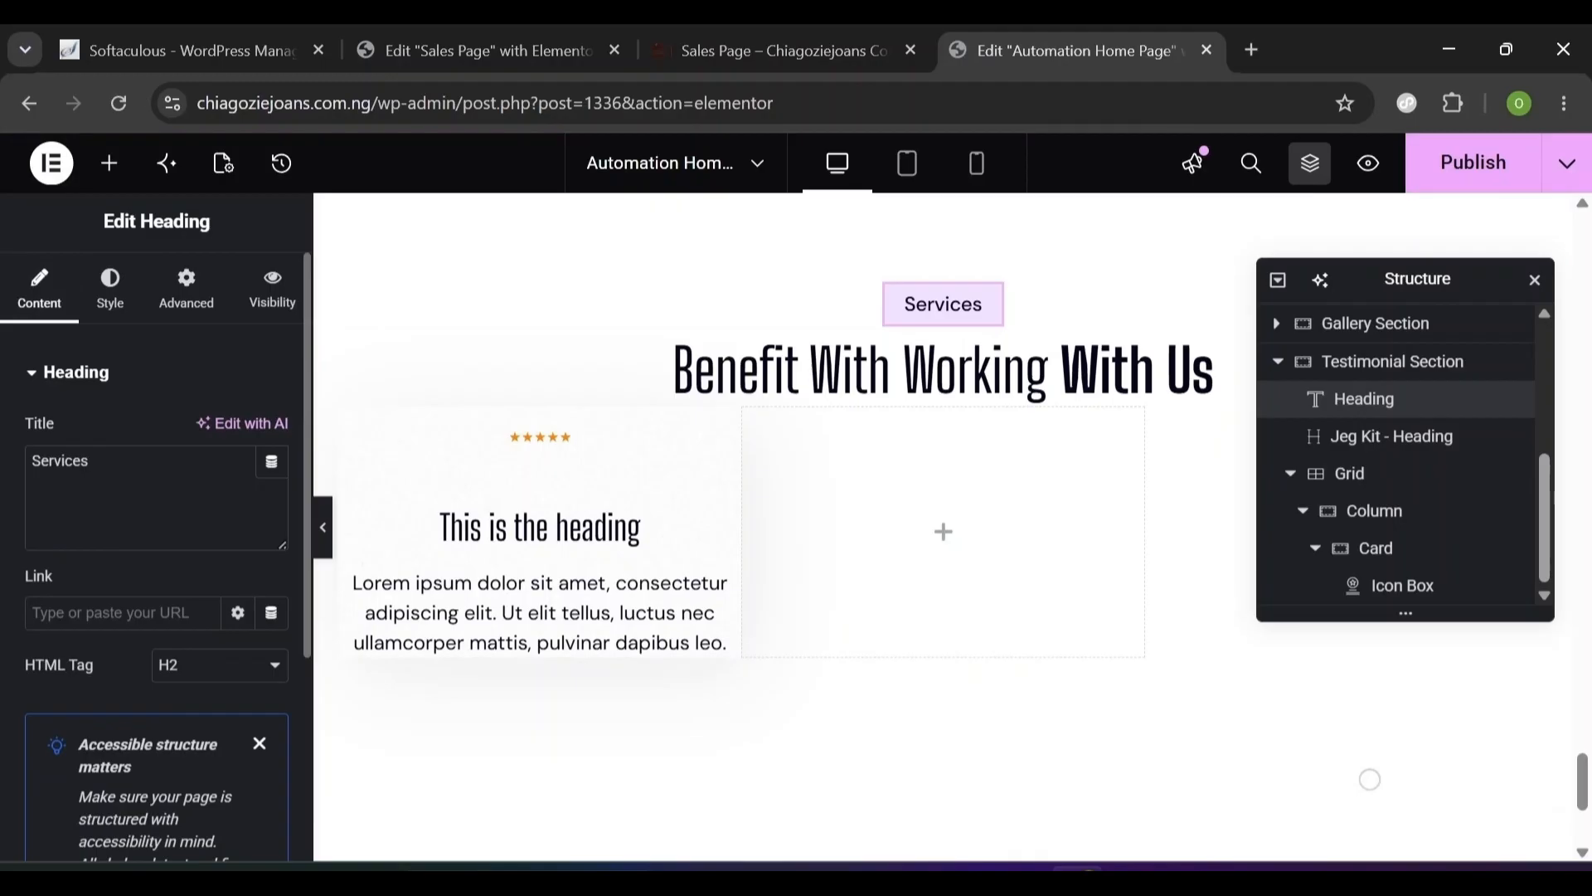
{"action": "key", "text": "ctrl+a"}
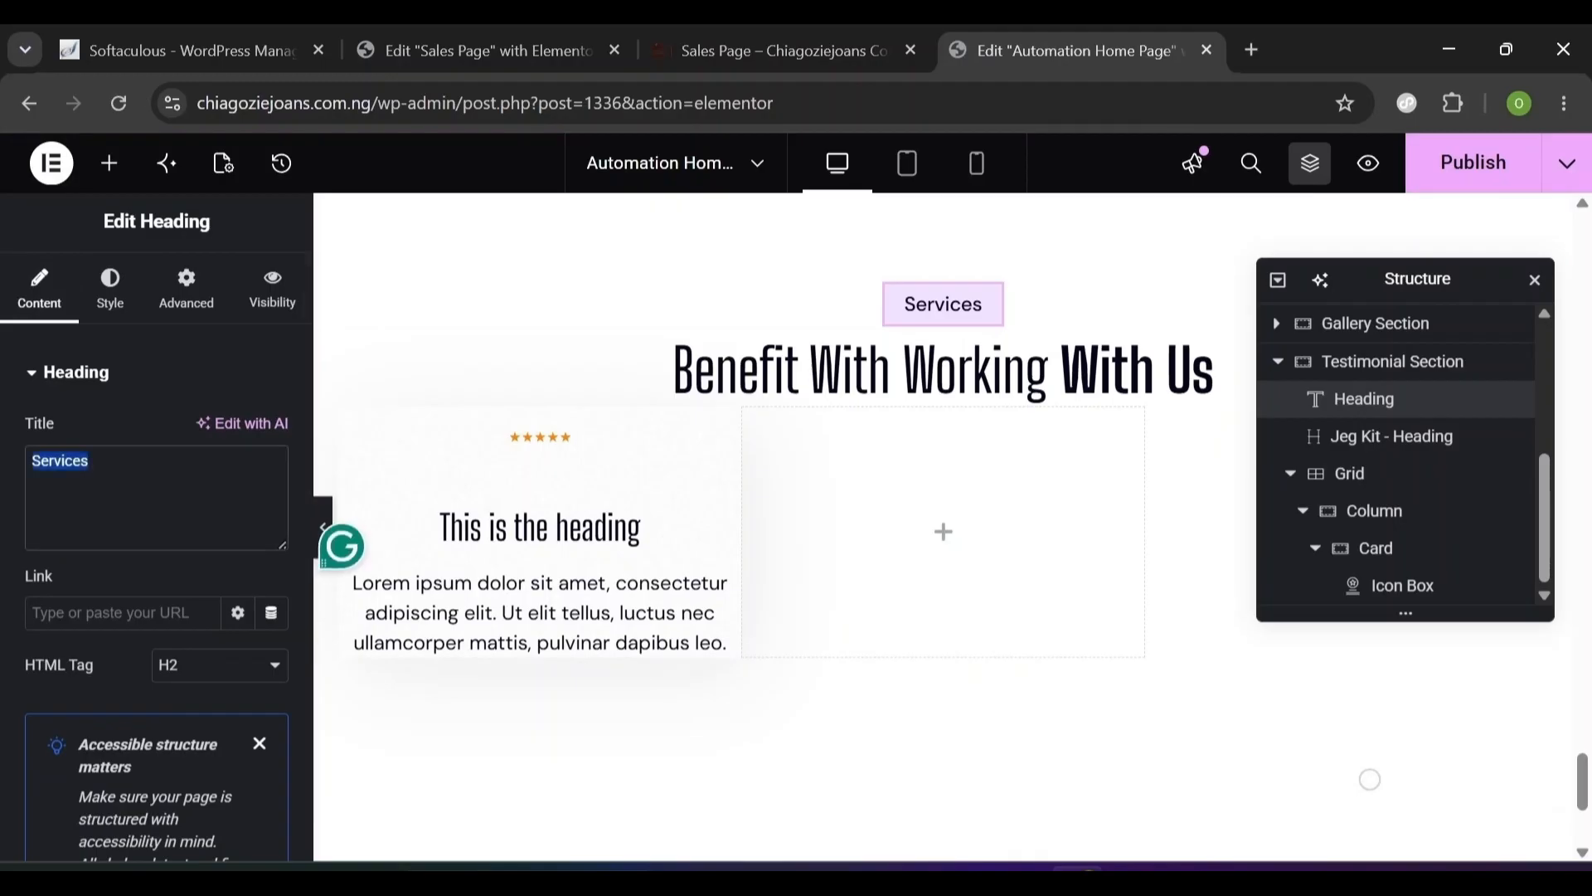
{"action": "type", "text": "Testimonials"}
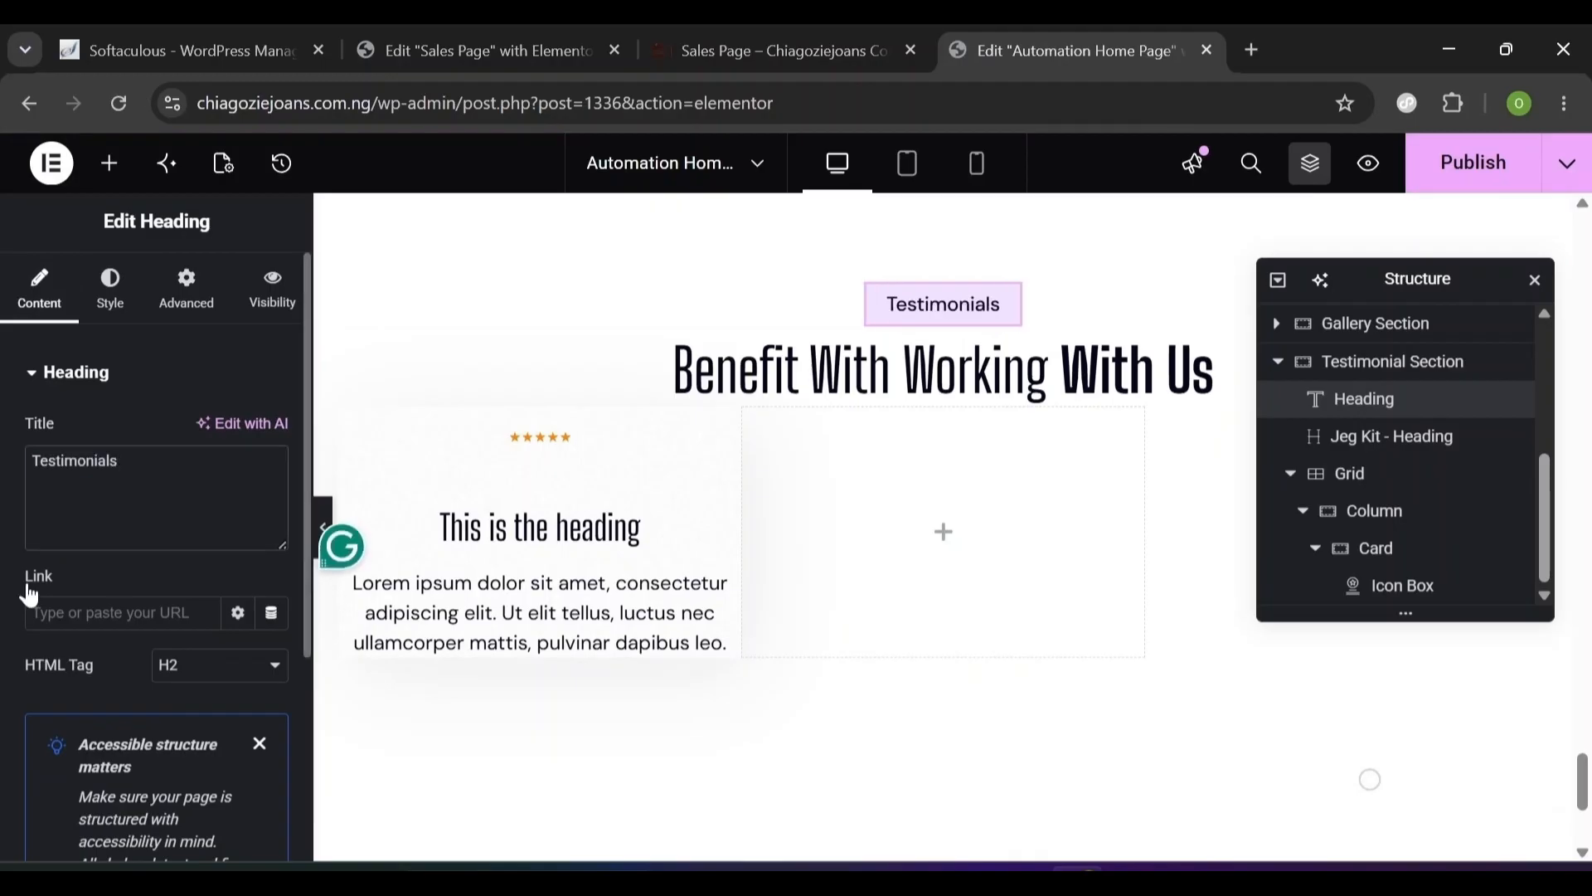
- Reword the heading to 'What Our Clients Say About Our Expertise'
{"action": "left_click", "coordinate": [1028, 363]}
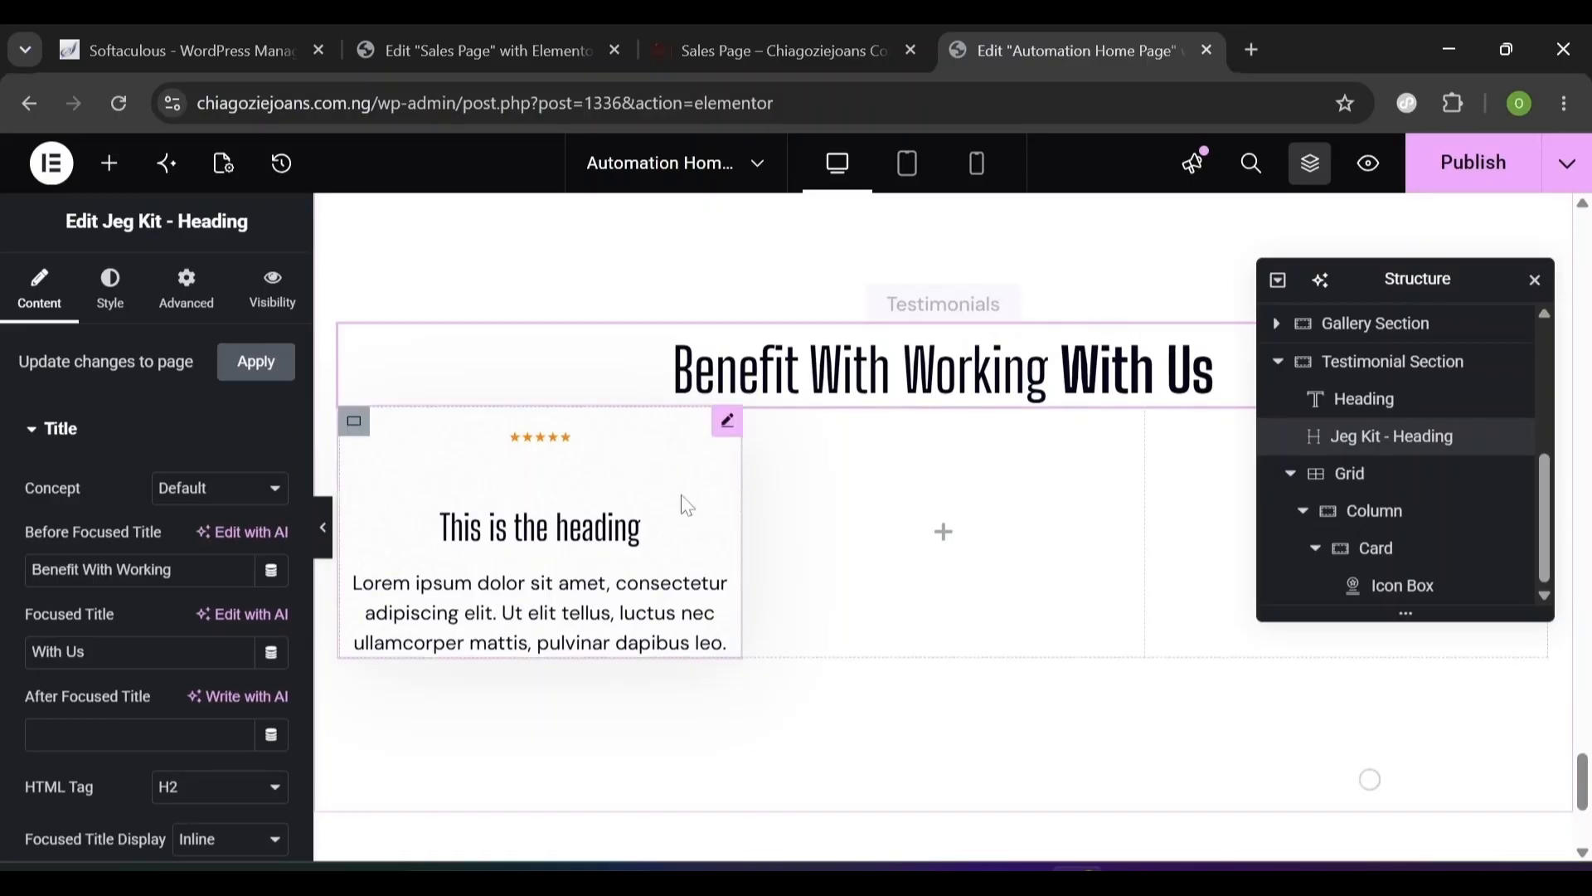
{"action": "triple_click", "coordinate": [100, 569]}
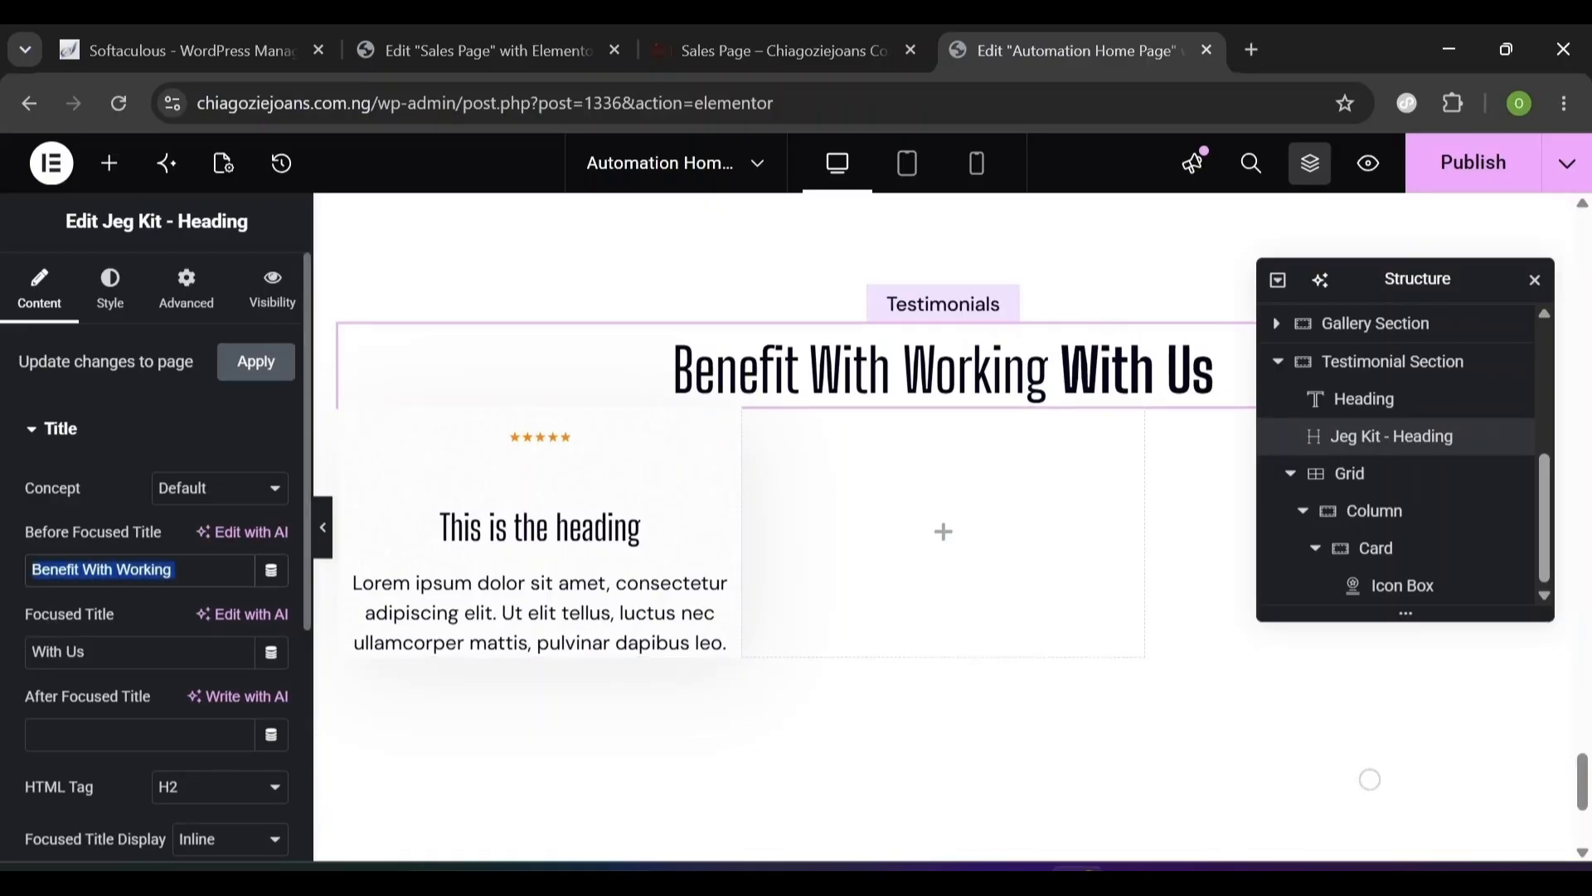
{"action": "left_click", "coordinate": [469, 38]}
{"action": "left_click", "coordinate": [993, 25]}
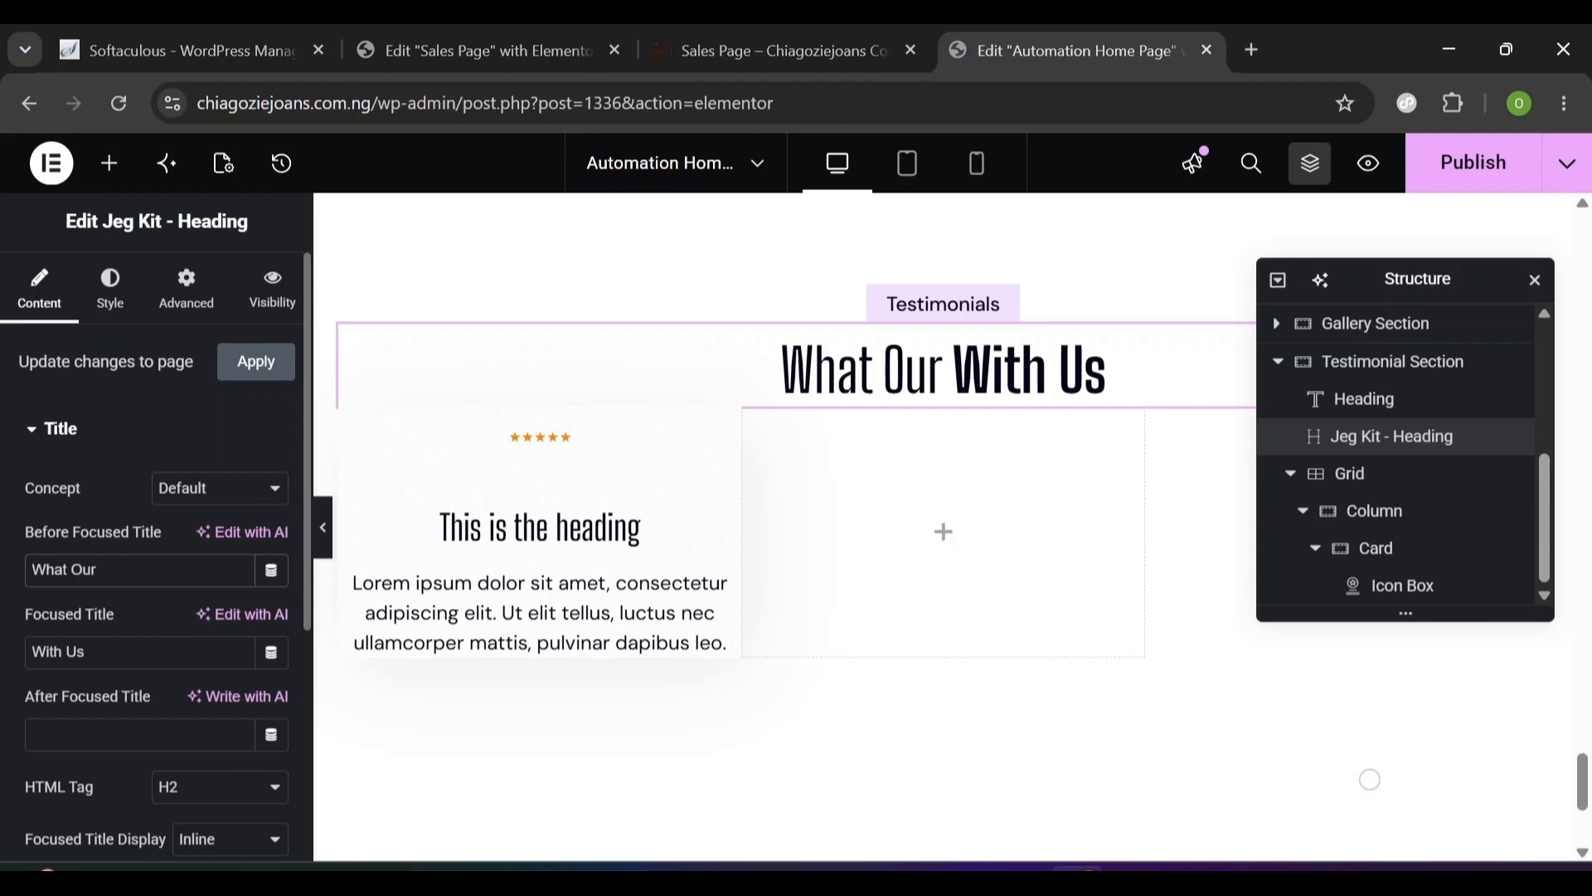
{"action": "left_click_drag", "start_coordinate": [86, 651], "coordinate": [32, 651]}
{"action": "type", "text": "Clients Say About Our Expertise"}
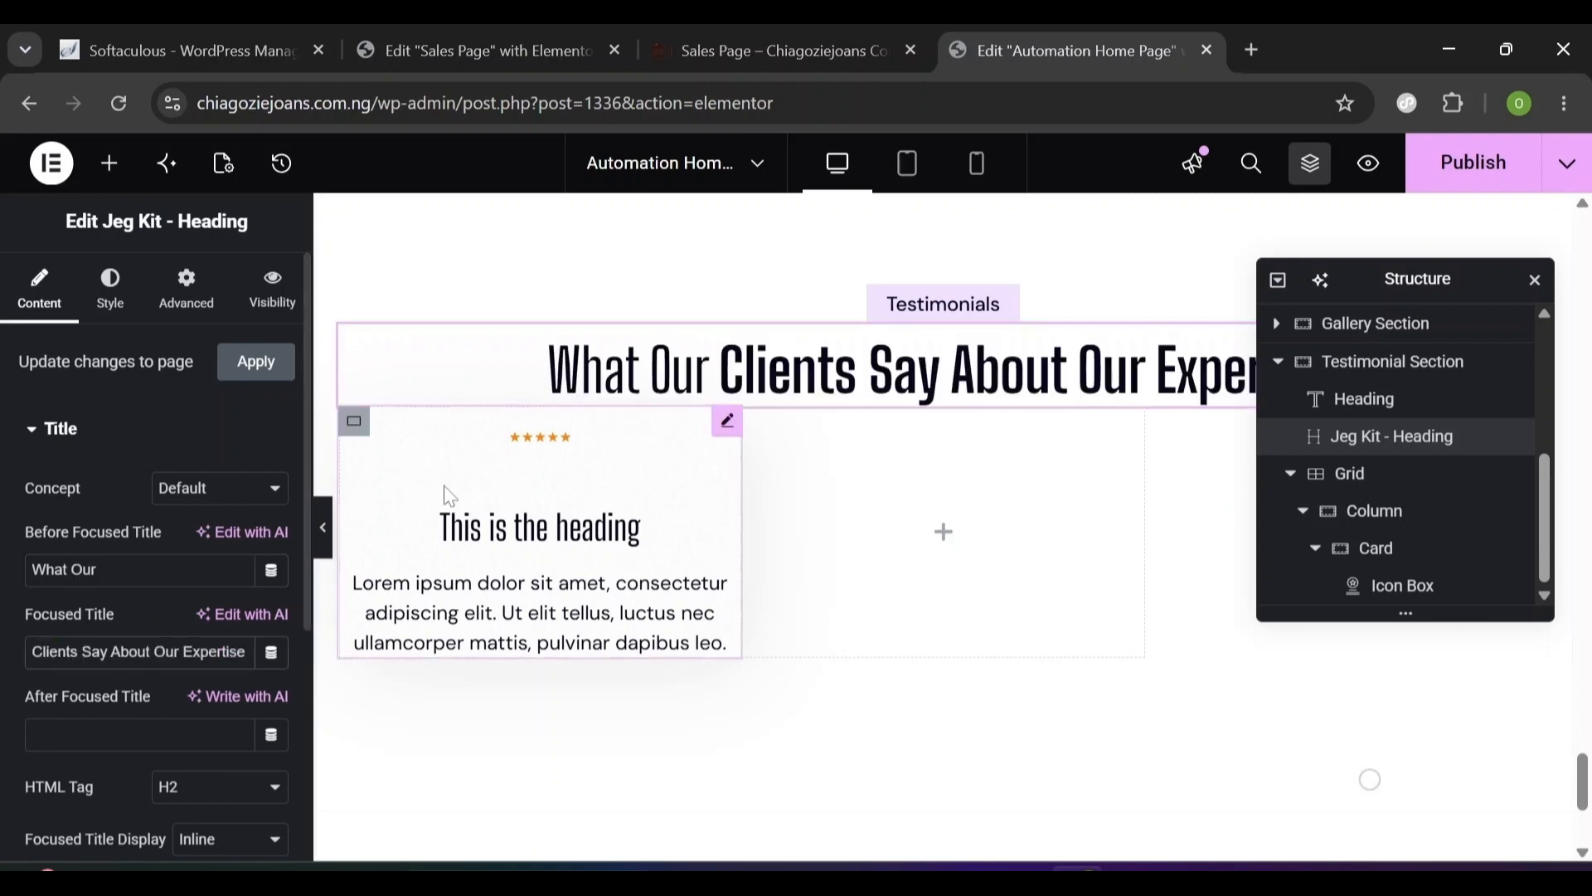
- Set the testimonial heading's title font to Urbanist with -0.2 letter spacing
{"action": "left_click", "coordinate": [109, 306]}
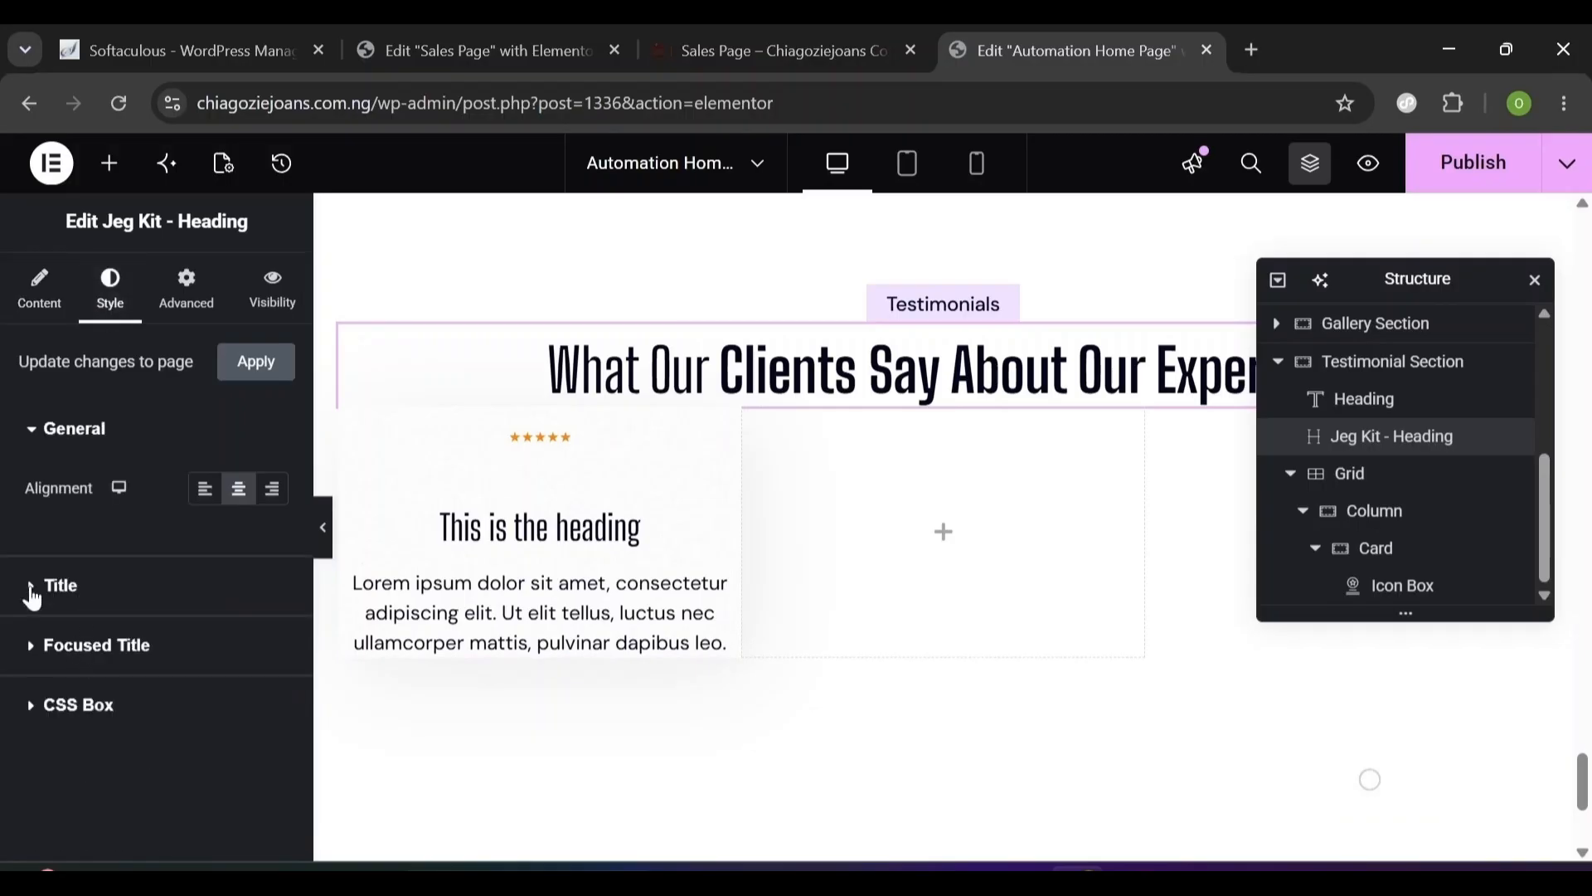
{"action": "left_click", "coordinate": [33, 597]}
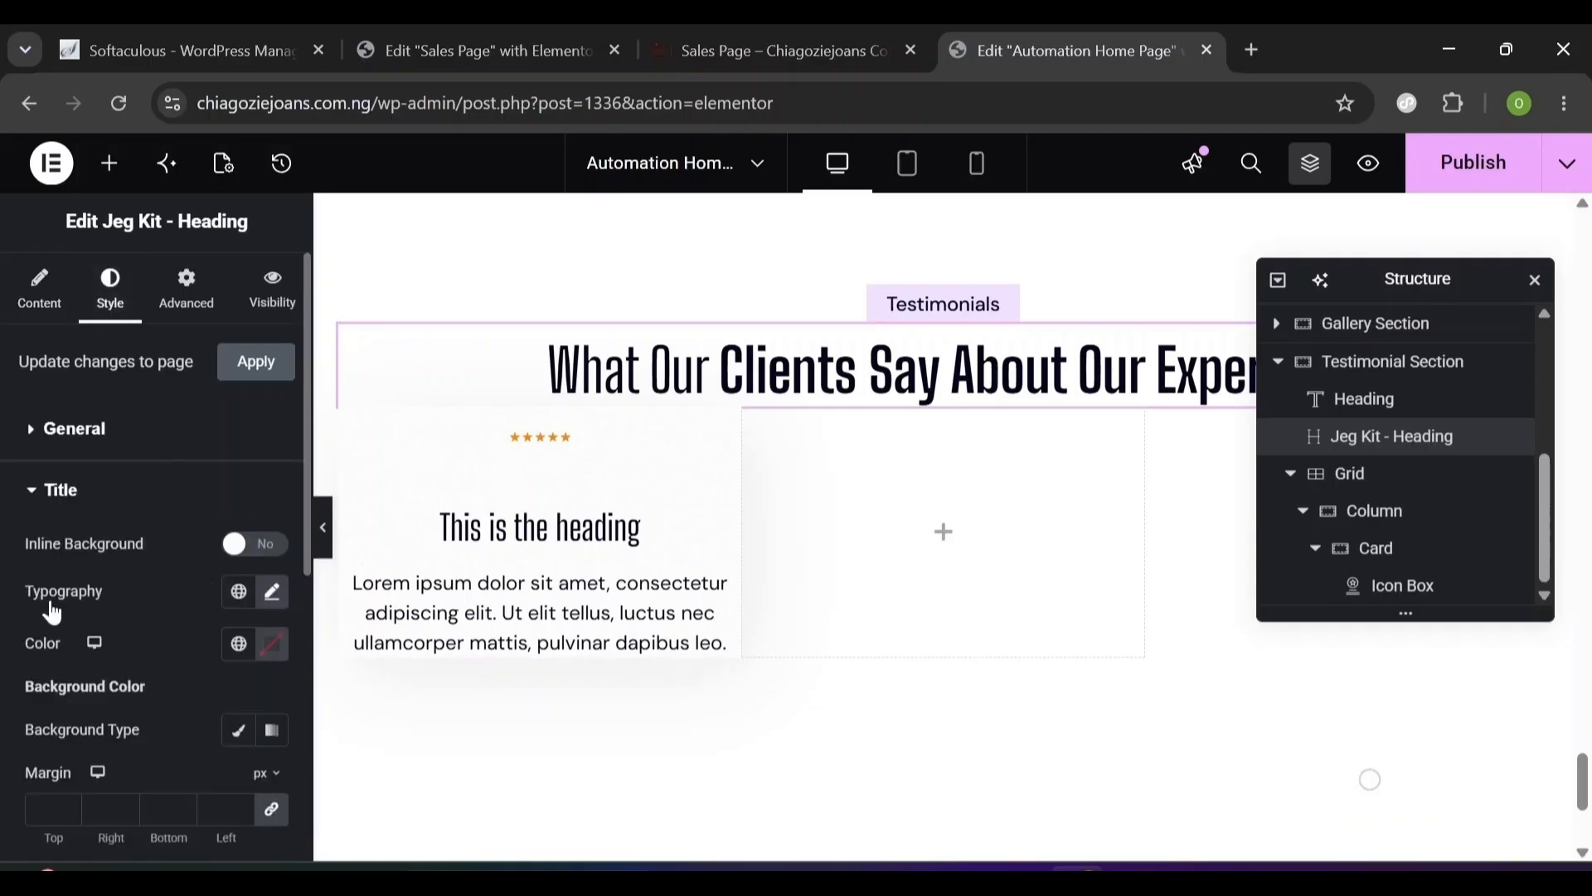
{"action": "left_click", "coordinate": [272, 593]}
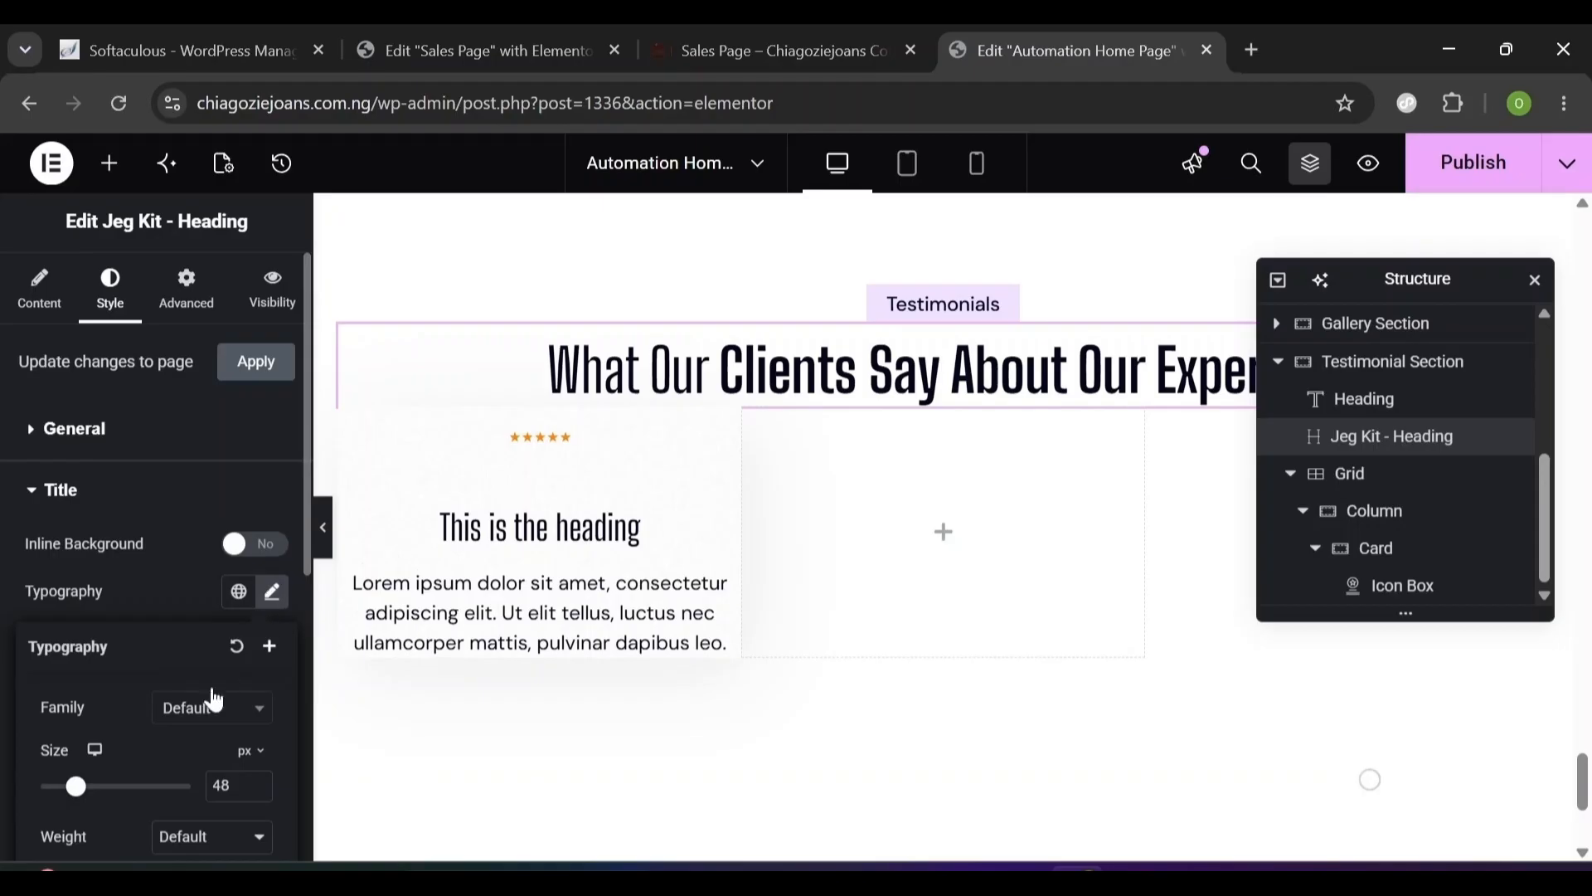
{"action": "left_click", "coordinate": [199, 710]}
{"action": "type", "text": "Urb"}
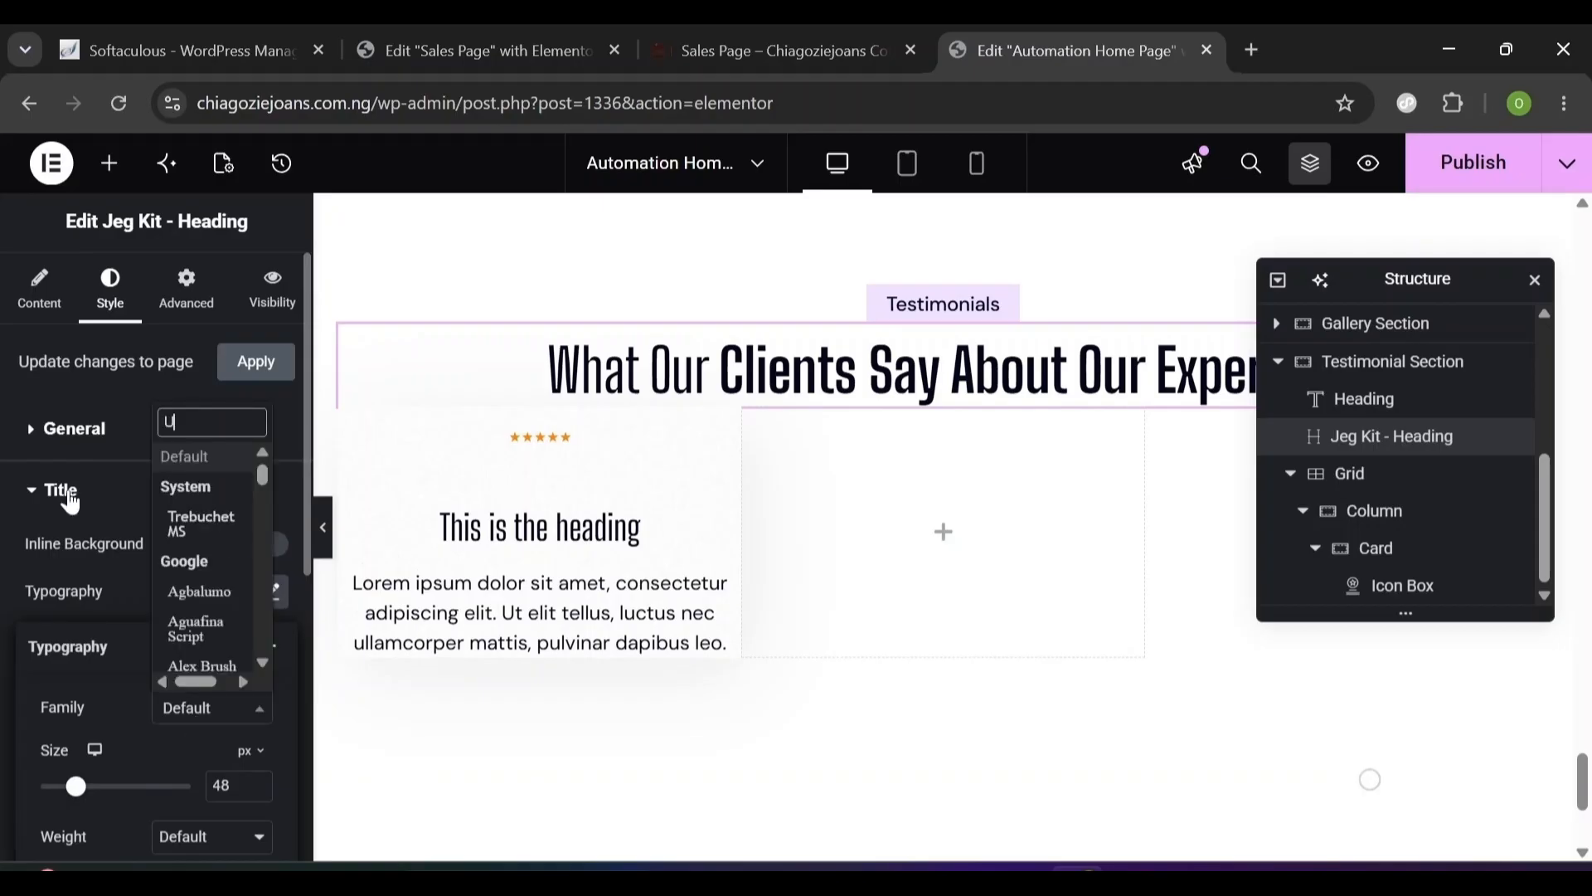
{"action": "key", "text": "Return"}
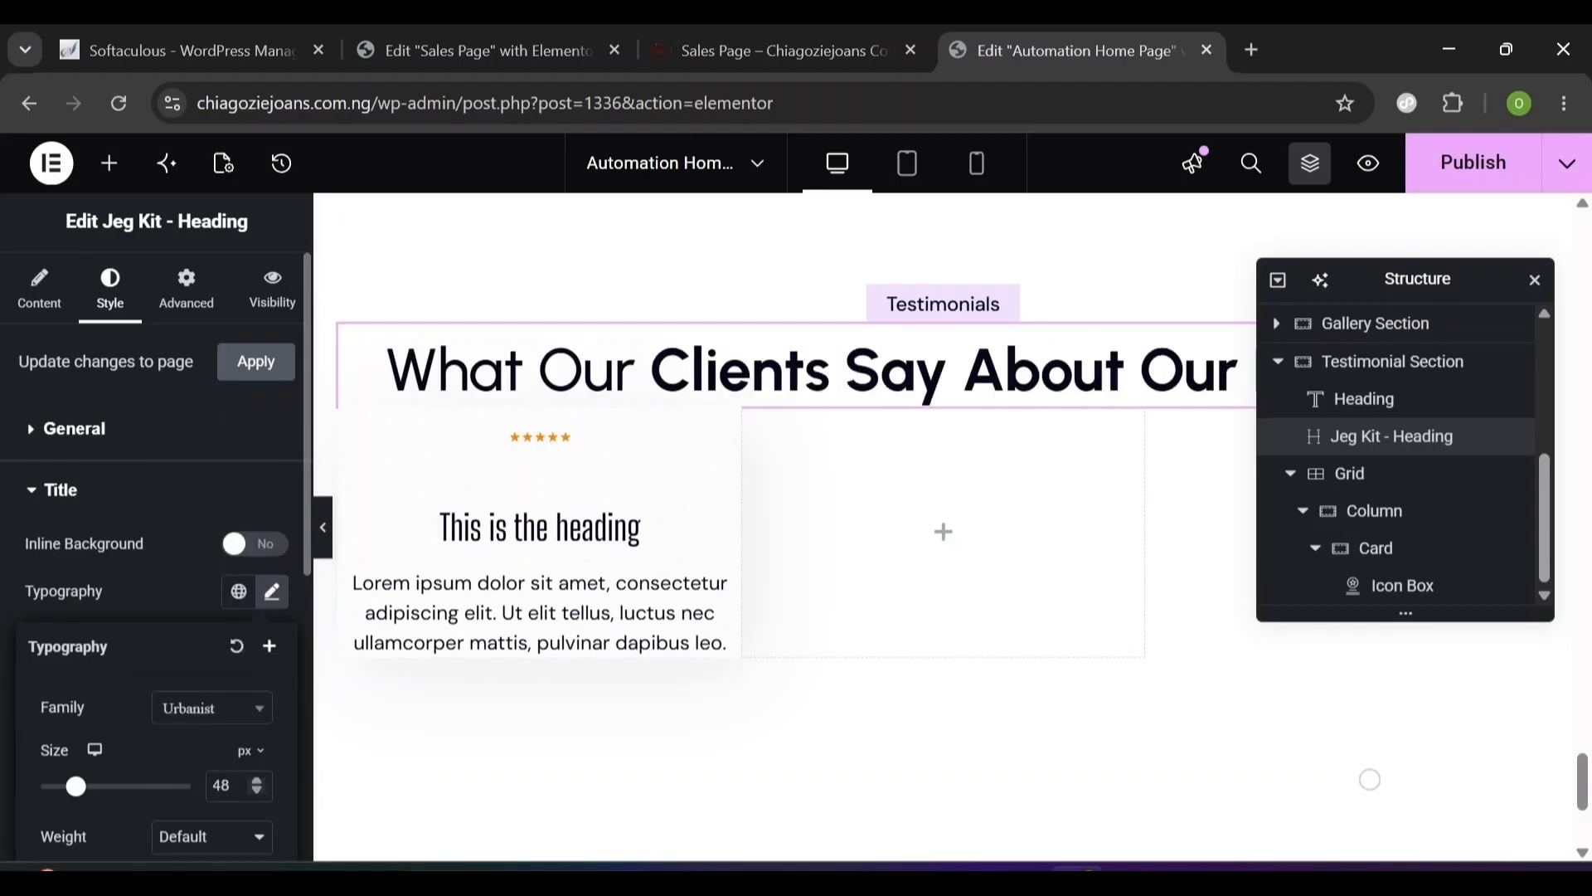
{"action": "scroll", "coordinate": [166, 776], "scroll_direction": "down", "scroll_amount": 5}
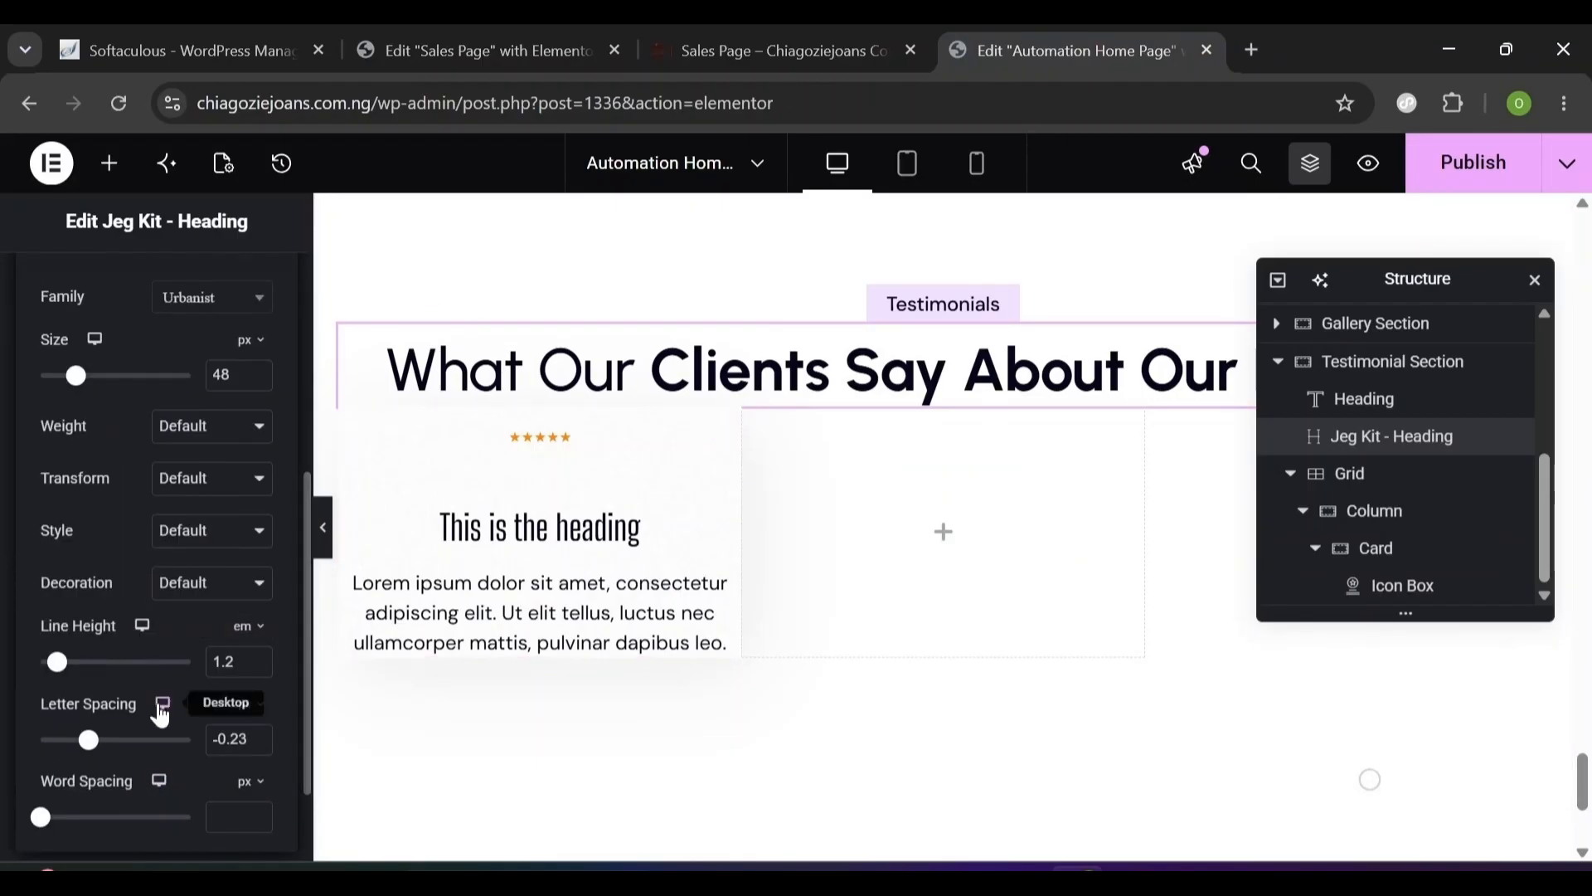
{"action": "triple_click", "coordinate": [232, 738]}
{"action": "key", "text": "Up"}
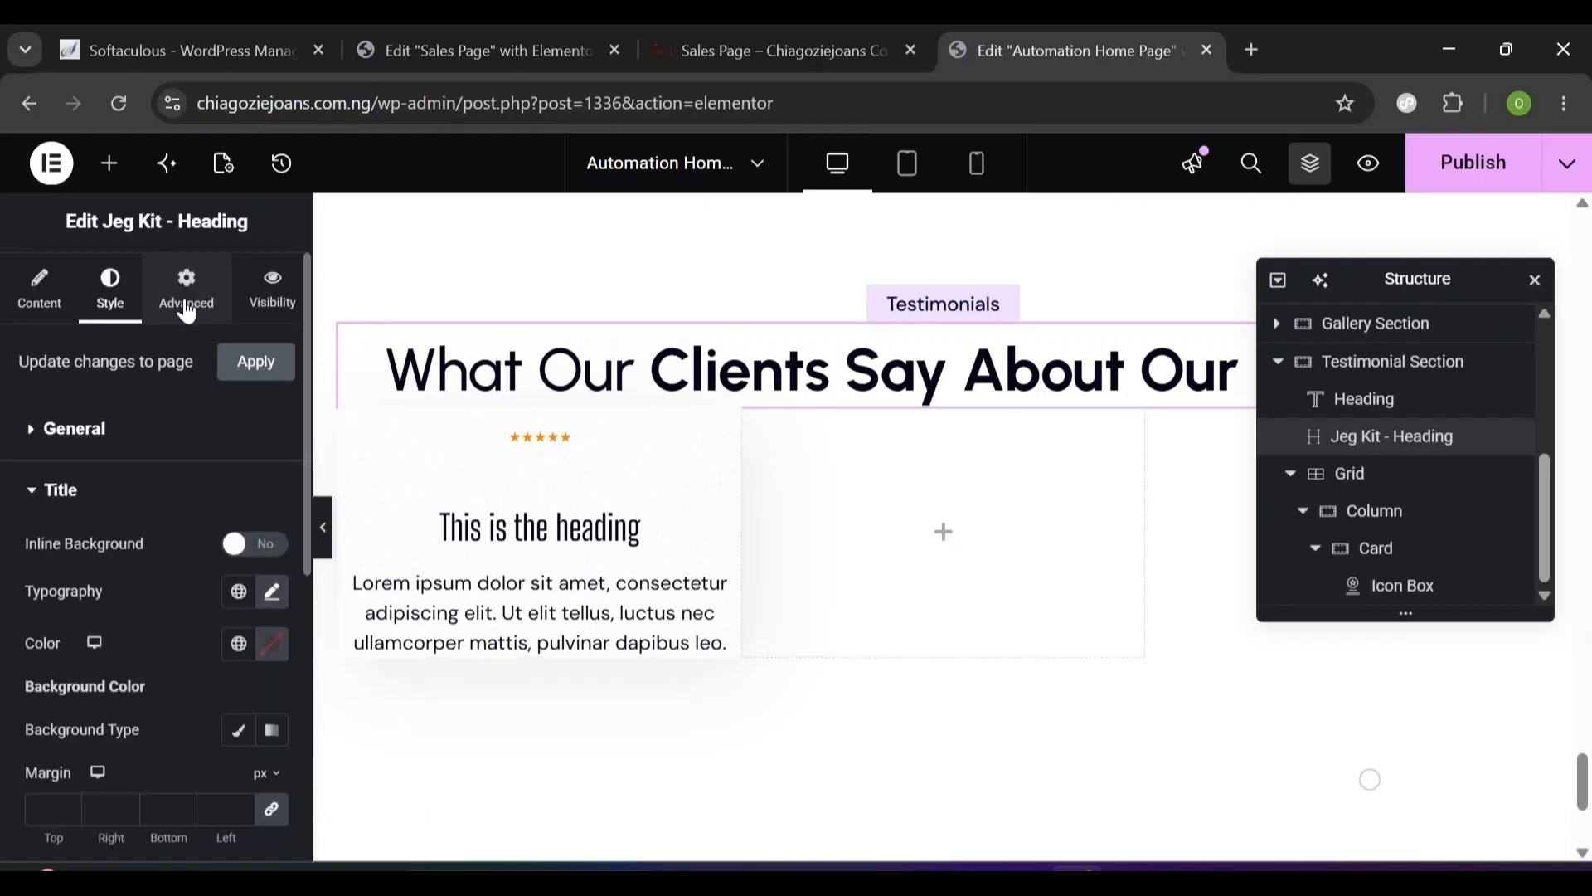
- Give the heading a 40 px bottom margin and the Testimonials label 20 px
{"action": "left_click", "coordinate": [187, 314]}
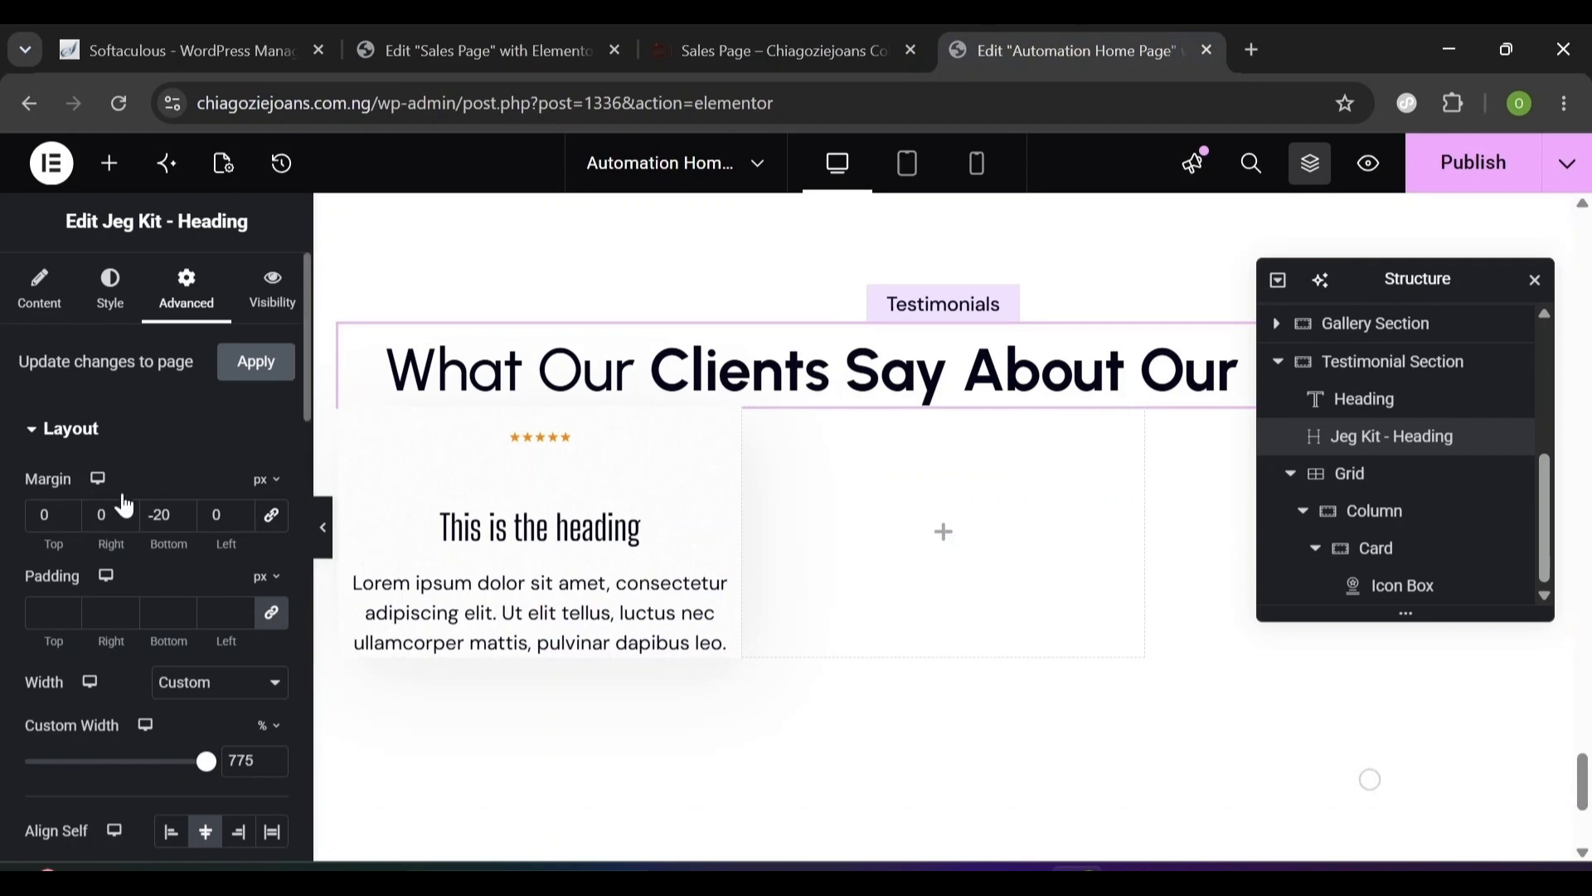
{"action": "double_click", "coordinate": [160, 515]}
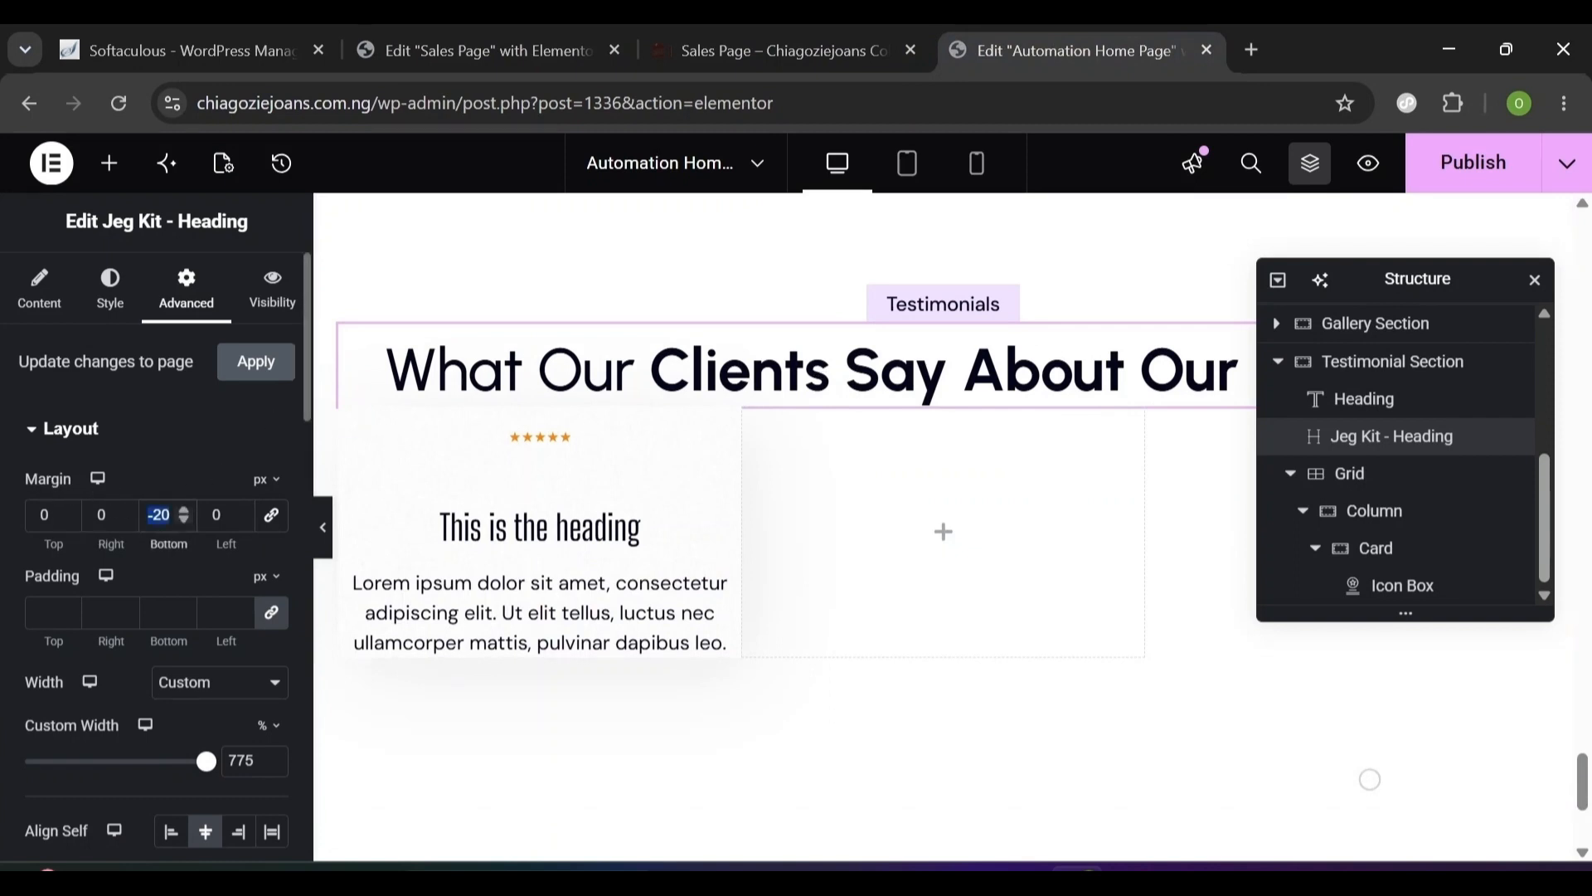
{"action": "type", "text": "40"}
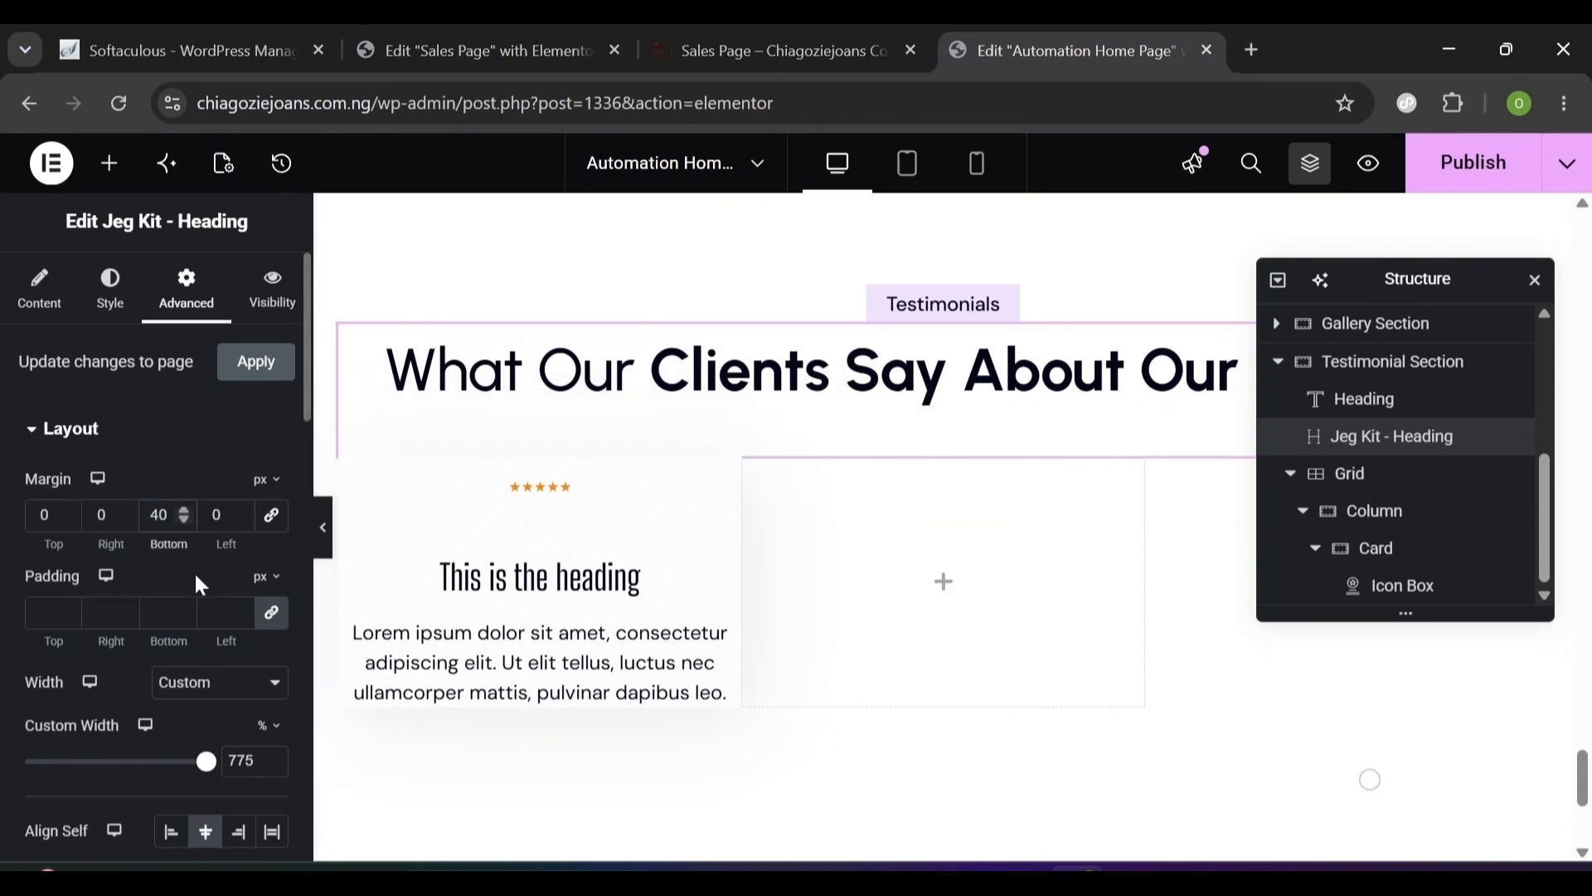
{"action": "left_click", "coordinate": [883, 407]}
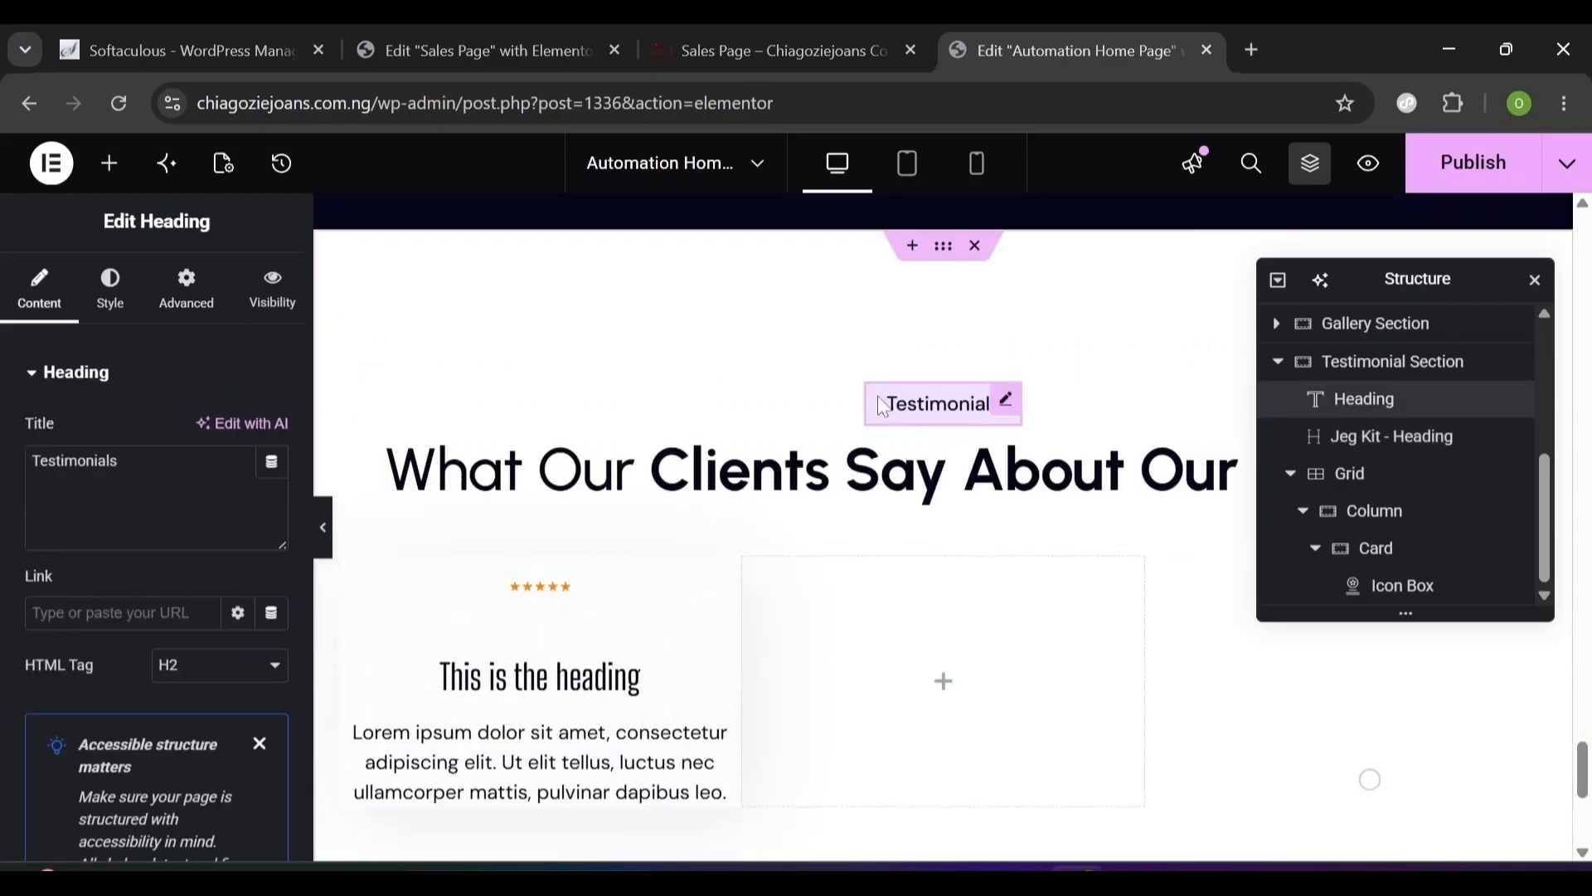
{"action": "left_click", "coordinate": [183, 303]}
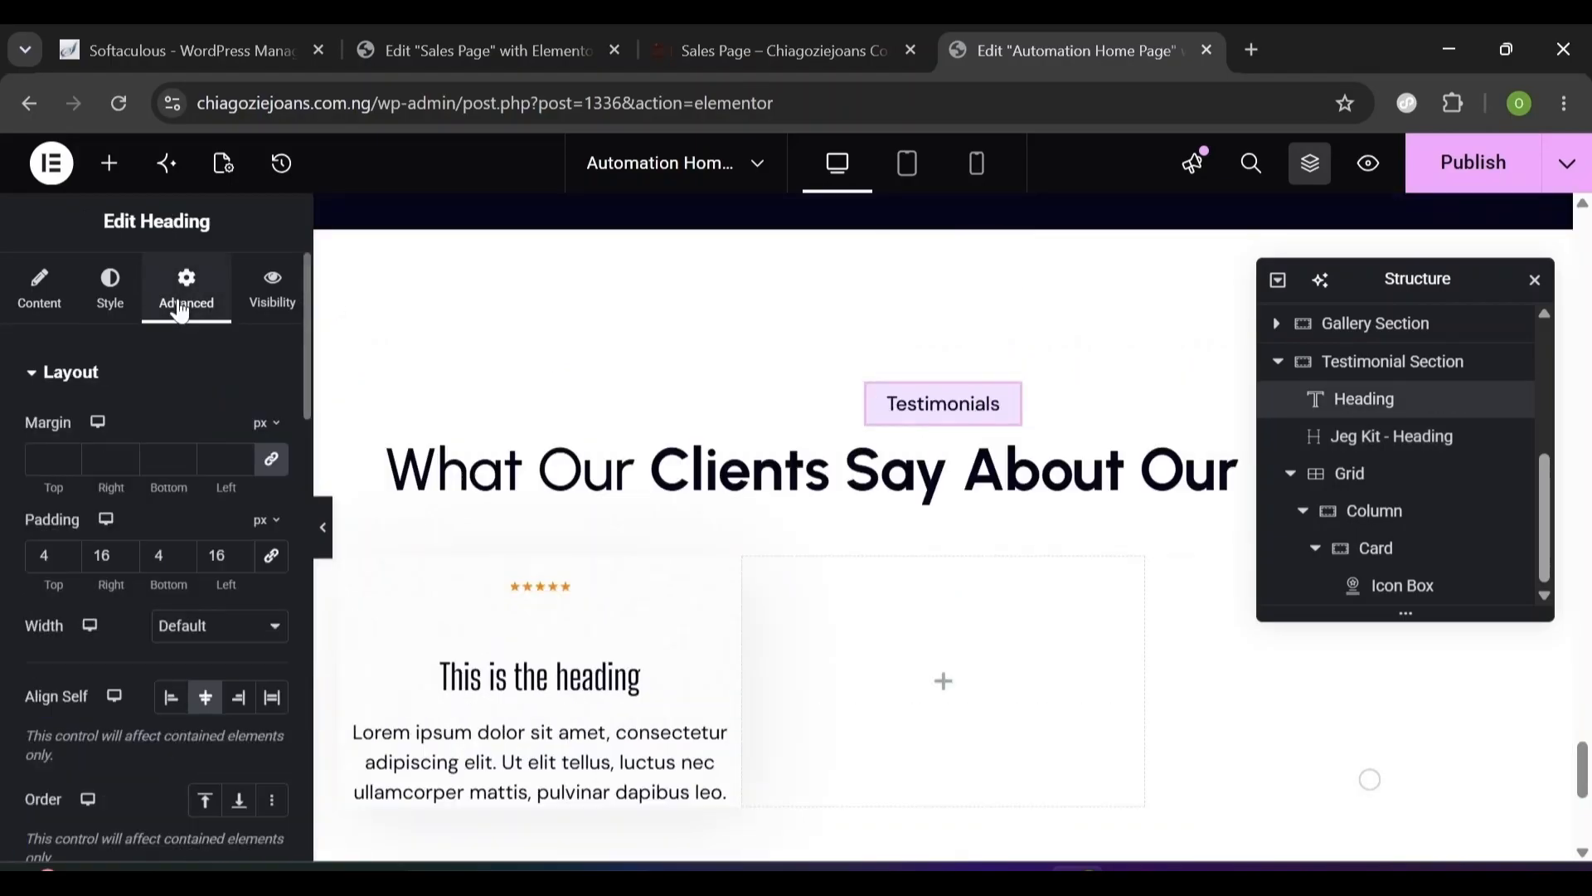
{"action": "left_click", "coordinate": [272, 459]}
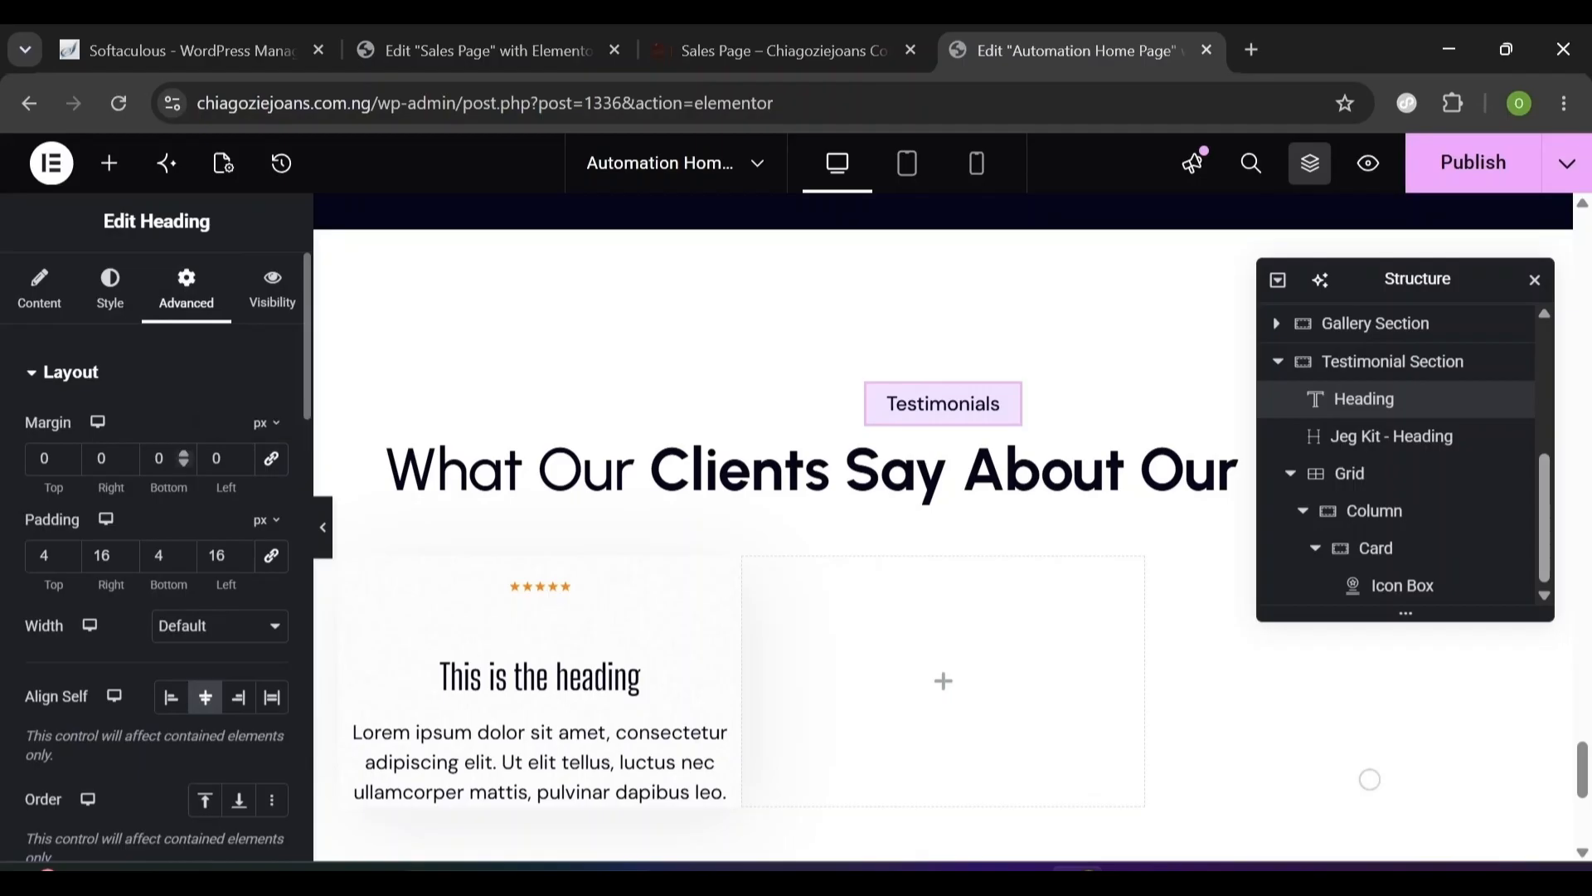
{"action": "double_click", "coordinate": [159, 459]}
- Set the Benefit With Working With Us heading's title font to Arial
{"action": "type", "text": "20"}
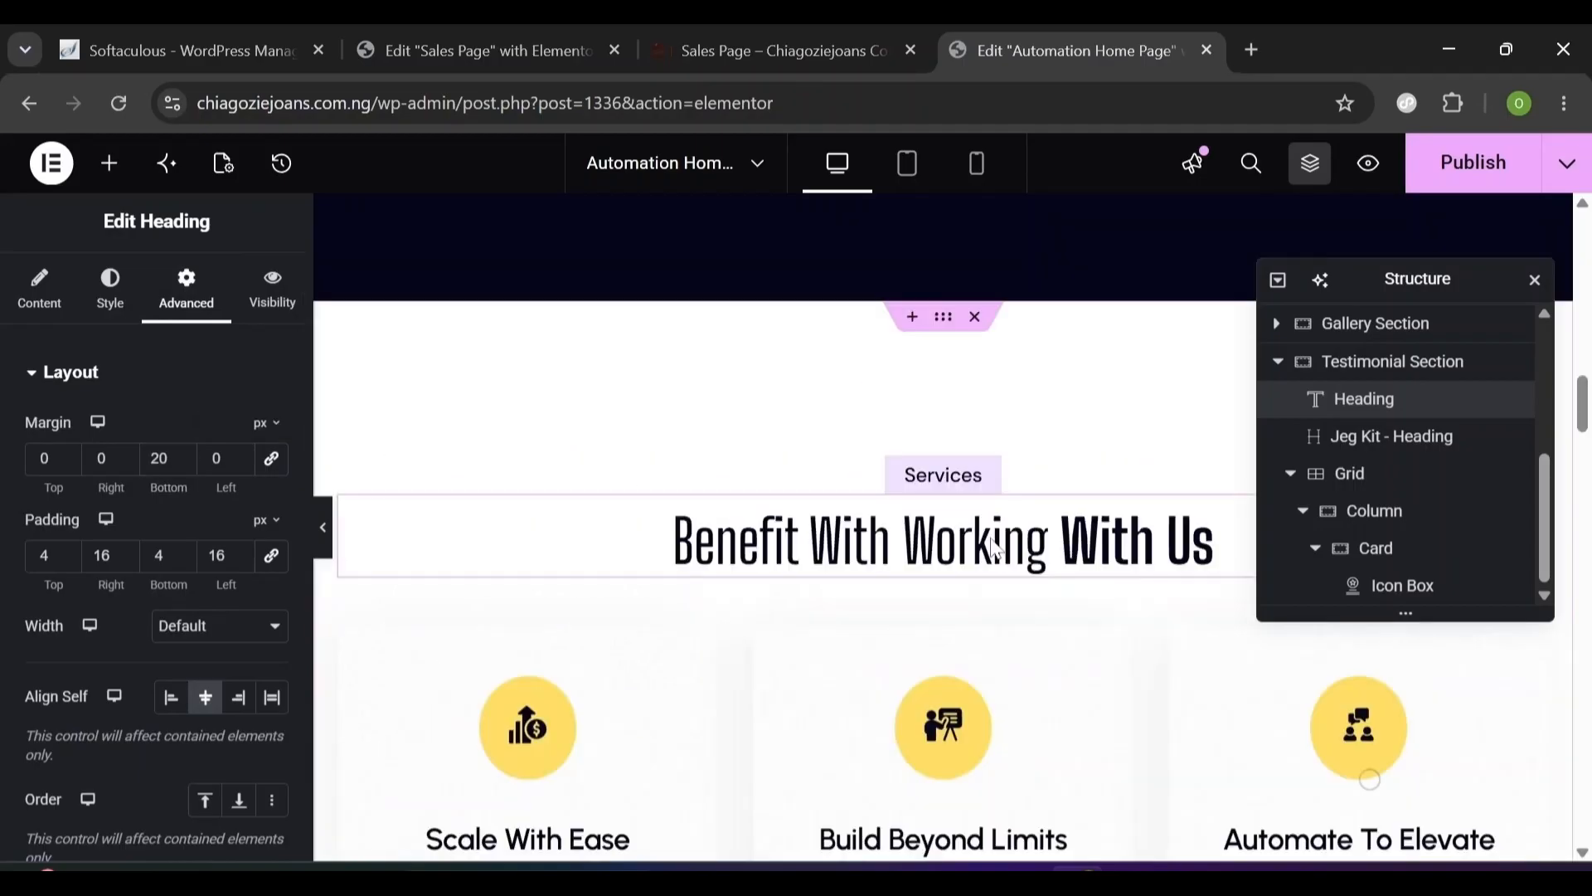
{"action": "left_click", "coordinate": [997, 549]}
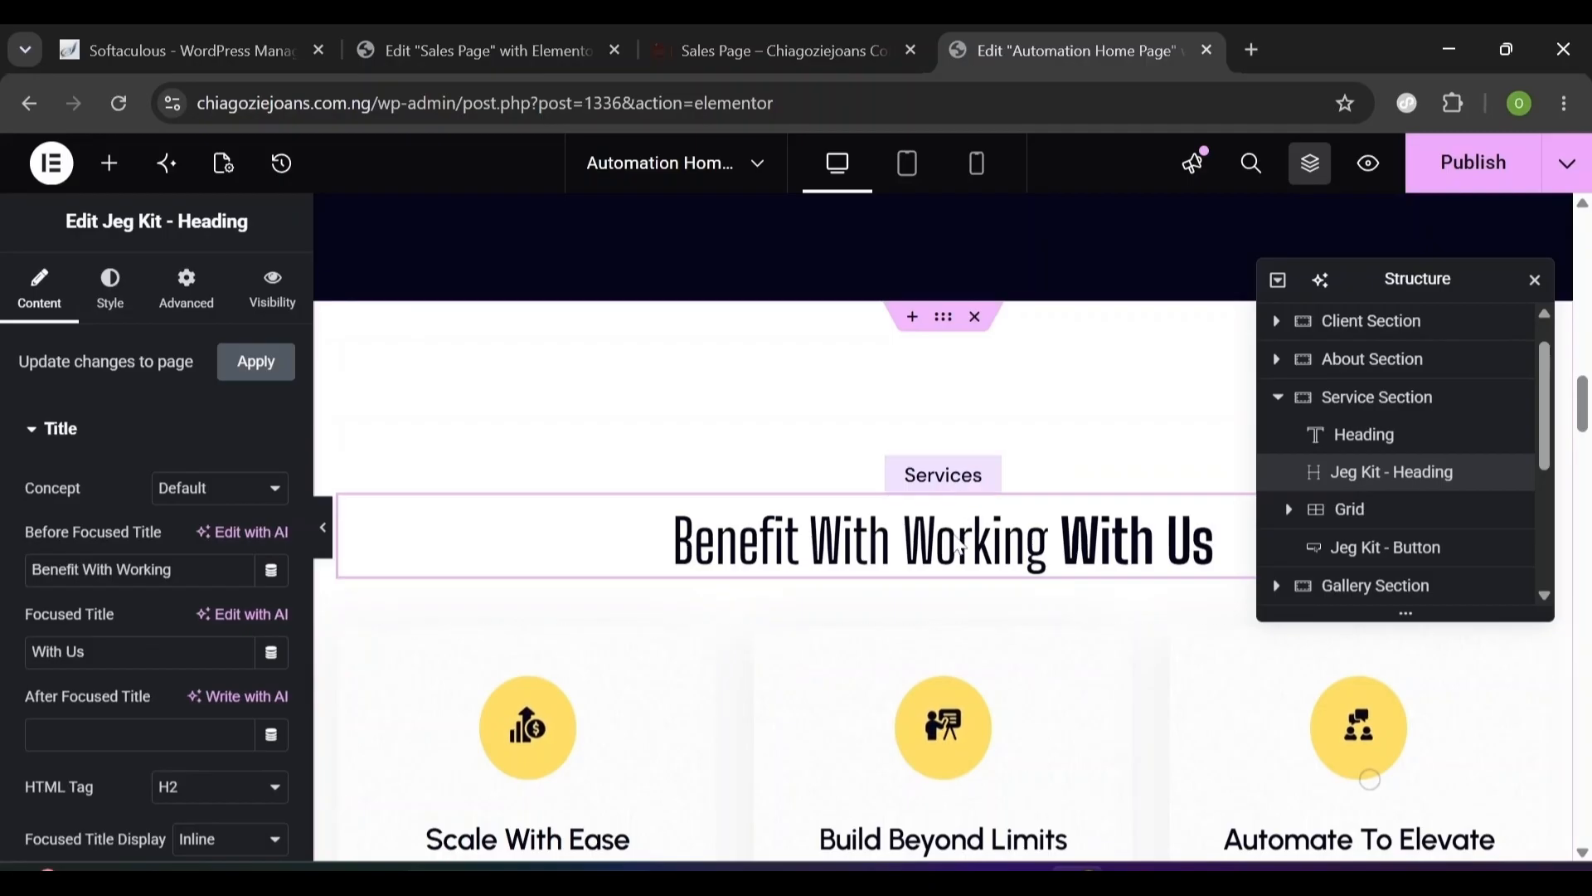
{"action": "left_click", "coordinate": [186, 292]}
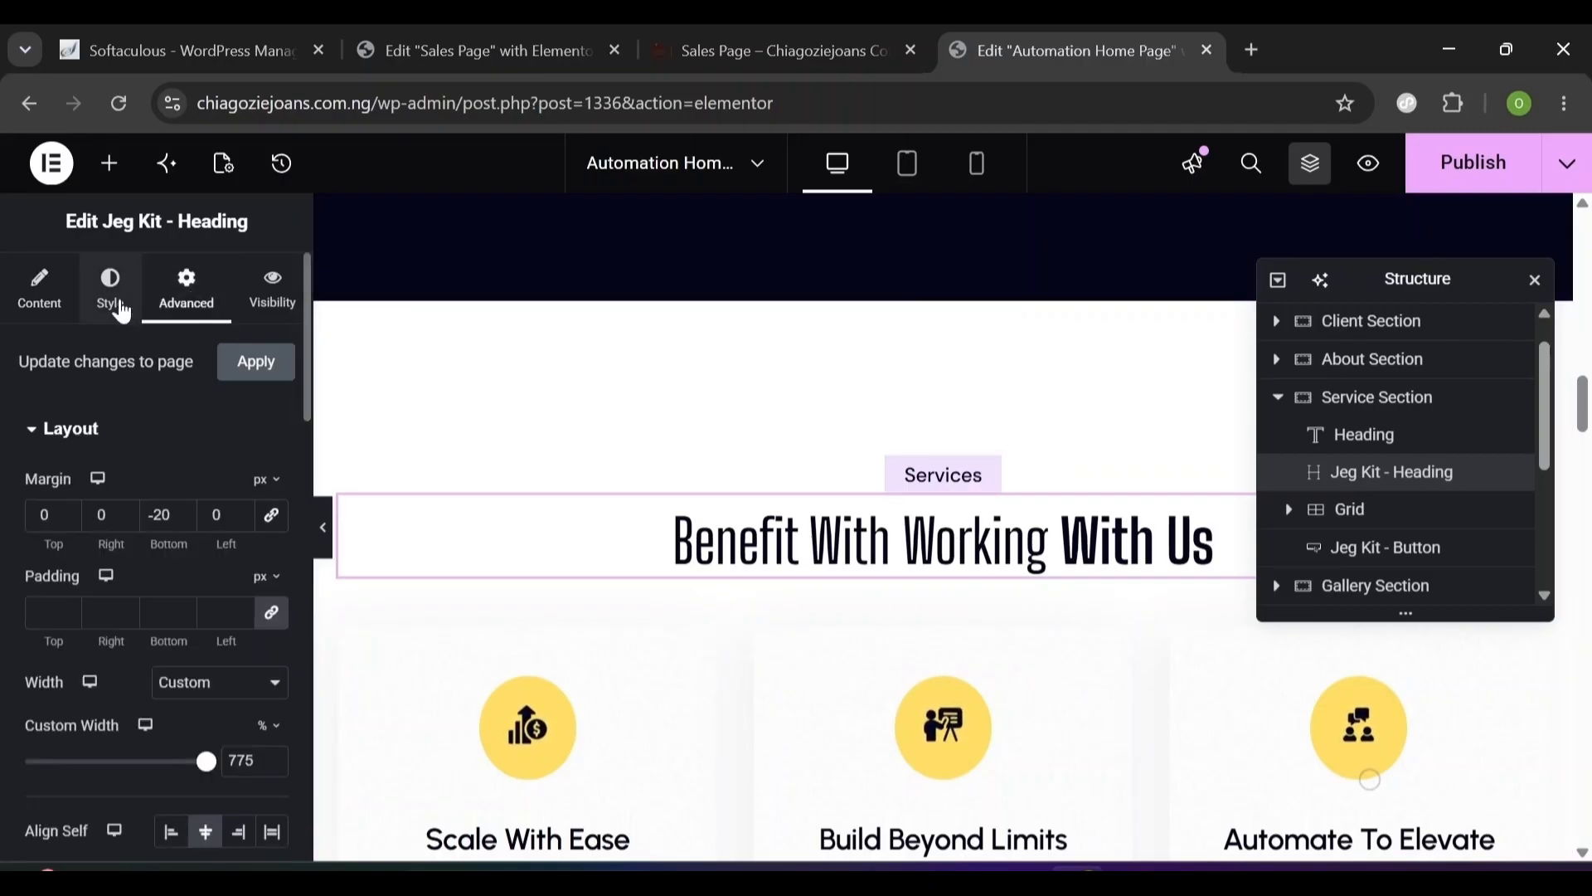
{"action": "left_click", "coordinate": [121, 311]}
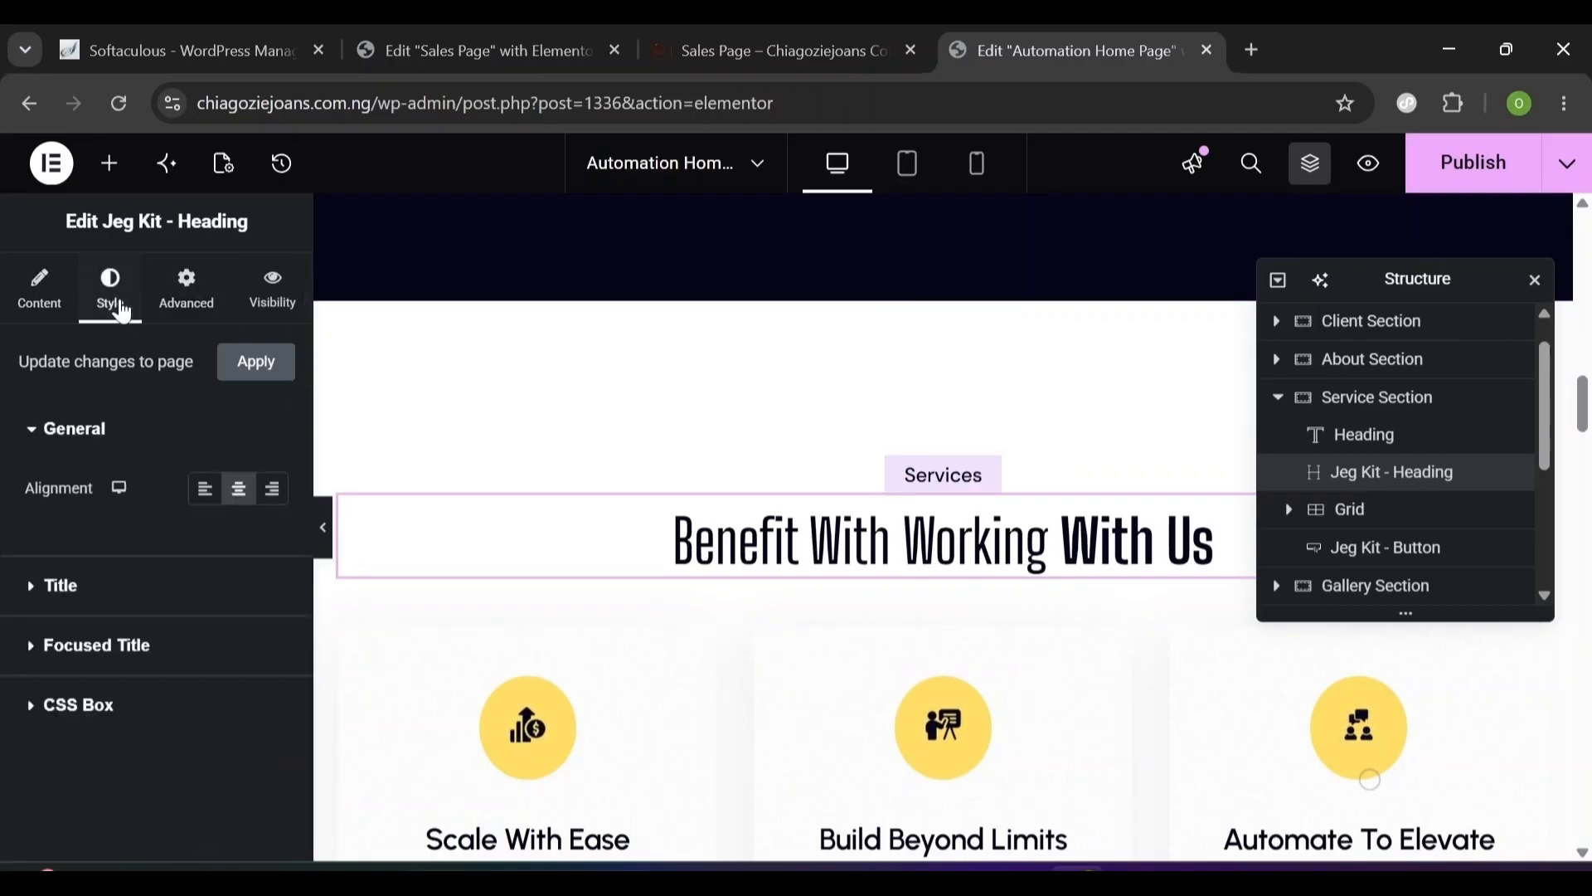
{"action": "left_click", "coordinate": [25, 586]}
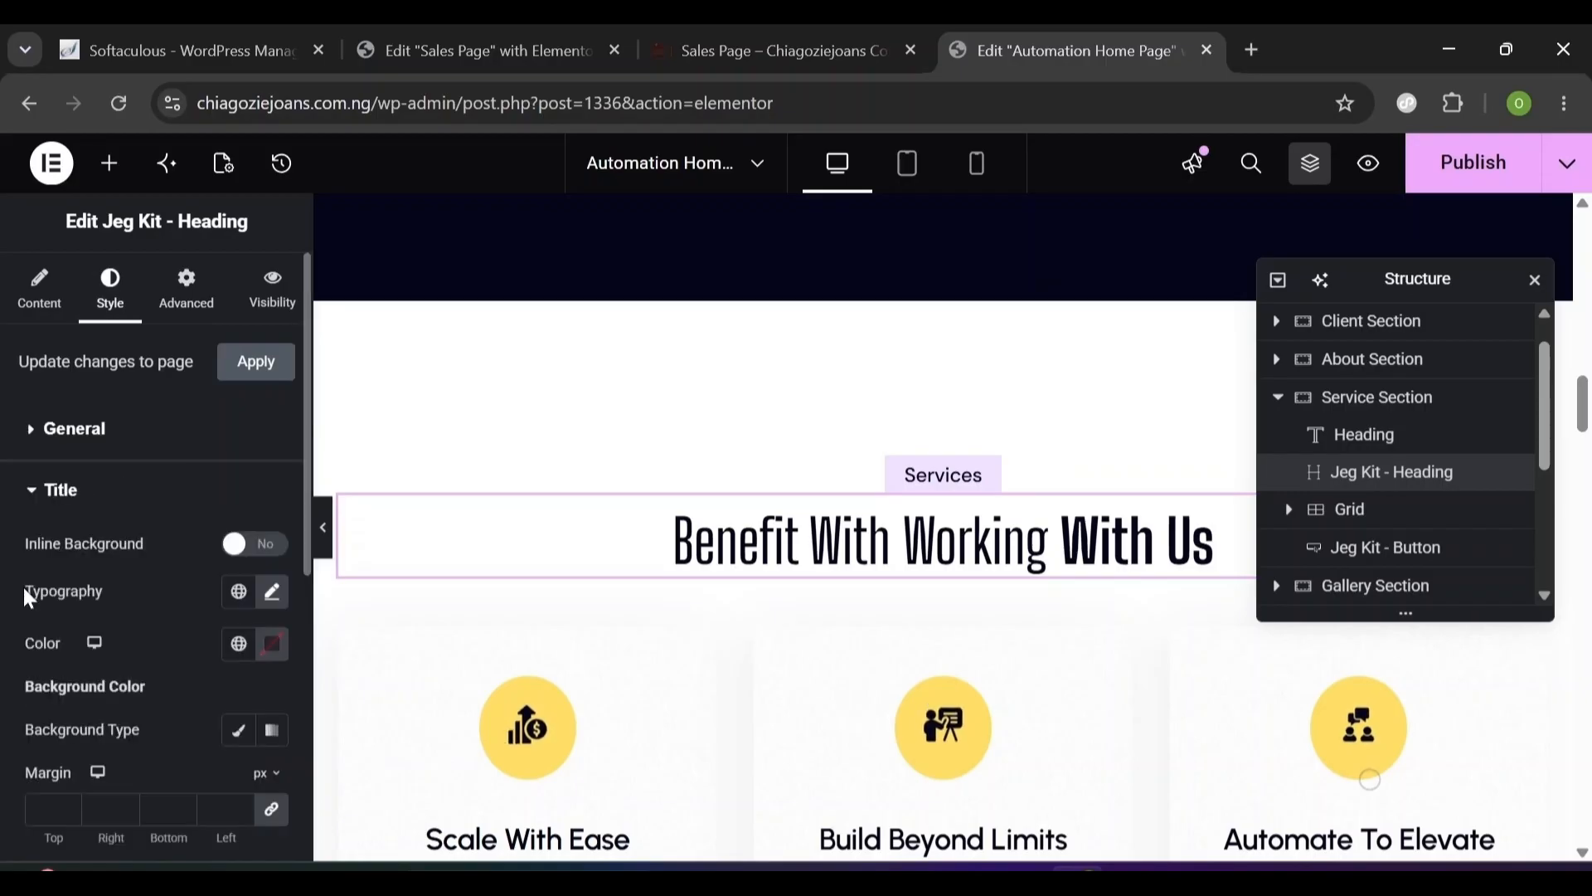
{"action": "left_click", "coordinate": [272, 592]}
{"action": "left_click", "coordinate": [211, 707]}
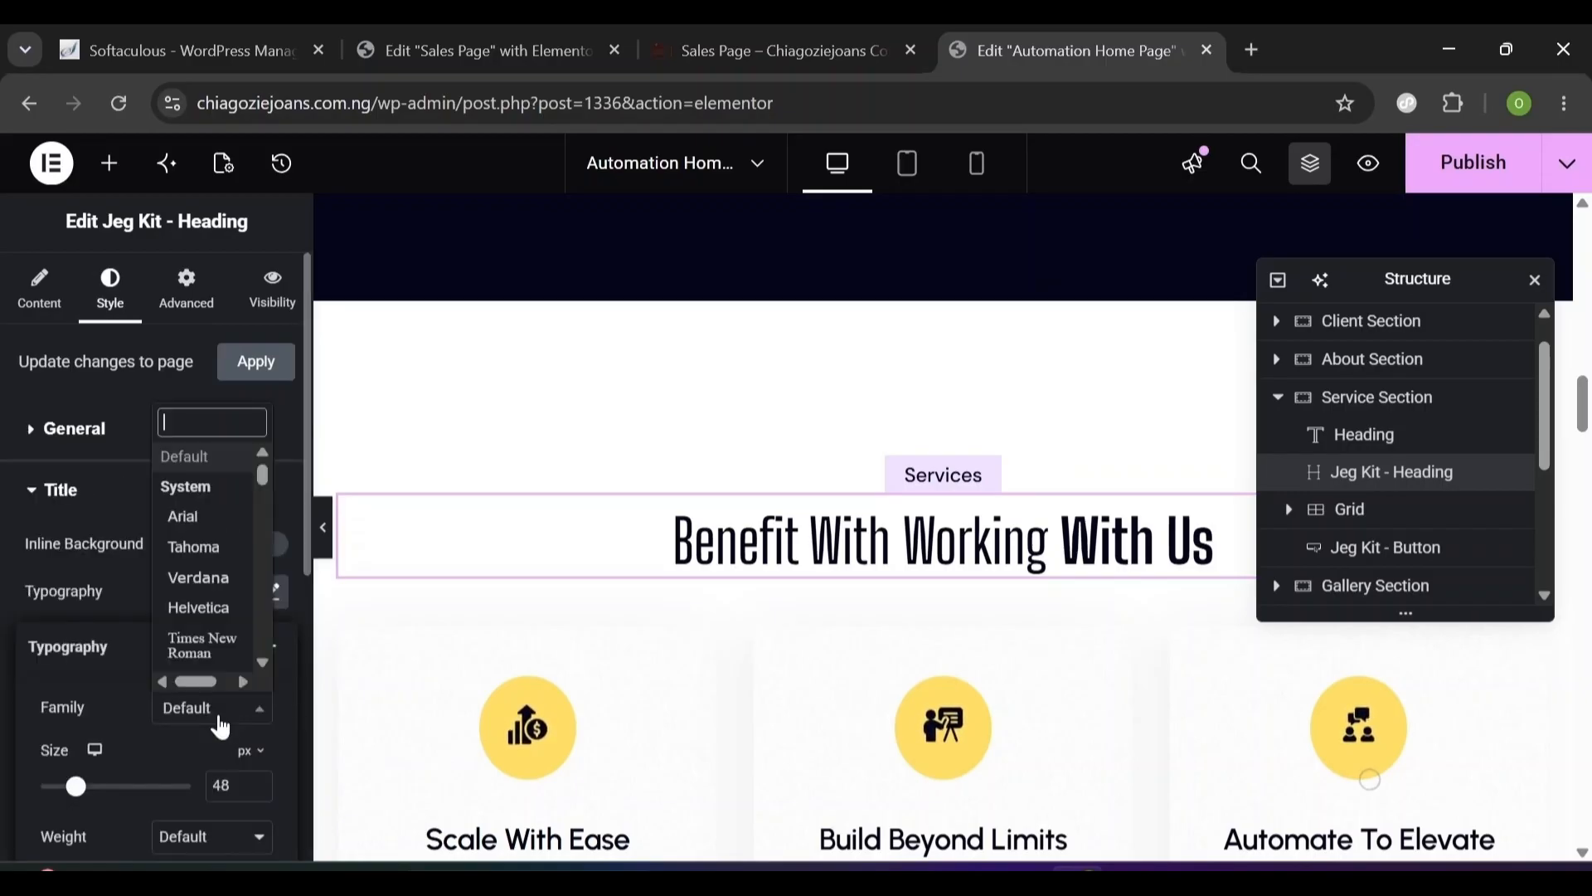
{"action": "left_click", "coordinate": [237, 497]}
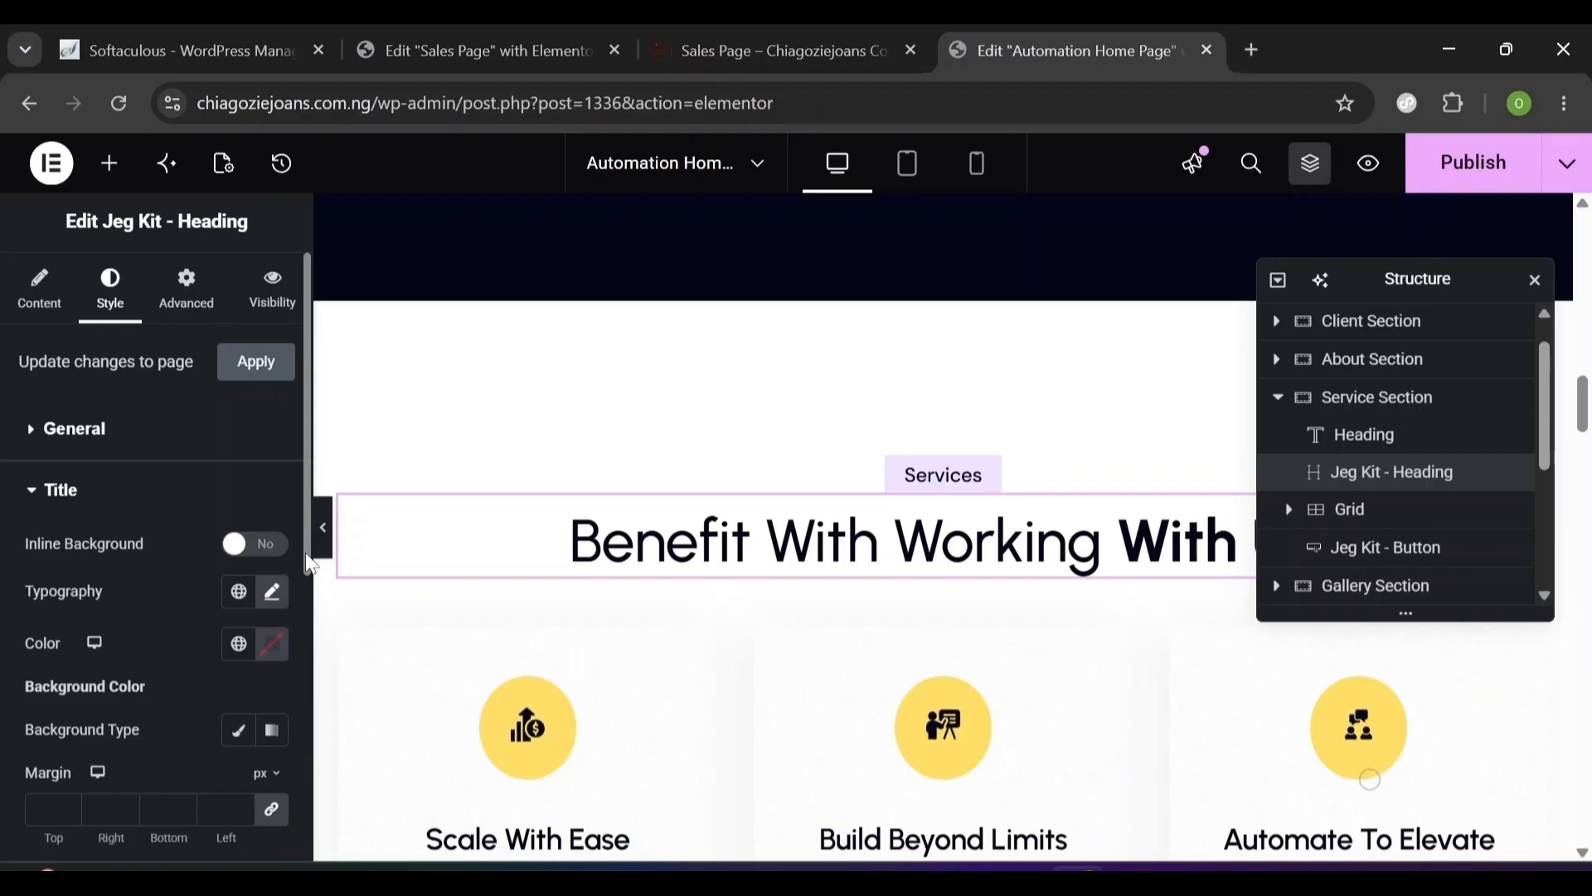
- Give the focused title Urbanist, size 48, 1.2em line height and 0.2 letter spacing
{"action": "scroll", "coordinate": [305, 551], "scroll_direction": "down", "scroll_amount": 3}
{"action": "left_click_drag", "start_coordinate": [325, 797], "coordinate": [309, 843]}
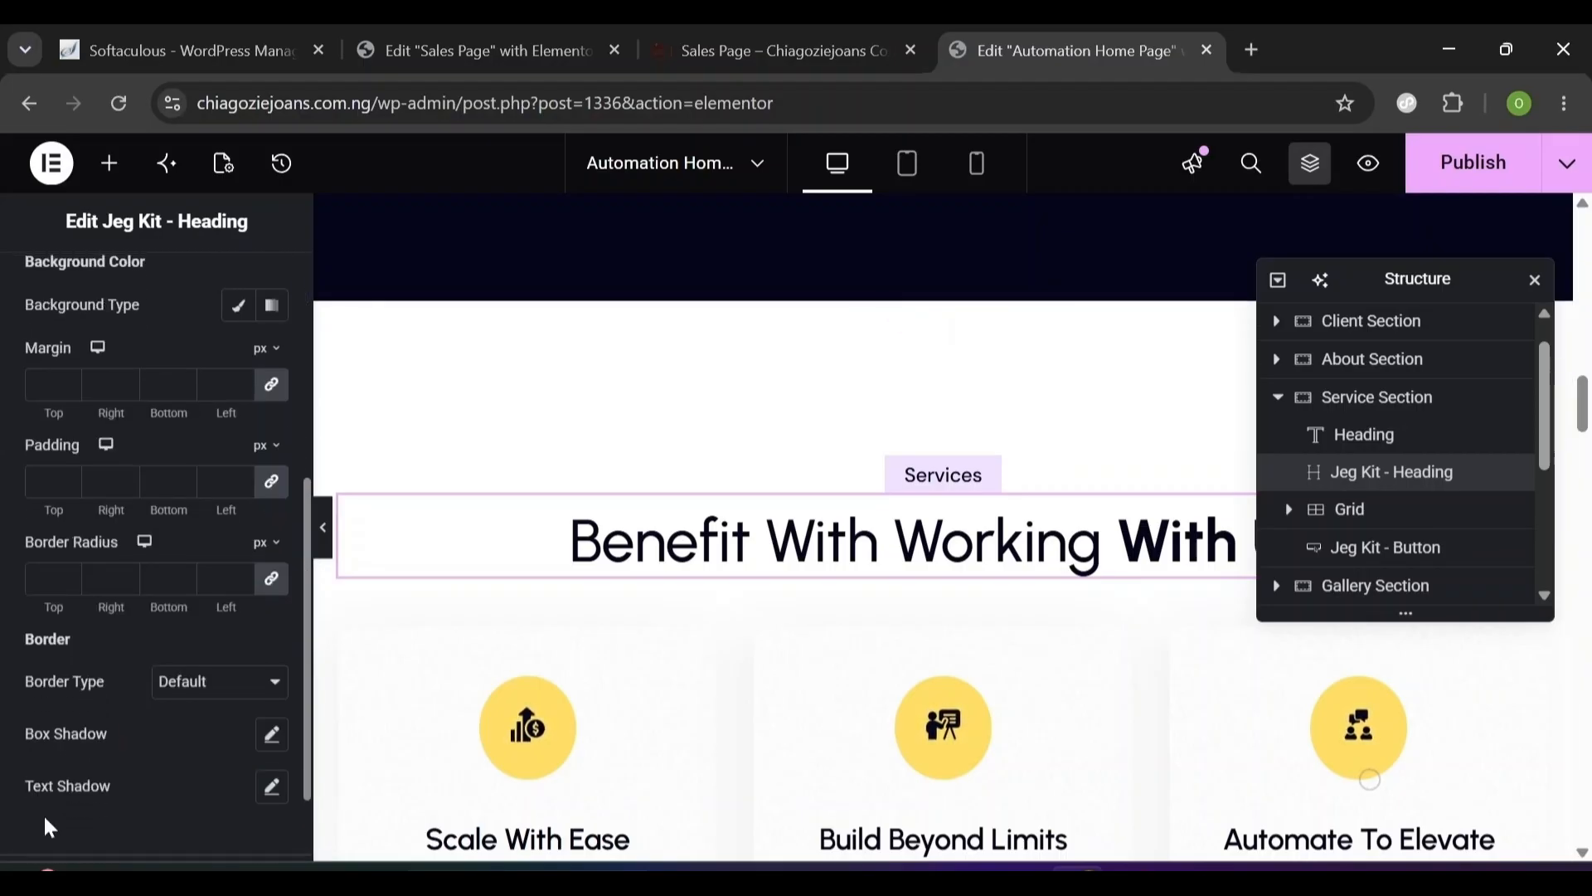
{"action": "left_click", "coordinate": [47, 776]}
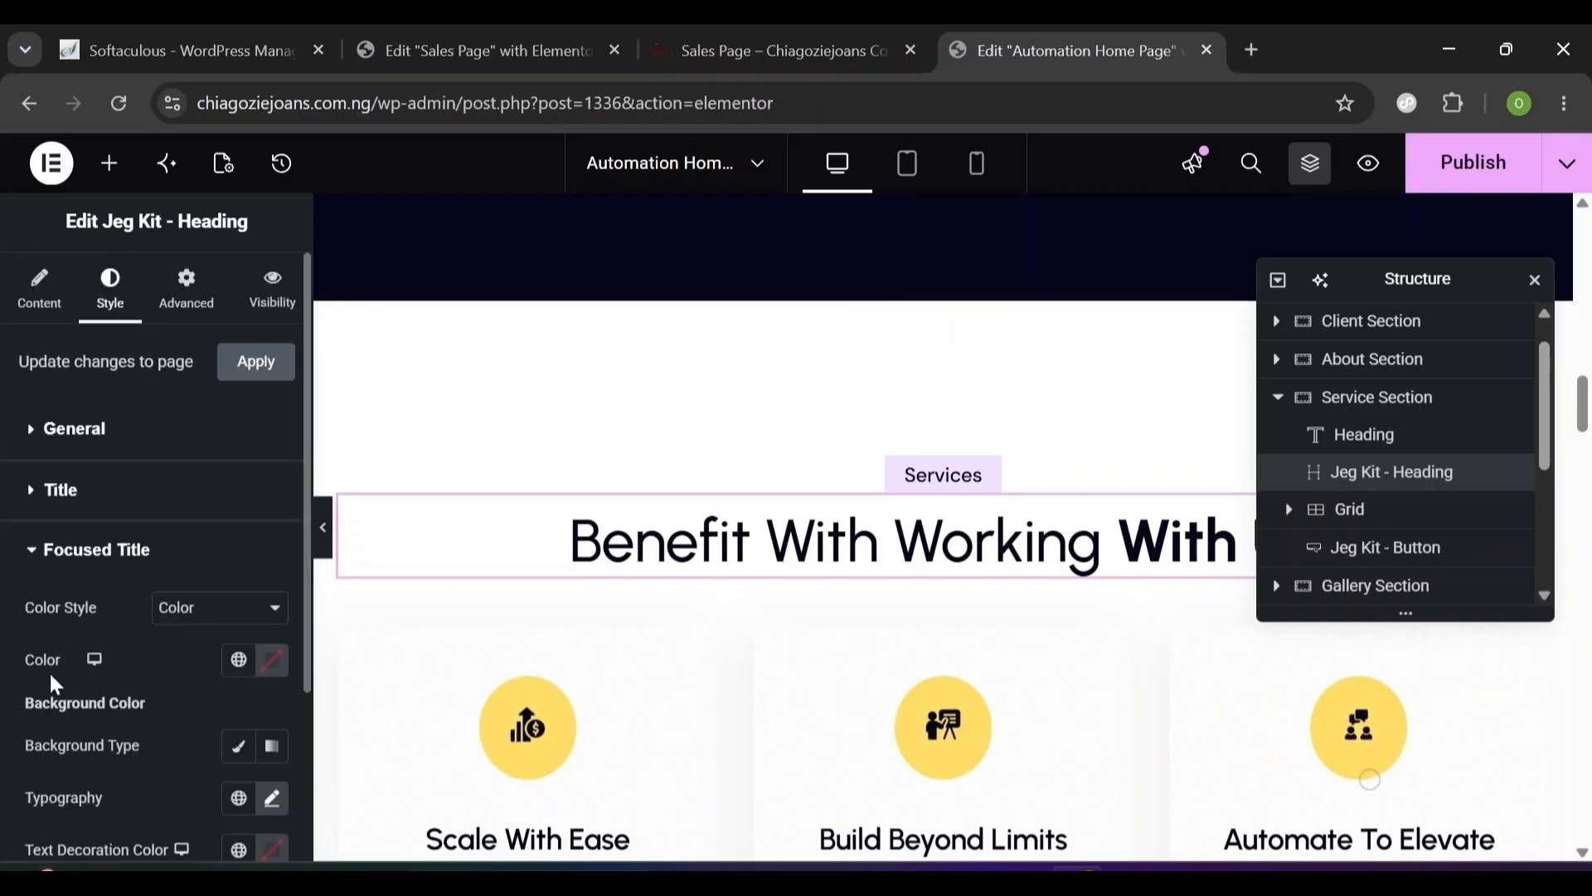
{"action": "left_click", "coordinate": [272, 799]}
{"action": "scroll", "coordinate": [201, 841], "scroll_direction": "down", "scroll_amount": 6}
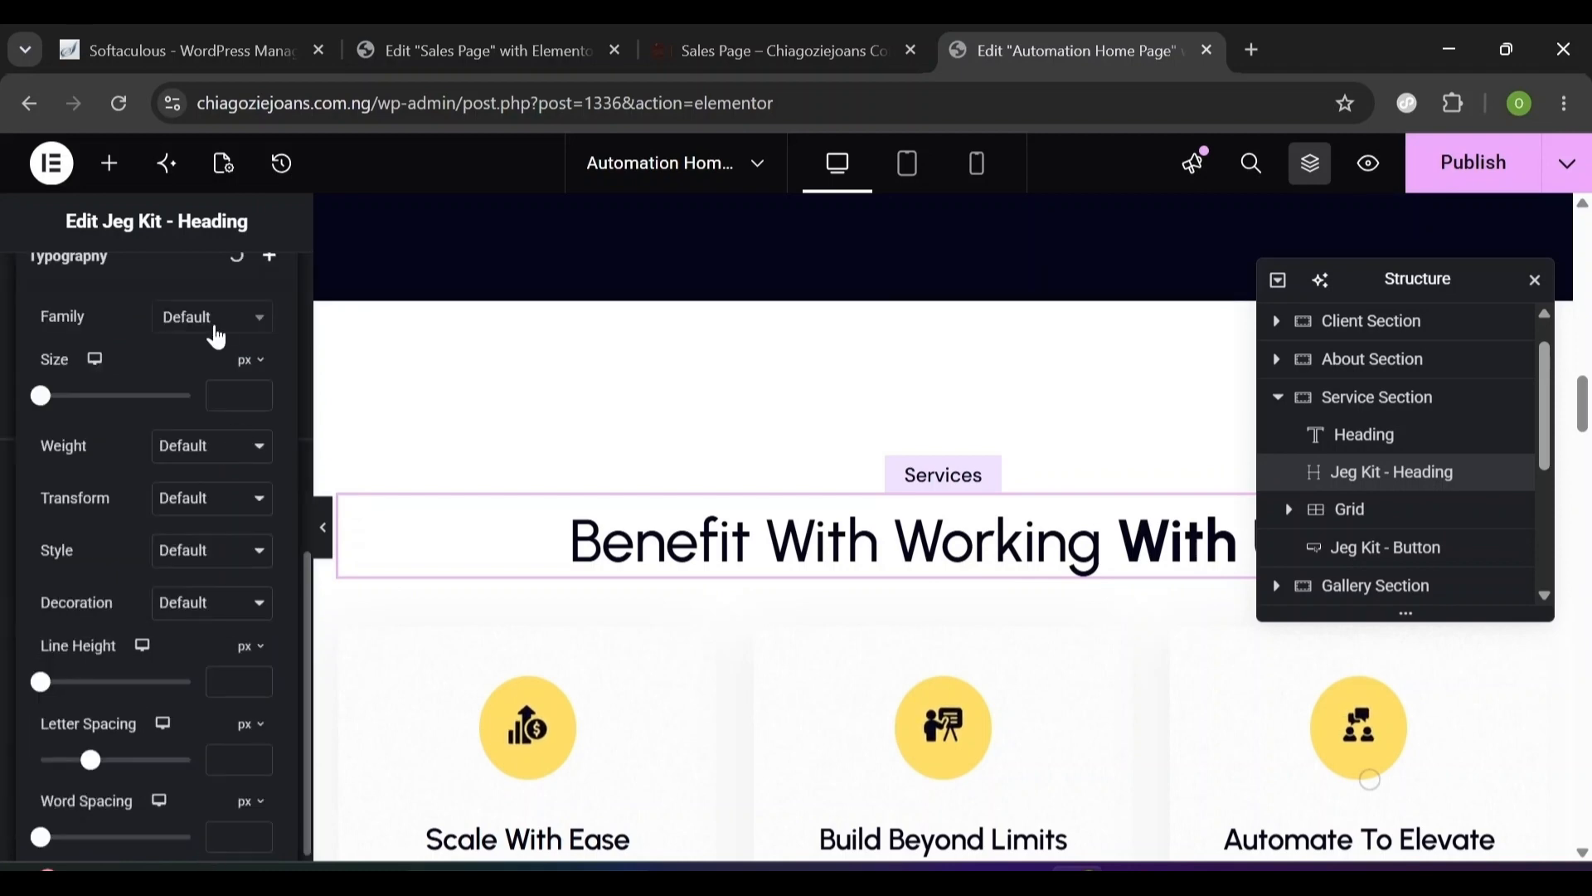
{"action": "left_click", "coordinate": [217, 326]}
{"action": "type", "text": "48"}
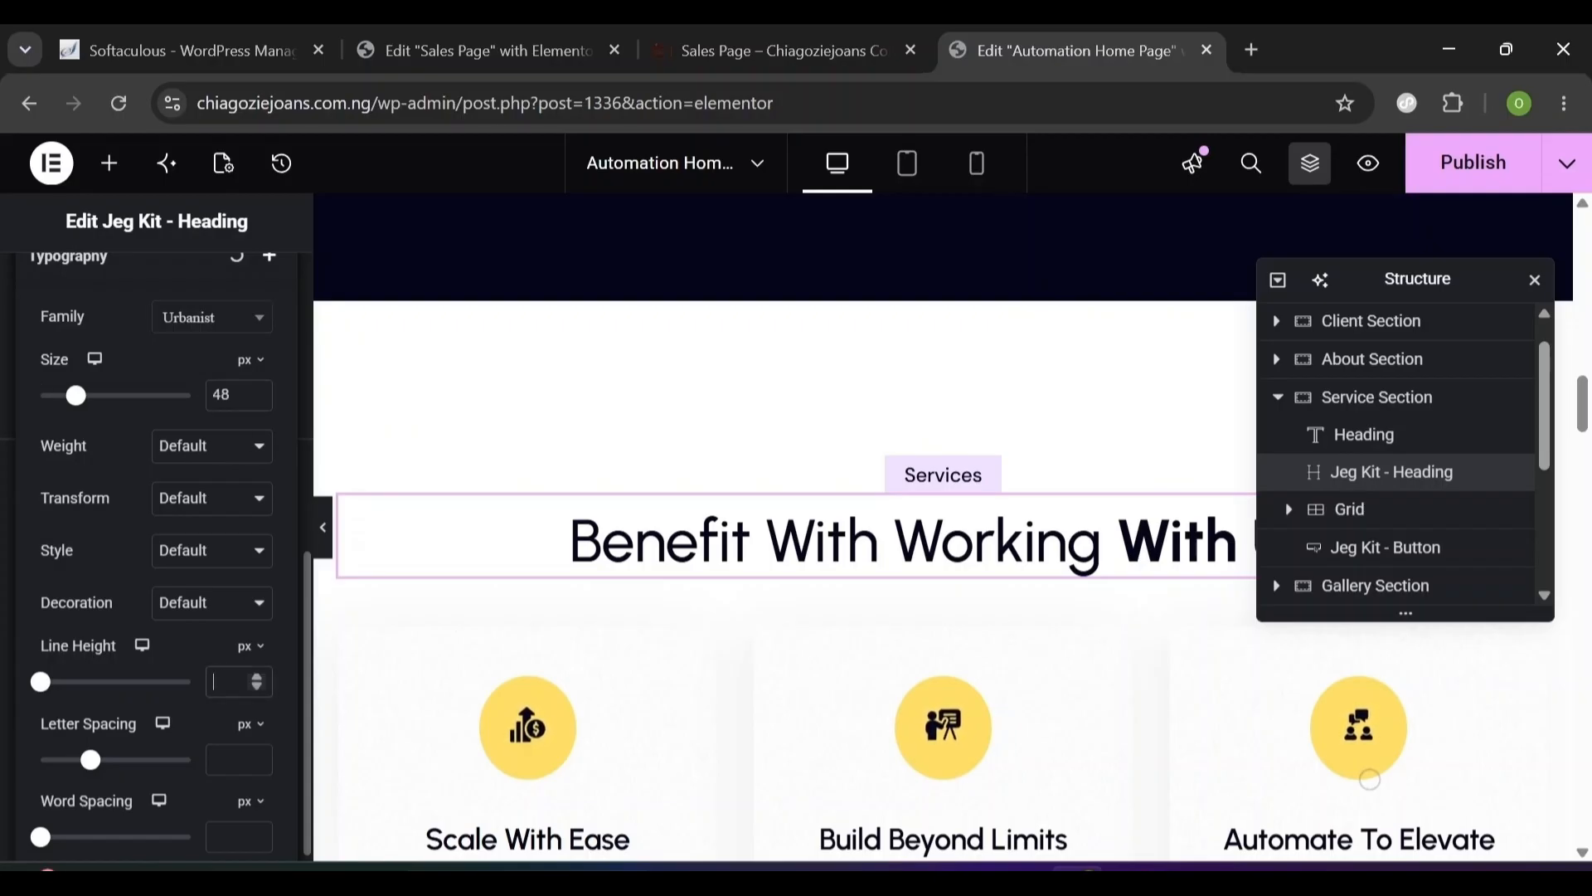
{"action": "type", "text": "1.2em"}
{"action": "key", "text": "Tab"}
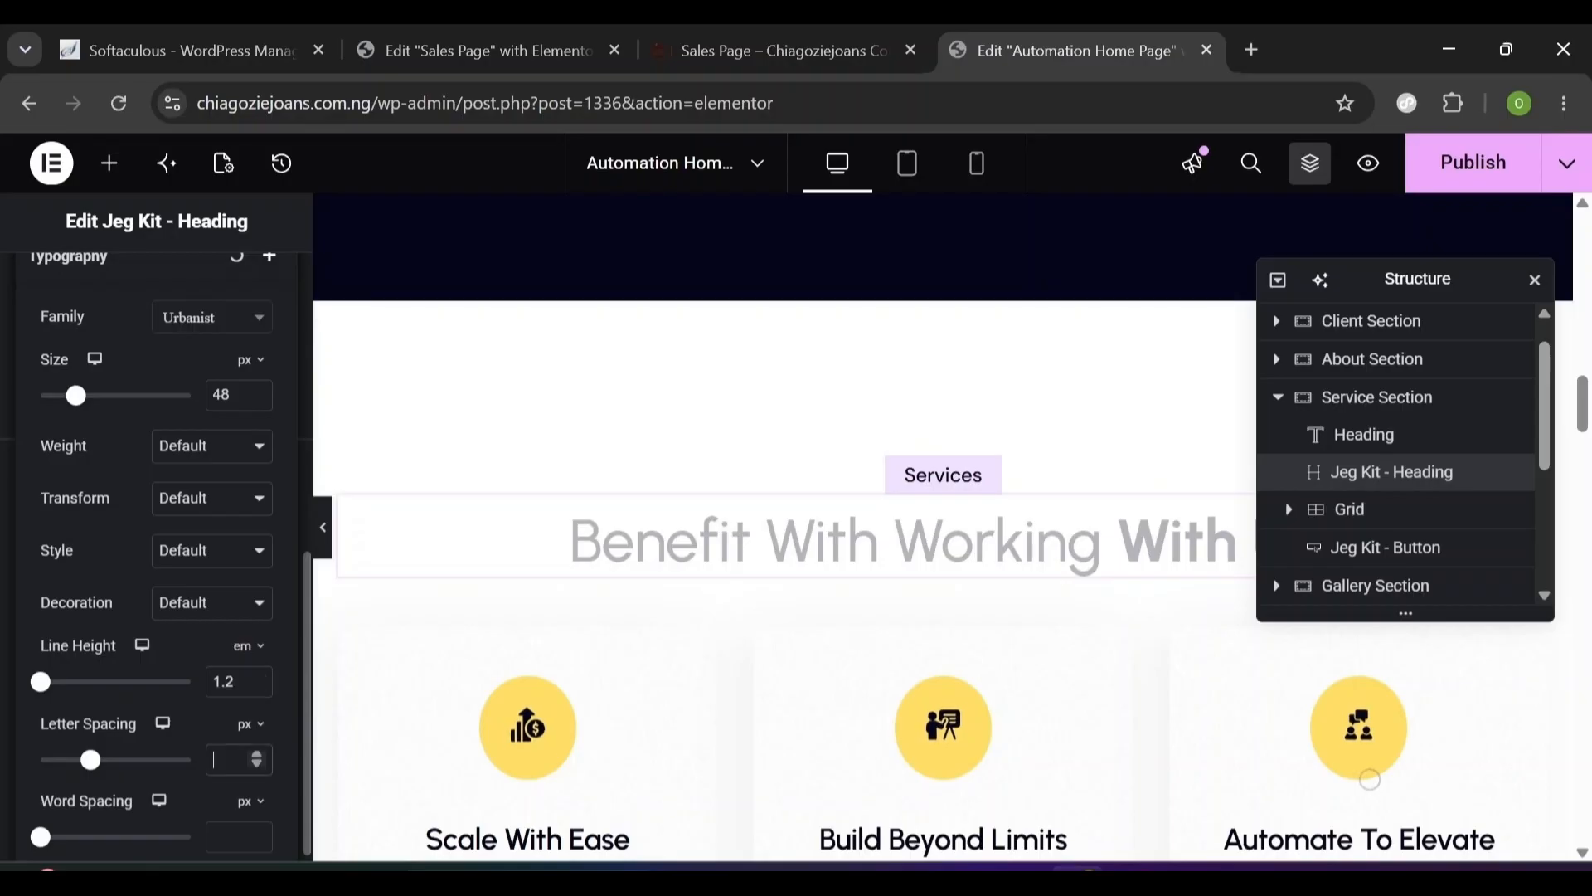
{"action": "type", "text": "0"}
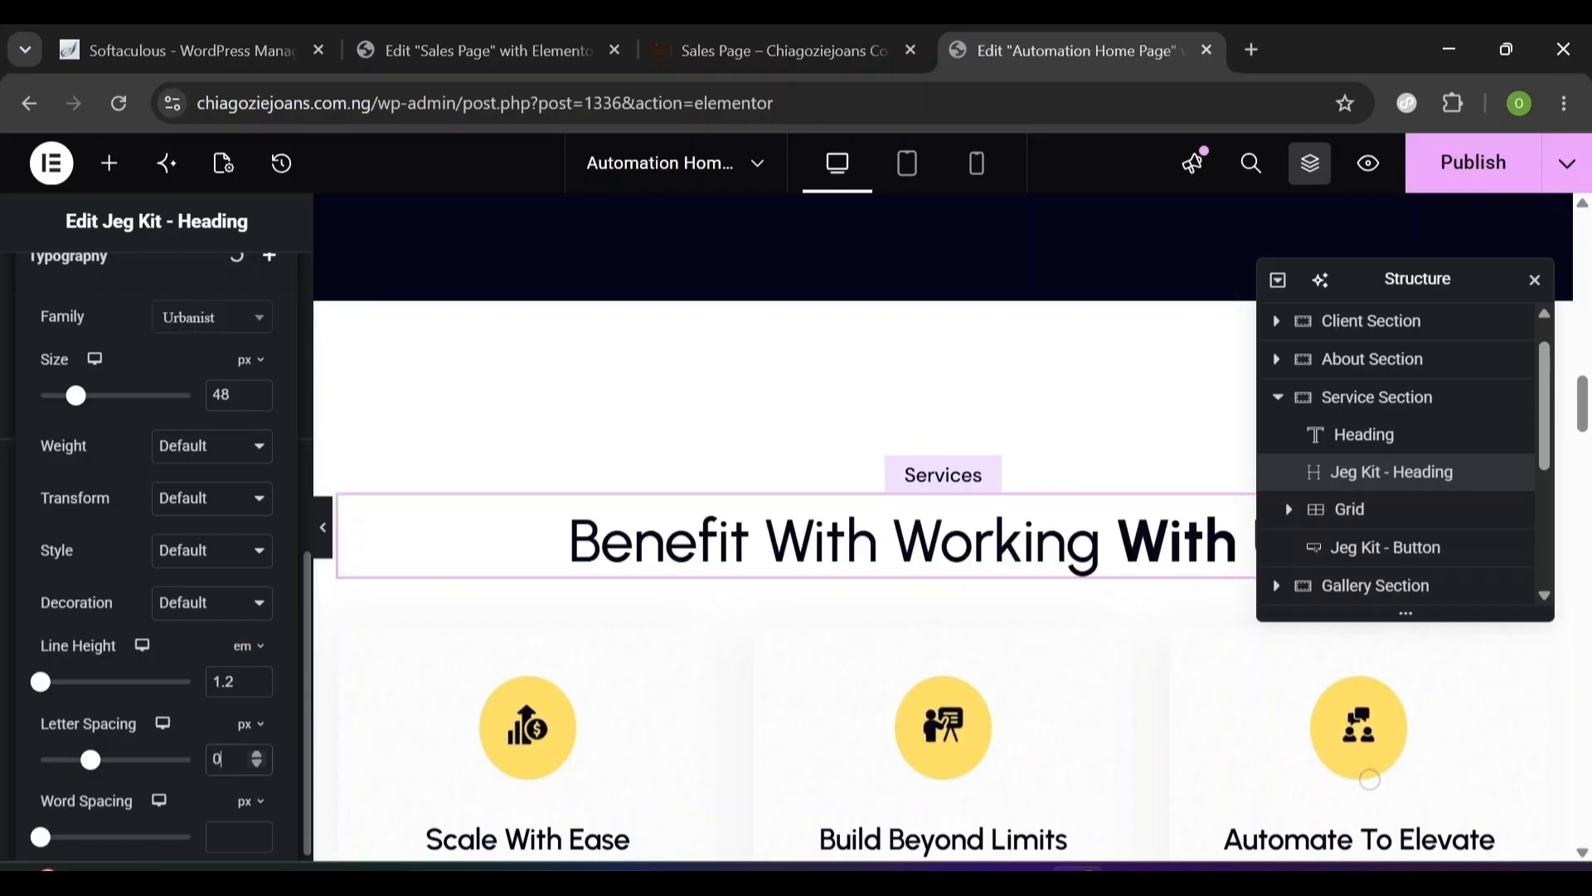
{"action": "type", "text": ".2"}
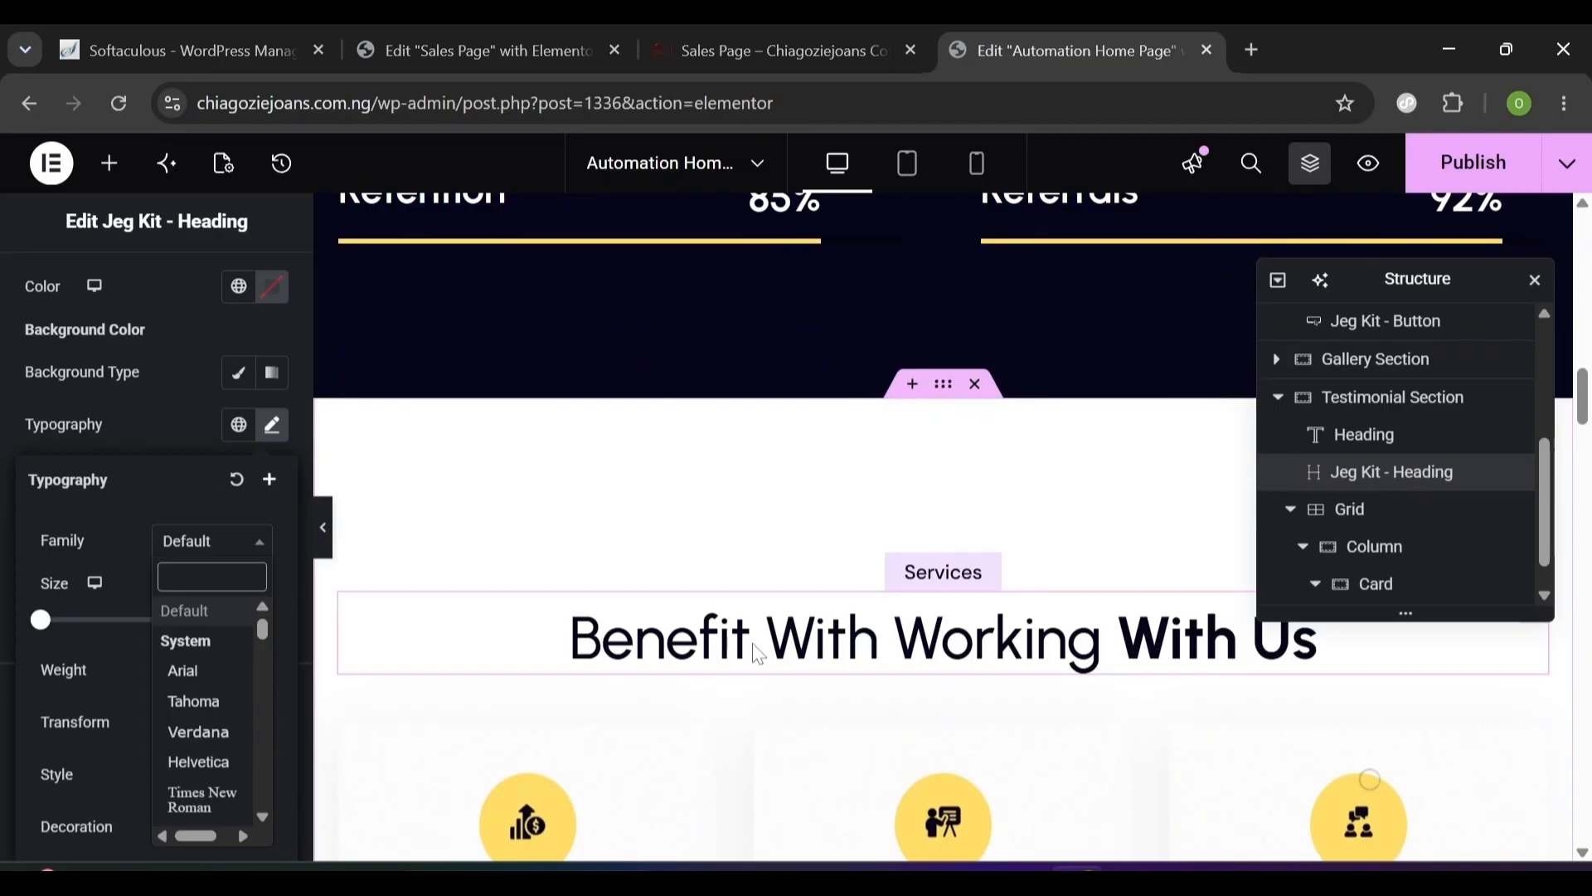
- Copy the Services heading along with its style
{"action": "right_click", "coordinate": [754, 652]}
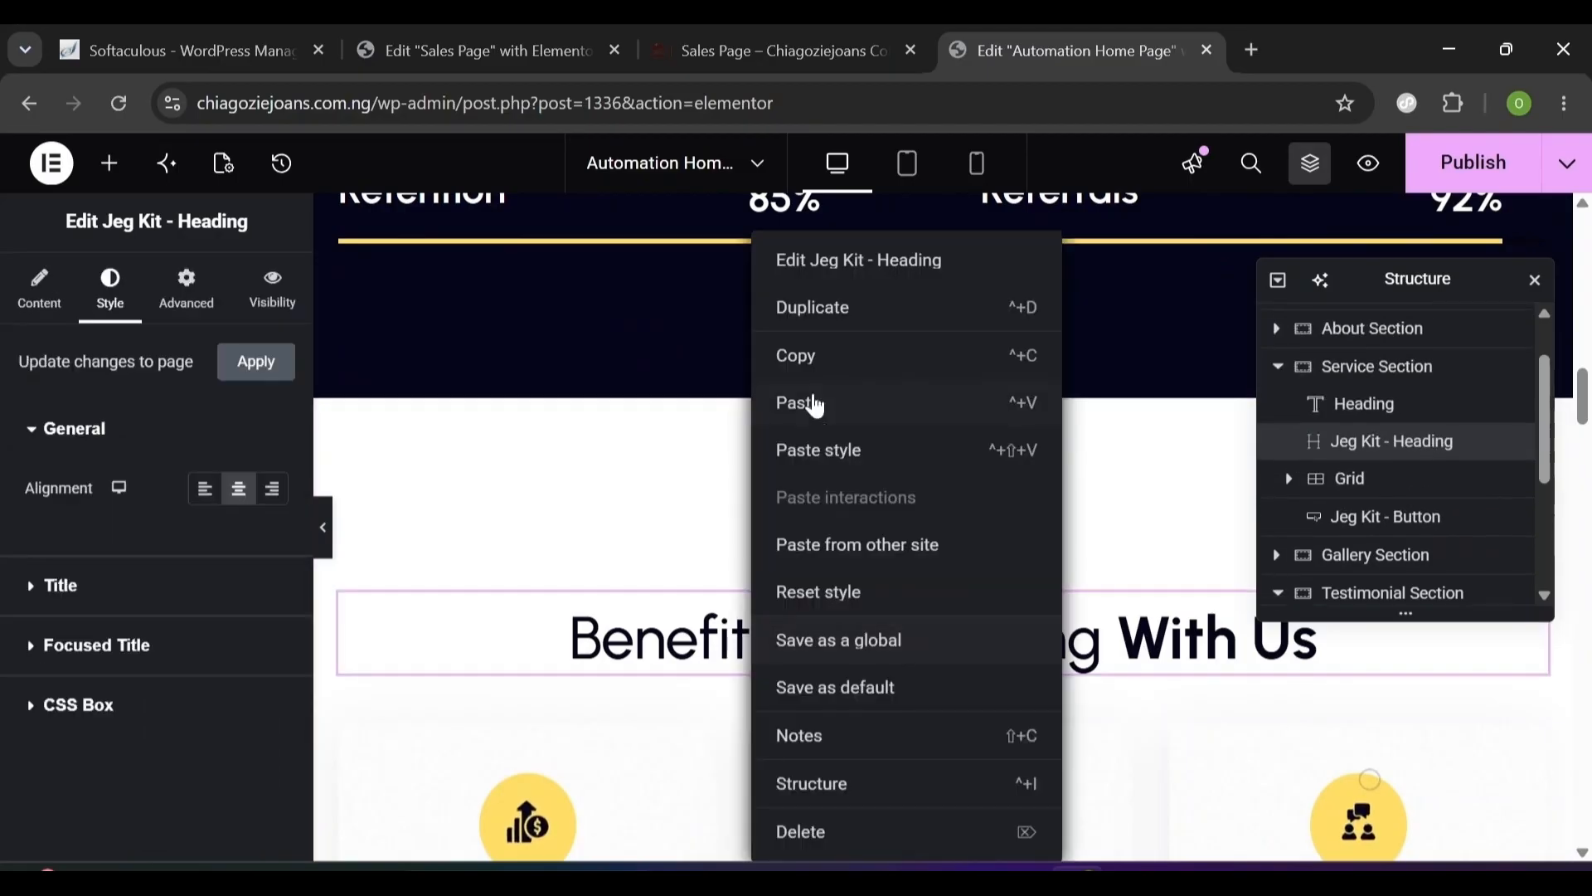
{"action": "left_click", "coordinate": [832, 359]}
{"action": "scroll", "coordinate": [838, 362], "scroll_direction": "down", "scroll_amount": 9}
{"action": "scroll", "coordinate": [930, 431], "scroll_direction": "down", "scroll_amount": 15}
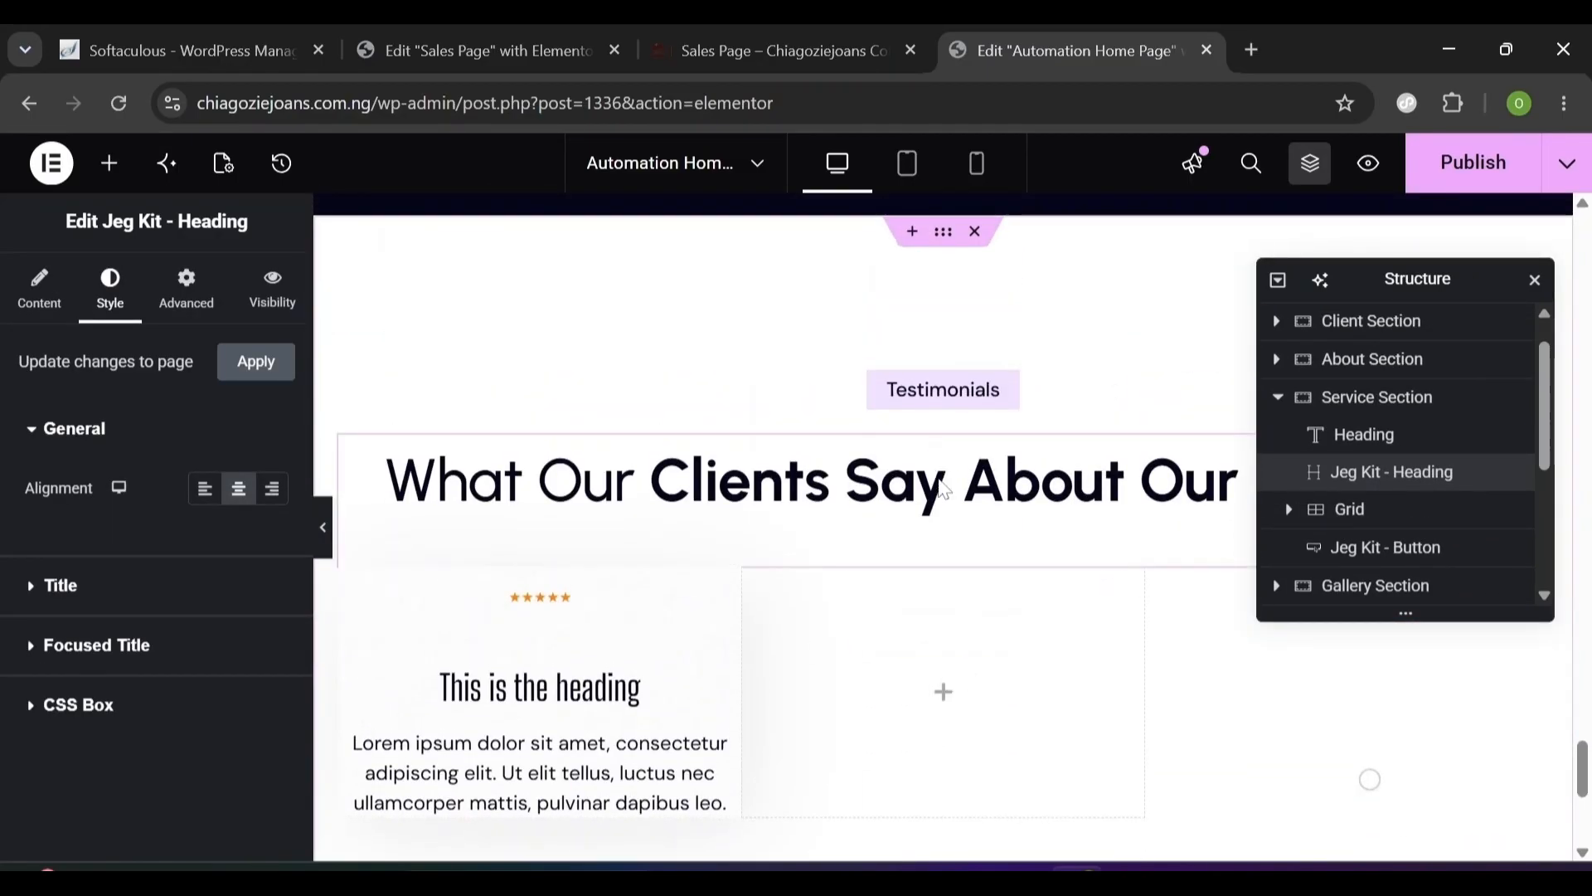
- Paste the copied style onto the What Our Clients Say heading
{"action": "left_click", "coordinate": [933, 454]}
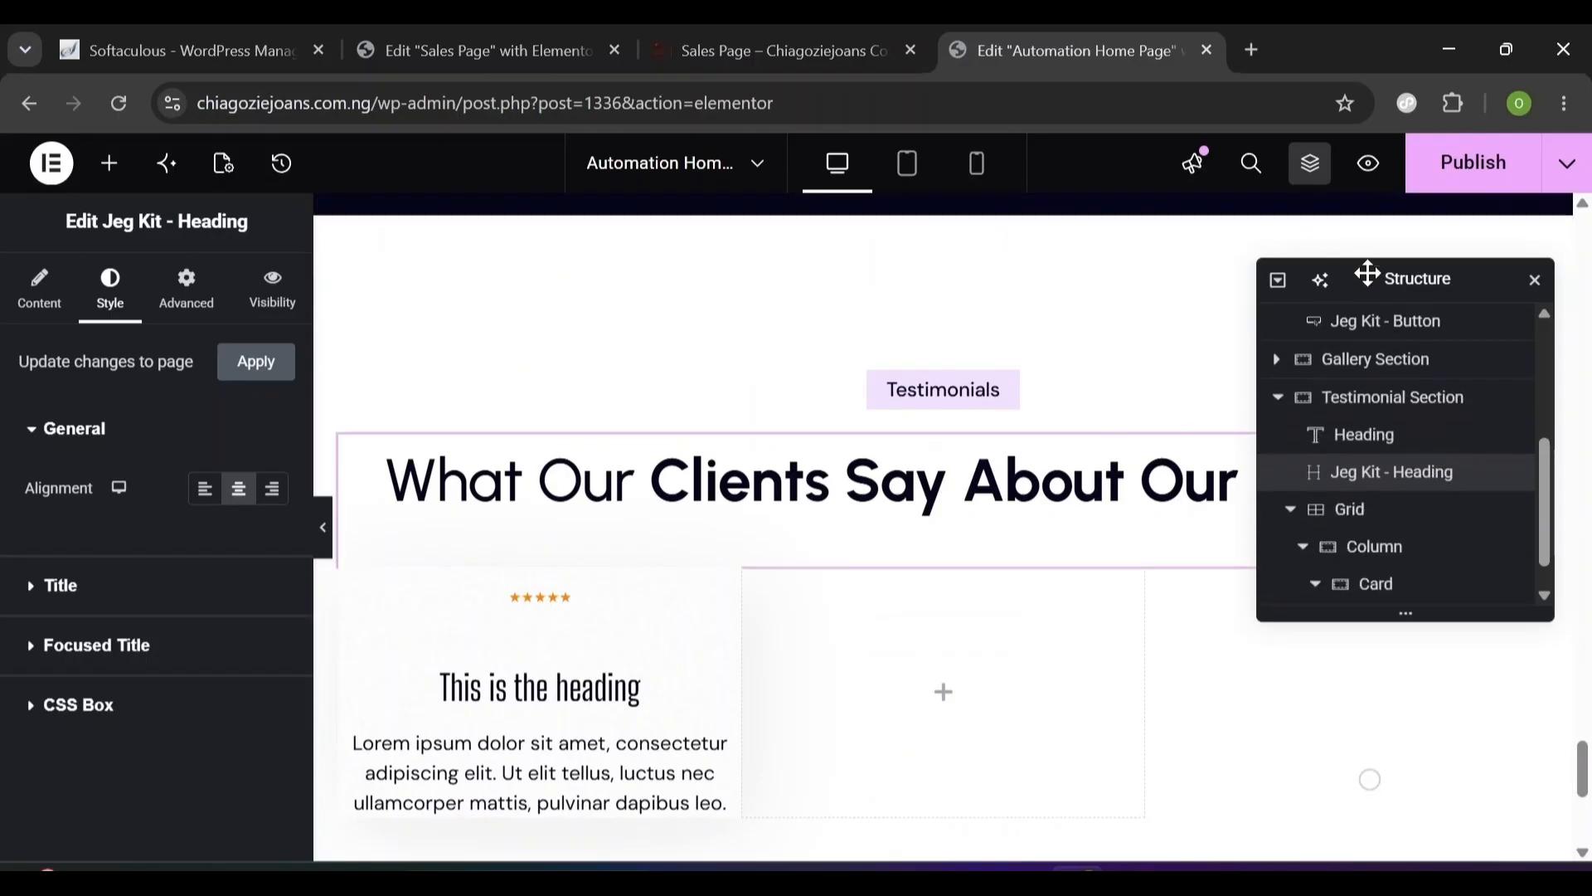
{"action": "left_click_drag", "start_coordinate": [1361, 270], "coordinate": [955, 148]}
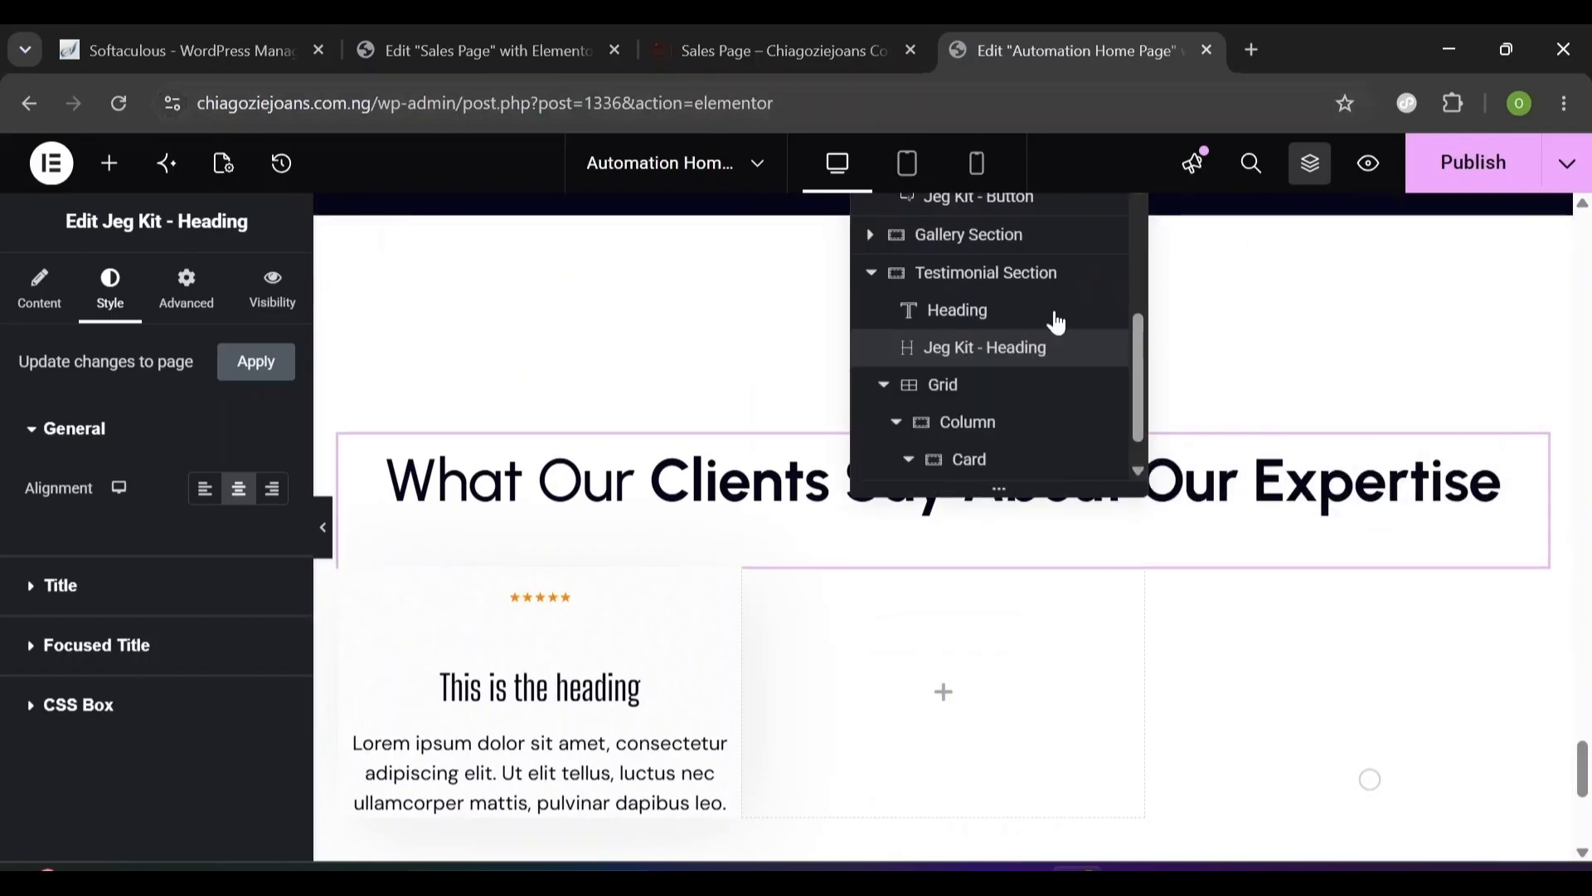
{"action": "right_click", "coordinate": [1532, 479]}
{"action": "left_click", "coordinate": [1379, 450]}
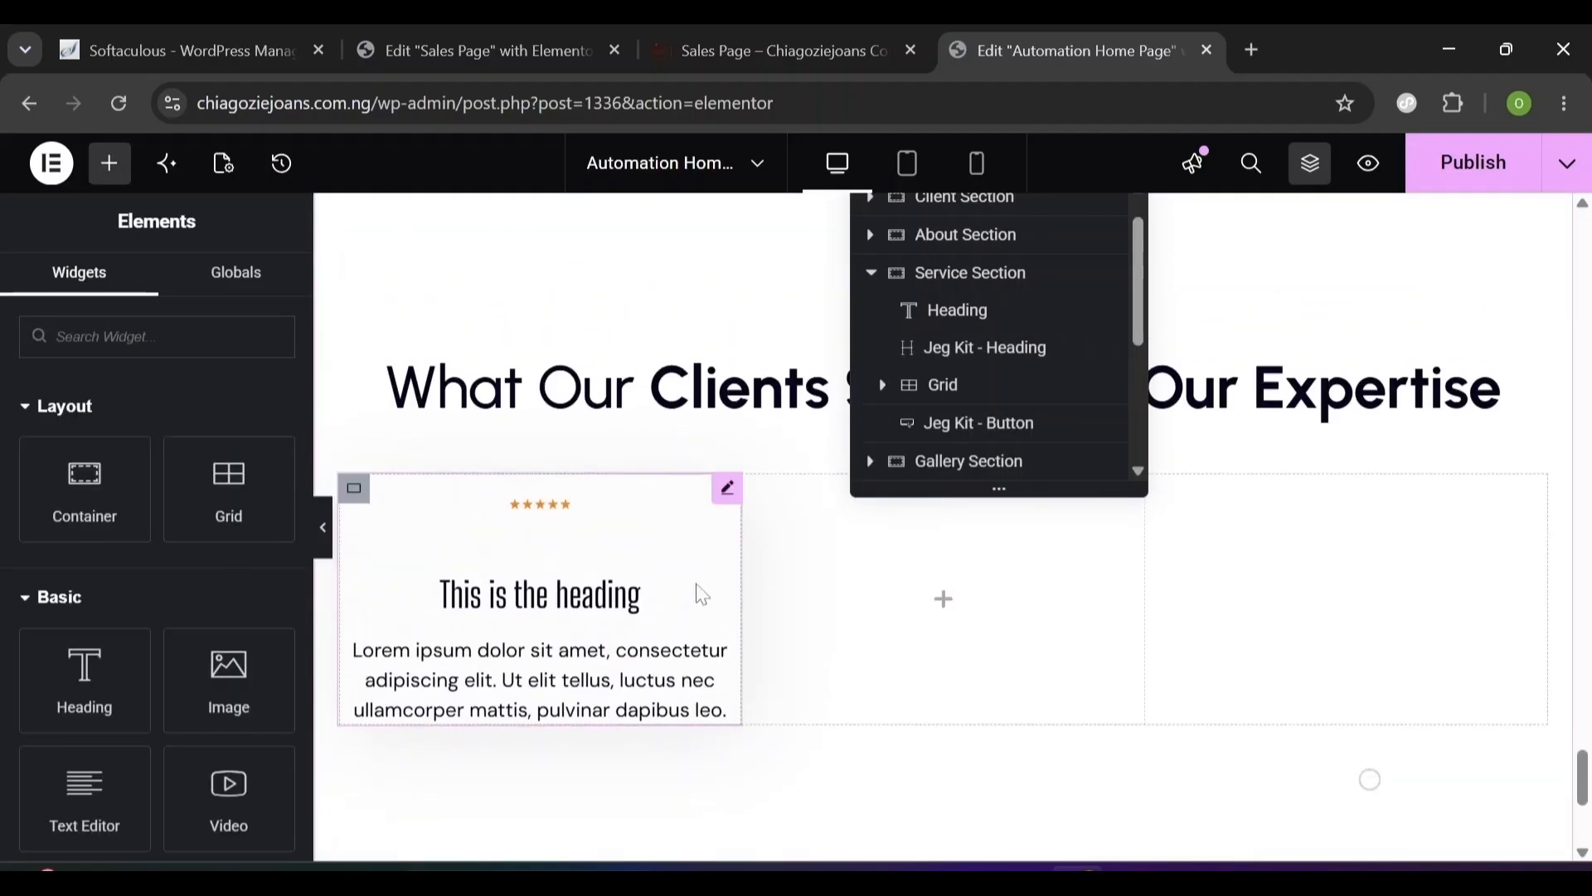
- Set the first card's icon box title to 'Transformational Service' and paste the client testimonial quote as its description
{"action": "left_click", "coordinate": [638, 547]}
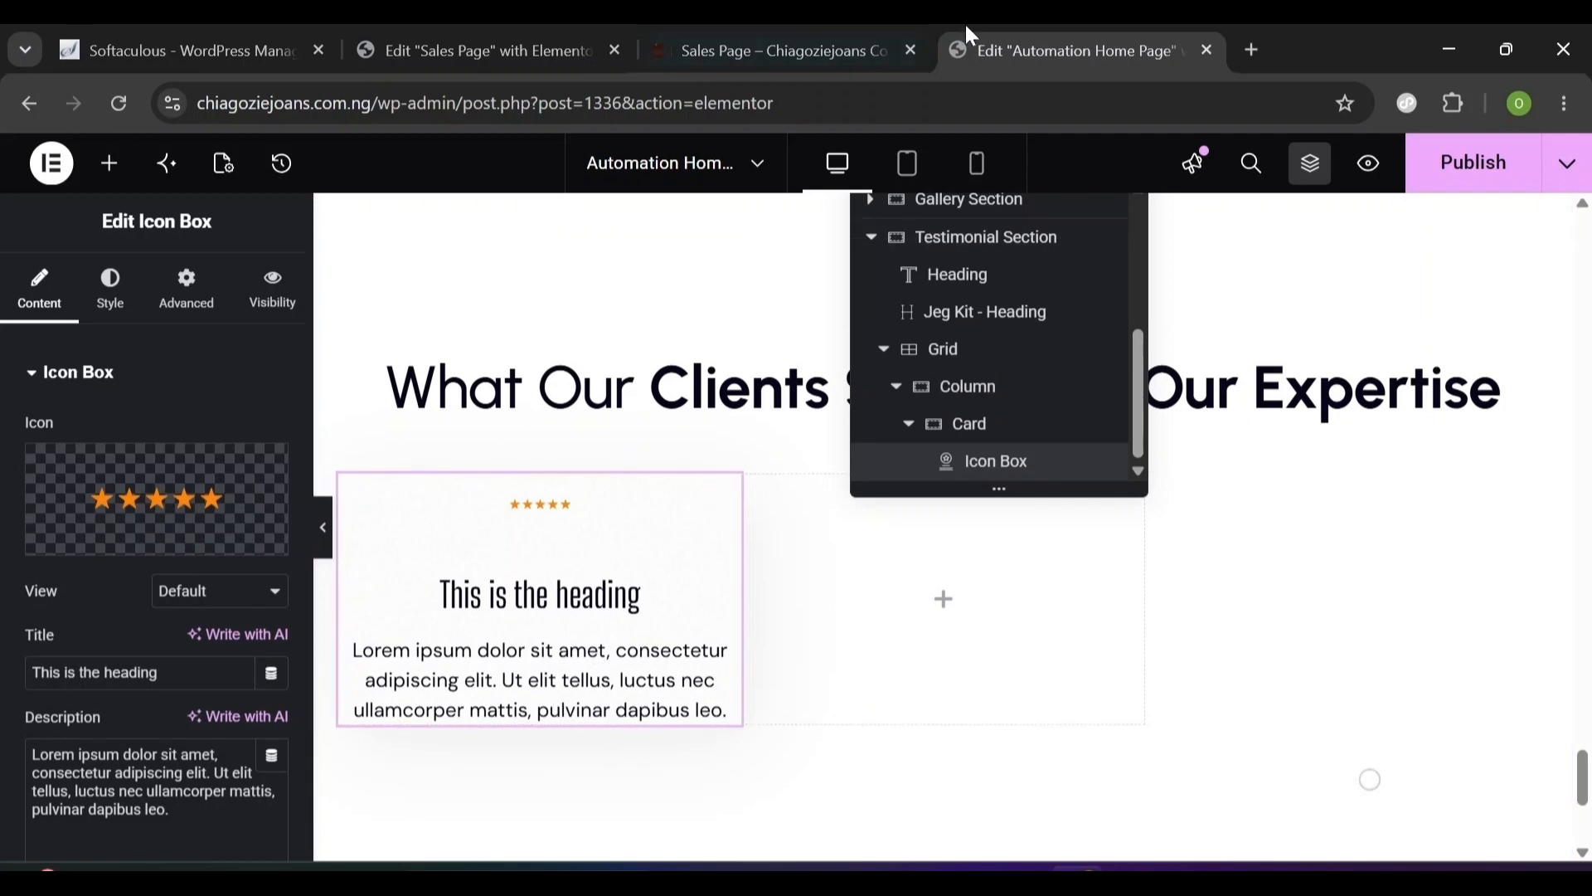
{"action": "left_click", "coordinate": [820, 30]}
{"action": "key", "text": "ctrl+Tab"}
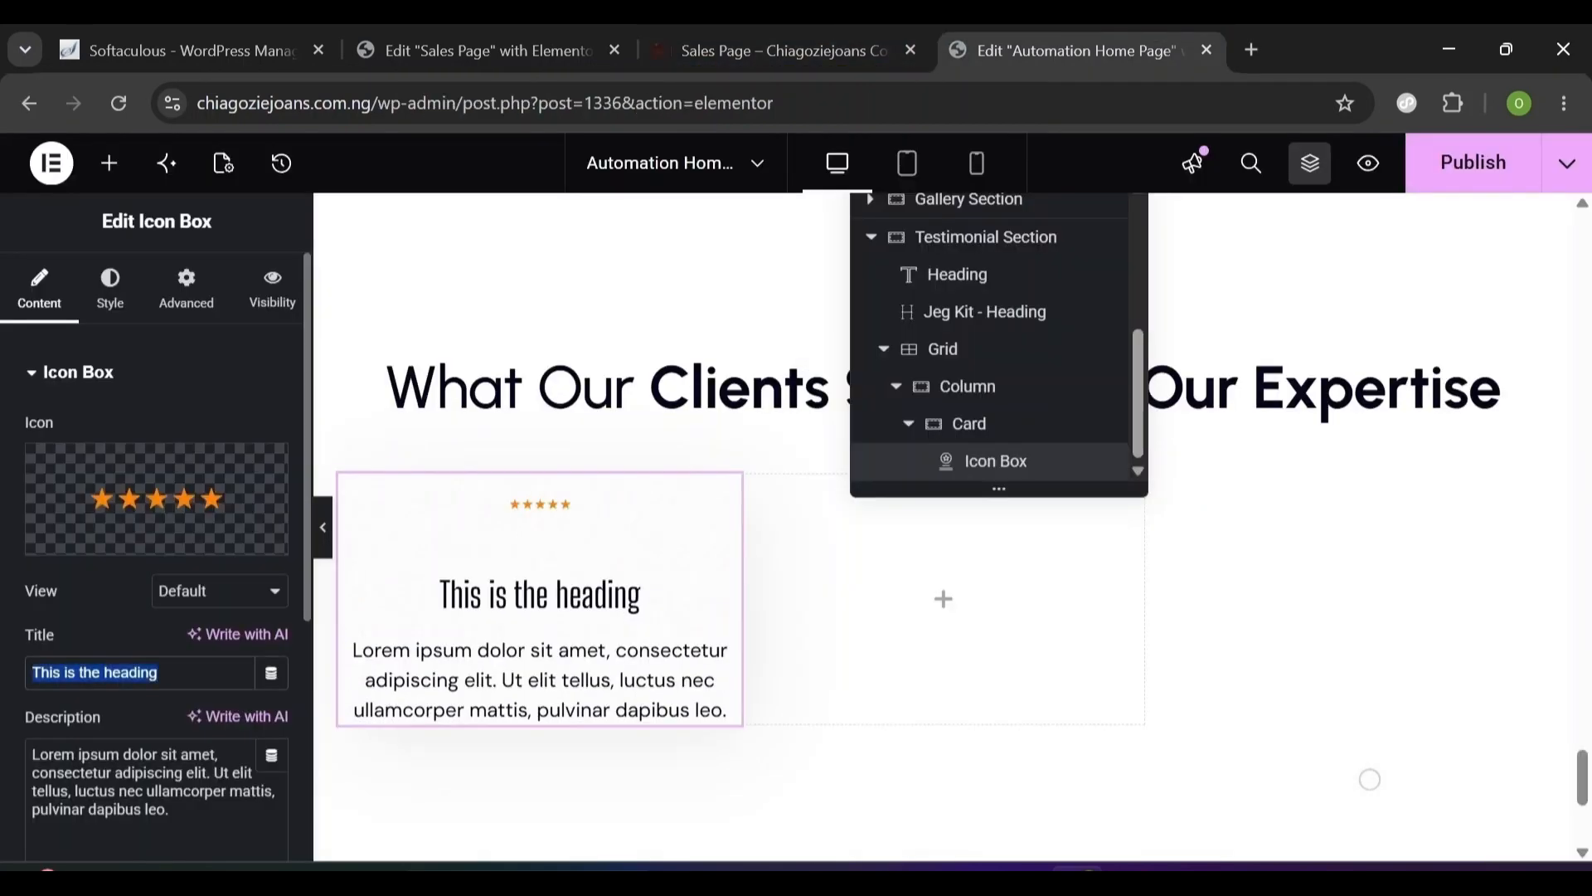
{"action": "key", "text": "ctrl+v"}
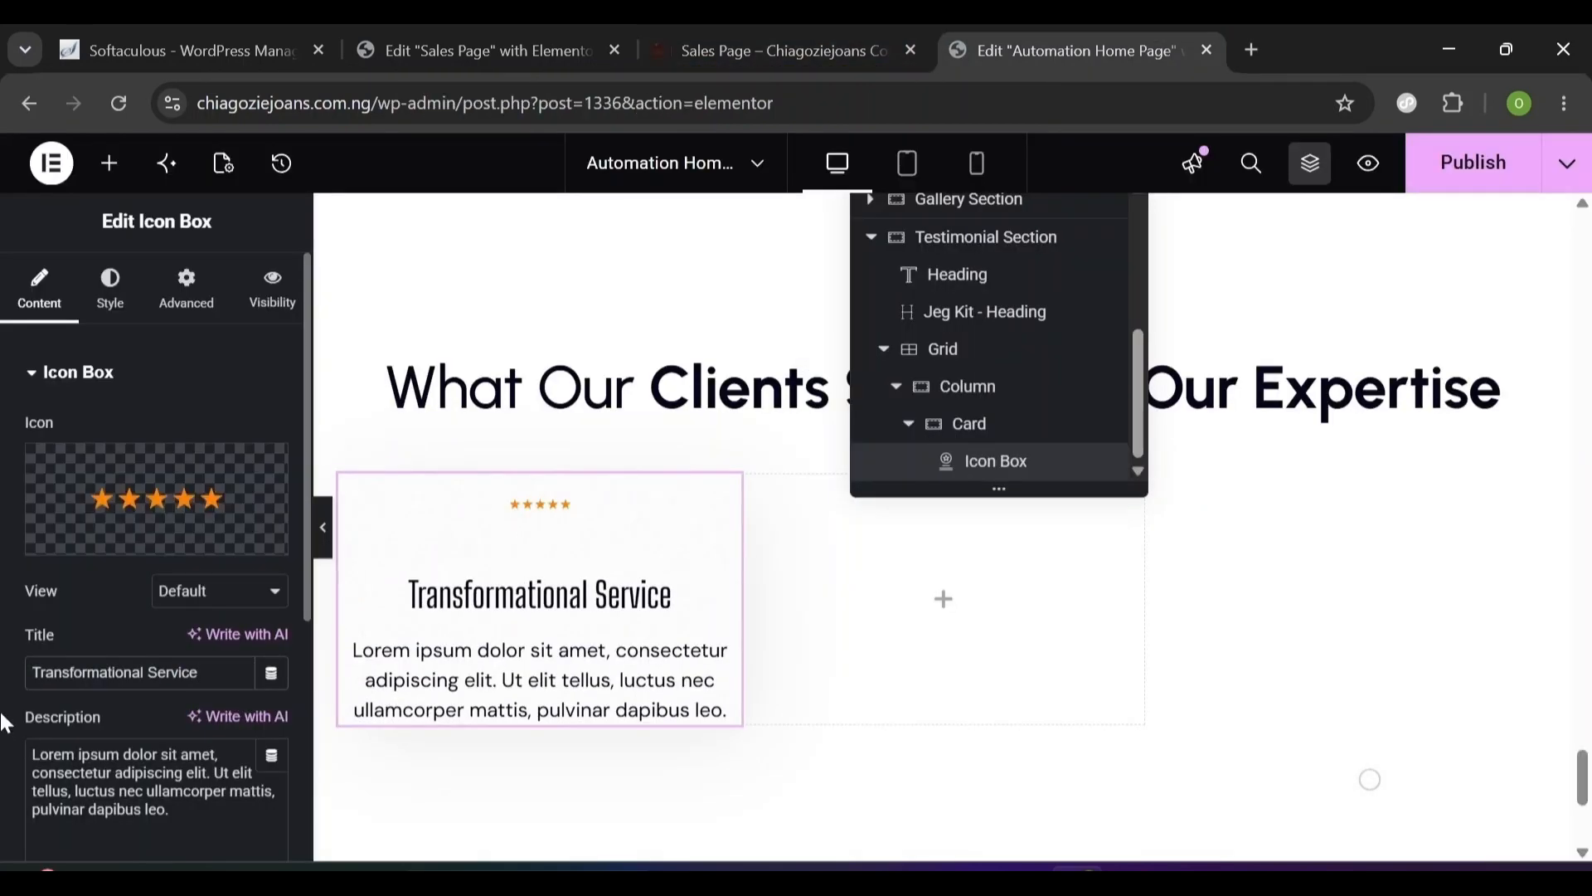
{"action": "left_click_drag", "start_coordinate": [172, 811], "coordinate": [29, 751]}
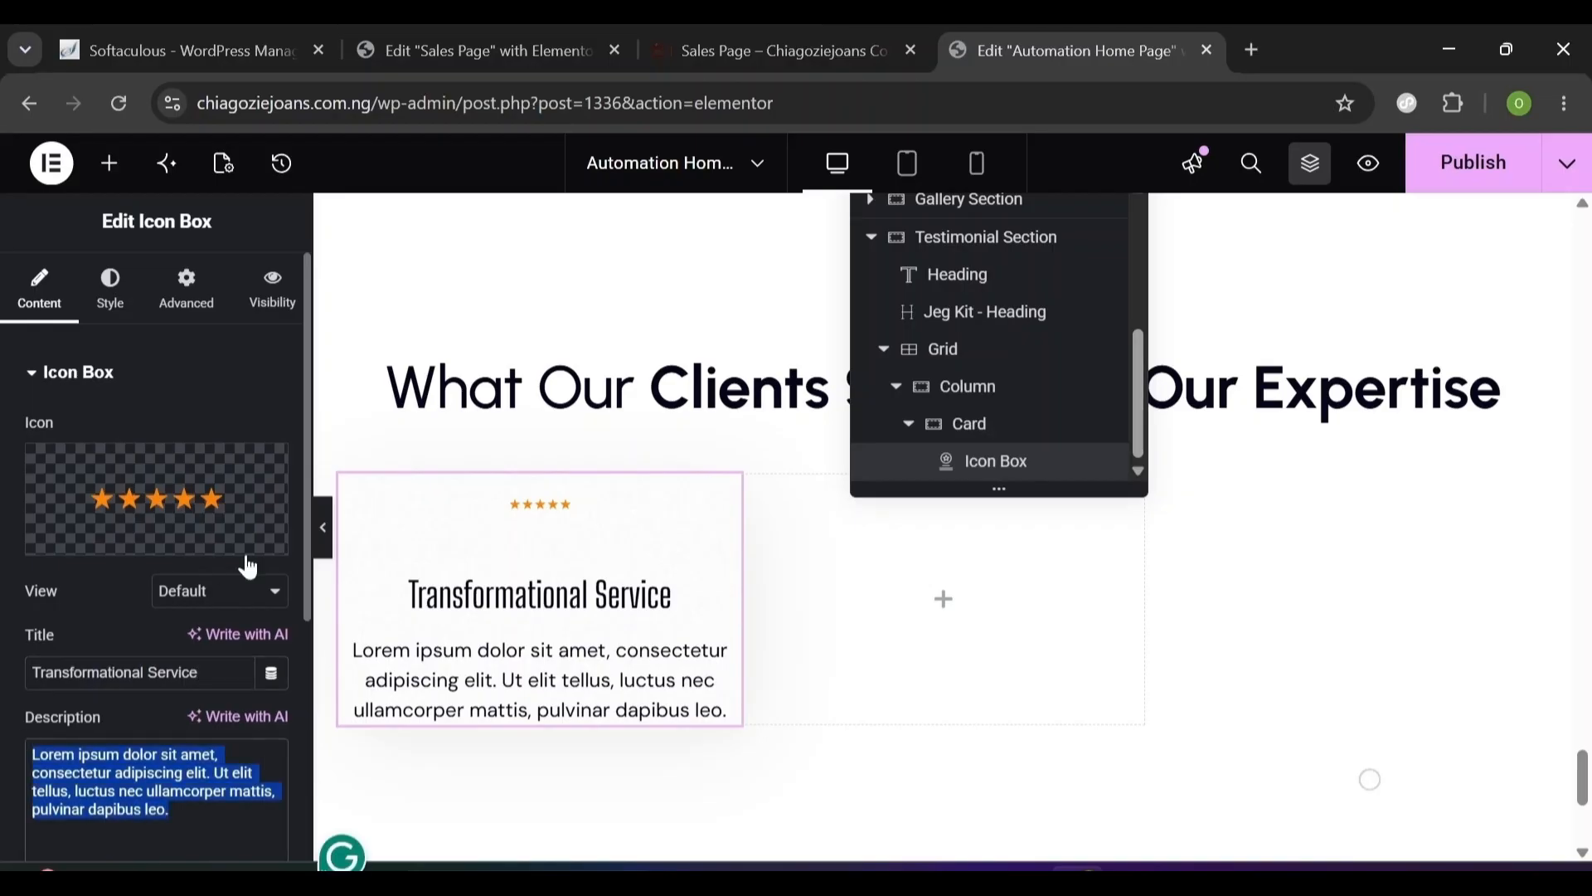
{"action": "left_click", "coordinate": [565, 32]}
{"action": "key", "text": "ctrl+Tab"}
{"action": "key", "text": "ctrl+Tab"}
{"action": "key", "text": "ctrl+v"}
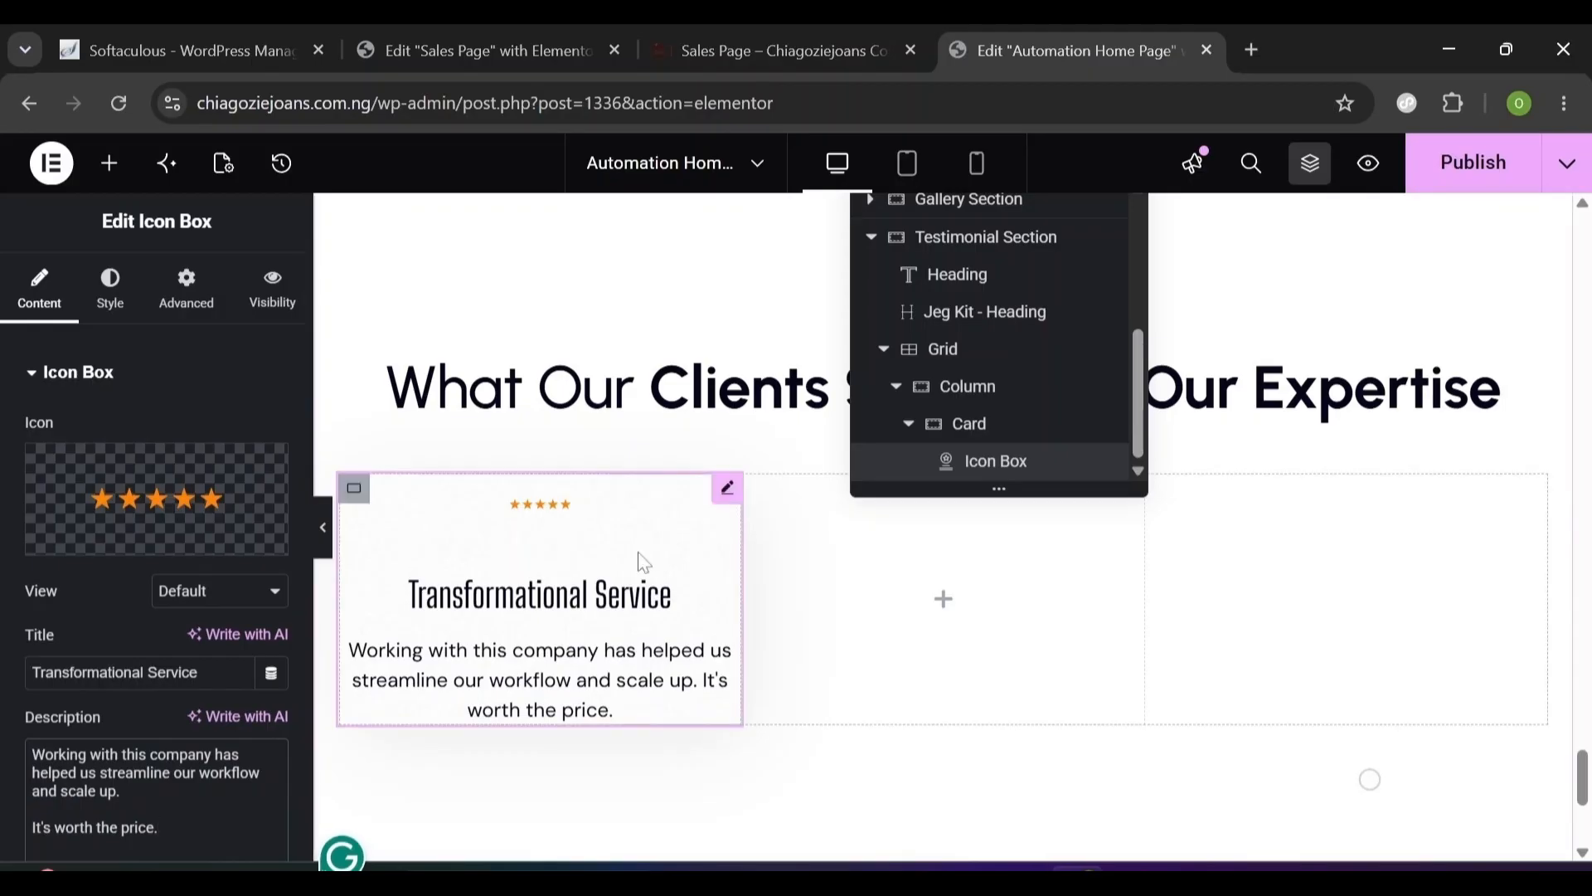
{"action": "left_click", "coordinate": [111, 286]}
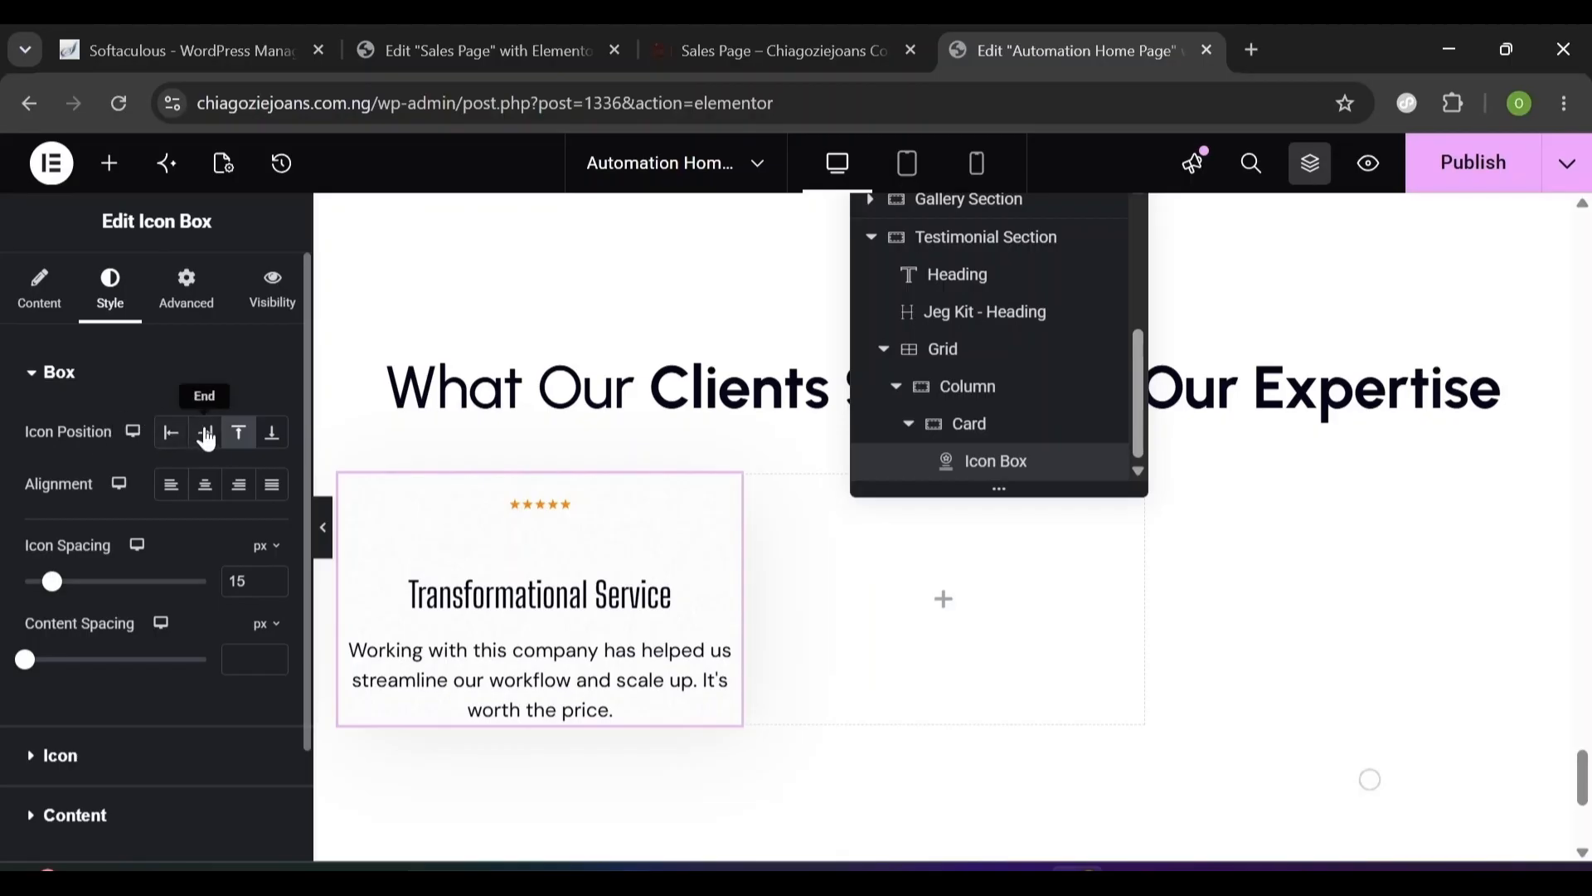
- Left-align the card's box with -25 icon spacing and 12 content spacing
{"action": "left_click", "coordinate": [171, 495]}
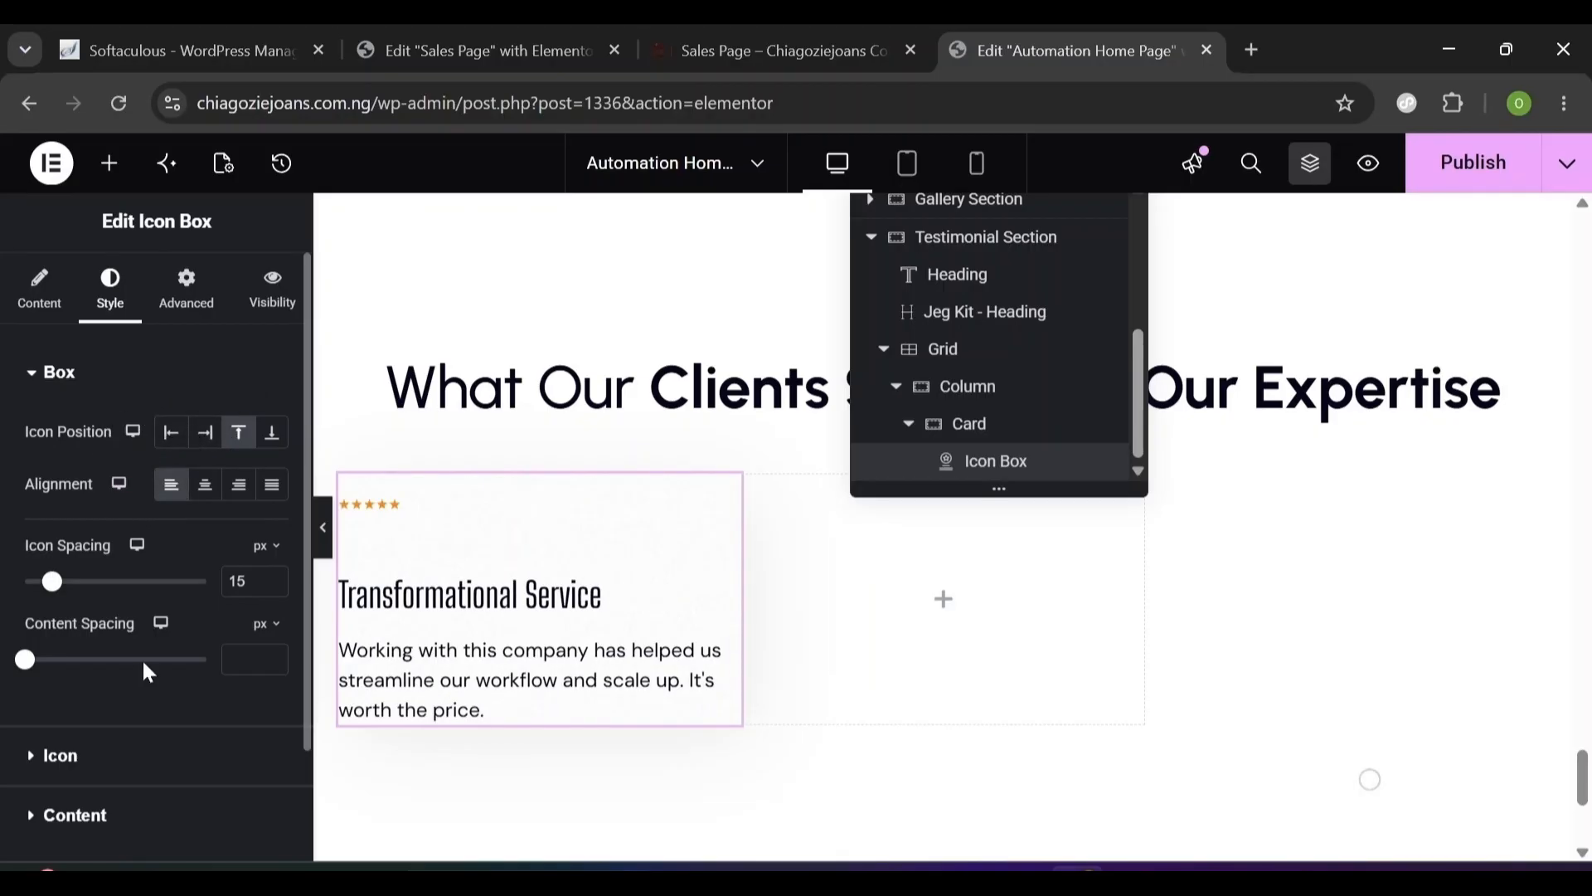
{"action": "double_click", "coordinate": [240, 582]}
{"action": "key", "text": "BackSpace"}
{"action": "type", "text": "-"}
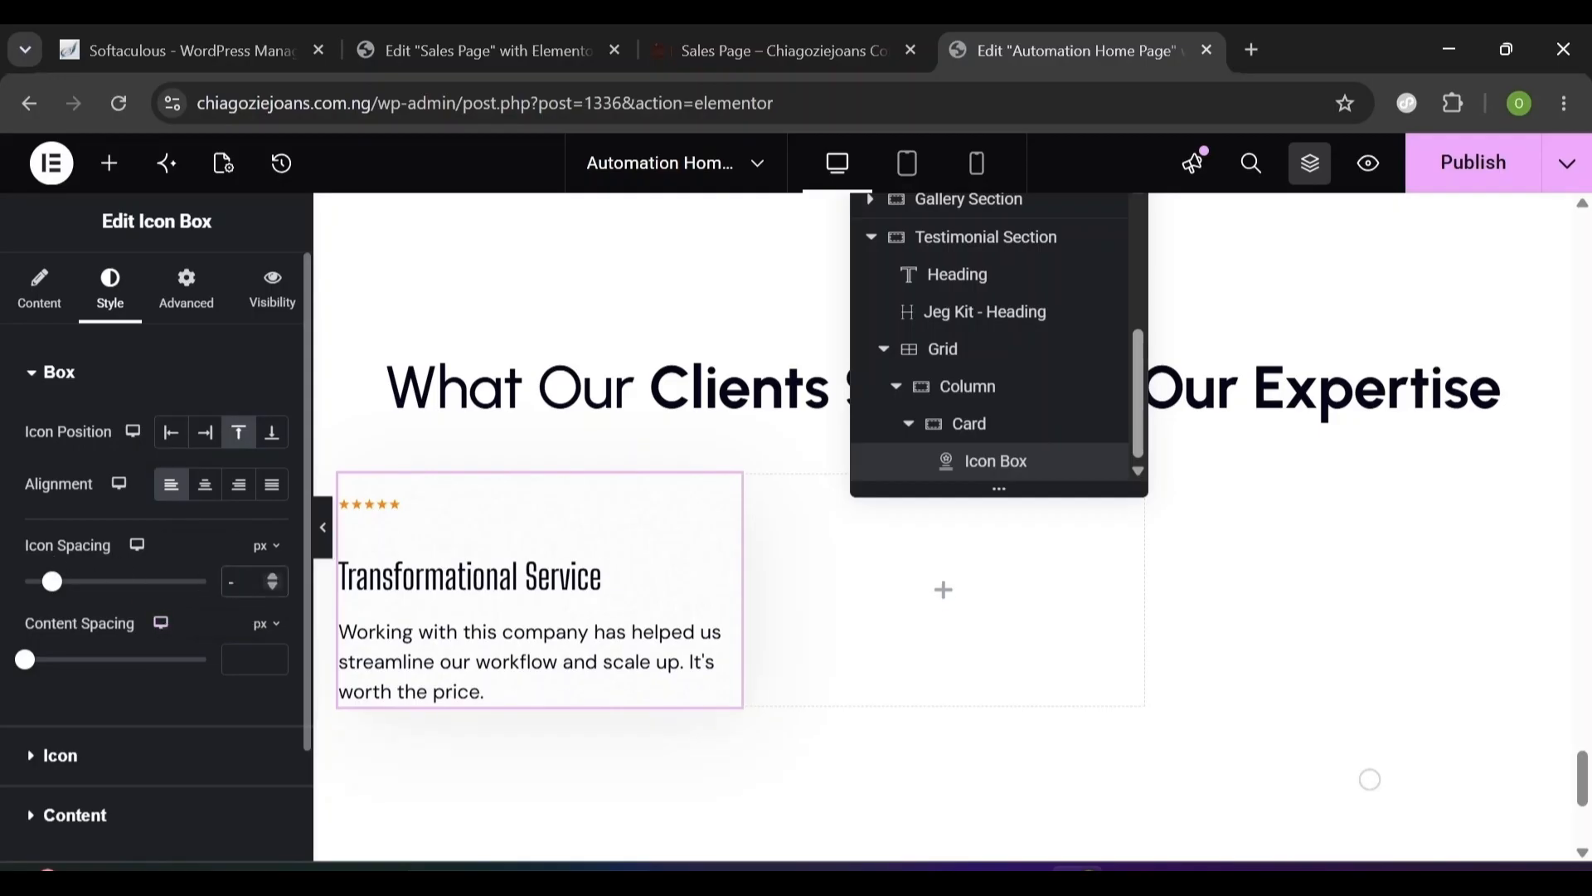
{"action": "type", "text": "25"}
{"action": "left_click", "coordinate": [257, 655]}
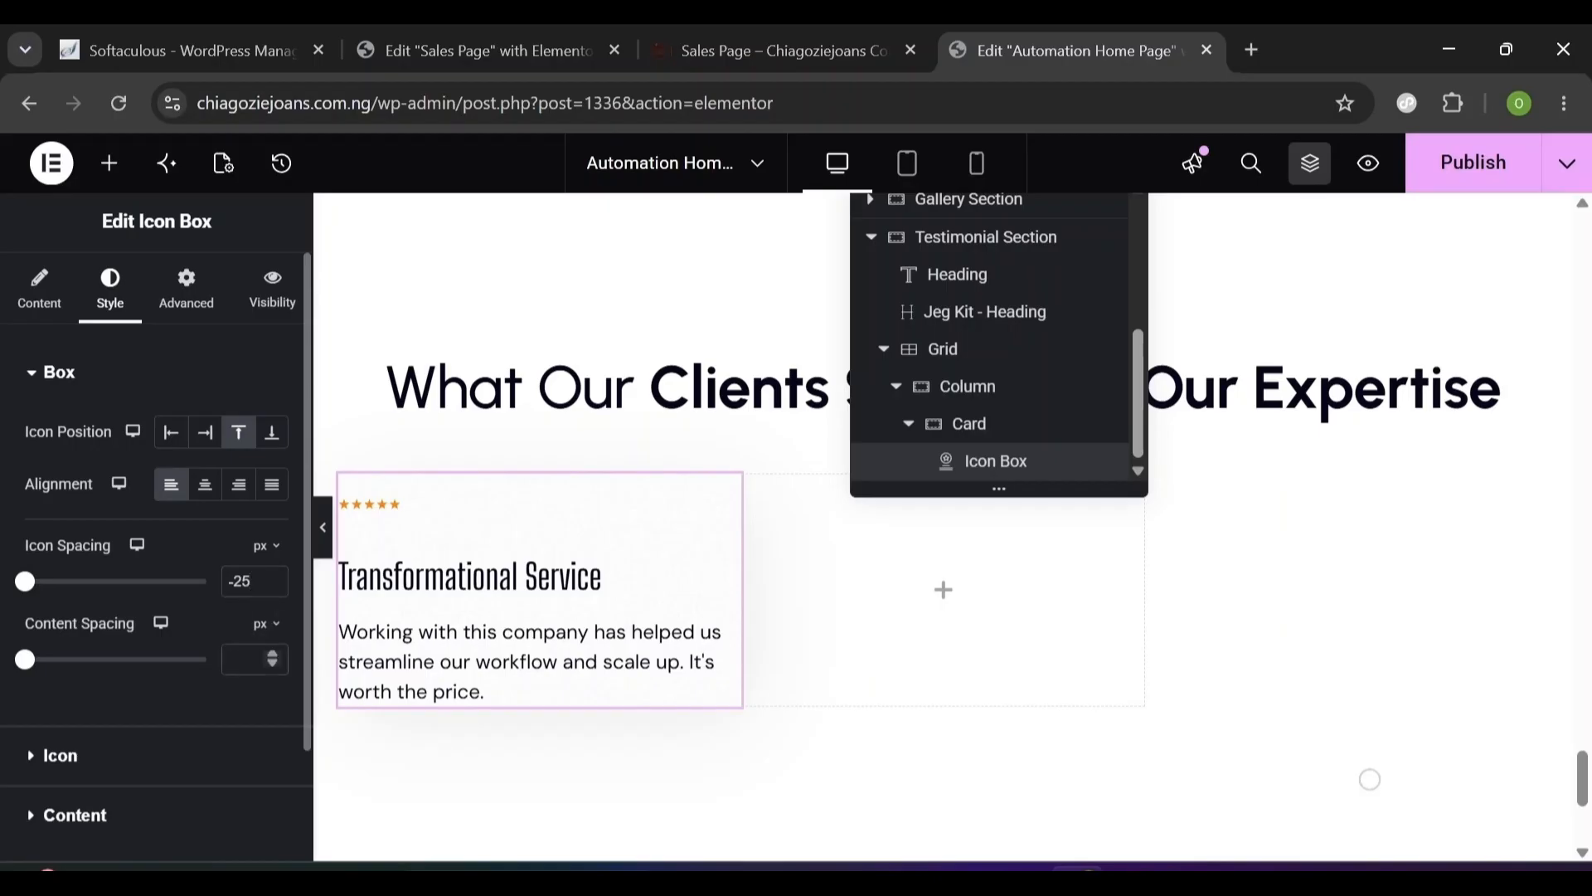
{"action": "type", "text": "12"}
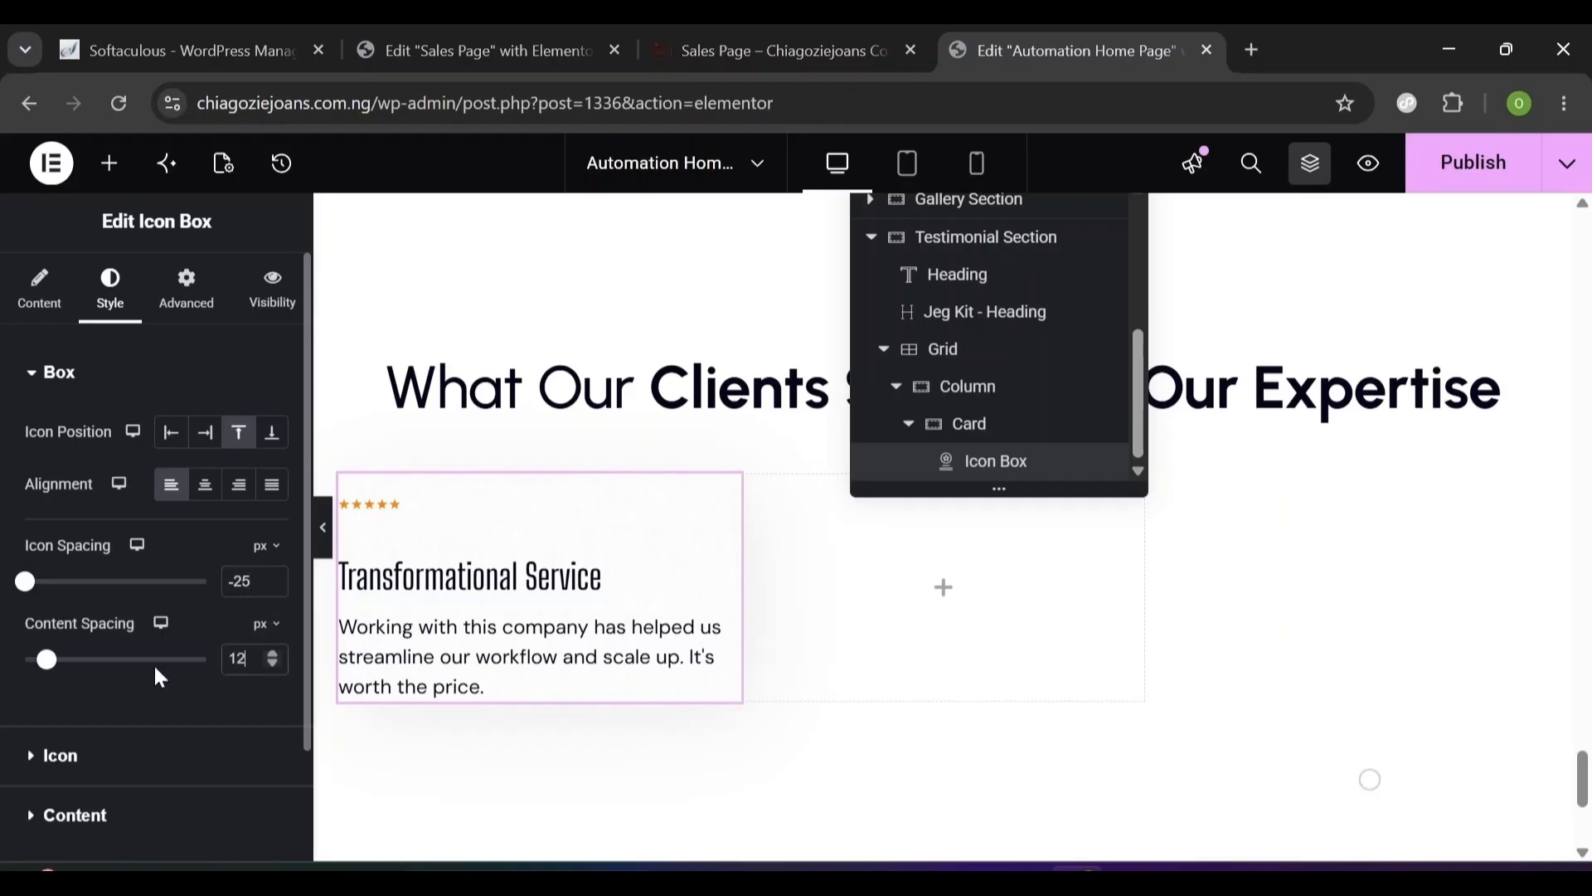
{"action": "left_click", "coordinate": [35, 375]}
- Set the star icon size to 102
{"action": "left_click", "coordinate": [33, 440]}
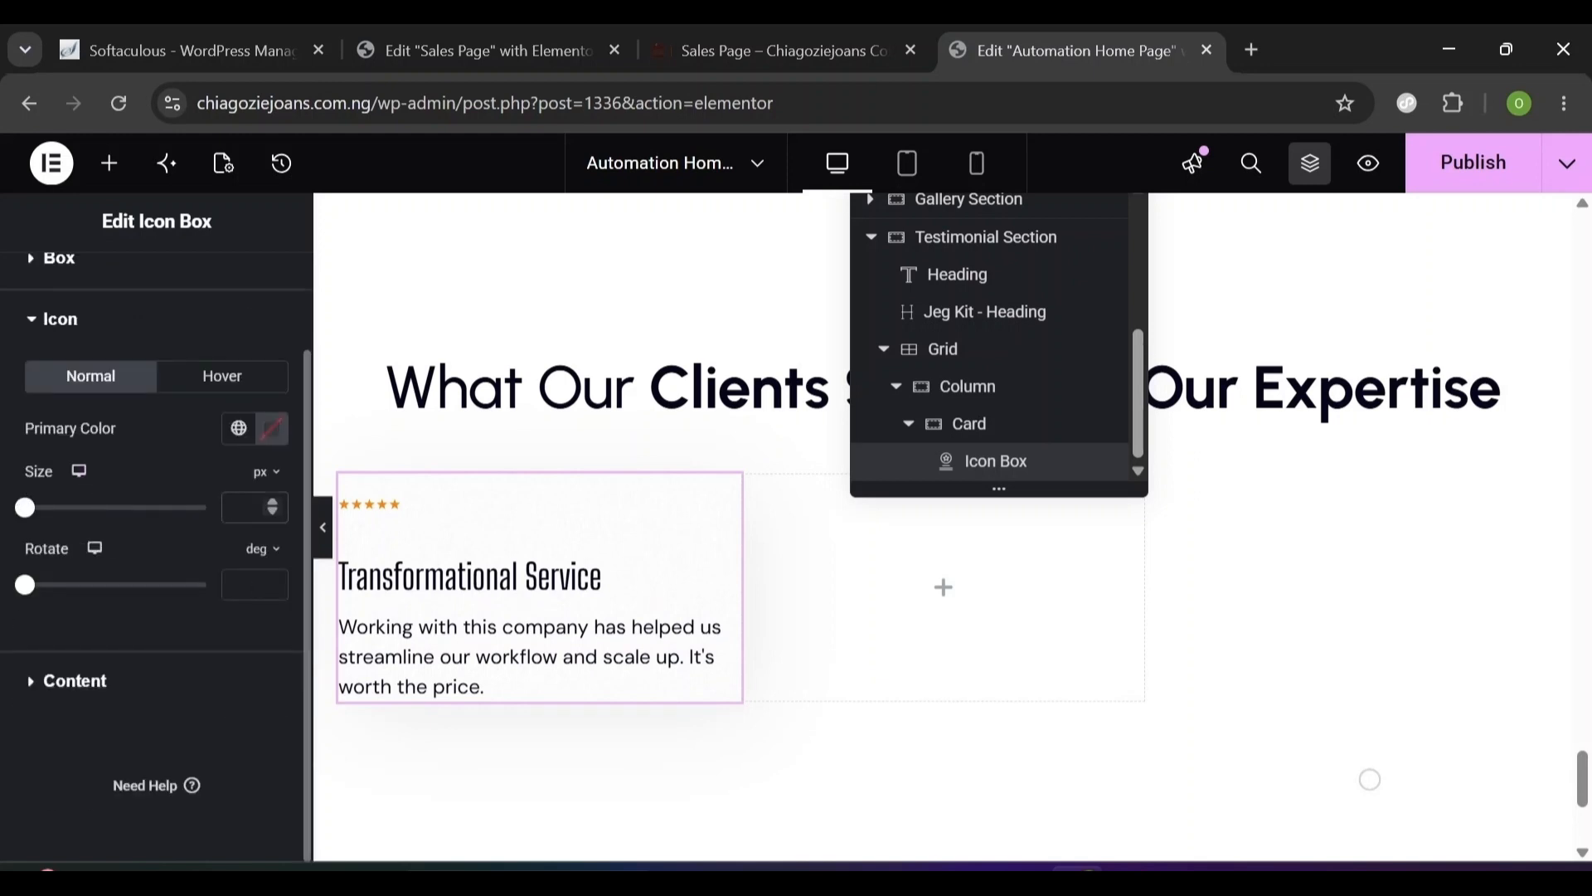
{"action": "type", "text": "102"}
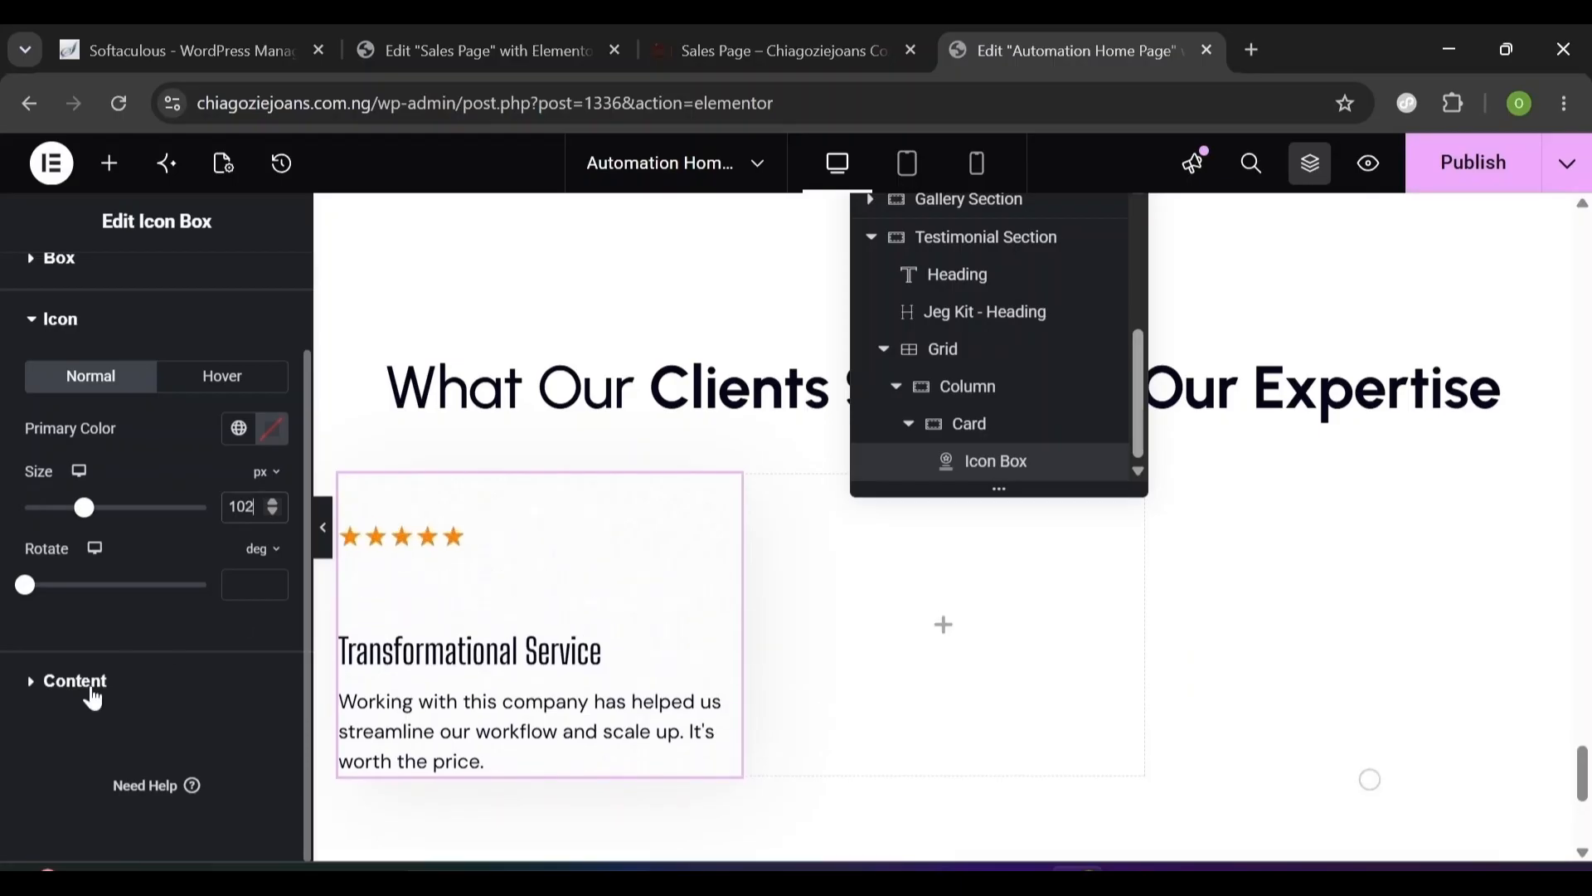
{"action": "left_click", "coordinate": [34, 325]}
{"action": "left_click", "coordinate": [40, 505]}
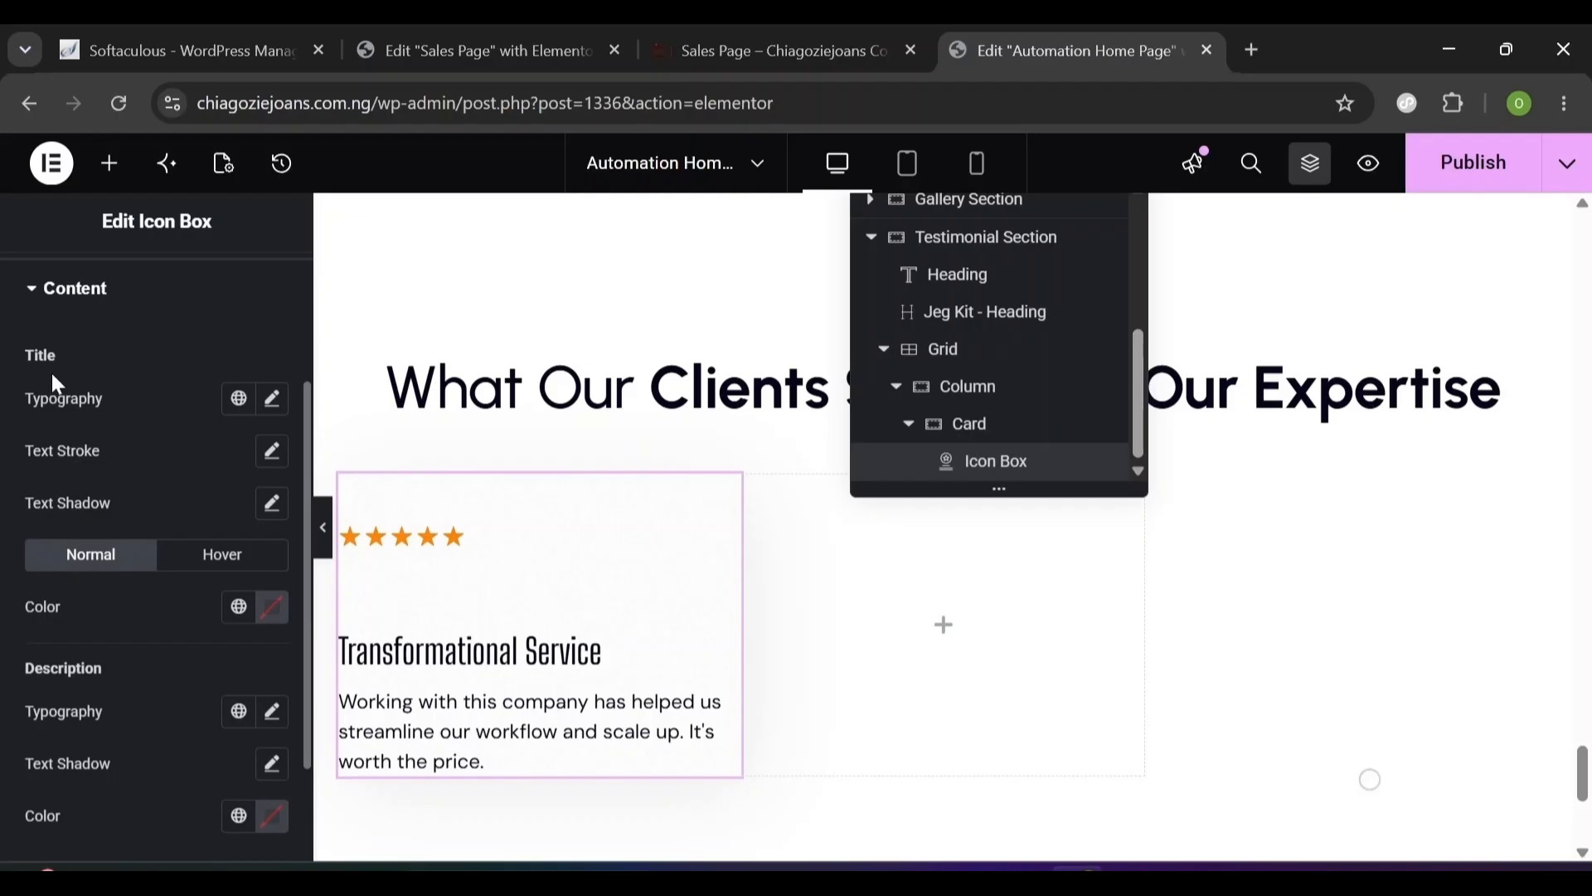
- Style the card title in Urbanist 20, semi-bold 600, 28 line height and -0.2 letter spacing
{"action": "left_click", "coordinate": [238, 400]}
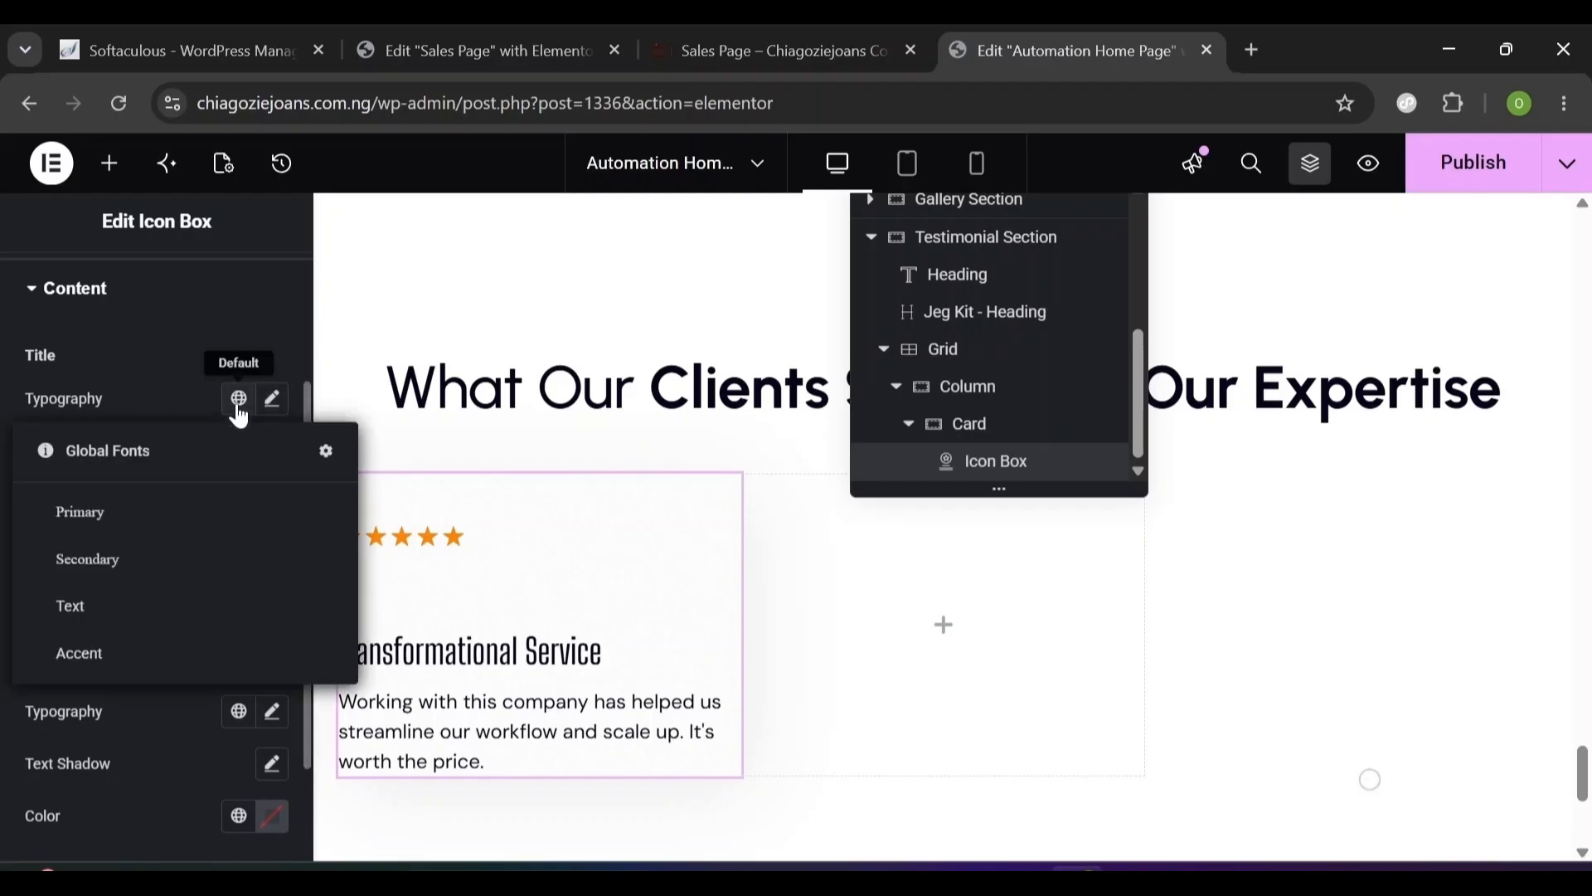
{"action": "left_click", "coordinate": [71, 534]}
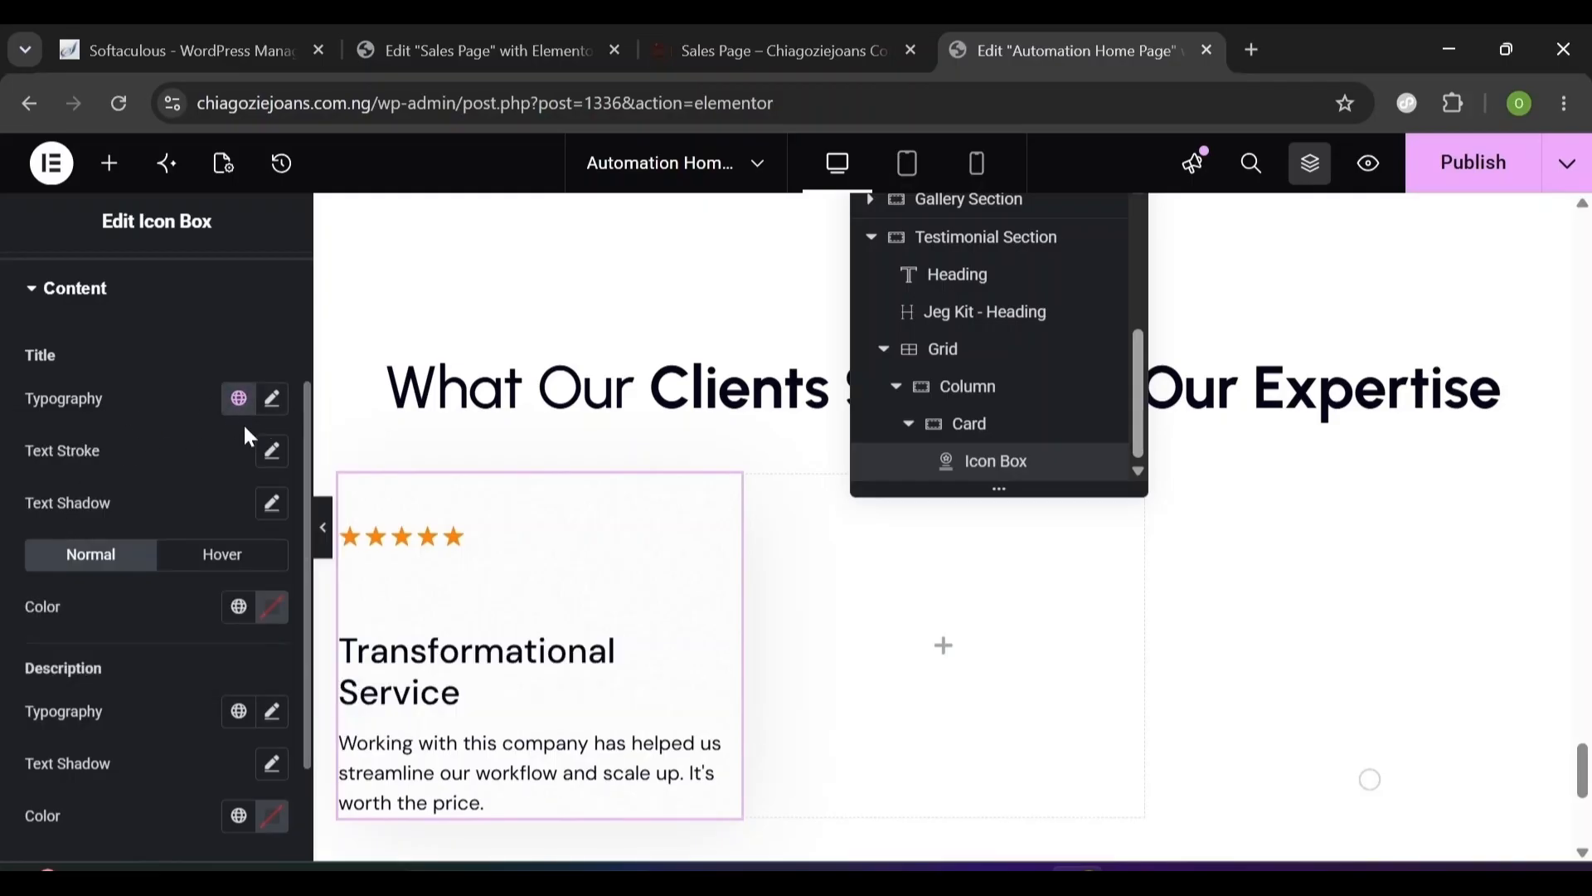
{"action": "left_click", "coordinate": [271, 401]}
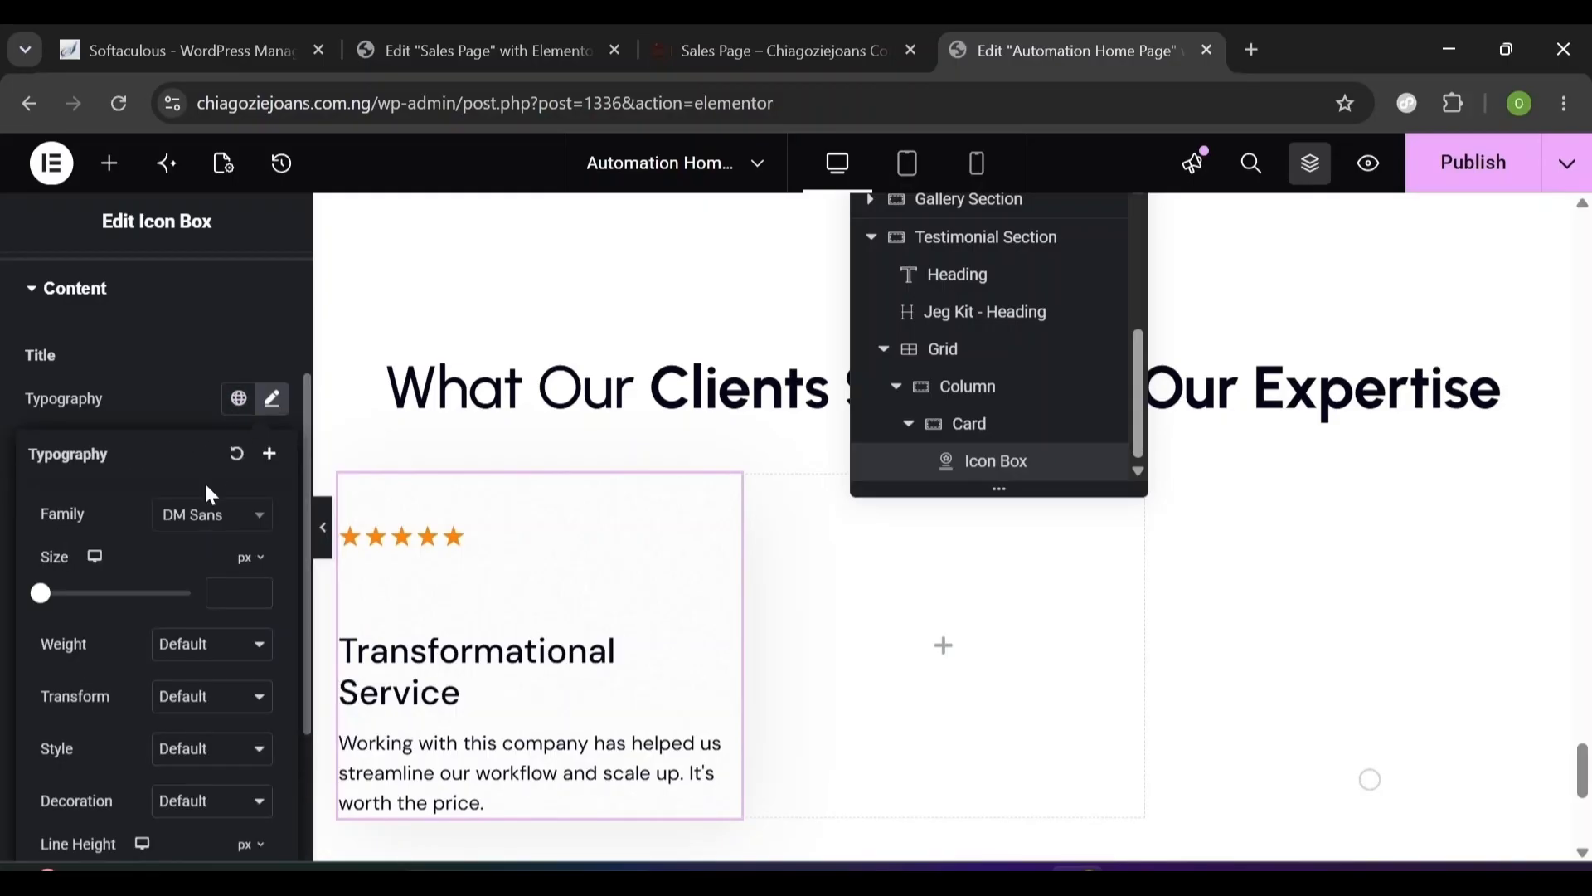
{"action": "left_click", "coordinate": [198, 518]}
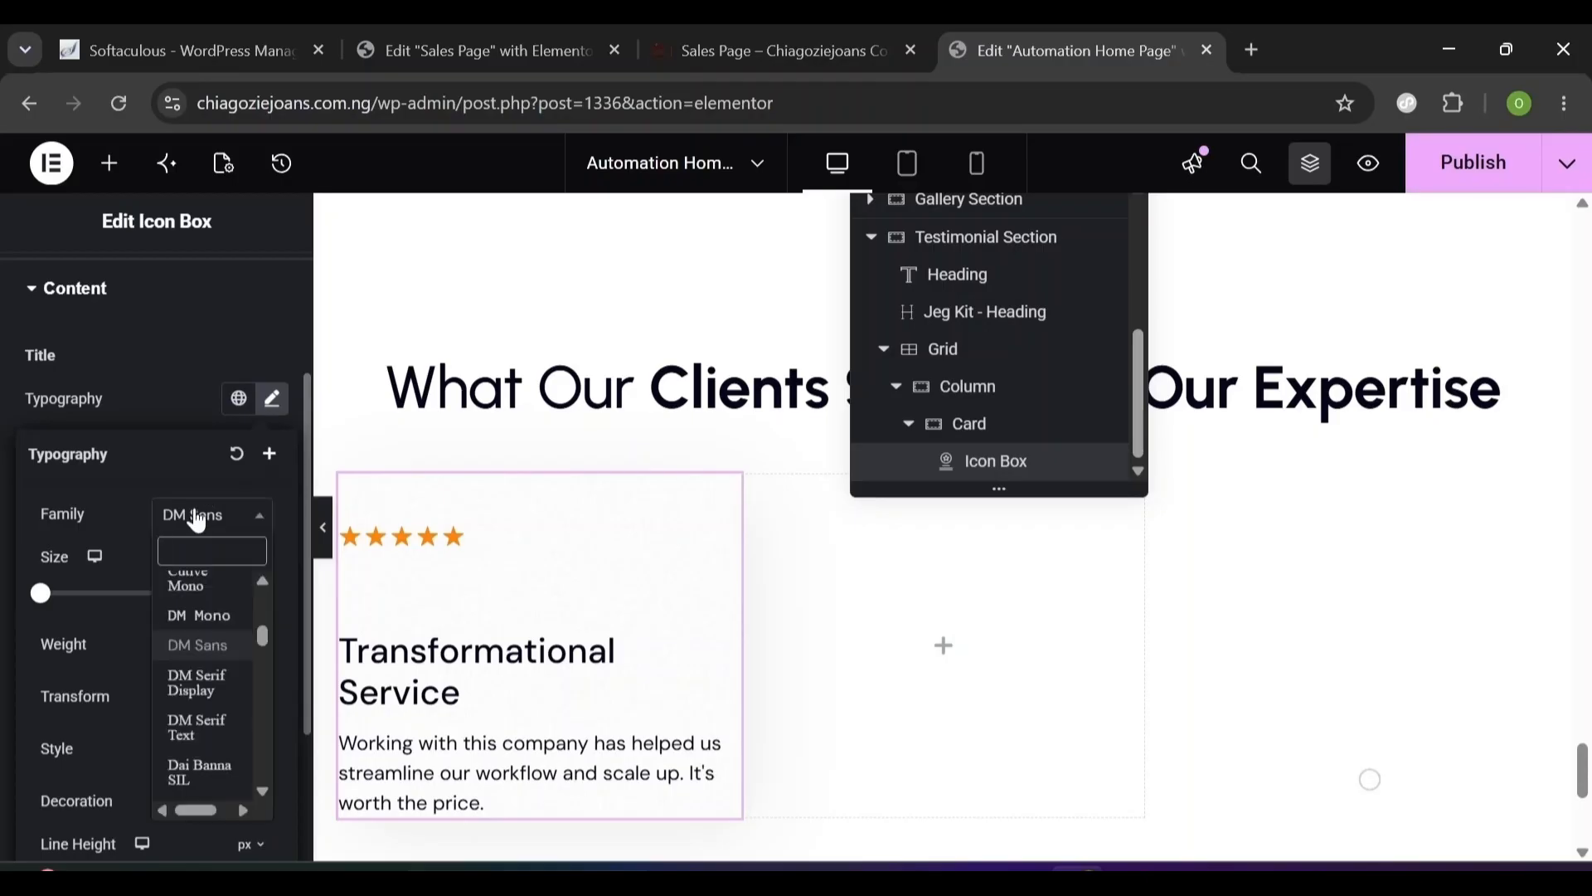
{"action": "type", "text": "urban"}
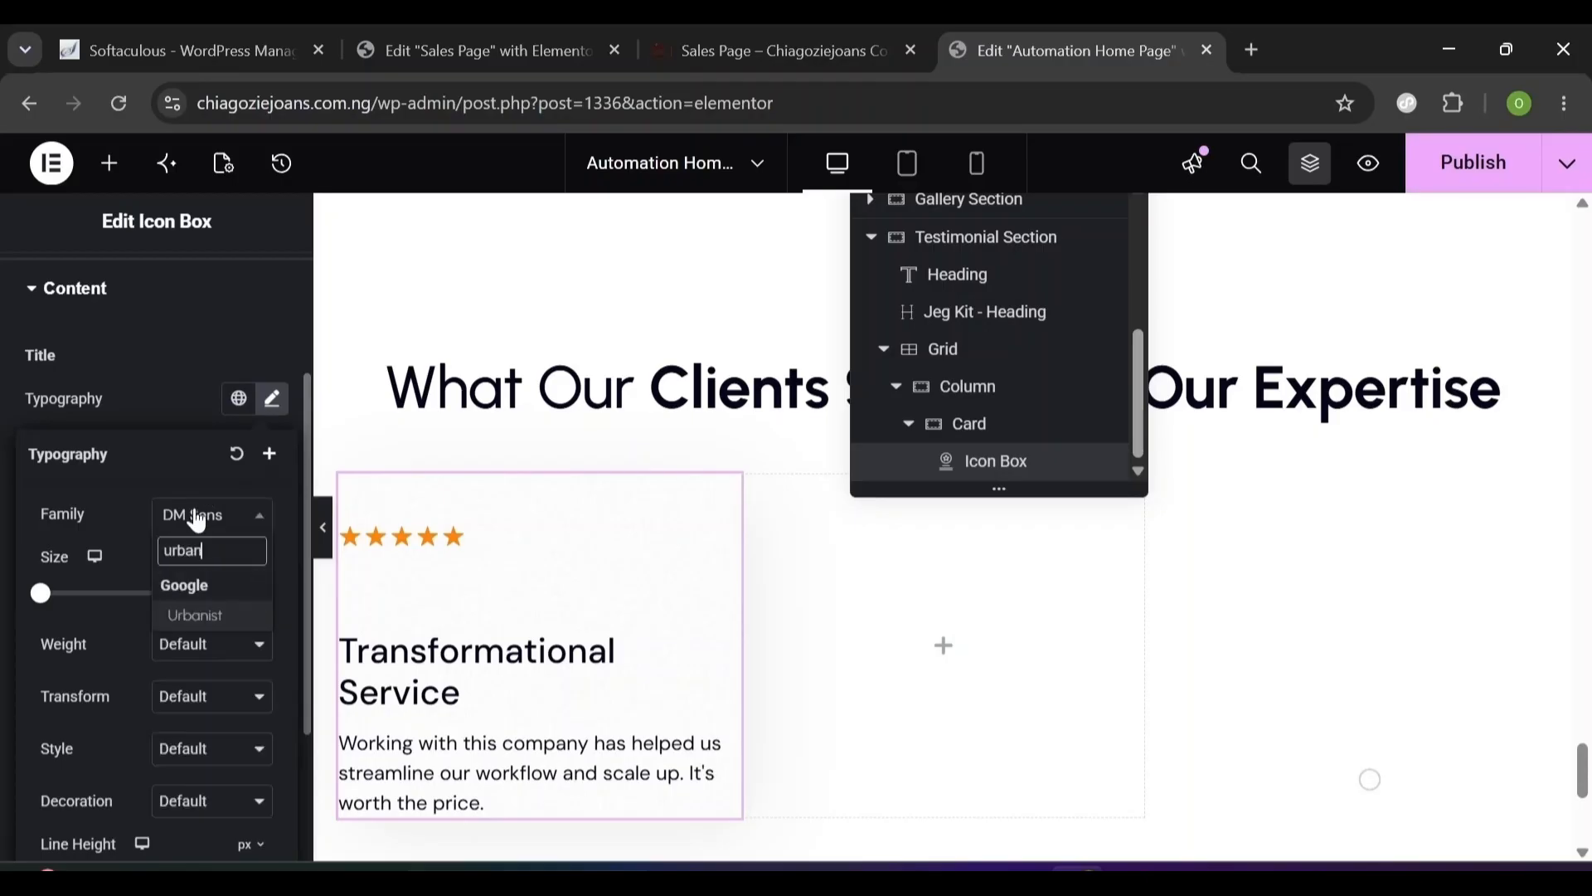
{"action": "left_click", "coordinate": [183, 611]}
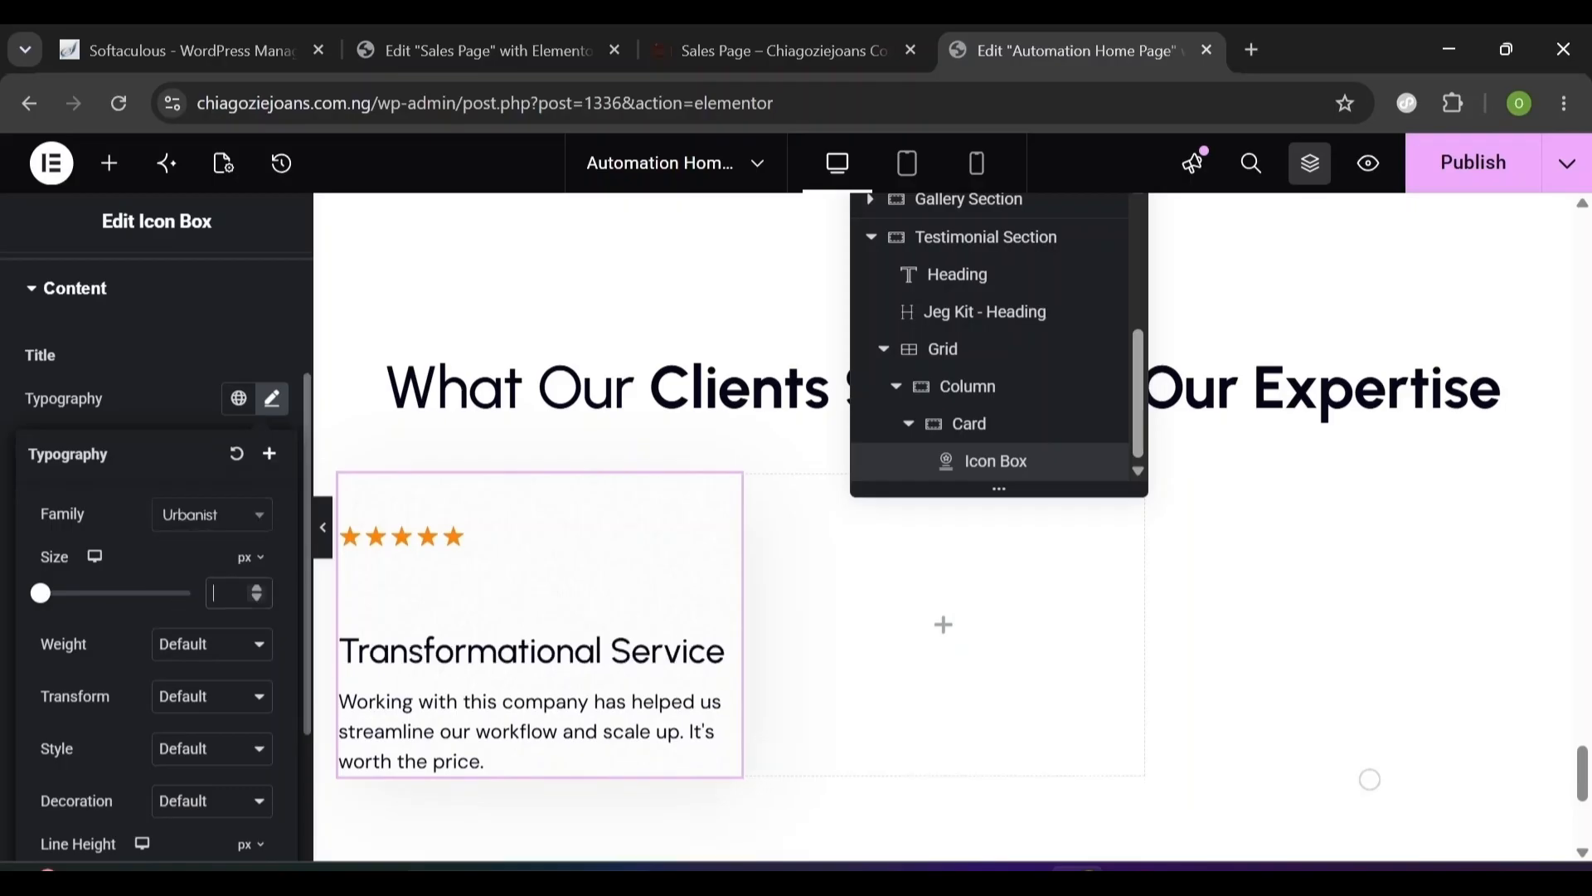
{"action": "type", "text": "20"}
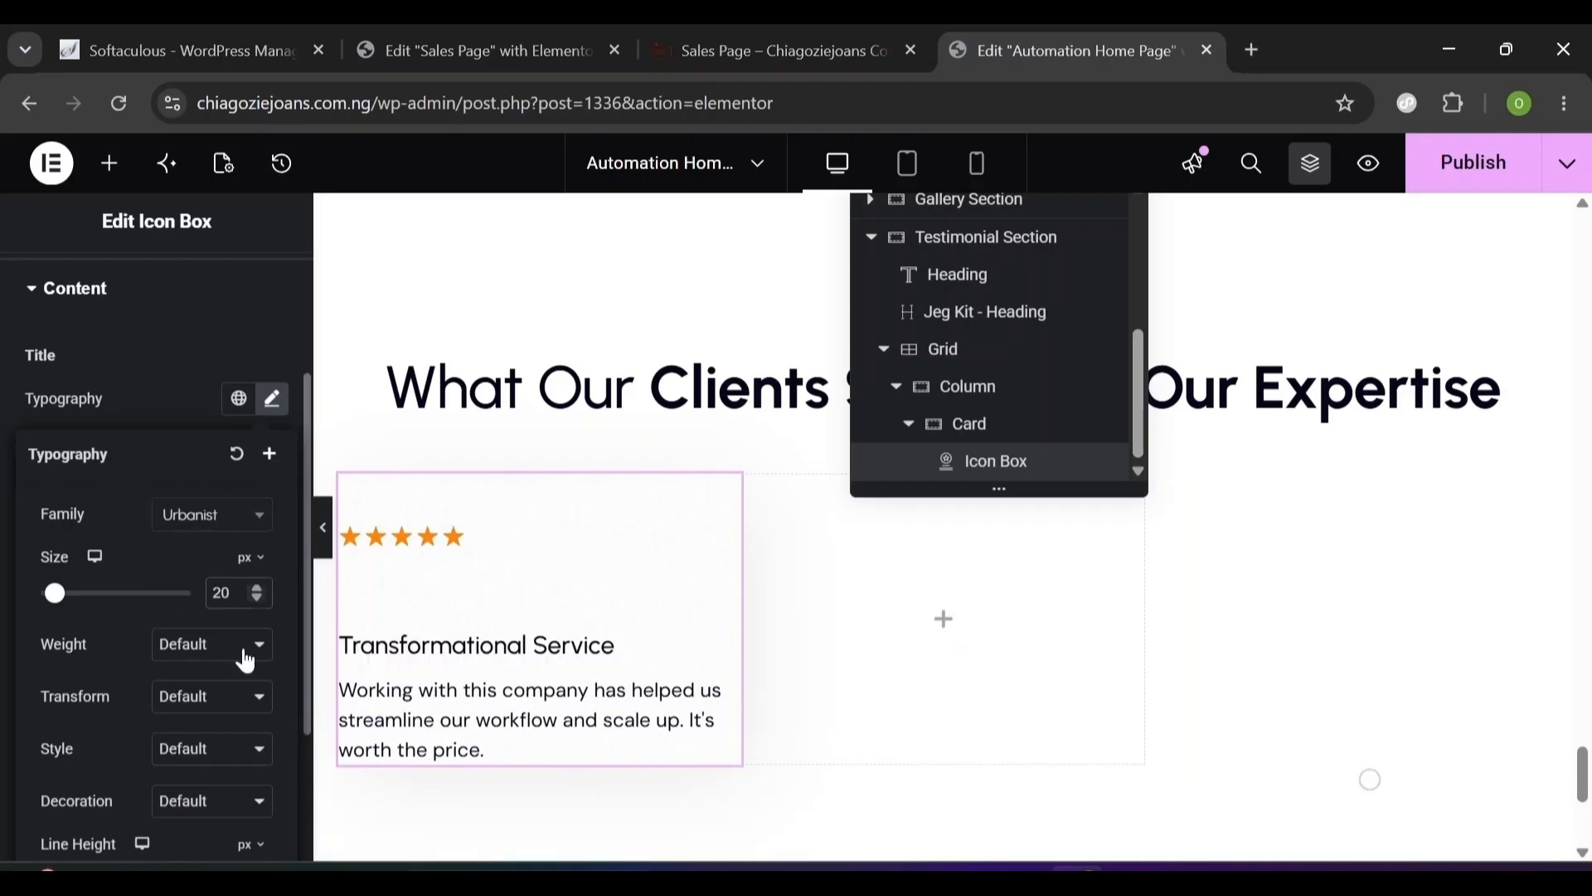
{"action": "left_click", "coordinate": [247, 661]}
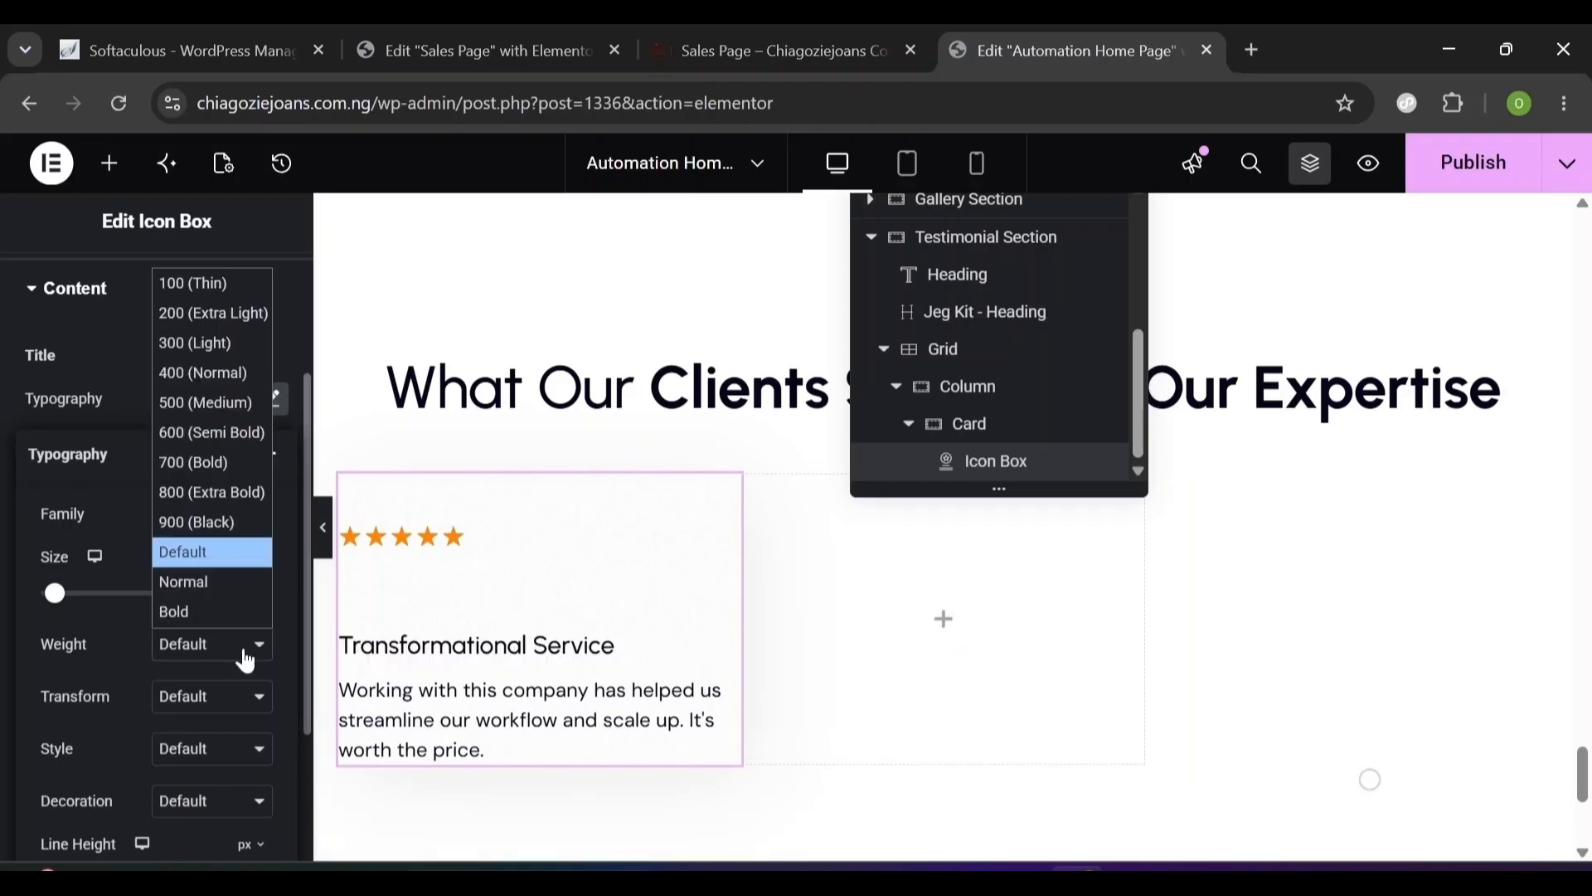
{"action": "left_click", "coordinate": [201, 435]}
{"action": "scroll", "coordinate": [288, 725], "scroll_direction": "down", "scroll_amount": 3}
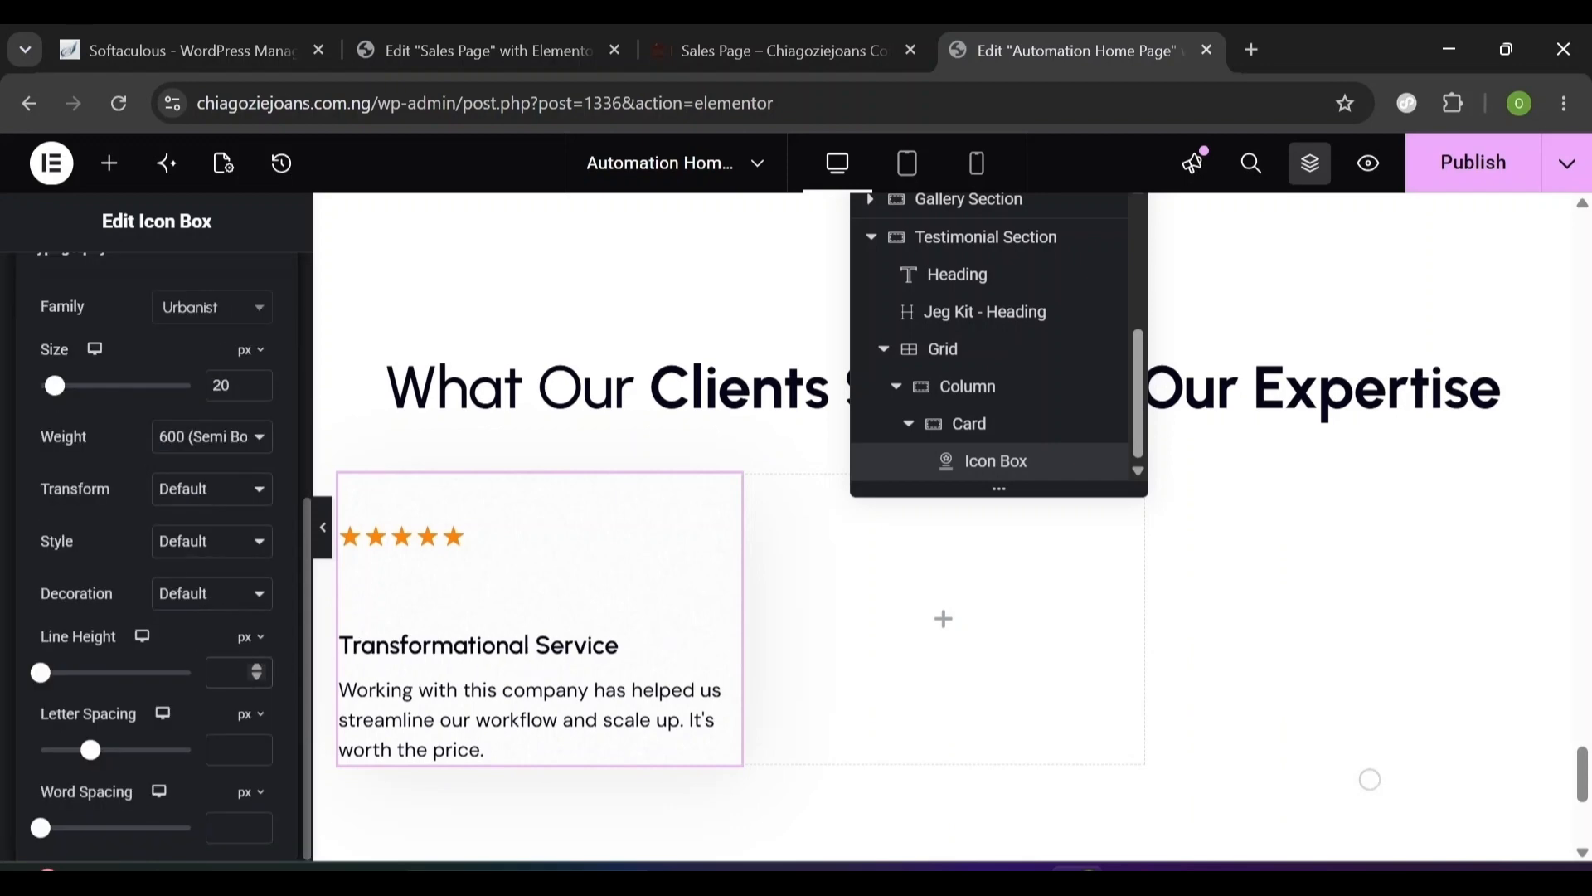
{"action": "type", "text": "28"}
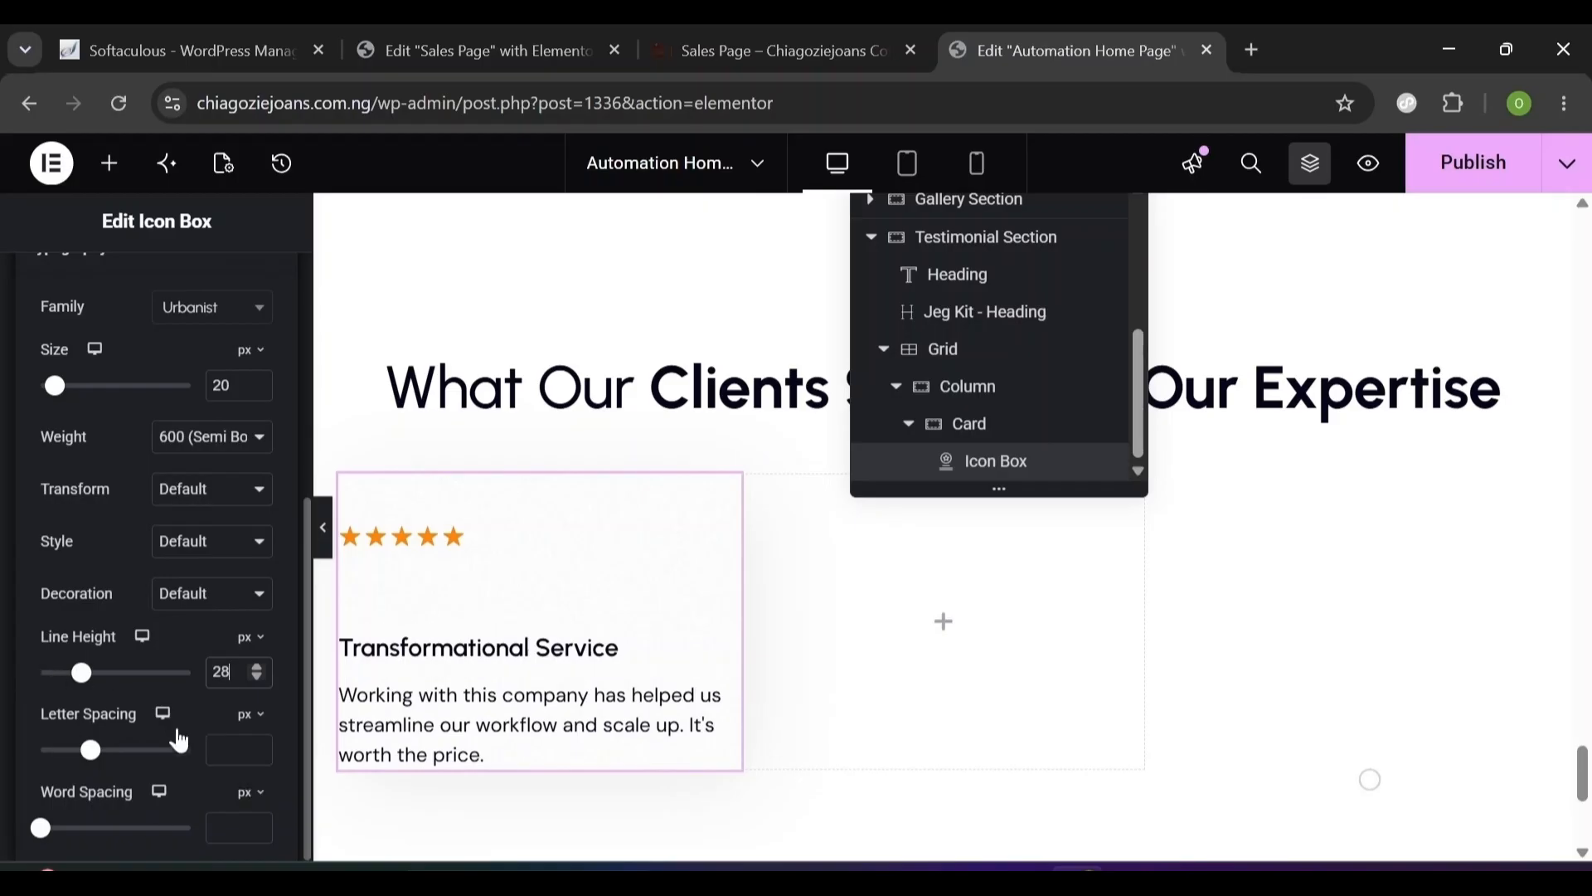
{"action": "left_click", "coordinate": [236, 749]}
{"action": "type", "text": "-0.2"}
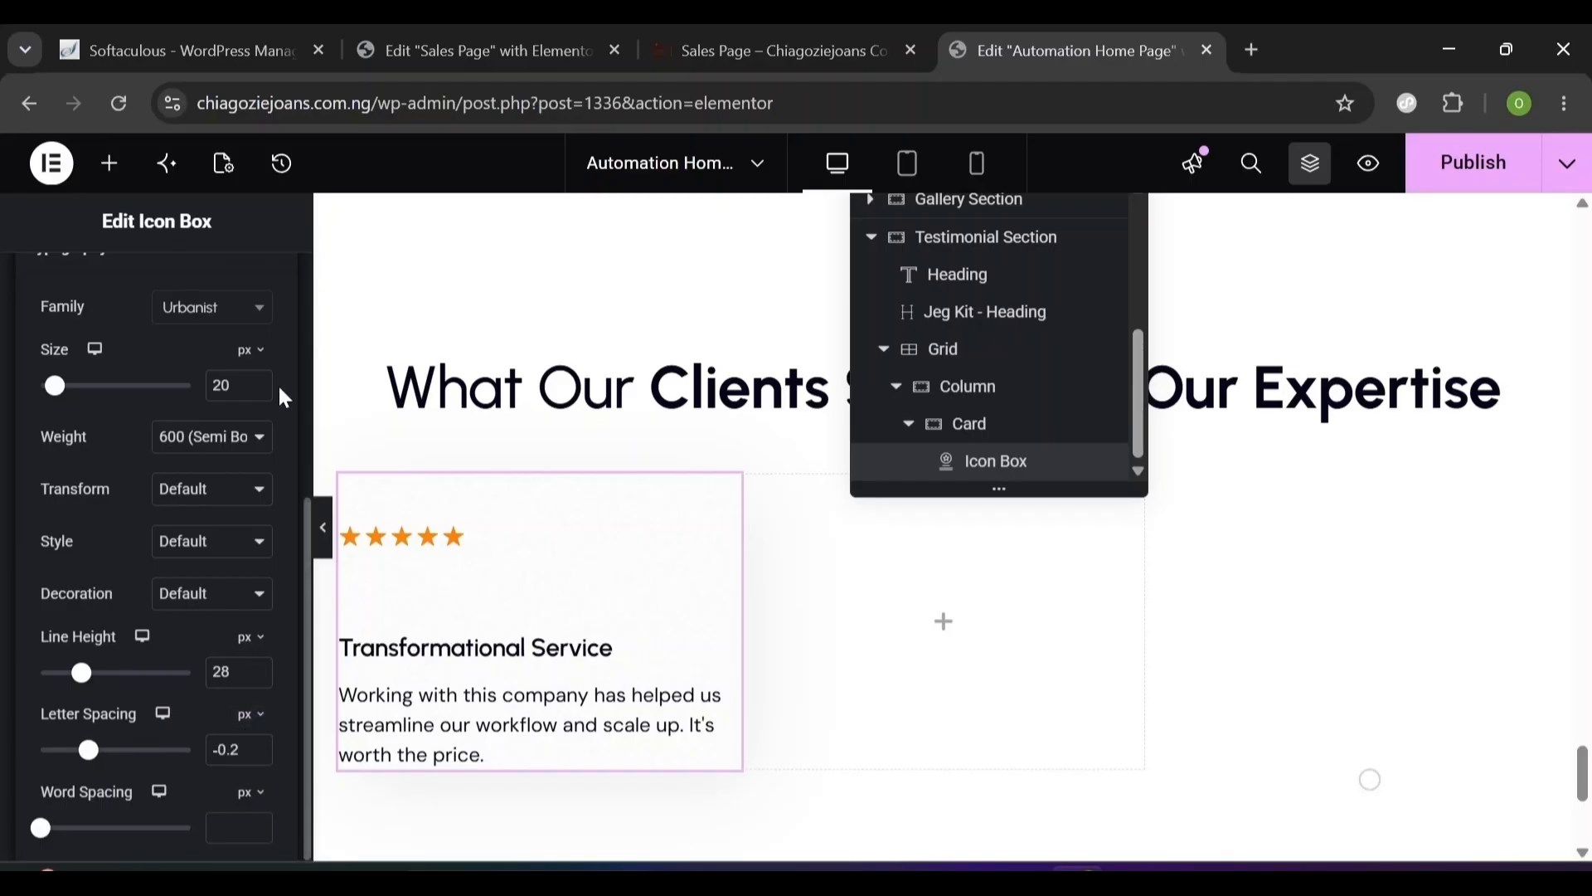
{"action": "left_click_drag", "start_coordinate": [306, 506], "coordinate": [302, 419]}
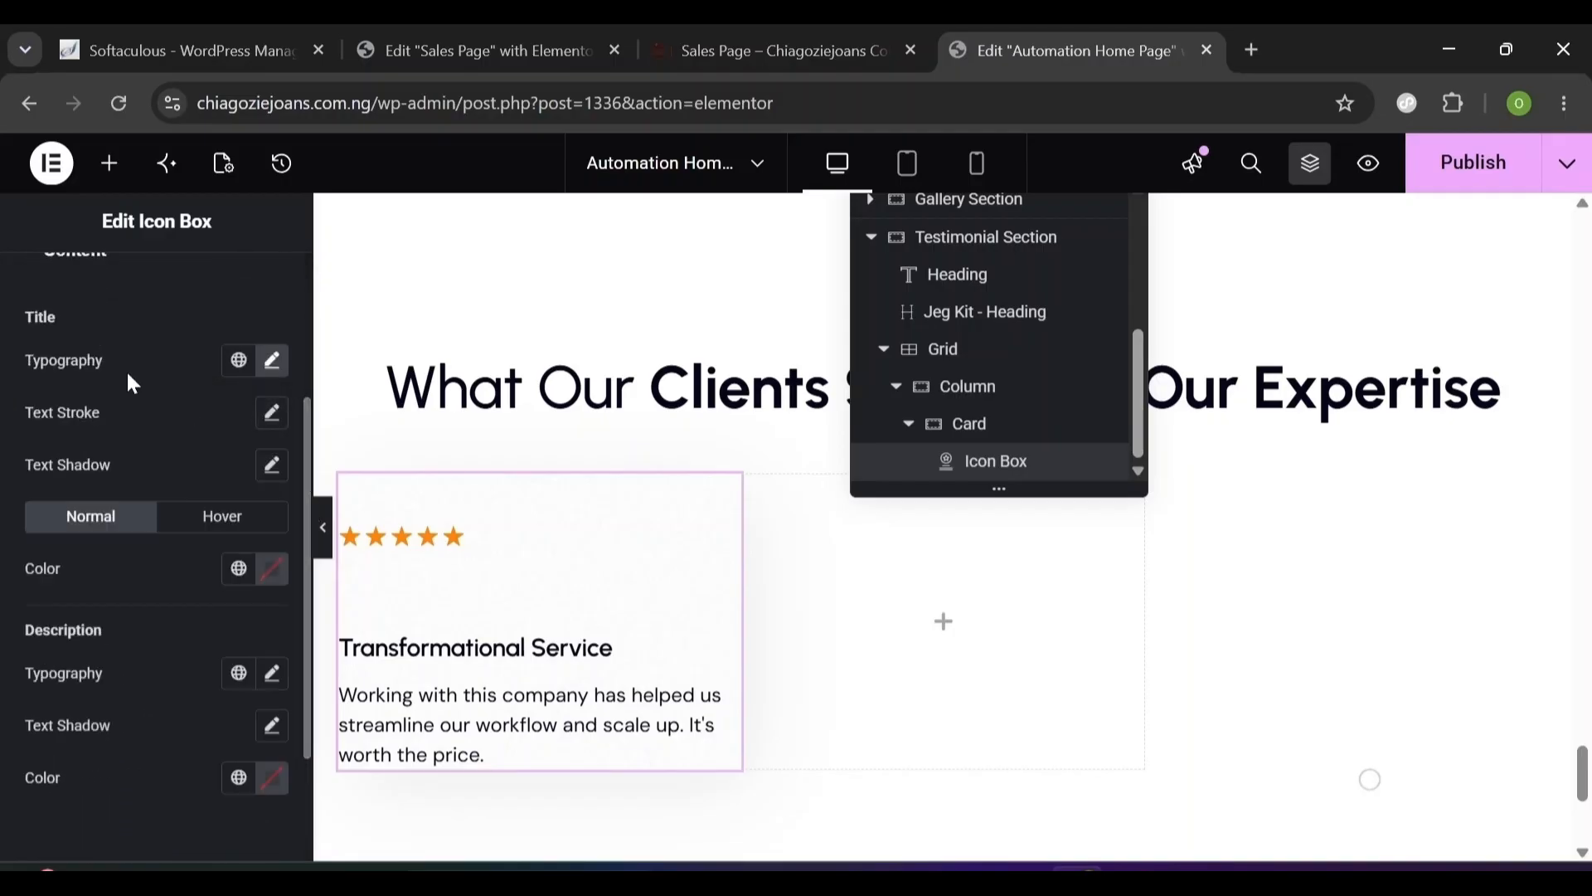
- Set the description to DM Sans 16, weight 400, with 24 line height
{"action": "left_click", "coordinate": [266, 676]}
{"action": "scroll", "coordinate": [91, 737], "scroll_direction": "down", "scroll_amount": 3}
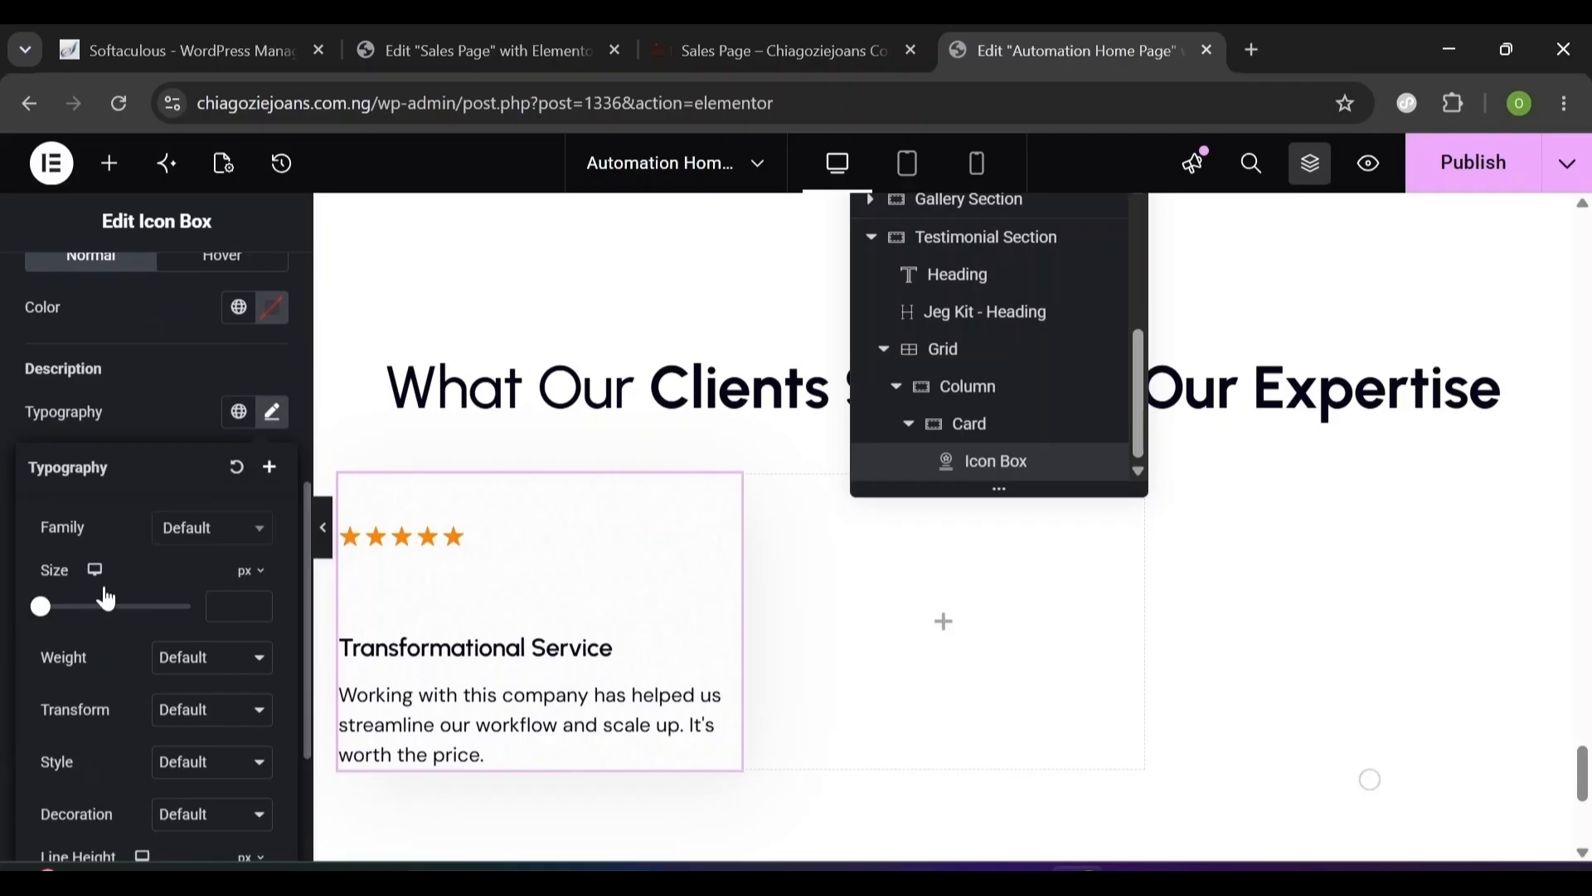
{"action": "left_click", "coordinate": [180, 532]}
{"action": "type", "text": "d"}
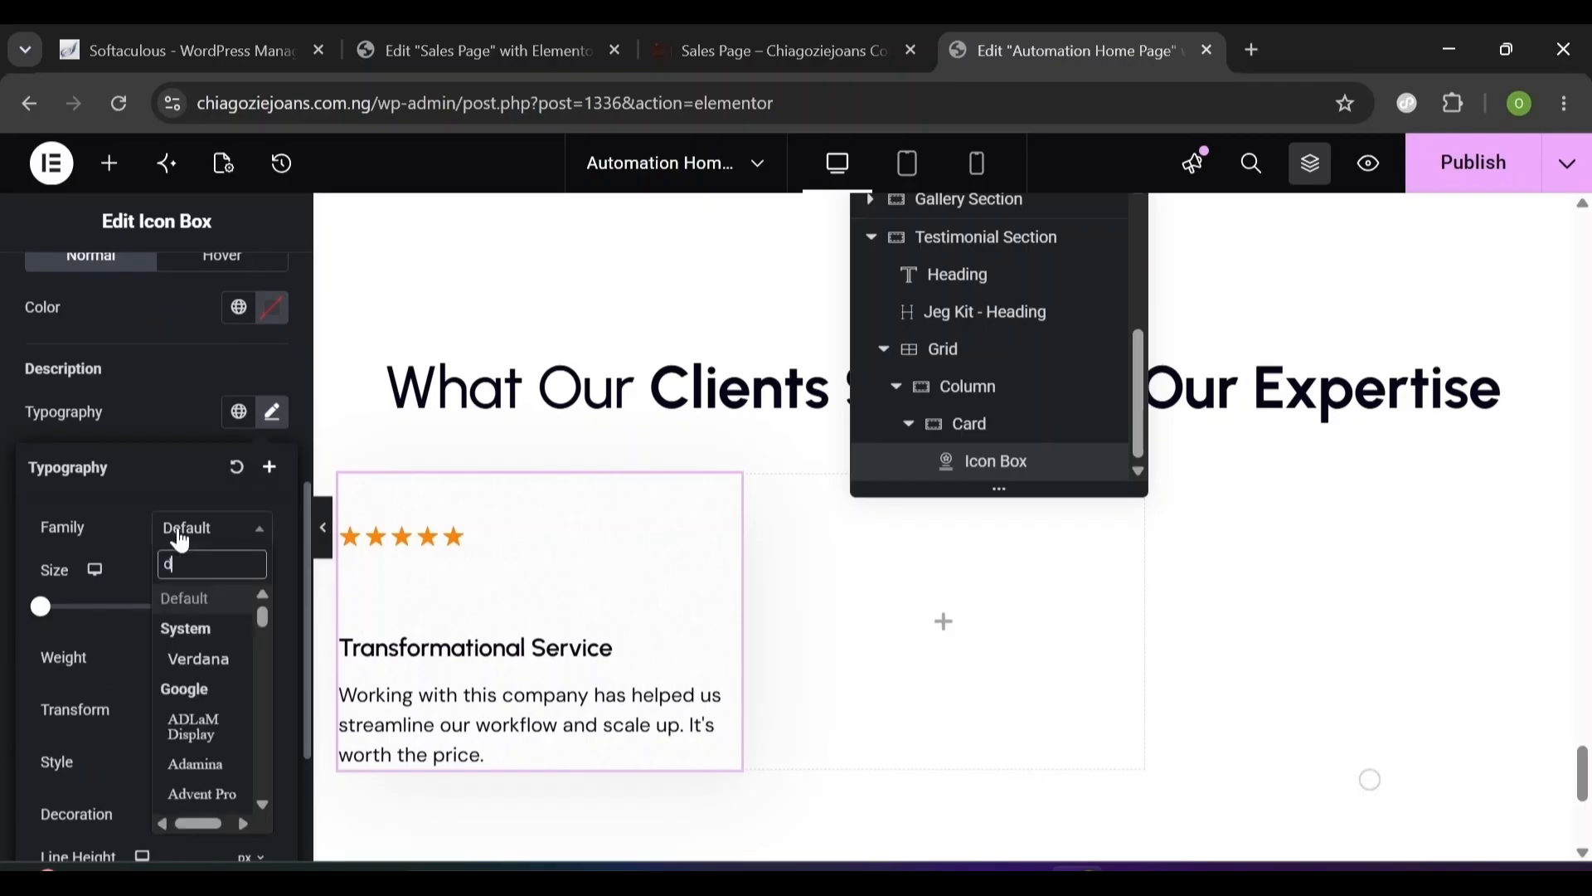
{"action": "type", "text": "m sans"}
{"action": "key", "text": "Return"}
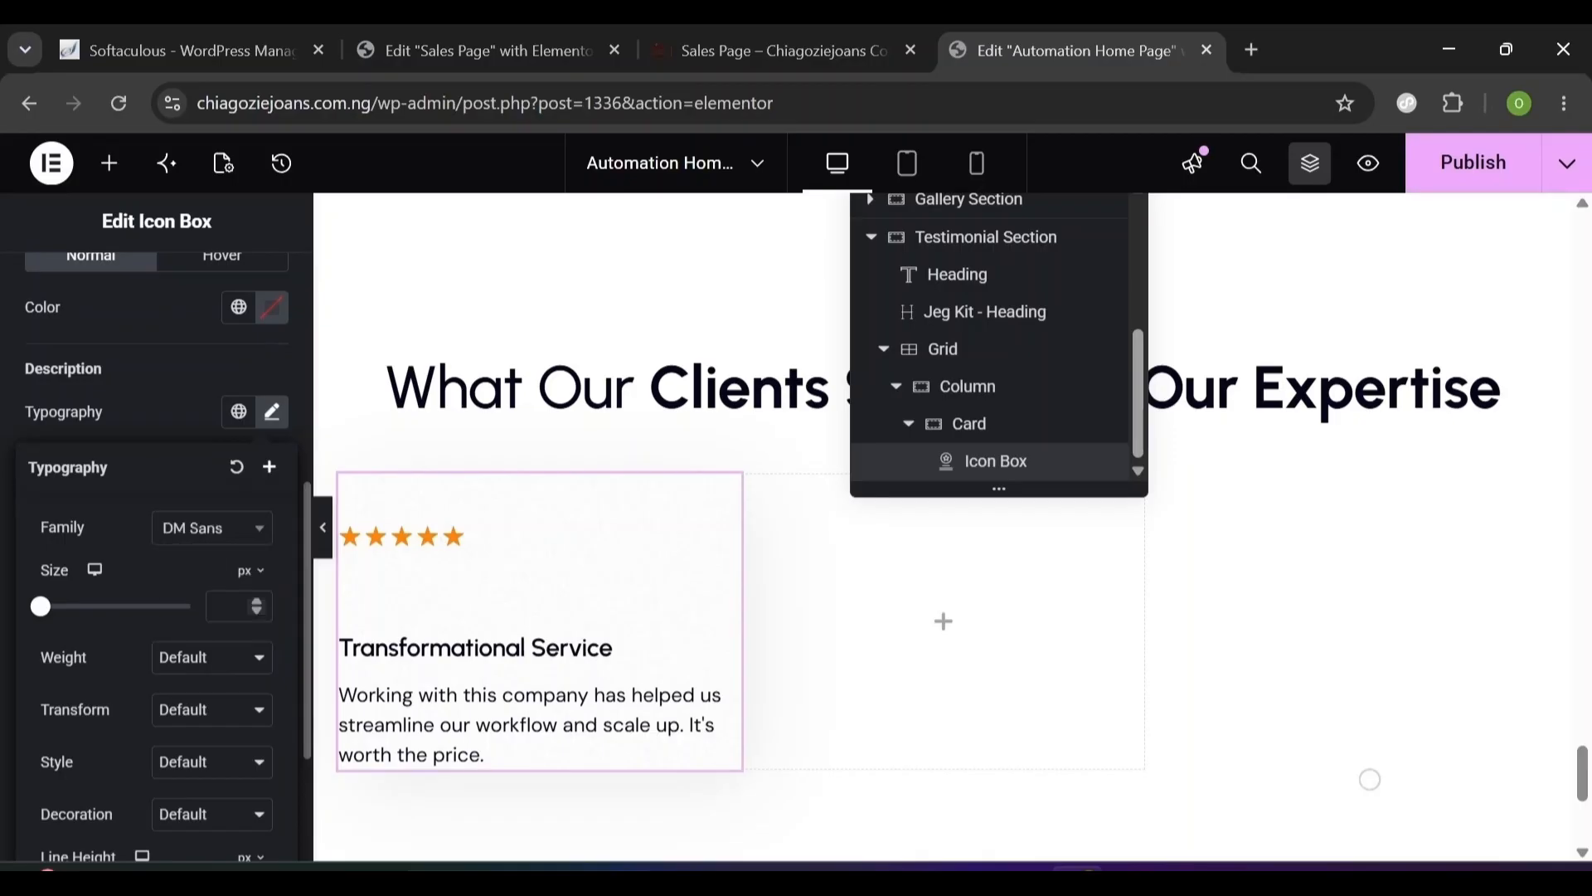
{"action": "type", "text": "16"}
{"action": "left_click", "coordinate": [211, 659]}
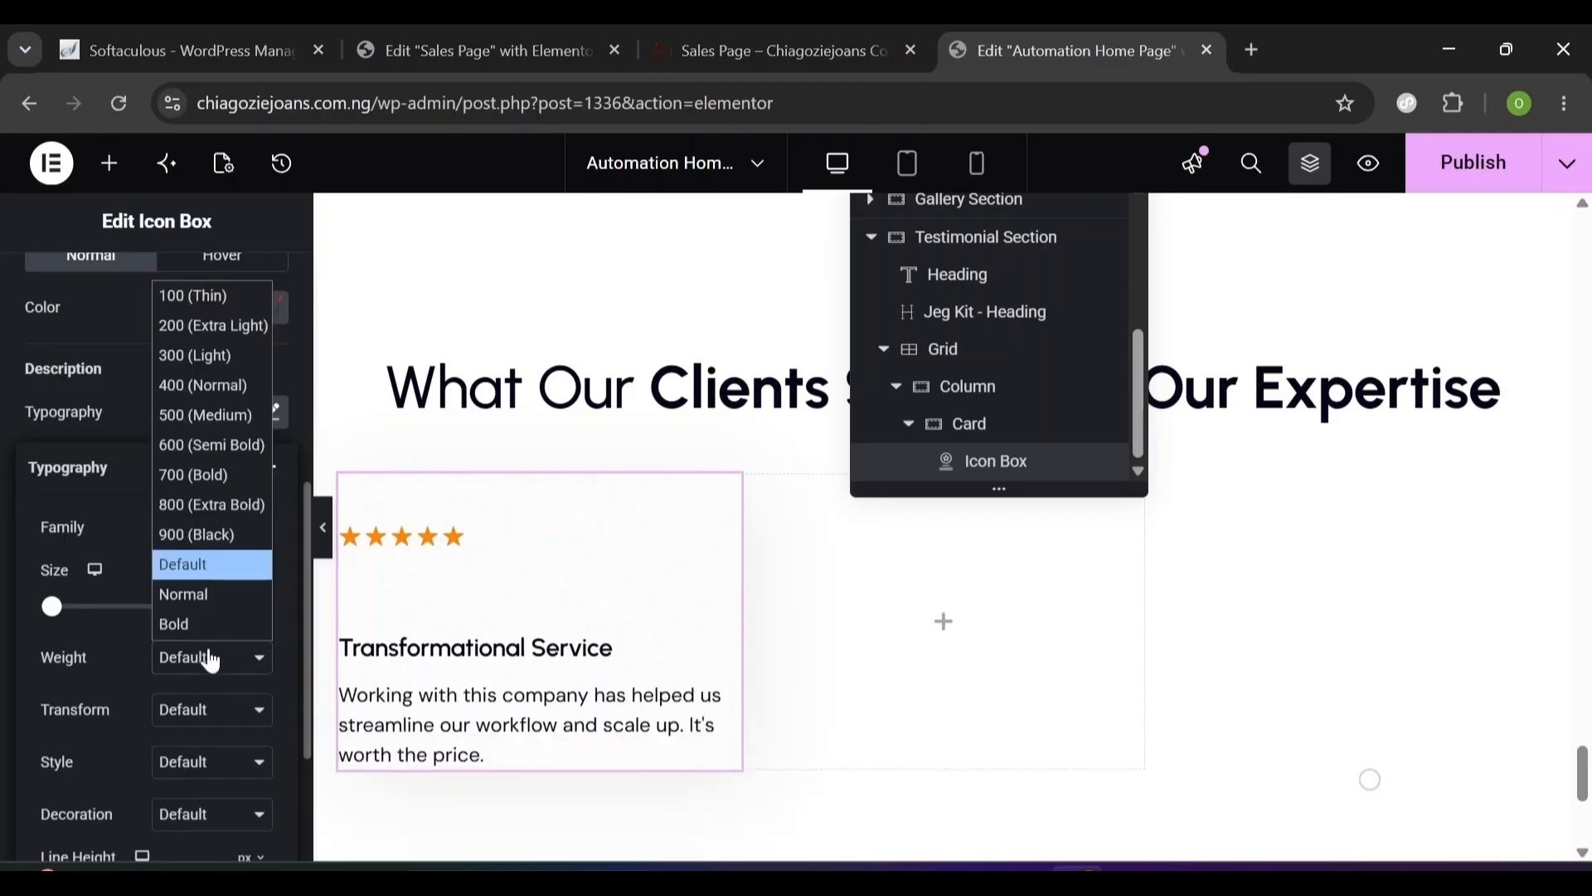
{"action": "left_click", "coordinate": [193, 386]}
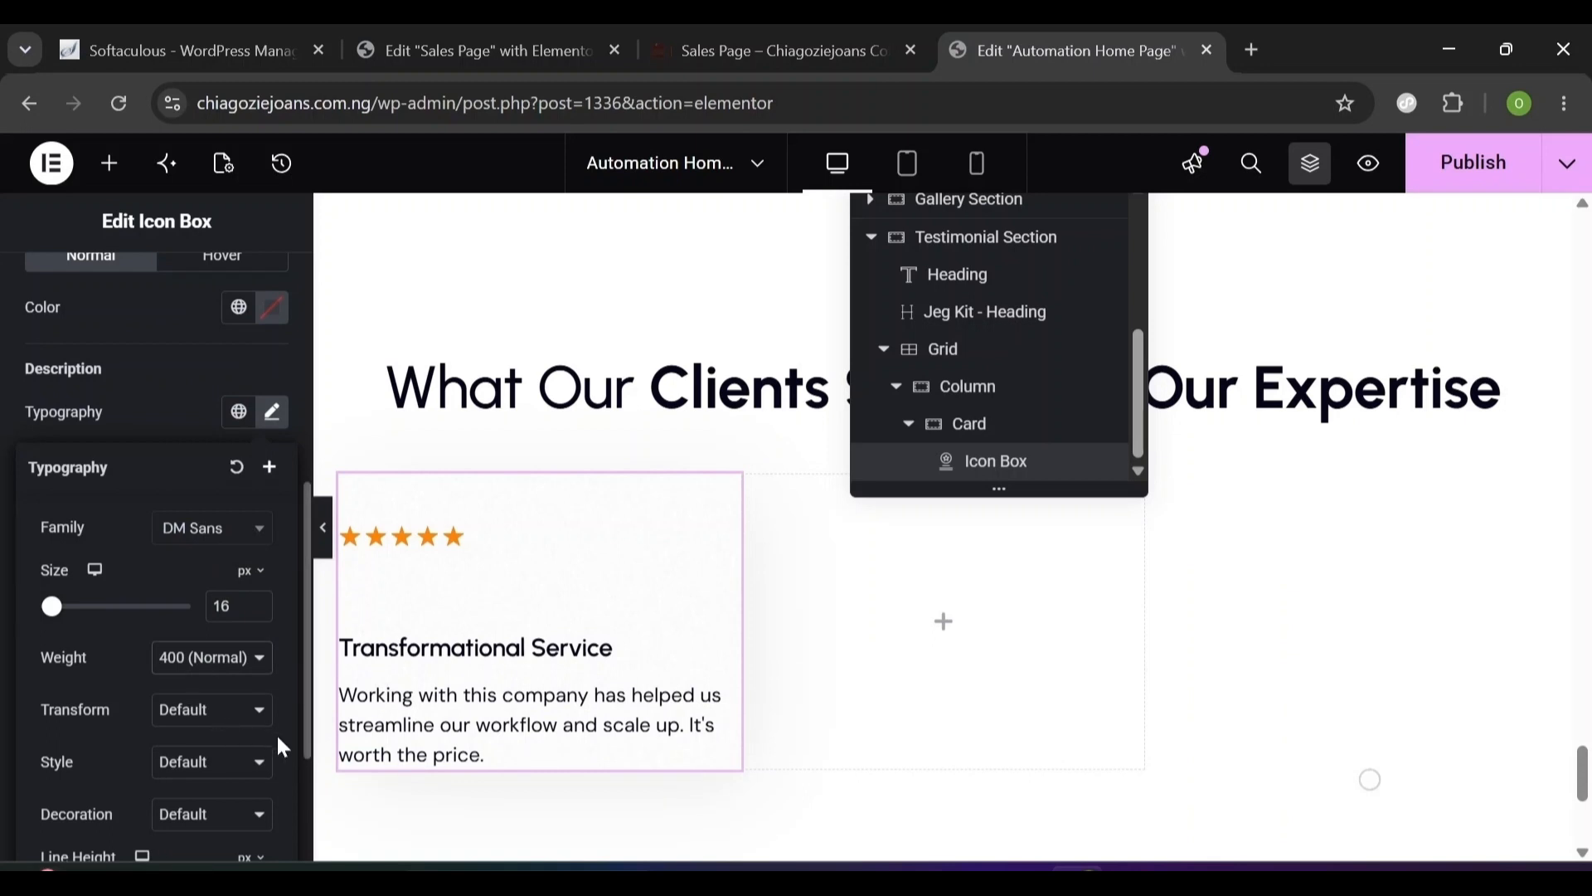
{"action": "scroll", "coordinate": [278, 738], "scroll_direction": "down", "scroll_amount": 3}
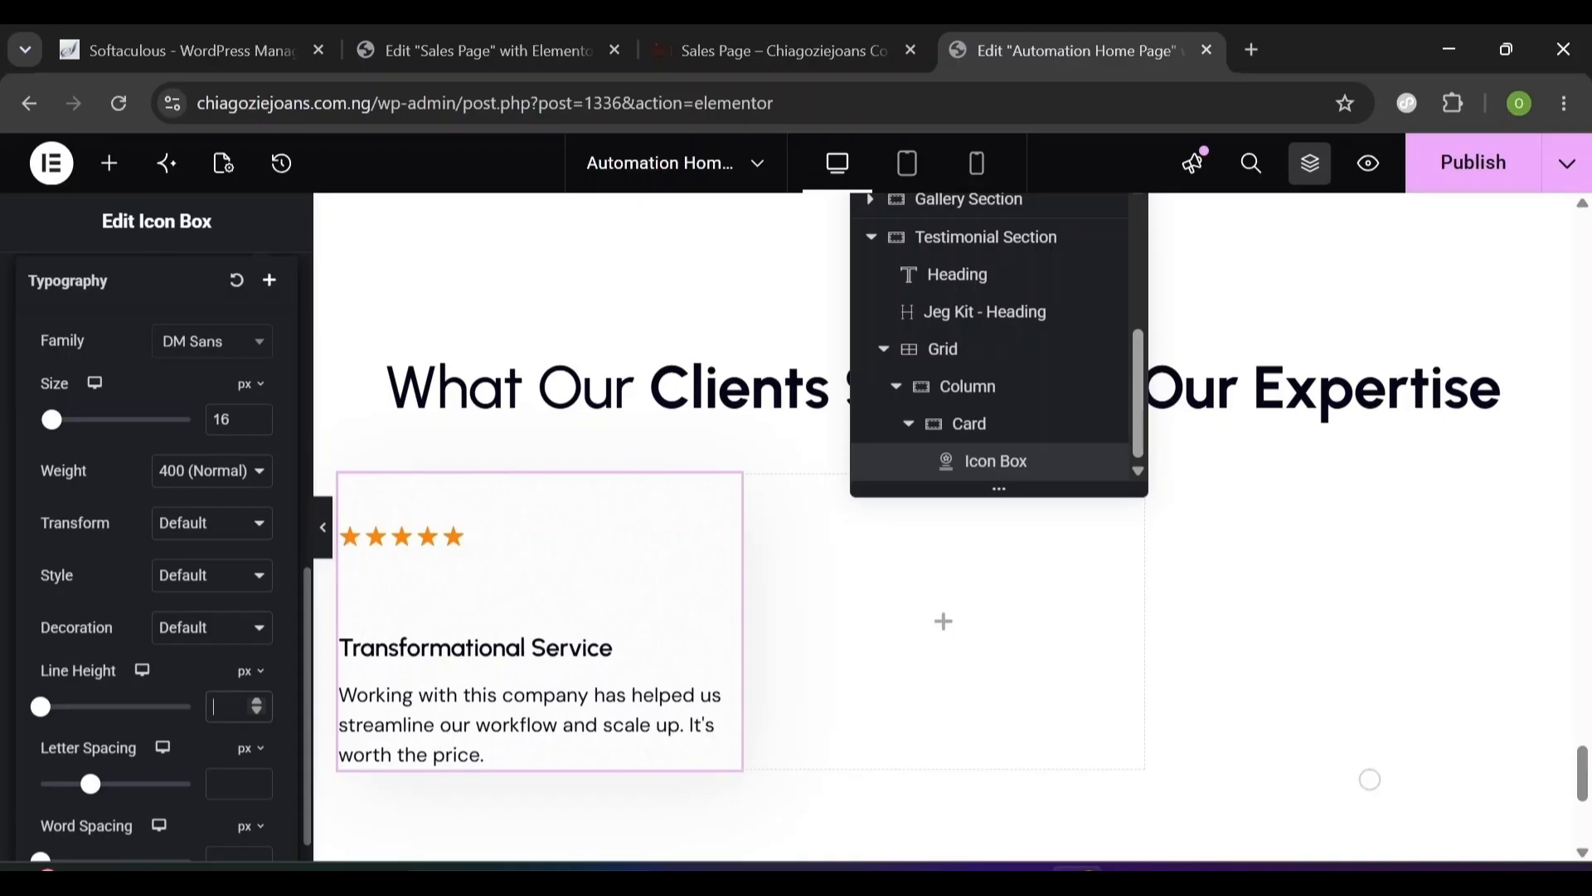
{"action": "type", "text": "24"}
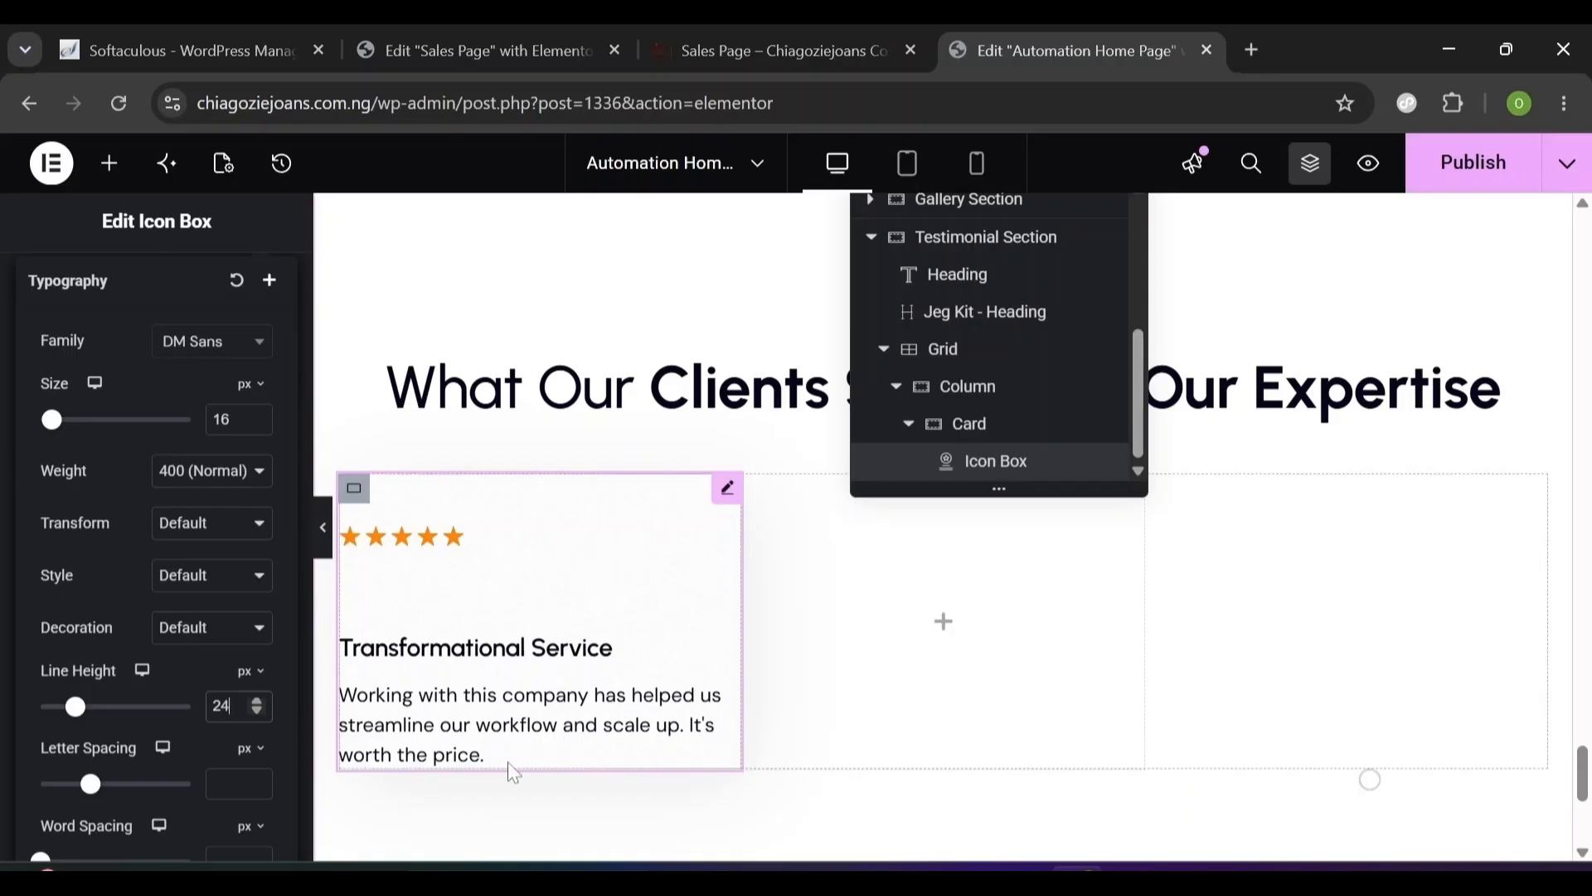
- Drop a new container below the card's text and set its direction to Row
{"action": "left_click", "coordinate": [114, 170]}
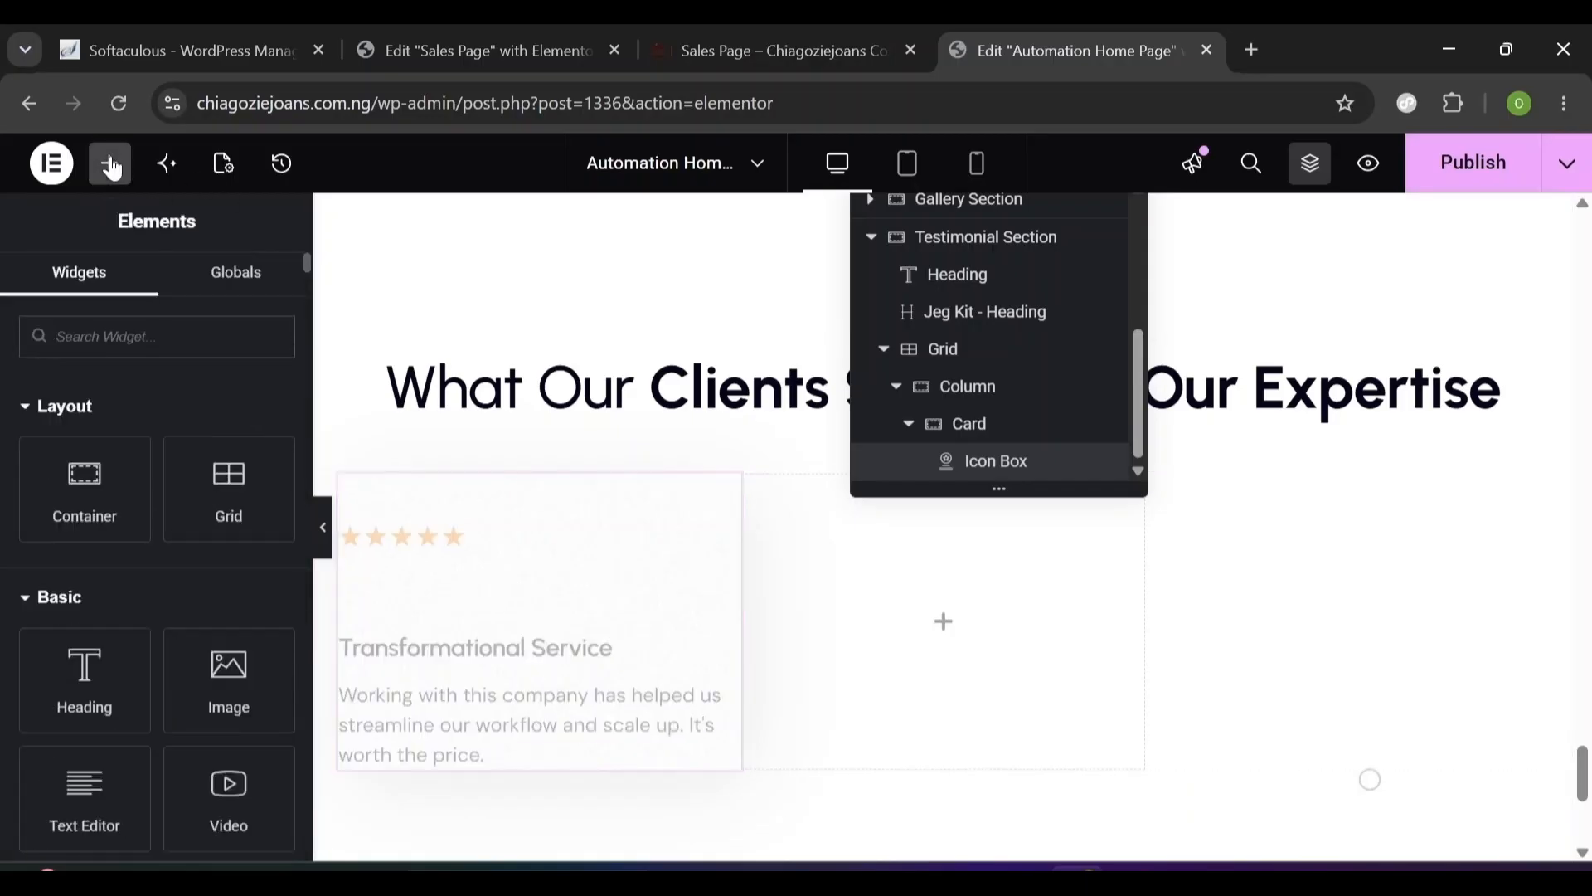
{"action": "left_click_drag", "start_coordinate": [102, 509], "coordinate": [439, 750]}
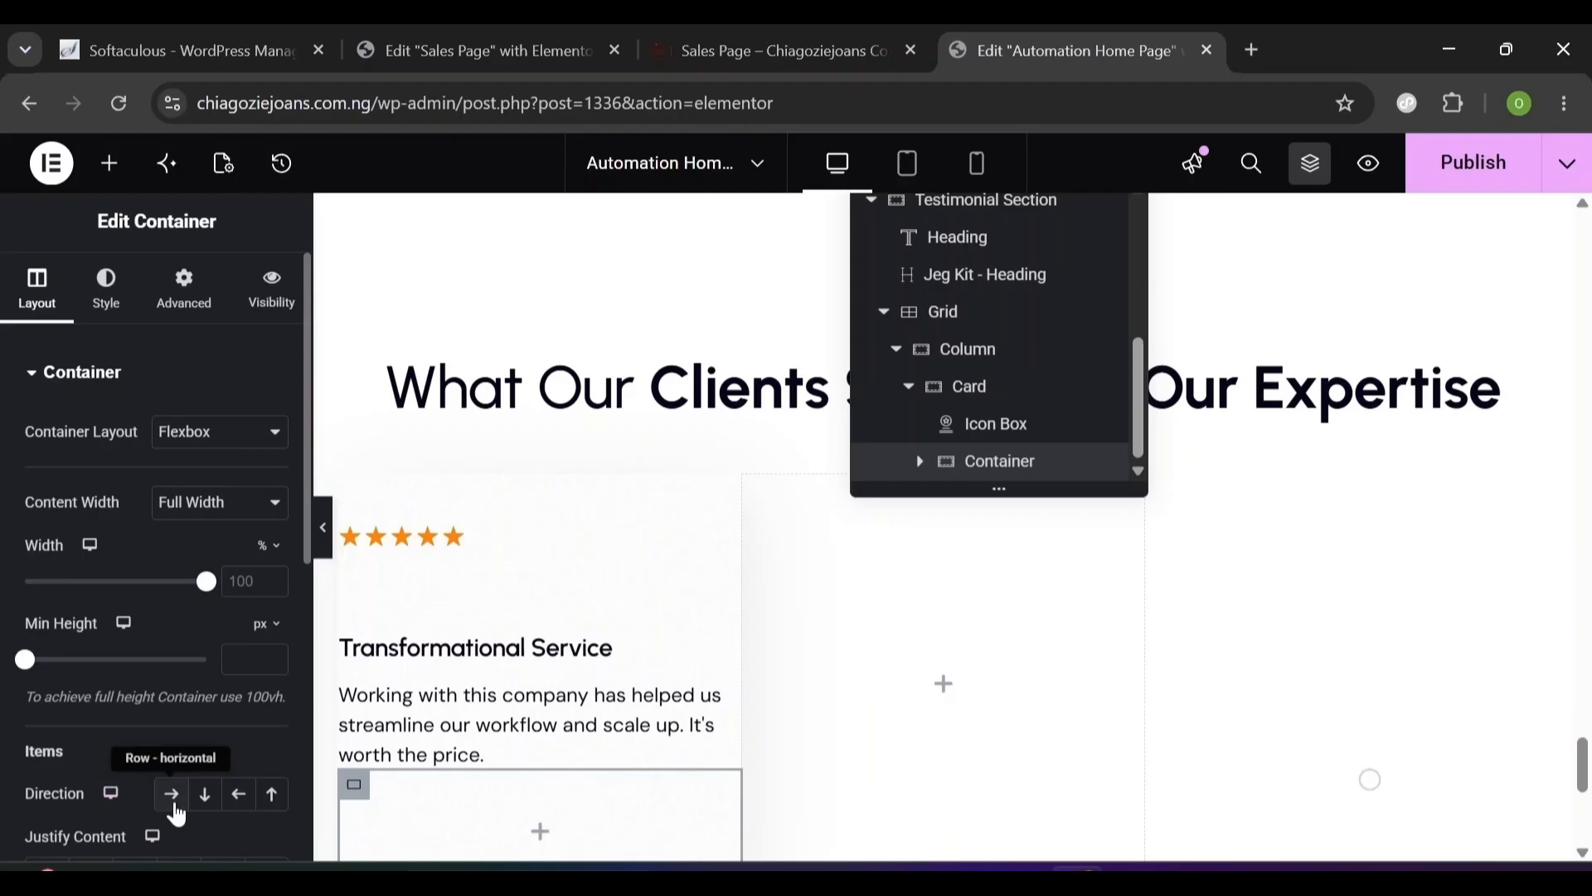
{"action": "left_click", "coordinate": [174, 806]}
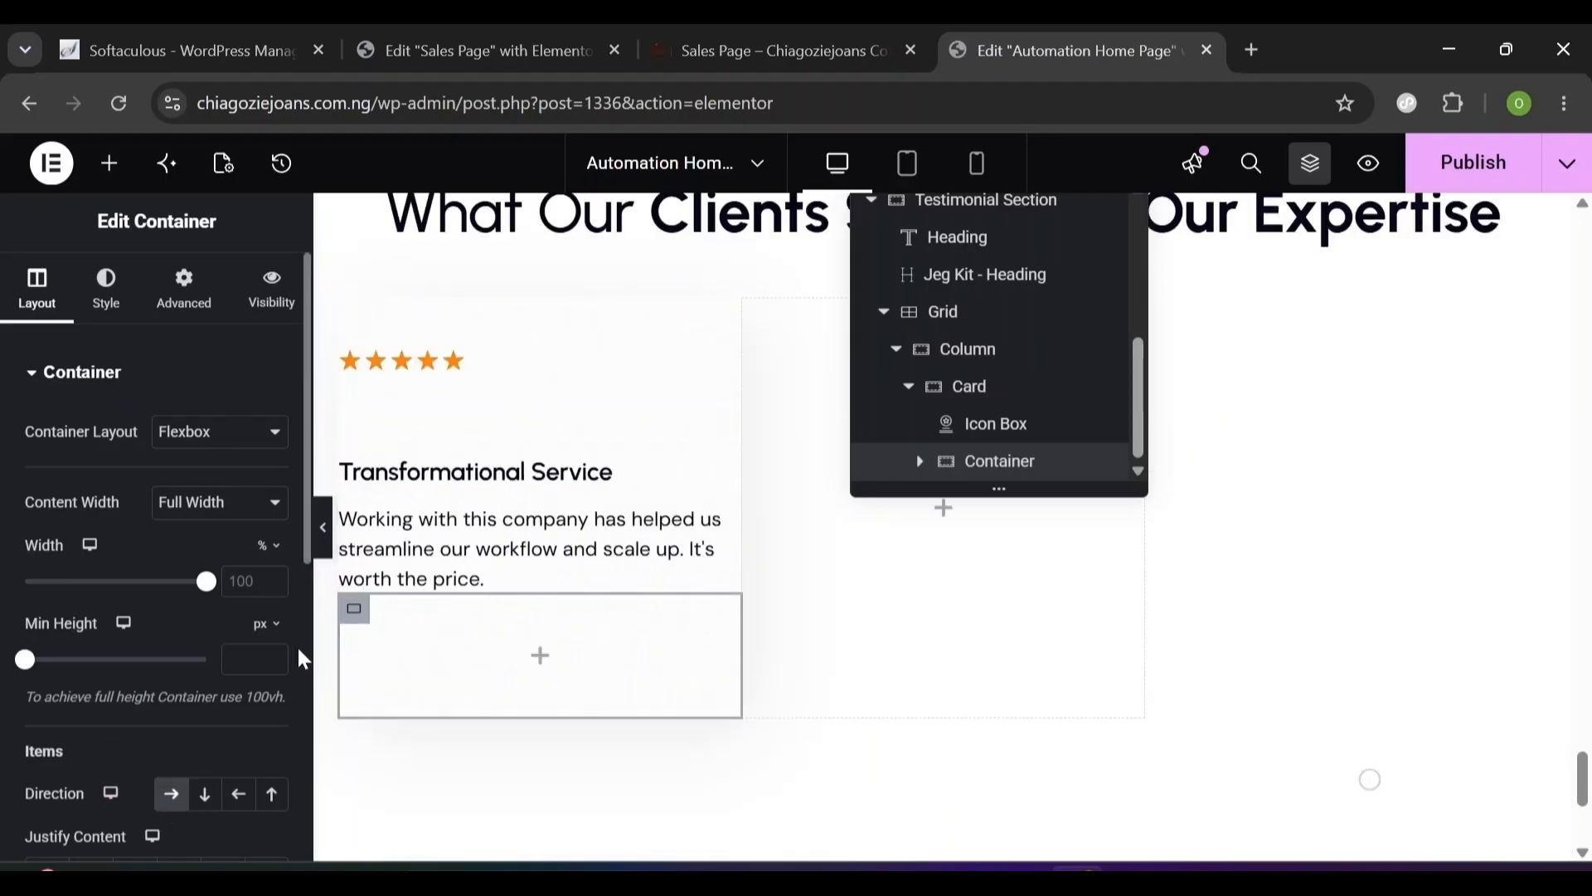
- Centre the container's items and link its column and row gaps at 12 px
{"action": "scroll", "coordinate": [304, 659], "scroll_direction": "down", "scroll_amount": 7}
{"action": "left_click_drag", "start_coordinate": [301, 640], "coordinate": [293, 601]}
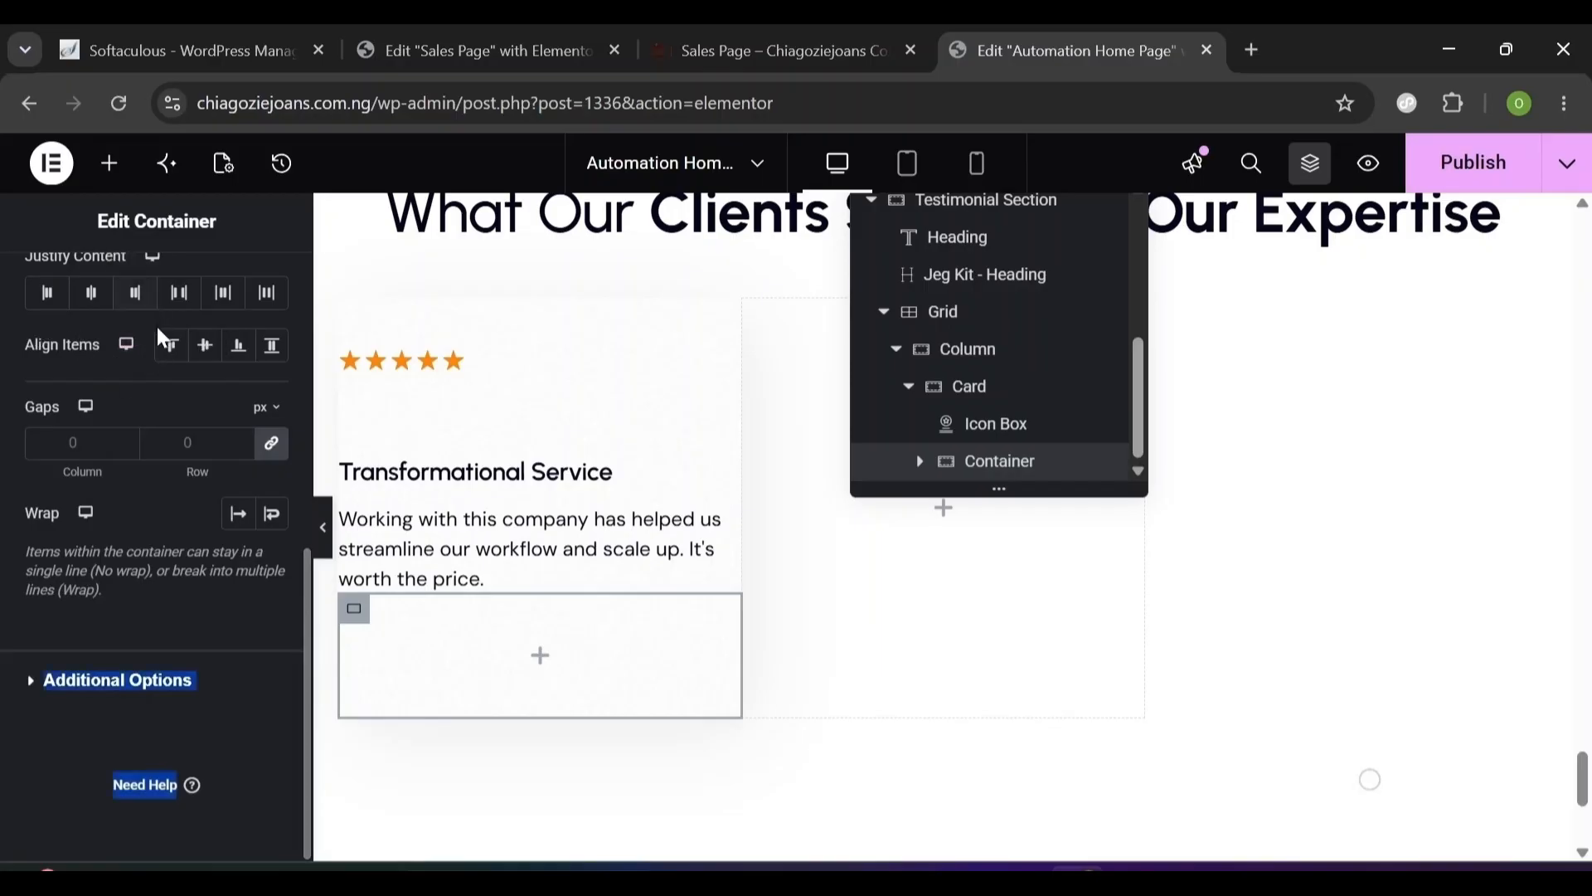
{"action": "left_click", "coordinate": [205, 345]}
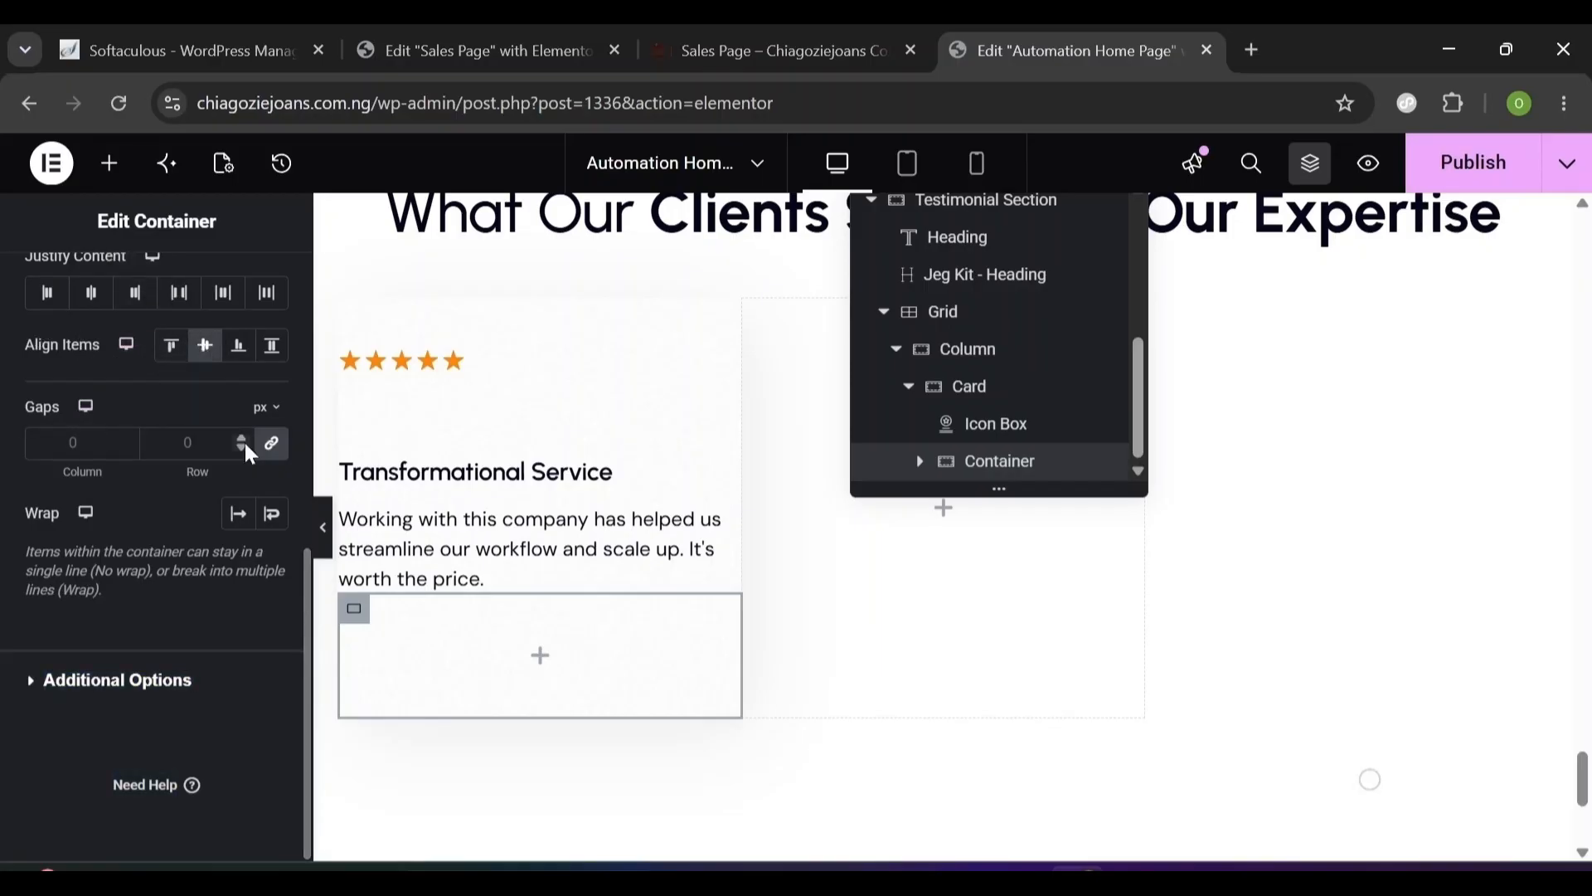
{"action": "left_click", "coordinate": [272, 454]}
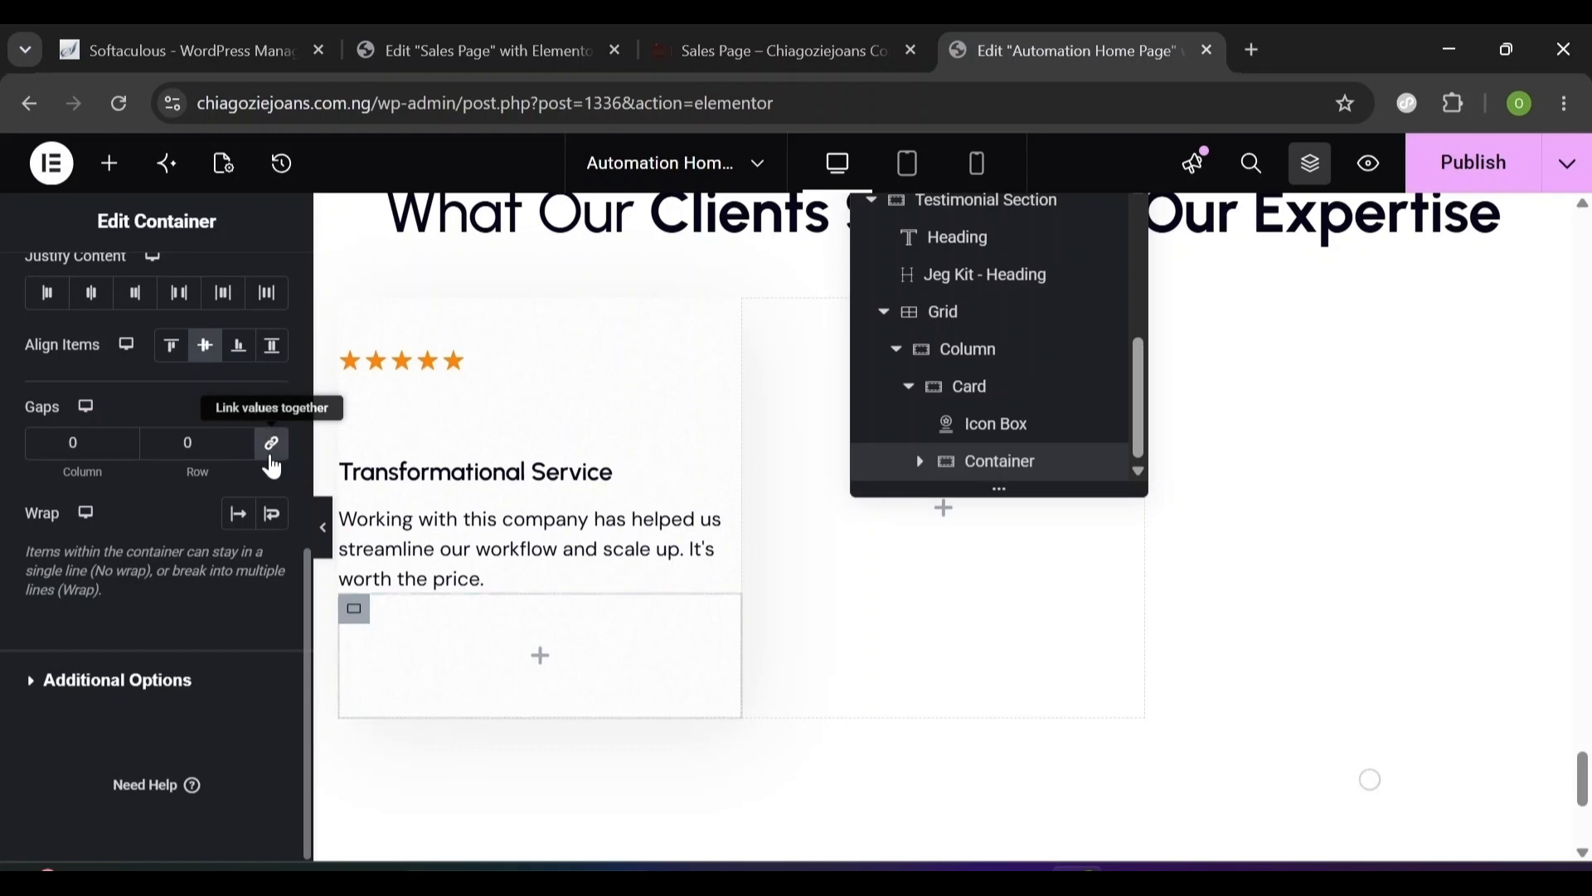
{"action": "double_click", "coordinate": [73, 443]}
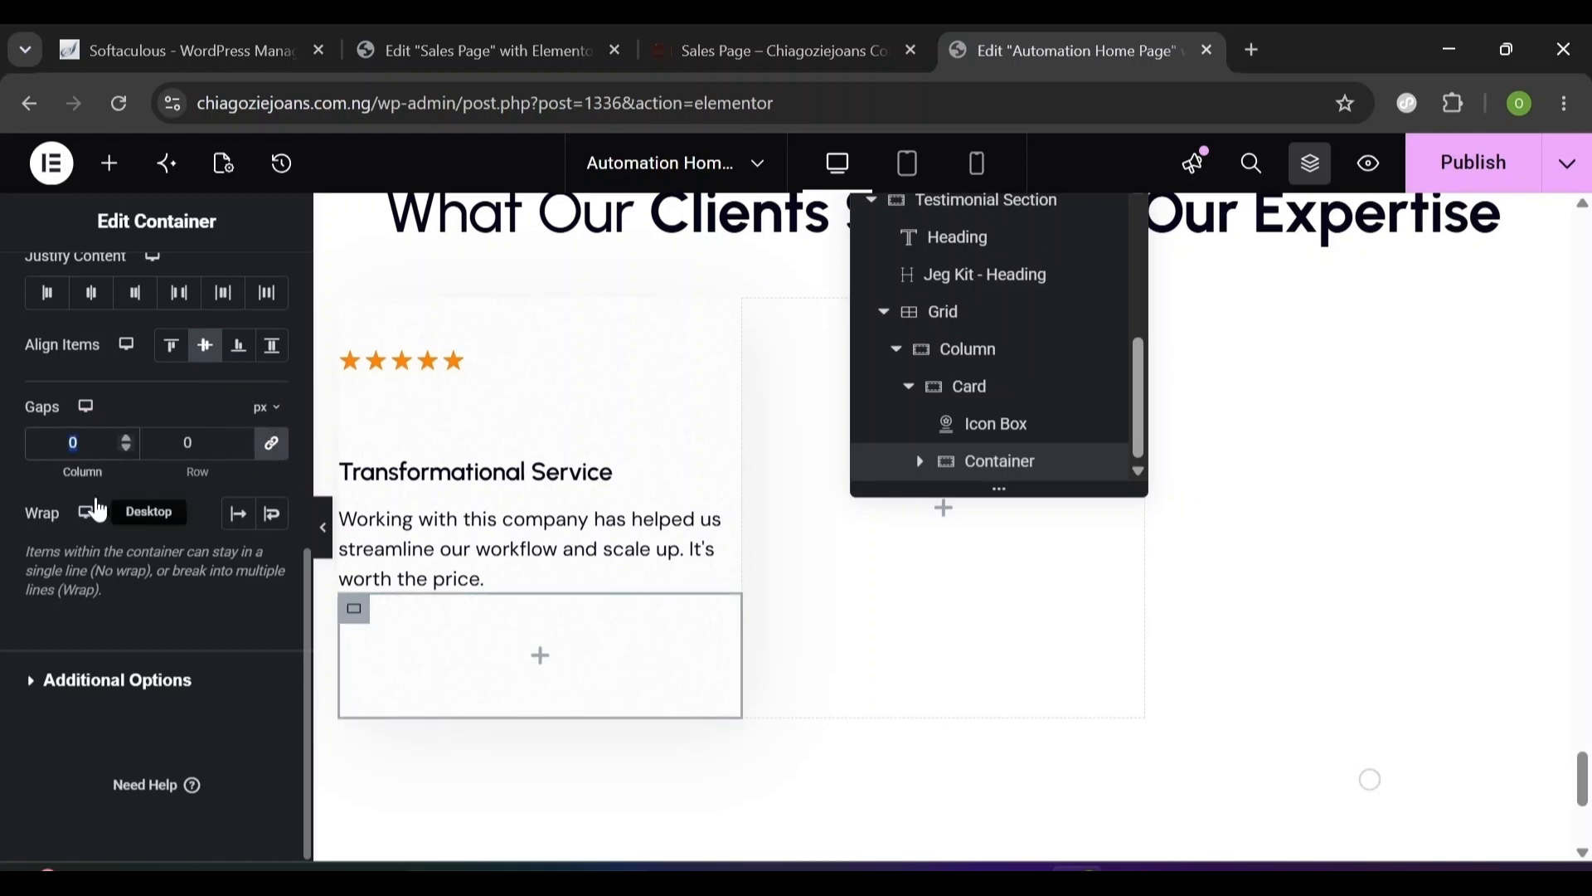
{"action": "type", "text": "12"}
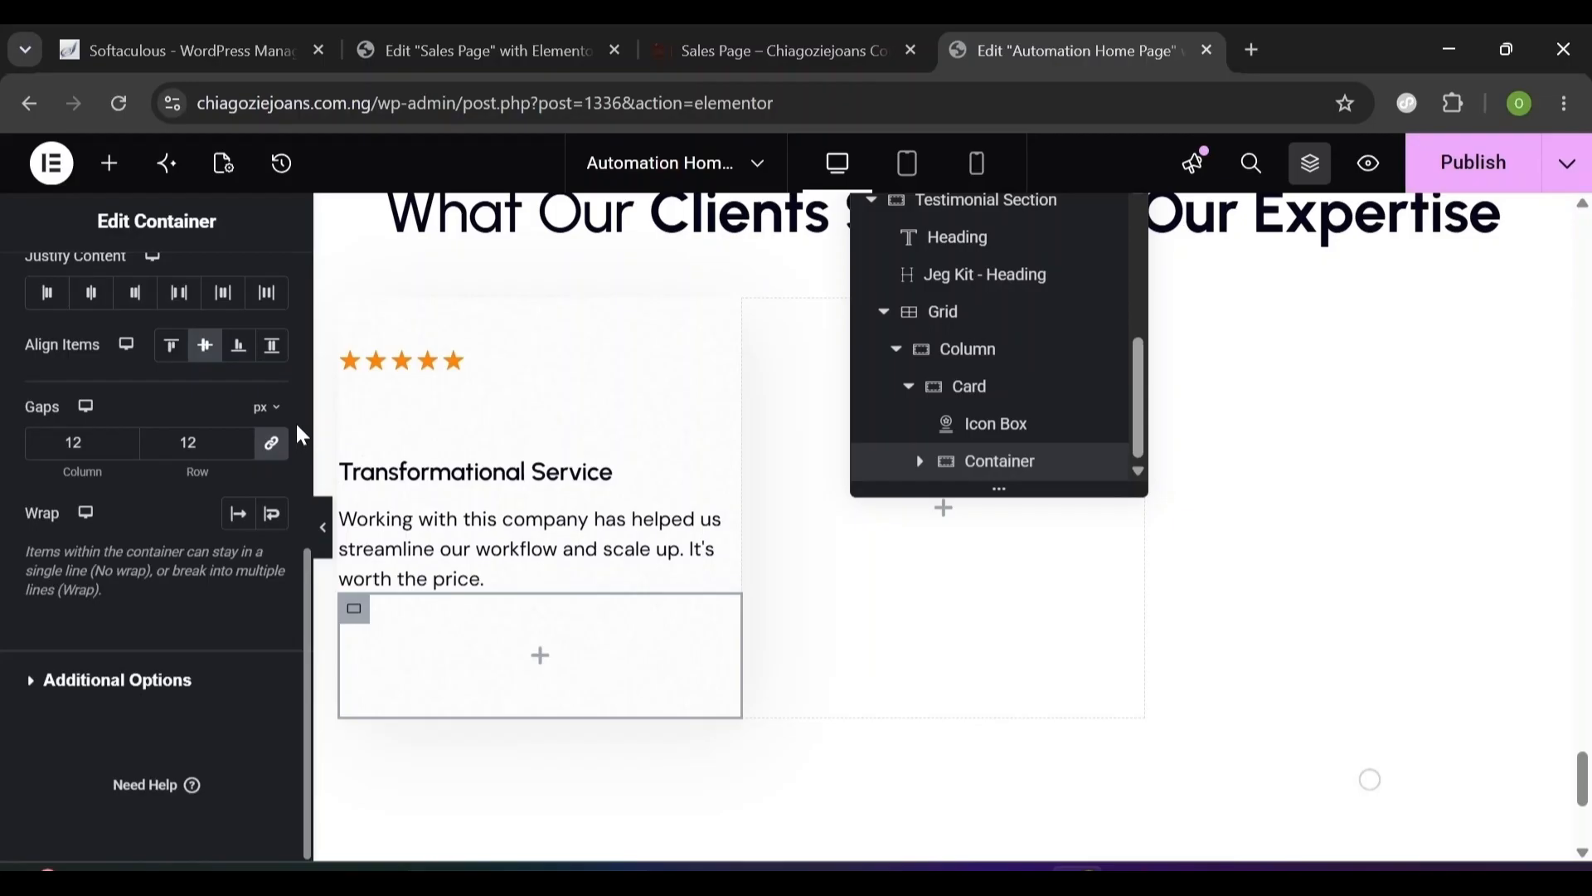
{"action": "scroll", "coordinate": [297, 435], "scroll_direction": "up", "scroll_amount": 7}
{"action": "left_click", "coordinate": [108, 164]}
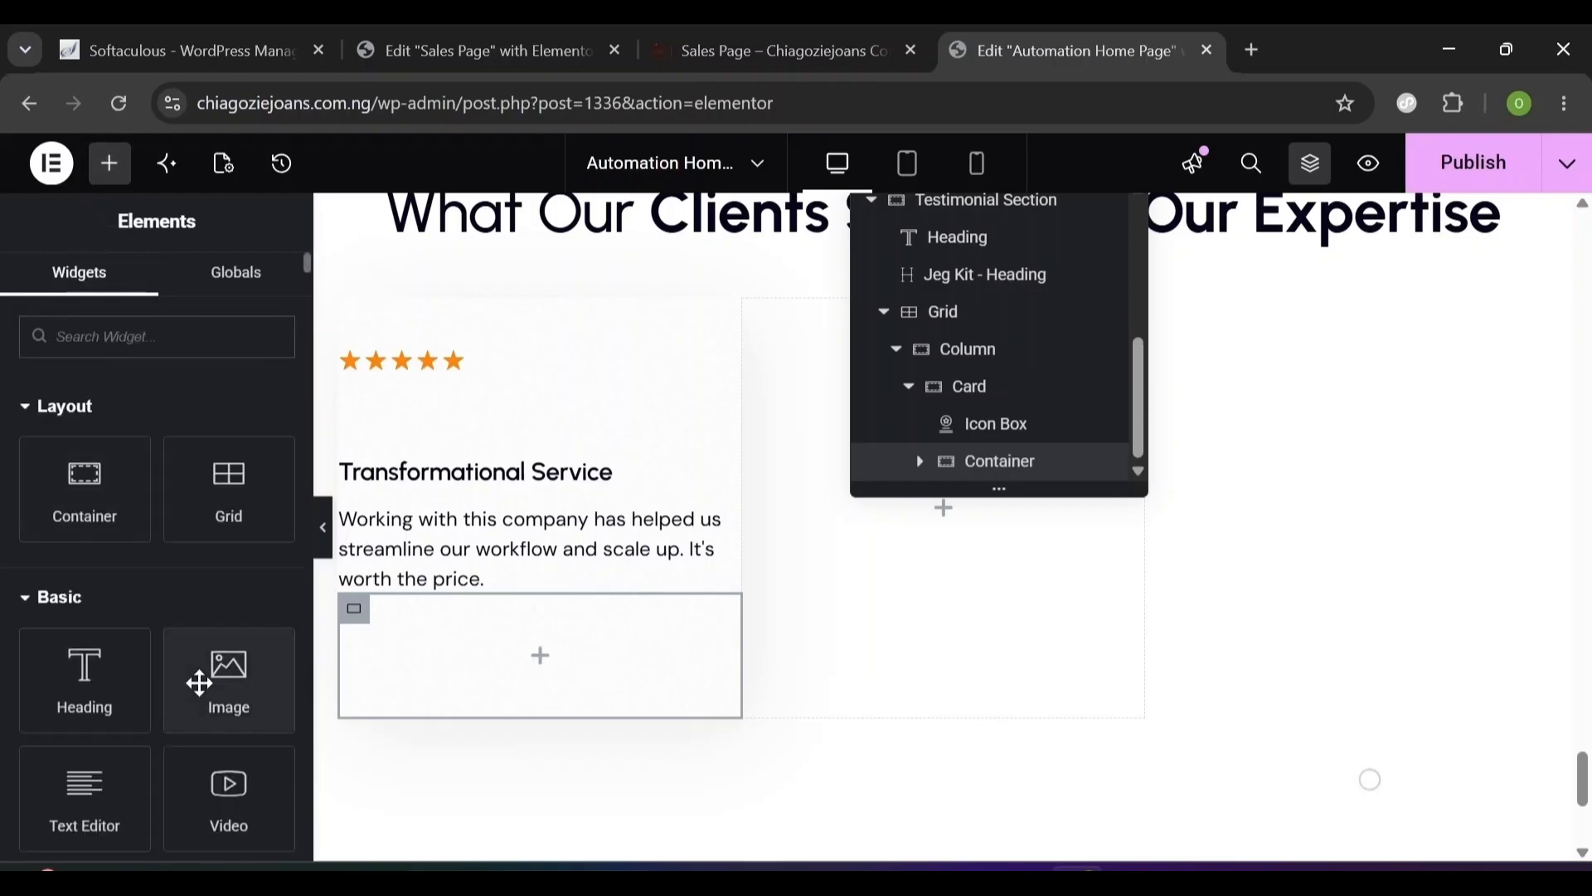
- Drop an Image widget into the card's empty container
{"action": "type", "text": "ima"}
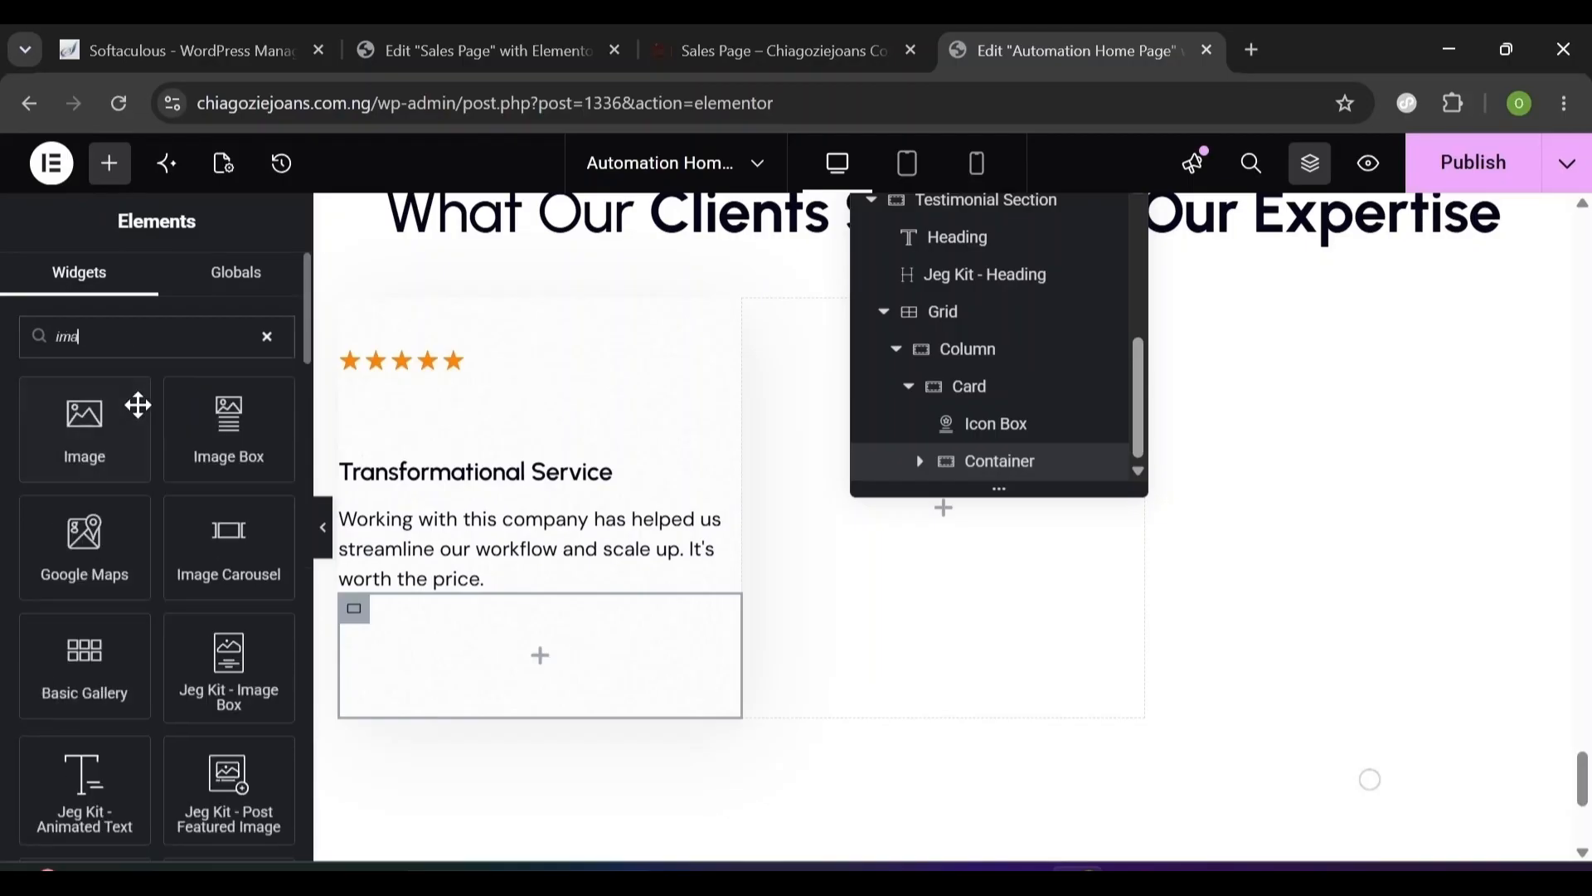
{"action": "type", "text": "ge"}
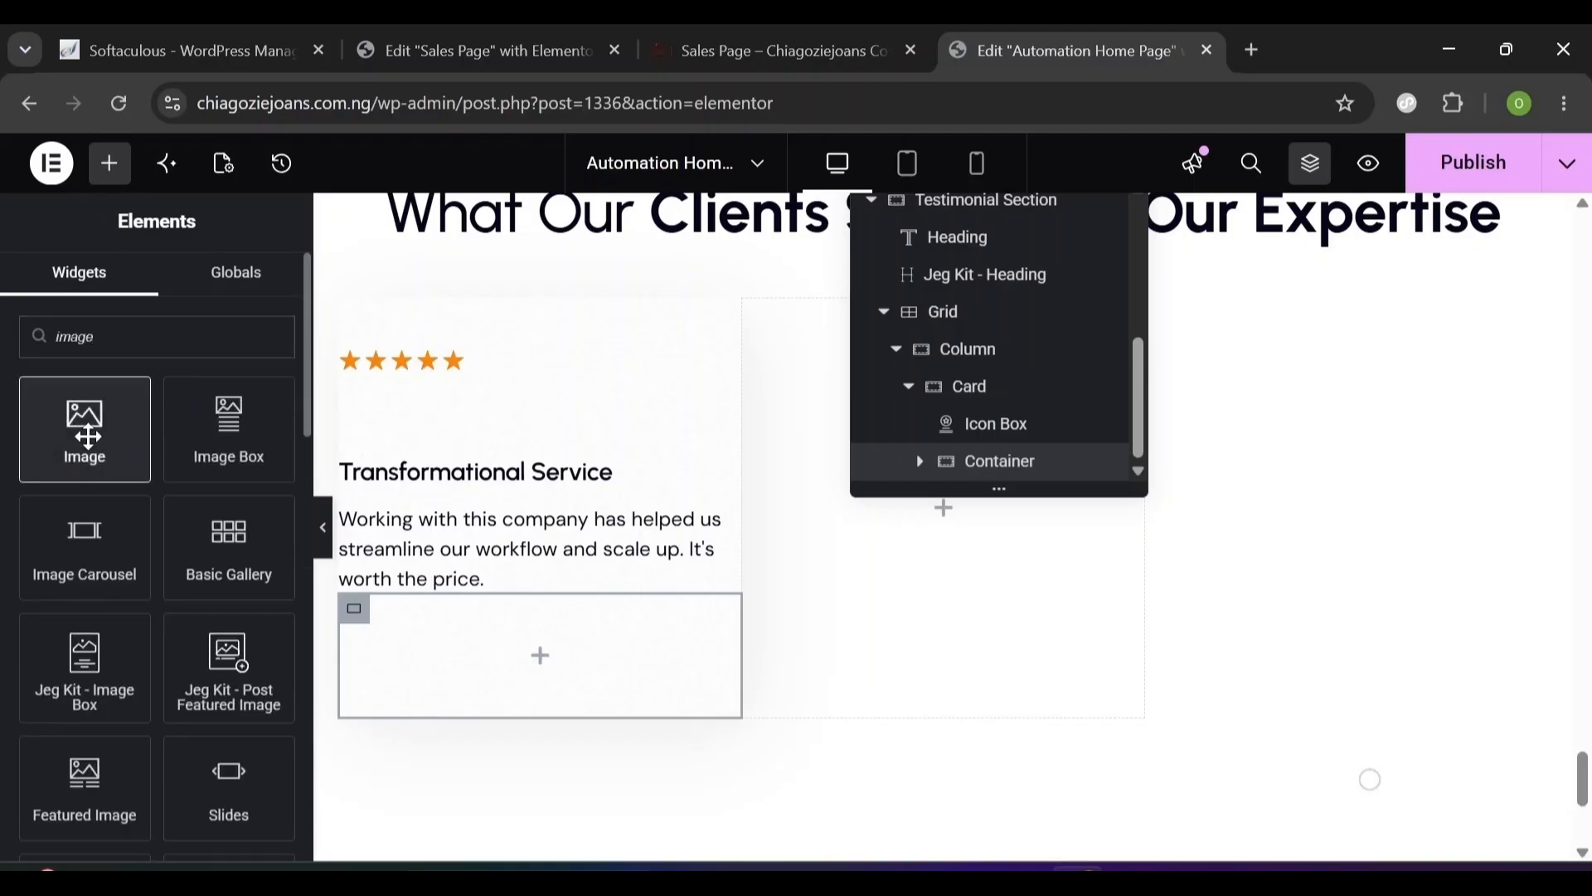
{"action": "left_click_drag", "start_coordinate": [86, 427], "coordinate": [516, 654]}
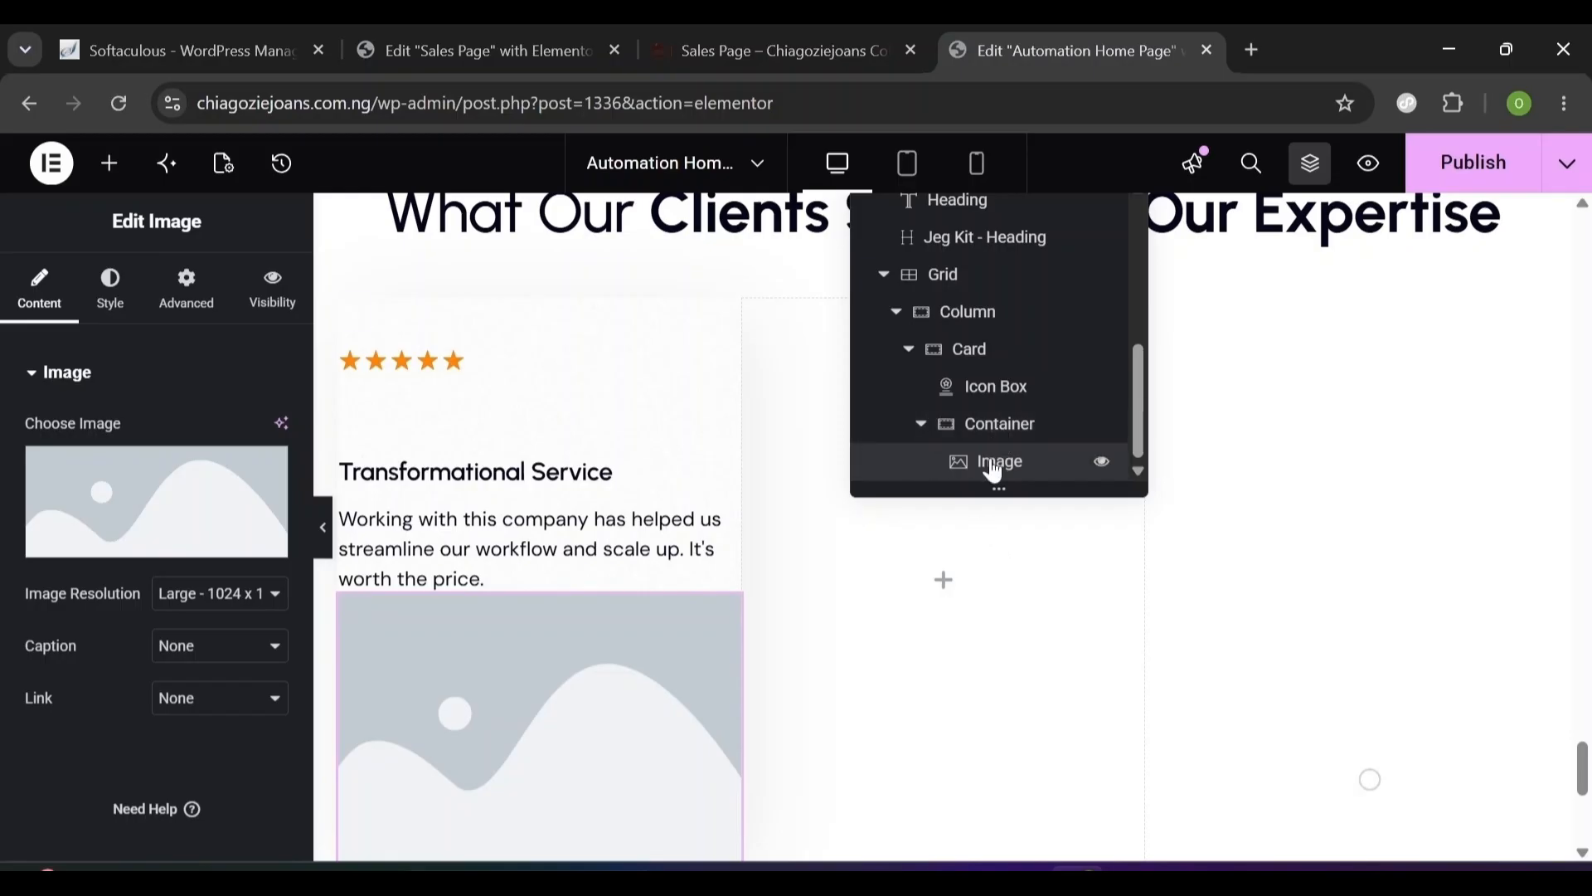
{"action": "left_click", "coordinate": [921, 426]}
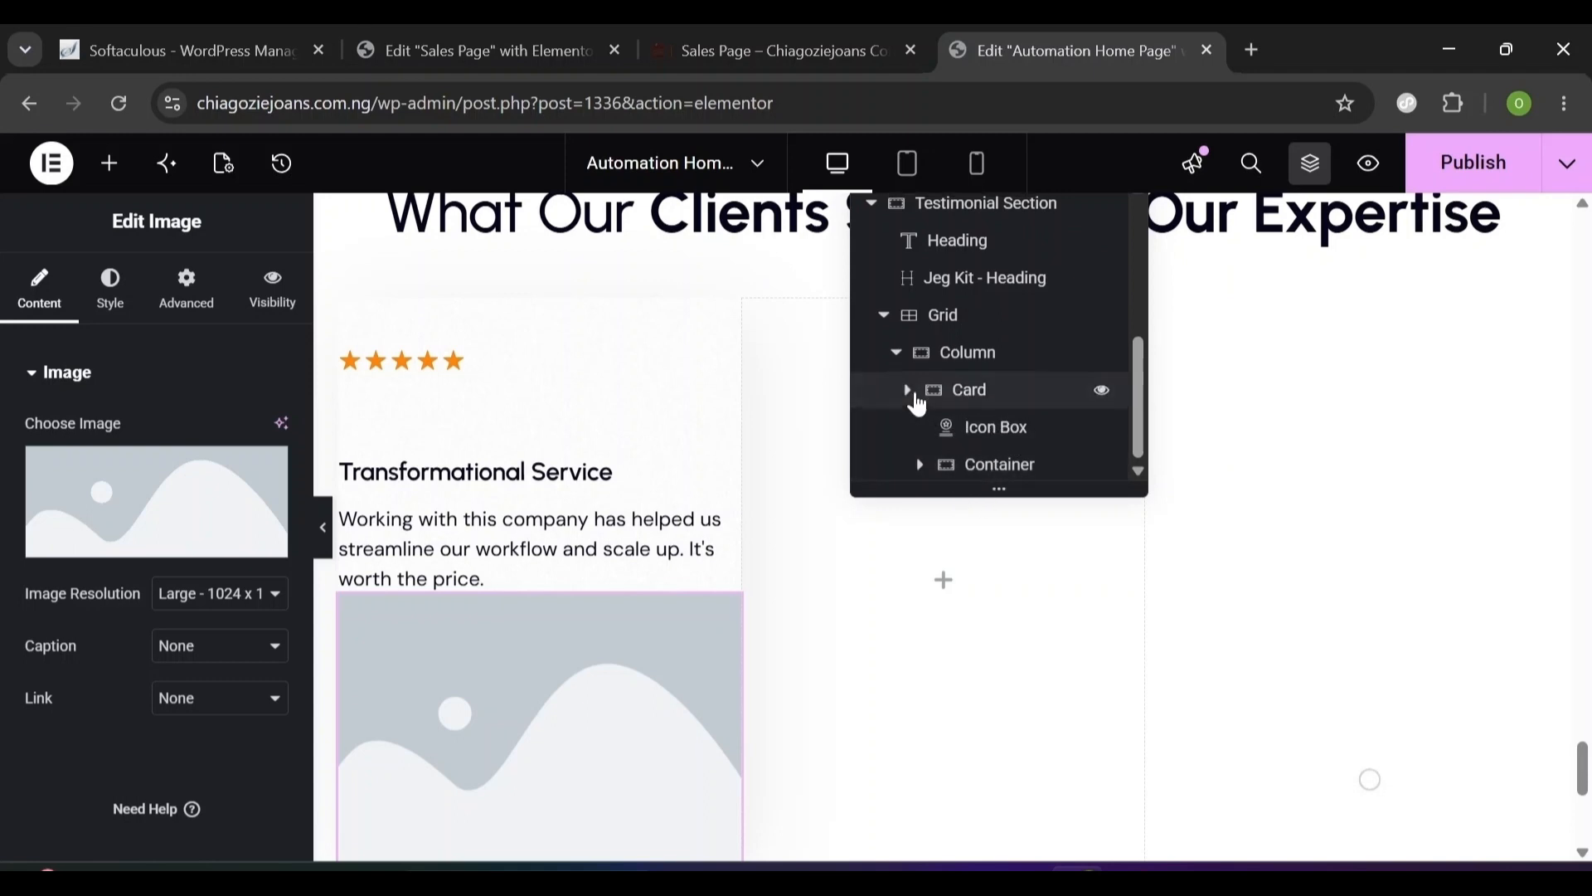
{"action": "left_click", "coordinate": [909, 388]}
{"action": "left_click", "coordinate": [907, 461]}
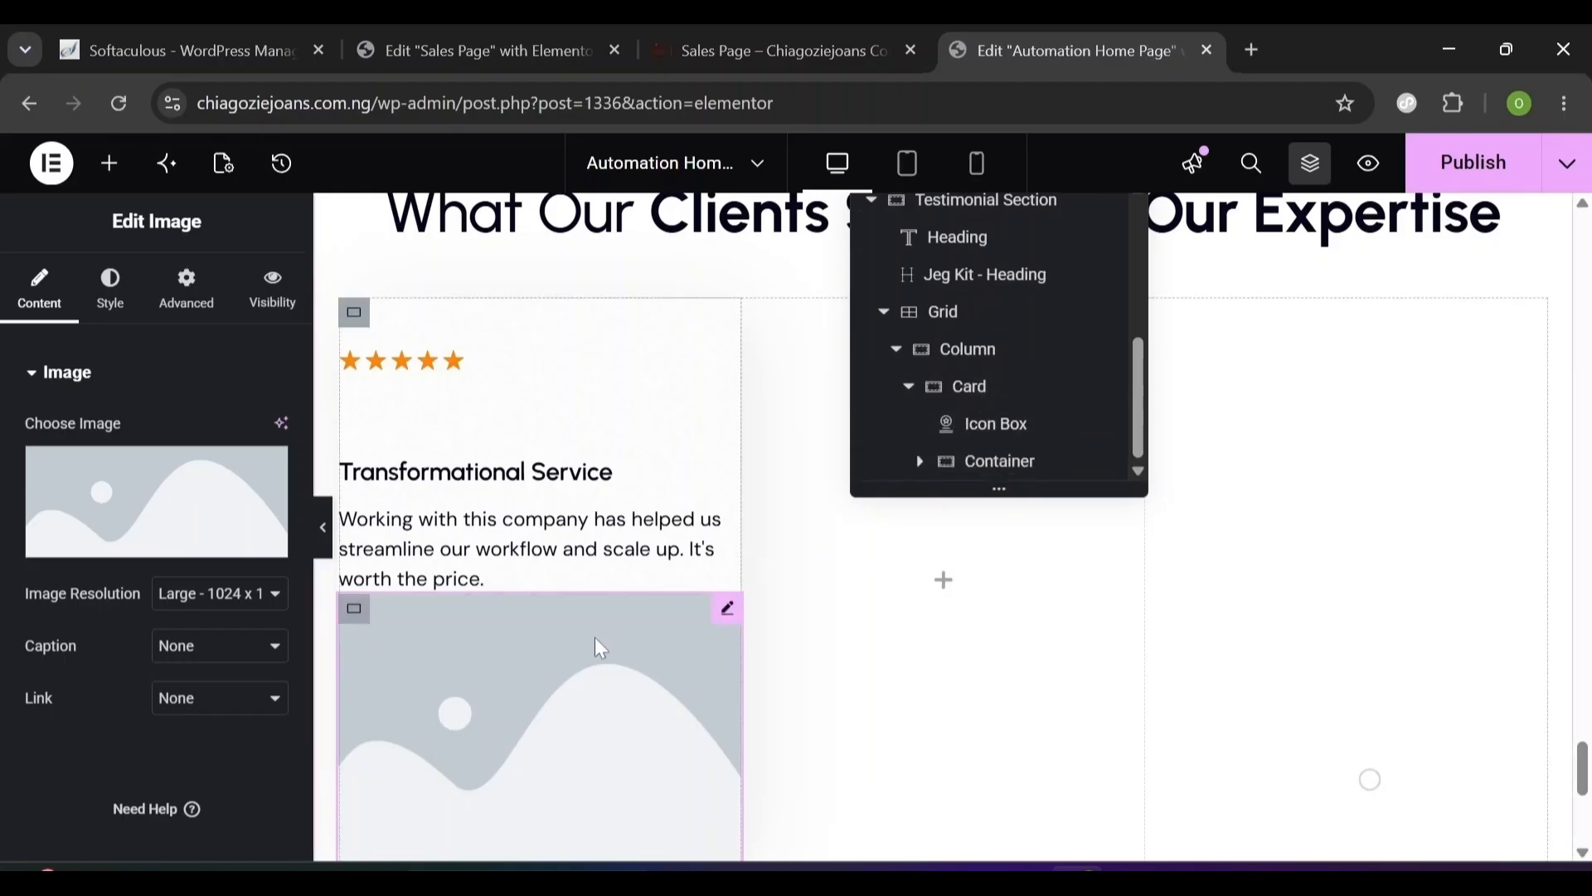
- Pick the Ellipse-46-6 avatar in the media library for the image
{"action": "left_click", "coordinate": [187, 510]}
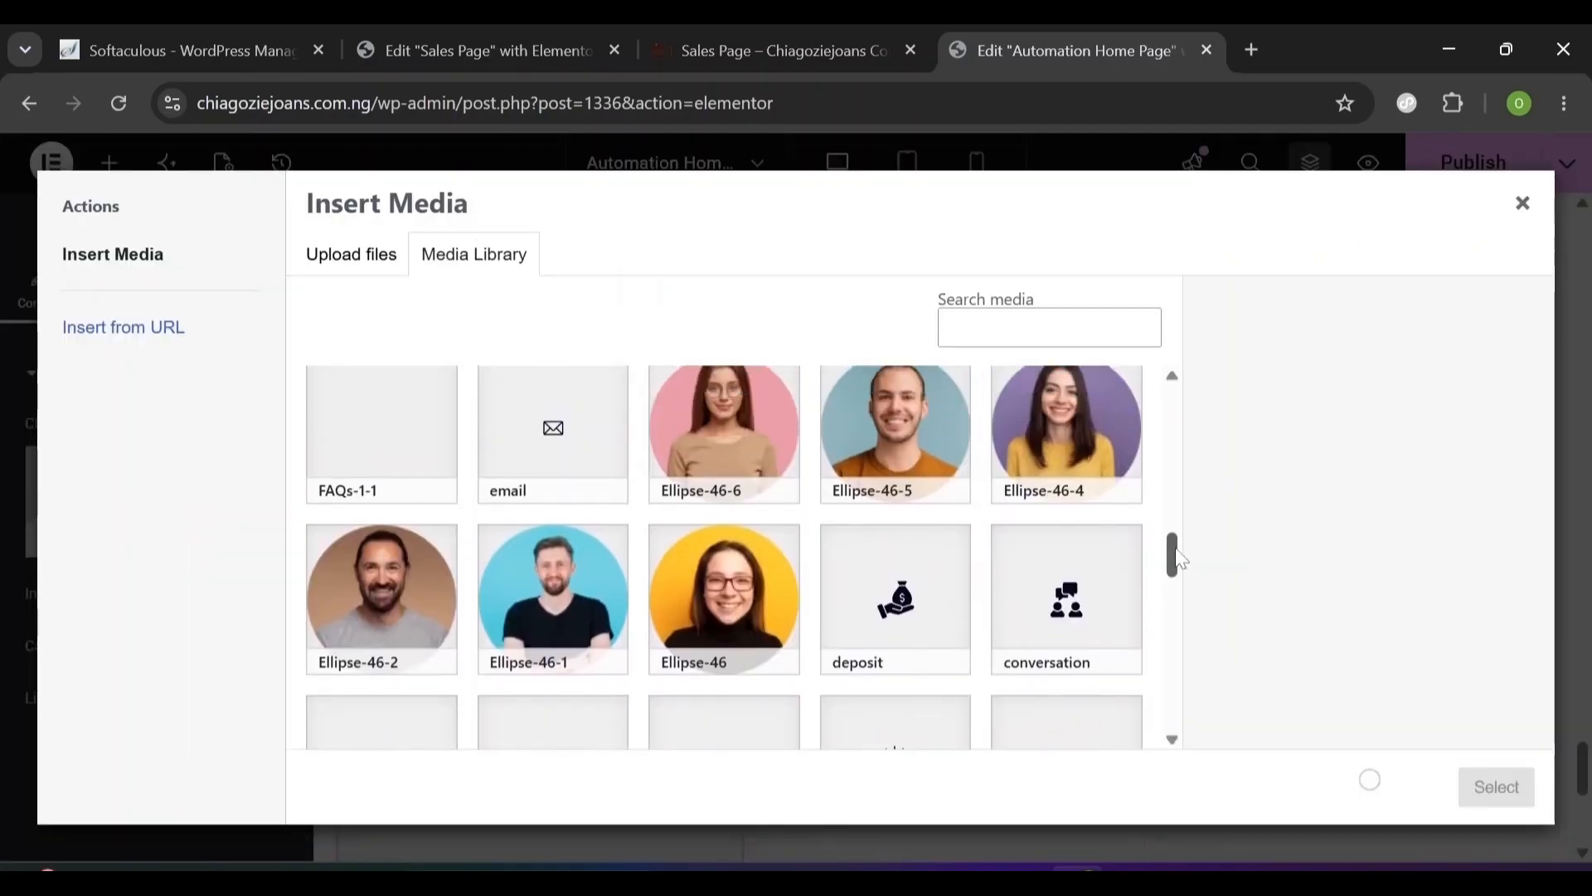
{"action": "left_click", "coordinate": [689, 653]}
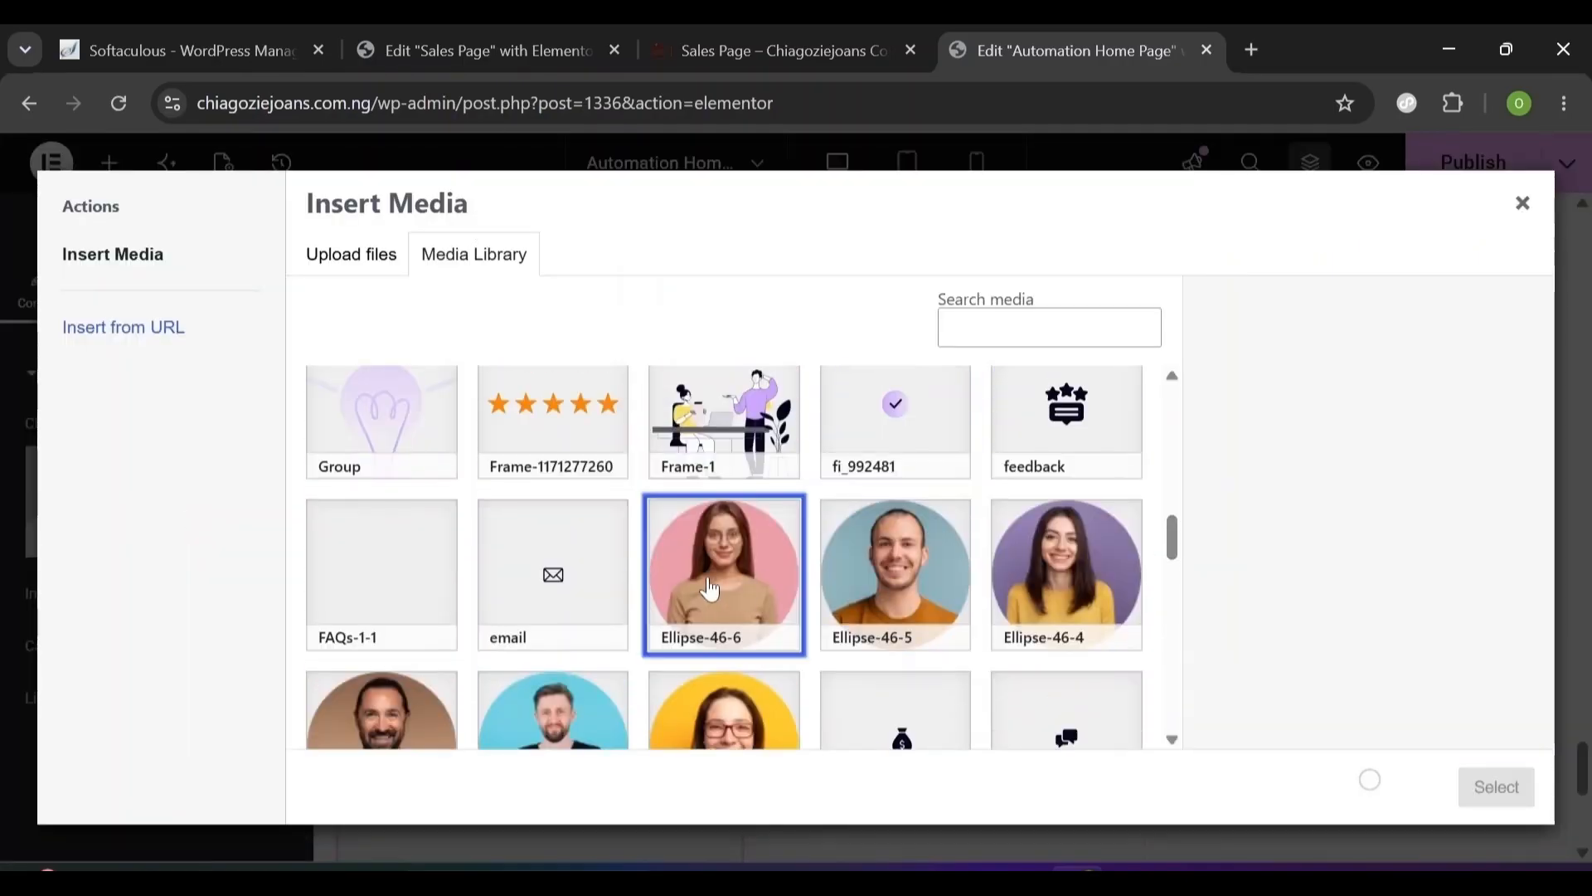
{"action": "left_click", "coordinate": [663, 648]}
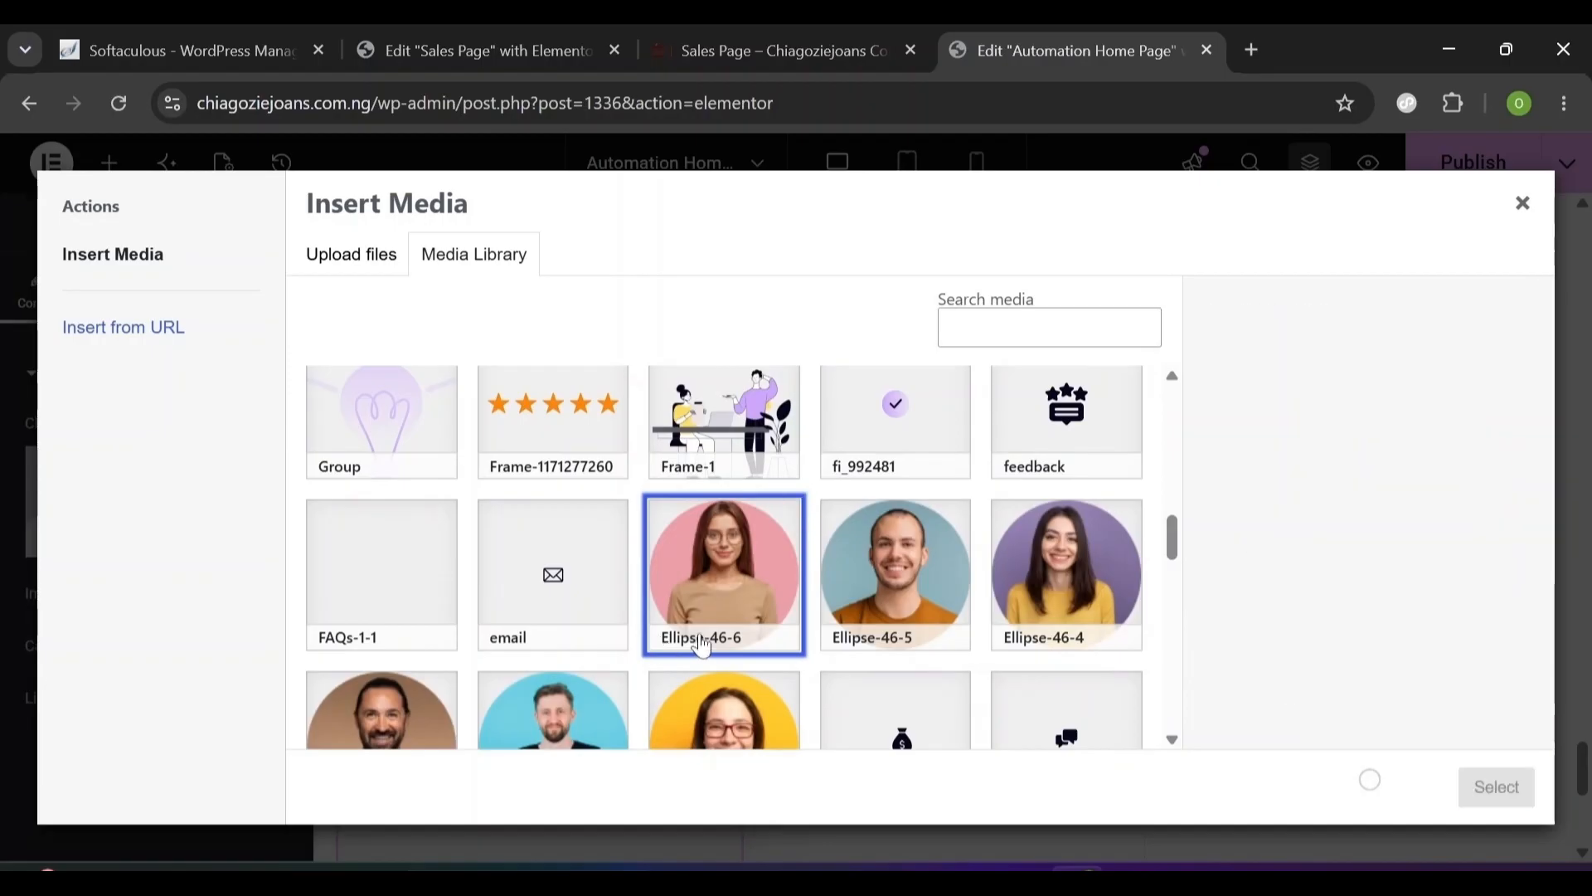
{"action": "left_click", "coordinate": [662, 648]}
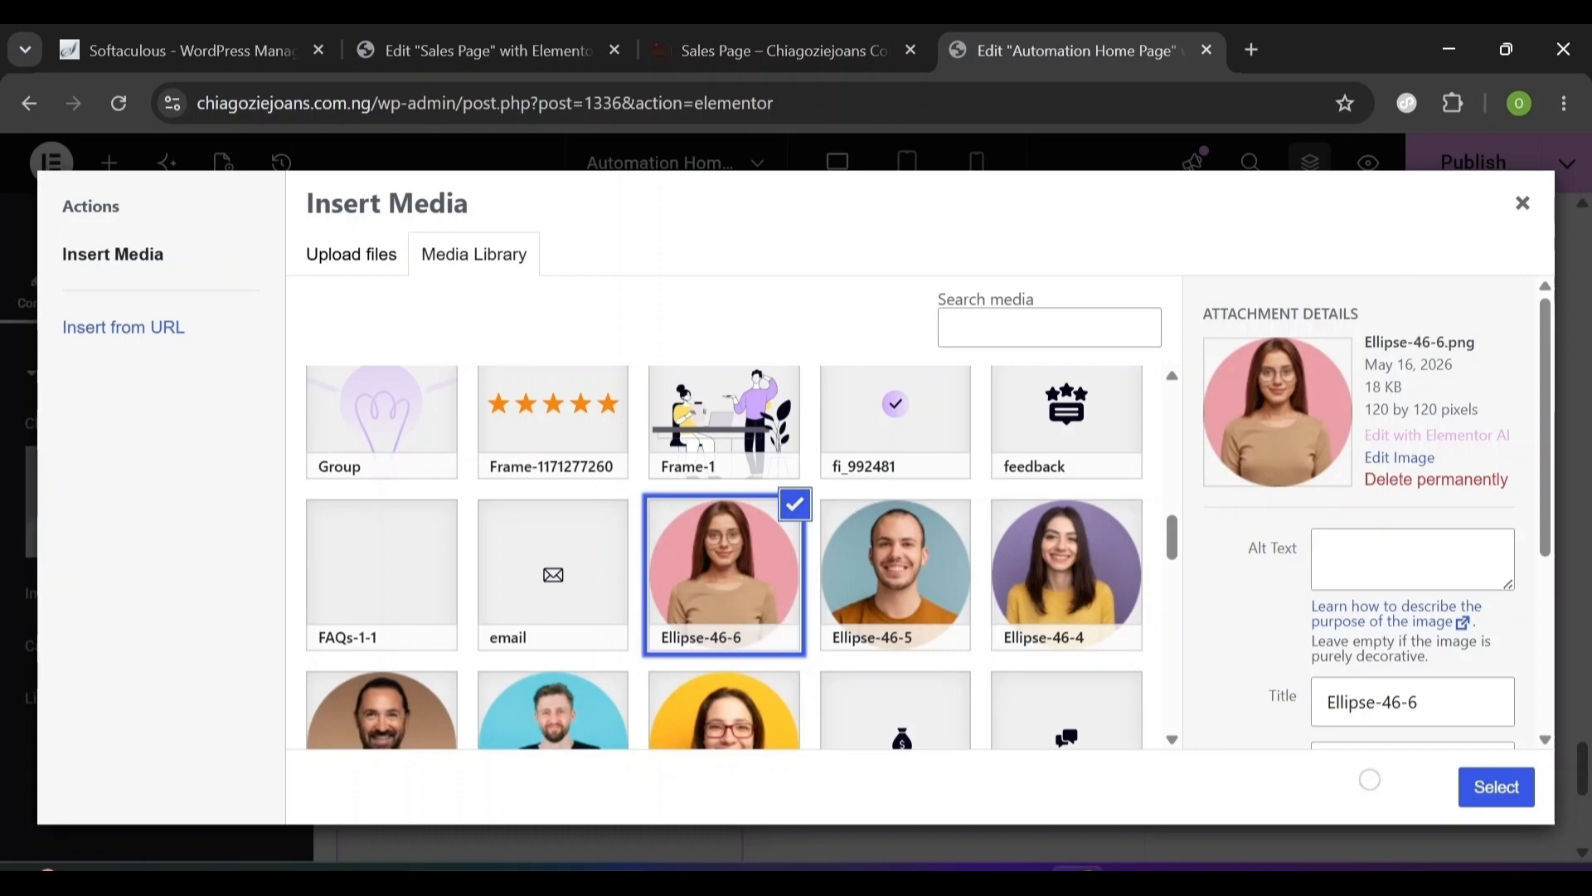
- Insert the Ellipse-46-6 avatar and set its width to 60%
{"action": "left_click_drag", "start_coordinate": [1475, 341], "coordinate": [1414, 341]}
{"action": "left_click", "coordinate": [1494, 788]}
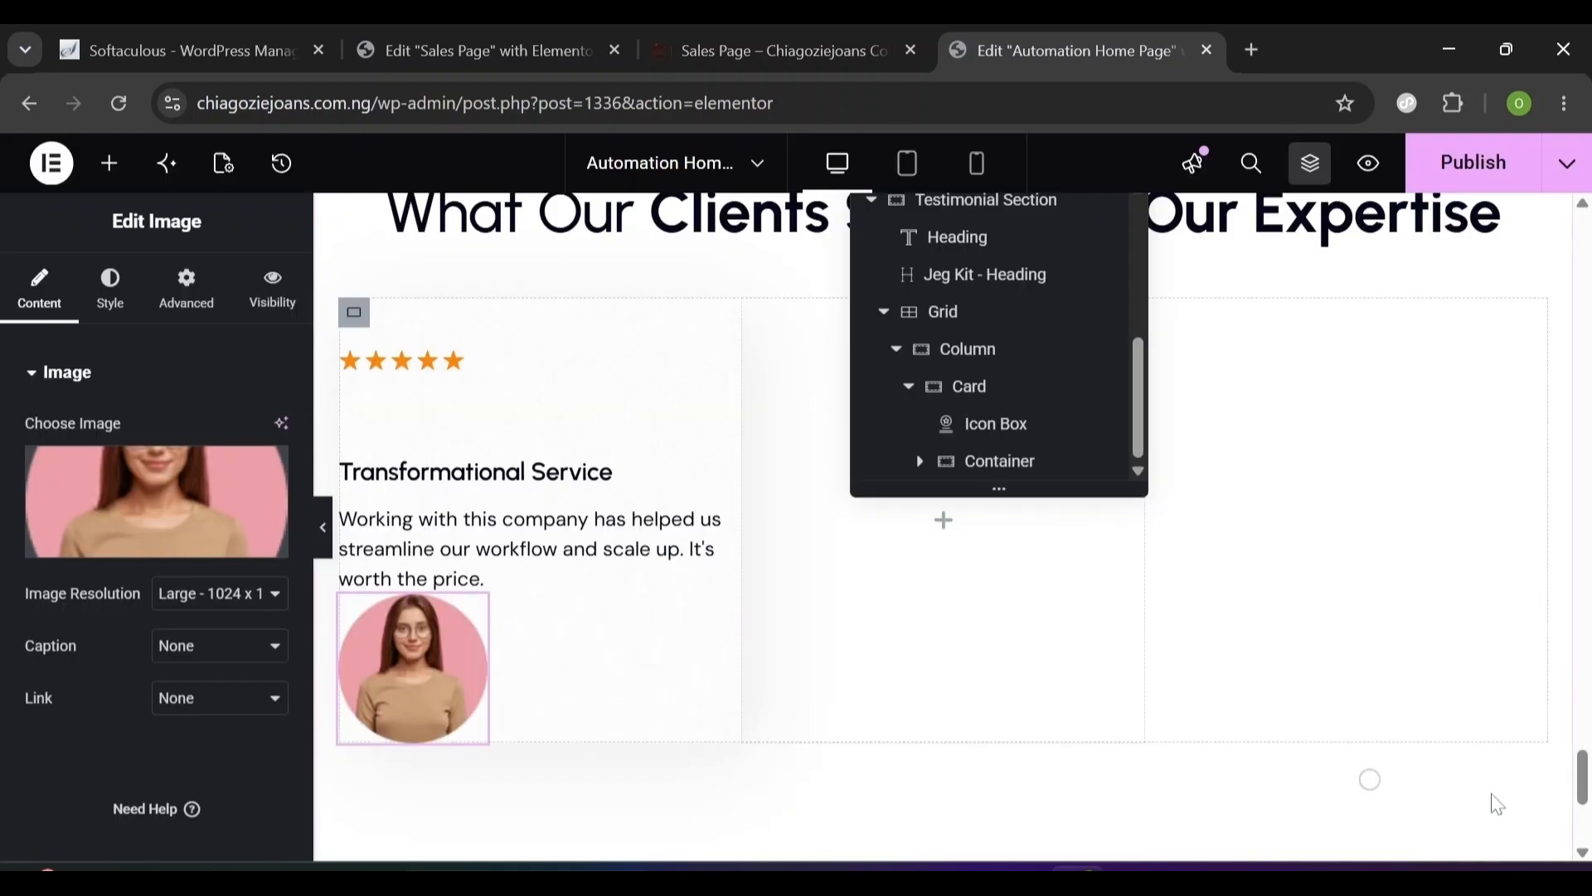
{"action": "left_click", "coordinate": [113, 292]}
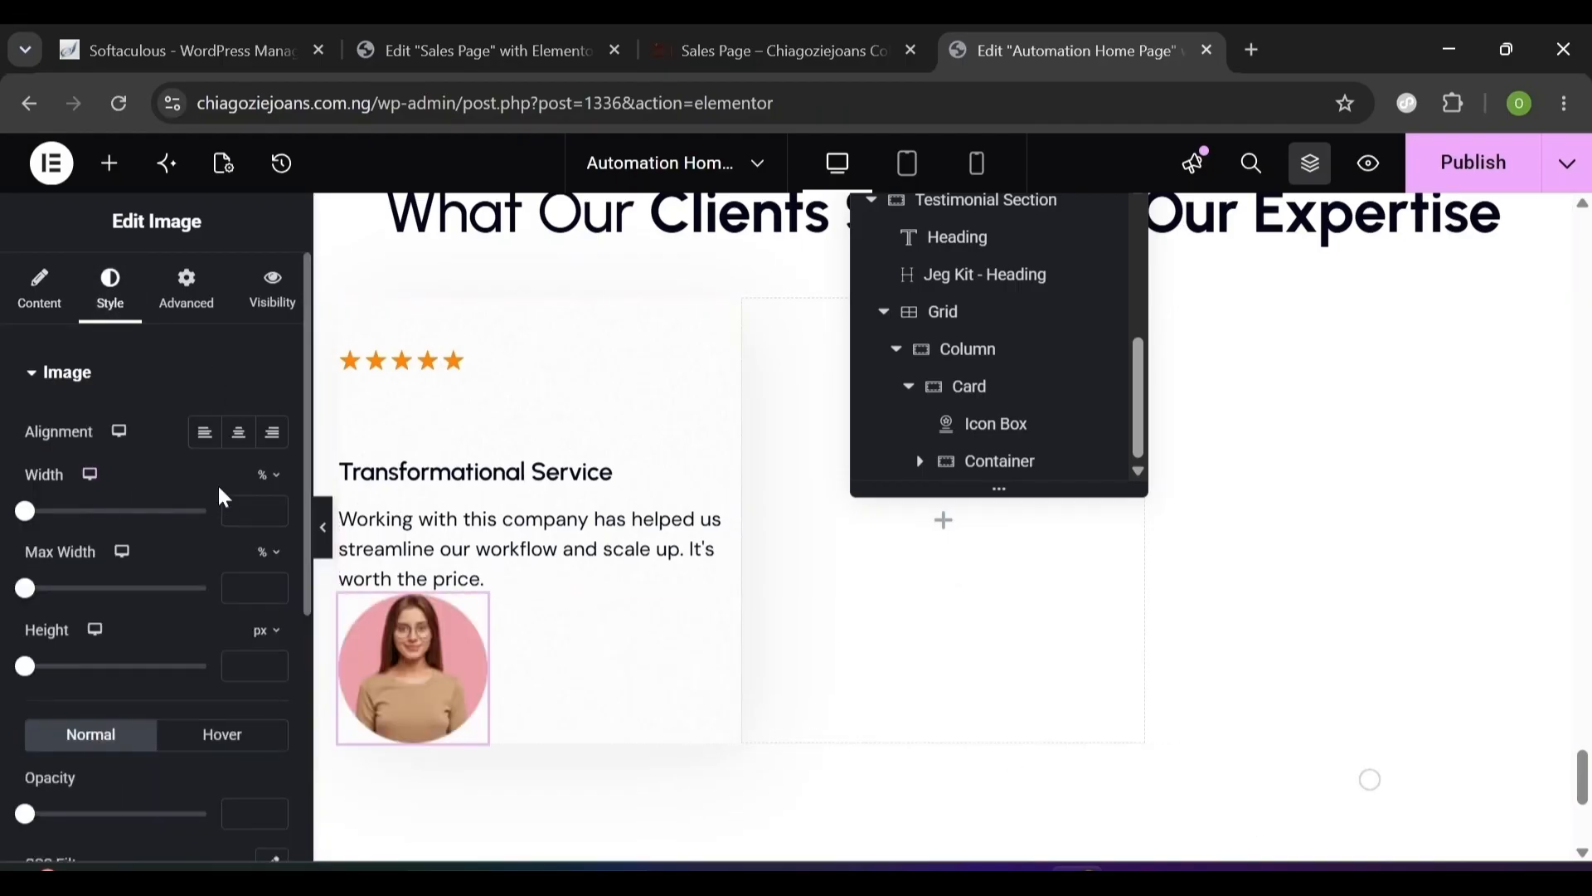
{"action": "left_click", "coordinate": [133, 511]}
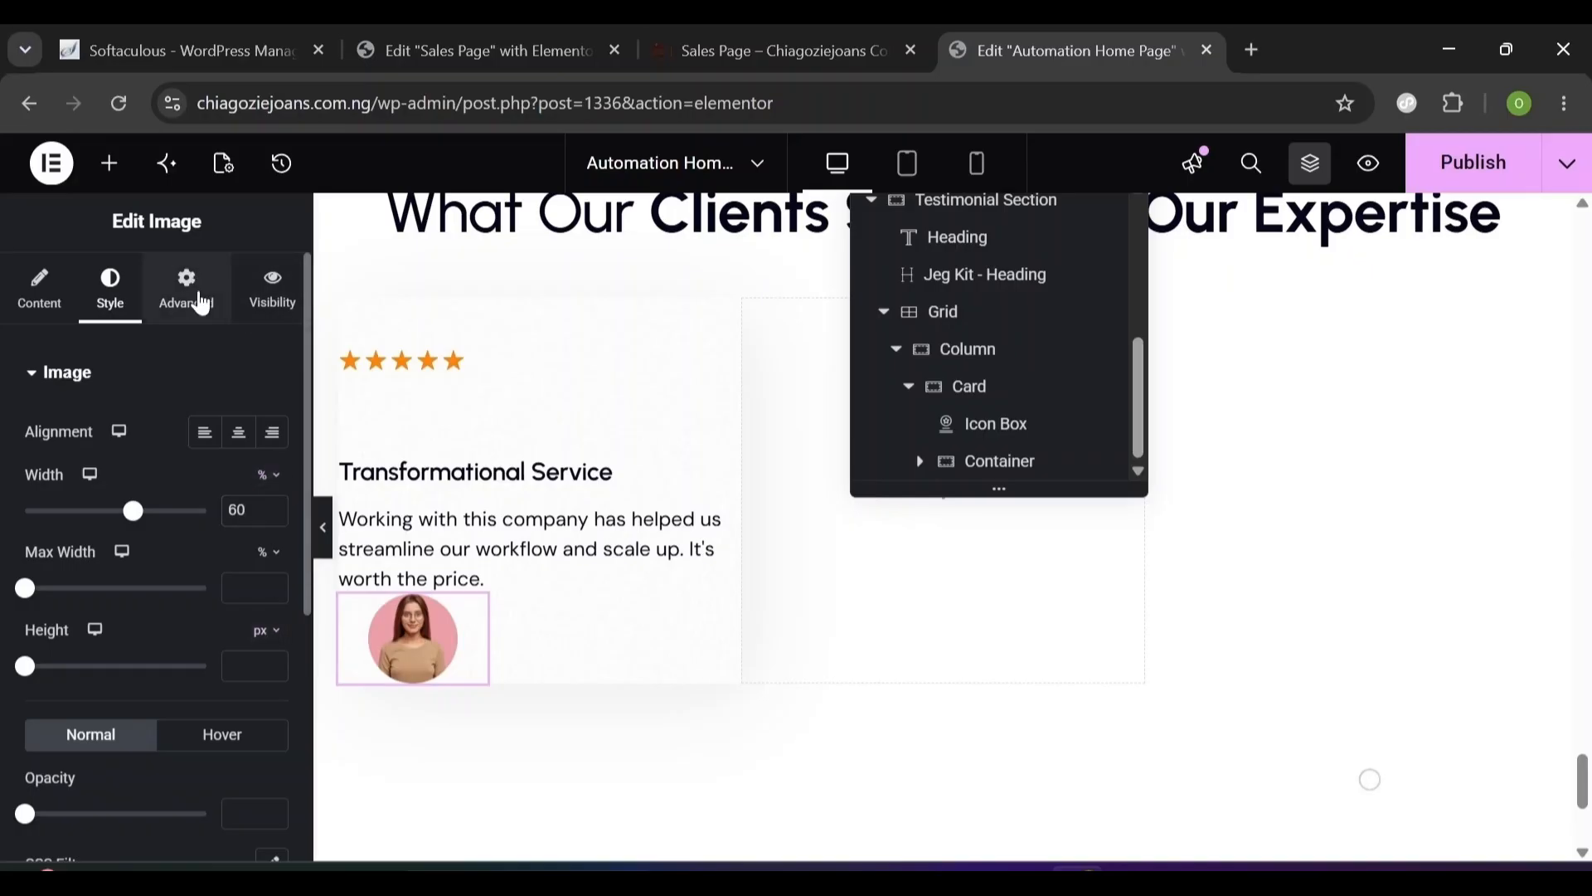
- Give the avatar a -40 top margin, then delete the image from the card
{"action": "left_click", "coordinate": [201, 296]}
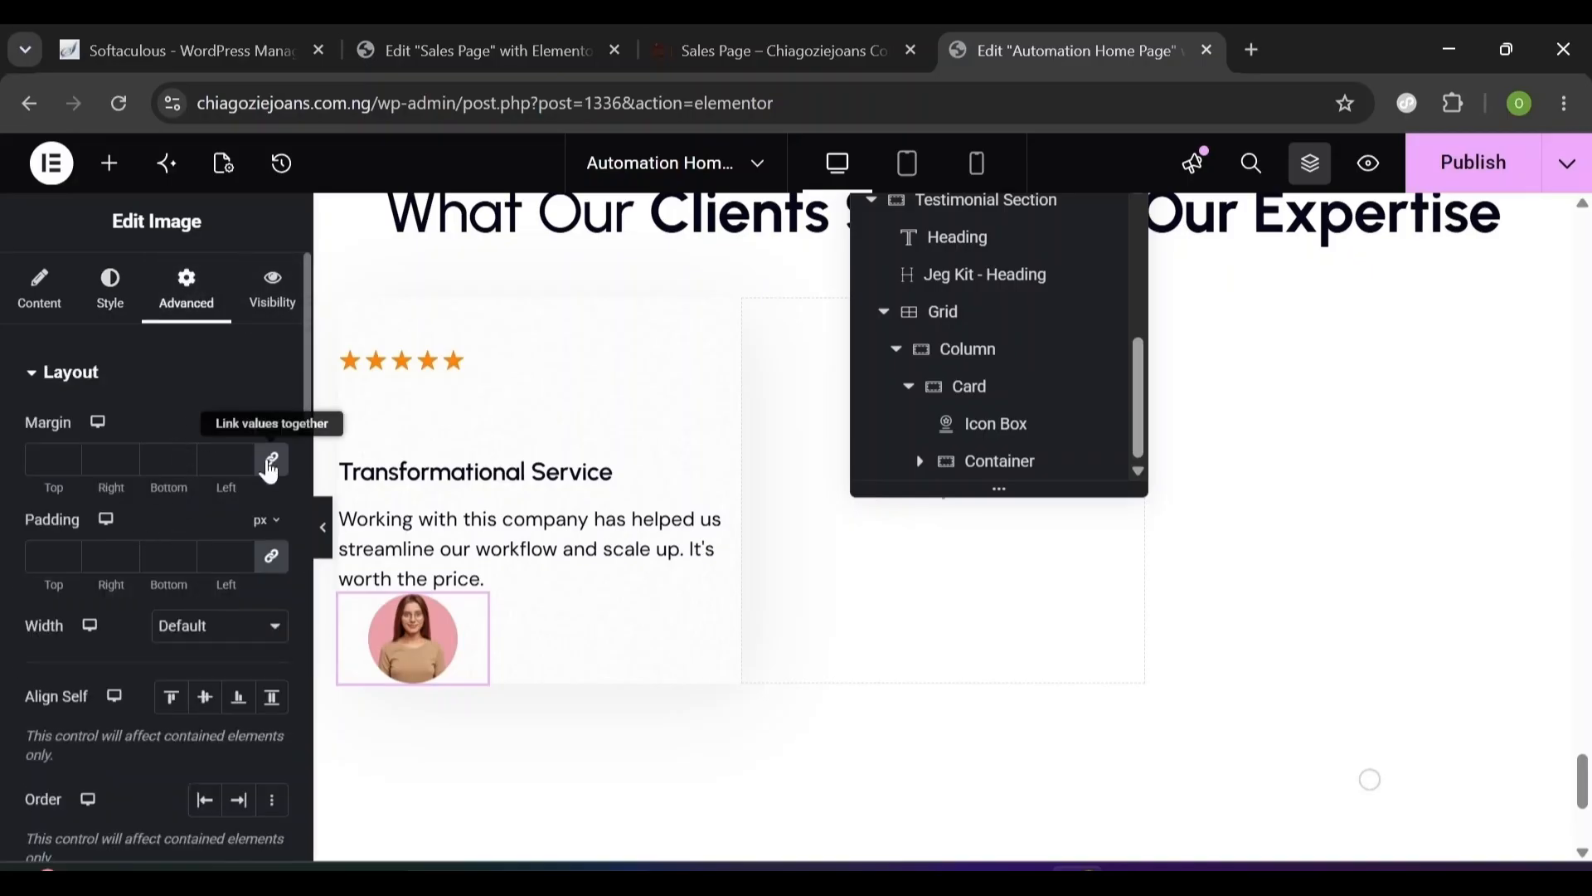
{"action": "left_click", "coordinate": [272, 458]}
{"action": "double_click", "coordinate": [45, 459]}
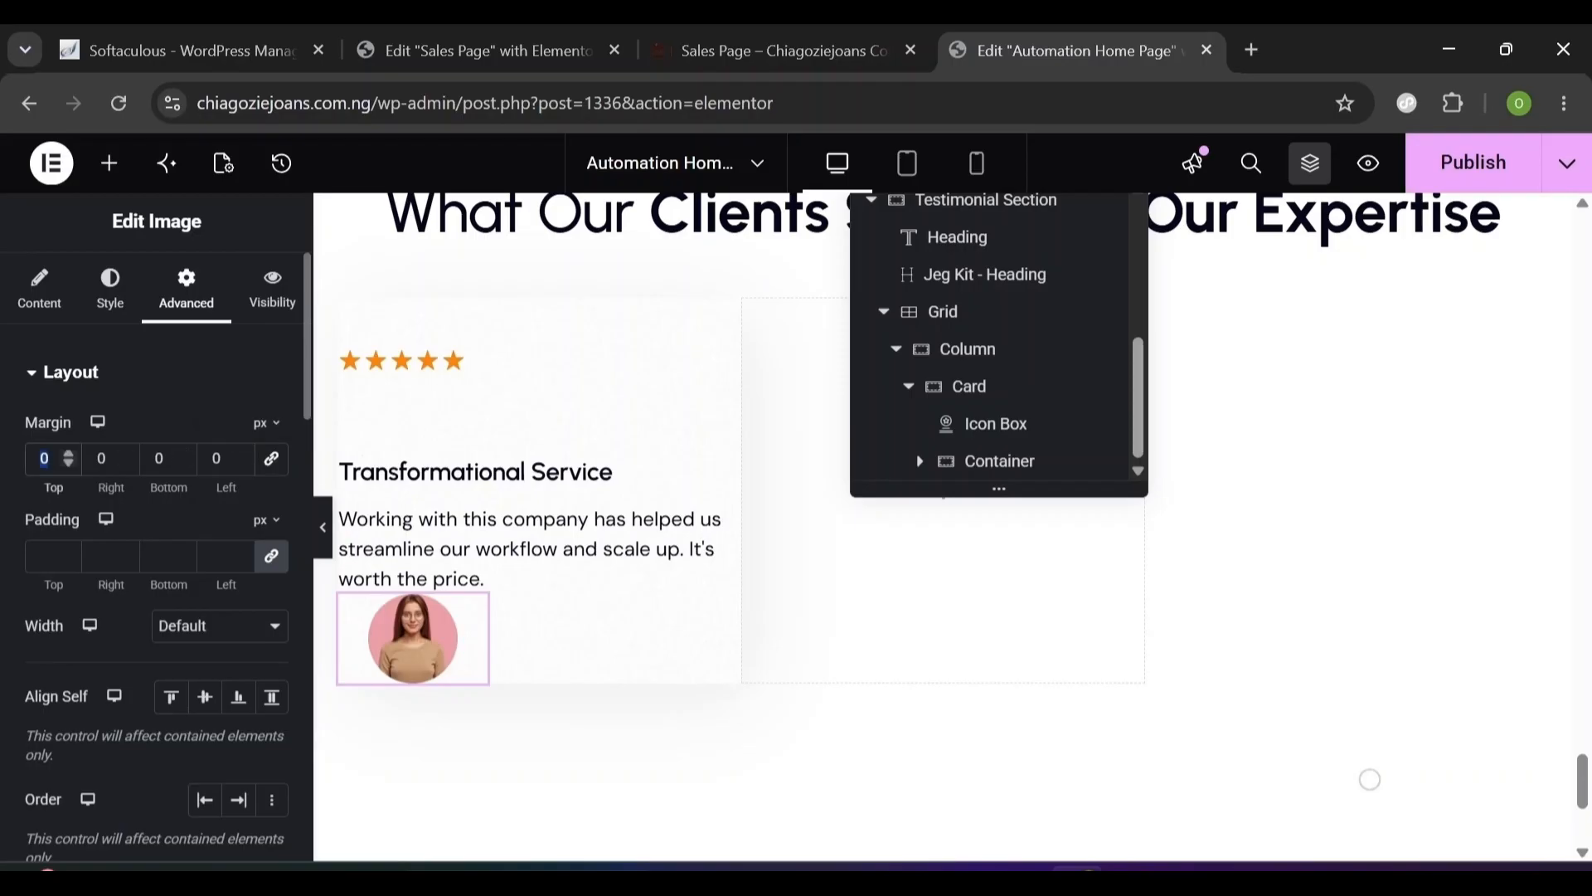
{"action": "type", "text": "-40"}
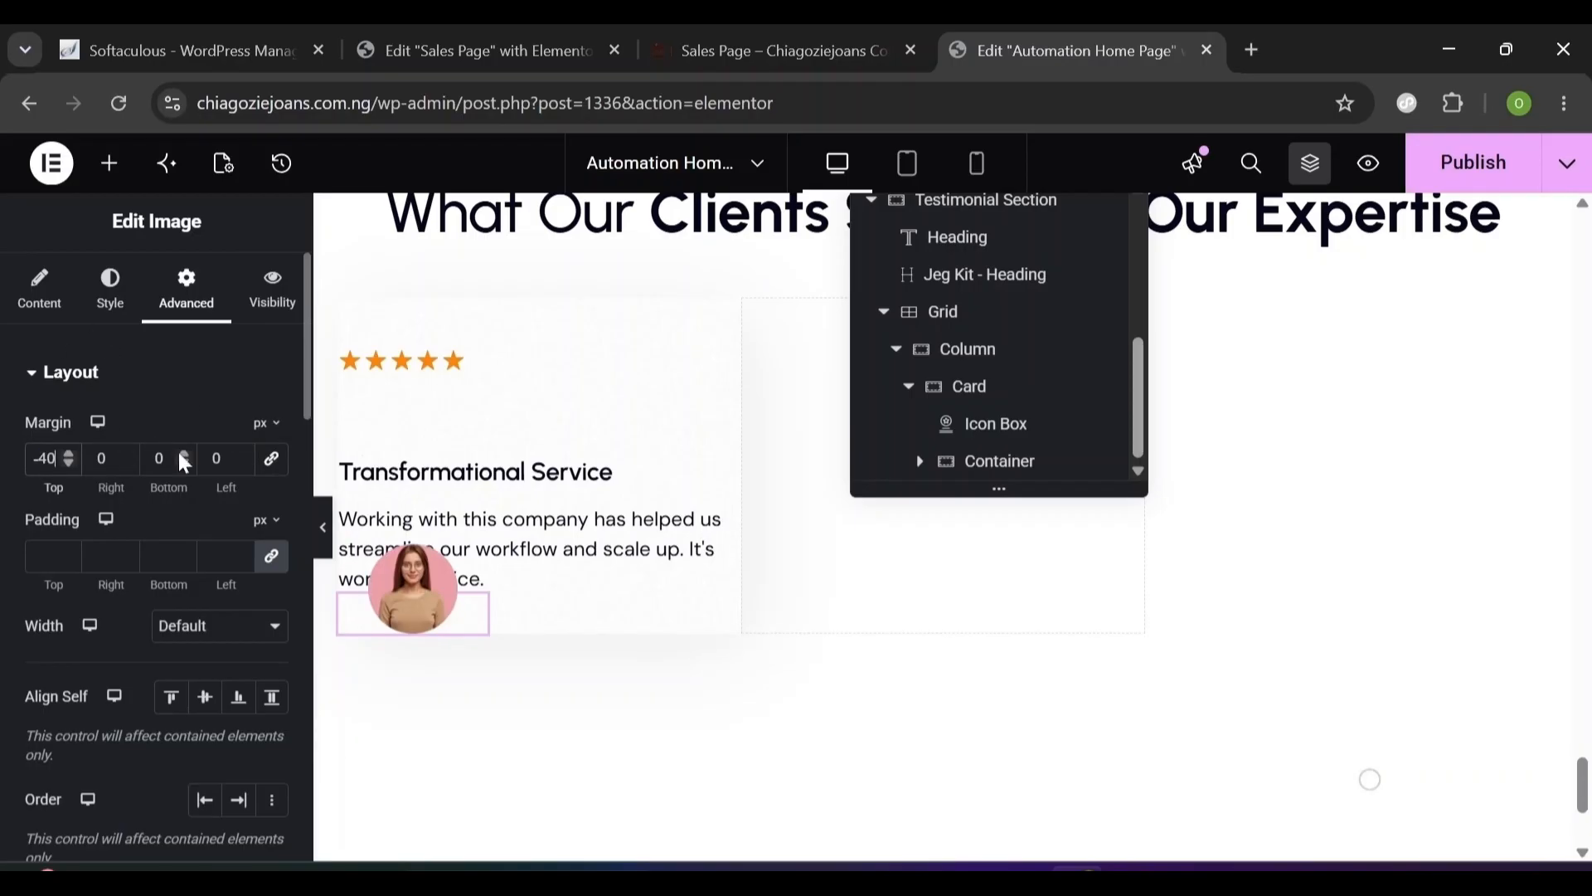
{"action": "key", "text": "Delete"}
{"action": "left_click", "coordinate": [1037, 452]}
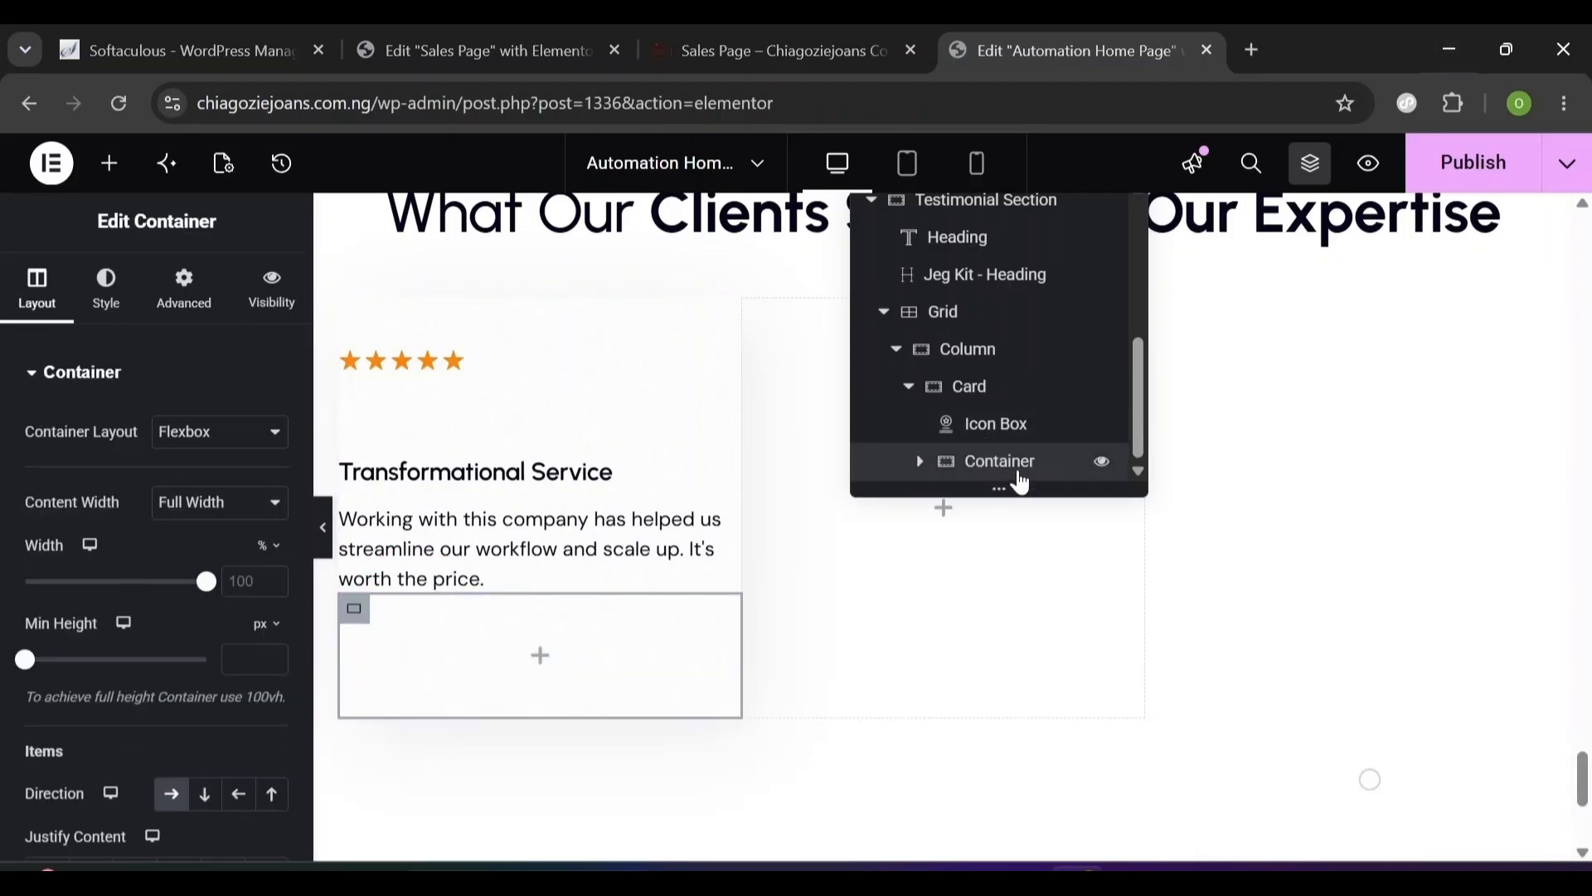
- Give the testimonial Card container an unlinked 30 px bottom margin
{"action": "left_click", "coordinate": [993, 391]}
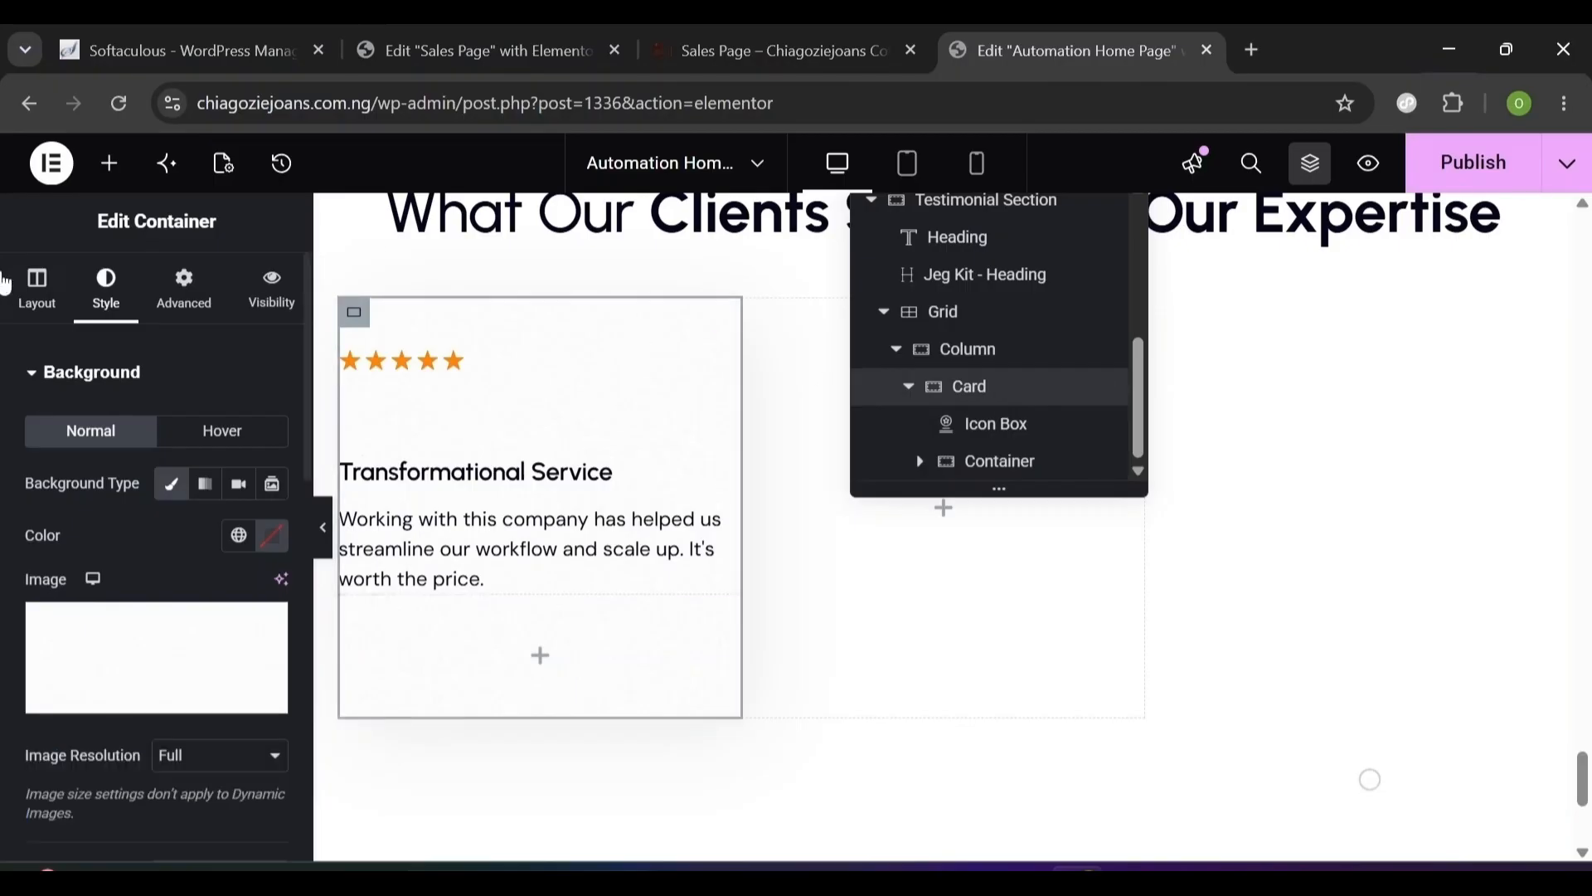
{"action": "left_click", "coordinate": [186, 292]}
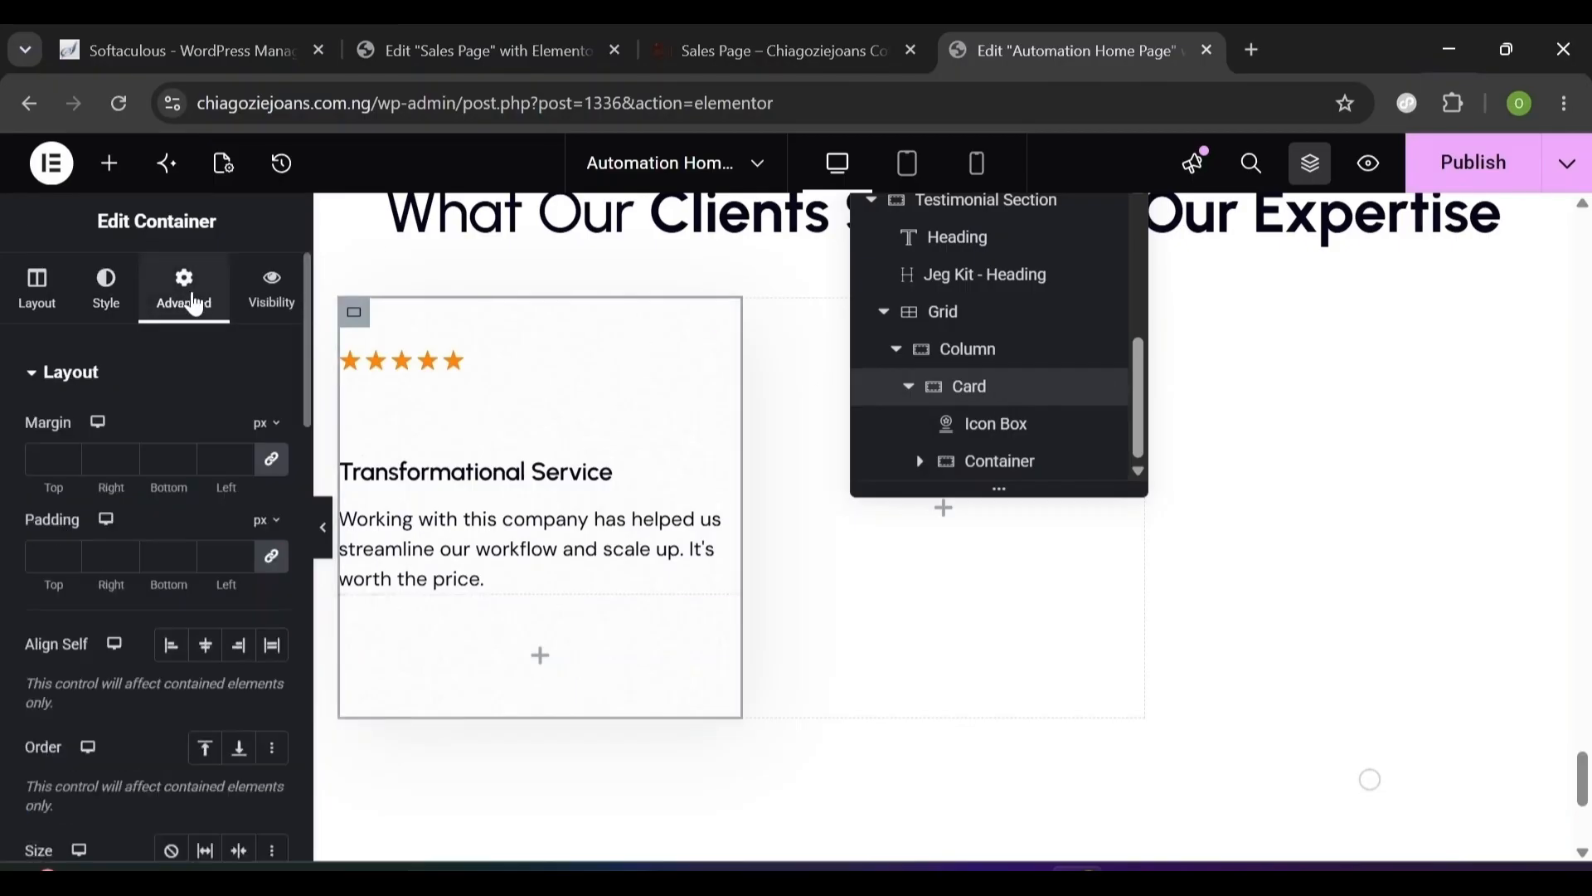
{"action": "left_click", "coordinate": [273, 462]}
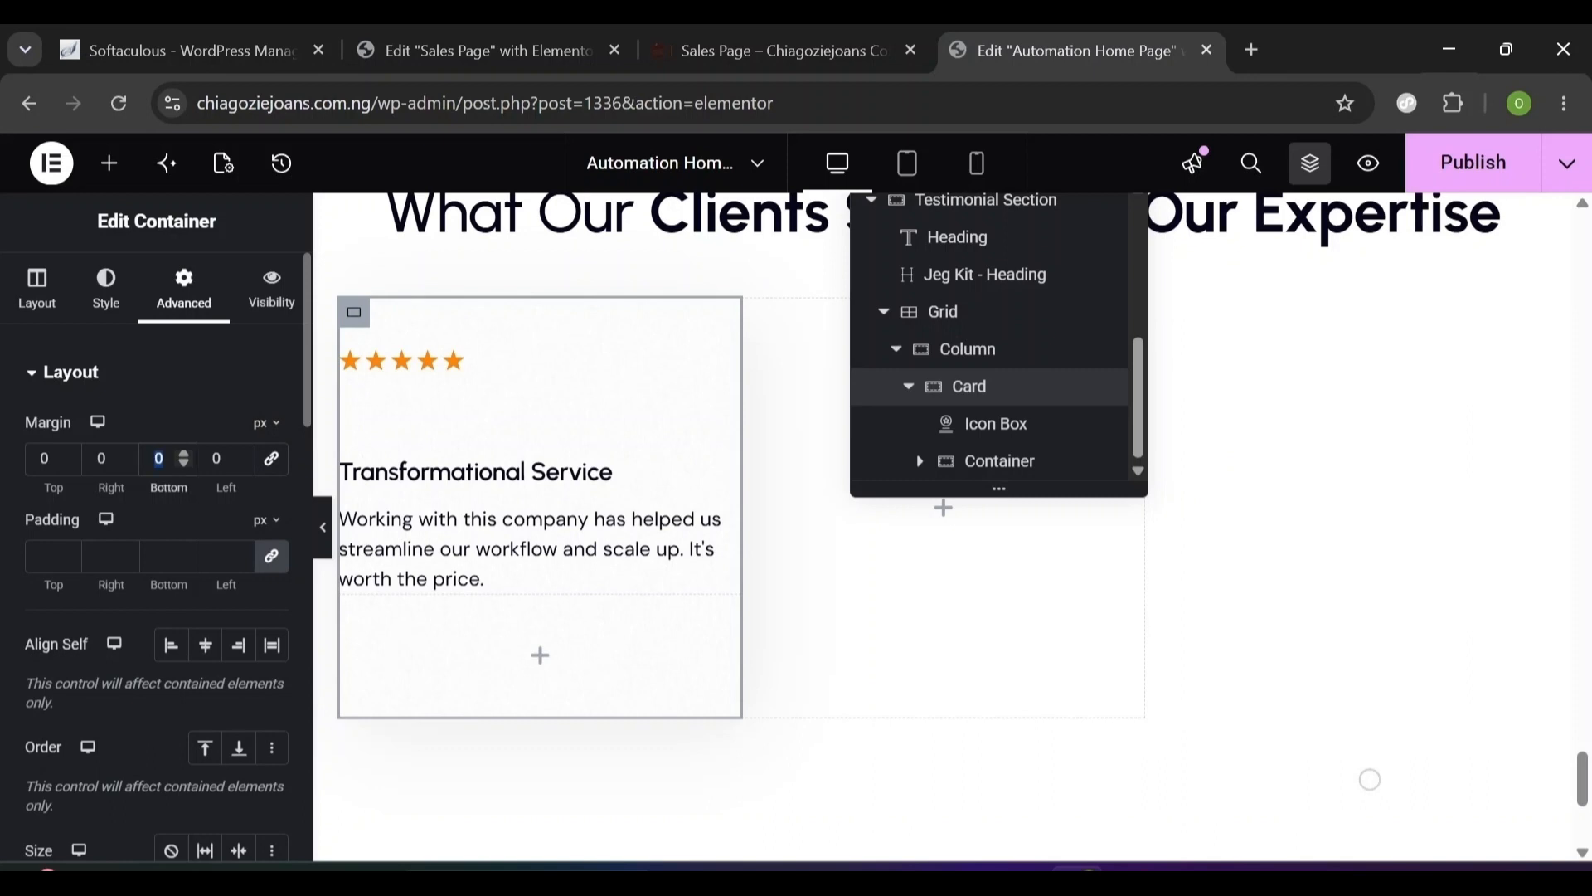
{"action": "type", "text": "3"}
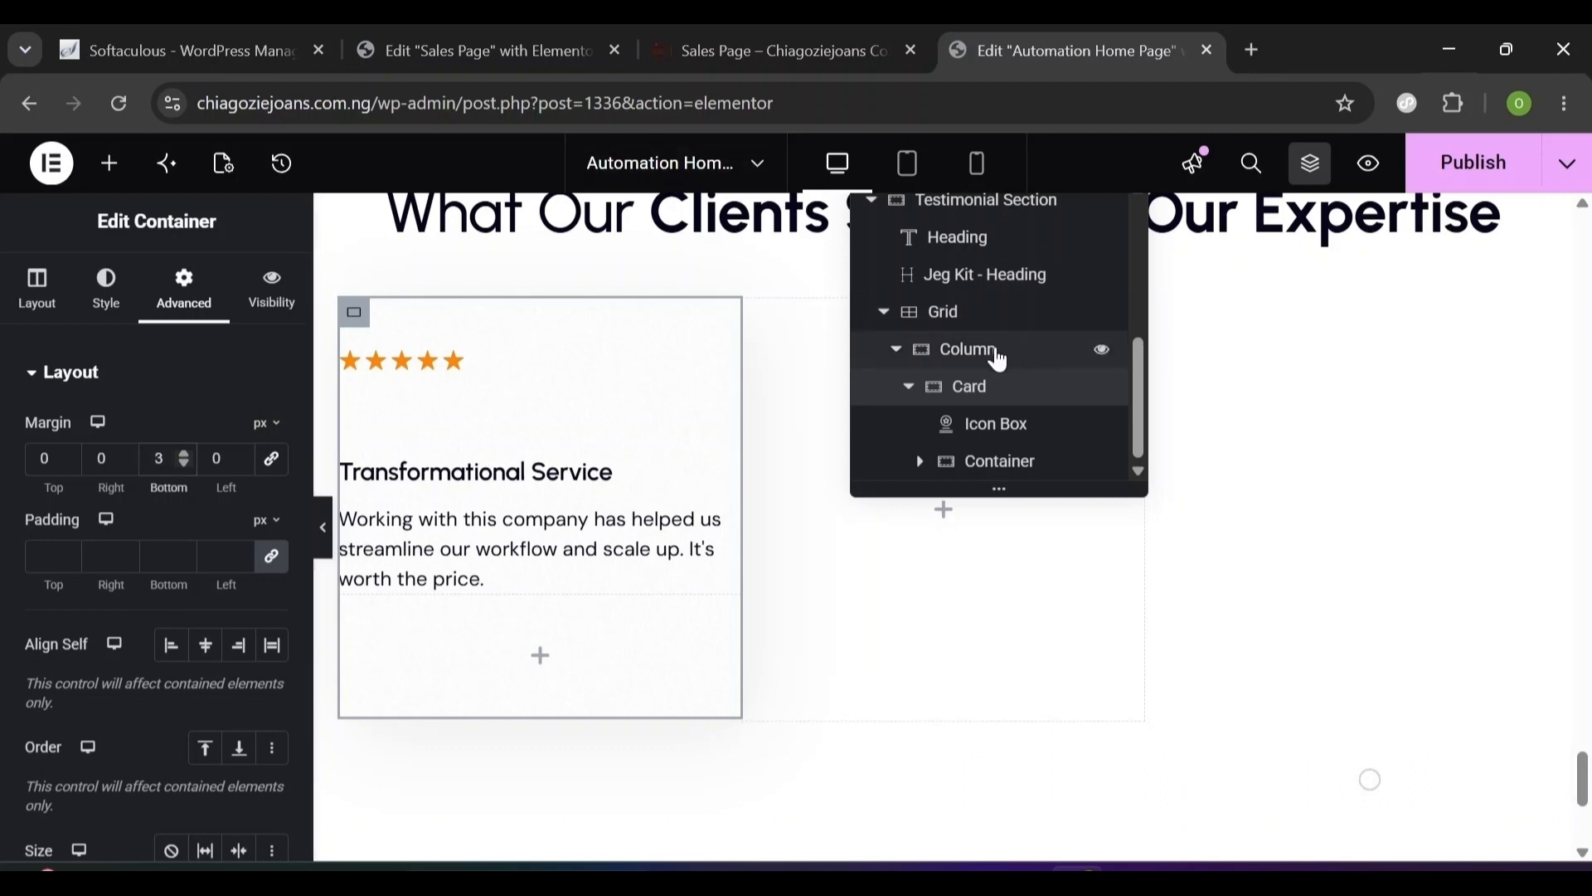
{"action": "left_click", "coordinate": [995, 419]}
{"action": "left_click", "coordinate": [975, 390]}
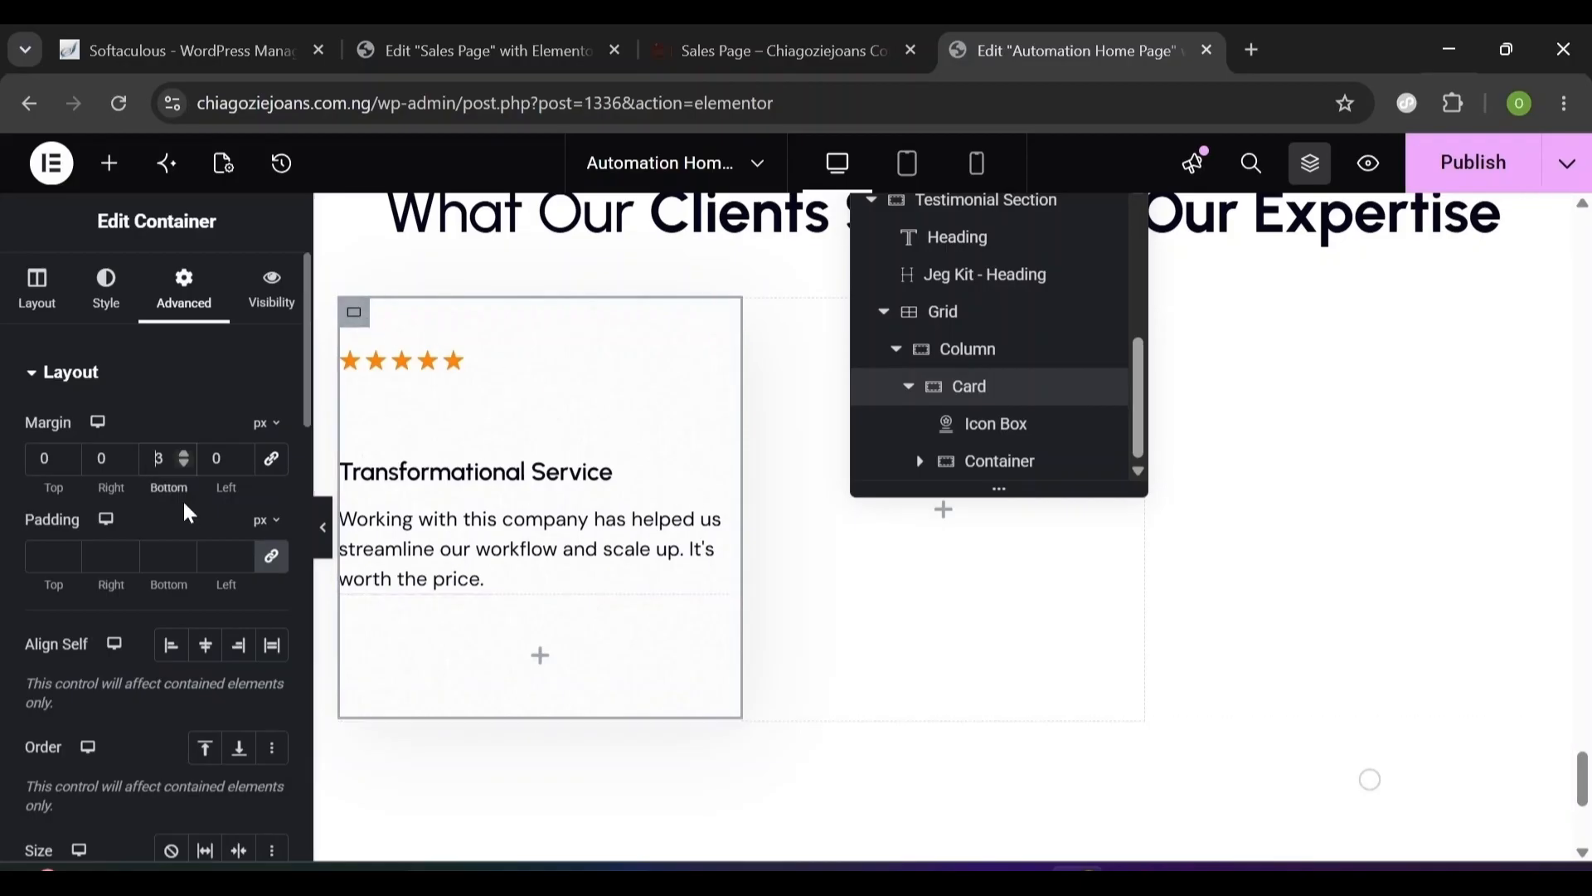
{"action": "type", "text": "0"}
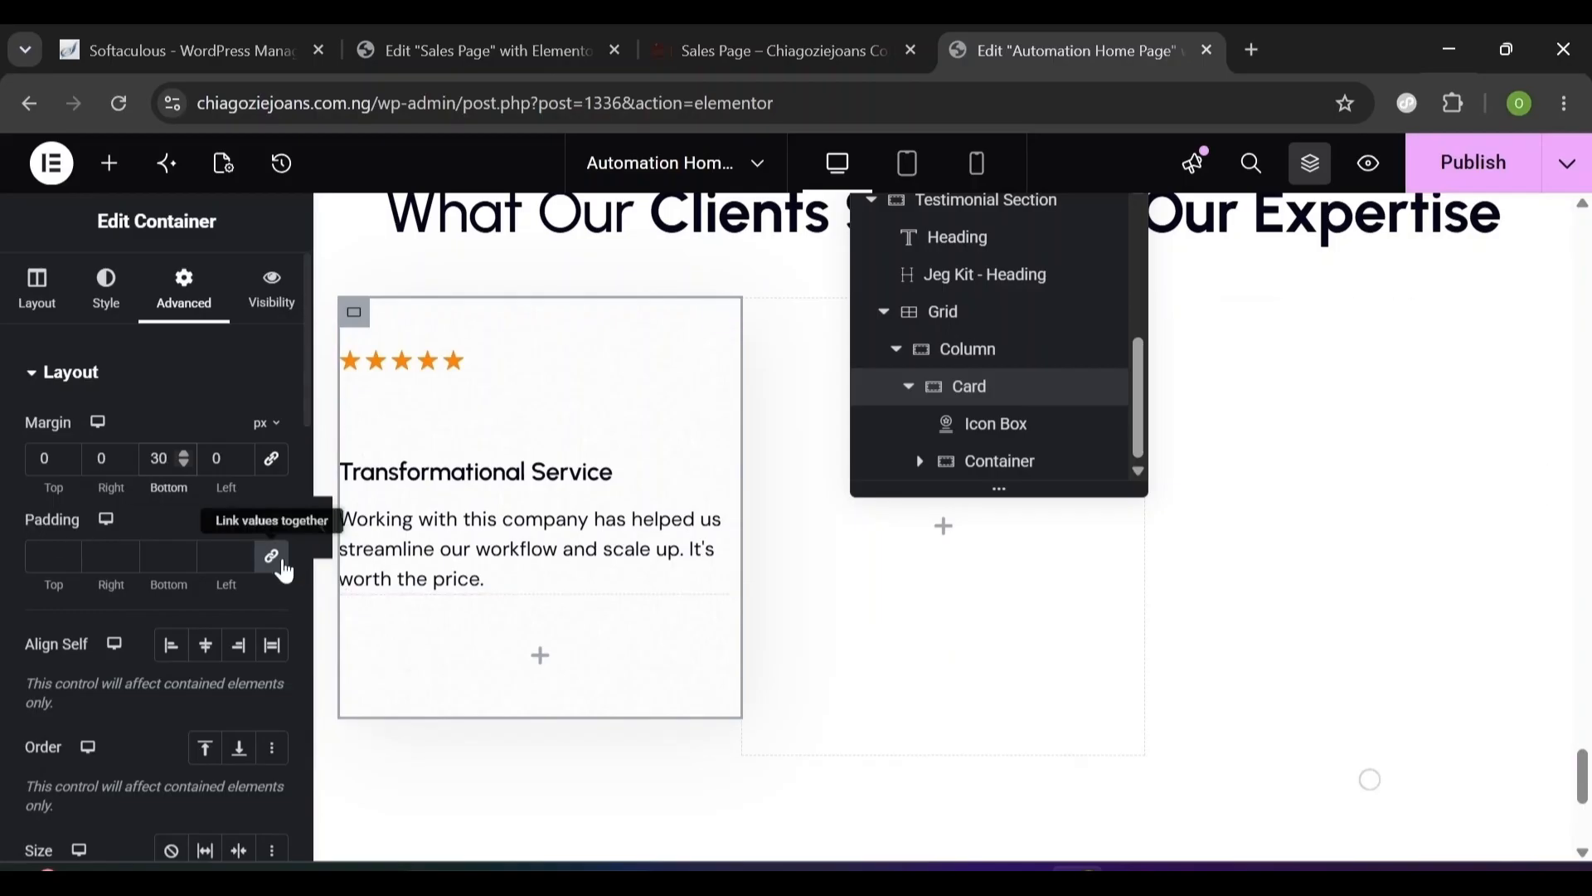
- Set the card's unlinked padding to 32, 24, 32, 24 px
{"action": "left_click", "coordinate": [272, 558]}
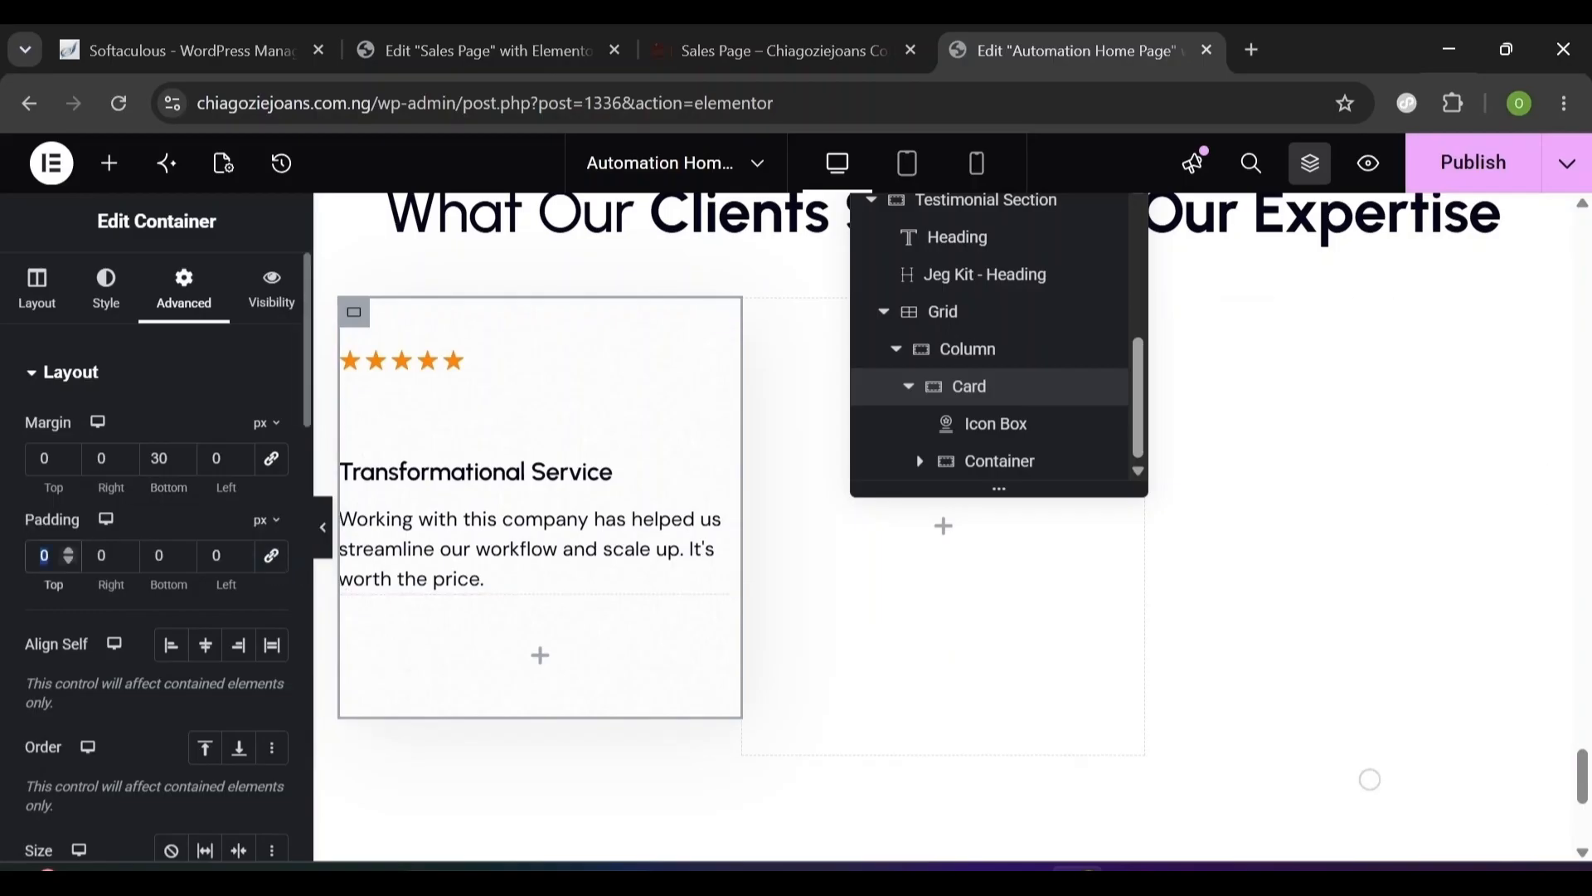
{"action": "type", "text": "32"}
{"action": "left_click", "coordinate": [100, 555]}
{"action": "type", "text": "24"}
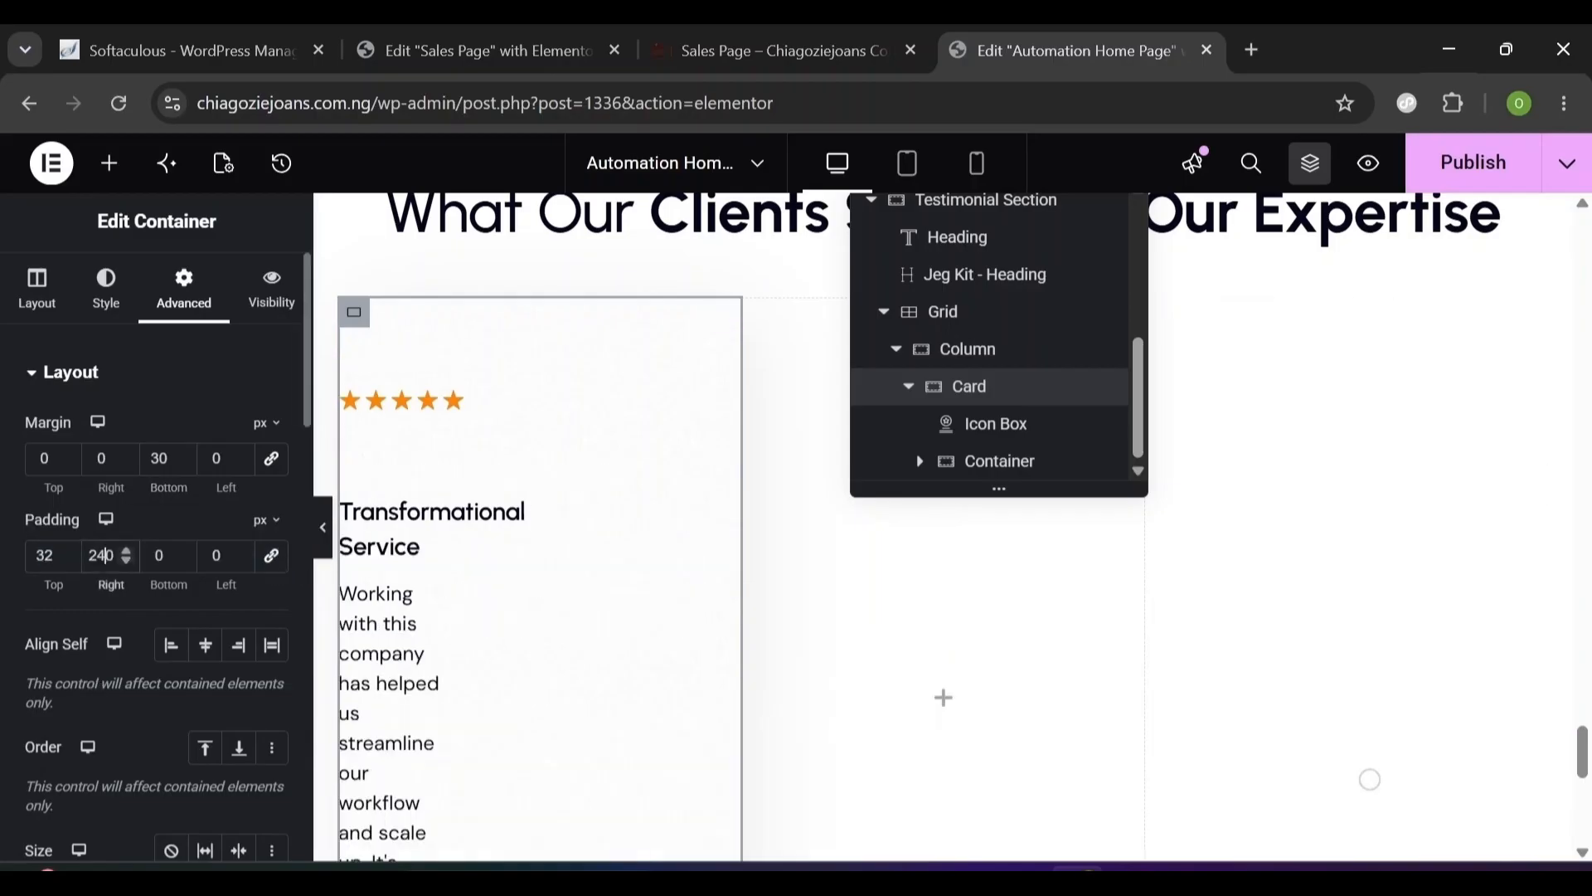
{"action": "key", "text": "Delete"}
{"action": "key", "text": "Tab"}
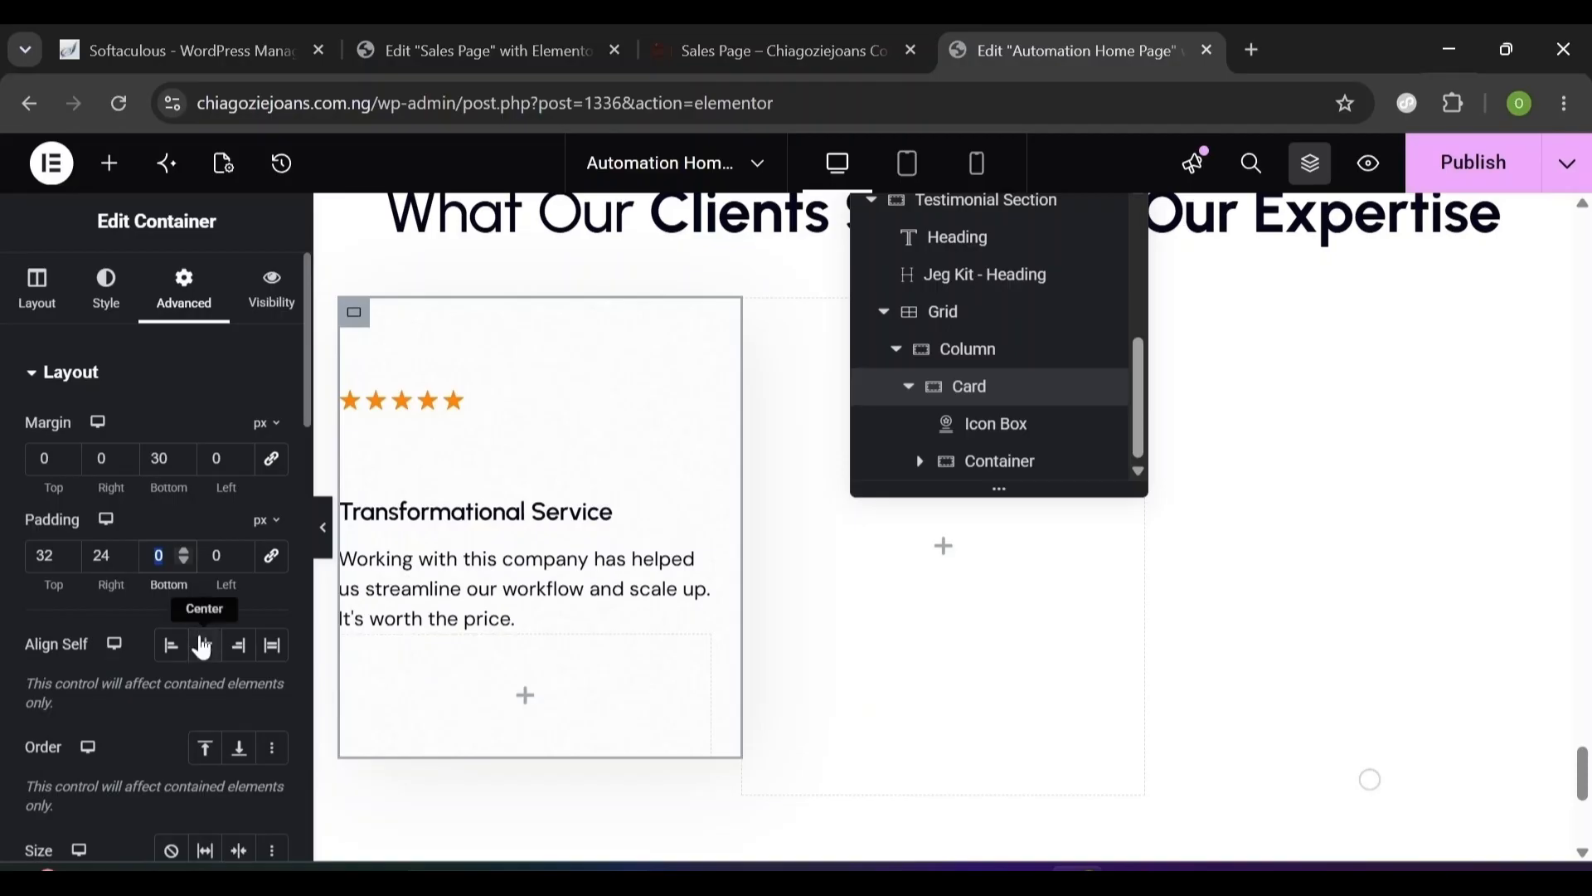
{"action": "type", "text": "32"}
{"action": "key", "text": "Tab"}
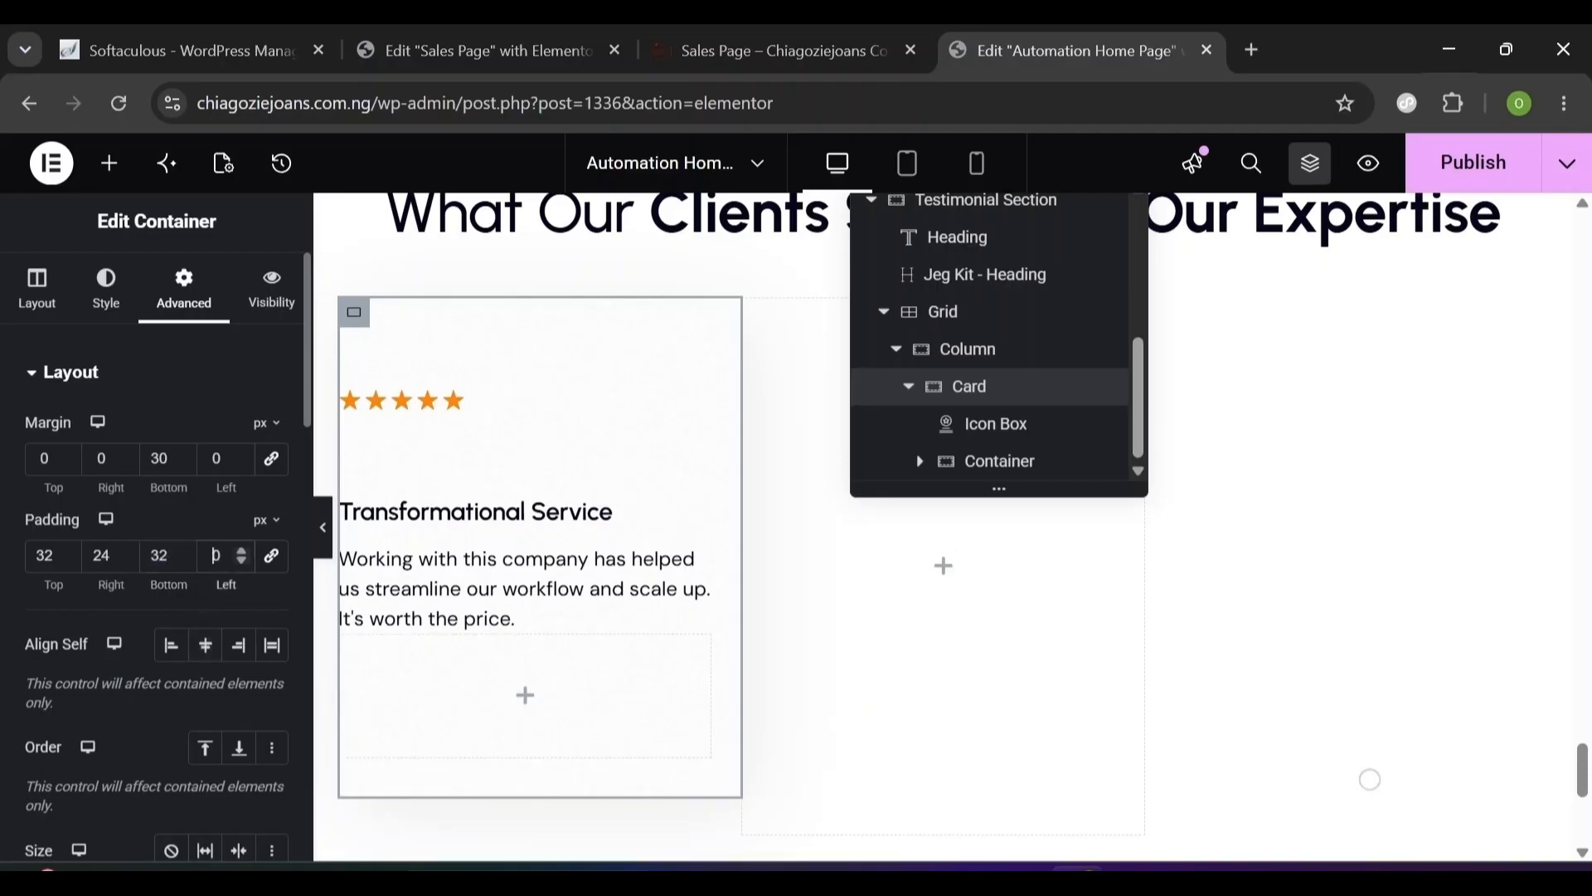
{"action": "type", "text": "24"}
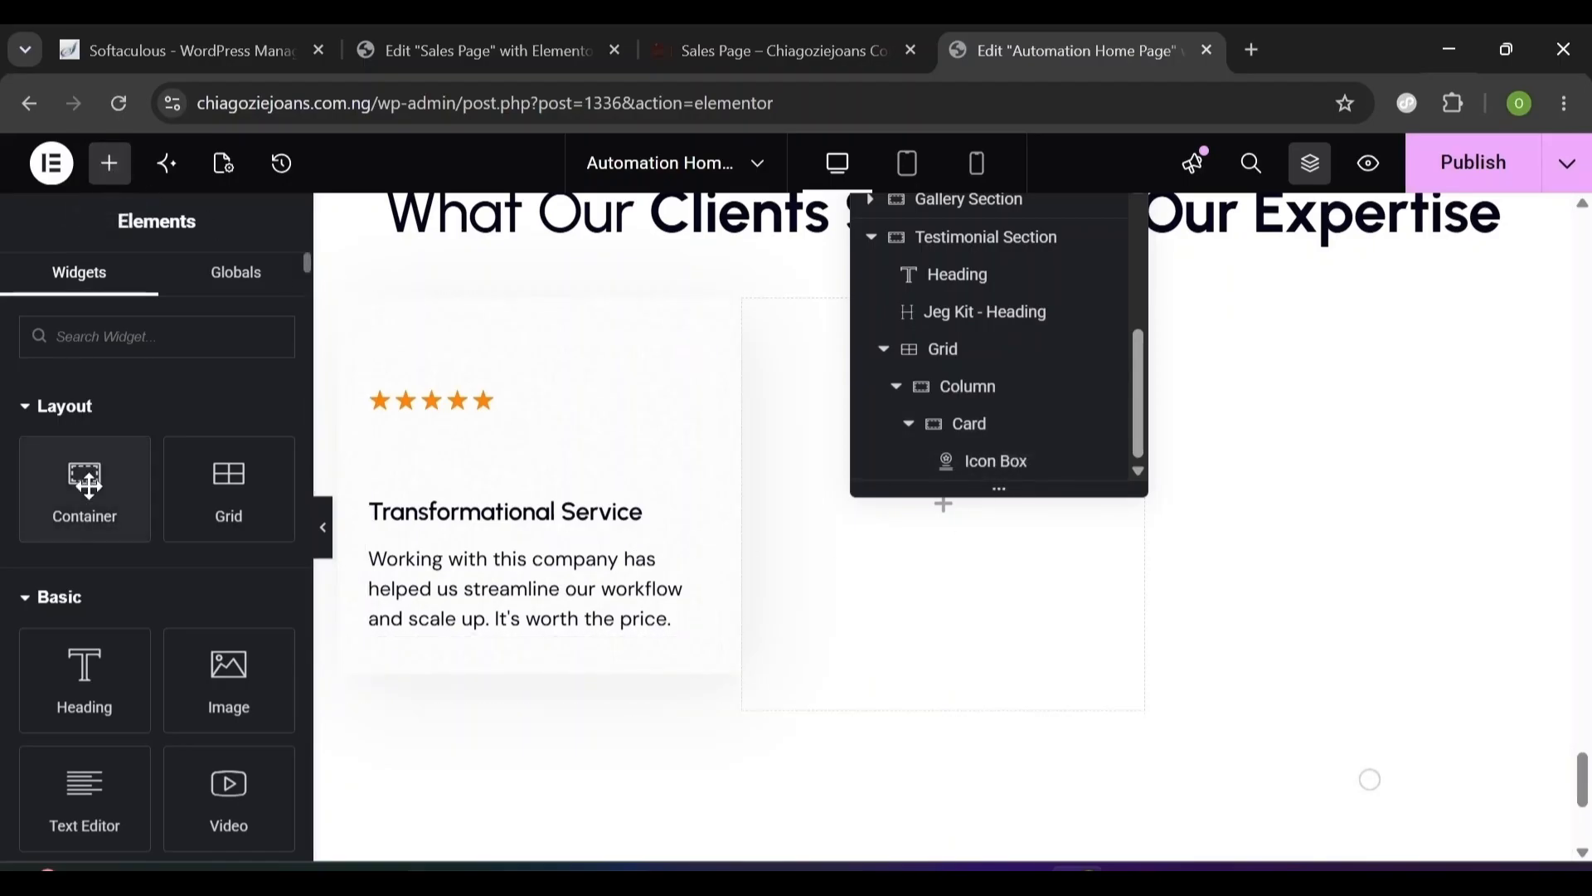
- Add a container below the review text, justified start, items centred, 12 px gap
{"action": "left_click_drag", "start_coordinate": [89, 492], "coordinate": [480, 634]}
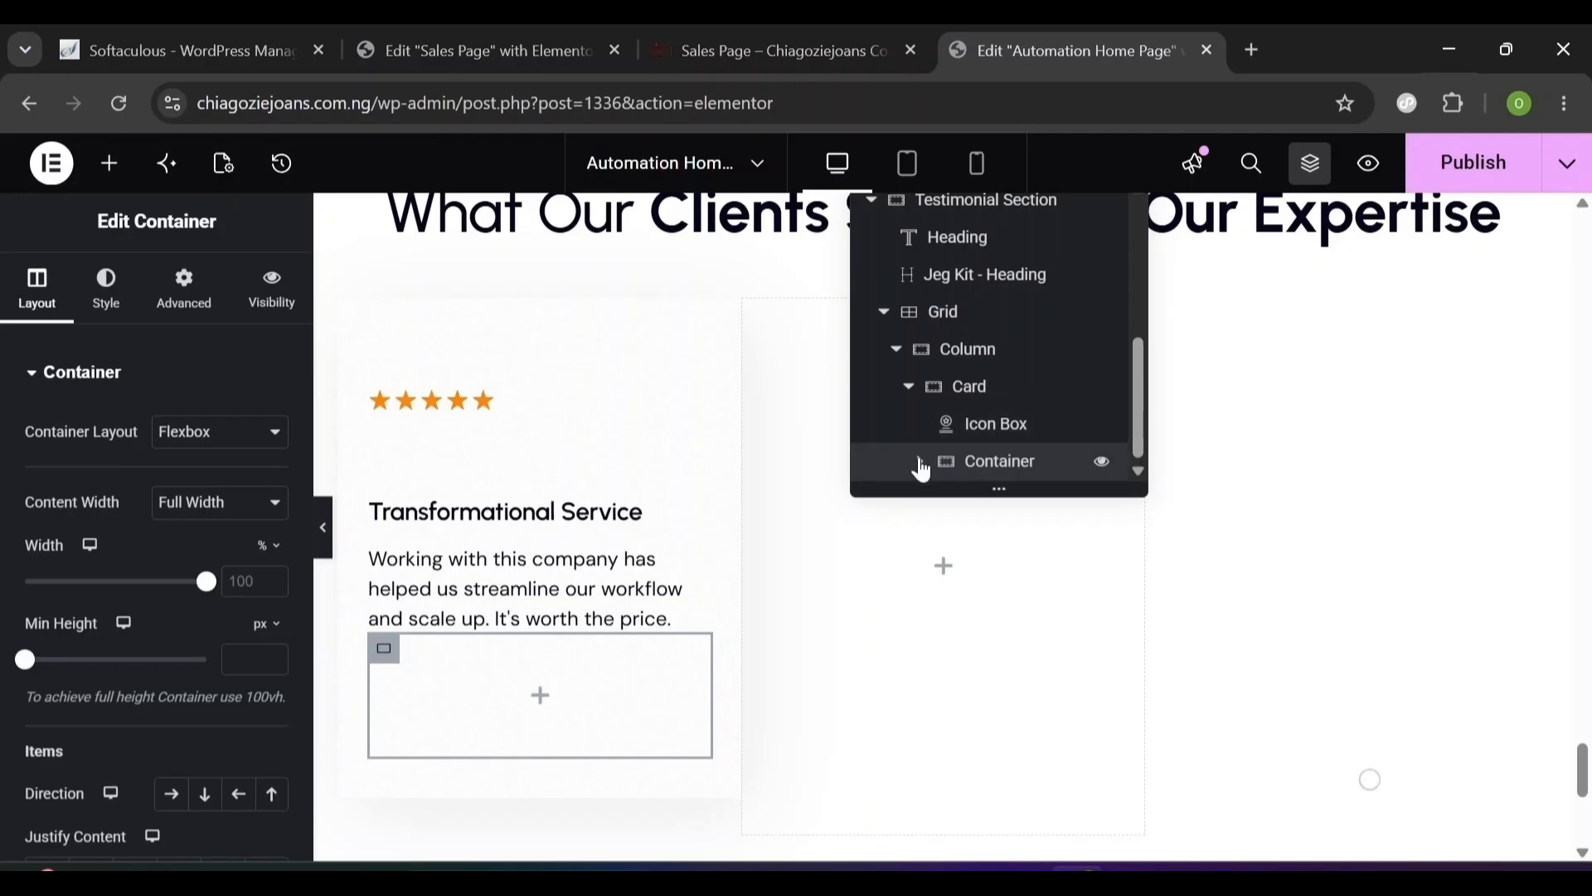
{"action": "left_click", "coordinate": [910, 387]}
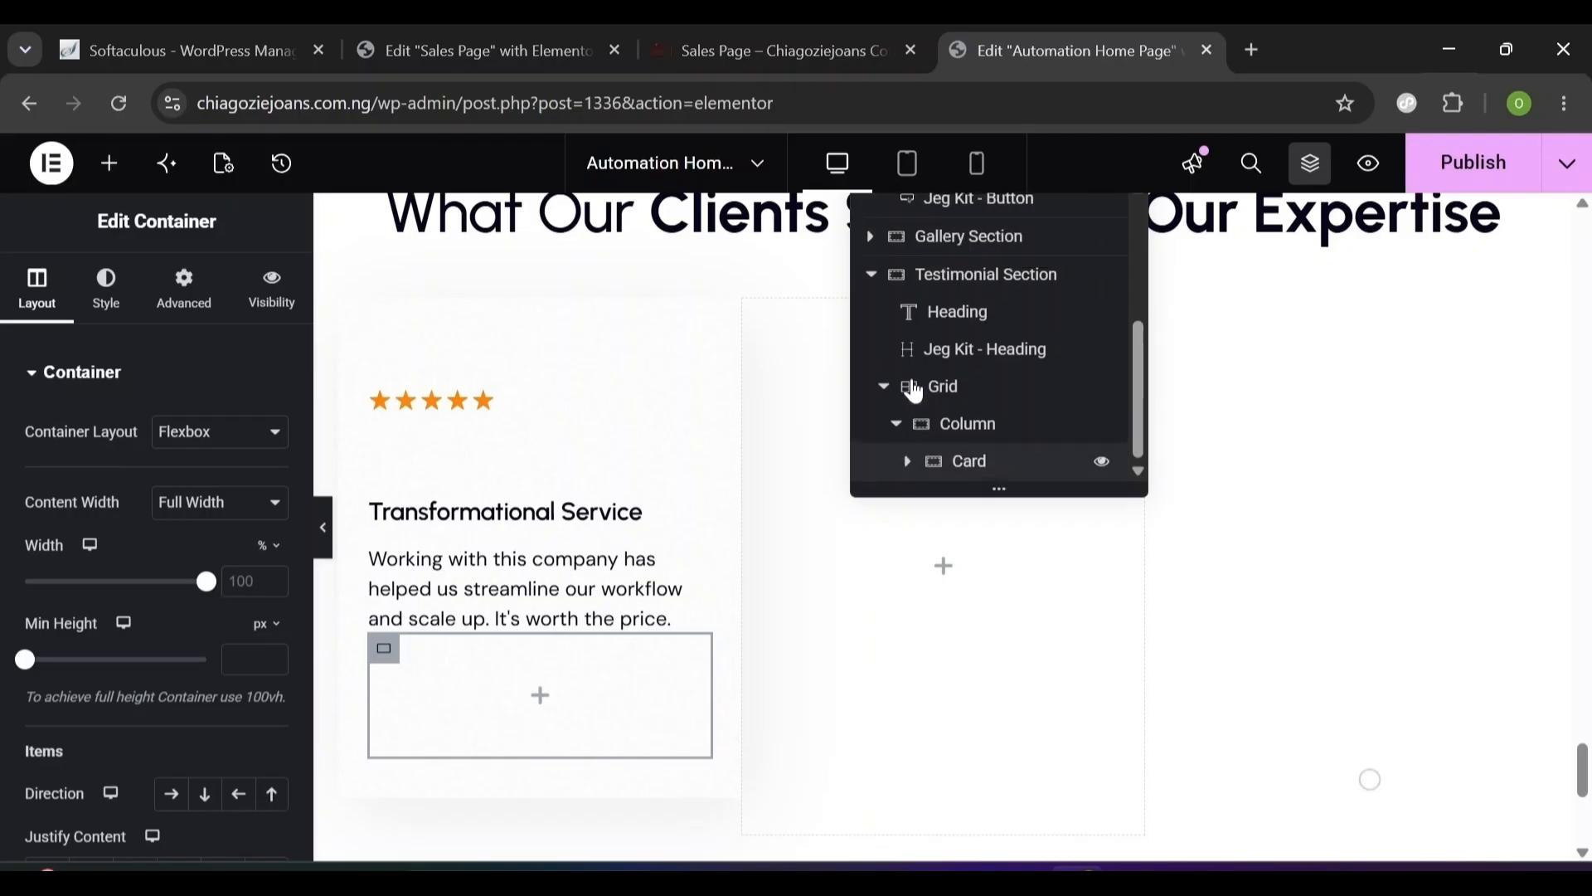
{"action": "left_click", "coordinate": [907, 461]}
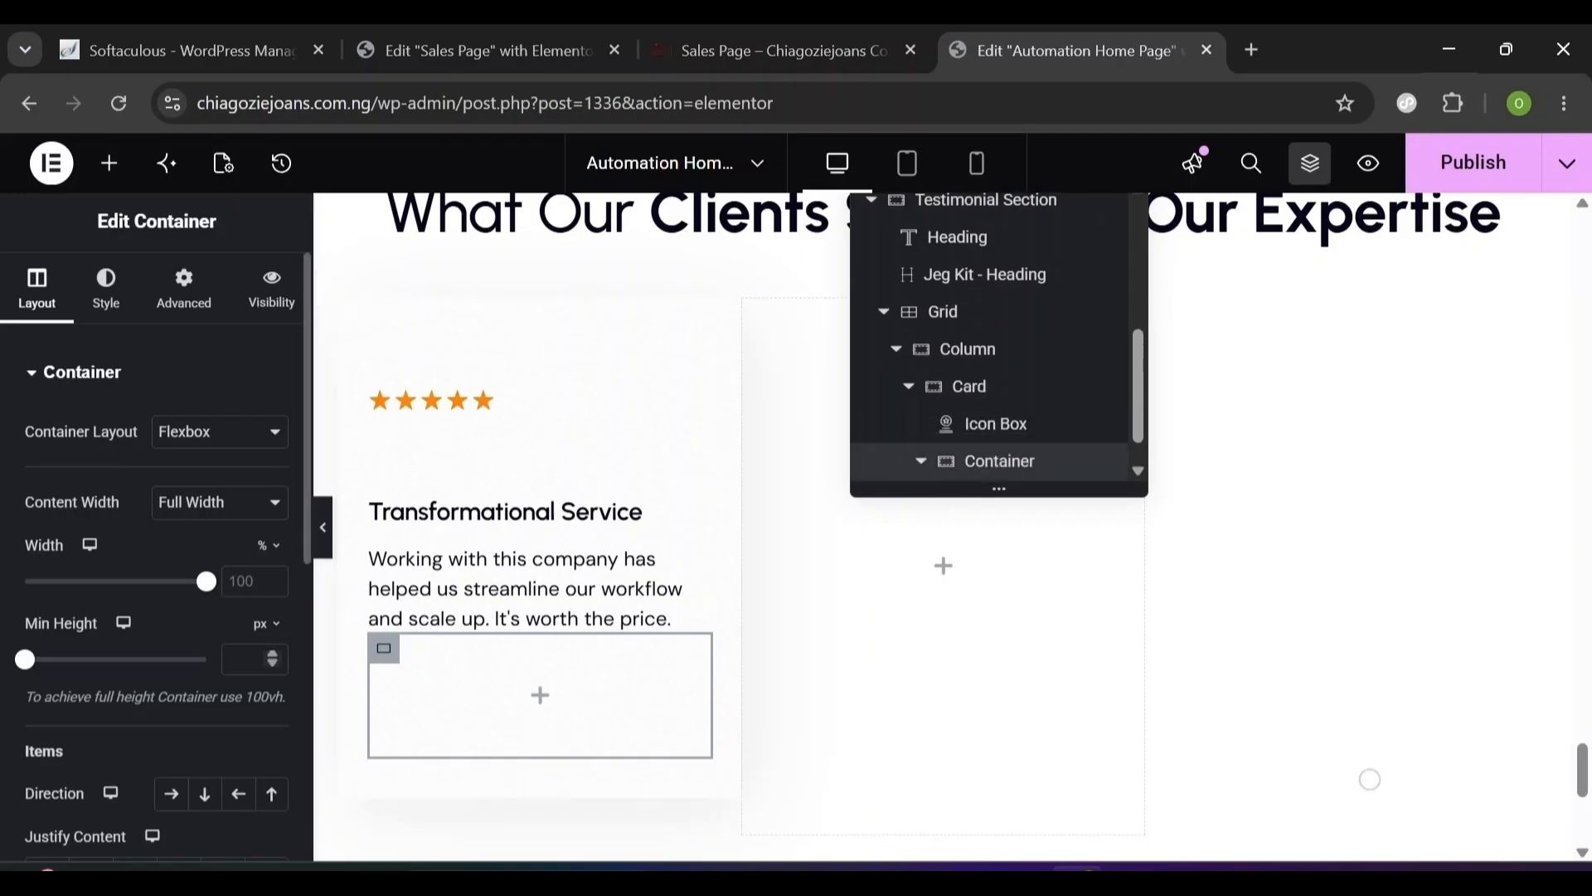
{"action": "scroll", "coordinate": [284, 718], "scroll_direction": "down", "scroll_amount": 5}
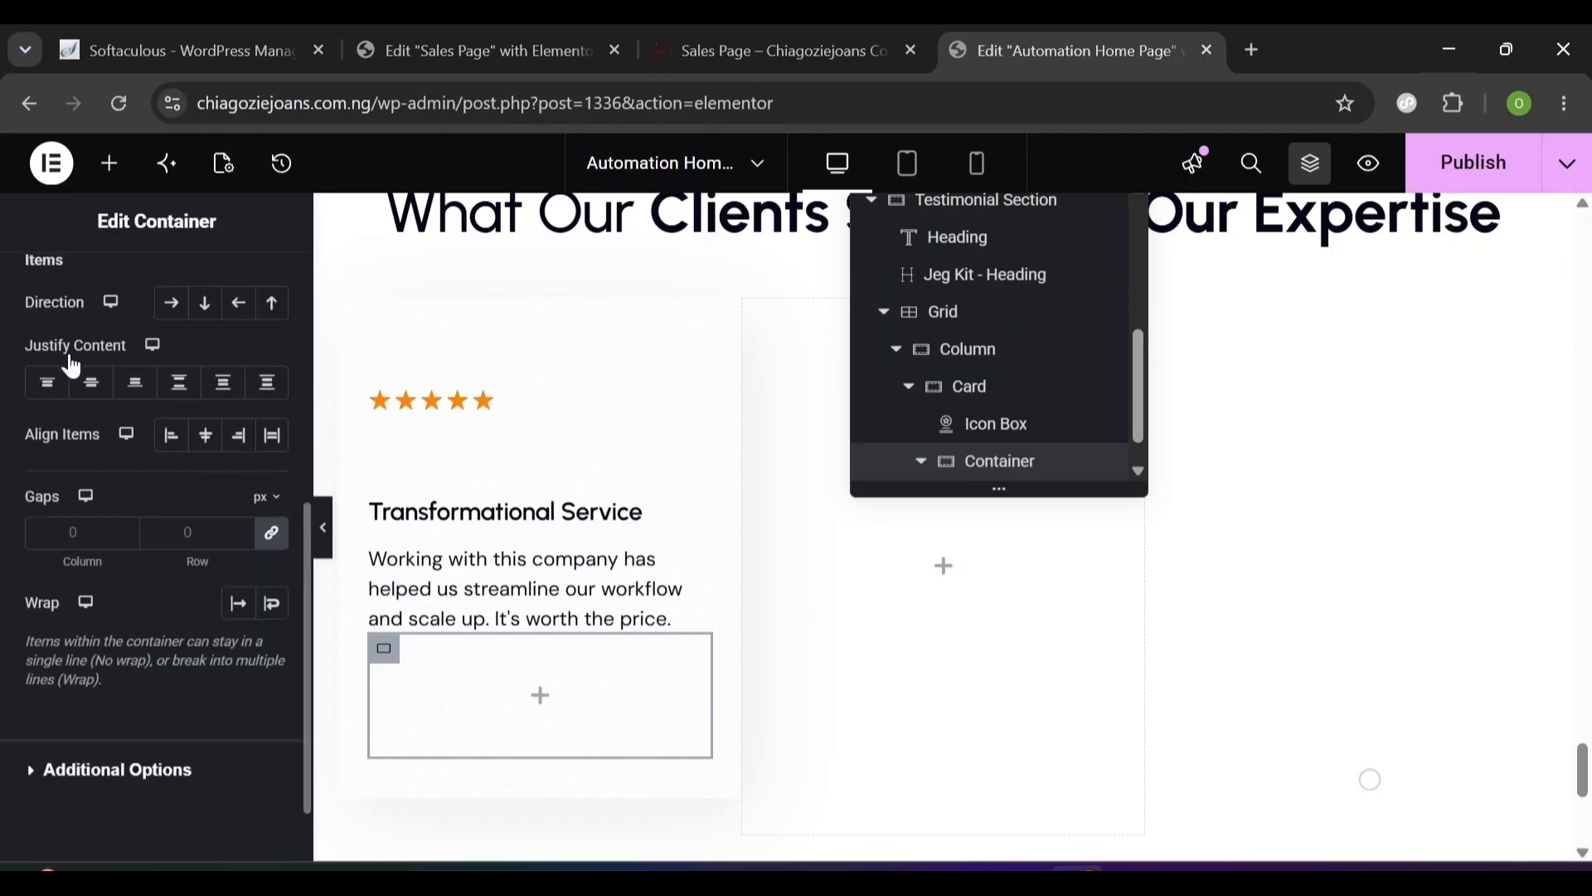
{"action": "left_click", "coordinate": [48, 384]}
{"action": "left_click", "coordinate": [205, 436]}
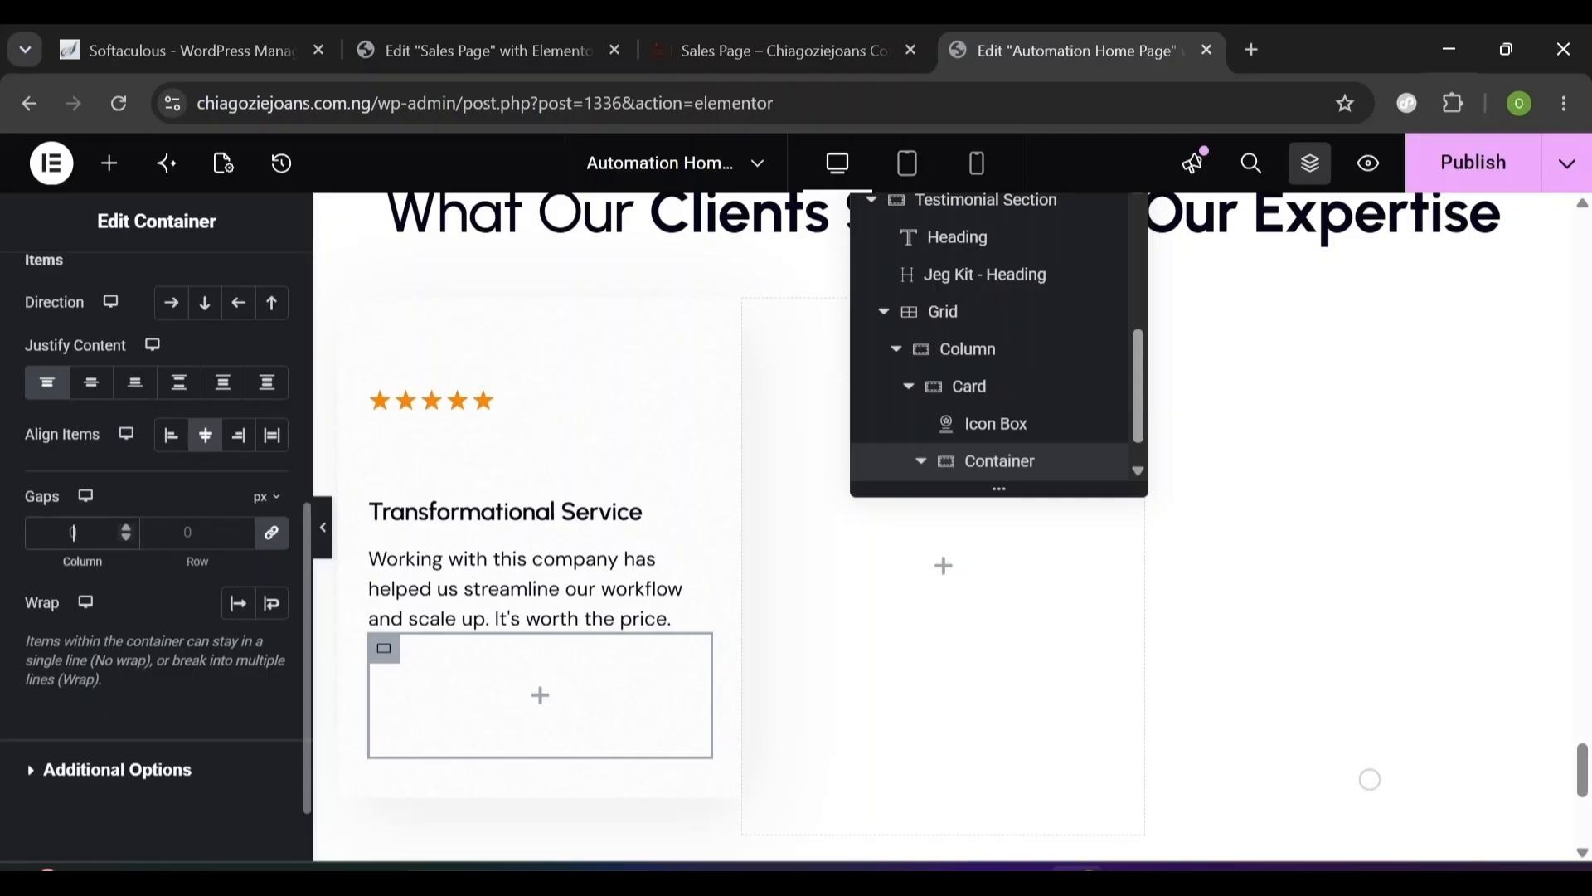
{"action": "type", "text": "12"}
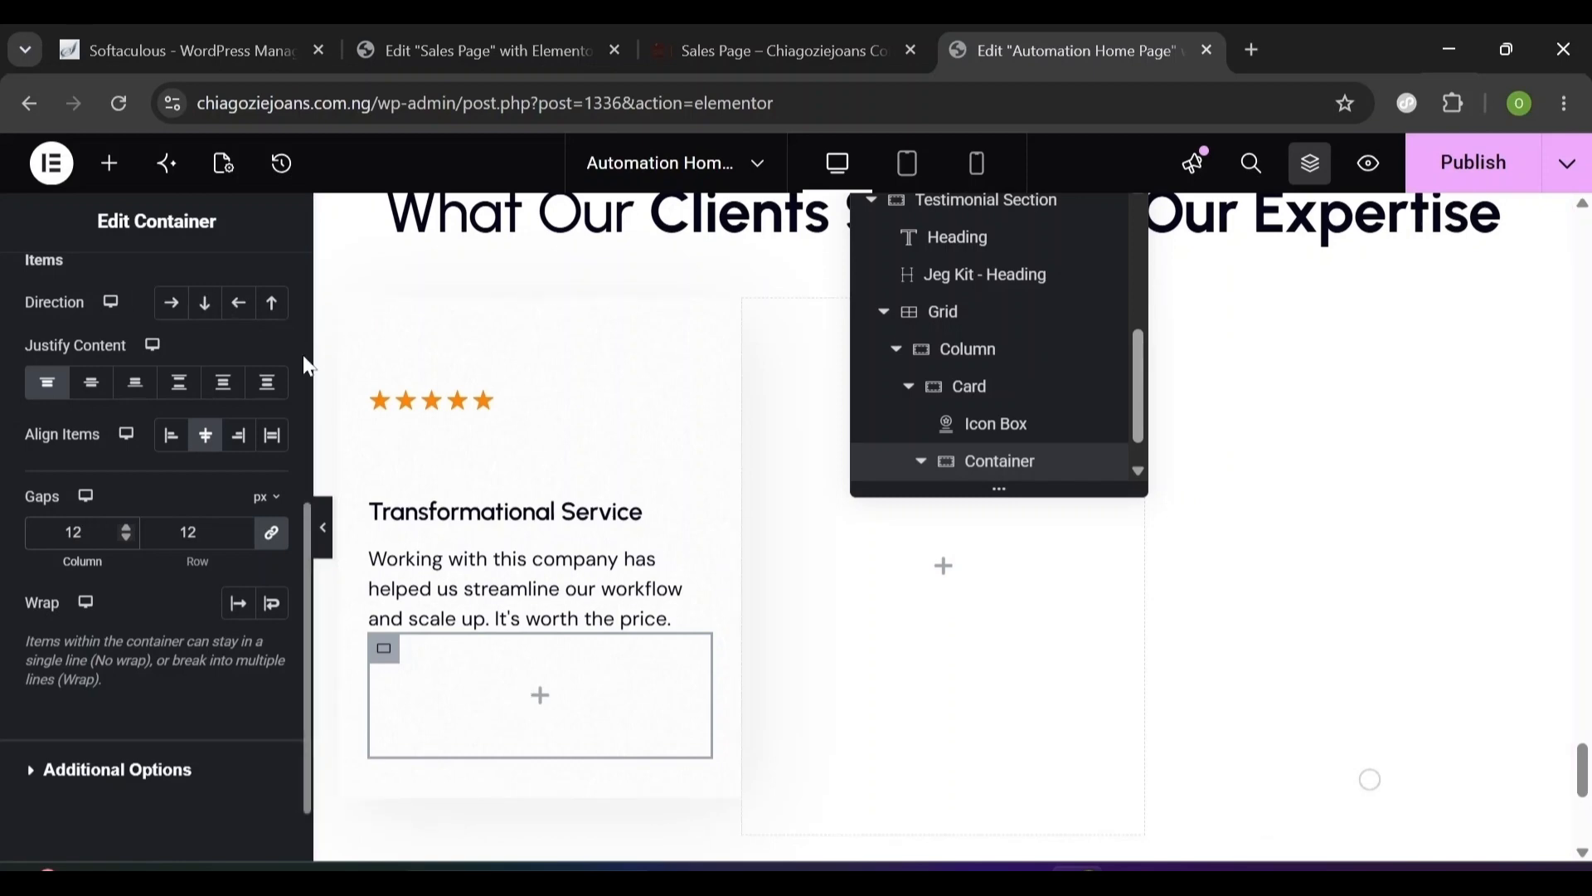
- Place an Image widget inside the new container
{"action": "scroll", "coordinate": [273, 334], "scroll_direction": "up", "scroll_amount": 6}
{"action": "left_click", "coordinate": [114, 165]}
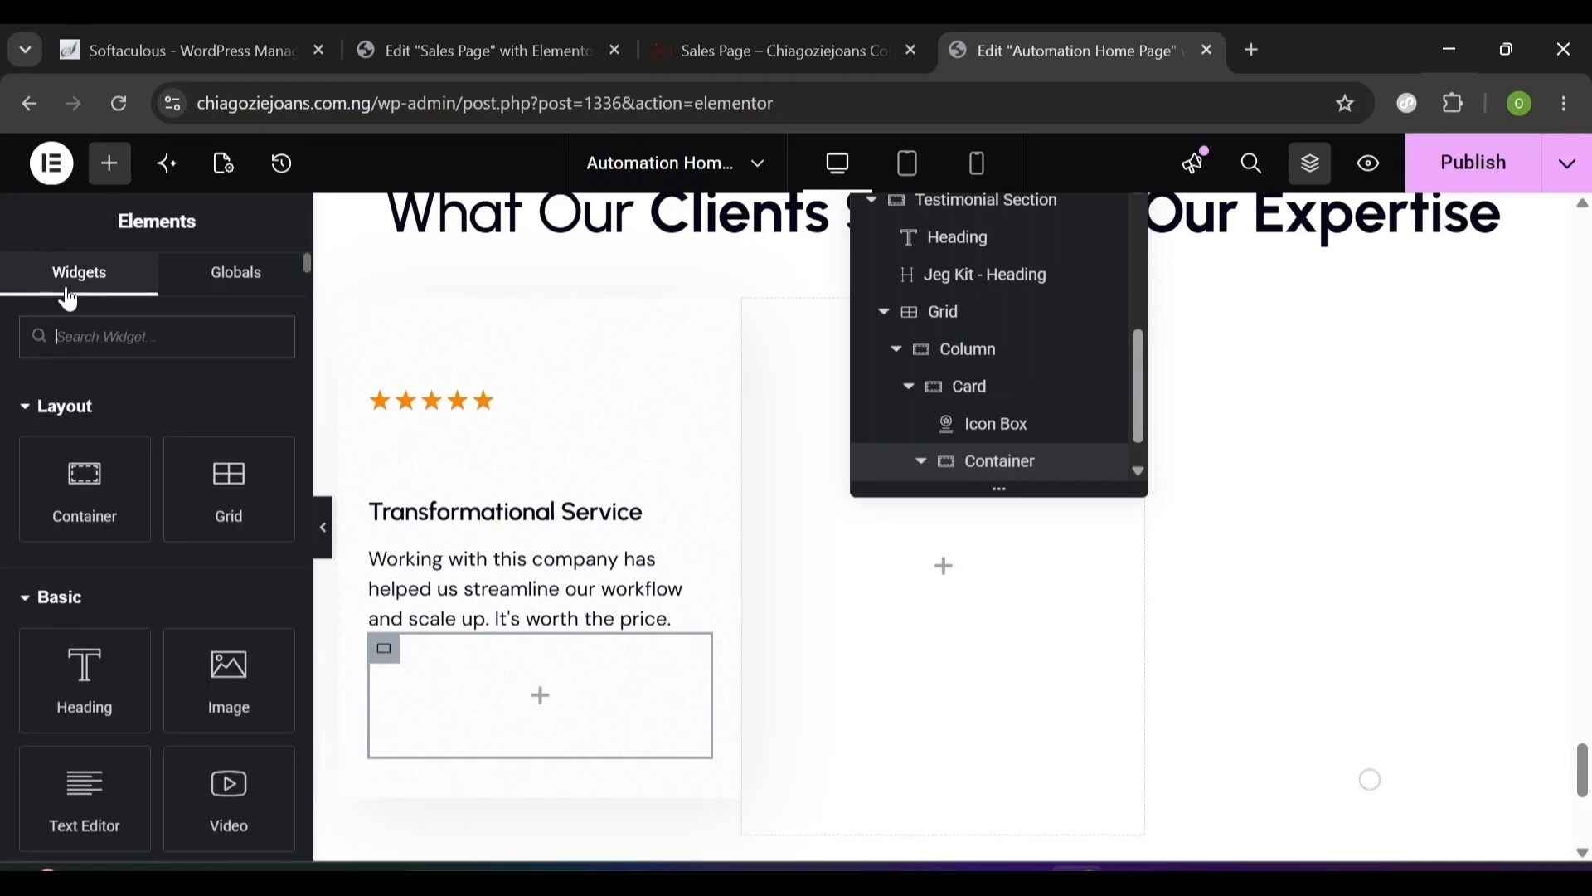
{"action": "type", "text": "image"}
{"action": "left_click_drag", "start_coordinate": [91, 457], "coordinate": [517, 722]}
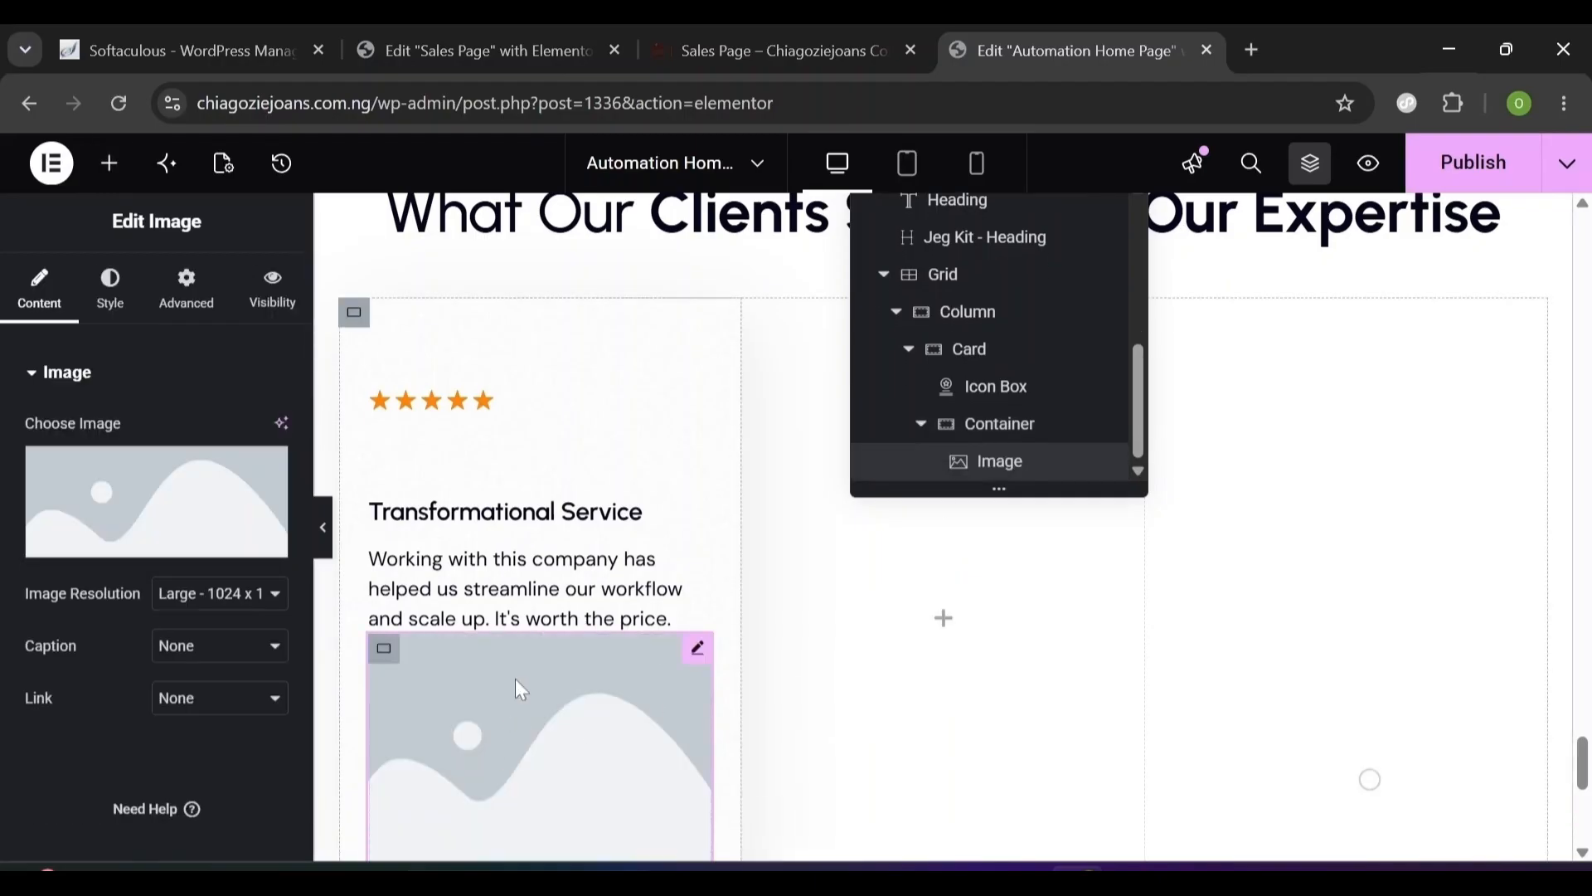
- Choose the Ellipse-46-6.png portrait from the media library for the Image widget
{"action": "left_click", "coordinate": [177, 543]}
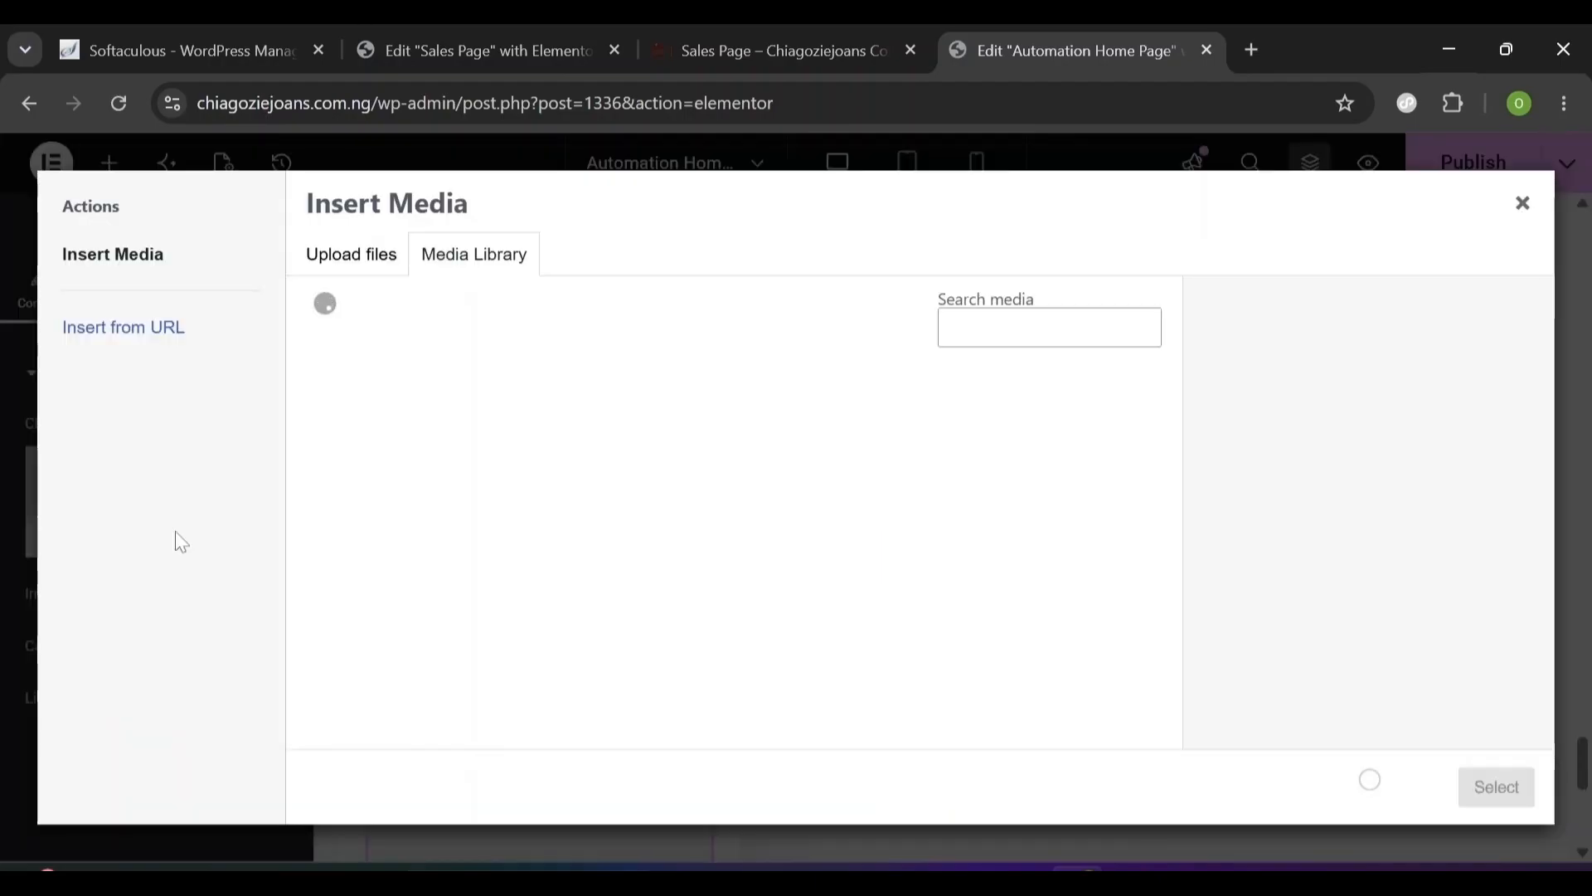
{"action": "left_click_drag", "start_coordinate": [1171, 431], "coordinate": [1169, 555]}
{"action": "left_click", "coordinate": [689, 606]}
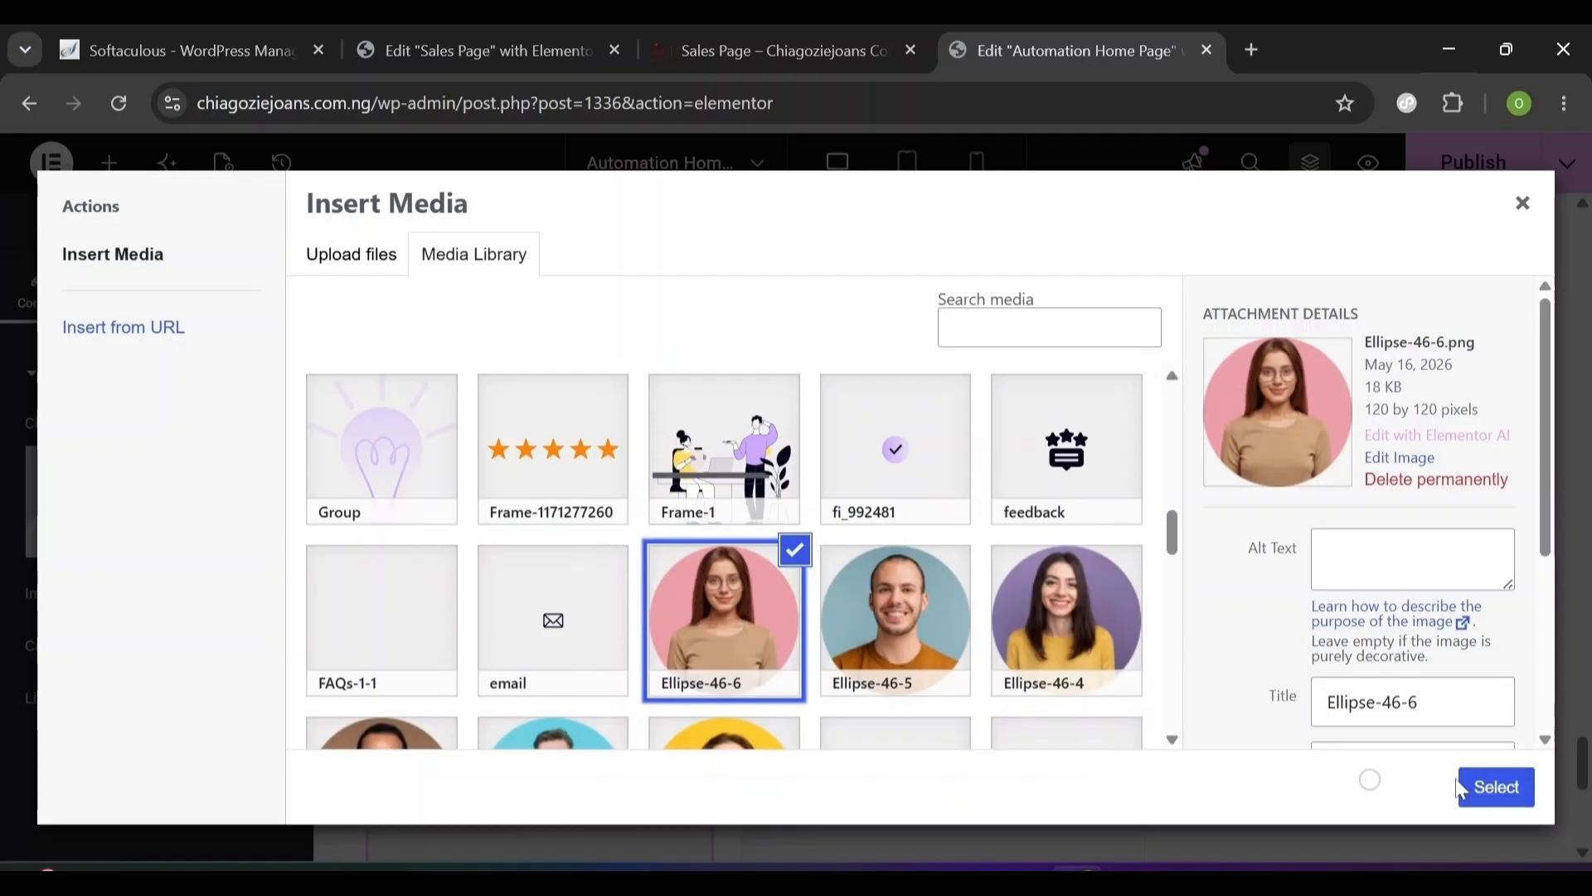
{"action": "left_click", "coordinate": [325, 264]}
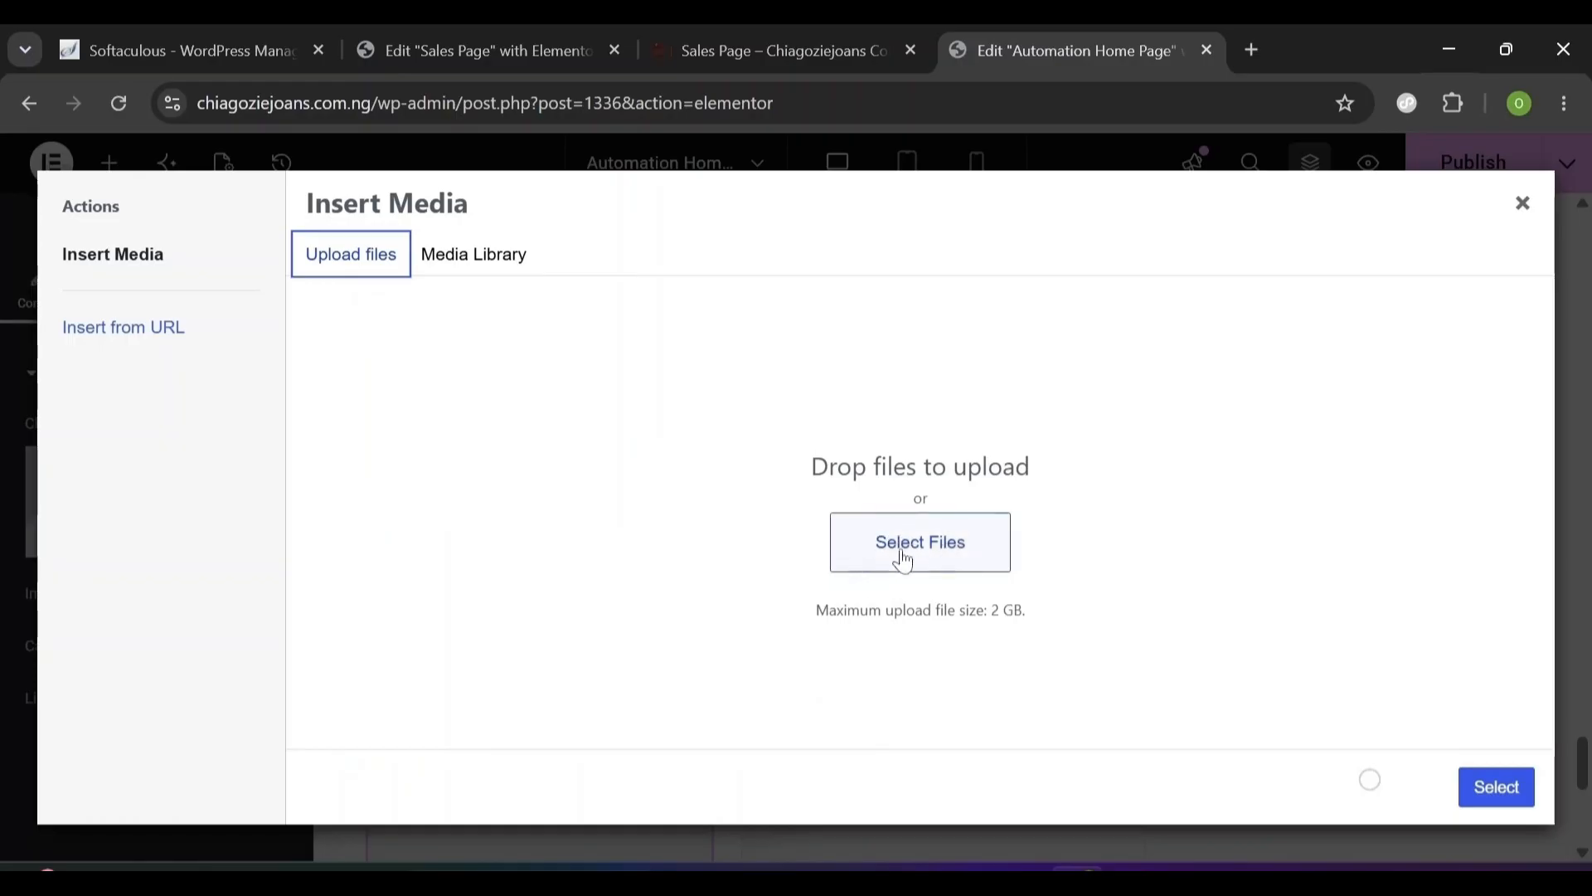
{"action": "left_click", "coordinate": [474, 254]}
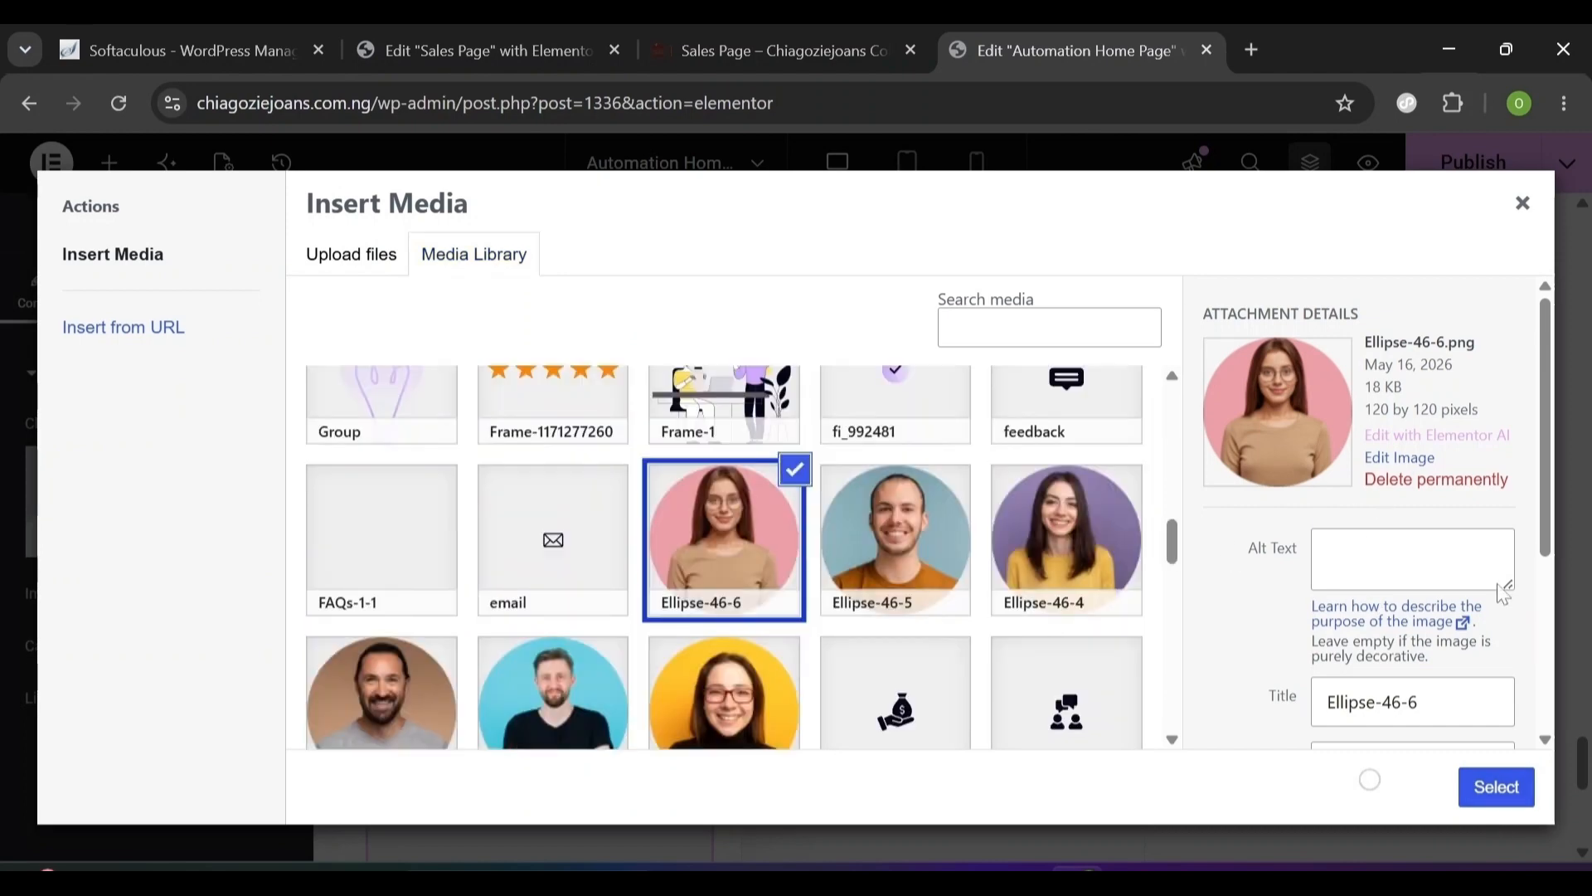
{"action": "double_click", "coordinate": [1385, 341]}
{"action": "left_click_drag", "start_coordinate": [1385, 341], "coordinate": [1498, 345]}
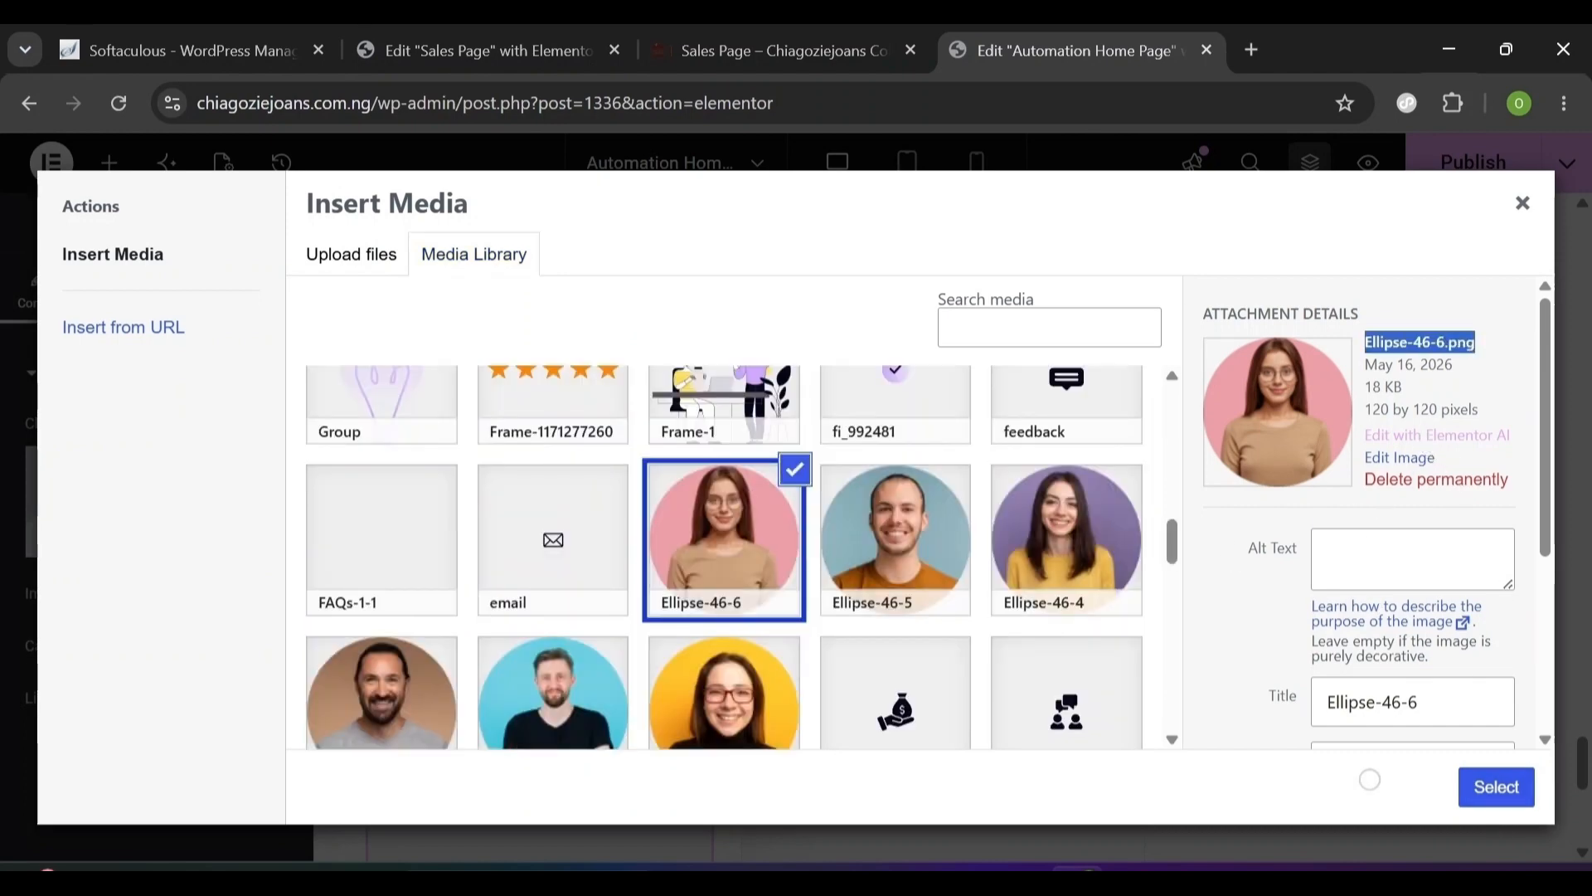
{"action": "left_click", "coordinate": [1477, 804]}
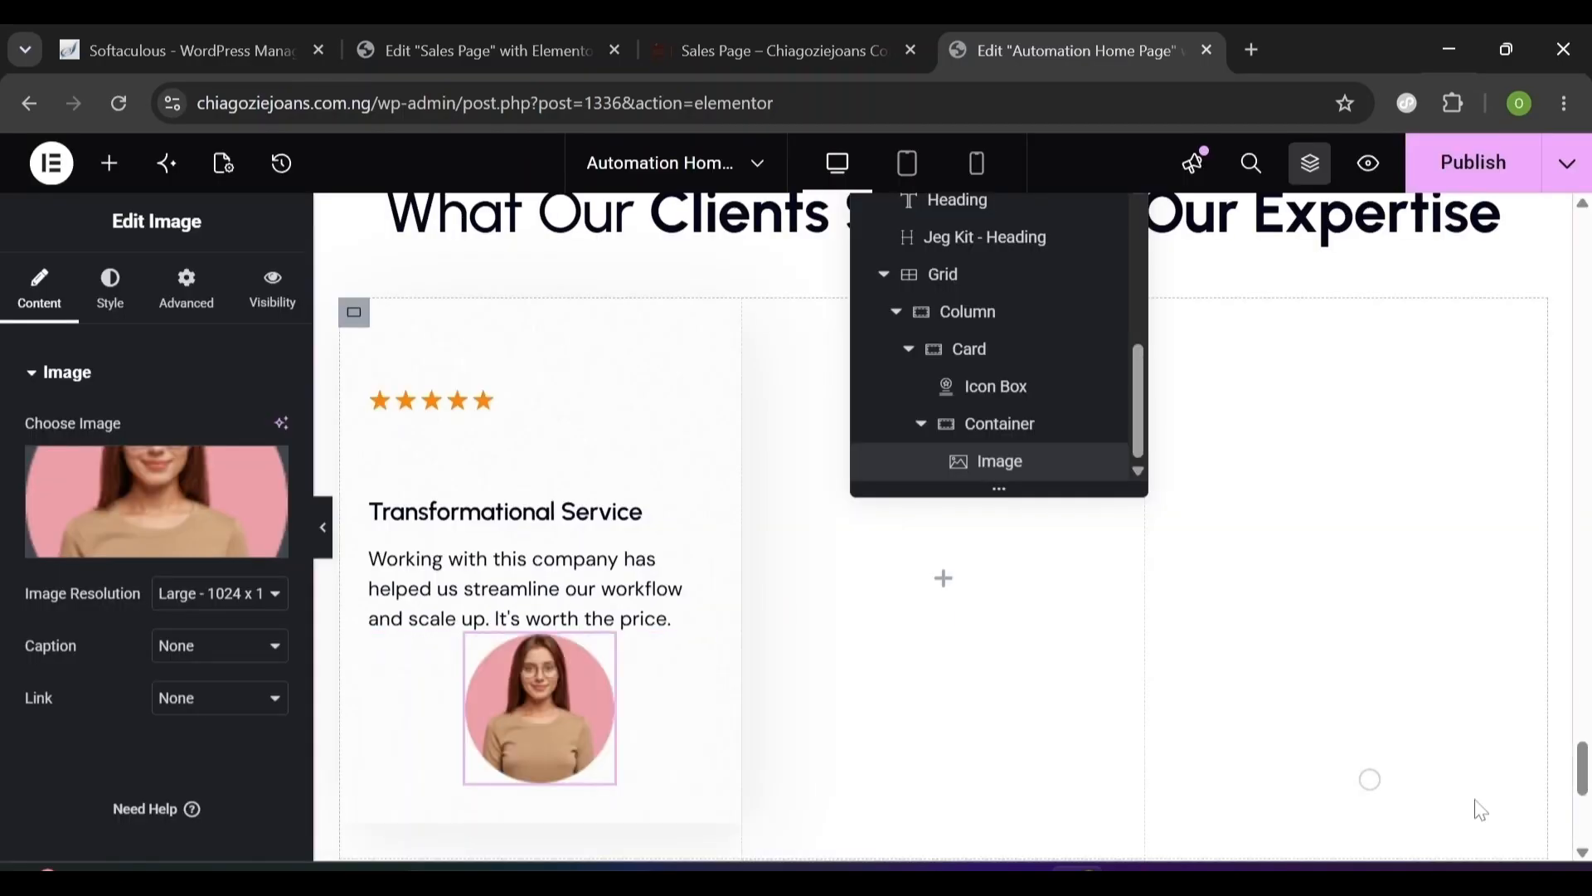
- Set the portrait's width to 60%
{"action": "left_click", "coordinate": [117, 330]}
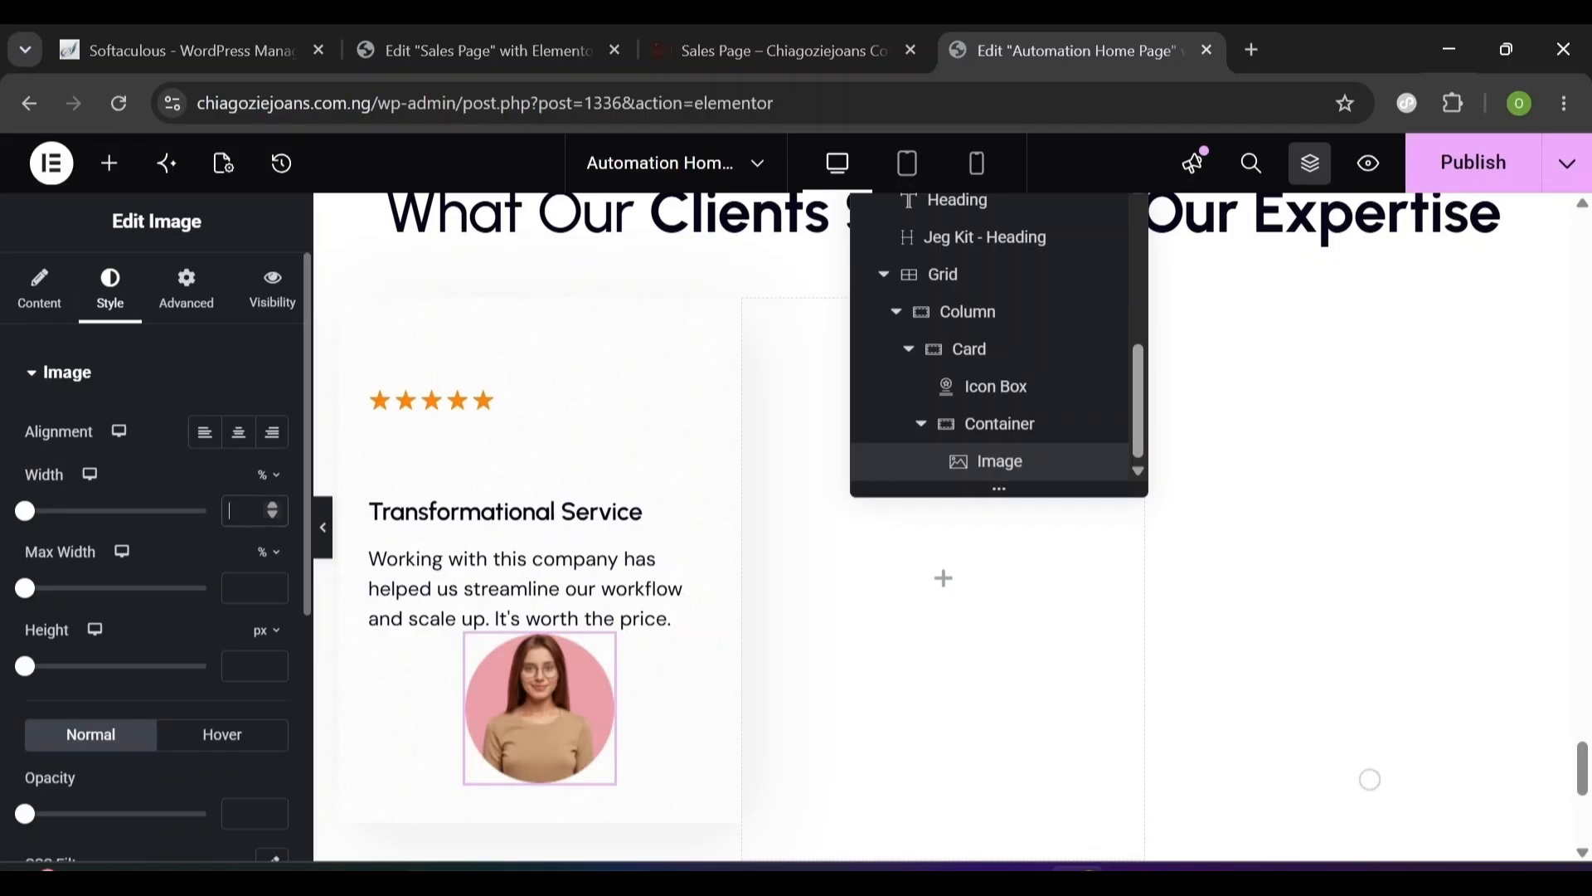
{"action": "type", "text": "60"}
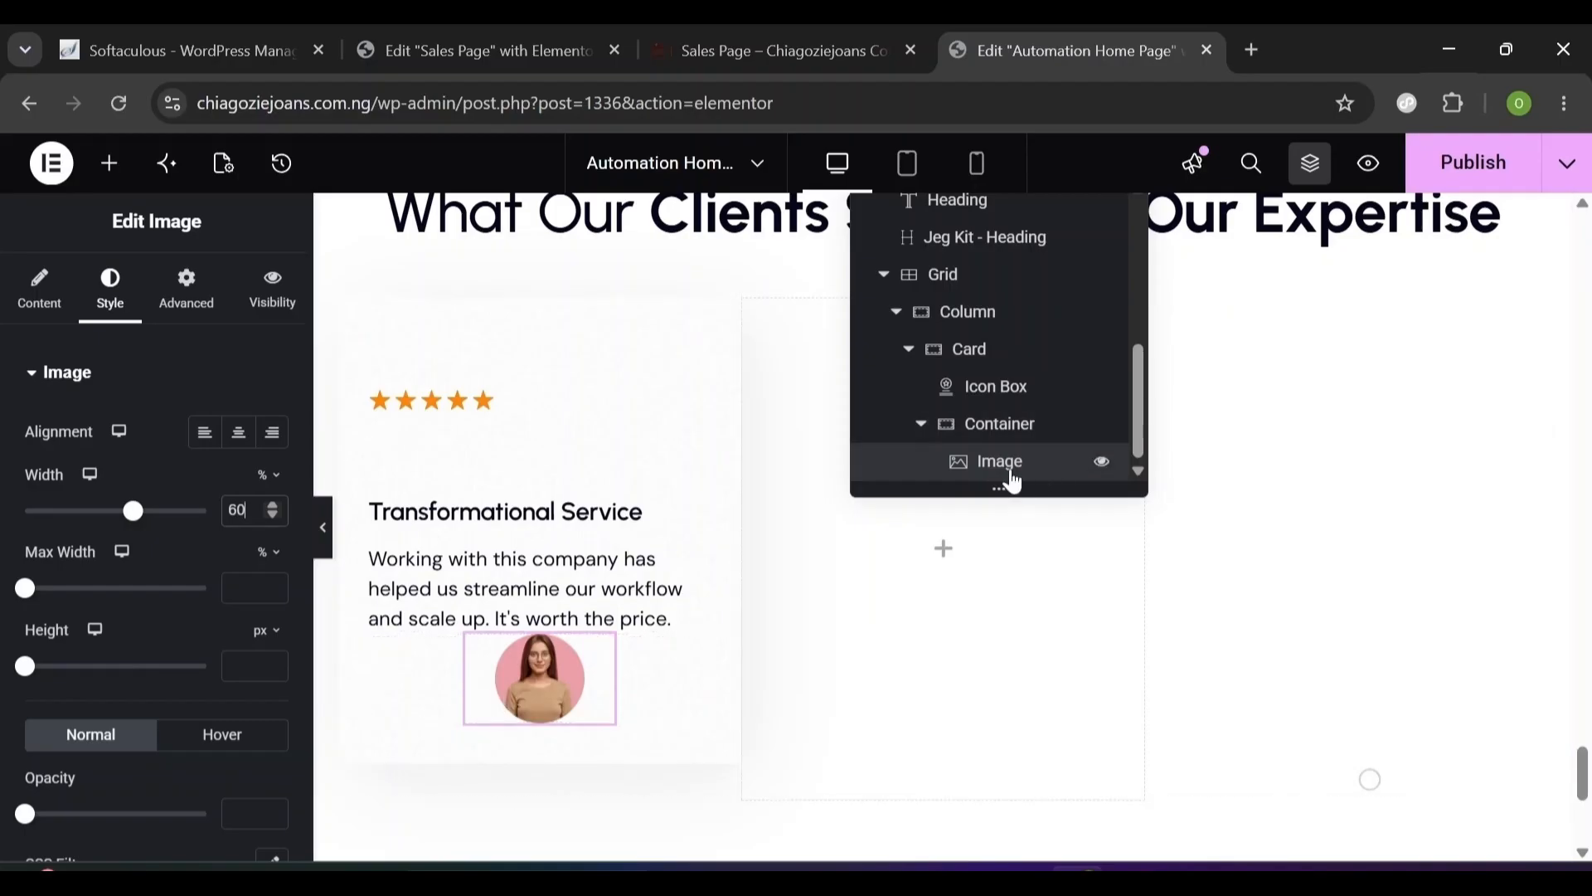
{"action": "left_click", "coordinate": [112, 165]}
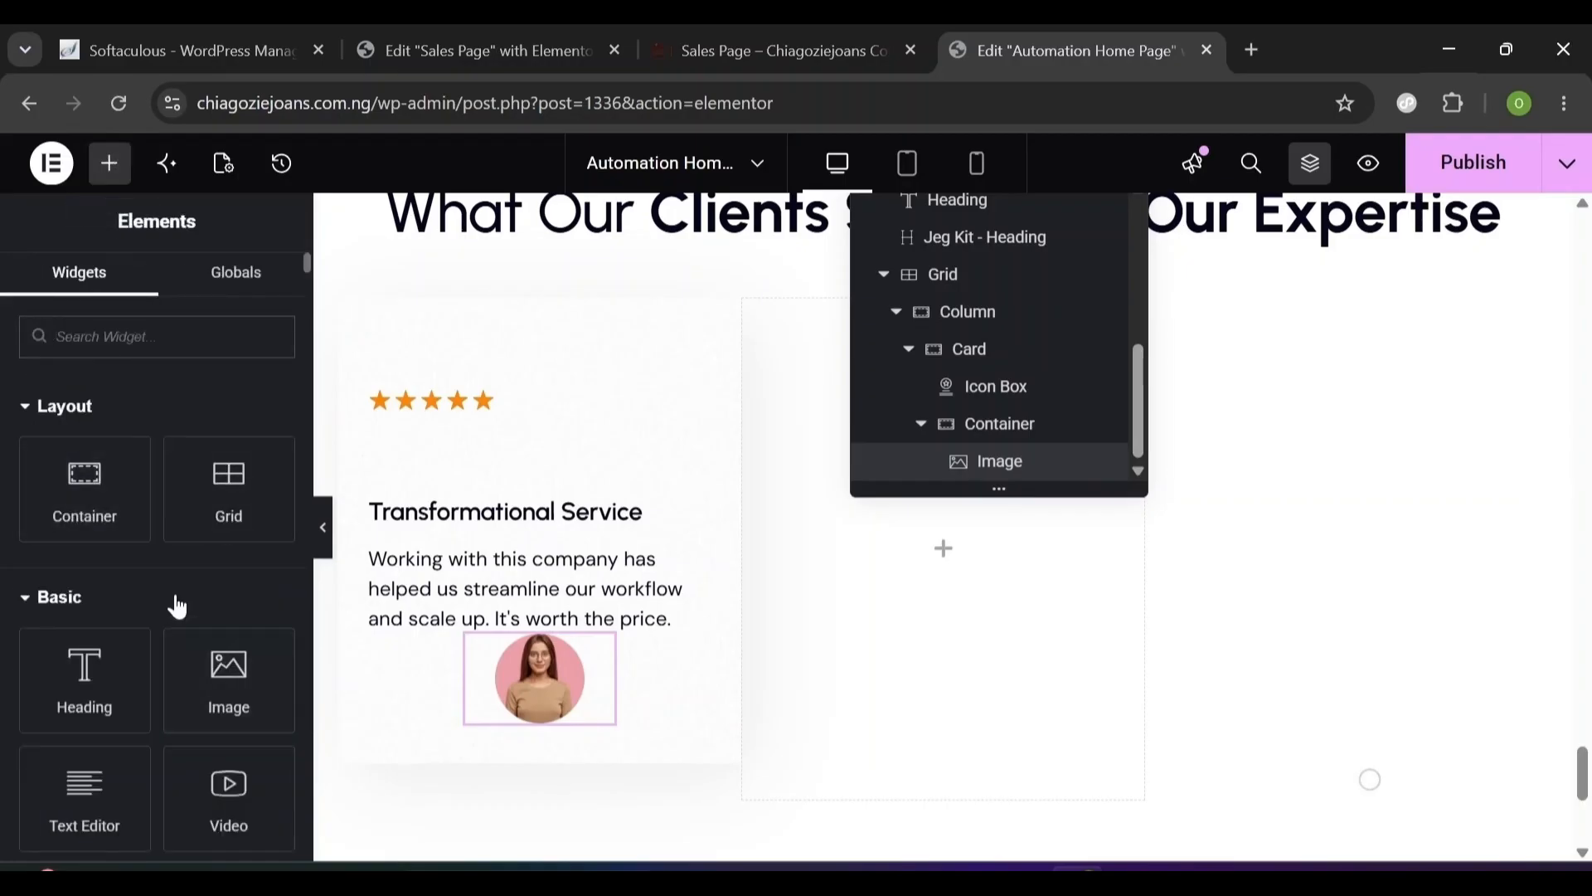
- Add an Icon Box under the portrait in its container and remove its star icon
{"action": "type", "text": "icon"}
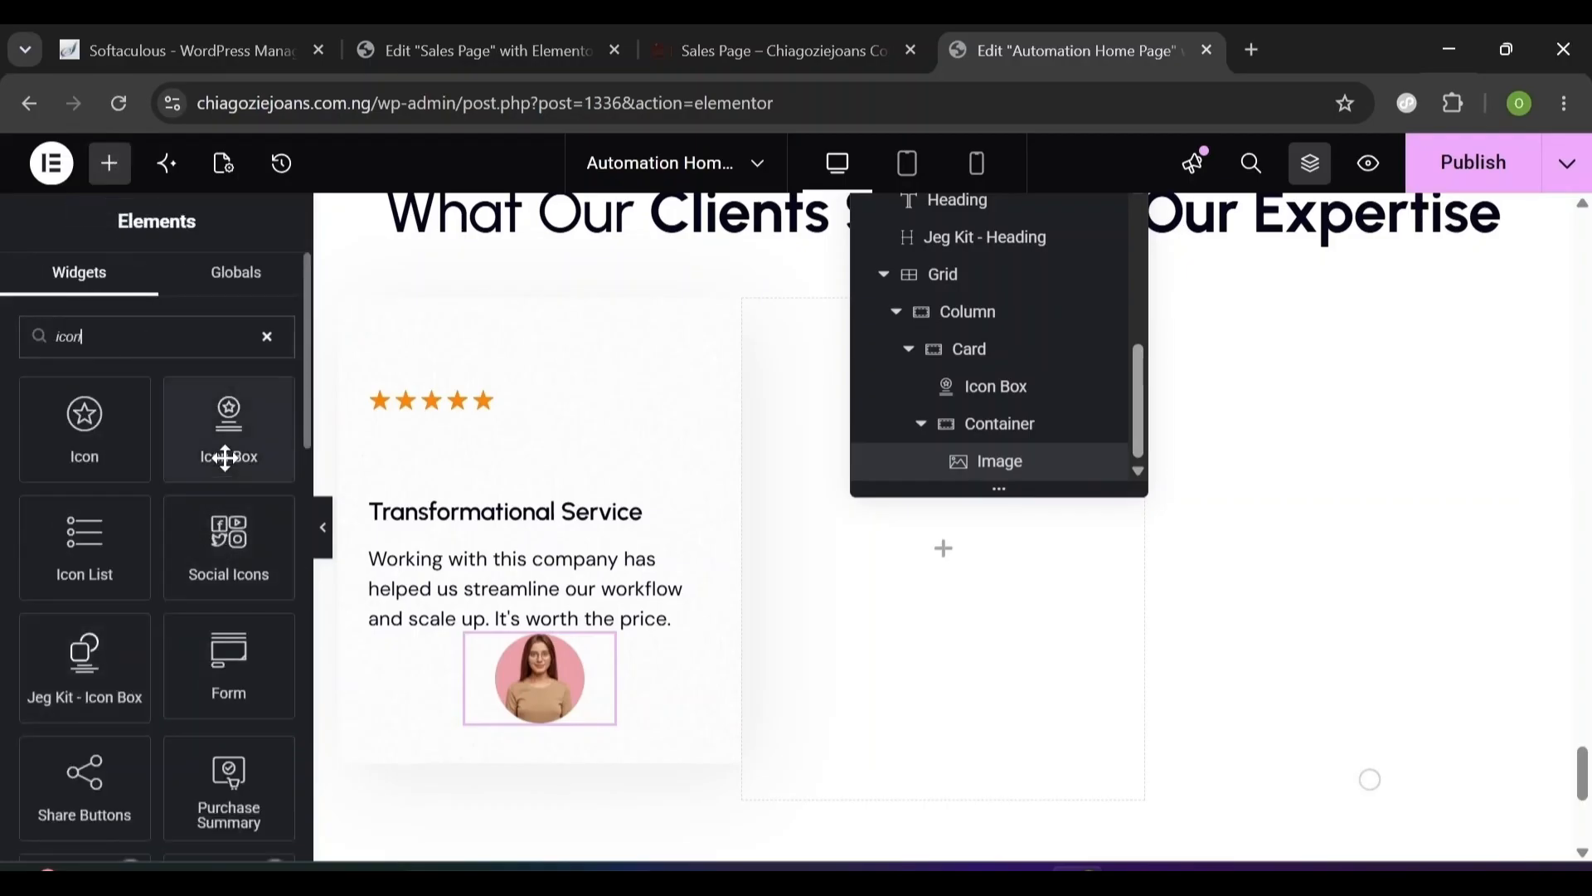
{"action": "left_click_drag", "start_coordinate": [225, 455], "coordinate": [378, 712]}
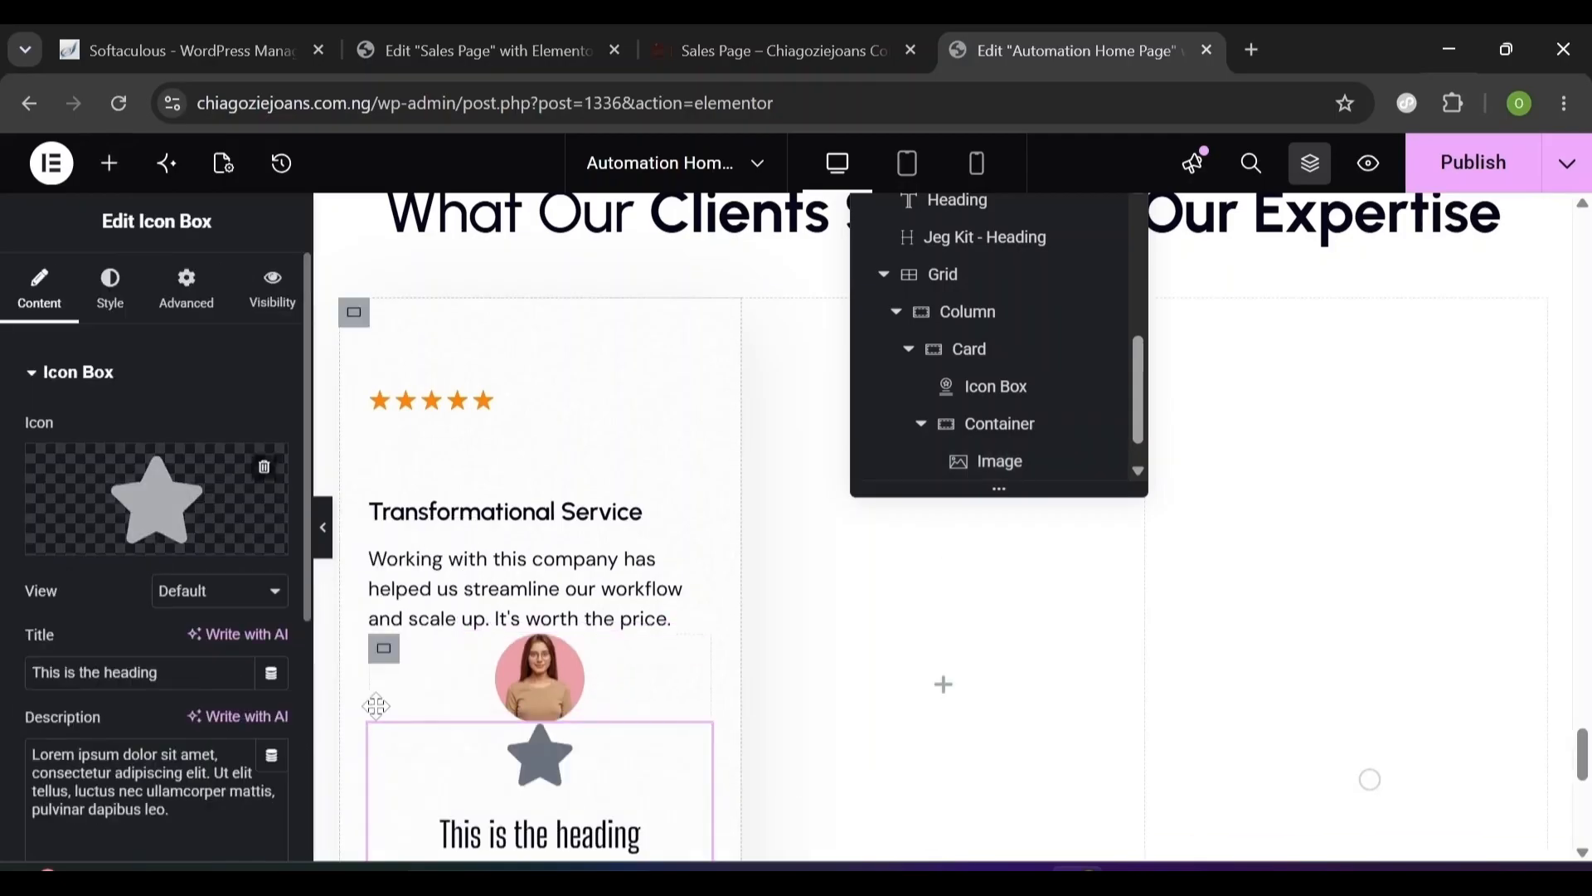
{"action": "left_click_drag", "start_coordinate": [984, 469], "coordinate": [1006, 431]}
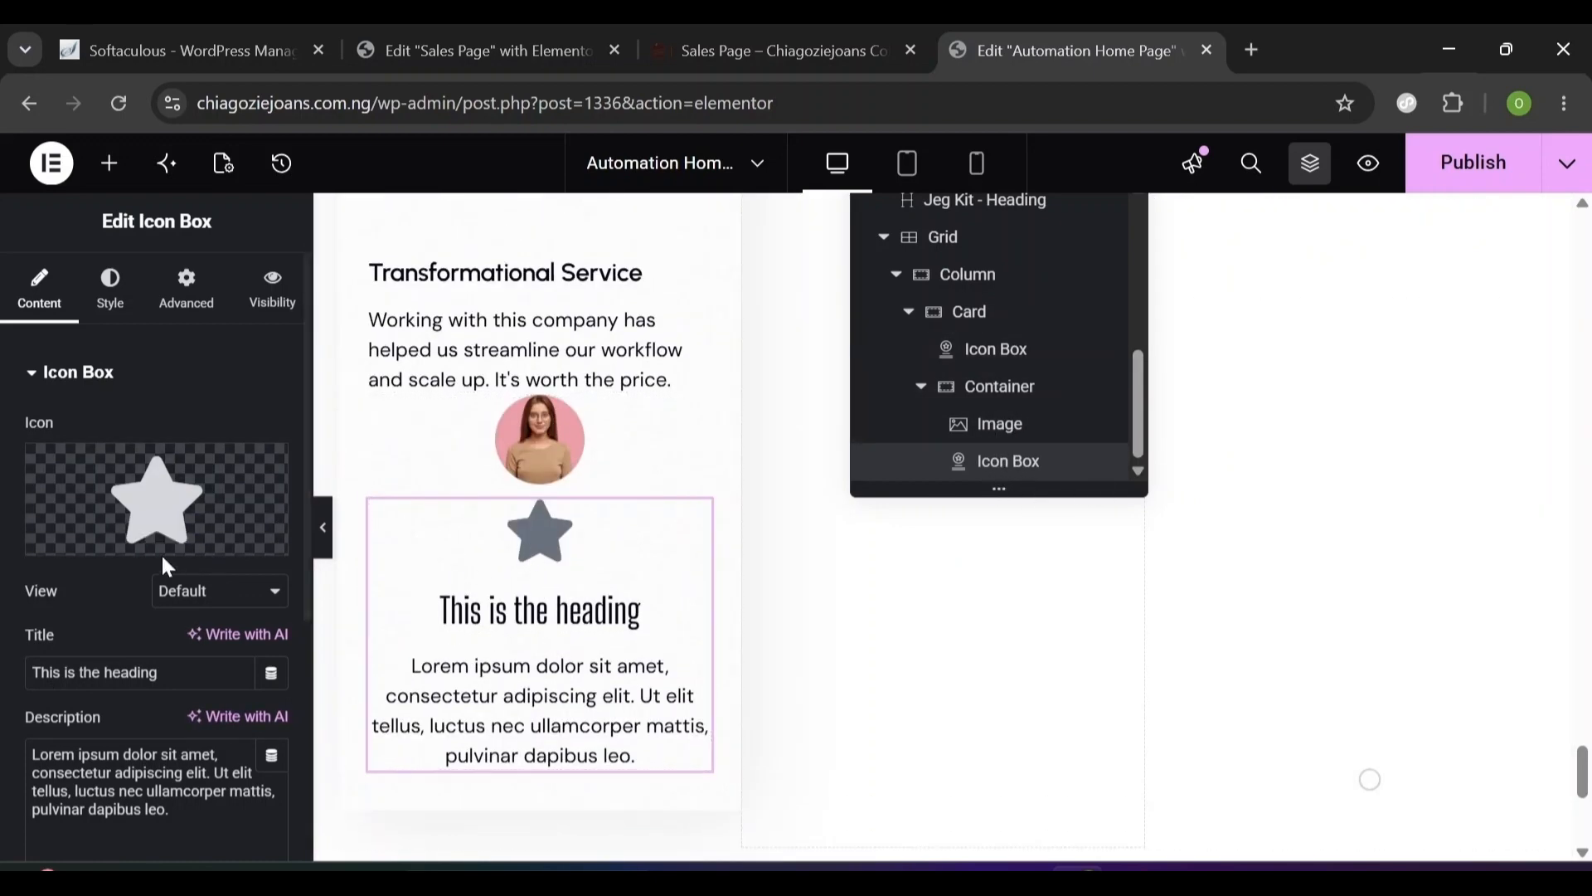
{"action": "mouse_move", "coordinate": [258, 485]}
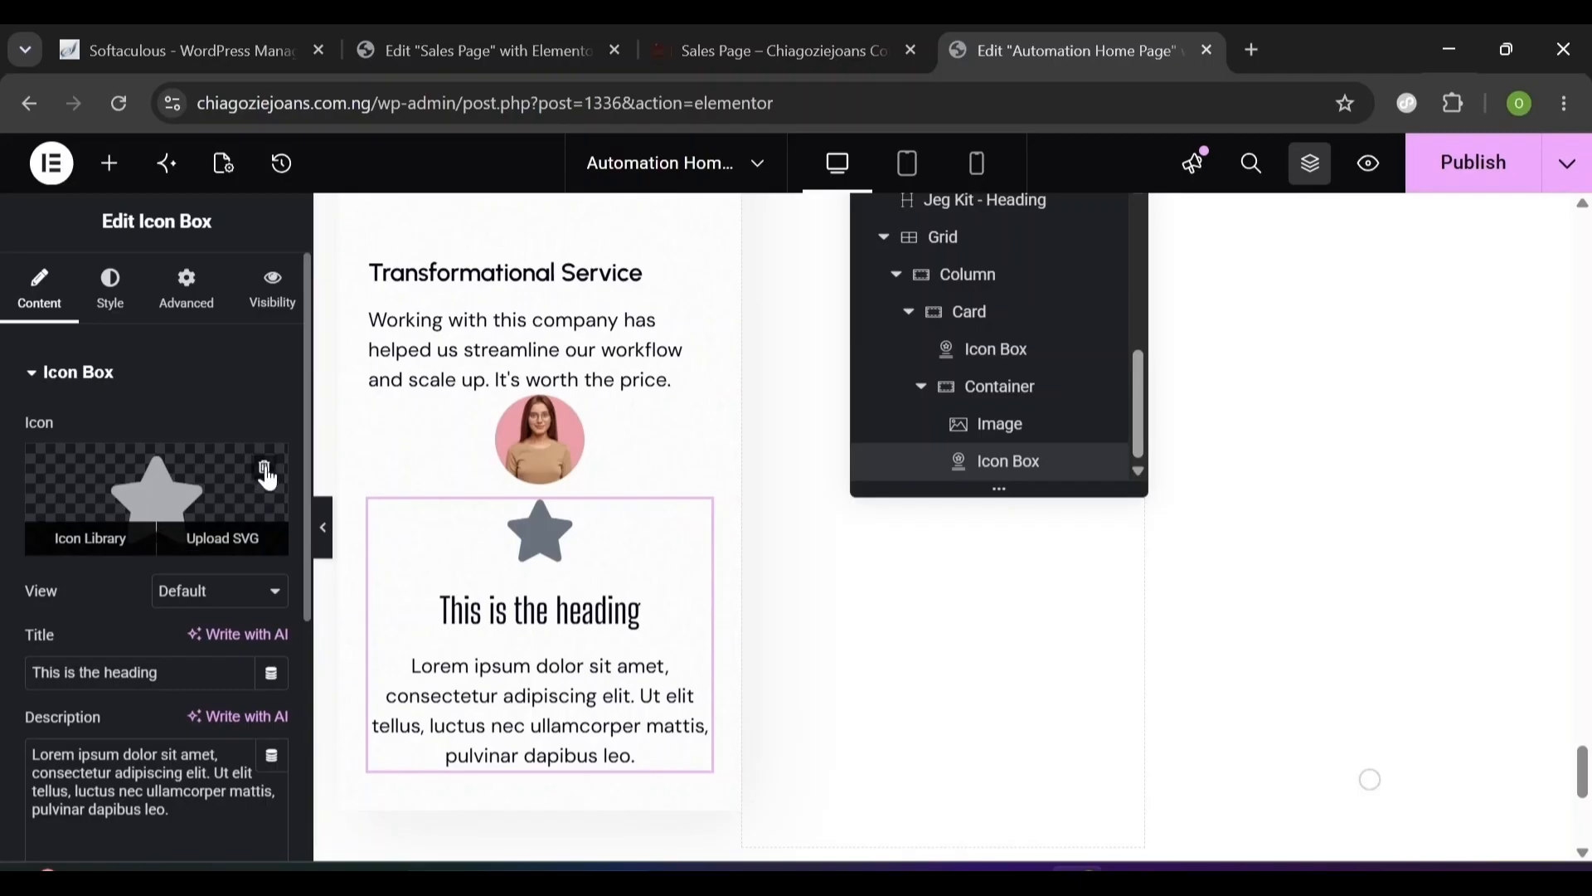
{"action": "left_click", "coordinate": [264, 470]}
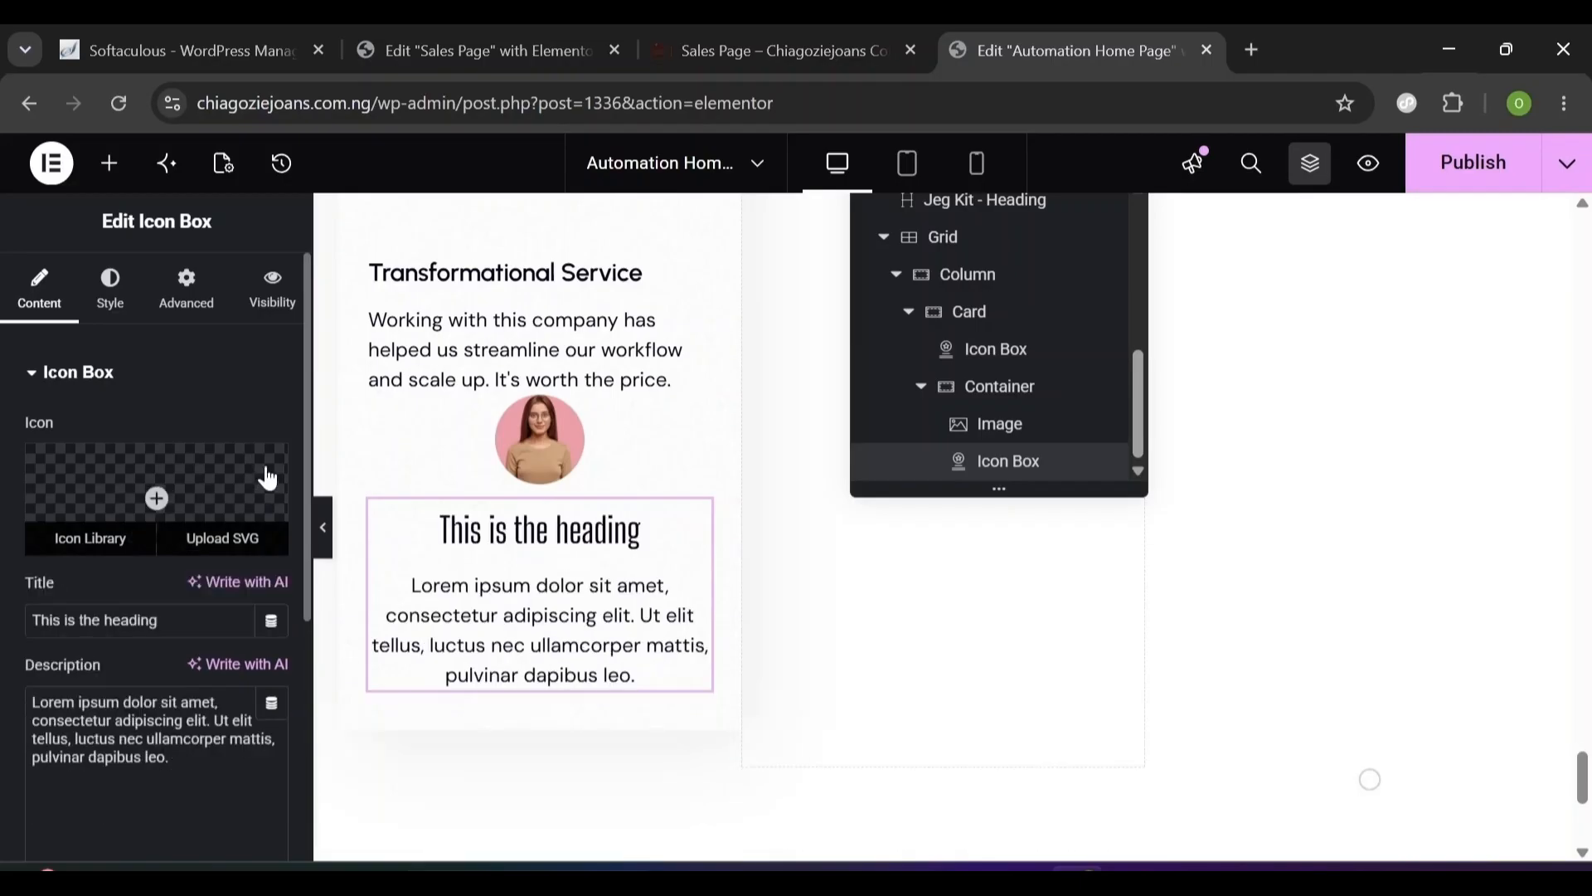
- Replace the icon box title with the author's name and the description with 'CEO, Zenda LTD'
{"action": "triple_click", "coordinate": [154, 611]}
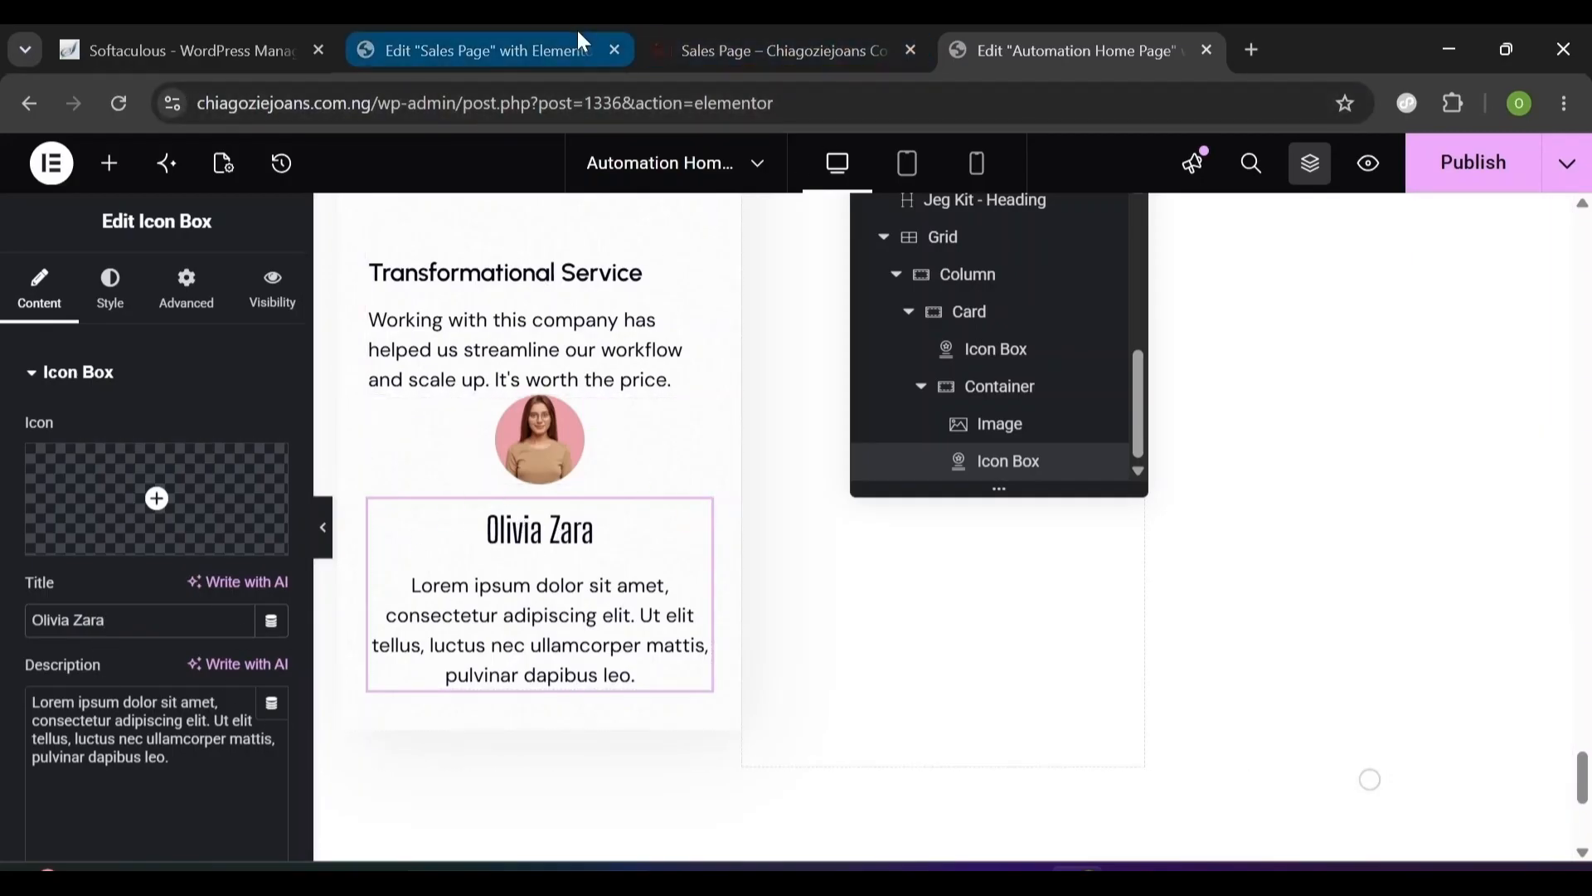
{"action": "left_click_drag", "start_coordinate": [166, 758], "coordinate": [27, 701]}
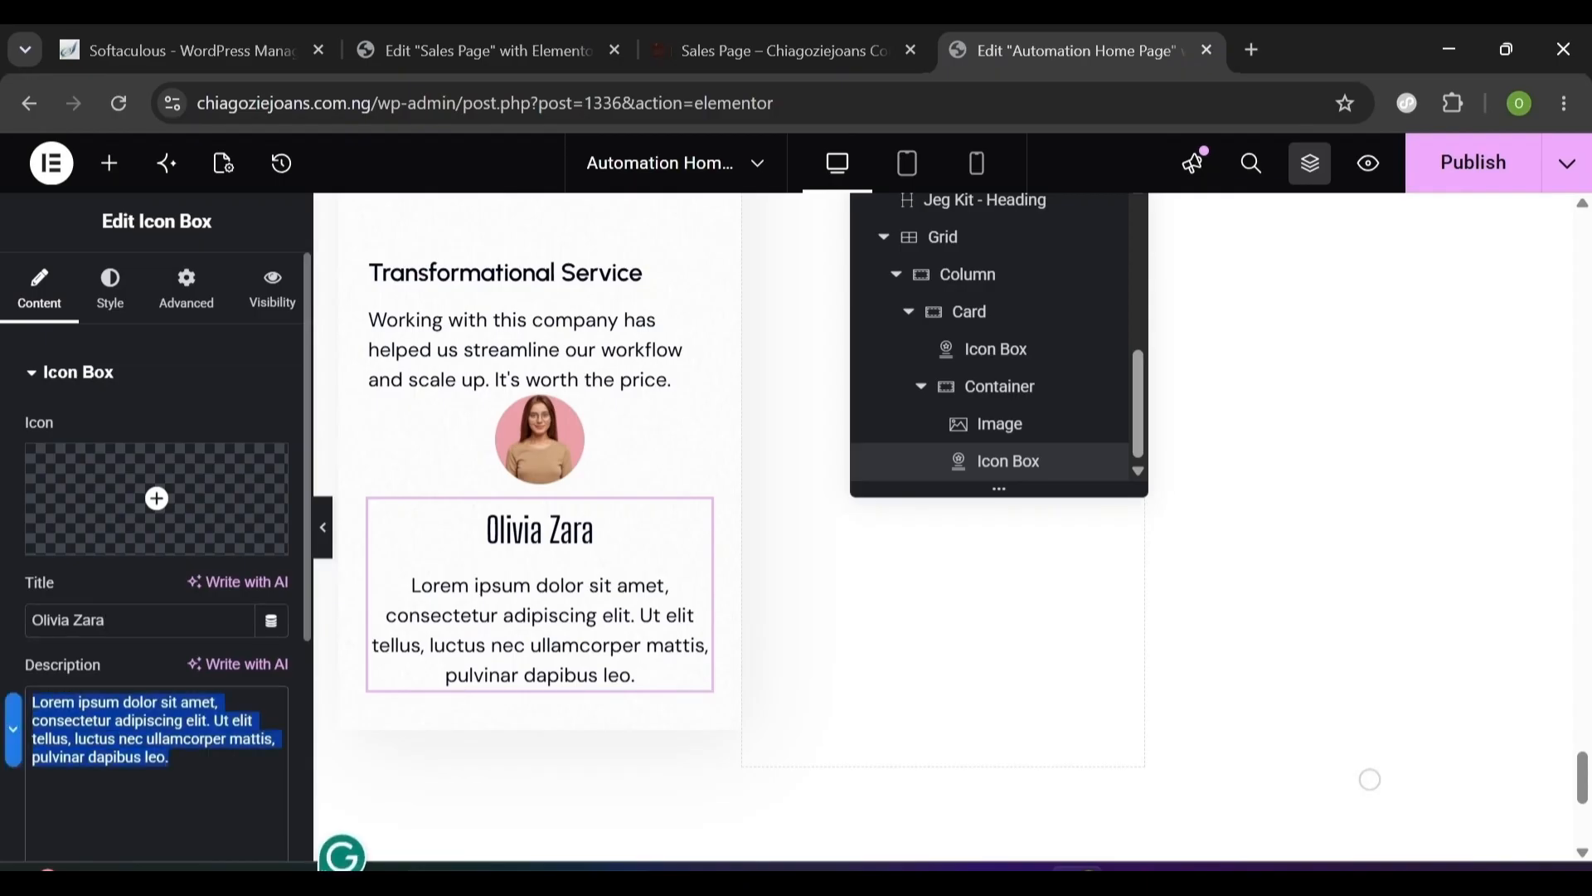
{"action": "type", "text": "CEO, Zenda LTD"}
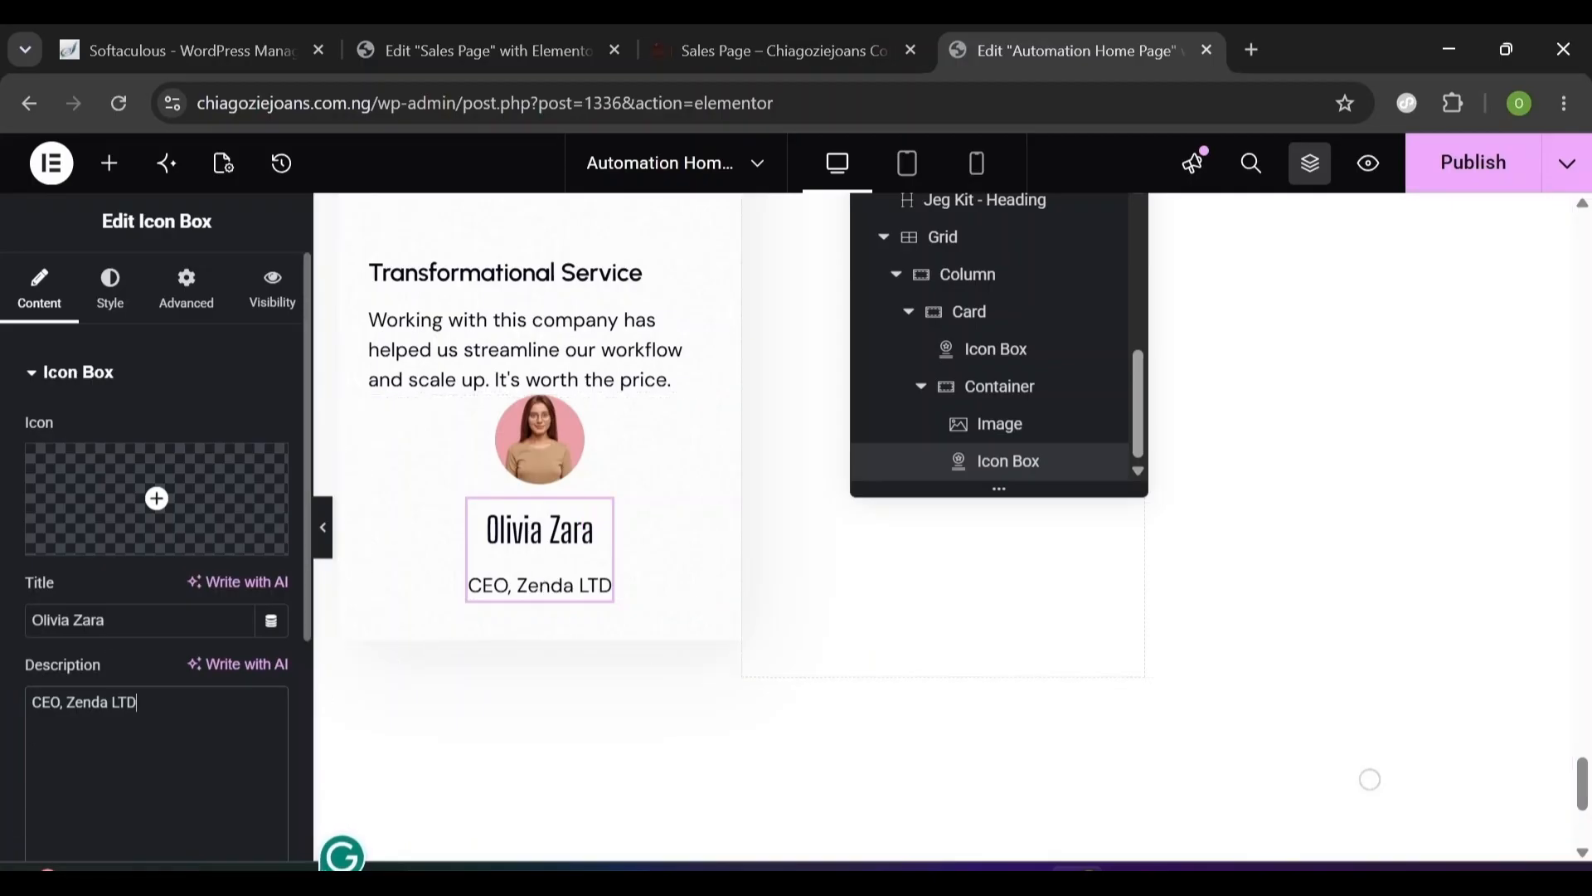
{"action": "scroll", "coordinate": [1582, 759], "scroll_direction": "up", "scroll_amount": 5}
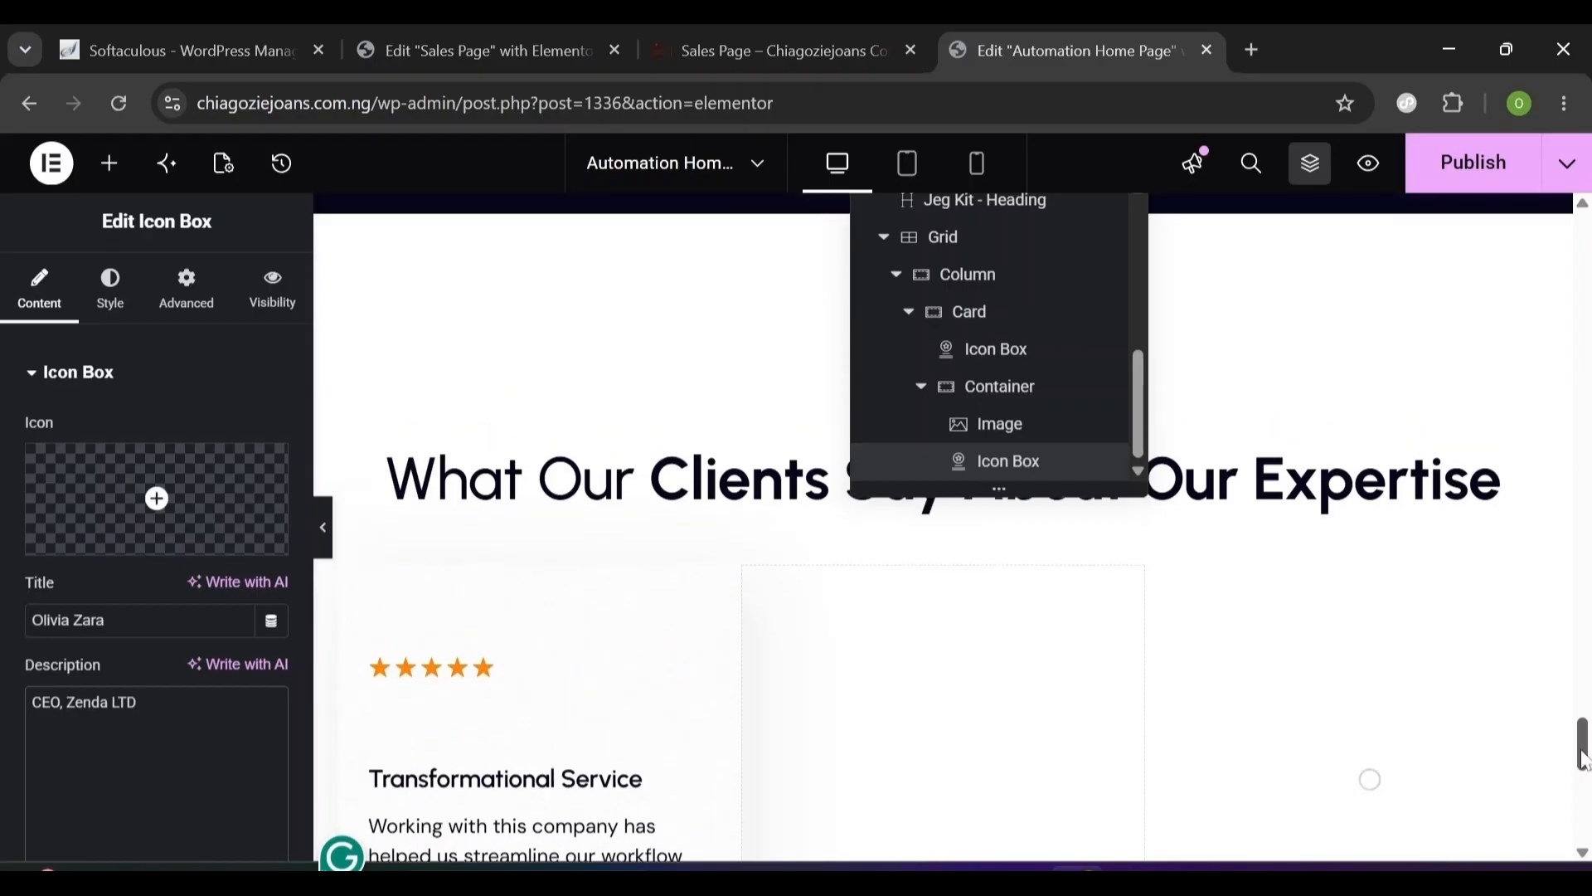
{"action": "scroll", "coordinate": [1582, 758], "scroll_direction": "down", "scroll_amount": 4}
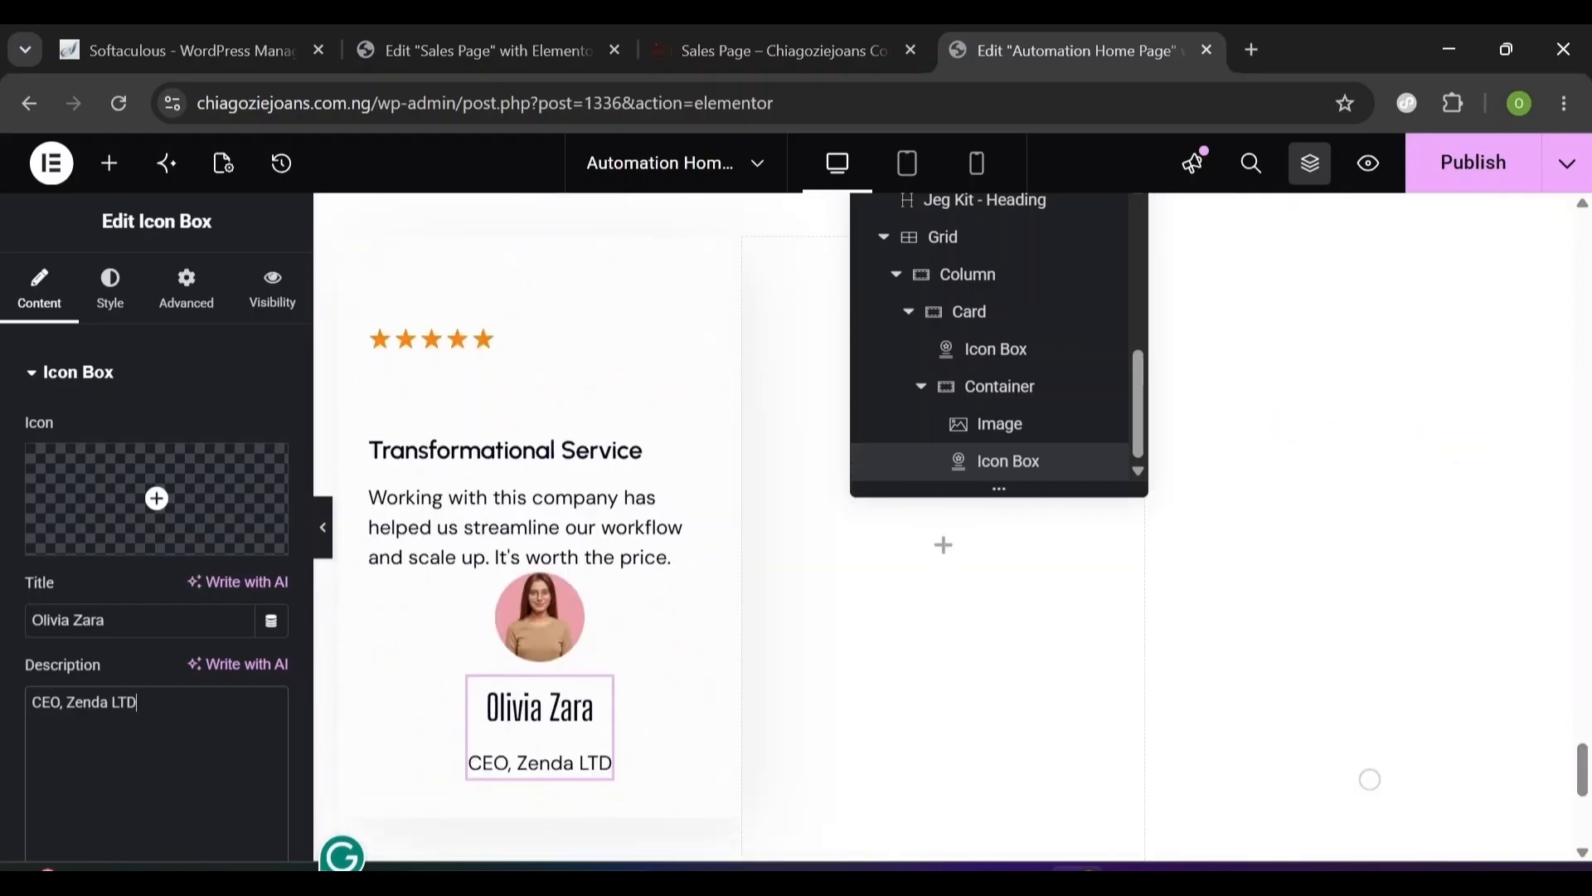
{"action": "key", "text": "ctrl+shift+Left"}
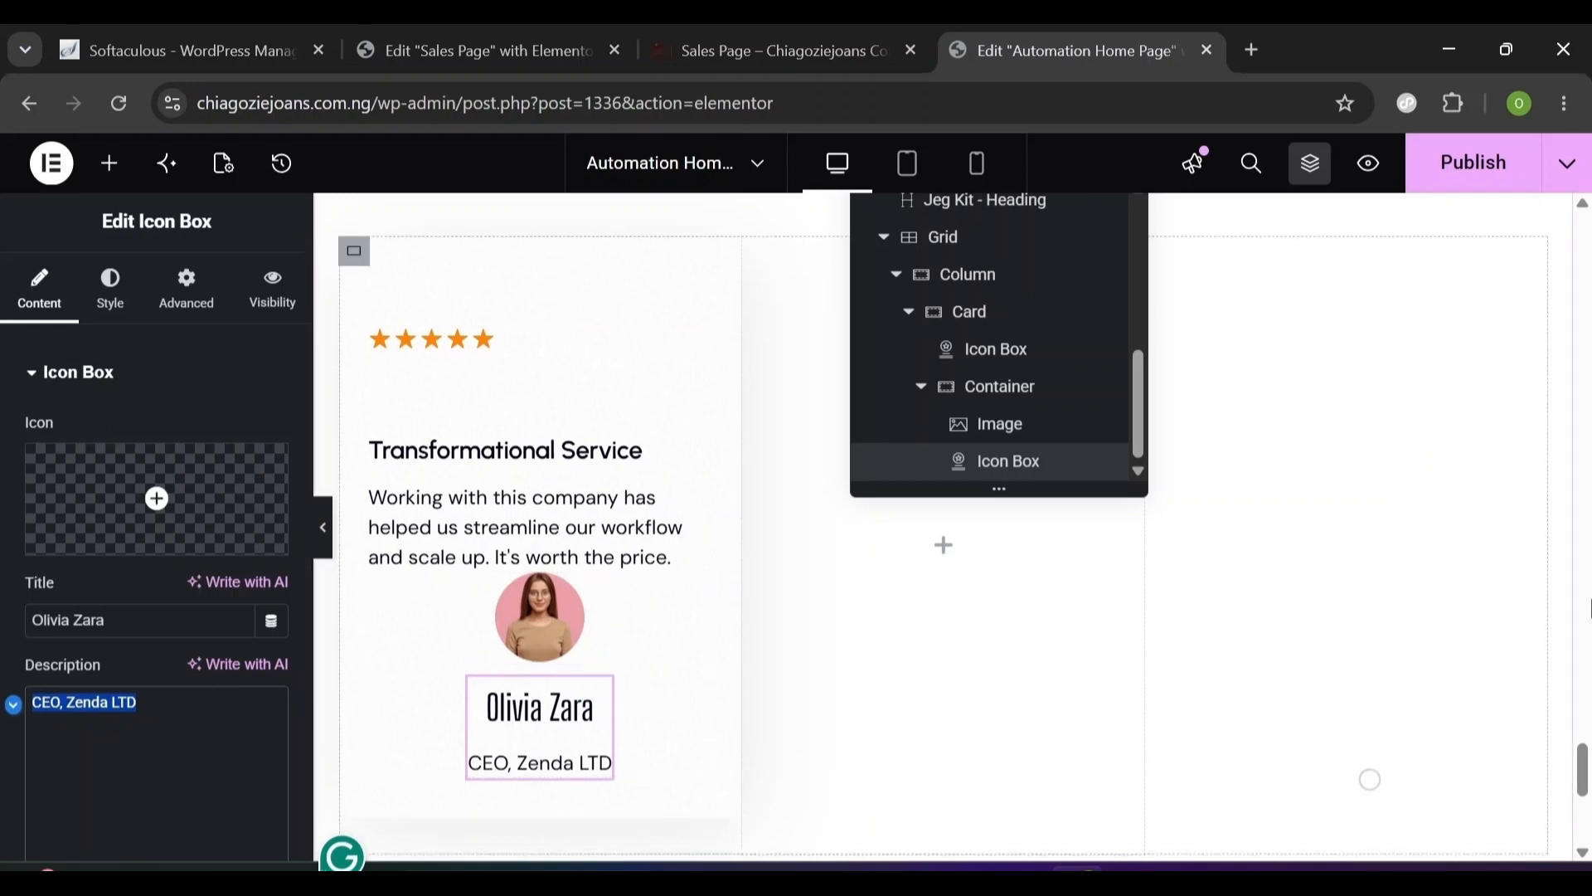
- Set the icon box's spacing value to 4 in its Style settings
{"action": "left_click", "coordinate": [110, 311]}
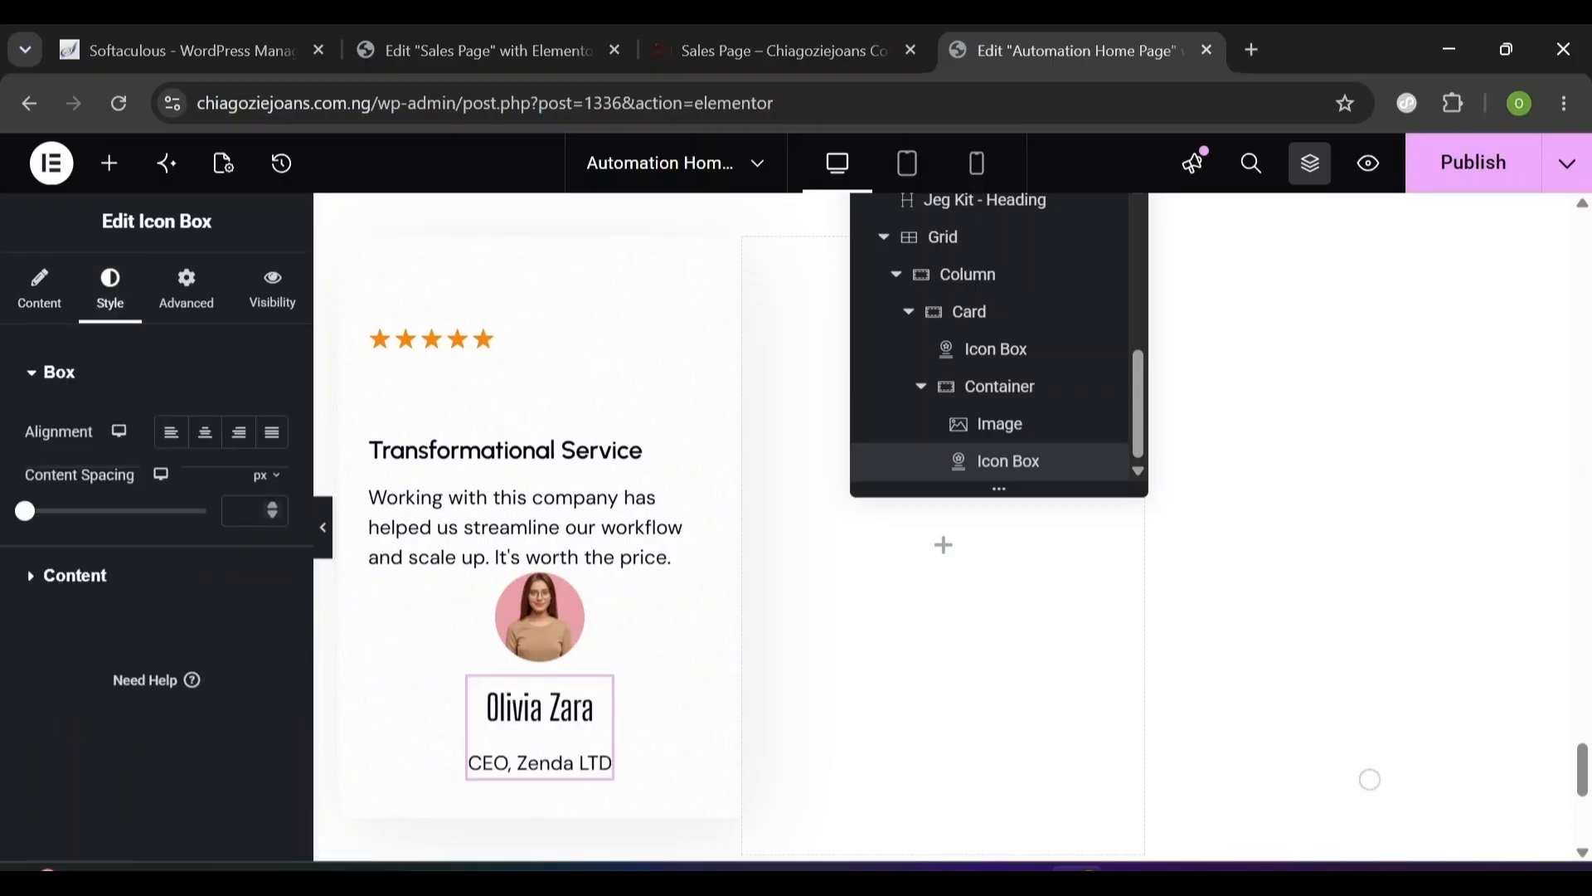
{"action": "type", "text": "4"}
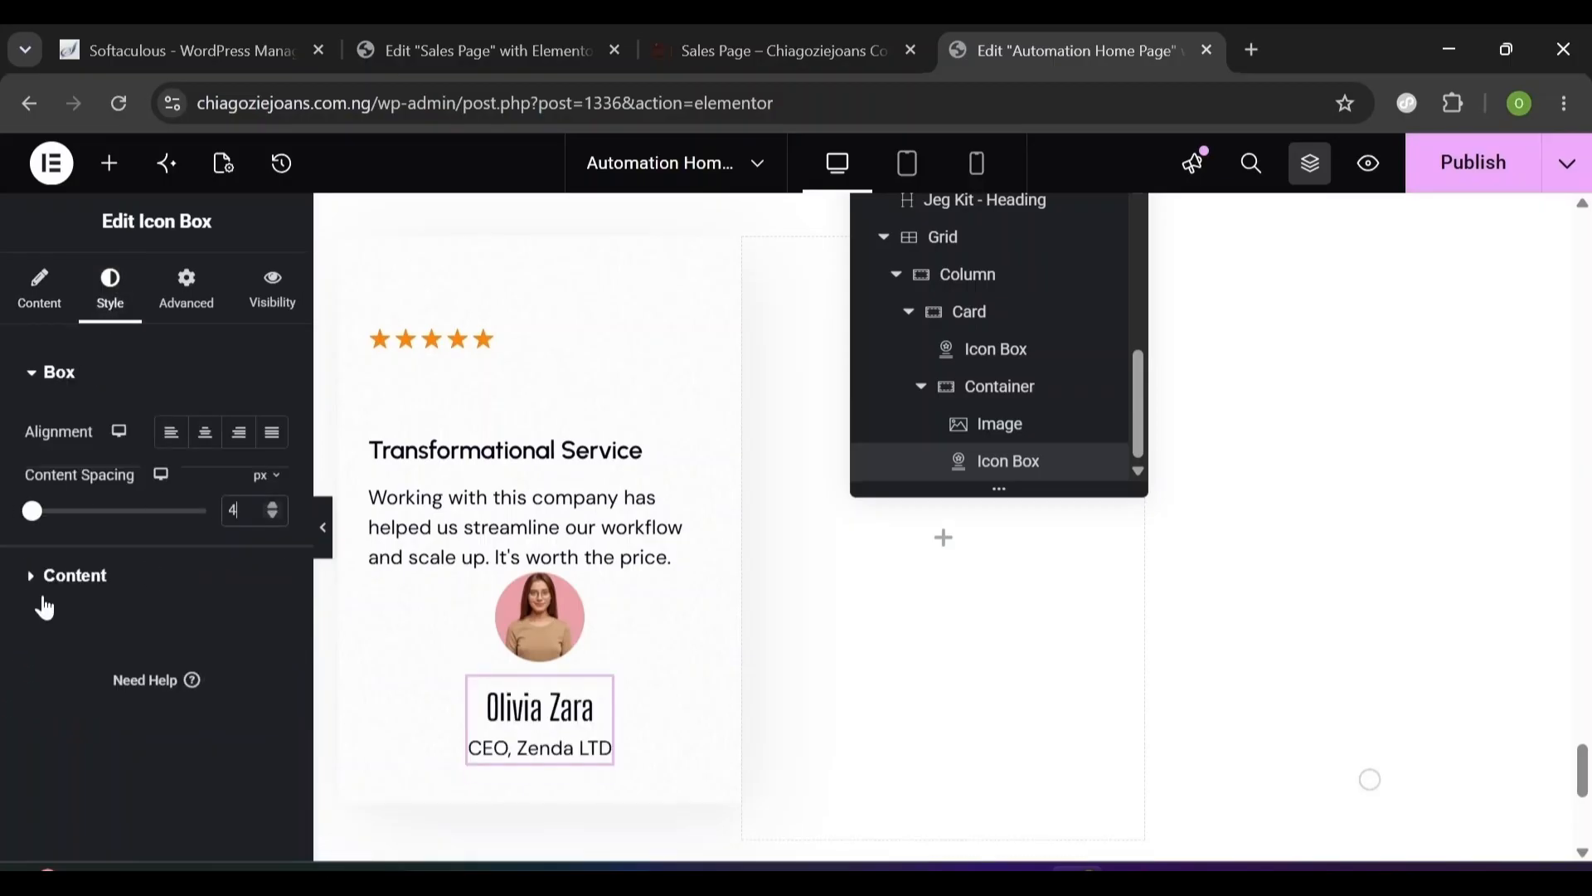
{"action": "left_click", "coordinate": [43, 373]}
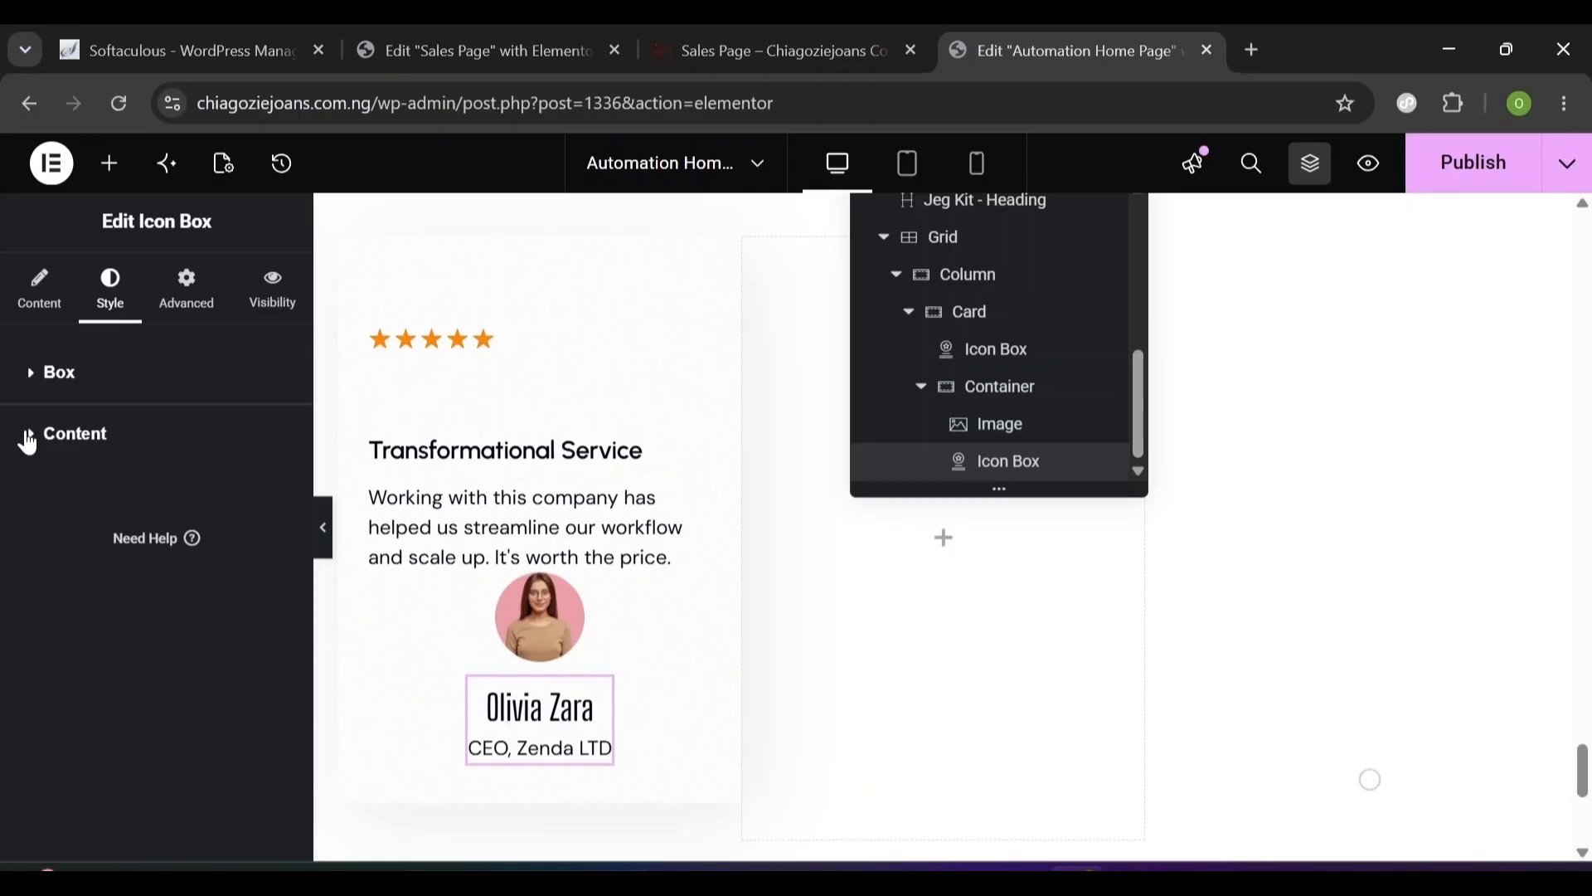
{"action": "left_click", "coordinate": [28, 437]}
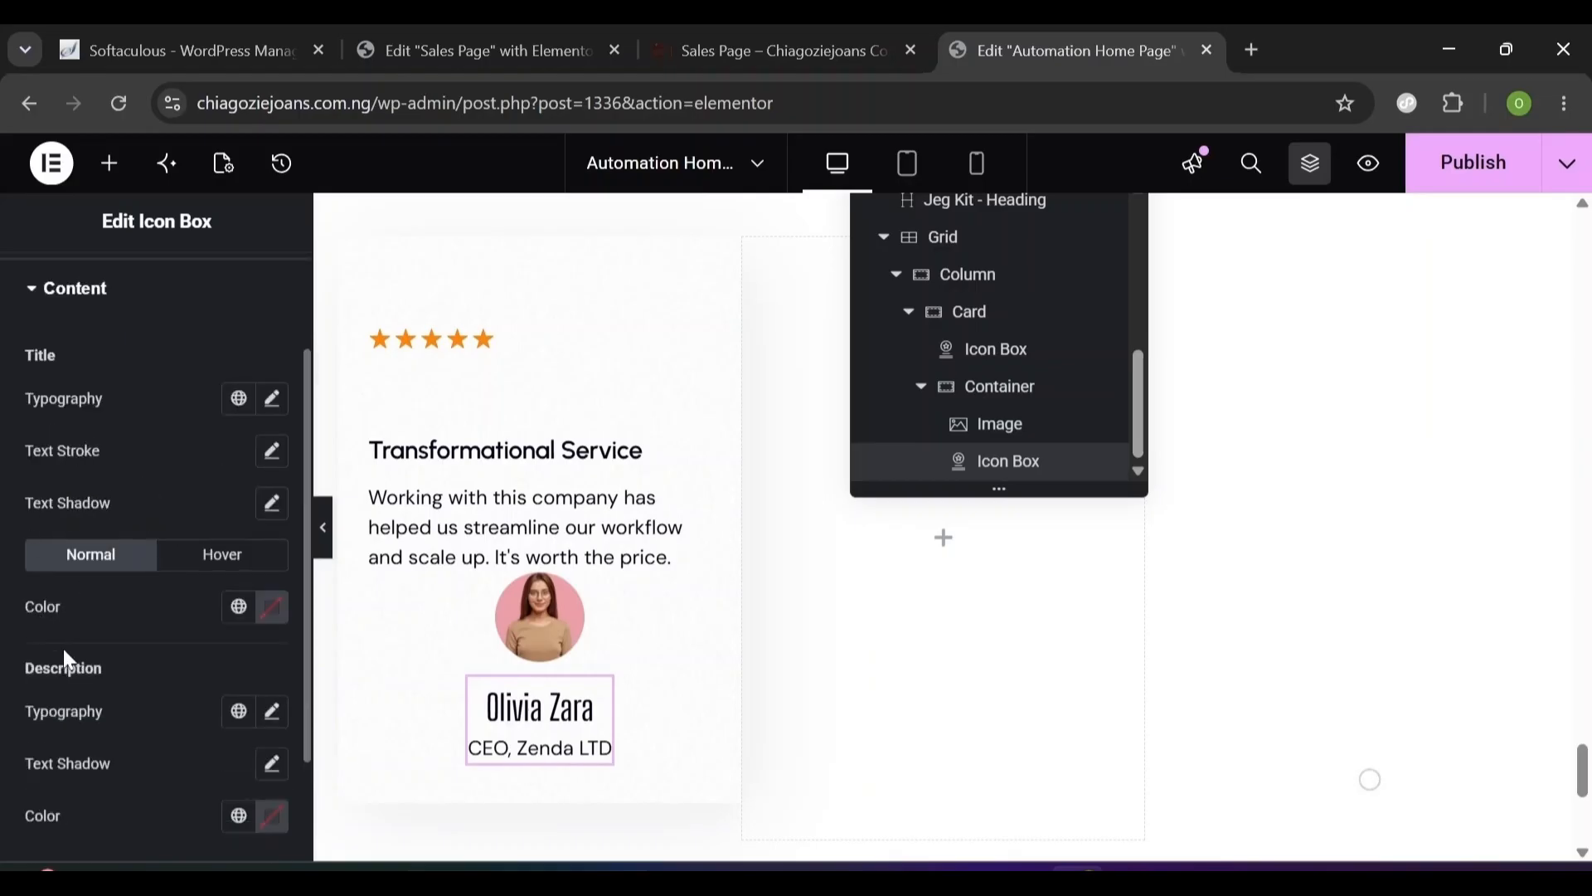
- Style the author name in Urbanist 20 px, 28 px line height, -0.2 px letter spacing
{"action": "left_click", "coordinate": [271, 402]}
{"action": "left_click", "coordinate": [199, 535]}
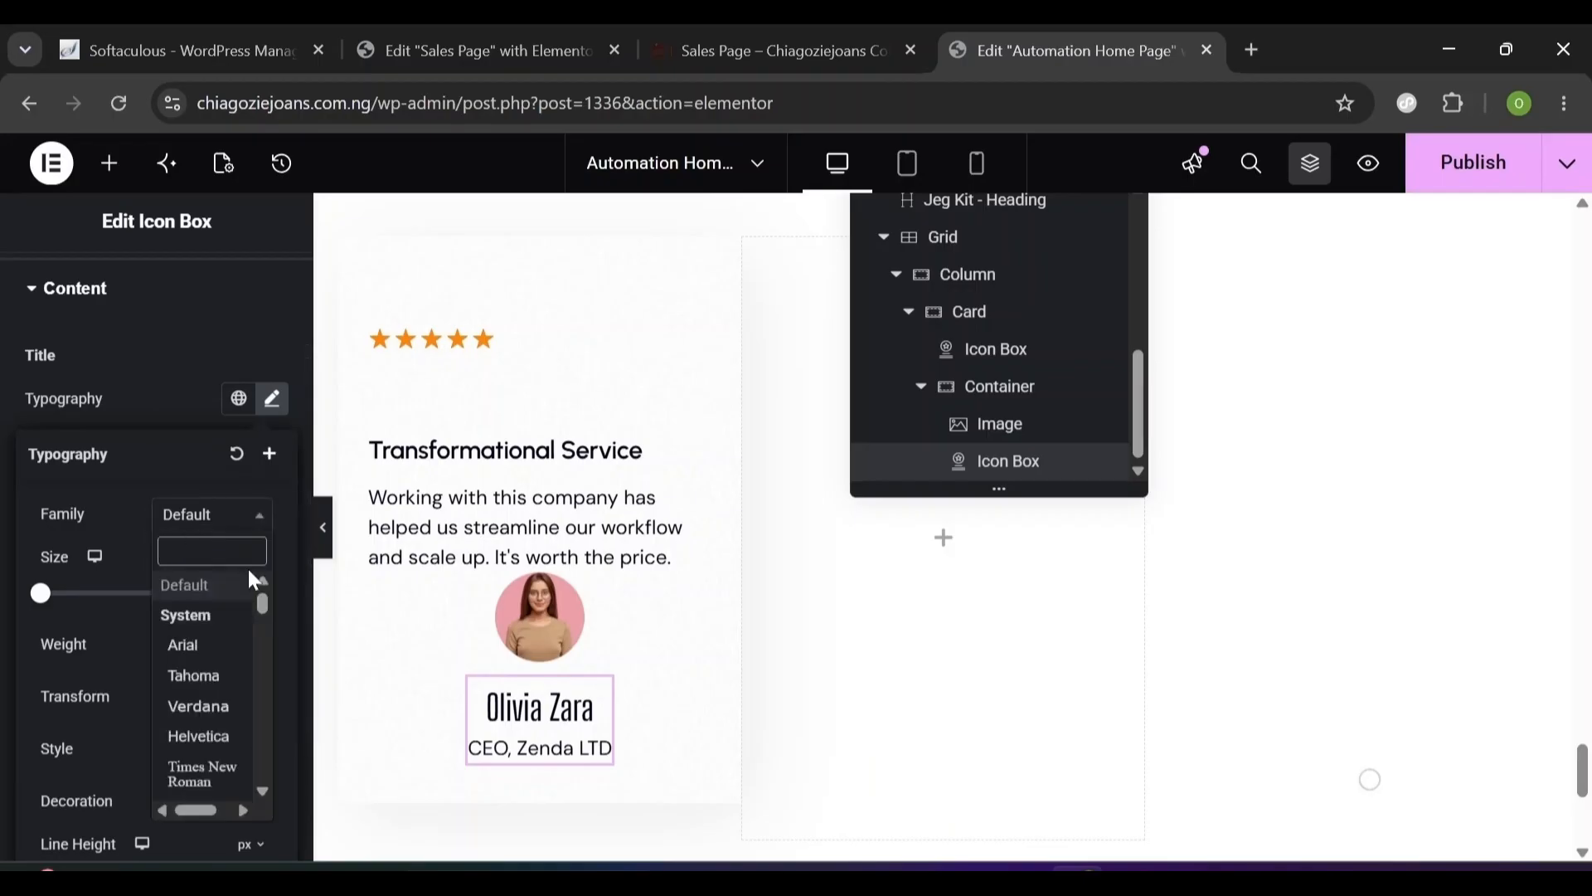
{"action": "type", "text": "urb"}
{"action": "left_click", "coordinate": [214, 621]}
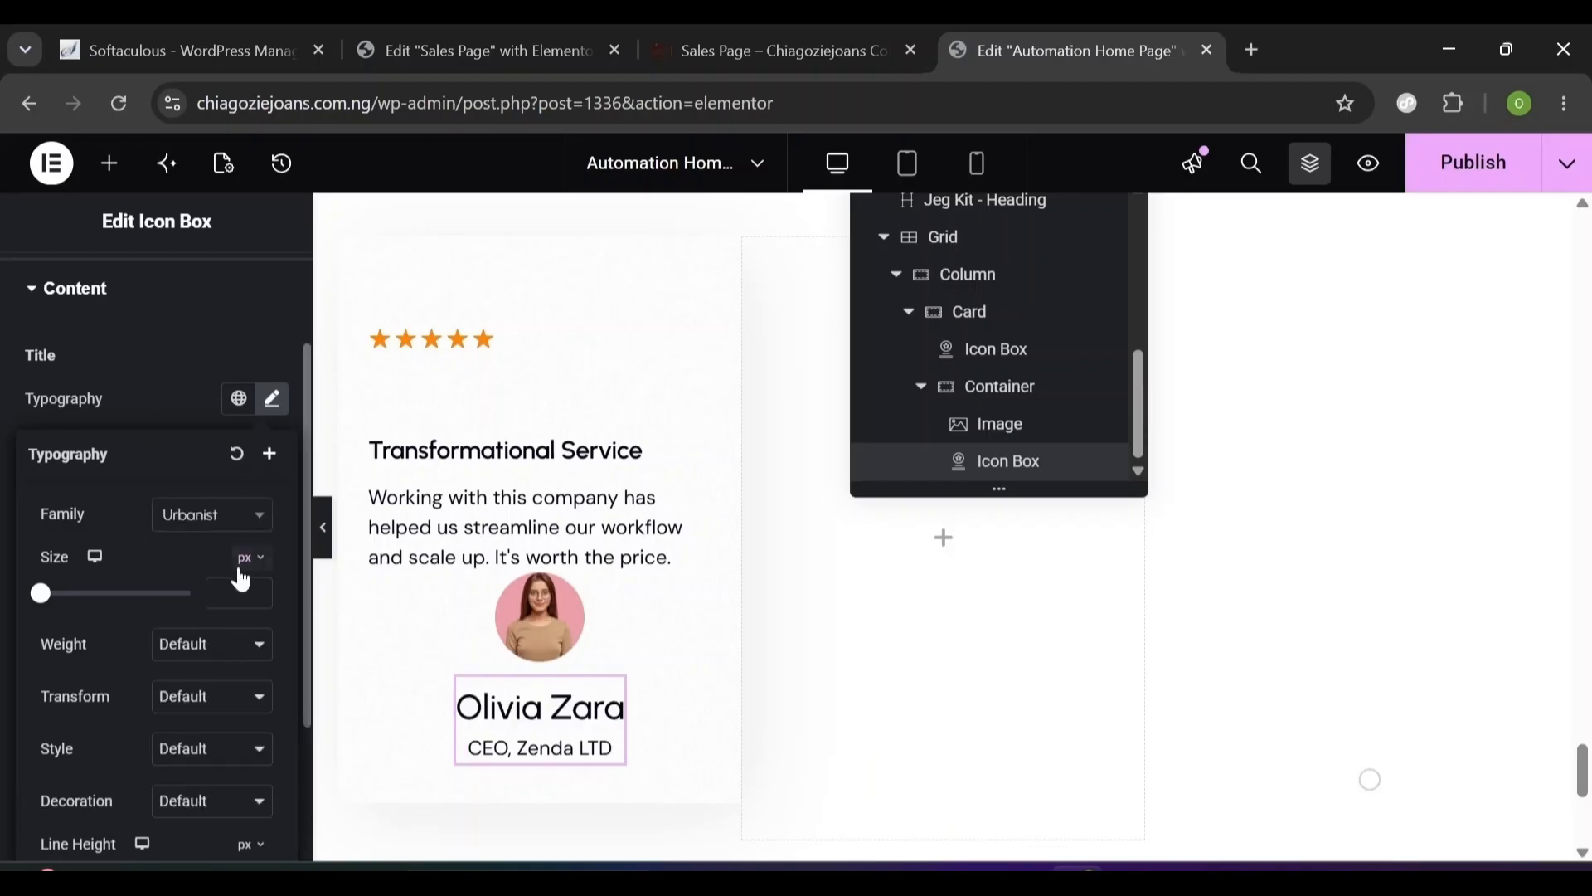
{"action": "type", "text": "20"}
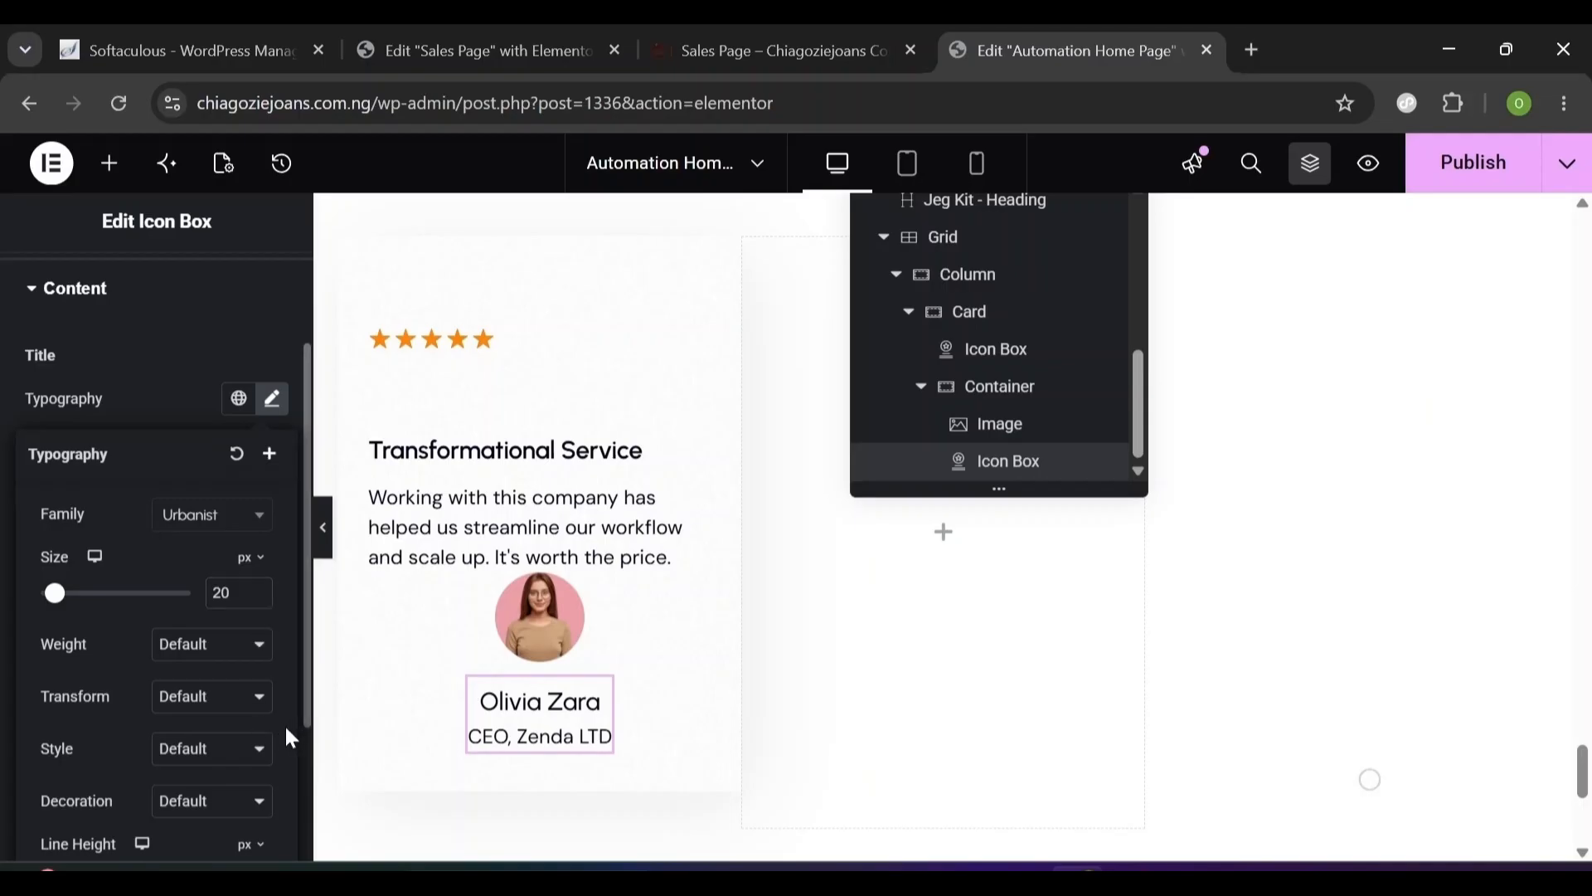
{"action": "scroll", "coordinate": [285, 724], "scroll_direction": "down", "scroll_amount": 3}
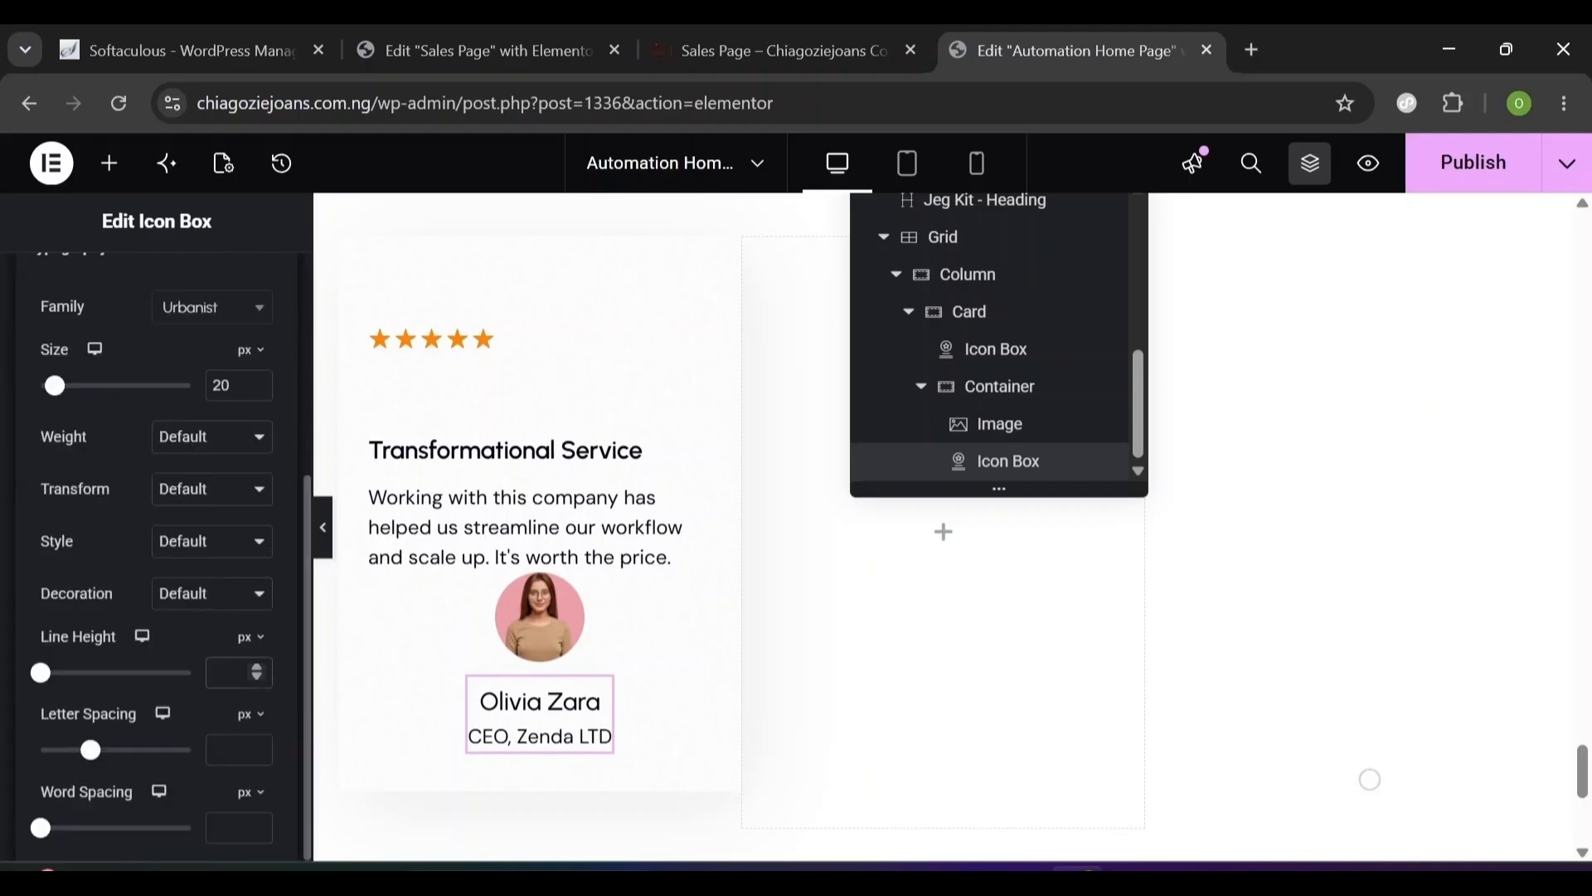
{"action": "type", "text": "28"}
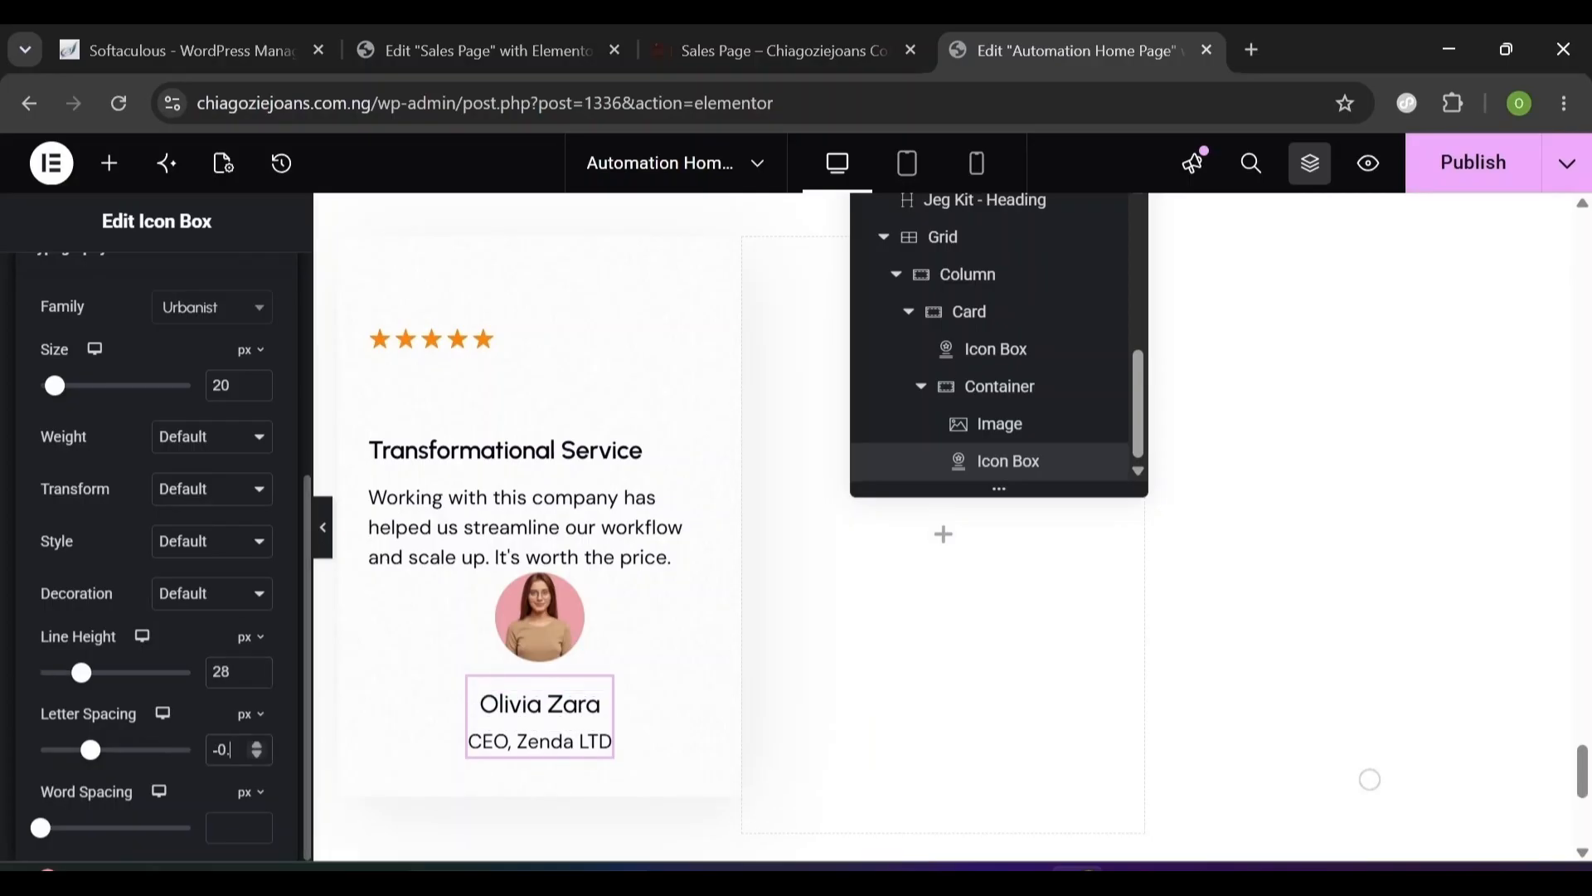
{"action": "type", "text": "-0.2"}
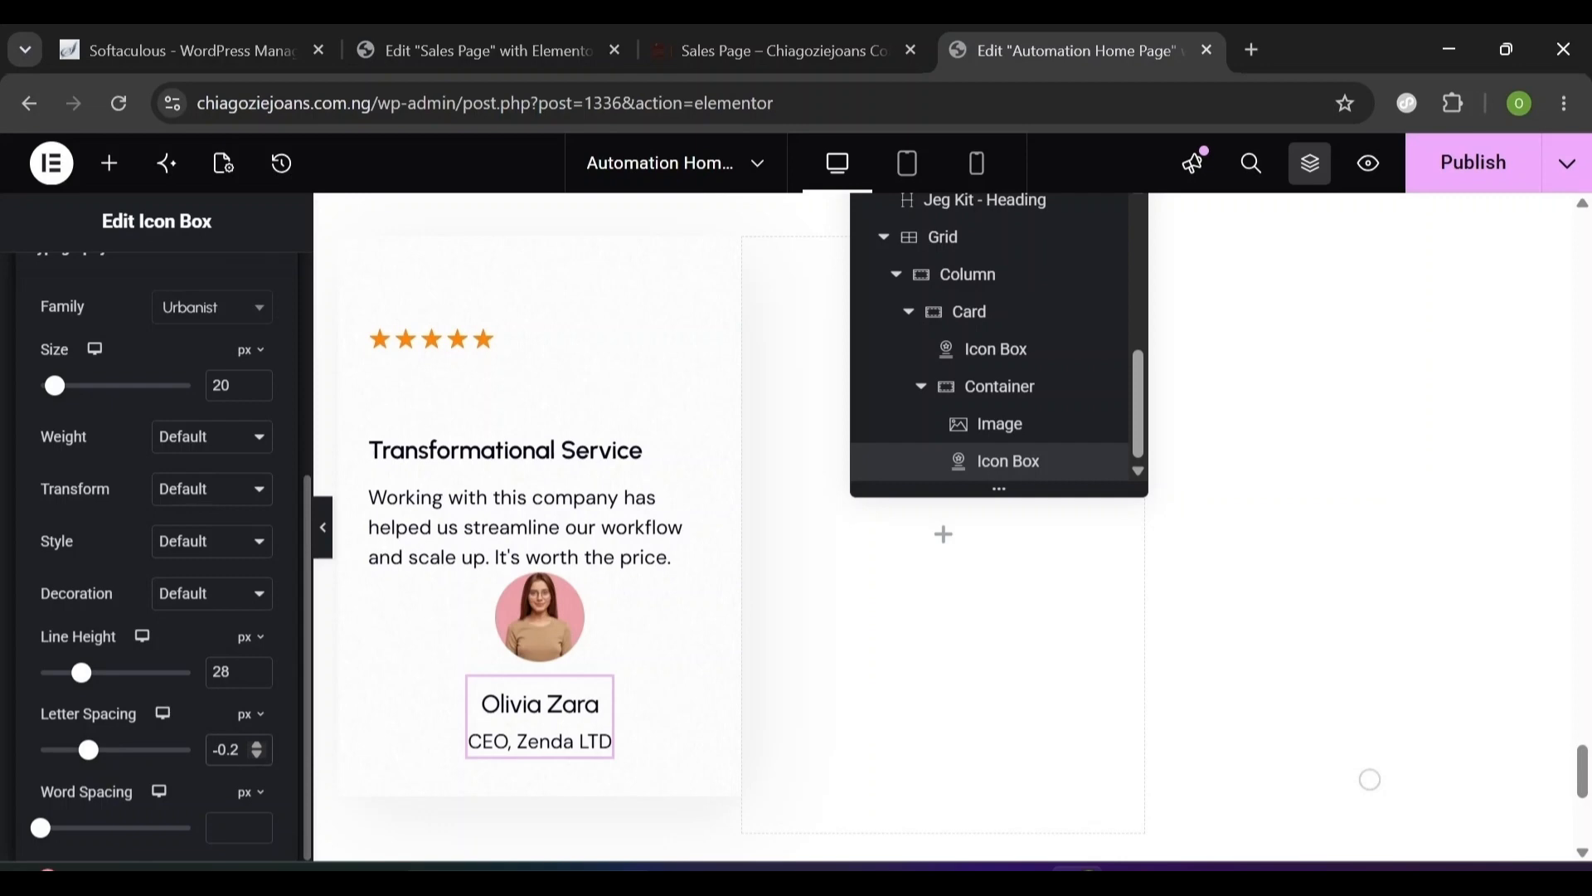
{"action": "scroll", "coordinate": [301, 435], "scroll_direction": "up", "scroll_amount": 5}
{"action": "left_click", "coordinate": [301, 435]}
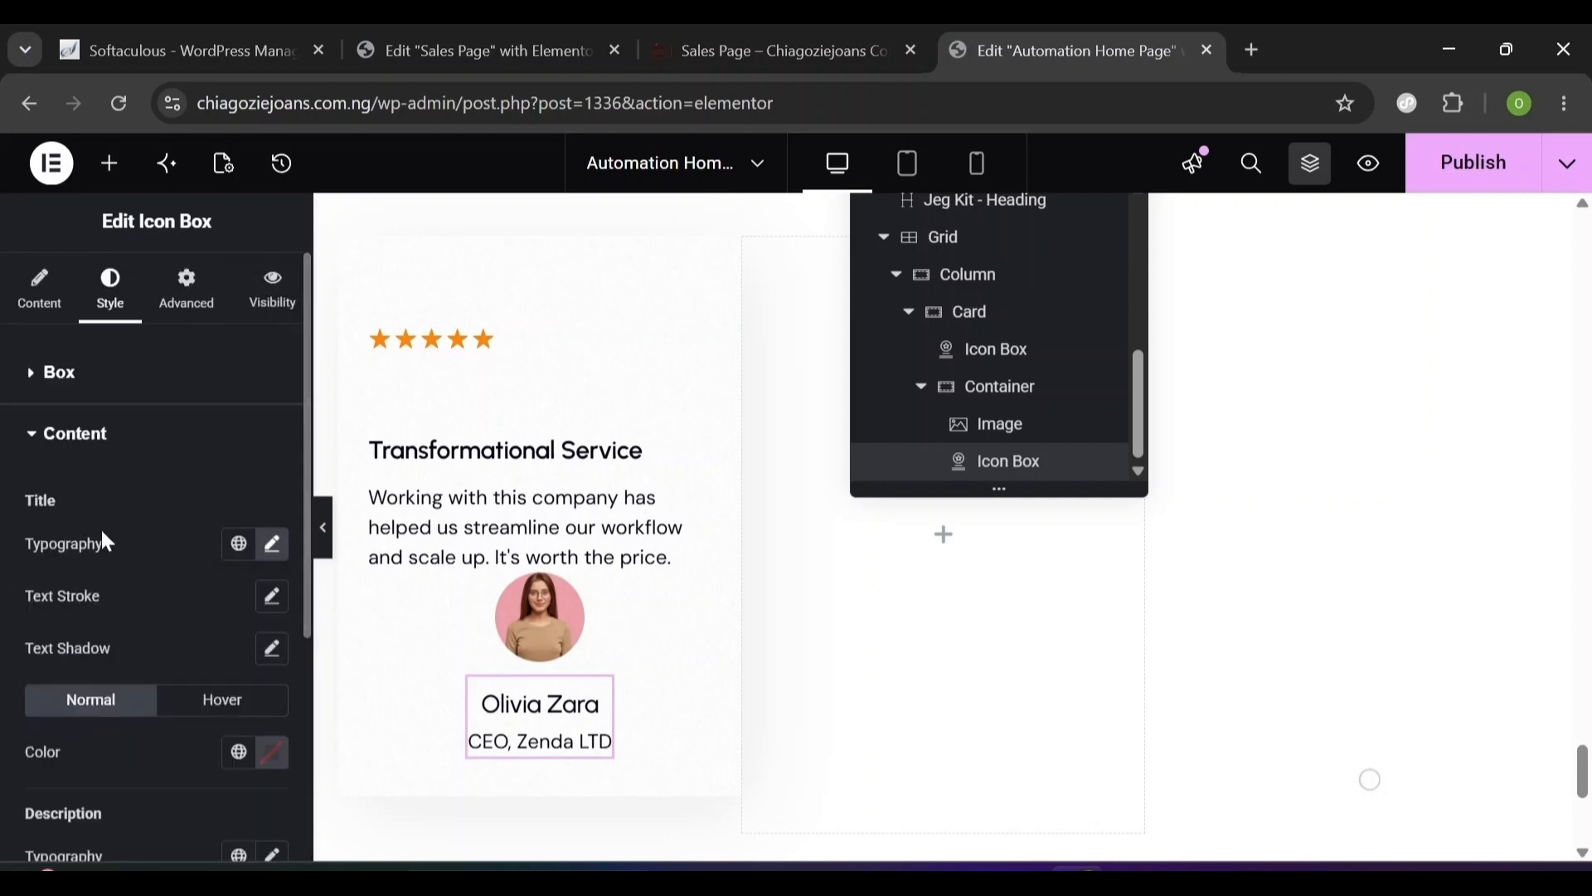
{"action": "scroll", "coordinate": [297, 720], "scroll_direction": "down", "scroll_amount": 3}
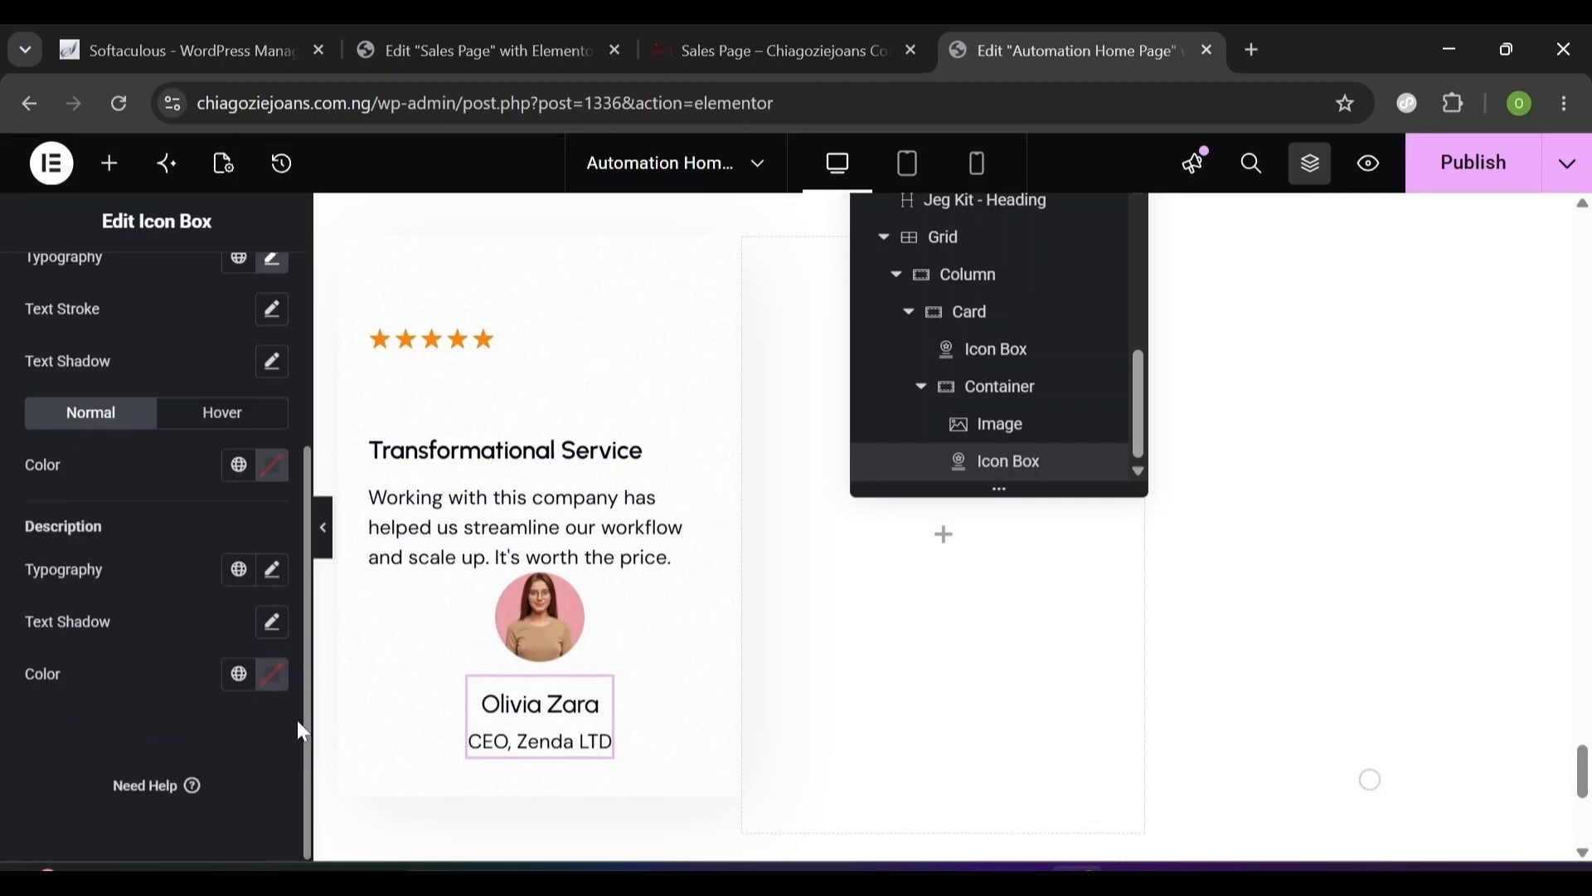
- Set the job title typography to DM Sans 14 px, weight 400, line height 20
{"action": "left_click", "coordinate": [270, 577]}
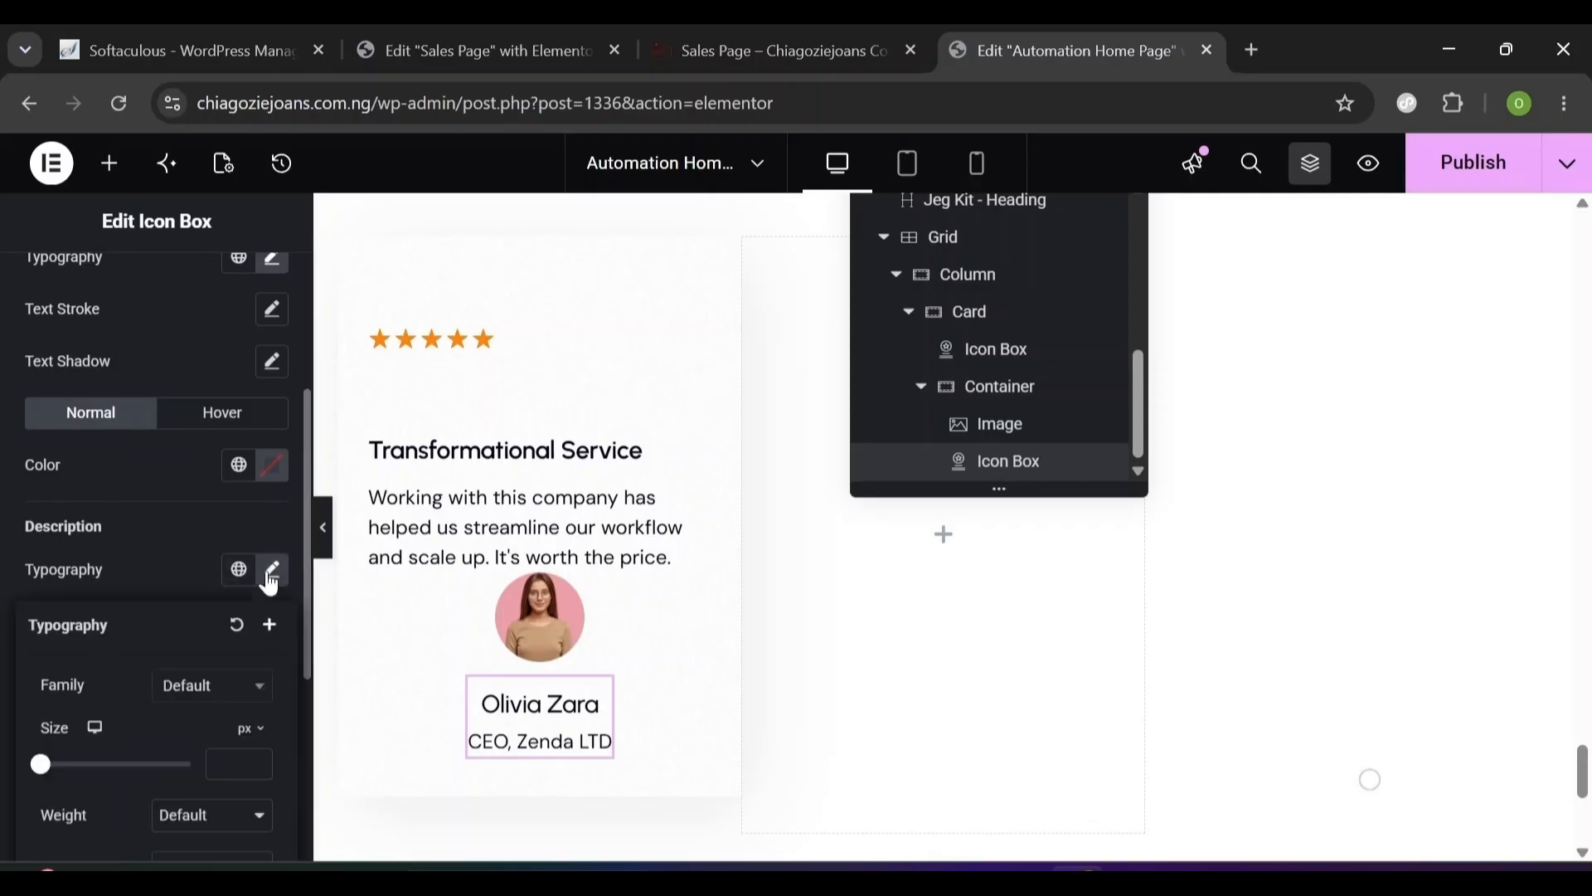
{"action": "left_click", "coordinate": [193, 690]}
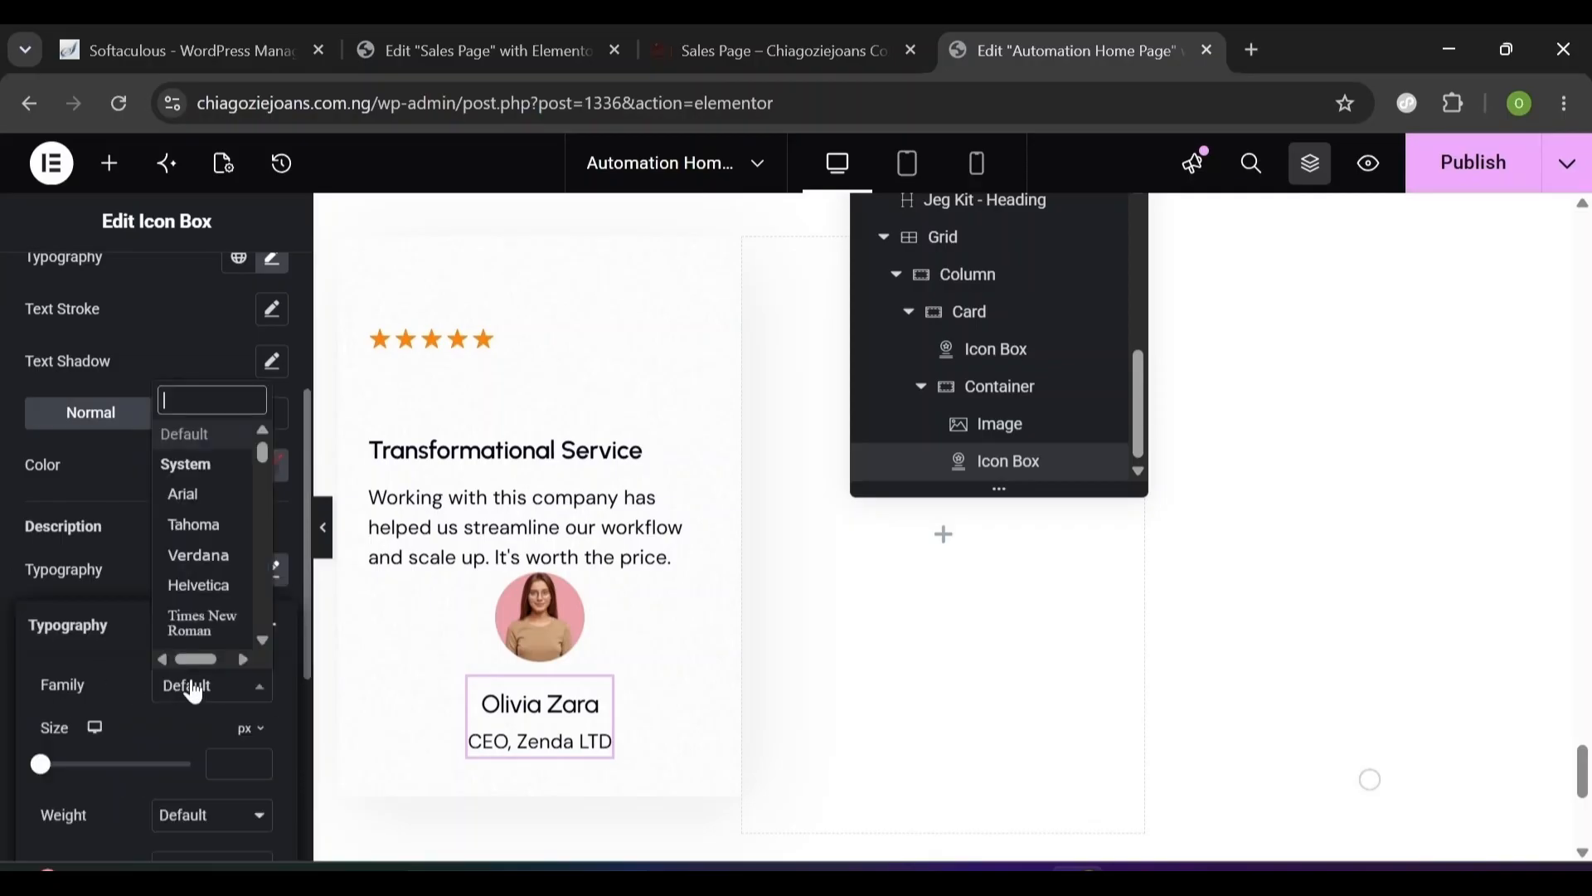
{"action": "type", "text": "DM sa"}
{"action": "left_click", "coordinate": [231, 655]}
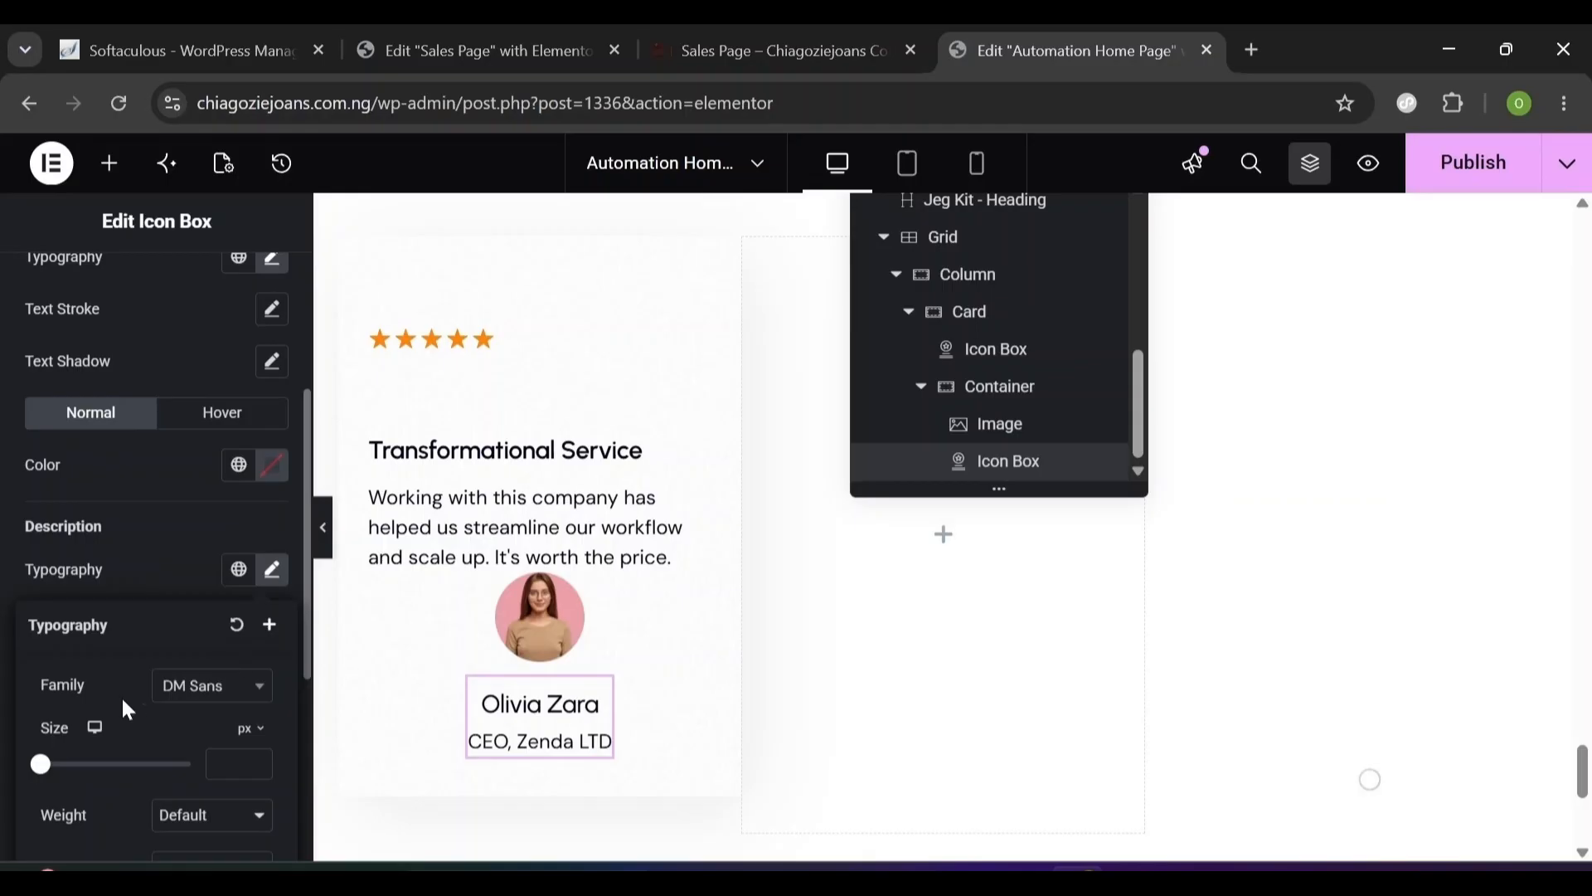
{"action": "scroll", "coordinate": [162, 733], "scroll_direction": "down", "scroll_amount": 3}
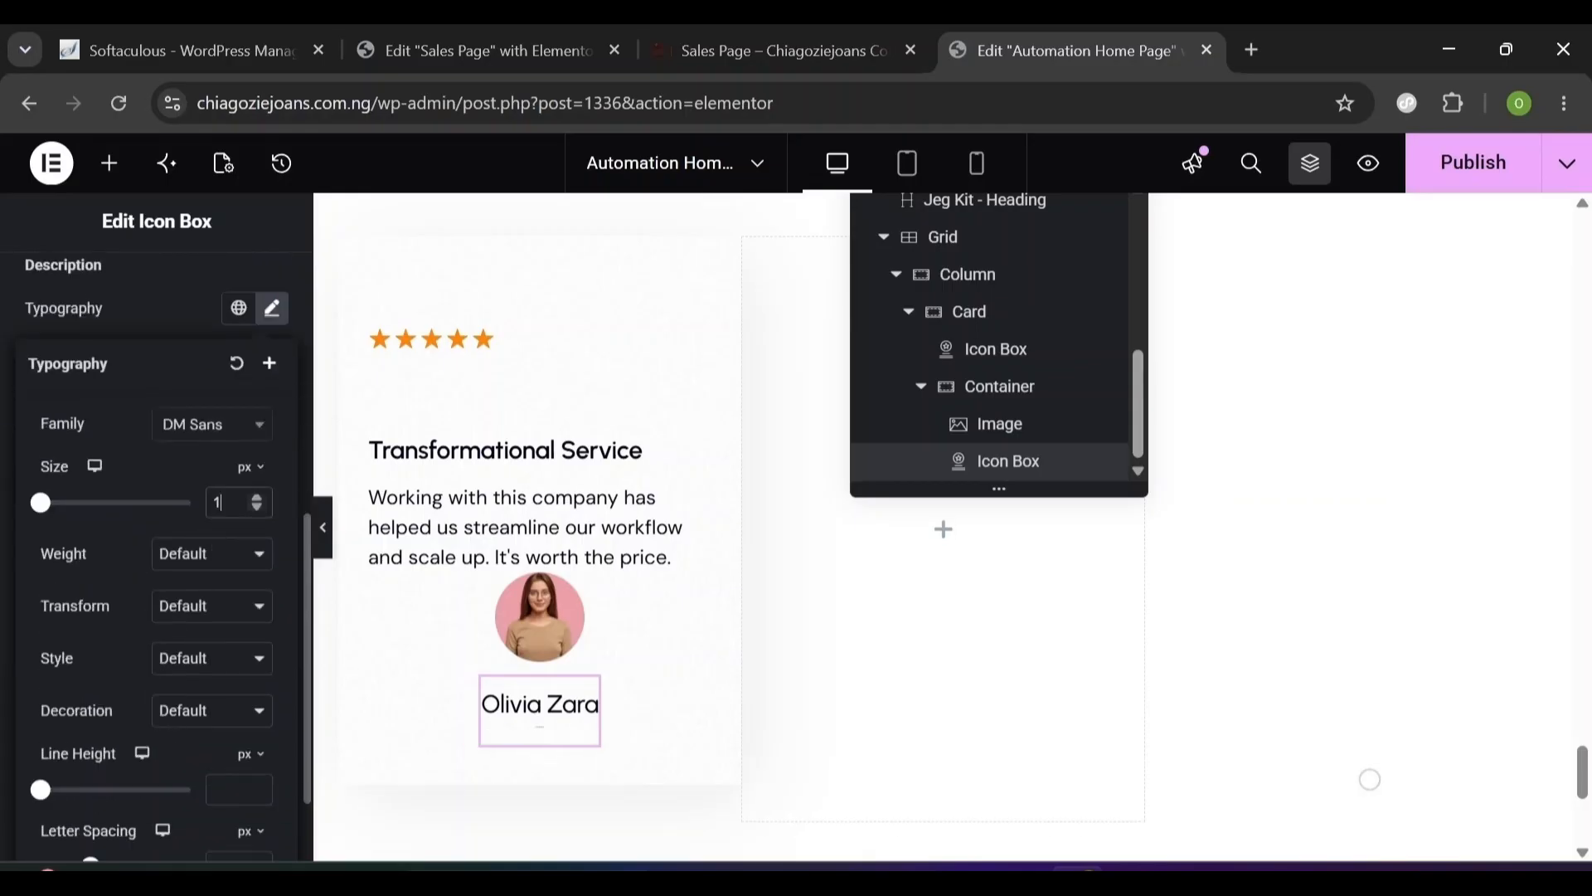
{"action": "left_click", "coordinate": [189, 555]}
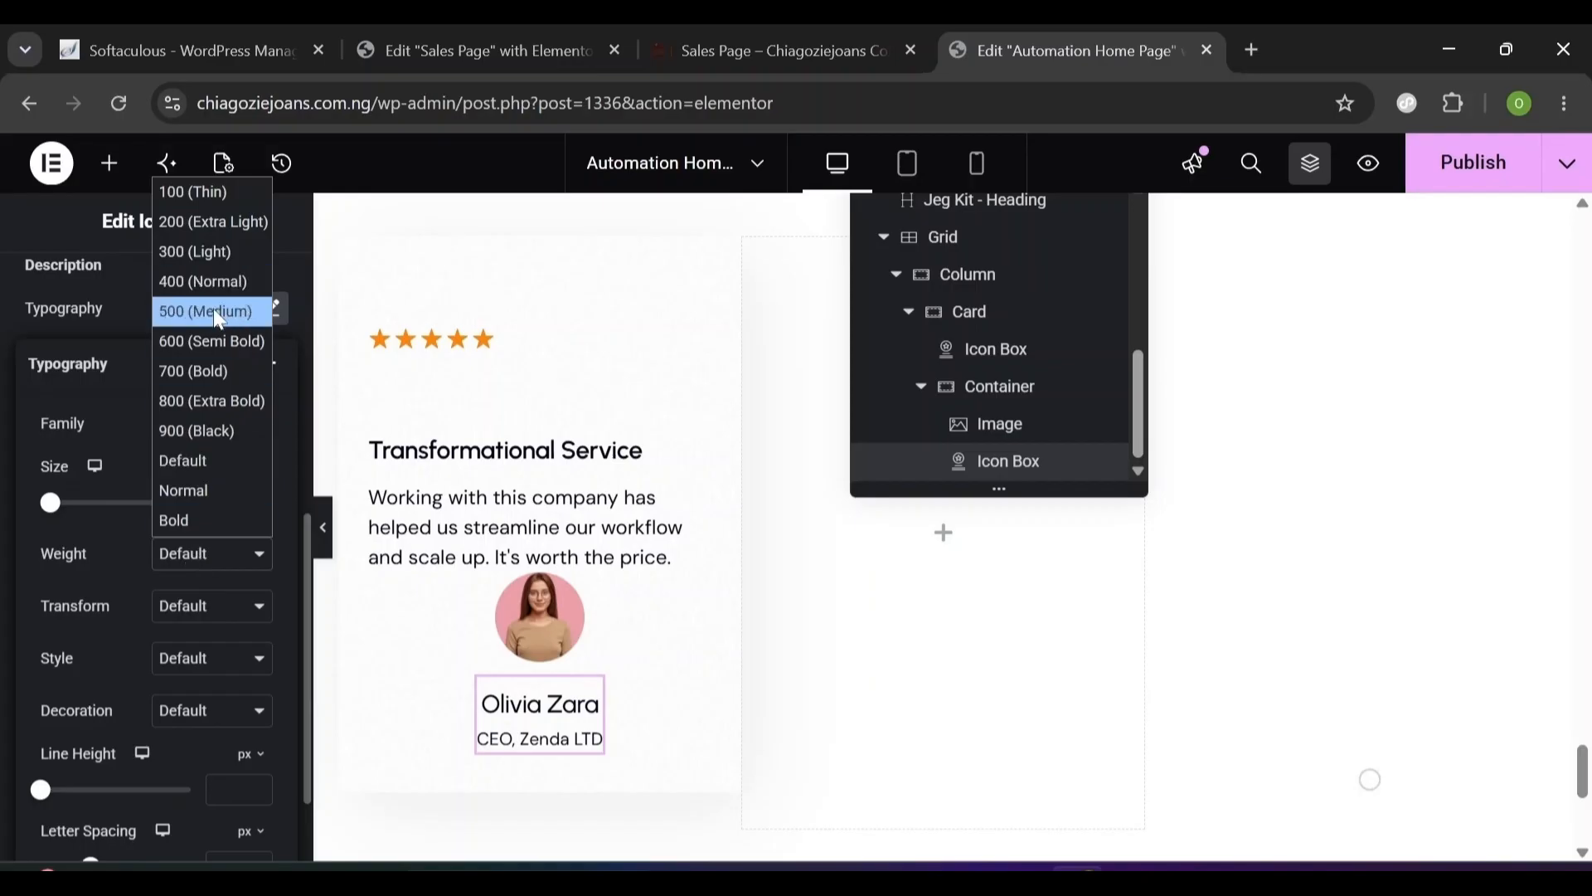
{"action": "left_click", "coordinate": [205, 282]}
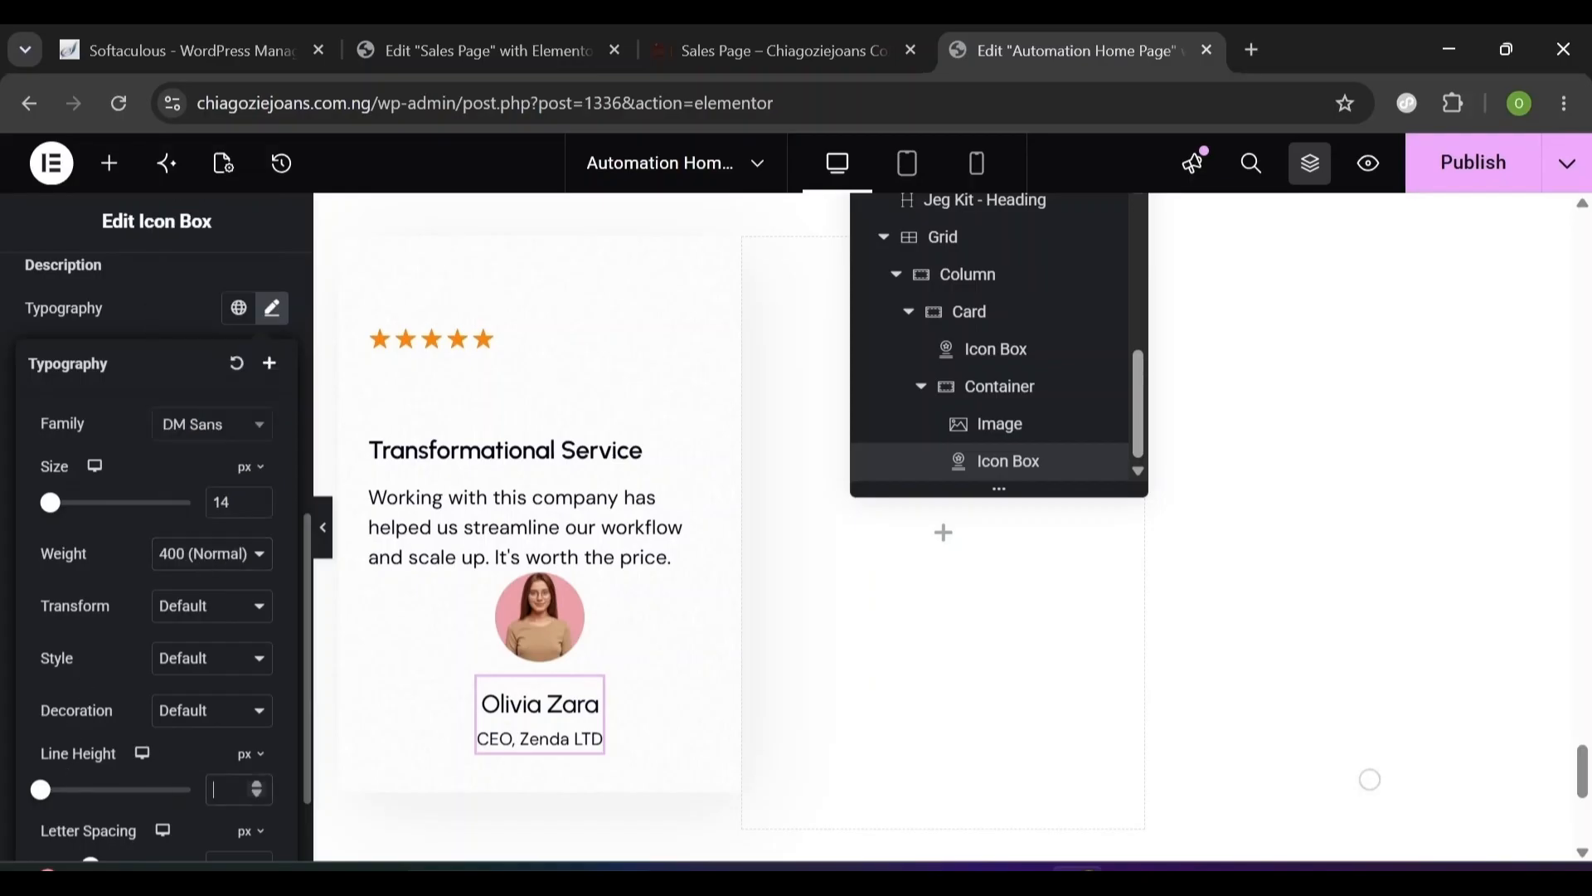
{"action": "type", "text": "20"}
{"action": "left_click", "coordinate": [278, 311]}
{"action": "scroll", "coordinate": [301, 383], "scroll_direction": "up", "scroll_amount": 5}
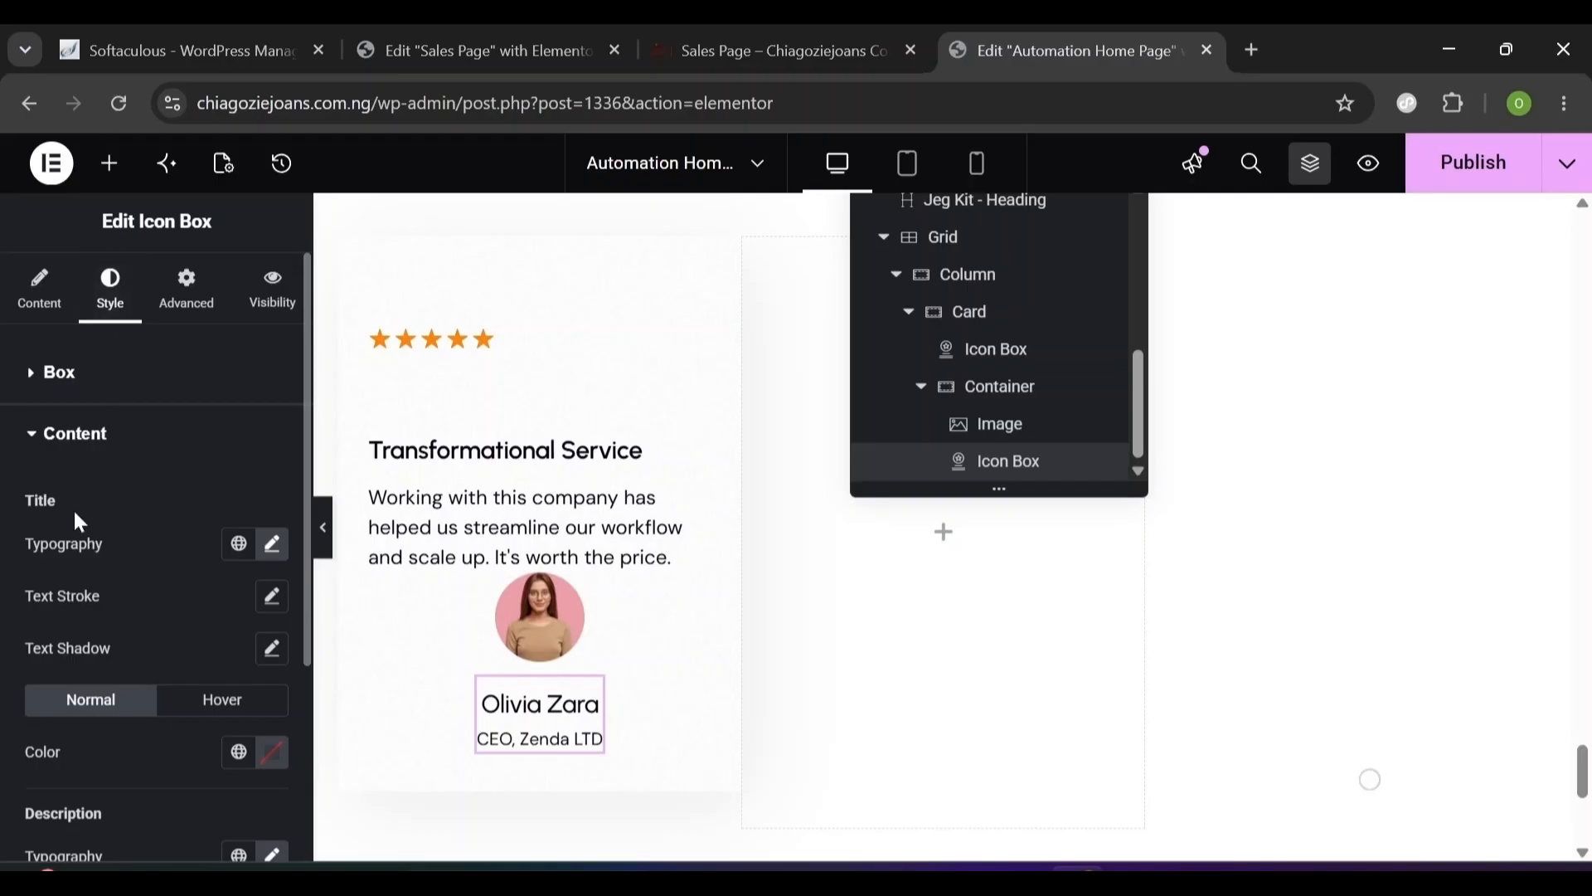
- Align the icon box content to Start
{"action": "left_click", "coordinate": [35, 370]}
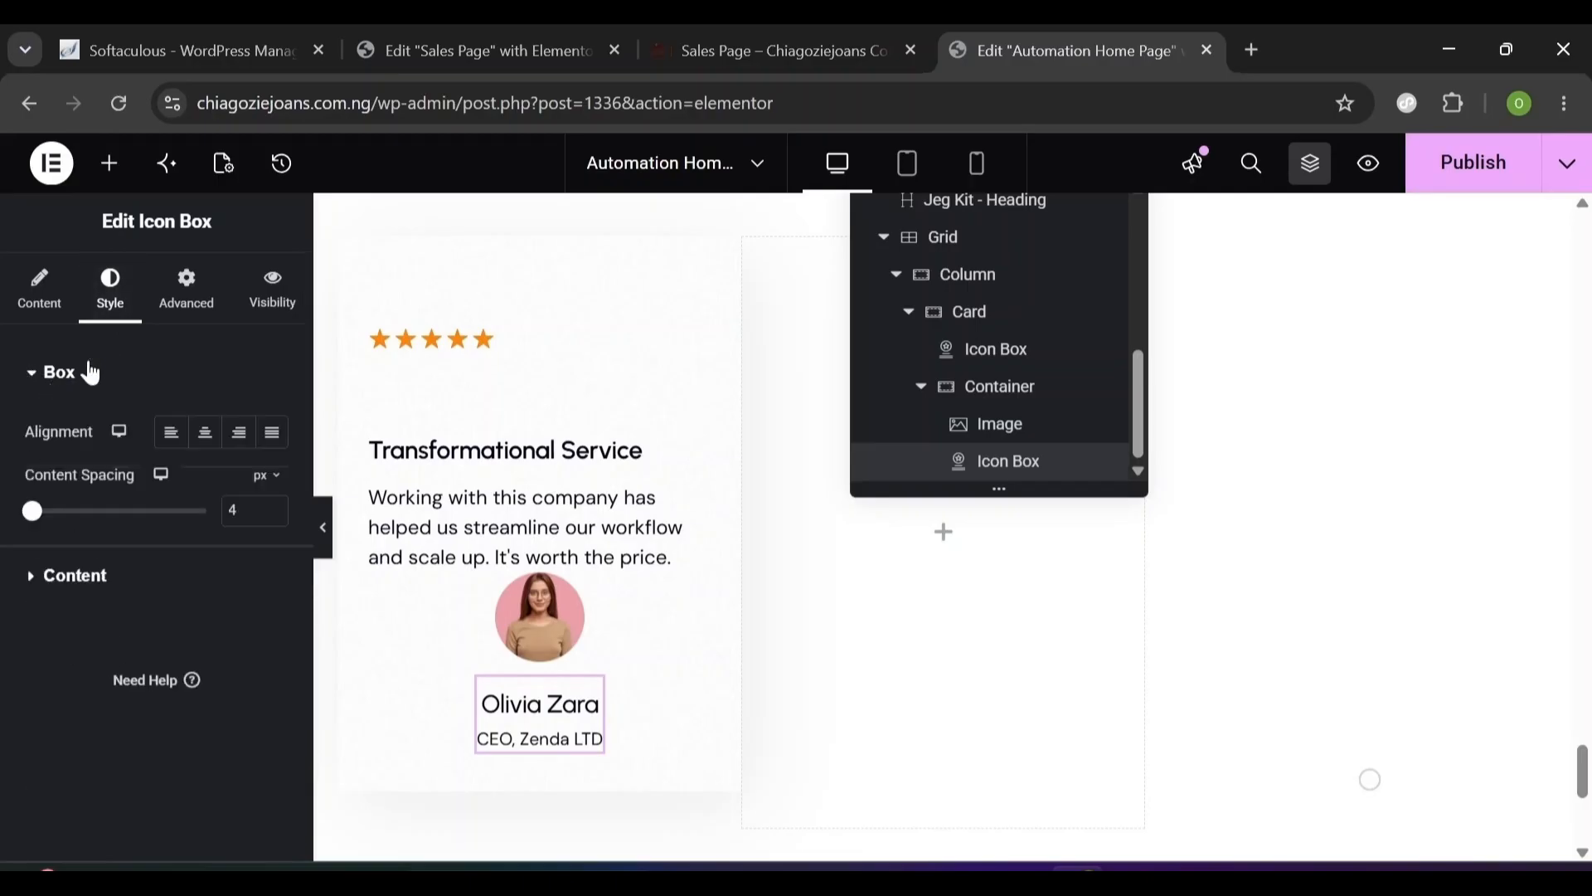
{"action": "left_click", "coordinate": [176, 442]}
{"action": "scroll", "coordinate": [927, 618], "scroll_direction": "up", "scroll_amount": 5}
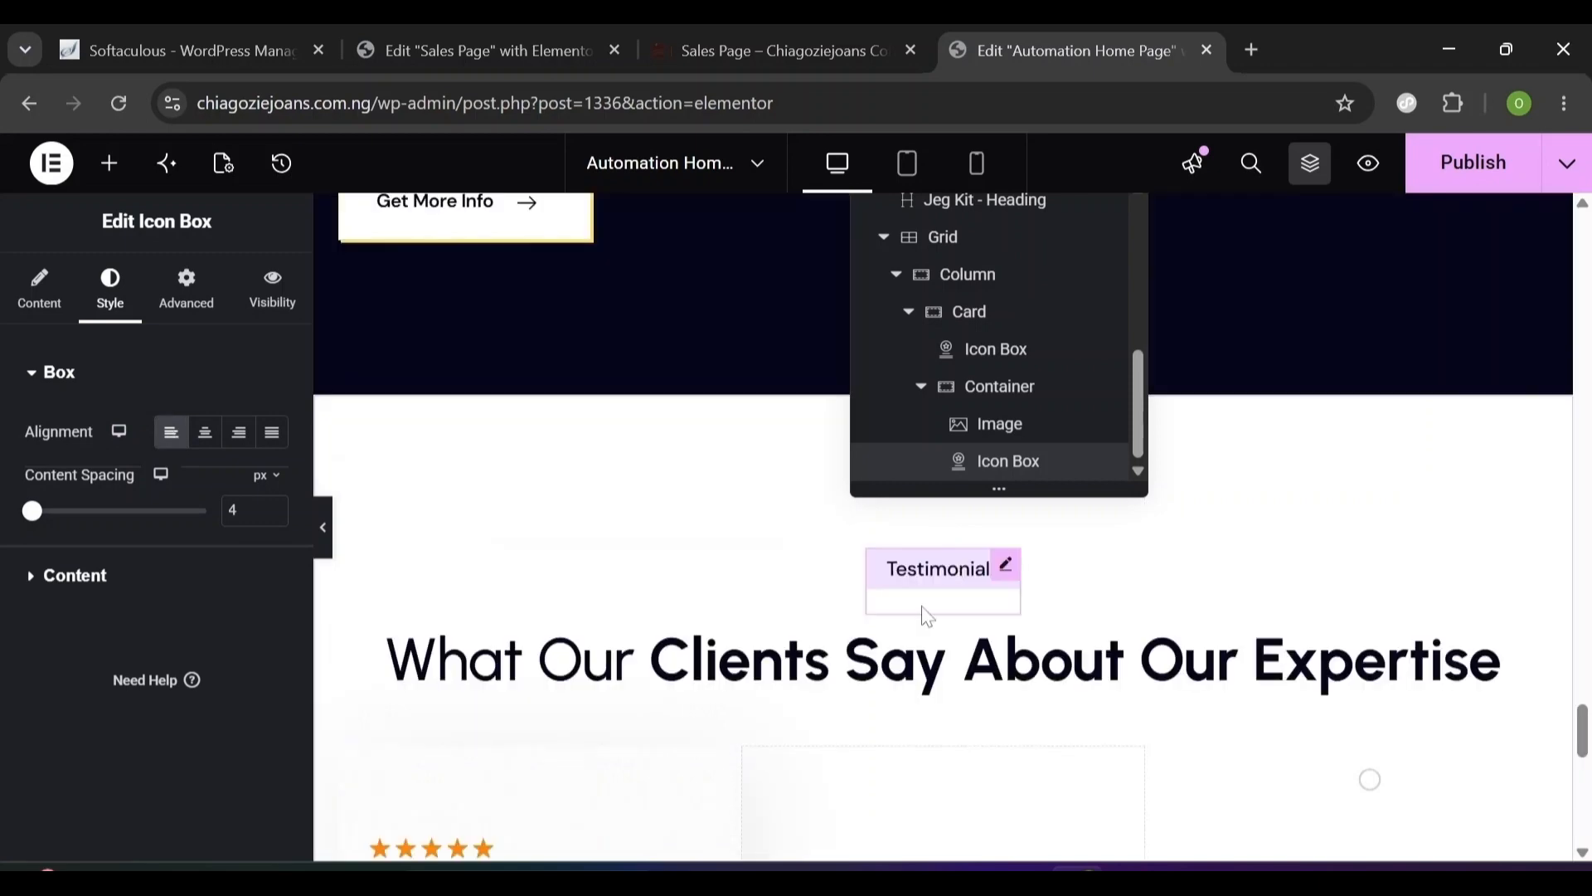
- Give the 'What Our Clients Say' heading a 40 px bottom margin
{"action": "left_click", "coordinate": [927, 620]}
{"action": "left_click", "coordinate": [863, 661]}
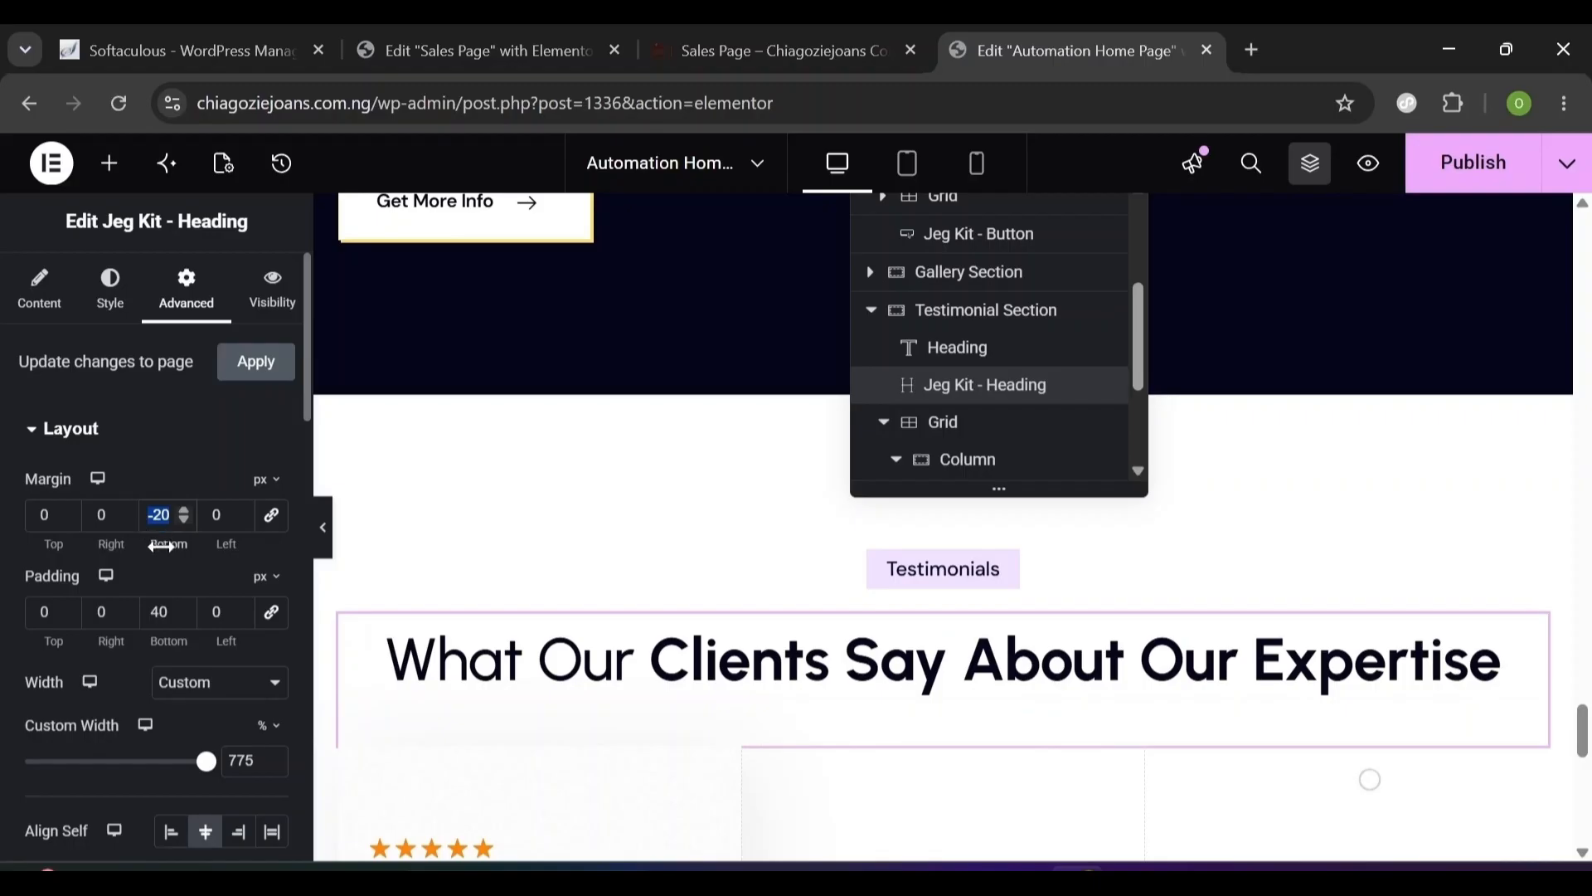
{"action": "type", "text": "40"}
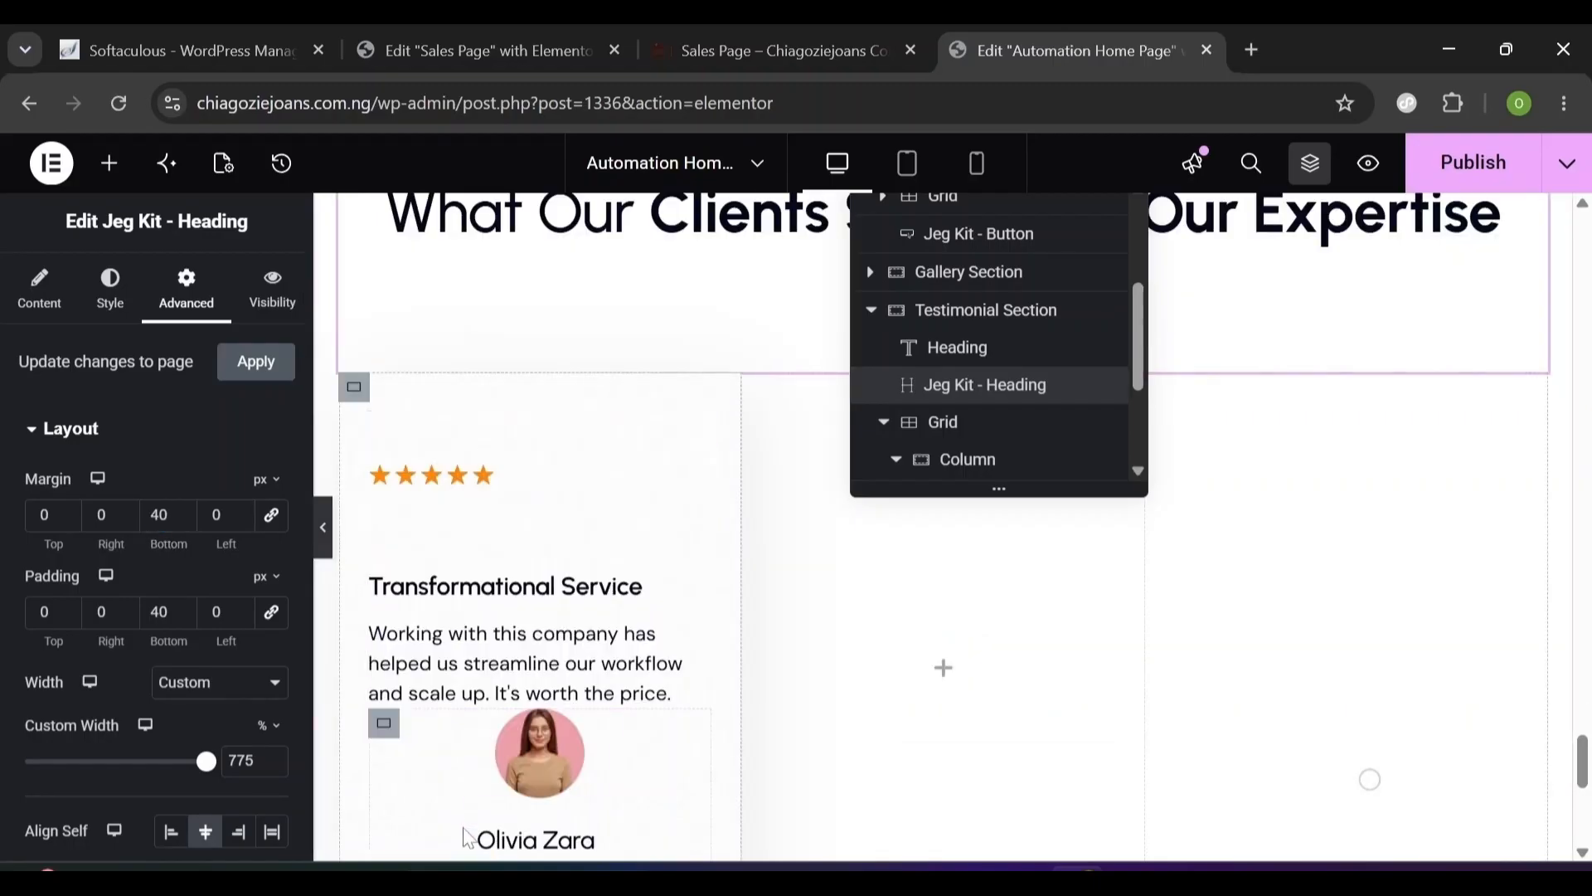
{"action": "scroll", "coordinate": [442, 752], "scroll_direction": "down", "scroll_amount": 3}
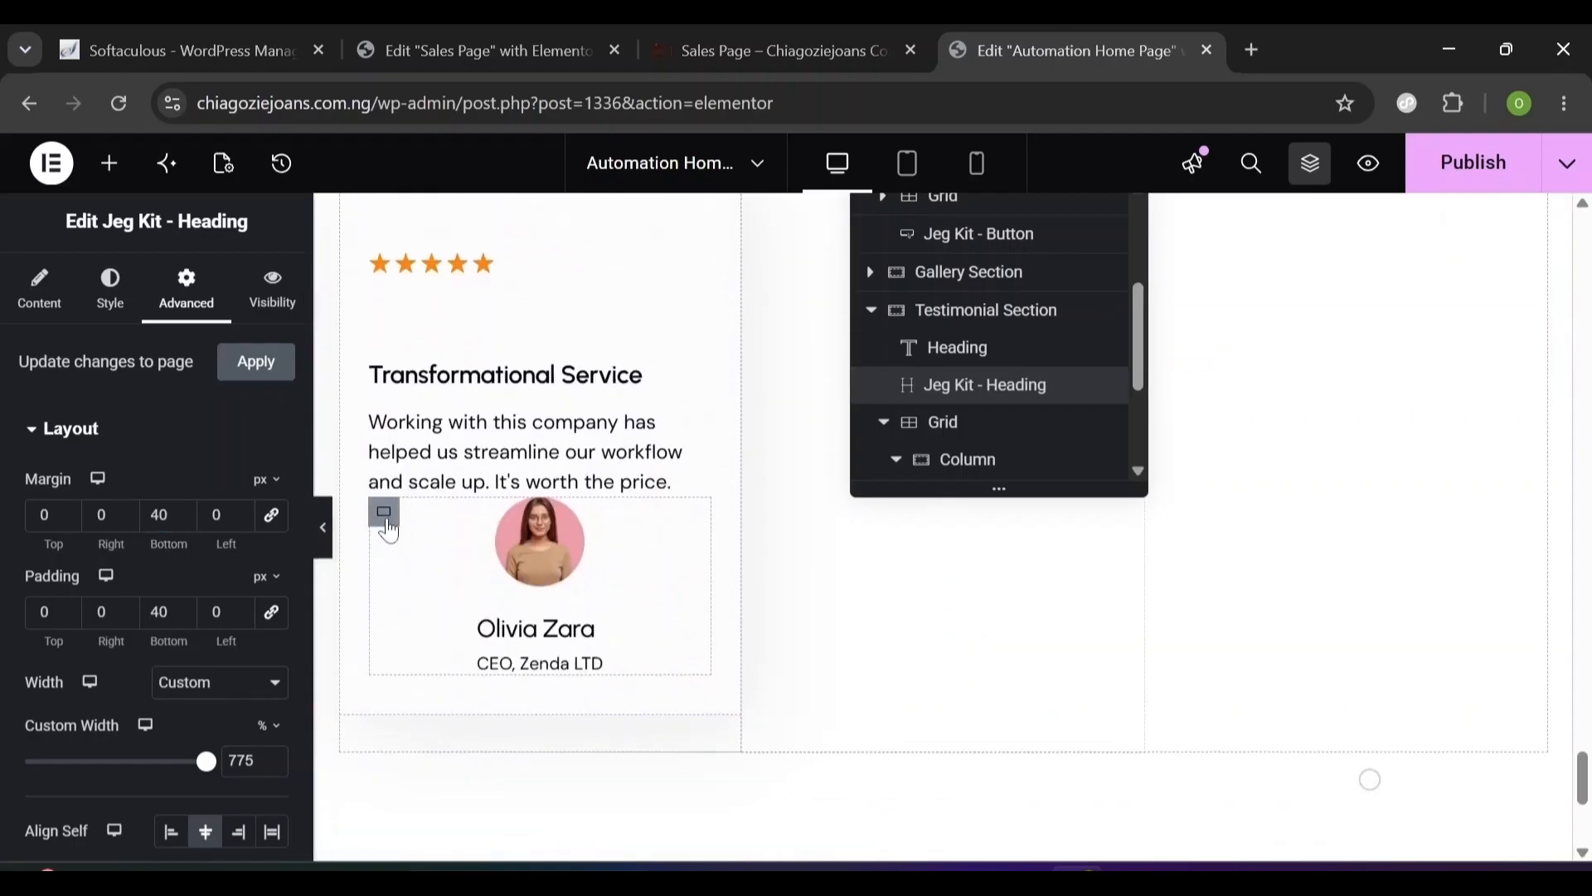
- Set the author photo-and-name container's unlinked top margin to 20 px
{"action": "left_click", "coordinate": [387, 522]}
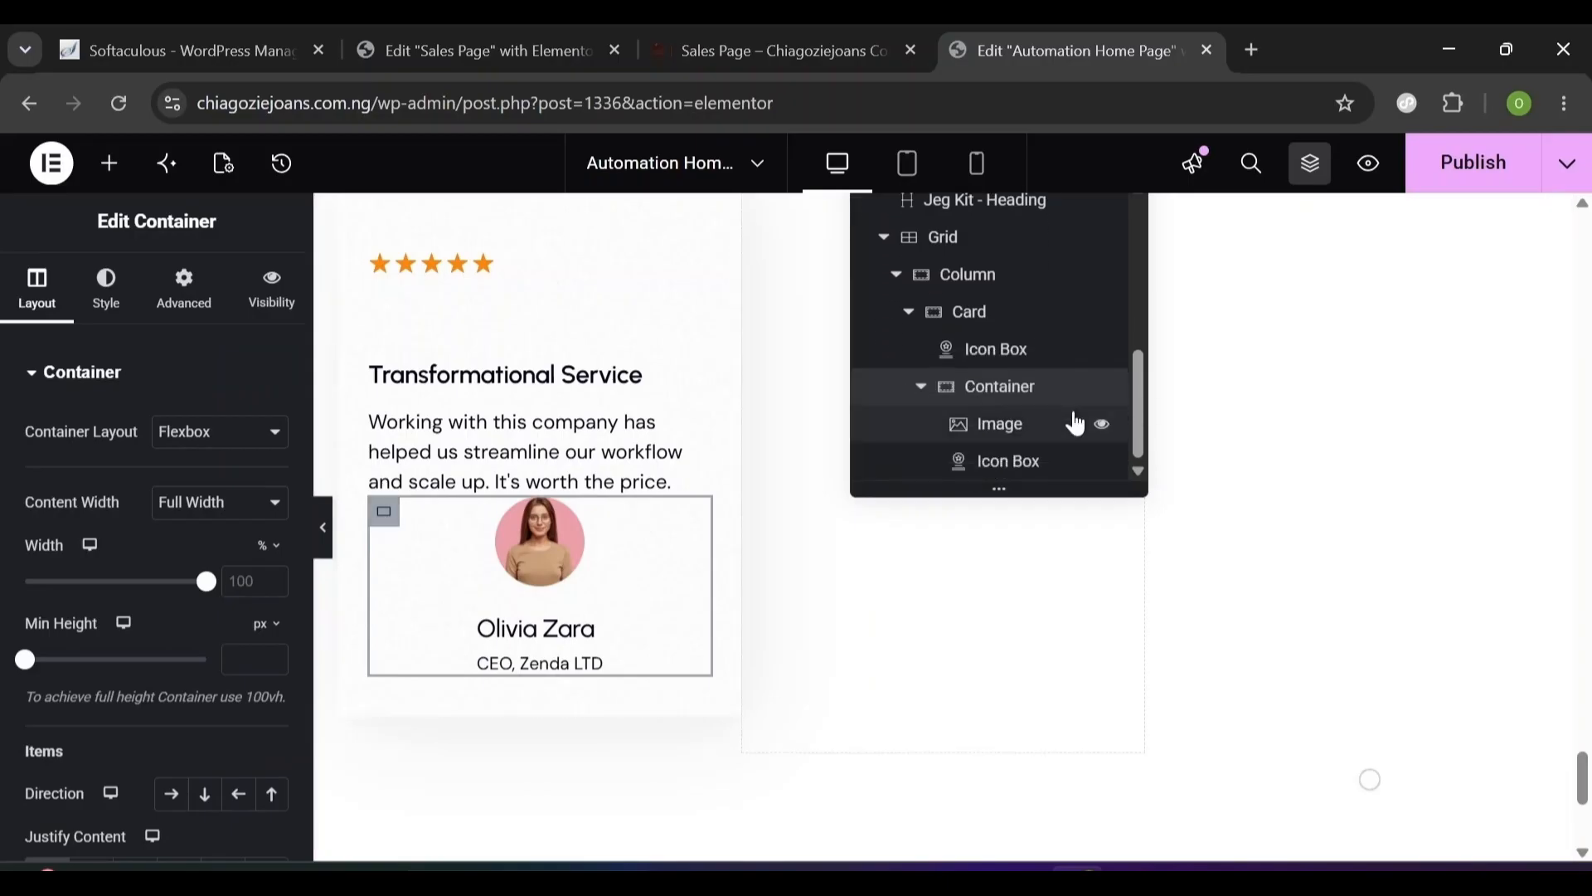
{"action": "left_click", "coordinate": [192, 295]}
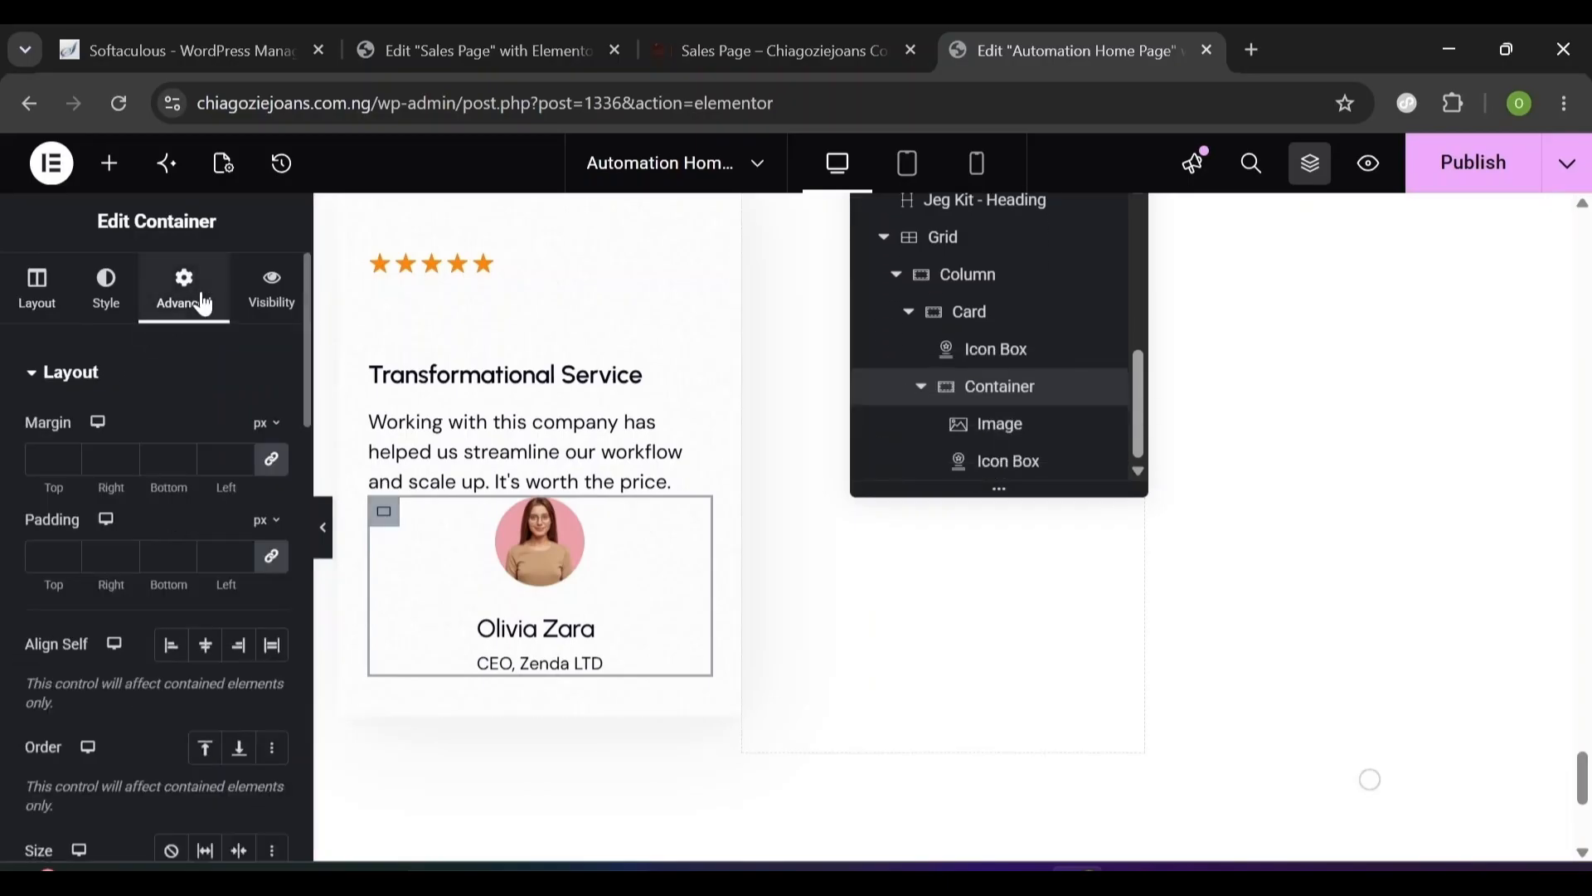
{"action": "left_click", "coordinate": [274, 469]}
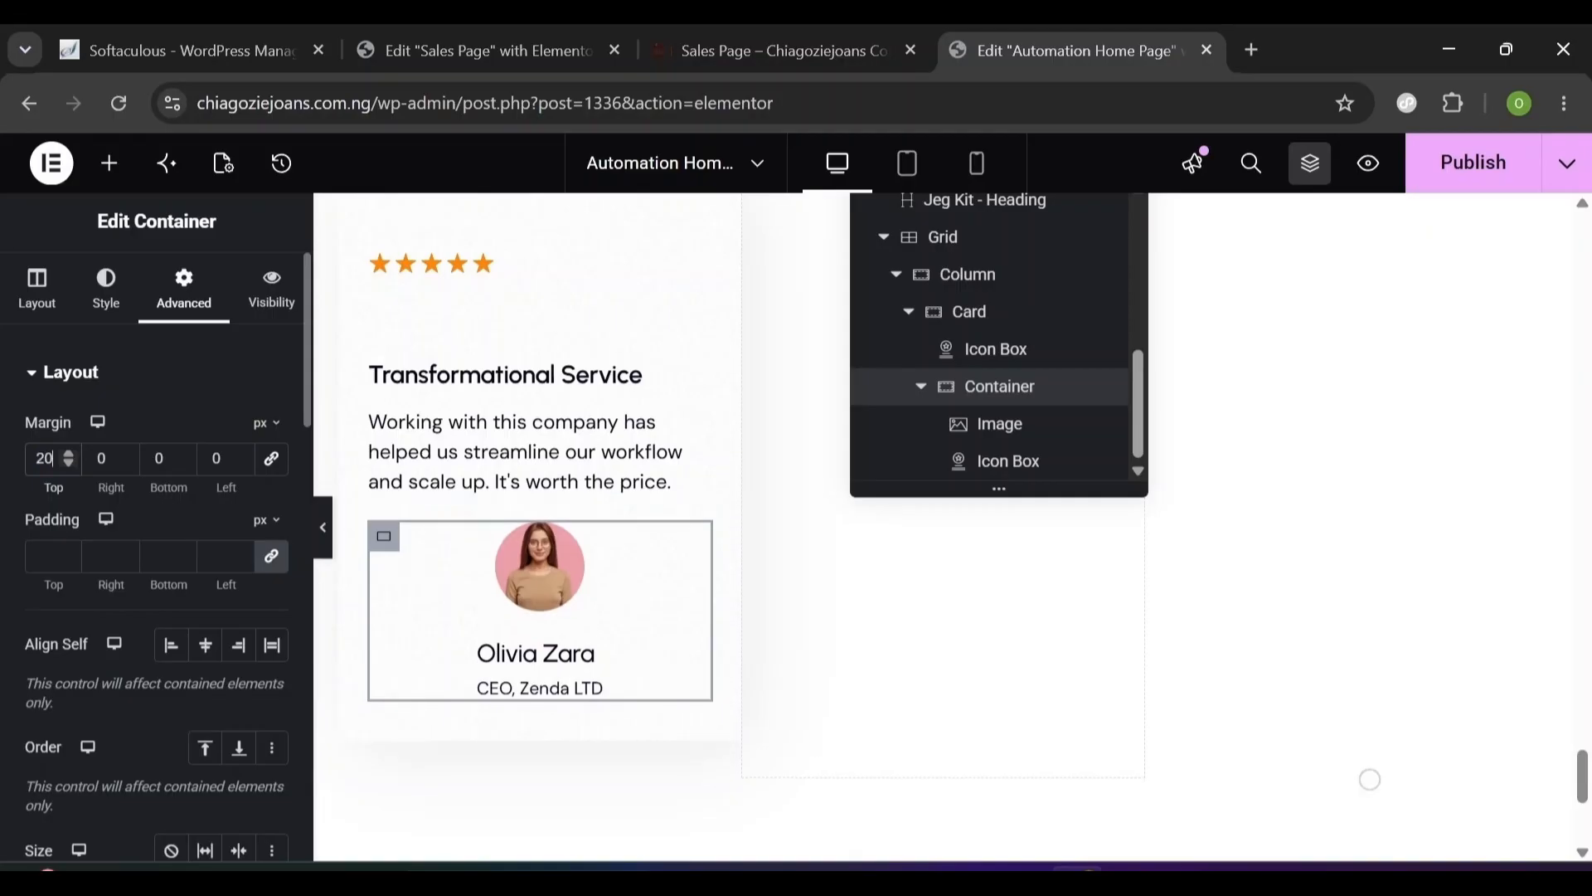
{"action": "type", "text": "20"}
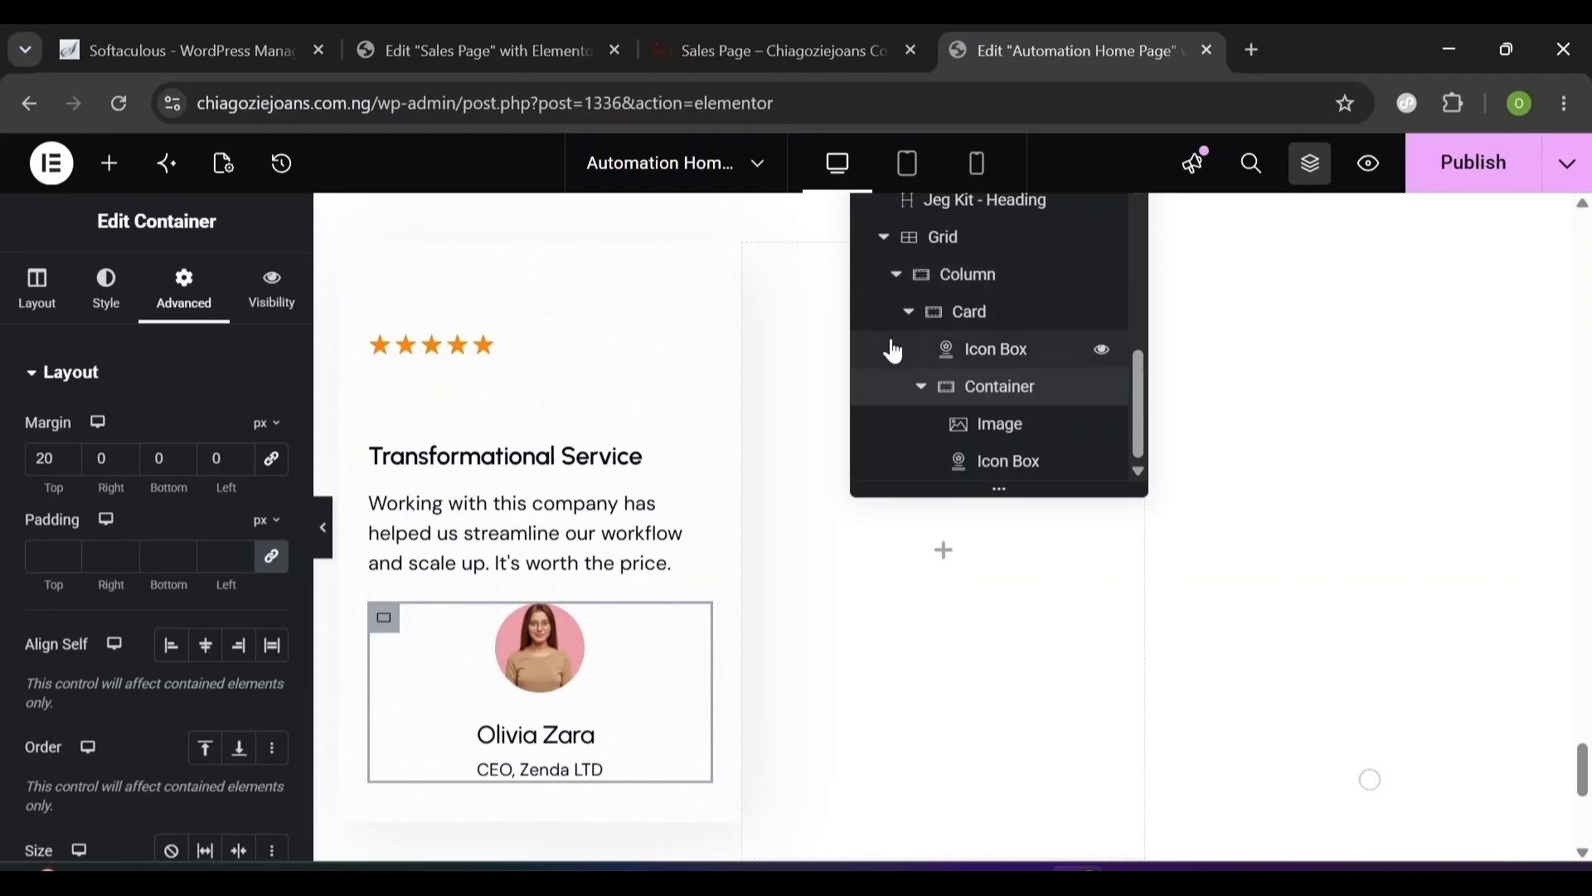
{"action": "left_click", "coordinate": [908, 312]}
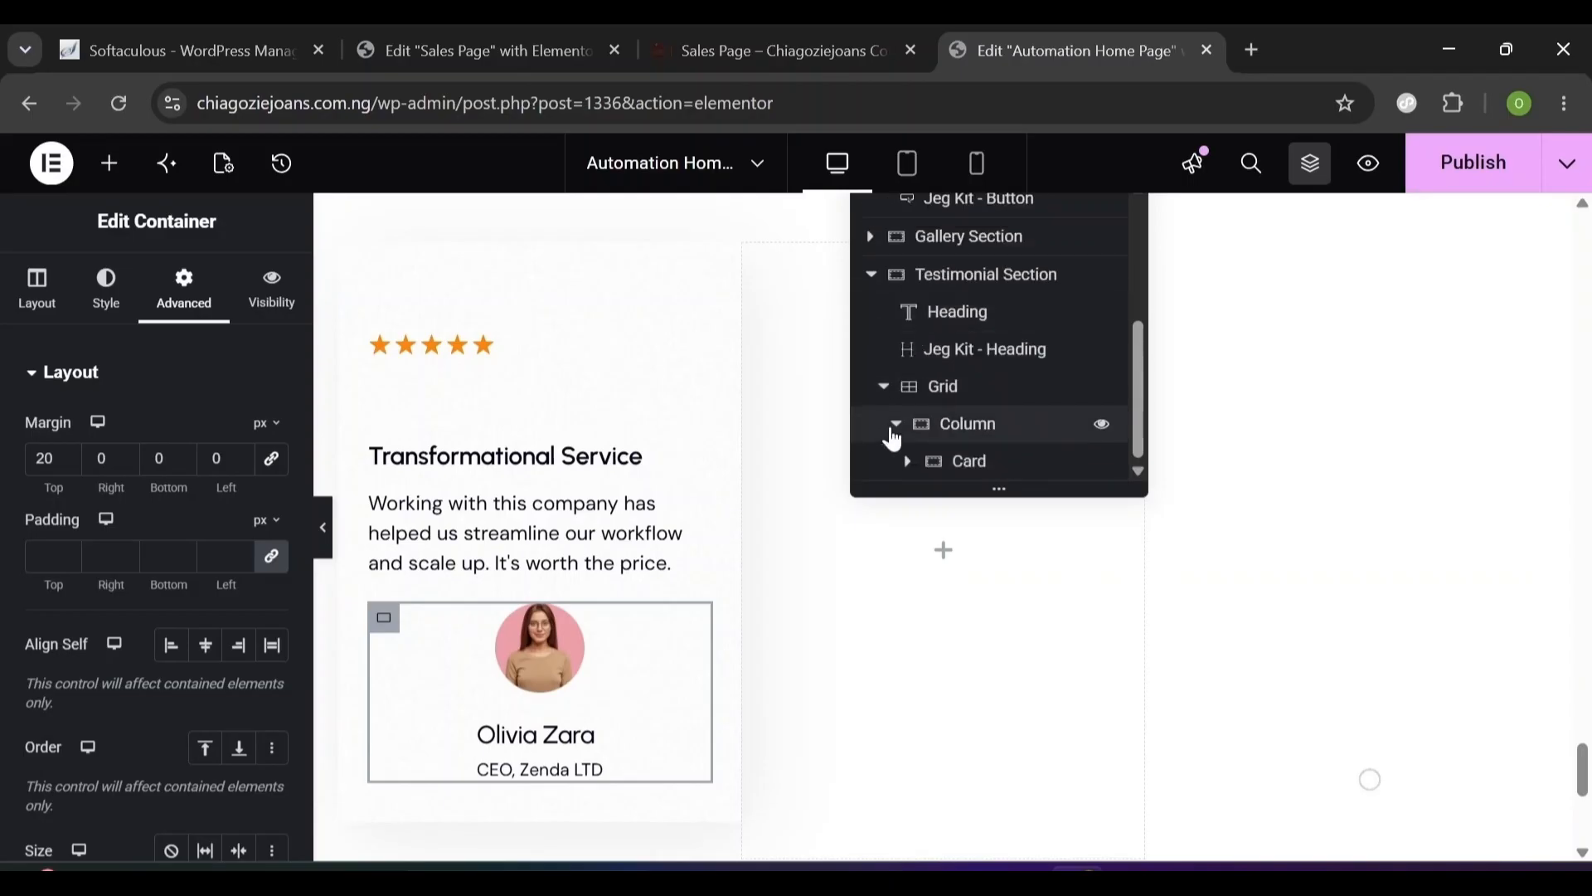
{"action": "left_click", "coordinate": [894, 430]}
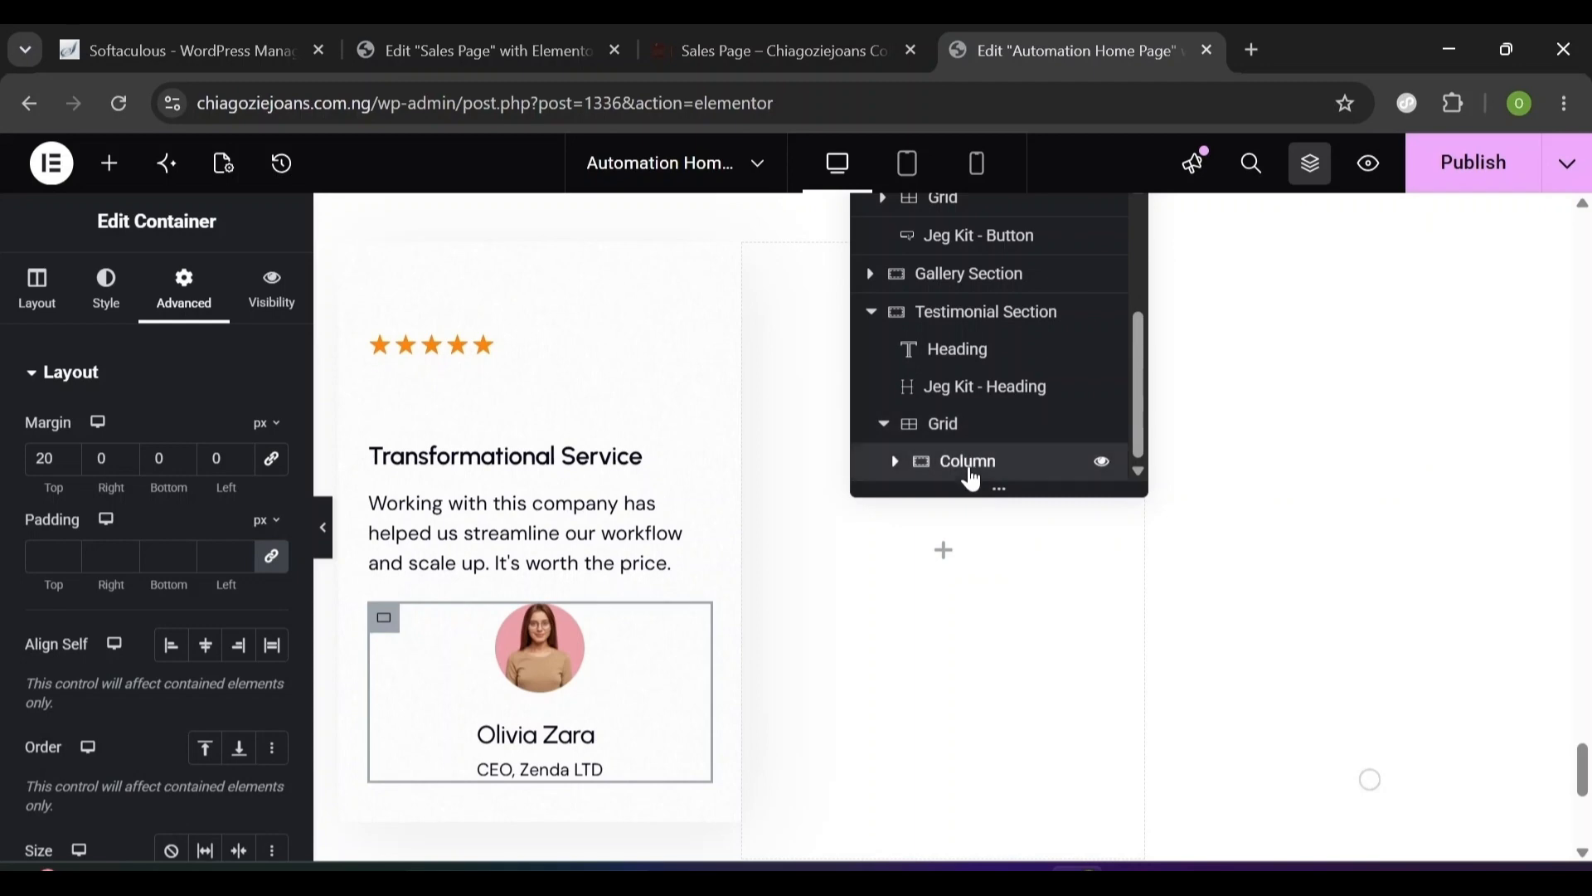
- Duplicate the testimonial column twice to create the second and third columns
{"action": "right_click", "coordinate": [967, 471]}
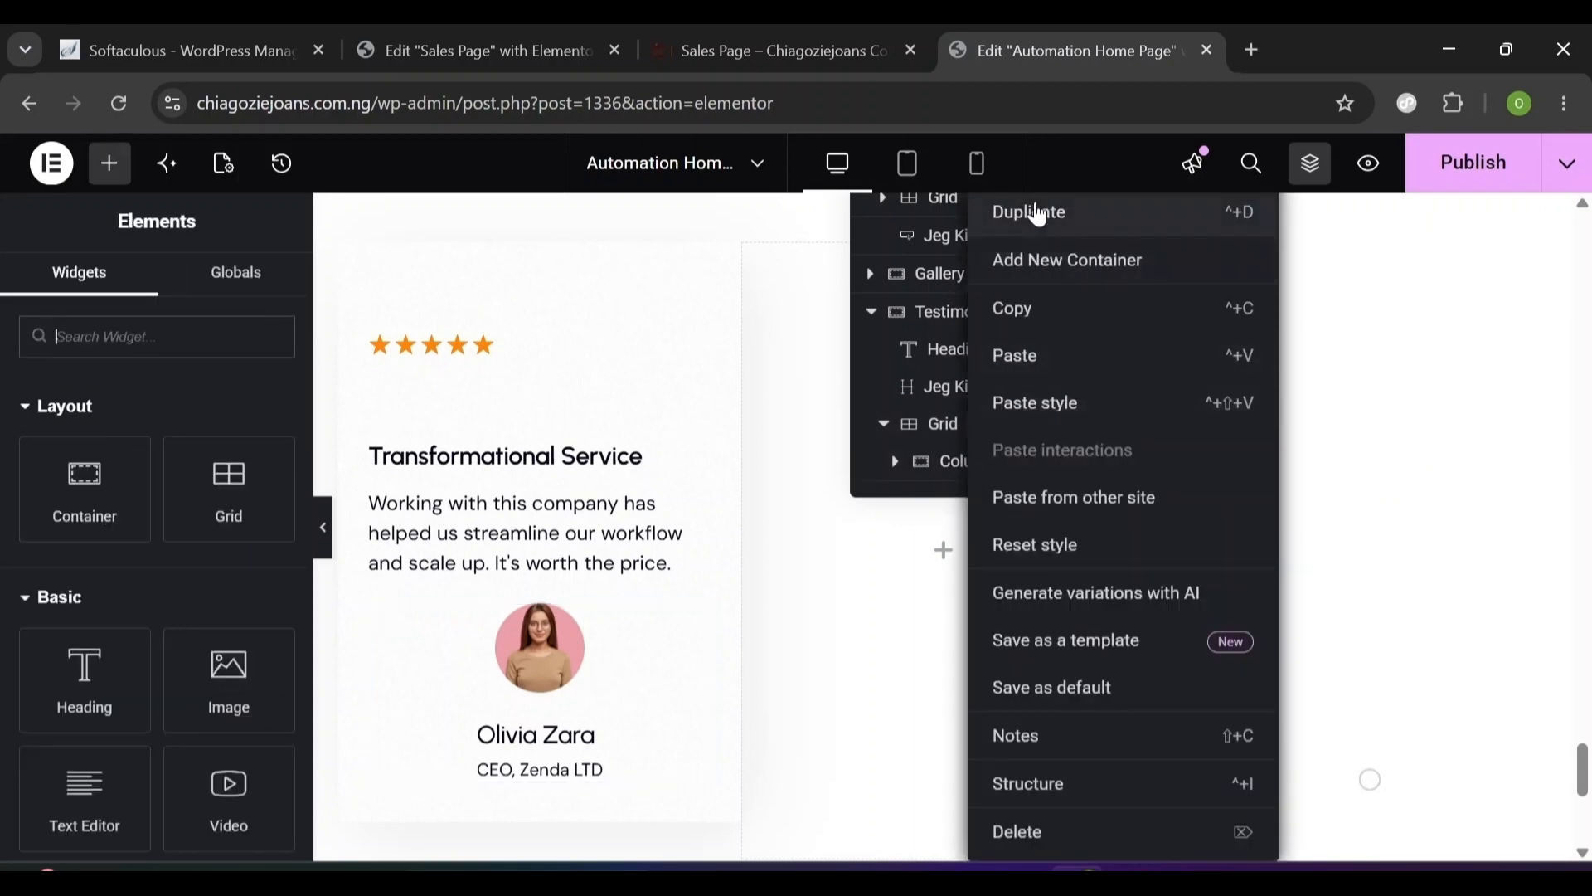
{"action": "left_click", "coordinate": [1038, 215]}
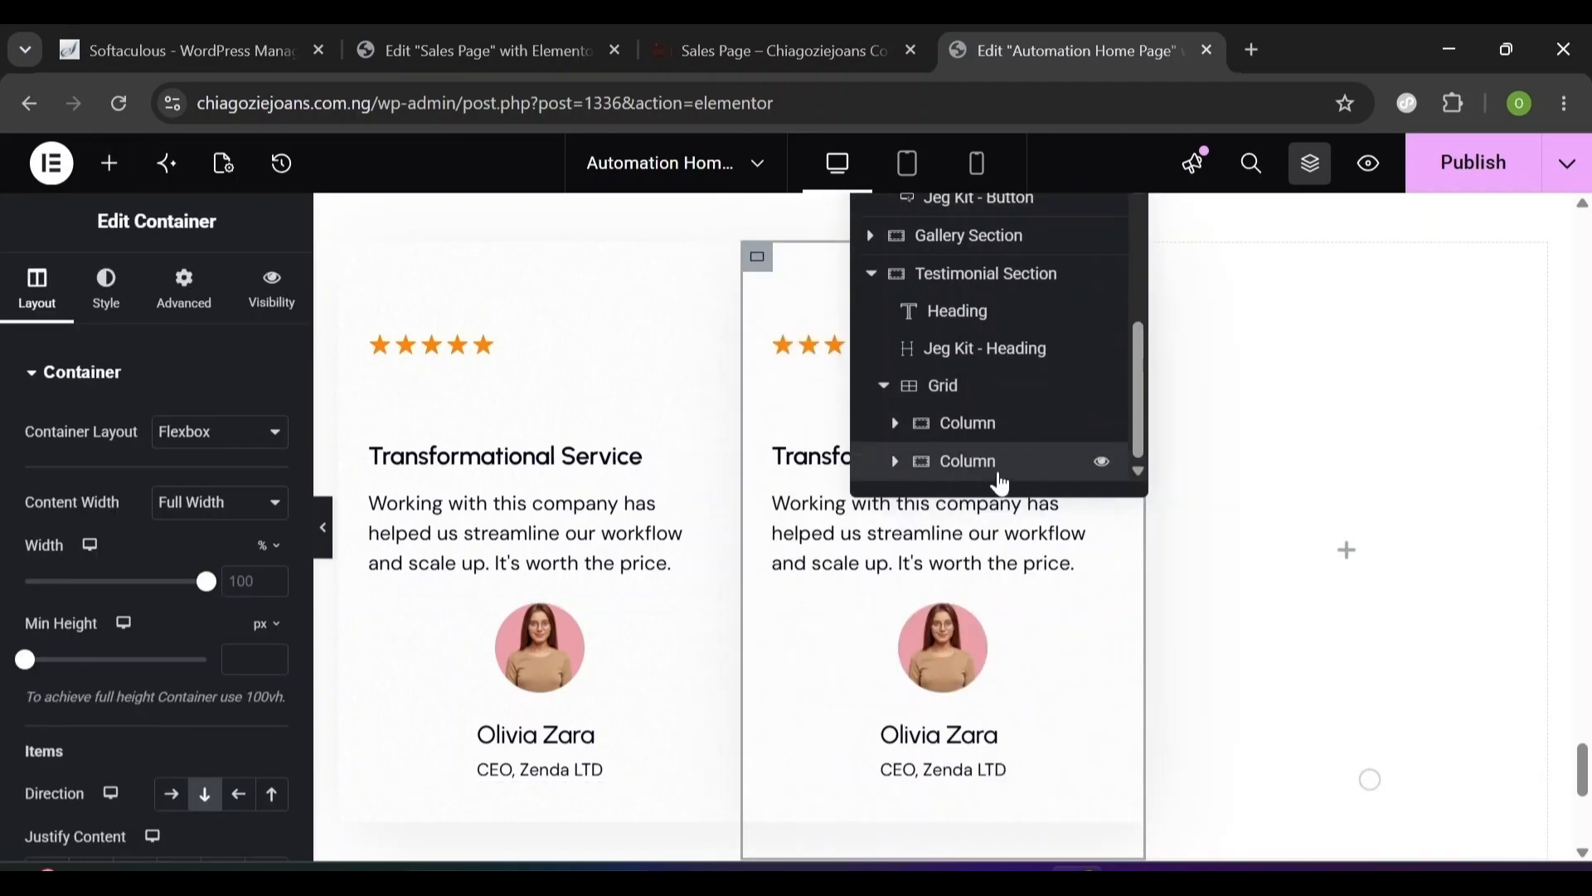
{"action": "right_click", "coordinate": [1001, 484]}
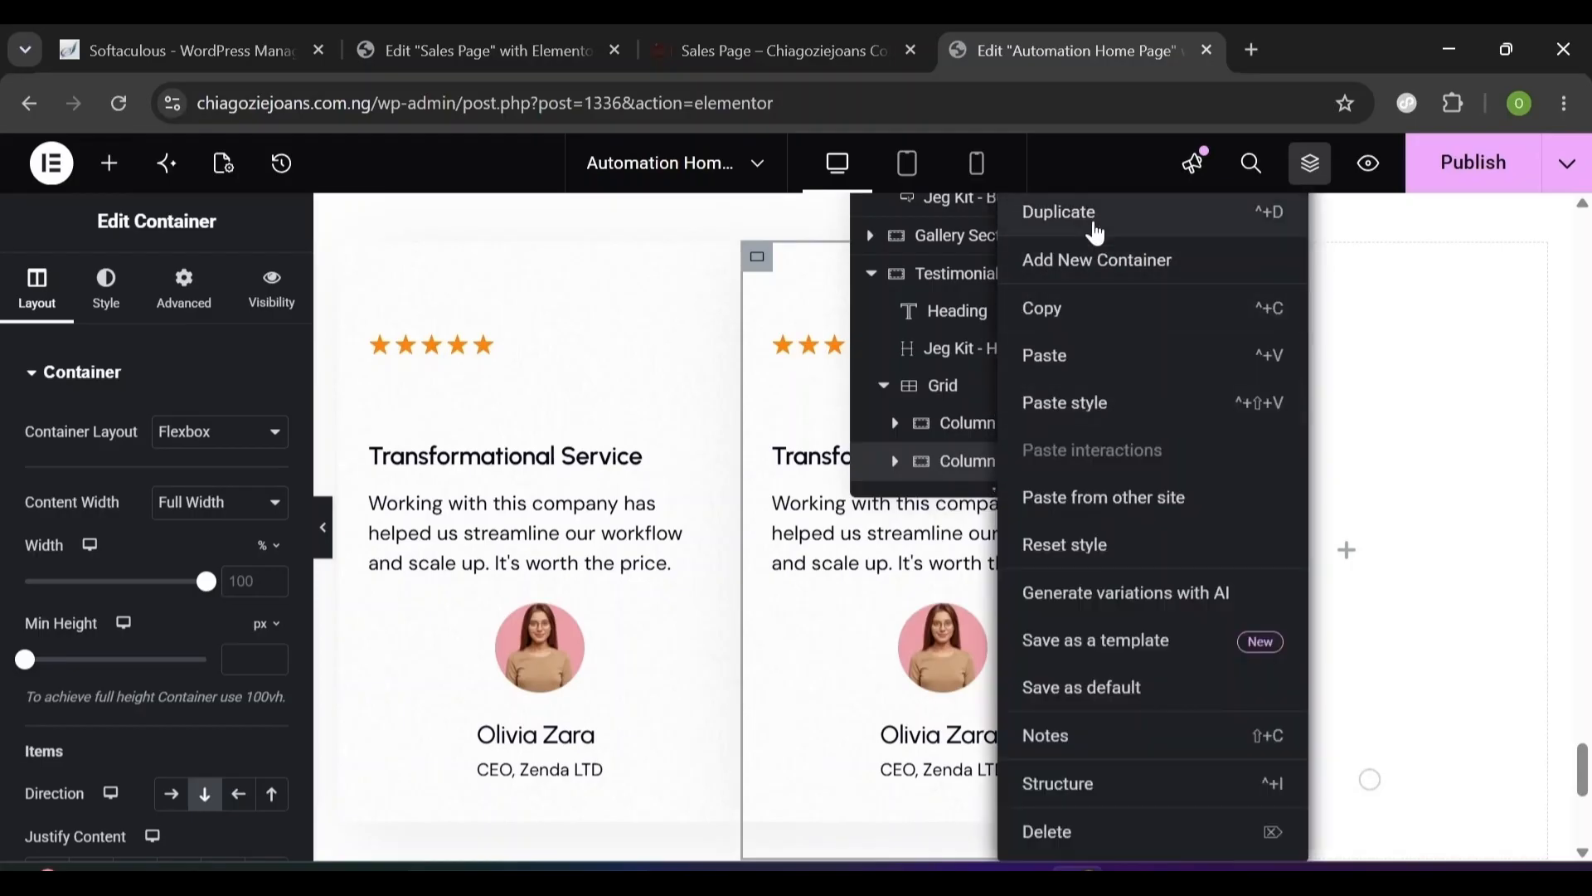
{"action": "left_click", "coordinate": [1097, 233]}
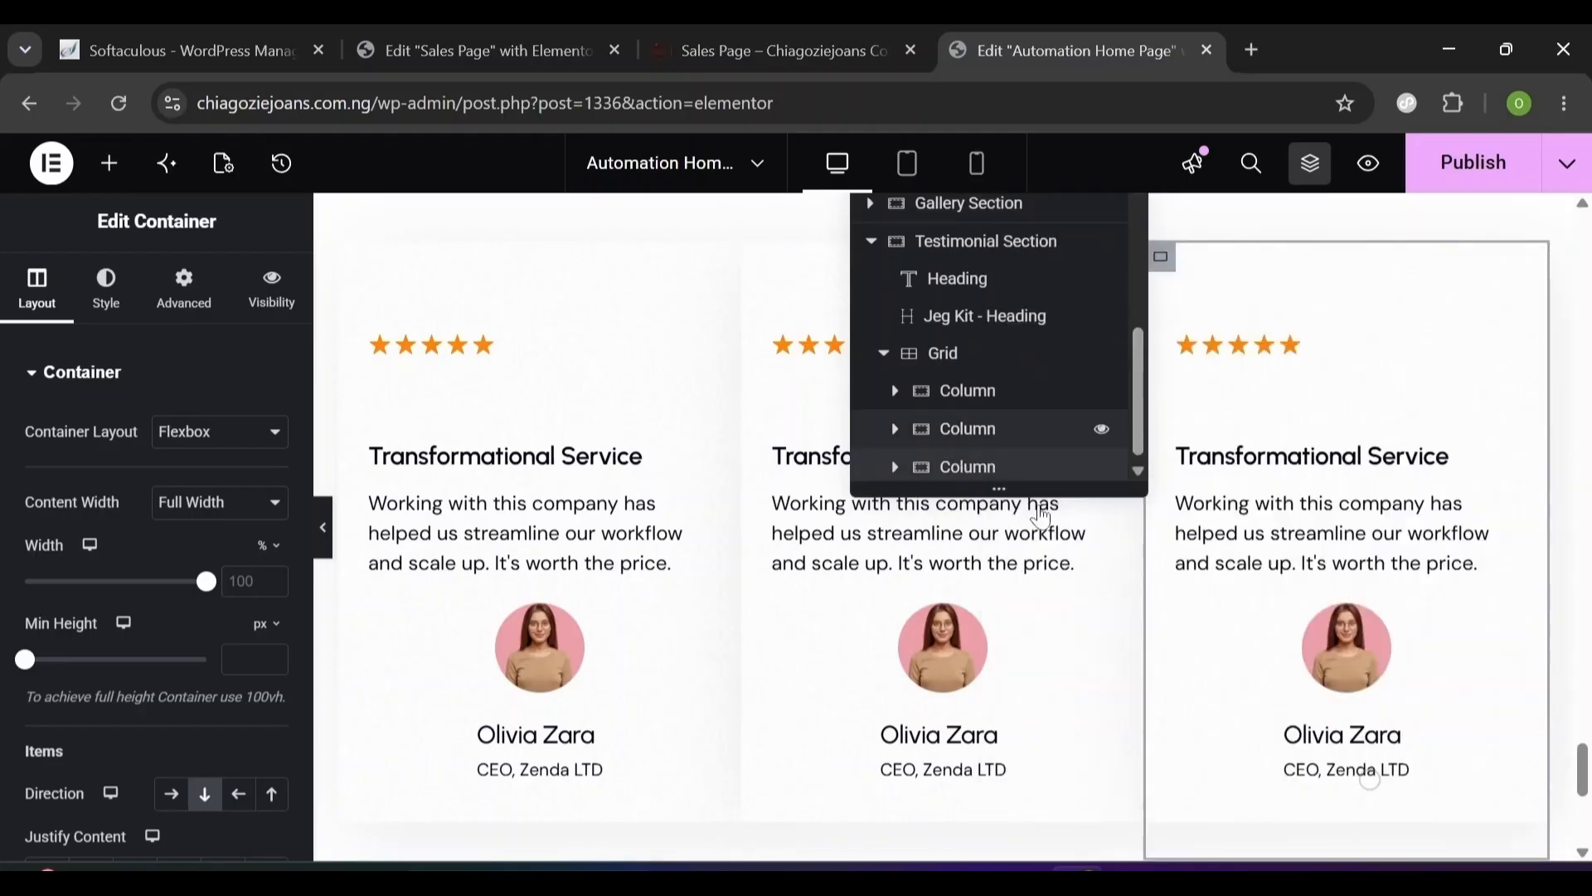
- Duplicate the testimonial card inside the first column
{"action": "left_click", "coordinate": [896, 385]}
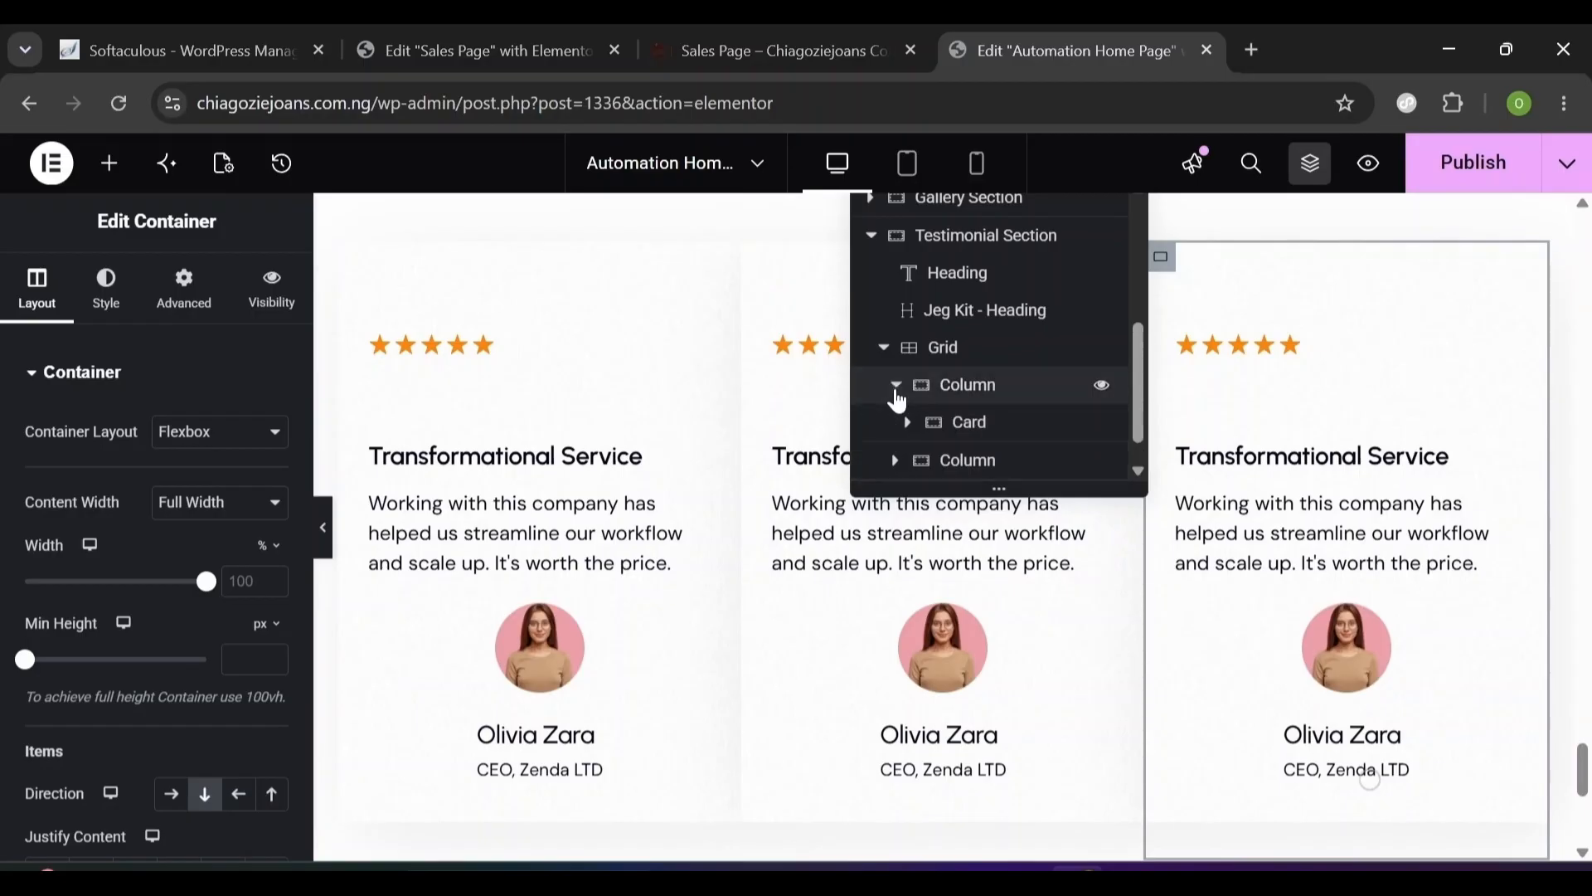
{"action": "right_click", "coordinate": [975, 438]}
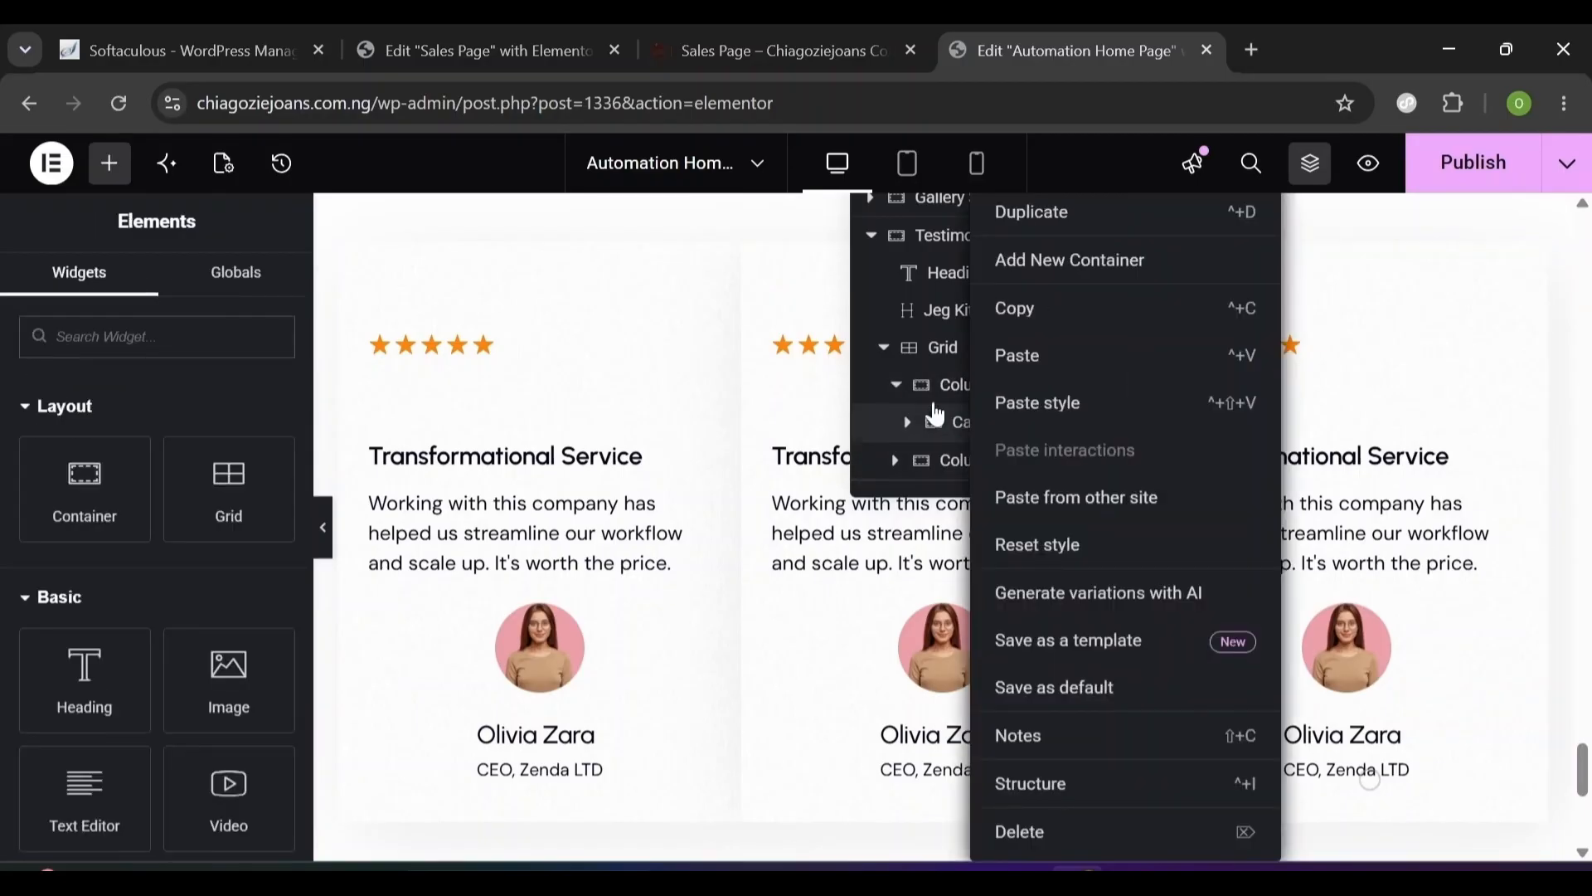
{"action": "left_click", "coordinate": [943, 398]}
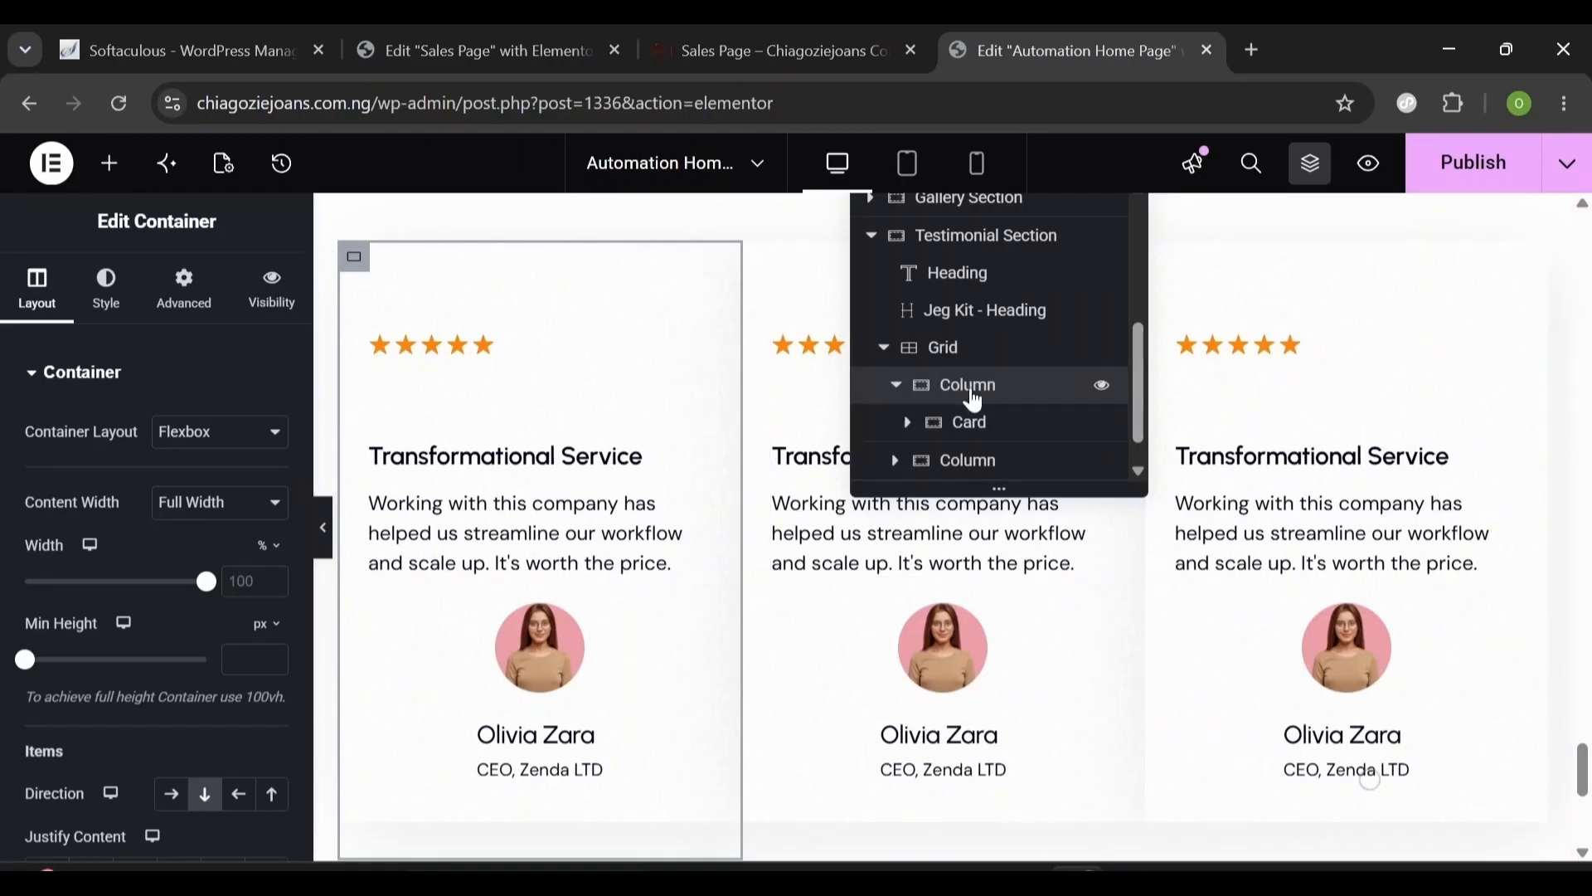
{"action": "right_click", "coordinate": [975, 402]}
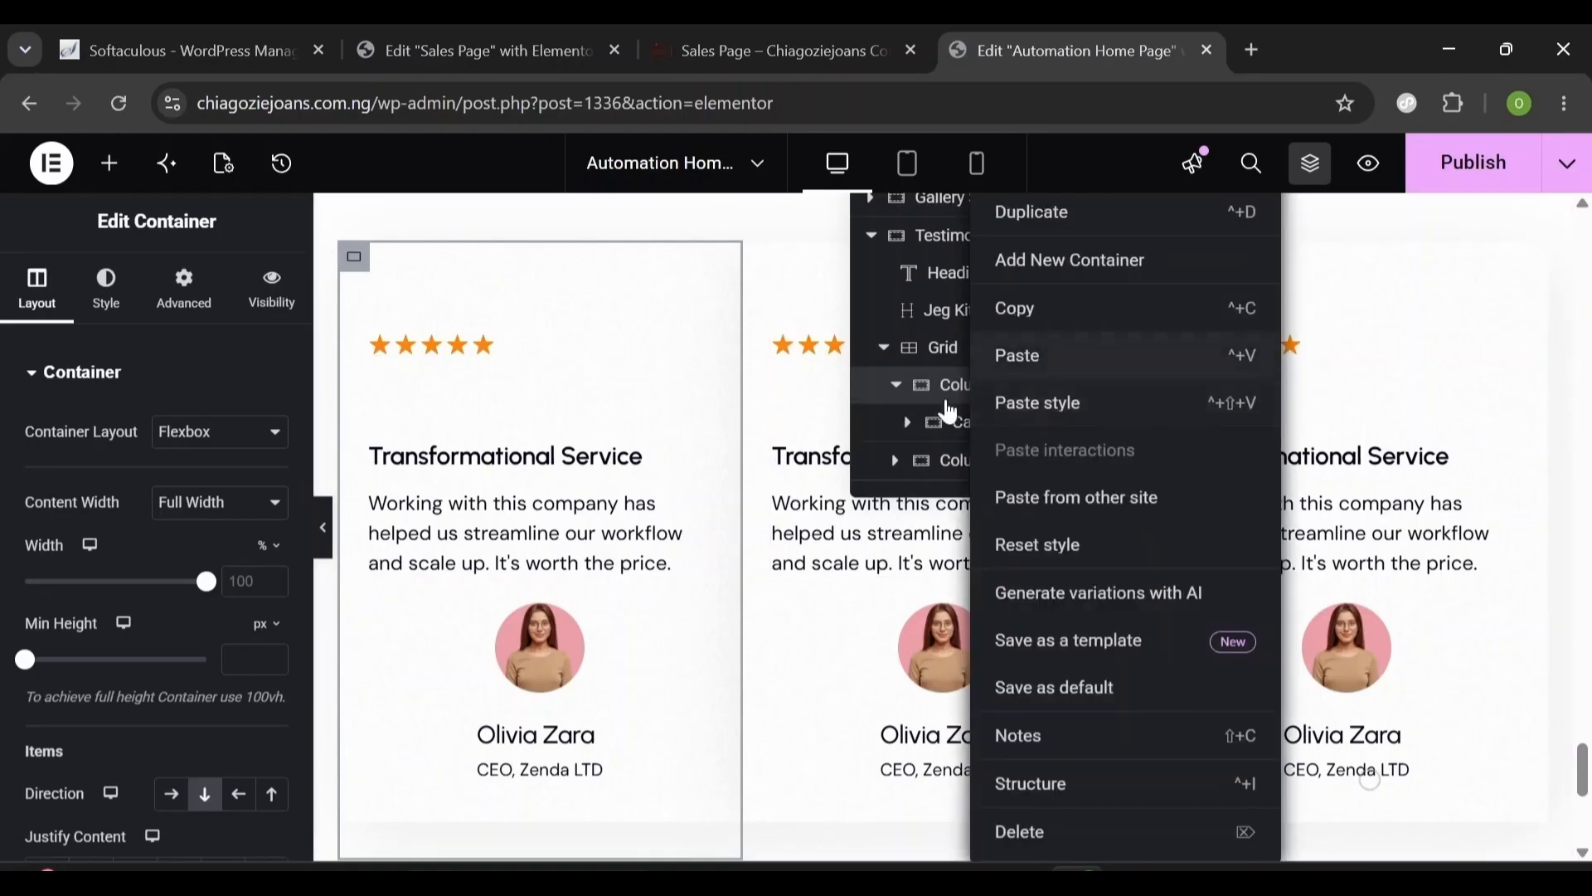
{"action": "left_click", "coordinate": [949, 403]}
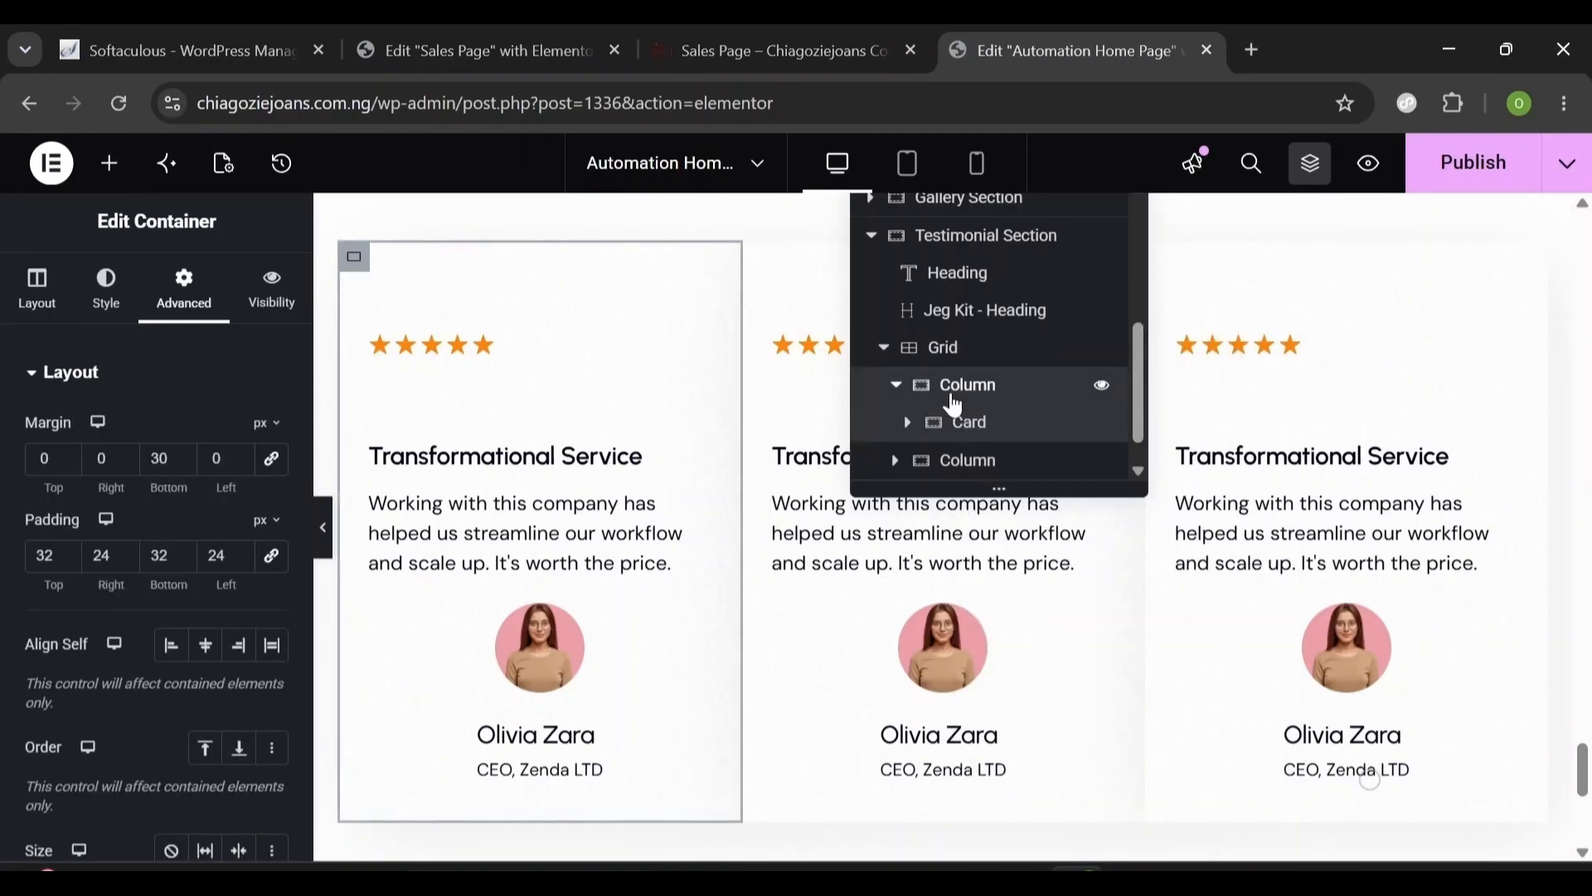
{"action": "left_click", "coordinate": [954, 403]}
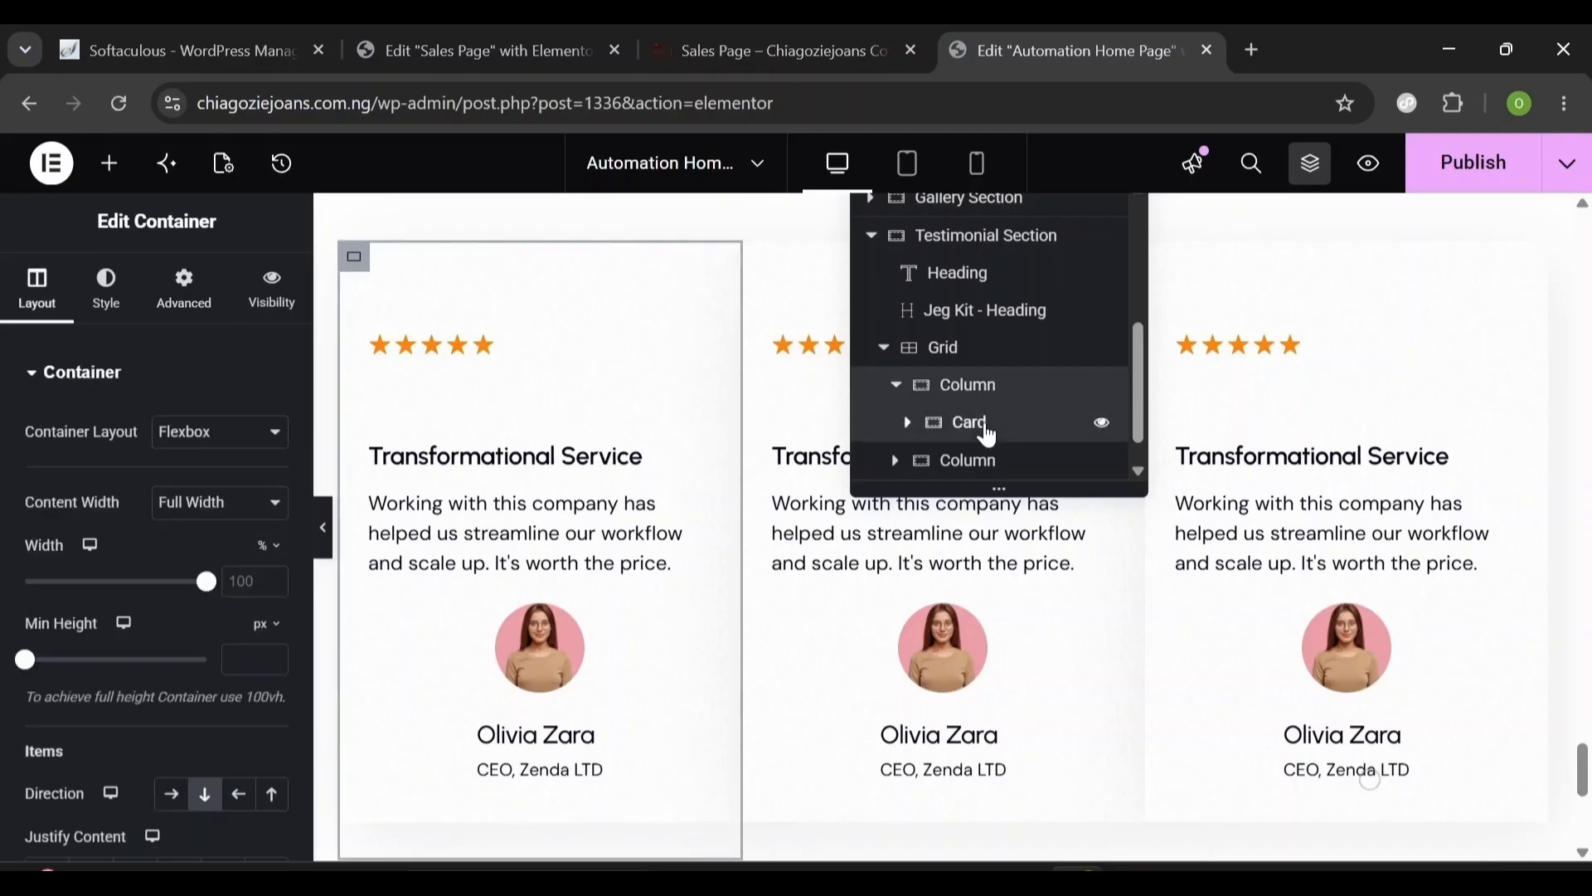
{"action": "right_click", "coordinate": [989, 435]}
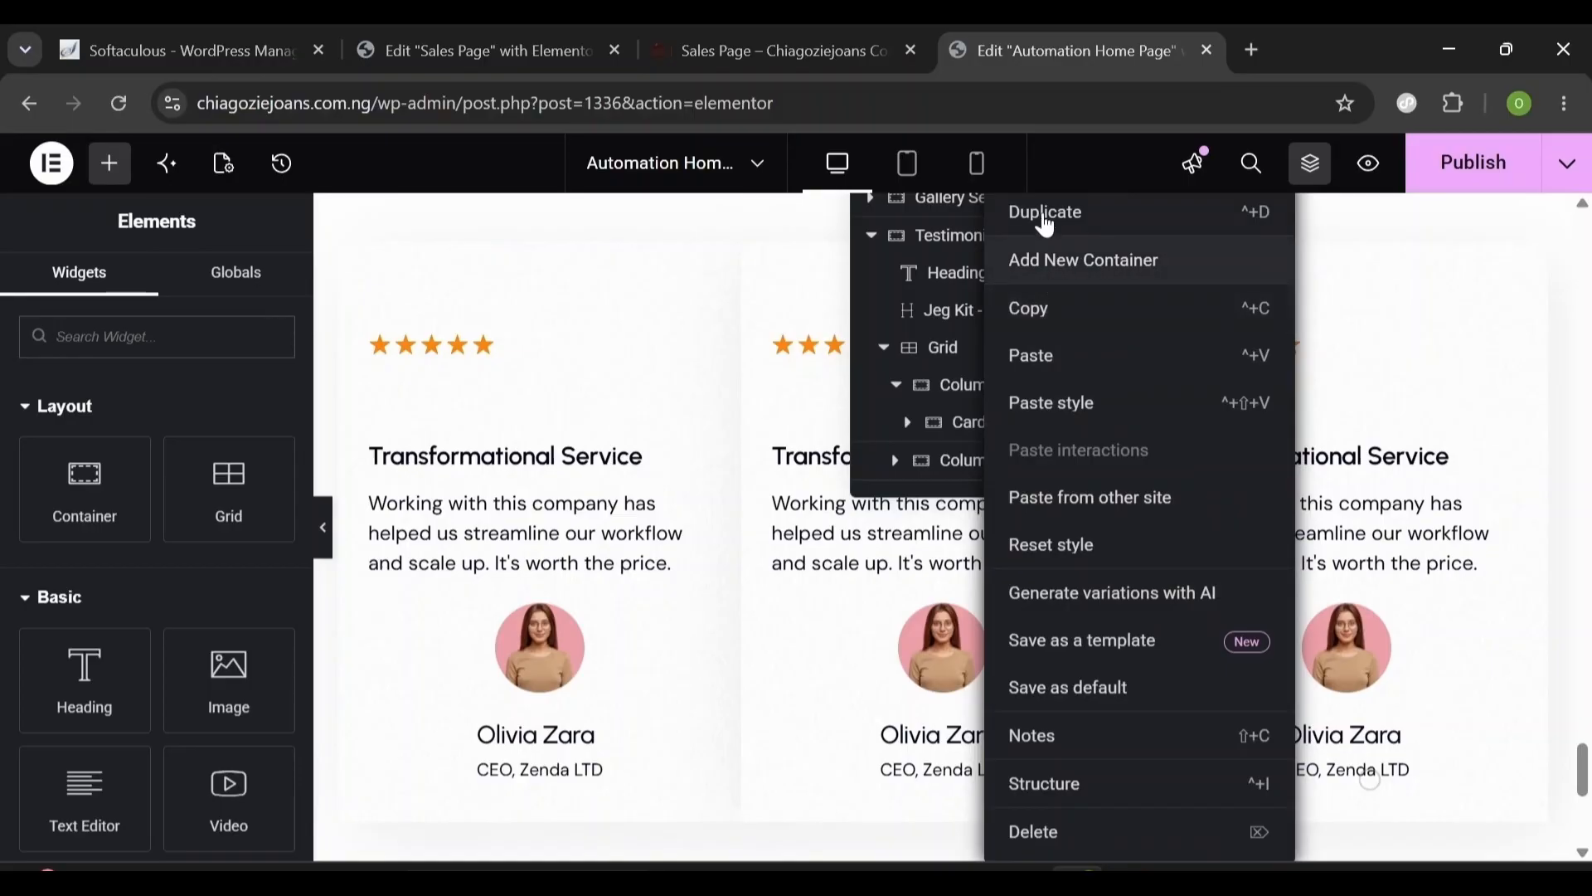
{"action": "left_click", "coordinate": [1047, 216]}
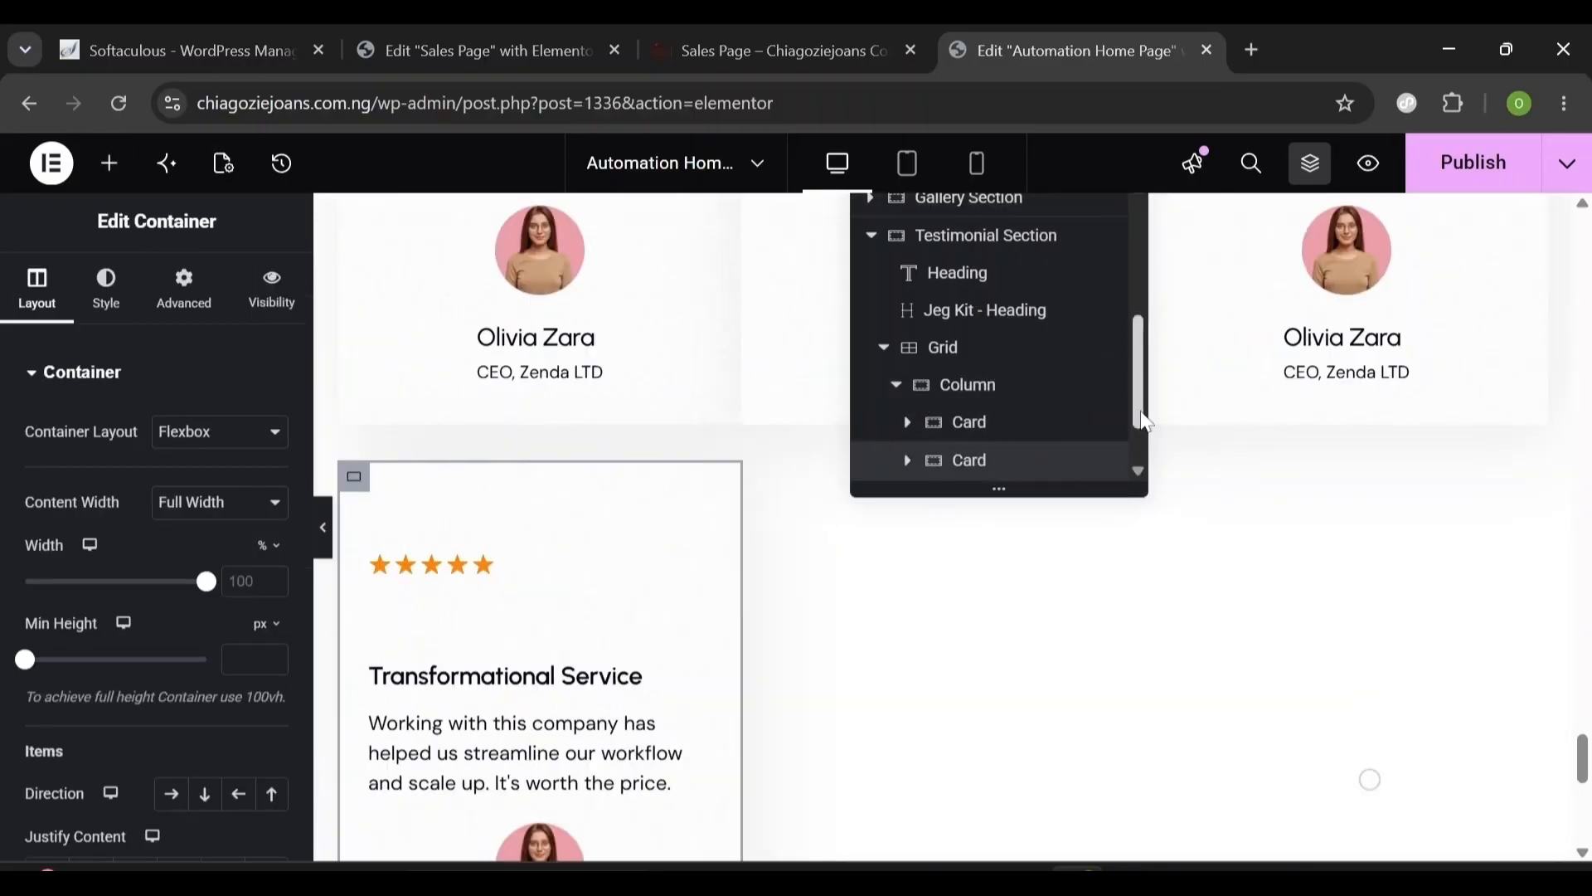
{"action": "scroll", "coordinate": [995, 398], "scroll_direction": "down", "scroll_amount": 1}
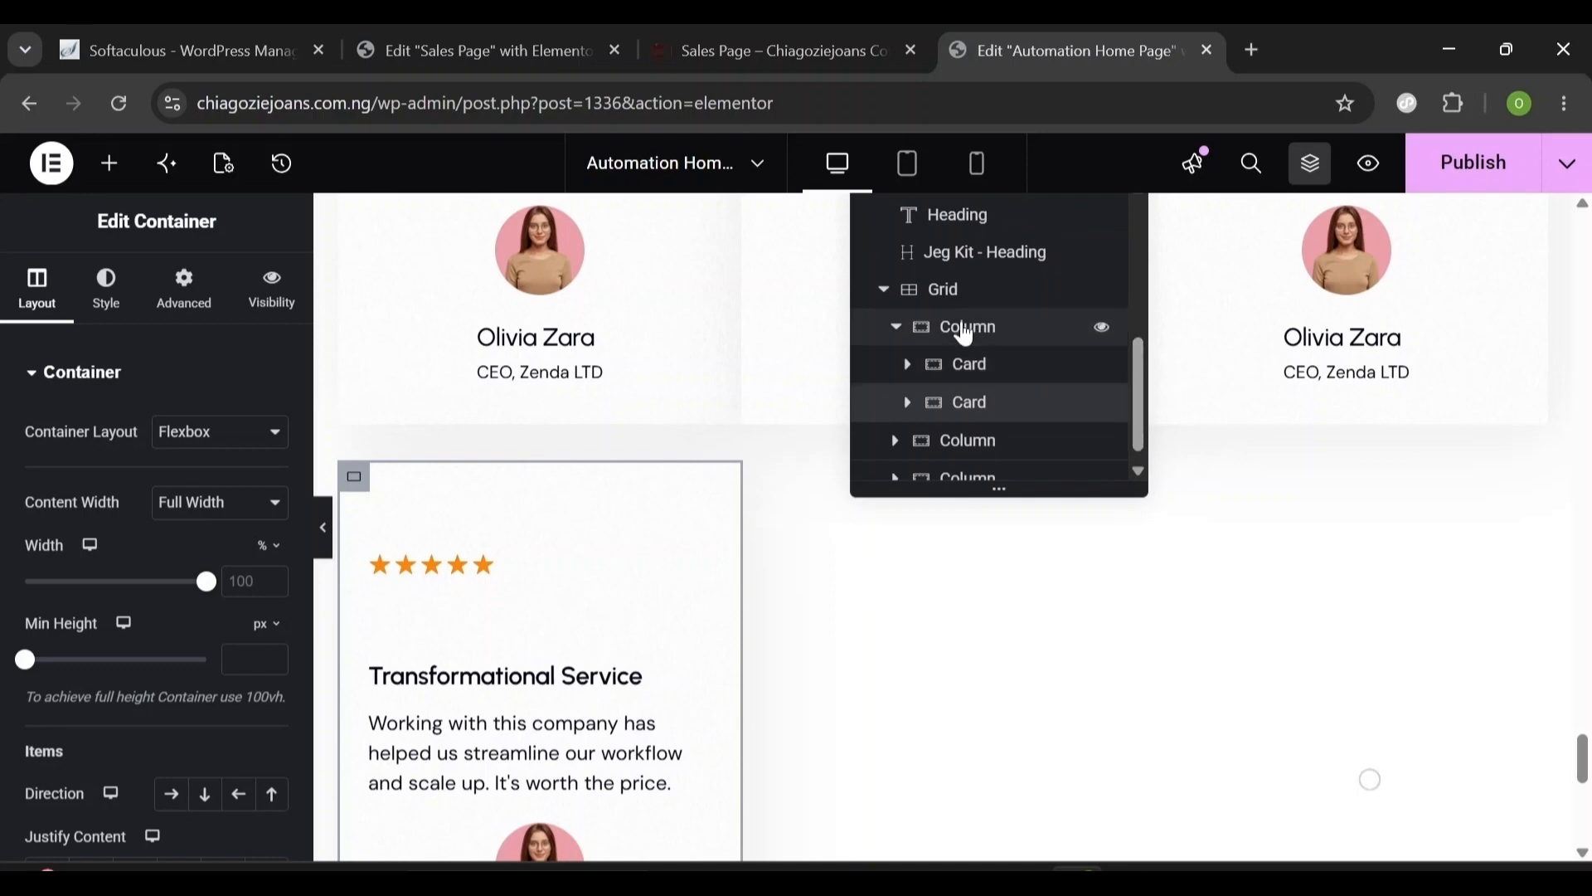
{"action": "scroll", "coordinate": [1141, 456], "scroll_direction": "down", "scroll_amount": 1}
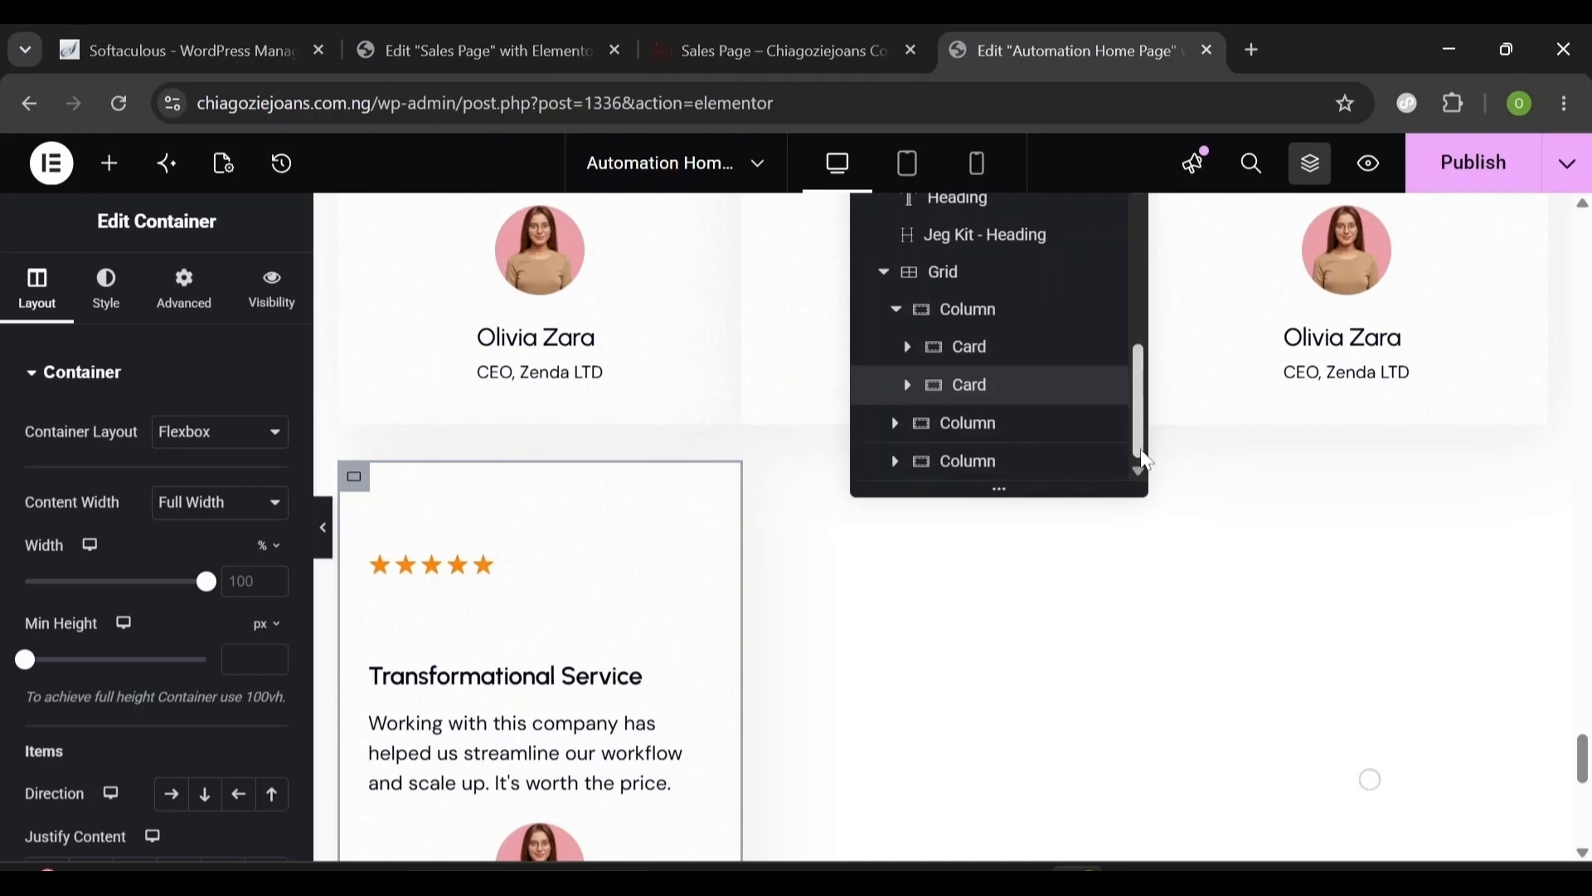
- Duplicate the testimonial card inside Column 2
{"action": "left_click", "coordinate": [901, 430]}
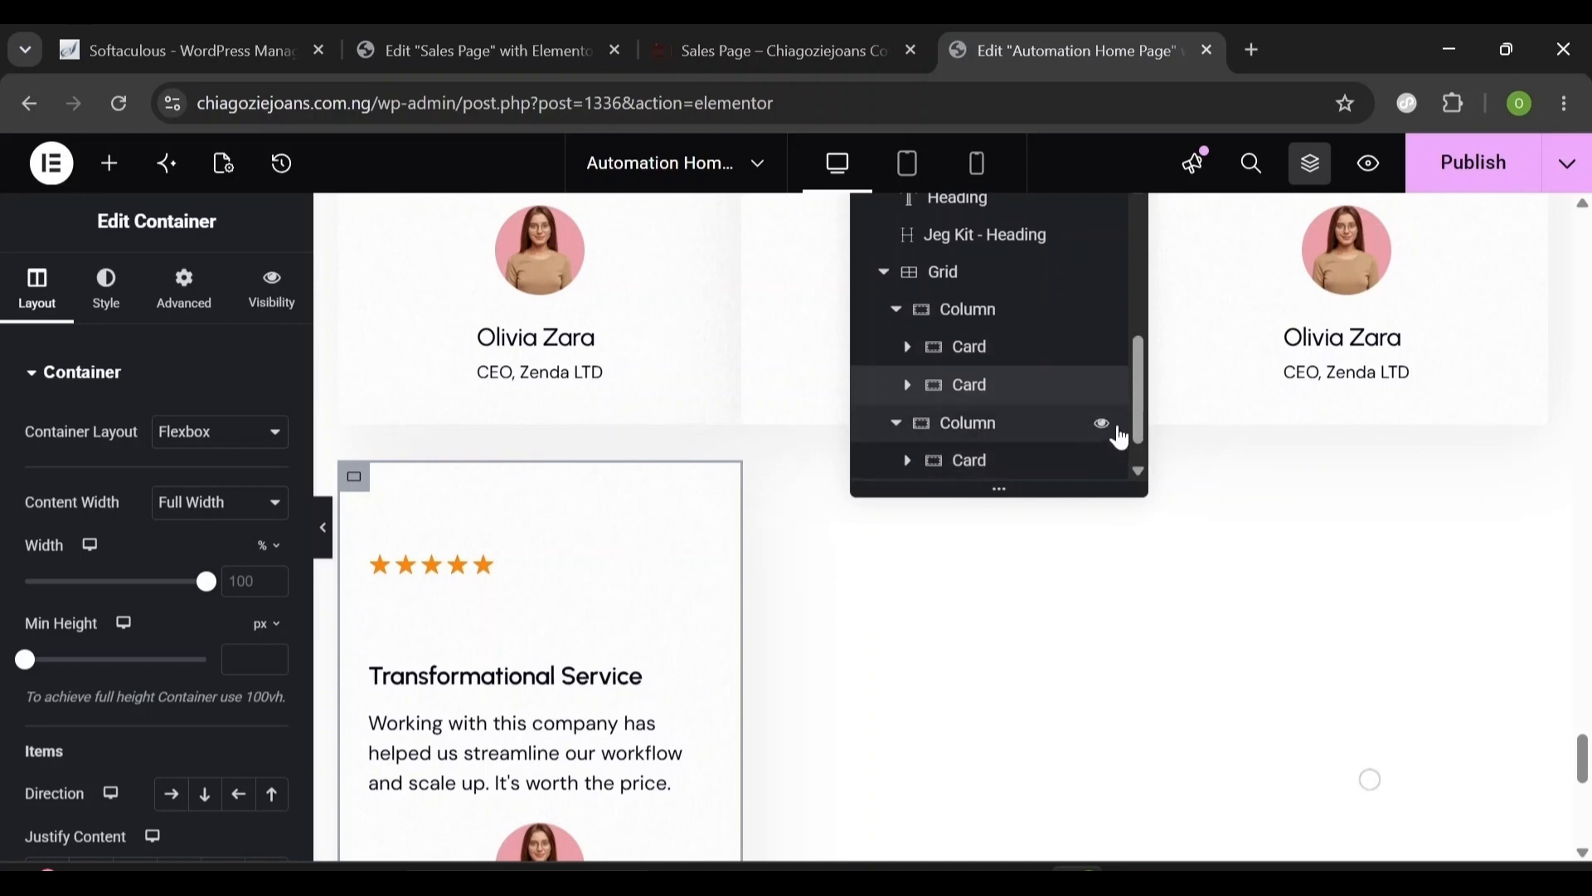
{"action": "left_click", "coordinate": [999, 431]}
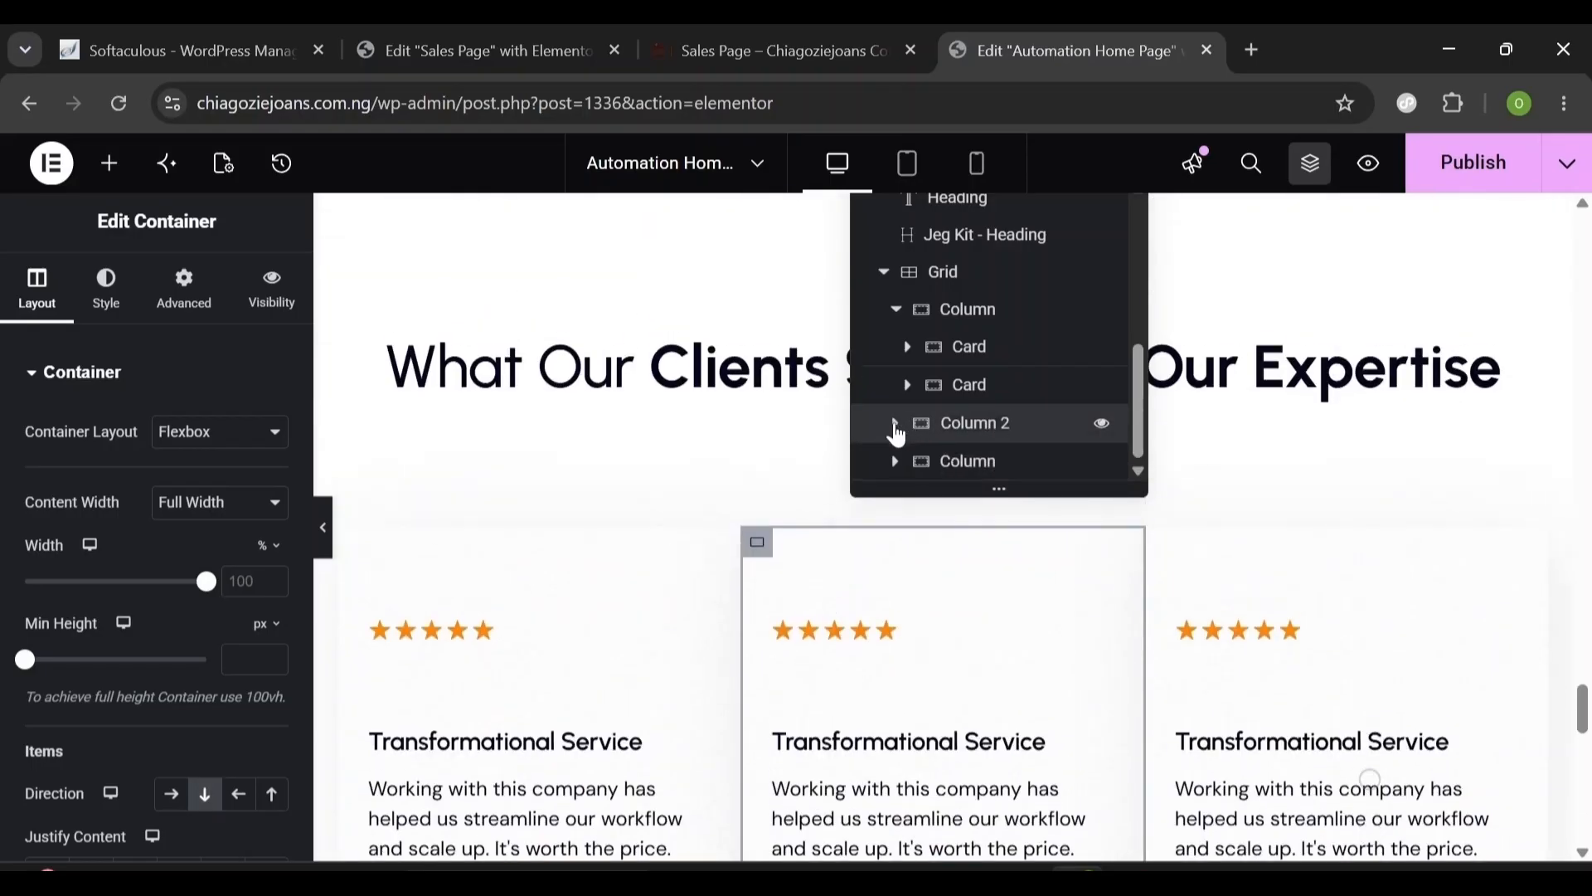
{"action": "left_click", "coordinate": [895, 425]}
{"action": "scroll", "coordinate": [1136, 435], "scroll_direction": "down", "scroll_amount": 1}
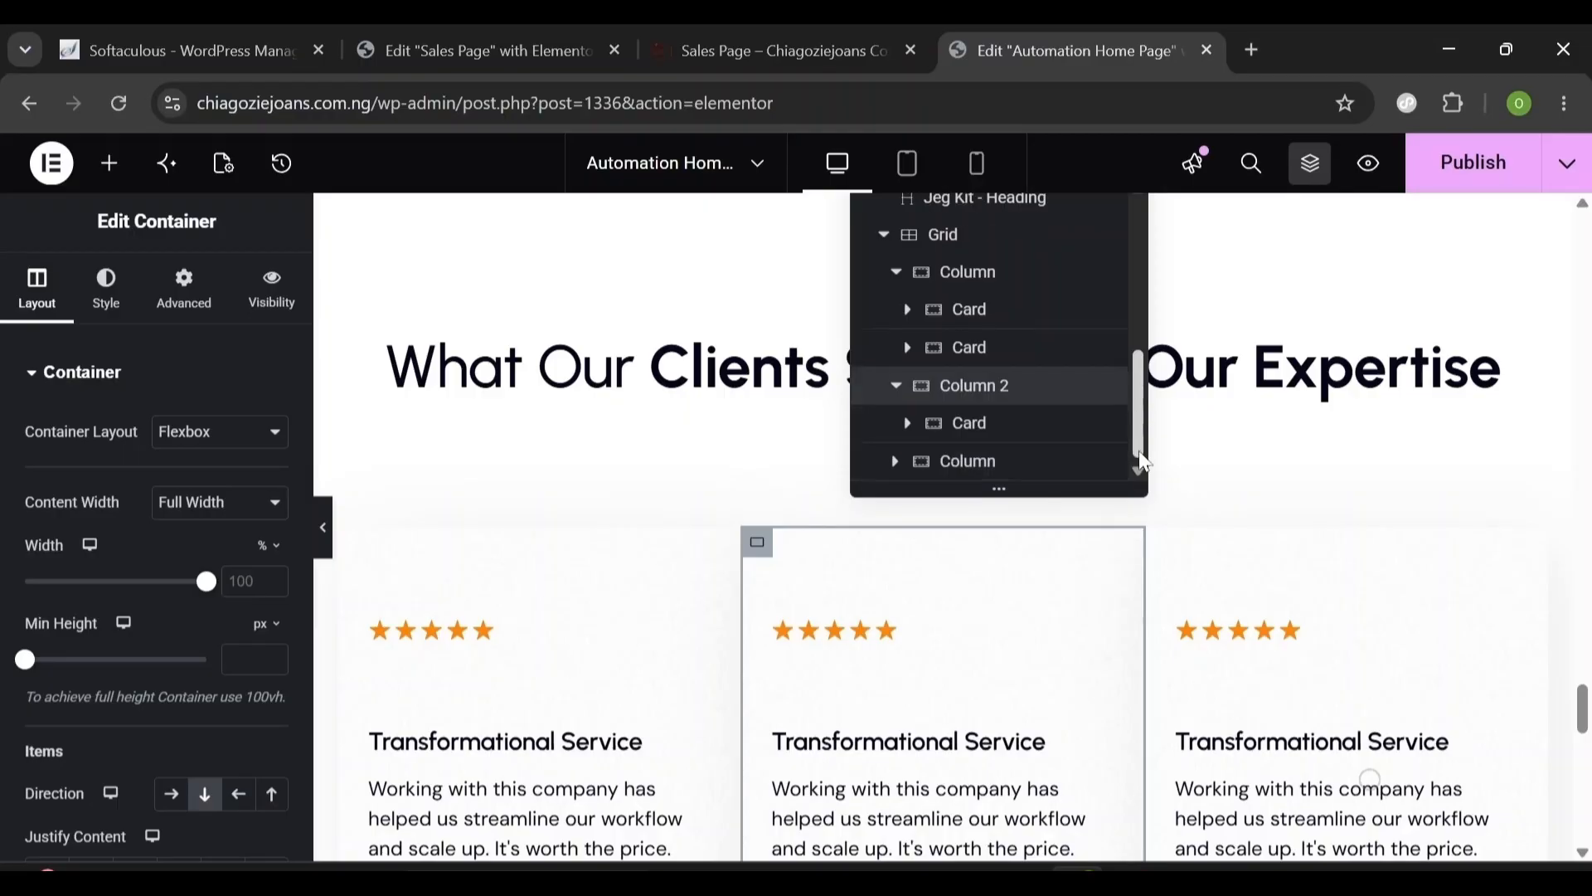
{"action": "right_click", "coordinate": [960, 431]}
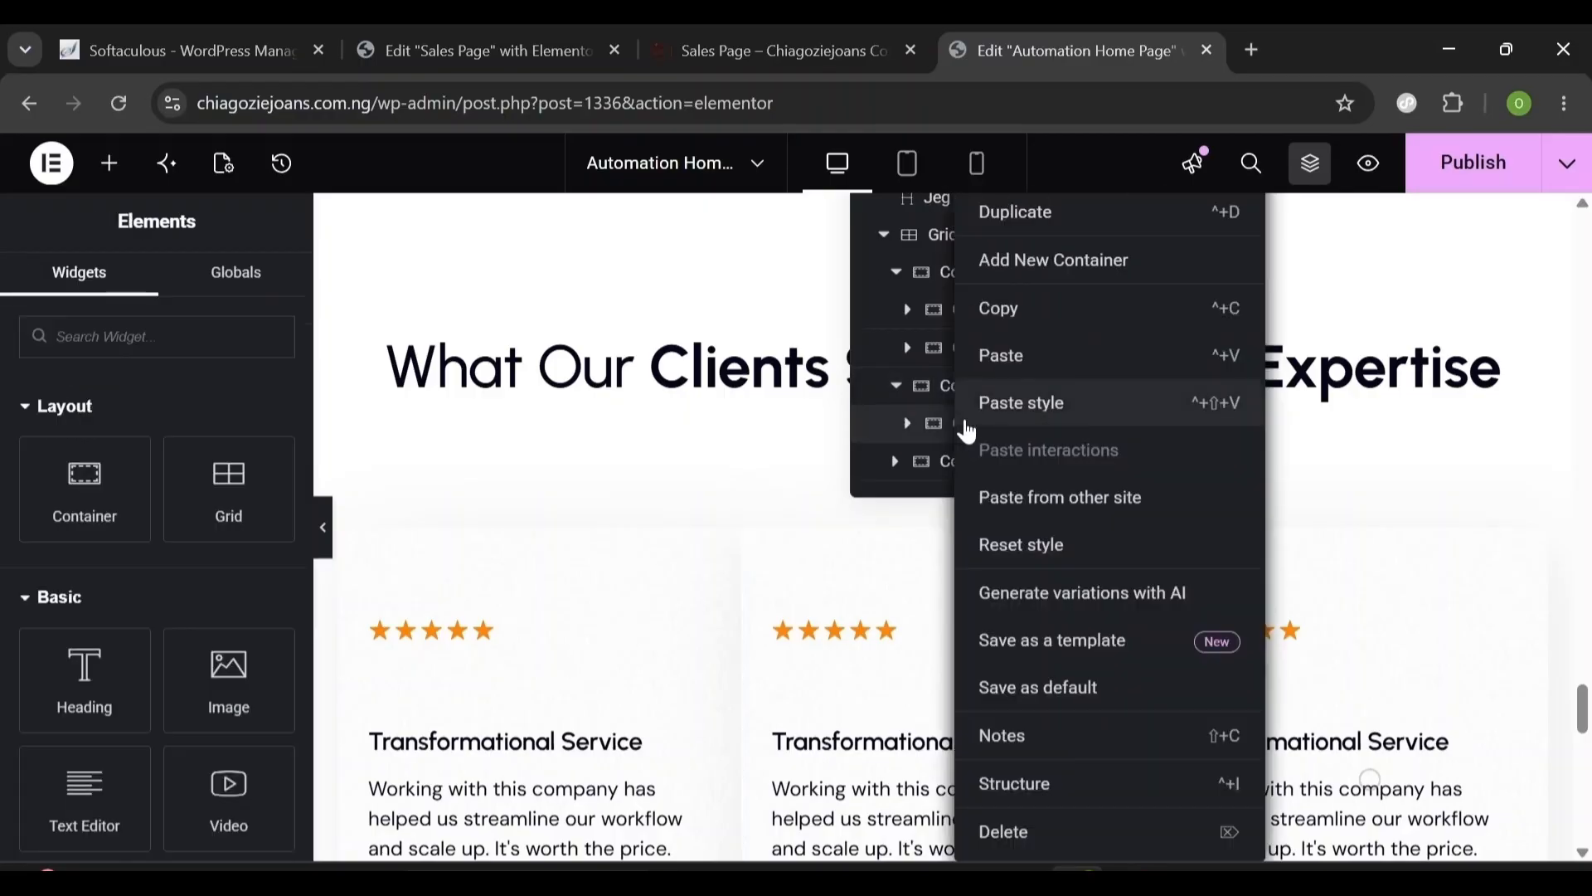
{"action": "left_click", "coordinate": [991, 209]}
- Check Column 3's two cards in the structure list, then select the testimonial grid
{"action": "left_click", "coordinate": [896, 478]}
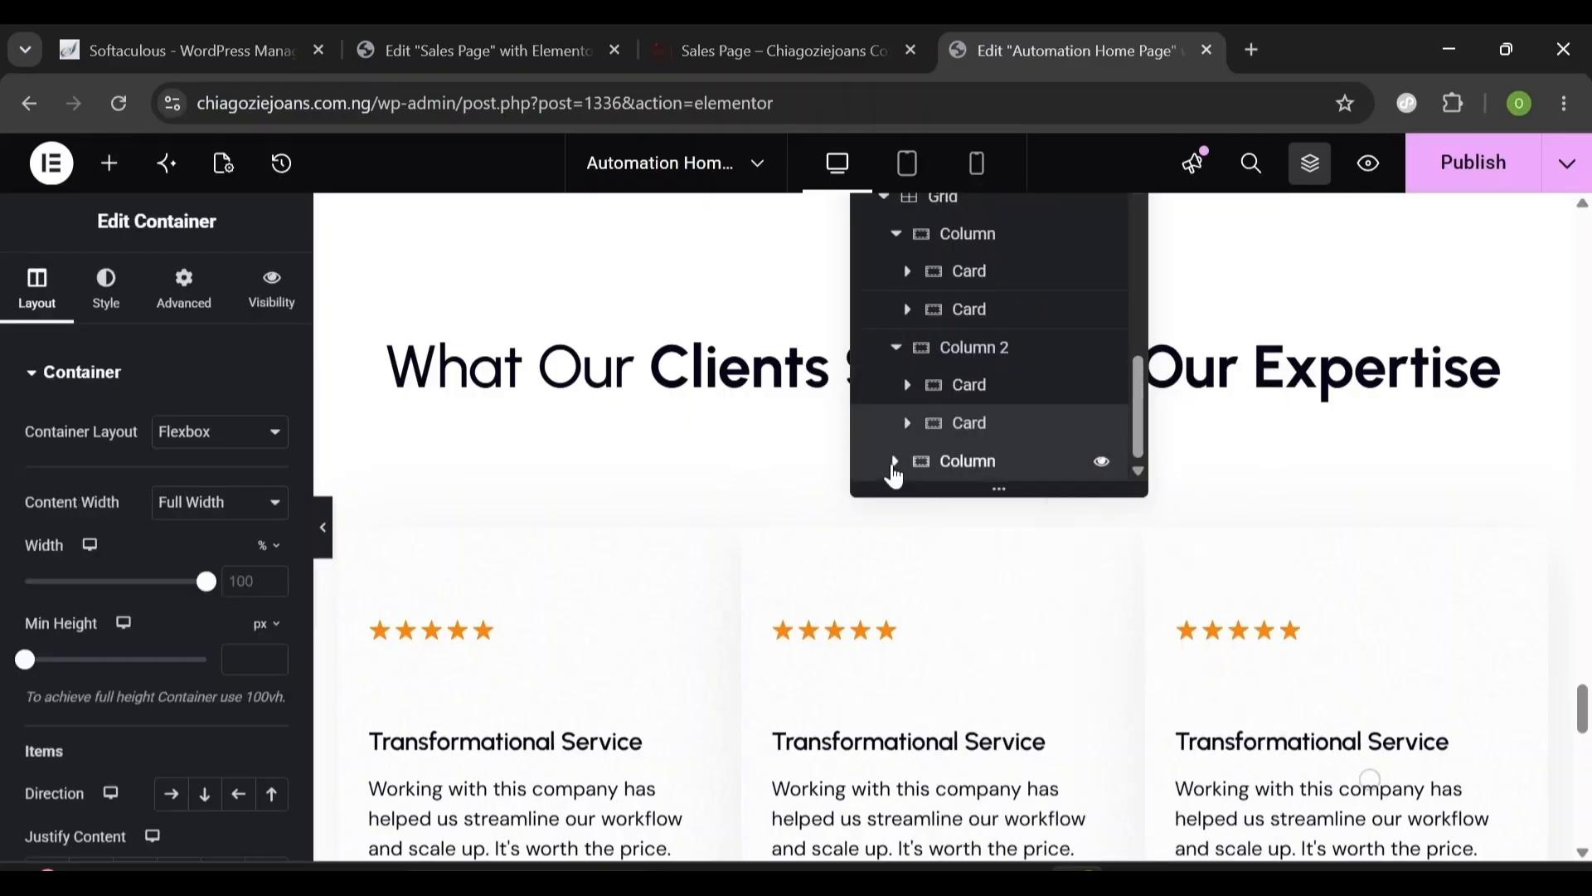
{"action": "scroll", "coordinate": [1012, 427], "scroll_direction": "down", "scroll_amount": 1}
{"action": "left_click", "coordinate": [981, 426]}
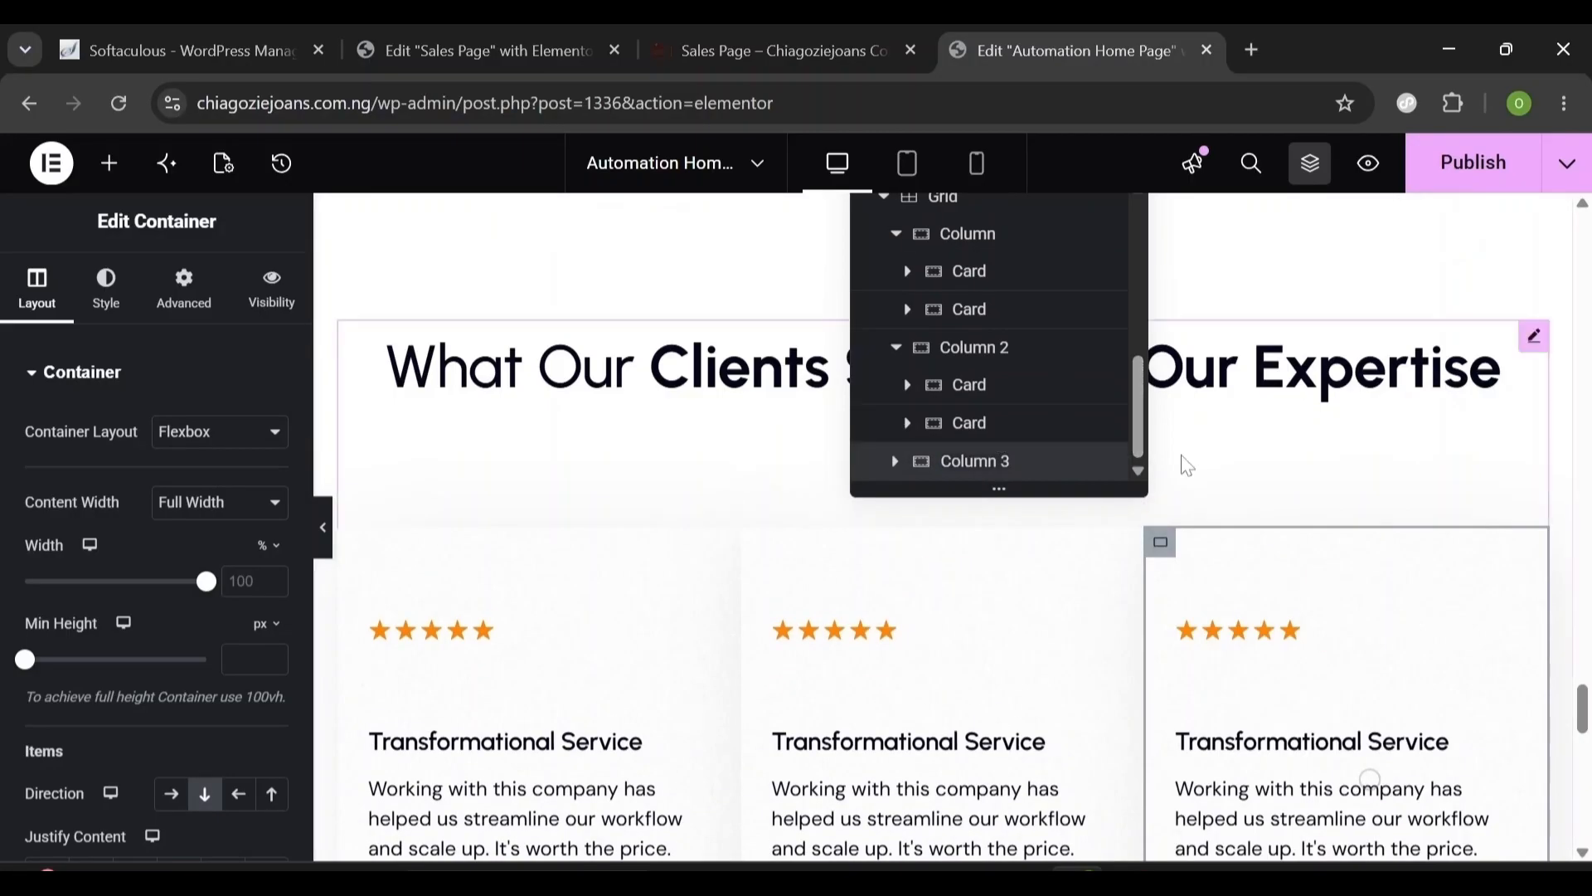
{"action": "left_click", "coordinate": [1135, 452]}
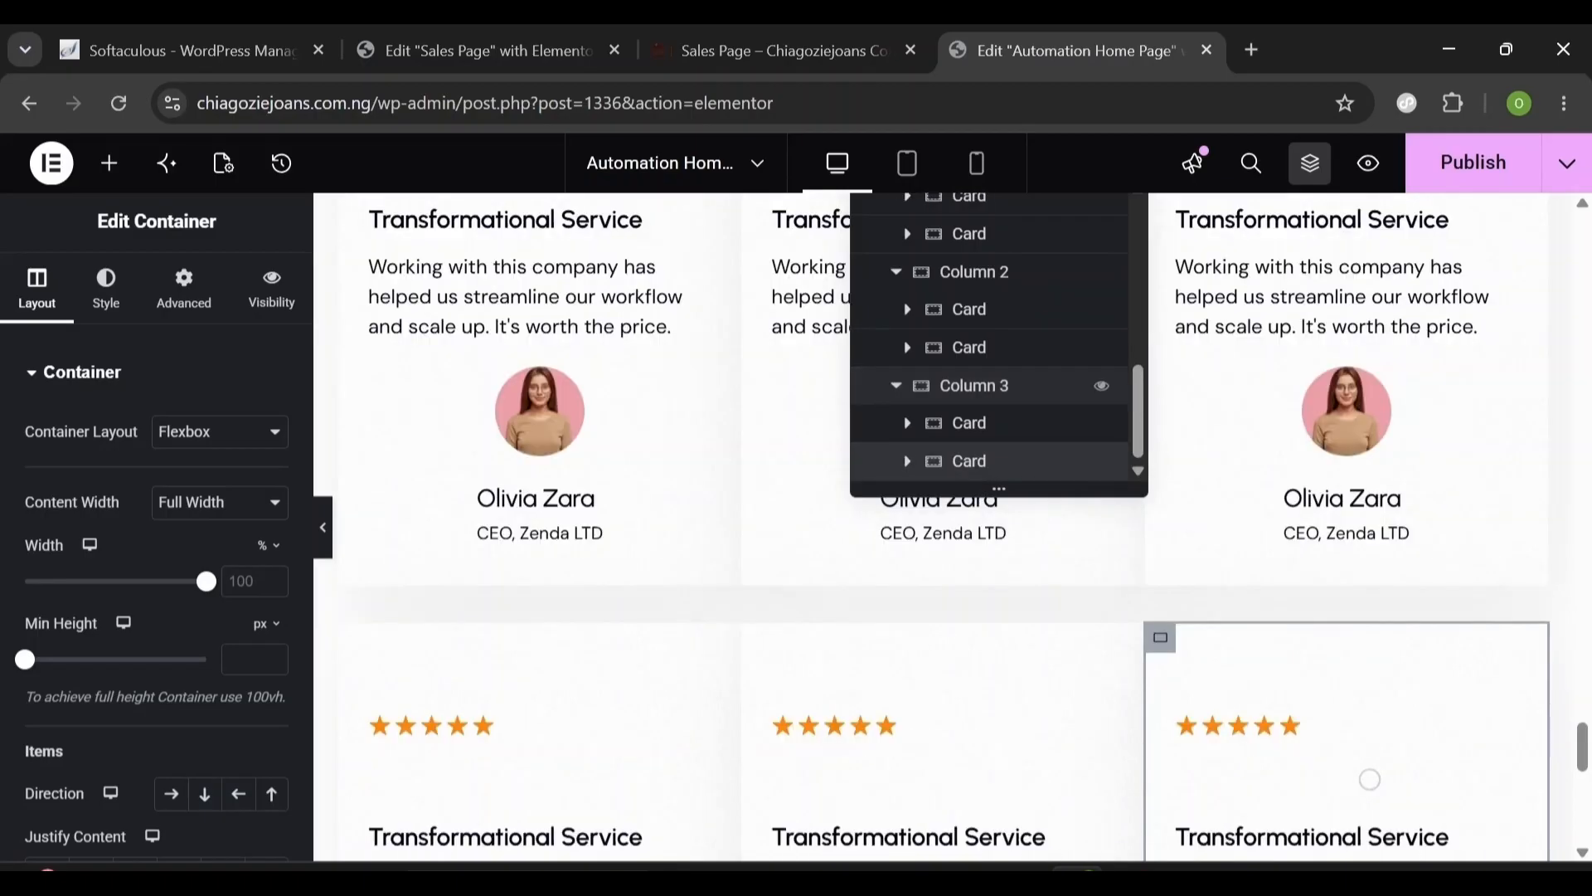
{"action": "scroll", "coordinate": [912, 415], "scroll_direction": "up", "scroll_amount": 4}
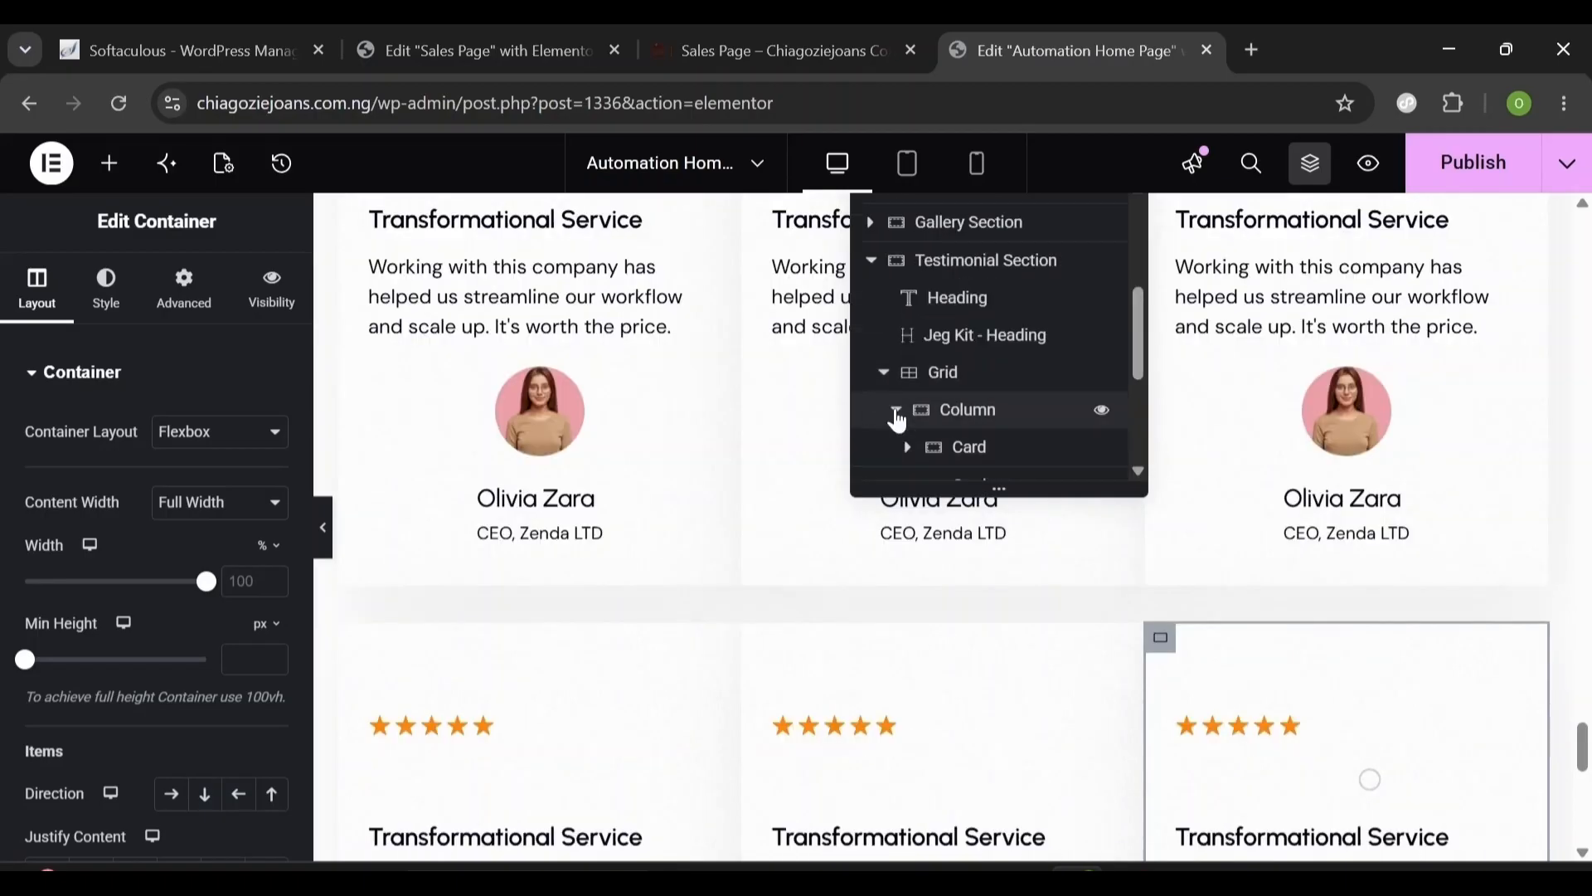
{"action": "left_click", "coordinate": [894, 409]}
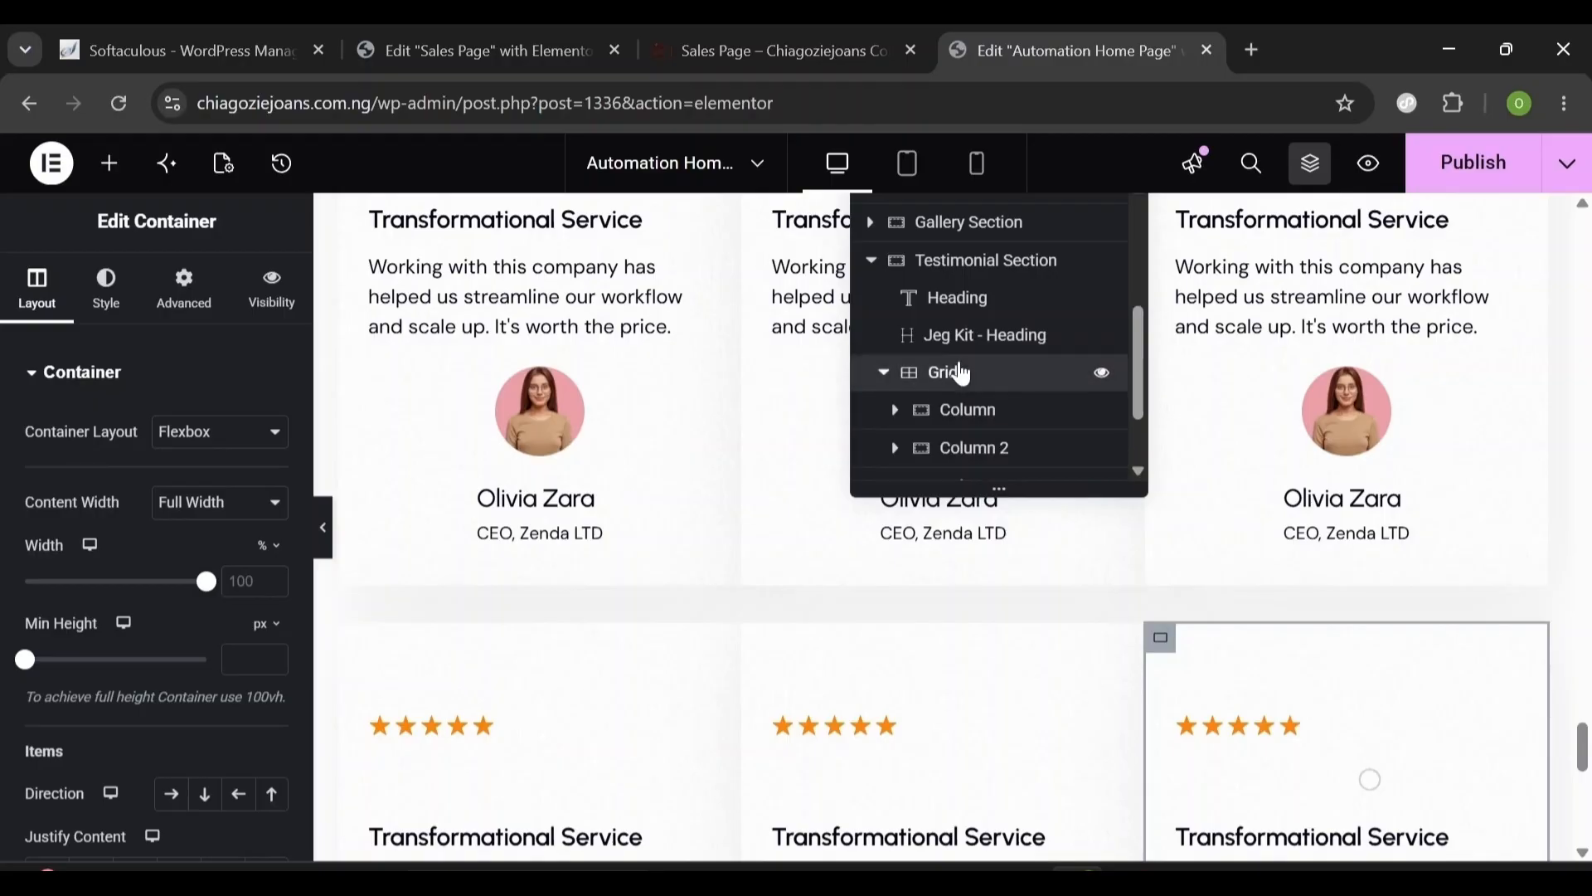
{"action": "left_click", "coordinate": [952, 373]}
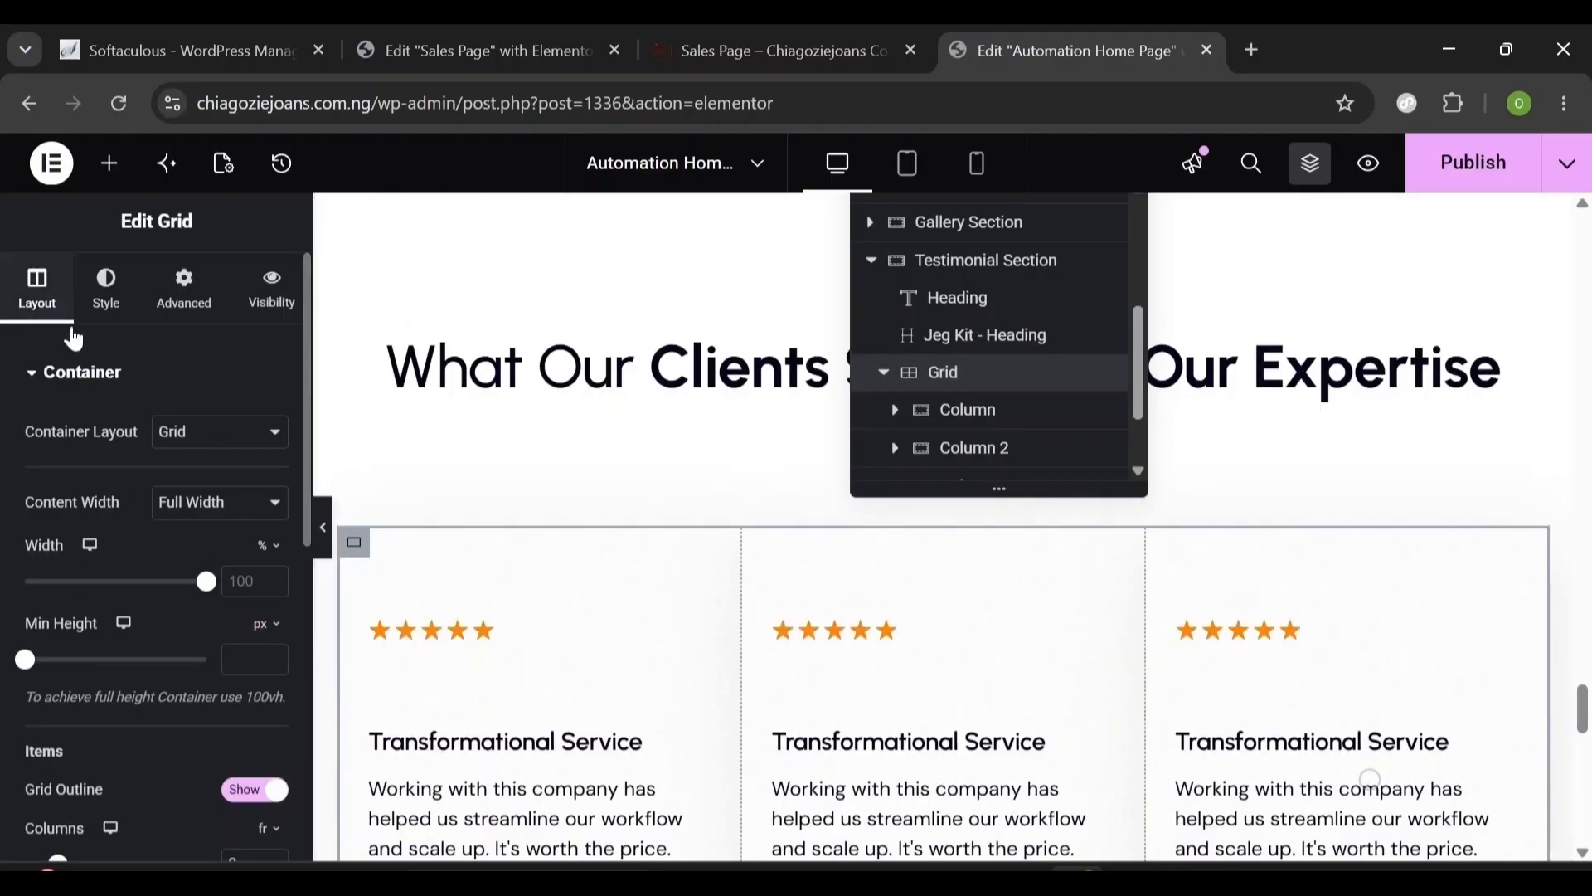
- Set the grid's column and row gaps to 30 px and close the structure navigator
{"action": "left_click", "coordinate": [303, 664]}
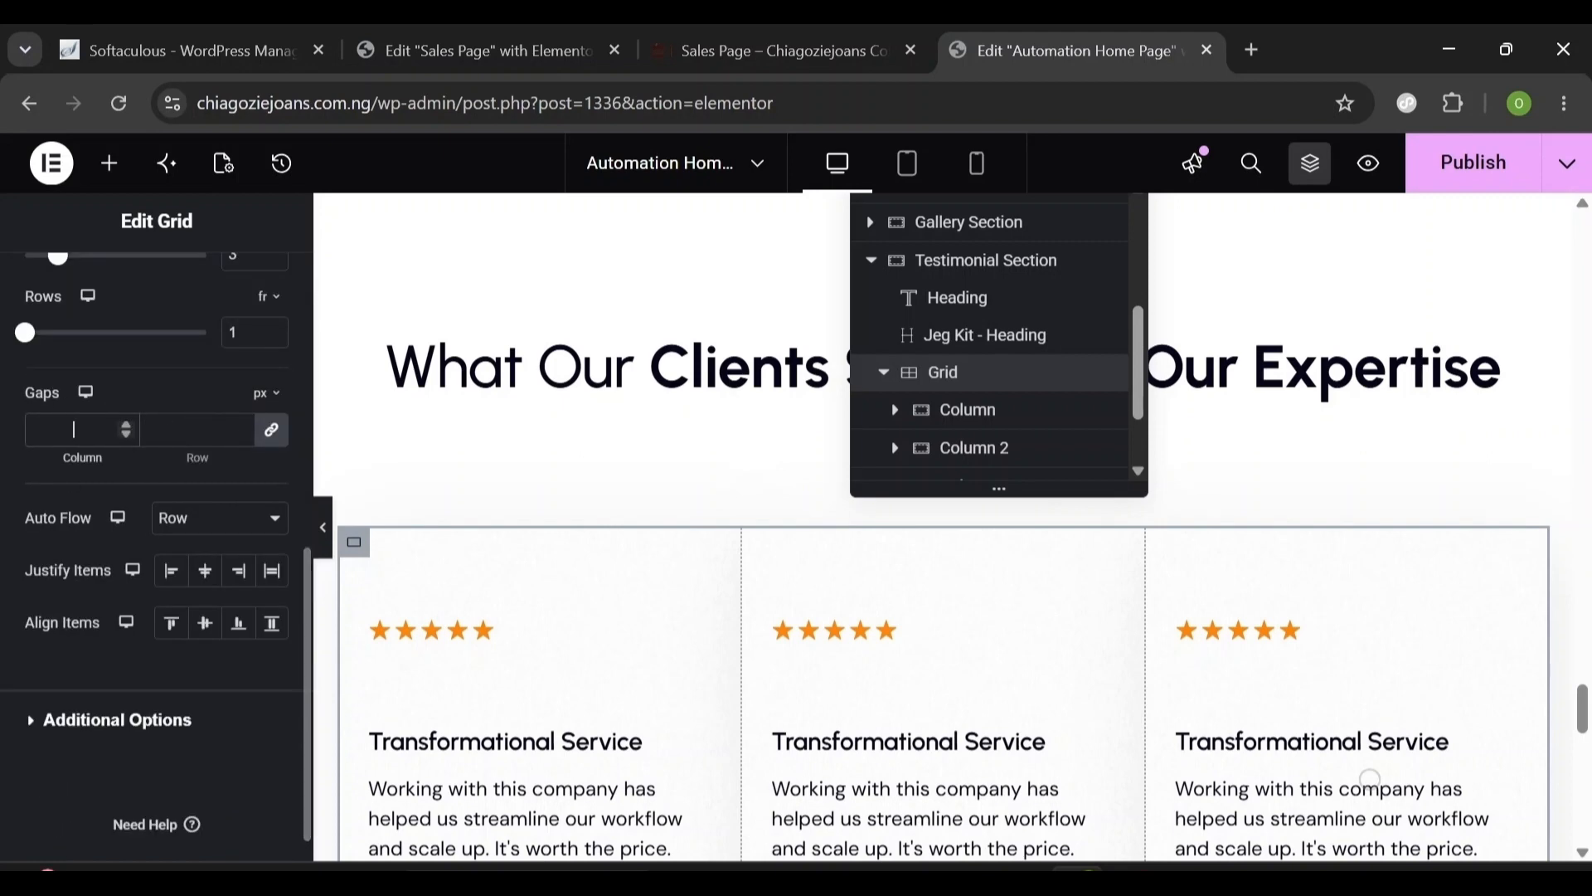
{"action": "type", "text": "30"}
{"action": "scroll", "coordinate": [753, 564], "scroll_direction": "down", "scroll_amount": 4}
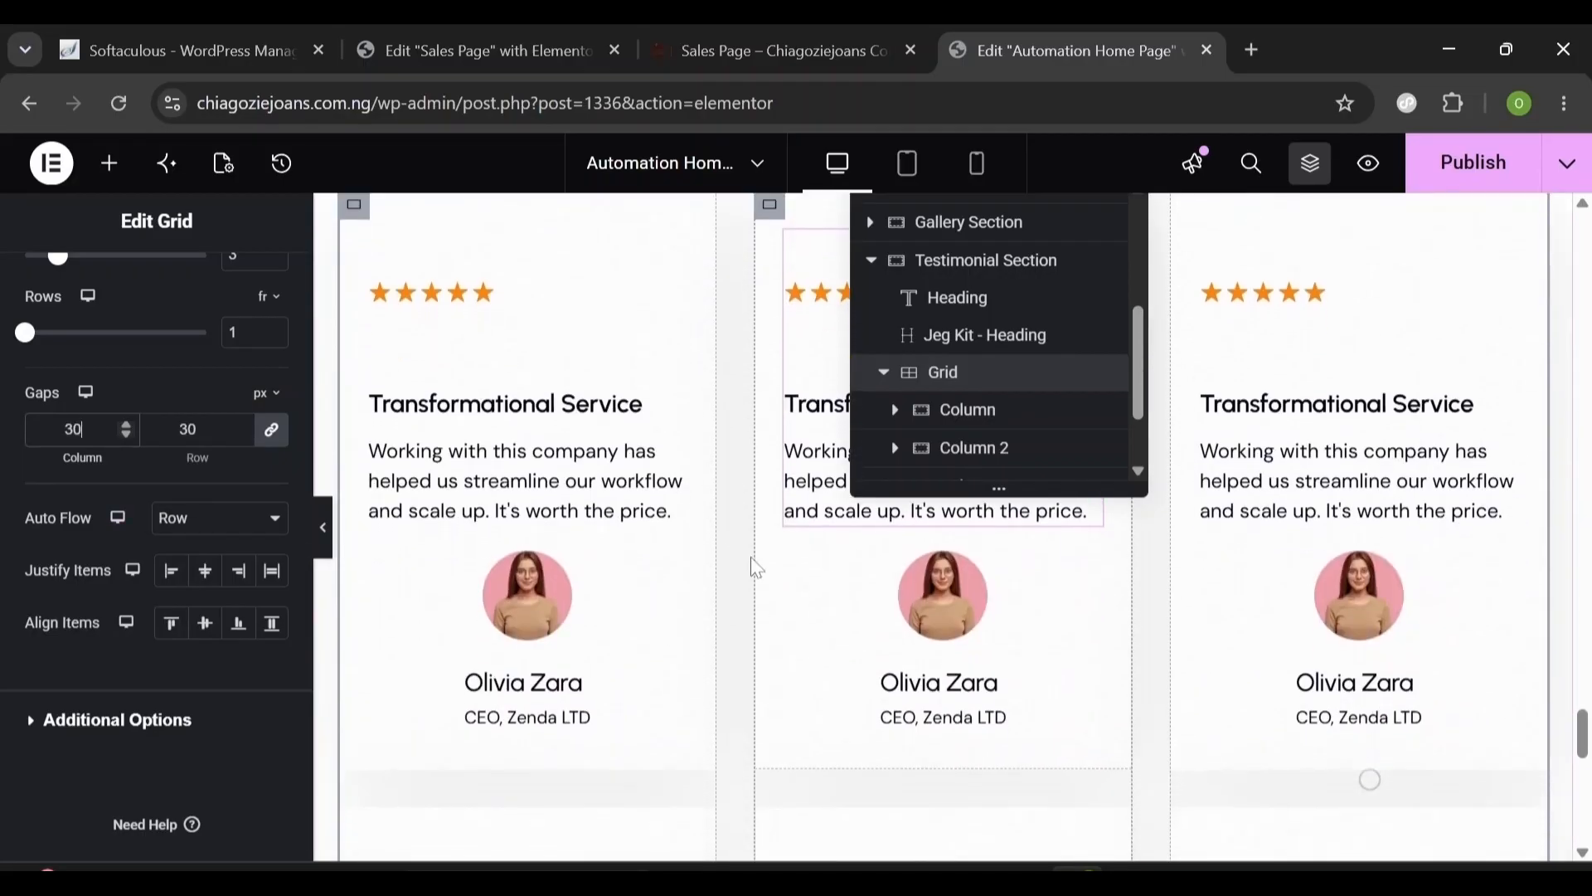
{"action": "left_click", "coordinate": [1310, 163]}
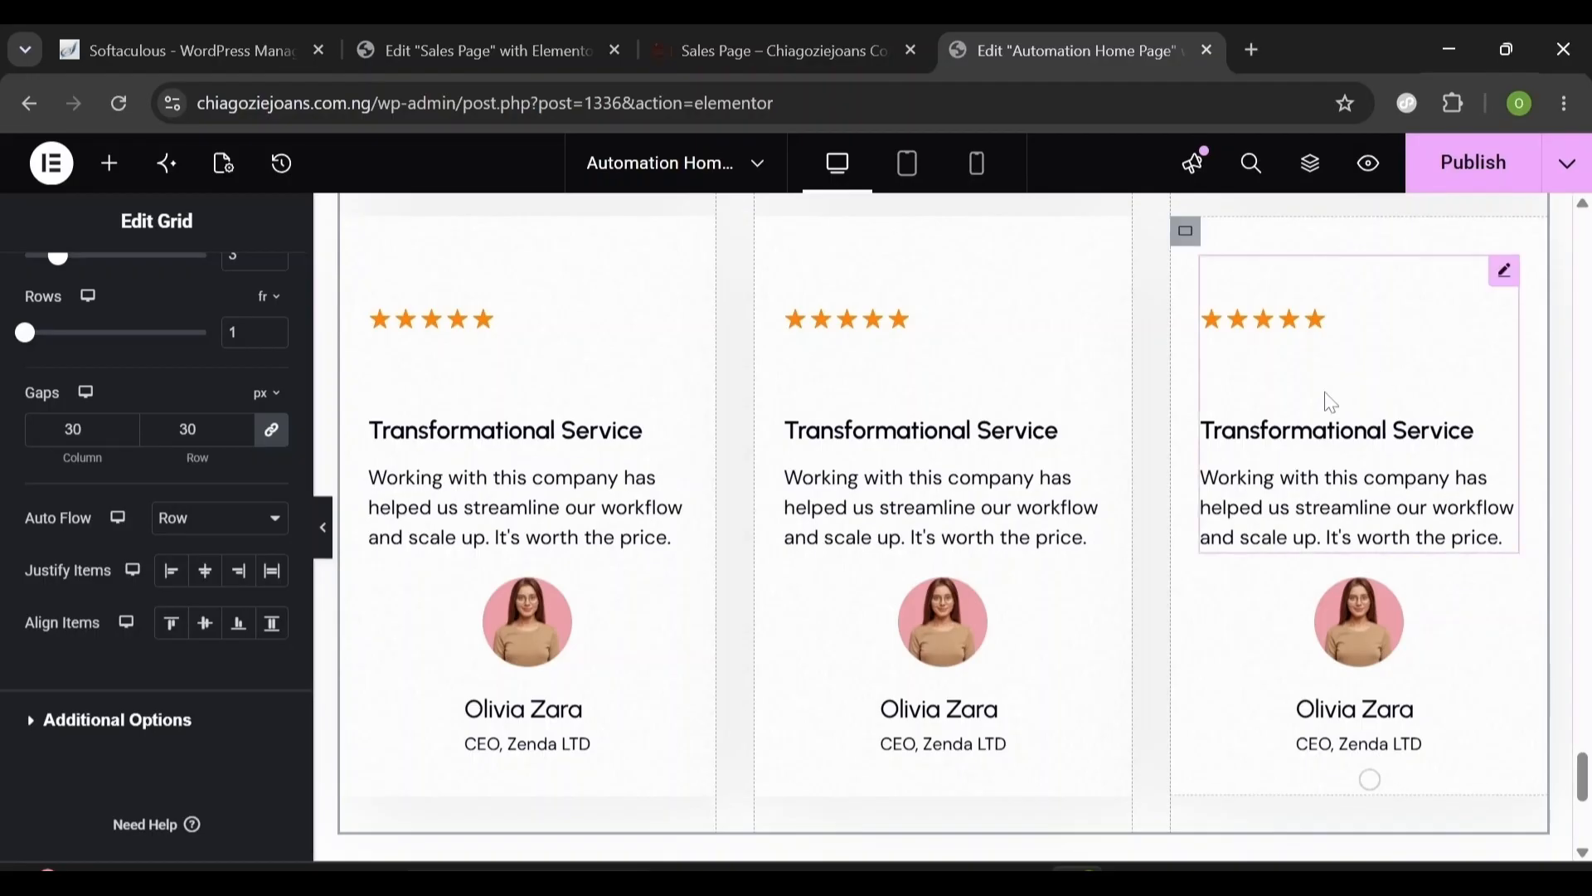
{"action": "scroll", "coordinate": [1308, 437], "scroll_direction": "up", "scroll_amount": 6}
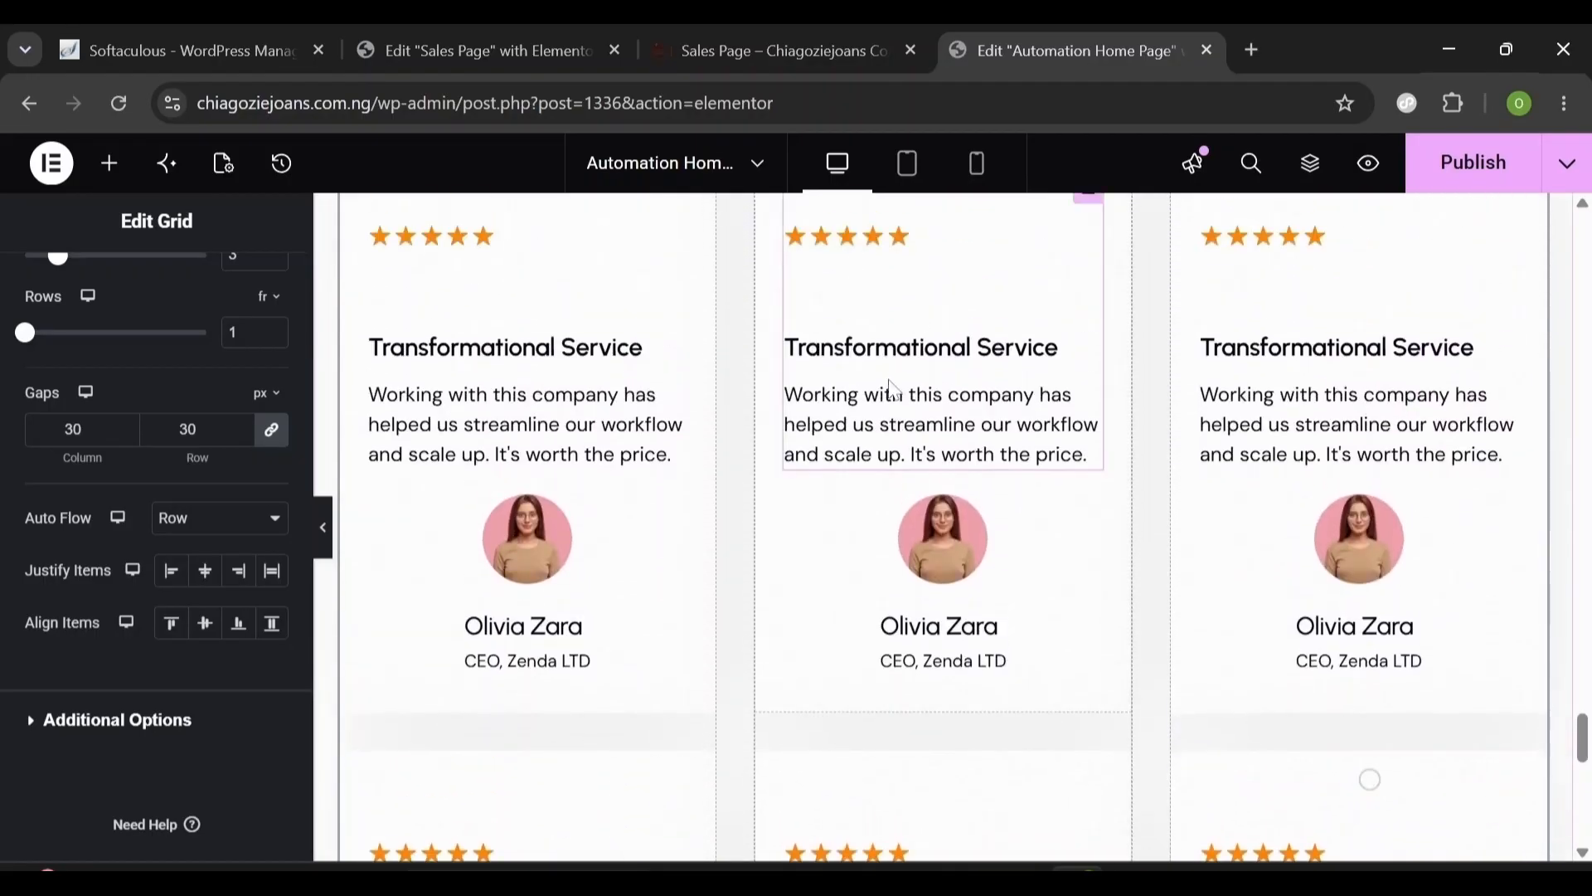
{"action": "left_click", "coordinate": [890, 390]}
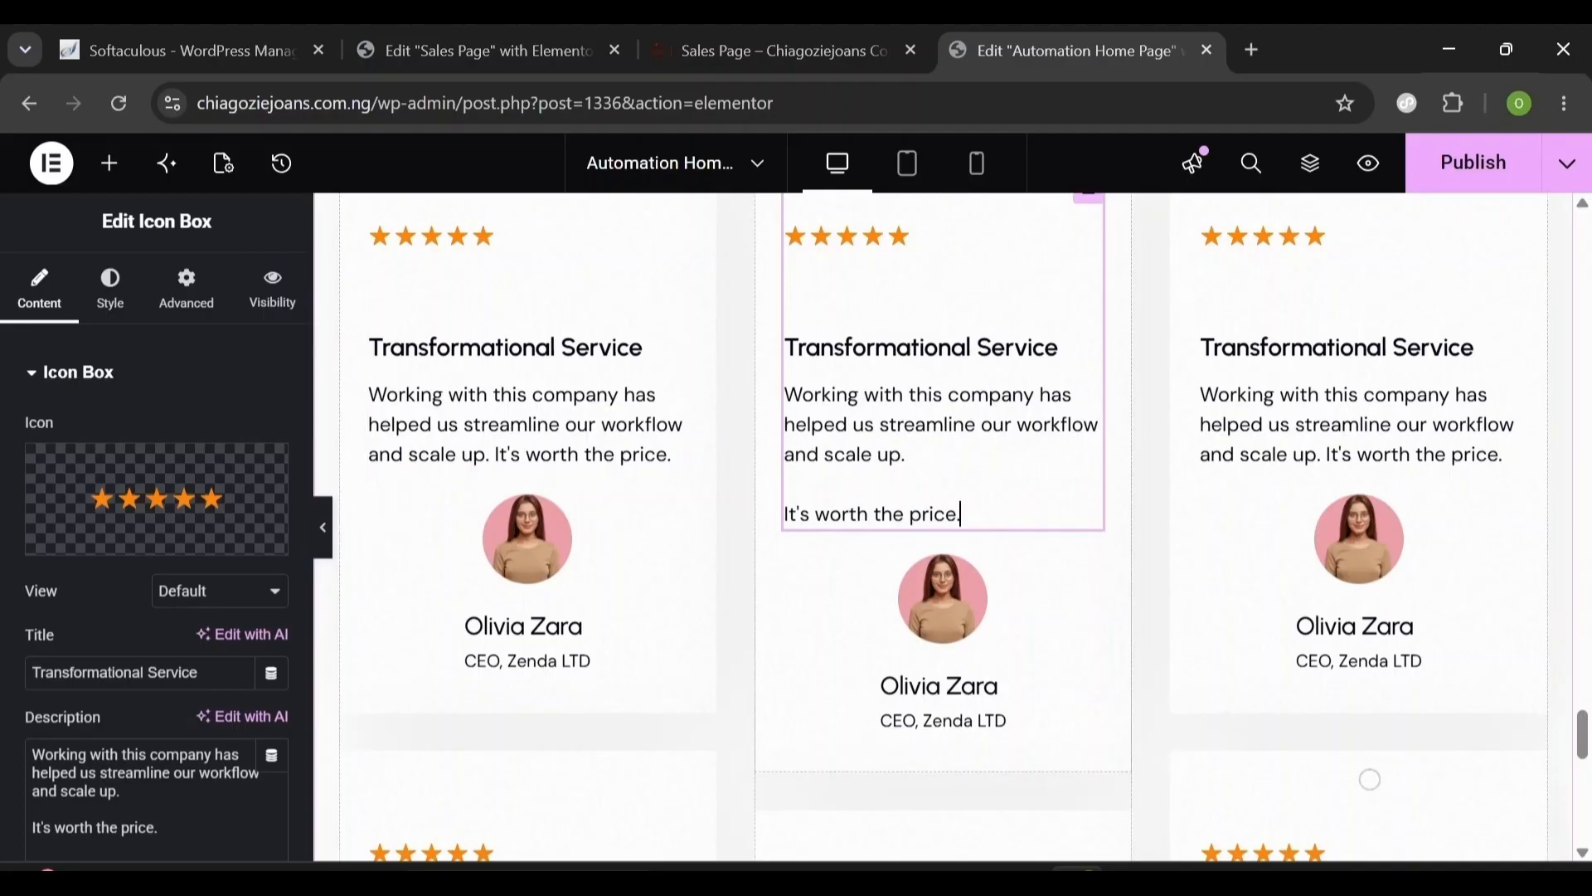
- Retitle the middle testimonial 'Innovative Services' and rewrite its review text
{"action": "left_click", "coordinate": [472, 29]}
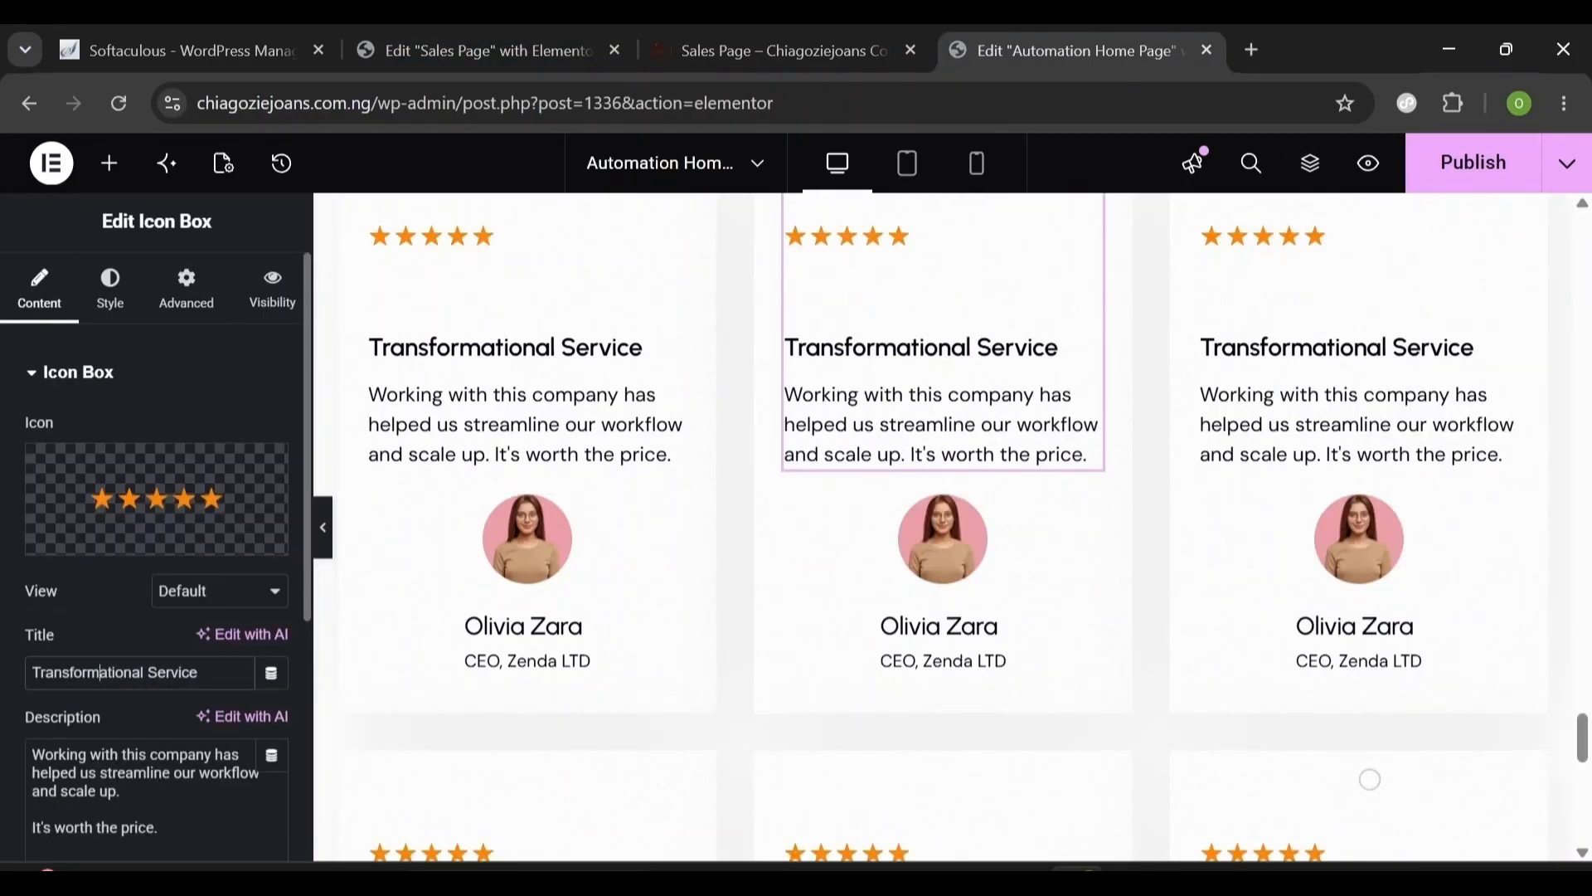
{"action": "triple_click", "coordinate": [100, 672]}
{"action": "type", "text": "Innovative Services"}
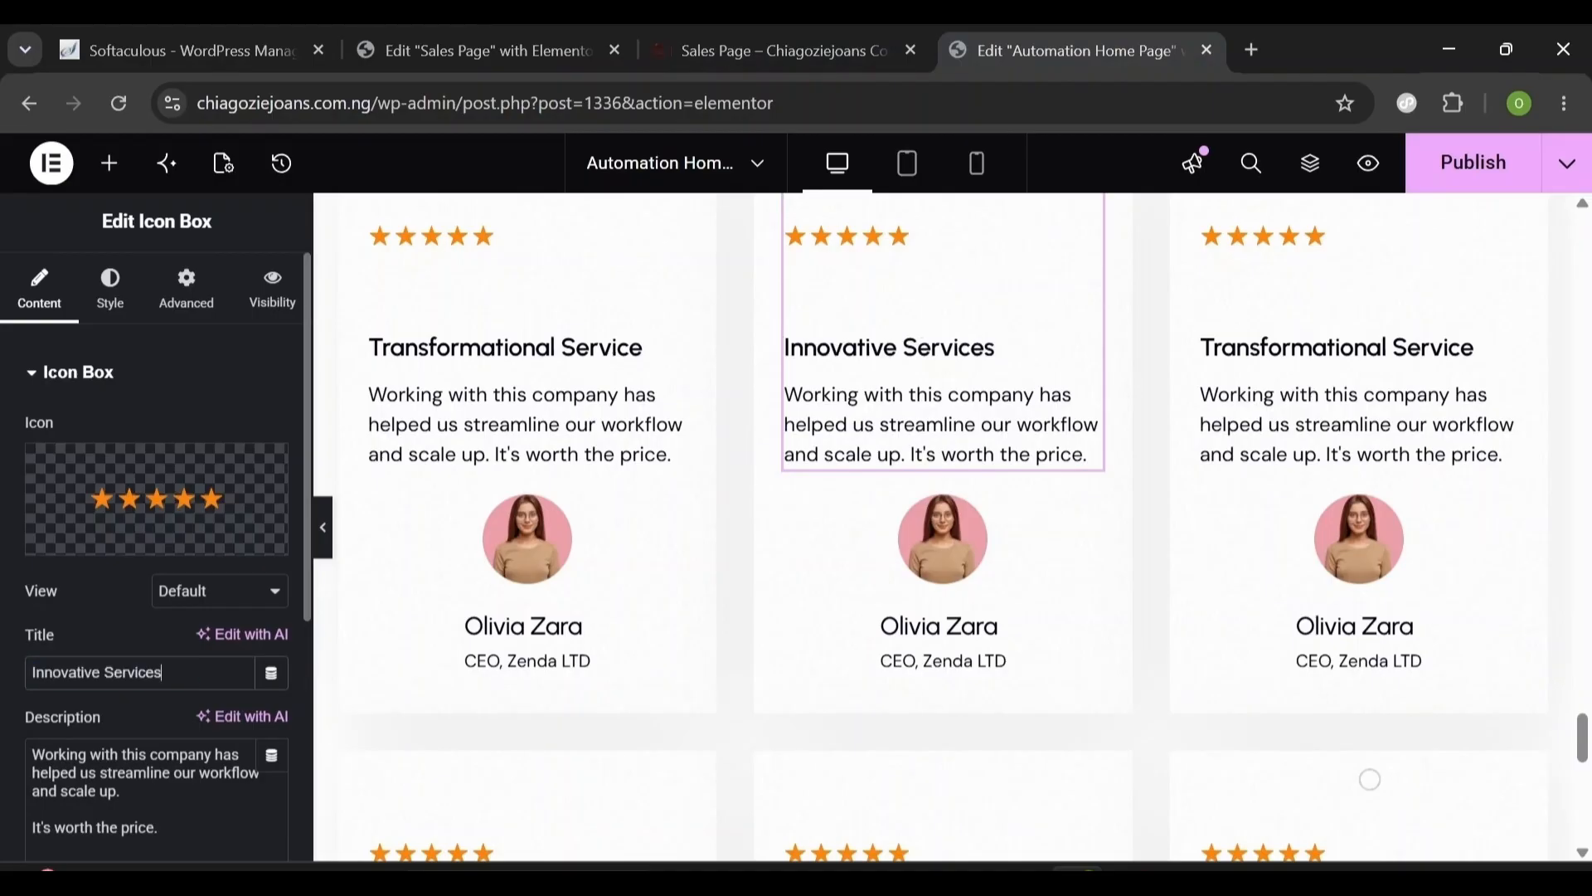
{"action": "double_click", "coordinate": [139, 828]}
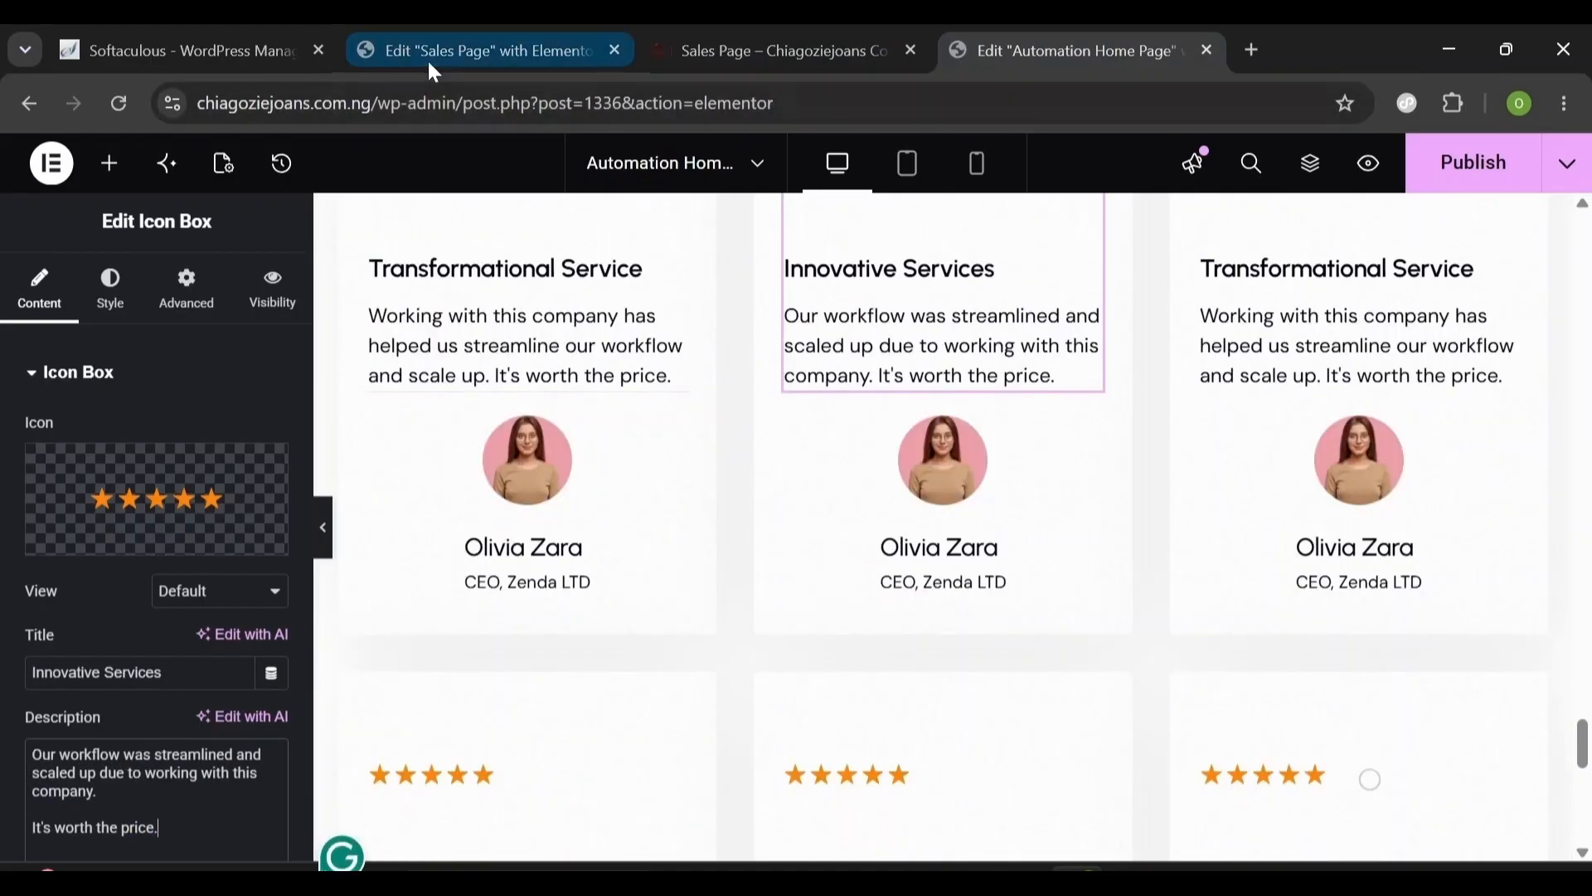
- Replace the middle card's author photo with the Ellipse-46-5 portrait
{"action": "left_click", "coordinate": [962, 489]}
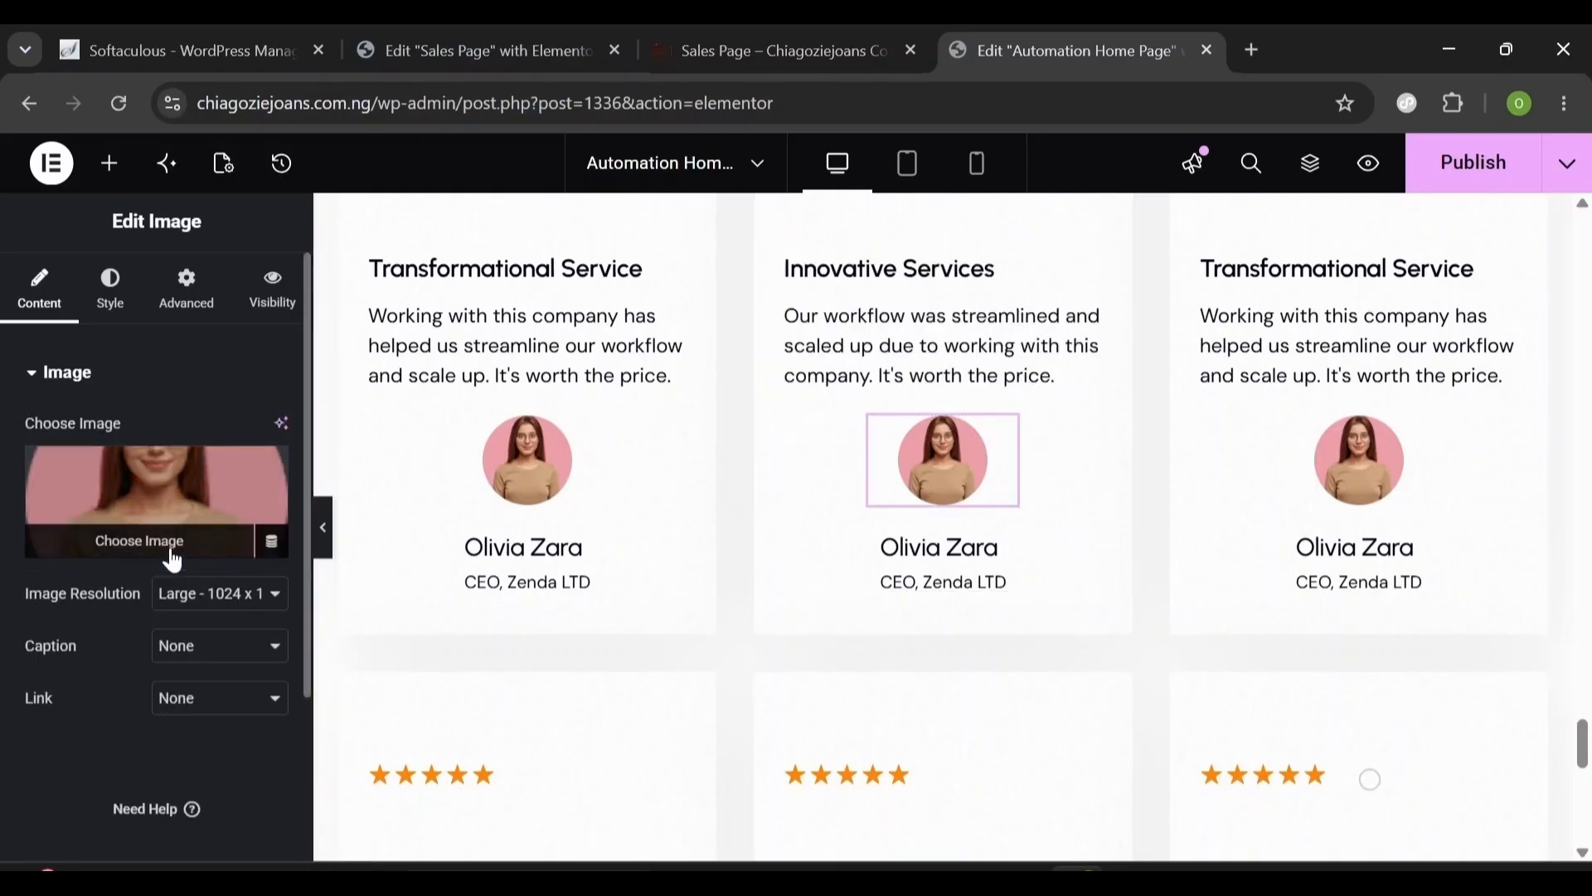
{"action": "left_click", "coordinate": [173, 554]}
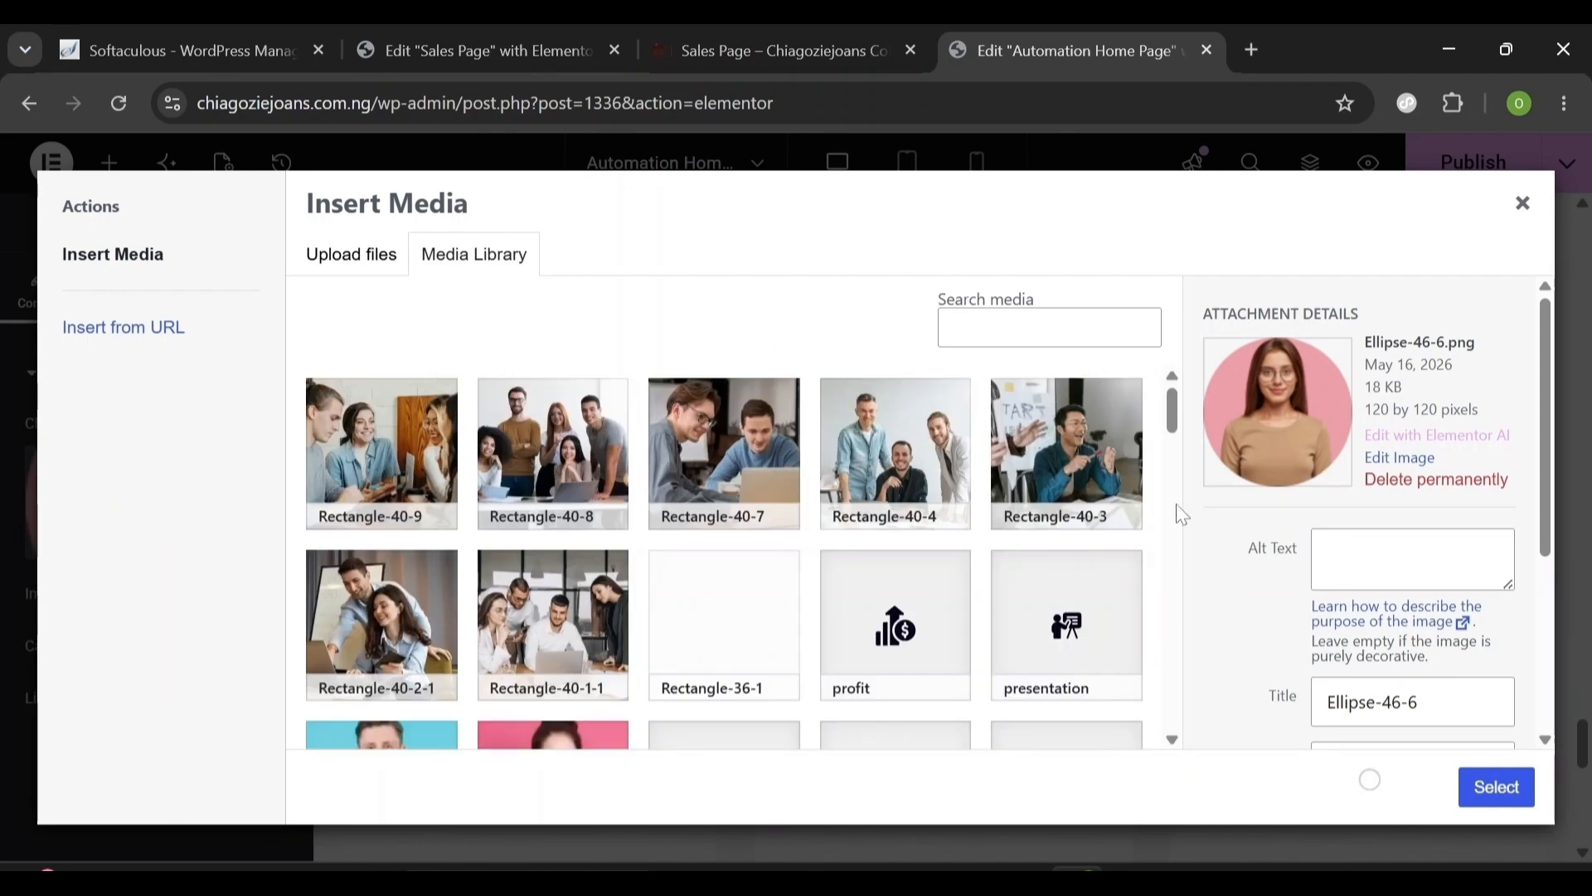
{"action": "scroll", "coordinate": [1175, 510], "scroll_direction": "down", "scroll_amount": 10}
{"action": "left_click", "coordinate": [879, 498]}
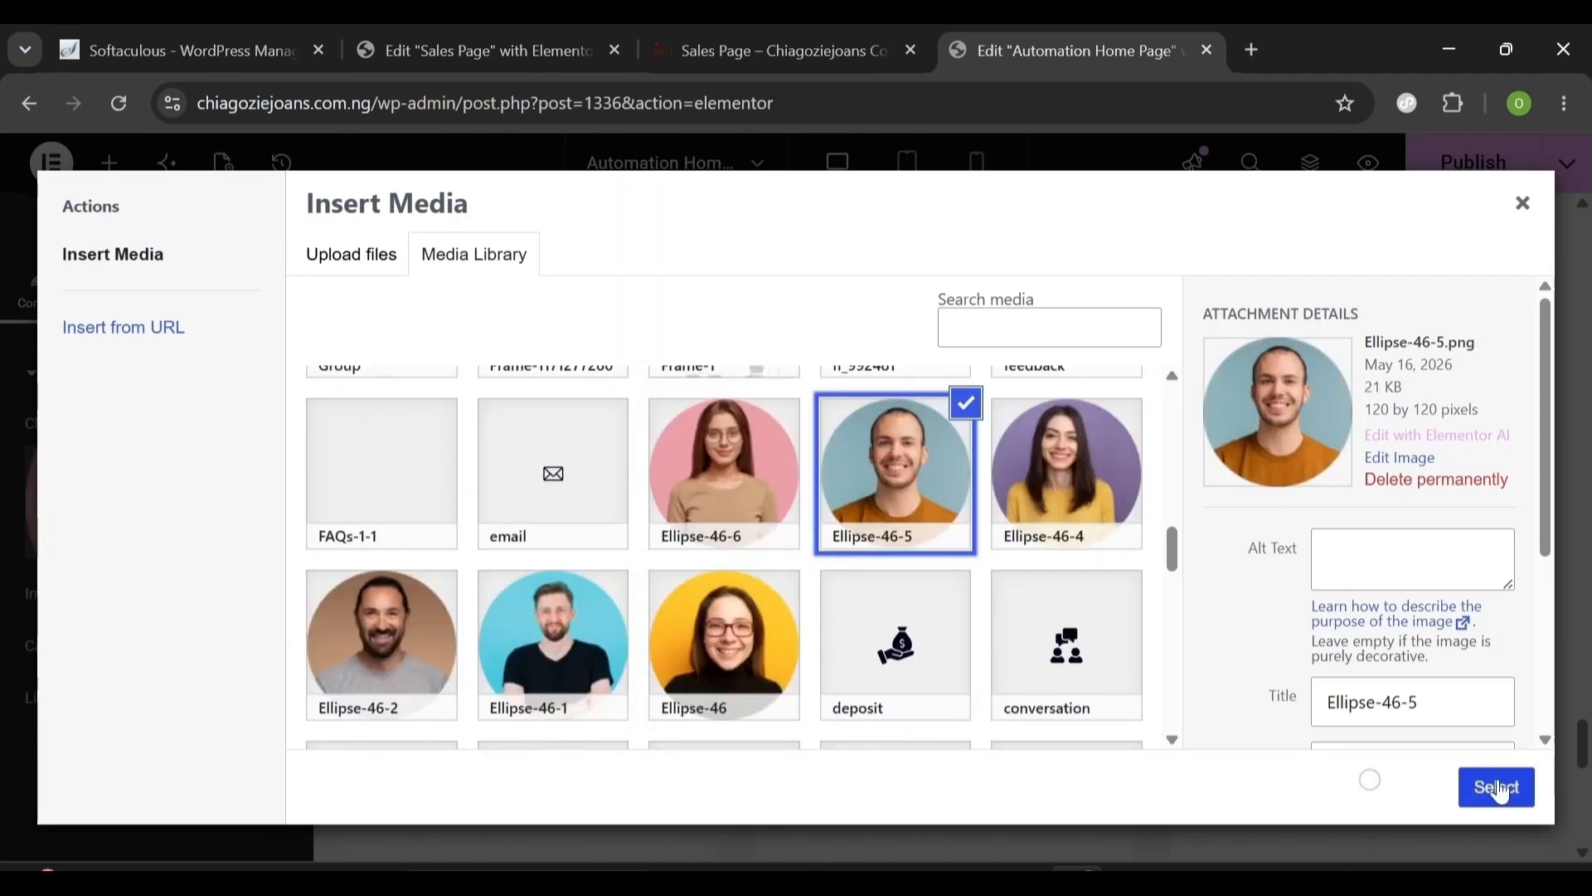
{"action": "left_click", "coordinate": [1497, 788]}
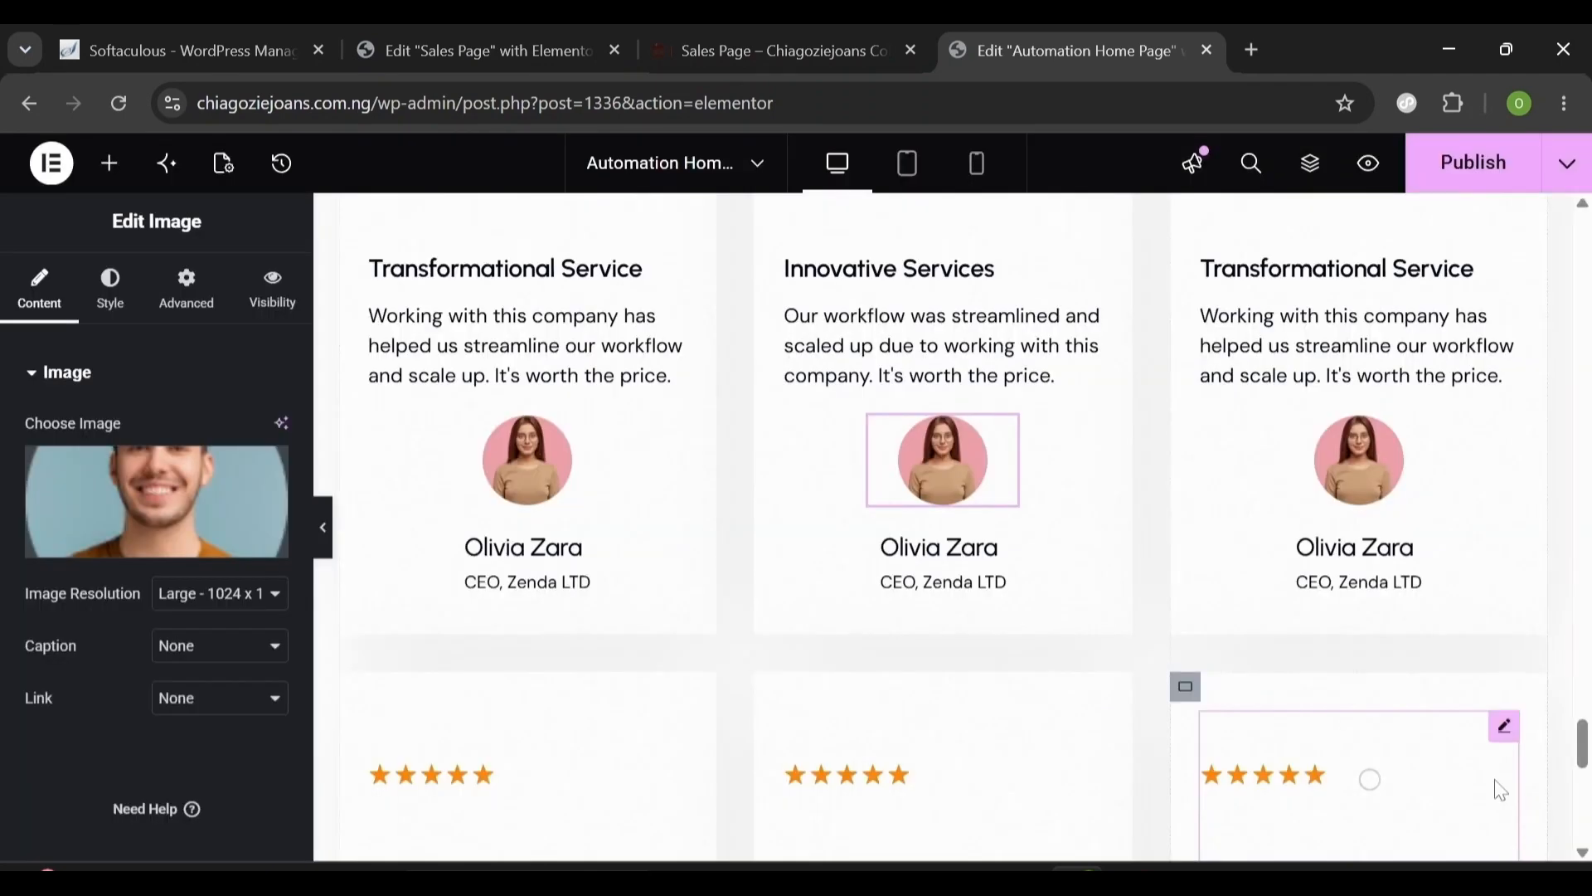
- Change the author line to 'Founder, Nexa LTD' and publish the page
{"action": "left_click", "coordinate": [926, 547]}
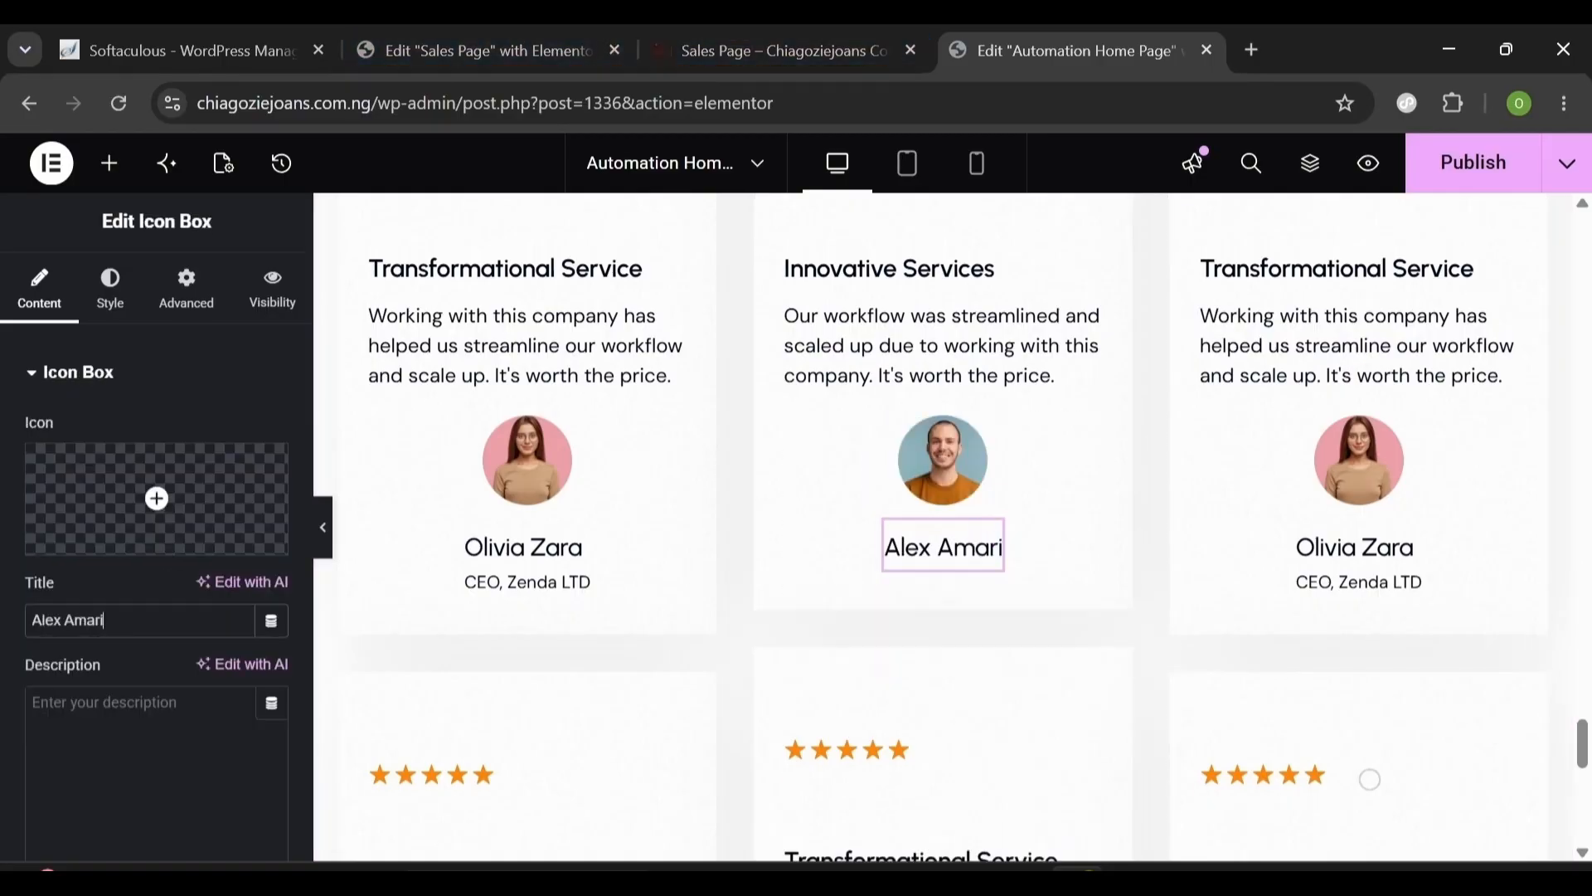
{"action": "type", "text": "Founder, Nexa LTD"}
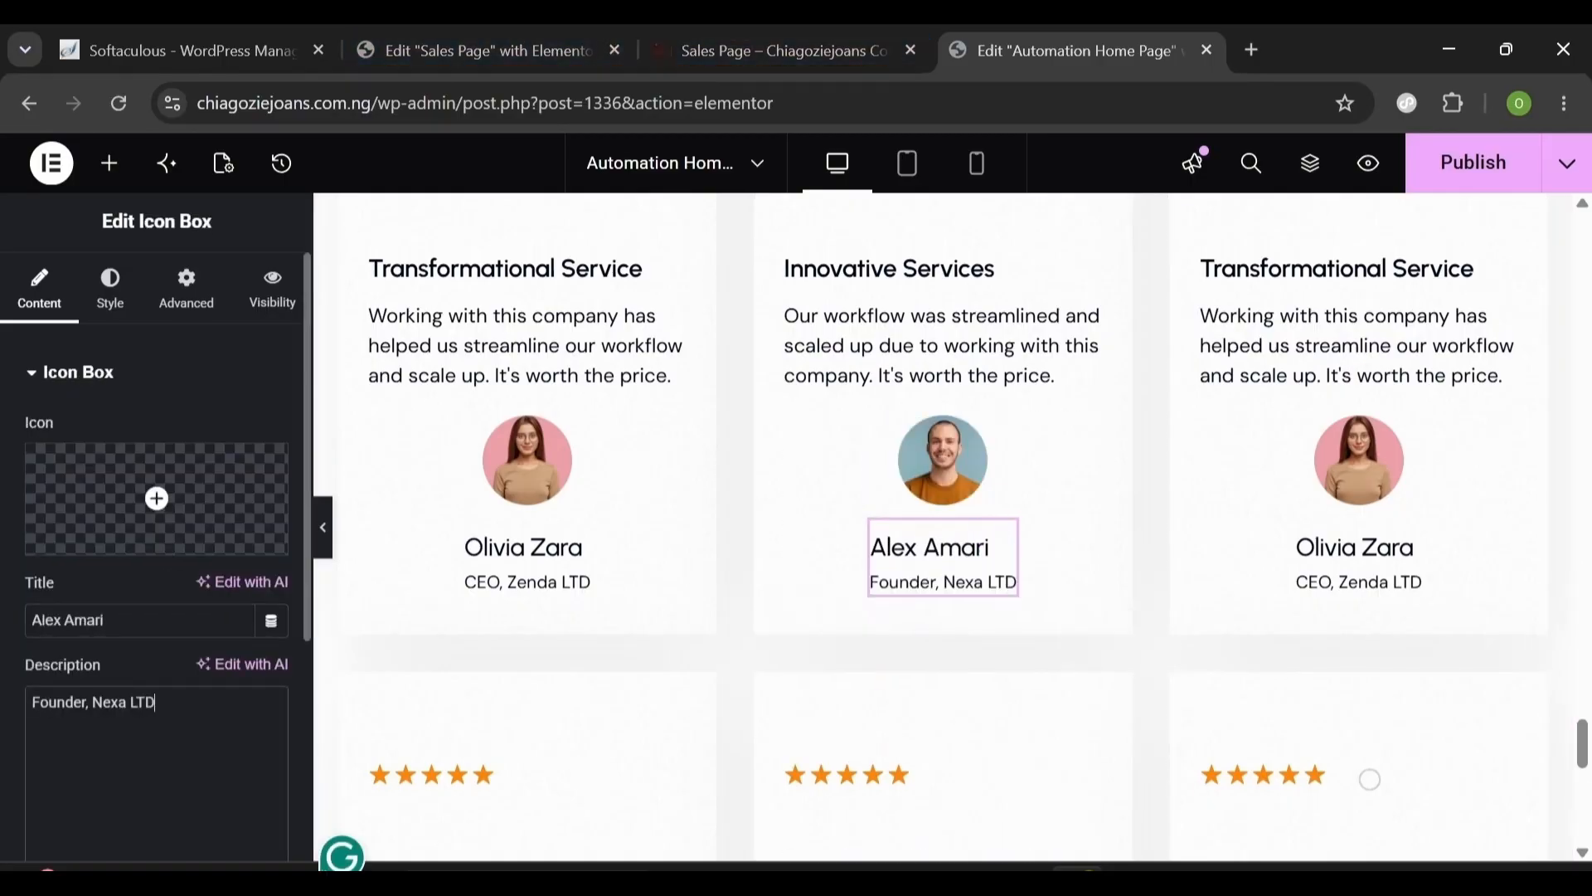
{"action": "scroll", "coordinate": [1576, 752], "scroll_direction": "up", "scroll_amount": 3}
{"action": "left_click_drag", "start_coordinate": [1574, 762], "coordinate": [1574, 760]}
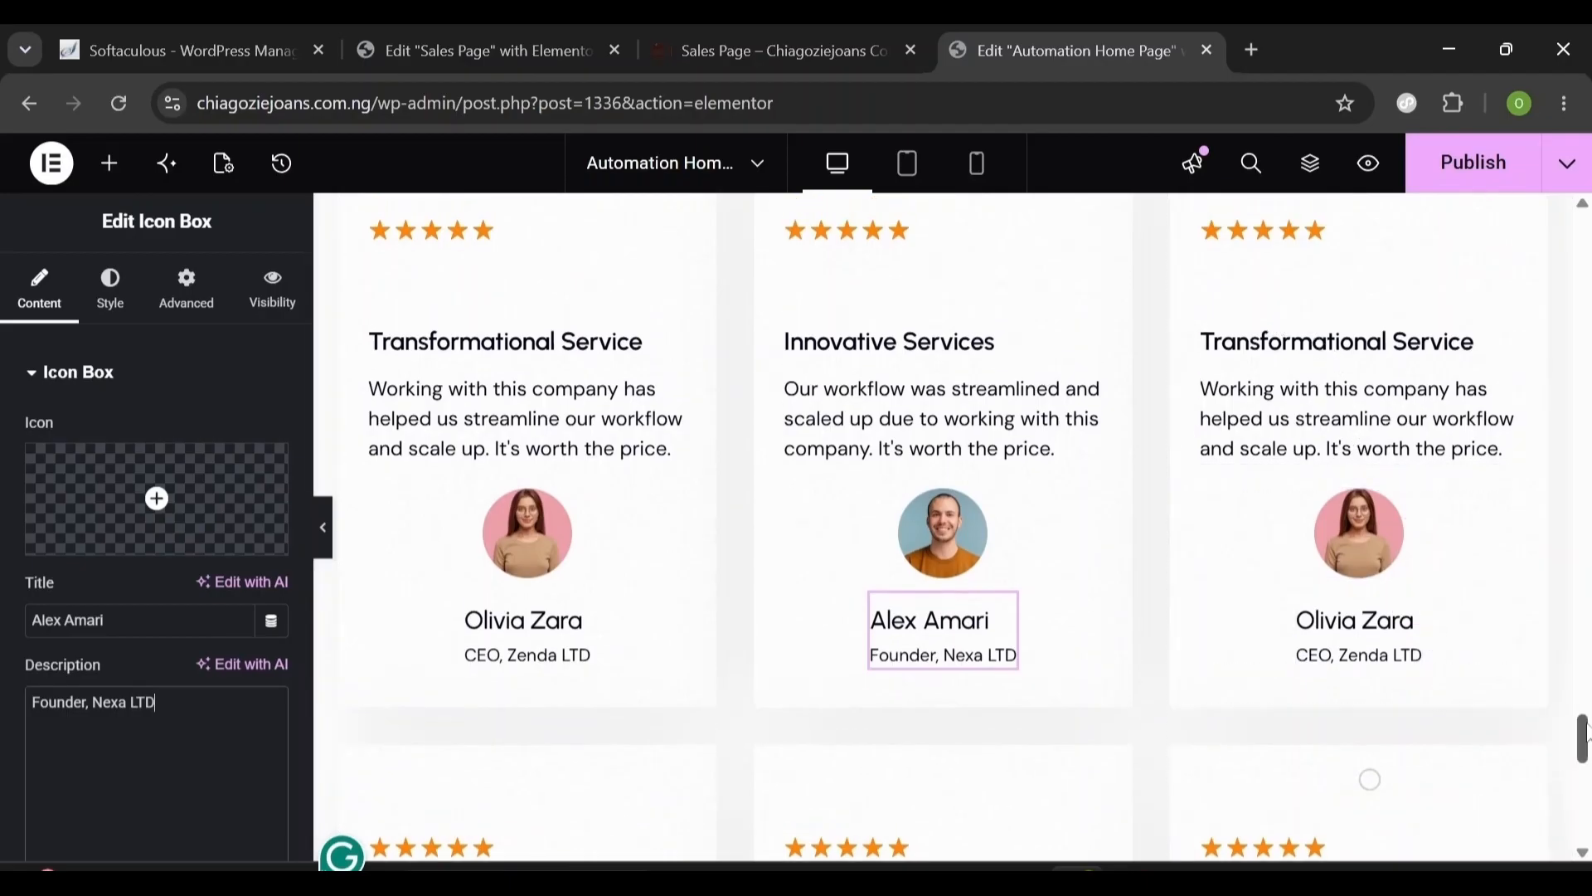
{"action": "left_click", "coordinate": [1476, 169]}
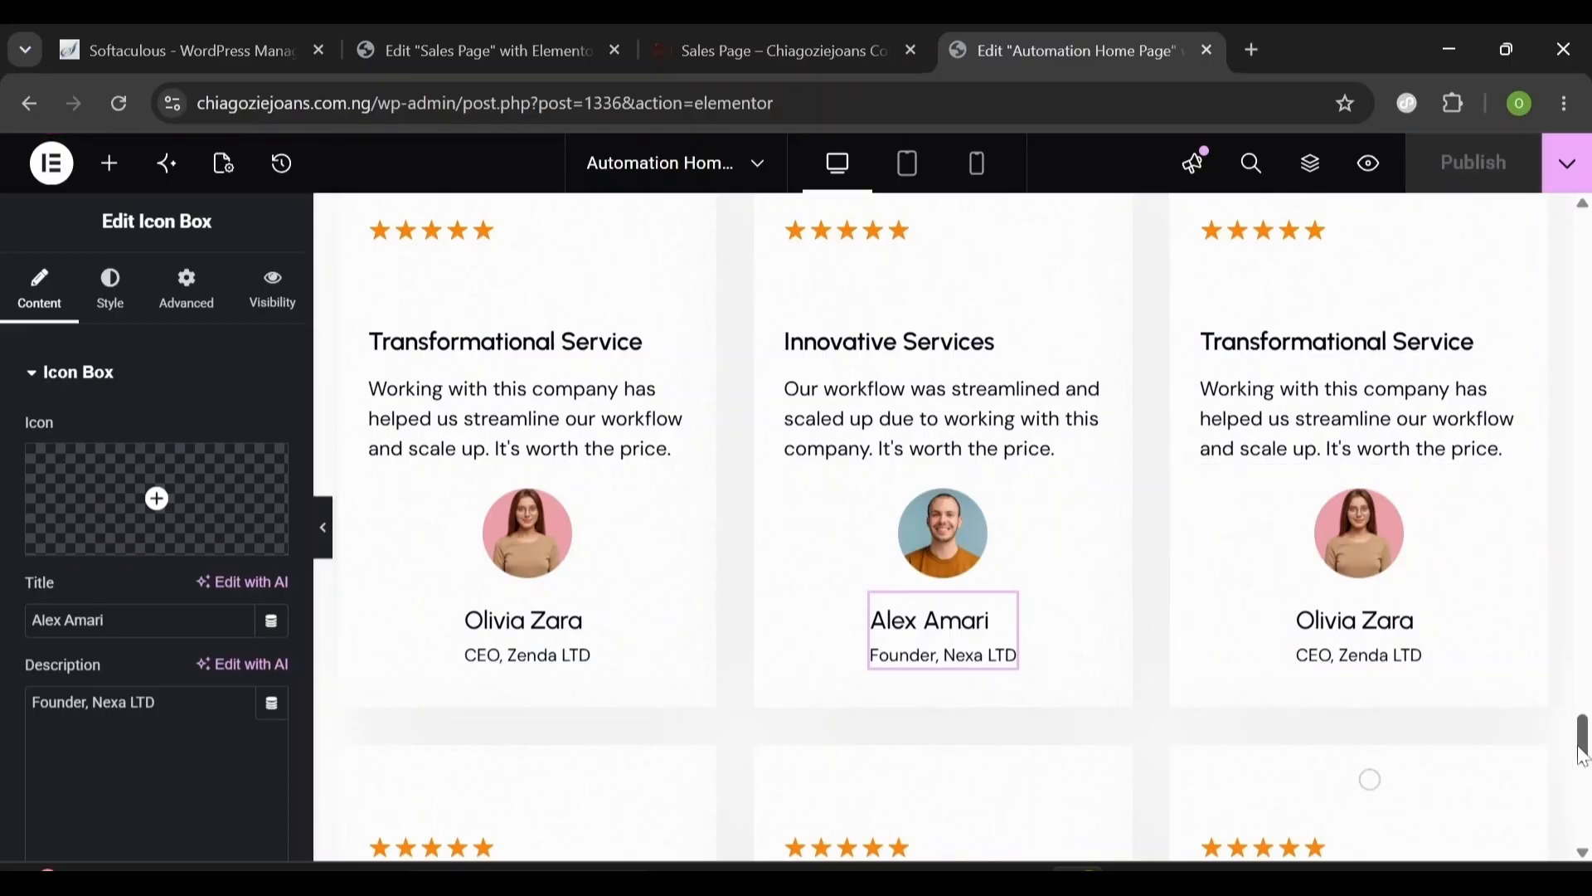
{"action": "mouse_move", "coordinate": [1582, 748]}
{"action": "left_mouse_down"}
{"action": "mouse_move", "coordinate": [1584, 779]}
{"action": "mouse_move", "coordinate": [1586, 746]}
{"action": "mouse_move", "coordinate": [1585, 761]}
{"action": "left_mouse_up"}
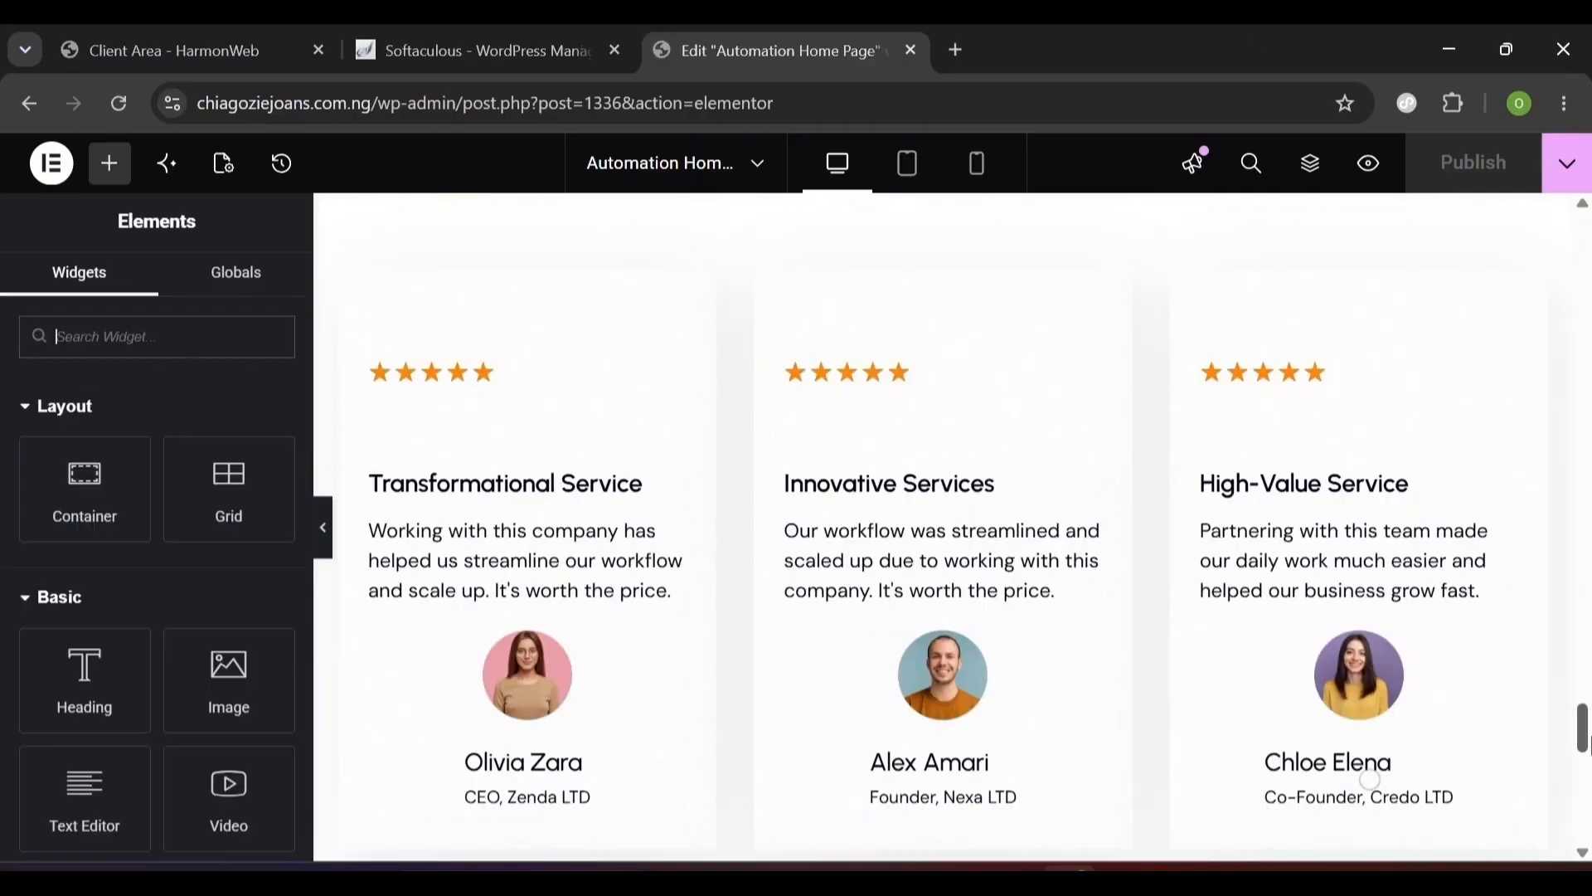
{"action": "left_click_drag", "start_coordinate": [1585, 728], "coordinate": [1588, 494]}
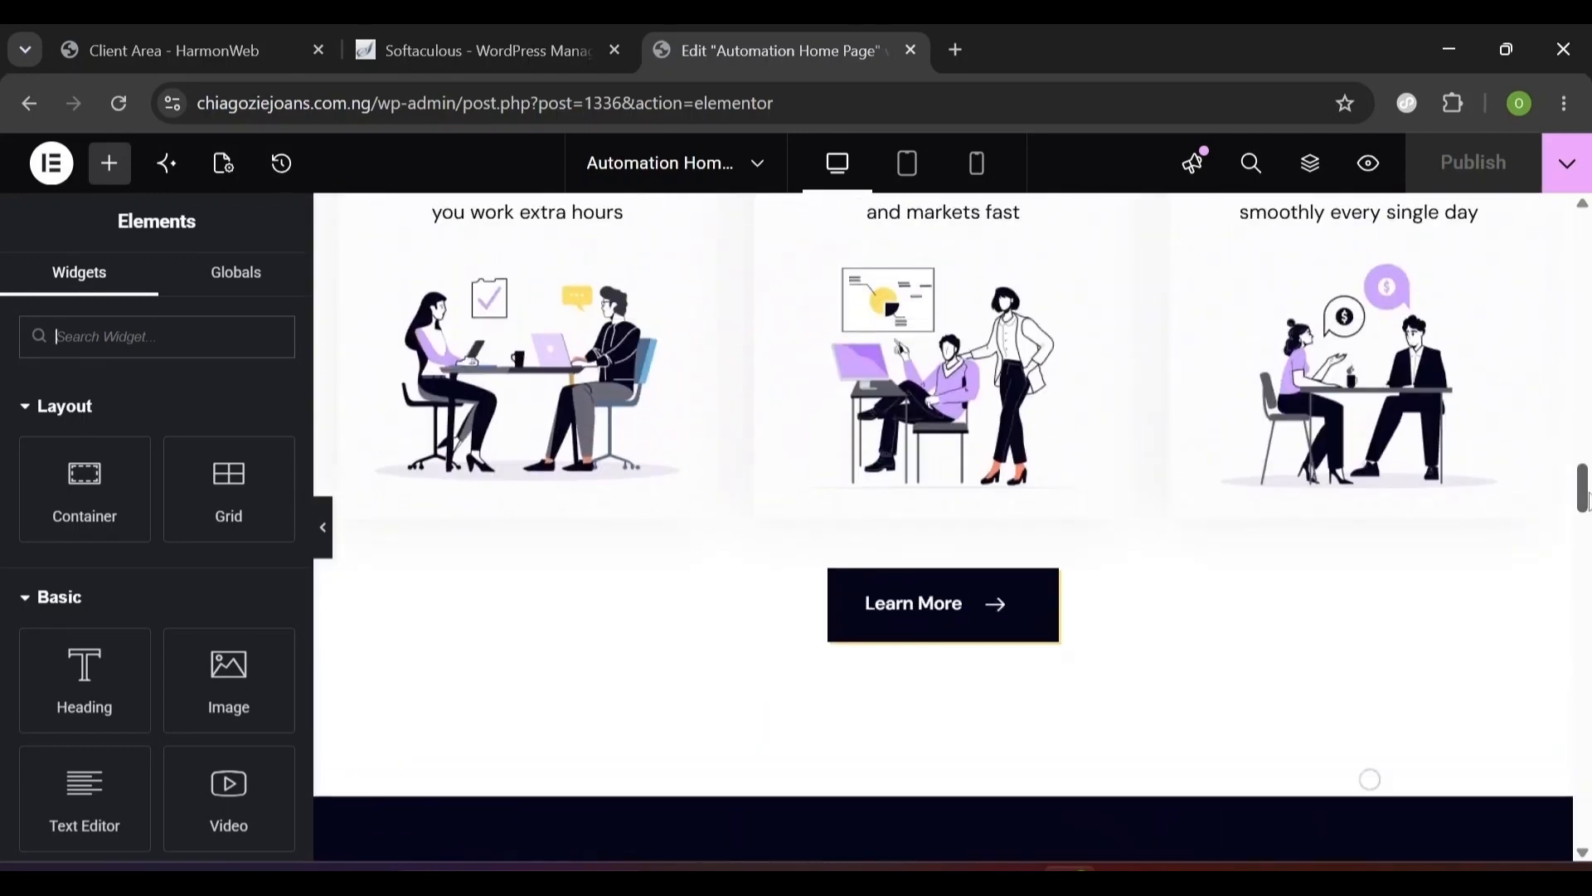
- Copy the Learn More button from above the testimonials
{"action": "right_click", "coordinate": [1043, 604]}
{"action": "left_click", "coordinate": [1110, 367]}
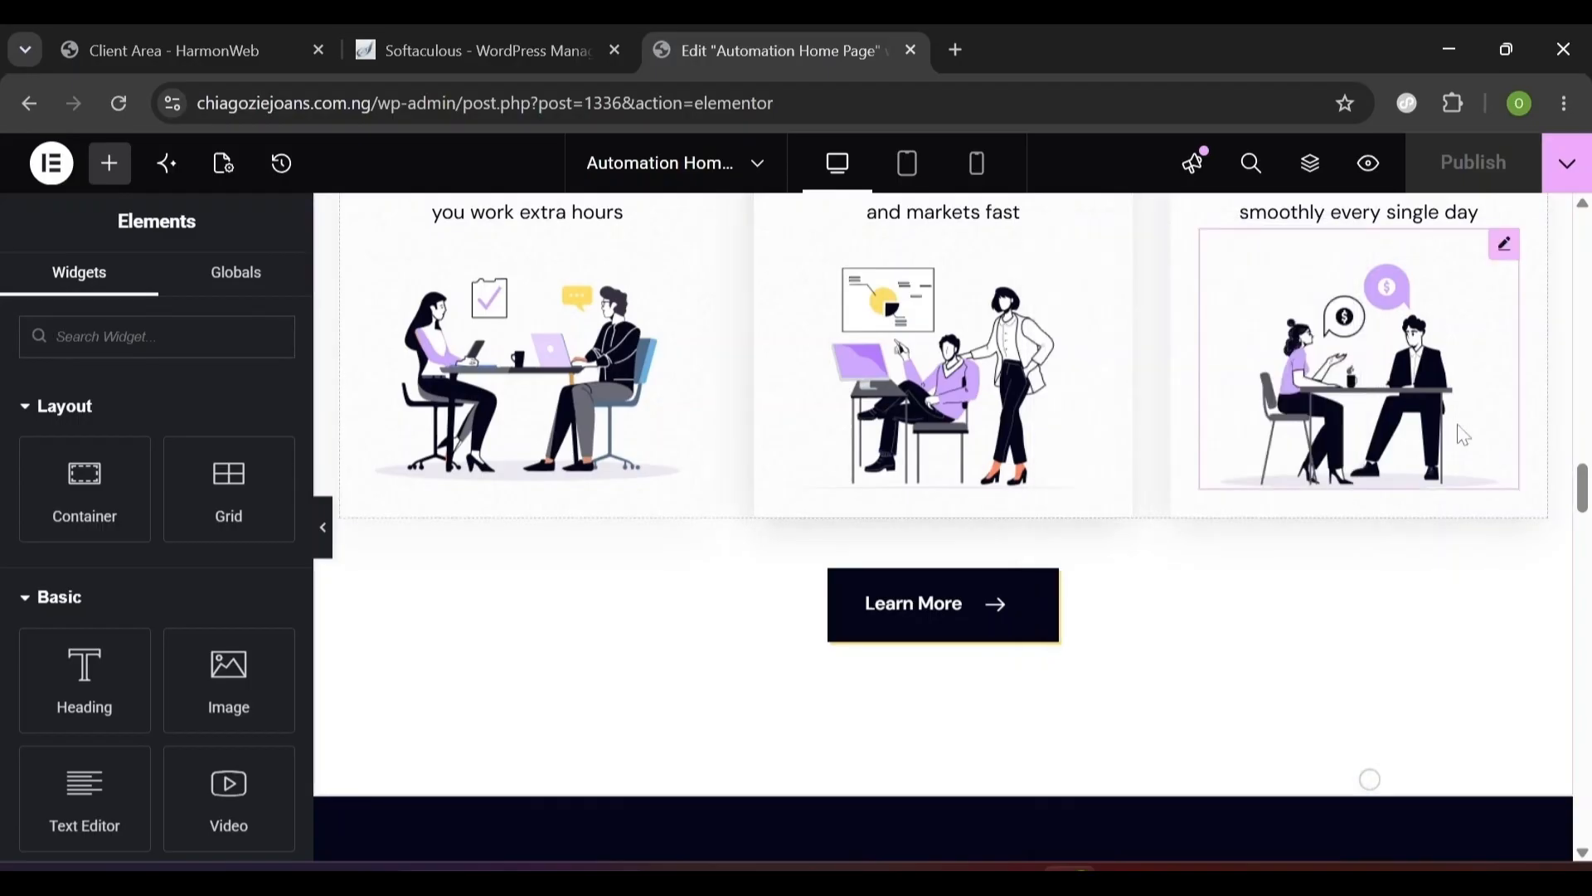
{"action": "left_click_drag", "start_coordinate": [1584, 496], "coordinate": [1583, 728]}
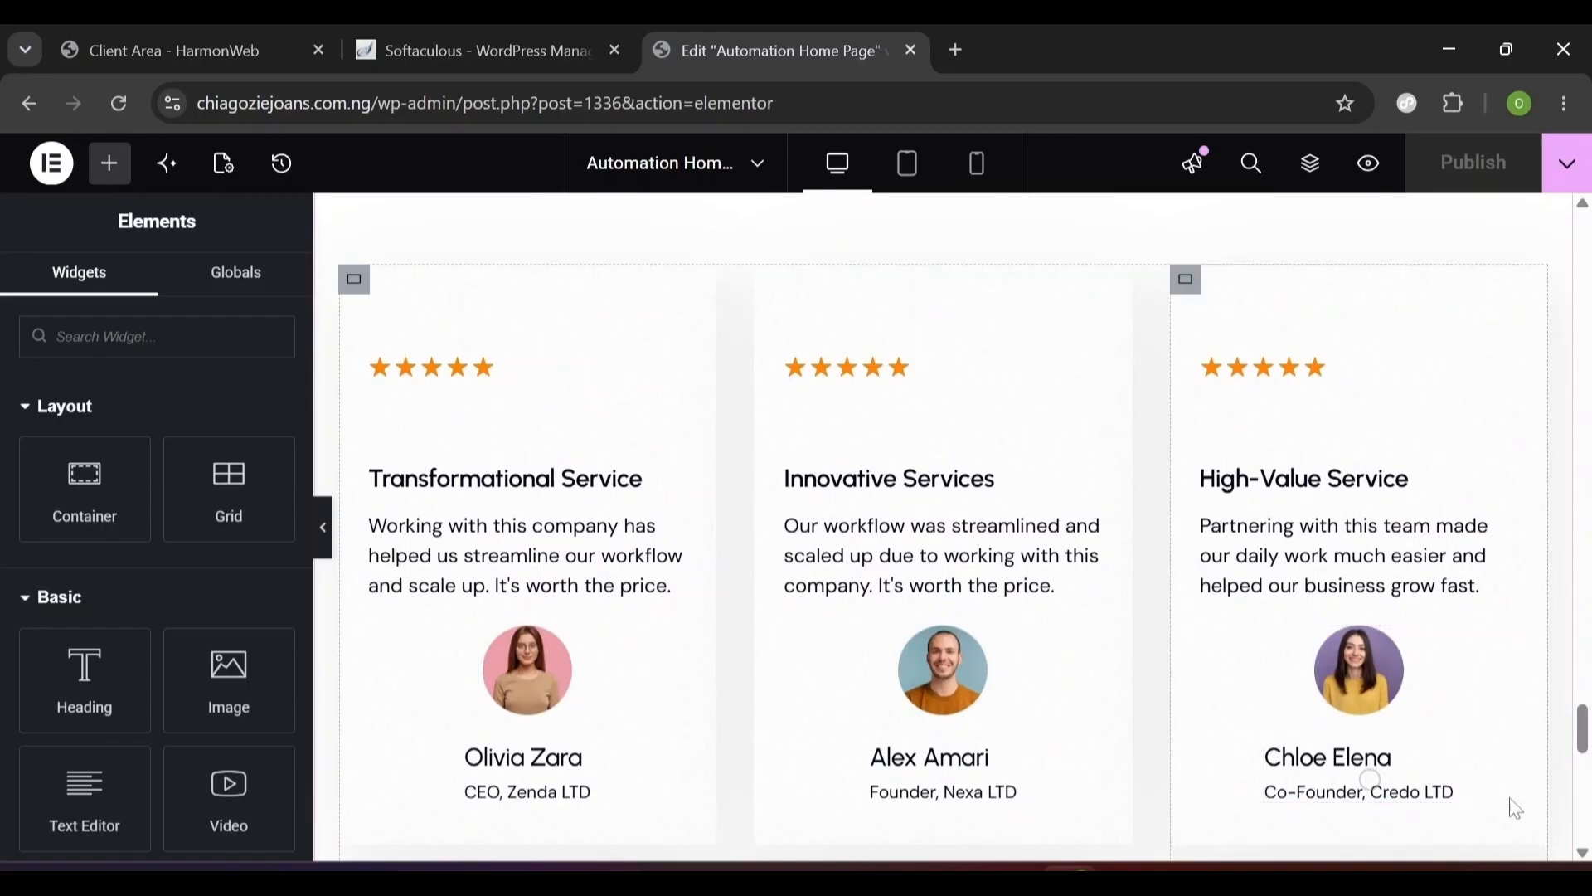
{"action": "mouse_move", "coordinate": [1583, 750]}
{"action": "left_mouse_down"}
{"action": "mouse_move", "coordinate": [1584, 790]}
{"action": "mouse_move", "coordinate": [1584, 776]}
{"action": "left_mouse_up"}
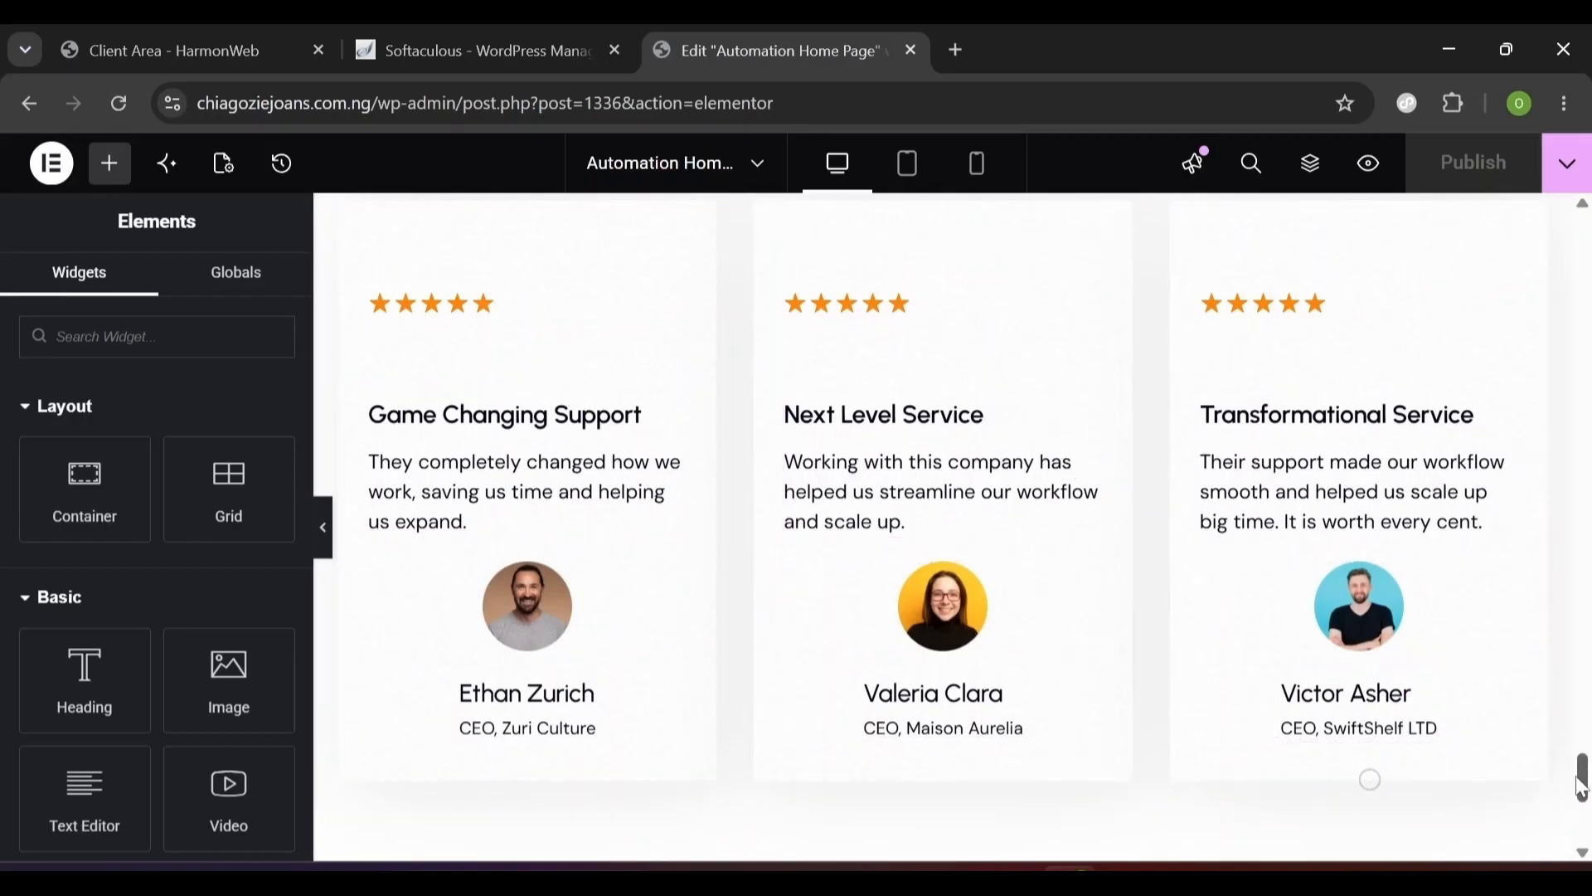
{"action": "left_click_drag", "start_coordinate": [1583, 787], "coordinate": [1583, 804]}
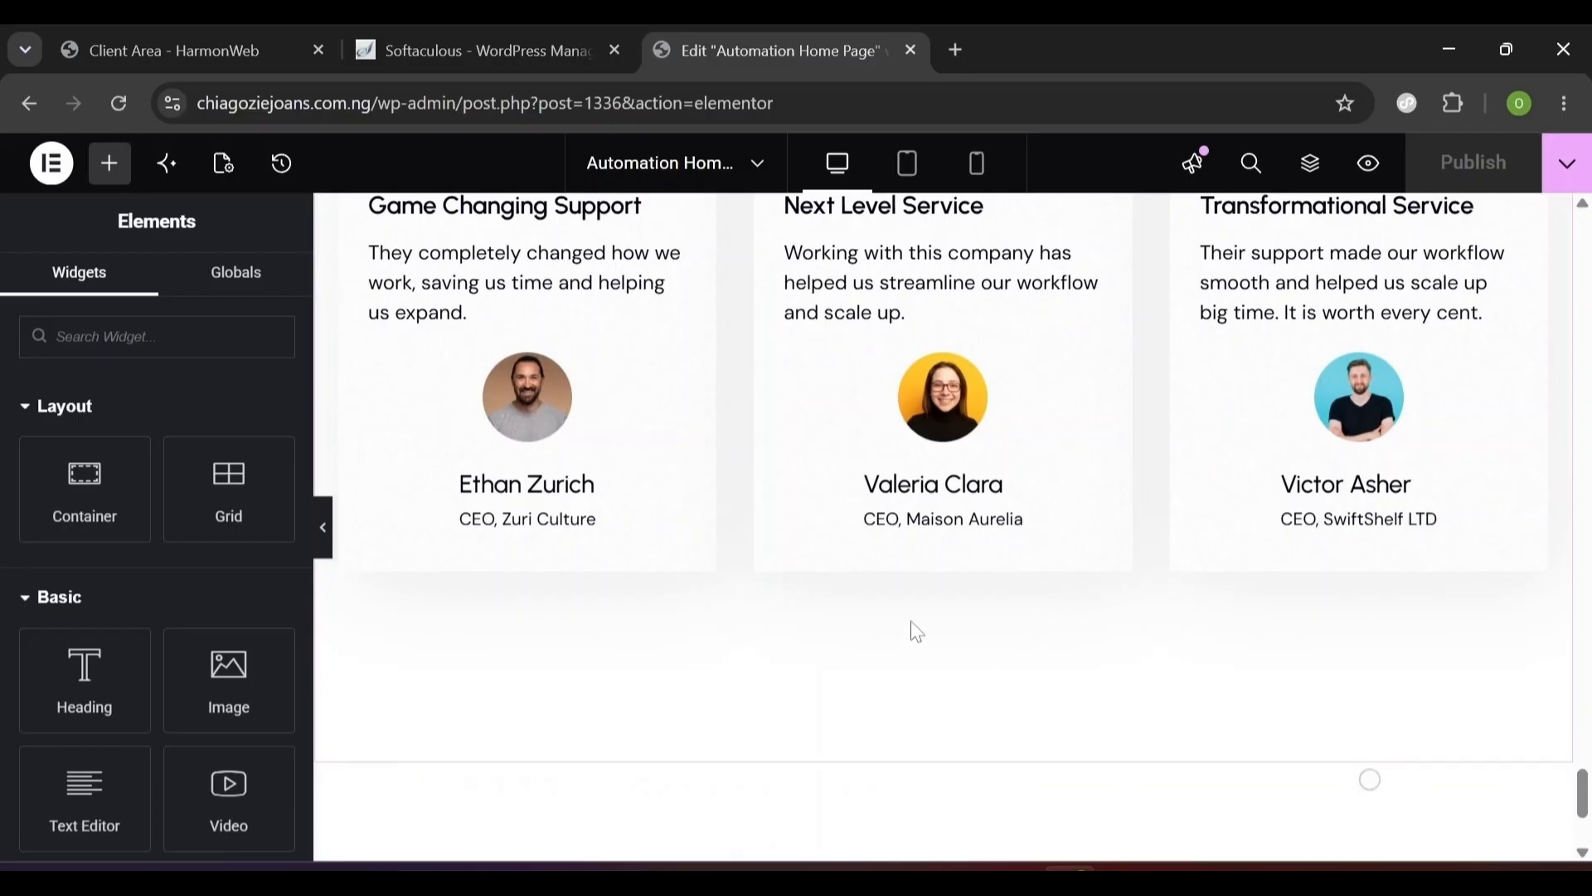
{"action": "left_click_drag", "start_coordinate": [1581, 795], "coordinate": [1577, 793]}
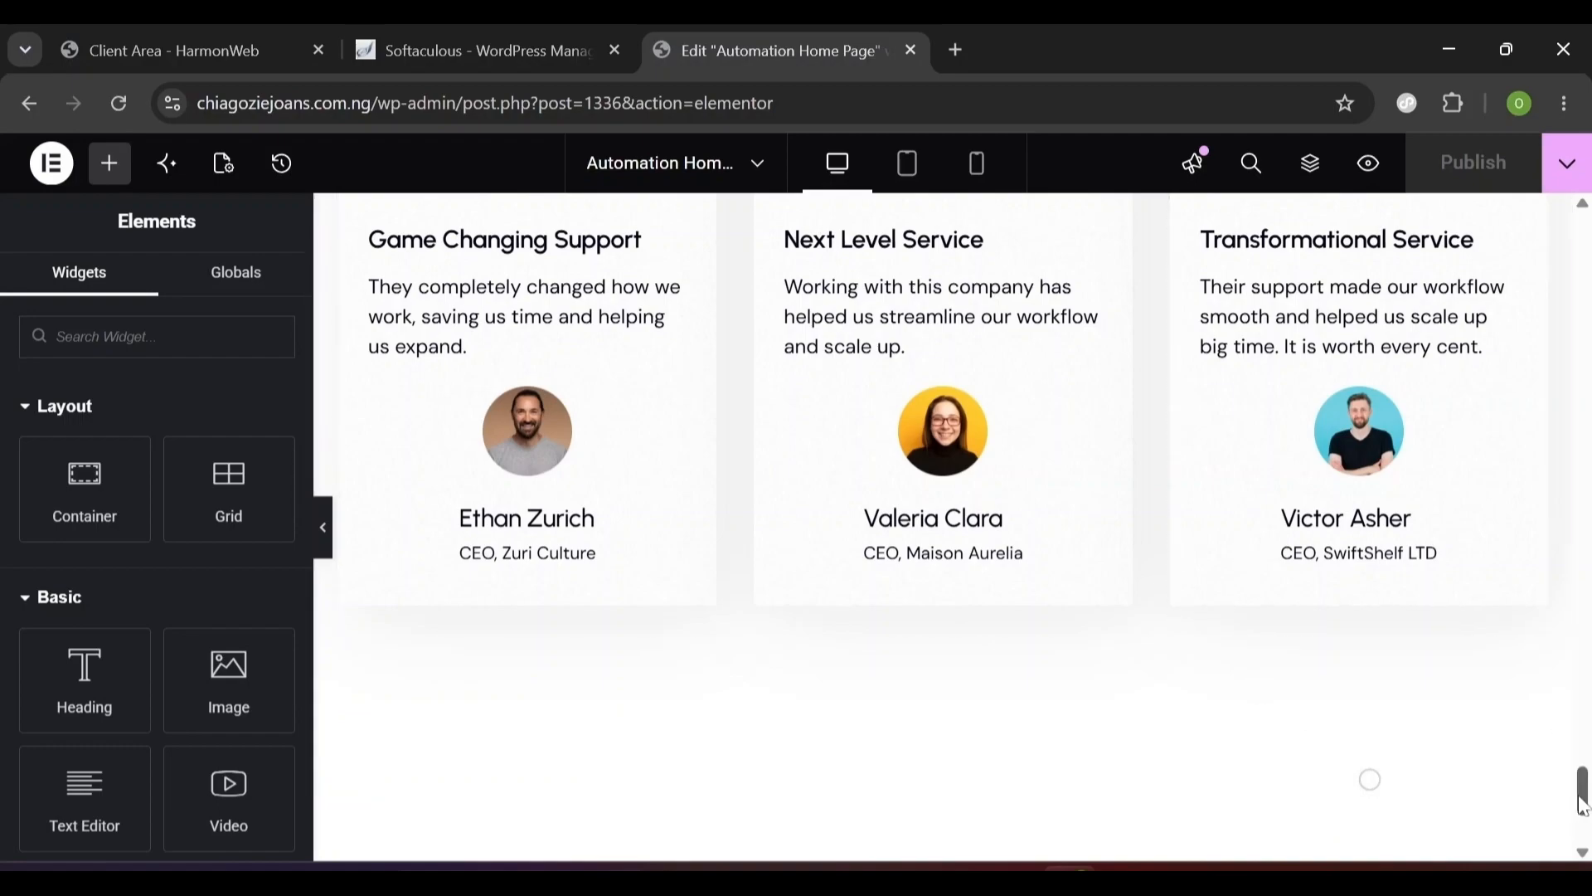
{"action": "left_click_drag", "start_coordinate": [1583, 805], "coordinate": [1584, 380]}
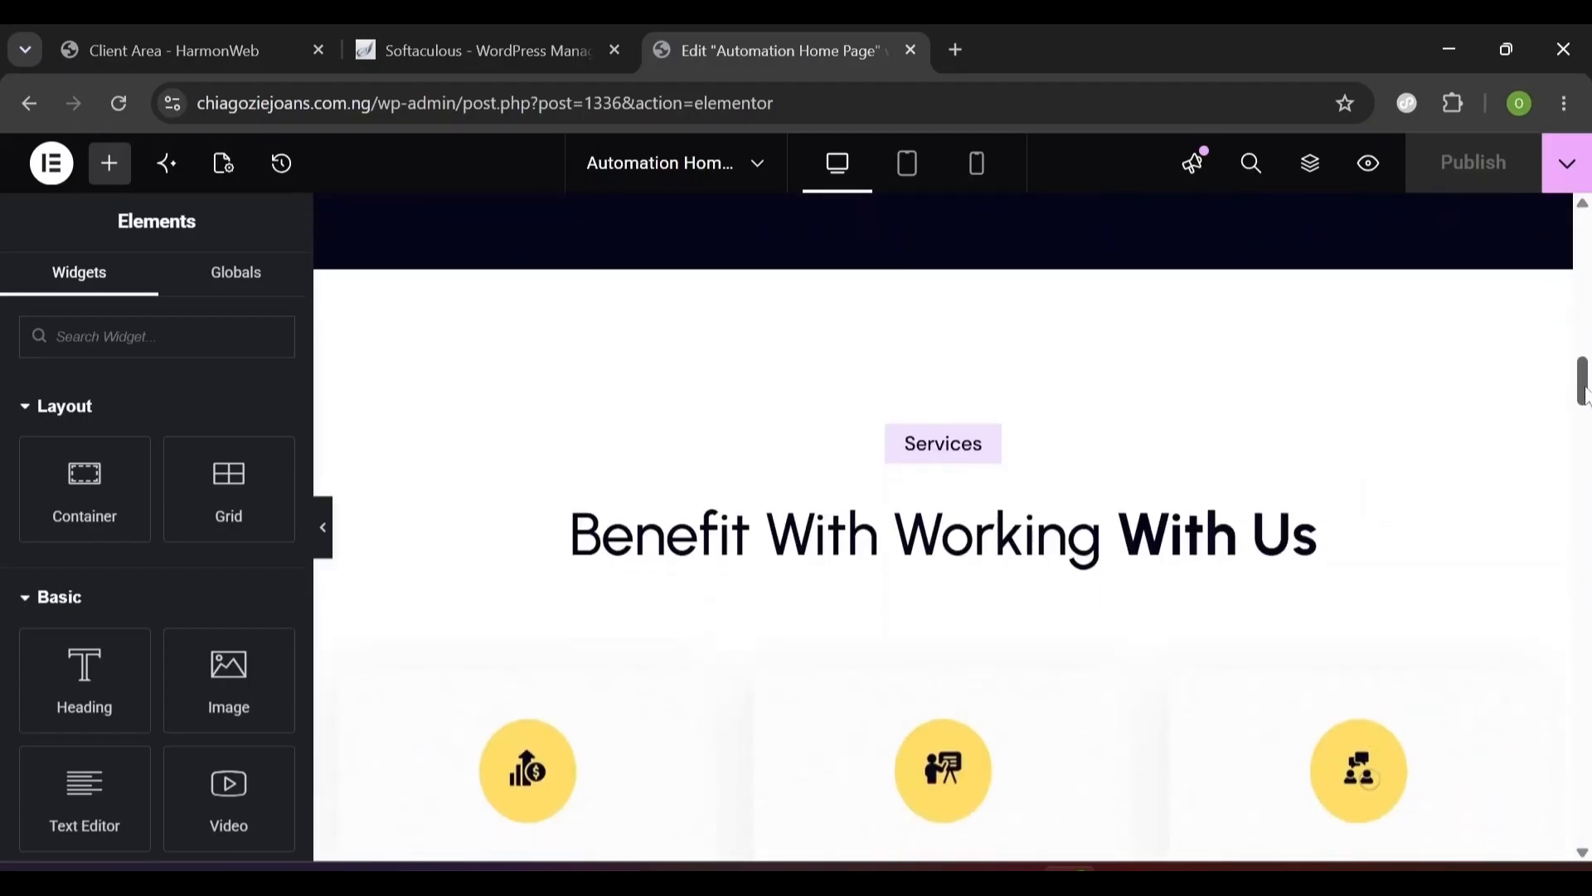
{"action": "scroll", "coordinate": [1070, 460], "scroll_direction": "down", "scroll_amount": 10}
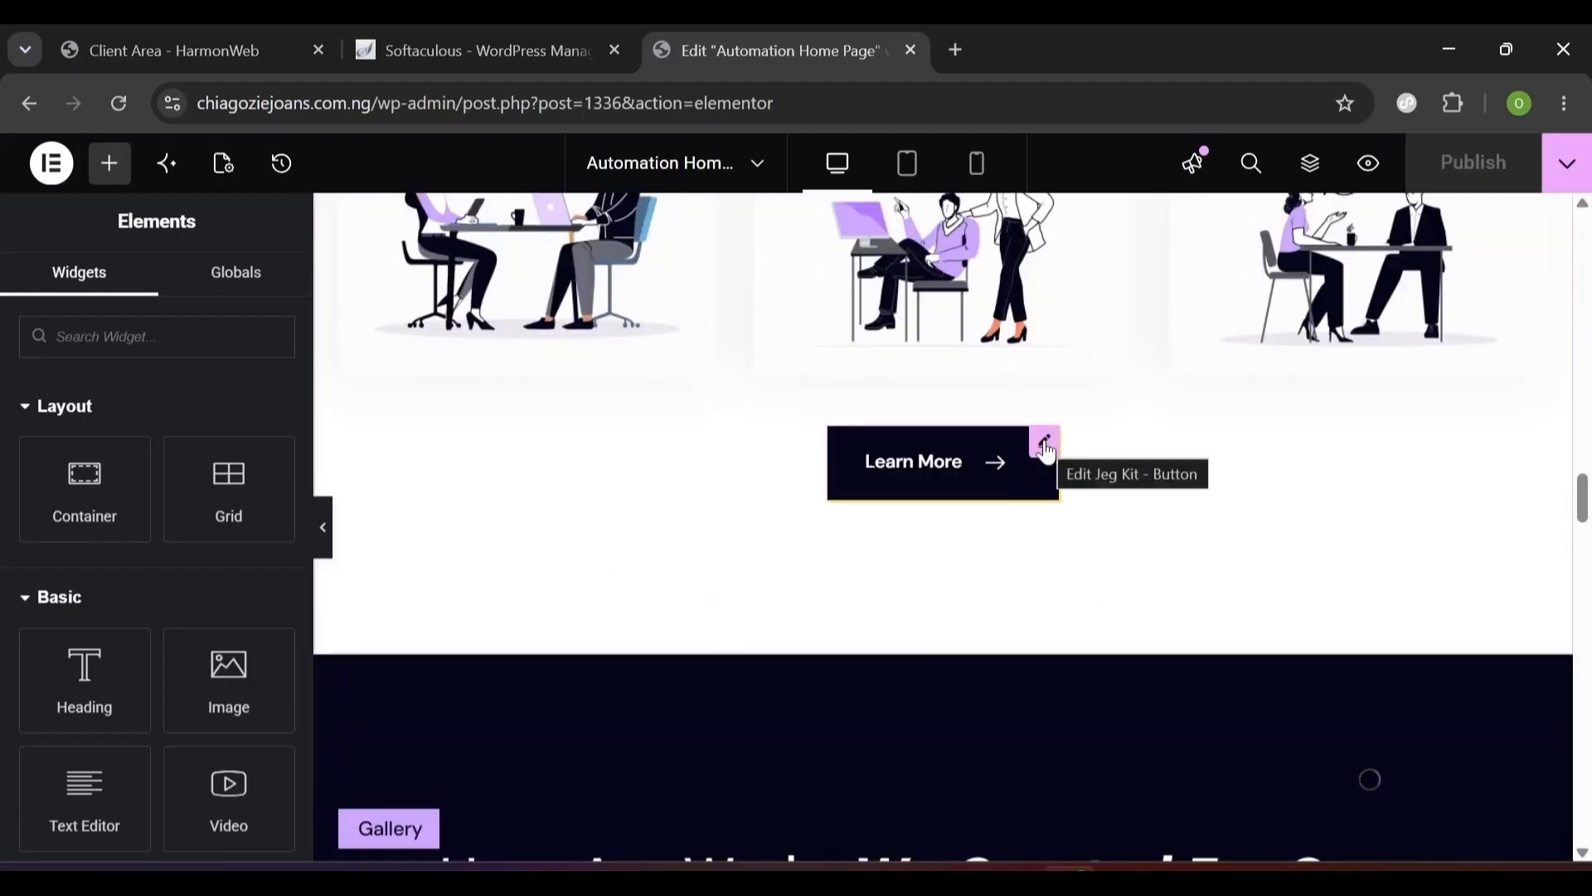
{"action": "right_click", "coordinate": [1046, 452]}
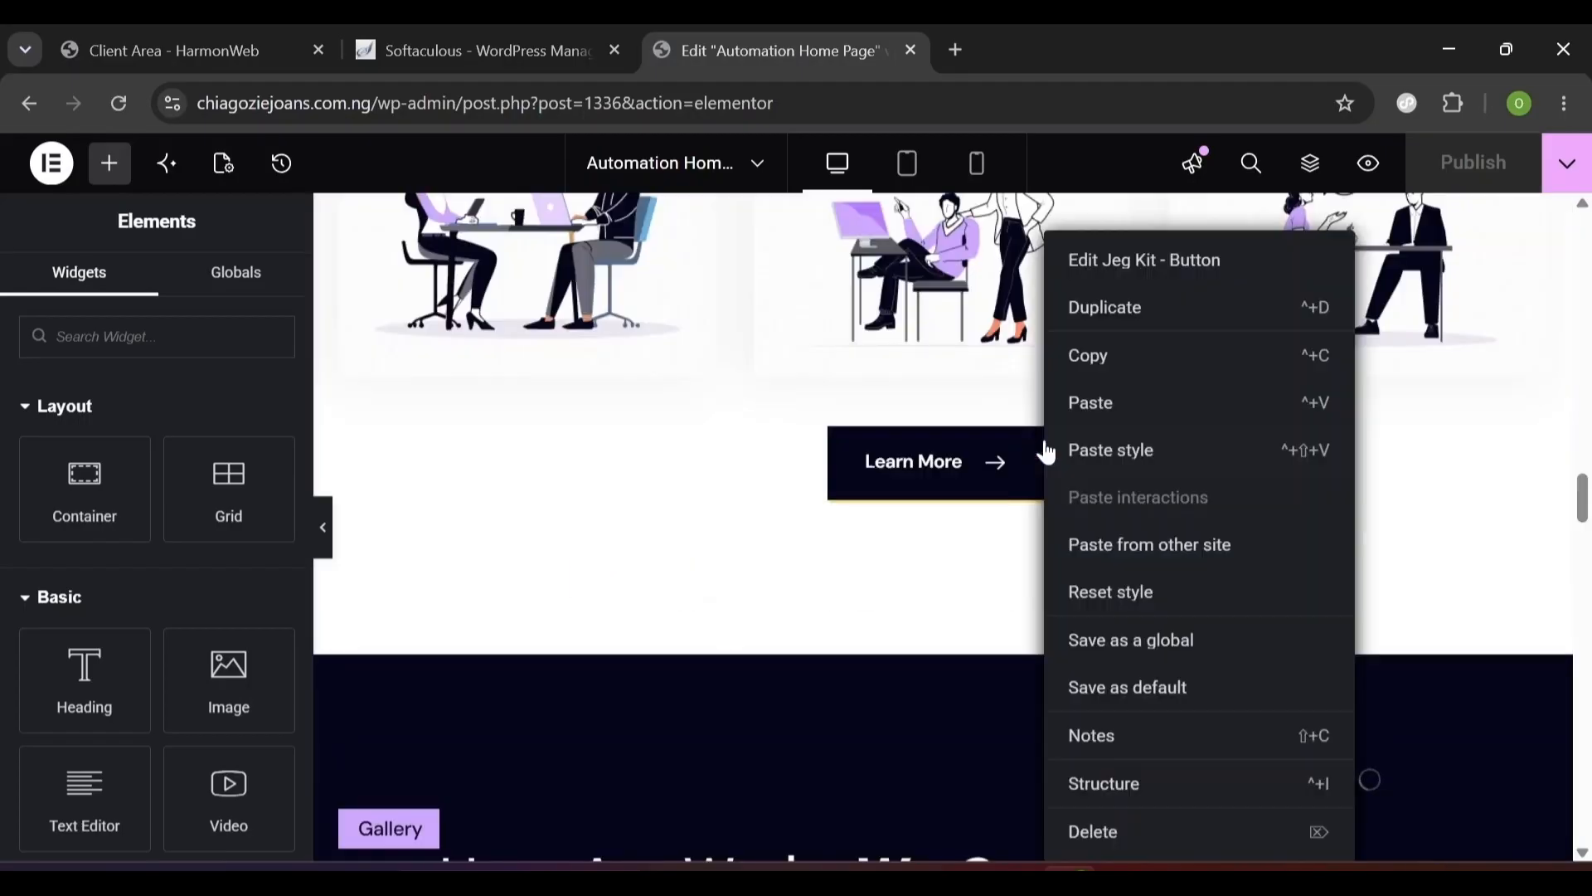
{"action": "left_click", "coordinate": [1110, 377]}
- Paste the Learn More button into the testimonial section beneath the cards
{"action": "left_click_drag", "start_coordinate": [1583, 522], "coordinate": [1587, 795]}
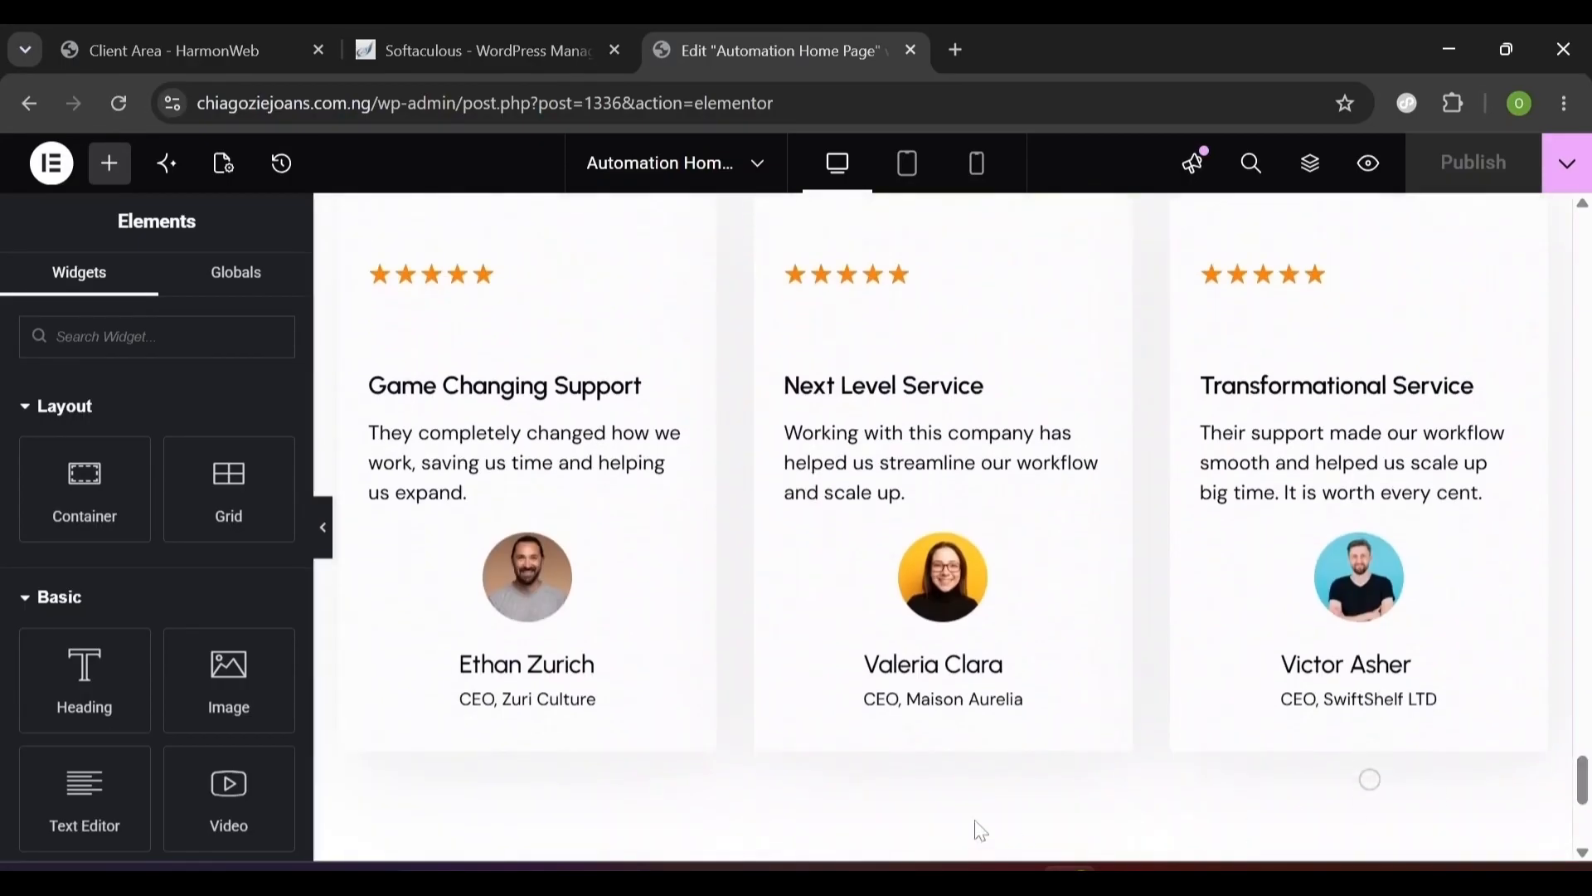
{"action": "right_click", "coordinate": [955, 811]}
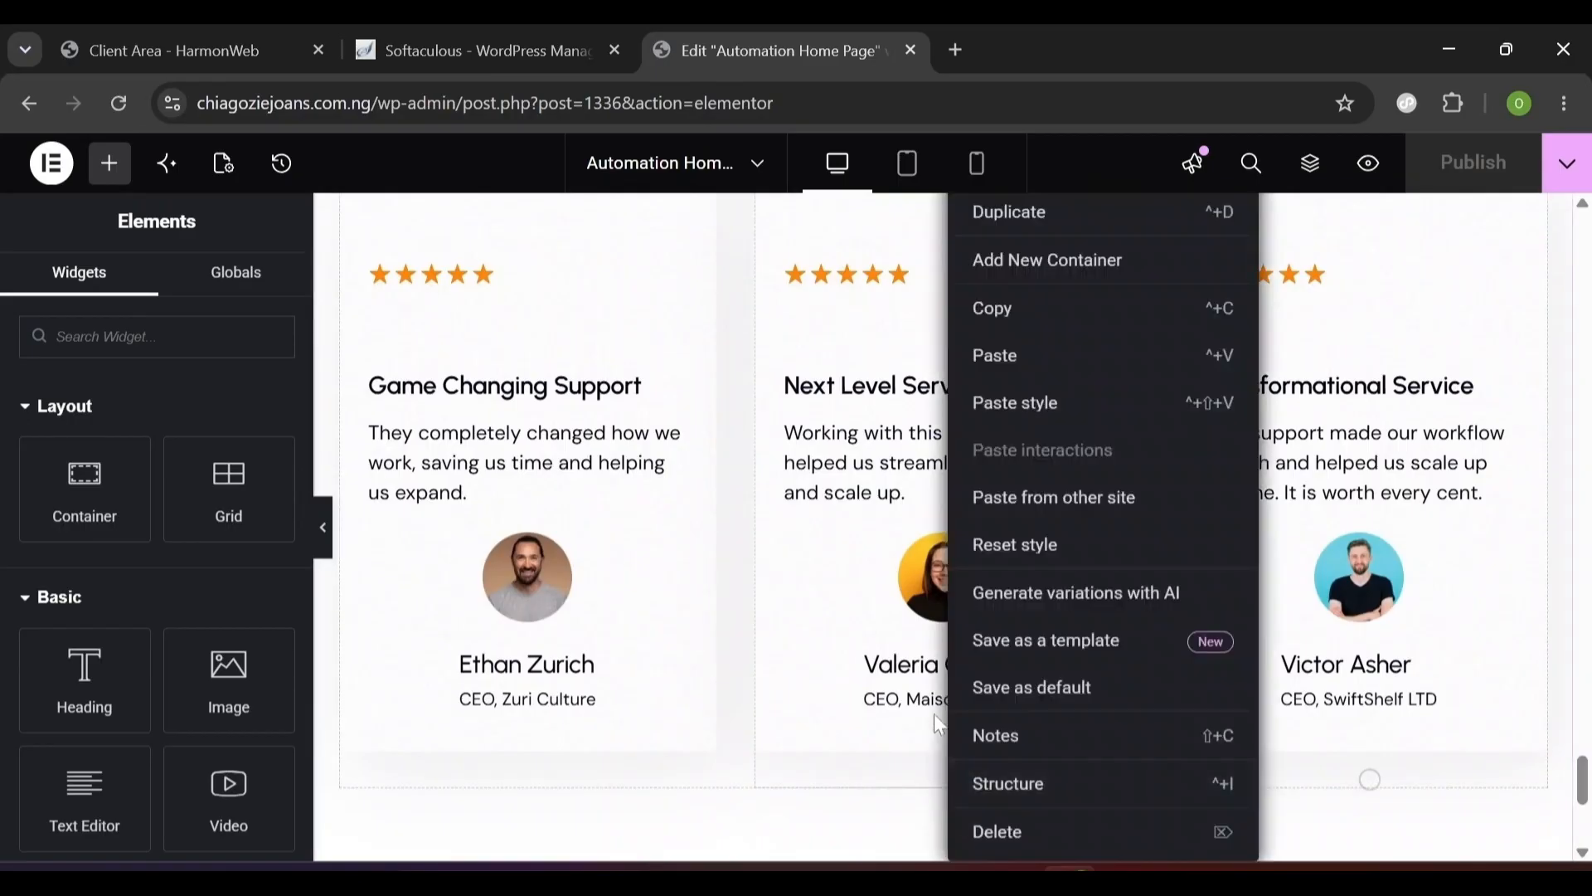
{"action": "left_click", "coordinate": [1001, 356]}
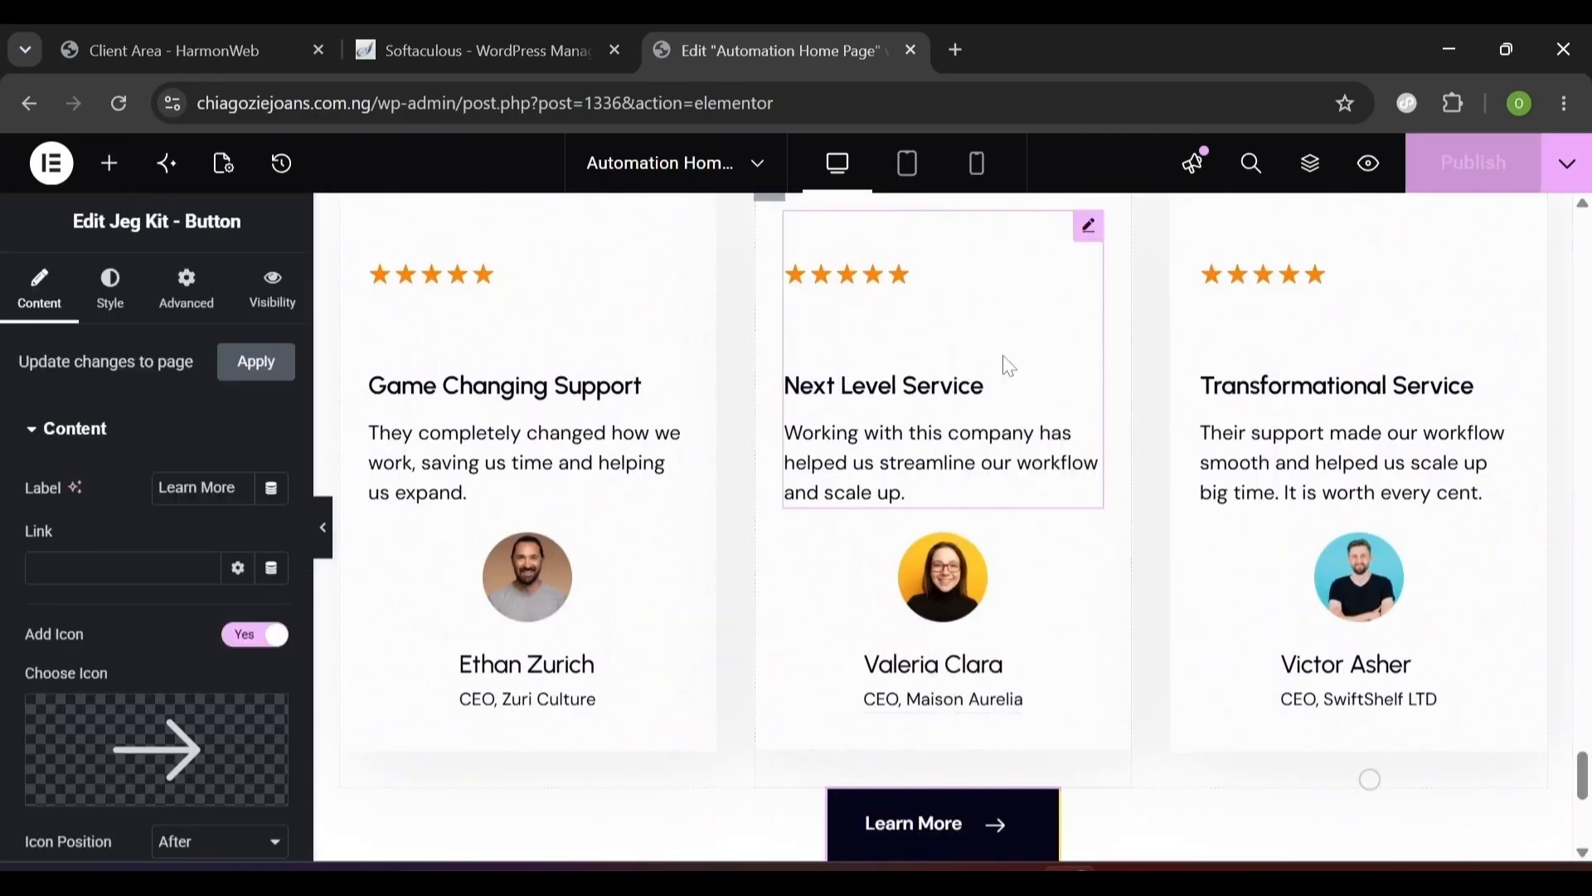
{"action": "left_click_drag", "start_coordinate": [1587, 776], "coordinate": [1576, 786]}
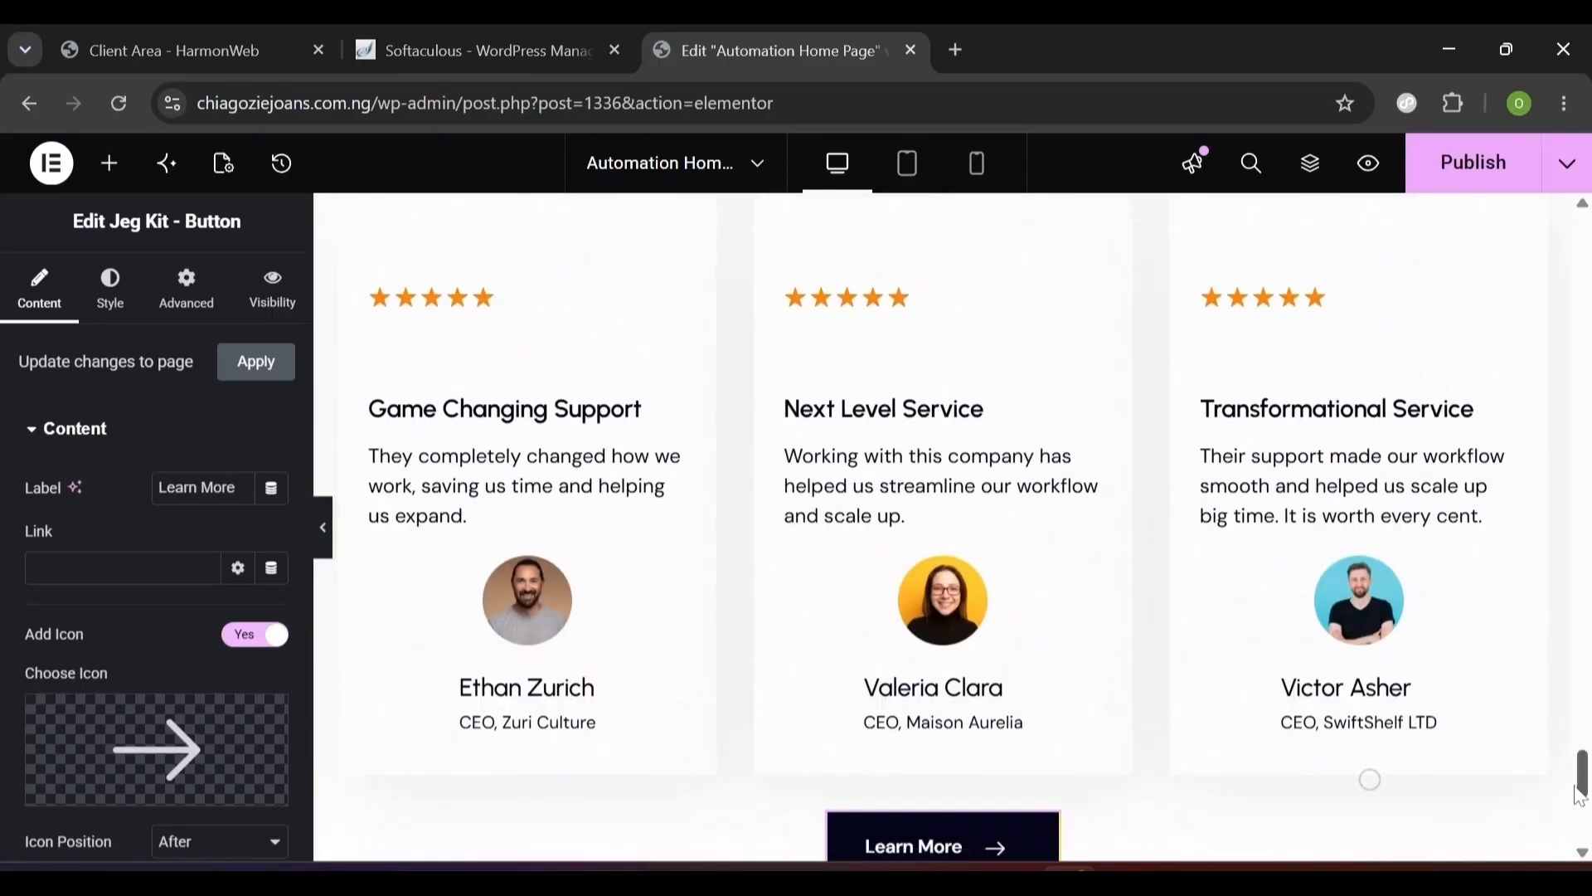
- Switch to Tablet Portrait and select the first testimonial card via Grid > Column > Card
{"action": "left_click", "coordinate": [910, 166]}
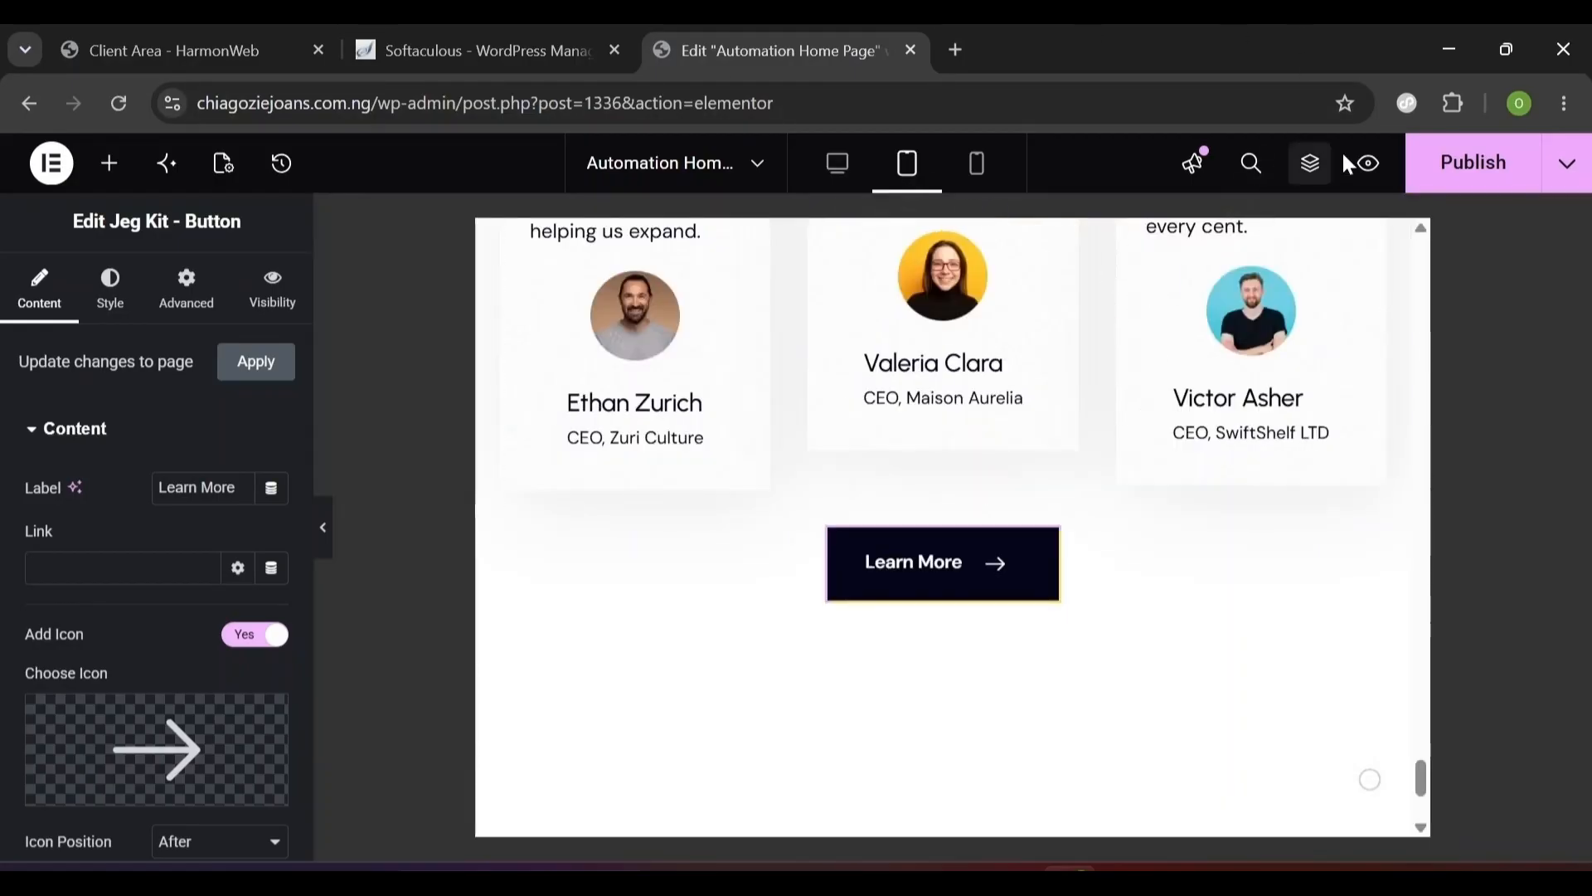
{"action": "left_click", "coordinate": [1310, 168]}
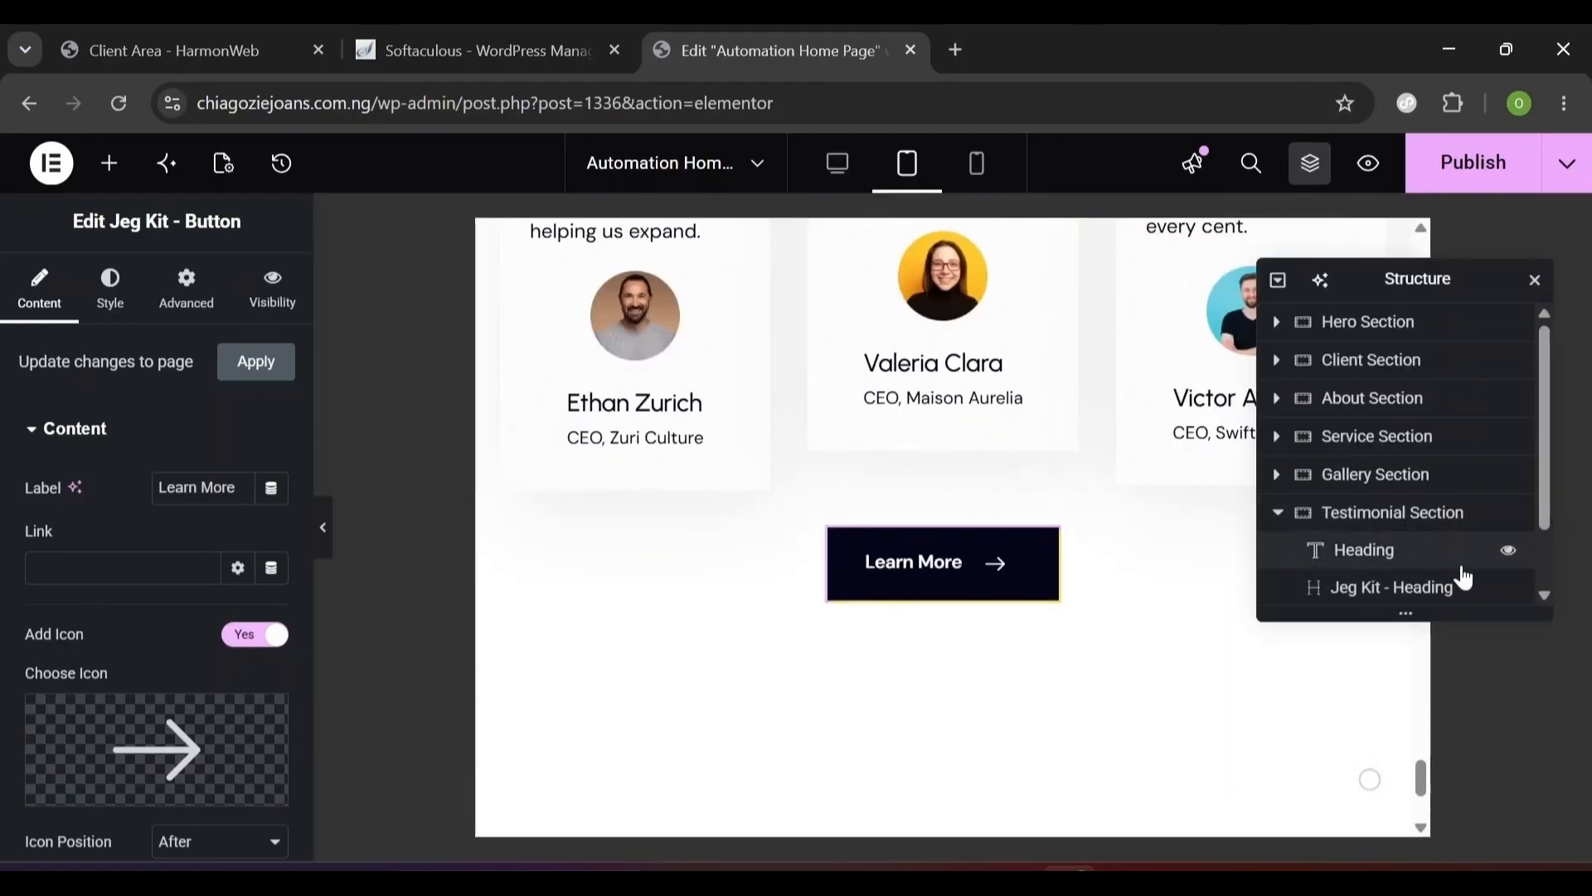
{"action": "scroll", "coordinate": [1548, 604], "scroll_direction": "down", "scroll_amount": 2}
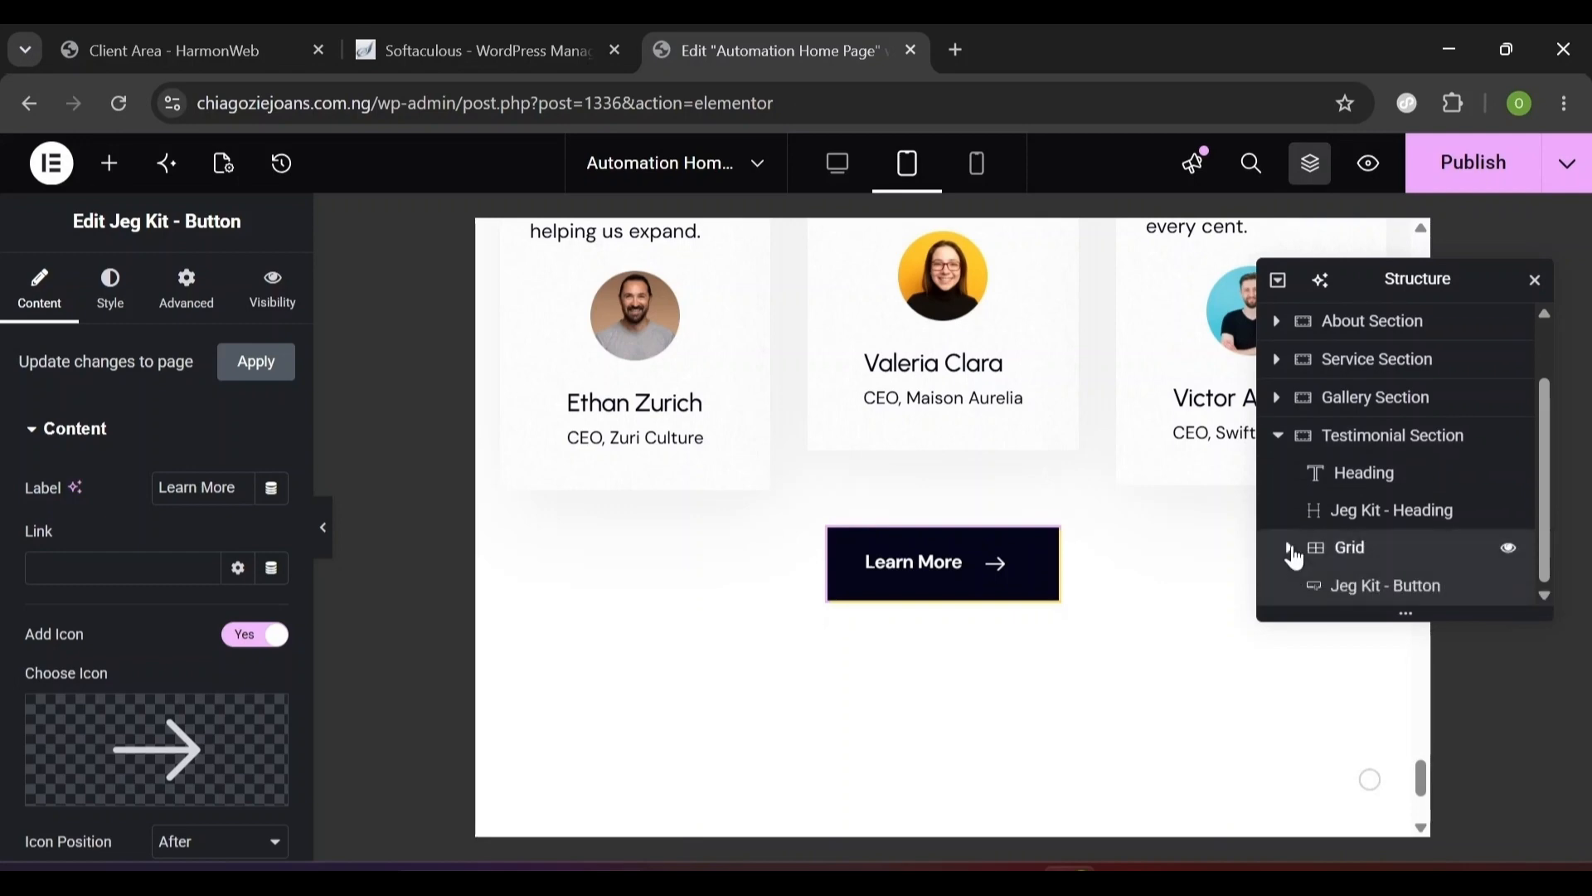
{"action": "left_click", "coordinate": [1289, 547]}
{"action": "scroll", "coordinate": [1544, 597], "scroll_direction": "down", "scroll_amount": 3}
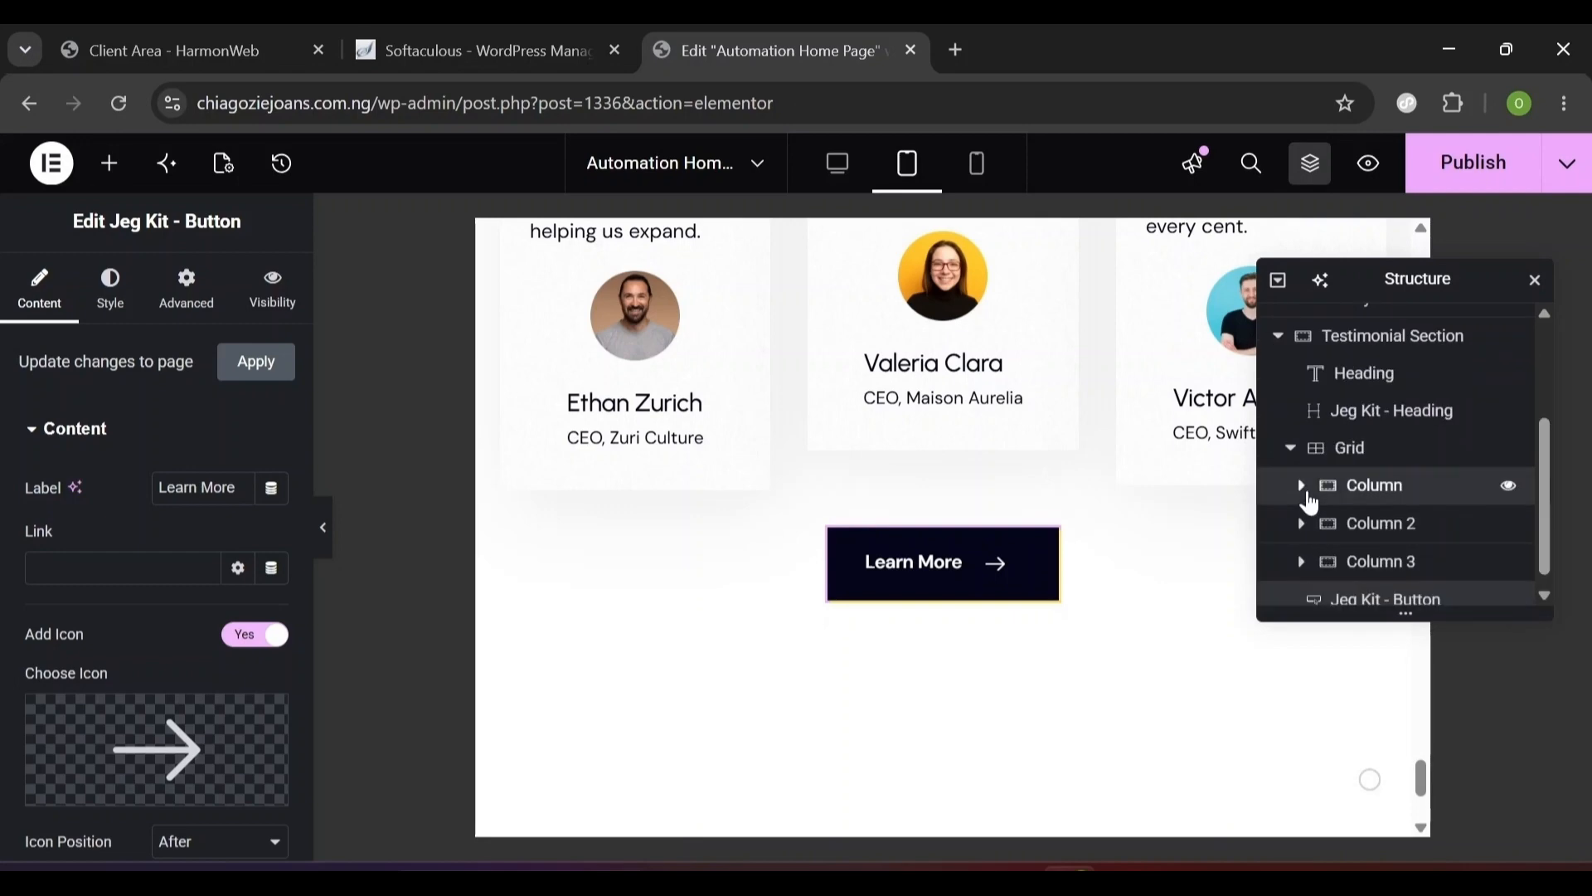
{"action": "left_click", "coordinate": [1301, 488]}
{"action": "left_click", "coordinate": [1396, 535]}
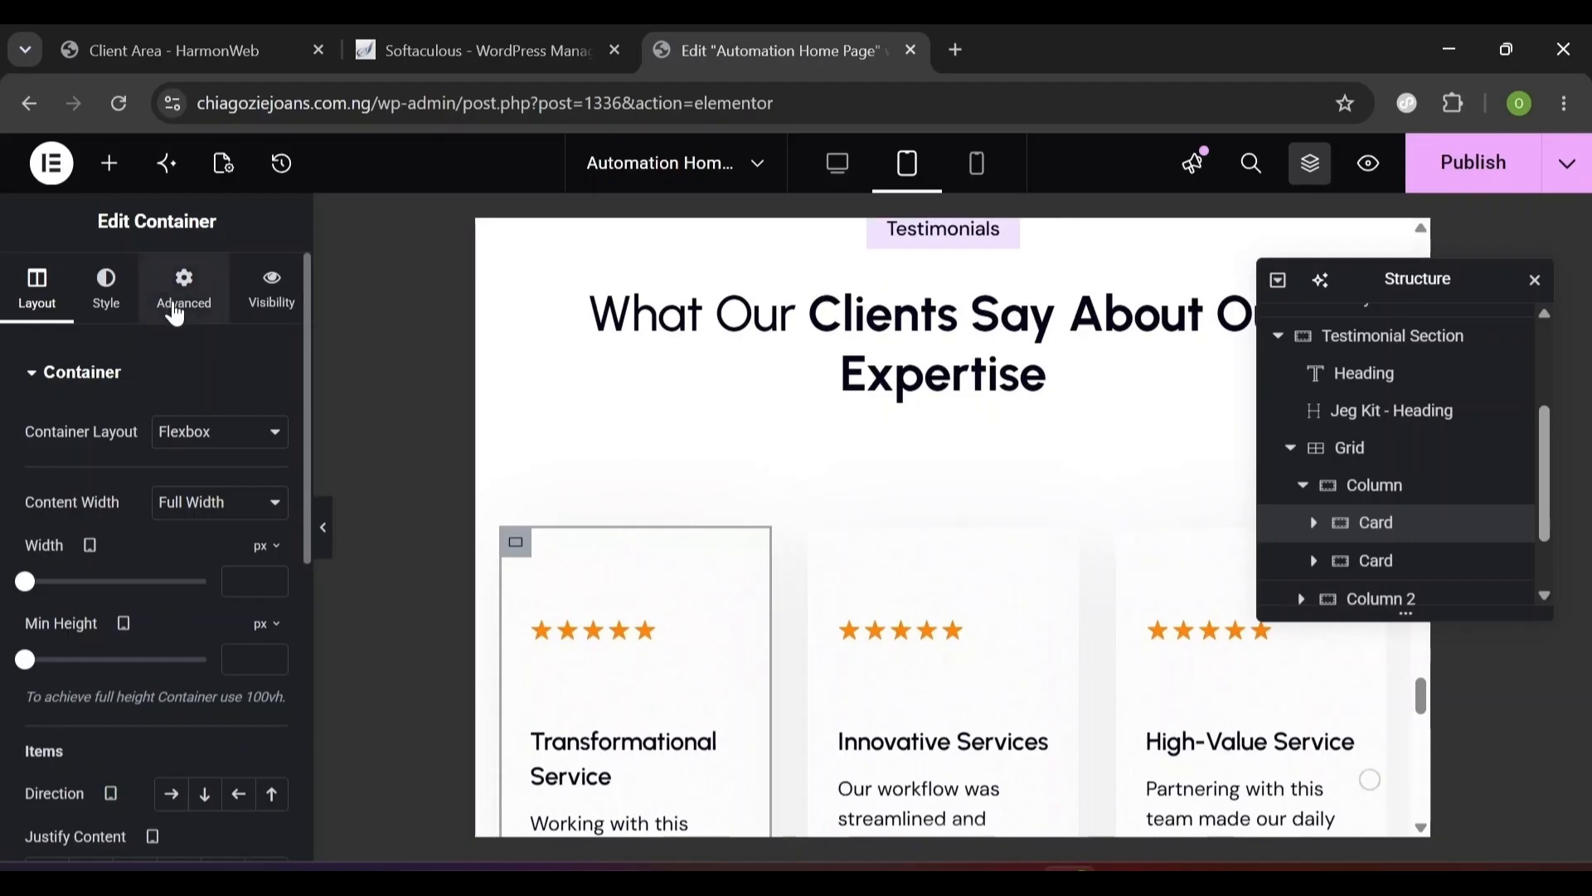
- Link the card's padding and set all four sides to 20 px
{"action": "left_click", "coordinate": [176, 313]}
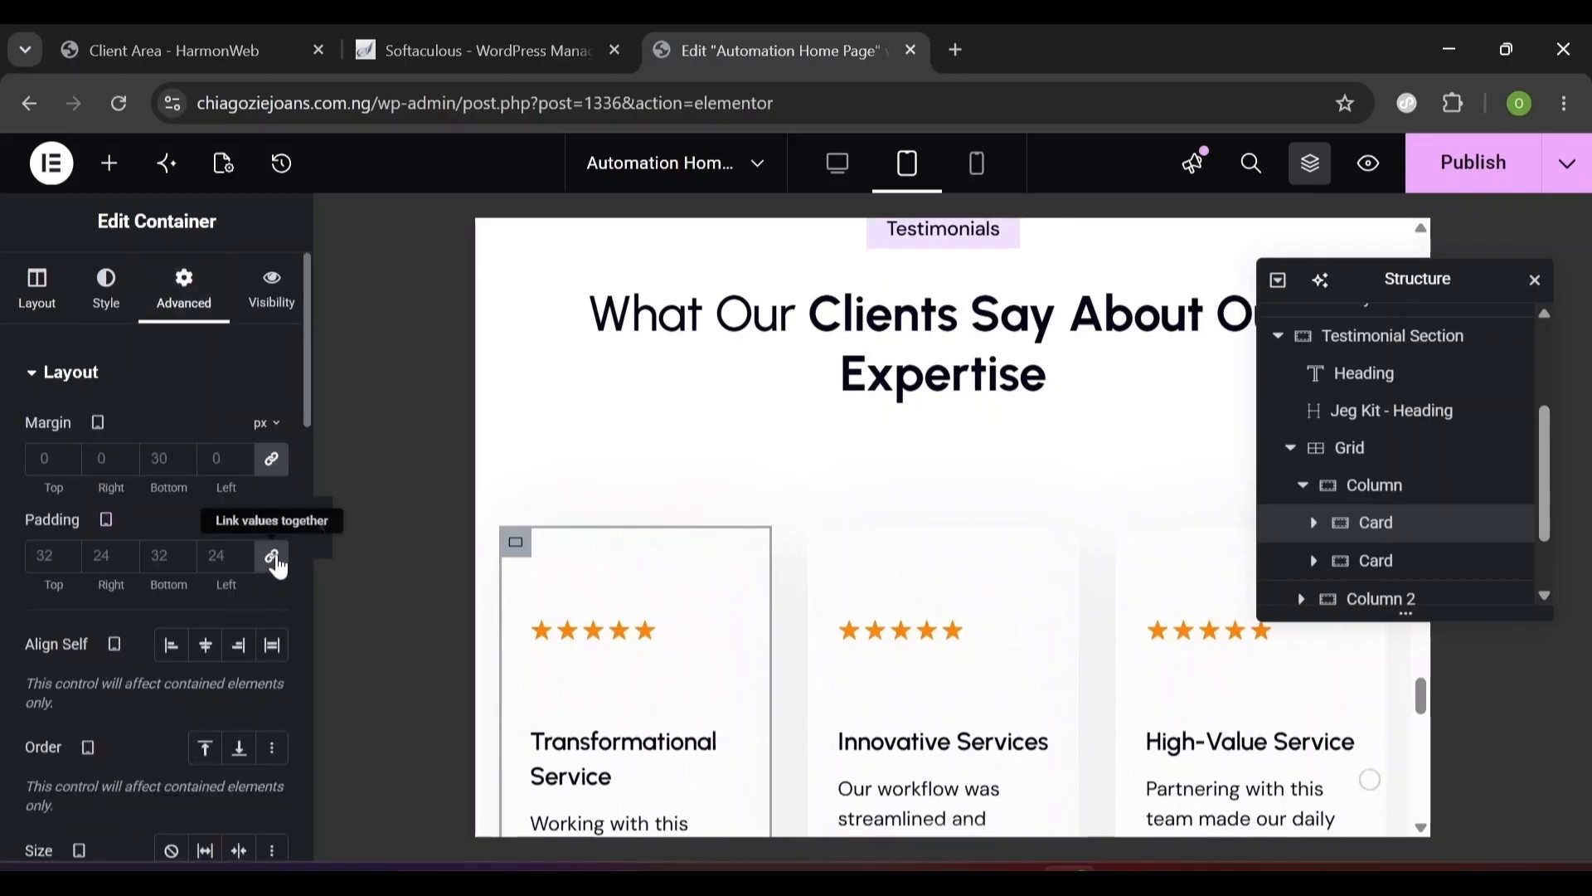
{"action": "left_click", "coordinate": [279, 567]}
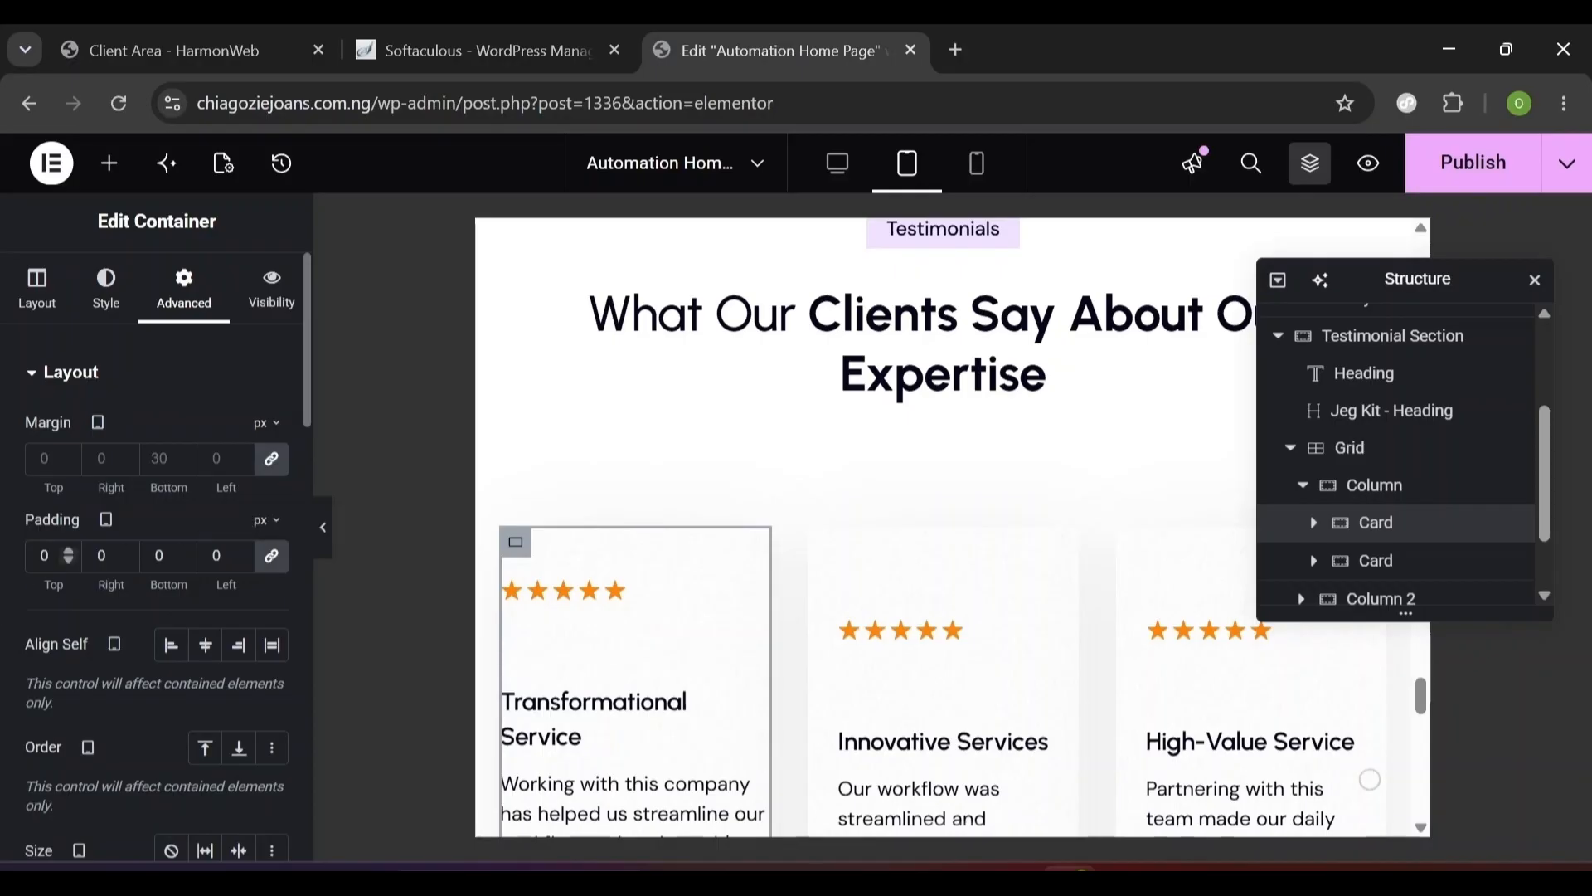
{"action": "type", "text": "2"}
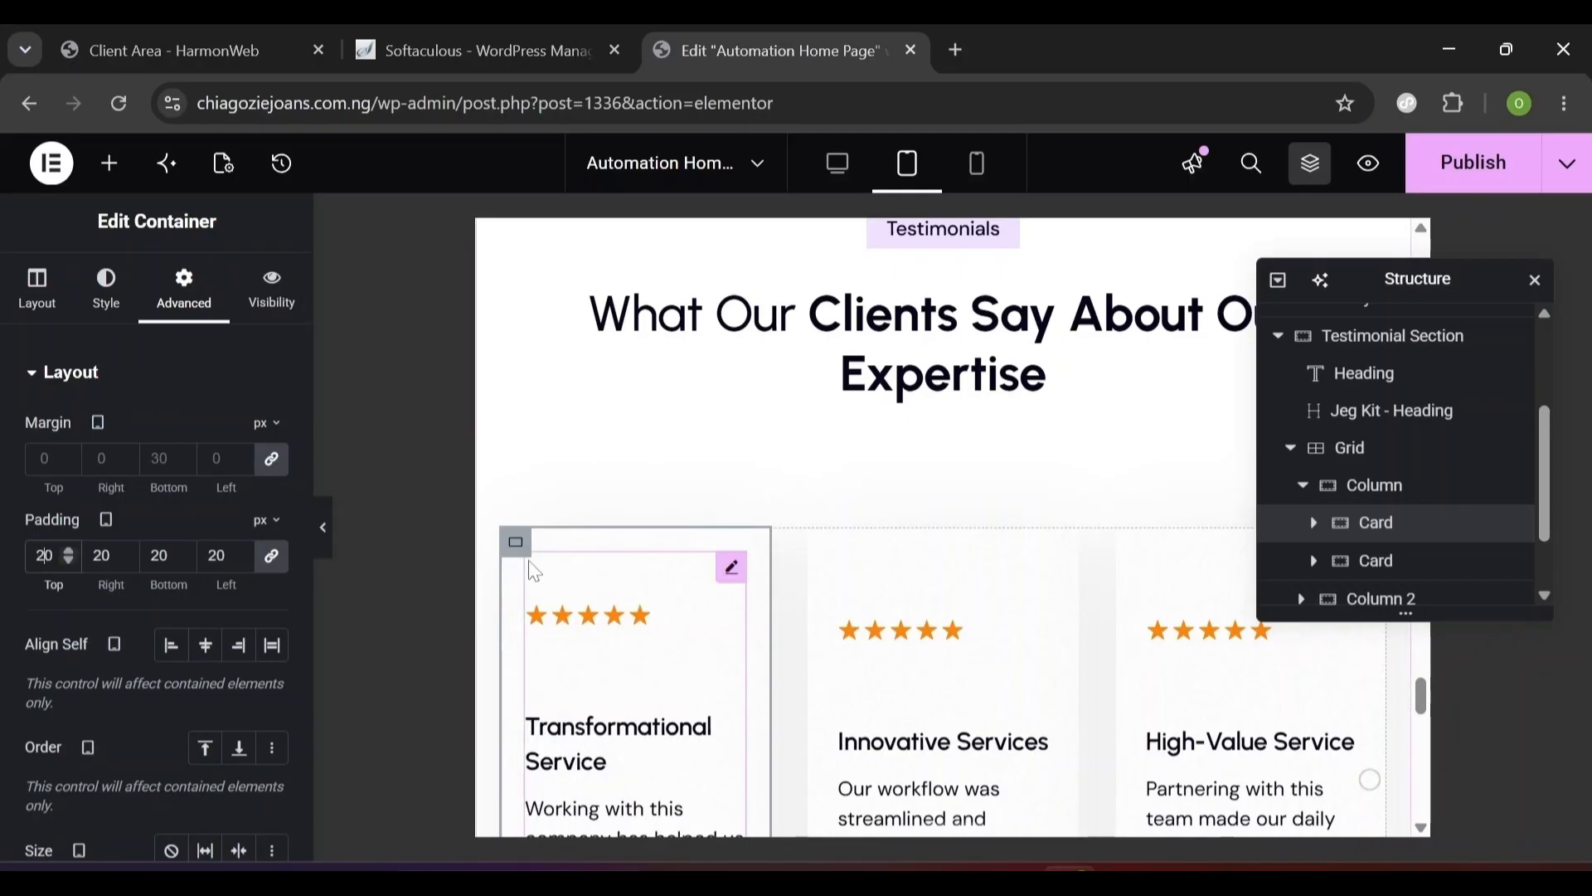
- Select the first card's author row container
{"action": "left_click", "coordinate": [1313, 524]}
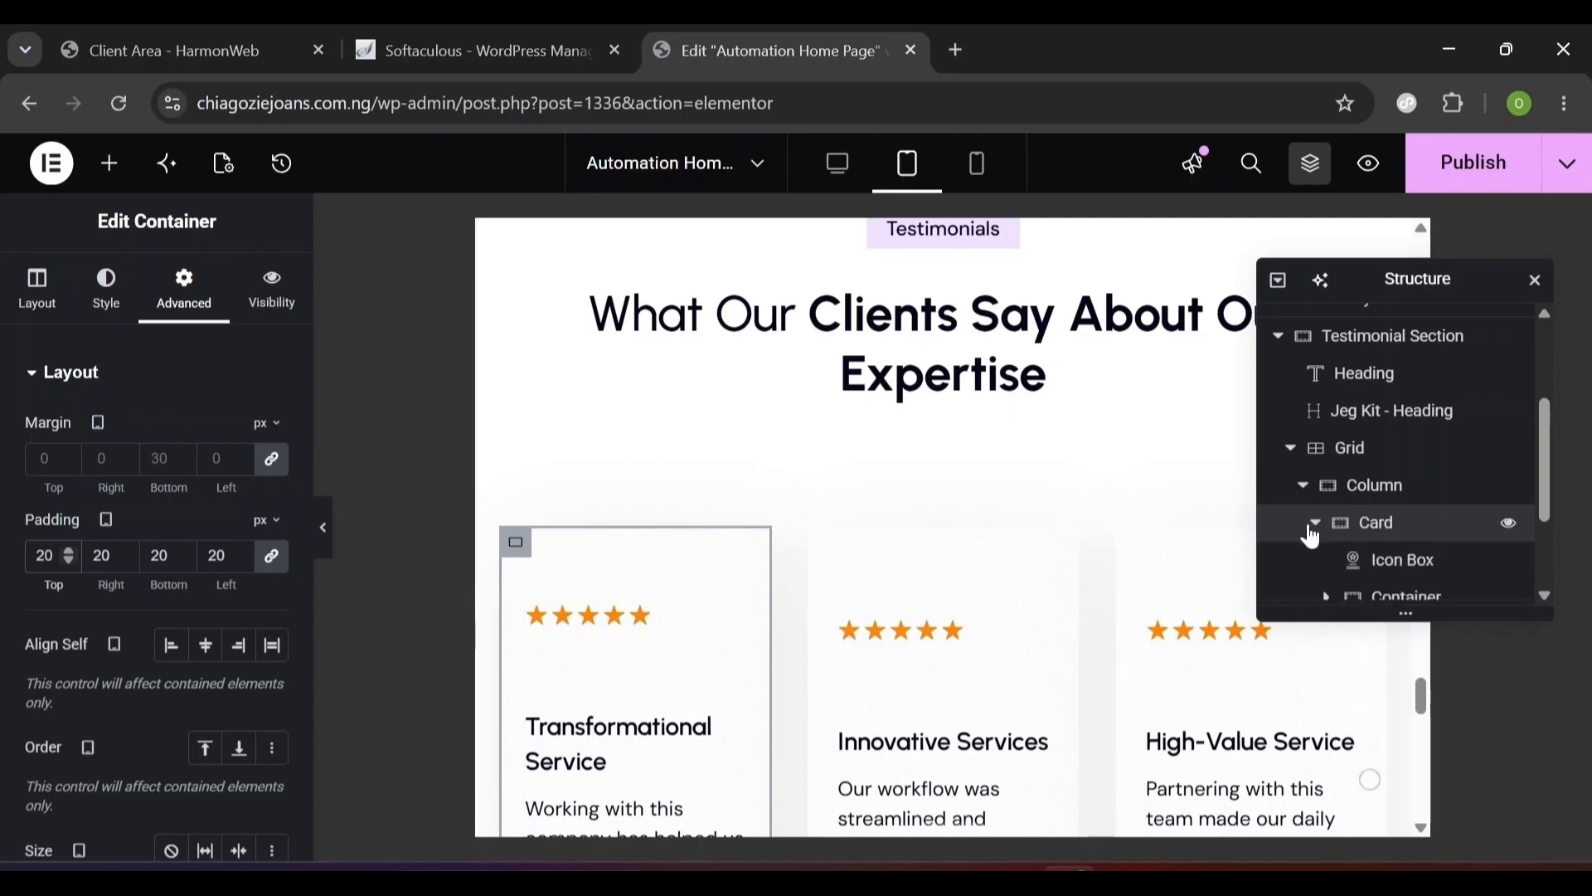
{"action": "left_click_drag", "start_coordinate": [1545, 501], "coordinate": [1546, 519]}
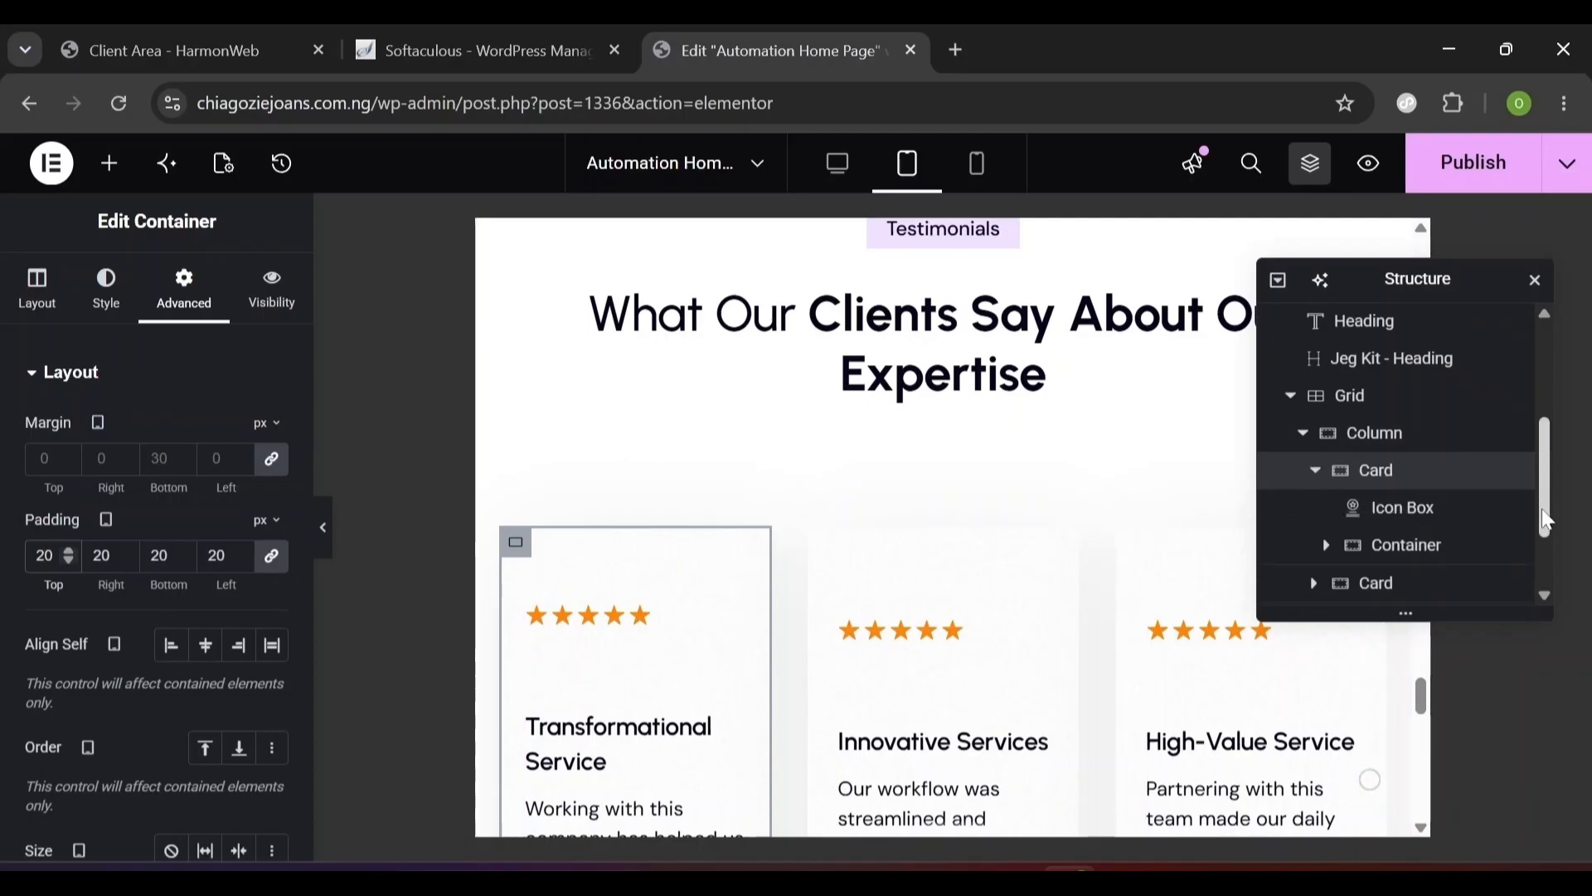
{"action": "left_click", "coordinate": [1387, 547]}
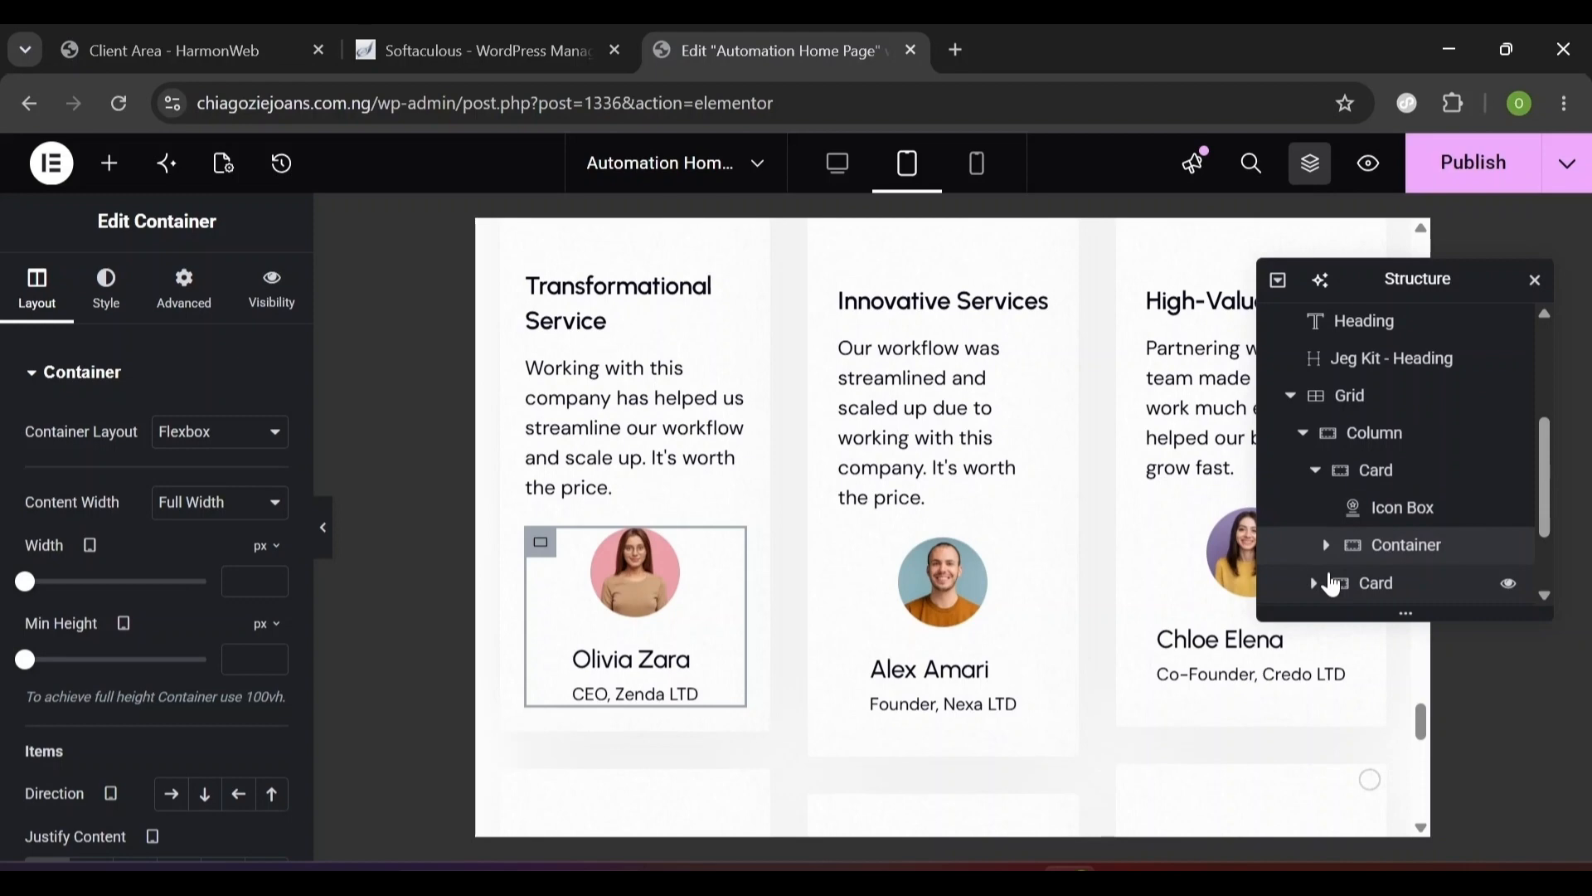
- Set the author container's Align Items to Start
{"action": "left_click", "coordinate": [98, 309]}
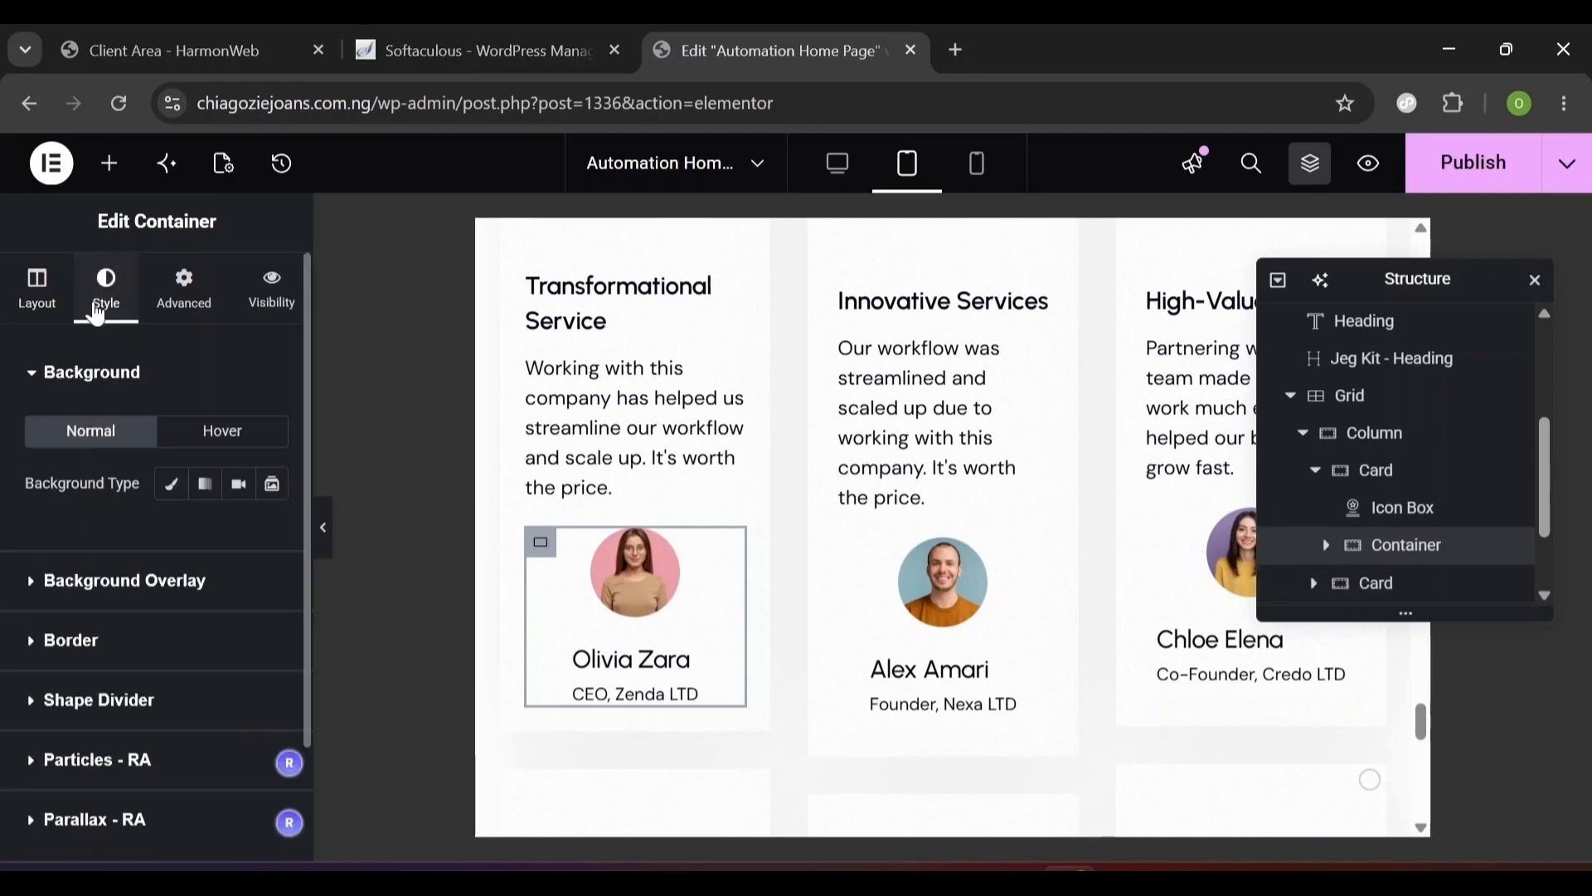
{"action": "left_click", "coordinate": [36, 290]}
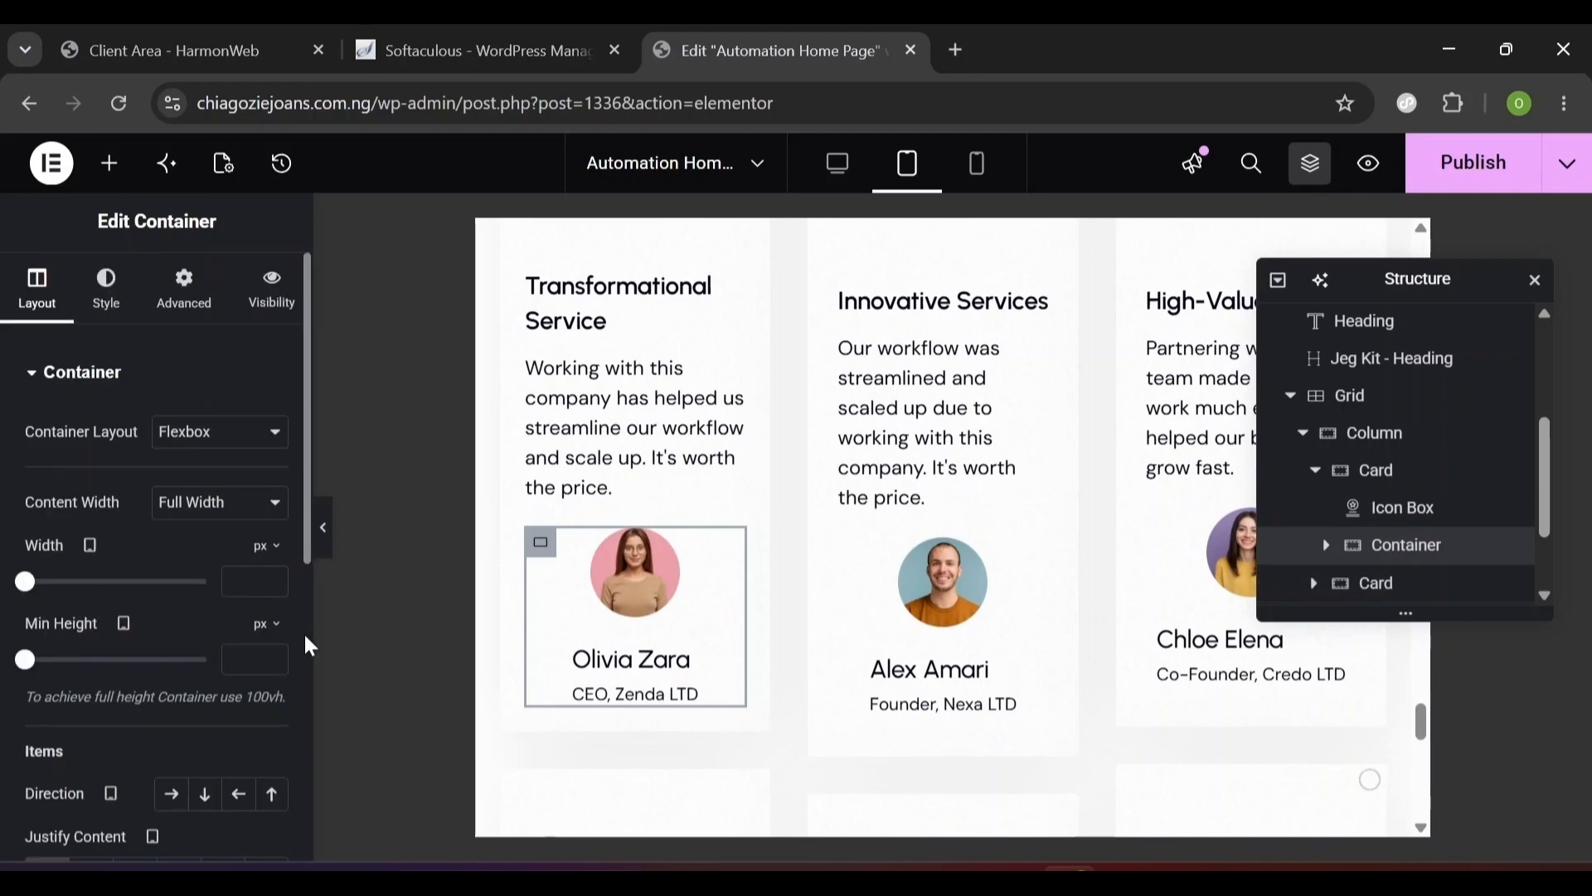
{"action": "scroll", "coordinate": [301, 644], "scroll_direction": "down", "scroll_amount": 7}
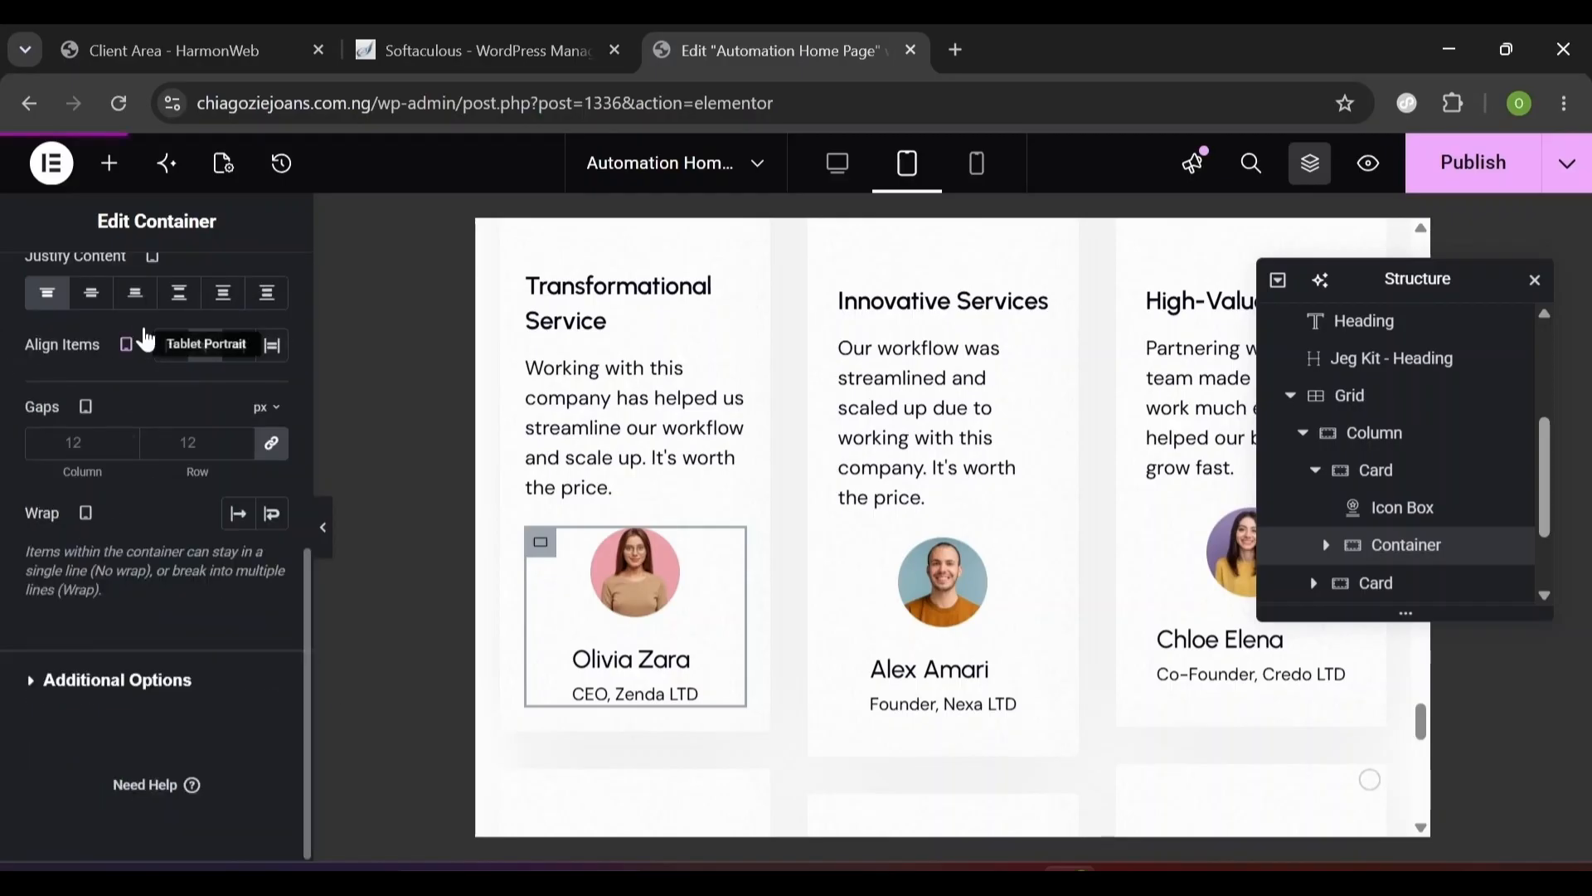
{"action": "left_click", "coordinate": [171, 358]}
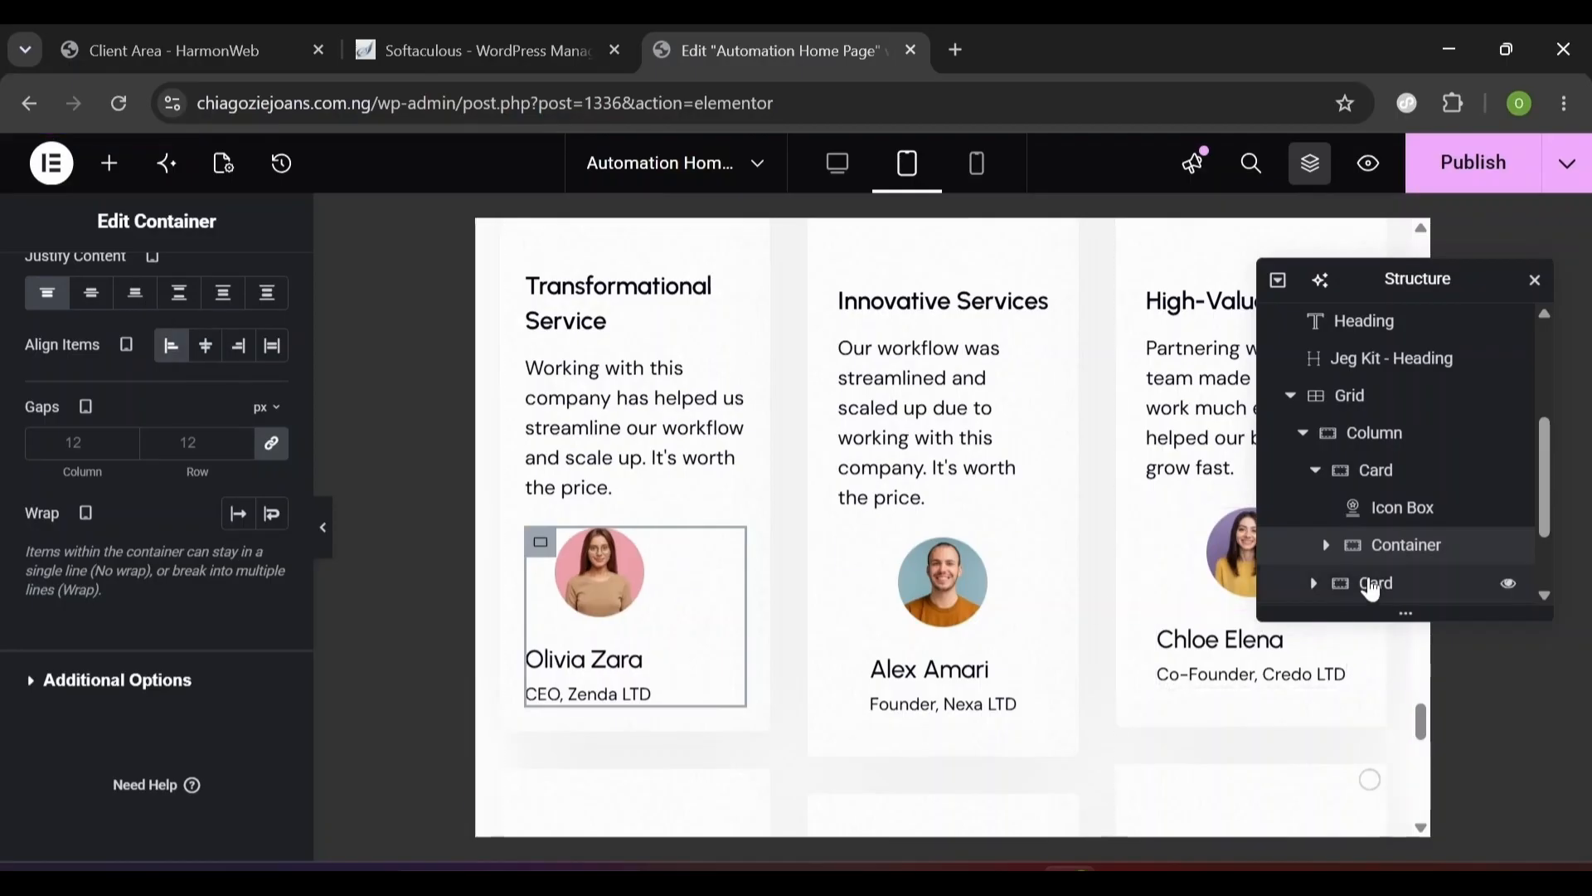
- Copy the author container and paste its style onto the next card
{"action": "right_click", "coordinate": [1376, 473]}
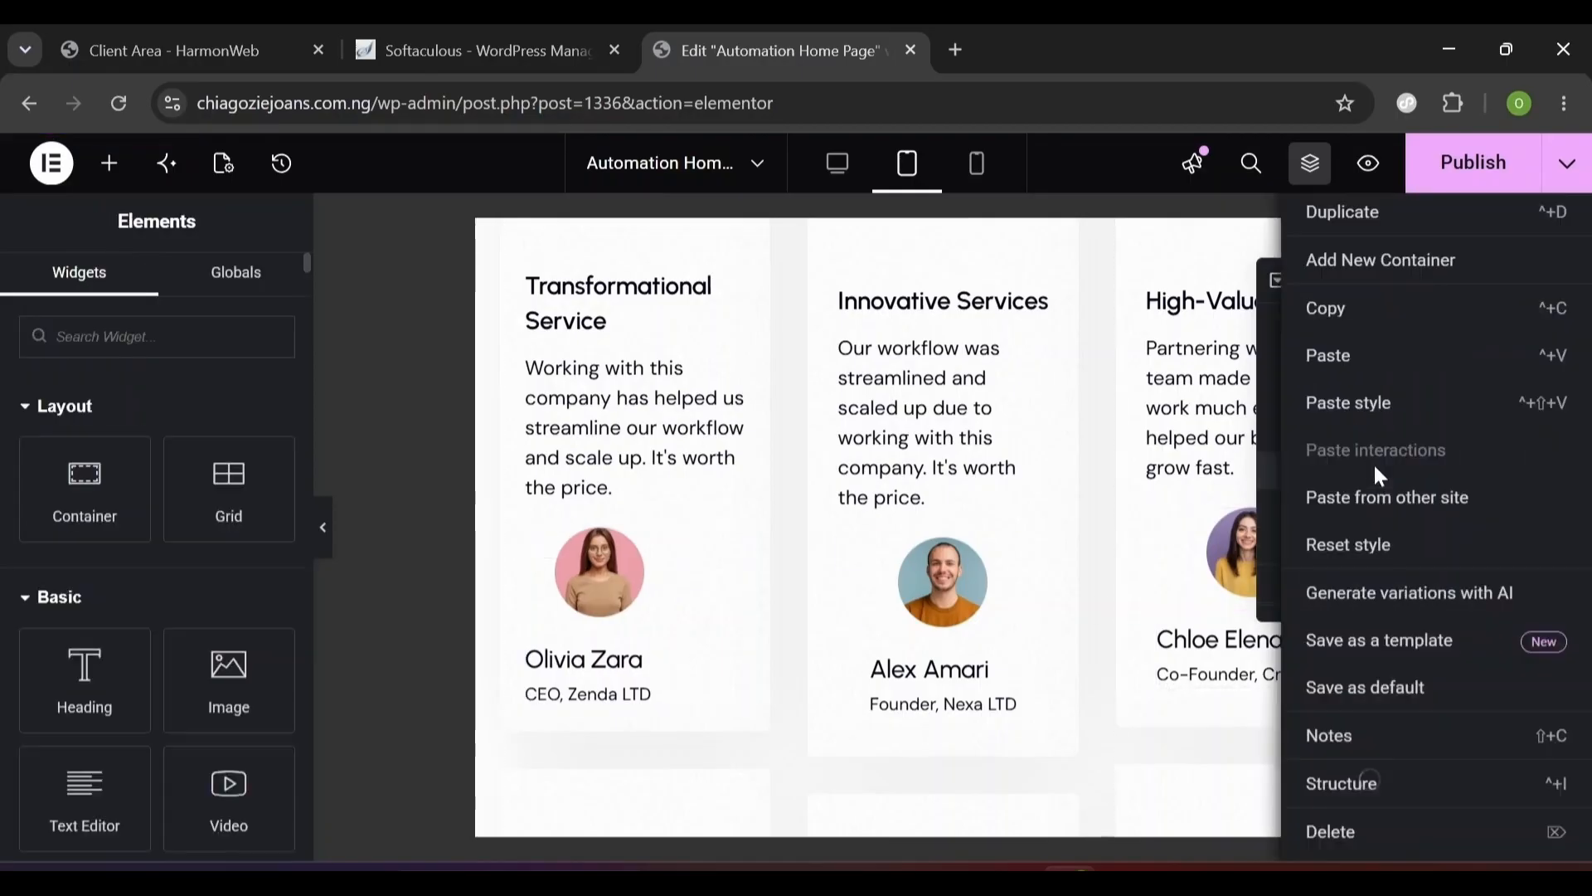
{"action": "left_click", "coordinate": [1350, 305]}
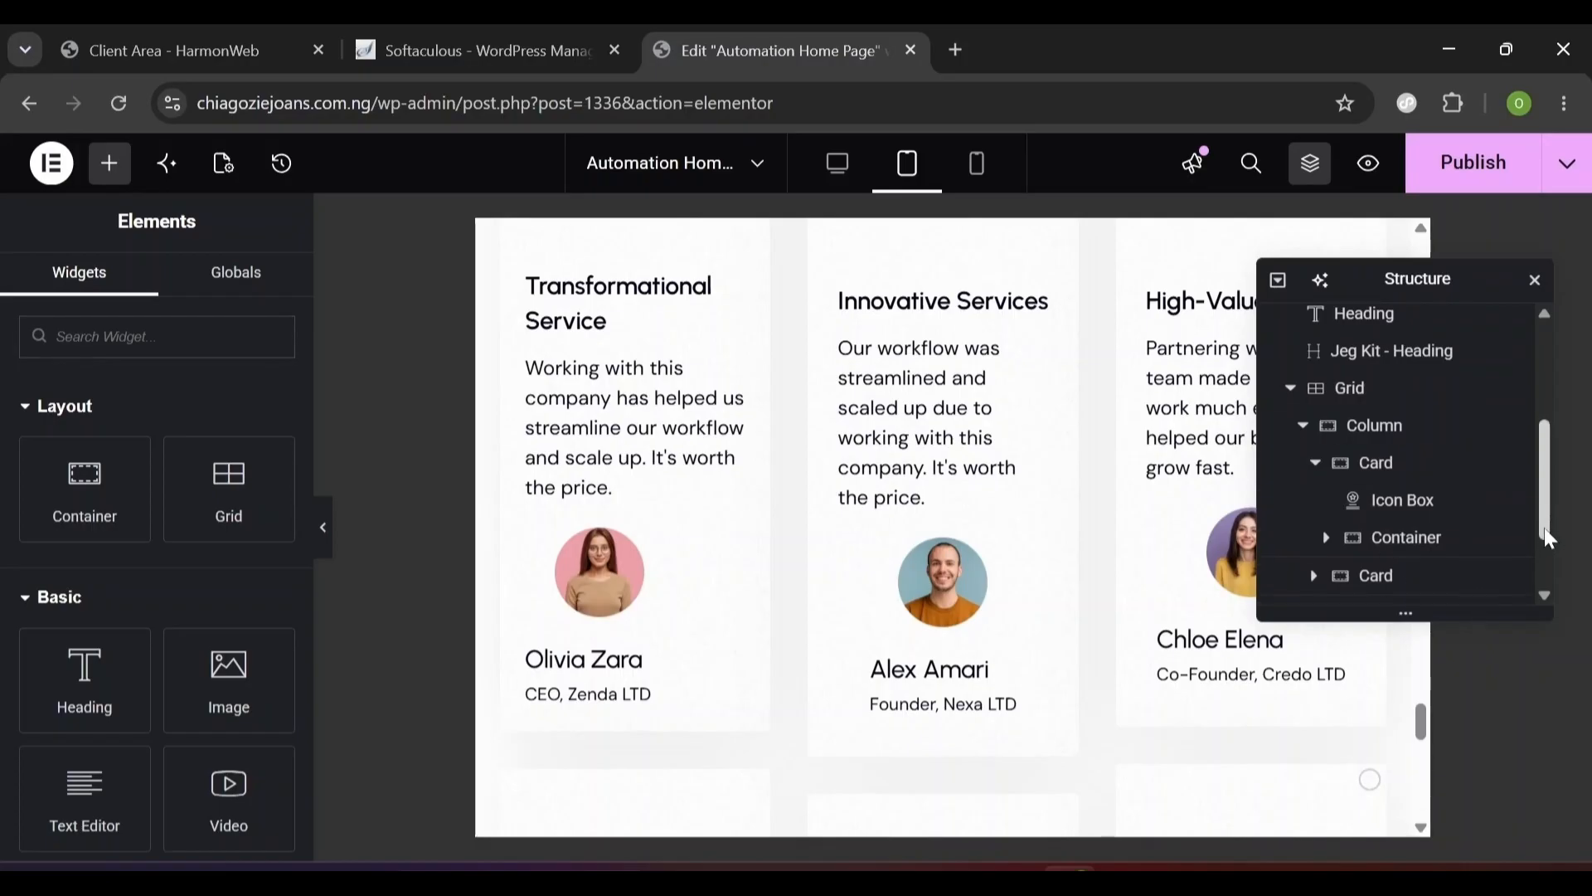
{"action": "left_click_drag", "start_coordinate": [1544, 527], "coordinate": [1547, 566]}
{"action": "right_click", "coordinate": [1369, 487]}
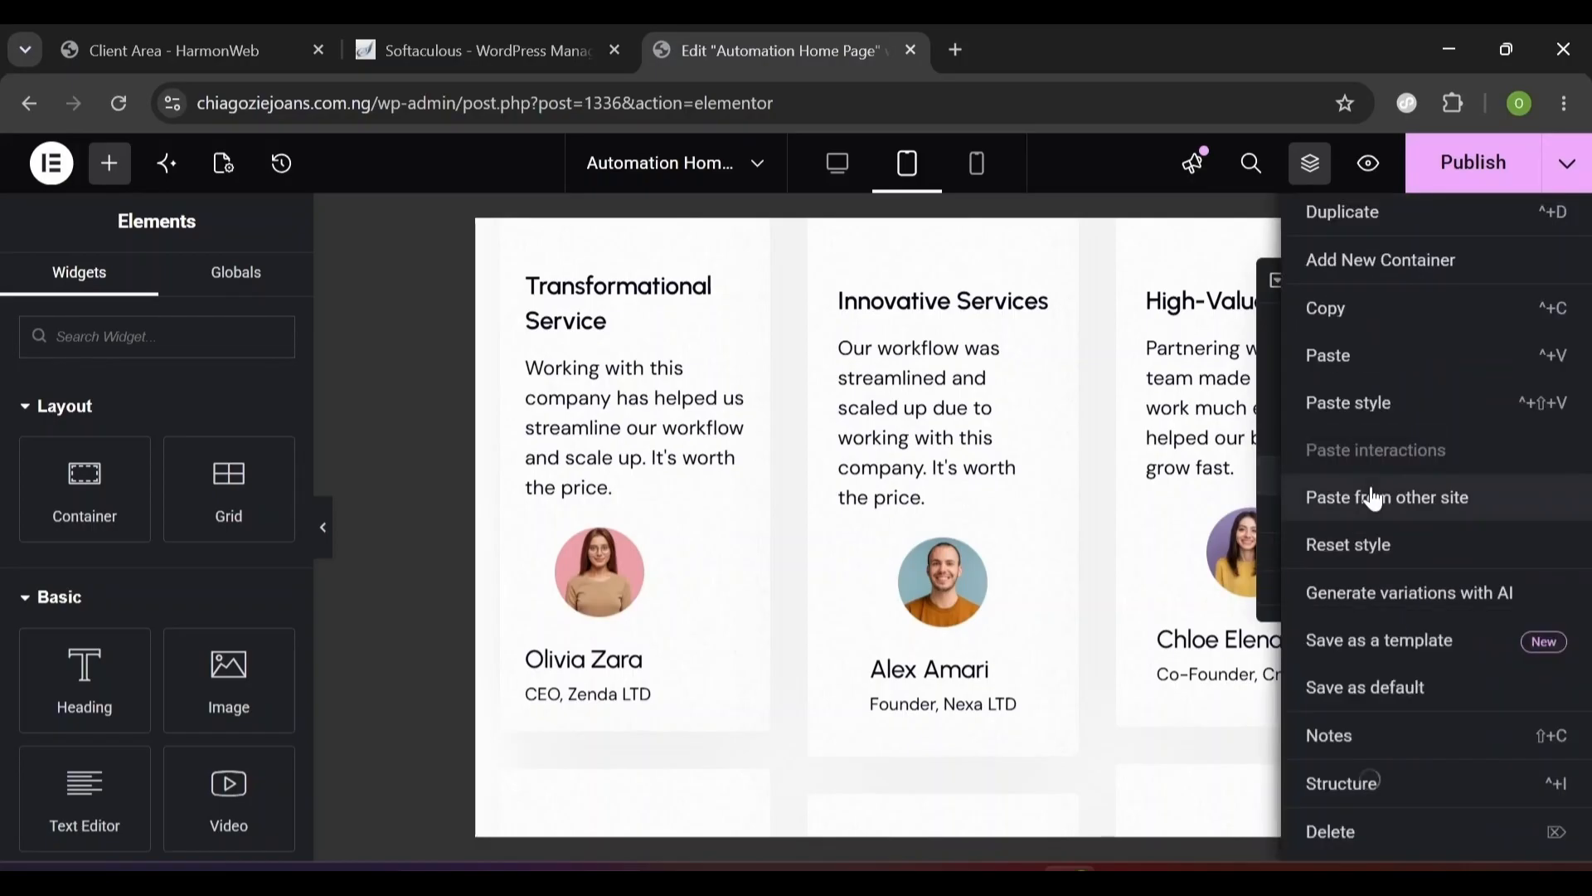
{"action": "left_click", "coordinate": [1355, 420]}
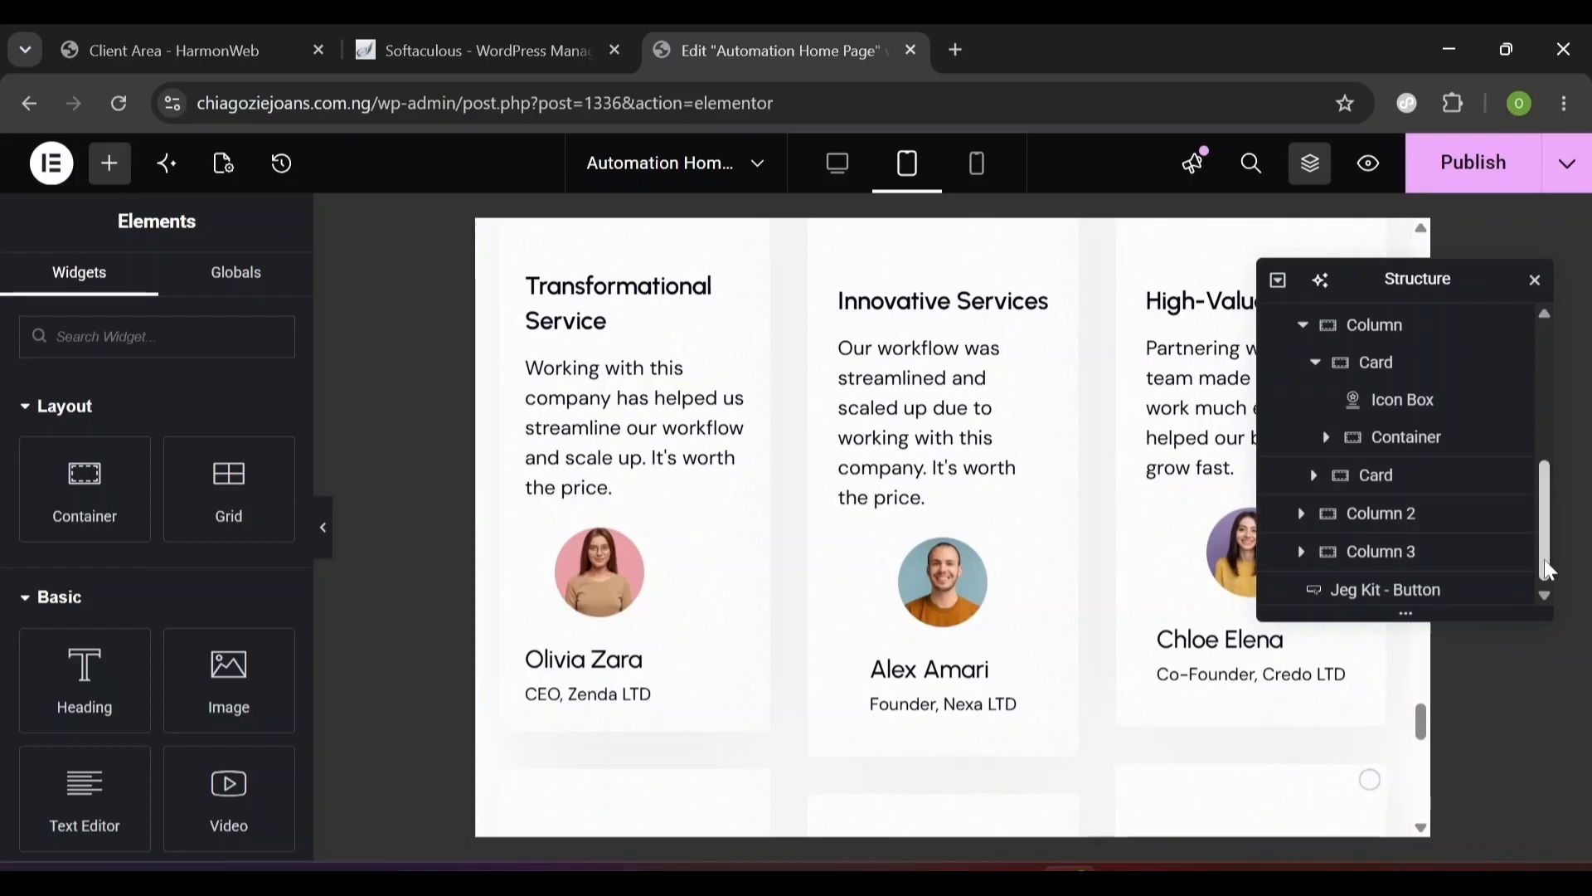
{"action": "left_click_drag", "start_coordinate": [1547, 571], "coordinate": [1547, 582]}
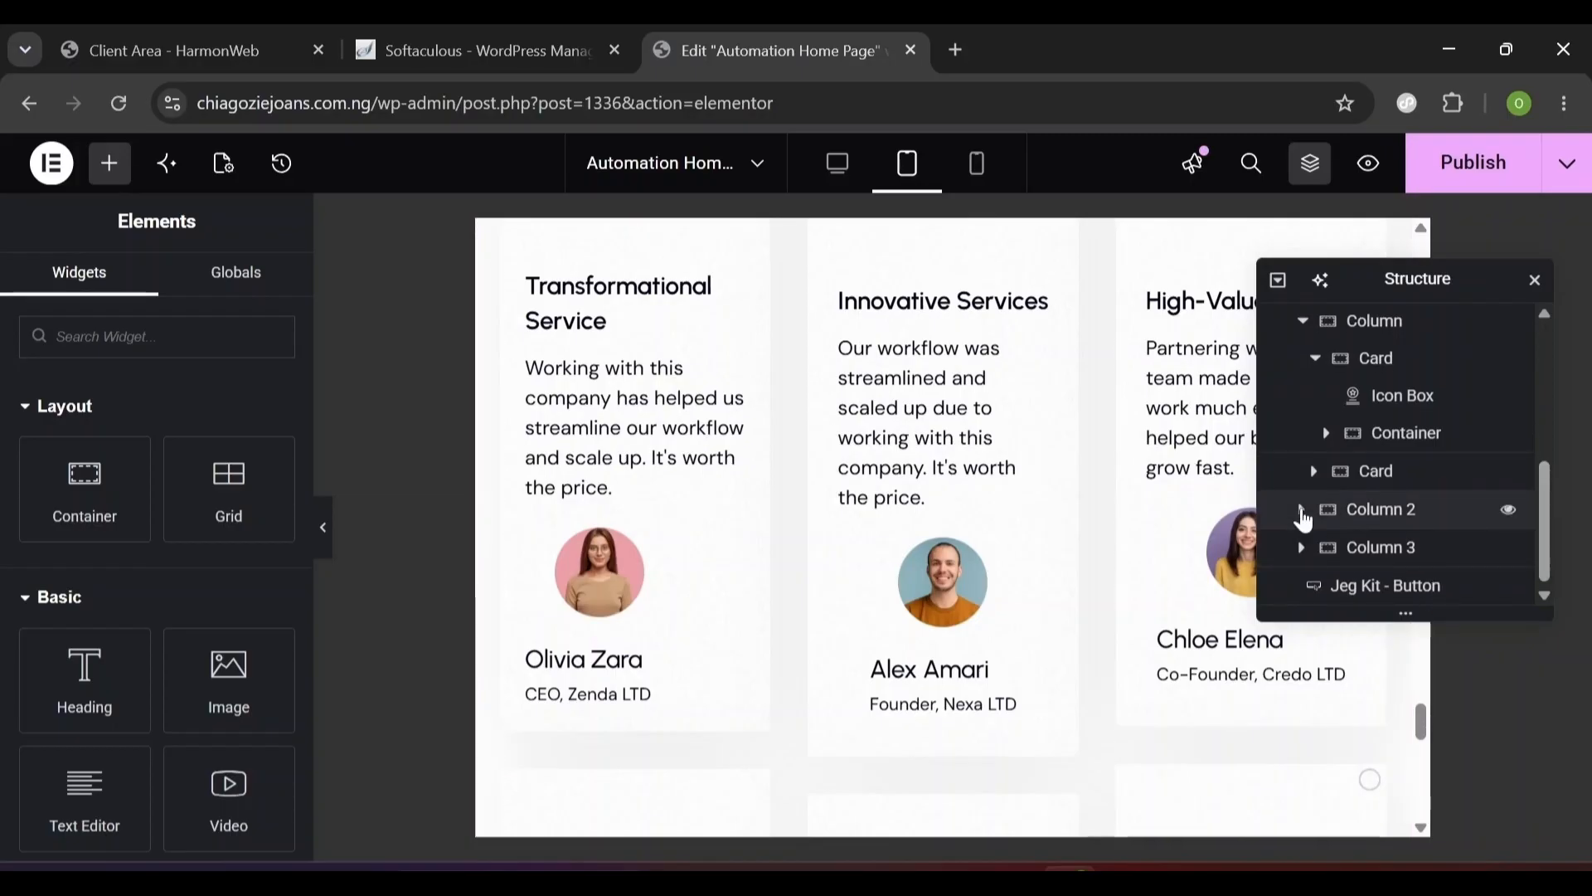
- Paste the copied style onto the cards in Column 2
{"action": "left_click", "coordinate": [1301, 510]}
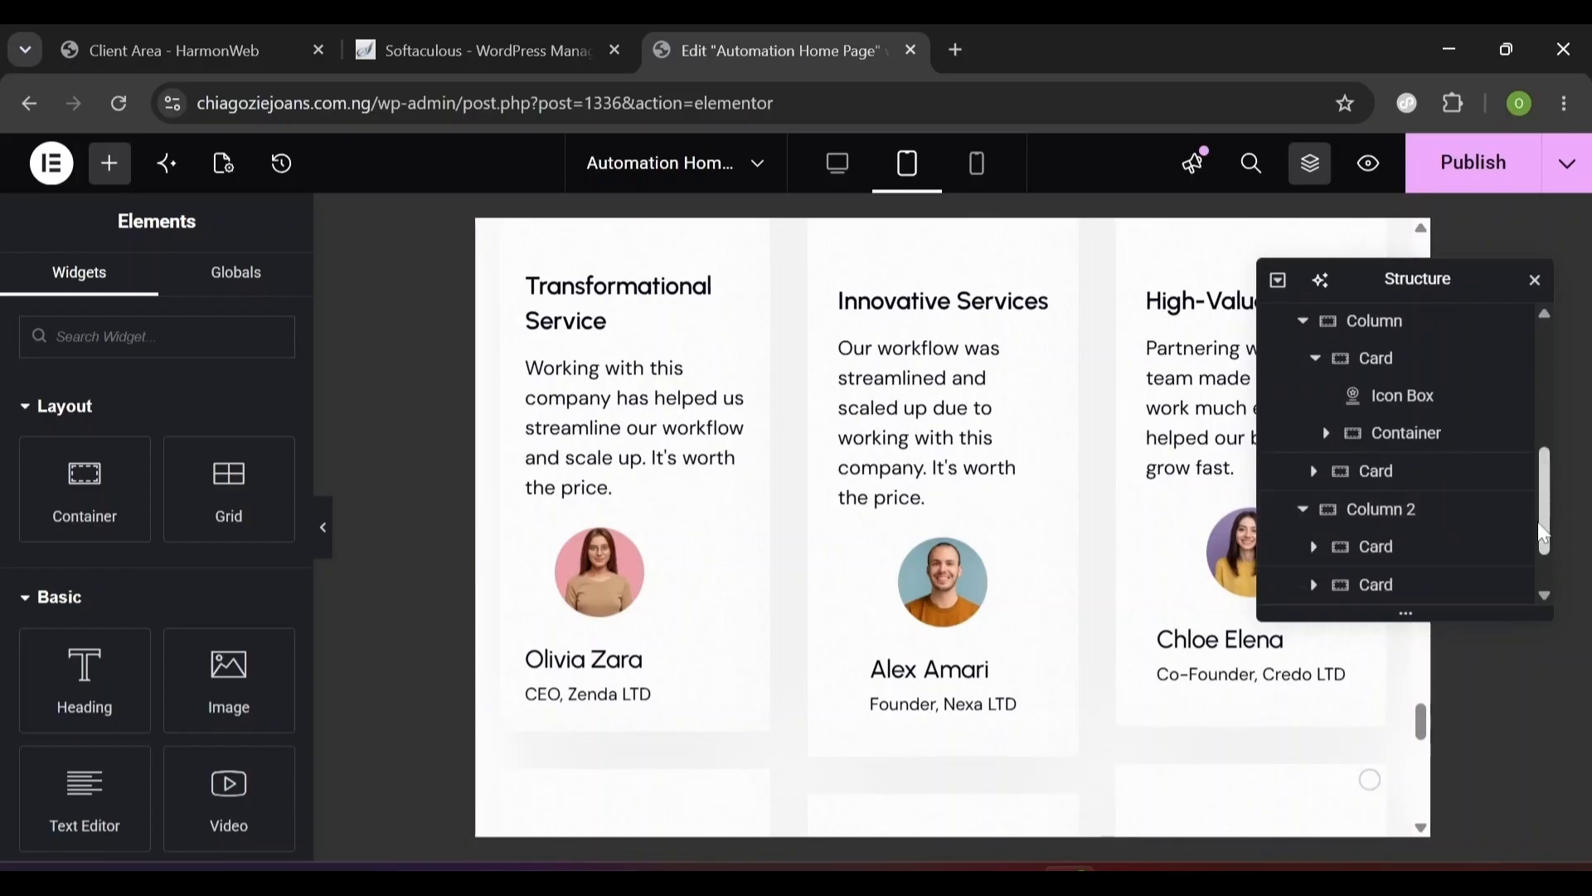
{"action": "left_click_drag", "start_coordinate": [1548, 523], "coordinate": [1542, 522]}
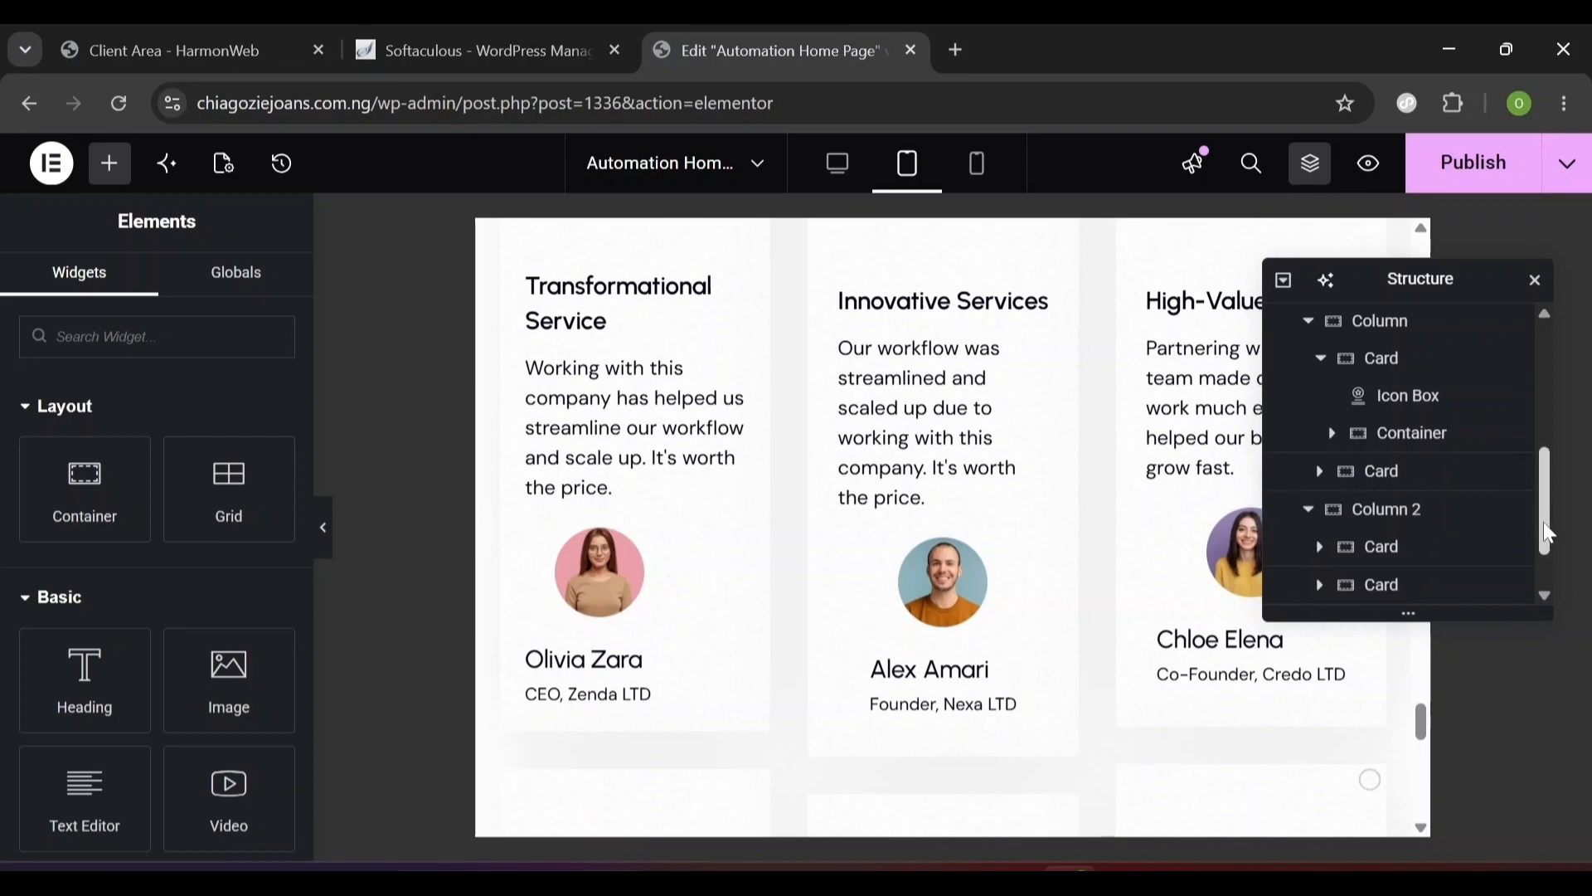
{"action": "scroll", "coordinate": [1545, 535], "scroll_direction": "down", "scroll_amount": 5}
{"action": "right_click", "coordinate": [1381, 537]}
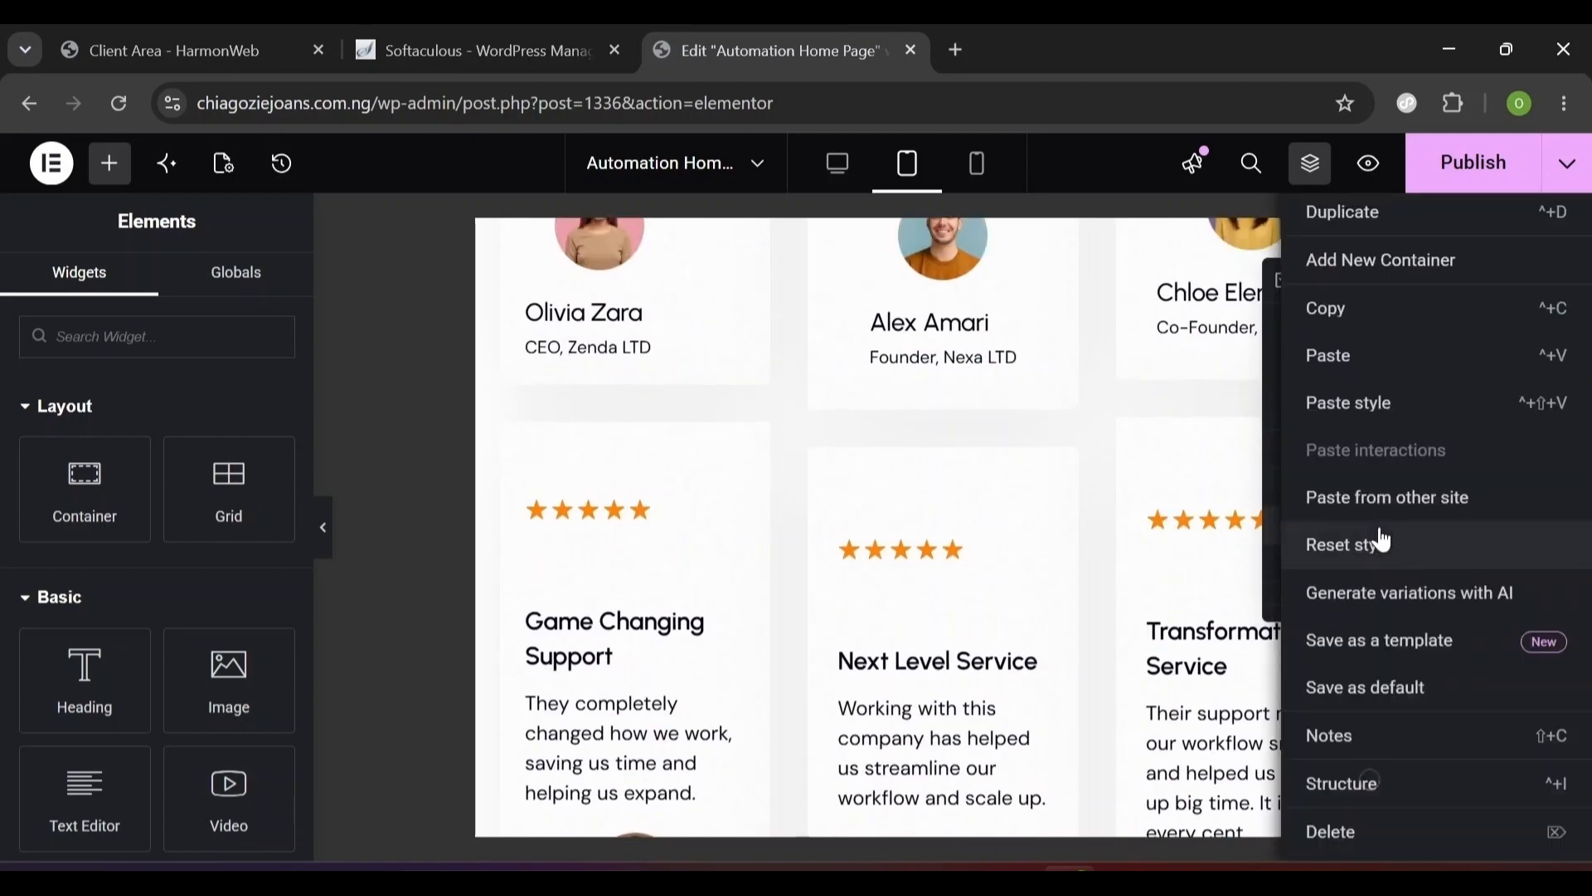
{"action": "left_click", "coordinate": [1388, 422]}
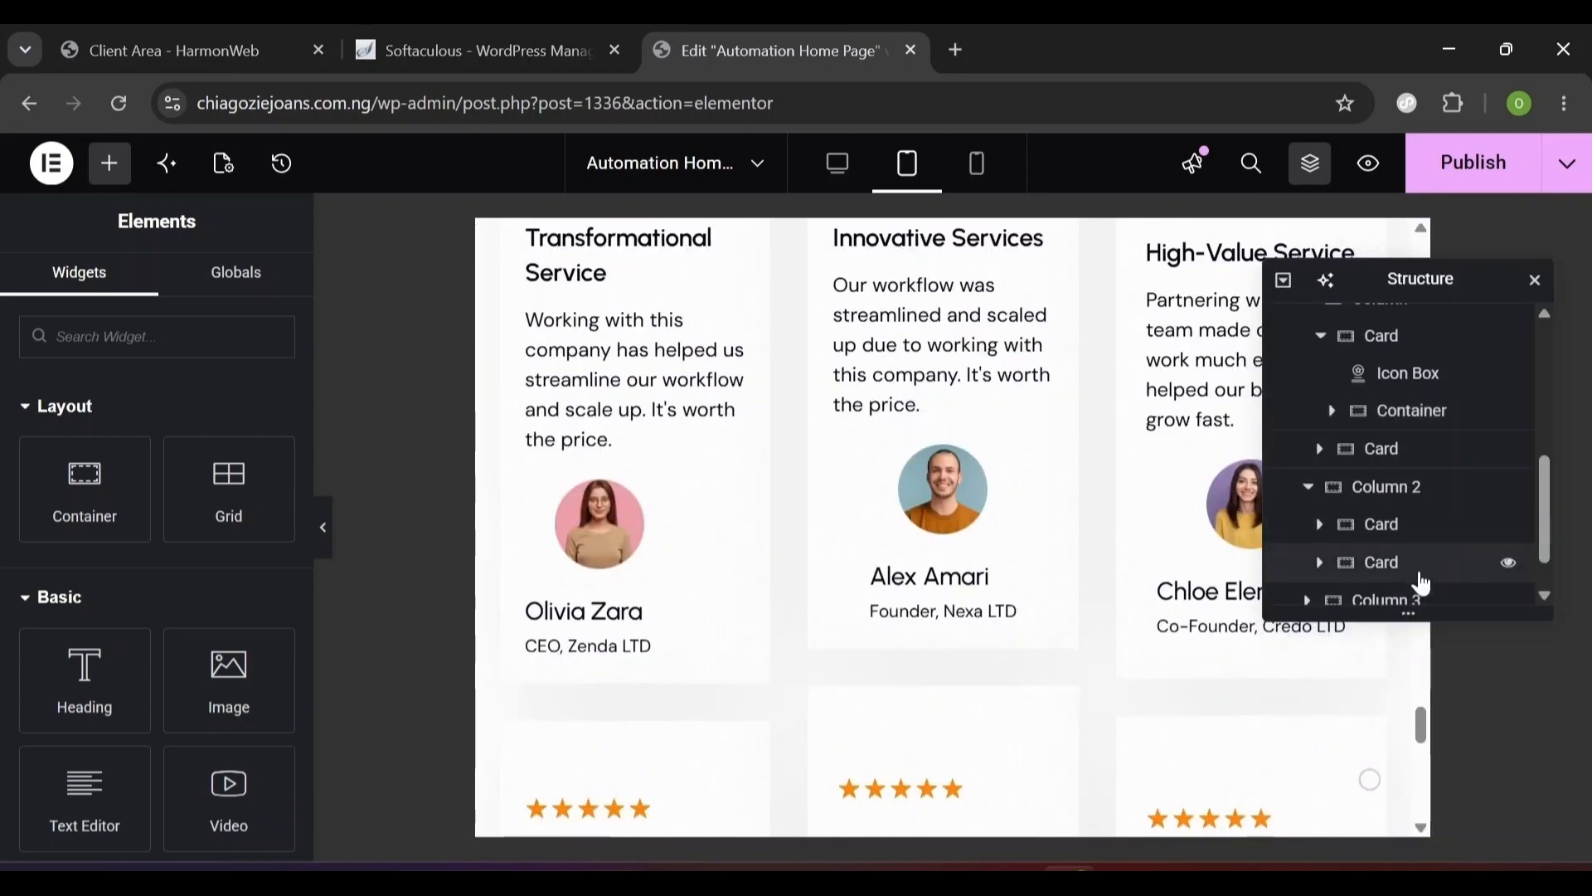
{"action": "right_click", "coordinate": [1412, 564]}
{"action": "left_click", "coordinate": [1360, 408]}
- Paste the copied style onto the two remaining testimonial cards
{"action": "scroll", "coordinate": [1362, 417], "scroll_direction": "down", "scroll_amount": 1}
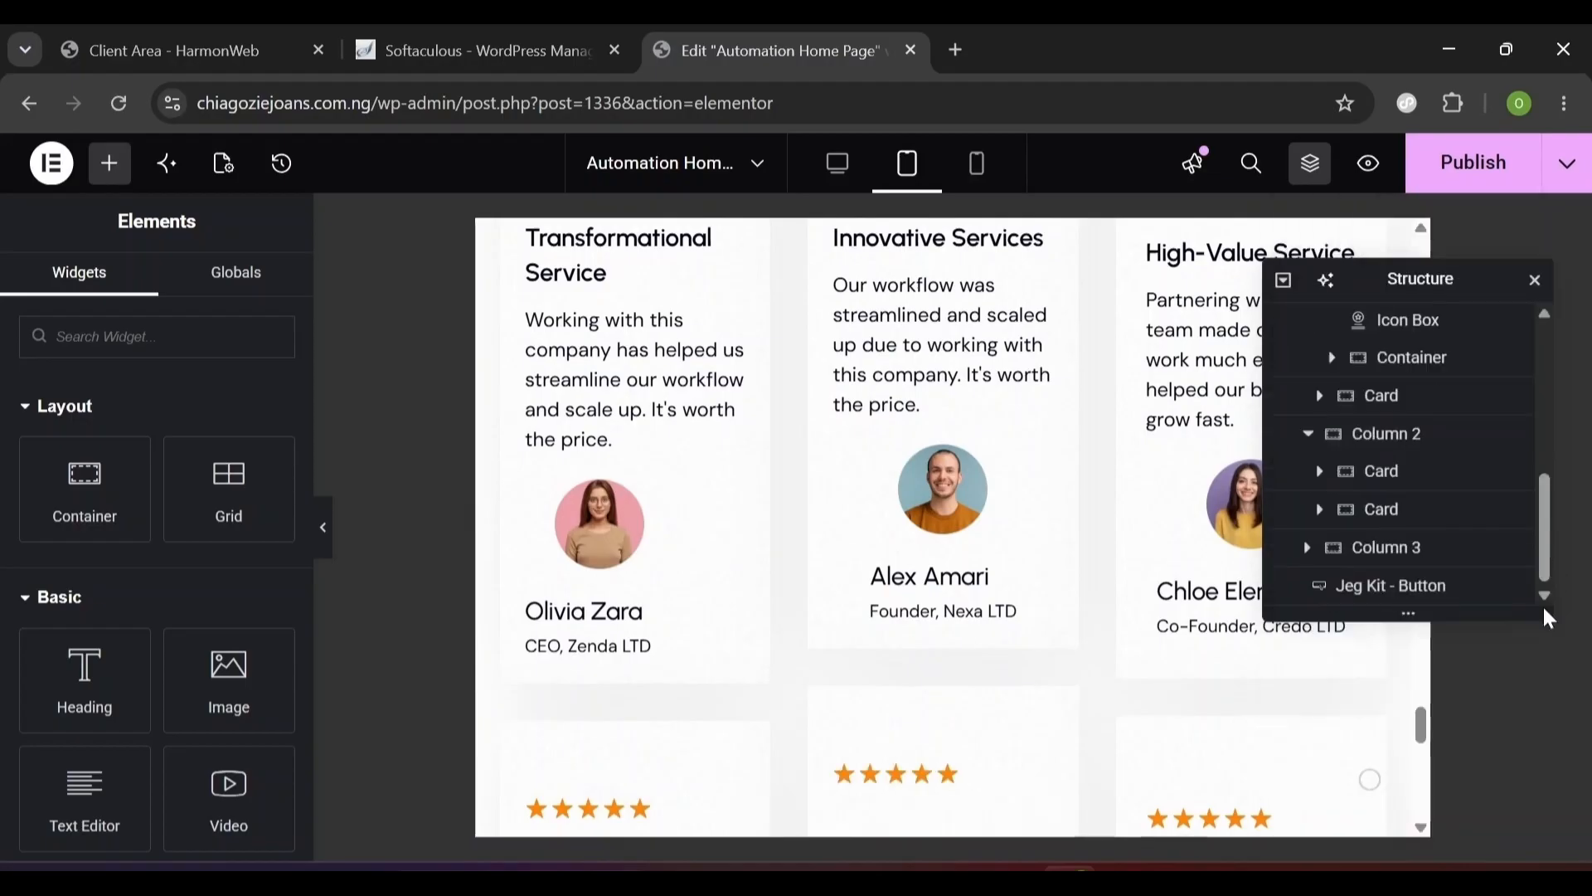
{"action": "left_click", "coordinate": [1308, 547]}
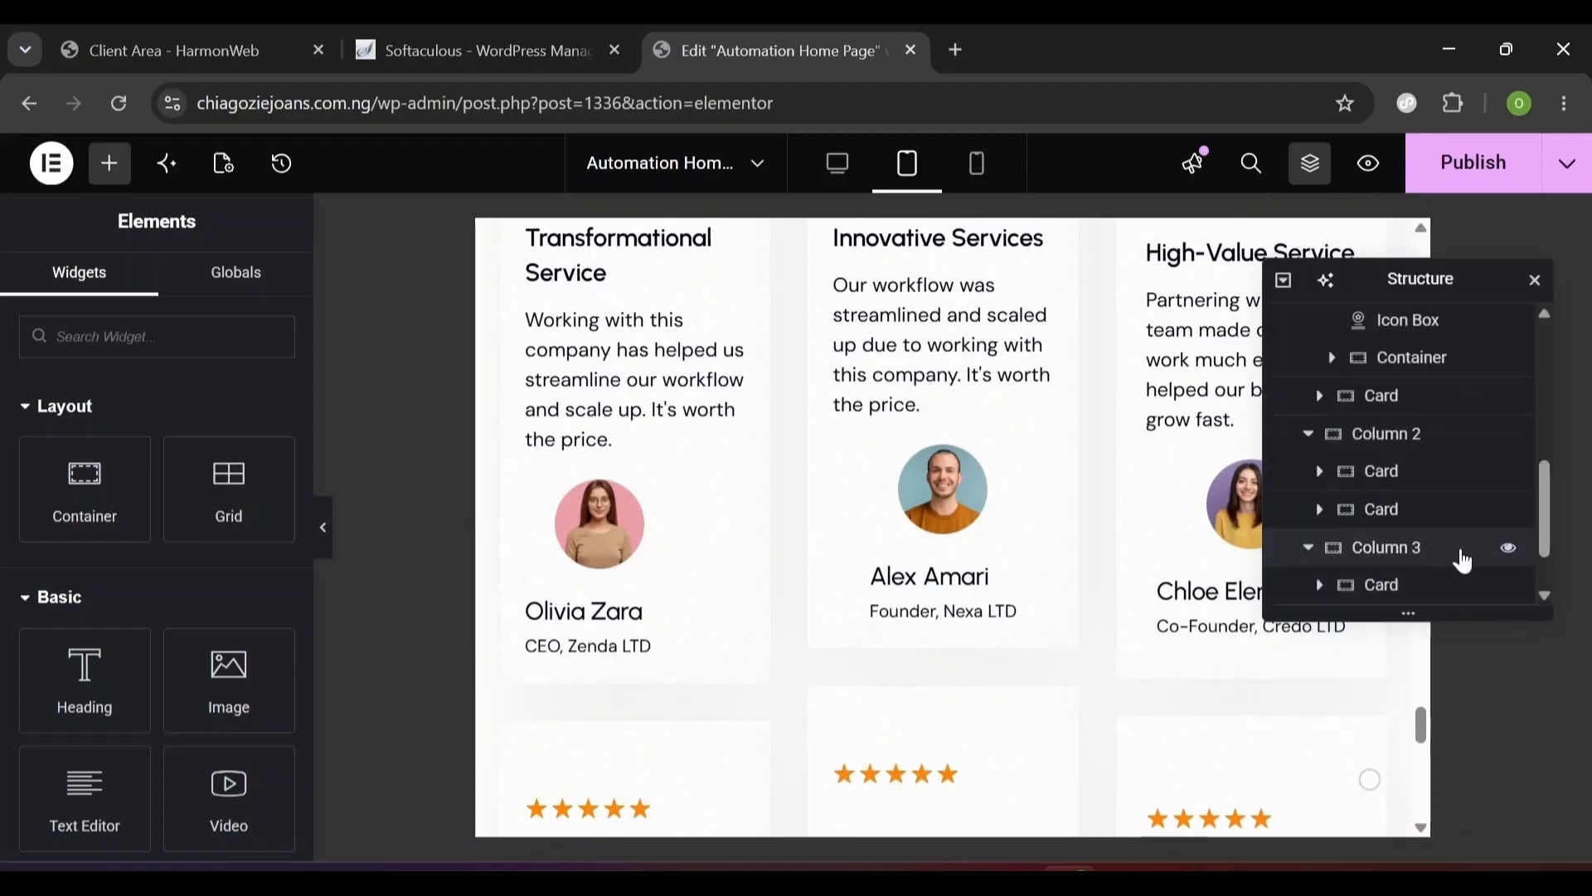
{"action": "left_click", "coordinate": [1548, 595]}
{"action": "right_click", "coordinate": [1336, 421]}
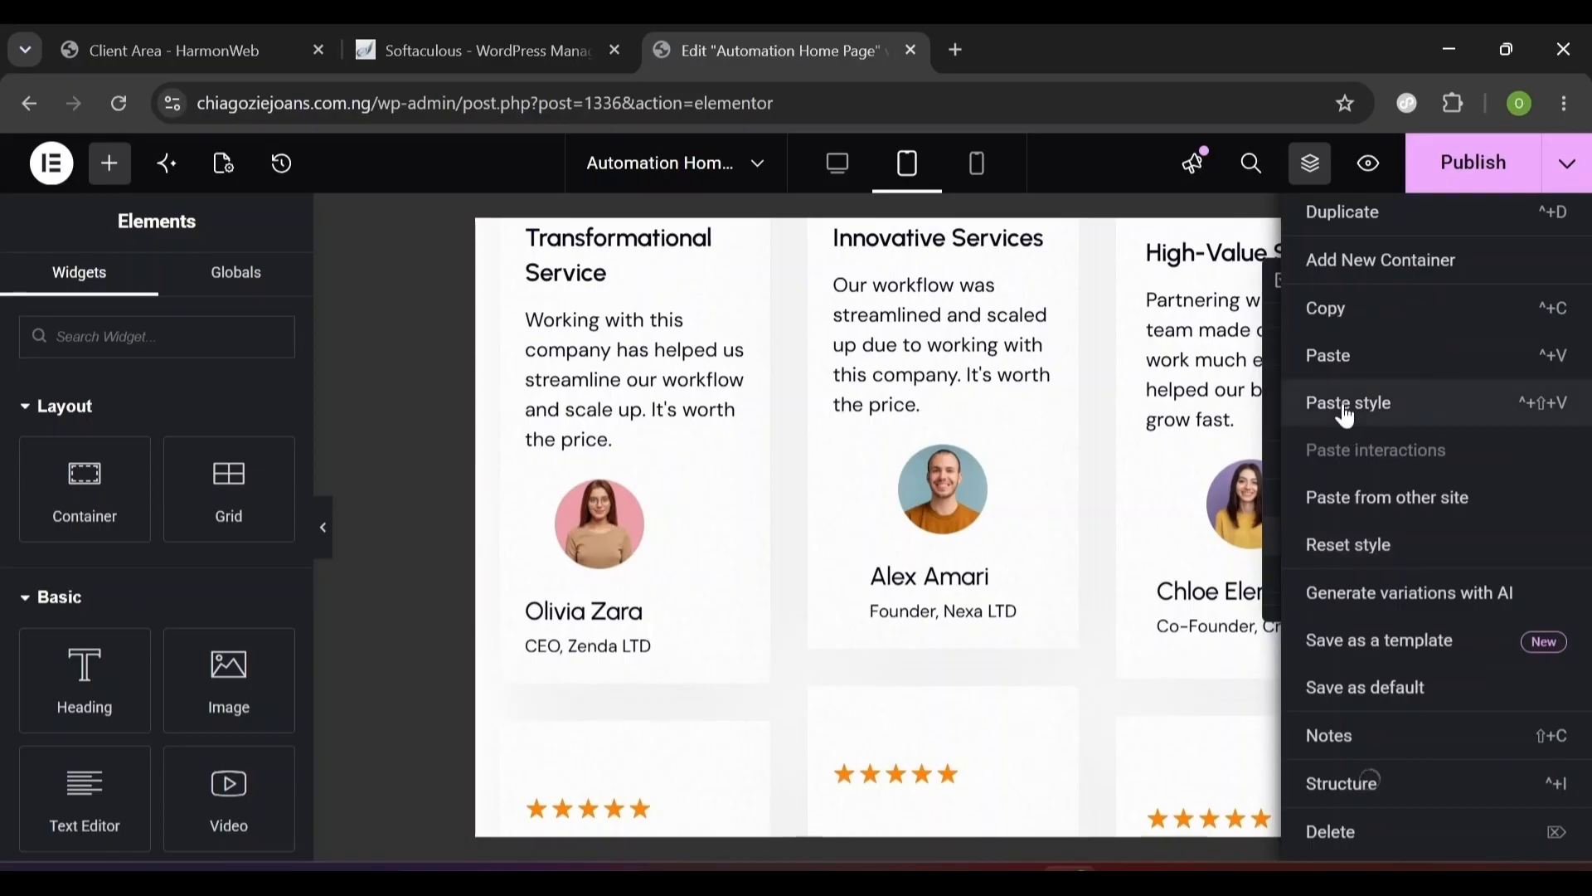
{"action": "left_click", "coordinate": [1344, 404]}
{"action": "right_click", "coordinate": [1345, 418]}
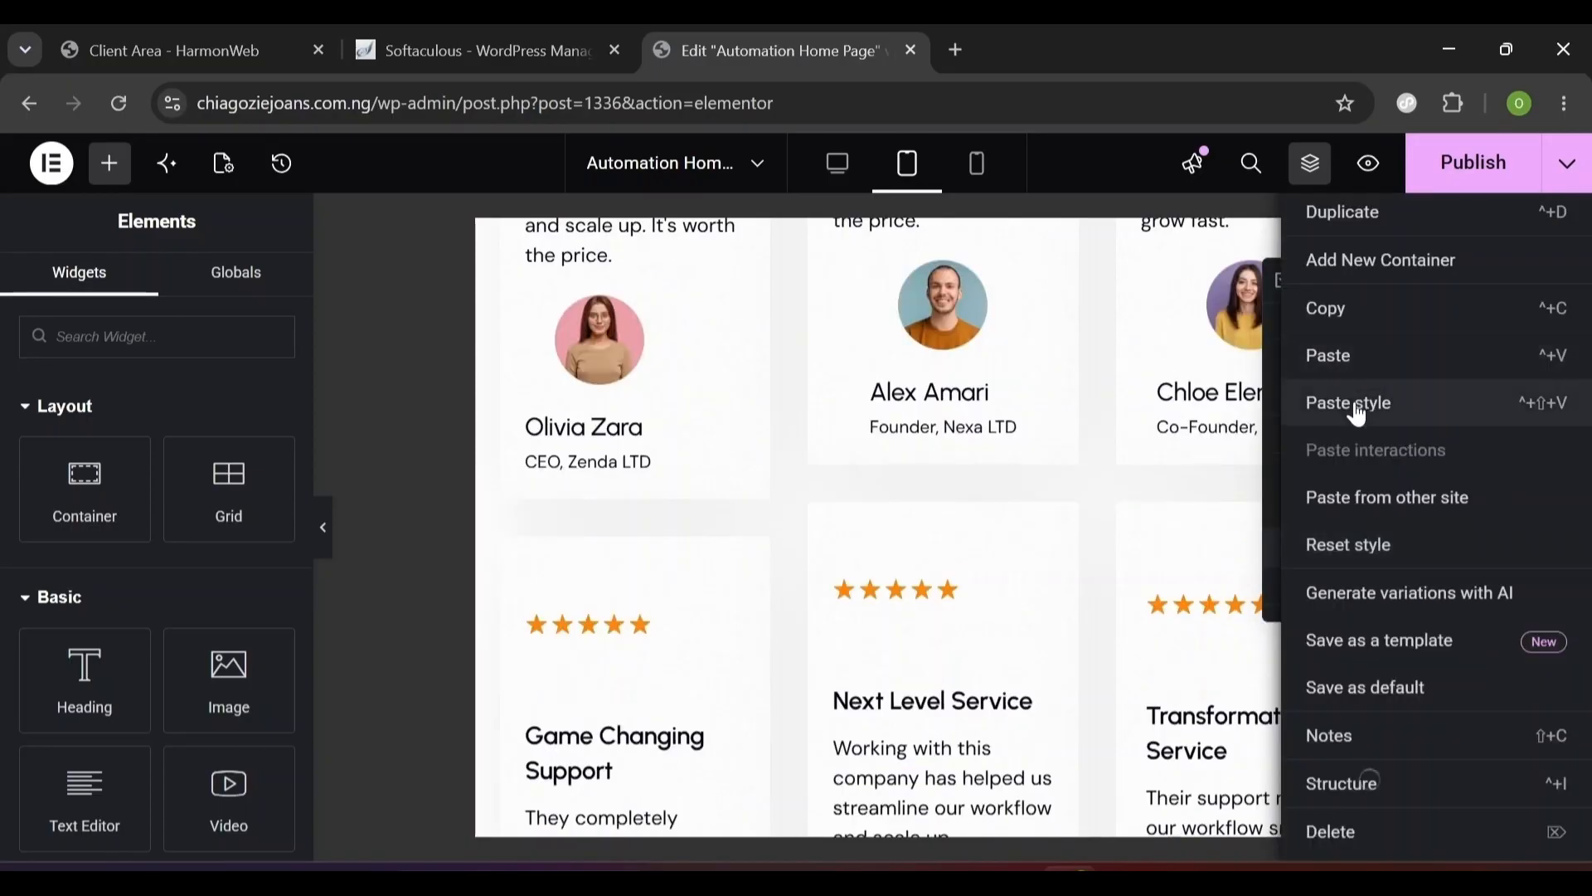
{"action": "left_click", "coordinate": [1356, 406]}
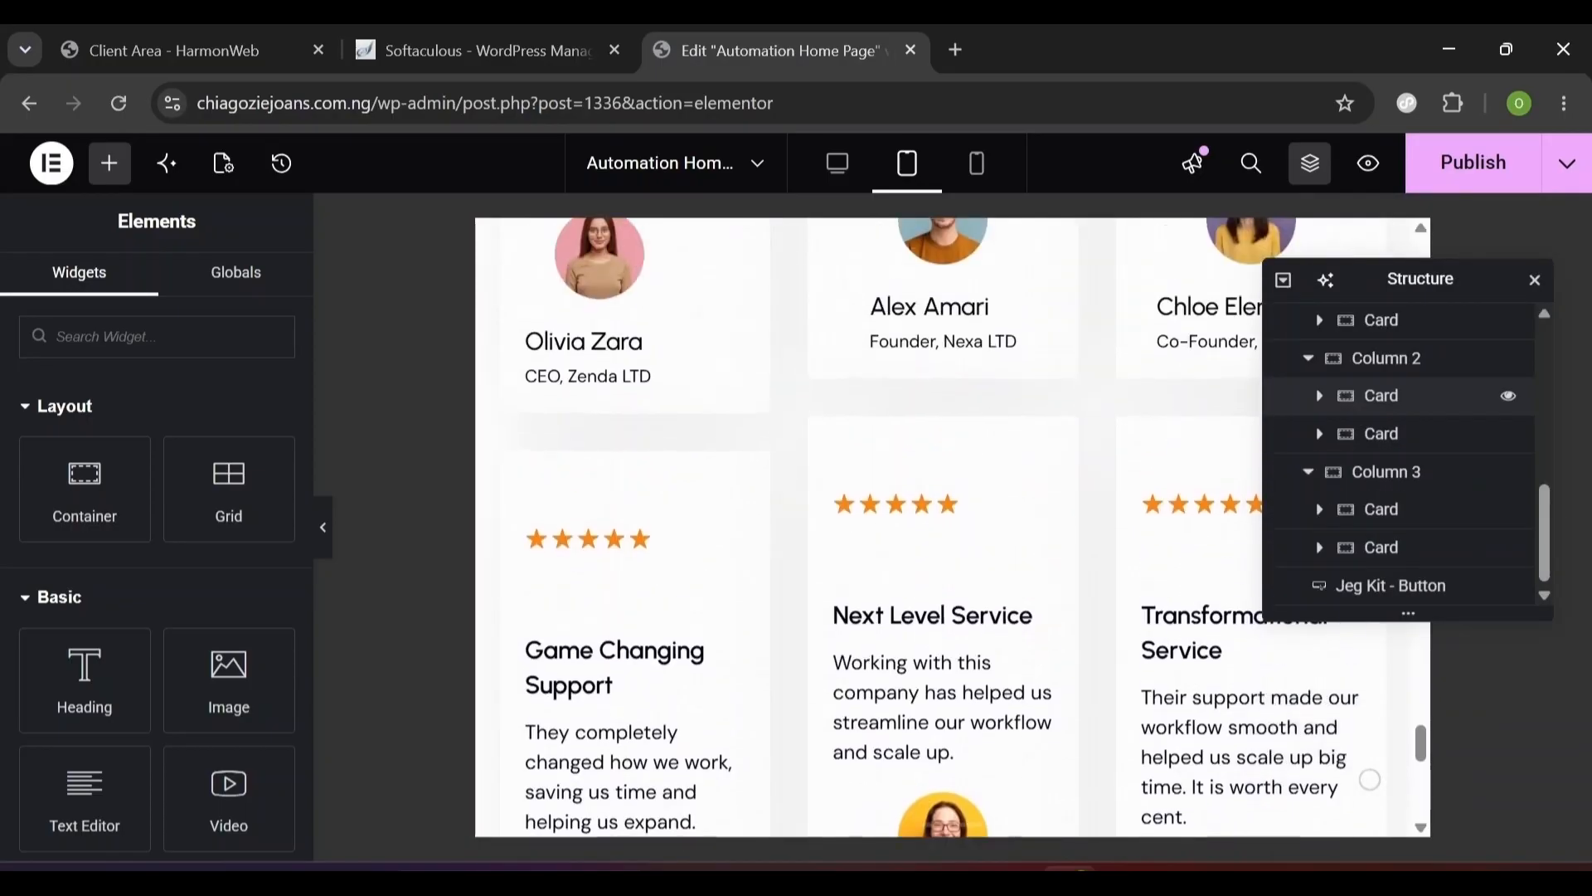
{"action": "scroll", "coordinate": [1029, 498], "scroll_direction": "down", "scroll_amount": 5}
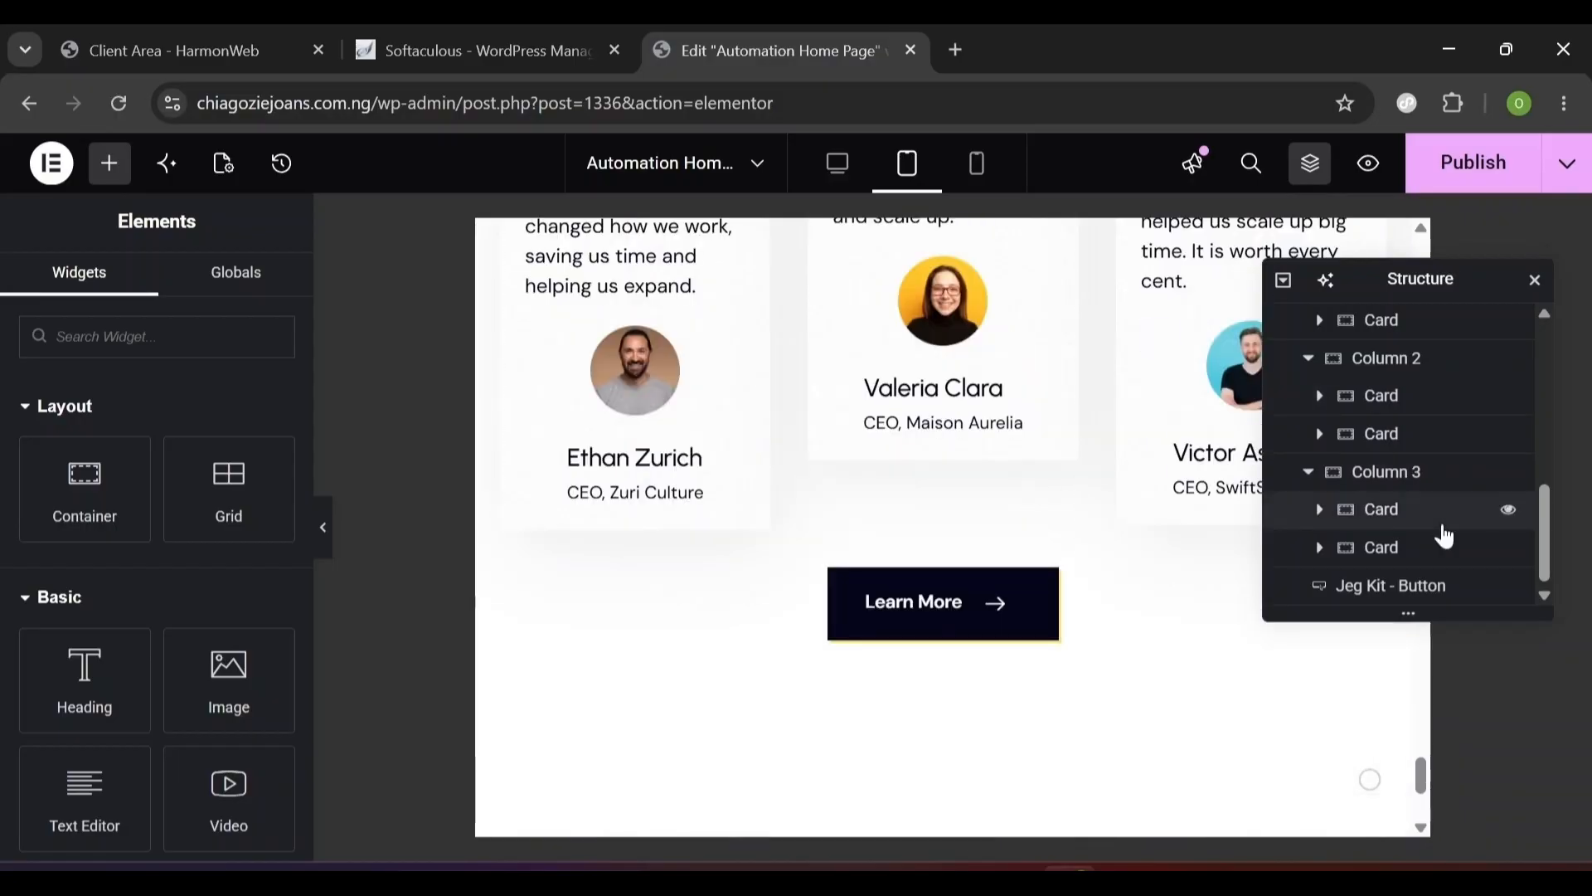
{"action": "left_click_drag", "start_coordinate": [1548, 552], "coordinate": [1539, 560]}
{"action": "left_click", "coordinate": [1541, 313]}
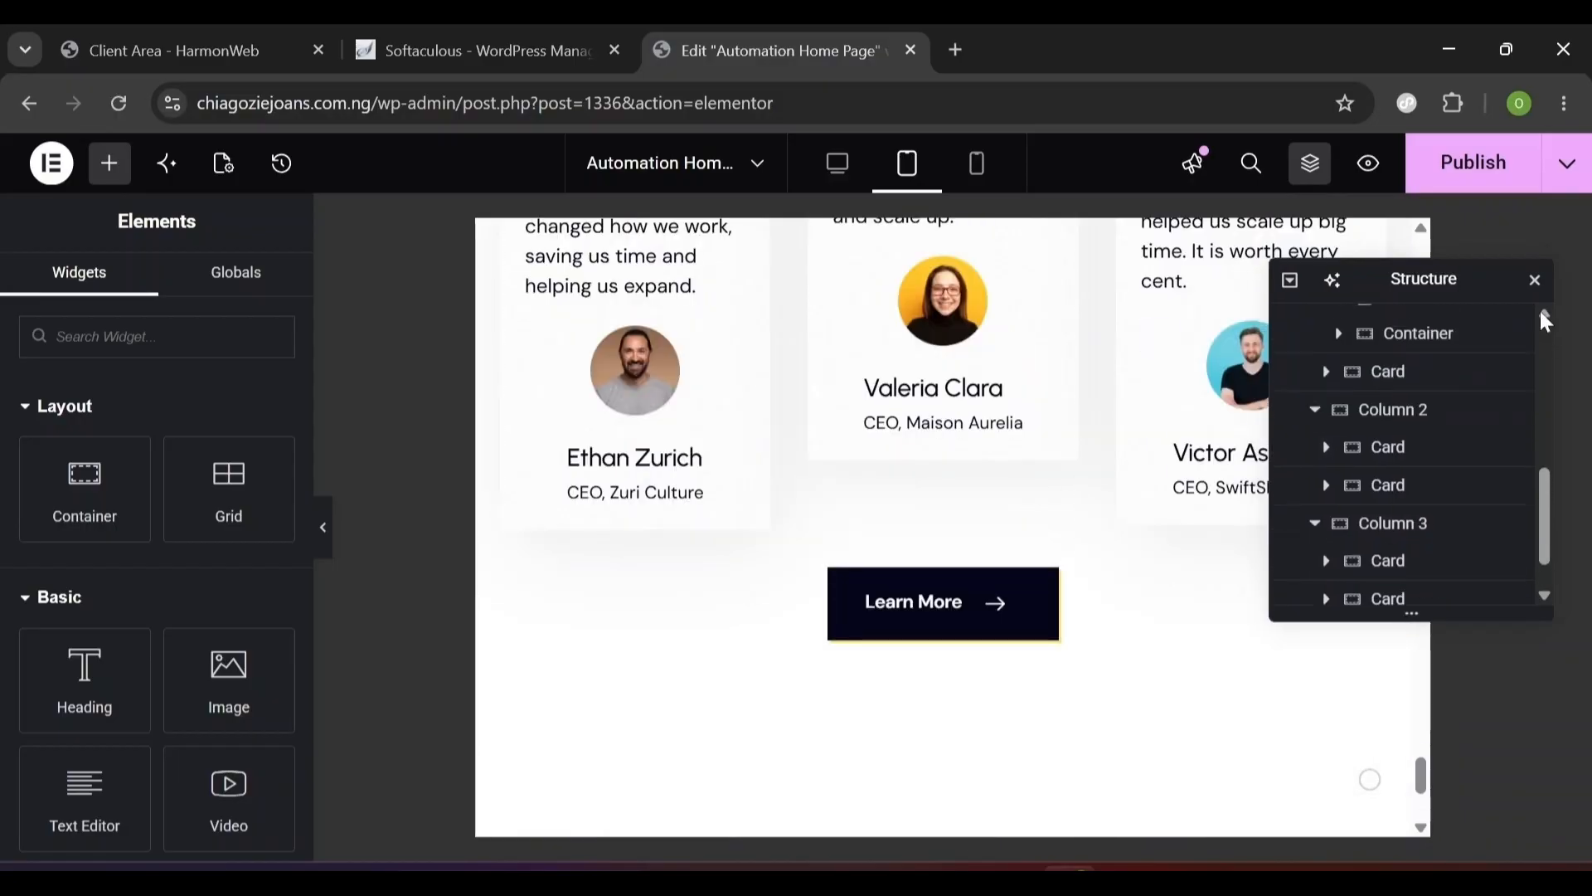
- Give the Testimonial Section unlinked tablet padding of 100, 20, 100, 20 px
{"action": "left_click", "coordinate": [1295, 481]}
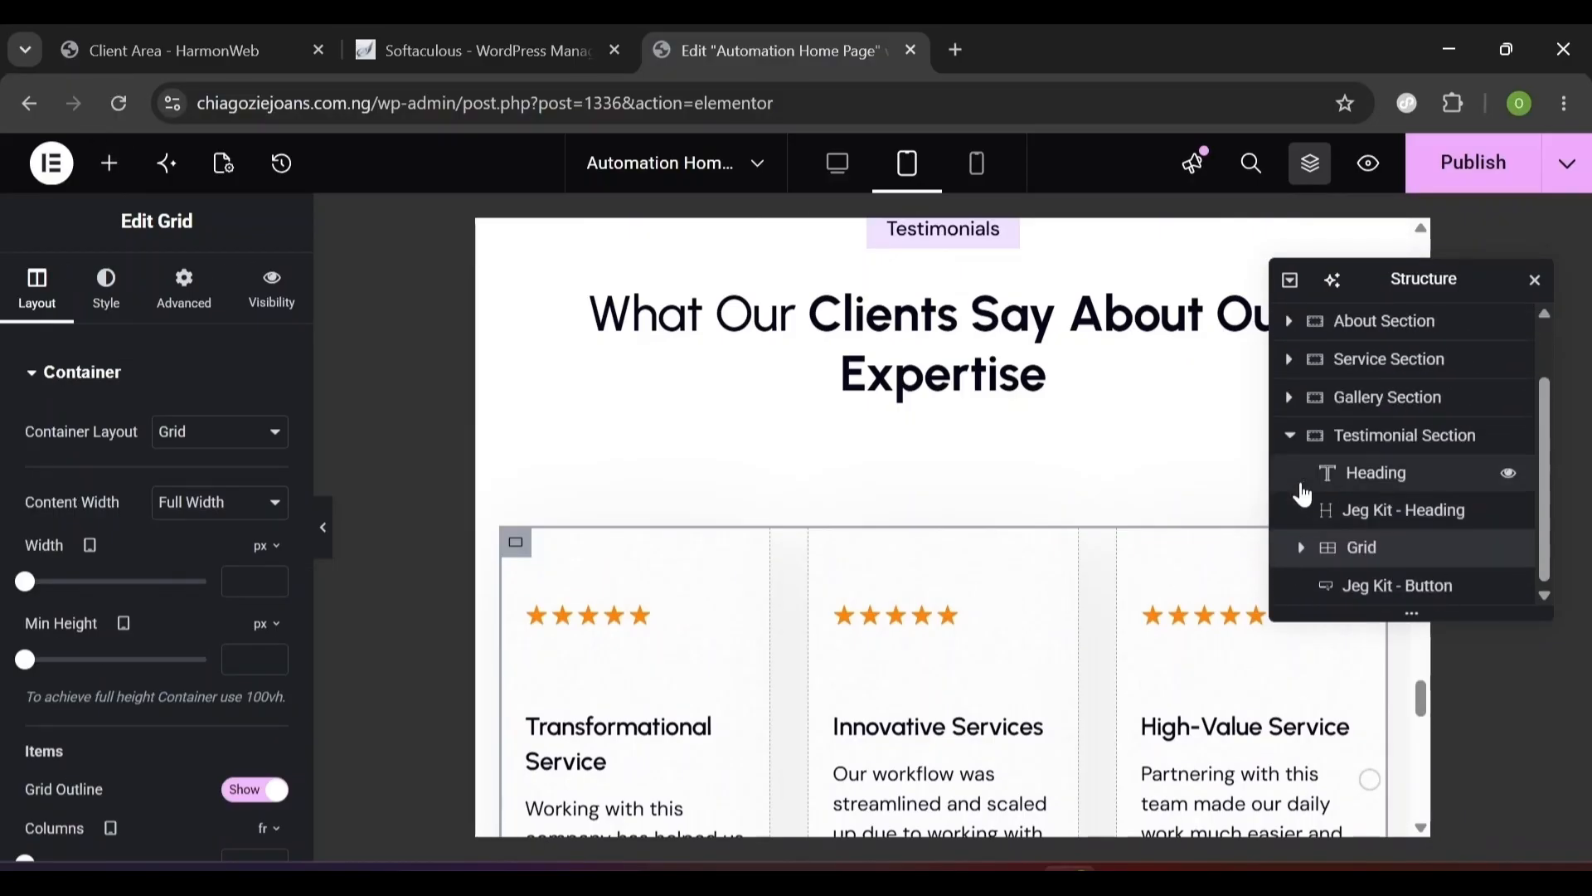
{"action": "left_click", "coordinate": [1374, 452]}
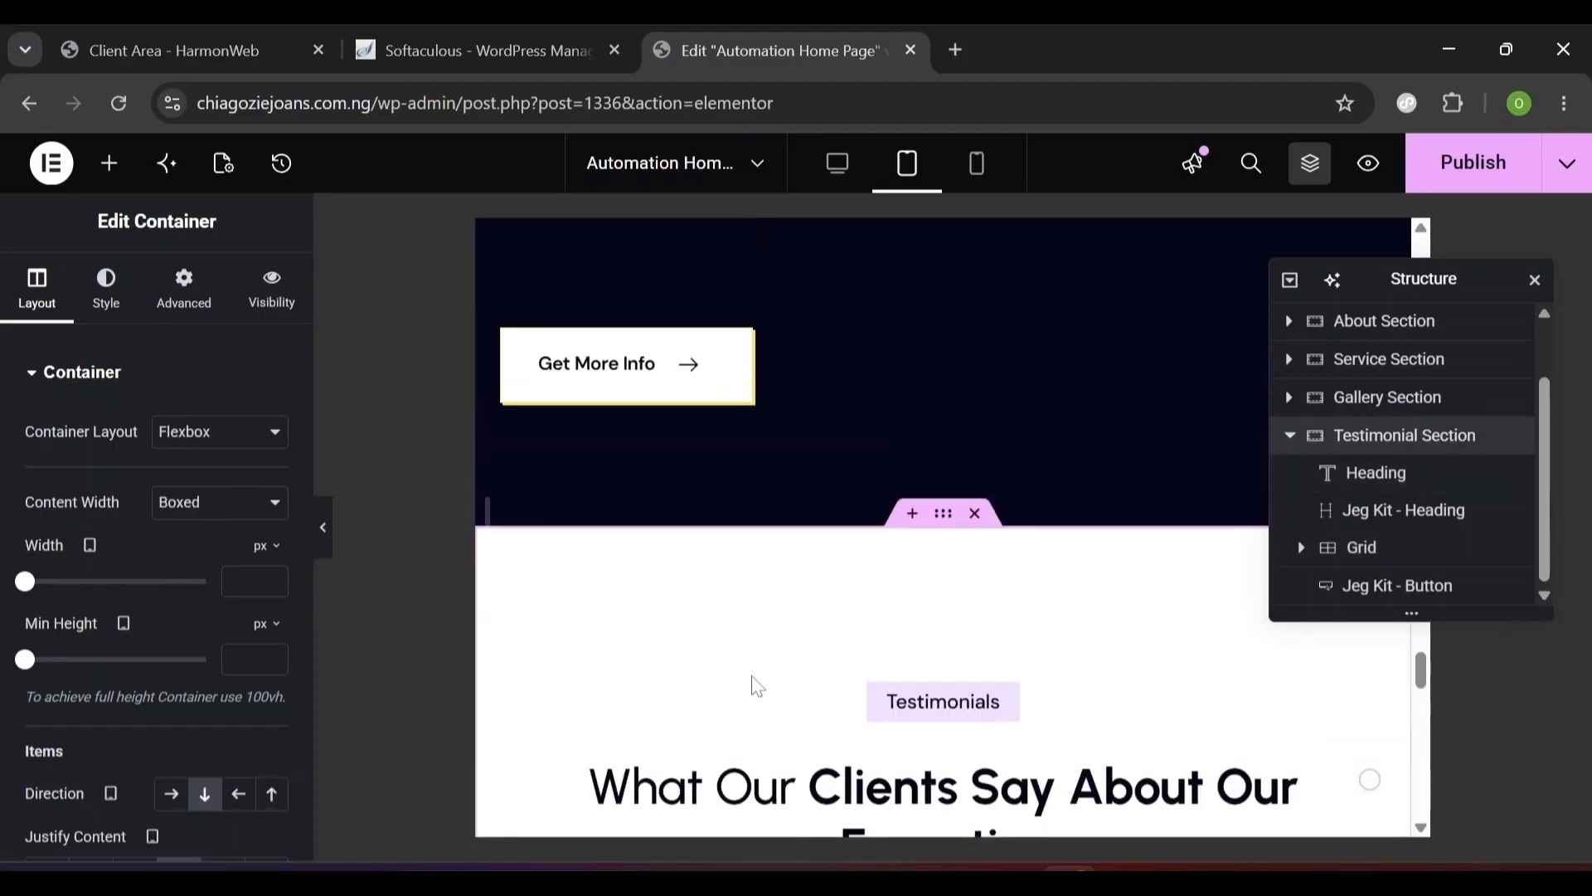
{"action": "left_click", "coordinate": [174, 319]}
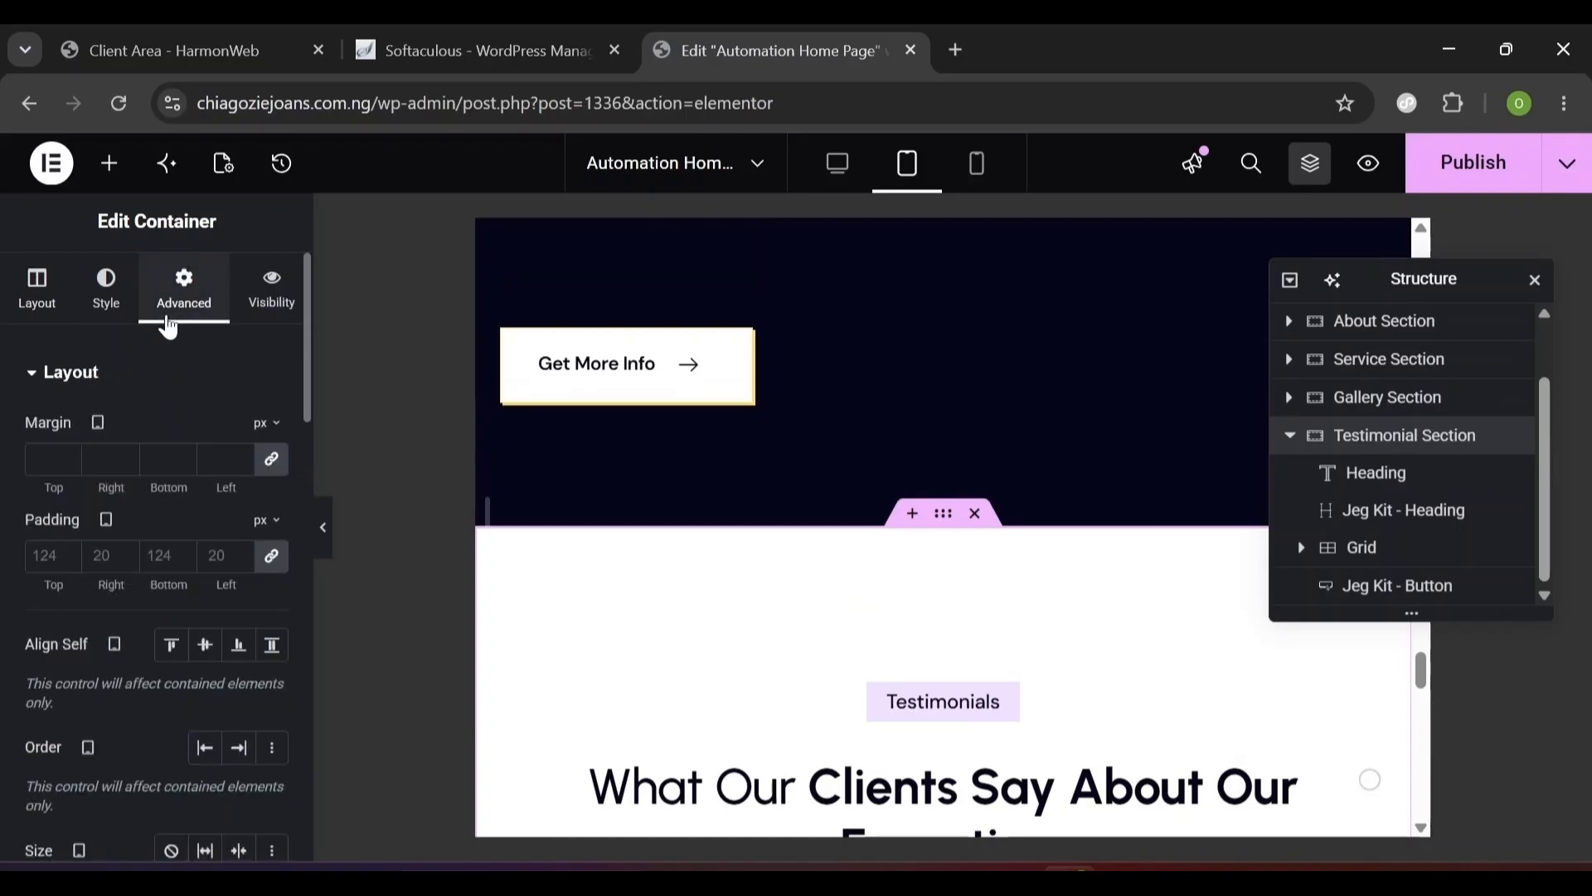
{"action": "left_click", "coordinate": [272, 557]}
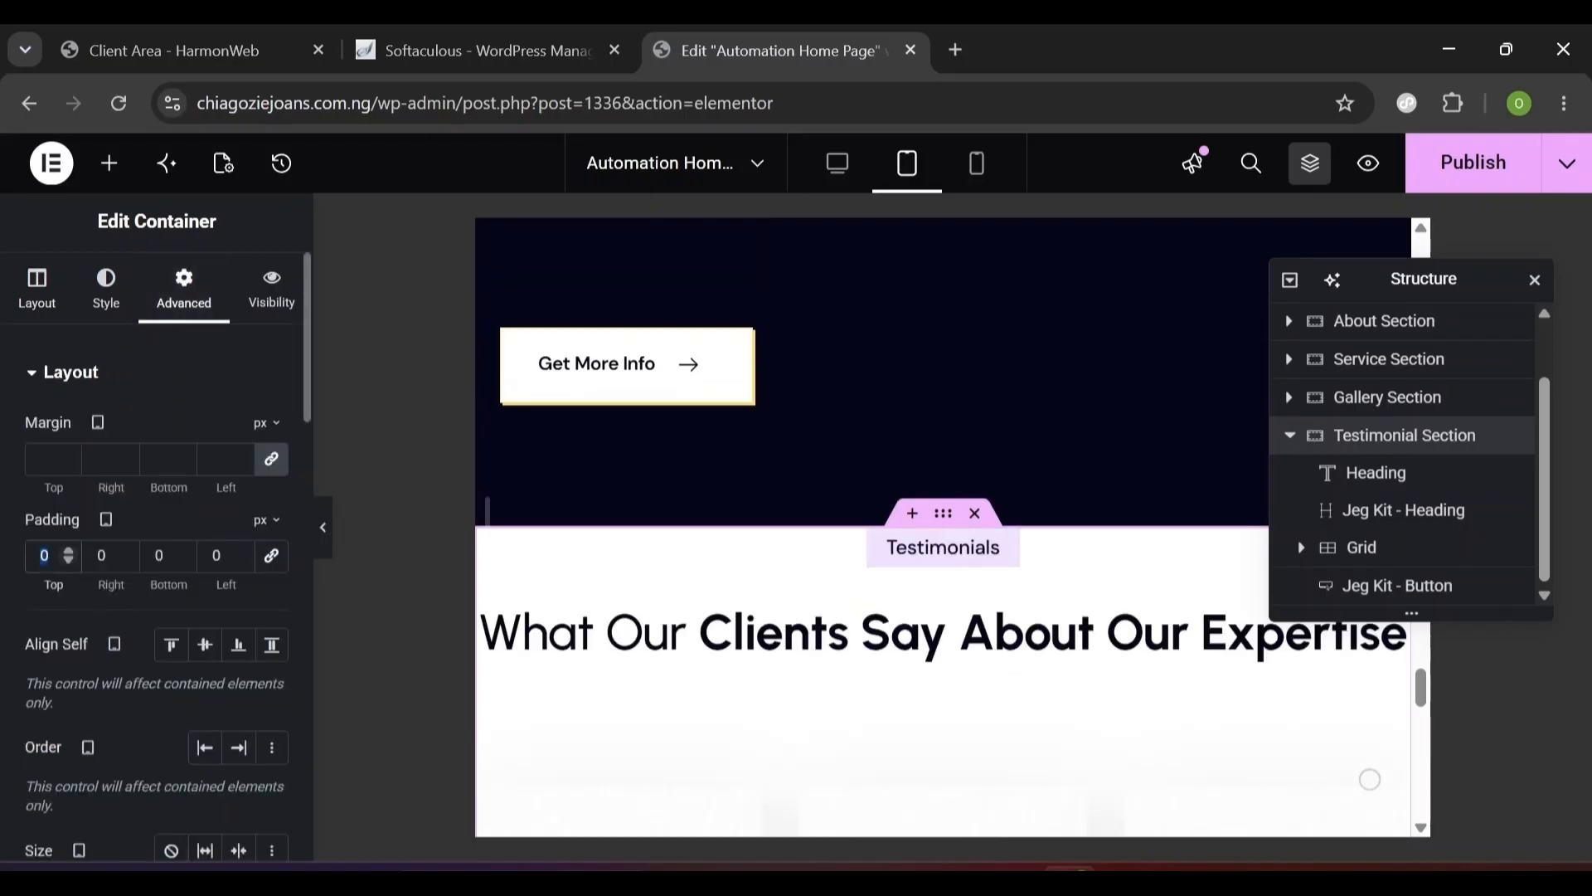
{"action": "type", "text": "100"}
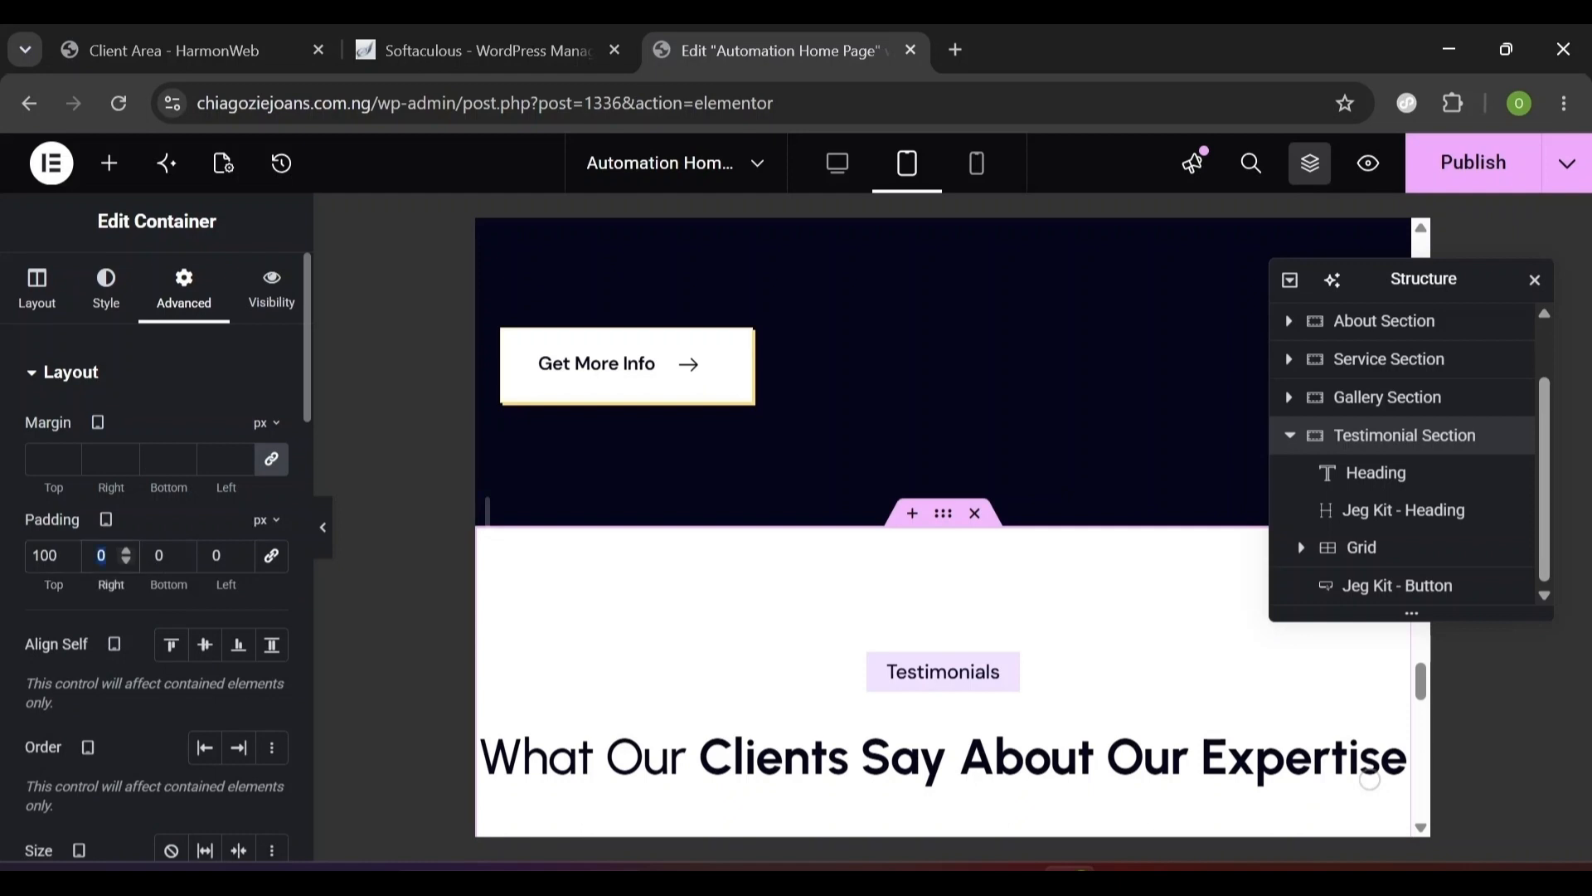
{"action": "type", "text": "20"}
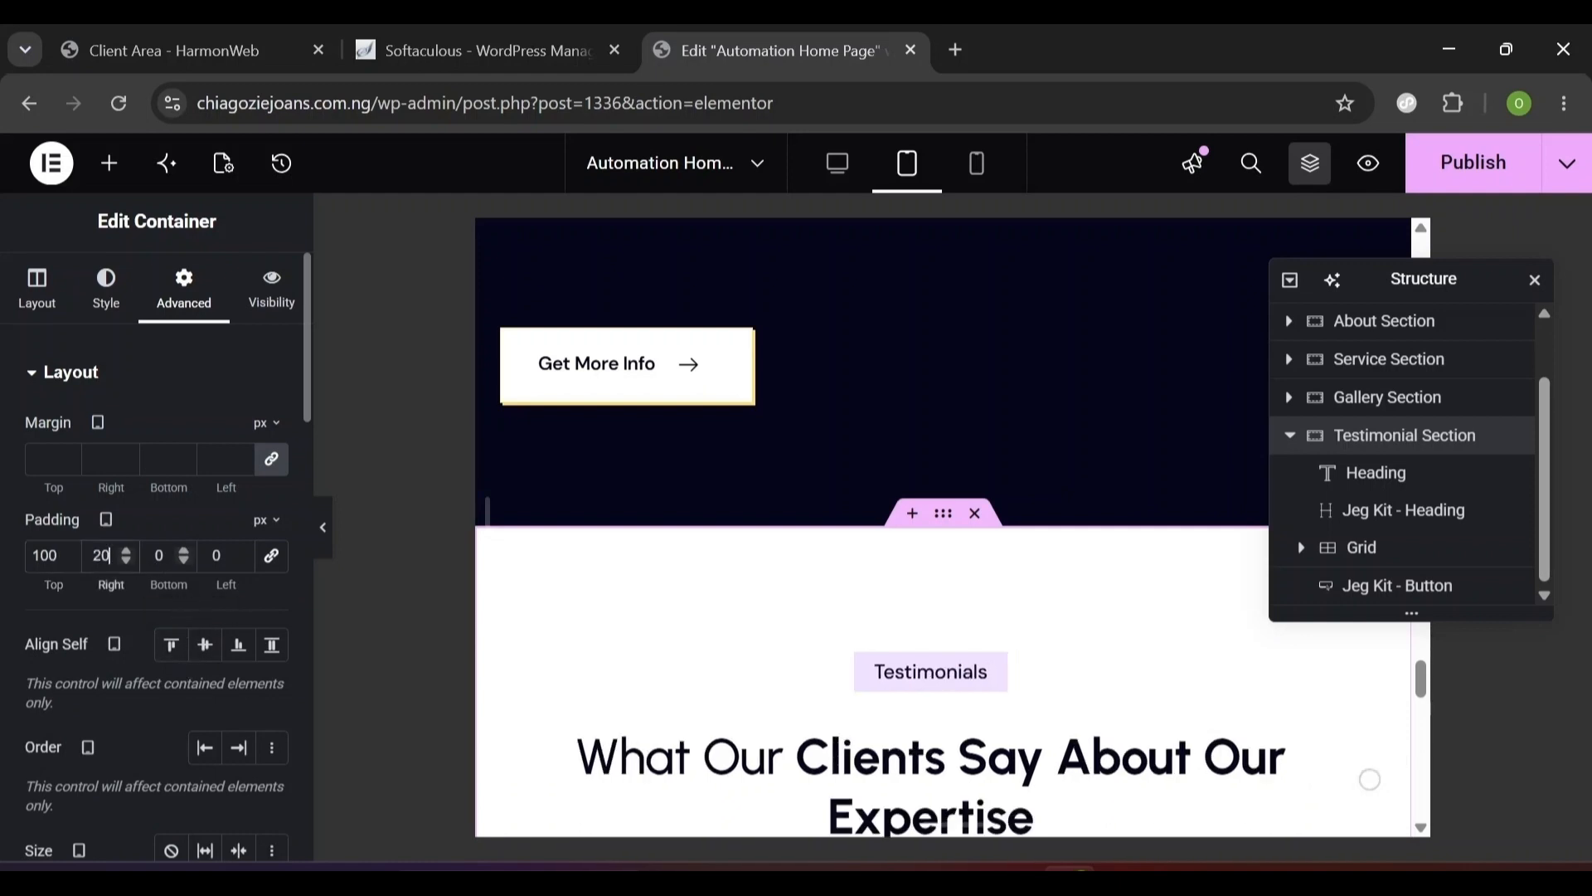
{"action": "key", "text": "Tab"}
{"action": "type", "text": "100"}
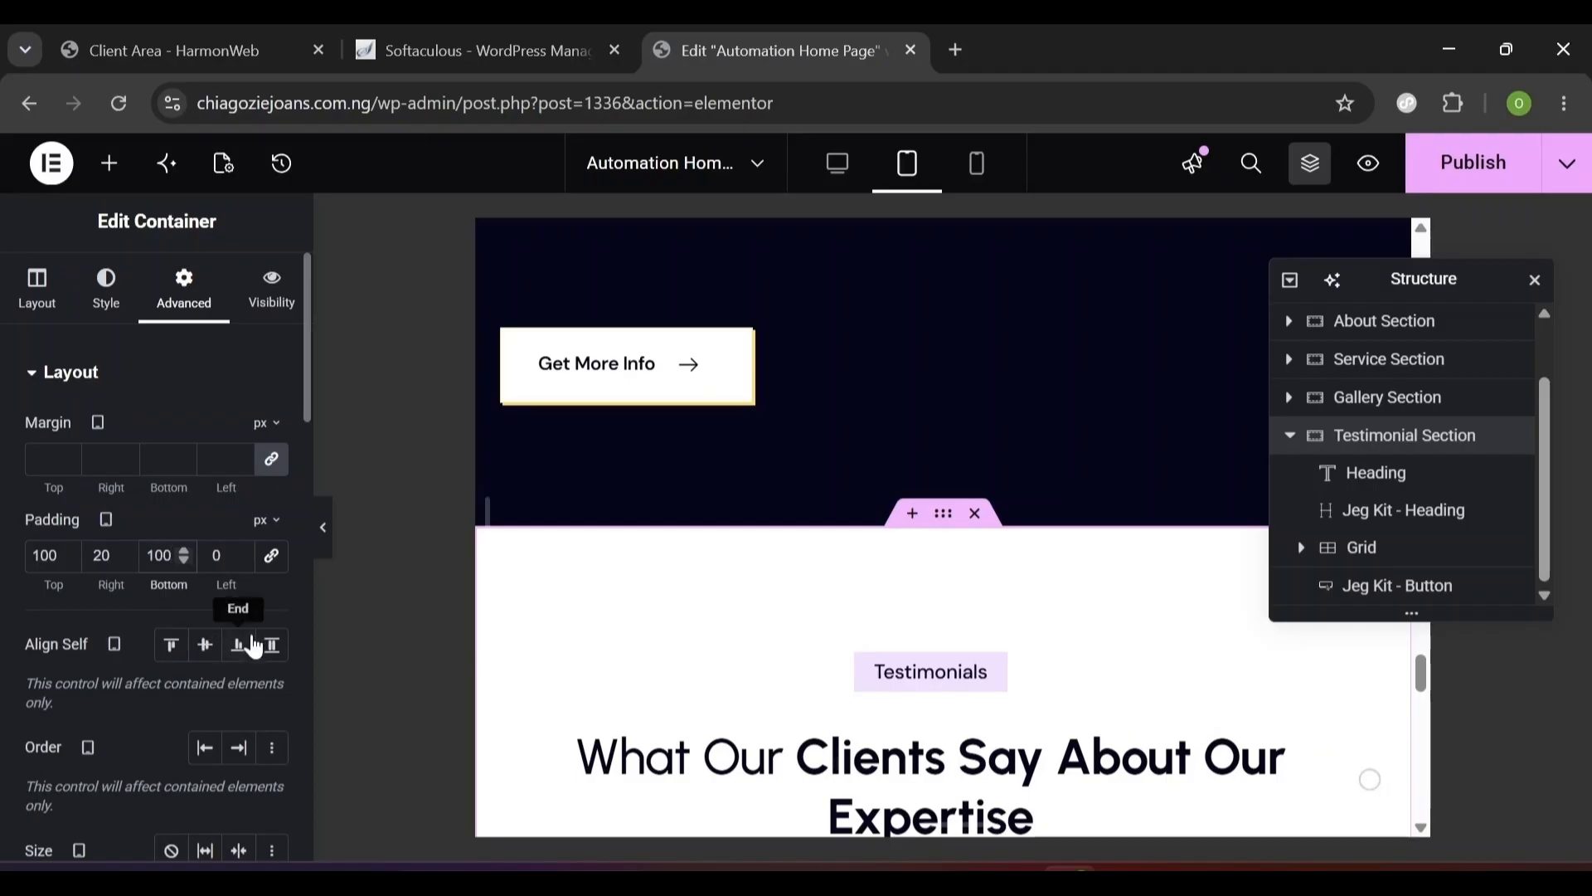
{"action": "key", "text": "Tab"}
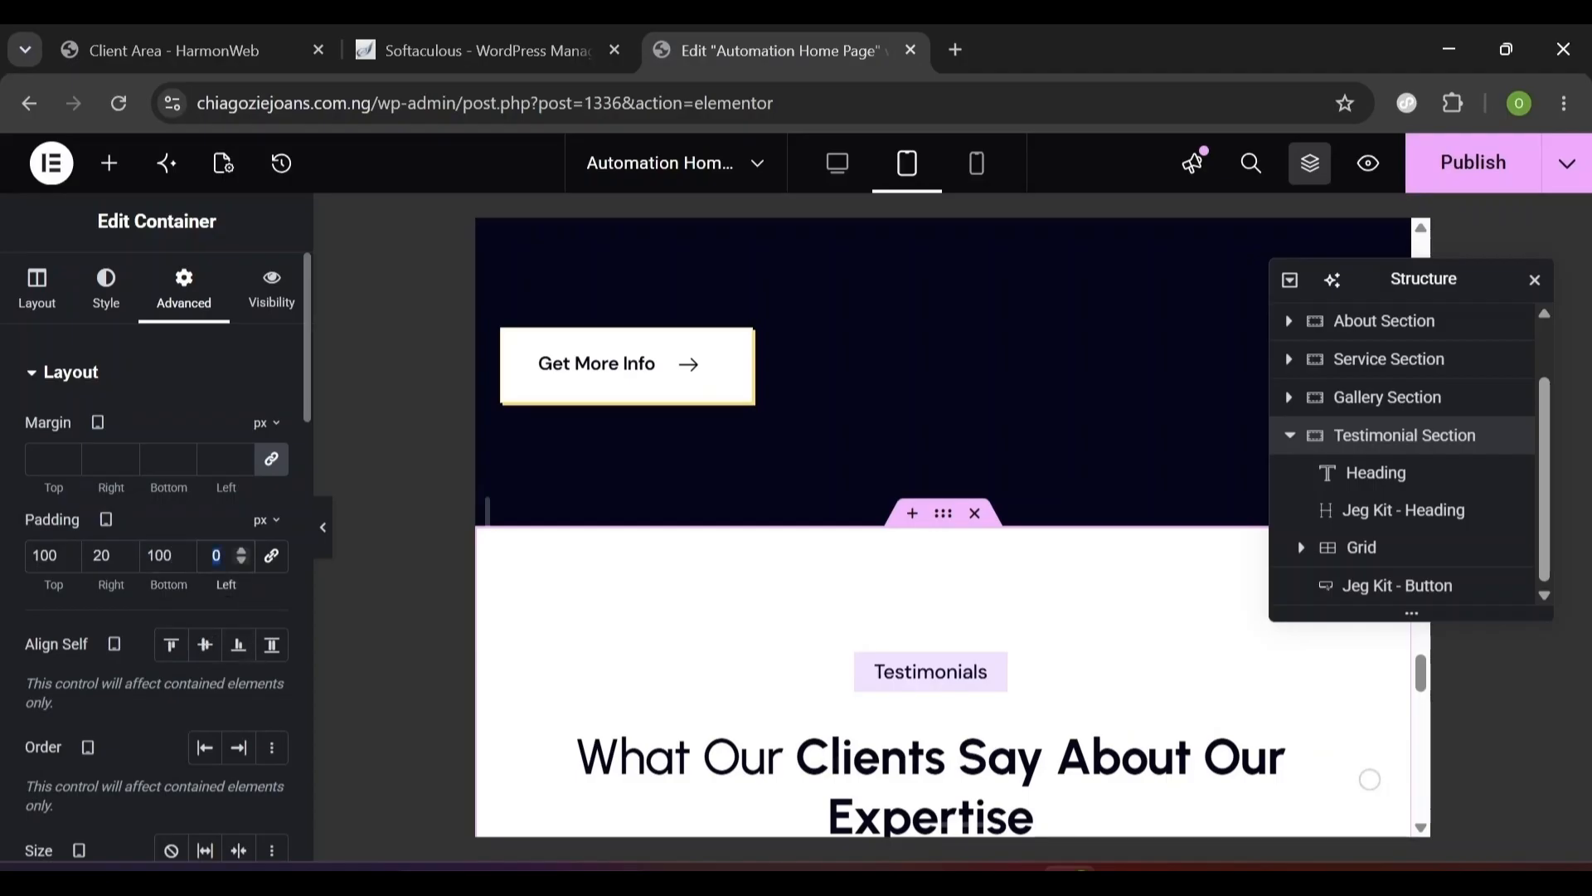
{"action": "type", "text": "20"}
{"action": "scroll", "coordinate": [1370, 778], "scroll_direction": "down", "scroll_amount": 5}
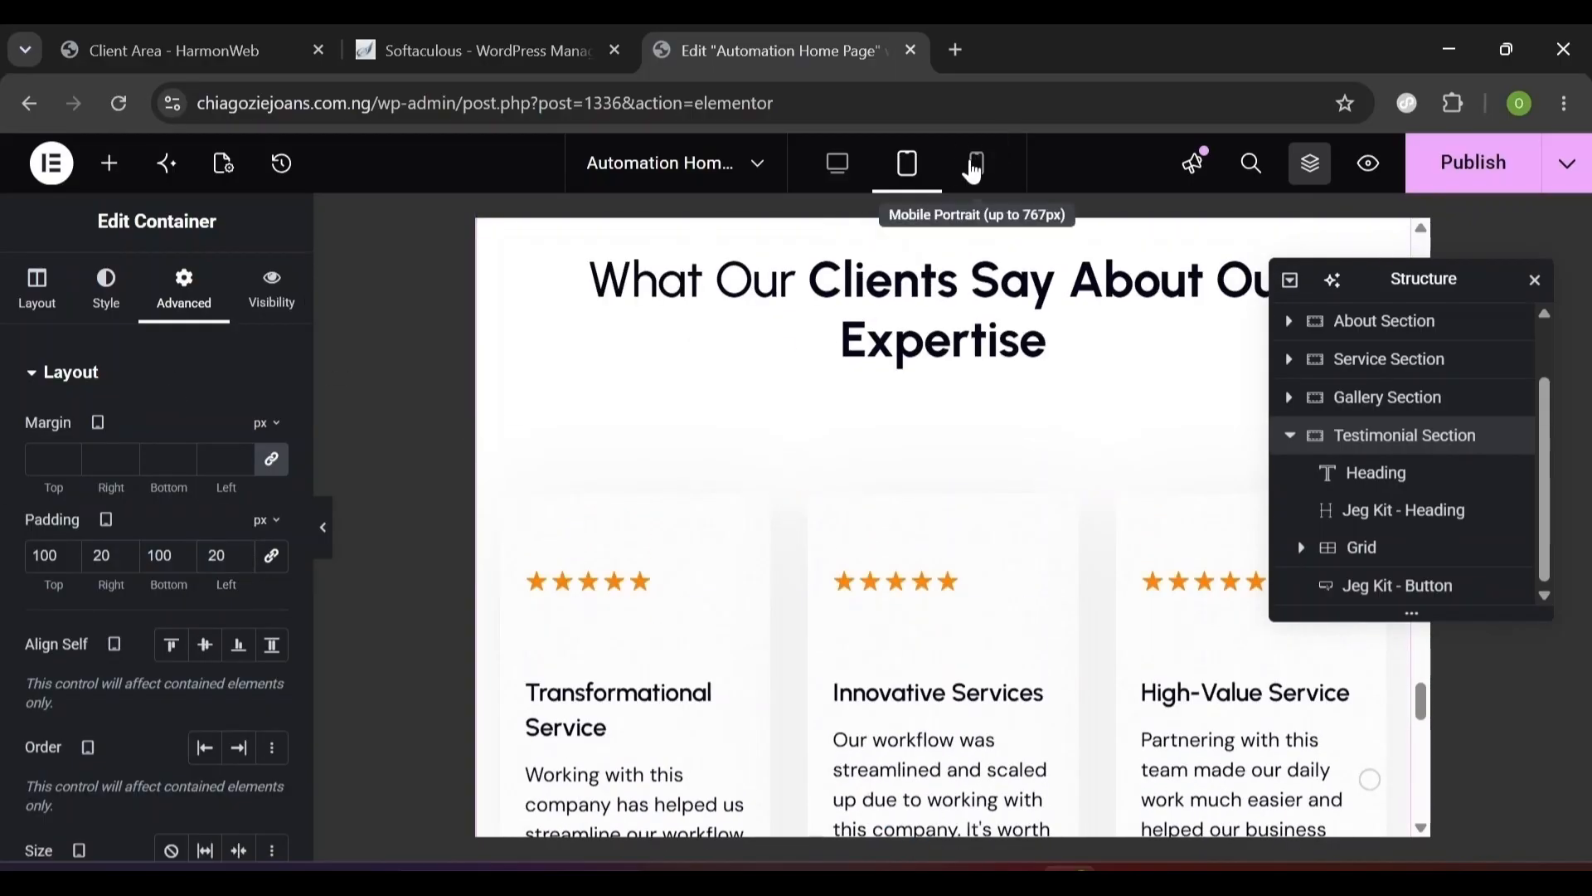
- In mobile portrait, set unlinked section padding to 80 top, 20 right, 80 bottom, 20 left
{"action": "left_click", "coordinate": [975, 166]}
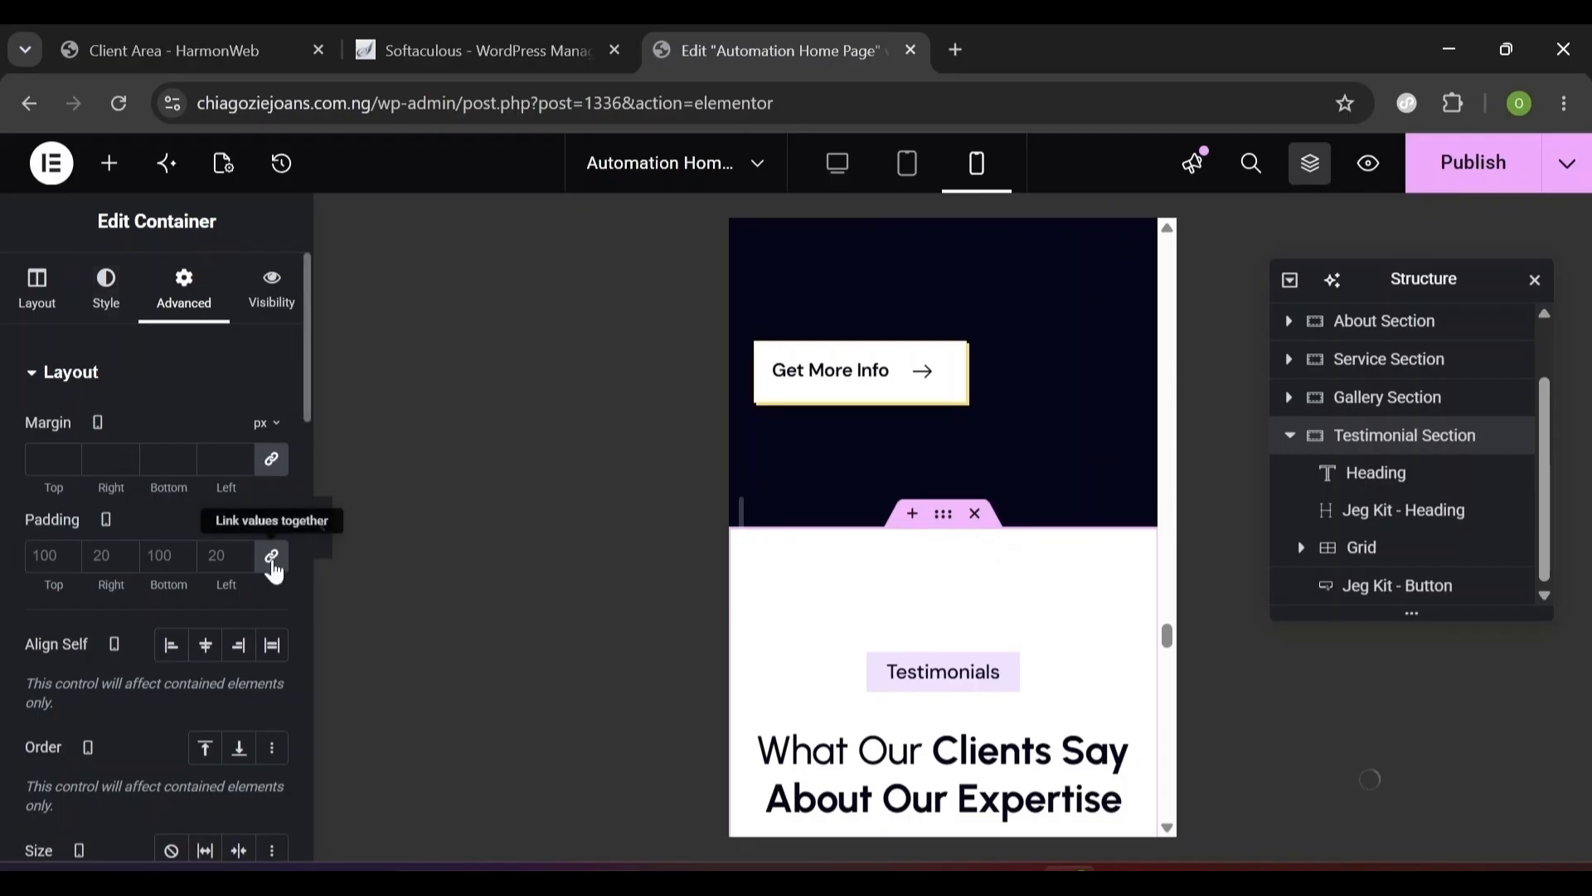
{"action": "left_click", "coordinate": [272, 555]}
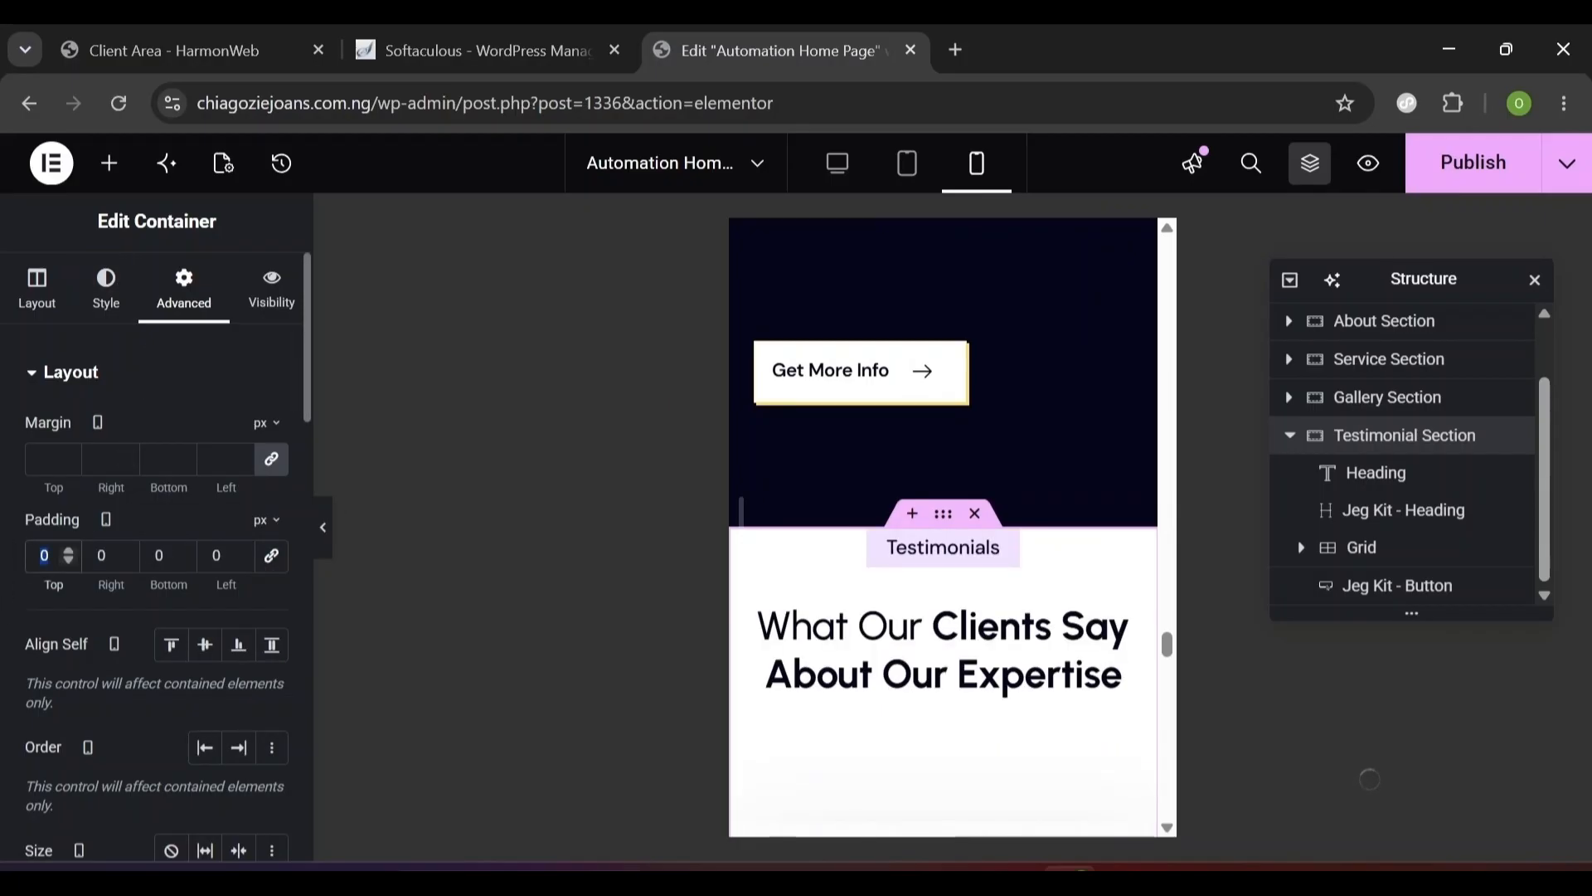
{"action": "type", "text": "80"}
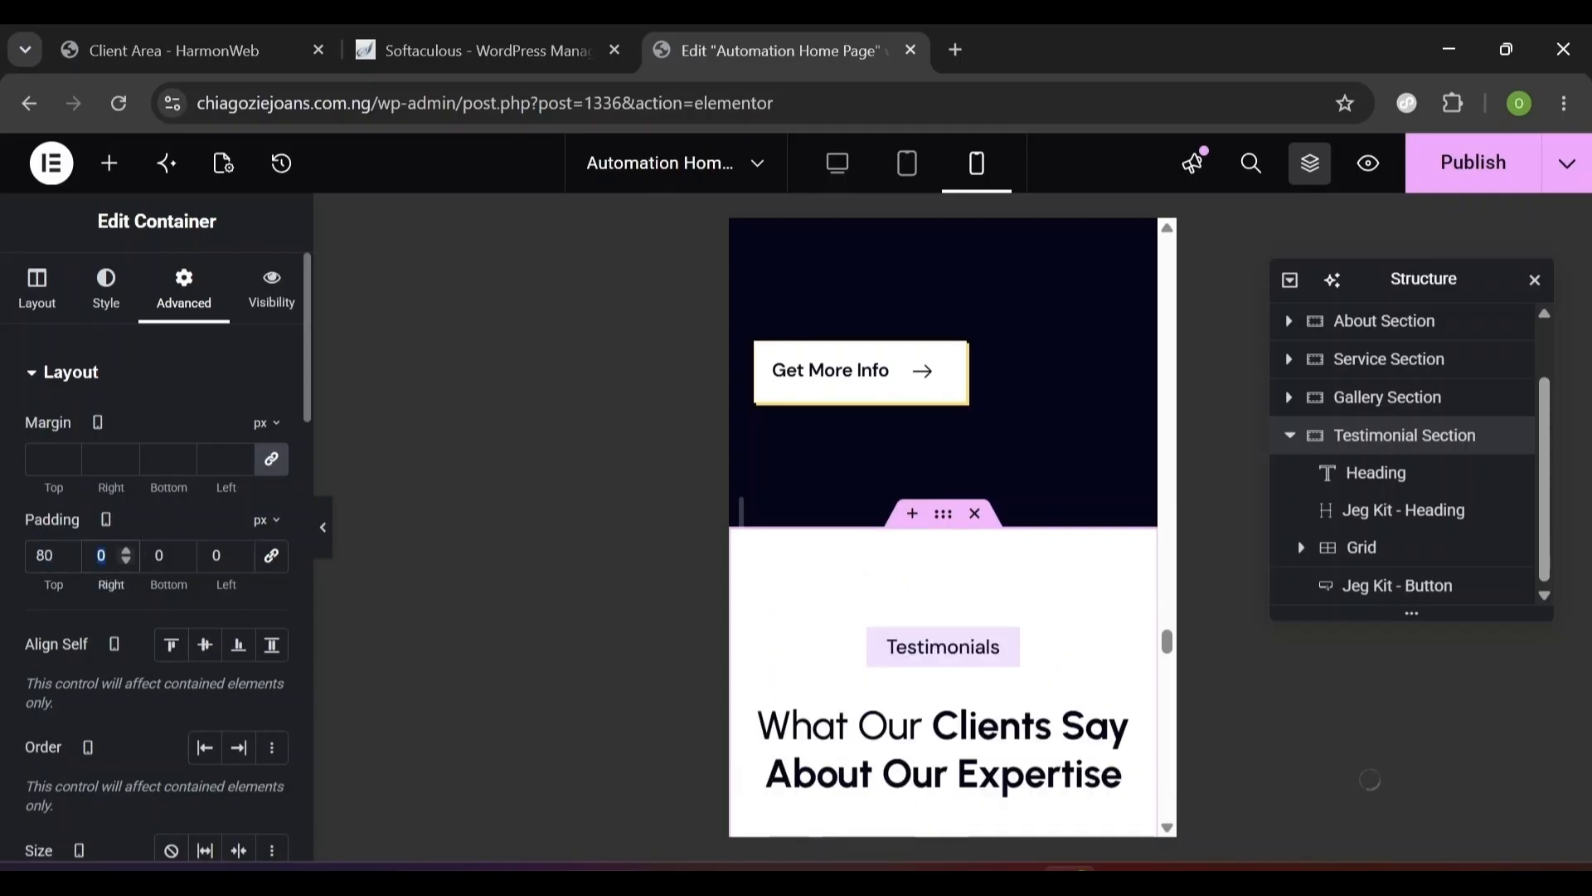
{"action": "type", "text": "20"}
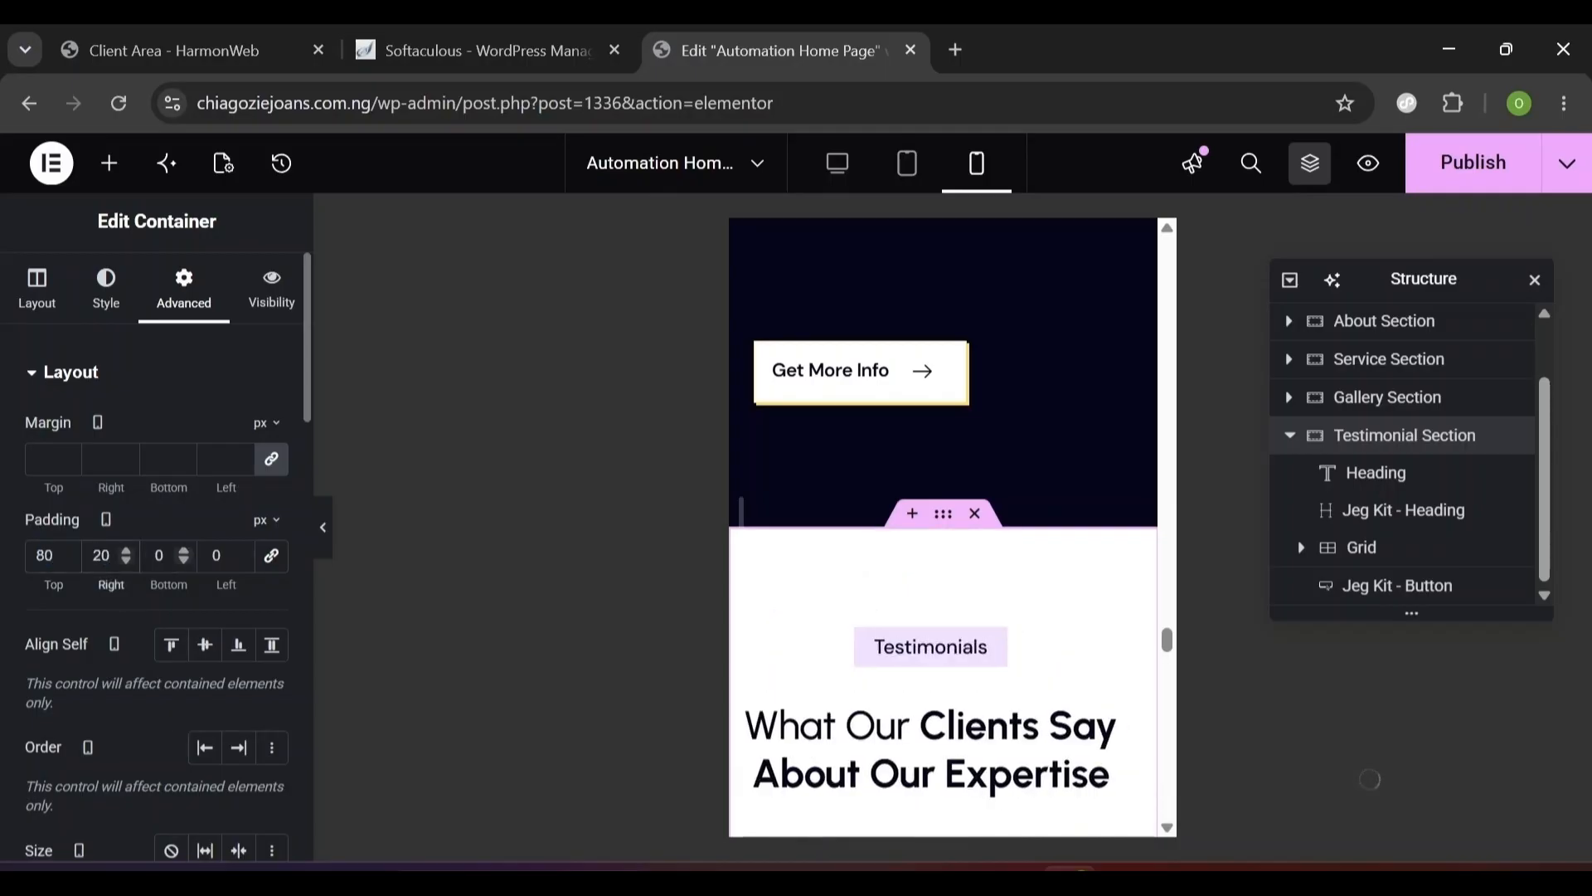
{"action": "key", "text": "Tab"}
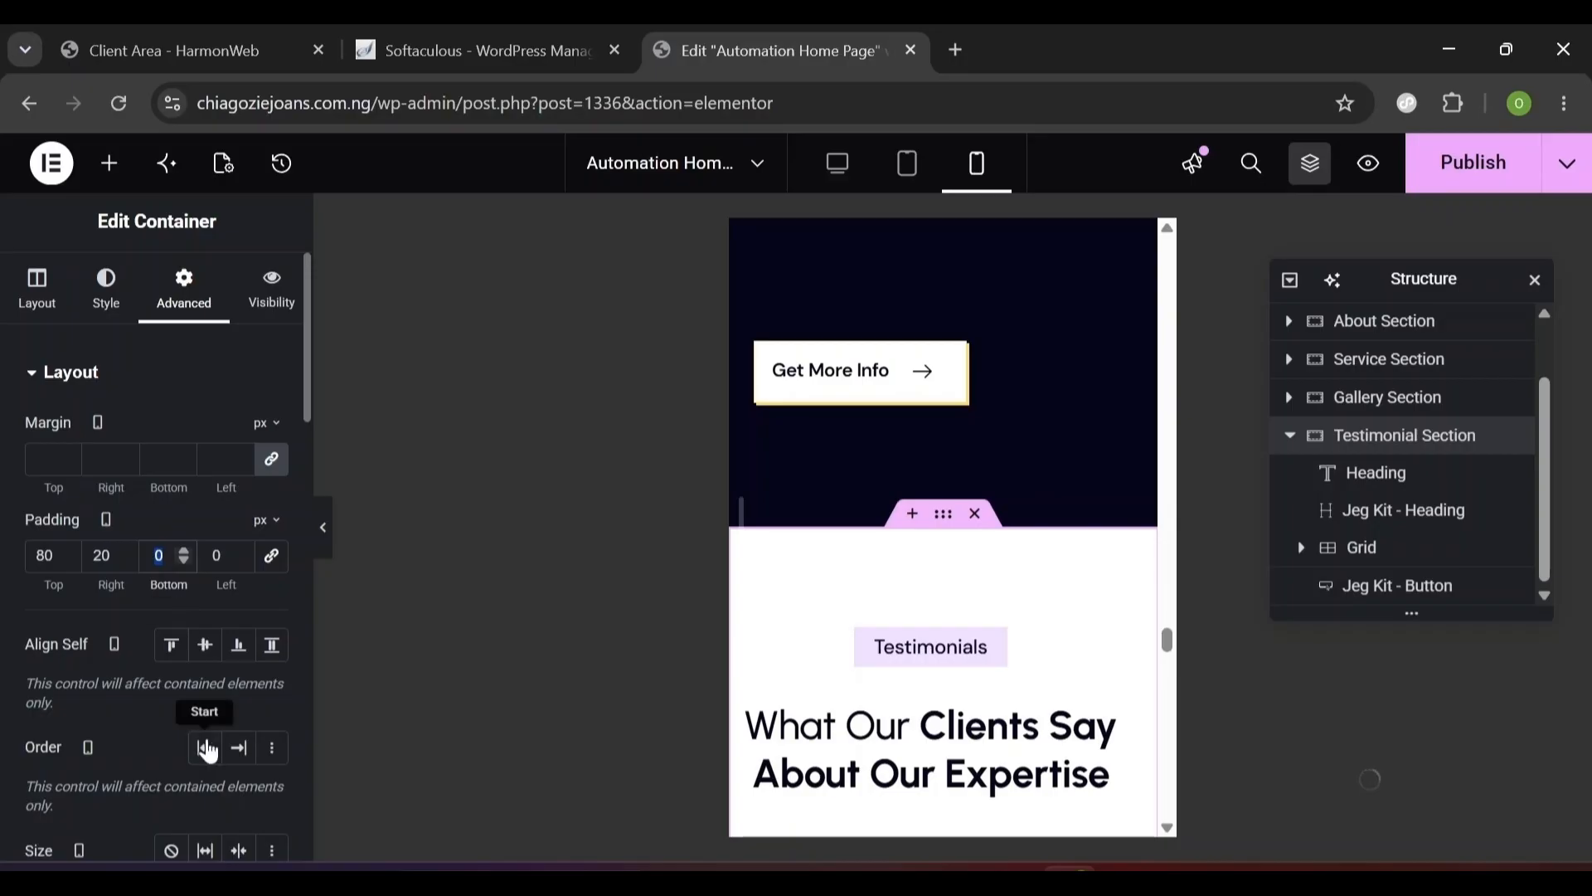
{"action": "type", "text": "8"}
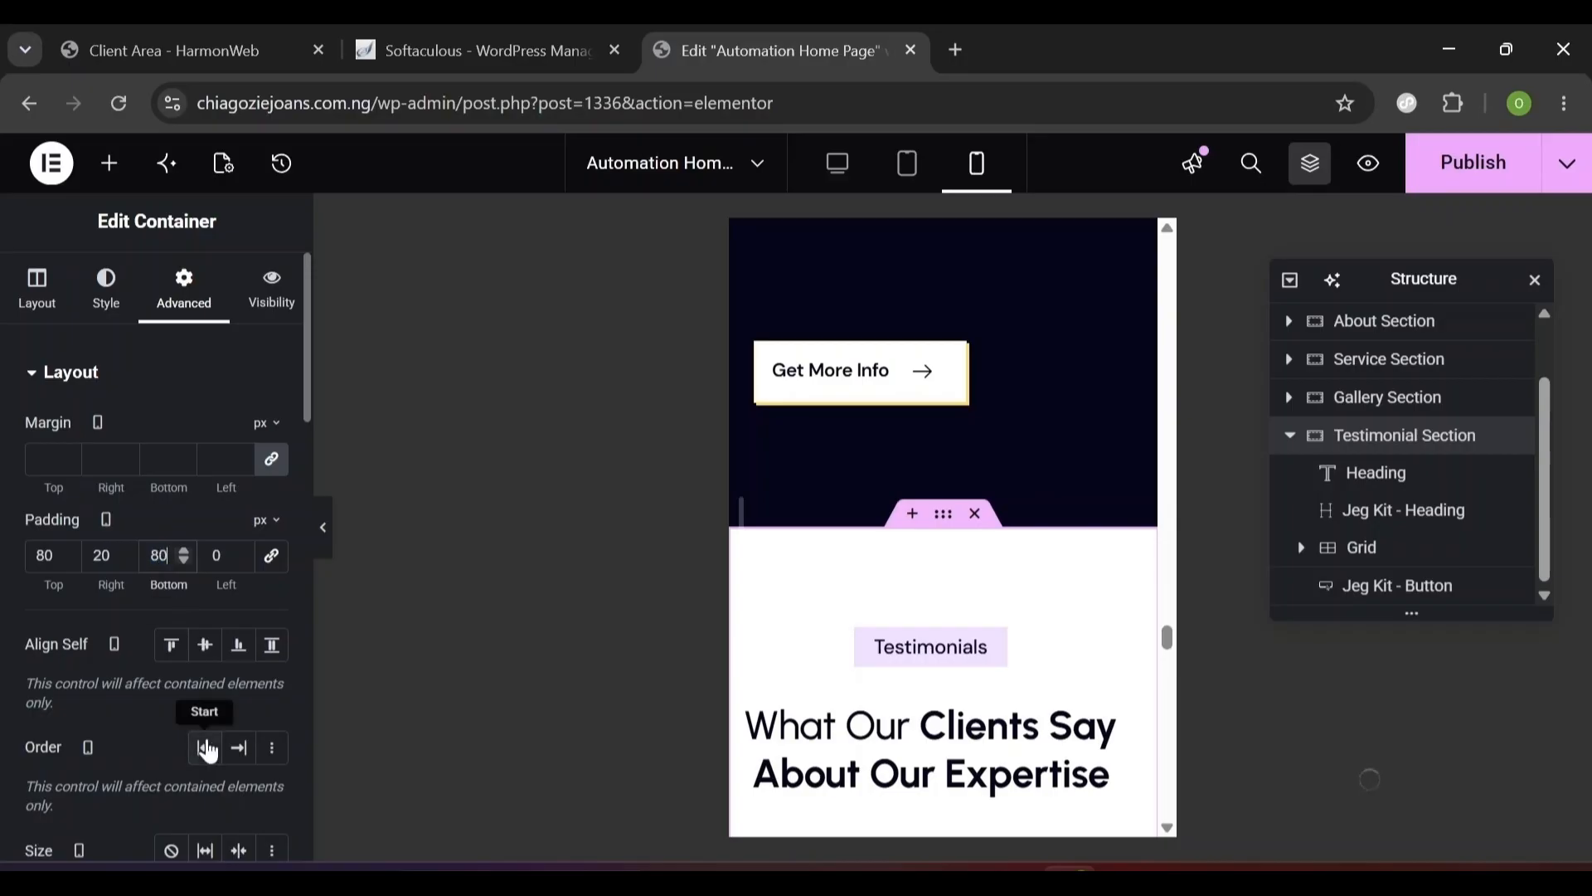
{"action": "key", "text": "Tab"}
{"action": "type", "text": "20"}
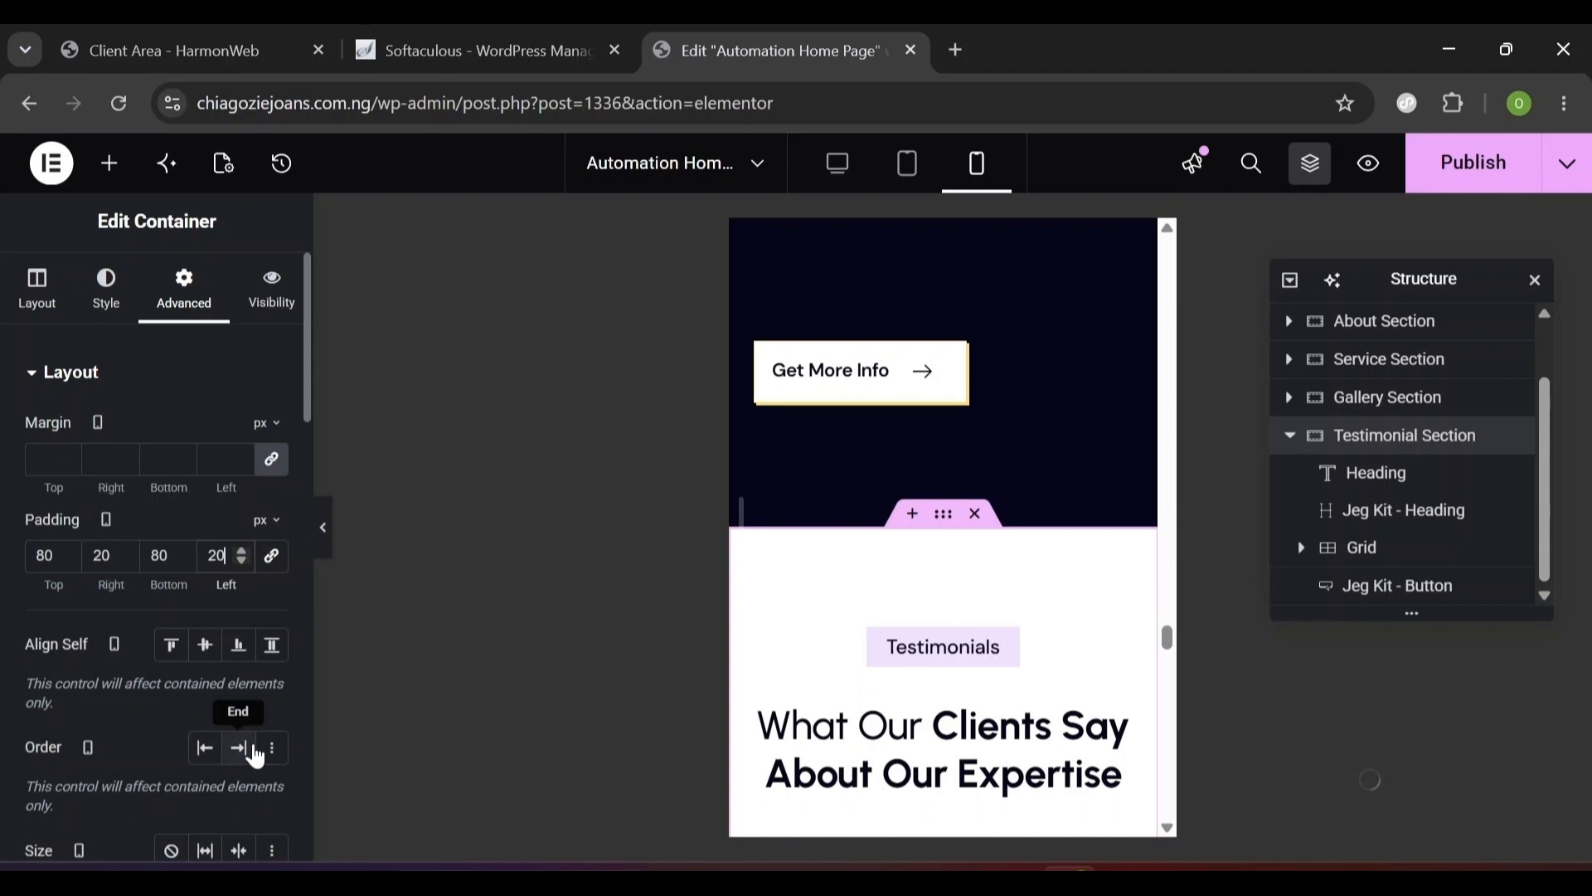
{"action": "scroll", "coordinate": [943, 527], "scroll_direction": "down", "scroll_amount": 8}
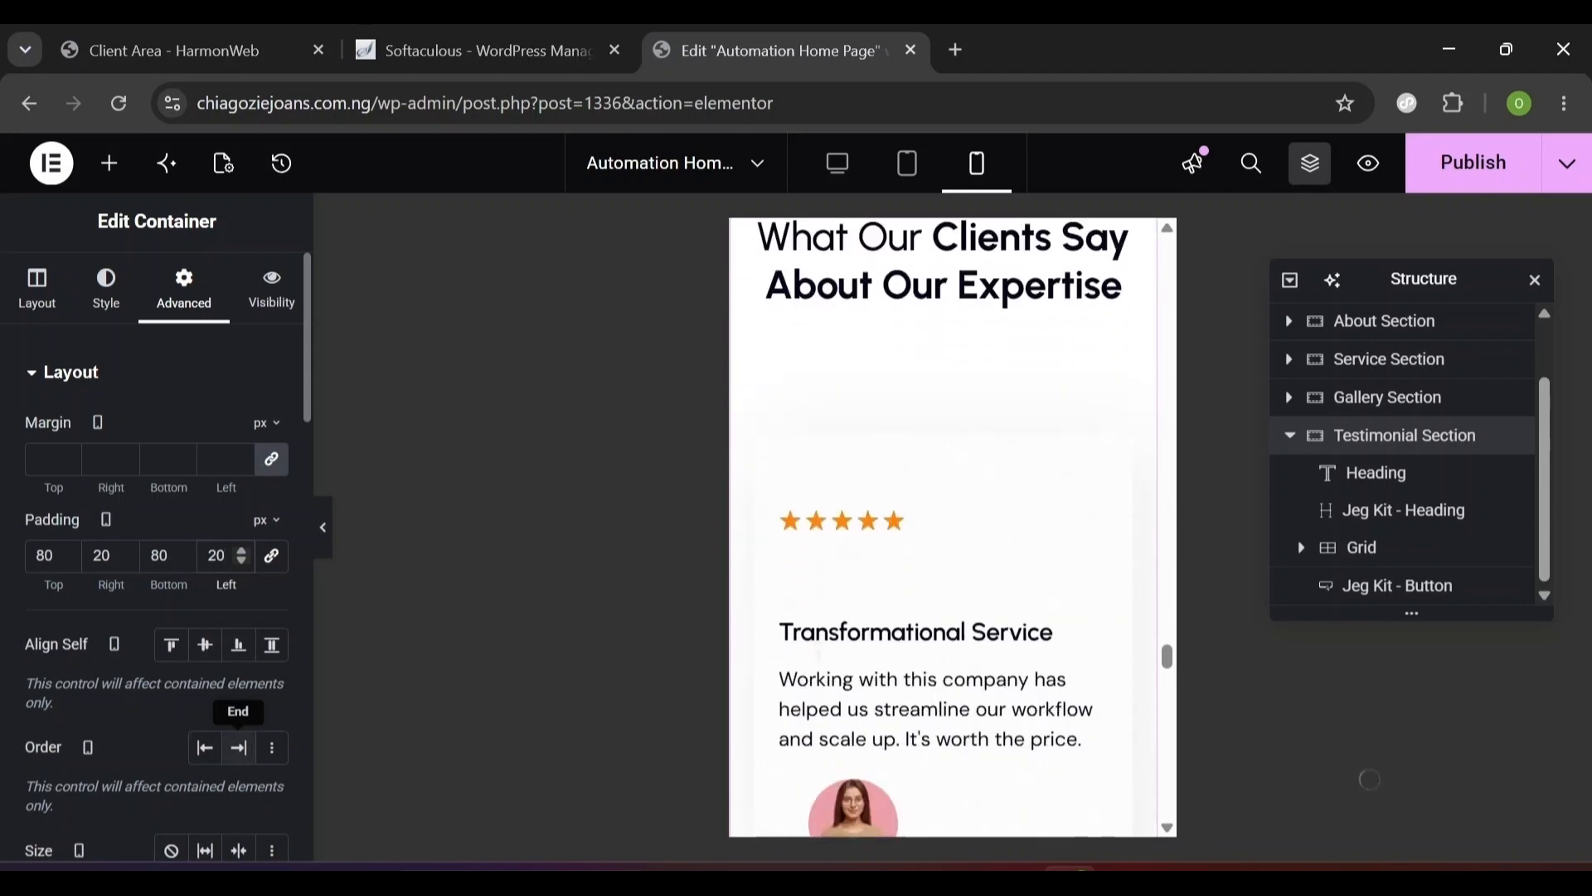
{"action": "scroll", "coordinate": [943, 527], "scroll_direction": "up", "scroll_amount": 5}
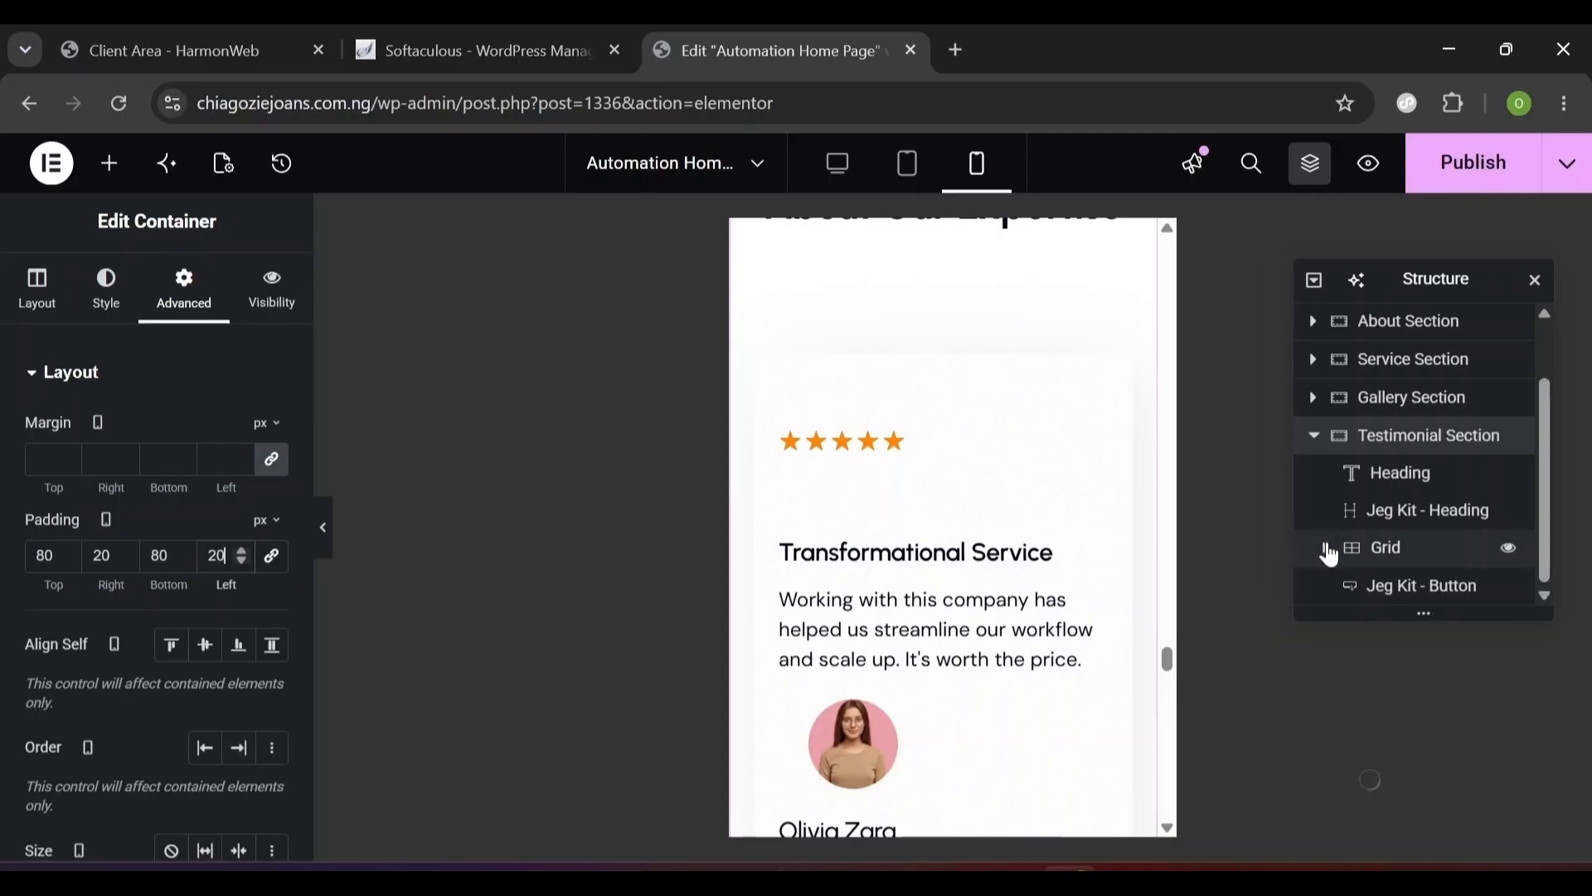
- Set the first card's author container to Row direction with a 12 px gap
{"action": "left_click", "coordinate": [1326, 548]}
{"action": "left_click", "coordinate": [1547, 594]}
{"action": "left_click", "coordinate": [1547, 594]}
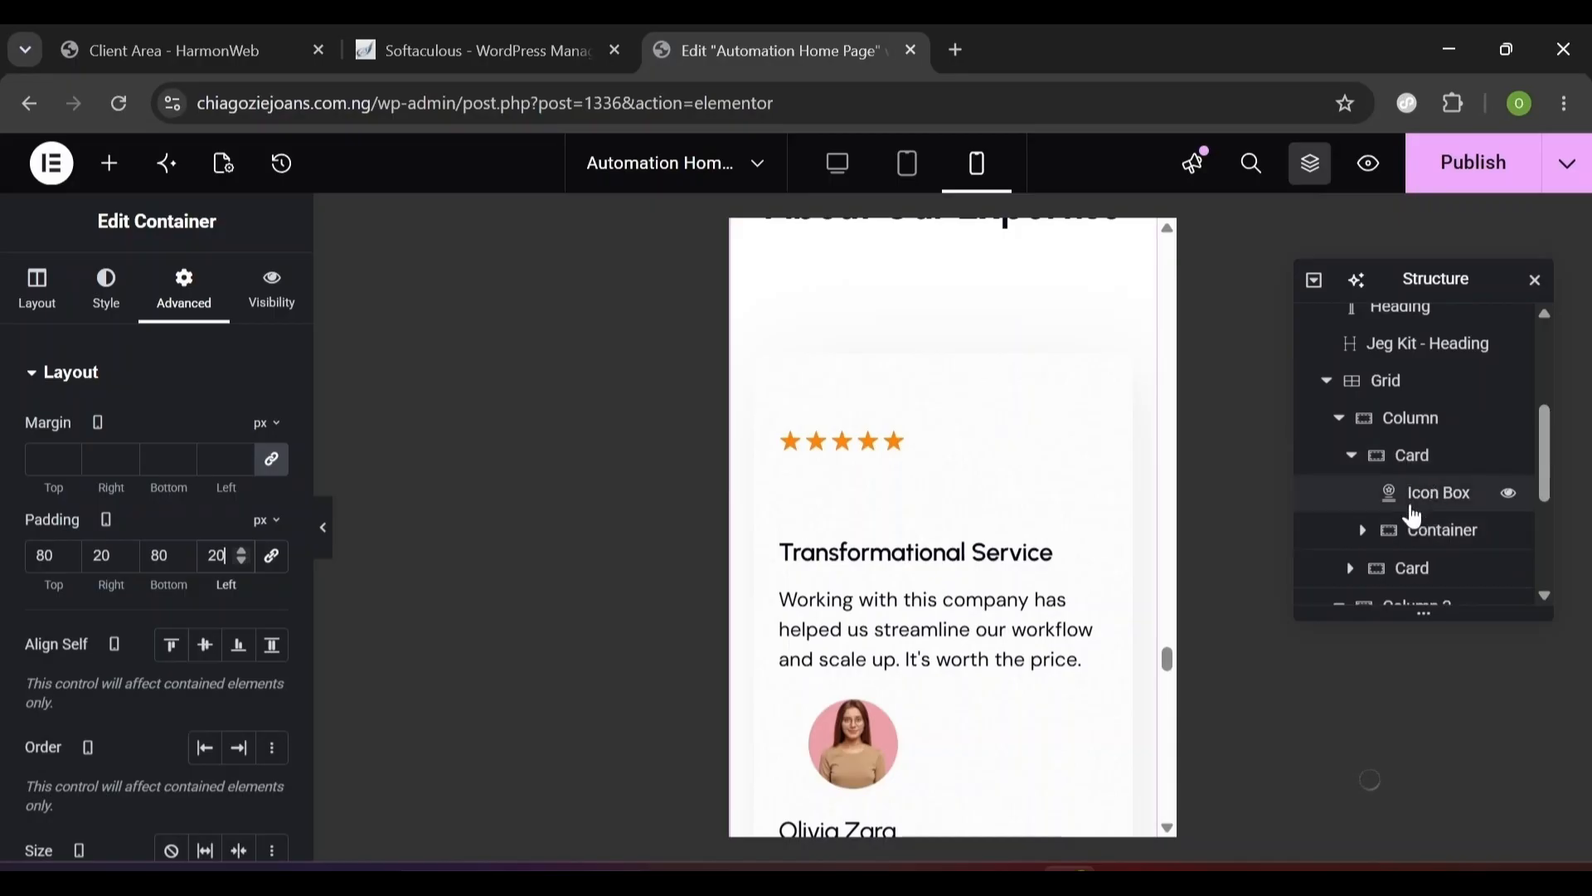
{"action": "left_click", "coordinate": [1438, 541]}
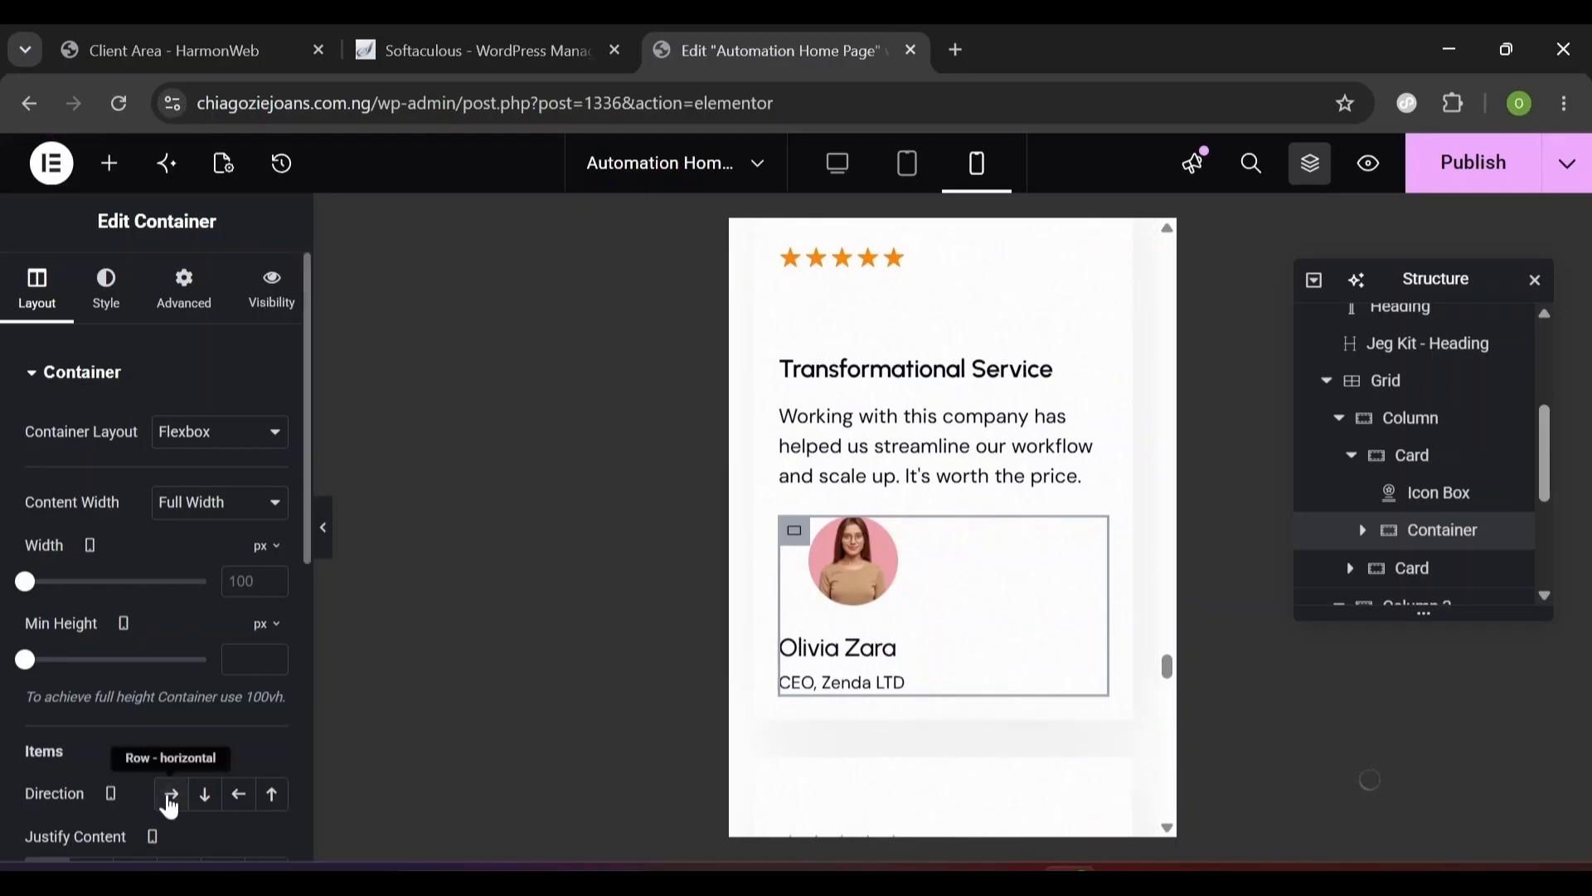
{"action": "left_click", "coordinate": [172, 796]}
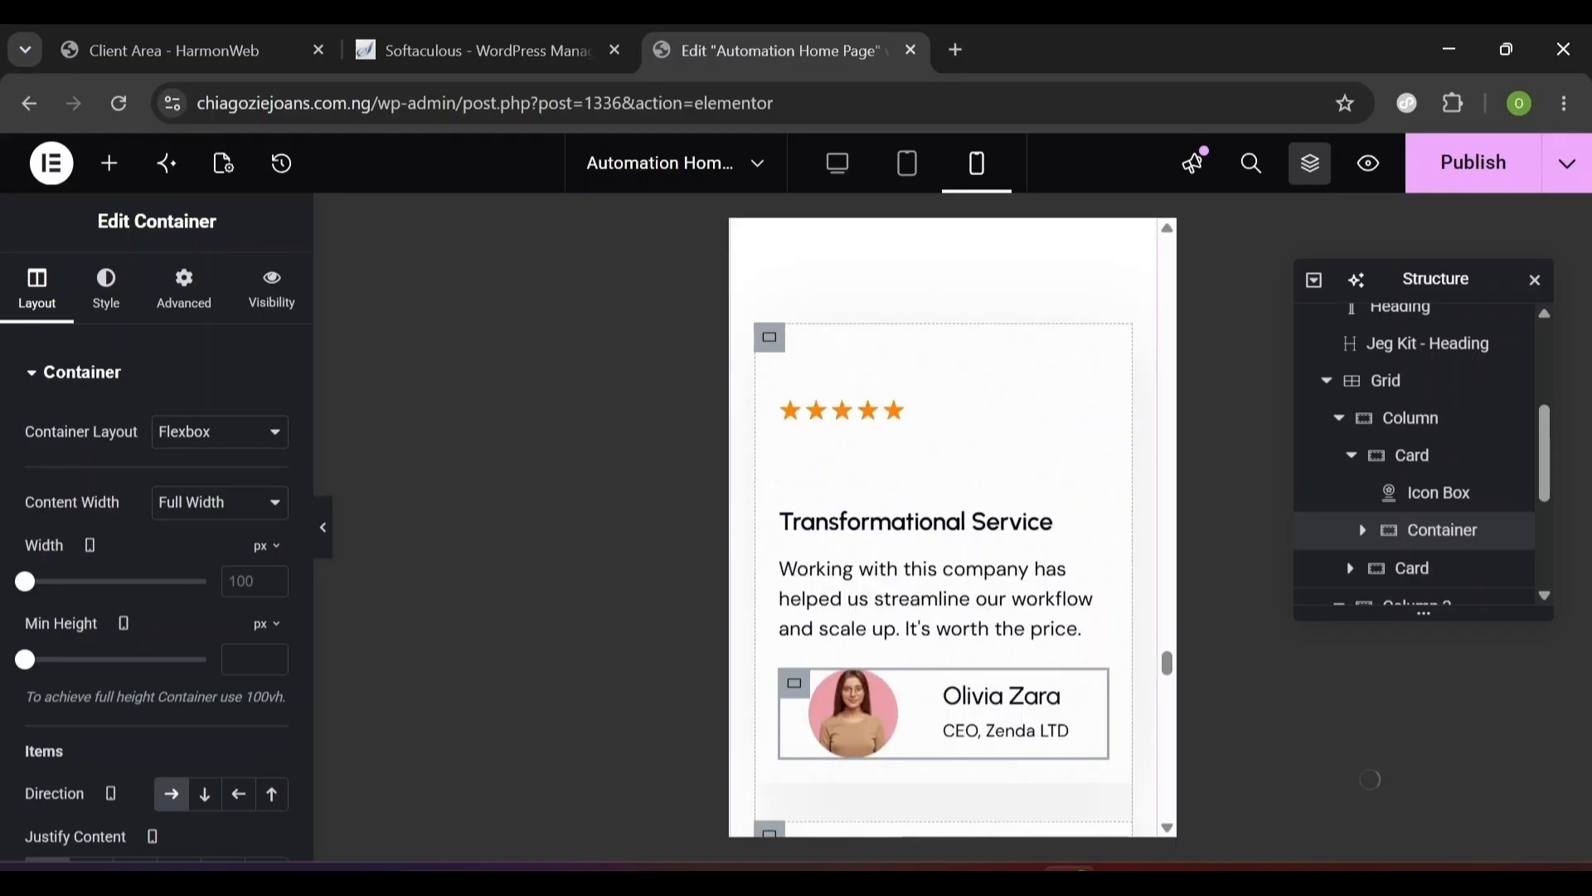
{"action": "scroll", "coordinate": [298, 717], "scroll_direction": "down", "scroll_amount": 7}
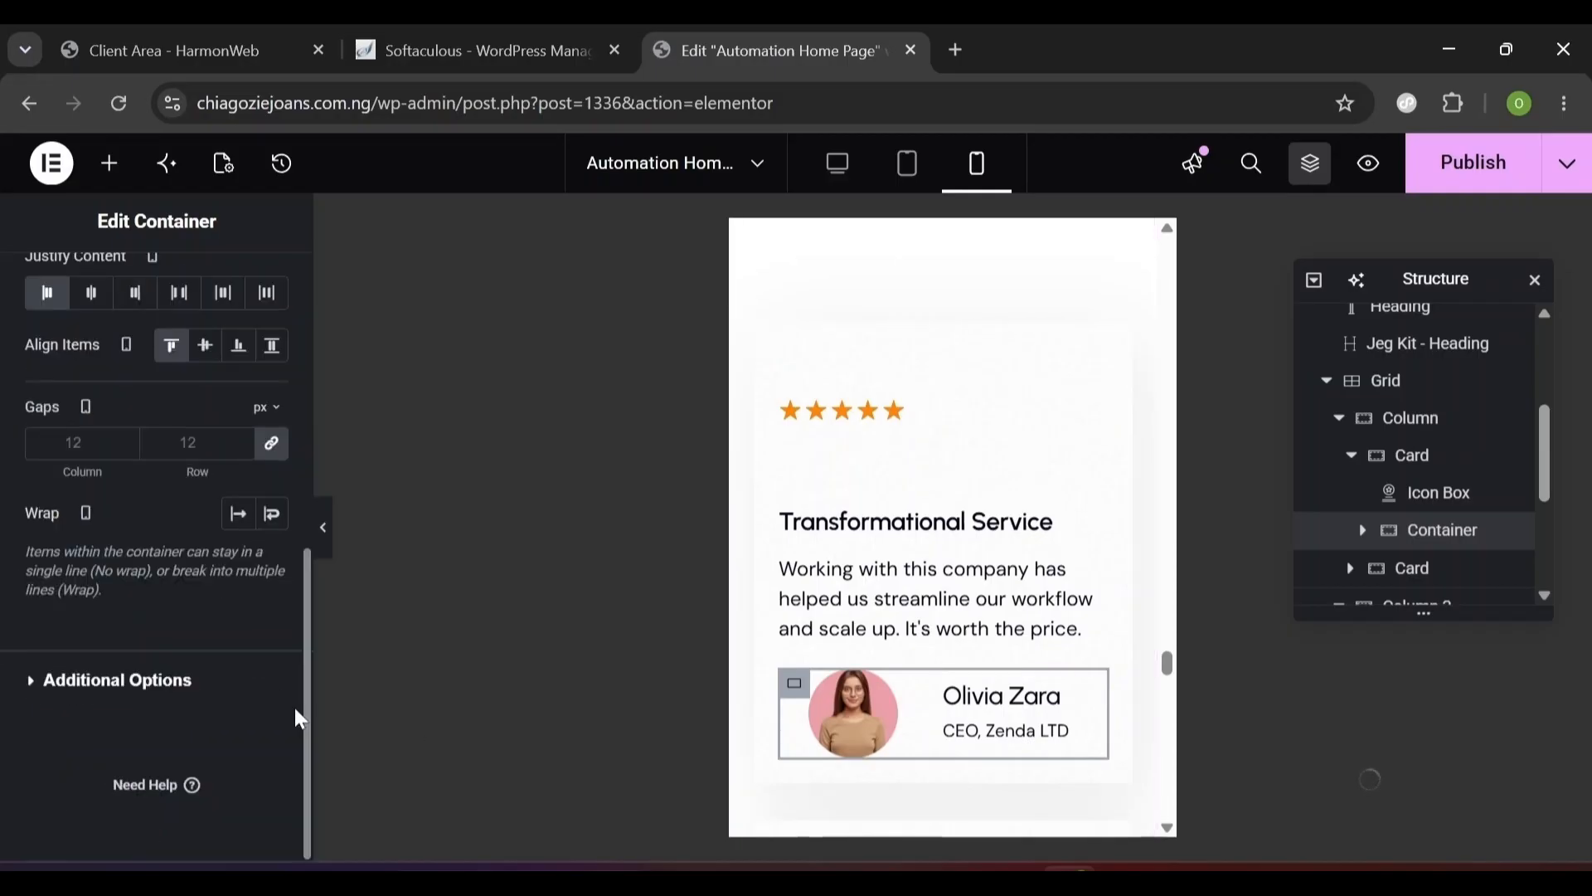
{"action": "type", "text": "12"}
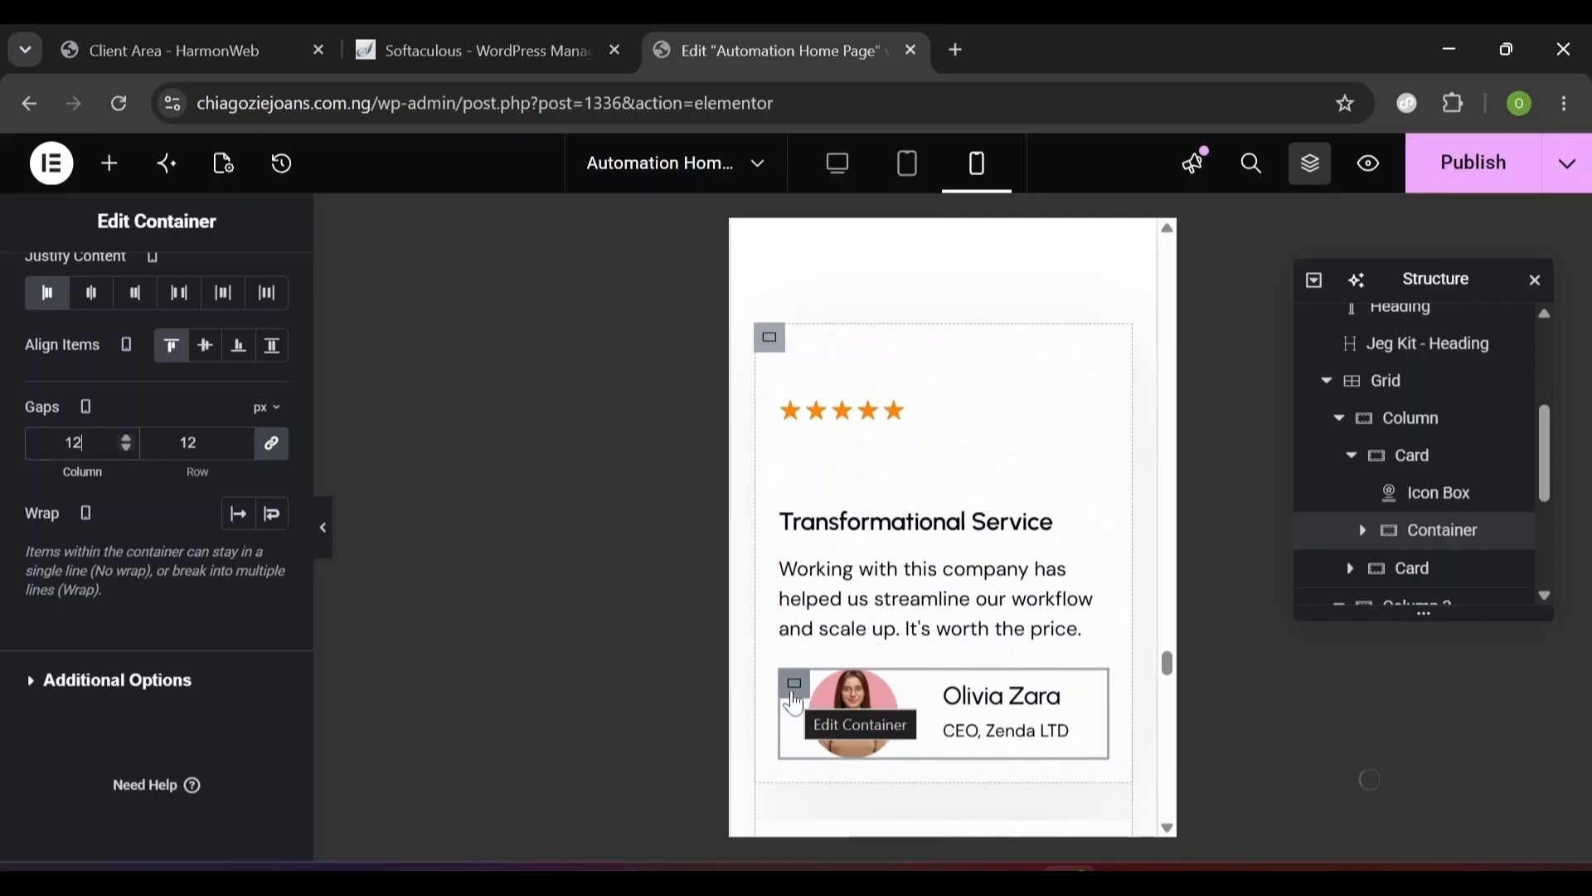
{"action": "right_click", "coordinate": [794, 703]}
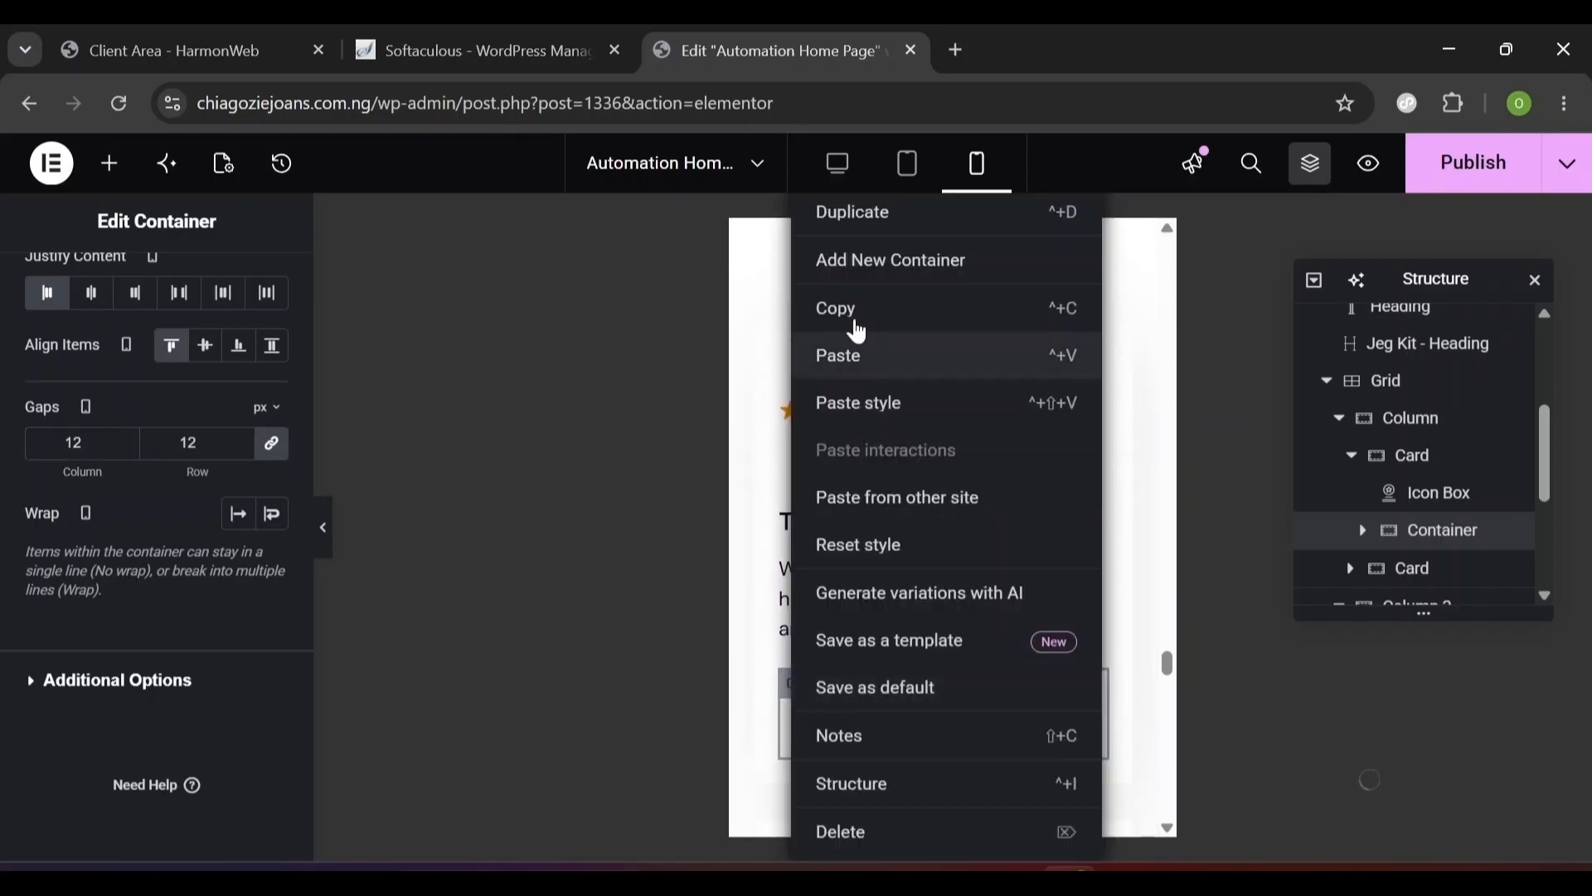
{"action": "left_click", "coordinate": [860, 310]}
{"action": "scroll", "coordinate": [859, 311], "scroll_direction": "down", "scroll_amount": 6}
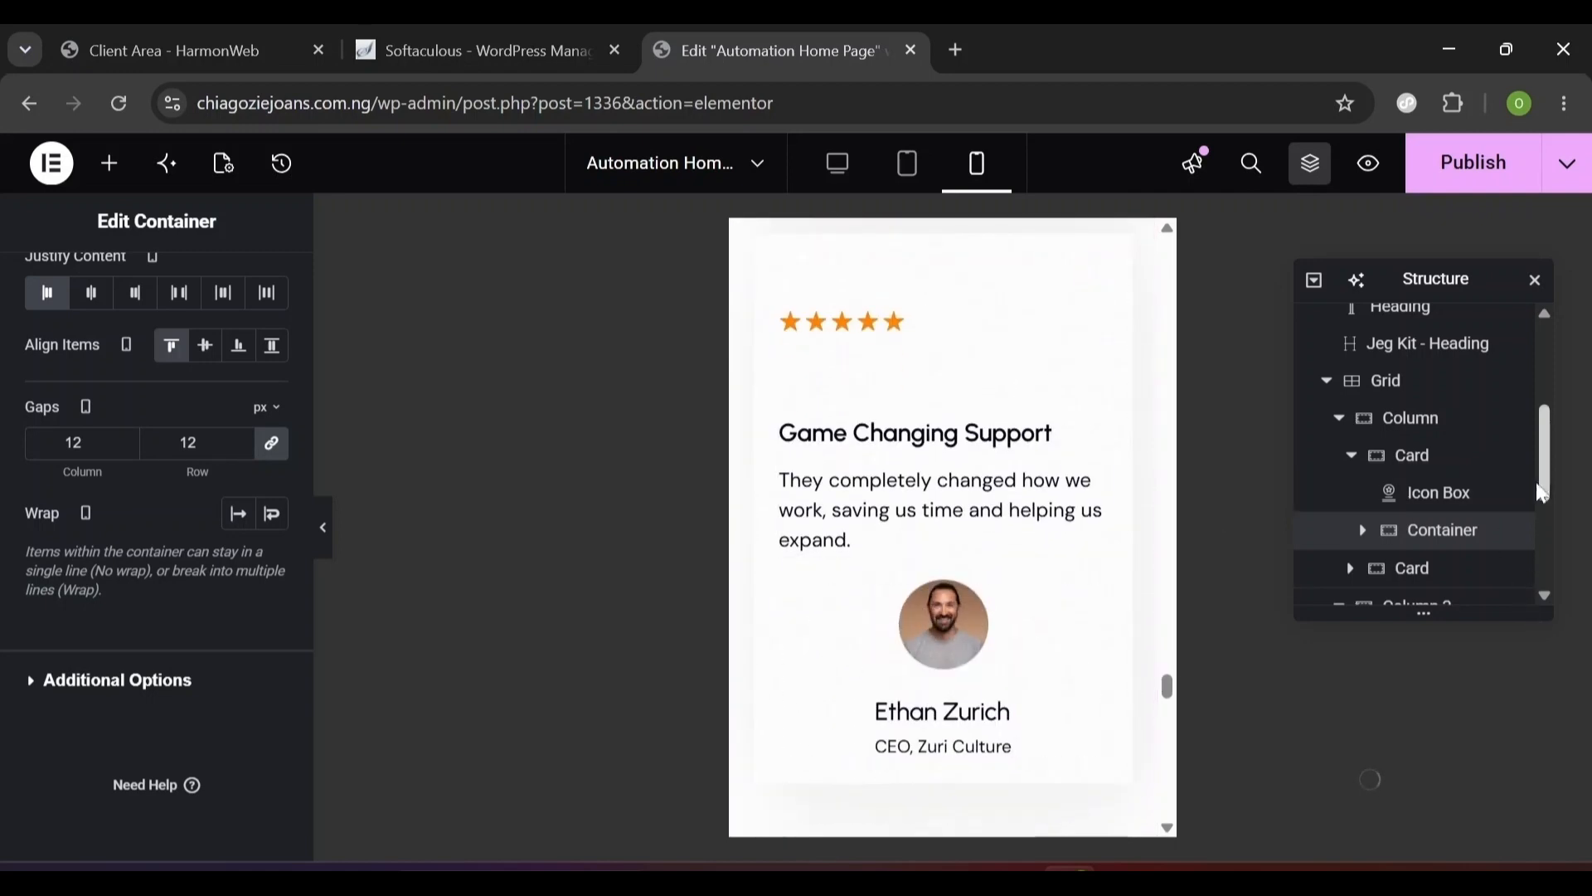
{"action": "scroll", "coordinate": [1548, 489], "scroll_direction": "down", "scroll_amount": 2}
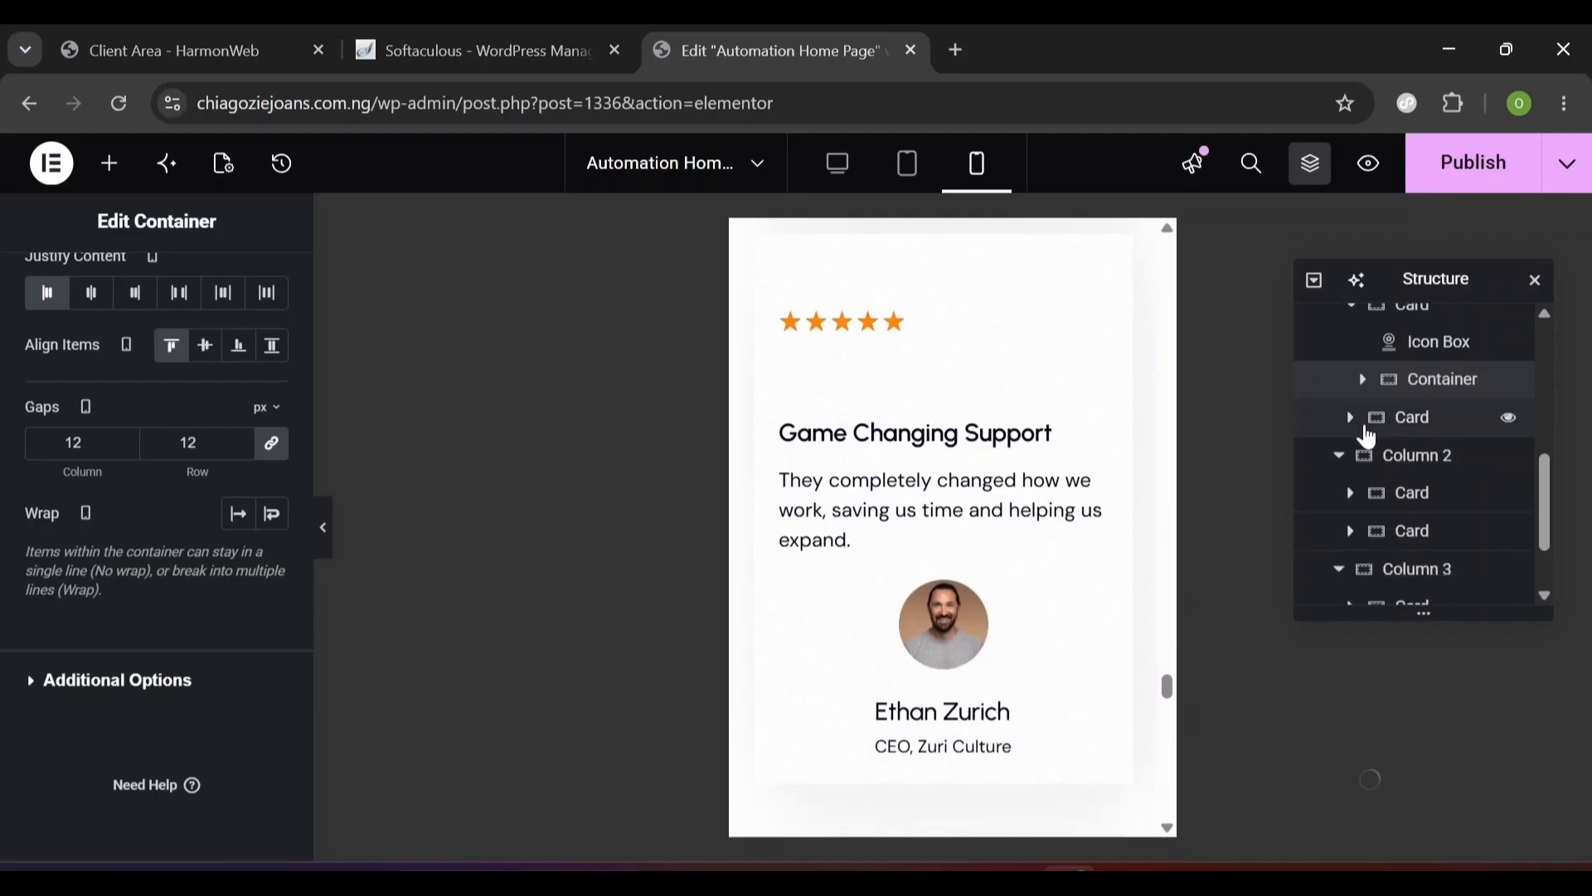
{"action": "left_click", "coordinate": [1351, 423]}
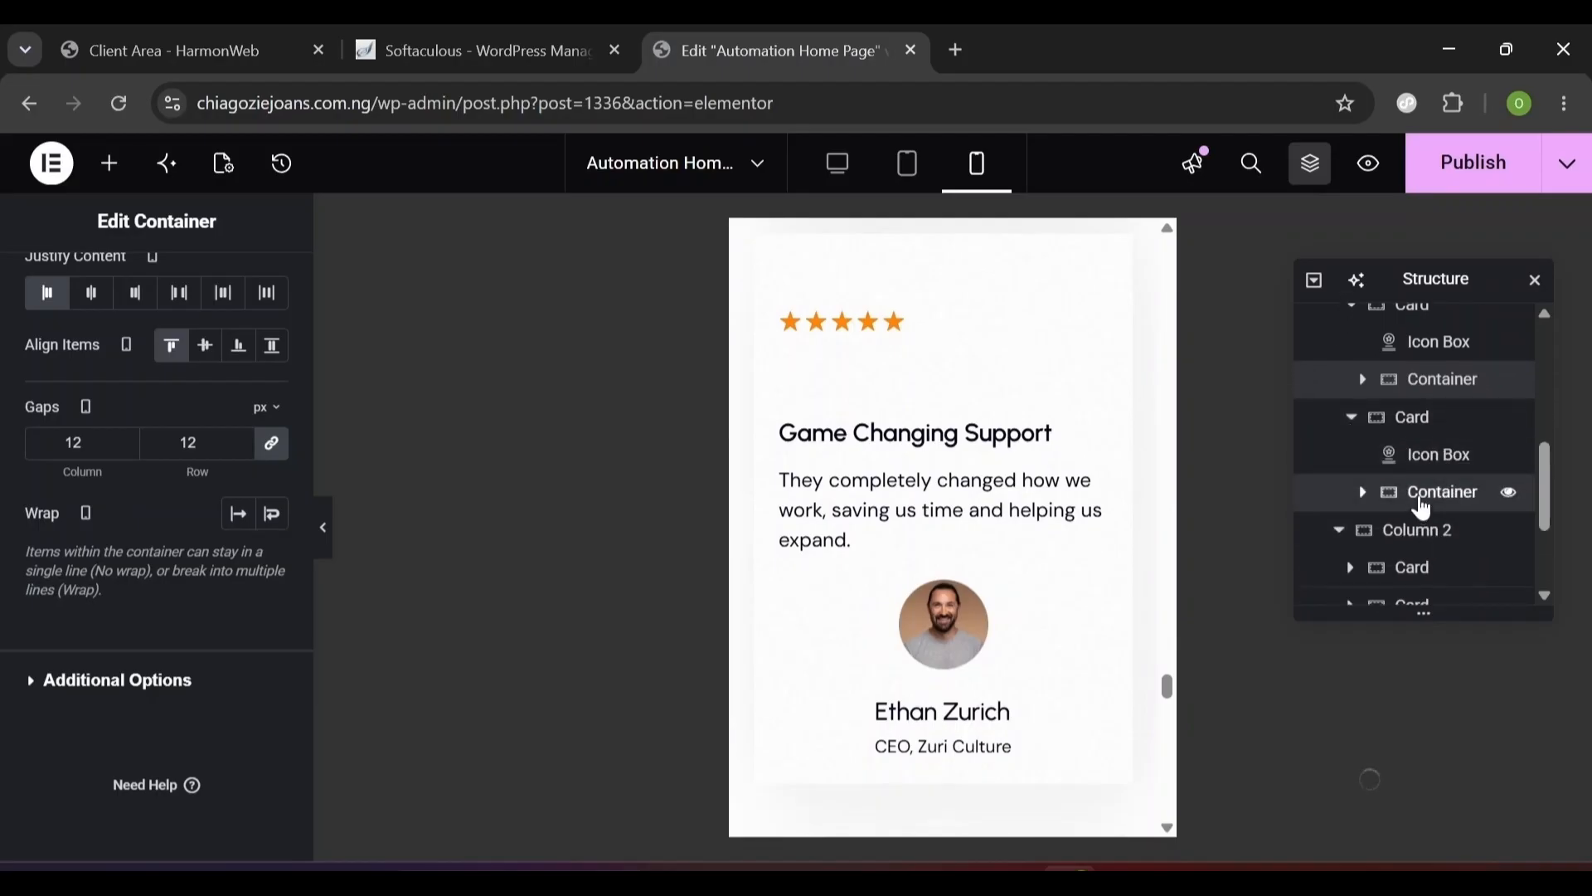
{"action": "left_click", "coordinate": [1421, 494]}
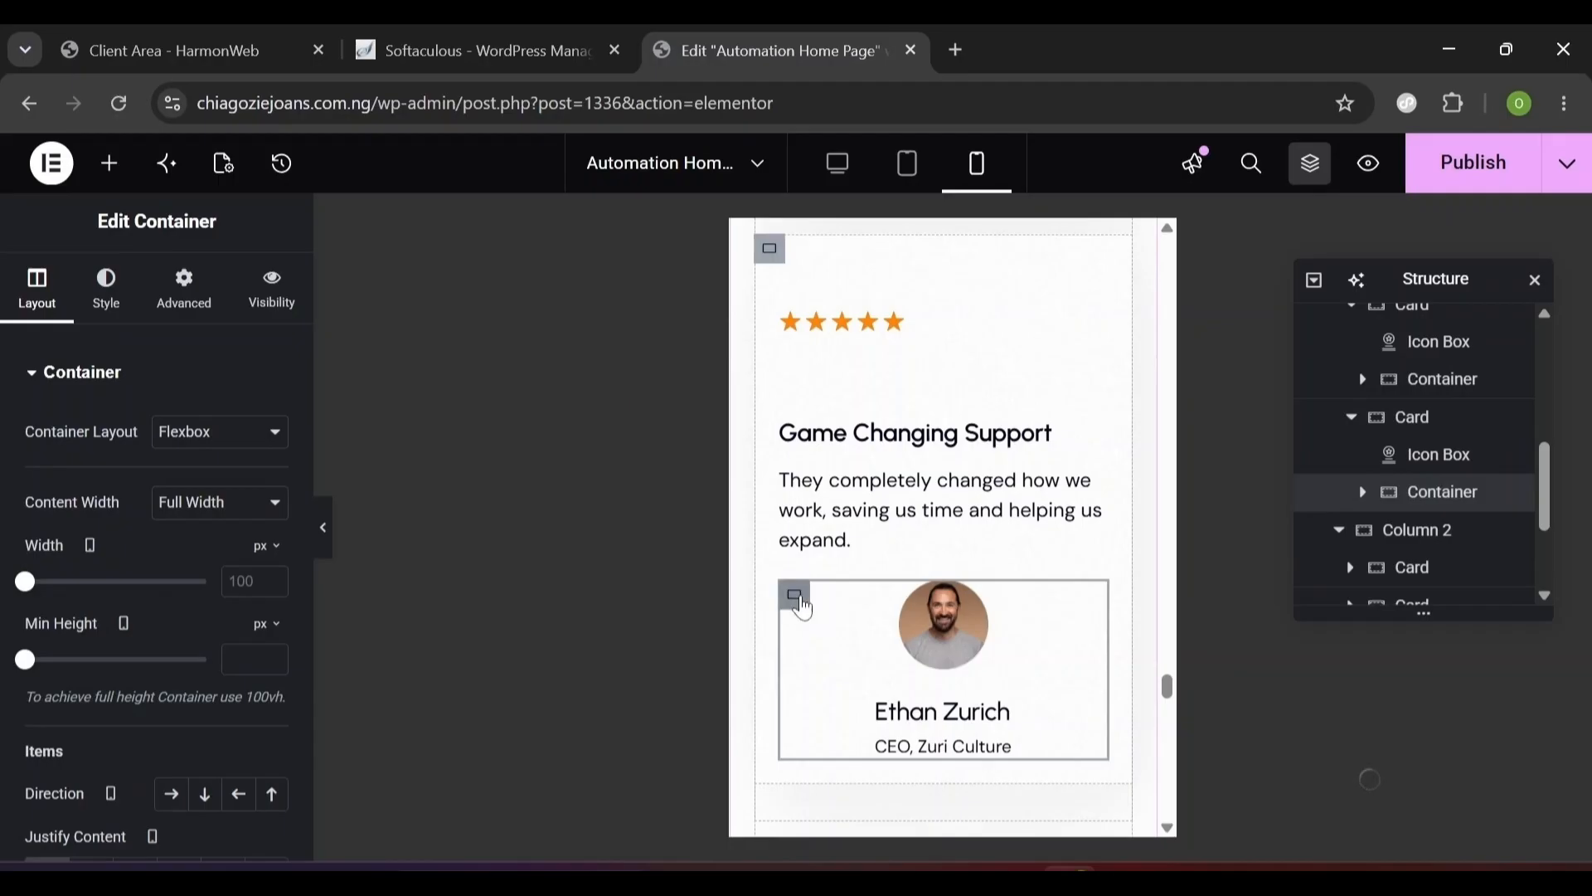
{"action": "right_click", "coordinate": [802, 606]}
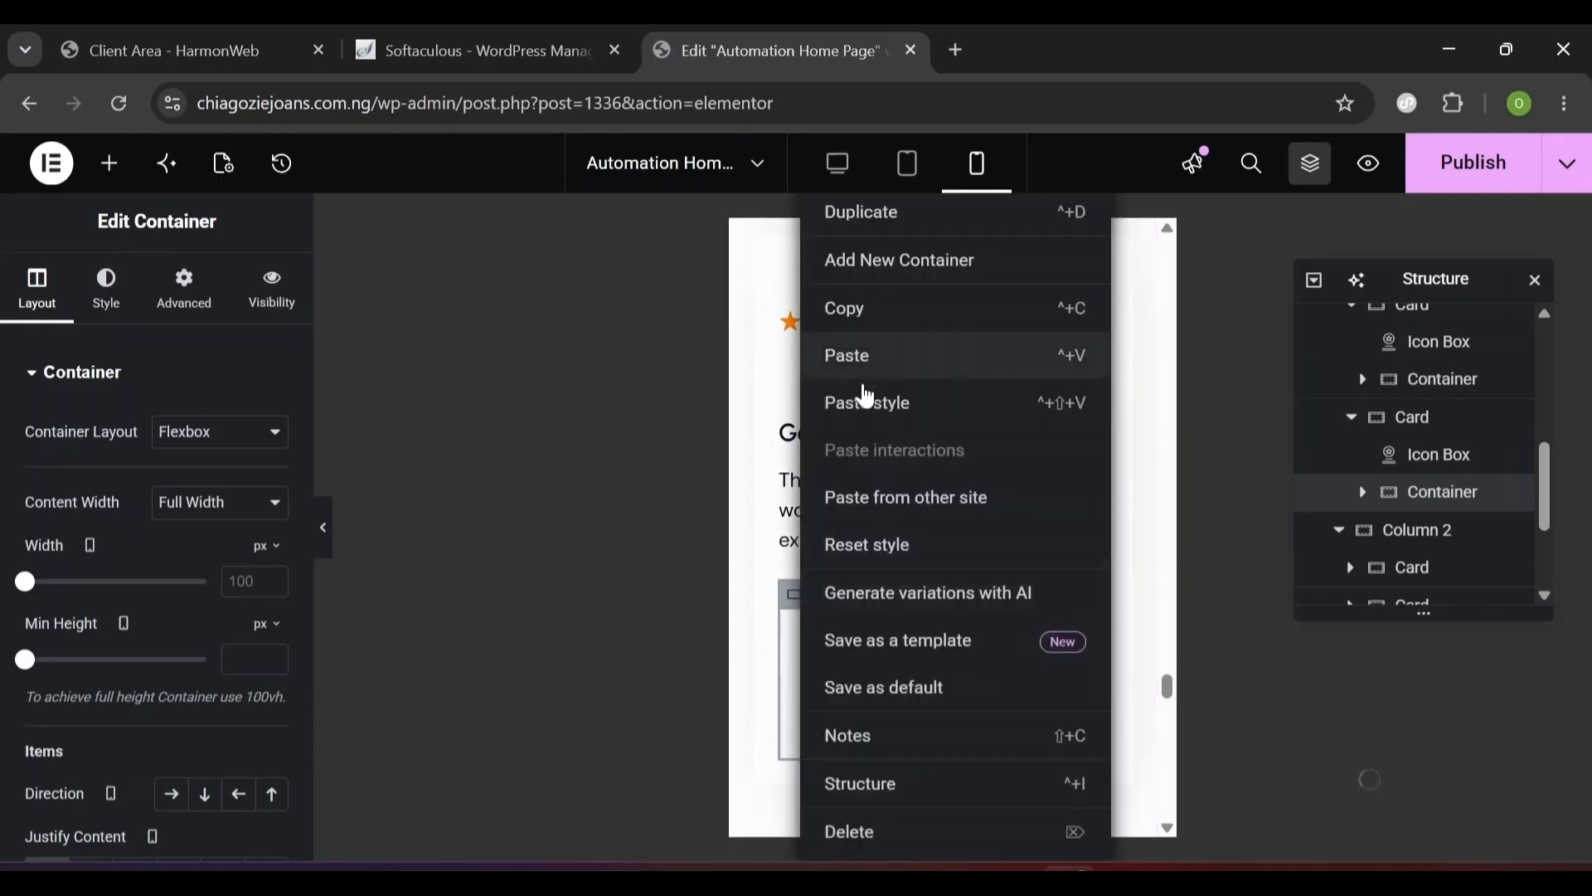
{"action": "left_click", "coordinate": [867, 405]}
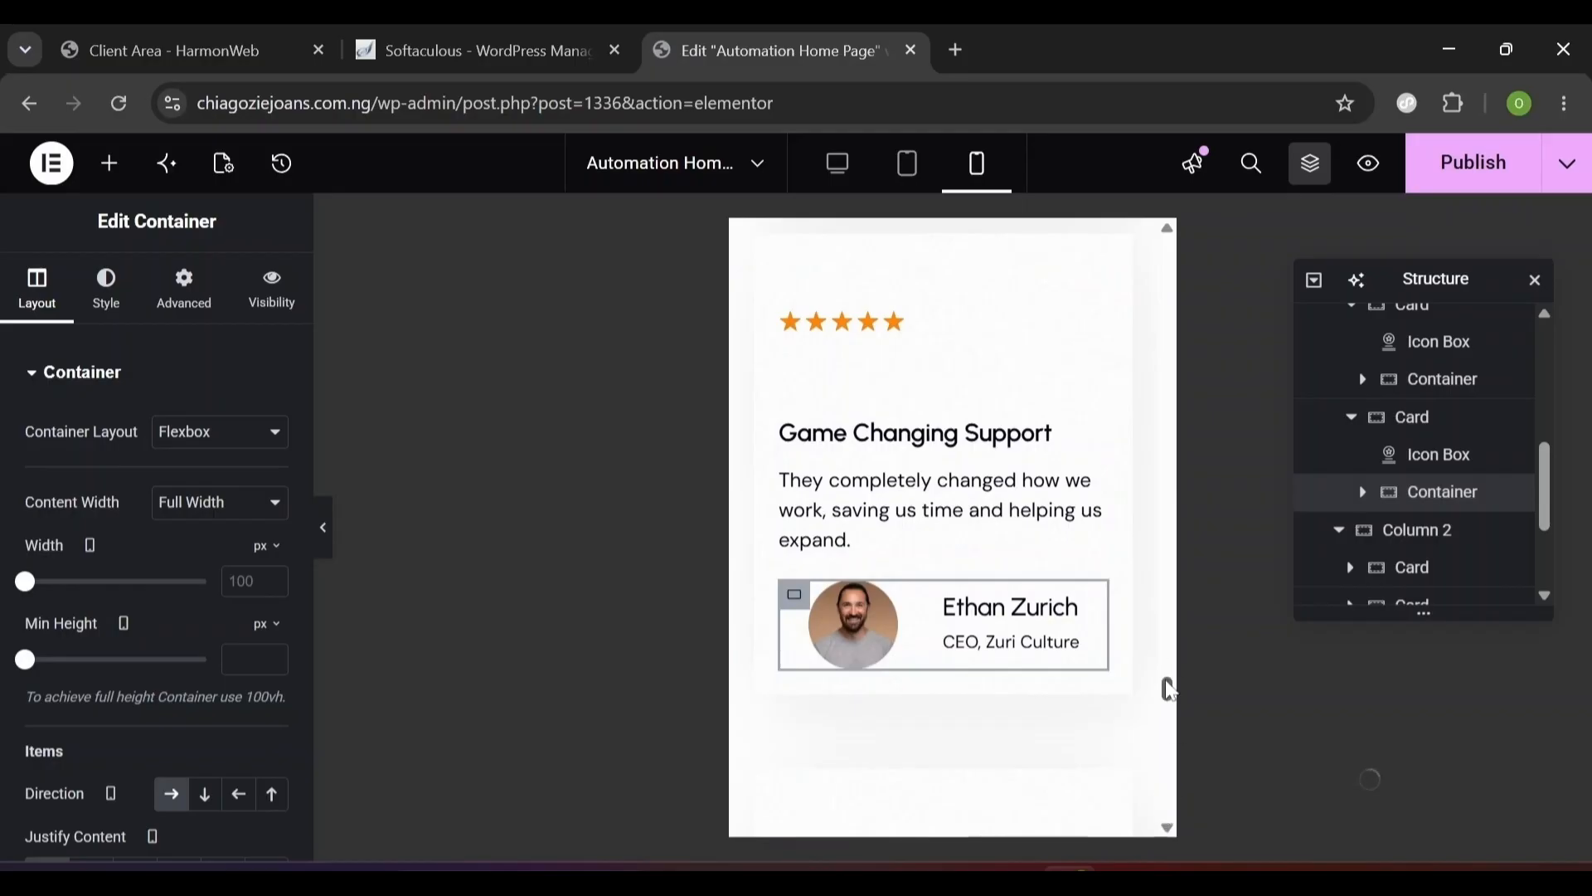
{"action": "scroll", "coordinate": [1167, 693], "scroll_direction": "down", "scroll_amount": 7}
{"action": "right_click", "coordinate": [795, 529]}
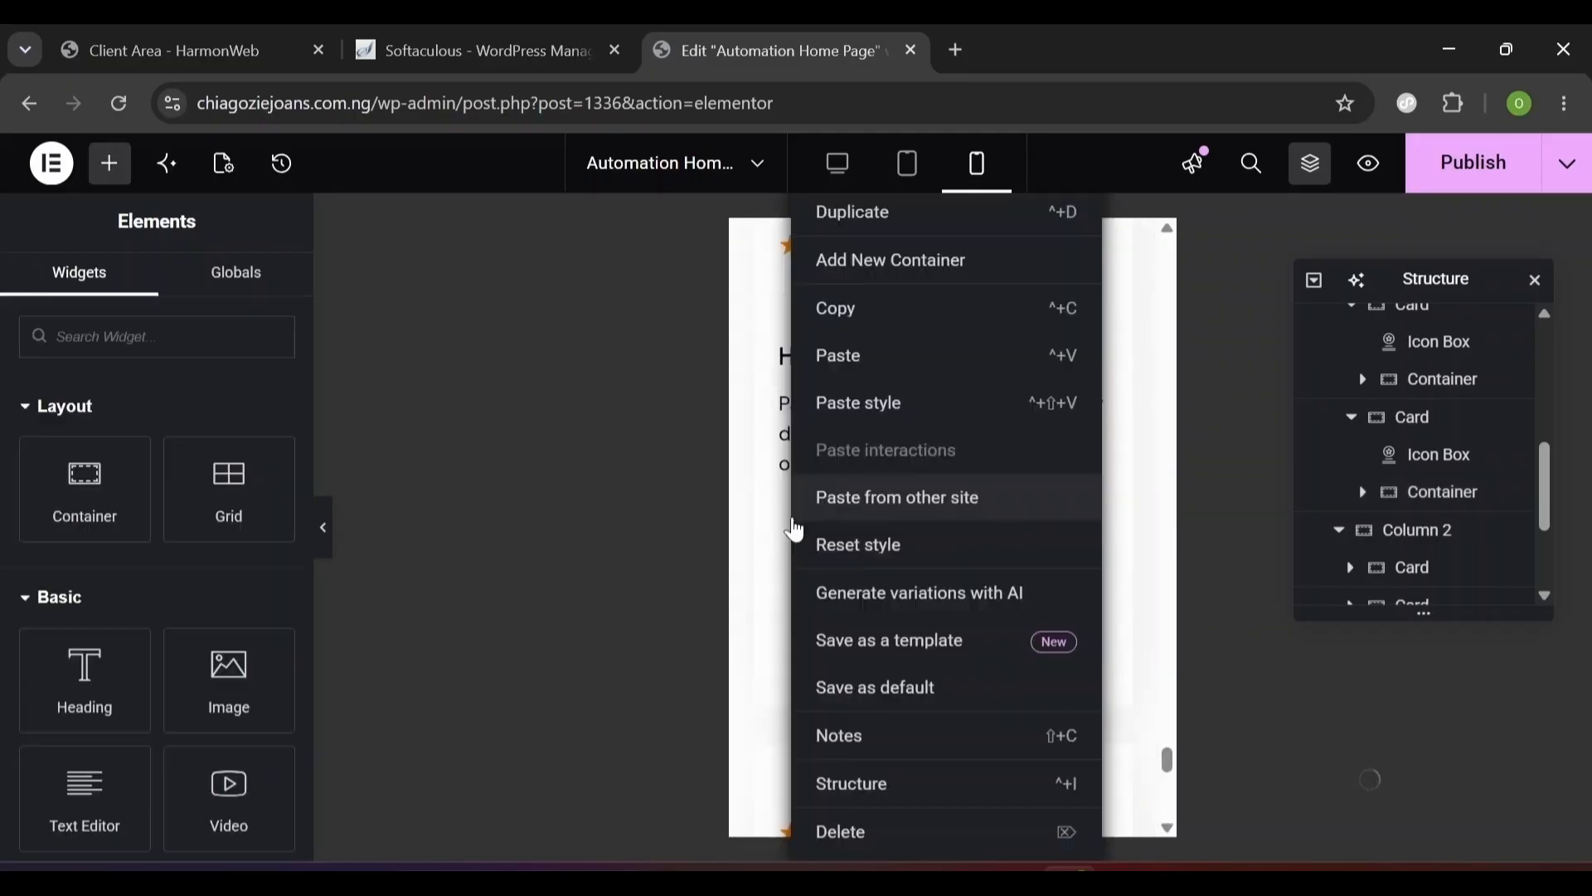
{"action": "left_click", "coordinate": [845, 405]}
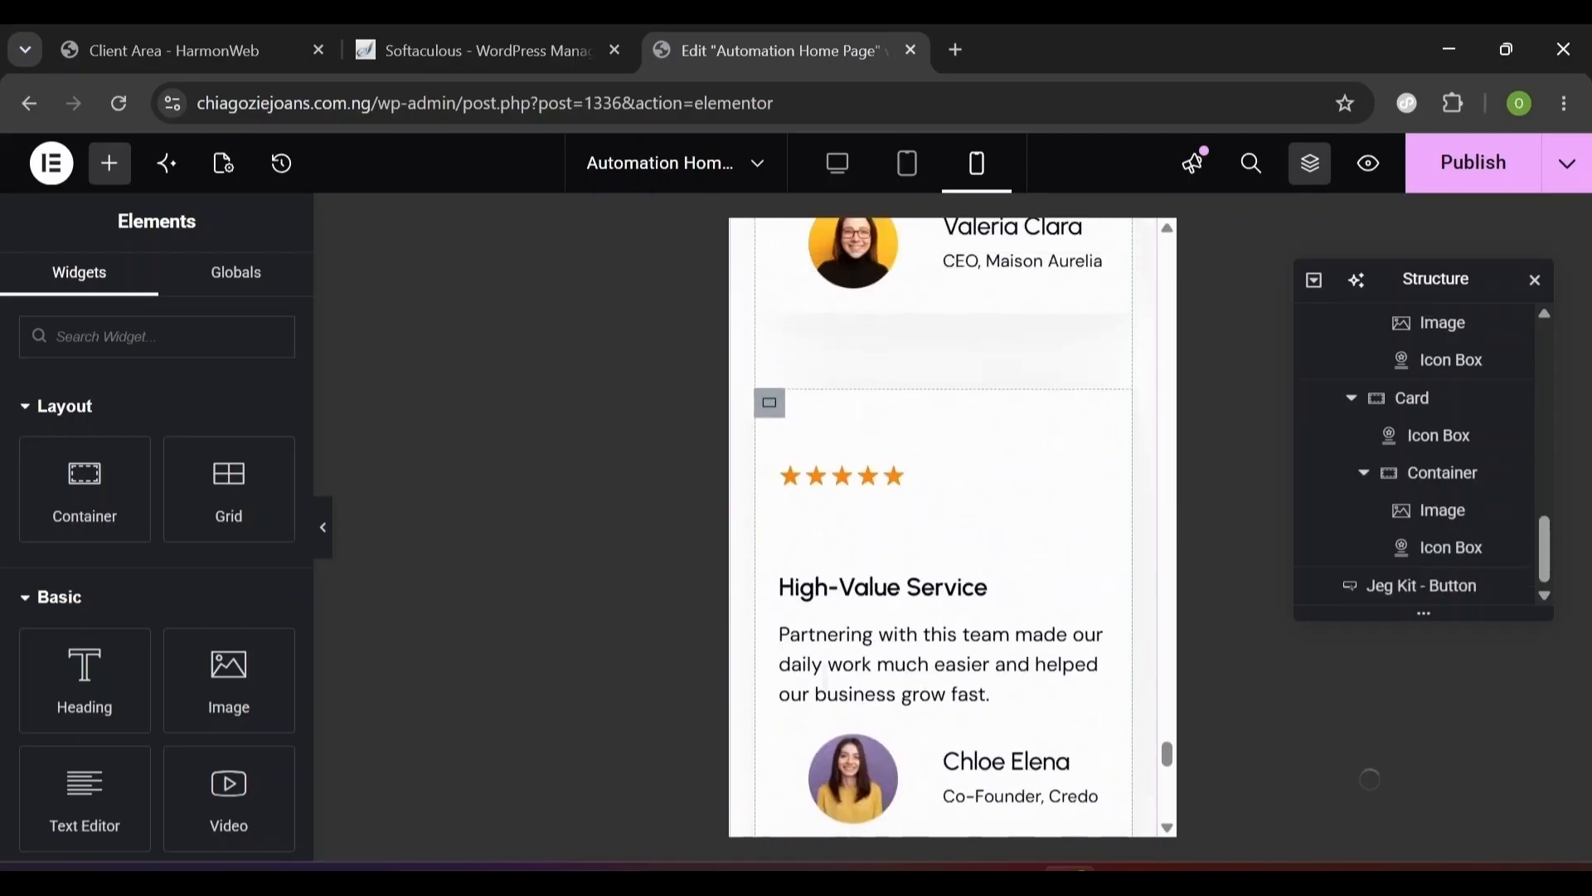
{"action": "scroll", "coordinate": [1150, 722], "scroll_direction": "up", "scroll_amount": 12}
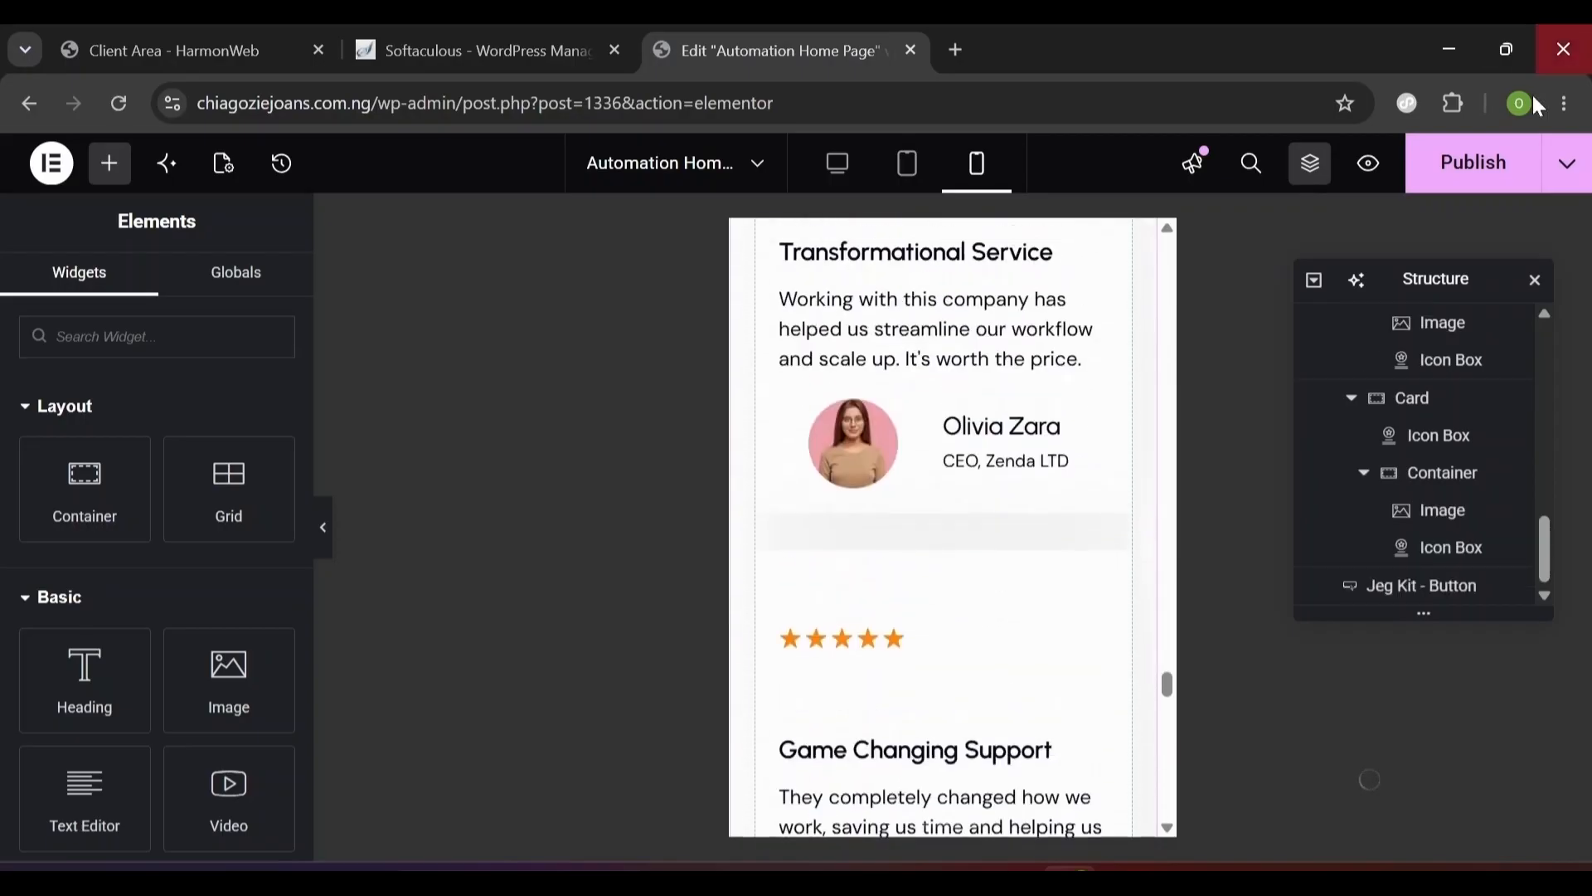
- Publish the testimonial changes and open the installed Plugins list in the admin
{"action": "left_click", "coordinate": [1485, 179]}
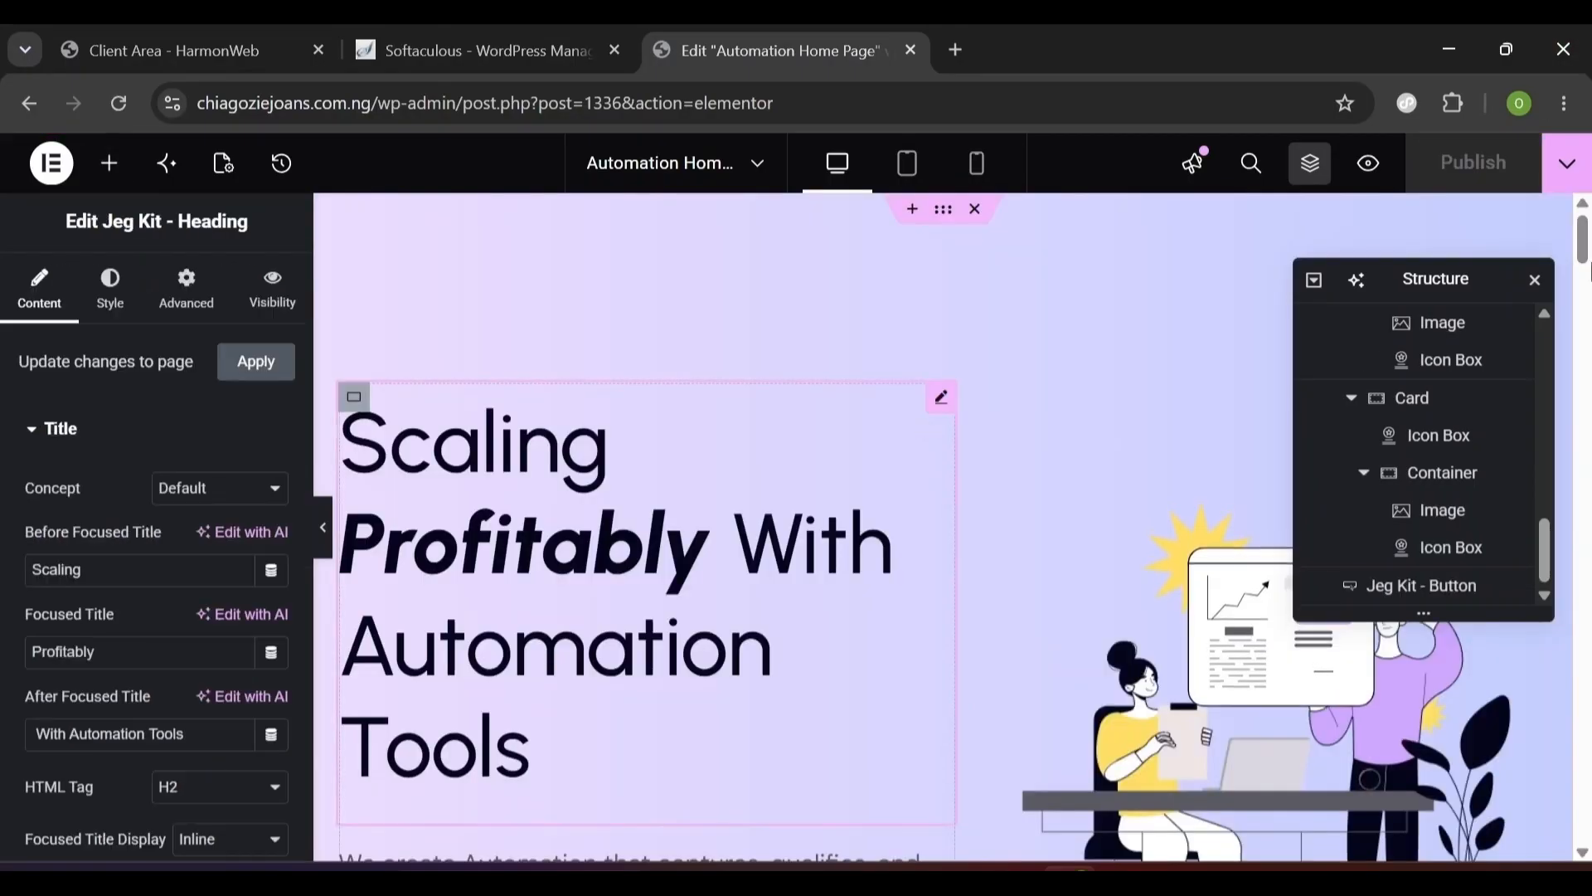
{"action": "left_click_drag", "start_coordinate": [1581, 255], "coordinate": [1581, 320]}
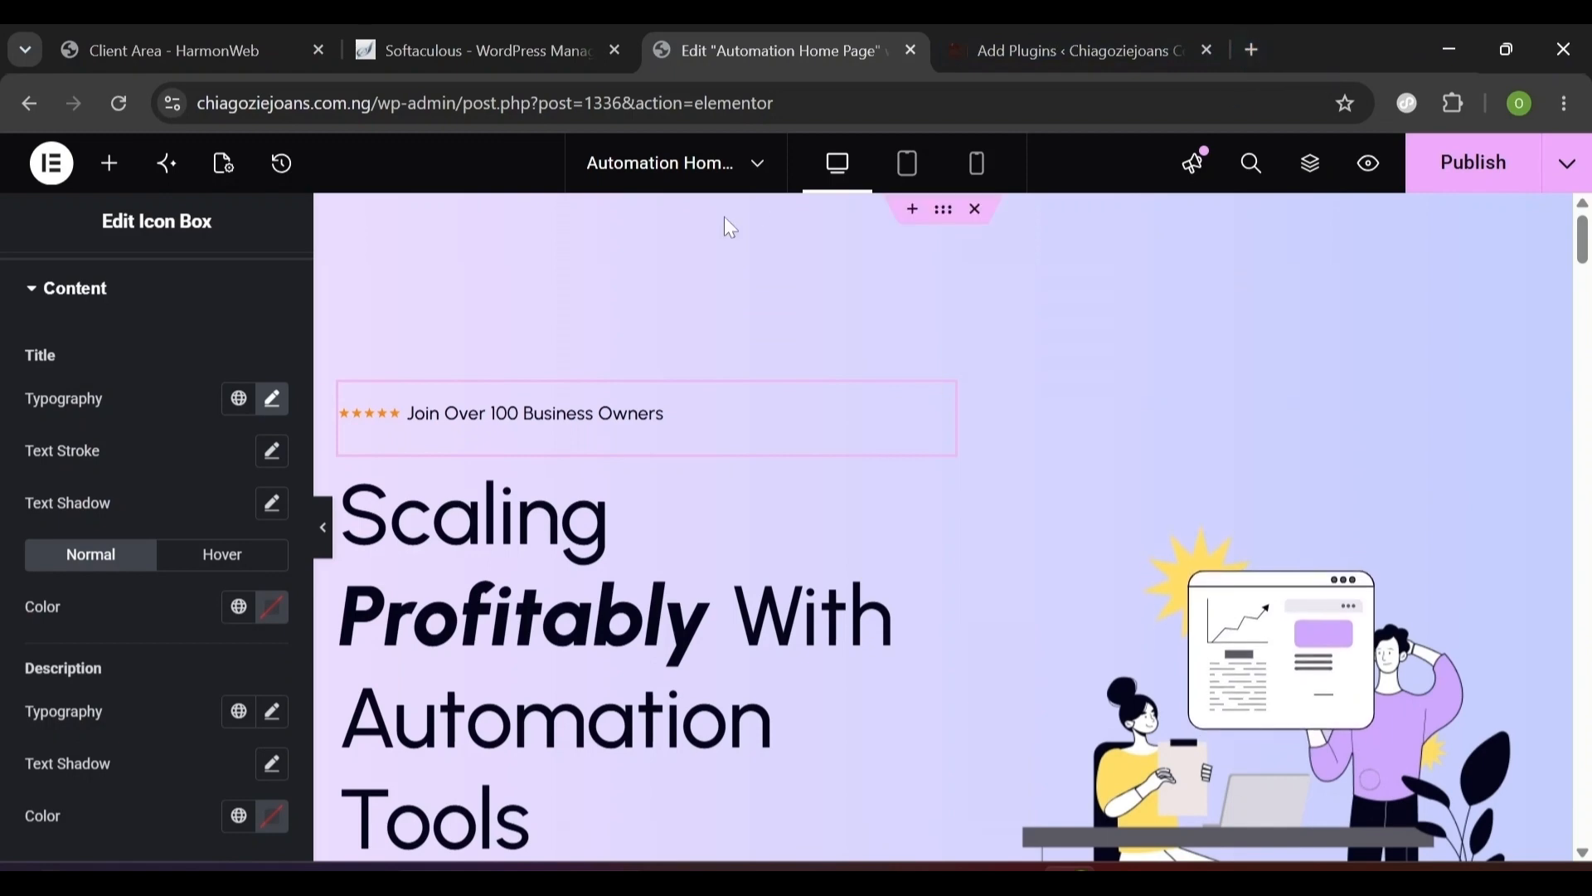
{"action": "left_click", "coordinate": [1255, 50]}
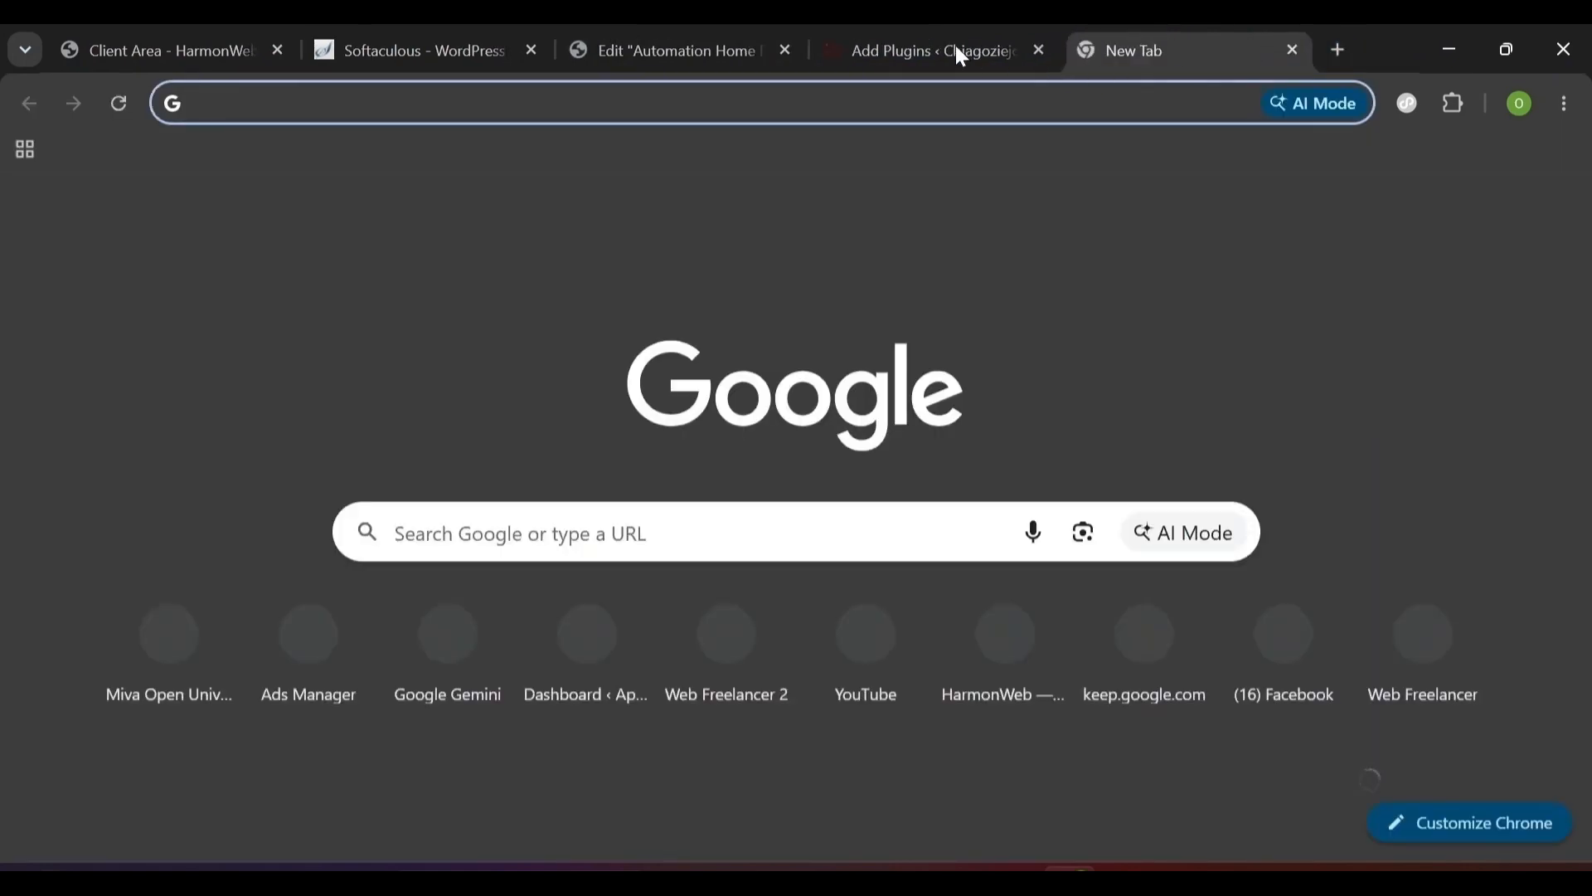
{"action": "left_click", "coordinate": [958, 50]}
{"action": "mouse_move", "coordinate": [189, 524]}
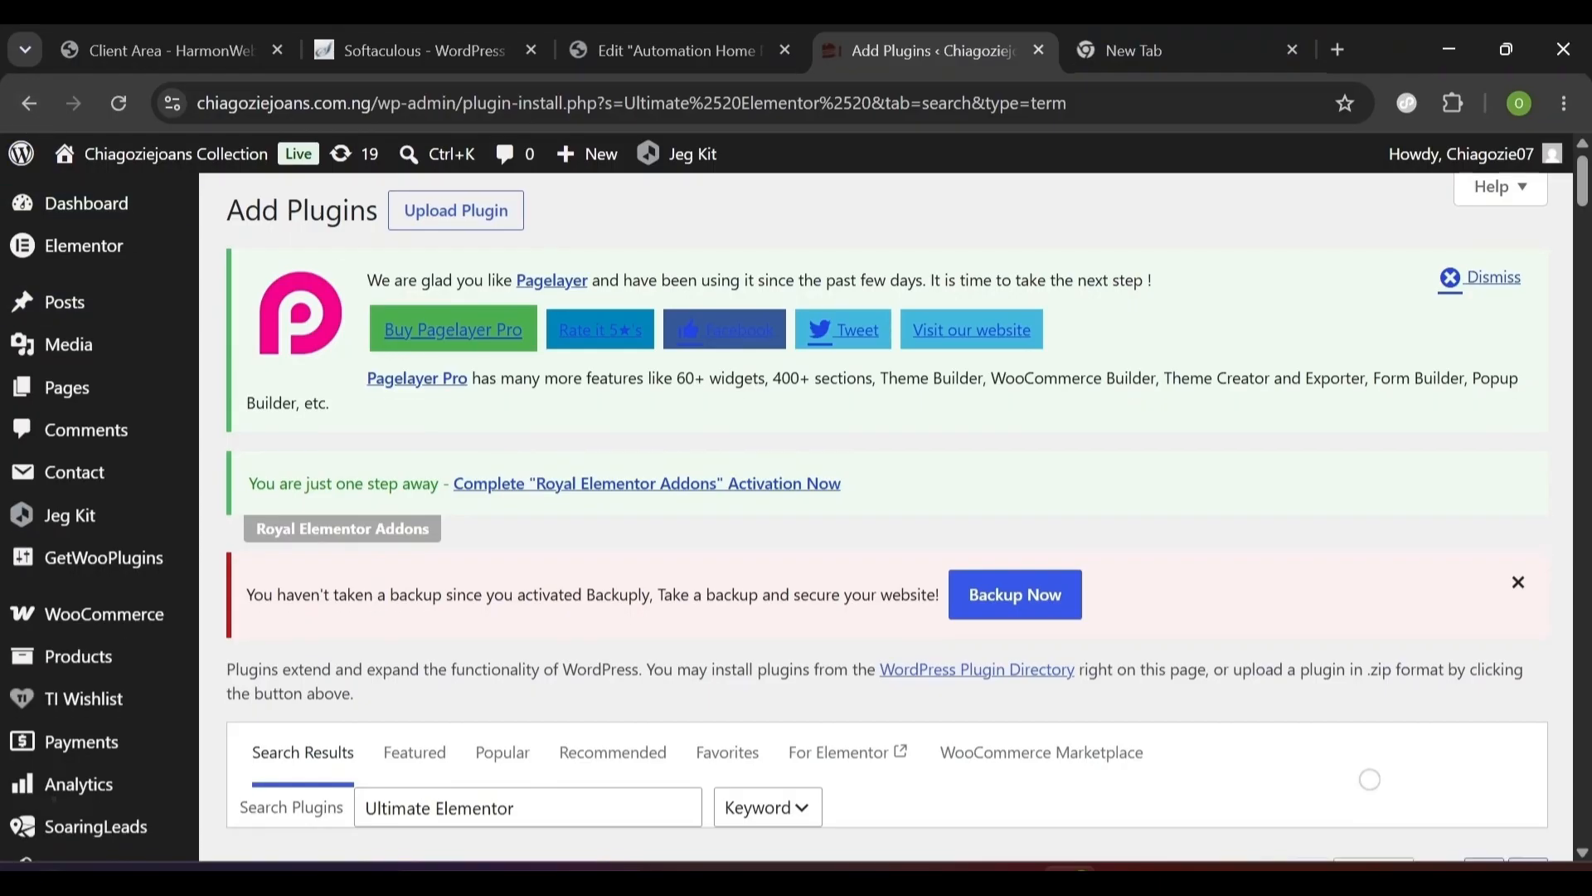
{"action": "scroll", "coordinate": [246, 398], "scroll_direction": "down", "scroll_amount": 7}
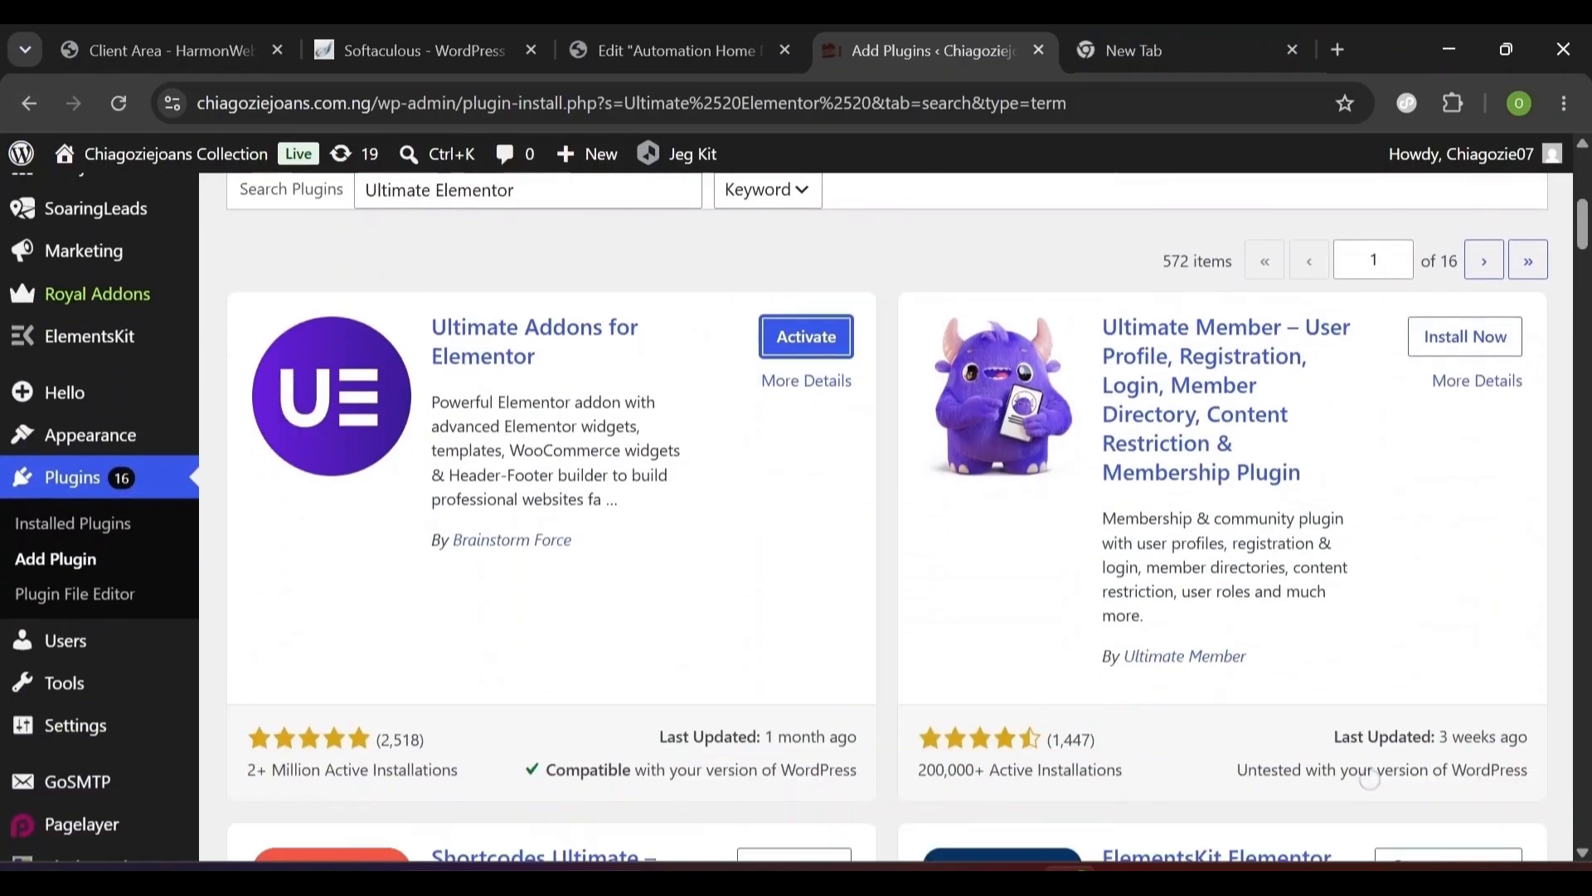
{"action": "left_click", "coordinate": [87, 496]}
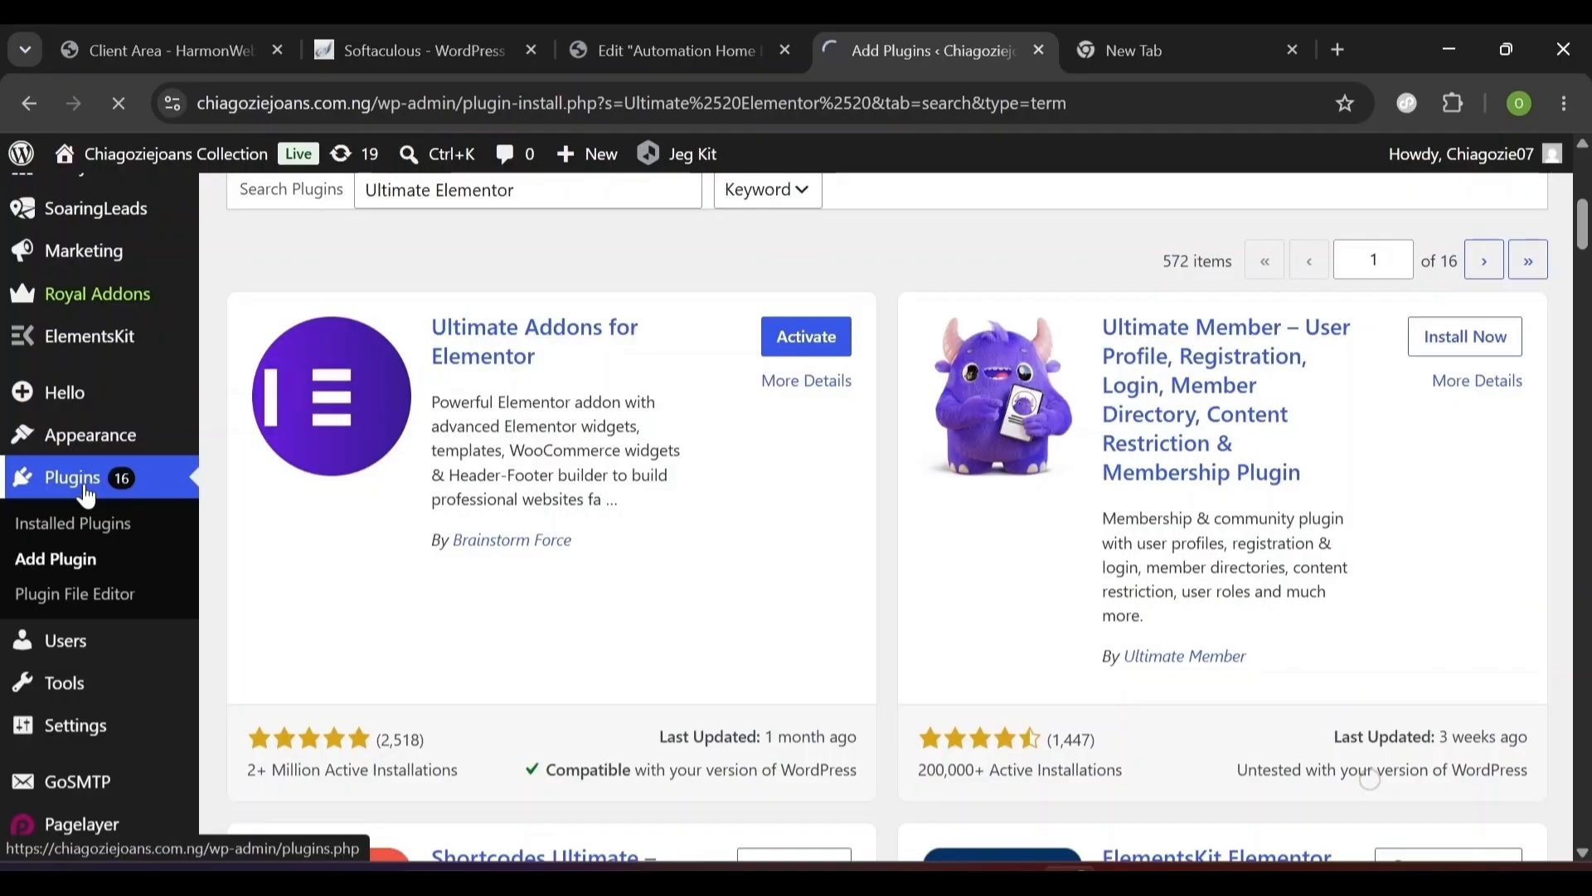
{"action": "scroll", "coordinate": [886, 498], "scroll_direction": "up", "scroll_amount": 5}
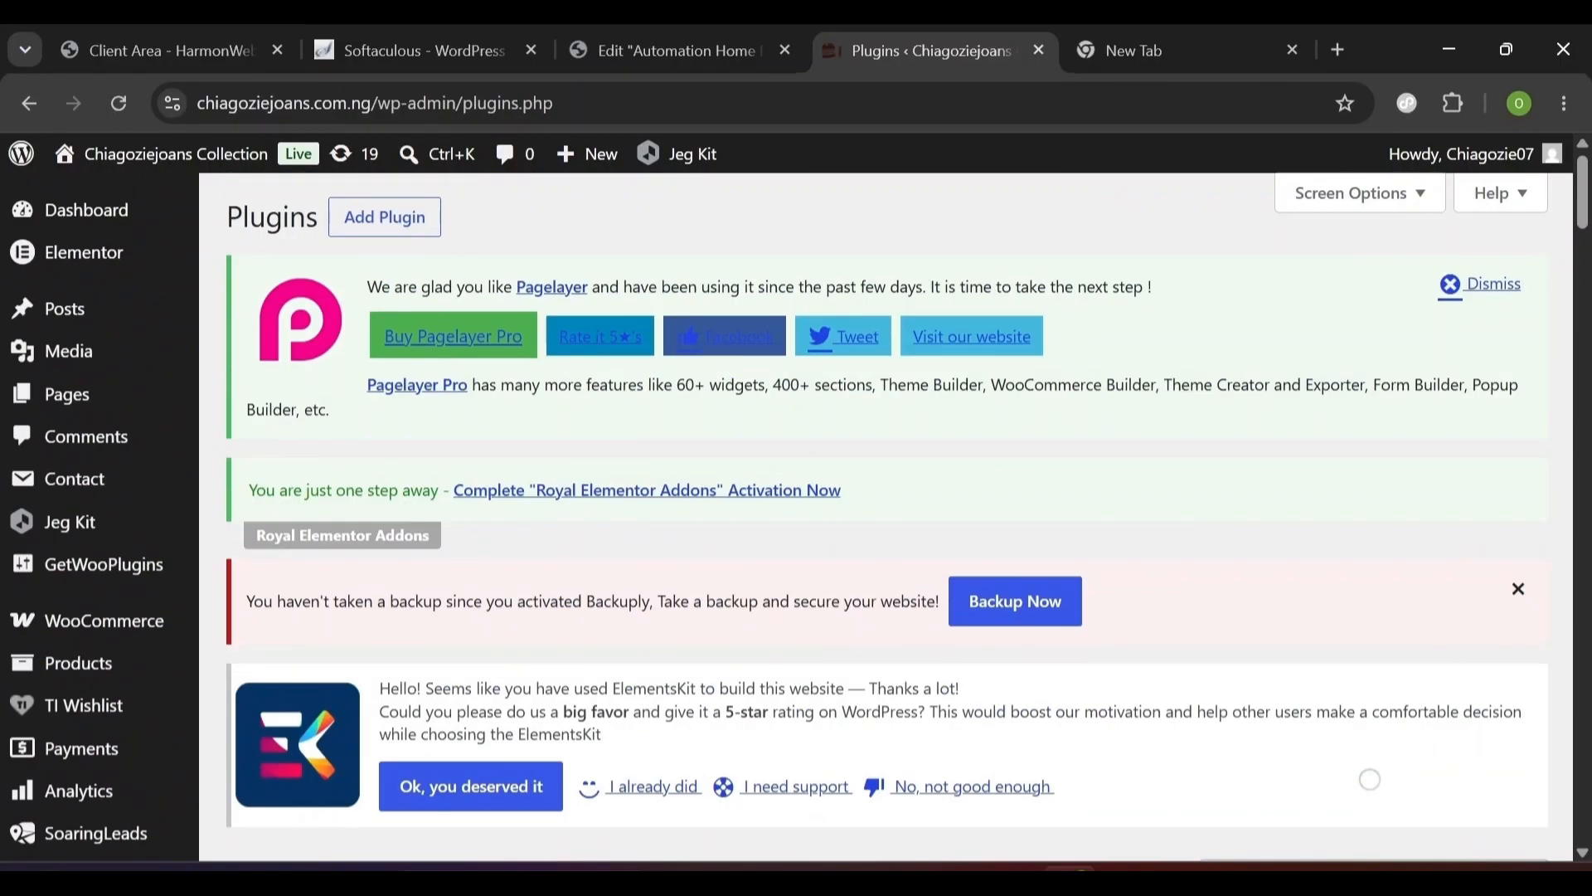
- Search Add Plugins for 'Ultimate Elementor' and activate Ultimate Addons for Elementor
{"action": "left_click", "coordinate": [389, 238]}
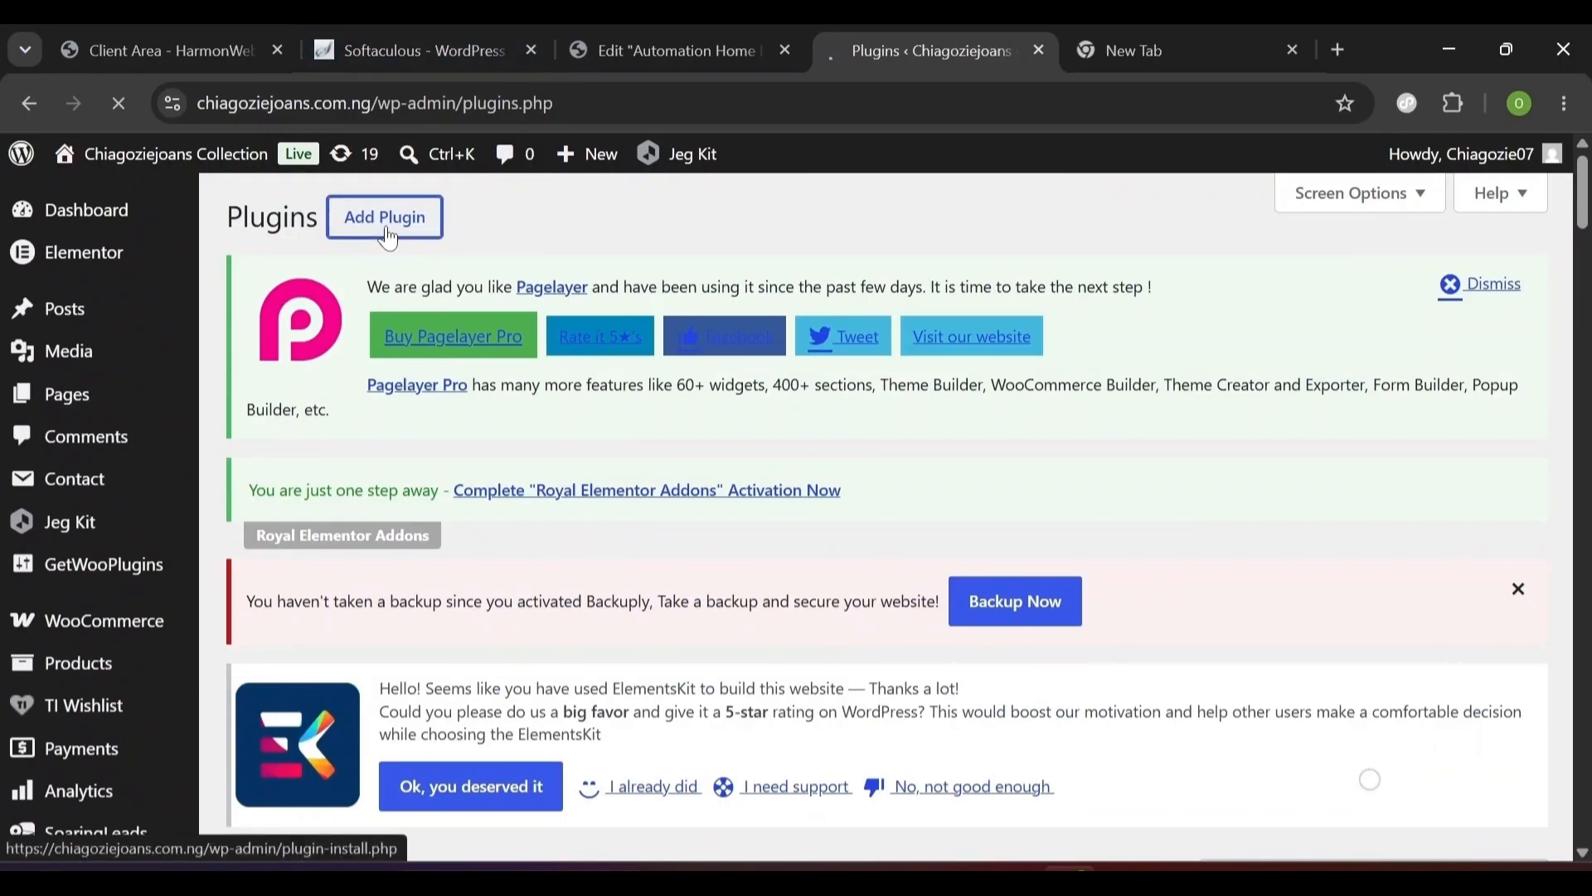
{"action": "scroll", "coordinate": [388, 239], "scroll_direction": "down", "scroll_amount": 5}
{"action": "left_click", "coordinate": [473, 355]}
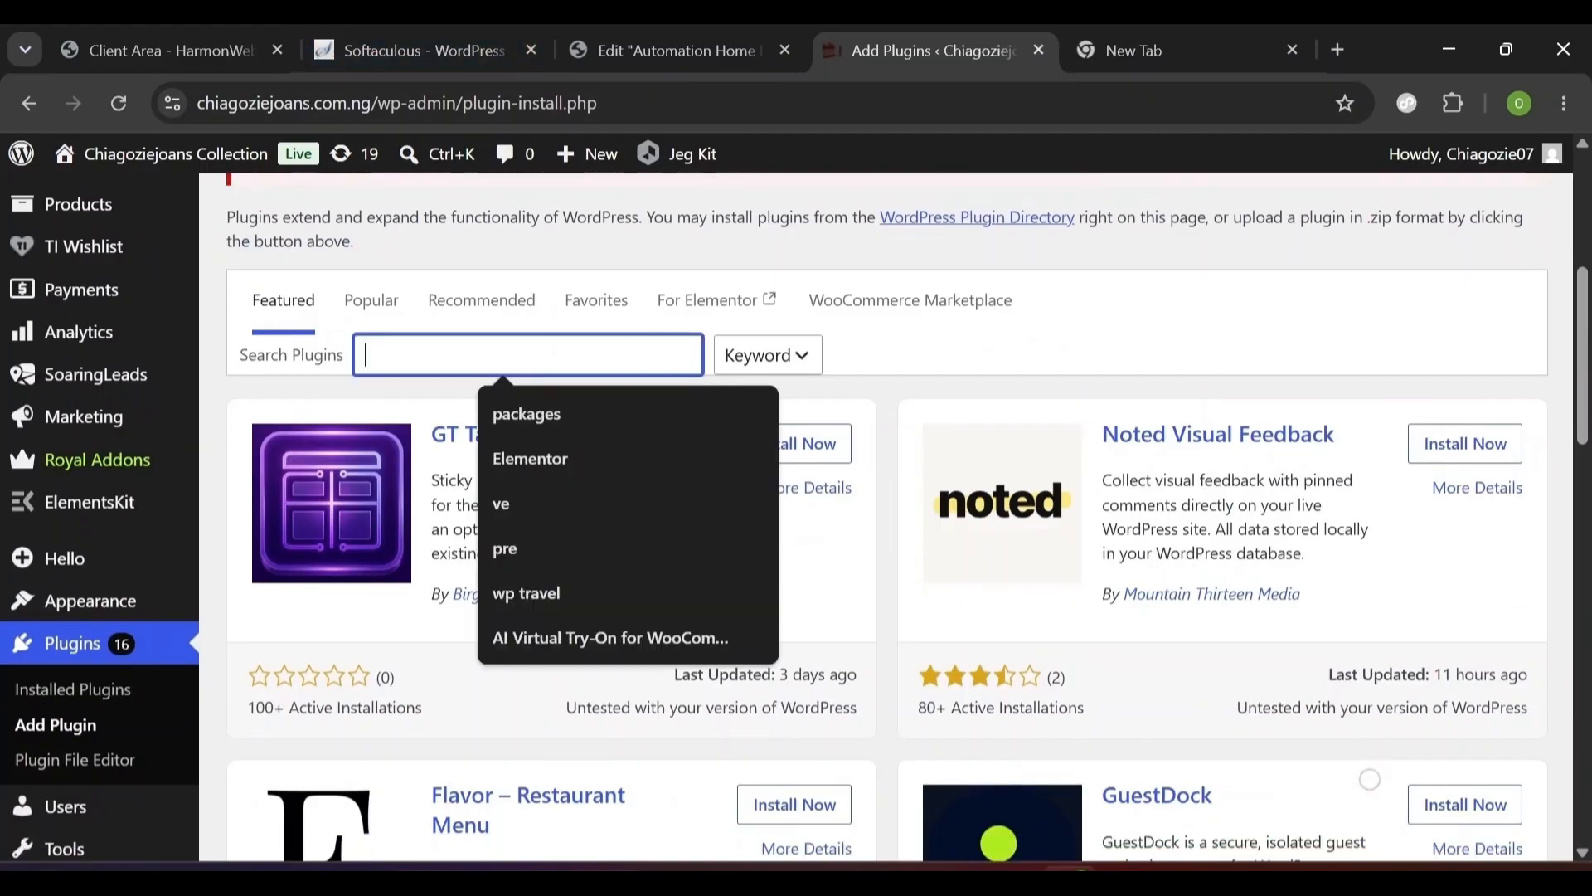
{"action": "type", "text": "U"}
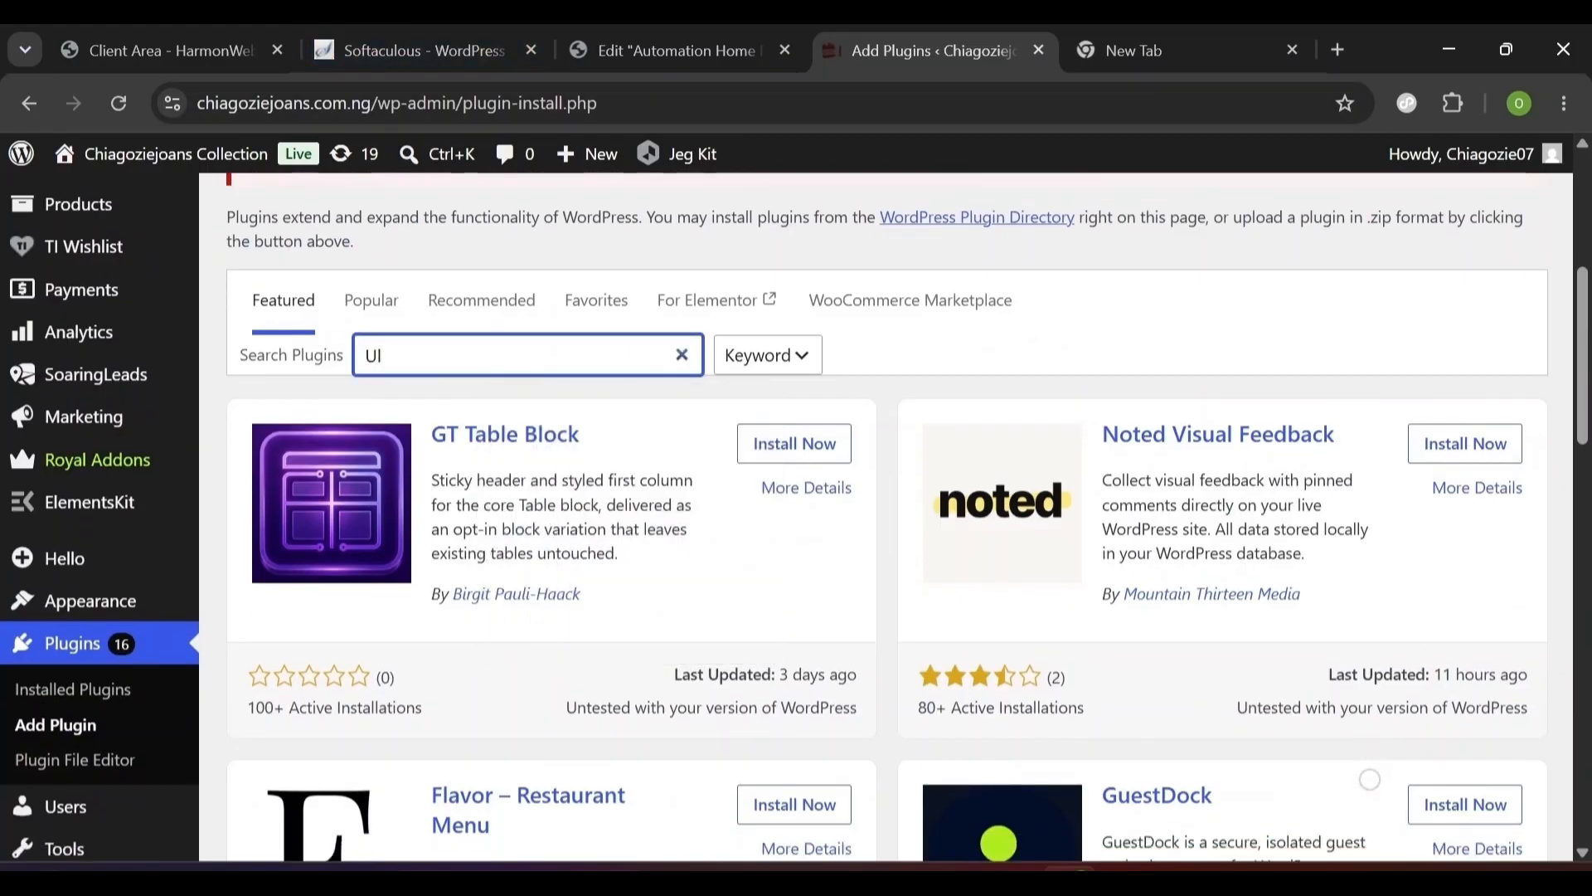
{"action": "type", "text": "ltimate Elementor"}
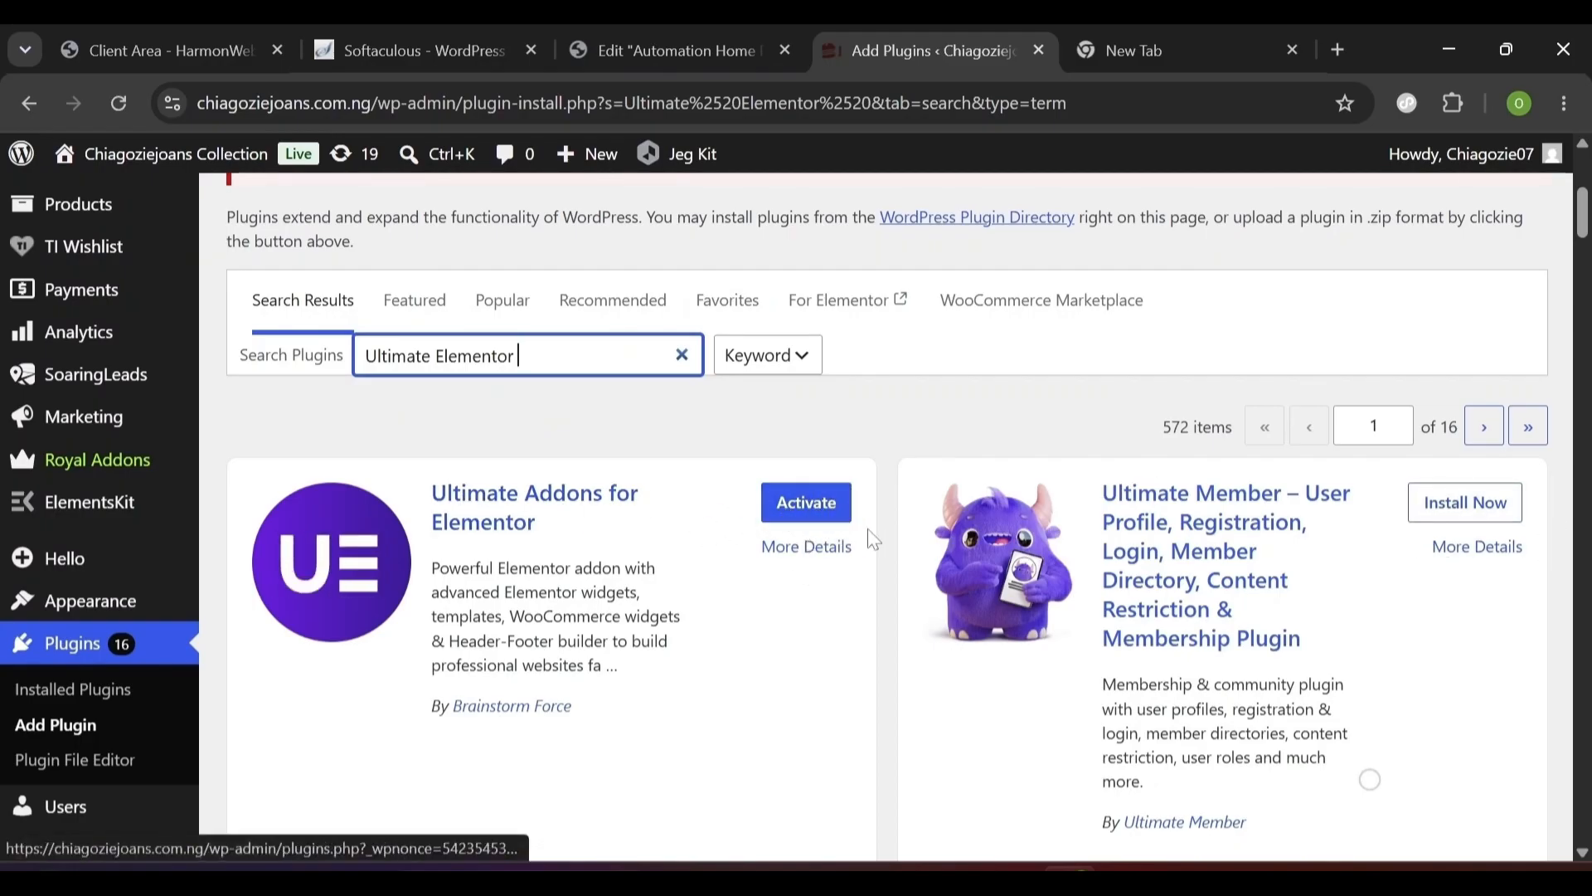
{"action": "scroll", "coordinate": [315, 687], "scroll_direction": "down", "scroll_amount": 4}
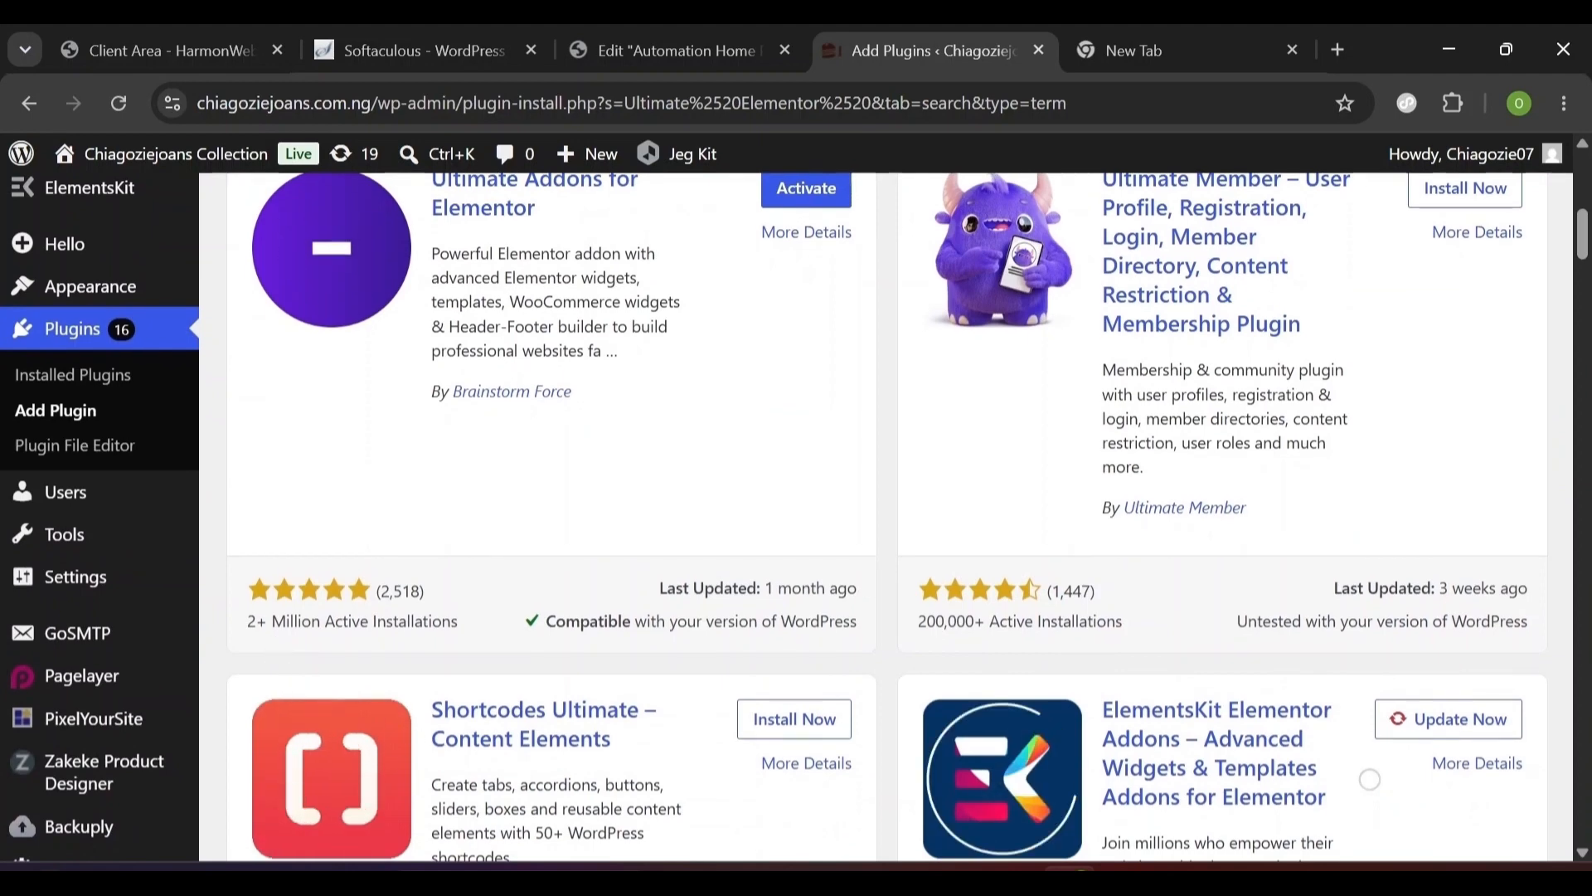
{"action": "scroll", "coordinate": [315, 687], "scroll_direction": "up", "scroll_amount": 1}
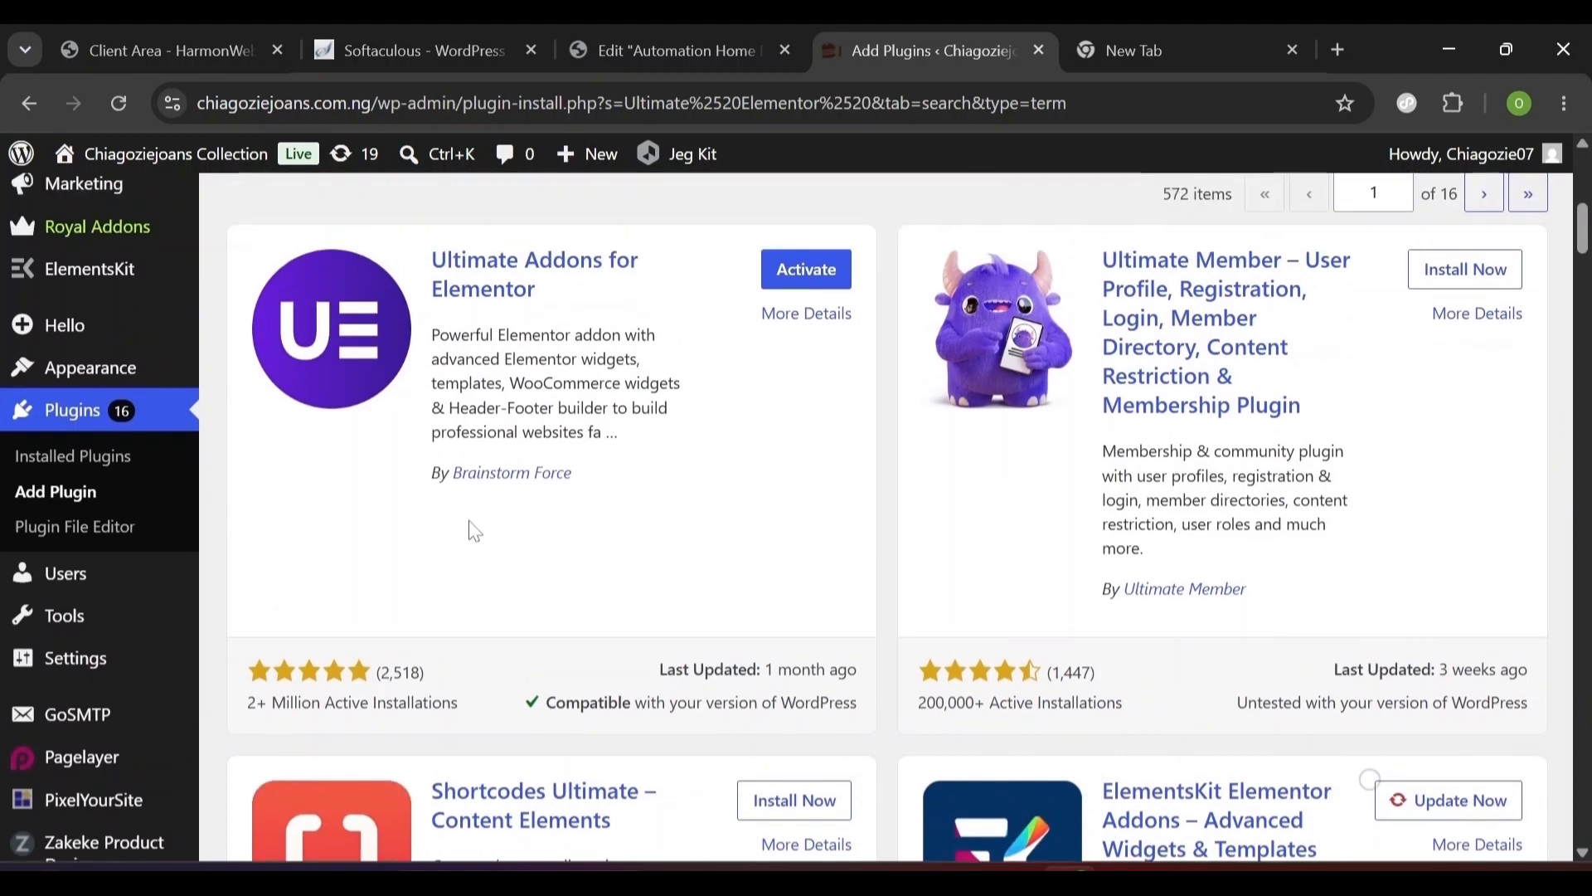
{"action": "scroll", "coordinate": [568, 483], "scroll_direction": "up", "scroll_amount": 1}
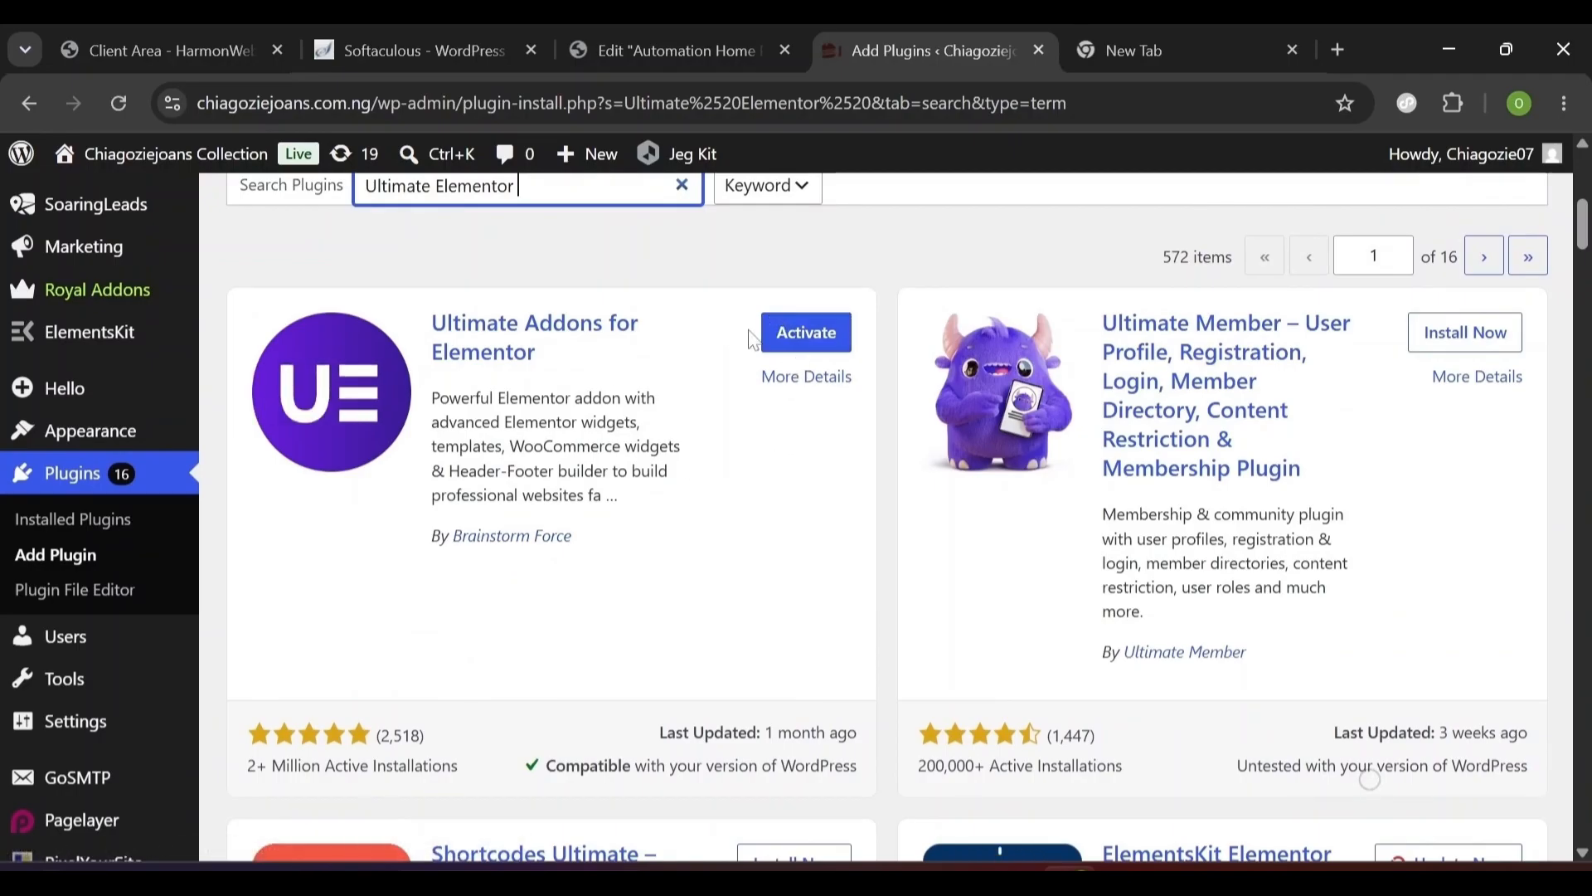
{"action": "left_click", "coordinate": [804, 334]}
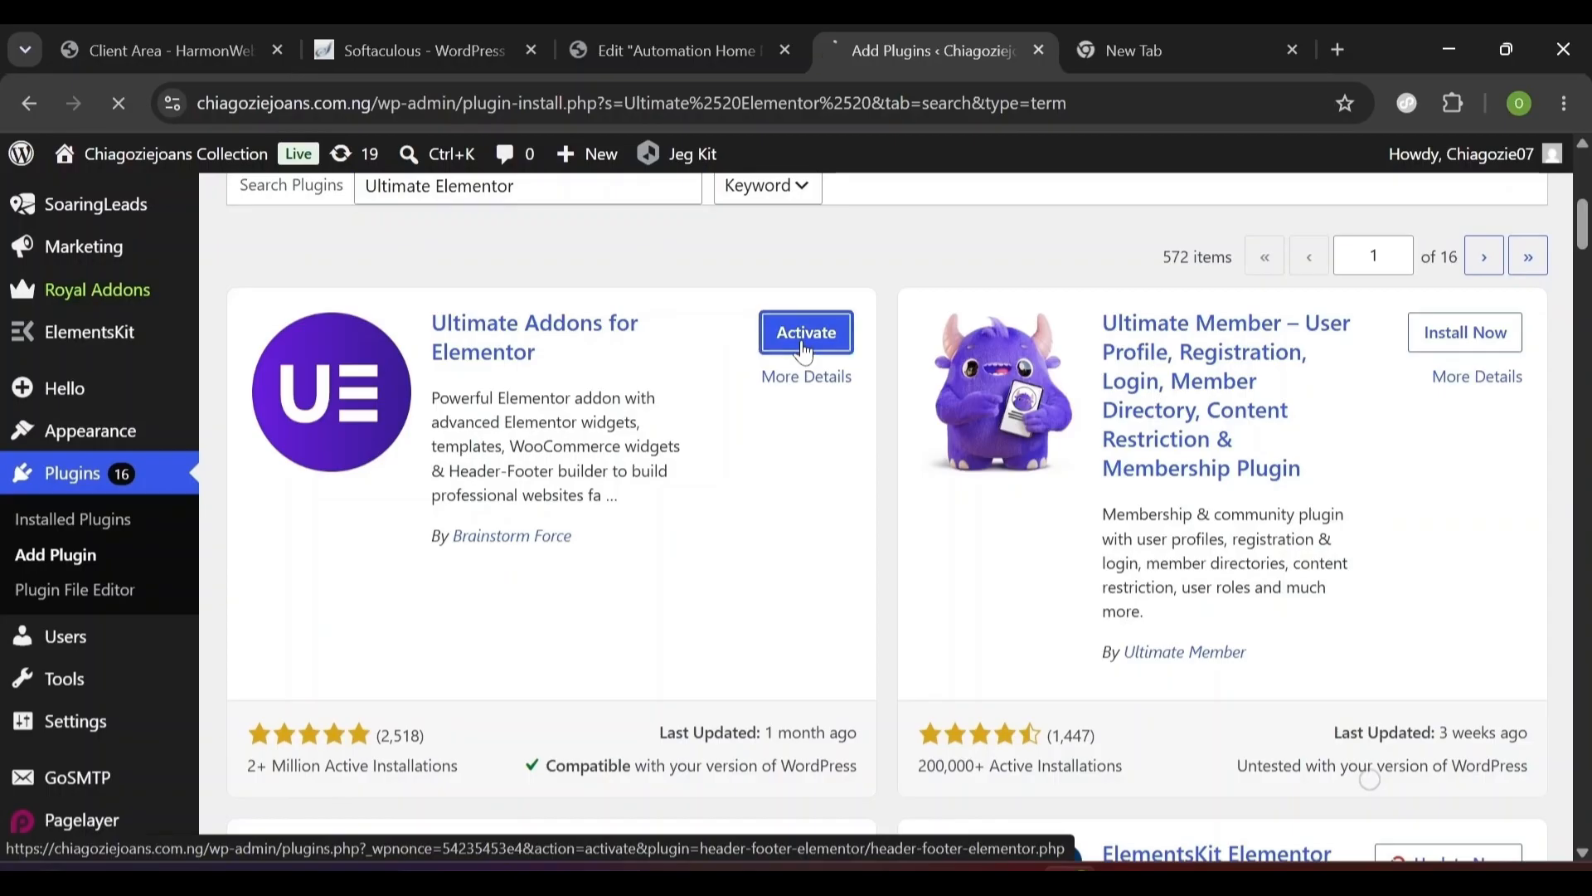
{"action": "scroll", "coordinate": [802, 348], "scroll_direction": "down", "scroll_amount": 3}
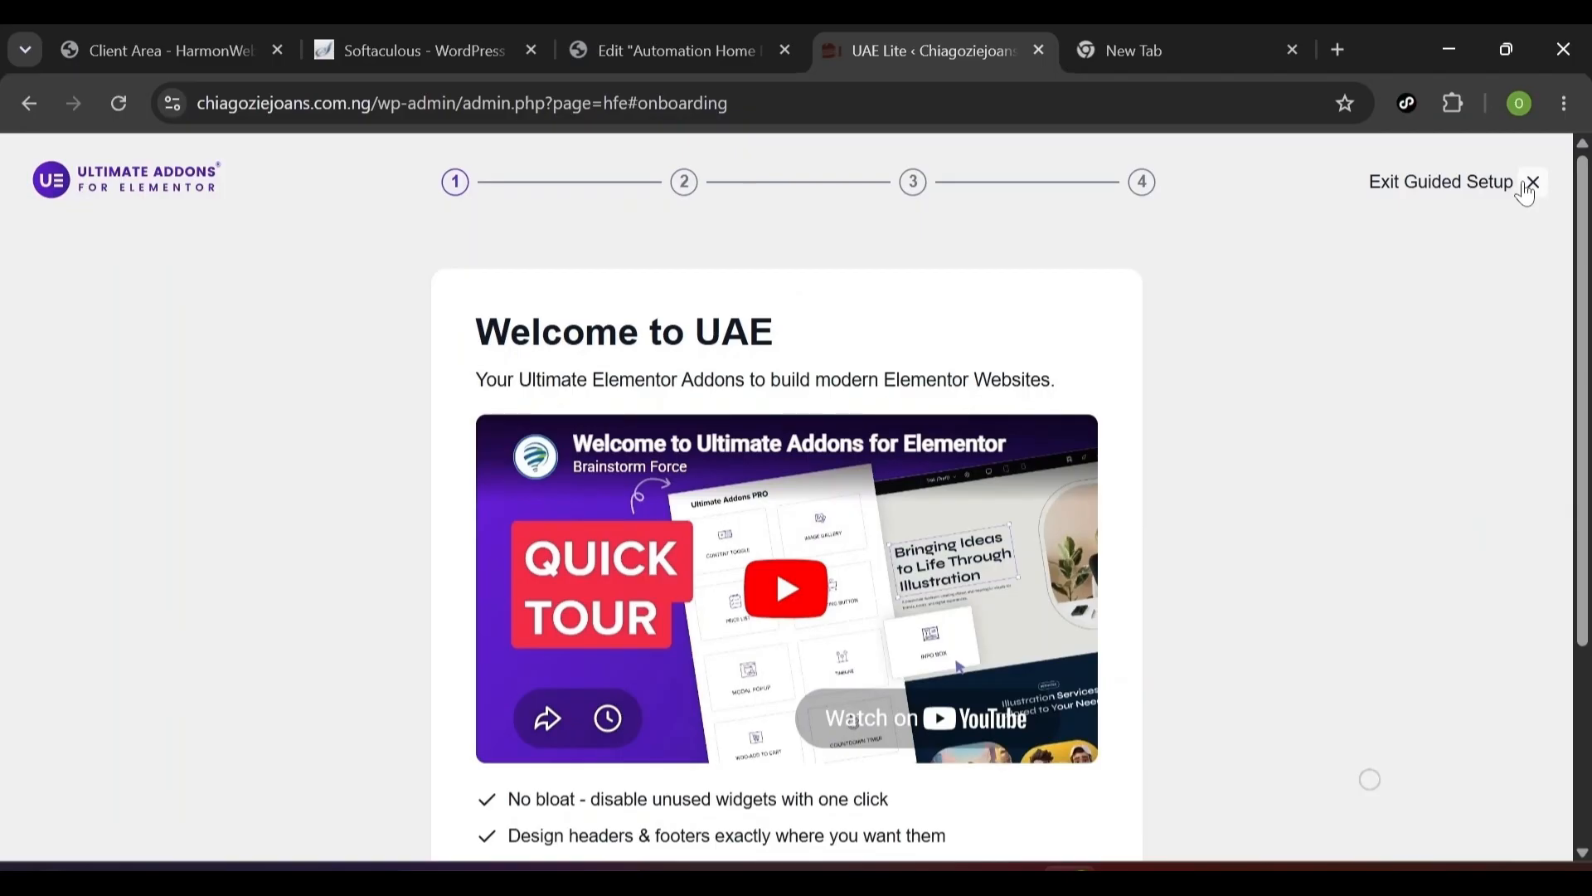
- Exit the UAE guided setup and go to UAE > Header & Footer
{"action": "left_click", "coordinate": [1528, 188]}
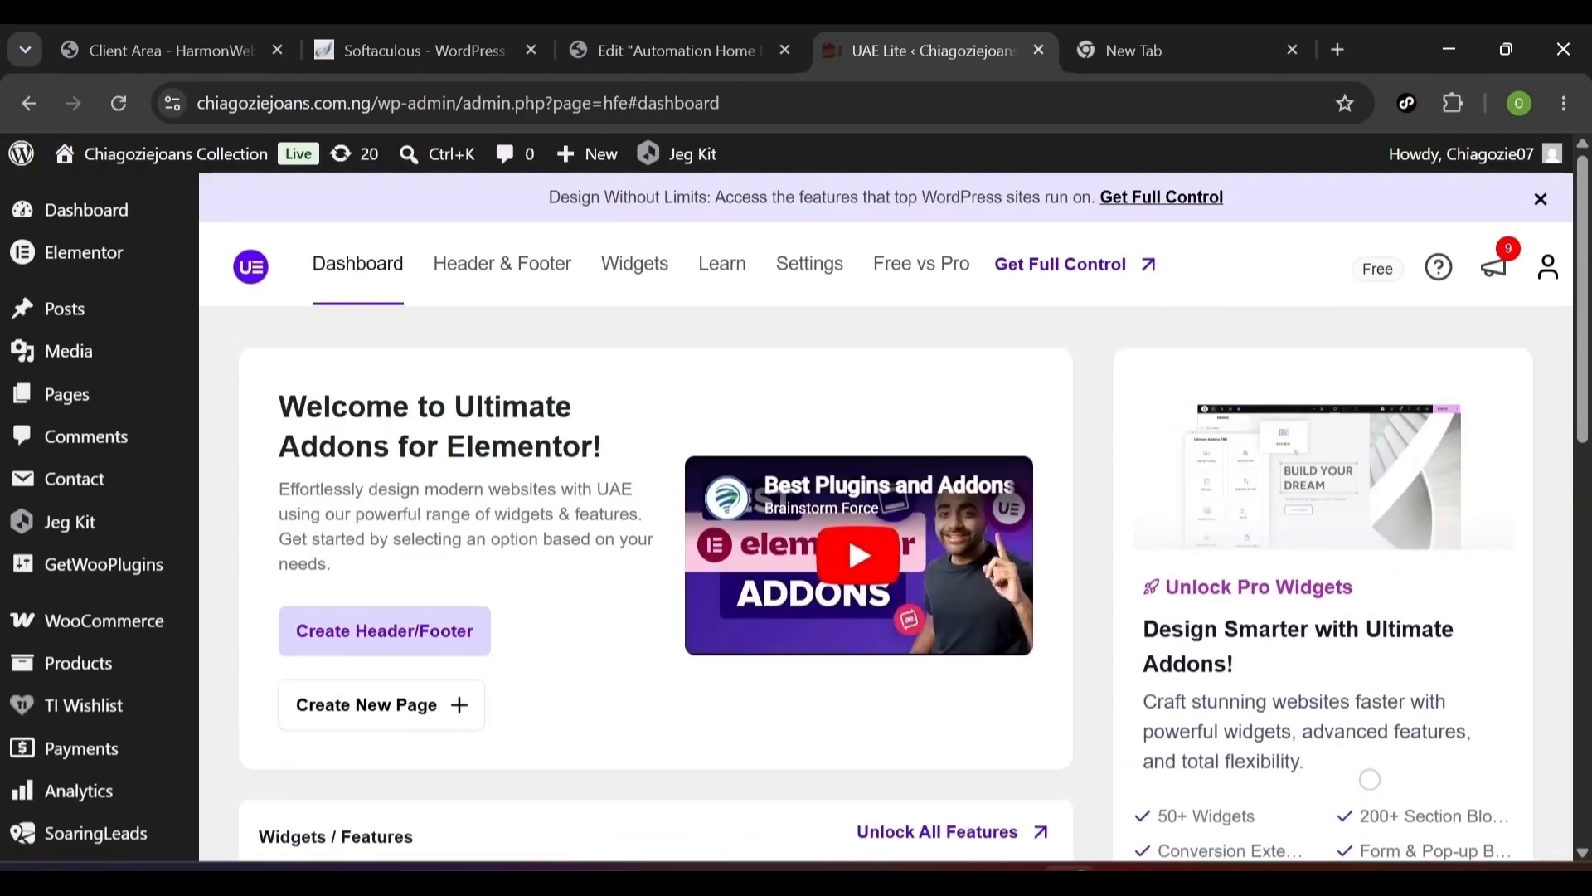
{"action": "scroll", "coordinate": [99, 530], "scroll_direction": "down", "scroll_amount": 5}
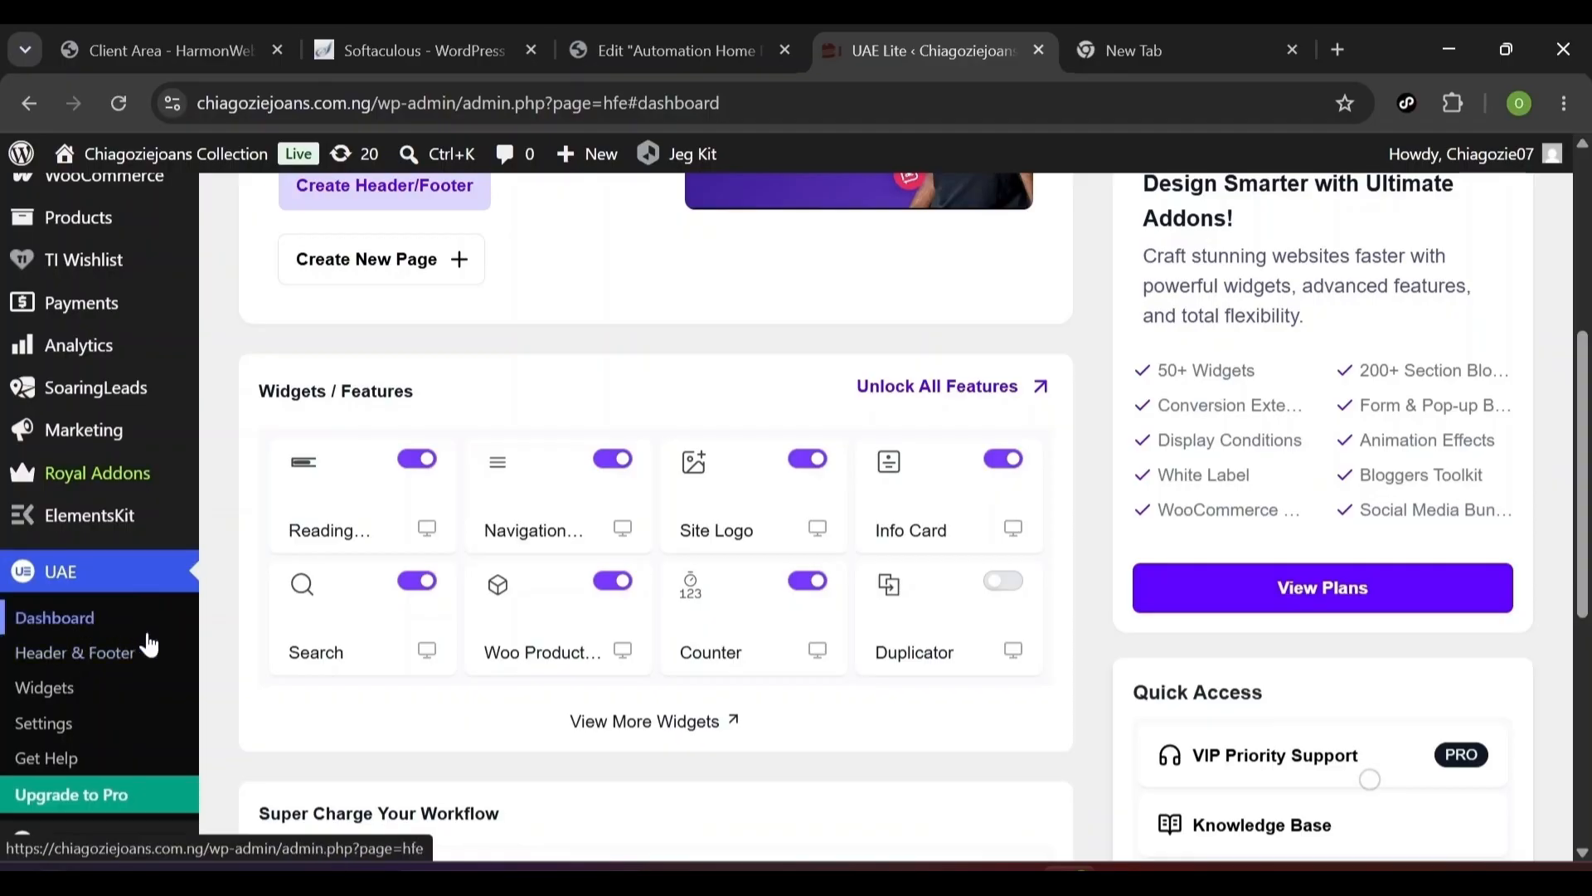
{"action": "scroll", "coordinate": [1370, 780], "scroll_direction": "up", "scroll_amount": 5}
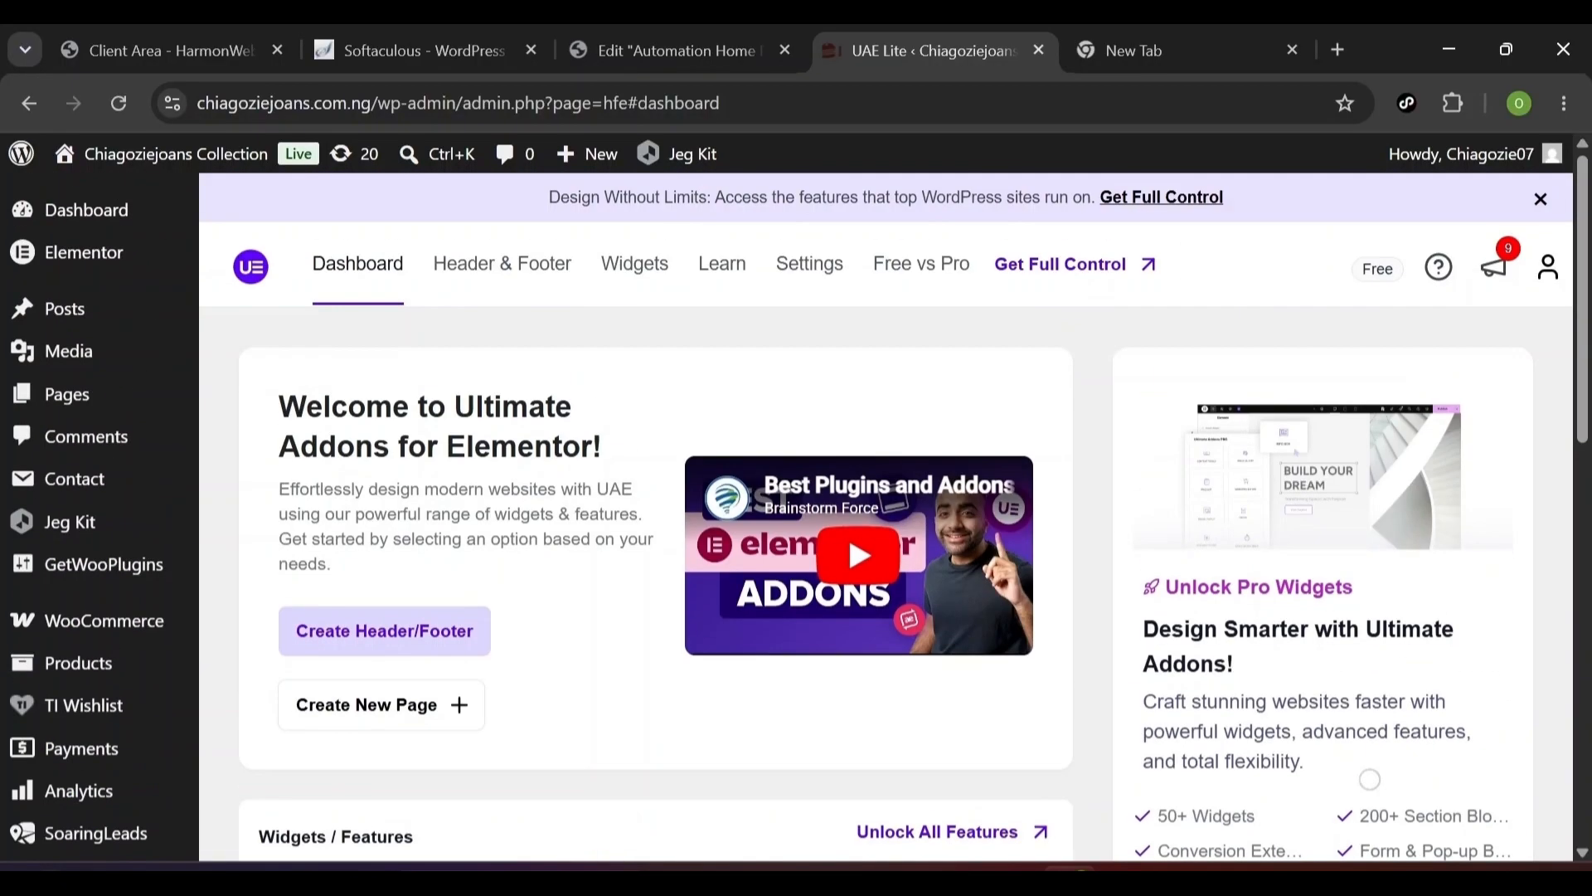
{"action": "scroll", "coordinate": [1370, 779], "scroll_direction": "down", "scroll_amount": 5}
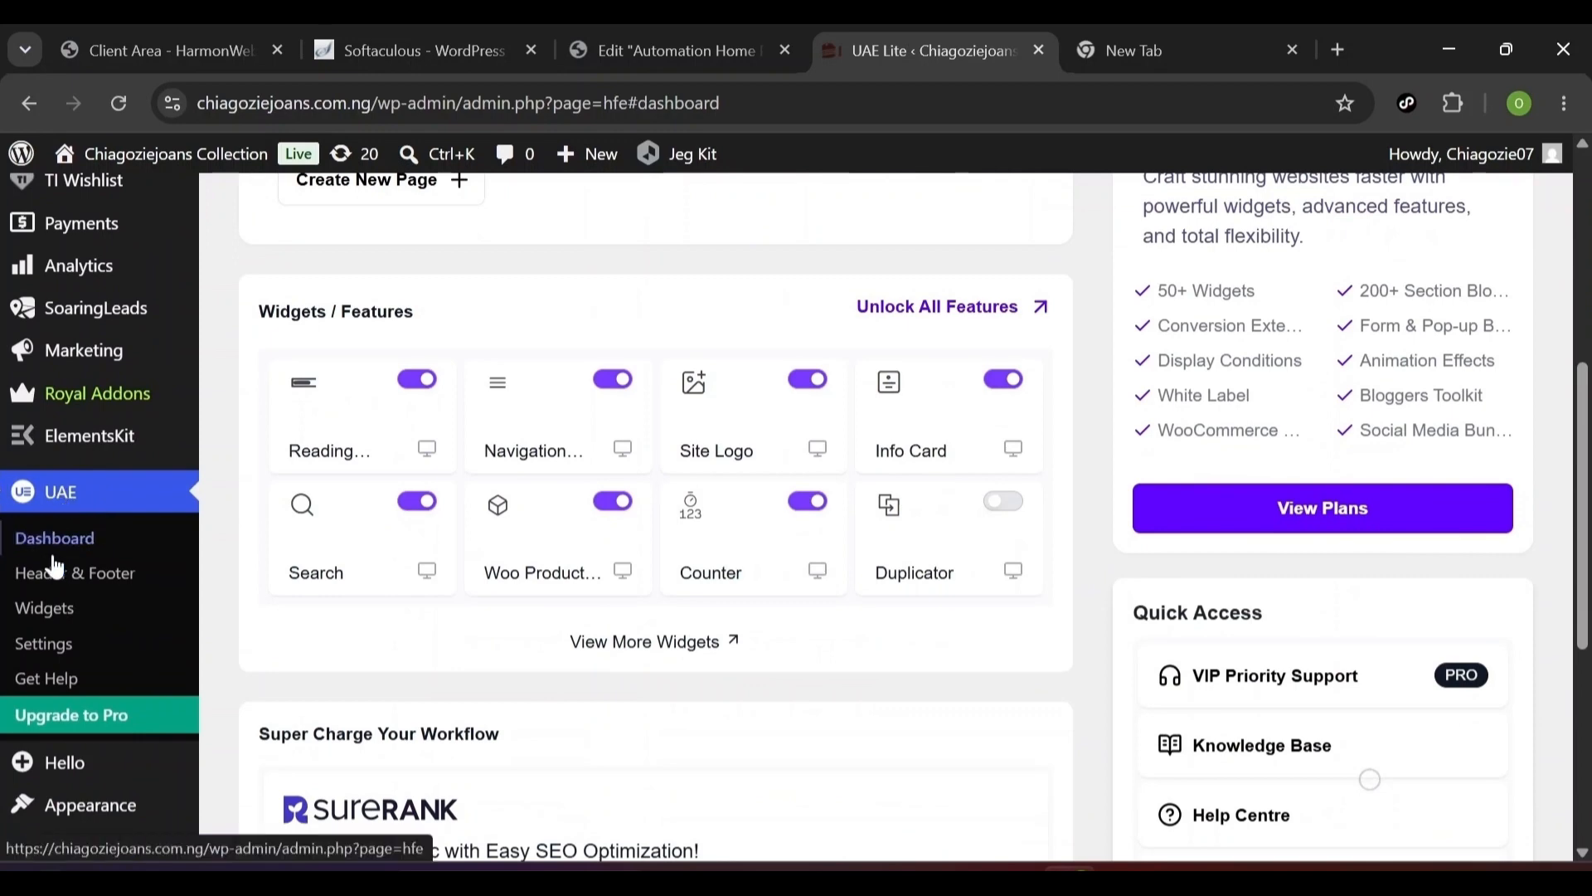
{"action": "left_click", "coordinate": [49, 507]}
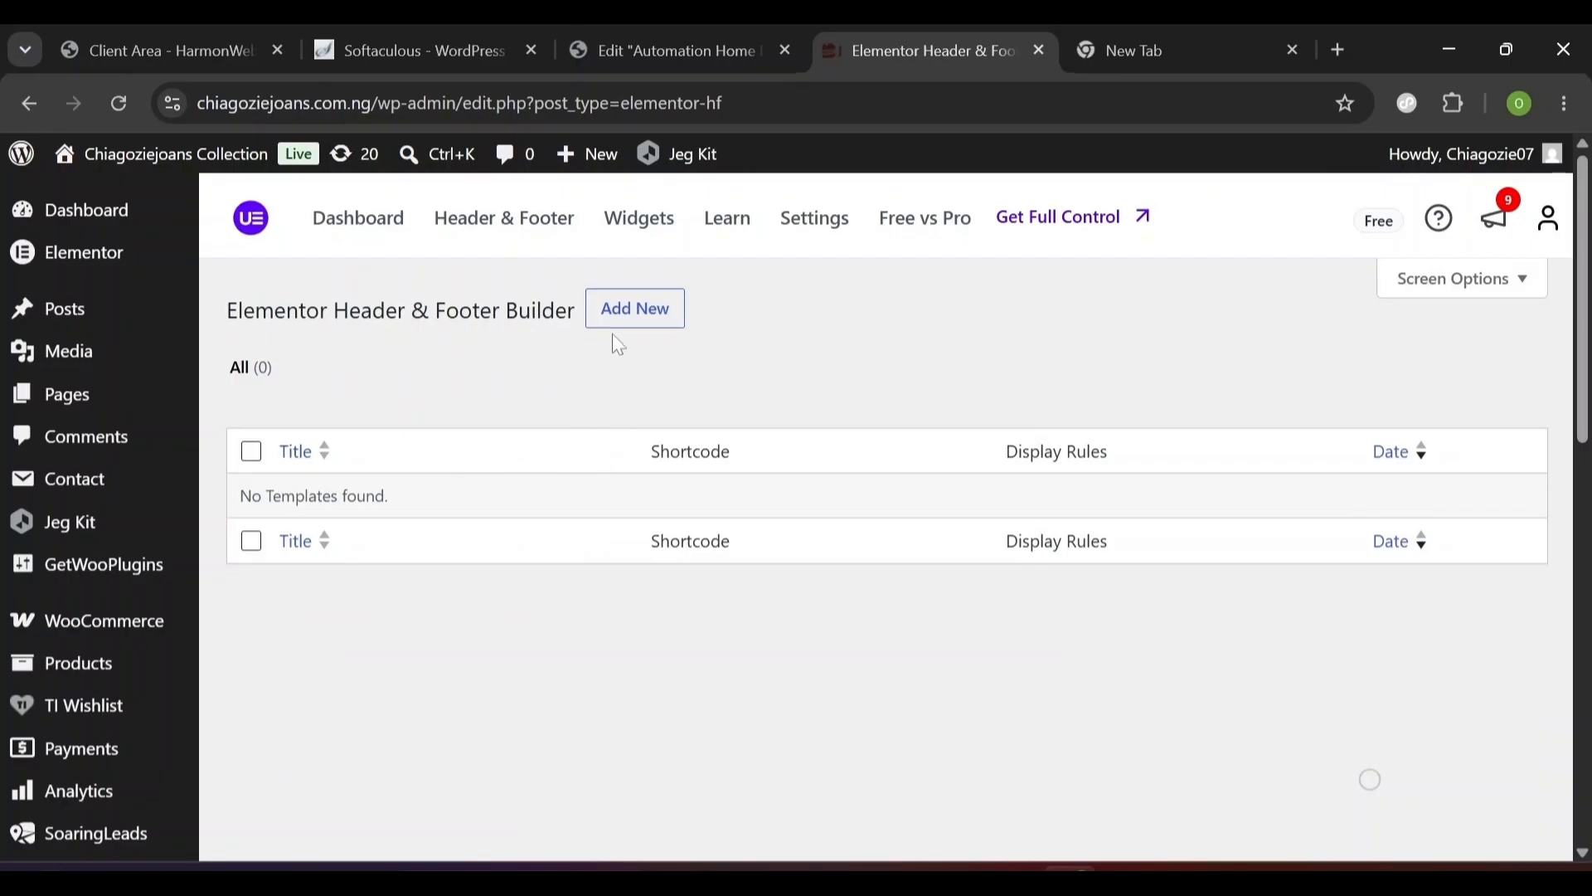
- Create a new template titled 'Header' with its type set to Header
{"action": "left_click", "coordinate": [623, 330]}
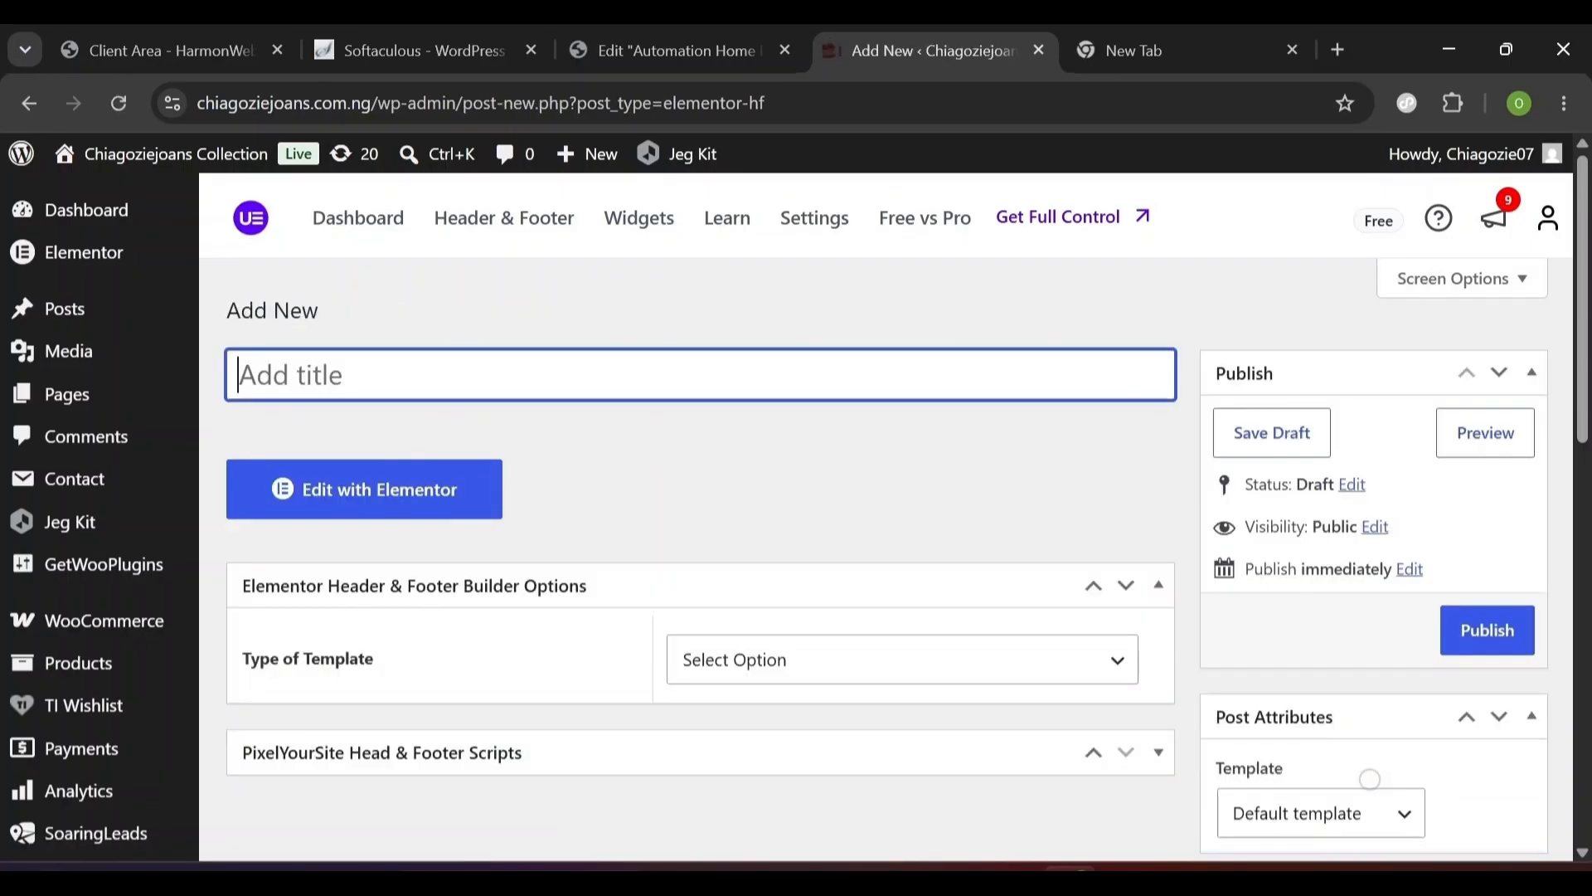
{"action": "type", "text": "Header"}
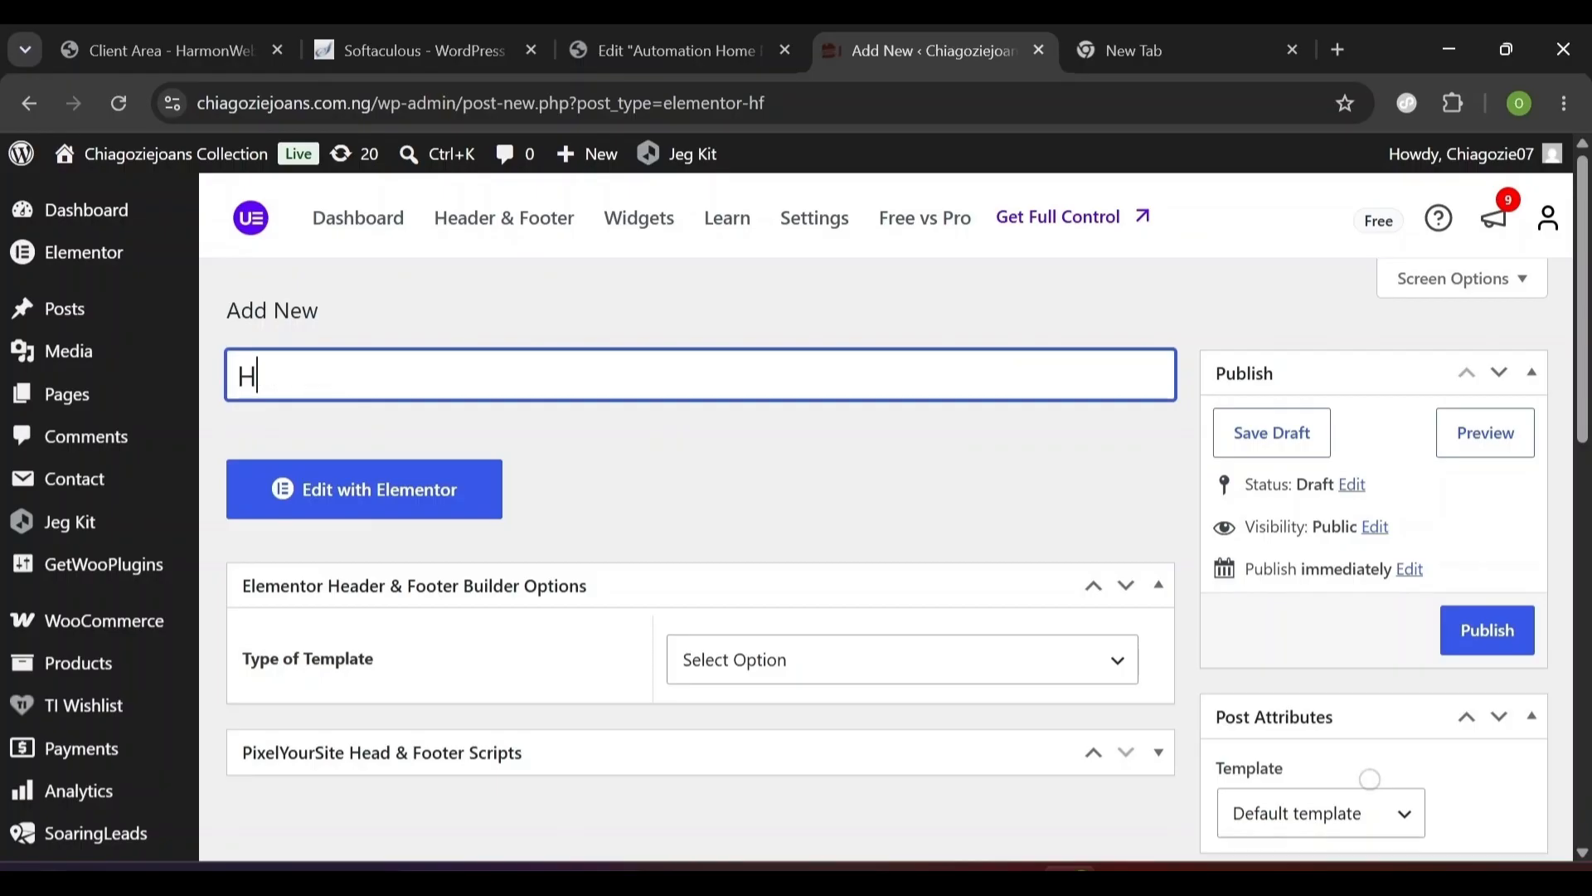
{"action": "left_click", "coordinate": [819, 679]}
{"action": "left_click", "coordinate": [766, 737]}
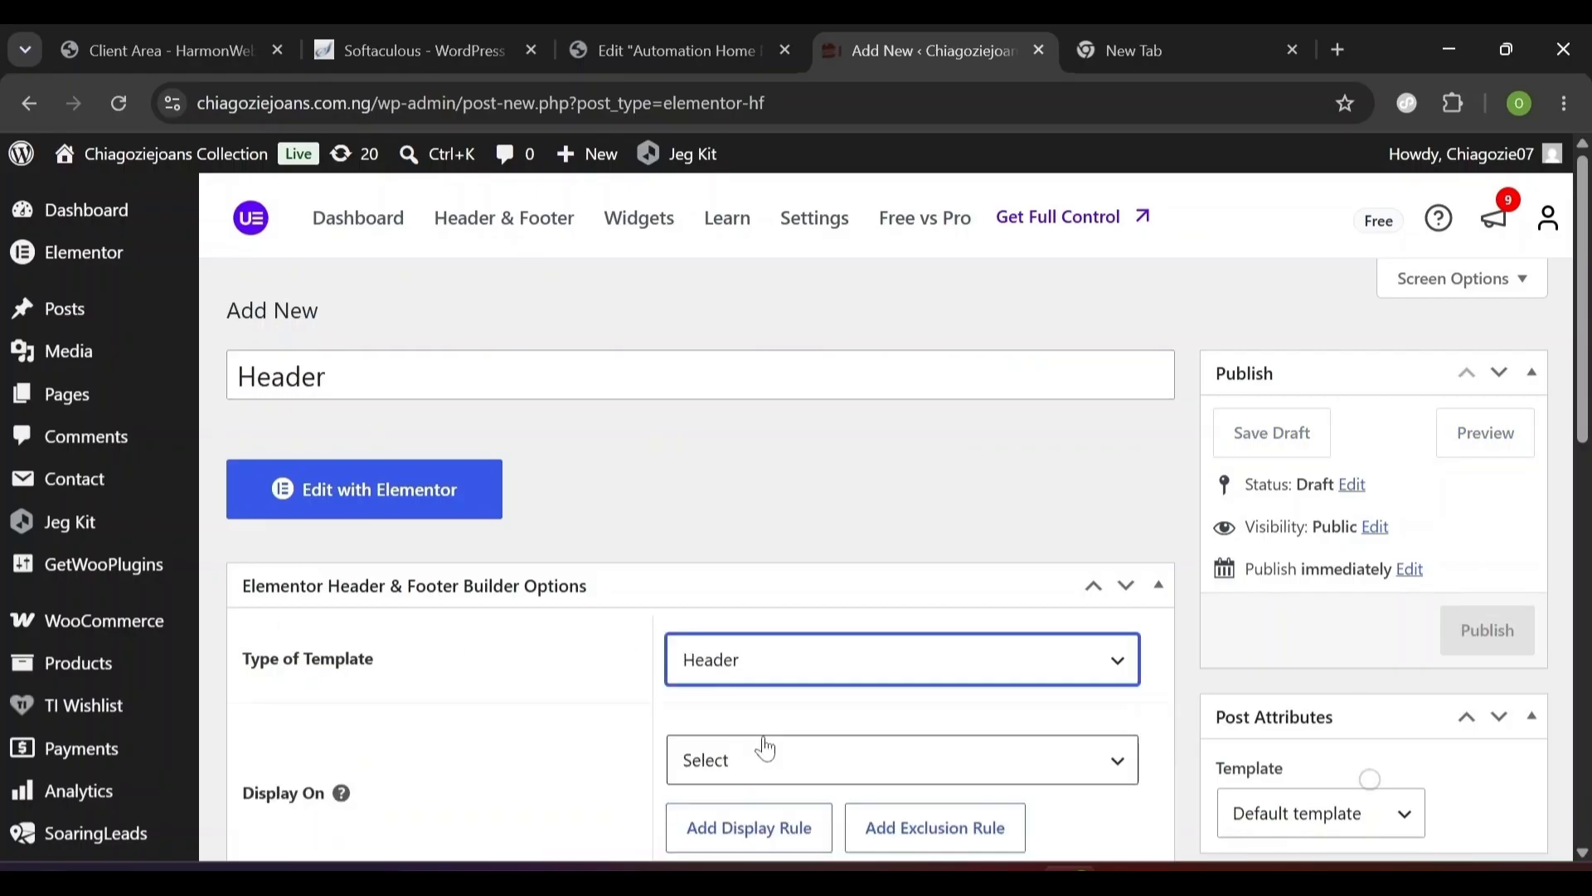
- Set the Header template to display on the Entire Website for All user roles
{"action": "scroll", "coordinate": [561, 736], "scroll_direction": "down", "scroll_amount": 3}
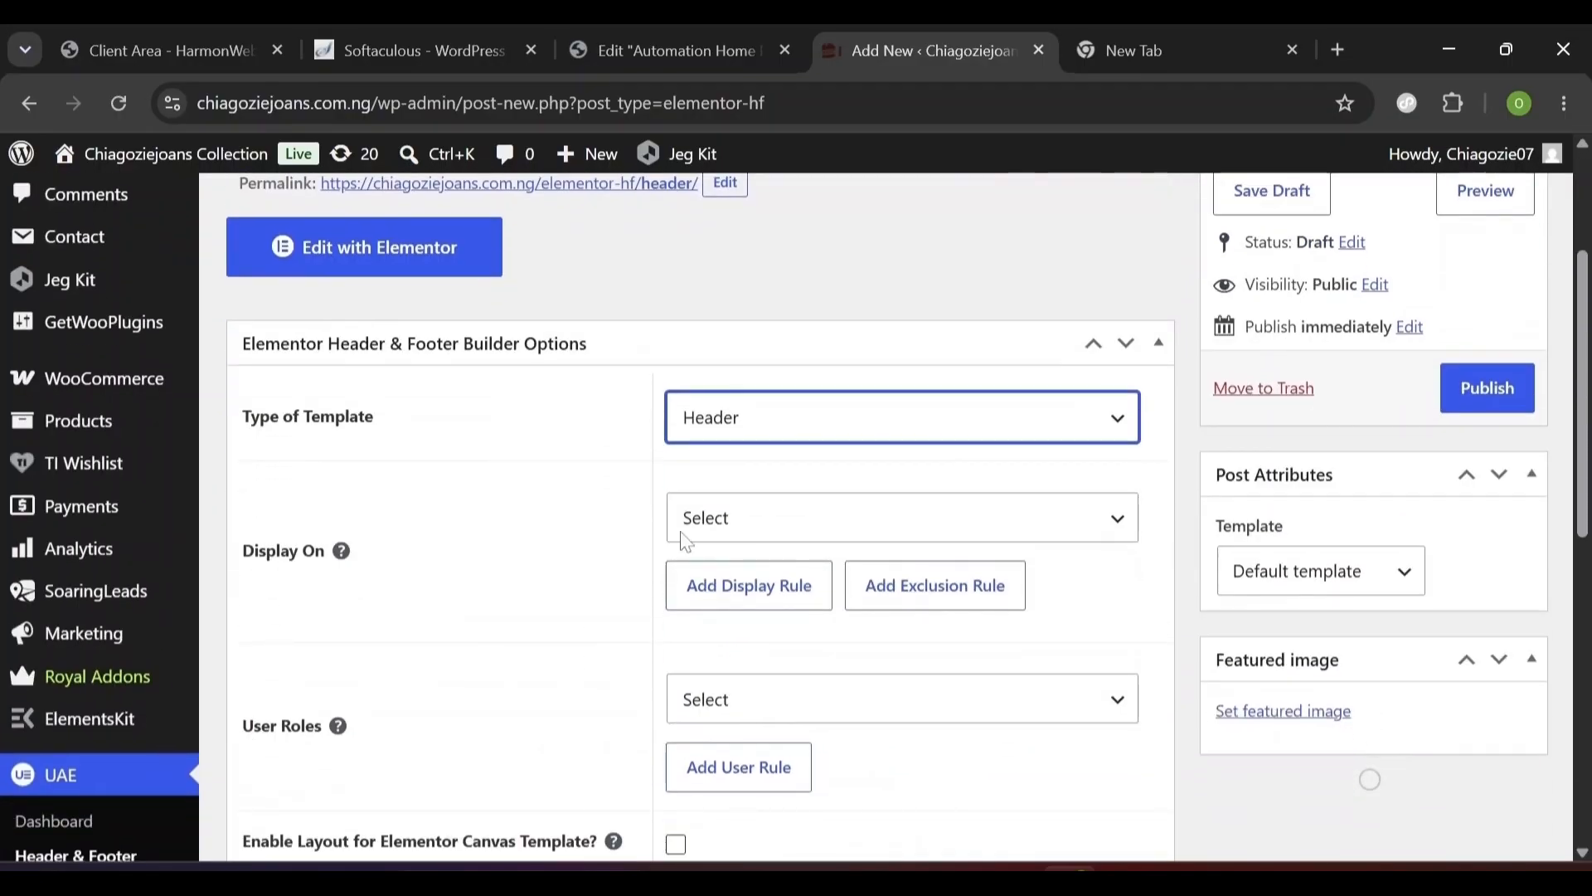
{"action": "left_click", "coordinate": [728, 522]}
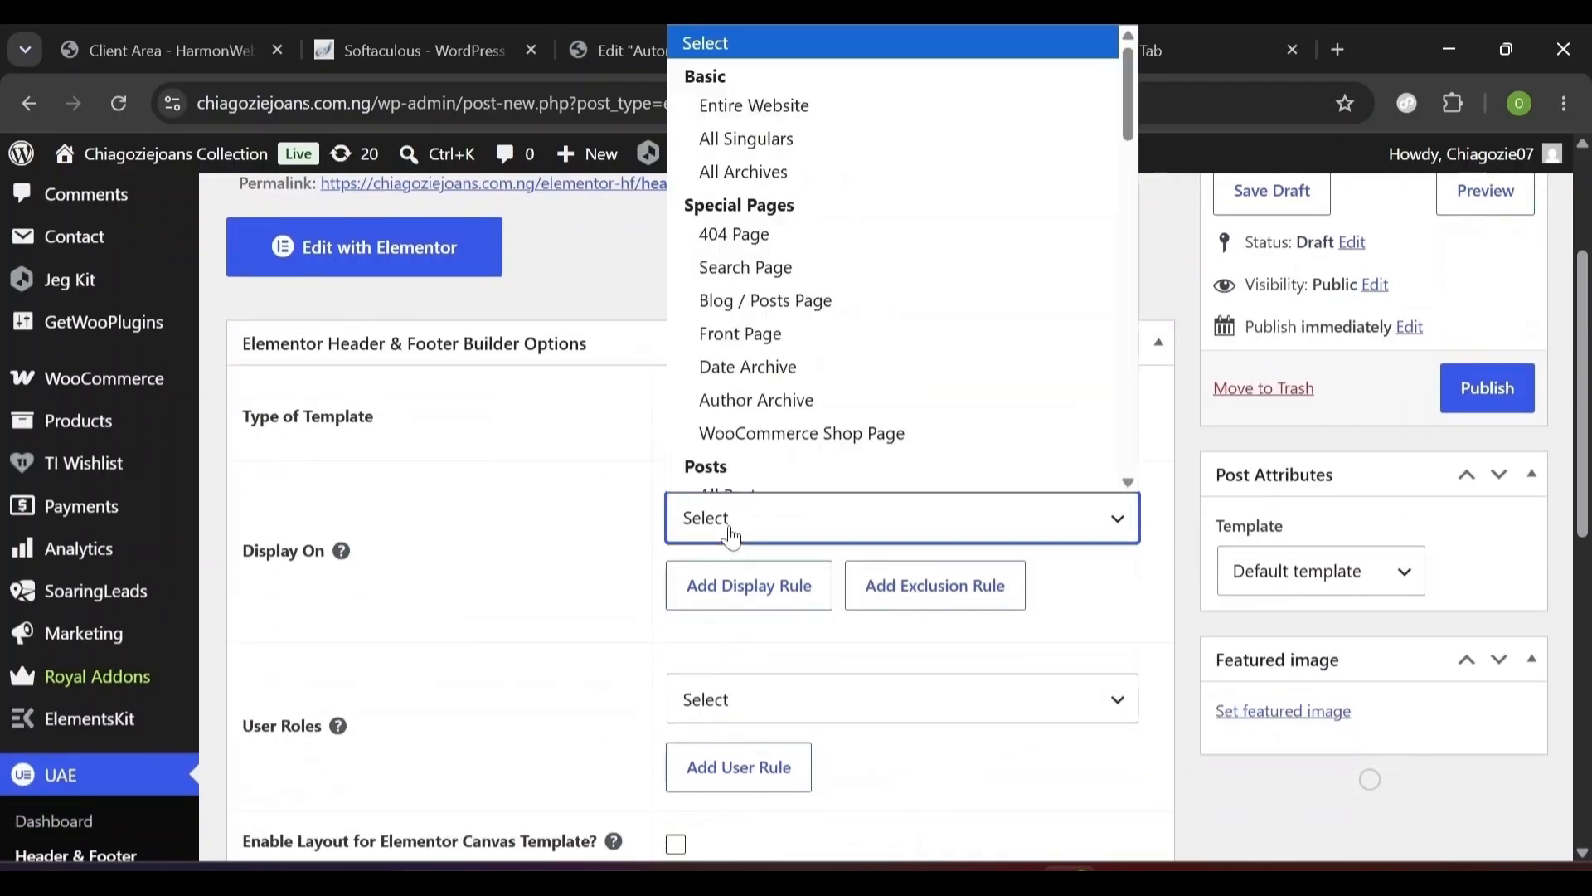
{"action": "left_click", "coordinate": [758, 105]}
{"action": "left_click", "coordinate": [773, 524]}
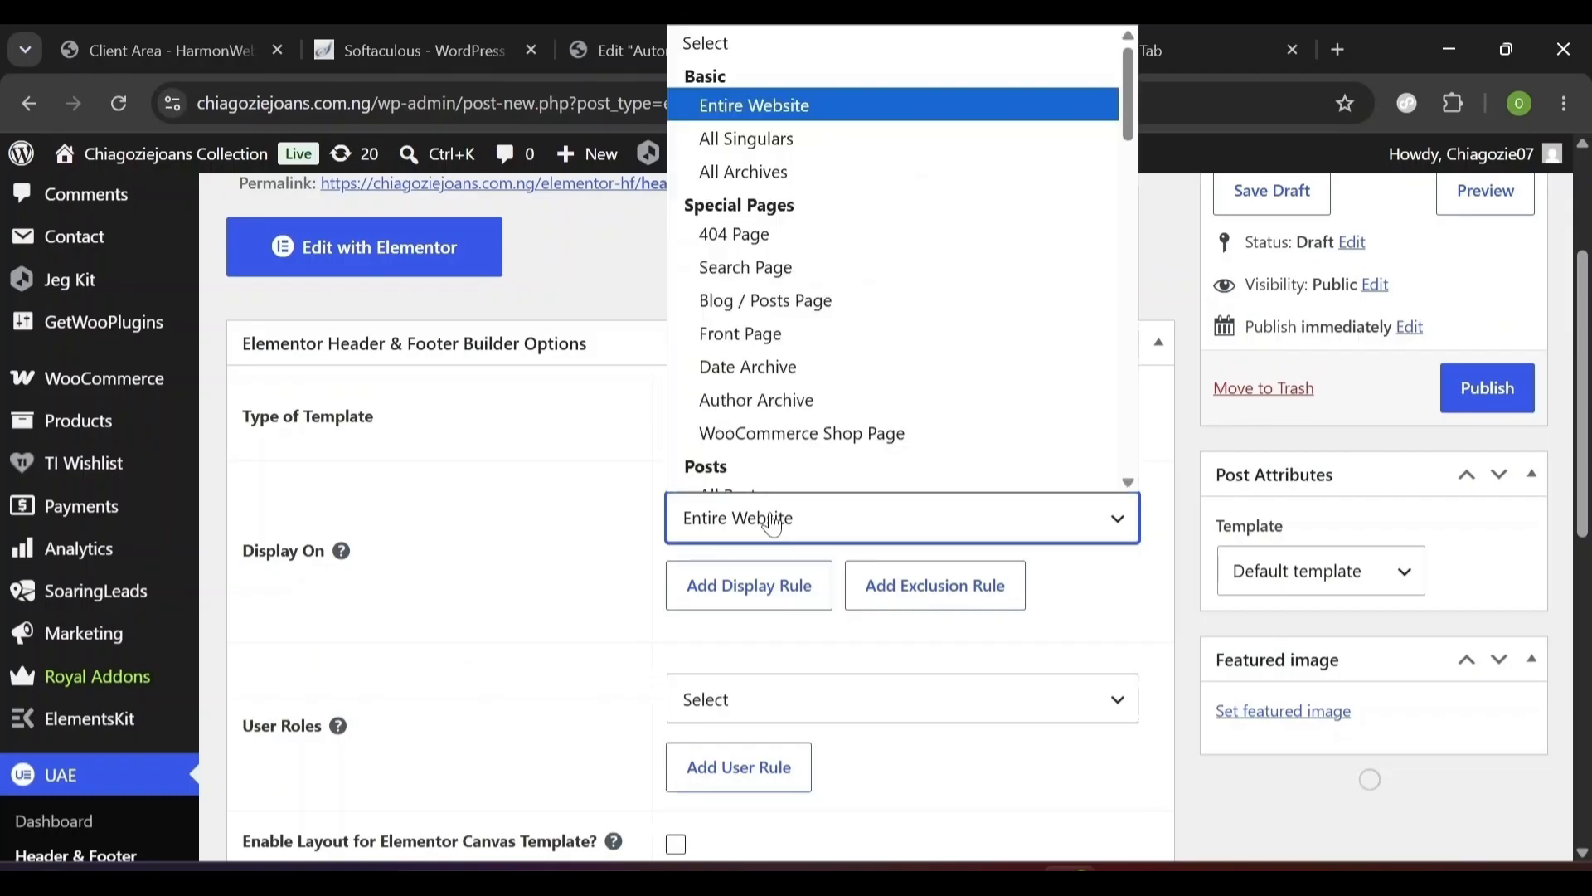
{"action": "left_click", "coordinate": [764, 522]}
{"action": "scroll", "coordinate": [510, 580], "scroll_direction": "down", "scroll_amount": 3}
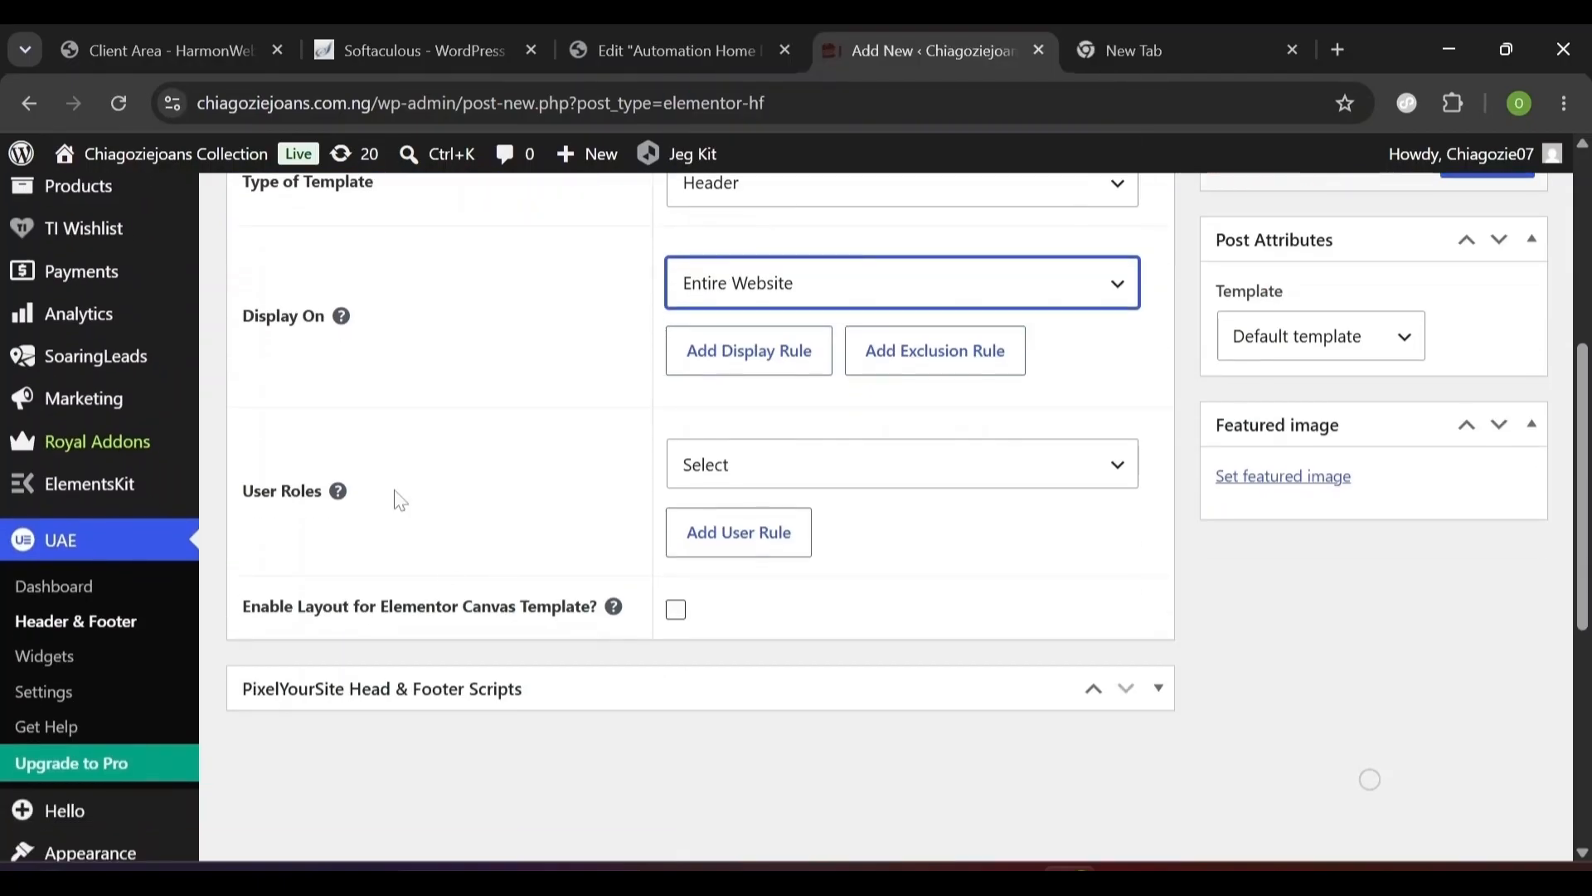
{"action": "left_click", "coordinate": [722, 489]}
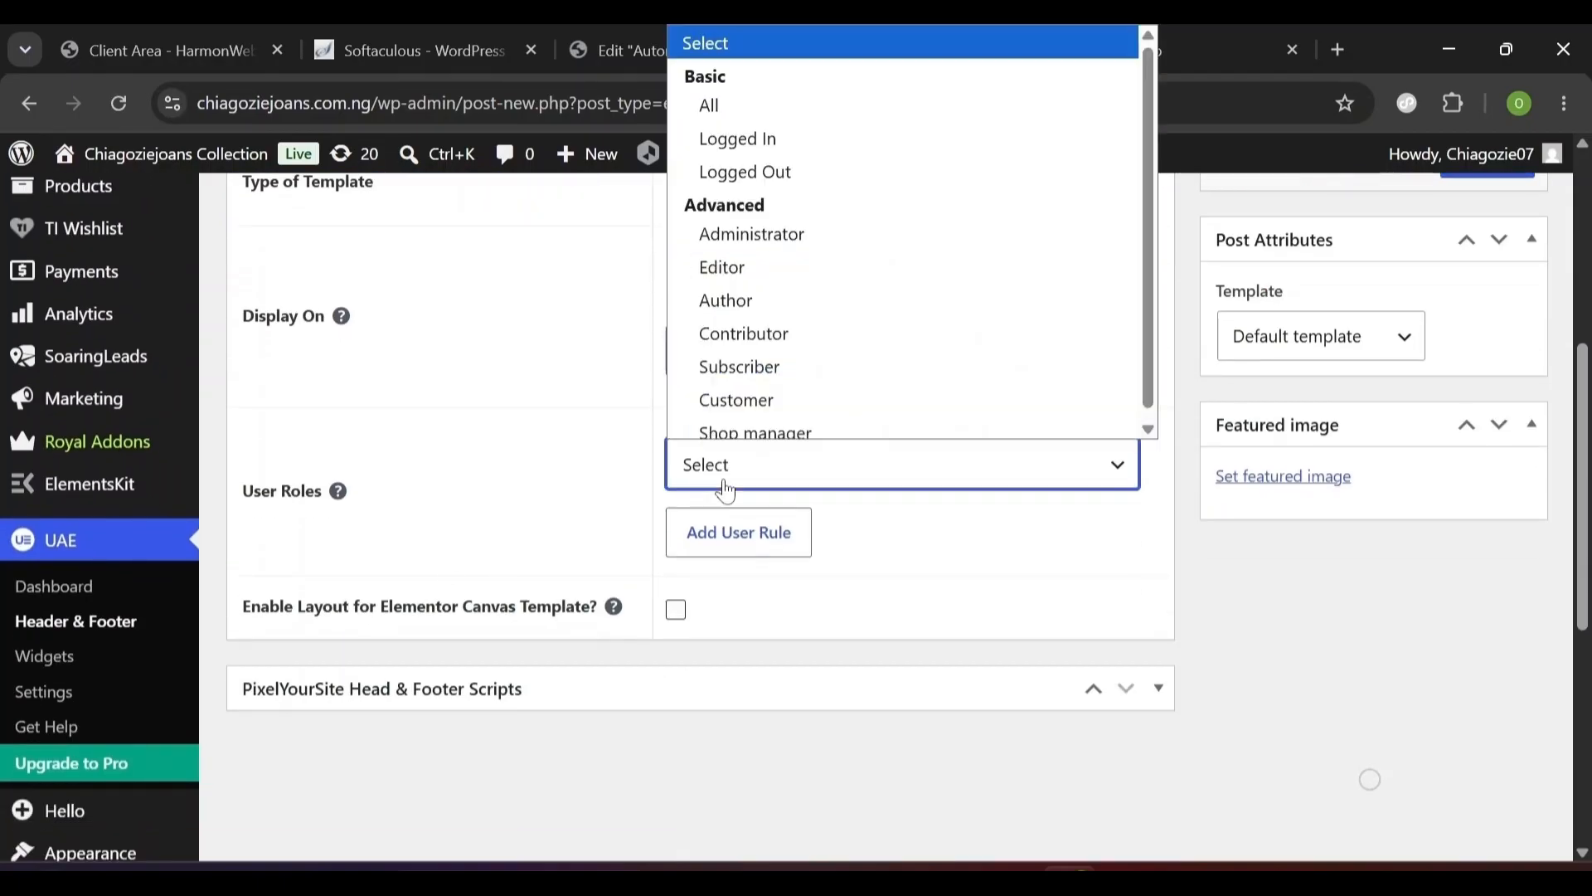
{"action": "left_click", "coordinate": [749, 106]}
- Publish the Header template and open it in Elementor for designing
{"action": "scroll", "coordinate": [817, 356], "scroll_direction": "up", "scroll_amount": 4}
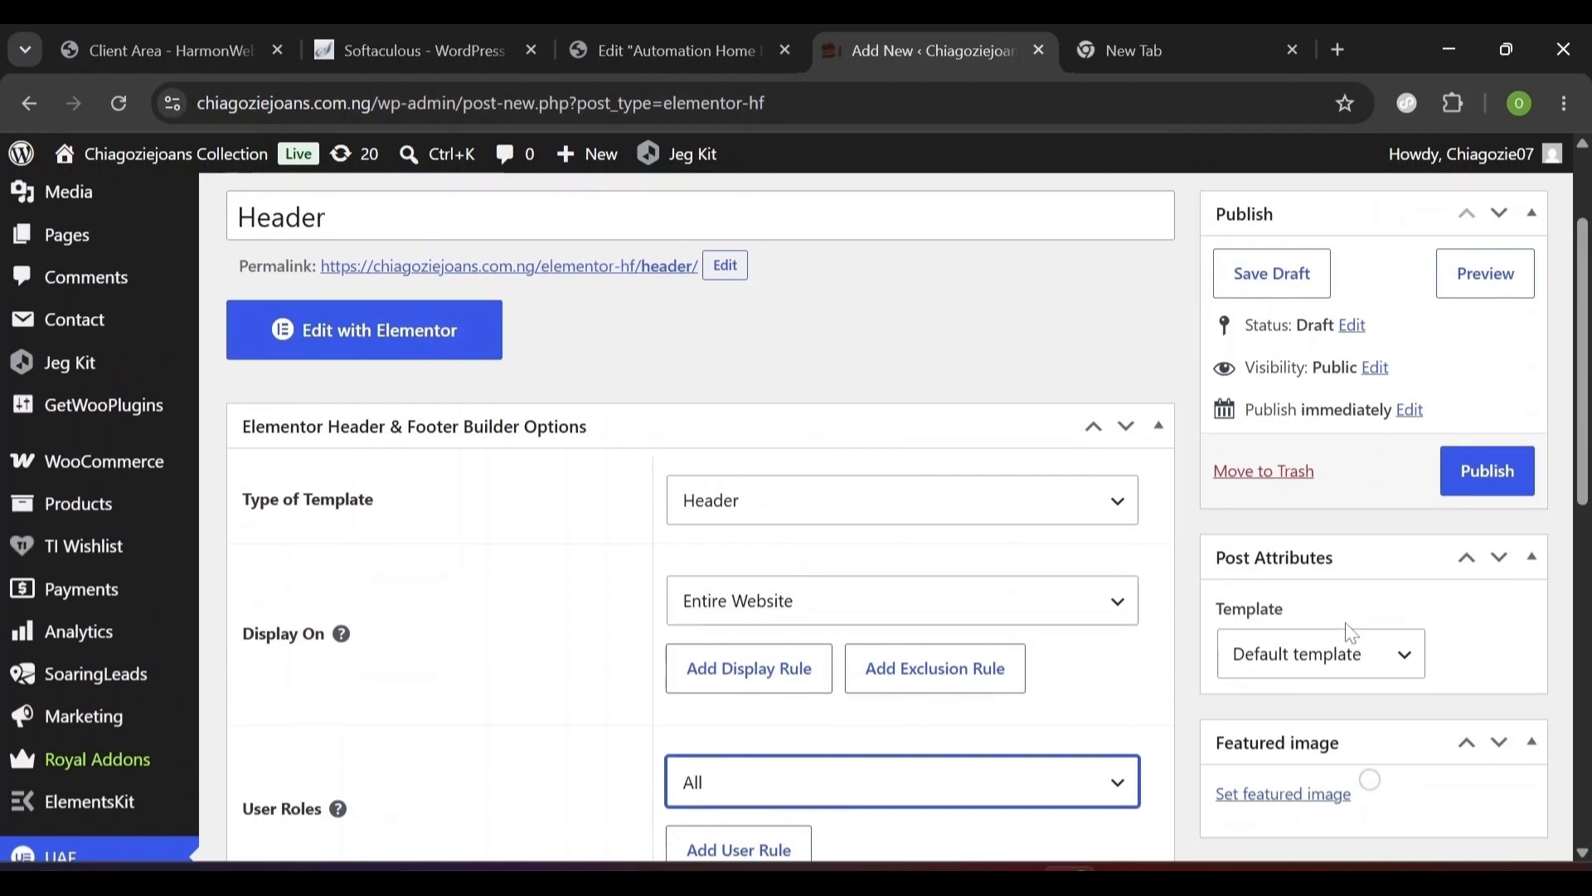
{"action": "left_click", "coordinate": [1467, 490]}
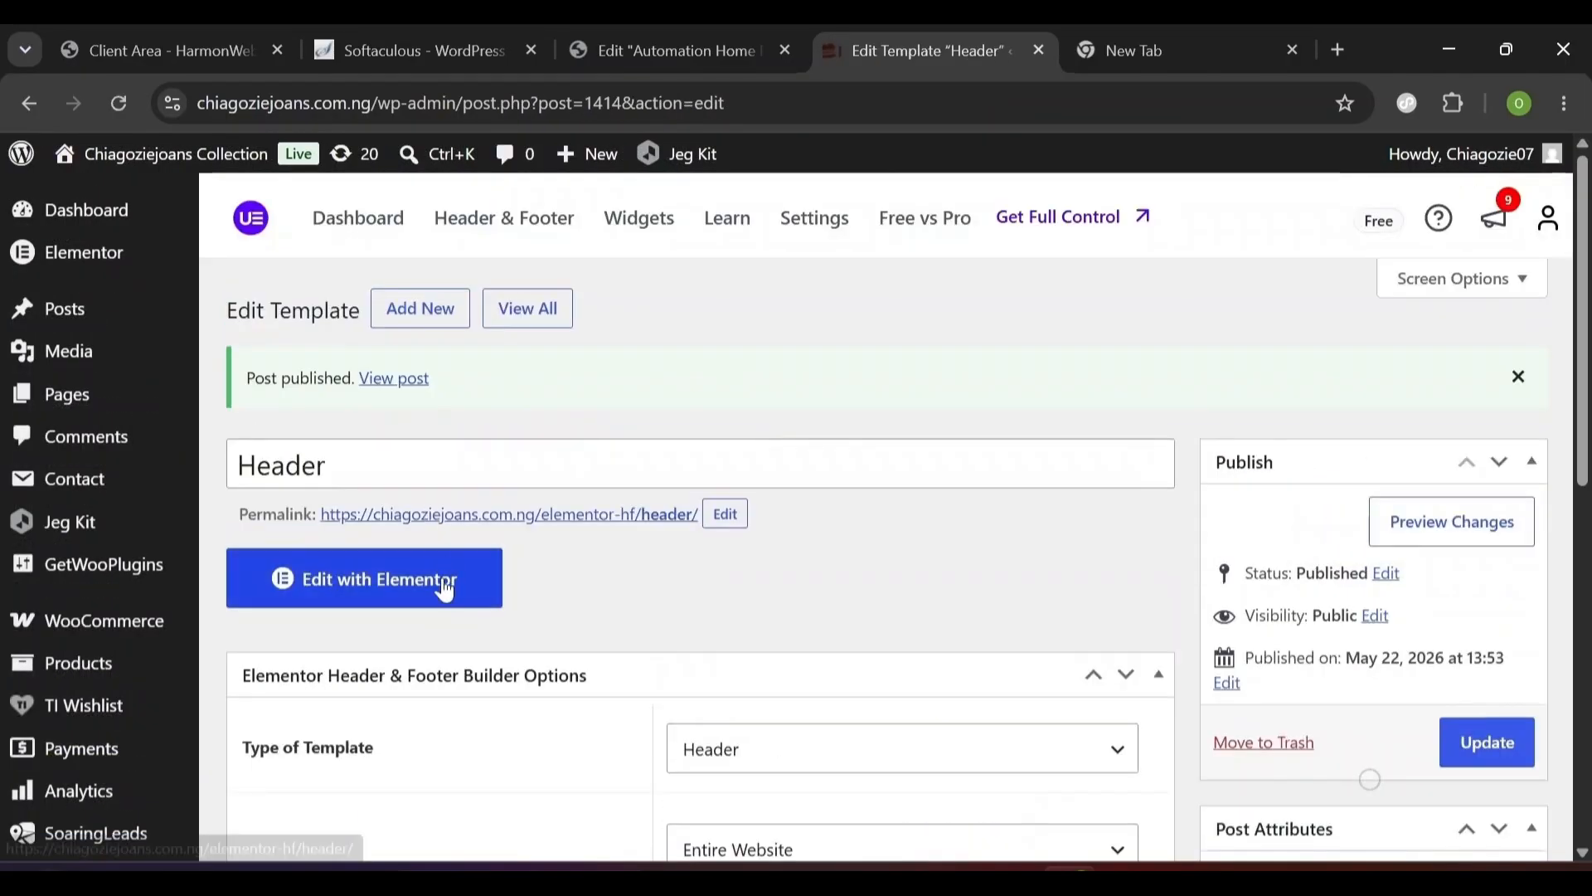
{"action": "left_click", "coordinate": [445, 589]}
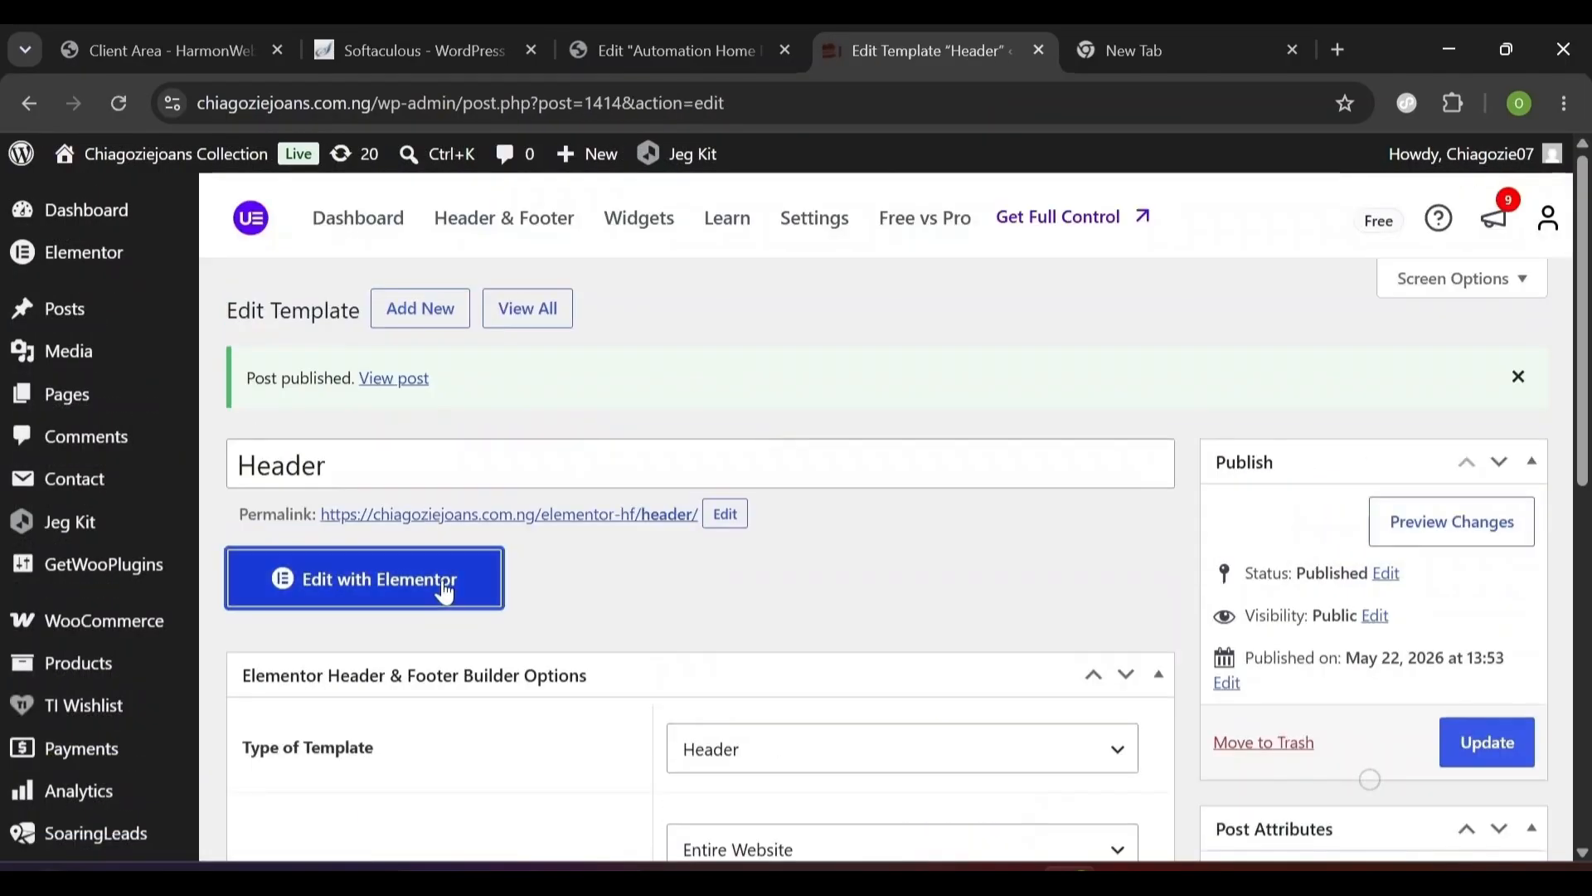
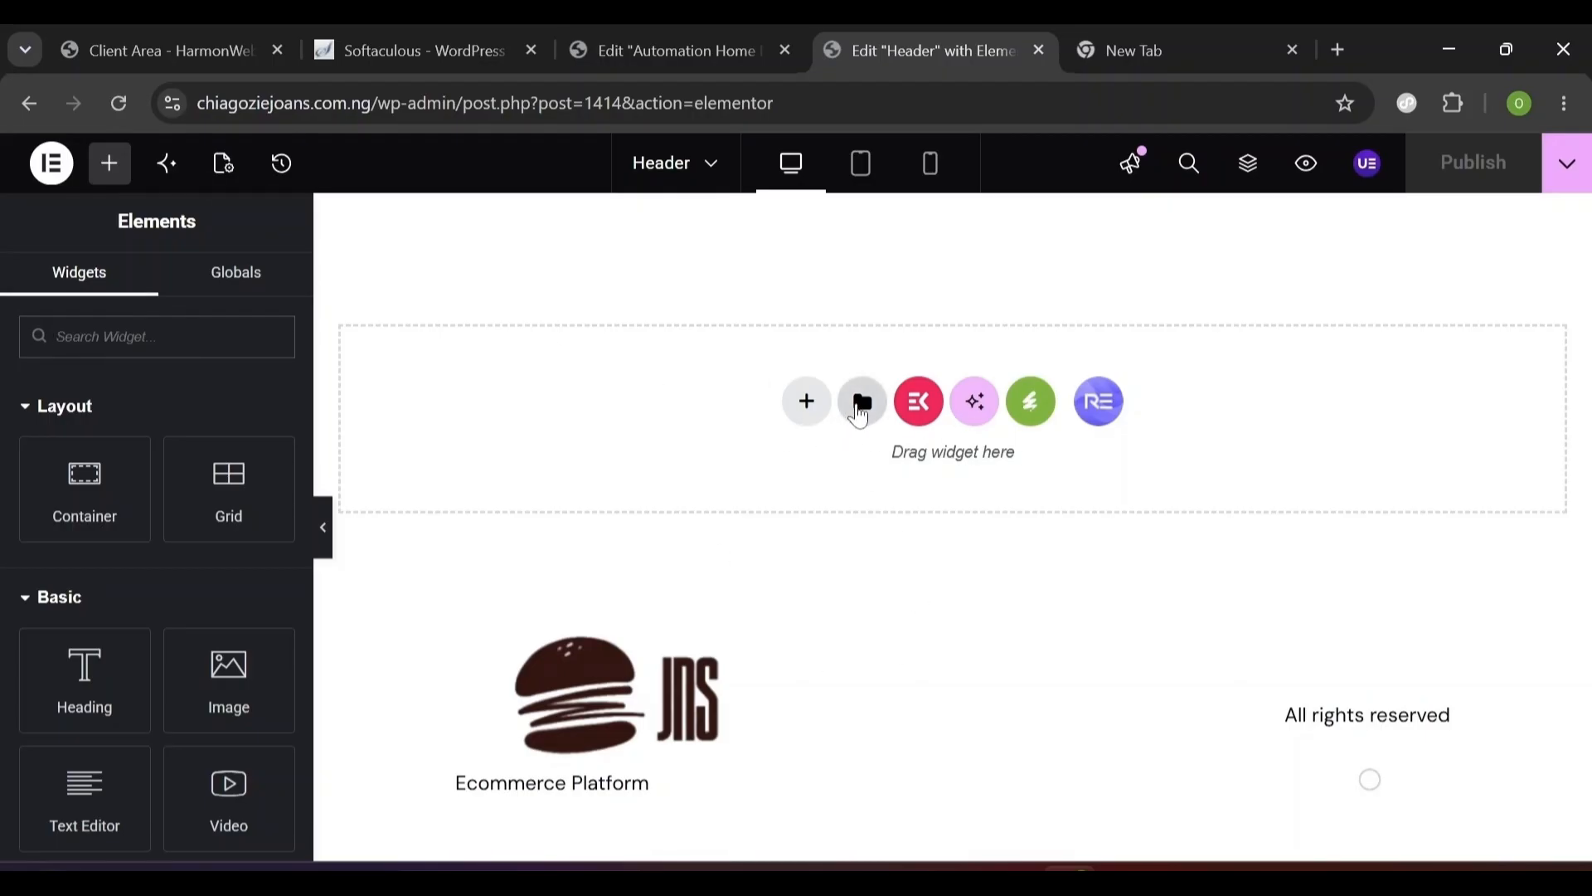
- Import the header JSON template file and insert the Header template at the top of the page
{"action": "left_click", "coordinate": [858, 406]}
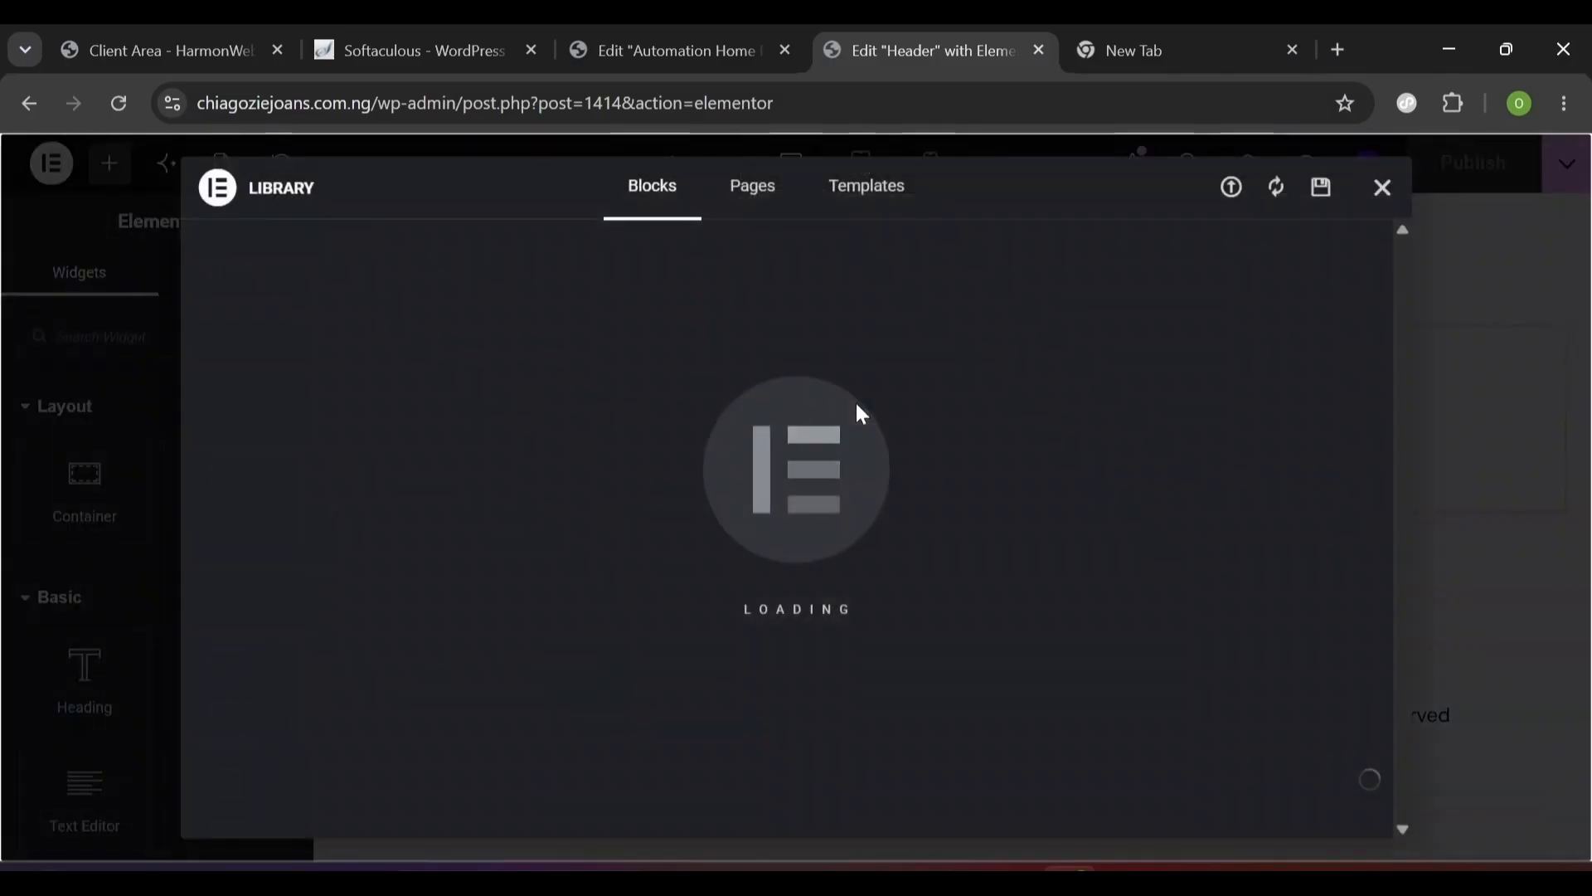
{"action": "left_click", "coordinate": [1232, 189]}
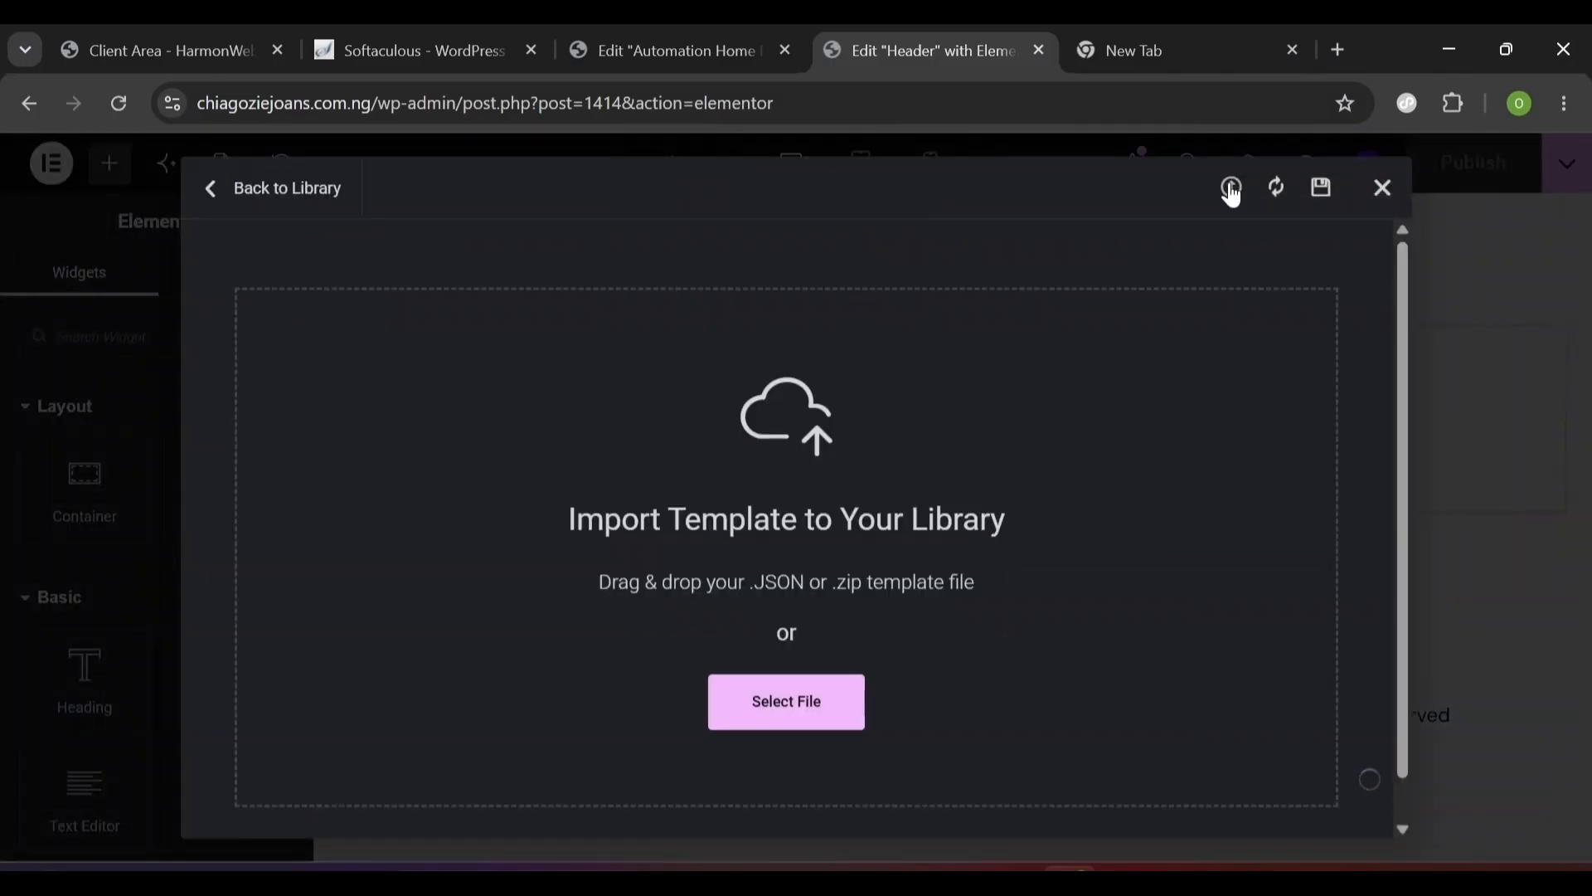
{"action": "left_click", "coordinate": [816, 705]}
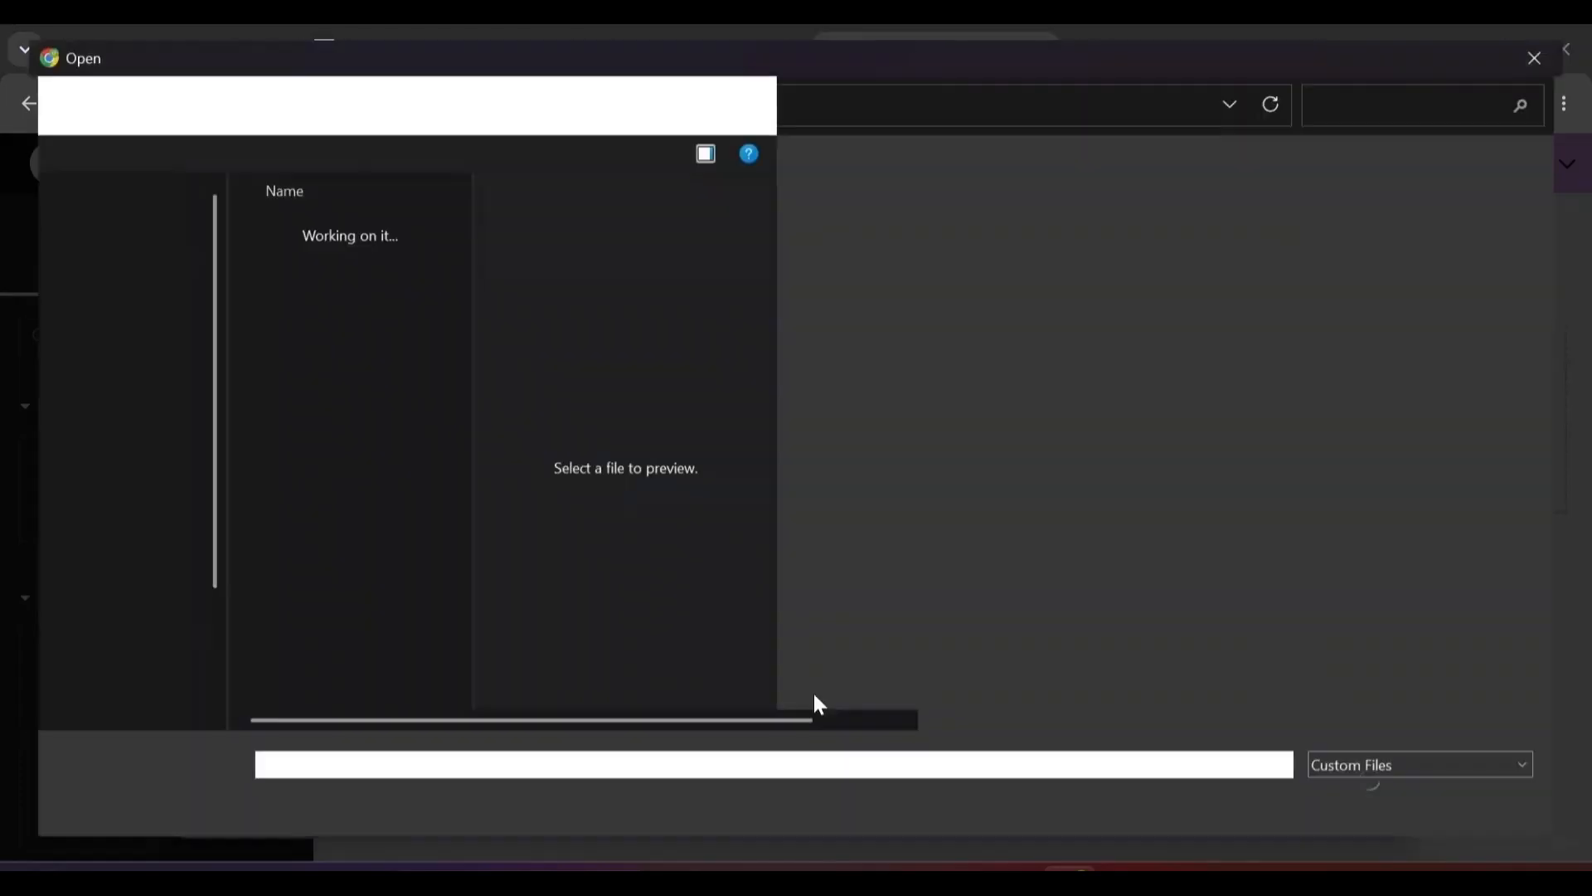
{"action": "left_click", "coordinate": [422, 259]}
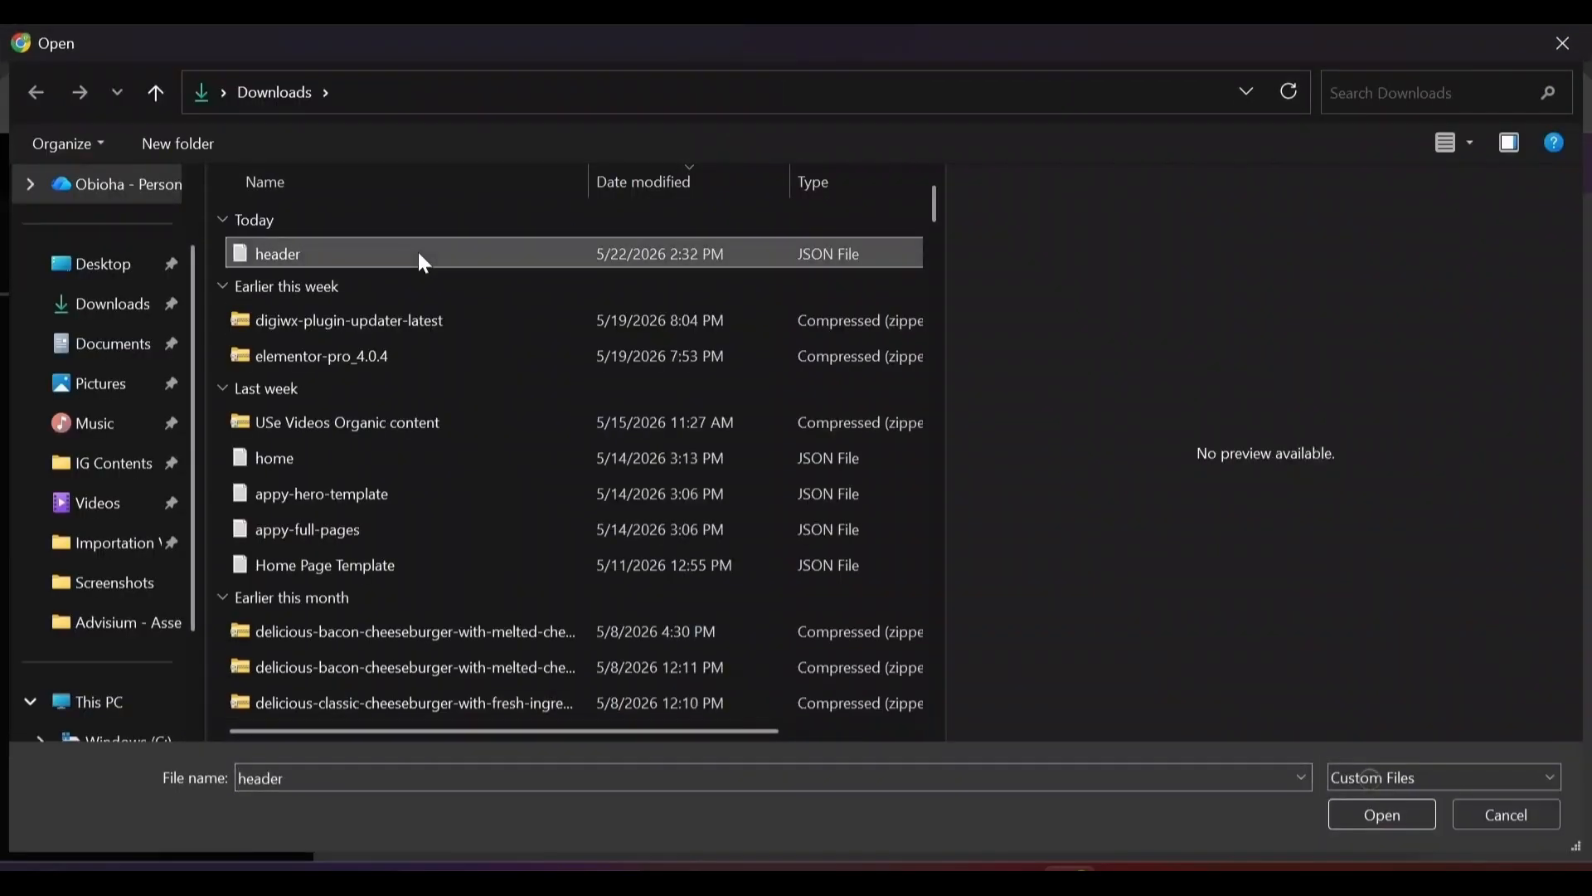
{"action": "left_click", "coordinate": [1350, 813]}
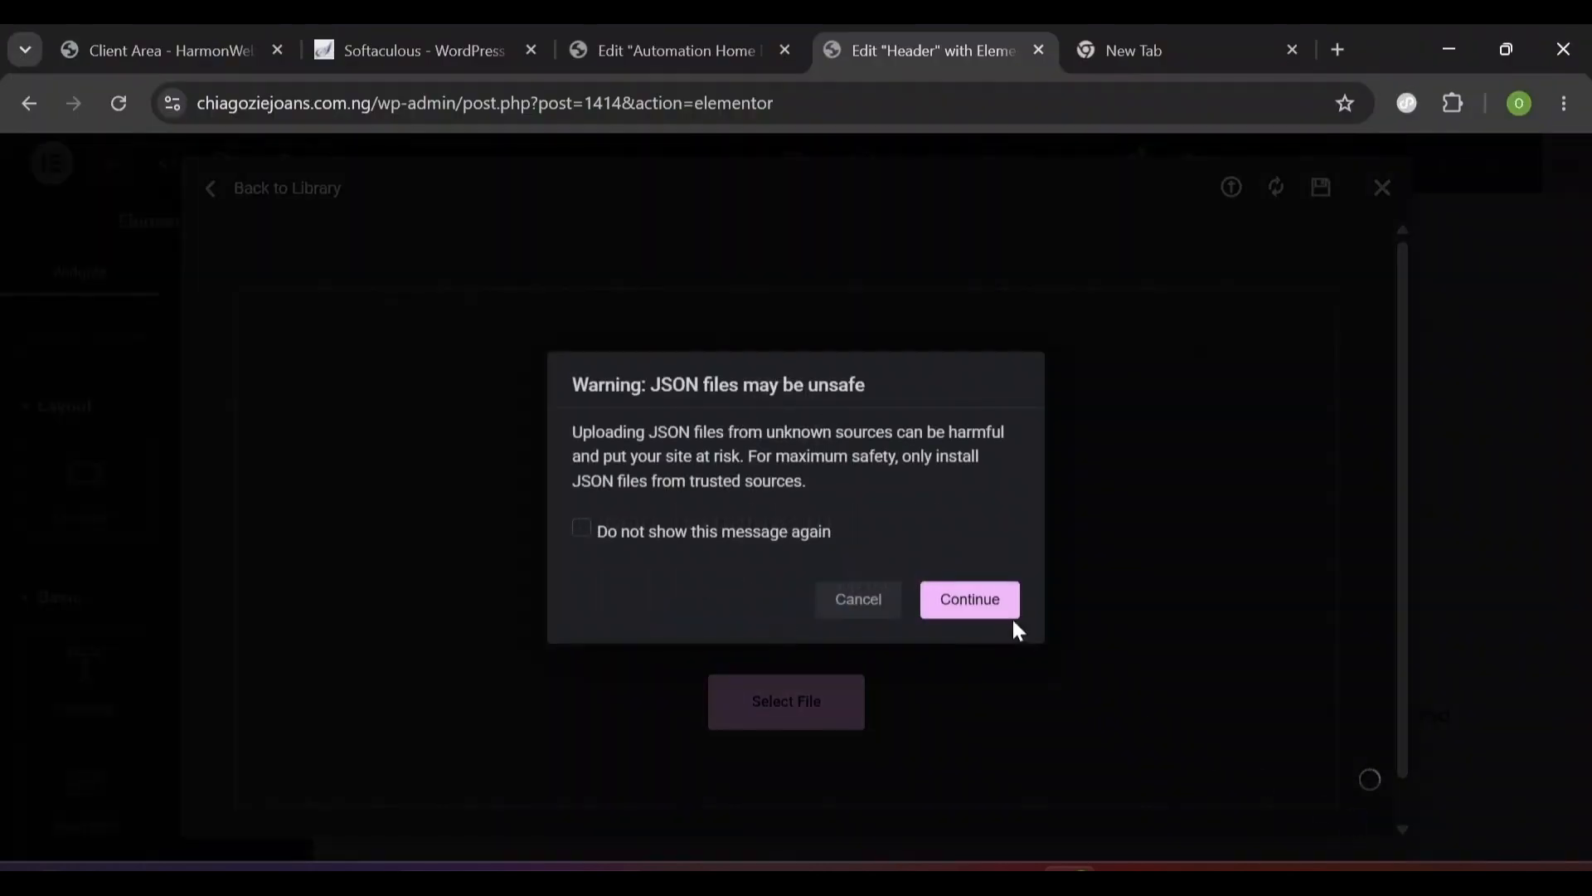
{"action": "left_click", "coordinate": [1008, 612]}
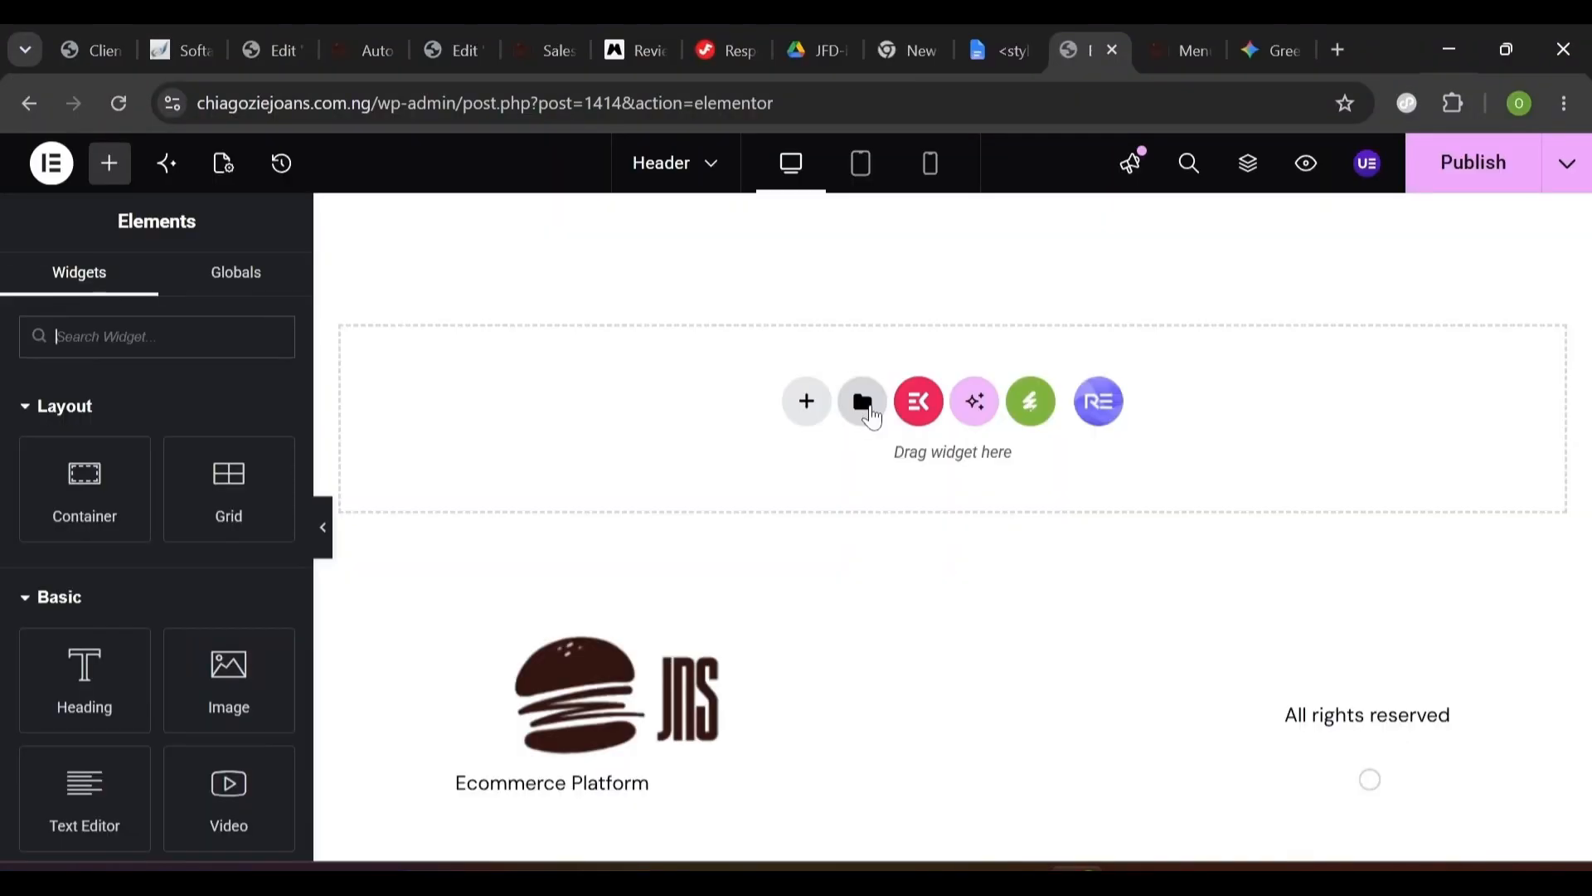
{"action": "left_click", "coordinate": [866, 406]}
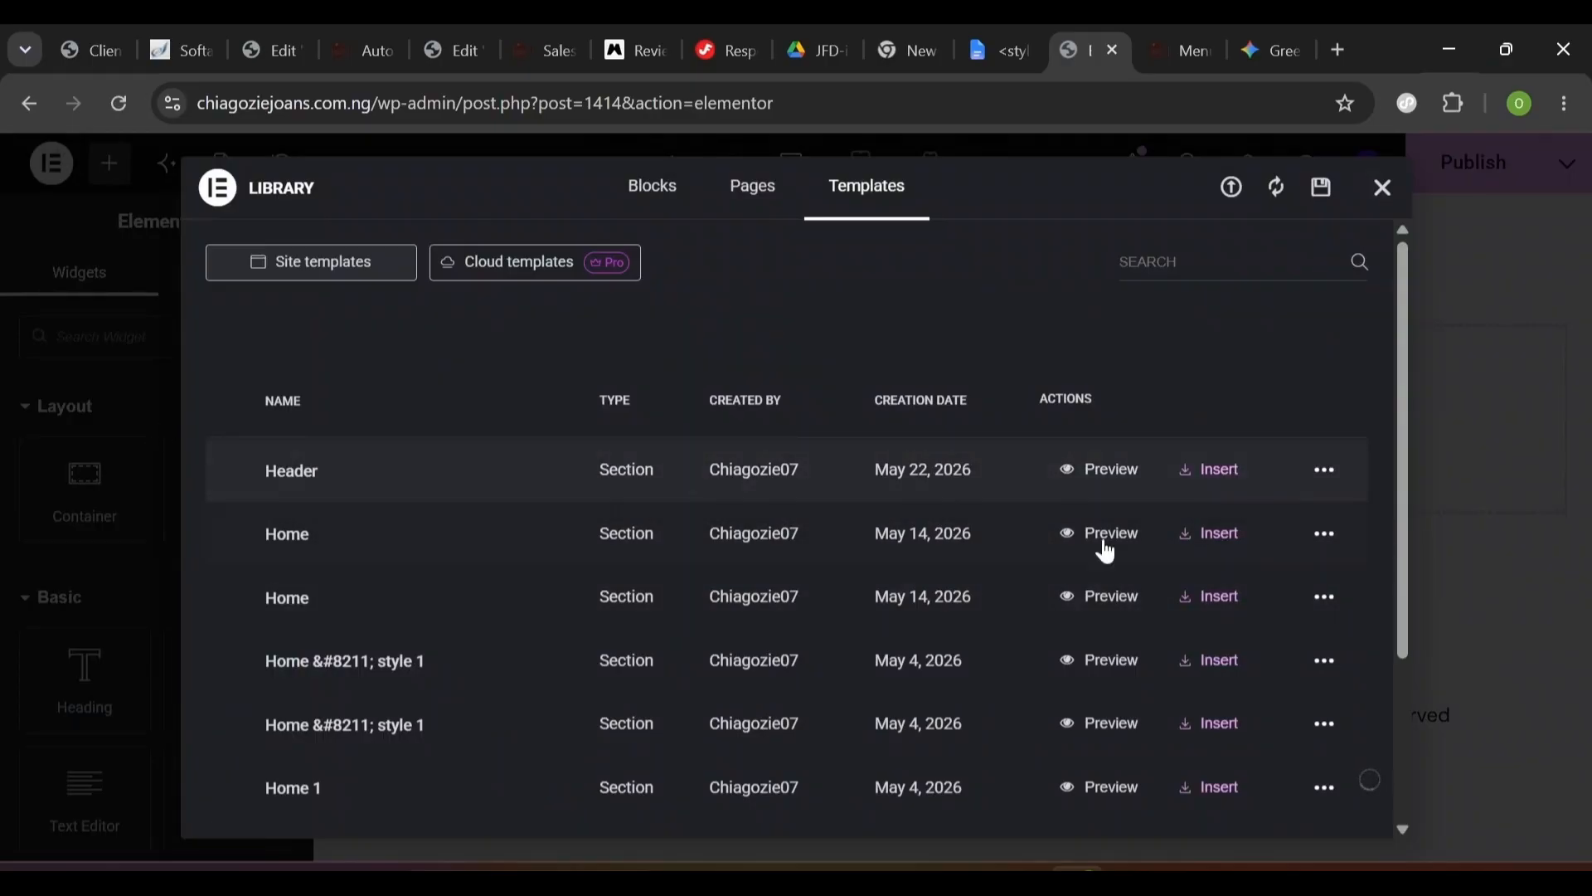
{"action": "left_click", "coordinate": [1215, 474]}
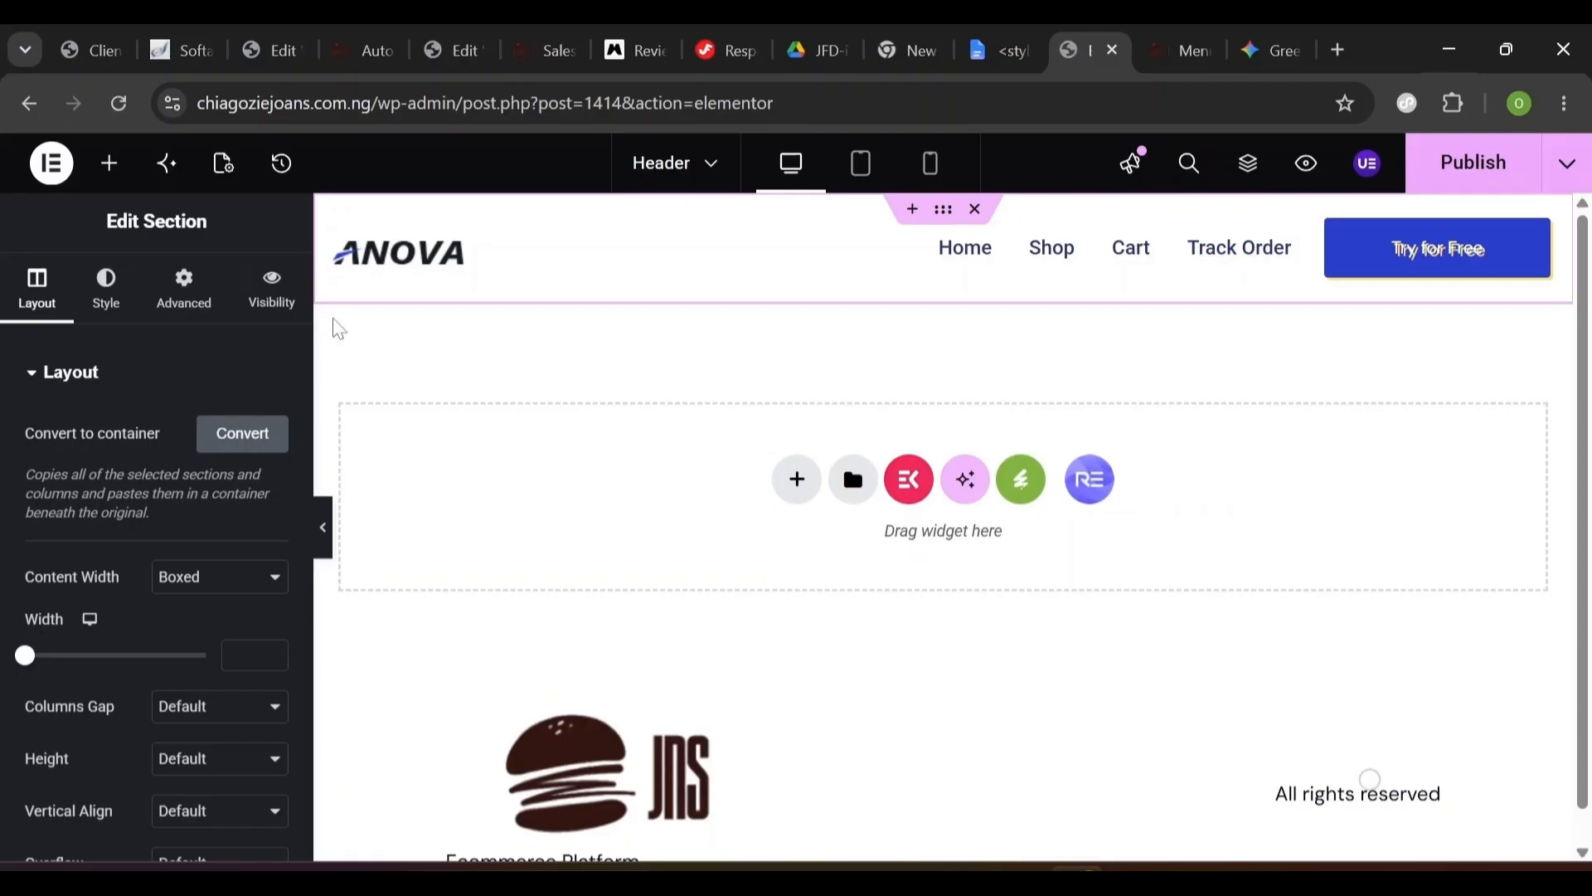
- Replace the header's site logo image with logo.png from the Media Library
{"action": "left_click", "coordinate": [455, 267]}
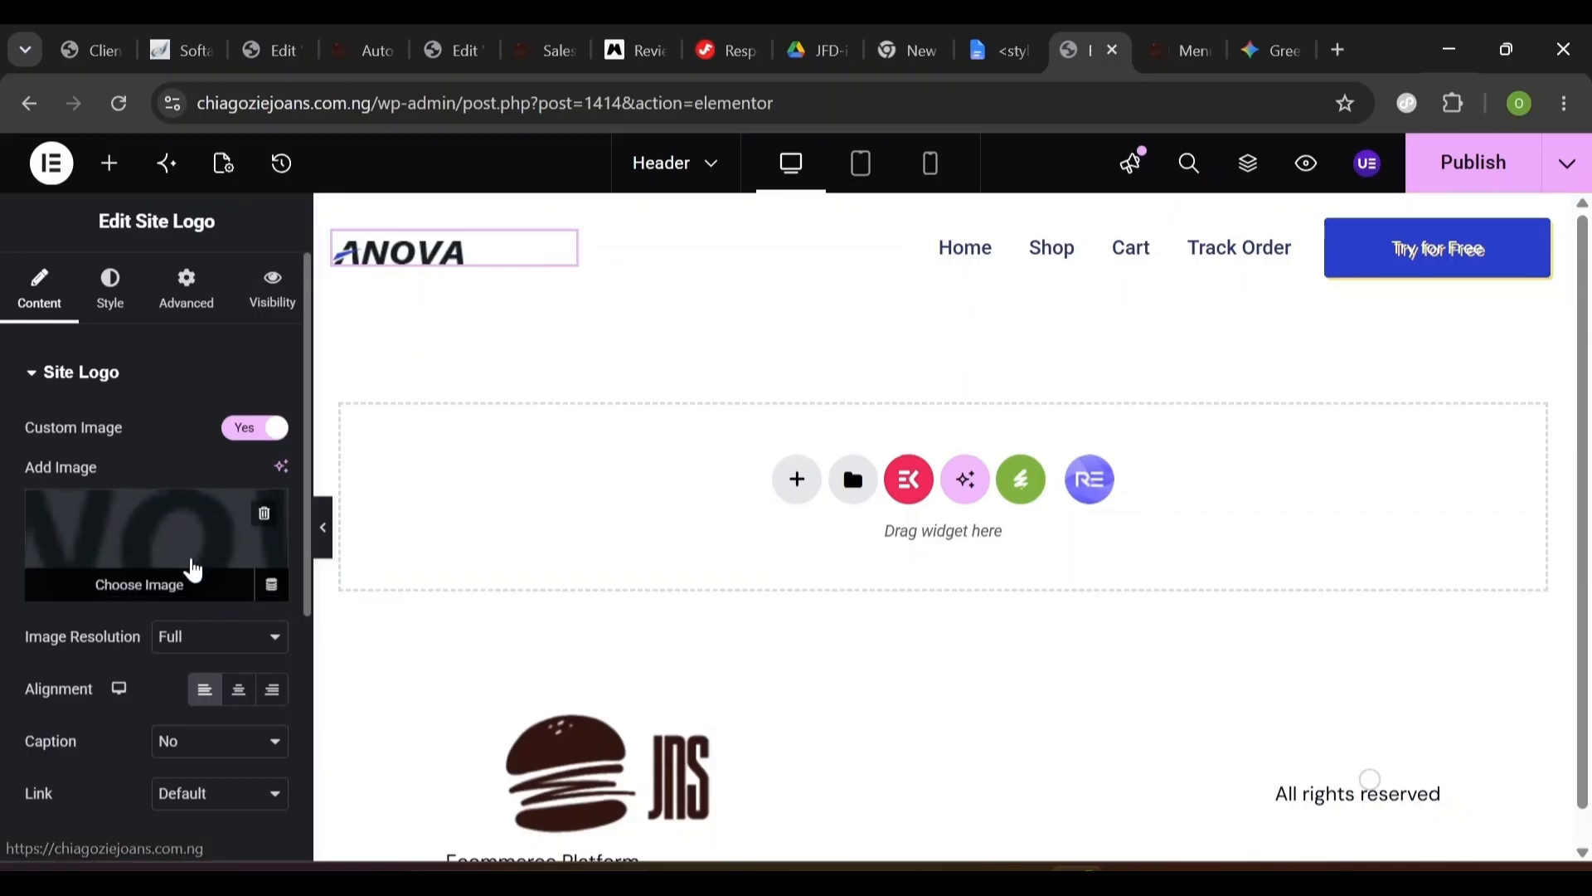
{"action": "left_click", "coordinate": [127, 591]}
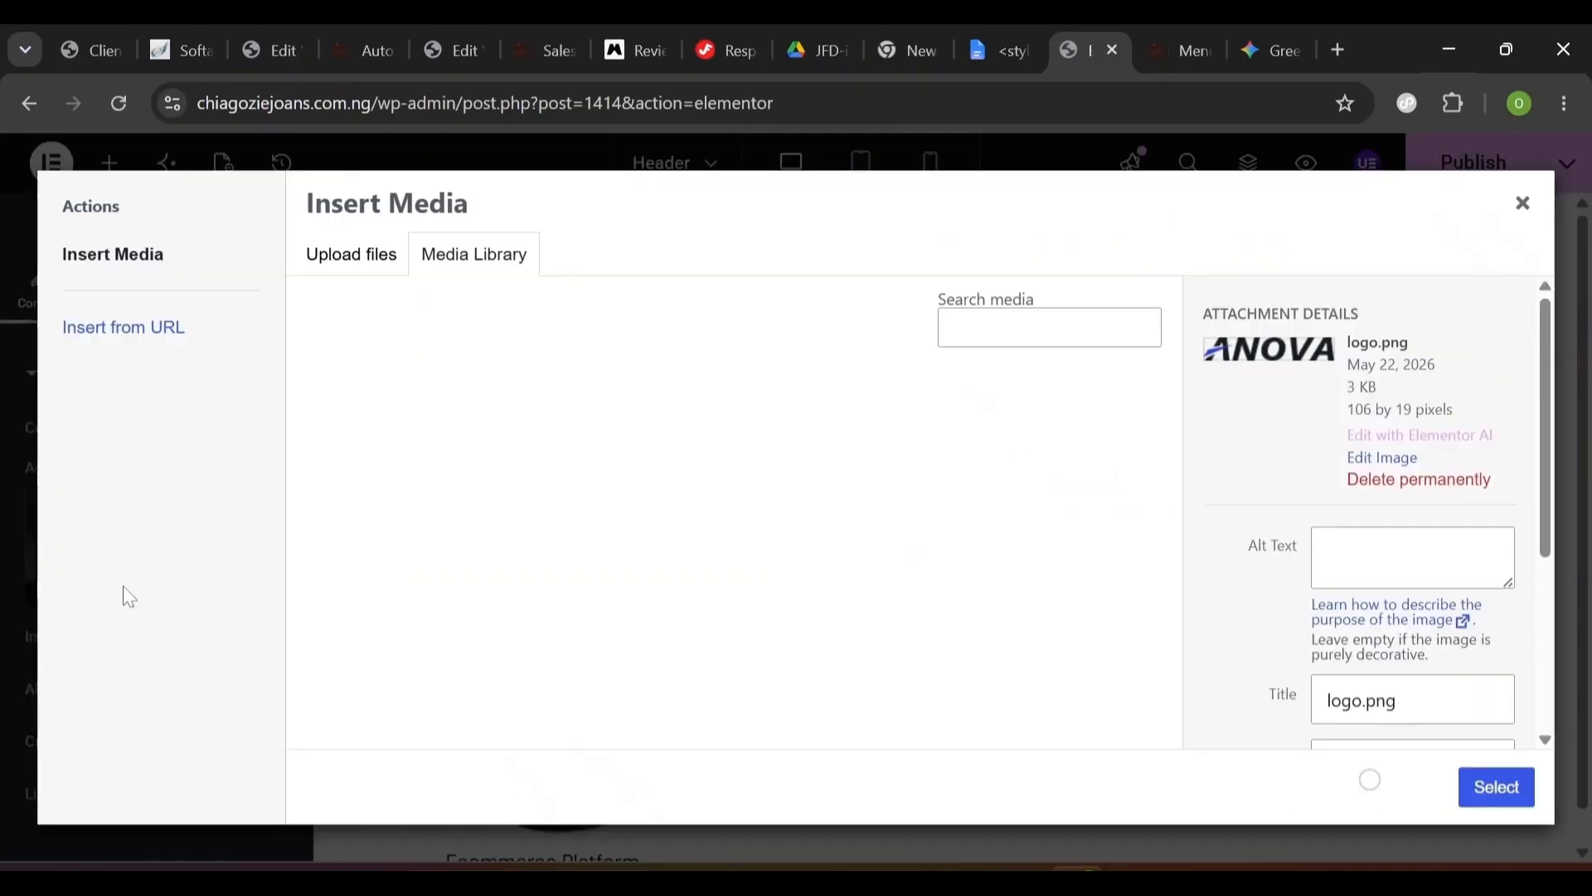
{"action": "left_click", "coordinate": [340, 262]}
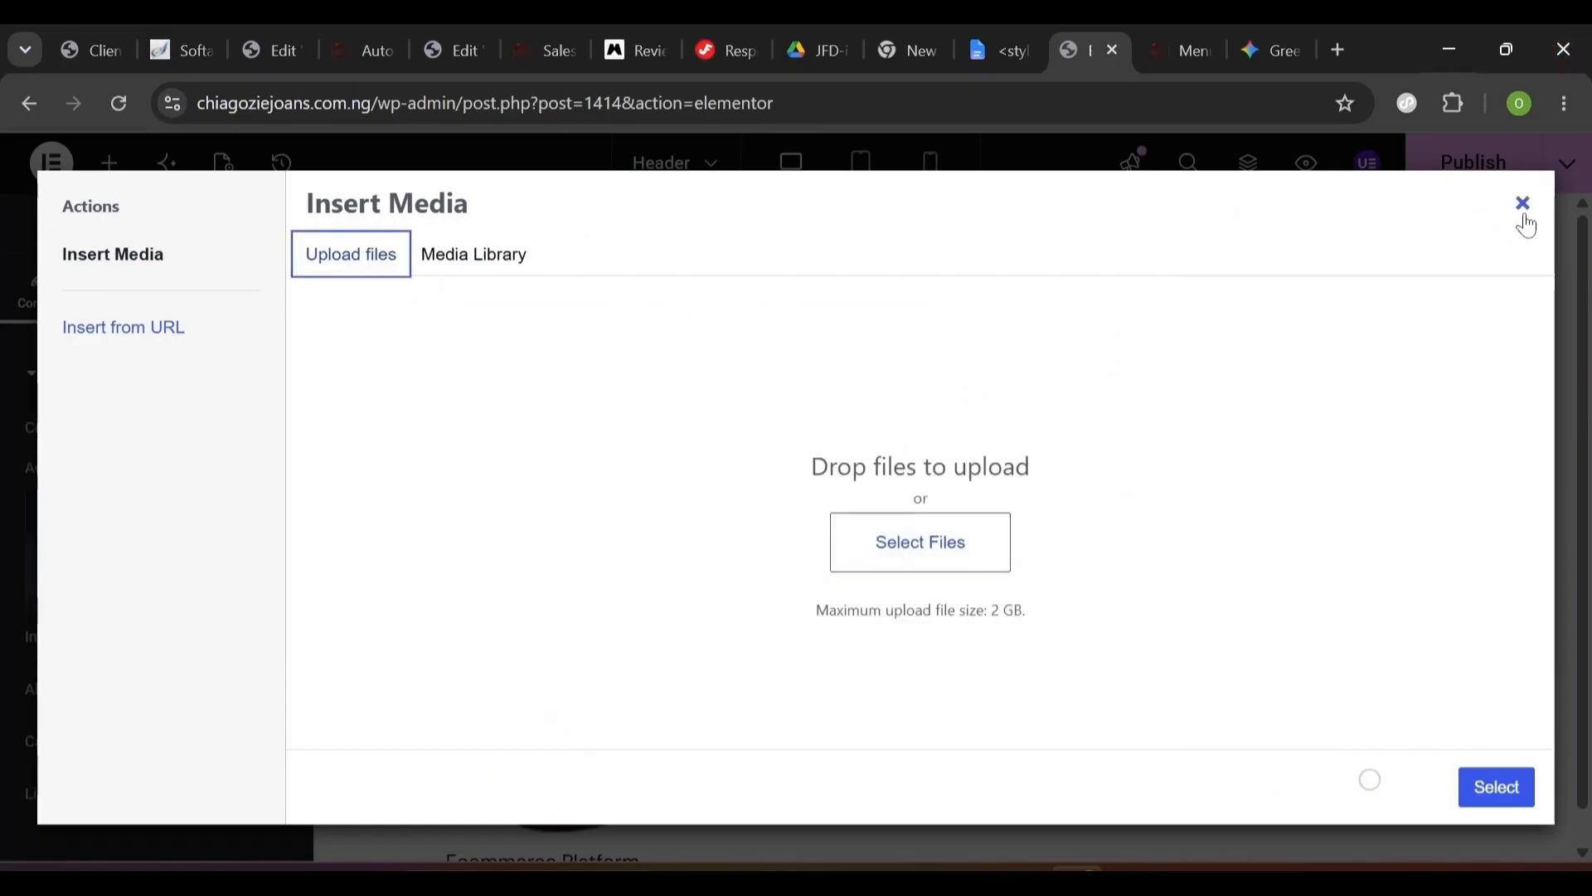
{"action": "left_click", "coordinate": [488, 268]}
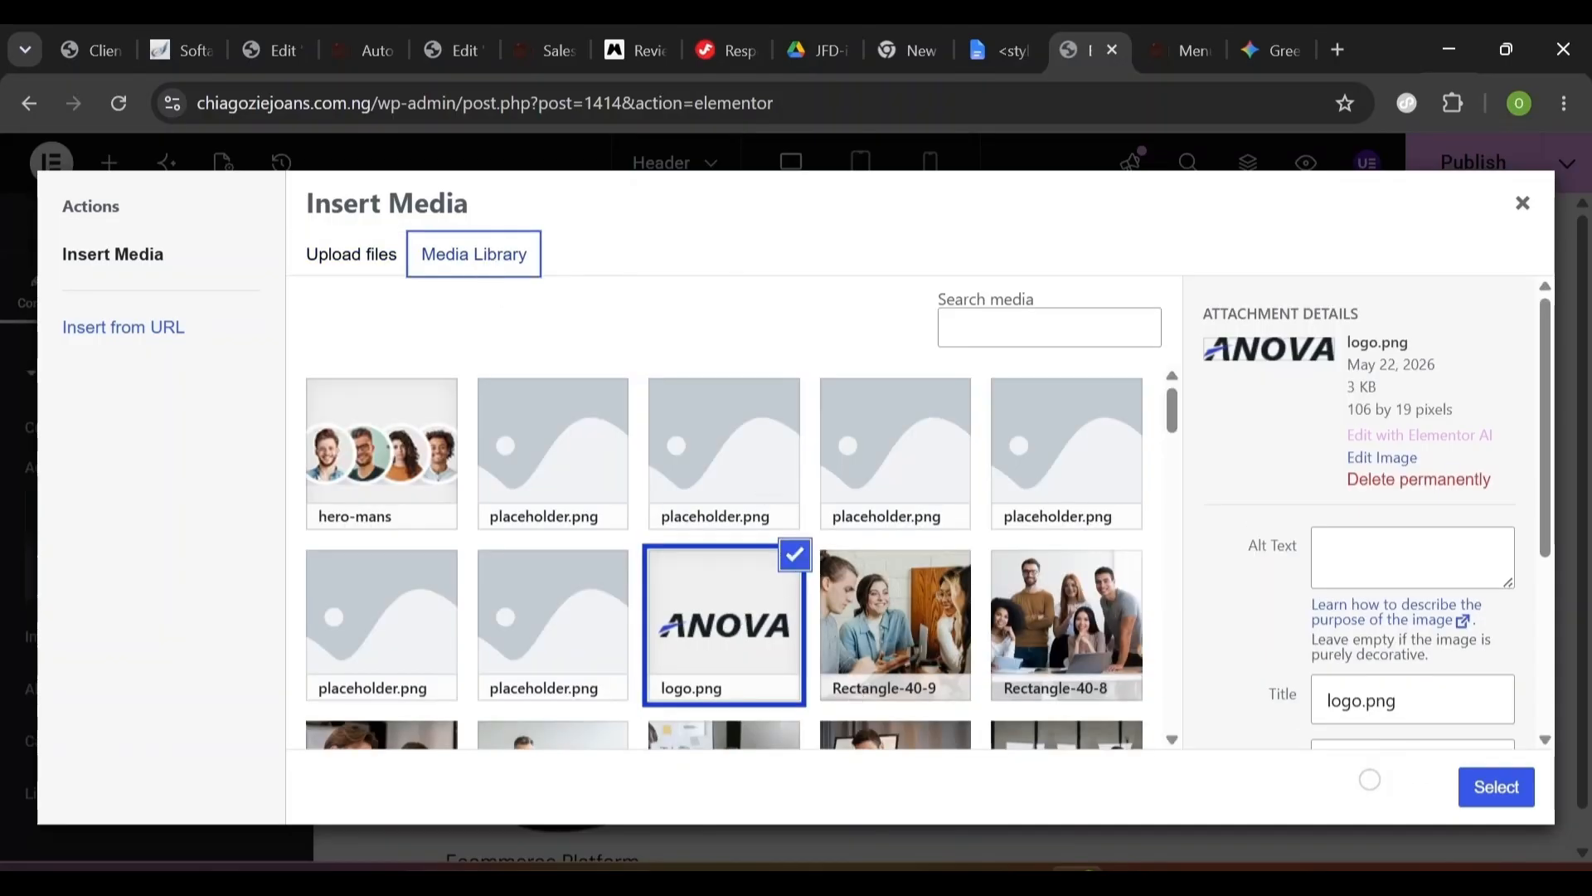
{"action": "left_click", "coordinate": [1495, 786]}
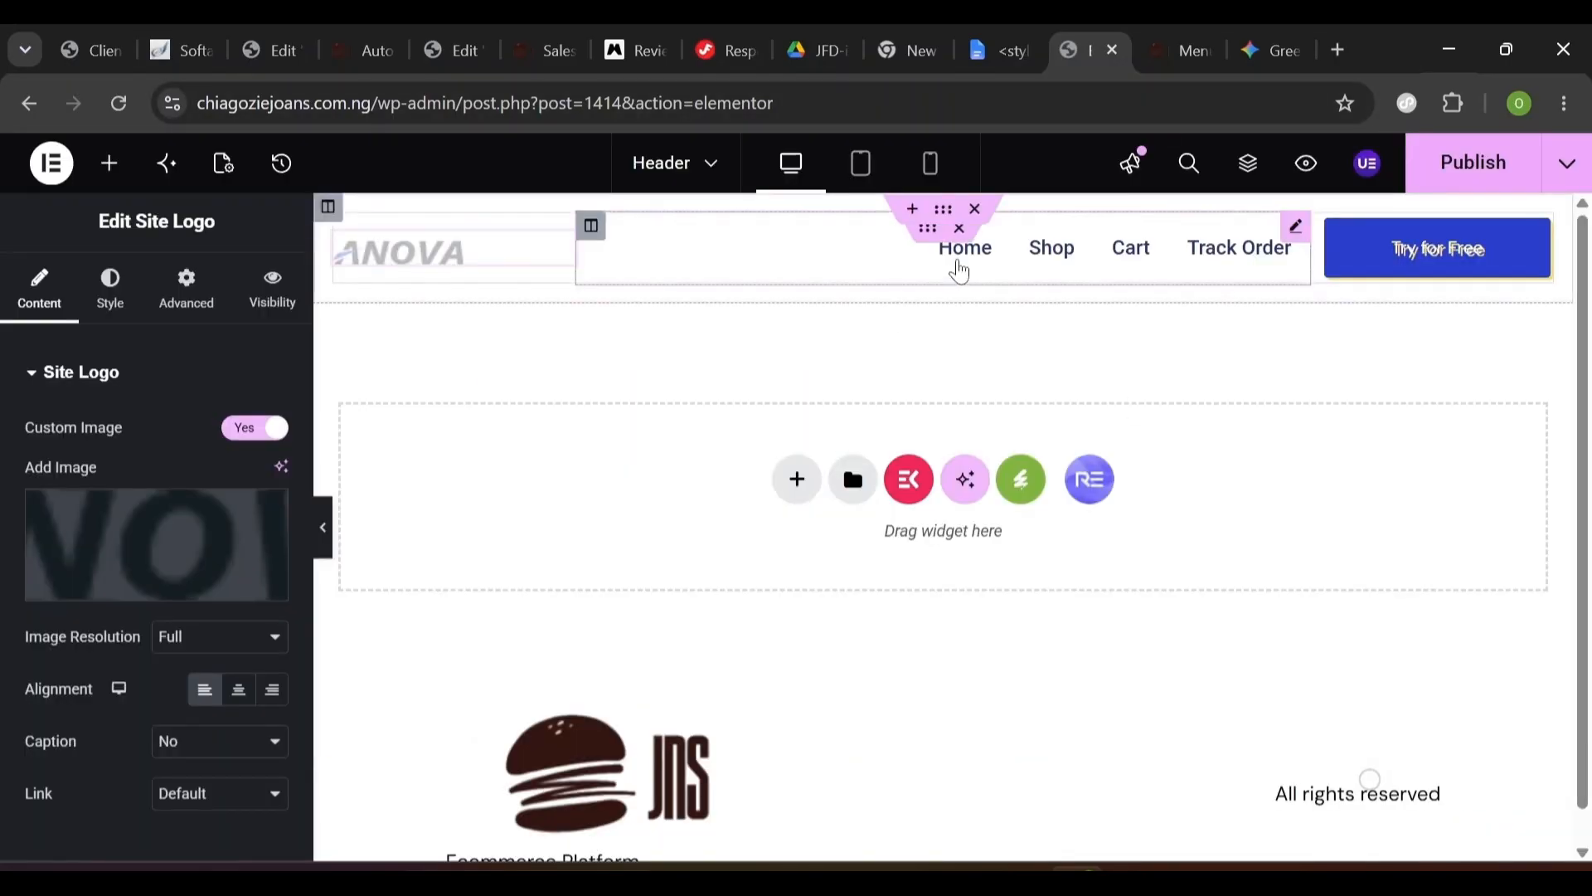
- Check the navigation menu and the Automation Home Page preview, then select the Try for Free button
{"action": "left_click", "coordinate": [913, 285]}
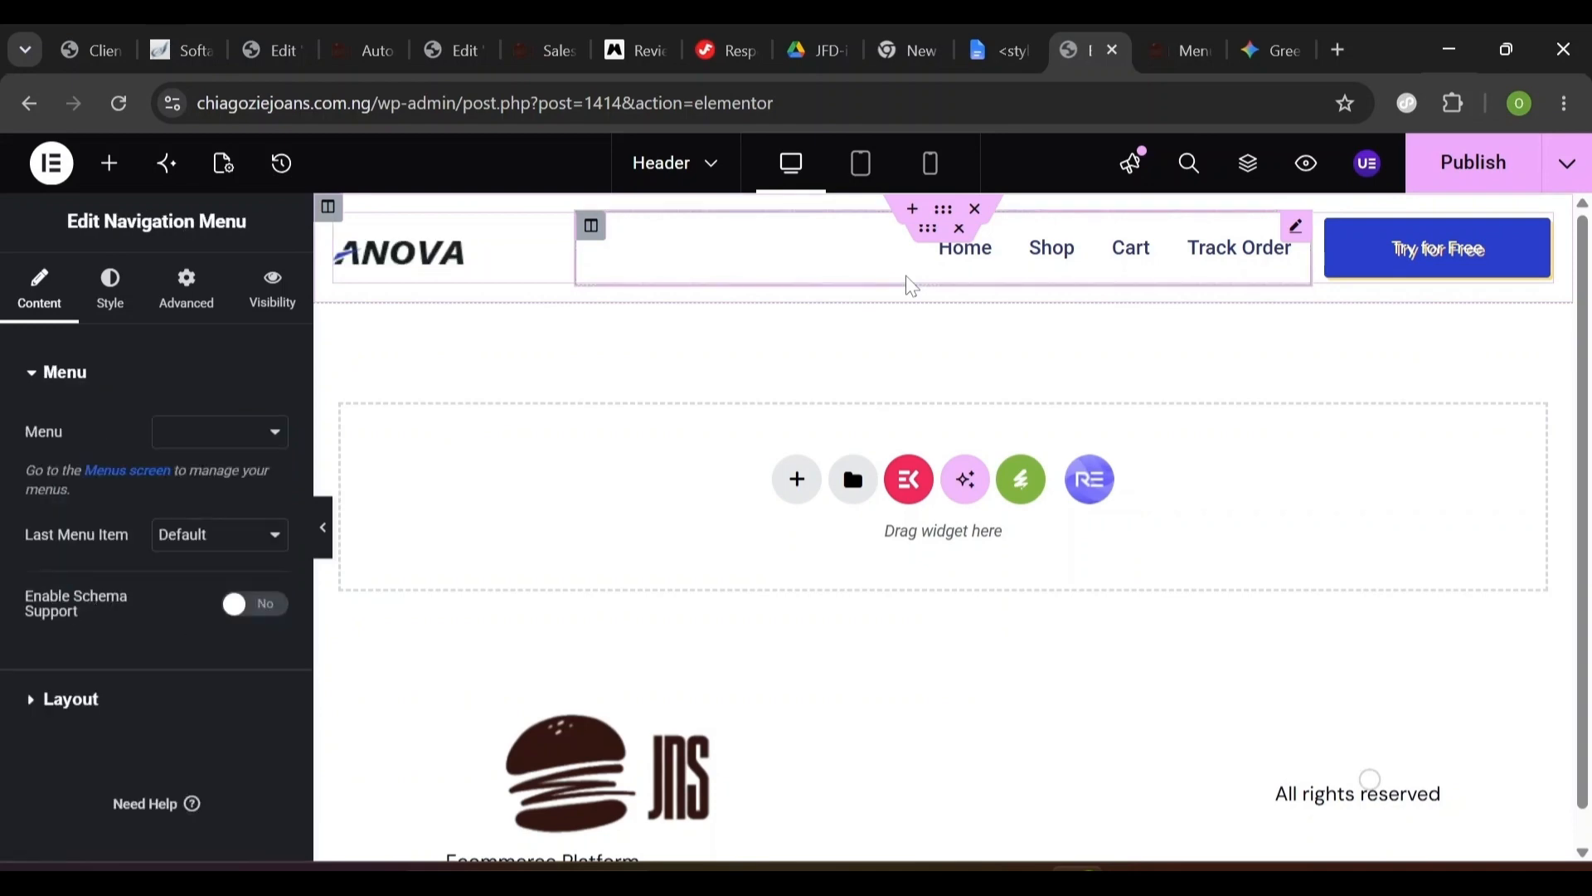
{"action": "left_click", "coordinate": [381, 61]}
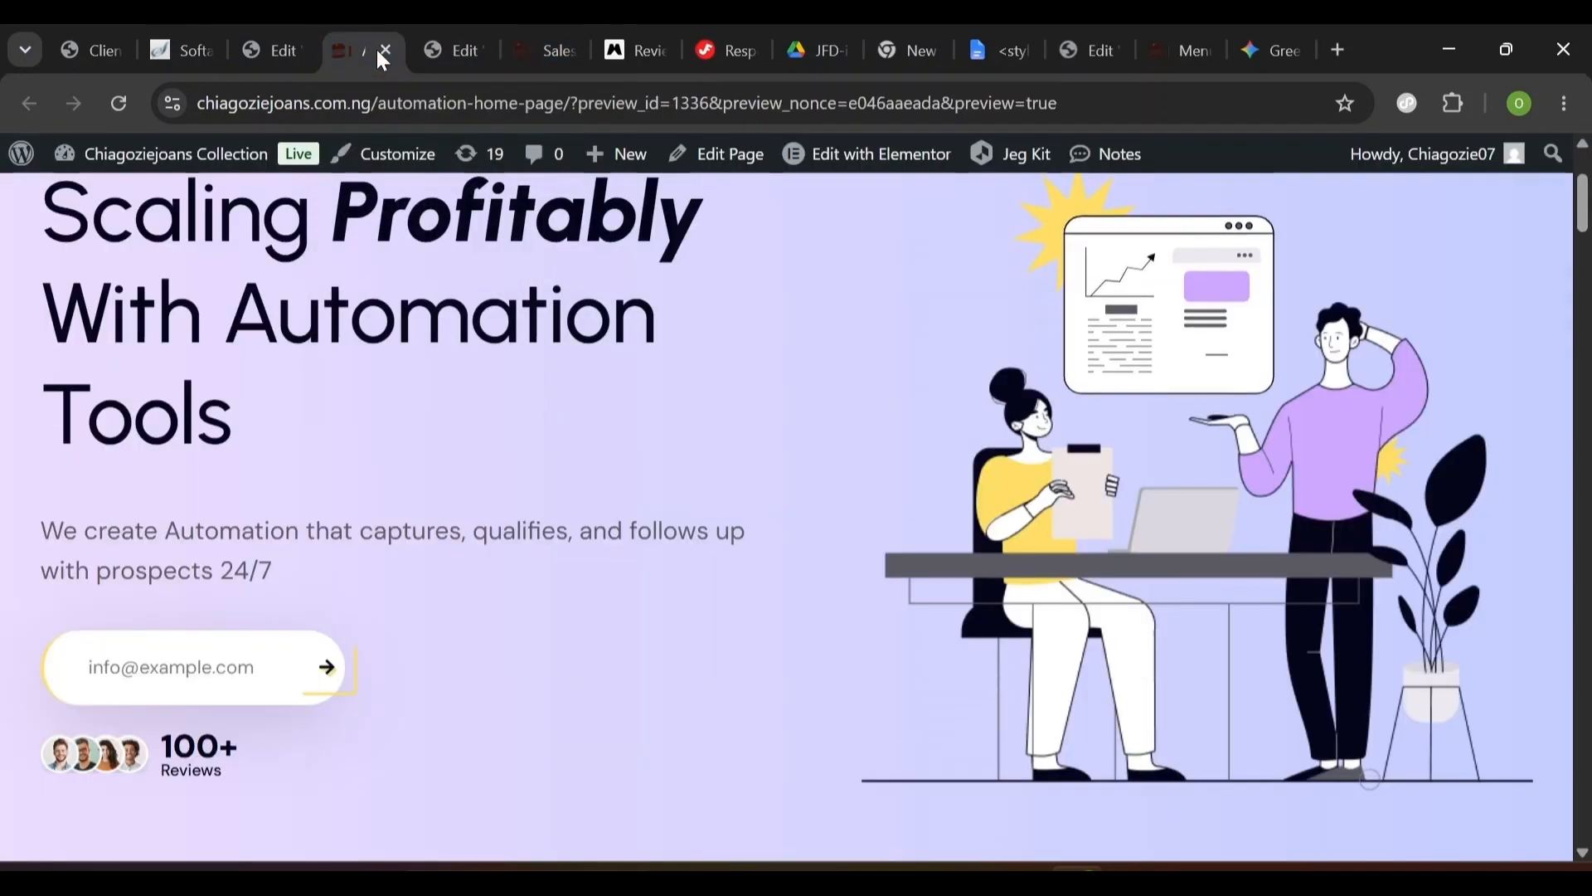
{"action": "left_click", "coordinate": [1074, 50]}
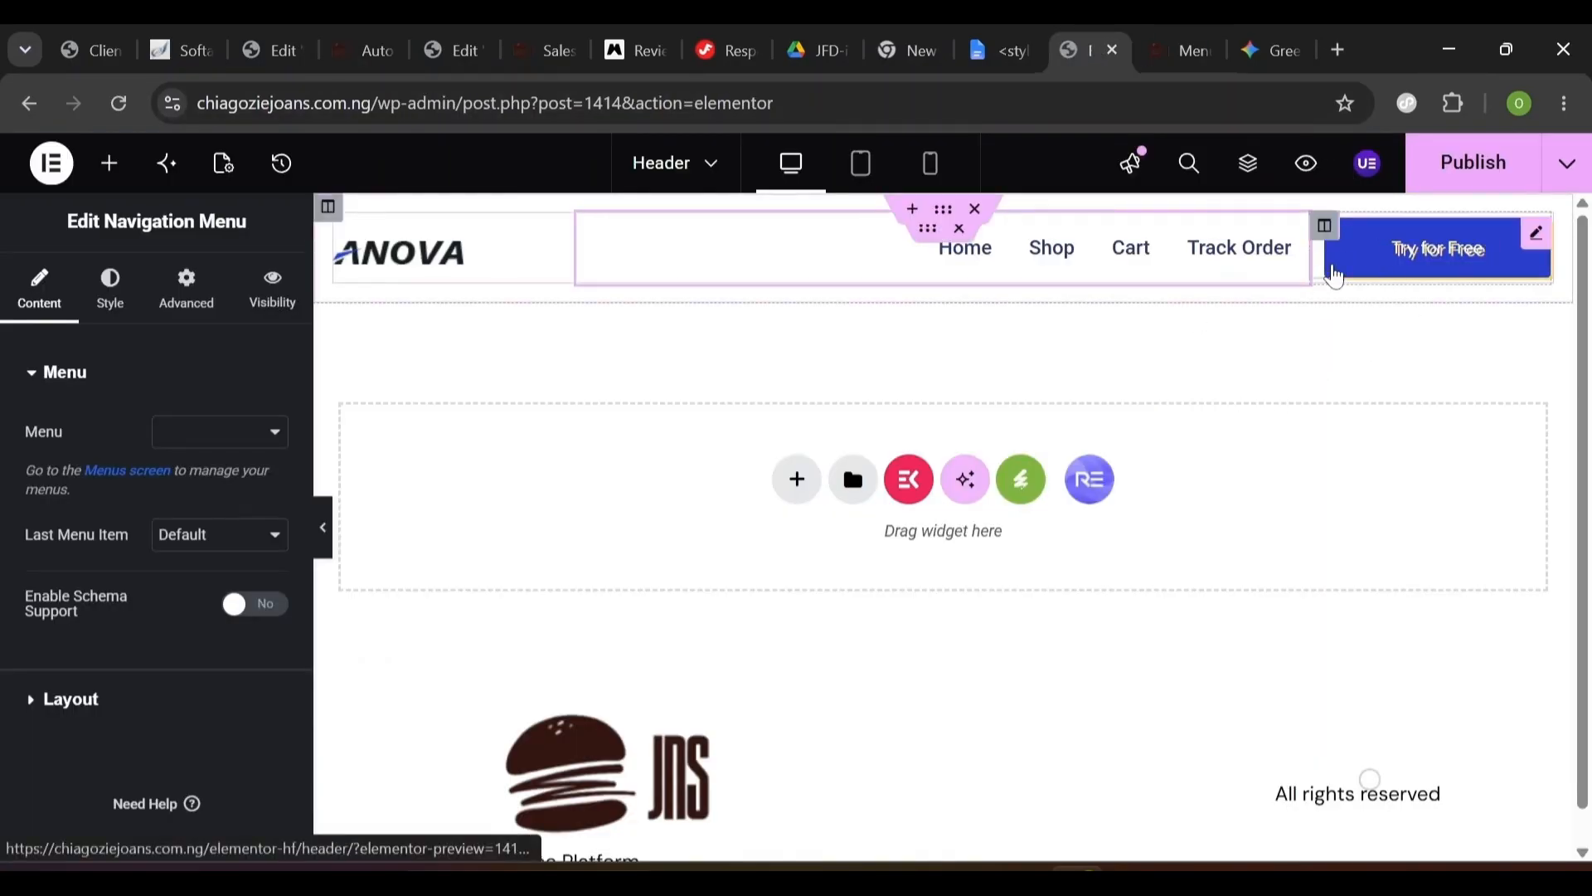
{"action": "left_click", "coordinate": [1335, 276]}
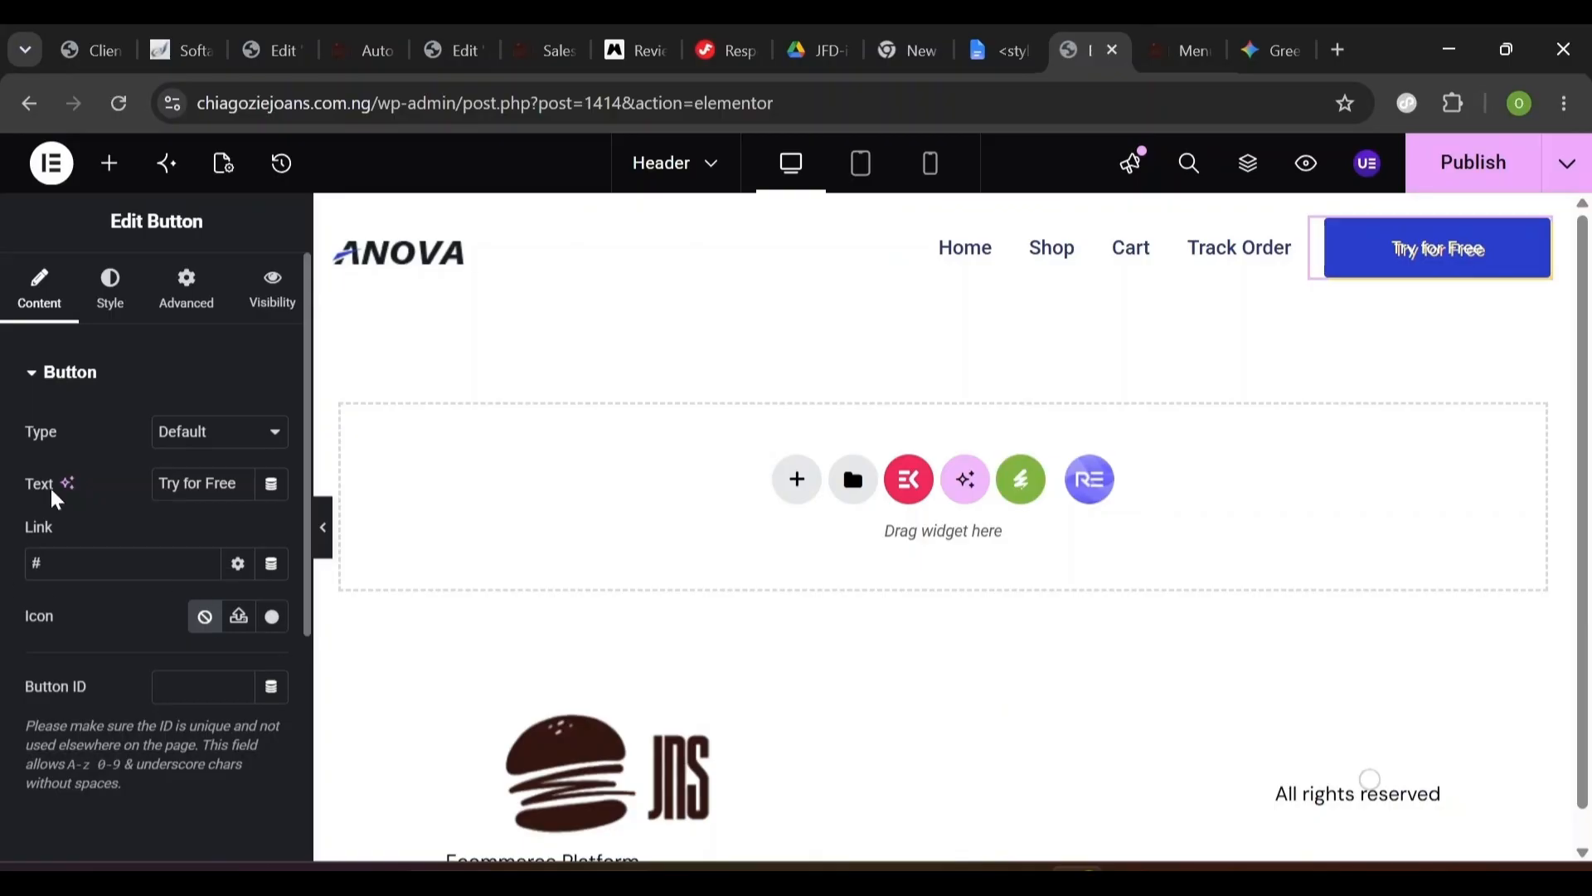
- Change the header button label to 'Get Started'
{"action": "triple_click", "coordinate": [194, 483]}
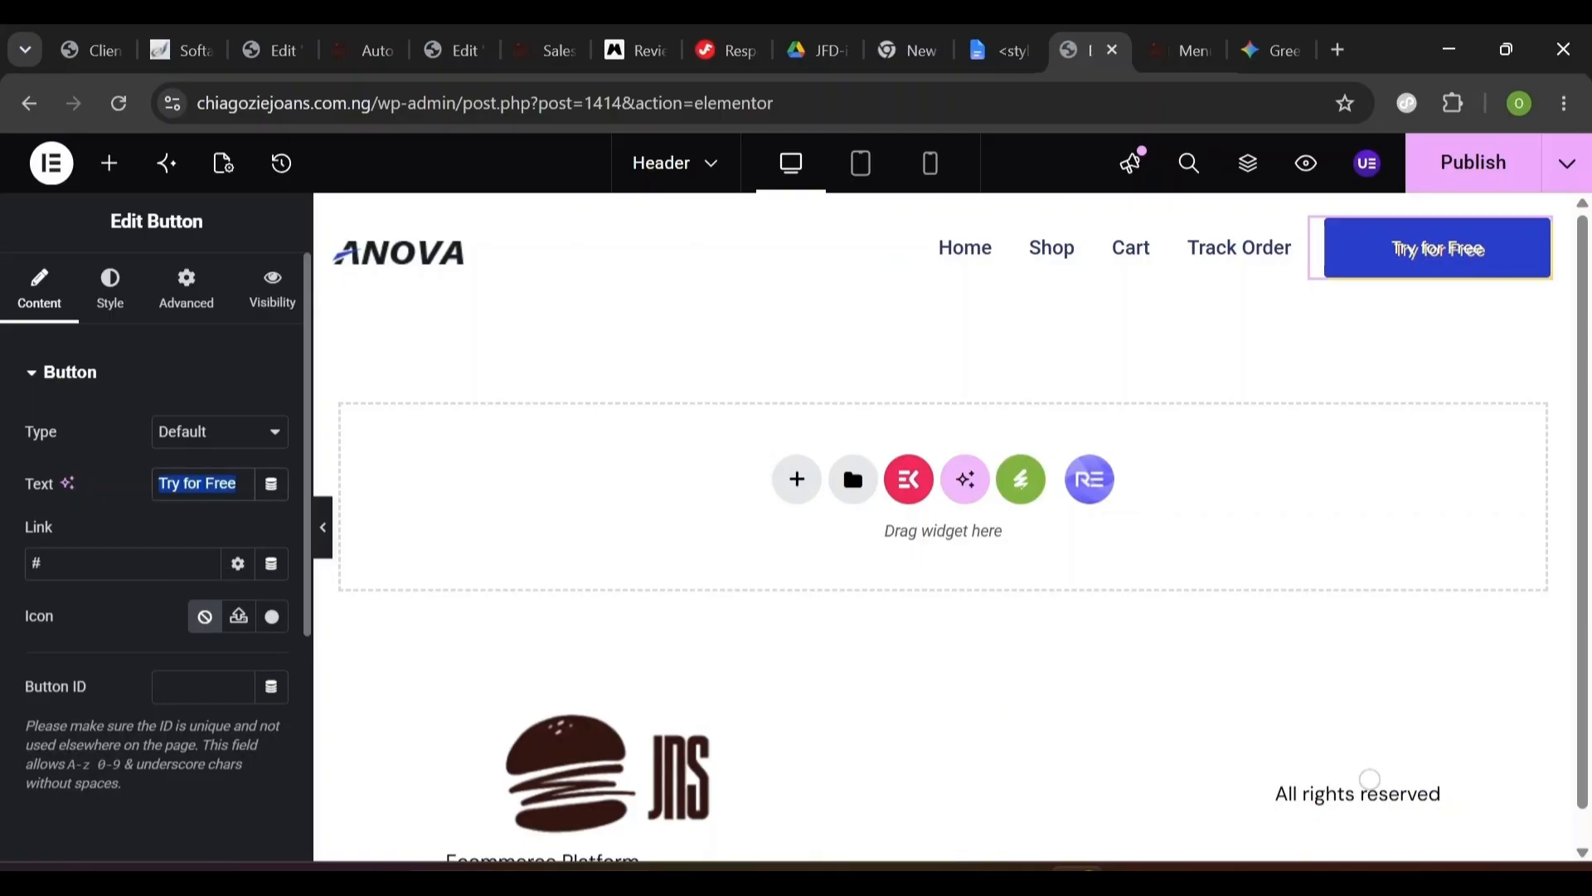
{"action": "type", "text": "Get"}
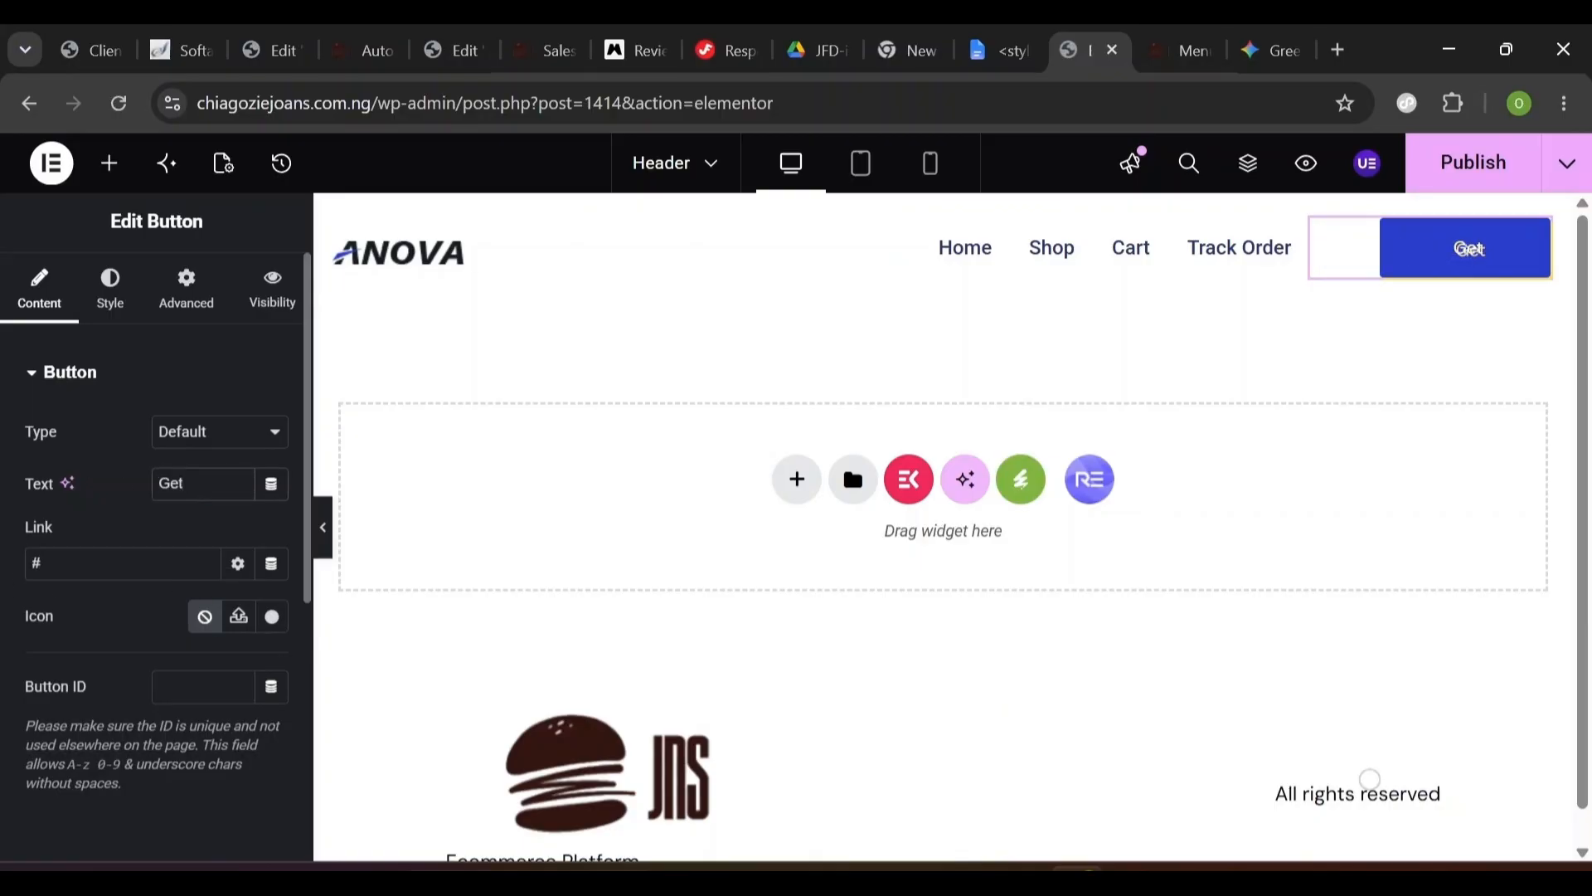
{"action": "type", "text": " A"}
{"action": "key", "text": "BackSpace"}
{"action": "key", "text": "BackSpace"}
{"action": "type", "text": "Started"}
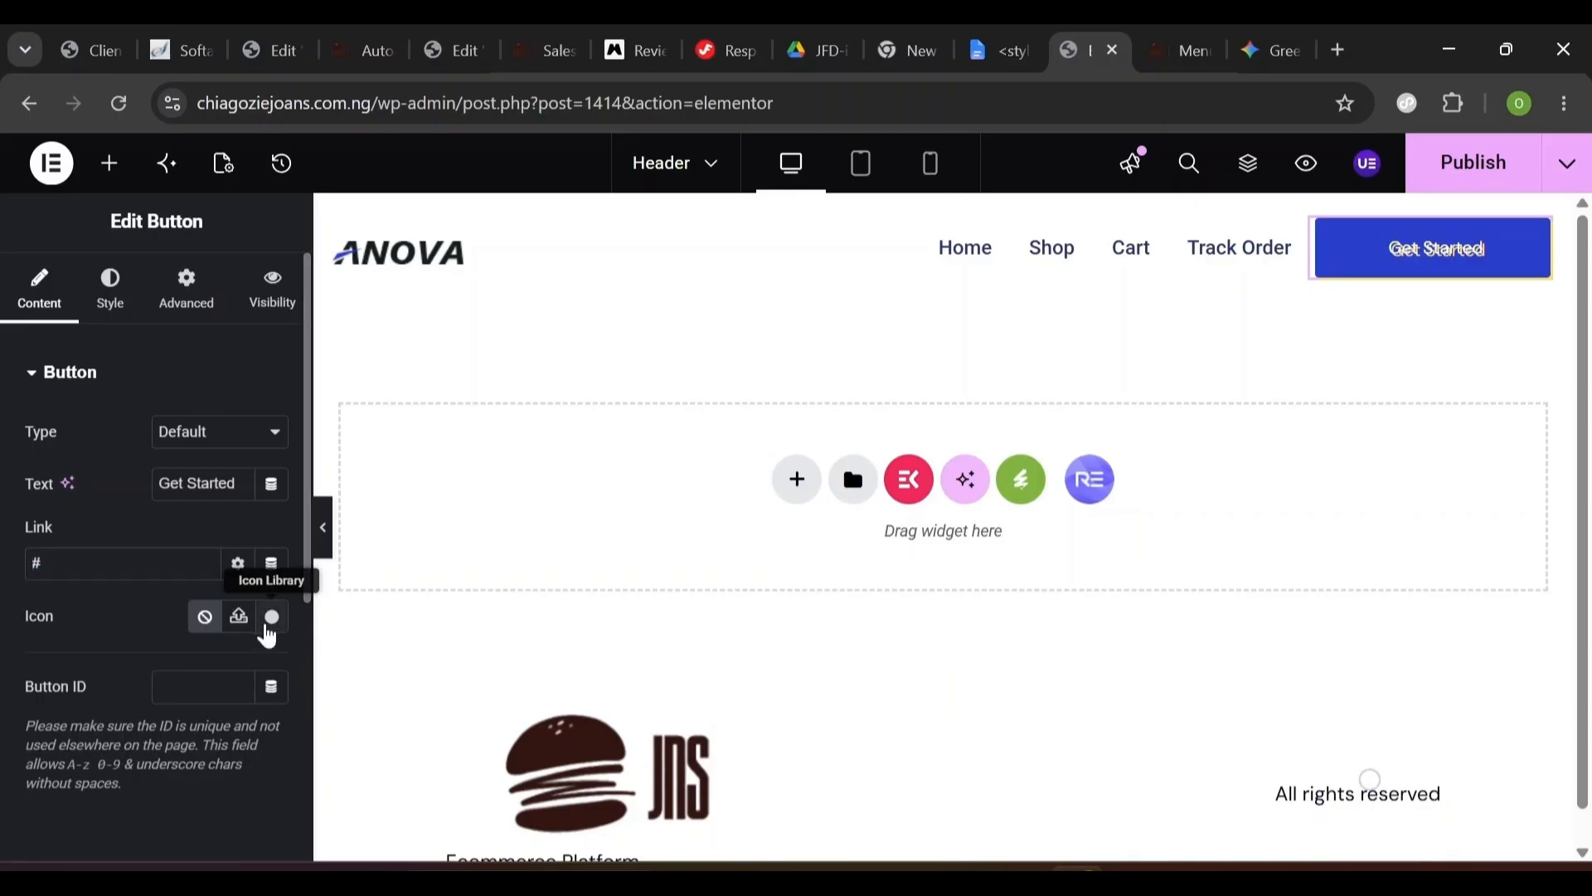
- Add a right-arrow icon placed after the button text and preview the header
{"action": "left_click", "coordinate": [271, 616]}
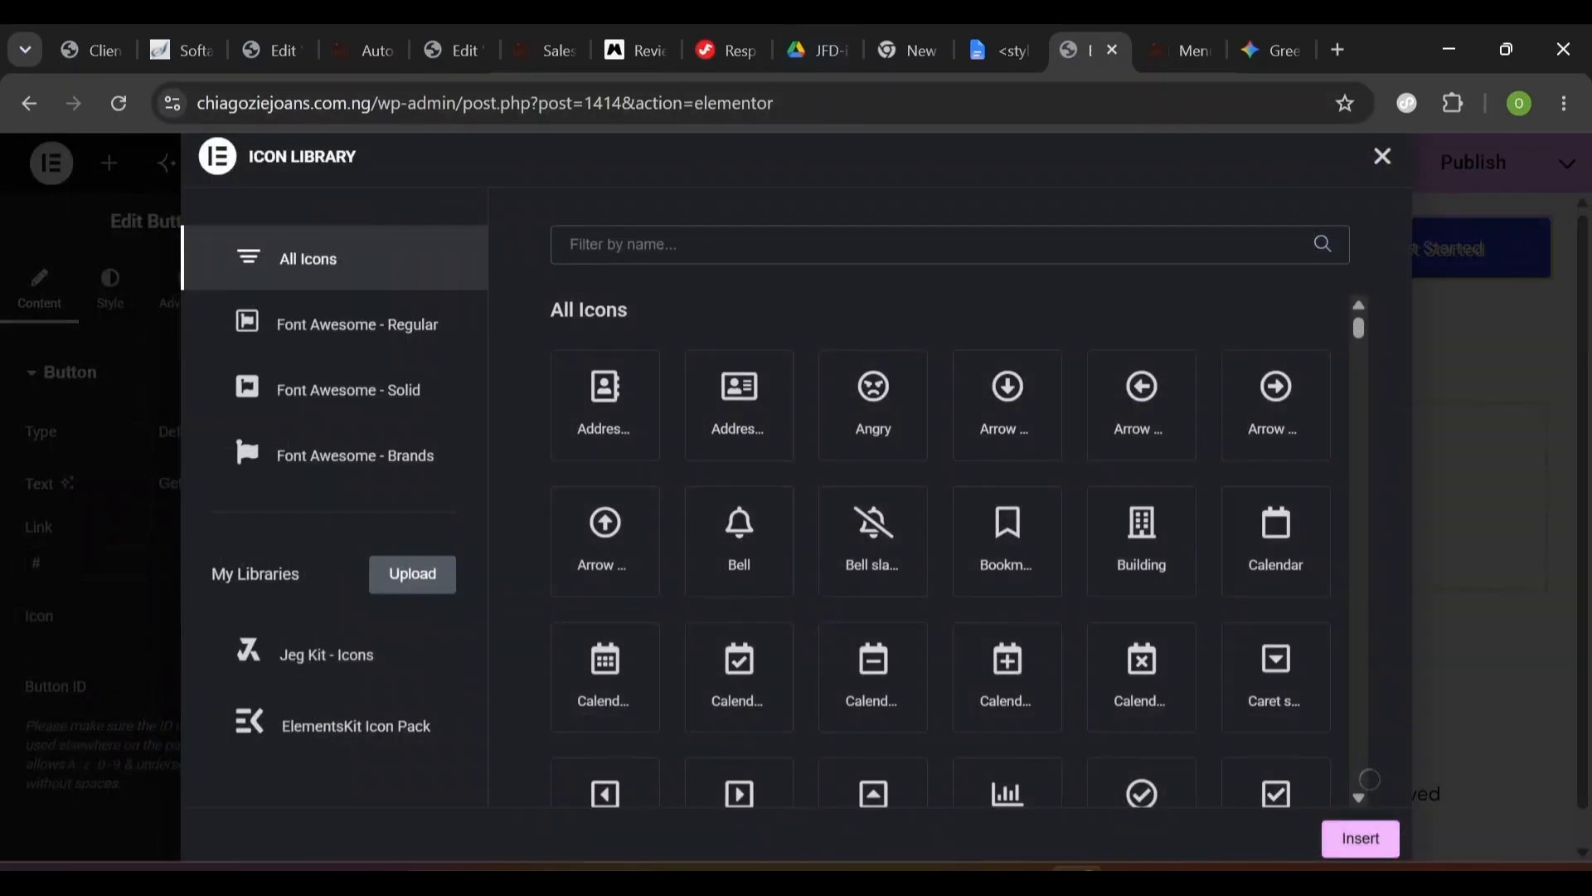
{"action": "type", "text": "arrow"}
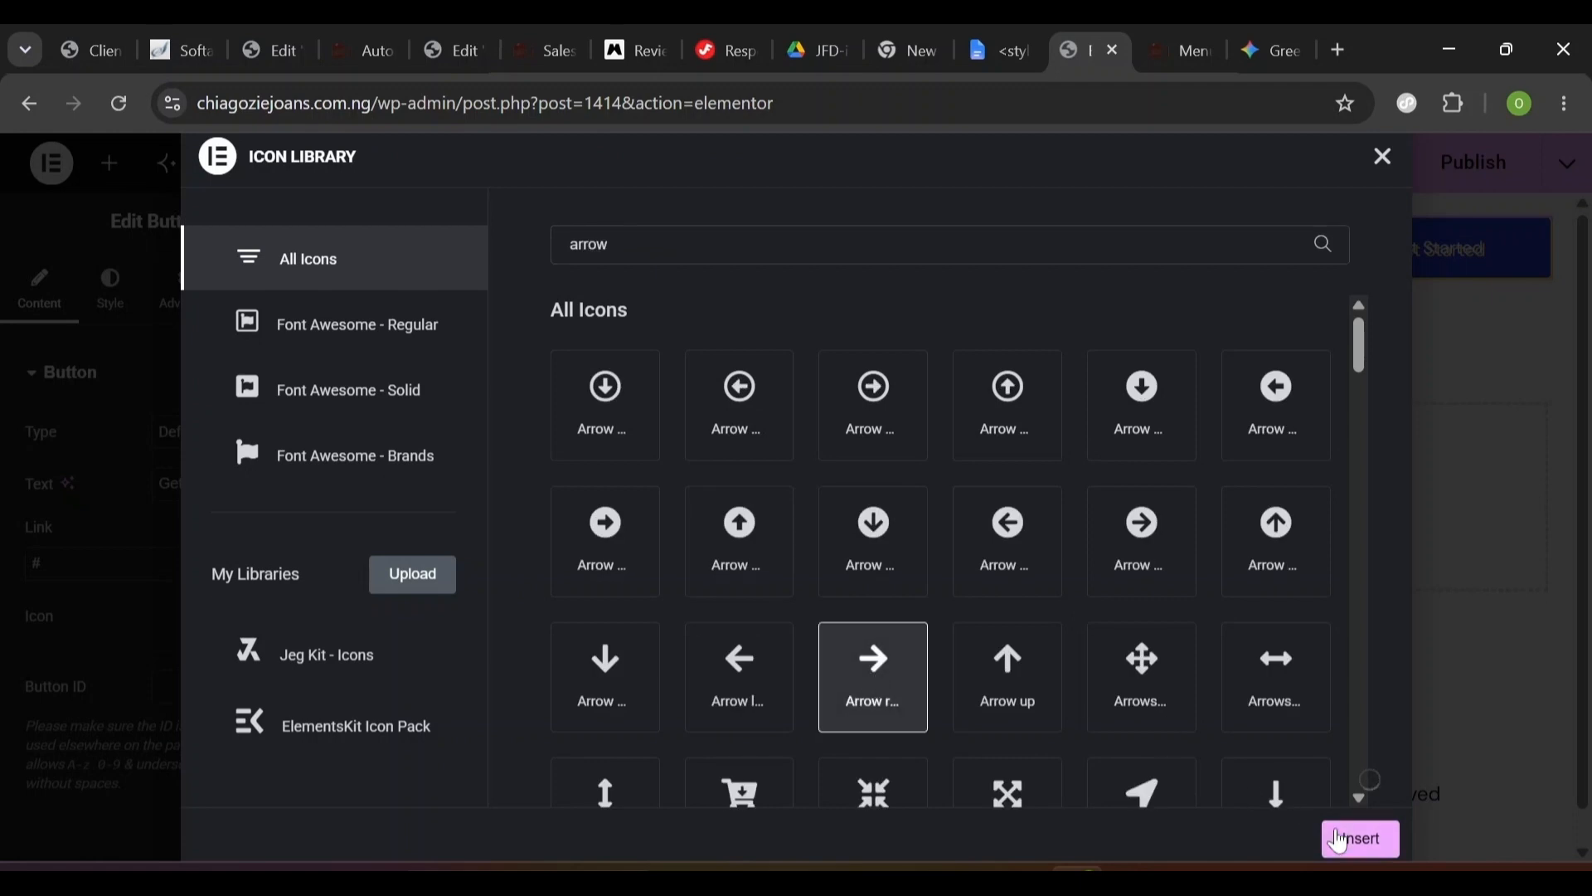
{"action": "left_click", "coordinate": [1351, 844]}
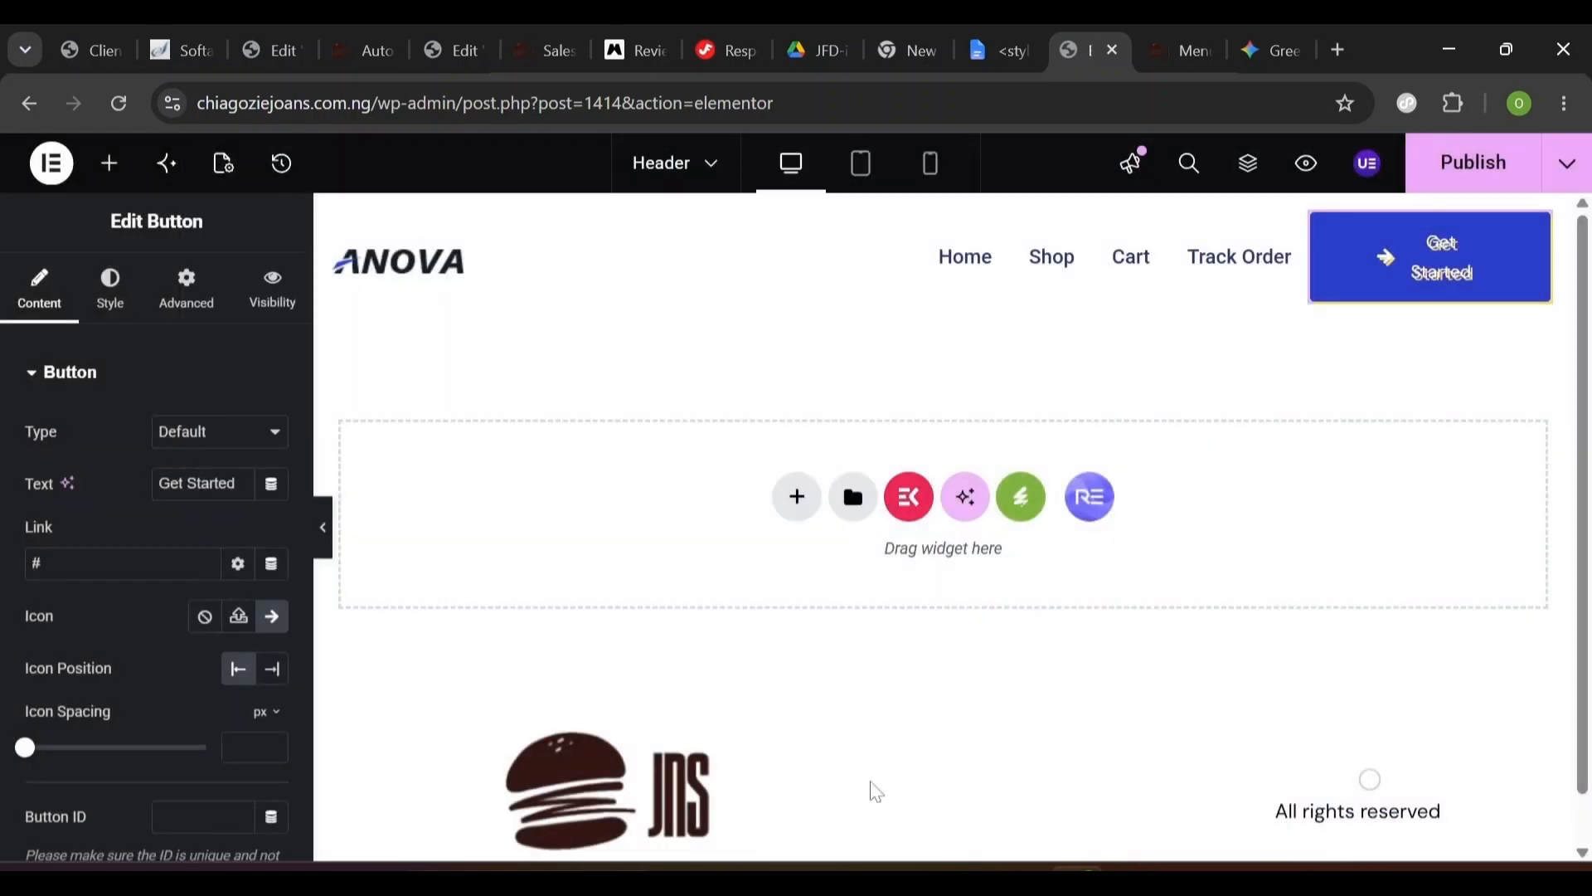
{"action": "left_click", "coordinate": [269, 672]}
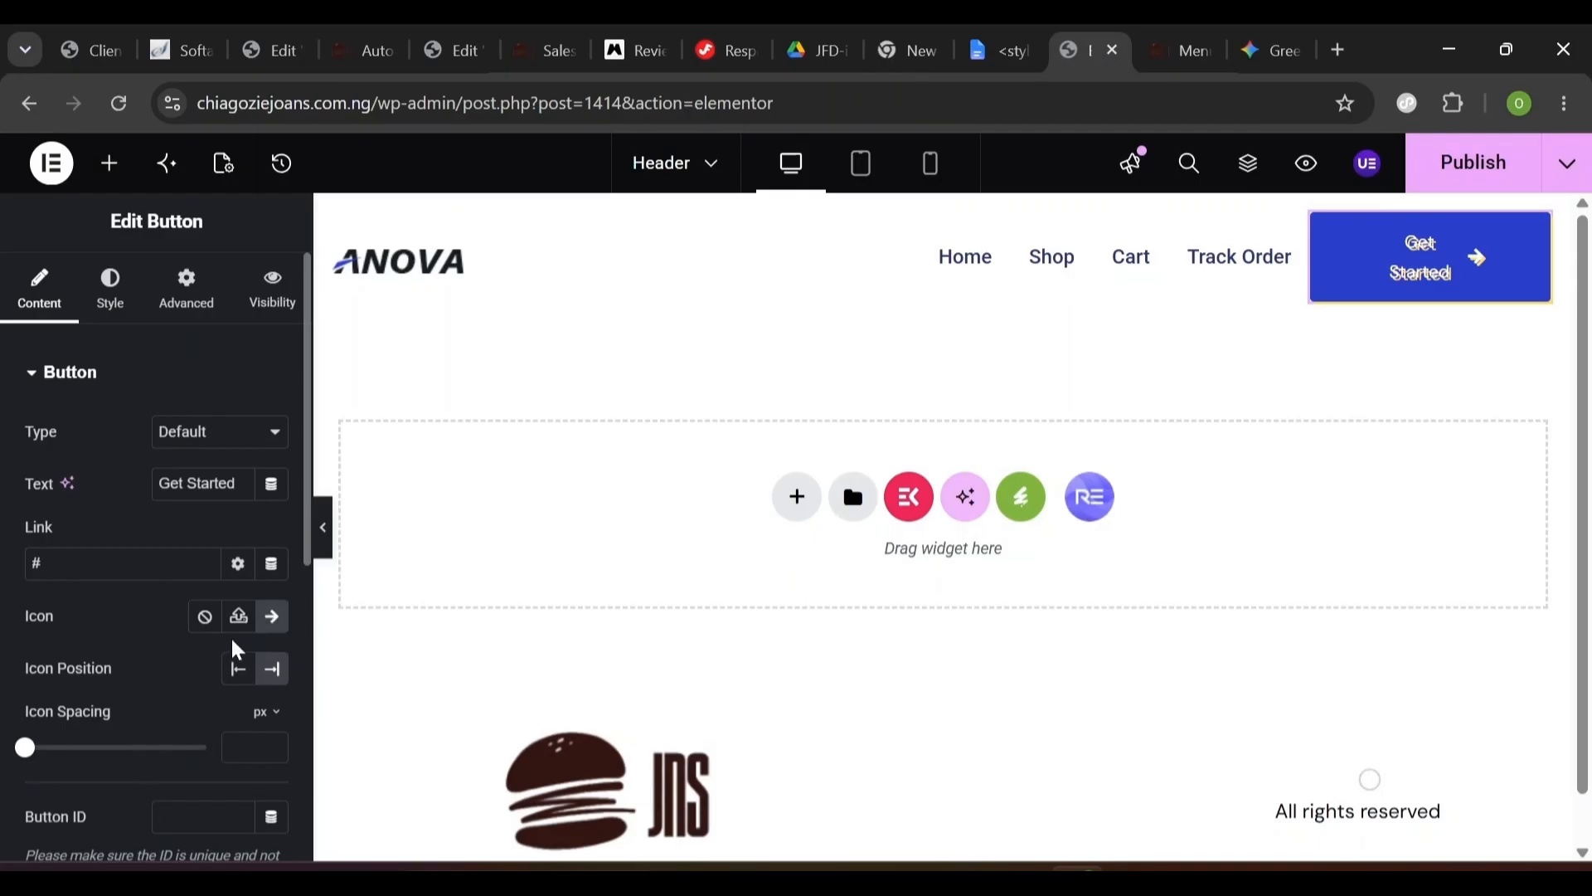
{"action": "left_click", "coordinate": [323, 527]}
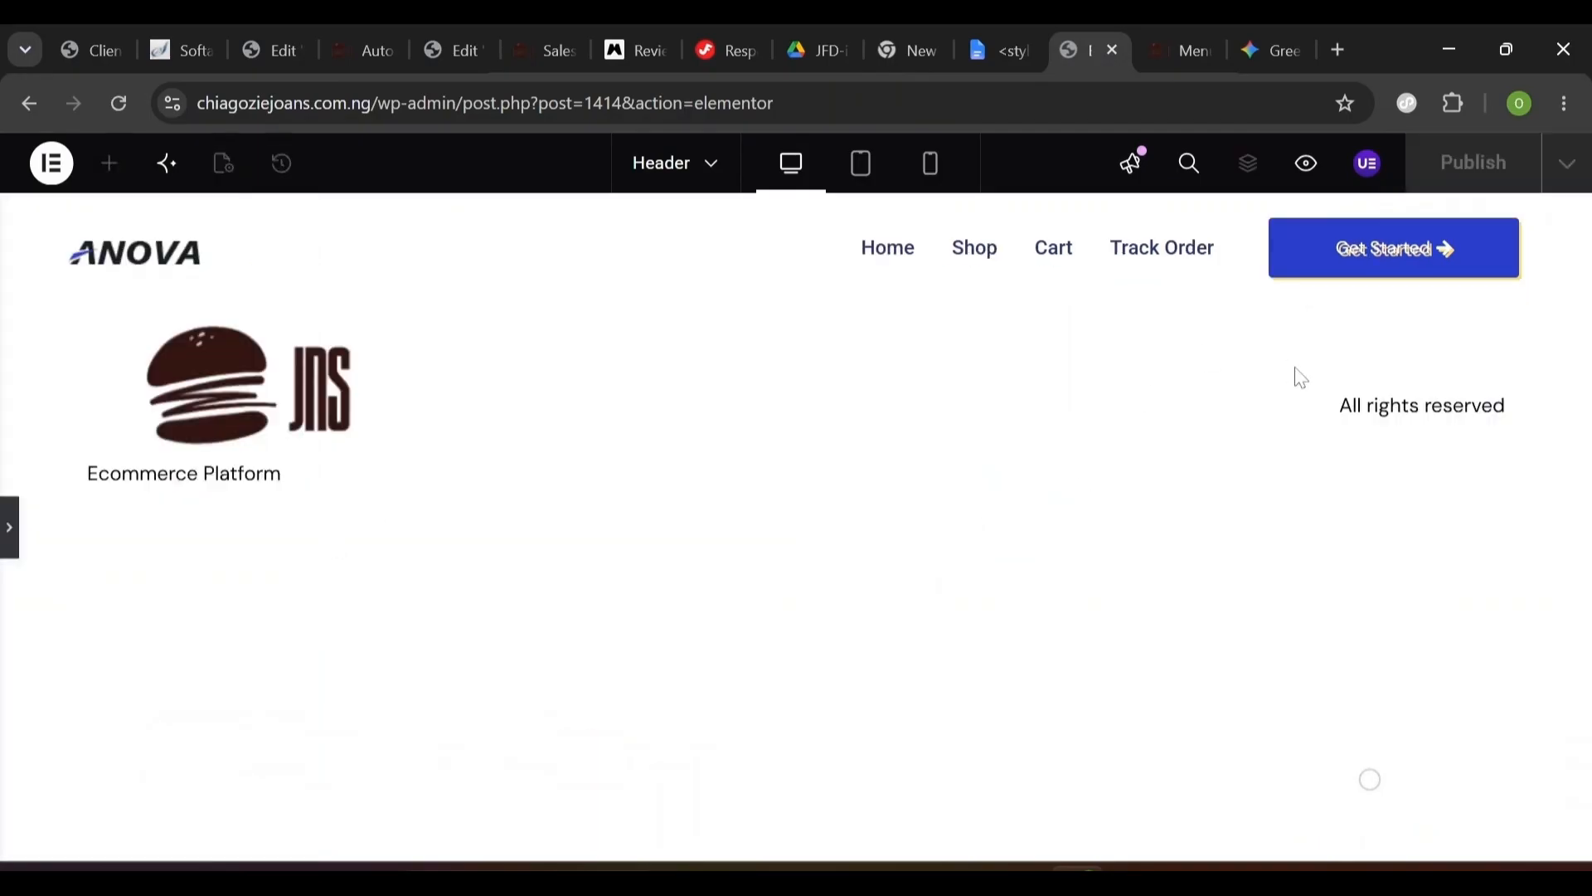
- Give the Get Started button background the Primary global colour
{"action": "left_click", "coordinate": [9, 548]}
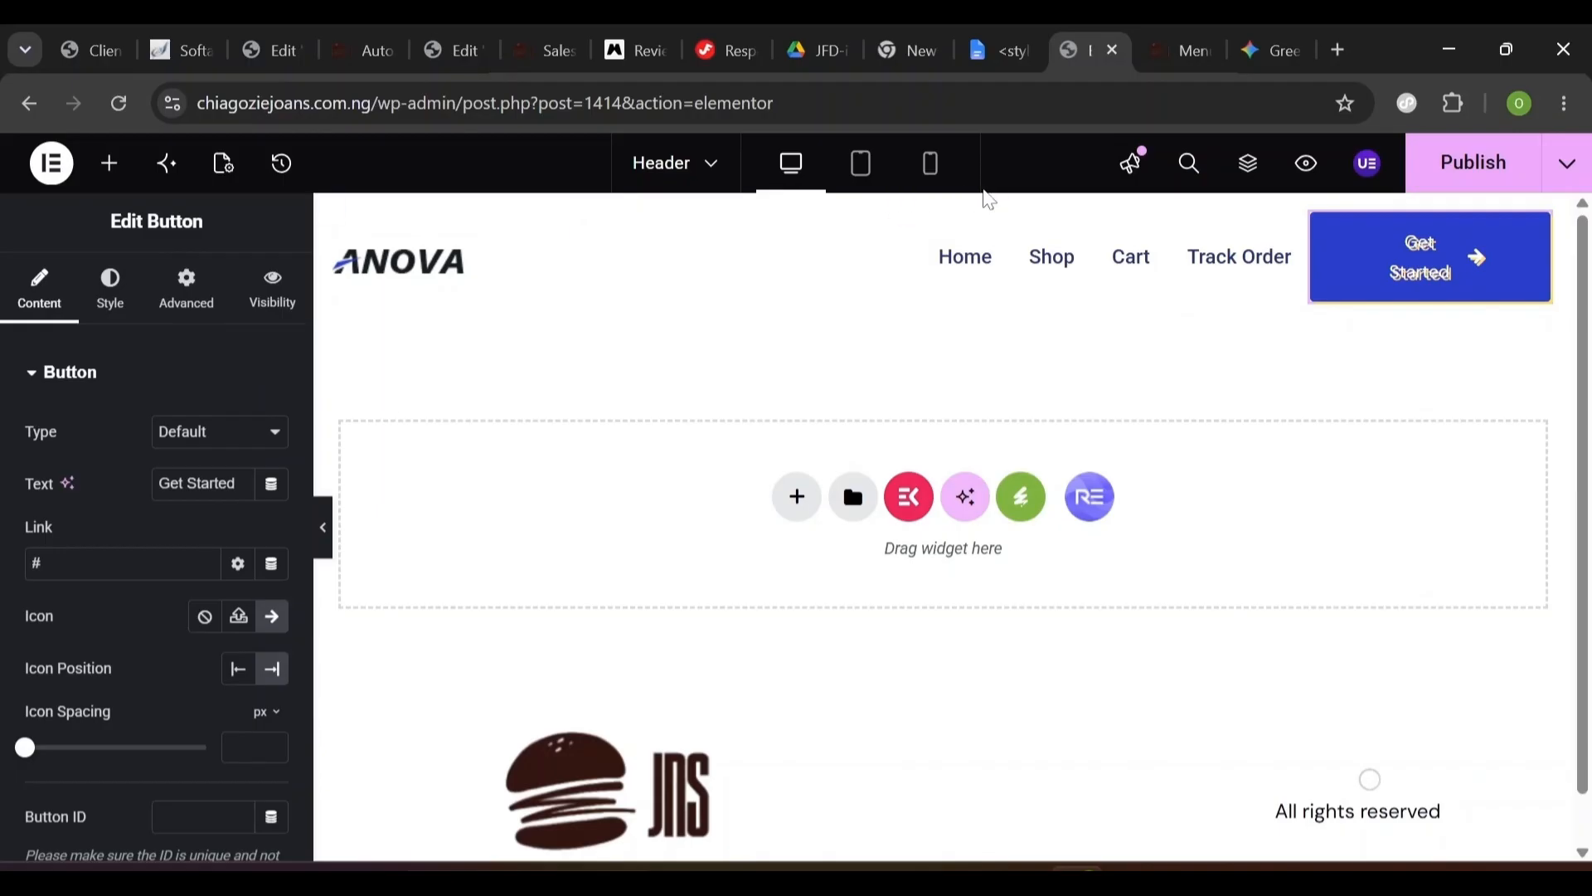
{"action": "left_click", "coordinate": [109, 322]}
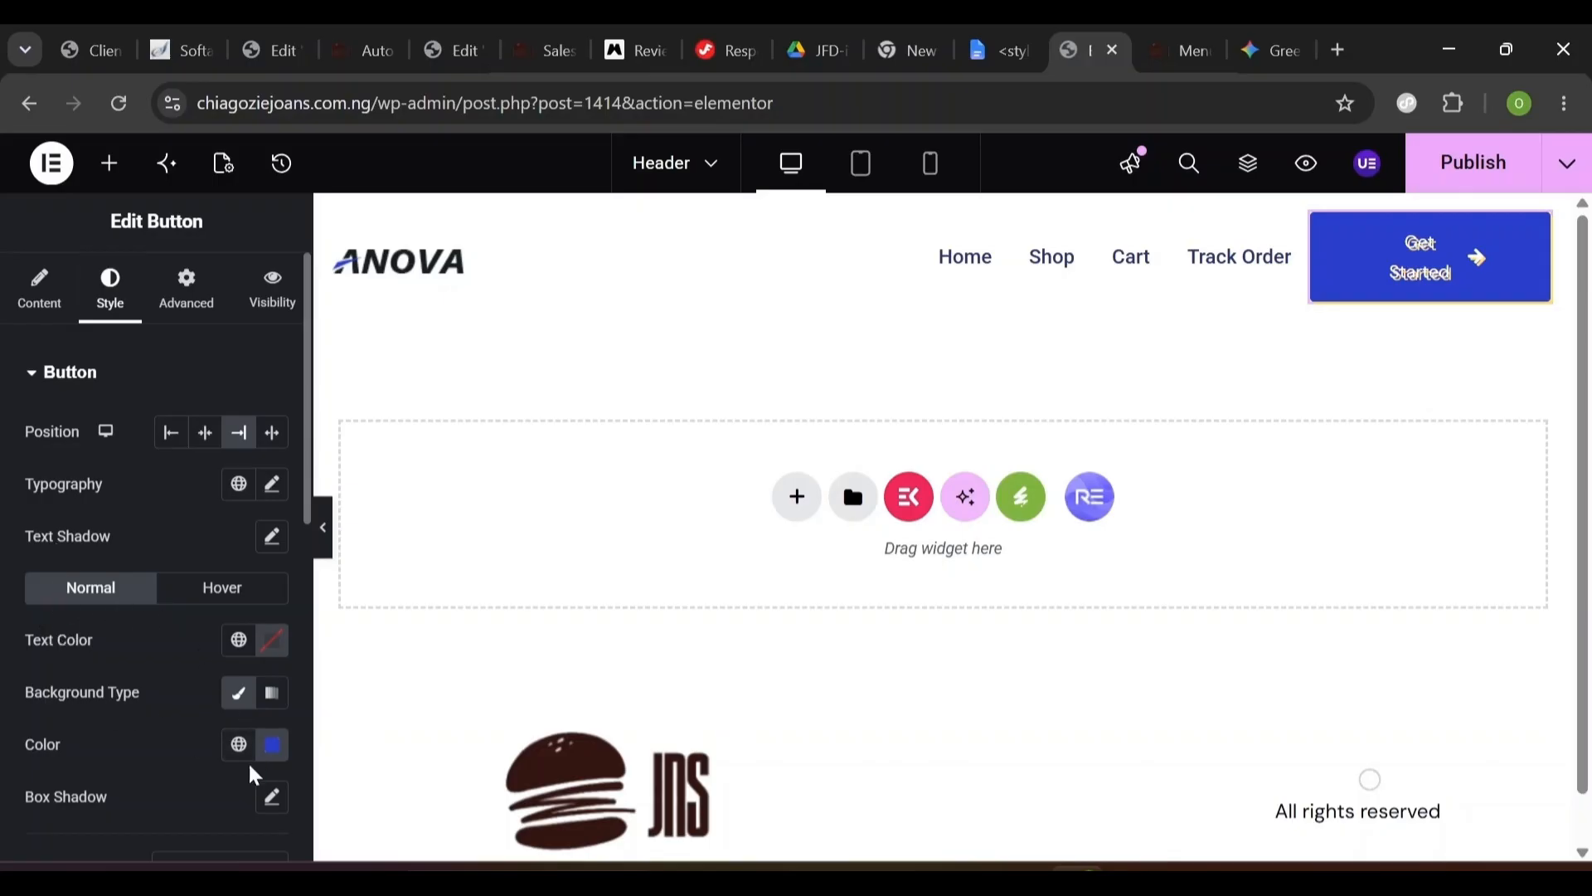
{"action": "left_click", "coordinate": [237, 750]}
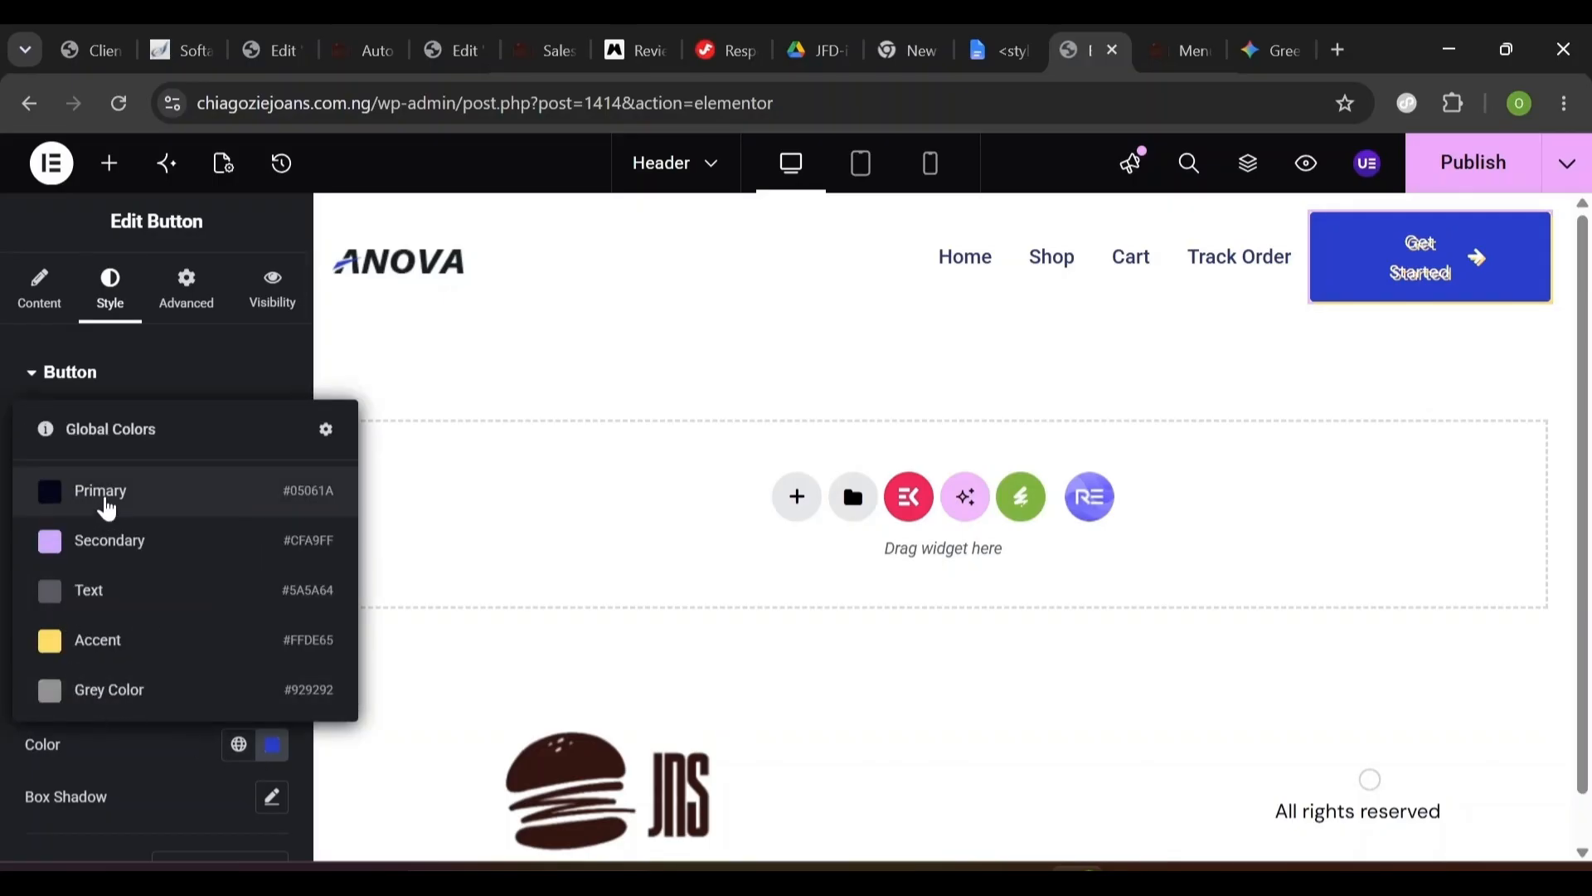
{"action": "left_click", "coordinate": [229, 505]}
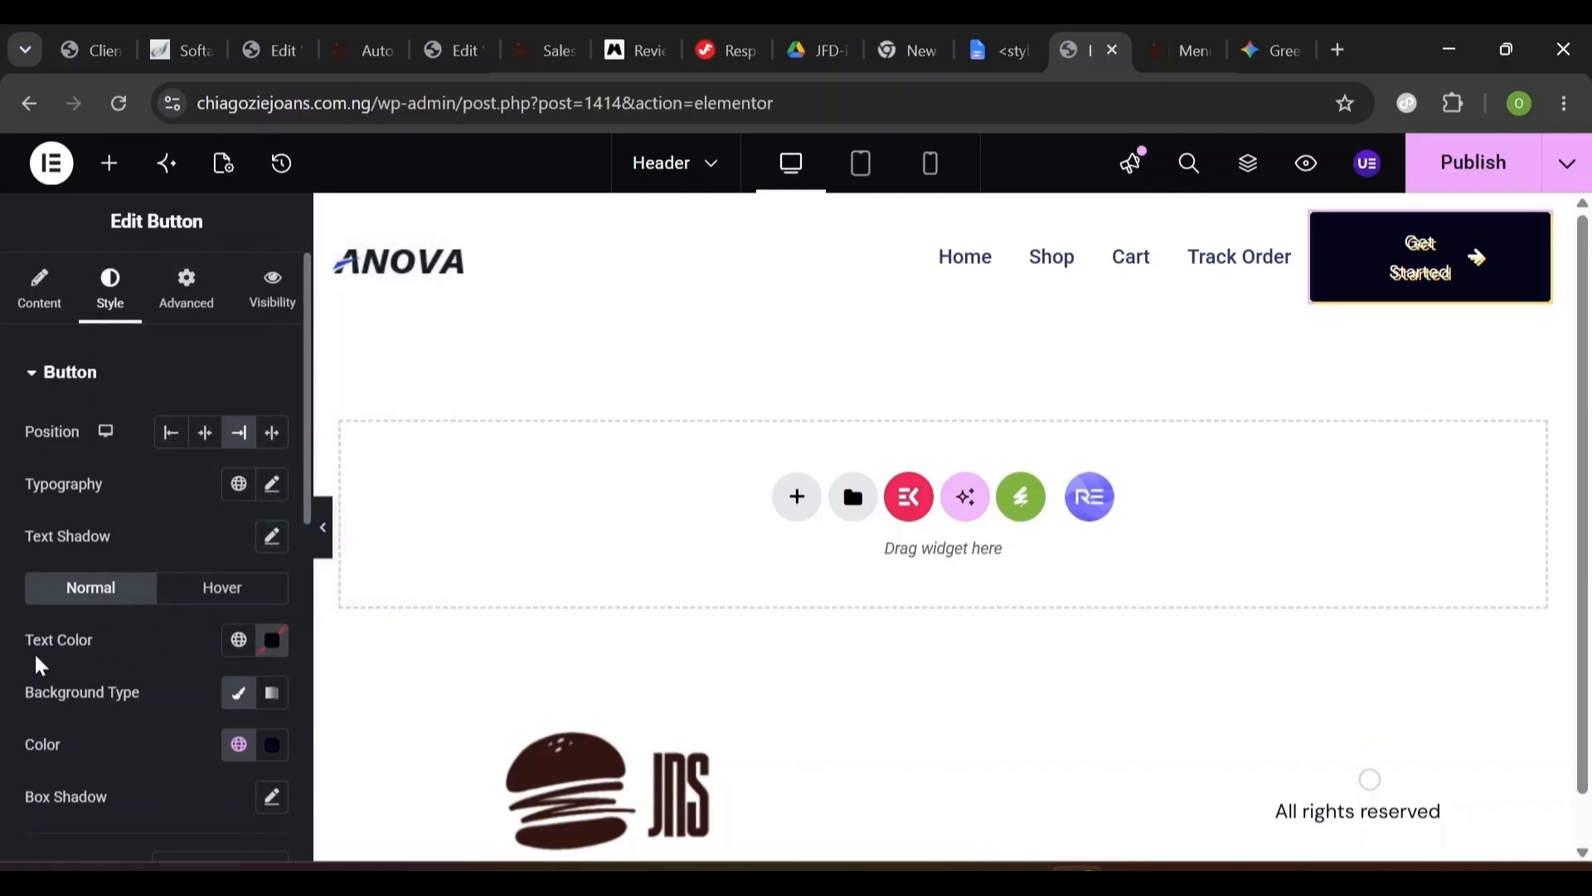
- Make the button text white and its text shadow fully transparent
{"action": "left_click", "coordinate": [272, 640]}
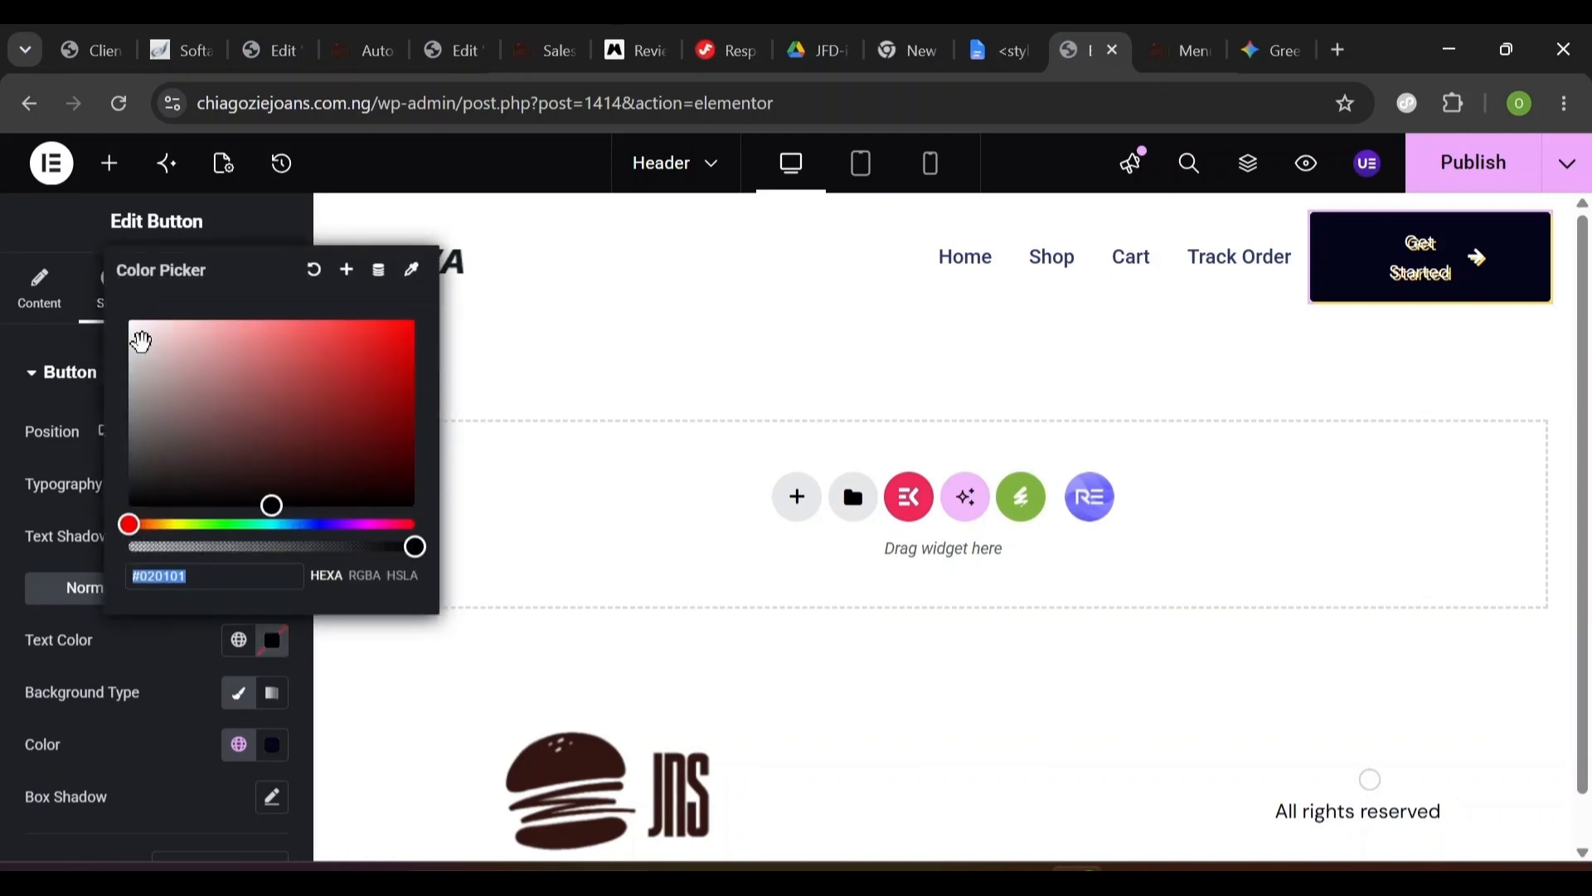
{"action": "left_click_drag", "start_coordinate": [141, 342], "coordinate": [92, 302]}
{"action": "left_click", "coordinate": [92, 285]}
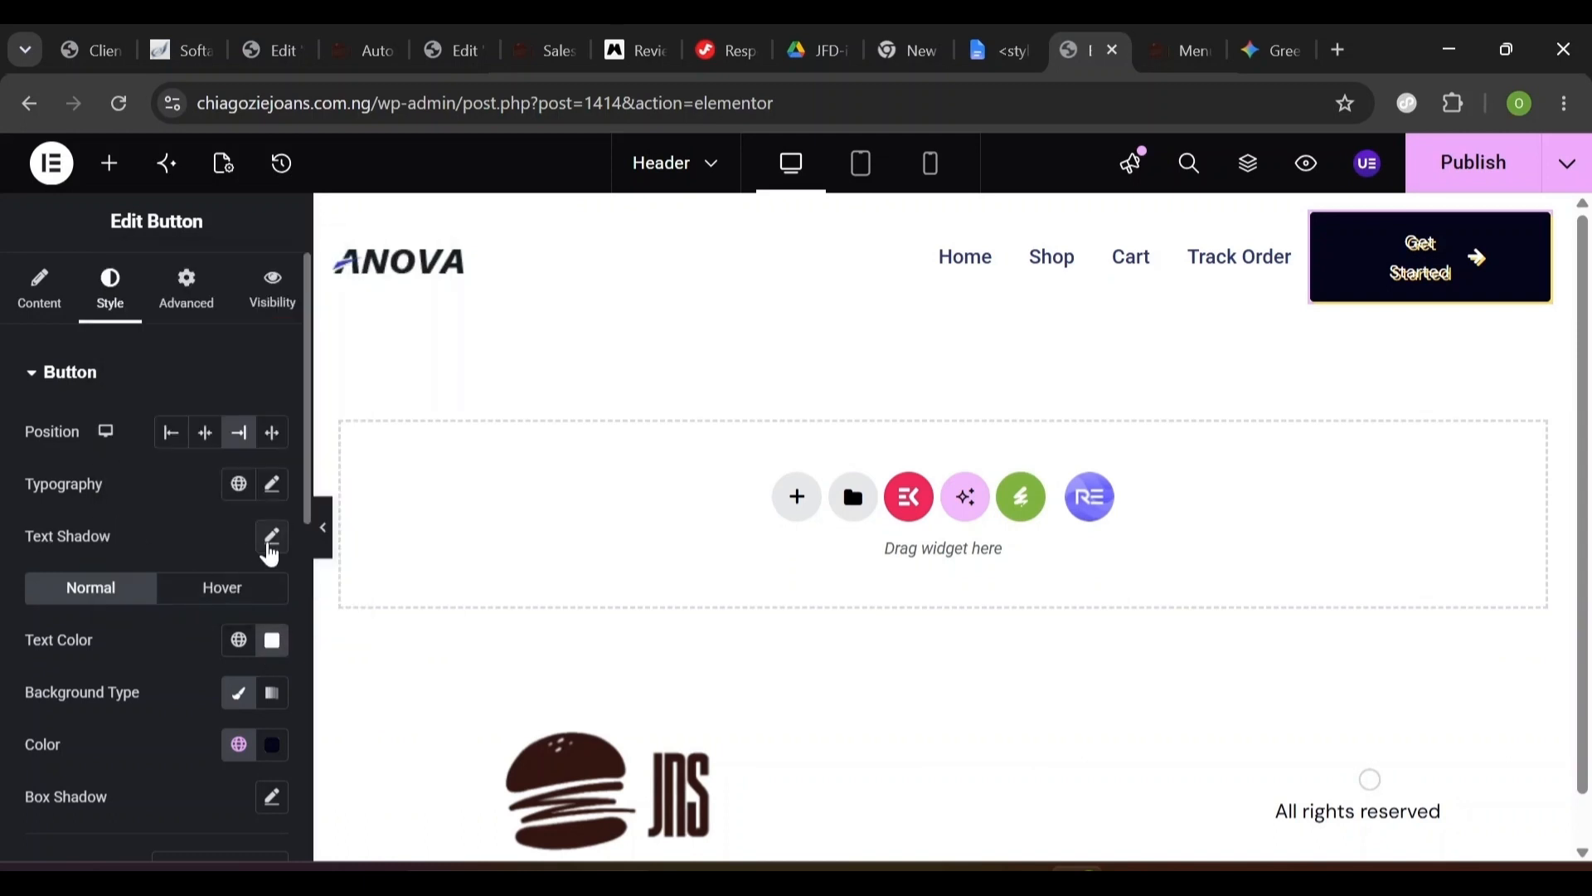
{"action": "left_click", "coordinate": [271, 539]}
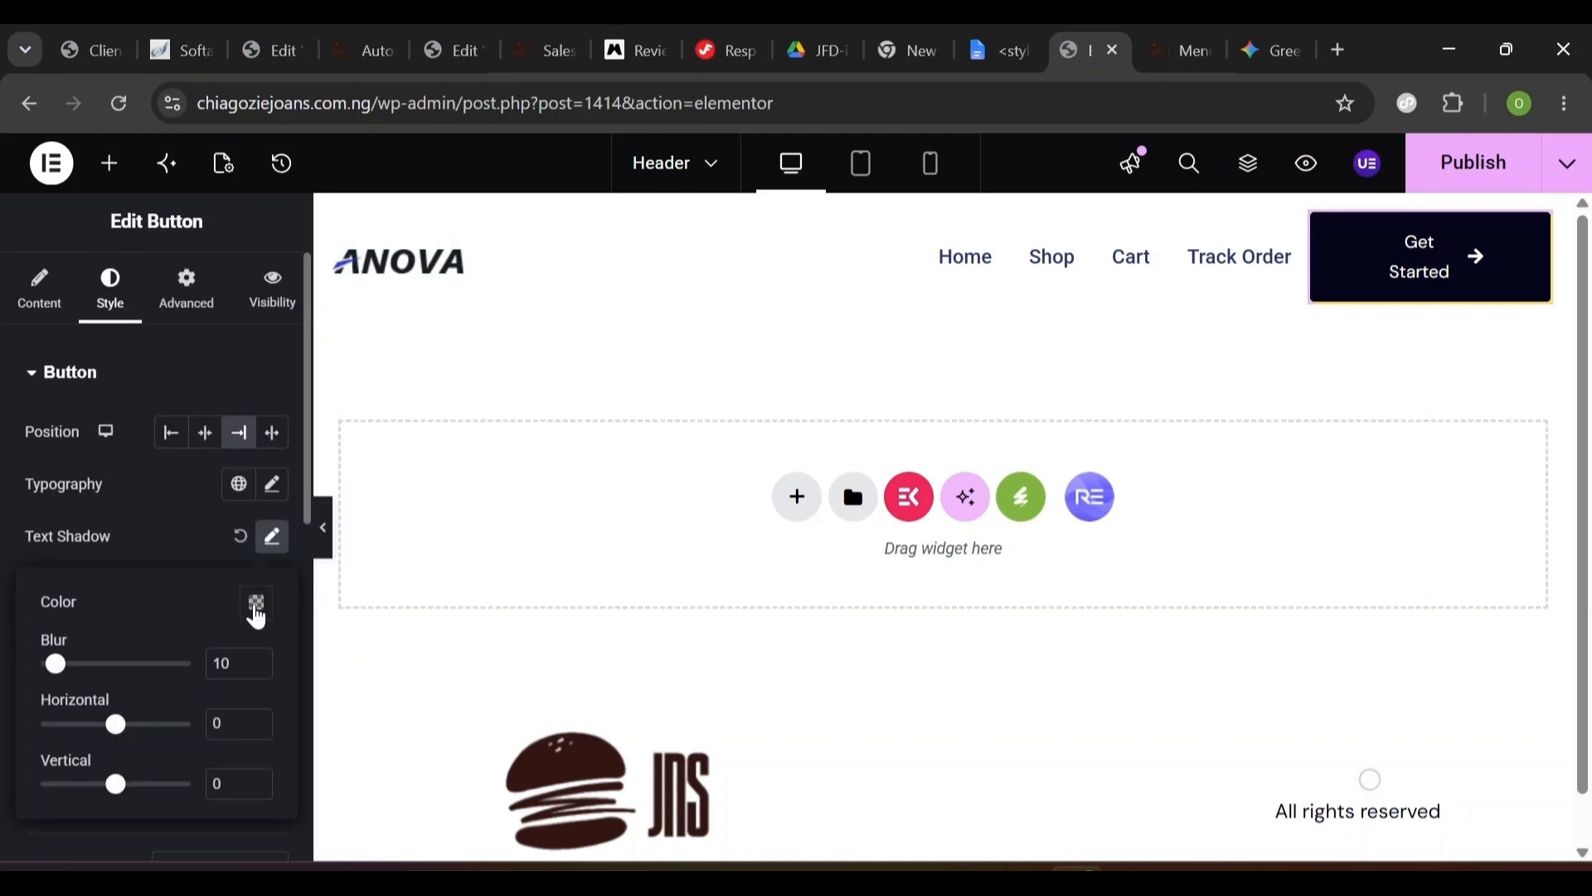
{"action": "left_click", "coordinate": [256, 611]}
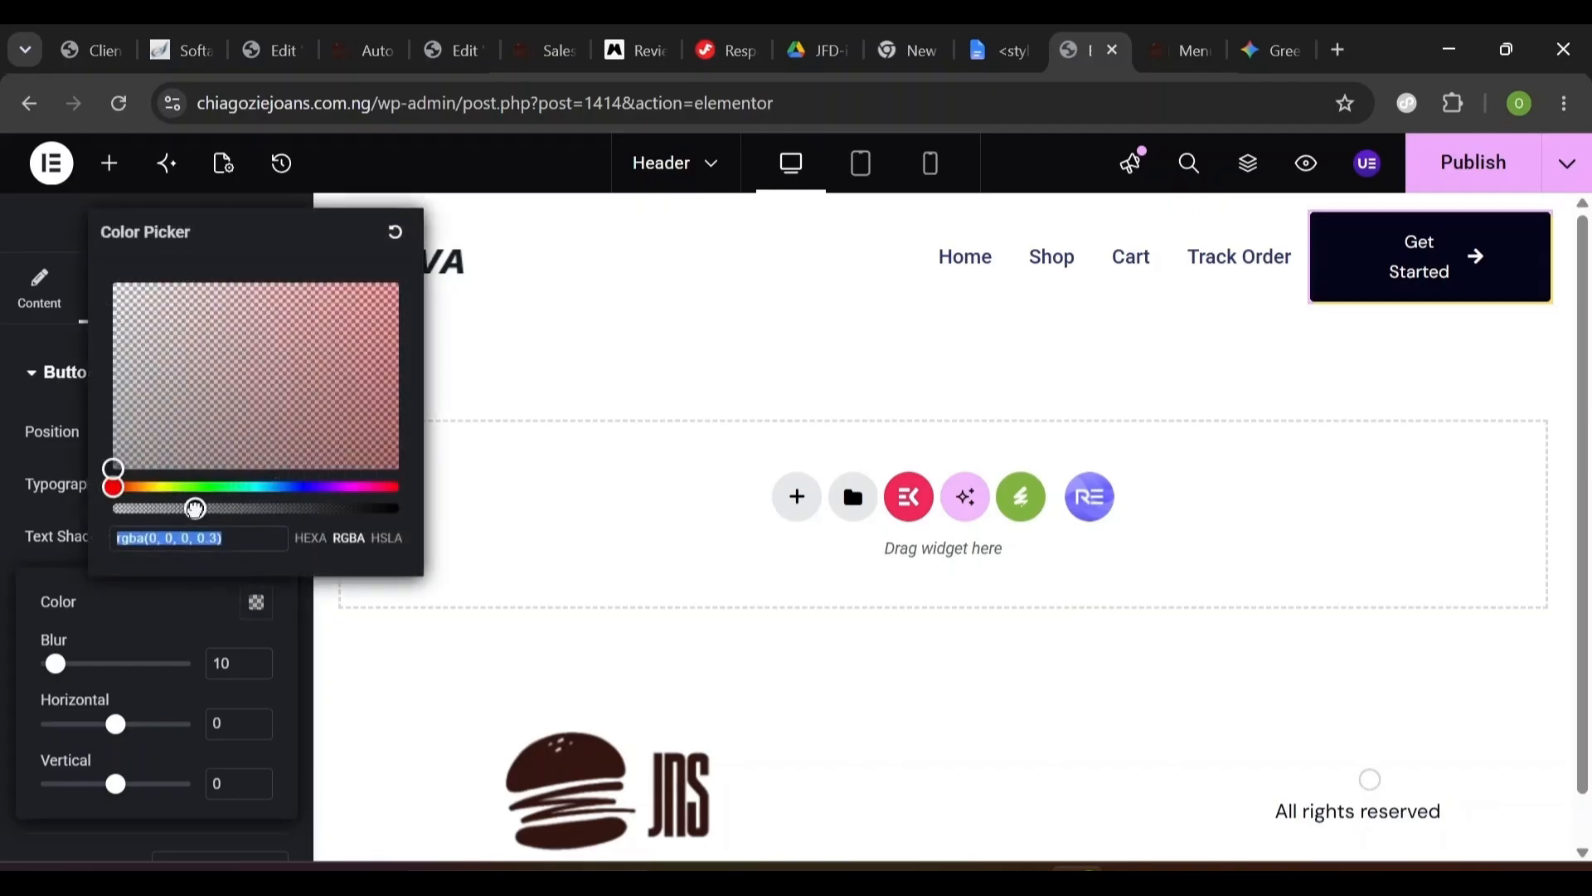
{"action": "left_click_drag", "start_coordinate": [196, 507], "coordinate": [78, 517]}
{"action": "left_click", "coordinate": [82, 508]}
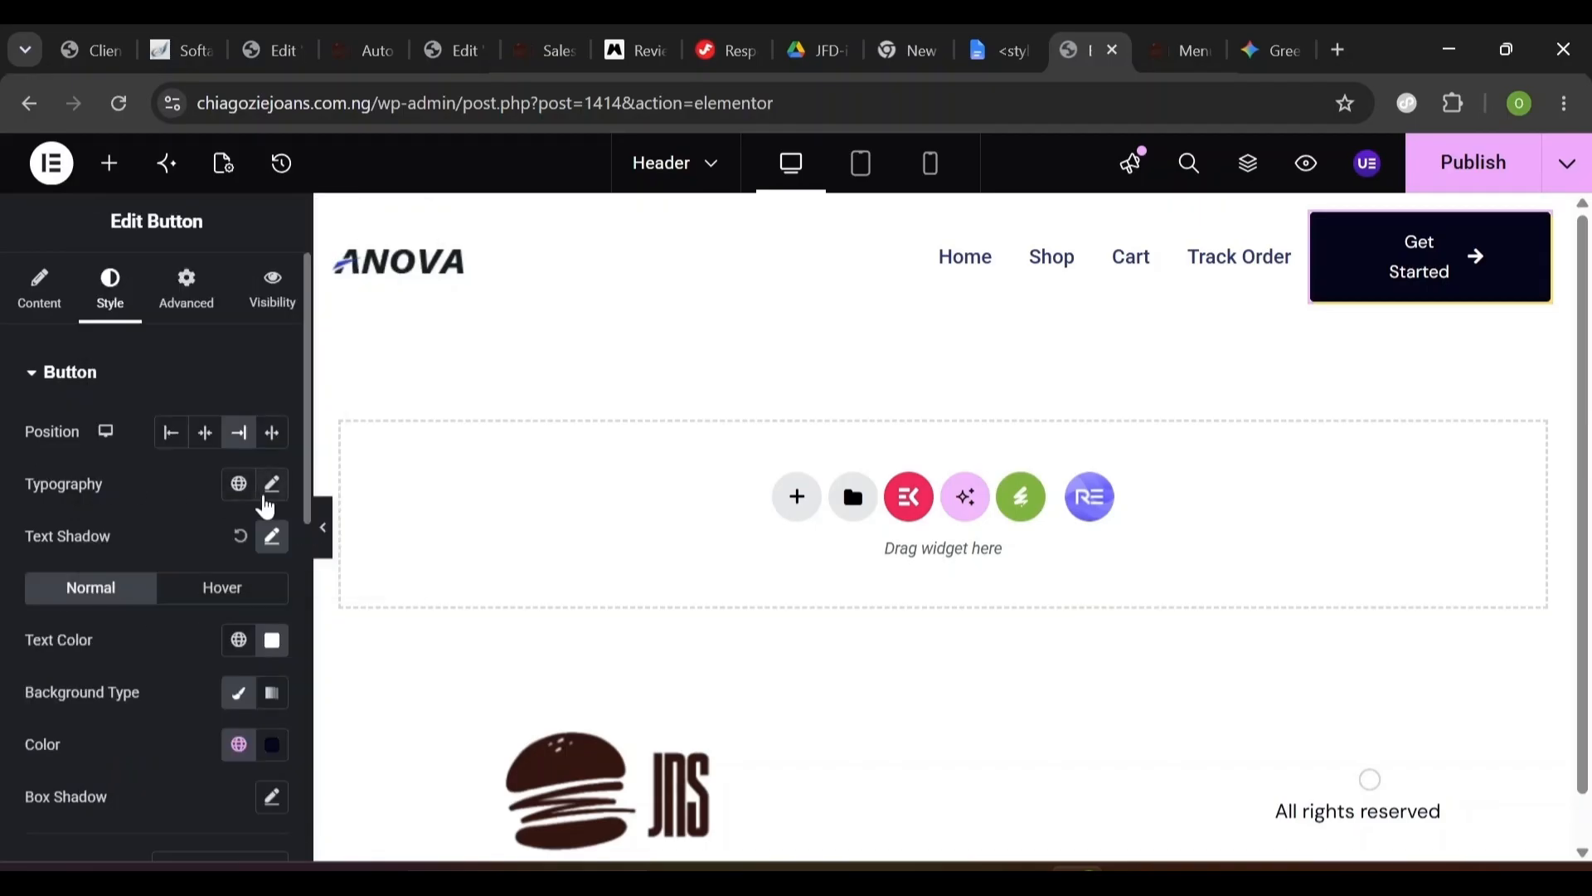
{"action": "left_click", "coordinate": [271, 487]}
- Copy the Learn More button from the Automation Home page, then return to the Header editor
{"action": "scroll", "coordinate": [592, 286], "scroll_direction": "up", "scroll_amount": 8}
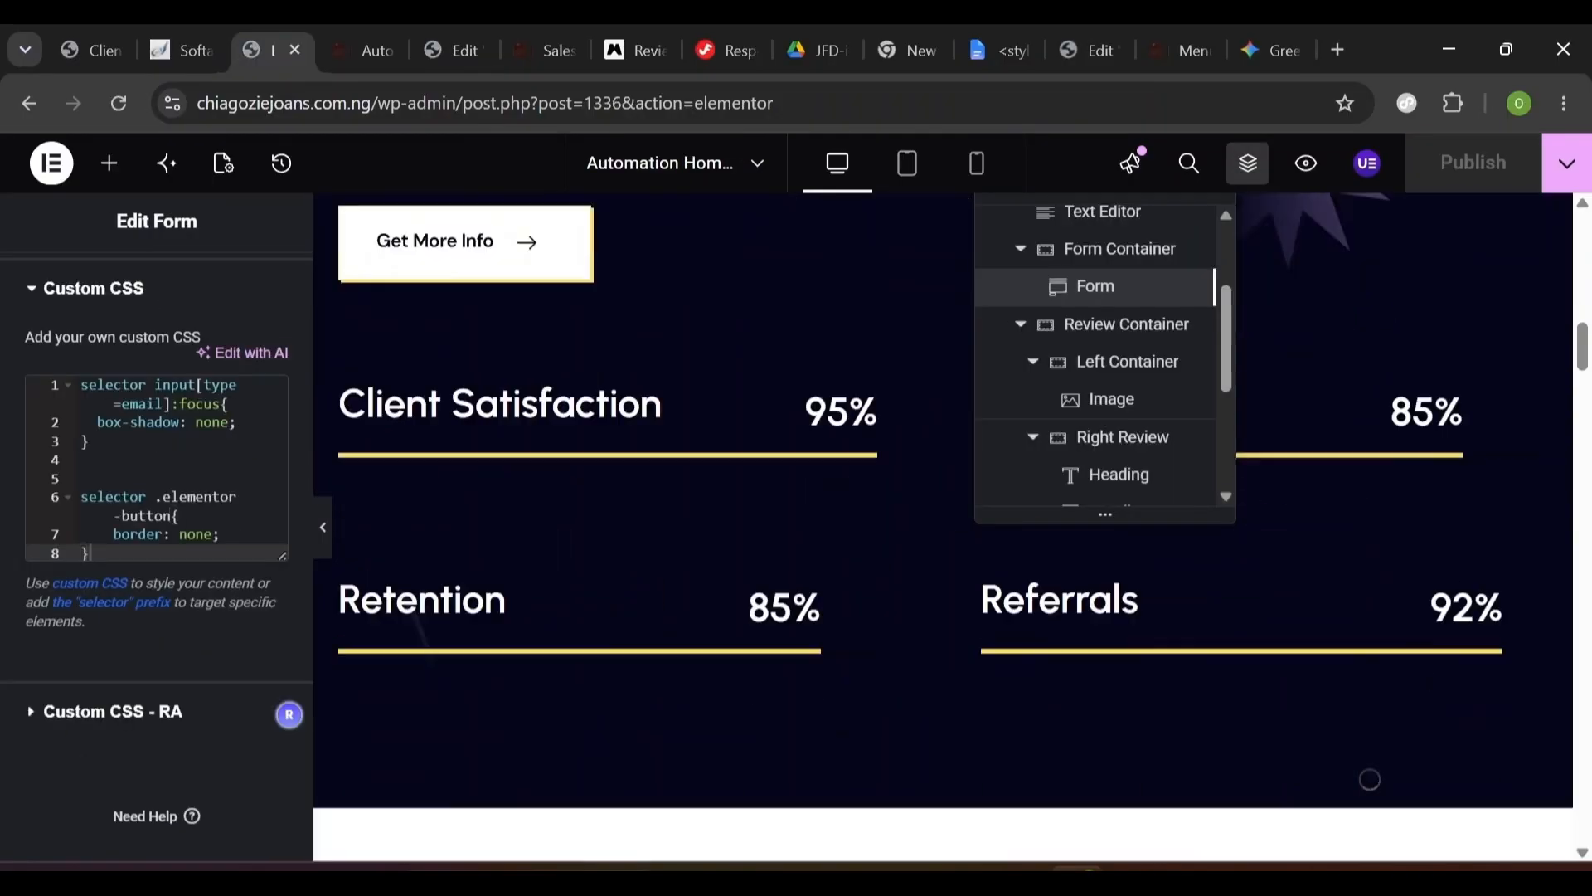
{"action": "scroll", "coordinate": [592, 286], "scroll_direction": "down", "scroll_amount": 7}
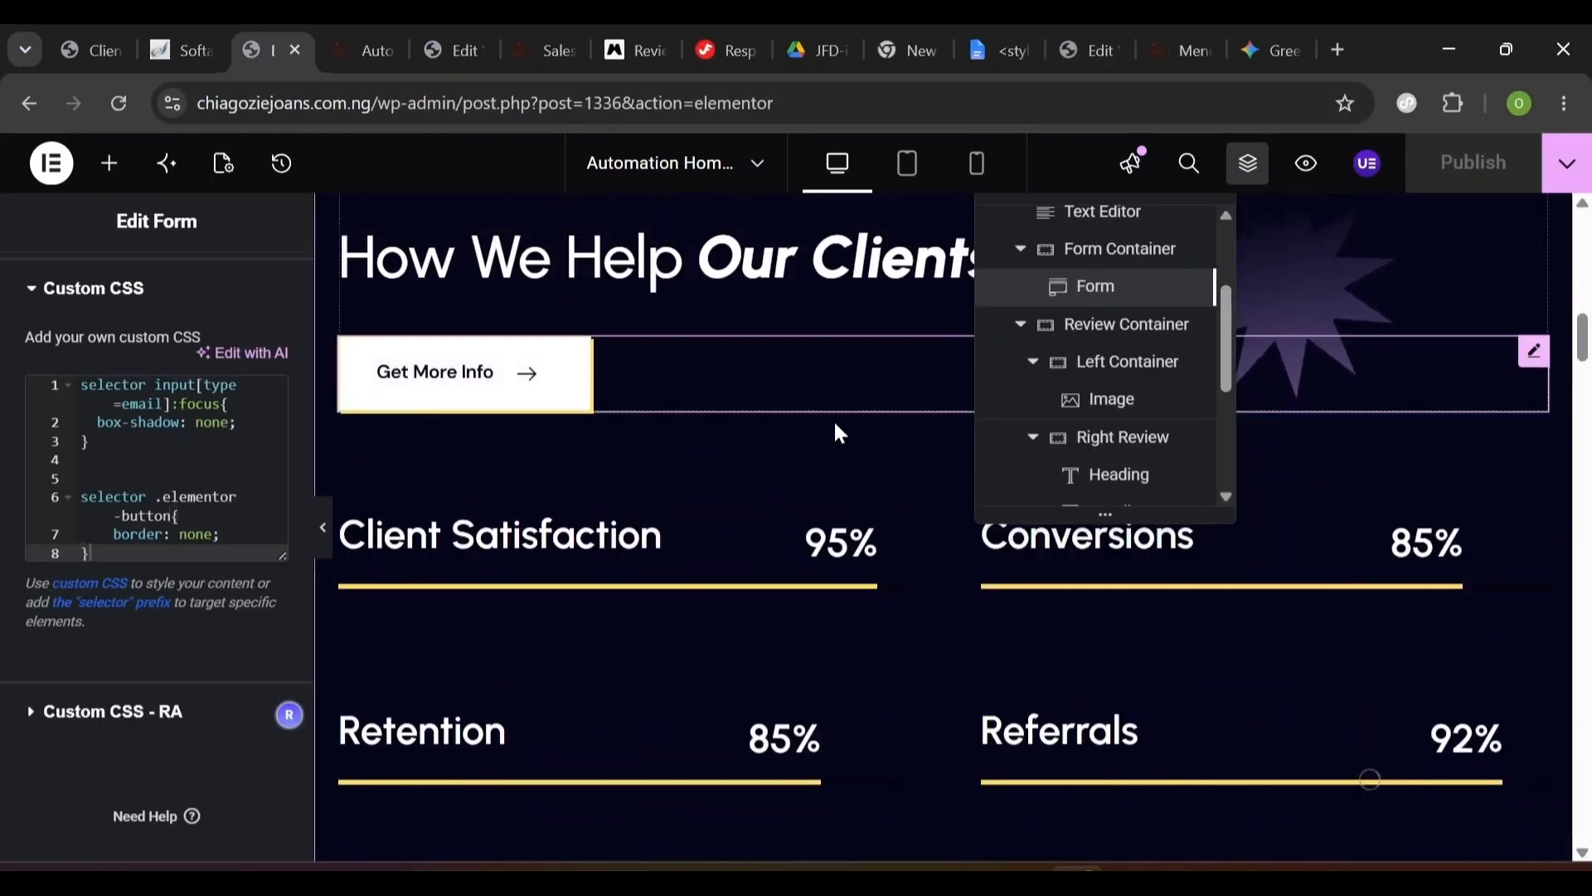
{"action": "scroll", "coordinate": [835, 431], "scroll_direction": "down", "scroll_amount": 10}
{"action": "scroll", "coordinate": [913, 497], "scroll_direction": "up", "scroll_amount": 2}
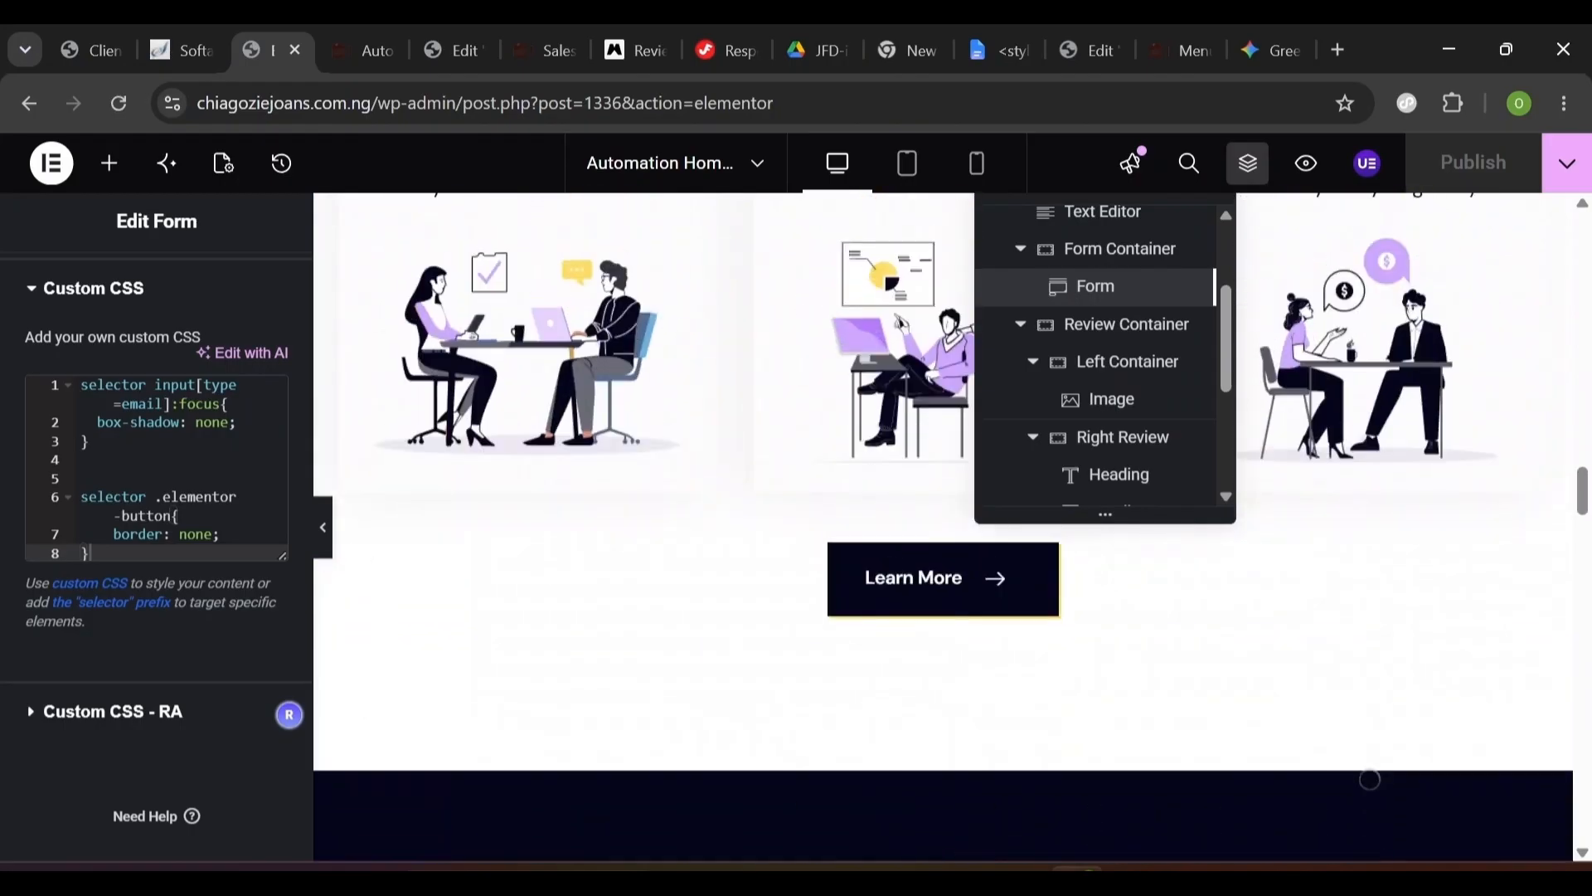
{"action": "right_click", "coordinate": [1045, 570]}
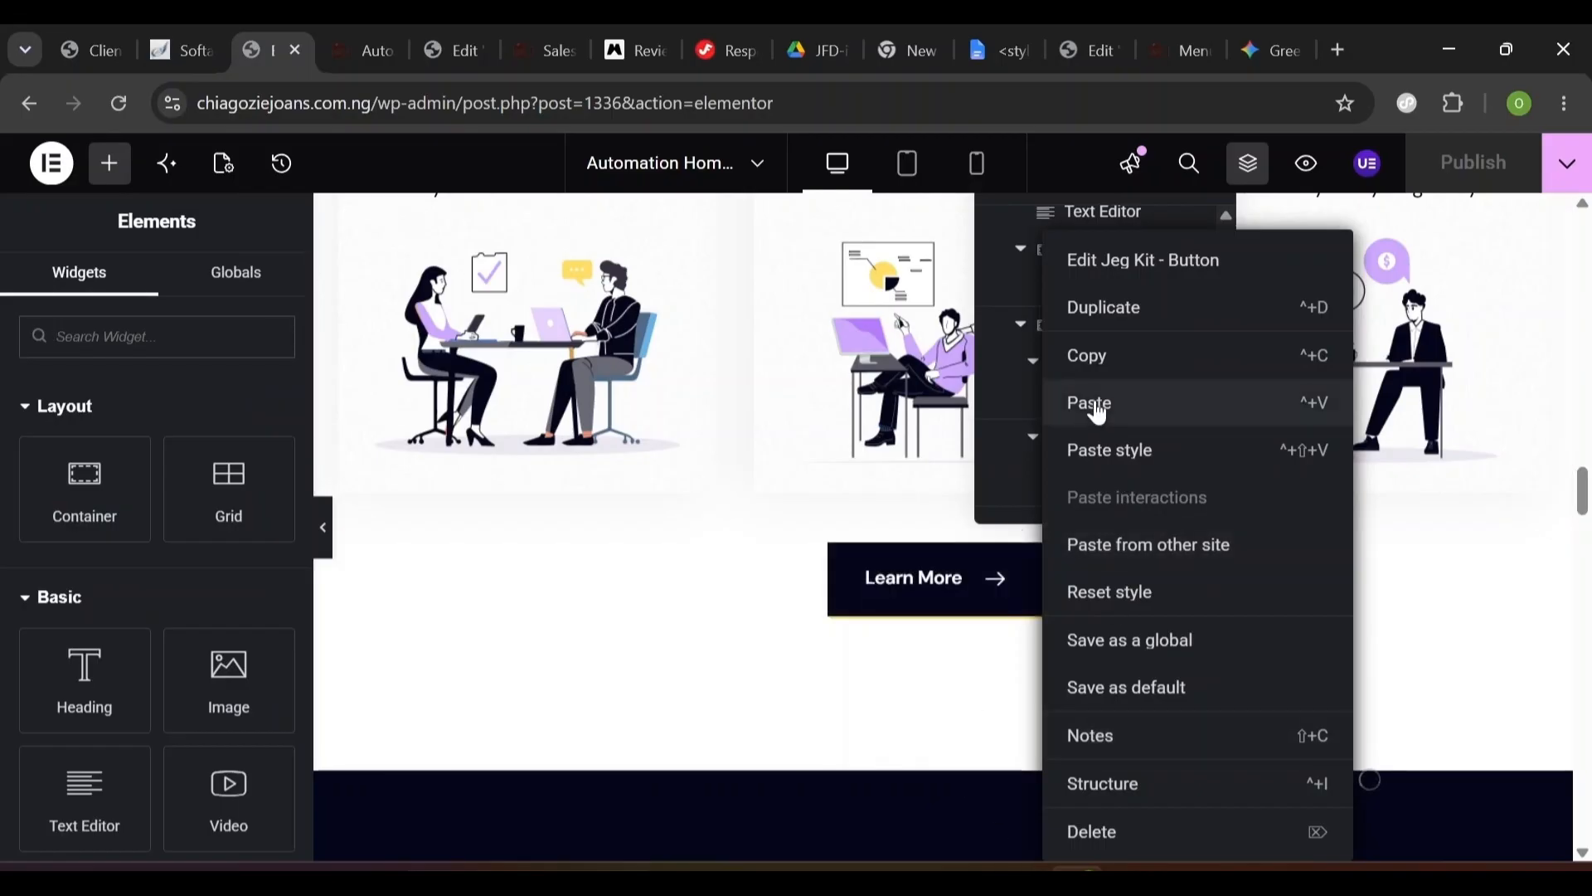
{"action": "left_click", "coordinate": [1086, 361]}
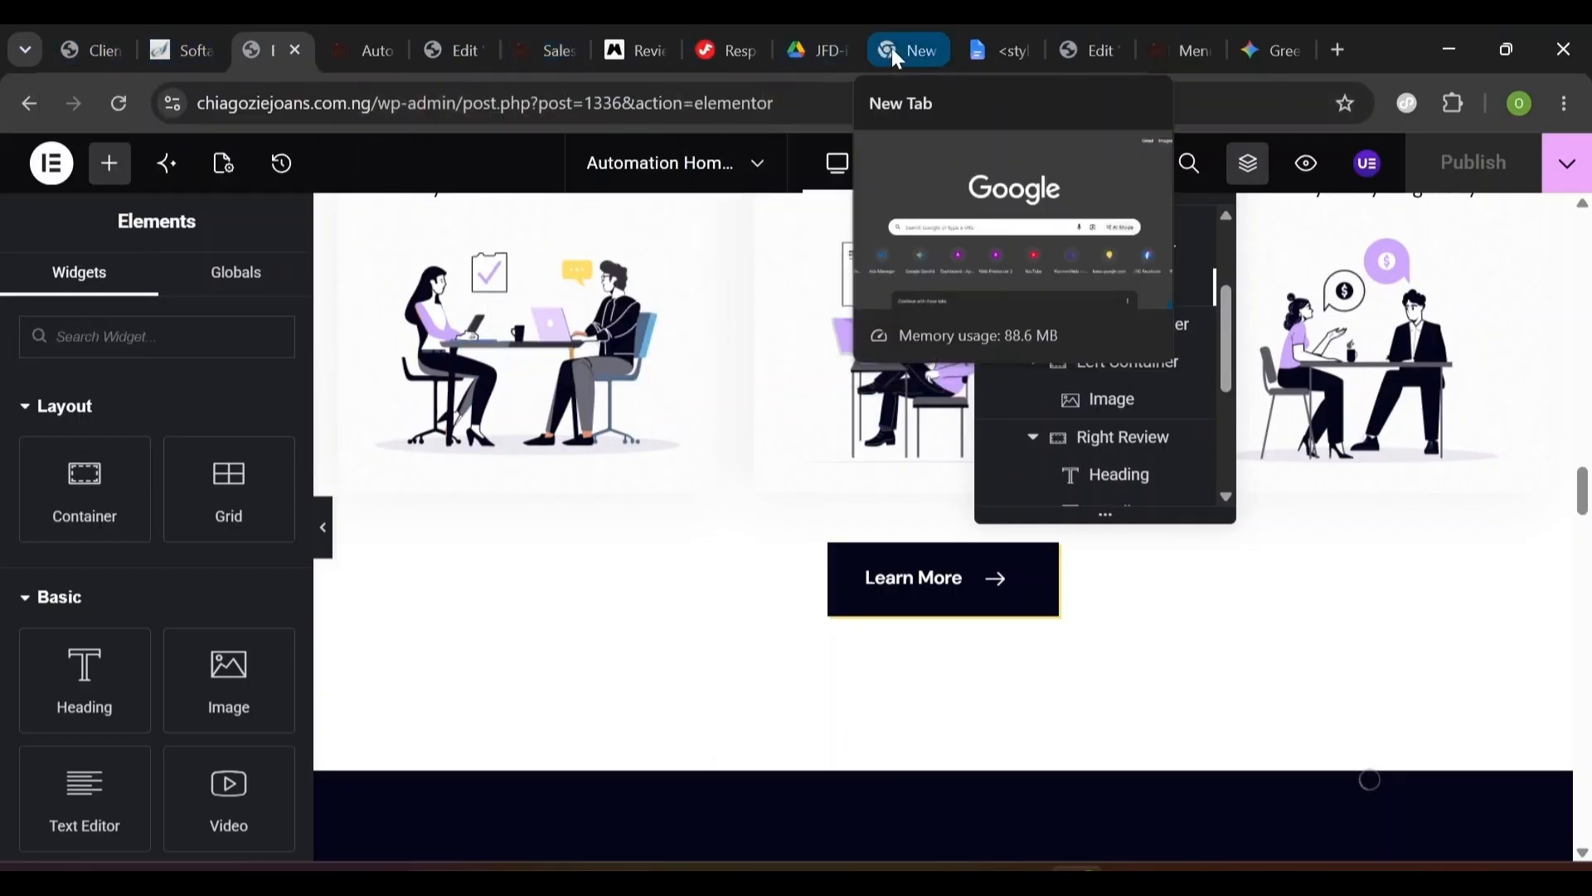
{"action": "left_click", "coordinate": [1093, 51]}
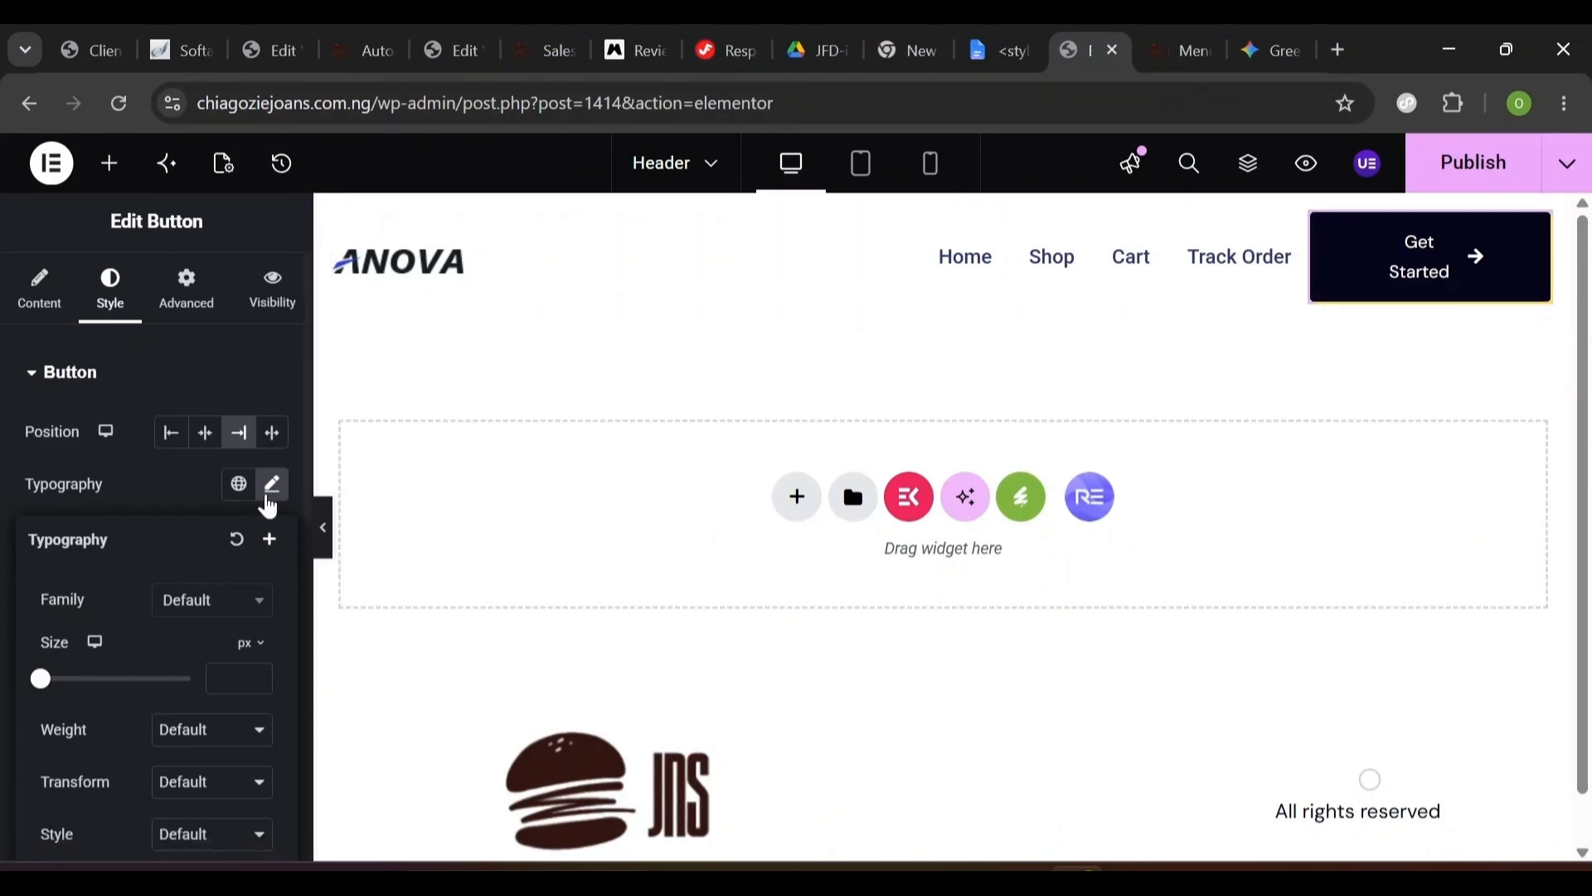
- Glance at the Automation home page preview and the Menus page, then return to the Header editor
{"action": "left_click", "coordinate": [346, 48]}
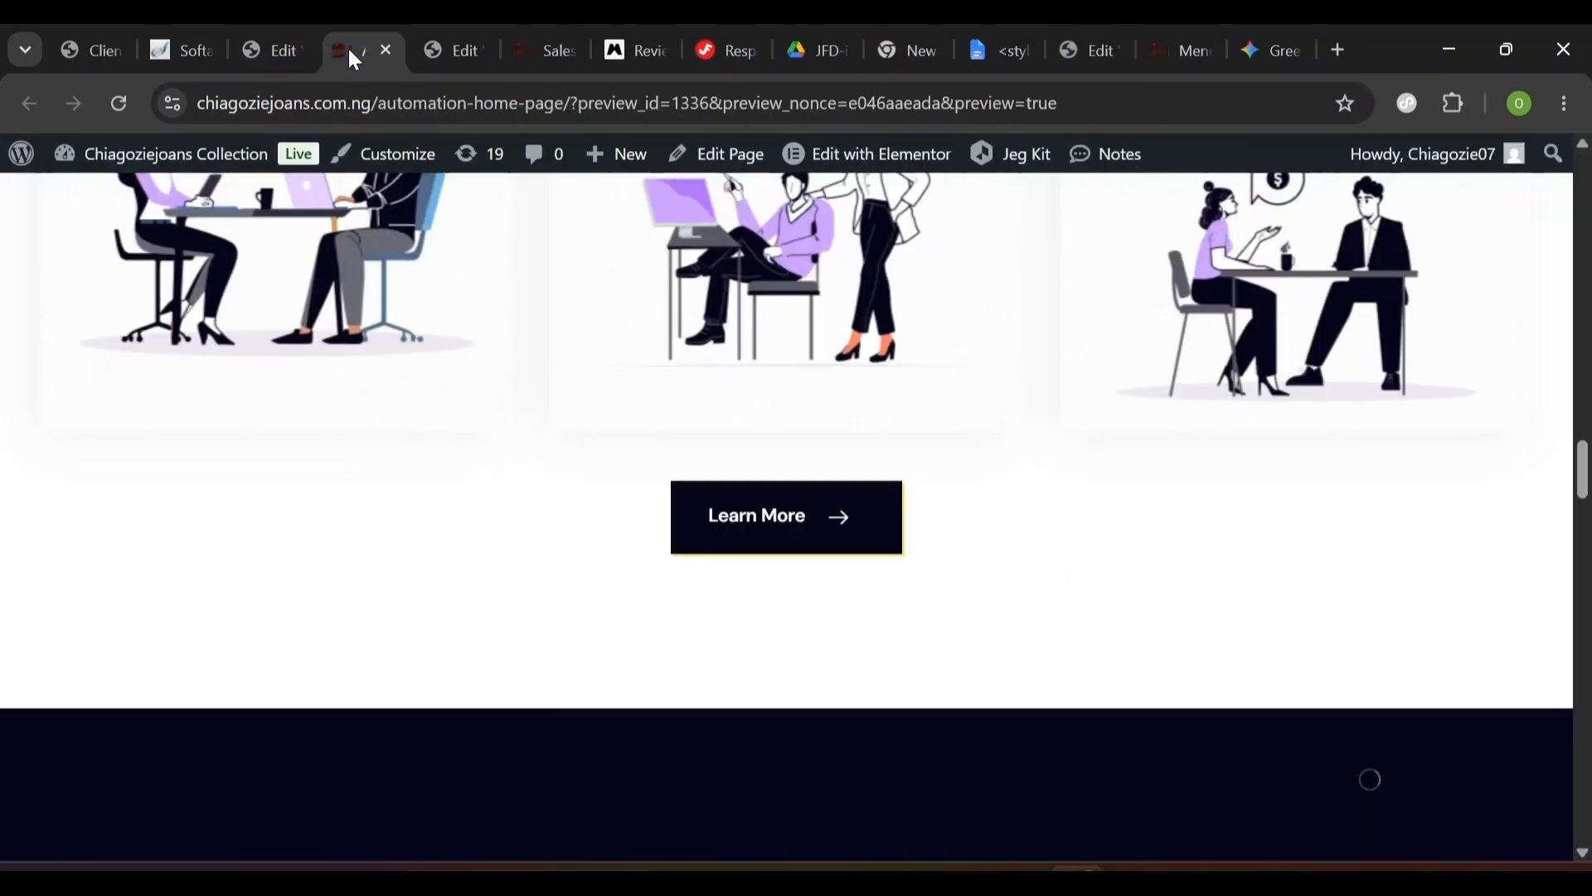
{"action": "scroll", "coordinate": [630, 431], "scroll_direction": "up", "scroll_amount": 20}
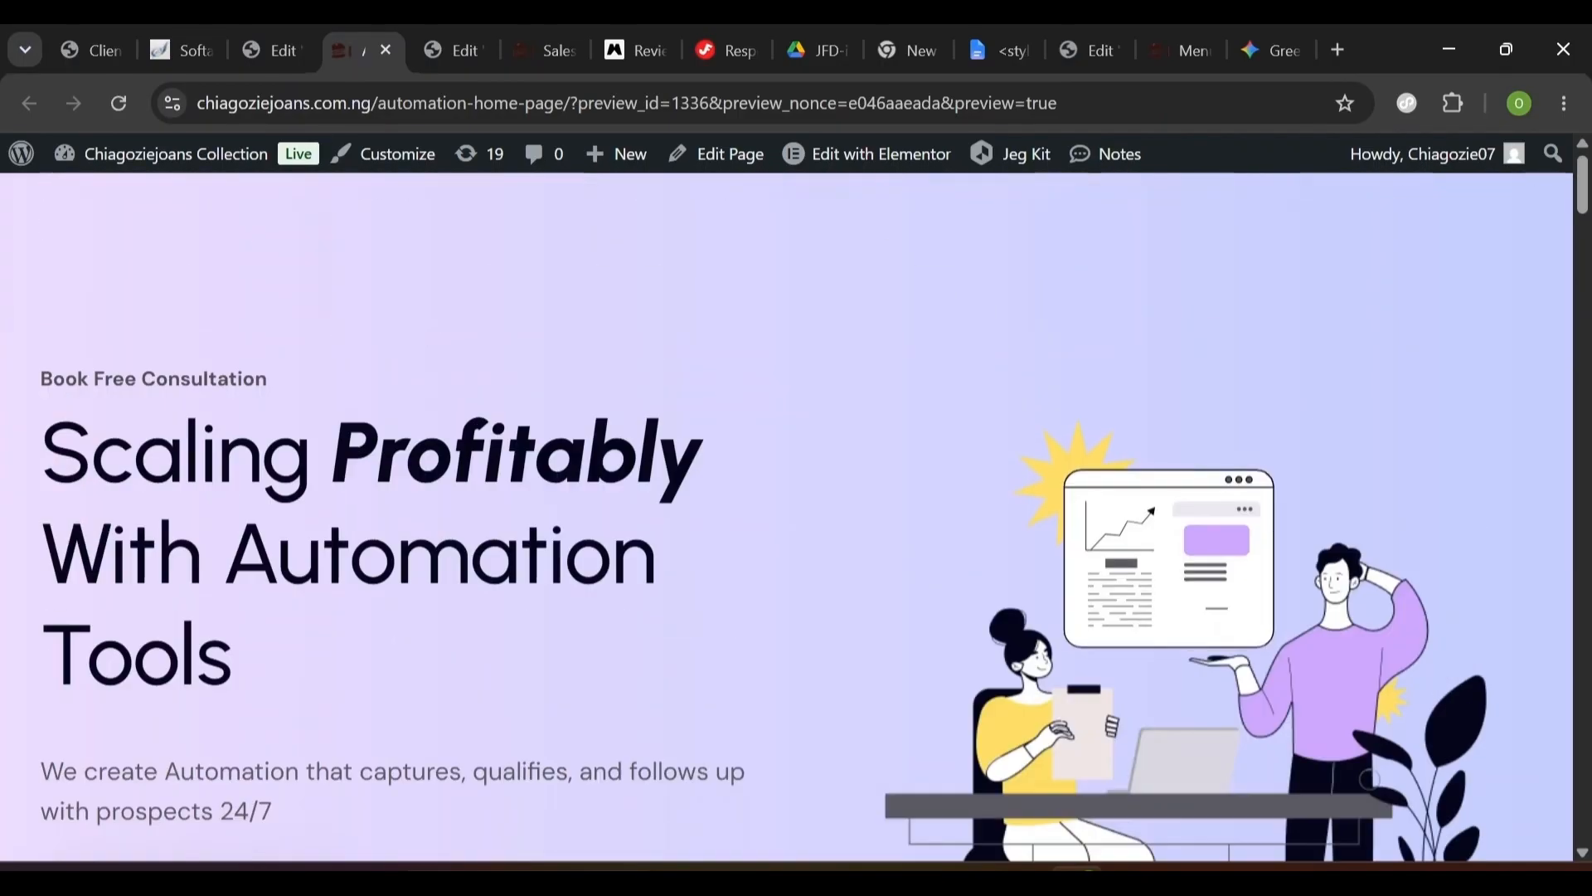
{"action": "scroll", "coordinate": [713, 432], "scroll_direction": "down", "scroll_amount": 5}
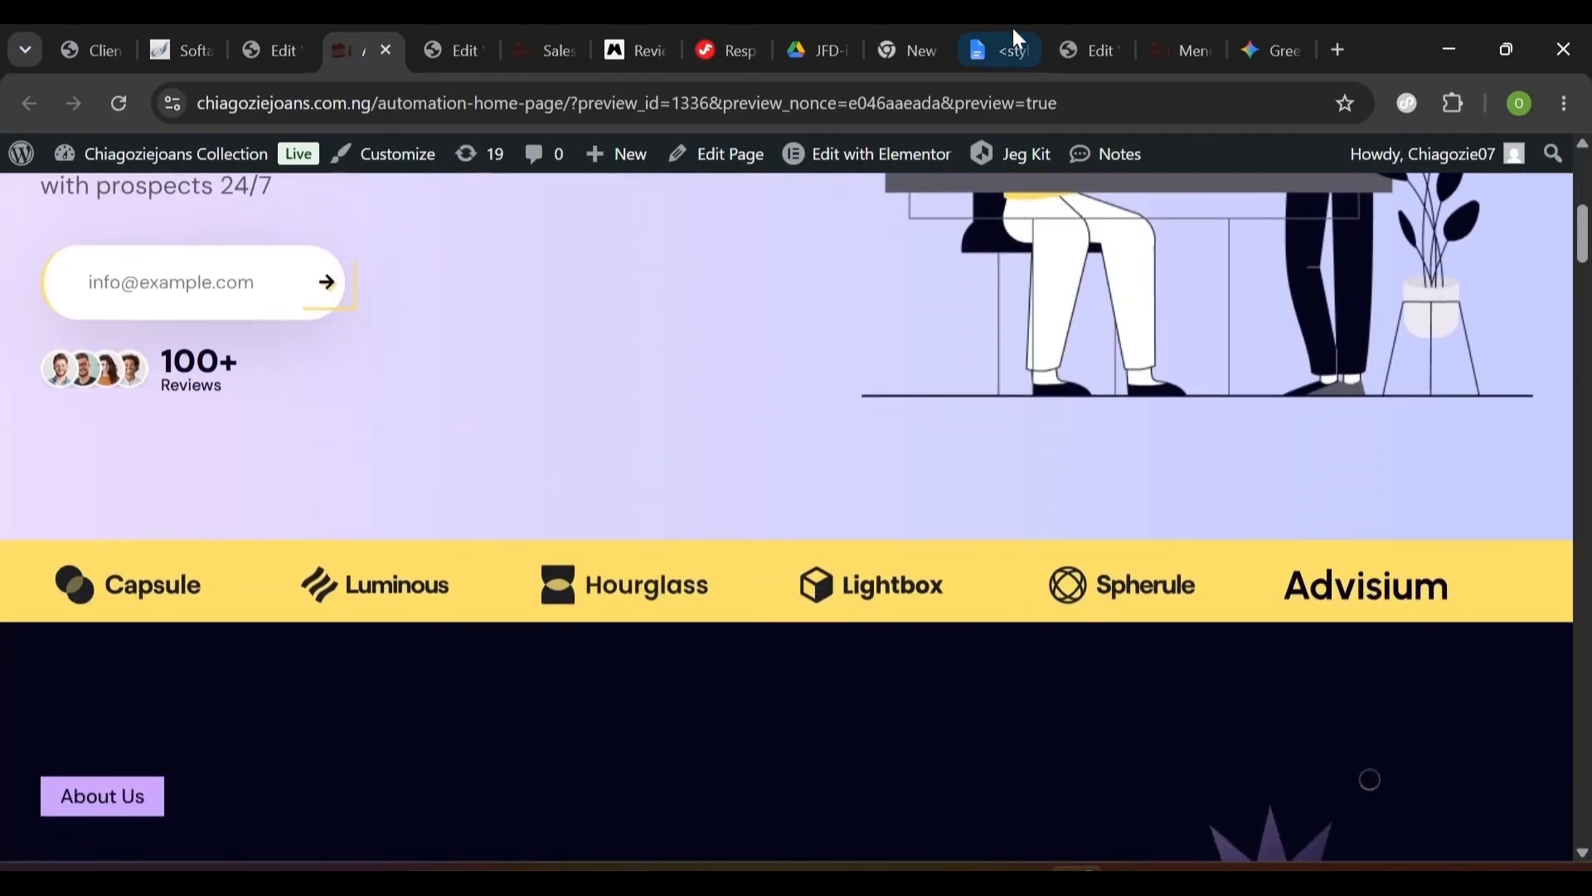
{"action": "left_click", "coordinate": [1092, 43]}
{"action": "left_click", "coordinate": [1166, 38]}
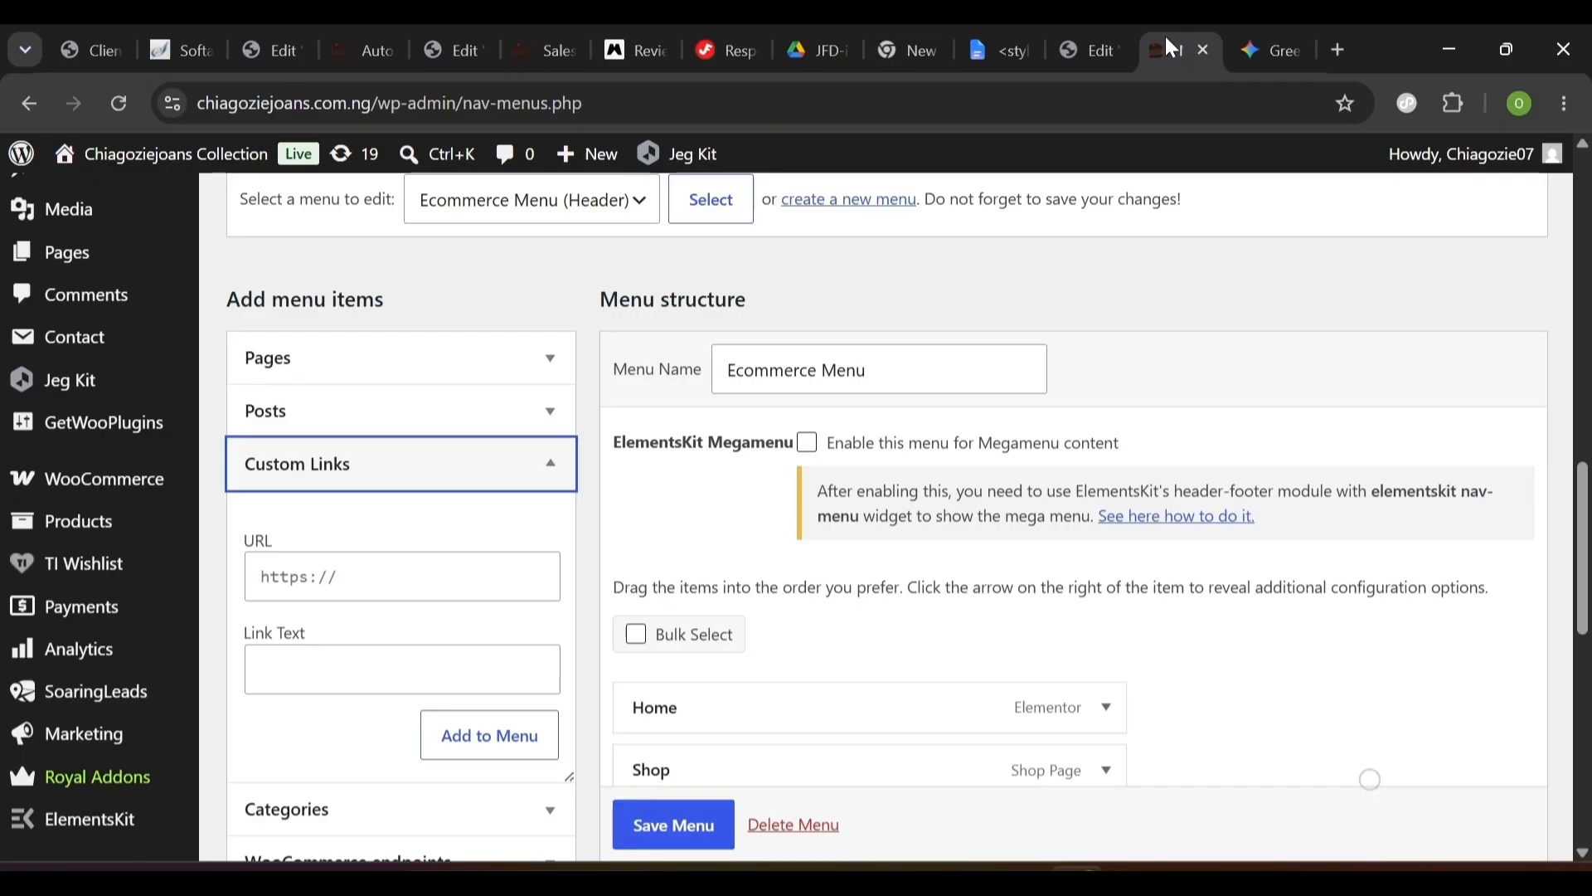
{"action": "left_click", "coordinate": [1084, 48]}
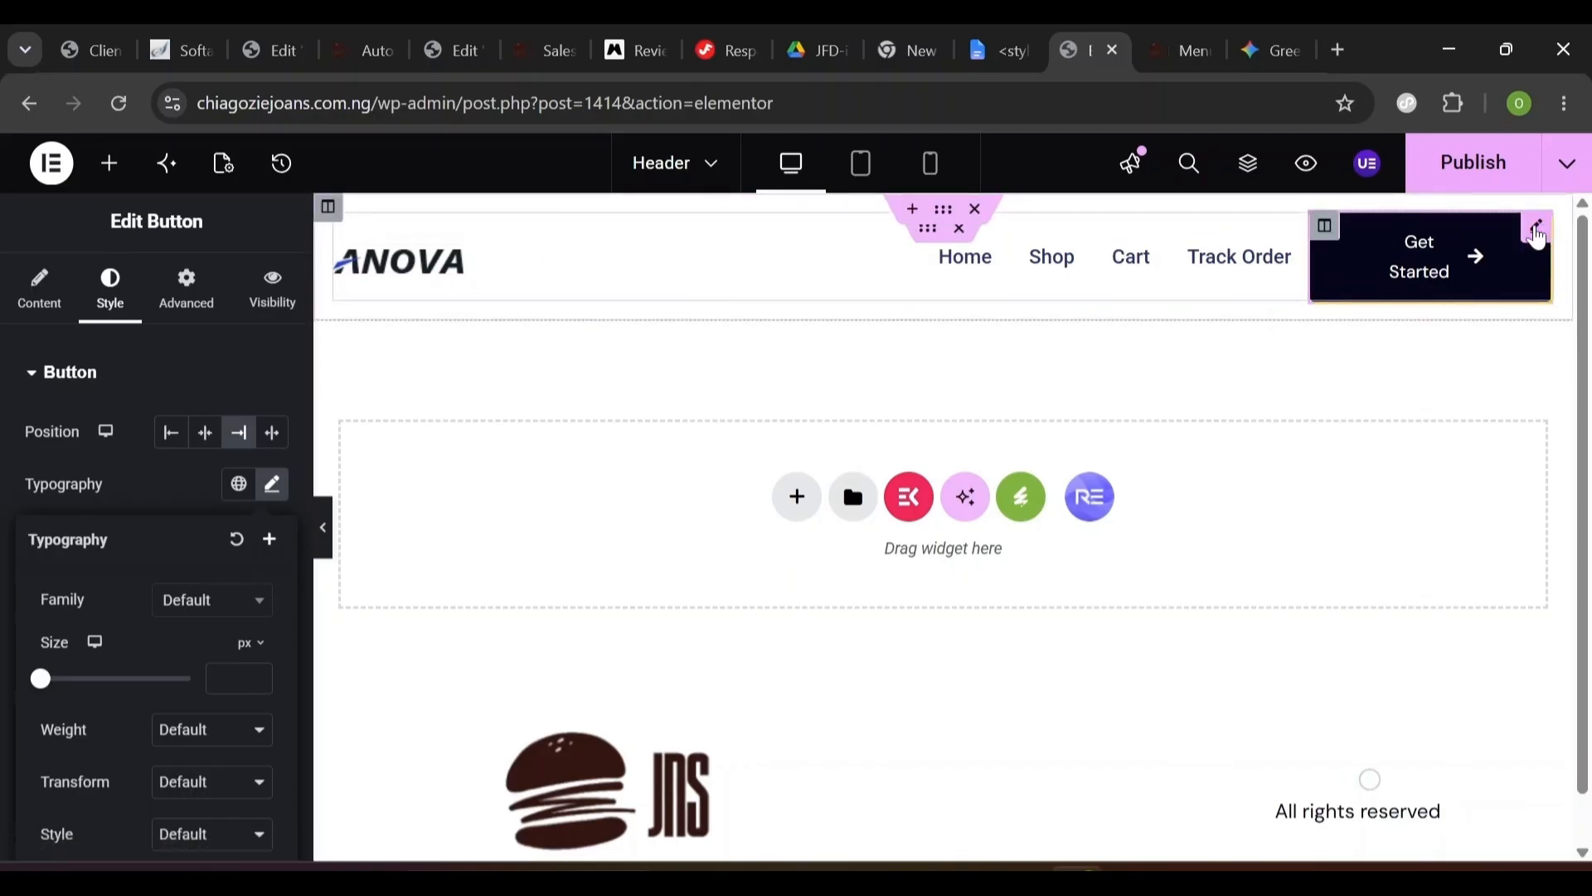
- Open the Get Started column settings and the button's right-click options
{"action": "left_click", "coordinate": [1536, 232]}
{"action": "left_click", "coordinate": [1537, 235]}
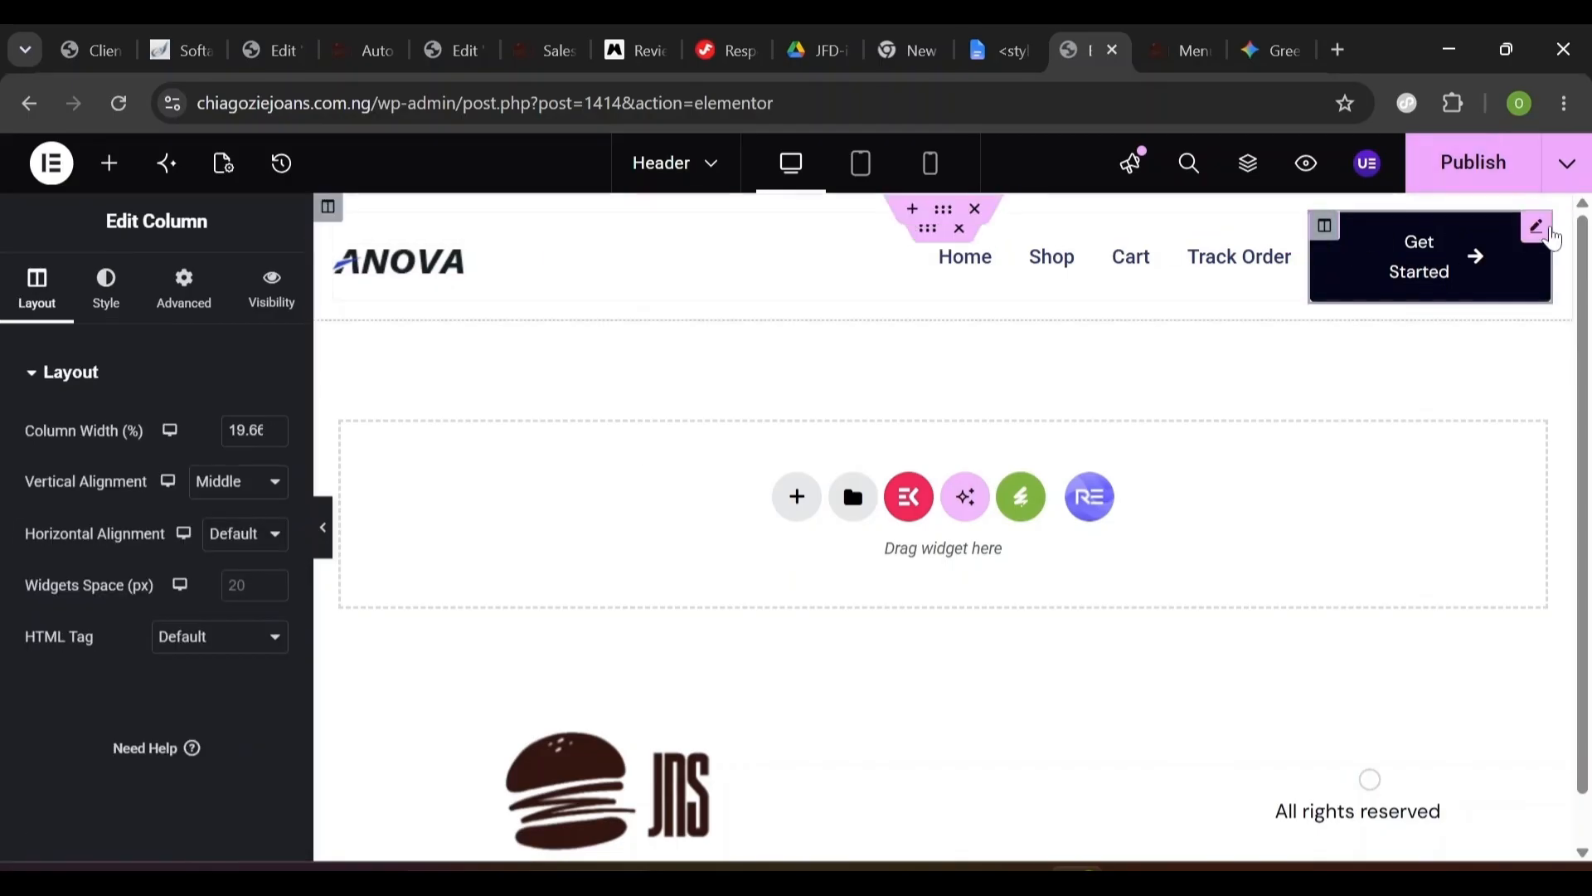
{"action": "right_click", "coordinate": [1539, 243]}
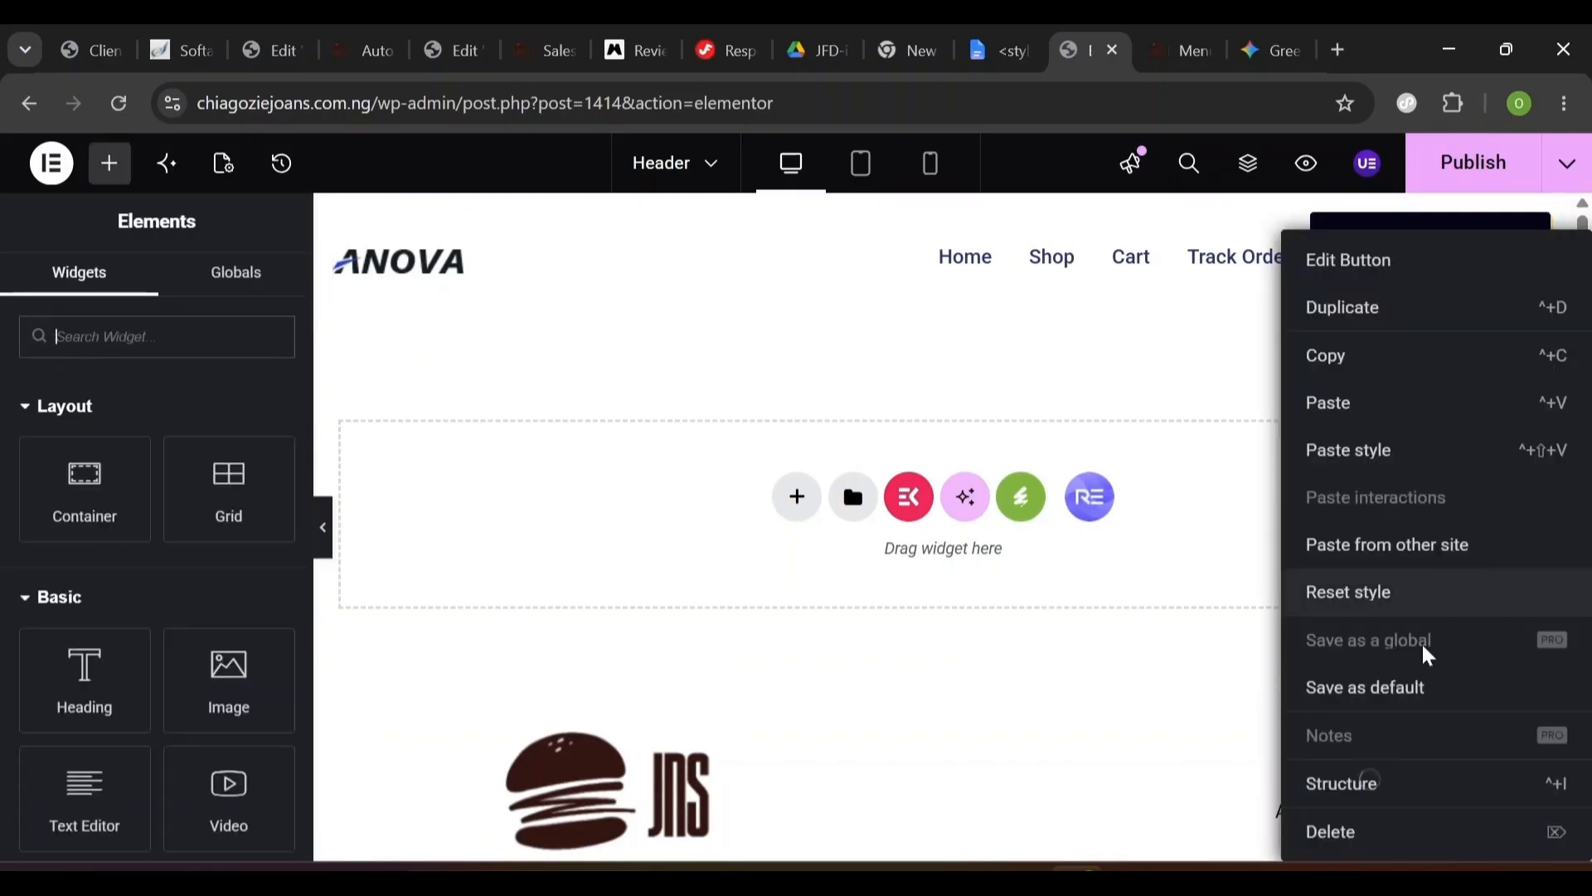
- Paste the copied Learn More style onto the Get Started button
{"action": "left_click", "coordinate": [1334, 451]}
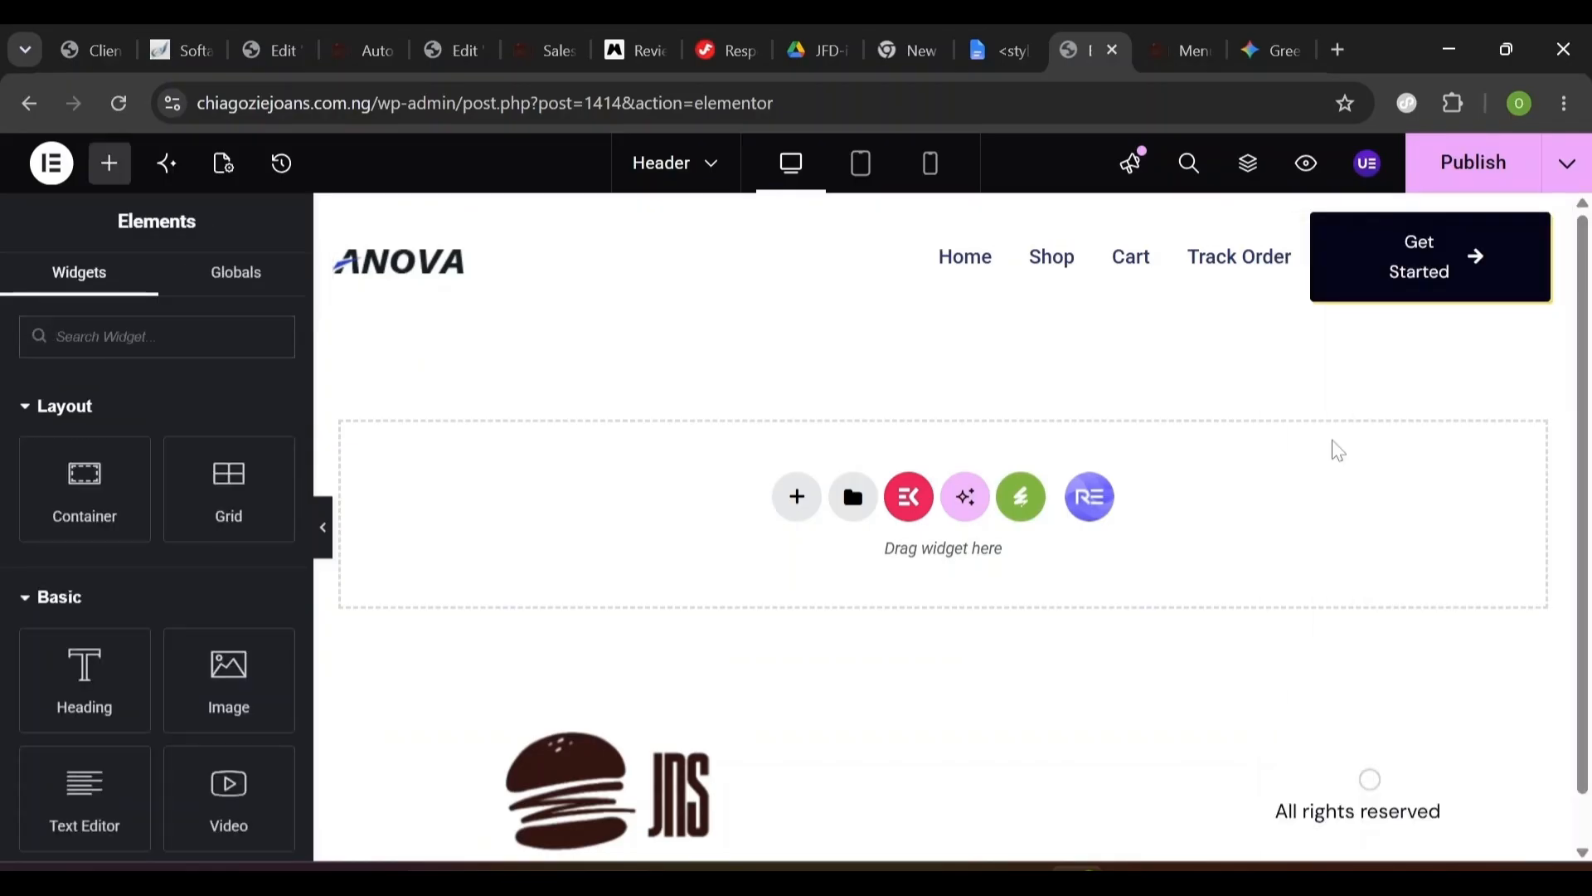
{"action": "left_click", "coordinate": [1325, 227]}
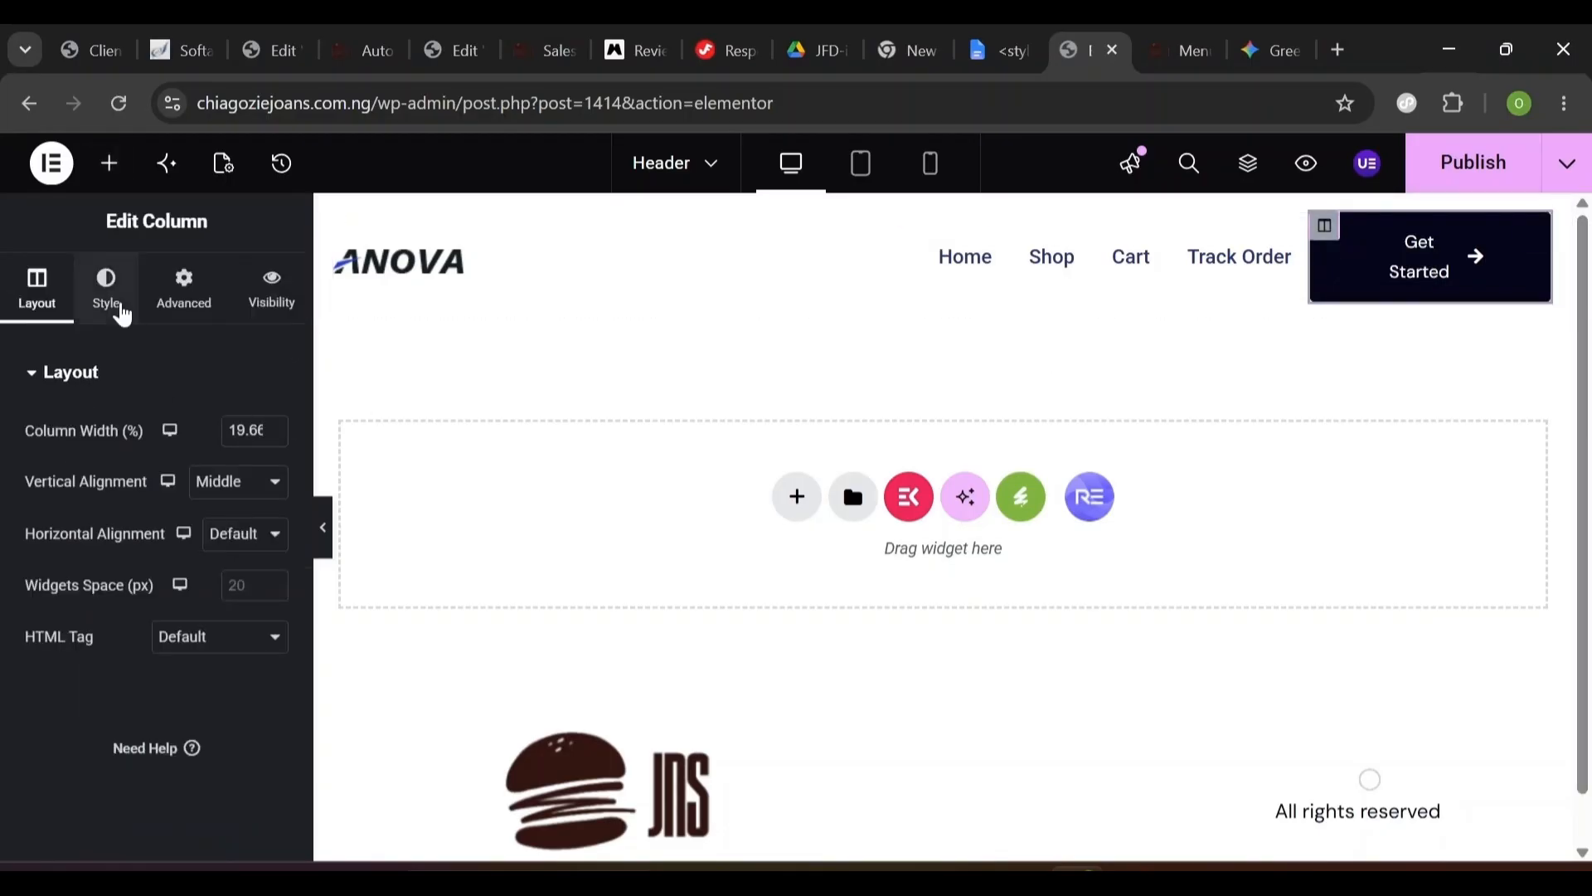
{"action": "left_click", "coordinate": [117, 312]}
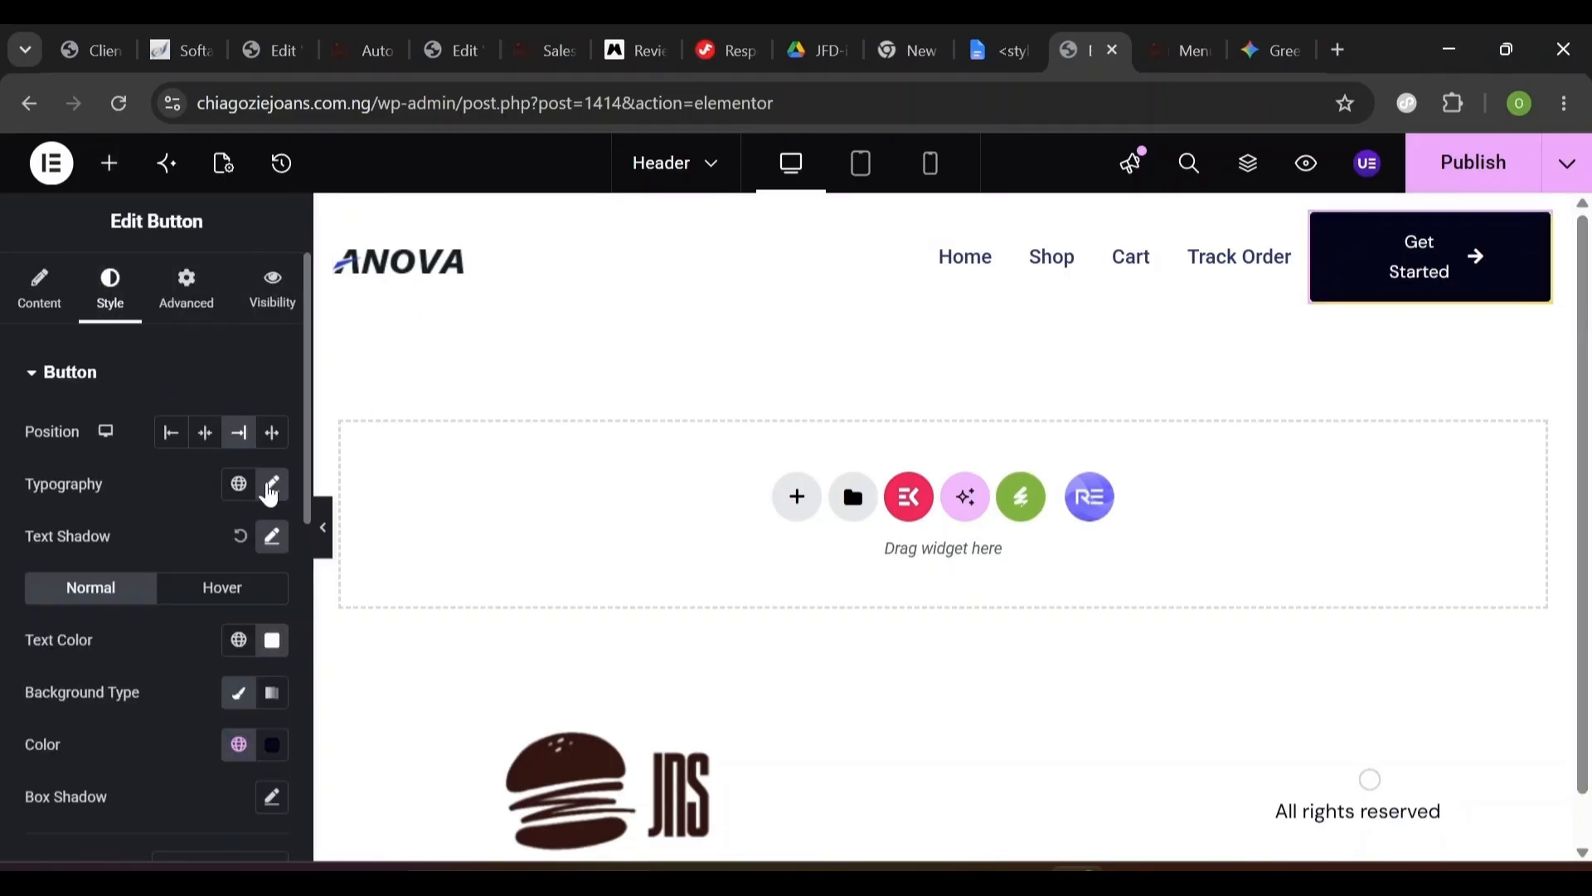
{"action": "left_click", "coordinate": [270, 488]}
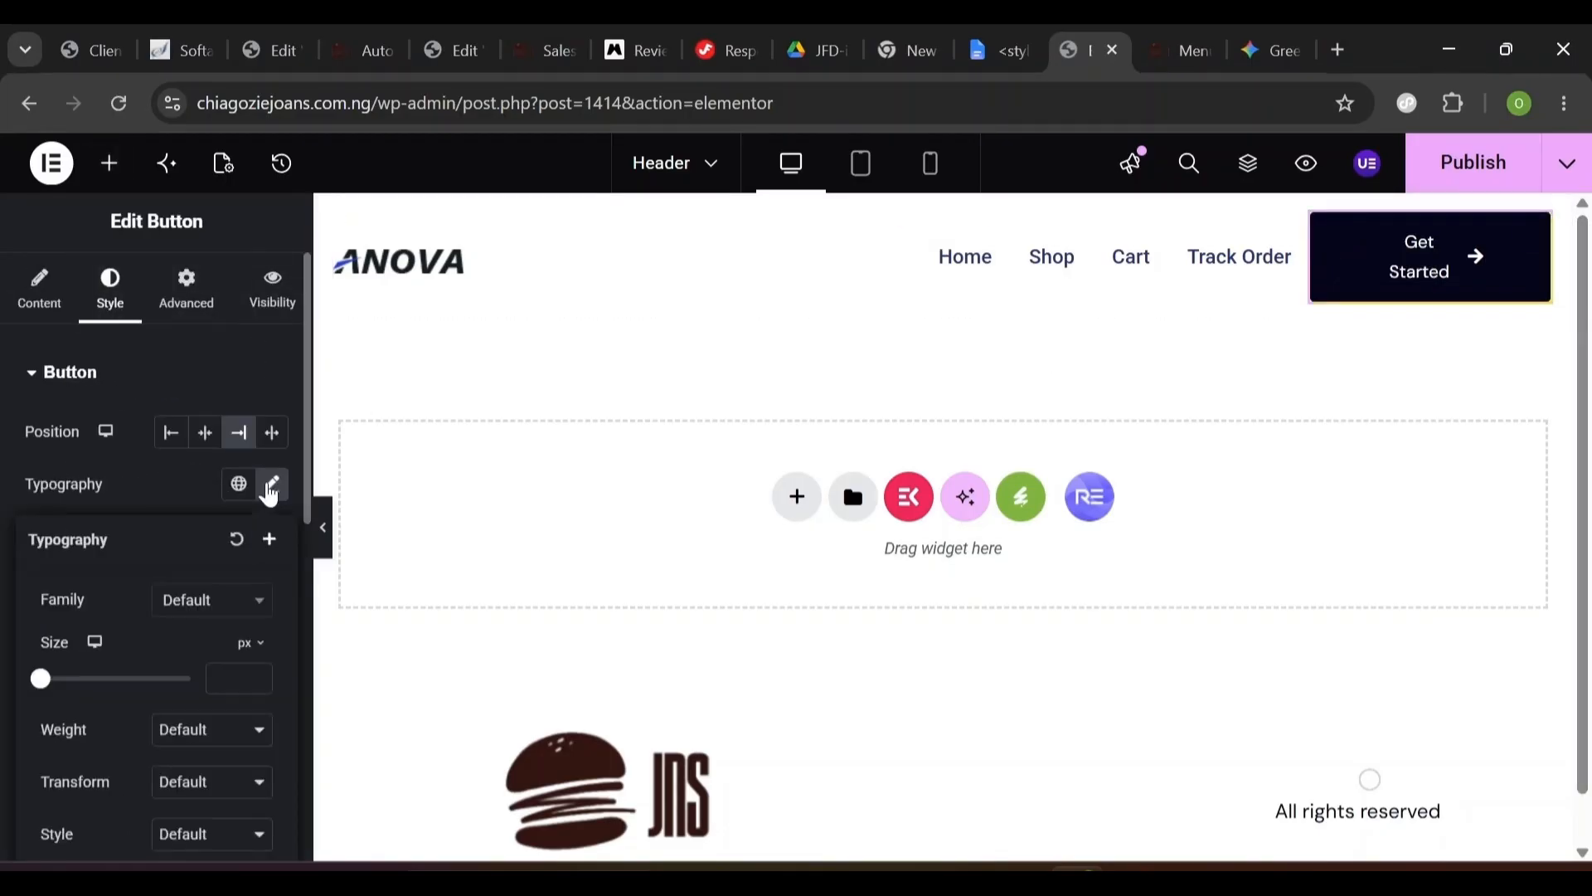
{"action": "left_click", "coordinate": [154, 479]}
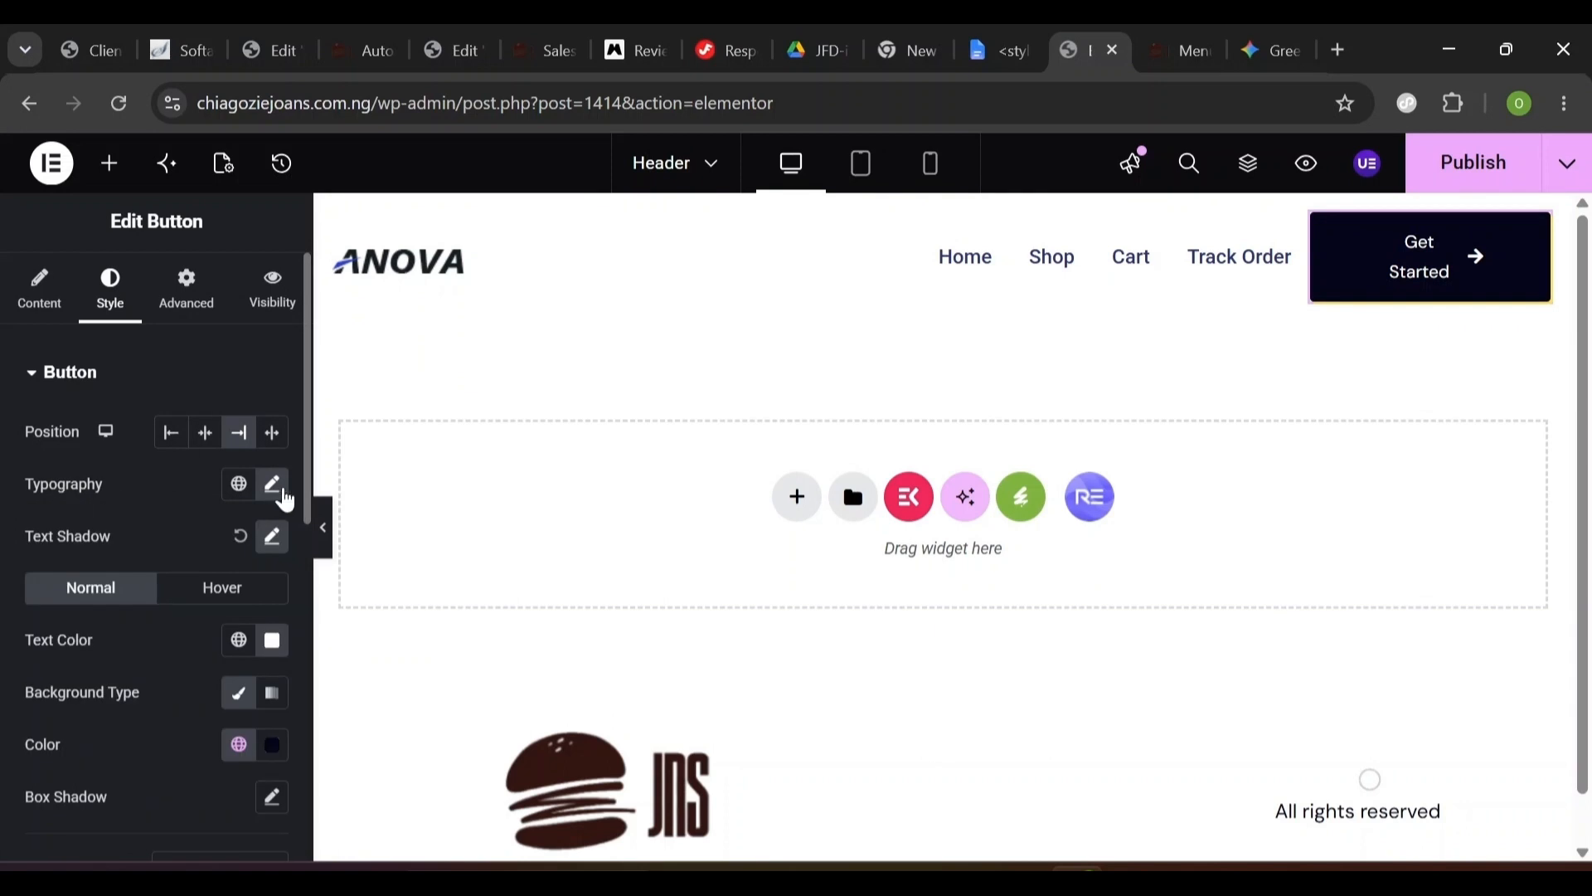
{"action": "left_click", "coordinate": [271, 487]}
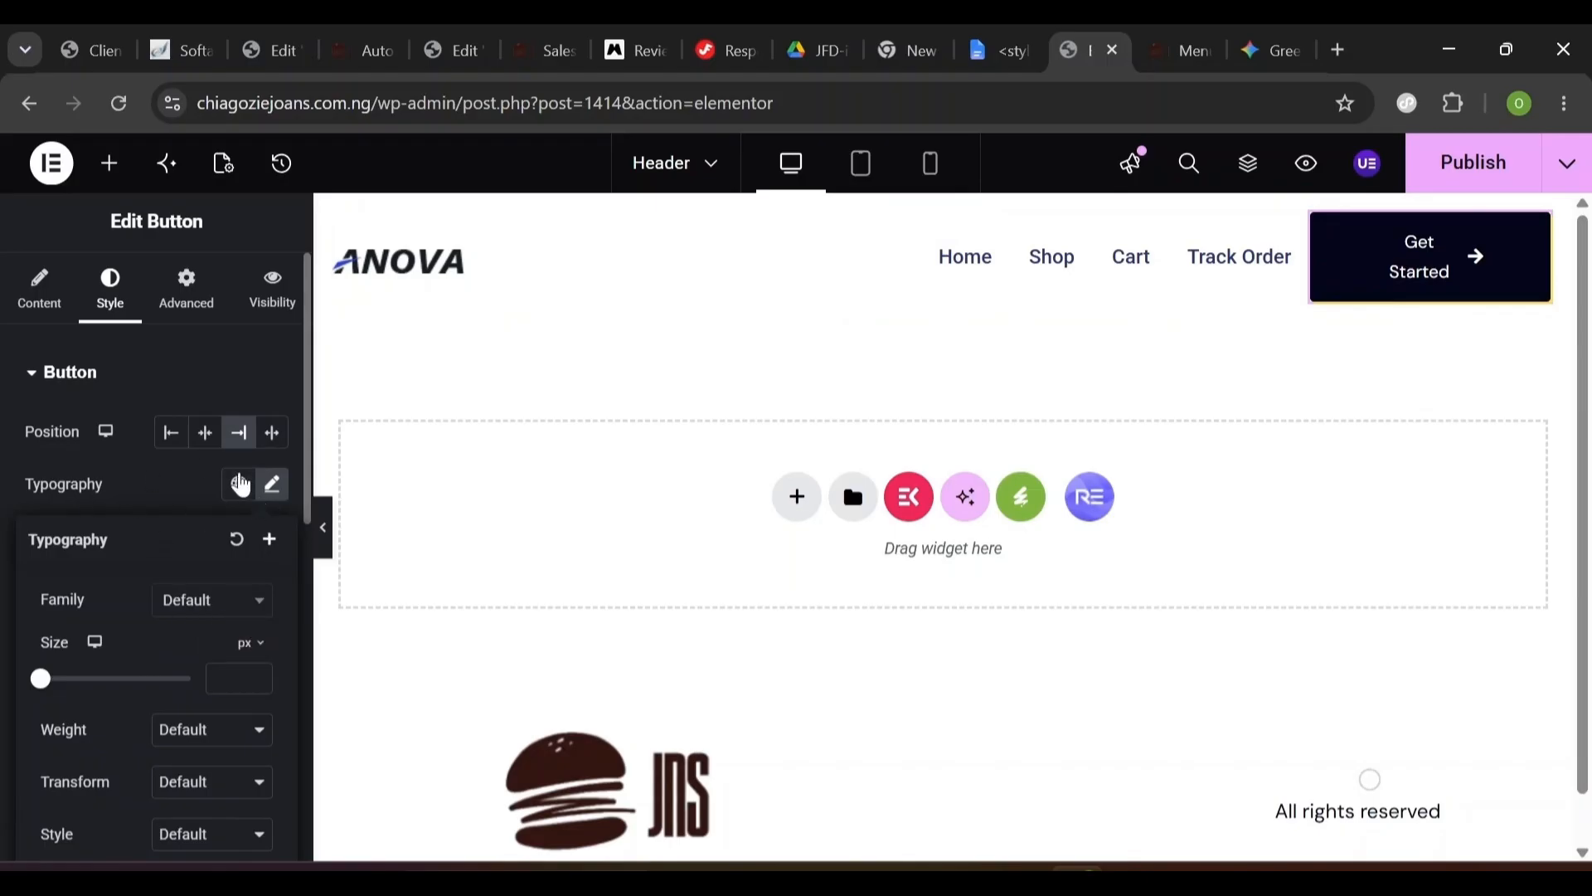
- Set the button typography to DM Sans, weight 500, line height 24 and letter spacing 0.2
{"action": "left_click", "coordinate": [185, 603]}
{"action": "left_click", "coordinate": [186, 744]}
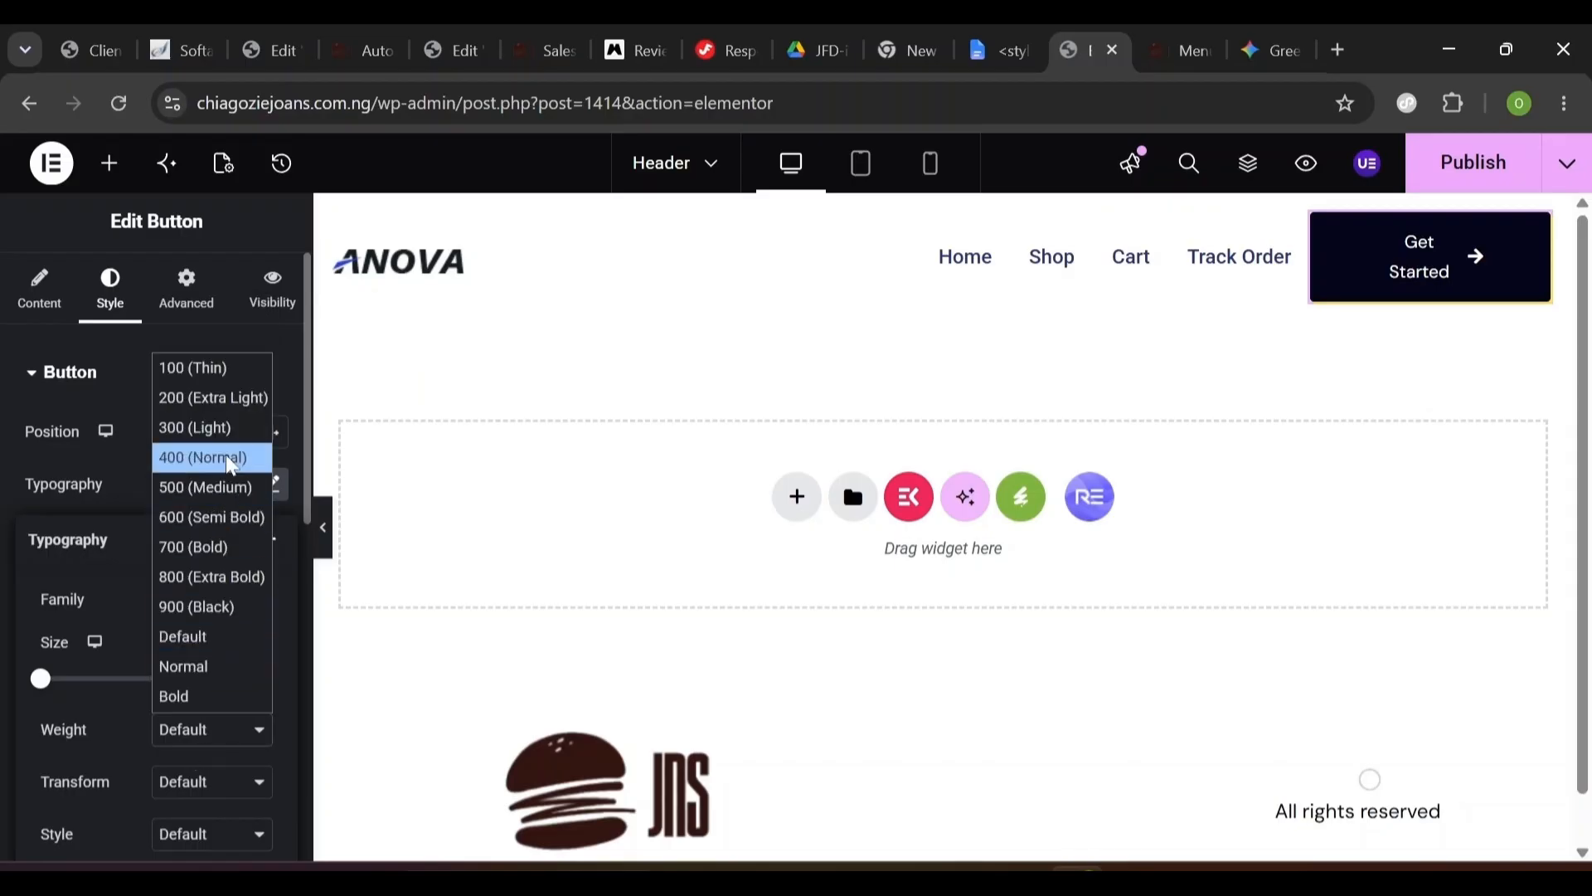
{"action": "left_click", "coordinate": [214, 497]}
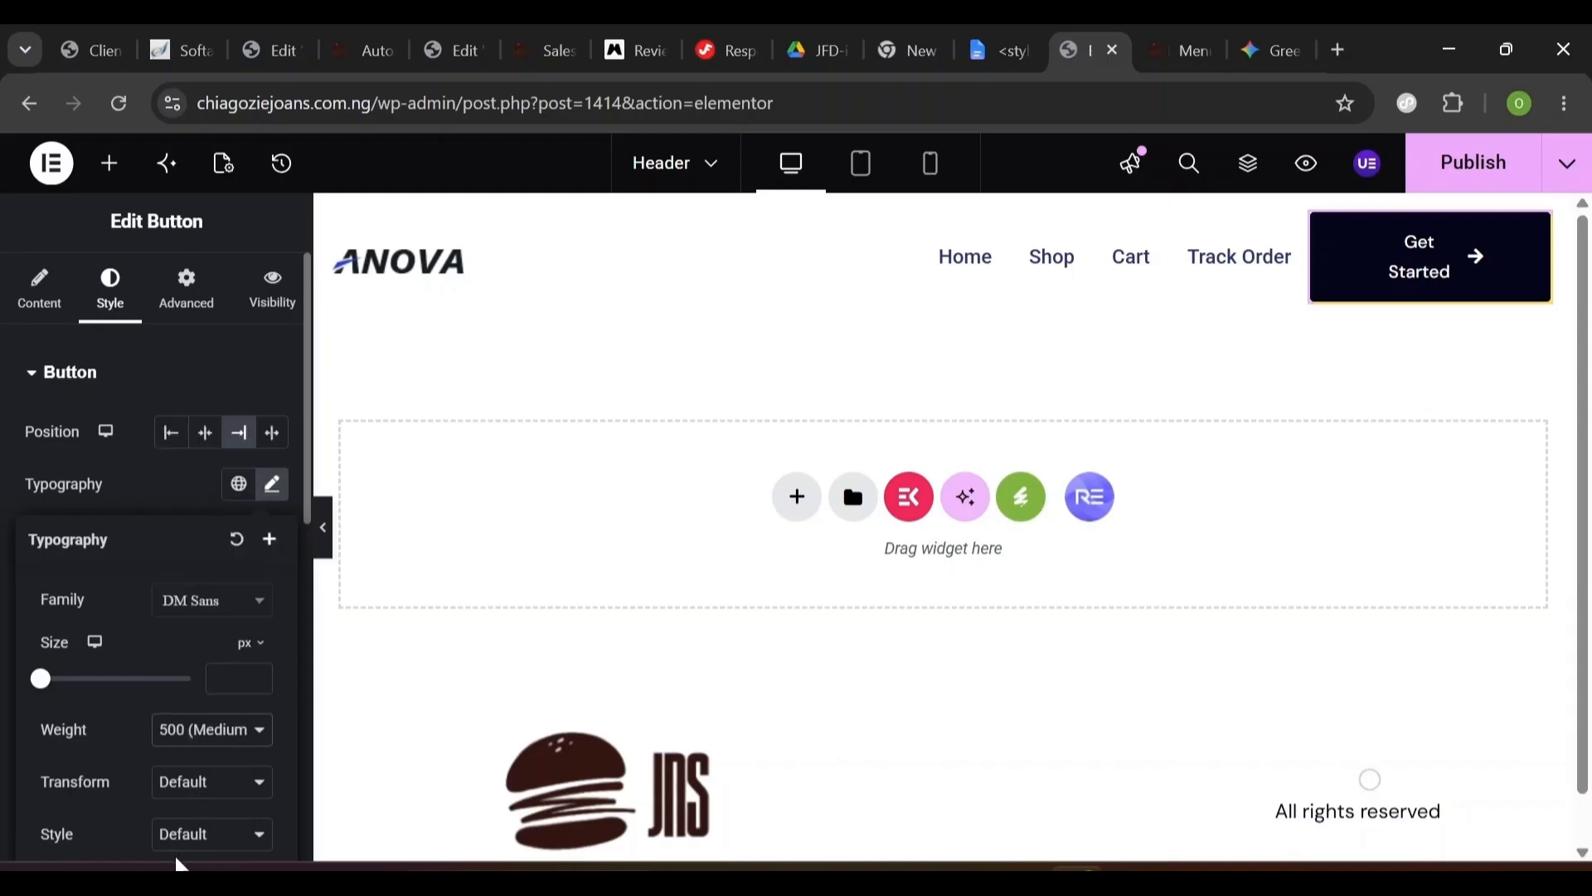
{"action": "scroll", "coordinate": [183, 761], "scroll_direction": "down", "scroll_amount": 3}
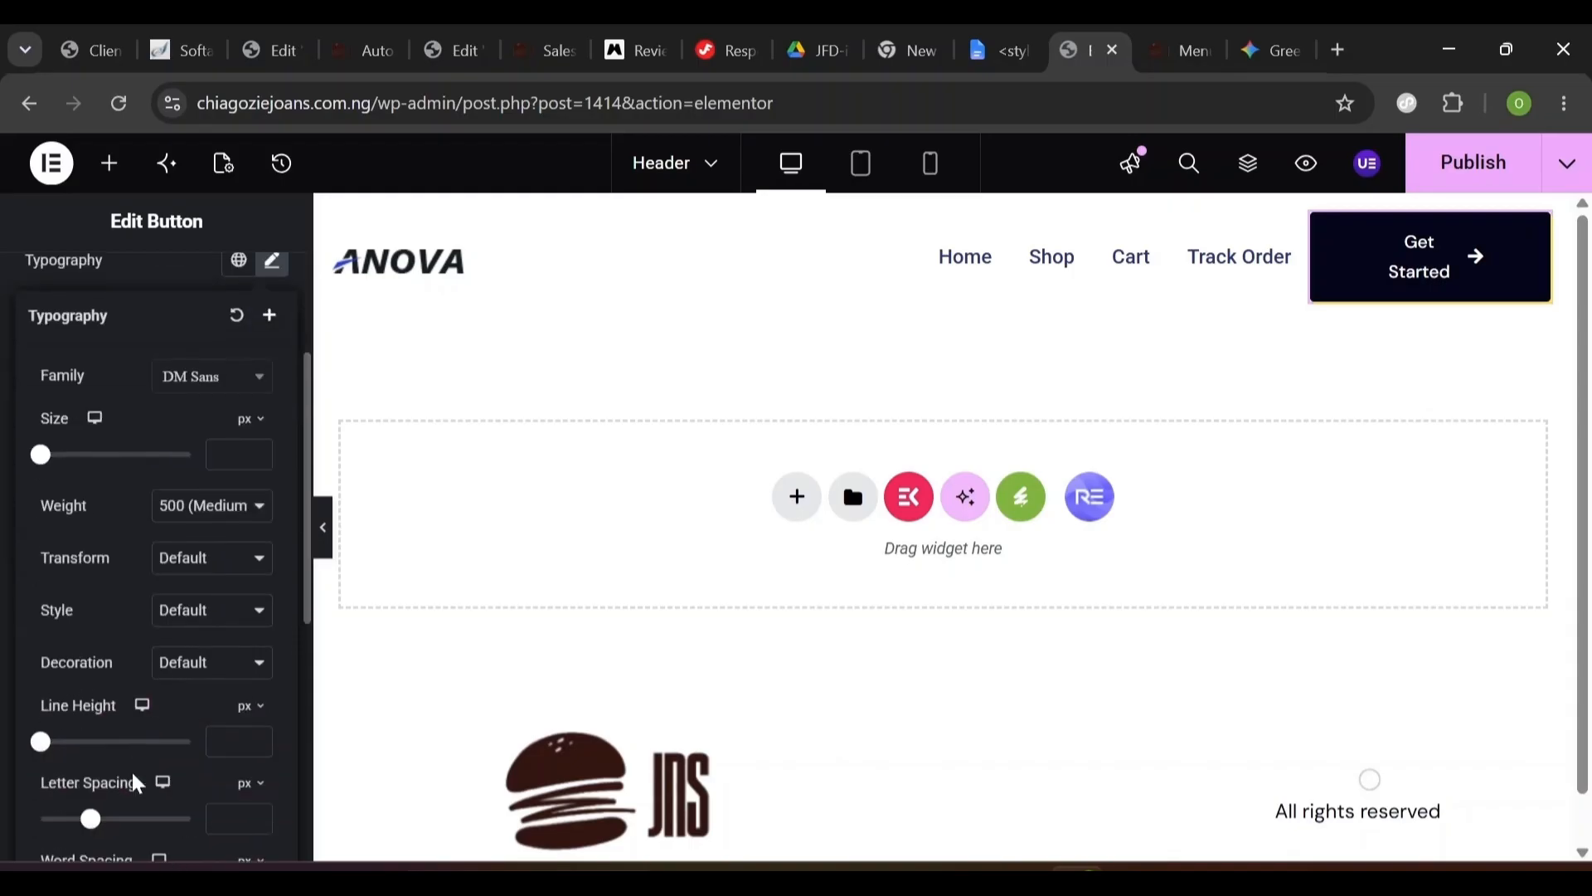
{"action": "left_click", "coordinate": [228, 704]}
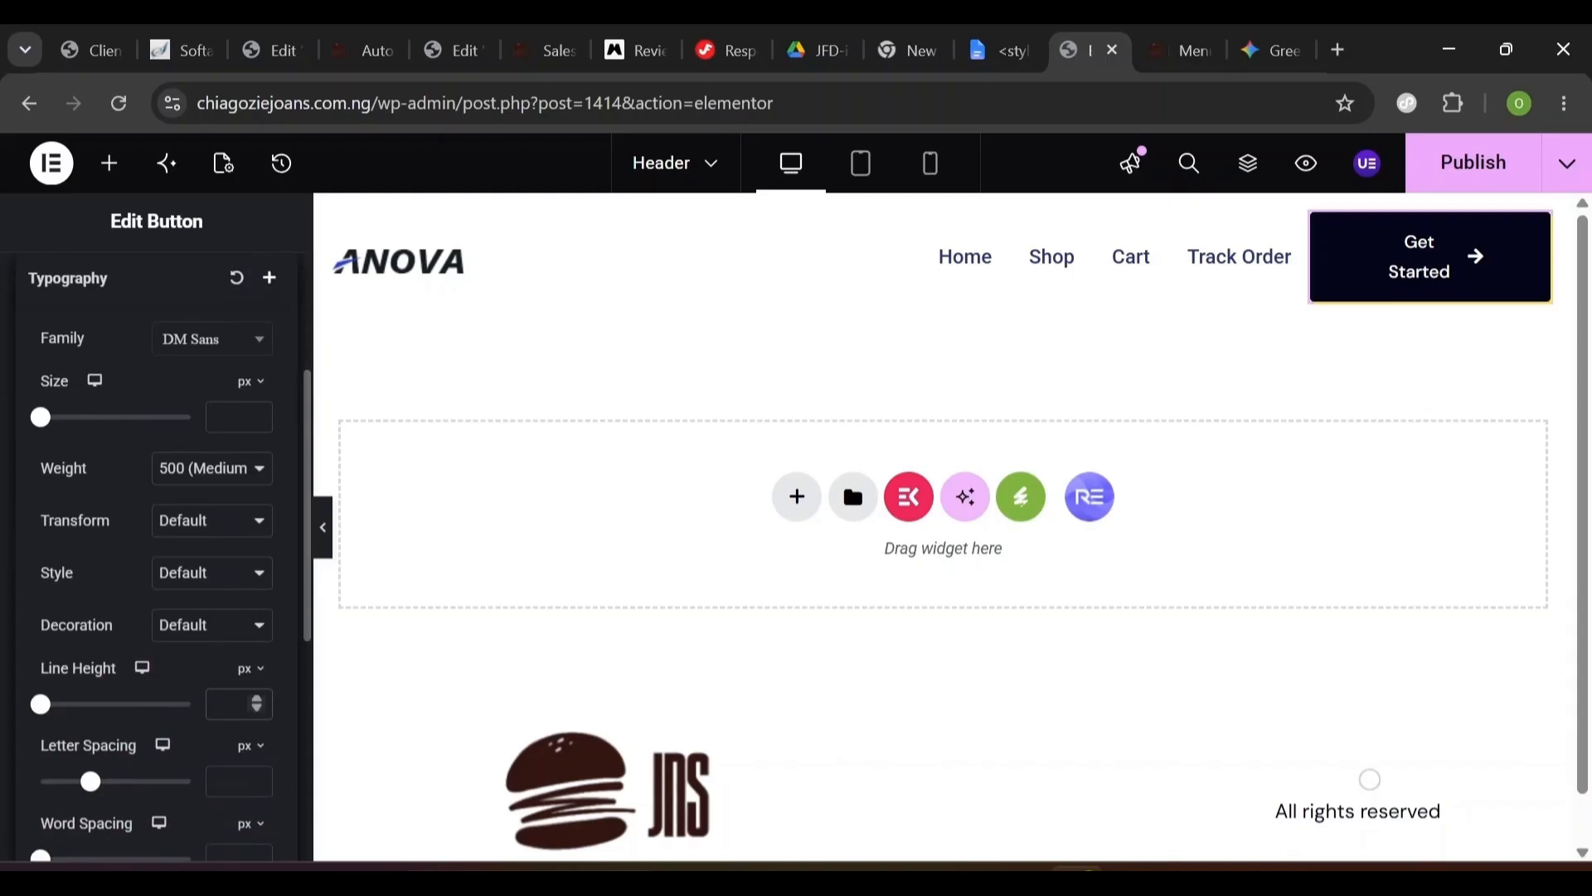
{"action": "type", "text": "24"}
{"action": "left_click", "coordinate": [227, 782]}
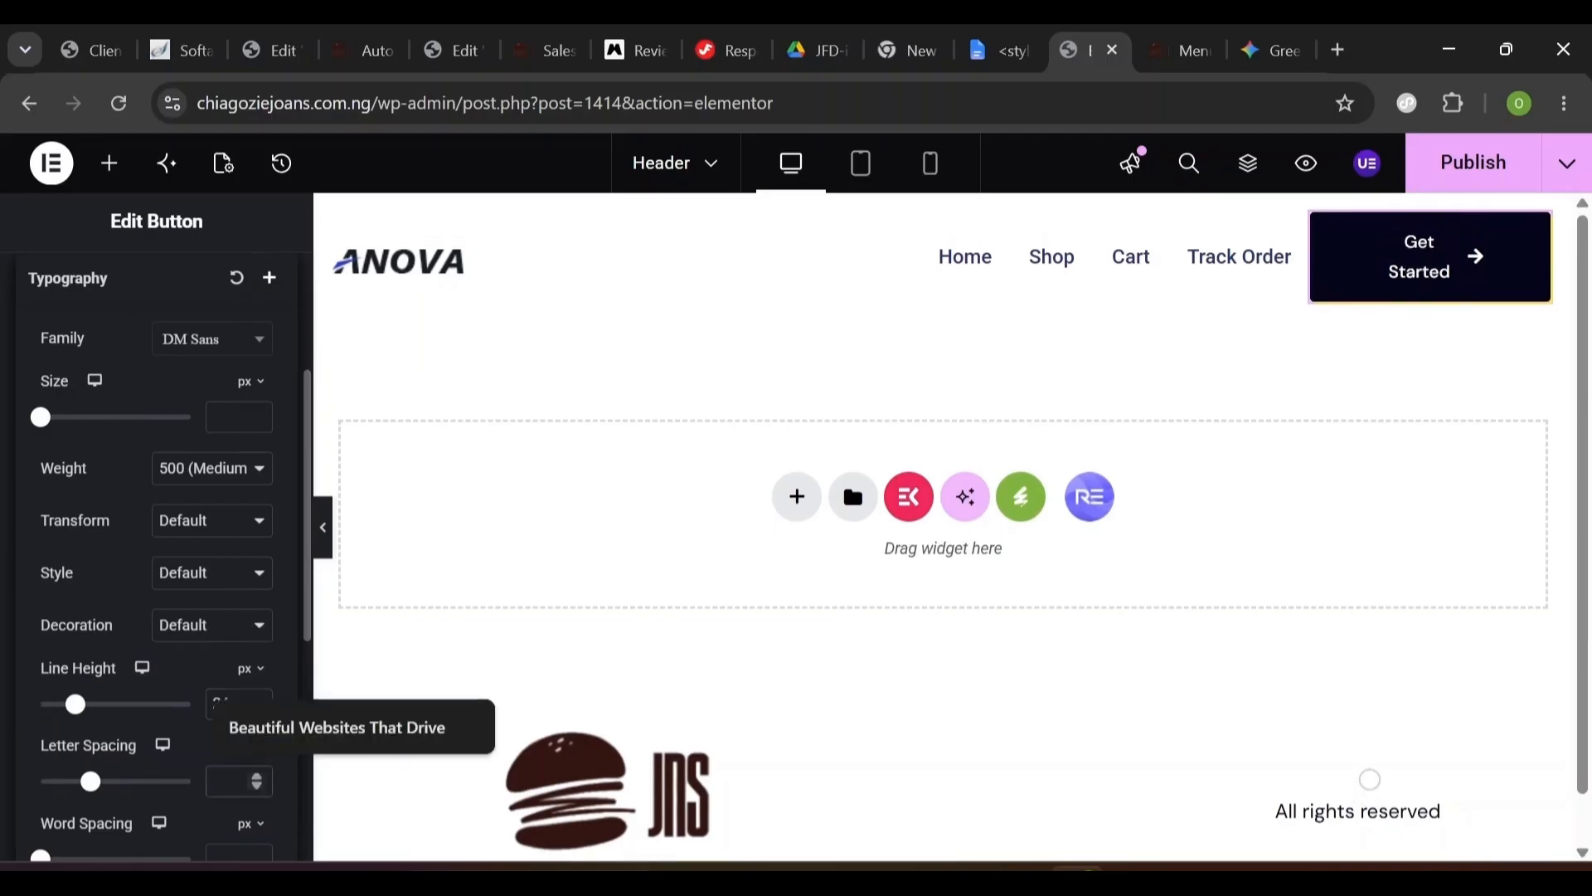
{"action": "type", "text": ".2"}
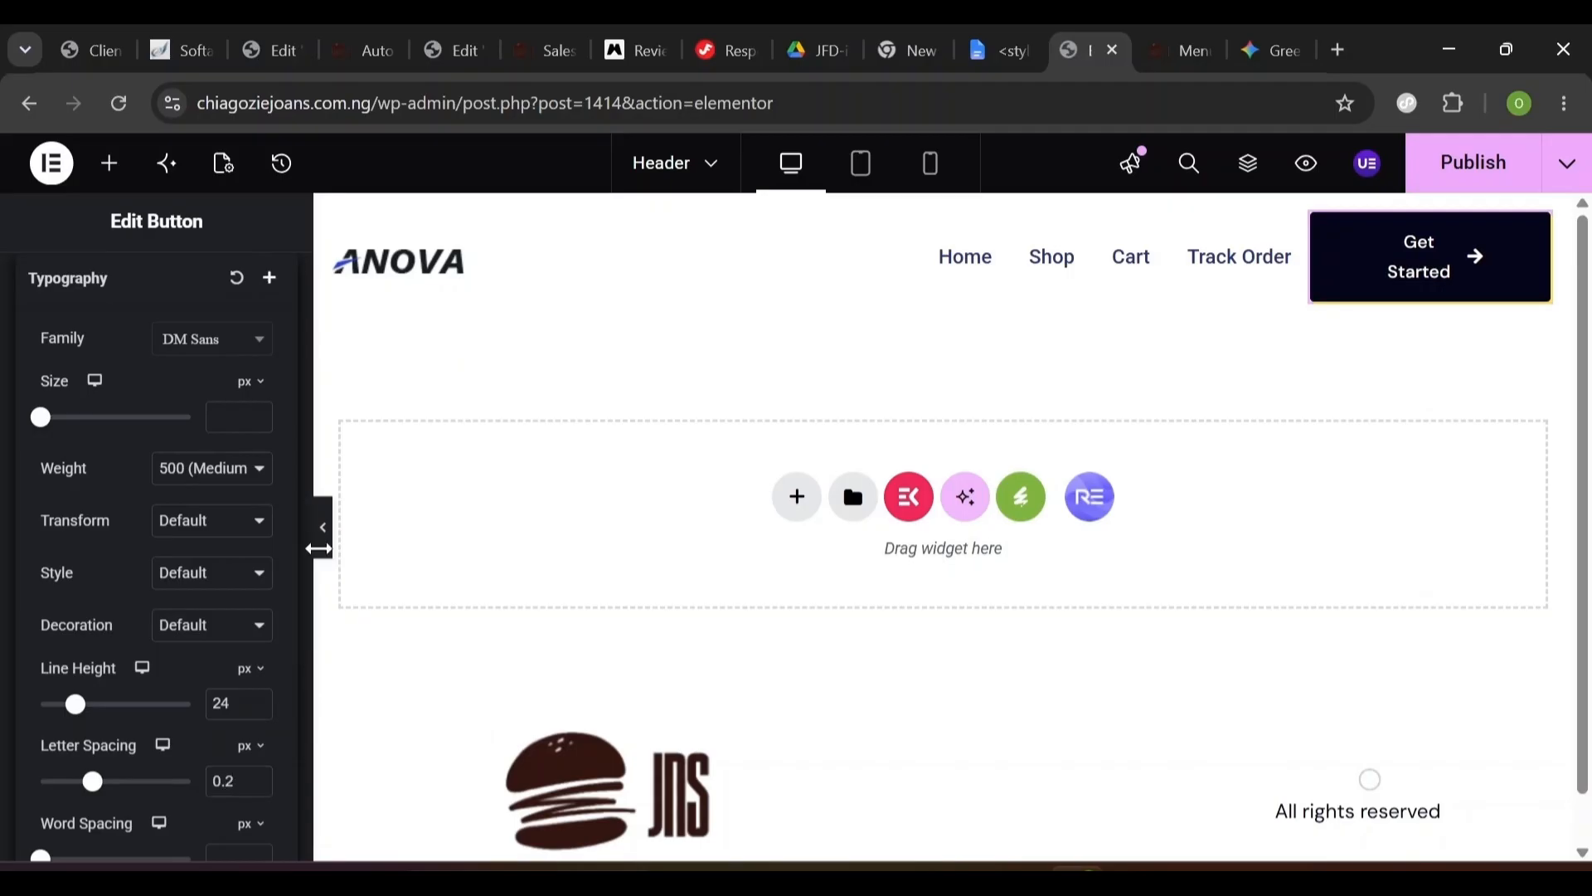
{"action": "left_click", "coordinate": [329, 543]}
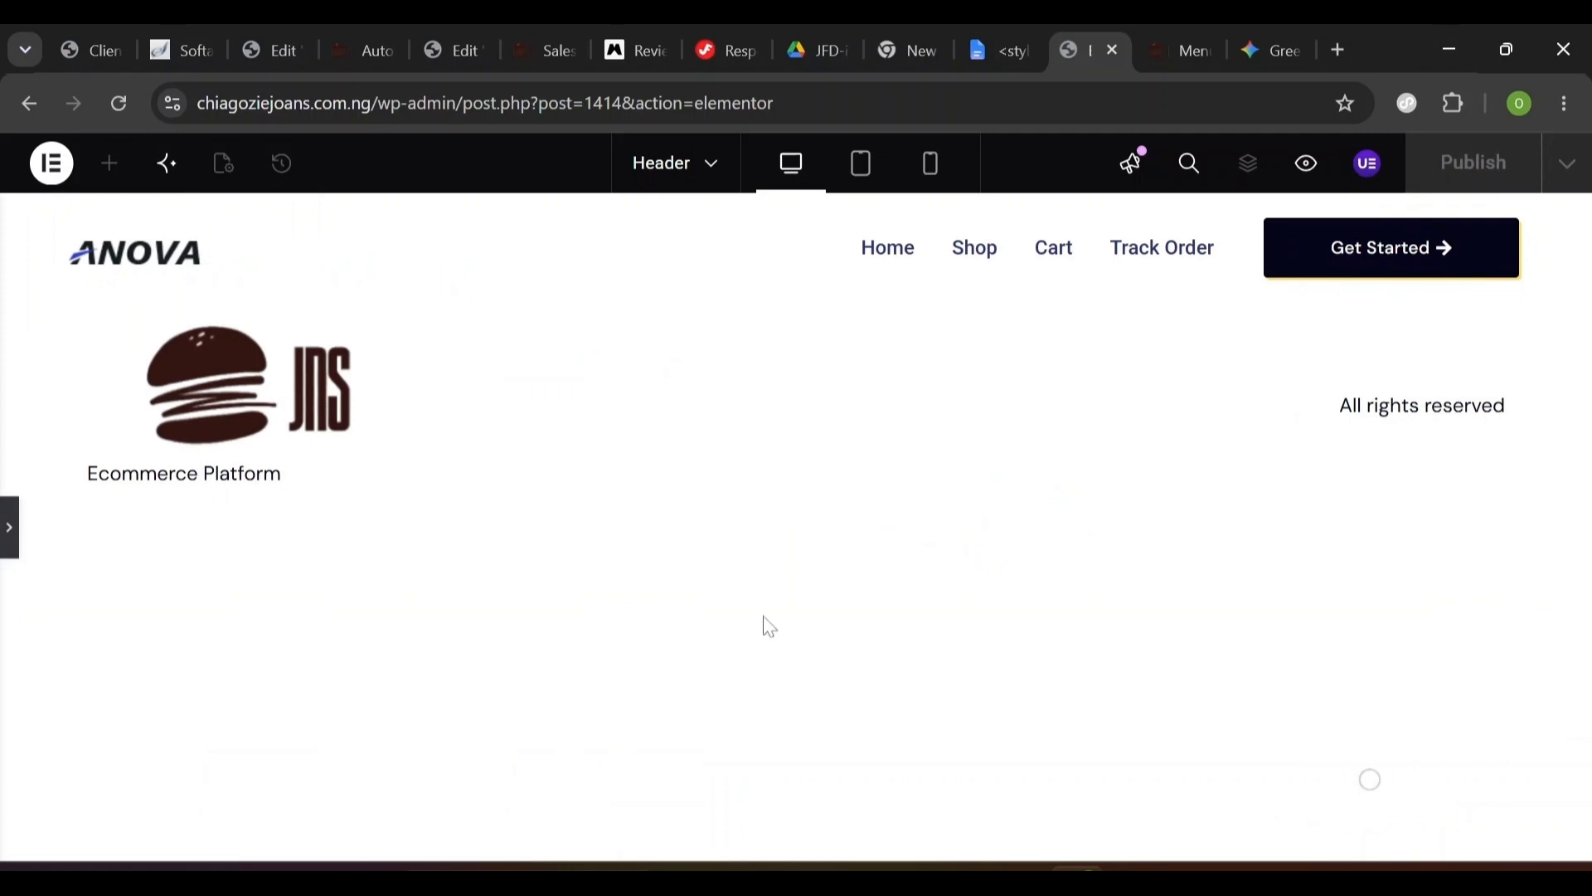
{"action": "left_click", "coordinate": [7, 556]}
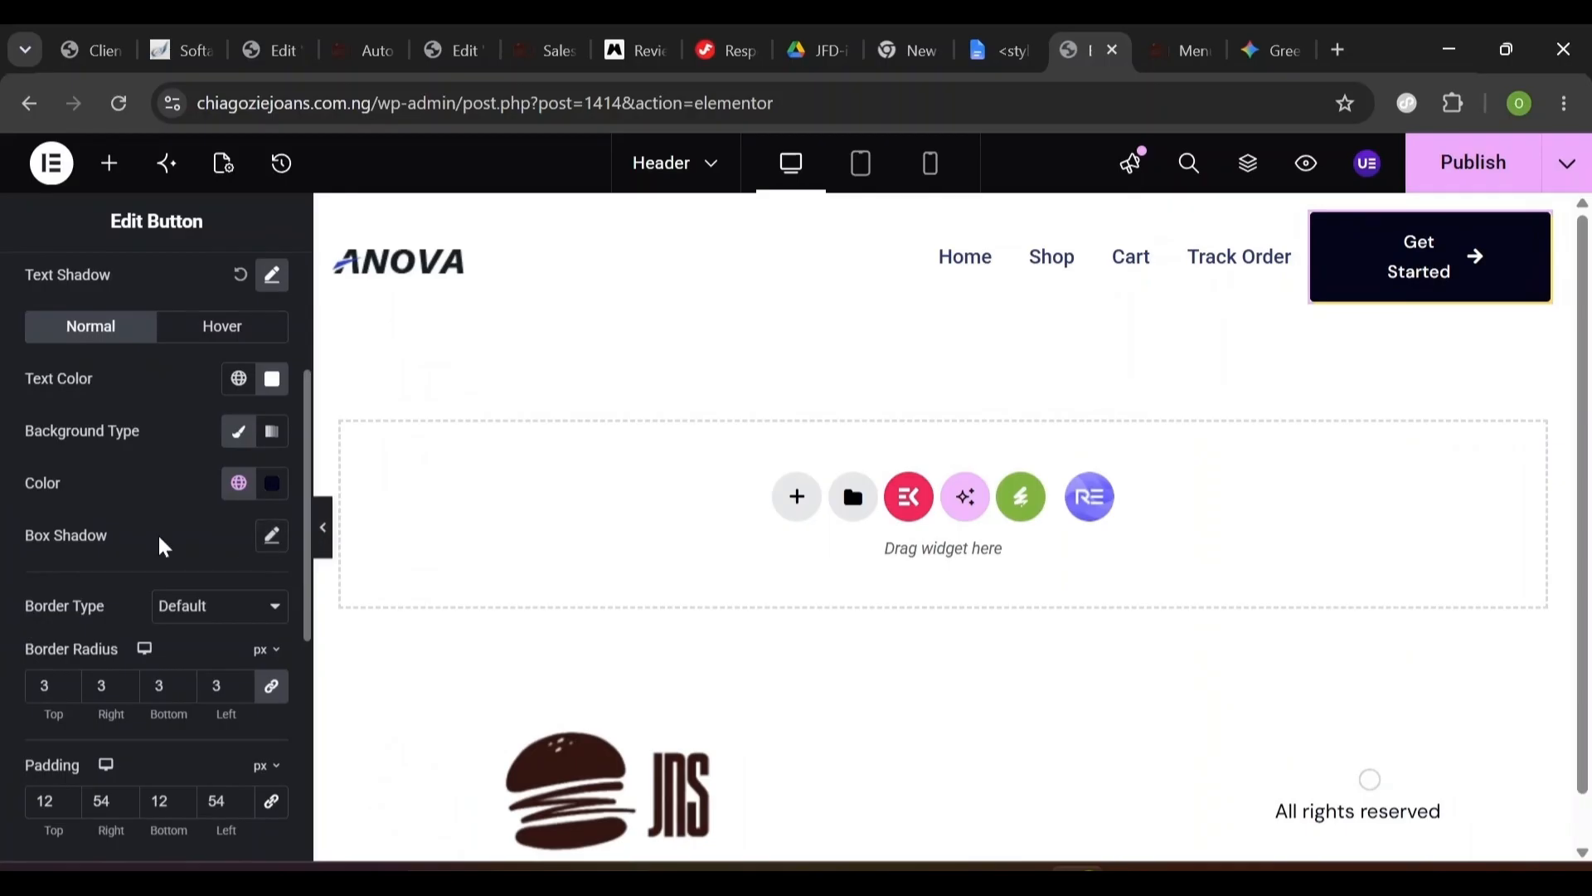
- Give the button's hover state Primary text and a white #FEFEFE background, then select the navigation menu
{"action": "scroll", "coordinate": [163, 546], "scroll_direction": "up", "scroll_amount": 2}
{"action": "left_click", "coordinate": [217, 450]}
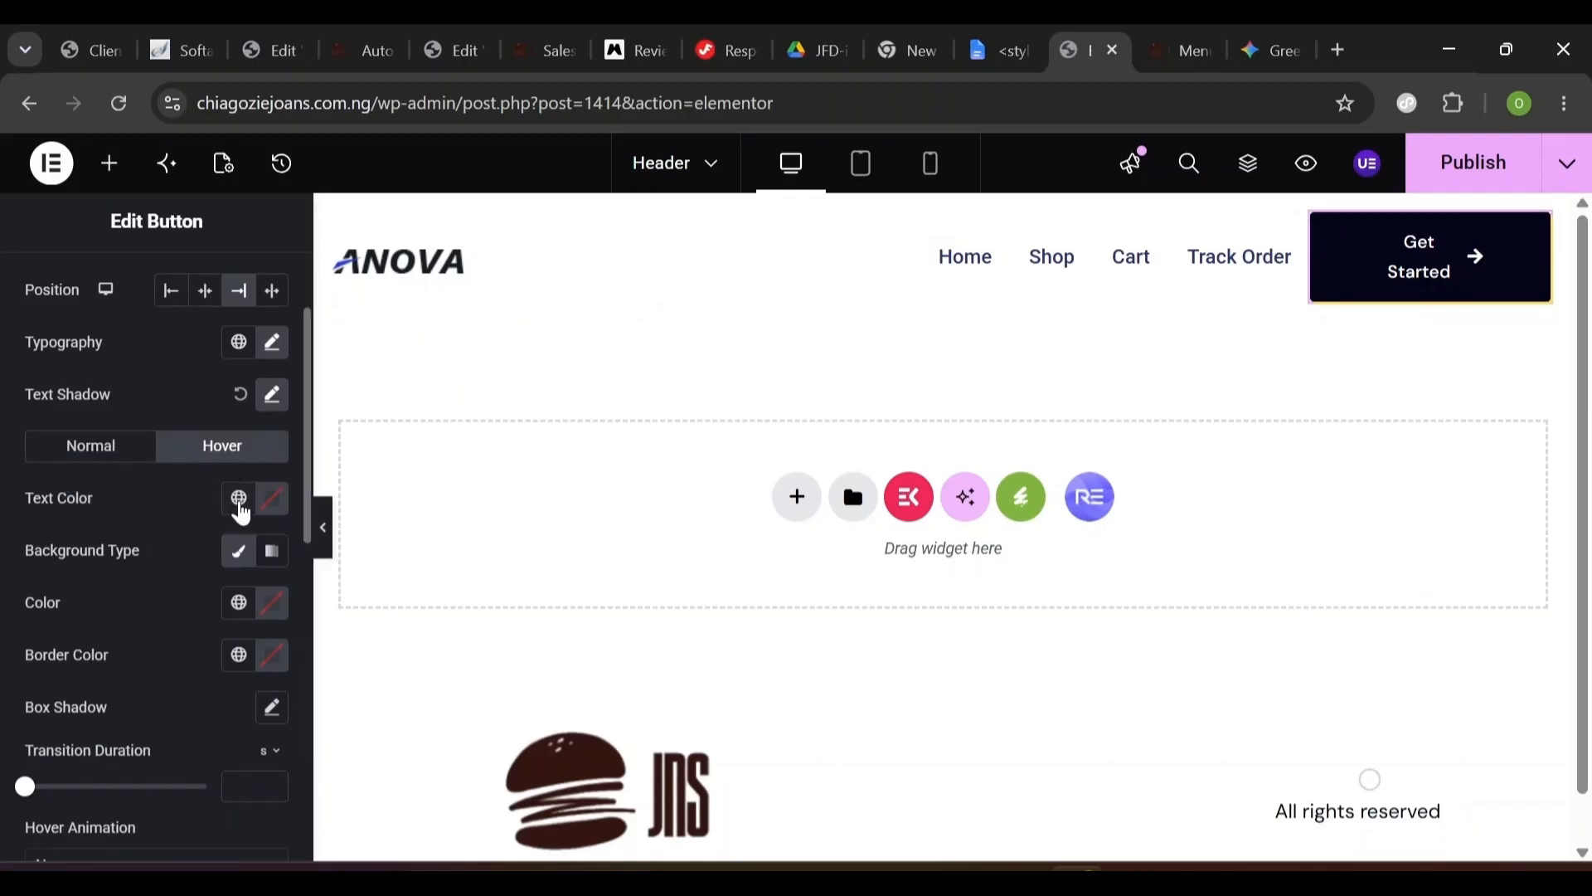
{"action": "left_click", "coordinate": [238, 497]}
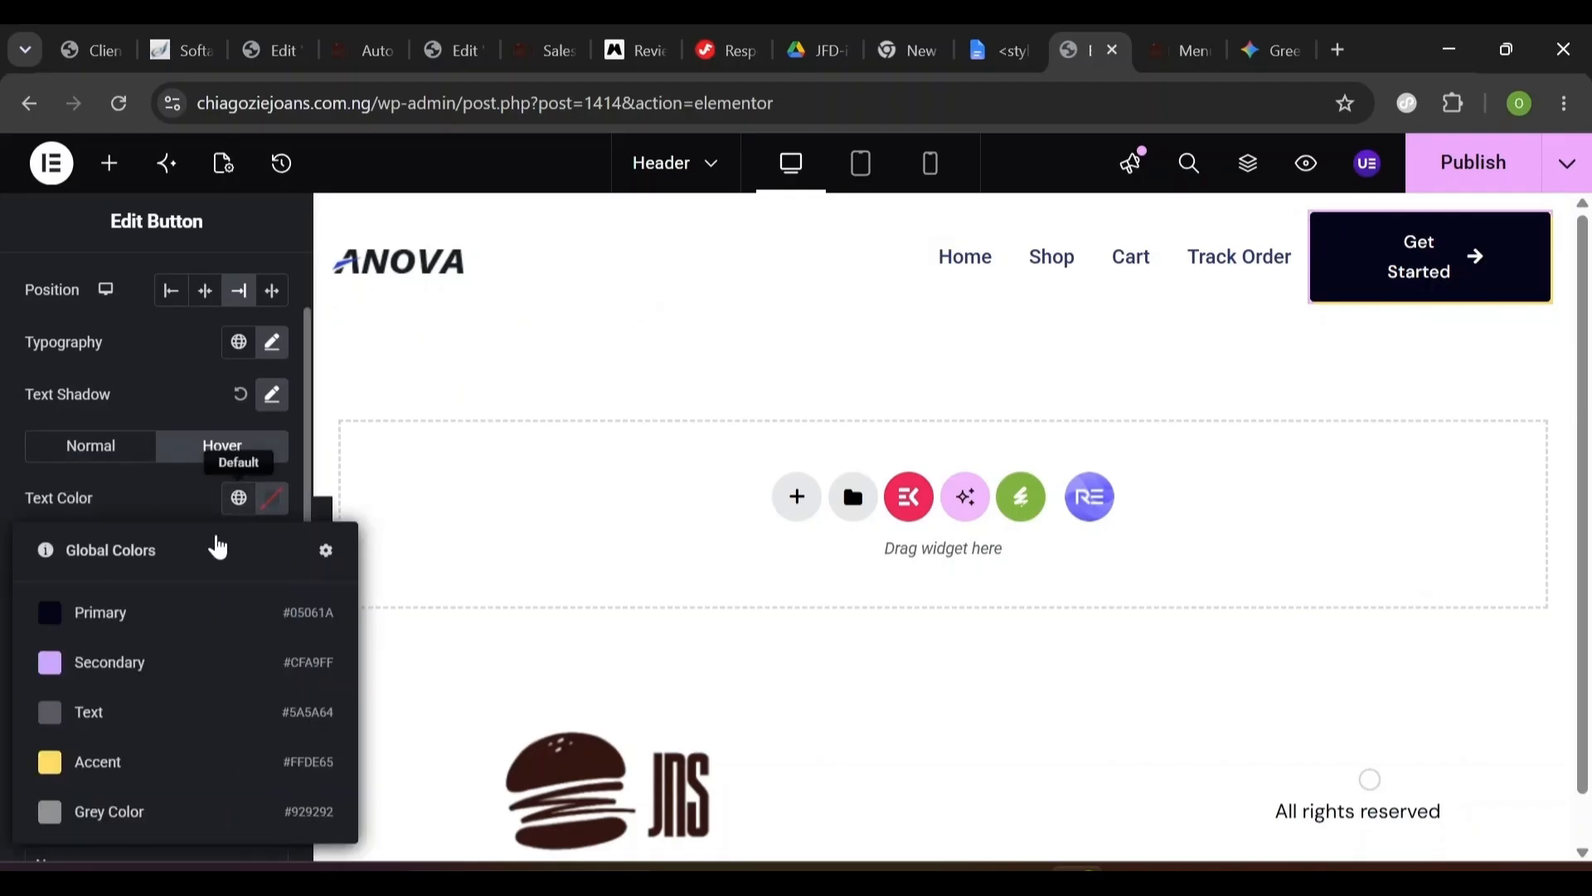
{"action": "left_click", "coordinate": [199, 622]}
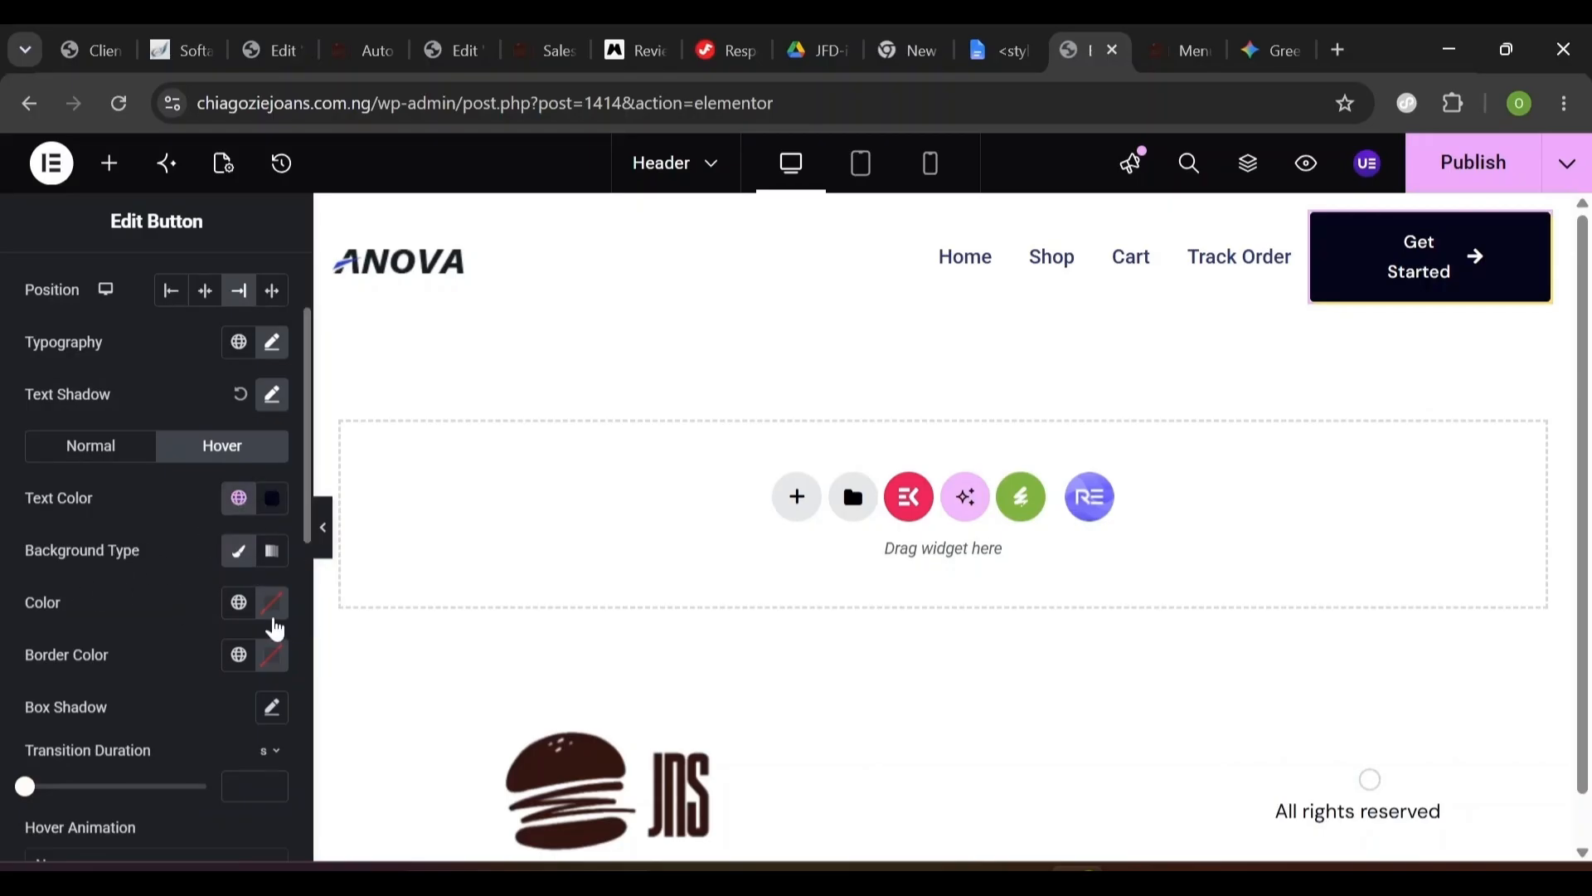
{"action": "left_click", "coordinate": [265, 614]}
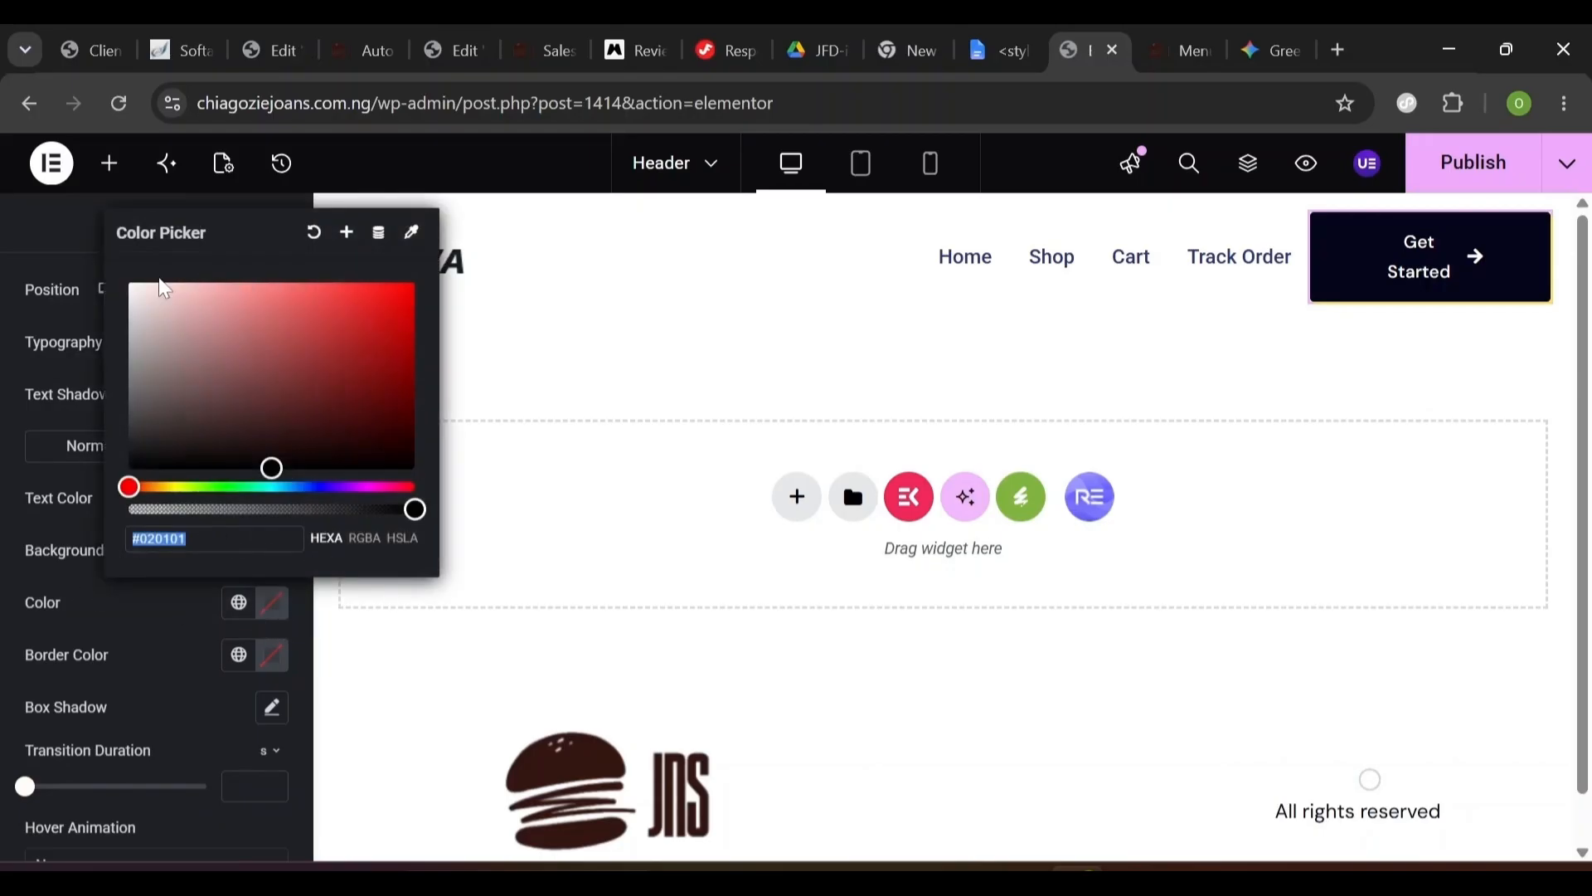
{"action": "left_click_drag", "start_coordinate": [146, 294], "coordinate": [123, 284]}
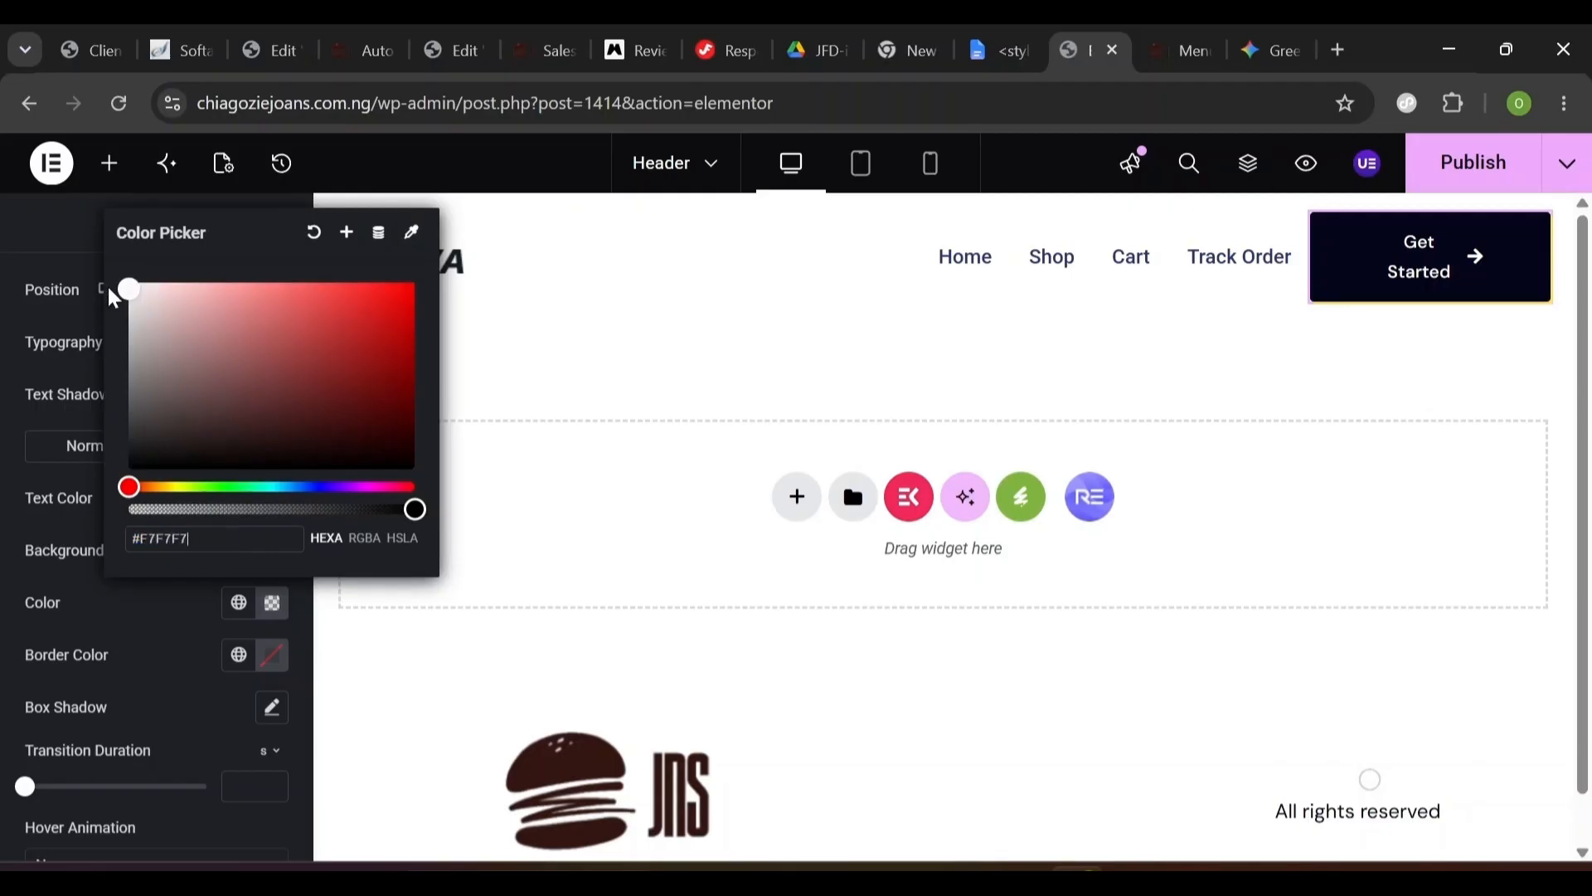
{"action": "left_click", "coordinate": [154, 623]}
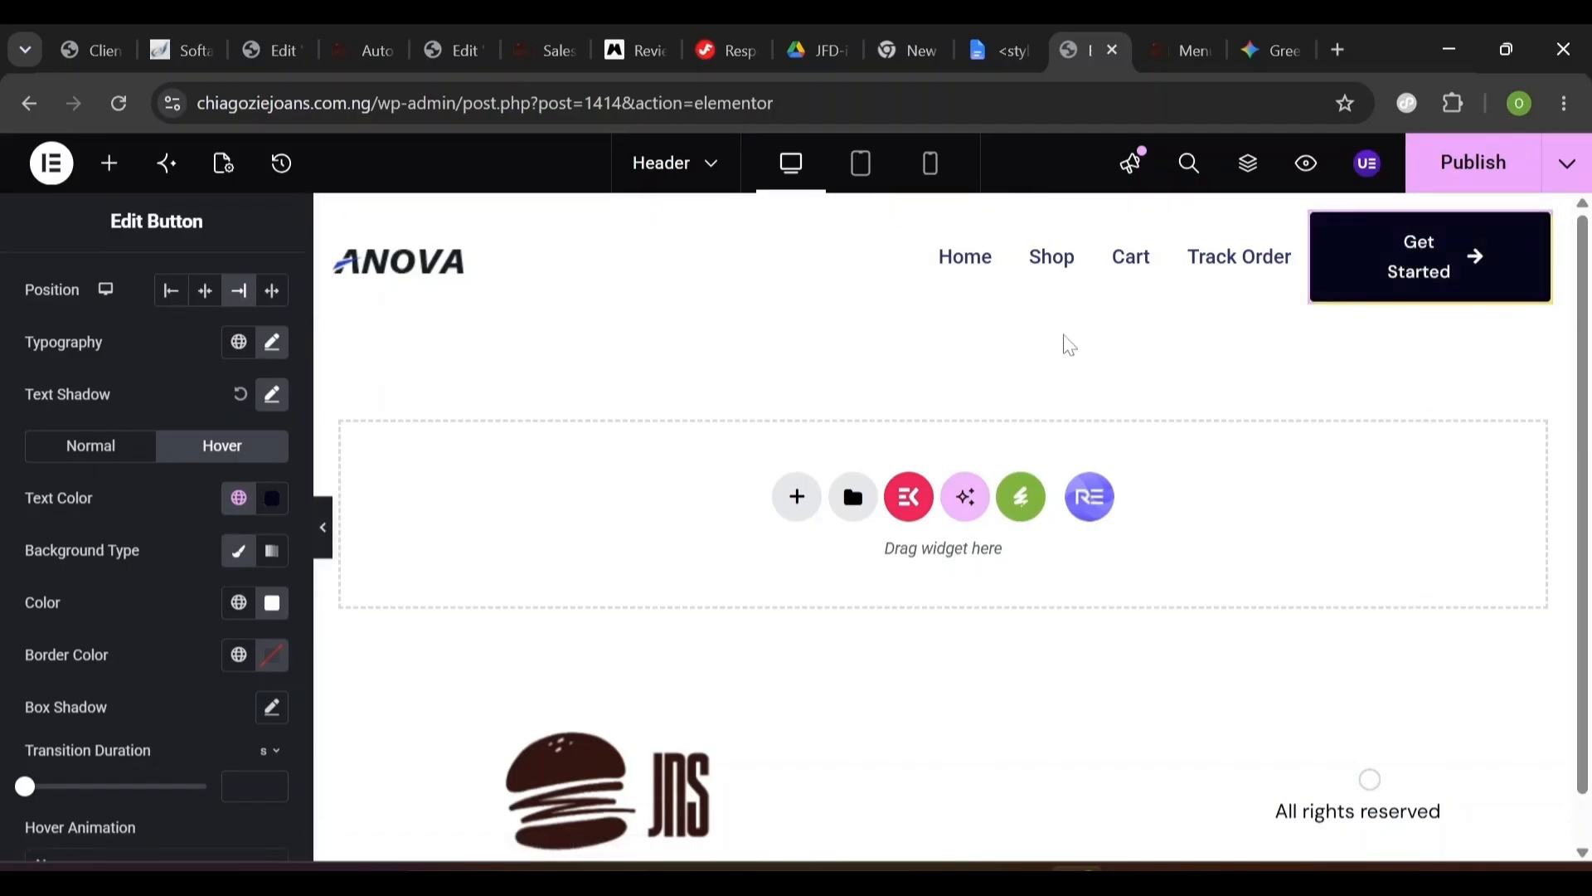
{"action": "left_click", "coordinate": [996, 299]}
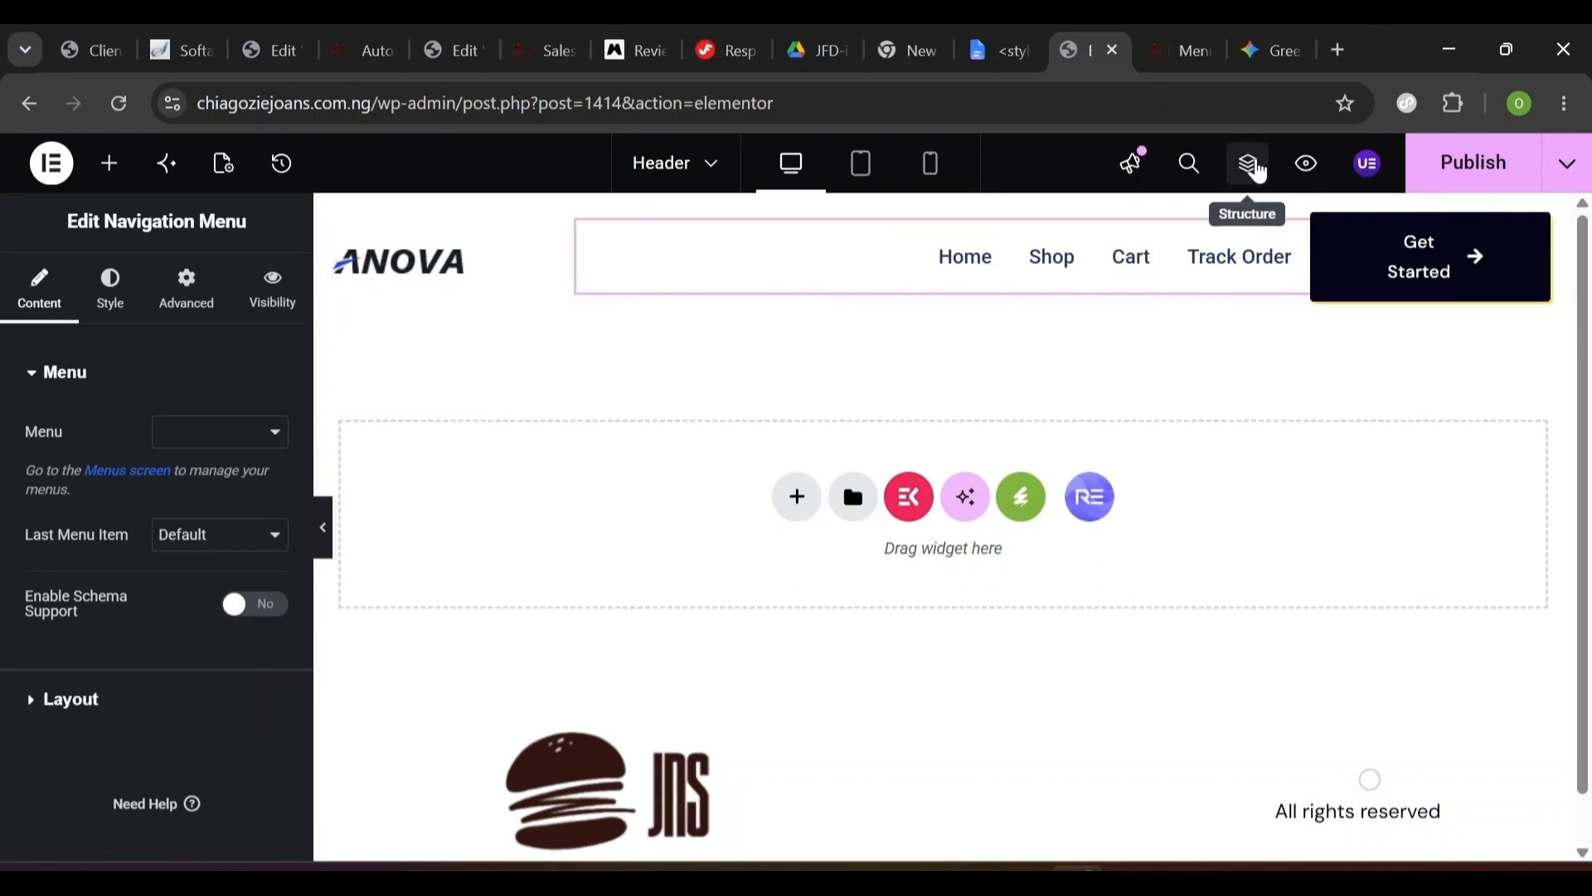
- Review the Structure panel and menu options, publish the header, and go to the Menus screen
{"action": "left_click", "coordinate": [1258, 170]}
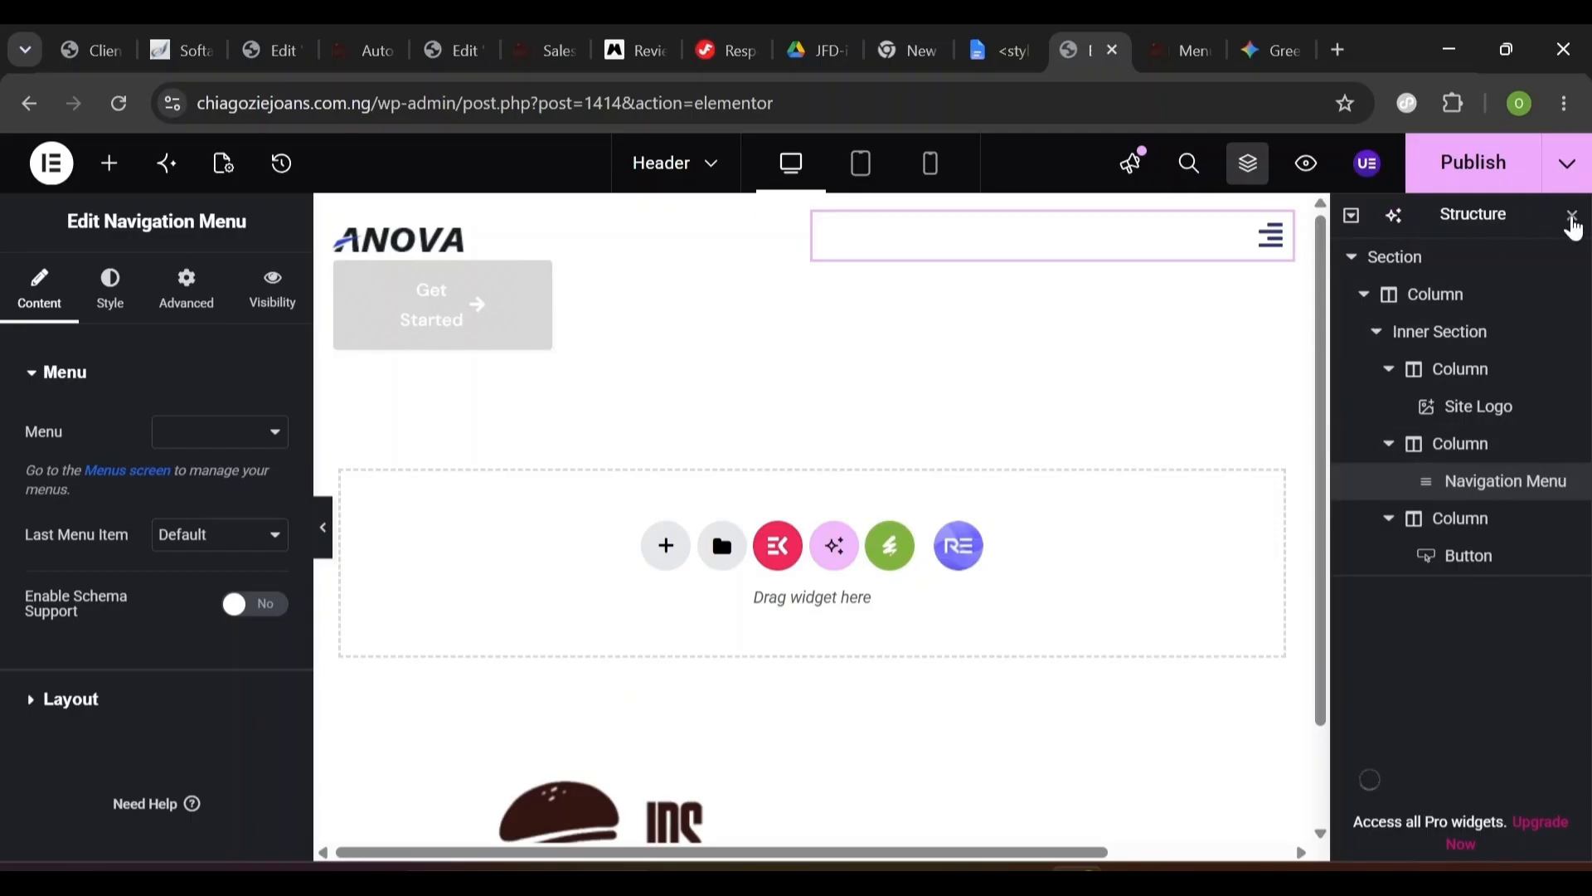
{"action": "left_click", "coordinate": [1571, 219]}
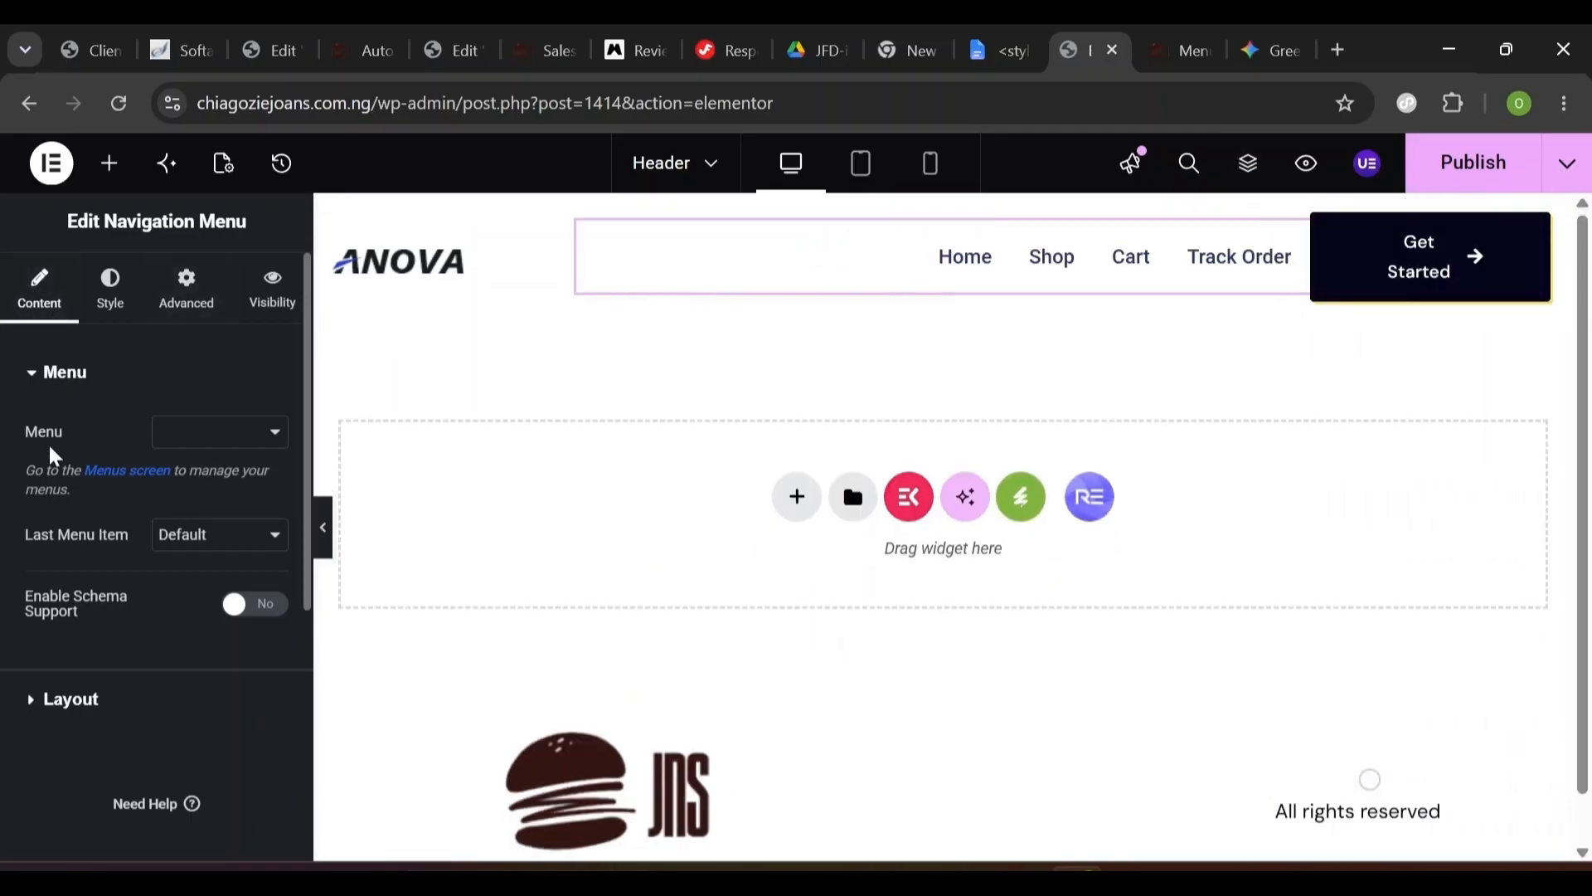
{"action": "left_click", "coordinate": [182, 433]}
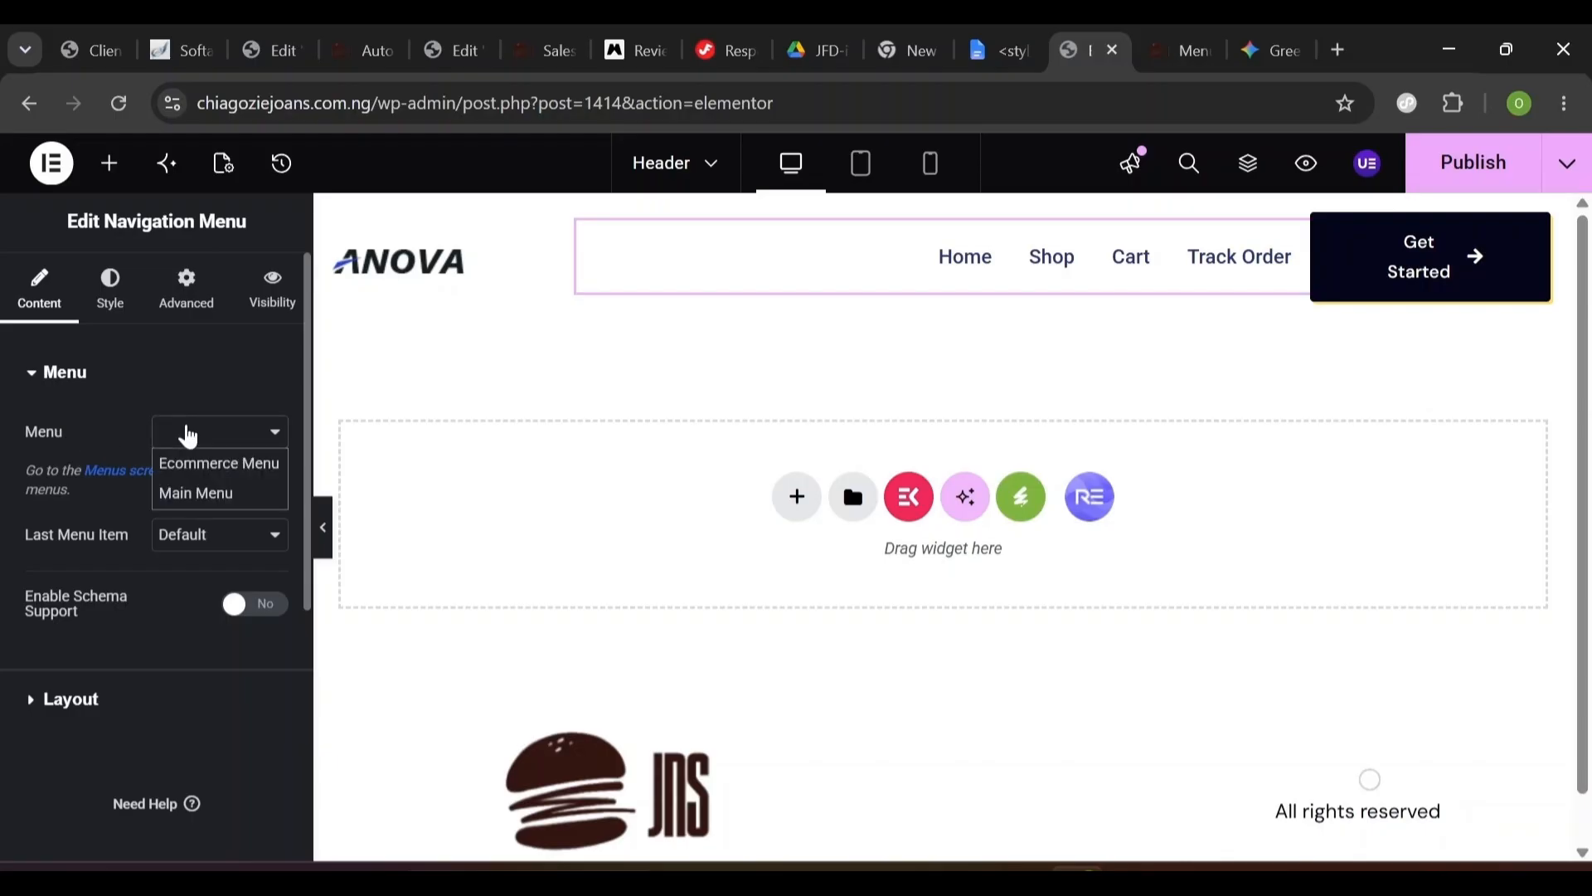
{"action": "left_click", "coordinate": [91, 437]}
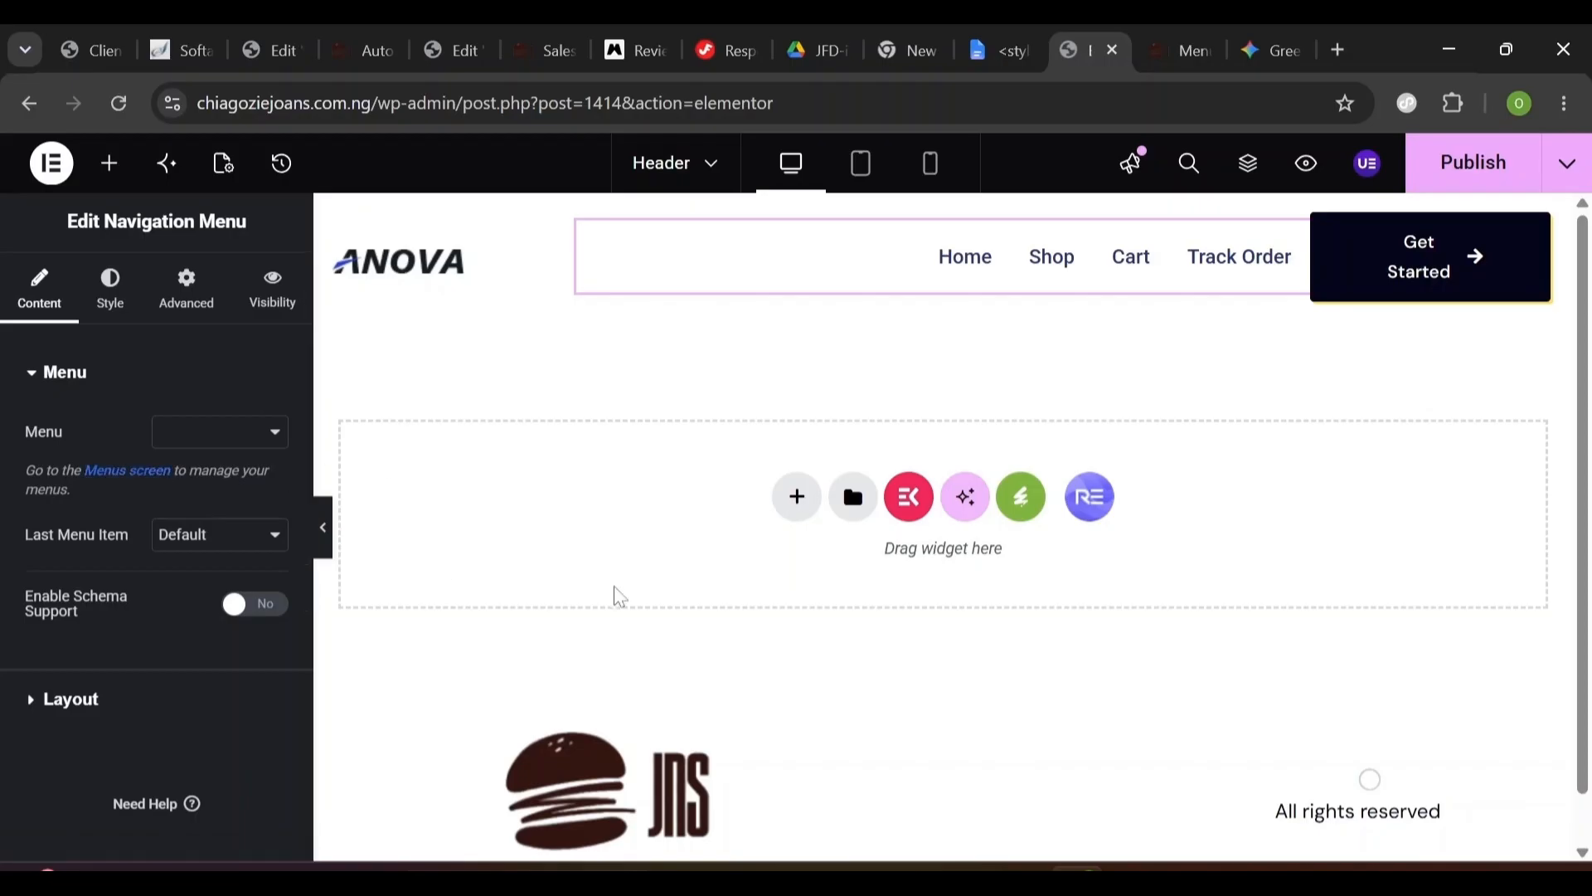
{"action": "left_click", "coordinate": [1457, 182]}
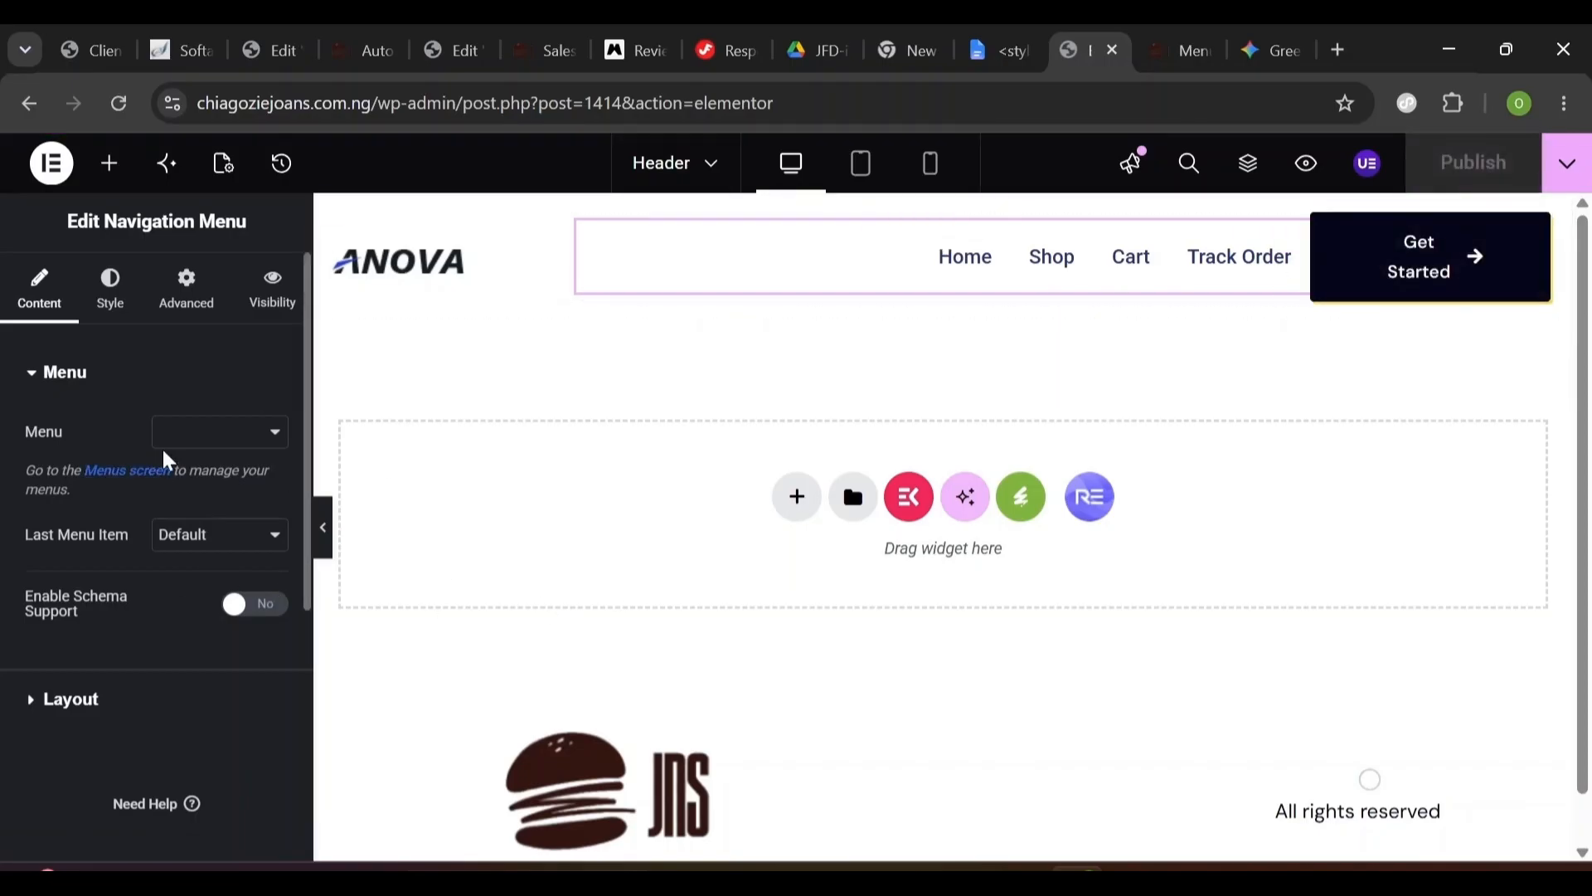
{"action": "left_click", "coordinate": [128, 471]}
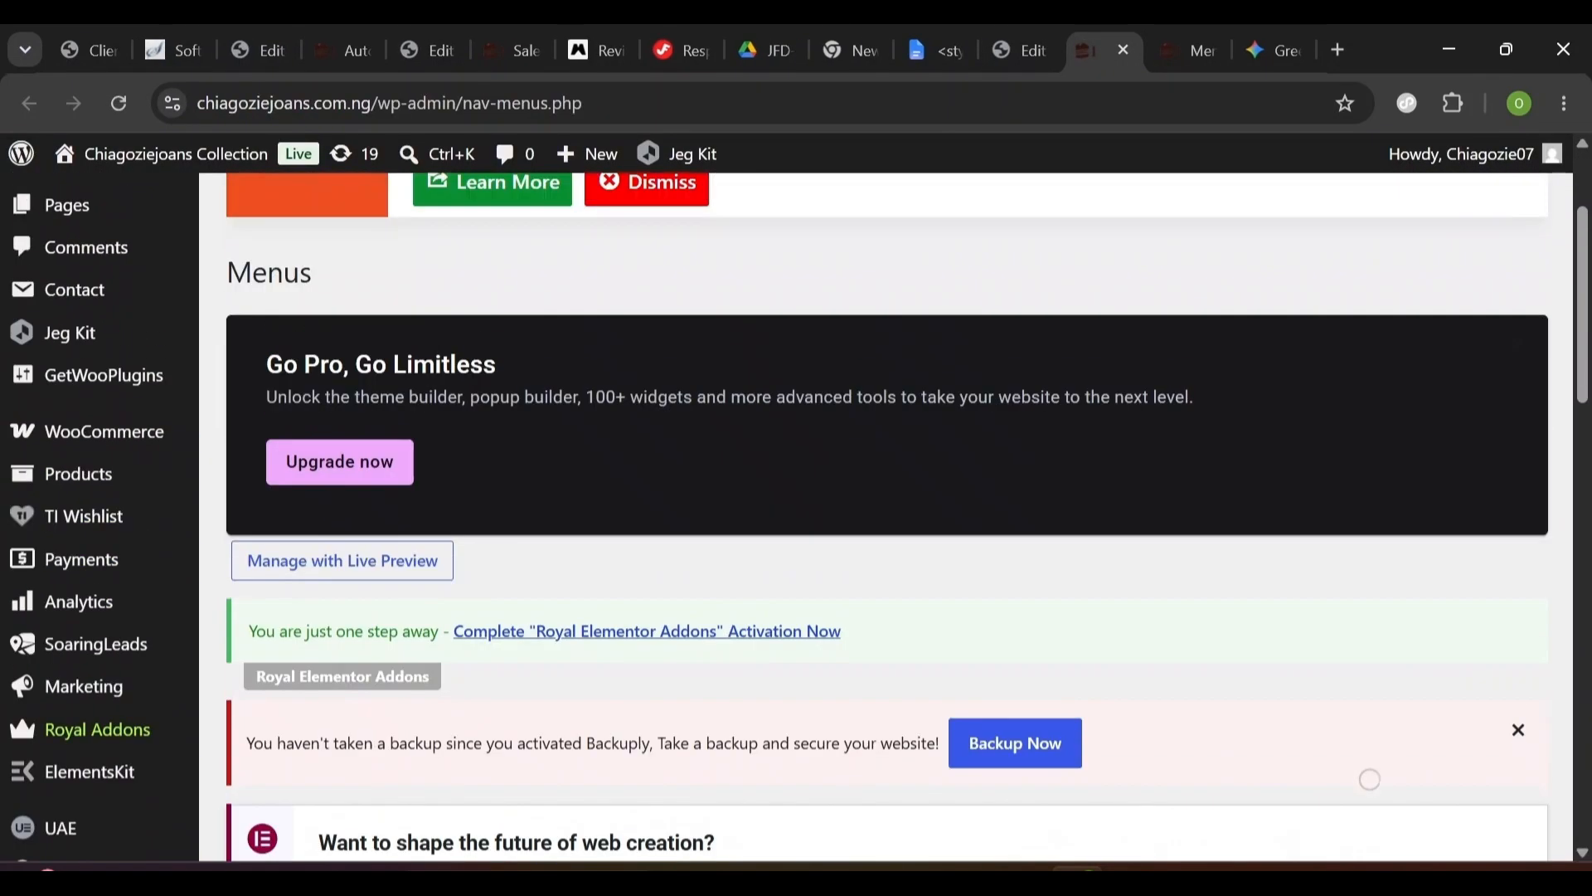
- Create a new menu named 'Auto Menu' on the Appearance > Menus screen
{"action": "scroll", "coordinate": [1369, 779], "scroll_direction": "up", "scroll_amount": 3}
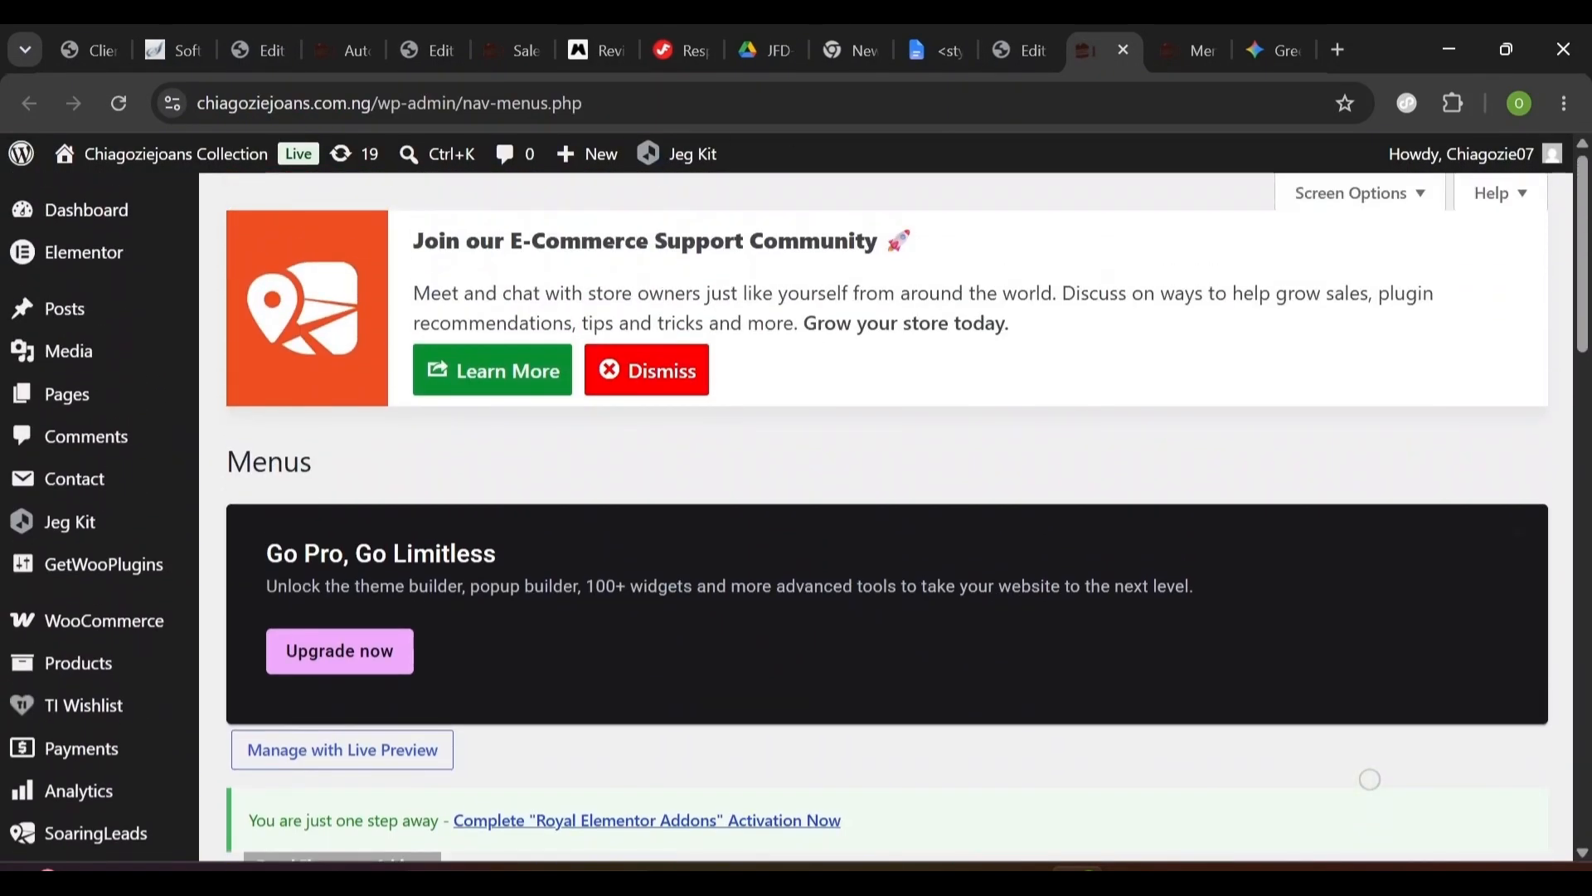
{"action": "scroll", "coordinate": [1370, 779], "scroll_direction": "down", "scroll_amount": 10}
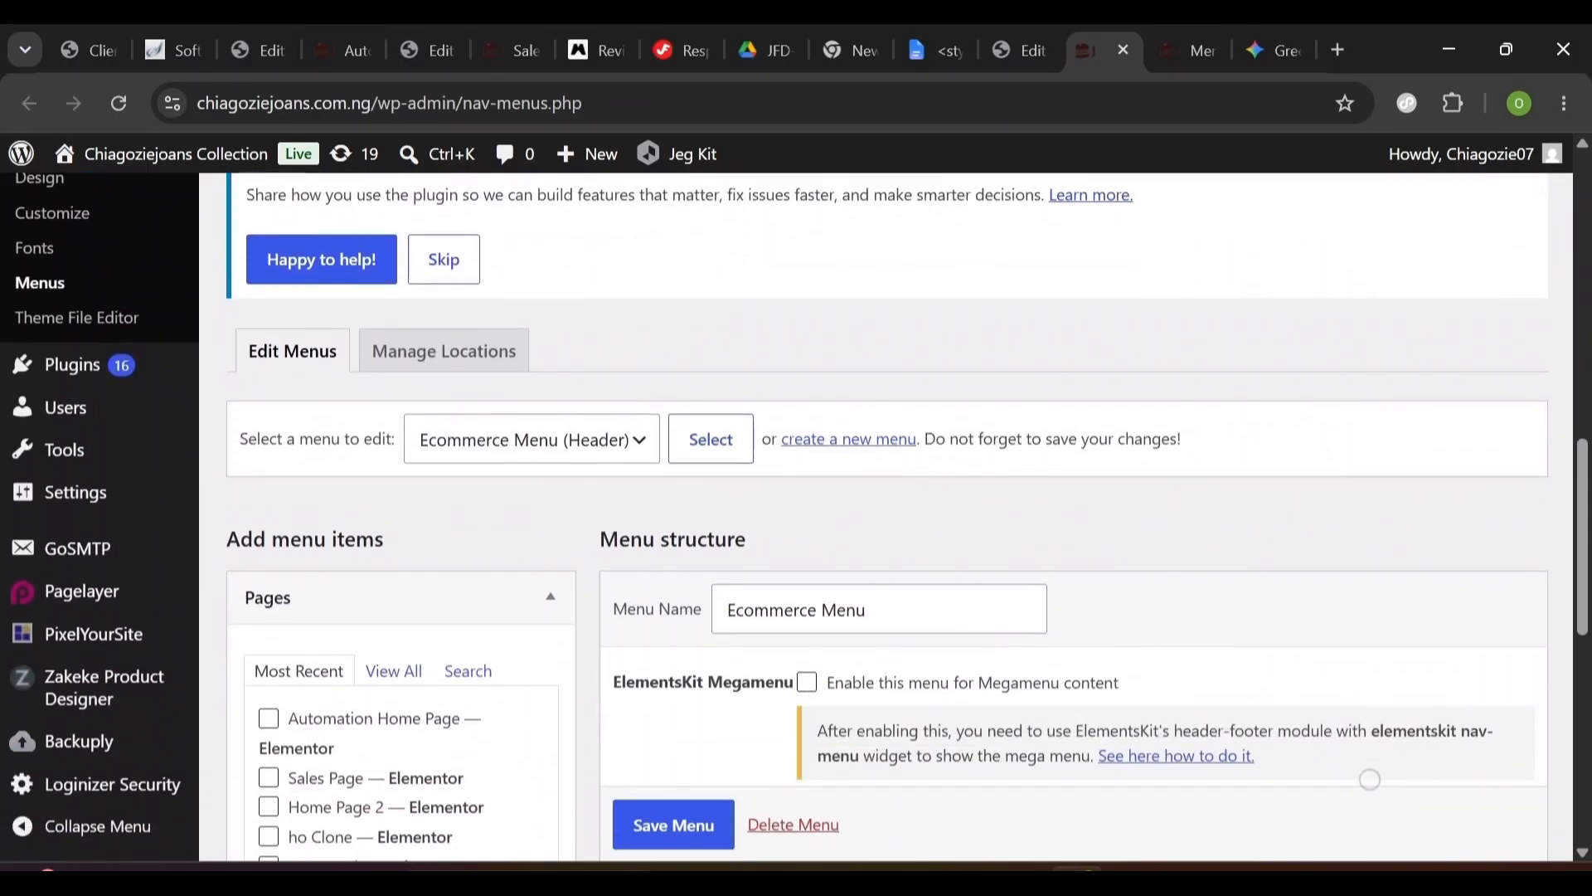
{"action": "scroll", "coordinate": [639, 562], "scroll_direction": "down", "scroll_amount": 1}
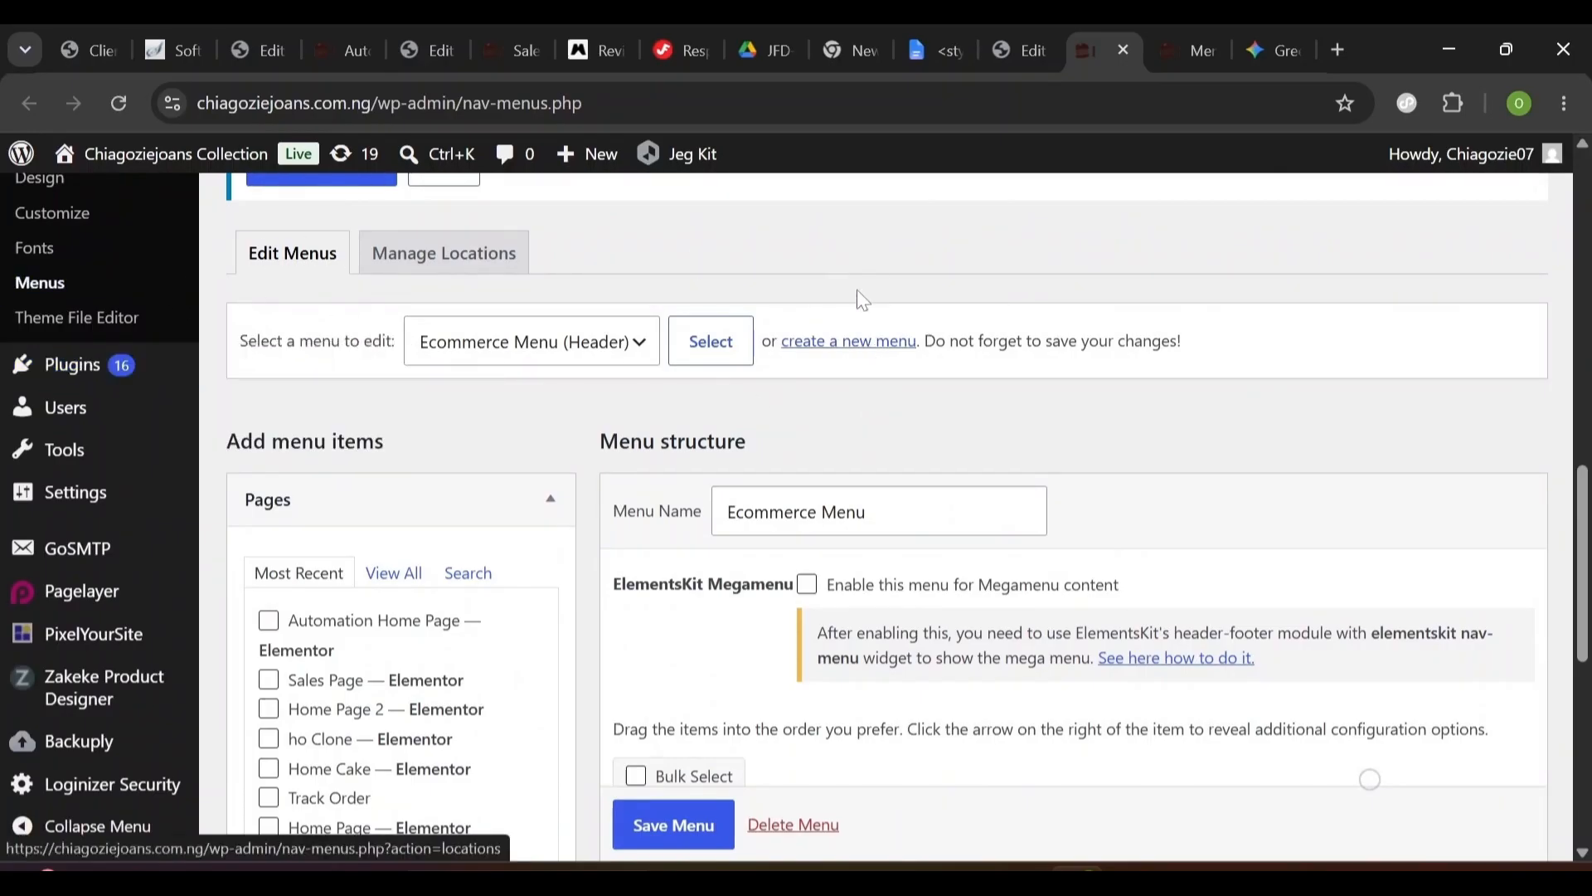
{"action": "left_click", "coordinate": [854, 357]}
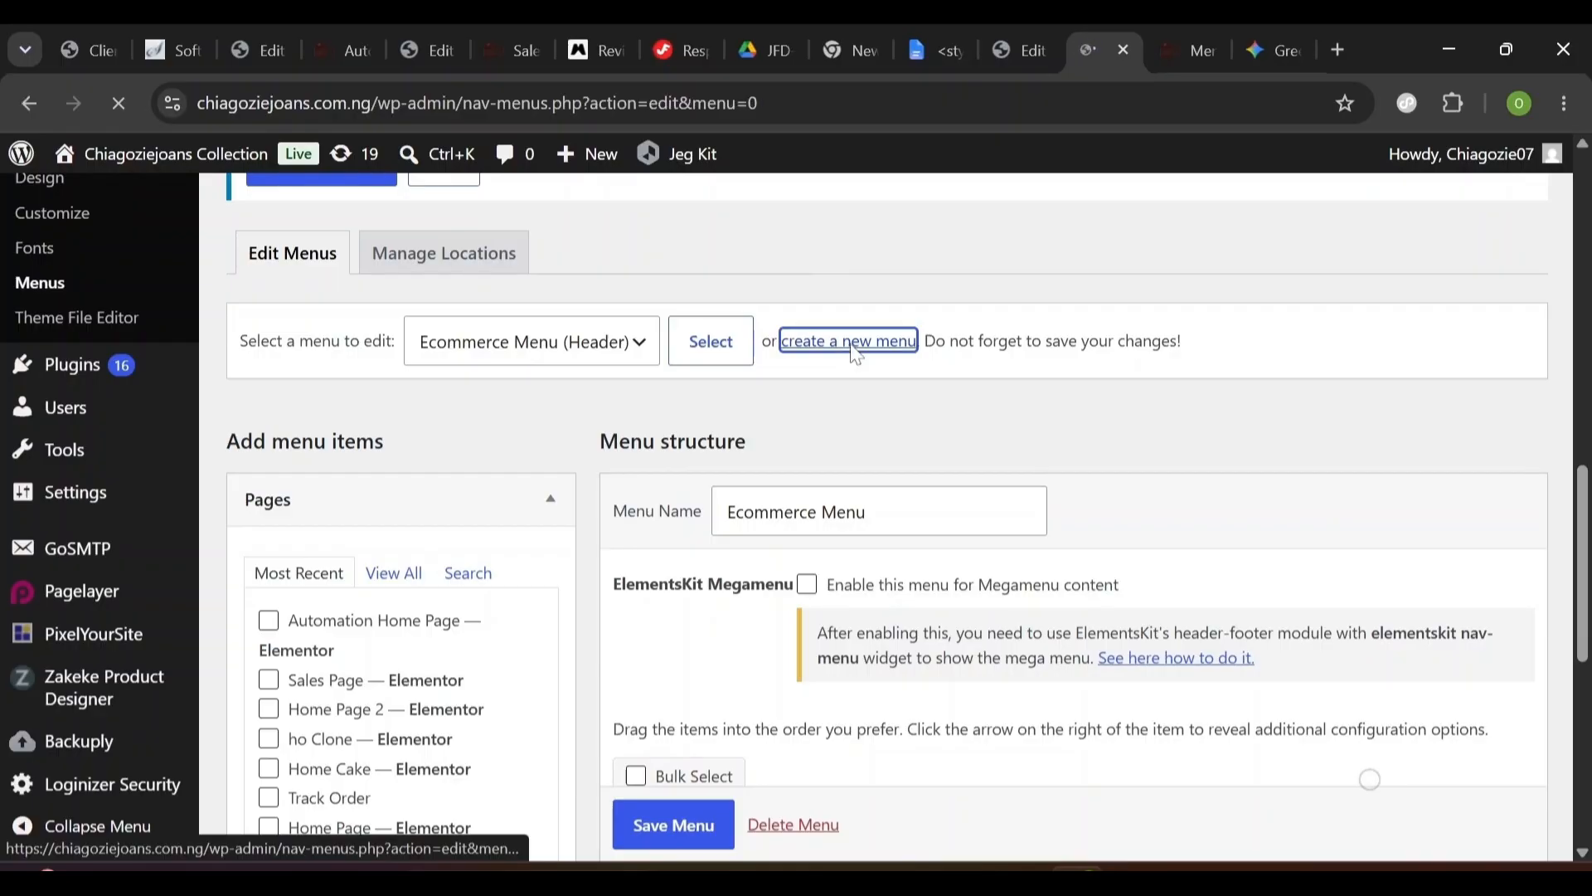
{"action": "scroll", "coordinate": [854, 357], "scroll_direction": "down", "scroll_amount": 6}
{"action": "scroll", "coordinate": [854, 498], "scroll_direction": "down", "scroll_amount": 7}
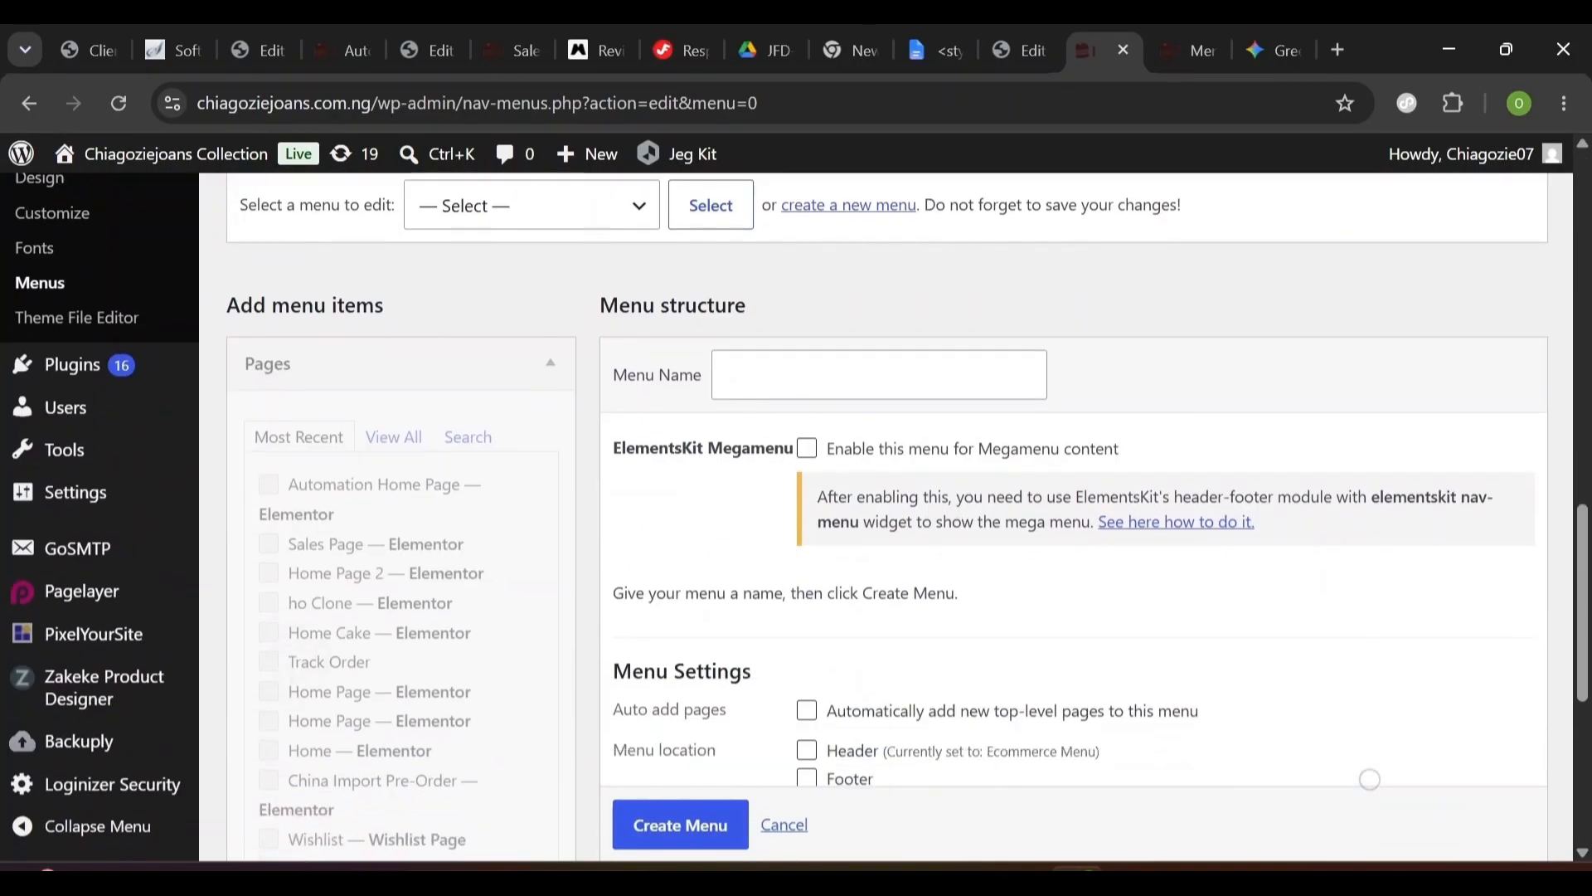
{"action": "scroll", "coordinate": [853, 497], "scroll_direction": "up", "scroll_amount": 2}
{"action": "left_click", "coordinate": [879, 240]}
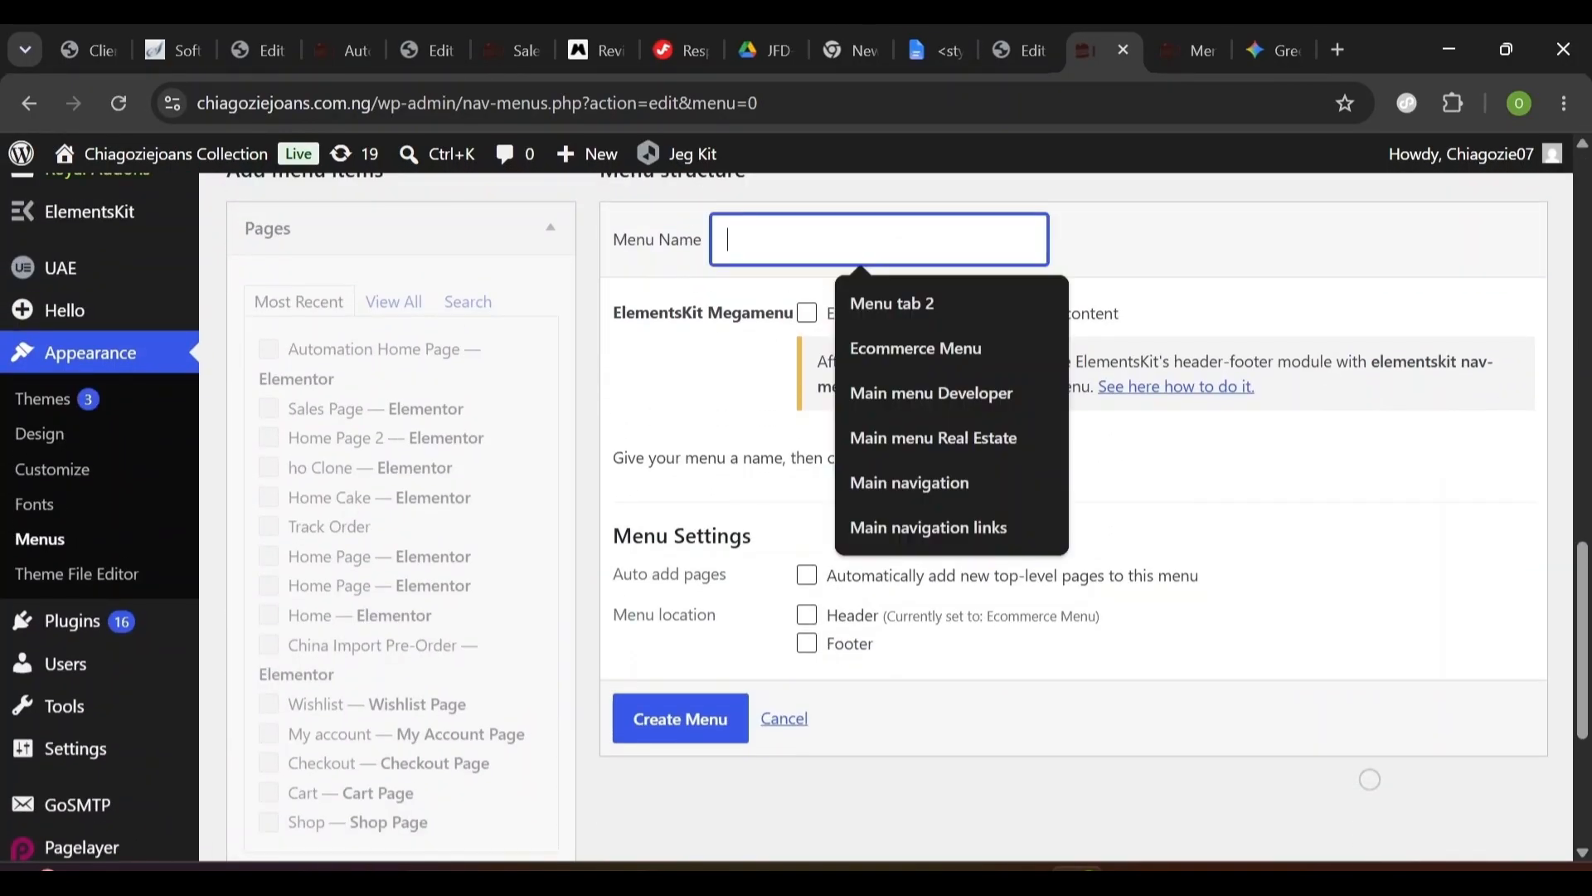
{"action": "scroll", "coordinate": [879, 240], "scroll_direction": "up", "scroll_amount": 2}
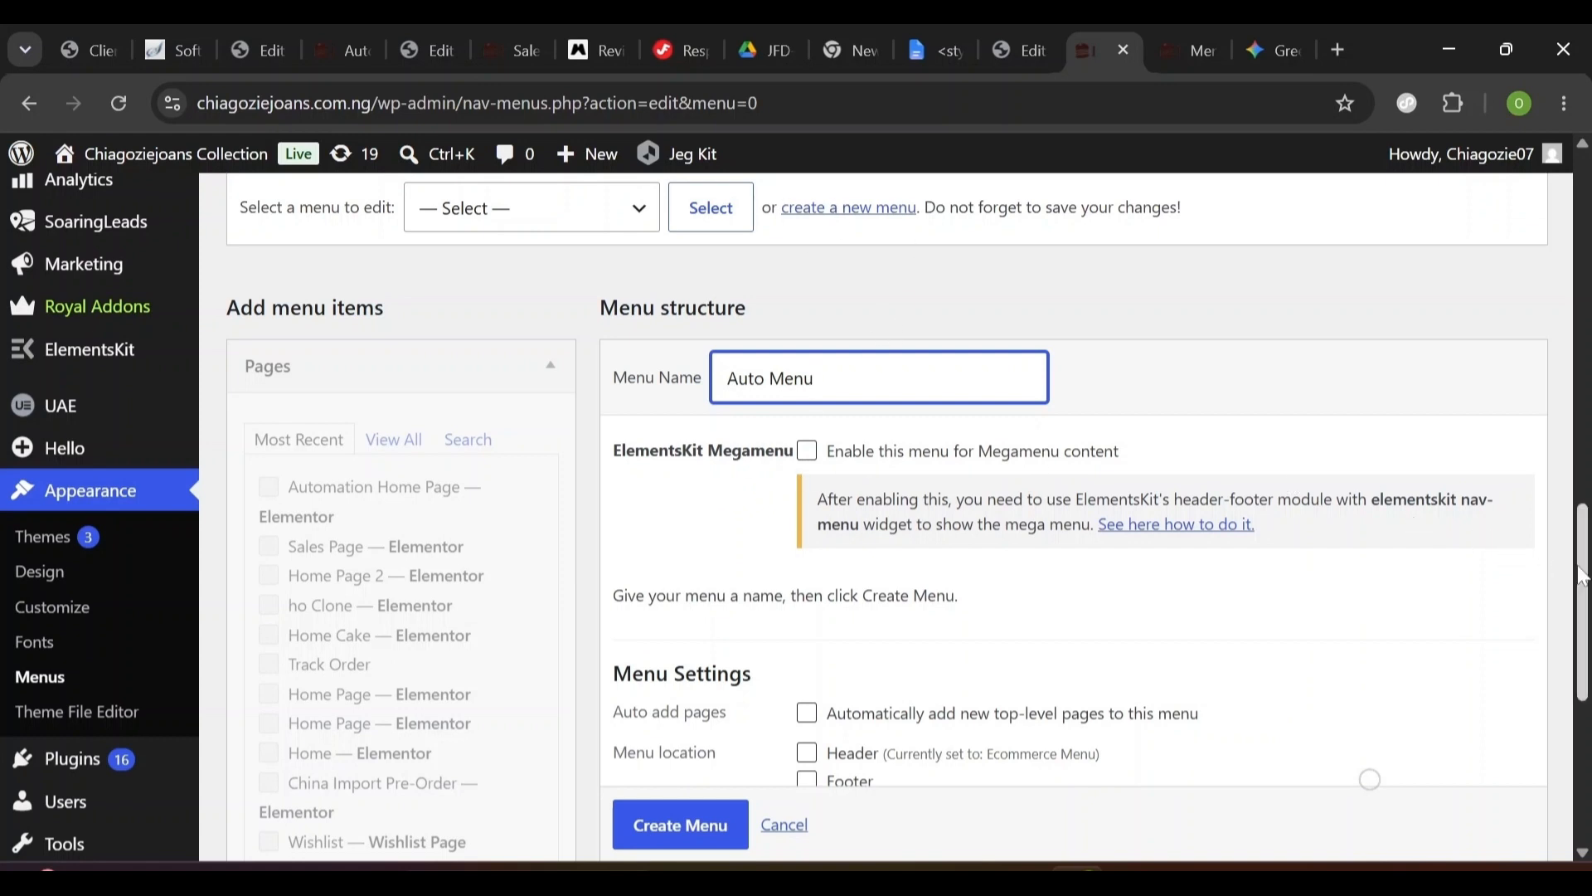
{"action": "scroll", "coordinate": [1586, 602], "scroll_direction": "down", "scroll_amount": 1}
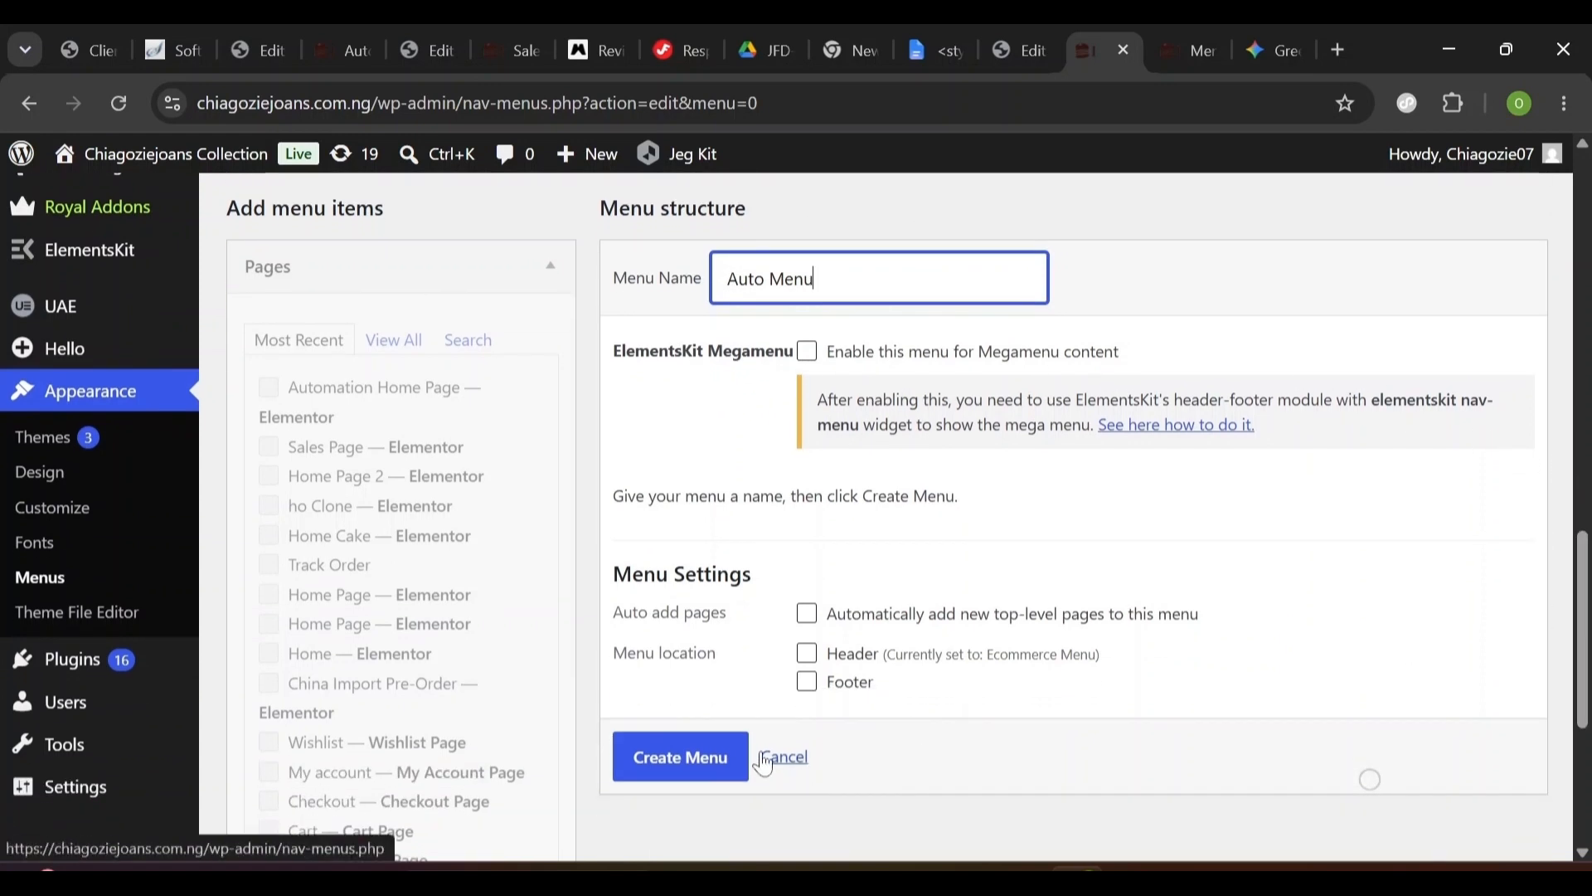
{"action": "left_click", "coordinate": [715, 771]}
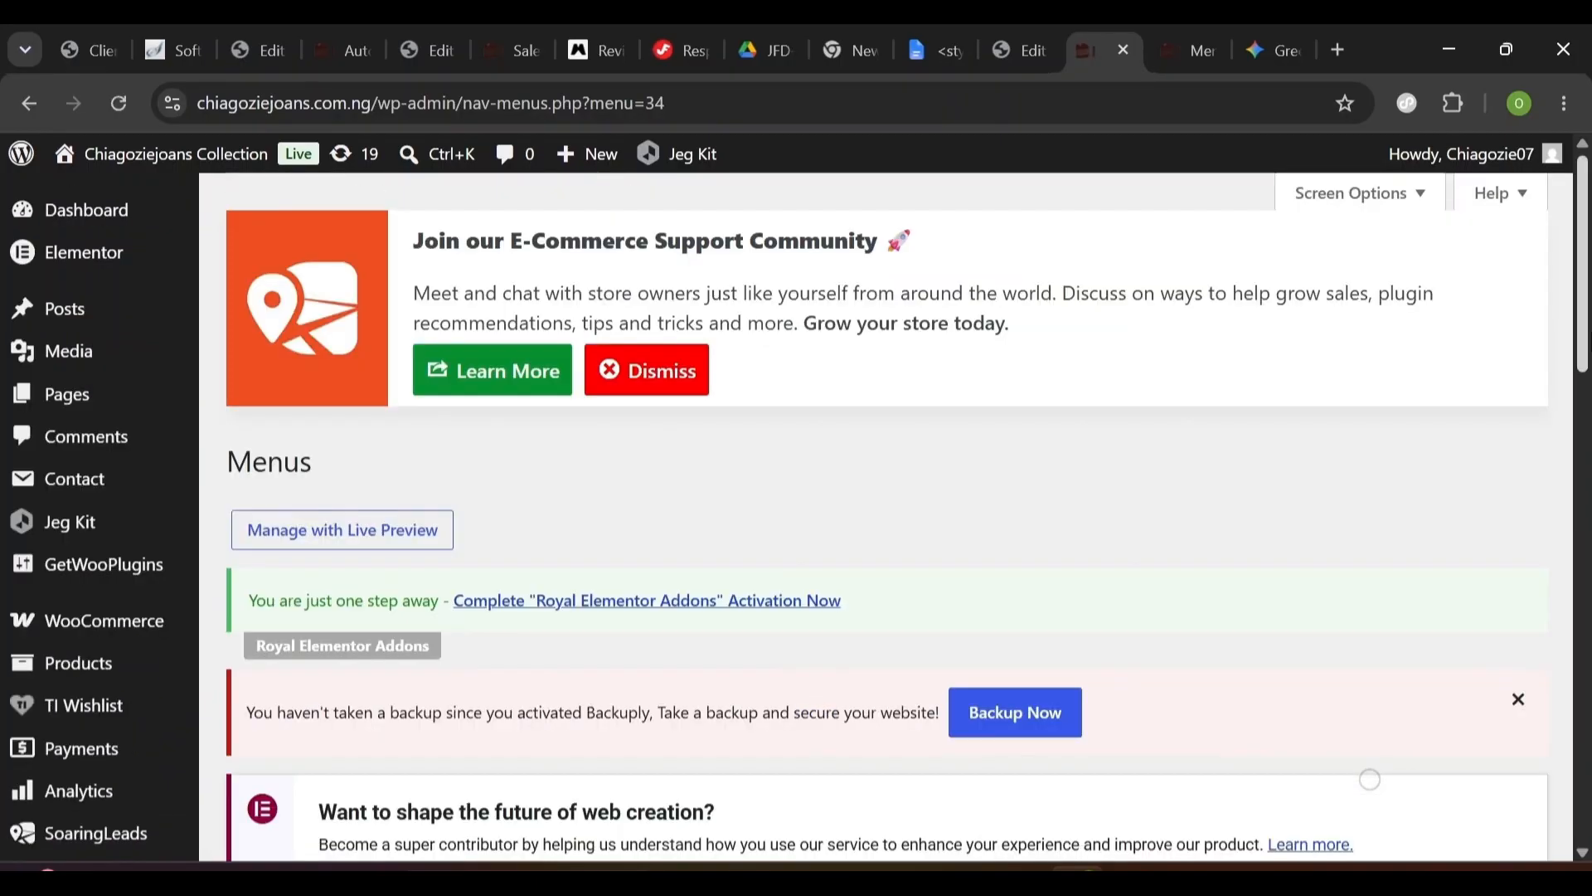
{"action": "scroll", "coordinate": [1562, 729], "scroll_direction": "down", "scroll_amount": 10}
{"action": "scroll", "coordinate": [1563, 746], "scroll_direction": "down", "scroll_amount": 1}
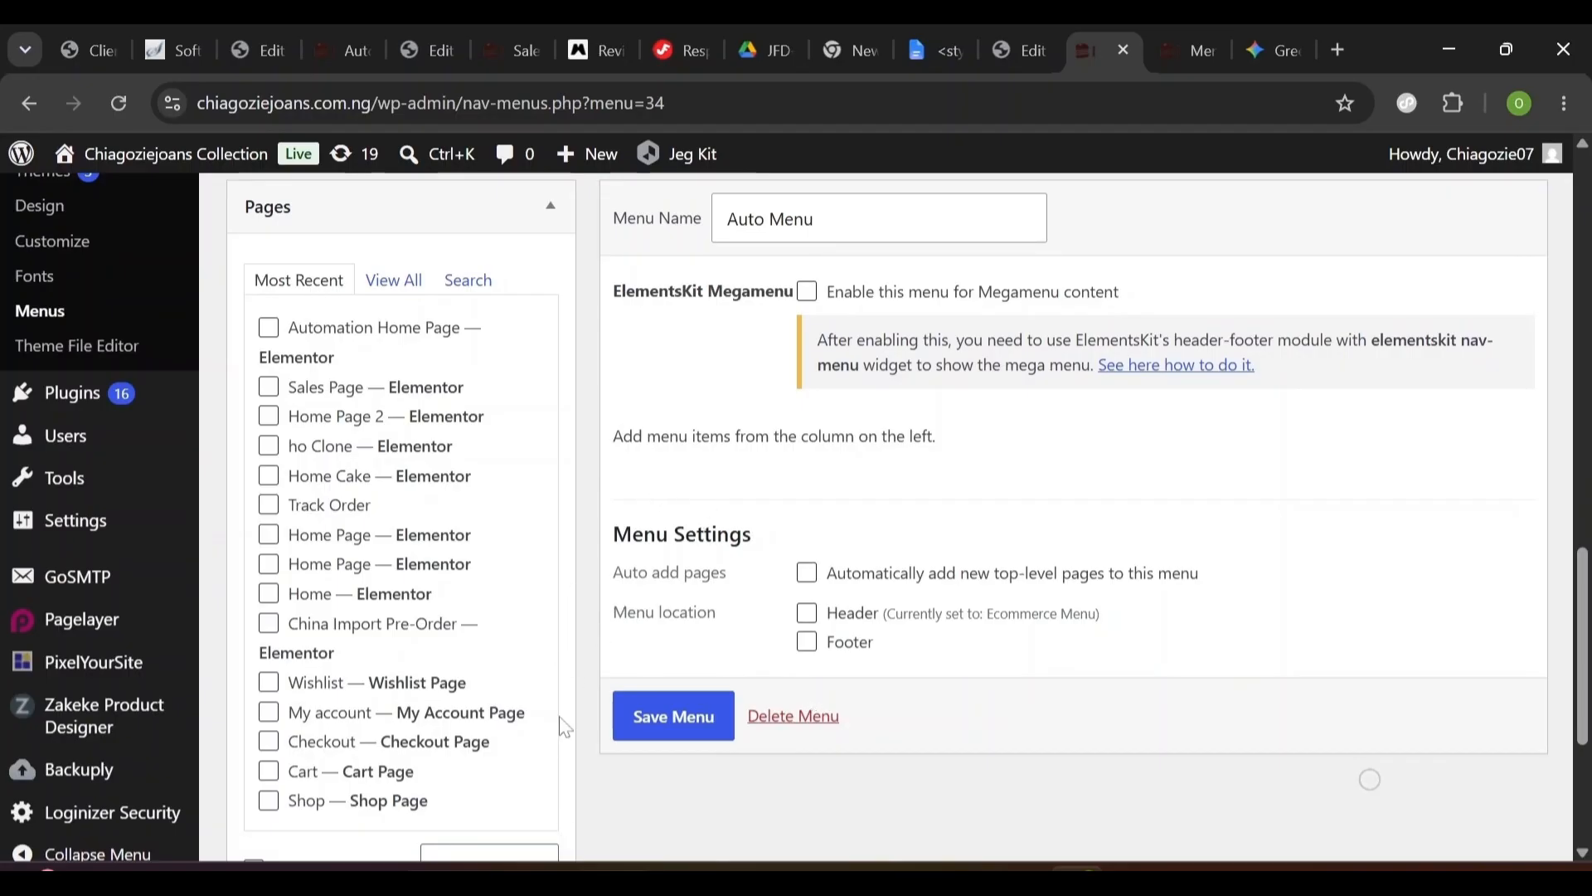
{"action": "scroll", "coordinate": [1369, 779], "scroll_direction": "down", "scroll_amount": 4}
{"action": "scroll", "coordinate": [1369, 778], "scroll_direction": "up", "scroll_amount": 5}
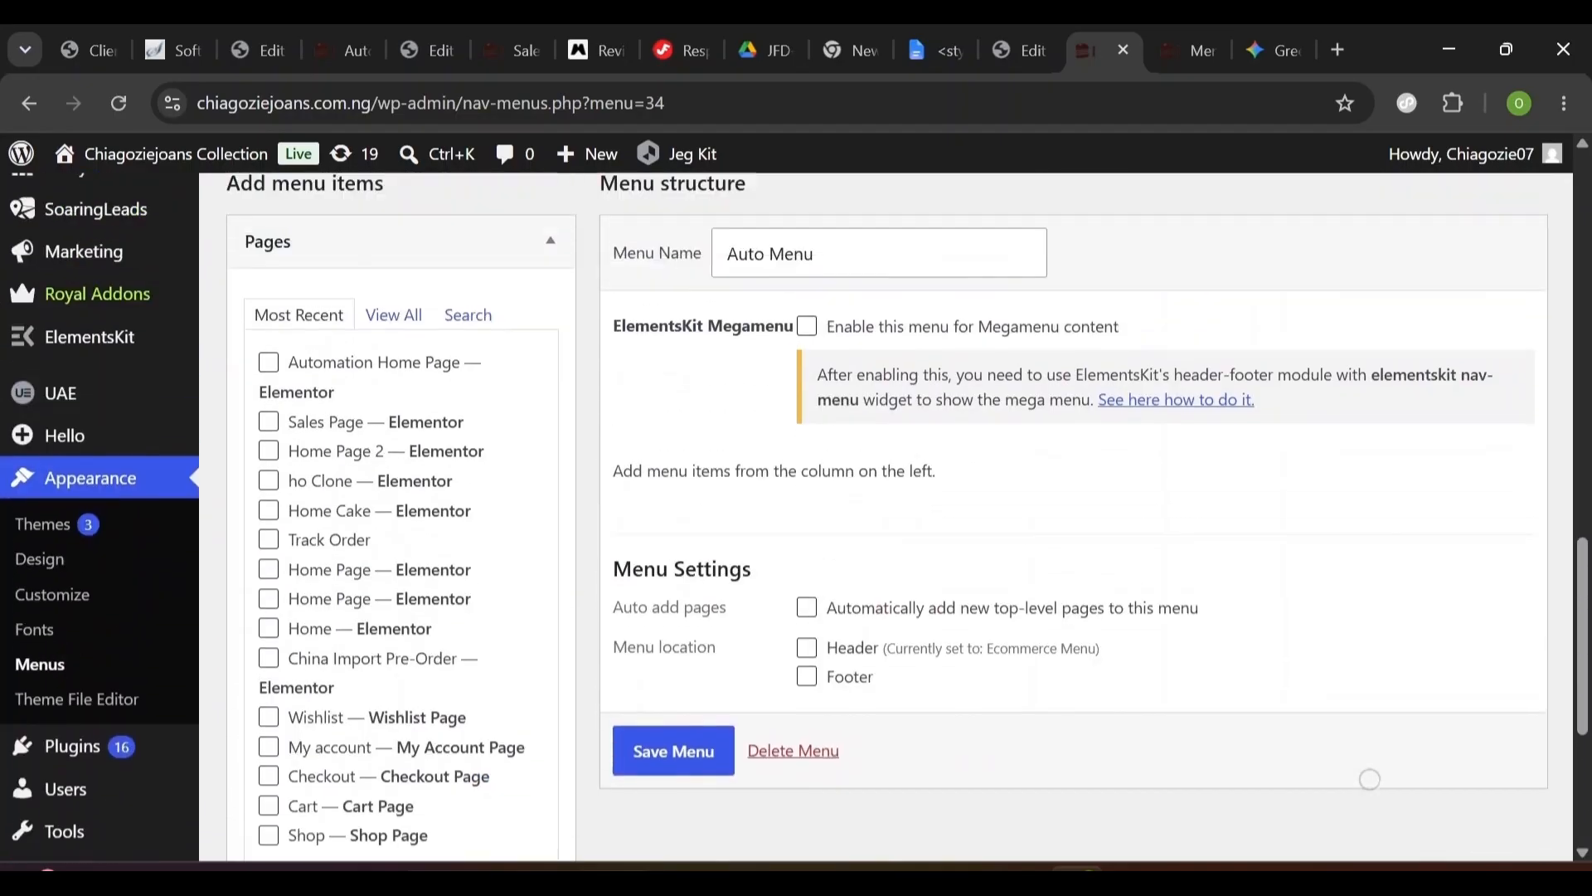
{"action": "scroll", "coordinate": [1370, 778], "scroll_direction": "up", "scroll_amount": 2}
{"action": "scroll", "coordinate": [1370, 779], "scroll_direction": "down", "scroll_amount": 7}
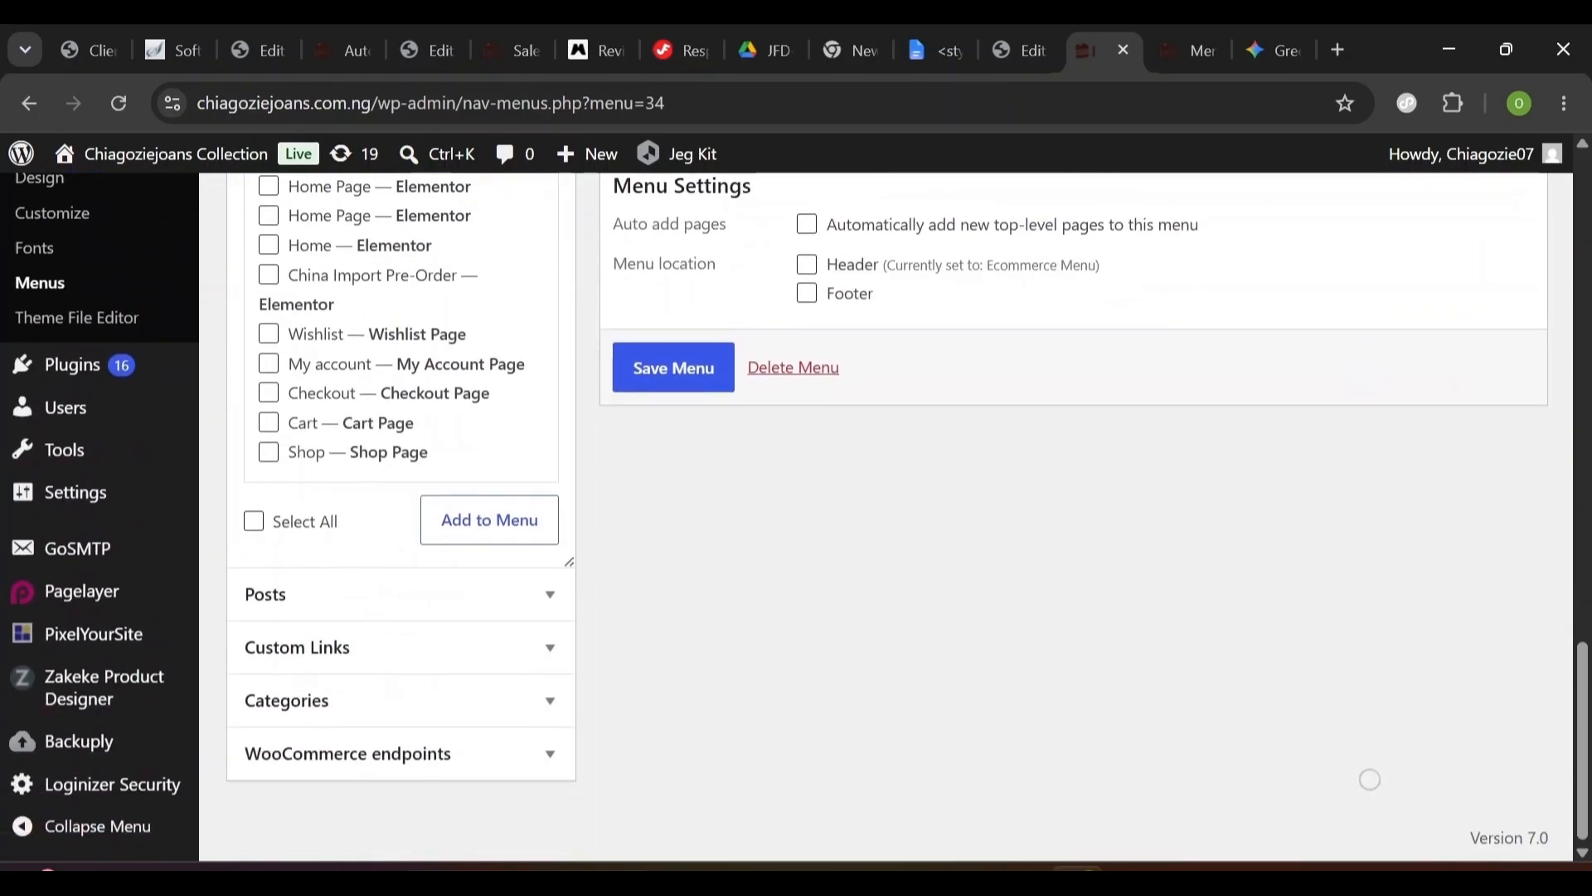
{"action": "scroll", "coordinate": [1370, 779], "scroll_direction": "up", "scroll_amount": 4}
{"action": "scroll", "coordinate": [1369, 779], "scroll_direction": "up", "scroll_amount": 1}
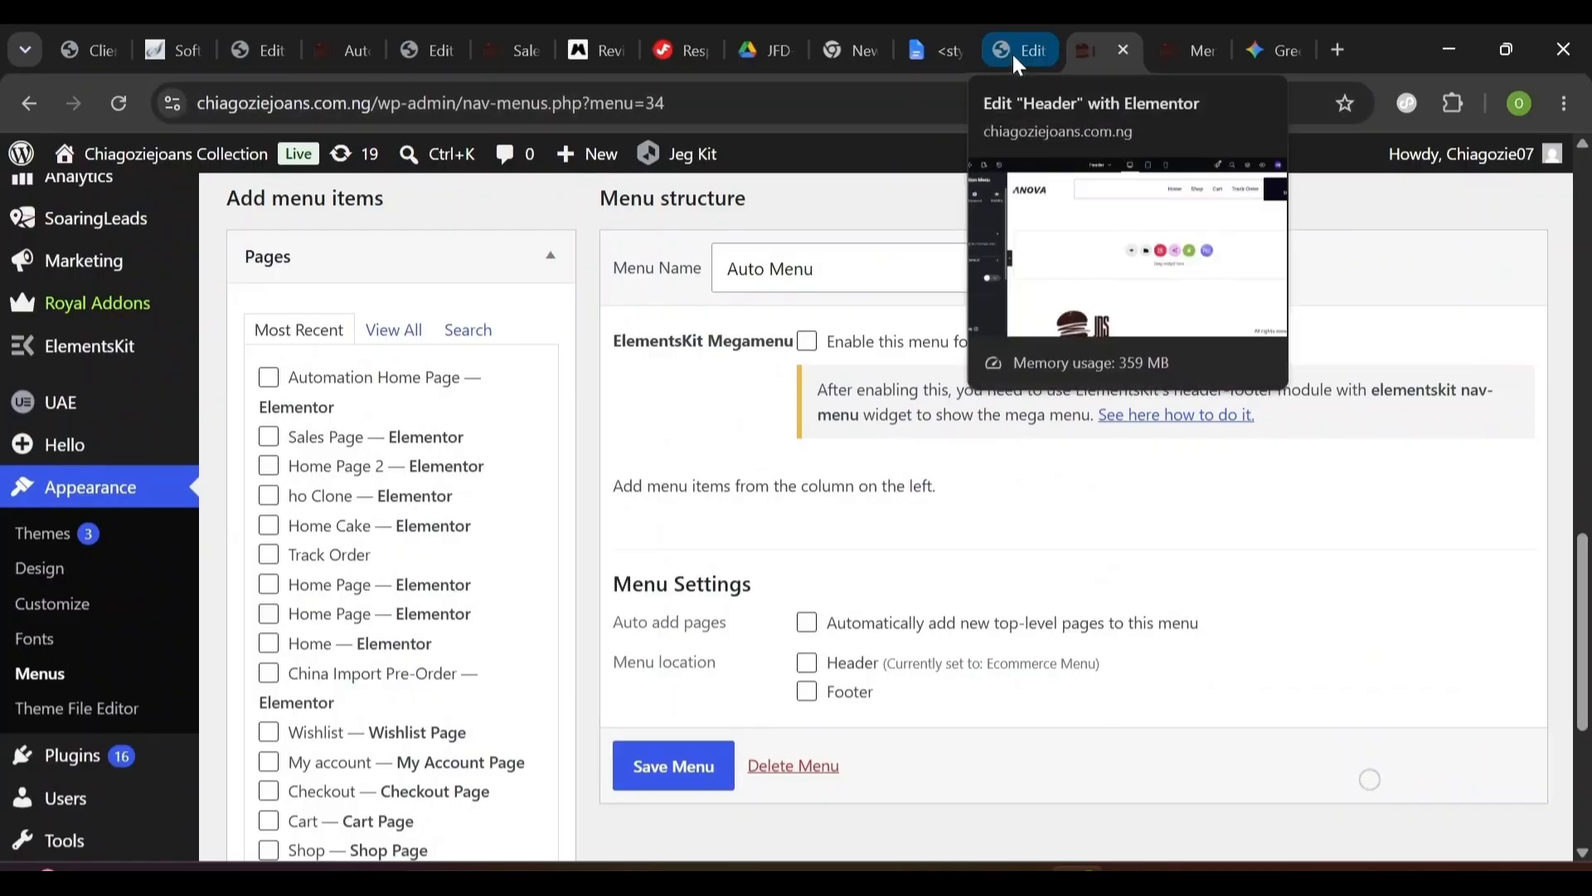
- Scroll through the Automation Home Page preview, then return to the Sales Page in Elementor
{"action": "left_click", "coordinate": [343, 51]}
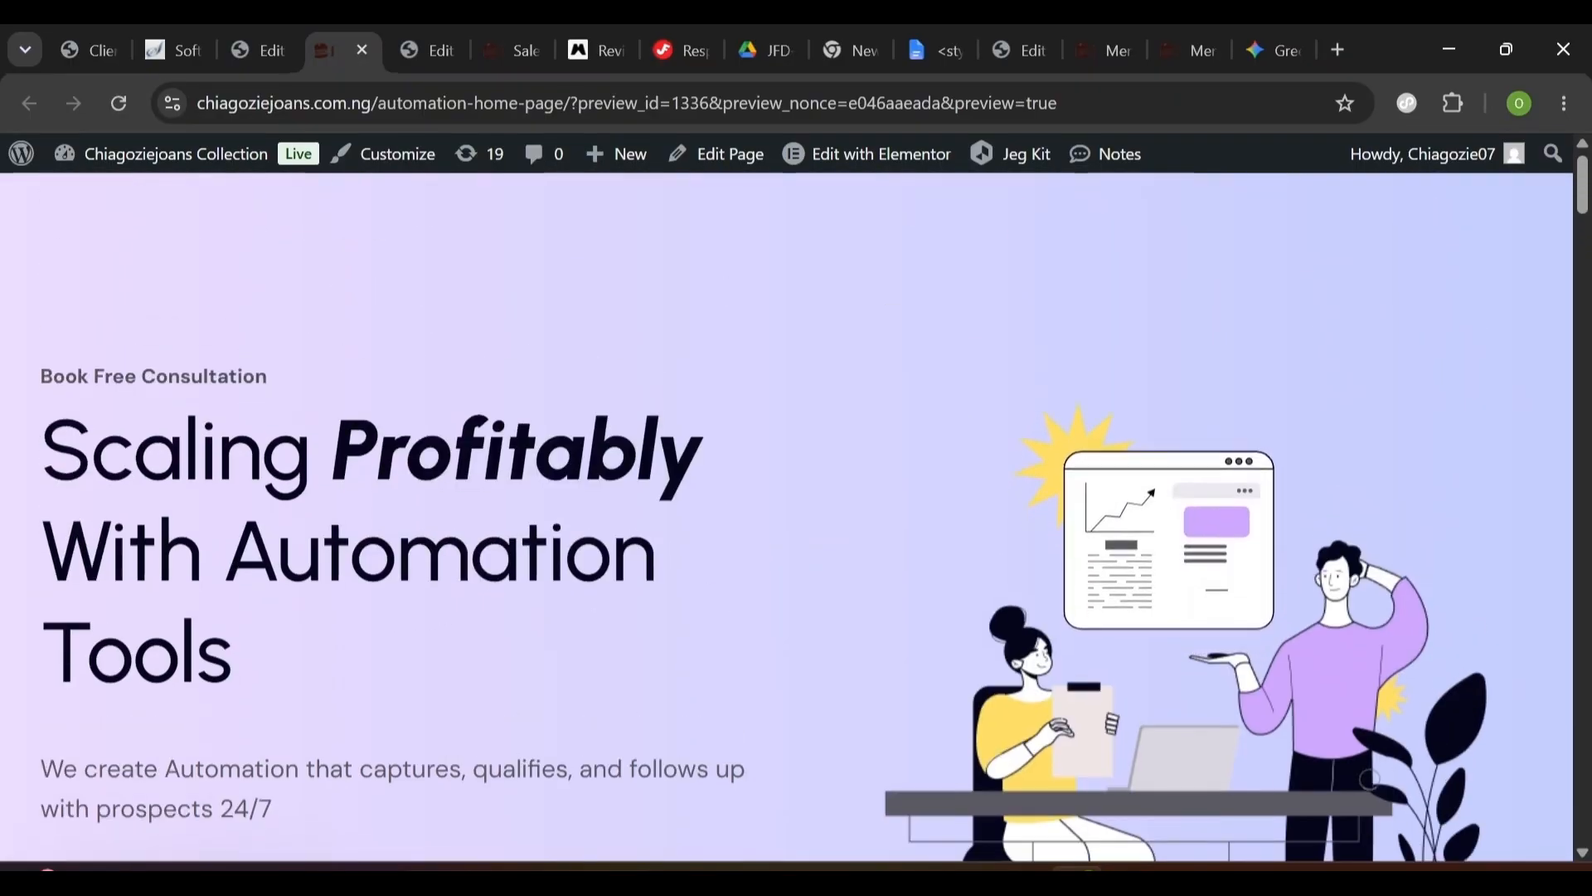
{"action": "scroll", "coordinate": [796, 514], "scroll_direction": "down", "scroll_amount": 5}
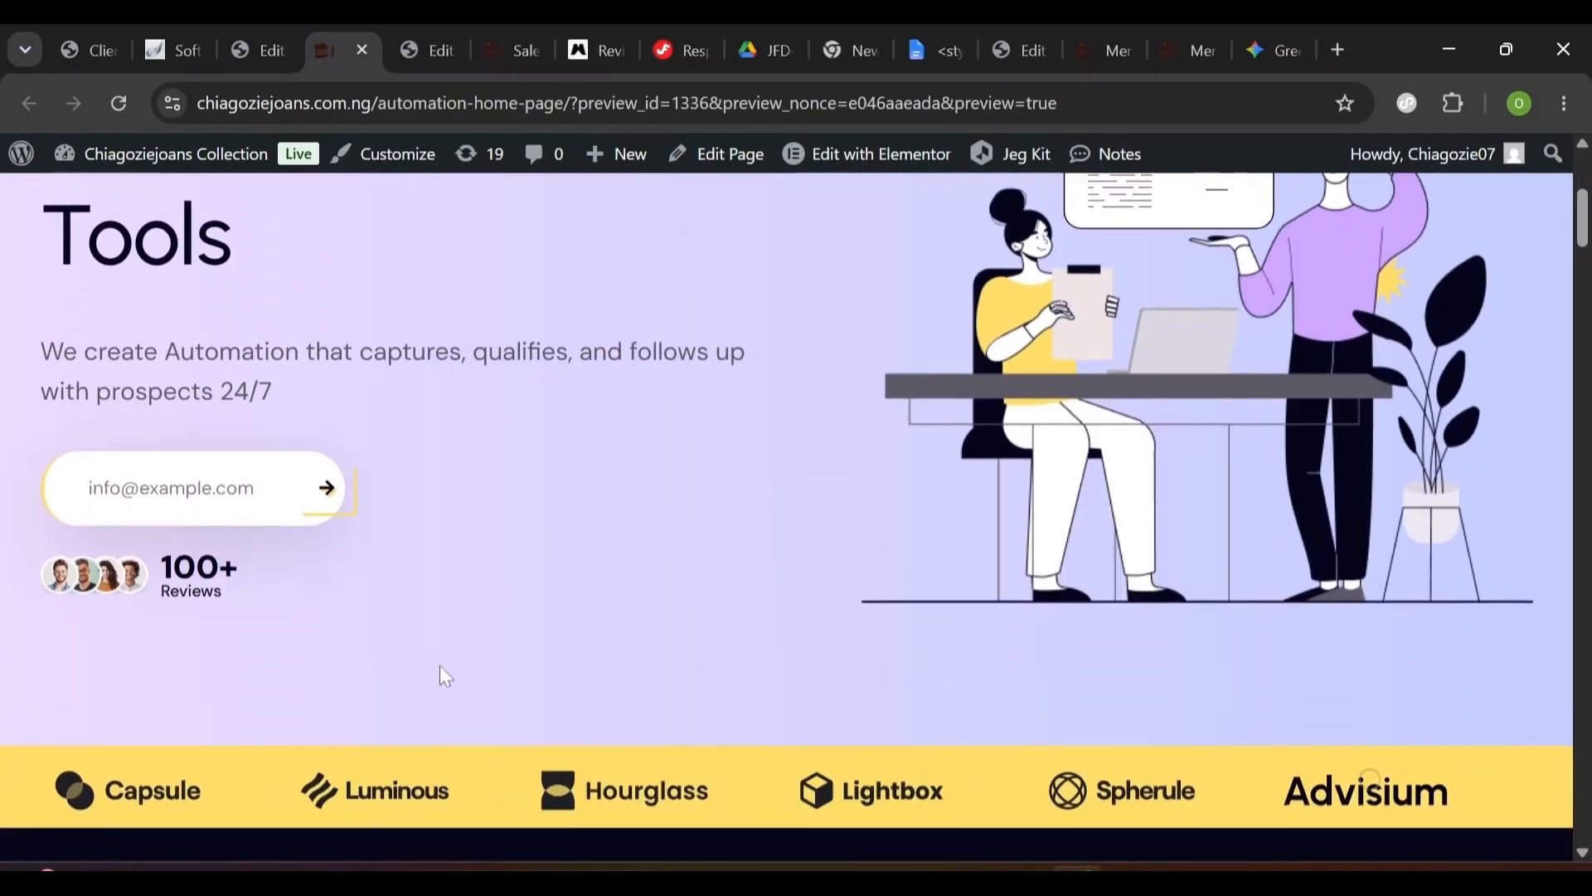
{"action": "scroll", "coordinate": [440, 665], "scroll_direction": "down", "scroll_amount": 3}
{"action": "scroll", "coordinate": [535, 674], "scroll_direction": "down", "scroll_amount": 2}
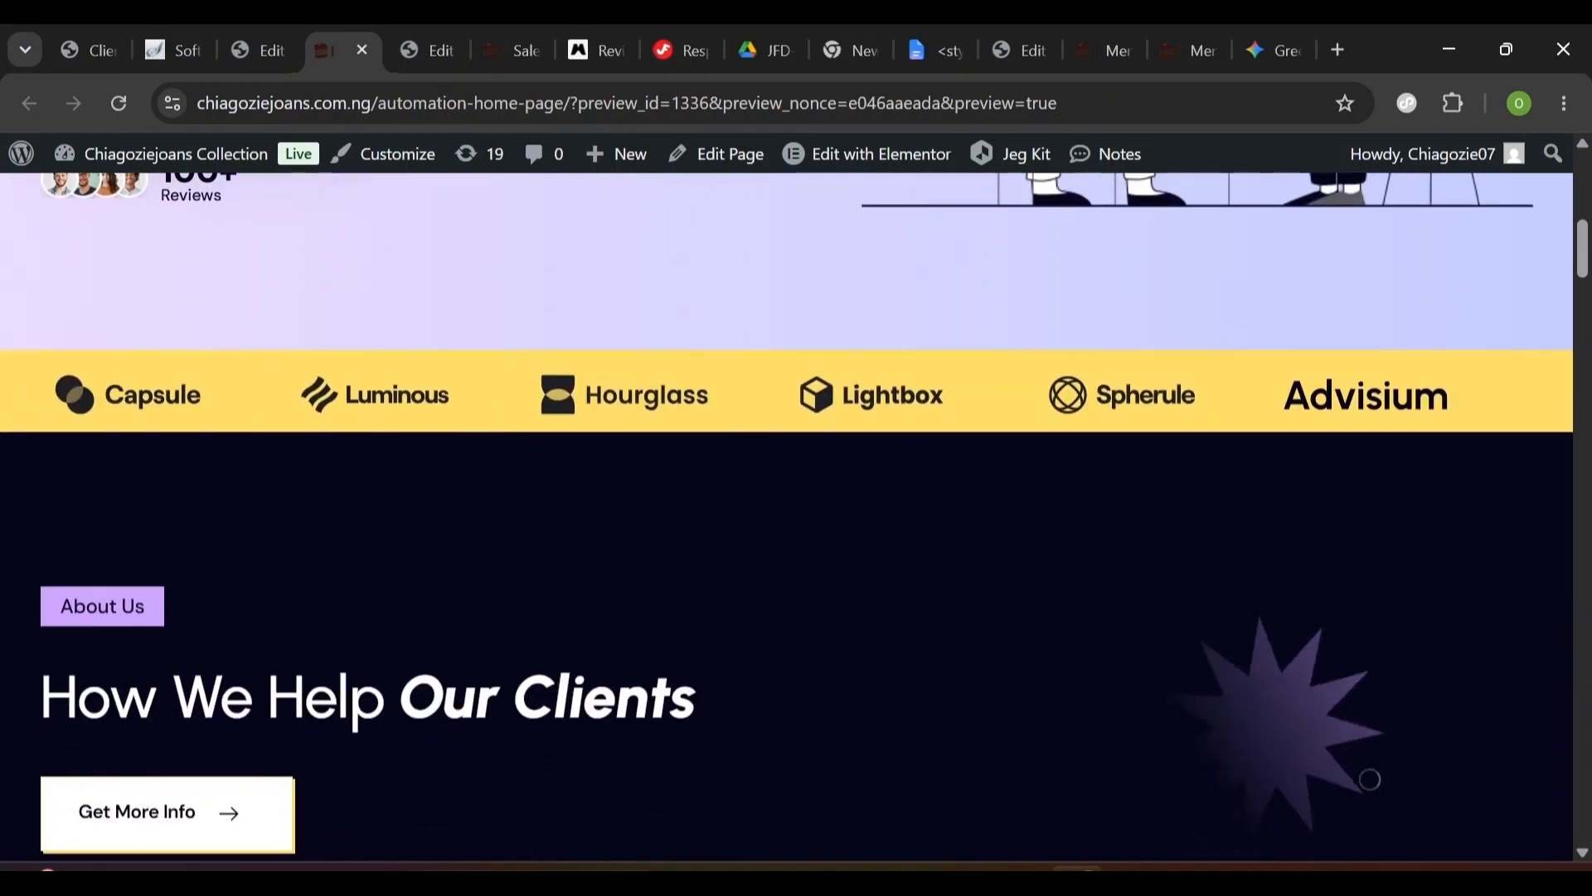
{"action": "scroll", "coordinate": [640, 762], "scroll_direction": "down", "scroll_amount": 6}
{"action": "scroll", "coordinate": [228, 630], "scroll_direction": "up", "scroll_amount": 4}
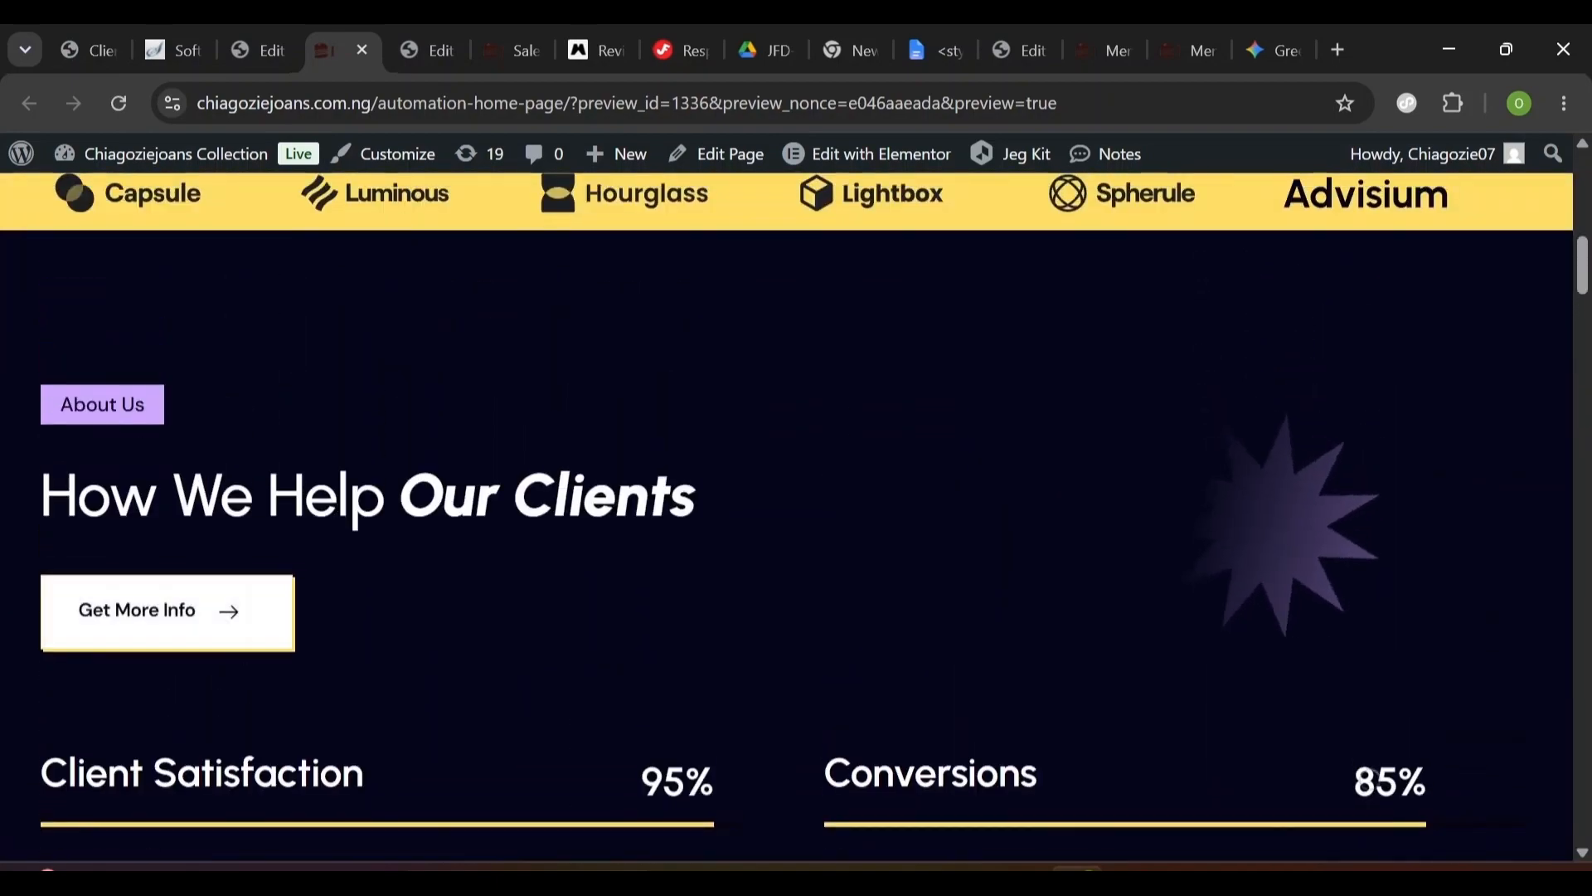
{"action": "scroll", "coordinate": [228, 630], "scroll_direction": "down", "scroll_amount": 6}
{"action": "scroll", "coordinate": [788, 514], "scroll_direction": "down", "scroll_amount": 4}
{"action": "scroll", "coordinate": [788, 514], "scroll_direction": "down", "scroll_amount": 10}
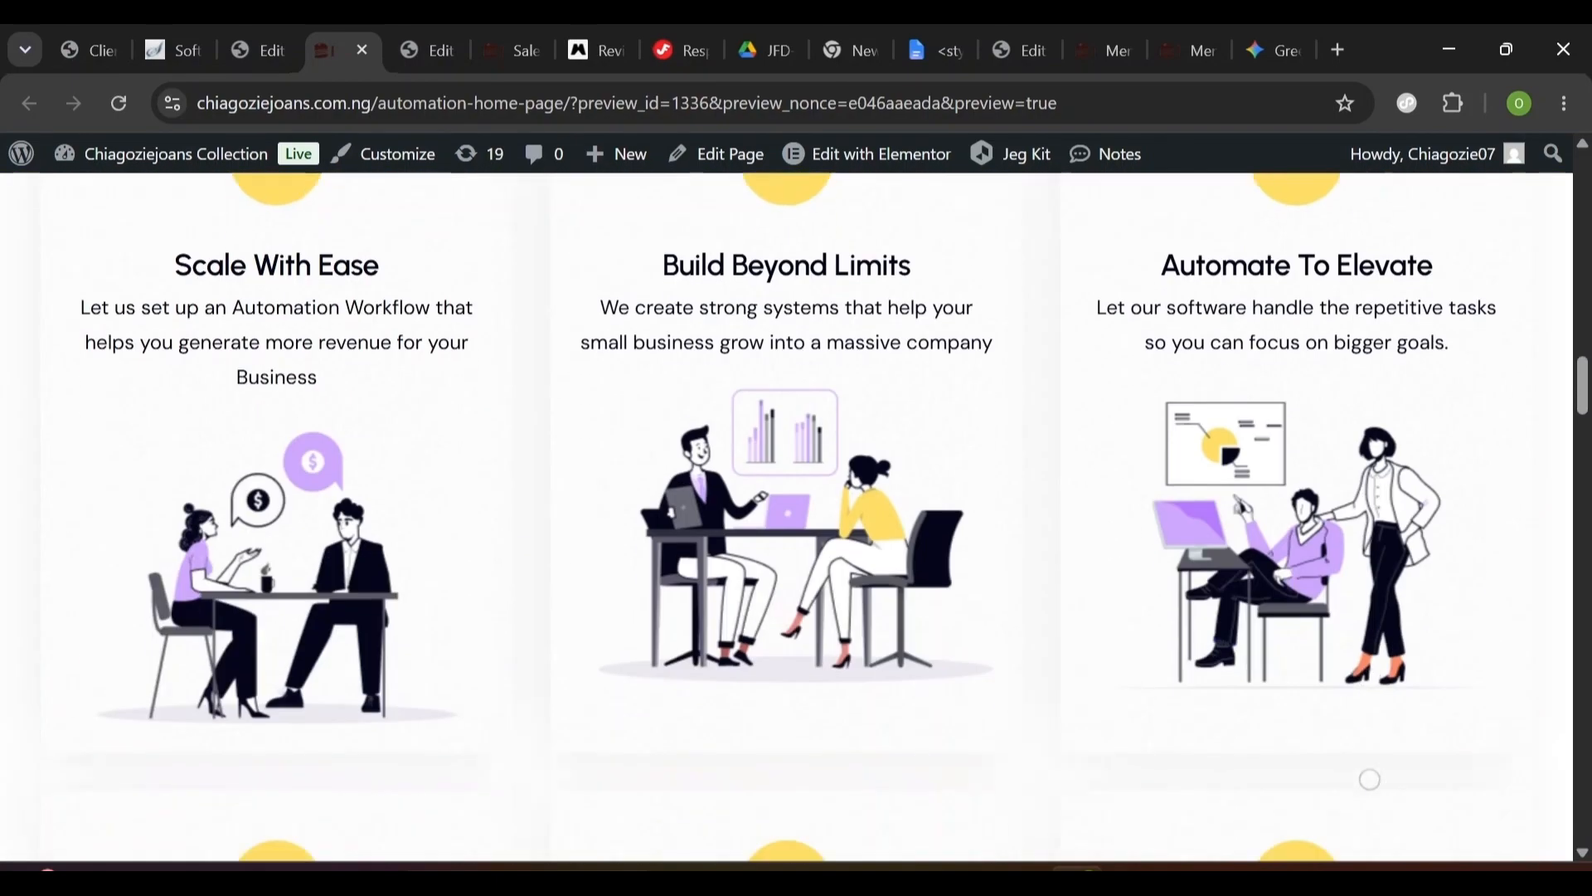
{"action": "scroll", "coordinate": [788, 514], "scroll_direction": "down", "scroll_amount": 9}
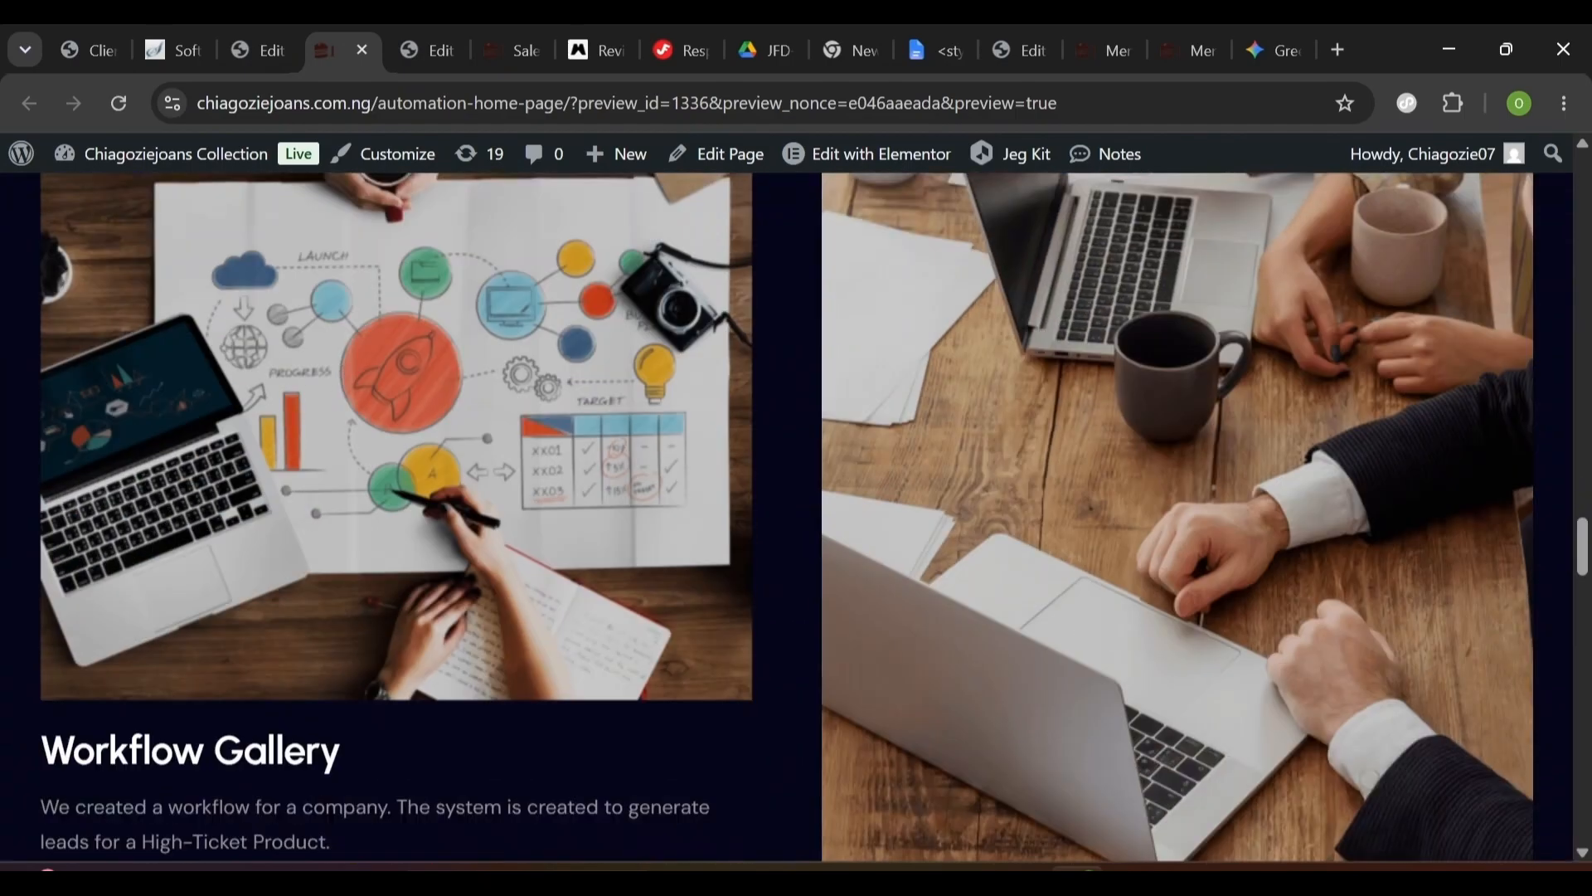
{"action": "scroll", "coordinate": [810, 800], "scroll_direction": "down", "scroll_amount": 12}
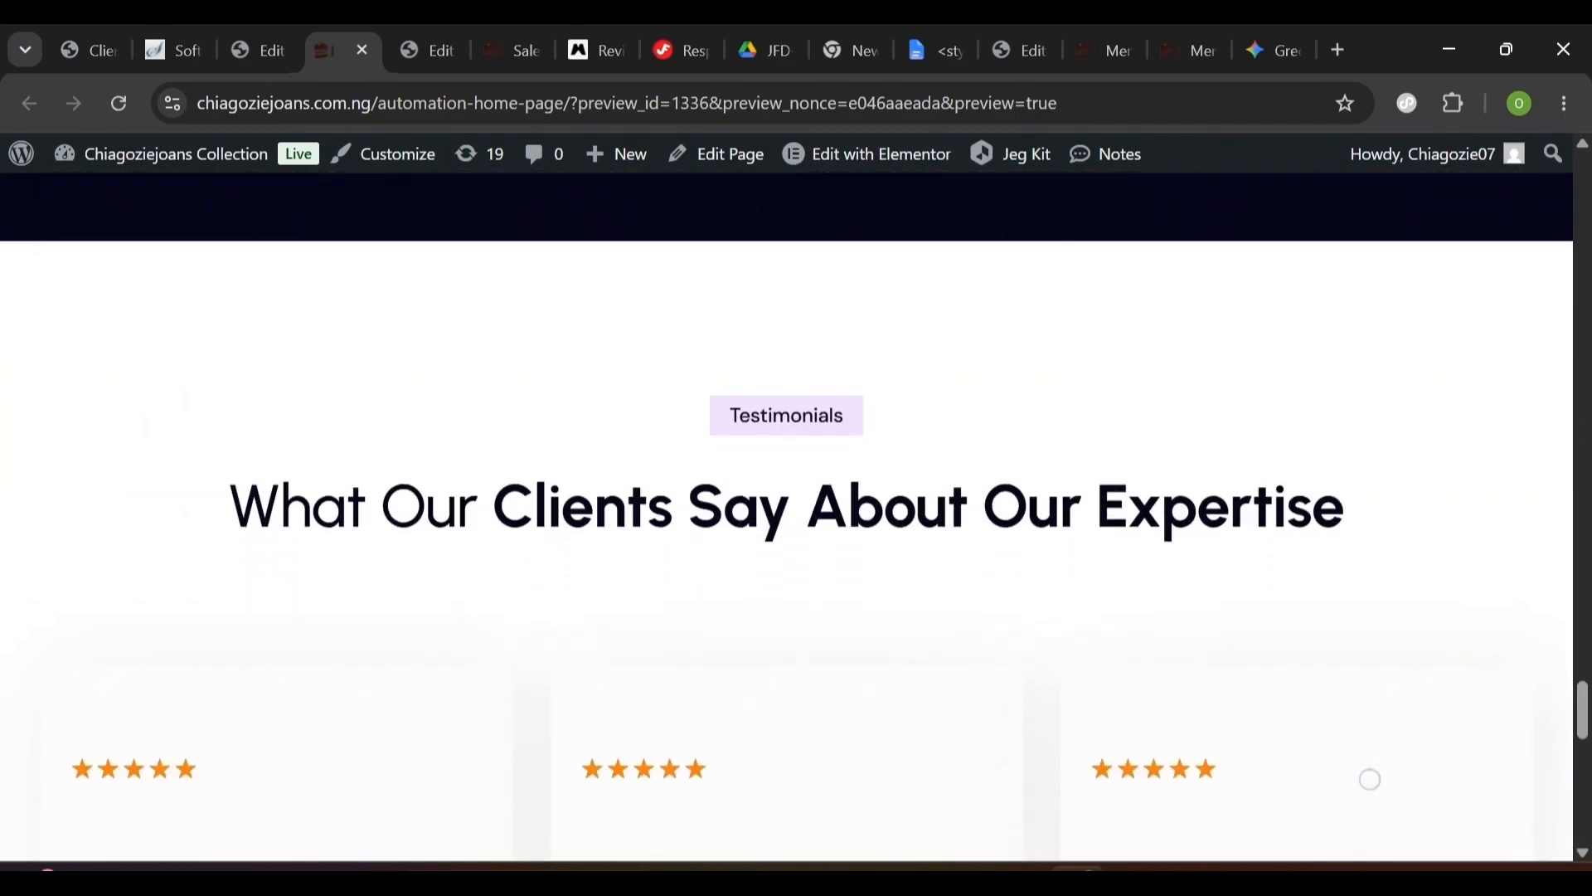
{"action": "scroll", "coordinate": [811, 800], "scroll_direction": "down", "scroll_amount": 13}
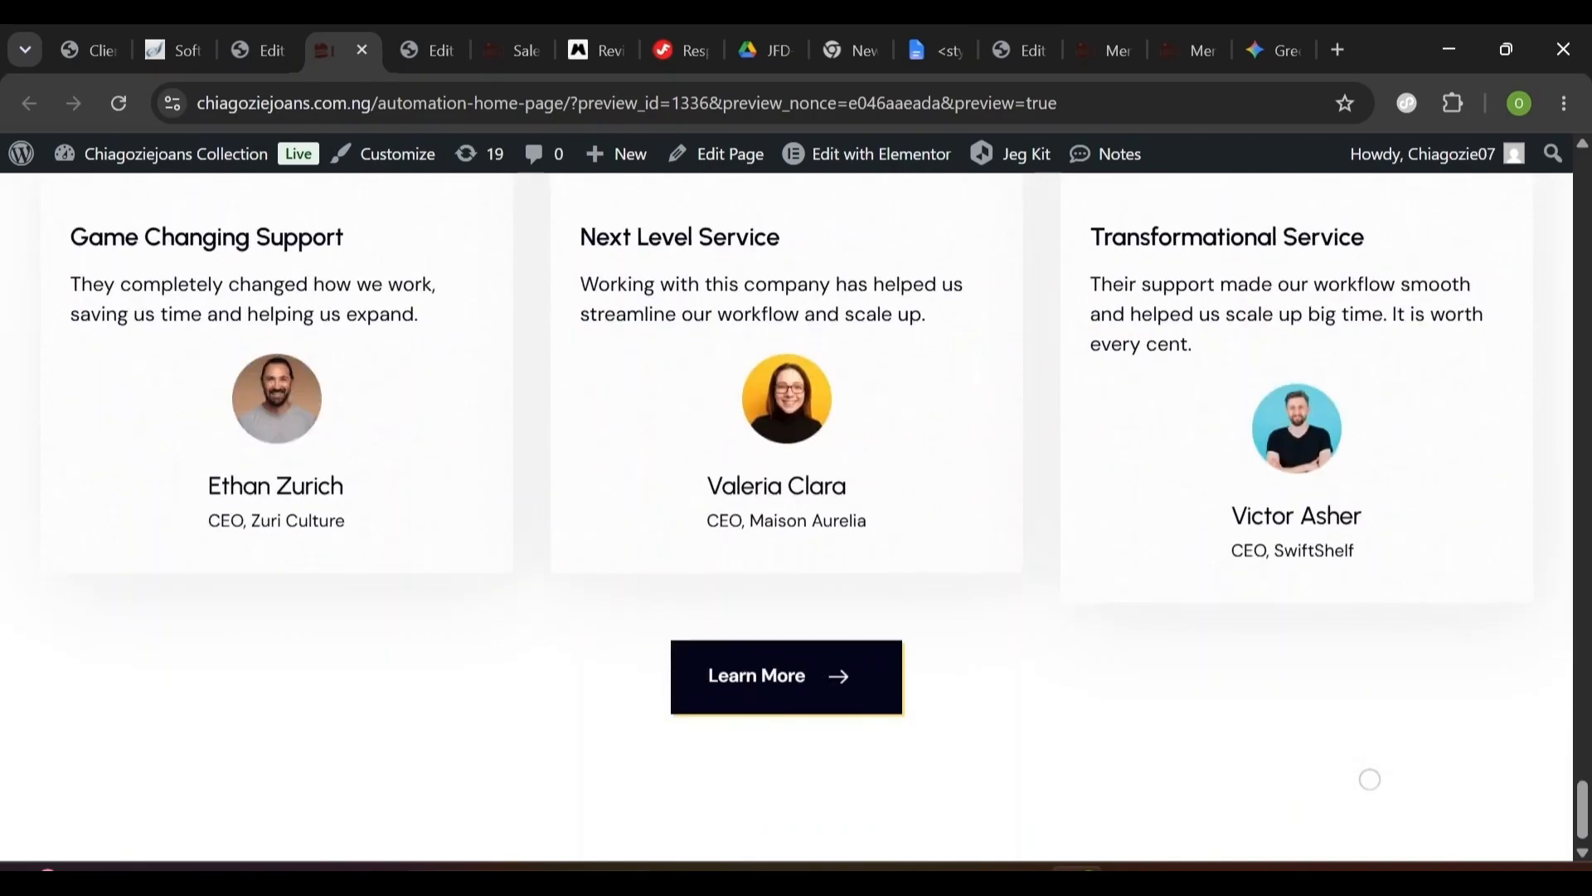
{"action": "scroll", "coordinate": [810, 801], "scroll_direction": "up", "scroll_amount": 10}
{"action": "scroll", "coordinate": [1370, 778], "scroll_direction": "up", "scroll_amount": 20}
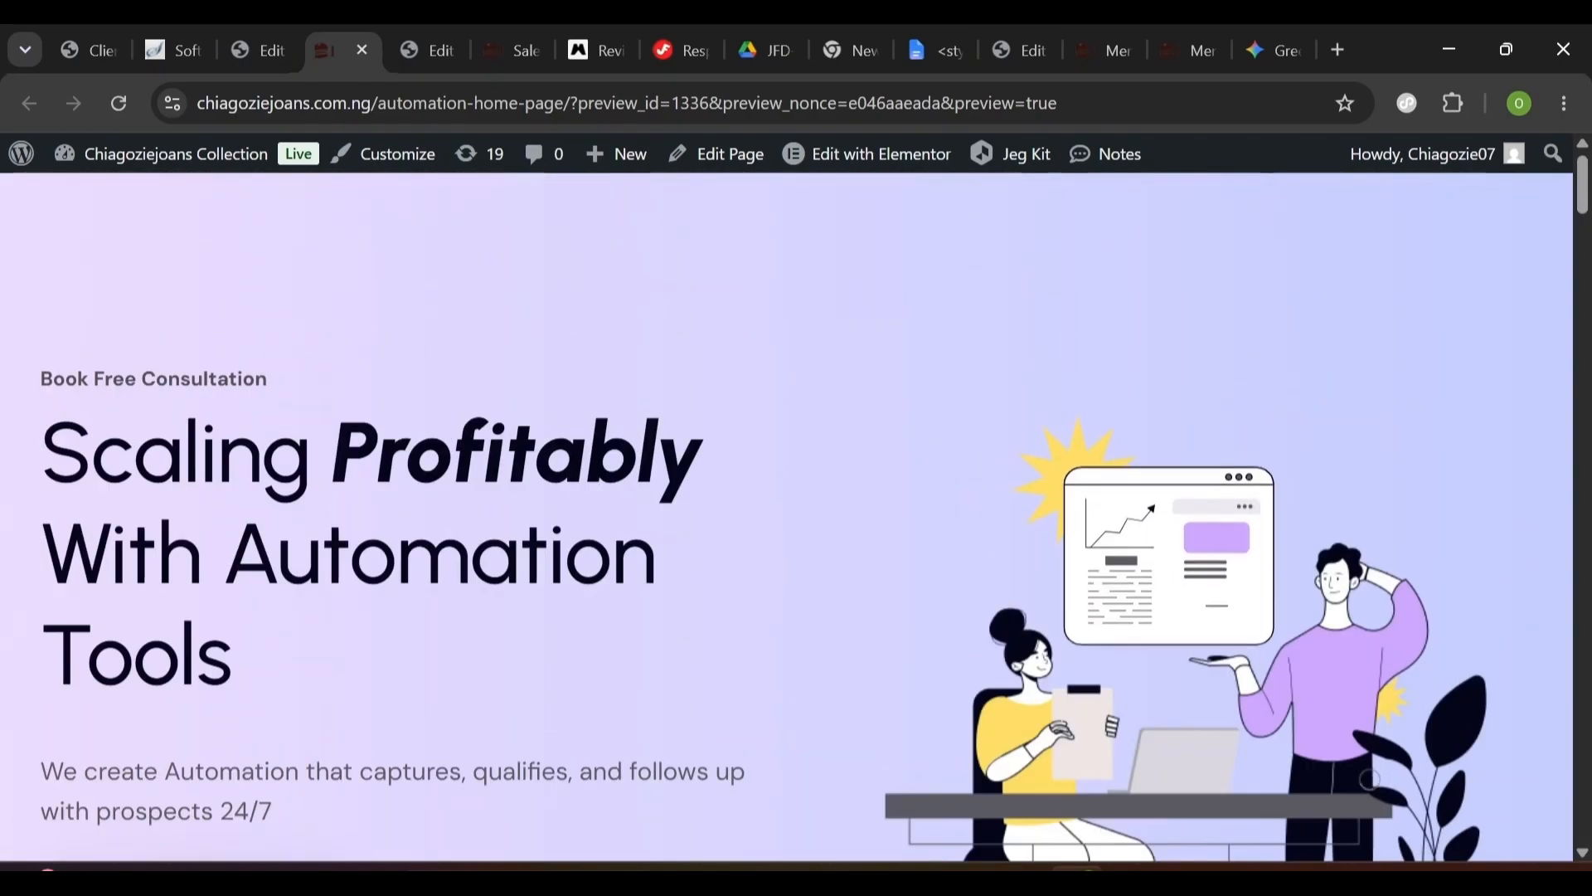
{"action": "scroll", "coordinate": [1370, 778], "scroll_direction": "down", "scroll_amount": 1}
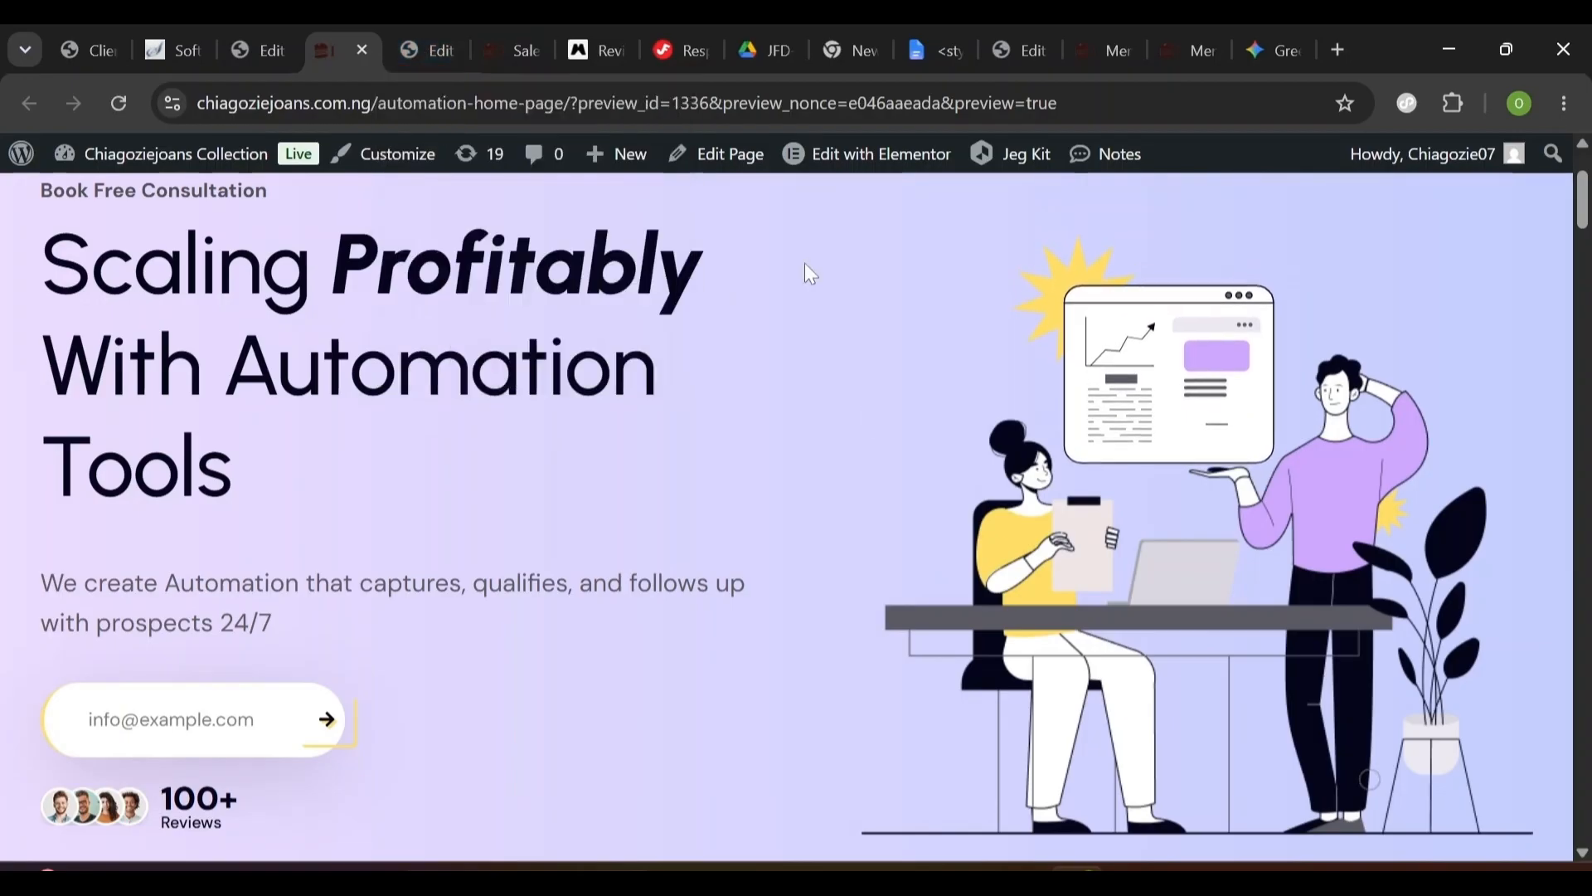
{"action": "left_click", "coordinate": [439, 29]}
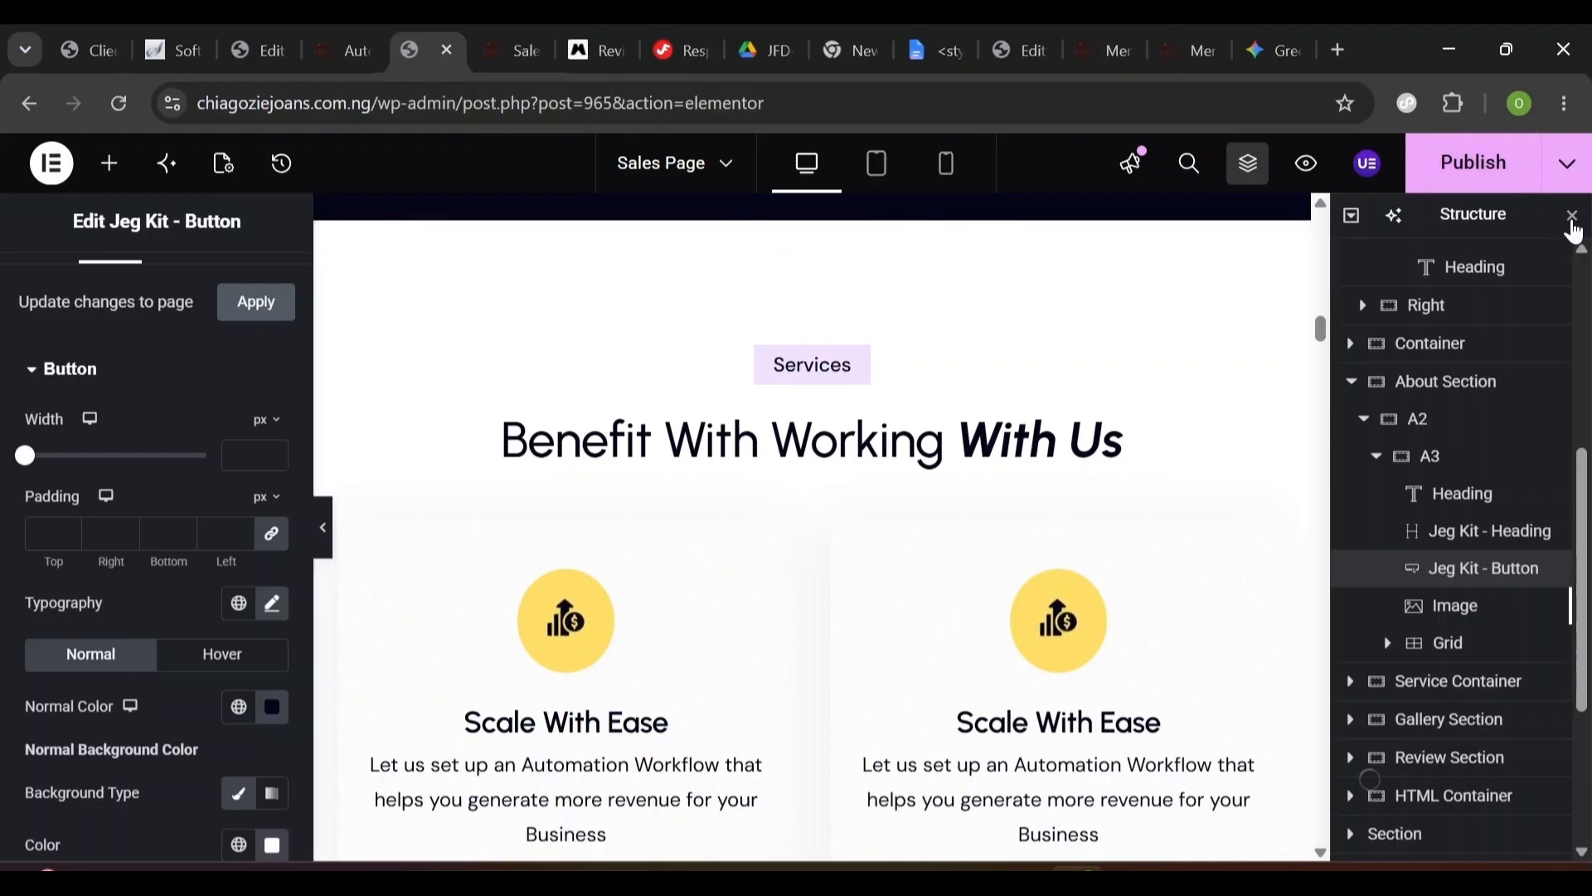
- Reopen the Structure navigator and select the Service Container for editing
{"action": "left_click", "coordinate": [1572, 218]}
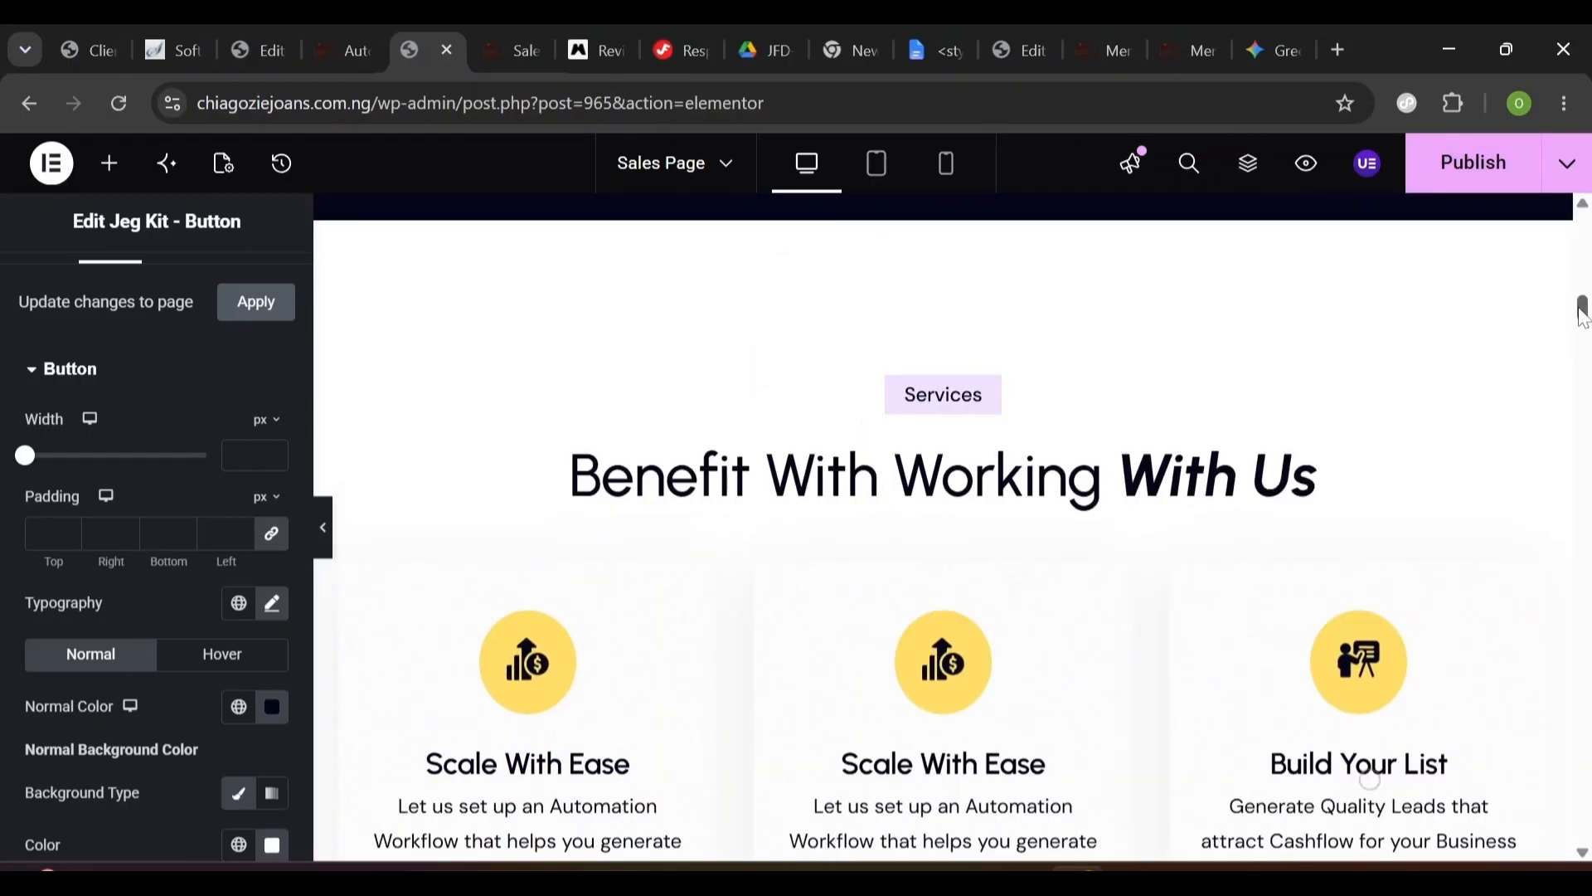
{"action": "left_click_drag", "start_coordinate": [1582, 312], "coordinate": [1576, 271]}
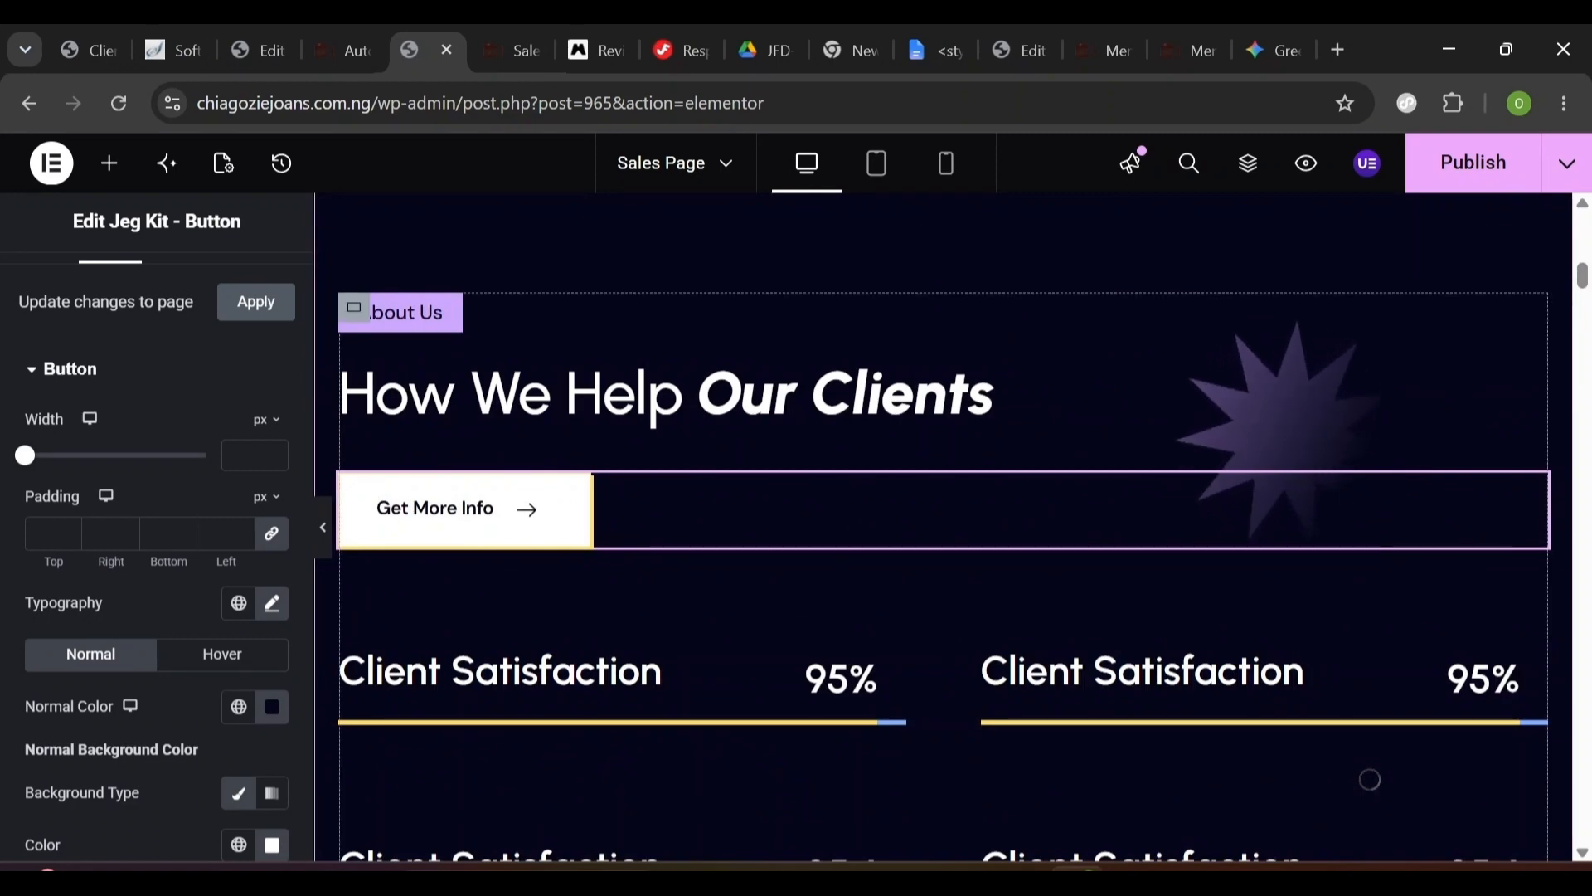
{"action": "scroll", "coordinate": [1046, 325], "scroll_direction": "up", "scroll_amount": 2}
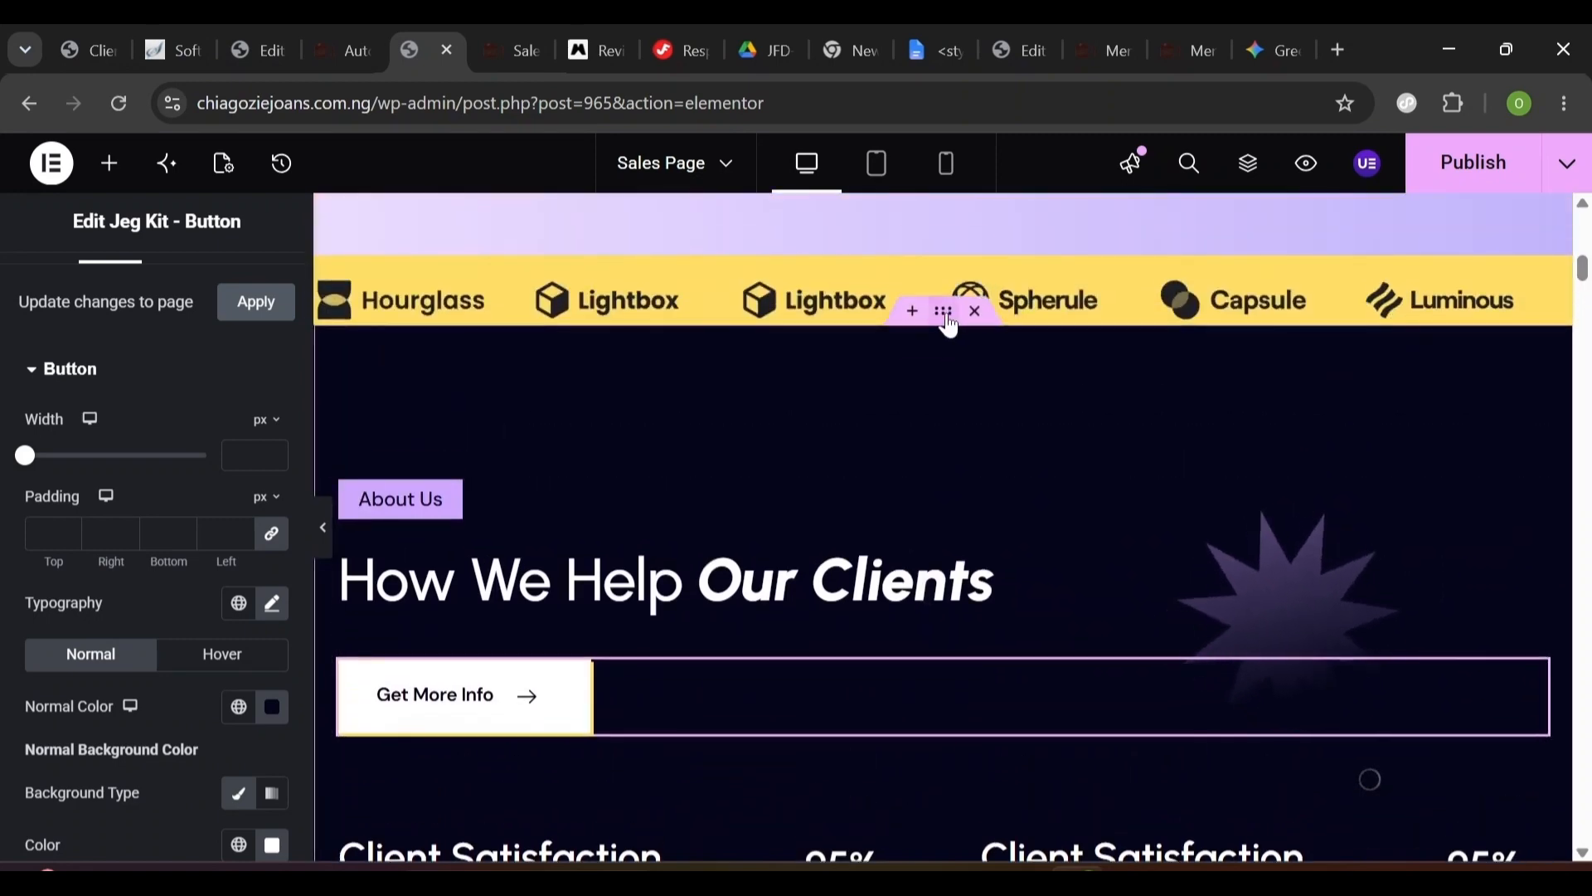
{"action": "left_click", "coordinate": [1251, 165]}
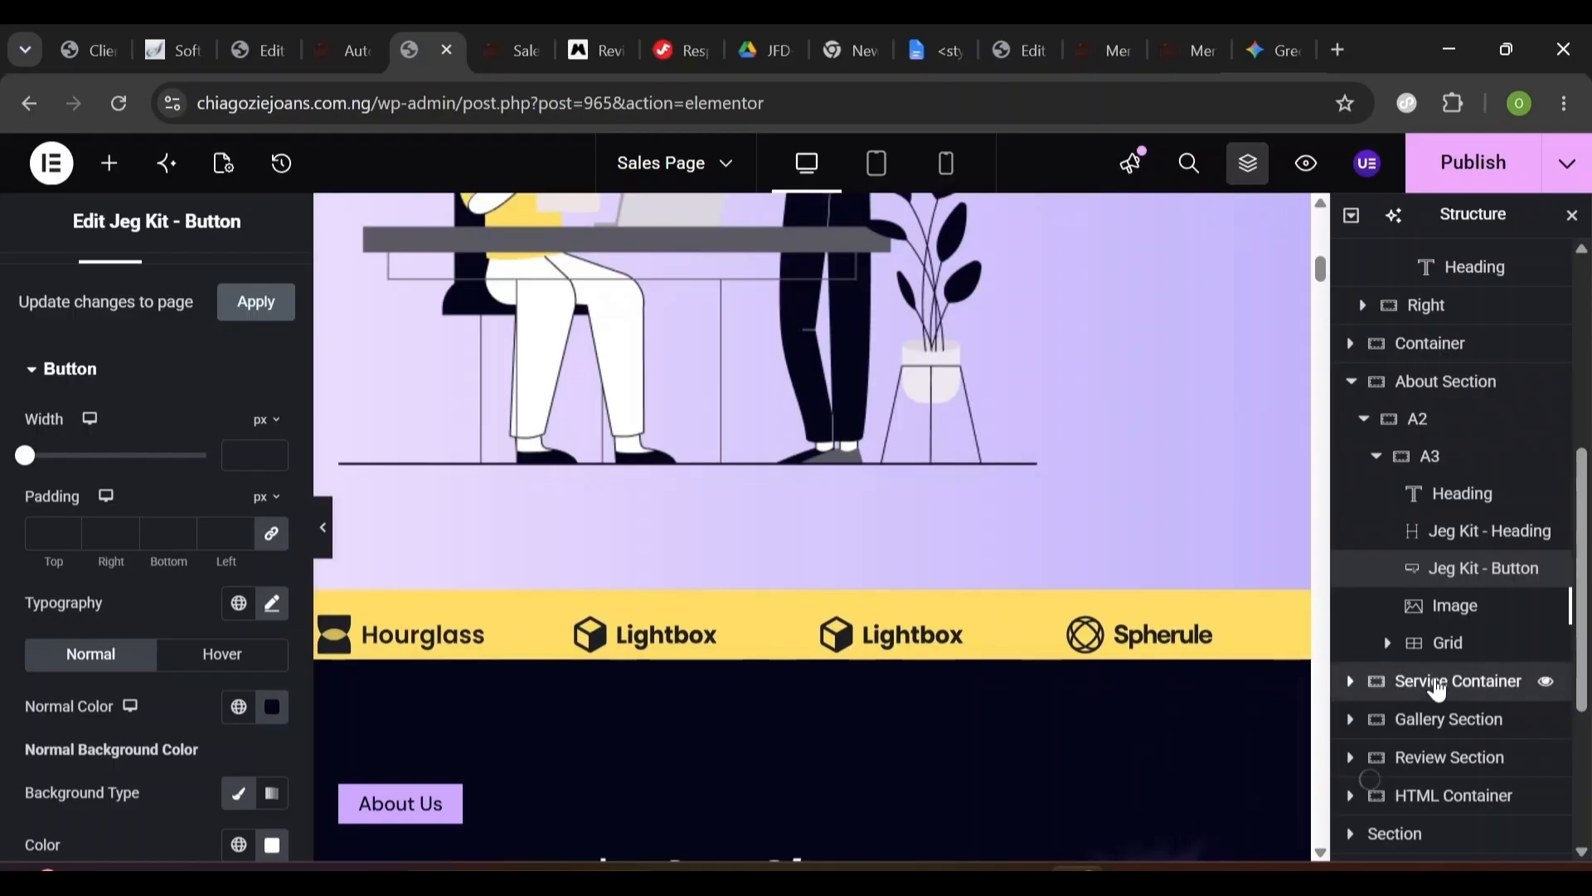
{"action": "left_click", "coordinate": [1437, 684]}
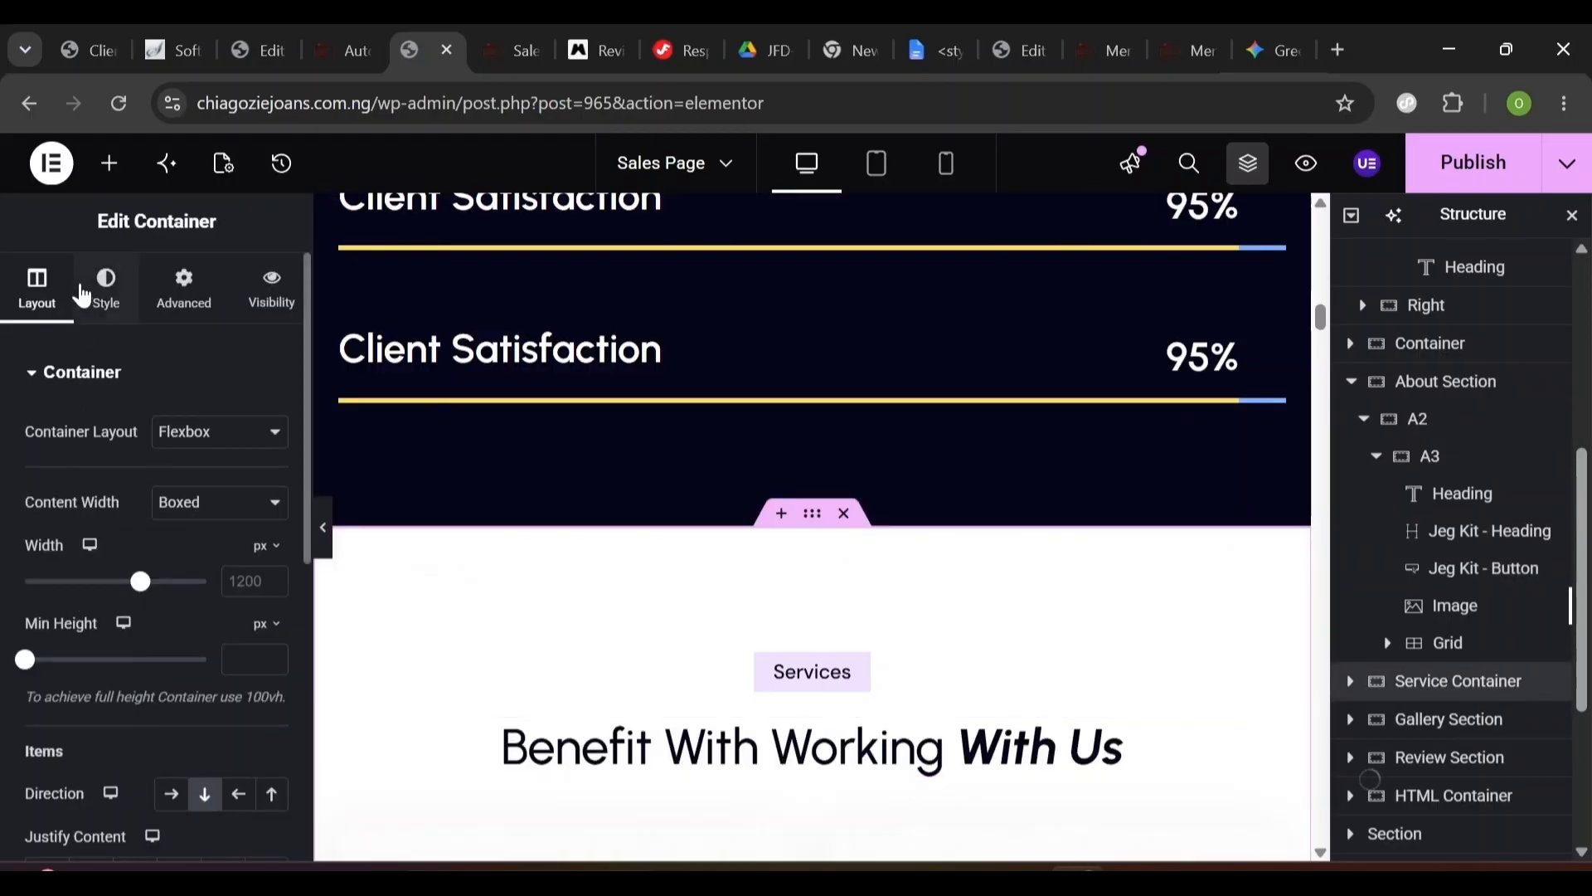
- Set the Service Container's CSS ID to 'Service' in its Advanced settings
{"action": "left_click", "coordinate": [180, 300]}
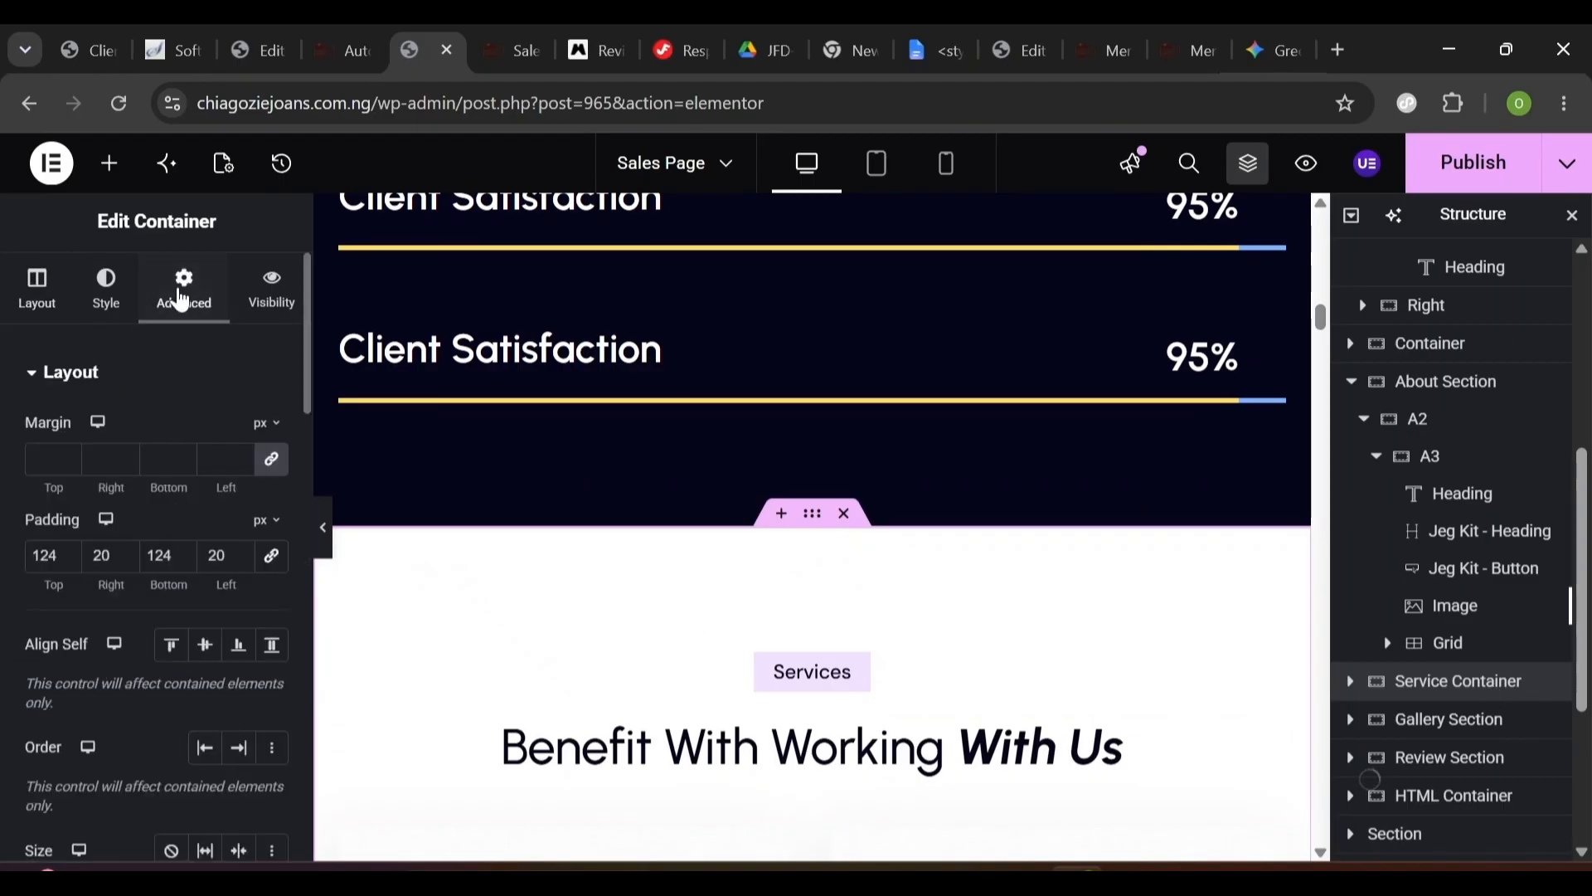
{"action": "left_click", "coordinate": [301, 535]}
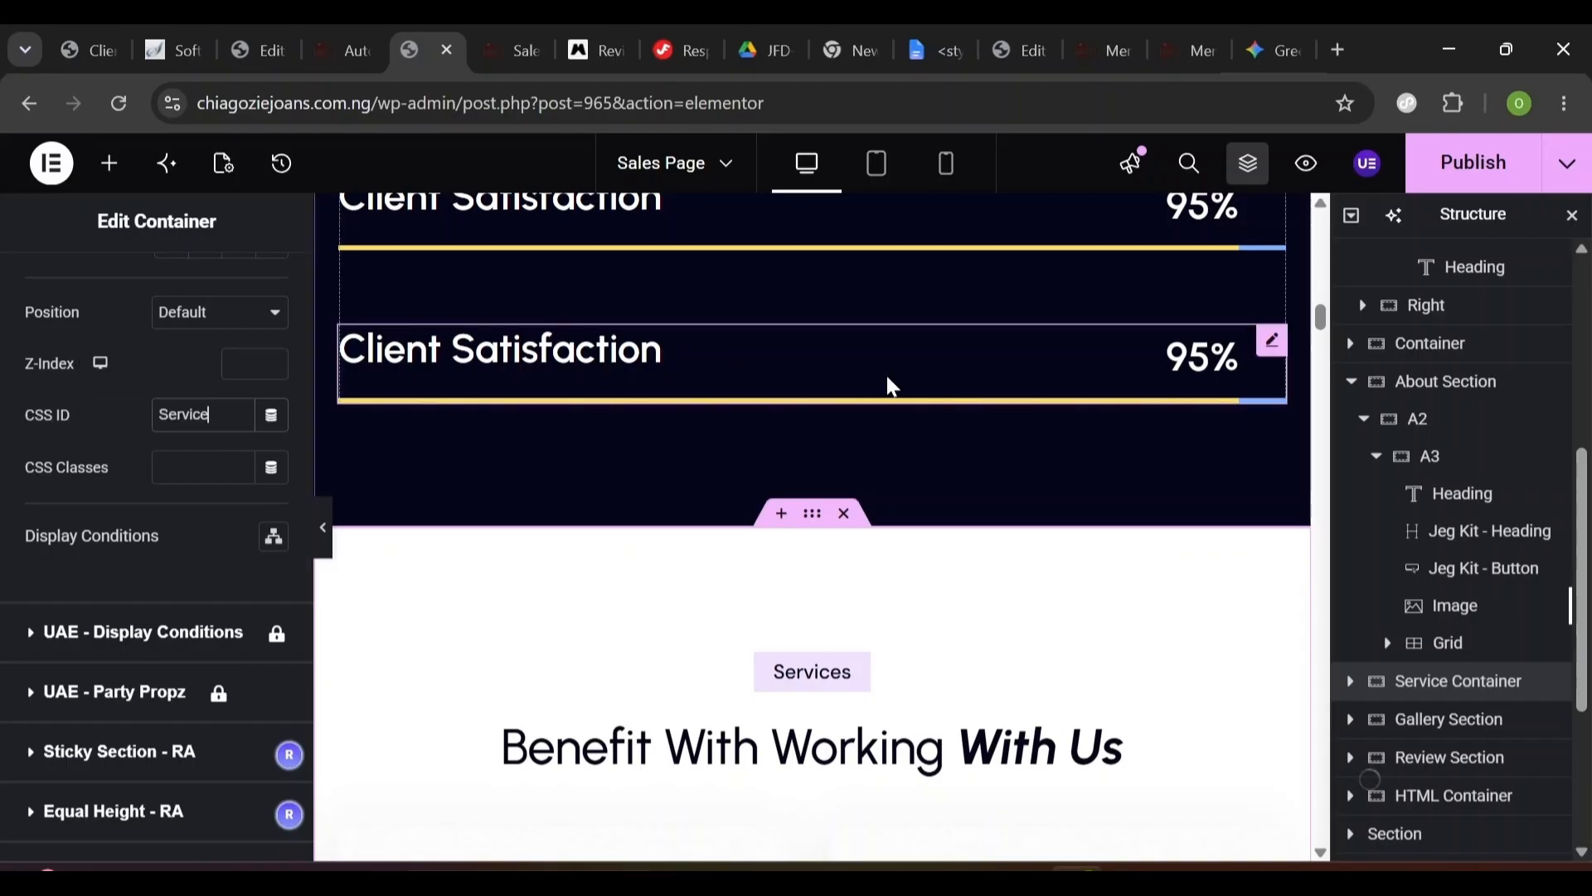
{"action": "scroll", "coordinate": [910, 476], "scroll_direction": "down", "scroll_amount": 5}
{"action": "scroll", "coordinate": [813, 531], "scroll_direction": "down", "scroll_amount": 10}
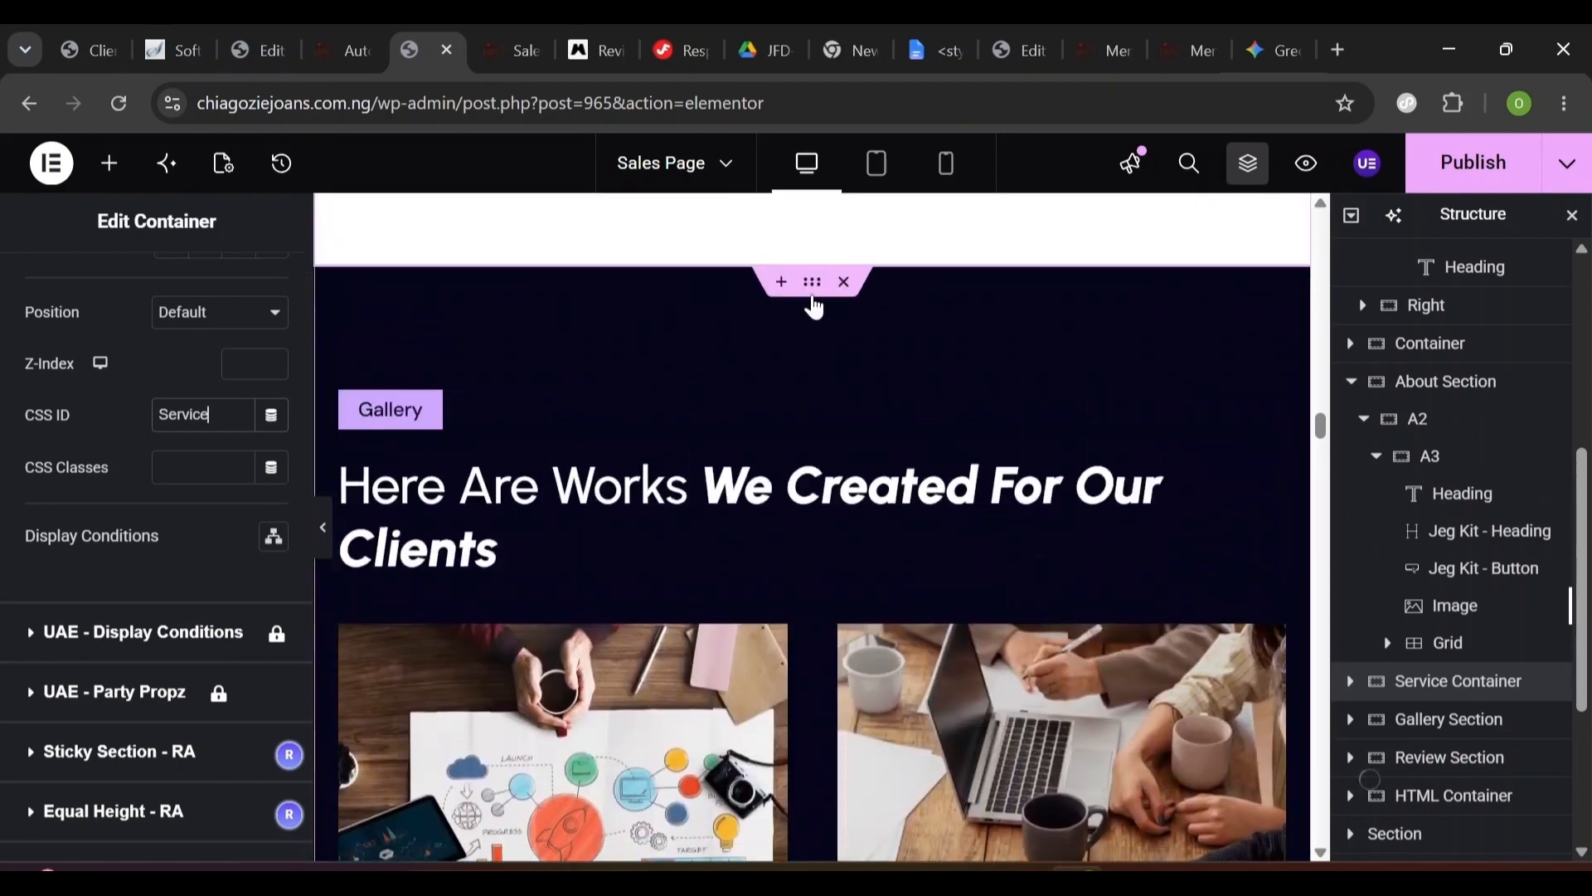
- Give the Gallery Section the CSS ID 'Gallery'
{"action": "left_click", "coordinate": [813, 300]}
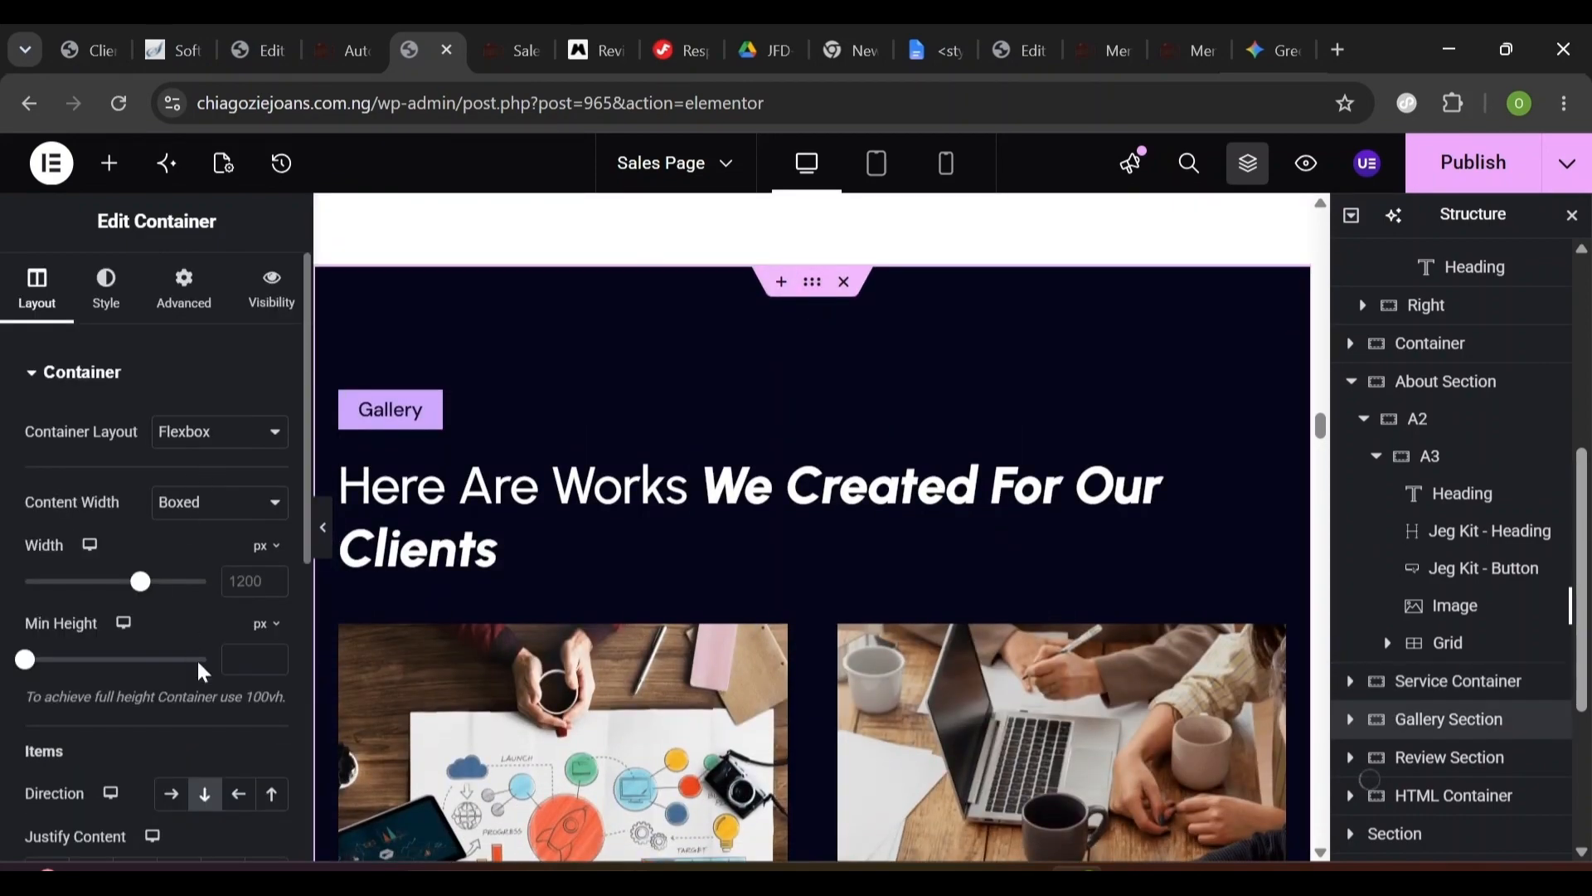
{"action": "left_click", "coordinate": [172, 309]}
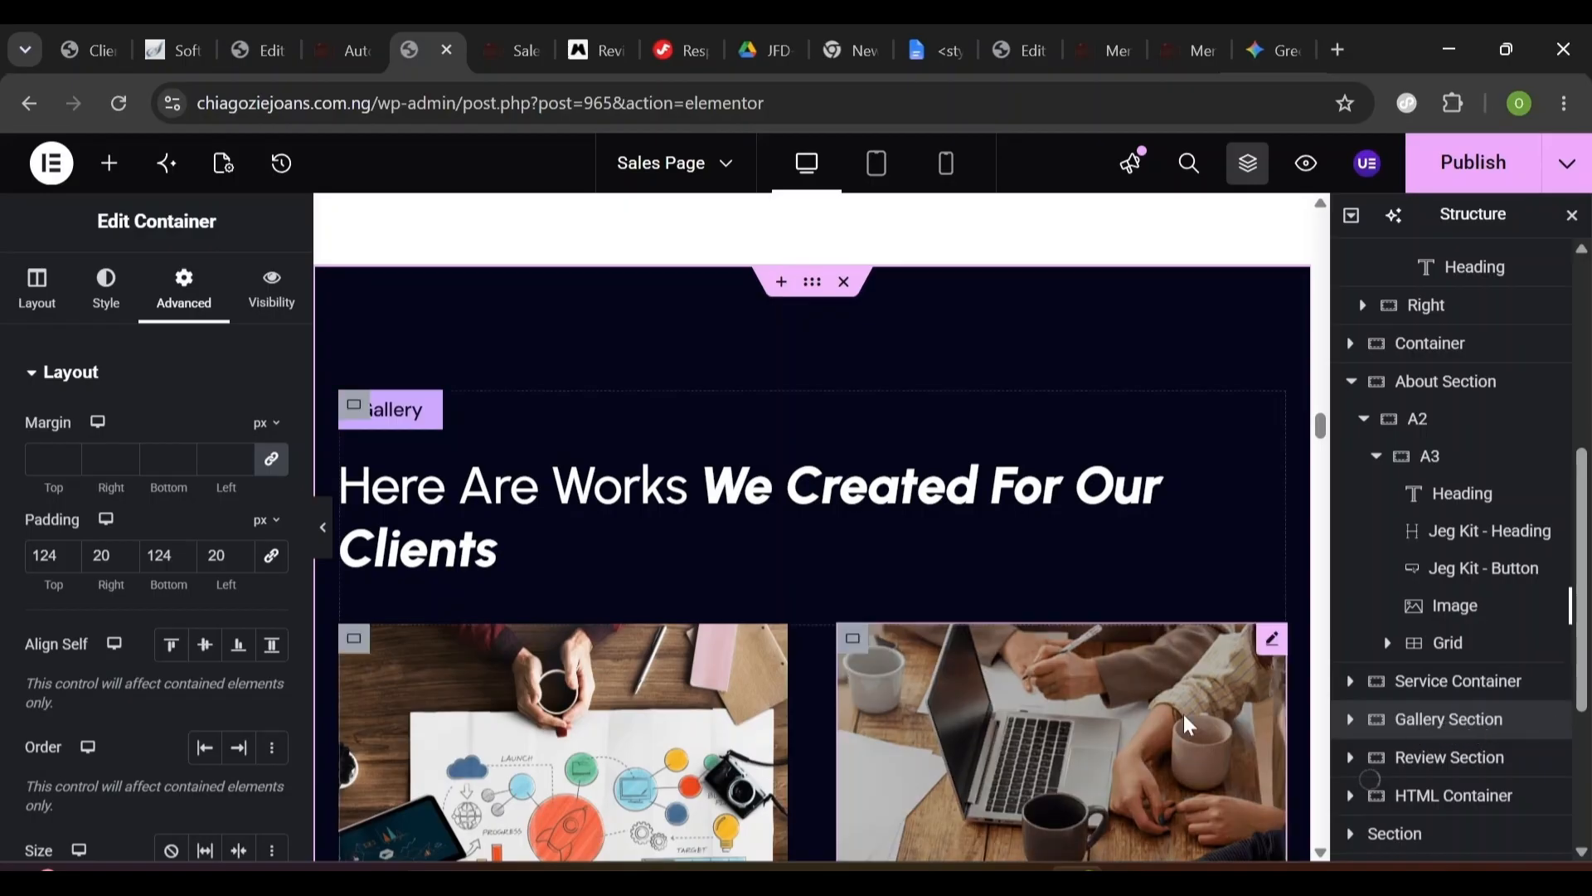
{"action": "left_click", "coordinate": [305, 609]}
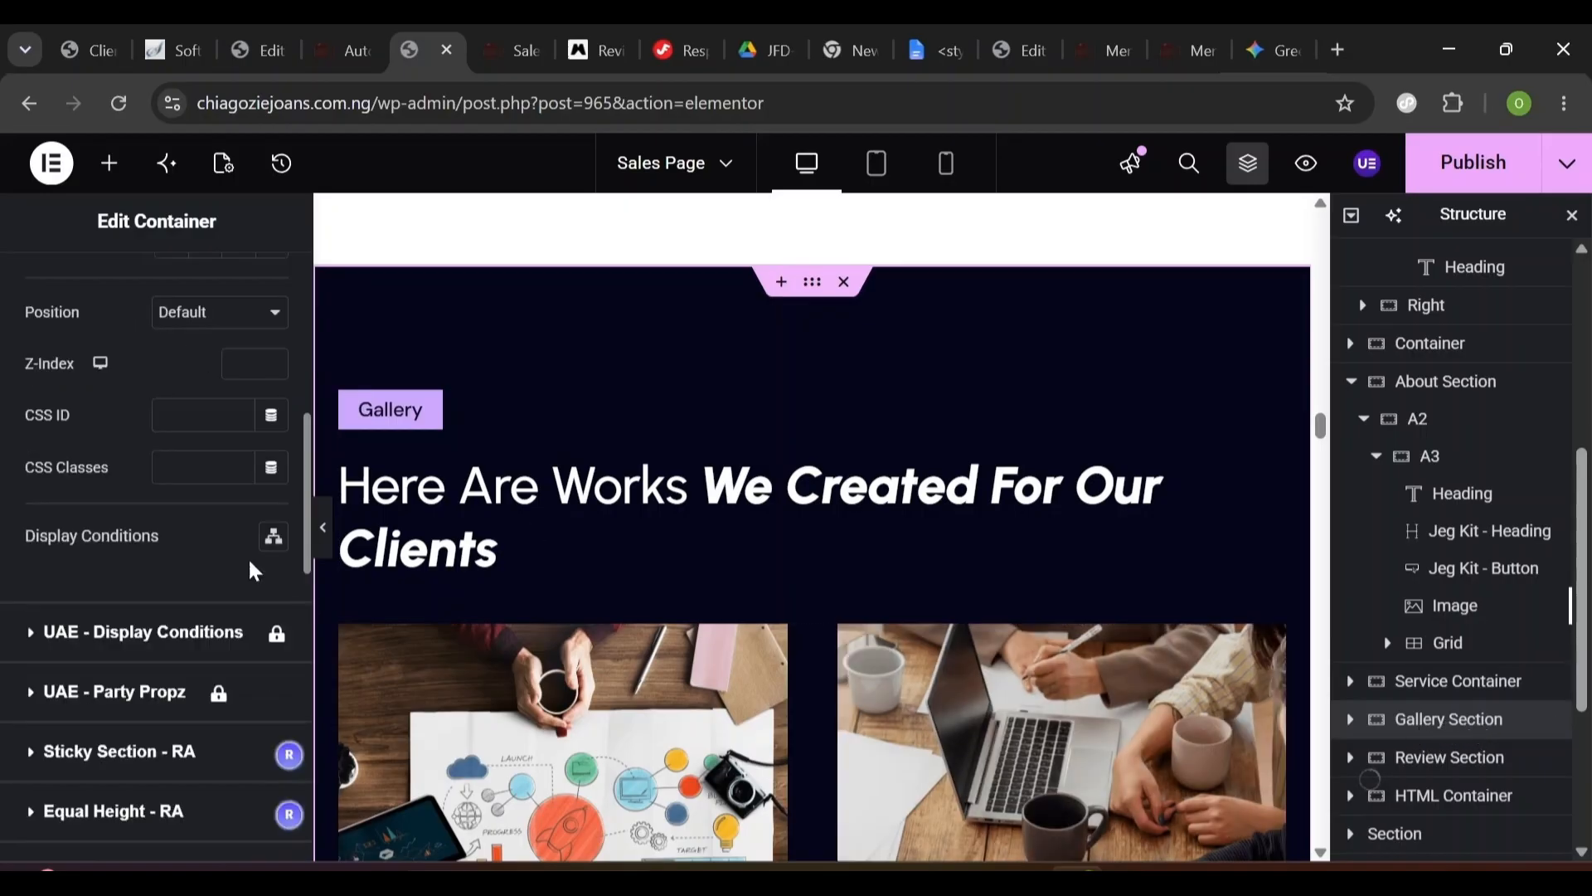
{"action": "left_click", "coordinate": [159, 418]}
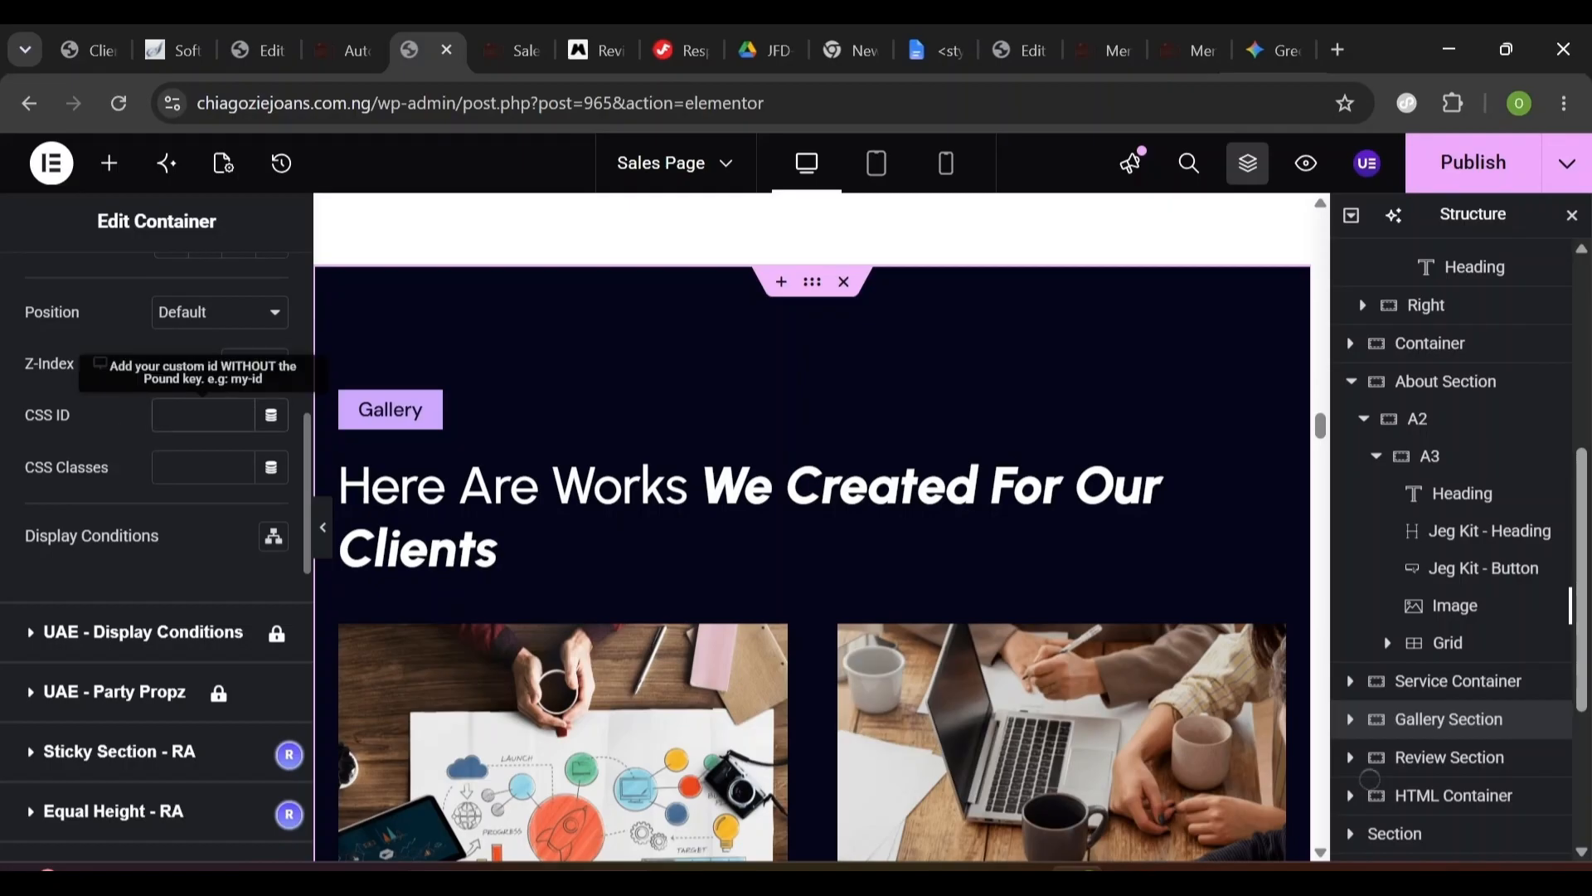
{"action": "type", "text": "Gallery"}
{"action": "scroll", "coordinate": [817, 383], "scroll_direction": "down", "scroll_amount": 10}
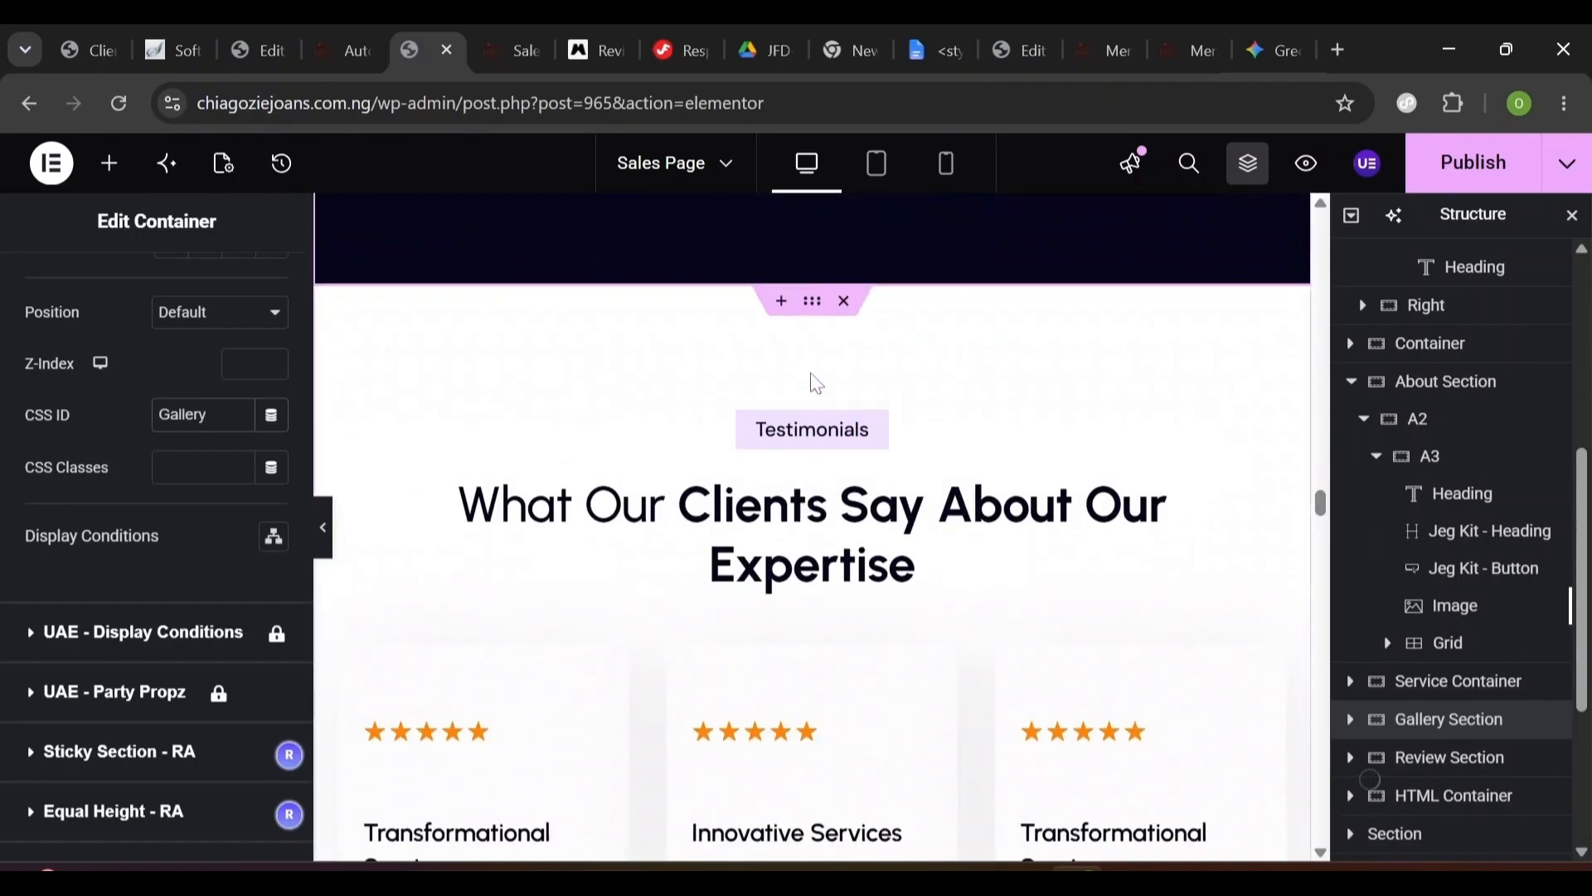
- Set the Review Section's CSS ID to 'Review' and publish the Sales Page
{"action": "left_click", "coordinate": [813, 303]}
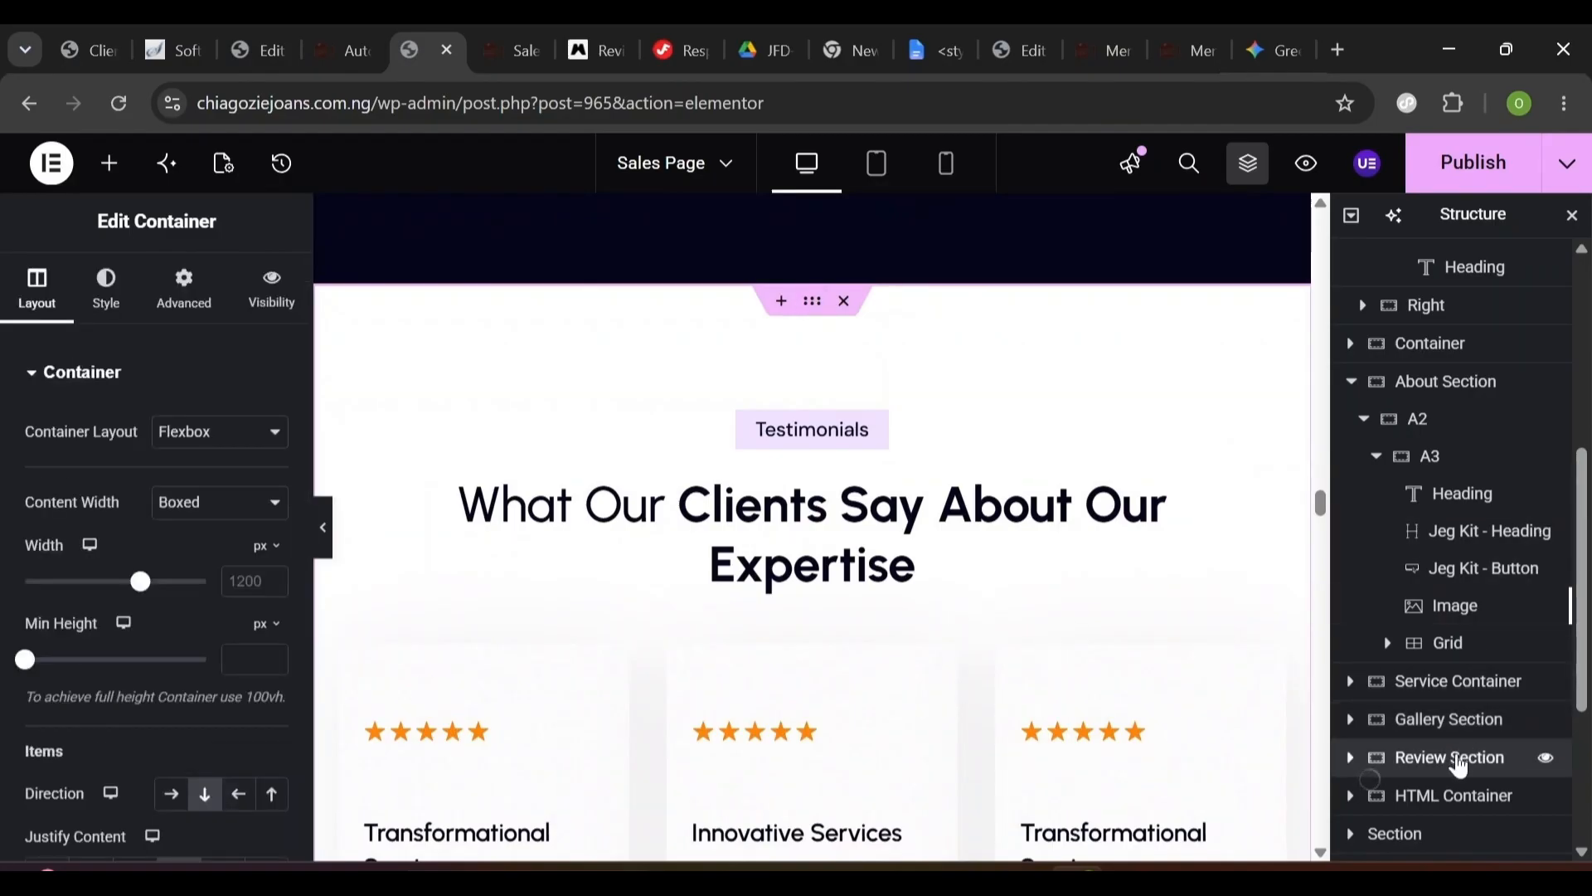
{"action": "left_click", "coordinate": [182, 290]}
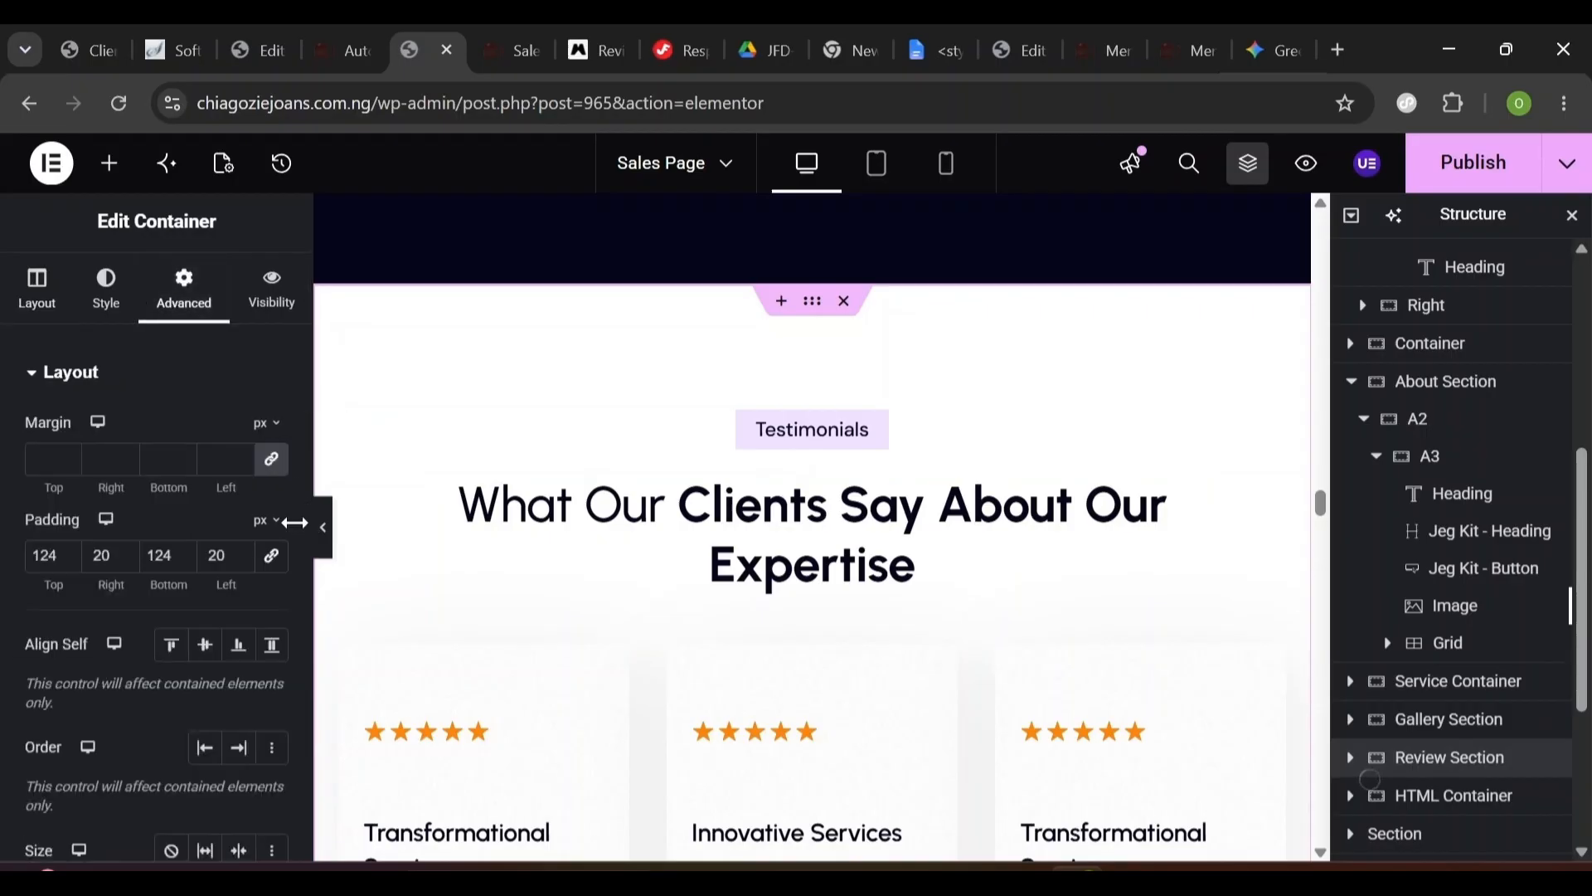
{"action": "scroll", "coordinate": [124, 514], "scroll_direction": "down", "scroll_amount": 6}
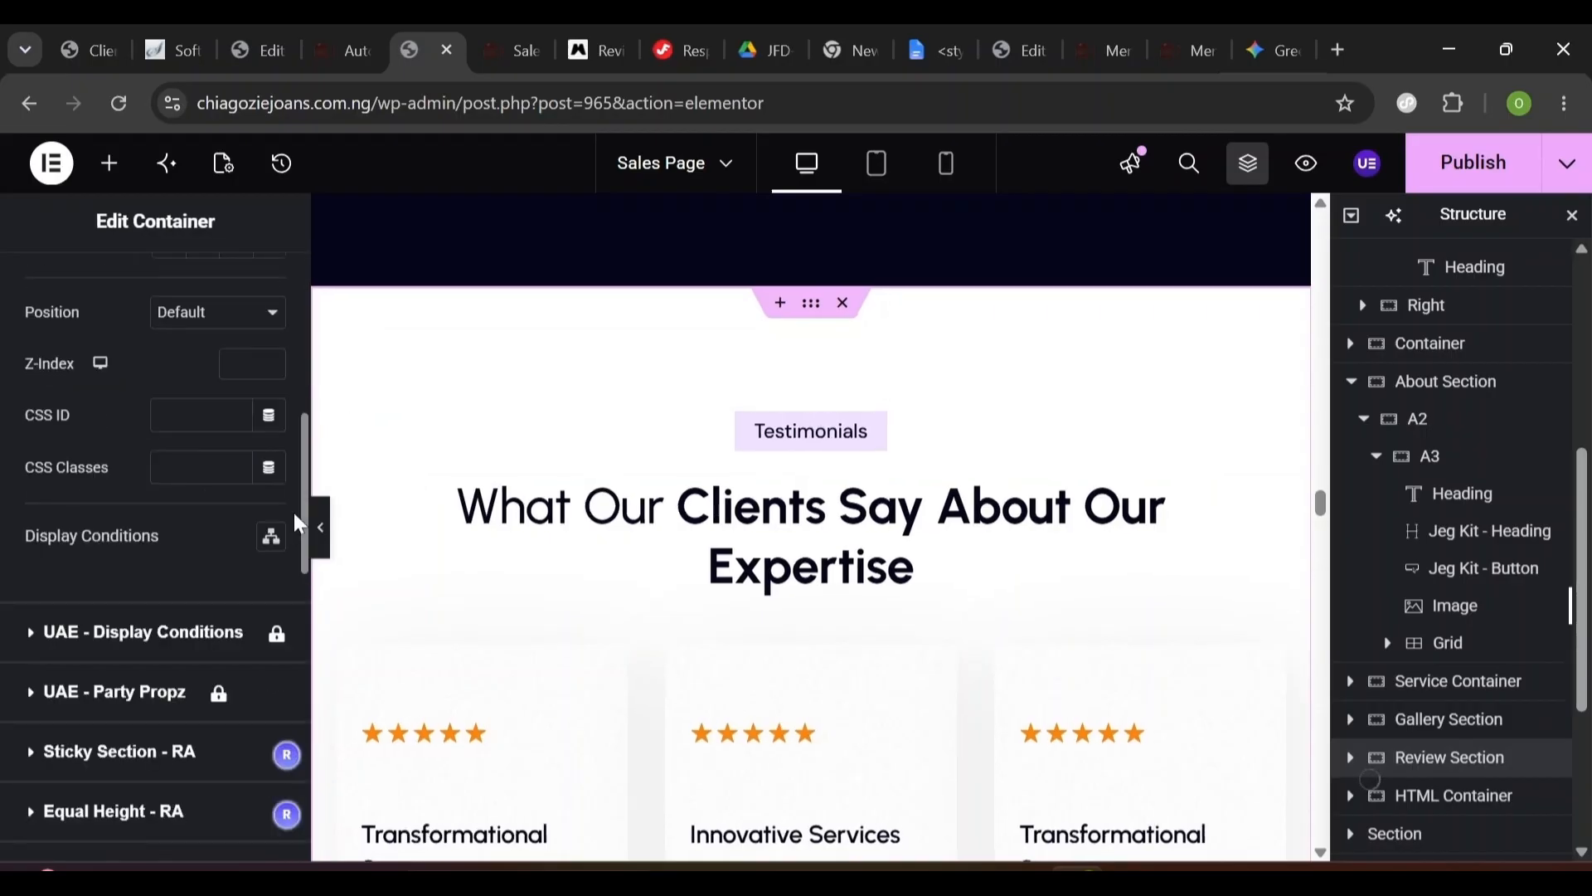
{"action": "left_click", "coordinate": [158, 417]}
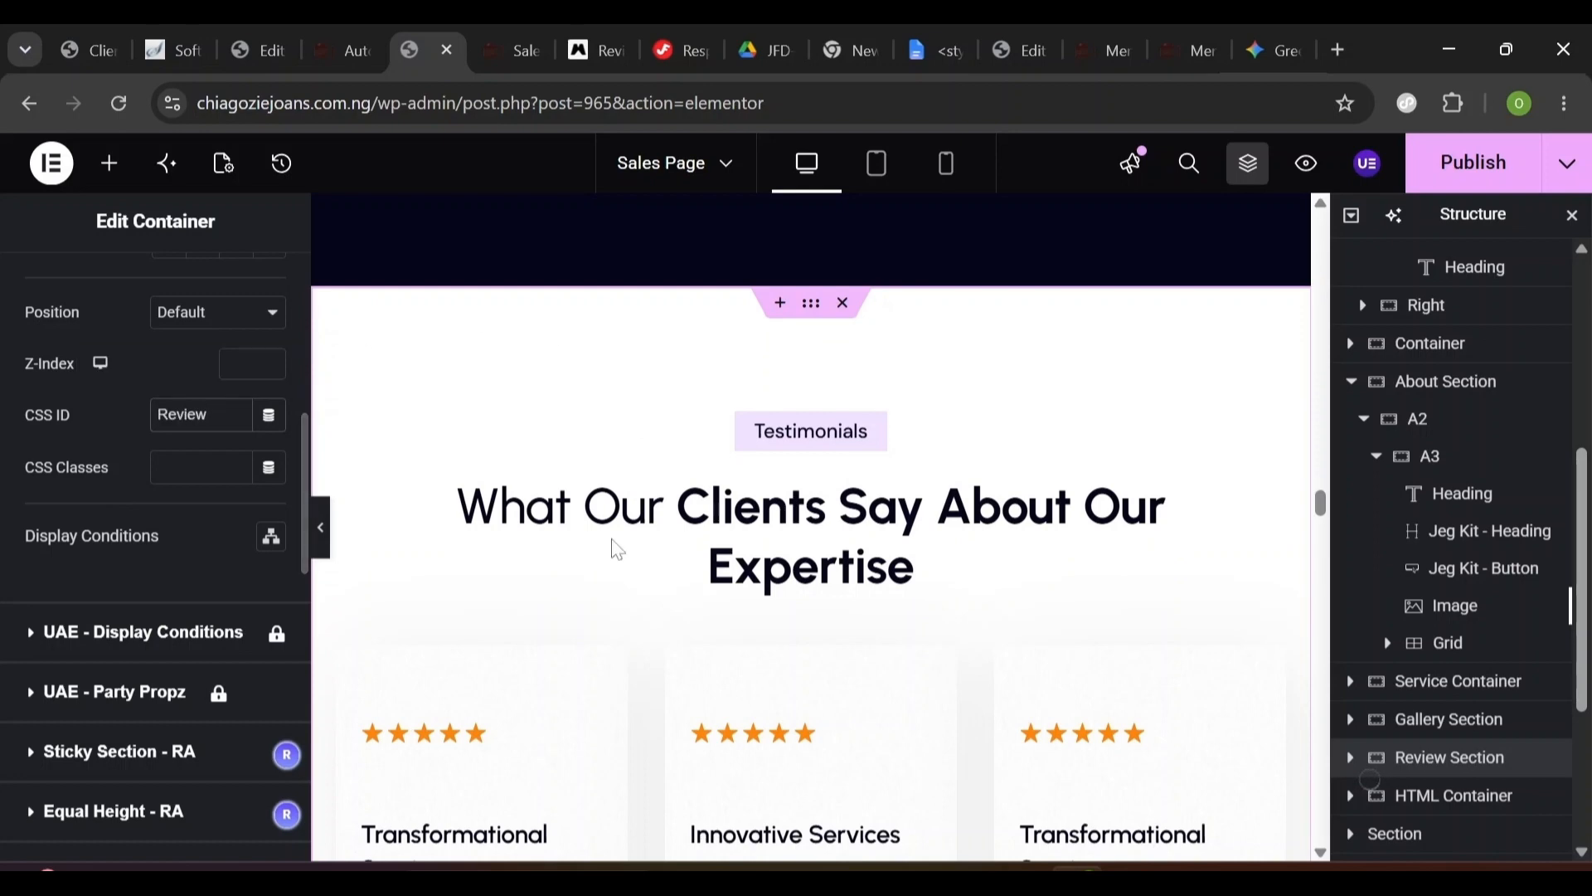
{"action": "left_click", "coordinate": [1433, 178]}
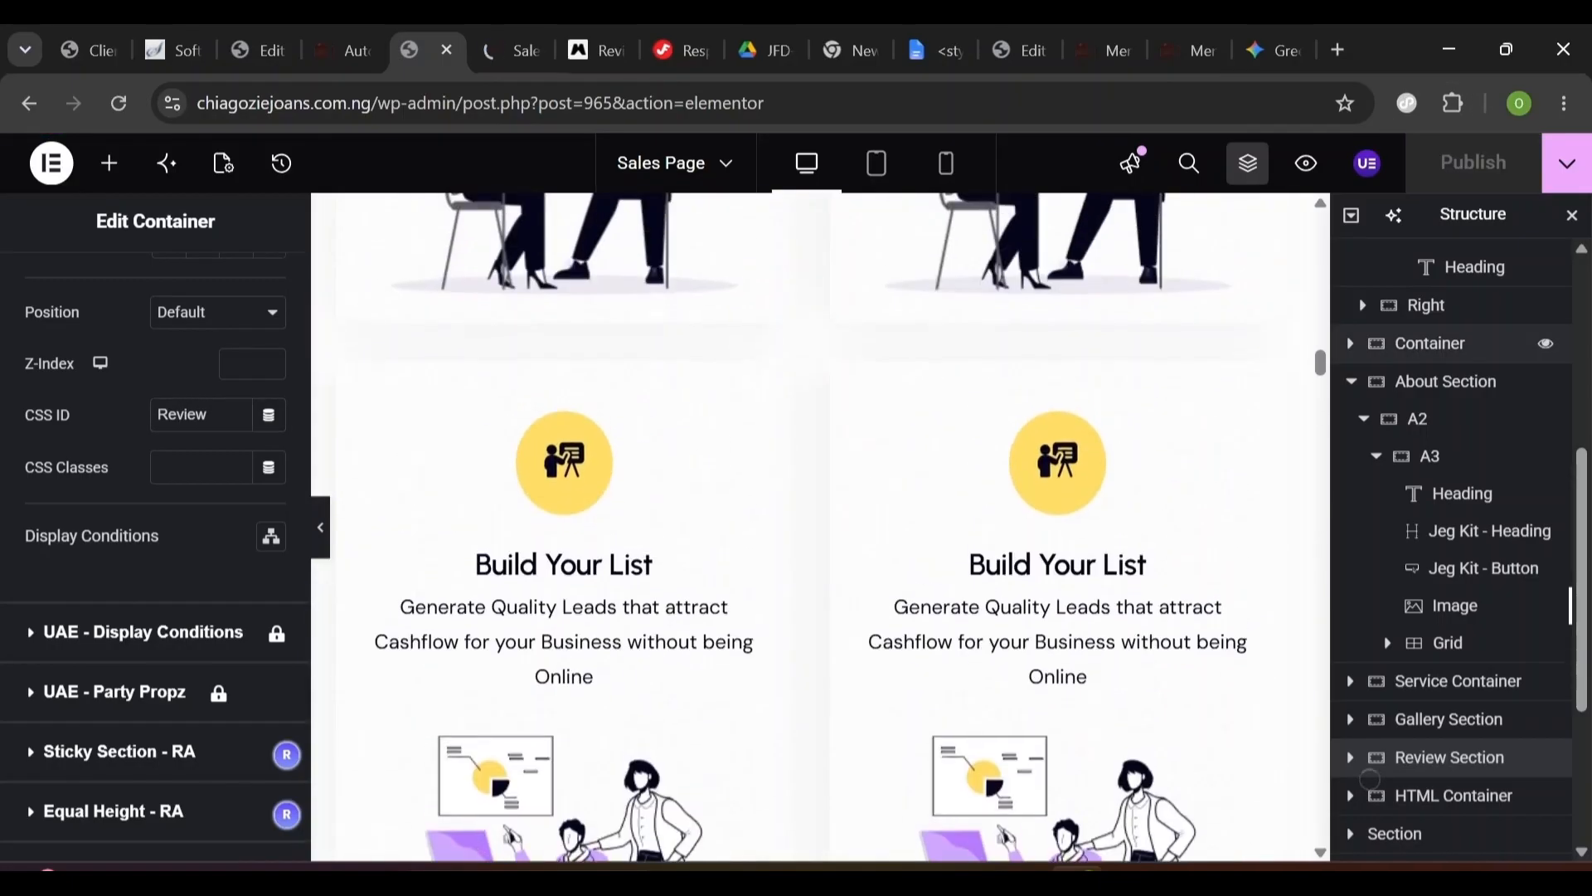
- Reselect the Service Container and select its existing CSS ID 'Service'
{"action": "scroll", "coordinate": [563, 299], "scroll_direction": "up", "scroll_amount": 10}
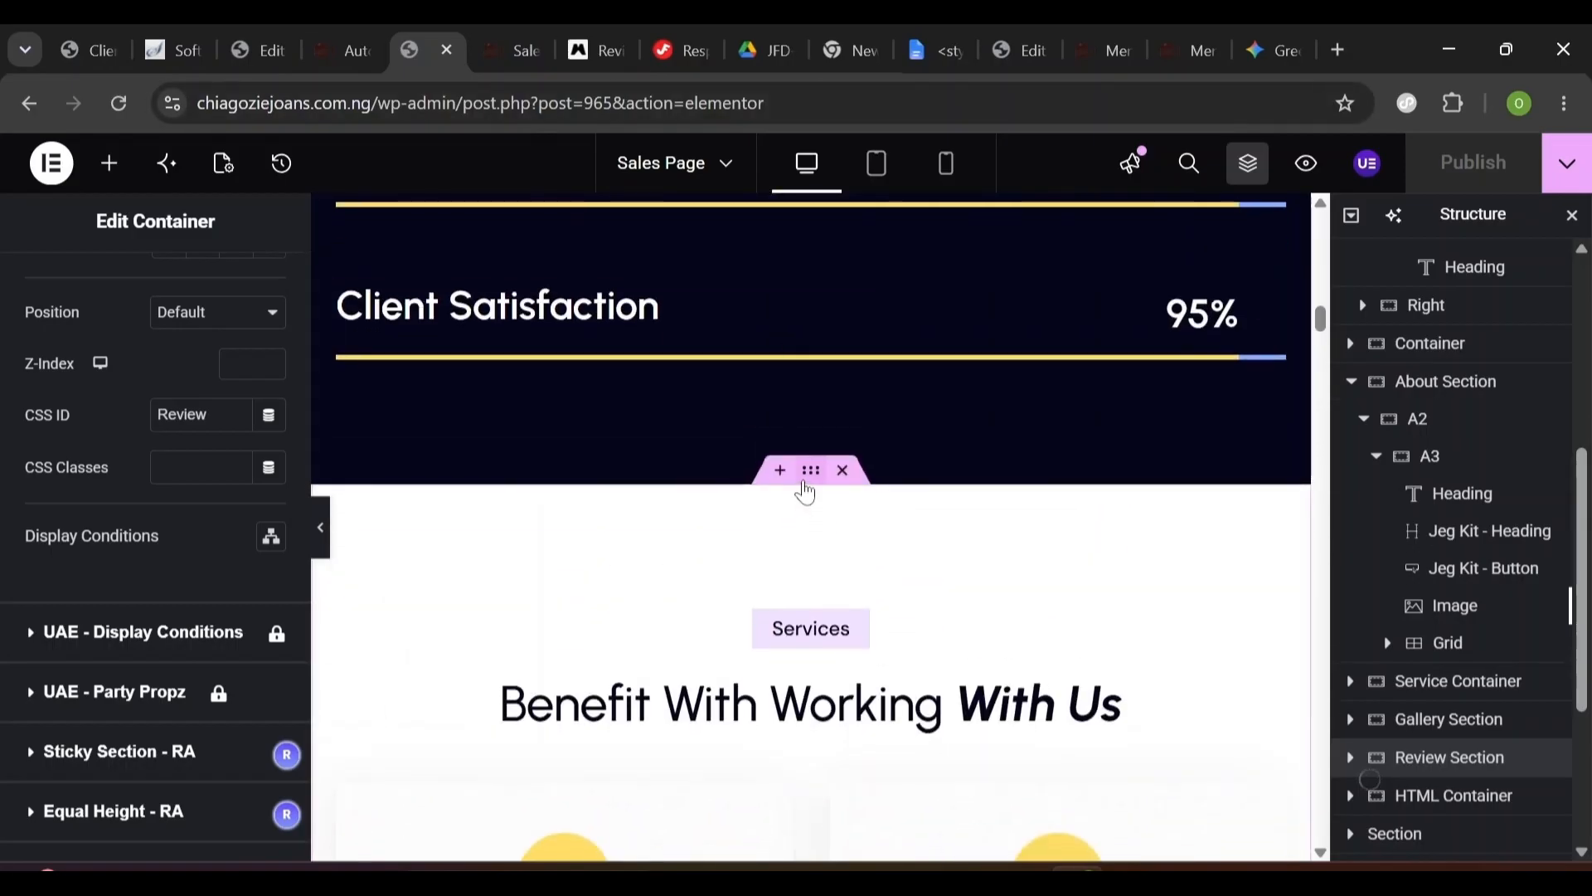
{"action": "left_click", "coordinate": [812, 471]}
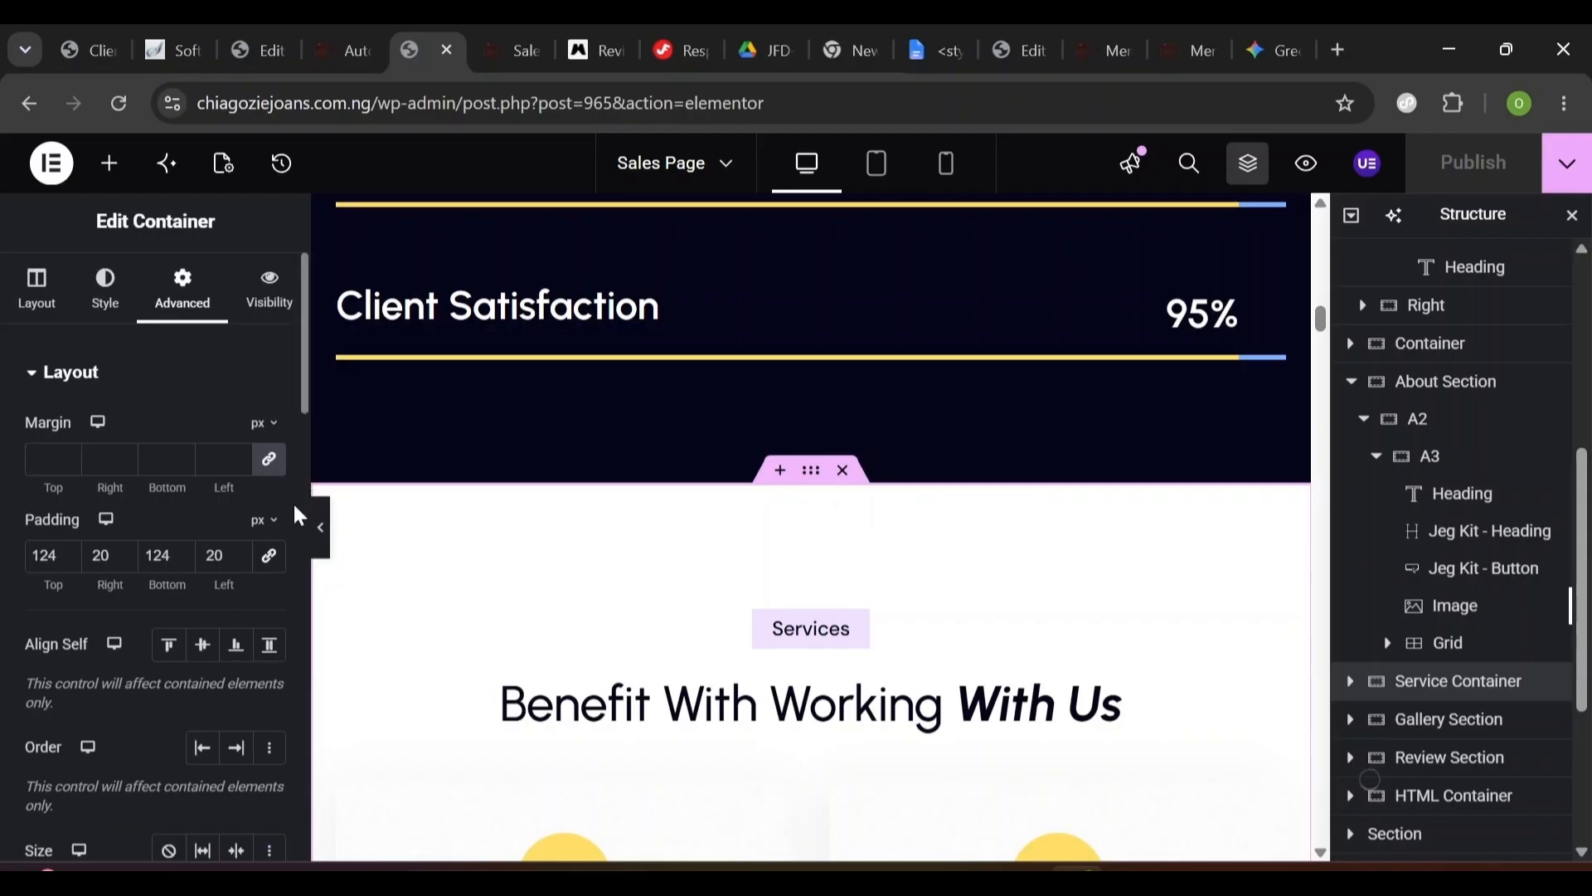
{"action": "scroll", "coordinate": [296, 514], "scroll_direction": "down", "scroll_amount": 10}
{"action": "scroll", "coordinate": [304, 484], "scroll_direction": "up", "scroll_amount": 5}
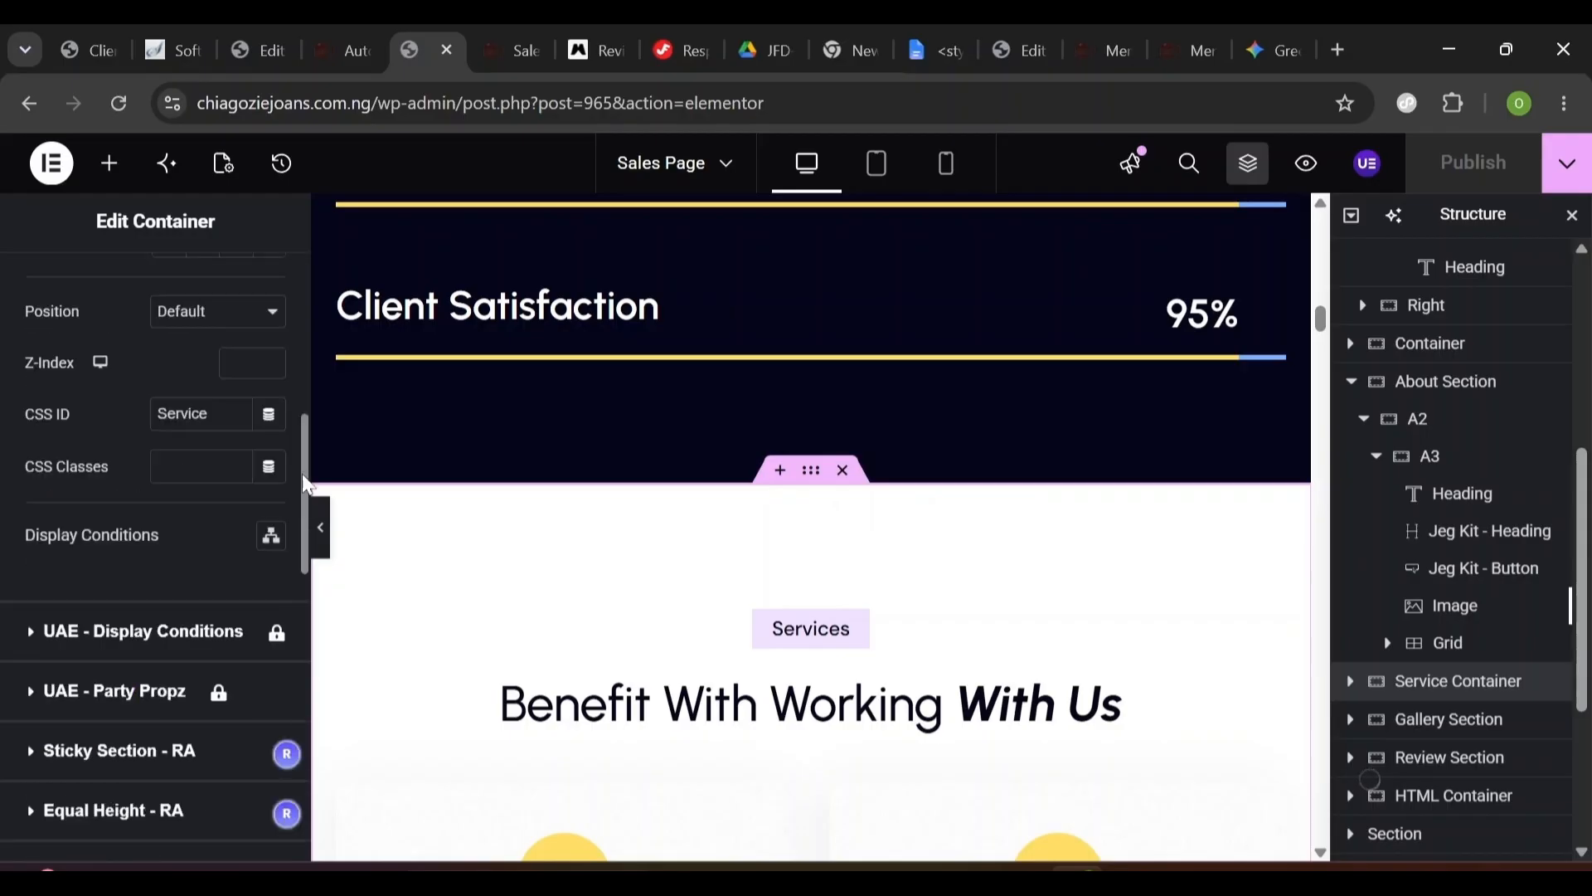
{"action": "double_click", "coordinate": [186, 414]}
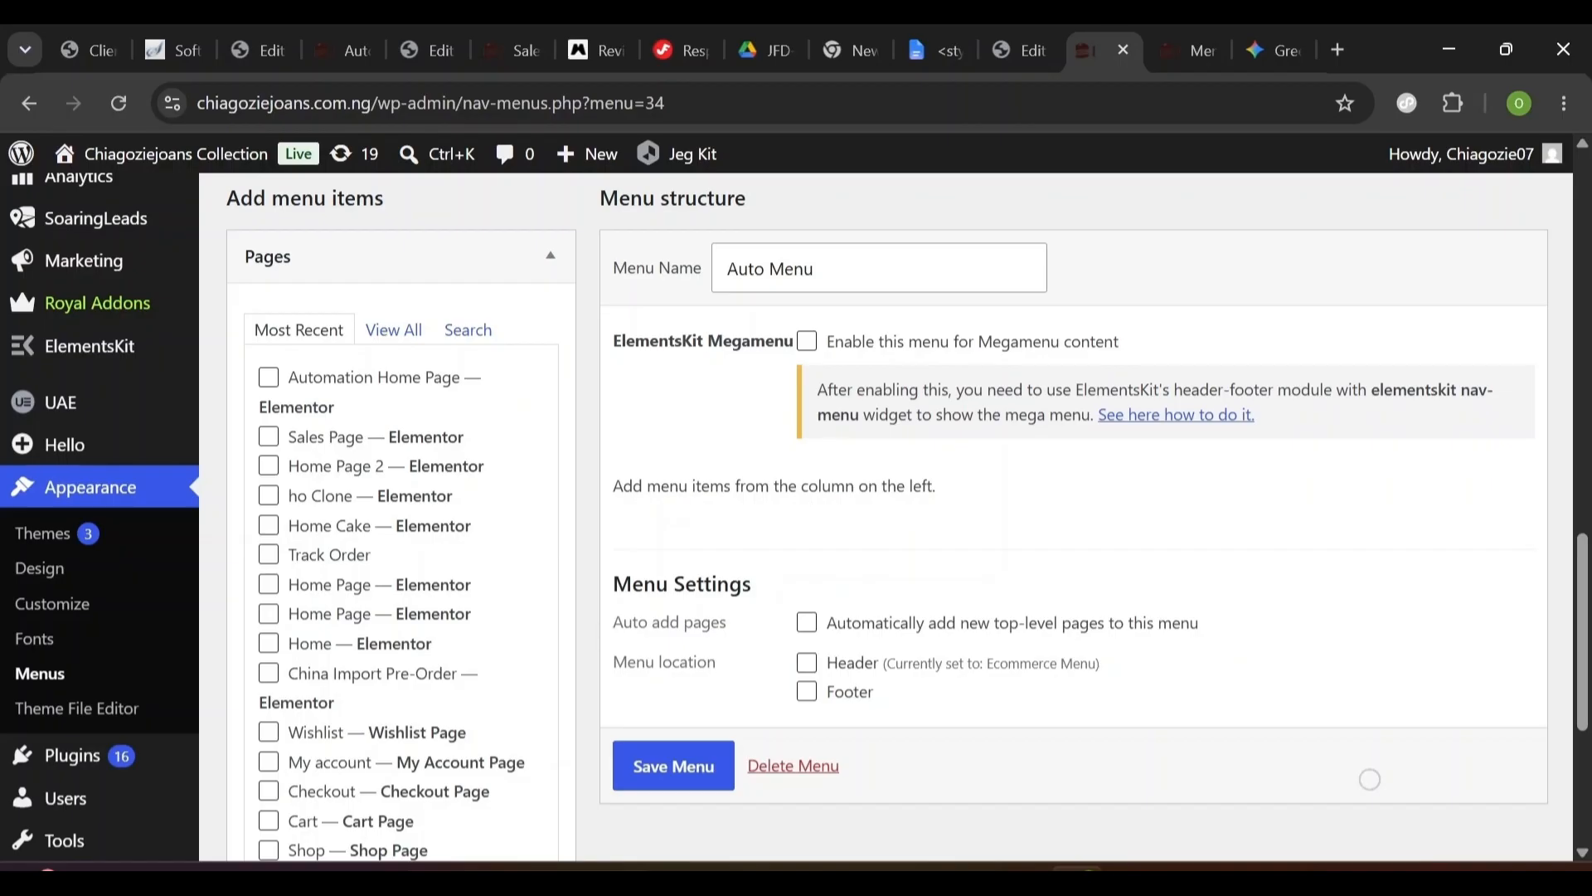
- Assign Auto Menu to the Header location and expand the Custom Links panel
{"action": "left_click", "coordinate": [808, 666]}
{"action": "left_click_drag", "start_coordinate": [612, 662], "coordinate": [744, 677]}
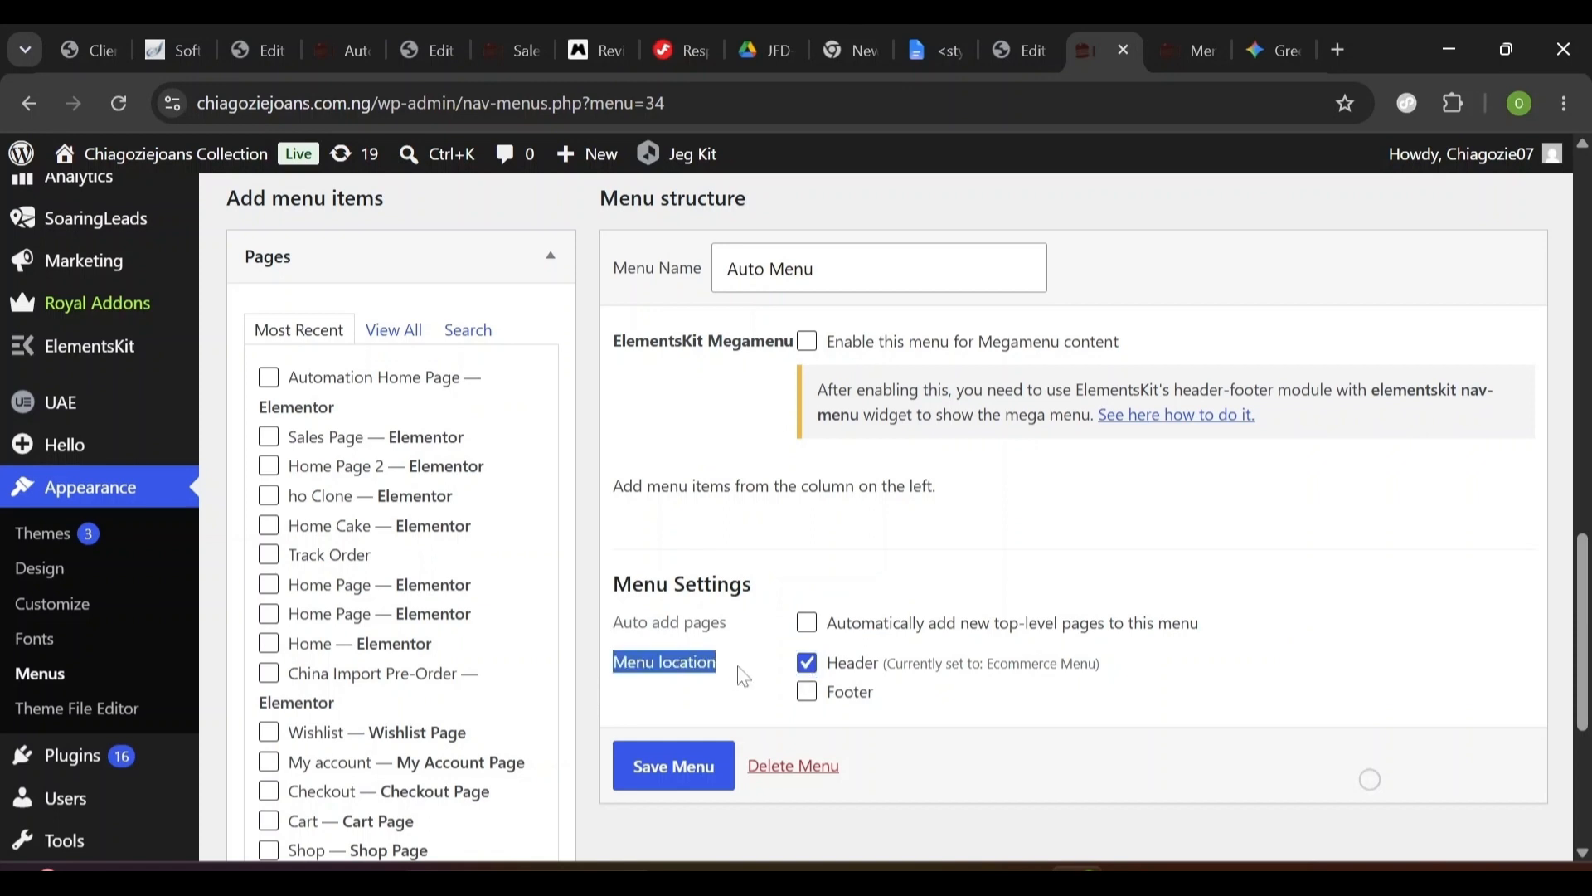
{"action": "left_click", "coordinate": [812, 673]}
{"action": "scroll", "coordinate": [566, 401], "scroll_direction": "down", "scroll_amount": 5}
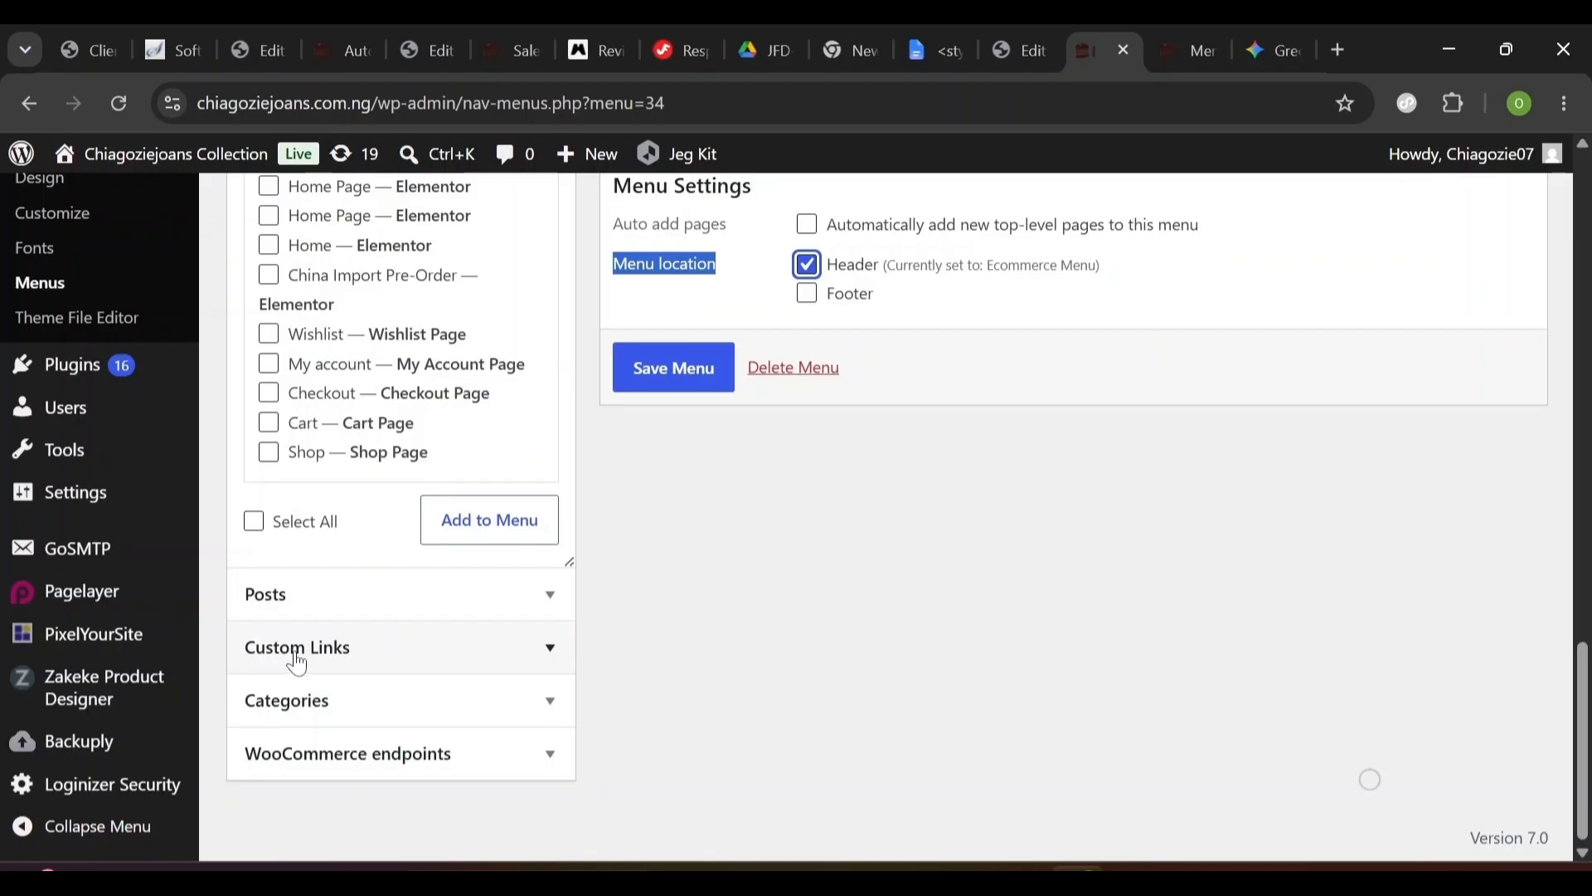
{"action": "left_click", "coordinate": [356, 663]}
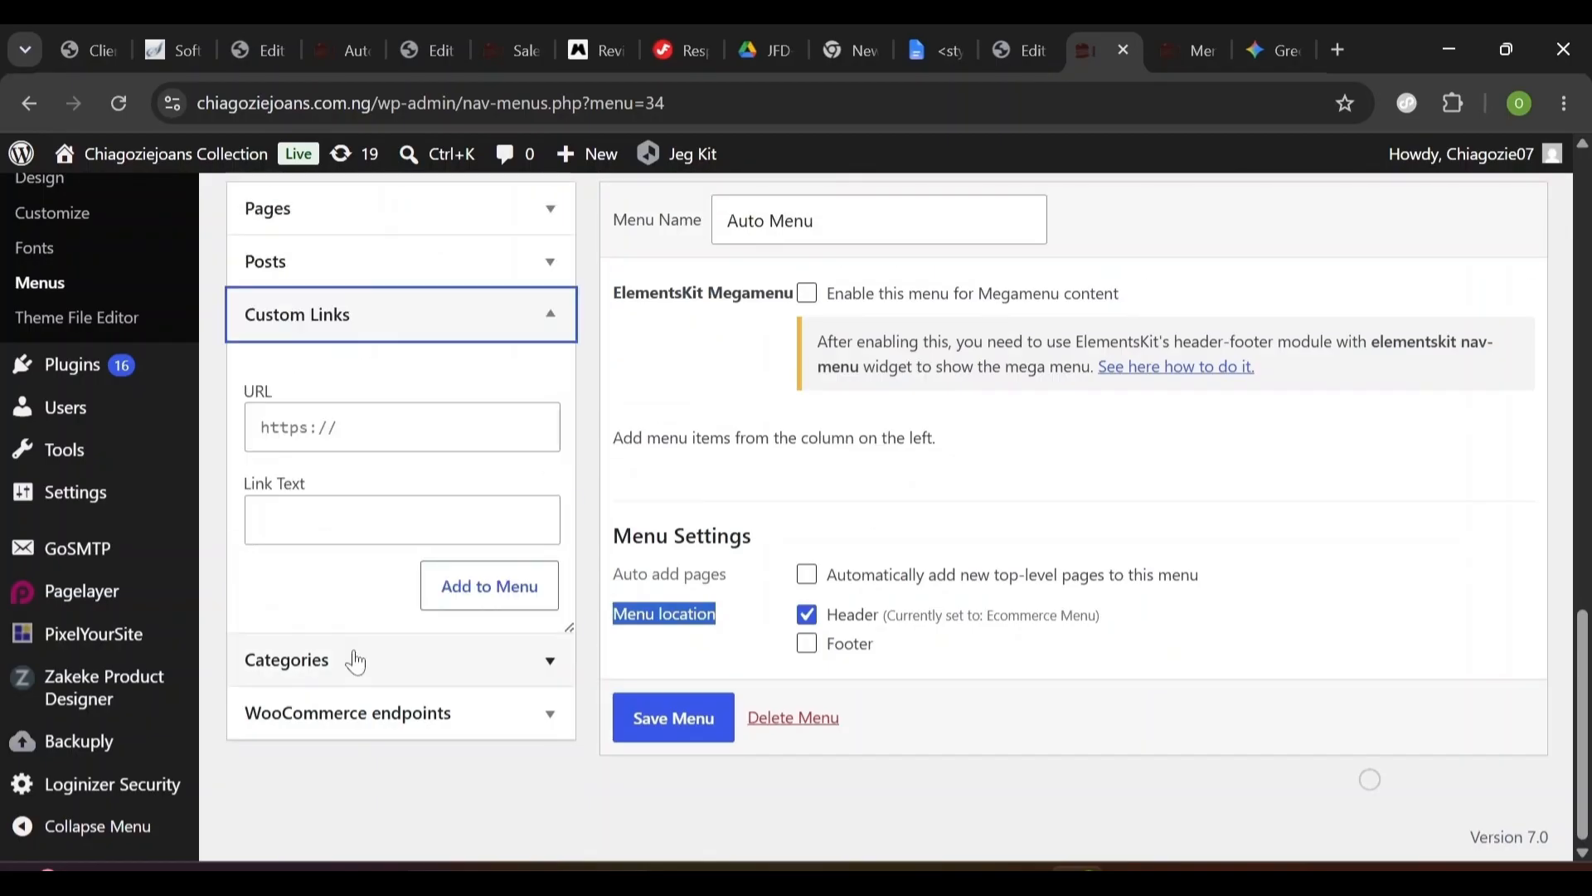
- Start a custom link URL as 'Service' and verify the section's CSS ID on the Sales Page
{"action": "left_click", "coordinate": [363, 431]}
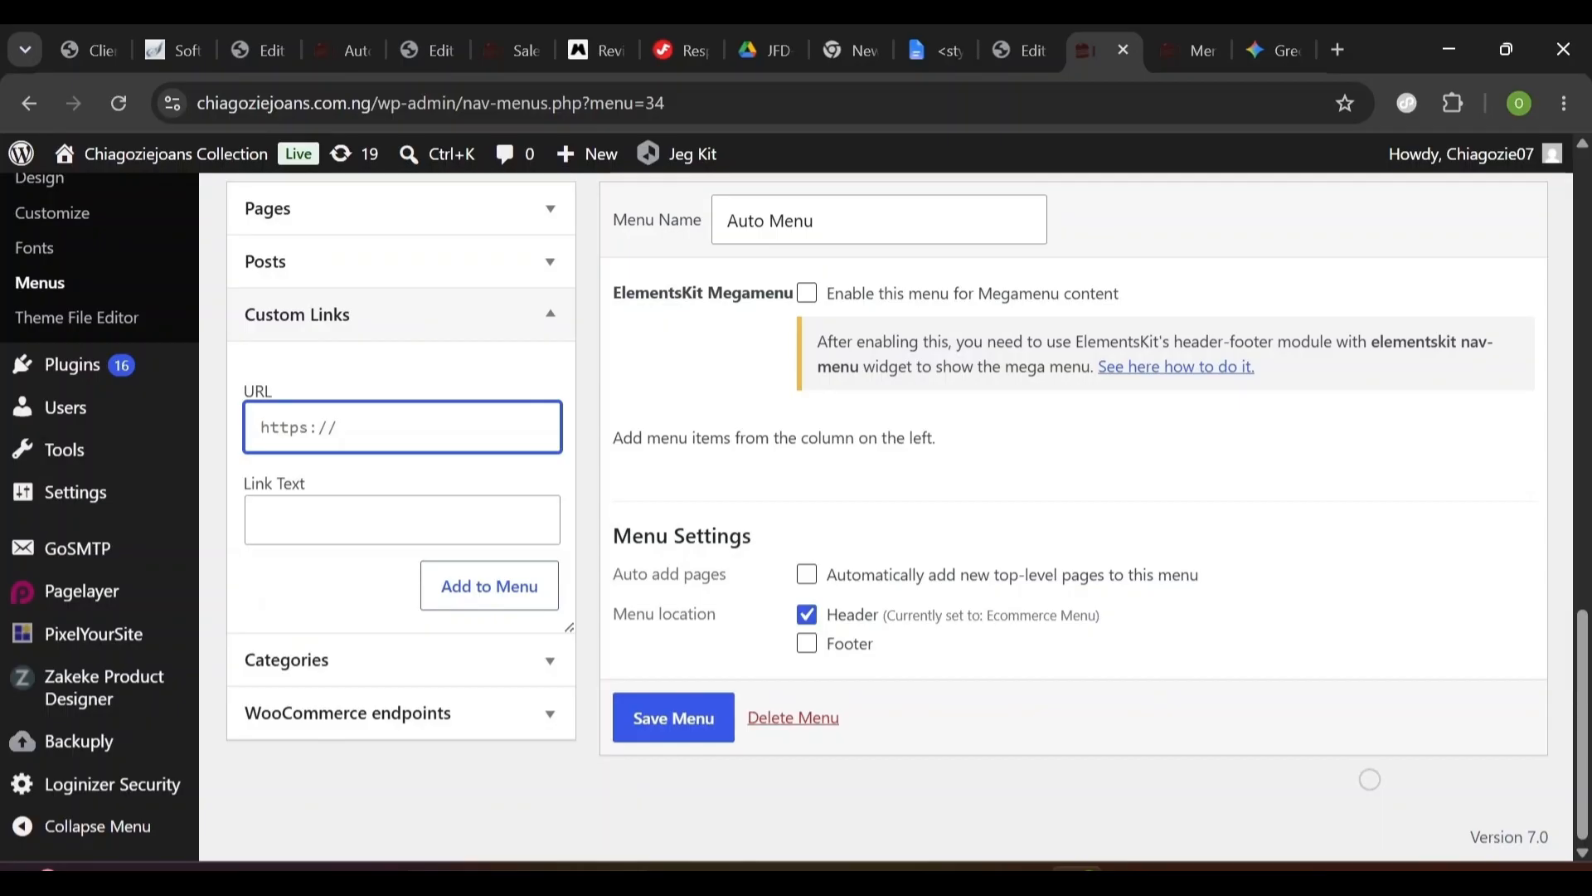
{"action": "type", "text": "Service"}
{"action": "left_click", "coordinate": [1016, 32]}
{"action": "left_click", "coordinate": [437, 43]}
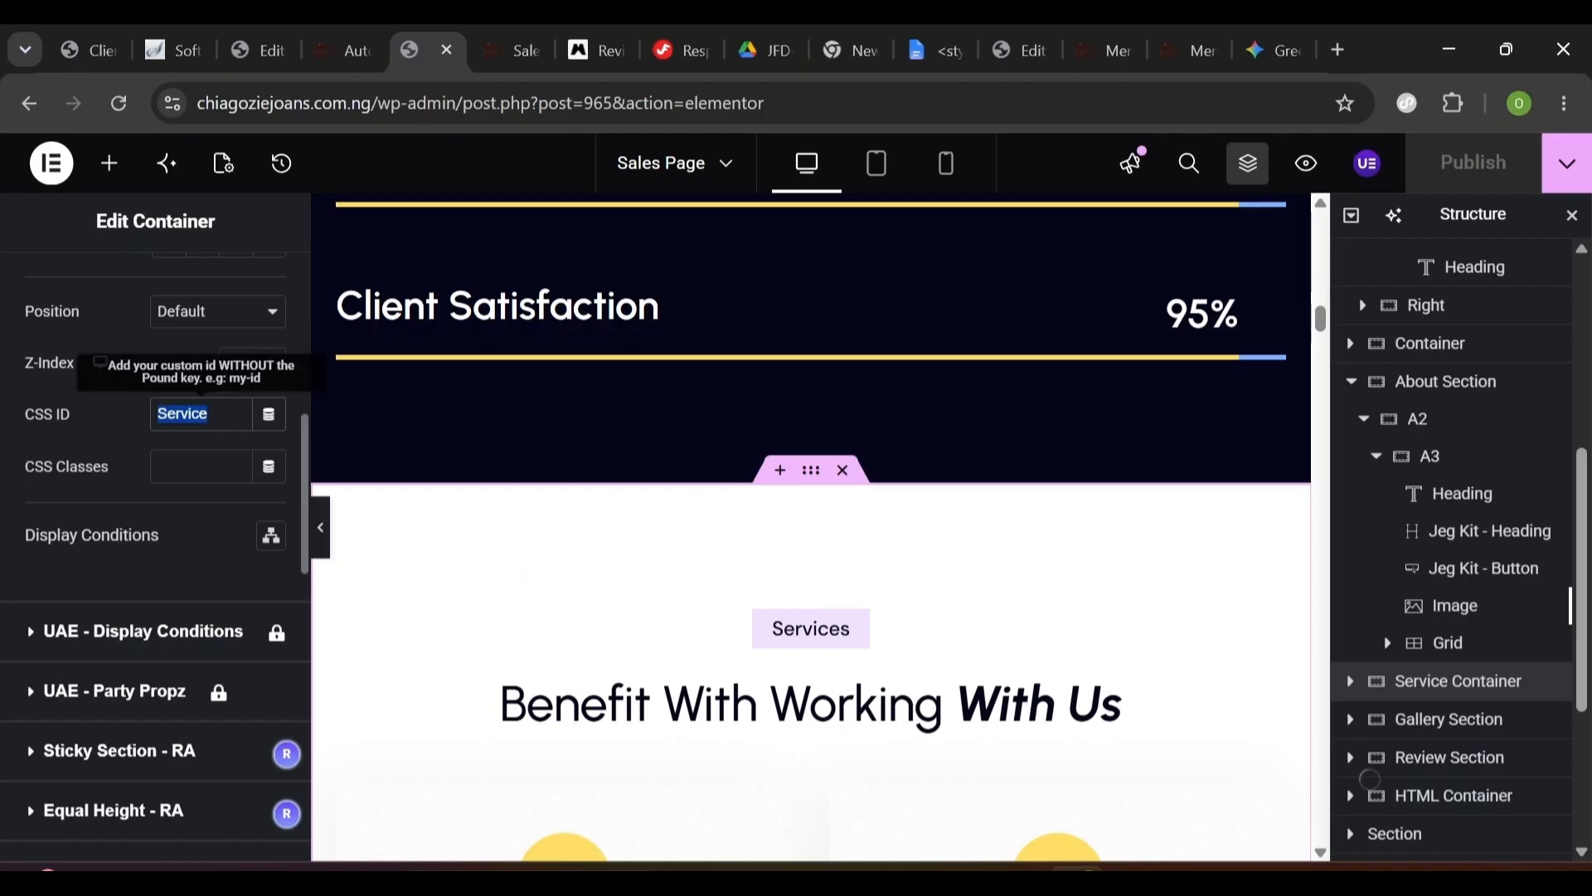
{"action": "left_click", "coordinate": [1082, 42]}
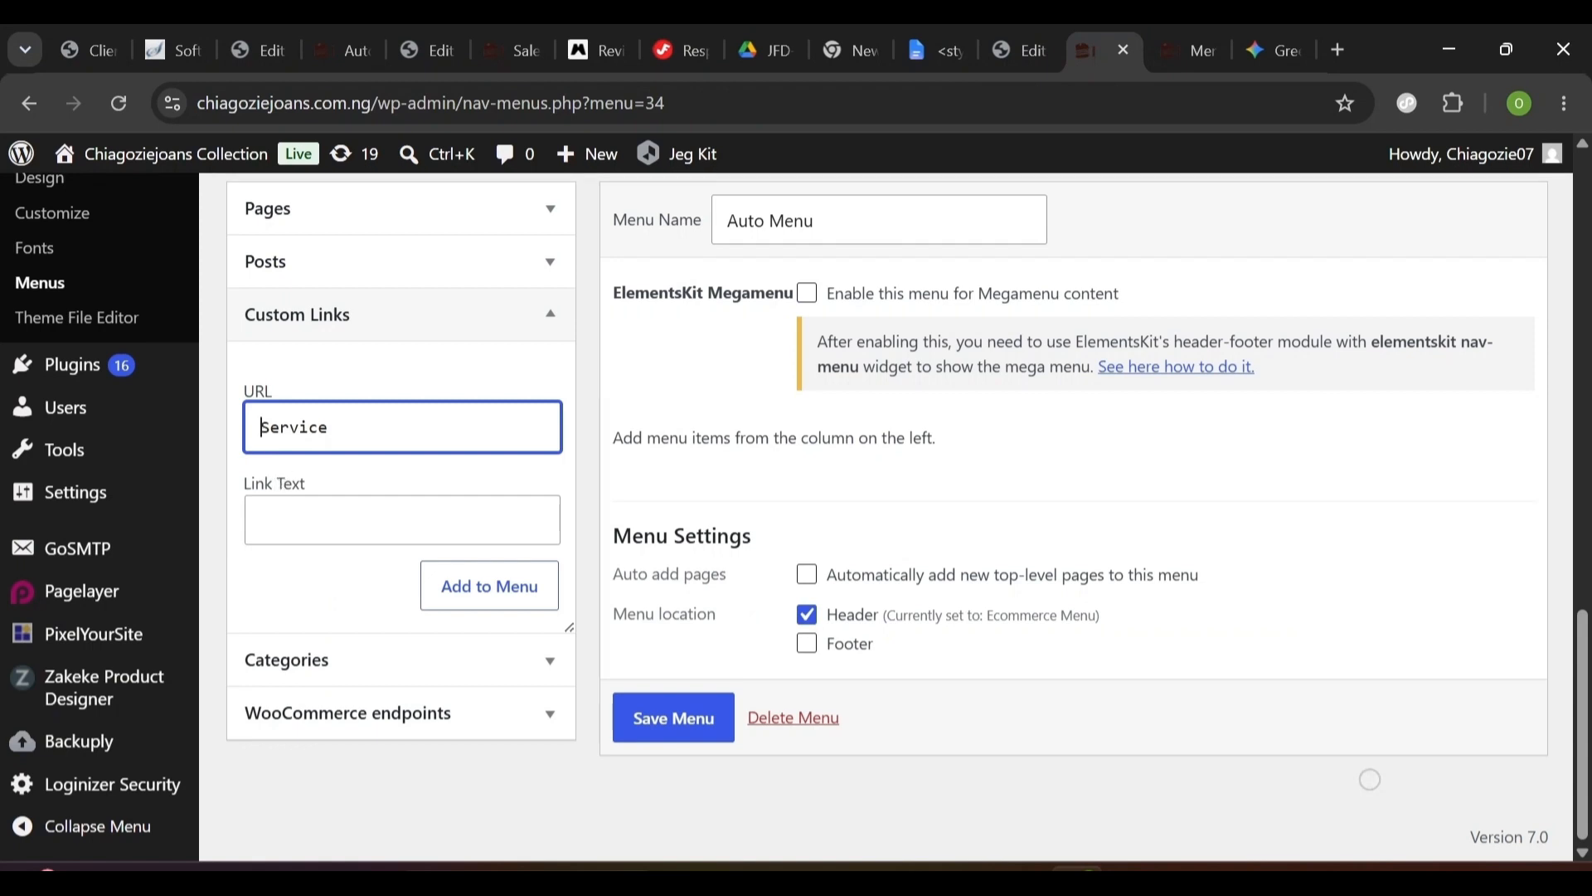
- Correct the URL to '#Service' and add the Services link to Auto Menu
{"action": "key", "text": "ctrl+a"}
{"action": "key", "text": "BackSpace"}
{"action": "type", "text": "#"}
{"action": "type", "text": "Service"}
{"action": "key", "text": "Tab"}
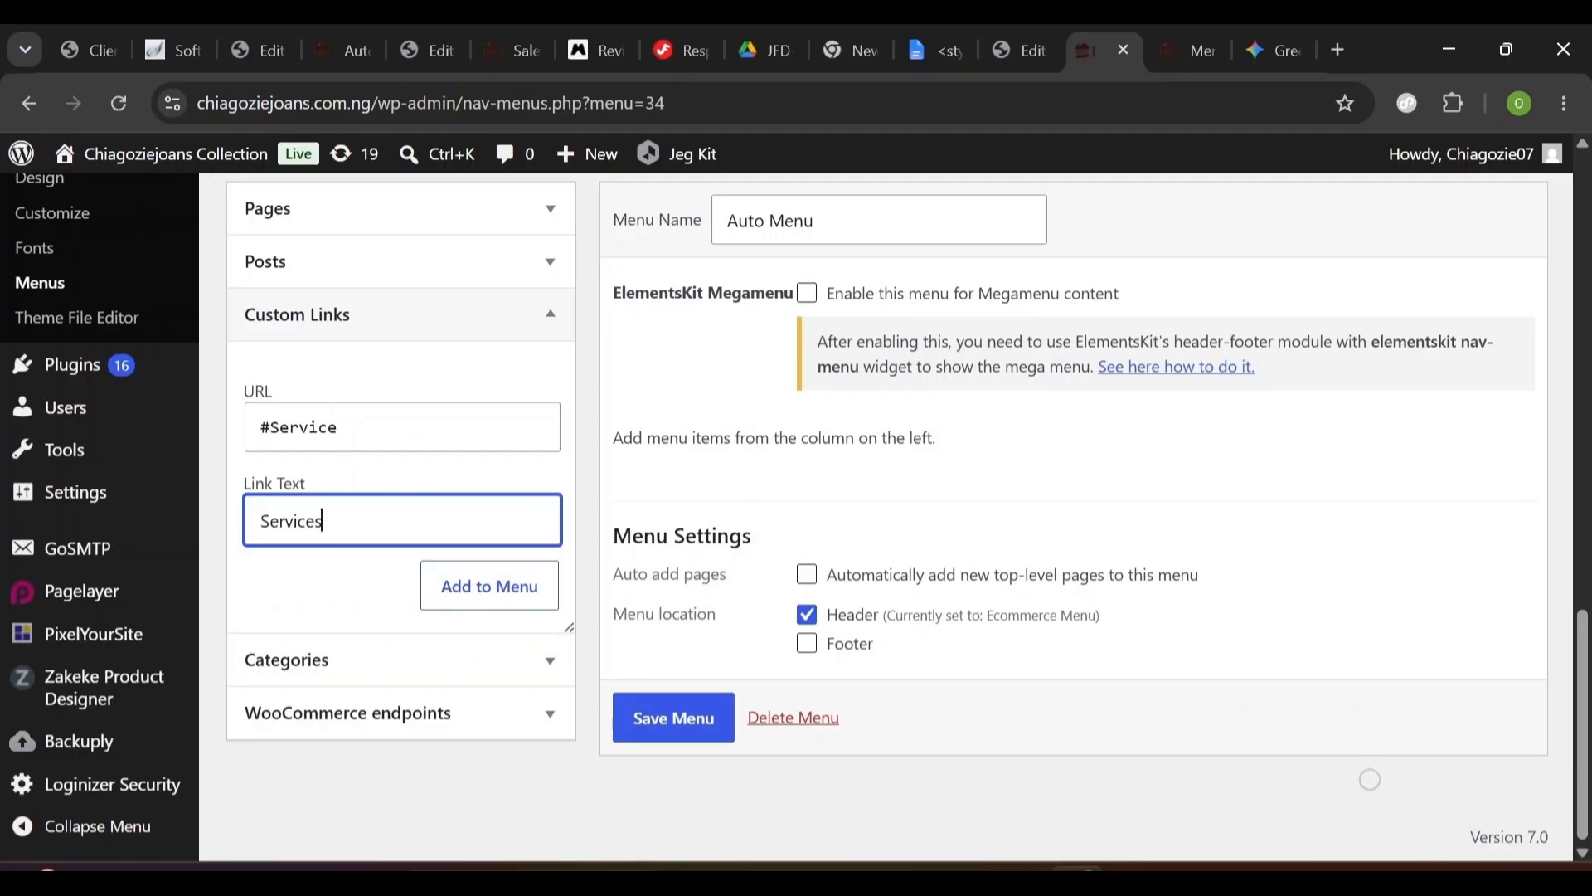
{"action": "left_click", "coordinate": [498, 607]}
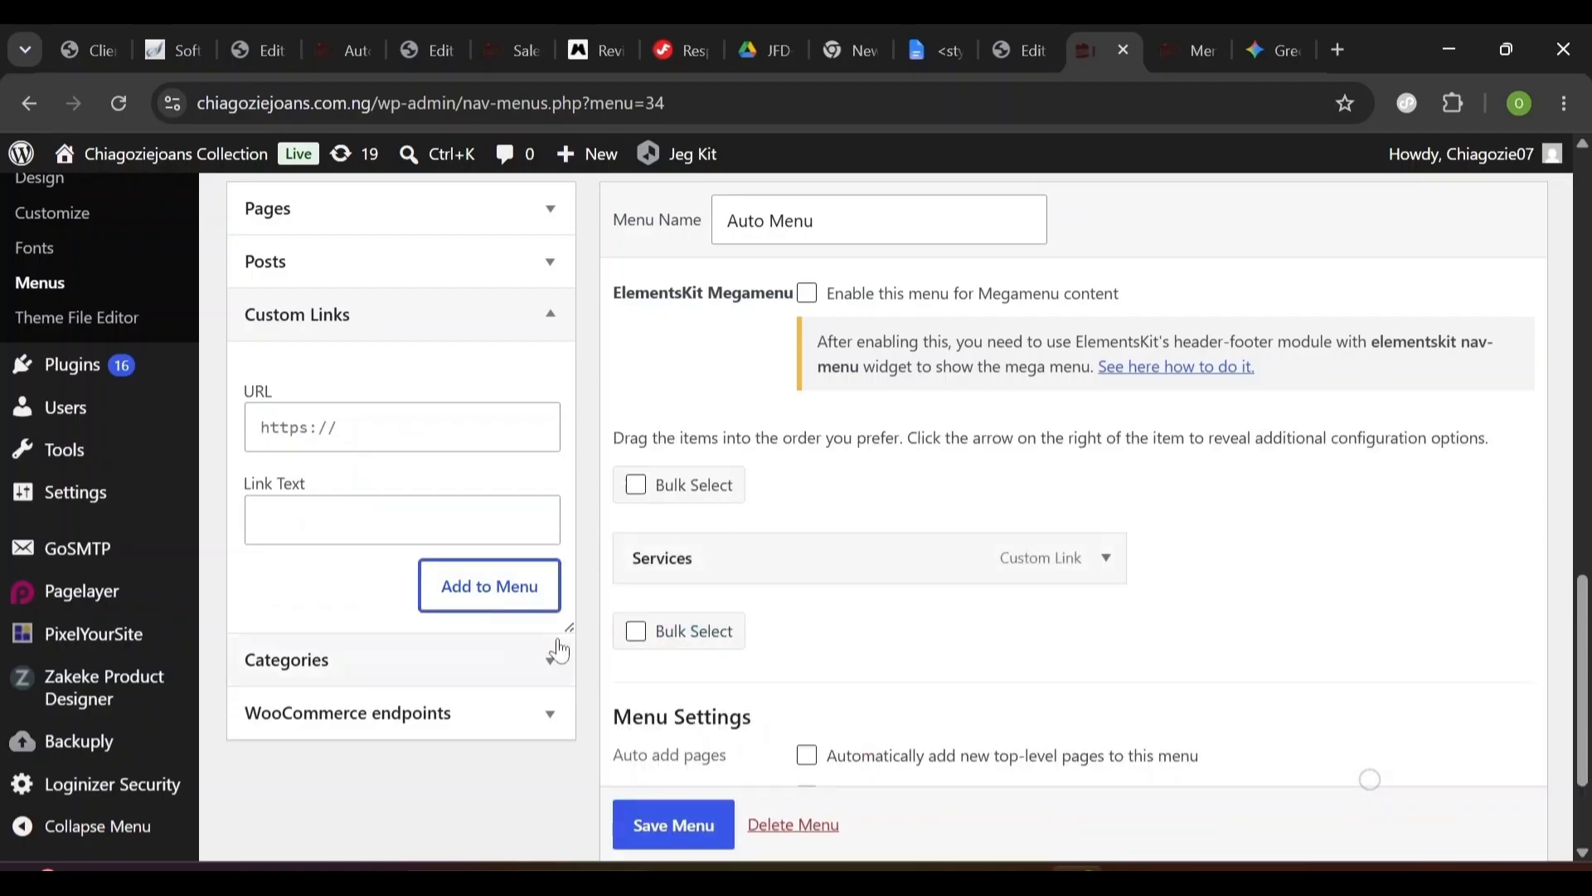
{"action": "left_click", "coordinate": [1000, 51]}
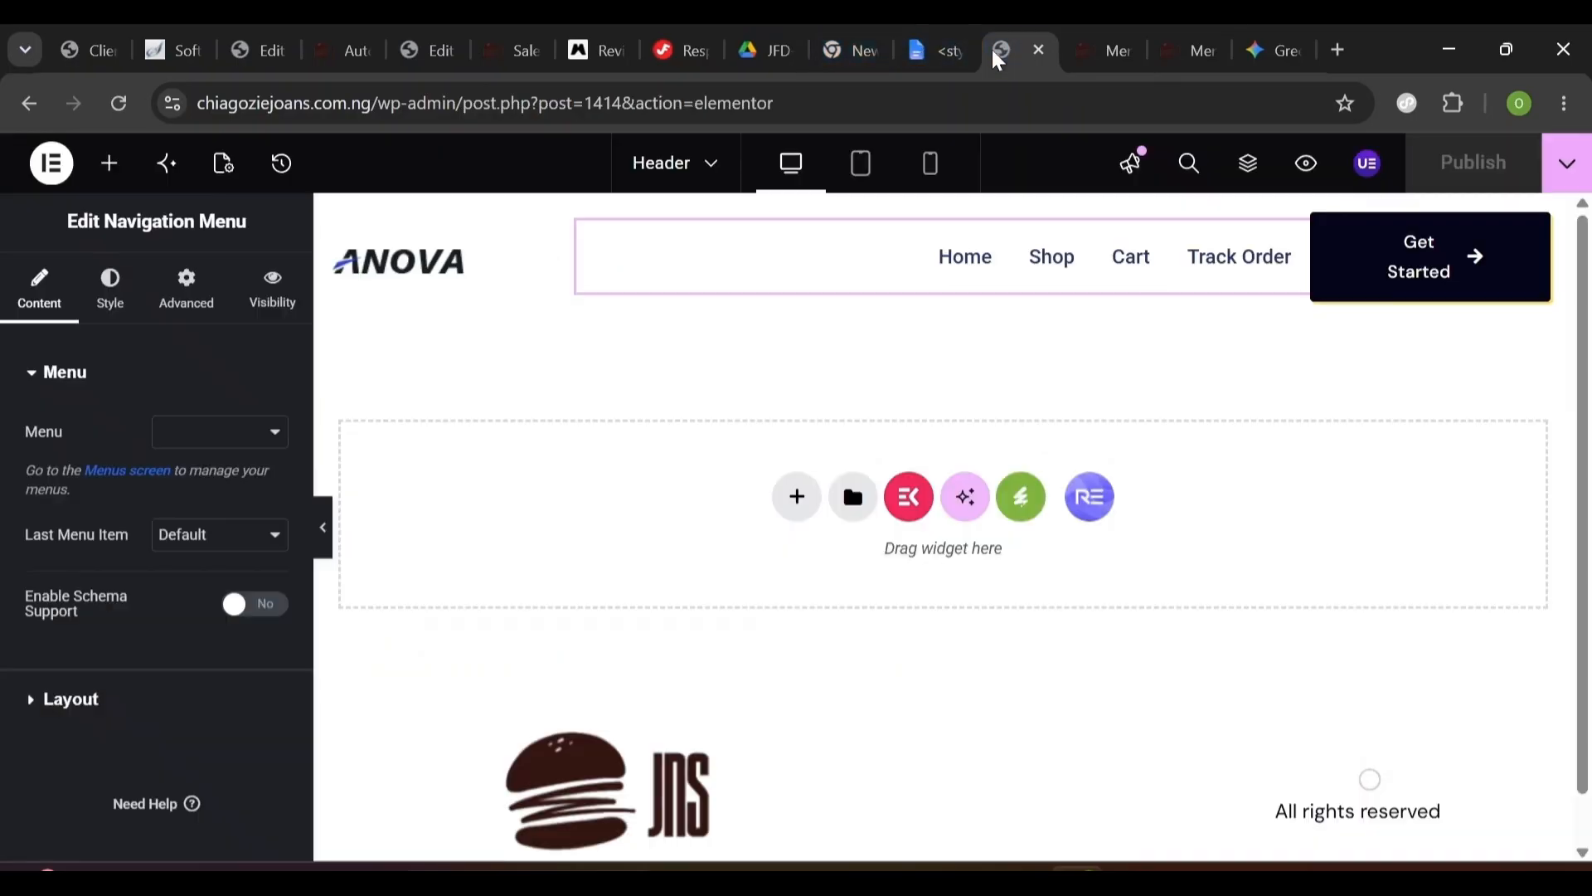
- Find the Testimonial Section in the Automation Home editor and check its CSS ID 'Review'
{"action": "left_click", "coordinate": [352, 43]}
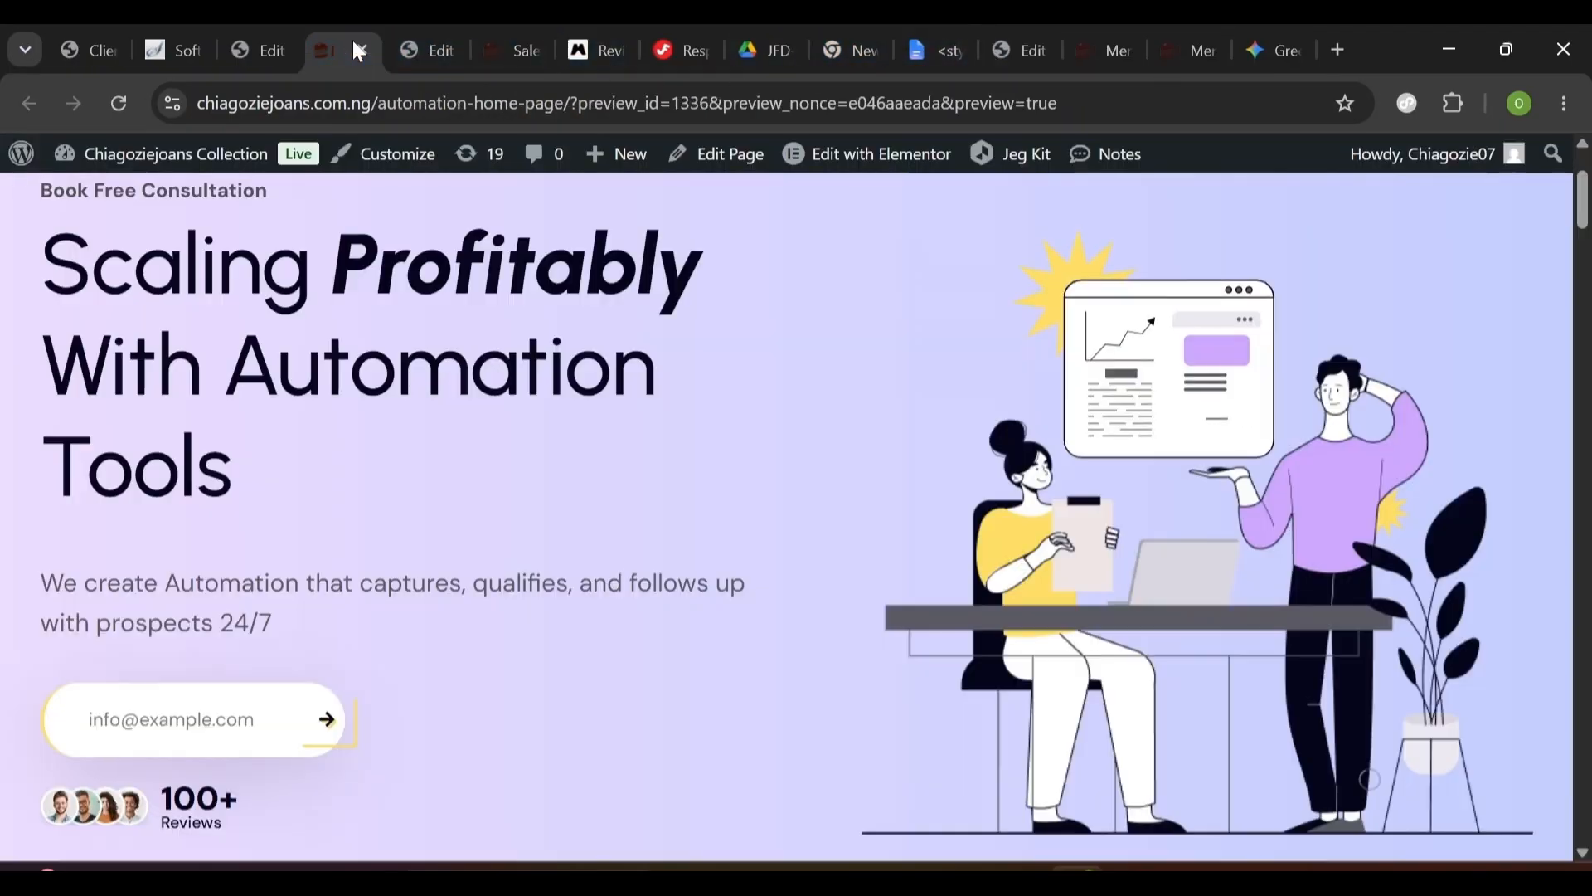
{"action": "left_click", "coordinate": [416, 48]}
{"action": "scroll", "coordinate": [811, 527], "scroll_direction": "down", "scroll_amount": 20}
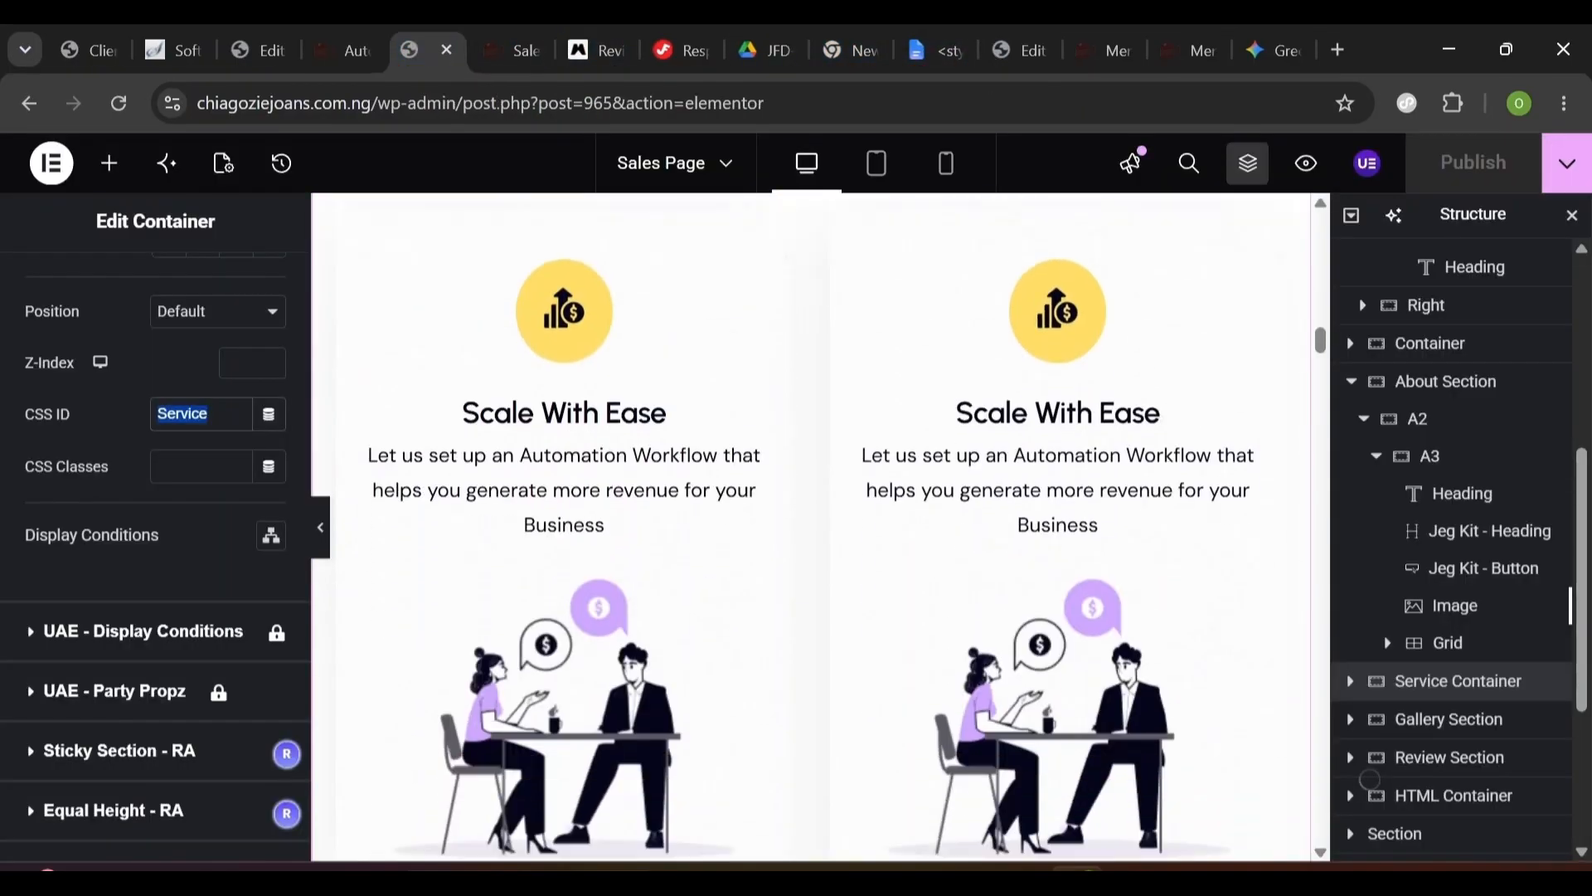
{"action": "scroll", "coordinate": [612, 251], "scroll_direction": "down", "scroll_amount": 15}
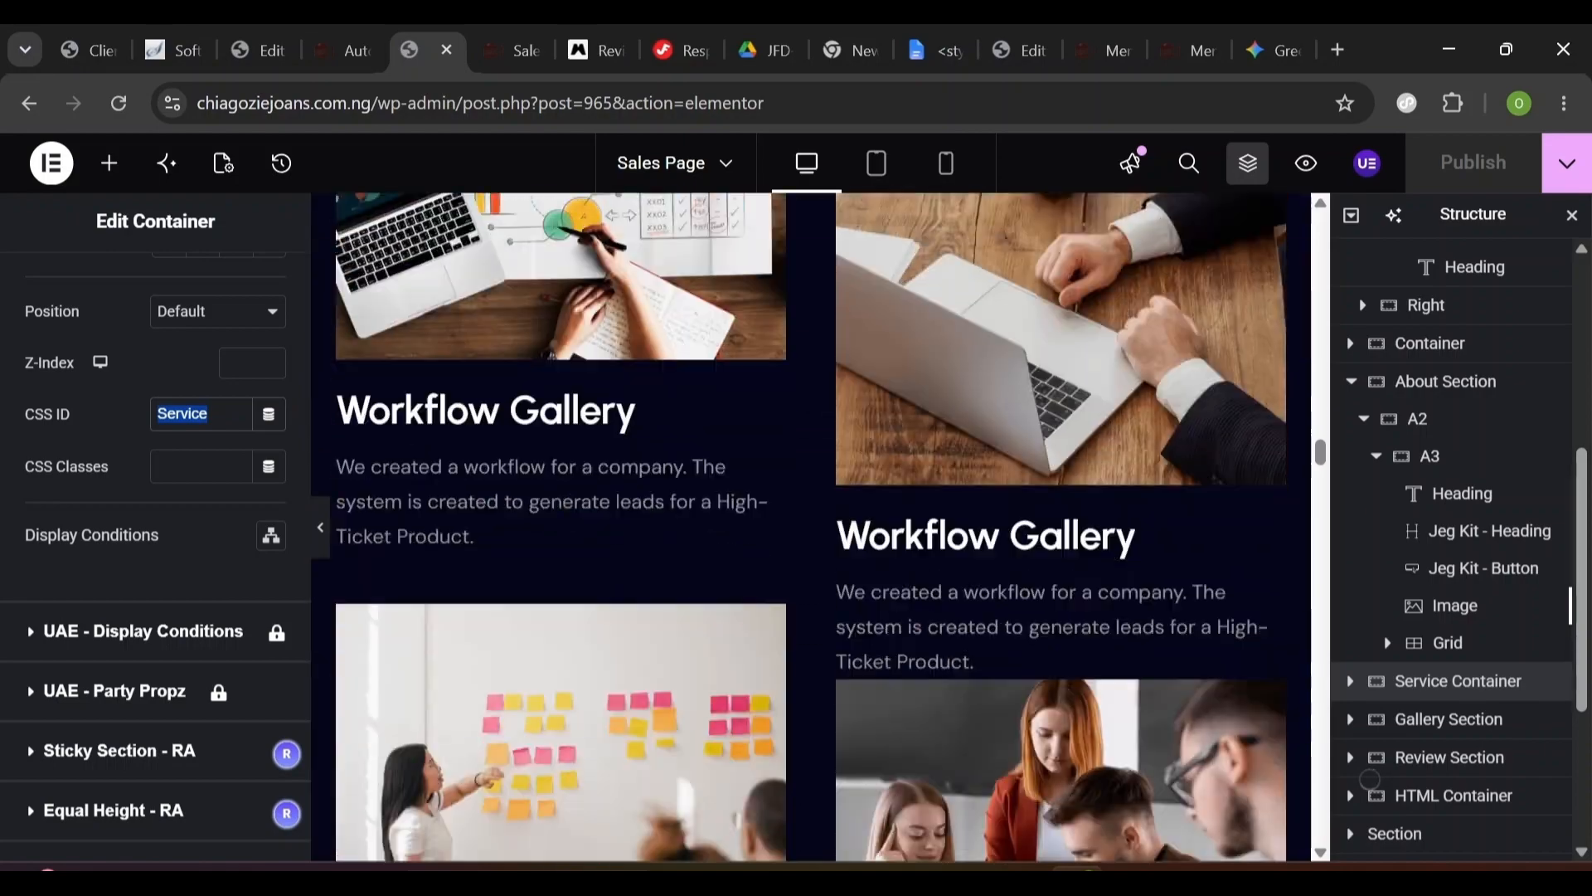
{"action": "scroll", "coordinate": [612, 251], "scroll_direction": "down", "scroll_amount": 9}
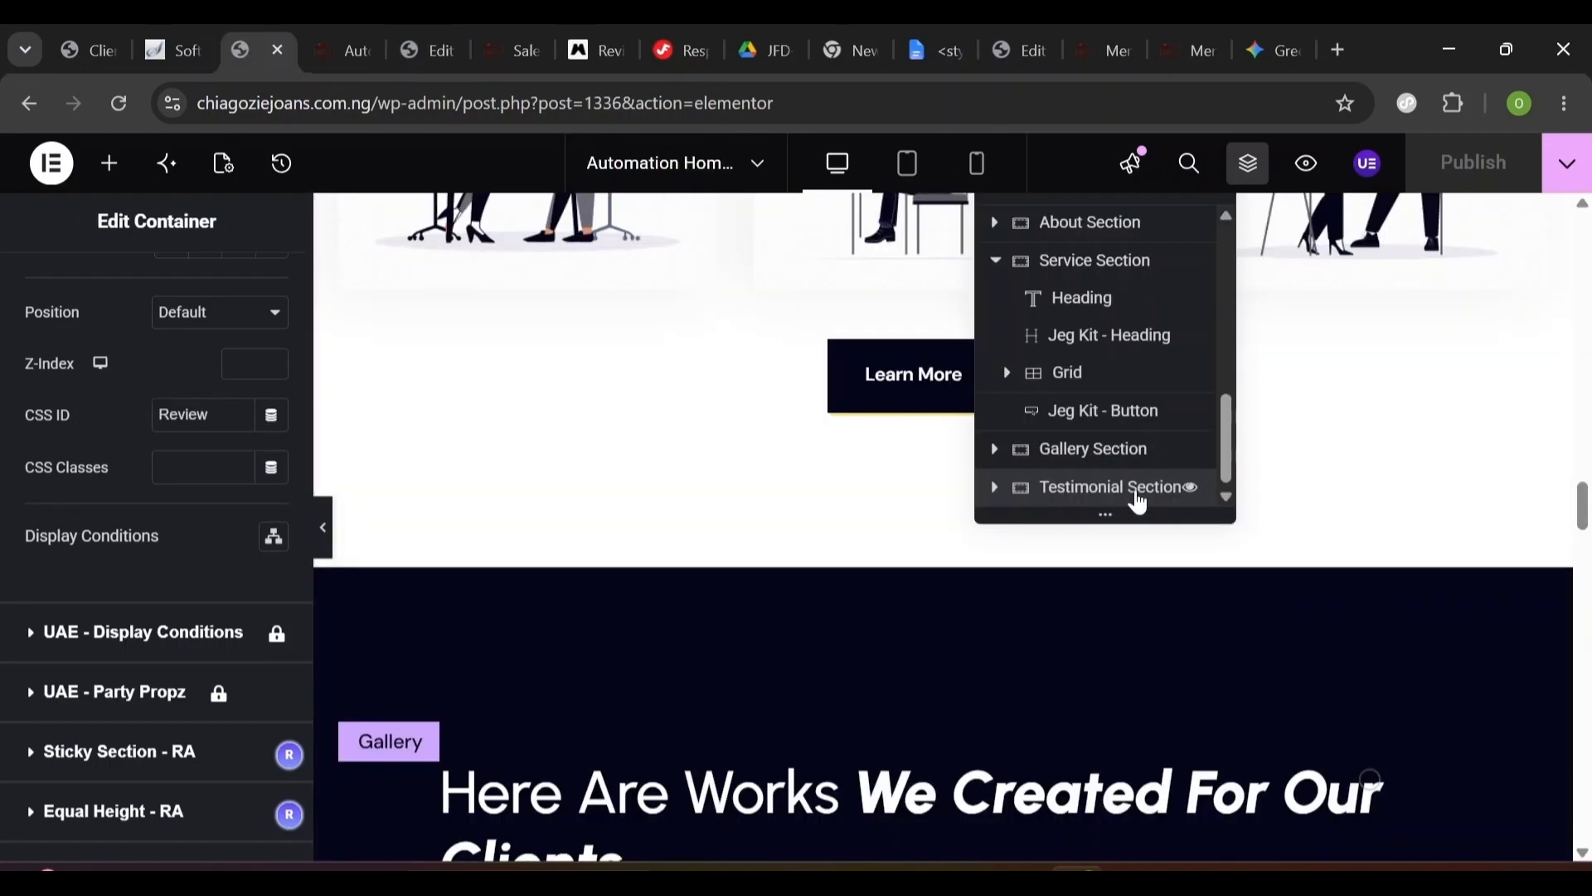
{"action": "left_click", "coordinate": [1102, 487]}
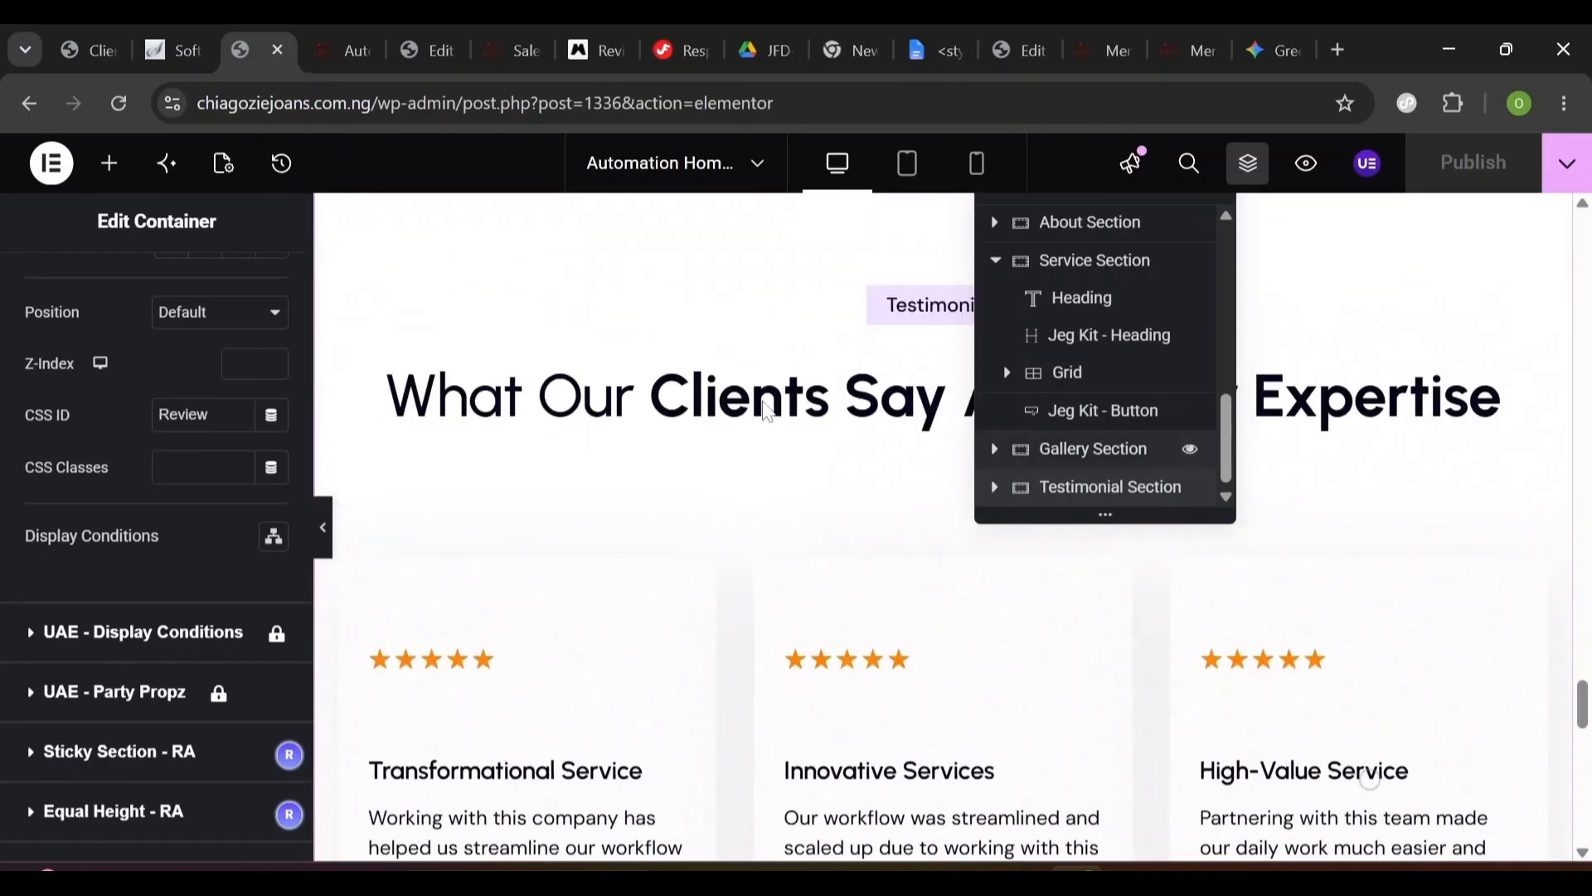
{"action": "double_click", "coordinate": [184, 414]}
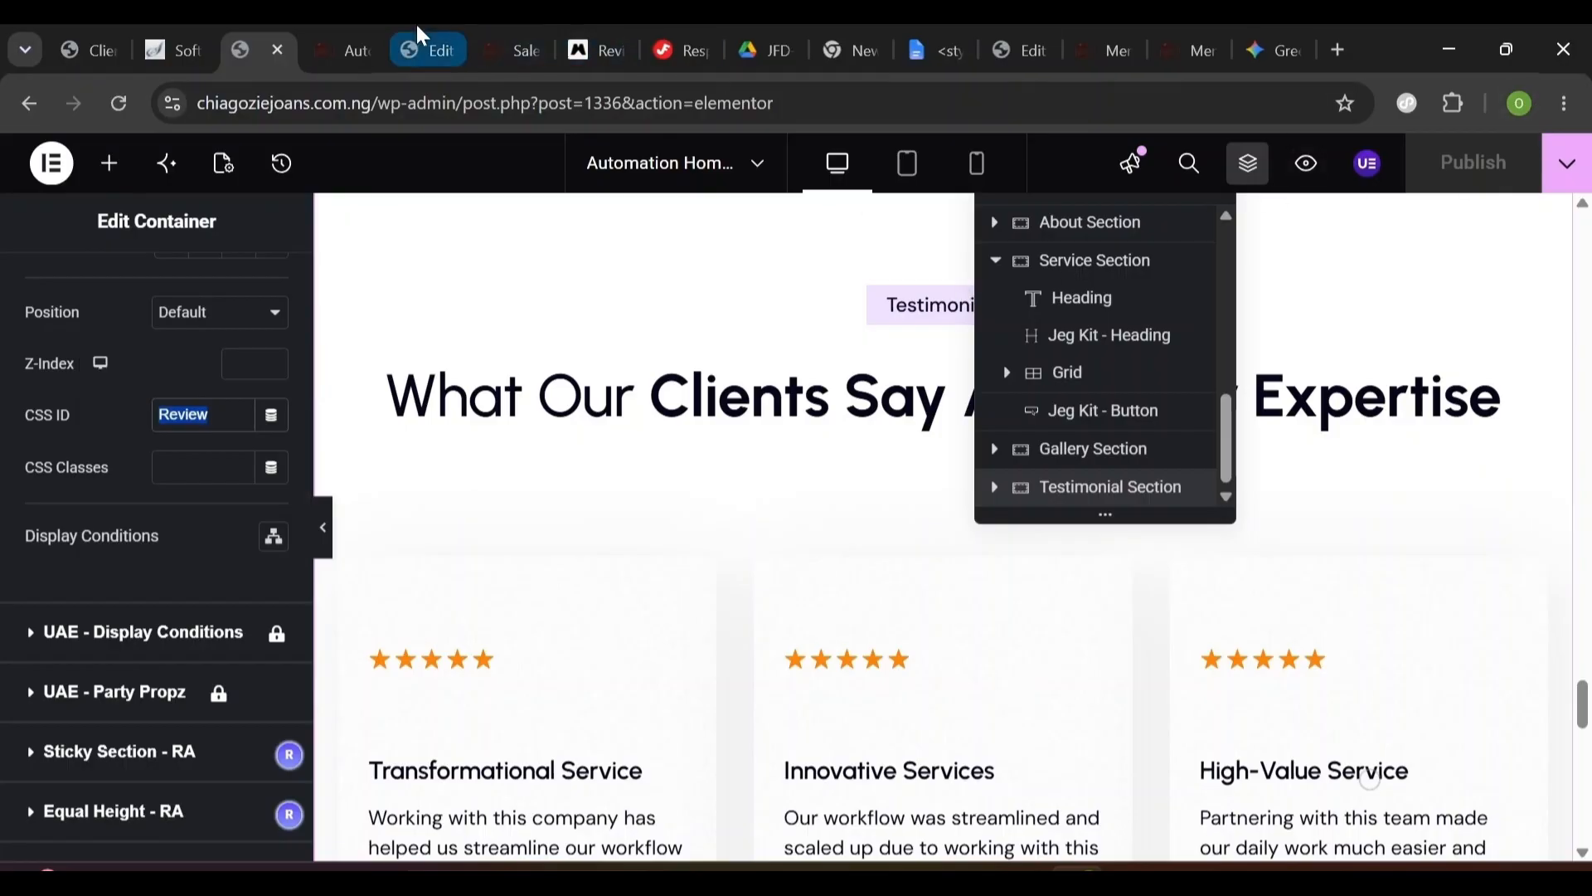
{"action": "left_click", "coordinate": [346, 48]}
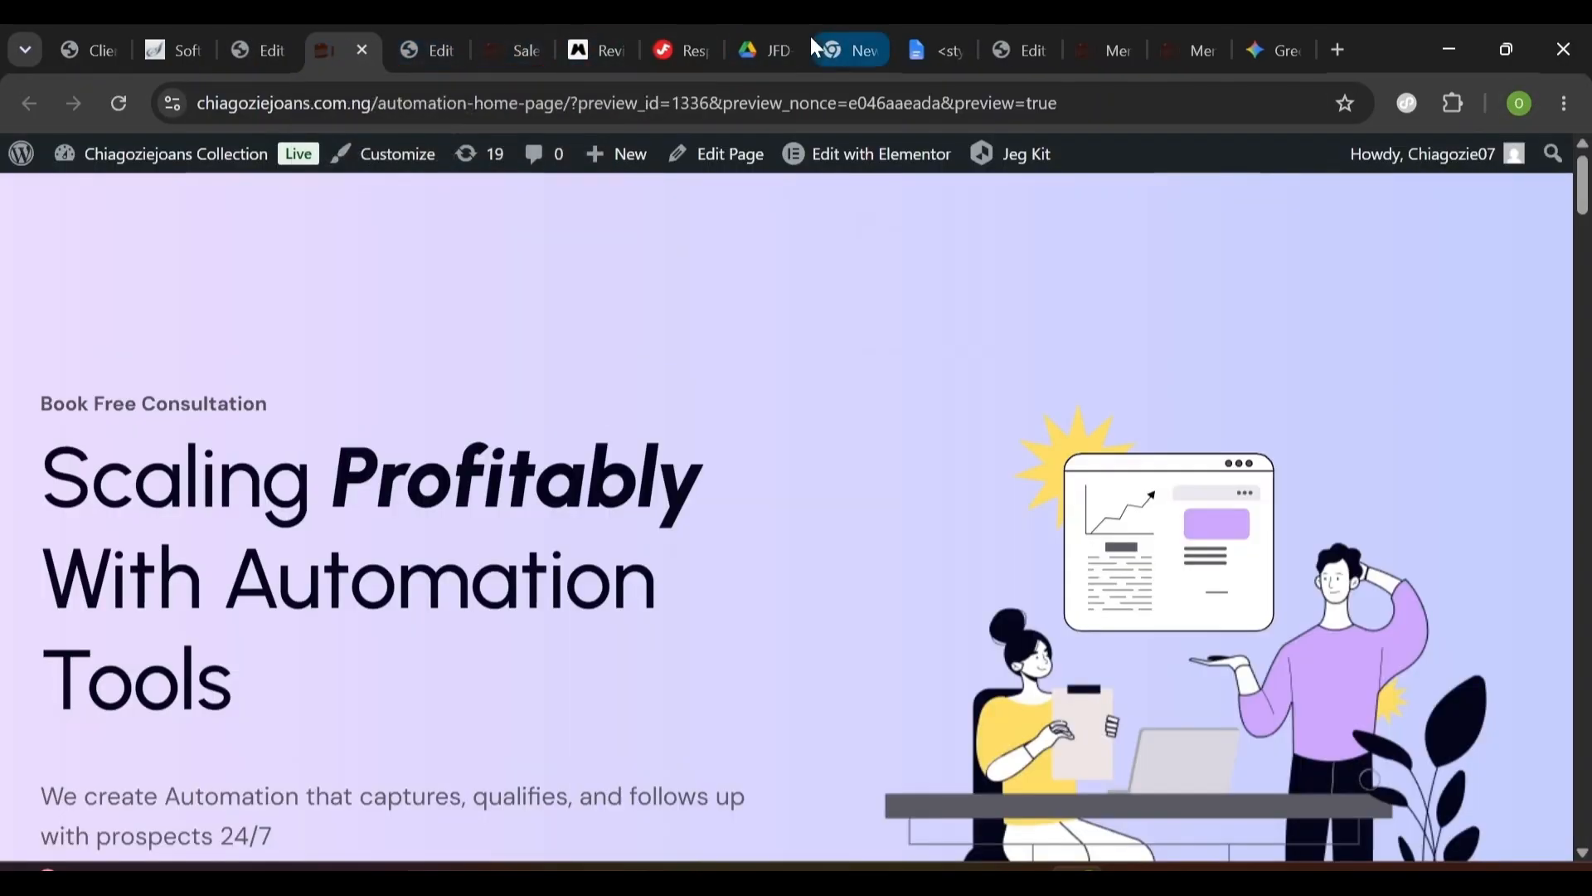
{"action": "left_click", "coordinate": [1107, 50]}
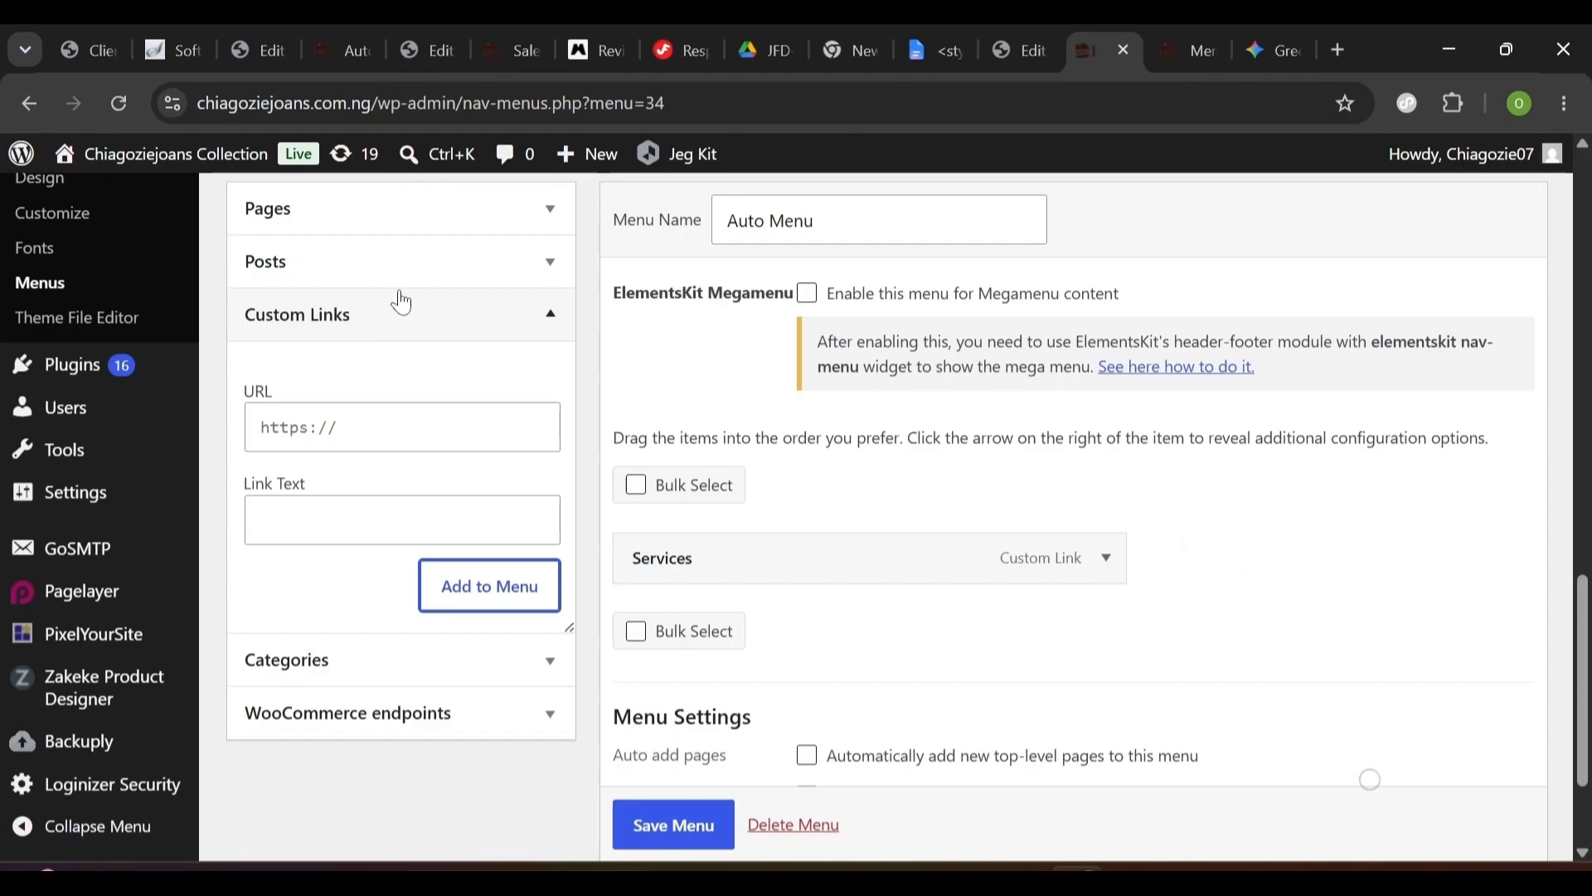
- Add custom links Review (#Review) and Gallery (#Gallery) to Auto Menu
{"action": "left_click", "coordinate": [320, 439]}
{"action": "type", "text": "#"}
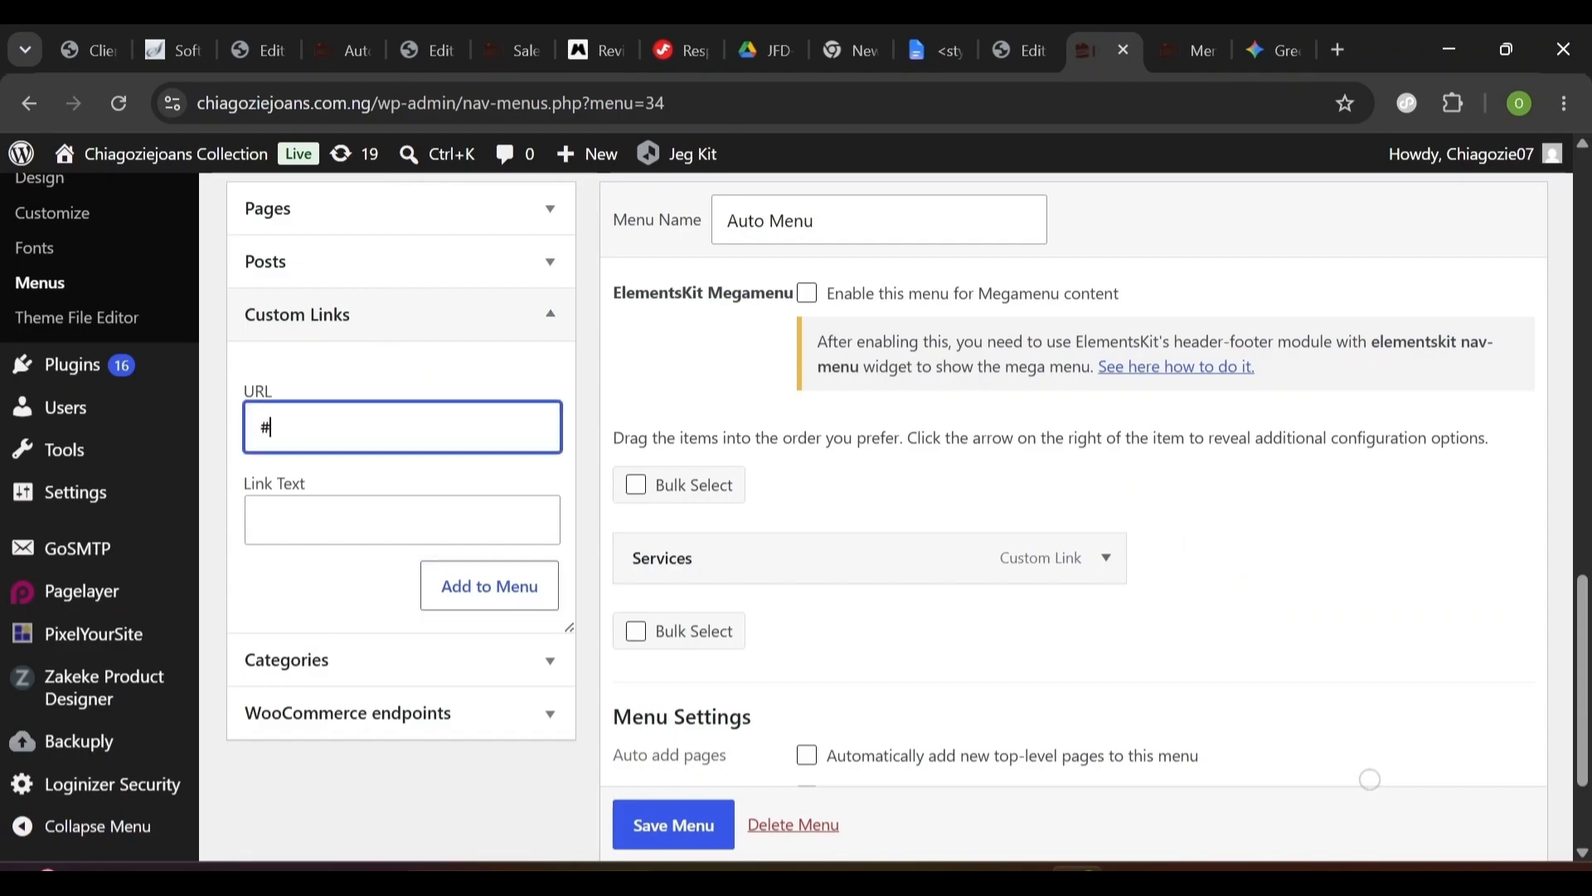
{"action": "type", "text": "Review"}
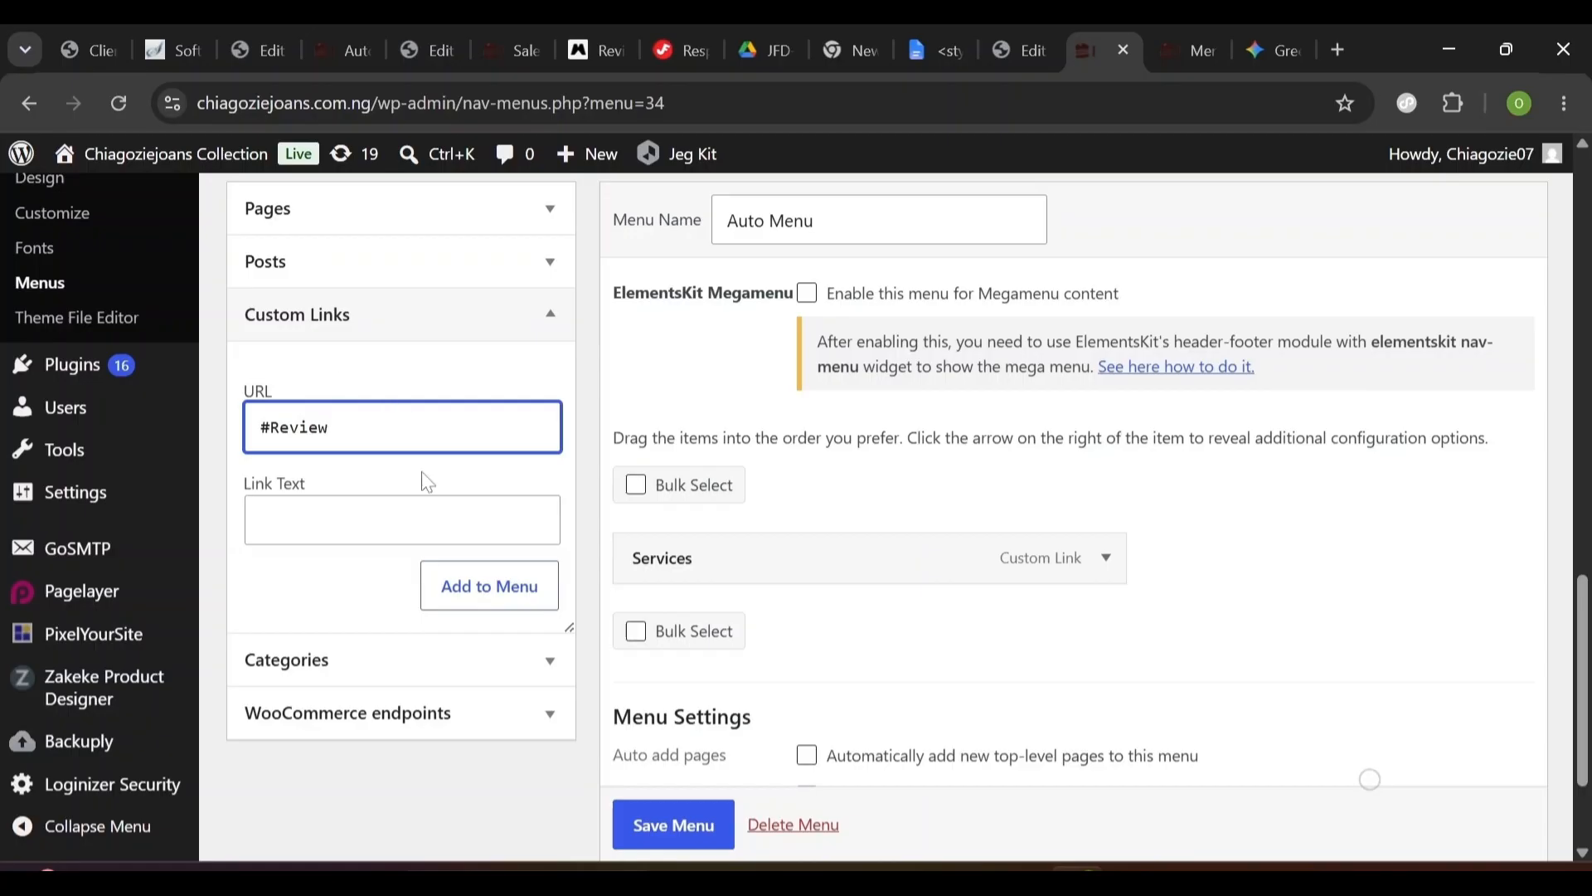
{"action": "key", "text": "Tab"}
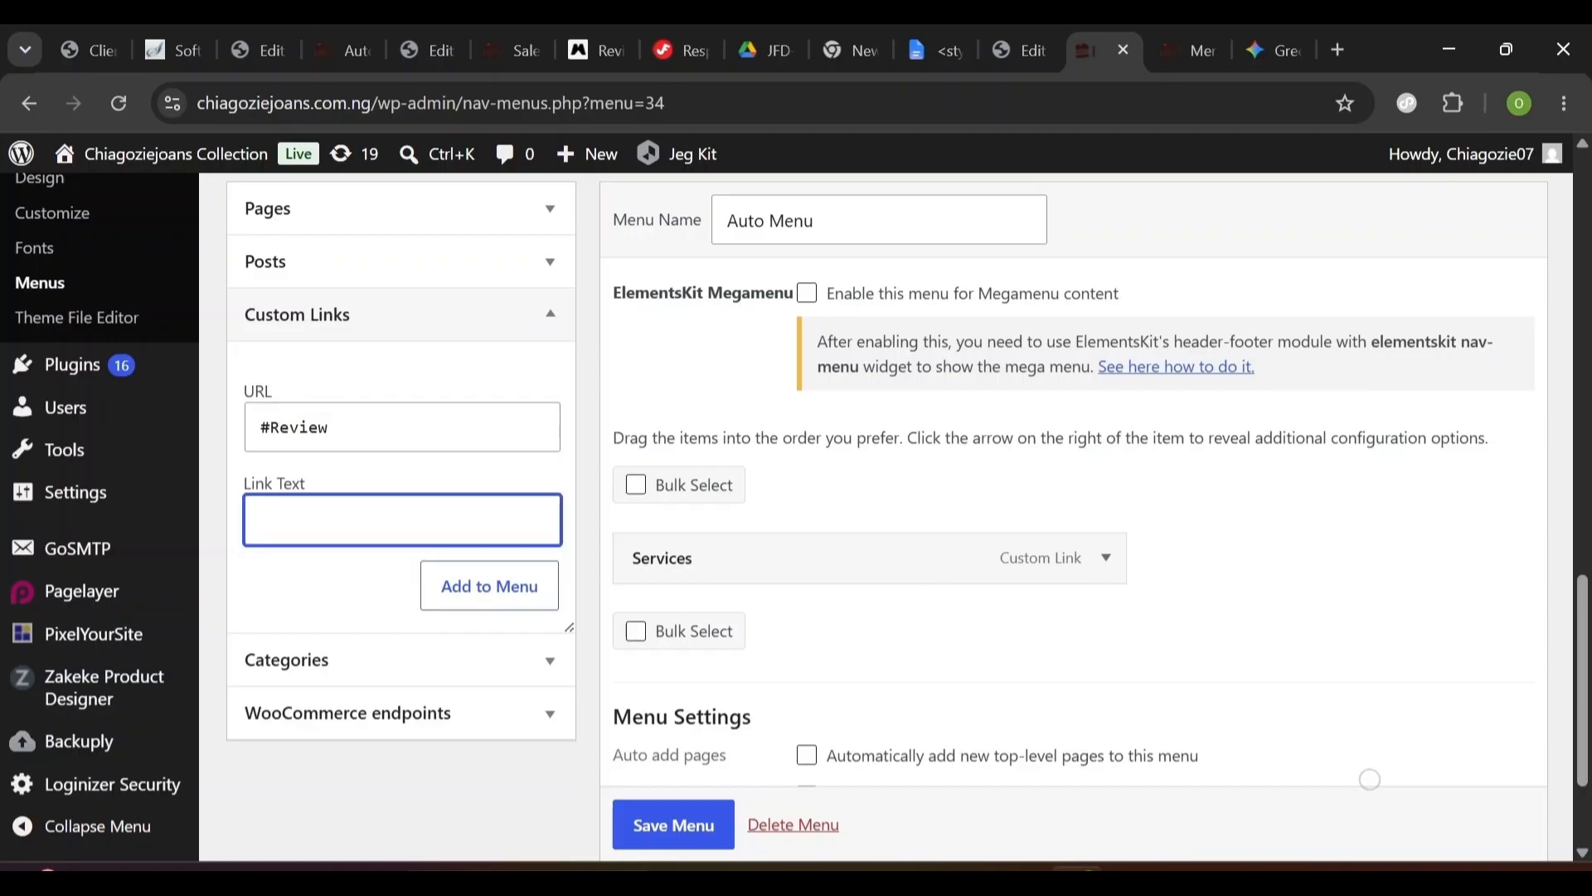
{"action": "type", "text": "Review"}
{"action": "left_click", "coordinate": [501, 591]}
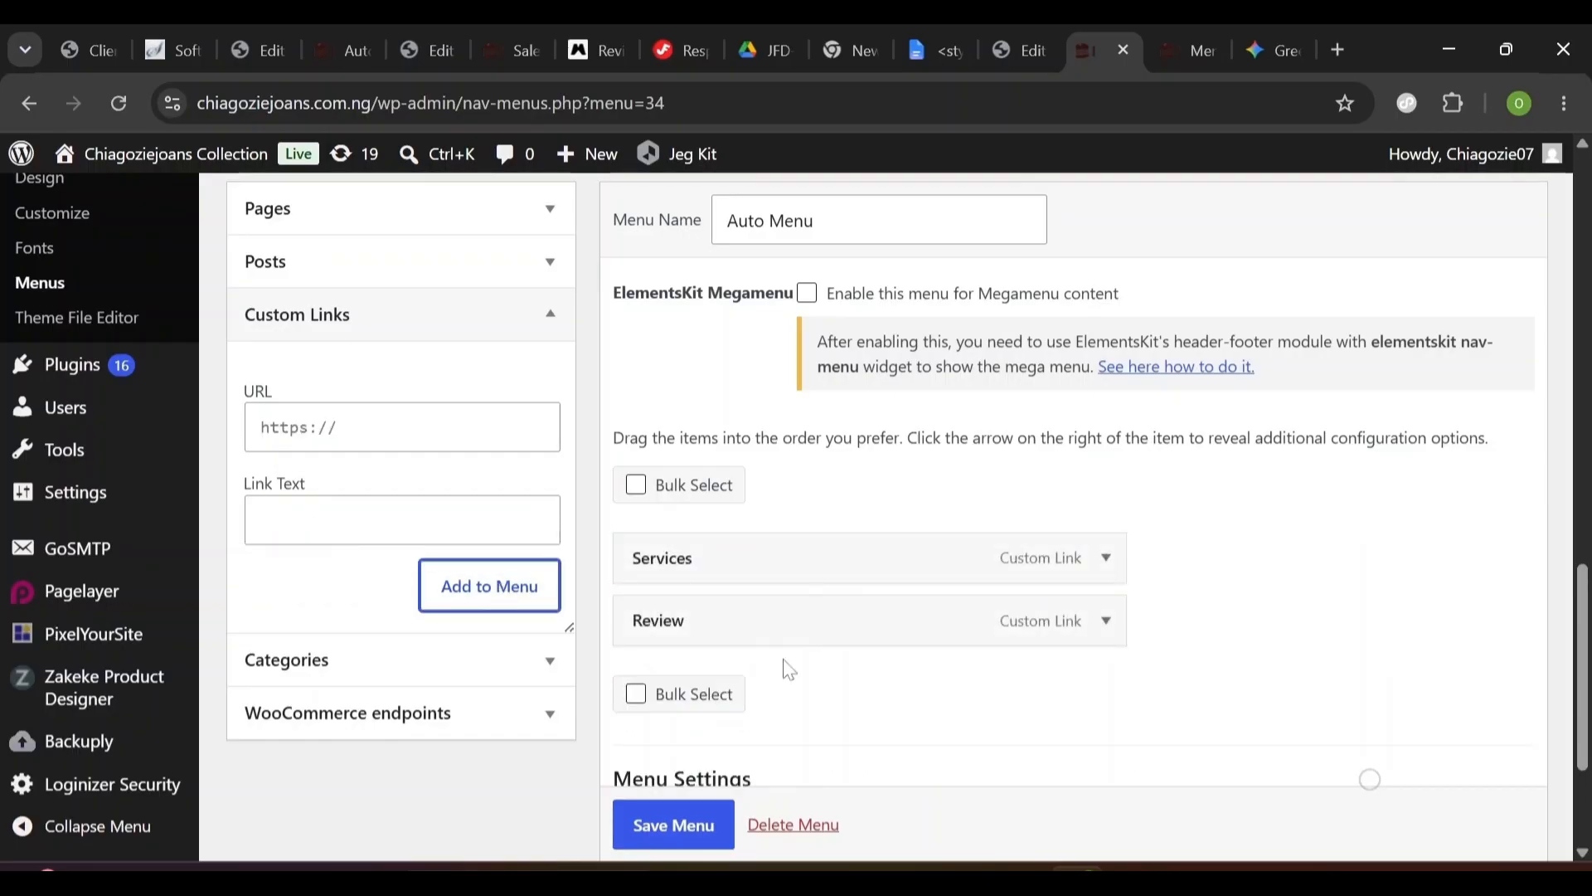
{"action": "scroll", "coordinate": [789, 669], "scroll_direction": "down", "scroll_amount": 2}
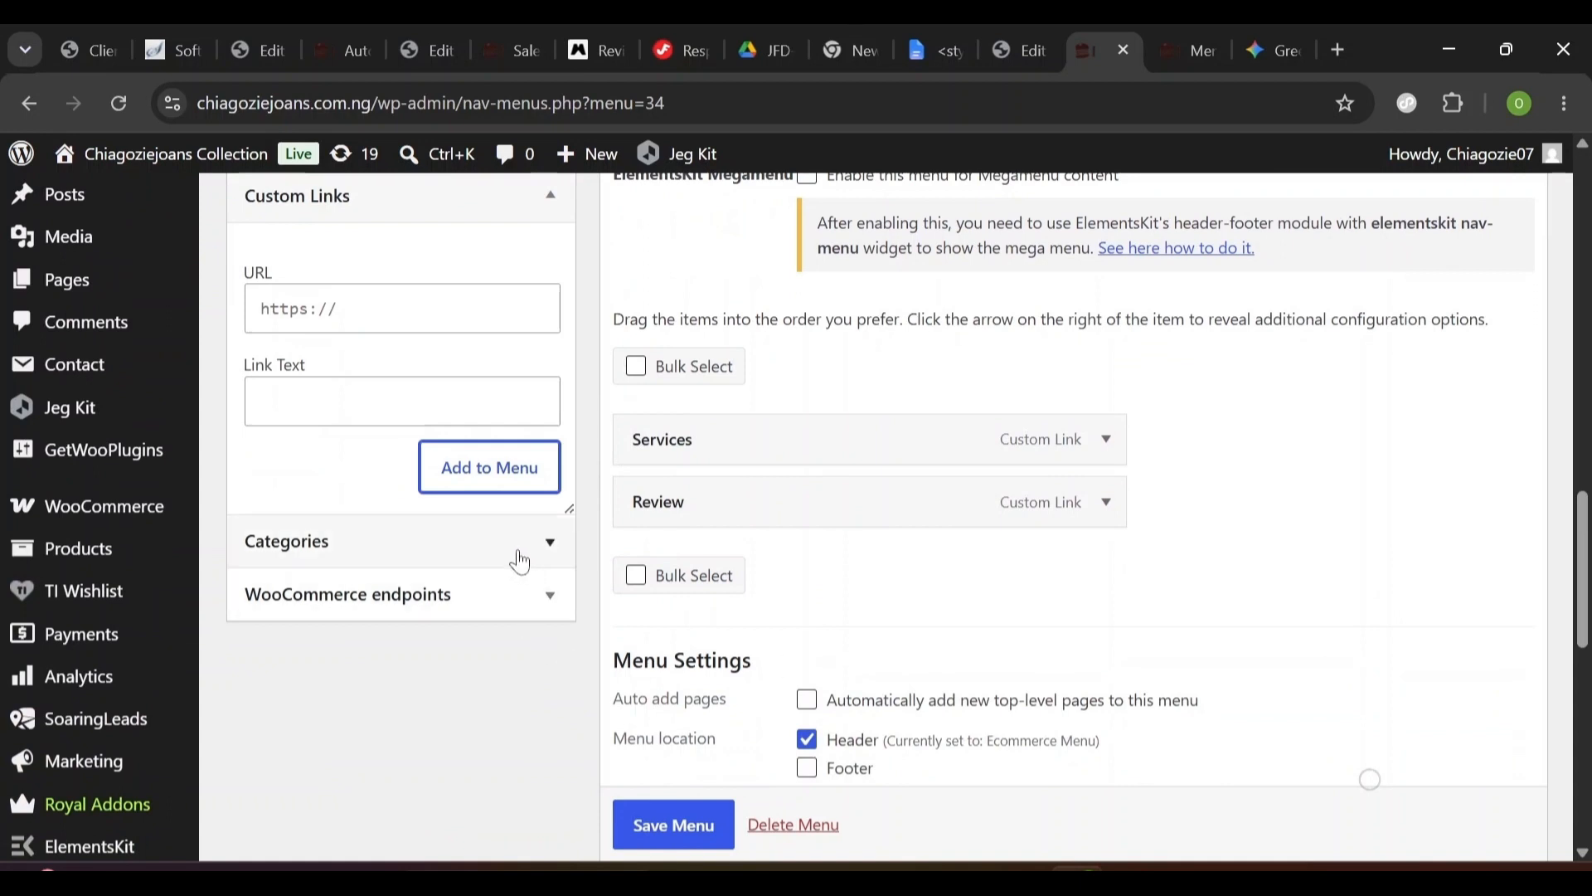
{"action": "left_click", "coordinate": [402, 309]}
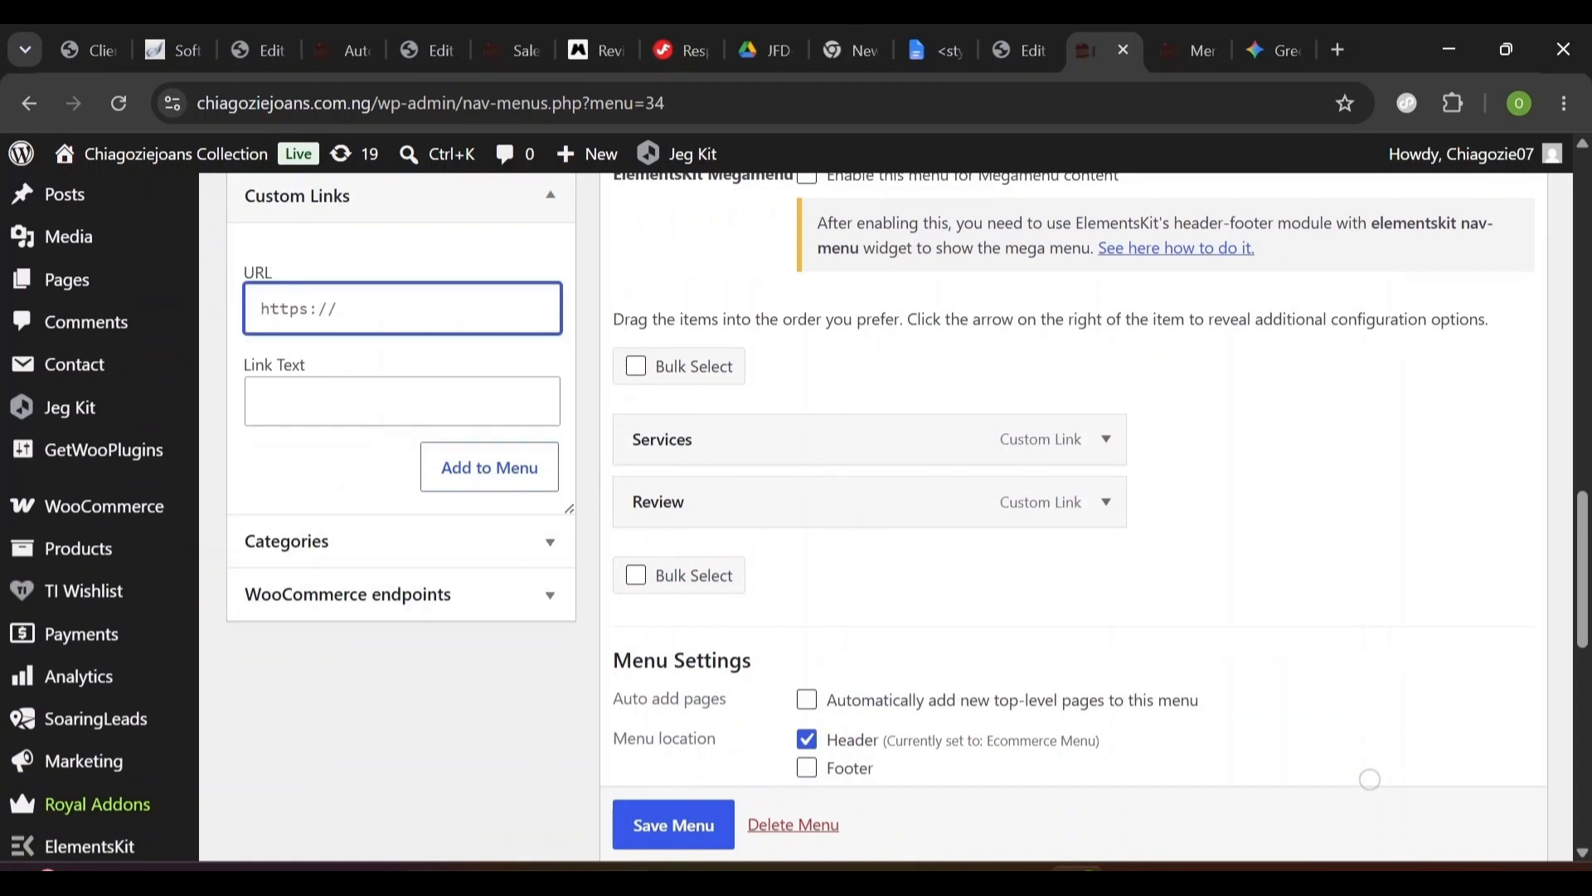
{"action": "type", "text": "#Gallery"}
{"action": "key", "text": "Tab"}
{"action": "type", "text": "Gallery"}
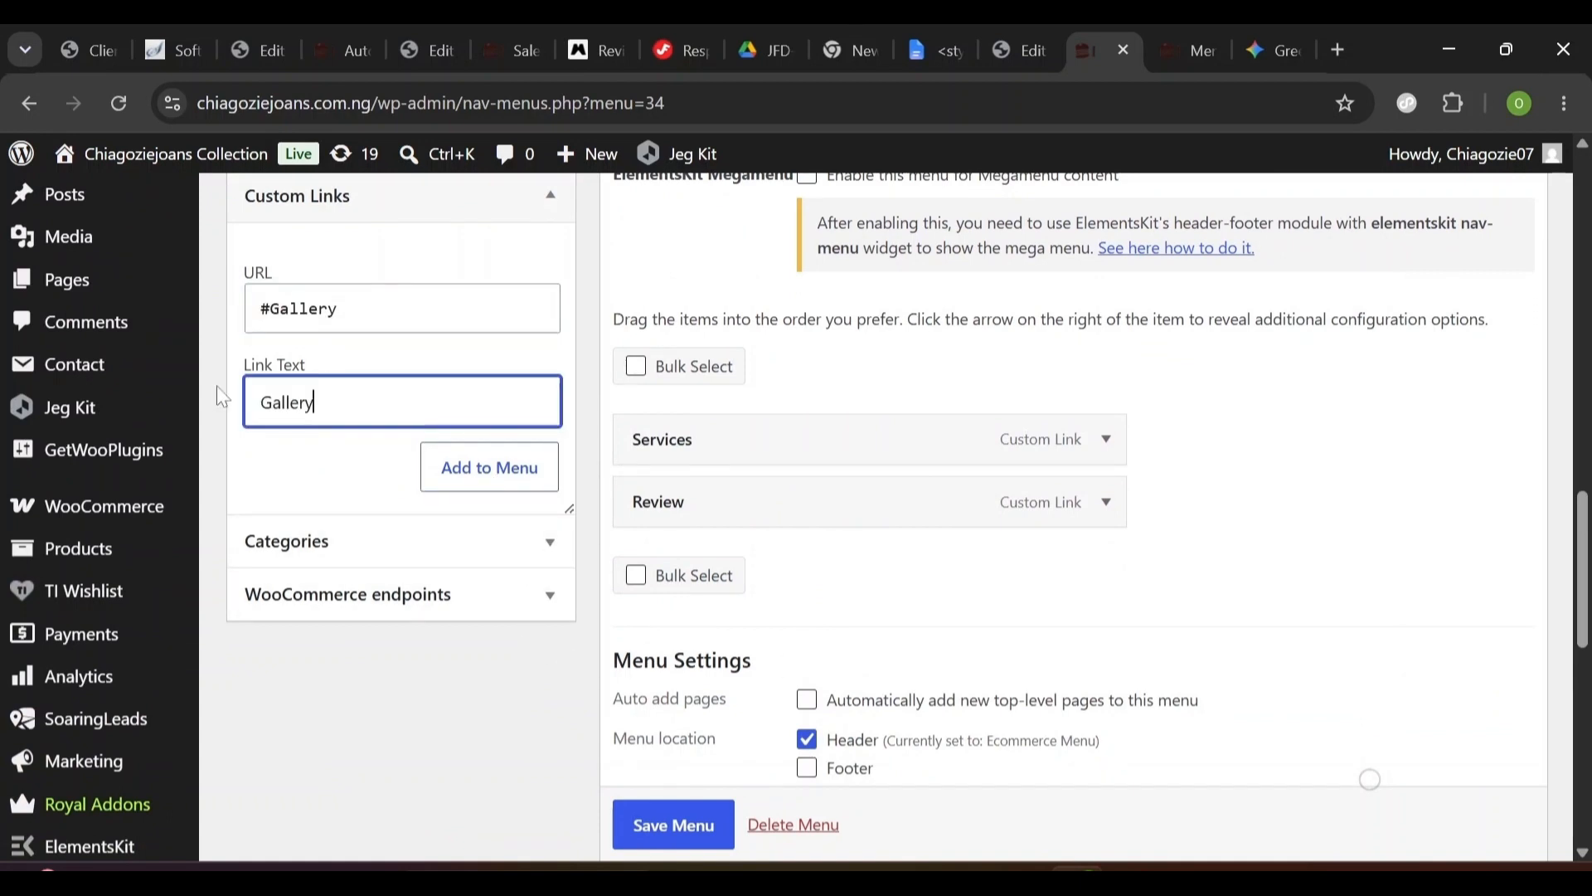
{"action": "left_click", "coordinate": [495, 473]}
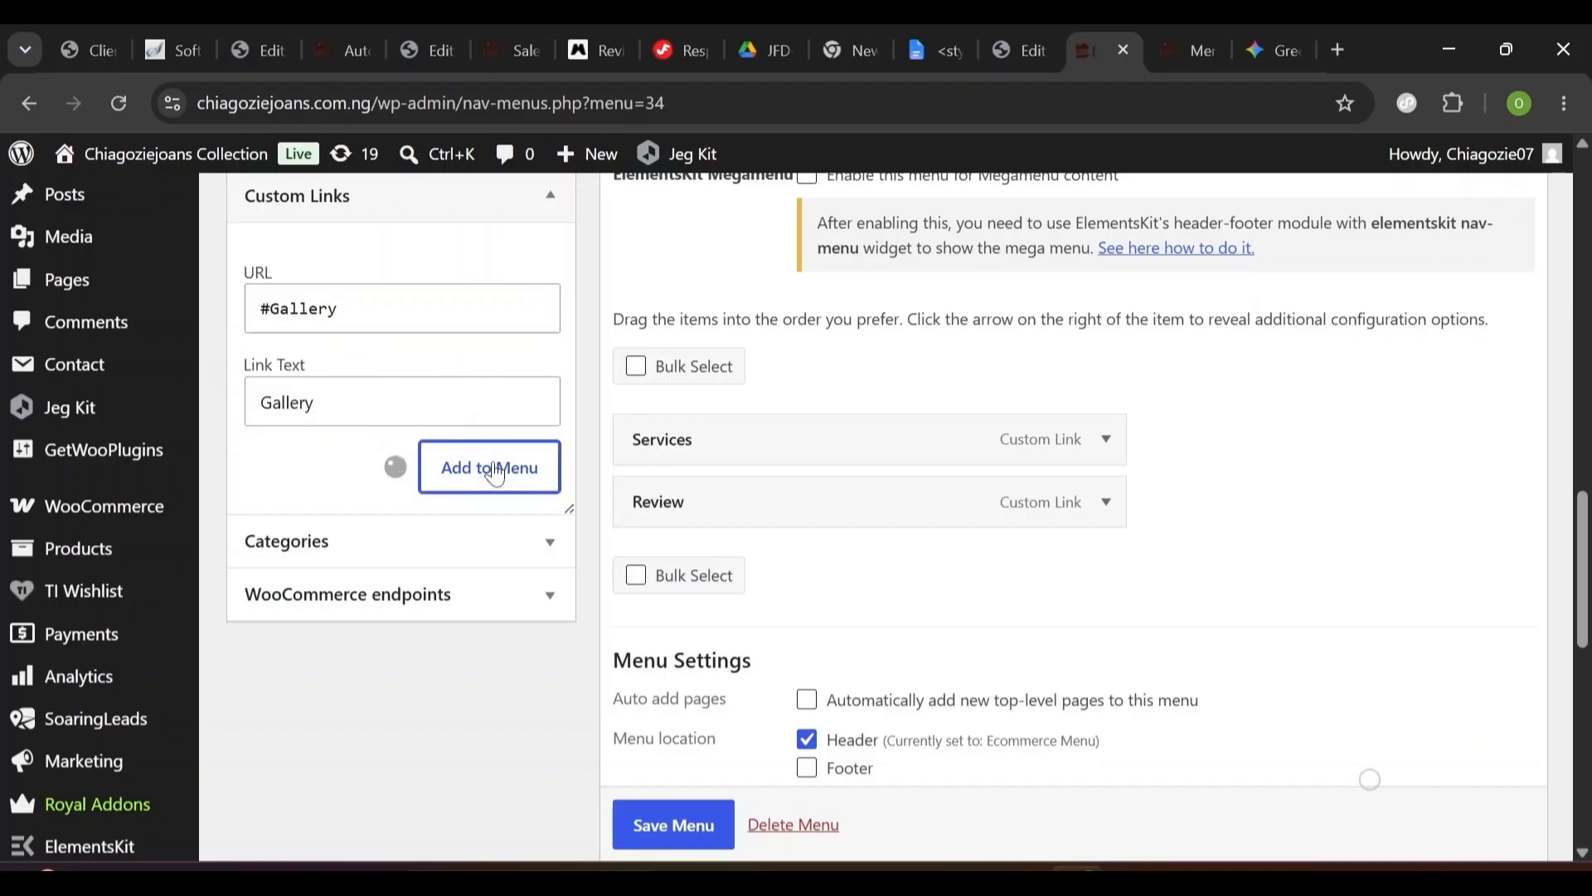
- Save Auto Menu and move between browser tabs back to the Header editor
{"action": "left_click", "coordinate": [690, 828]}
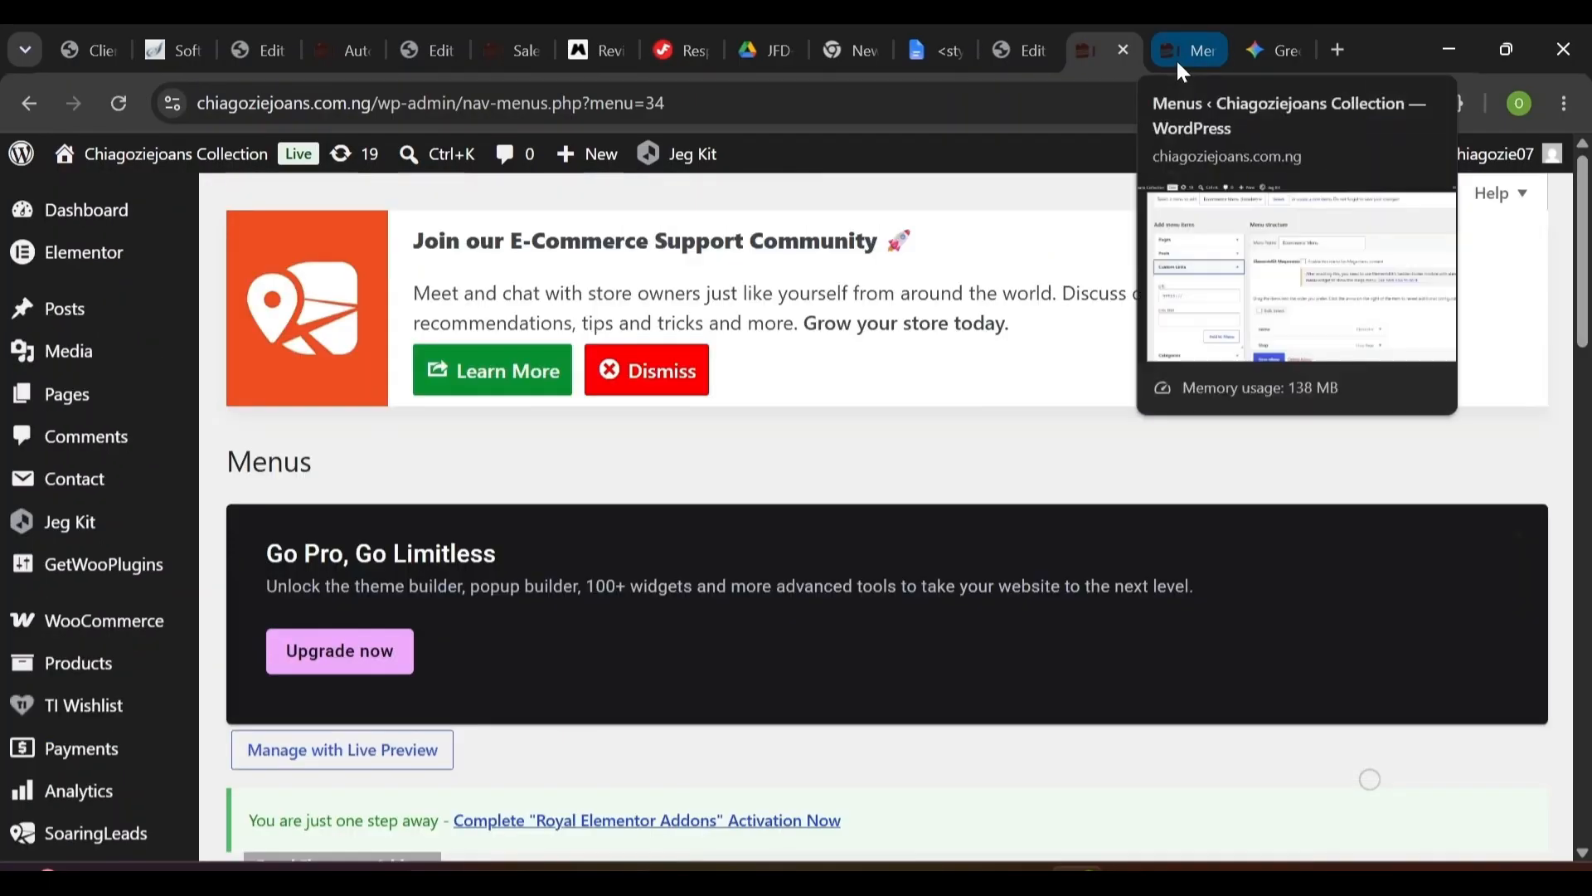
{"action": "left_click", "coordinate": [1175, 58]}
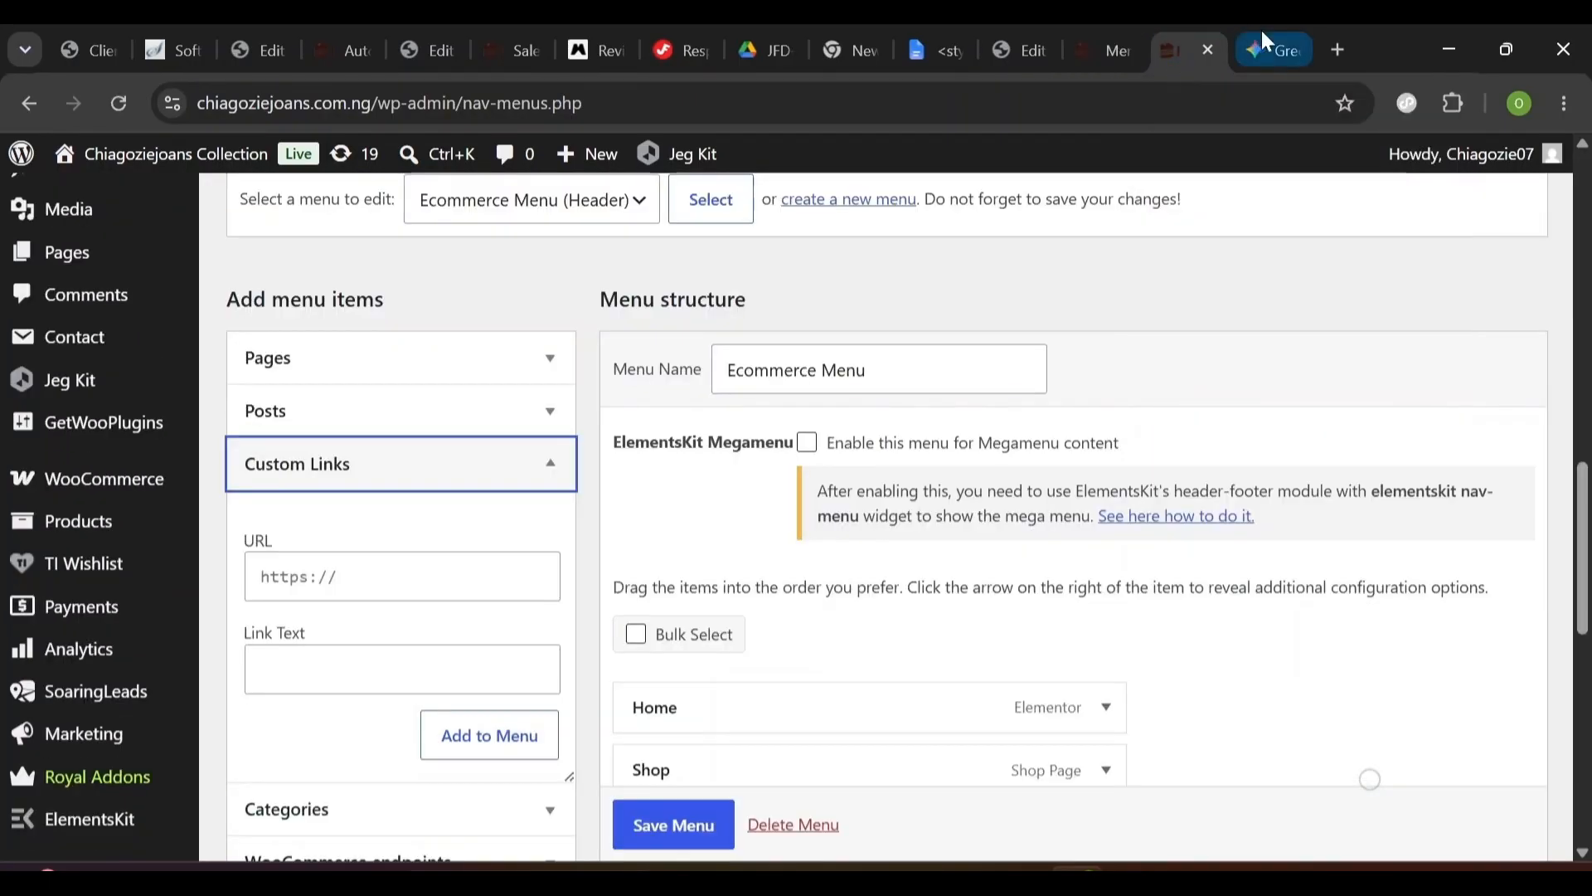
{"action": "left_click", "coordinate": [1106, 47]}
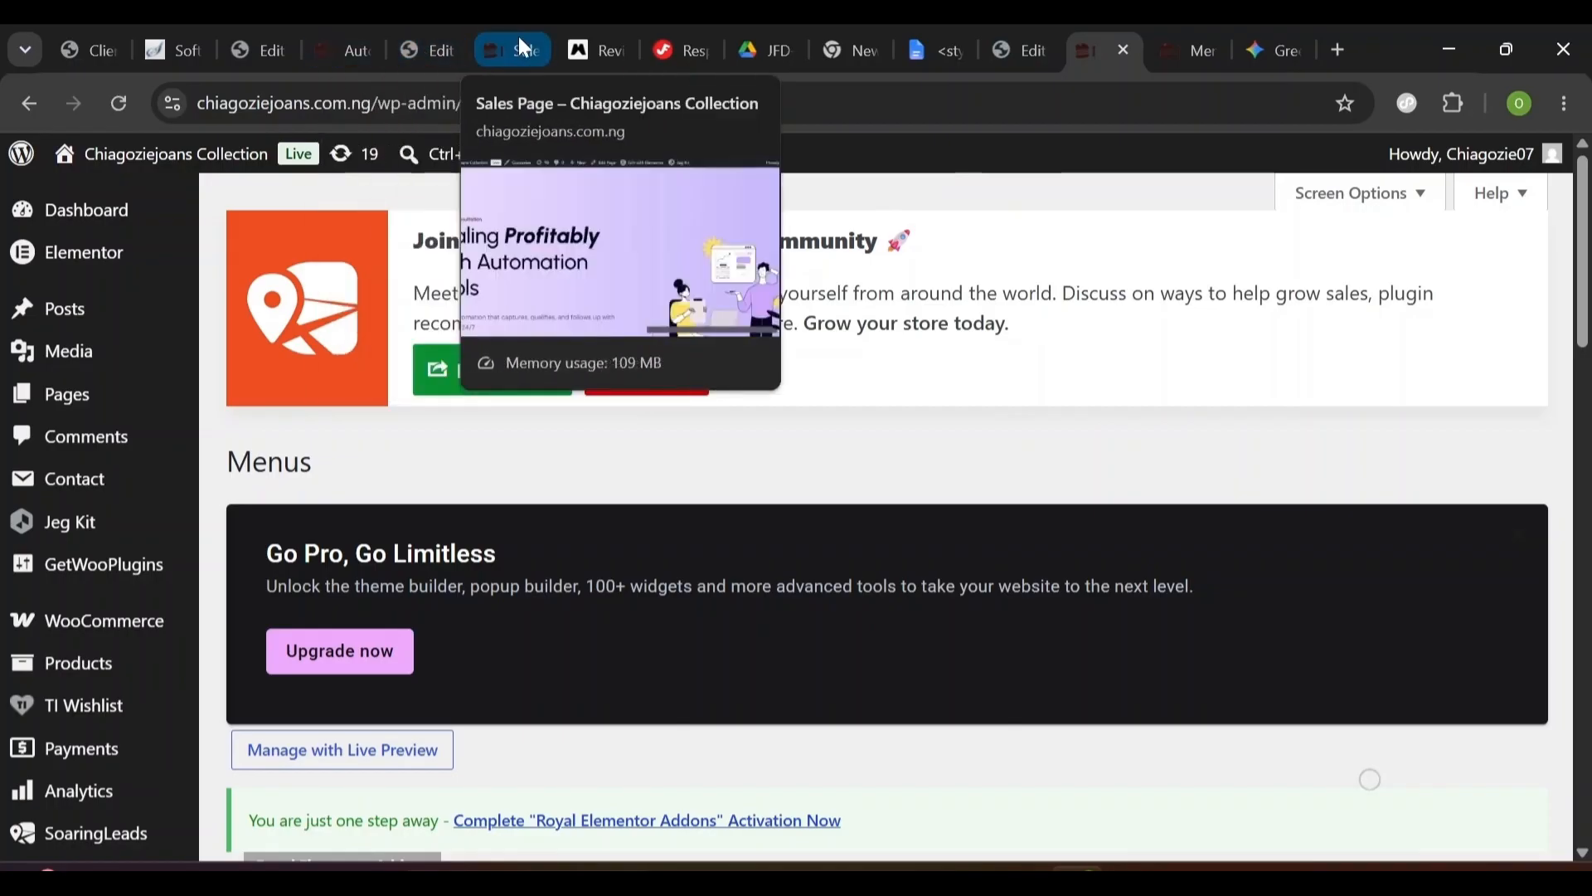
{"action": "left_click", "coordinate": [523, 45]}
{"action": "left_click", "coordinate": [261, 48]}
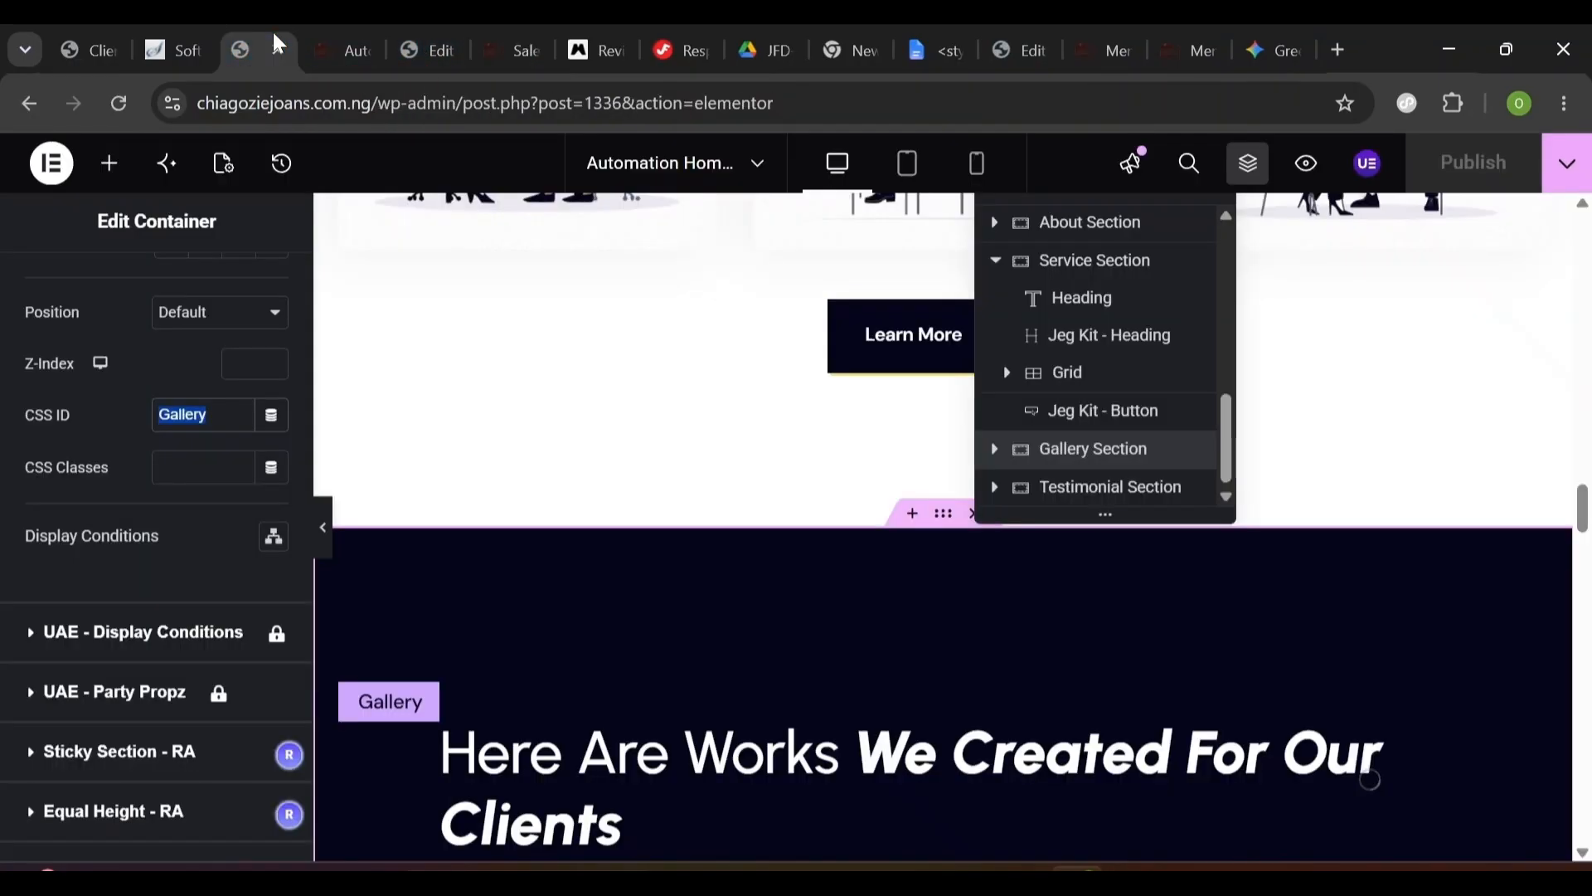
{"action": "left_click", "coordinate": [441, 58]}
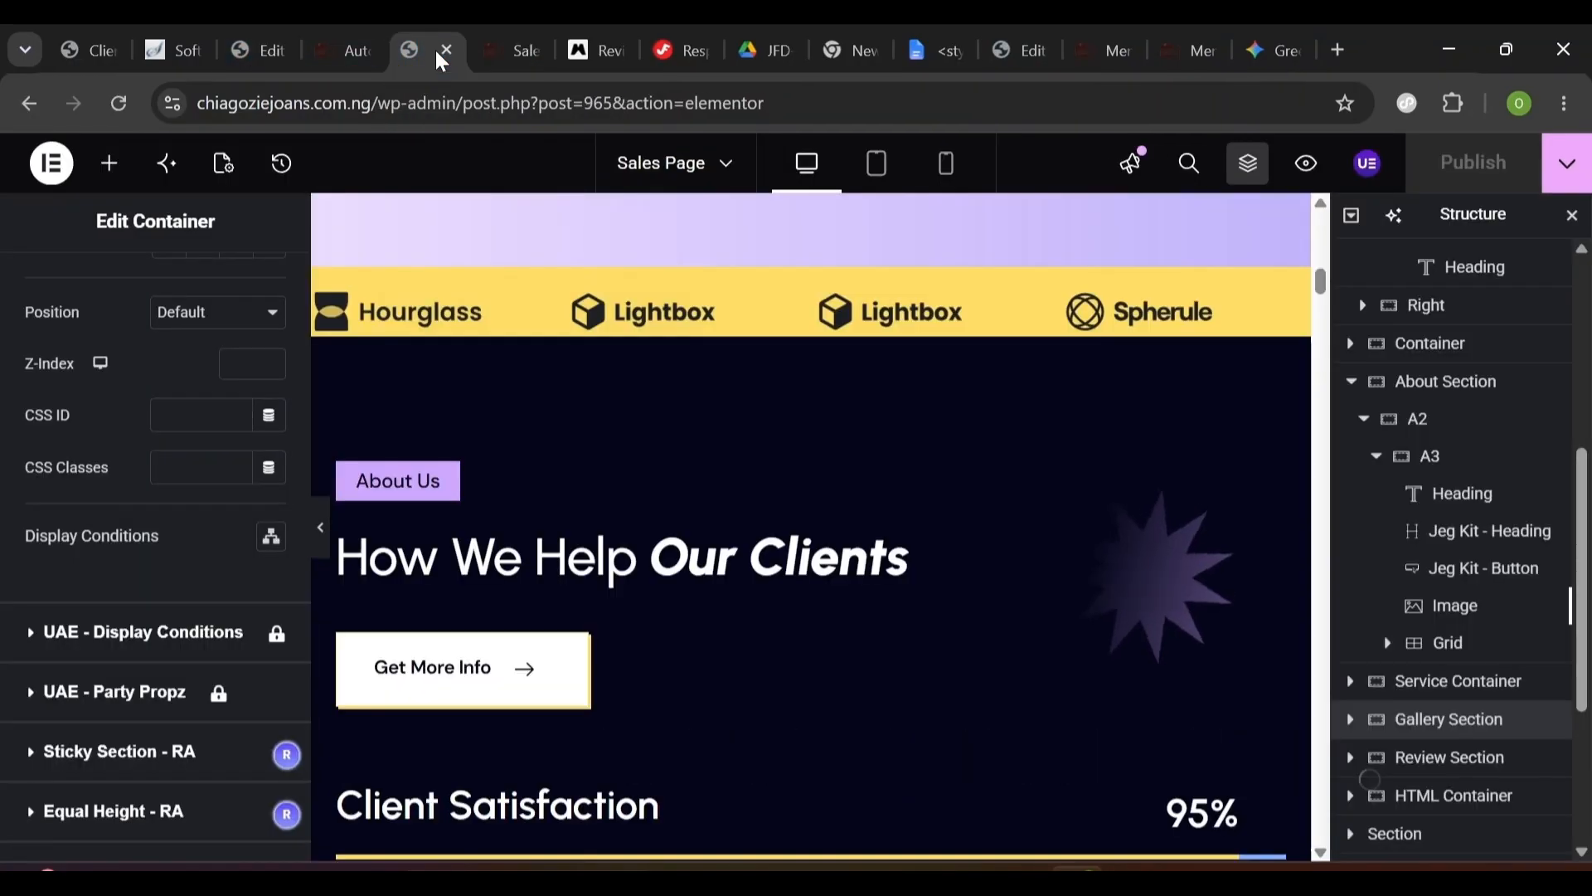
{"action": "left_click", "coordinate": [1036, 55]}
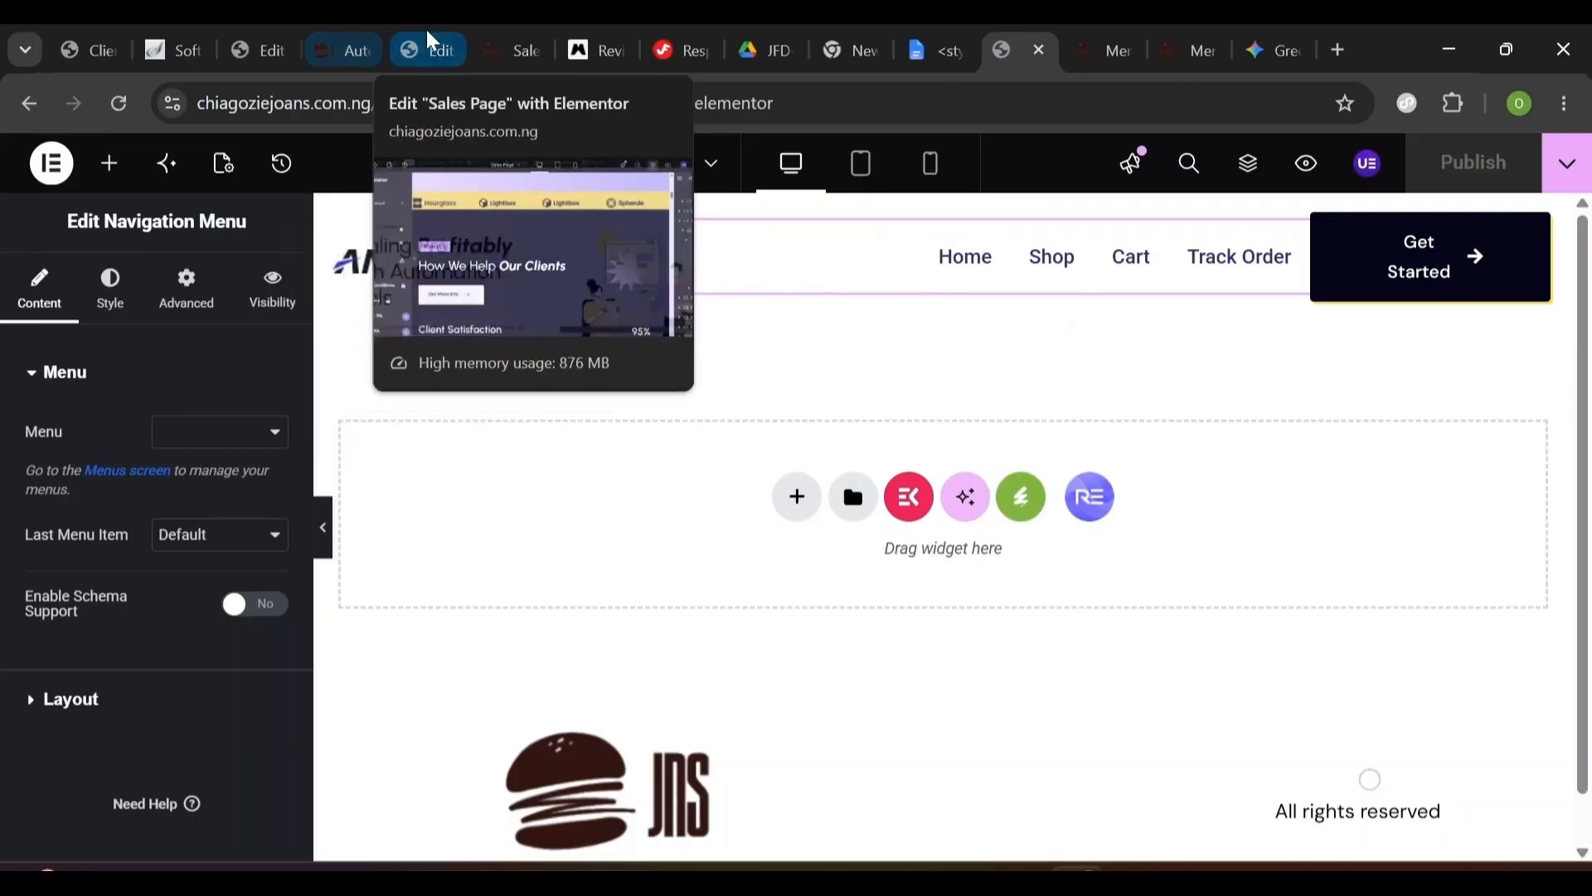
{"action": "left_click", "coordinate": [1197, 57]}
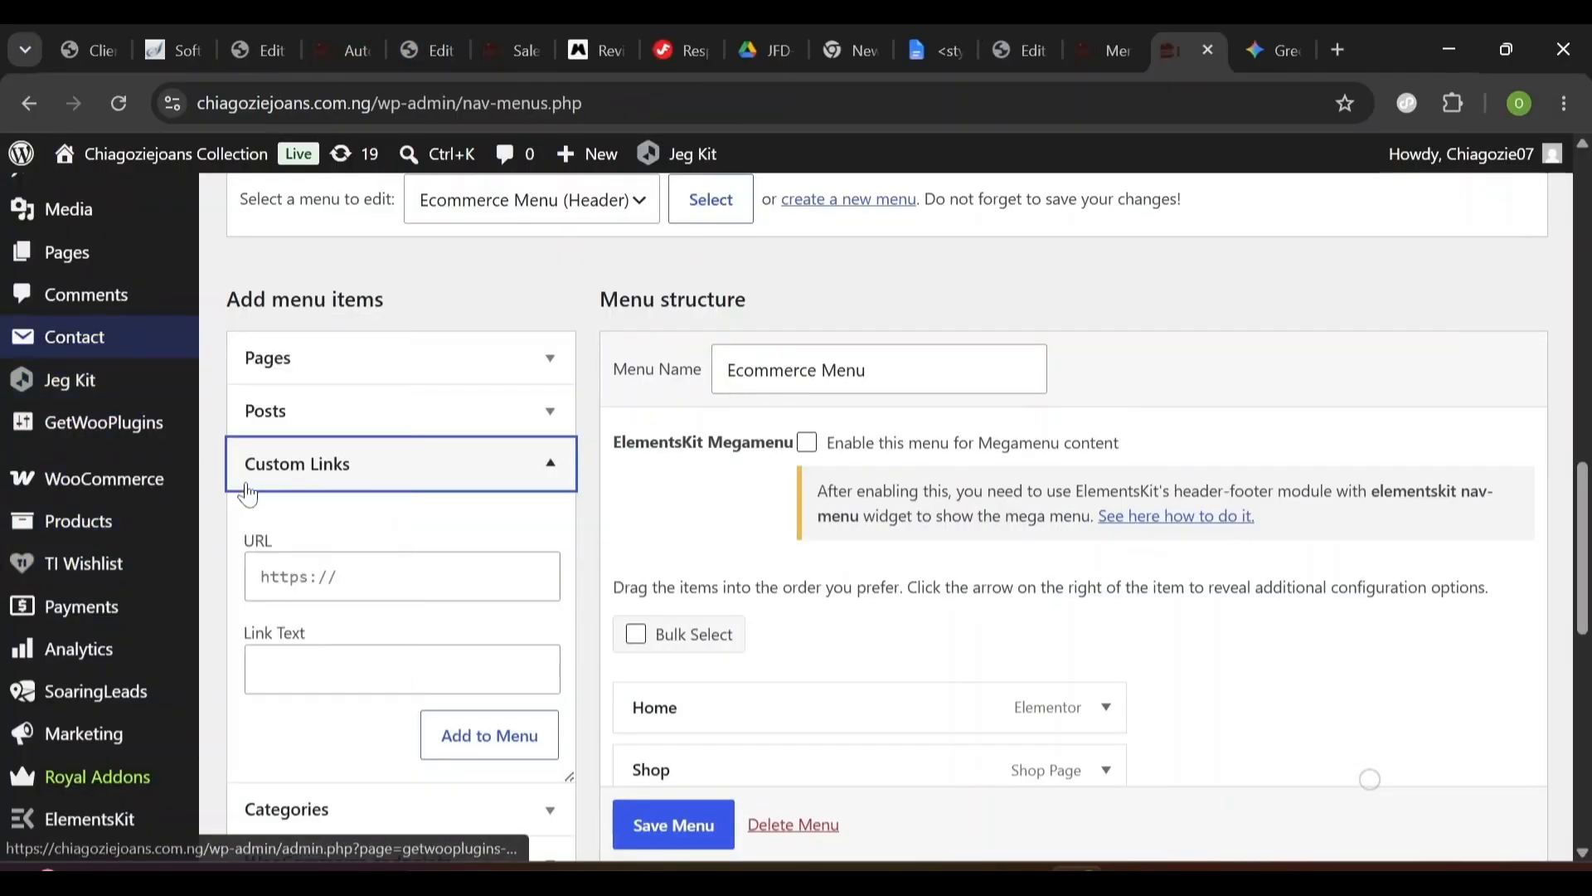
- Open the UAE Header & Footer template list and edit the Header template with Elementor
{"action": "scroll", "coordinate": [1370, 779], "scroll_direction": "down", "scroll_amount": 8}
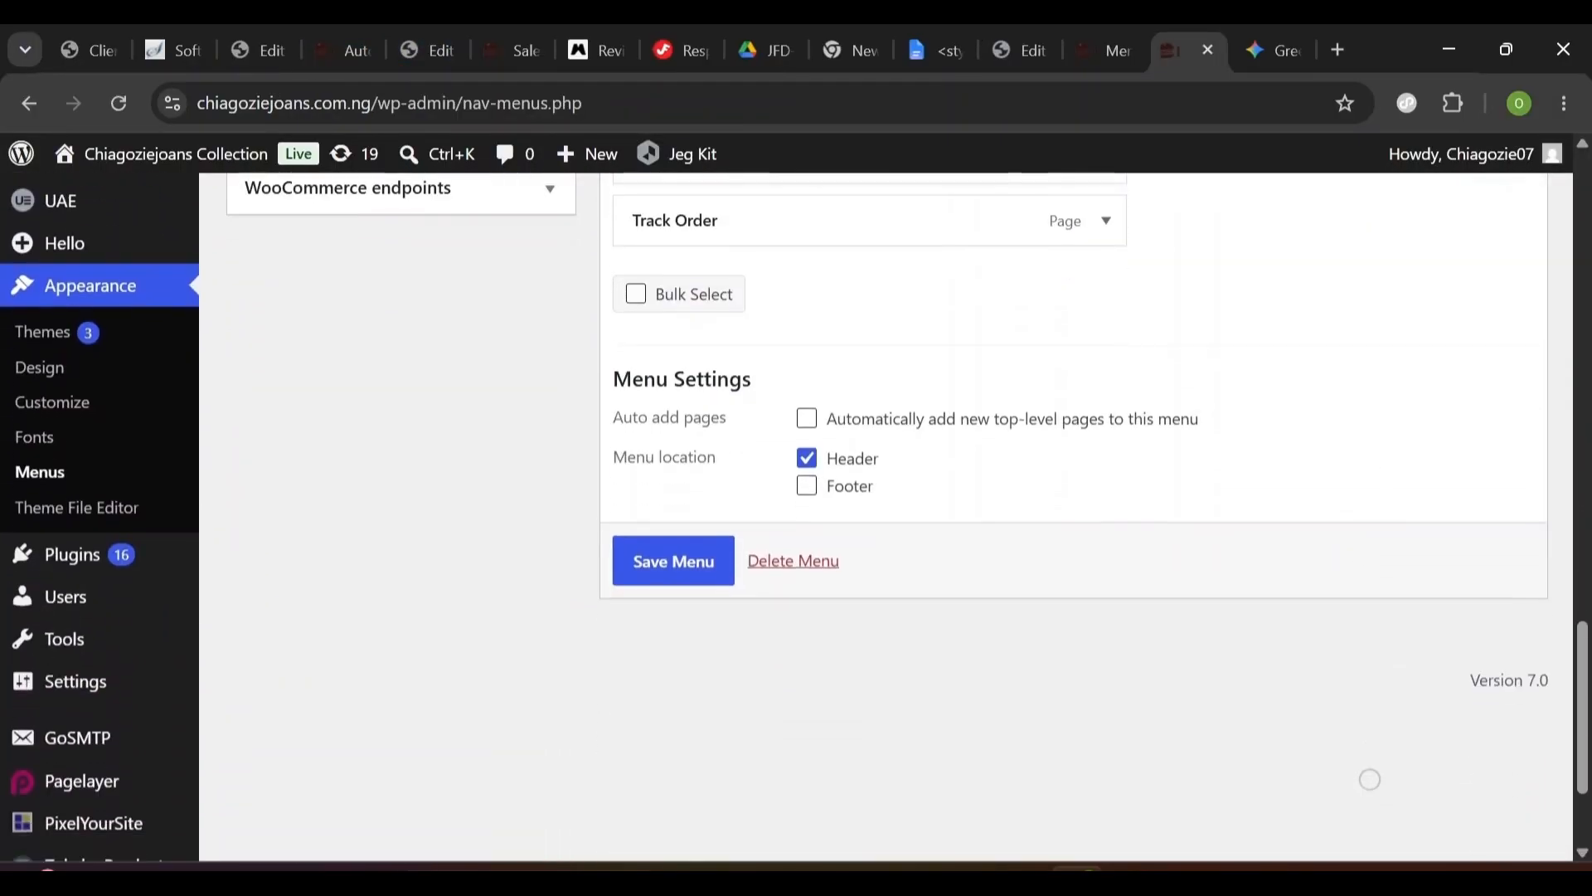
{"action": "scroll", "coordinate": [1370, 779], "scroll_direction": "up", "scroll_amount": 1}
{"action": "mouse_move", "coordinate": [75, 342]}
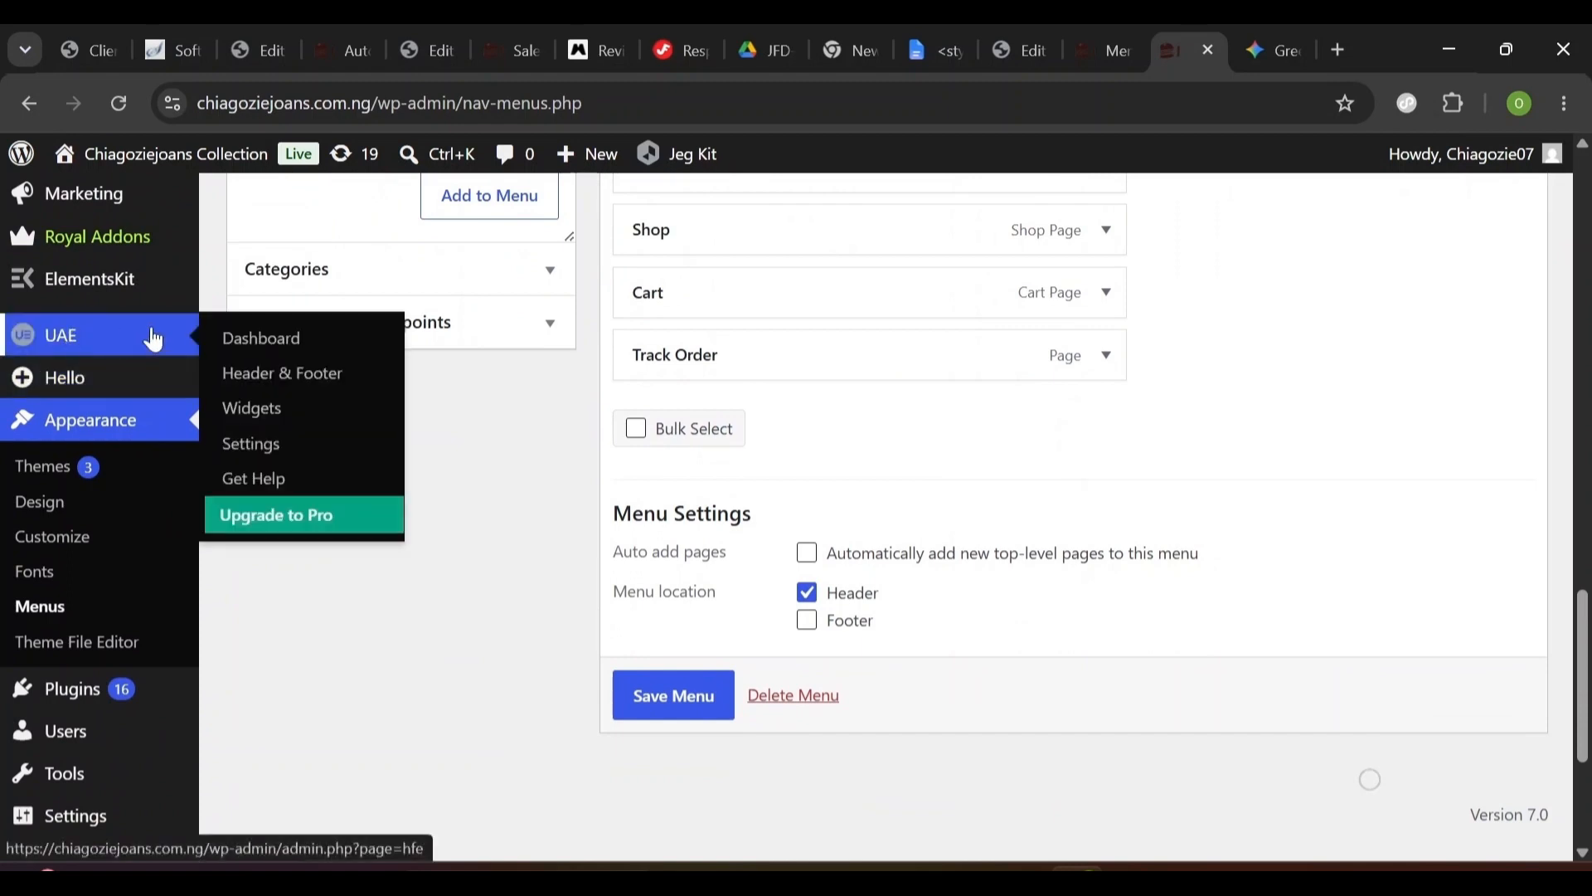
{"action": "left_click", "coordinate": [271, 382]}
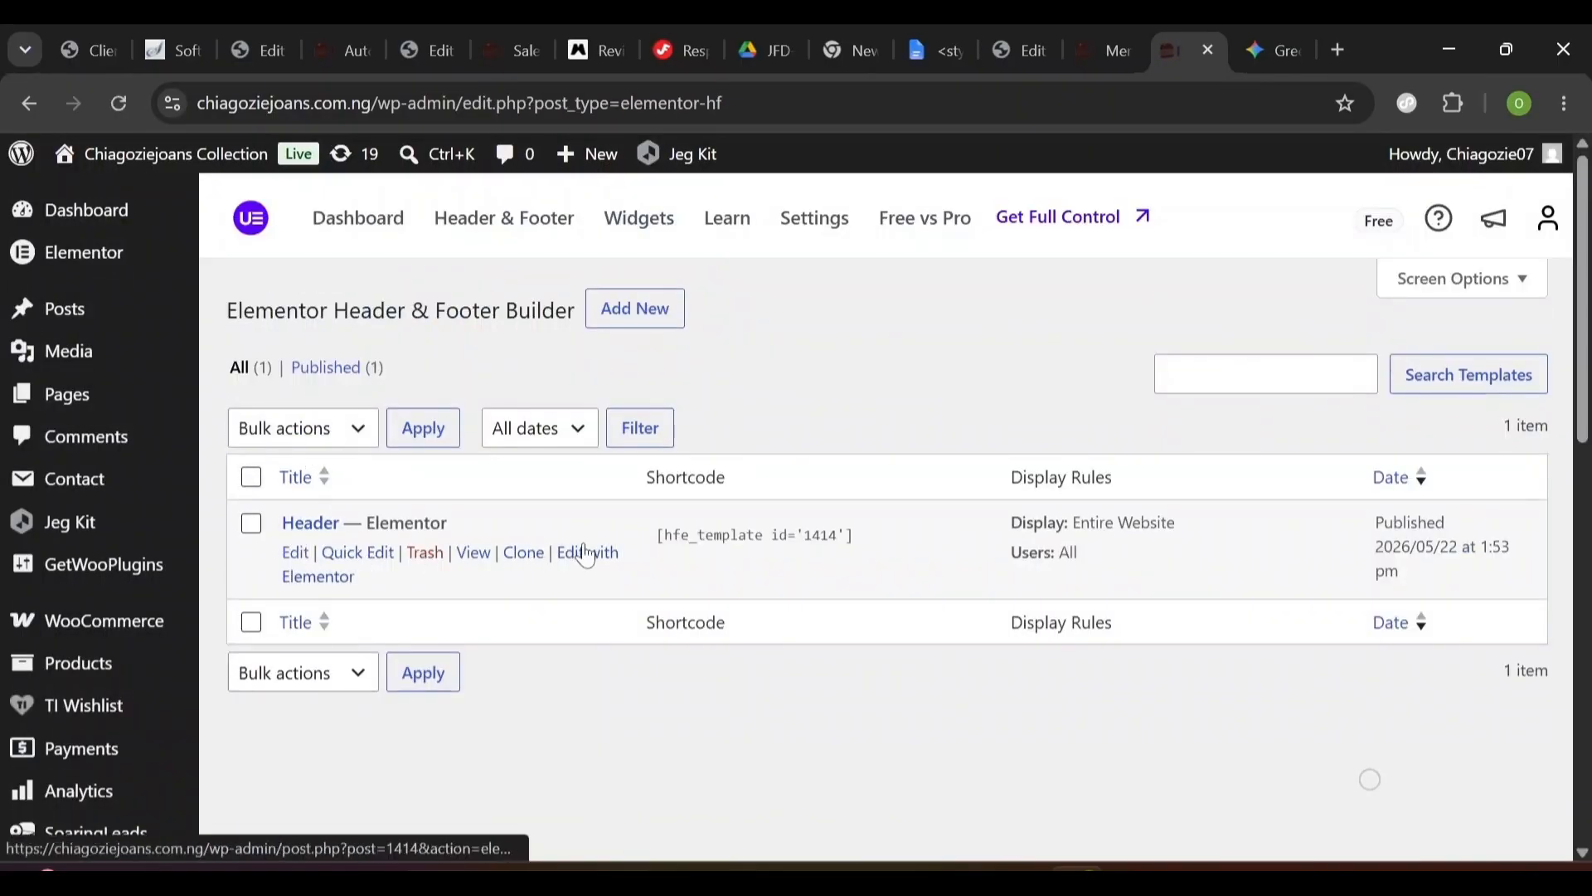
{"action": "left_click", "coordinate": [606, 570]}
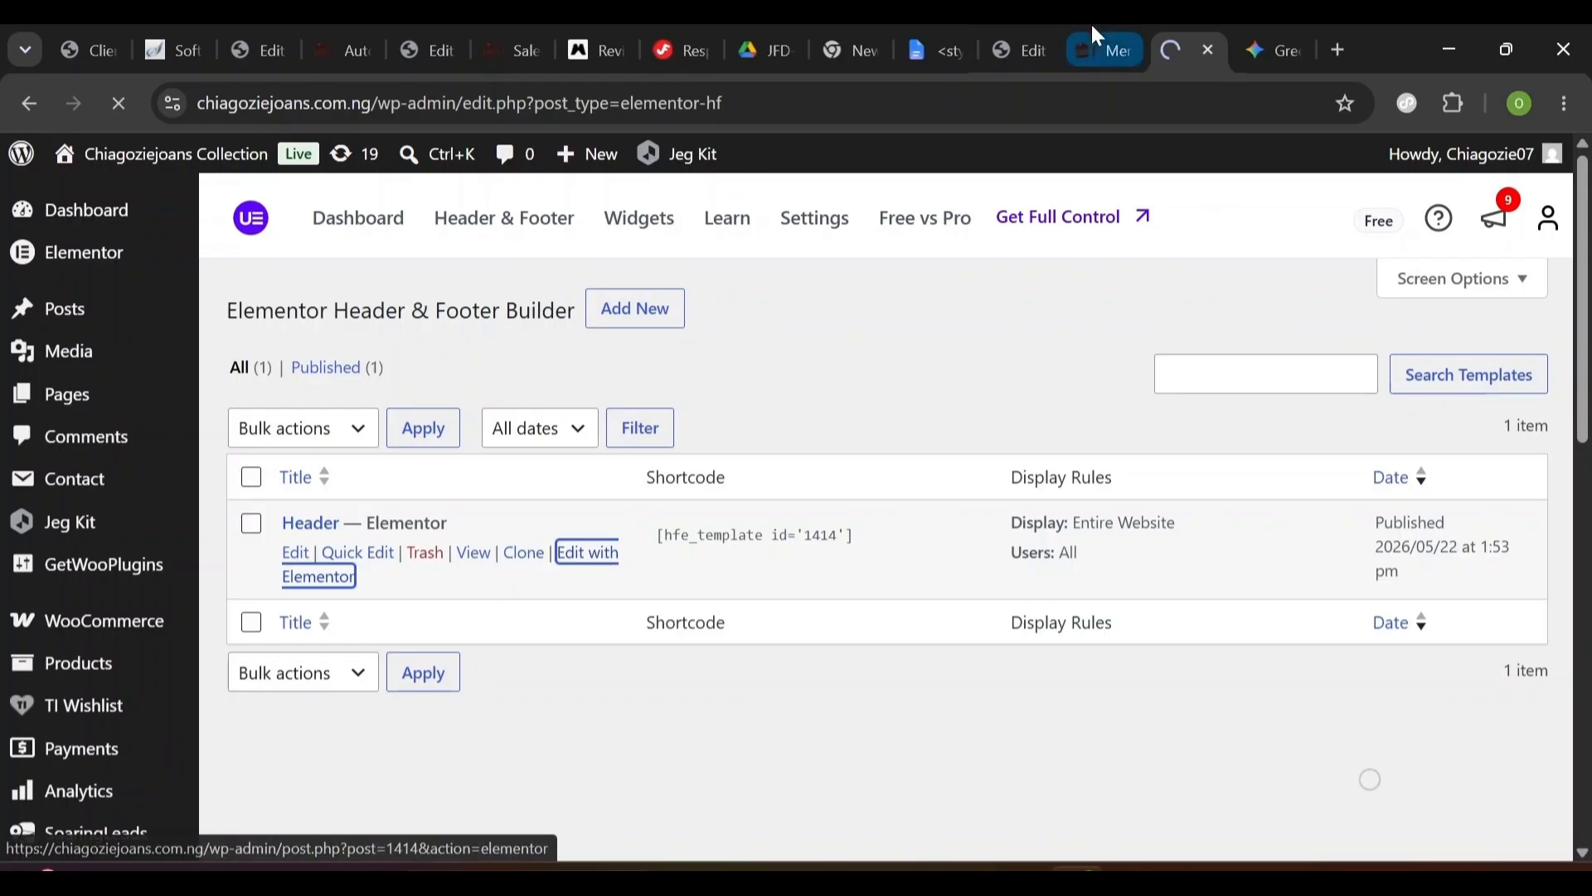
- Set the header's Navigation Menu widget to Auto Menu and publish the header
{"action": "left_click", "coordinate": [1022, 64]}
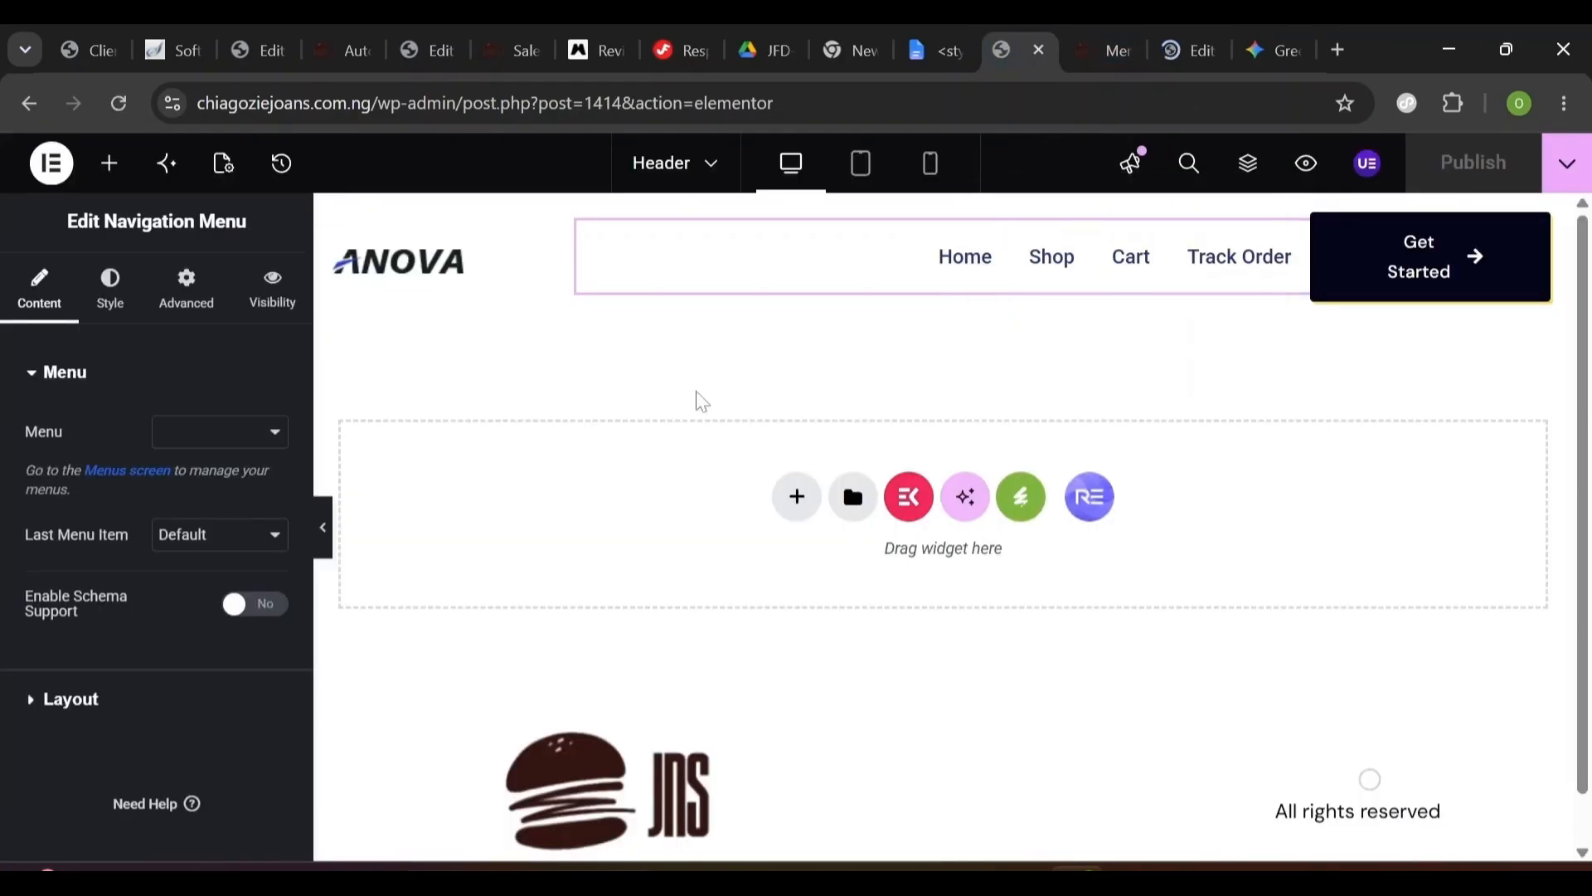
{"action": "left_click", "coordinate": [197, 445]}
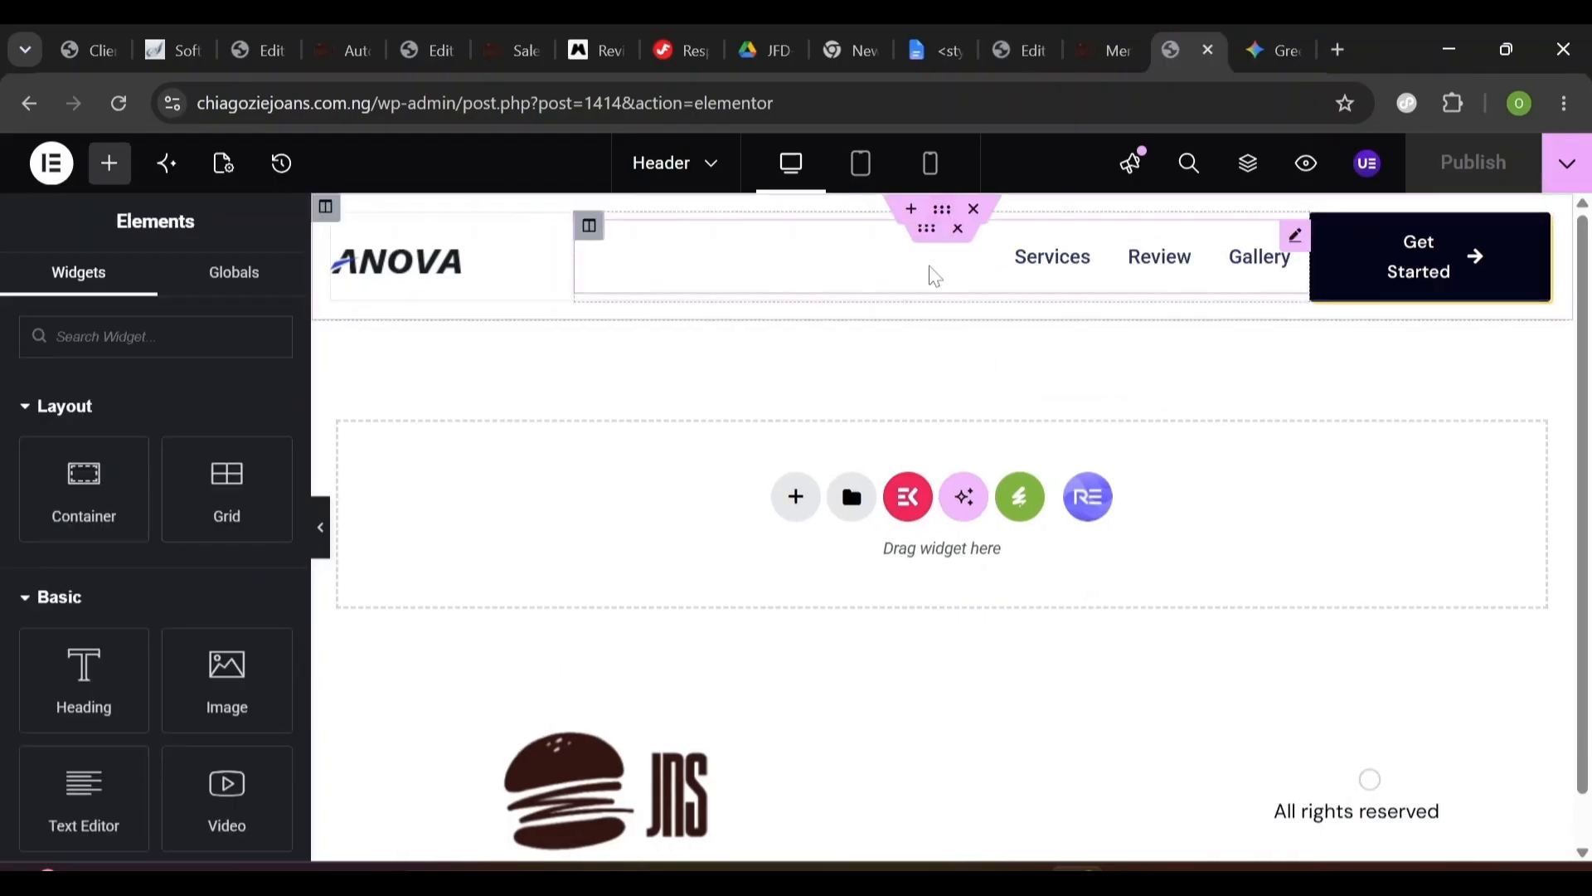
{"action": "left_click", "coordinate": [925, 233]}
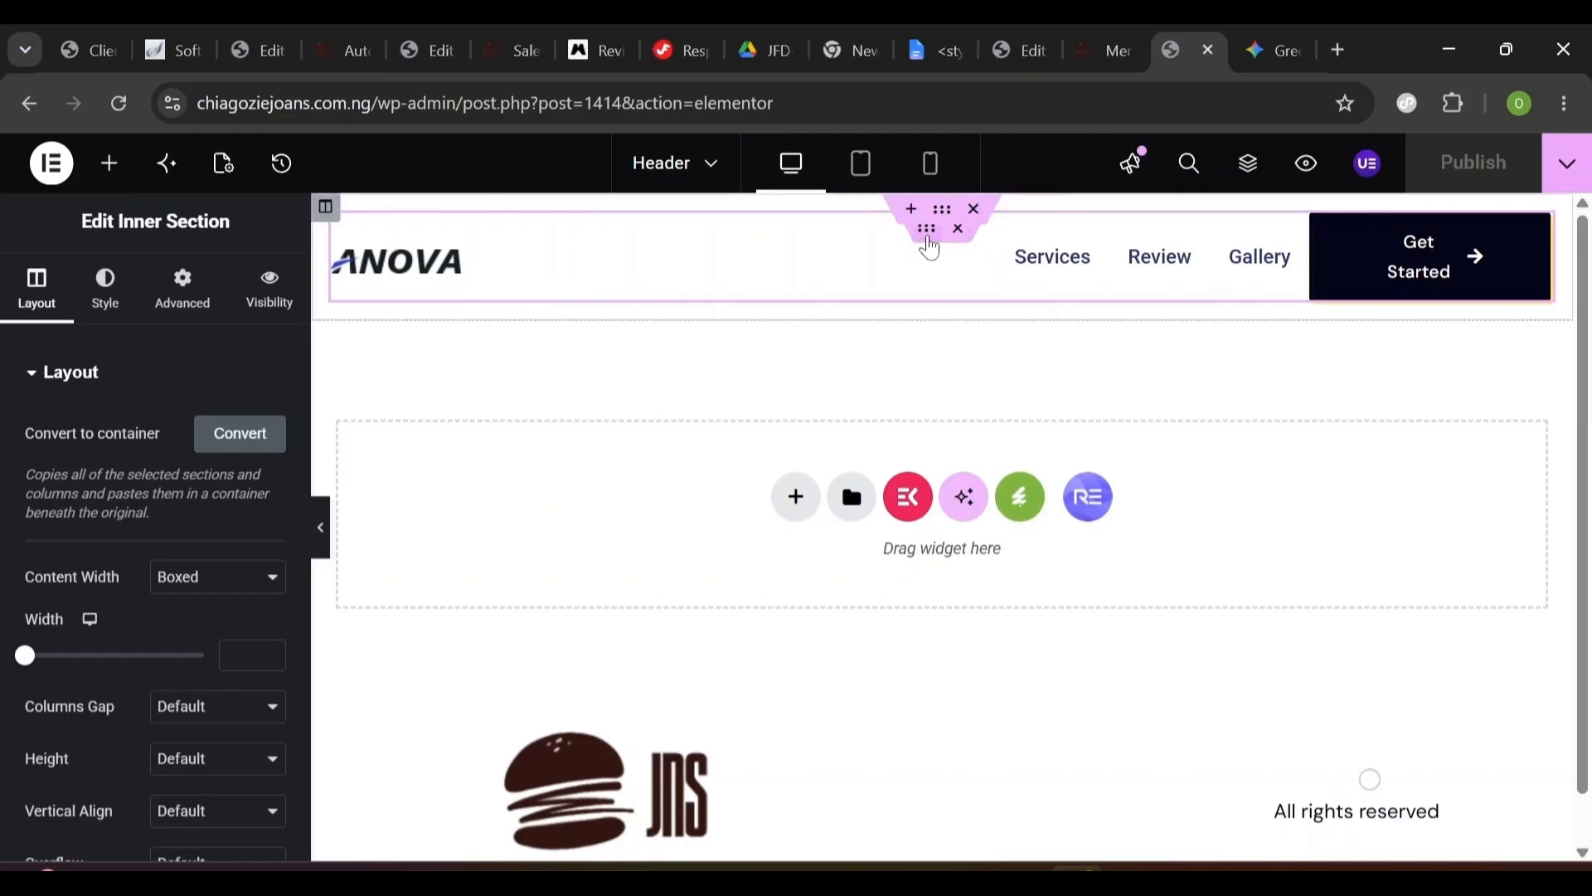
{"action": "left_click", "coordinate": [939, 276]}
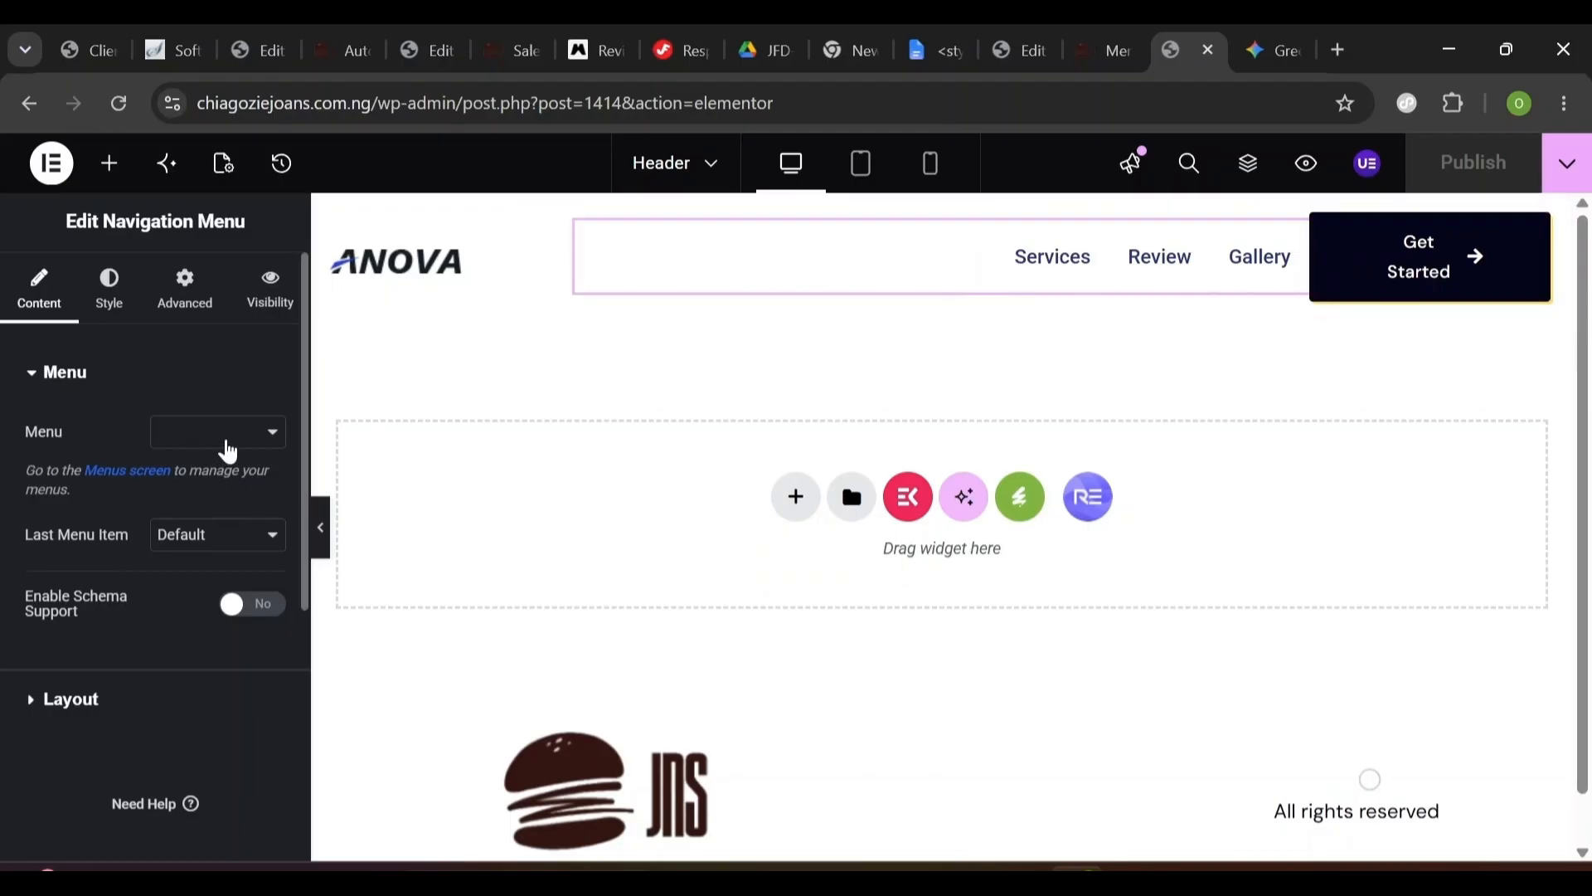
{"action": "left_click", "coordinate": [228, 452]}
{"action": "left_click", "coordinate": [208, 463]}
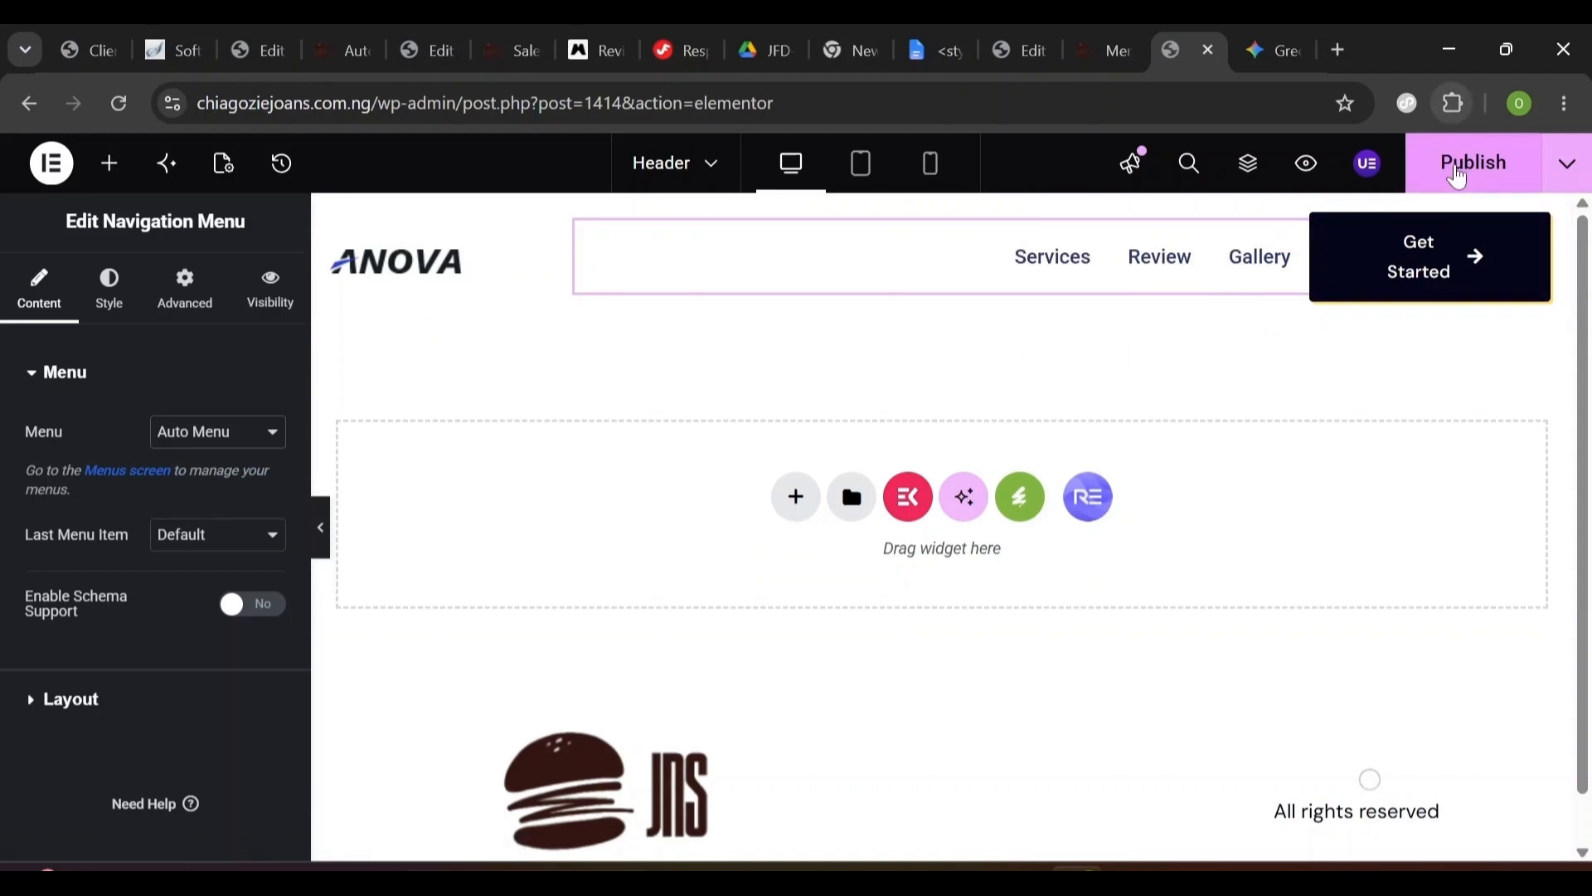
{"action": "left_click", "coordinate": [1458, 182]}
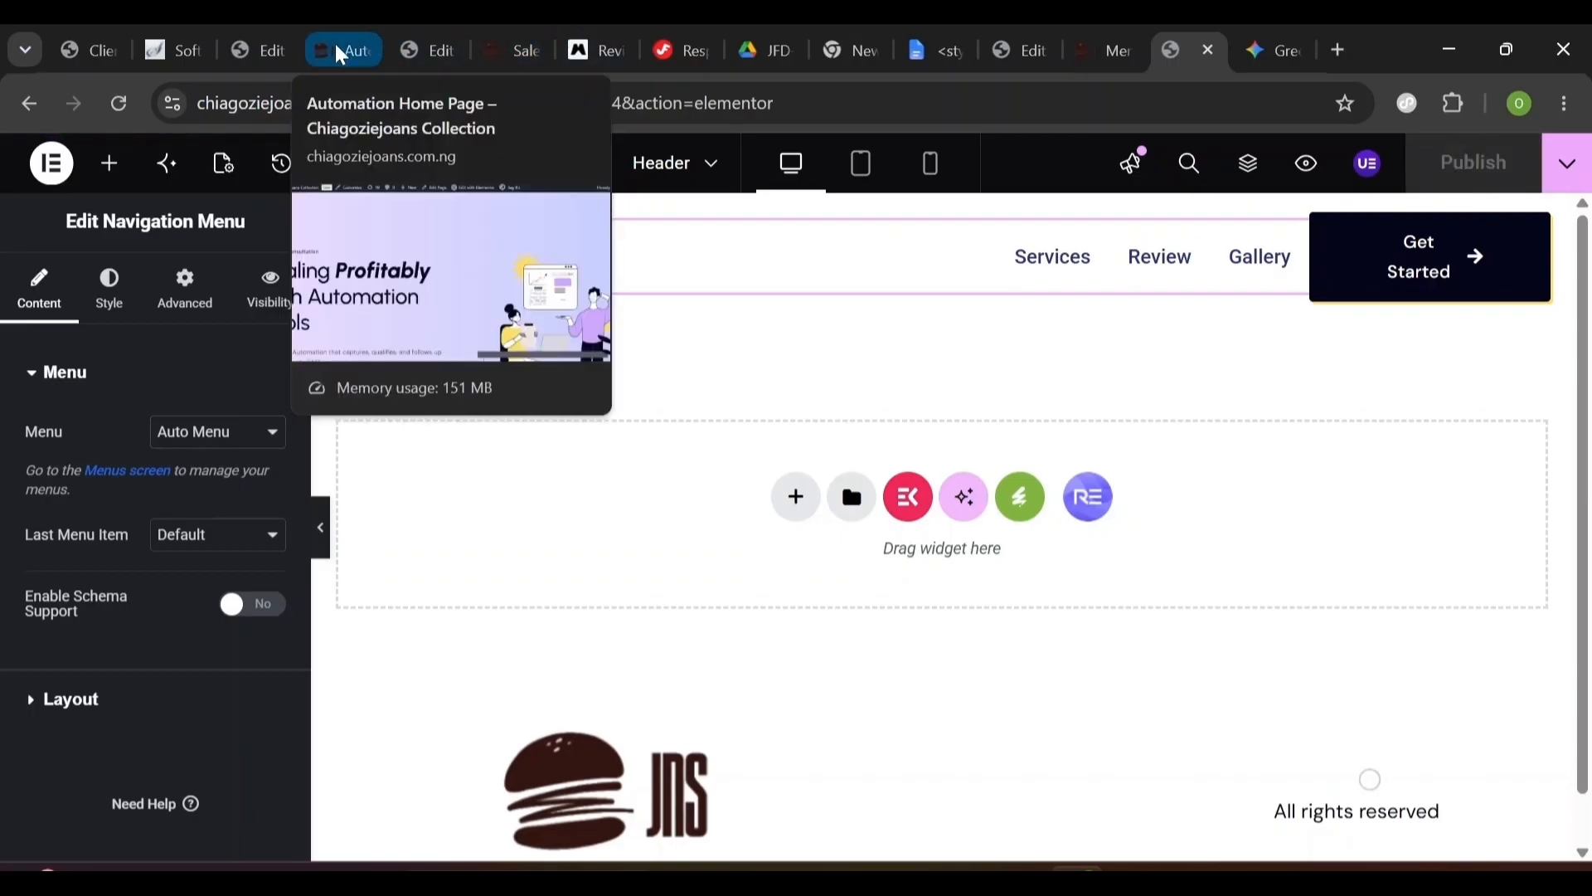
- Set the Automation Home Page's Page Layout to Elementor Full Width in Page Settings
{"action": "left_click", "coordinate": [267, 50]}
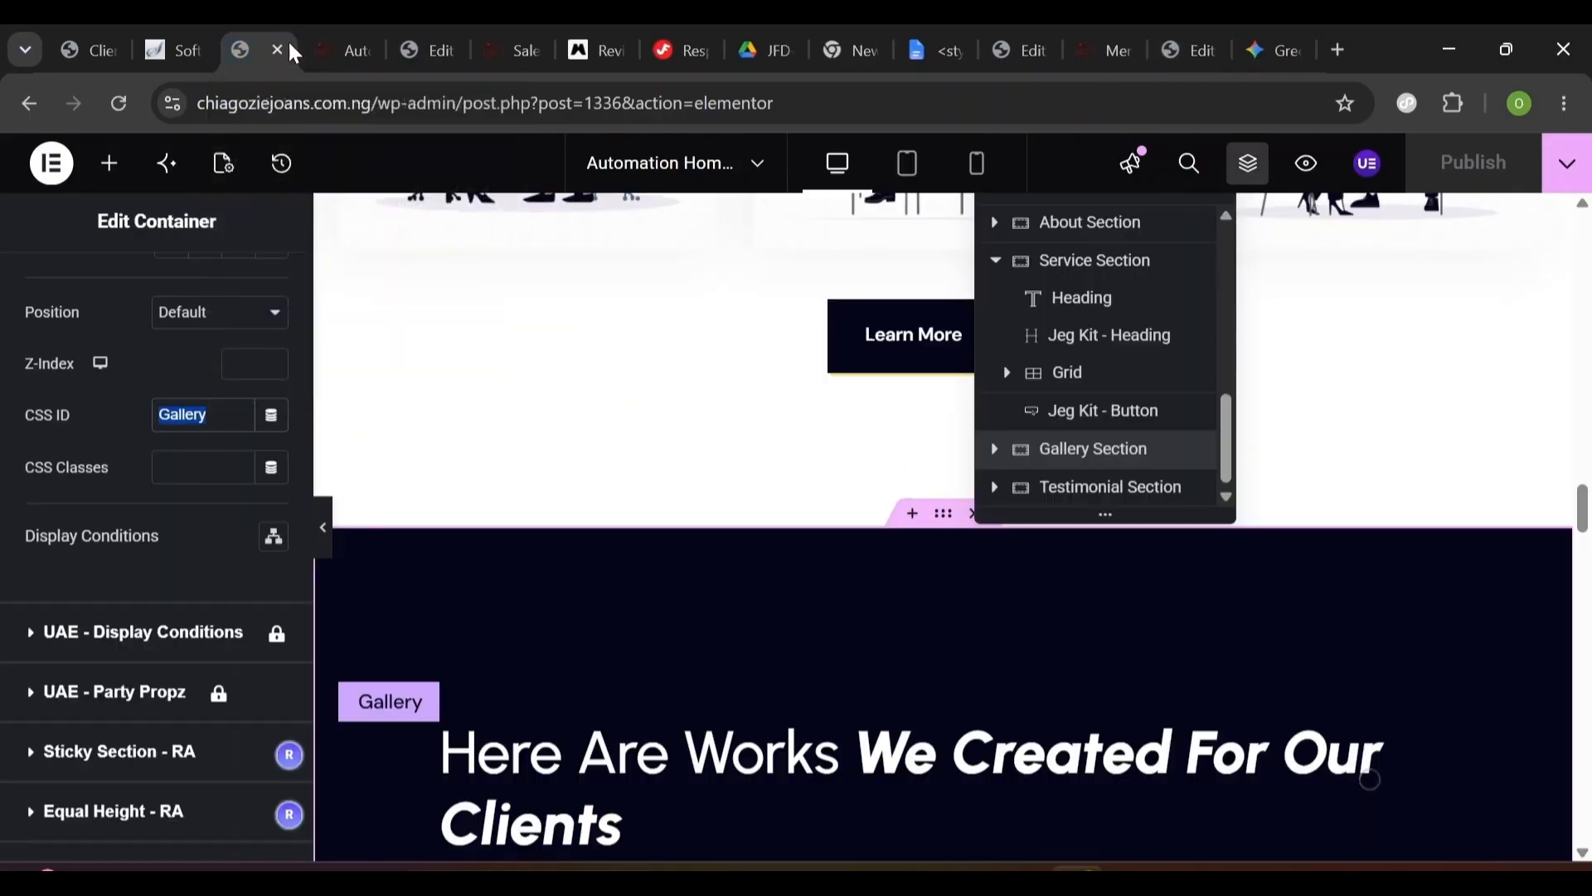
{"action": "scroll", "coordinate": [801, 527], "scroll_direction": "up", "scroll_amount": 15}
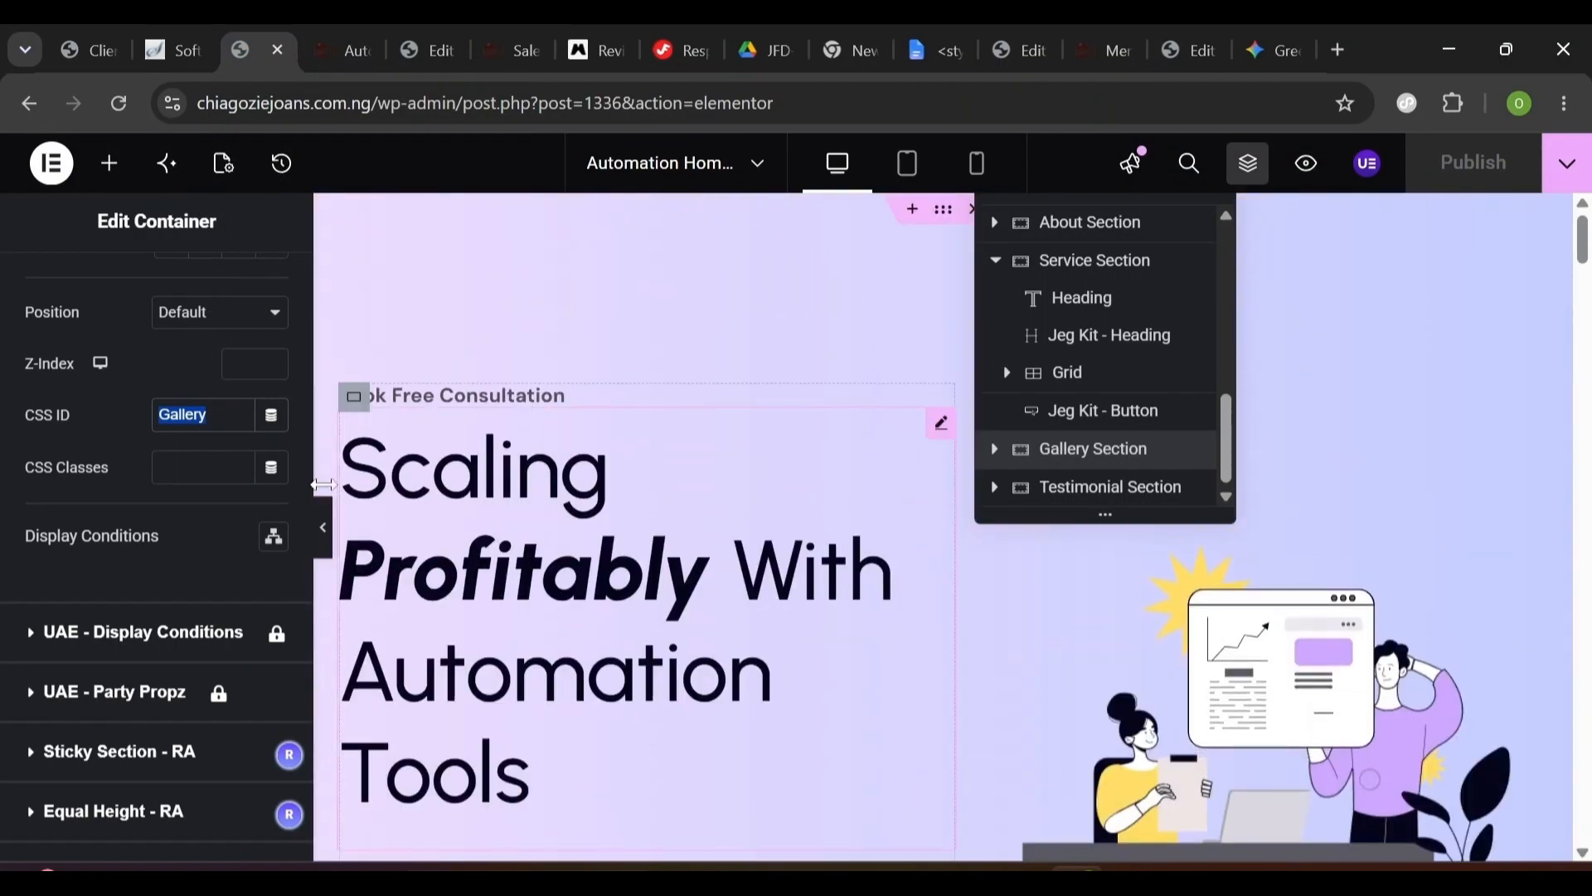
{"action": "scroll", "coordinate": [301, 388], "scroll_direction": "up", "scroll_amount": 10}
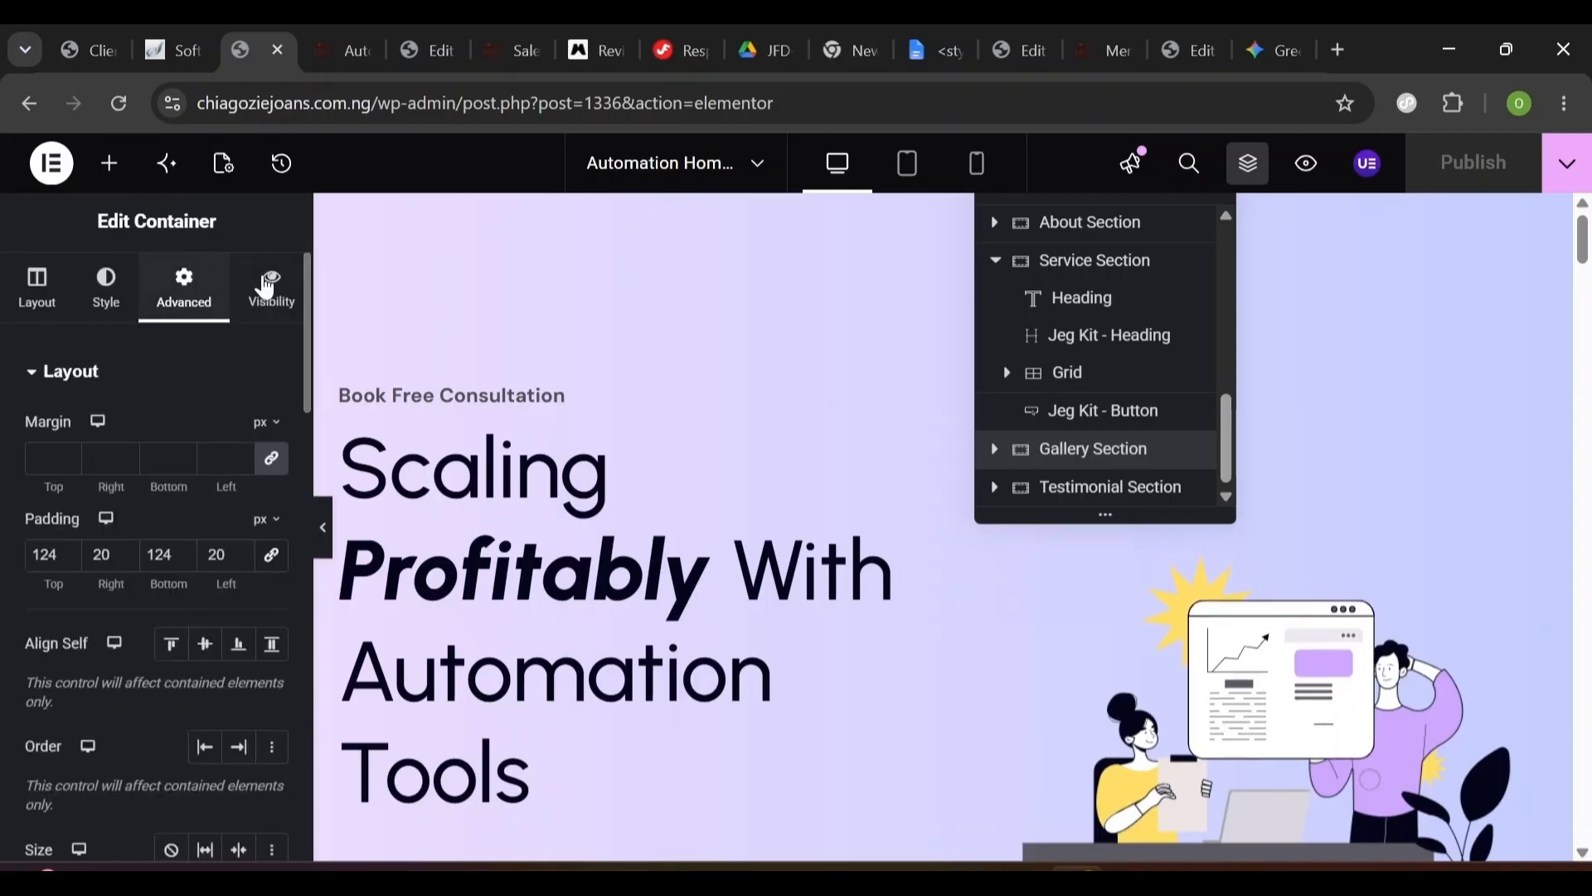
{"action": "left_click", "coordinate": [215, 169]}
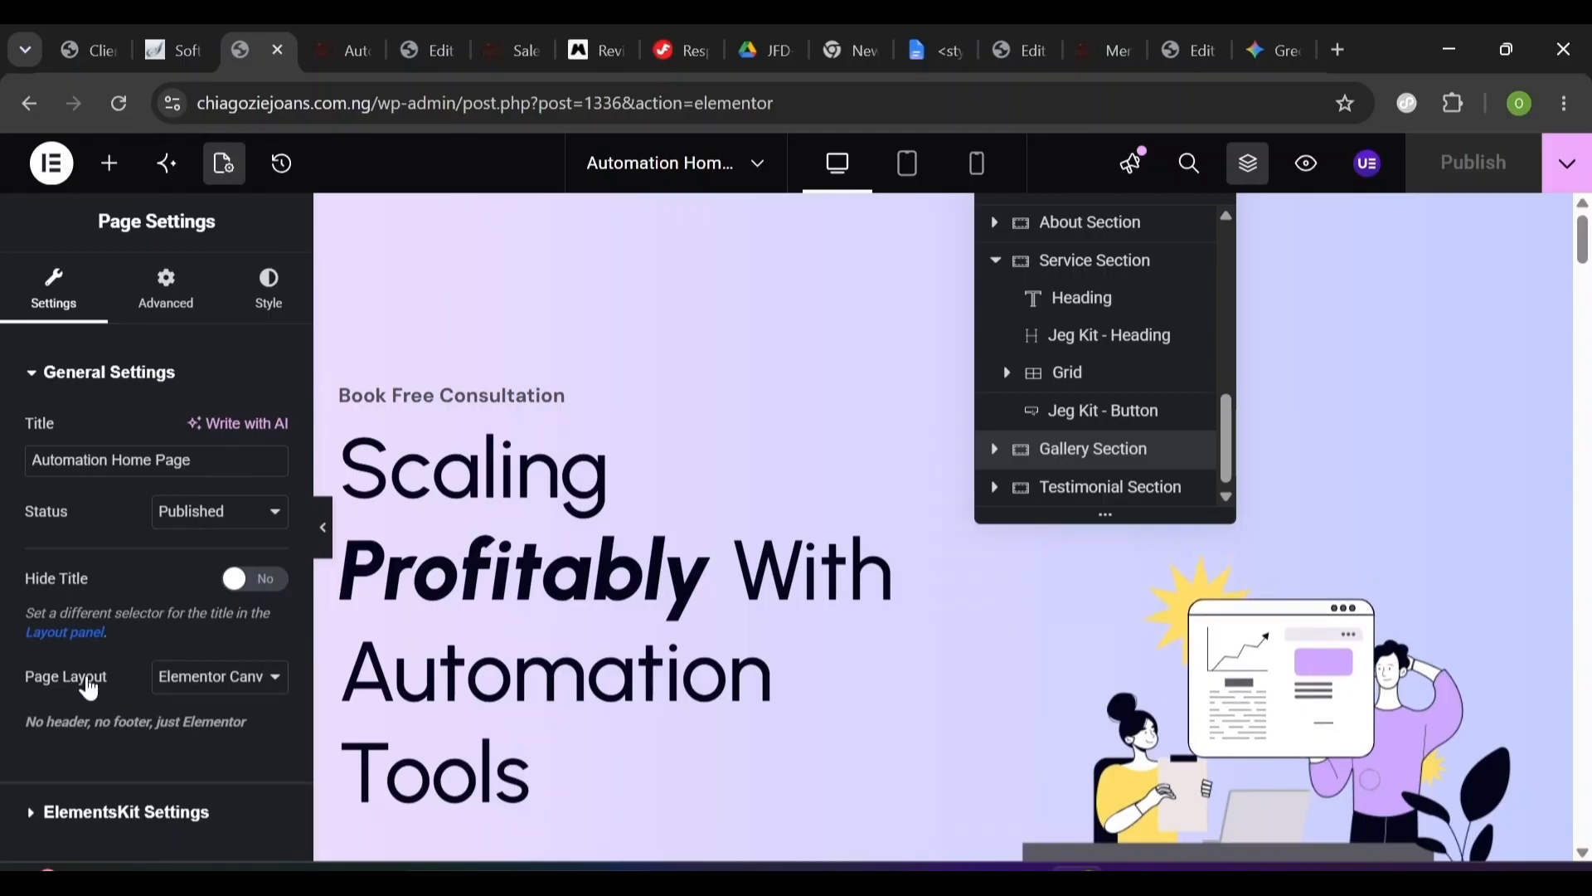
{"action": "left_click", "coordinate": [222, 679]}
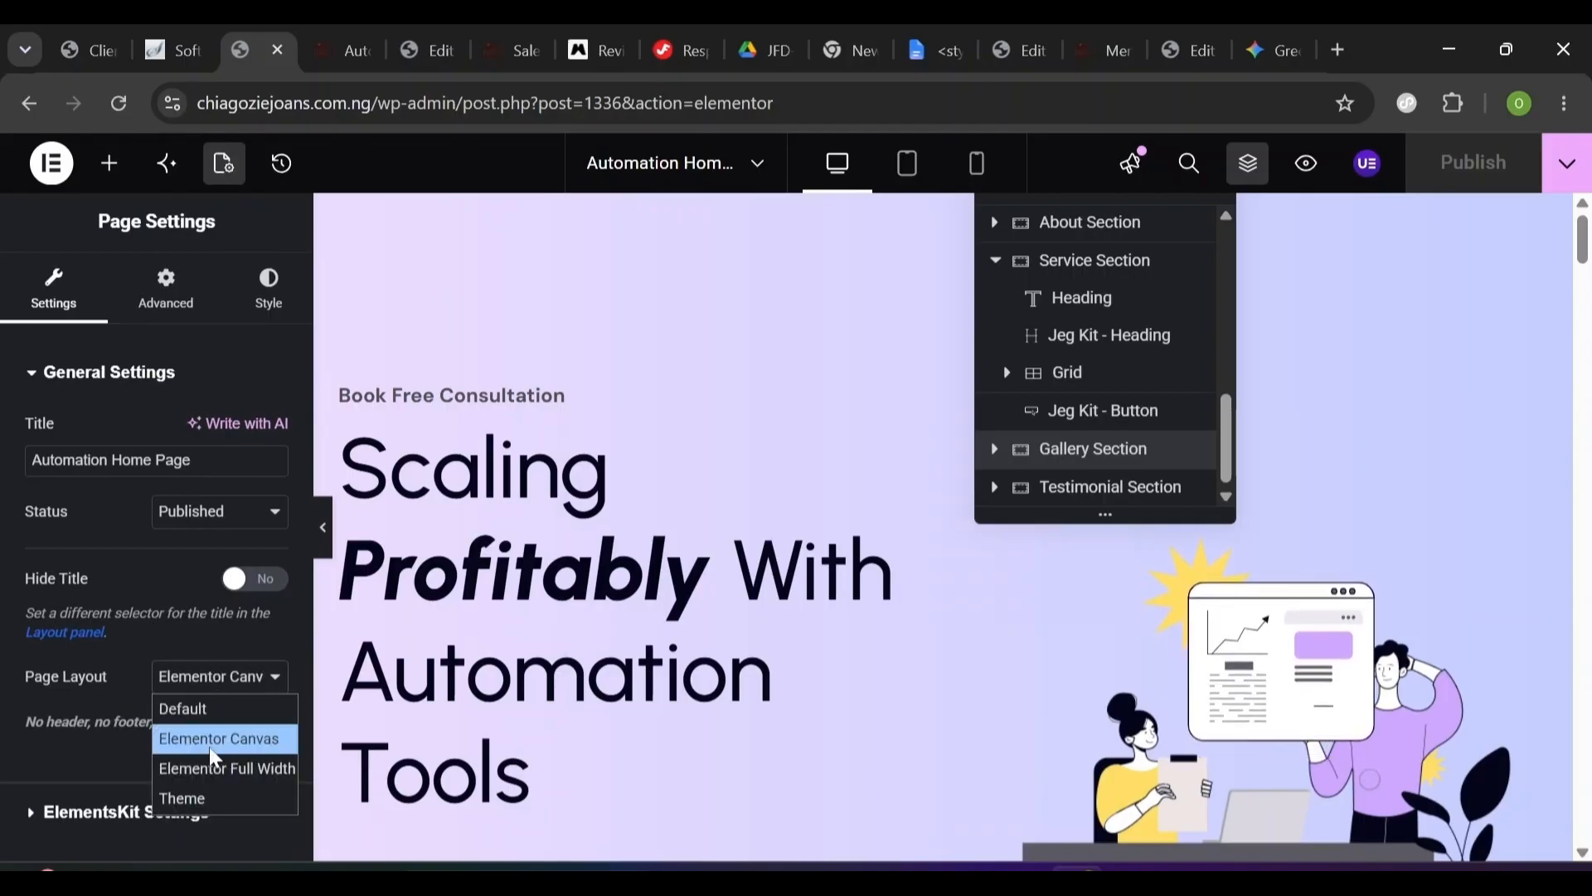
{"action": "left_click", "coordinate": [214, 768]}
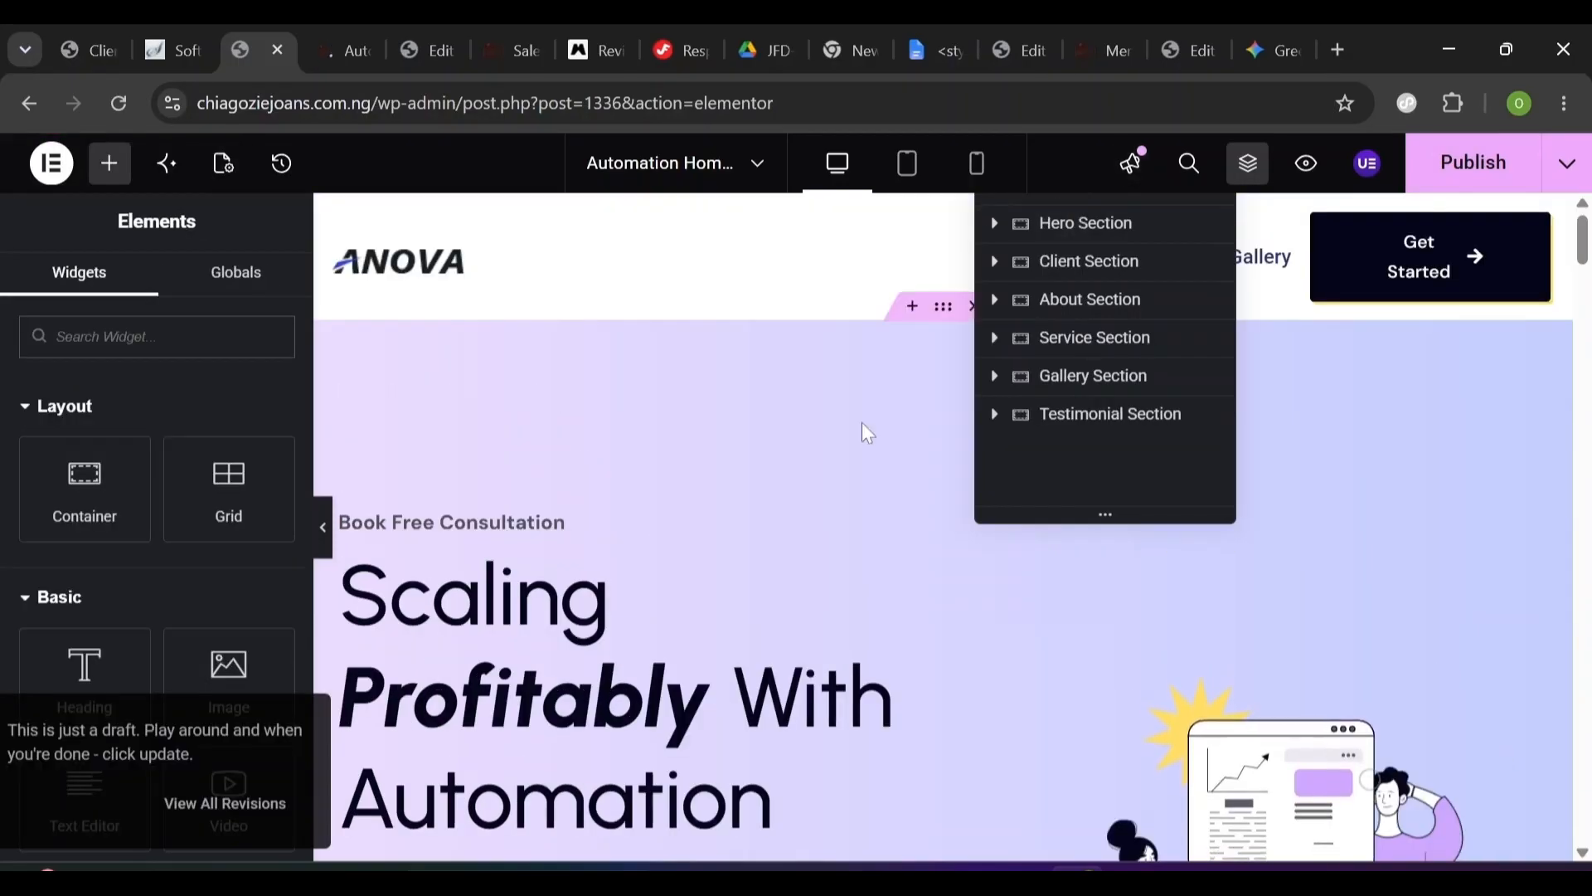
- After checking the Sales Page form, drop a new Container below the hero subtitle
{"action": "left_click", "coordinate": [324, 556]}
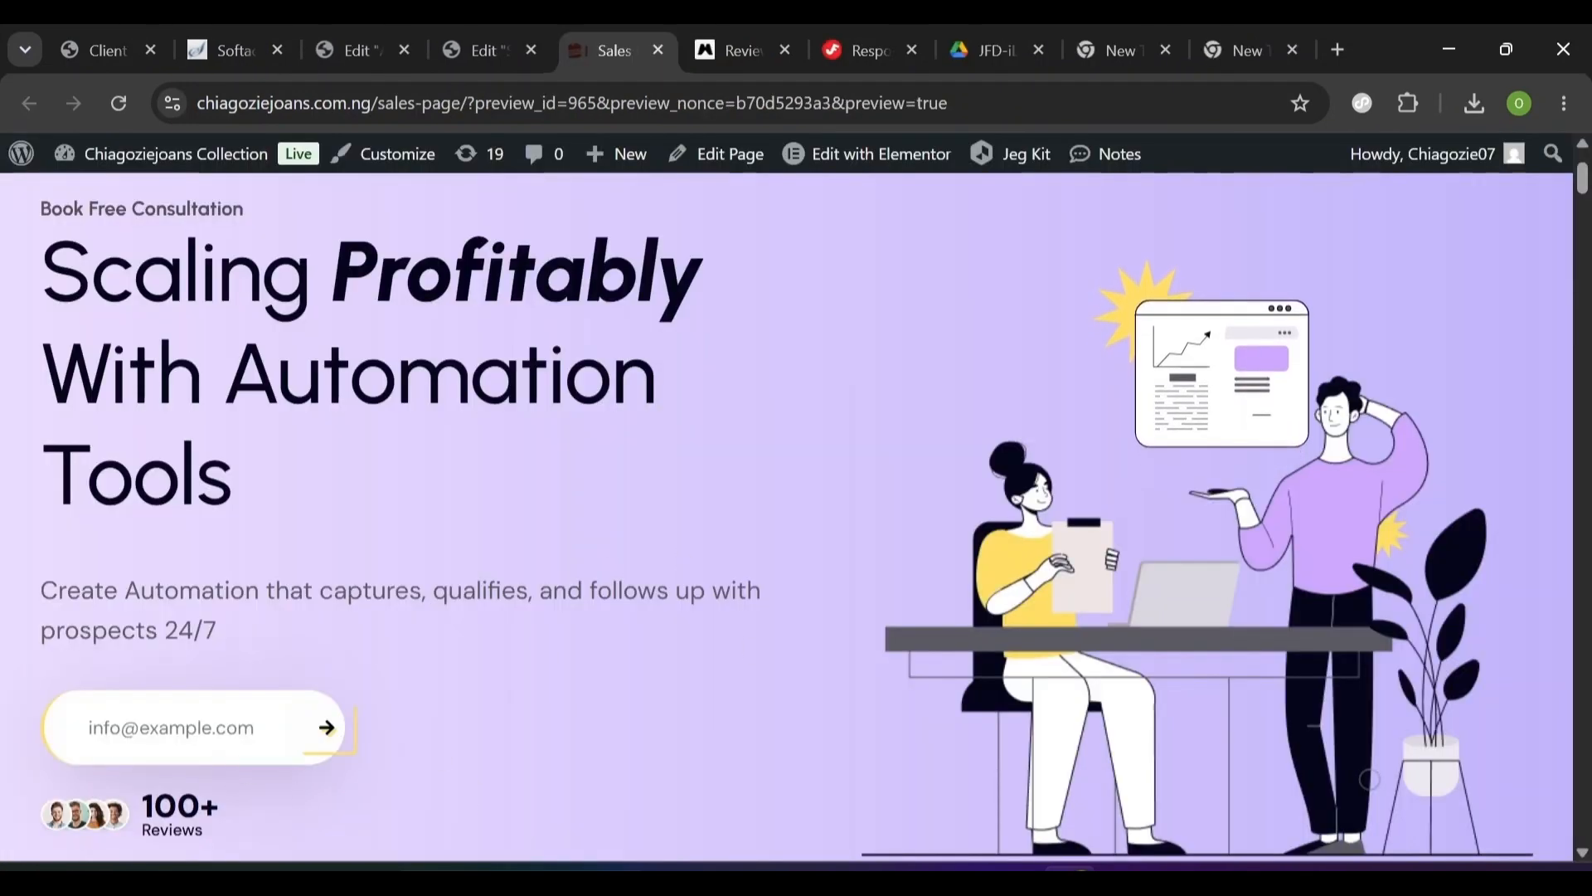
{"action": "left_click", "coordinate": [466, 44]}
{"action": "left_click", "coordinate": [349, 27]}
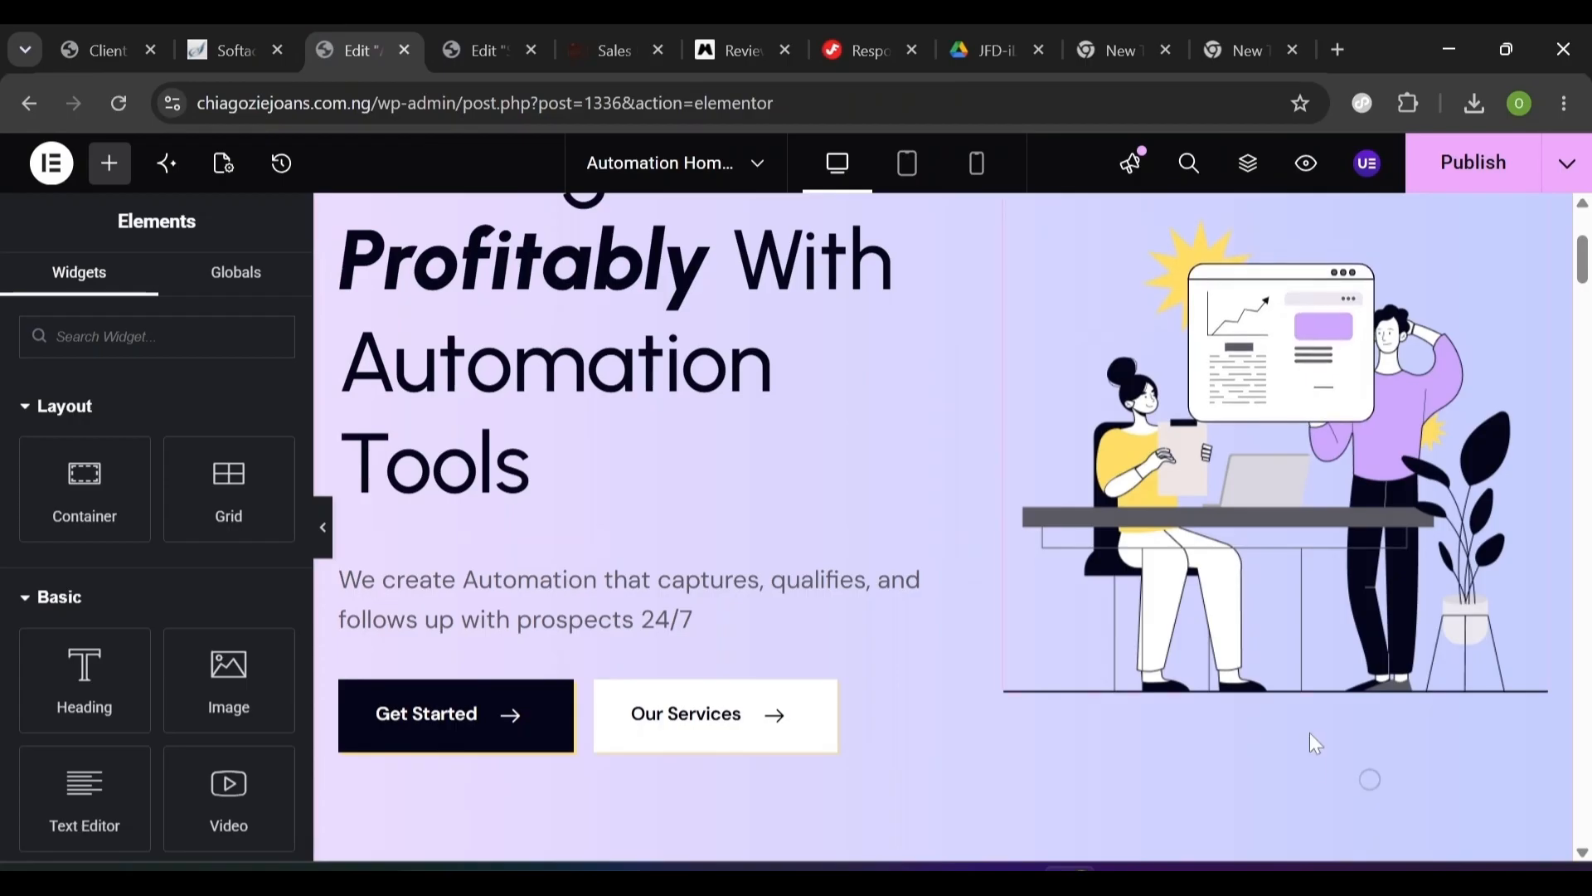
{"action": "scroll", "coordinate": [953, 530], "scroll_direction": "up", "scroll_amount": 2}
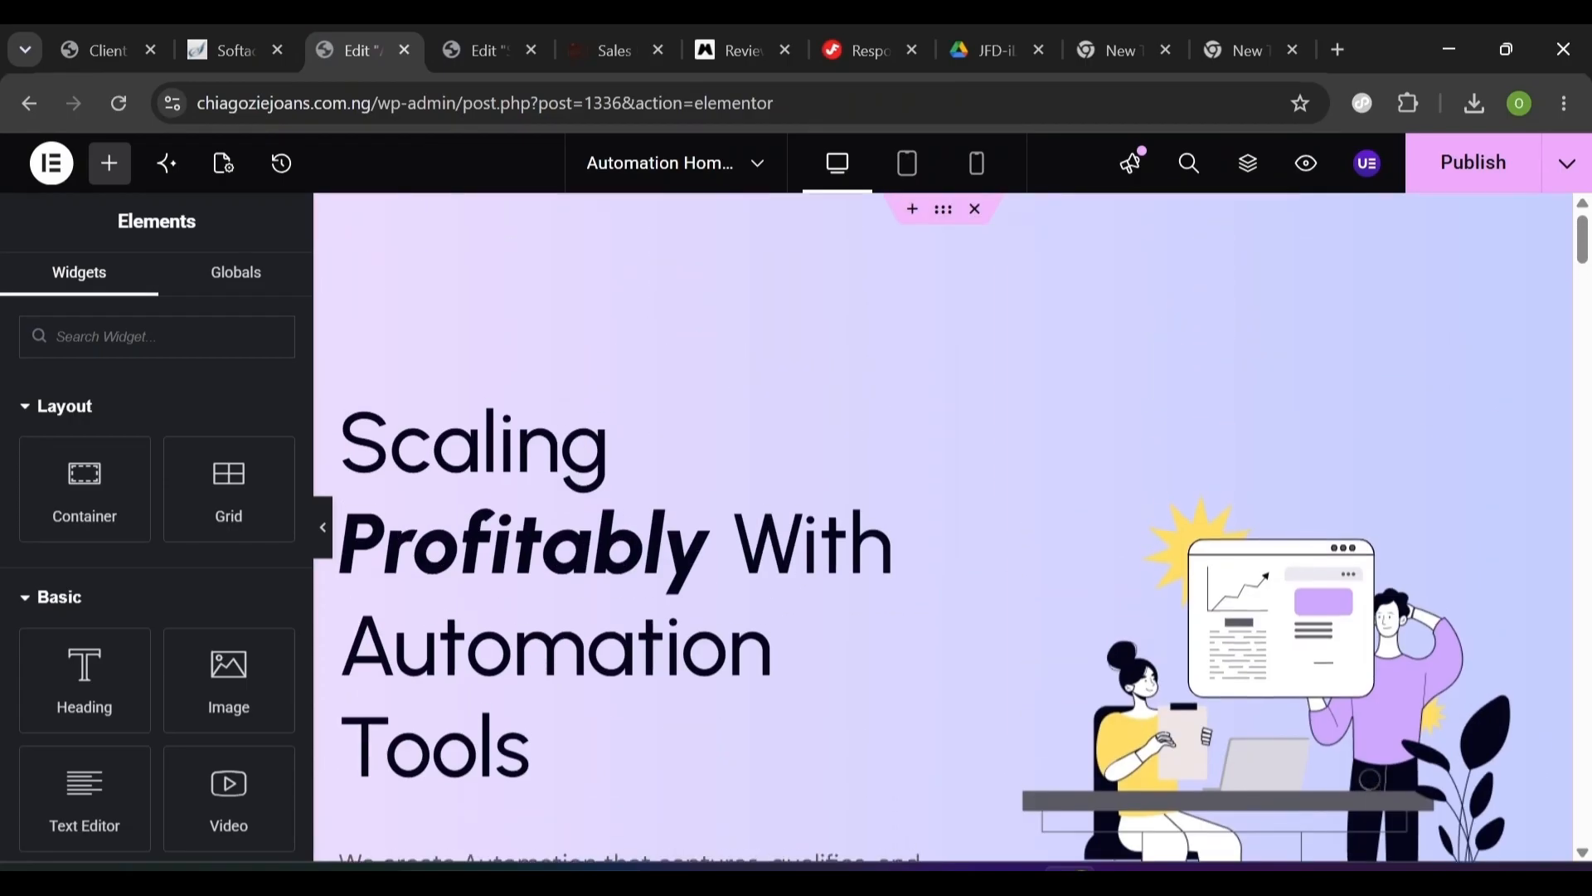
{"action": "left_click", "coordinate": [610, 739]}
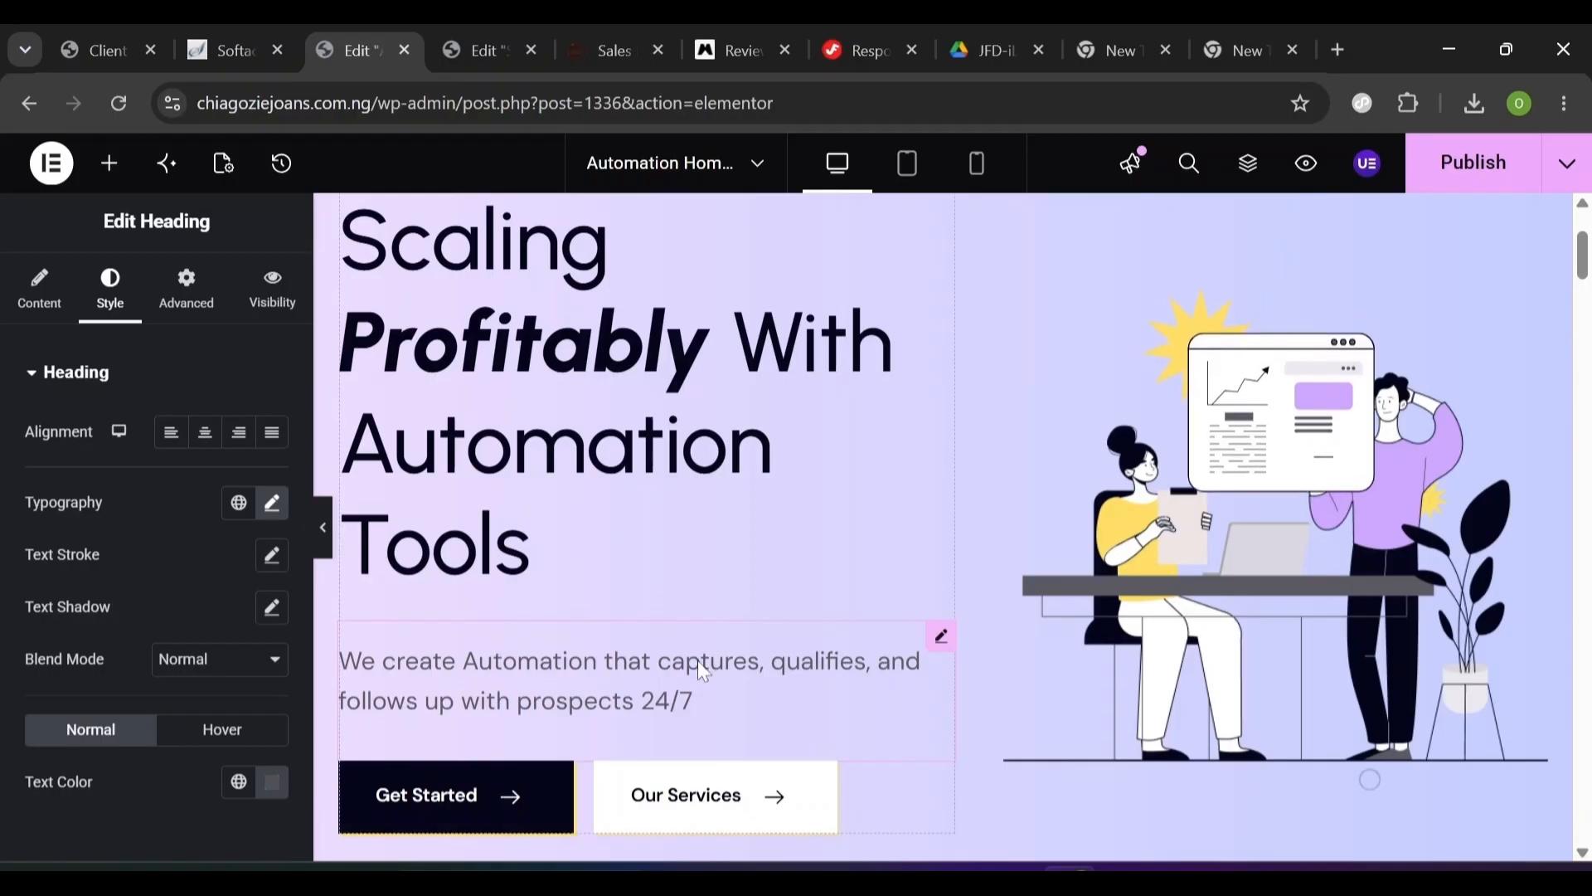
{"action": "left_click", "coordinate": [111, 182]}
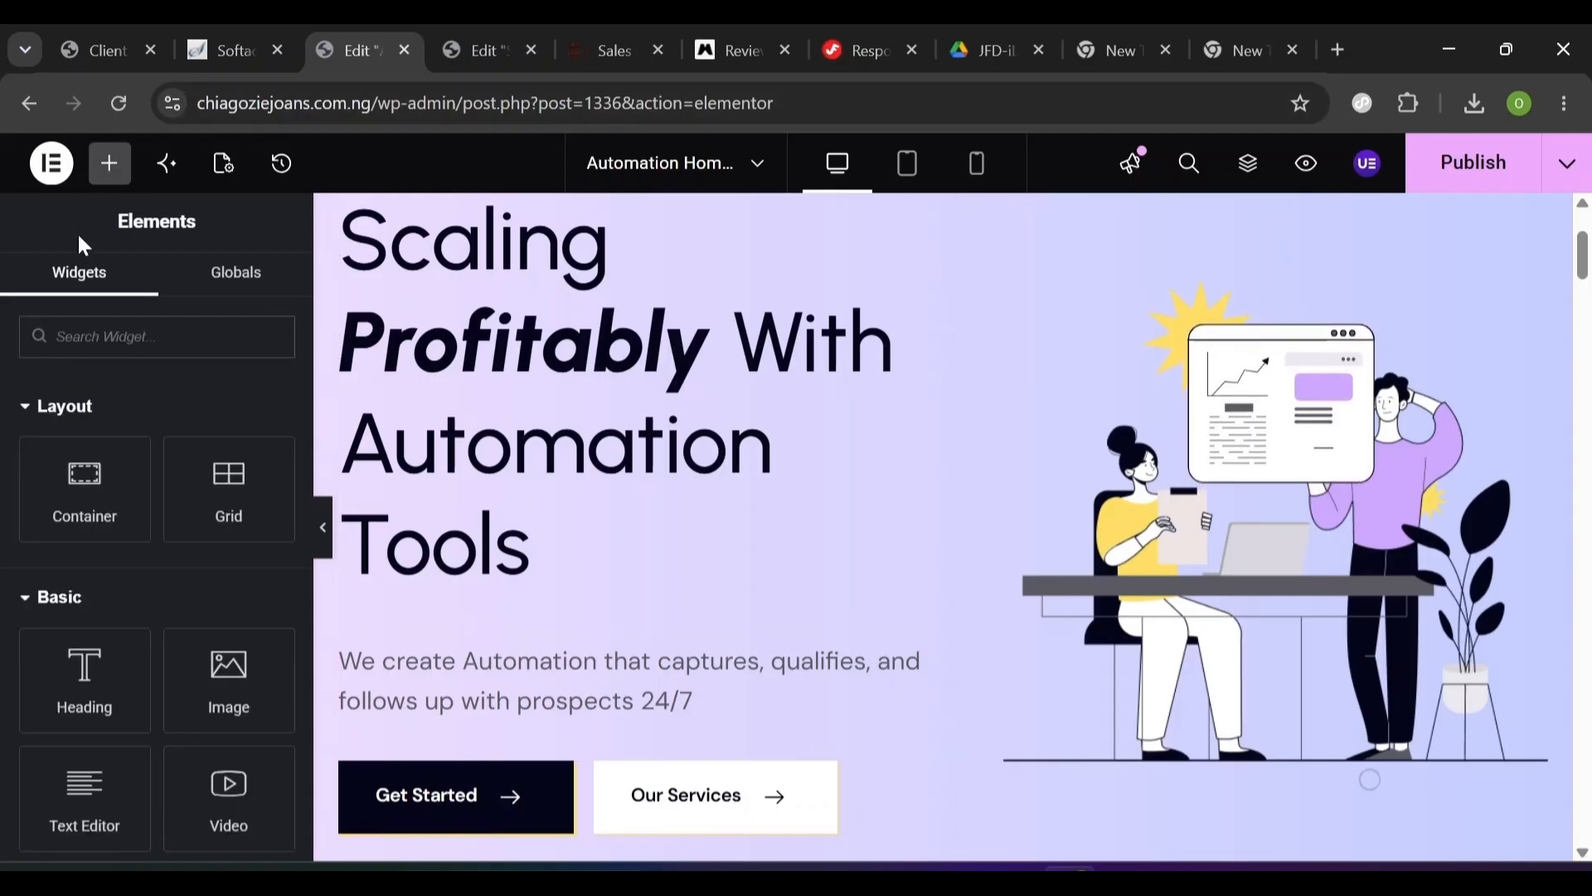
{"action": "left_click_drag", "start_coordinate": [76, 481], "coordinate": [448, 718]}
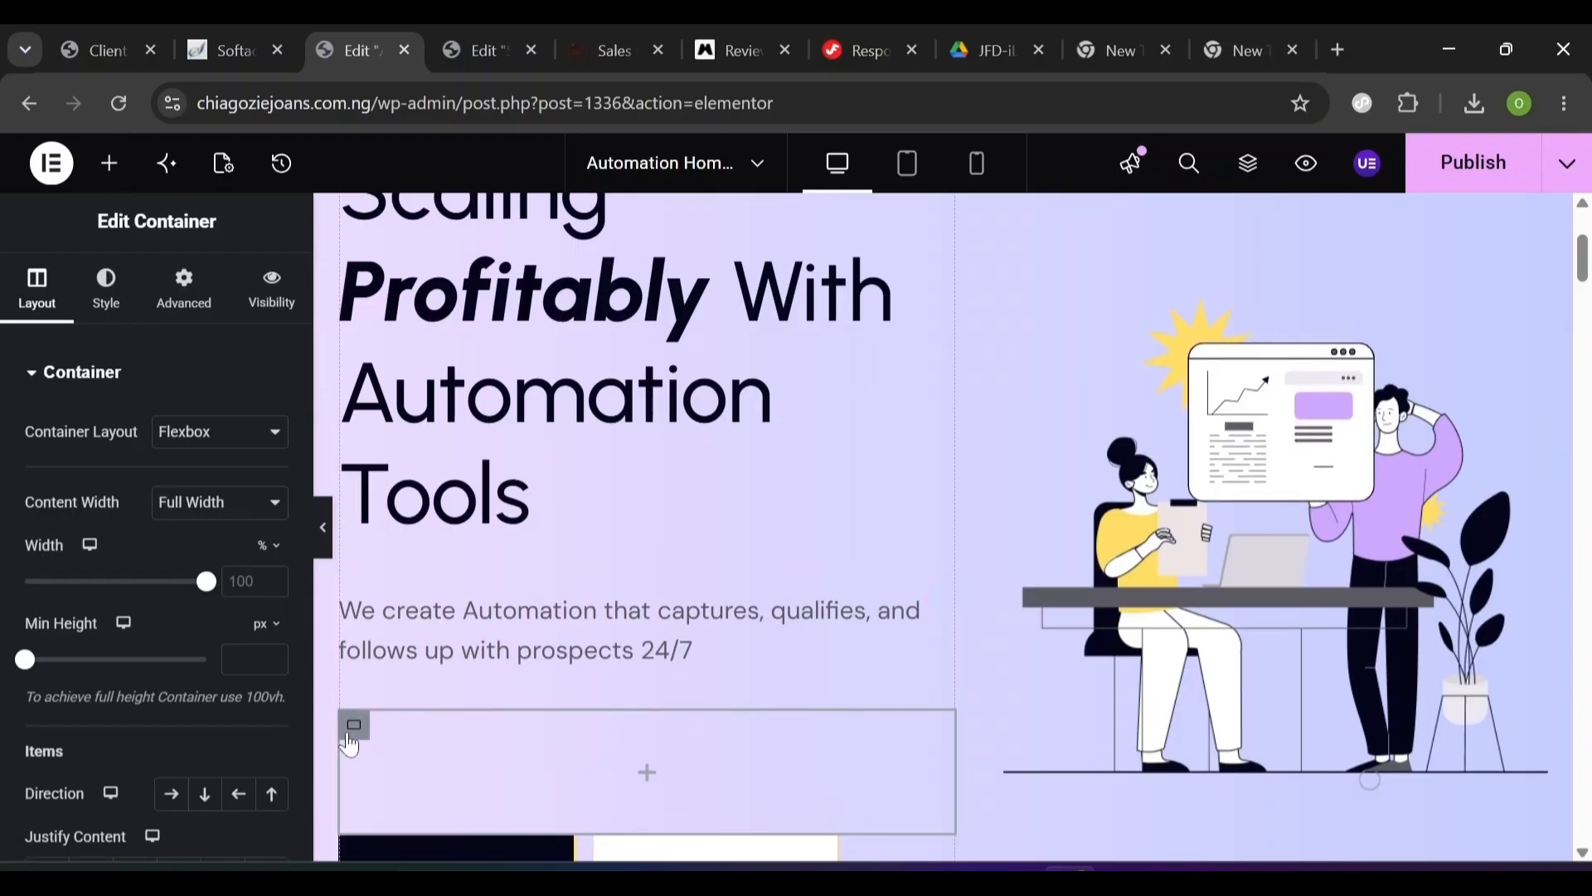
- Delete the container holding the Get Started and Our Services buttons
{"action": "scroll", "coordinate": [352, 738], "scroll_direction": "down", "scroll_amount": 2}
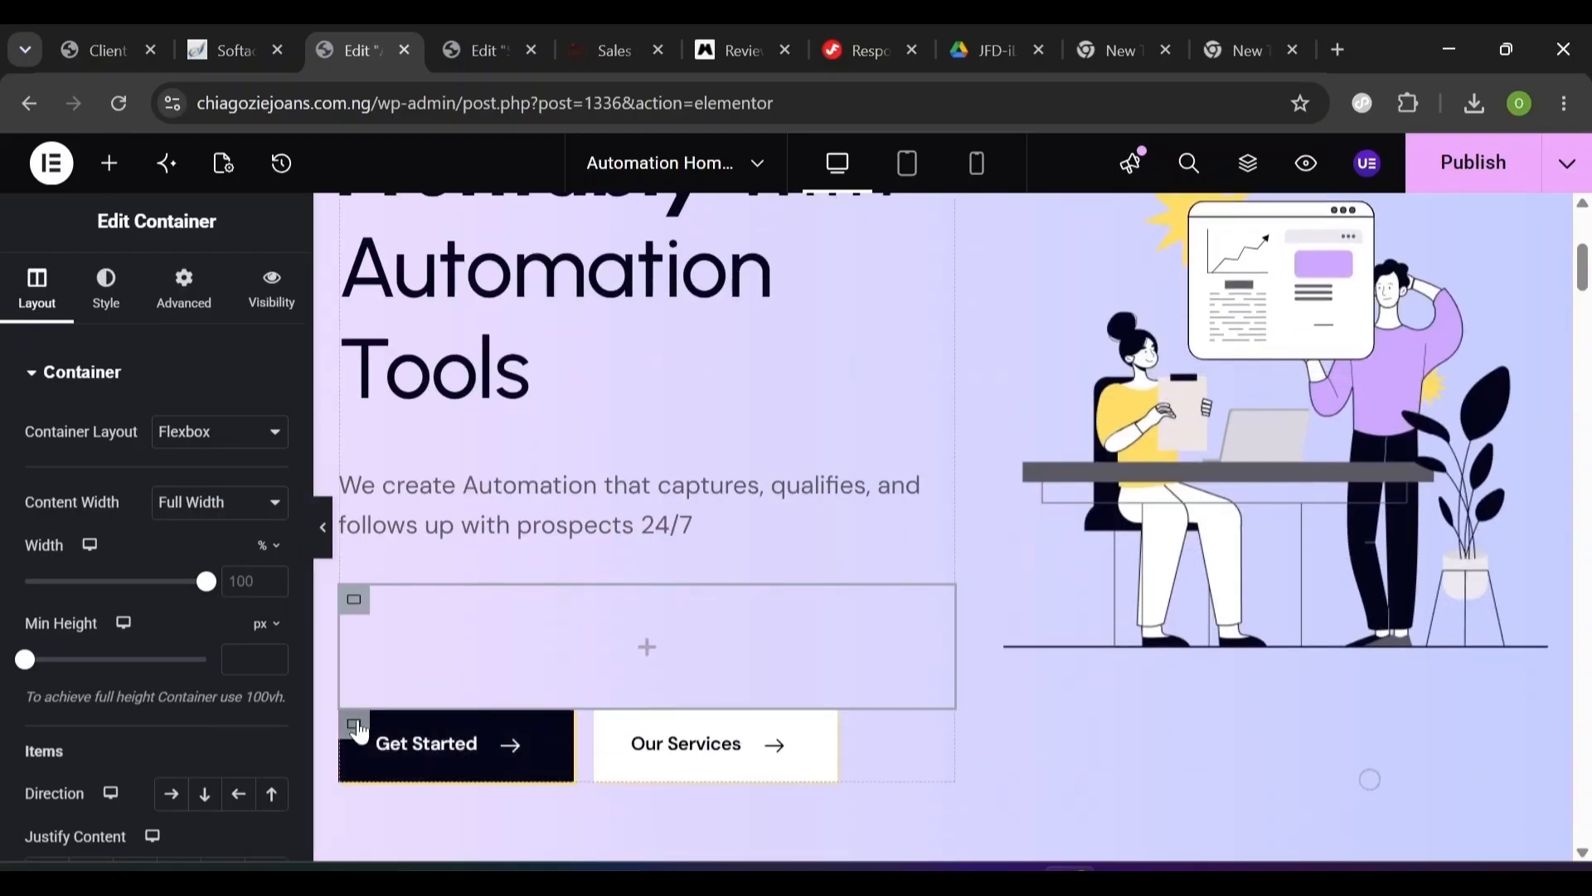
{"action": "right_click", "coordinate": [382, 711]}
{"action": "left_click", "coordinate": [447, 839]}
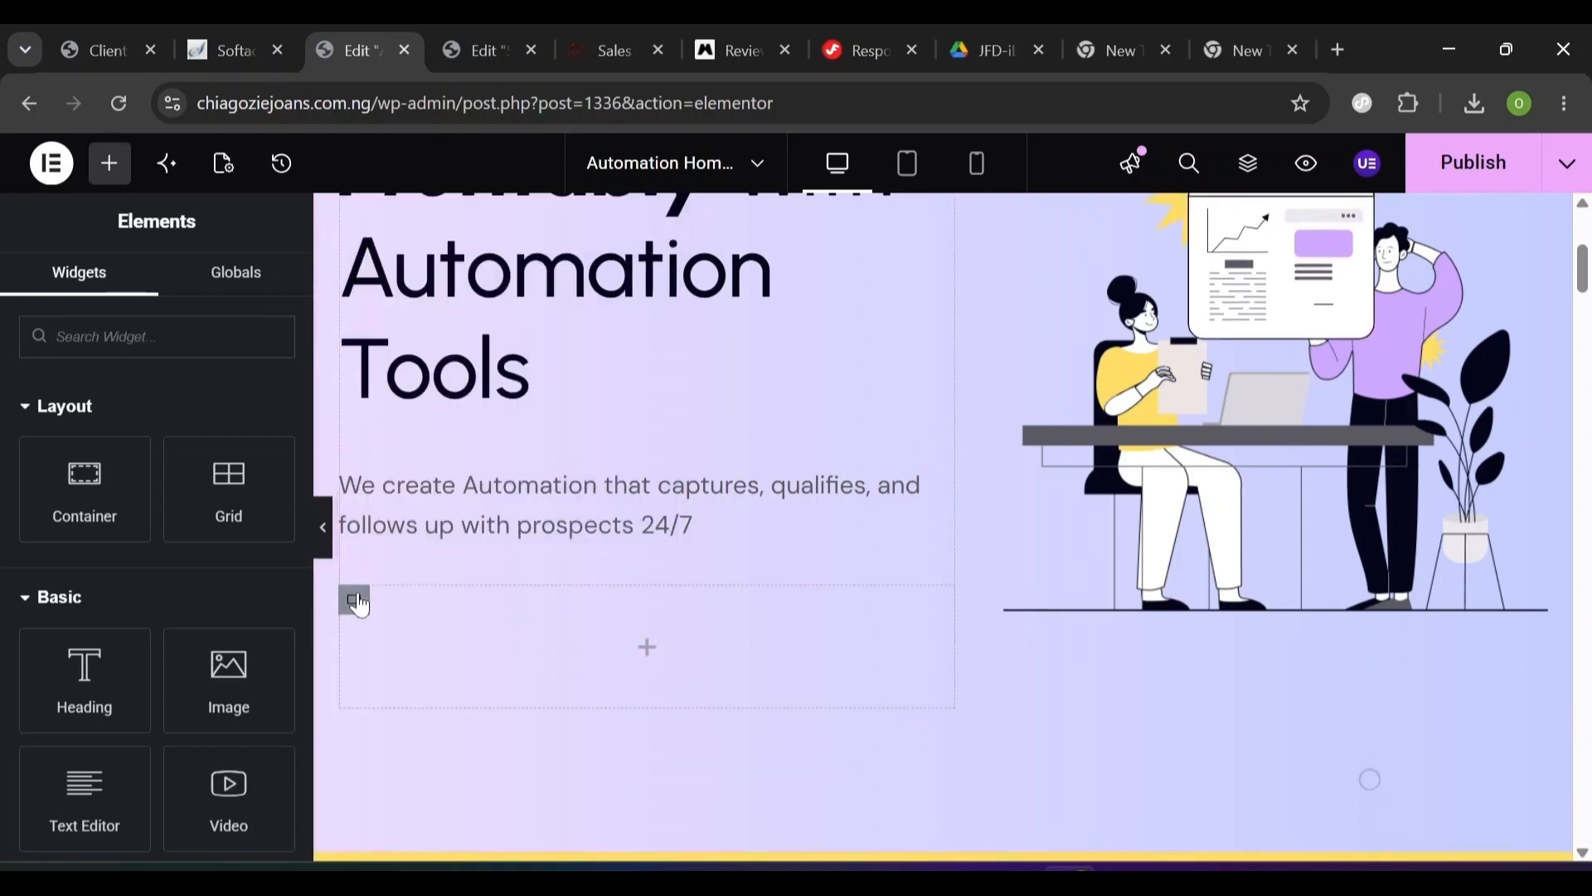
- Rename the new empty container to Form Container in the Navigator
{"action": "left_click", "coordinate": [352, 594]}
{"action": "scroll", "coordinate": [352, 594], "scroll_direction": "up", "scroll_amount": 2}
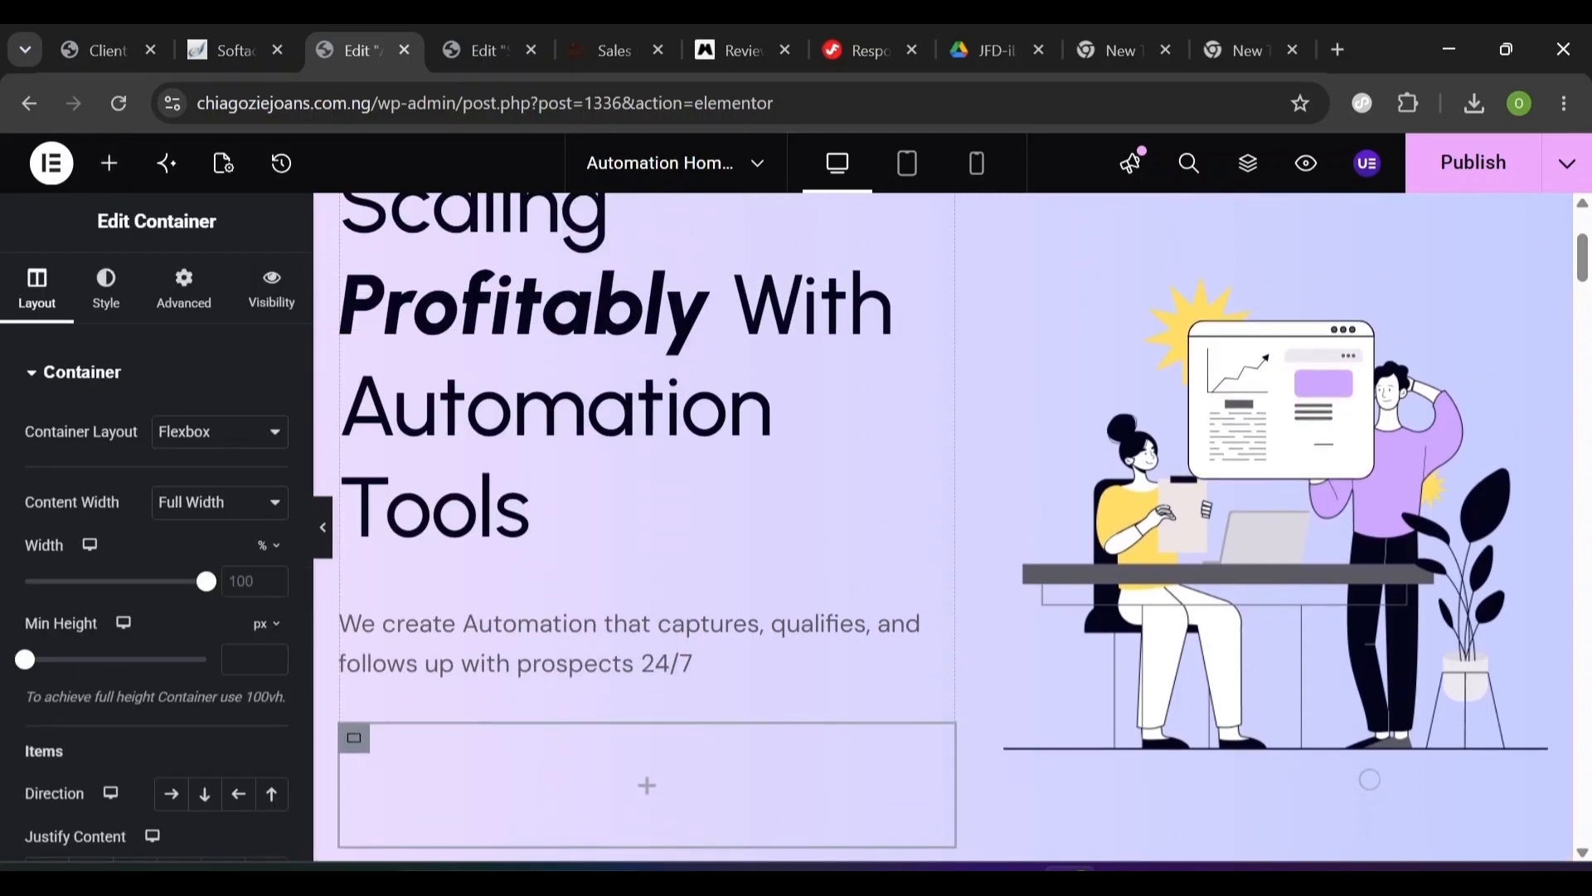
{"action": "left_click", "coordinate": [1248, 164]}
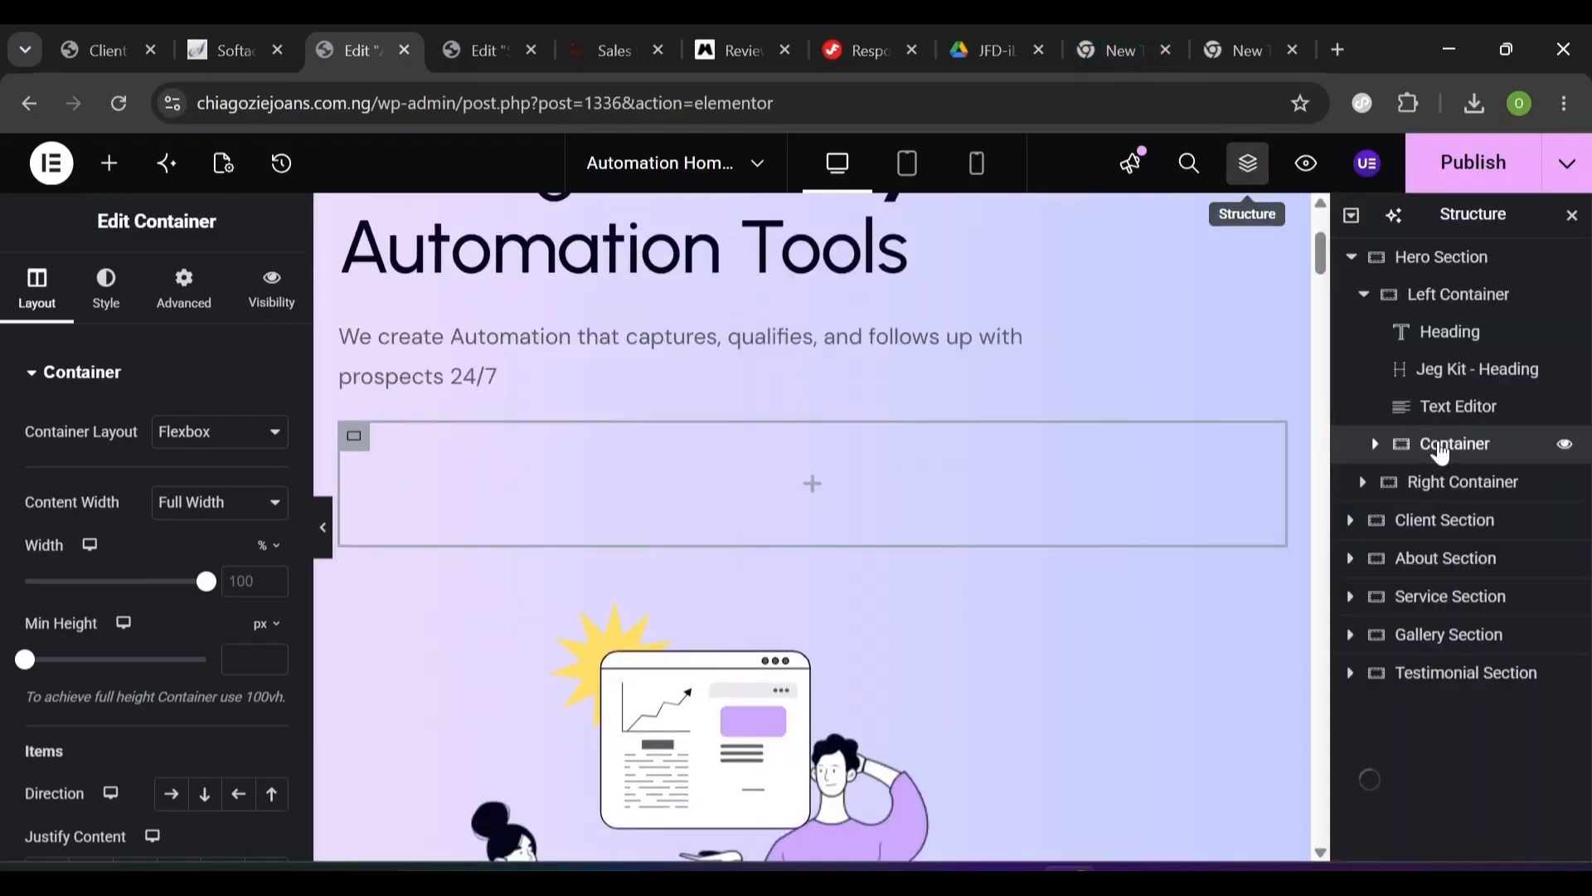
{"action": "right_click", "coordinate": [1440, 452]}
{"action": "left_click", "coordinate": [1149, 320]}
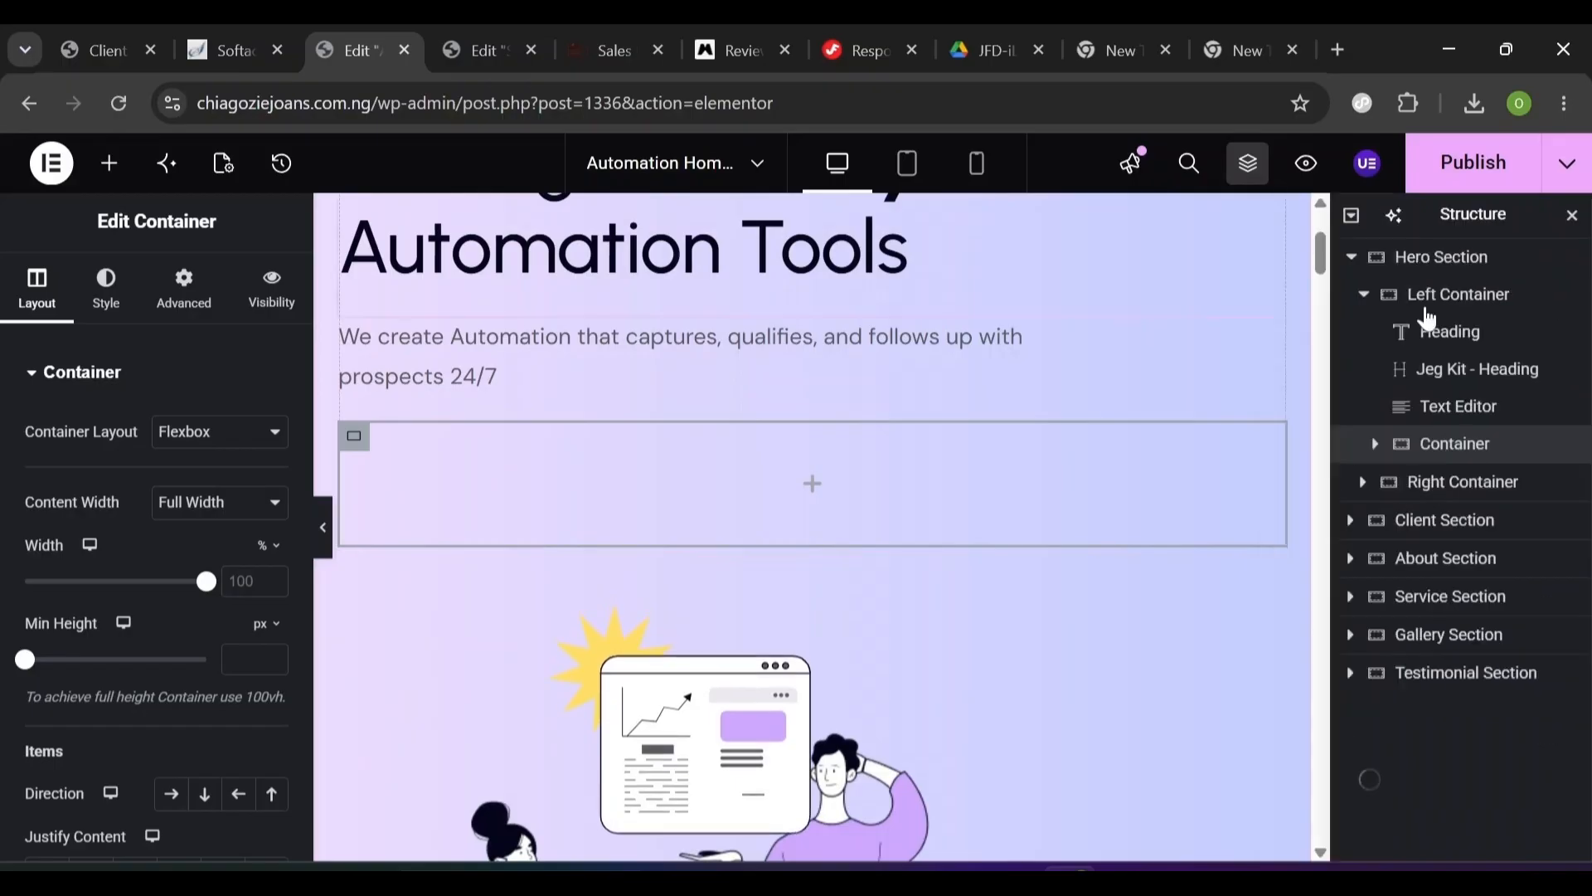
{"action": "left_click", "coordinate": [1363, 297]}
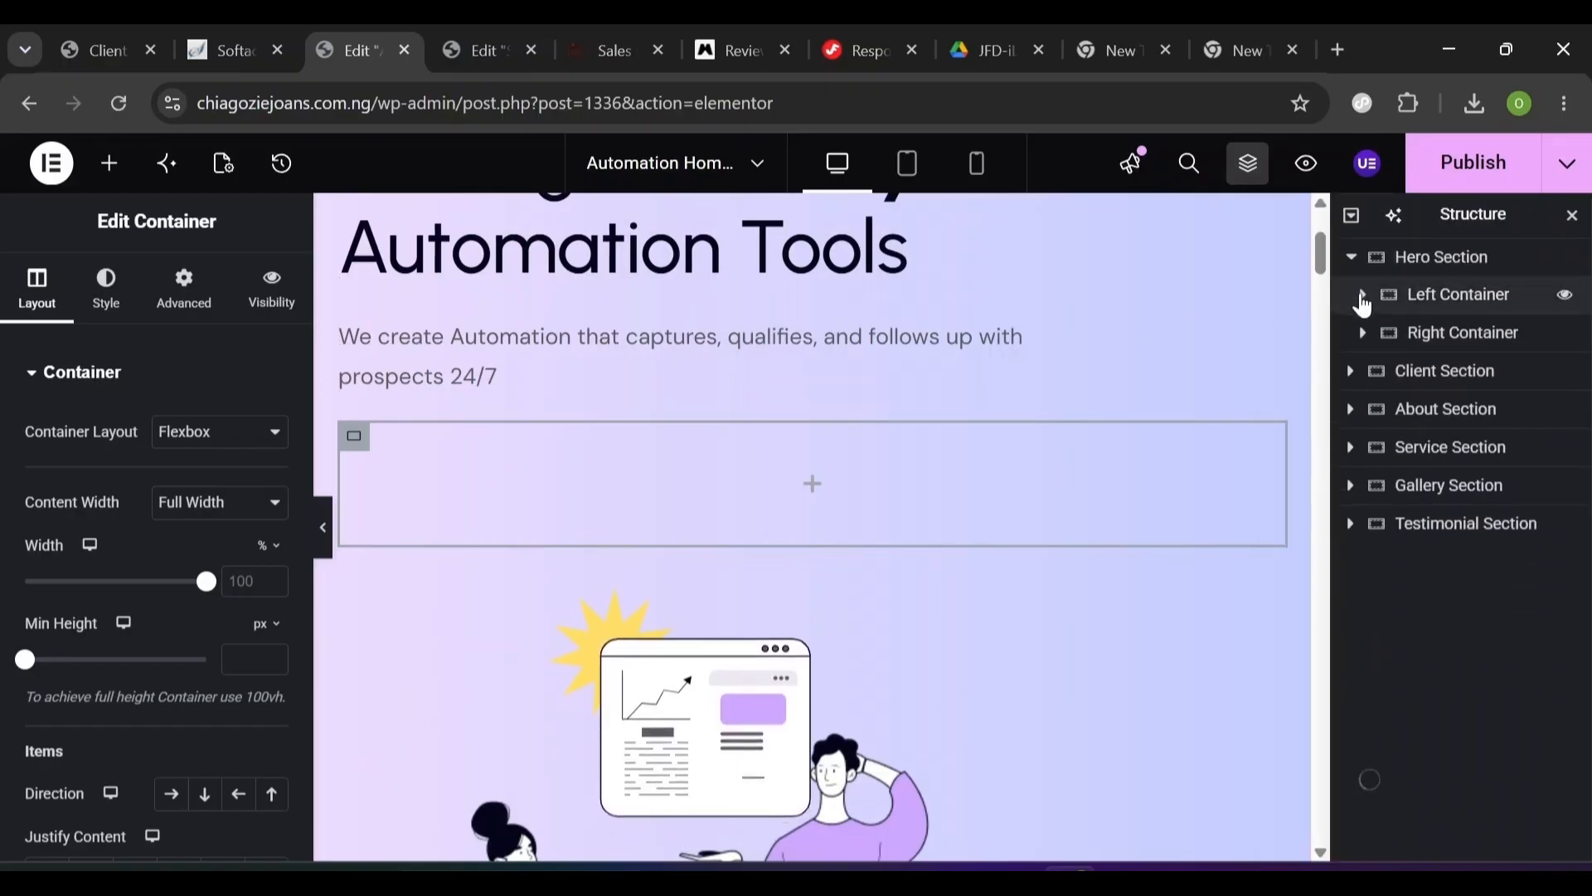
{"action": "left_click", "coordinate": [1363, 297]}
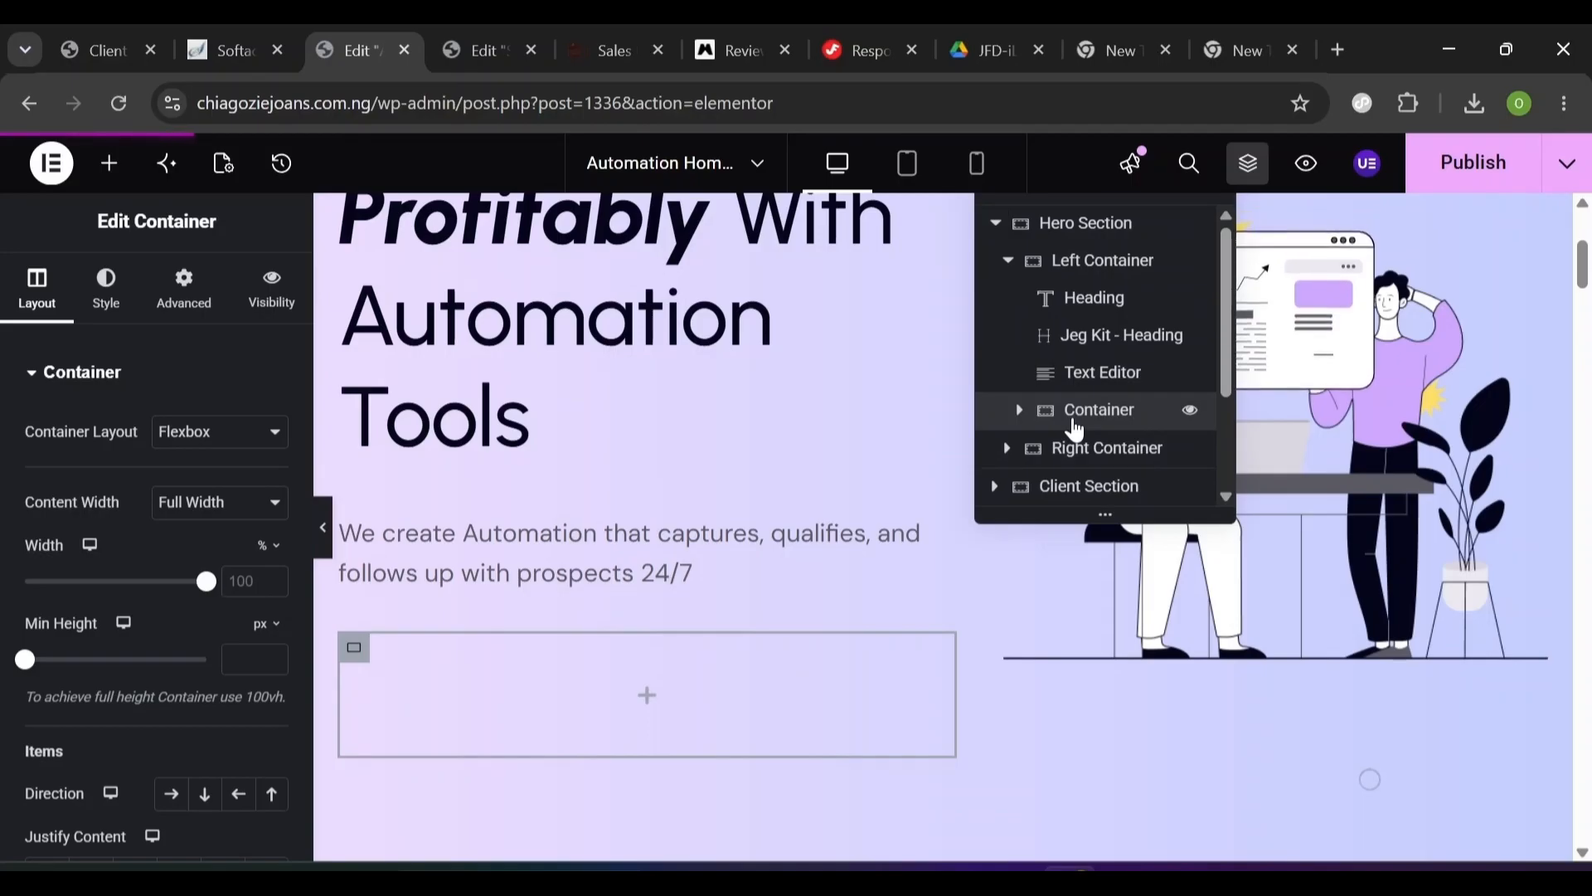
{"action": "double_click", "coordinate": [1073, 421]}
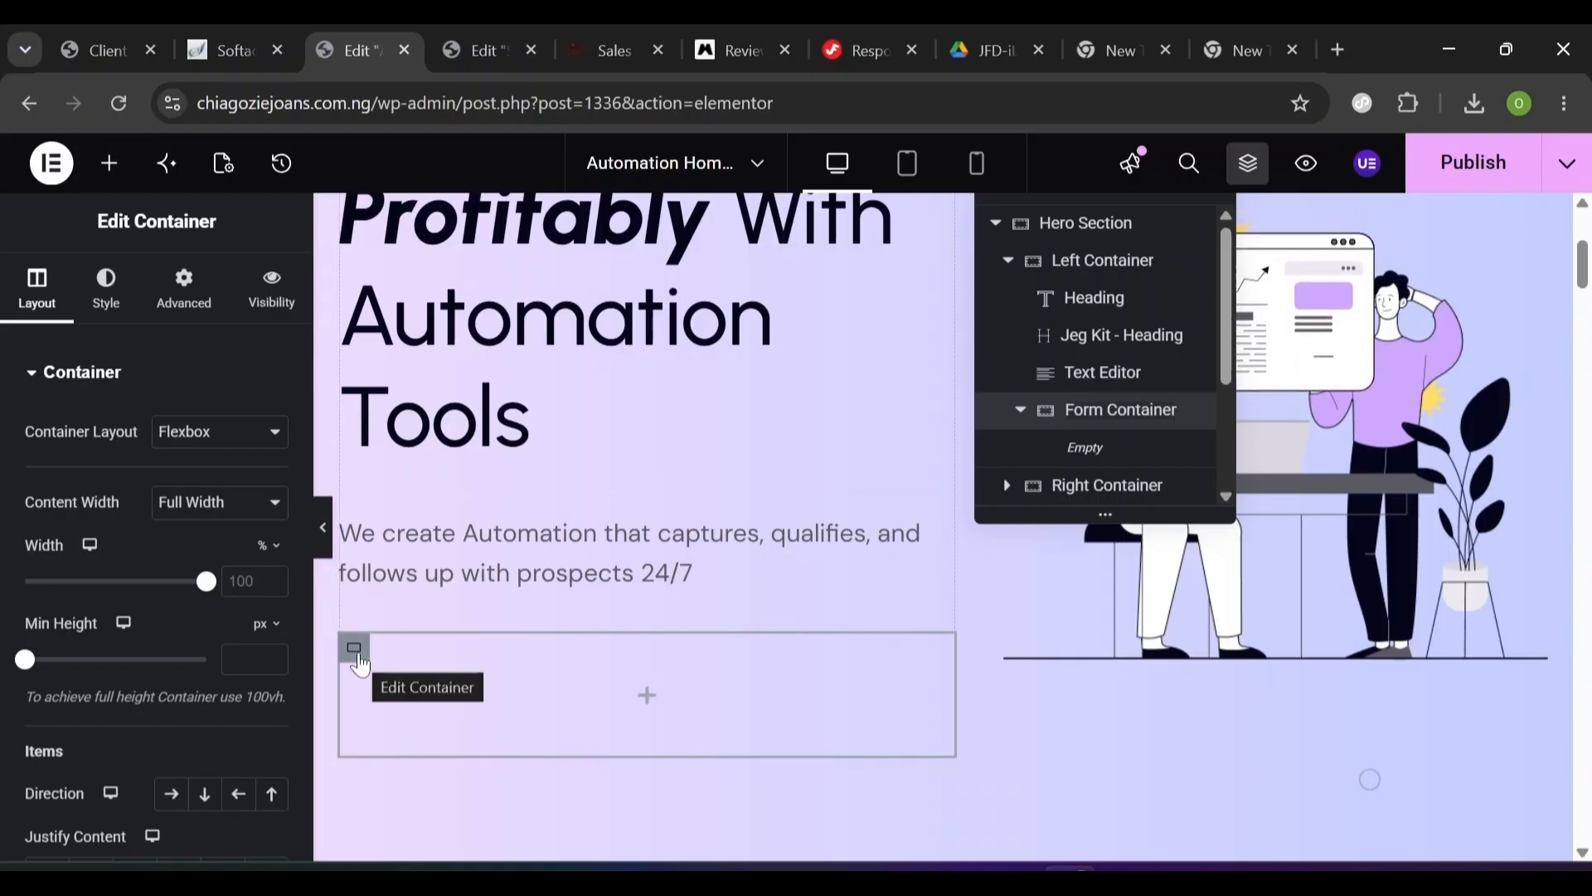
- Duplicate the Form Container and rename the copy Review Container
{"action": "right_click", "coordinate": [359, 664]}
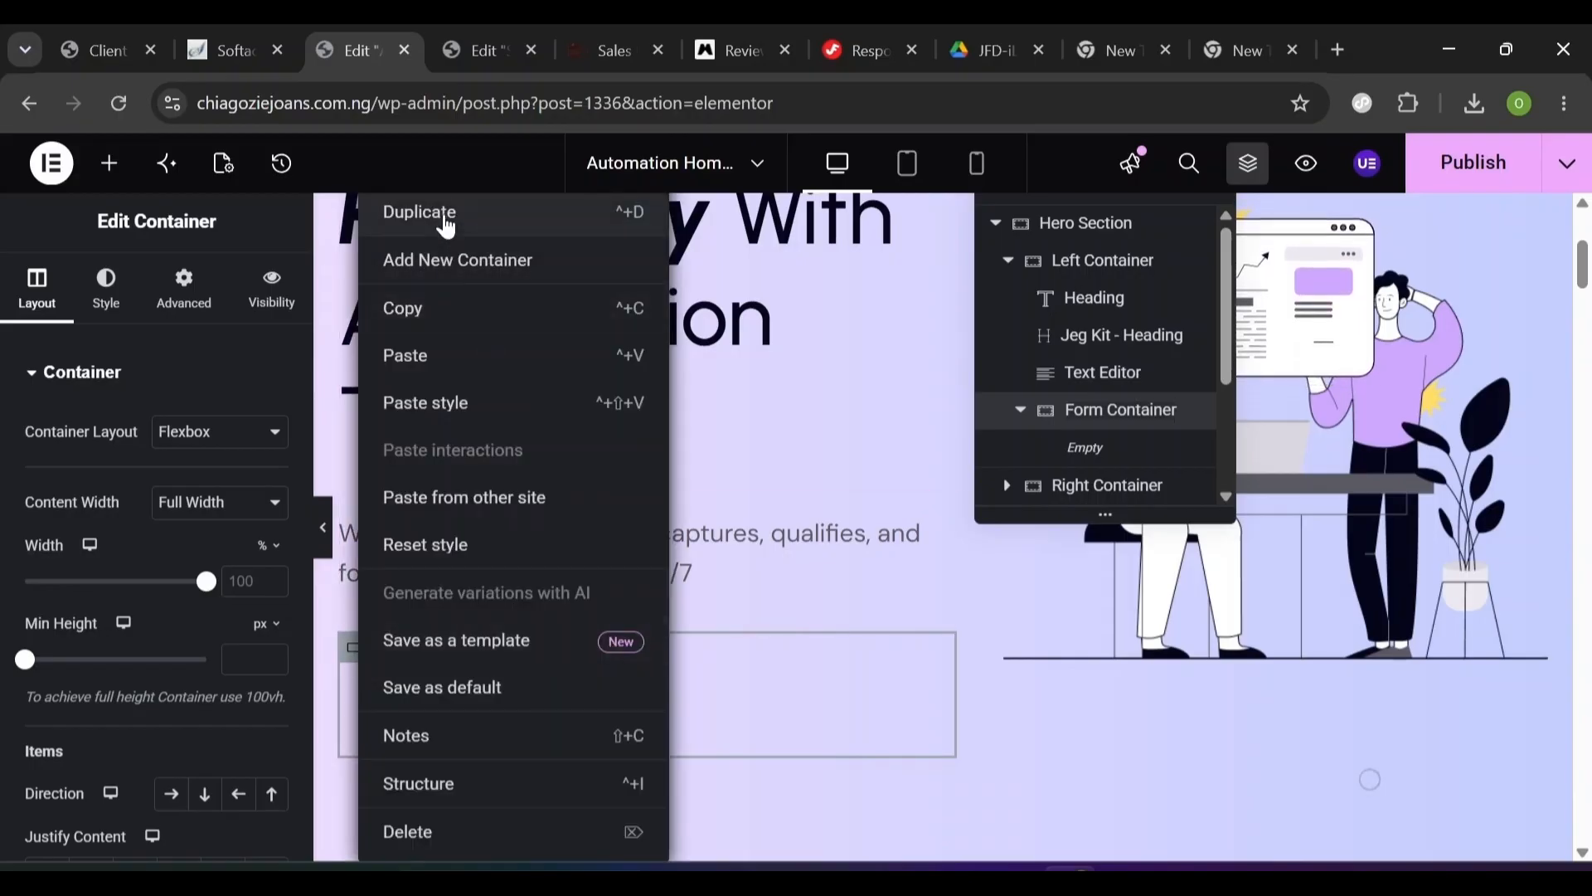
{"action": "left_click", "coordinate": [419, 212]}
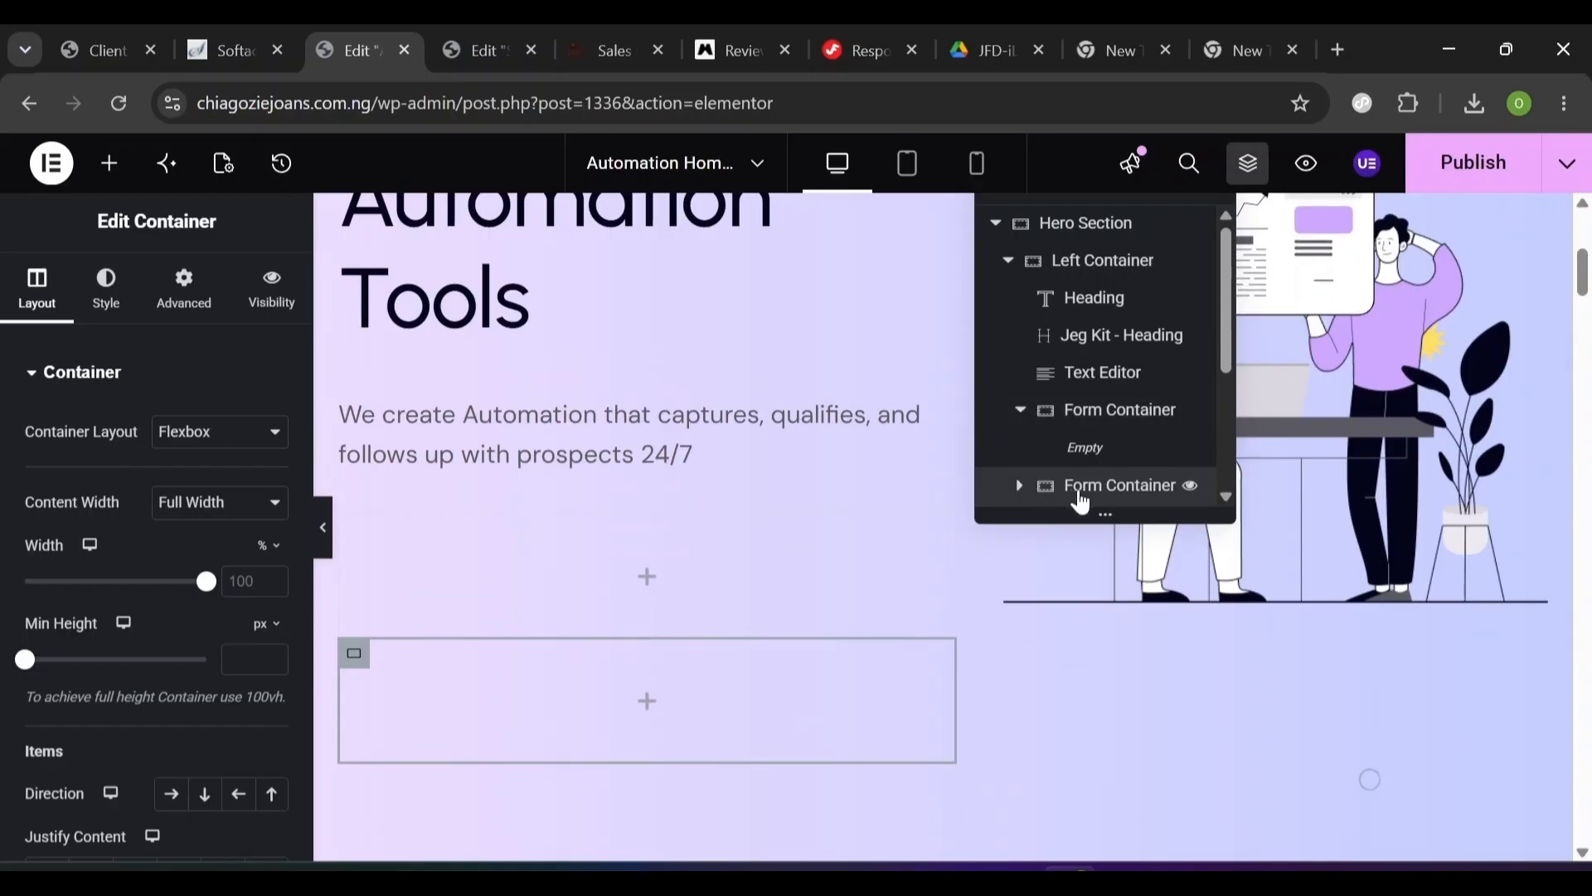
{"action": "double_click", "coordinate": [1101, 488]}
{"action": "left_click", "coordinate": [1103, 495]}
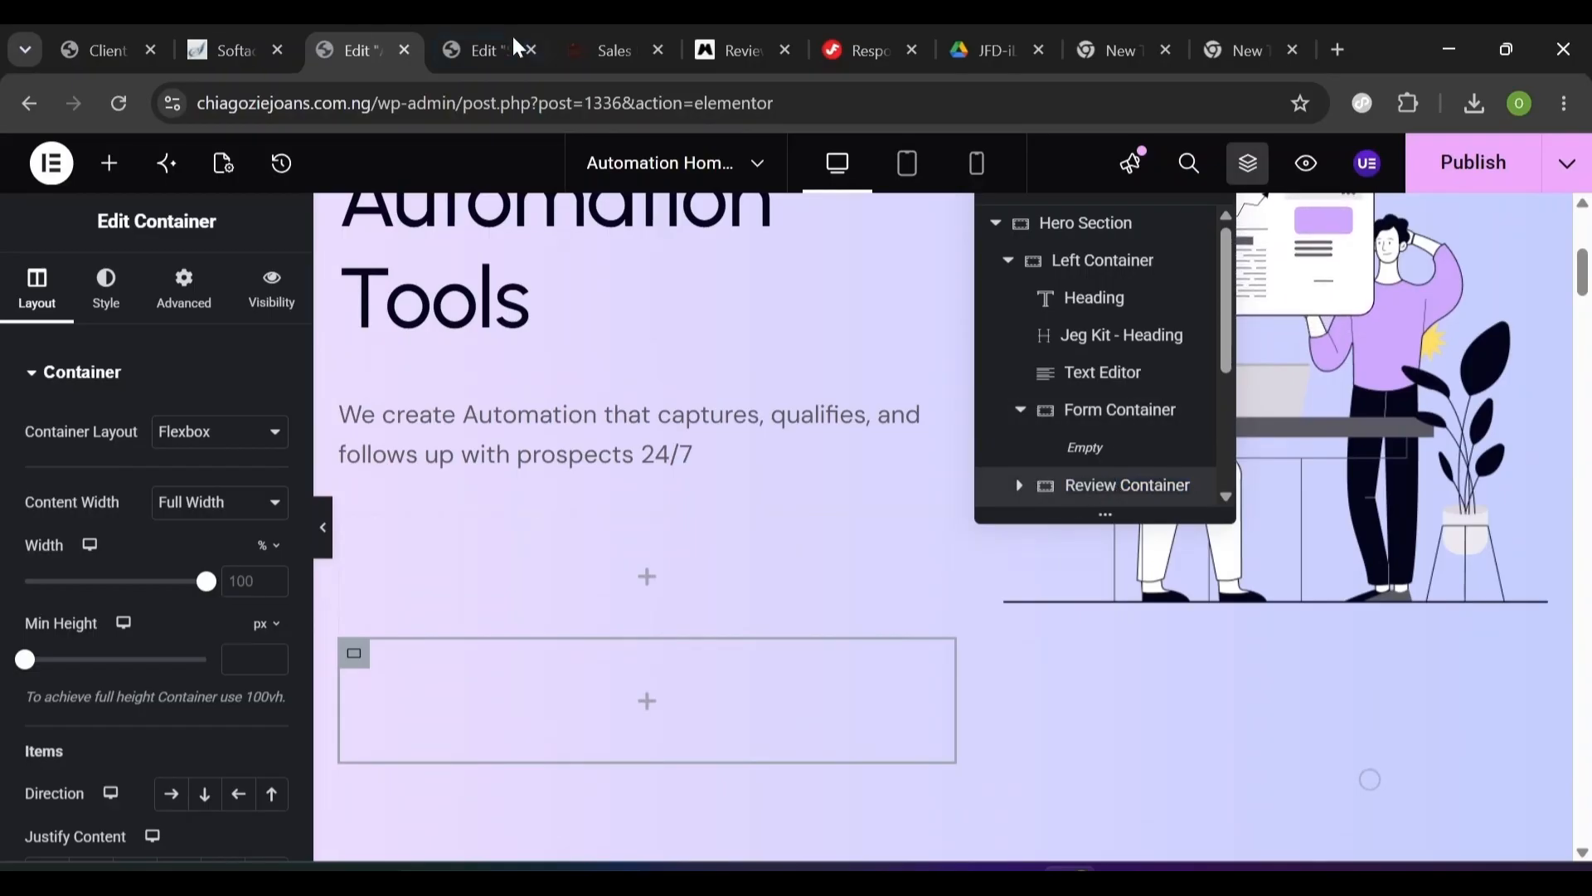
- Set the Form Container's width to 40%
{"action": "left_click", "coordinate": [612, 50]}
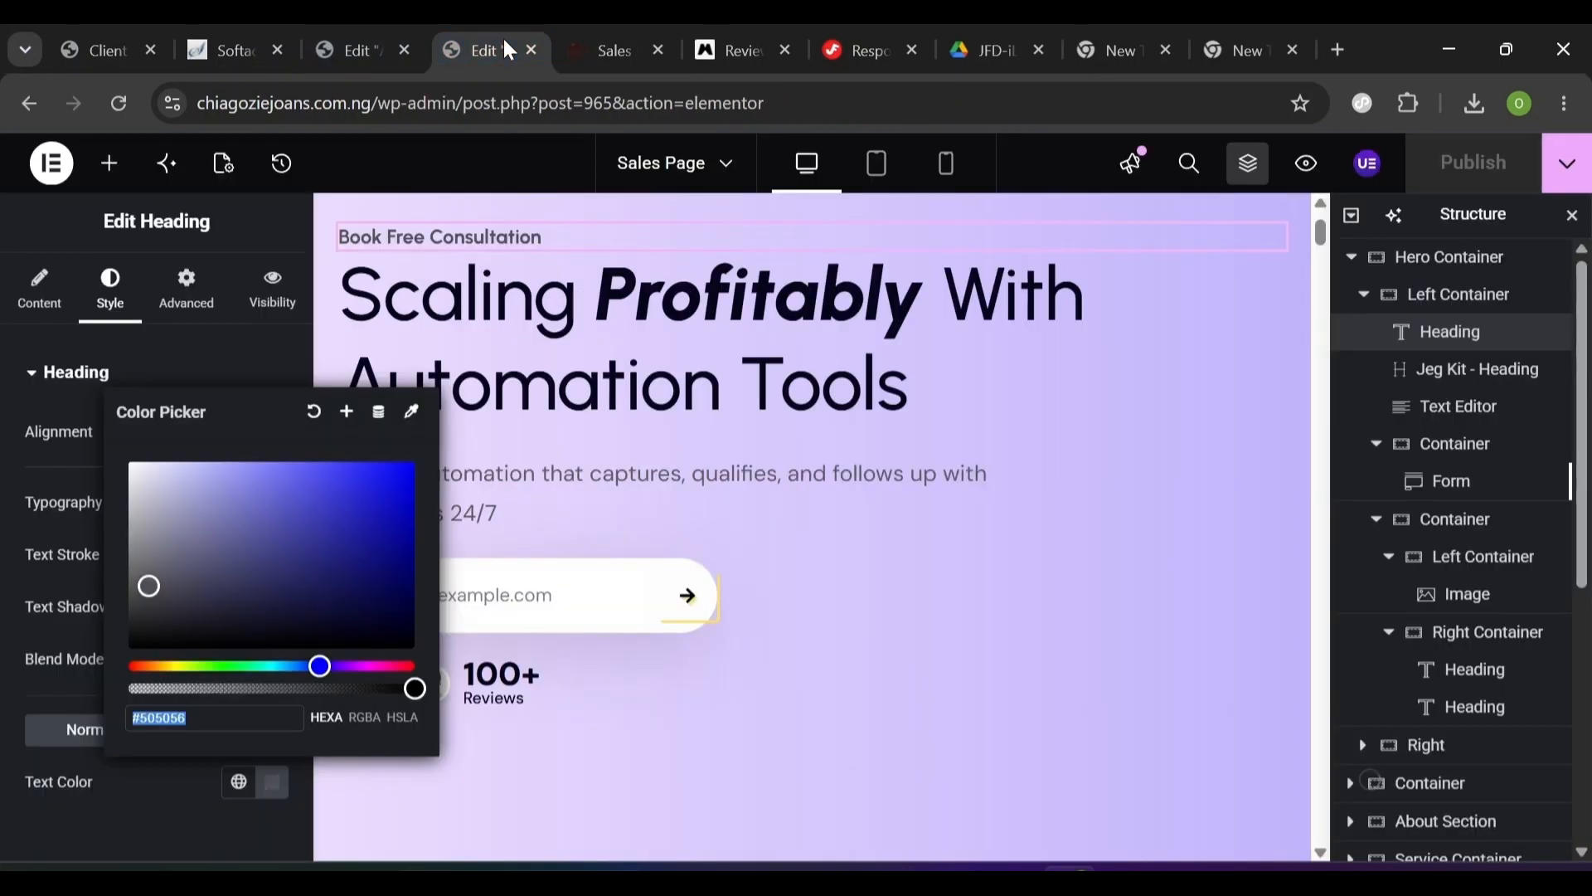
{"action": "left_click", "coordinate": [502, 36]}
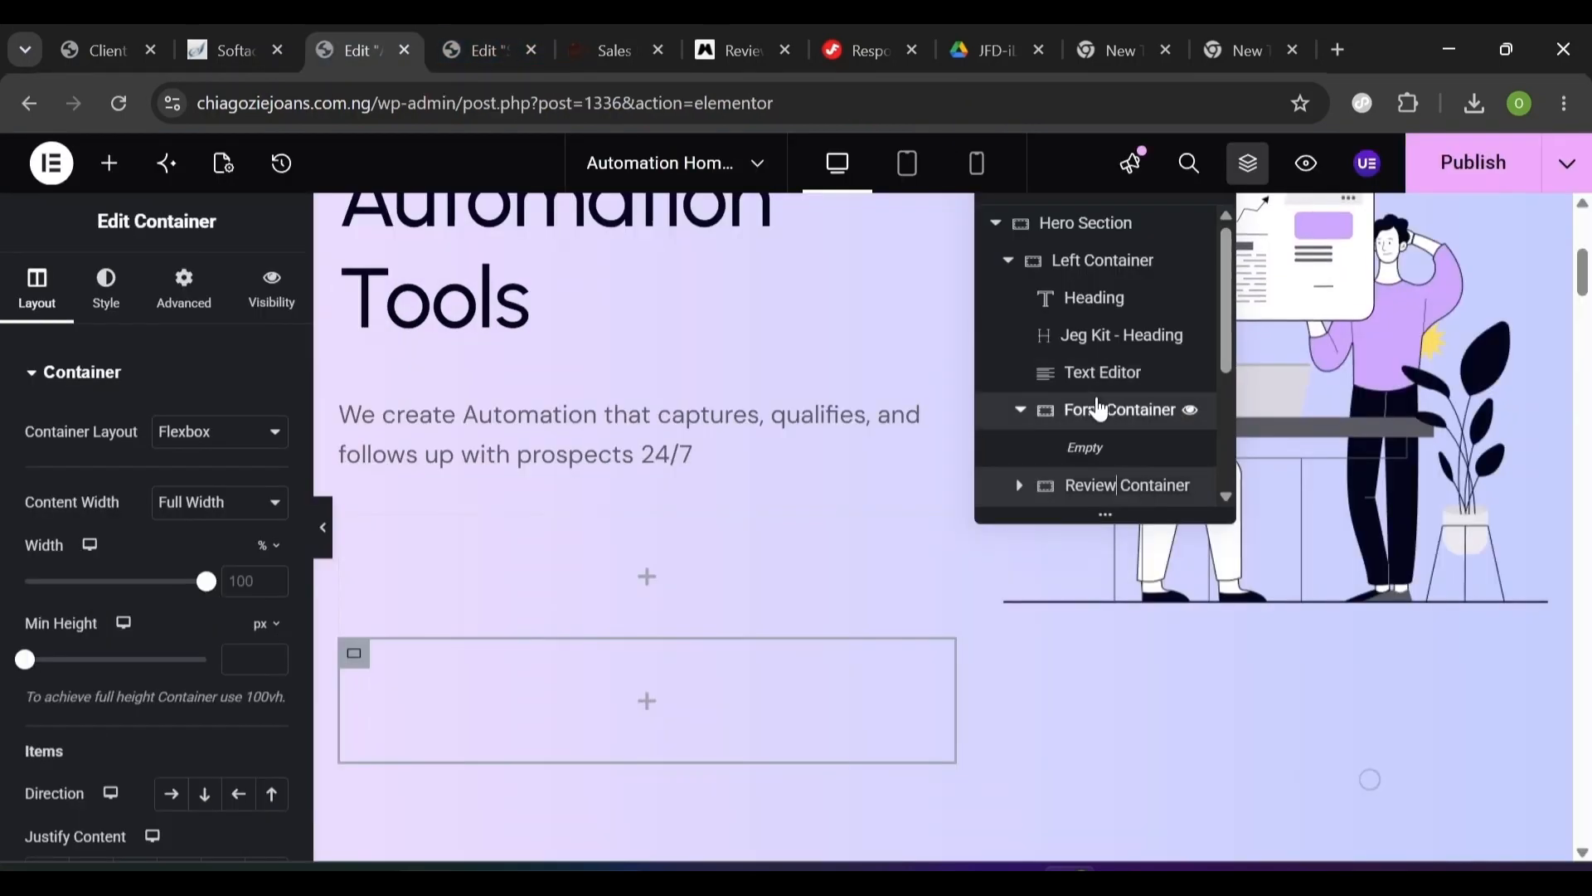
{"action": "left_click", "coordinate": [1098, 407]}
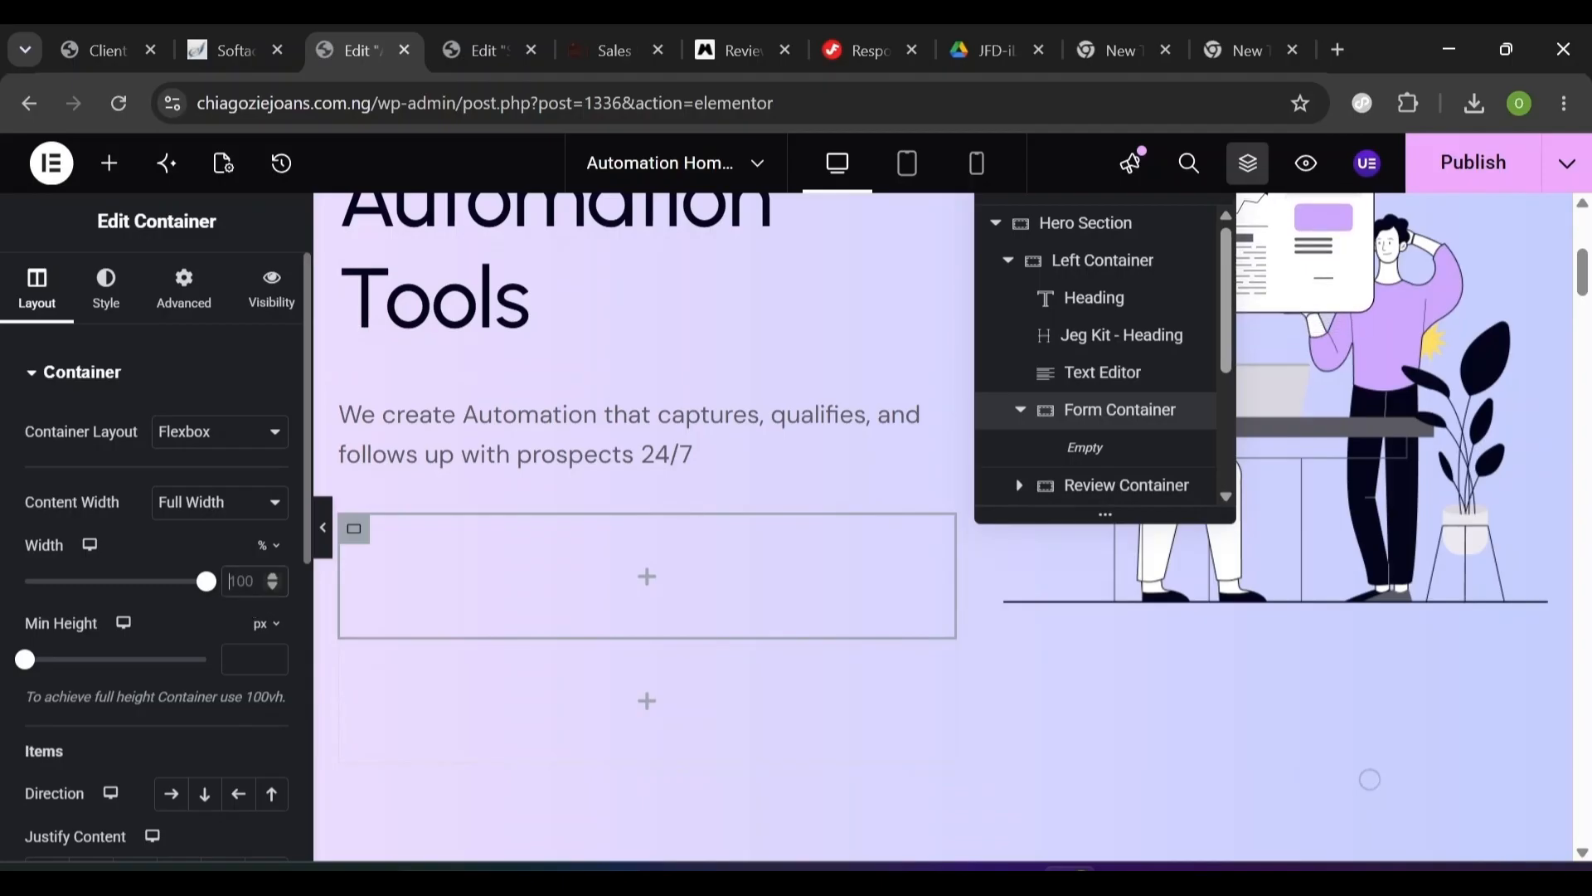
{"action": "type", "text": "40"}
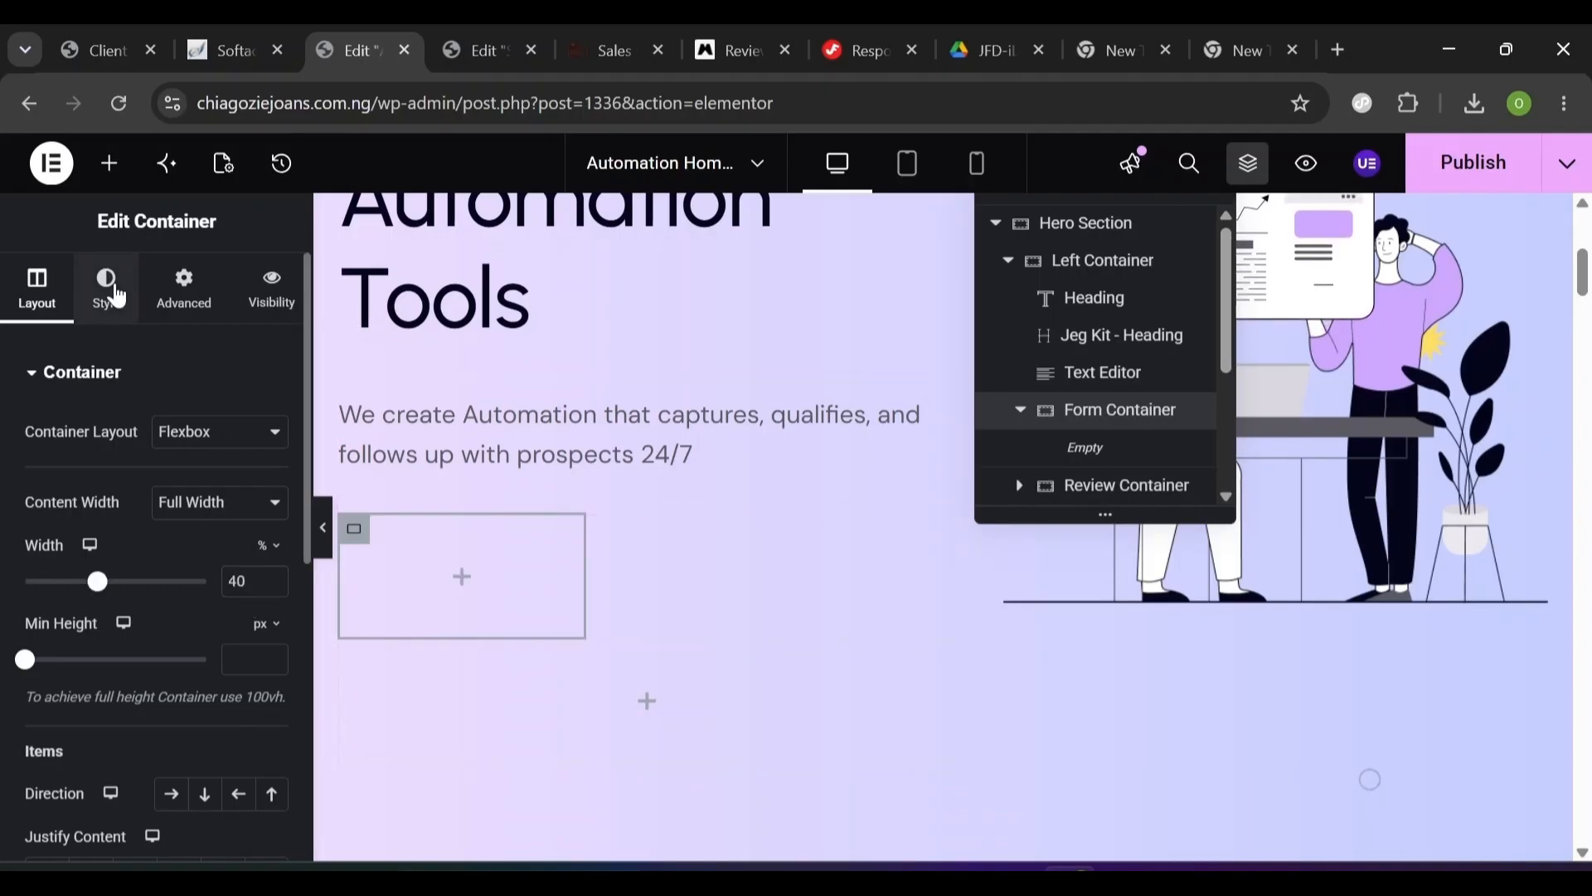
- Give the Form Container a classic near-white #FCFCFC background
{"action": "left_click", "coordinate": [117, 294]}
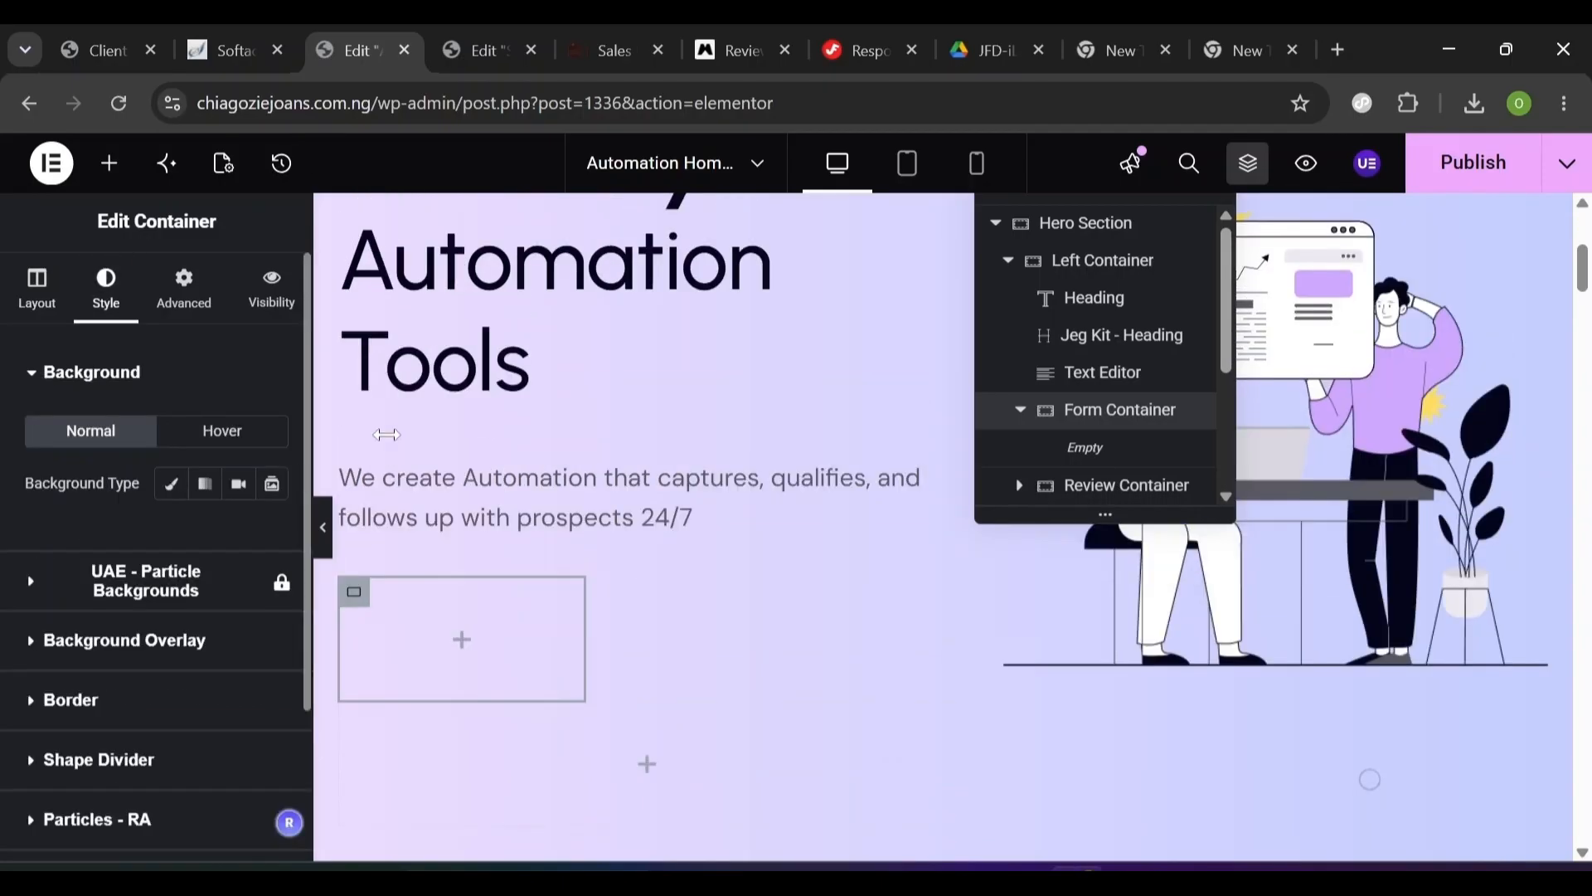
{"action": "left_click", "coordinate": [173, 489]}
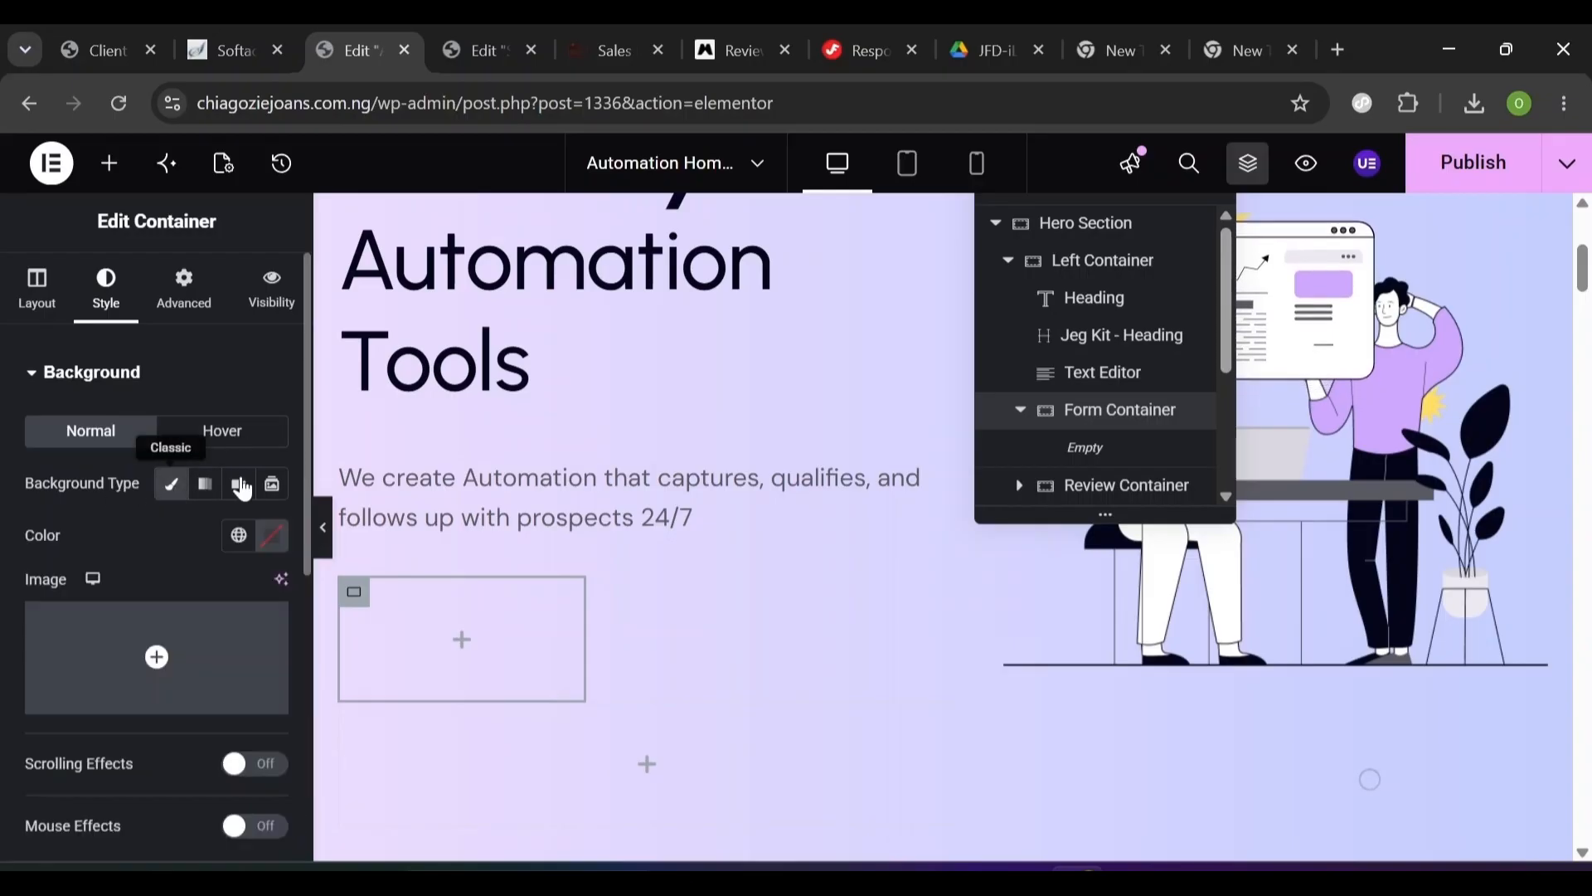
{"action": "left_click", "coordinate": [272, 537]}
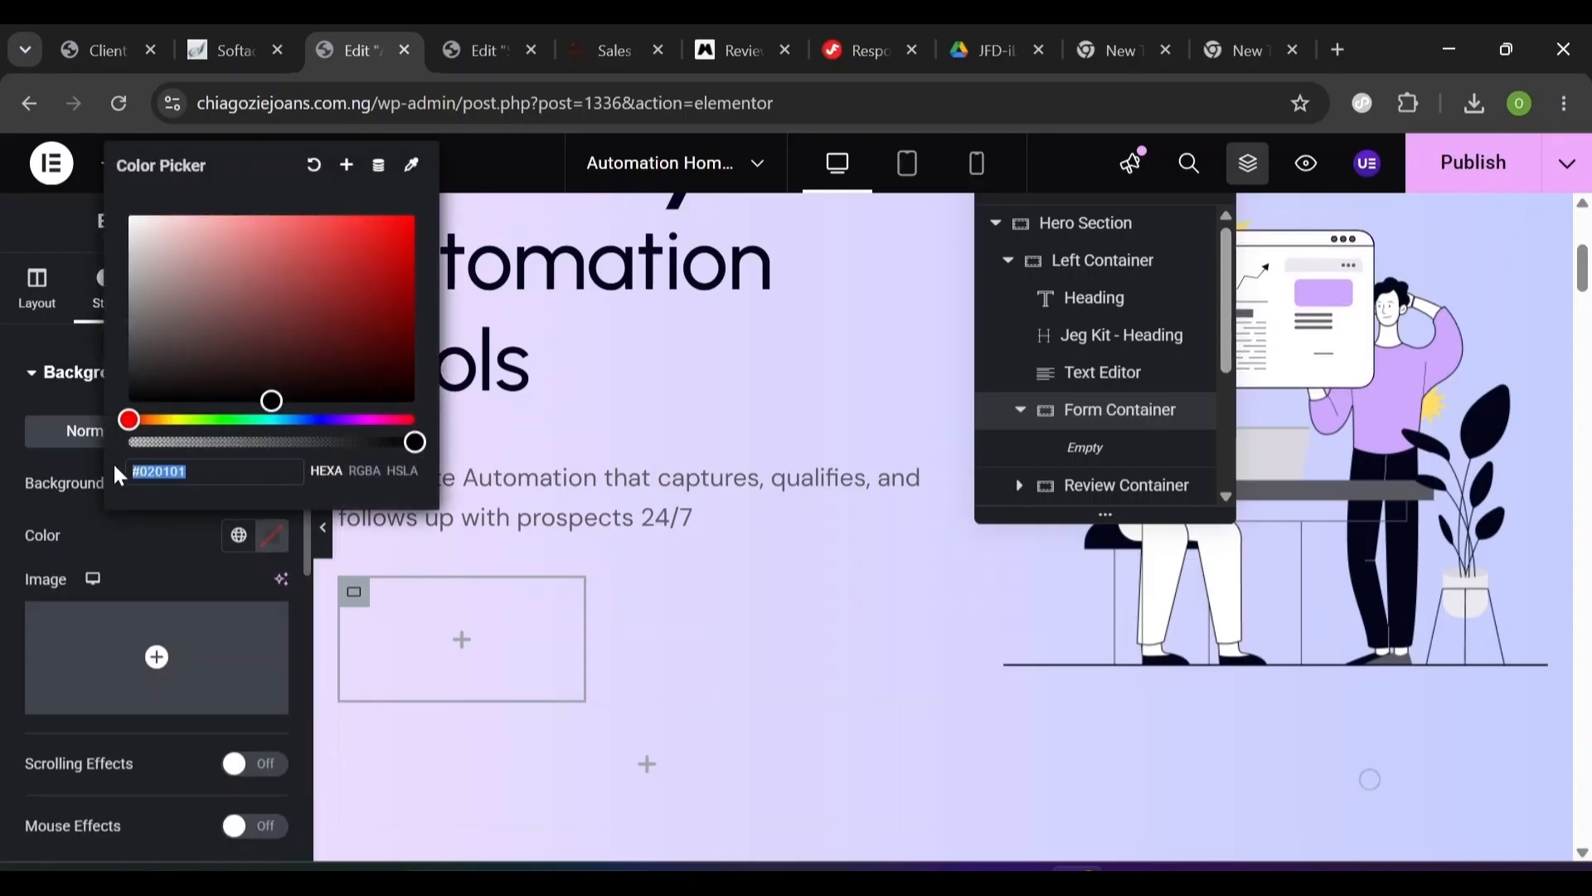
{"action": "left_click_drag", "start_coordinate": [179, 336], "coordinate": [123, 210]}
- Give the Form Container a solid border, 3px on the left side only
{"action": "left_click", "coordinate": [29, 508]}
{"action": "scroll", "coordinate": [29, 510], "scroll_direction": "down", "scroll_amount": 6}
{"action": "left_click", "coordinate": [29, 504]}
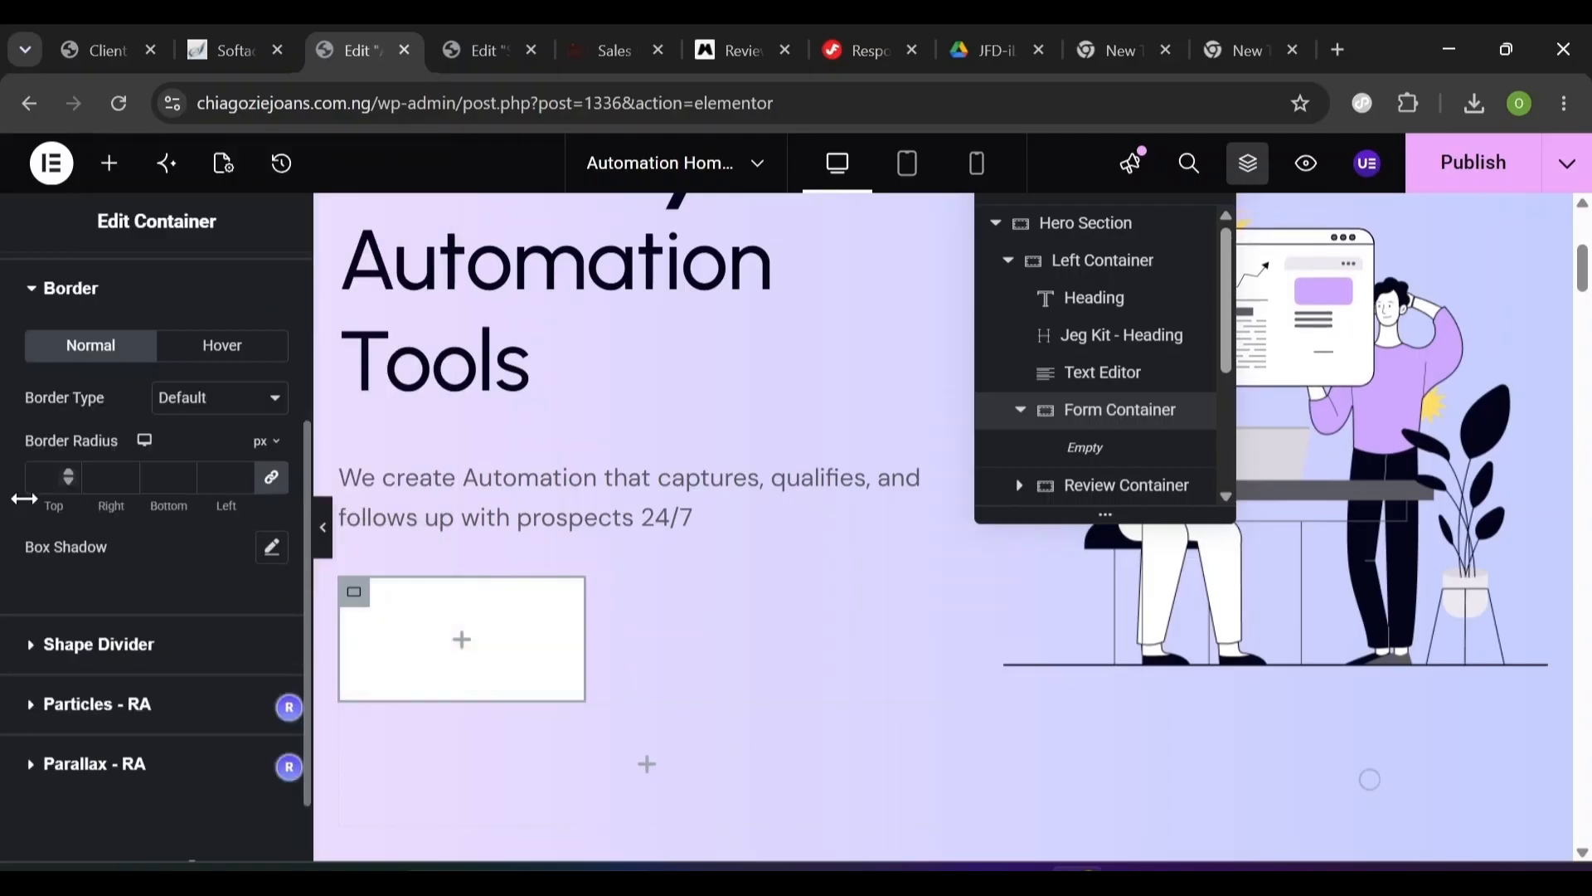
{"action": "left_click", "coordinate": [161, 417]}
{"action": "left_click", "coordinate": [187, 490]}
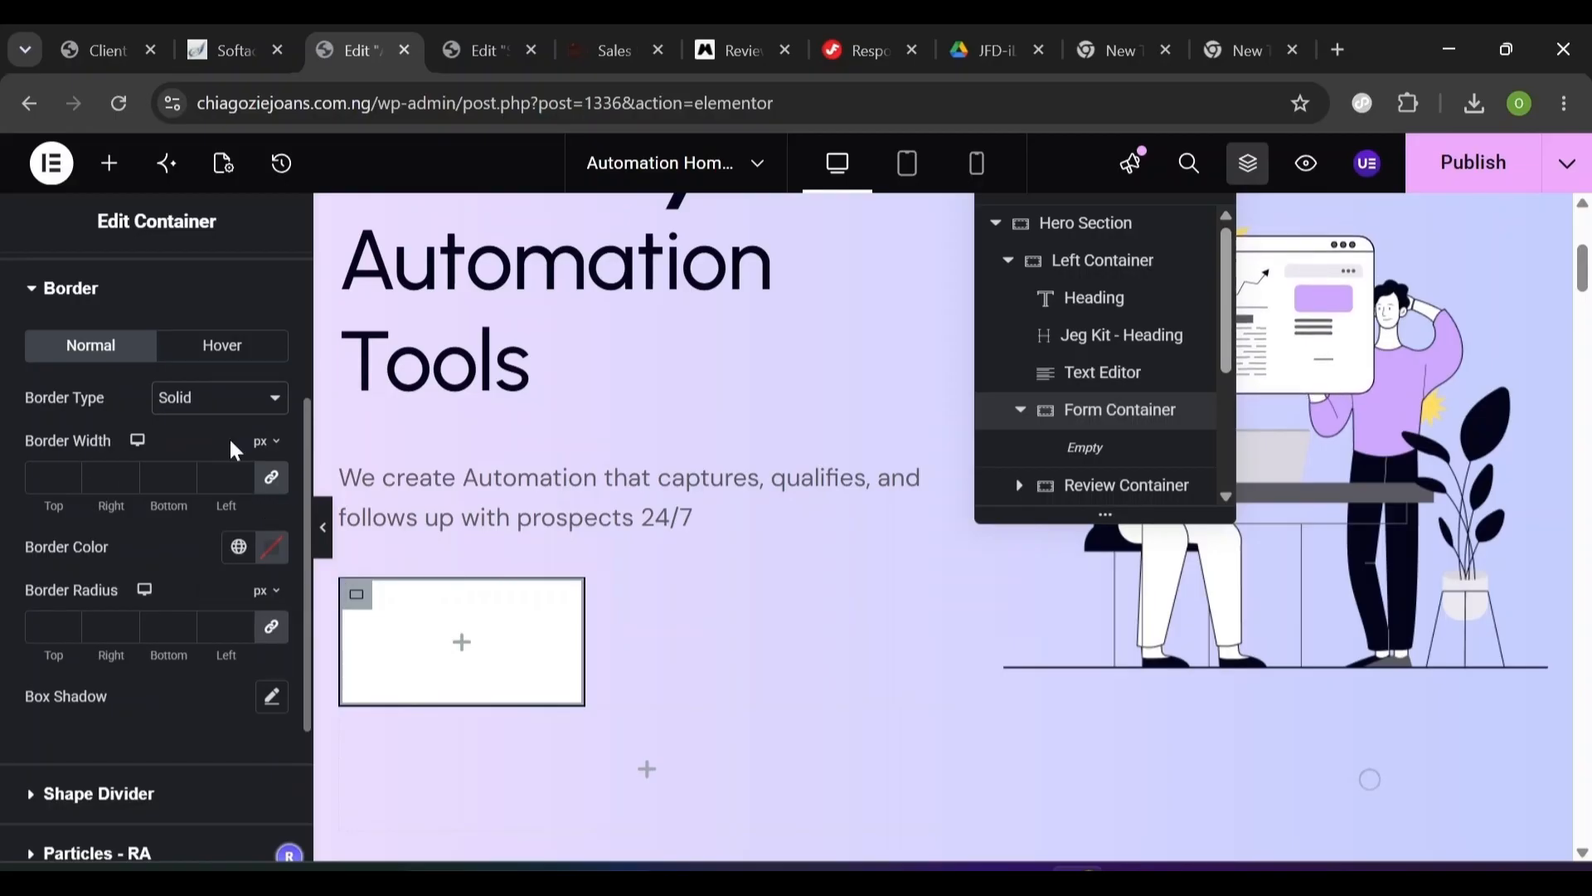
{"action": "left_click", "coordinate": [272, 478]}
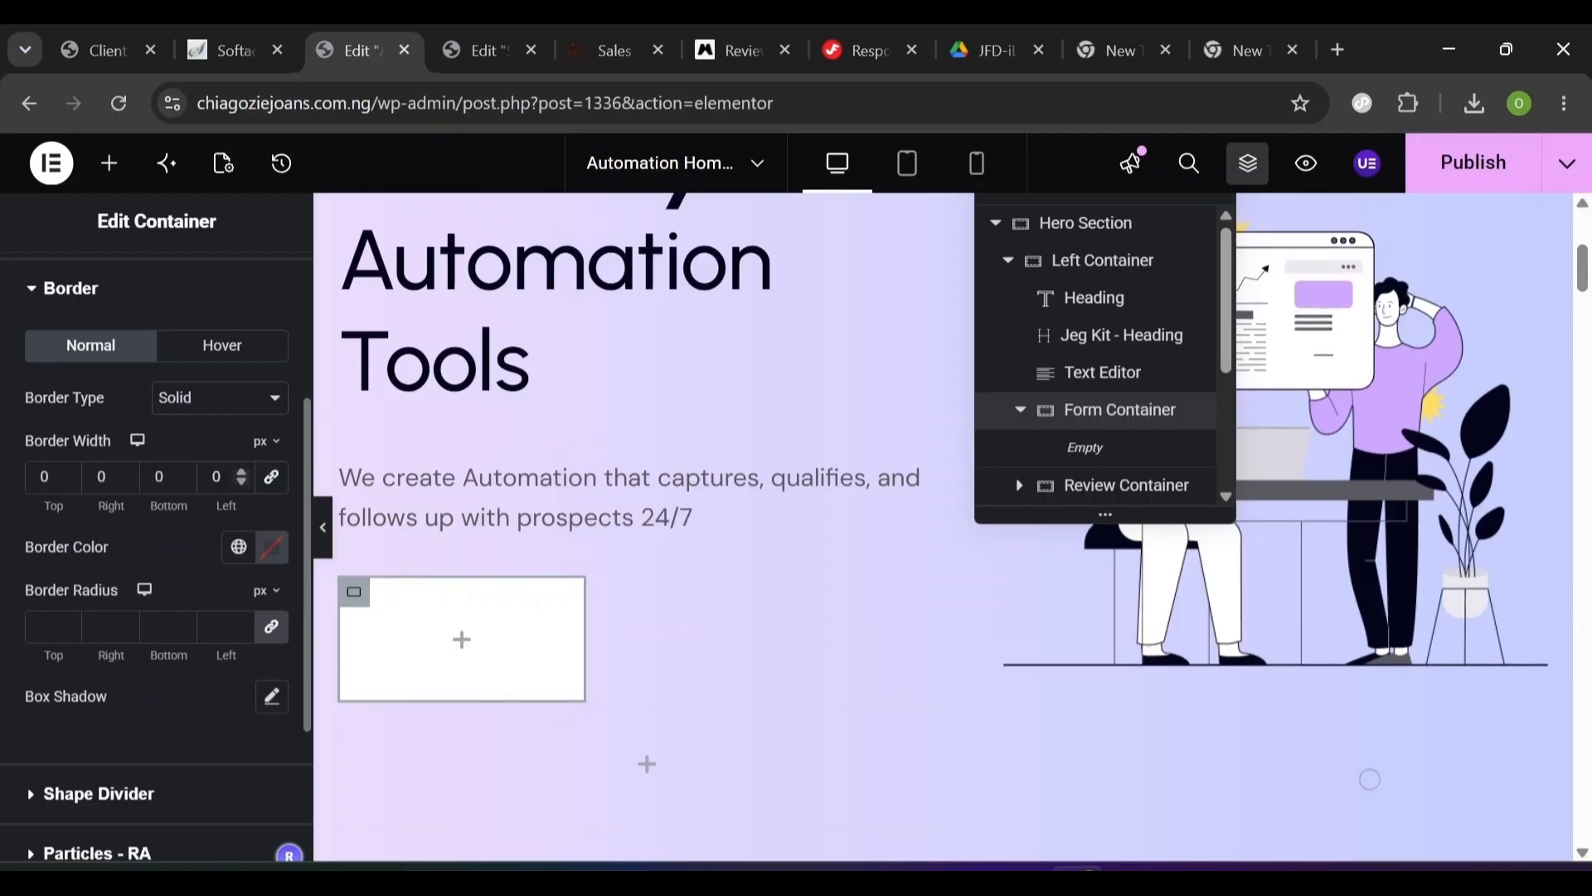
{"action": "type", "text": "3"}
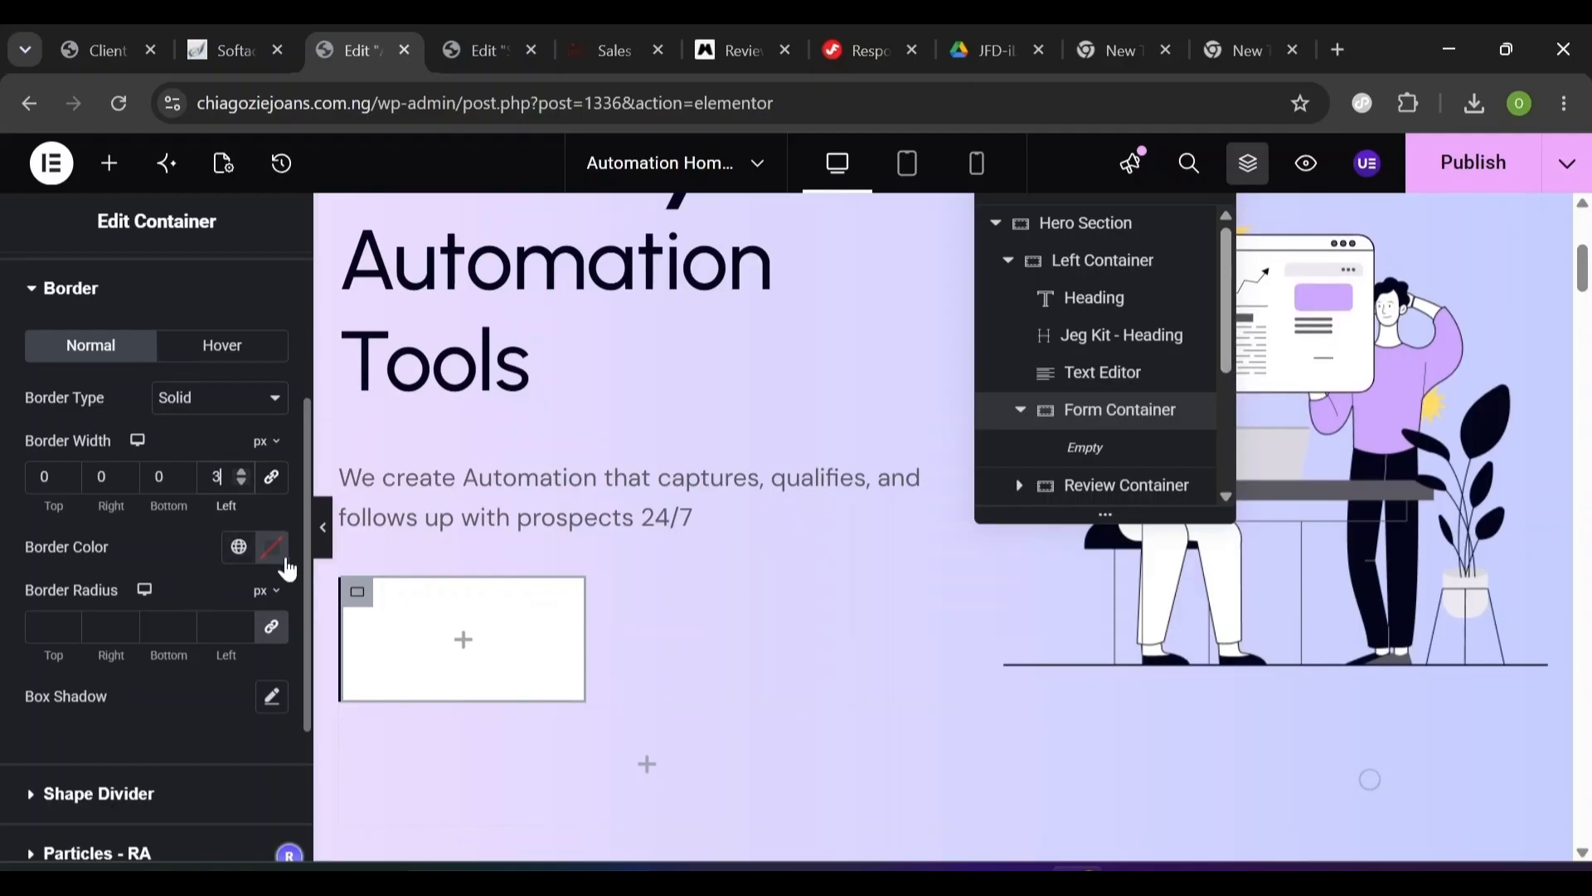
- Colour the border with the global Accent colour and set a 40px border radius
{"action": "left_click", "coordinate": [239, 547]}
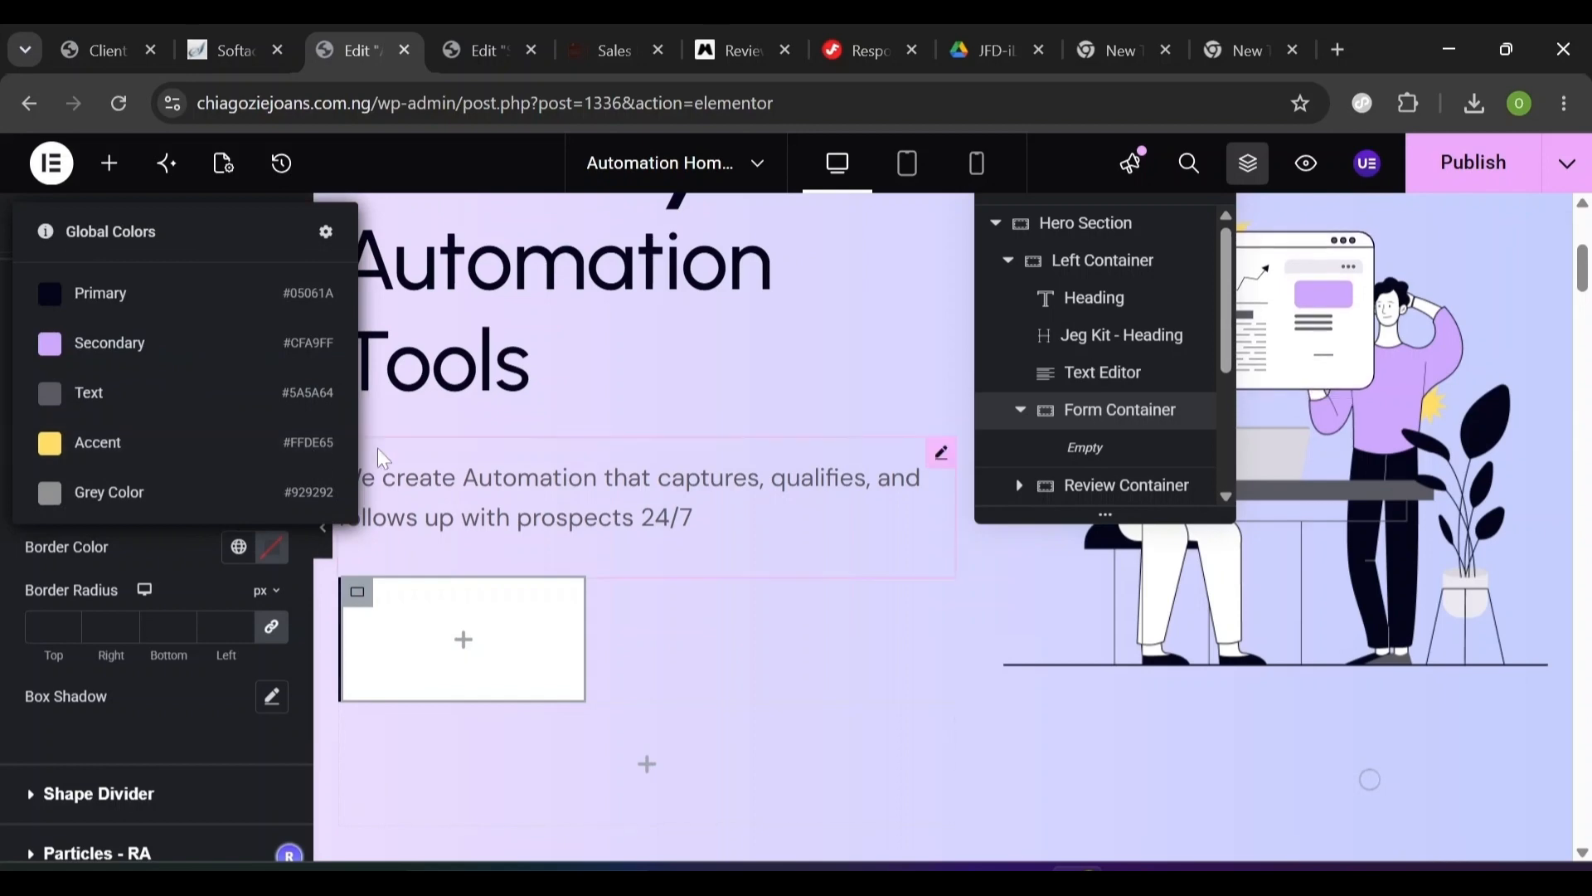
{"action": "left_click", "coordinate": [146, 456]}
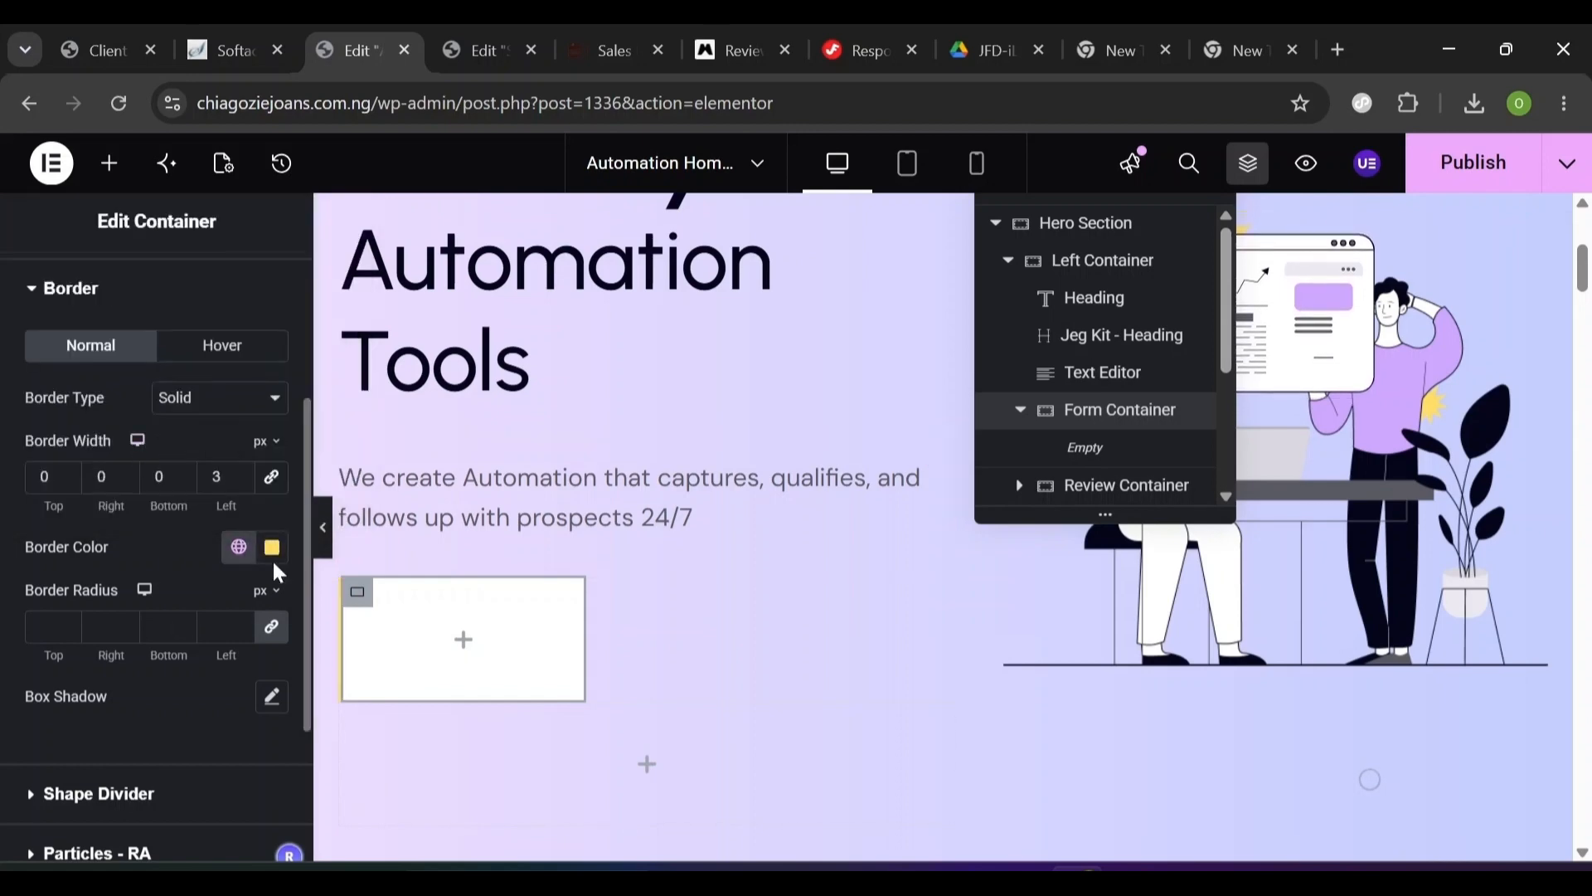
{"action": "left_click", "coordinate": [239, 548]}
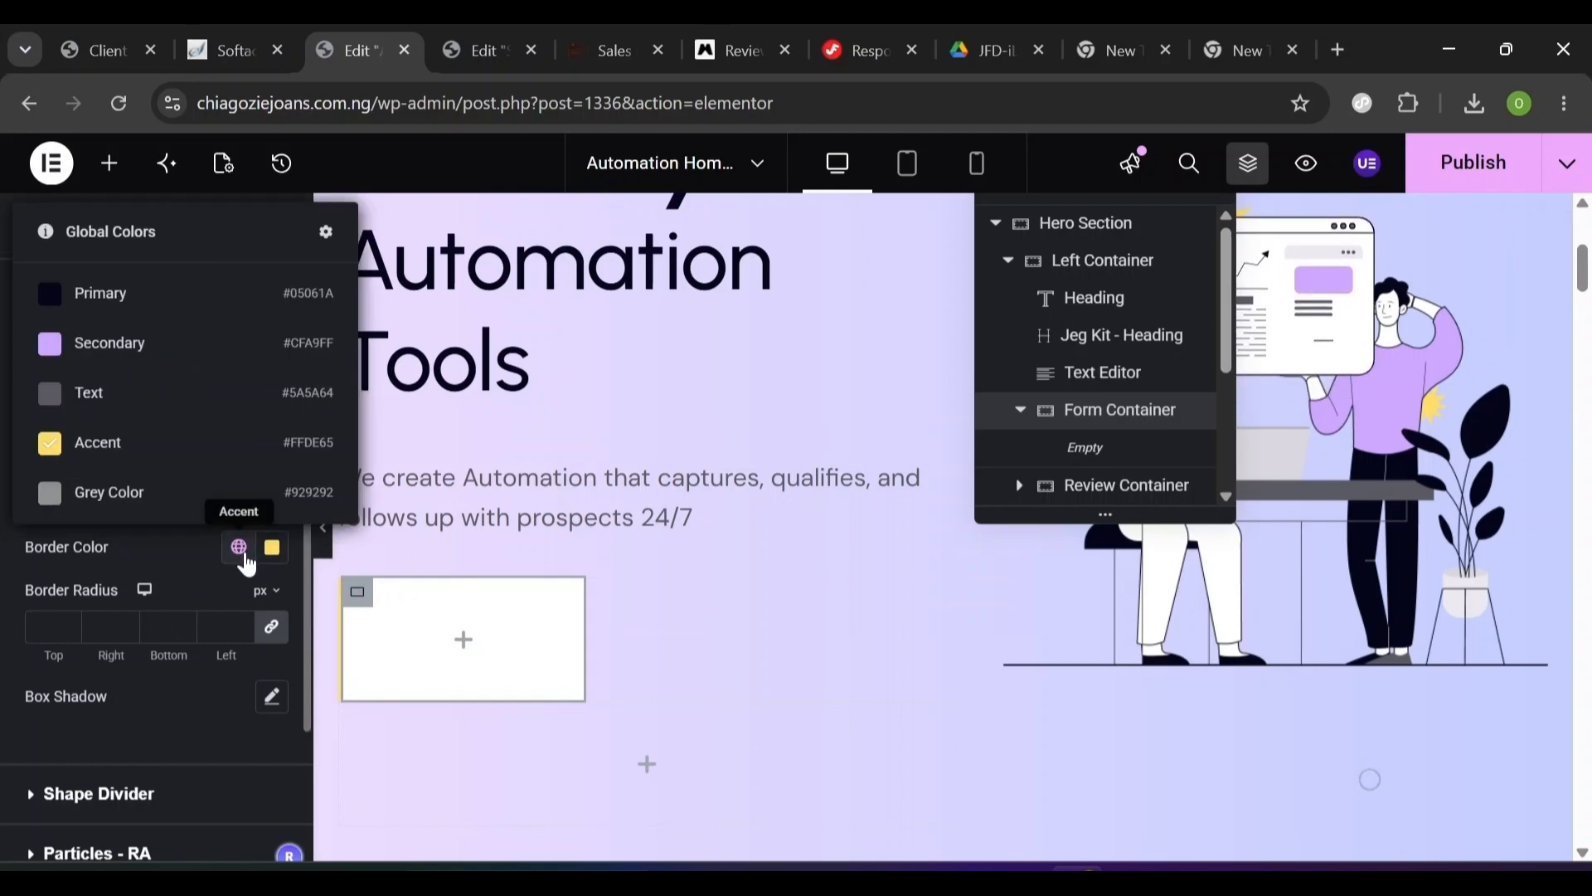
{"action": "left_click", "coordinate": [149, 467]}
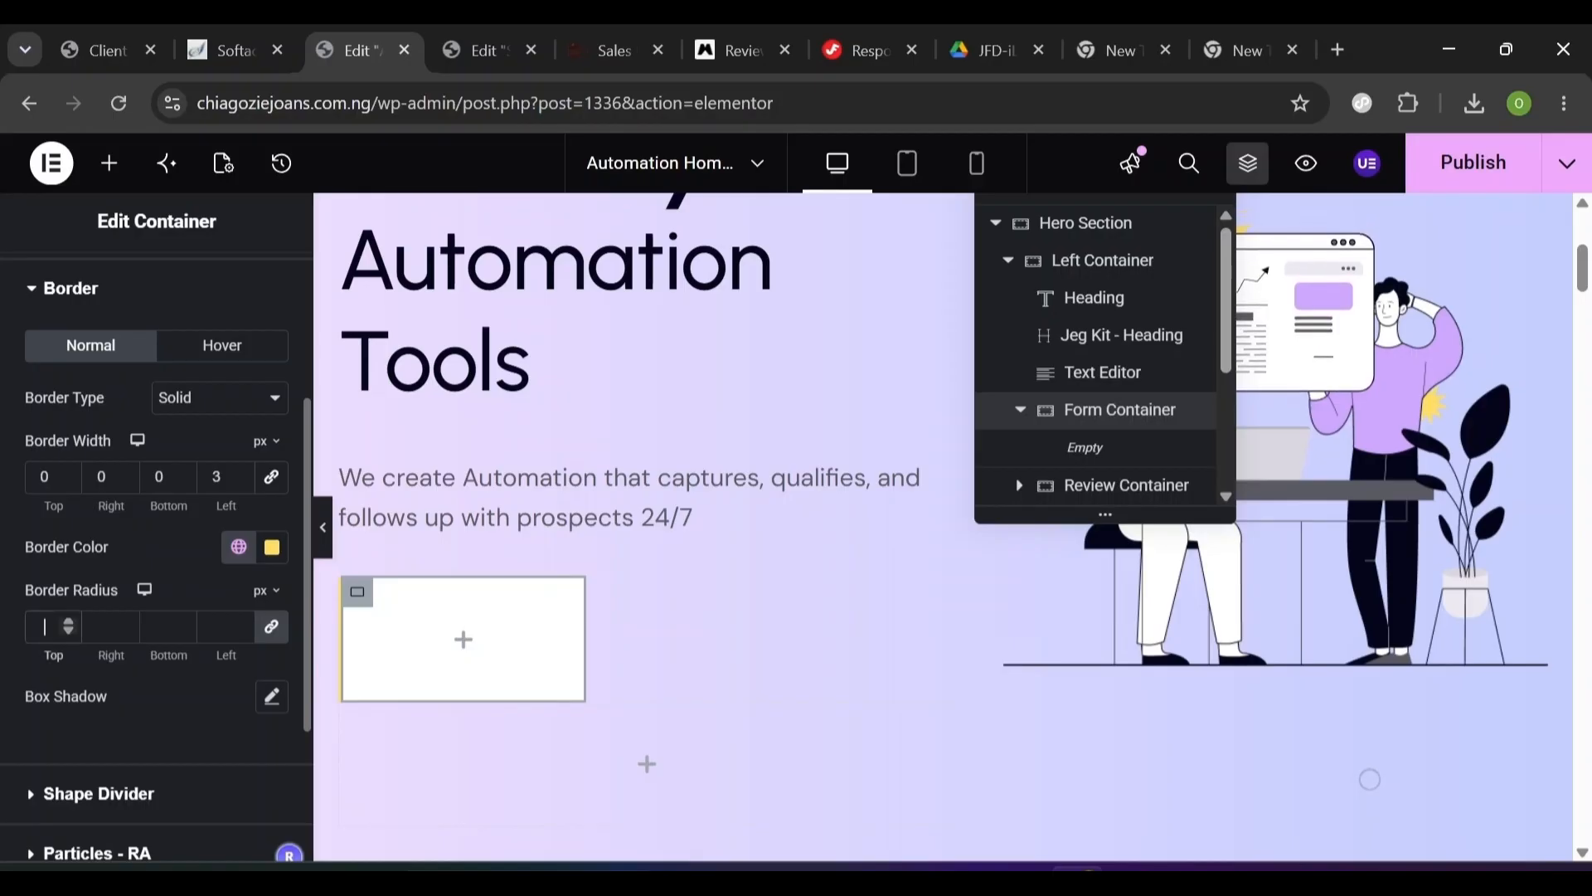
{"action": "type", "text": "40"}
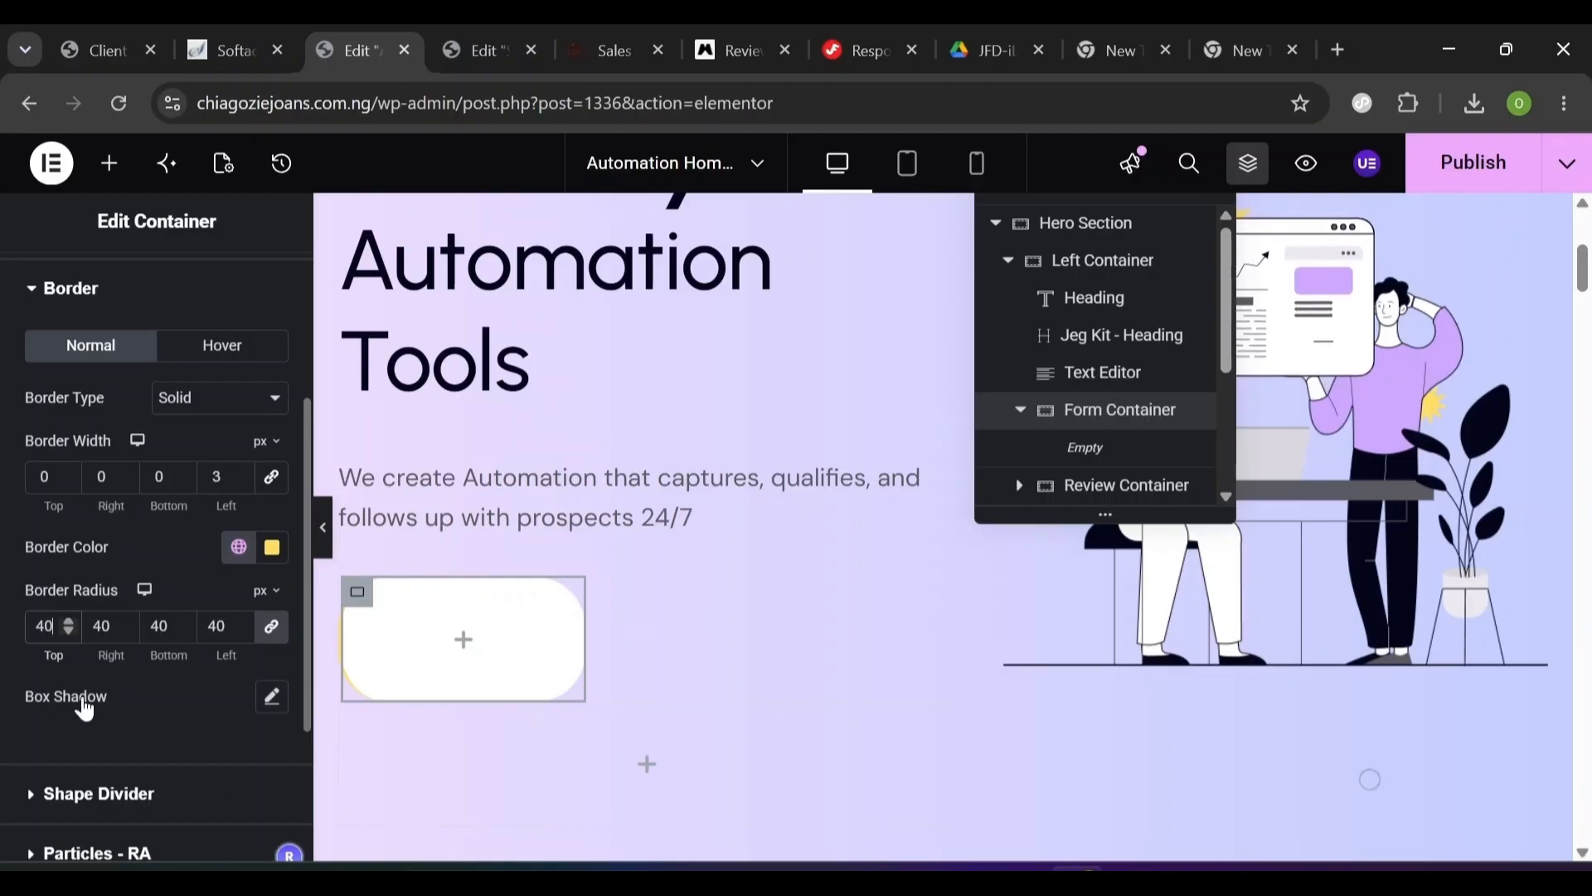
- Add a box shadow at 0.2 opacity, vertical 15, blur 60, spread -10
{"action": "left_click", "coordinate": [271, 705]}
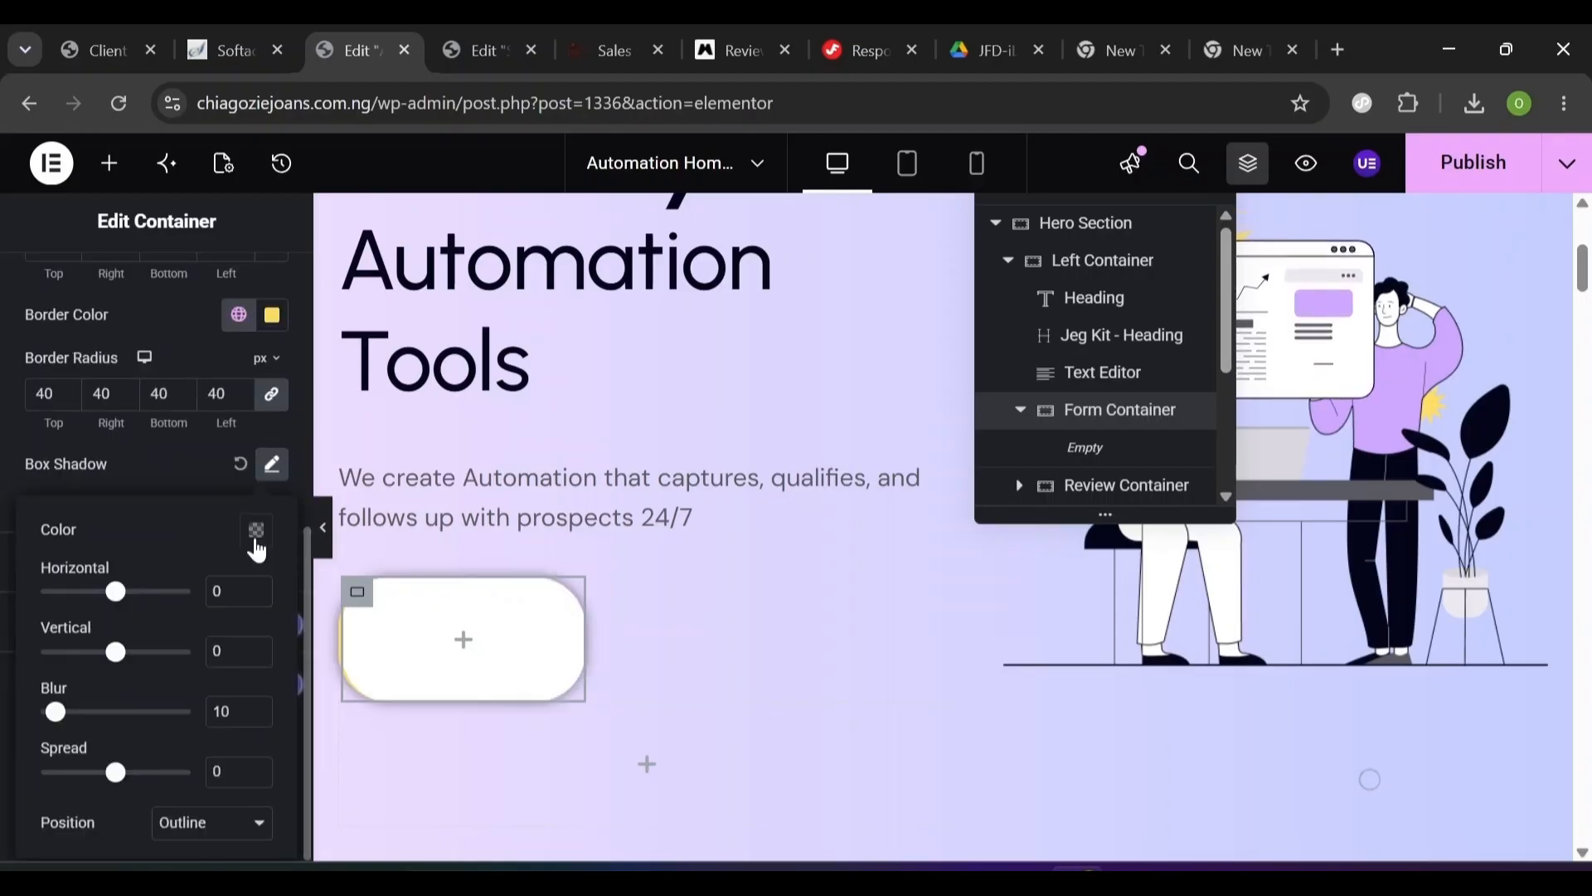
{"action": "left_click", "coordinate": [256, 532]}
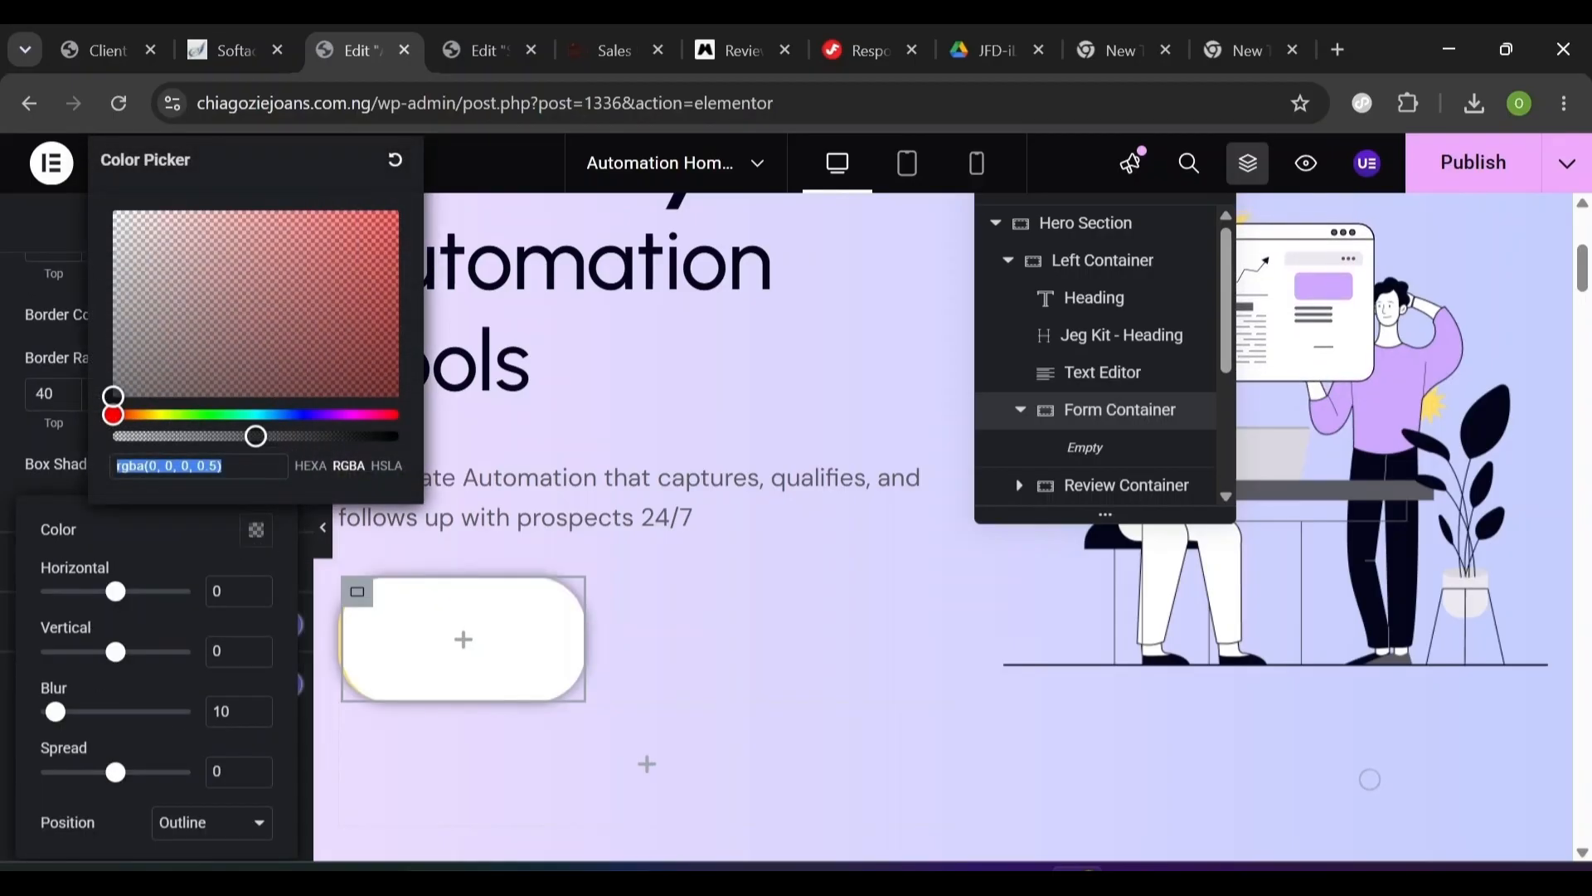
{"action": "left_click_drag", "start_coordinate": [256, 438], "coordinate": [171, 437]}
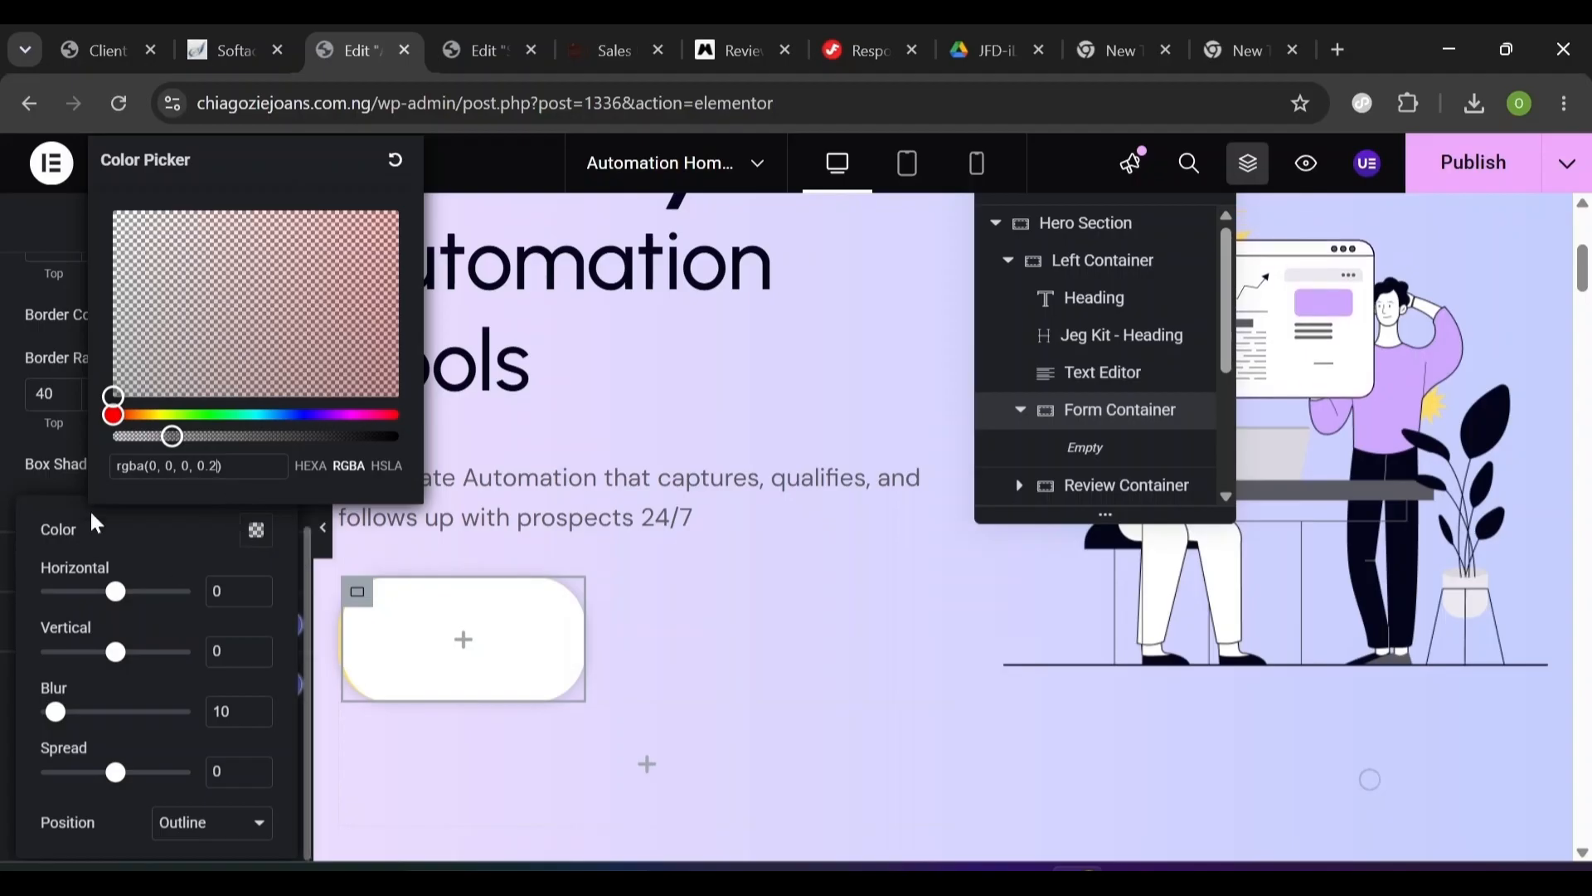
{"action": "left_click", "coordinate": [150, 543]}
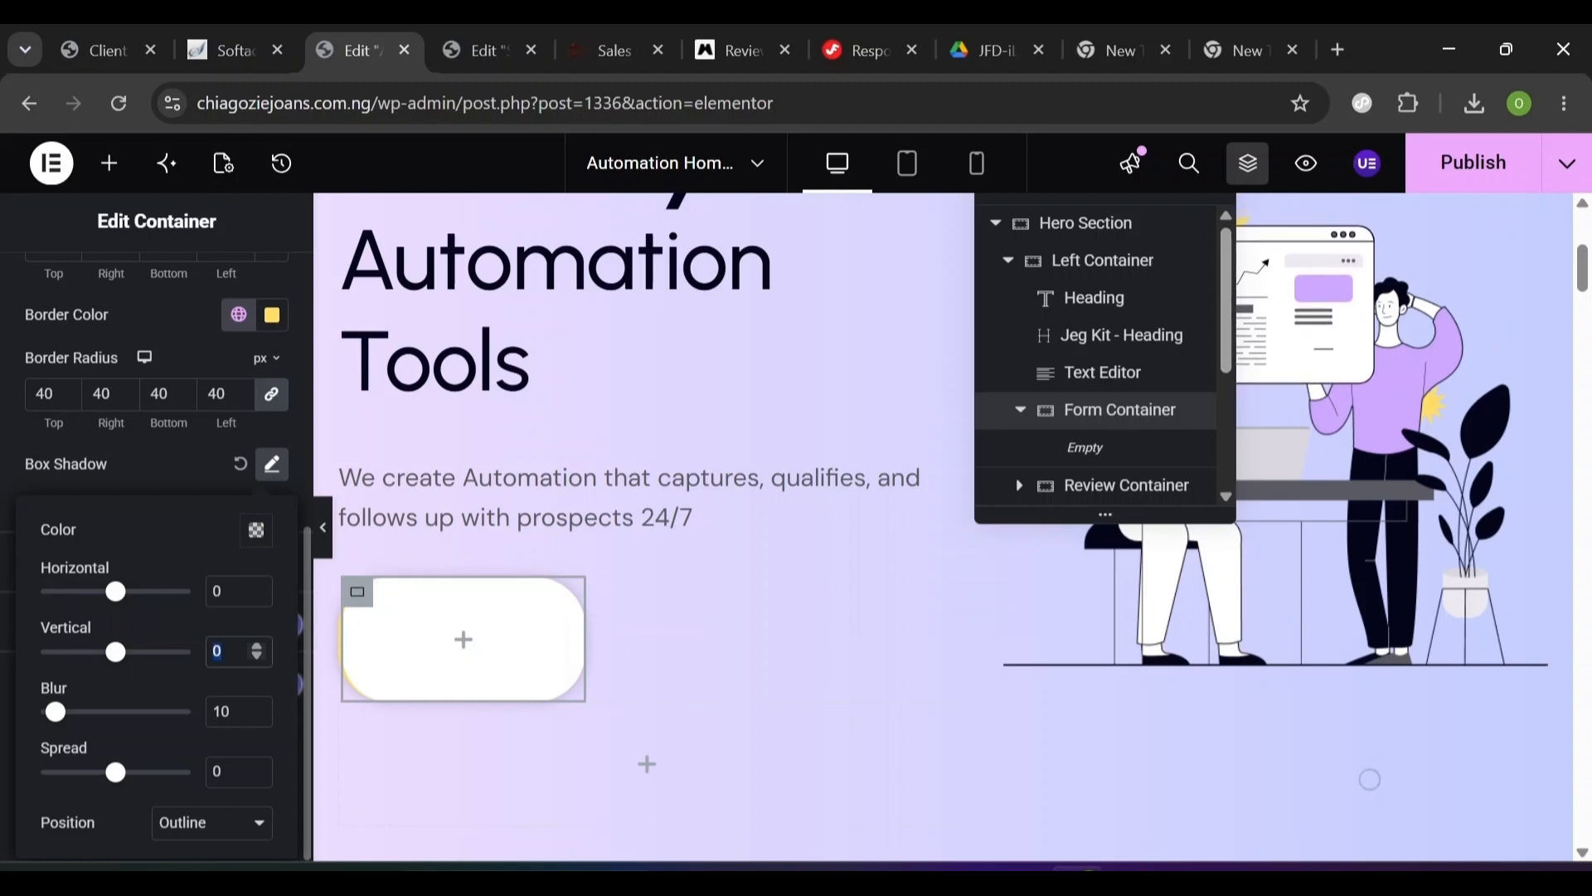
{"action": "type", "text": "15"}
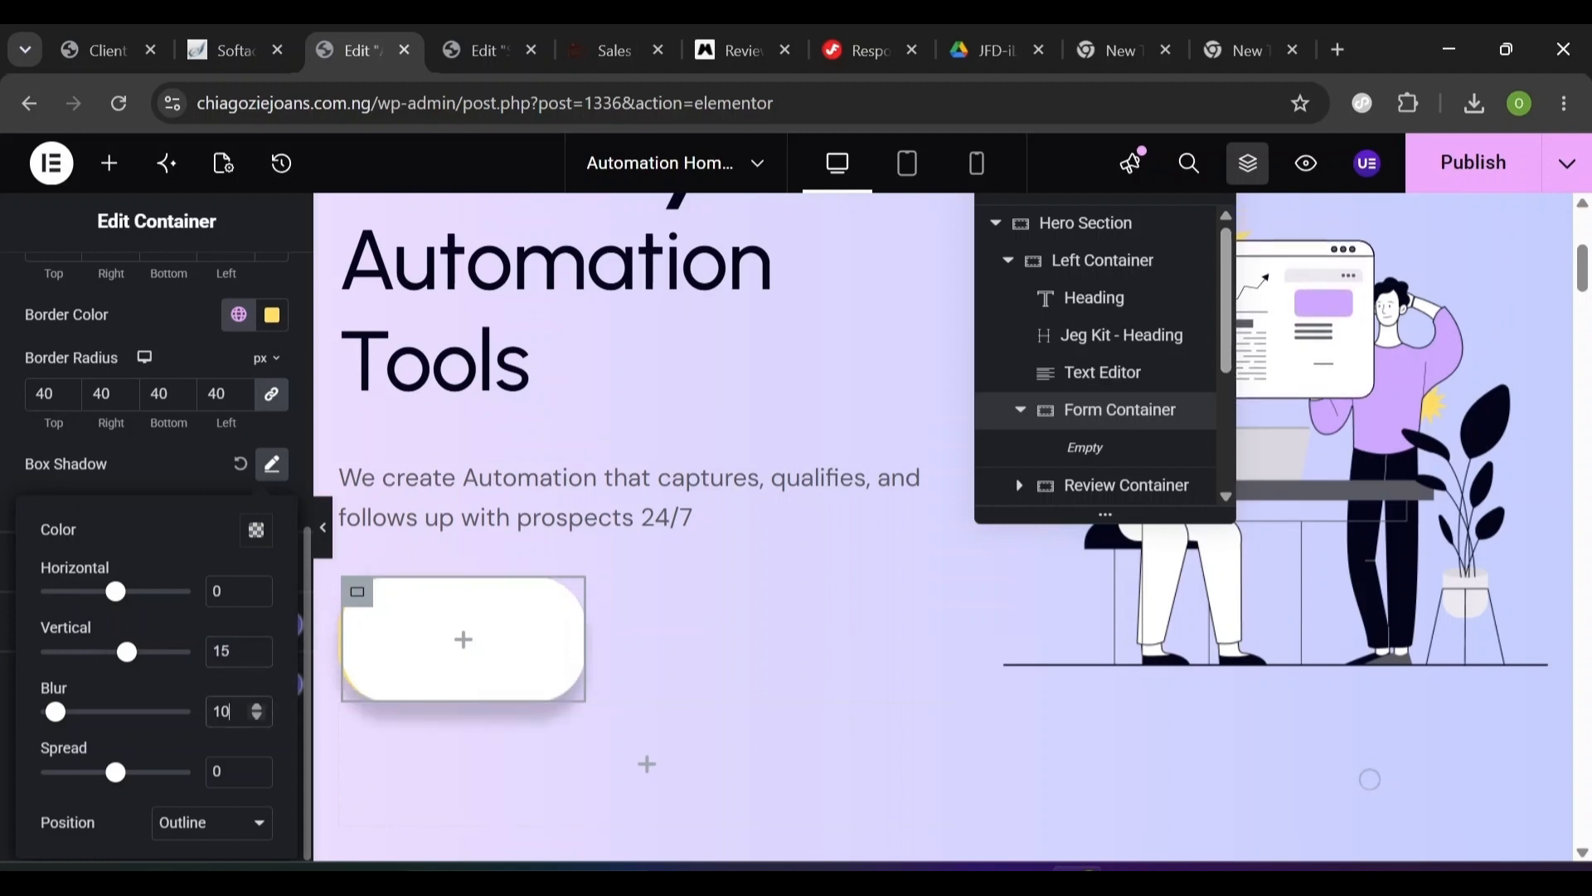
{"action": "type", "text": "60"}
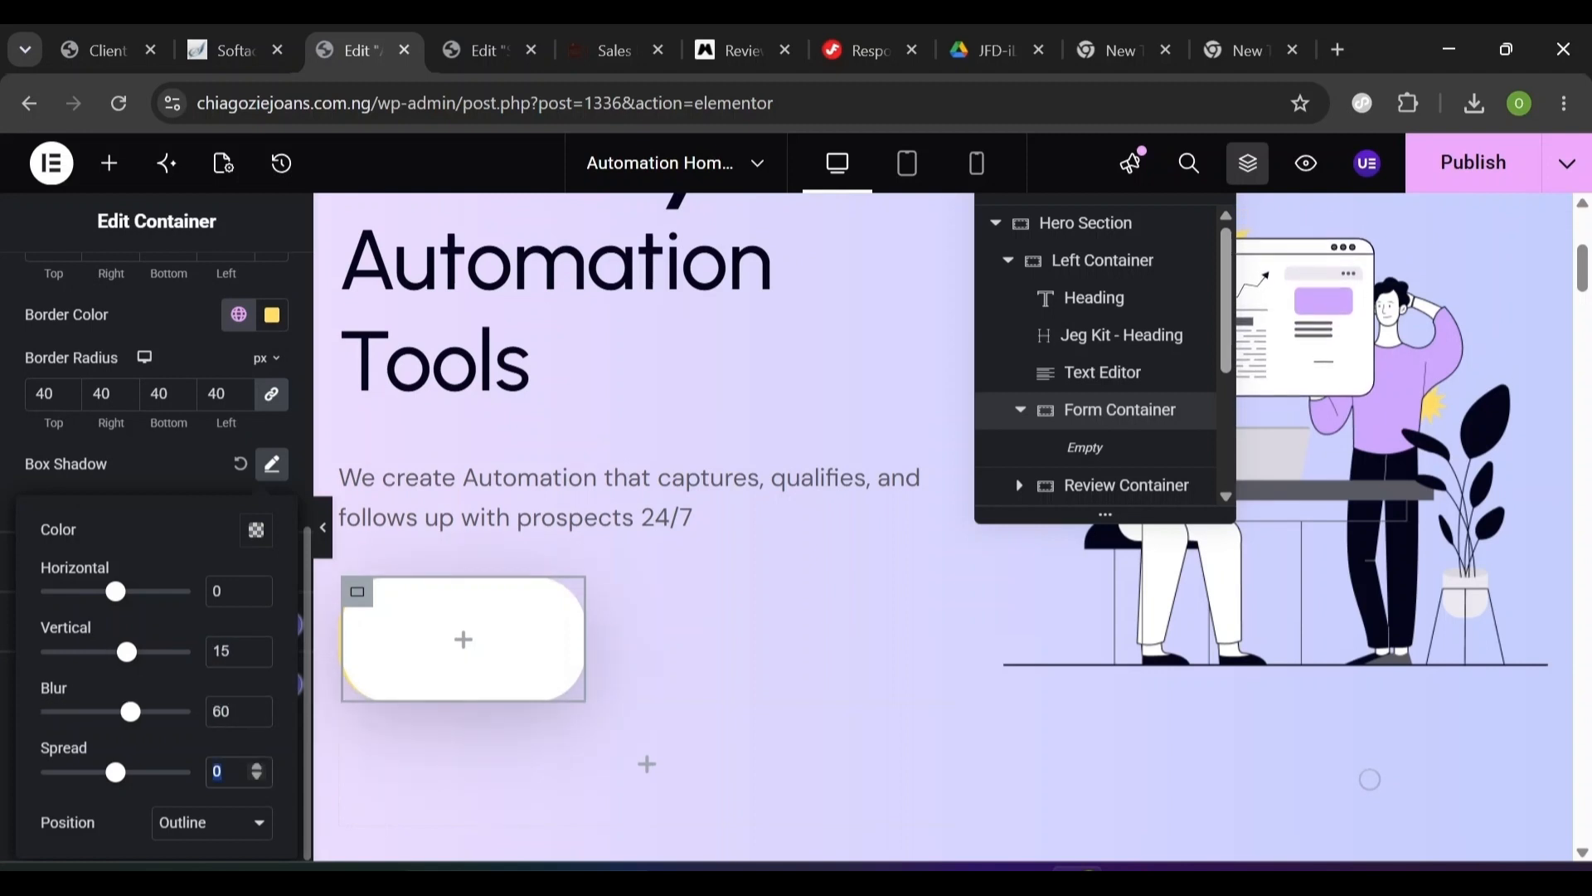
{"action": "type", "text": "-10"}
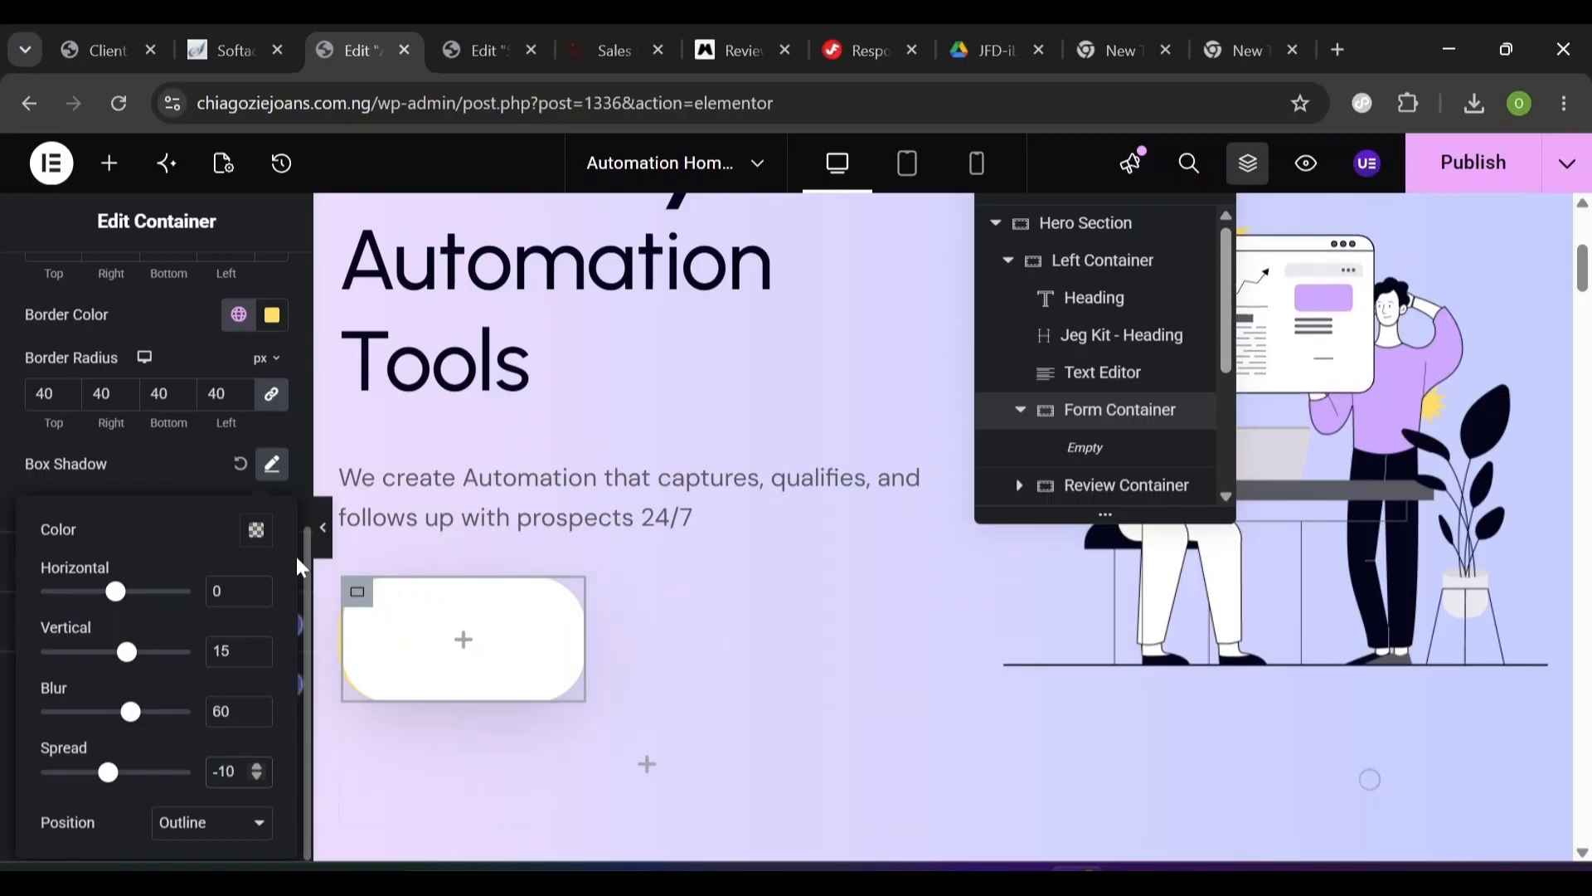
{"action": "left_click", "coordinate": [275, 473]}
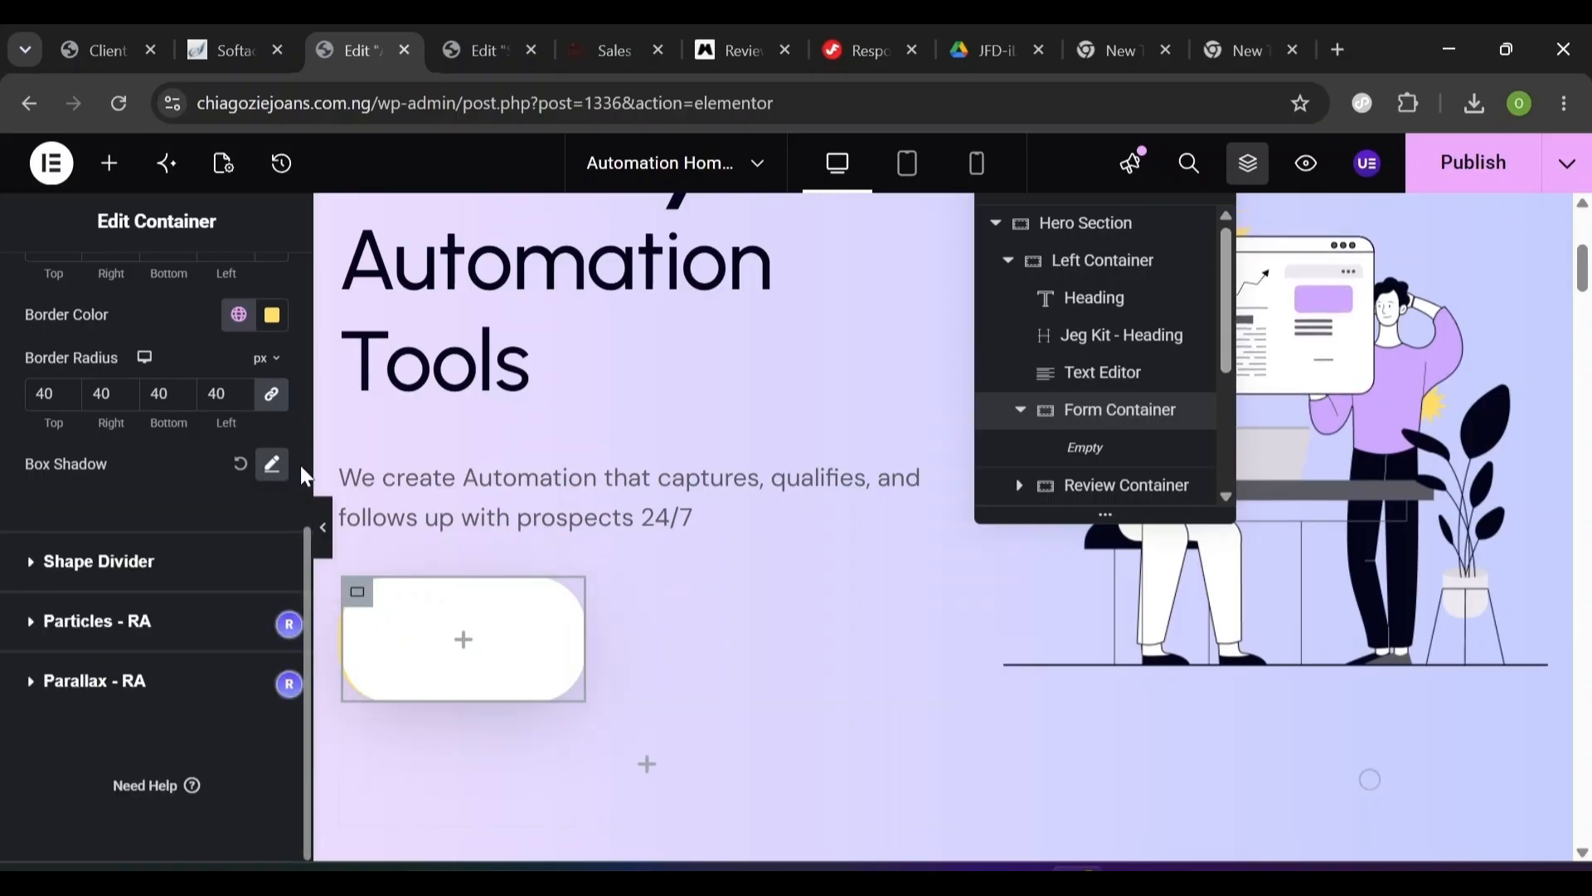
{"action": "scroll", "coordinate": [300, 466], "scroll_direction": "up", "scroll_amount": 5}
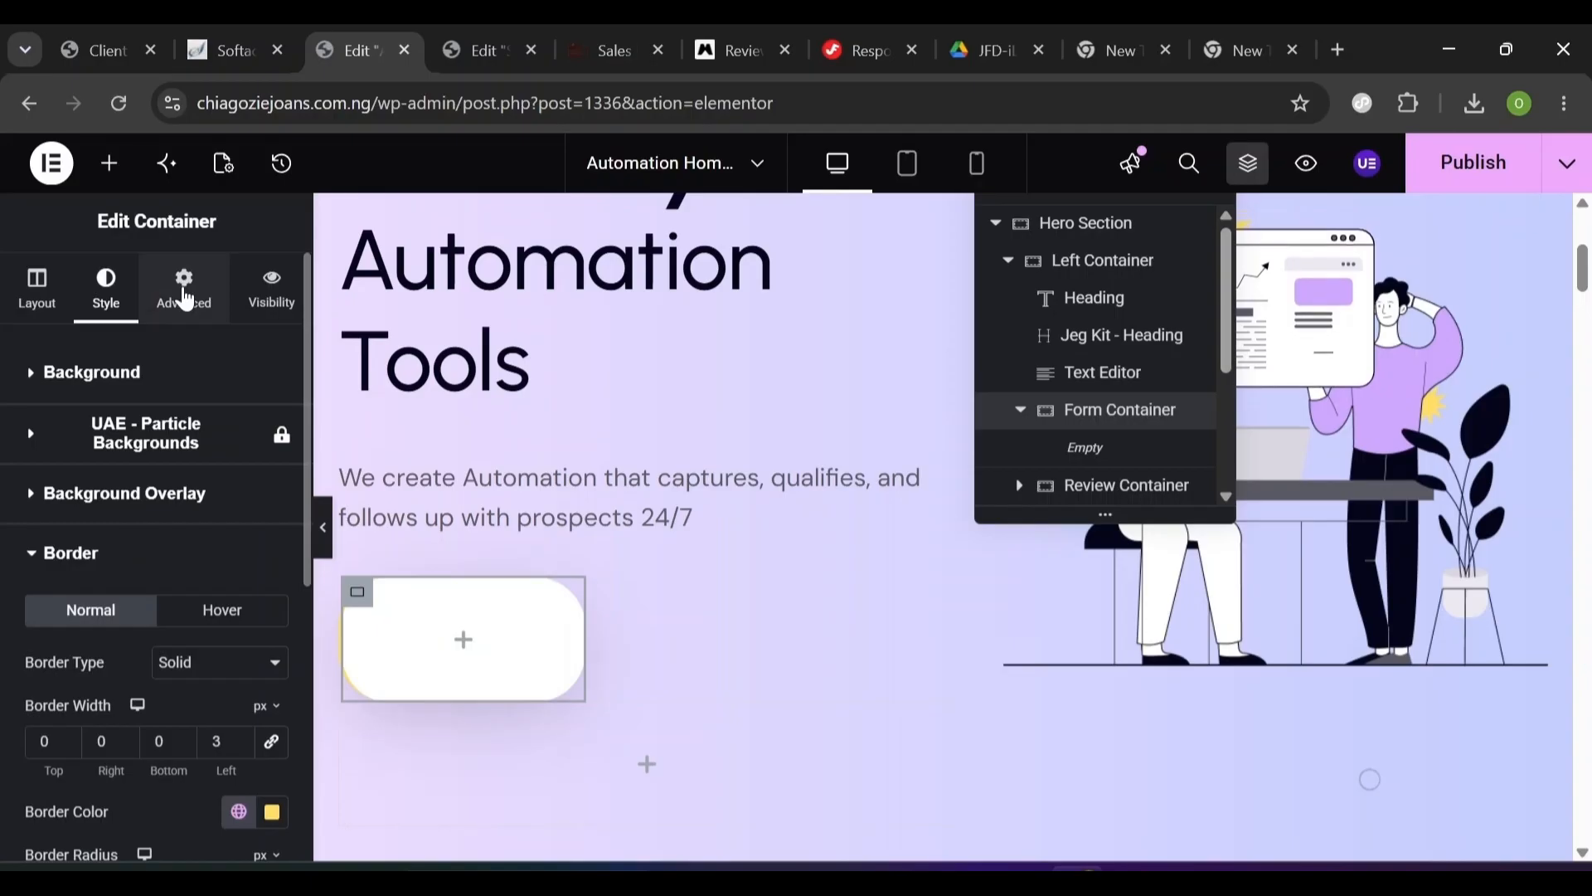
- Set a 20px bottom margin and padding of 10 top, 10 bottom, 20 left
{"action": "left_click", "coordinate": [186, 298]}
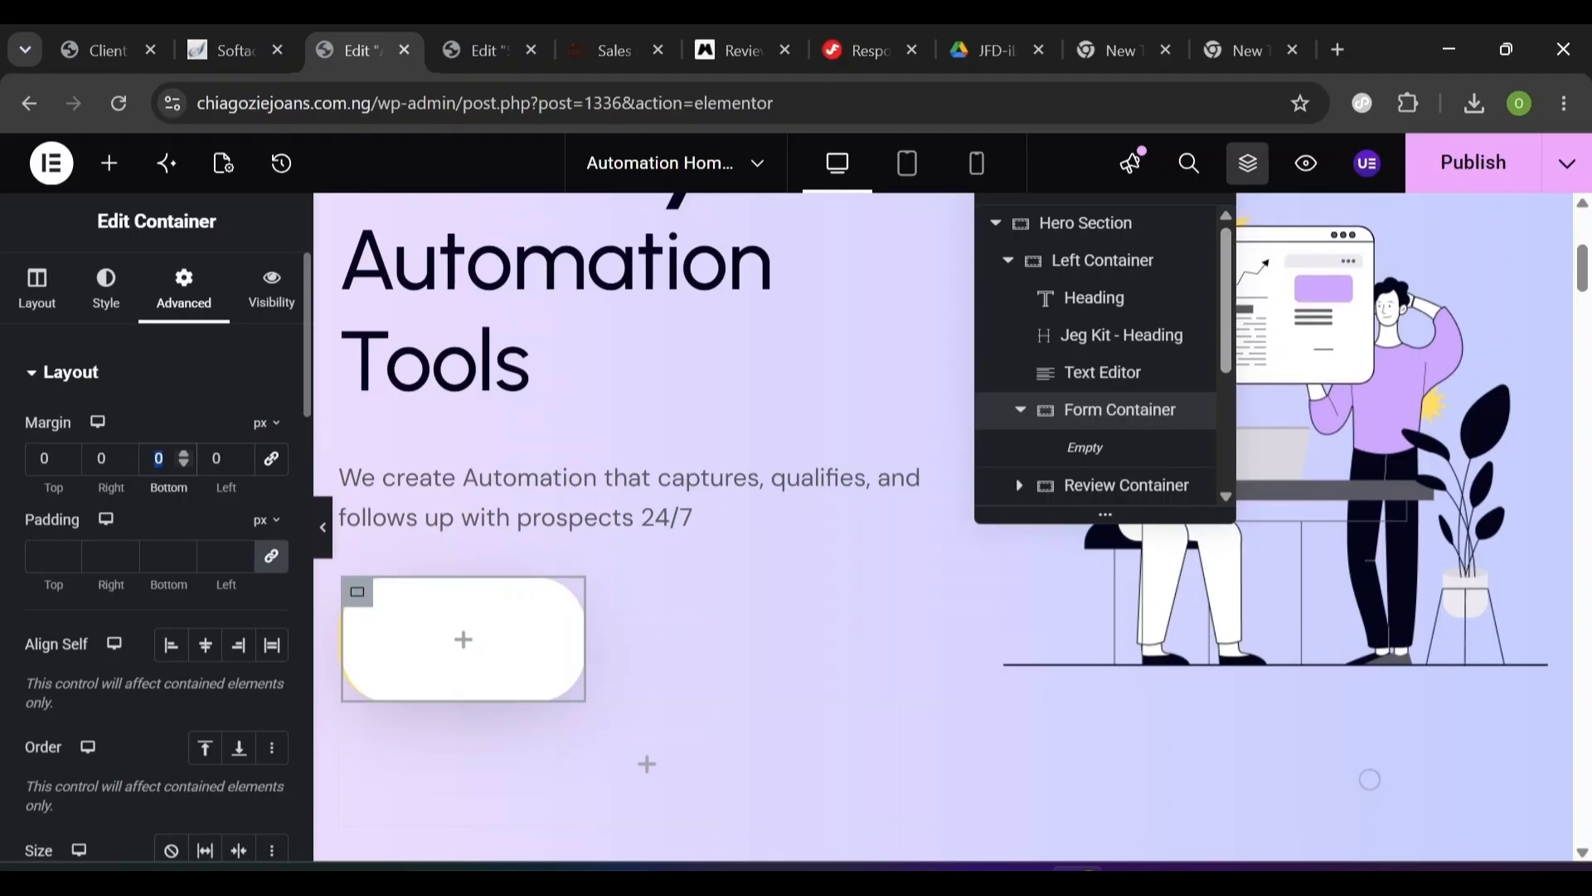
{"action": "type", "text": "20"}
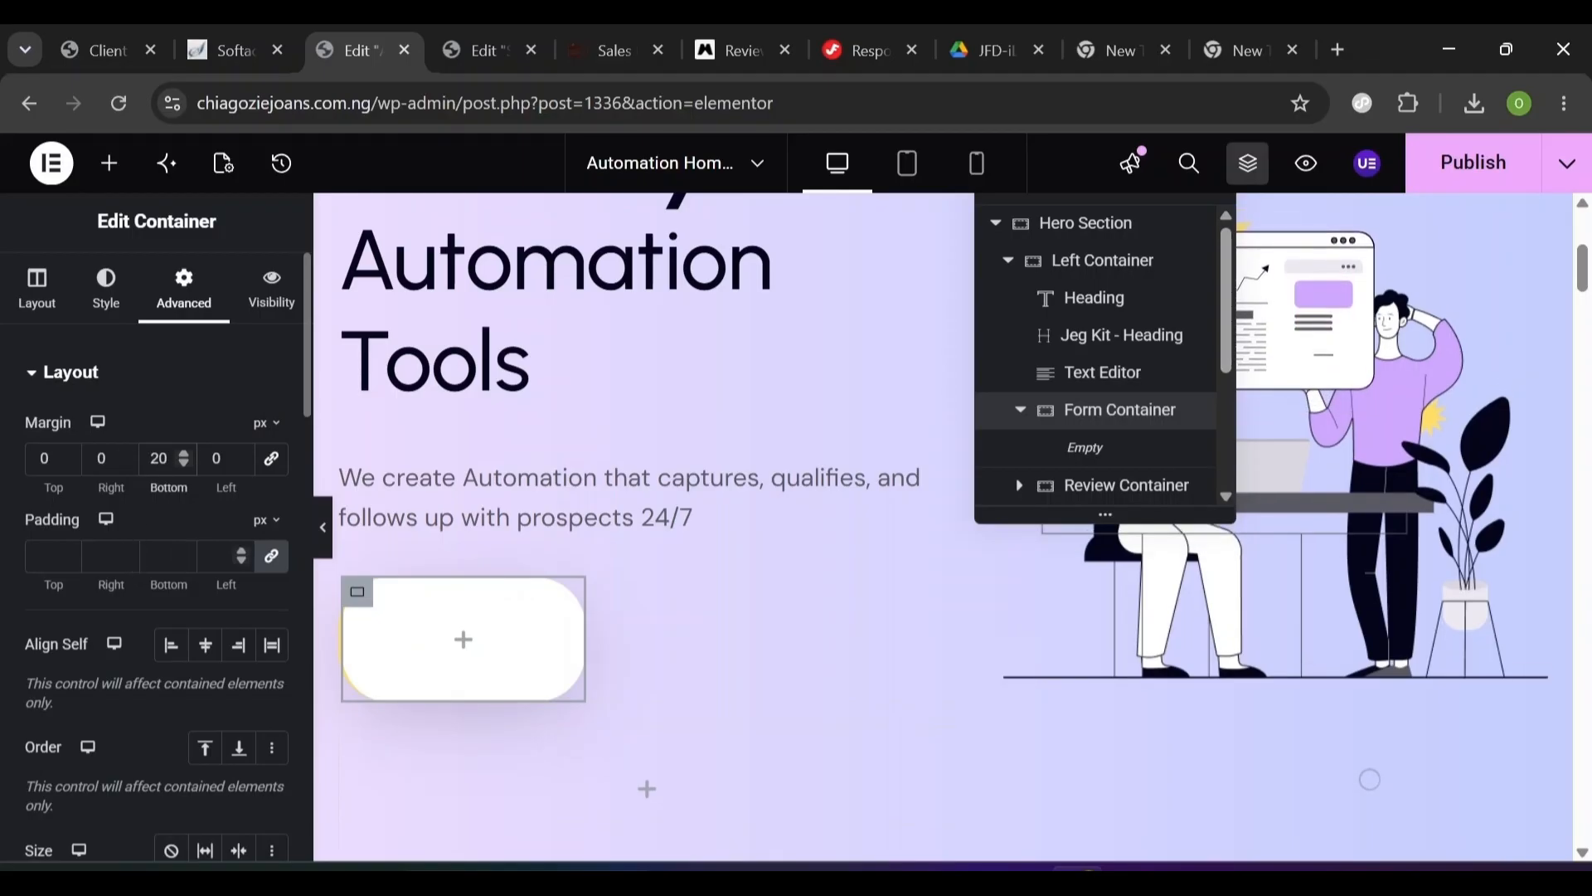
{"action": "left_click", "coordinate": [272, 557]}
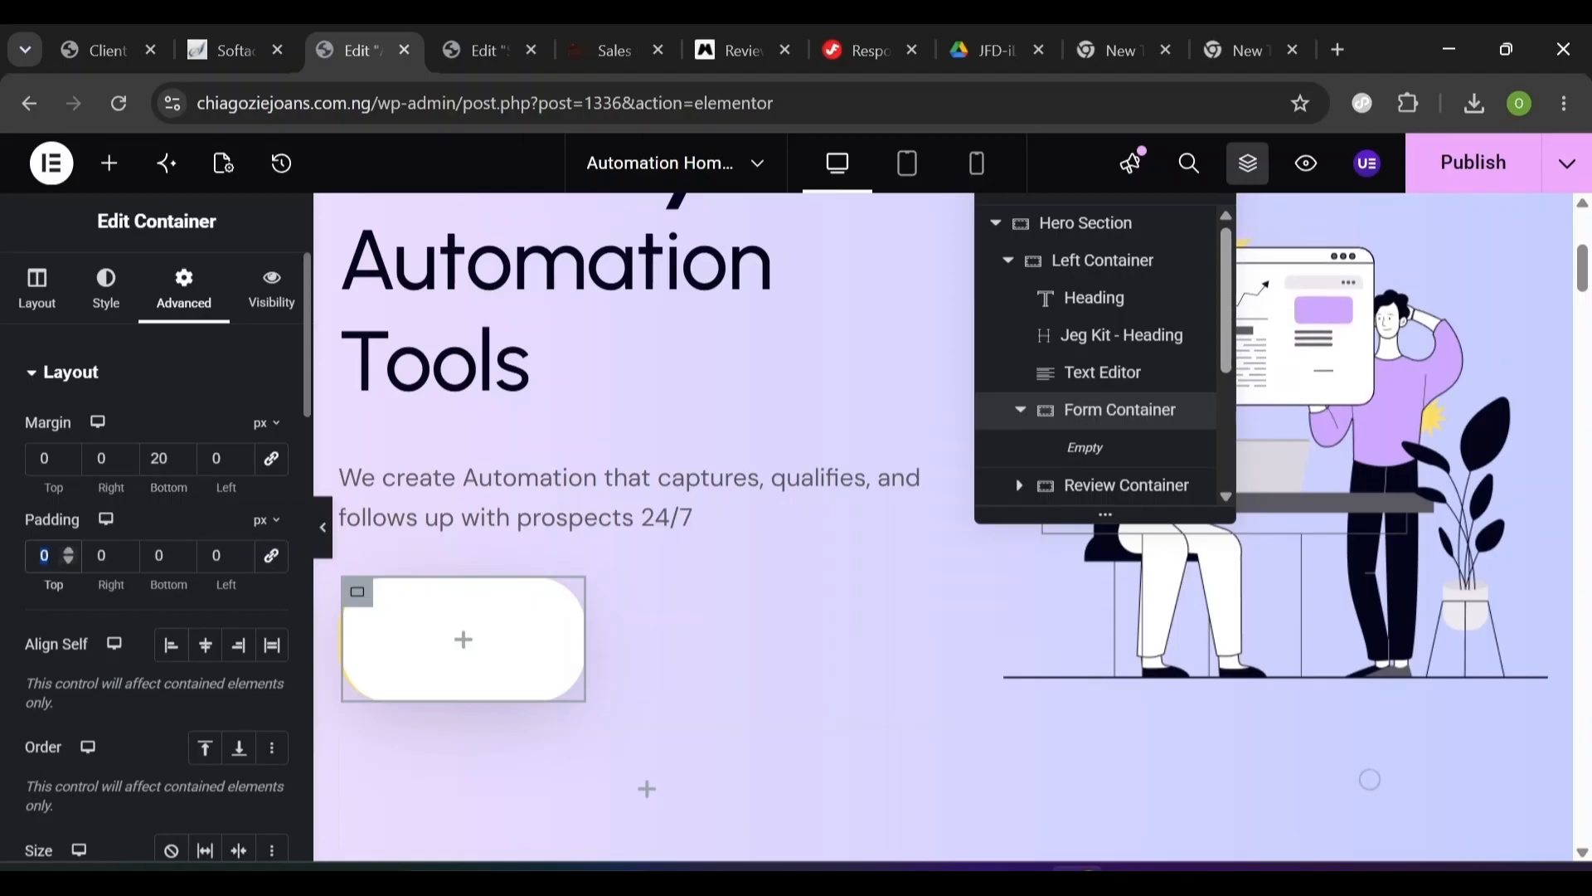
{"action": "type", "text": "10"}
{"action": "key", "text": "Tab"}
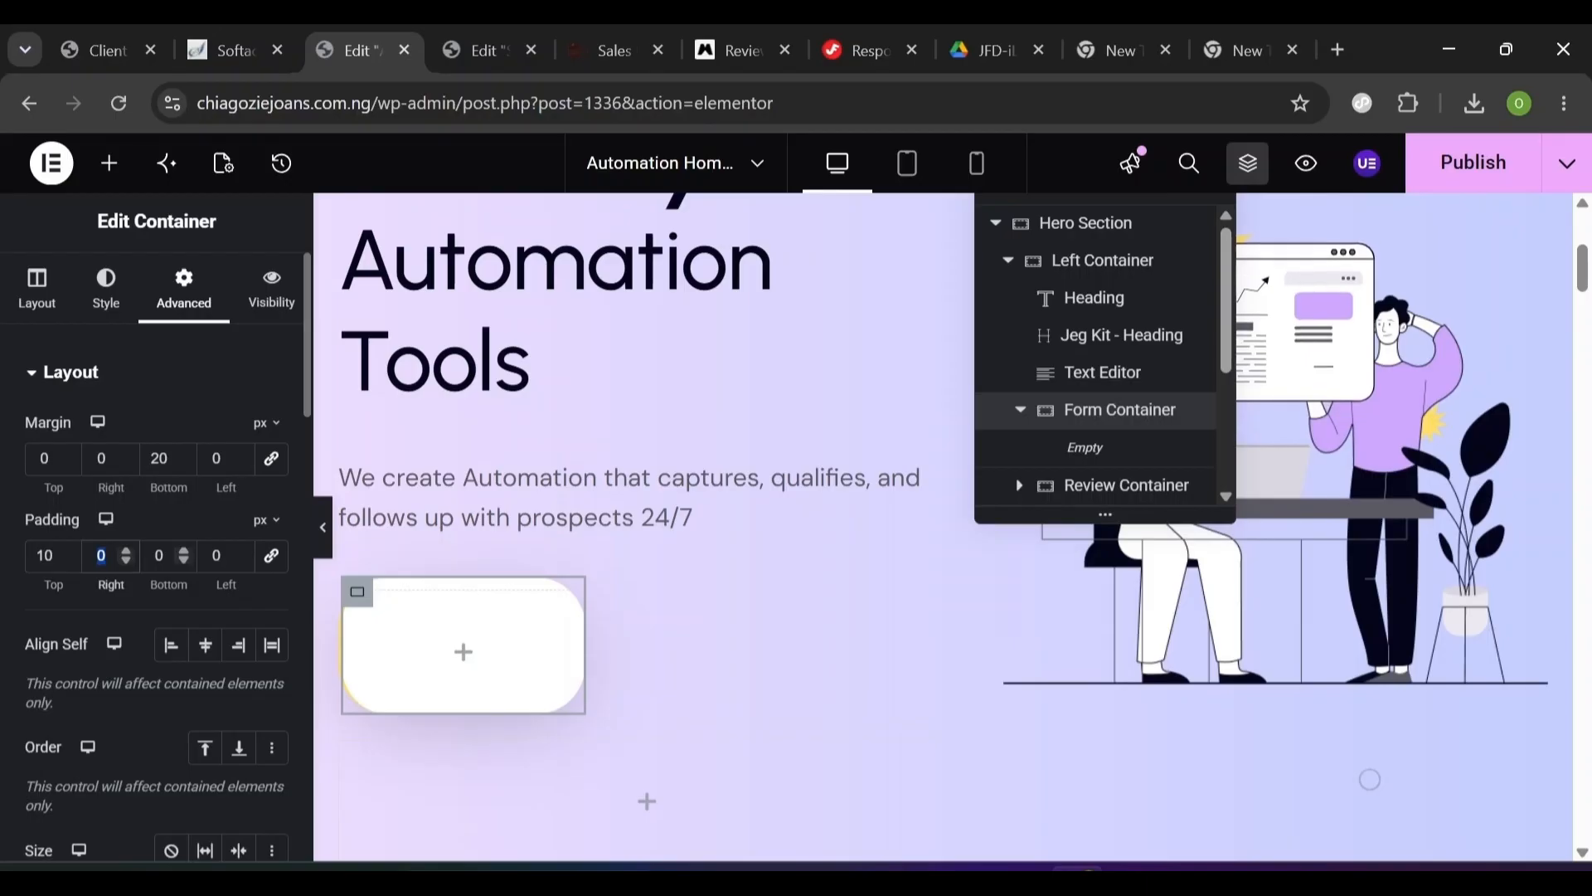
{"action": "left_click", "coordinate": [158, 555]}
{"action": "type", "text": "10"}
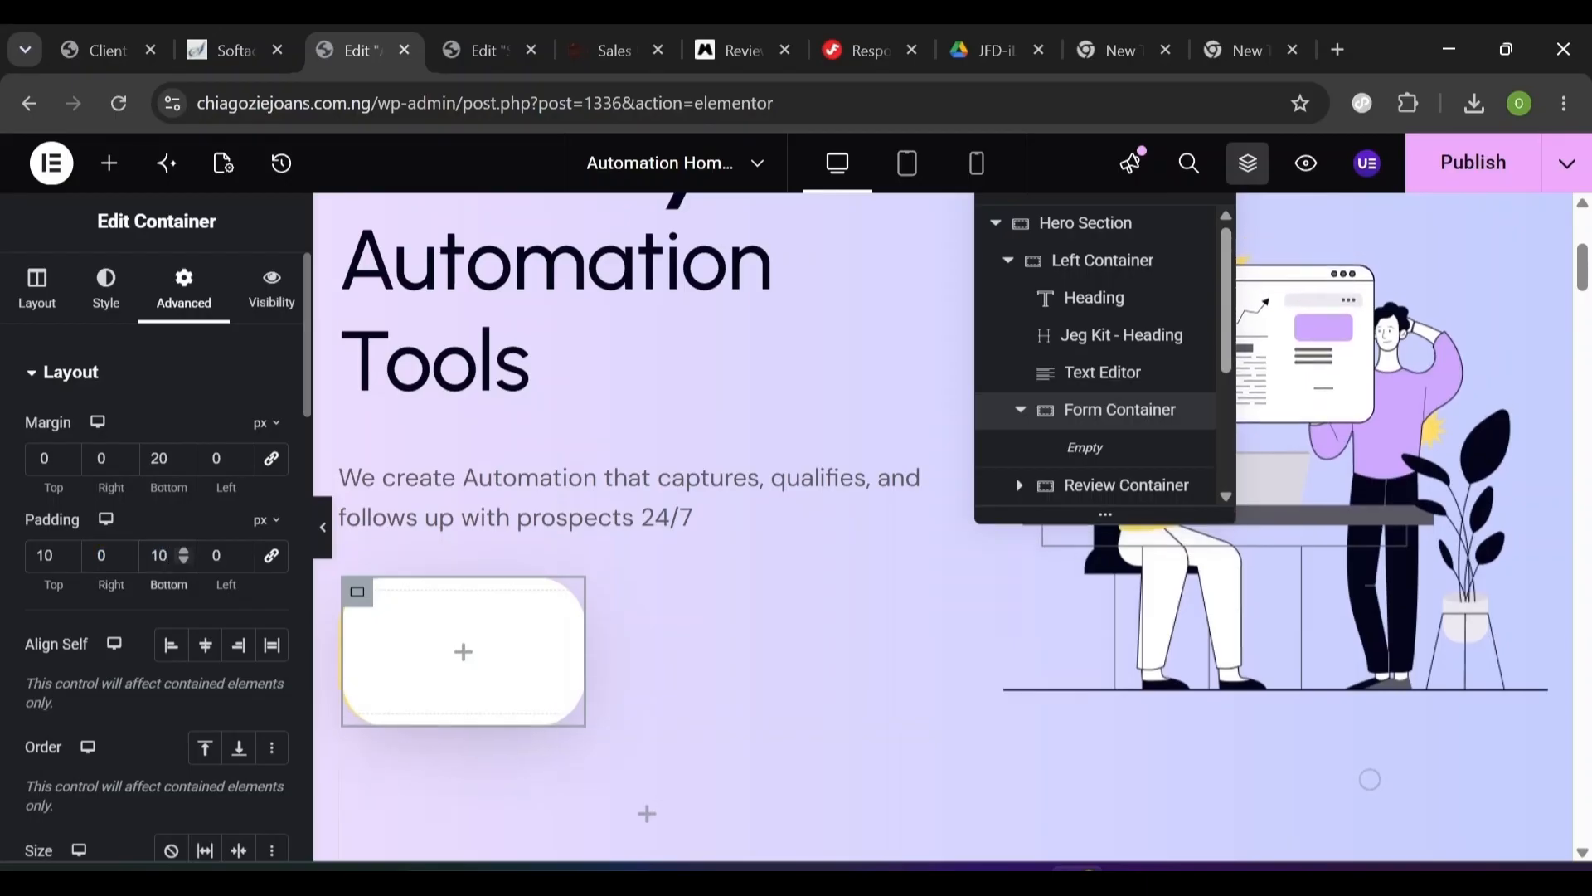
{"action": "left_click", "coordinate": [218, 555]}
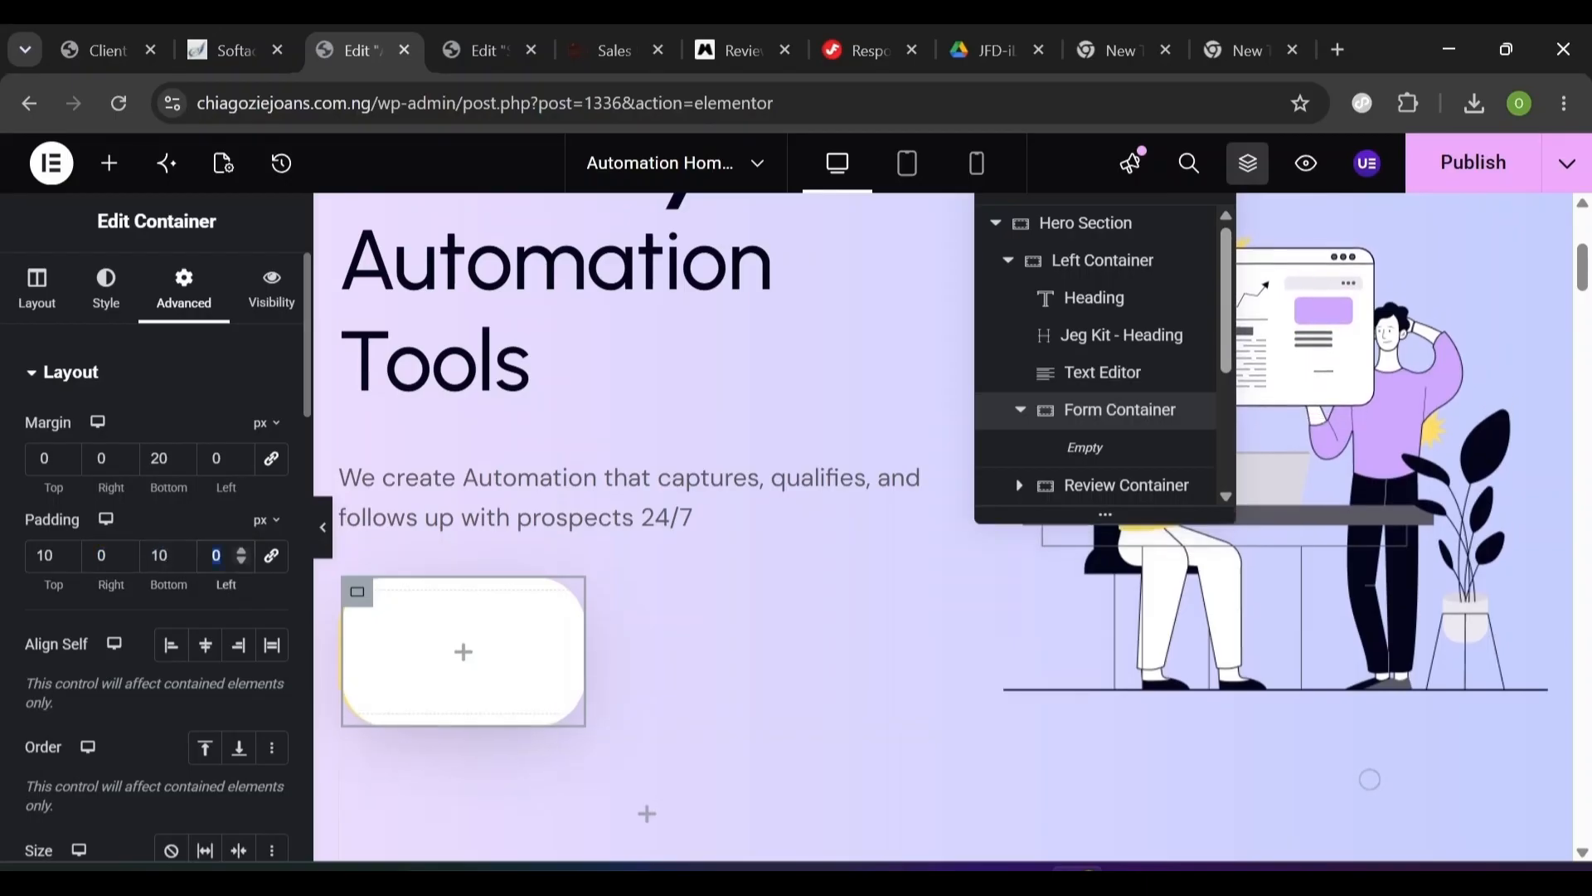
{"action": "type", "text": "20"}
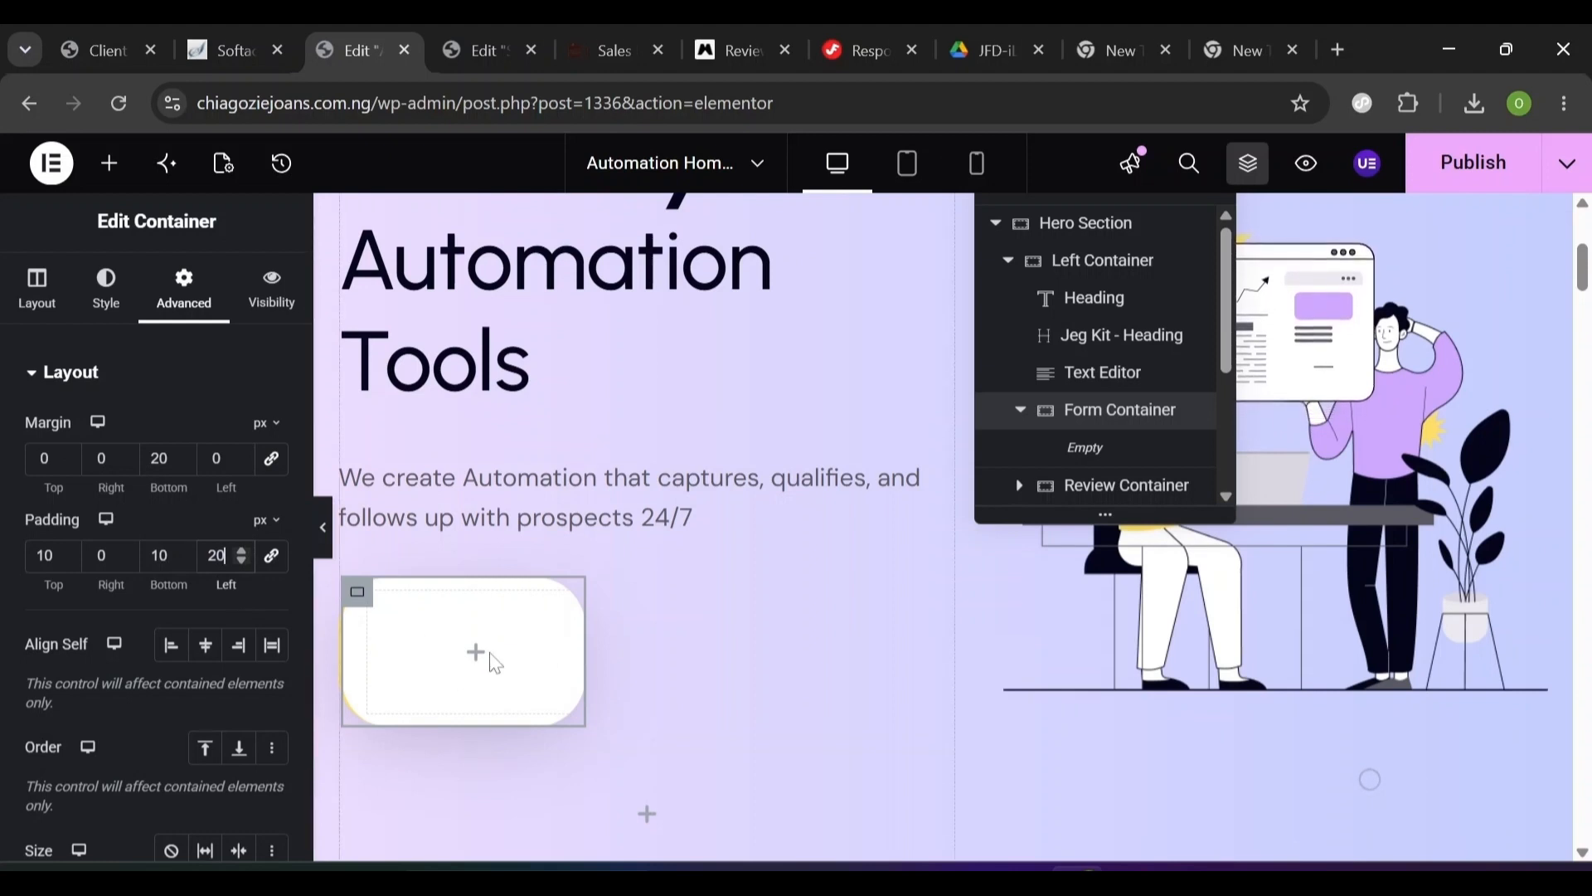
{"action": "left_click", "coordinate": [109, 165]}
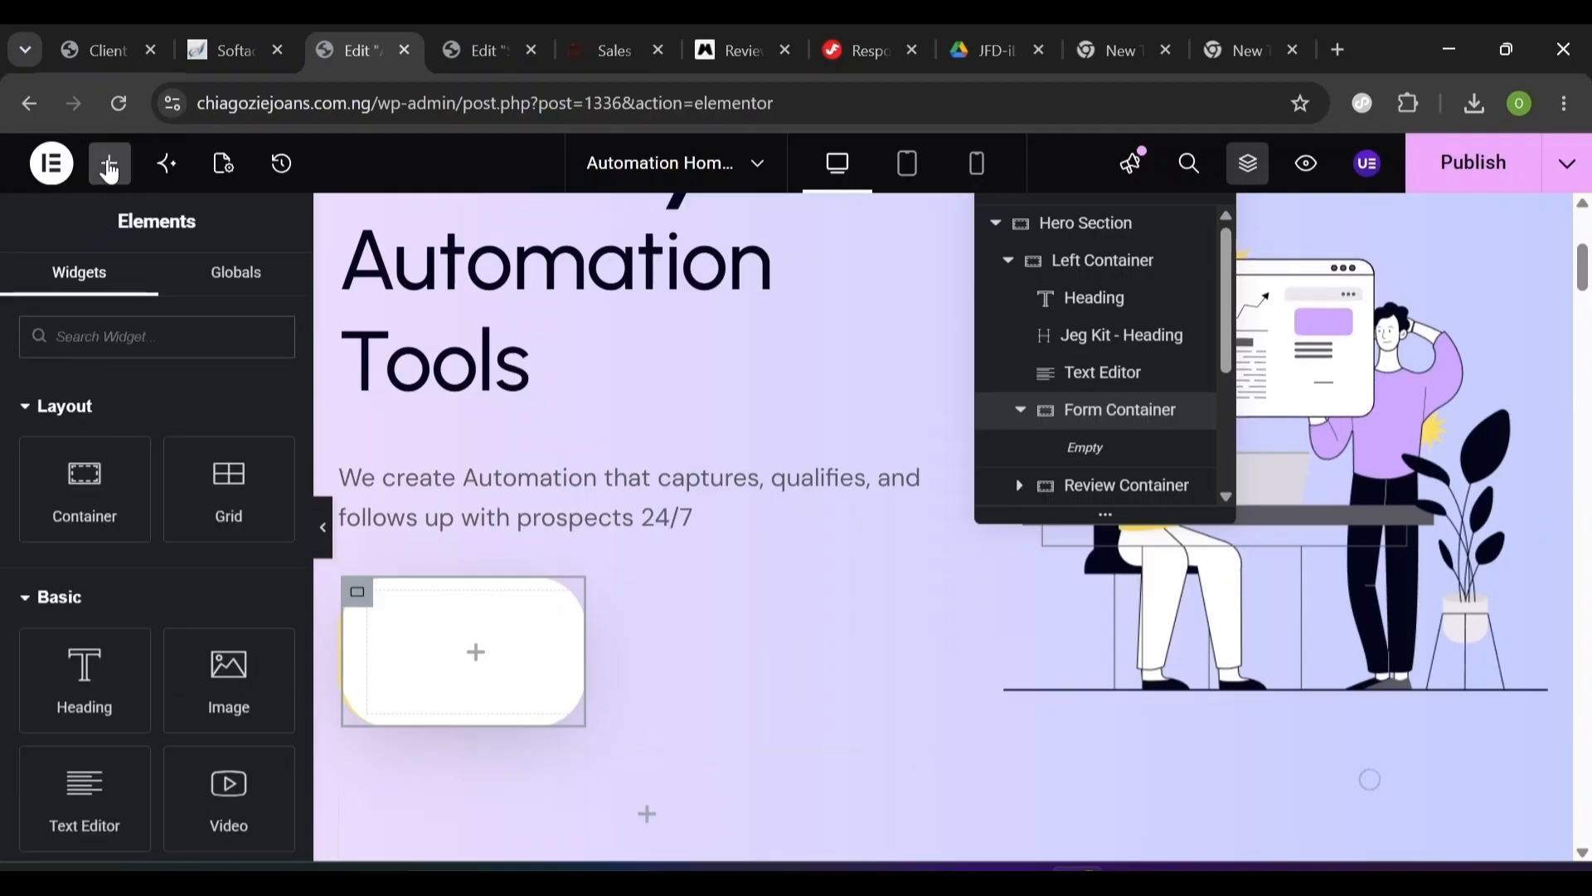
- Search widgets for 'form' and drop a Form widget into the Form Container
{"action": "type", "text": "form"}
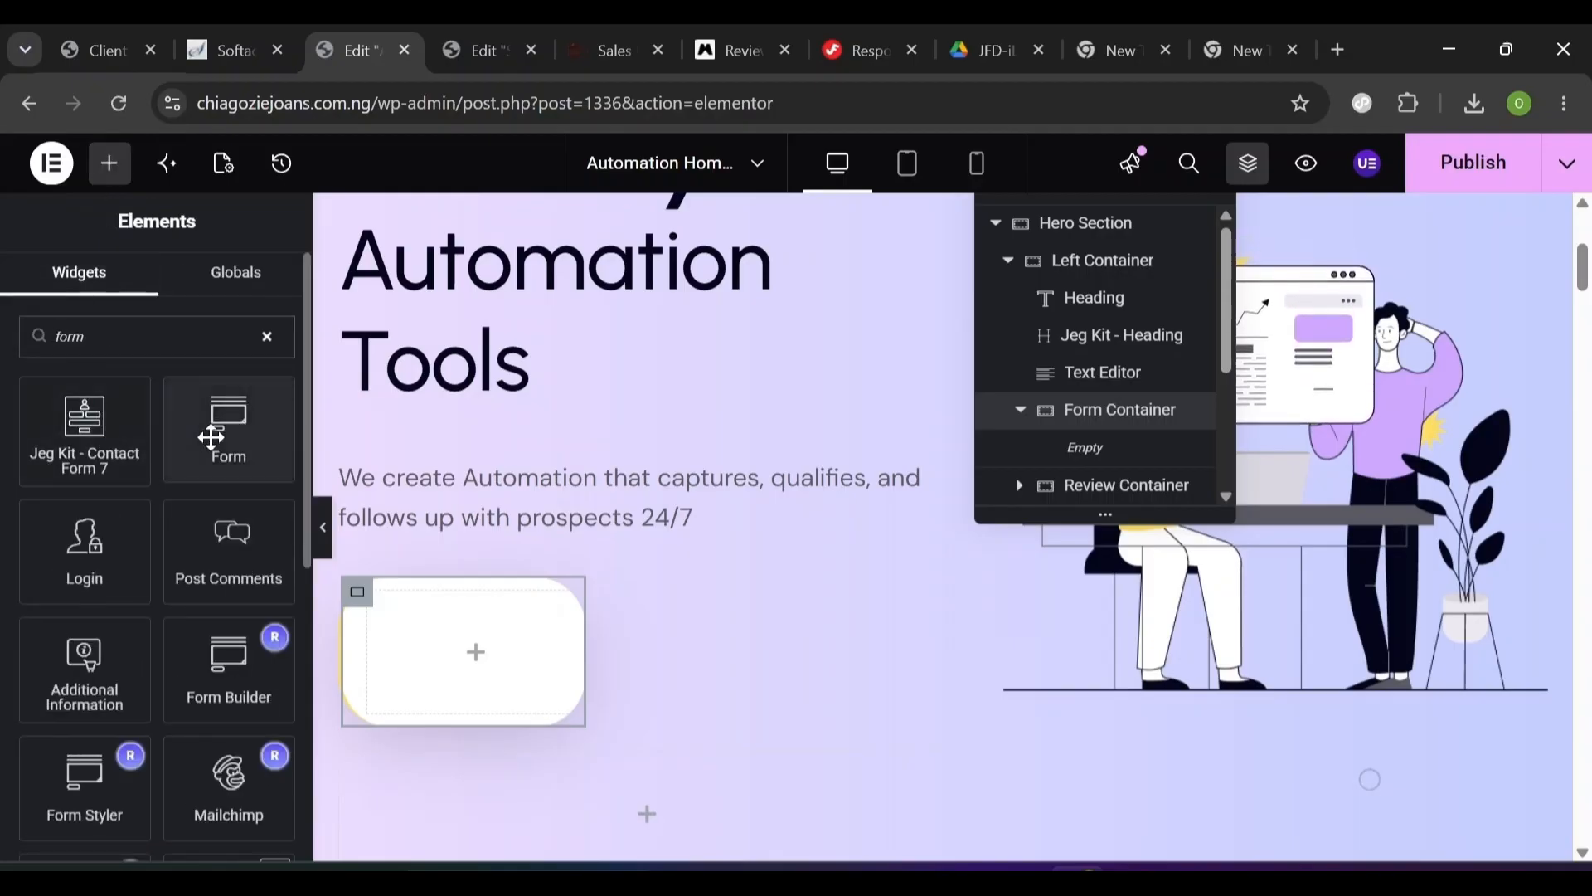
{"action": "left_click_drag", "start_coordinate": [212, 438], "coordinate": [446, 647]}
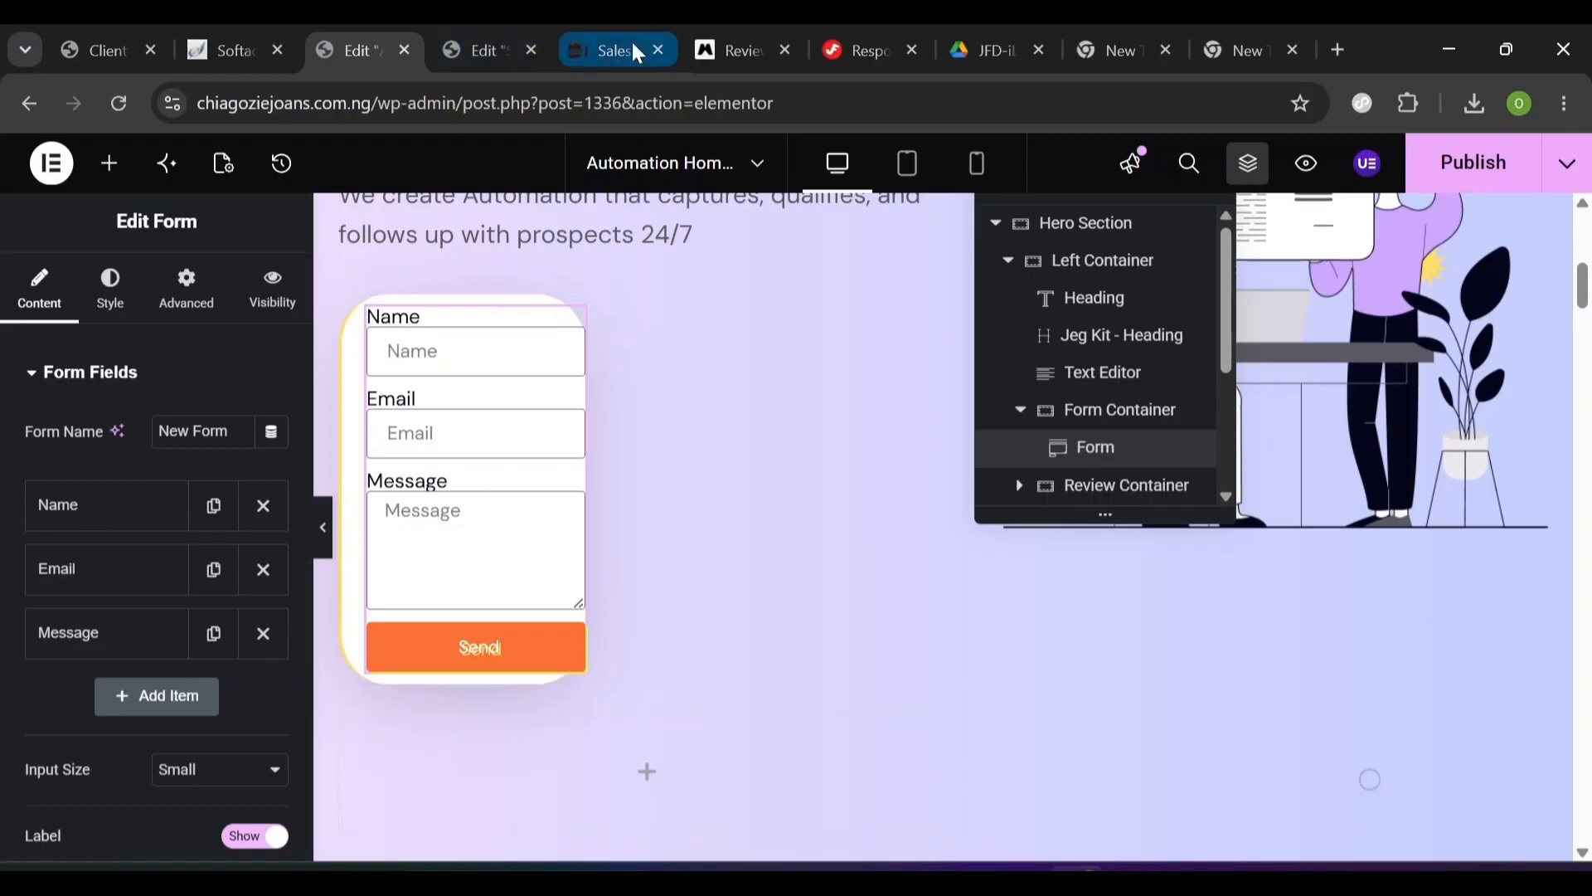
{"action": "left_click", "coordinate": [604, 51]}
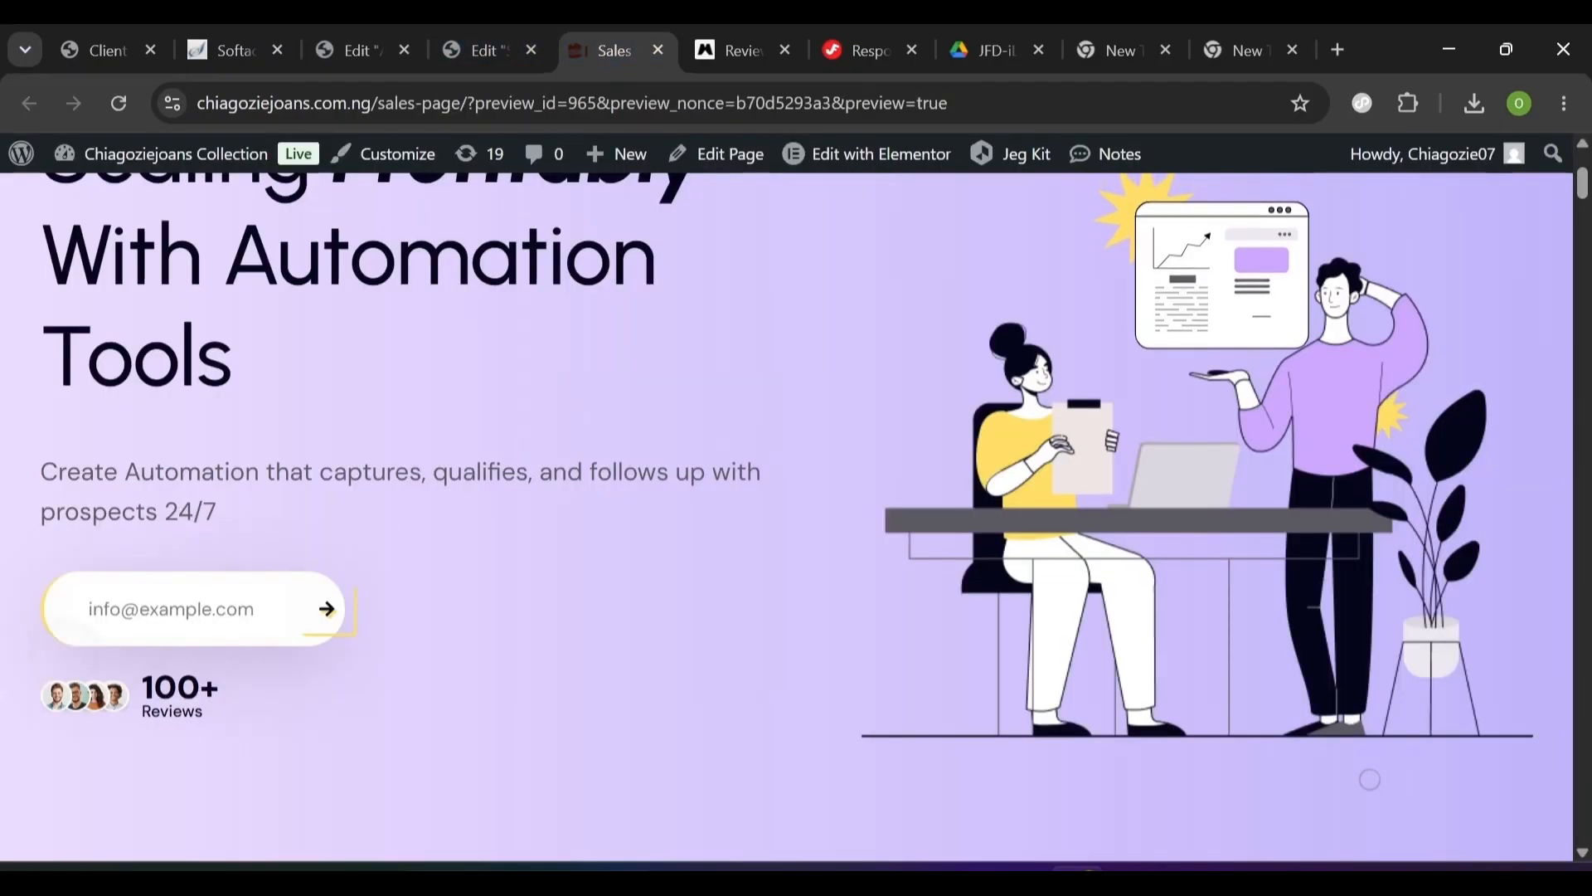
{"action": "left_click", "coordinate": [486, 50]}
{"action": "left_click", "coordinate": [352, 52]}
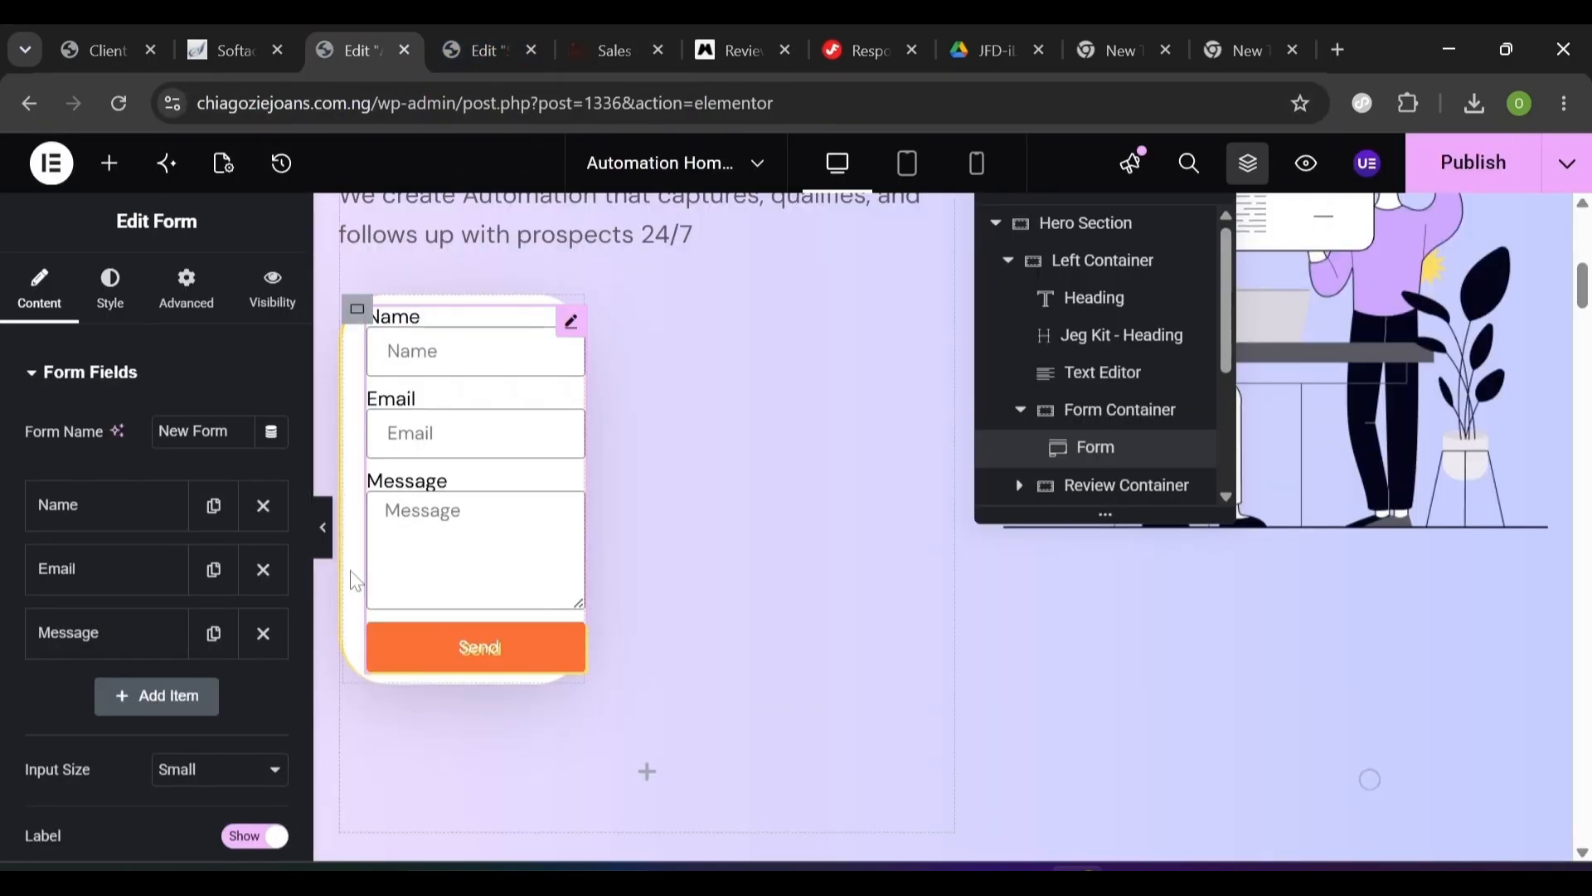
{"action": "left_click", "coordinate": [263, 634]}
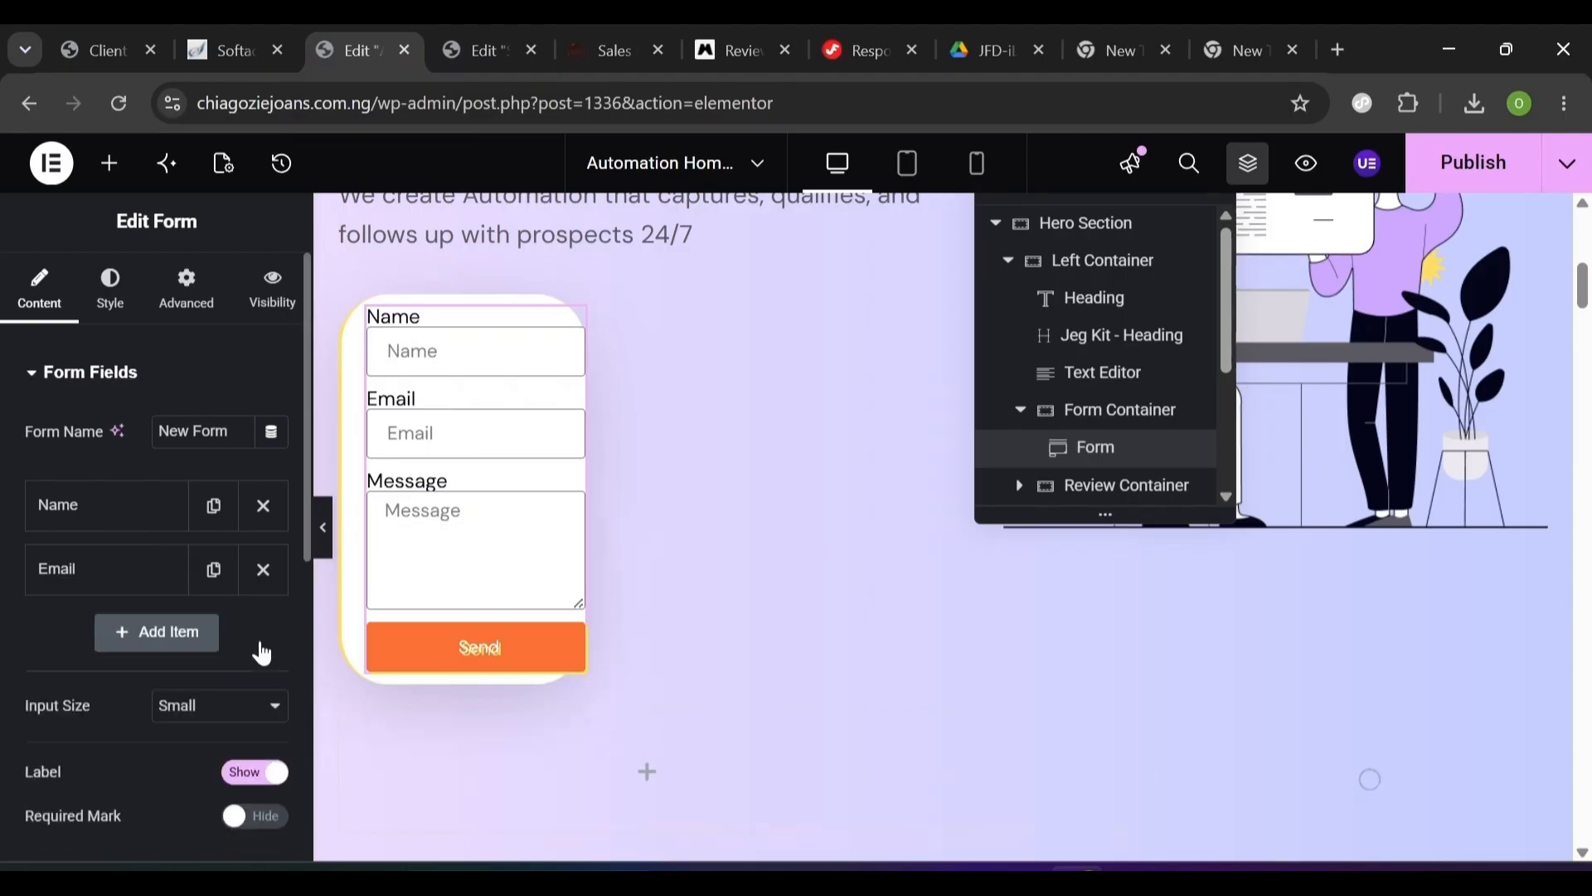
{"action": "left_click", "coordinate": [264, 506]}
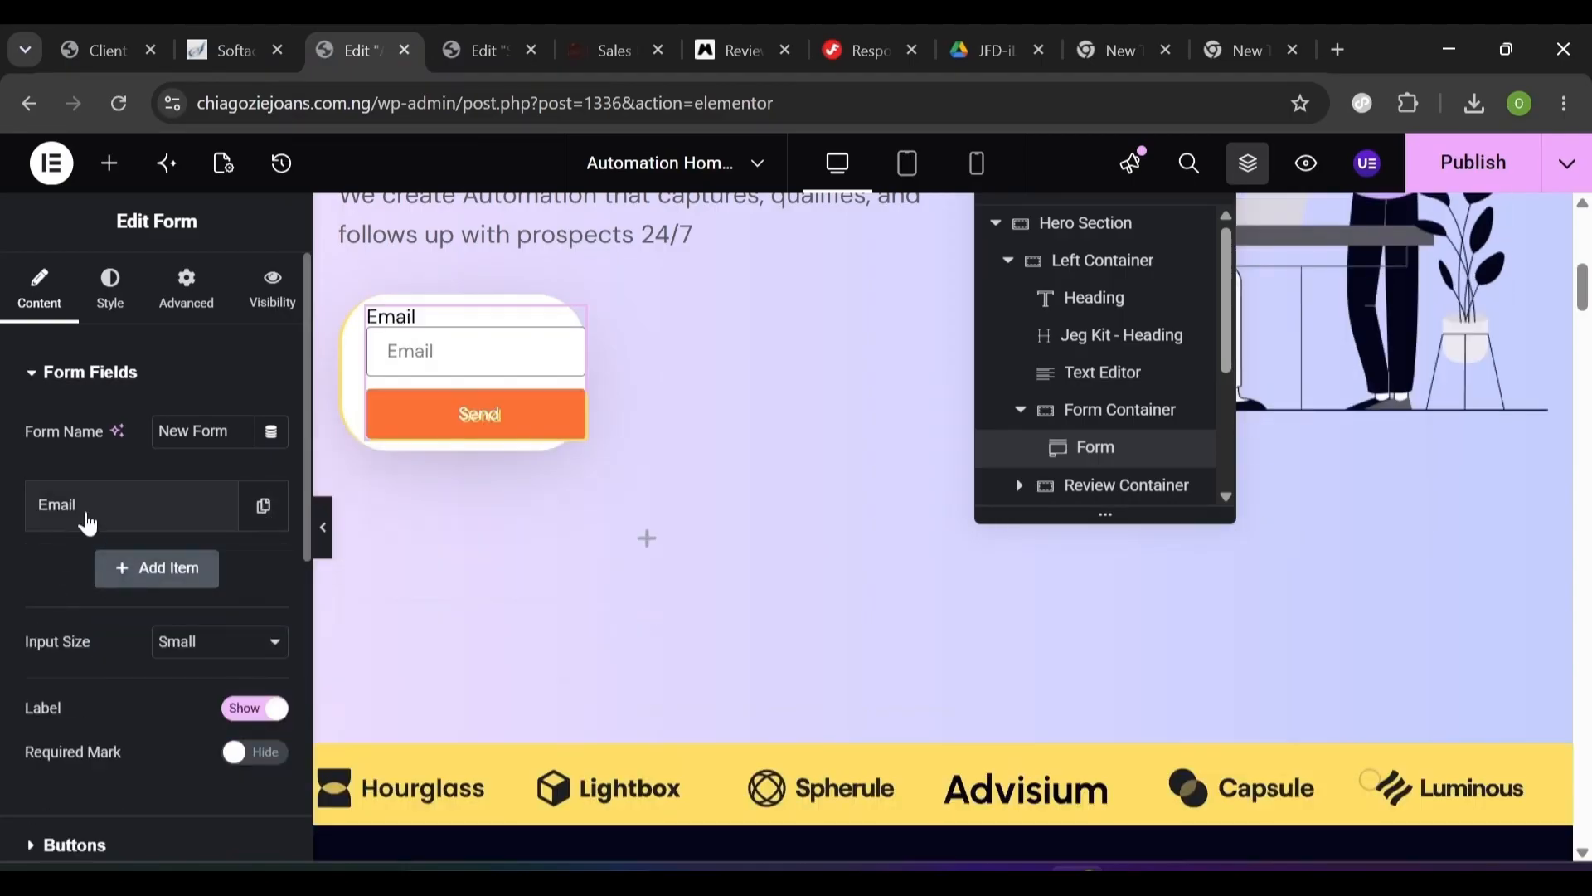
{"action": "left_click", "coordinate": [157, 533]}
{"action": "double_click", "coordinate": [178, 658]}
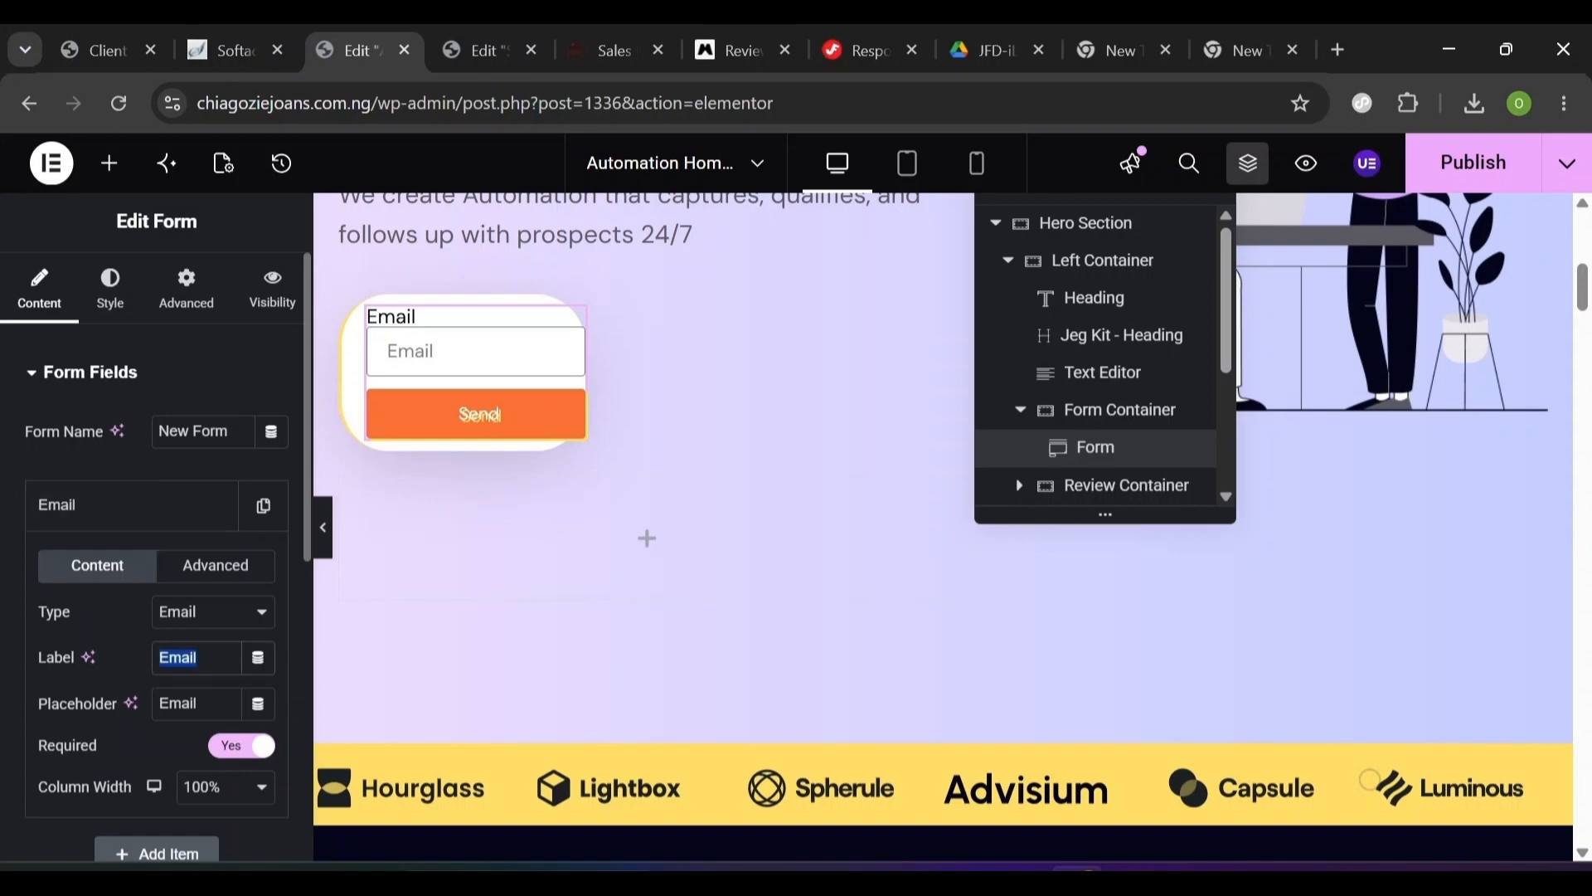
{"action": "key", "text": "BackSpace"}
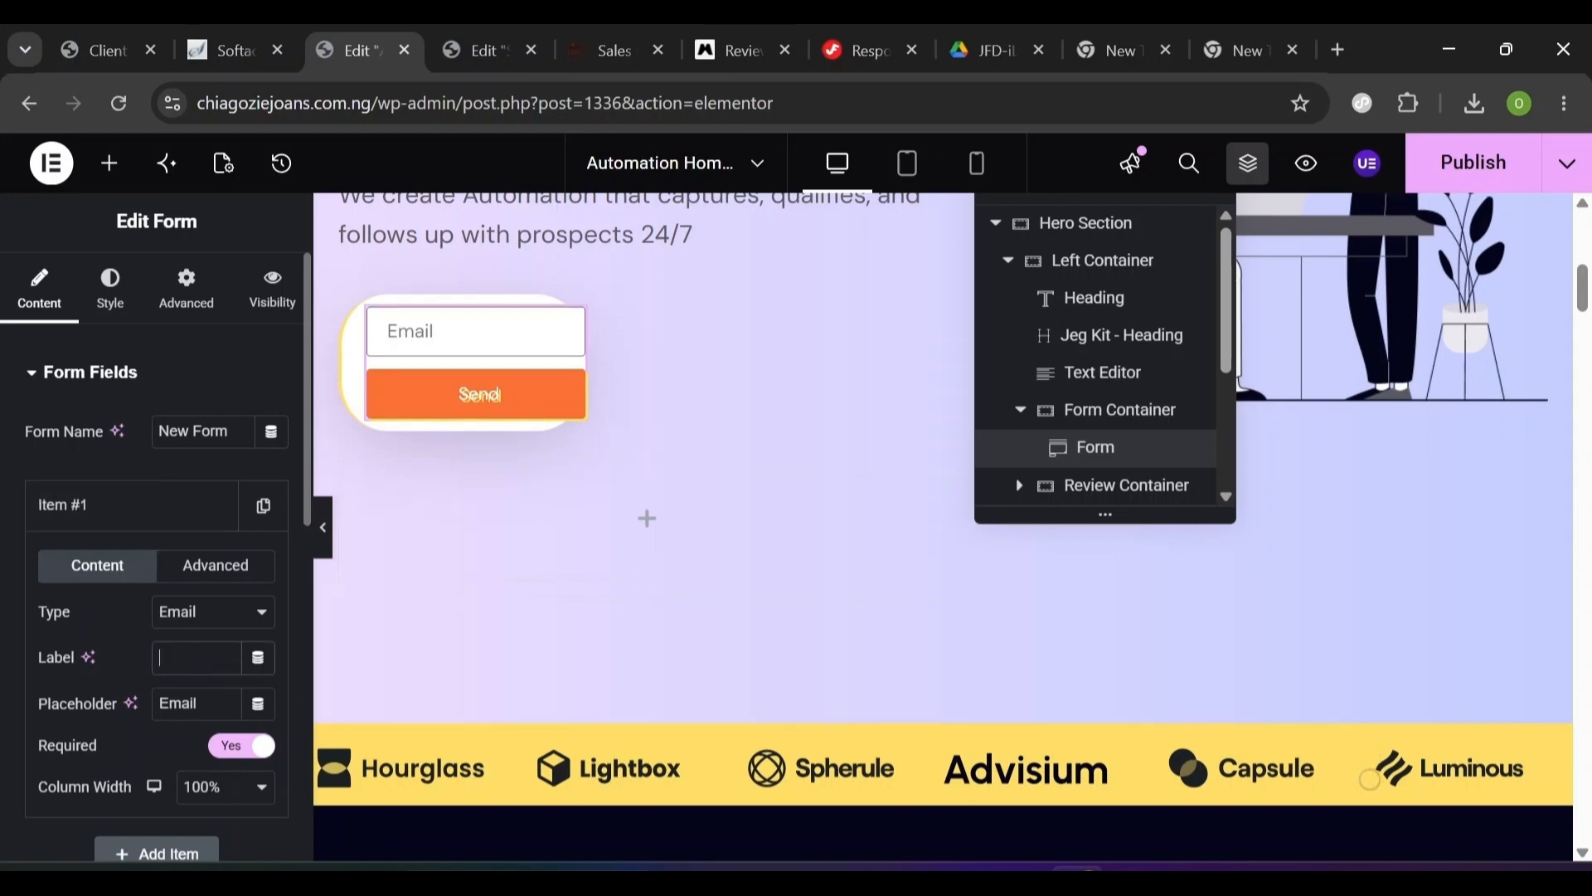
{"action": "double_click", "coordinate": [178, 703]}
{"action": "key", "text": "BackSpace"}
{"action": "type", "text": "info@e"}
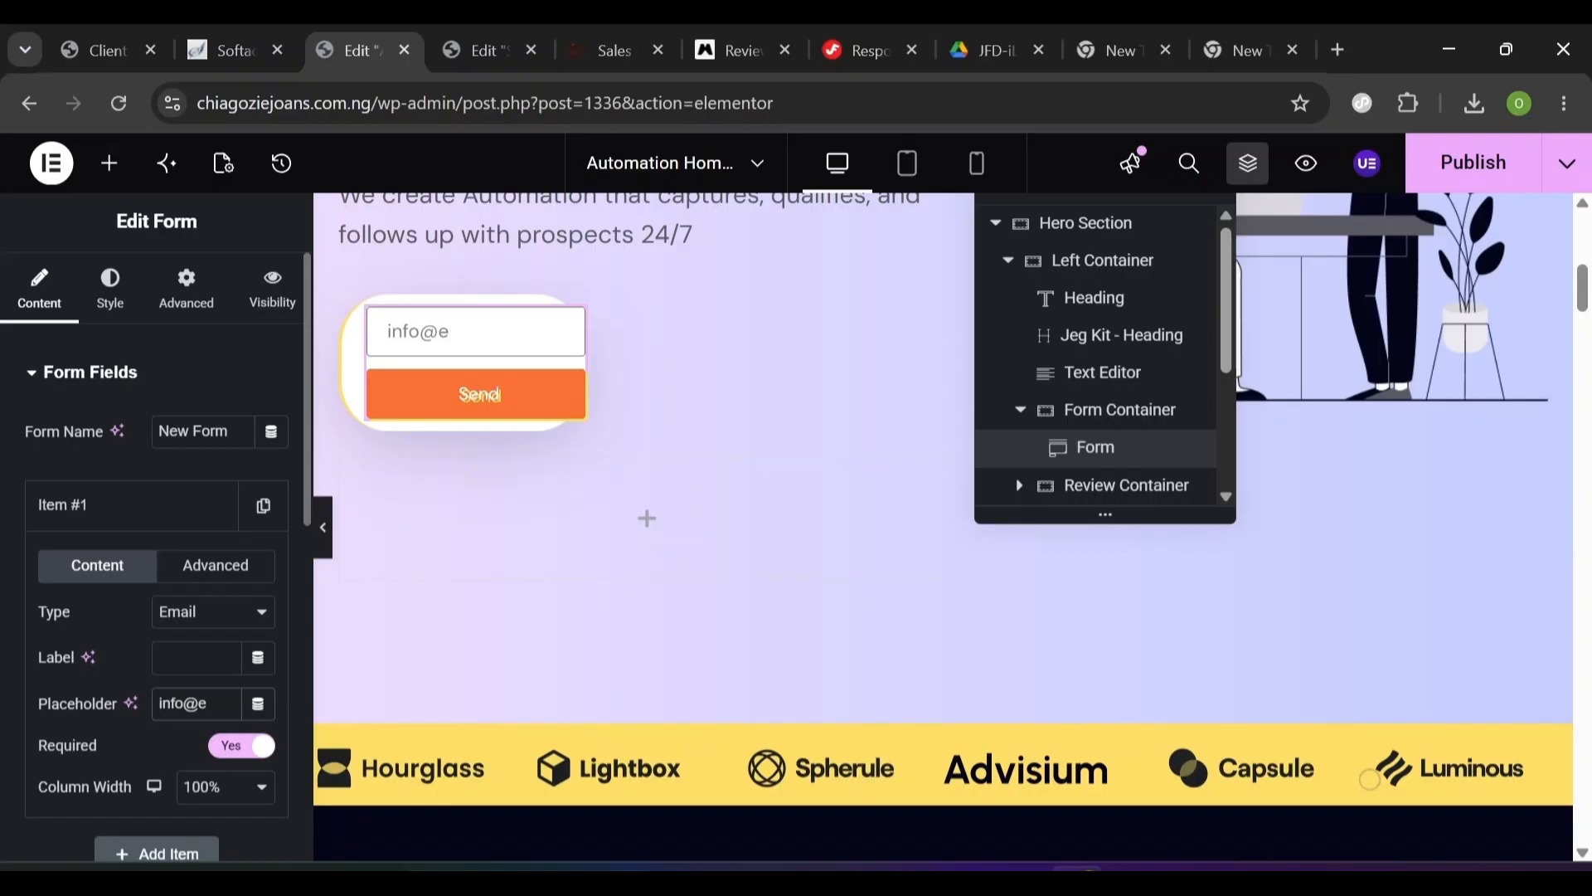
{"action": "type", "text": "xample.com"}
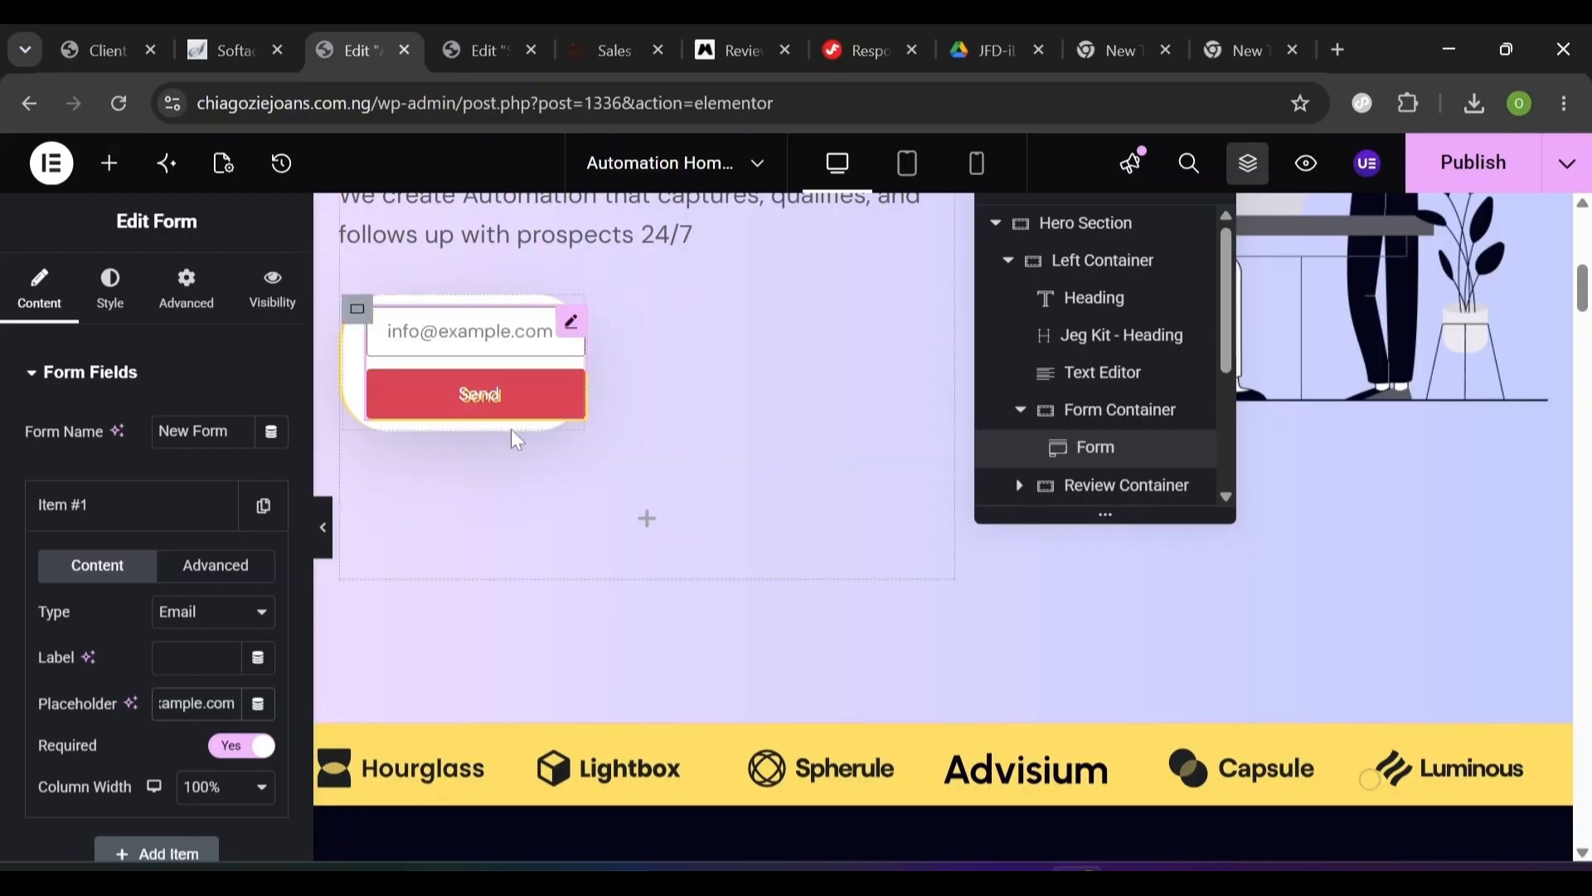
- Make the Email field 80% wide and the Send button 20% wide
{"action": "scroll", "coordinate": [405, 518], "scroll_direction": "up", "scroll_amount": 4}
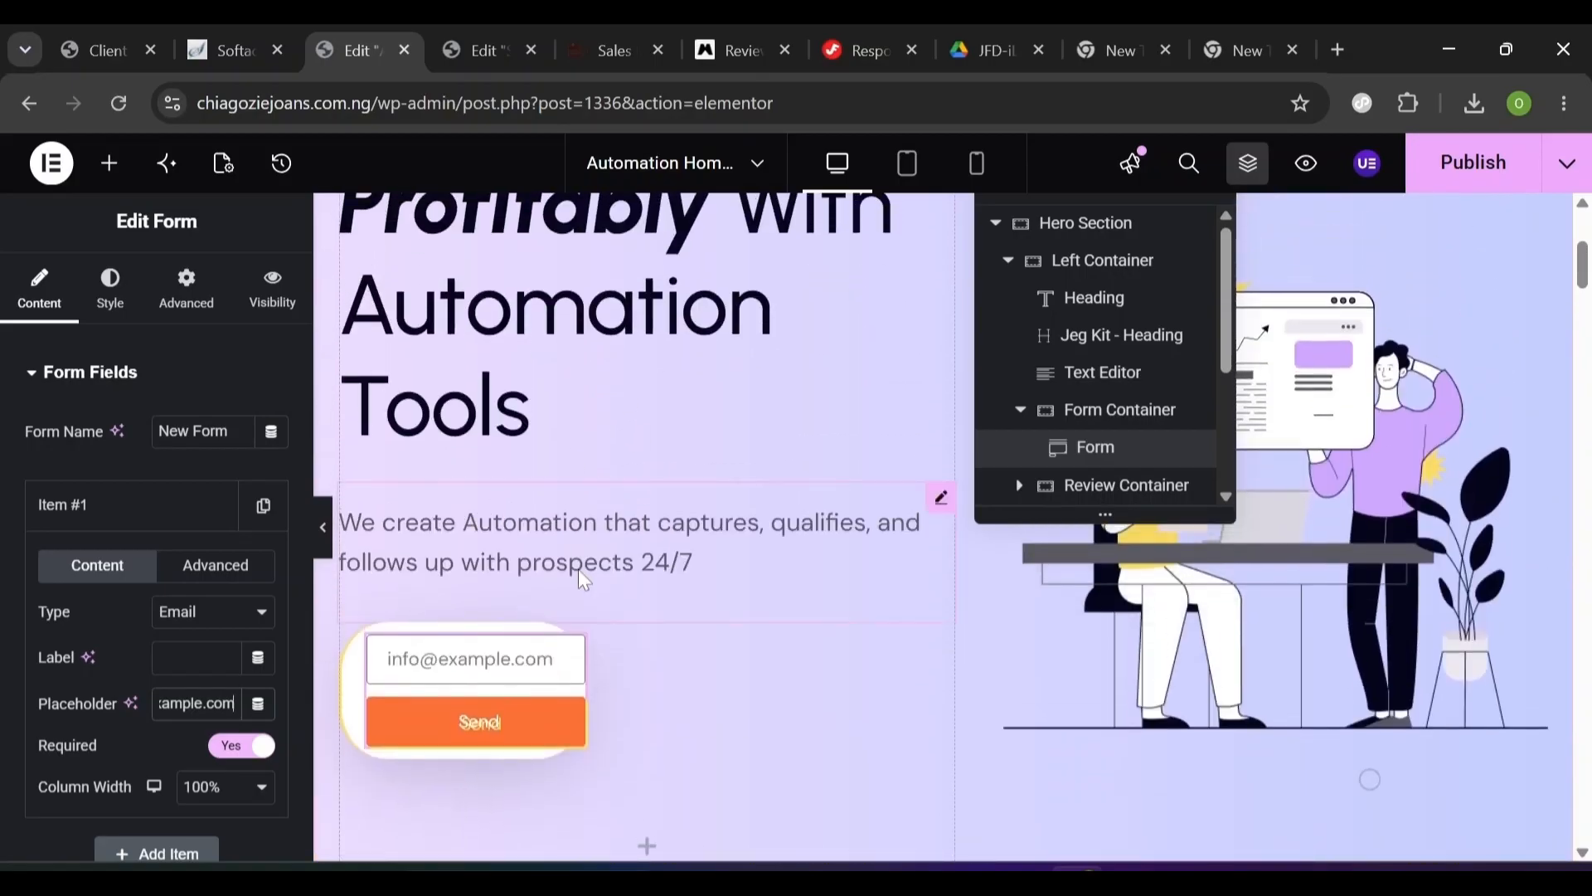
{"action": "scroll", "coordinate": [720, 541], "scroll_direction": "down", "scroll_amount": 1}
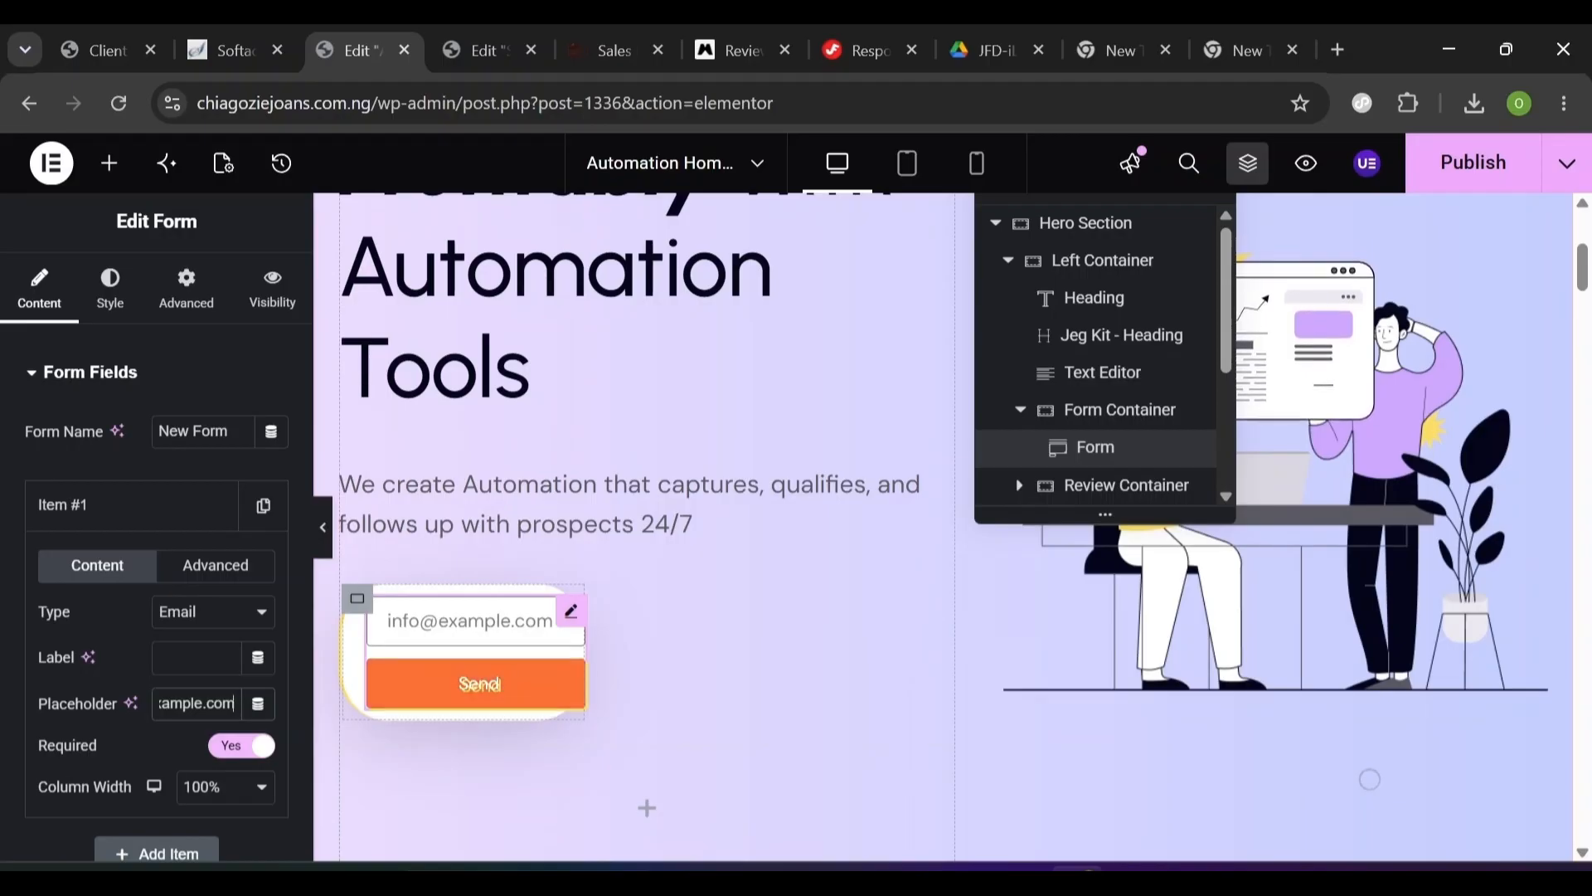
{"action": "left_click", "coordinate": [462, 682]}
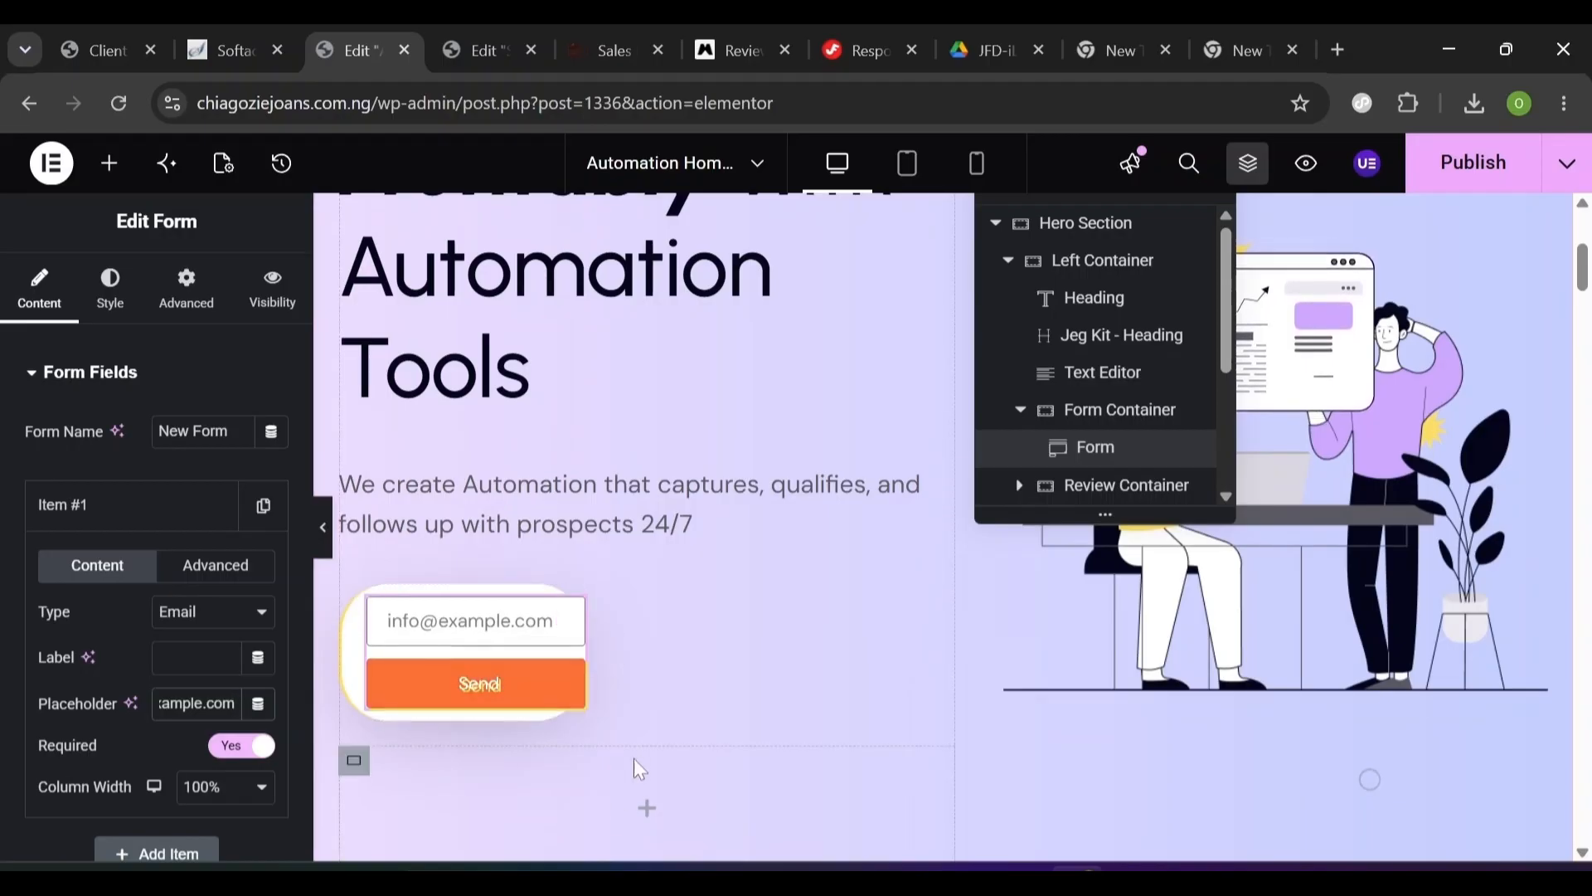
{"action": "scroll", "coordinate": [548, 705], "scroll_direction": "down", "scroll_amount": 2}
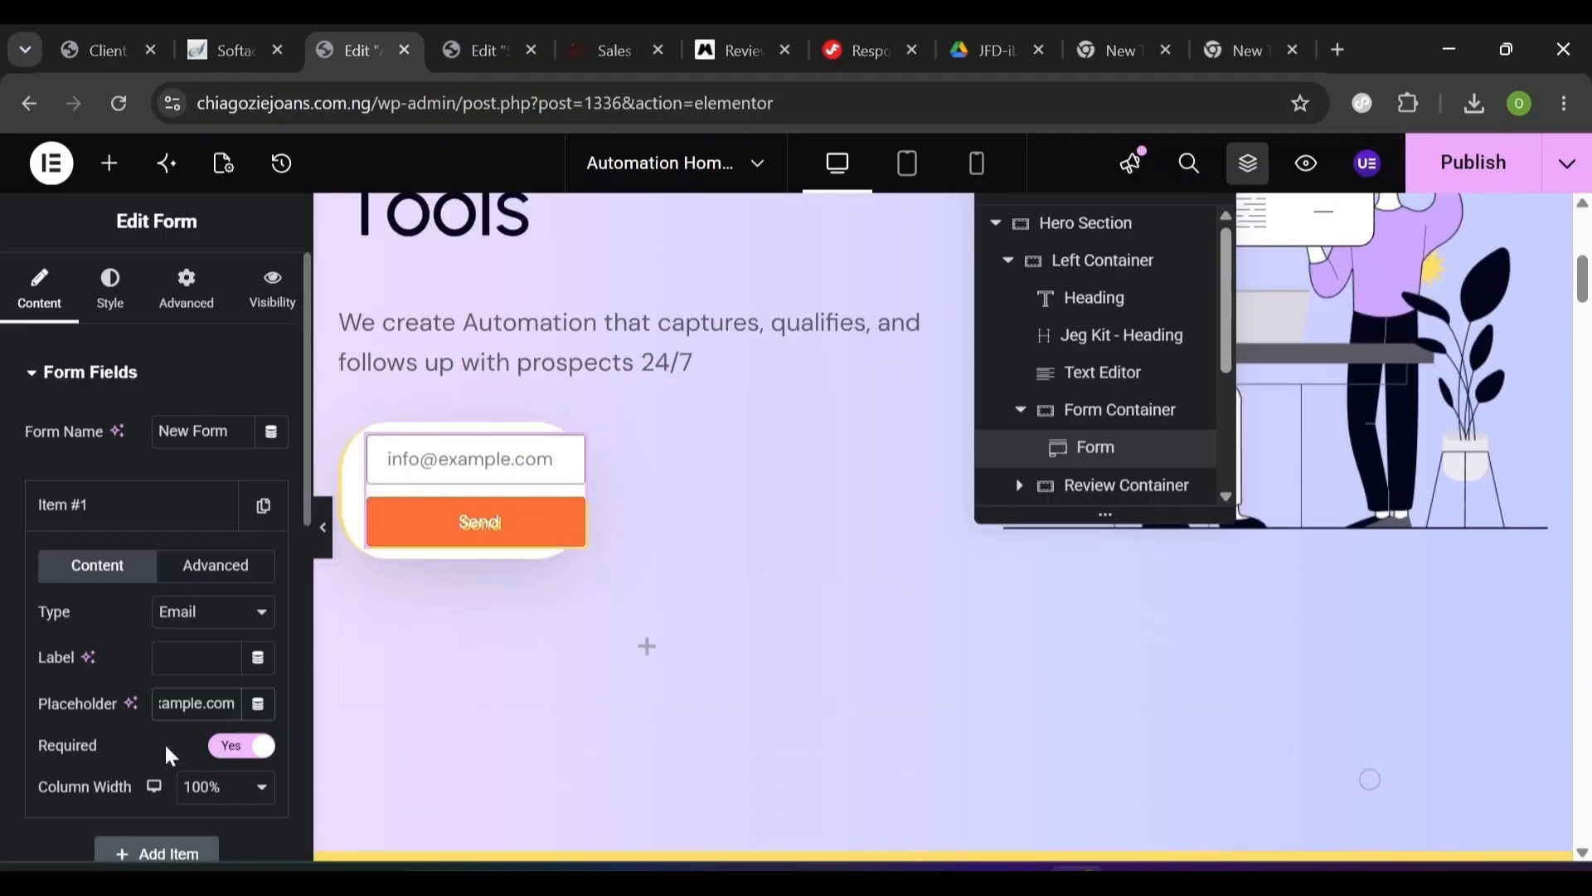
{"action": "left_click", "coordinate": [194, 798]}
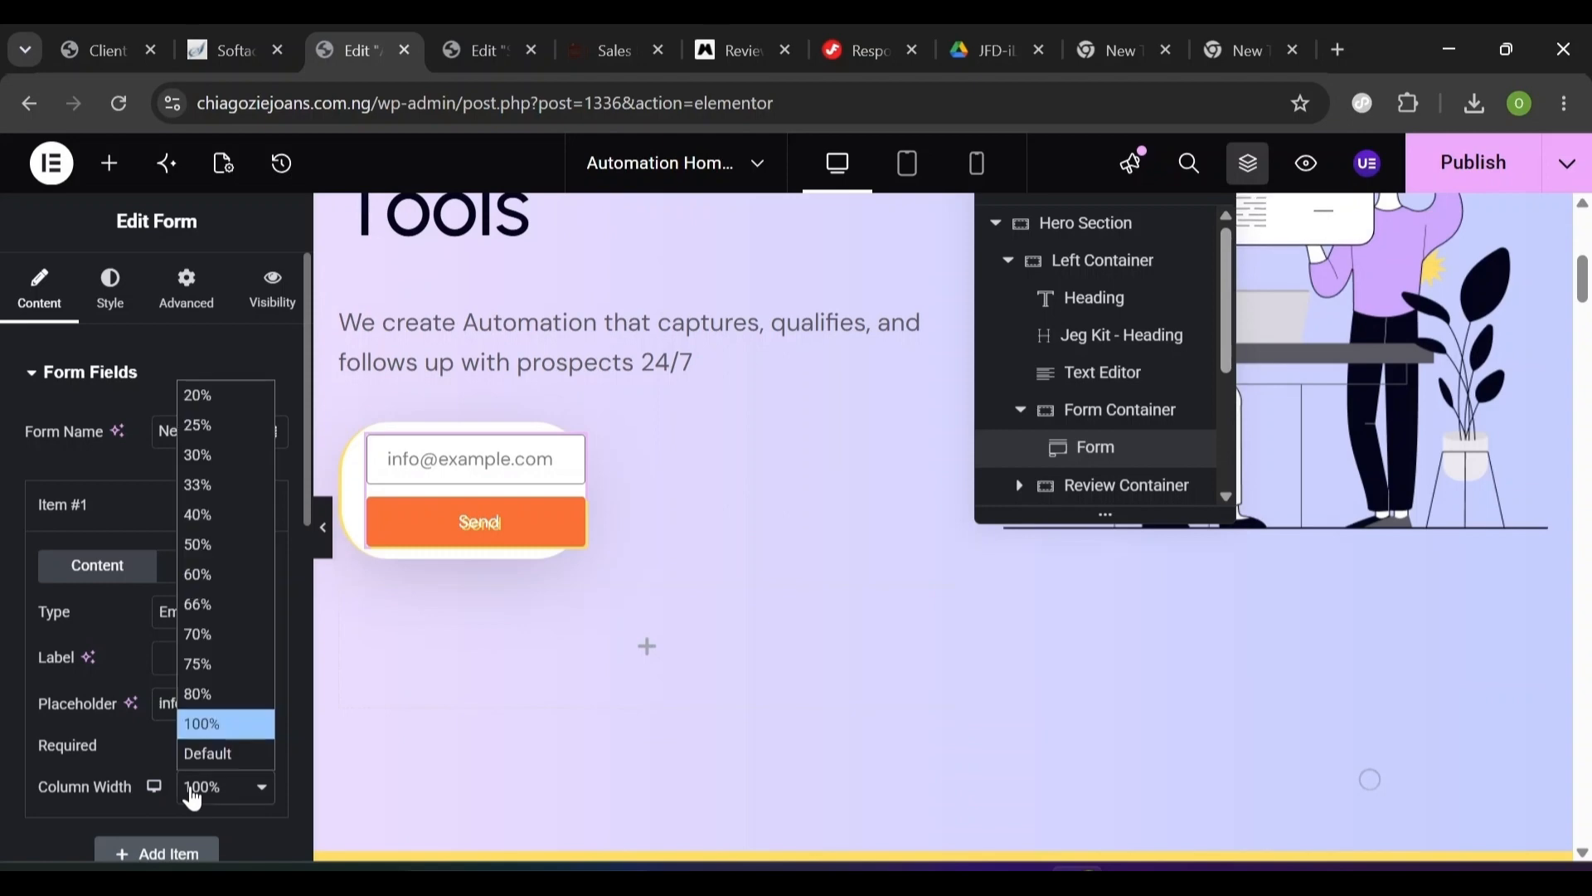
{"action": "left_click", "coordinate": [230, 701]}
{"action": "scroll", "coordinate": [302, 723], "scroll_direction": "down", "scroll_amount": 10}
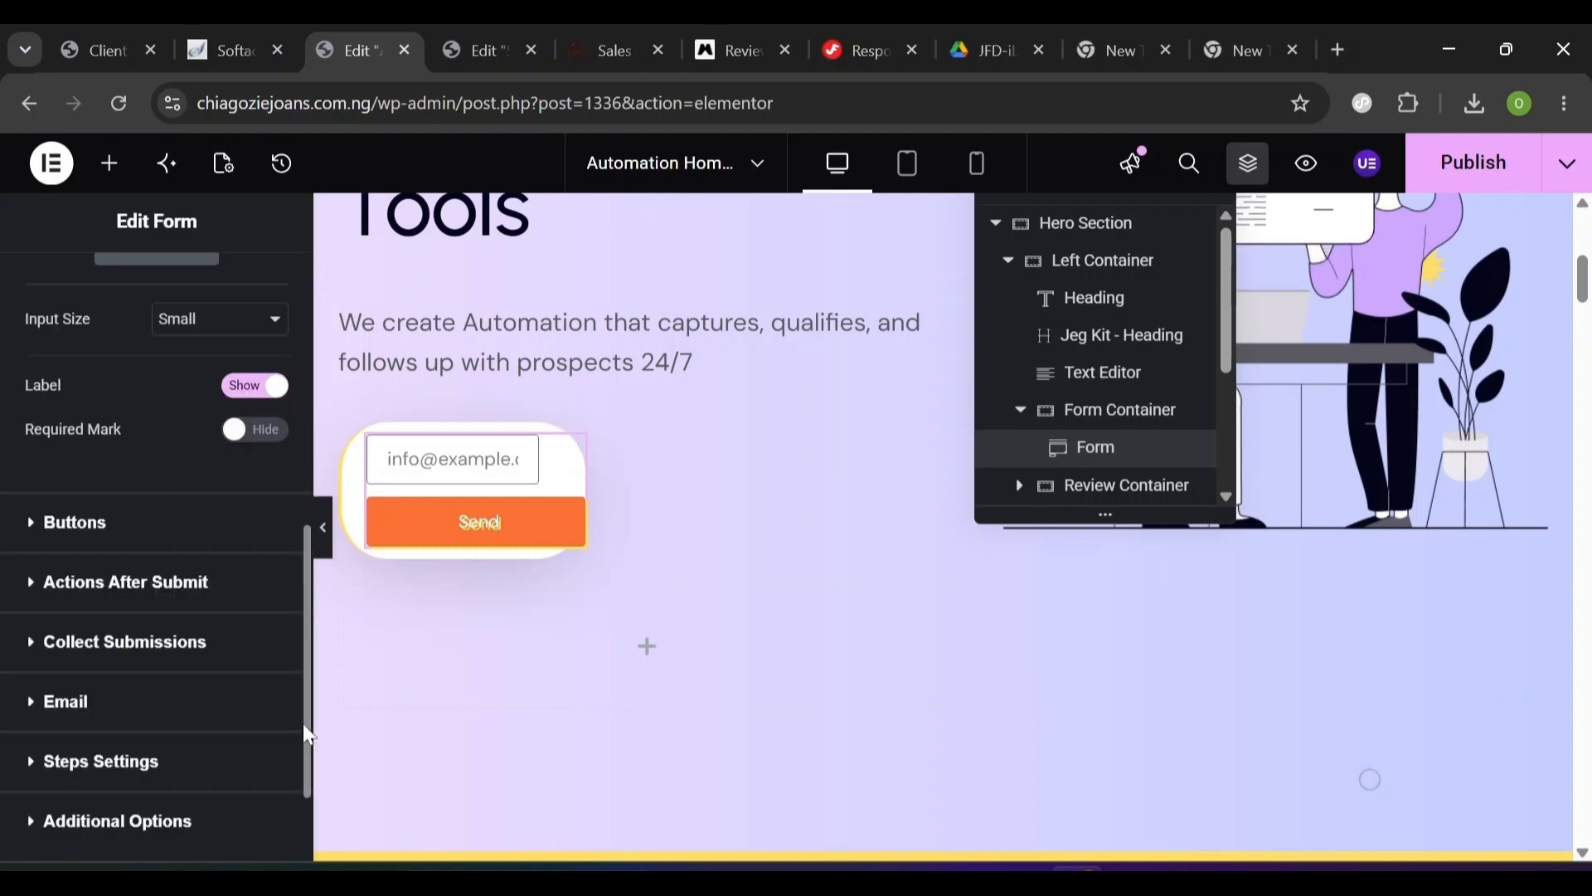
{"action": "left_click", "coordinate": [38, 526]}
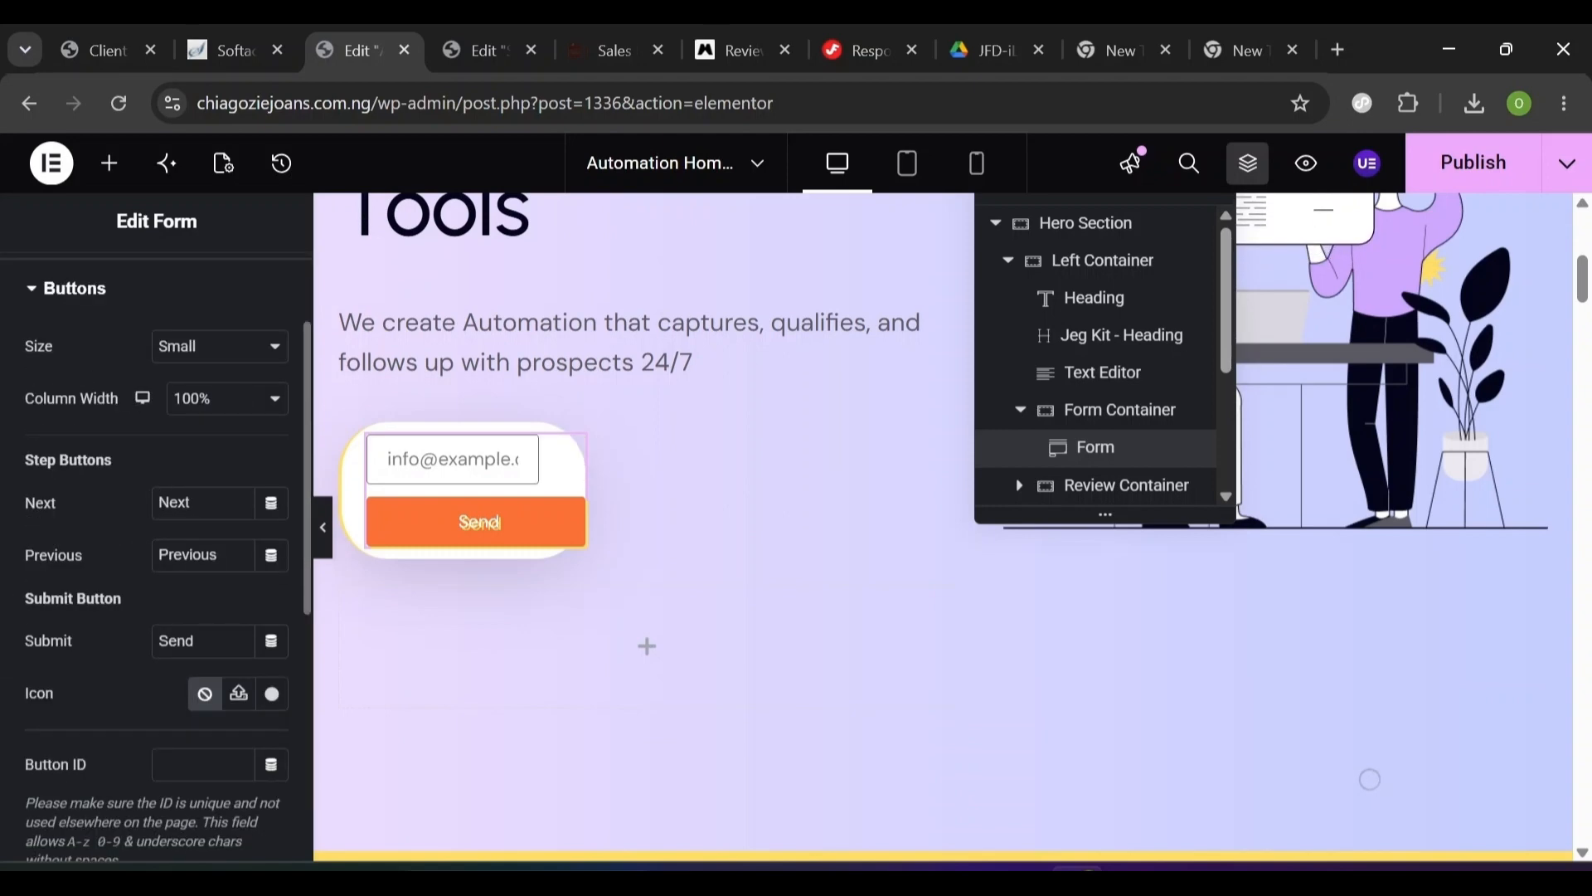
{"action": "left_click", "coordinate": [177, 405]}
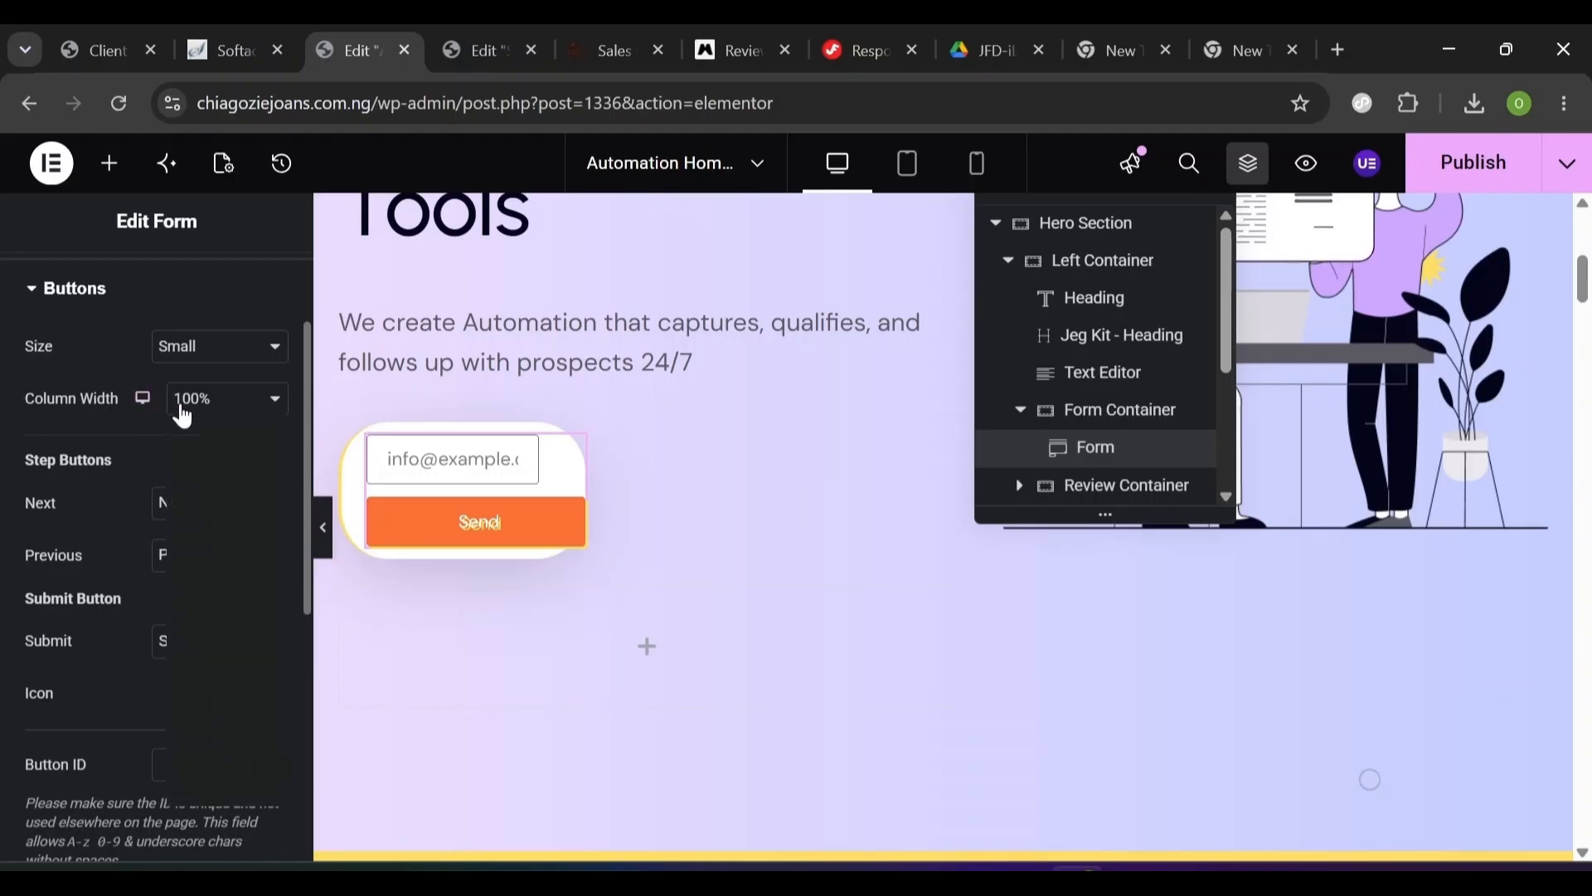
{"action": "left_click", "coordinate": [190, 426]}
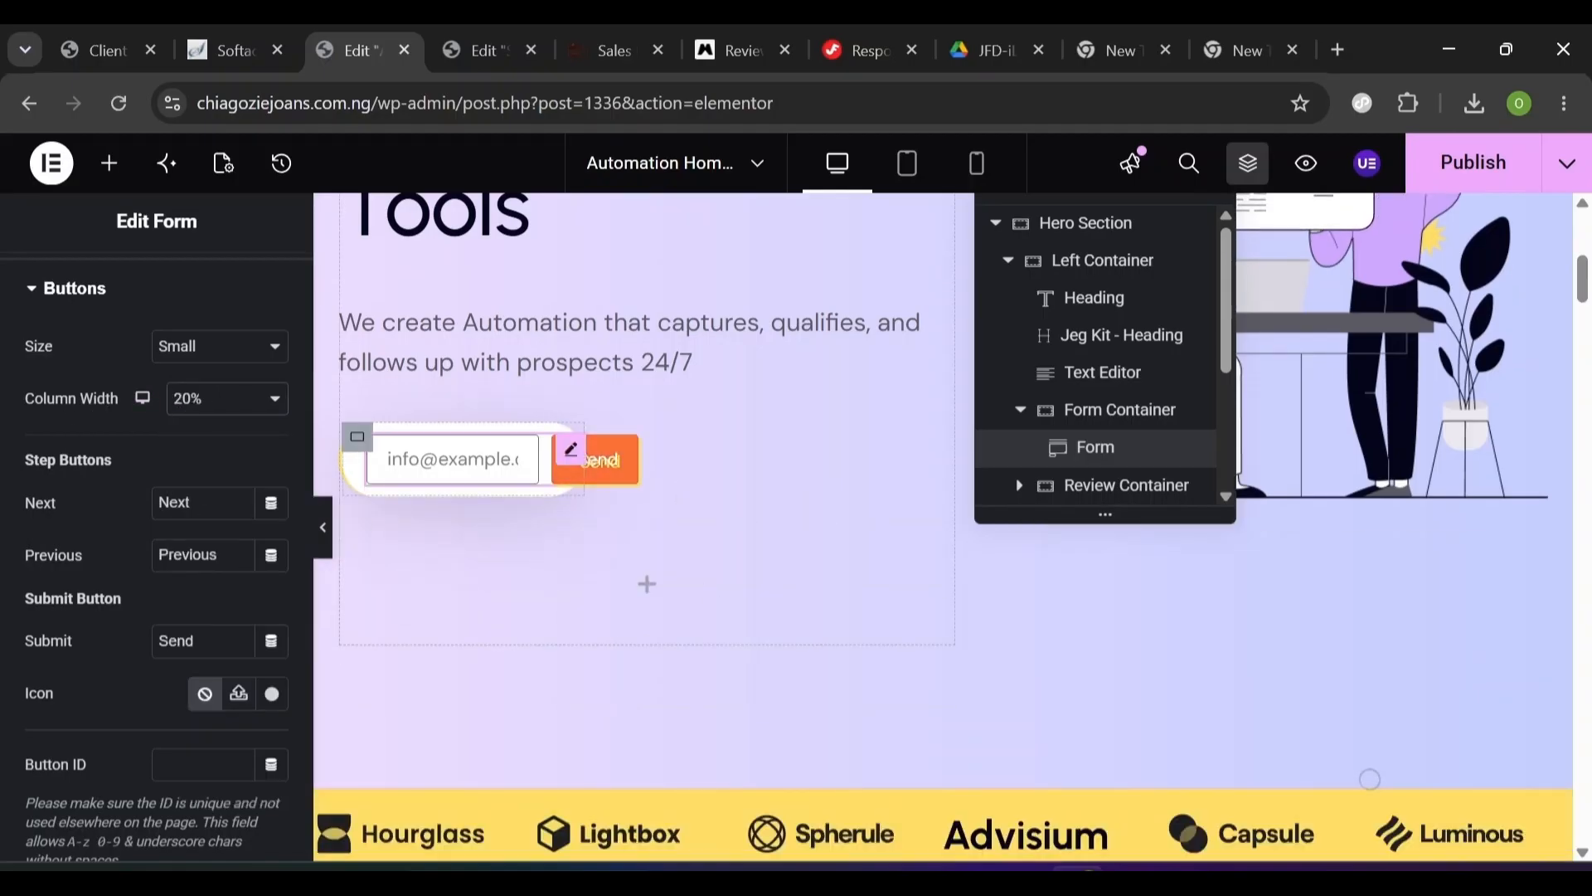
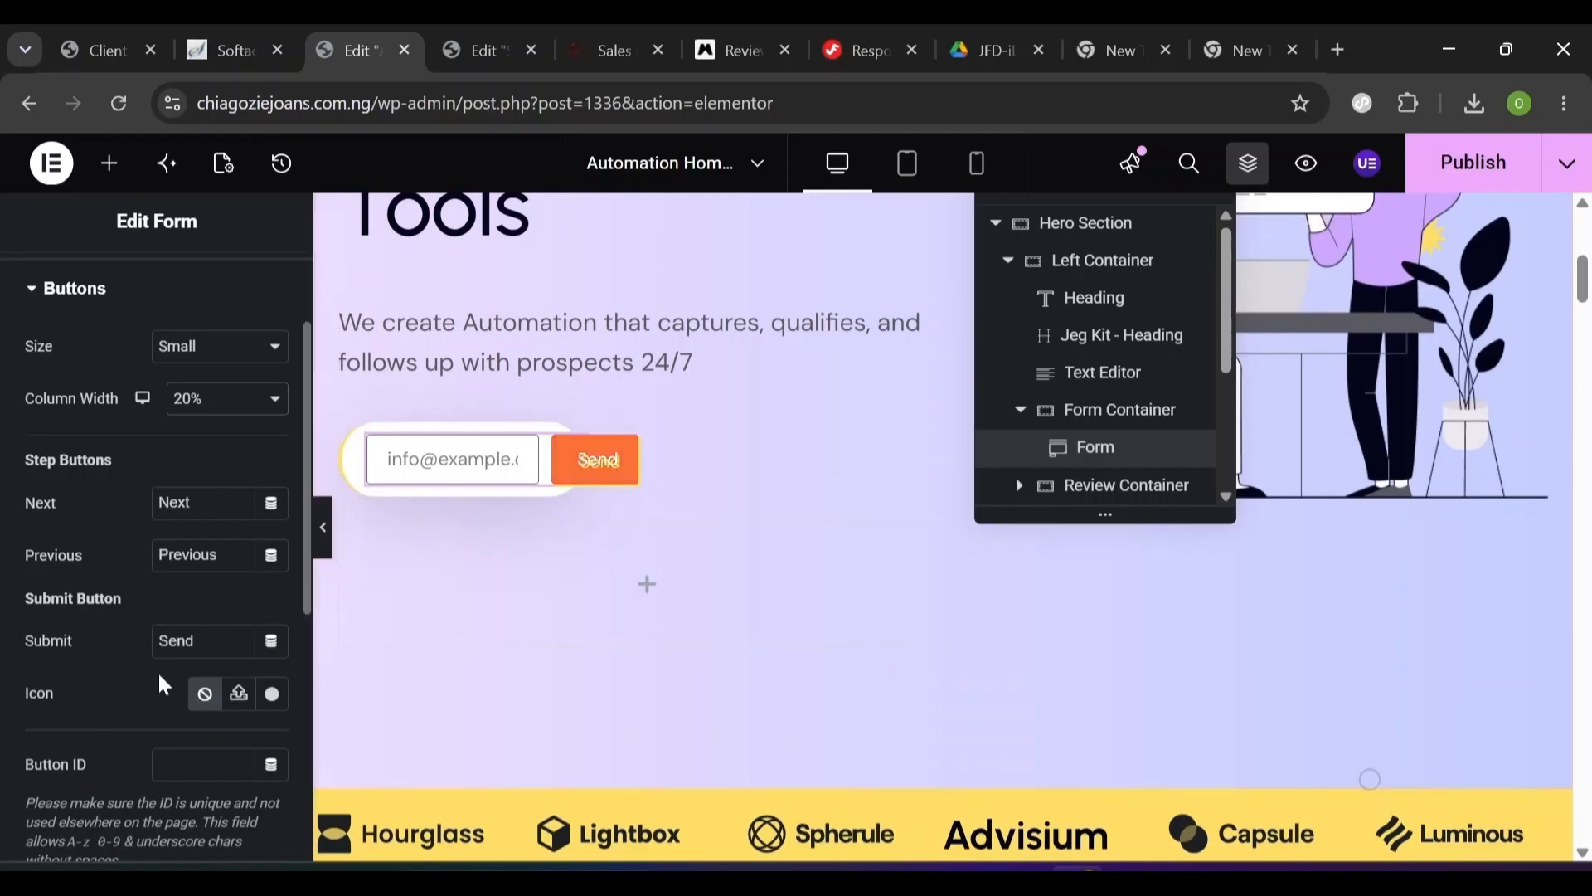
- Clear the submit button's 'Send' text and give it the 'Arrow right' icon from the Icon Library
{"action": "double_click", "coordinate": [177, 641]}
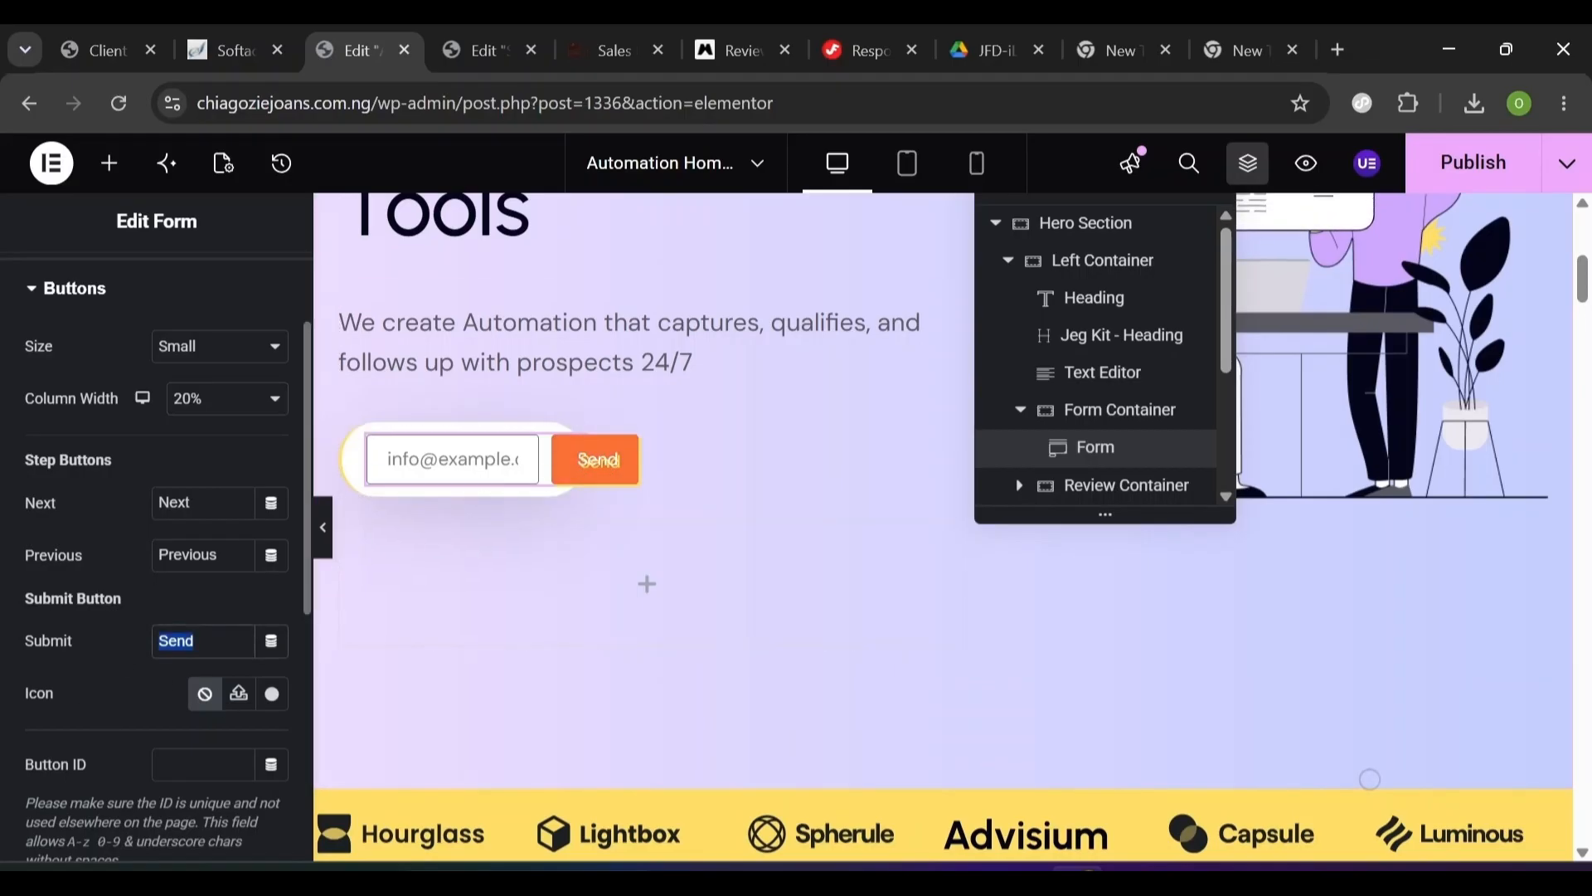
{"action": "key", "text": "BackSpace"}
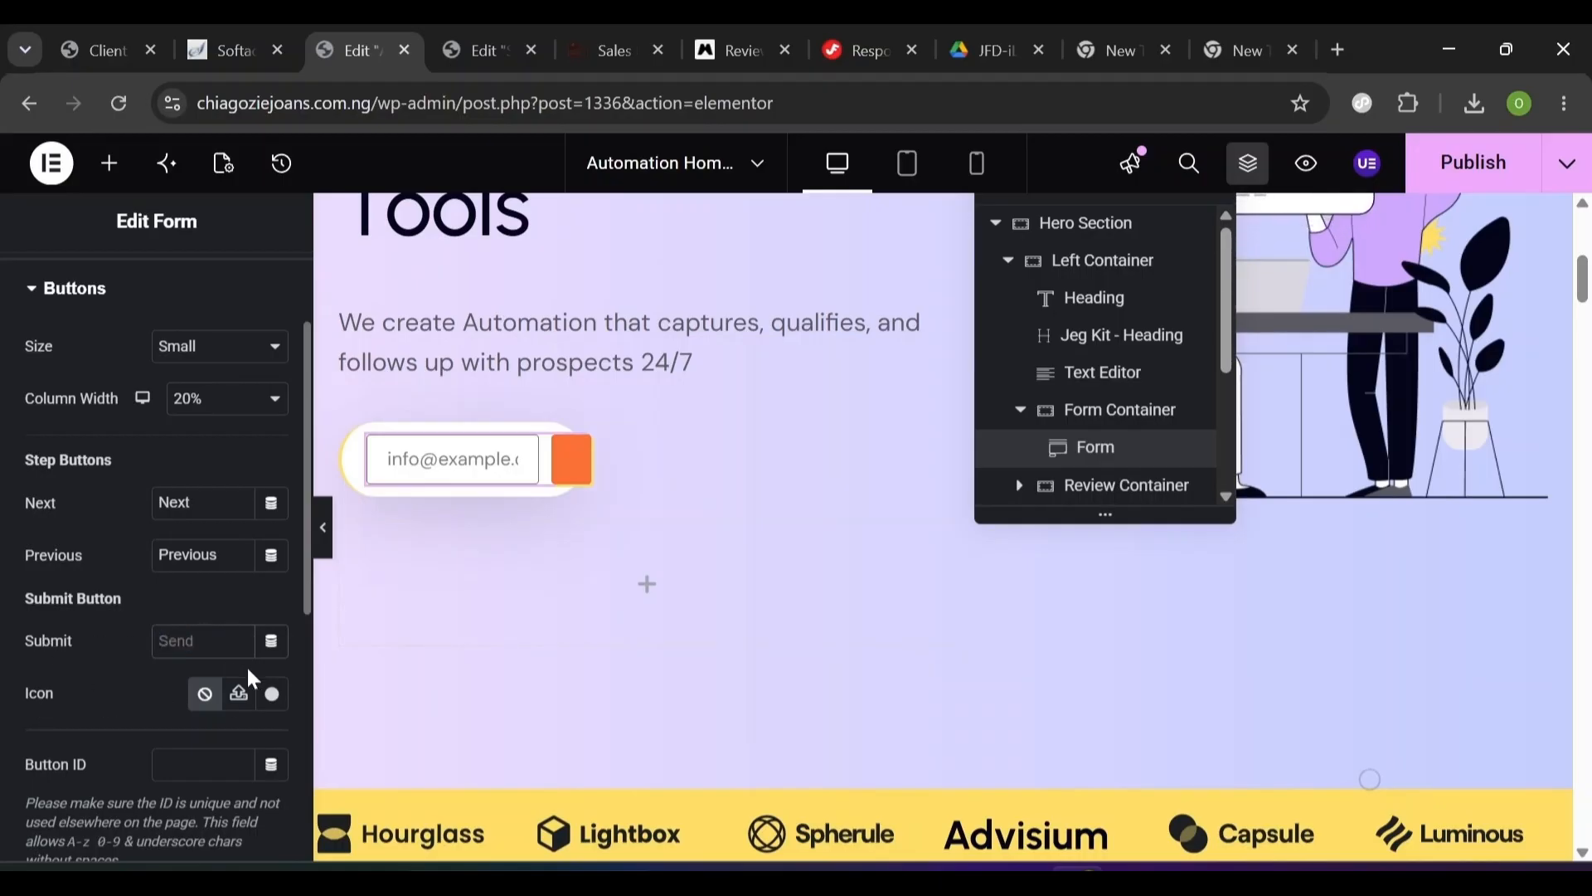
{"action": "left_click", "coordinate": [271, 695]}
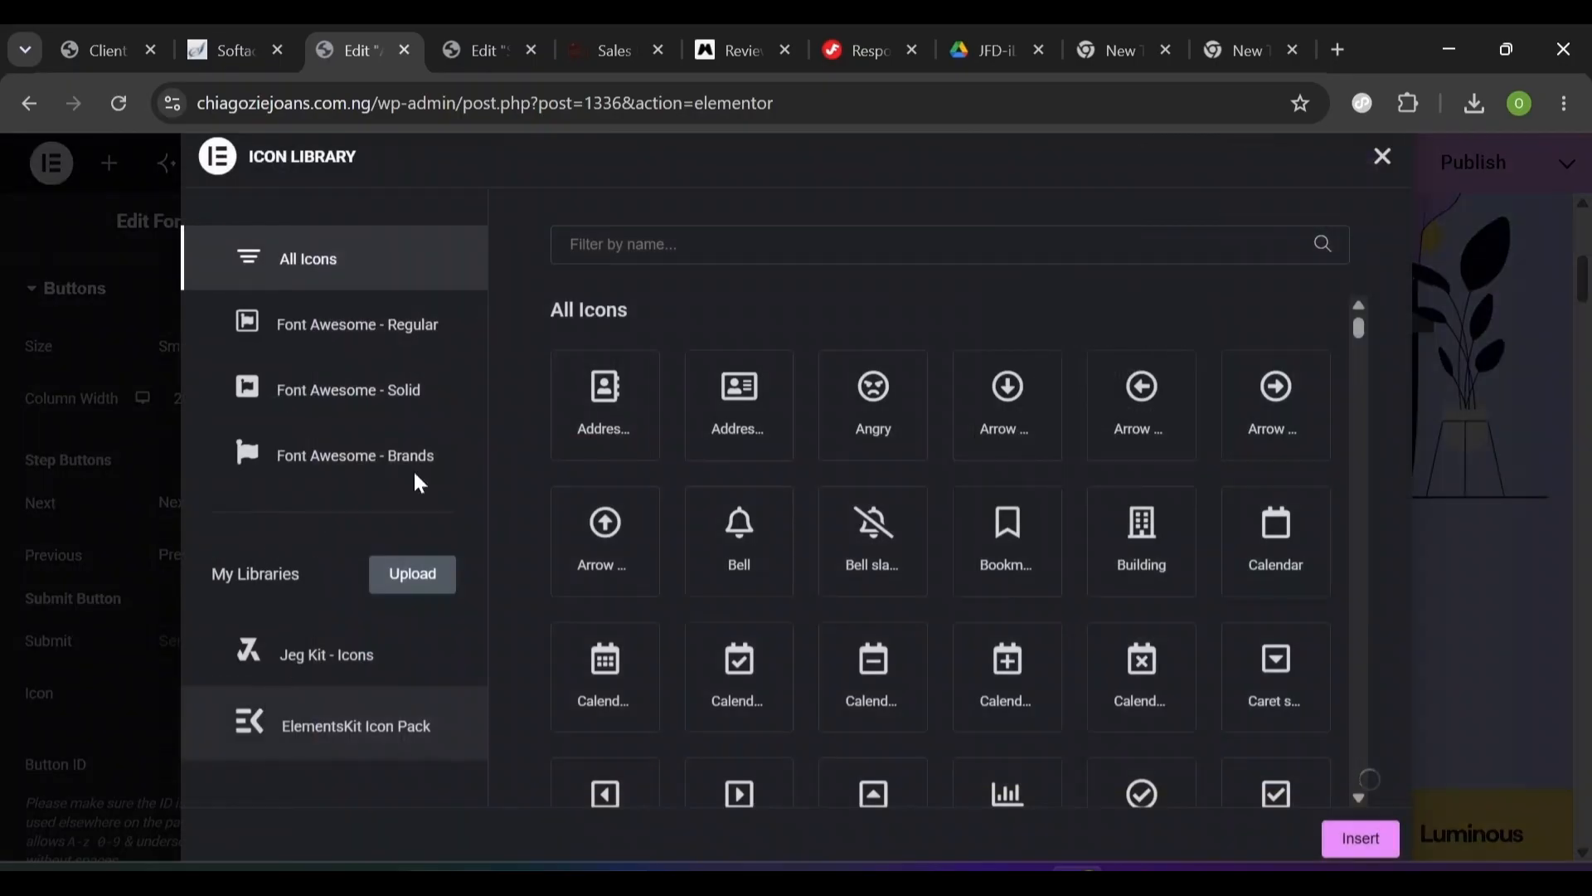
{"action": "type", "text": "r"}
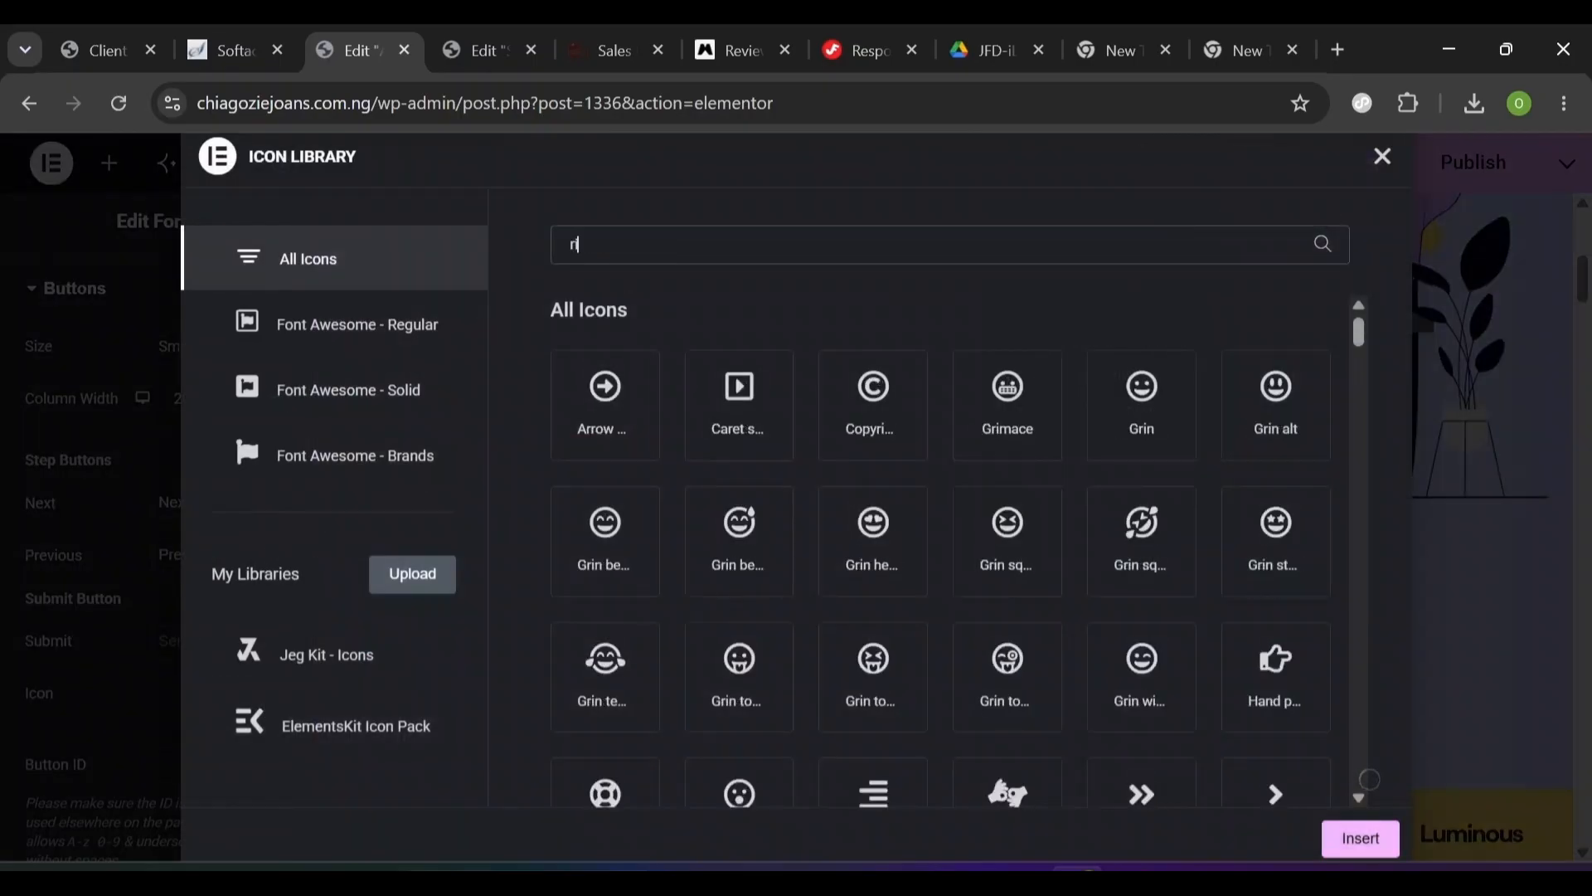
{"action": "type", "text": "ig"}
{"action": "key", "text": "BackSpace"}
{"action": "key", "text": "BackSpace"}
{"action": "key", "text": "BackSpace"}
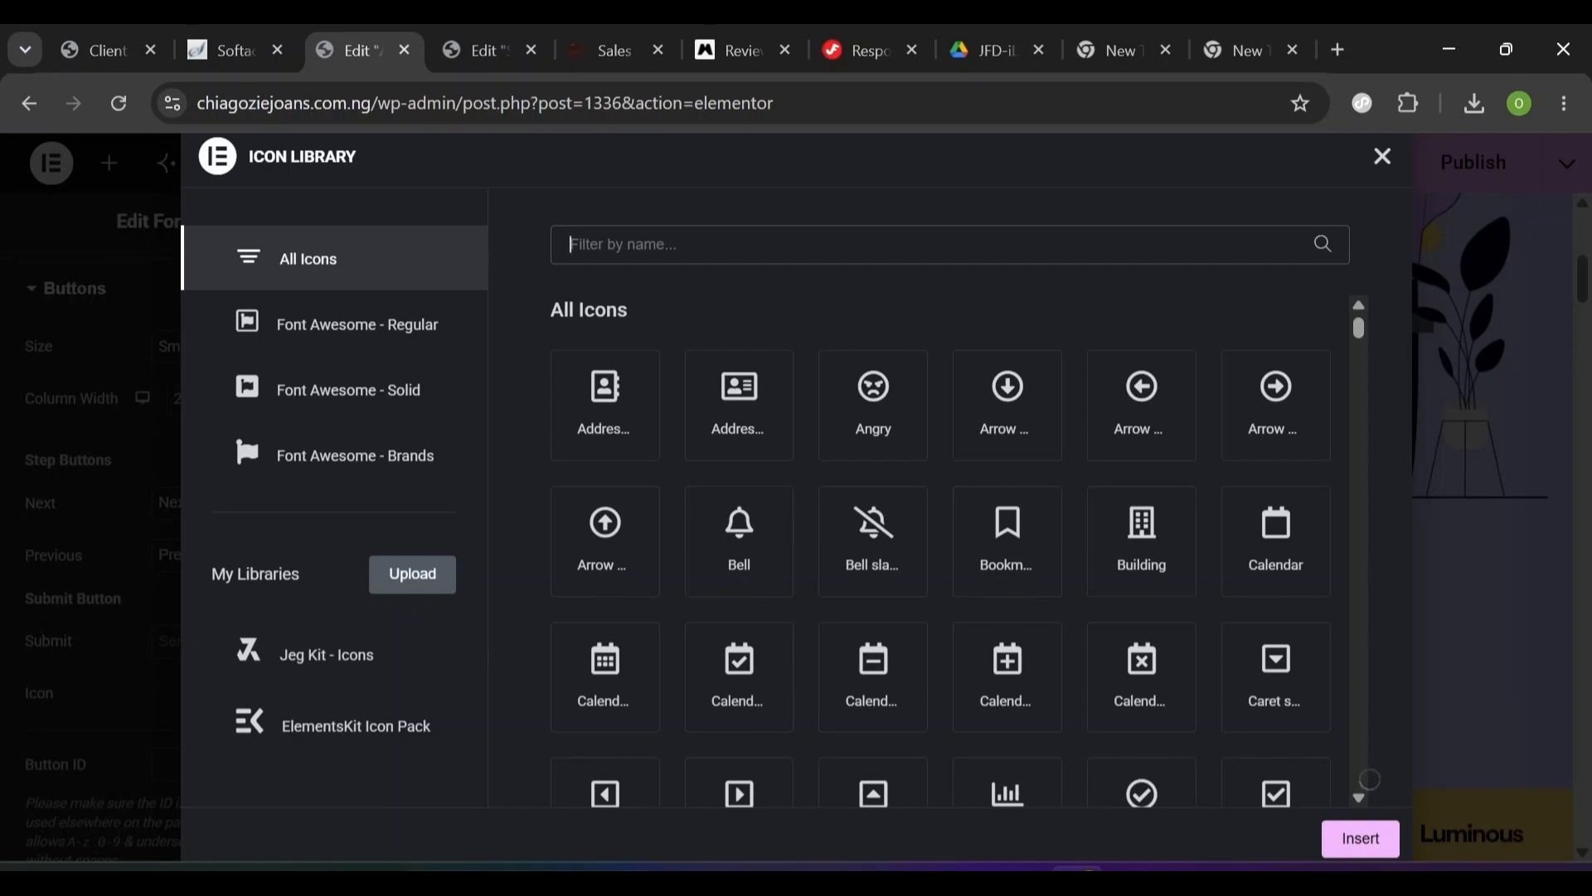
{"action": "type", "text": "Arrow"}
{"action": "left_click", "coordinate": [871, 549]}
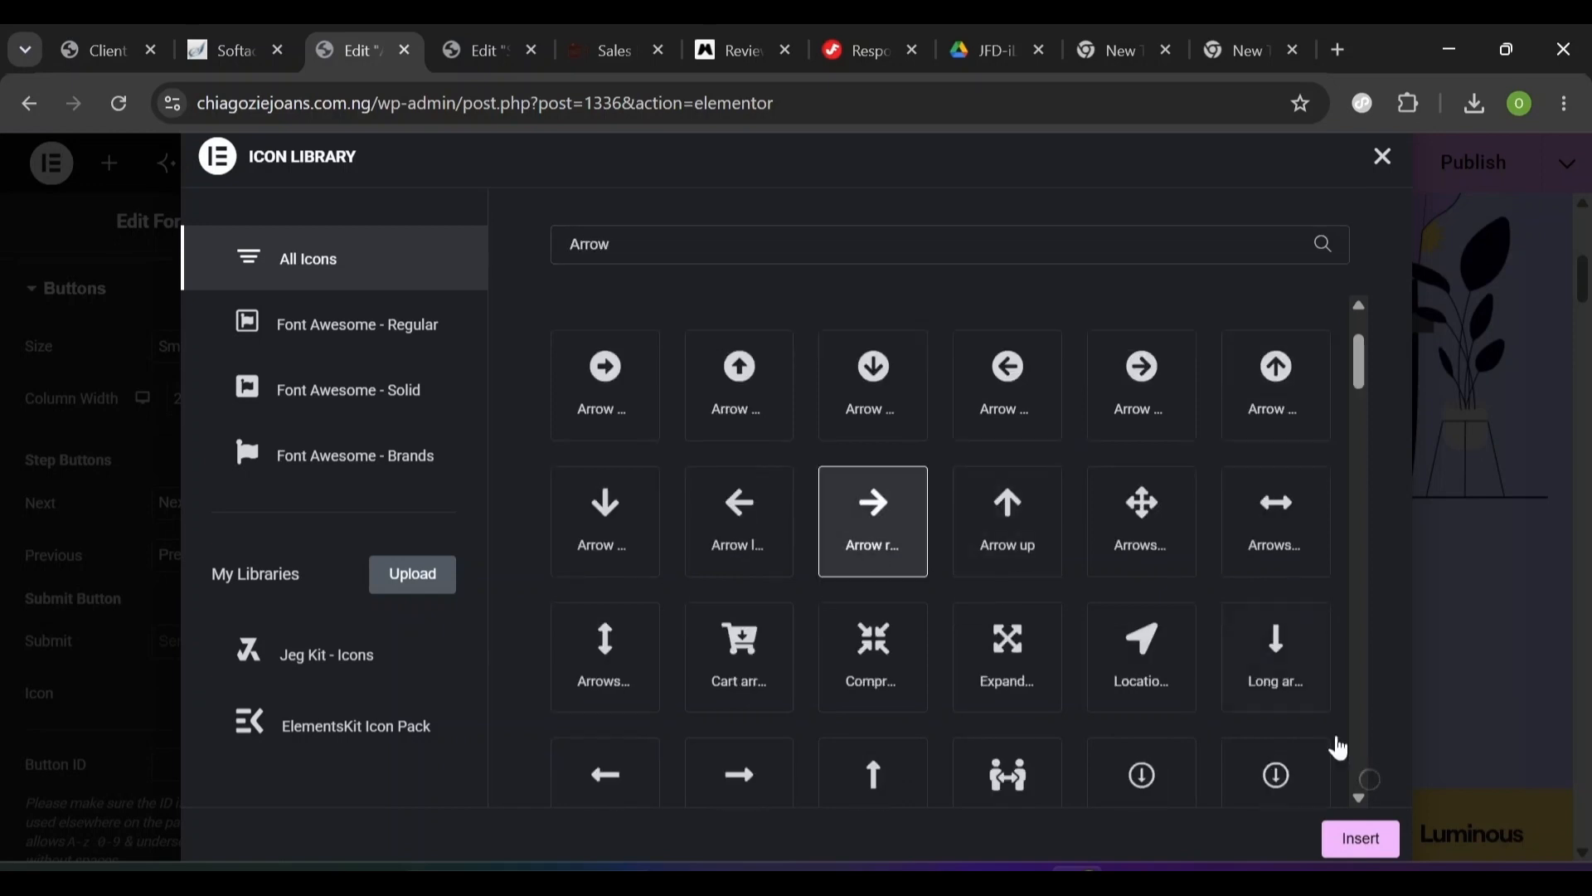
{"action": "left_click", "coordinate": [1349, 842]}
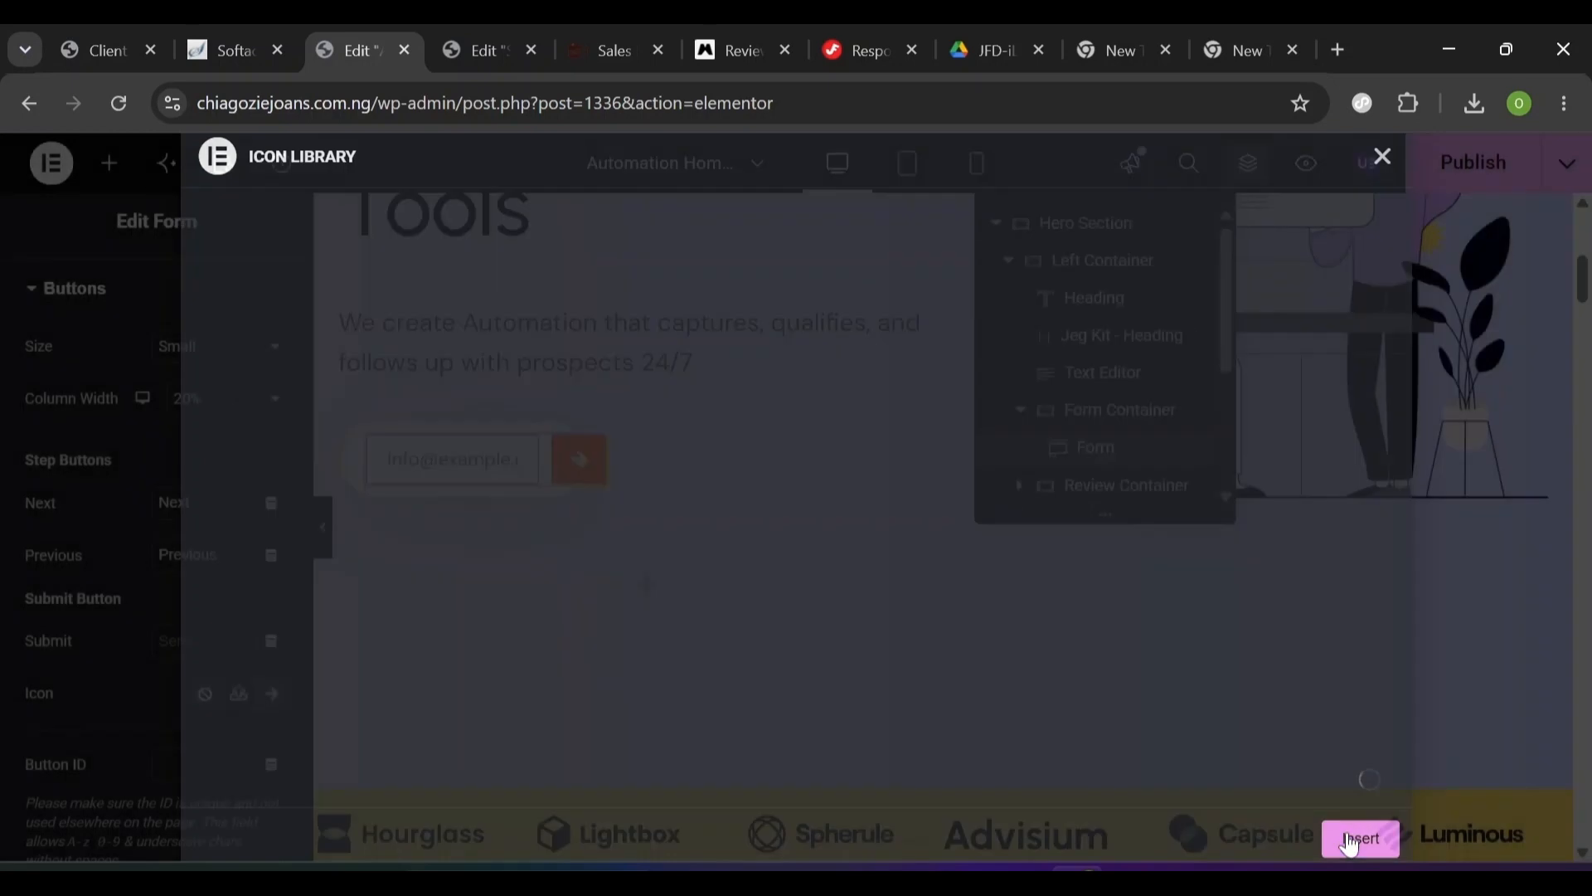
{"action": "scroll", "coordinate": [1346, 834], "scroll_direction": "up", "scroll_amount": 1}
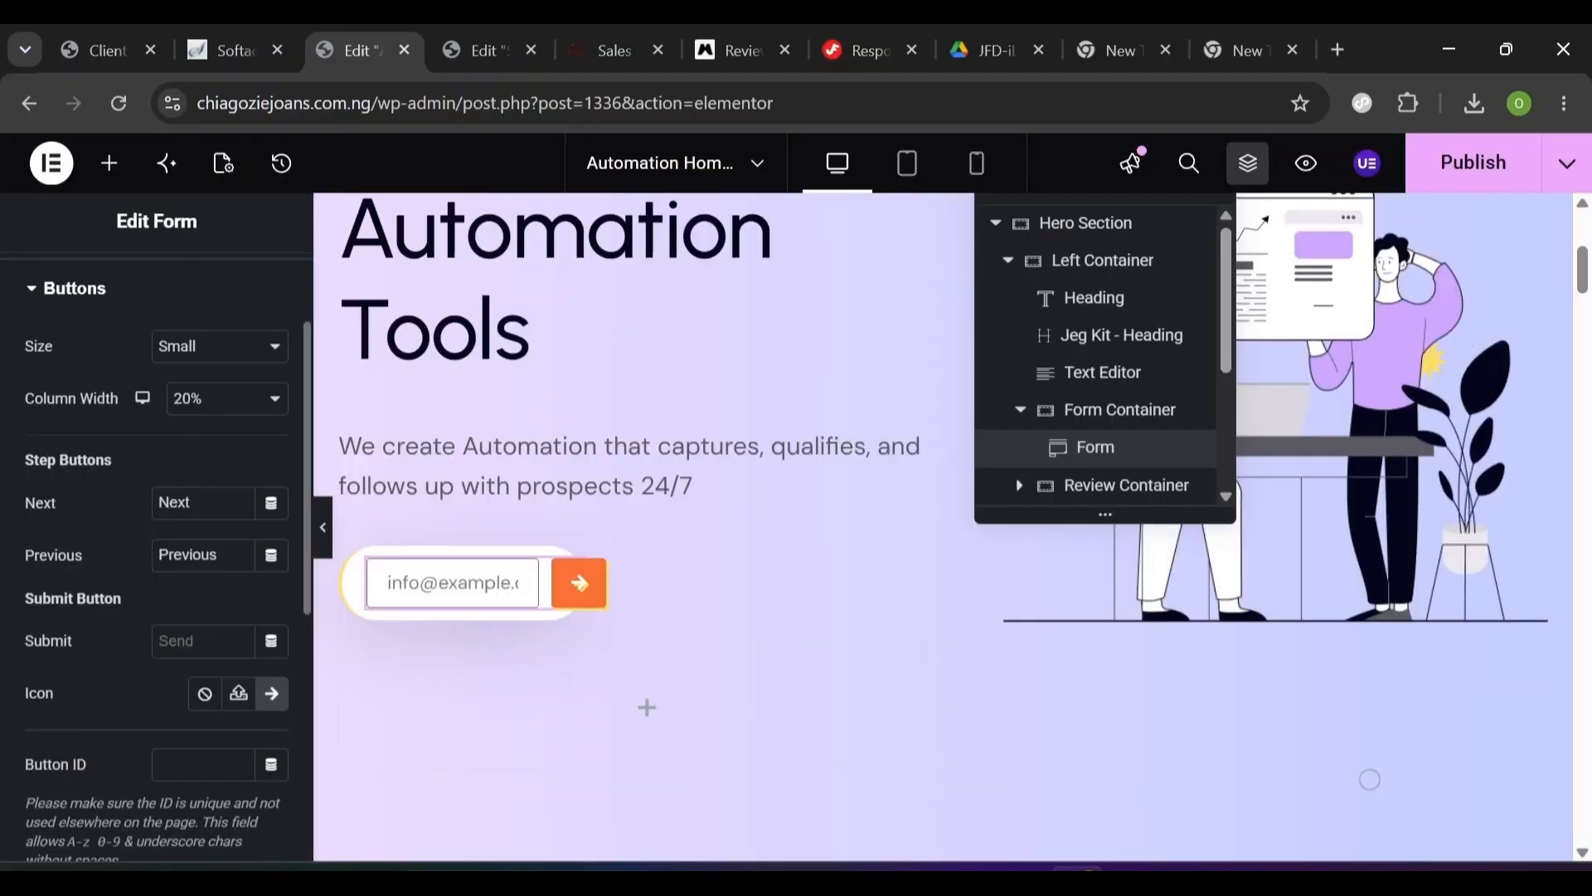
- In the form's Style > Field settings, set the email field's linked Border Width to 0
{"action": "left_click", "coordinate": [34, 288]}
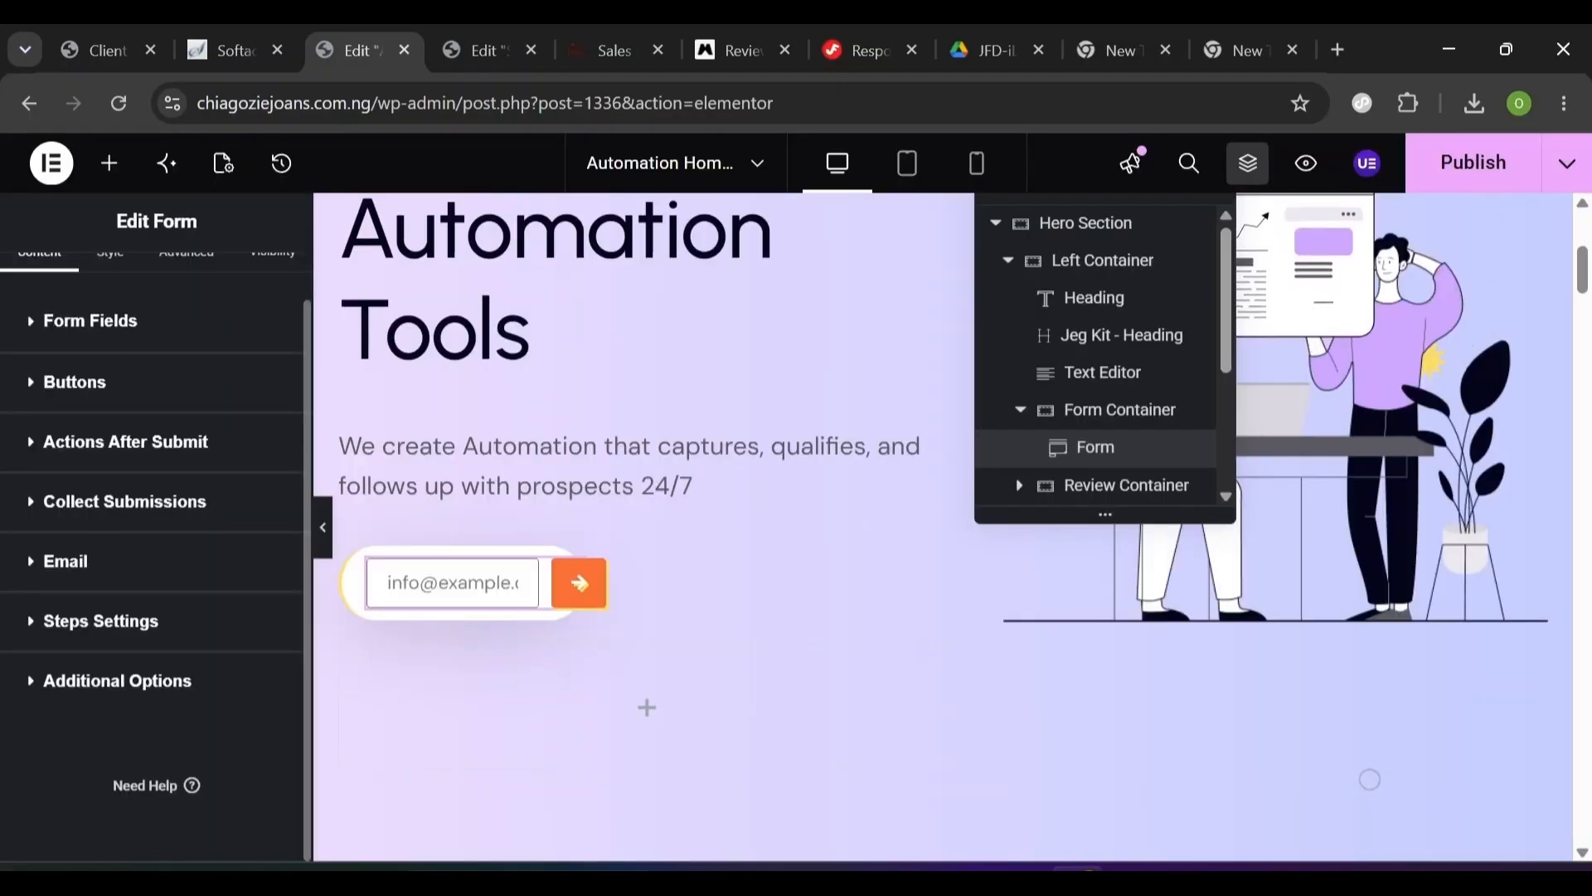
{"action": "scroll", "coordinate": [301, 290], "scroll_direction": "up", "scroll_amount": 1}
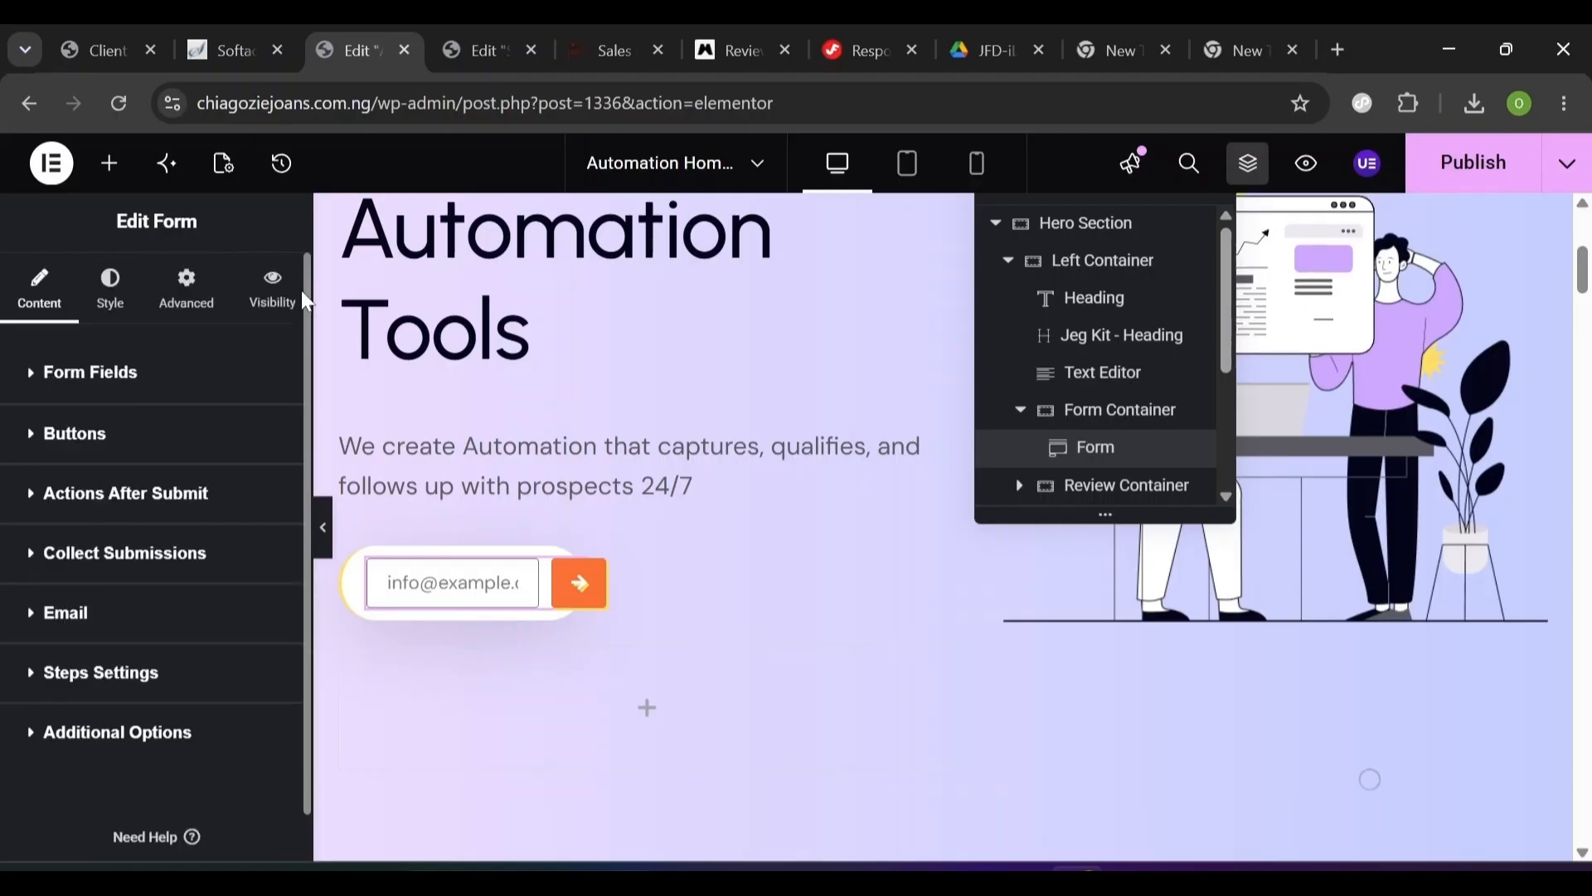
{"action": "left_click", "coordinate": [112, 290]}
{"action": "left_click", "coordinate": [50, 365]}
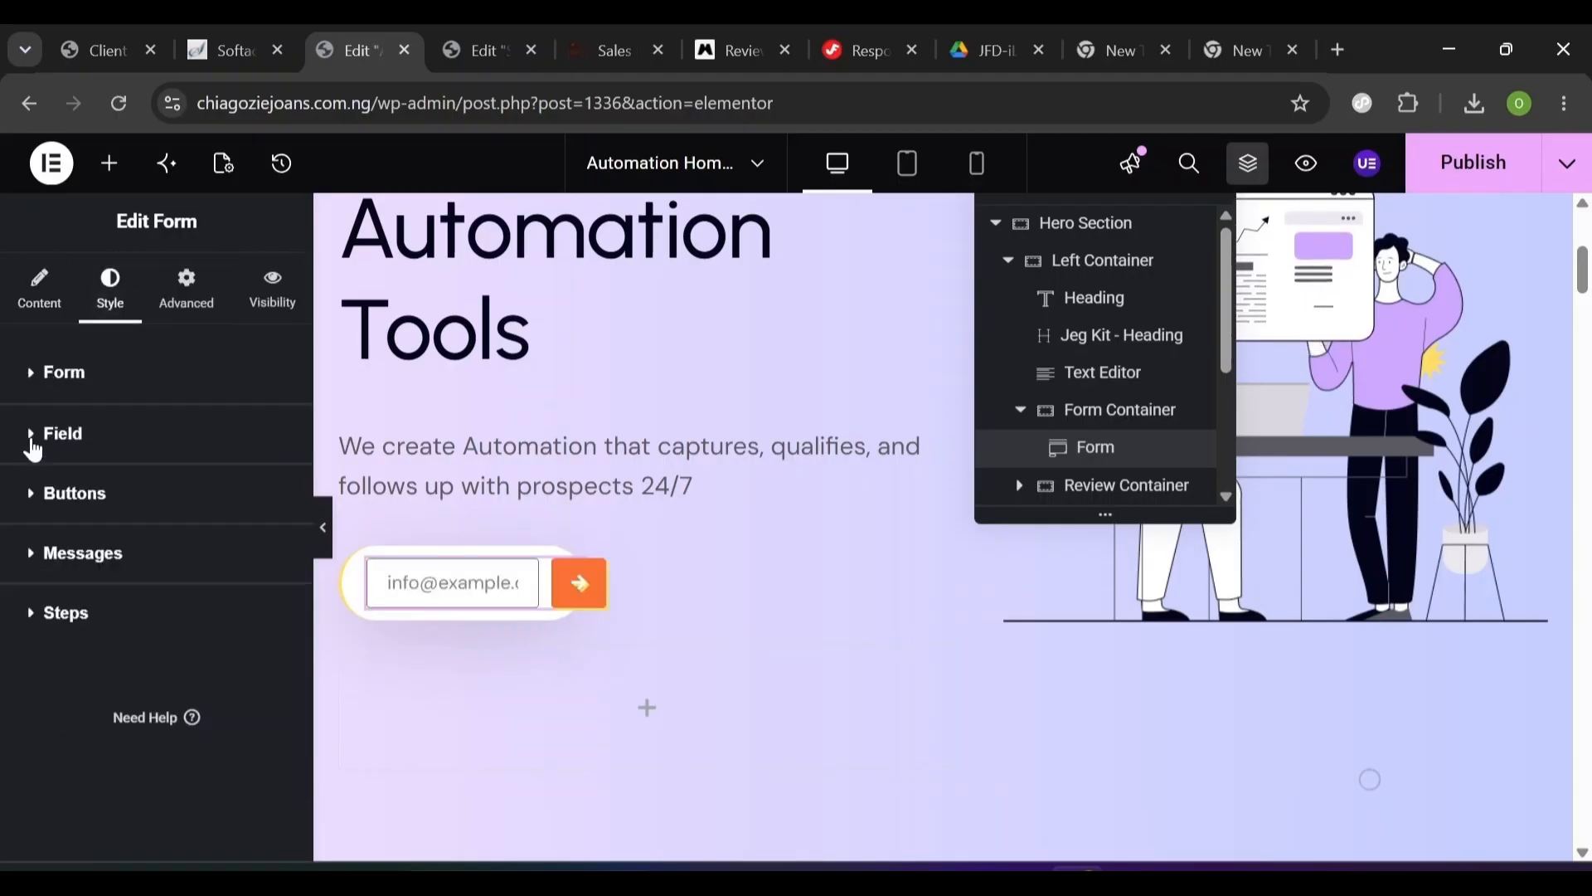
{"action": "left_click", "coordinate": [28, 432]}
{"action": "scroll", "coordinate": [235, 441], "scroll_direction": "down", "scroll_amount": 2}
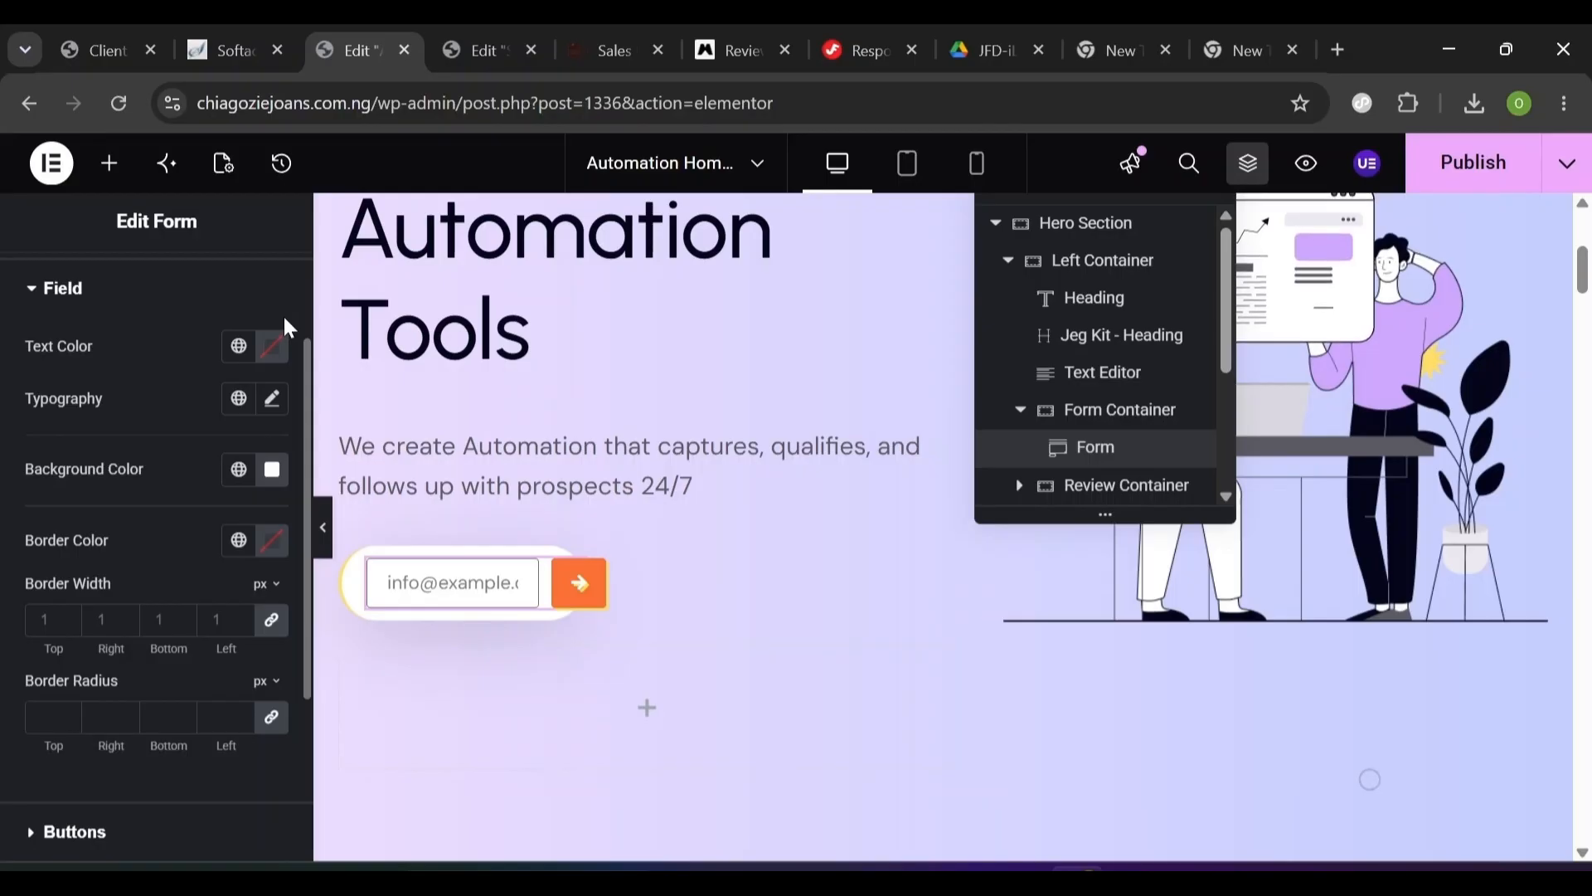
{"action": "left_click", "coordinate": [32, 289]}
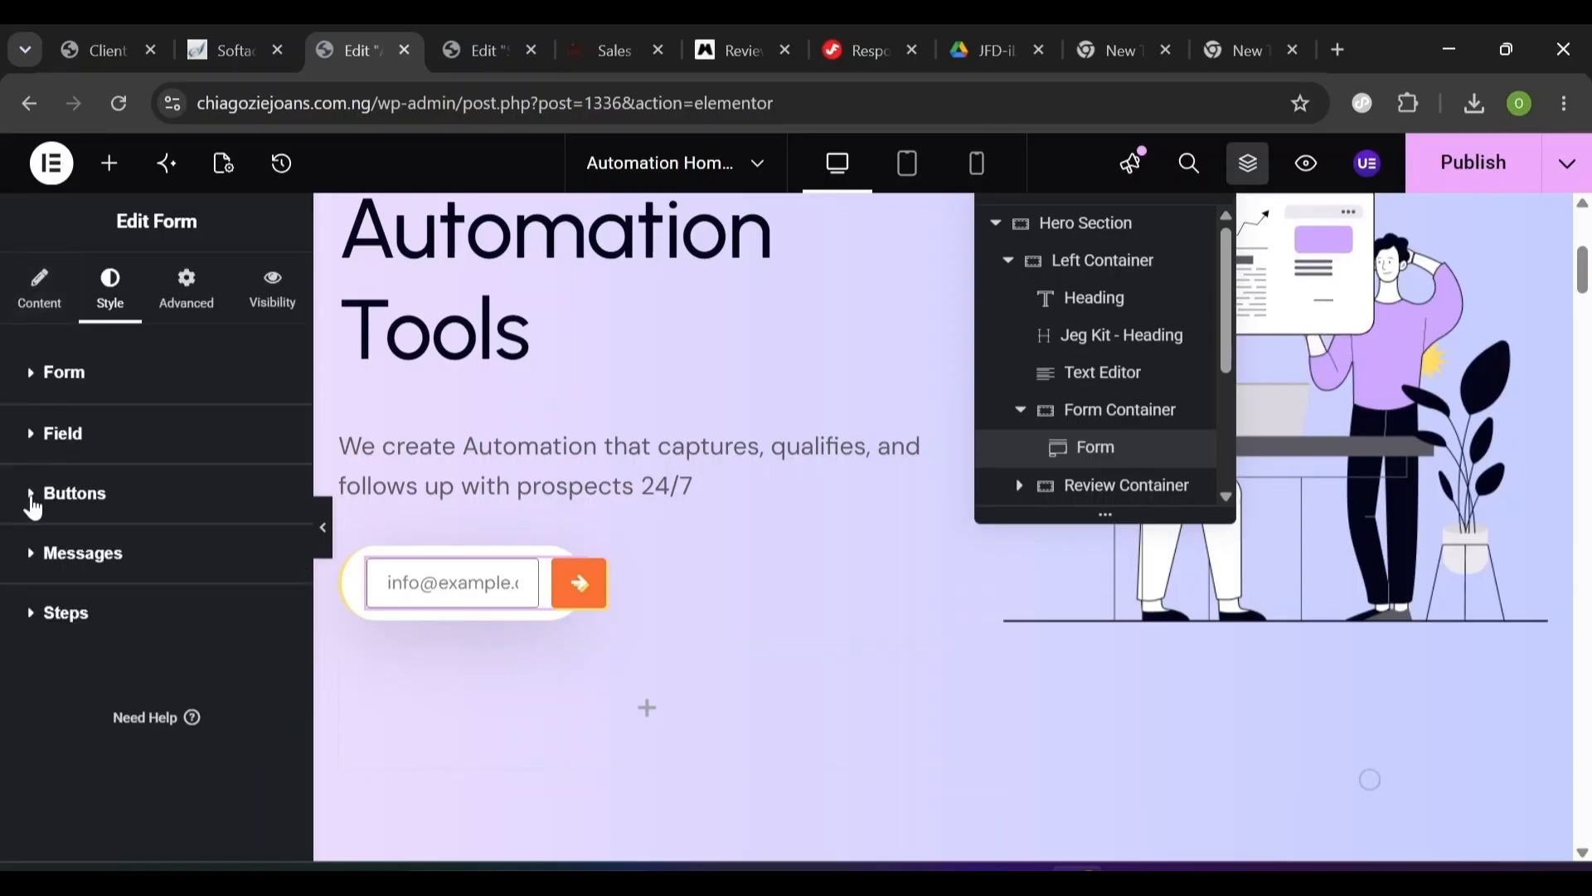
{"action": "left_click", "coordinate": [33, 507]}
{"action": "left_click", "coordinate": [48, 292]}
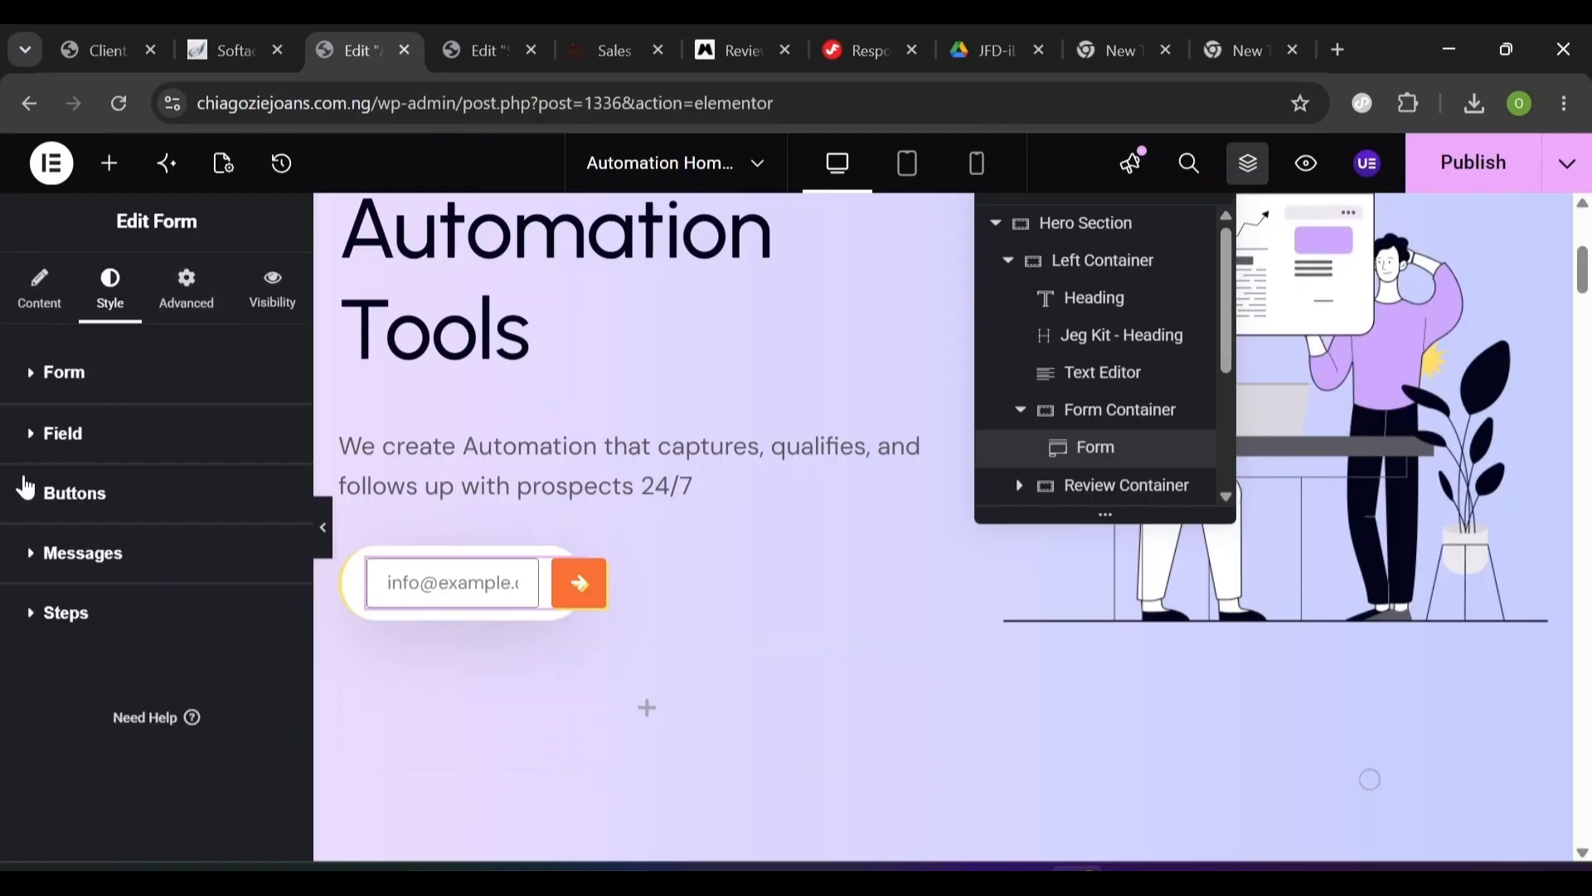
{"action": "left_click", "coordinate": [30, 433]}
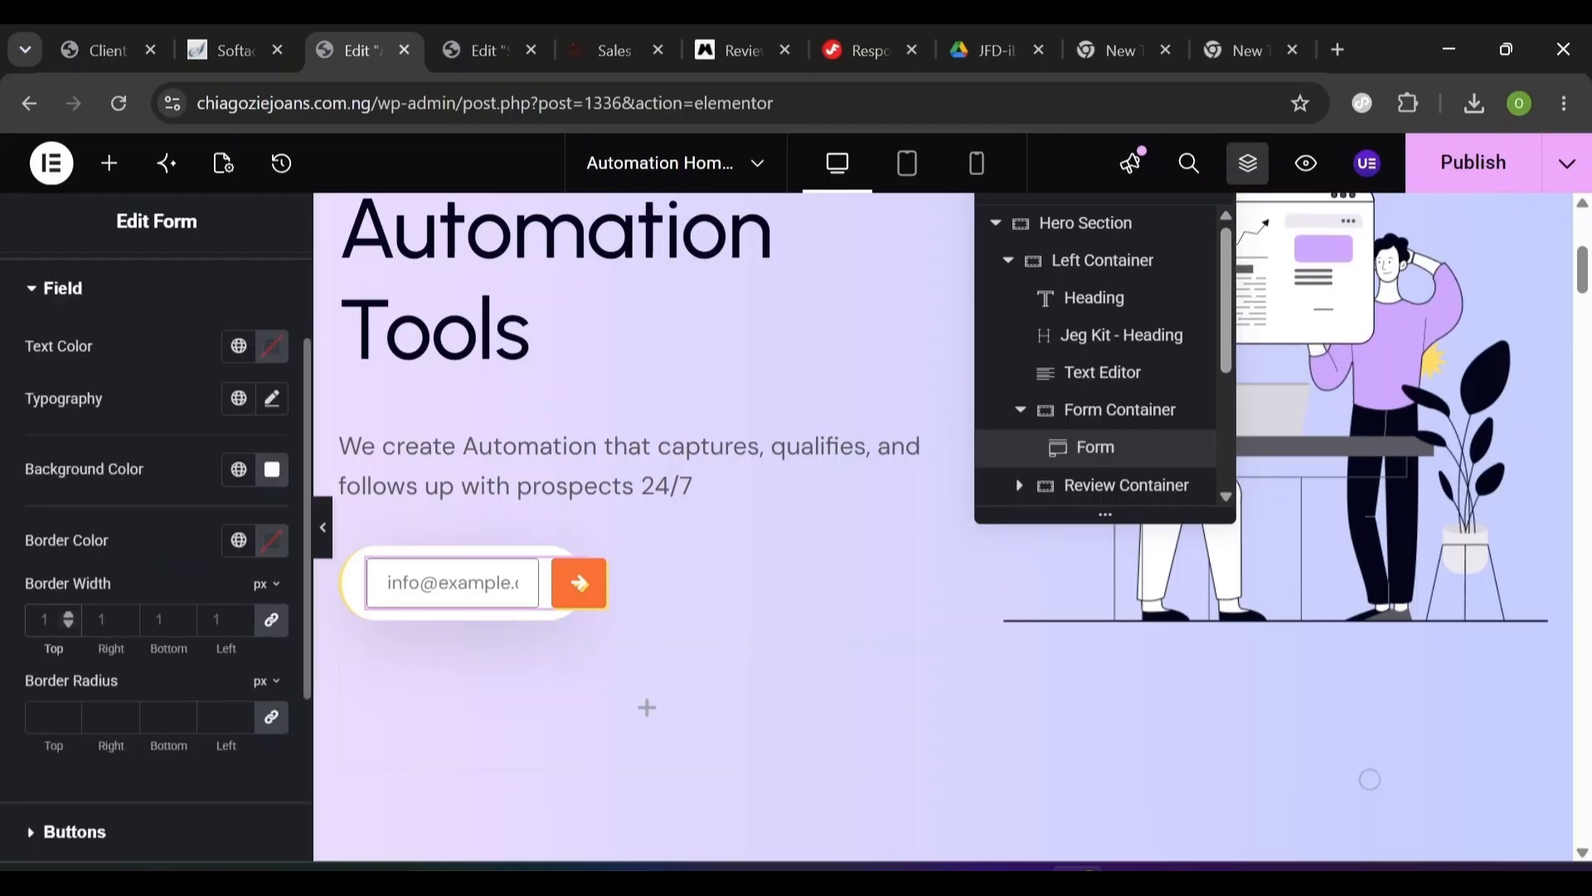
{"action": "left_click", "coordinate": [68, 625]}
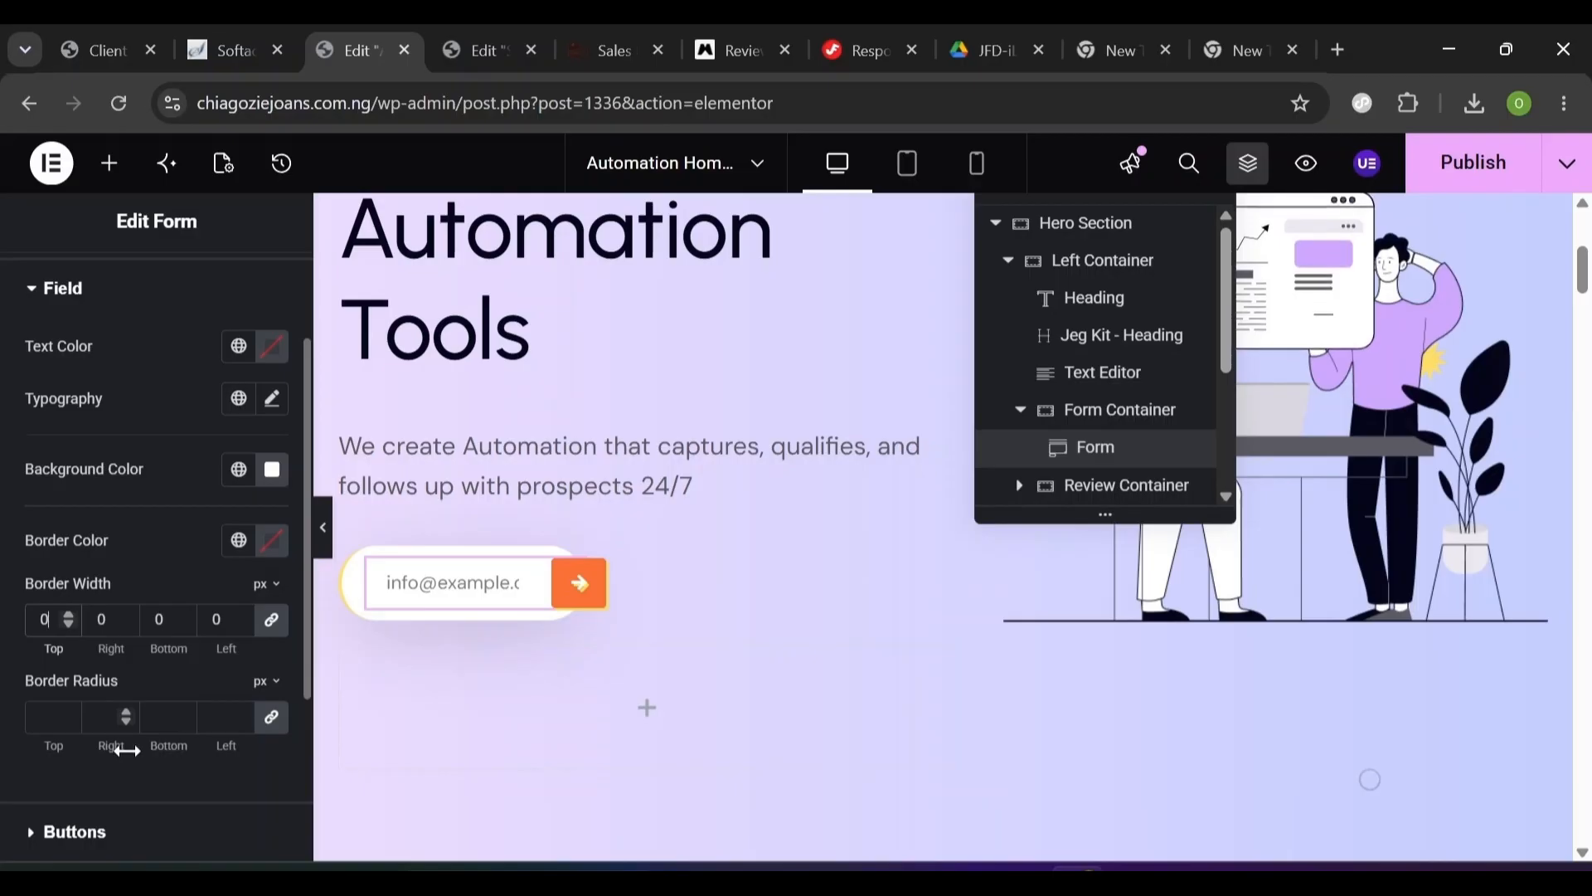
{"action": "left_click", "coordinate": [36, 833]}
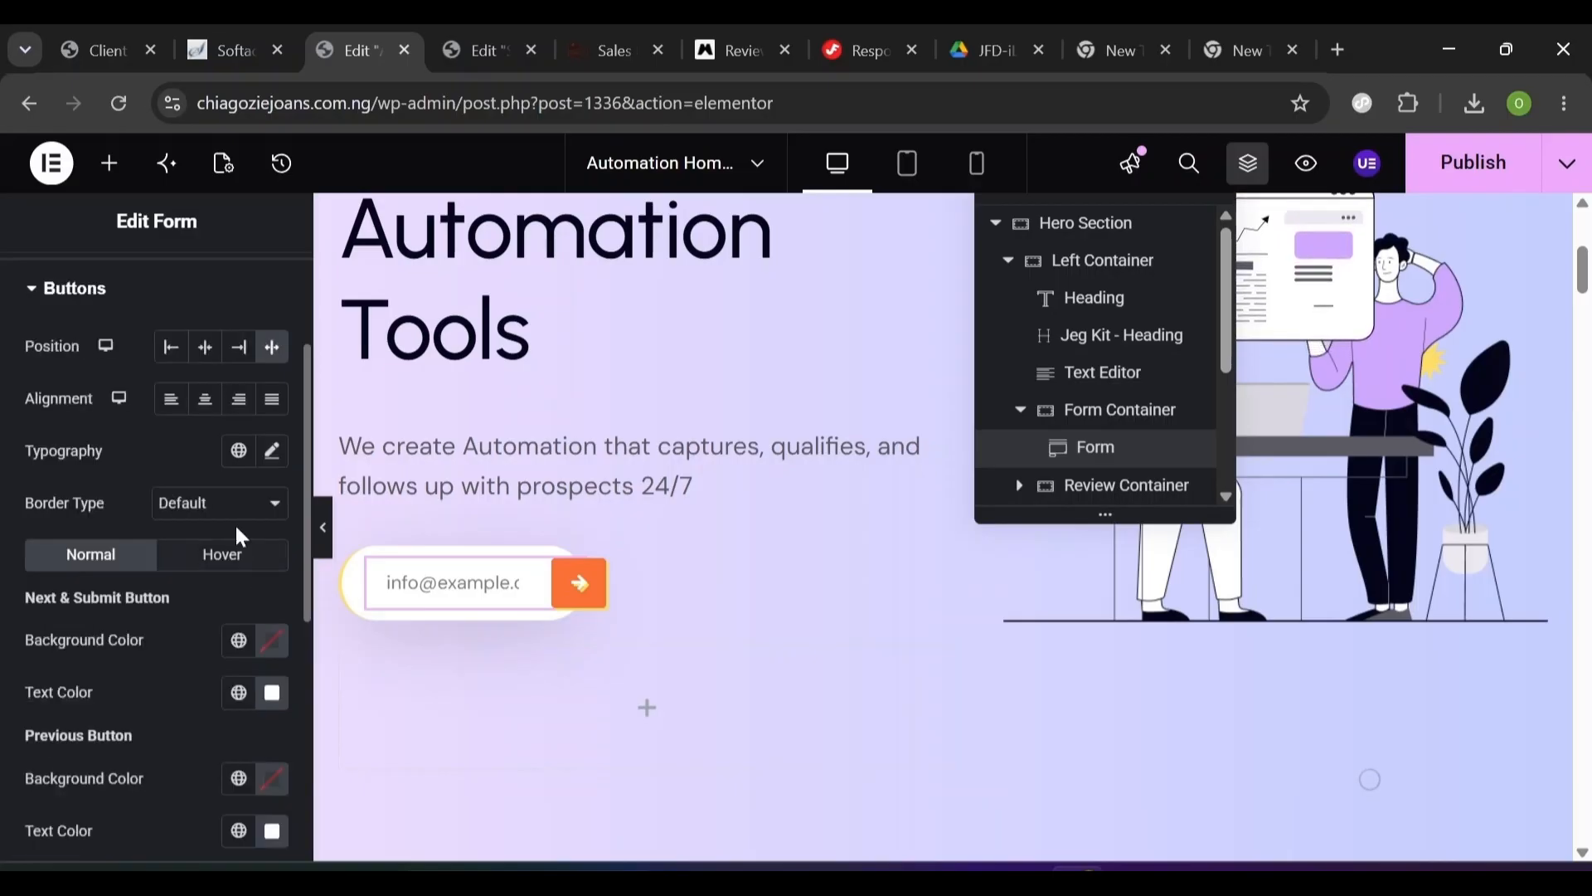
- Make the submit button's normal background transparent and colour its arrow with global Primary
{"action": "scroll", "coordinate": [241, 537], "scroll_direction": "down", "scroll_amount": 1}
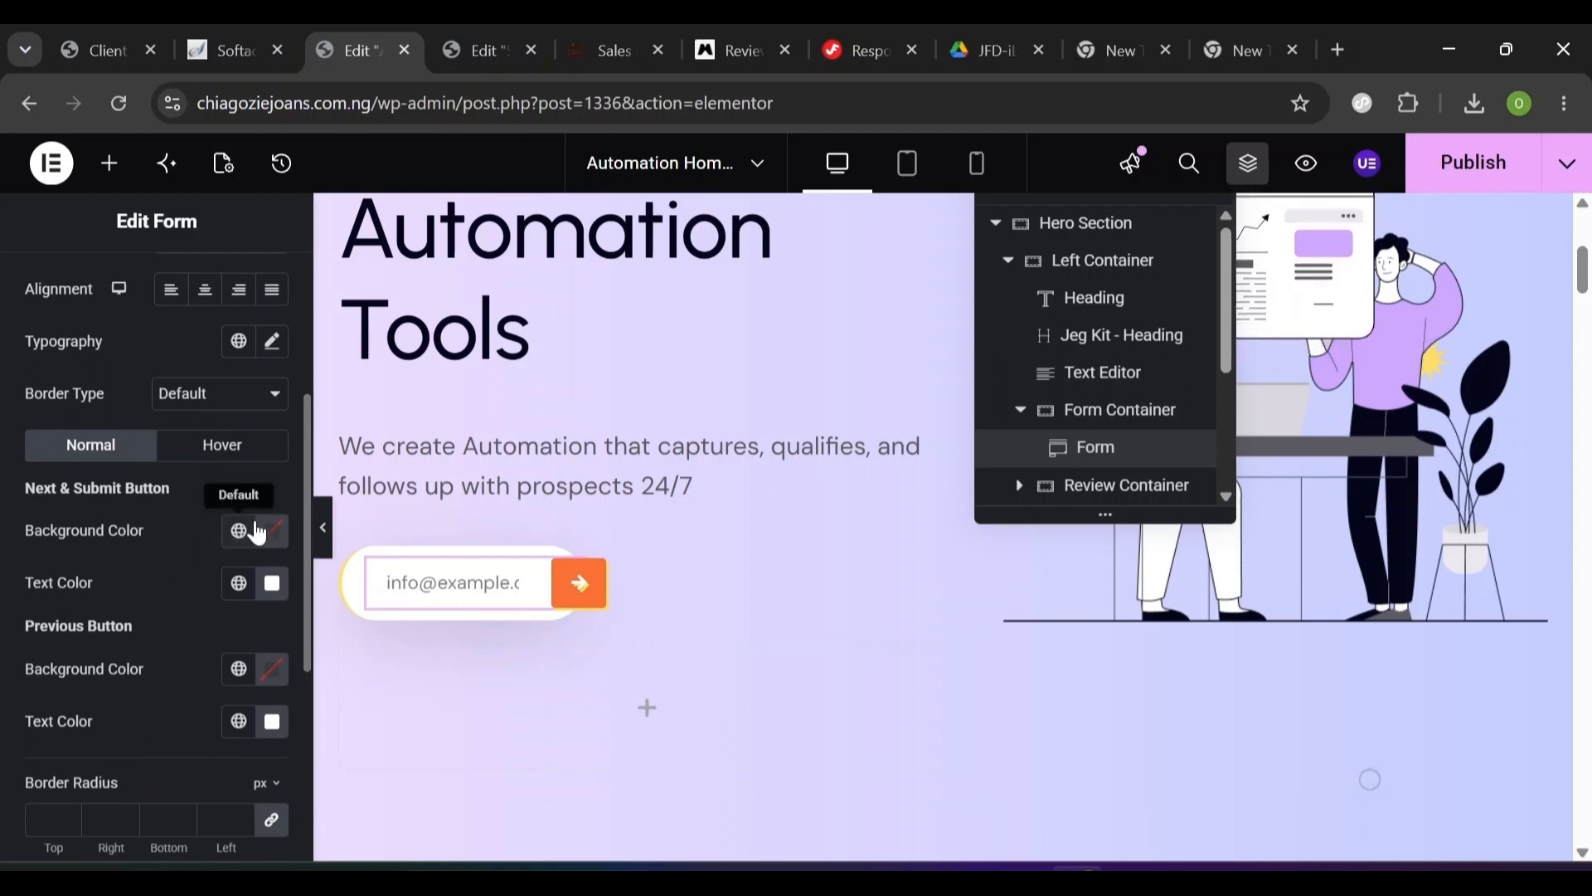
{"action": "left_click", "coordinate": [274, 537]}
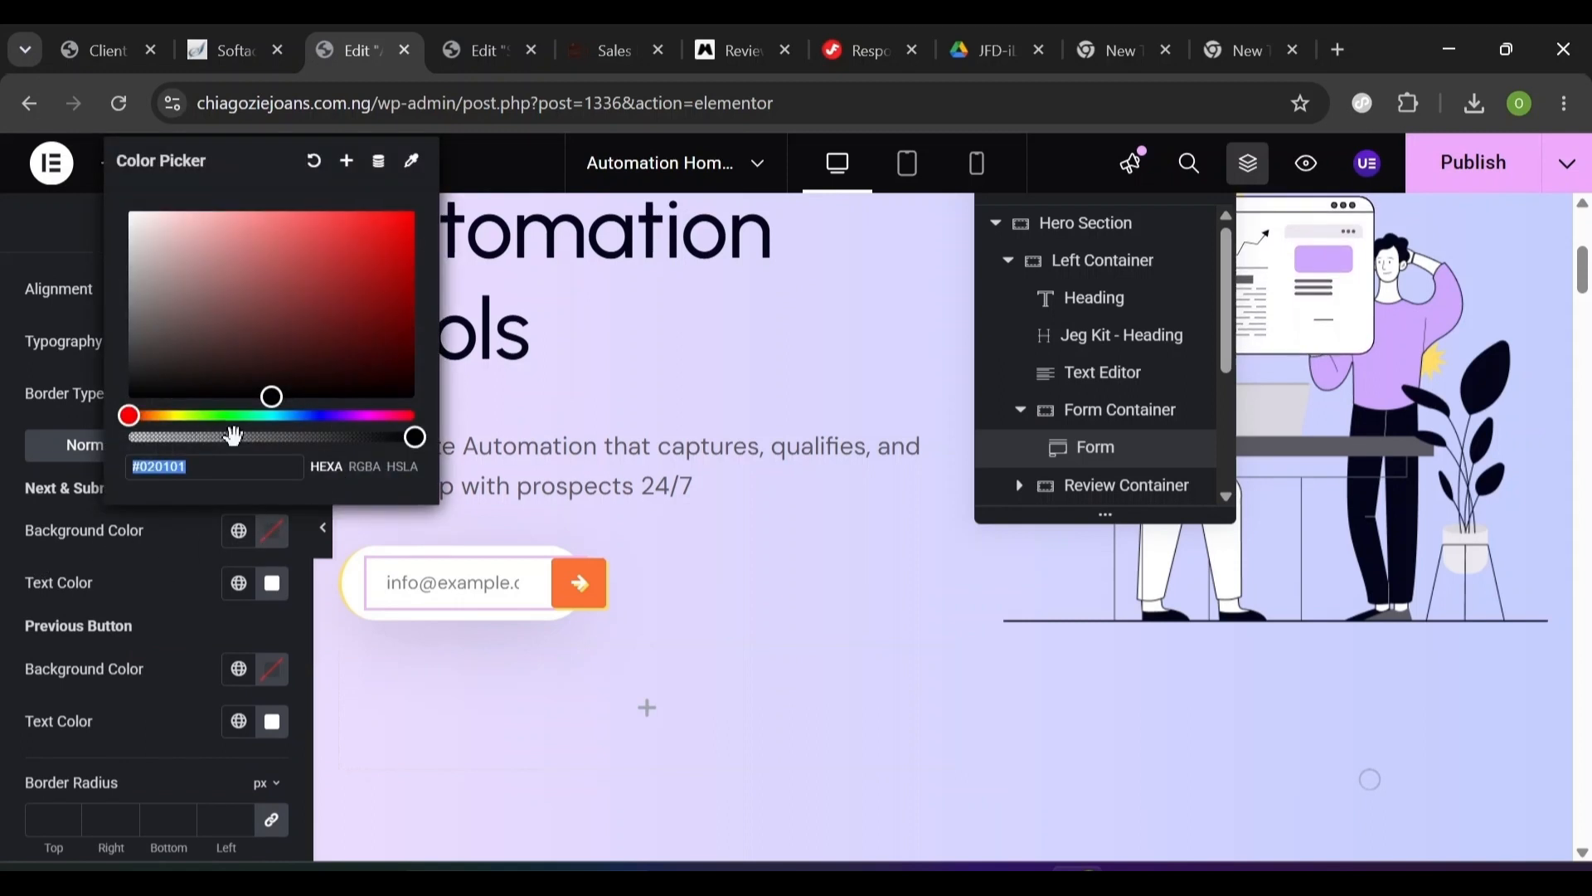
{"action": "left_click_drag", "start_coordinate": [415, 437], "coordinate": [79, 481]}
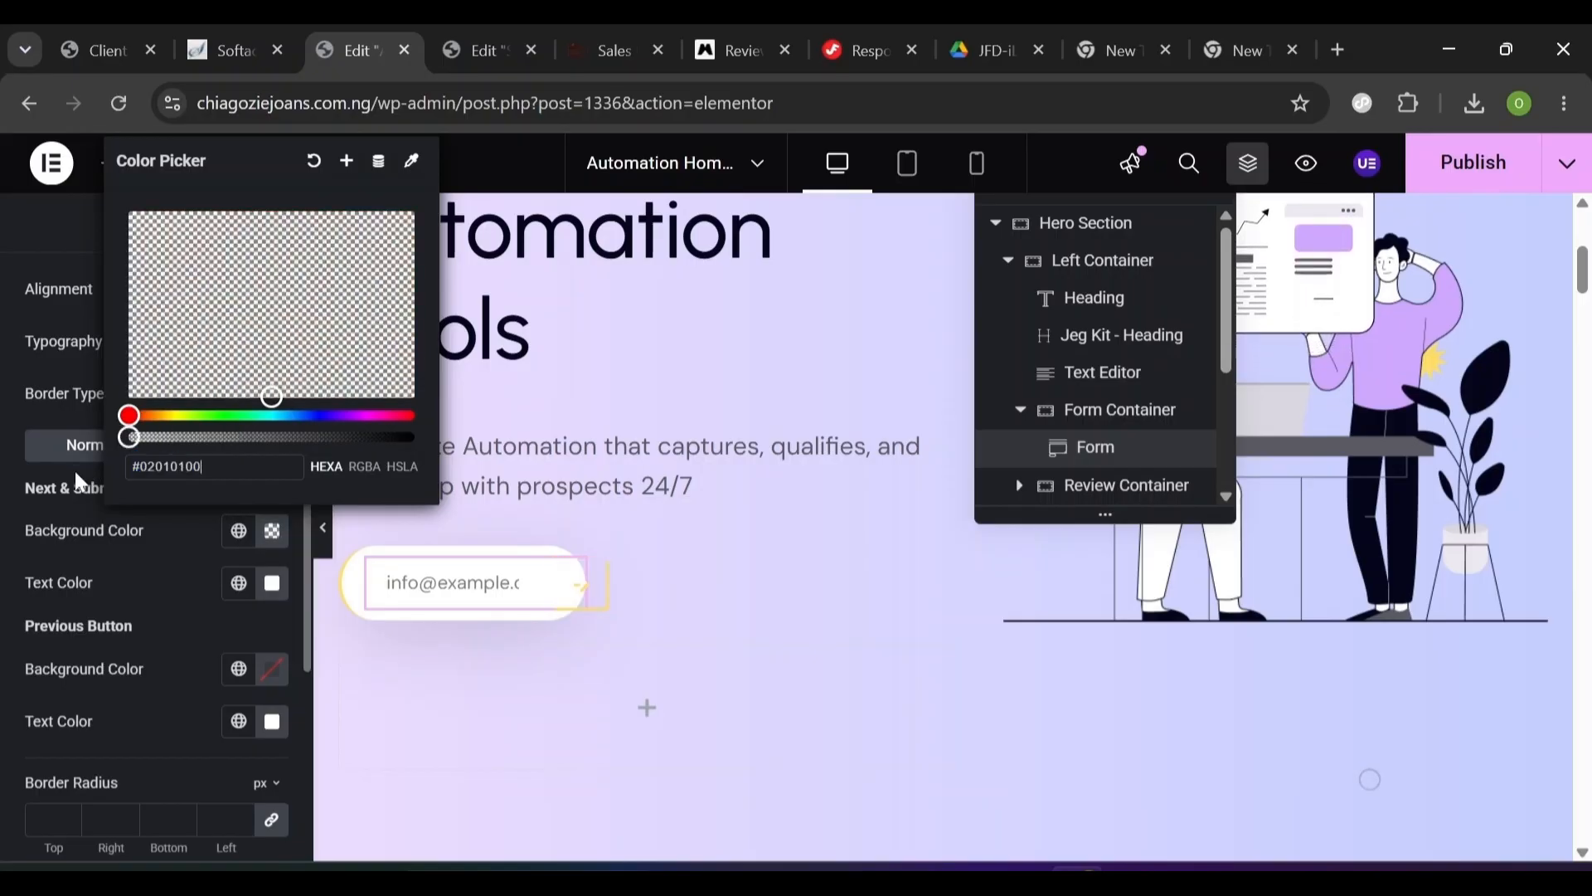
{"action": "left_click", "coordinate": [142, 567]}
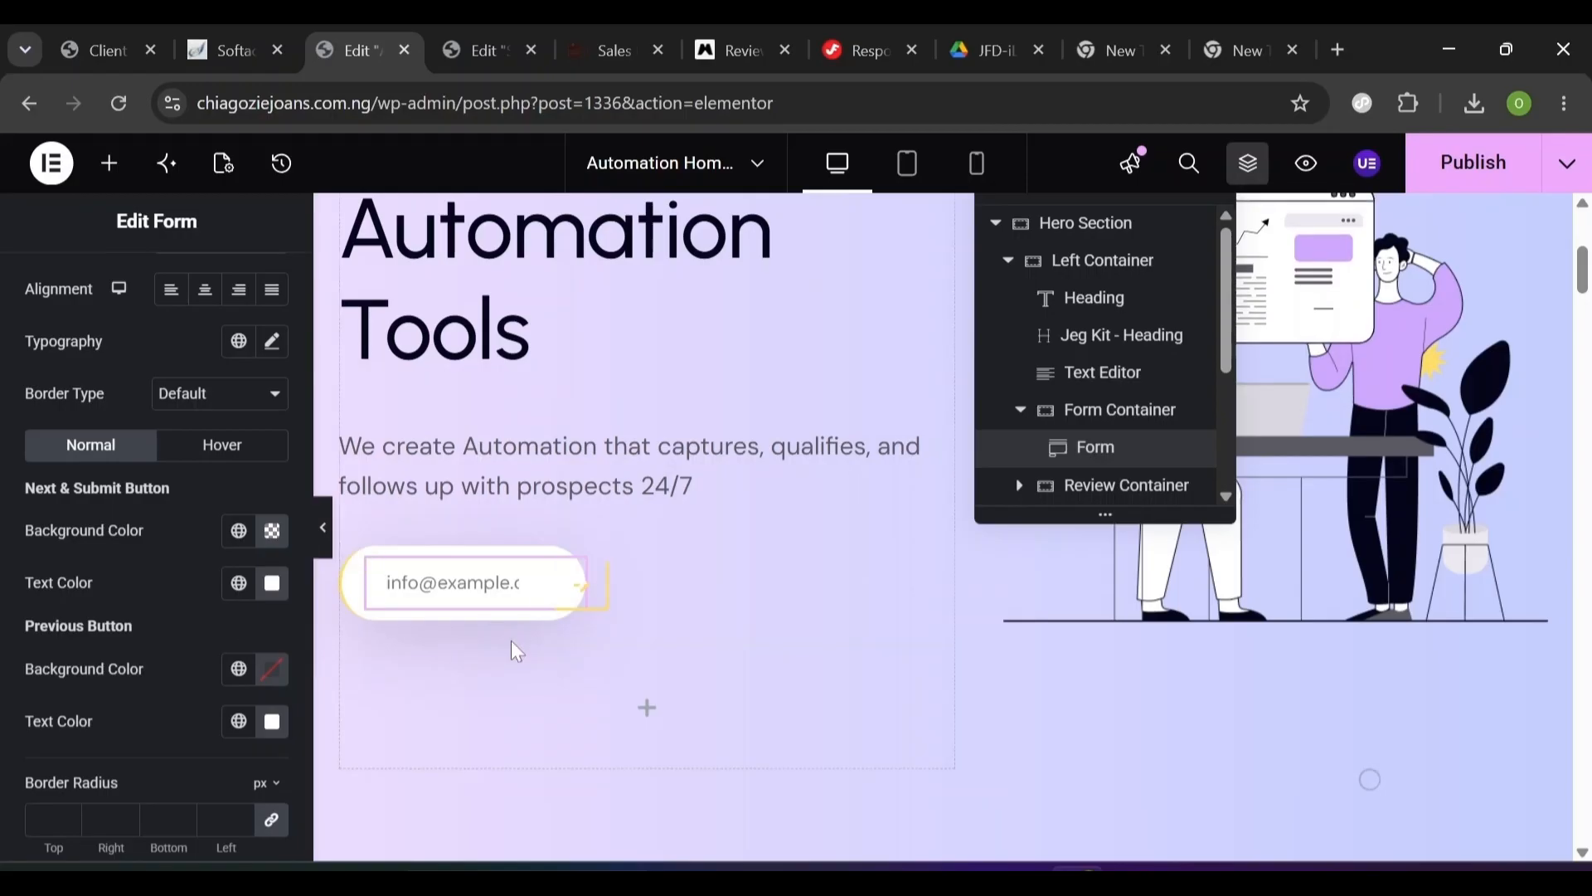
{"action": "left_click", "coordinate": [238, 585]}
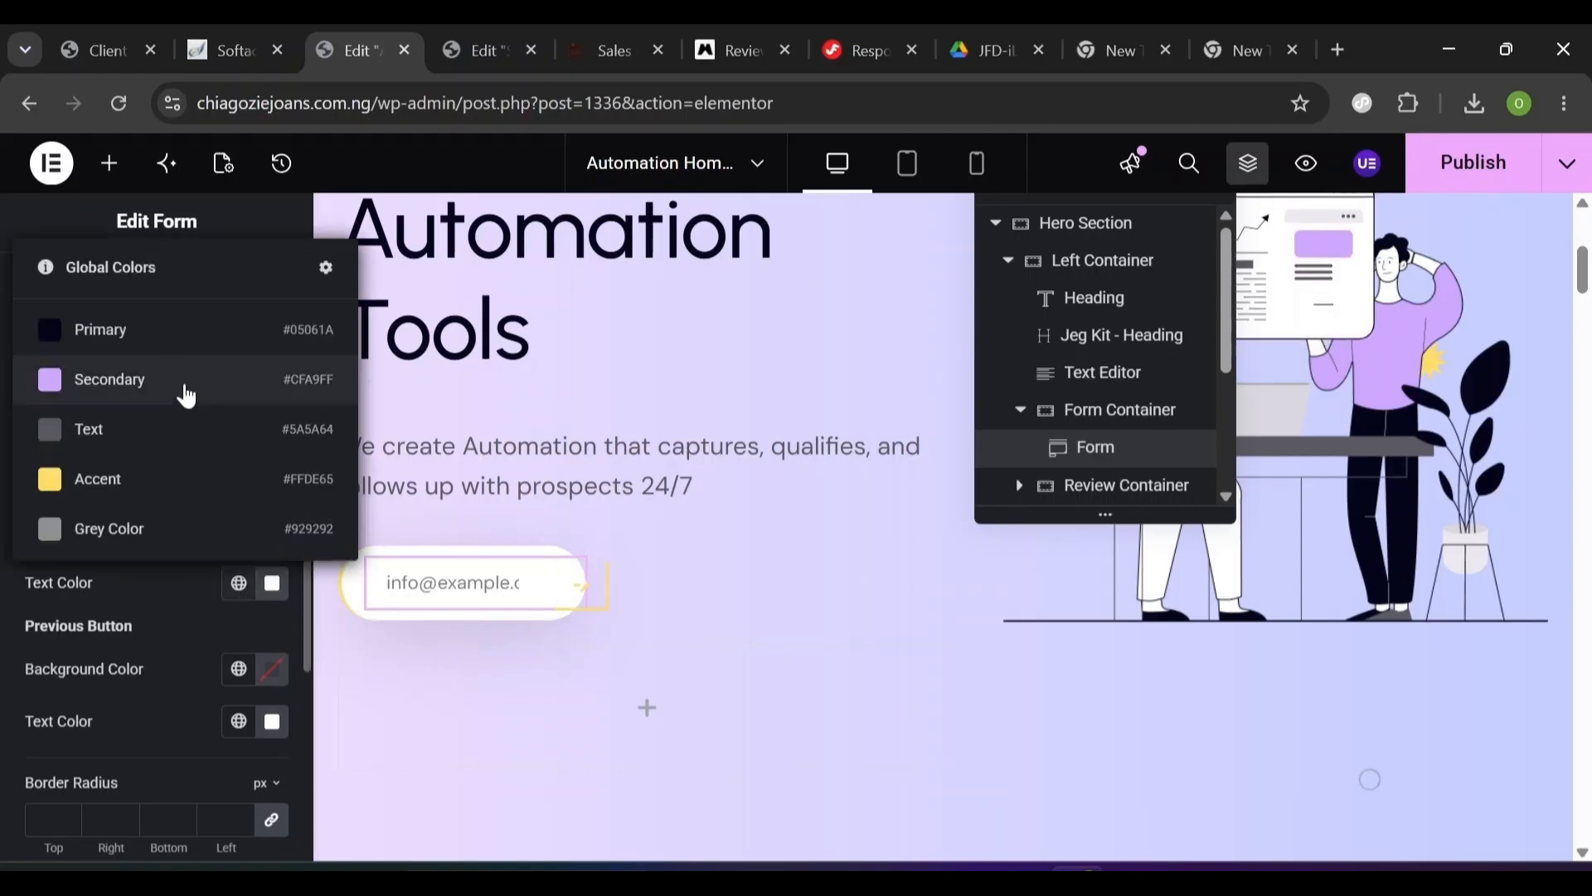
{"action": "left_click", "coordinate": [142, 349]}
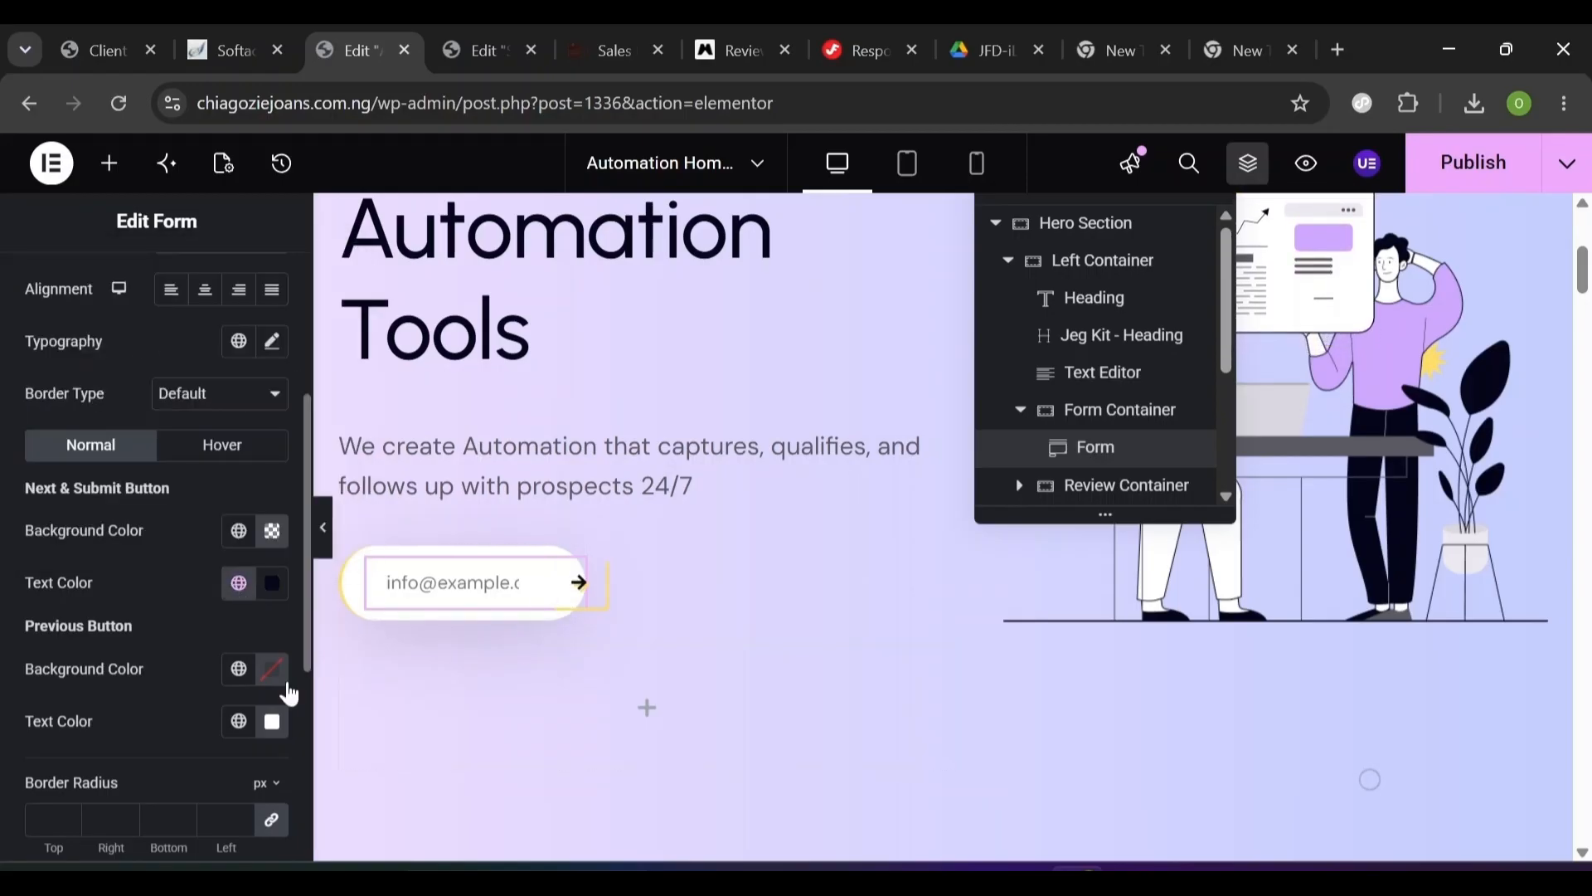
{"action": "left_click", "coordinate": [238, 671]}
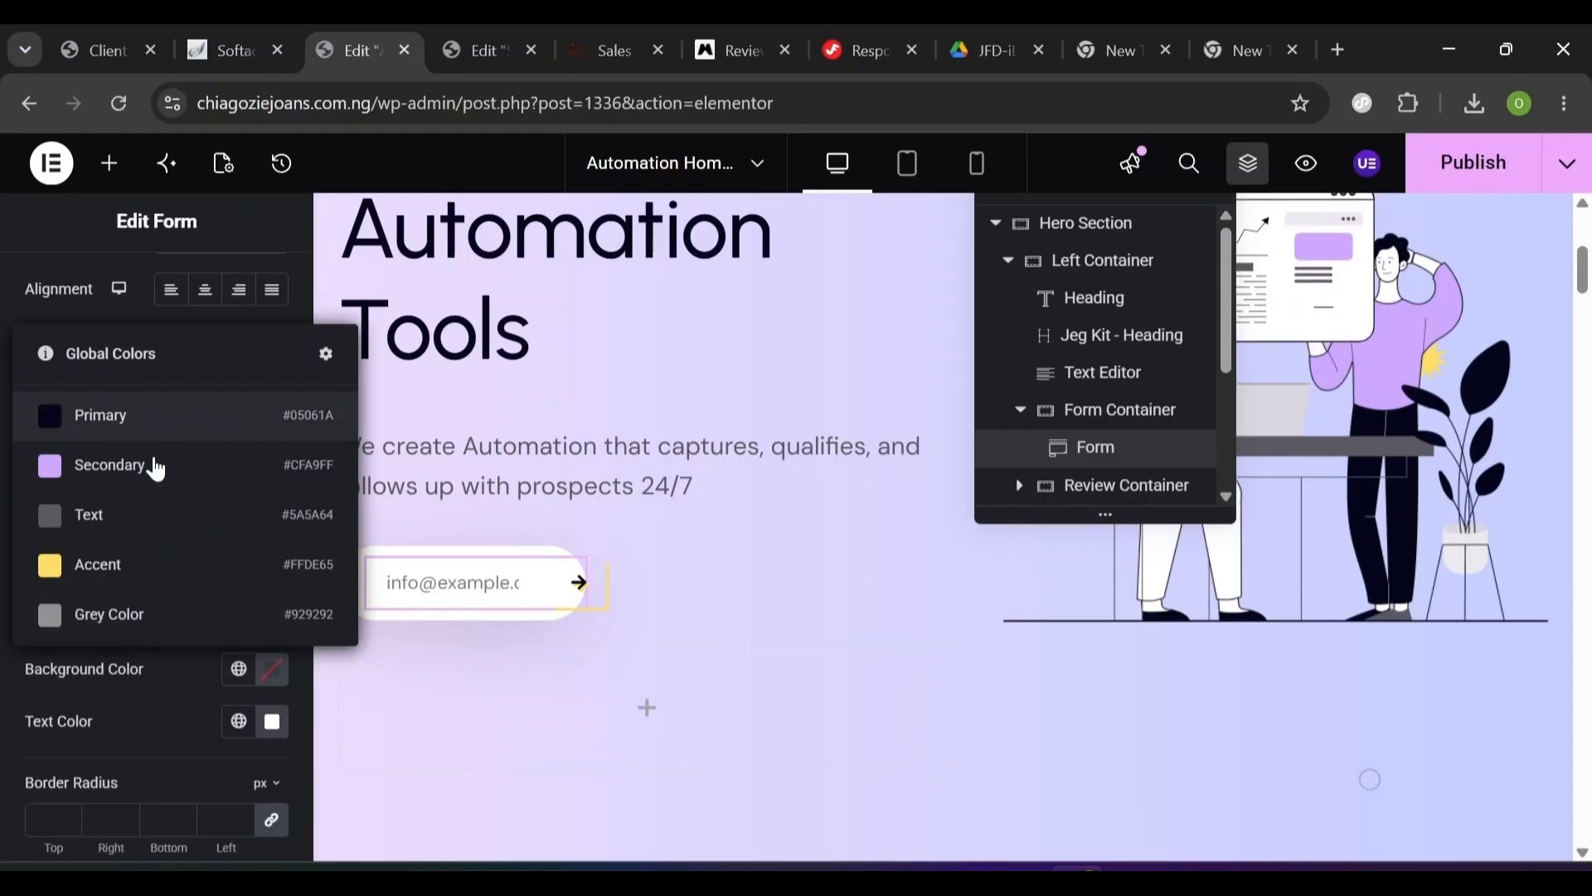
{"action": "left_click", "coordinate": [170, 684]}
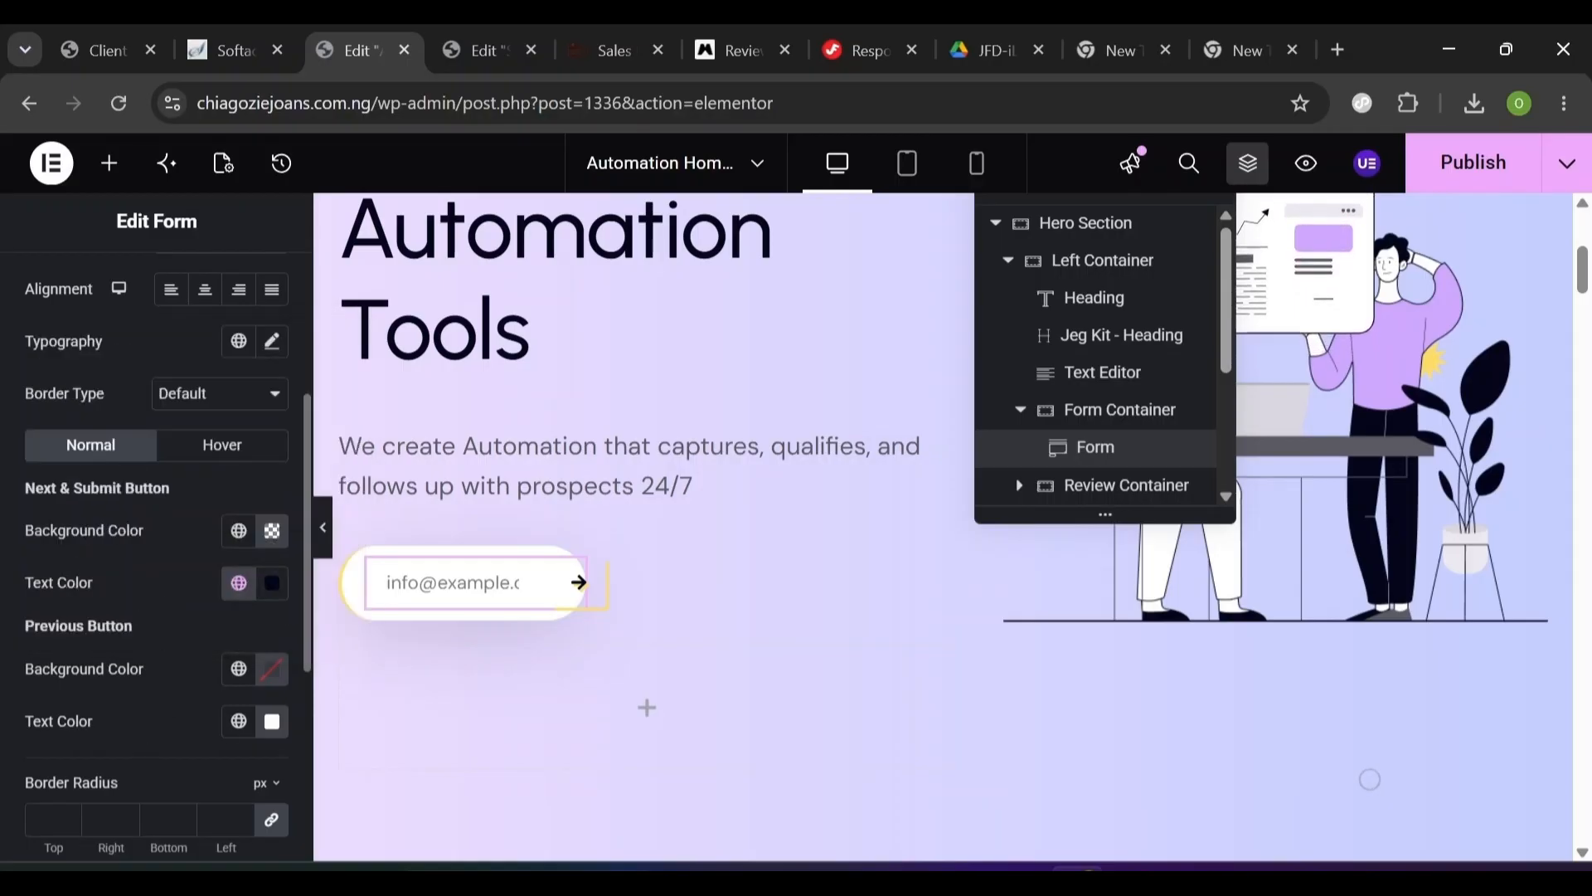
- Clear the button's hover background colour and set its hover text colour to Primary
{"action": "left_click", "coordinate": [206, 452]}
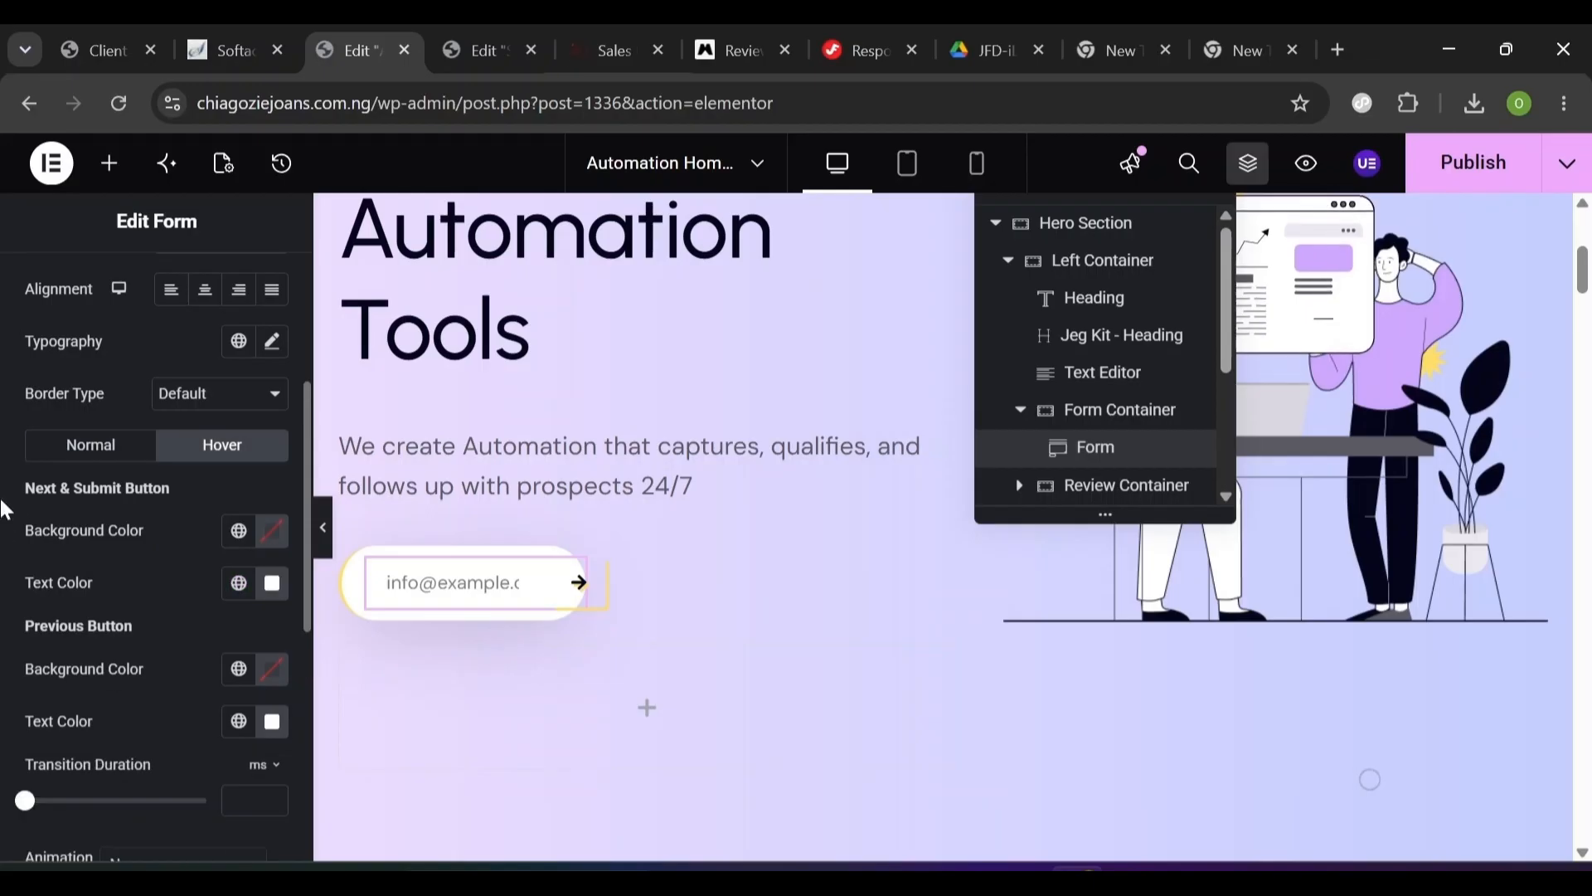
{"action": "left_click", "coordinate": [277, 539]}
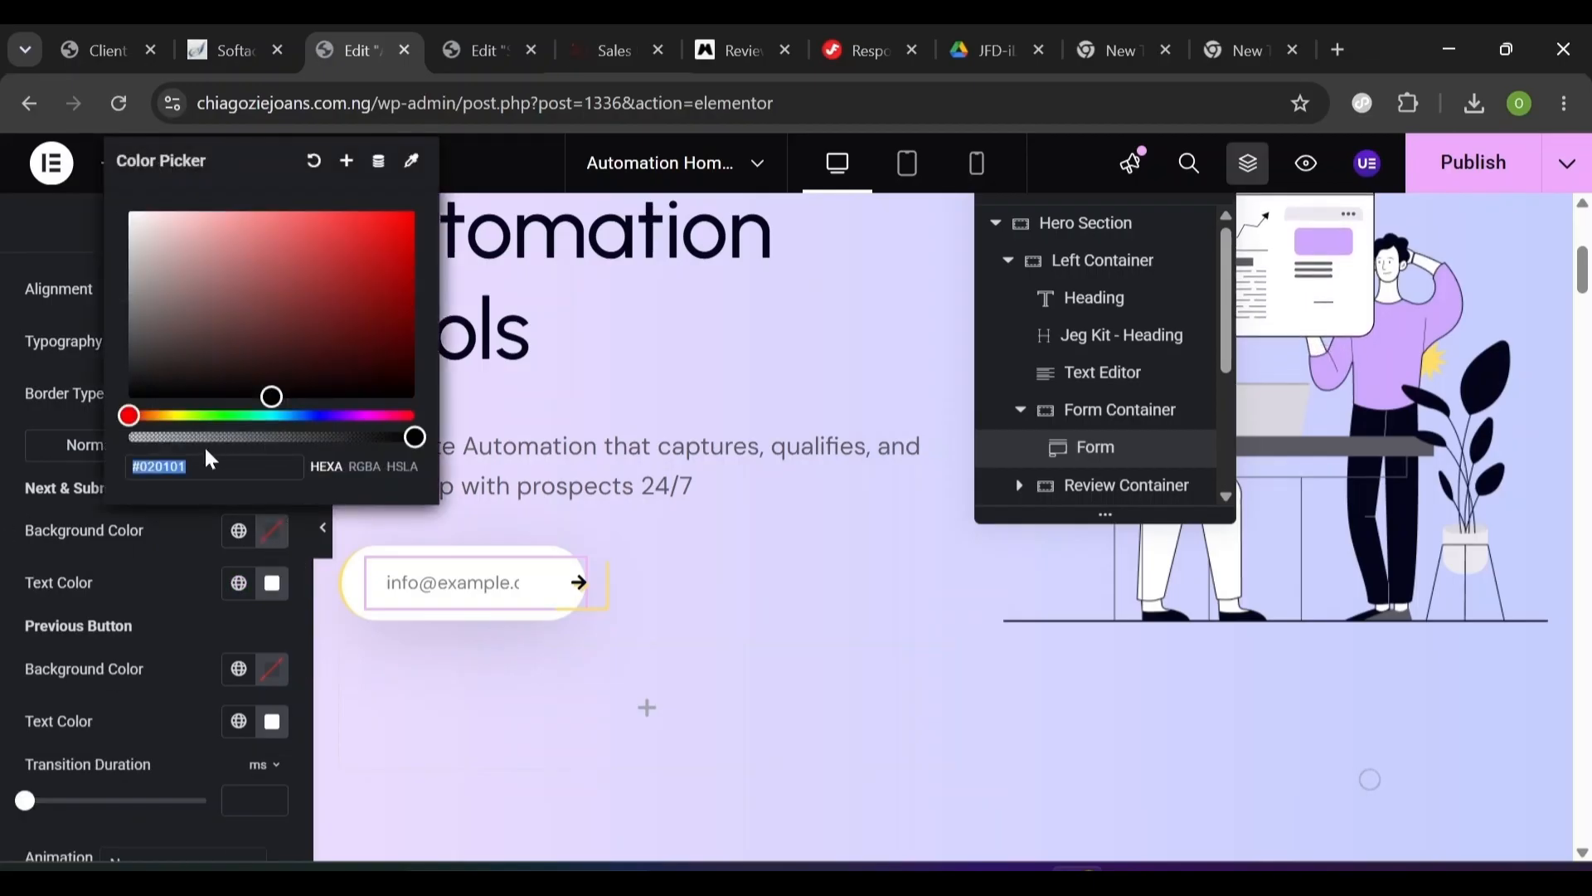
{"action": "left_click_drag", "start_coordinate": [208, 440], "coordinate": [108, 443]}
{"action": "left_click", "coordinate": [81, 590]}
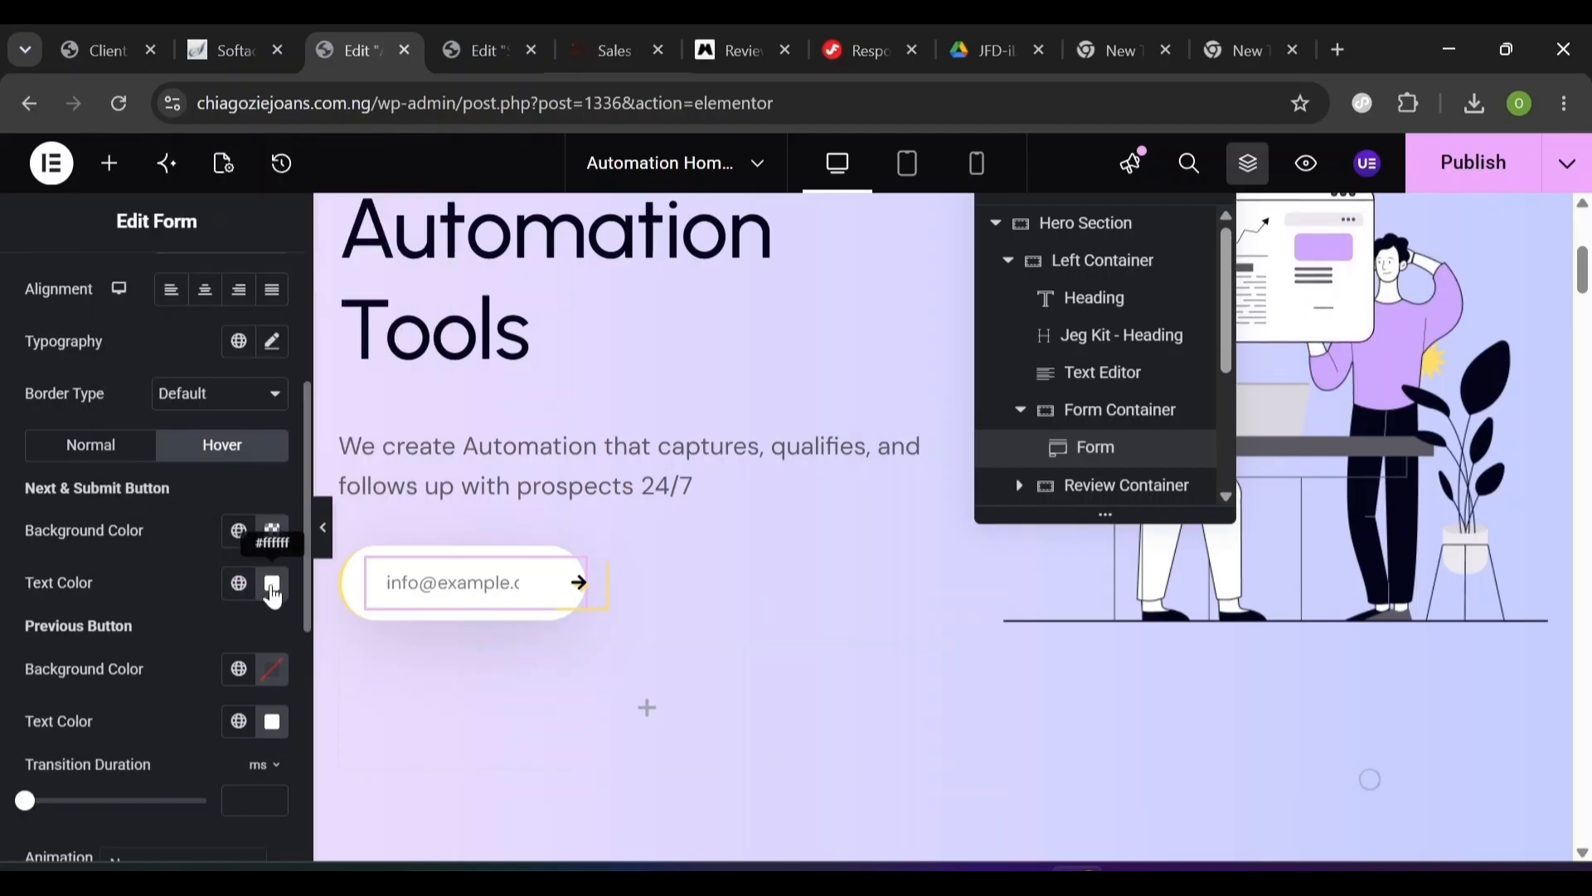
{"action": "left_click", "coordinate": [239, 594]}
{"action": "left_click", "coordinate": [153, 335]}
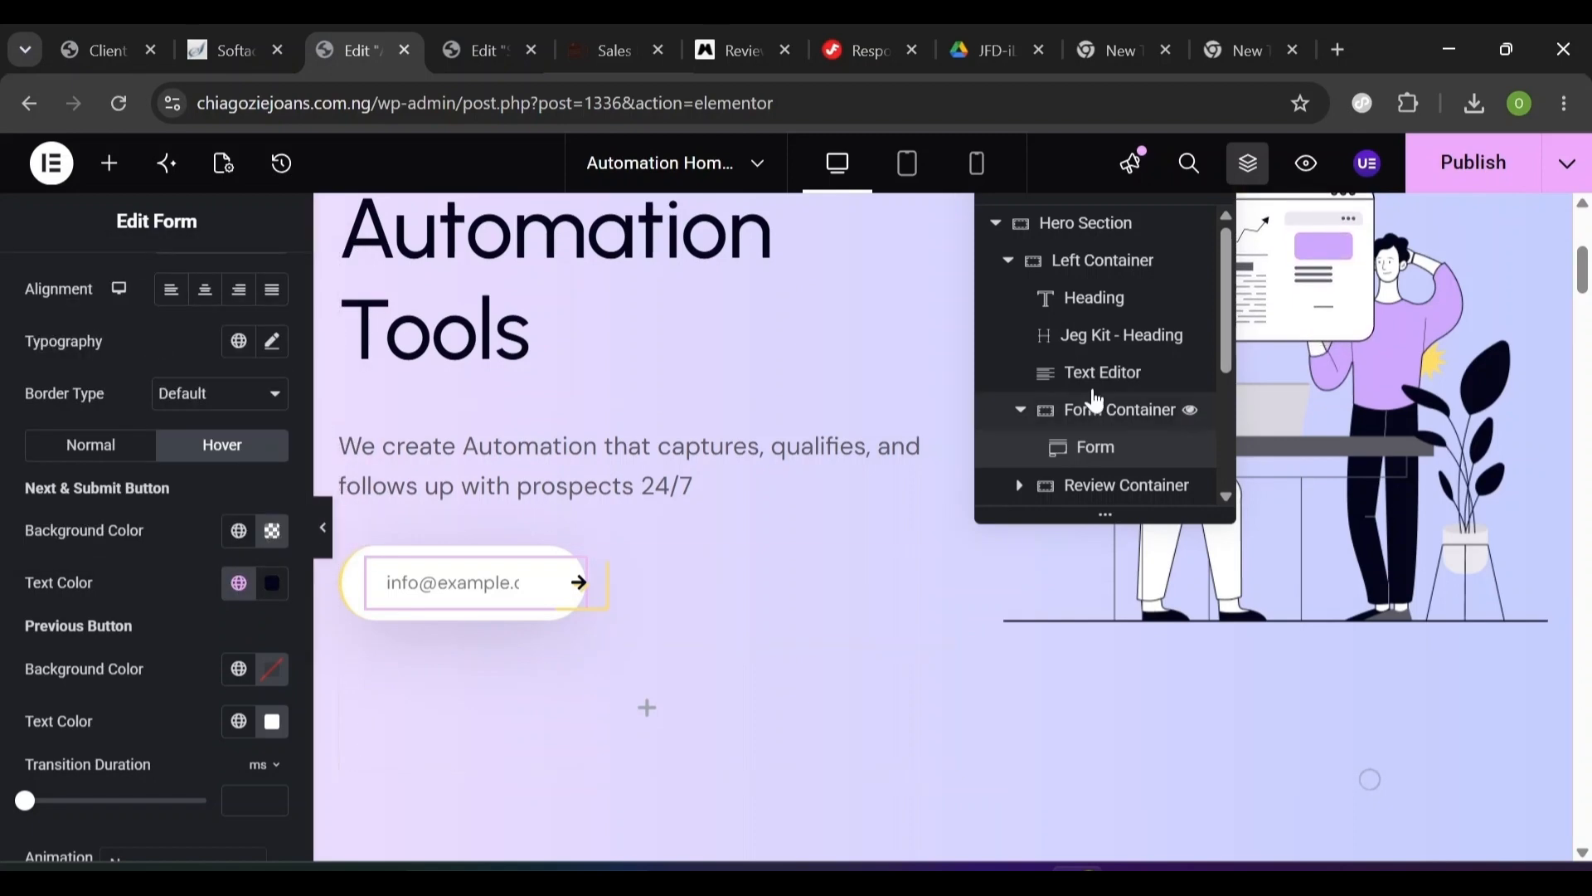
- Select the Review Container and return from the Sales preview tab to the Elementor editor
{"action": "scroll", "coordinate": [1169, 456], "scroll_direction": "down", "scroll_amount": 1}
{"action": "left_click", "coordinate": [1151, 439]}
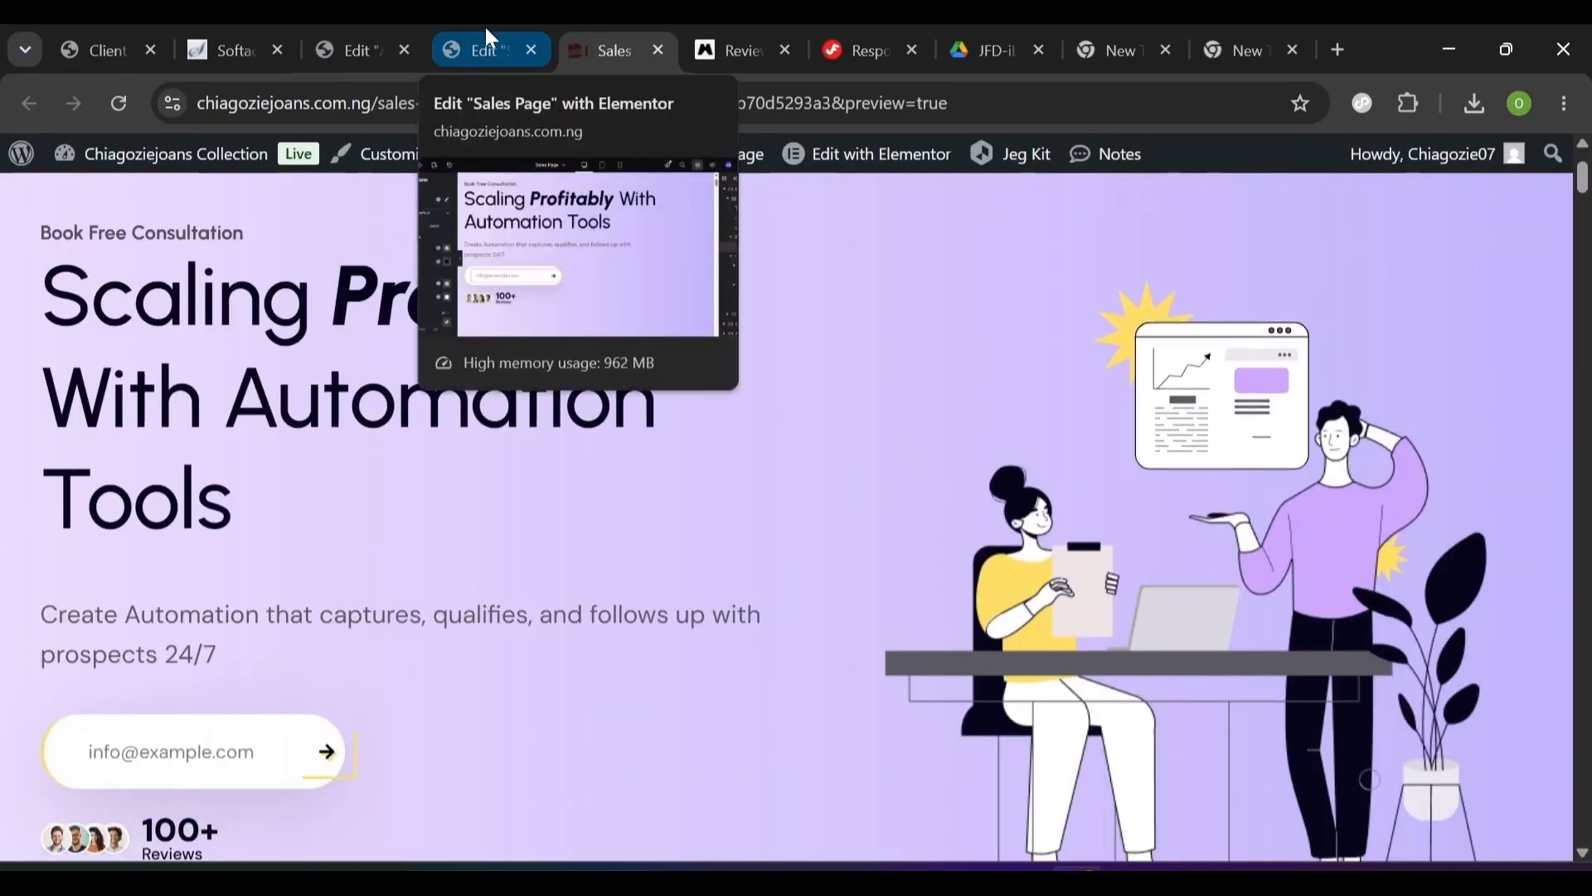
{"action": "left_click", "coordinate": [357, 50]}
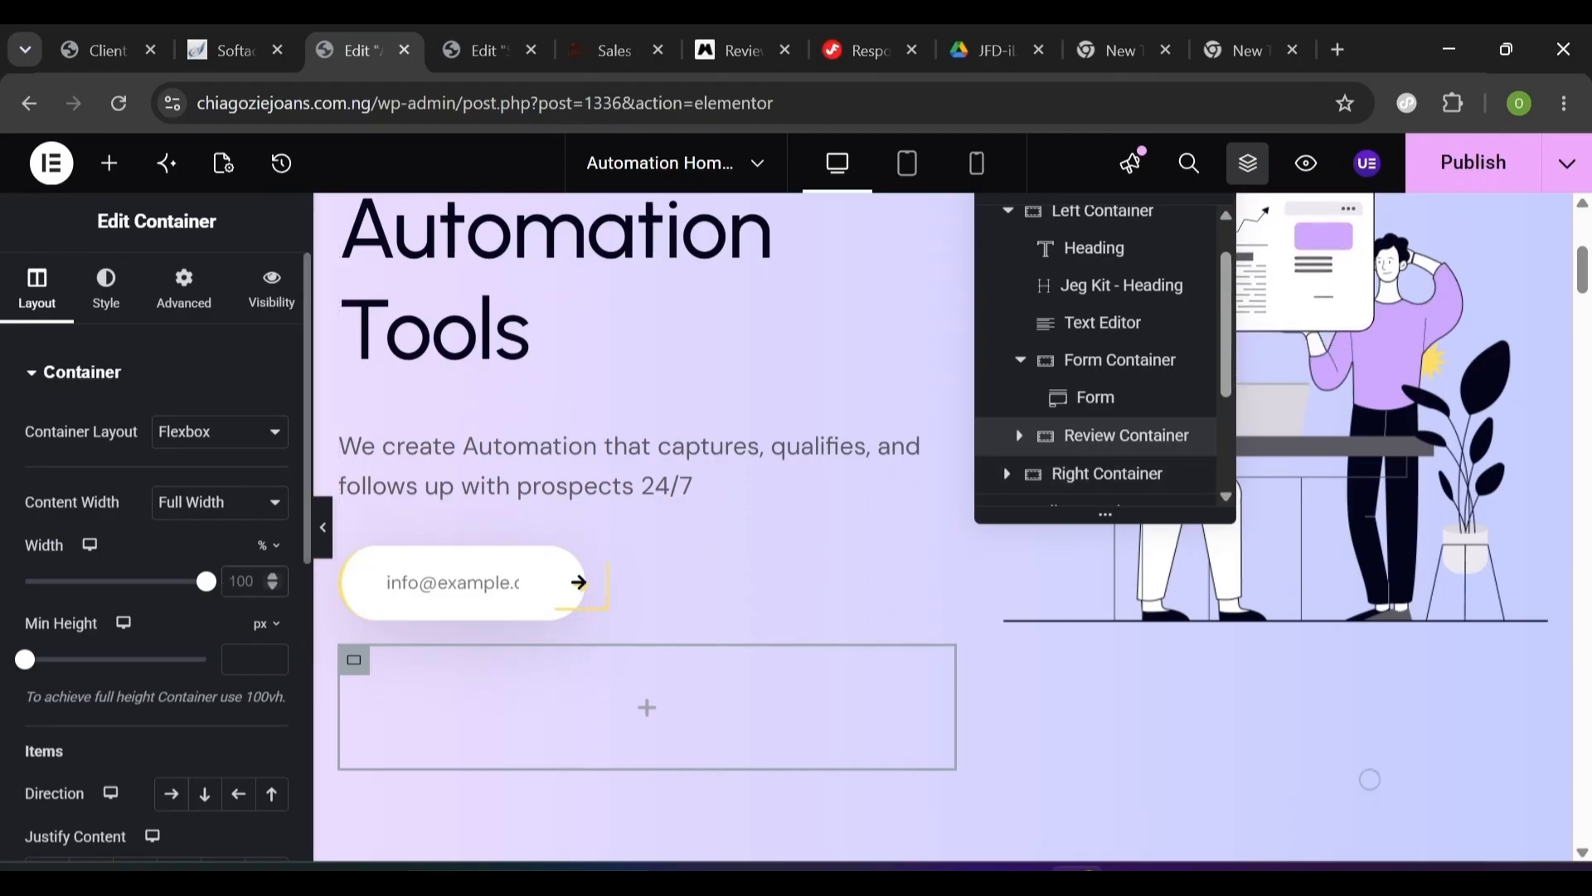
- Give the Review Container a width of 30 and a Row direction
{"action": "type", "text": "2"}
{"action": "key", "text": "BackSpace"}
{"action": "type", "text": "30"}
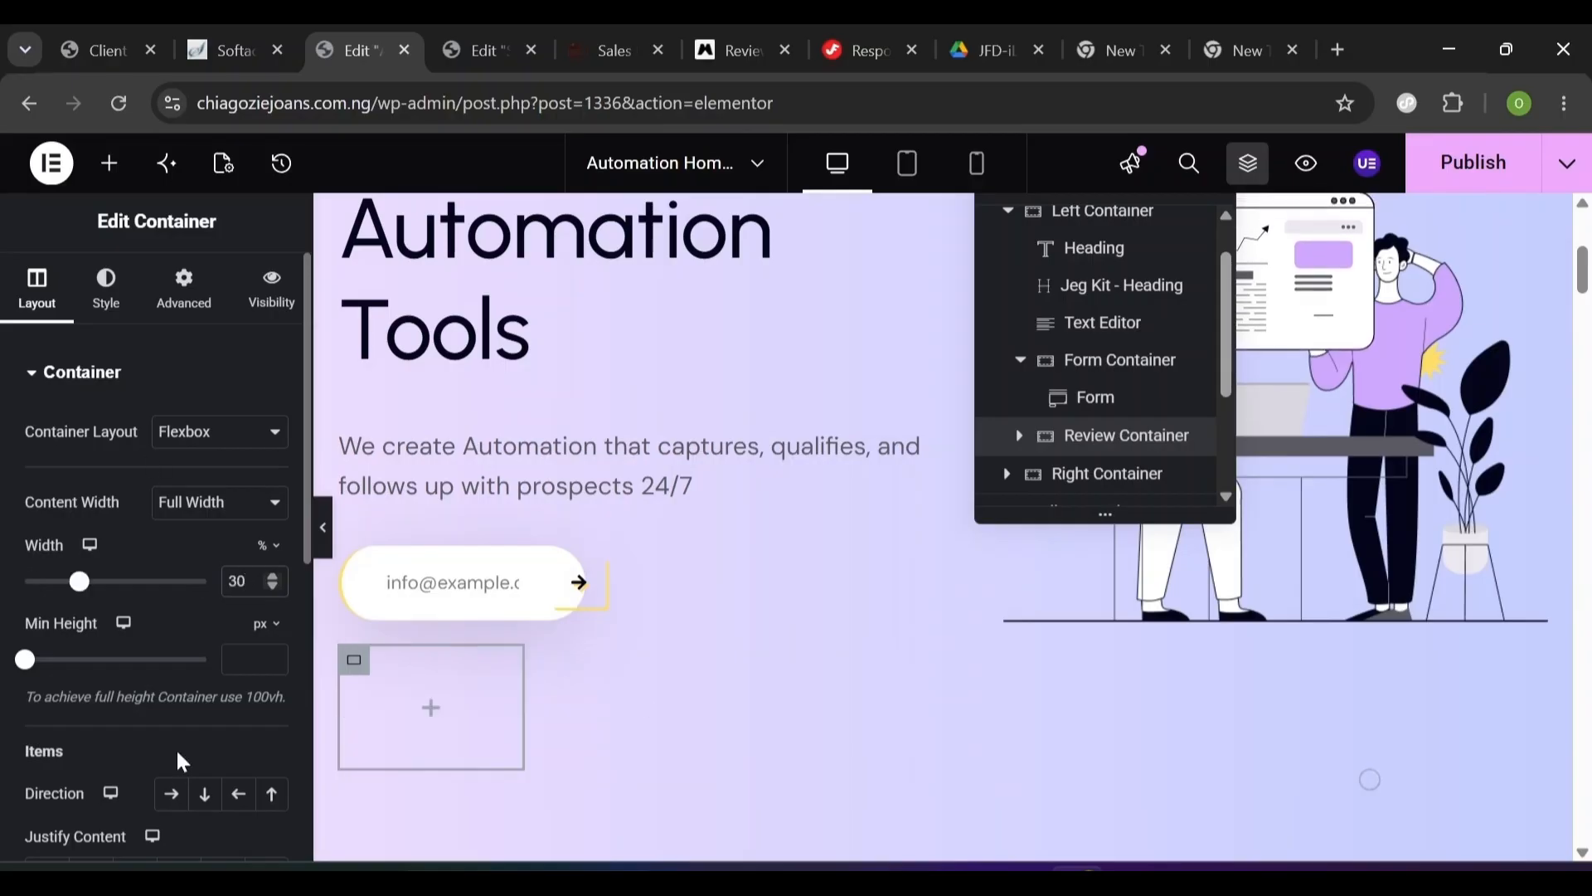
{"action": "left_click", "coordinate": [172, 793]}
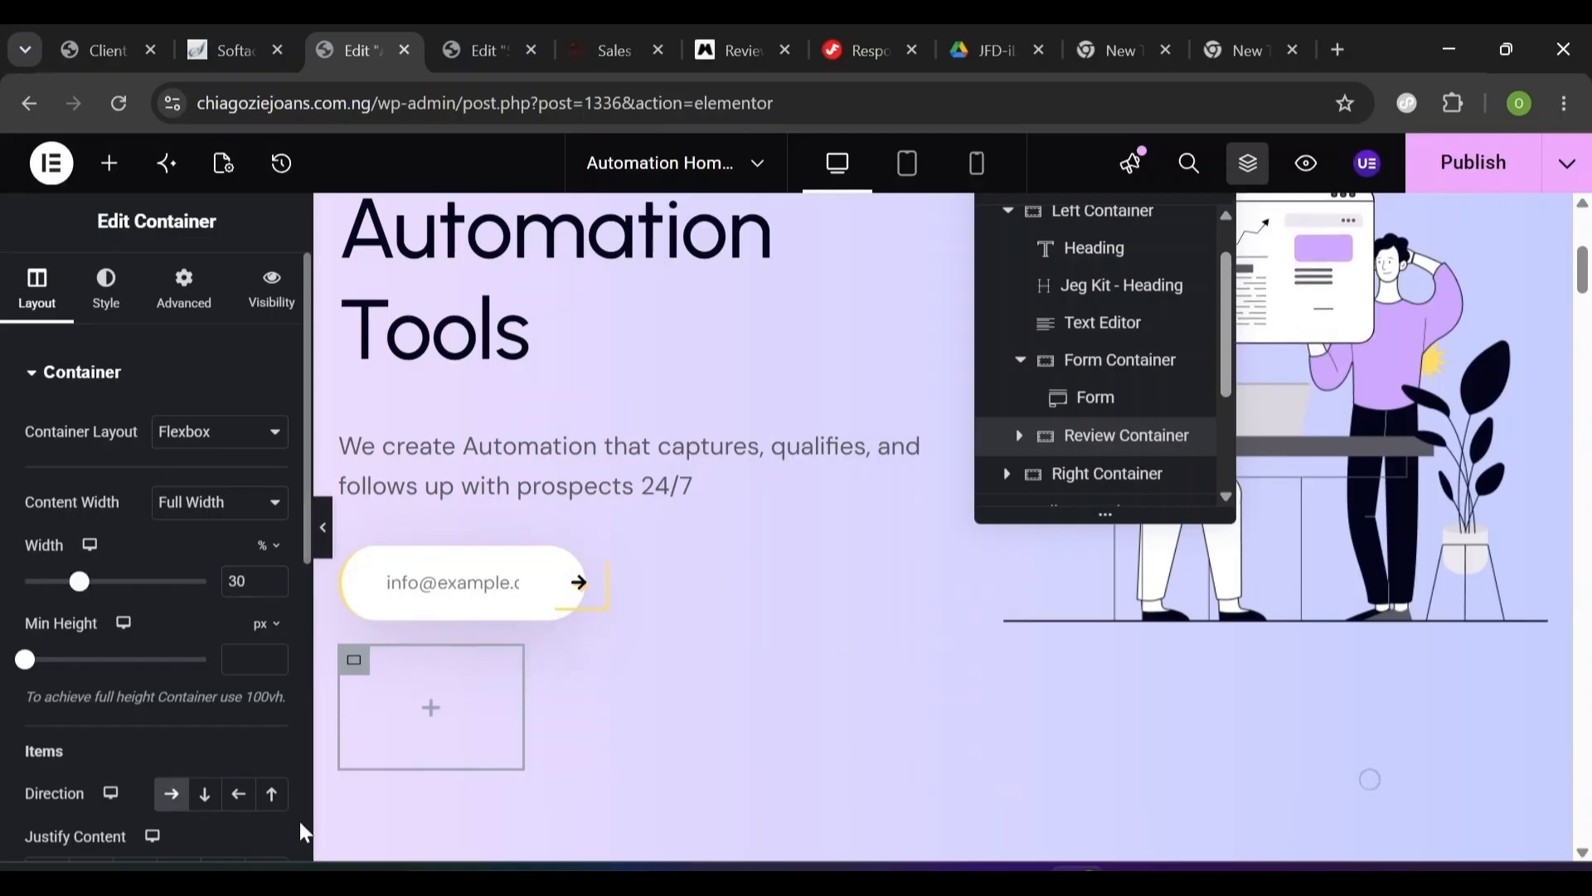
{"action": "scroll", "coordinate": [298, 814], "scroll_direction": "down", "scroll_amount": 5}
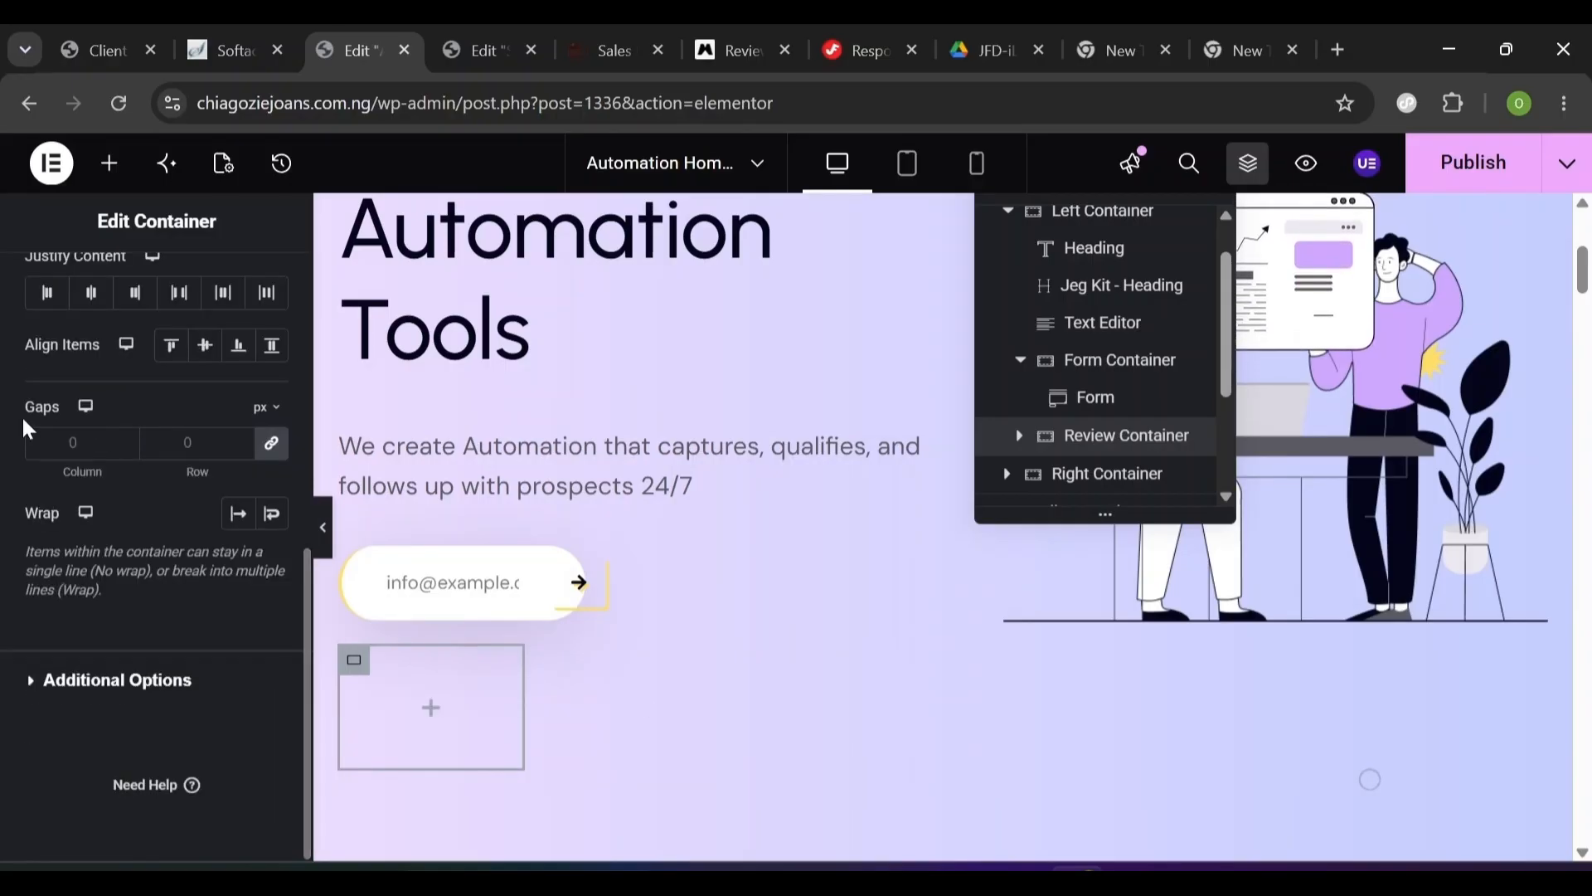
- Centre the Review Container's items with 10 px gaps and add an inner container
{"action": "left_click", "coordinate": [209, 348]}
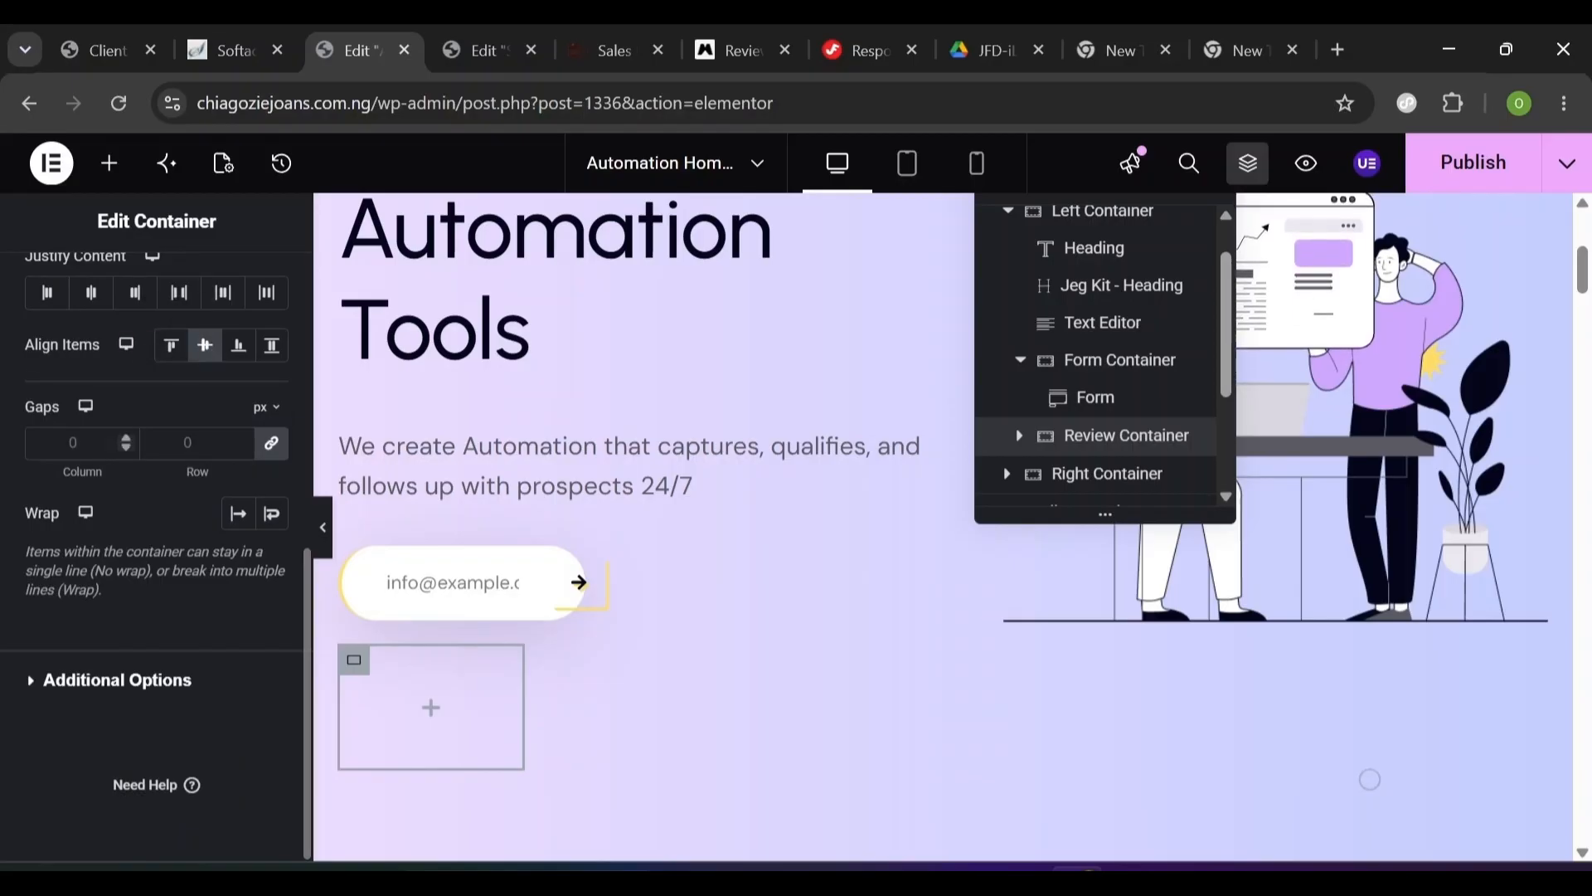
{"action": "type", "text": "10"}
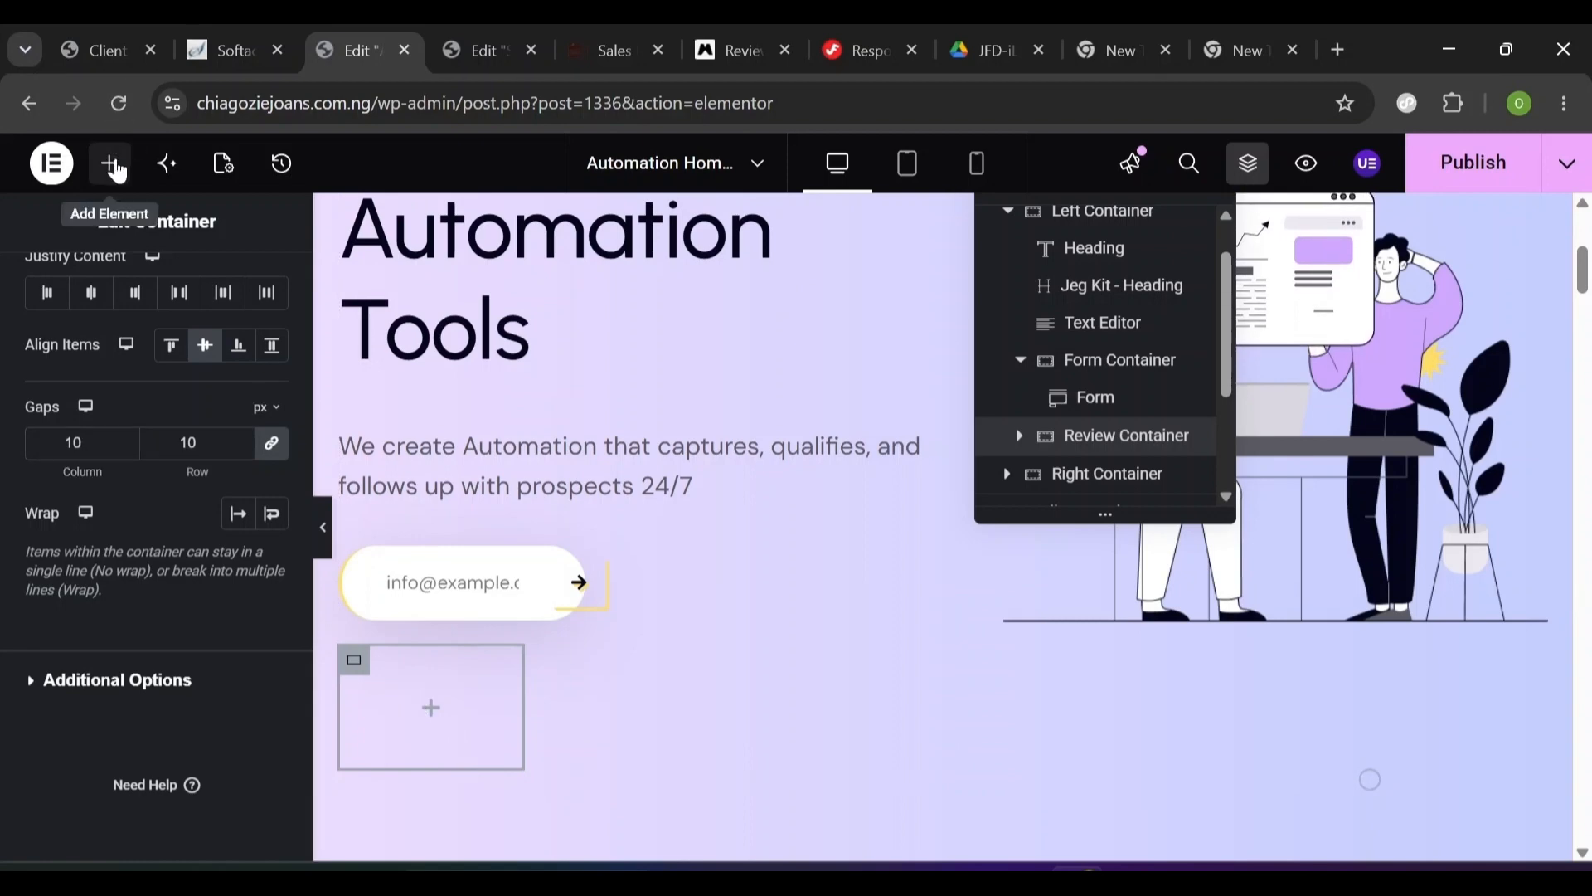
{"action": "left_click", "coordinate": [116, 164]}
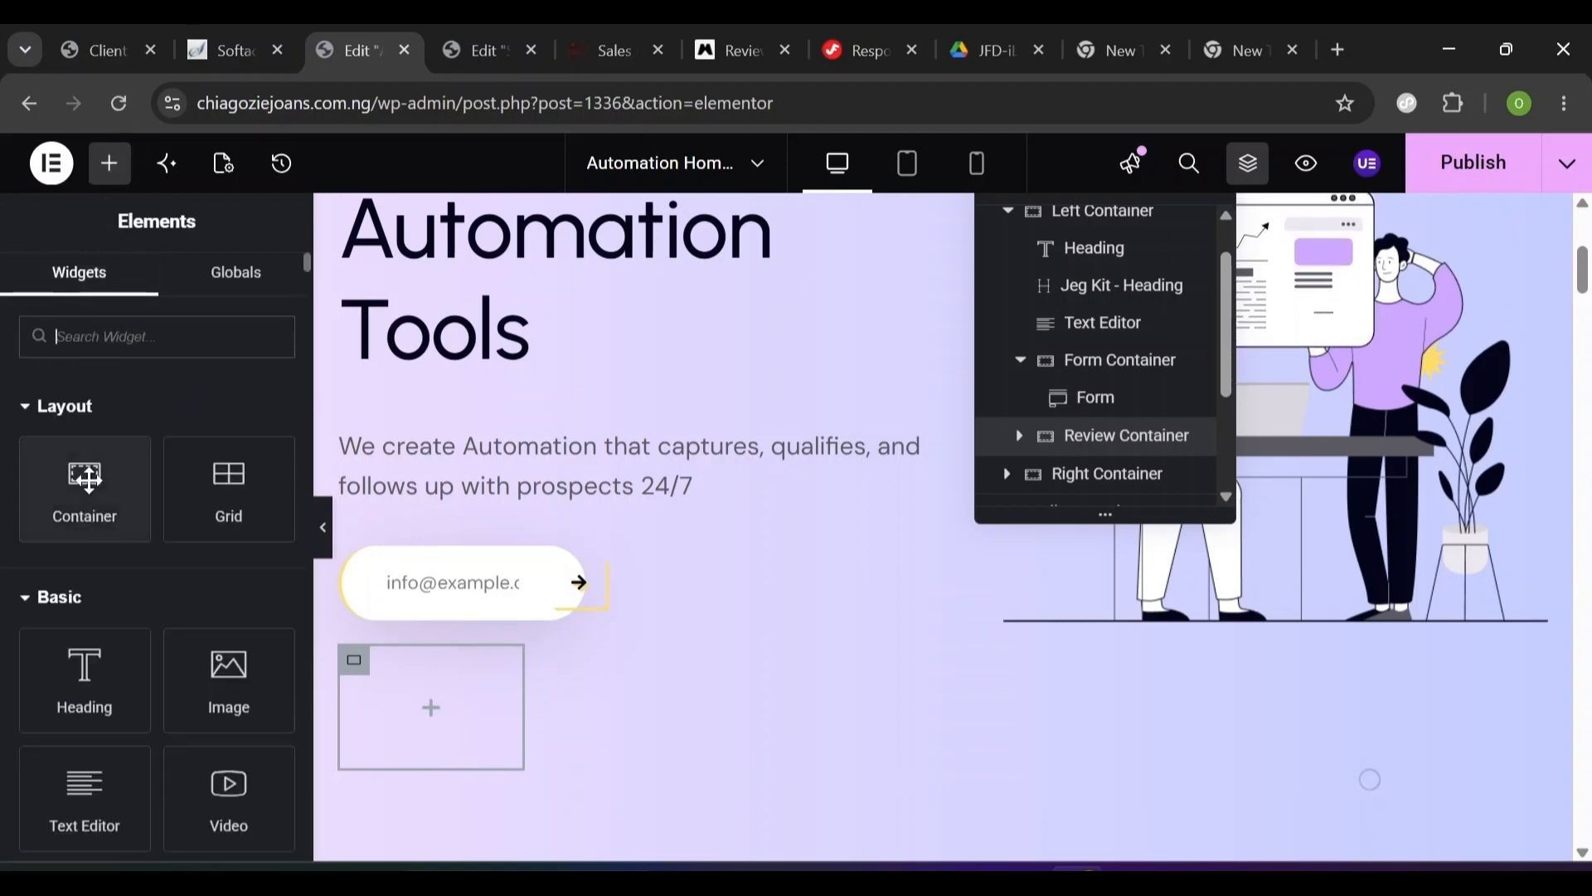
{"action": "left_click_drag", "start_coordinate": [87, 479], "coordinate": [429, 687]}
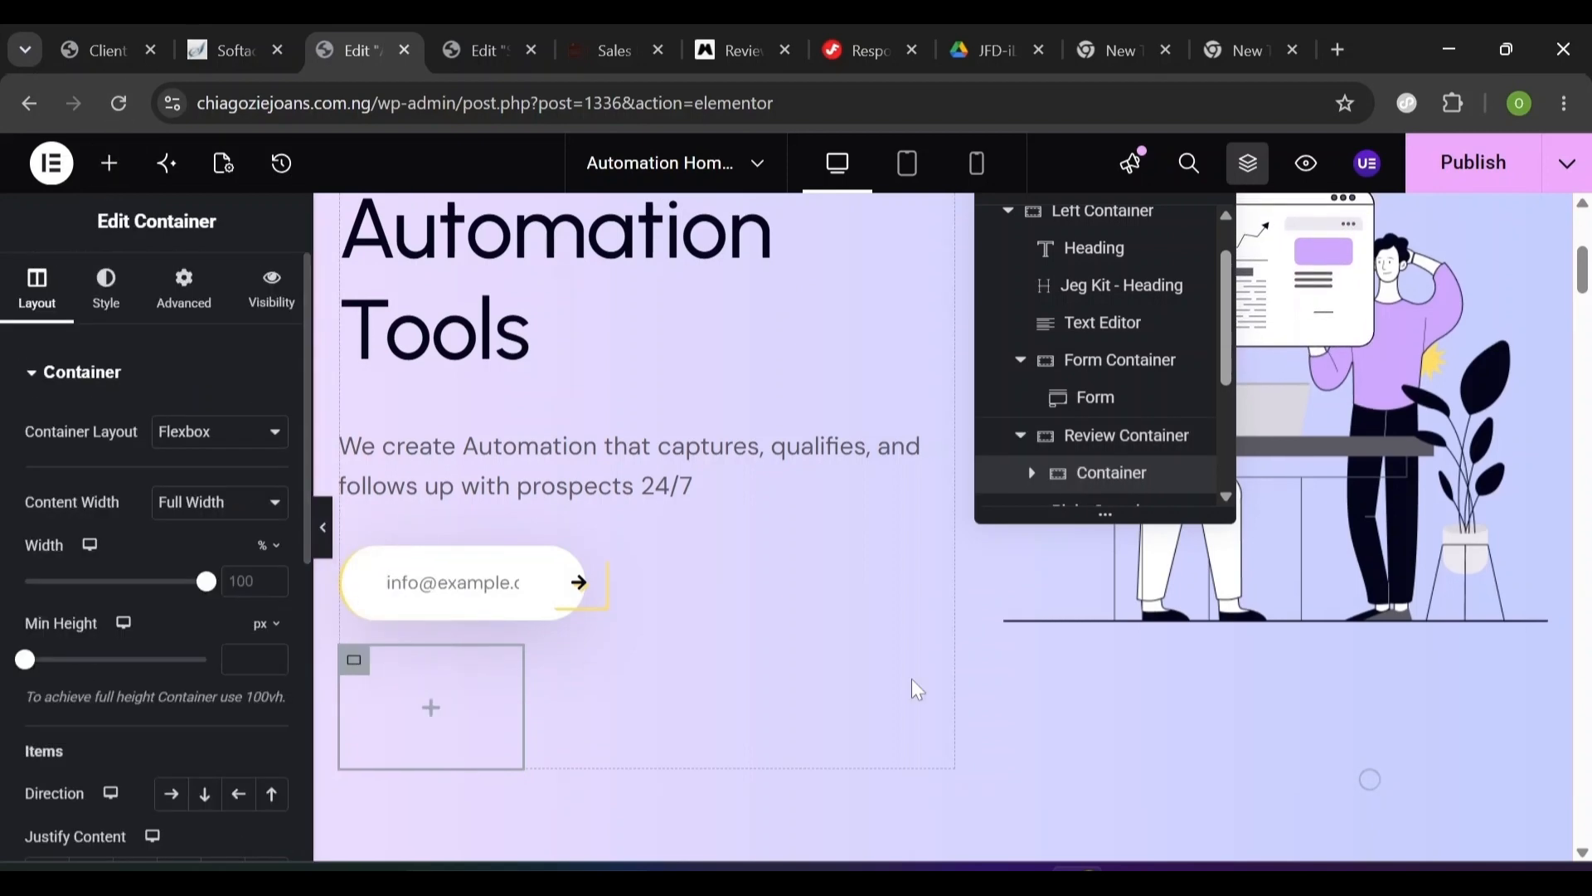
- Duplicate the inner container as 'Right Container' and drop an Image widget into the Left Container
{"action": "right_click", "coordinate": [1108, 487]}
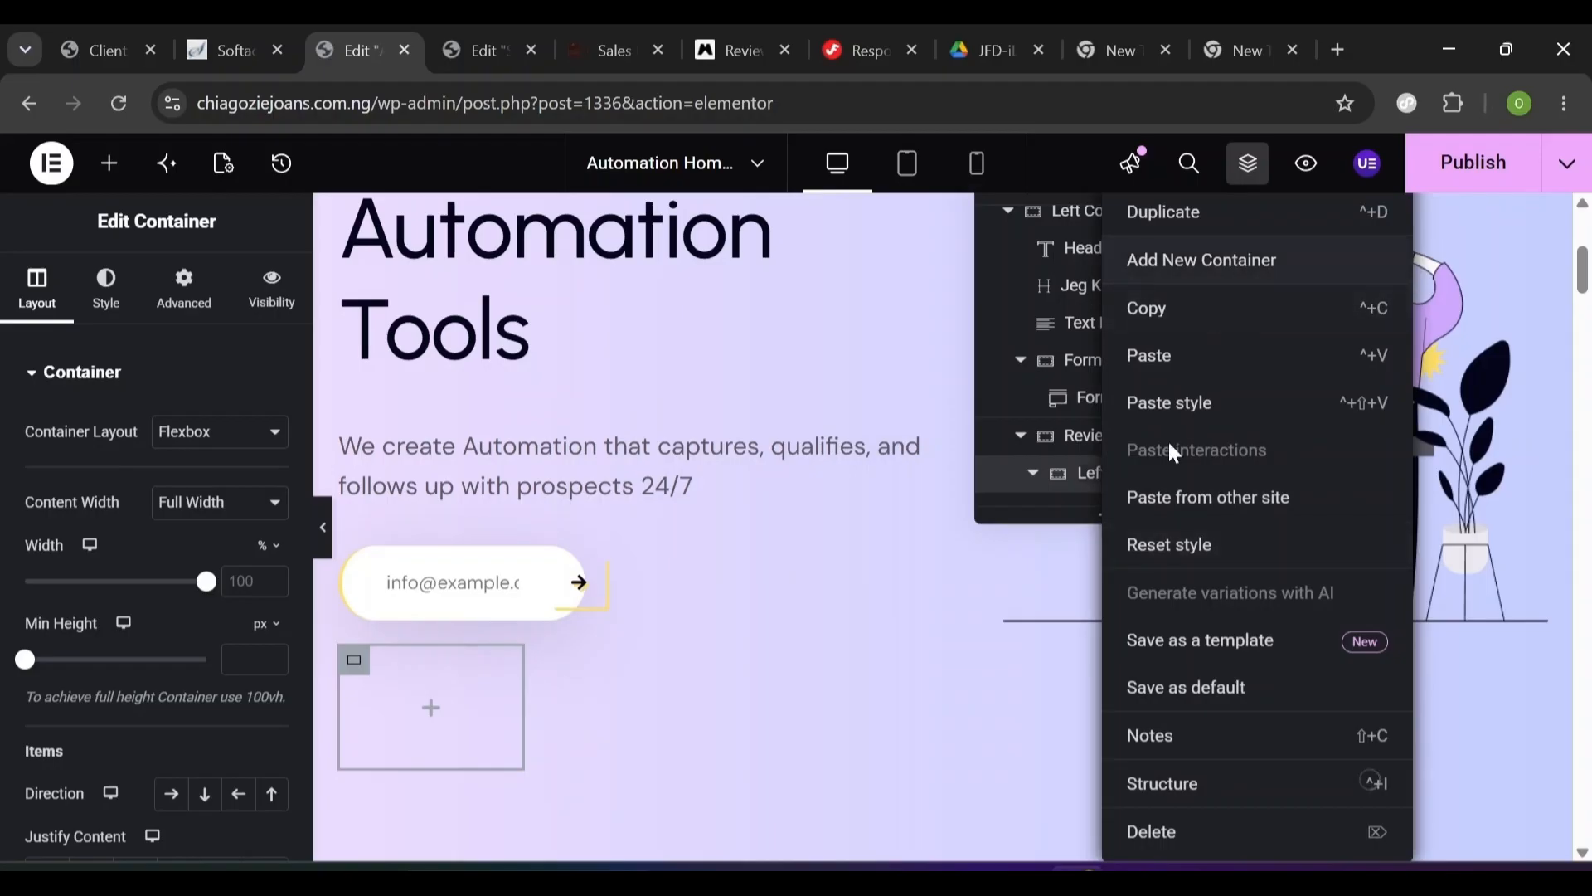
{"action": "left_click", "coordinate": [1212, 213]}
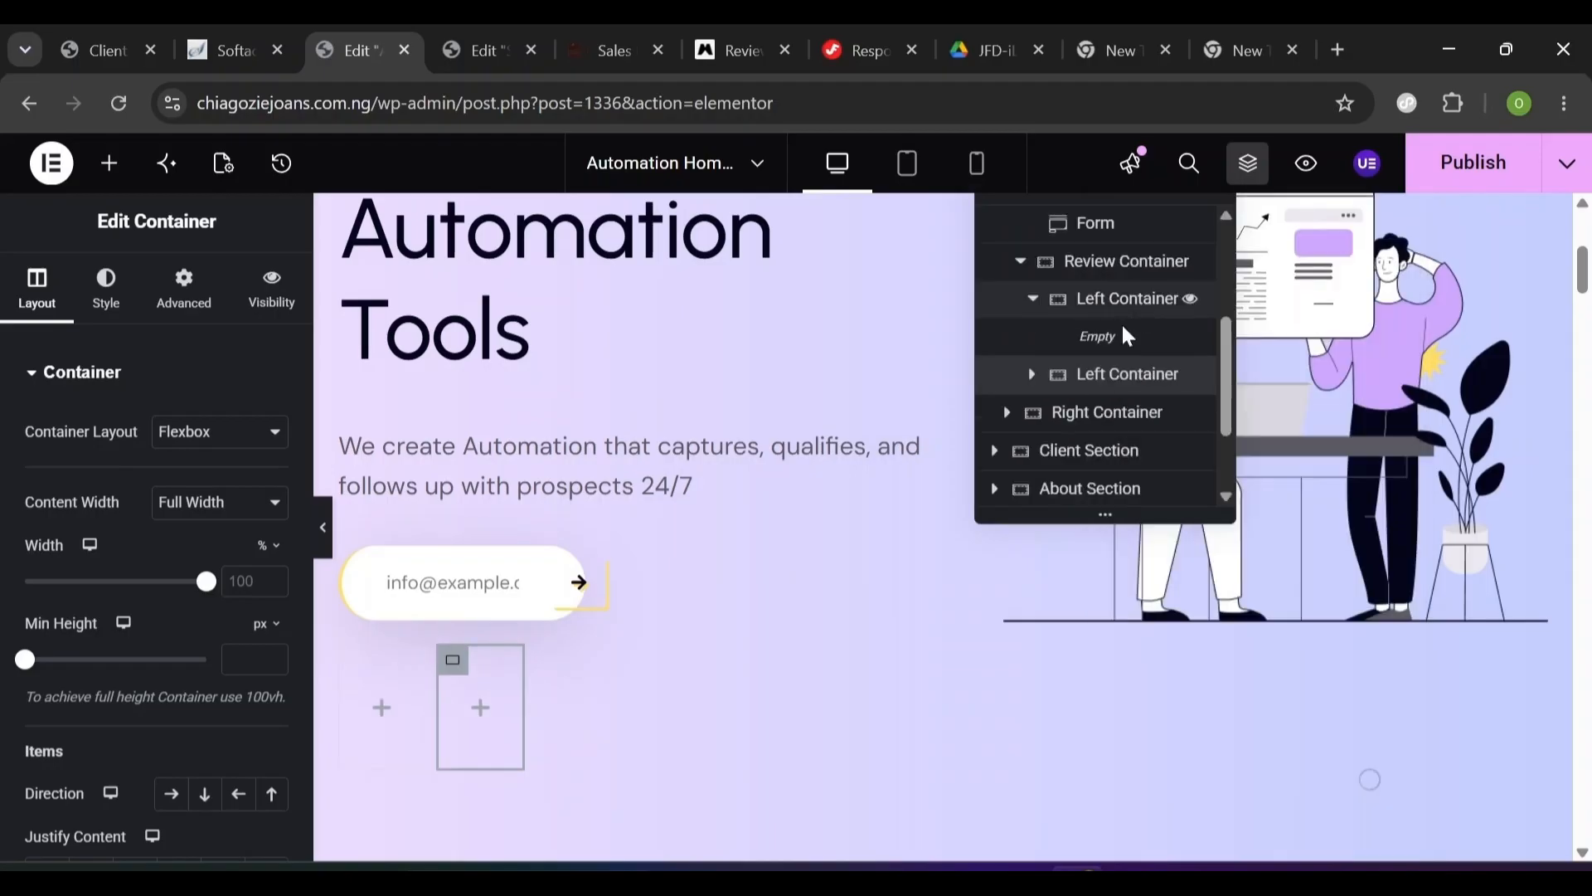
{"action": "double_click", "coordinate": [1096, 376]}
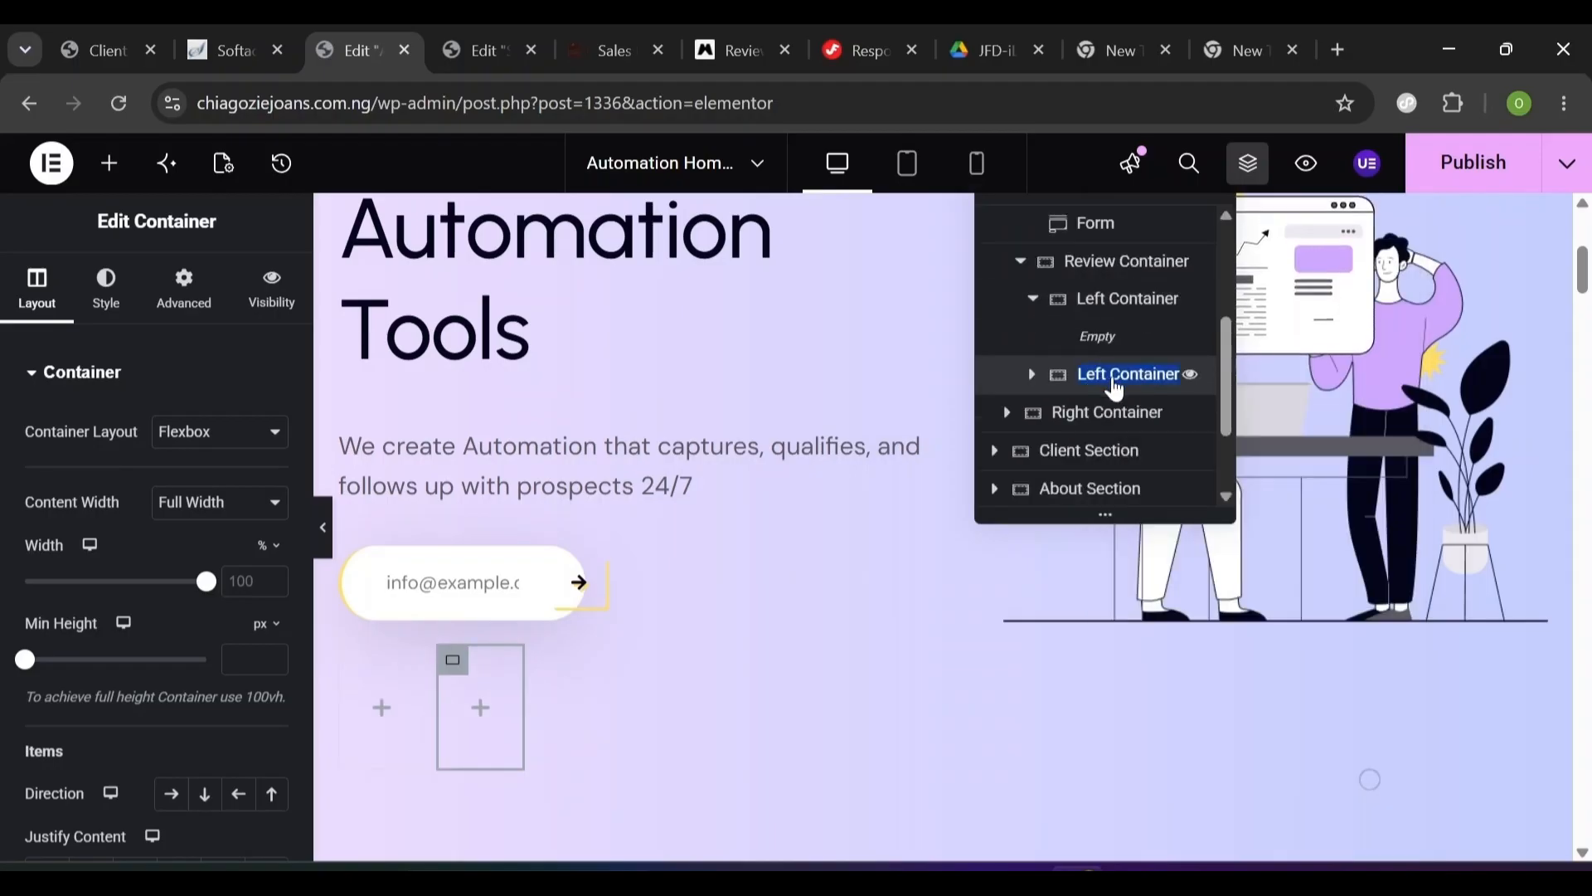
{"action": "type", "text": "Right Container"}
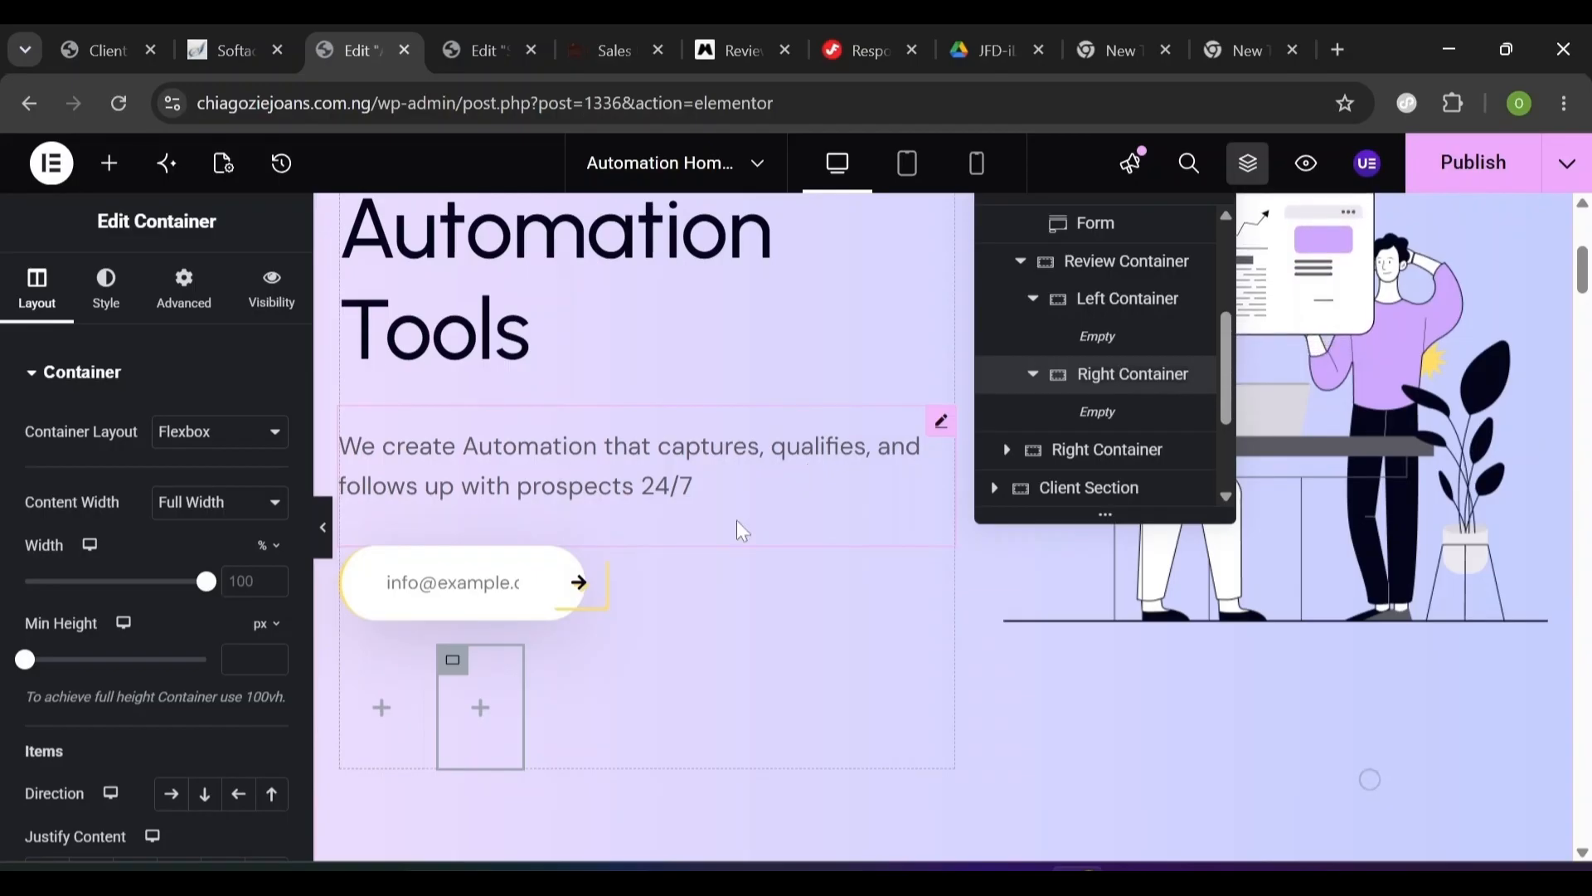
{"action": "left_click", "coordinate": [111, 165]}
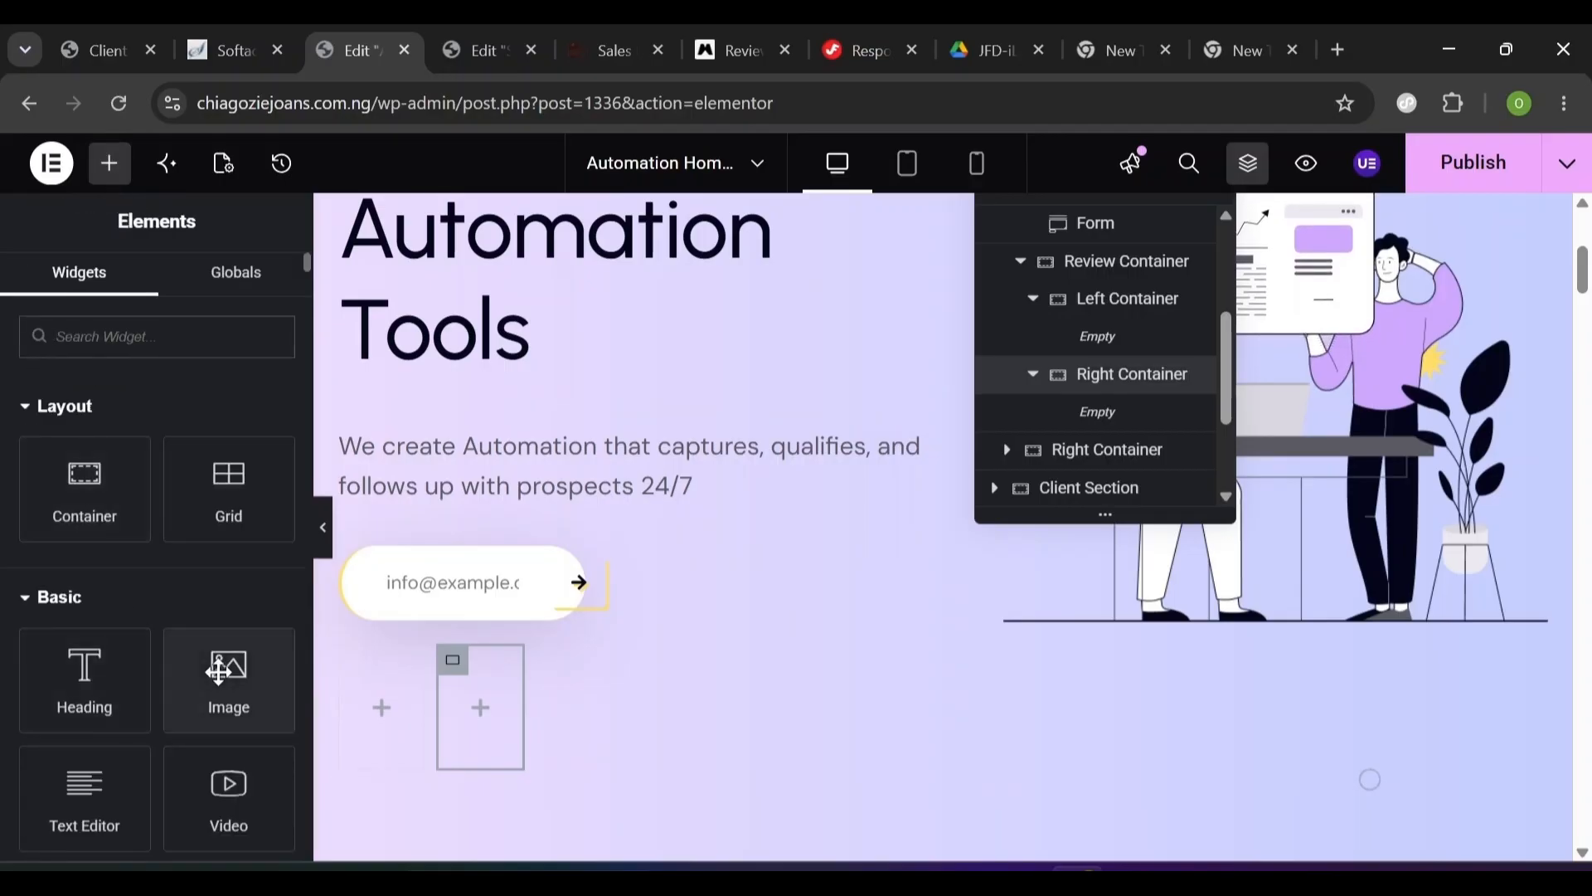
{"action": "left_click_drag", "start_coordinate": [219, 672], "coordinate": [405, 699]}
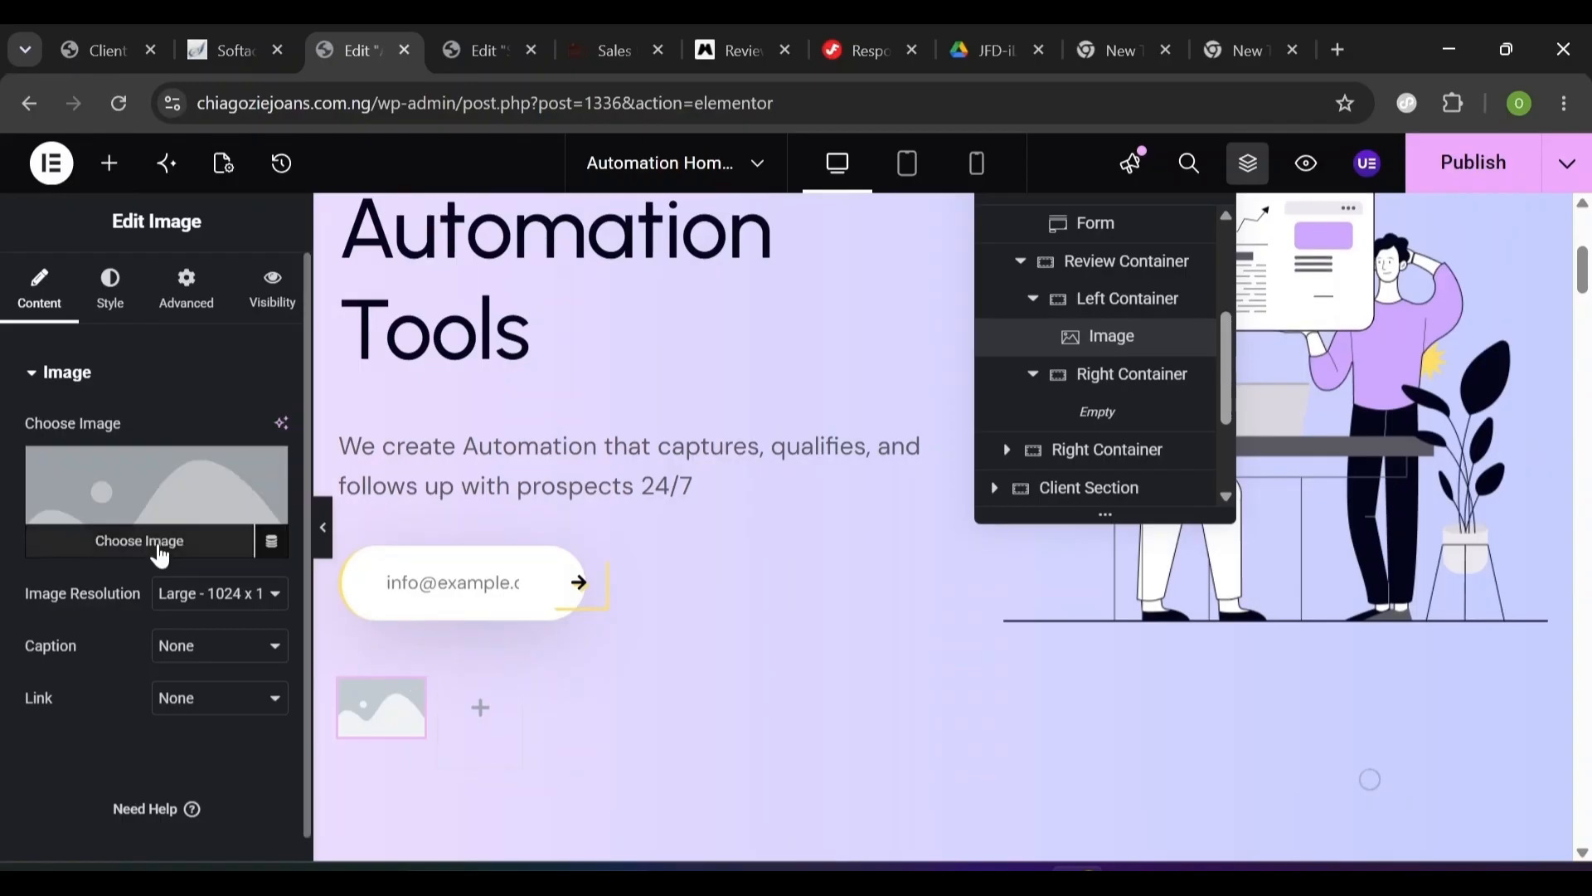
- Set the image widget to the hero-mans avatars picture, aligned left
{"action": "left_click", "coordinate": [161, 555]}
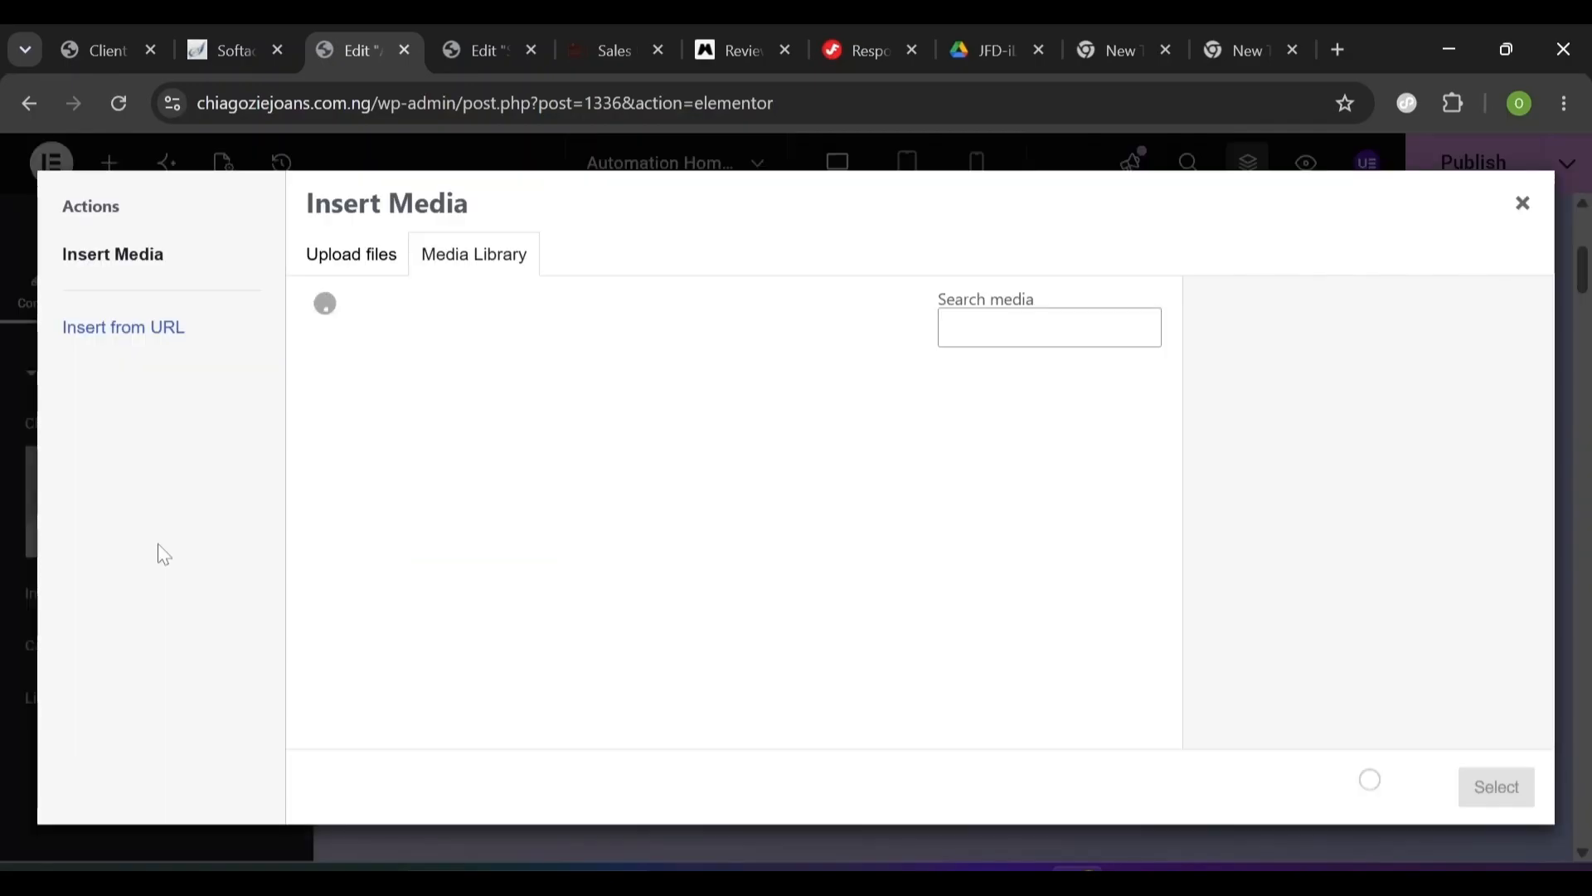
{"action": "left_click", "coordinate": [377, 456]}
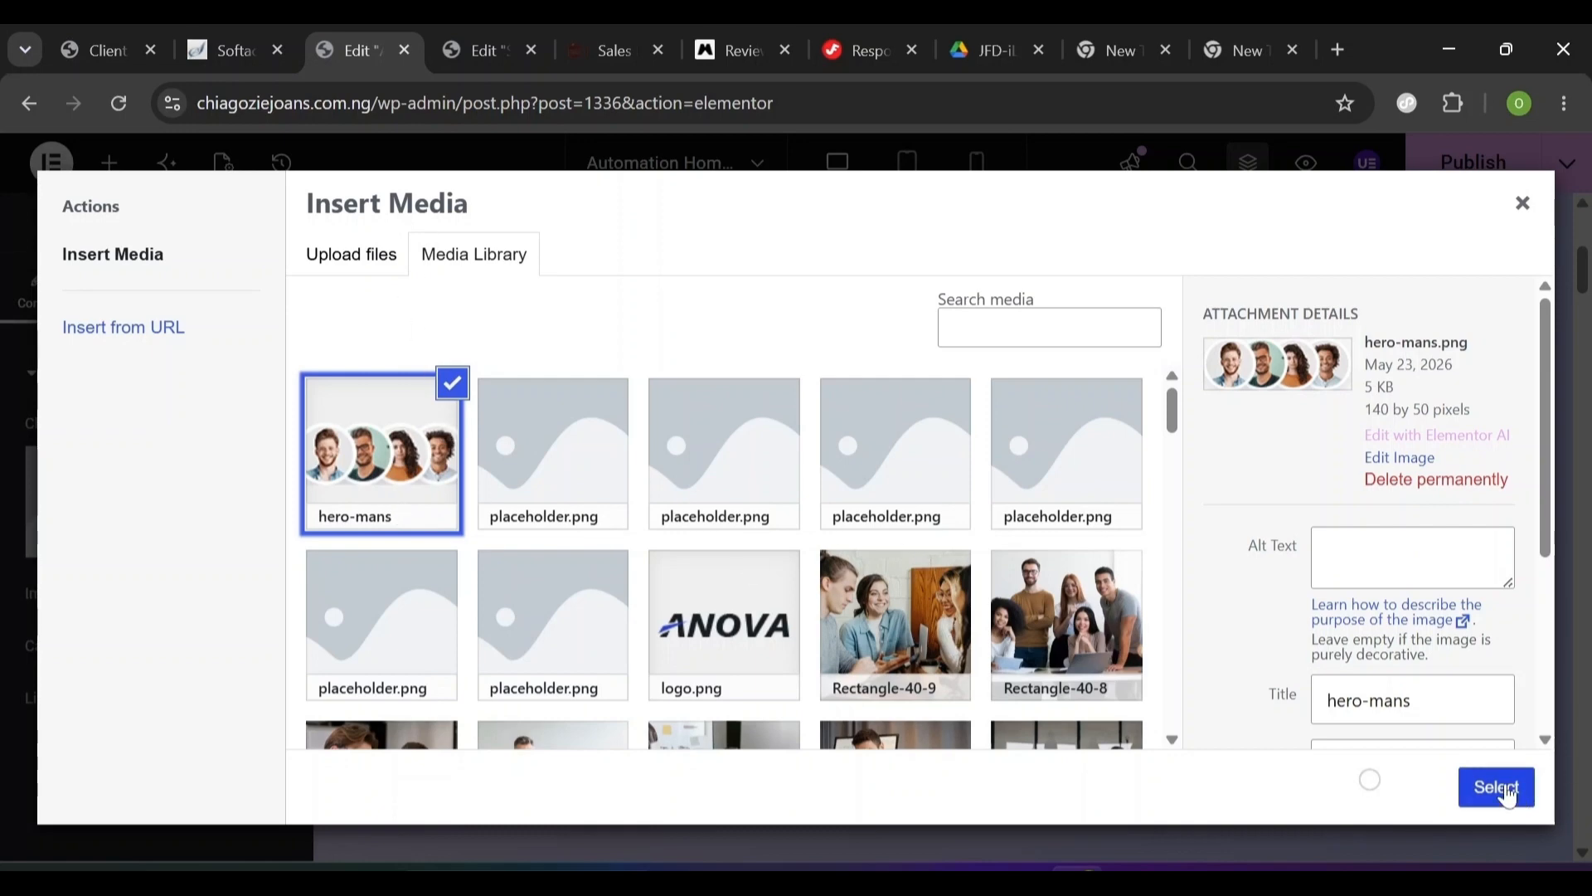
{"action": "left_click", "coordinate": [1501, 786]}
{"action": "left_click", "coordinate": [110, 294]}
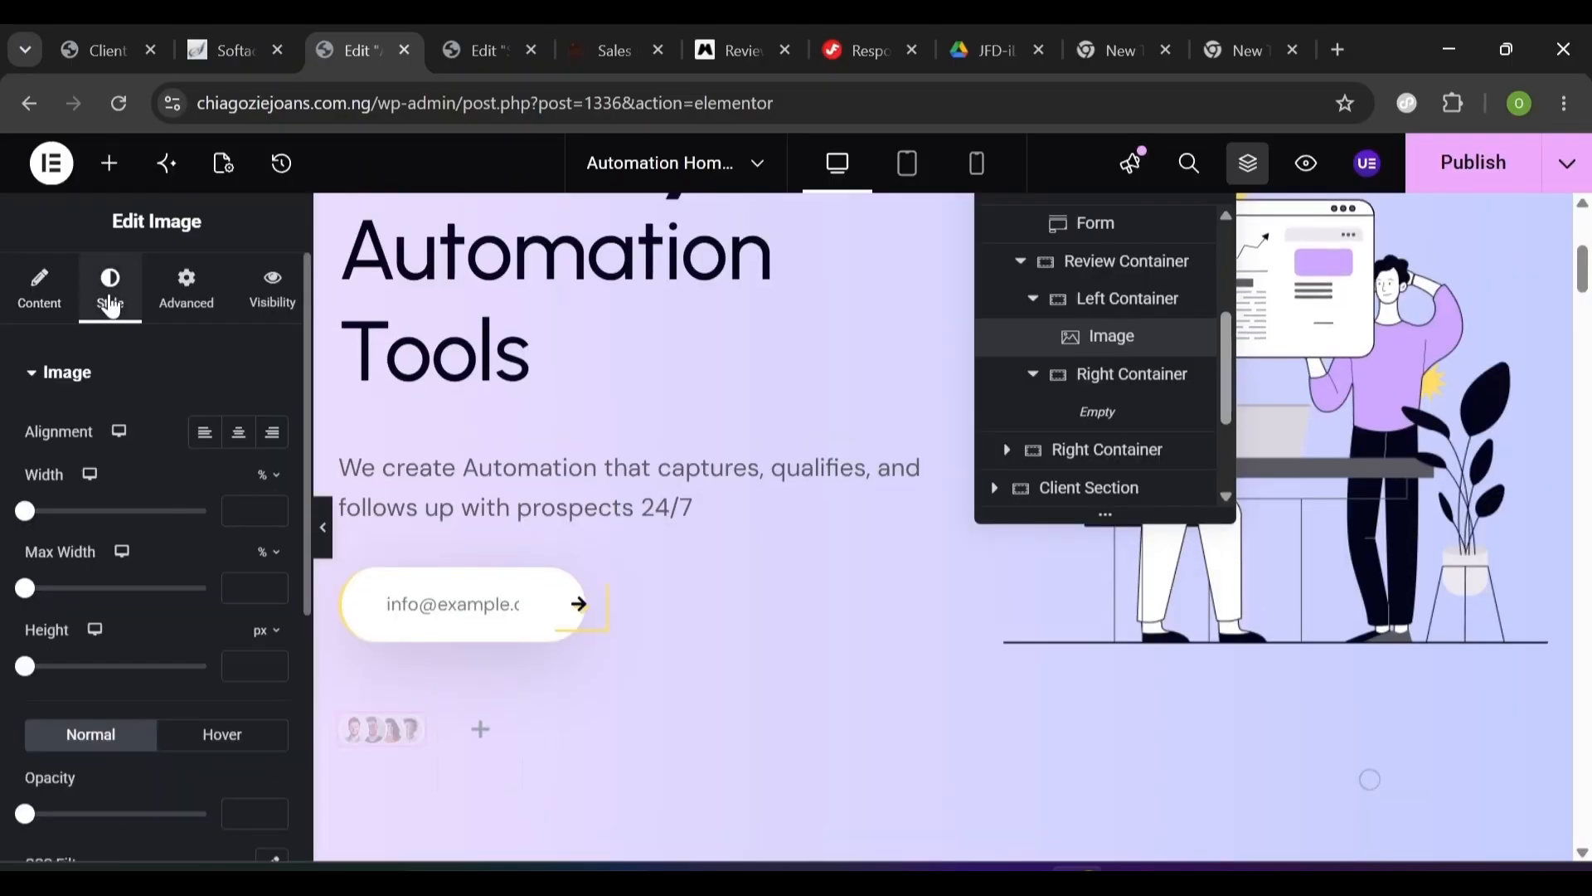
{"action": "left_click", "coordinate": [204, 448]}
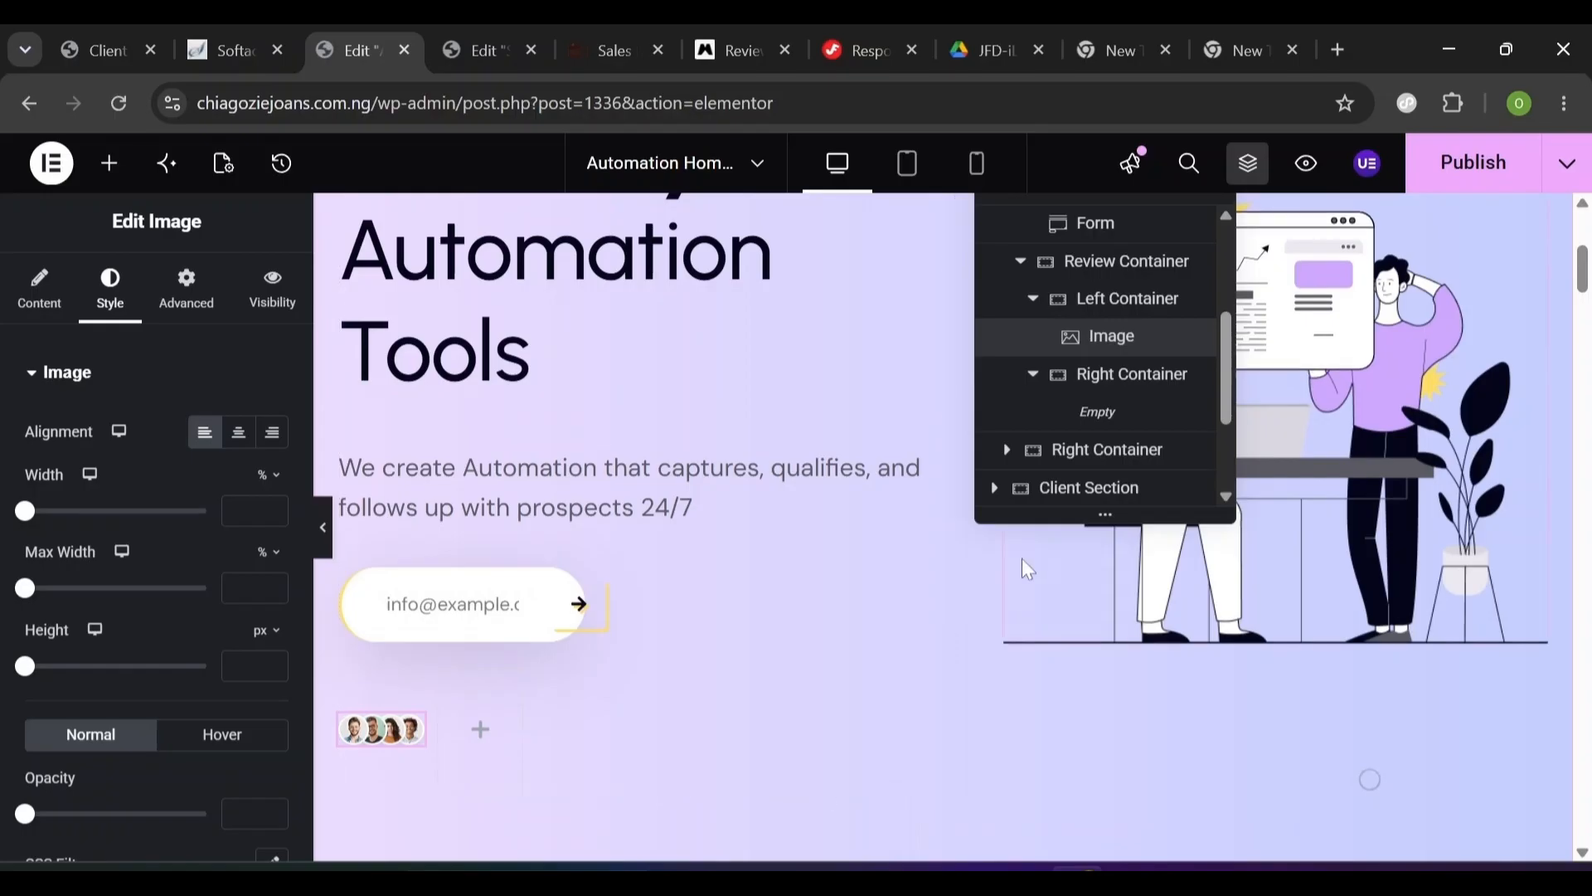
- Rename the Review Container's Right Container to 'Right Review' in the Navigator
{"action": "left_click", "coordinate": [1134, 454]}
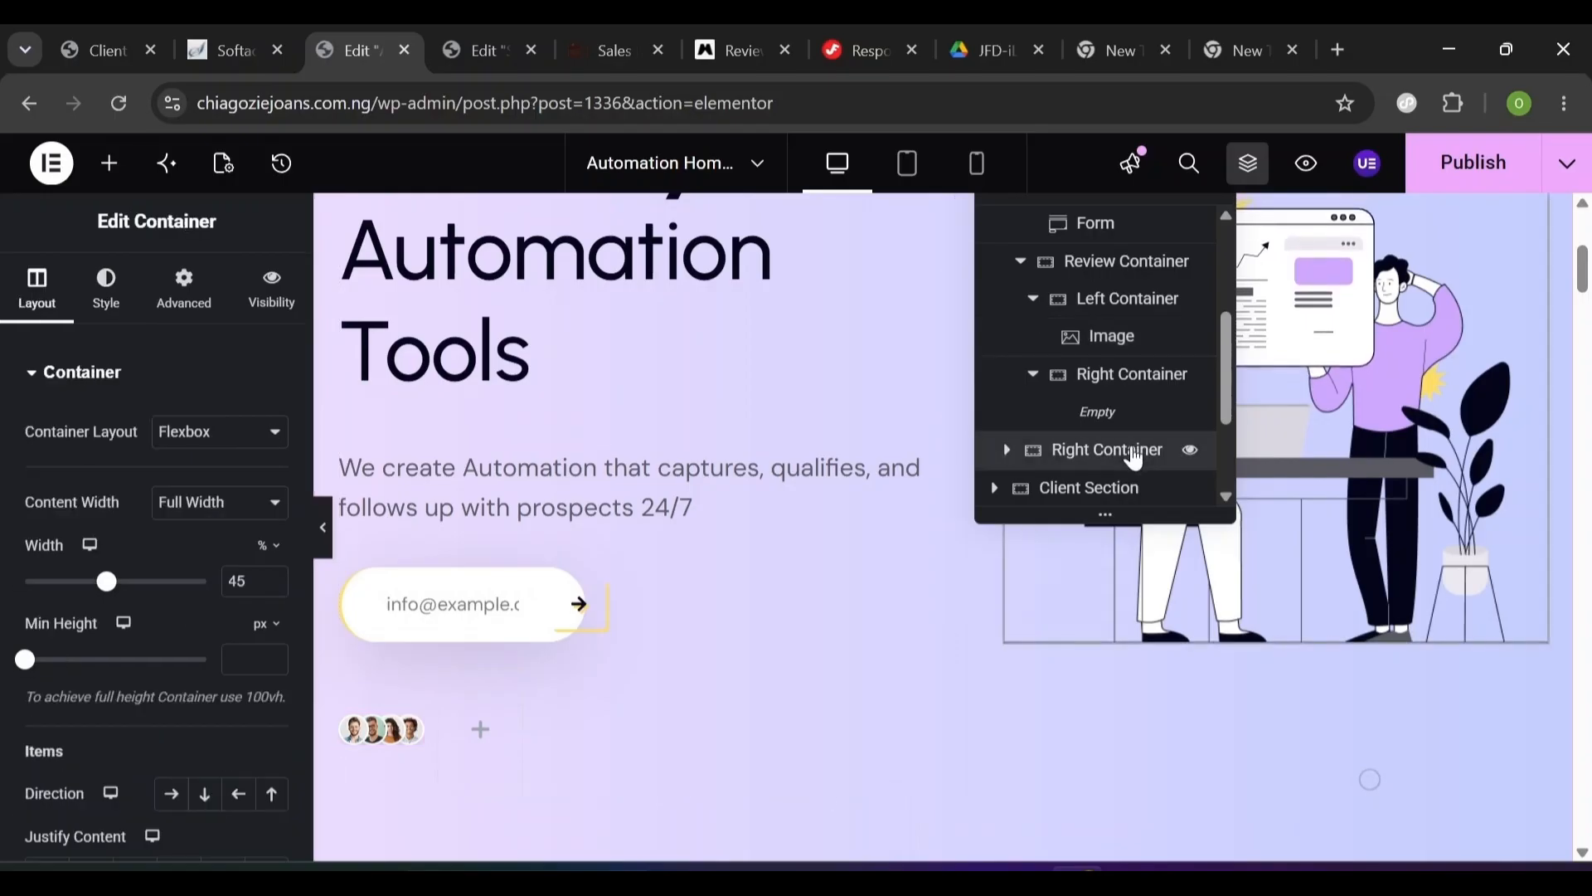
{"action": "left_click", "coordinate": [1103, 387]}
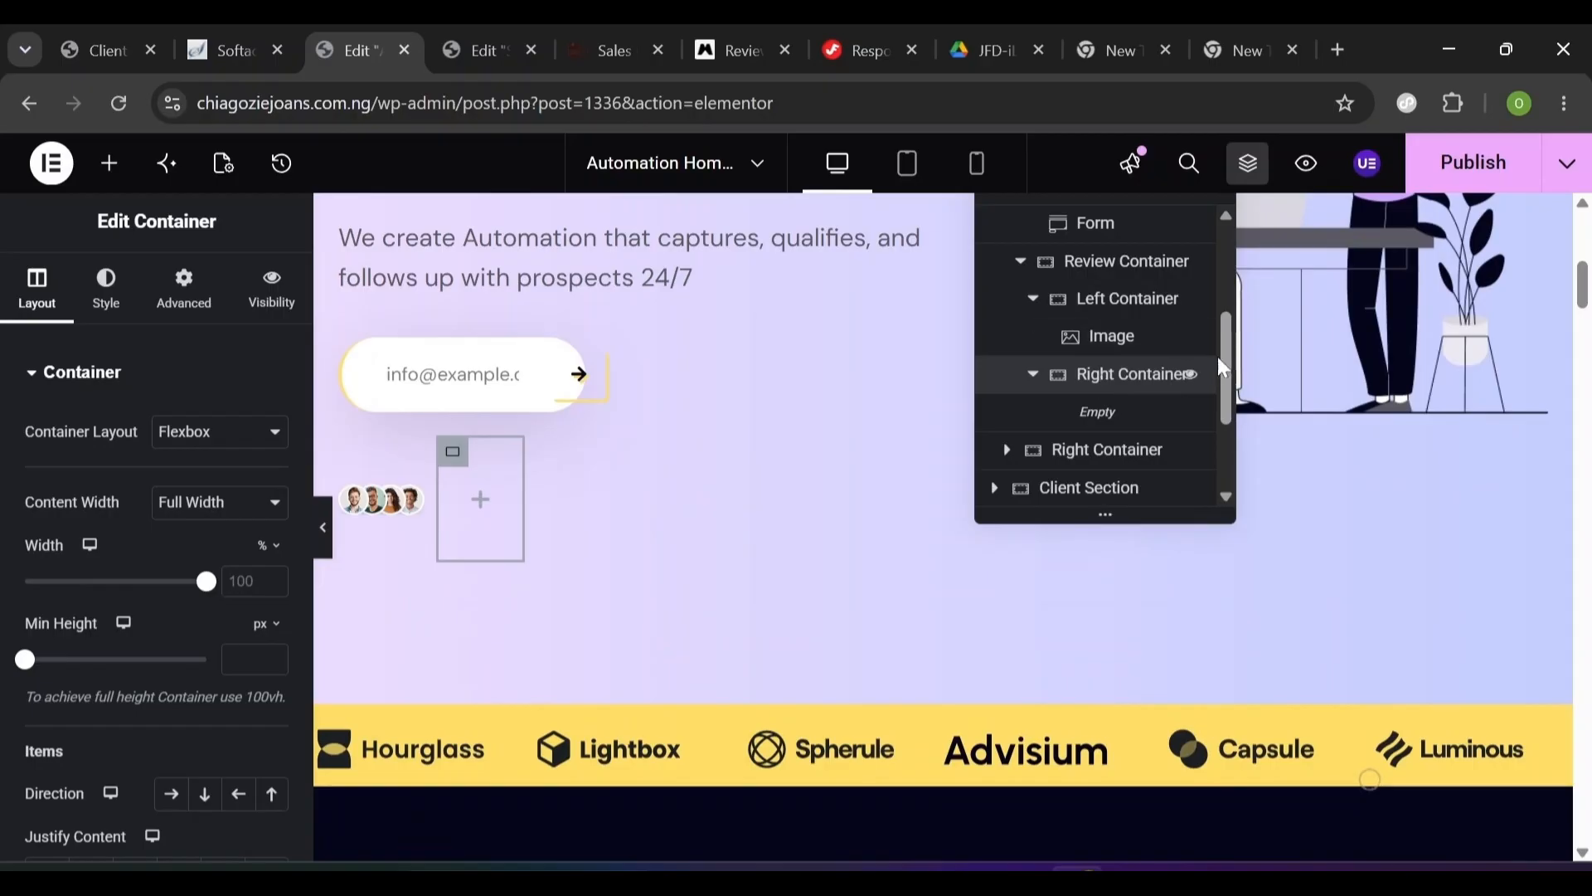
{"action": "left_click_drag", "start_coordinate": [1227, 372], "coordinate": [1228, 349]}
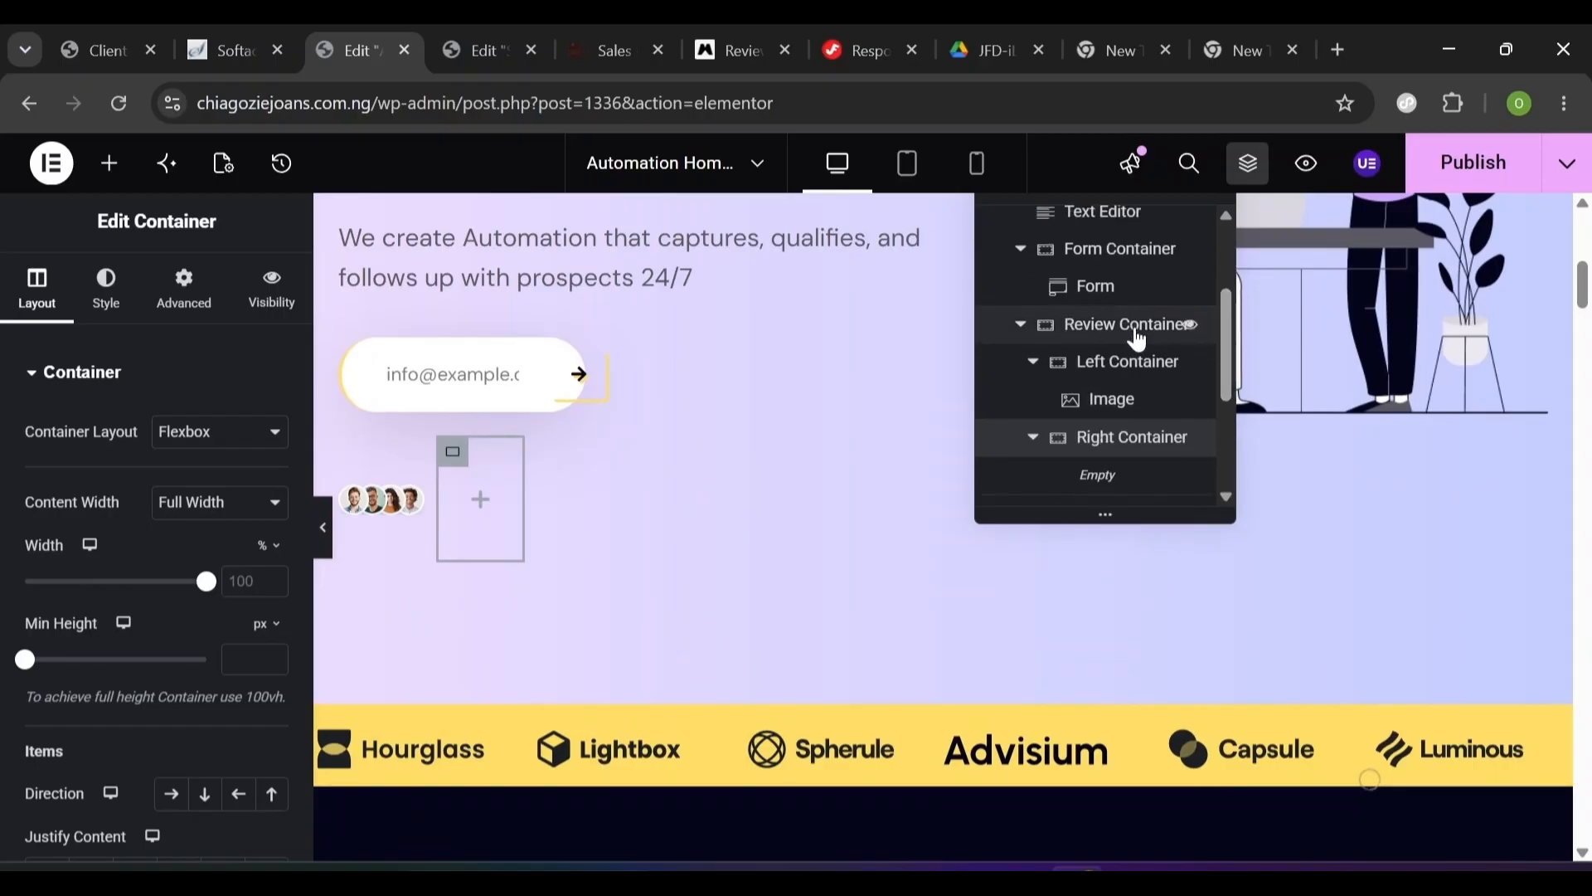
{"action": "left_click", "coordinate": [1014, 333]}
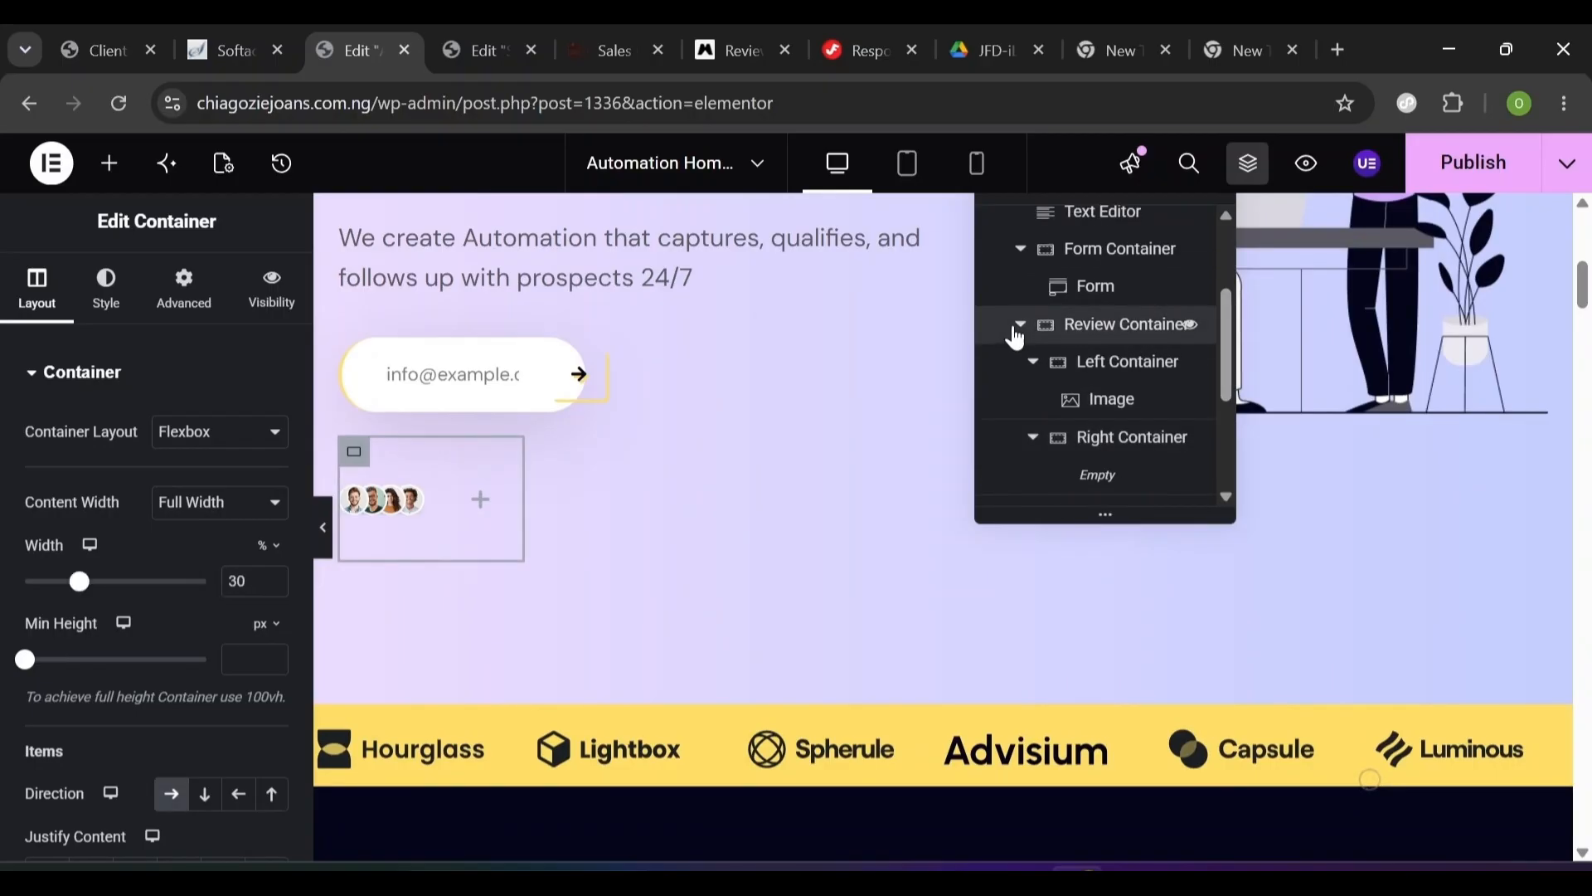
{"action": "left_click", "coordinate": [1022, 326]}
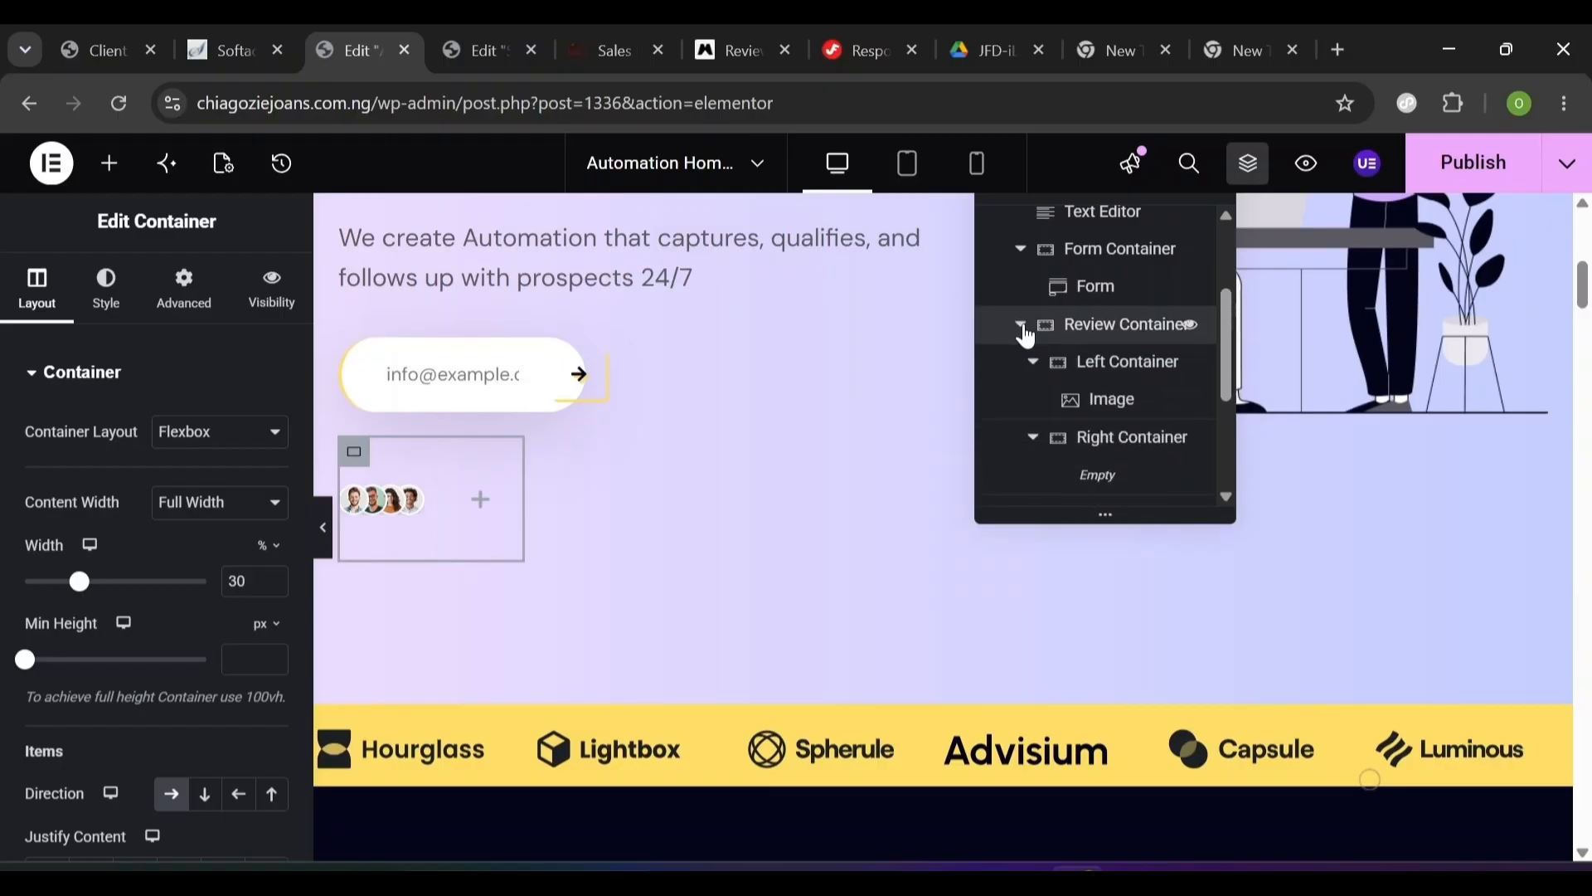
{"action": "double_click", "coordinate": [1139, 448]}
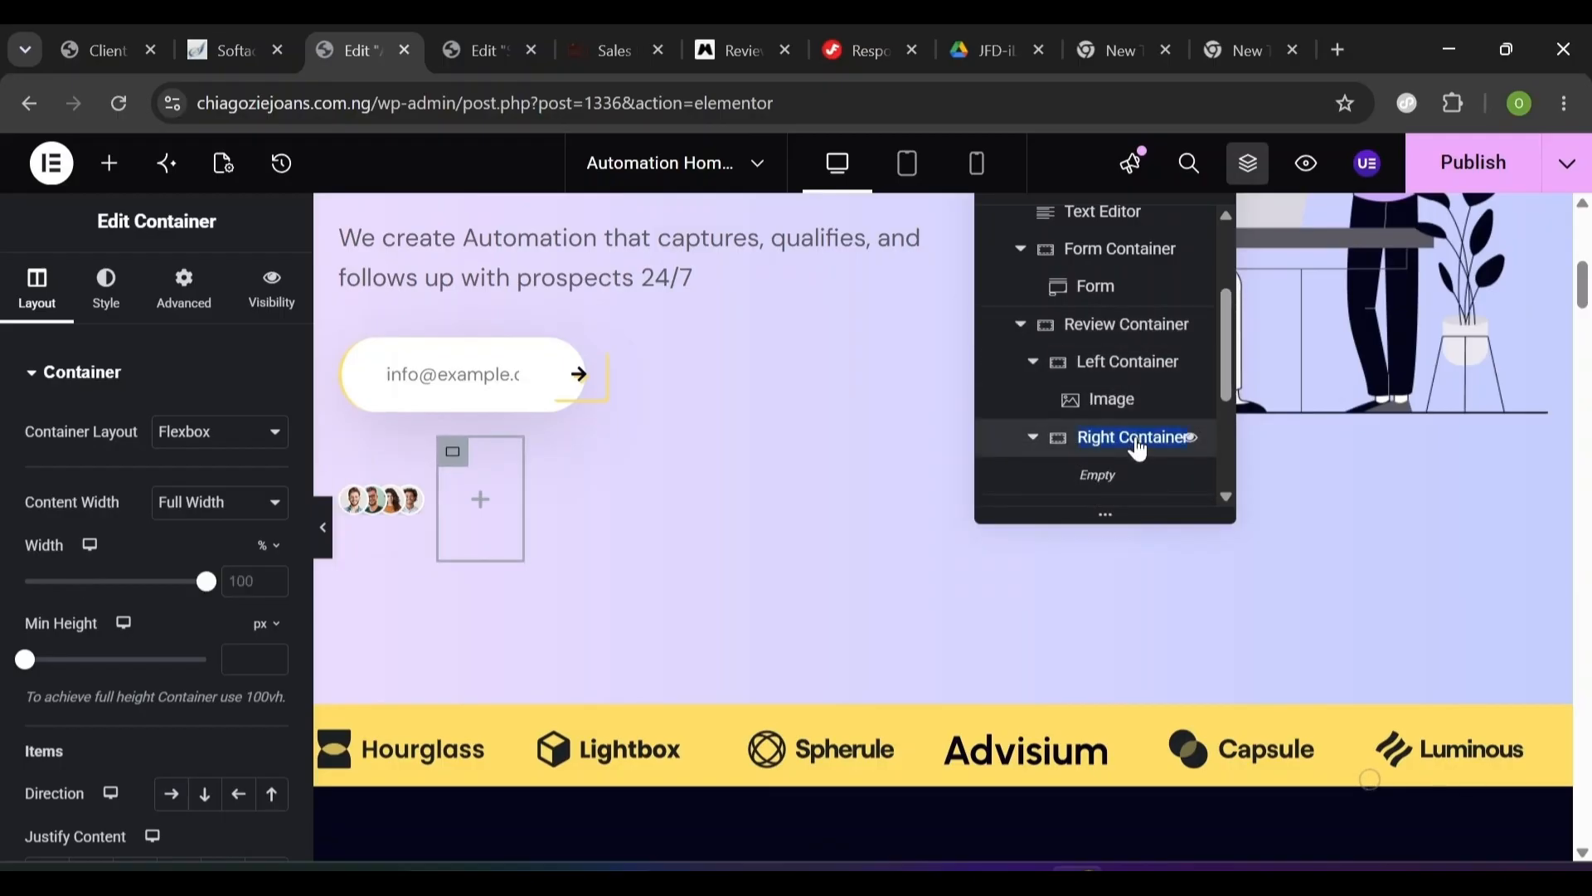
{"action": "key", "text": "BackSpace"}
{"action": "type", "text": "Right Review"}
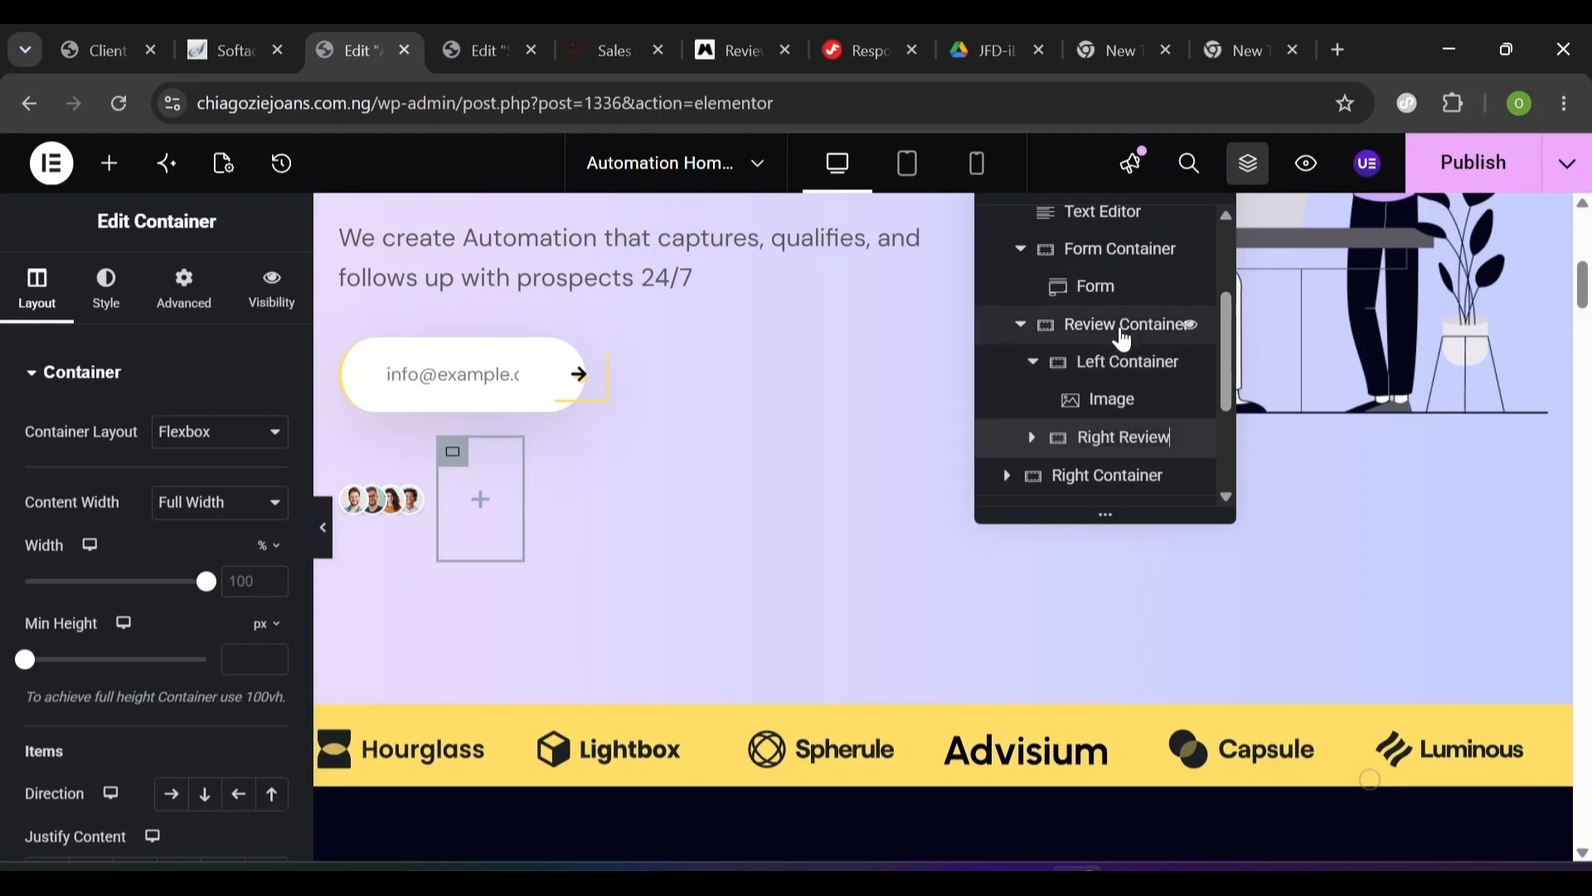
{"action": "left_click", "coordinate": [1103, 479]}
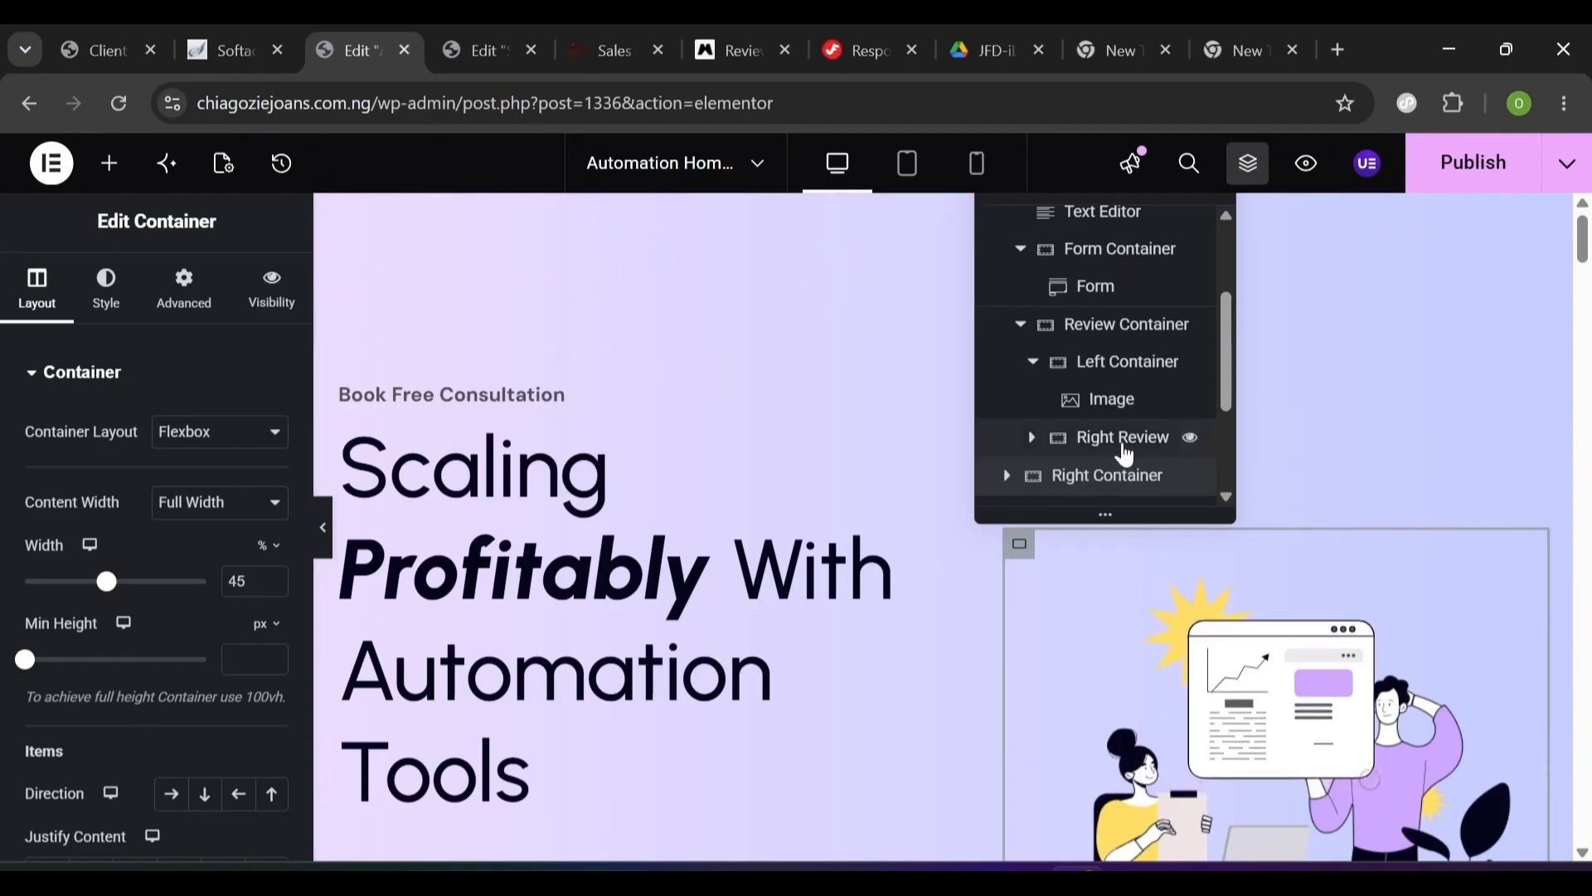
{"action": "left_click", "coordinate": [1125, 452]}
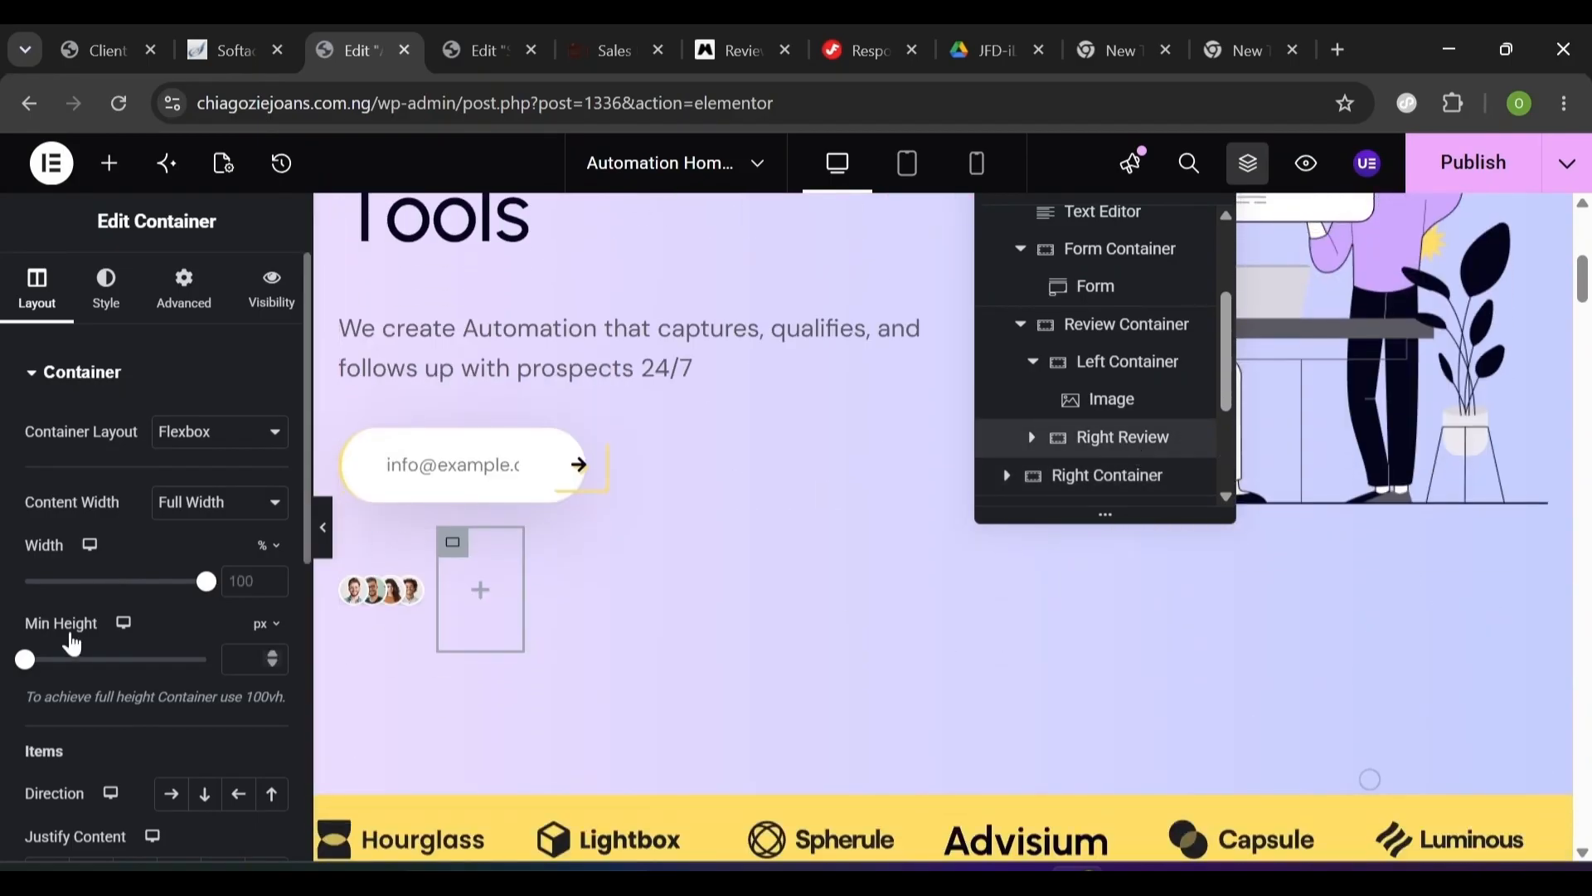
{"action": "scroll", "coordinate": [308, 727], "scroll_direction": "down", "scroll_amount": 5}
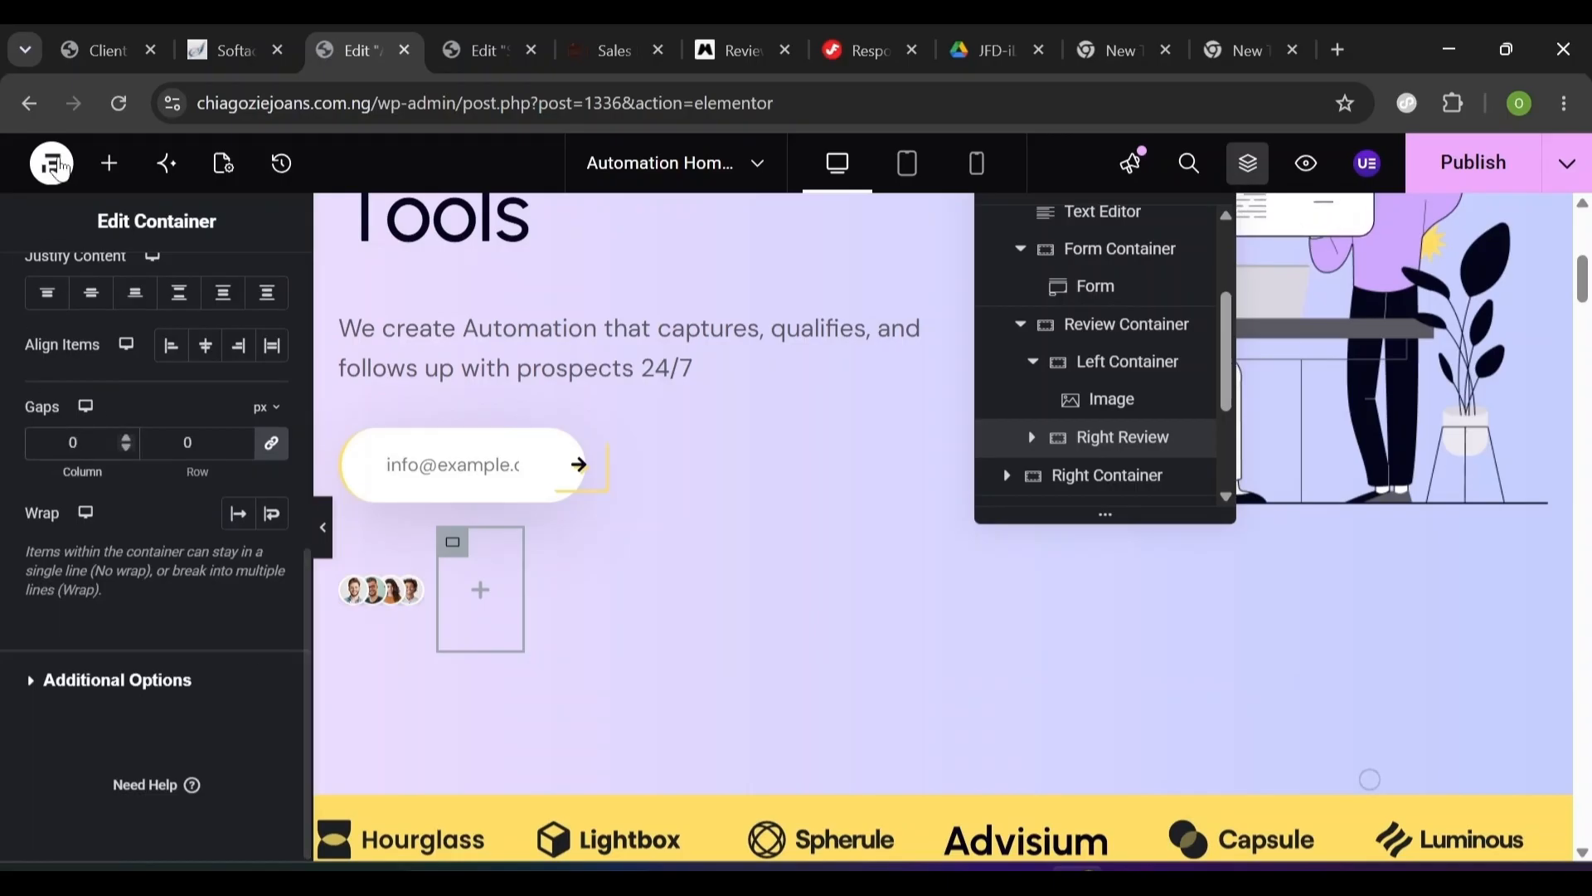
- Add a Heading widget to Right Review with the title '100+'
{"action": "left_click", "coordinate": [113, 170]}
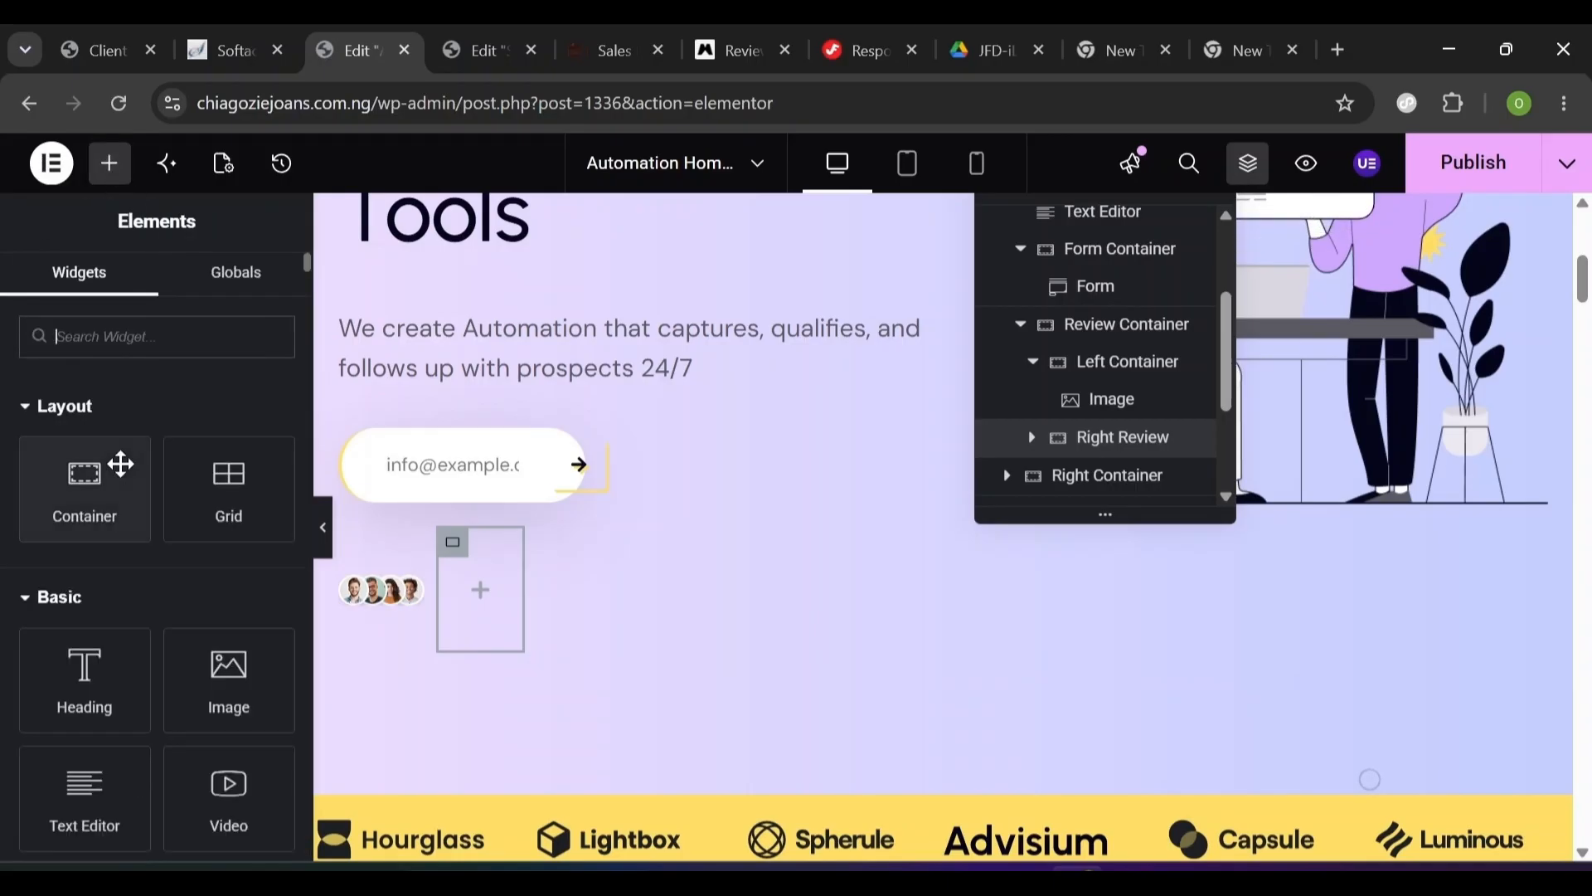
{"action": "left_click_drag", "start_coordinate": [95, 667], "coordinate": [485, 570]}
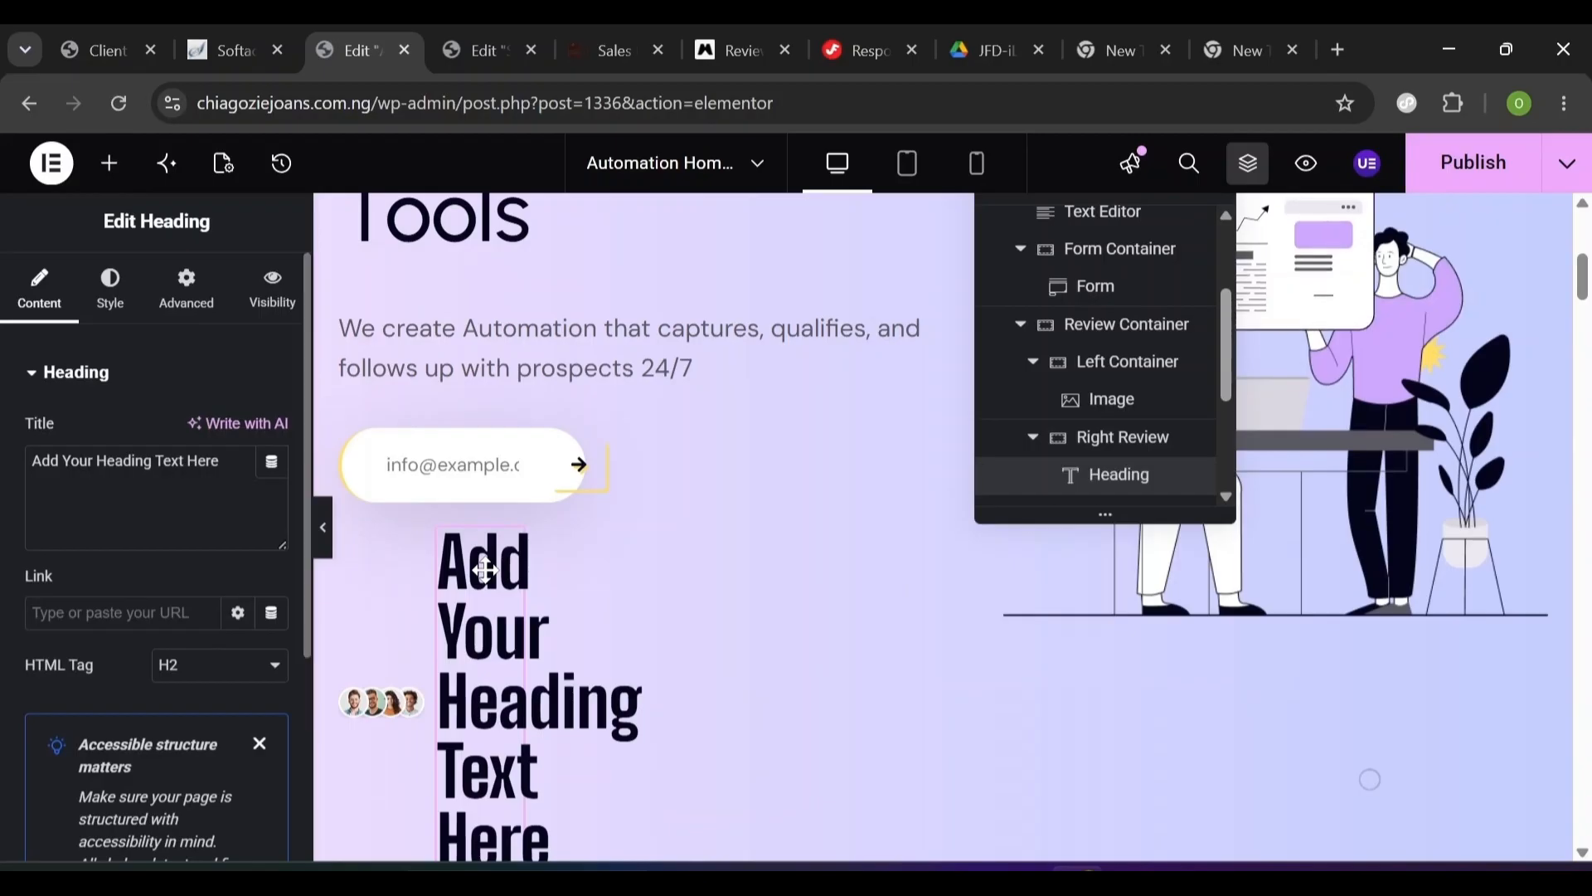
{"action": "left_click", "coordinate": [157, 493]}
{"action": "key", "text": "ctrl+a"}
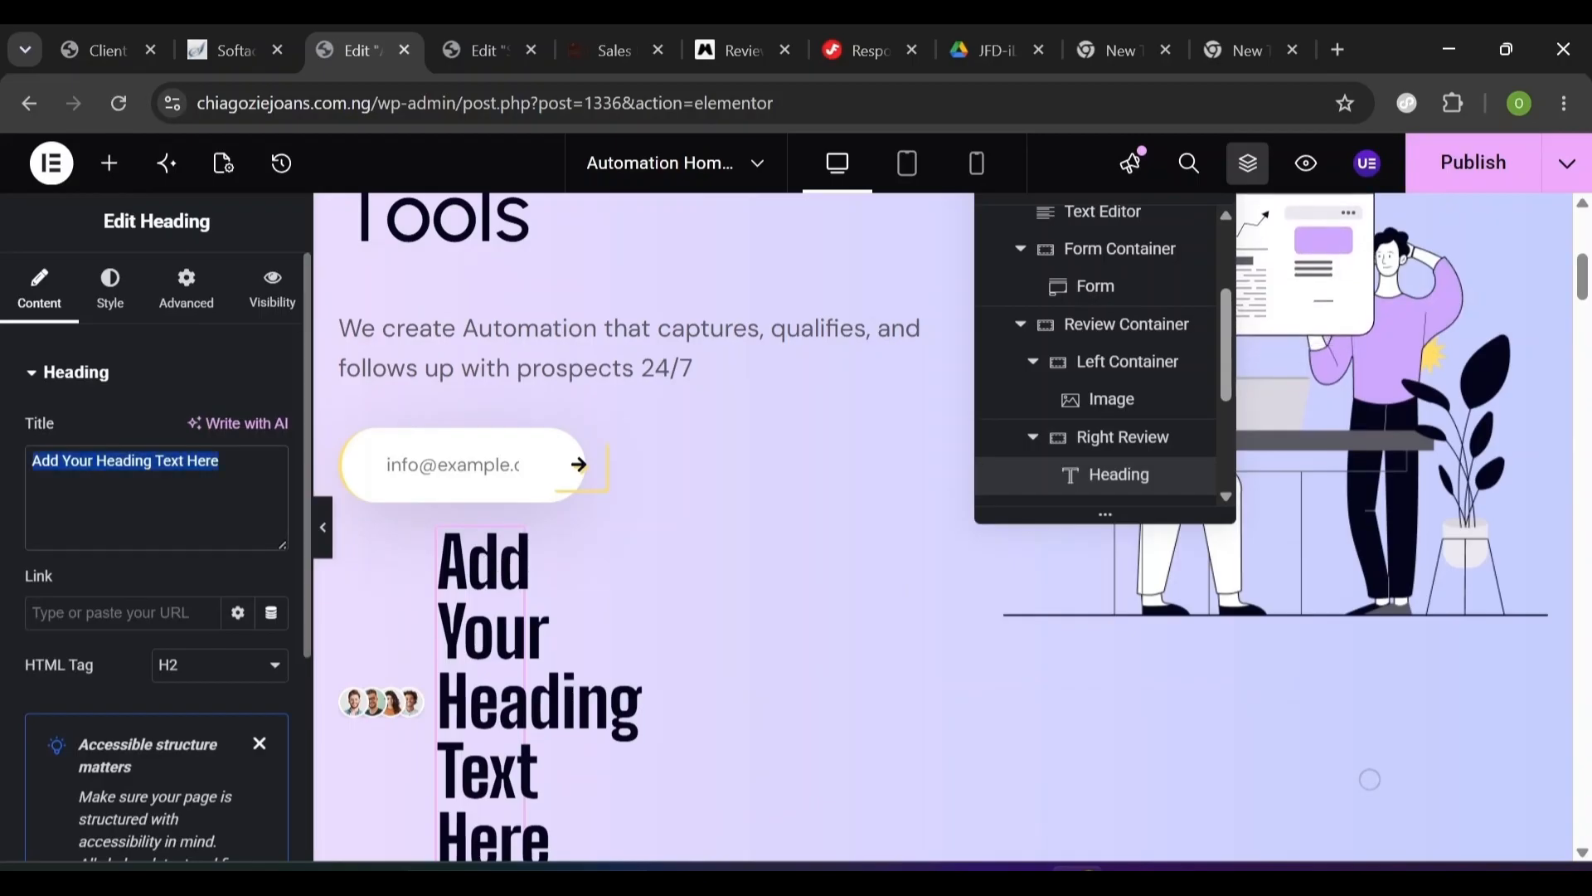
{"action": "type", "text": "100+"}
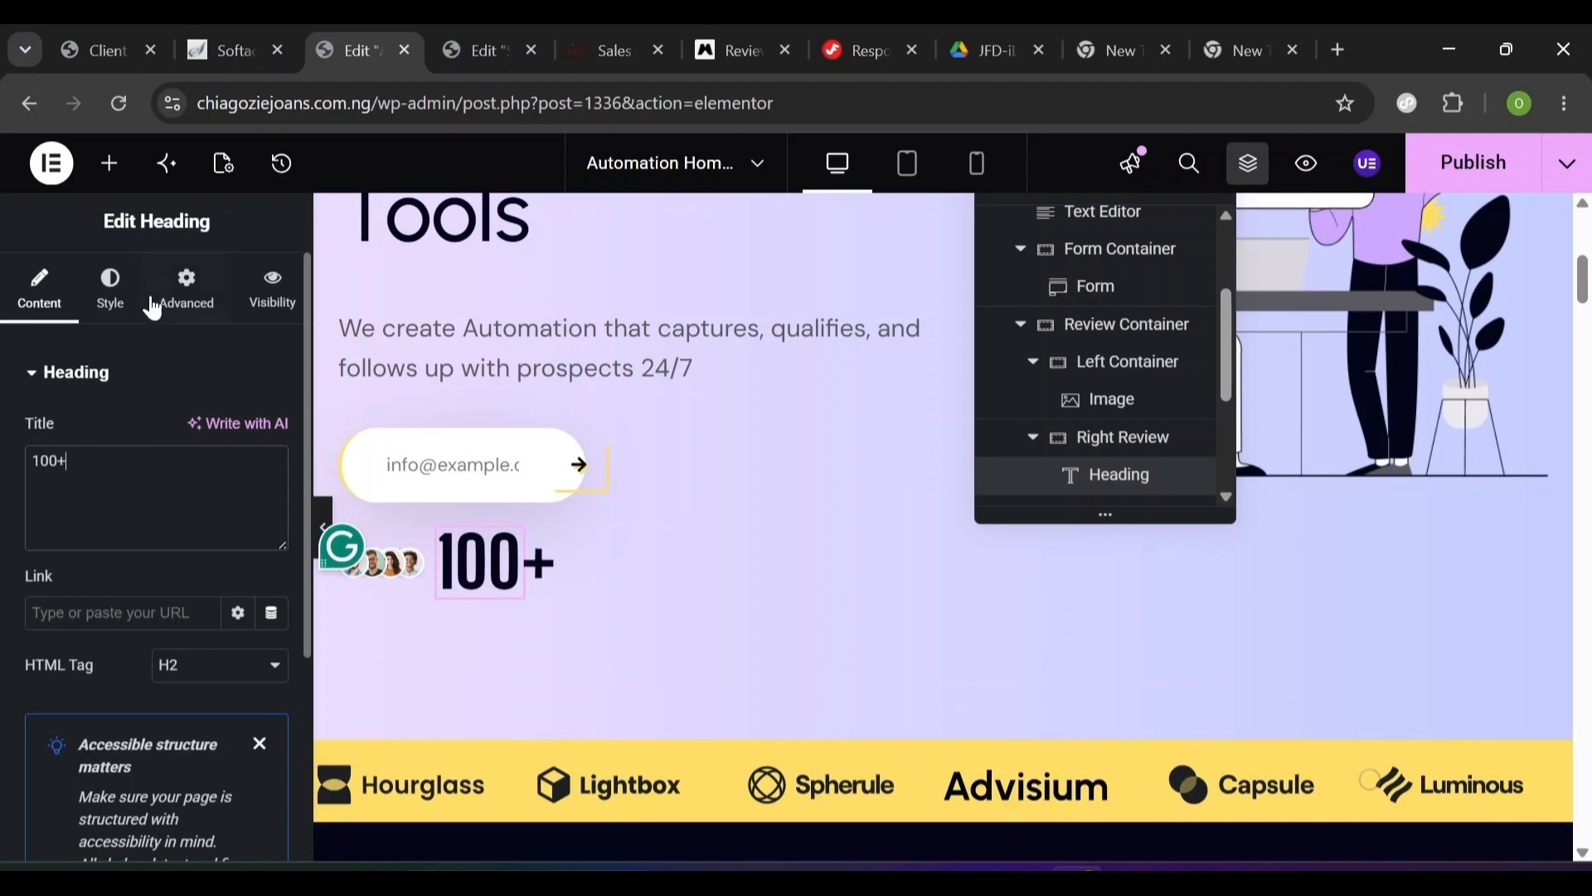
- Style the 100+ heading with Primary colour, DM Sans 26 px, weight 900
{"action": "left_click", "coordinate": [124, 305]}
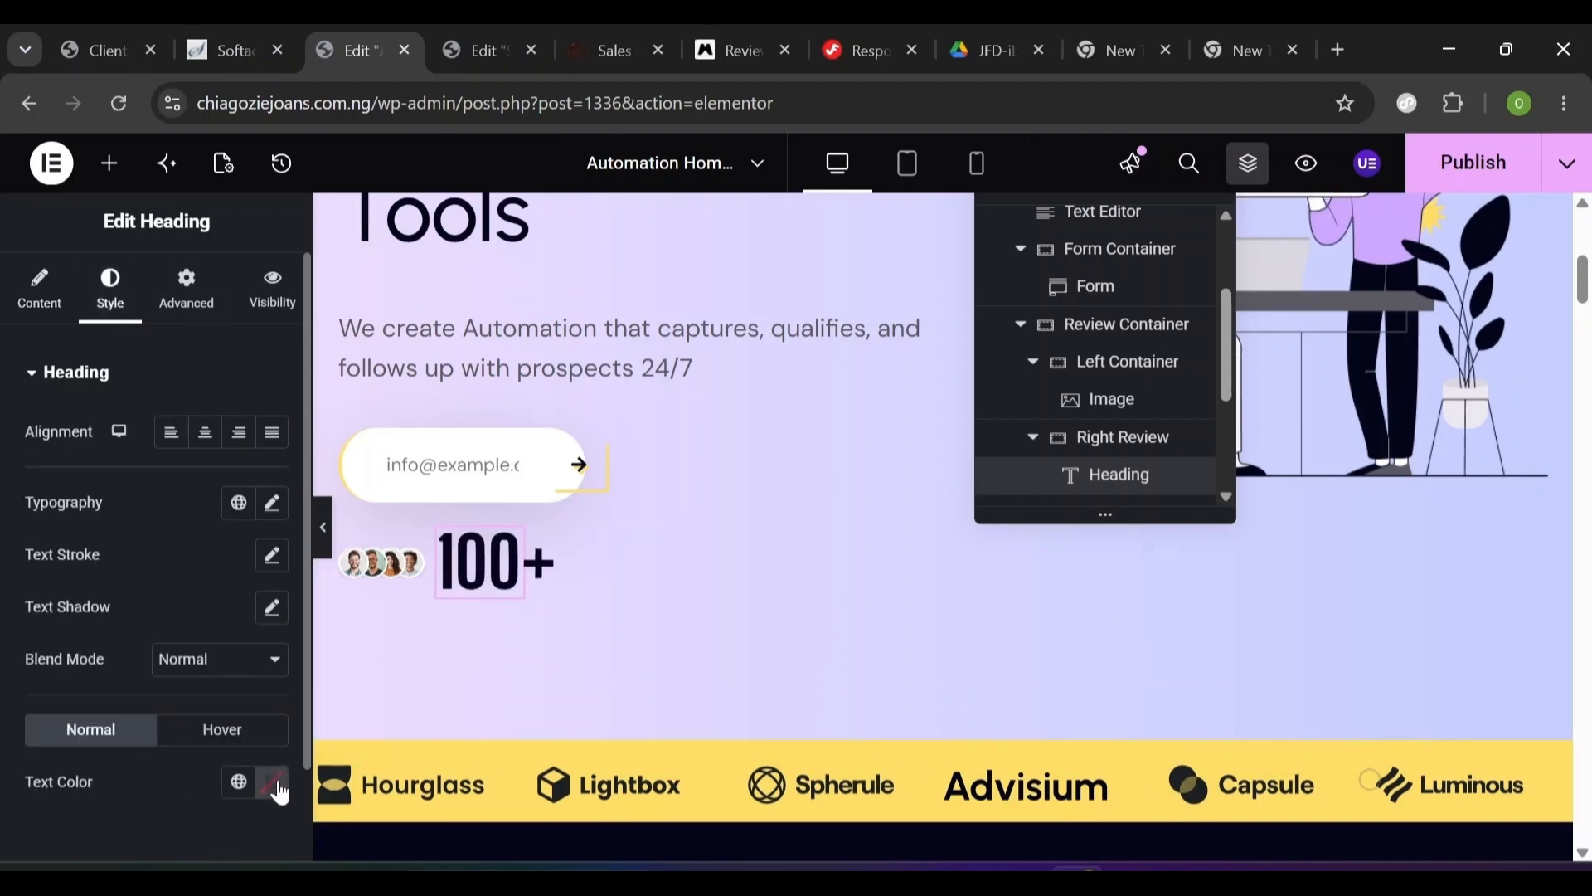
{"action": "left_click", "coordinate": [281, 792]}
{"action": "left_click", "coordinate": [238, 786]}
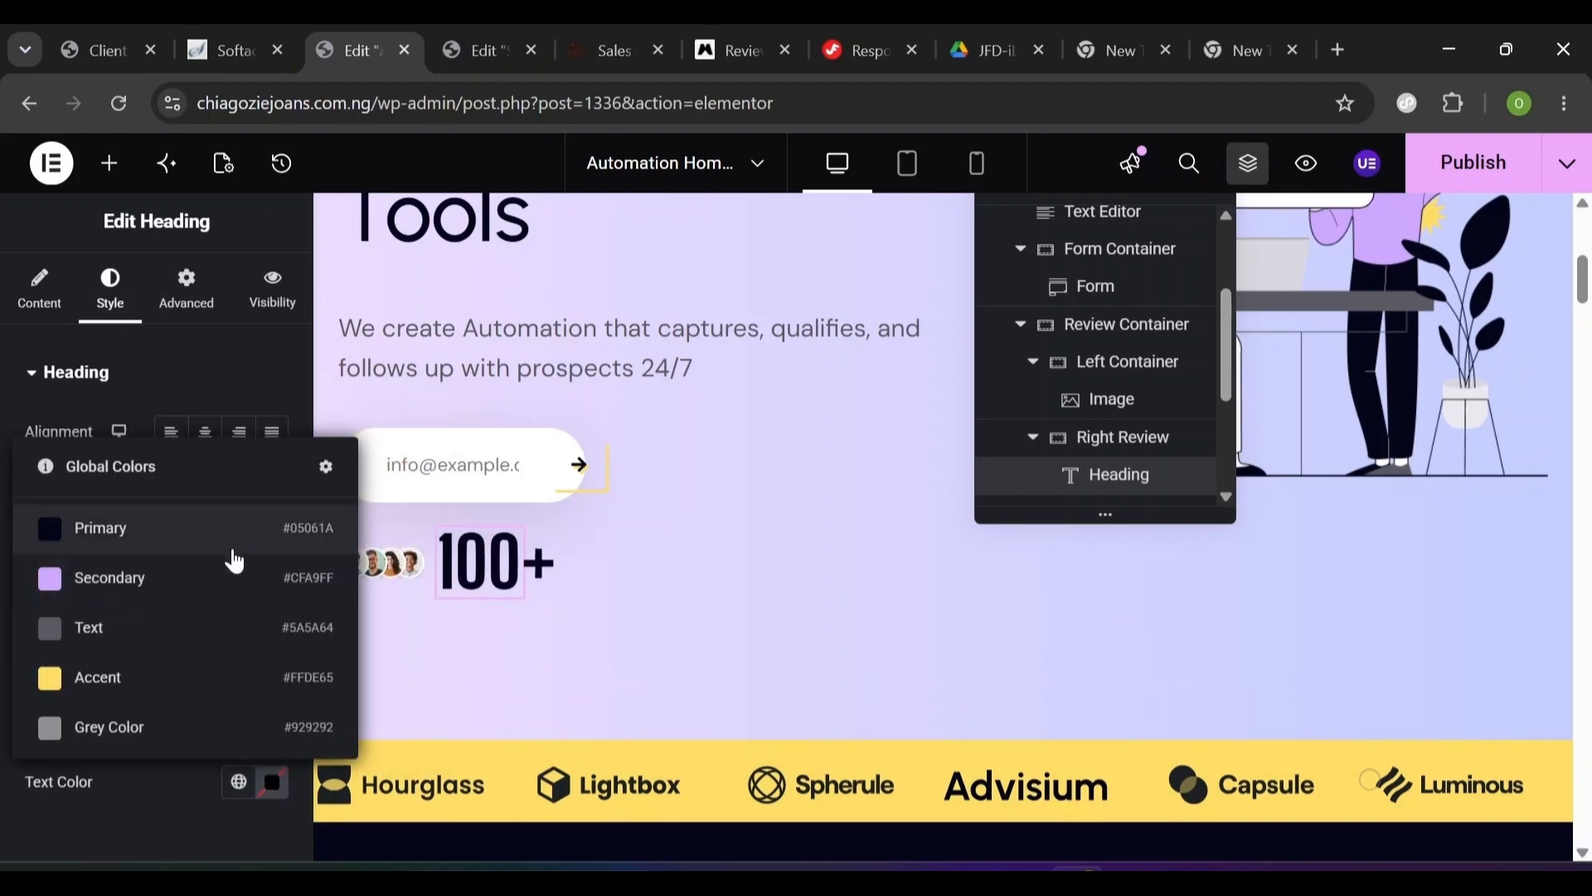
{"action": "left_click", "coordinate": [114, 539]}
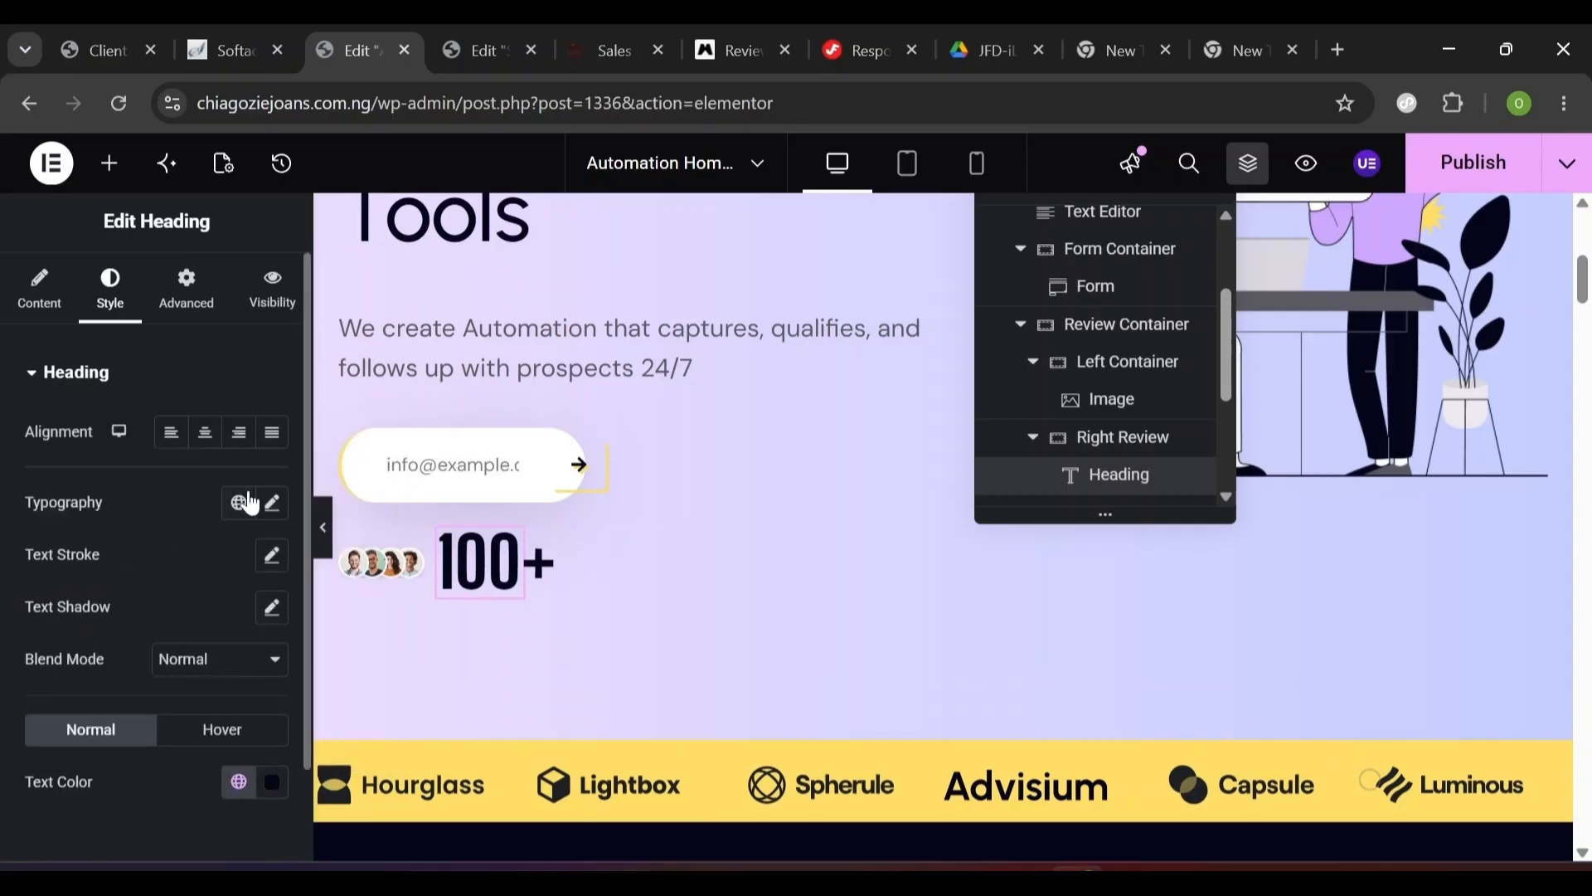
{"action": "left_click", "coordinate": [274, 508]}
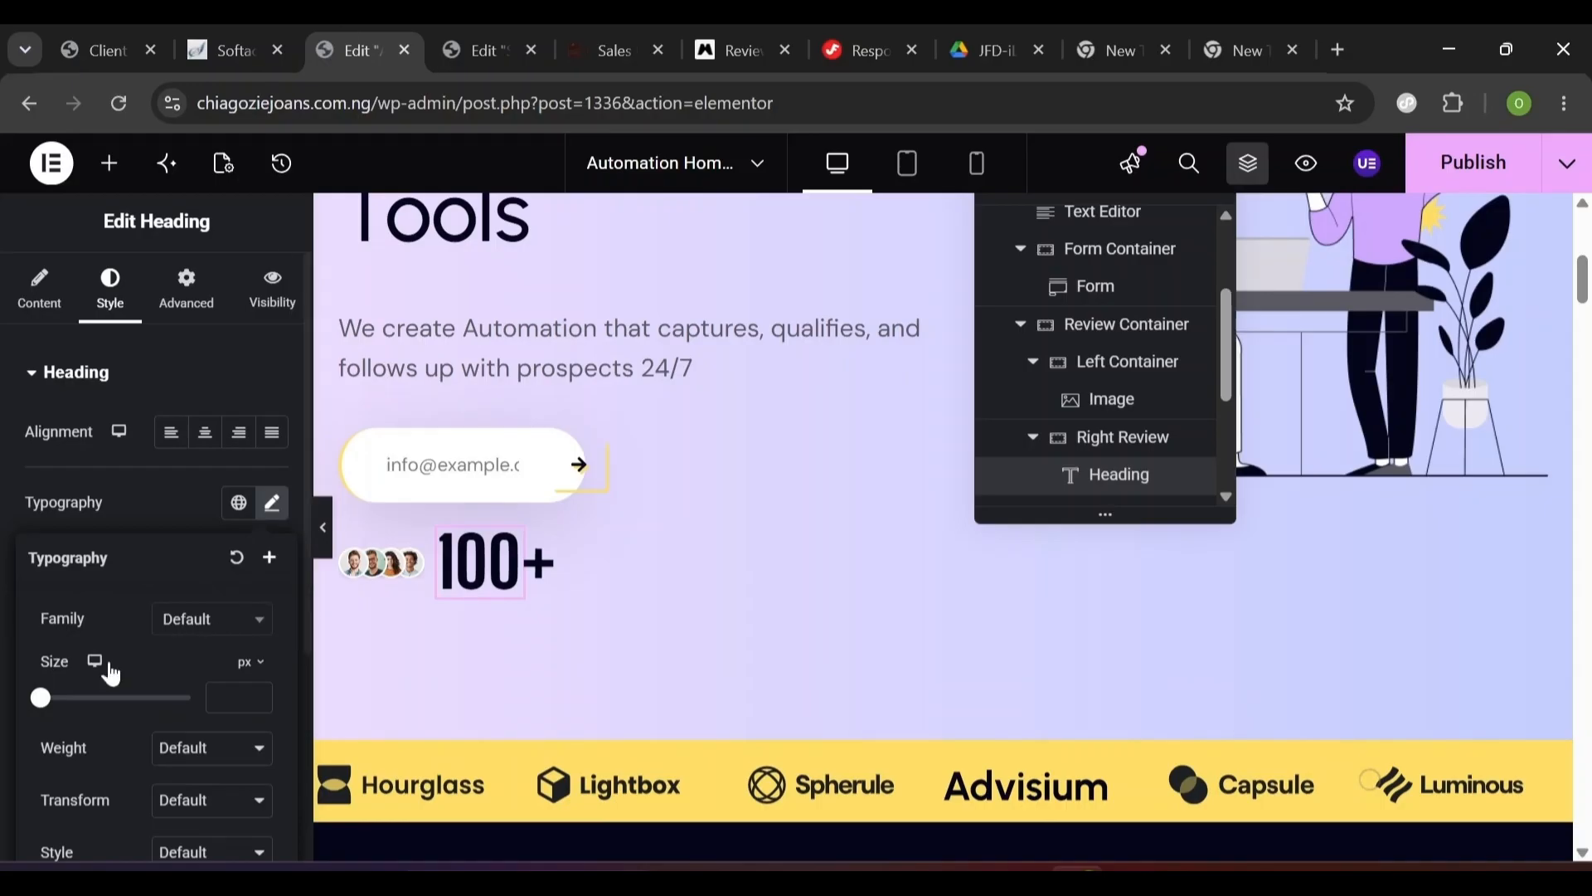
{"action": "left_click", "coordinate": [200, 630]}
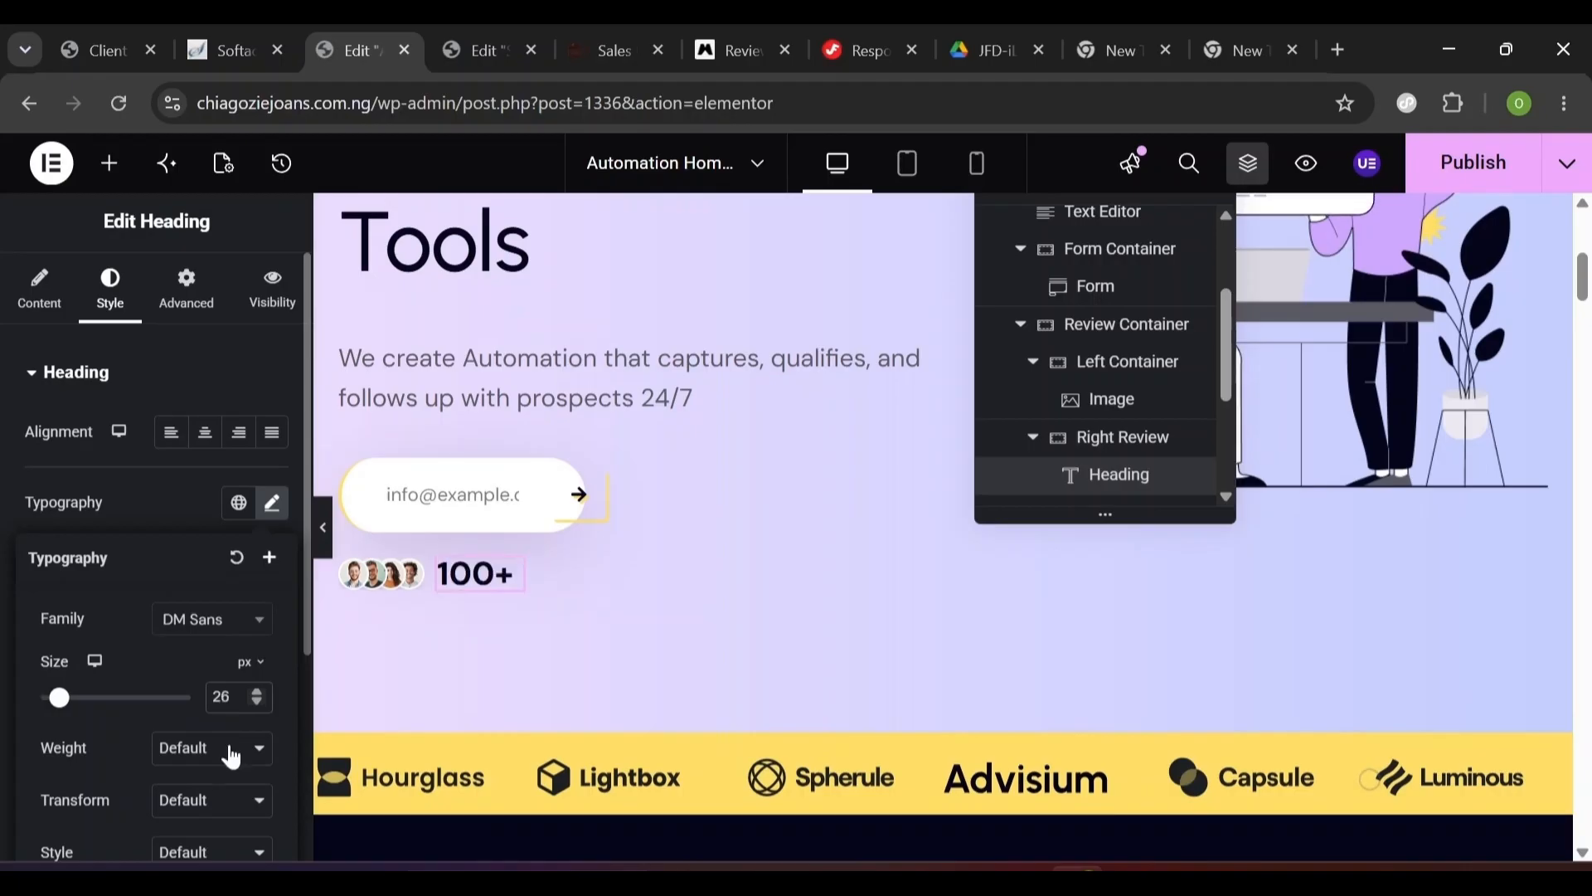
{"action": "left_click", "coordinate": [232, 758]}
{"action": "left_click", "coordinate": [222, 623]}
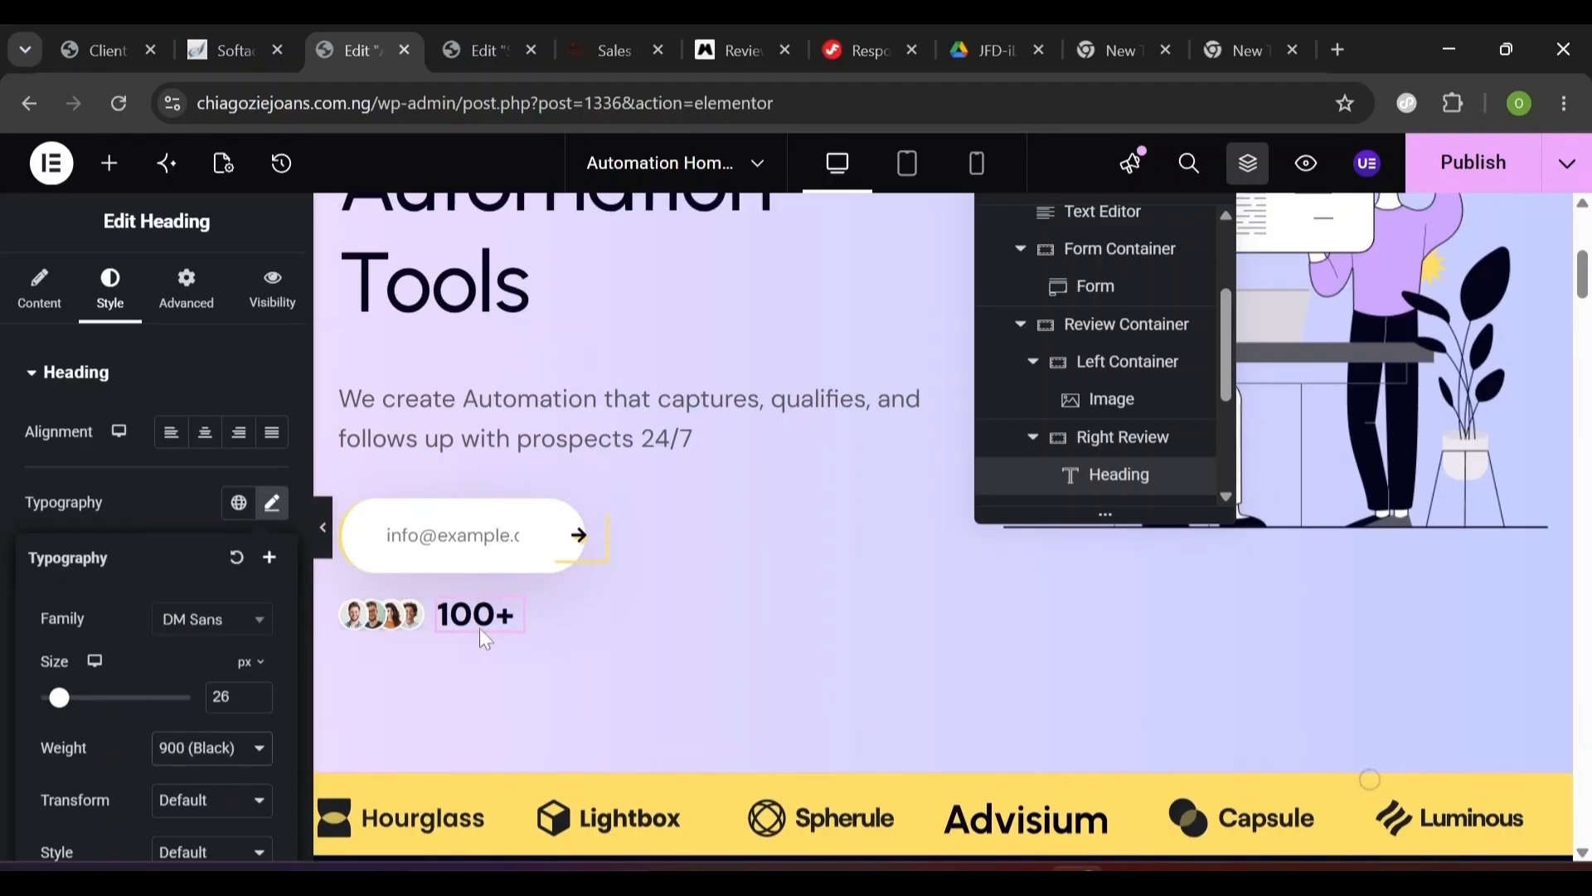
- Add a second Heading widget beneath the 100+ text
{"action": "left_click", "coordinate": [112, 165]}
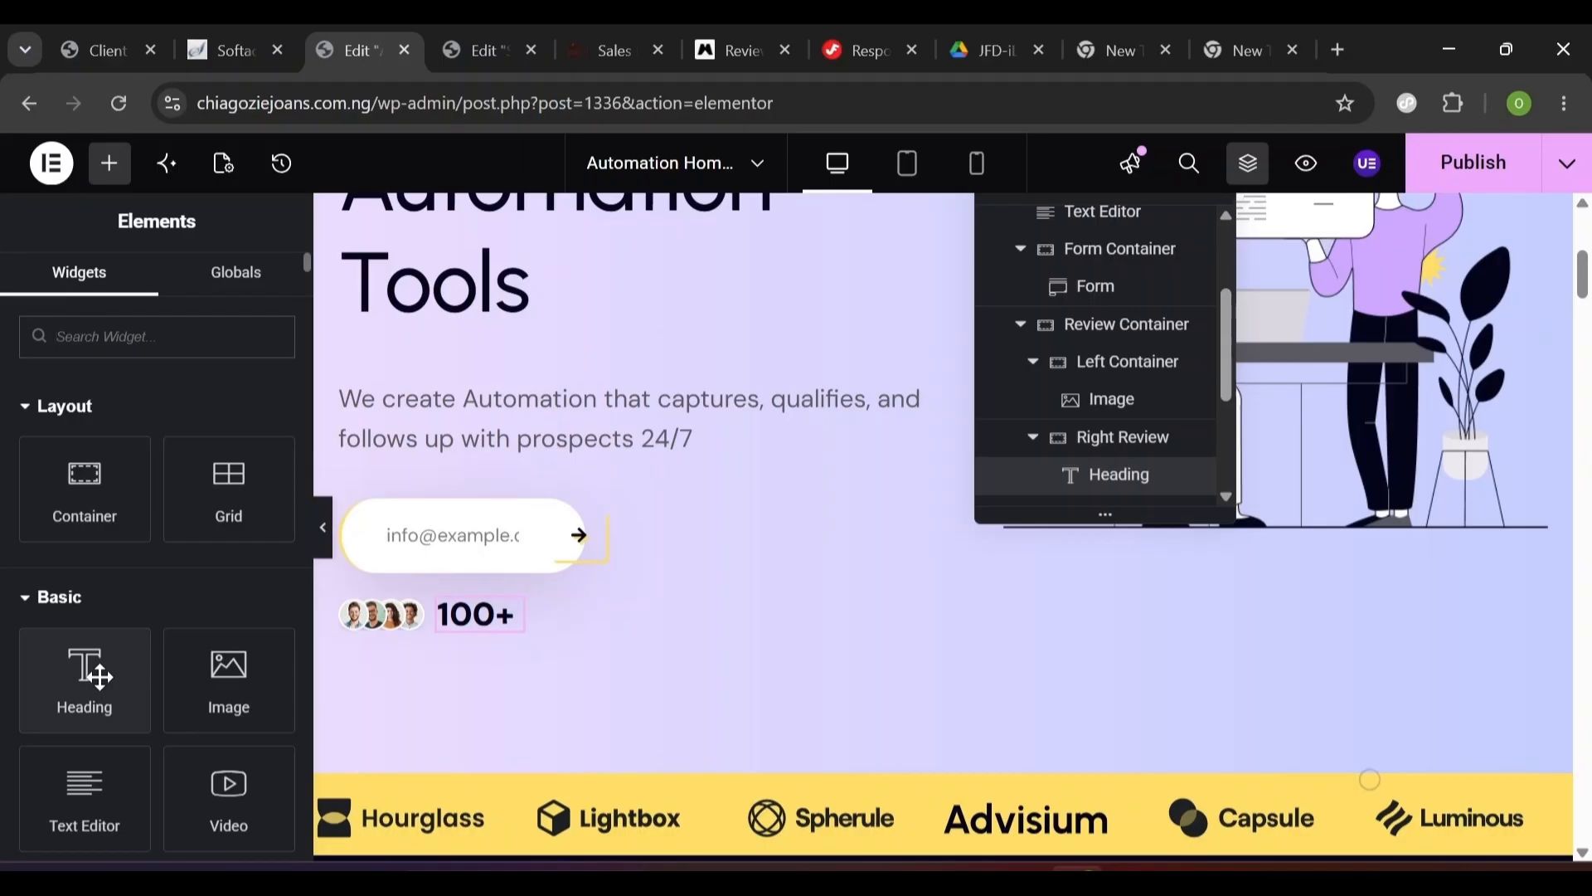
{"action": "type", "text": "heading"}
{"action": "left_click_drag", "start_coordinate": [84, 429], "coordinate": [503, 631]}
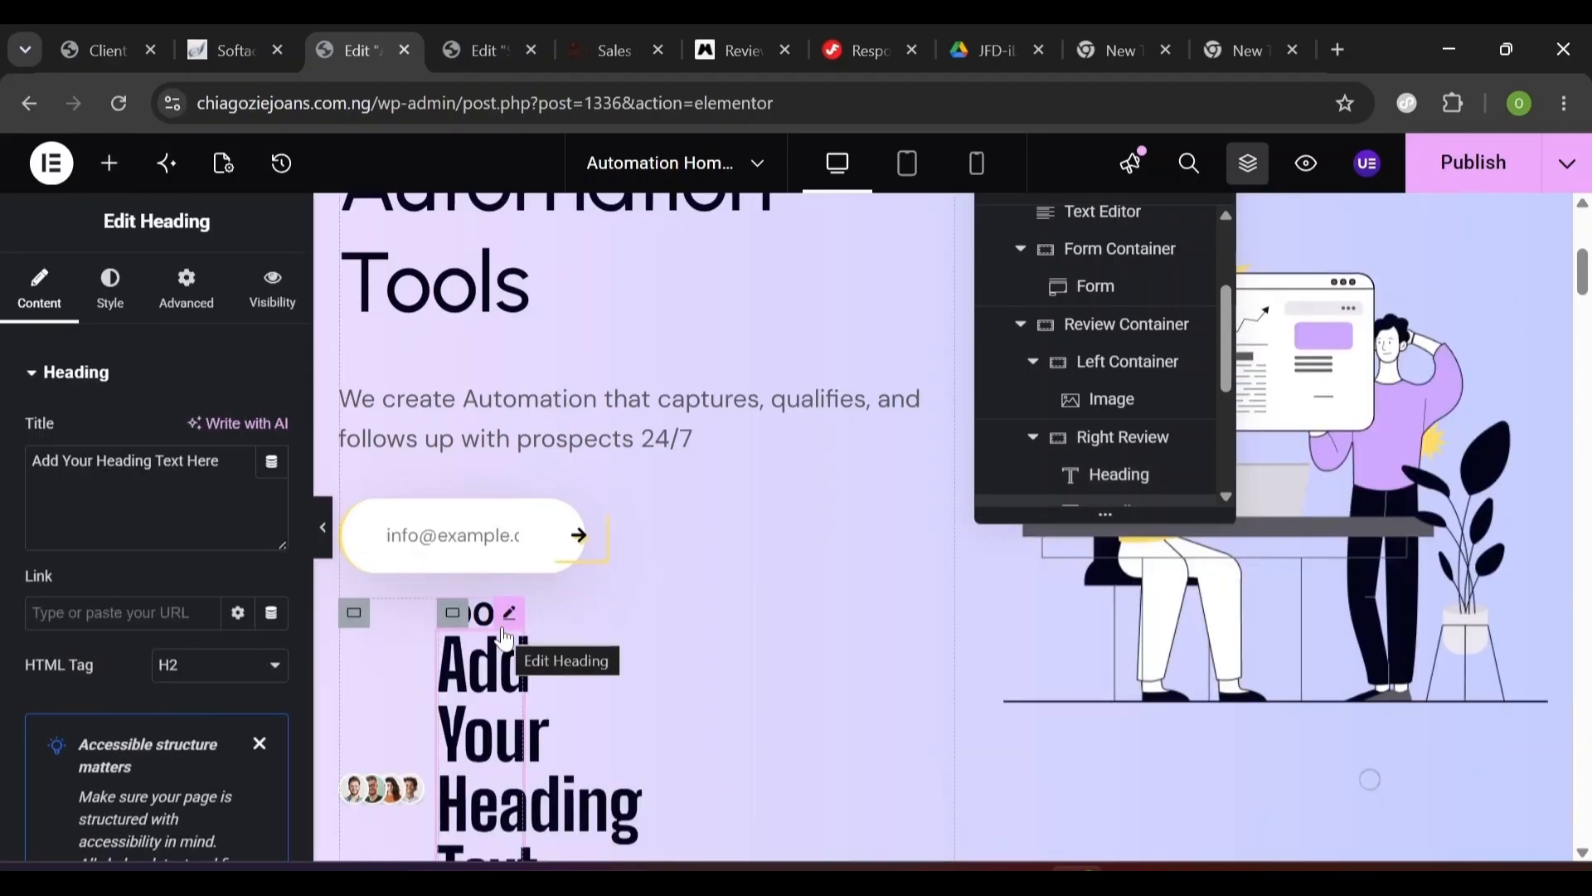
- Retitle the second heading 'Reviews' and colour it global Primary
{"action": "scroll", "coordinate": [504, 637], "scroll_direction": "down", "scroll_amount": 2}
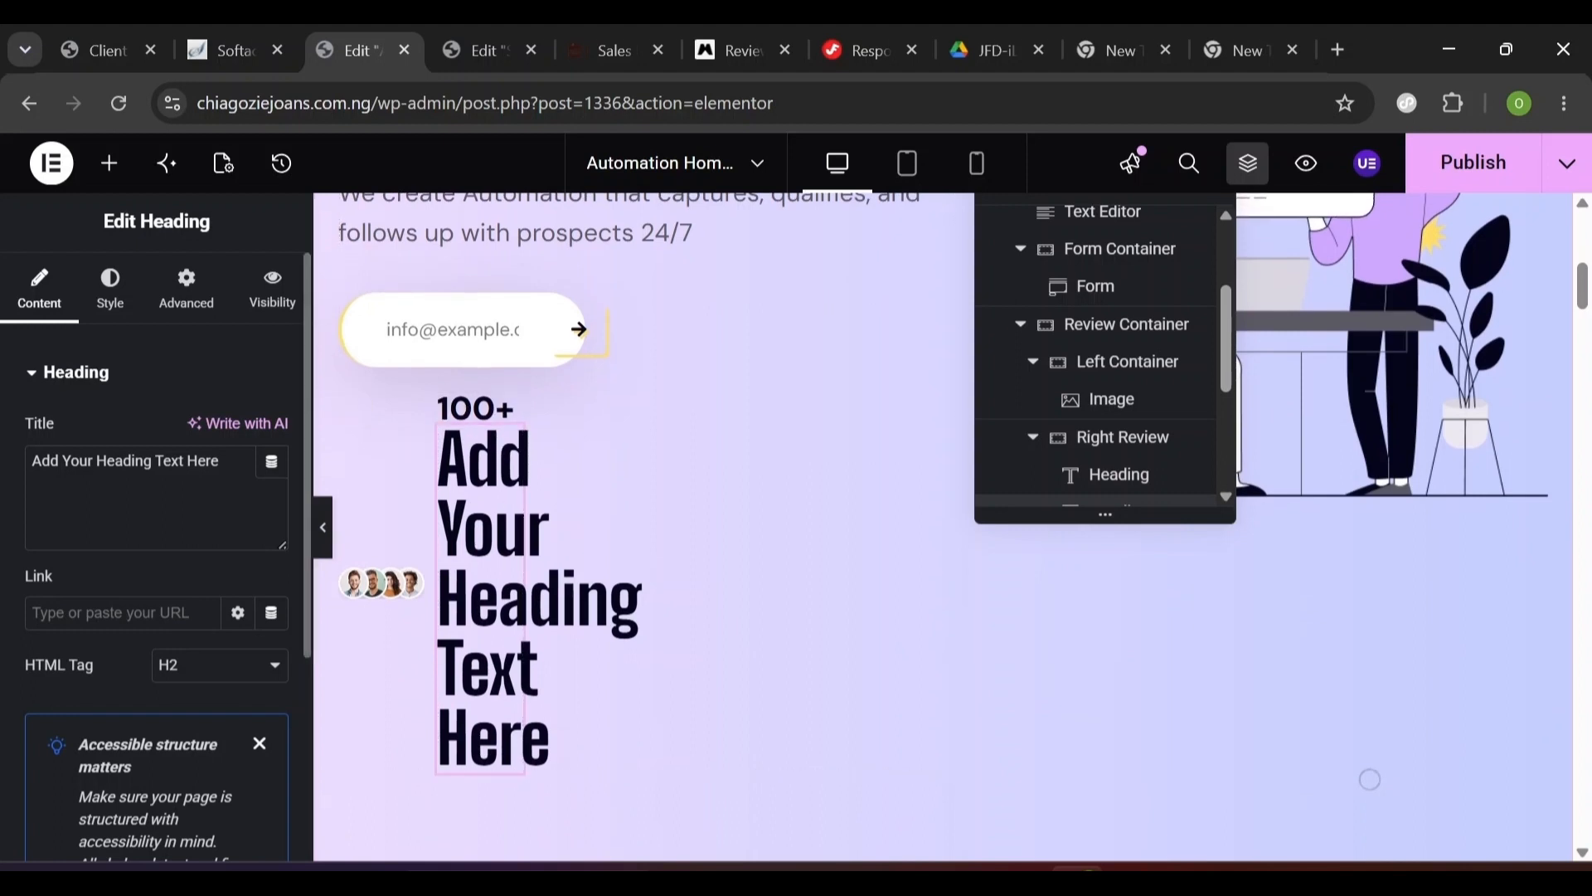
{"action": "triple_click", "coordinate": [157, 461]}
{"action": "type", "text": "Reviews"}
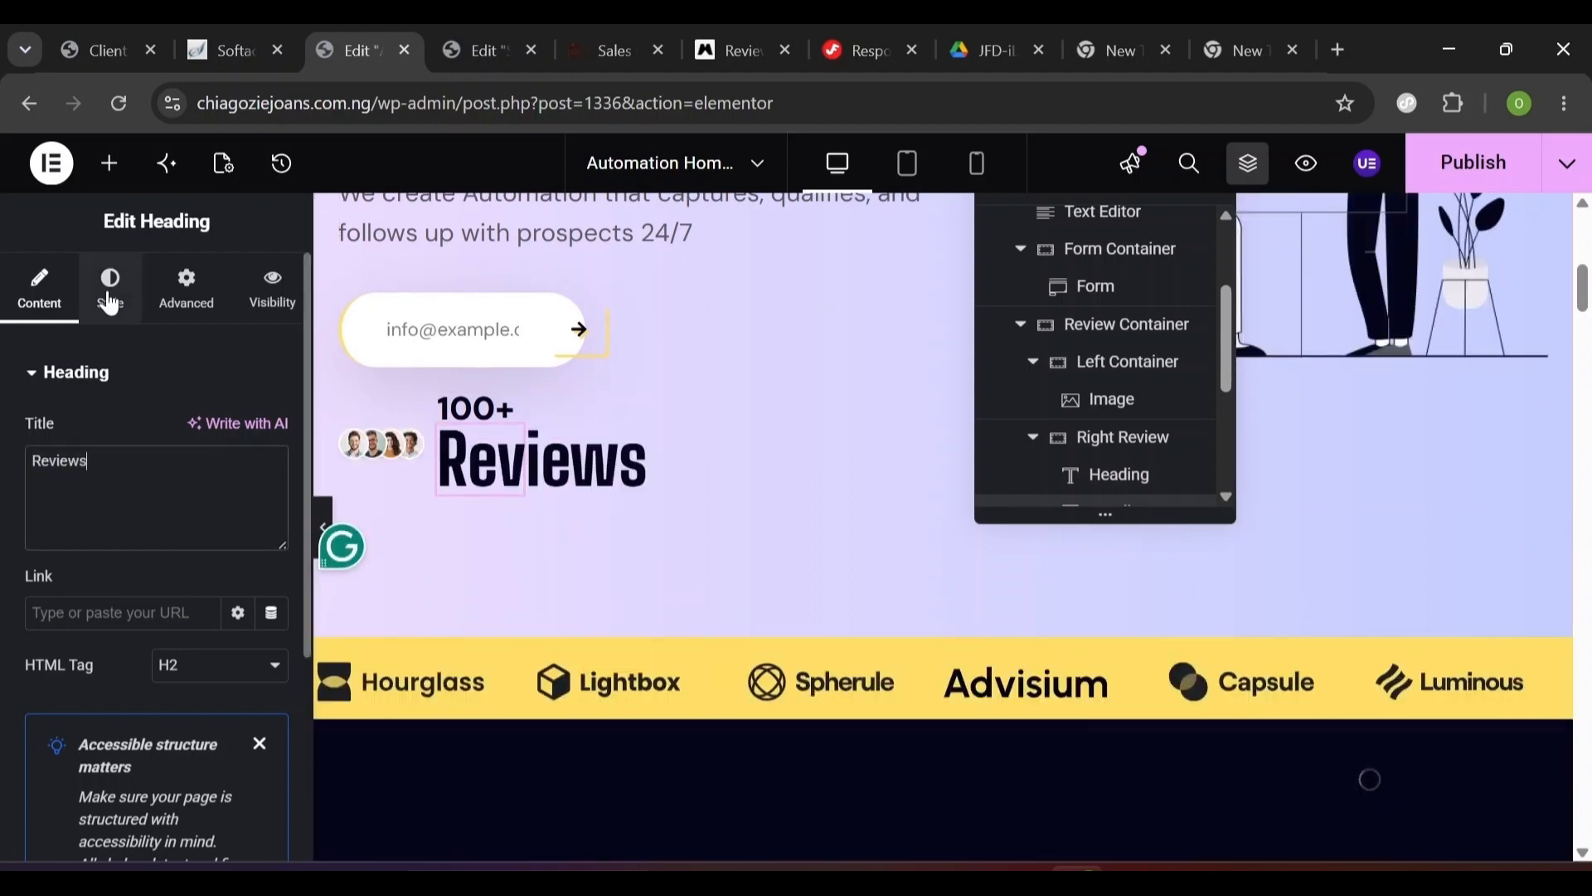
{"action": "left_click", "coordinate": [111, 298]}
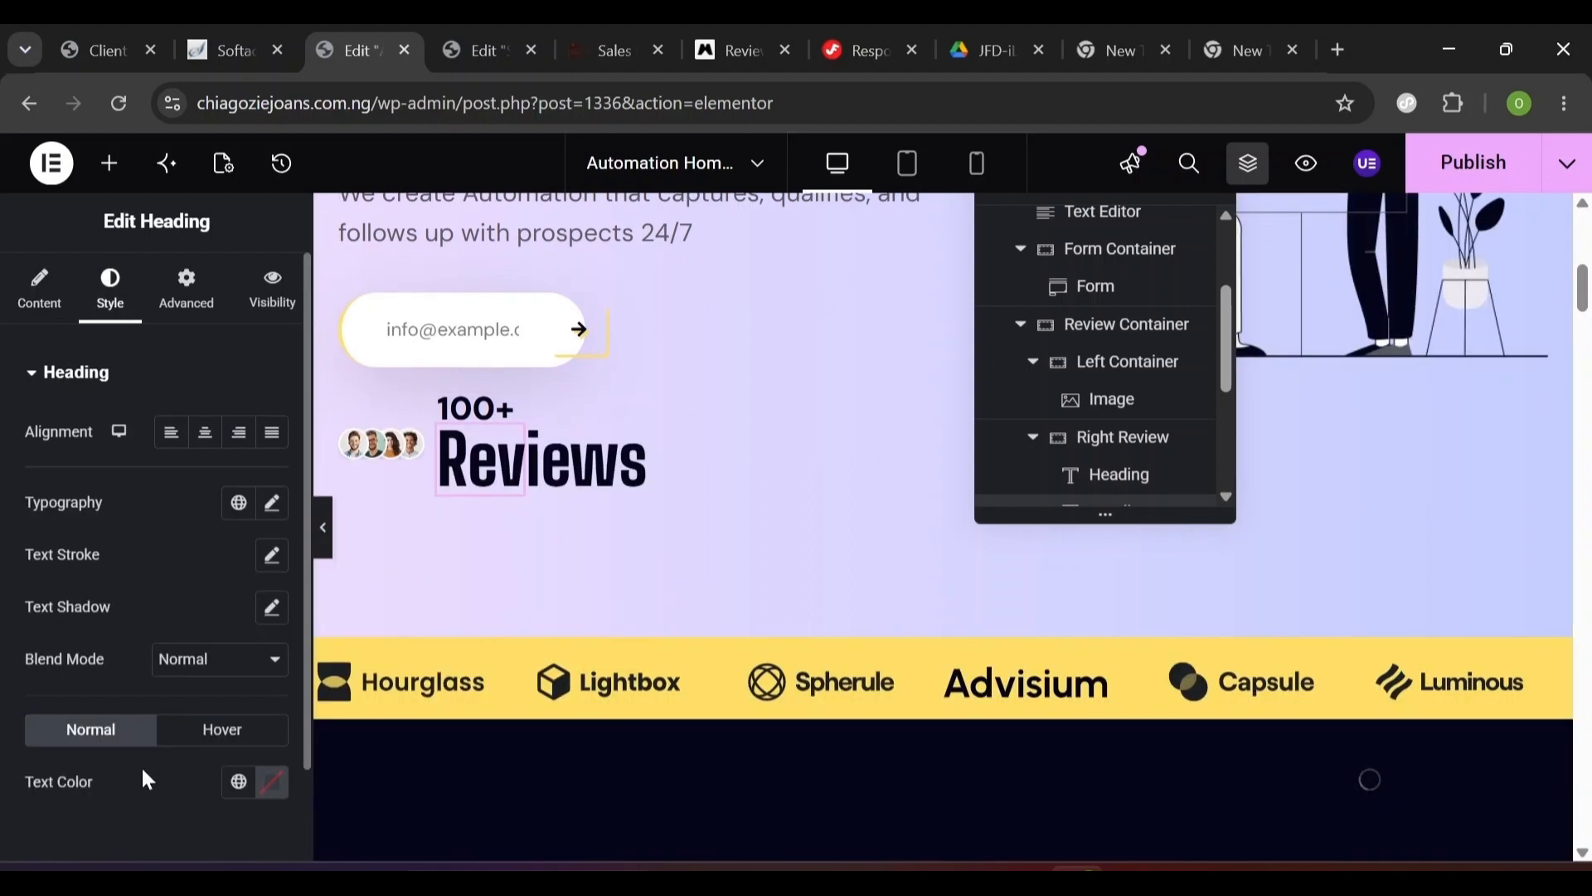
{"action": "left_click", "coordinate": [244, 792]}
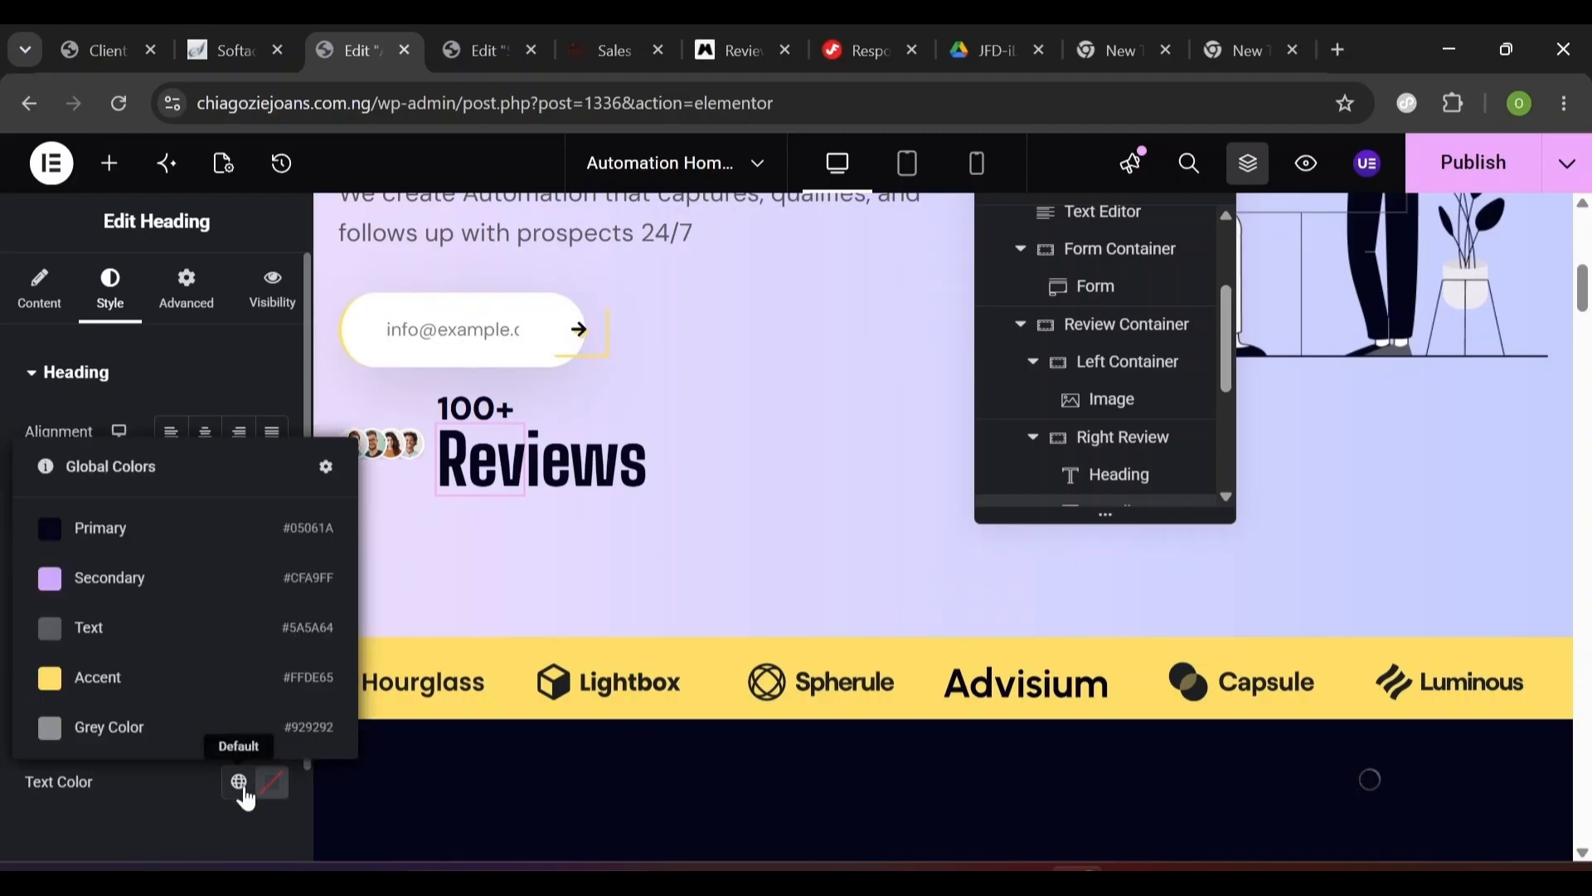
{"action": "left_click", "coordinate": [160, 530]}
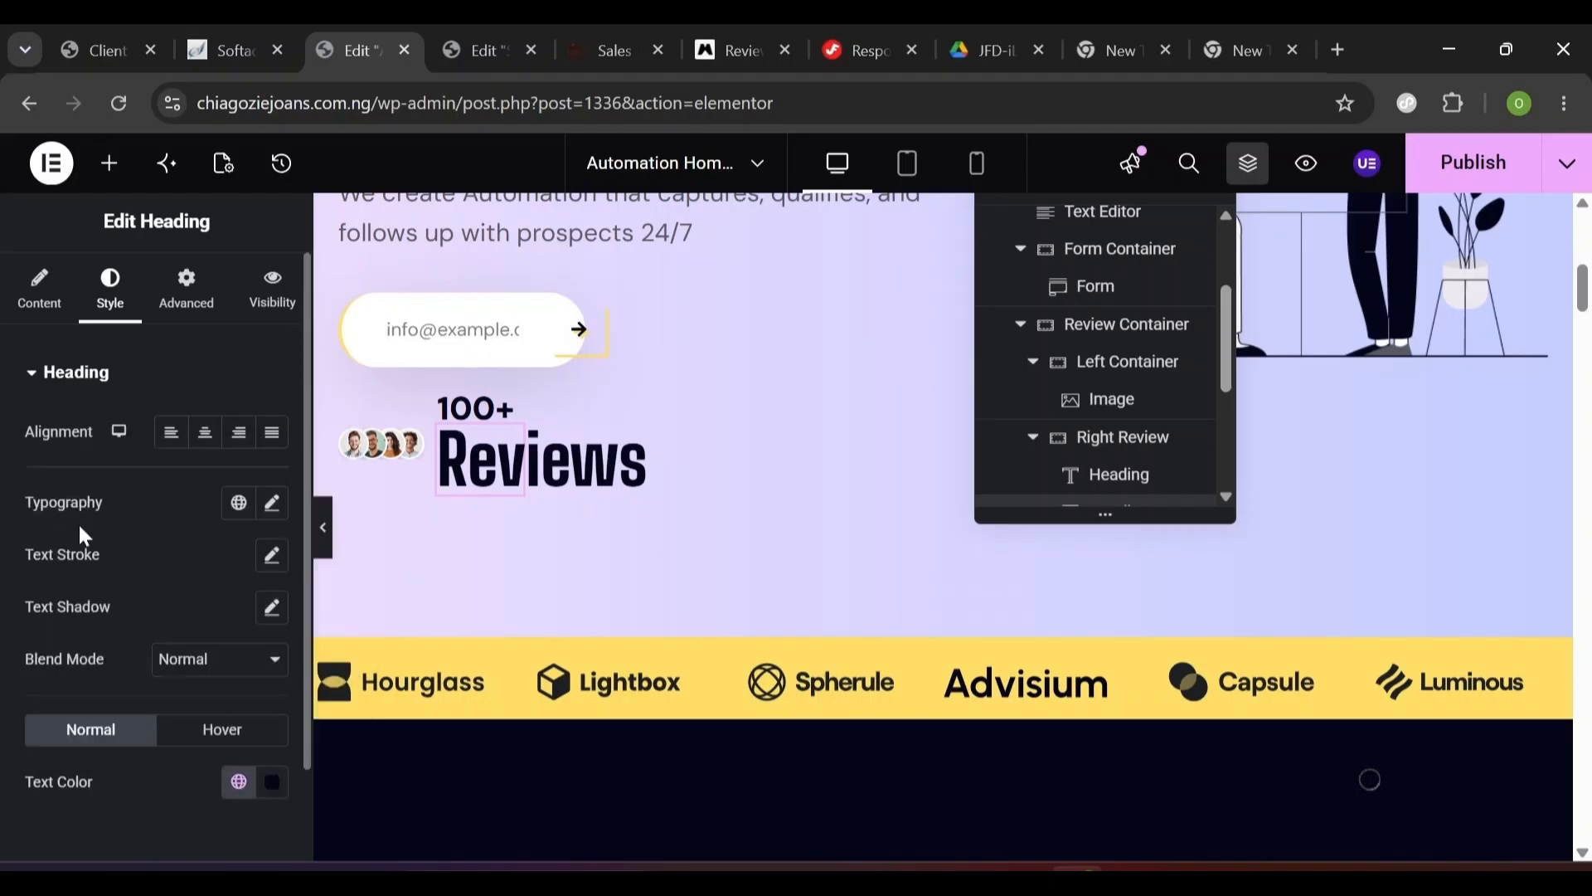
- Set the Reviews typography to 13 px DM Sans at weight 500 (Medium)
{"action": "left_click", "coordinate": [271, 506]}
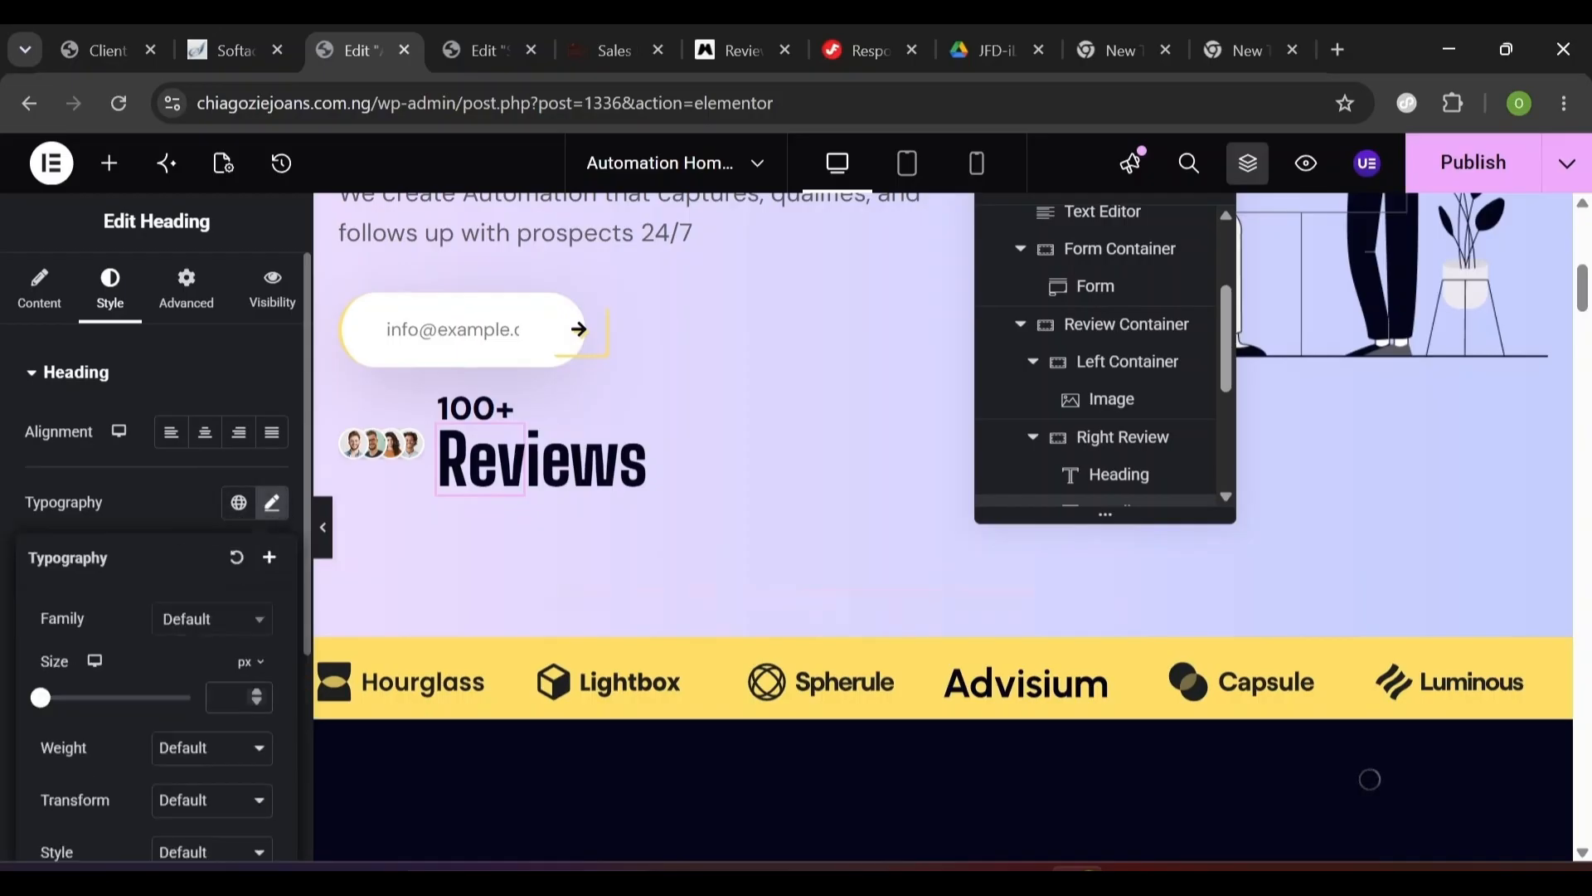
{"action": "type", "text": "13"}
{"action": "left_click", "coordinate": [215, 630]}
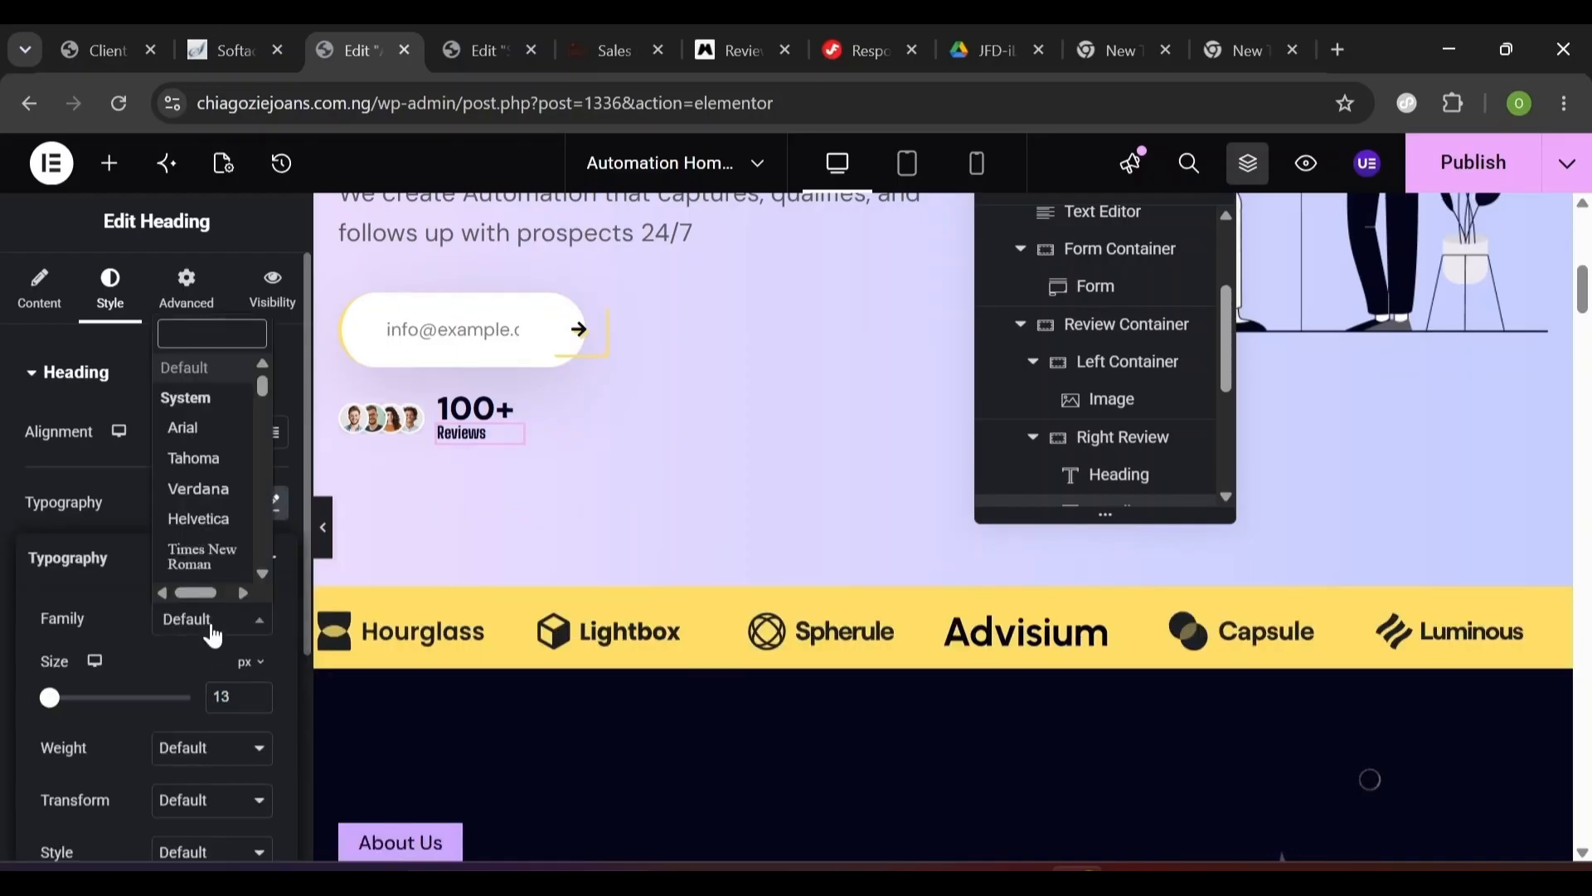
{"action": "type", "text": "dm"}
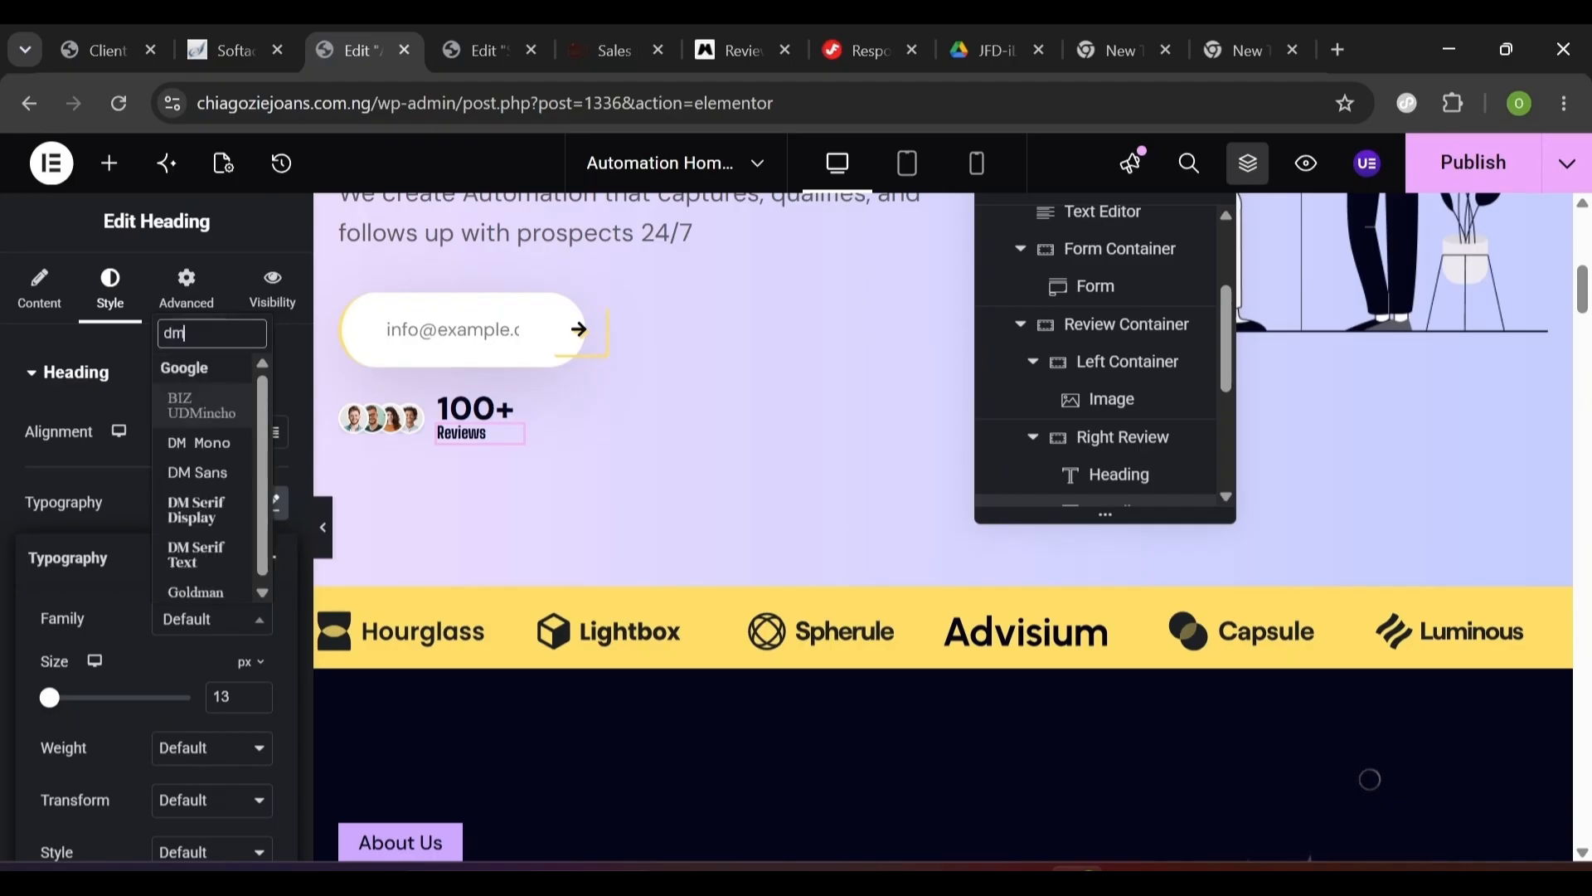
{"action": "left_click", "coordinate": [191, 580]}
{"action": "left_click", "coordinate": [208, 754]}
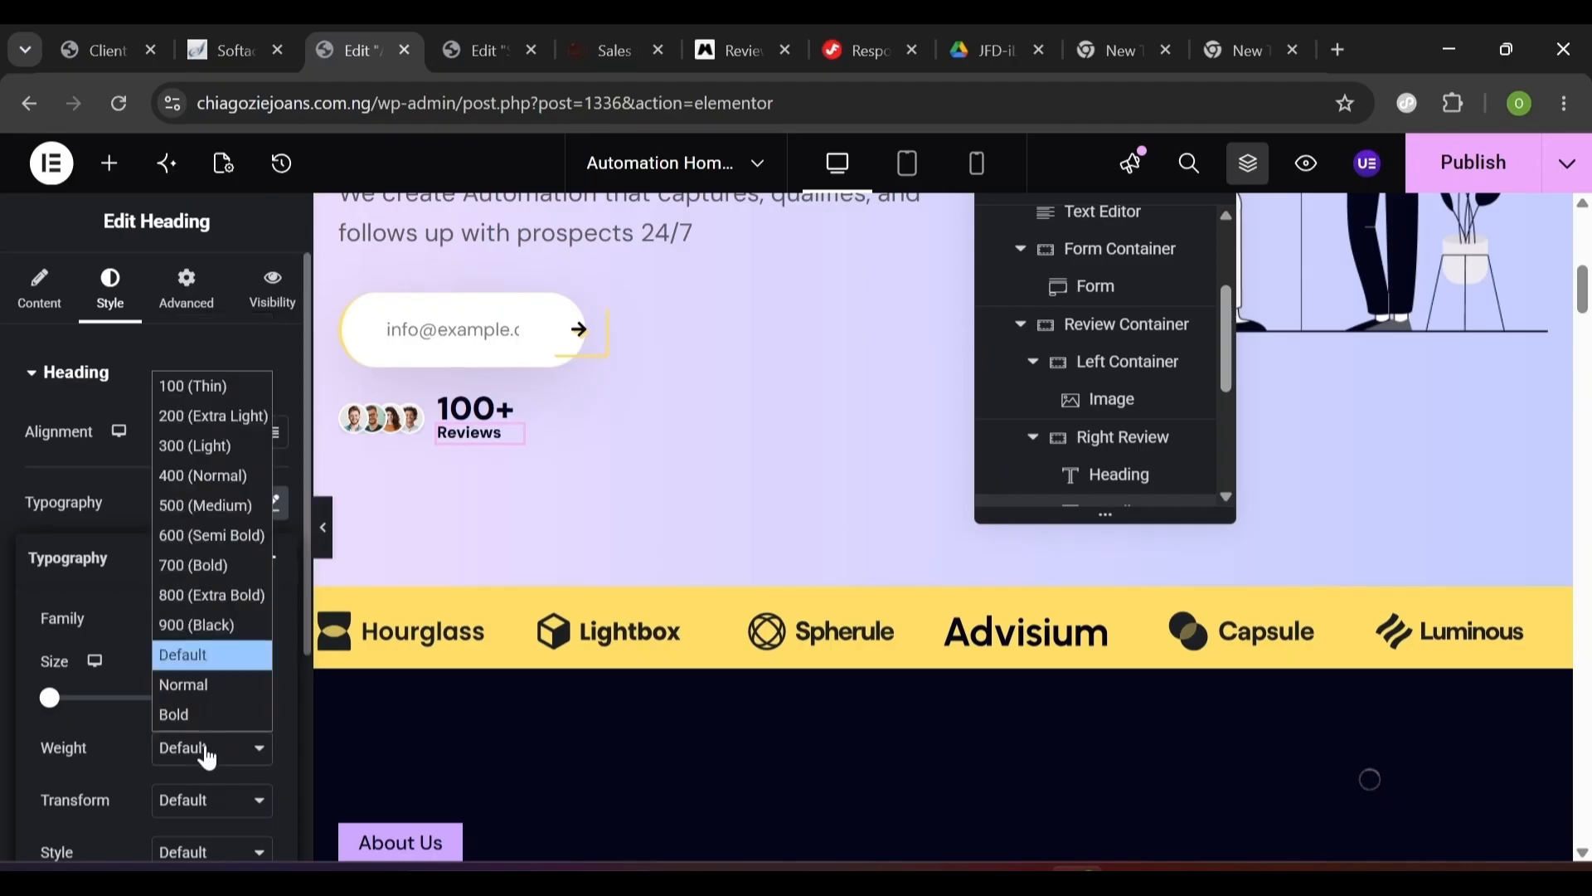
{"action": "left_click", "coordinate": [222, 503]}
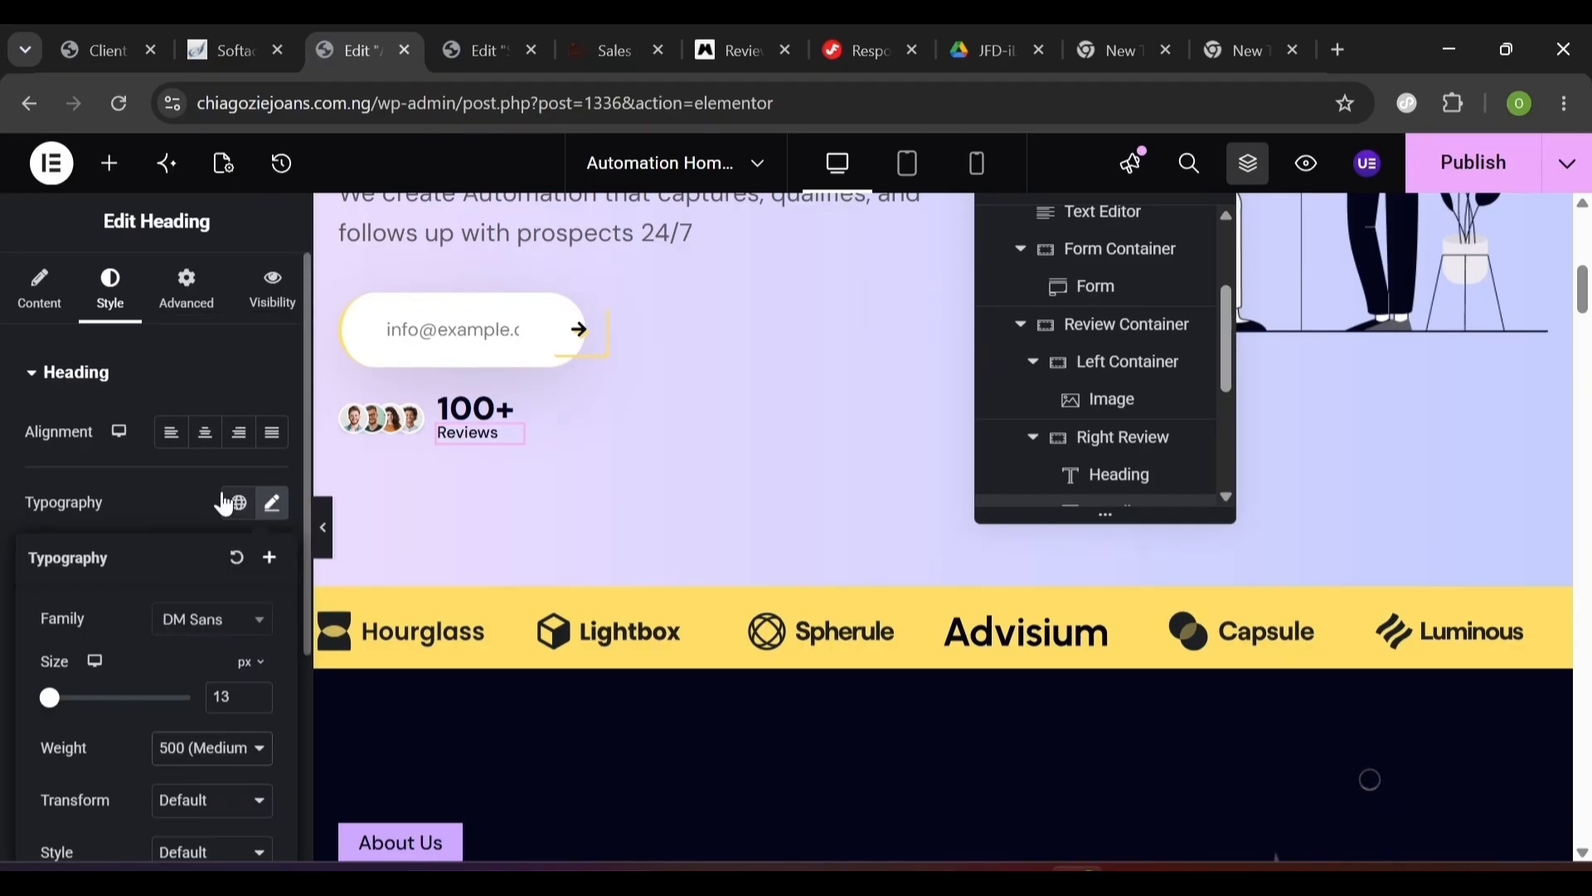
{"action": "left_click", "coordinate": [272, 502]}
{"action": "scroll", "coordinate": [558, 431], "scroll_direction": "up", "scroll_amount": 6}
{"action": "scroll", "coordinate": [558, 431], "scroll_direction": "down", "scroll_amount": 3}
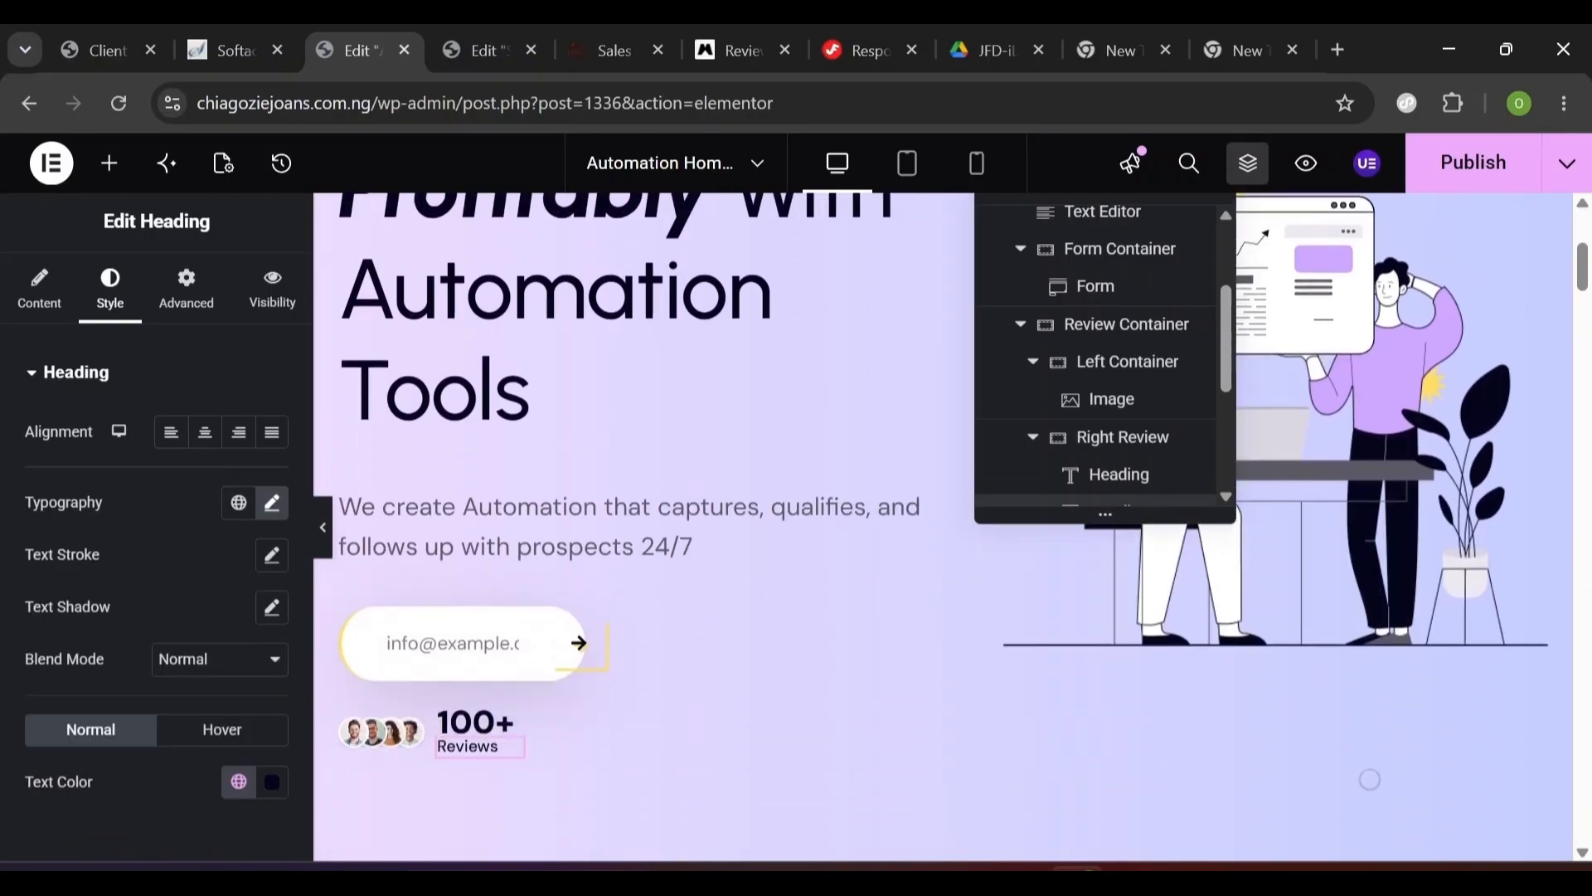
{"action": "left_click", "coordinate": [319, 529]}
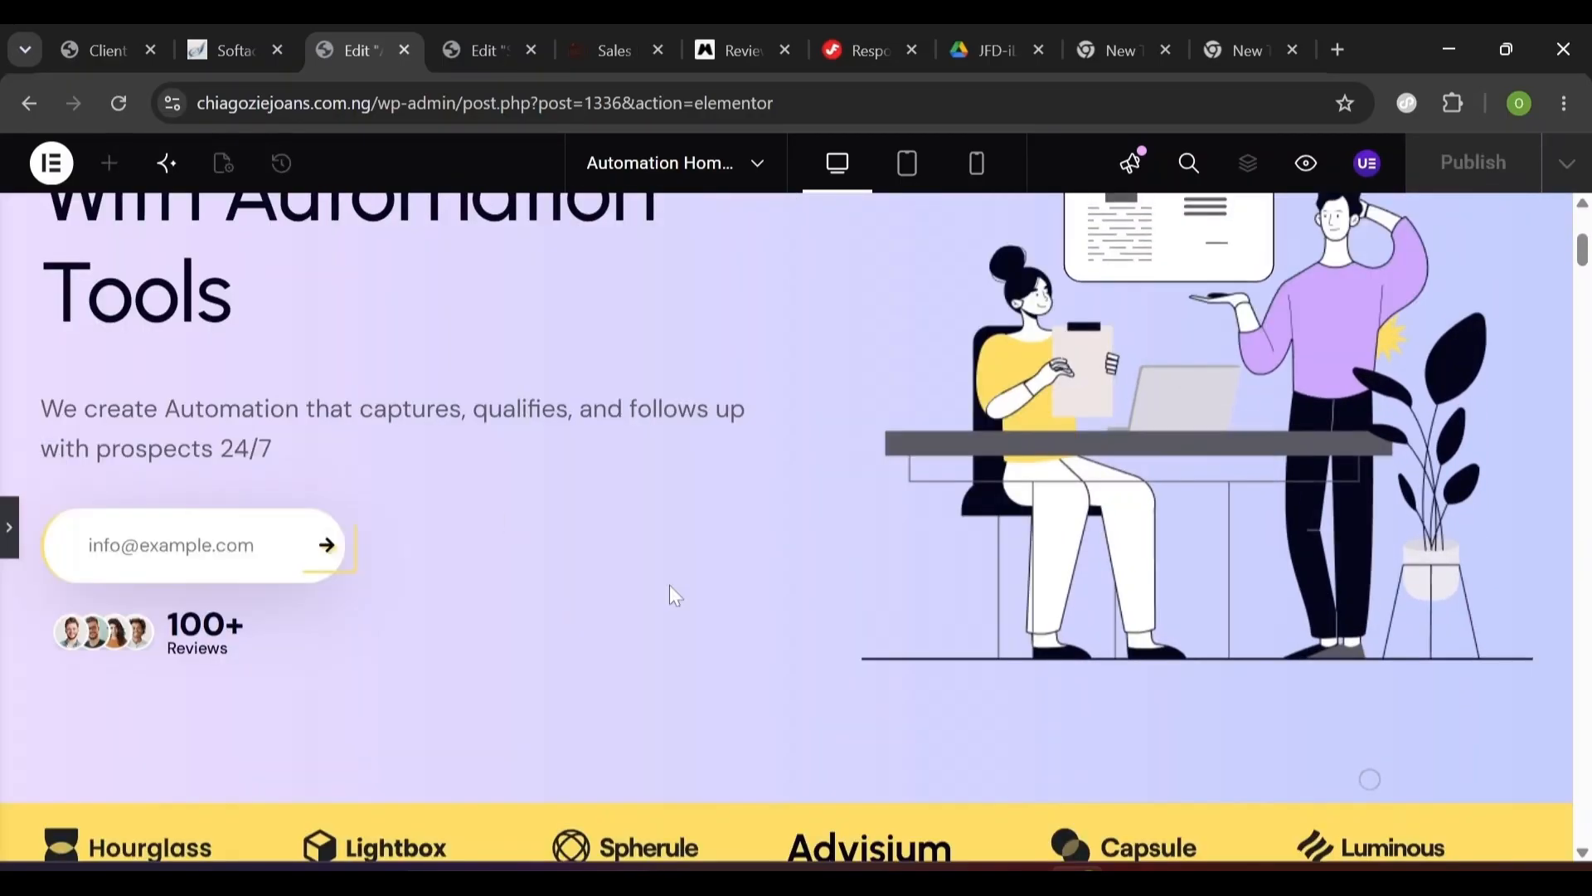
{"action": "scroll", "coordinate": [669, 584], "scroll_direction": "up", "scroll_amount": 1}
- Publish the page, test and clear the email field in the live preview, then return to the editor
{"action": "left_click", "coordinate": [10, 528]}
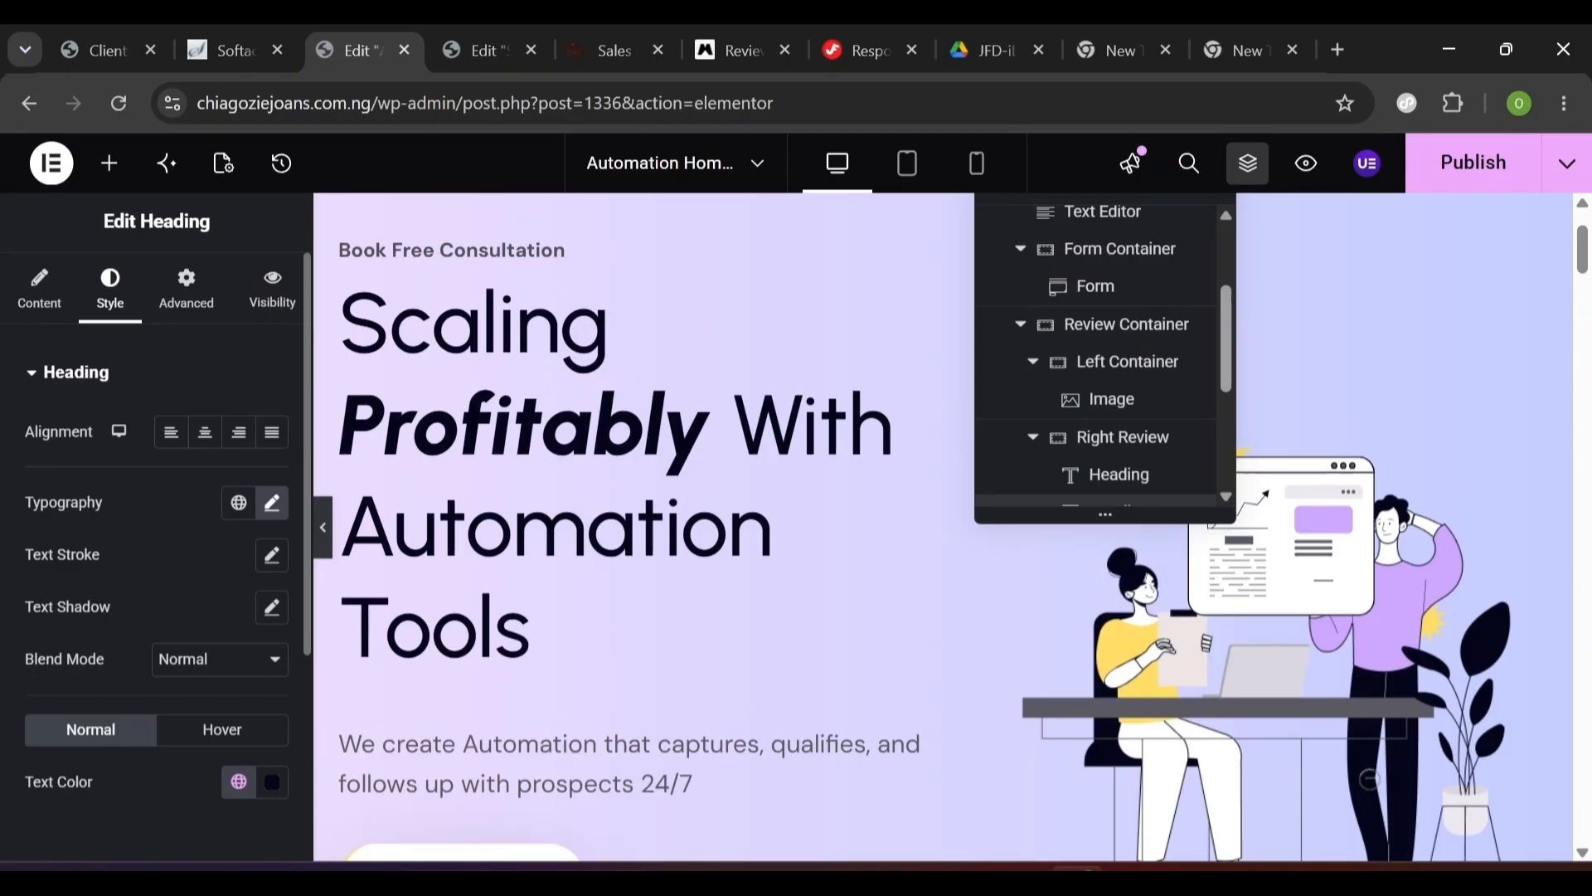
{"action": "left_click", "coordinate": [1460, 176]}
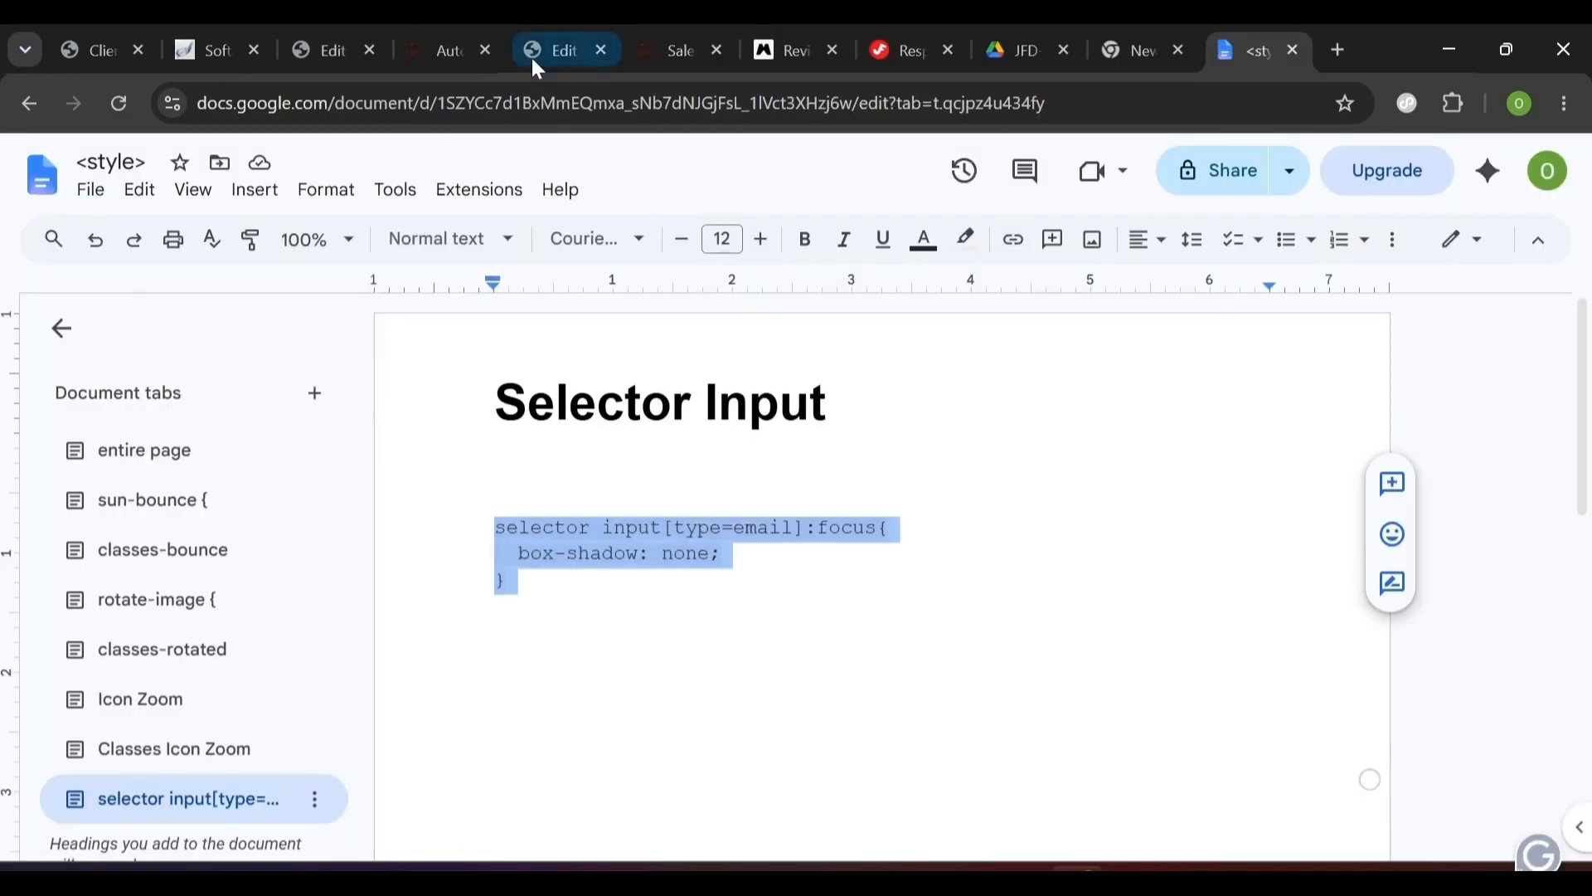
{"action": "left_click", "coordinate": [448, 52]}
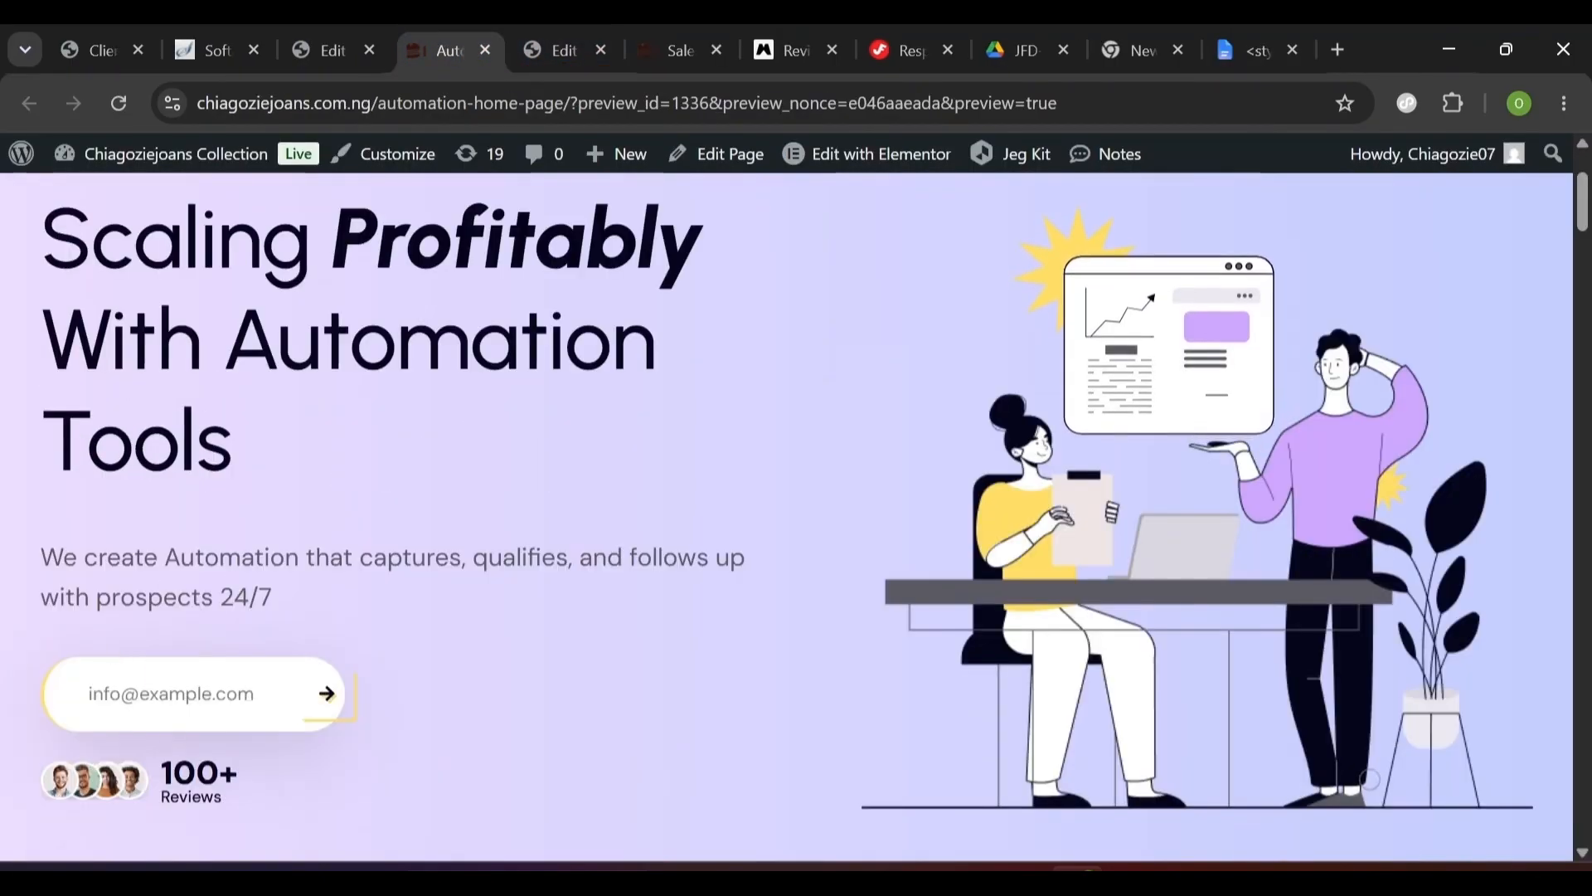
{"action": "left_click", "coordinate": [91, 693]}
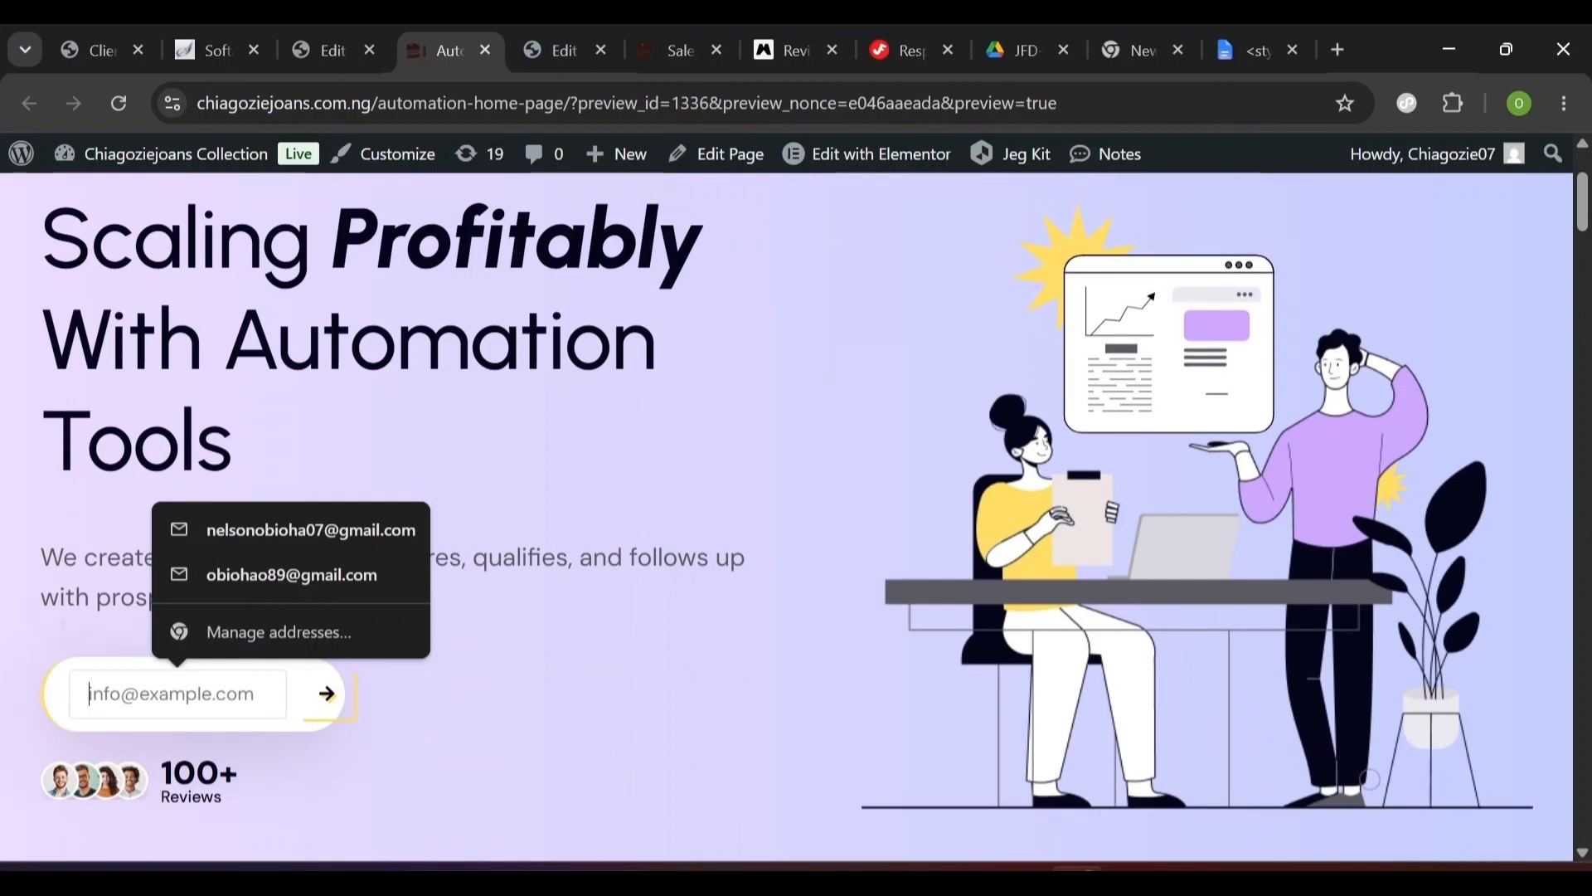
{"action": "scroll", "coordinate": [587, 754], "scroll_direction": "down", "scroll_amount": 5}
{"action": "scroll", "coordinate": [586, 754], "scroll_direction": "up", "scroll_amount": 3}
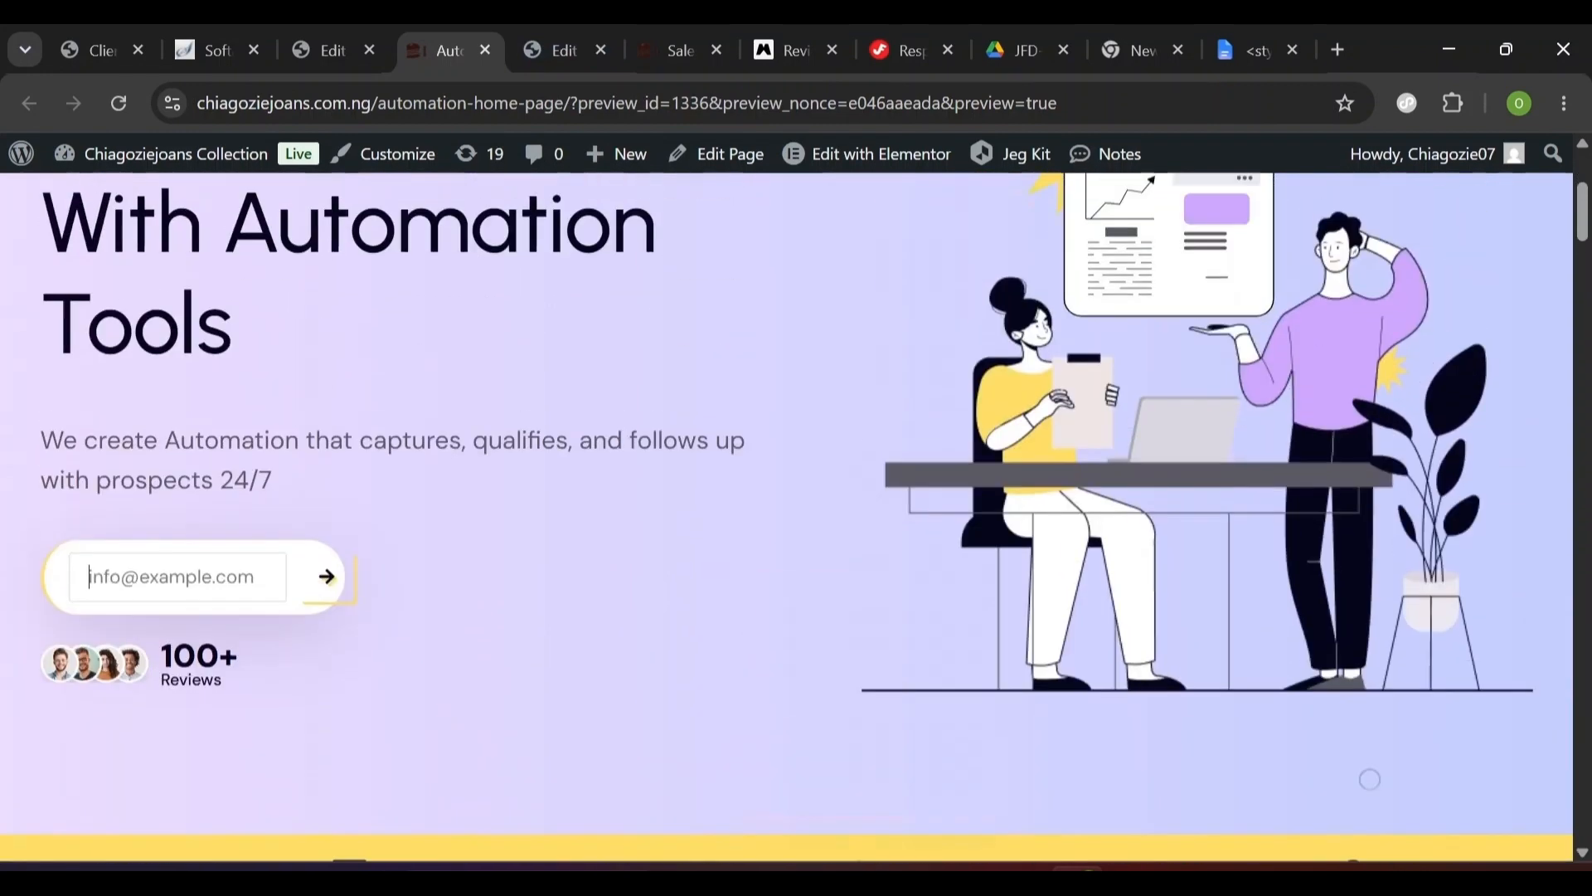
{"action": "scroll", "coordinate": [403, 700], "scroll_direction": "up", "scroll_amount": 1}
{"action": "left_click", "coordinate": [66, 637]}
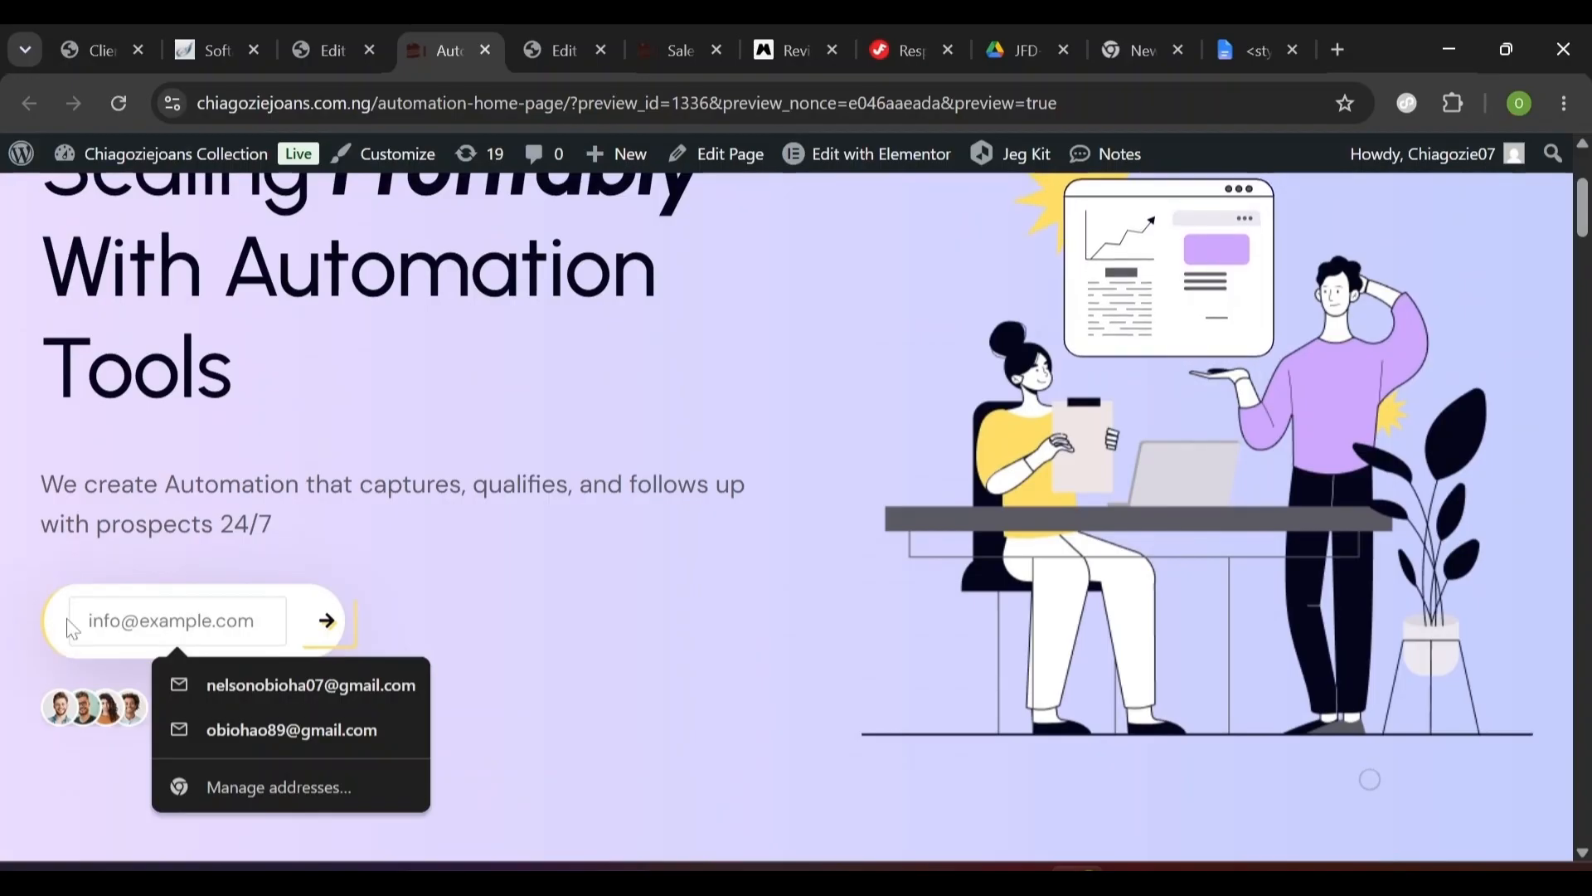
{"action": "key", "text": "Escape"}
{"action": "key", "text": "ctrl+a"}
{"action": "key", "text": "BackSpace"}
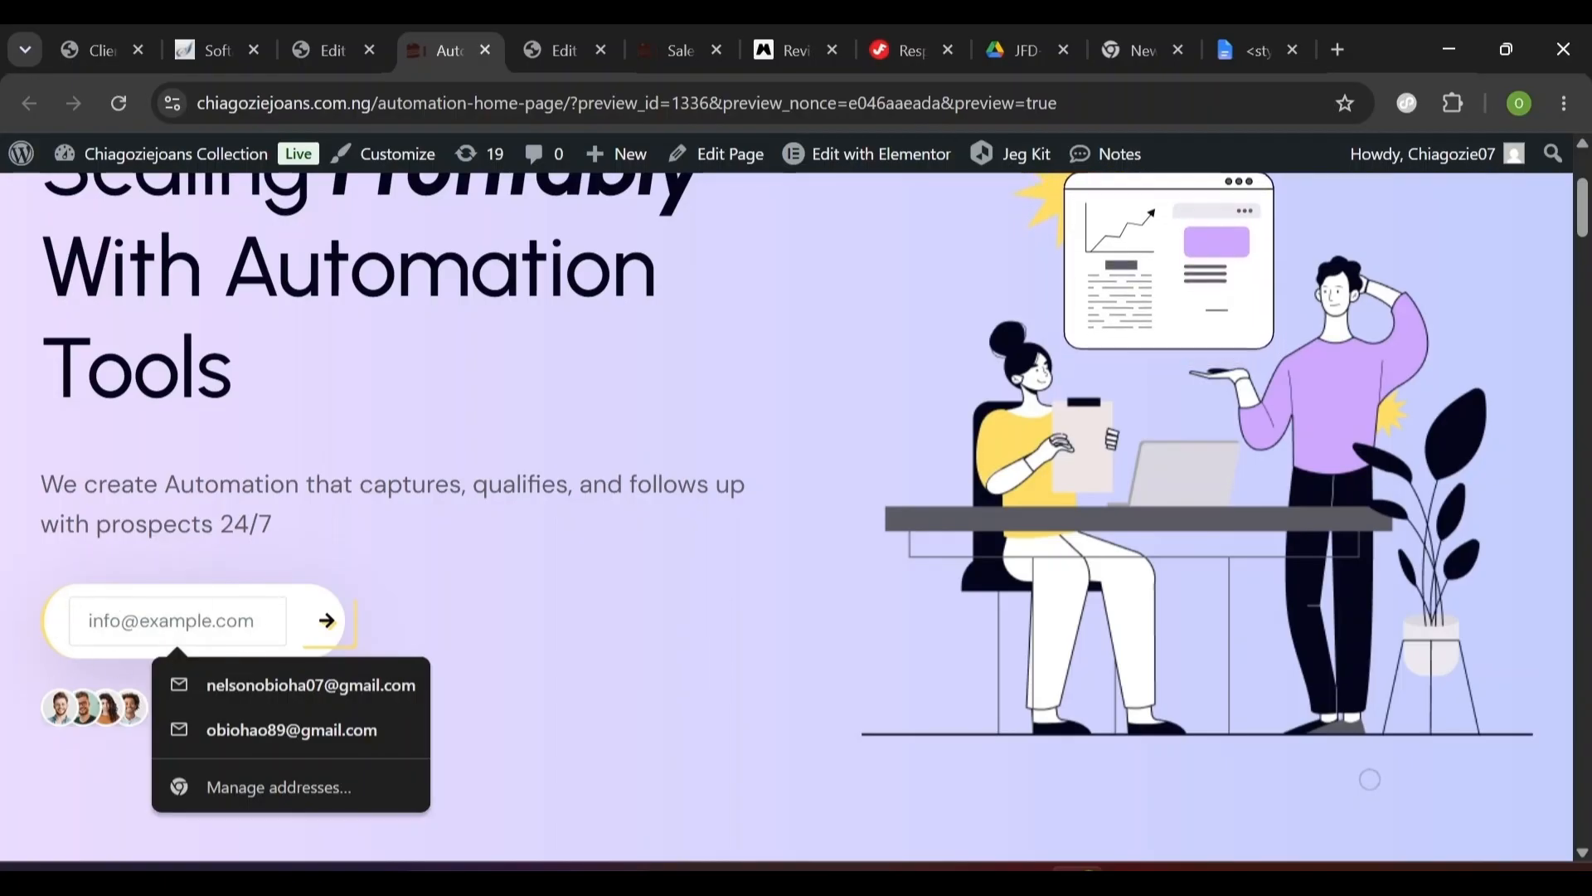
{"action": "left_click", "coordinate": [326, 47]}
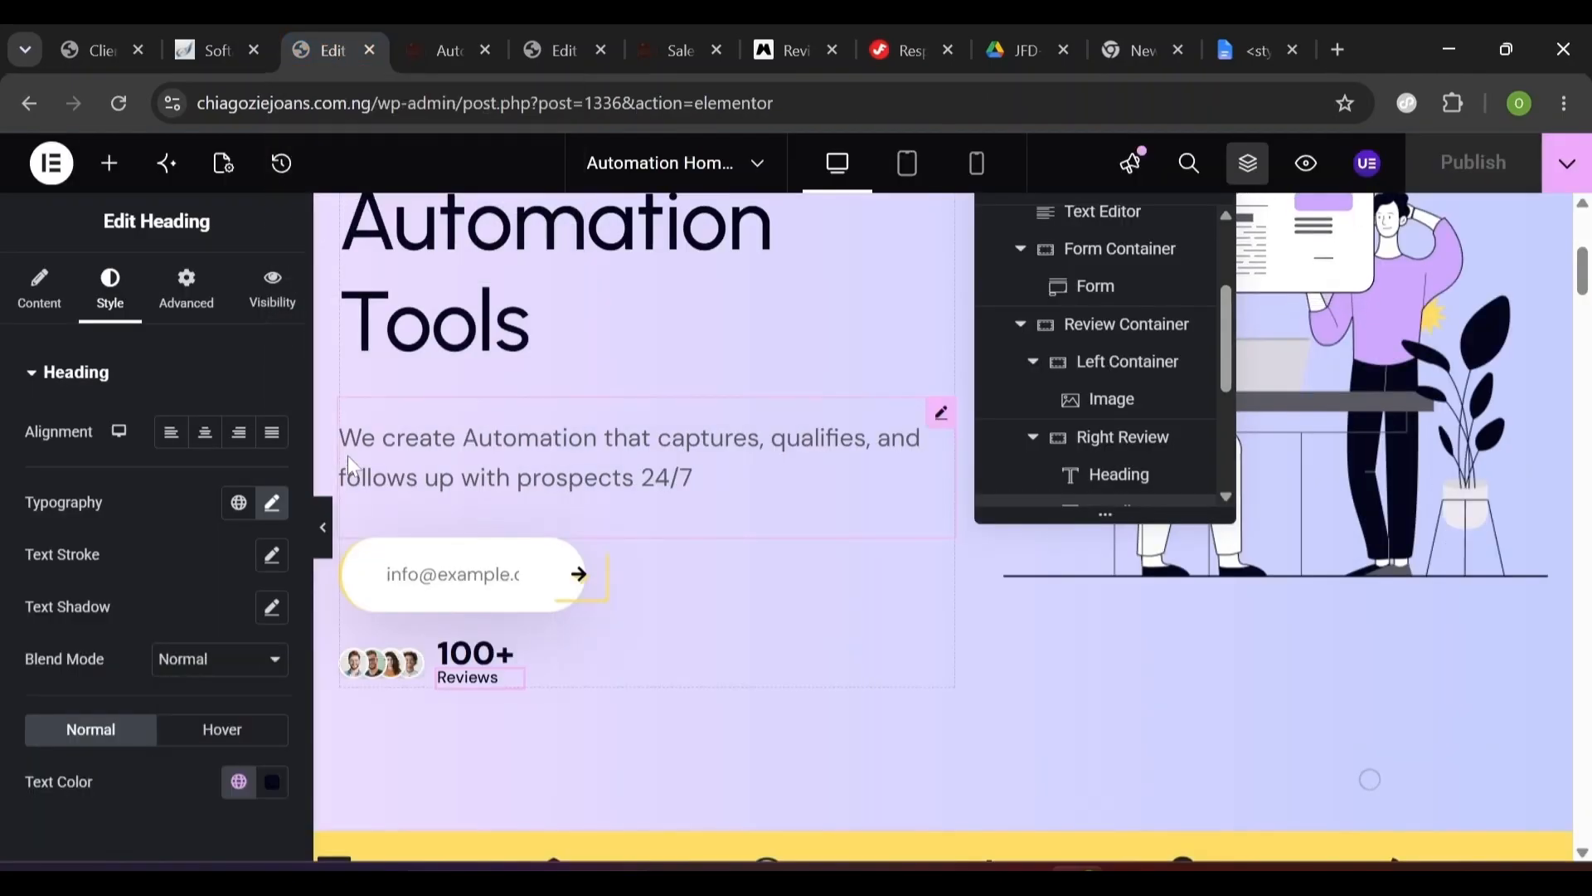
- Select the email form widget and check the email field's focus appearance against the live preview
{"action": "left_click", "coordinate": [475, 572]}
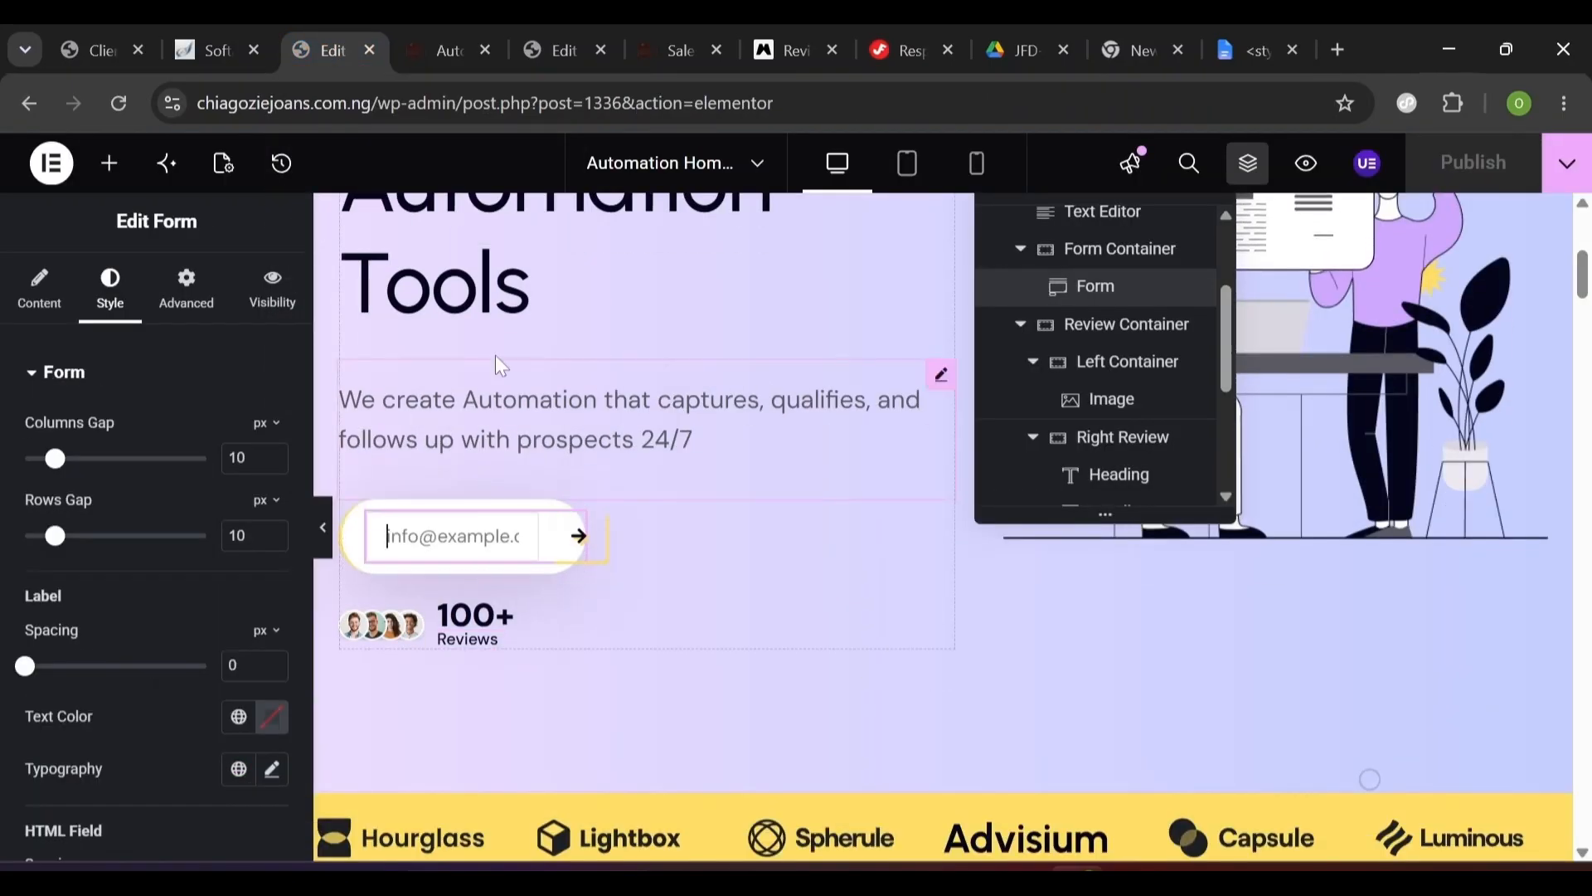
{"action": "left_click", "coordinate": [452, 54]}
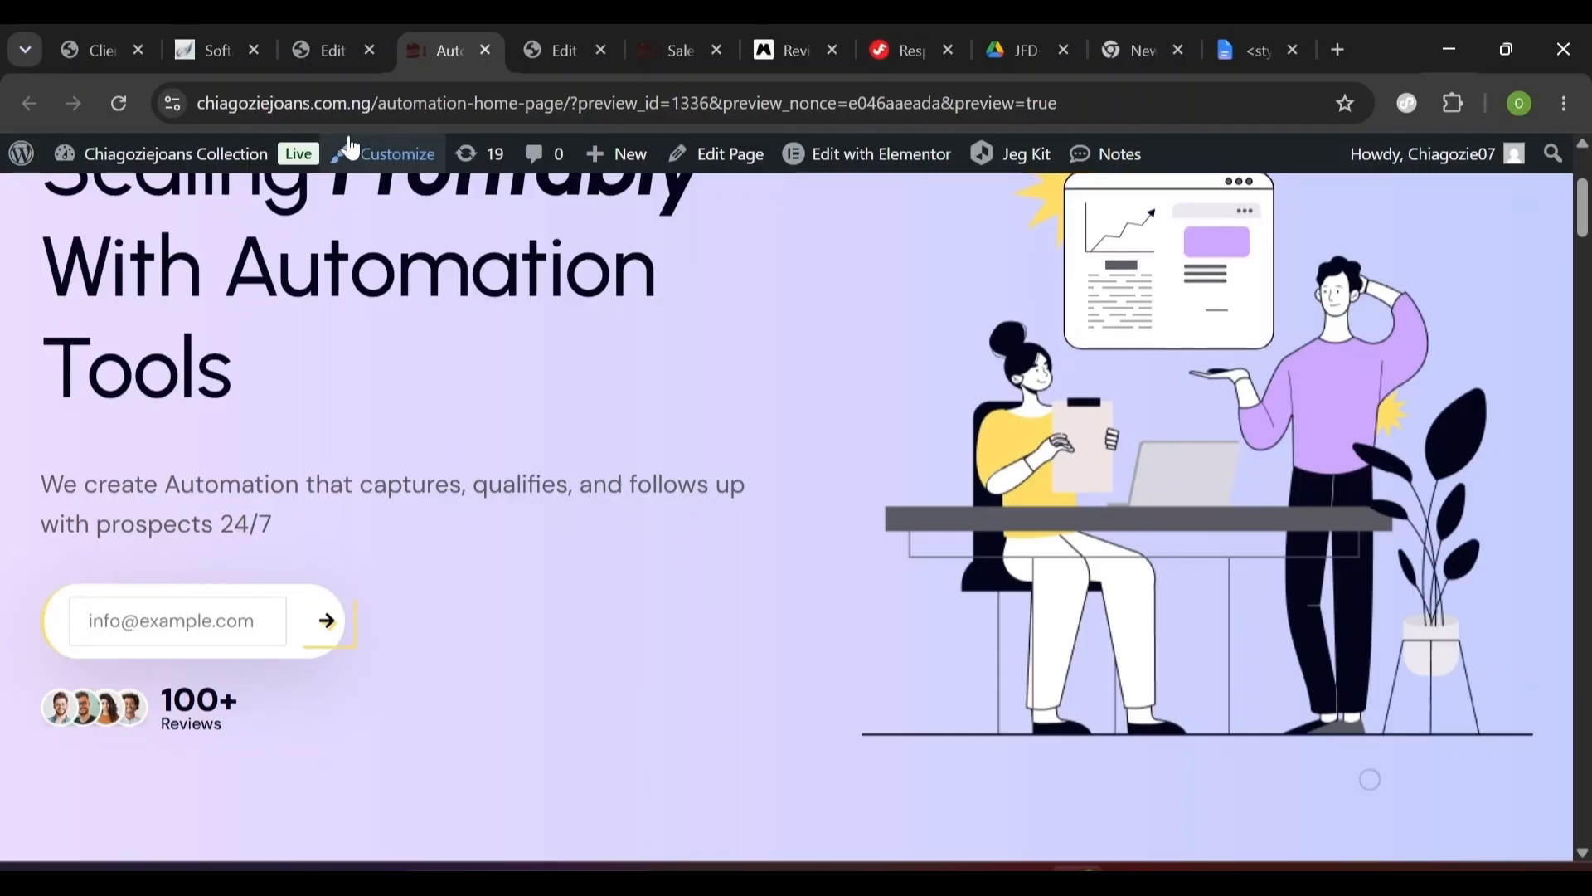
{"action": "left_click", "coordinate": [334, 43]}
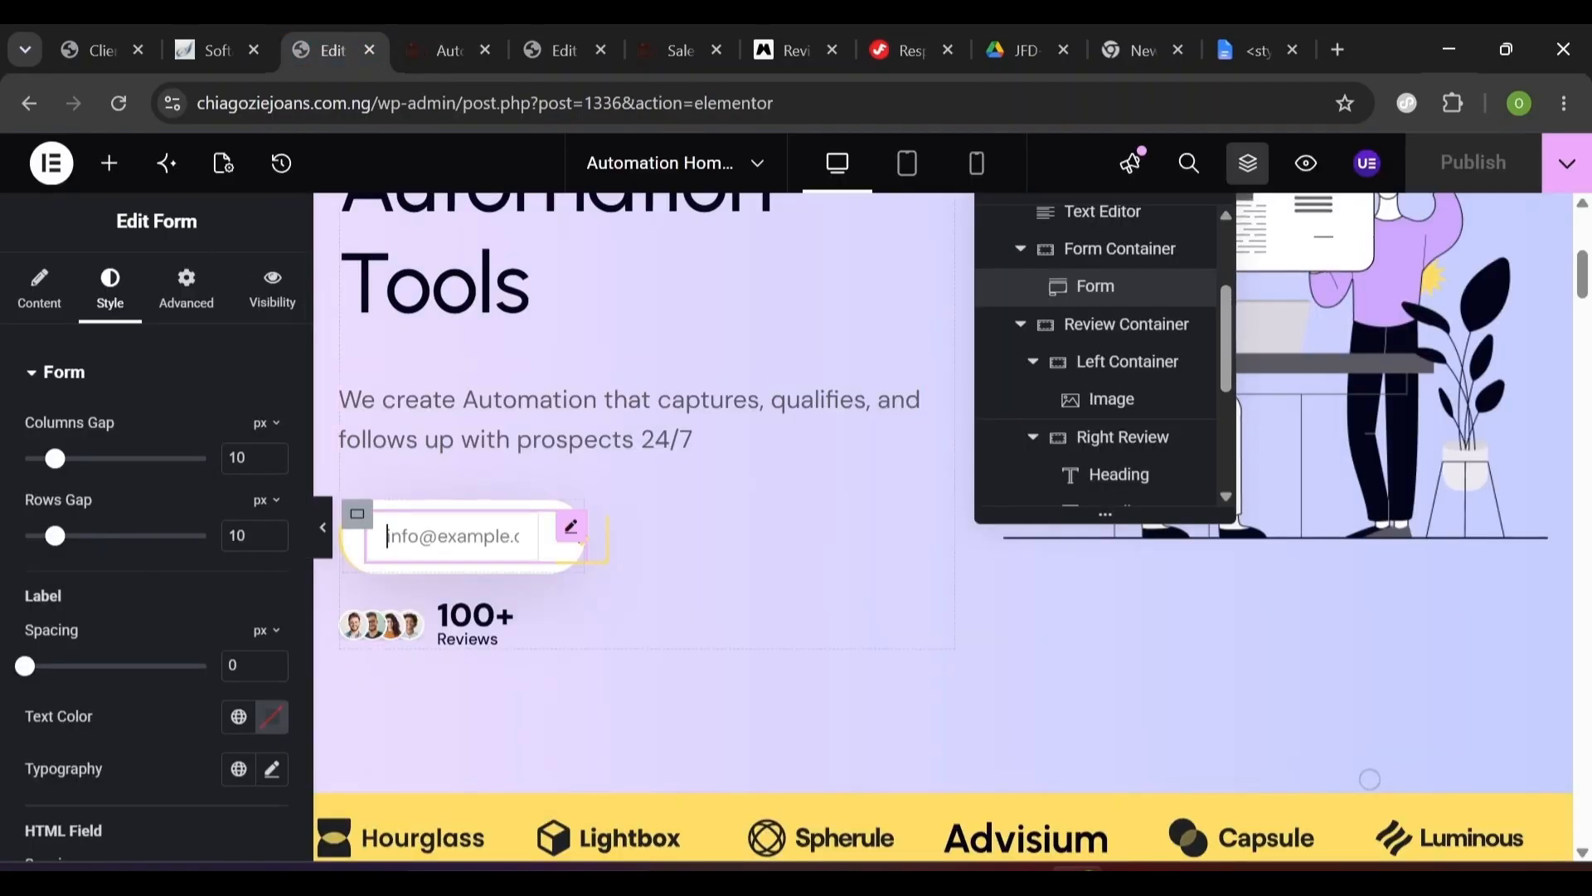
{"action": "left_click", "coordinate": [452, 537]}
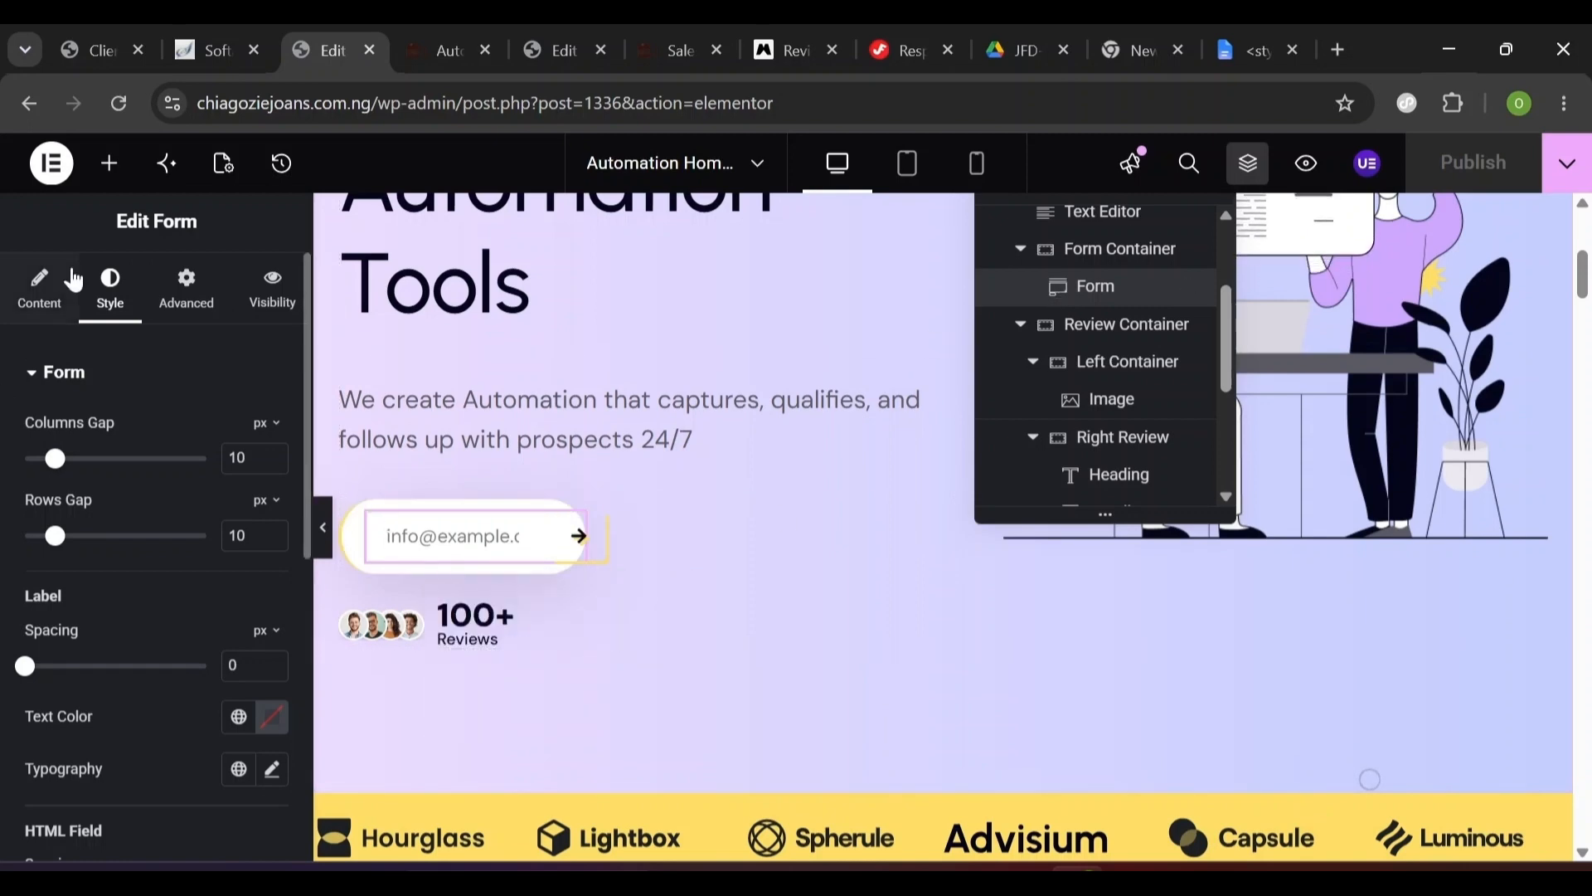
- Expand the email form's Custom CSS section under its Advanced settings
{"action": "left_click", "coordinate": [209, 313]}
{"action": "scroll", "coordinate": [305, 763], "scroll_direction": "down", "scroll_amount": 10}
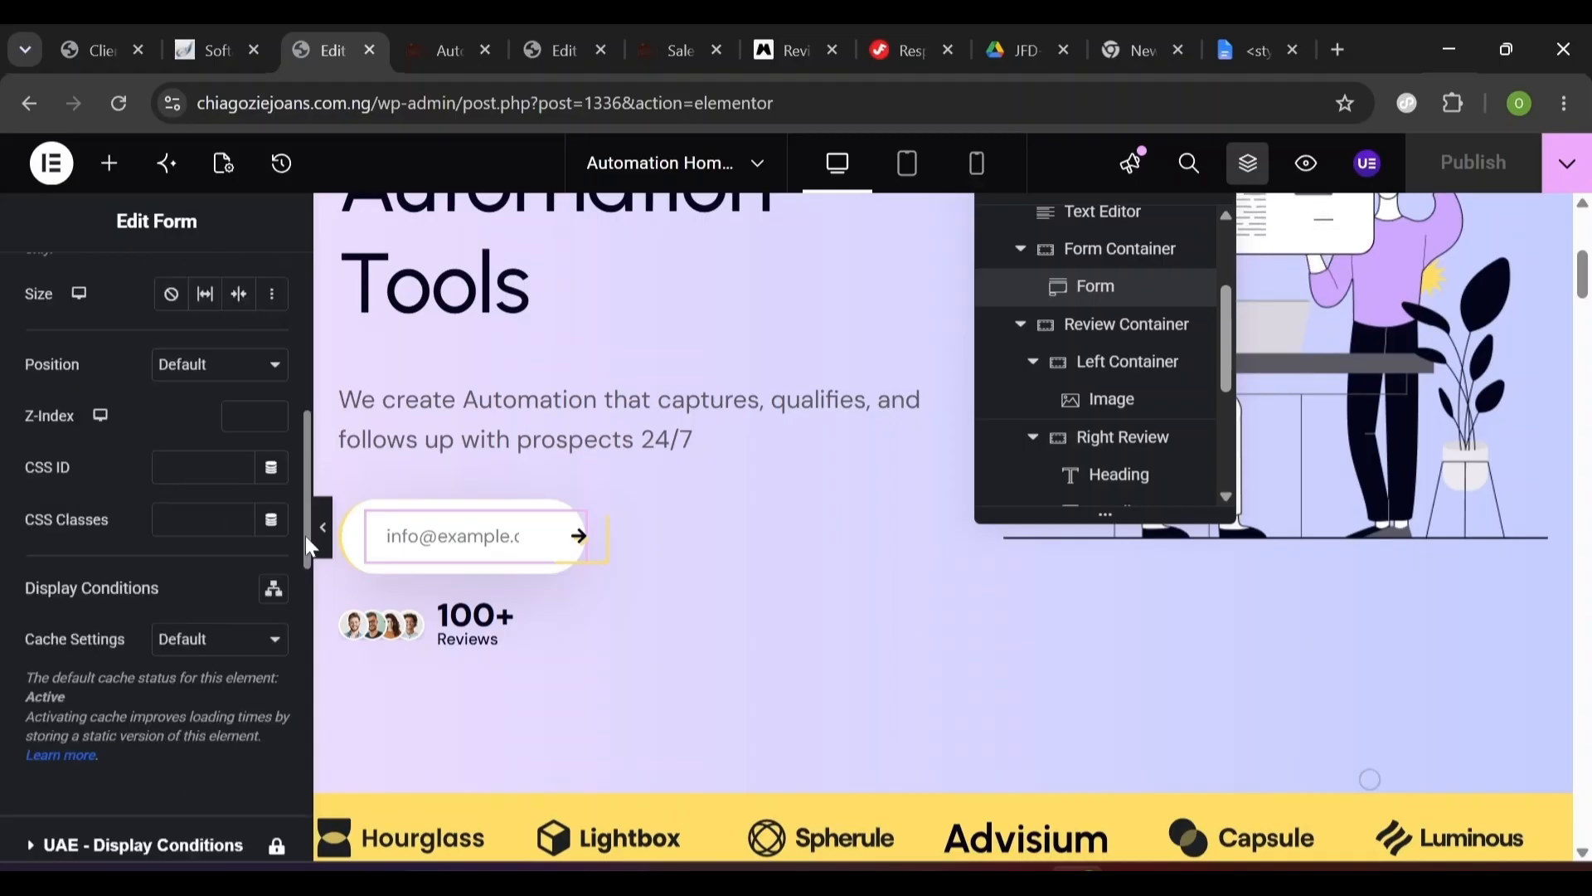
{"action": "scroll", "coordinate": [305, 763], "scroll_direction": "down", "scroll_amount": 5}
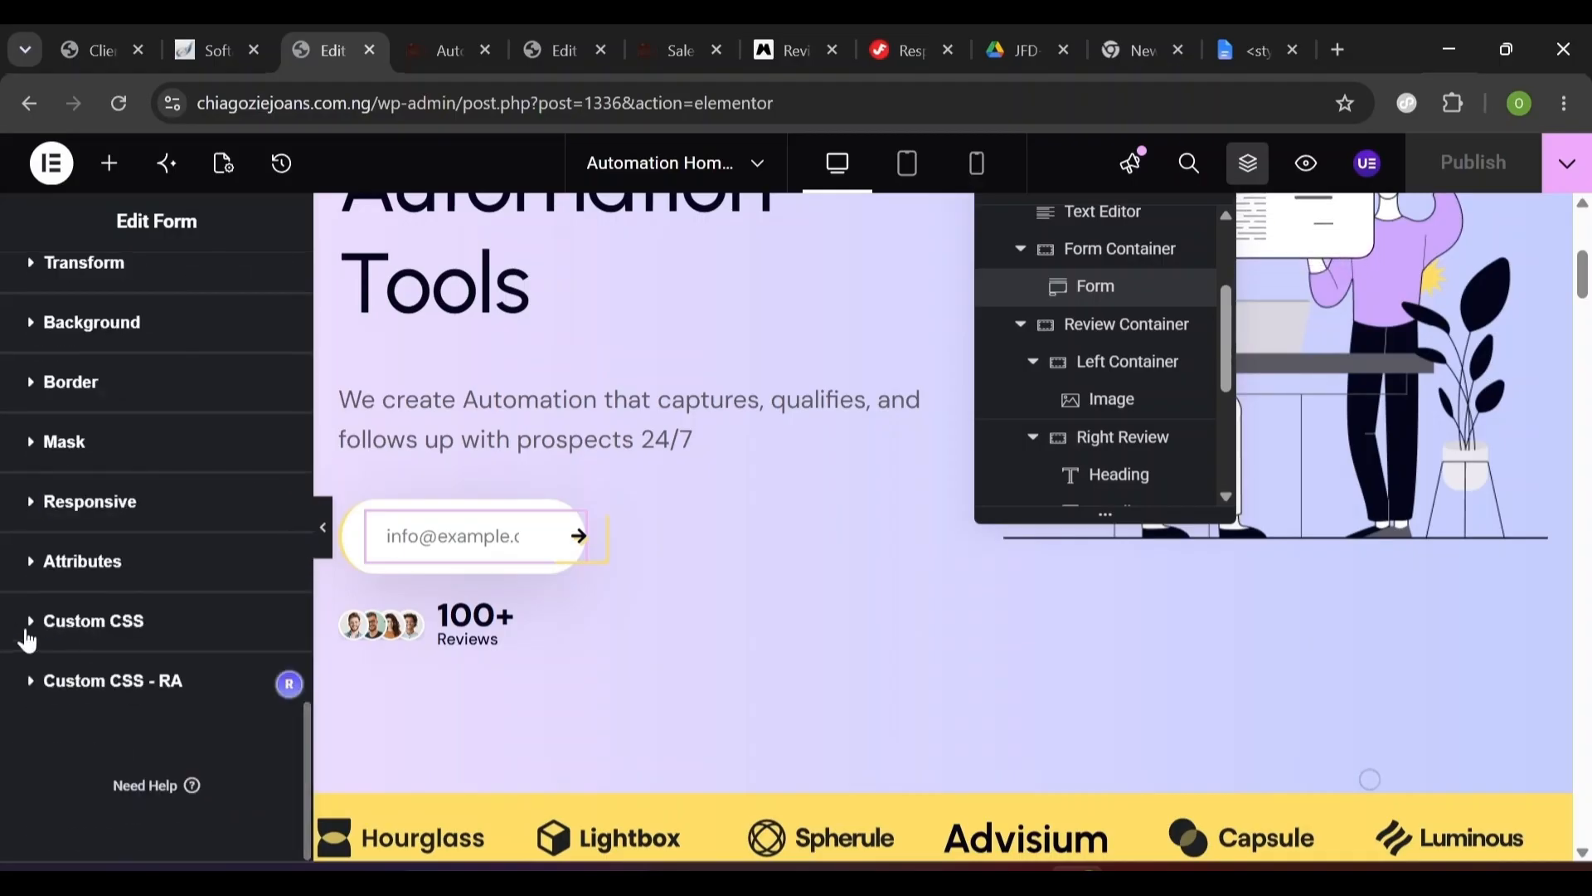
{"action": "left_click", "coordinate": [27, 639]}
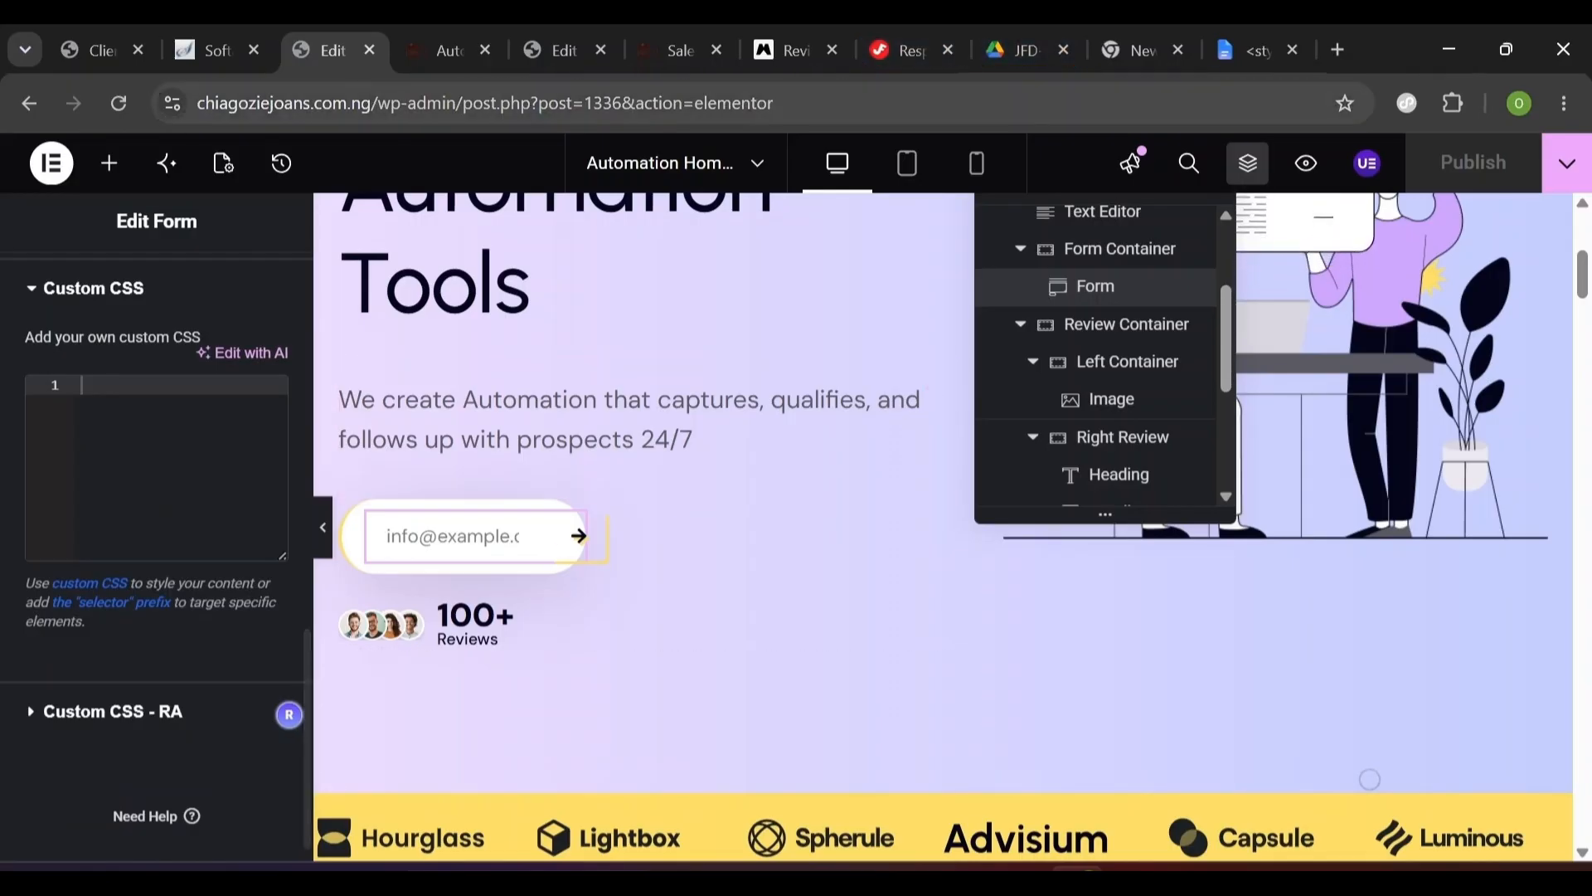
- Paste the email field focus box-shadow rule from the Google Doc into the form's Custom CSS
{"action": "left_click", "coordinate": [1243, 49]}
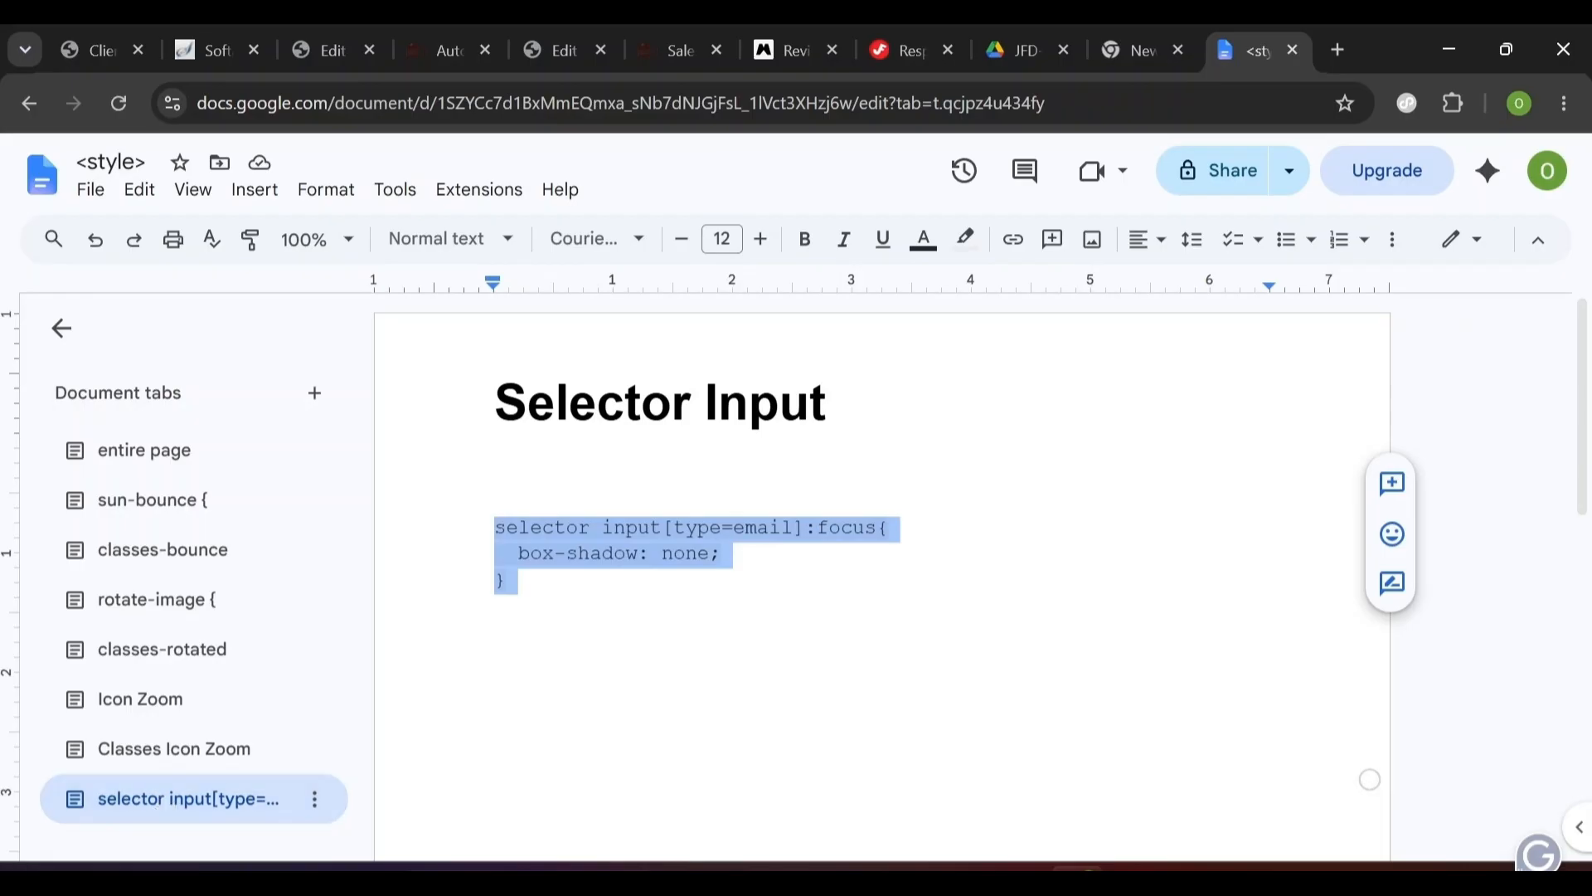
{"action": "left_click", "coordinate": [533, 51]}
{"action": "left_click", "coordinate": [329, 50]}
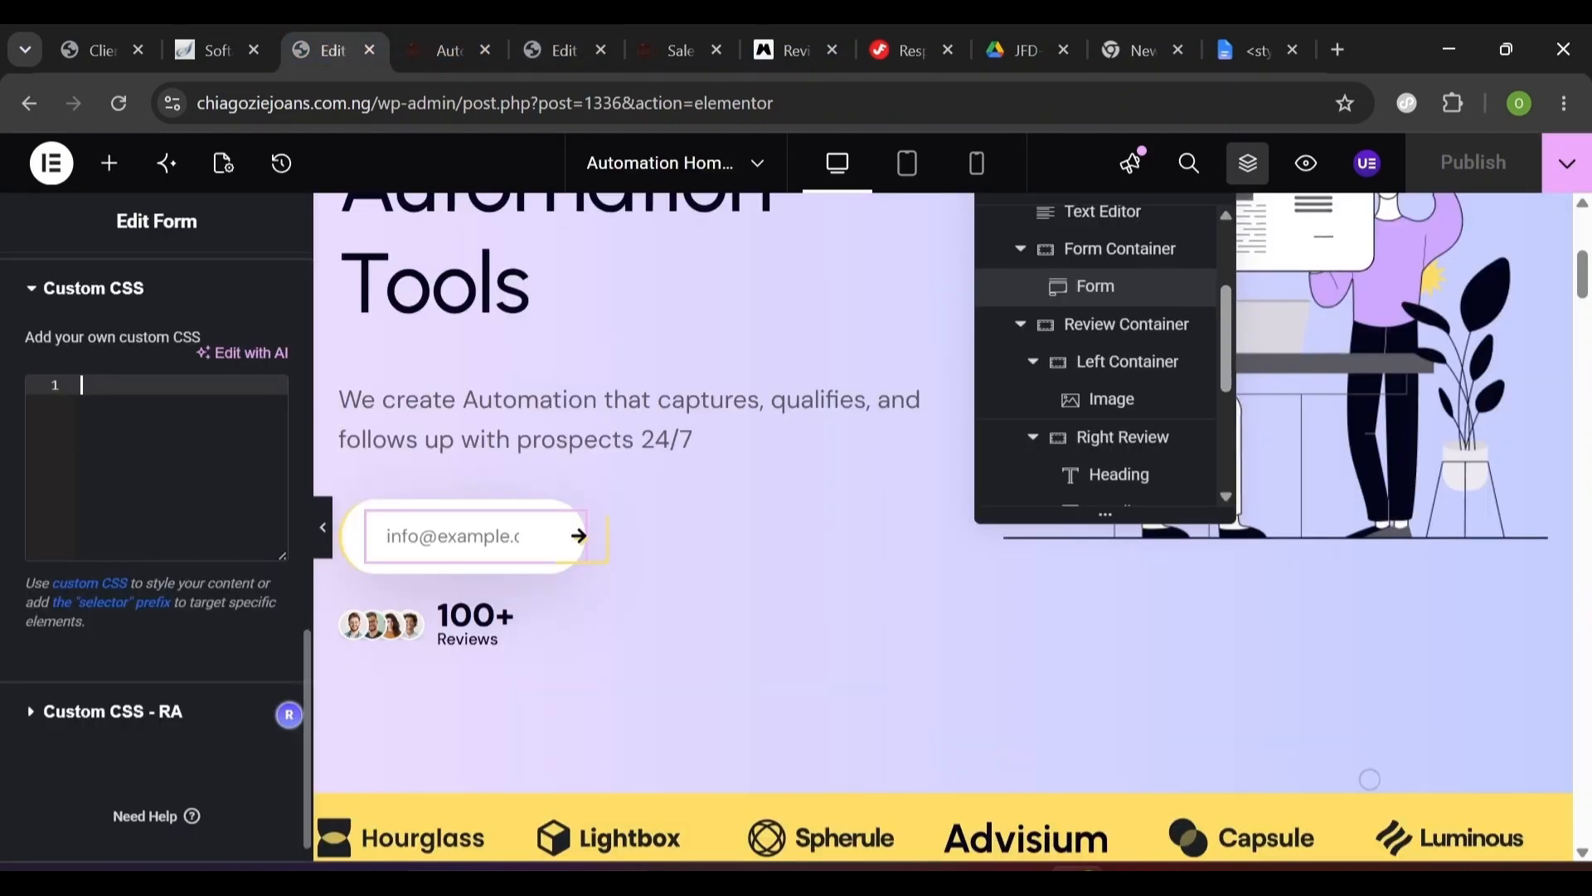
{"action": "type", "text": "selector input[type=email]:focus{     box-shadow: none; }"}
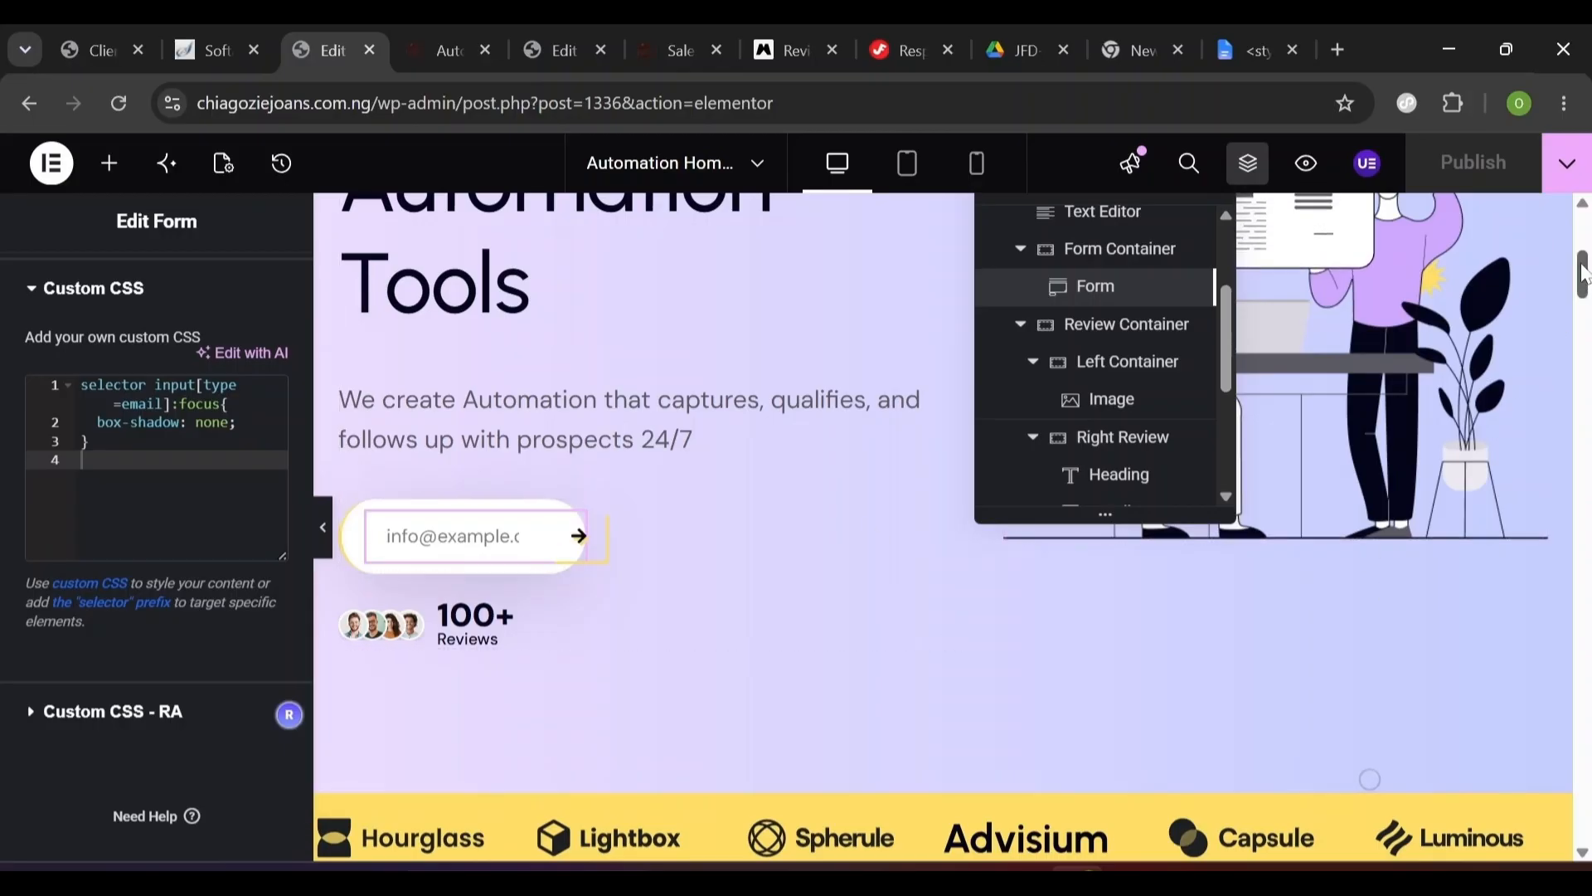
- Review the pasted CSS rule and check the result in the live page preview
{"action": "scroll", "coordinate": [1583, 274], "scroll_direction": "down", "scroll_amount": 3}
{"action": "scroll", "coordinate": [1583, 274], "scroll_direction": "up", "scroll_amount": 3}
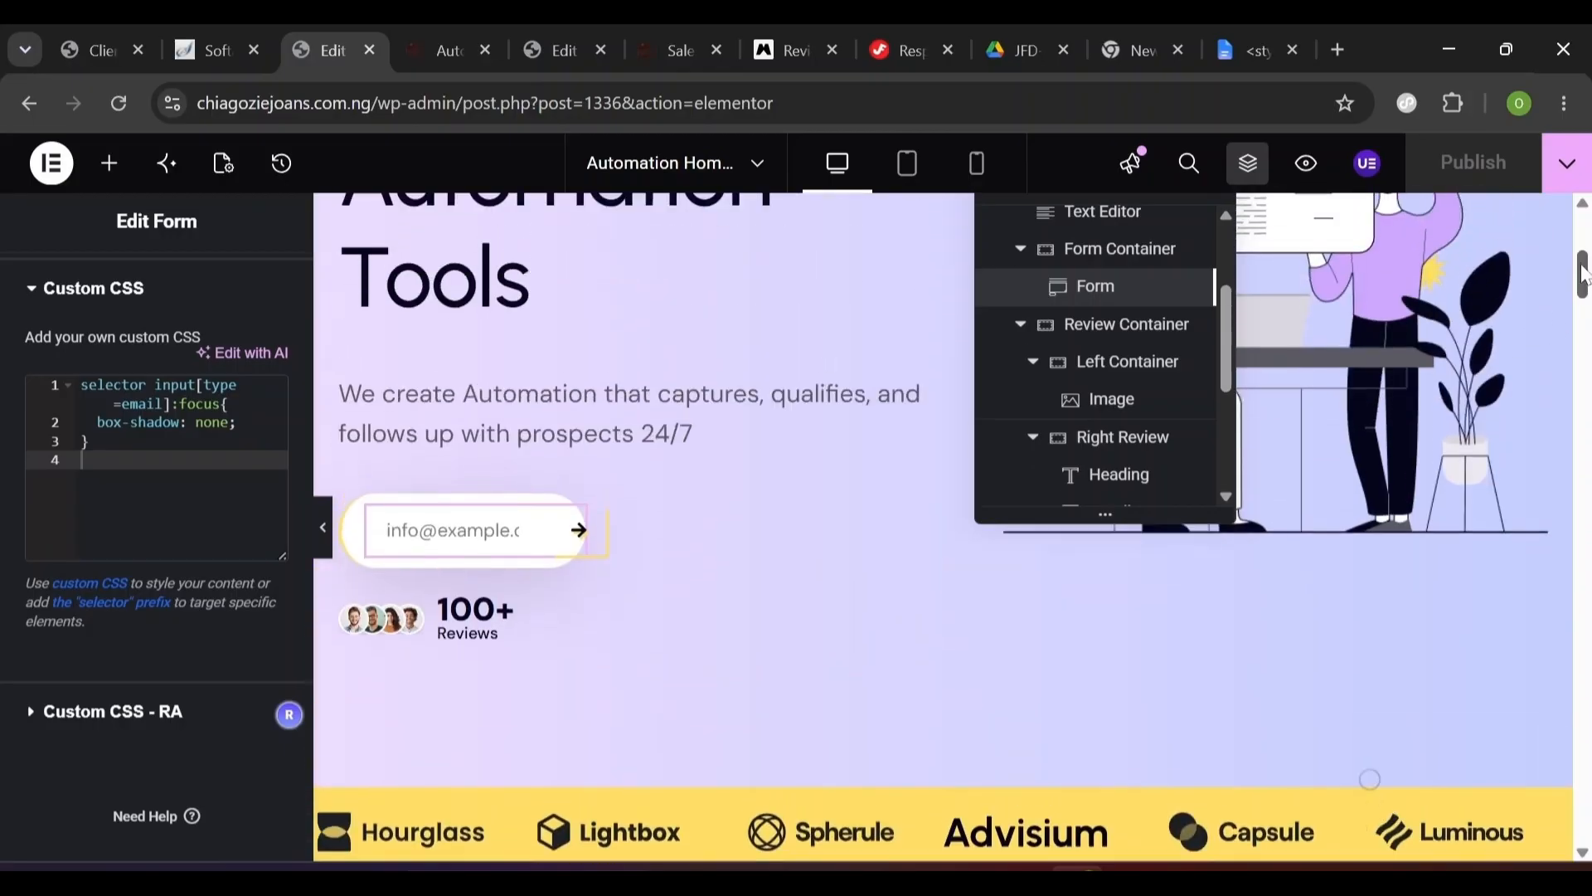
{"action": "left_click_drag", "start_coordinate": [1583, 274], "coordinate": [1583, 249]}
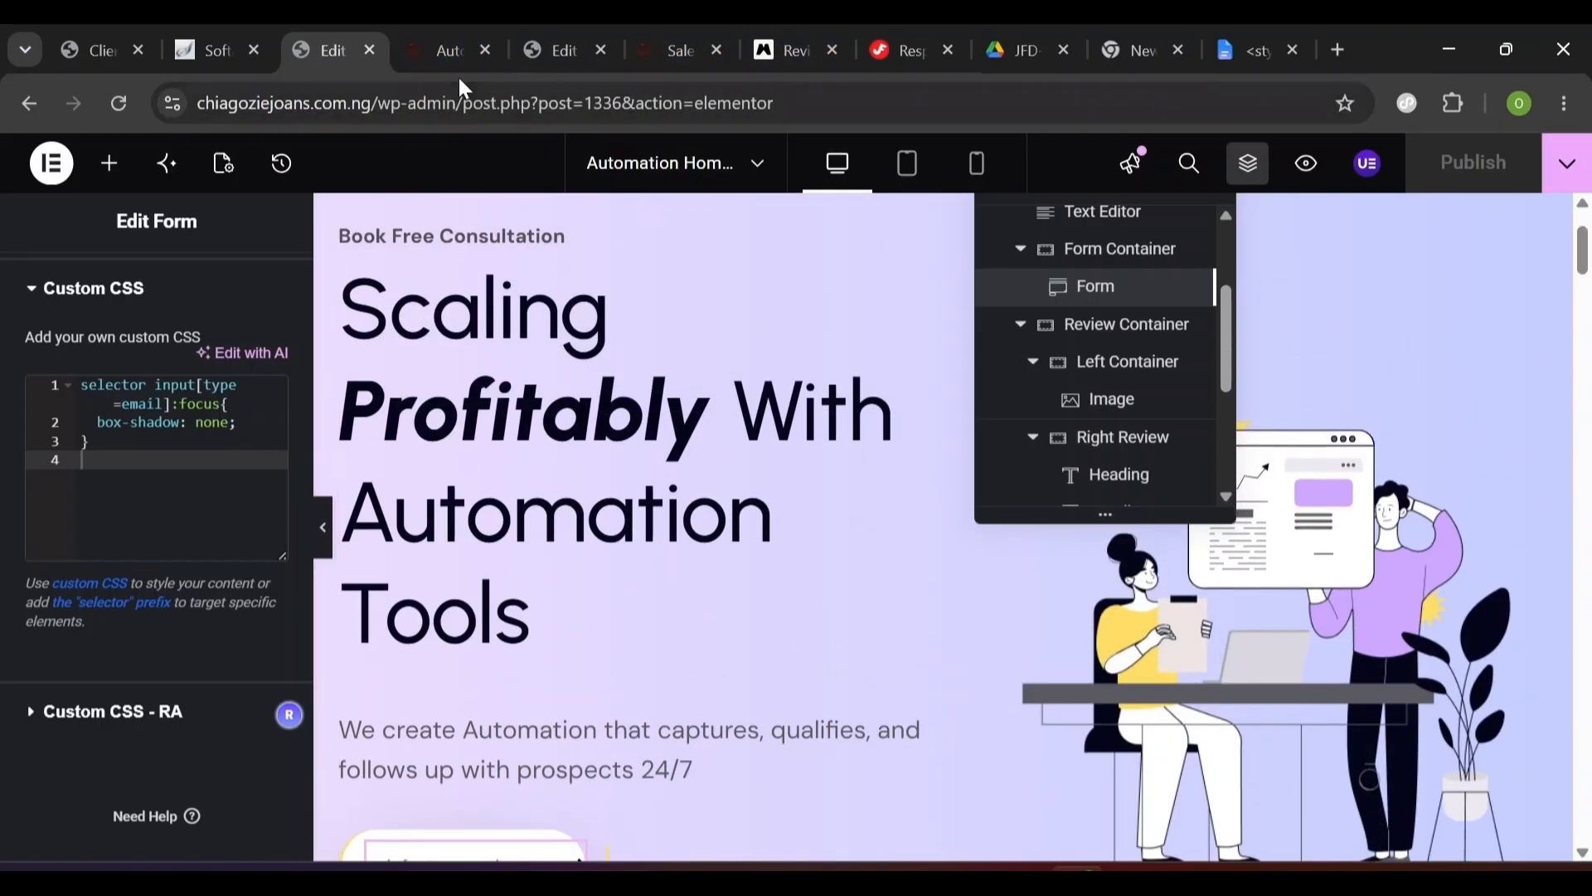
{"action": "left_click", "coordinate": [444, 53]}
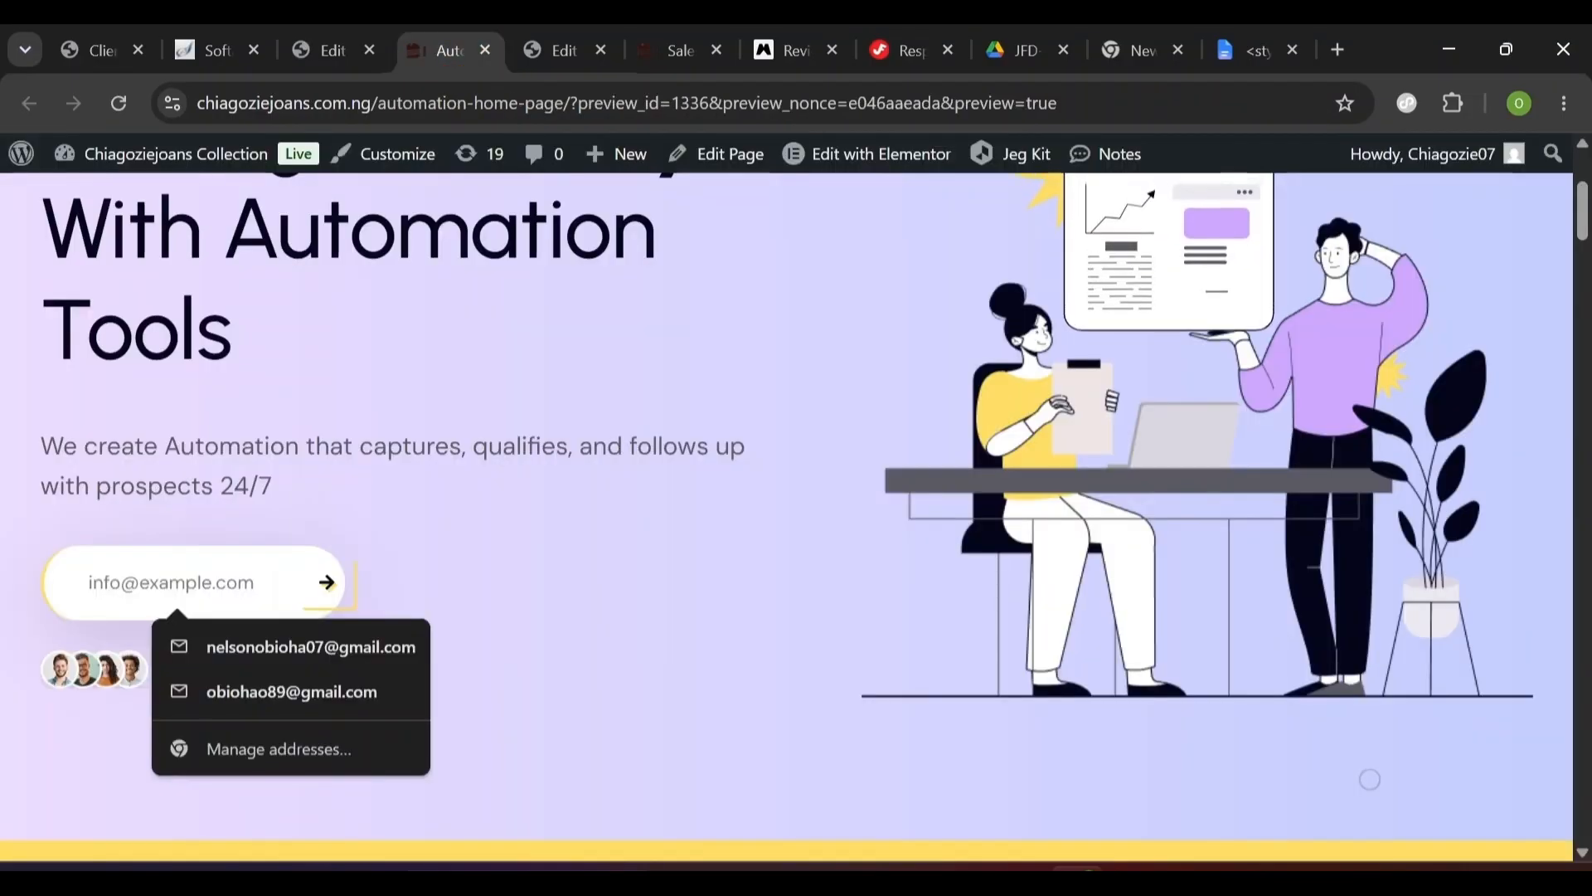